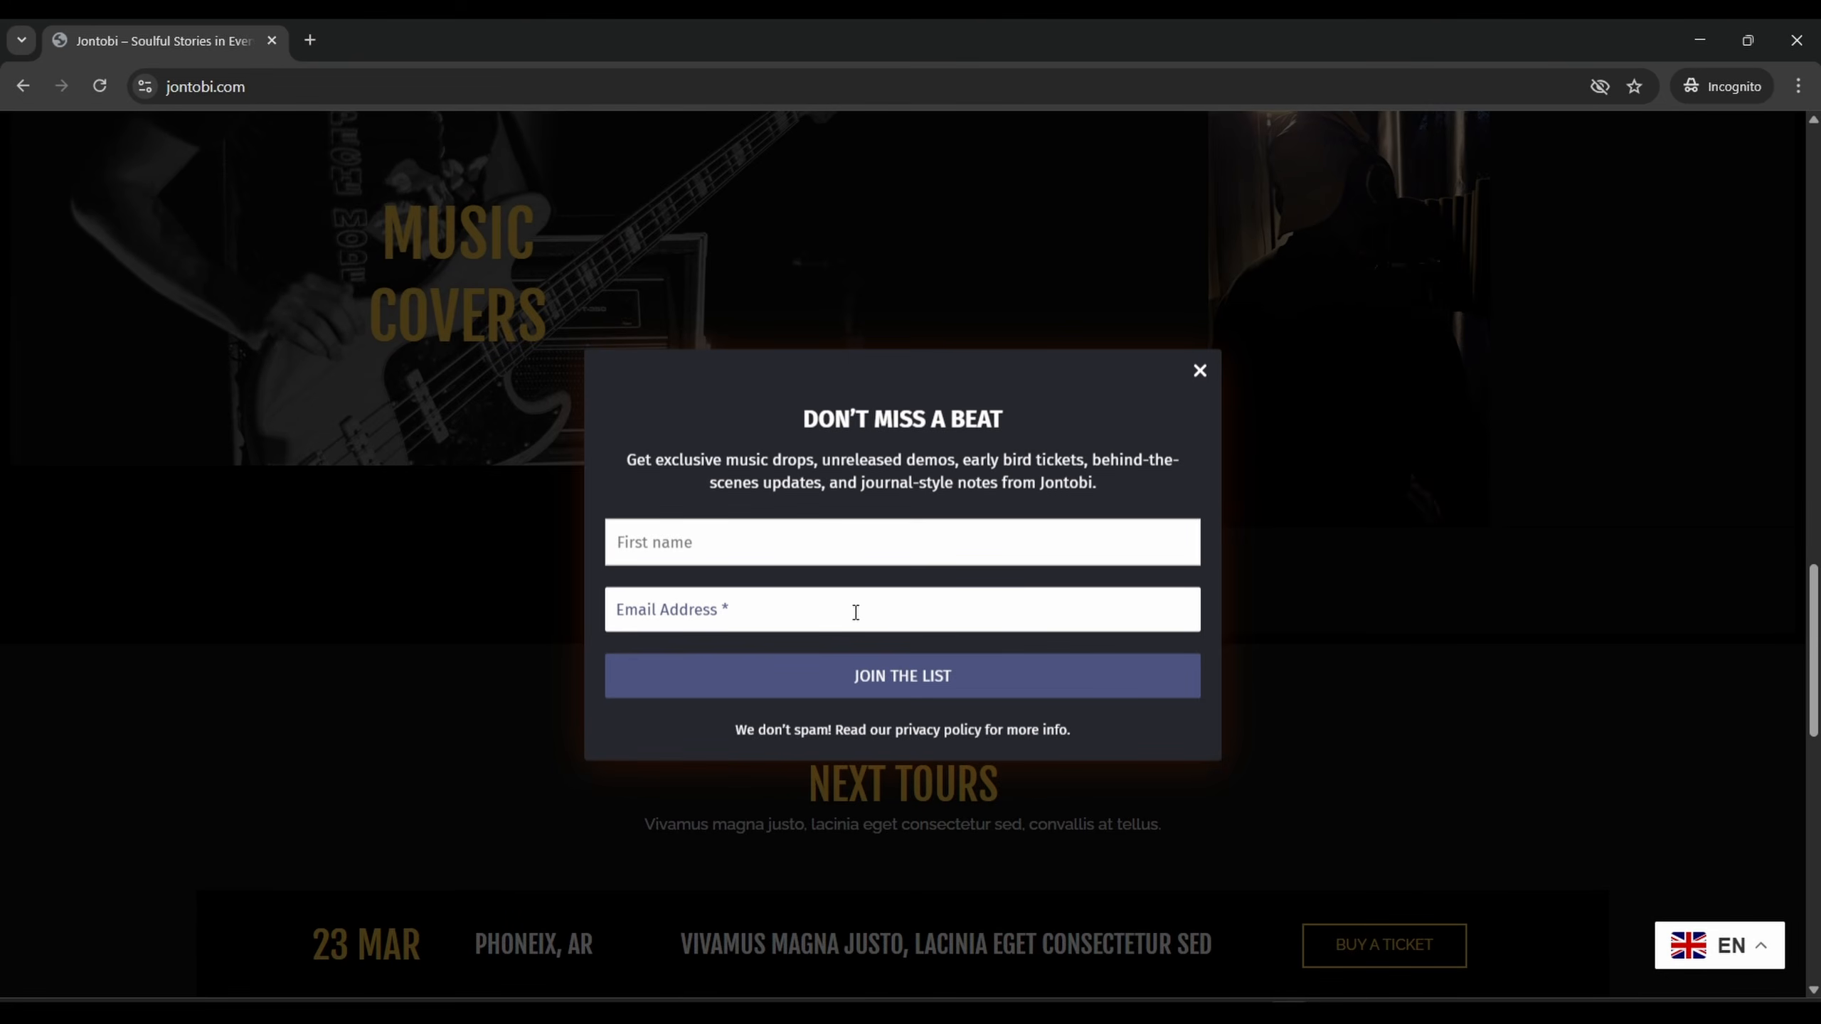
Dismiss the newsletter popup and add the Cinematic beat Introspect to the cart from the Beat Store
{"action": "left_click", "coordinate": [1199, 371]}
{"action": "left_click", "coordinate": [1398, 152]}
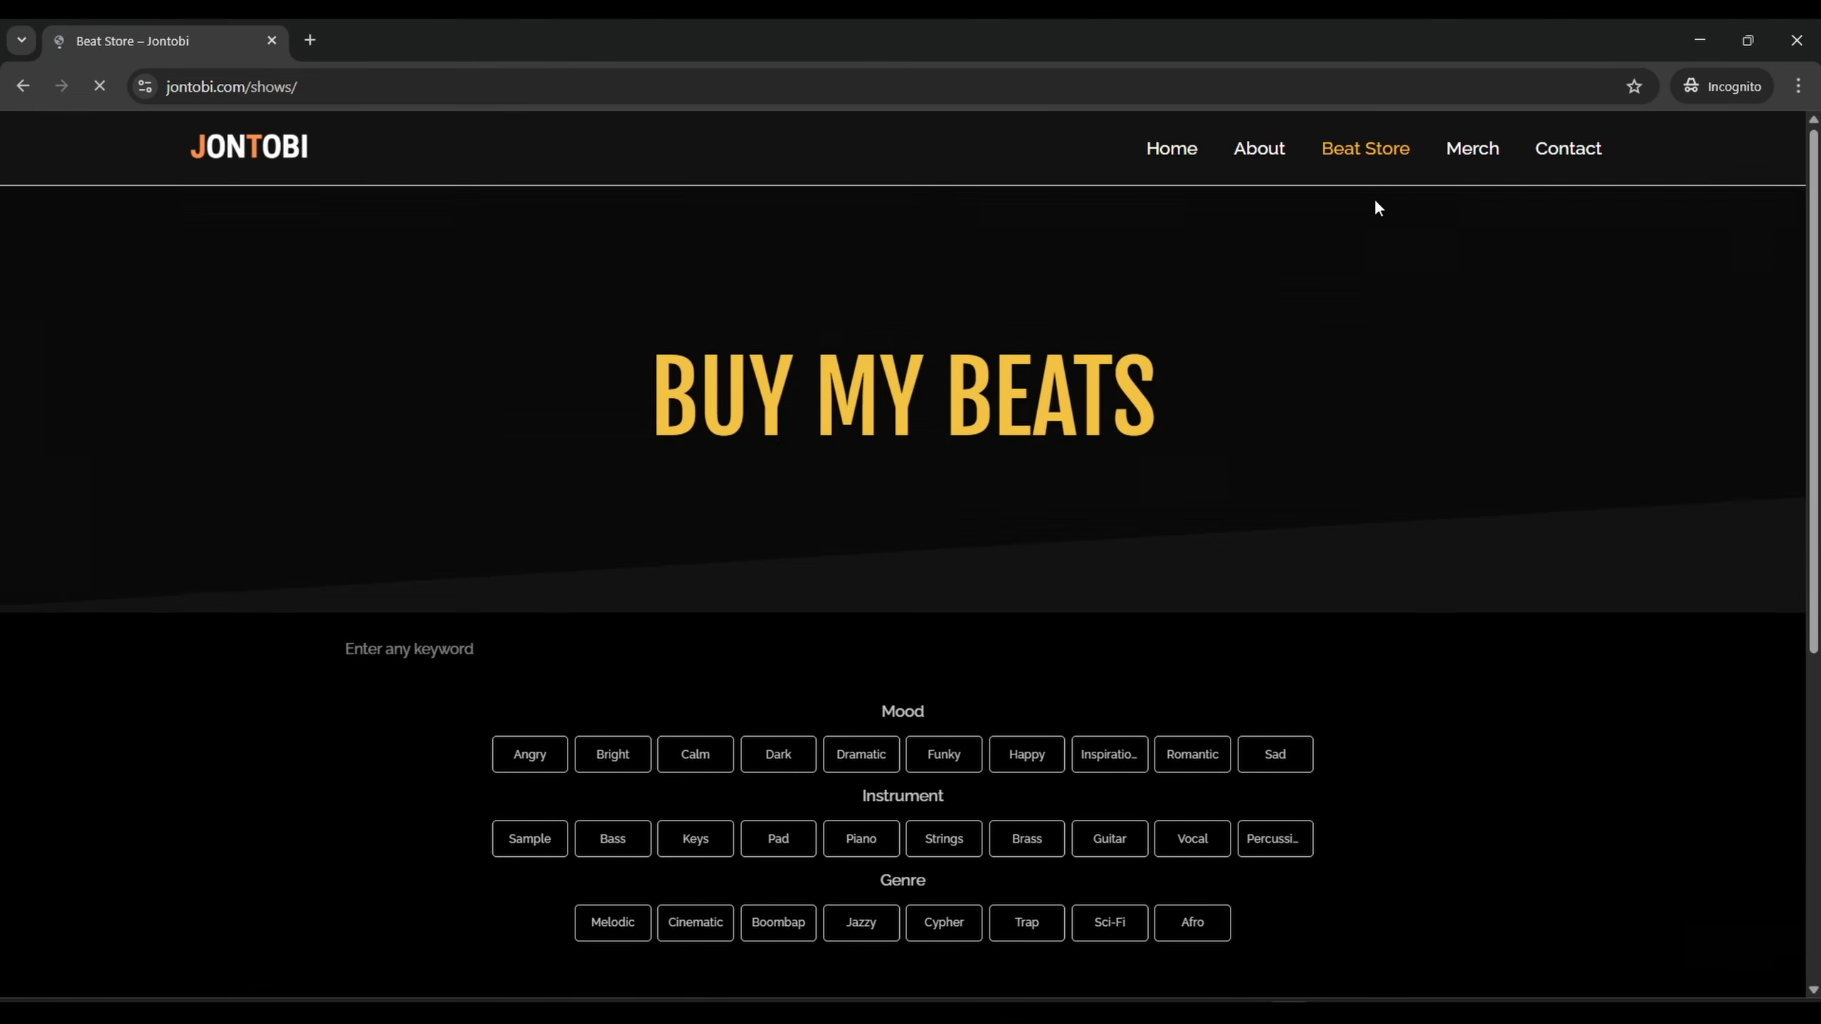
{"action": "scroll", "coordinate": [1281, 395], "scroll_direction": "down", "scroll_amount": 6}
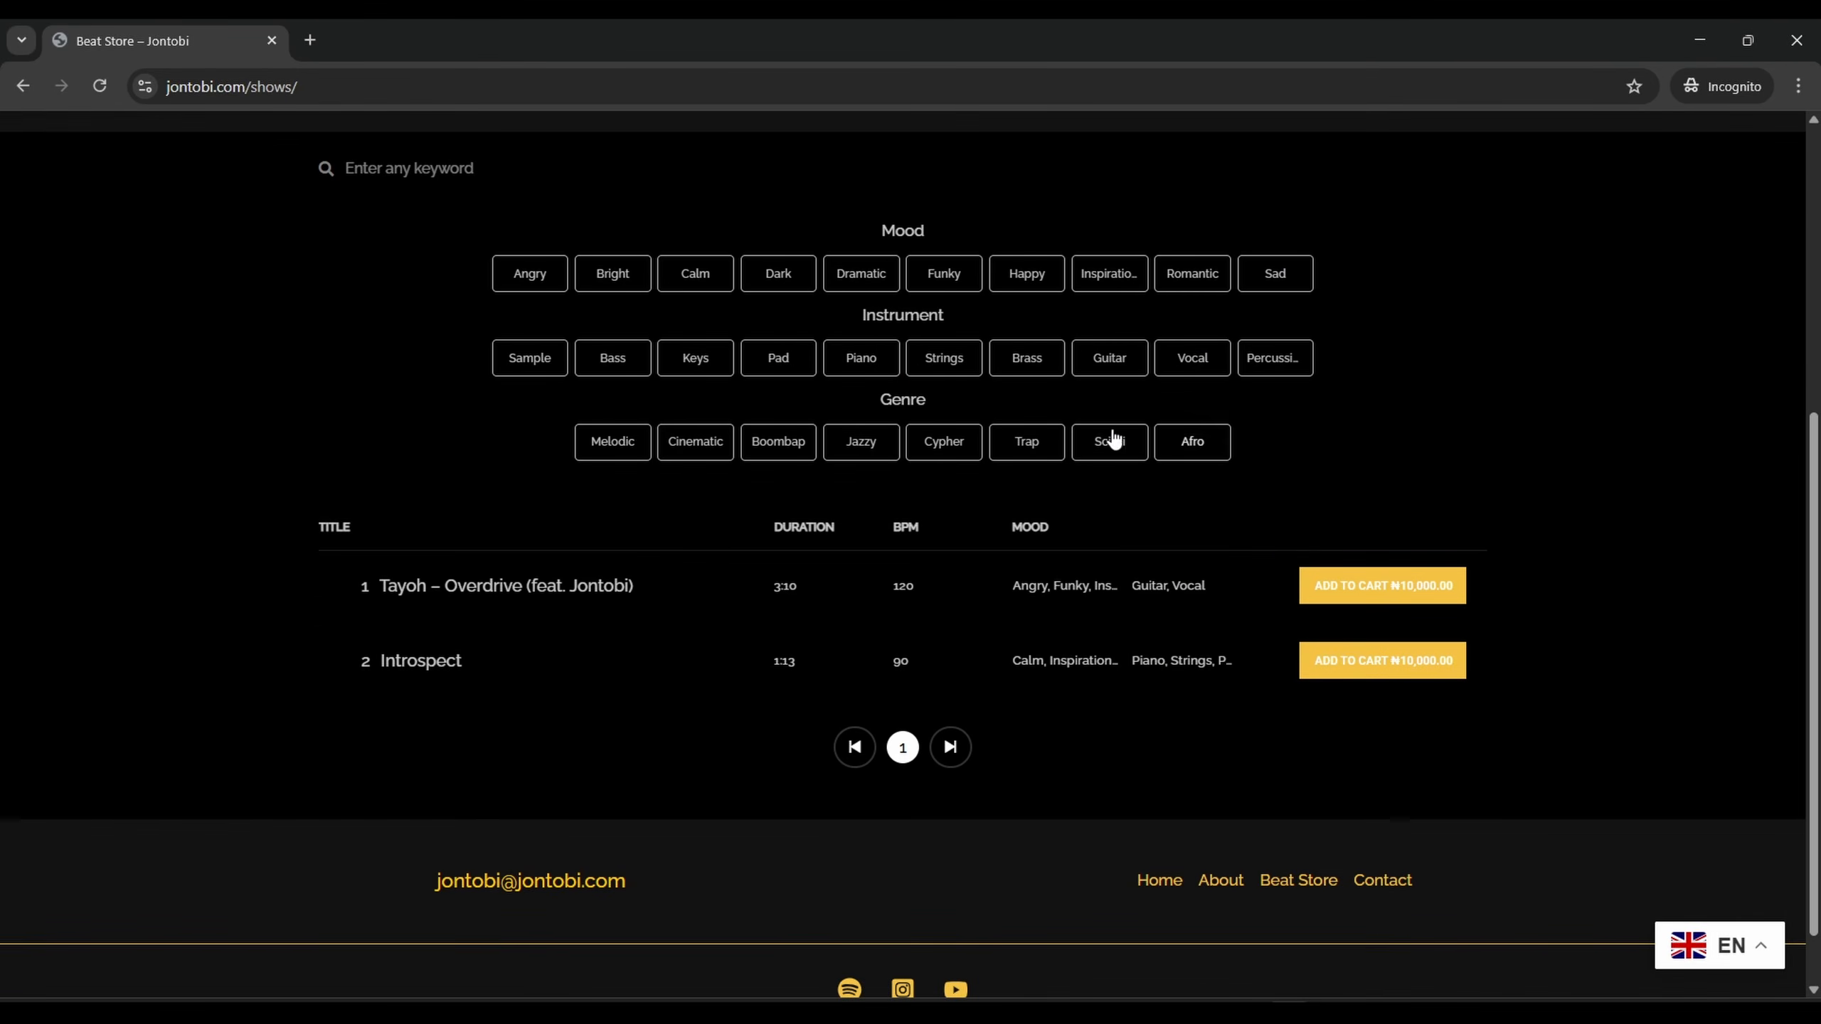
{"action": "left_click", "coordinate": [695, 442]}
{"action": "left_click", "coordinate": [1362, 589]}
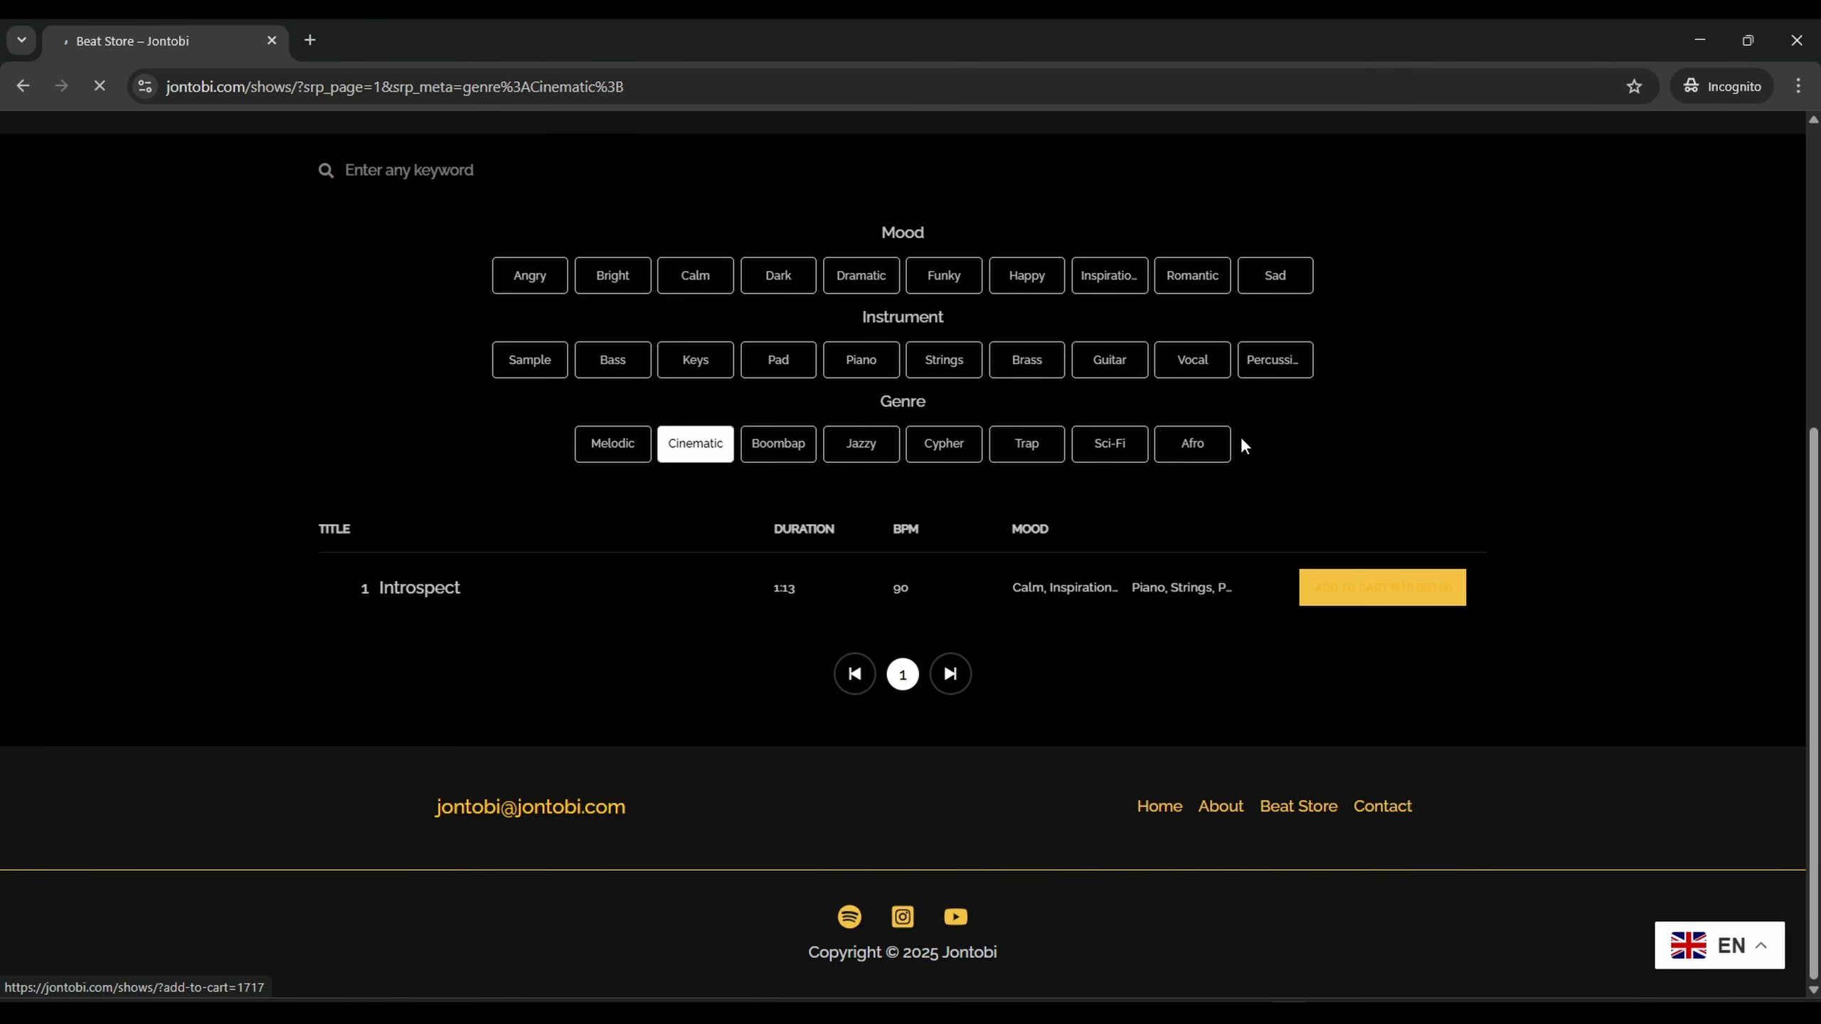
{"action": "scroll", "coordinate": [1229, 503], "scroll_direction": "down", "scroll_amount": 6}
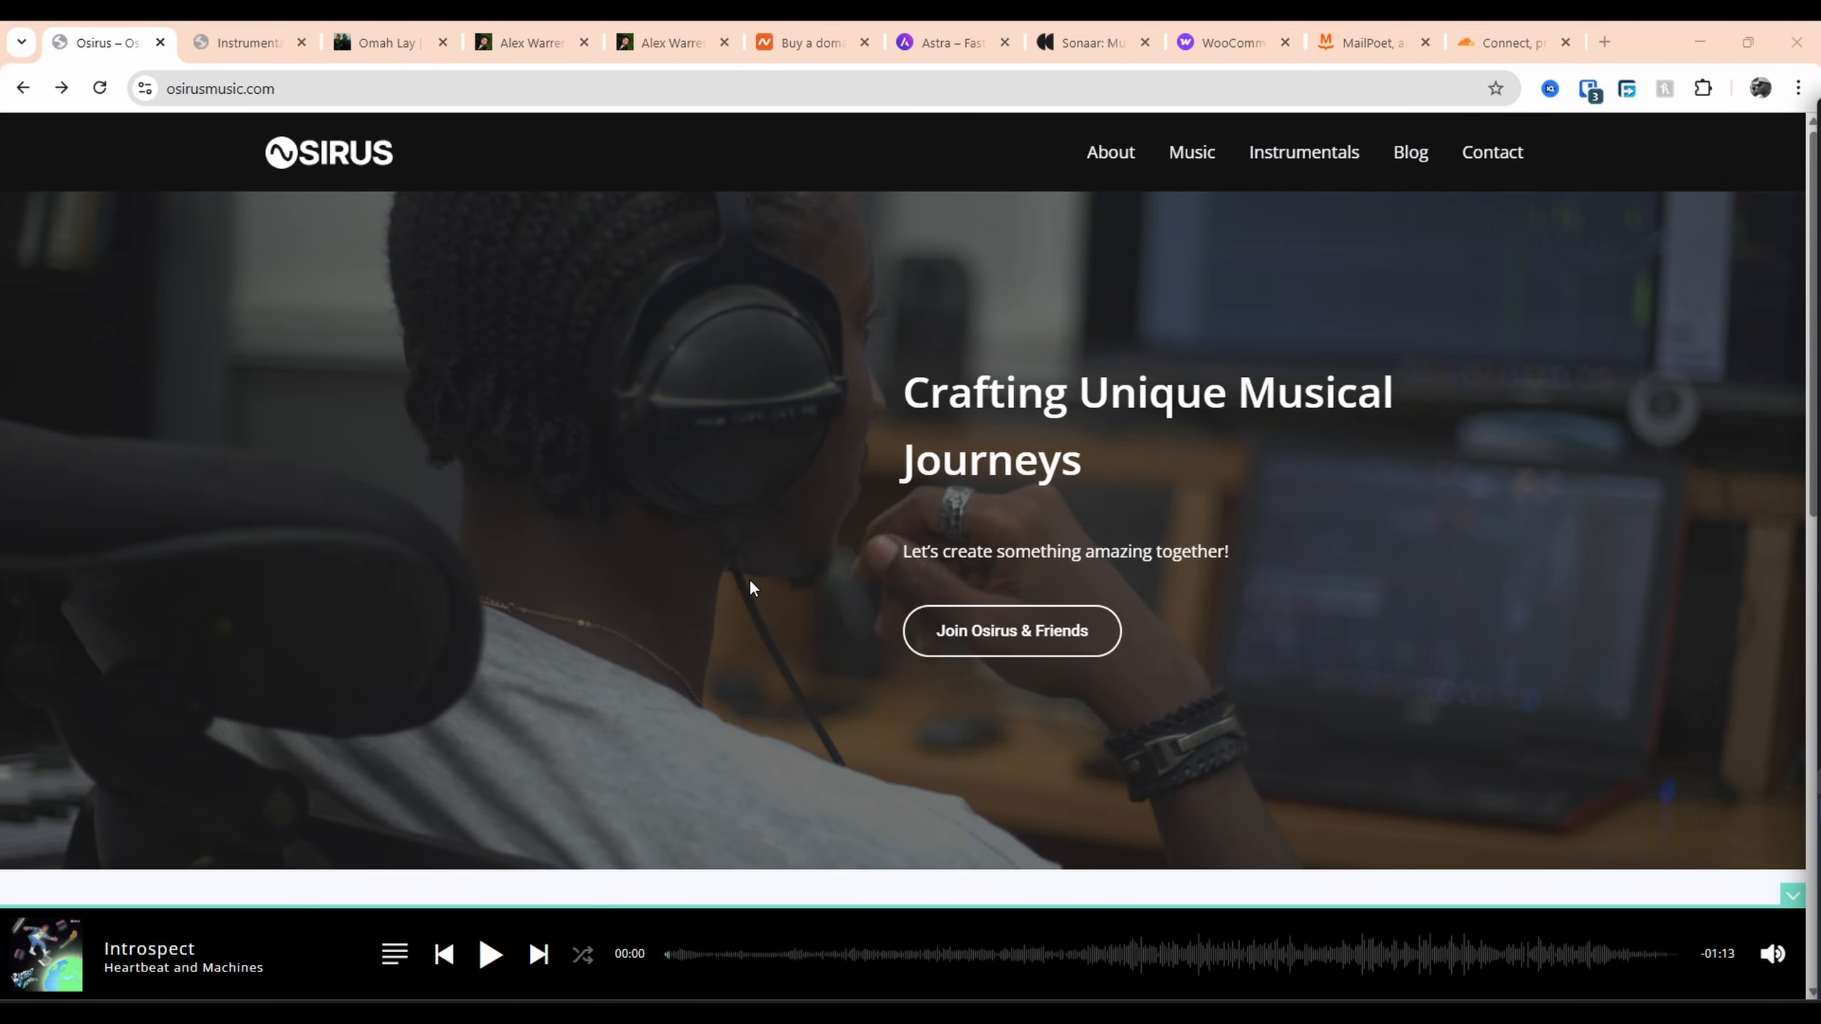
Glance at the Omah Lay and Alex Warren reference sites, then return to the Osirus homepage
{"action": "left_click", "coordinate": [376, 45]}
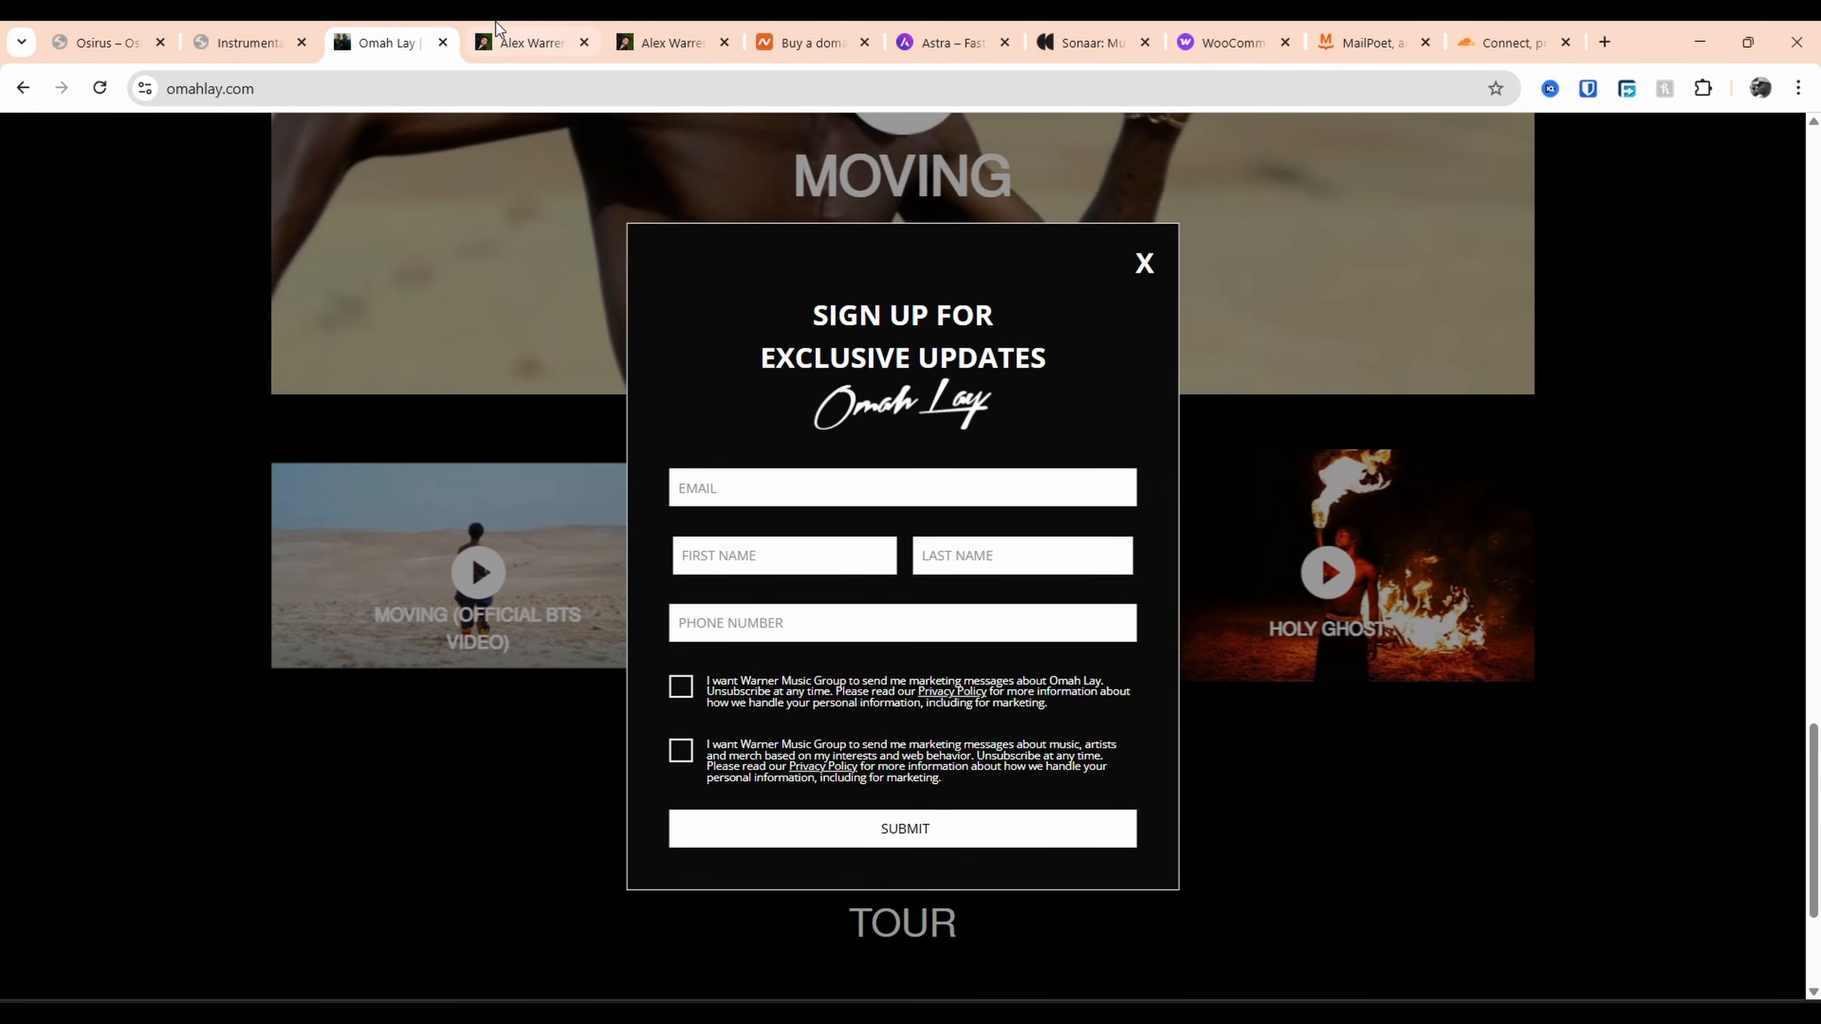
{"action": "left_click", "coordinate": [551, 34]}
{"action": "left_click", "coordinate": [133, 32]}
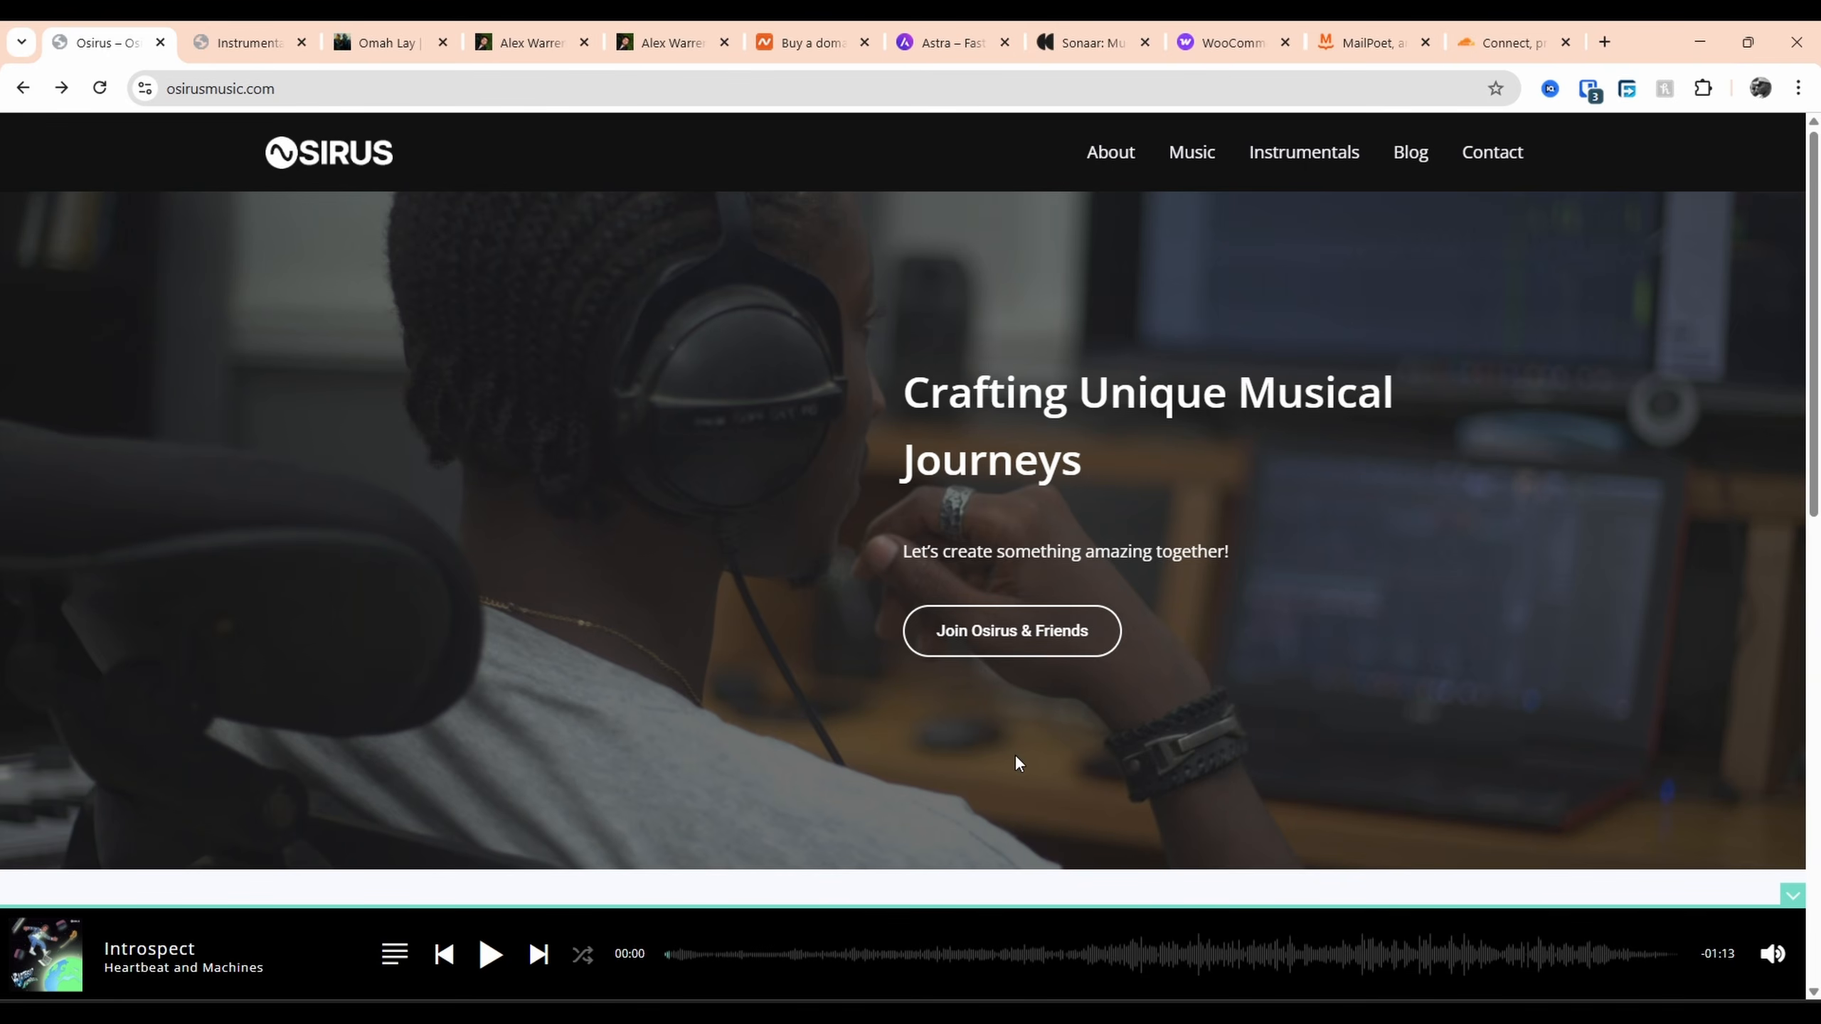
{"action": "scroll", "coordinate": [1016, 756], "scroll_direction": "down", "scroll_amount": 8}
{"action": "scroll", "coordinate": [1082, 502], "scroll_direction": "up", "scroll_amount": 2}
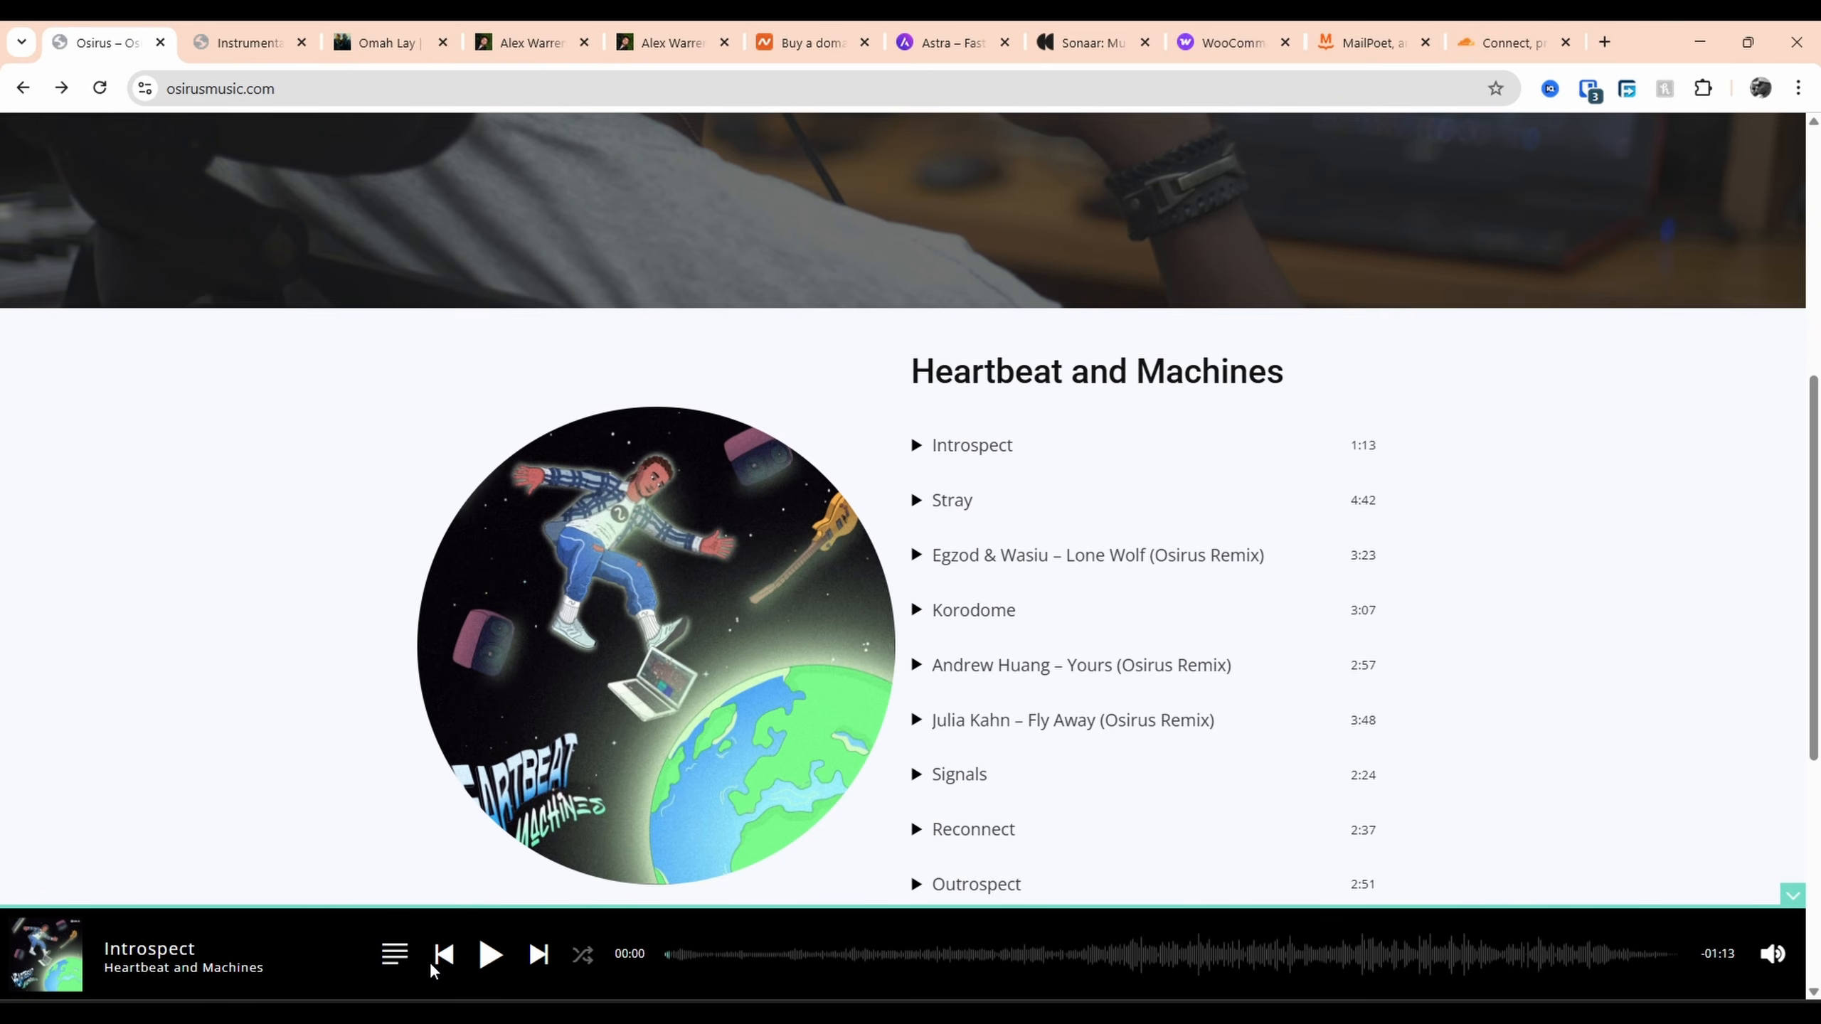
Play and pause Introspect, view and close the album queue, then go to Instrumentals
{"action": "left_click", "coordinate": [485, 956]}
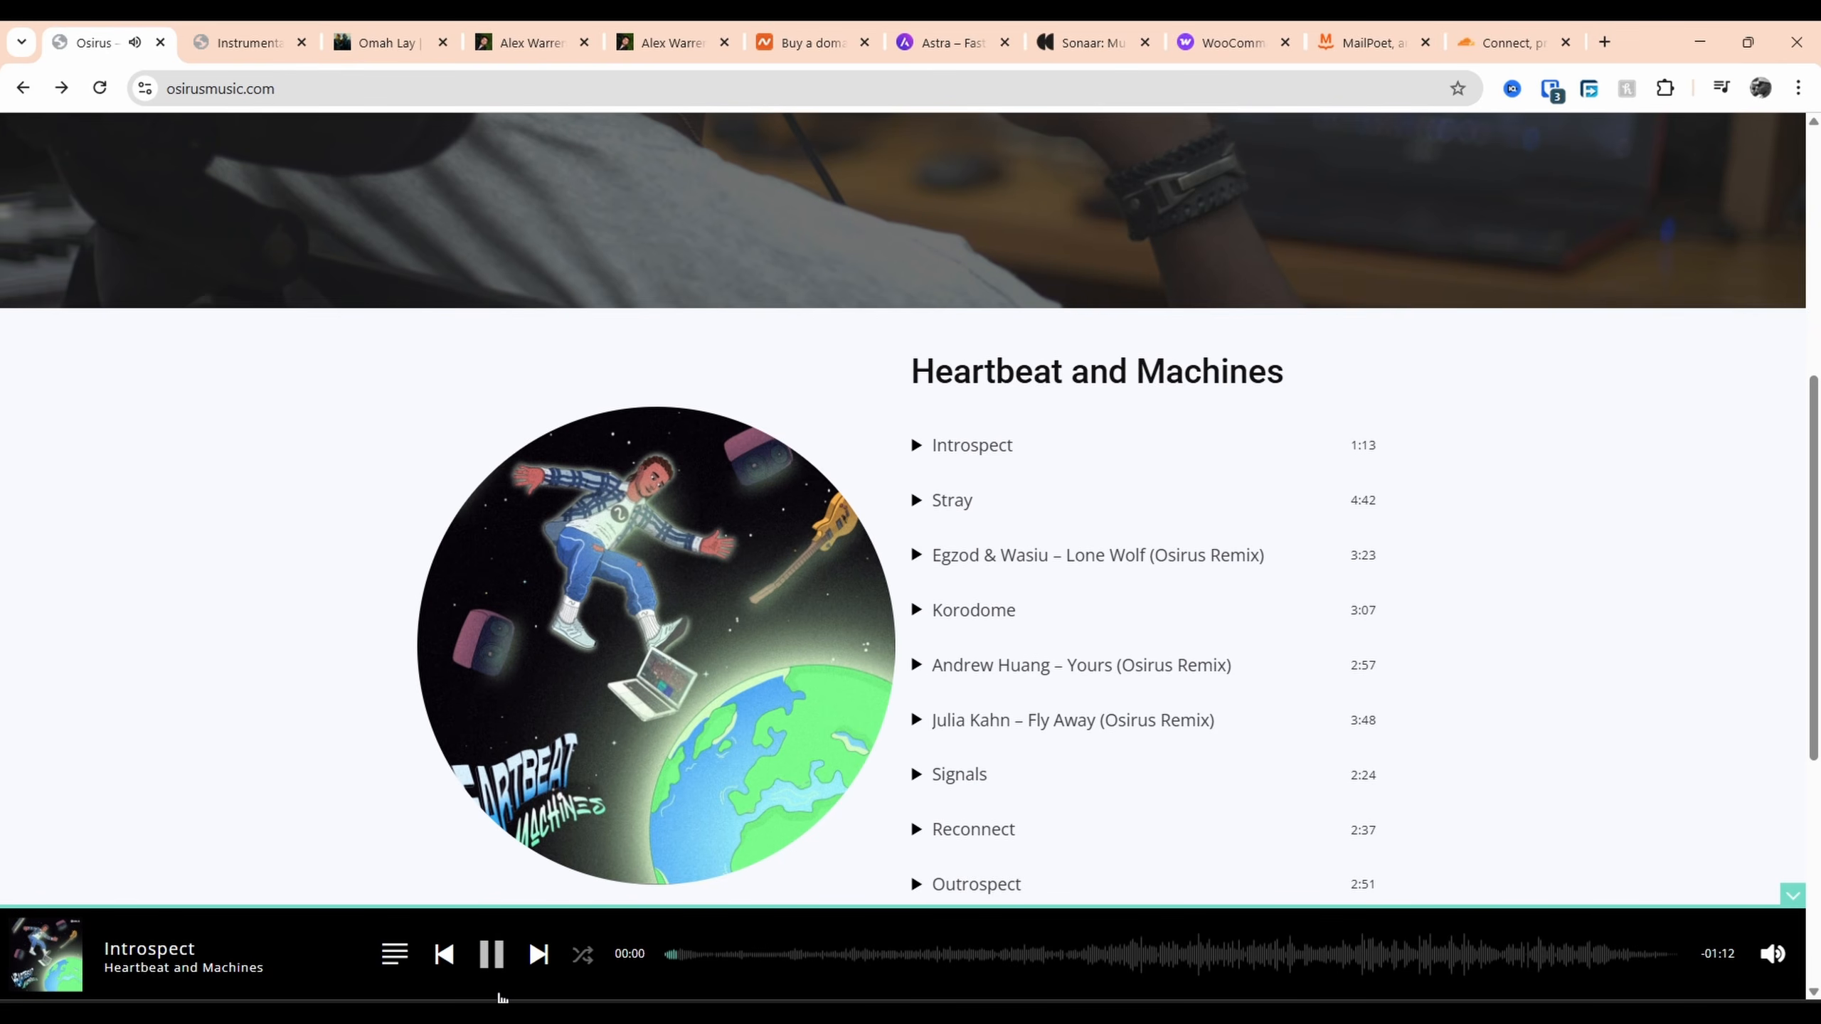
{"action": "left_click", "coordinate": [492, 956]}
{"action": "left_click", "coordinate": [392, 958]}
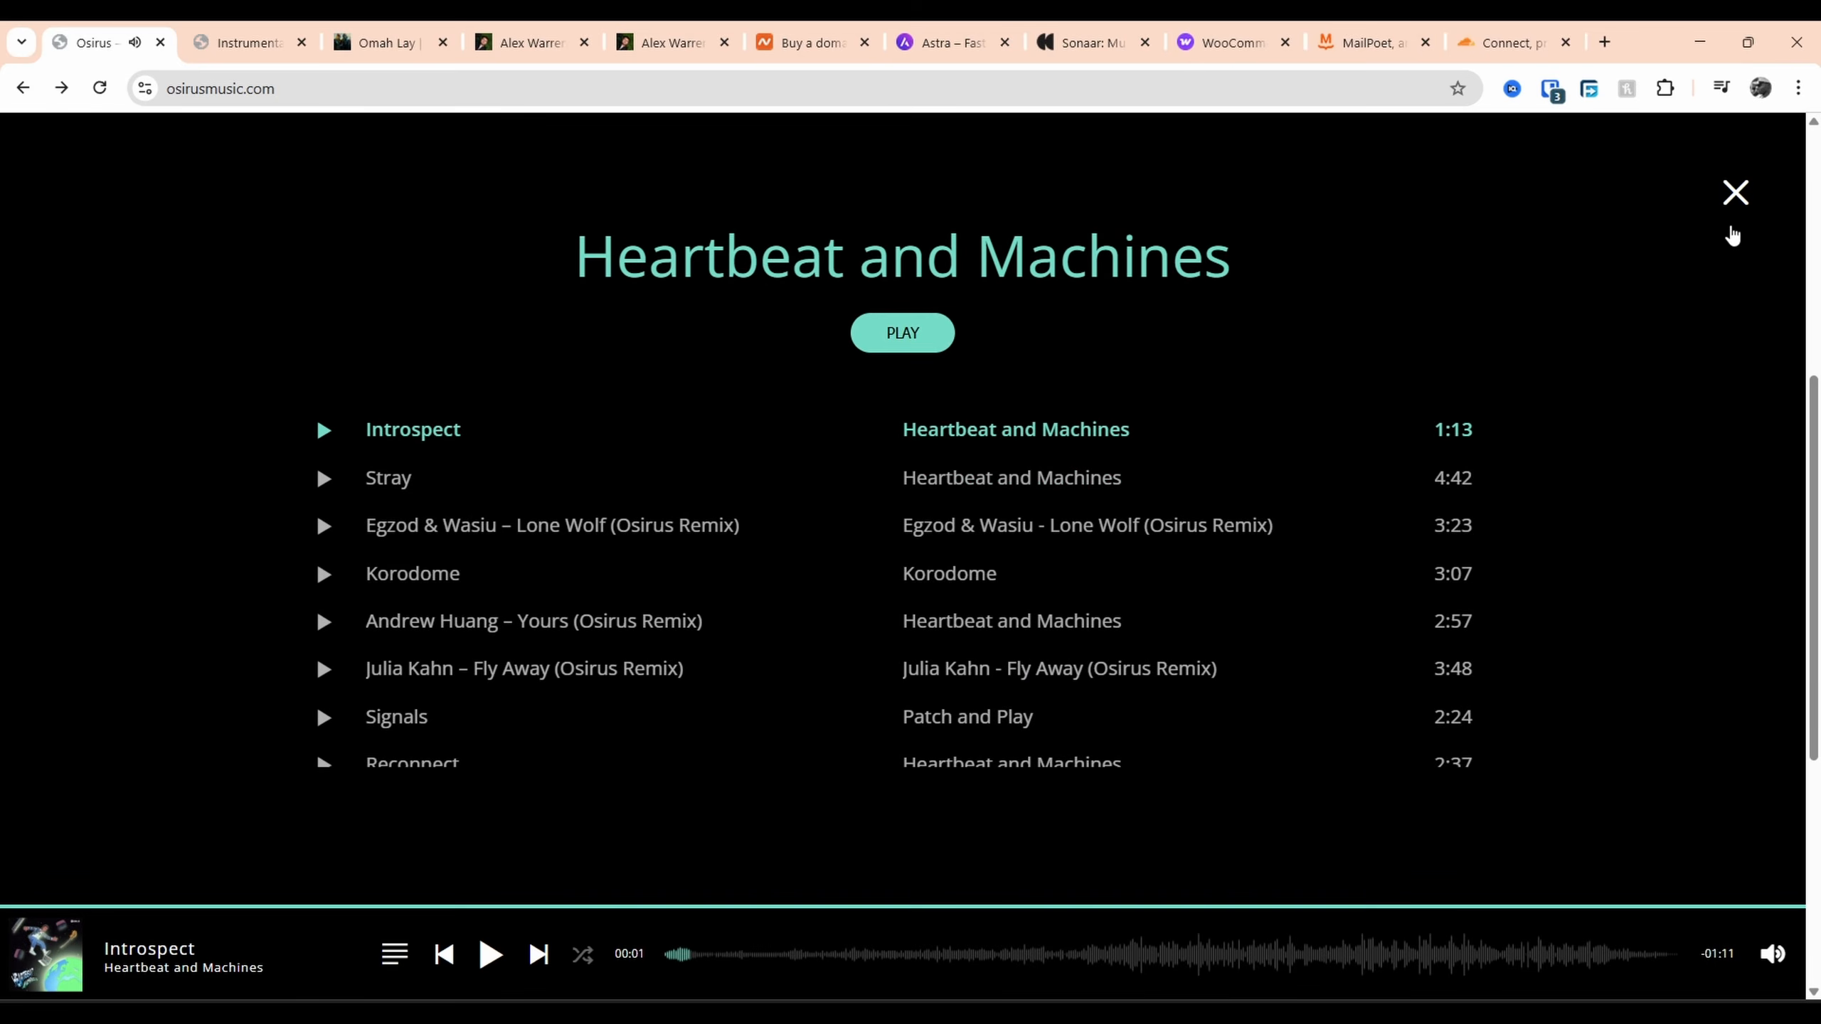
{"action": "left_click", "coordinate": [1747, 209]}
{"action": "scroll", "coordinate": [1147, 391], "scroll_direction": "up", "scroll_amount": 6}
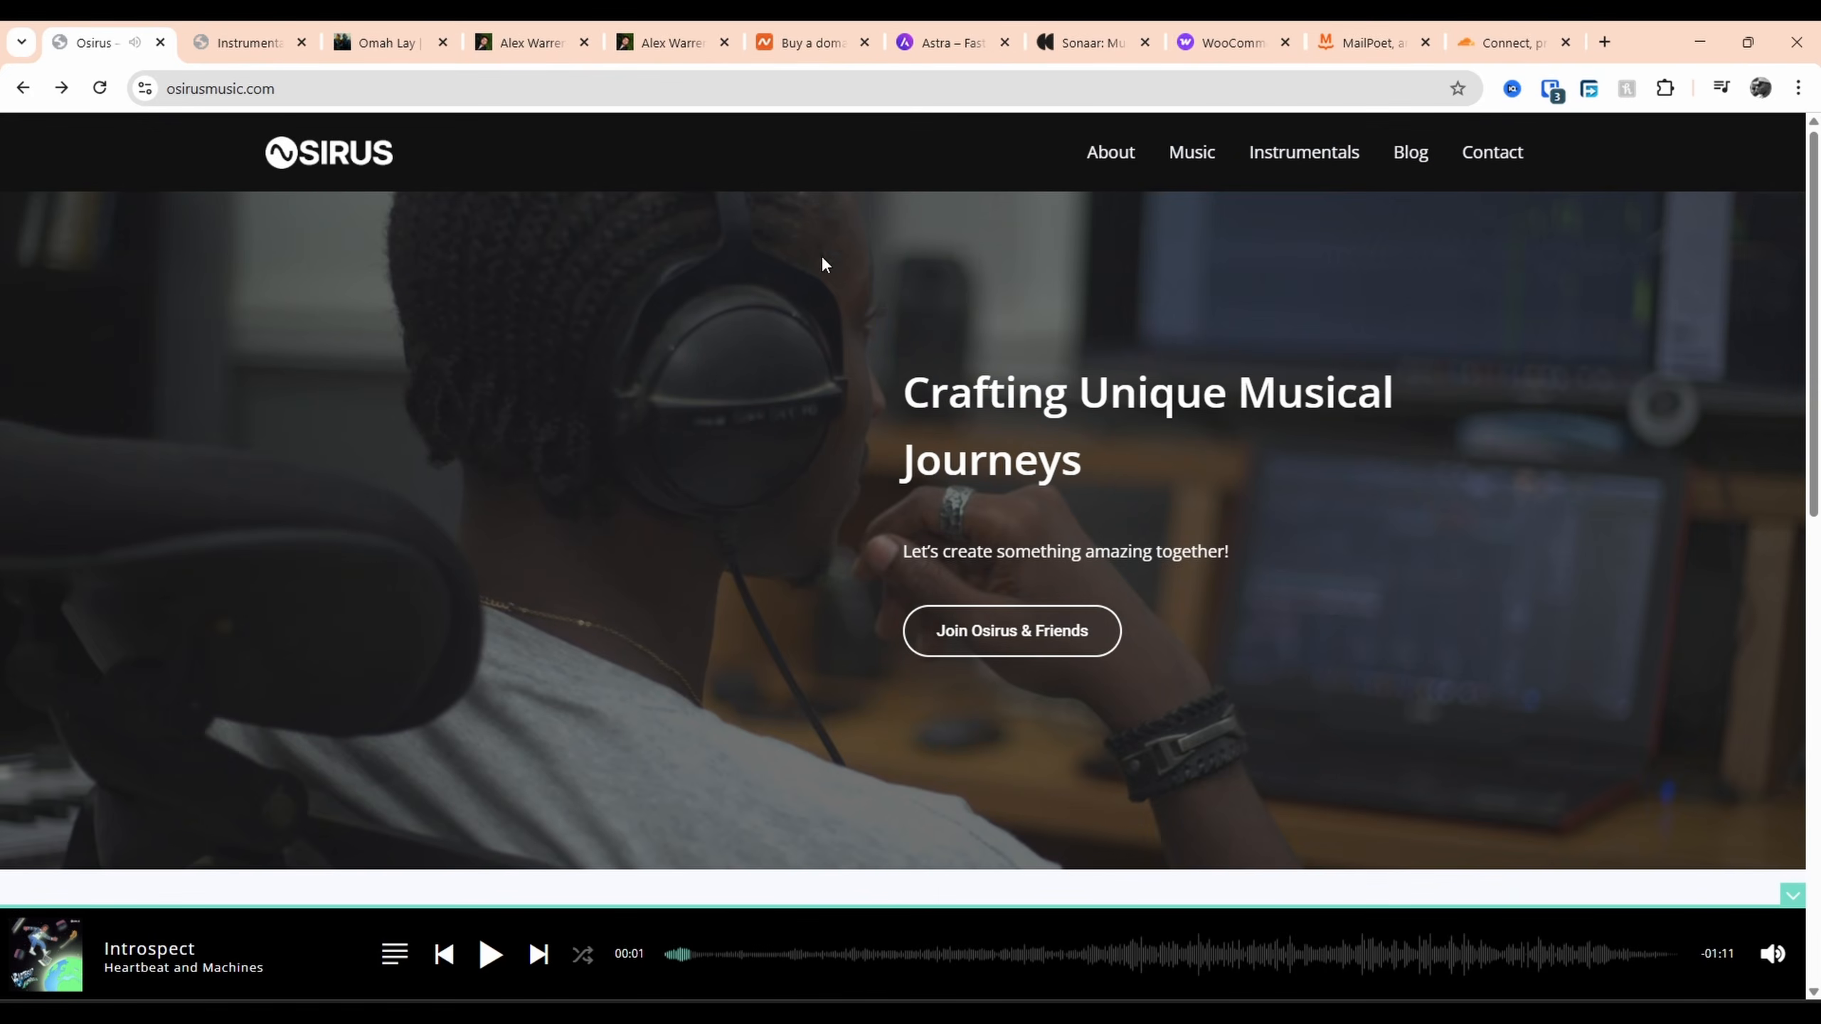
{"action": "left_click", "coordinate": [247, 42]}
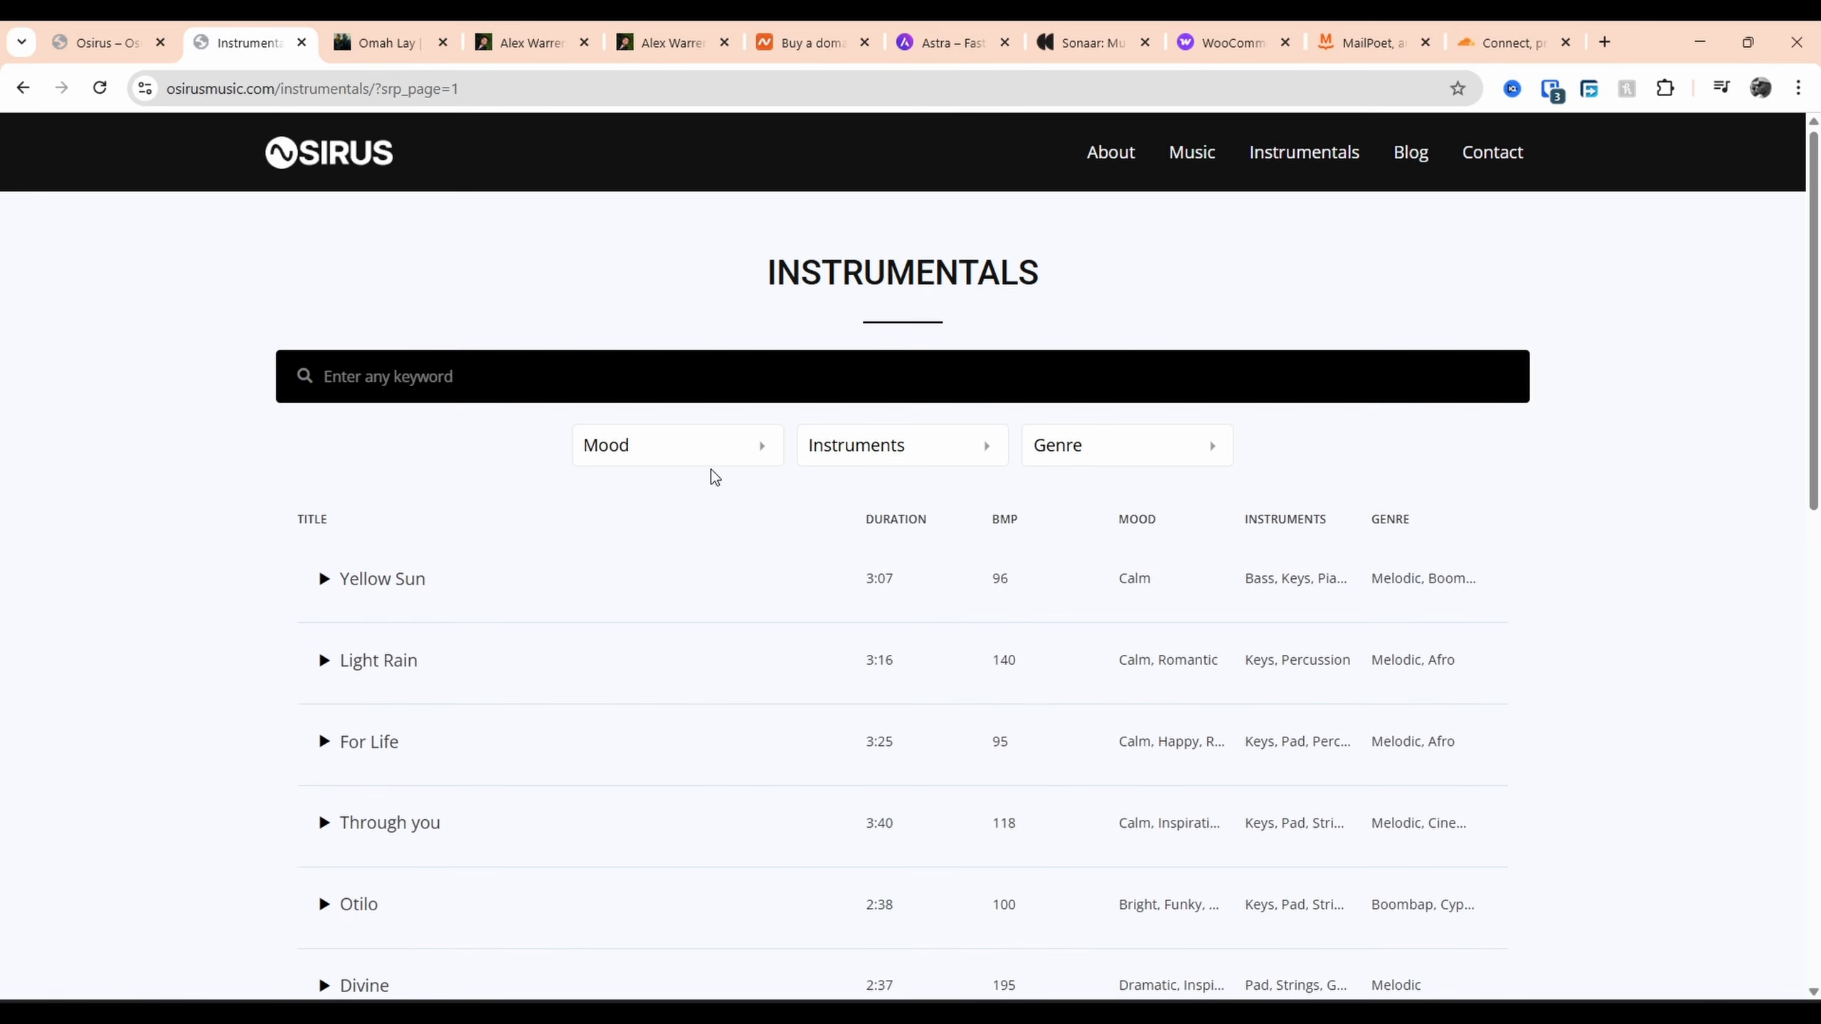
Filter instrumentals by Keys and the Melodic genre, then remove the Keys filter
{"action": "left_click", "coordinate": [717, 462]}
{"action": "left_click", "coordinate": [868, 474]}
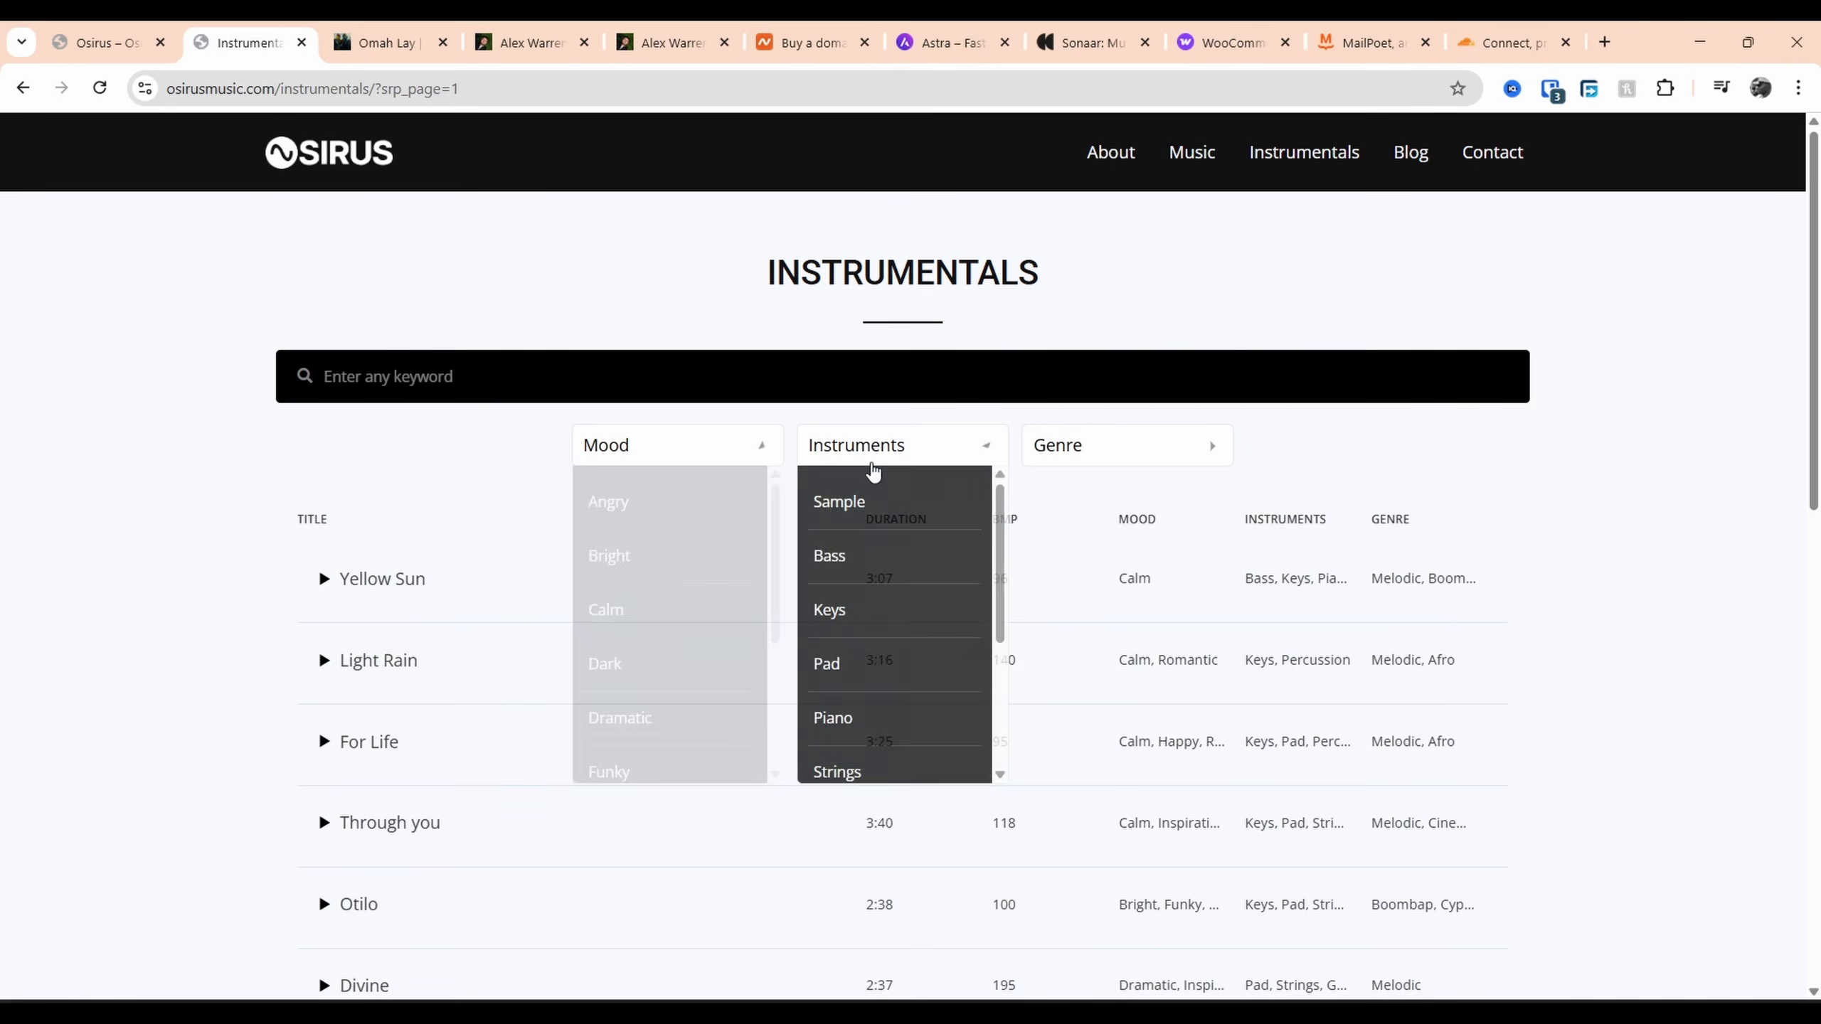
{"action": "left_click", "coordinate": [831, 618]}
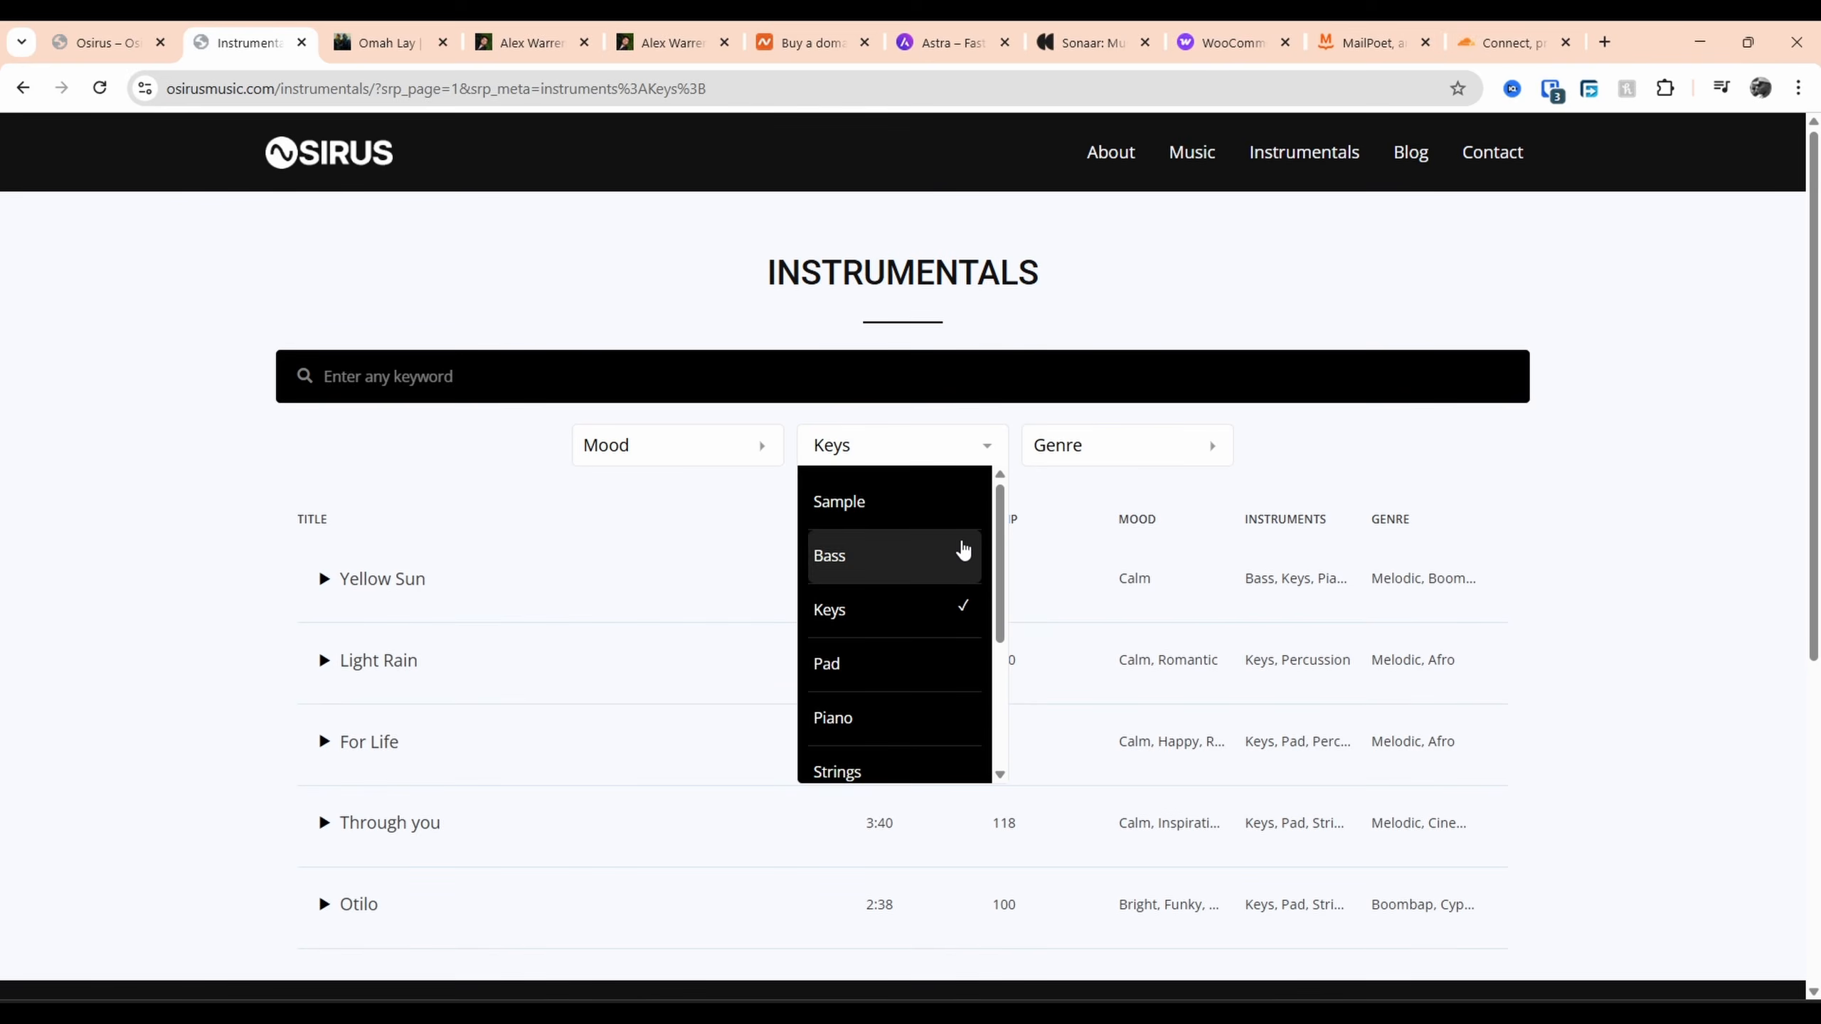
{"action": "left_click", "coordinate": [1091, 458]}
{"action": "left_click", "coordinate": [1053, 506]}
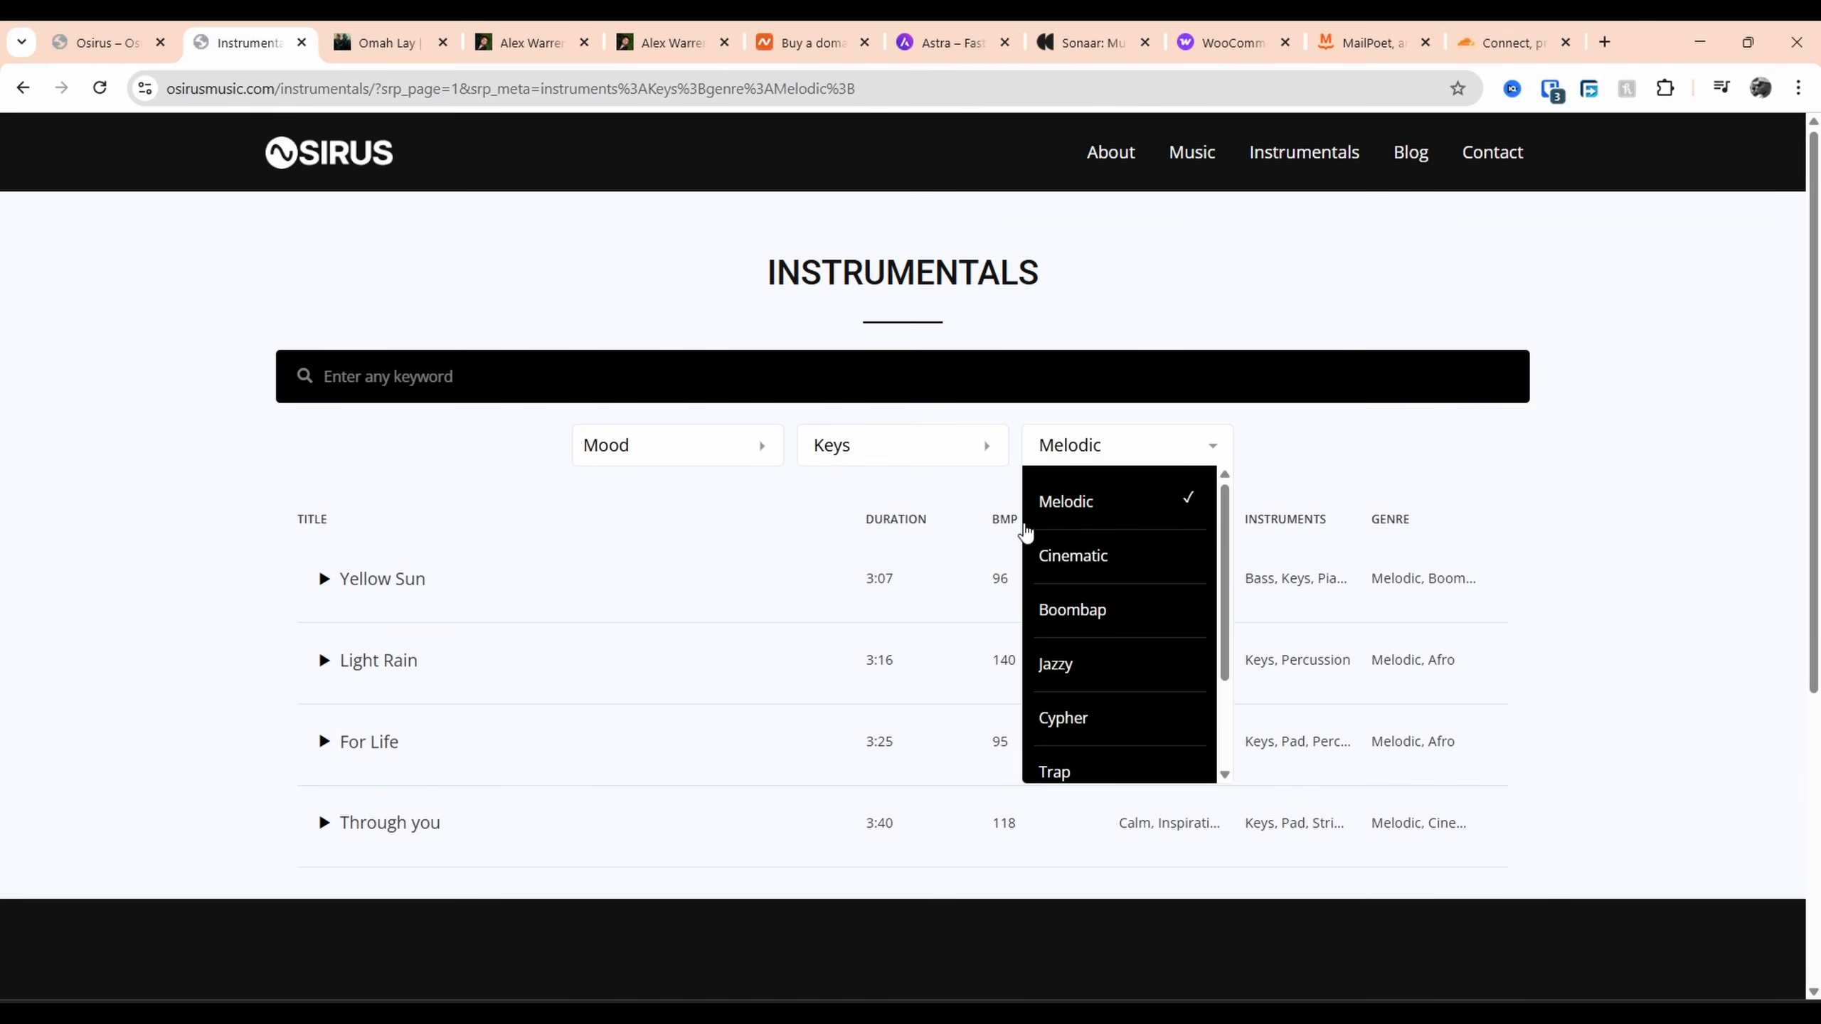
{"action": "left_click", "coordinate": [902, 450]}
{"action": "left_click", "coordinate": [891, 625]}
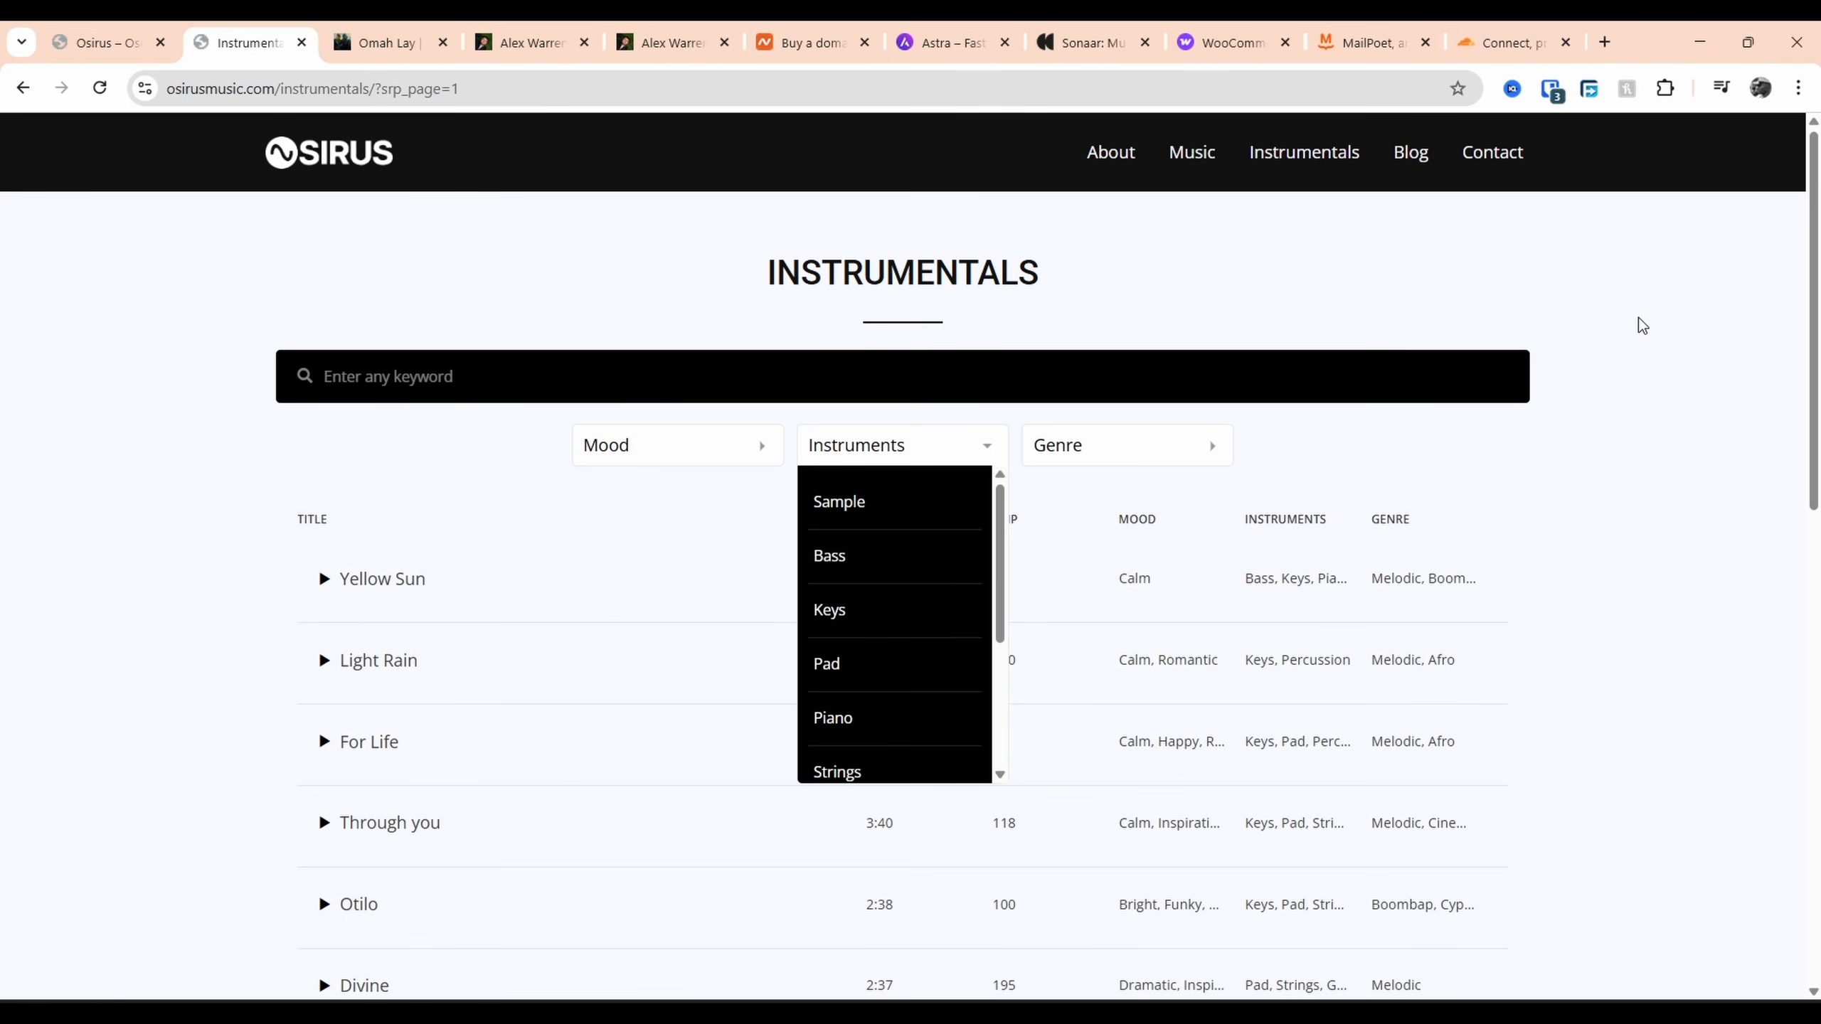
Open the Osirus Contact page and select the footer contact email address
{"action": "left_click", "coordinate": [136, 39]}
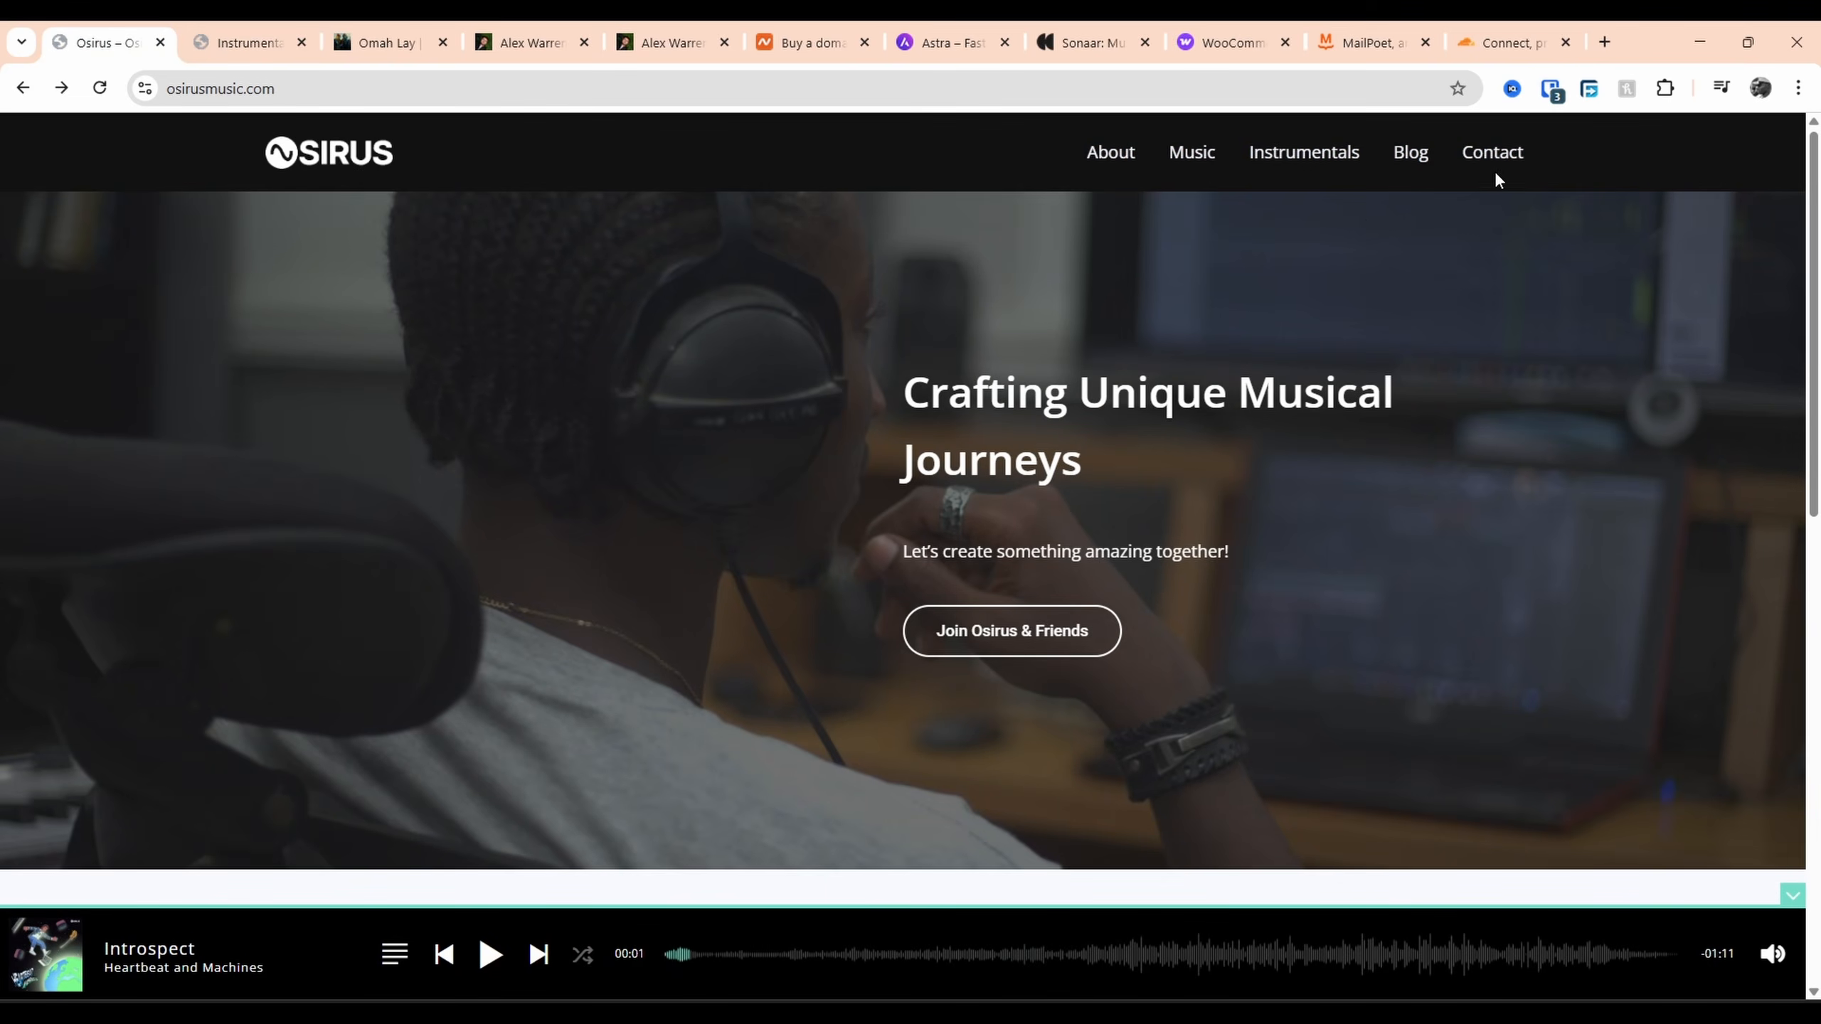
{"action": "left_click", "coordinate": [1492, 153]}
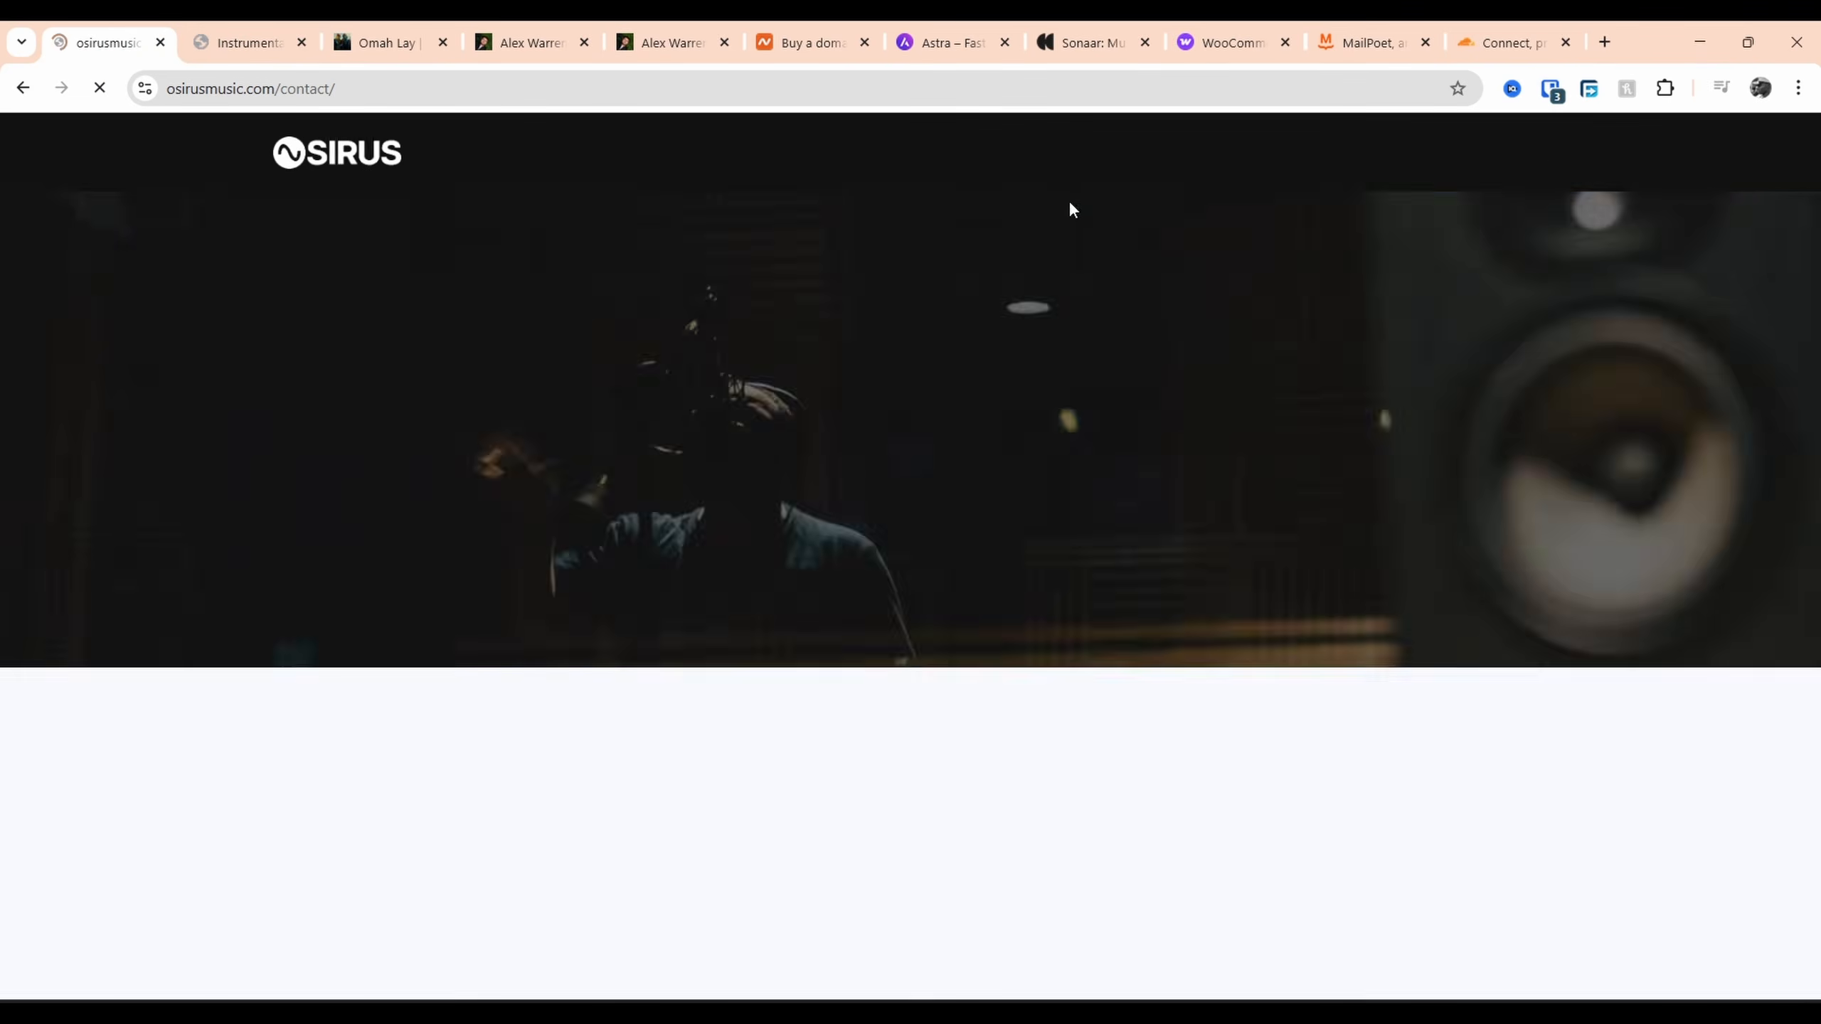
{"action": "scroll", "coordinate": [1037, 451], "scroll_direction": "down", "scroll_amount": 4}
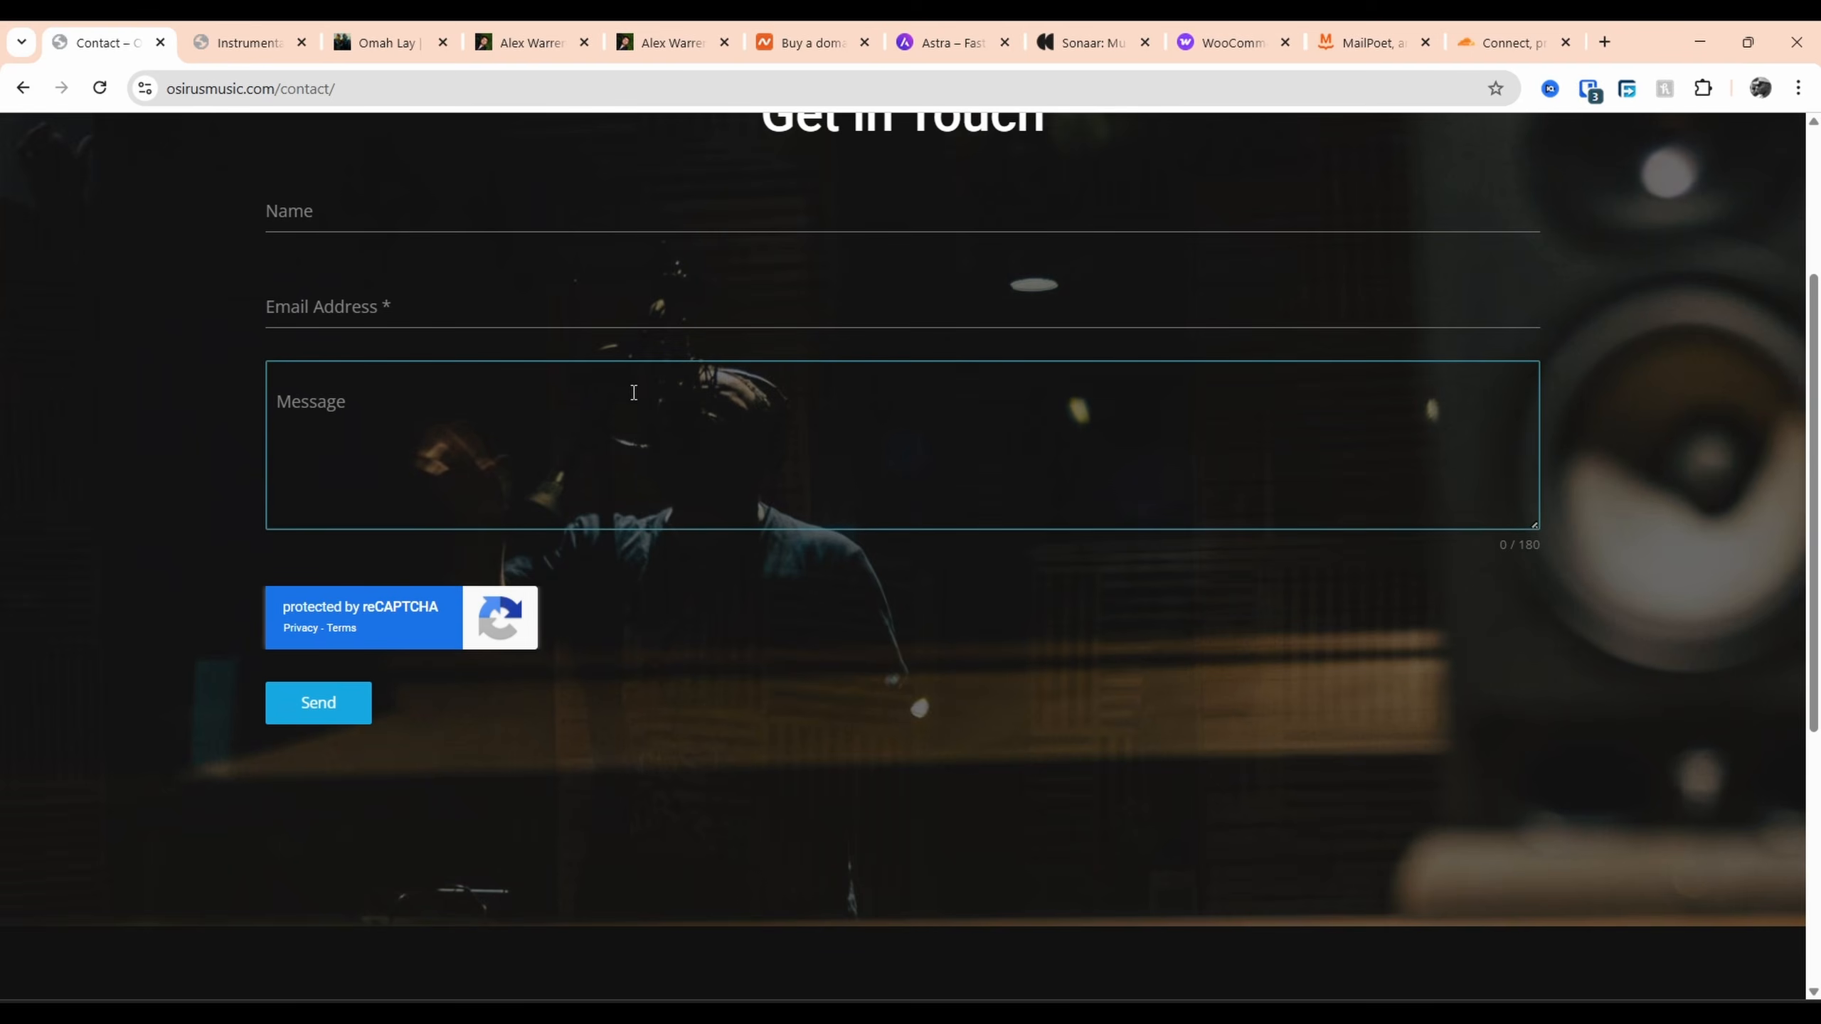
{"action": "scroll", "coordinate": [638, 540], "scroll_direction": "up", "scroll_amount": 2}
{"action": "scroll", "coordinate": [1186, 535], "scroll_direction": "down", "scroll_amount": 7}
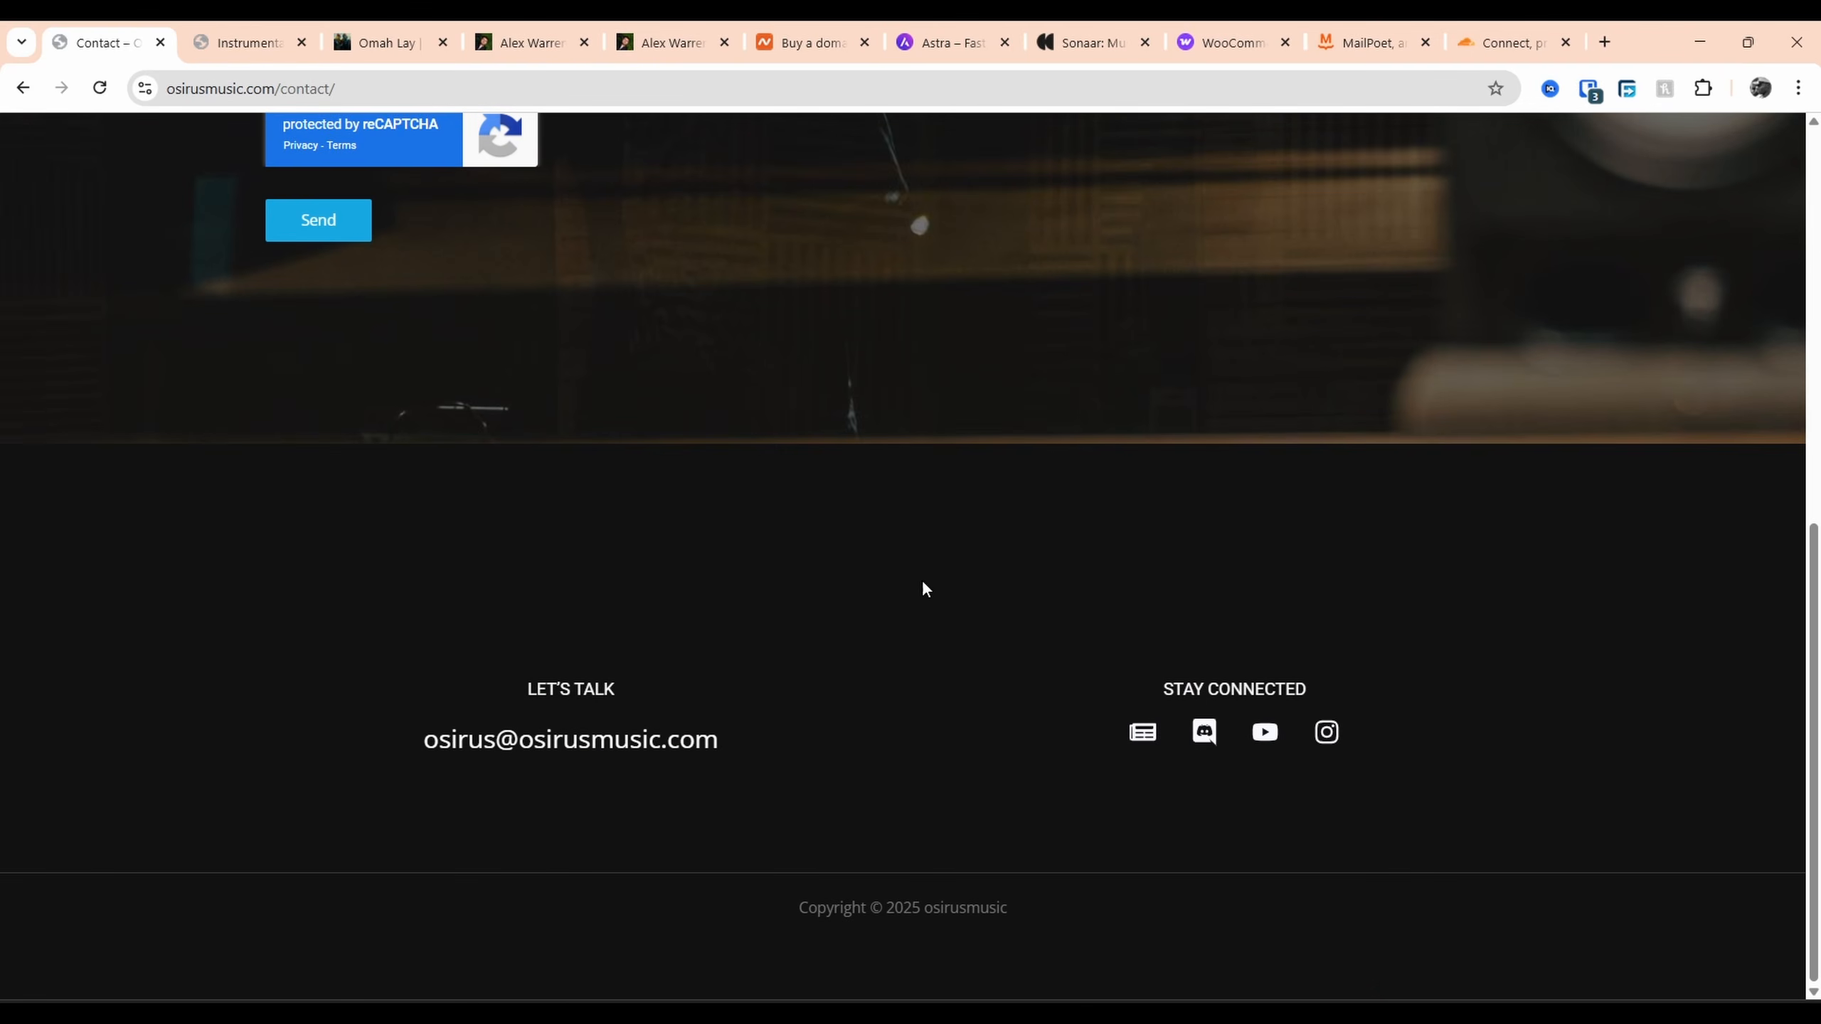
{"action": "scroll", "coordinate": [923, 589], "scroll_direction": "up", "scroll_amount": 1}
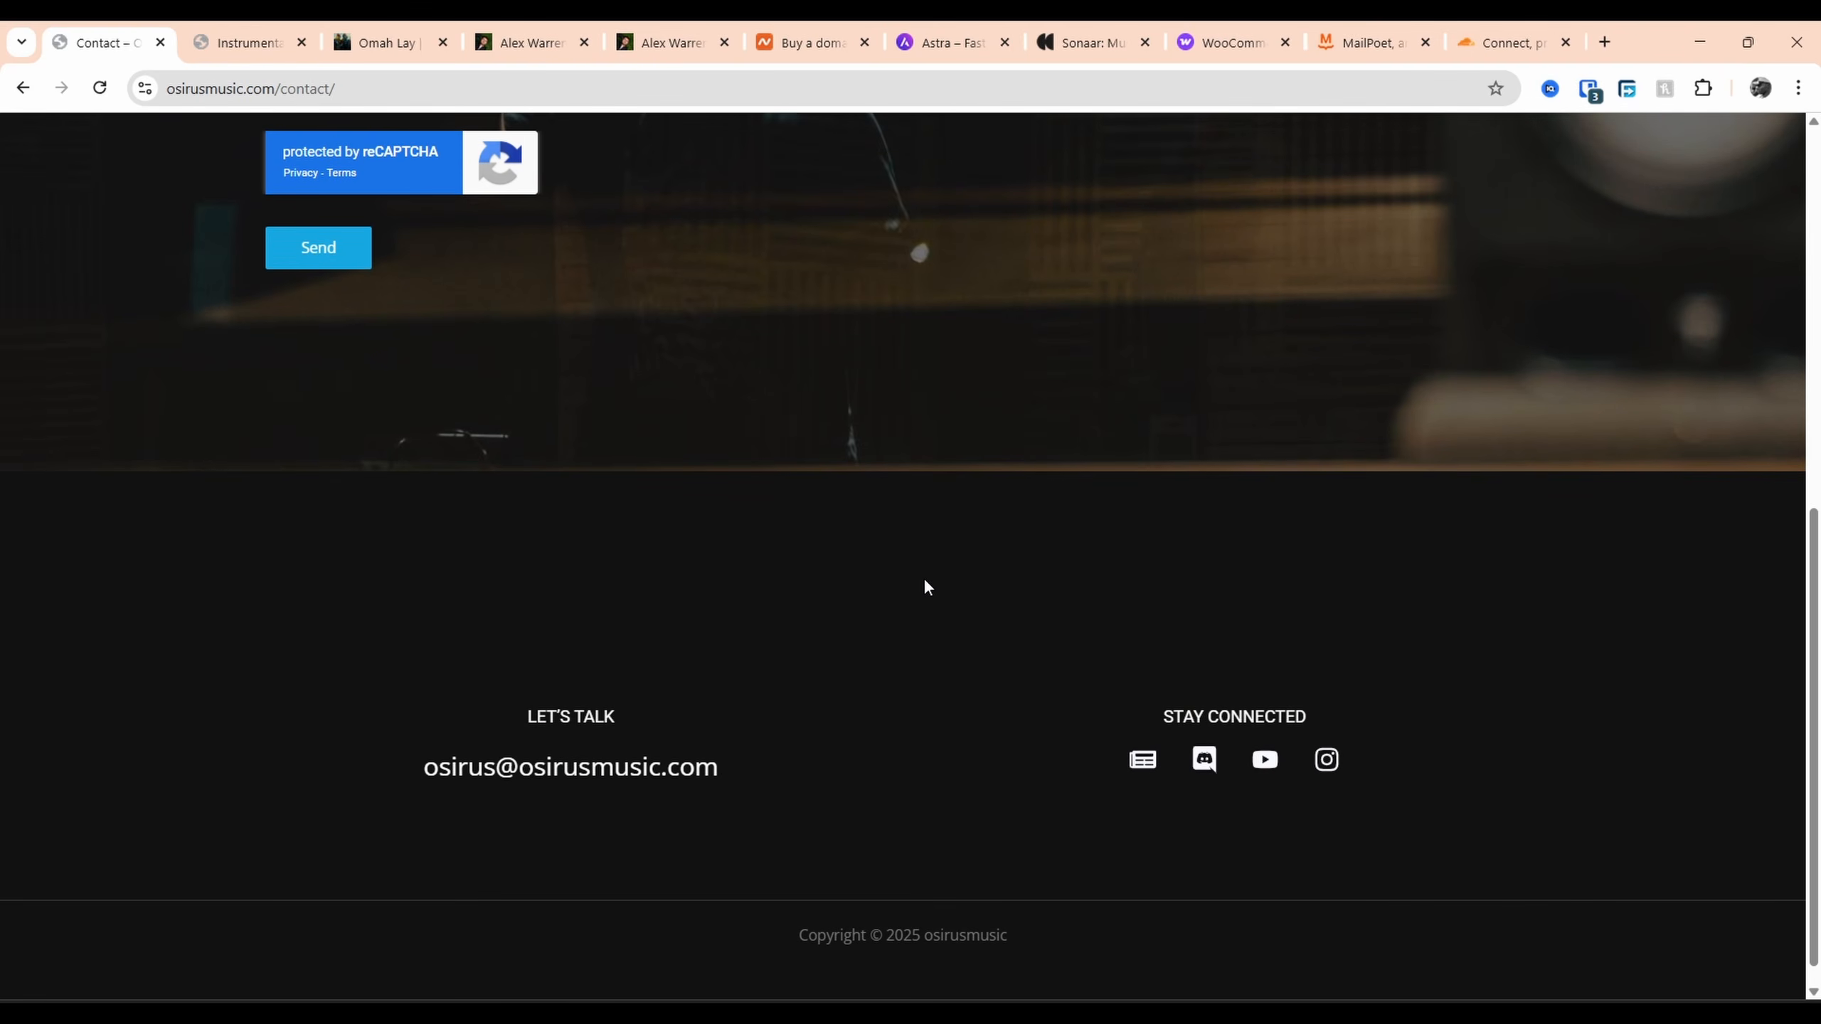
{"action": "left_click_drag", "start_coordinate": [721, 766], "coordinate": [390, 755]}
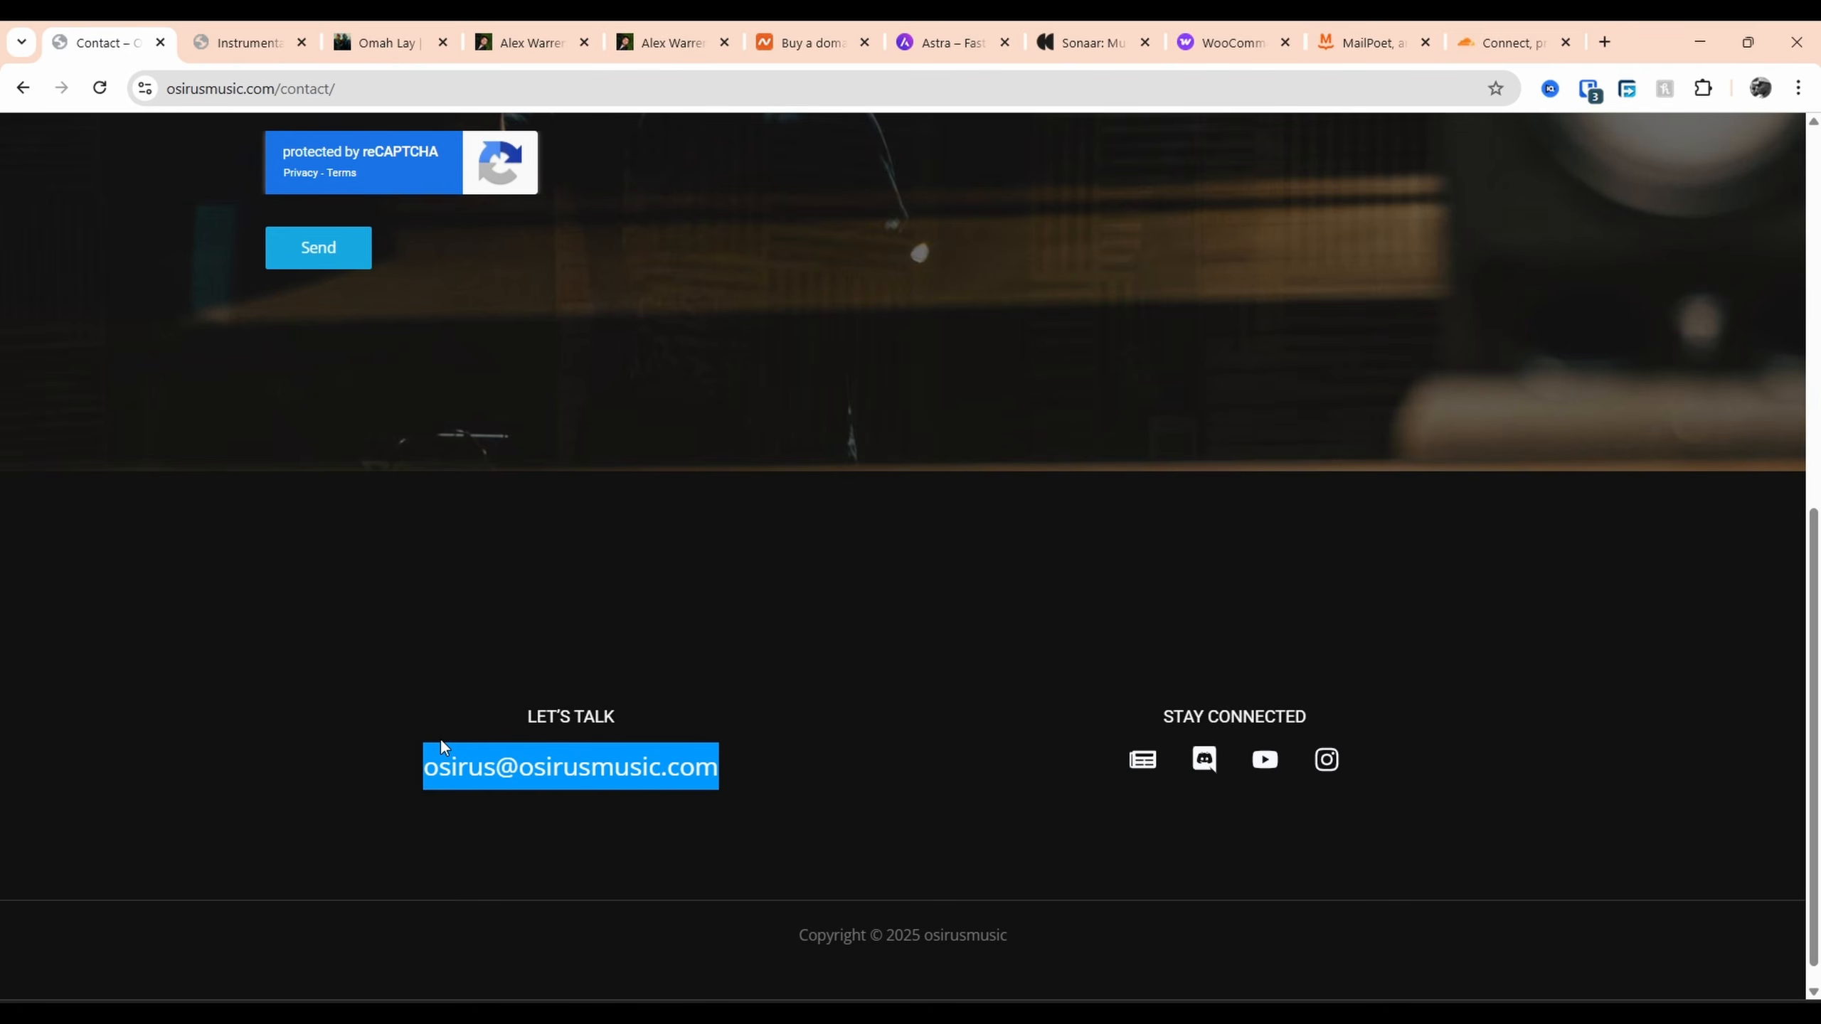
Scroll through the Omah Lay reference site
{"action": "left_click", "coordinate": [453, 32]}
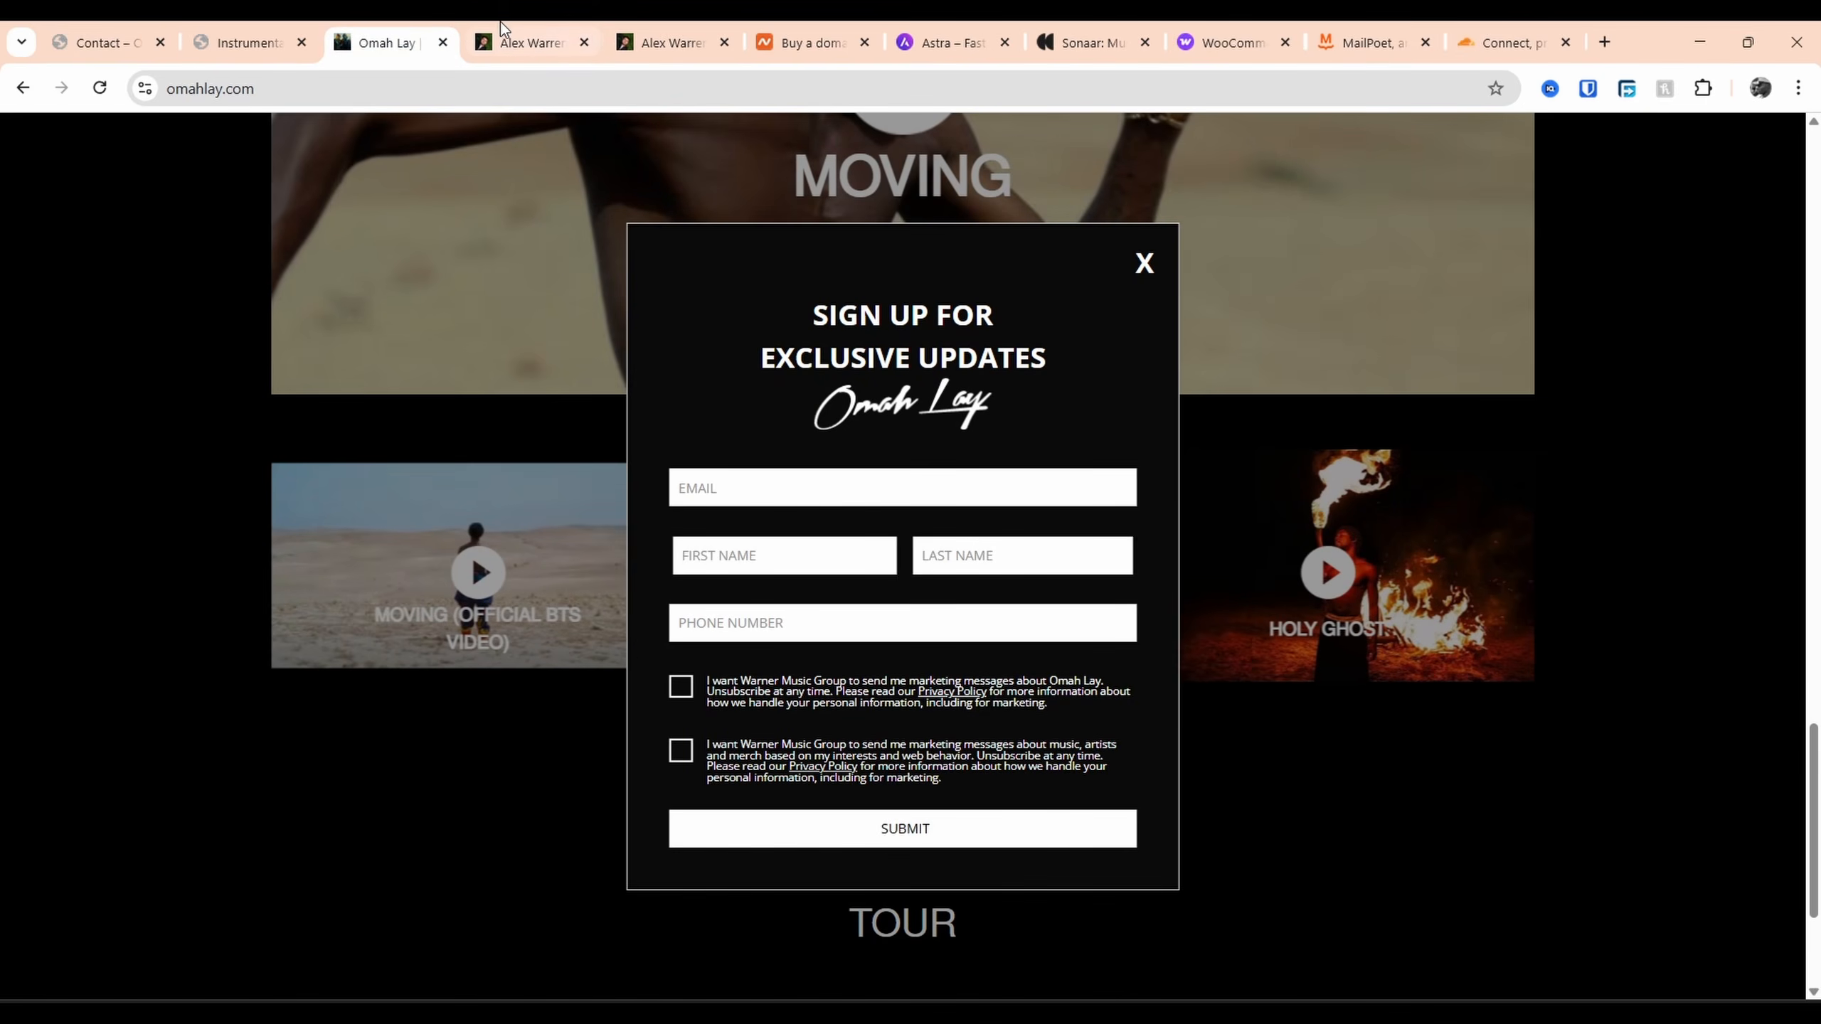
{"action": "scroll", "coordinate": [1066, 311], "scroll_direction": "up", "scroll_amount": 5}
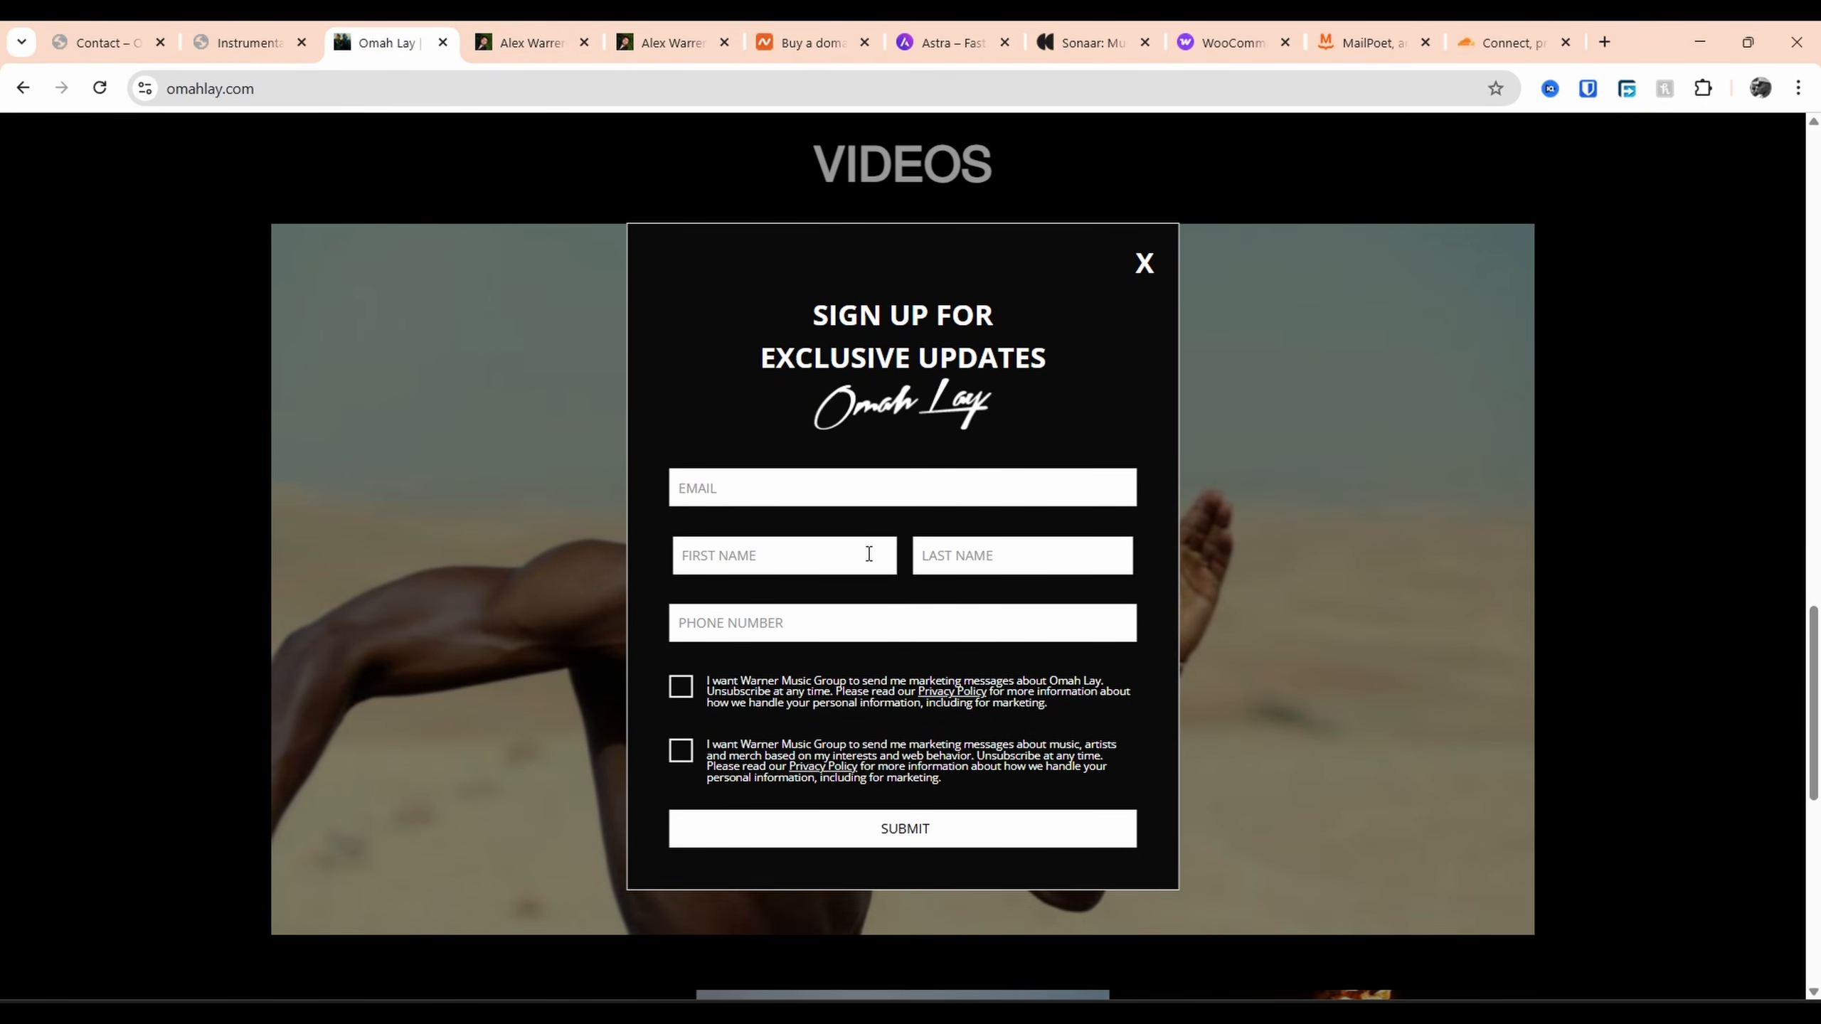
{"action": "scroll", "coordinate": [866, 554], "scroll_direction": "up", "scroll_amount": 10}
{"action": "scroll", "coordinate": [780, 444], "scroll_direction": "up", "scroll_amount": 5}
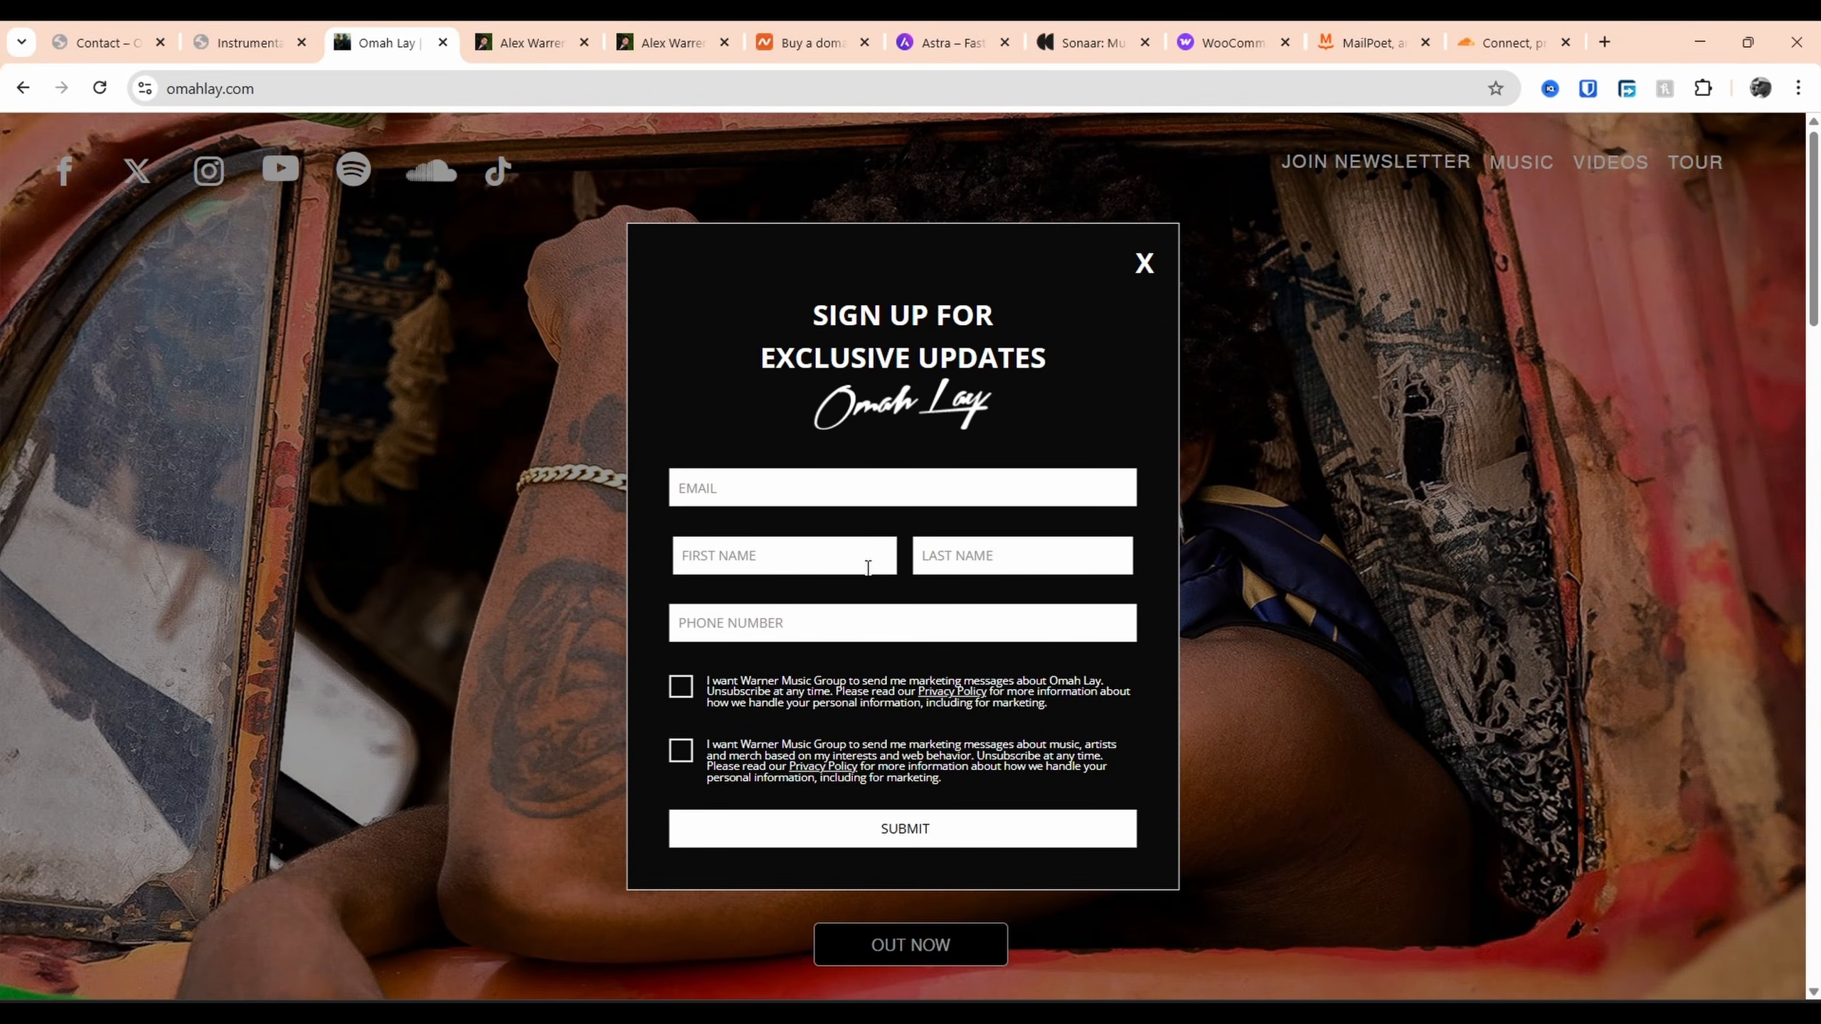
Cycle through the Alex Warren homepage and merch store, then return to the Osirus contact page
{"action": "key", "text": "ctrl+Tab"}
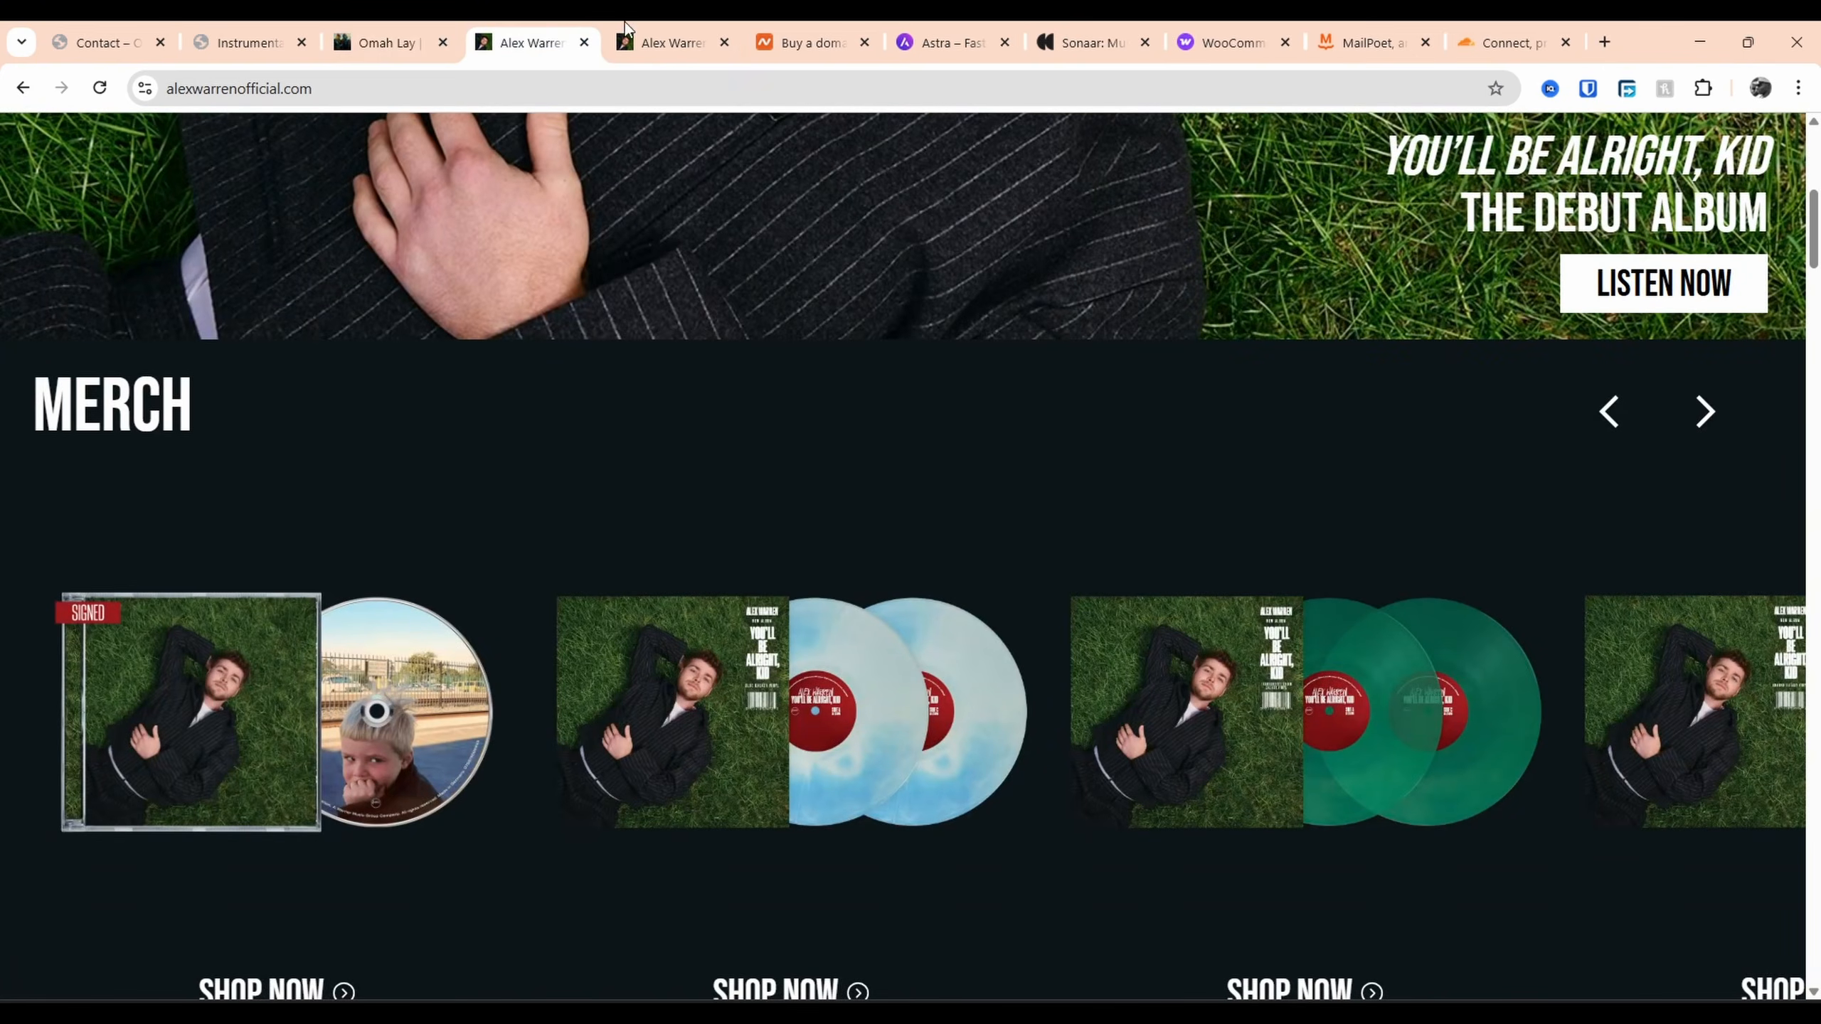
{"action": "key", "text": "ctrl+Tab"}
{"action": "scroll", "coordinate": [860, 502], "scroll_direction": "up", "scroll_amount": 1}
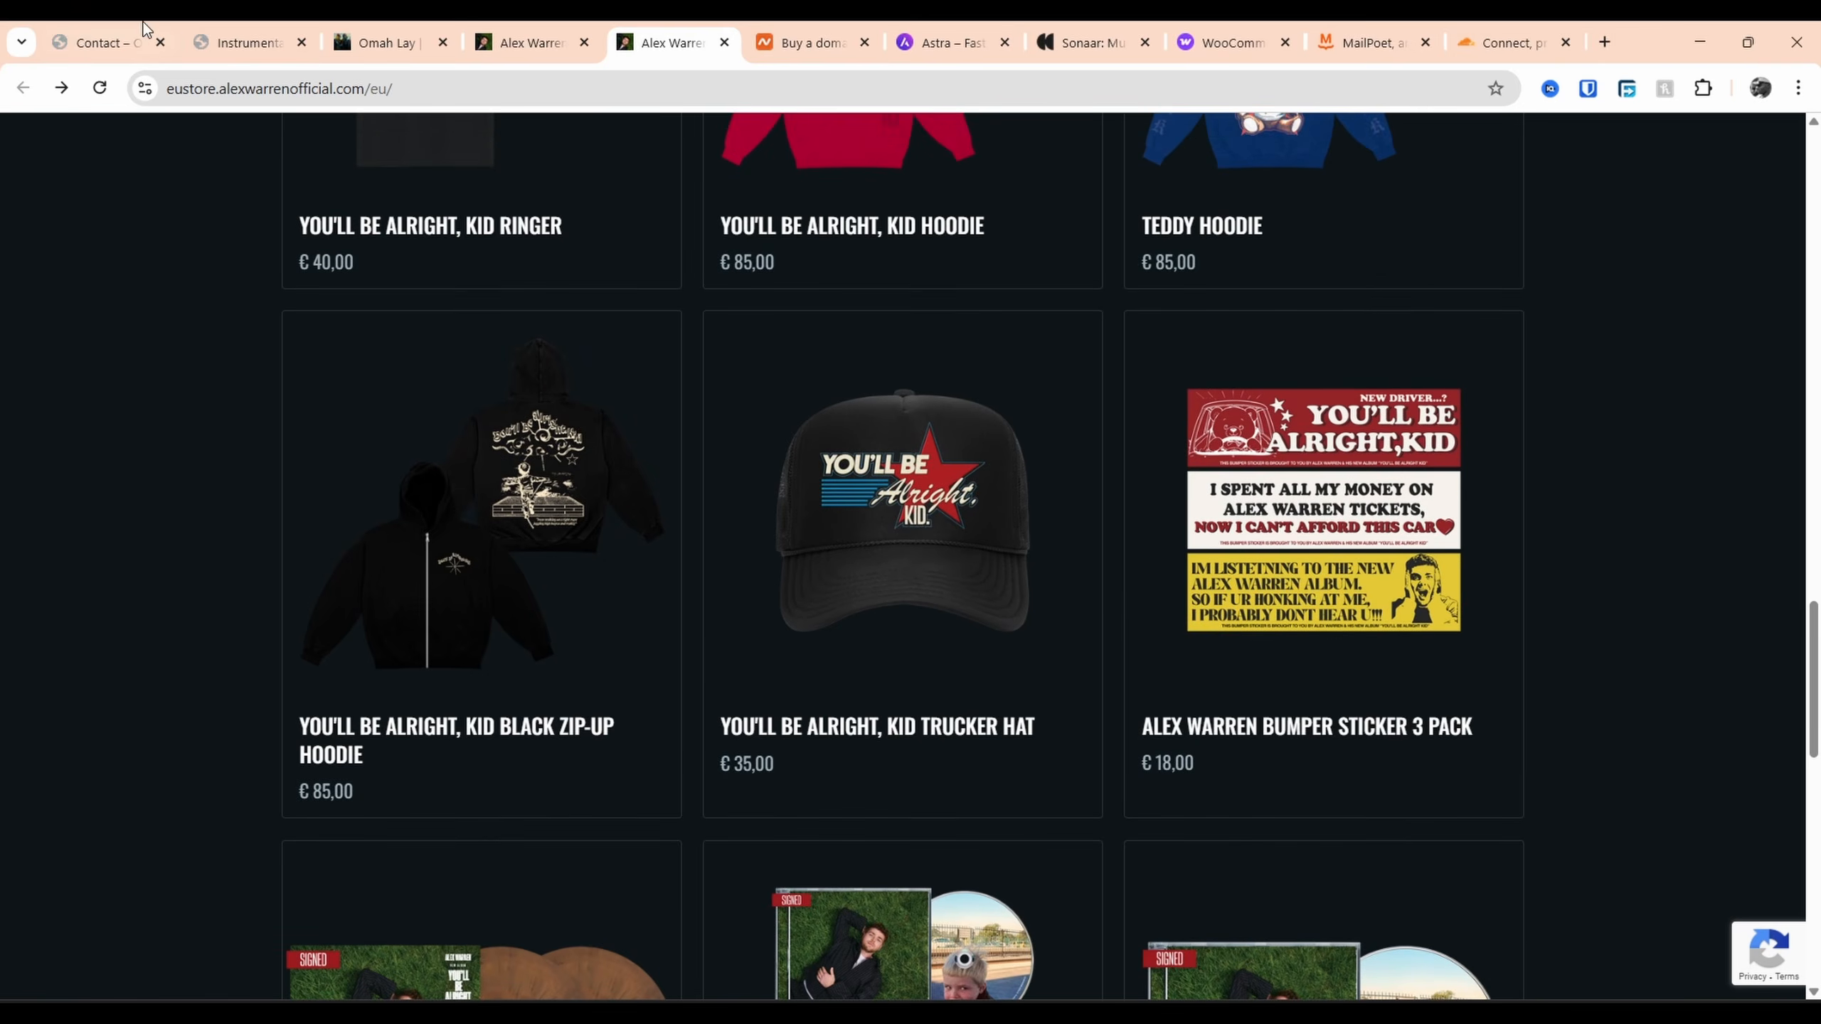
{"action": "key", "text": "ctrl+shift+Tab"}
{"action": "scroll", "coordinate": [895, 411], "scroll_direction": "down", "scroll_amount": 2}
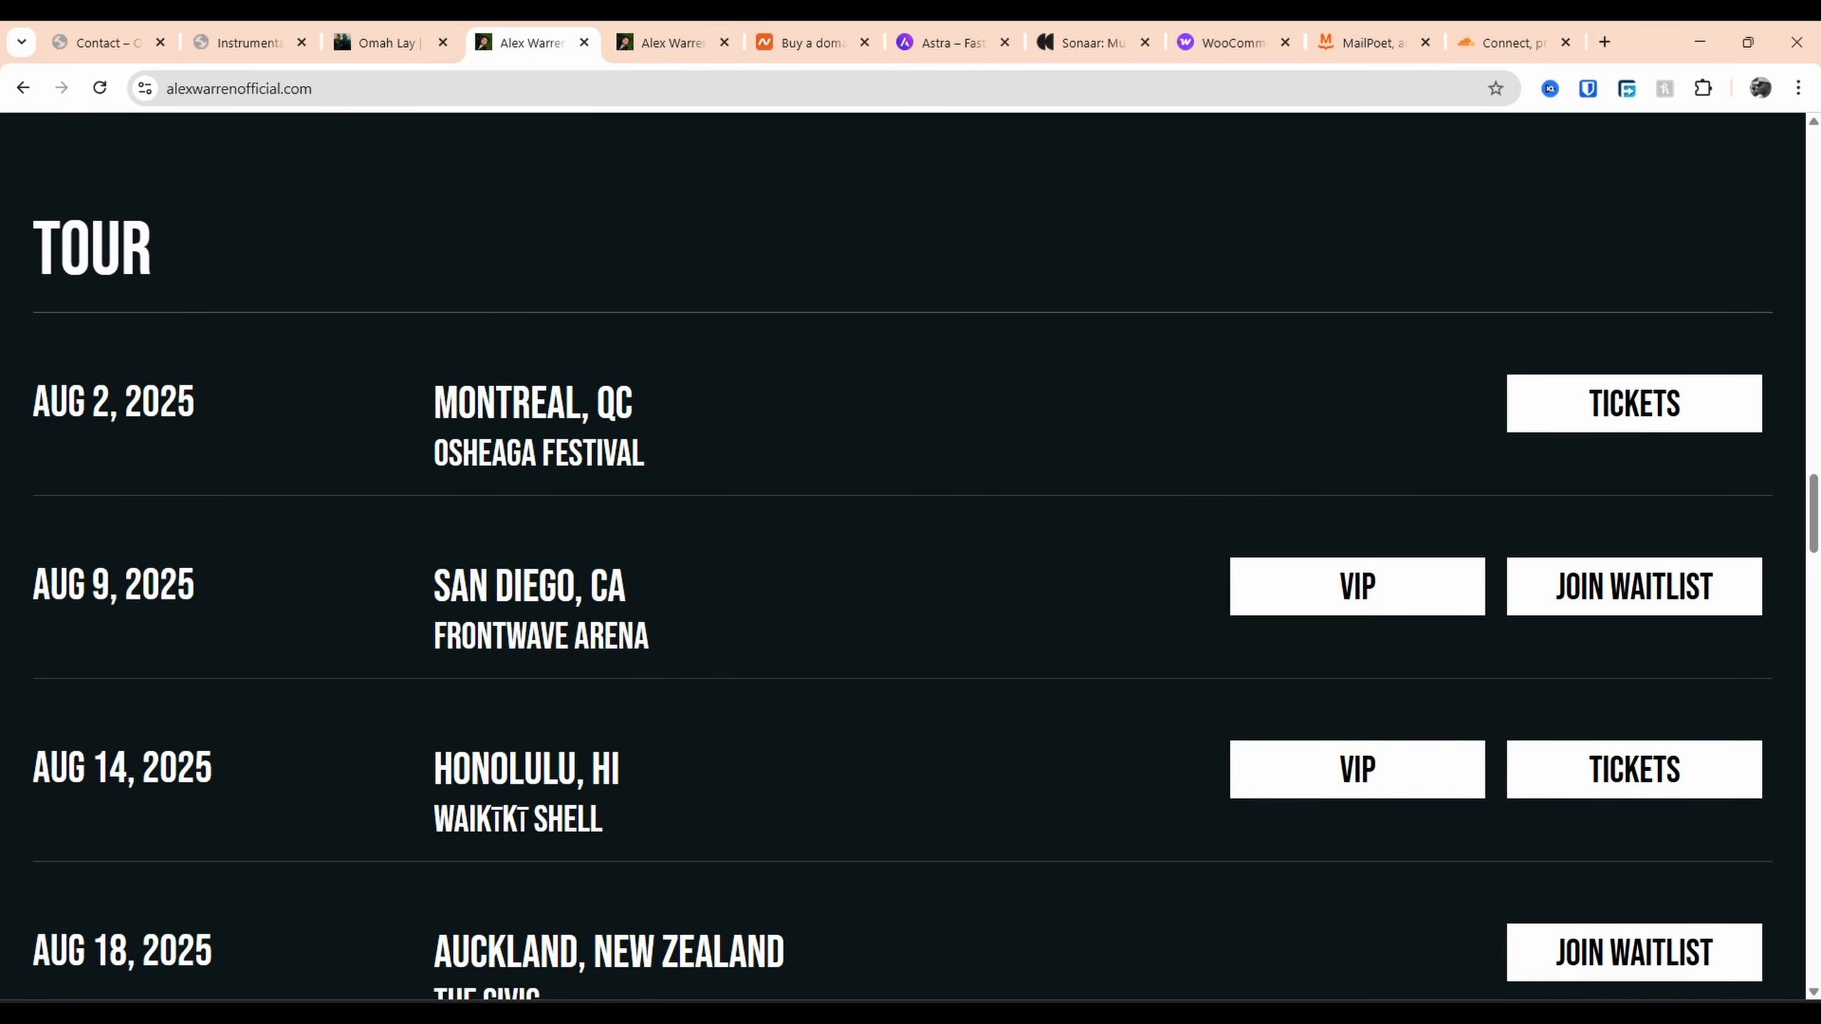
{"action": "left_click", "coordinate": [626, 23]}
{"action": "left_click", "coordinate": [116, 29]}
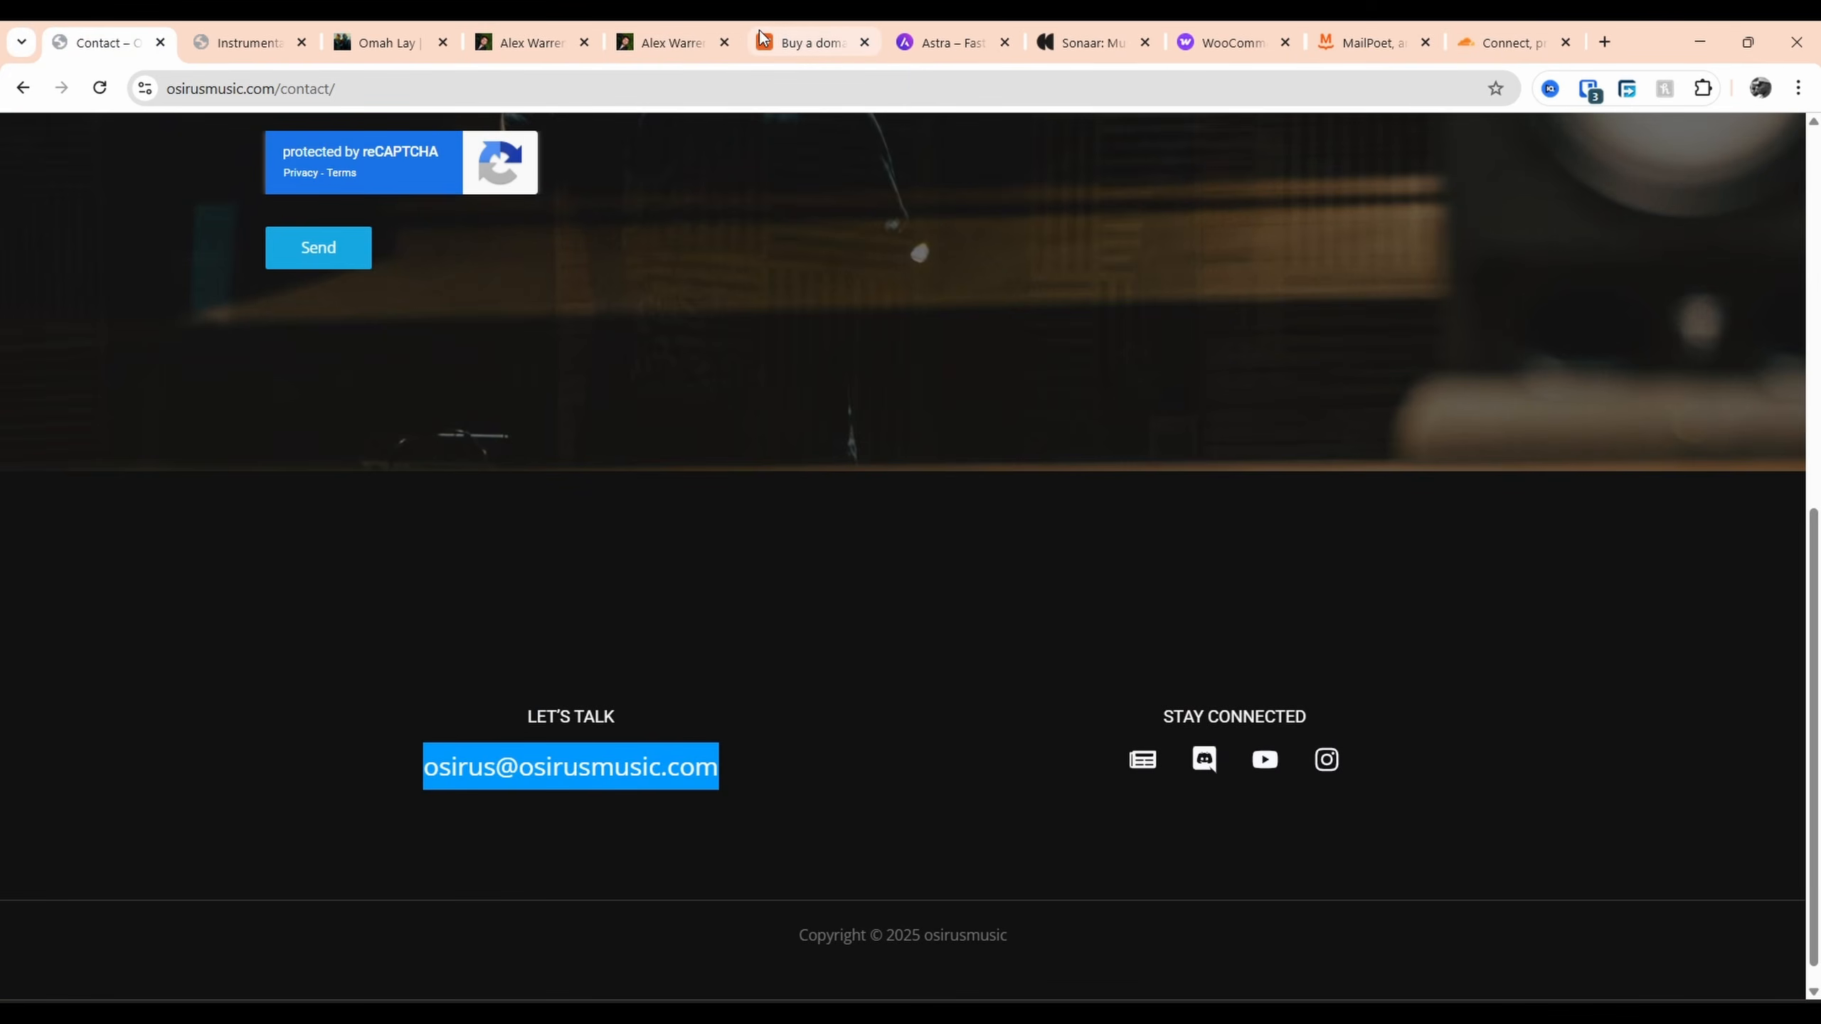
Search 'wordpress' in a new tab, then close the results and go to the Astra site
{"action": "left_click", "coordinate": [809, 42]}
{"action": "left_click", "coordinate": [1613, 41]}
{"action": "type", "text": "wordpress"}
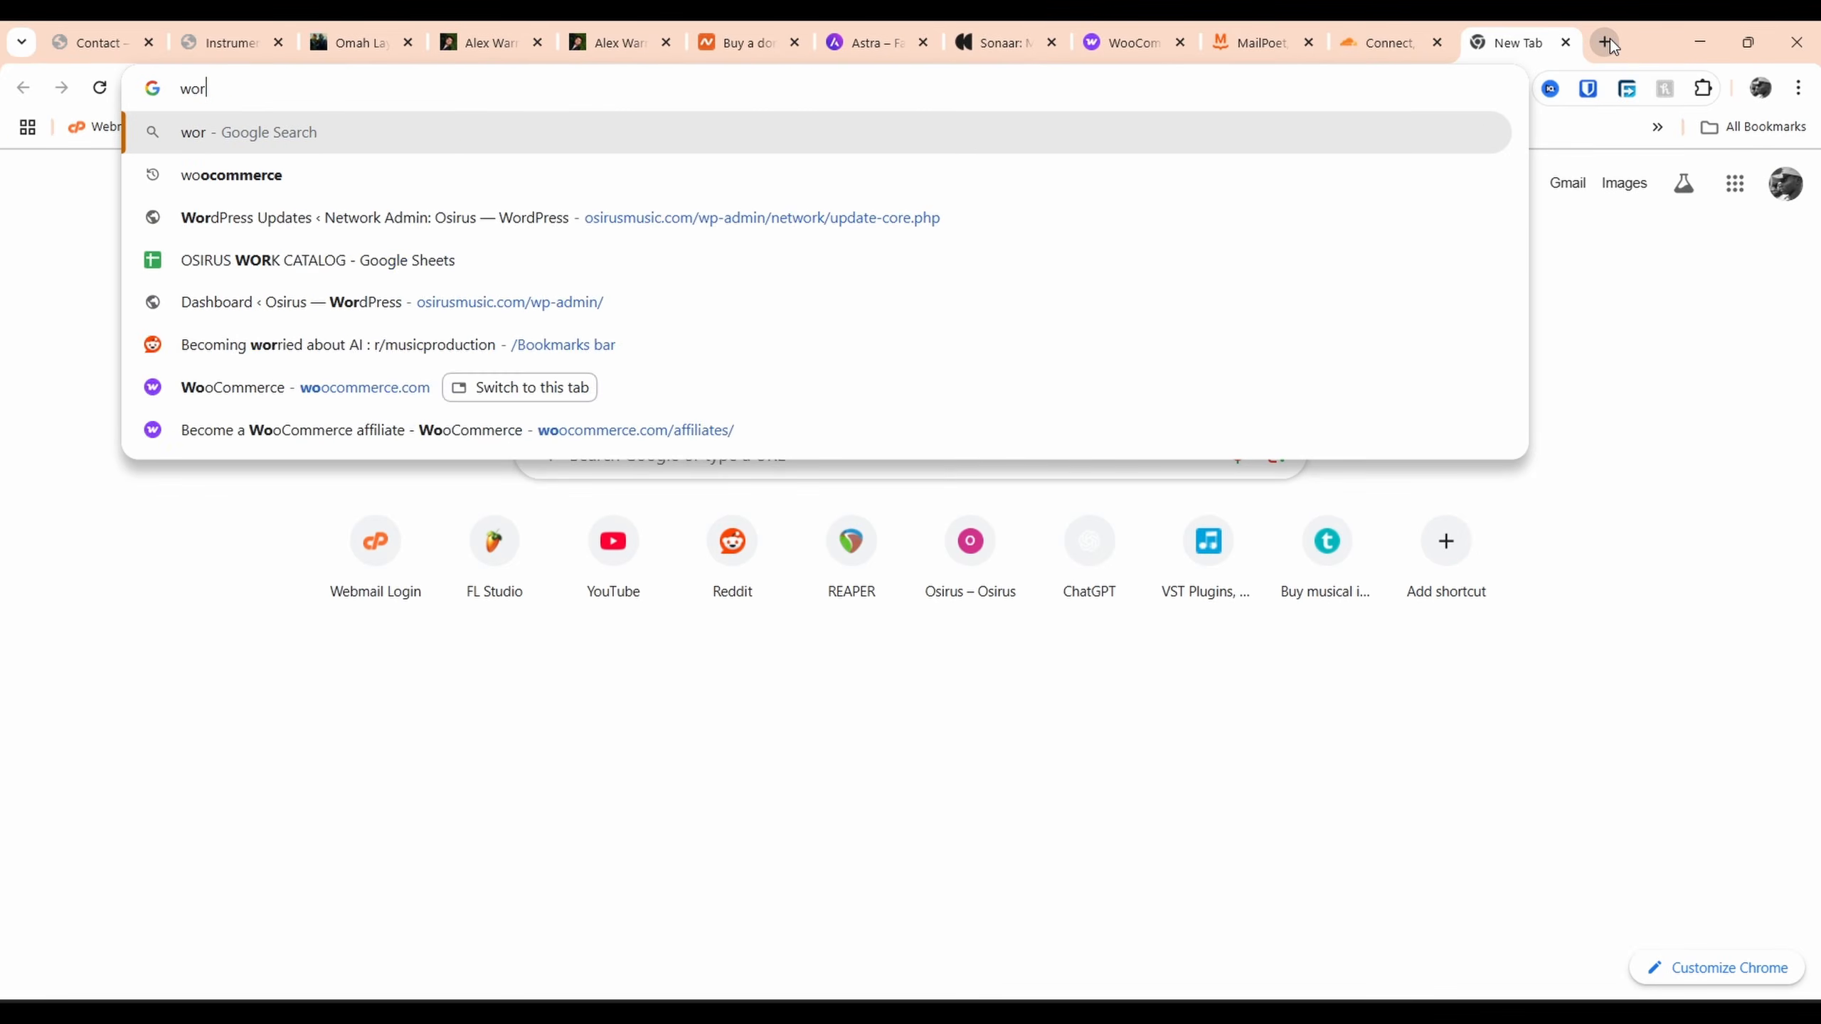
{"action": "key", "text": "Return"}
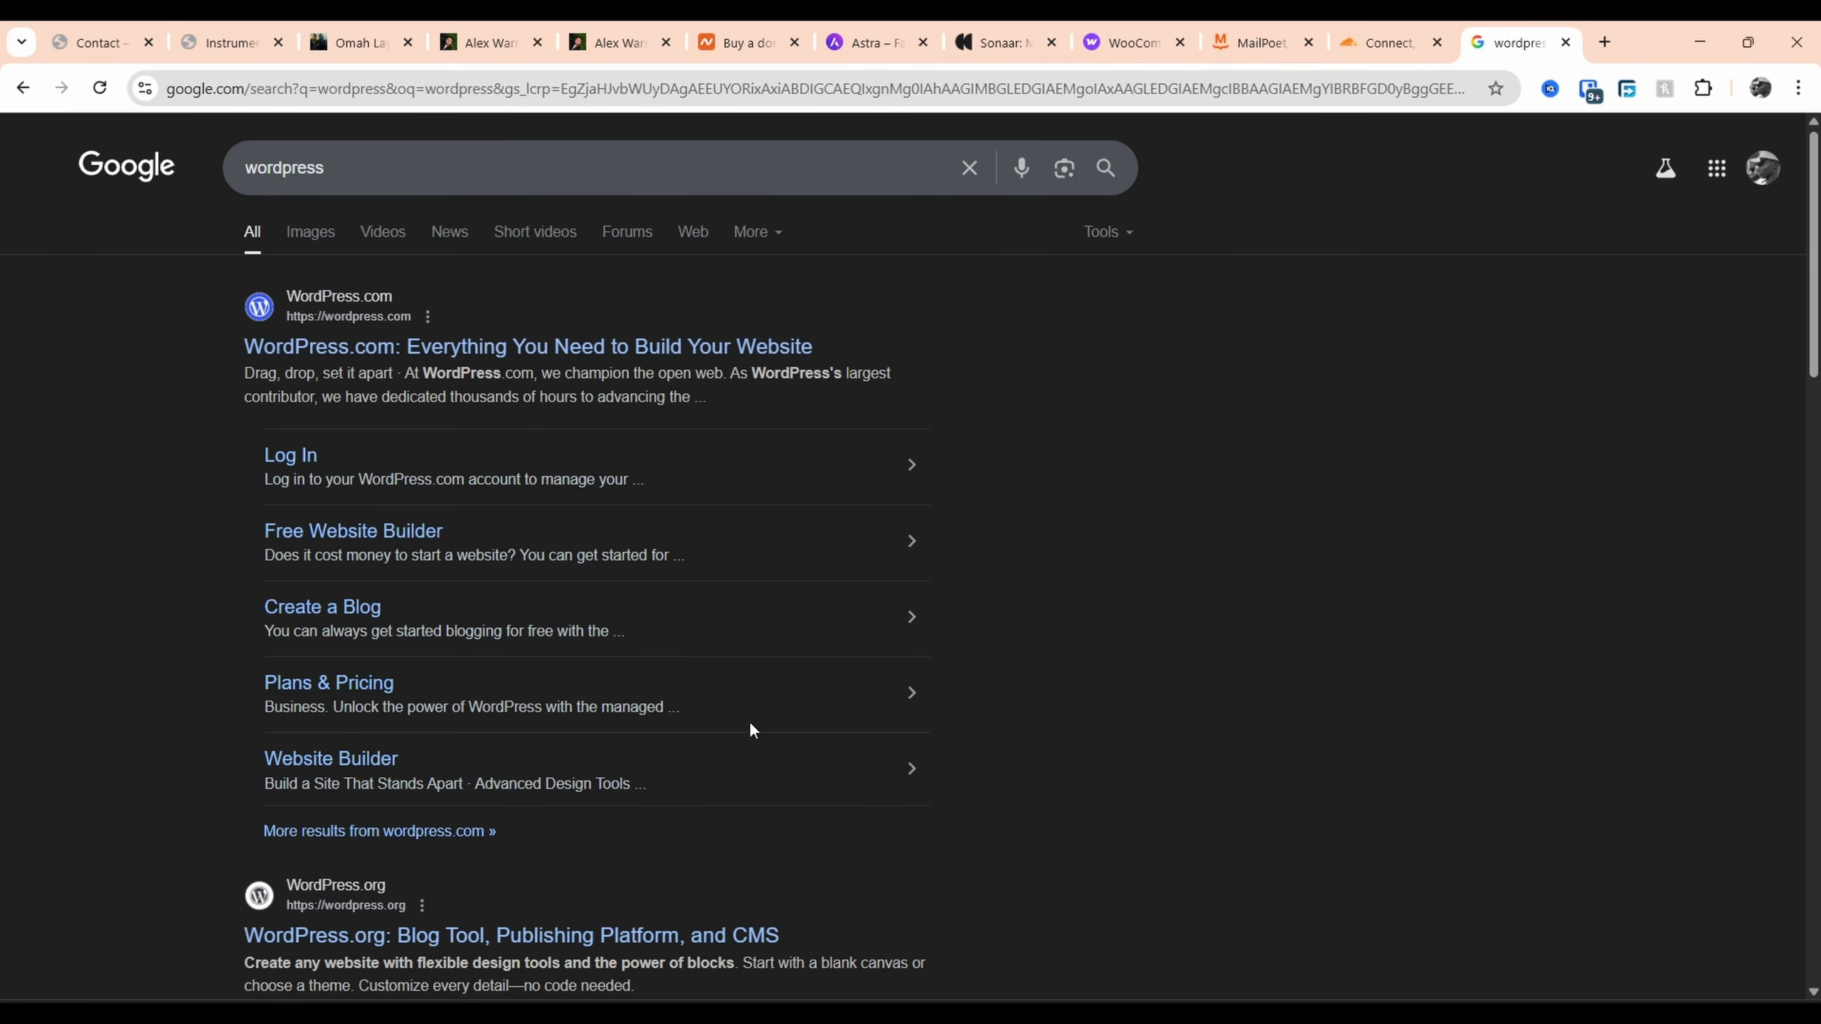
{"action": "left_click", "coordinate": [1565, 42]}
{"action": "left_click", "coordinate": [942, 42]}
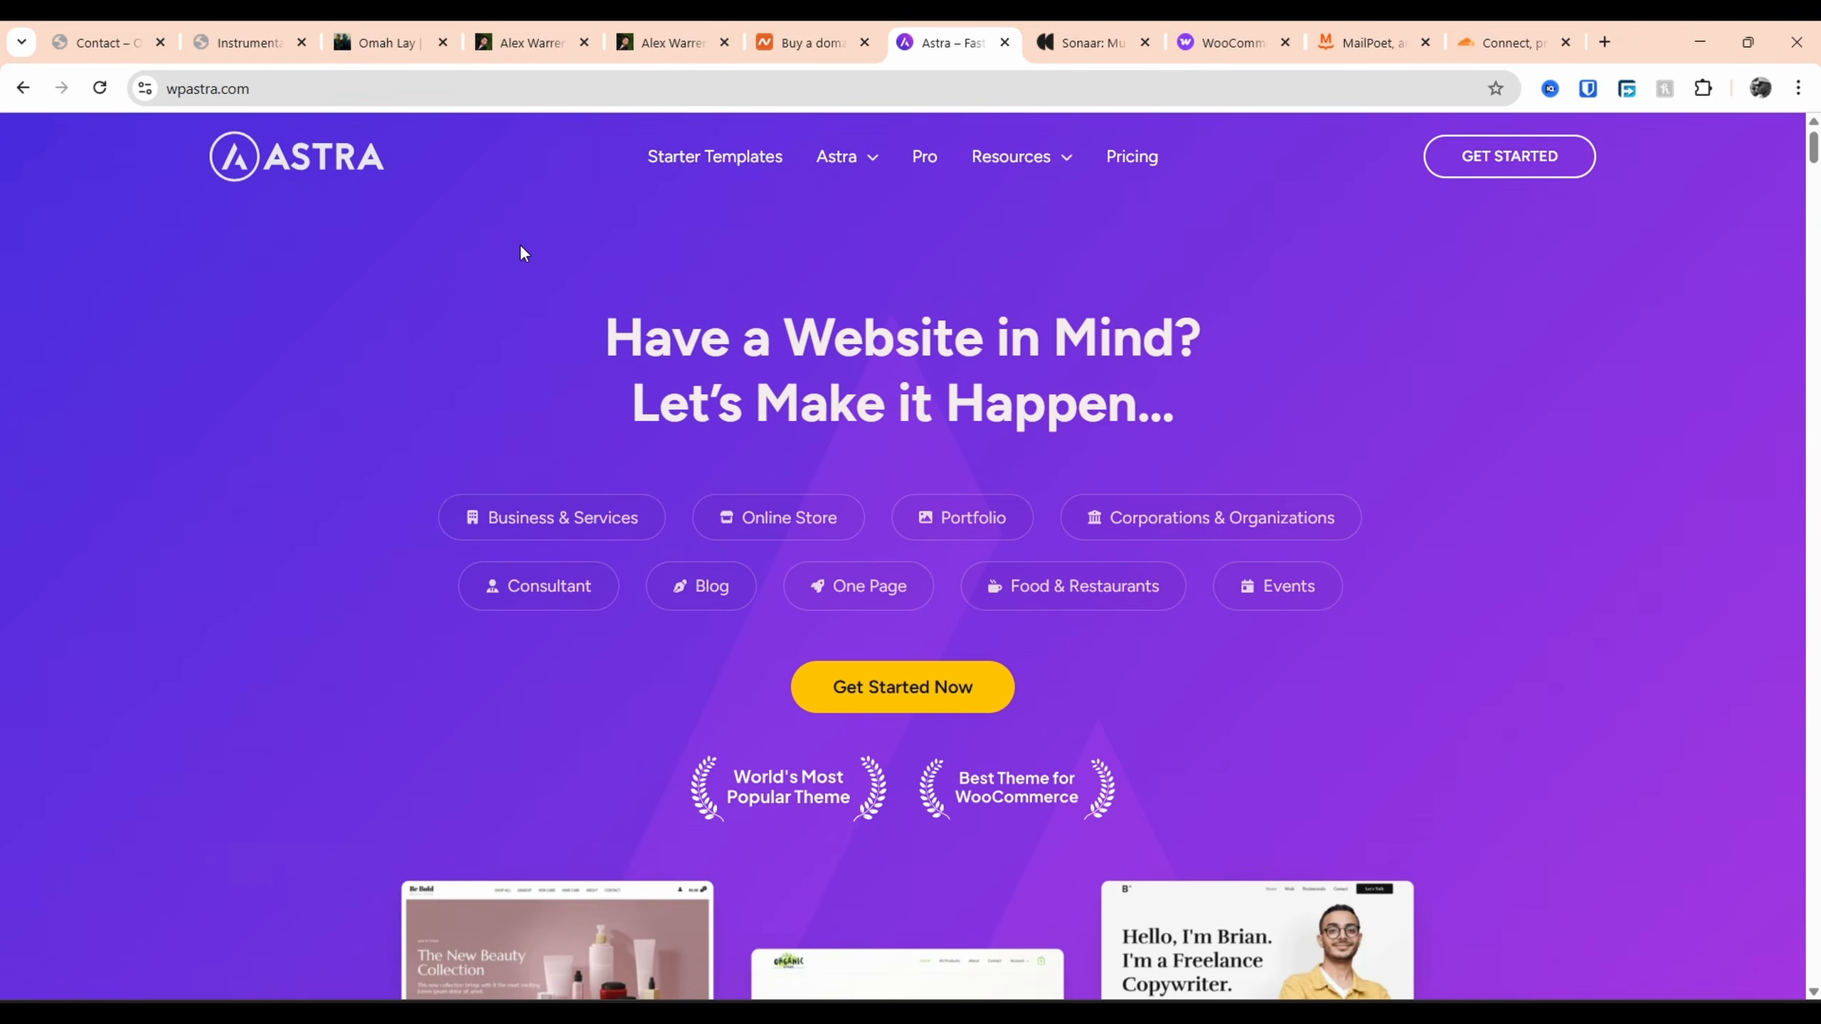
Switch to Sonaar and view the MP3 Audio Player Pro pricing page
{"action": "scroll", "coordinate": [711, 353], "scroll_direction": "down", "scroll_amount": 5}
{"action": "scroll", "coordinate": [792, 533], "scroll_direction": "up", "scroll_amount": 5}
{"action": "left_click", "coordinate": [1093, 42]}
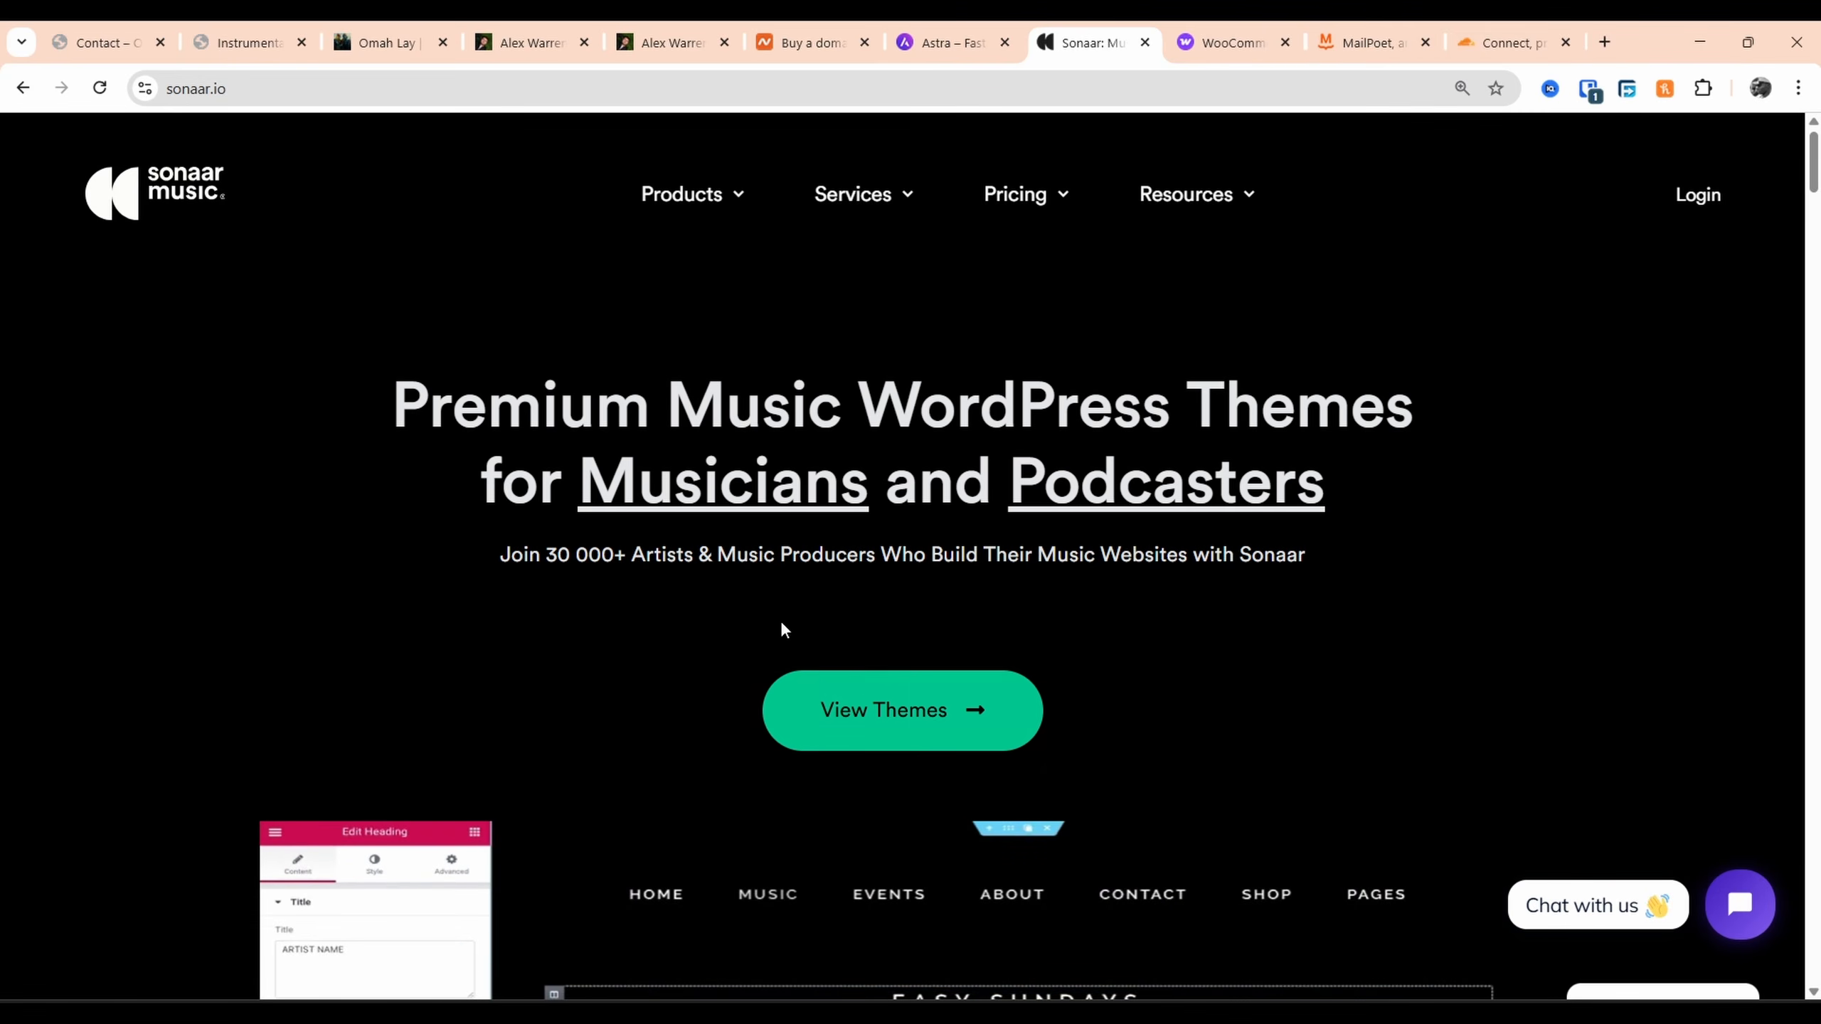
{"action": "scroll", "coordinate": [779, 620], "scroll_direction": "down", "scroll_amount": 5}
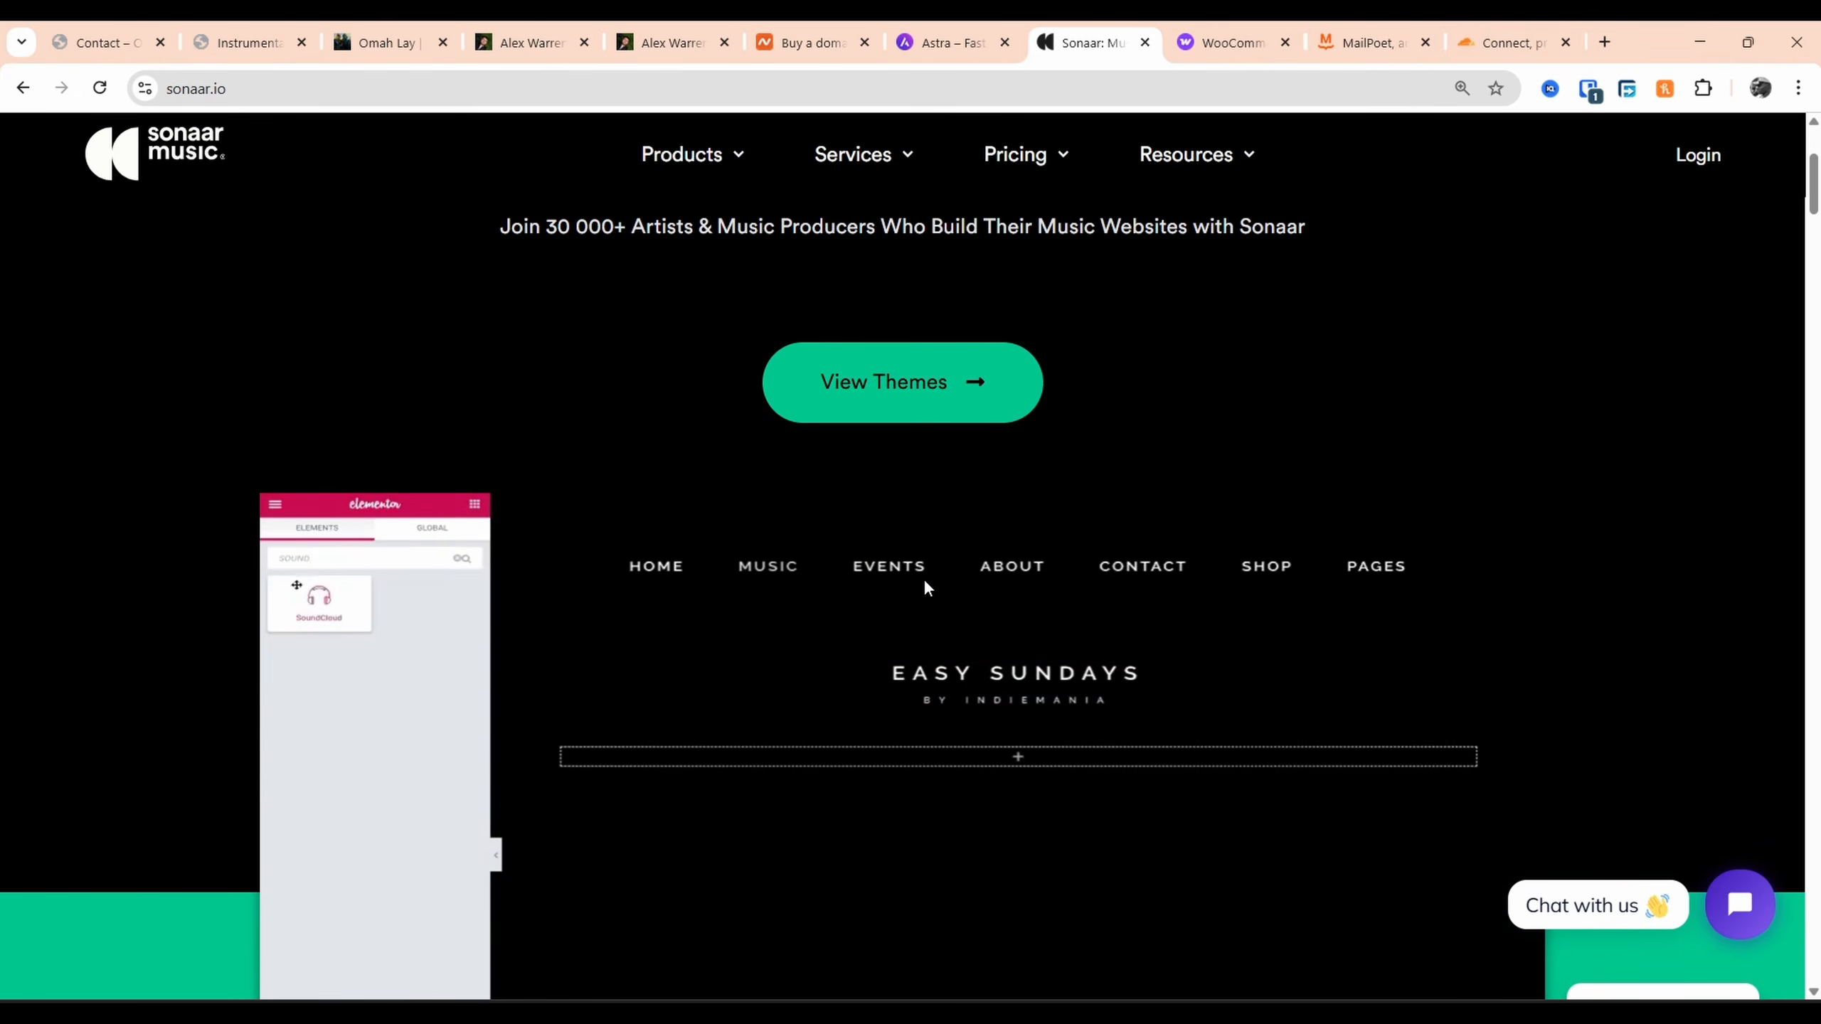
{"action": "scroll", "coordinate": [923, 580], "scroll_direction": "down", "scroll_amount": 7}
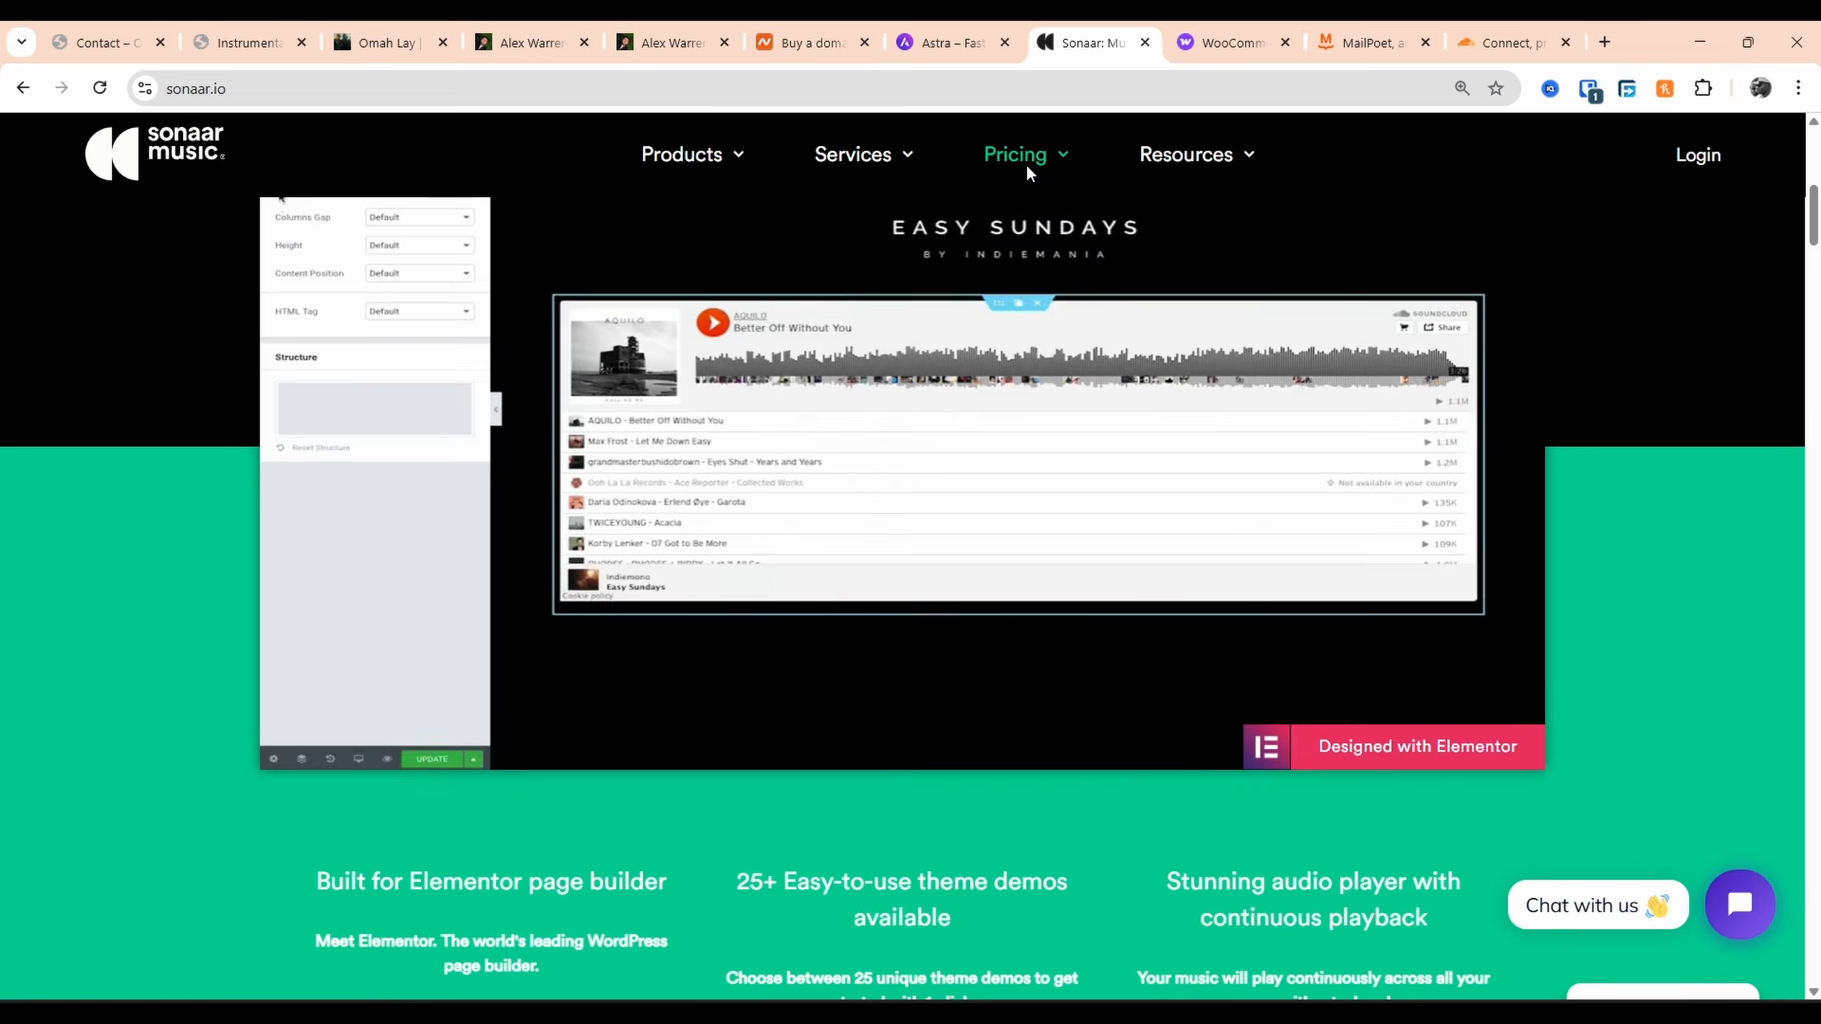
{"action": "mouse_move", "coordinate": [1028, 167]}
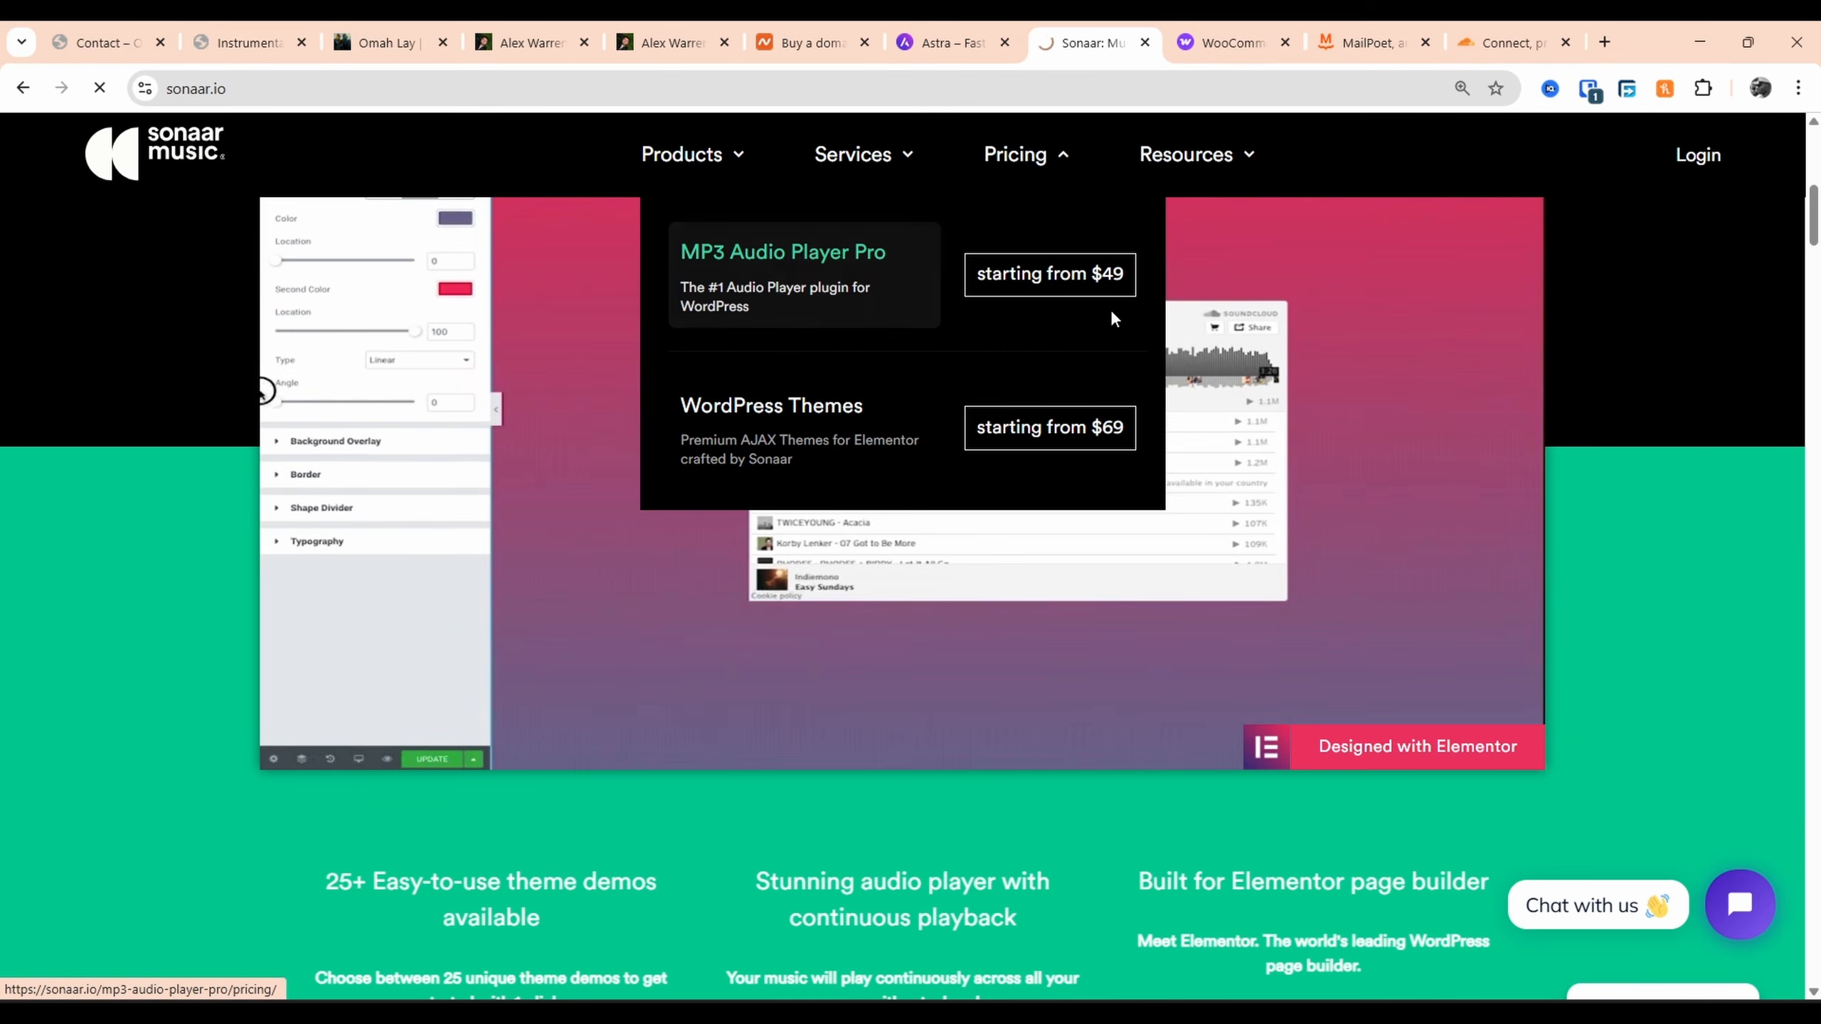
{"action": "left_click", "coordinate": [853, 323]}
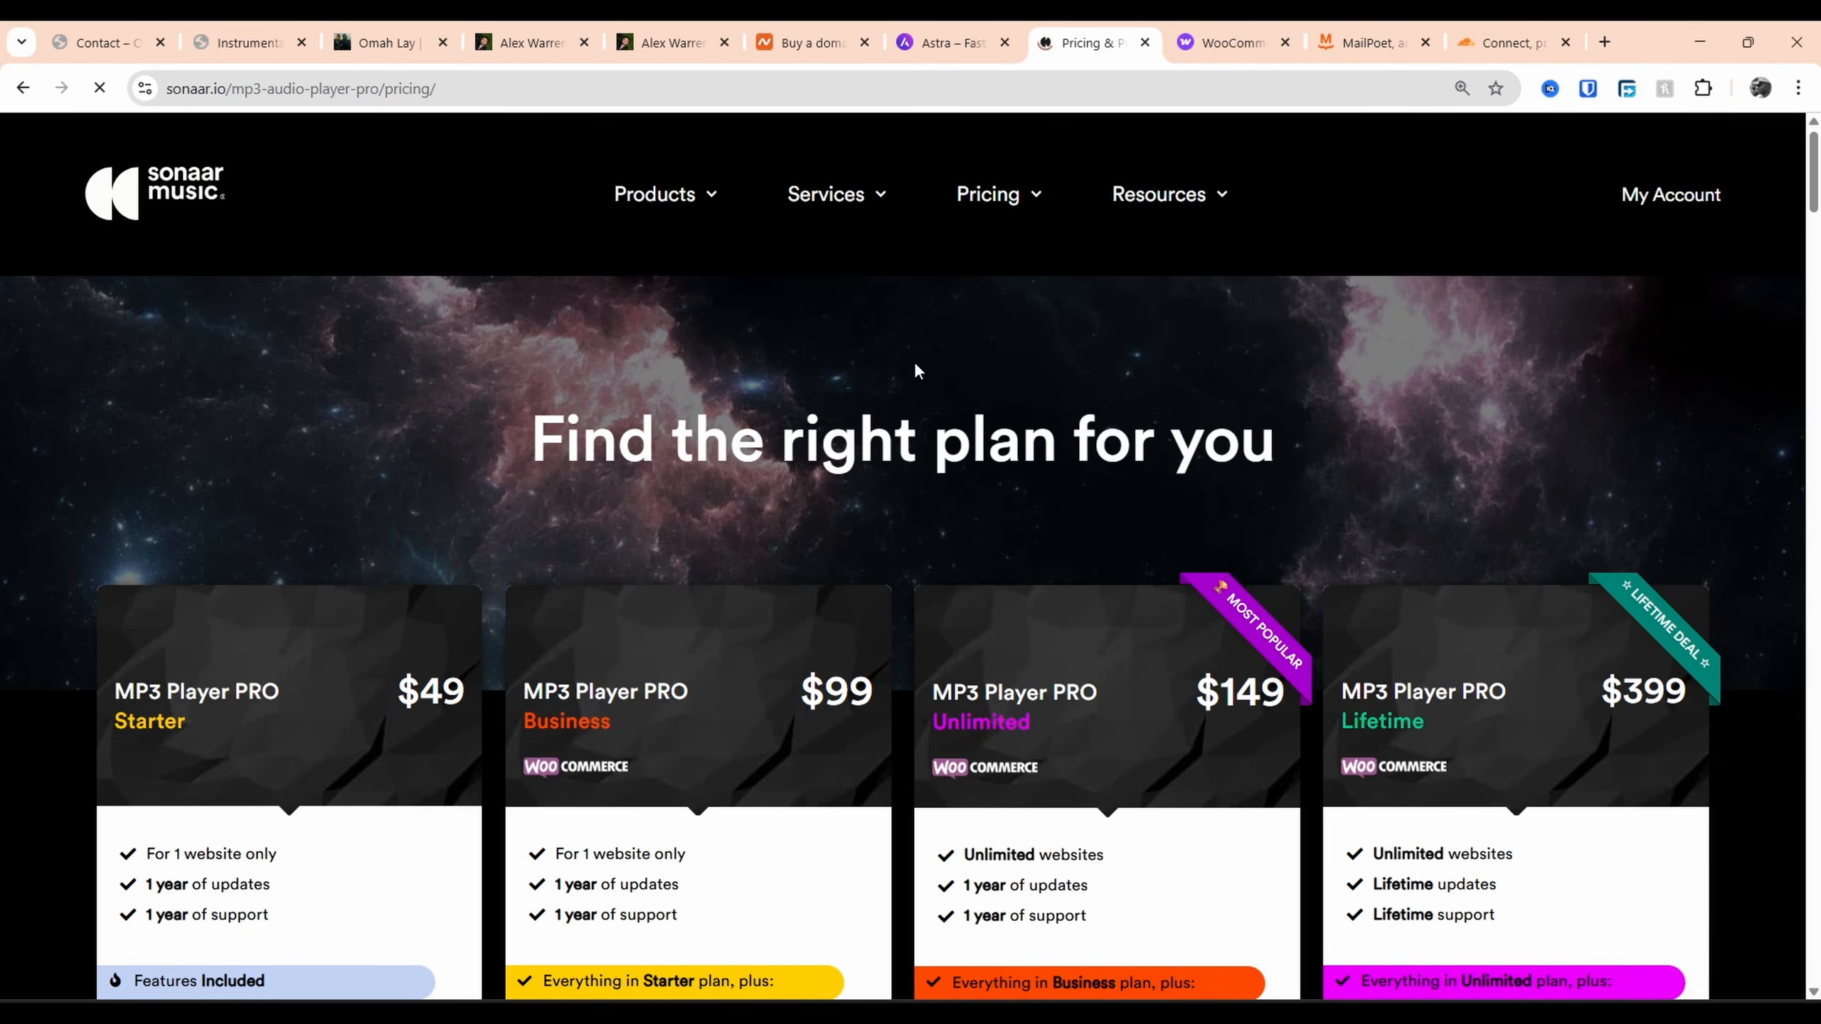
{"action": "scroll", "coordinate": [913, 361], "scroll_direction": "down", "scroll_amount": 3}
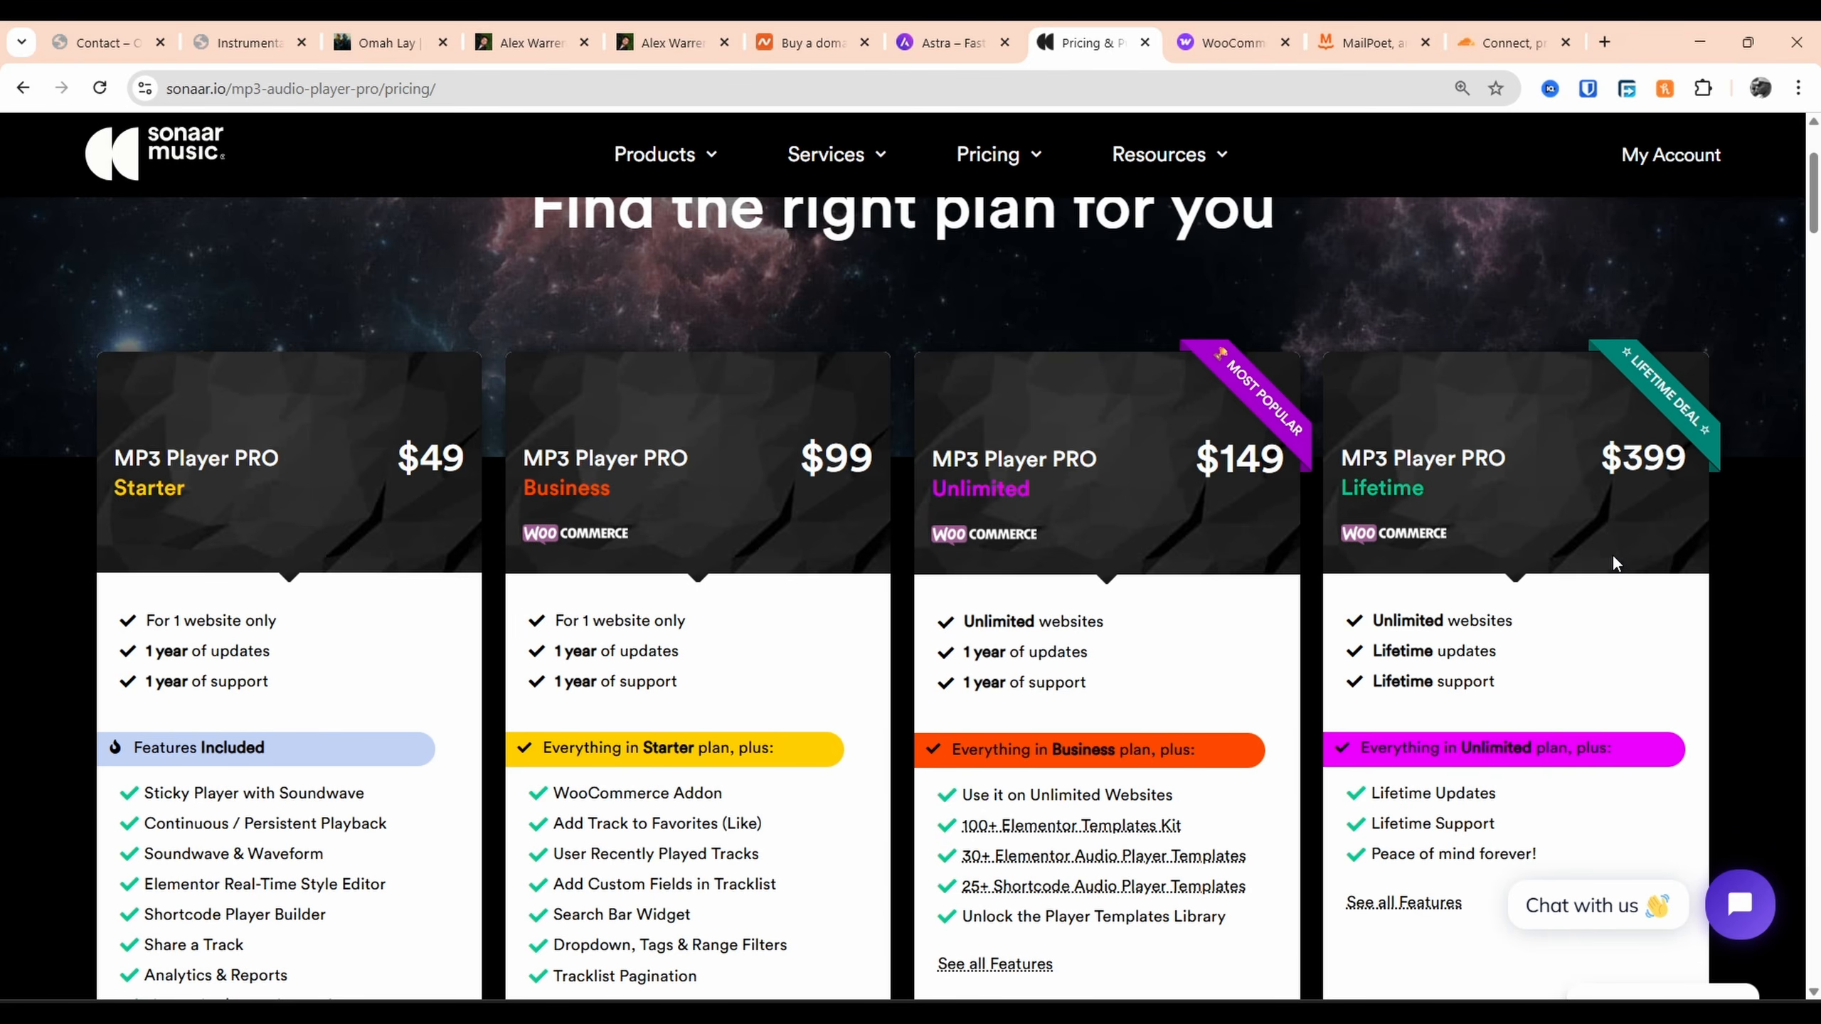
{"action": "scroll", "coordinate": [717, 509], "scroll_direction": "up", "scroll_amount": 2}
Return to the Sonaar home page and browse its music themes
{"action": "left_click", "coordinate": [23, 87]}
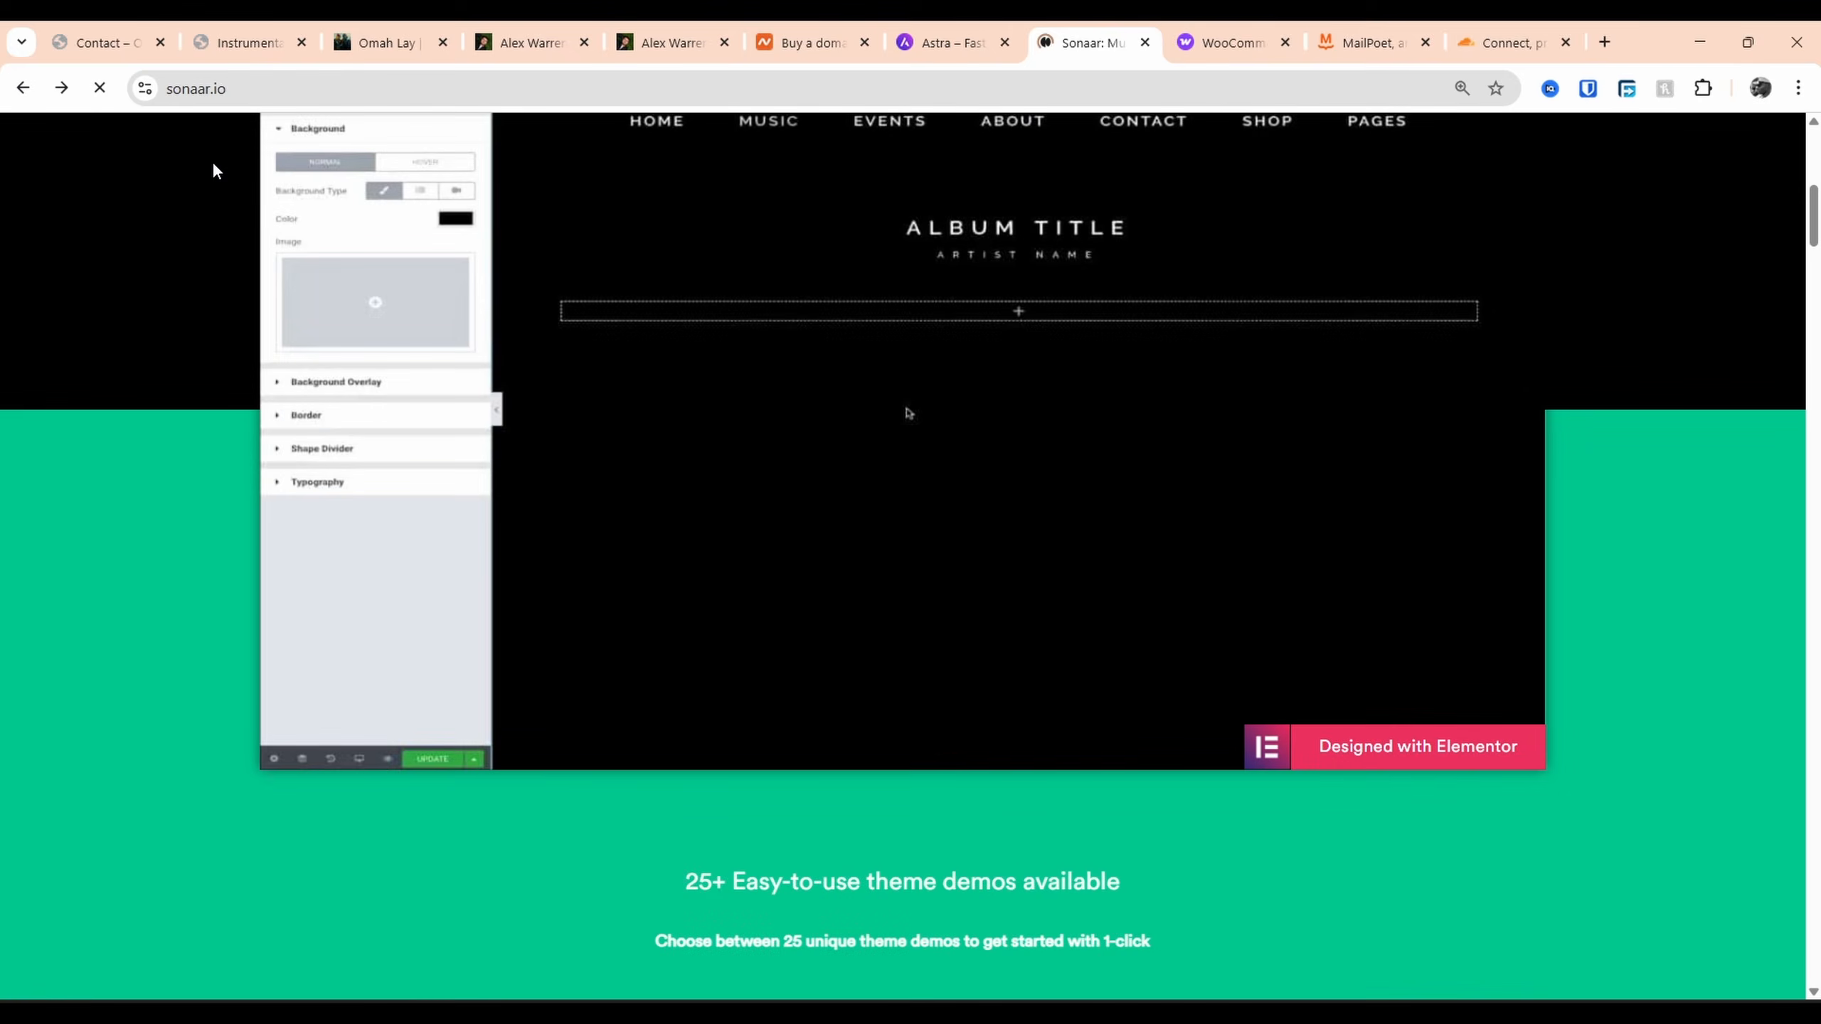
{"action": "scroll", "coordinate": [878, 391], "scroll_direction": "up", "scroll_amount": 8}
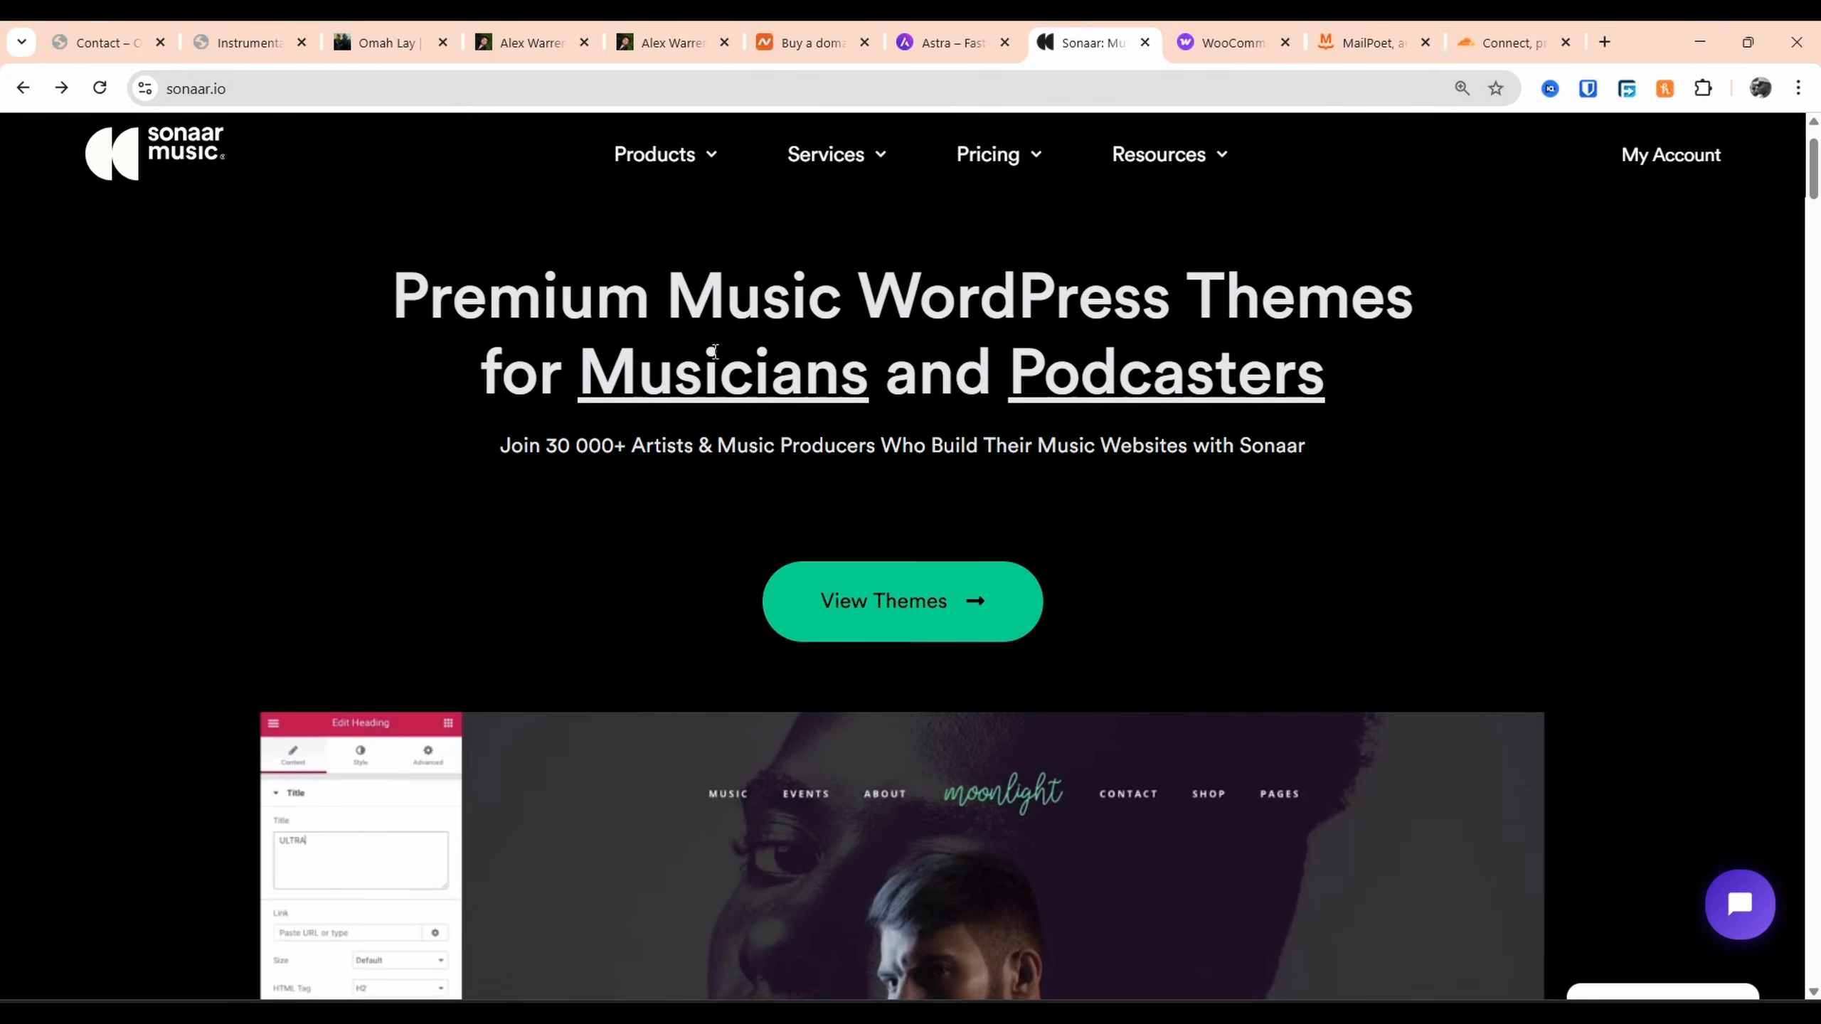
{"action": "left_click_drag", "start_coordinate": [578, 488], "coordinate": [928, 522]}
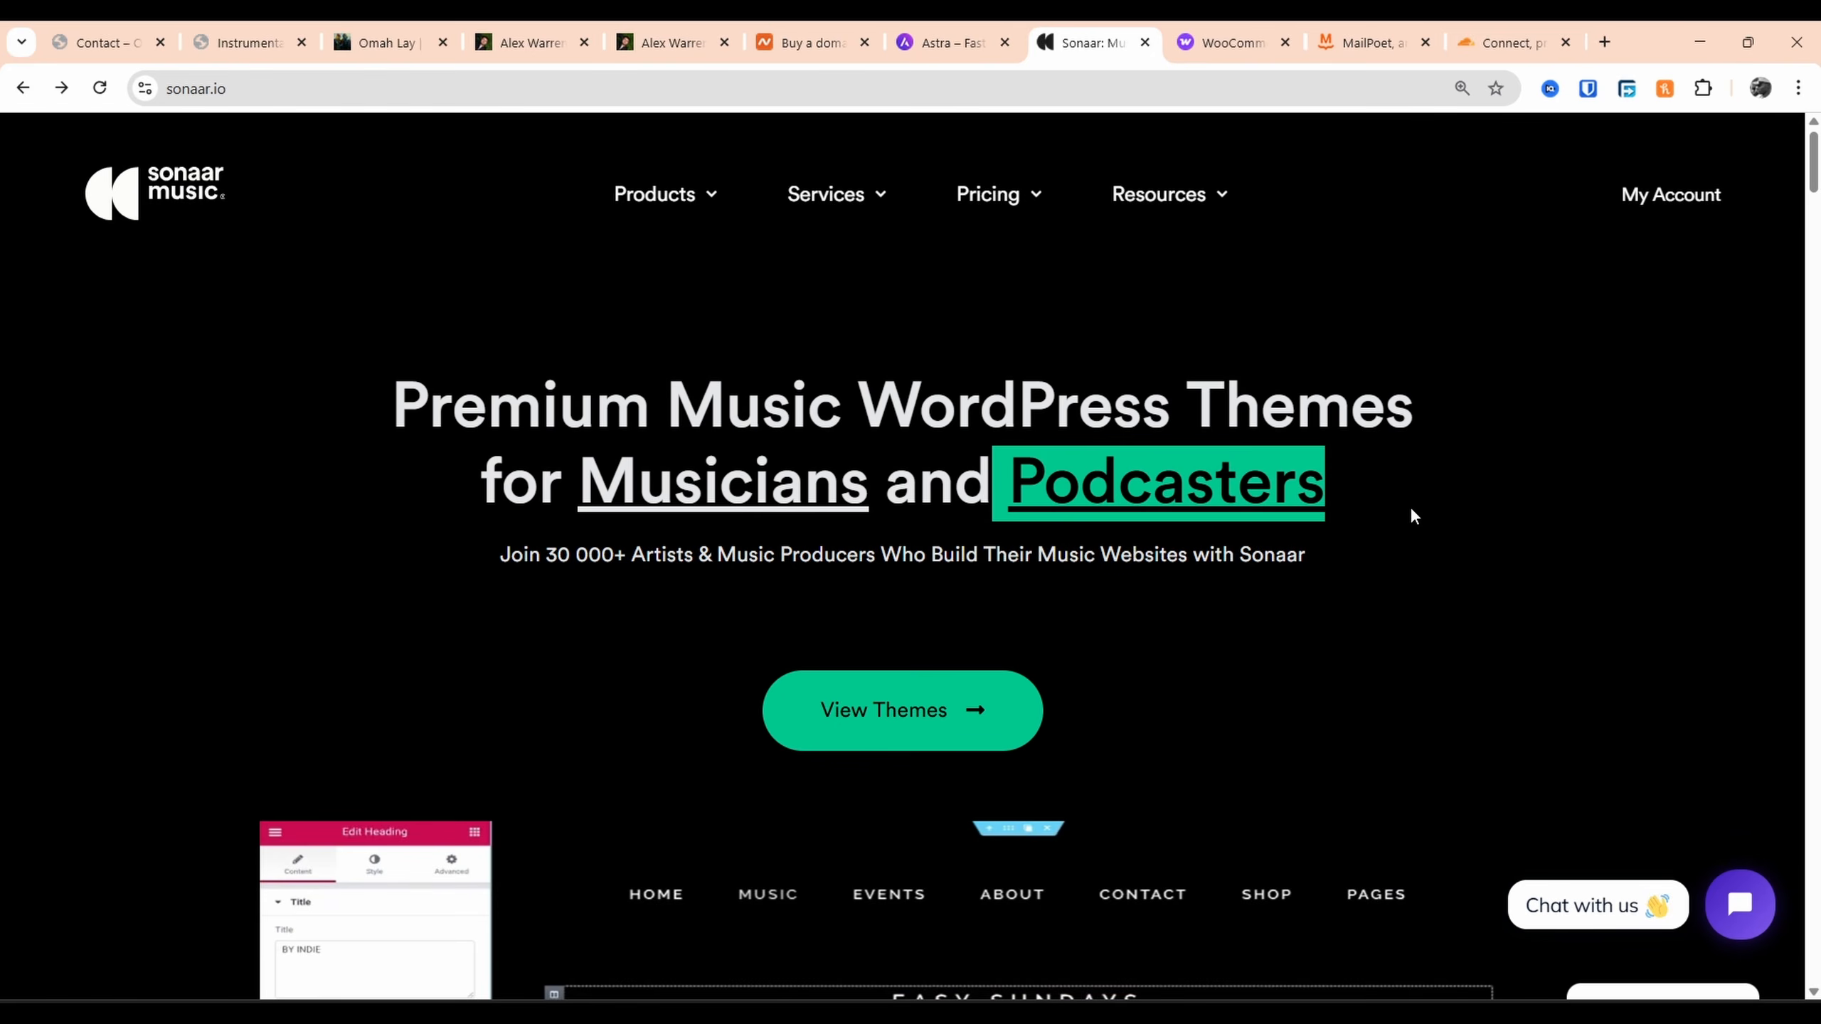
{"action": "scroll", "coordinate": [1409, 506], "scroll_direction": "down", "scroll_amount": 5}
{"action": "scroll", "coordinate": [1339, 438], "scroll_direction": "down", "scroll_amount": 15}
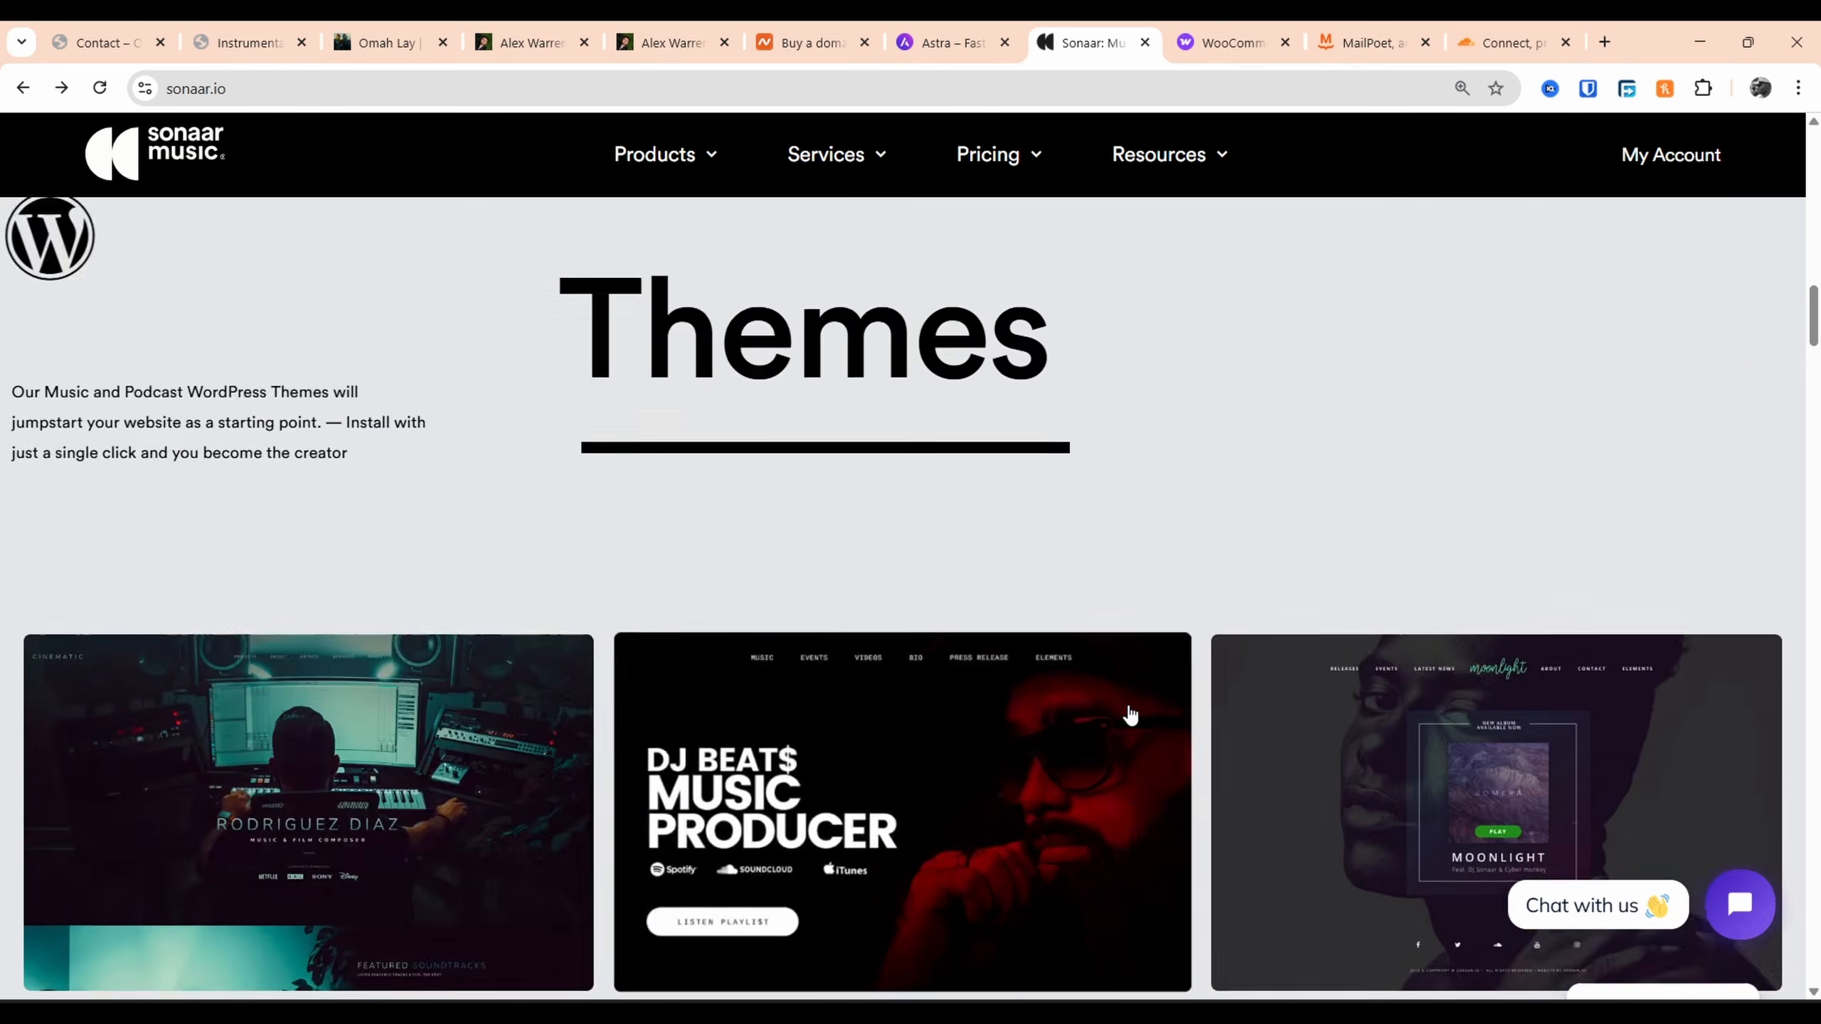
{"action": "scroll", "coordinate": [1054, 420], "scroll_direction": "down", "scroll_amount": 15}
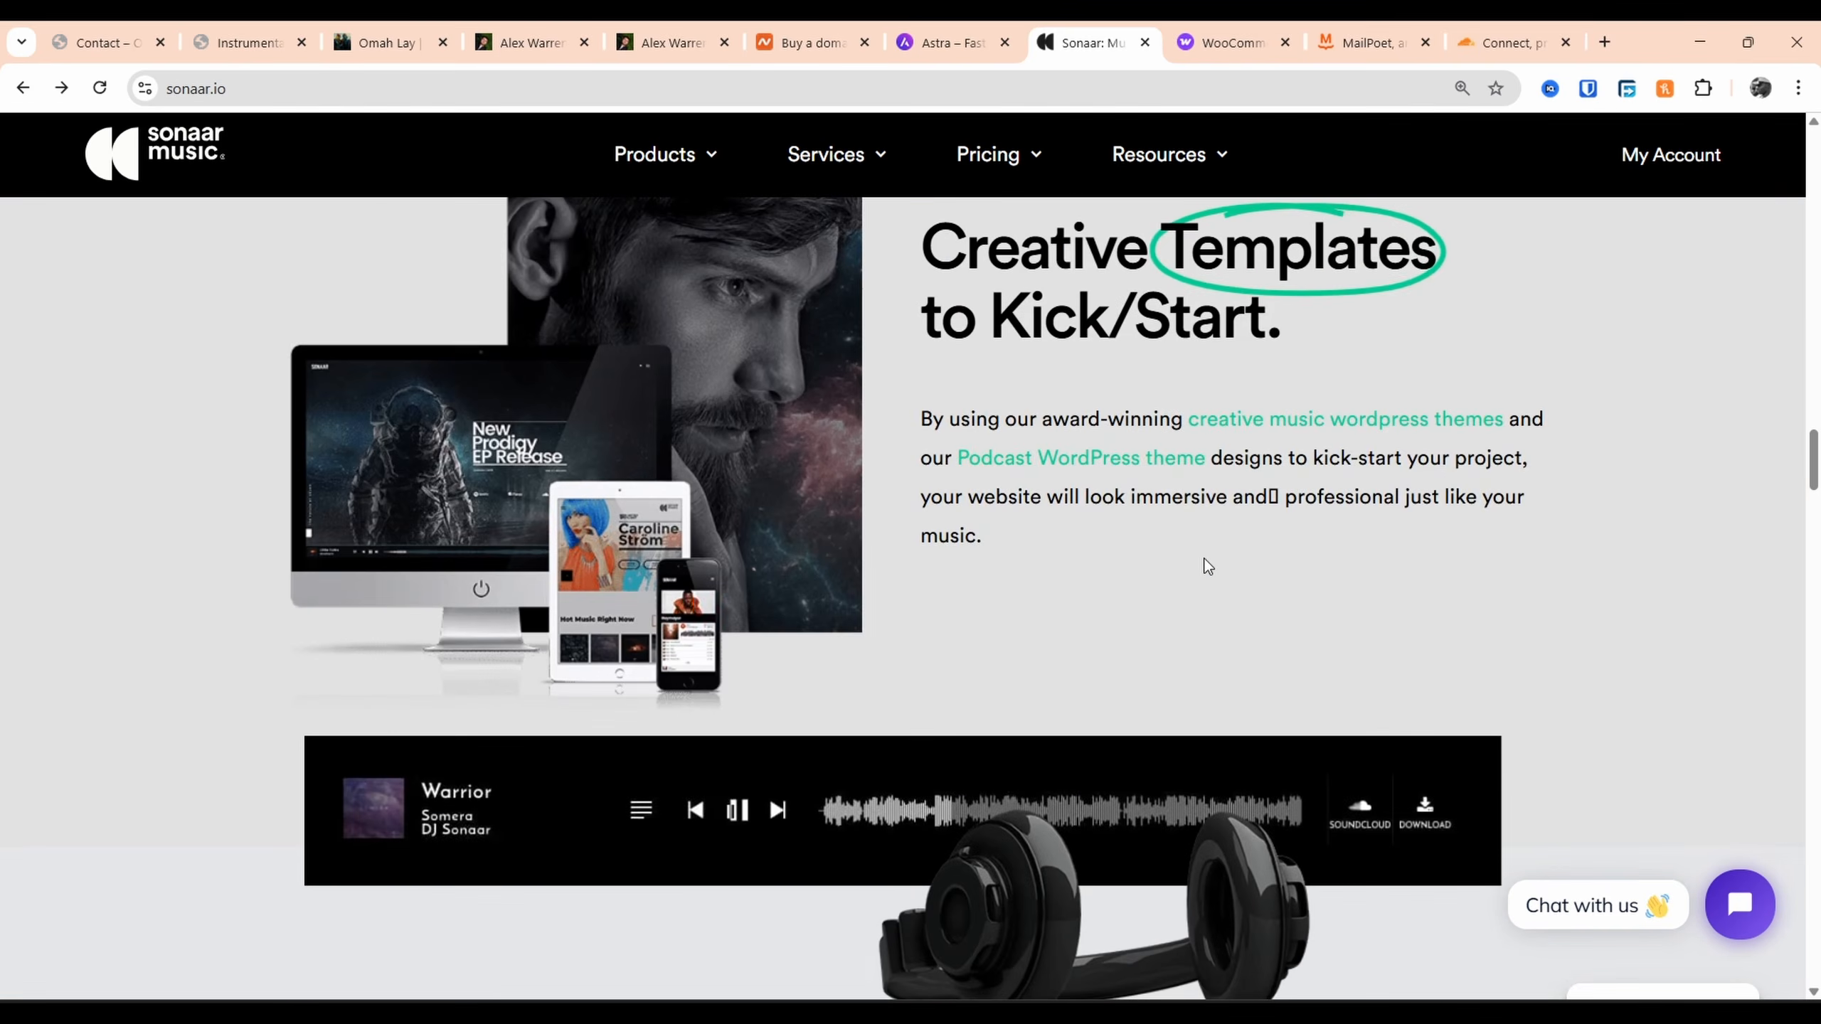
{"action": "scroll", "coordinate": [1224, 590], "scroll_direction": "down", "scroll_amount": 3}
{"action": "scroll", "coordinate": [866, 466], "scroll_direction": "up", "scroll_amount": 2}
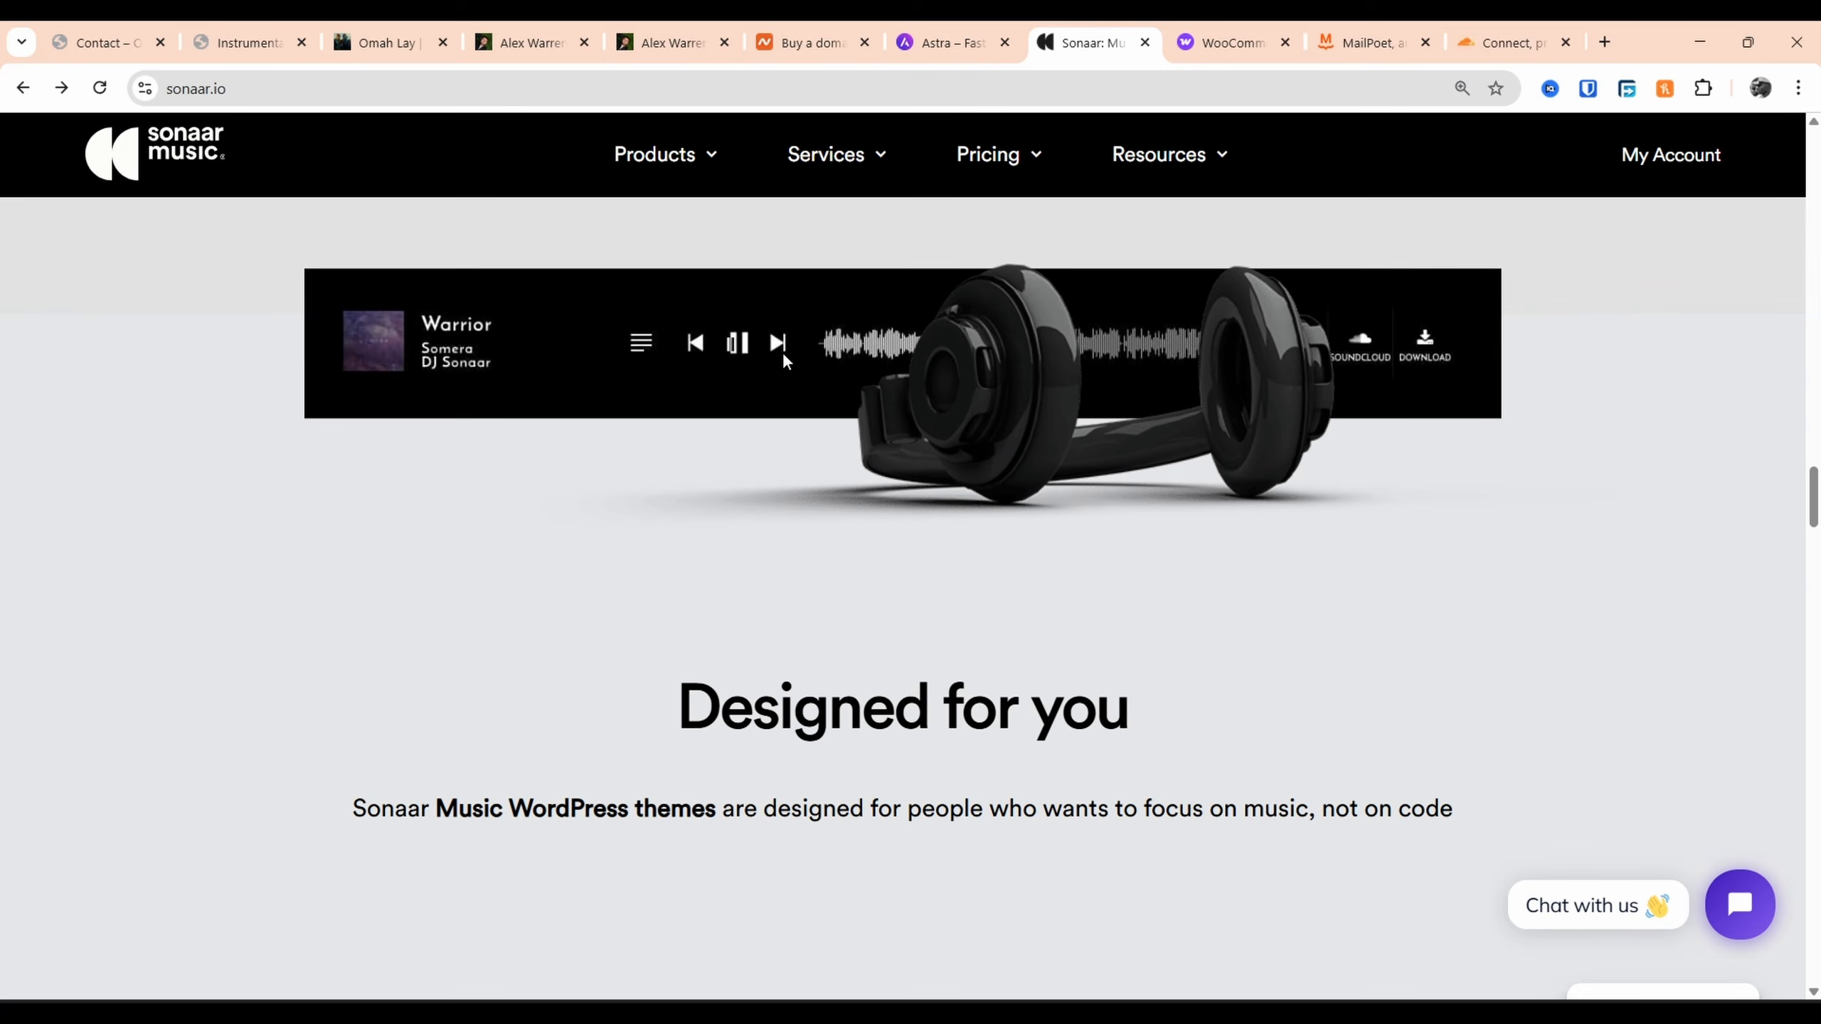
Glance at the Osirus site, back to Sonaar, then move to the Namecheap tab
{"action": "left_click", "coordinate": [172, 45]}
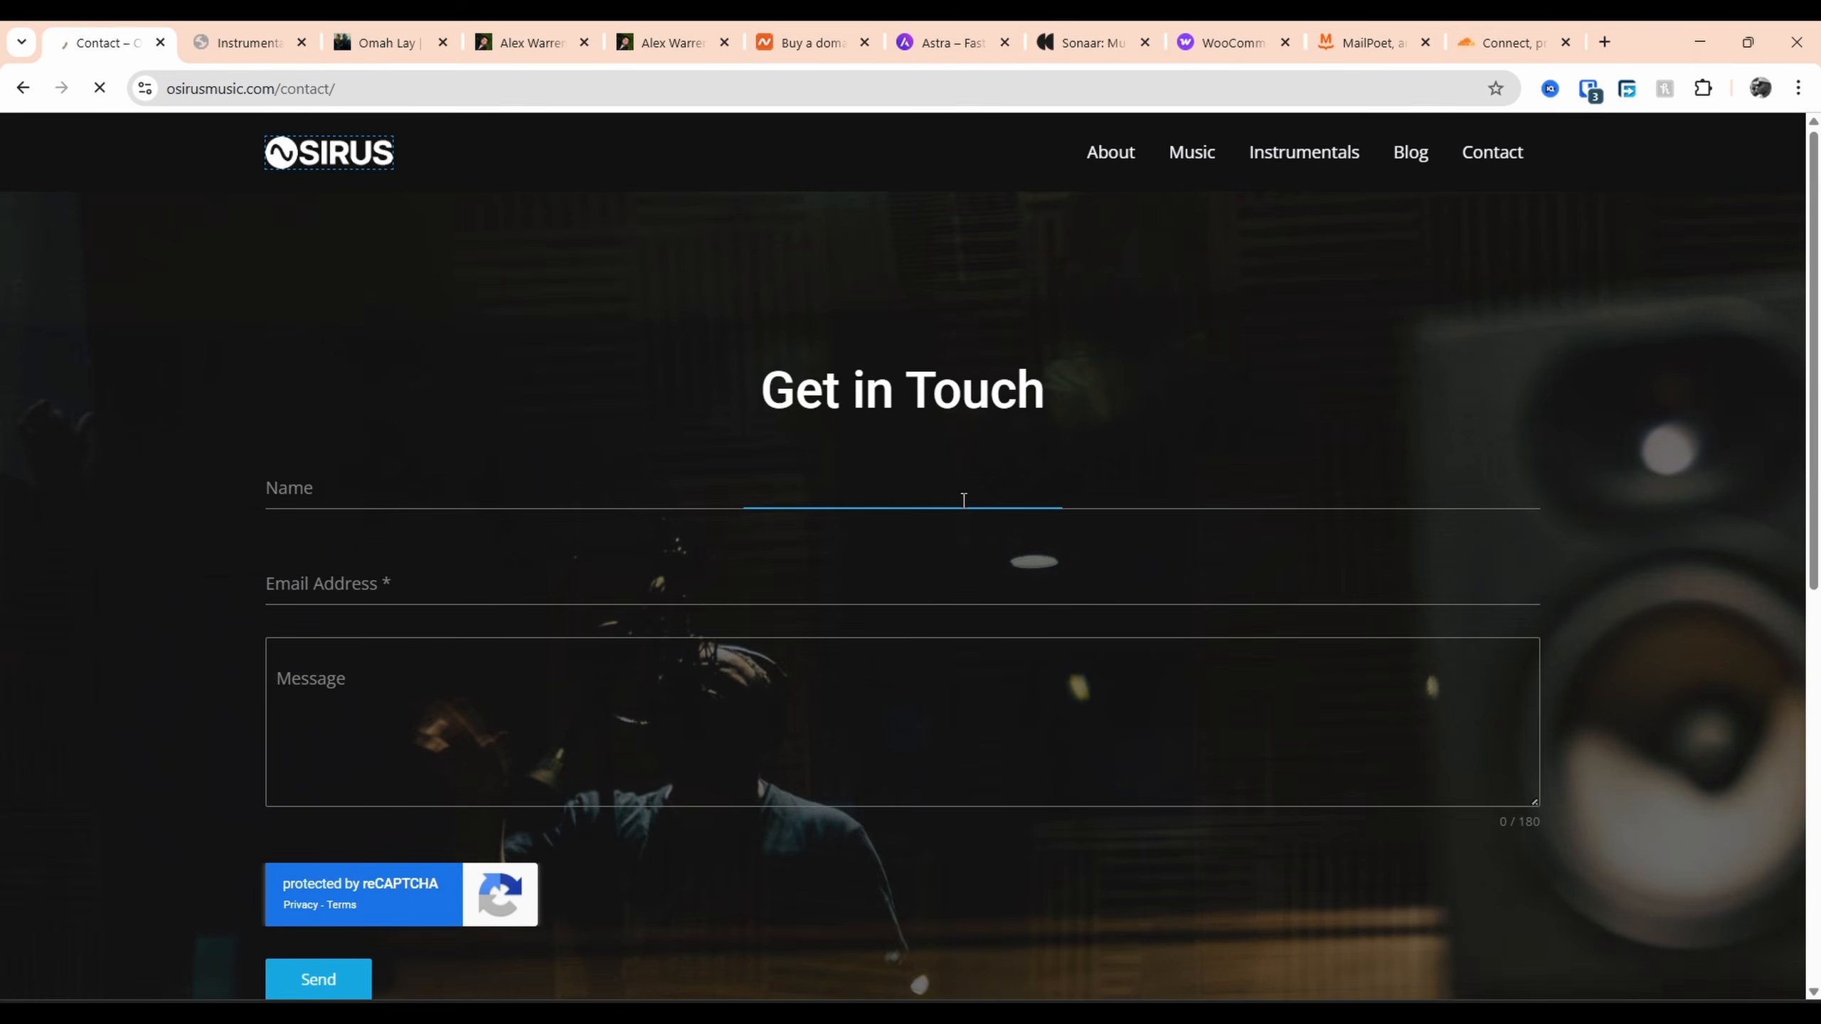
{"action": "scroll", "coordinate": [823, 766], "scroll_direction": "down", "scroll_amount": 5}
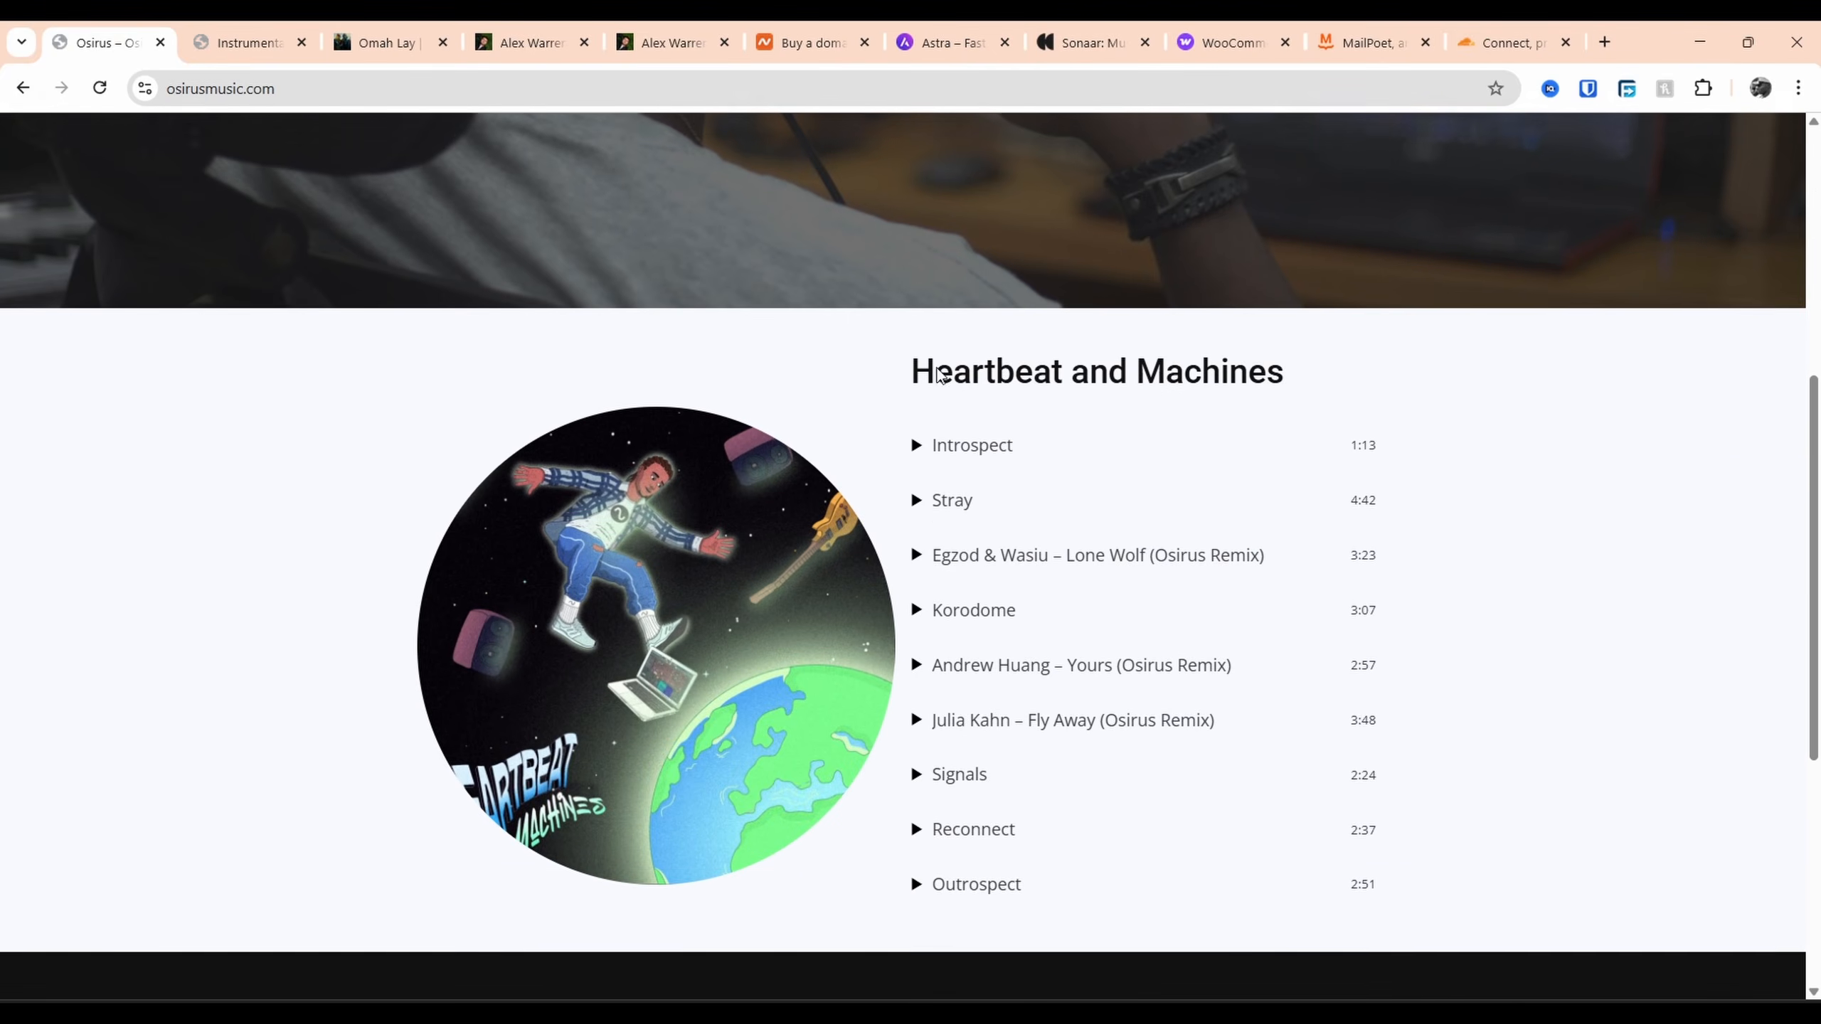
{"action": "left_click", "coordinate": [1068, 35]}
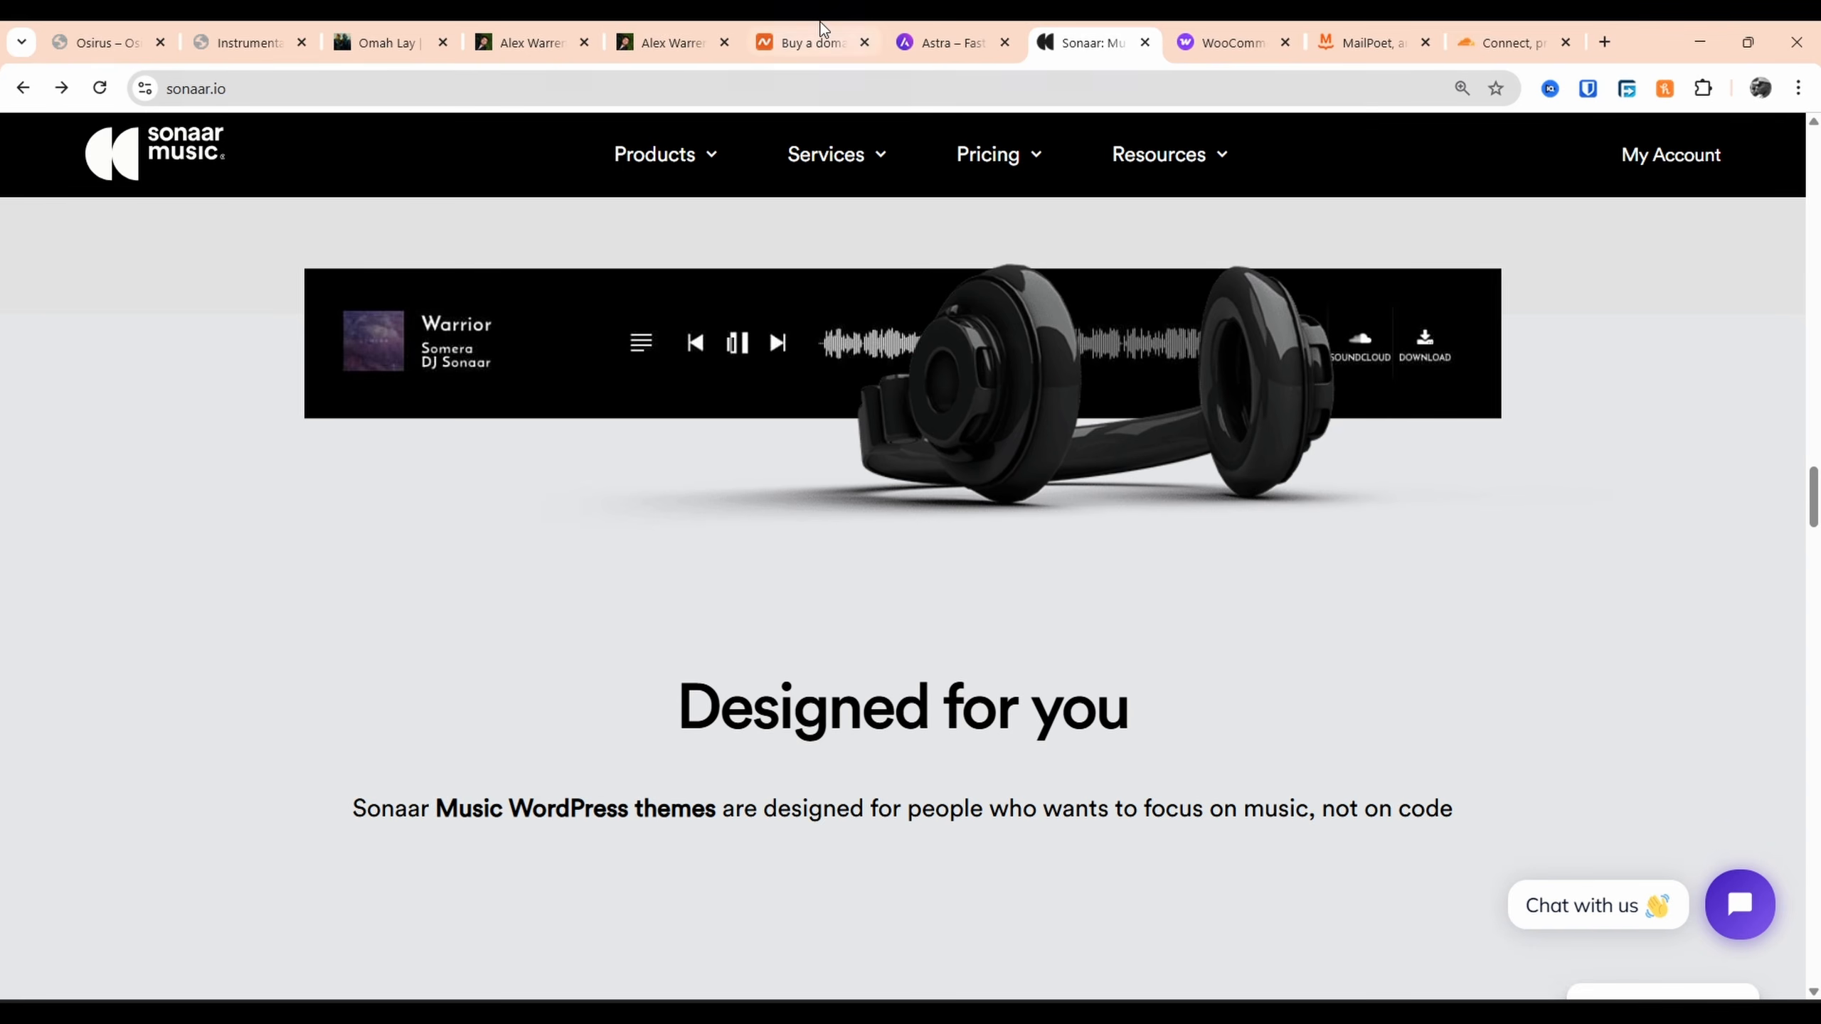
{"action": "left_click", "coordinate": [817, 42]}
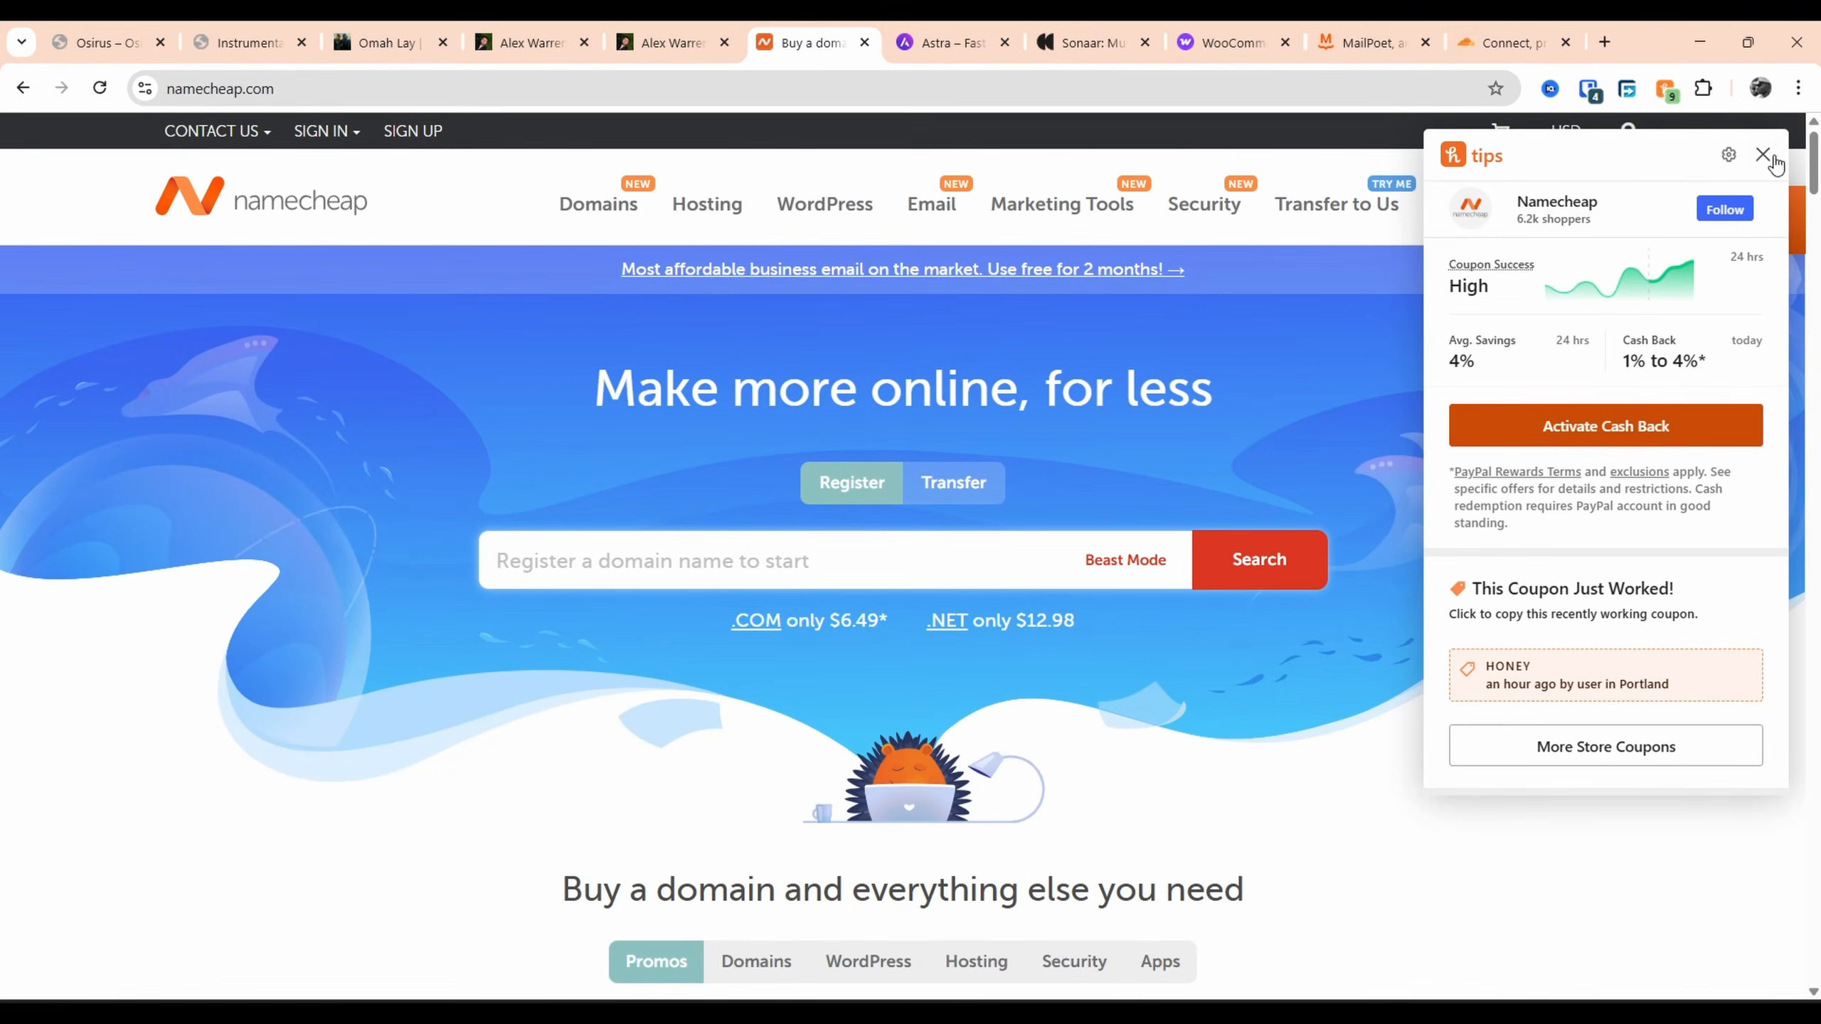
Dismiss the coupon popup and open Namecheap's Shared Hosting plans
{"action": "left_click", "coordinate": [1763, 153]}
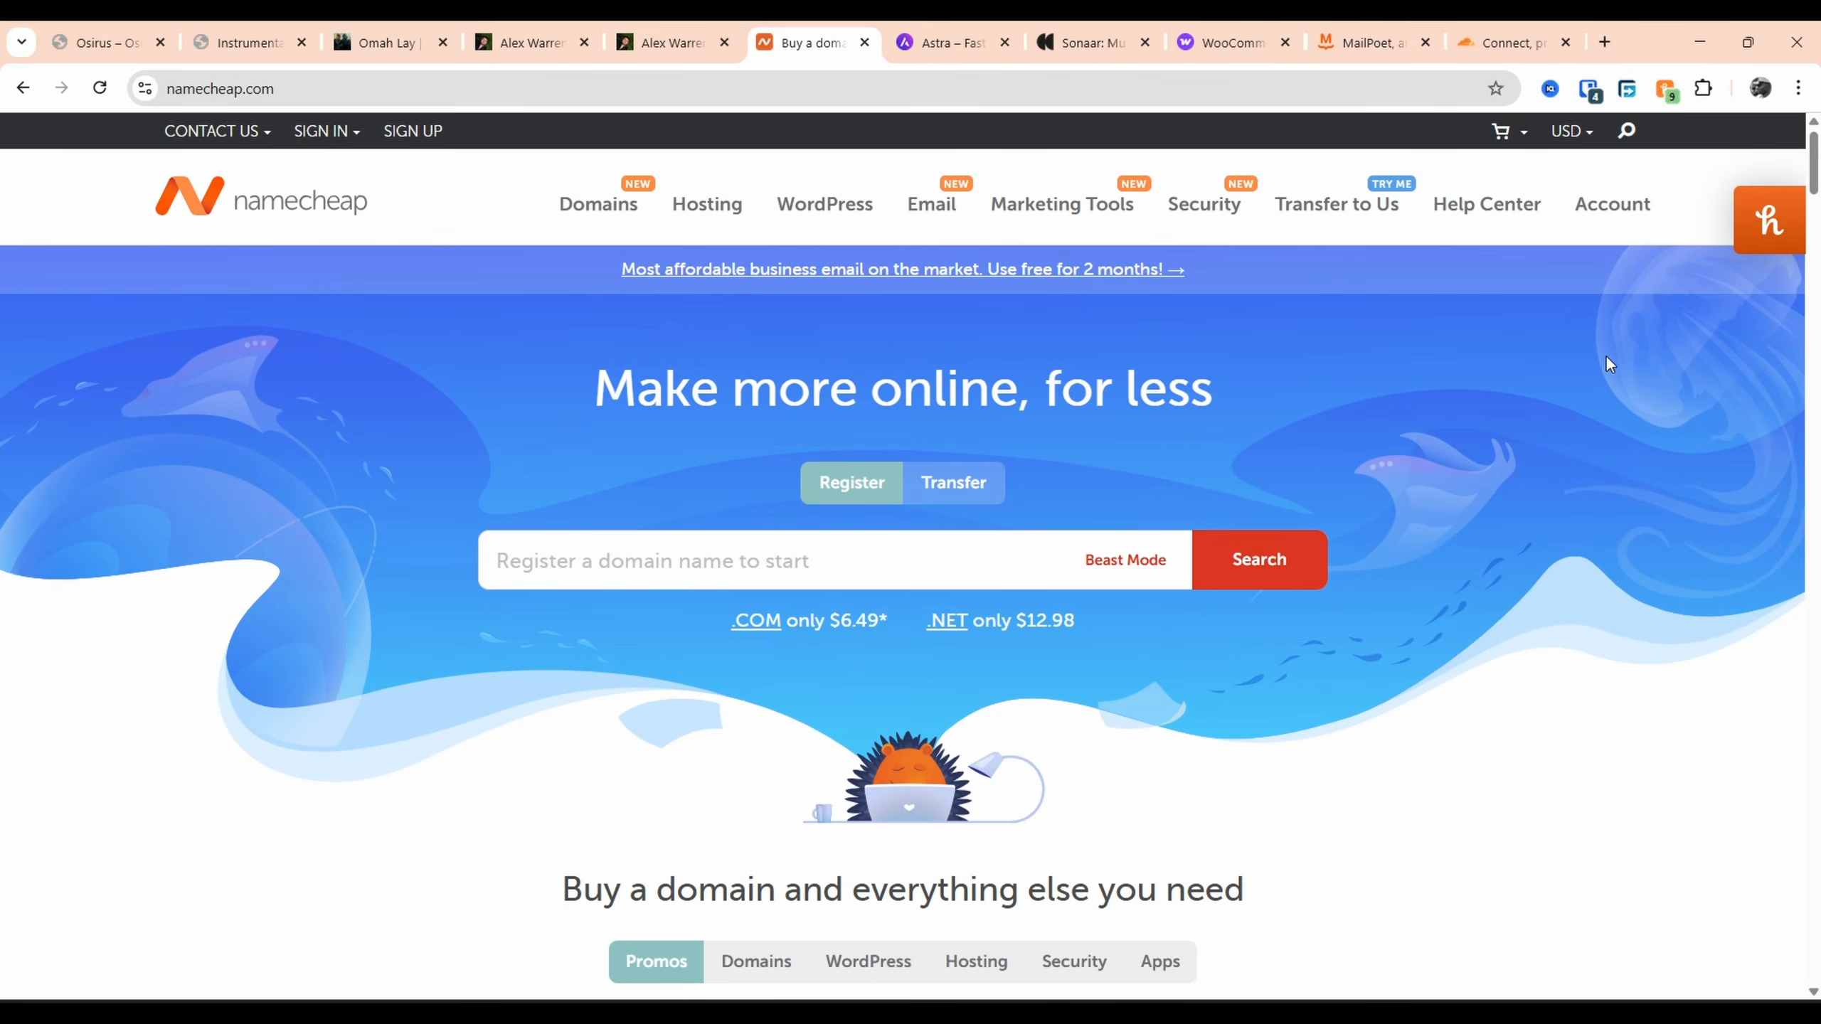
{"action": "mouse_move", "coordinate": [705, 215]}
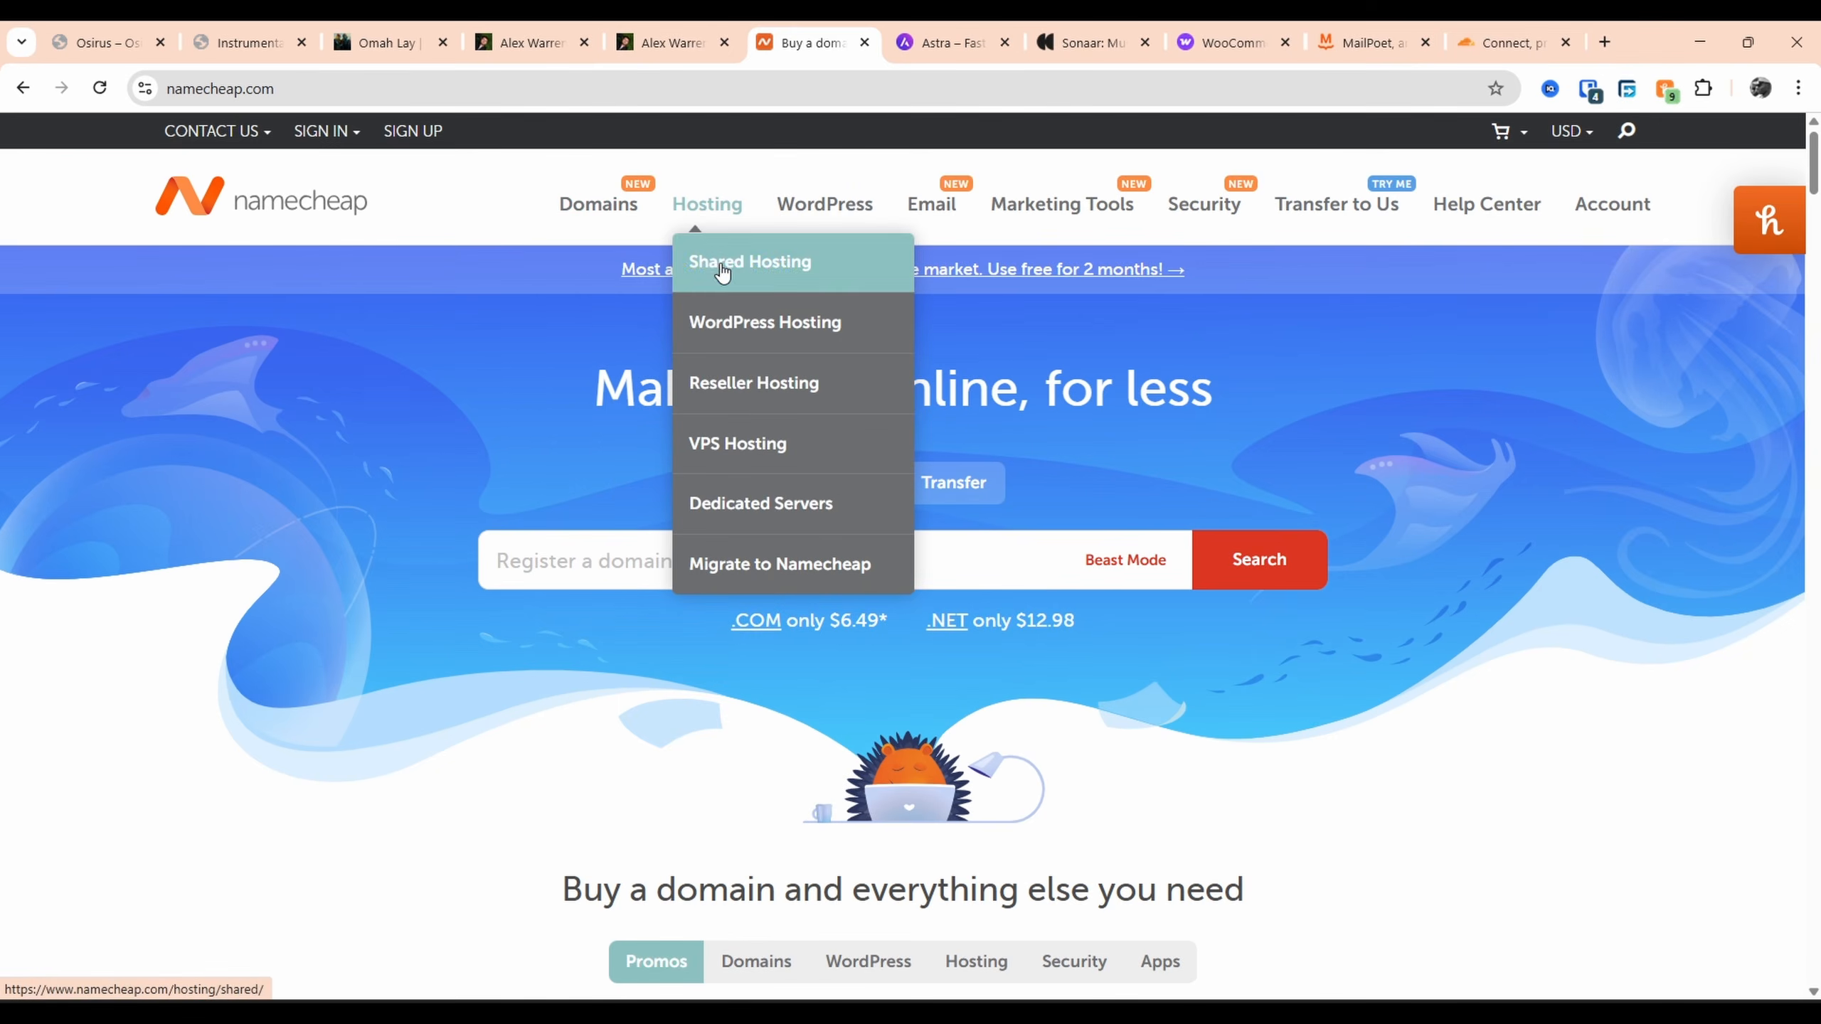
{"action": "left_click", "coordinate": [749, 261]}
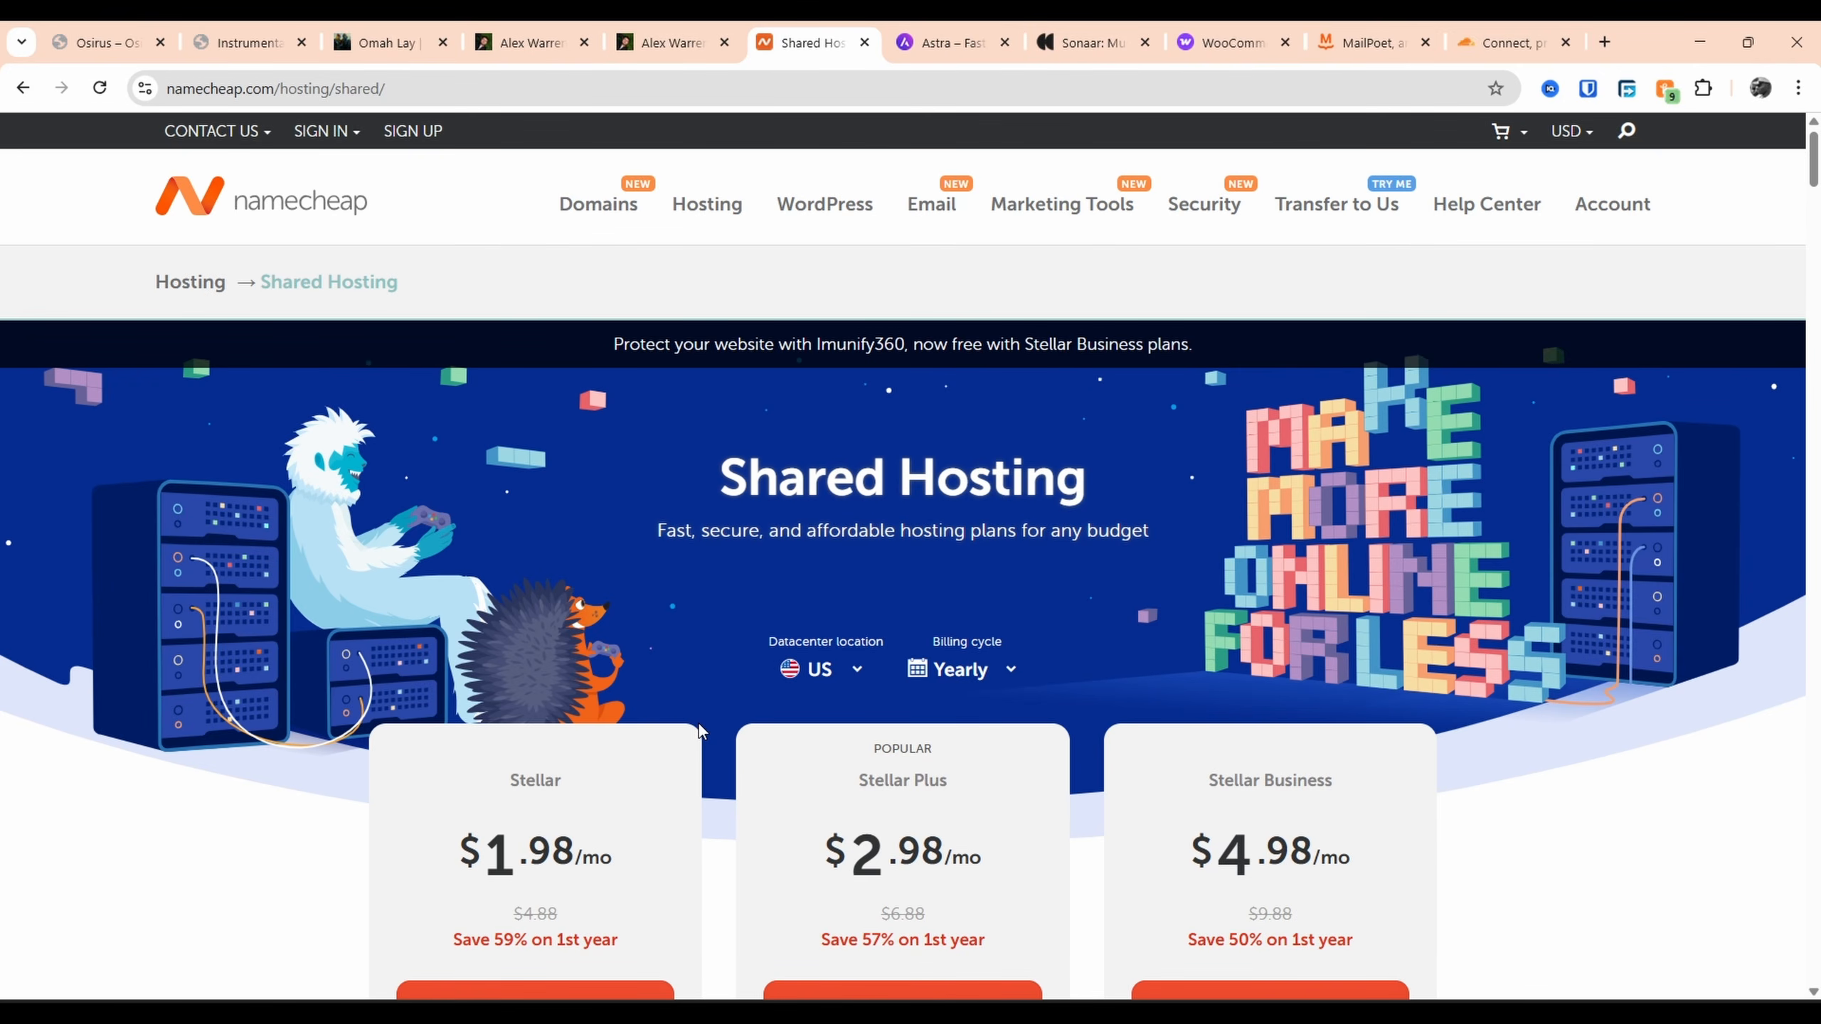
{"action": "scroll", "coordinate": [699, 723], "scroll_direction": "down", "scroll_amount": 1}
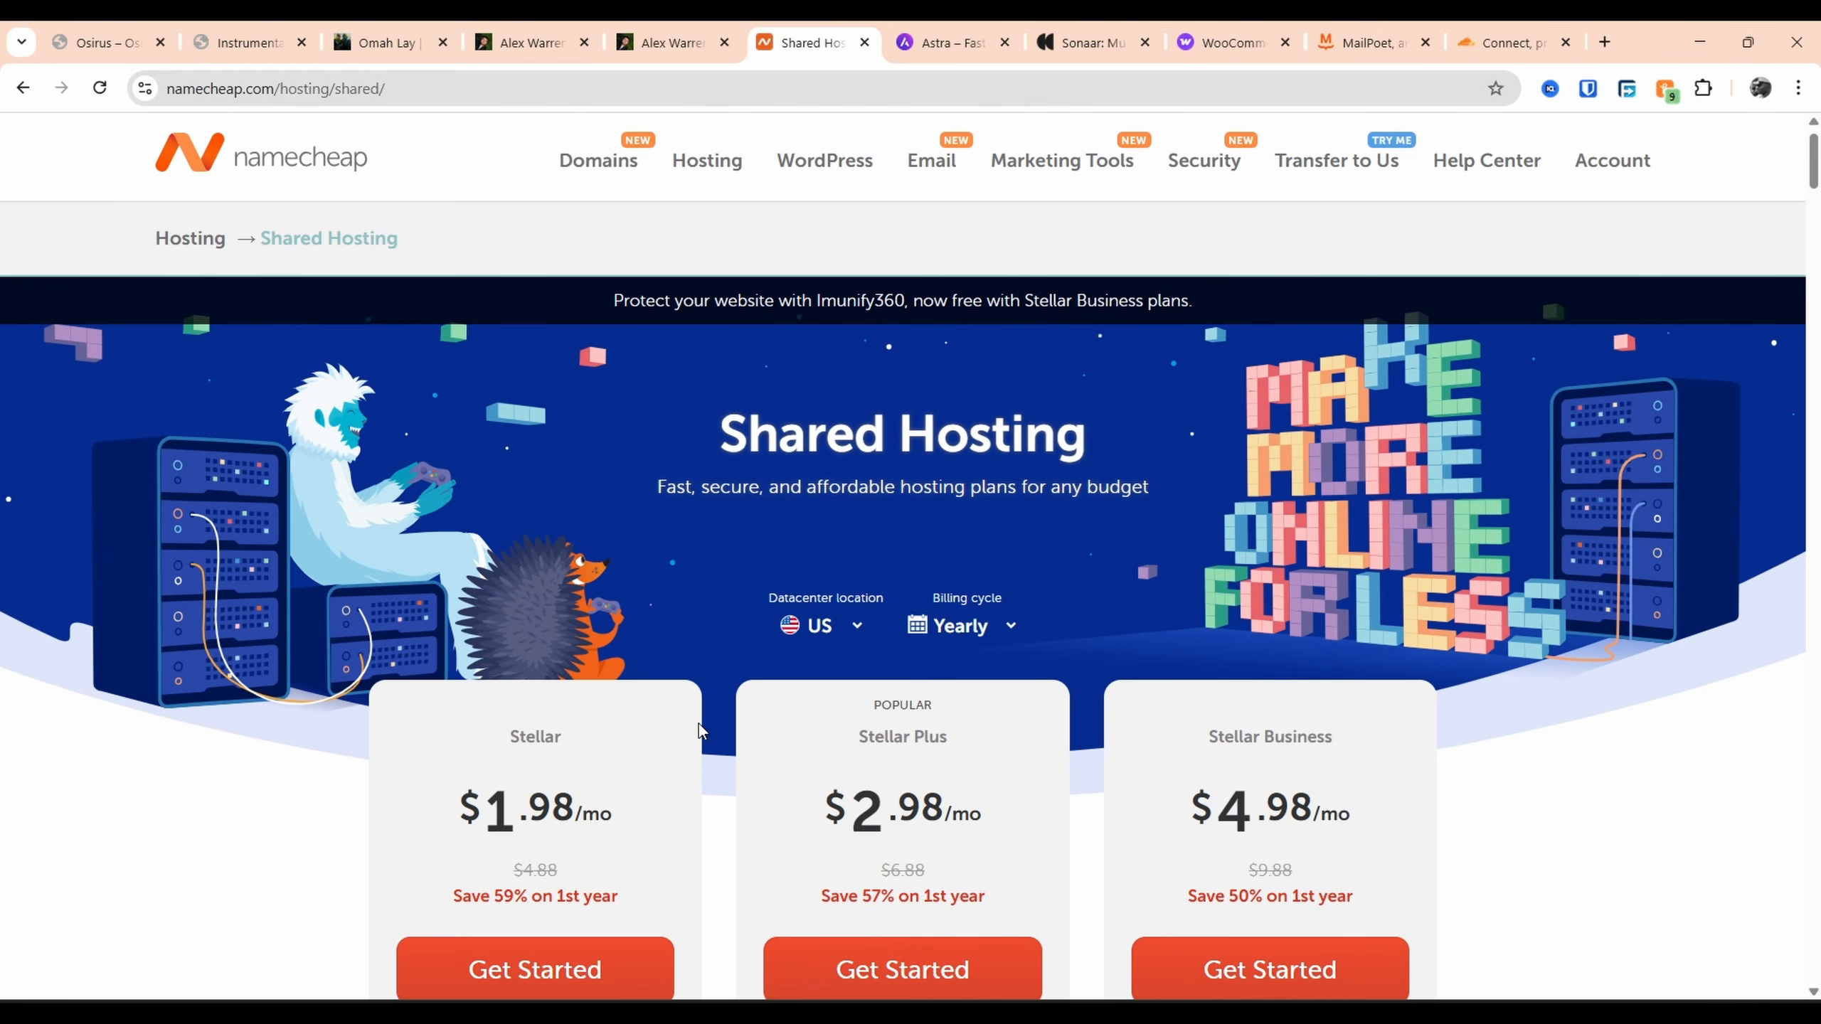
{"action": "scroll", "coordinate": [698, 722], "scroll_direction": "down", "scroll_amount": 1}
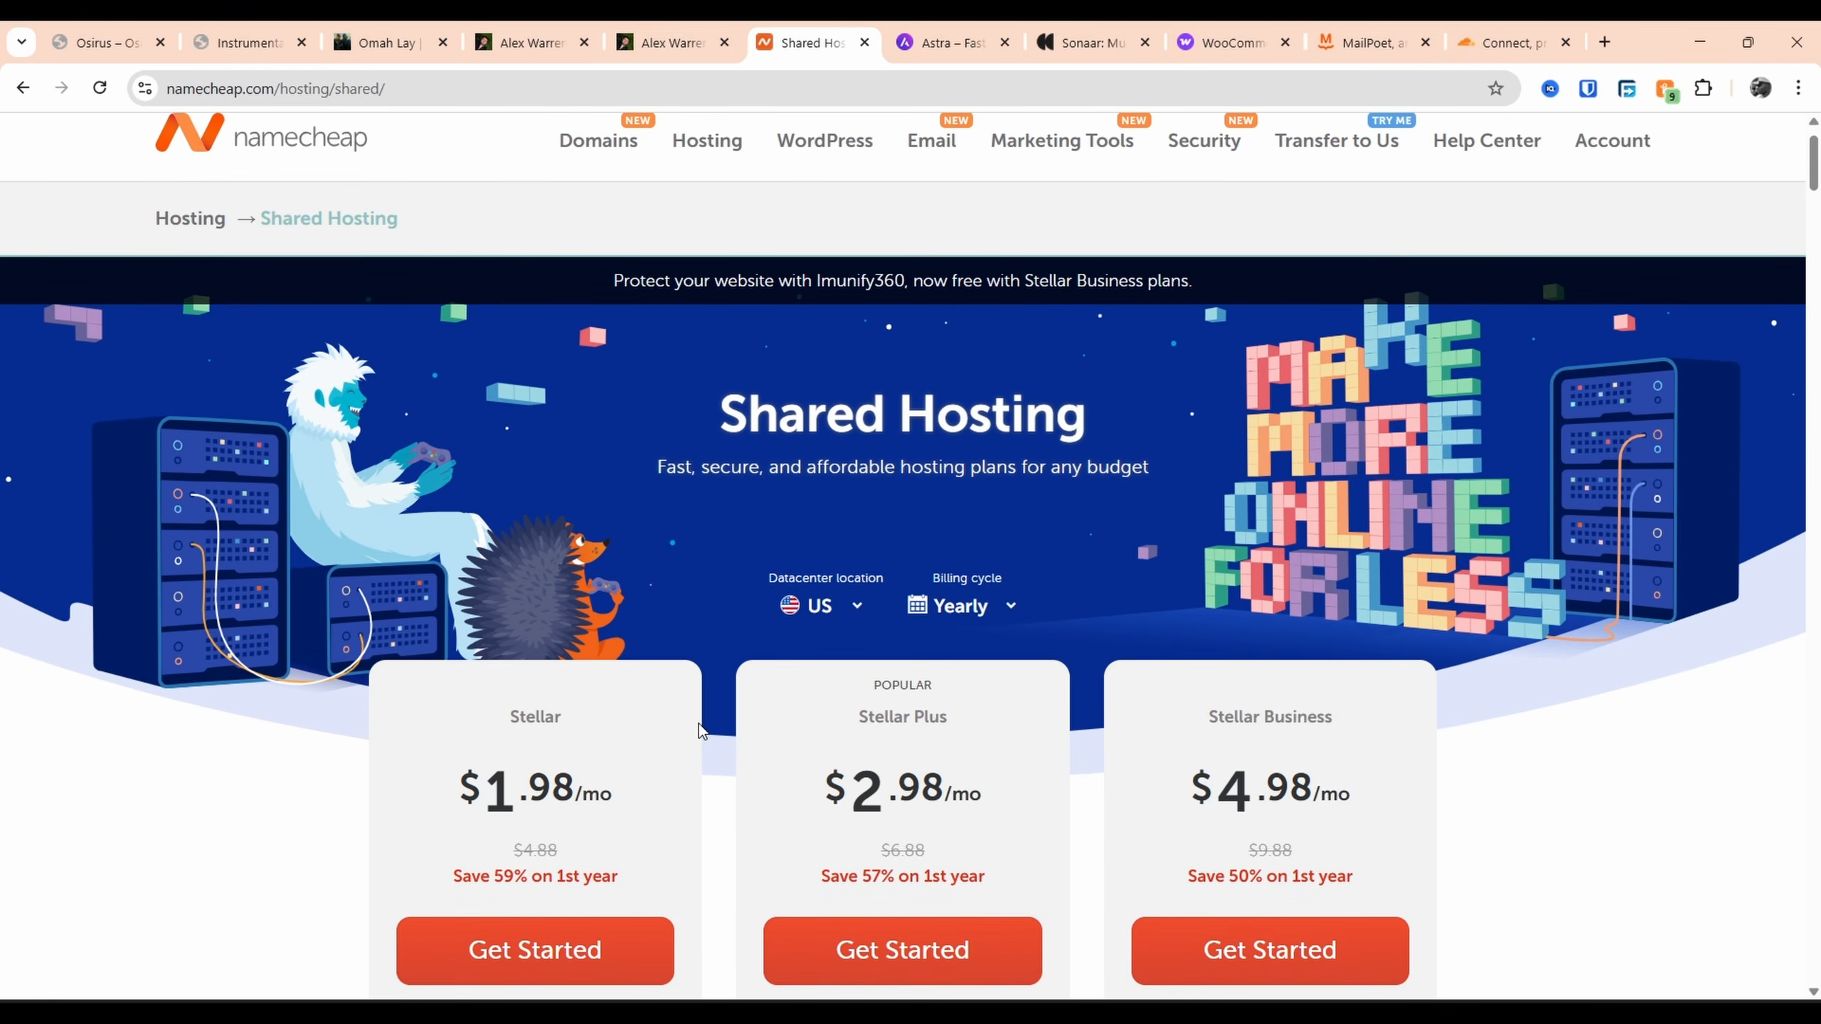
{"action": "scroll", "coordinate": [698, 723], "scroll_direction": "down", "scroll_amount": 2}
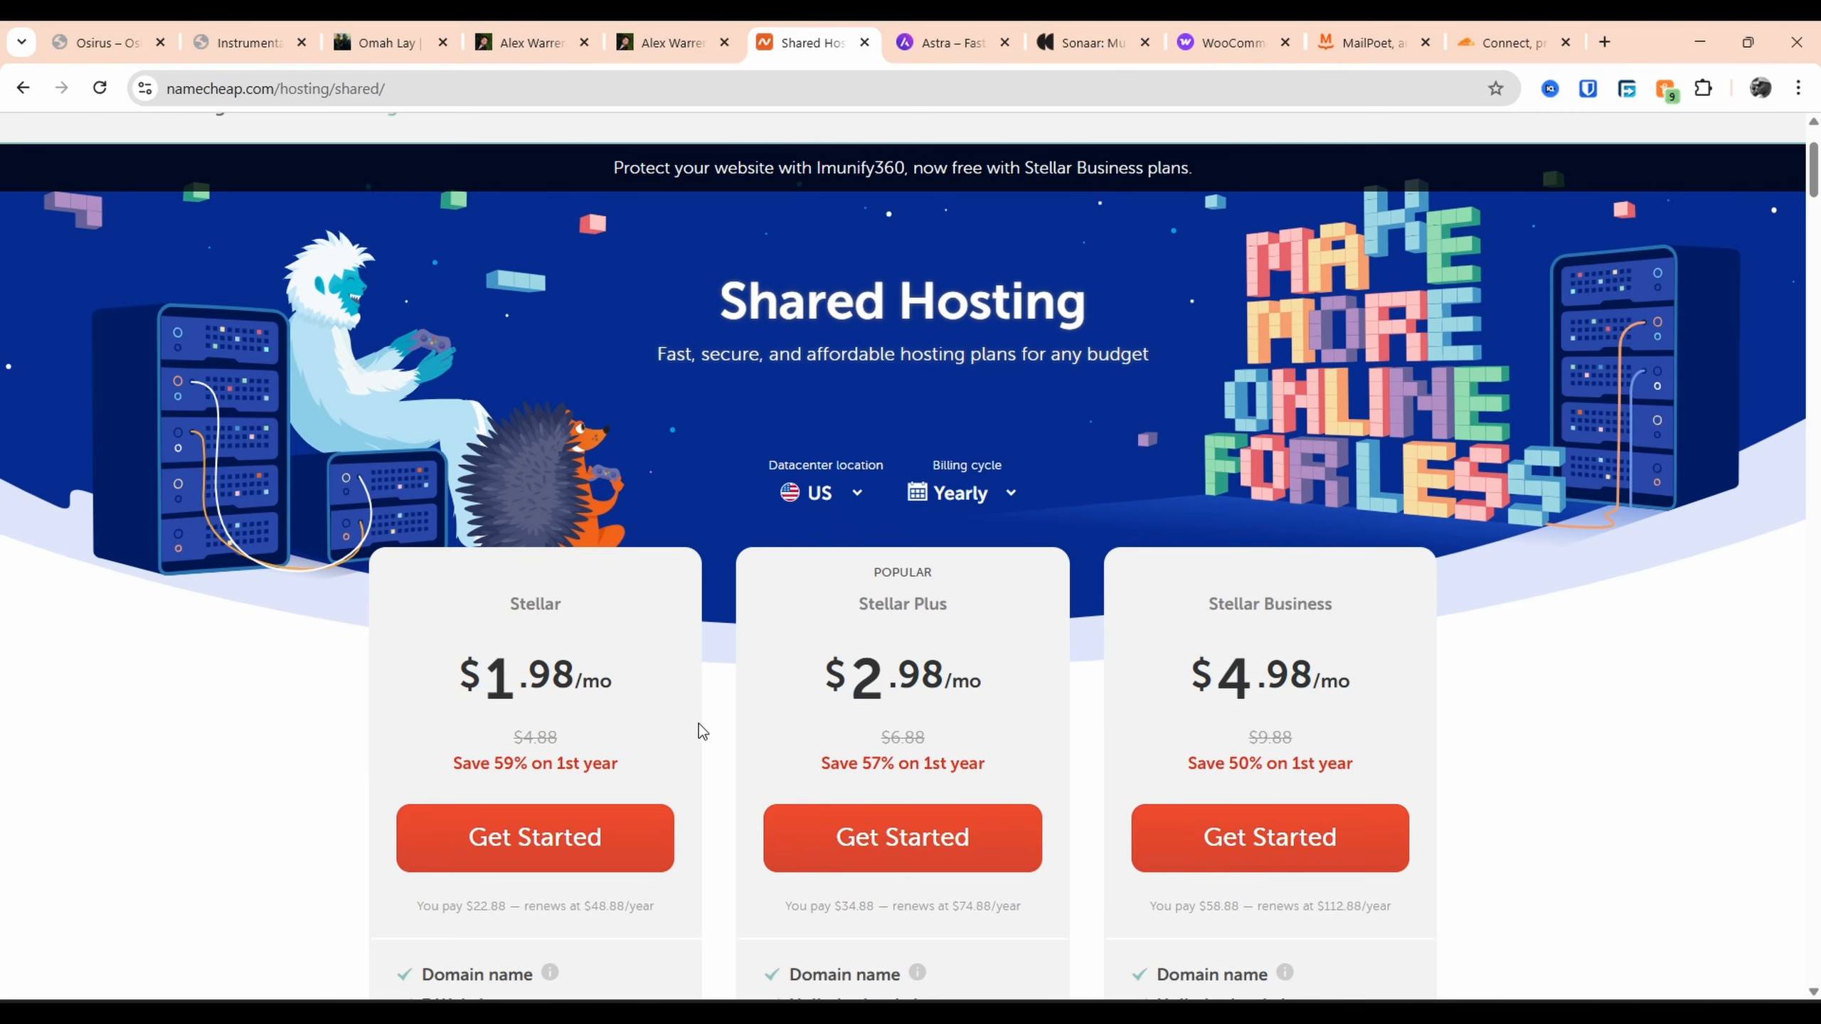
{"action": "scroll", "coordinate": [698, 722], "scroll_direction": "down", "scroll_amount": 3}
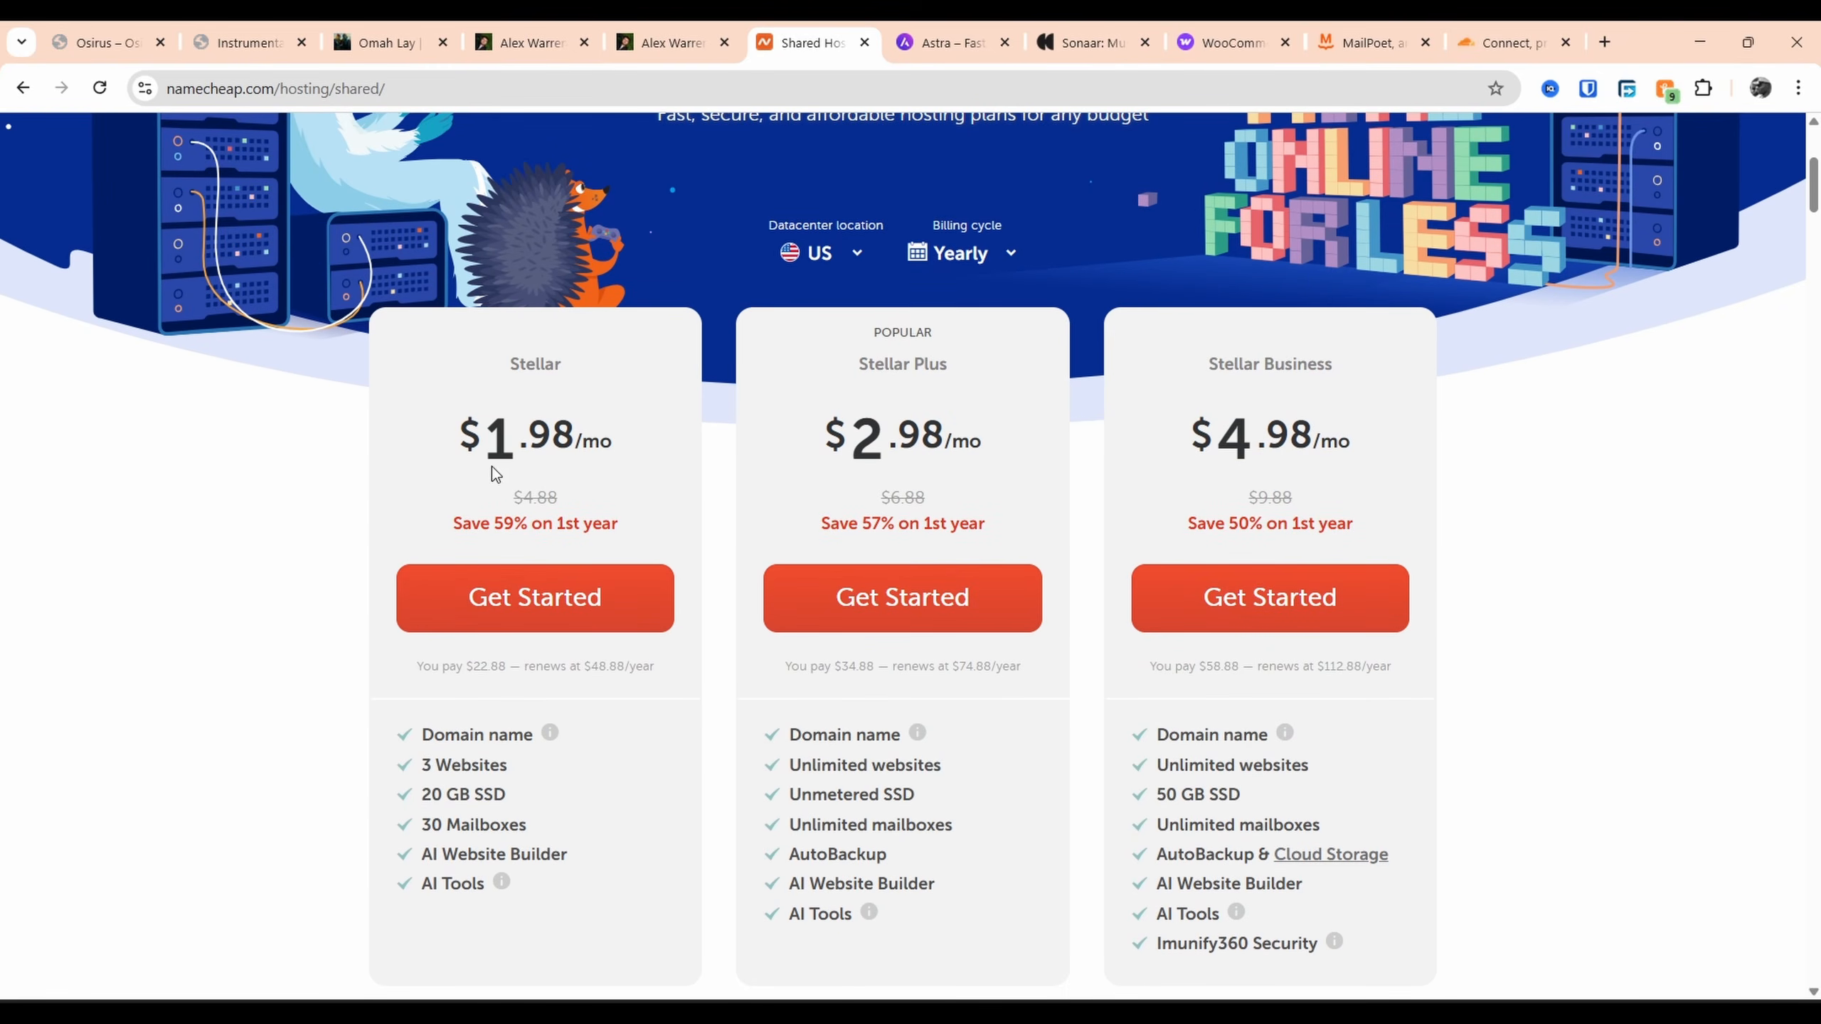
Highlight the Stellar plan's price, renewal price and Domain name feature
{"action": "left_click_drag", "start_coordinate": [483, 437], "coordinate": [325, 431]}
{"action": "left_click", "coordinate": [471, 440]}
{"action": "left_click_drag", "start_coordinate": [506, 668], "coordinate": [412, 667]}
{"action": "left_click", "coordinate": [544, 659]}
{"action": "left_click_drag", "start_coordinate": [520, 667], "coordinate": [317, 671]}
{"action": "double_click", "coordinate": [706, 671]}
{"action": "left_click", "coordinate": [327, 670]}
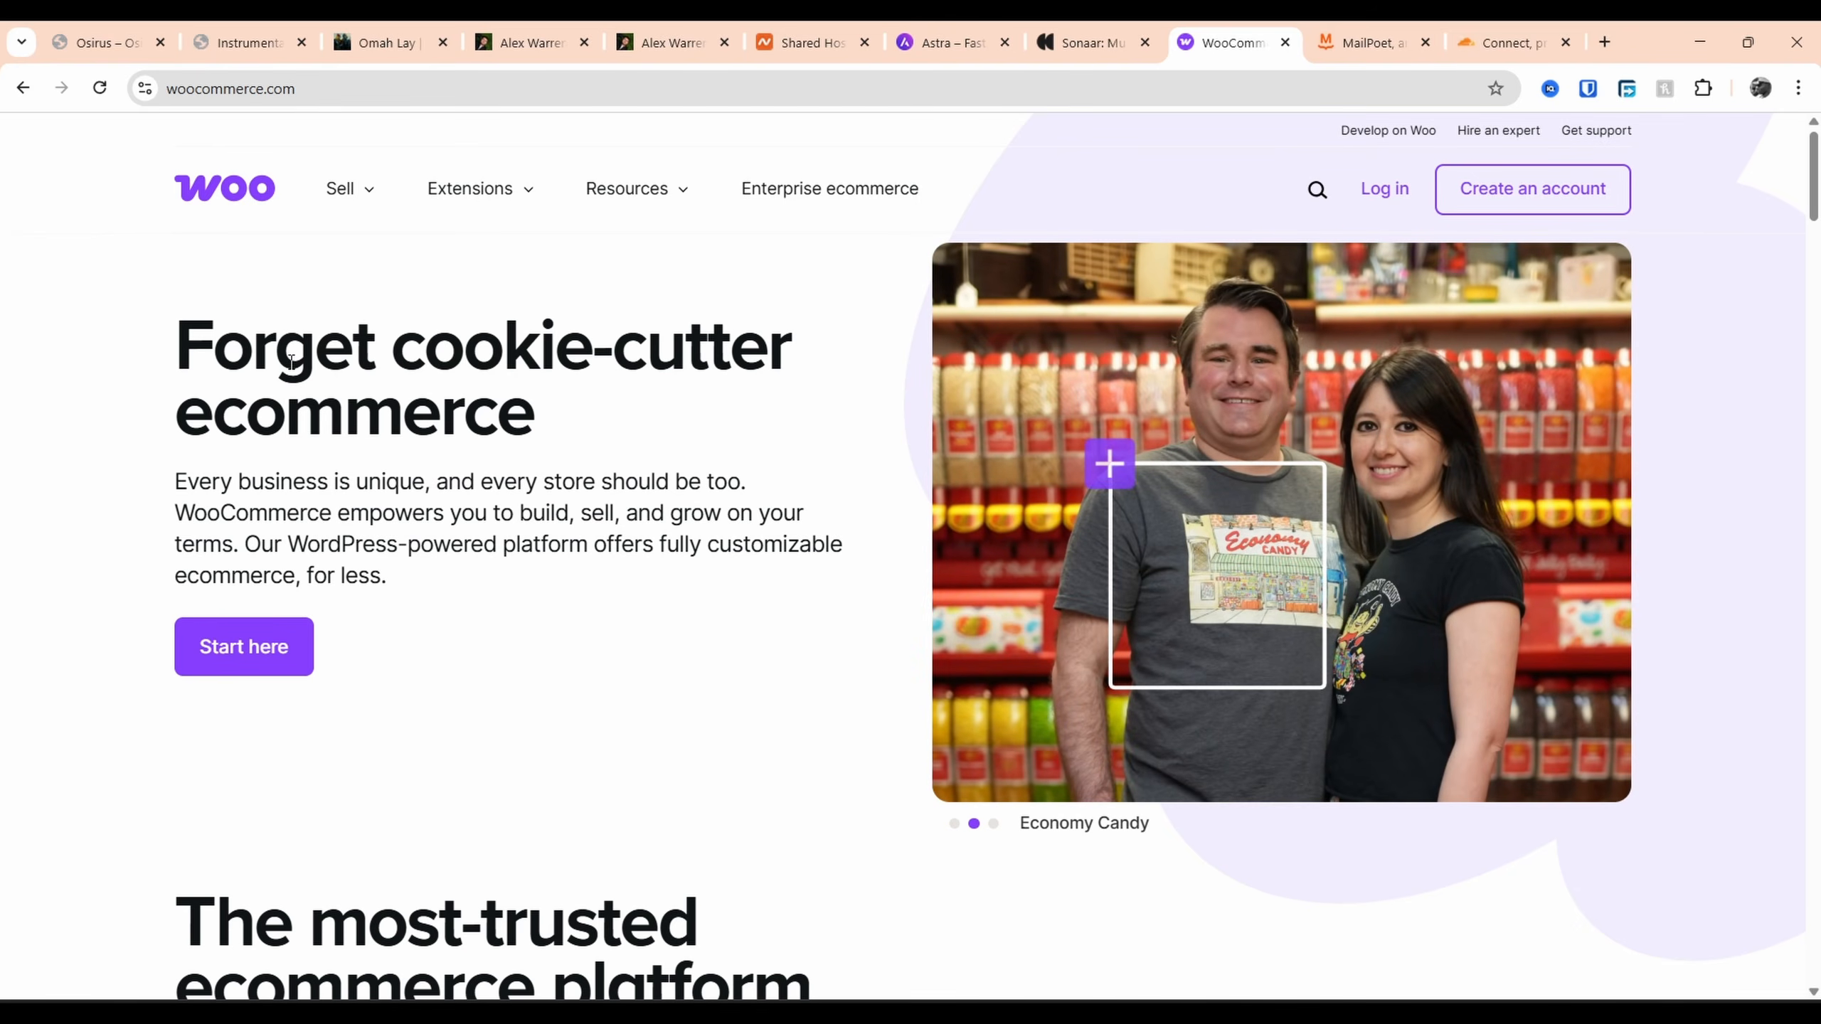
Scroll through the woocommerce.com homepage sections, then switch to MailPoet
{"action": "scroll", "coordinate": [291, 362], "scroll_direction": "down", "scroll_amount": 5}
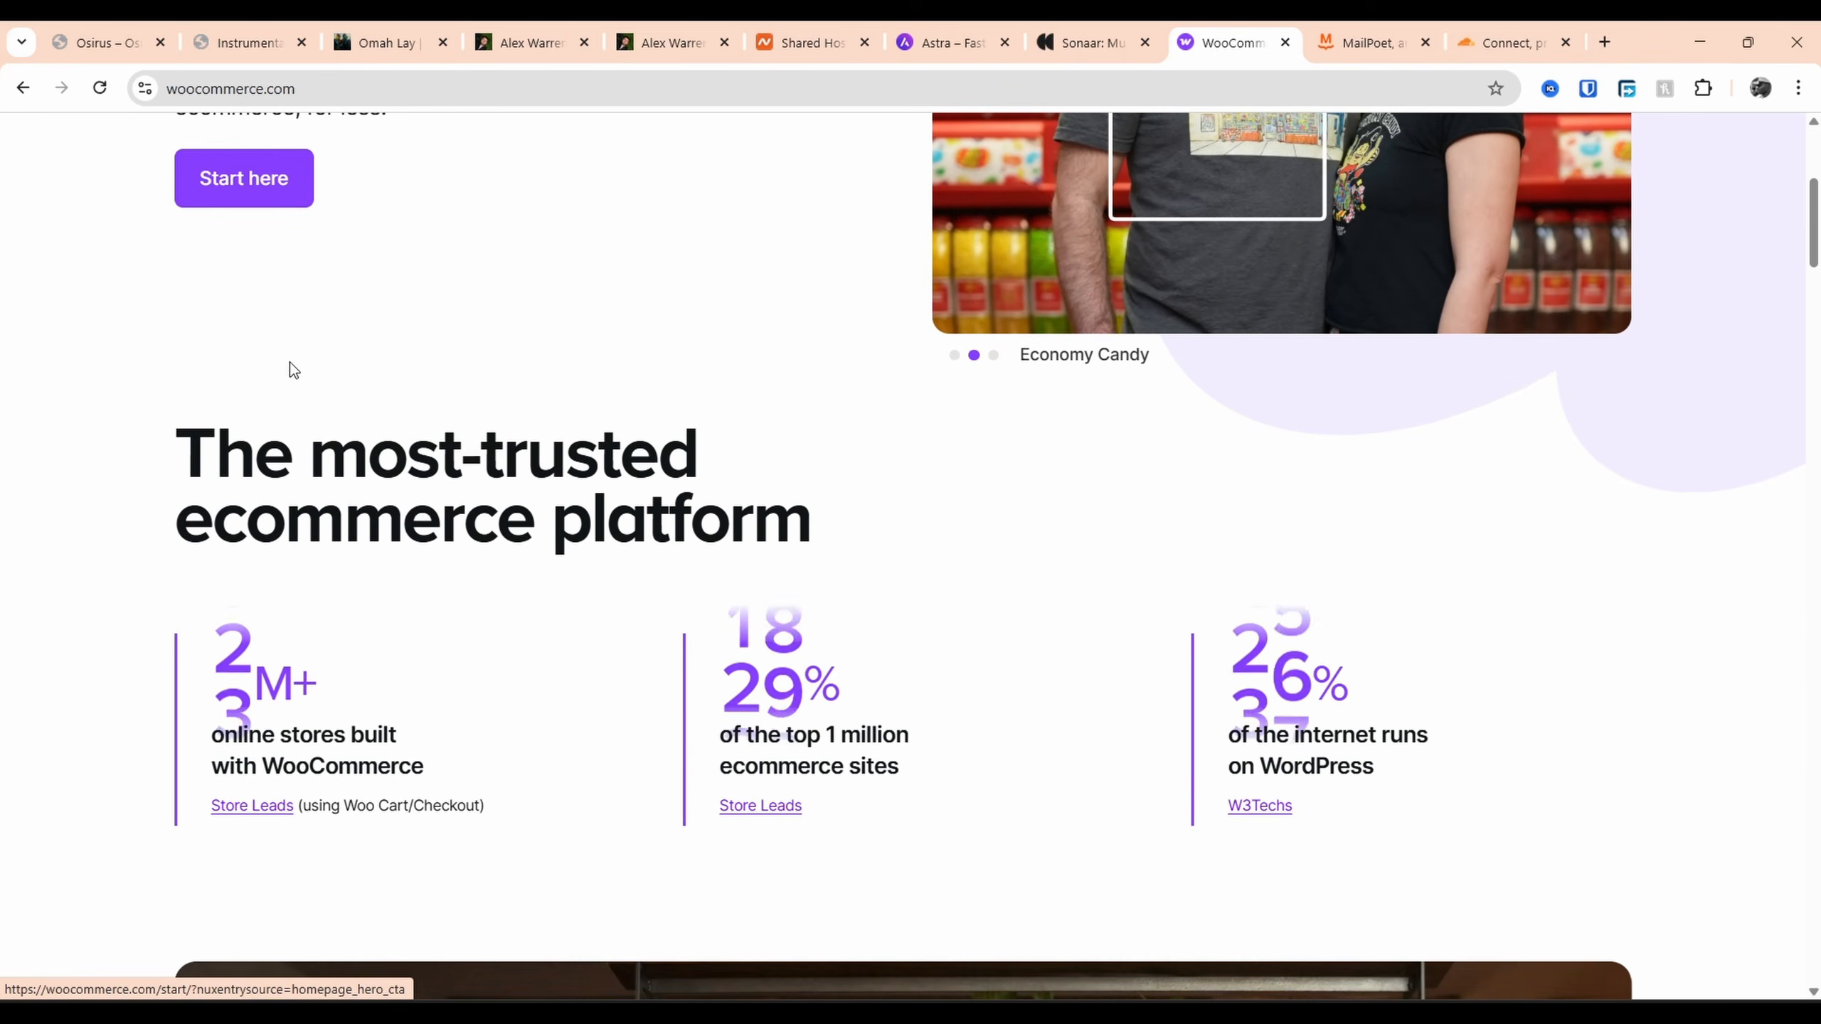
{"action": "scroll", "coordinate": [291, 362], "scroll_direction": "down", "scroll_amount": 4}
{"action": "scroll", "coordinate": [291, 362], "scroll_direction": "down", "scroll_amount": 15}
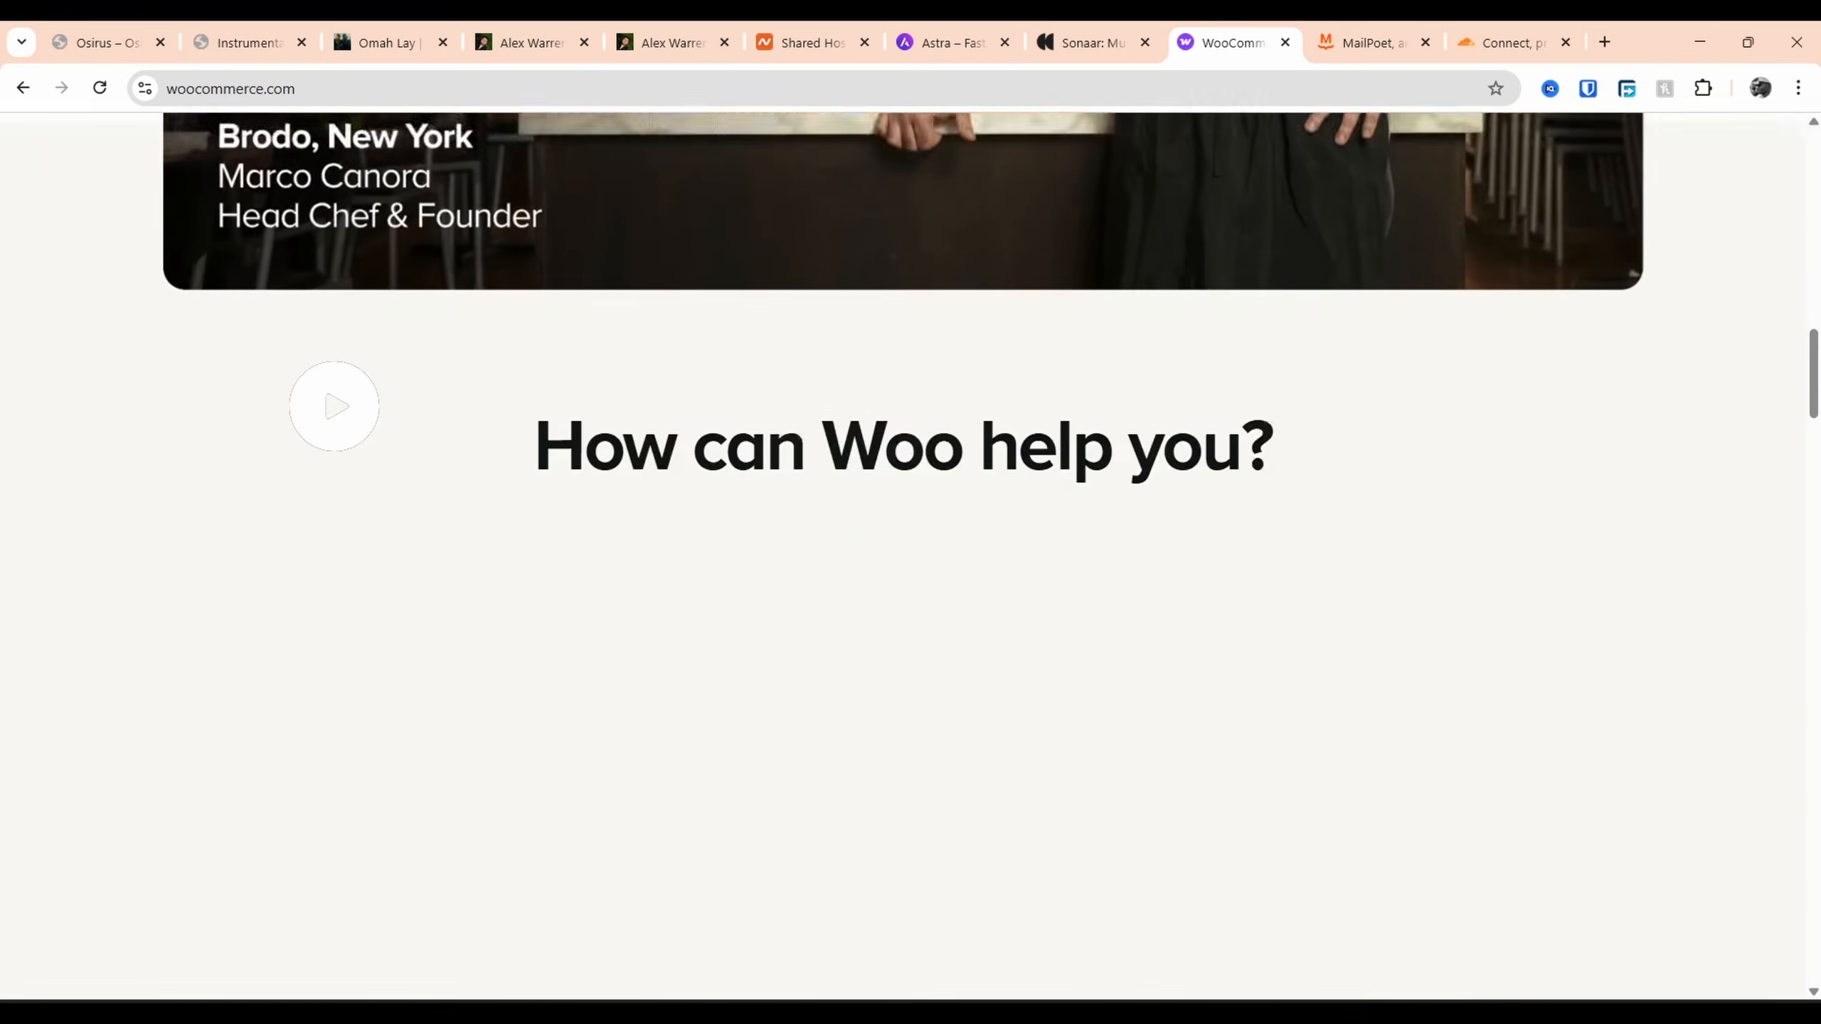
{"action": "scroll", "coordinate": [290, 364], "scroll_direction": "down", "scroll_amount": 5}
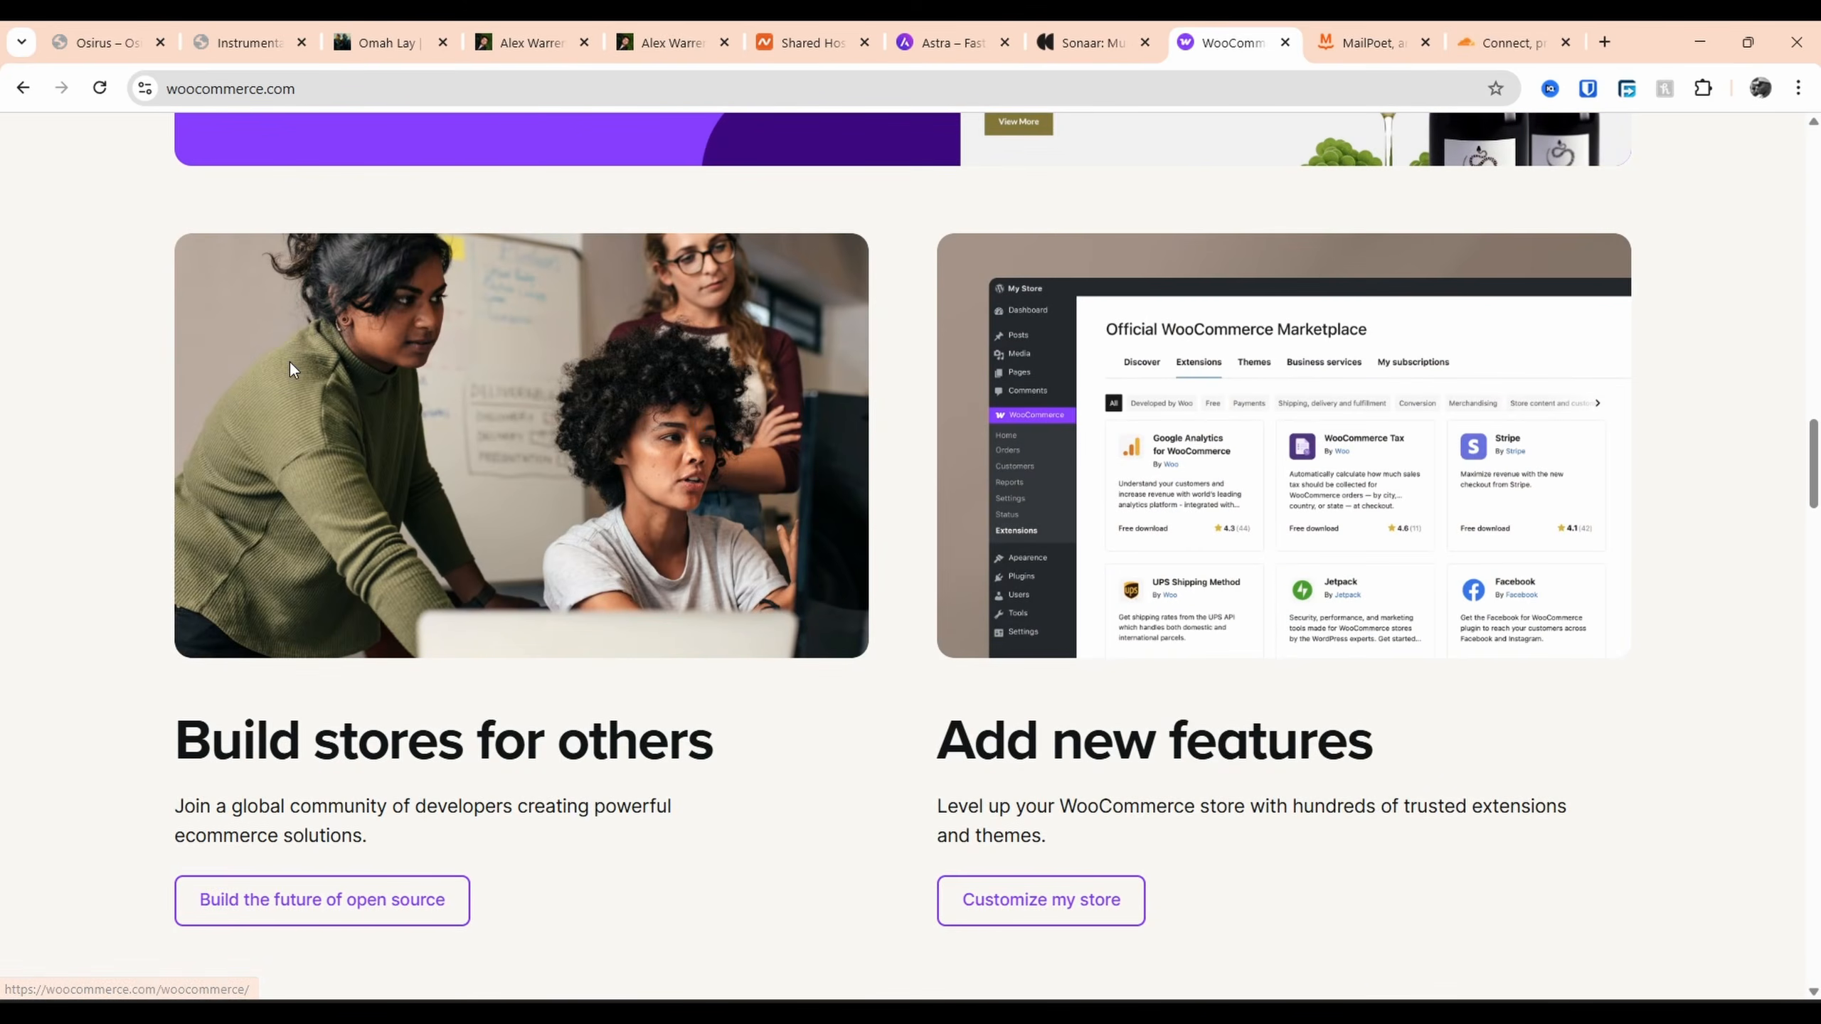
{"action": "scroll", "coordinate": [289, 359], "scroll_direction": "down", "scroll_amount": 5}
{"action": "left_click", "coordinate": [1365, 44]}
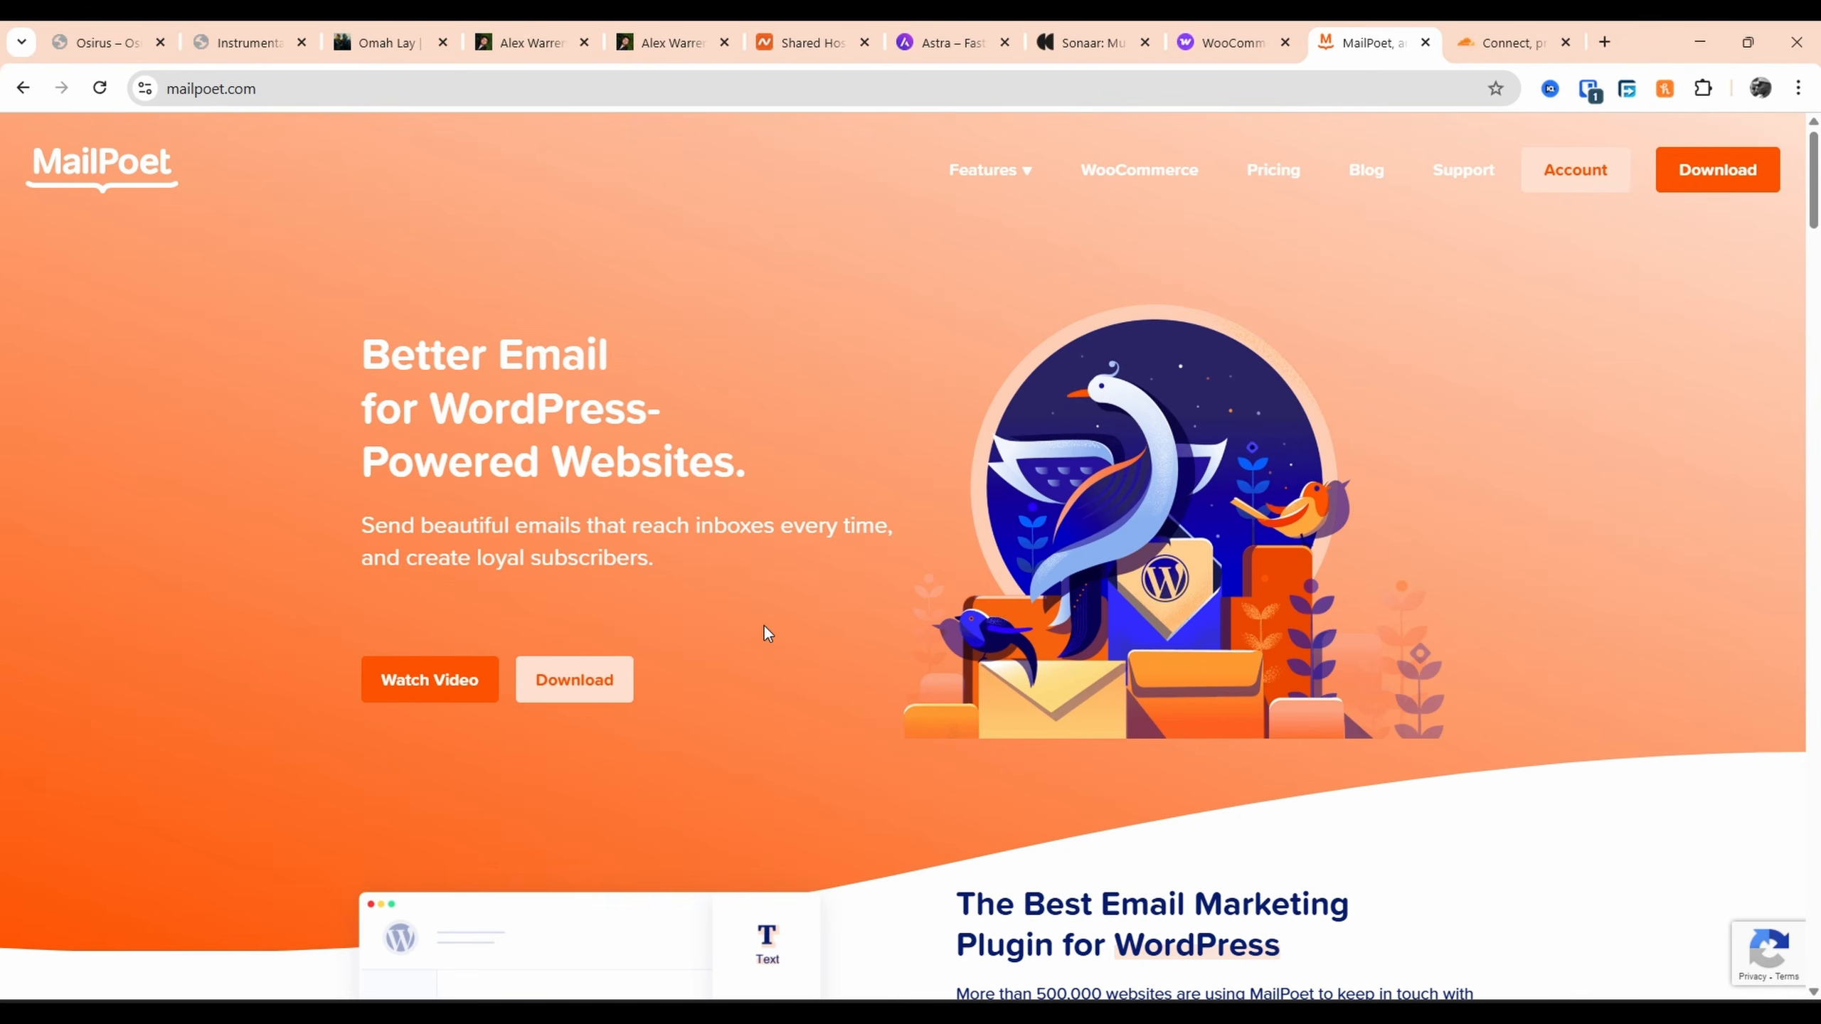
Scroll through MailPoet's email marketing feature overview, then switch to the Cloudflare tab
{"action": "scroll", "coordinate": [1012, 567], "scroll_direction": "down", "scroll_amount": 4}
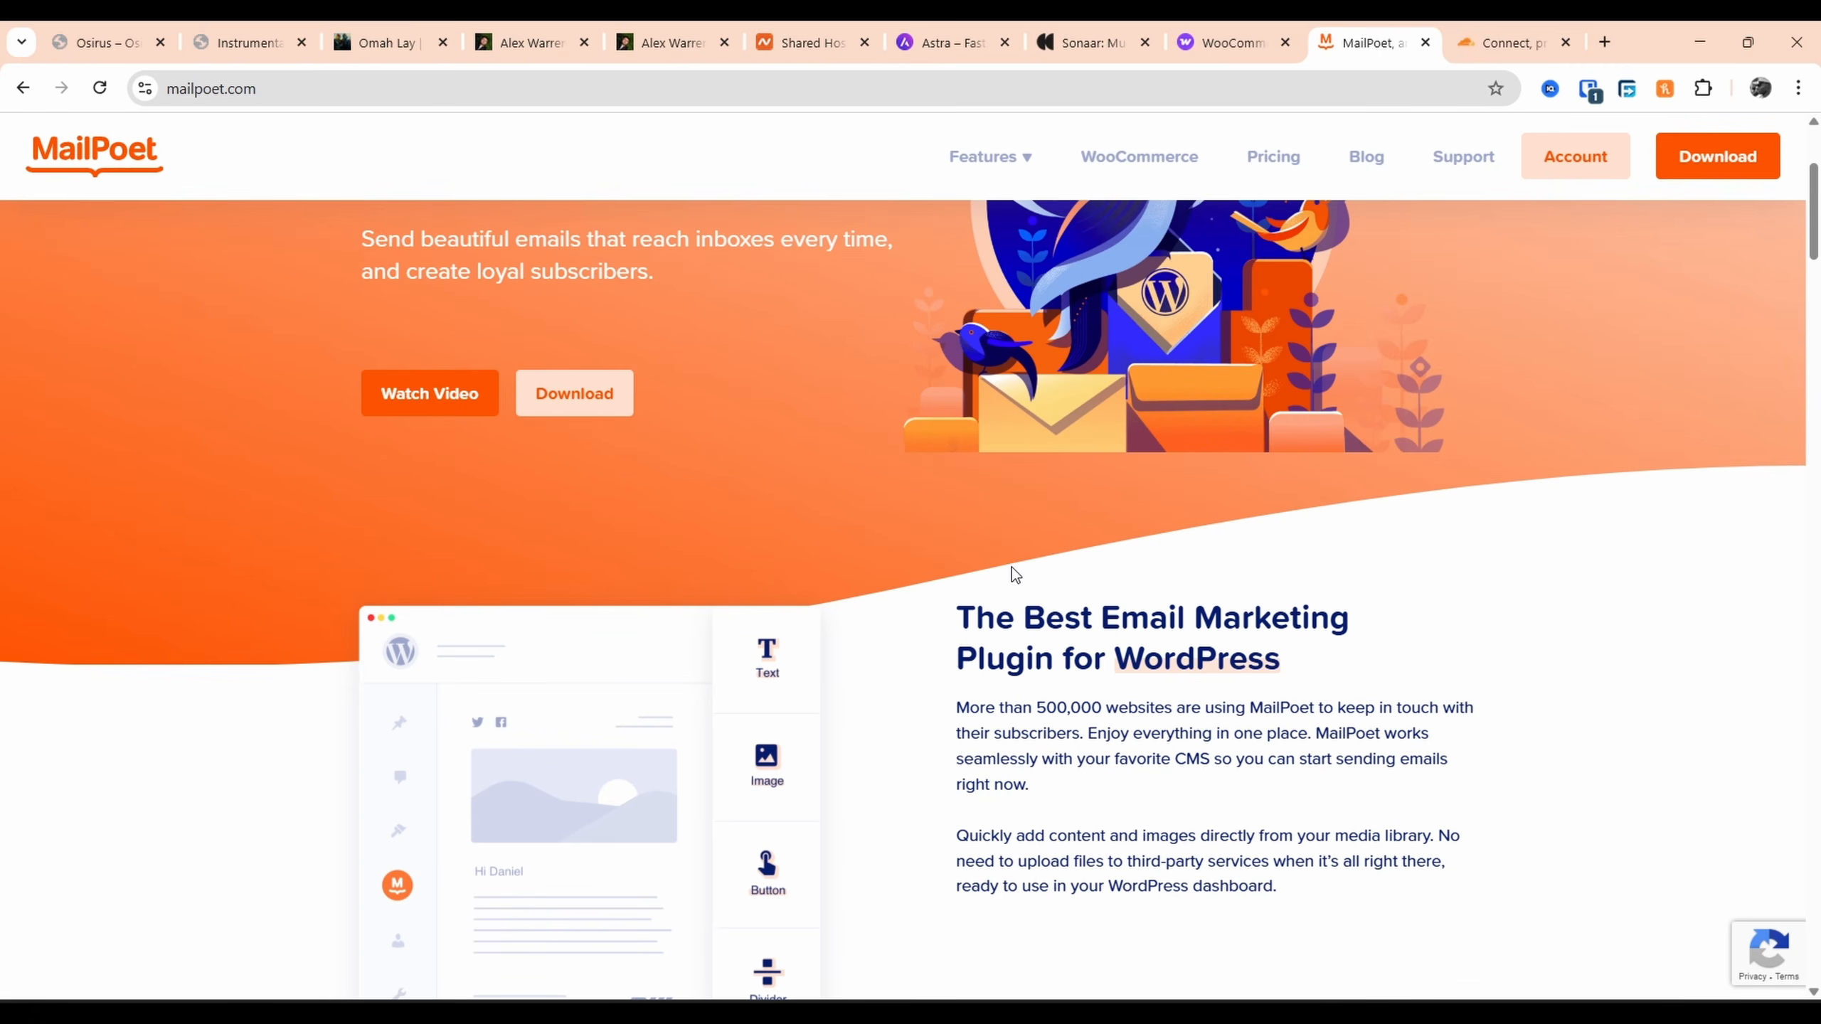
{"action": "scroll", "coordinate": [1011, 567], "scroll_direction": "down", "scroll_amount": 4}
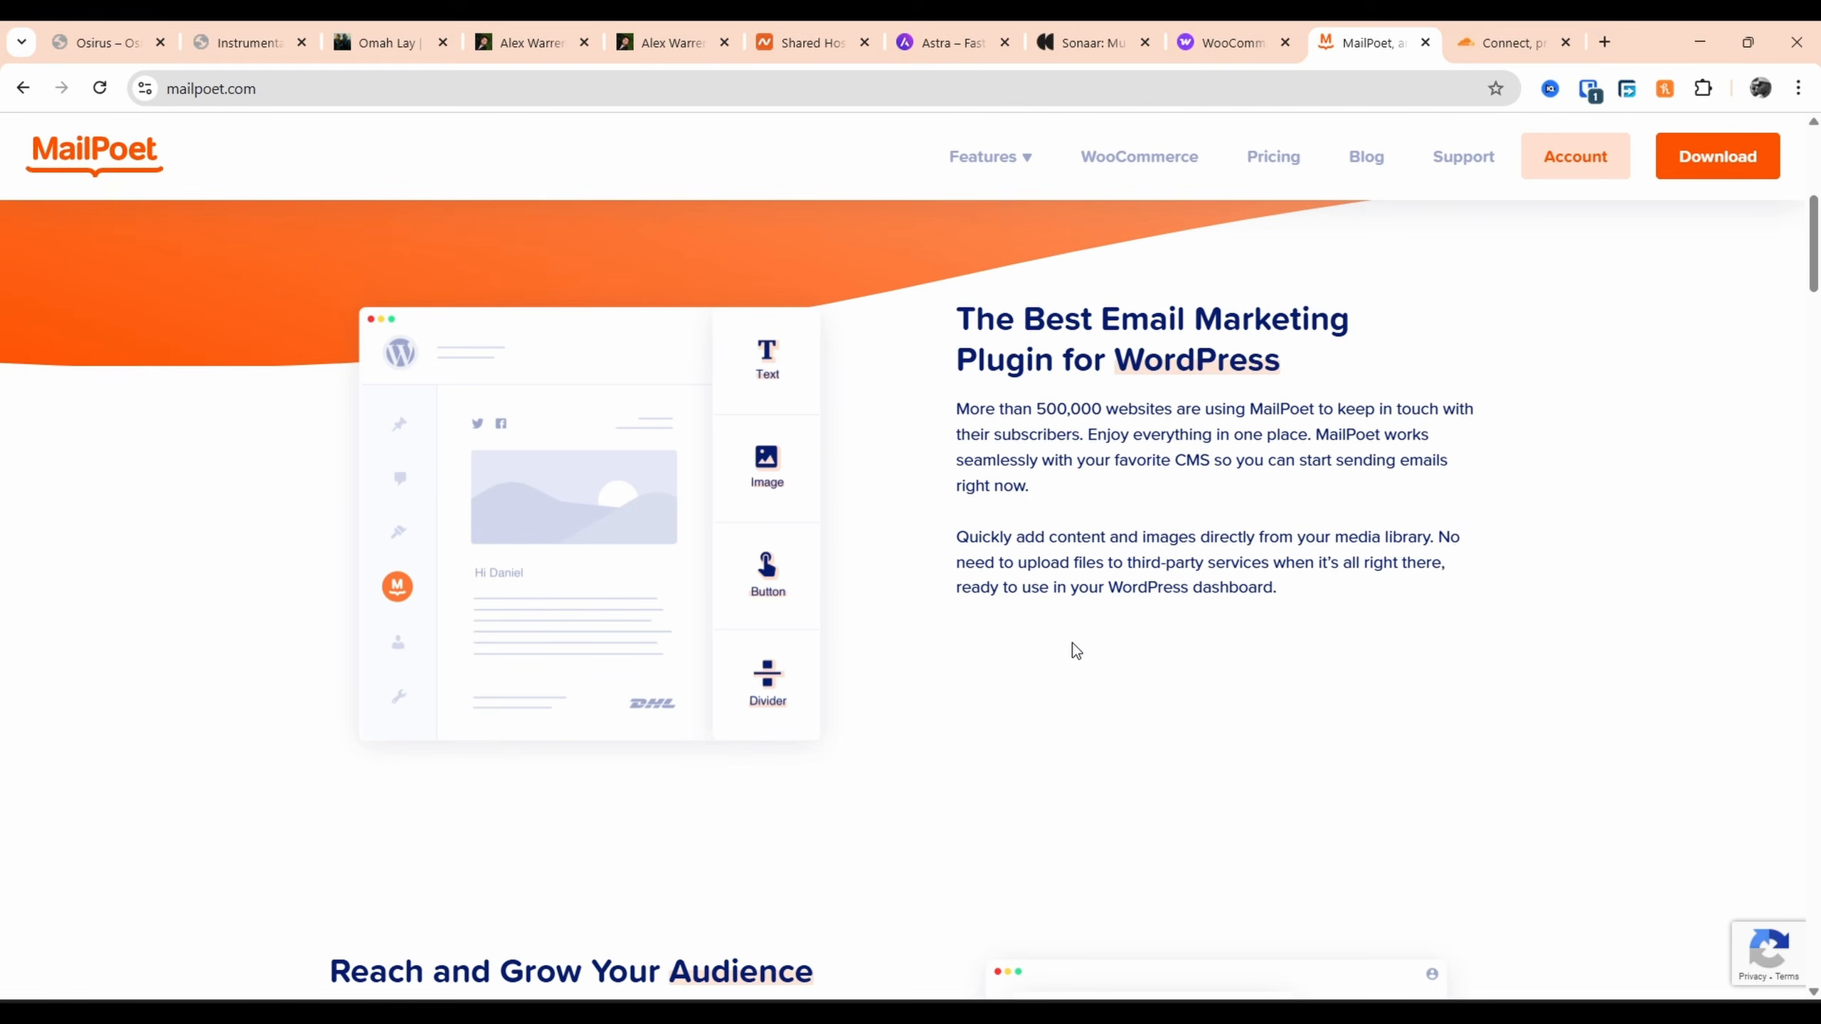
{"action": "scroll", "coordinate": [1076, 651], "scroll_direction": "down", "scroll_amount": 8}
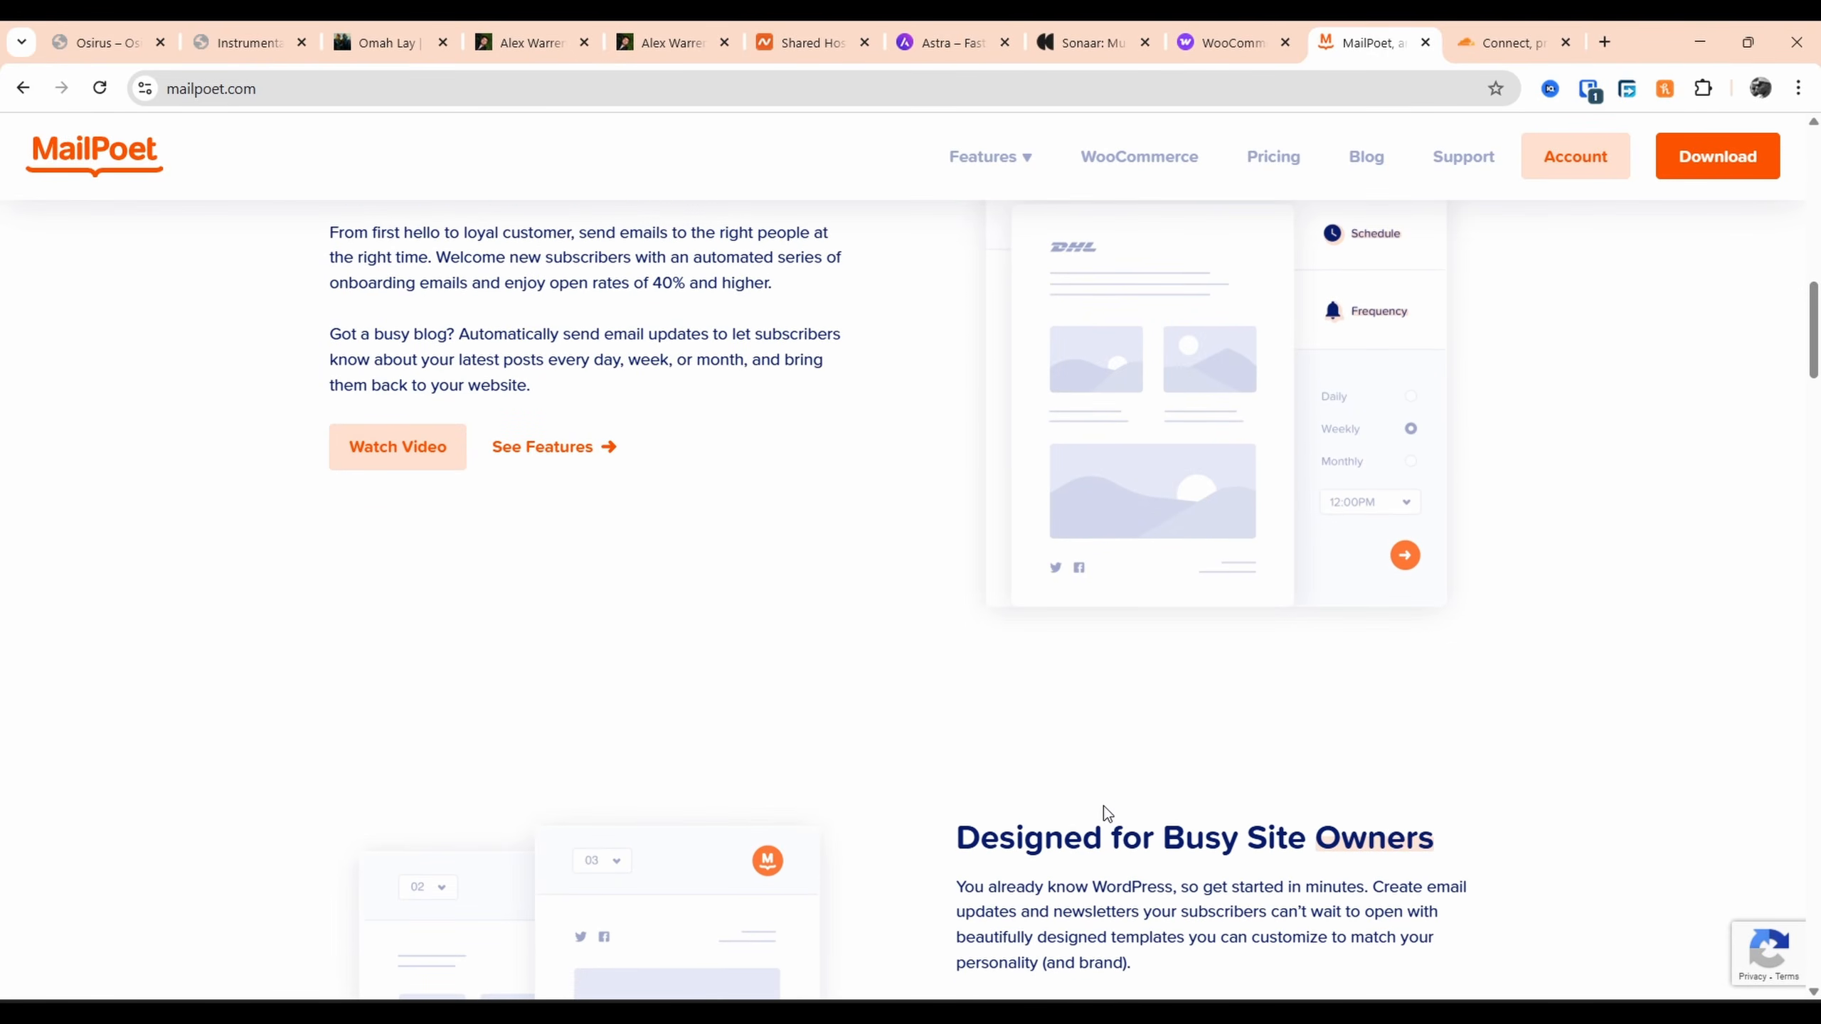
{"action": "scroll", "coordinate": [1096, 809], "scroll_direction": "down", "scroll_amount": 4}
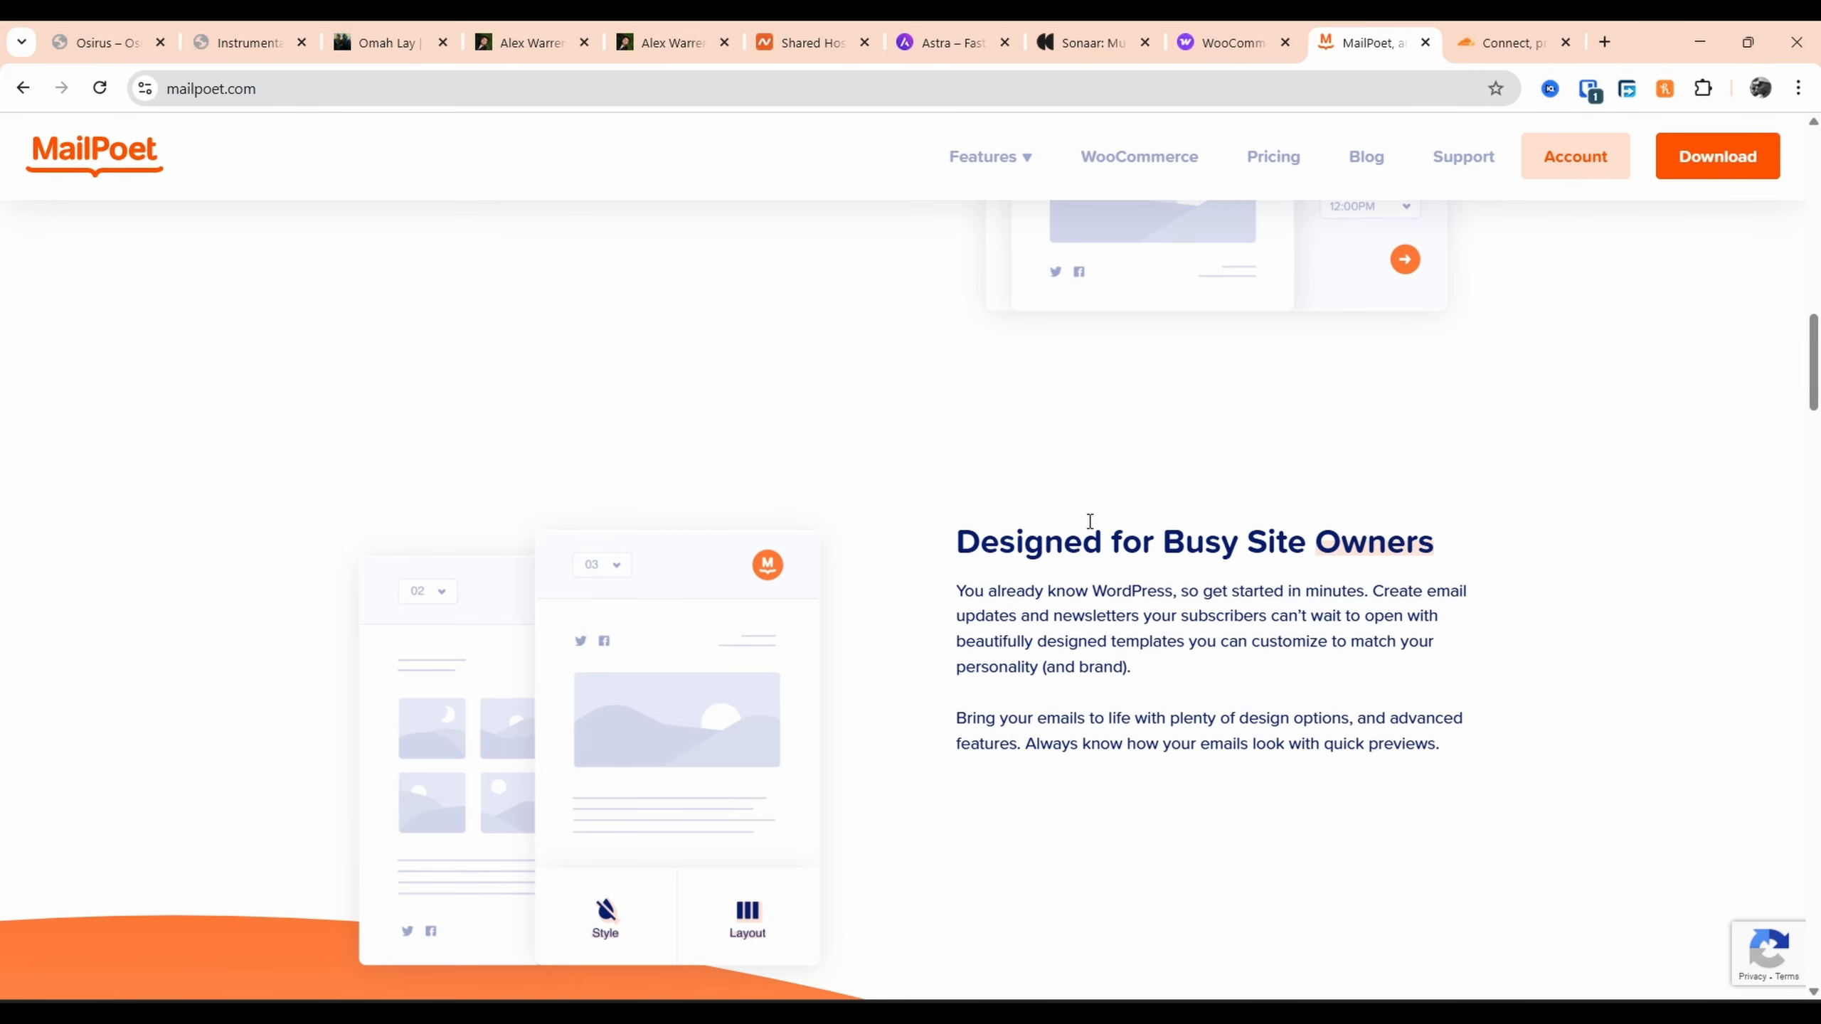
{"action": "scroll", "coordinate": [1093, 524], "scroll_direction": "down", "scroll_amount": 4}
{"action": "left_click", "coordinate": [1512, 41]}
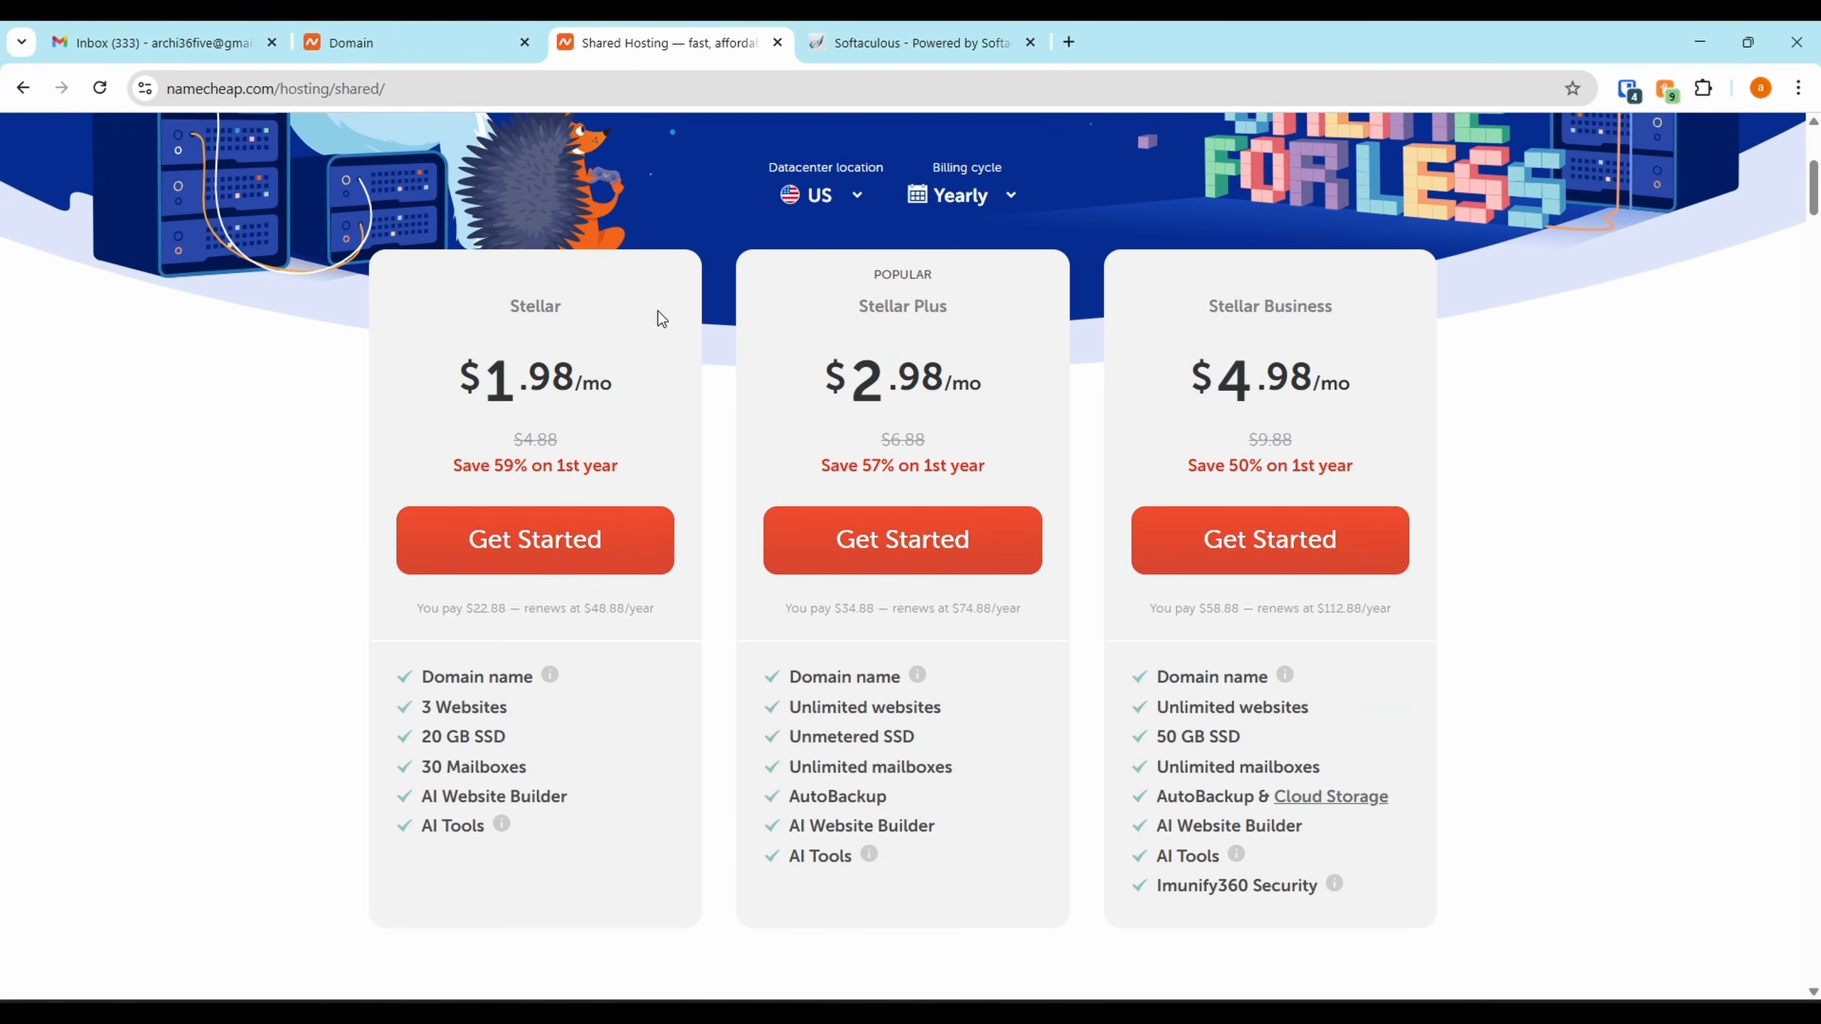
Scroll through the Stellar shared hosting plans, then open the jontobi.com domain details
{"action": "scroll", "coordinate": [657, 311], "scroll_direction": "up", "scroll_amount": 5}
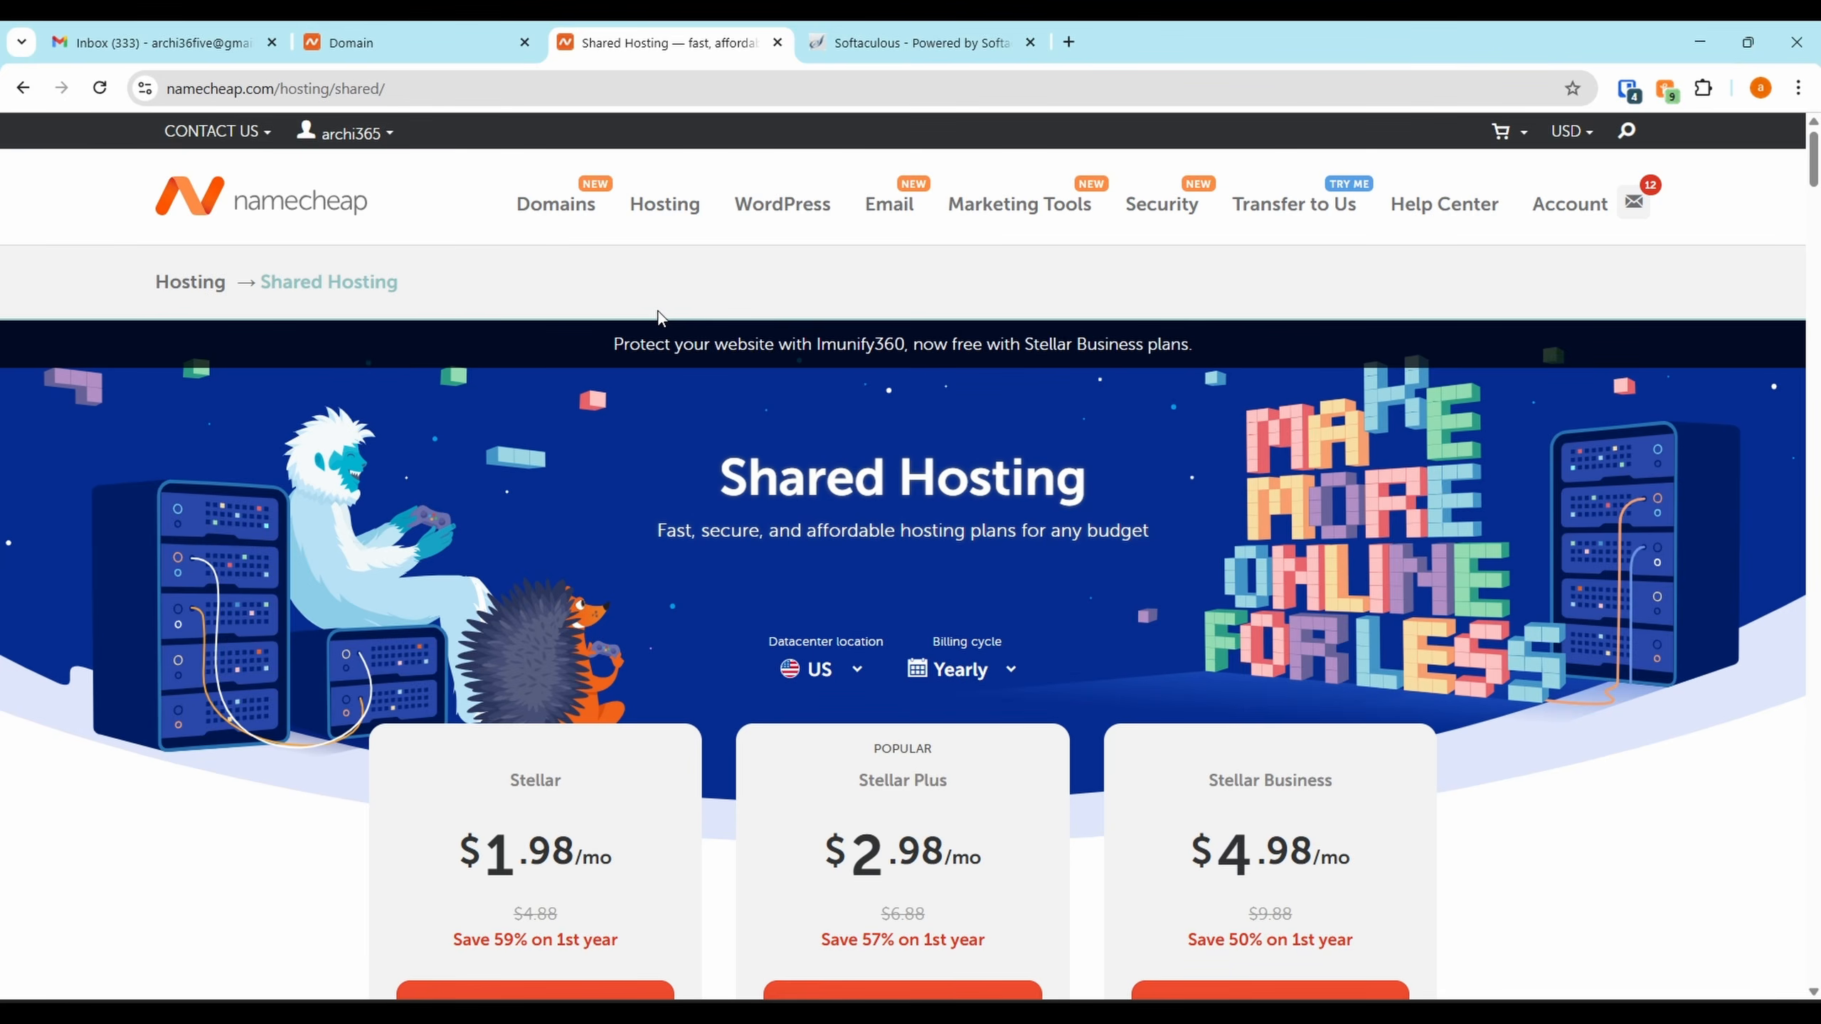
{"action": "scroll", "coordinate": [658, 311], "scroll_direction": "down", "scroll_amount": 3}
{"action": "scroll", "coordinate": [566, 402], "scroll_direction": "down", "scroll_amount": 2}
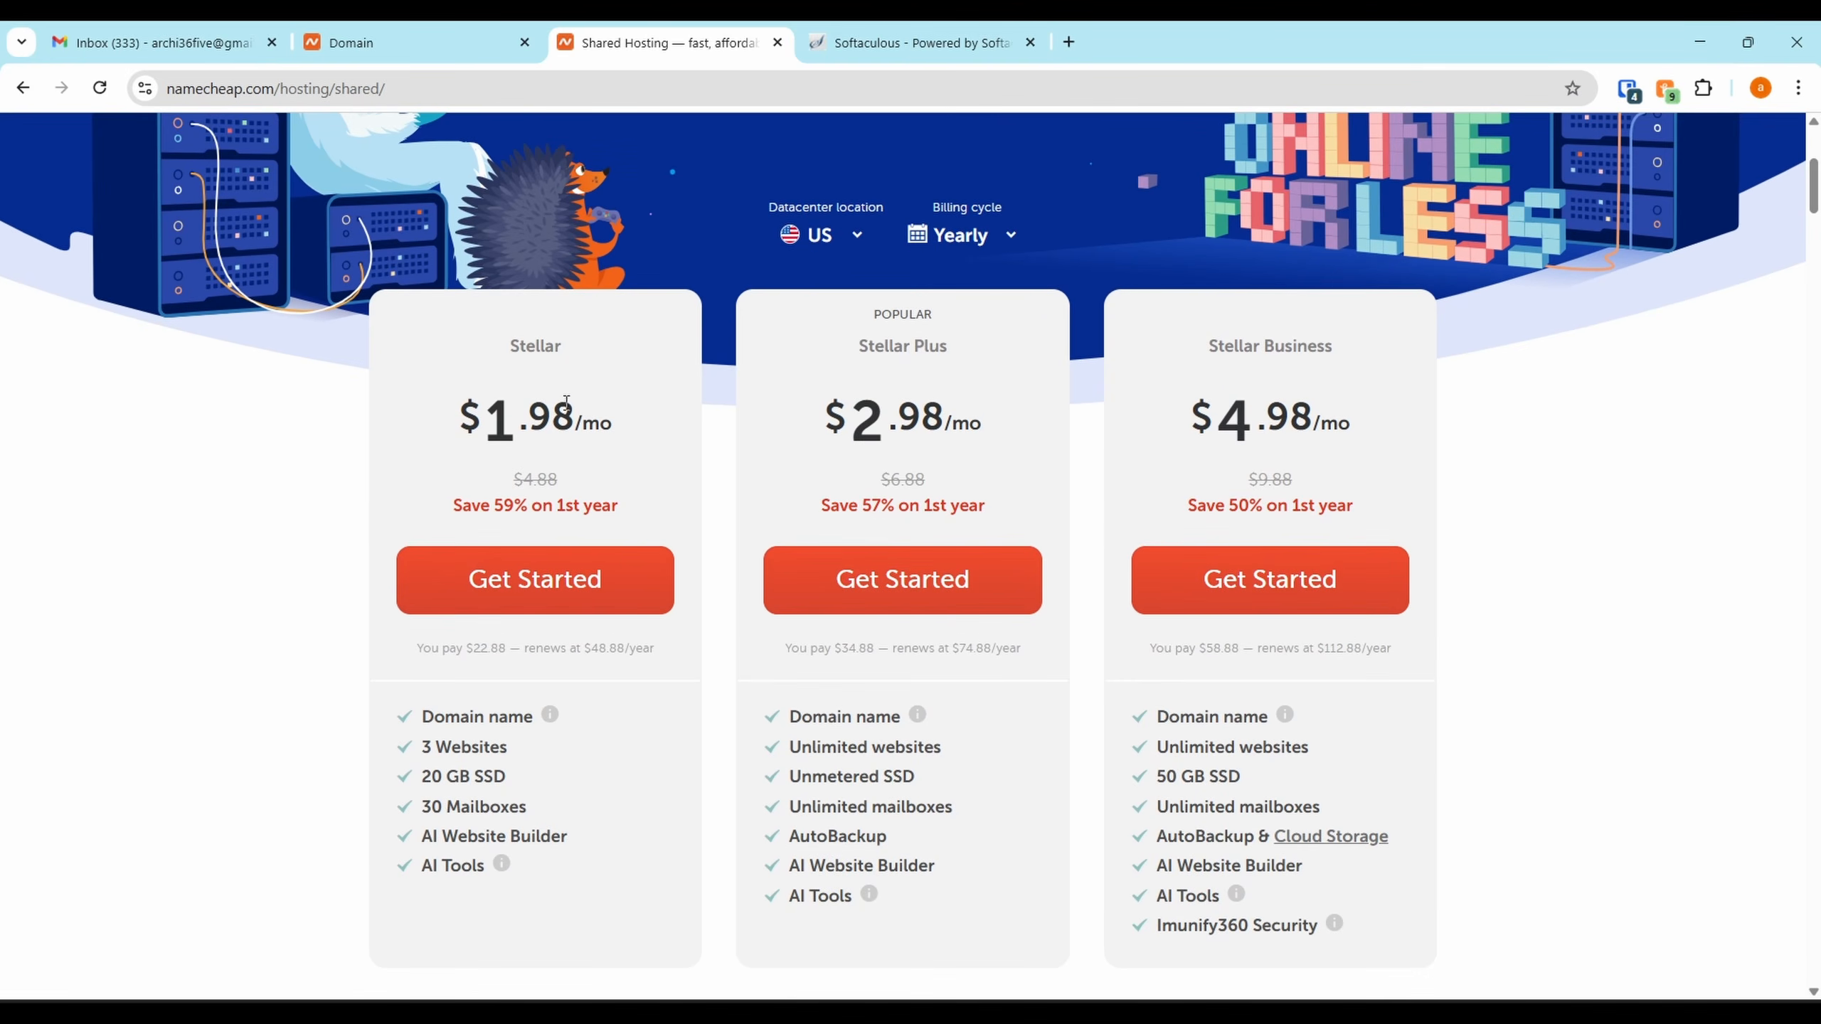
{"action": "scroll", "coordinate": [751, 208], "scroll_direction": "up", "scroll_amount": 5}
{"action": "scroll", "coordinate": [663, 286], "scroll_direction": "down", "scroll_amount": 5}
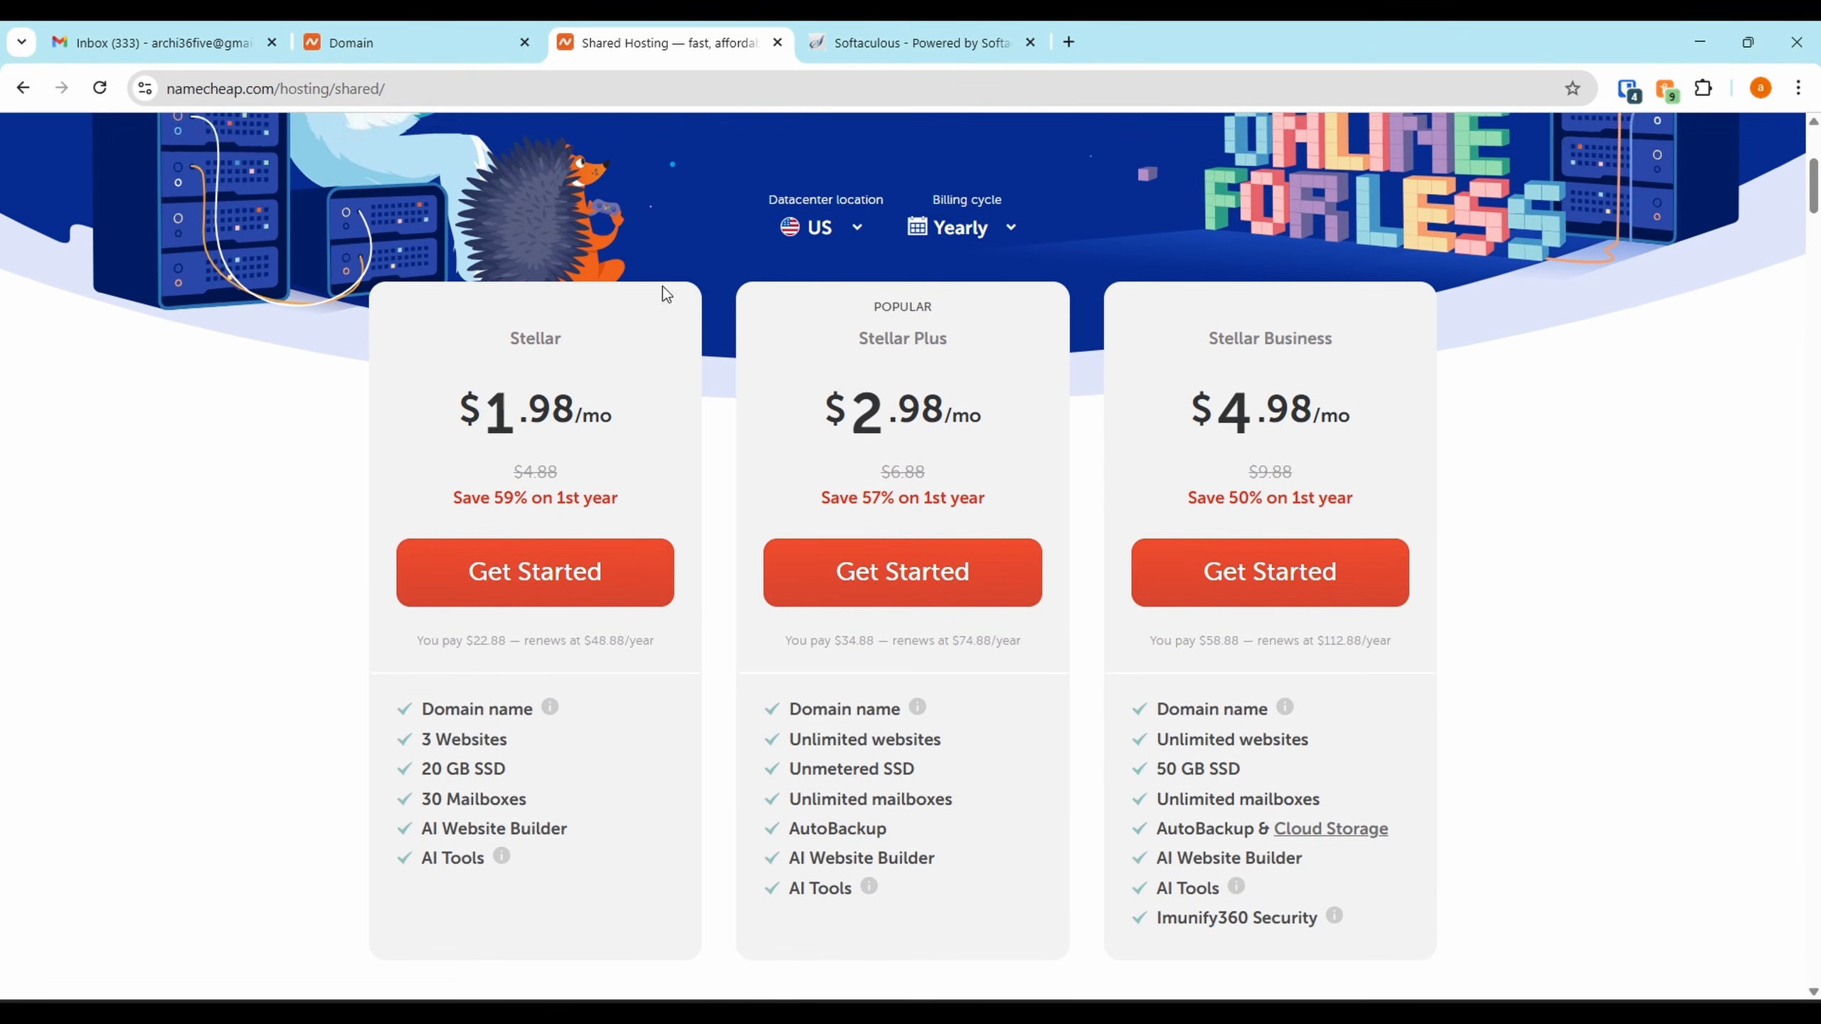
{"action": "scroll", "coordinate": [666, 293], "scroll_direction": "down", "scroll_amount": 1}
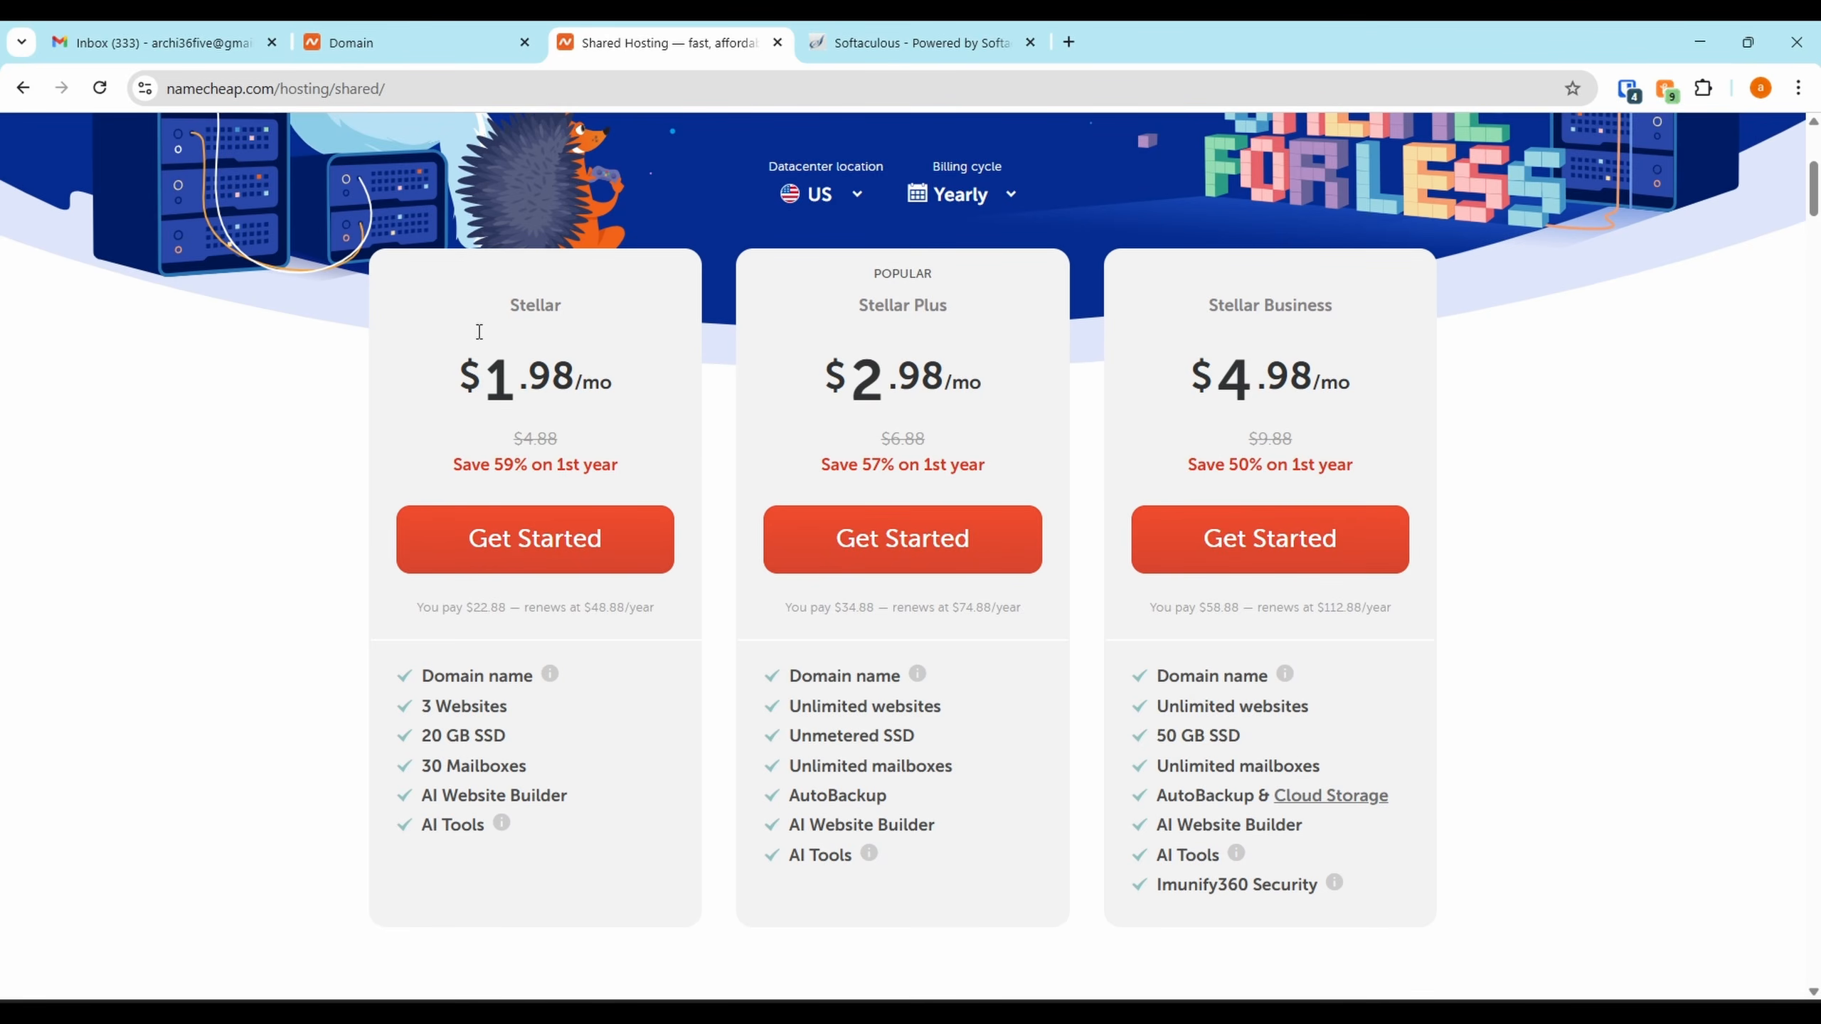
{"action": "left_click", "coordinate": [457, 43]}
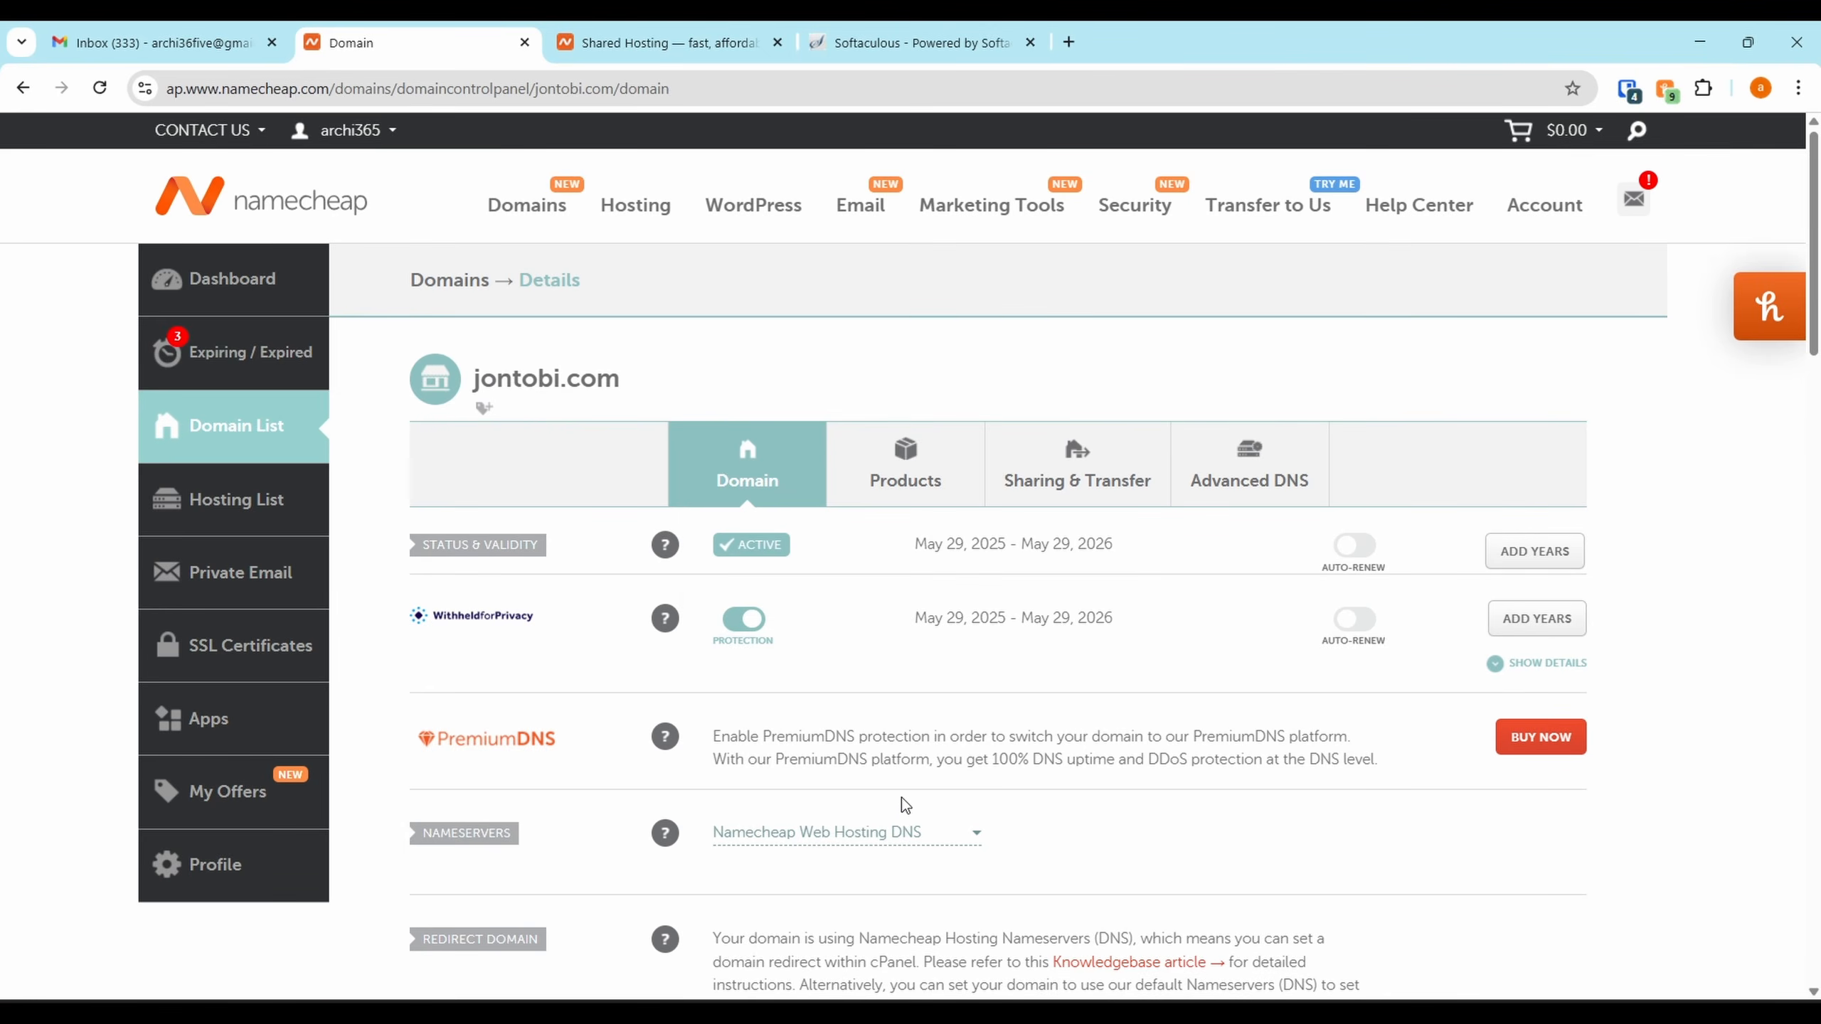
{"action": "scroll", "coordinate": [953, 782], "scroll_direction": "down", "scroll_amount": 1}
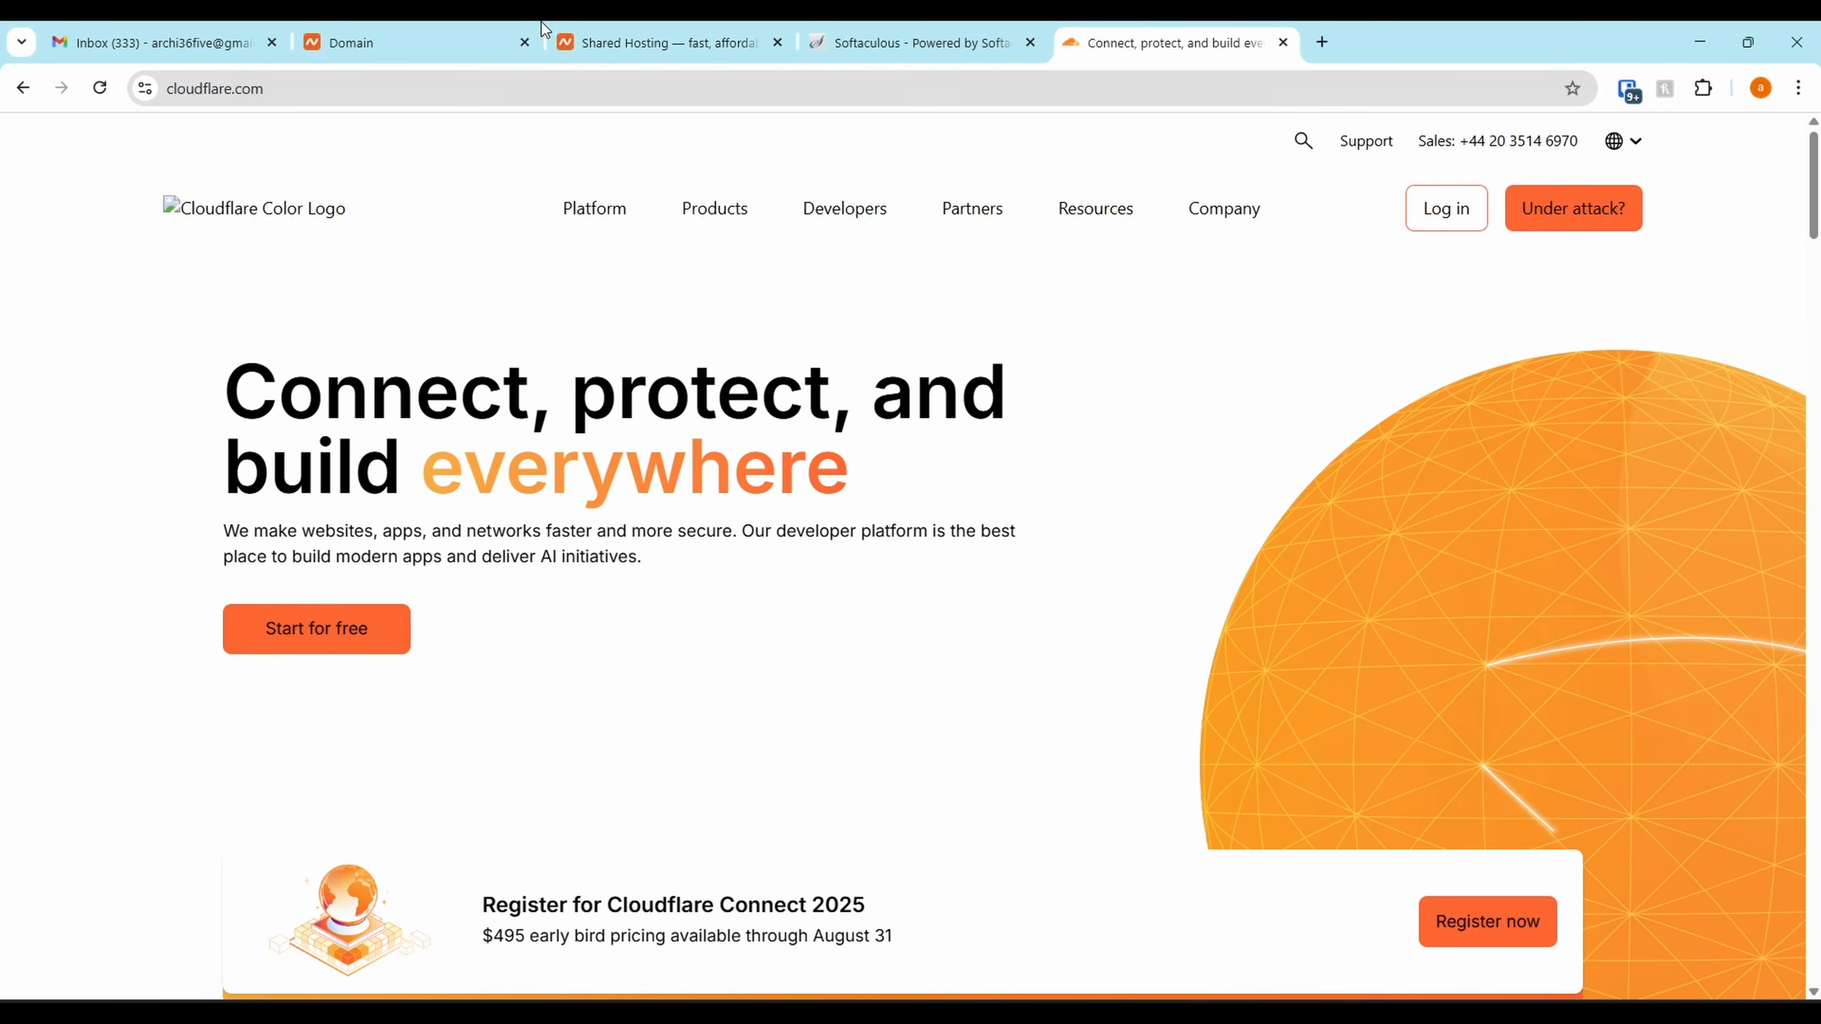
Start a free Cloudflare sign-up and choose to onboard a new domain
{"action": "left_click", "coordinate": [602, 34]}
{"action": "left_click", "coordinate": [459, 30]}
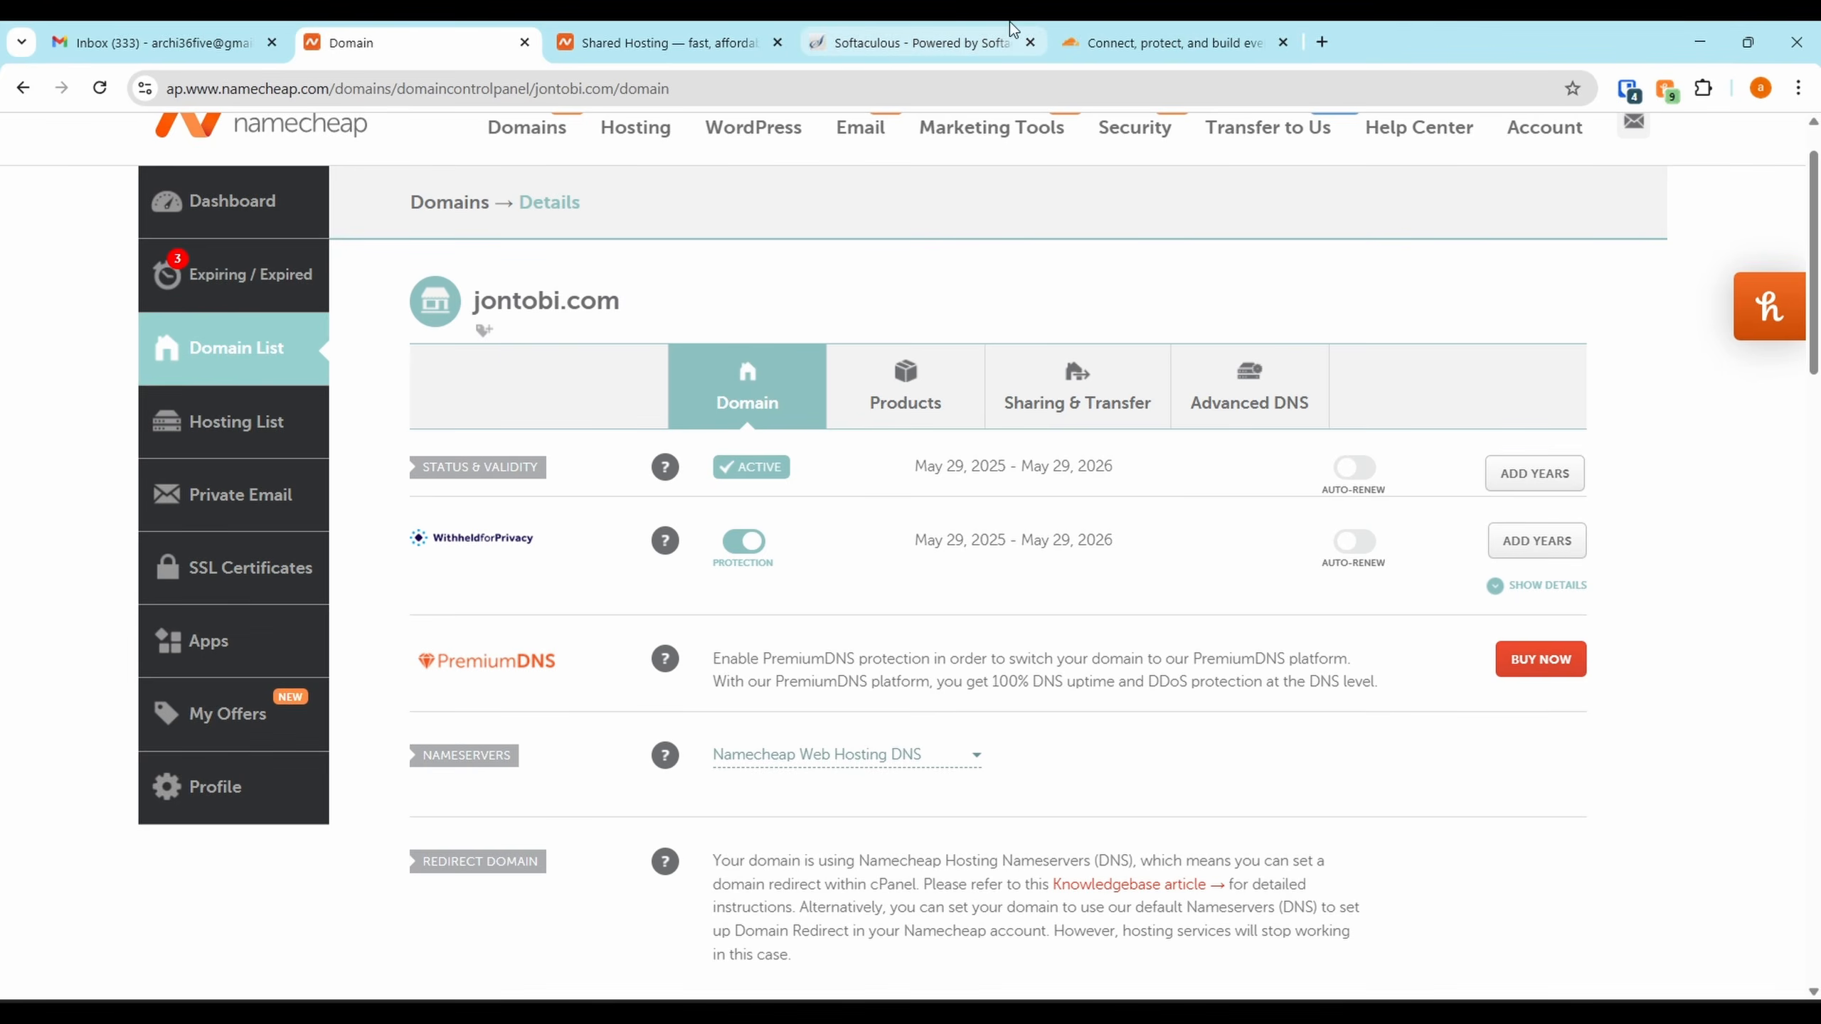
{"action": "left_click", "coordinate": [1176, 29]}
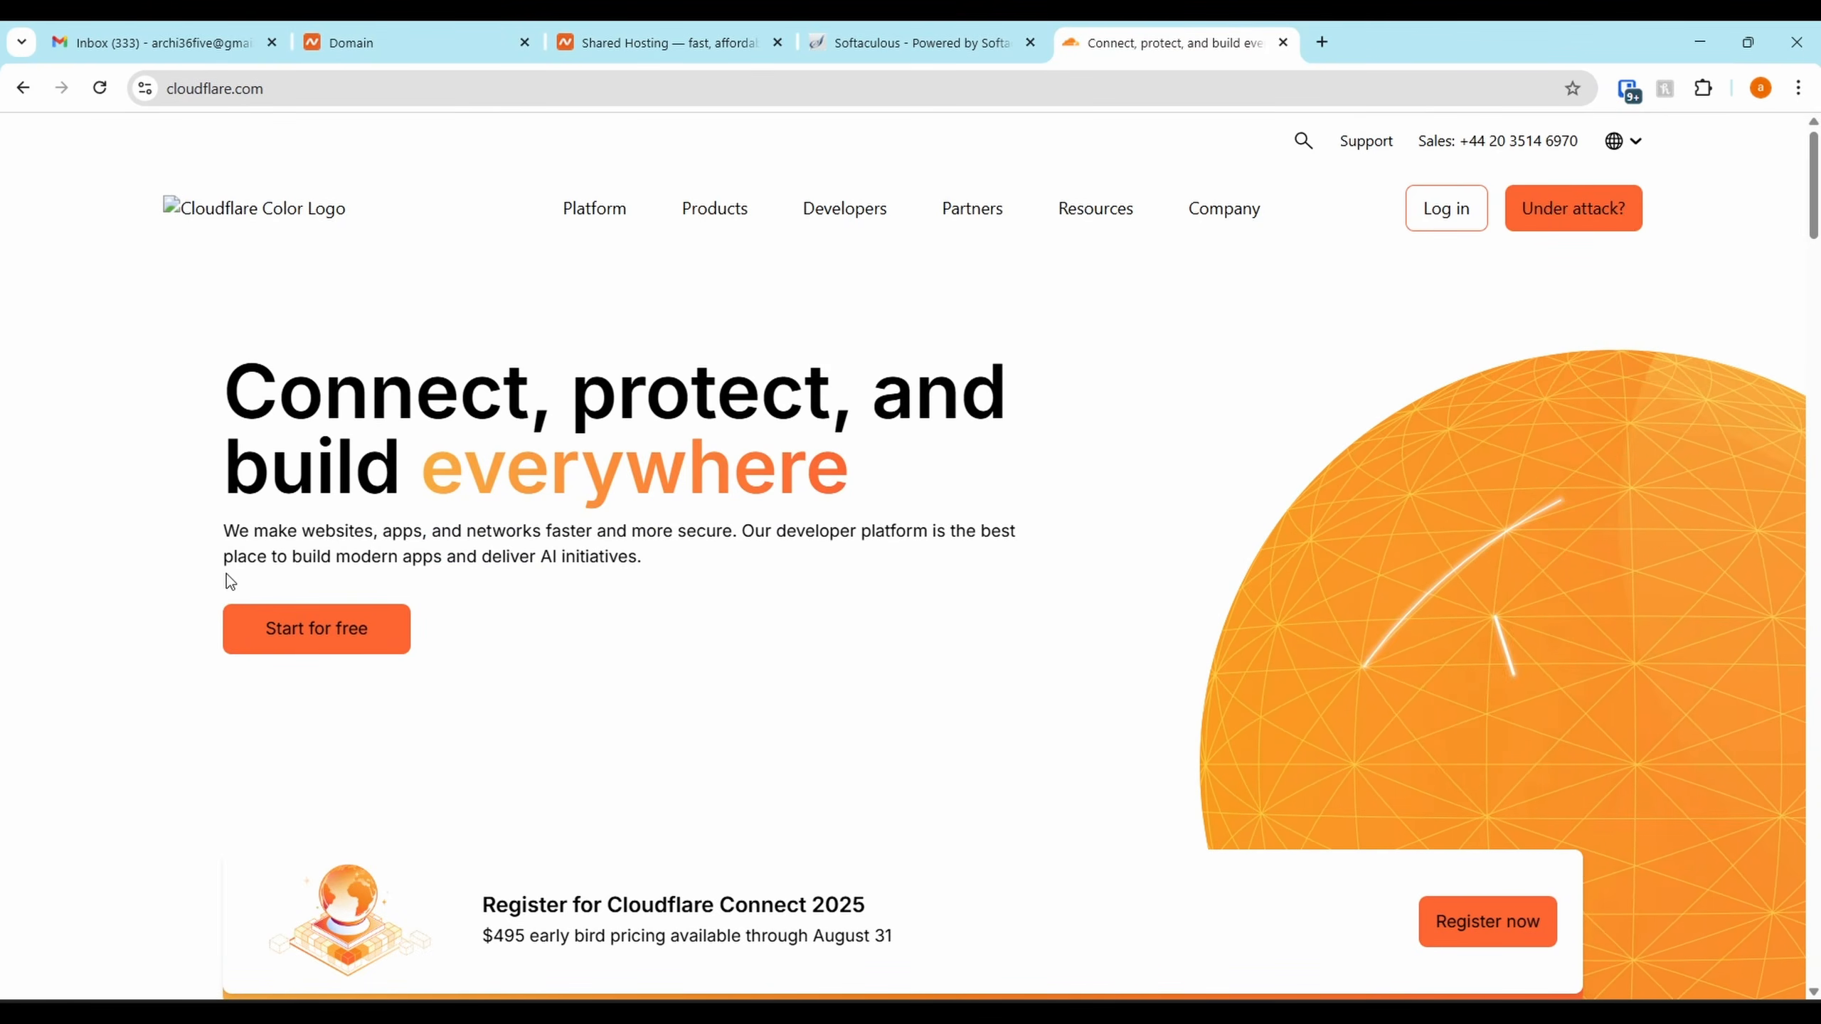
{"action": "left_click", "coordinate": [244, 625]}
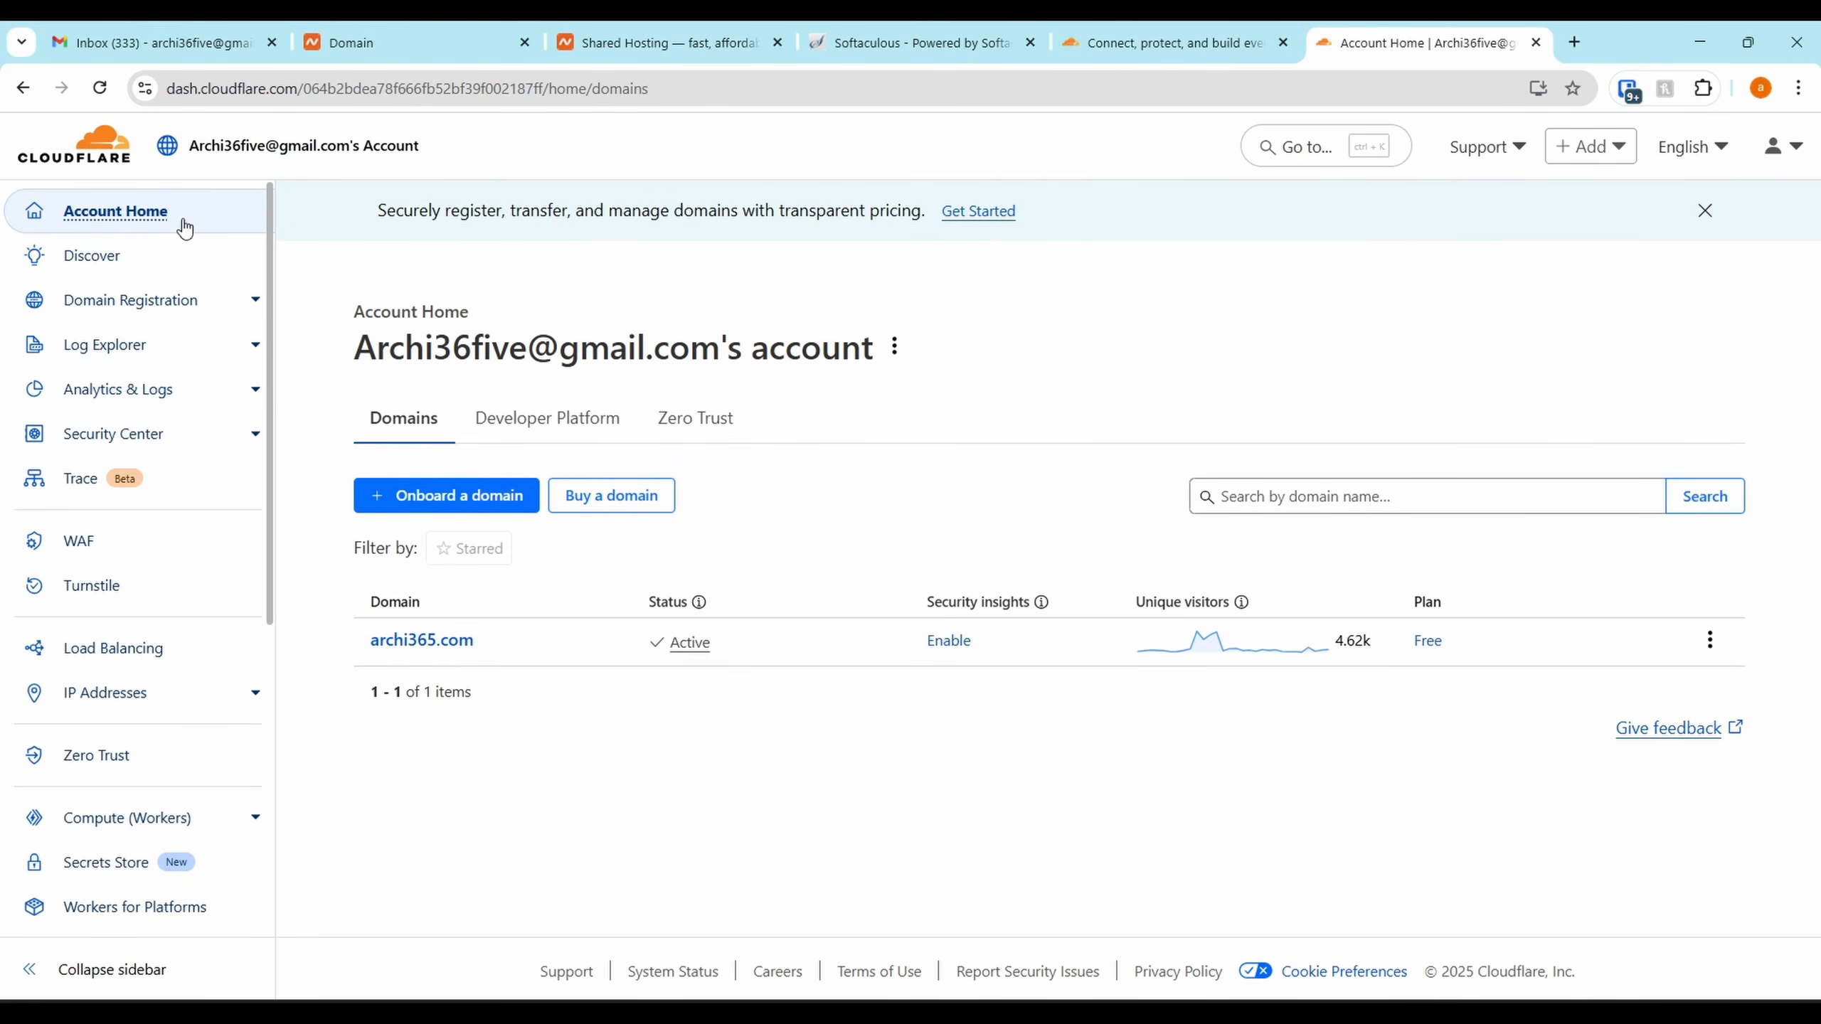
{"action": "left_click", "coordinate": [255, 300]}
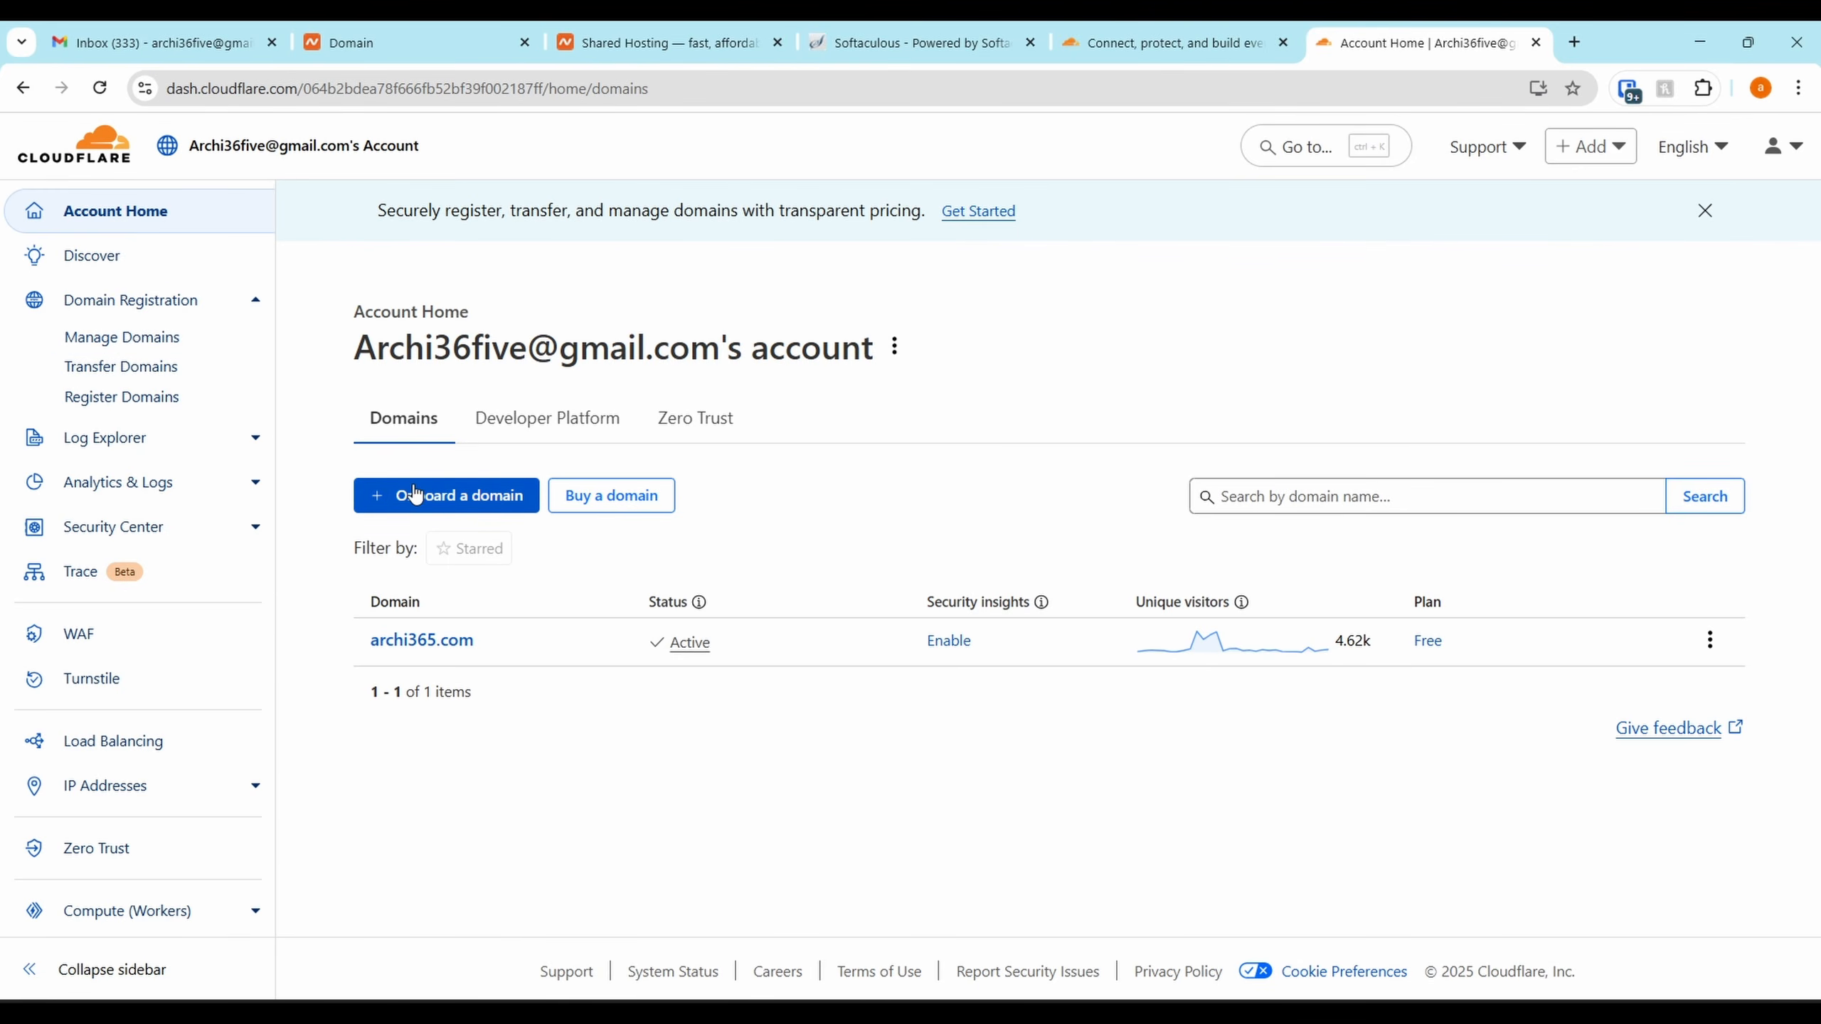
{"action": "left_click", "coordinate": [461, 502]}
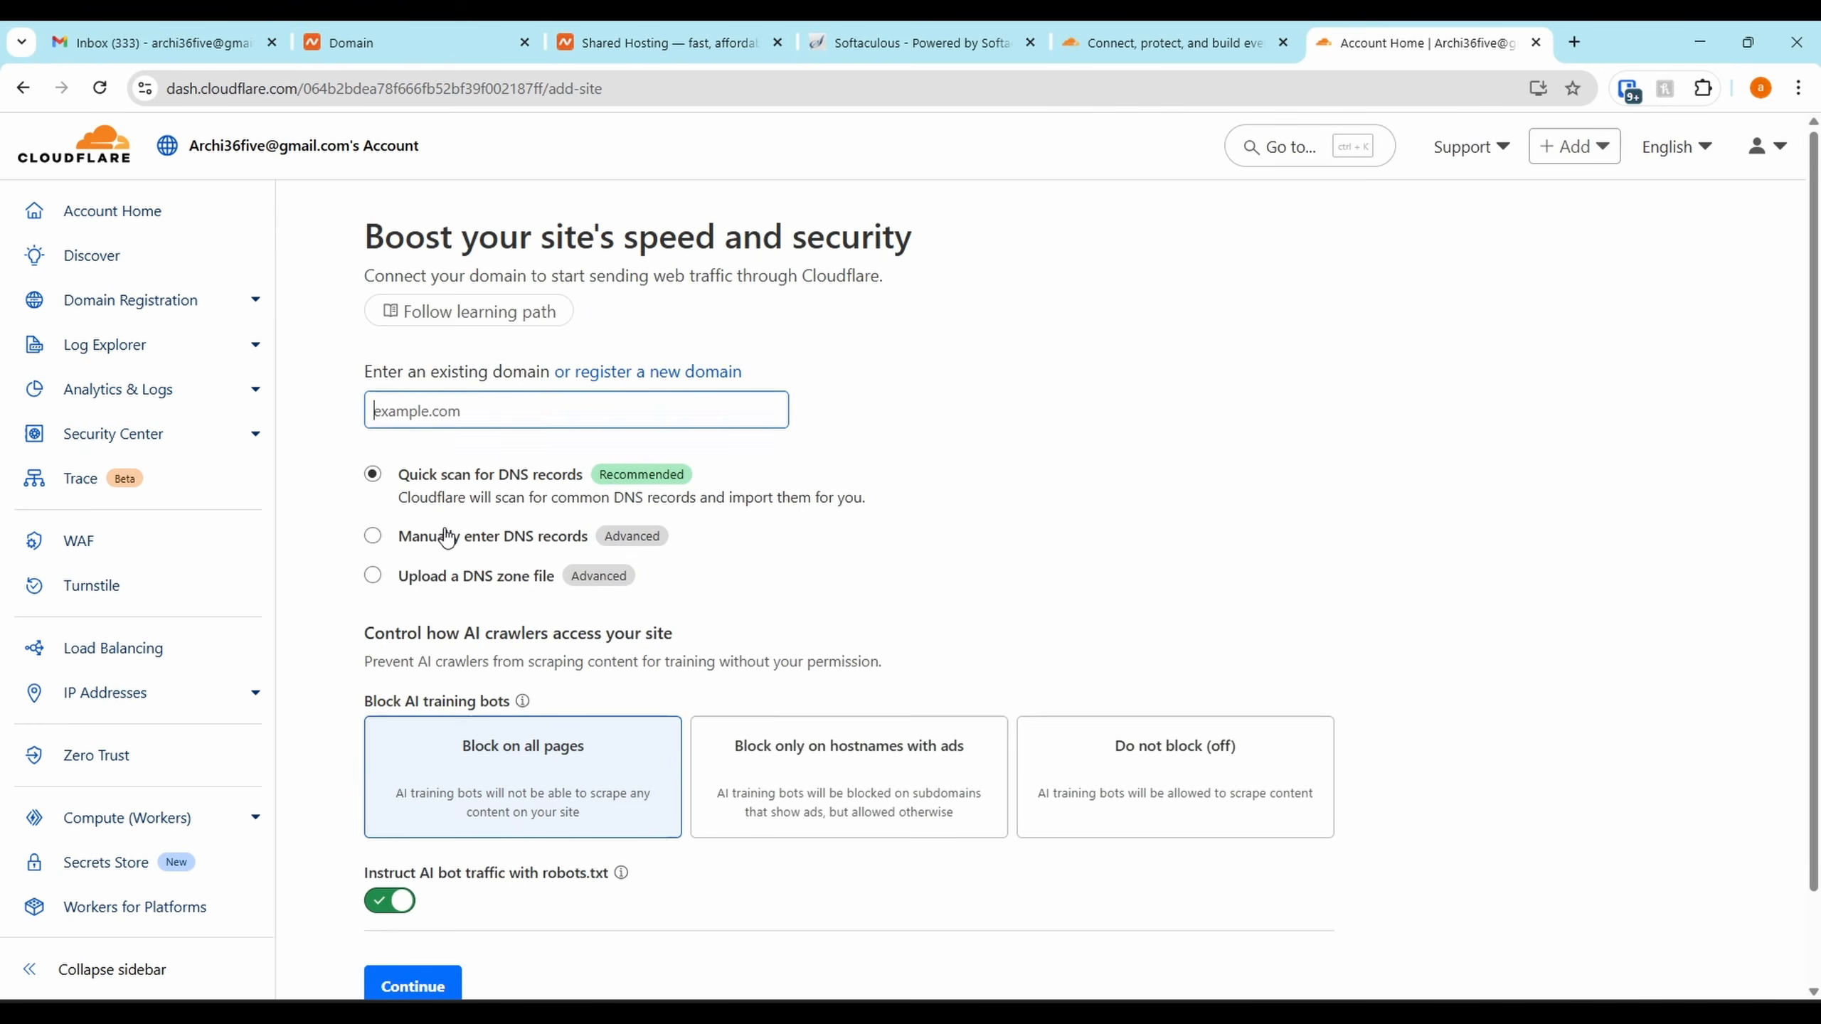
Copy jontobi.com from Namecheap, enter it in Cloudflare, and continue with a quick DNS scan
{"action": "left_click", "coordinate": [645, 29]}
{"action": "left_click", "coordinate": [422, 29]}
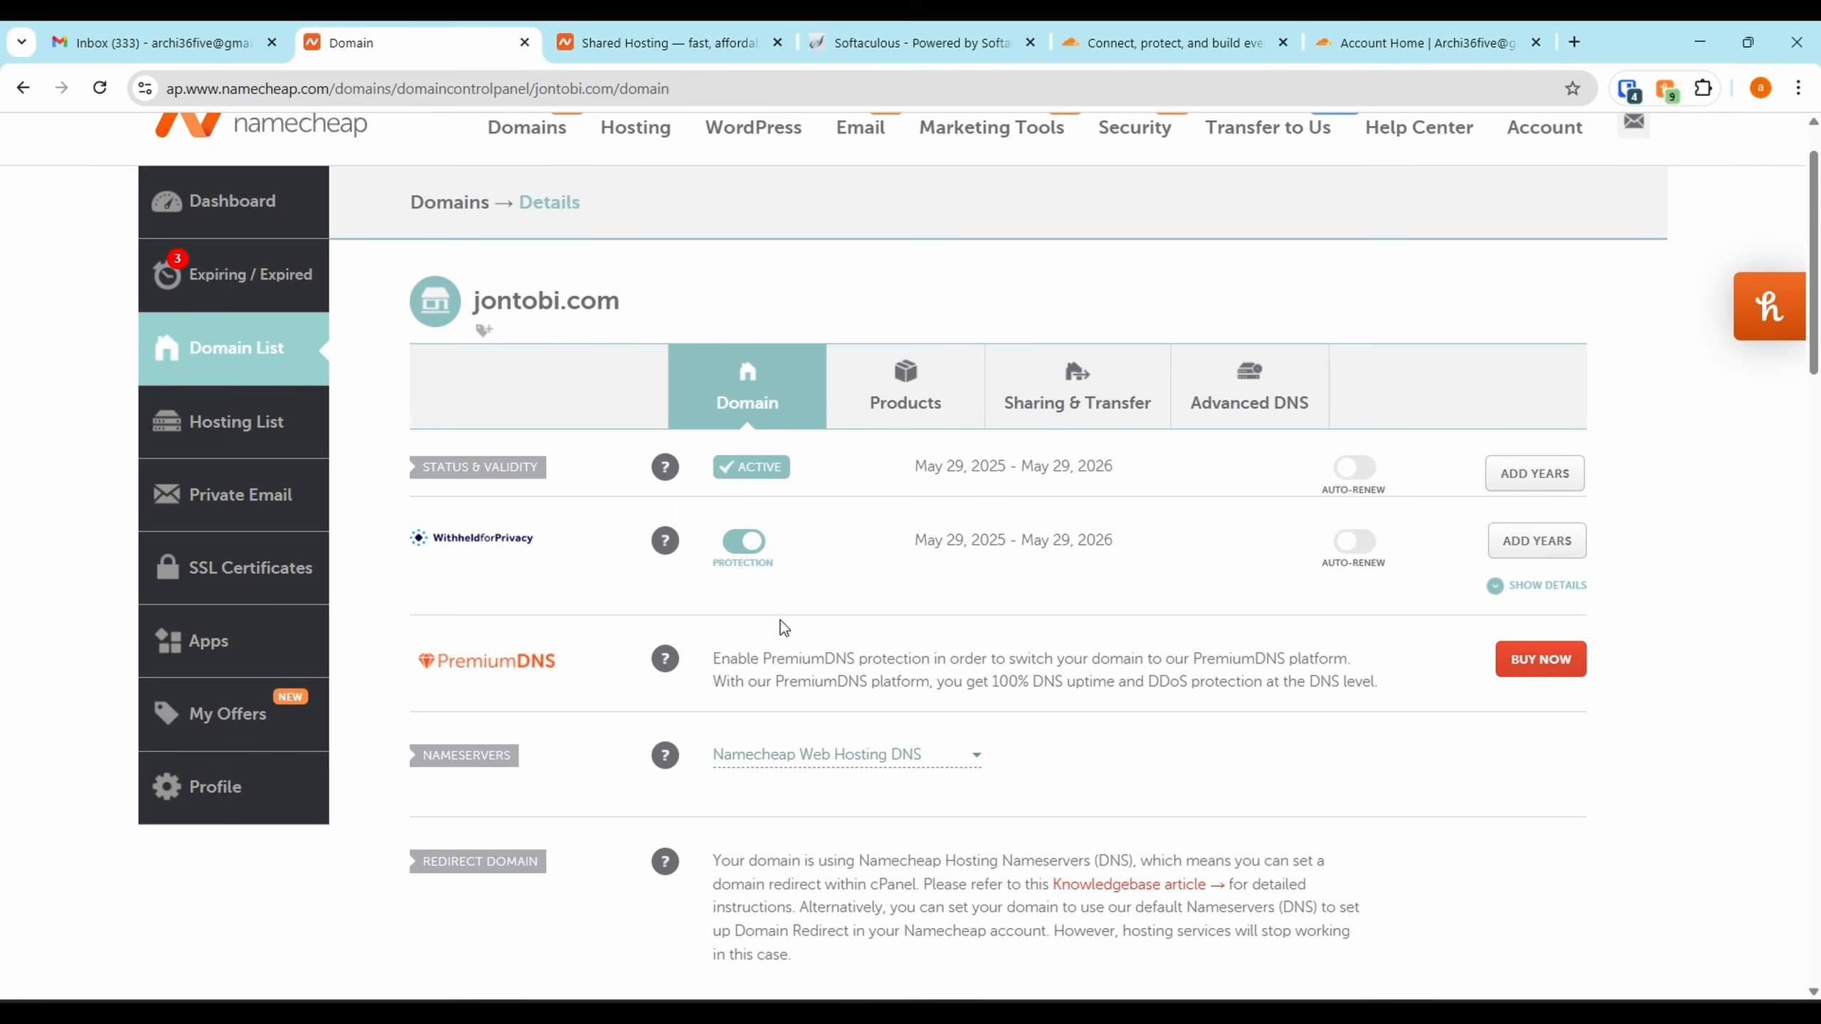
{"action": "left_click_drag", "start_coordinate": [636, 305], "coordinate": [472, 297]}
{"action": "key", "text": "ctrl+c"}
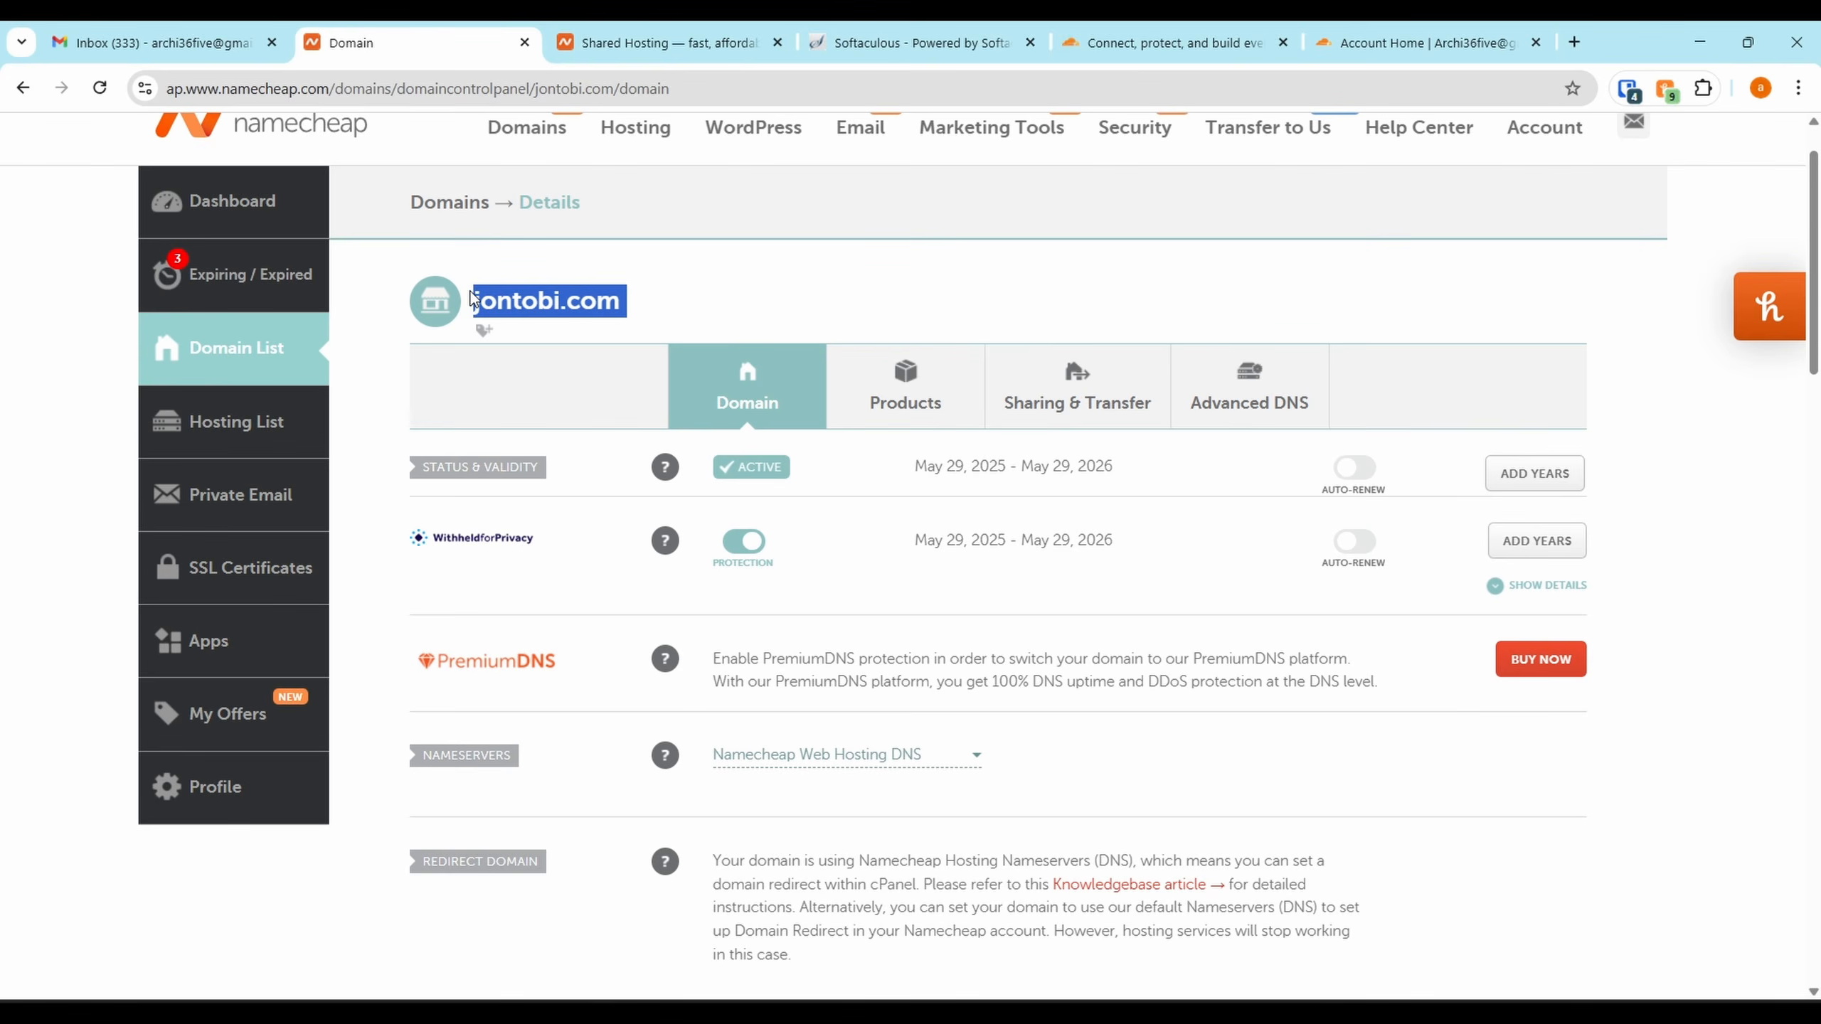
{"action": "left_click", "coordinate": [1416, 32]}
{"action": "left_click", "coordinate": [601, 406]}
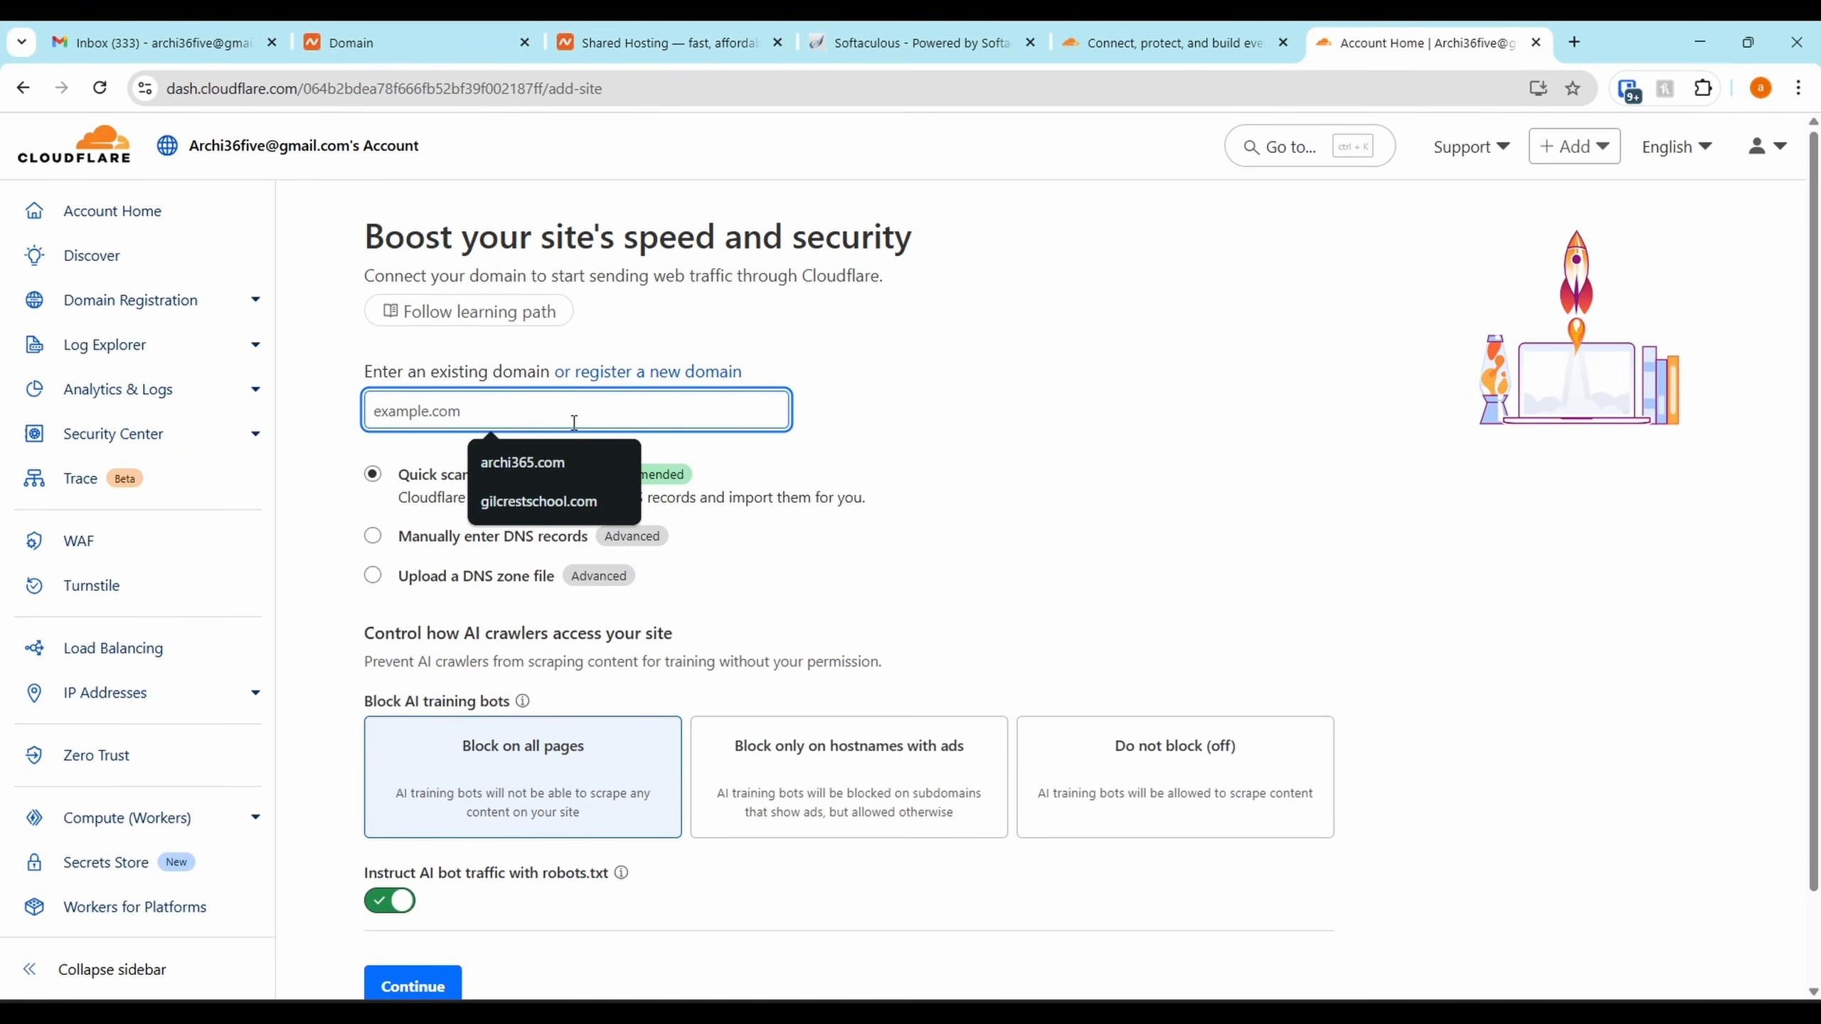
{"action": "key", "text": "ctrl+v"}
{"action": "left_click", "coordinate": [504, 480]}
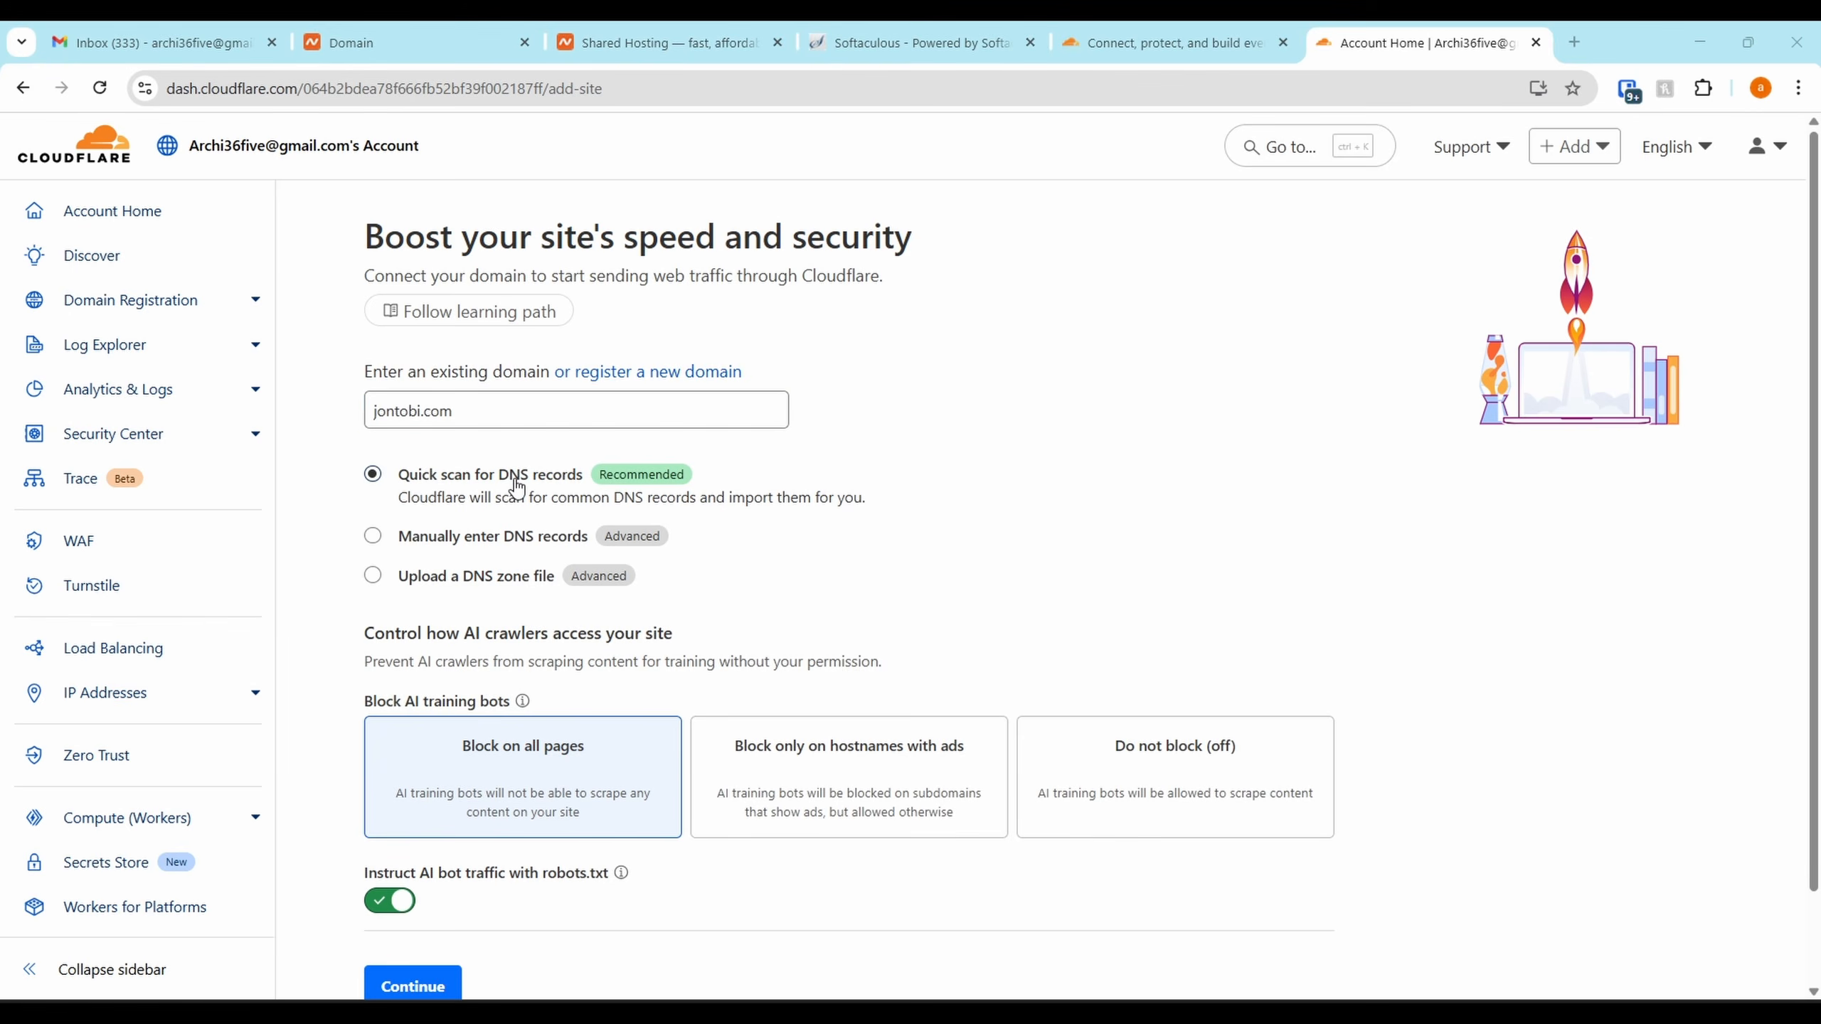
{"action": "scroll", "coordinate": [504, 472], "scroll_direction": "down", "scroll_amount": 2}
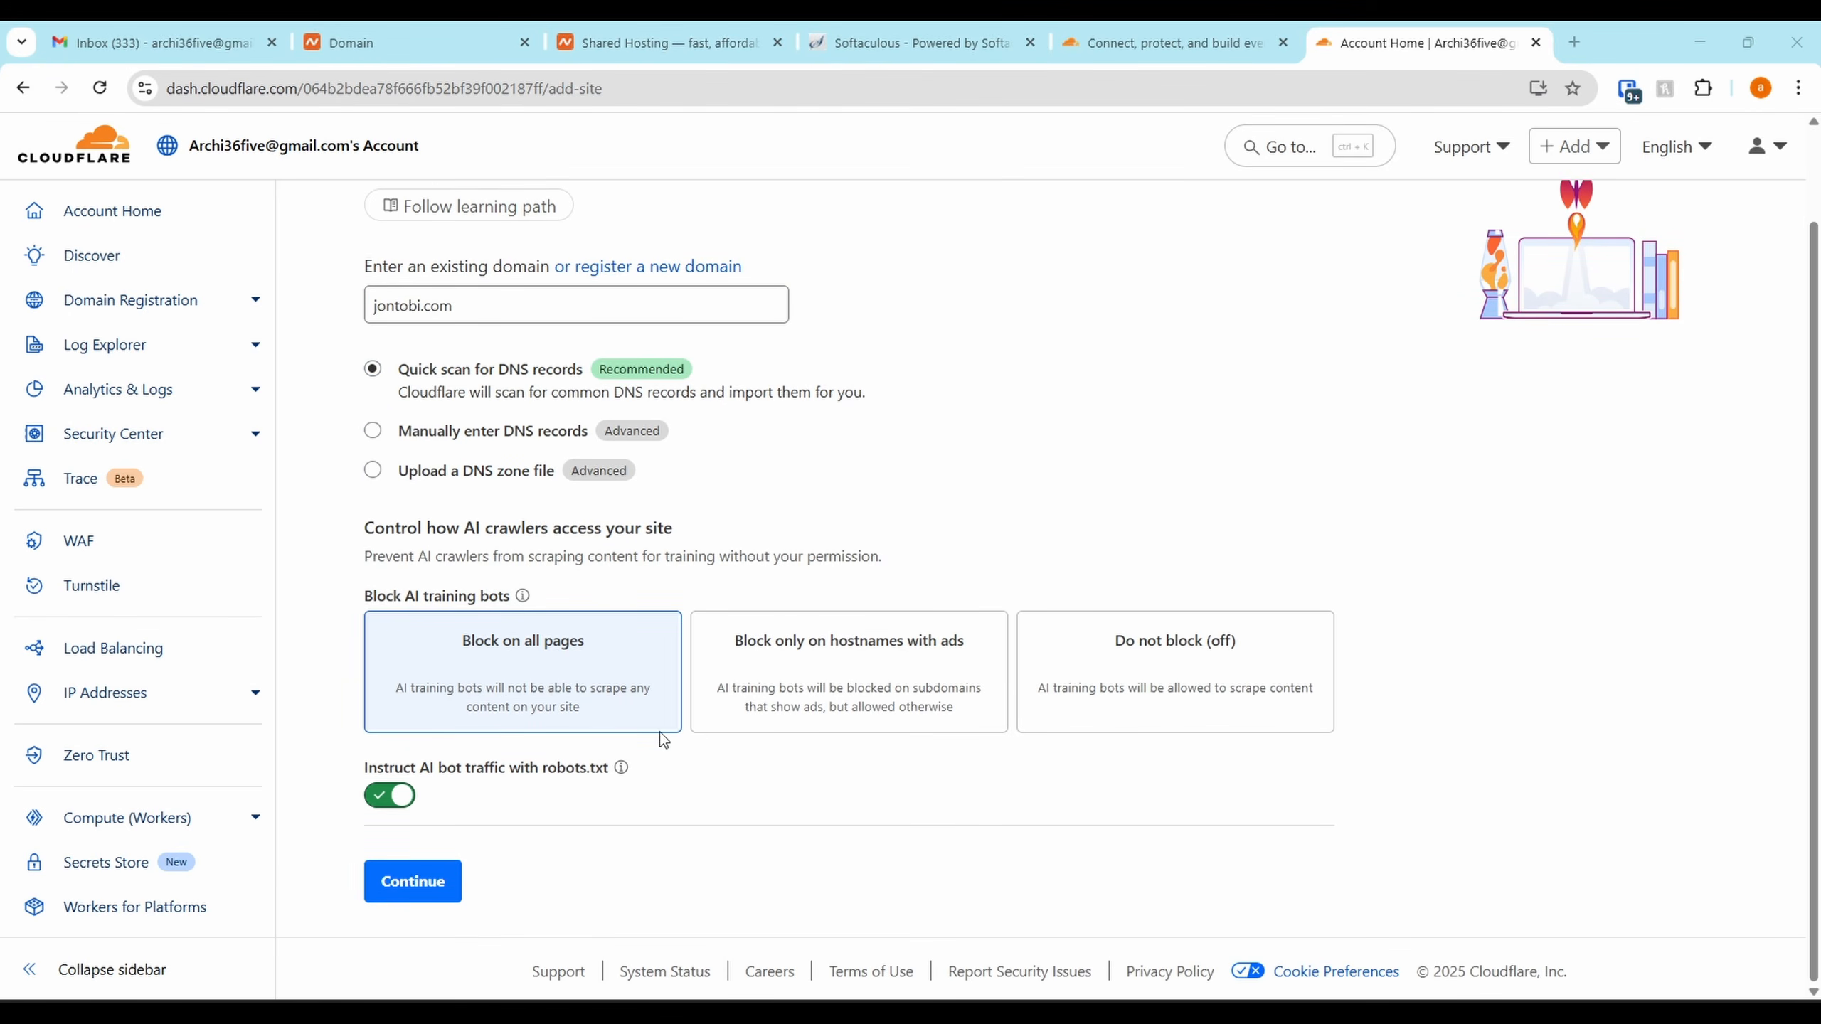
{"action": "left_click", "coordinate": [435, 886]}
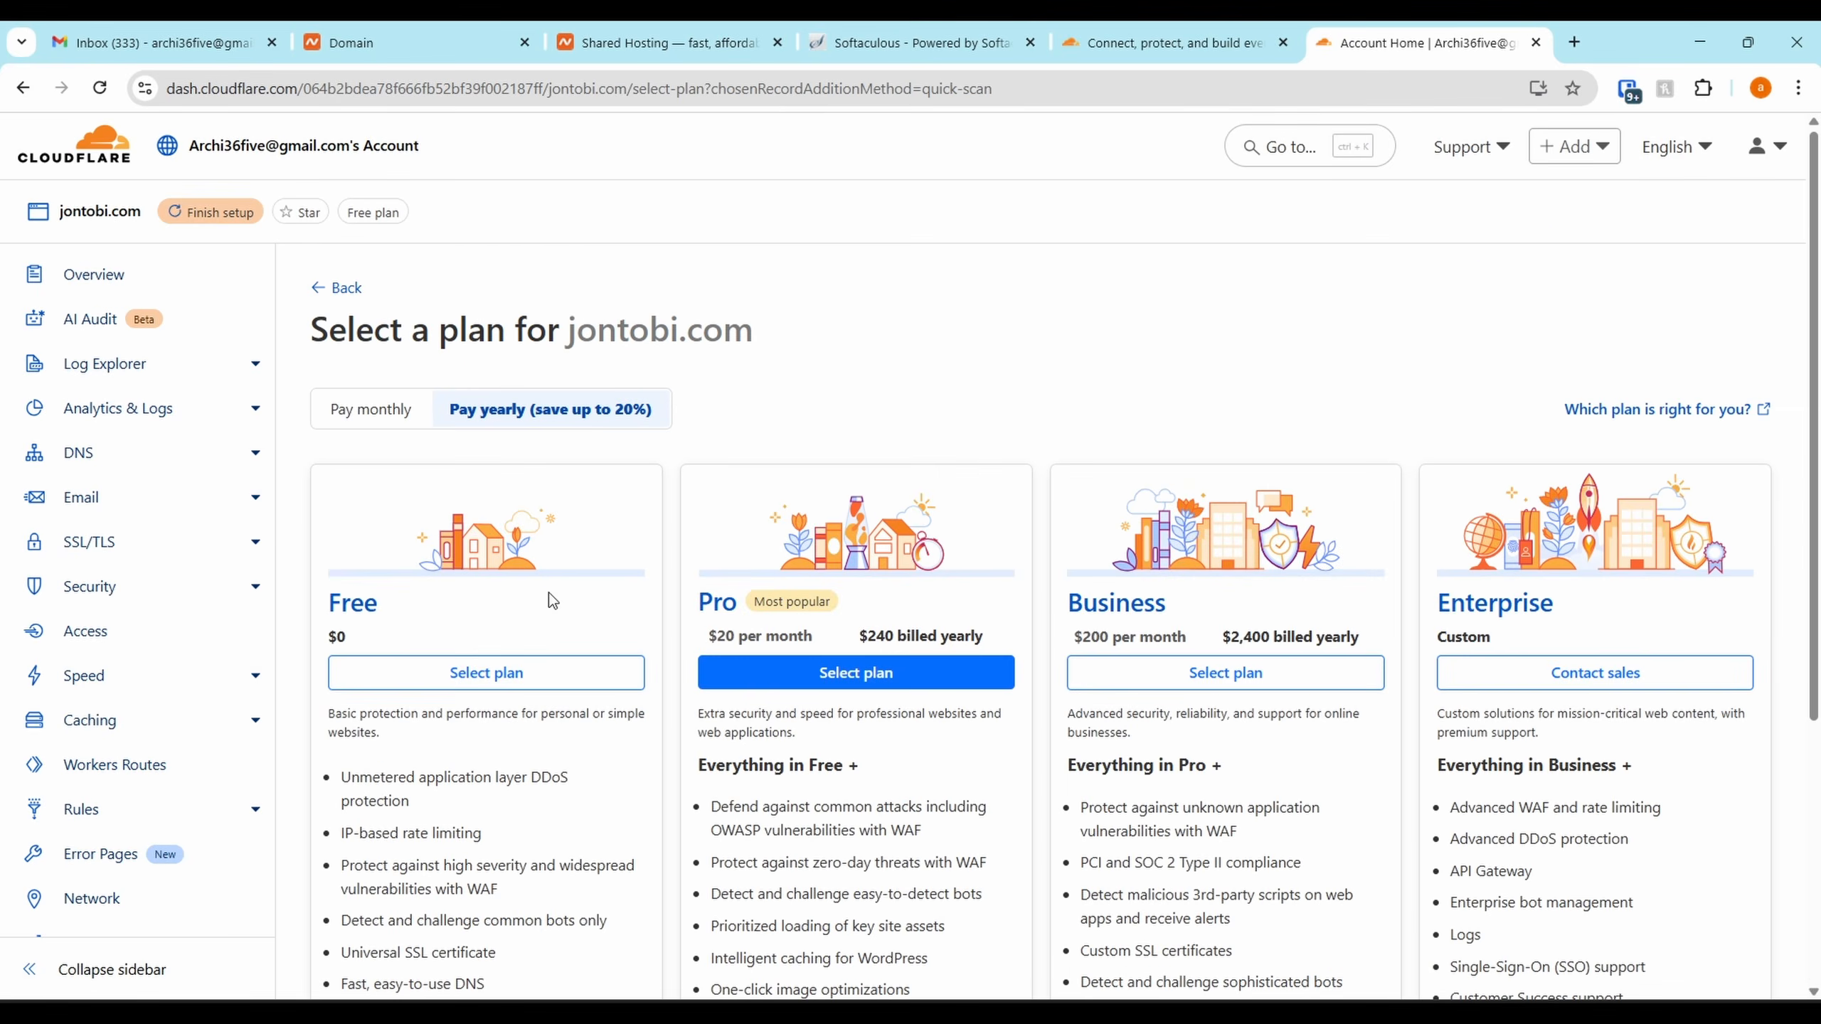
Review the plan cards and check the site's connection security details
{"action": "scroll", "coordinate": [472, 666], "scroll_direction": "down", "scroll_amount": 3}
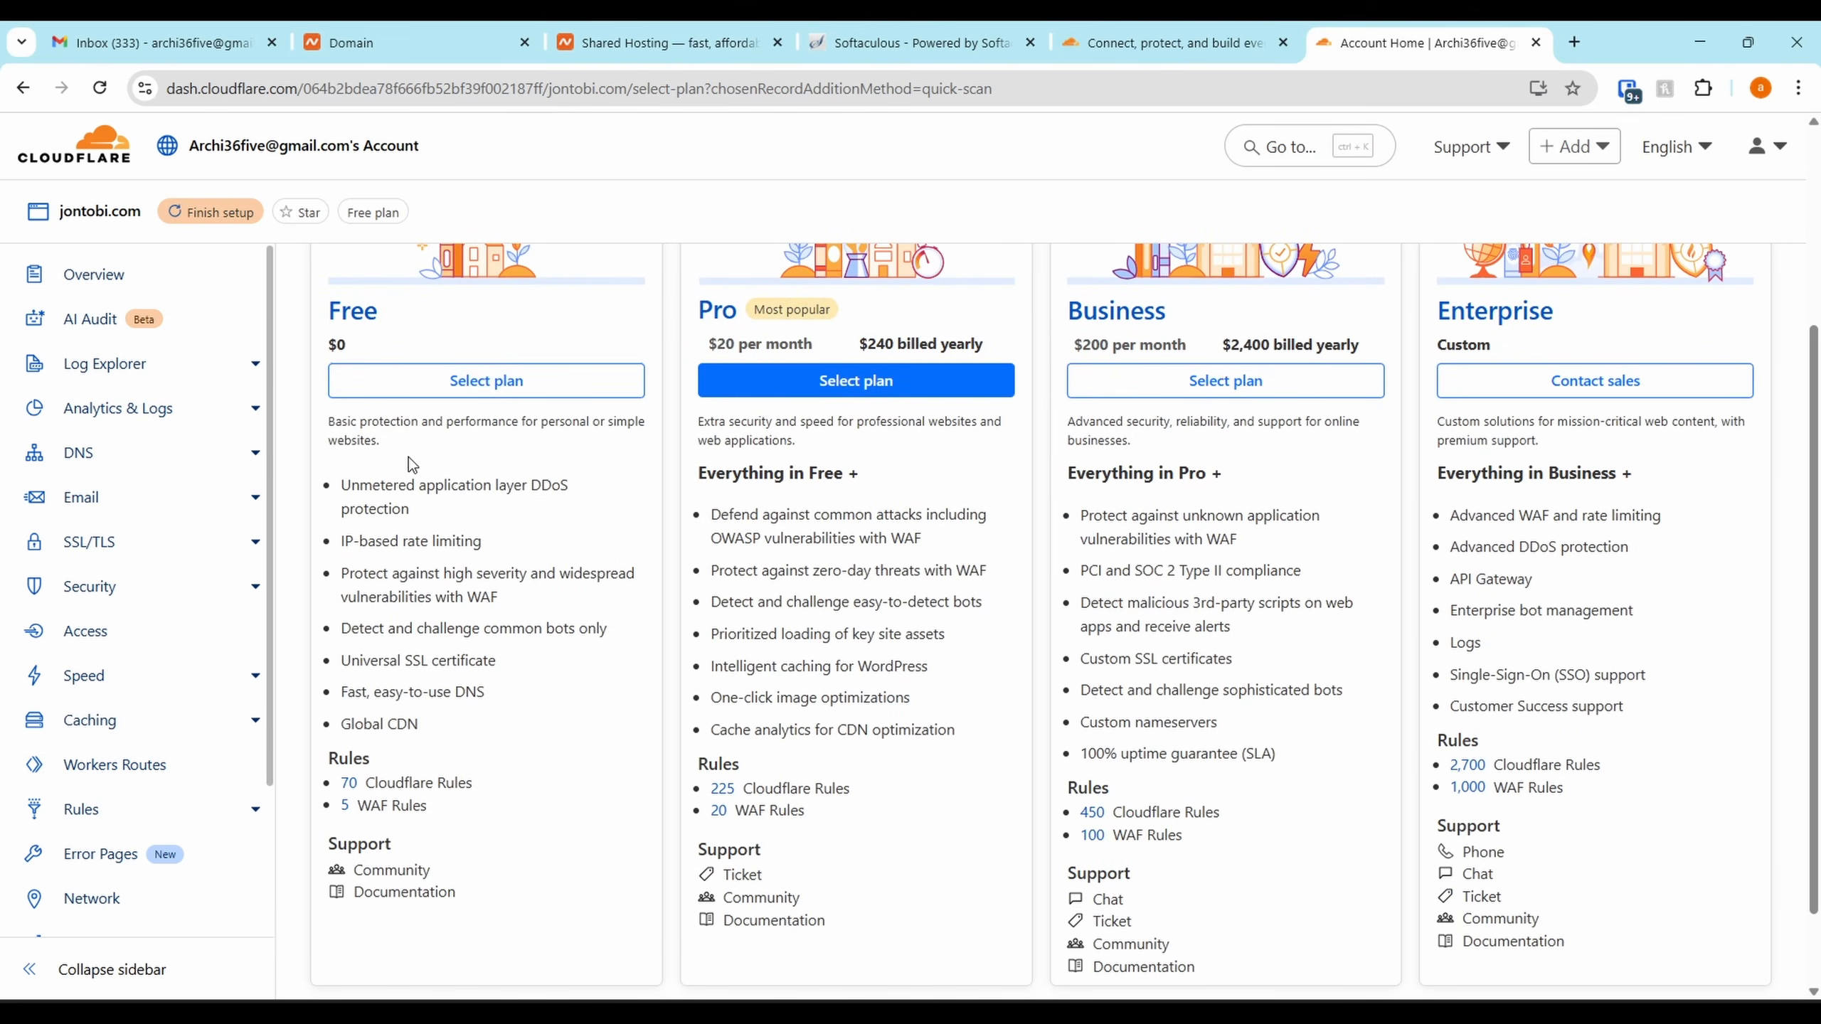
{"action": "mouse_move", "coordinate": [444, 507]}
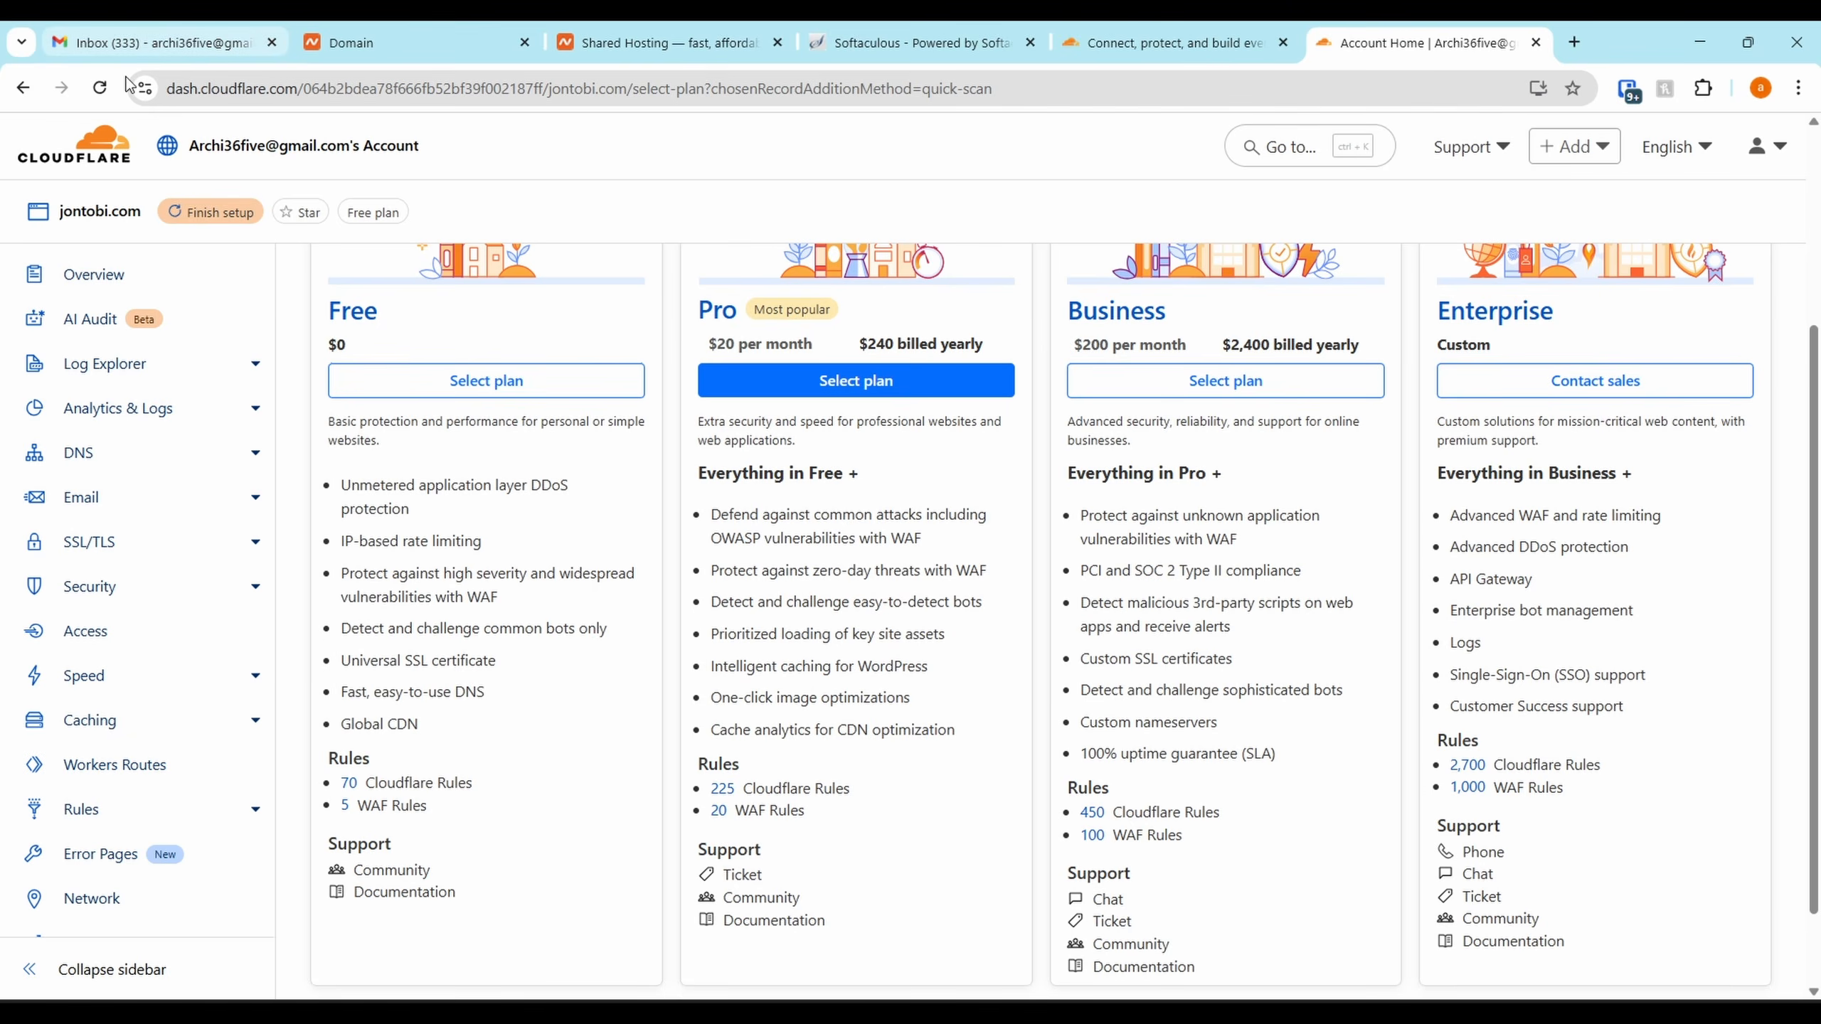
{"action": "left_click", "coordinate": [145, 88]}
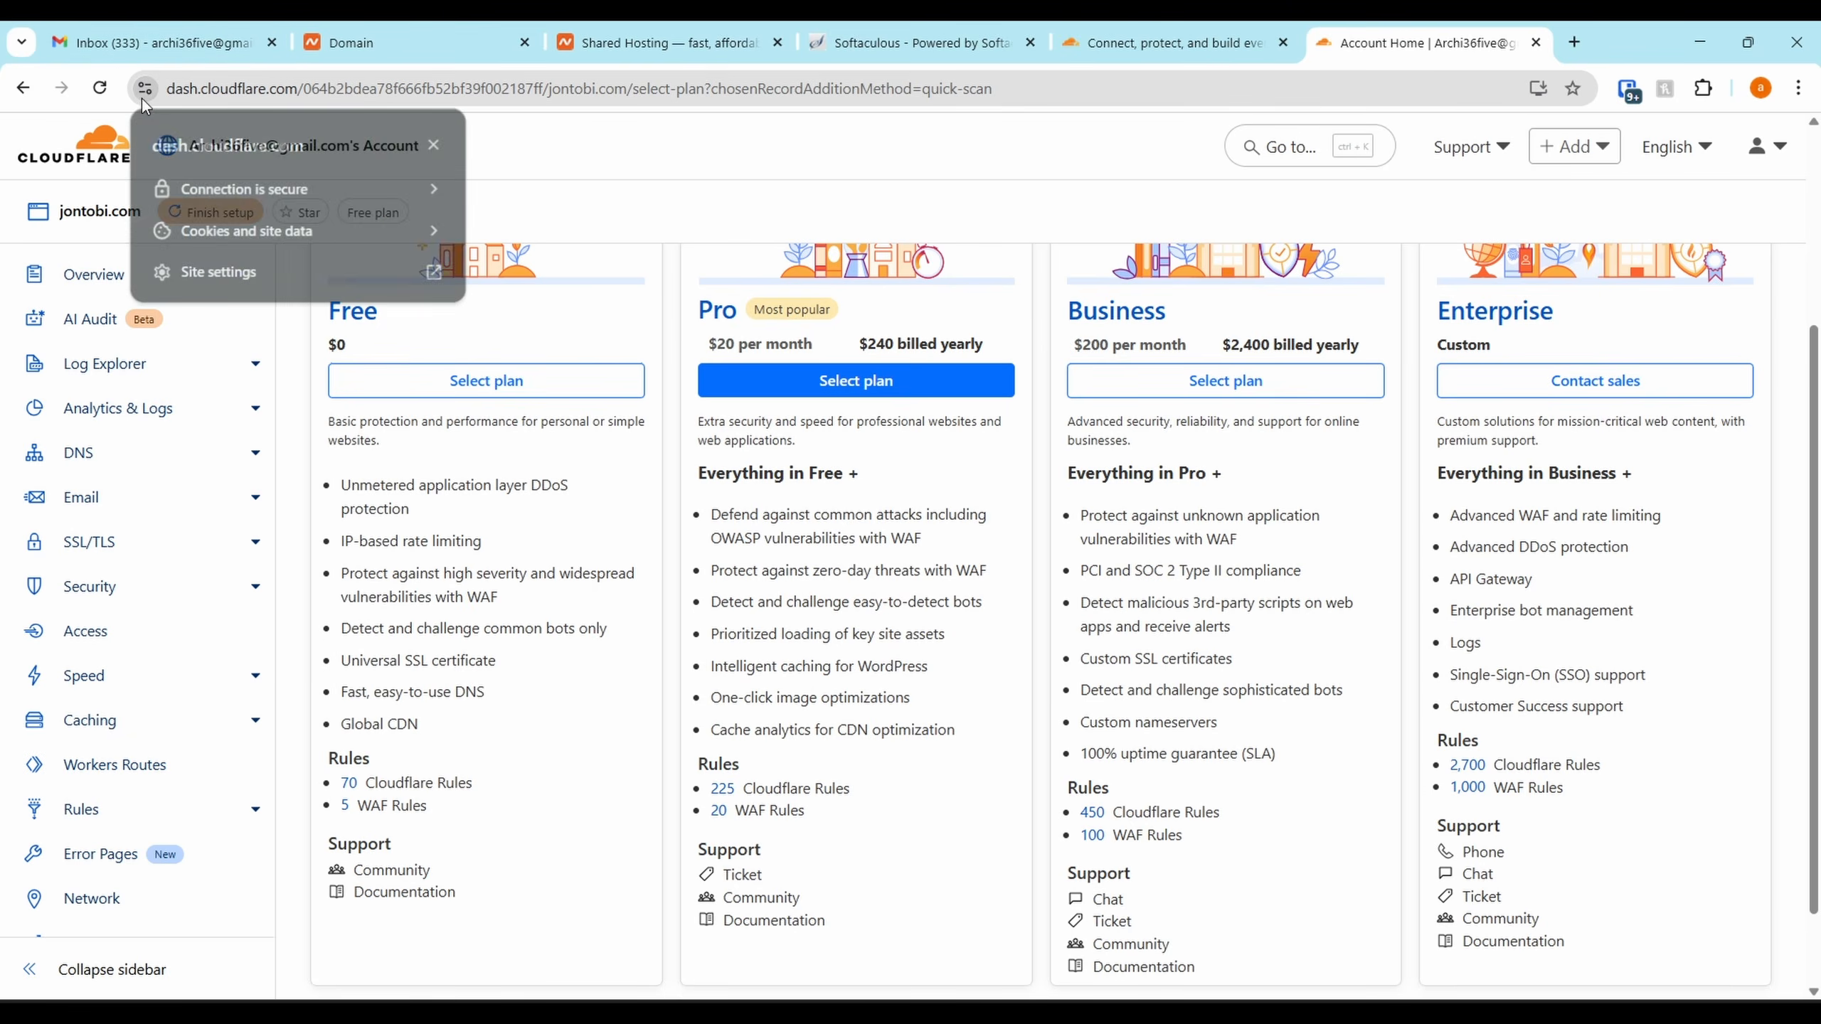
{"action": "left_click", "coordinate": [171, 185]}
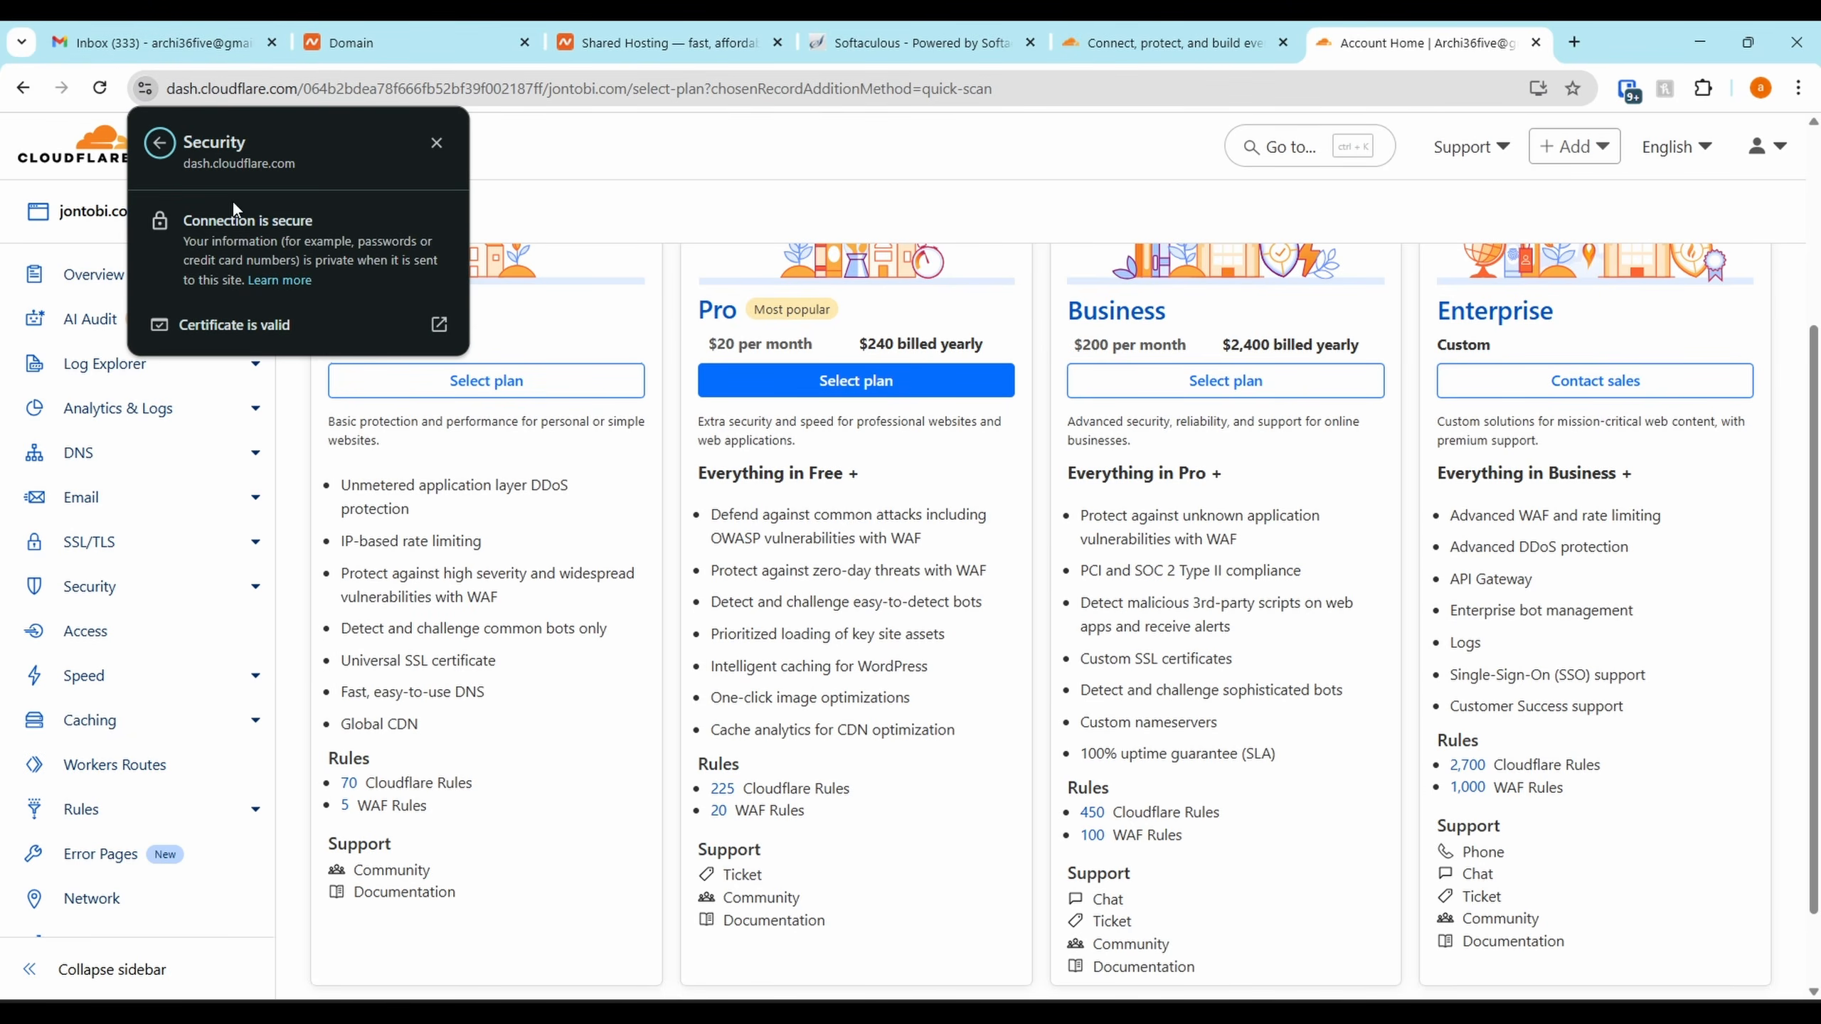
{"action": "left_click", "coordinate": [435, 142]}
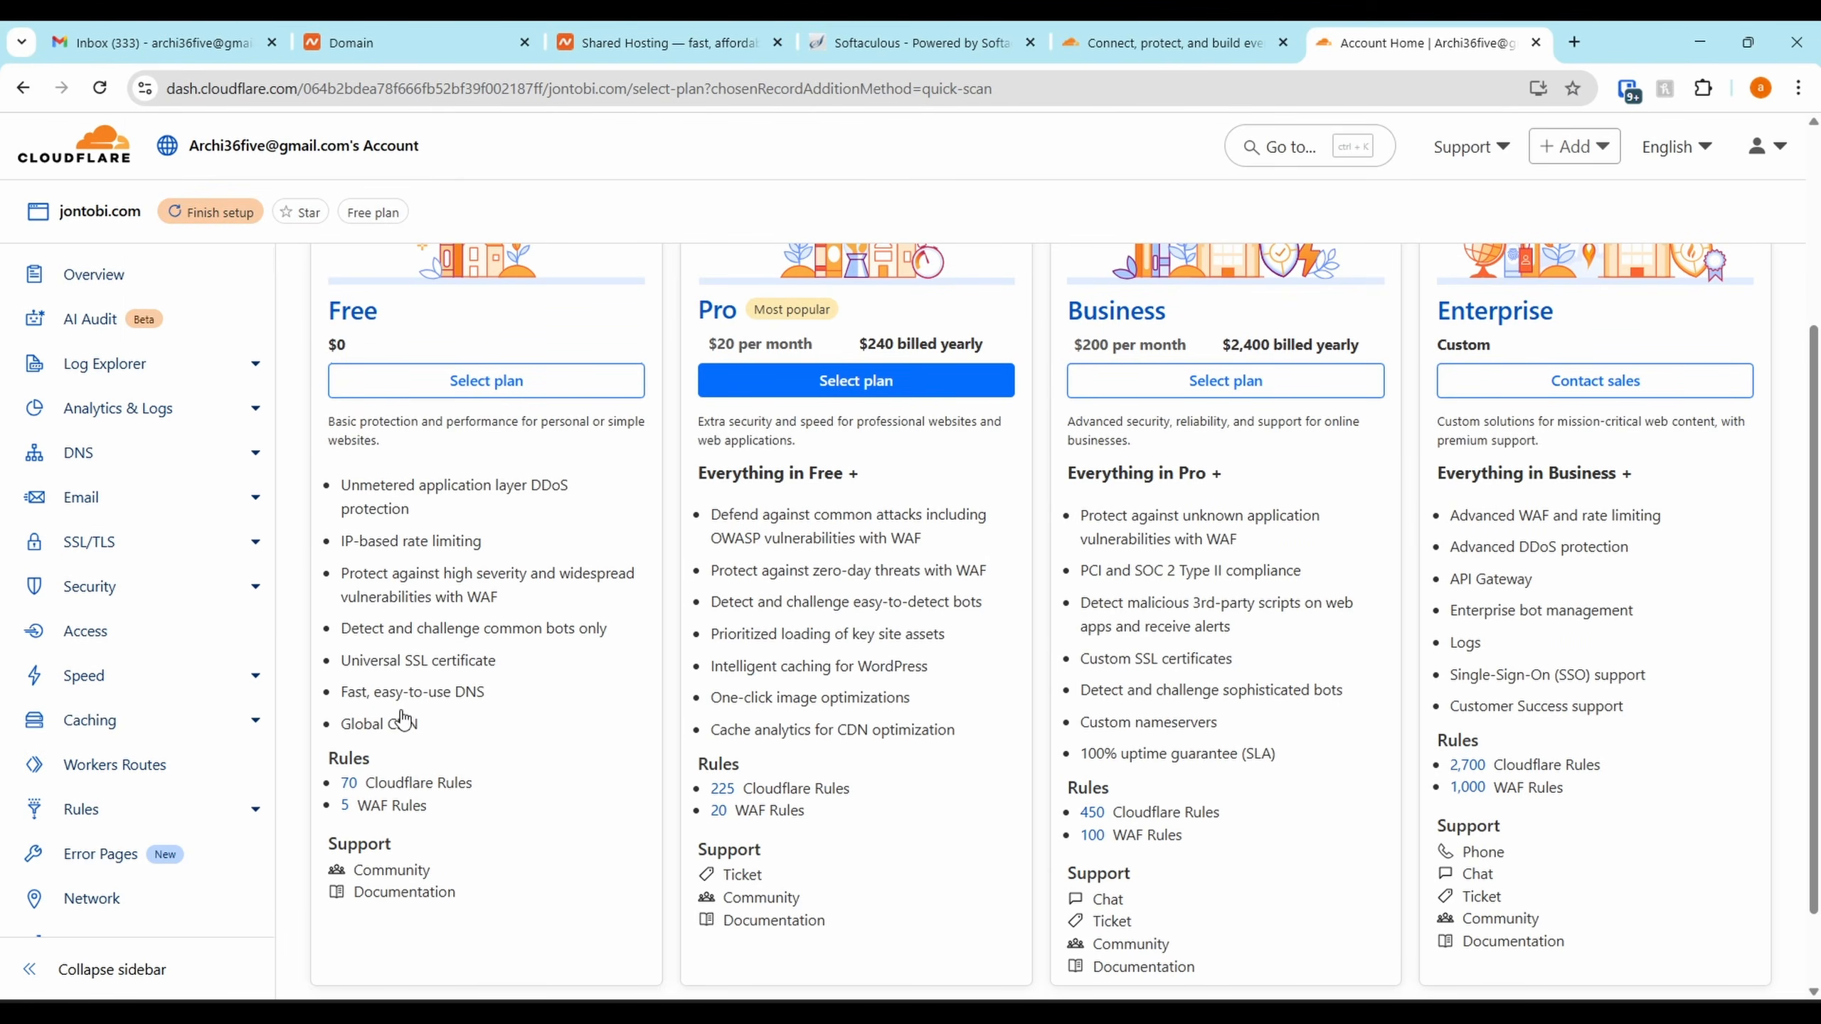
Select the Free plan for jontobi.com
{"action": "mouse_move", "coordinate": [398, 733]}
{"action": "scroll", "coordinate": [613, 685], "scroll_direction": "down", "scroll_amount": 1}
{"action": "scroll", "coordinate": [614, 685], "scroll_direction": "up", "scroll_amount": 1}
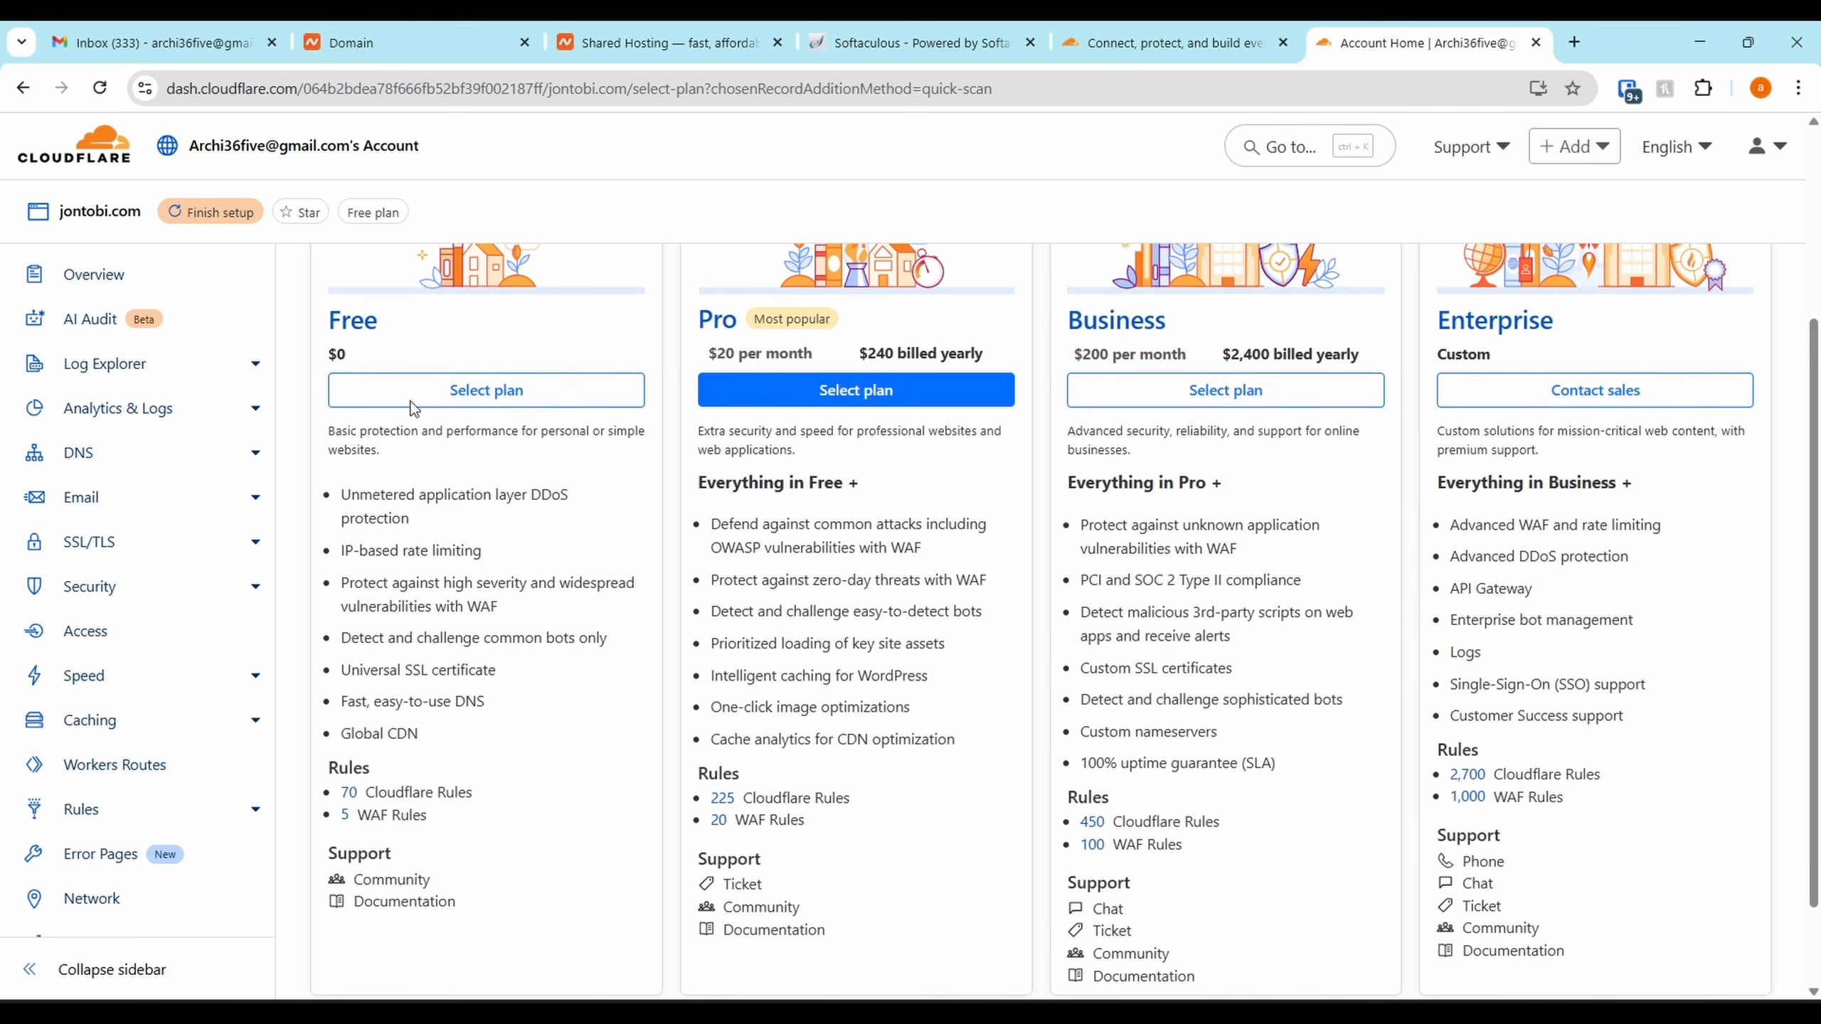
{"action": "left_click", "coordinate": [509, 393]}
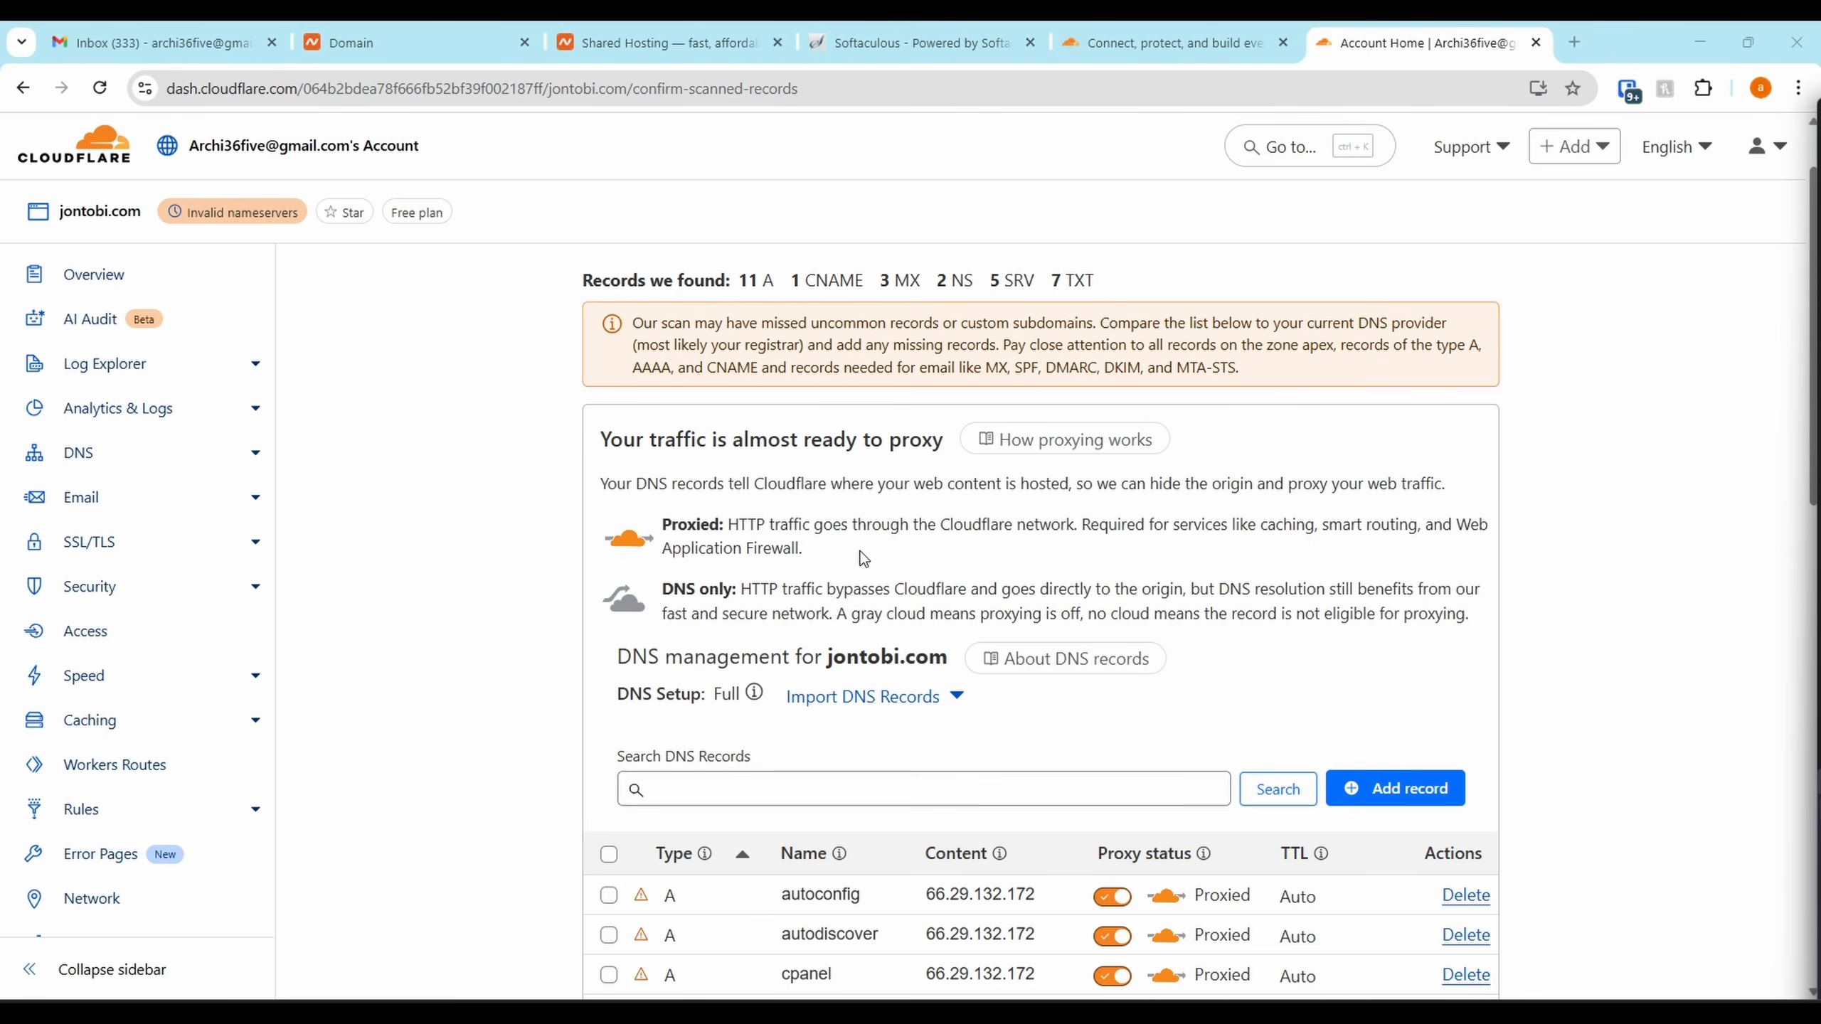
Accept the scanned DNS records and continue to activation
{"action": "scroll", "coordinate": [863, 559], "scroll_direction": "down", "scroll_amount": 4}
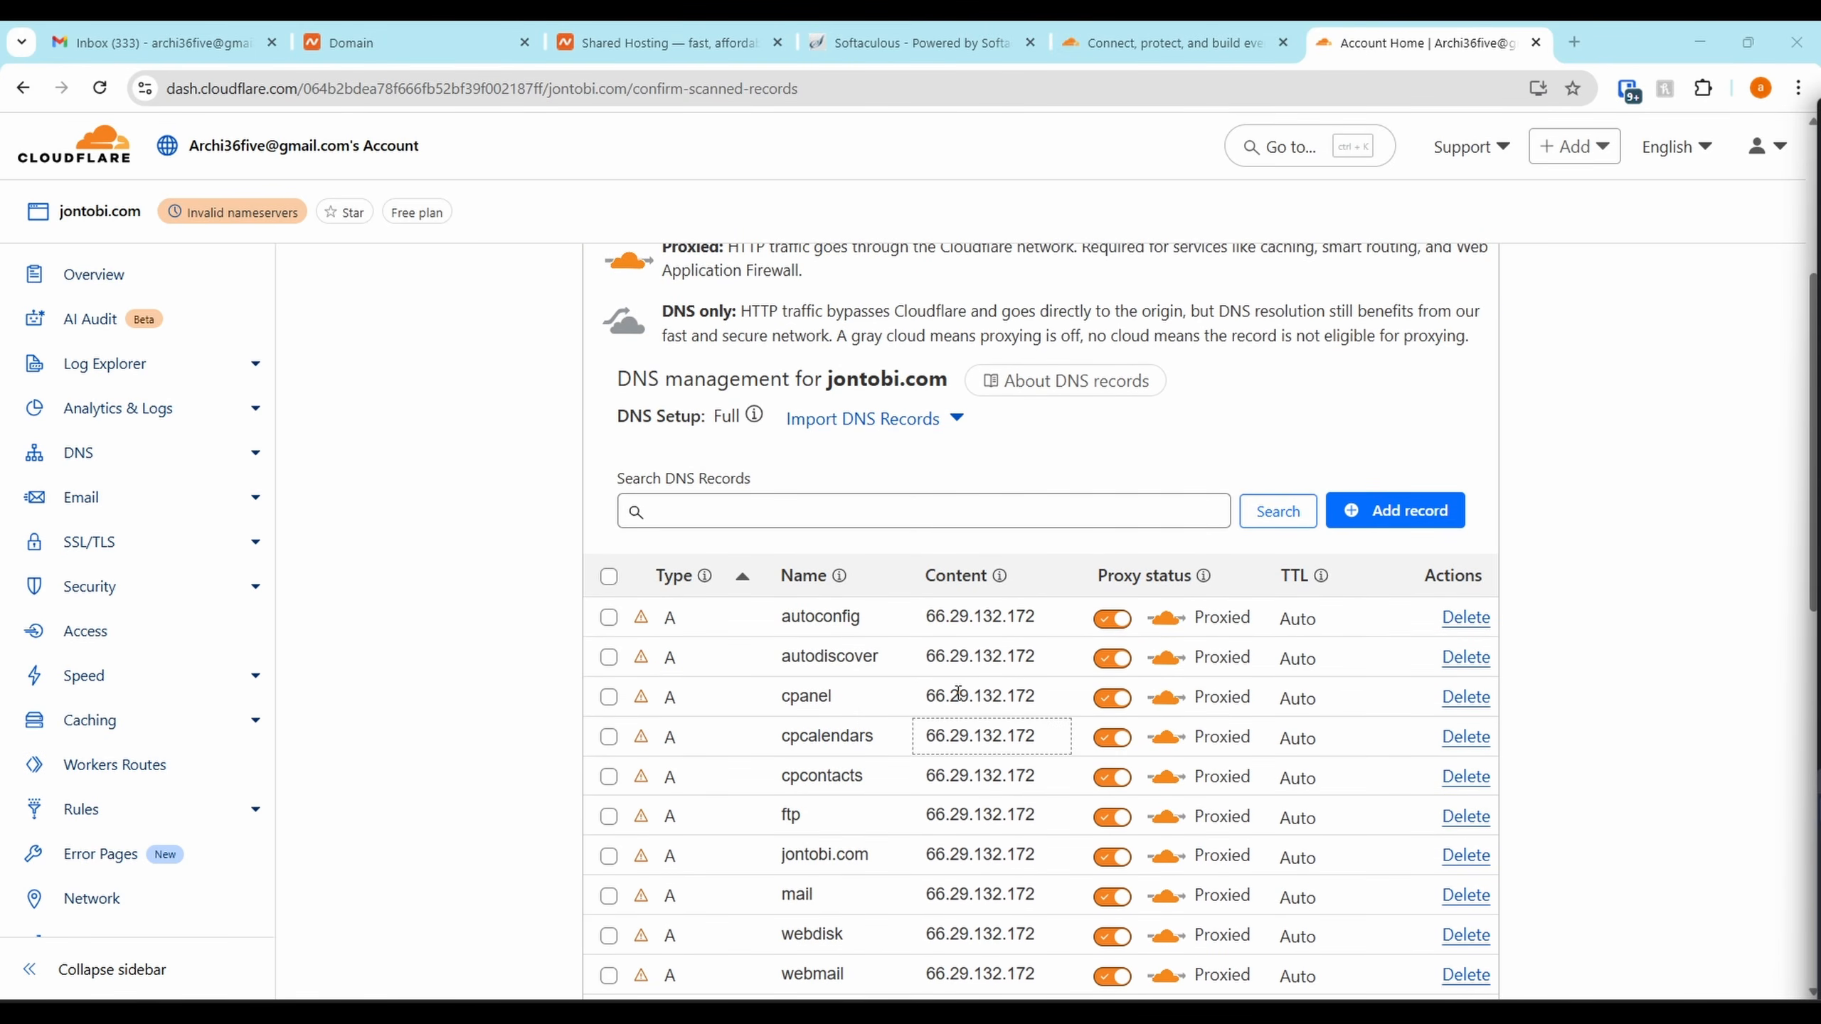
{"action": "scroll", "coordinate": [912, 678], "scroll_direction": "down", "scroll_amount": 4}
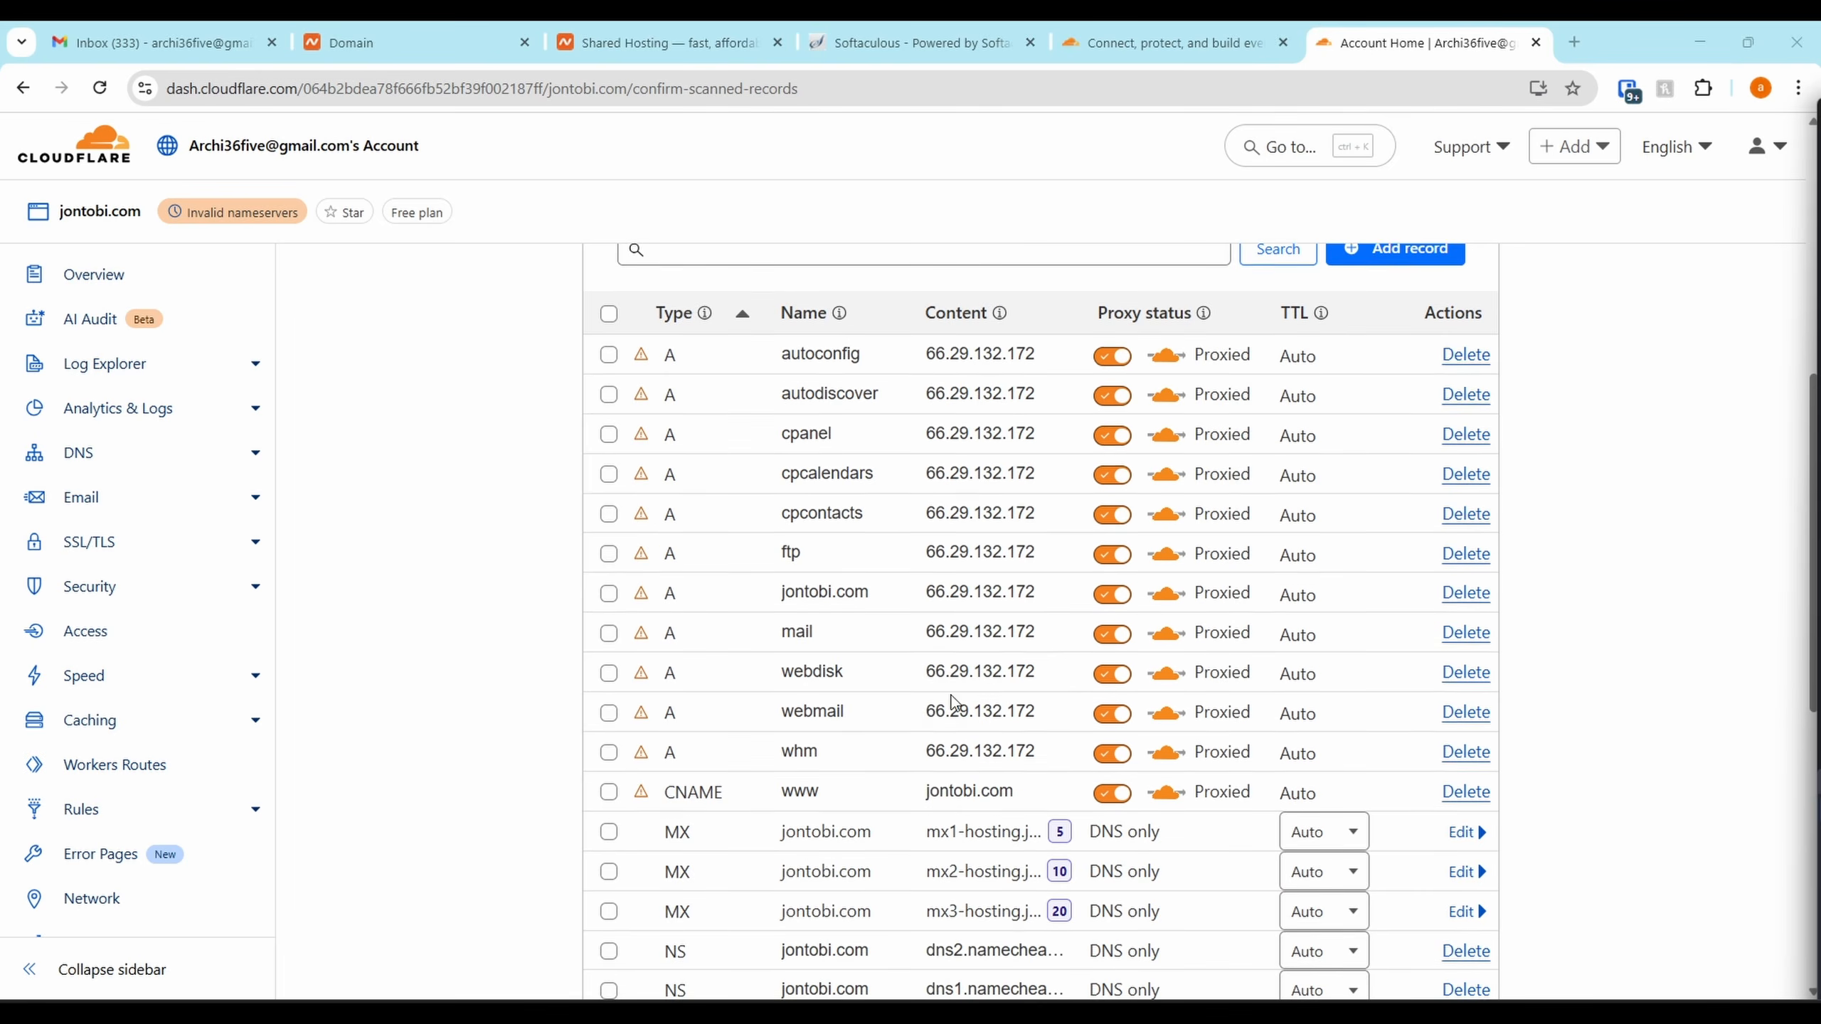
{"action": "scroll", "coordinate": [1061, 287], "scroll_direction": "down", "scroll_amount": 1}
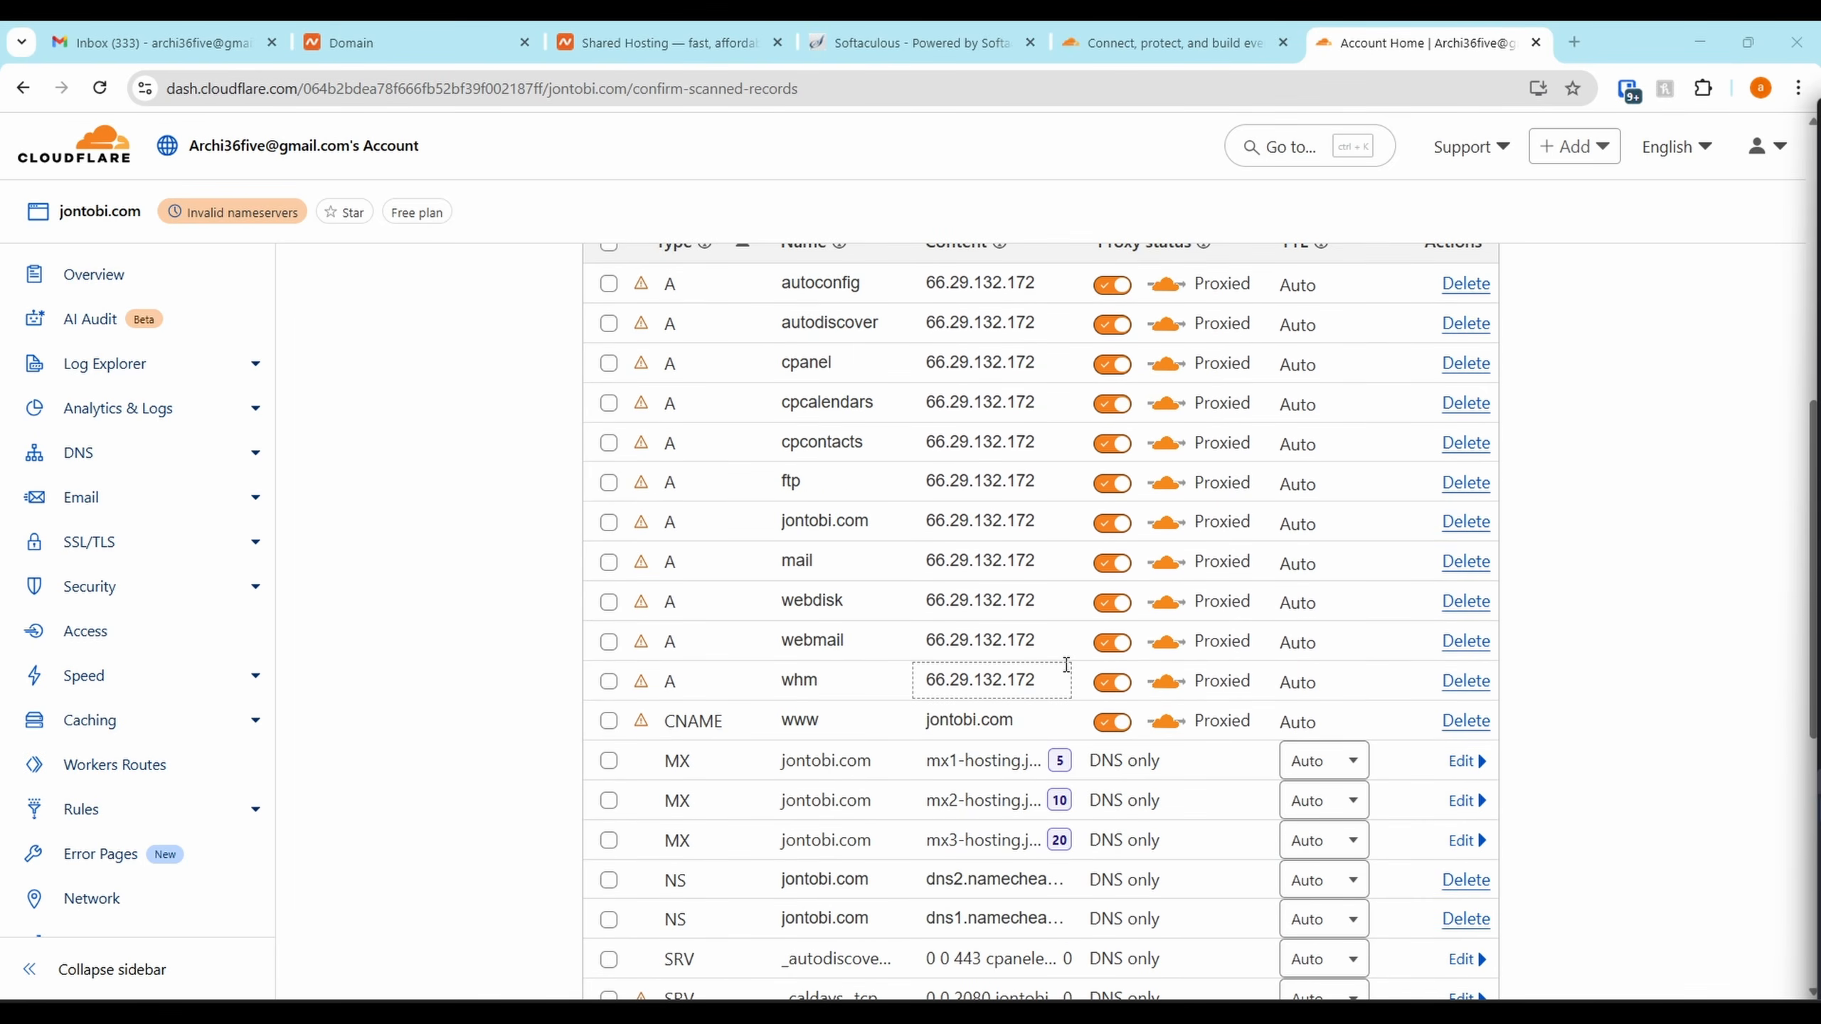
{"action": "scroll", "coordinate": [1065, 578], "scroll_direction": "down", "scroll_amount": 9}
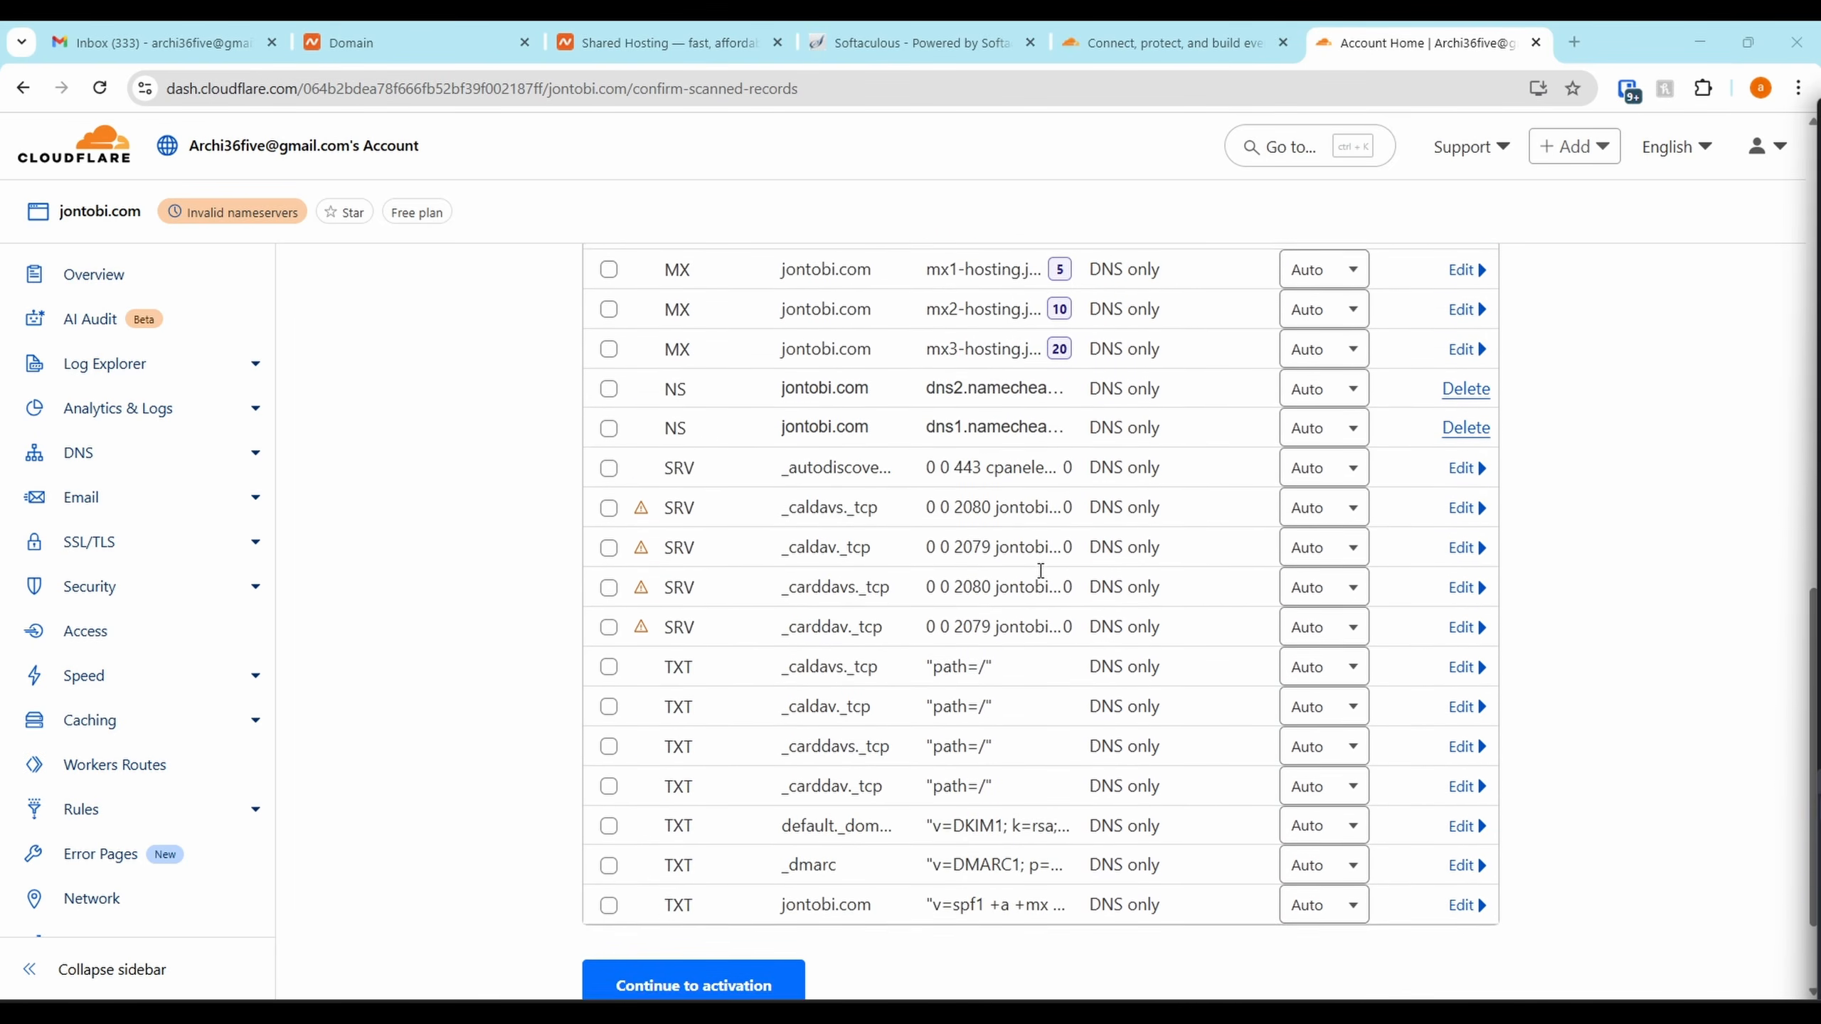
{"action": "left_click", "coordinate": [661, 858]}
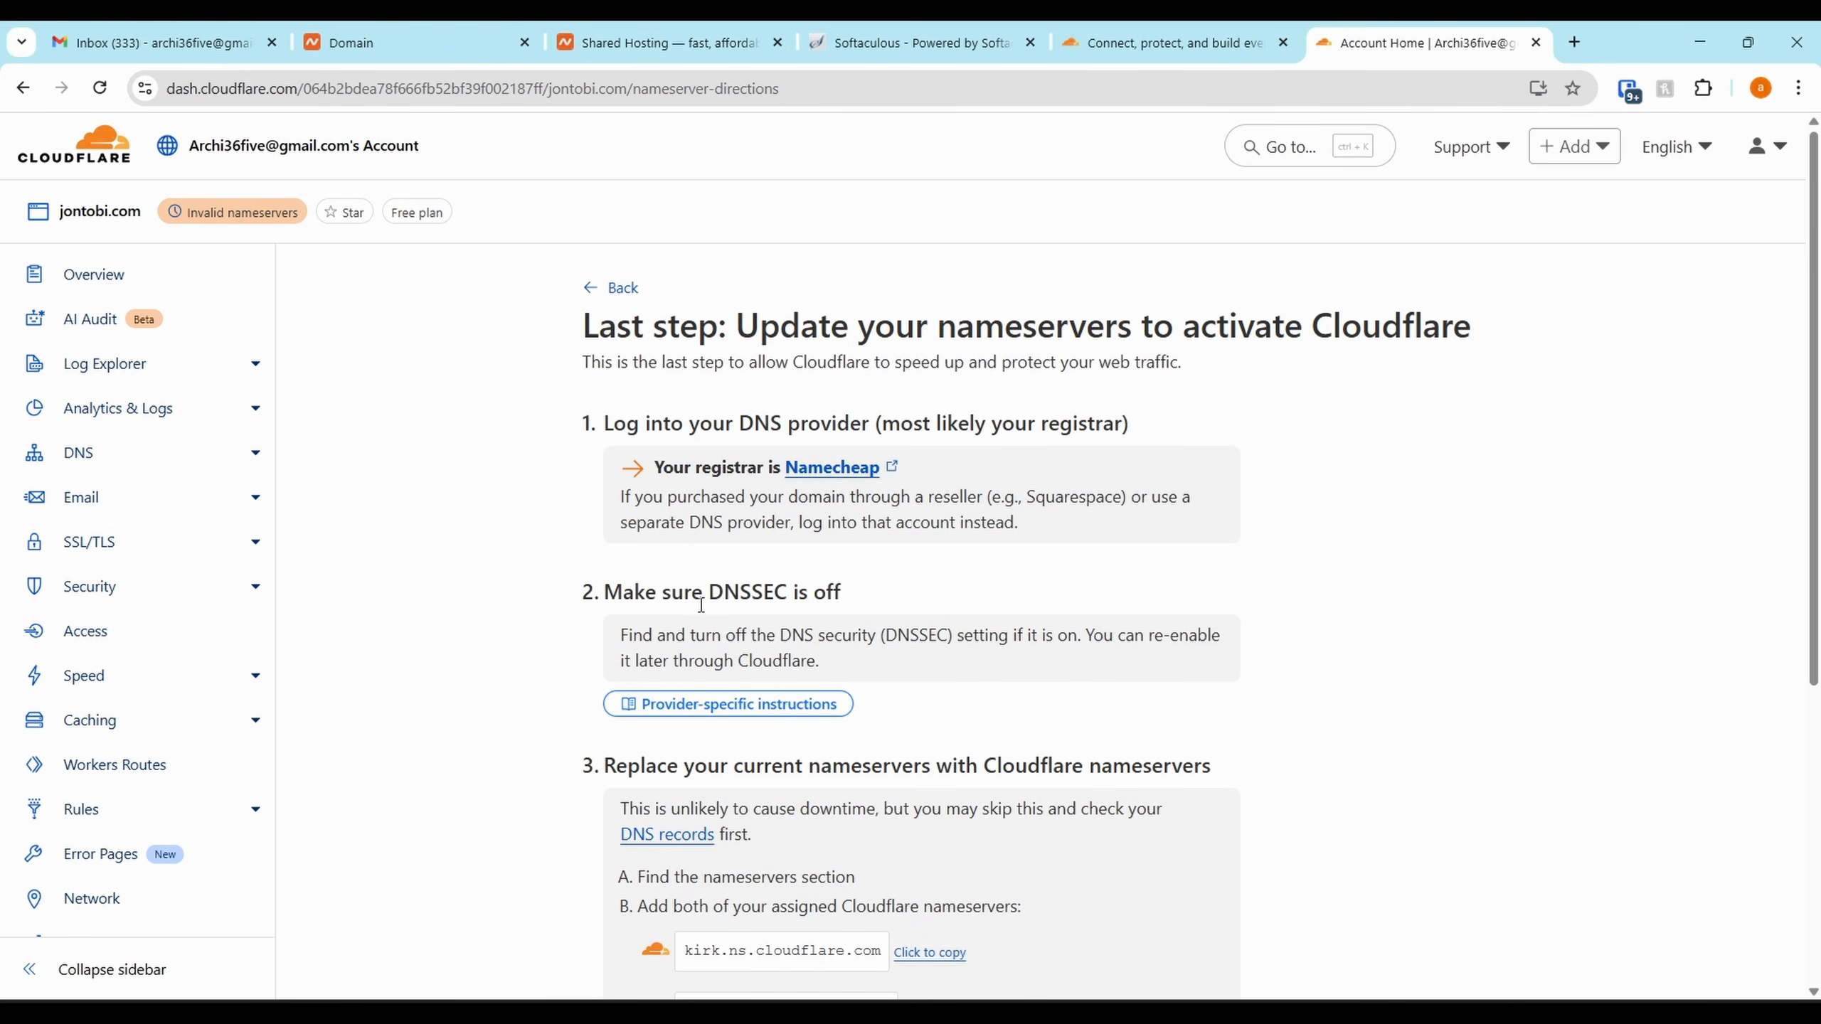
Copy the kirk.ns.cloudflare.com nameserver and switch to Namecheap's jontobi.com page
{"action": "scroll", "coordinate": [701, 604], "scroll_direction": "down", "scroll_amount": 5}
{"action": "left_click", "coordinate": [913, 604]}
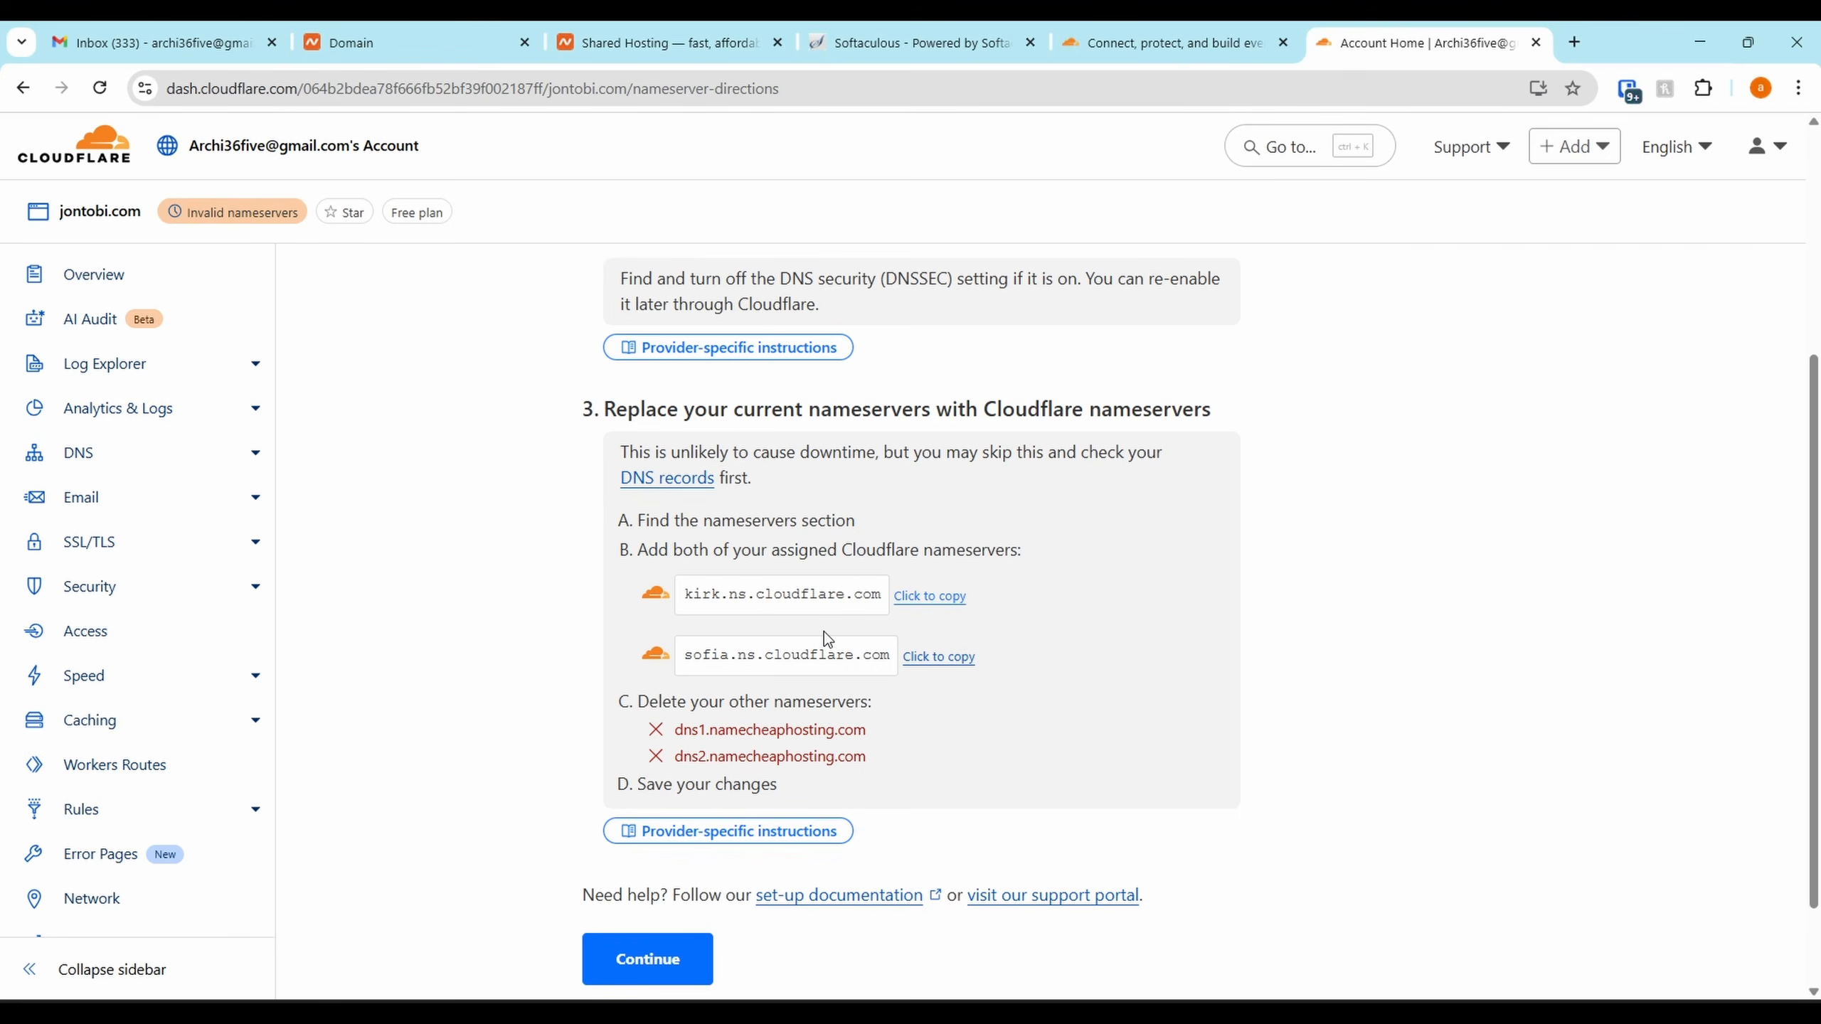
{"action": "left_click", "coordinate": [429, 31]}
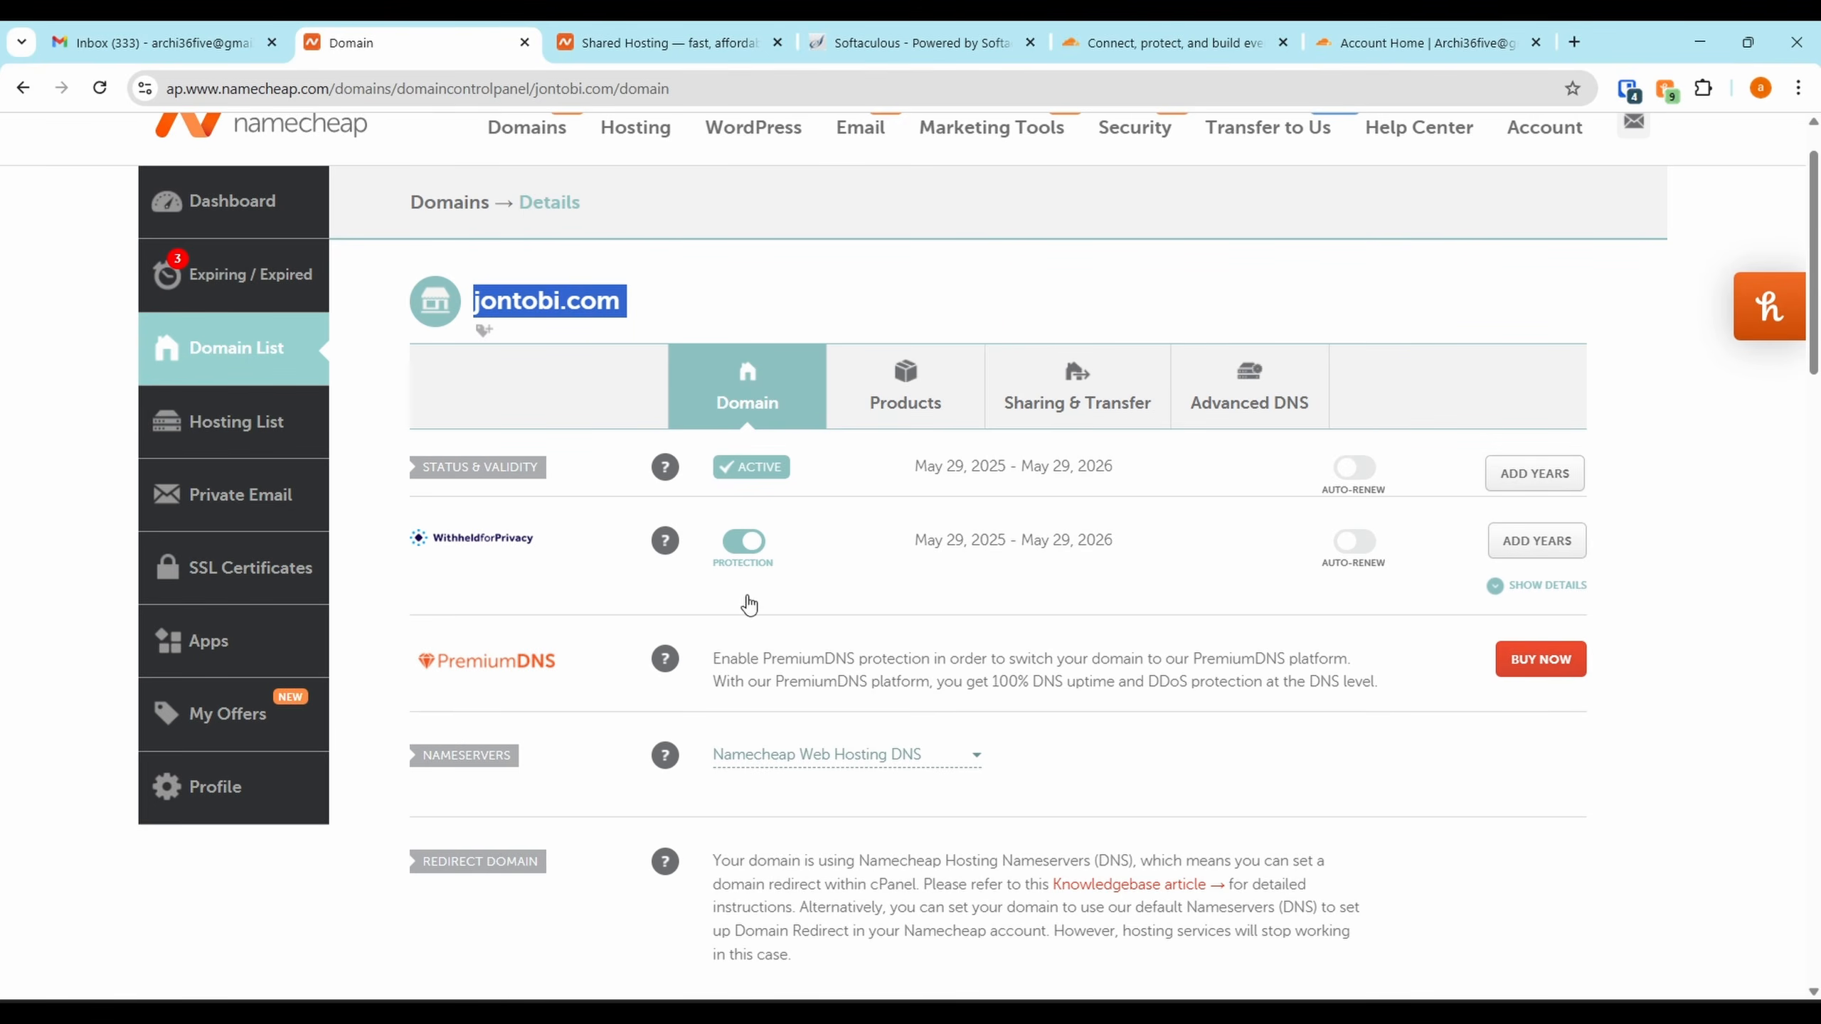
Set jontobi.com to Custom DNS with kirk.ns.cloudflare.com and sofia.ns.cloudflare.com, and save
{"action": "left_click", "coordinate": [783, 757]}
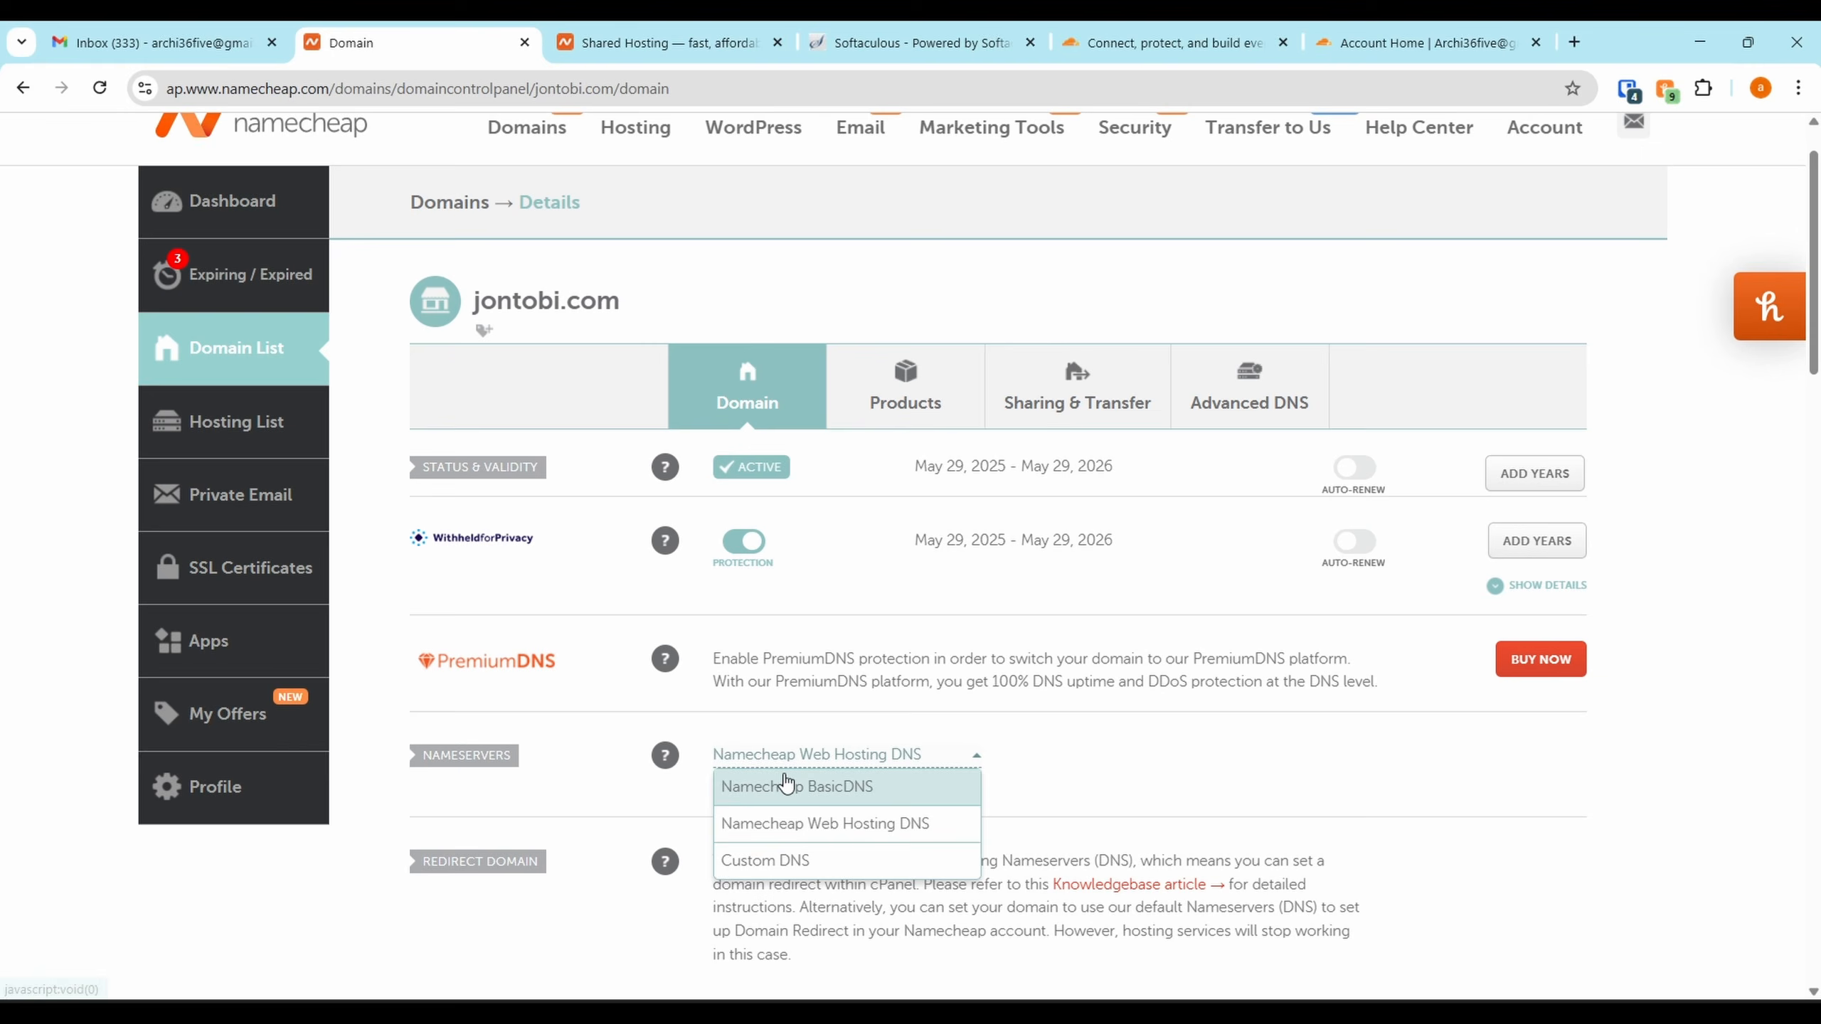
{"action": "left_click", "coordinate": [770, 876]}
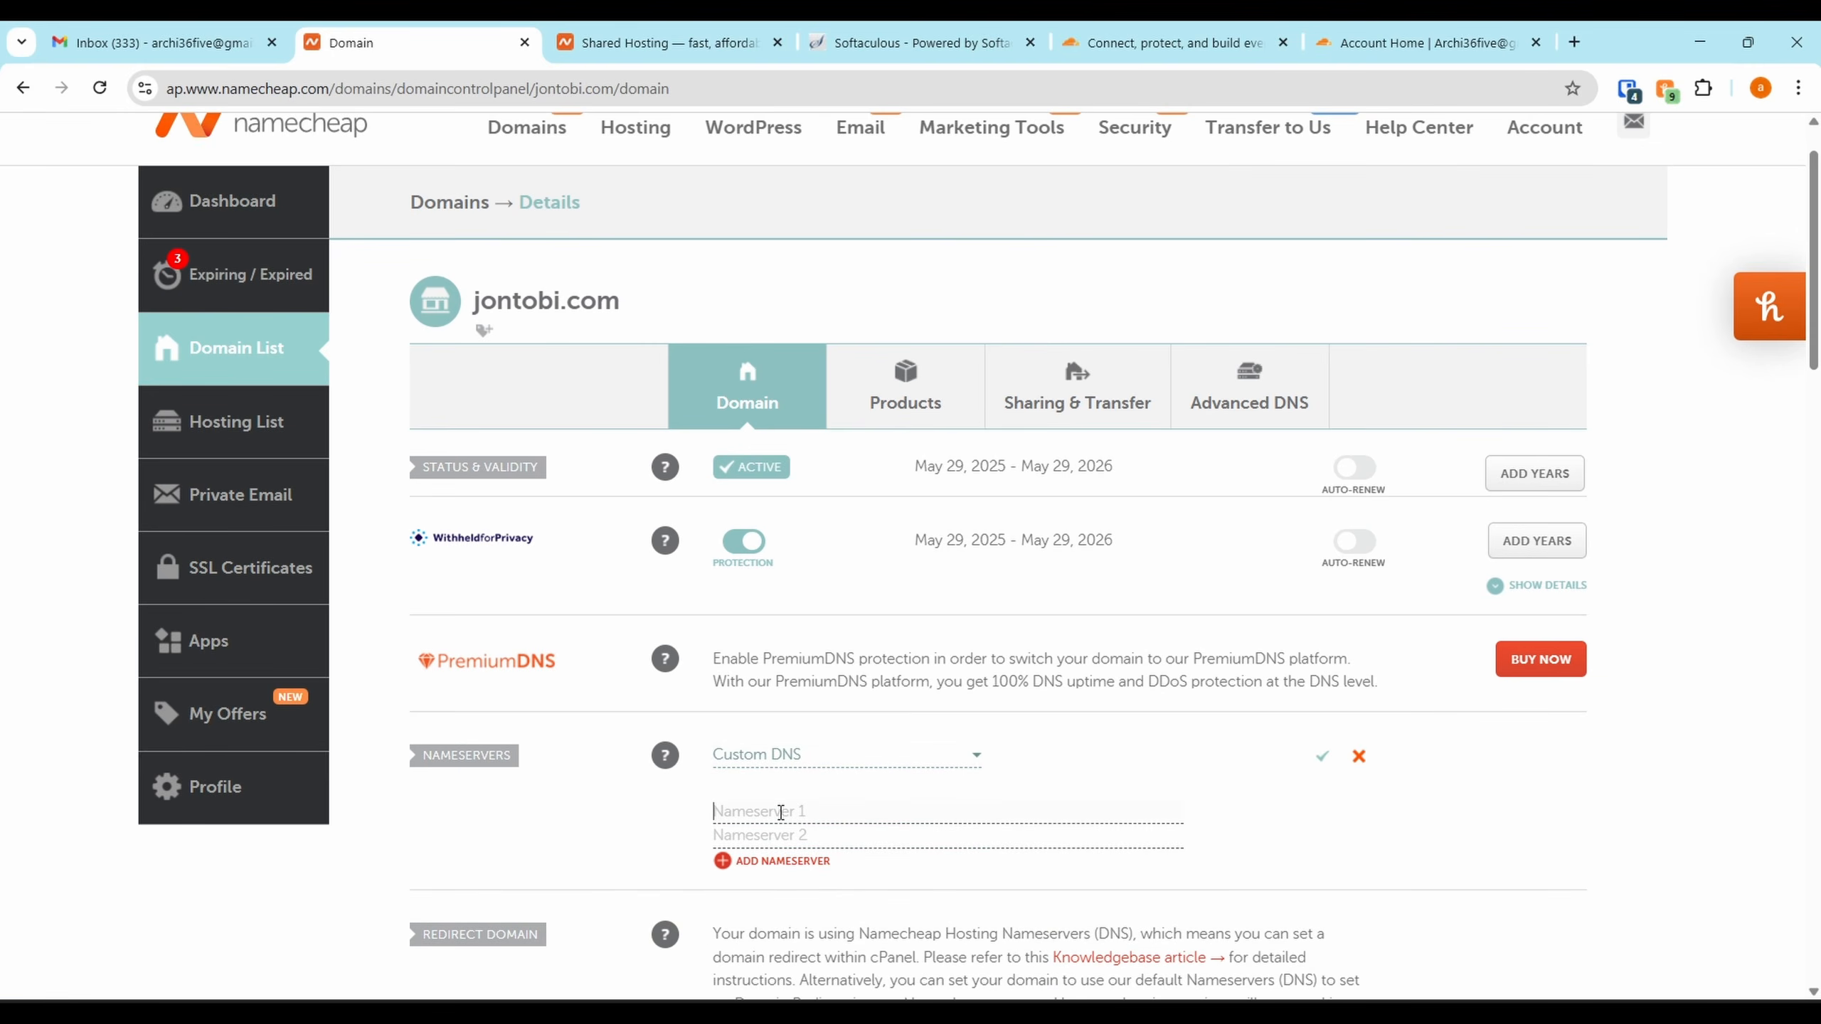
{"action": "key", "text": "ctrl+v"}
{"action": "left_click", "coordinate": [1423, 42]}
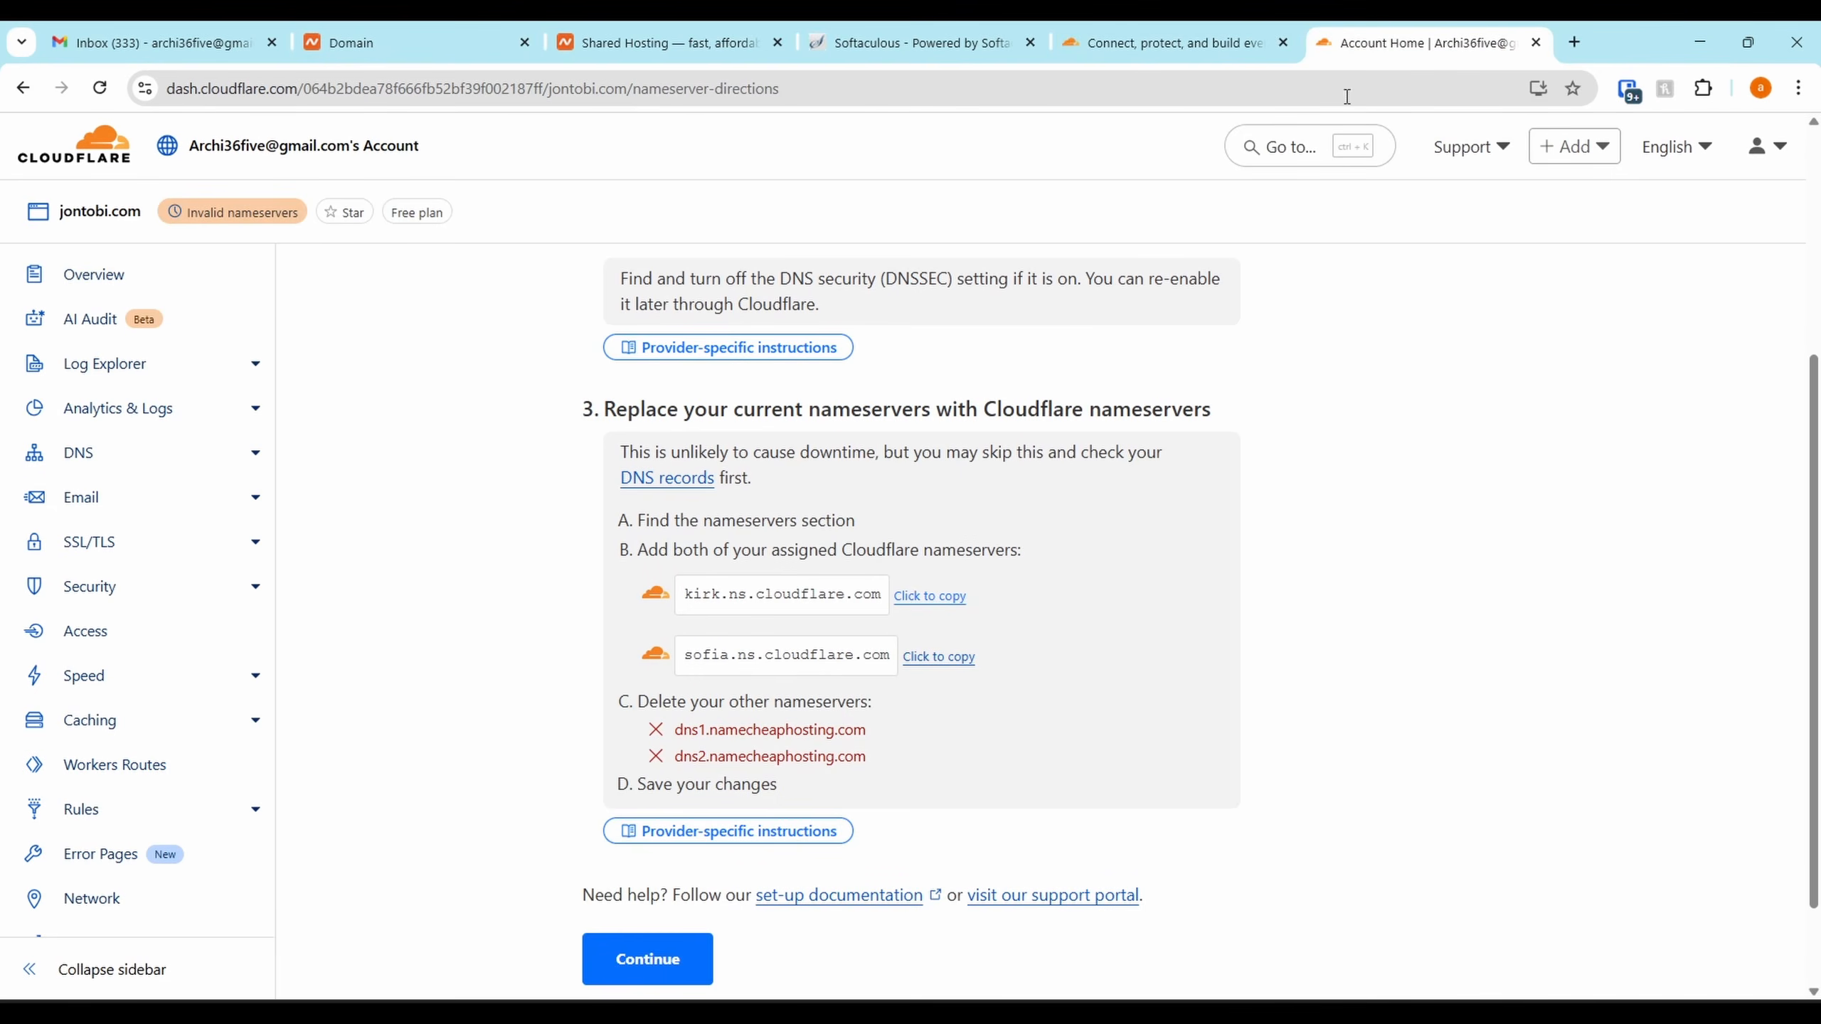
{"action": "left_click", "coordinate": [924, 657]}
{"action": "left_click", "coordinate": [477, 35]}
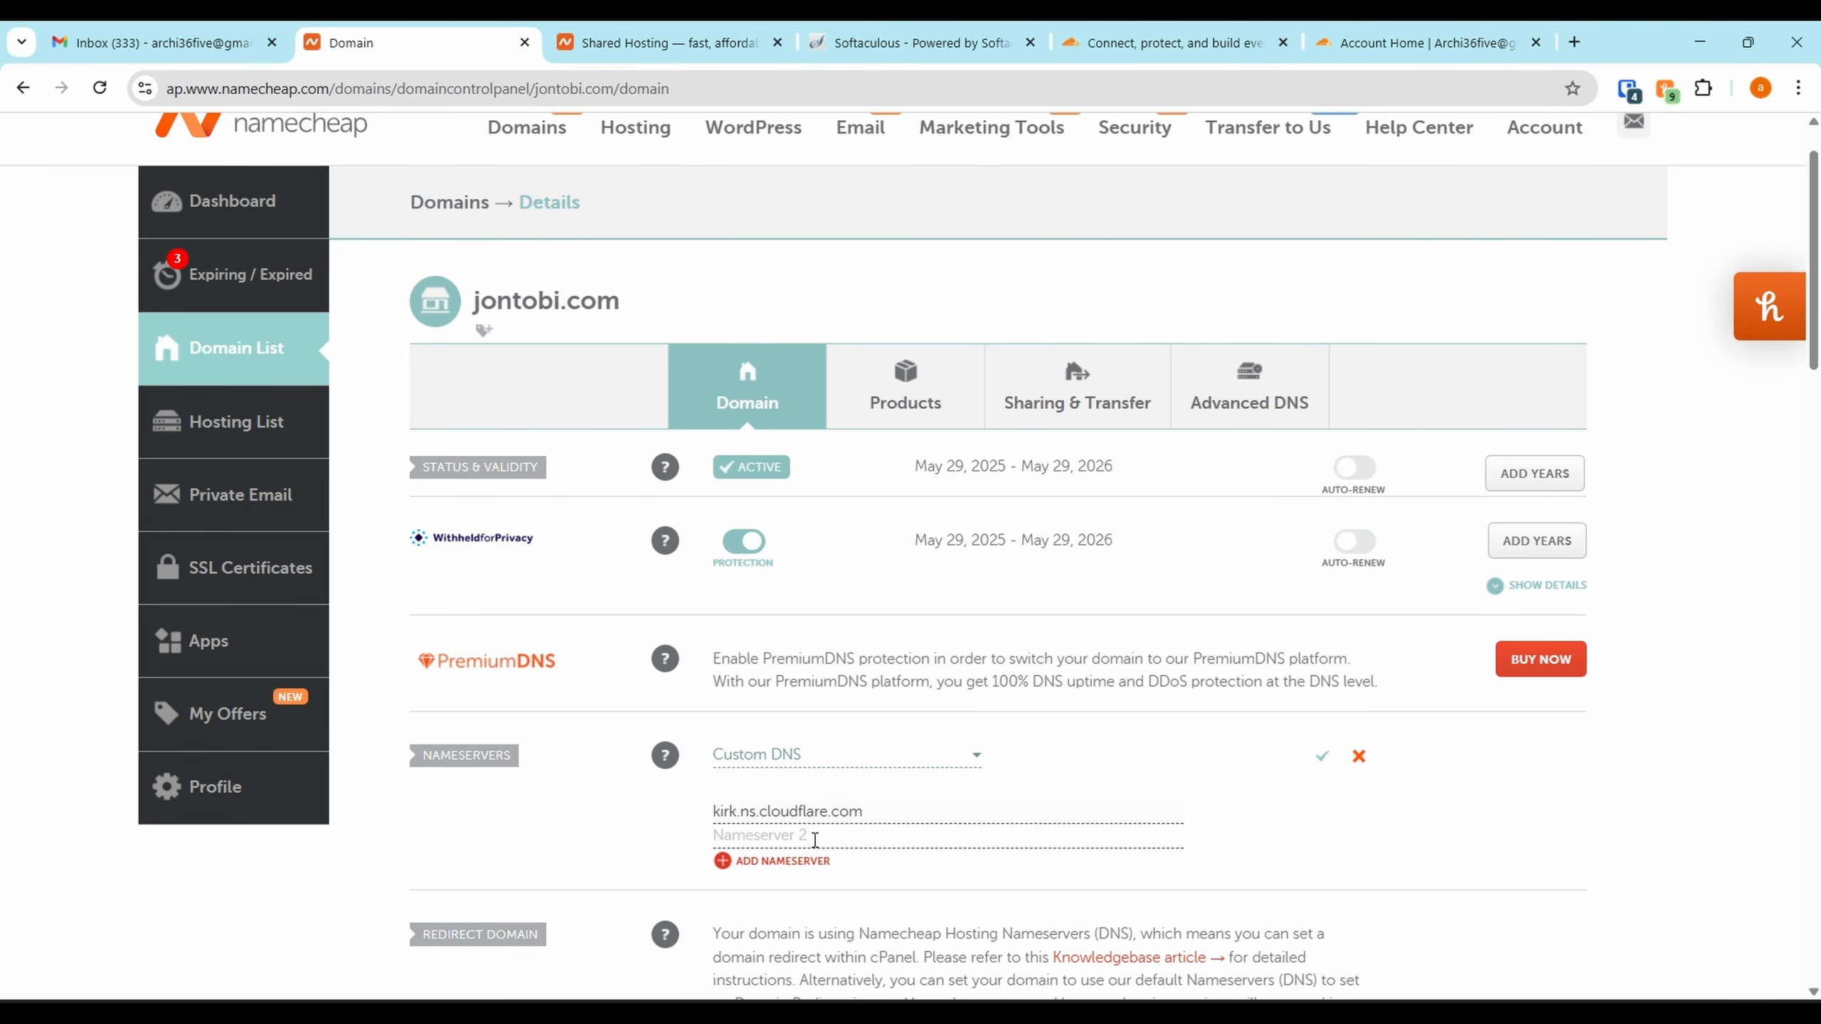
{"action": "key", "text": "ctrl+v"}
{"action": "left_click", "coordinate": [1322, 757]}
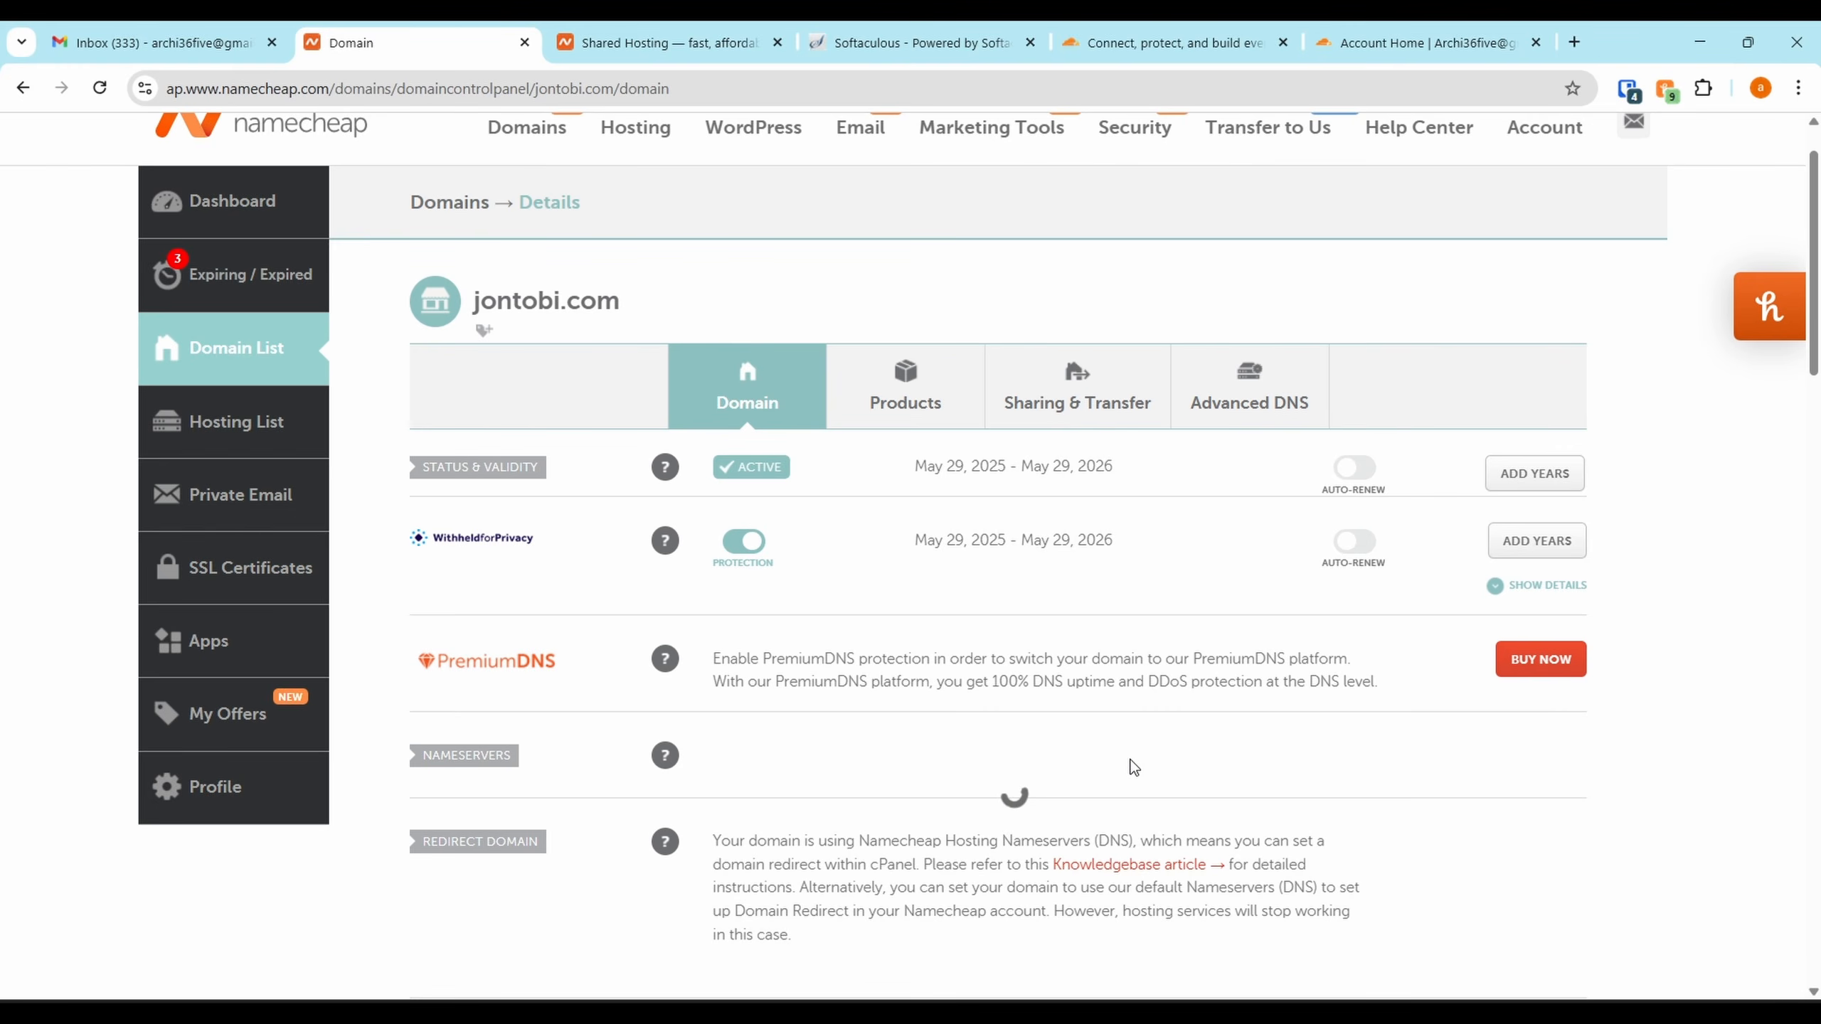
{"action": "scroll", "coordinate": [1394, 203], "scroll_direction": "down", "scroll_amount": 1}
{"action": "left_click", "coordinate": [1405, 29]}
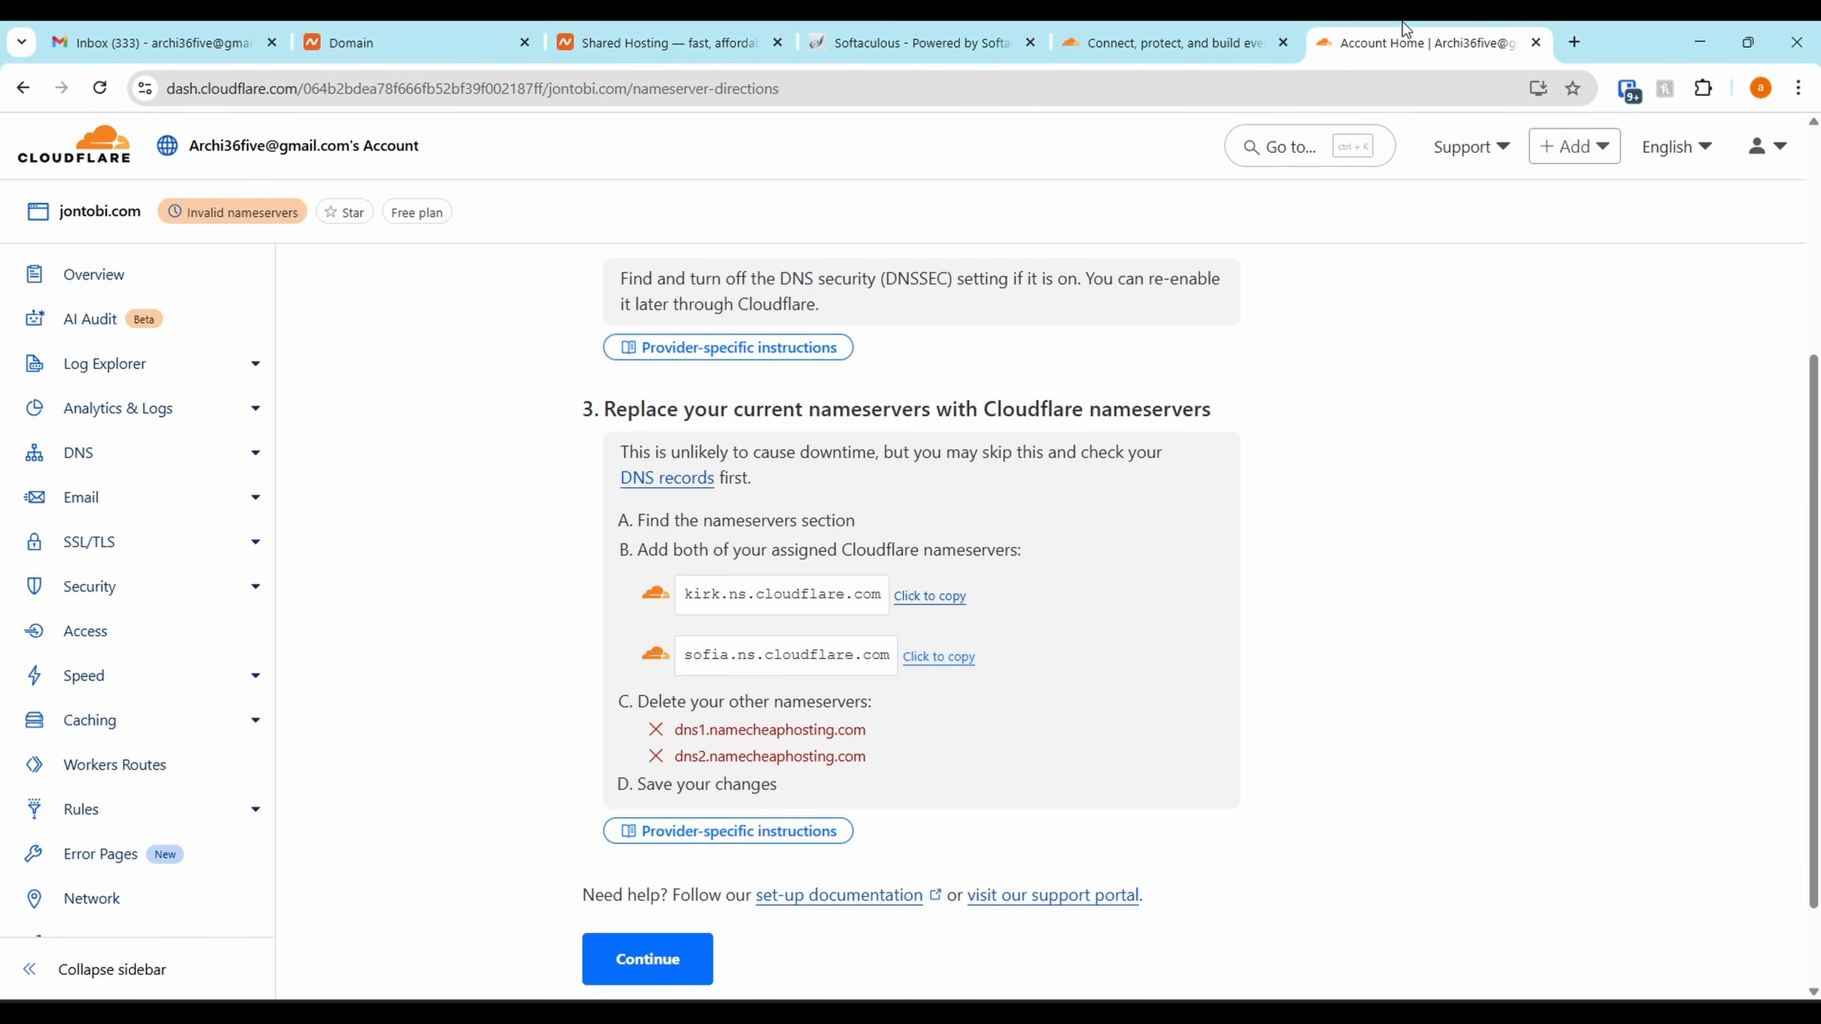
Finish Cloudflare's nameserver setup and run an immediate nameserver check for jontobi.com
{"action": "left_click", "coordinate": [649, 958]}
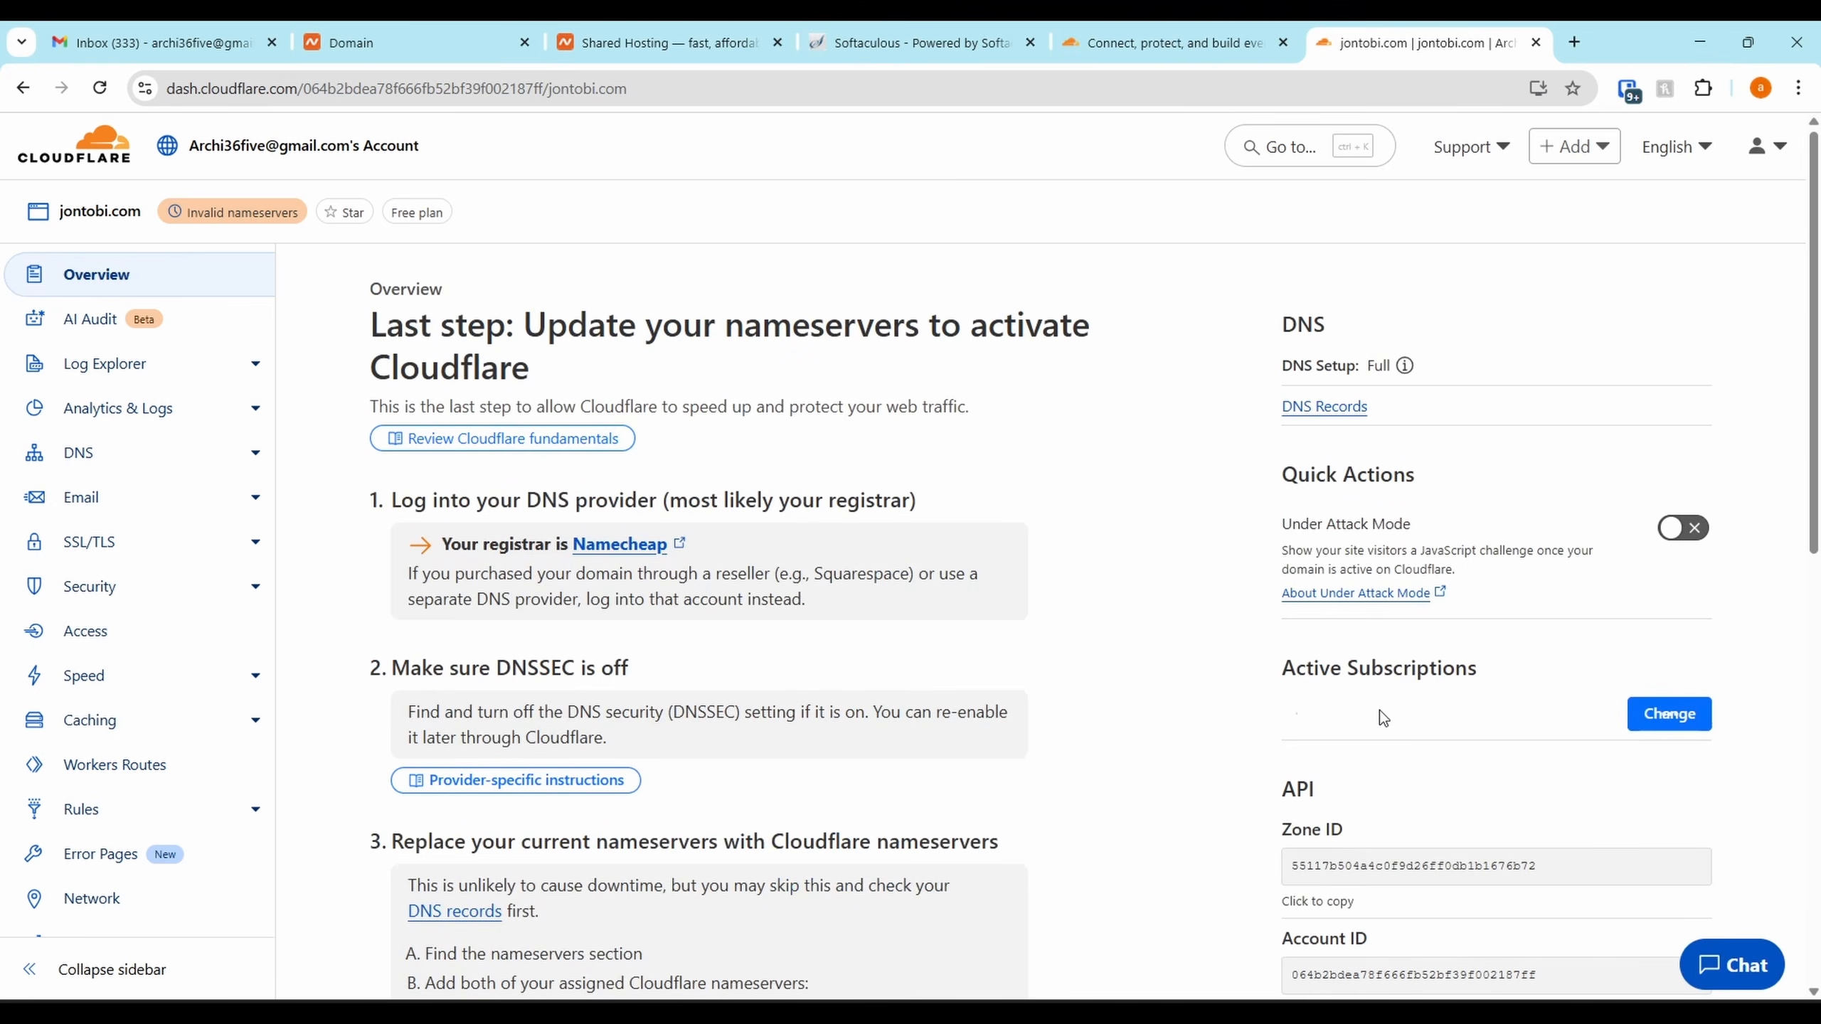
{"action": "scroll", "coordinate": [1380, 709], "scroll_direction": "down", "scroll_amount": 15}
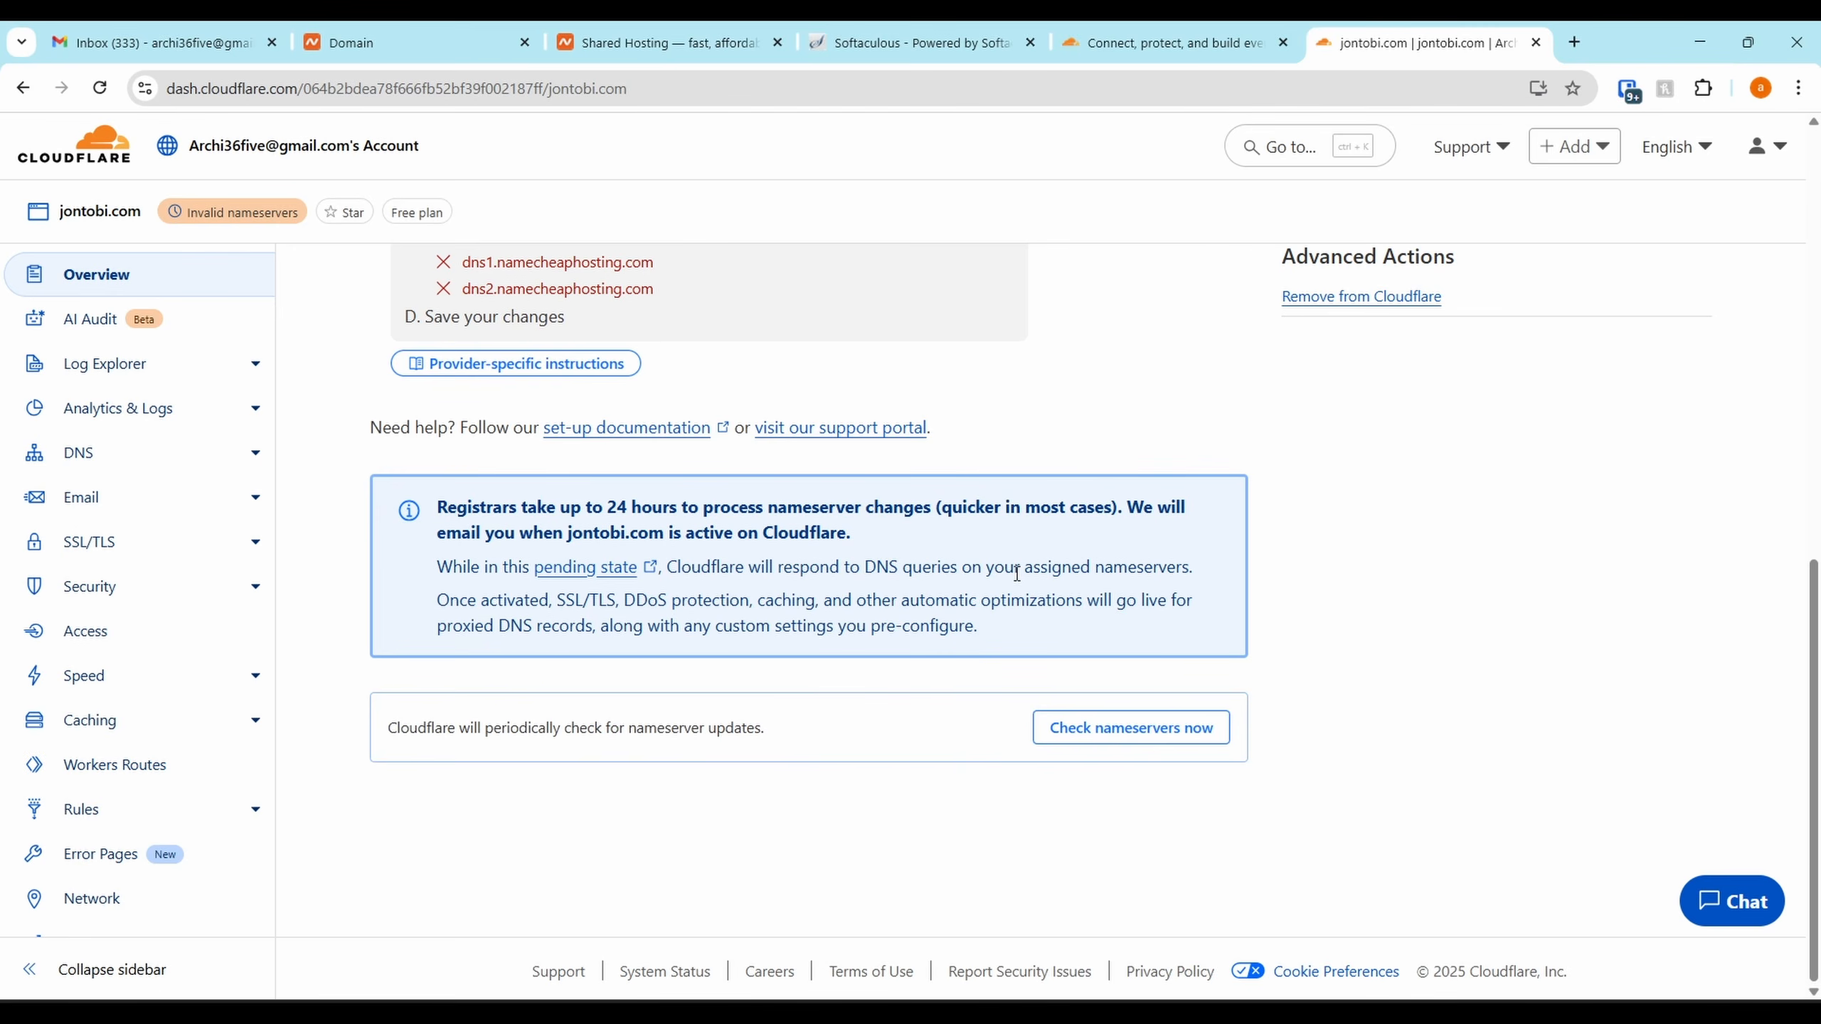
{"action": "left_click", "coordinate": [1113, 744]}
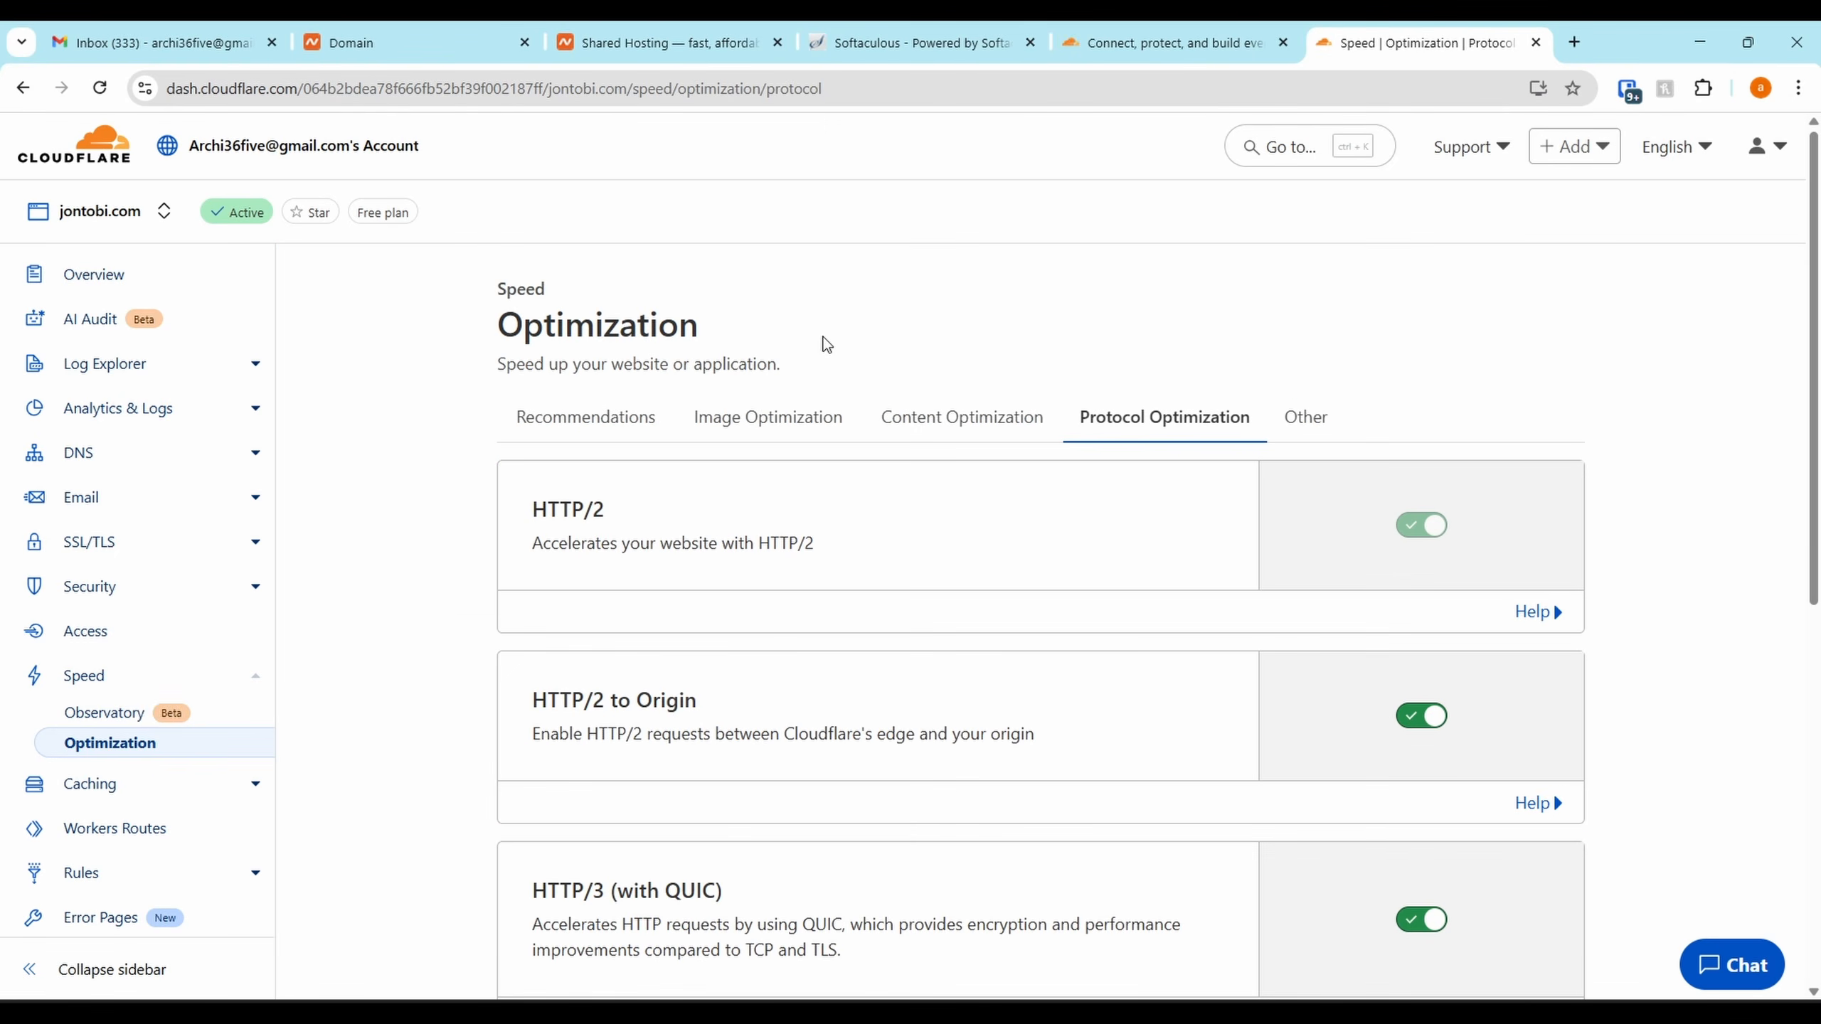
Scroll through jontobi.com's DNS records in Cloudflare, then switch back to Namecheap
{"action": "left_click", "coordinate": [104, 478]}
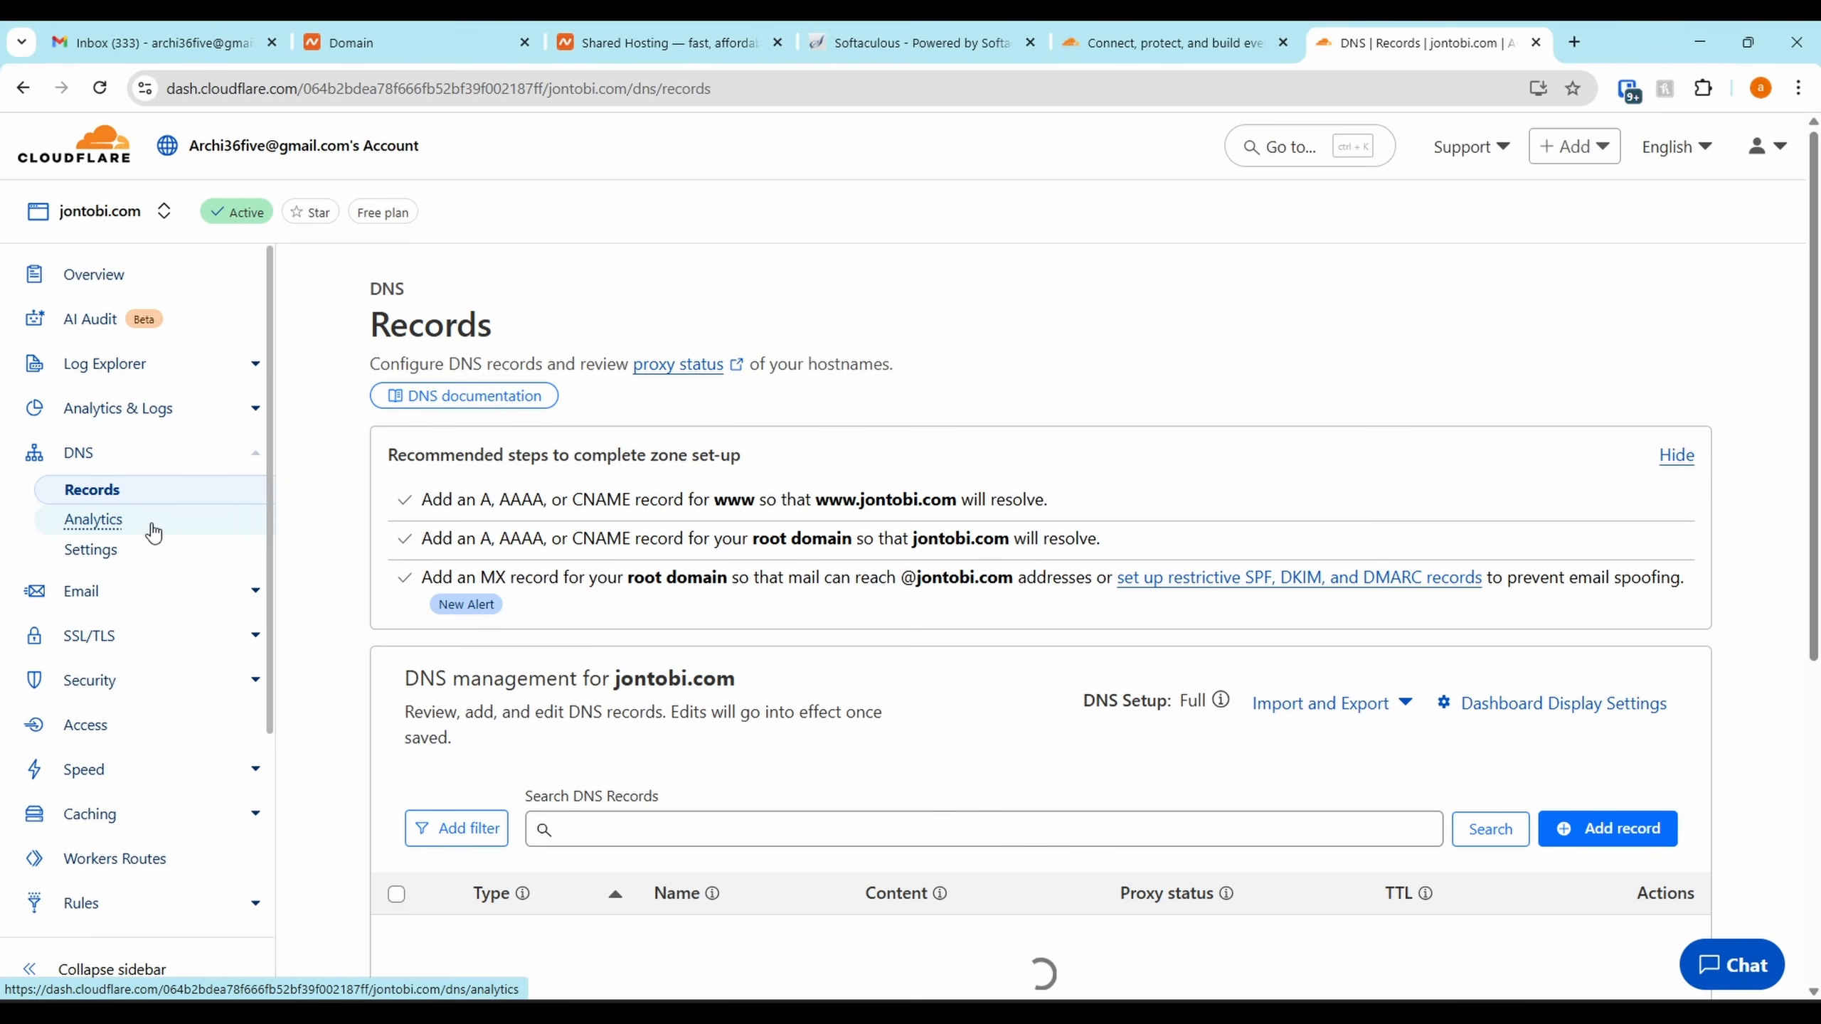
{"action": "scroll", "coordinate": [704, 473], "scroll_direction": "down", "scroll_amount": 8}
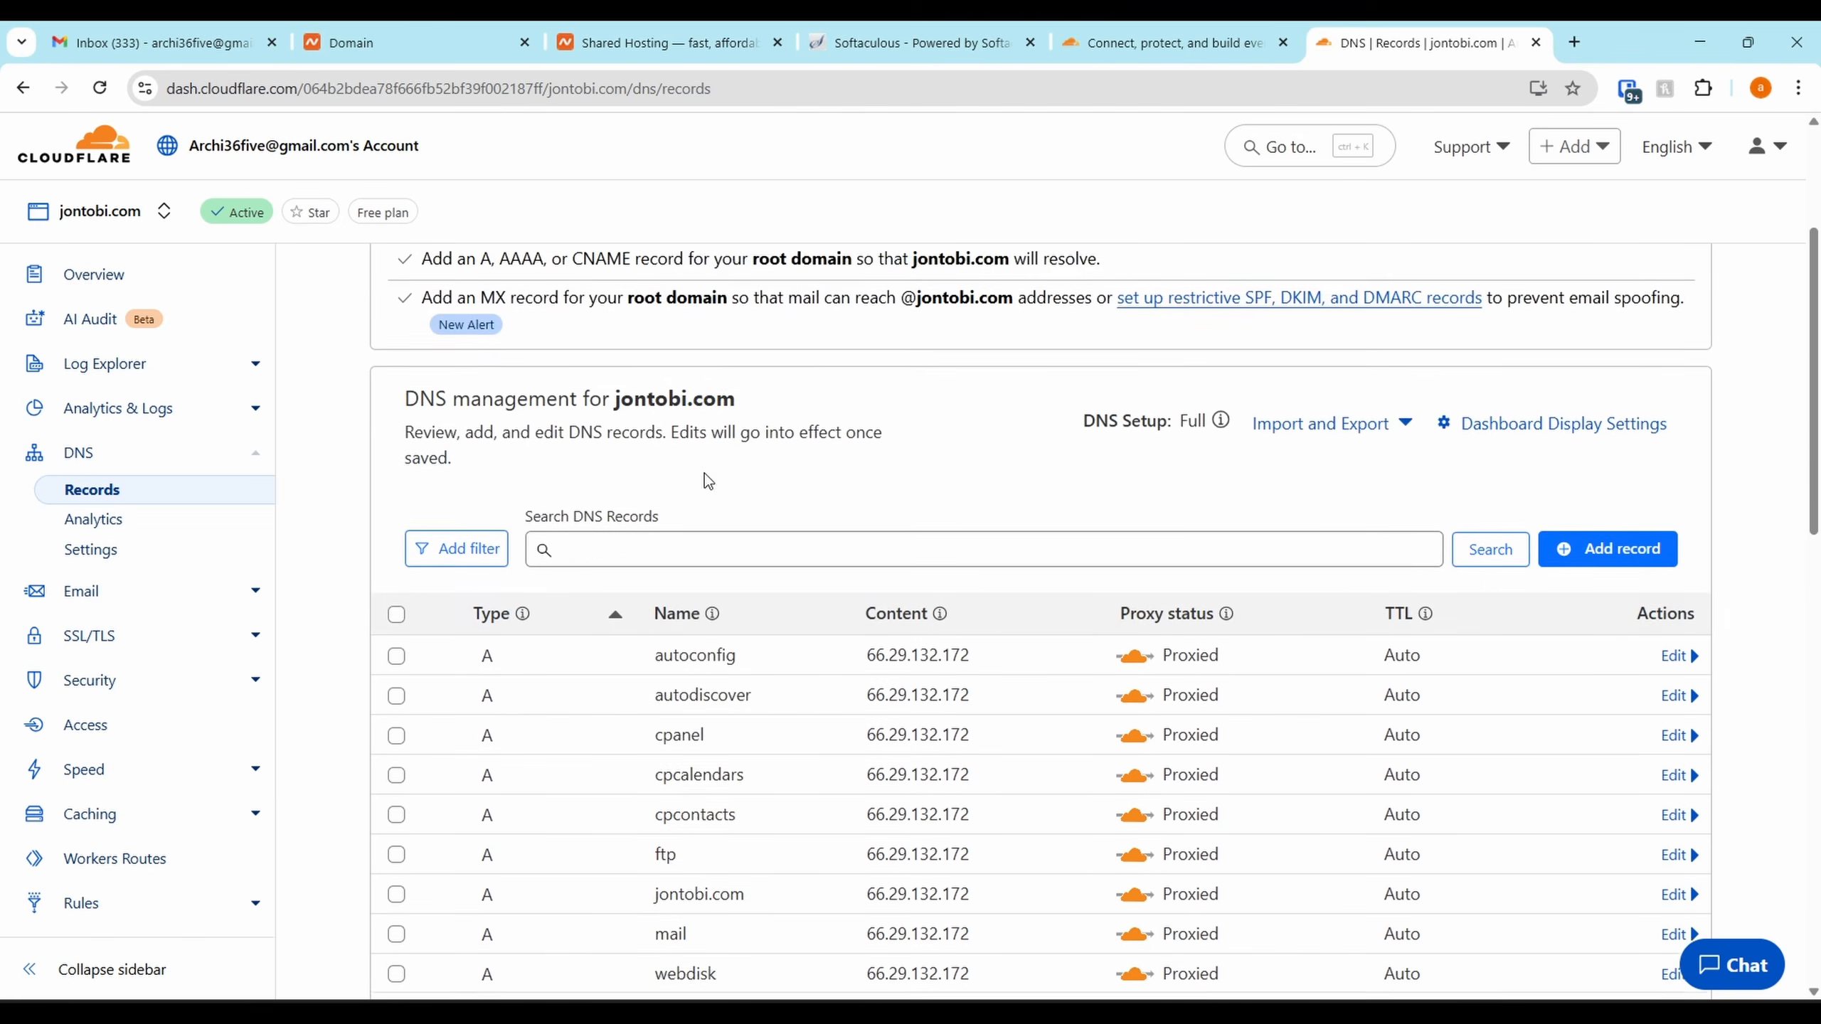
{"action": "scroll", "coordinate": [720, 618], "scroll_direction": "down", "scroll_amount": 2}
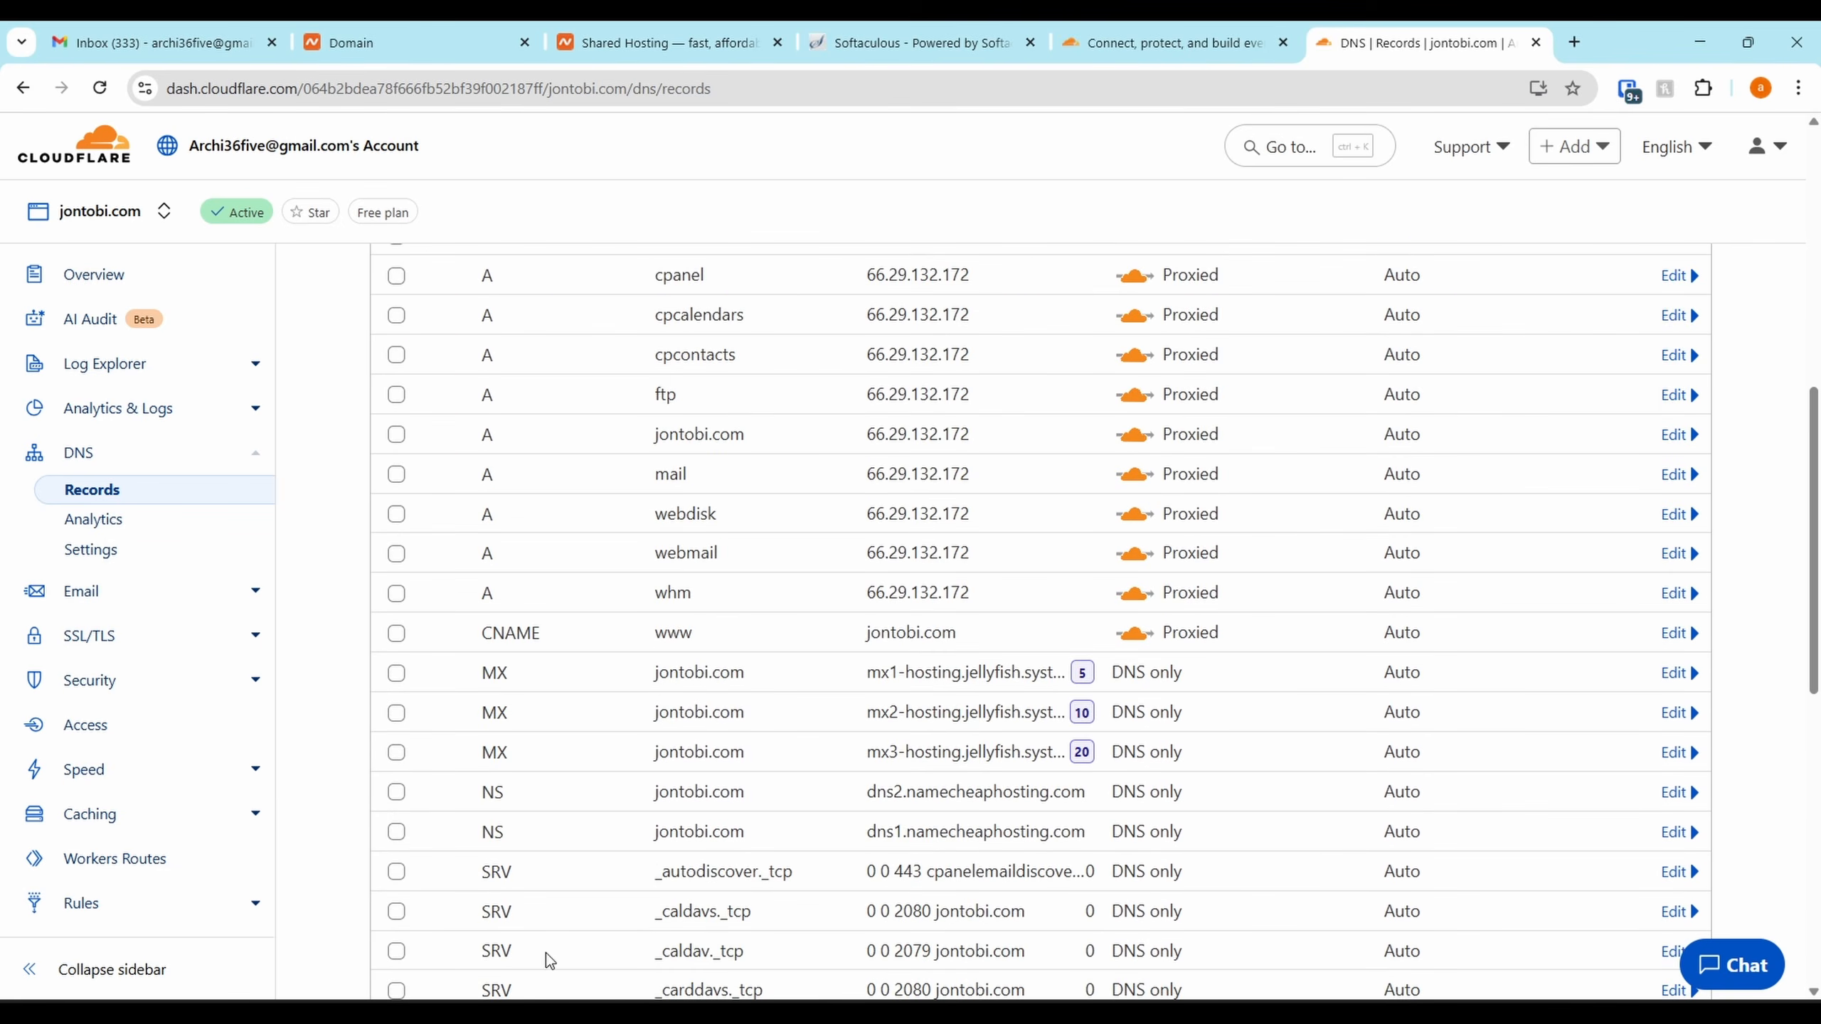
{"action": "scroll", "coordinate": [514, 402], "scroll_direction": "down", "scroll_amount": 4}
{"action": "scroll", "coordinate": [557, 746], "scroll_direction": "down", "scroll_amount": 5}
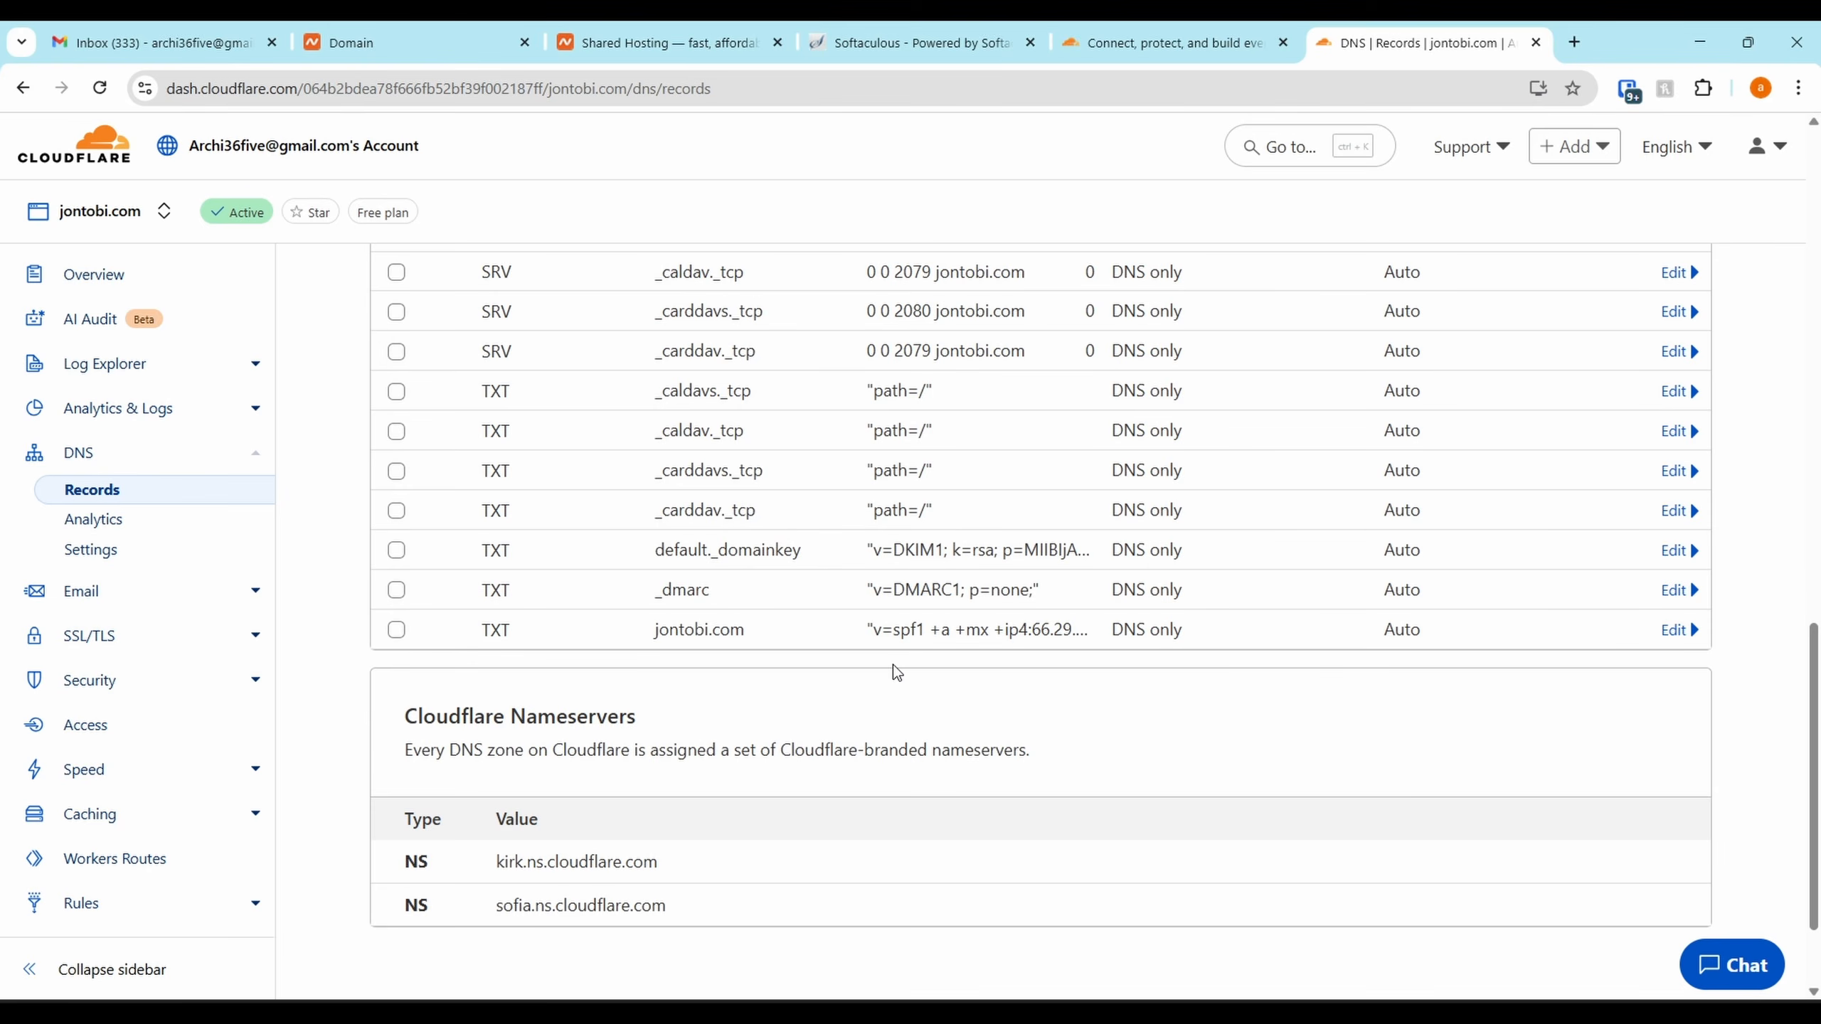
{"action": "scroll", "coordinate": [894, 665], "scroll_direction": "up", "scroll_amount": 6}
{"action": "scroll", "coordinate": [894, 665], "scroll_direction": "up", "scroll_amount": 7}
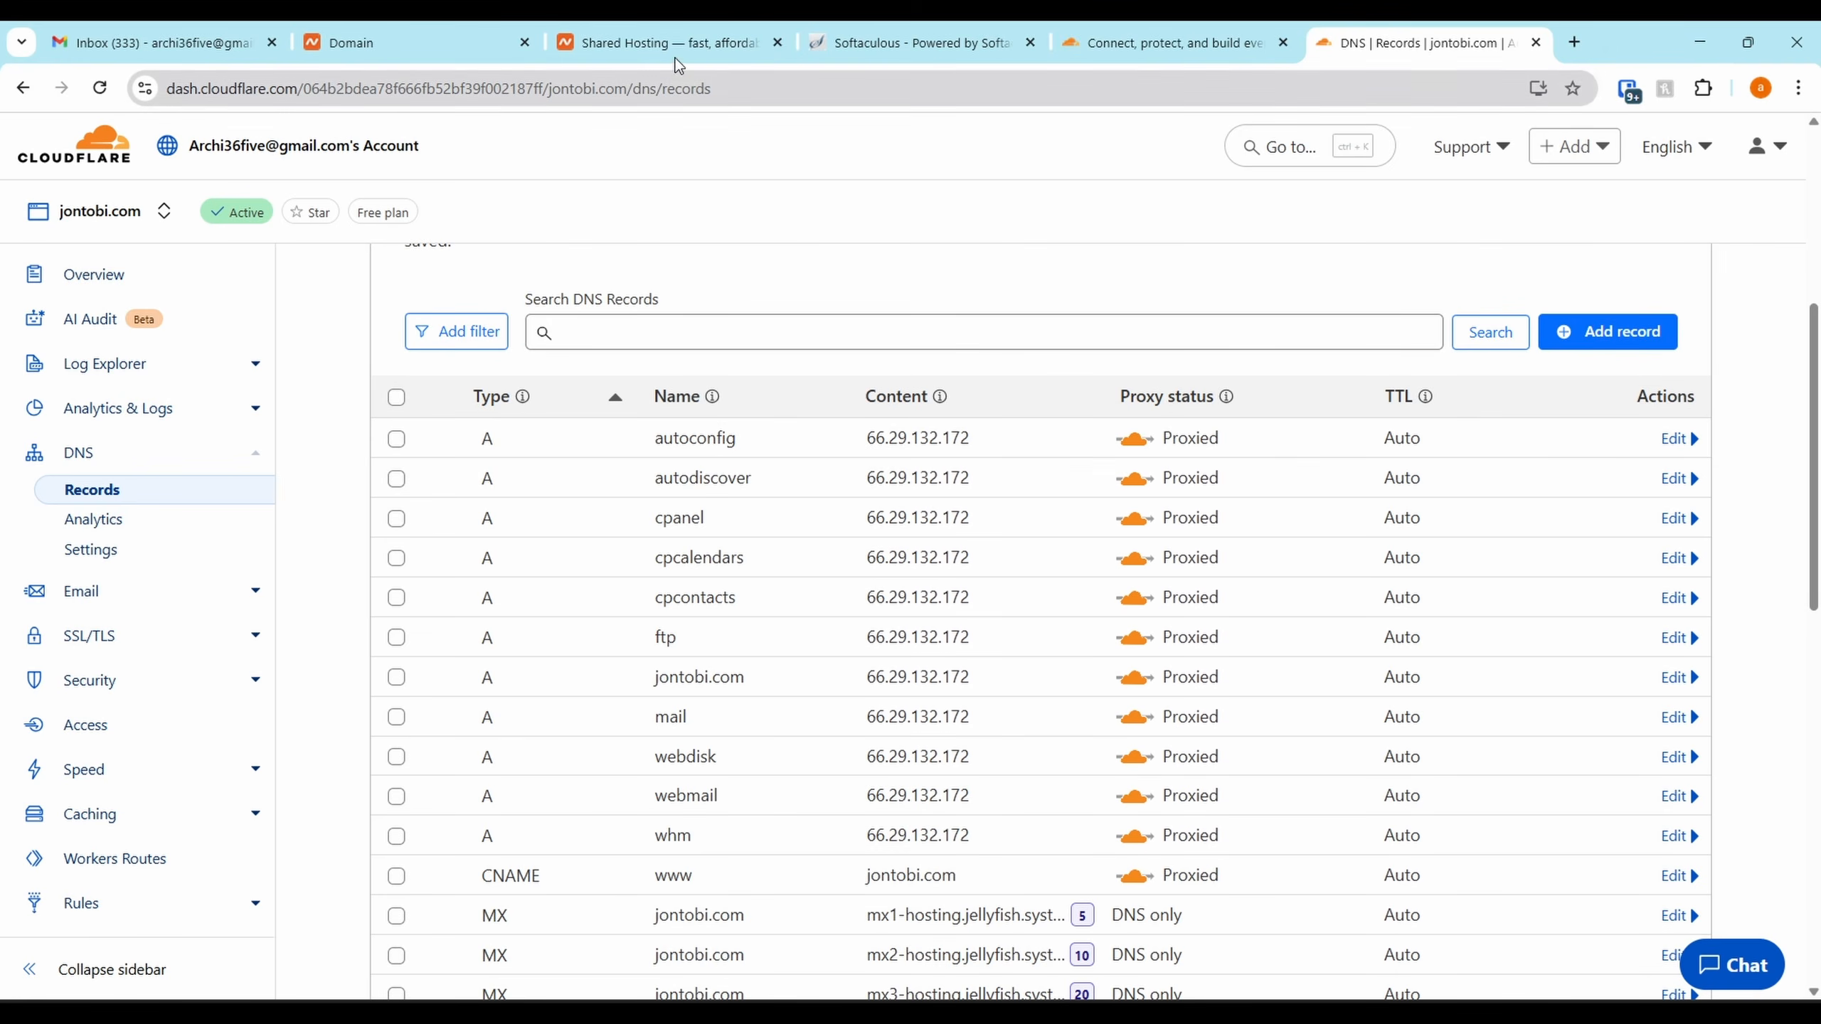
{"action": "left_click", "coordinate": [675, 36]}
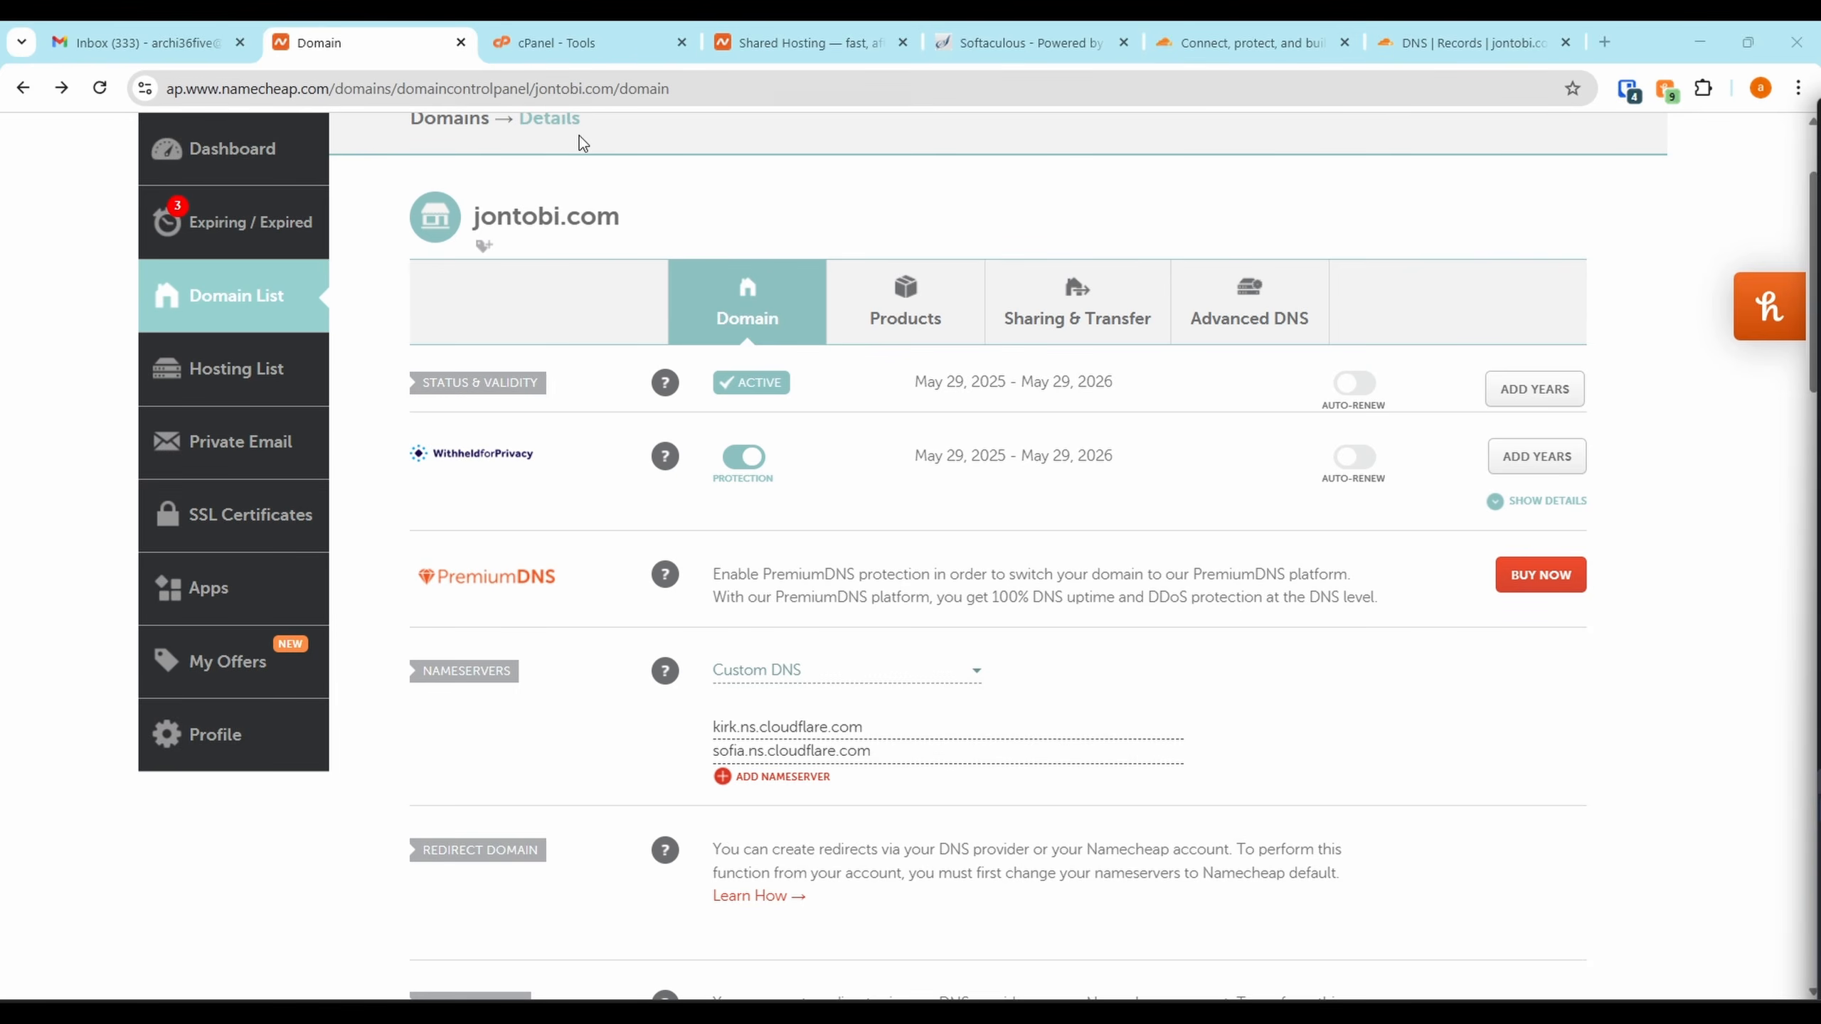
Open cPanel's Zone Editor and manage the jontobi.com zone records
{"action": "left_click", "coordinate": [553, 37]}
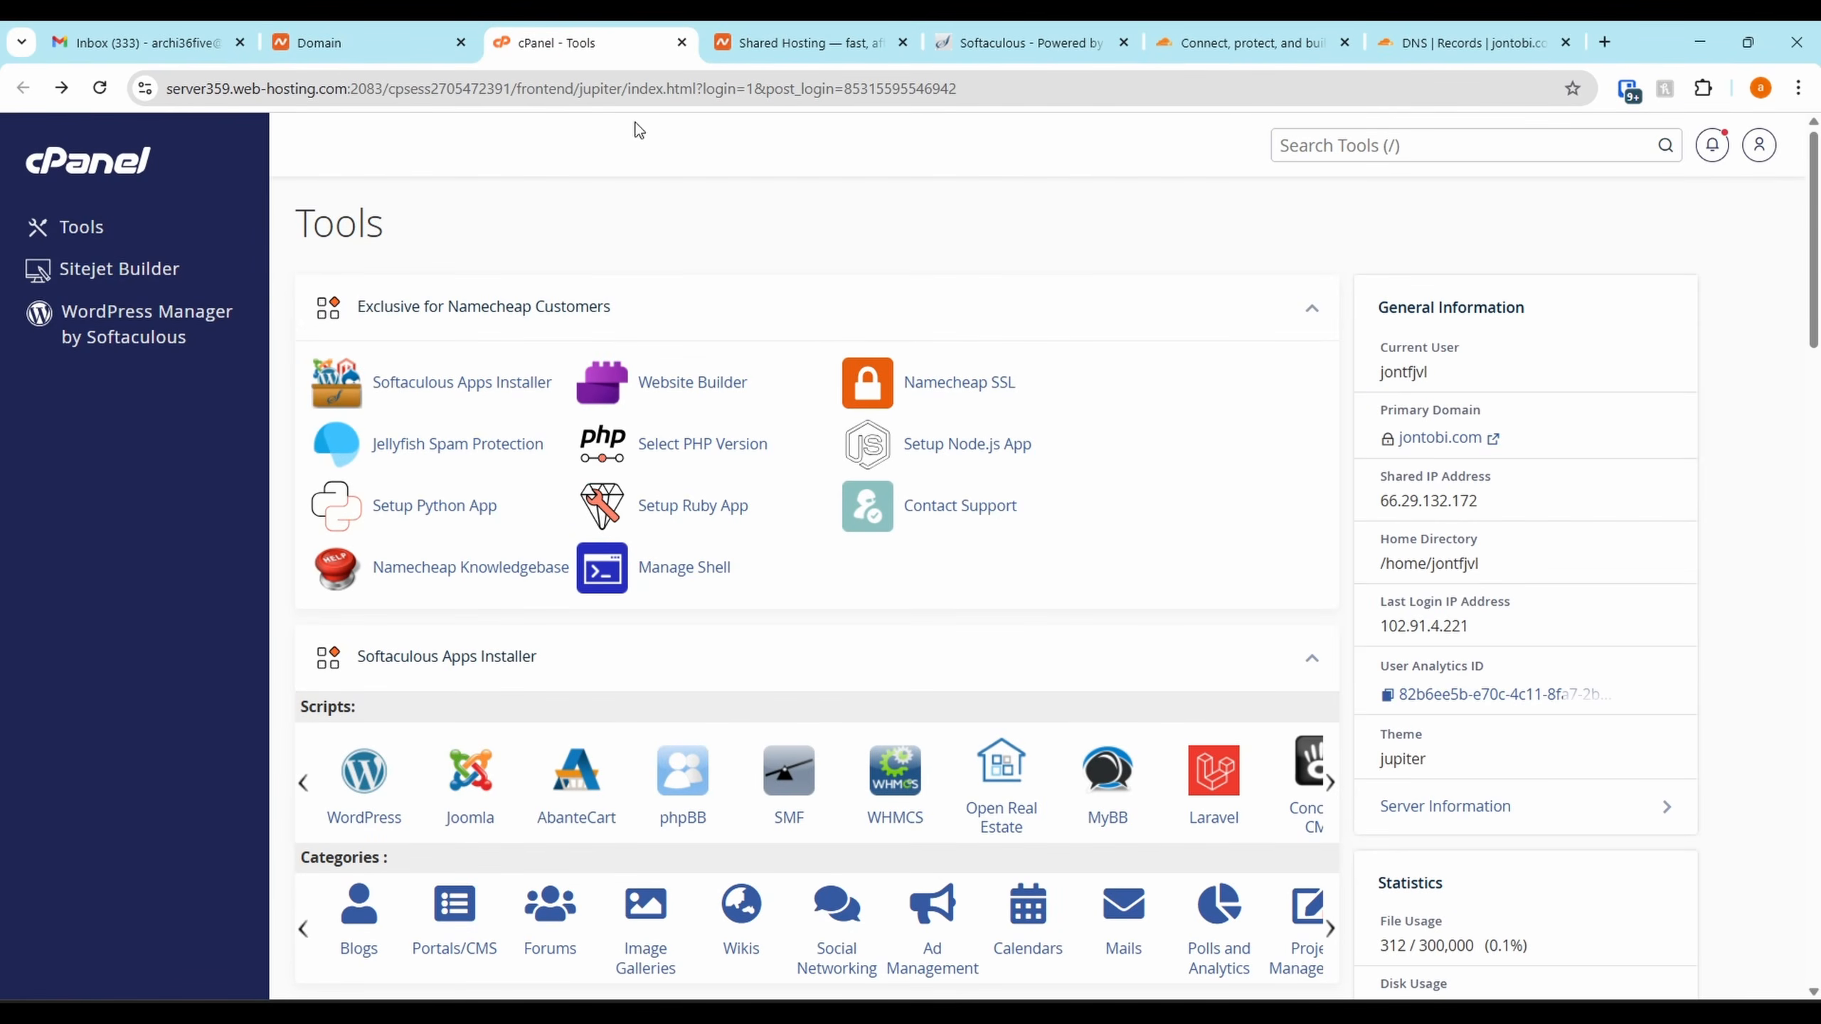
{"action": "scroll", "coordinate": [1107, 504], "scroll_direction": "down", "scroll_amount": 10}
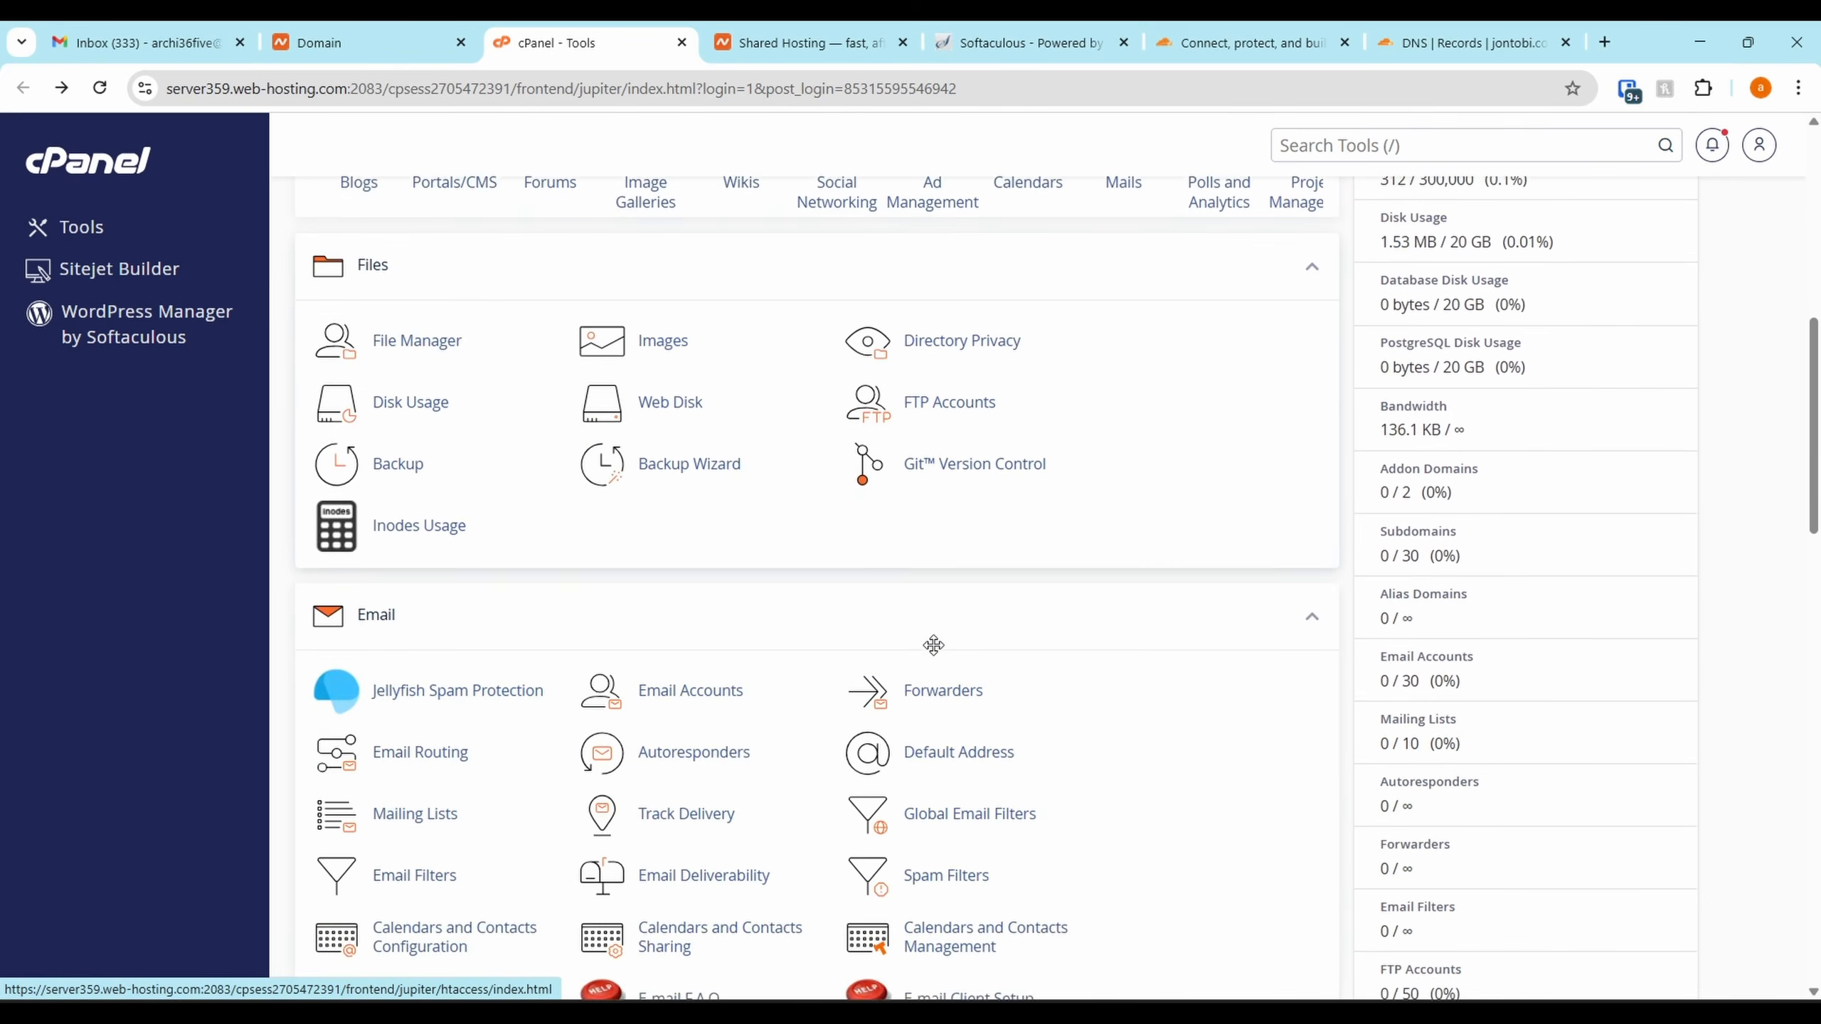
{"action": "scroll", "coordinate": [932, 654], "scroll_direction": "down", "scroll_amount": 10}
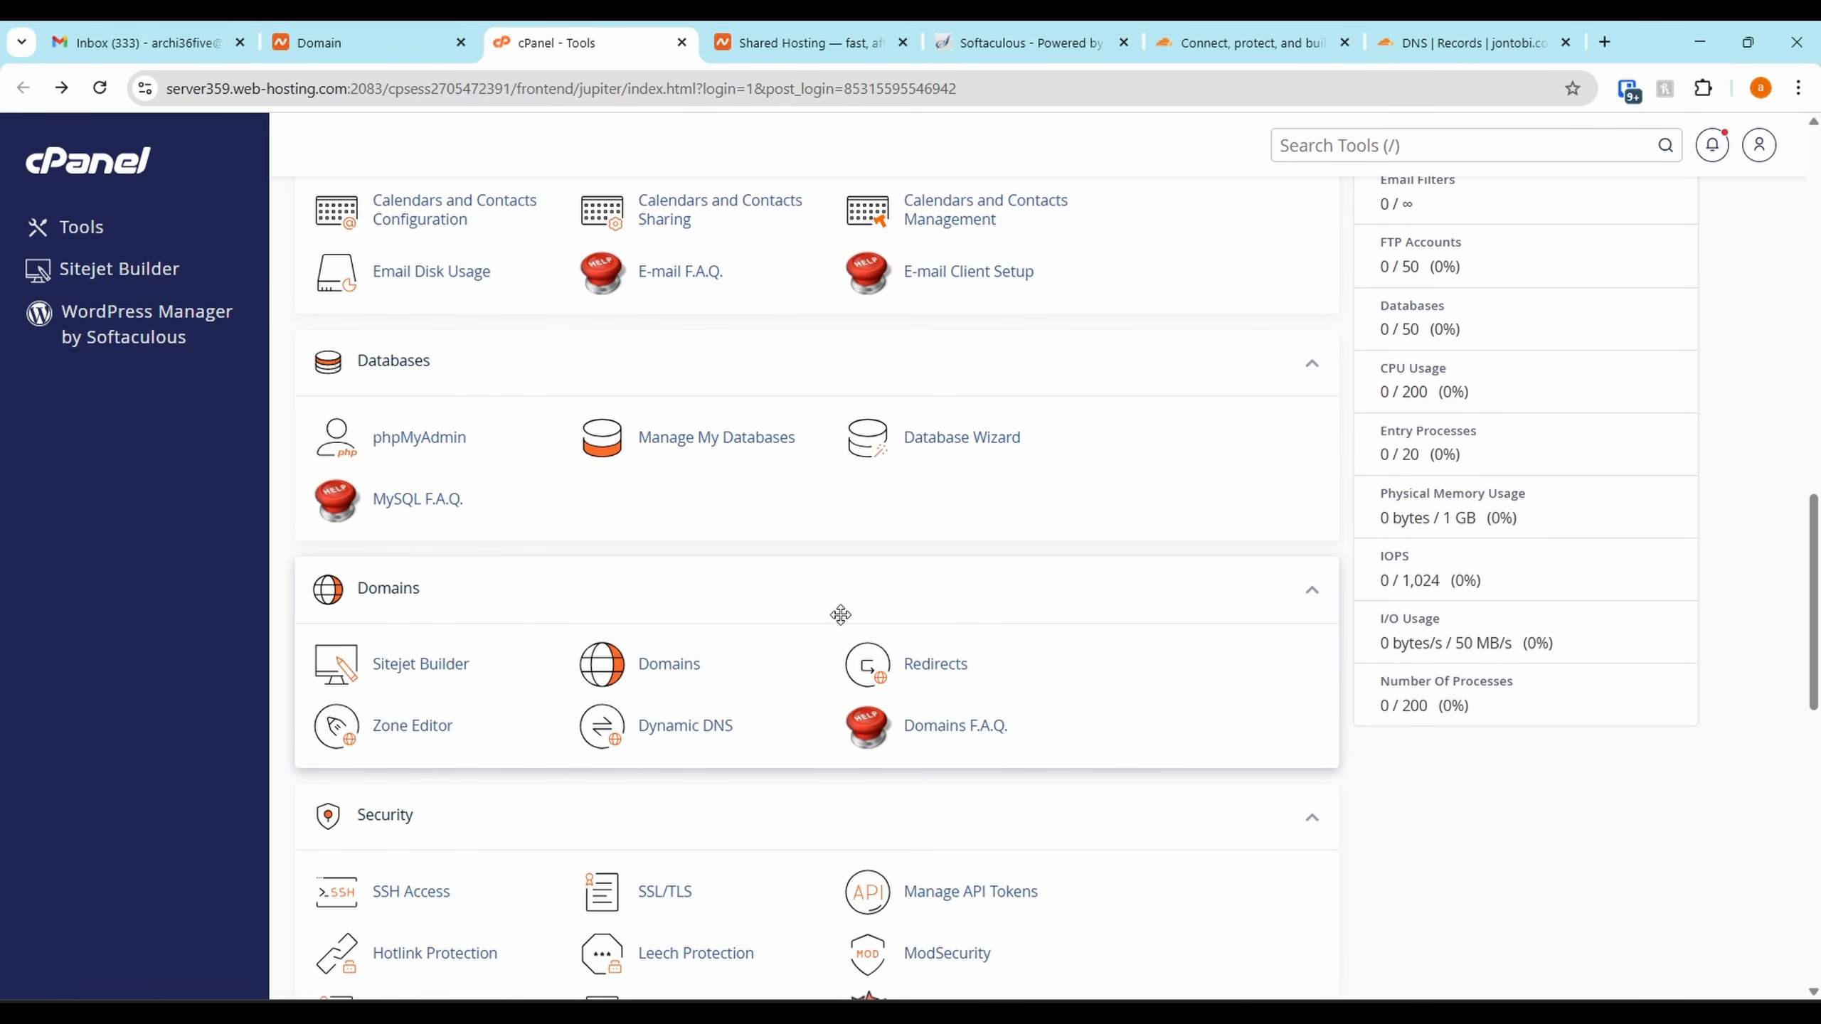
{"action": "left_click", "coordinate": [412, 739]}
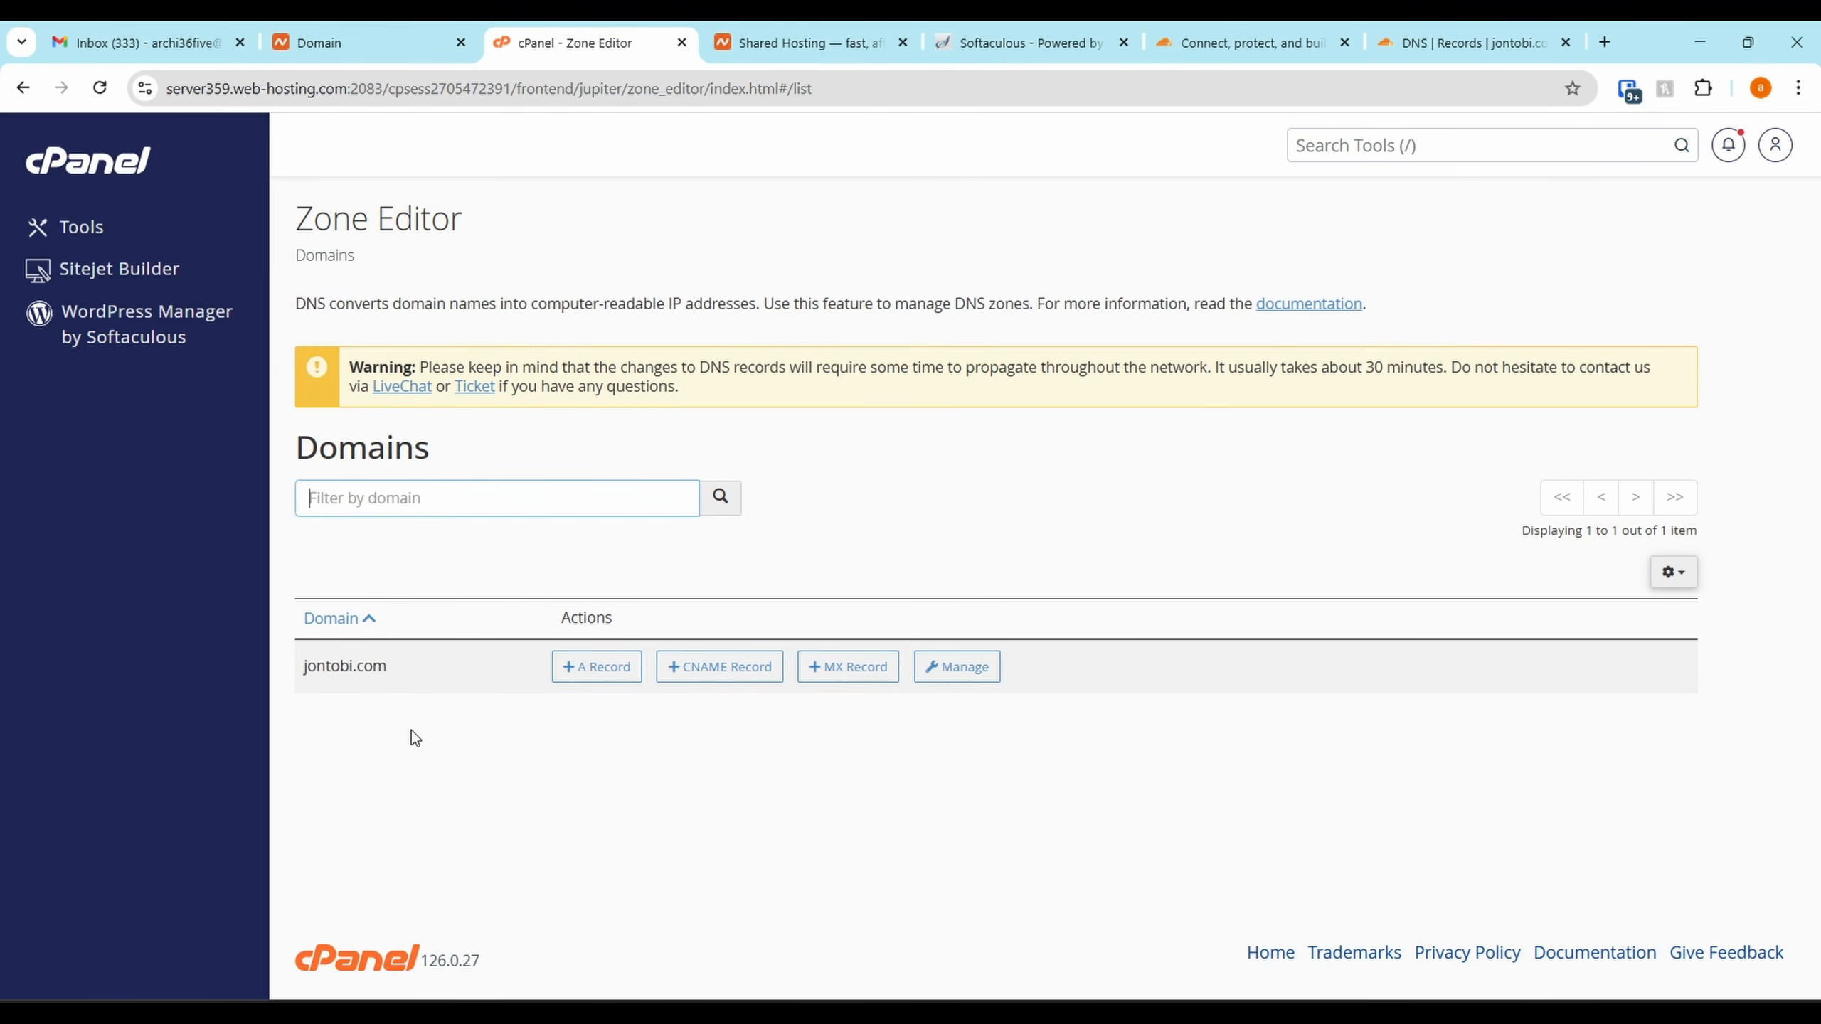
{"action": "left_click", "coordinate": [960, 673]}
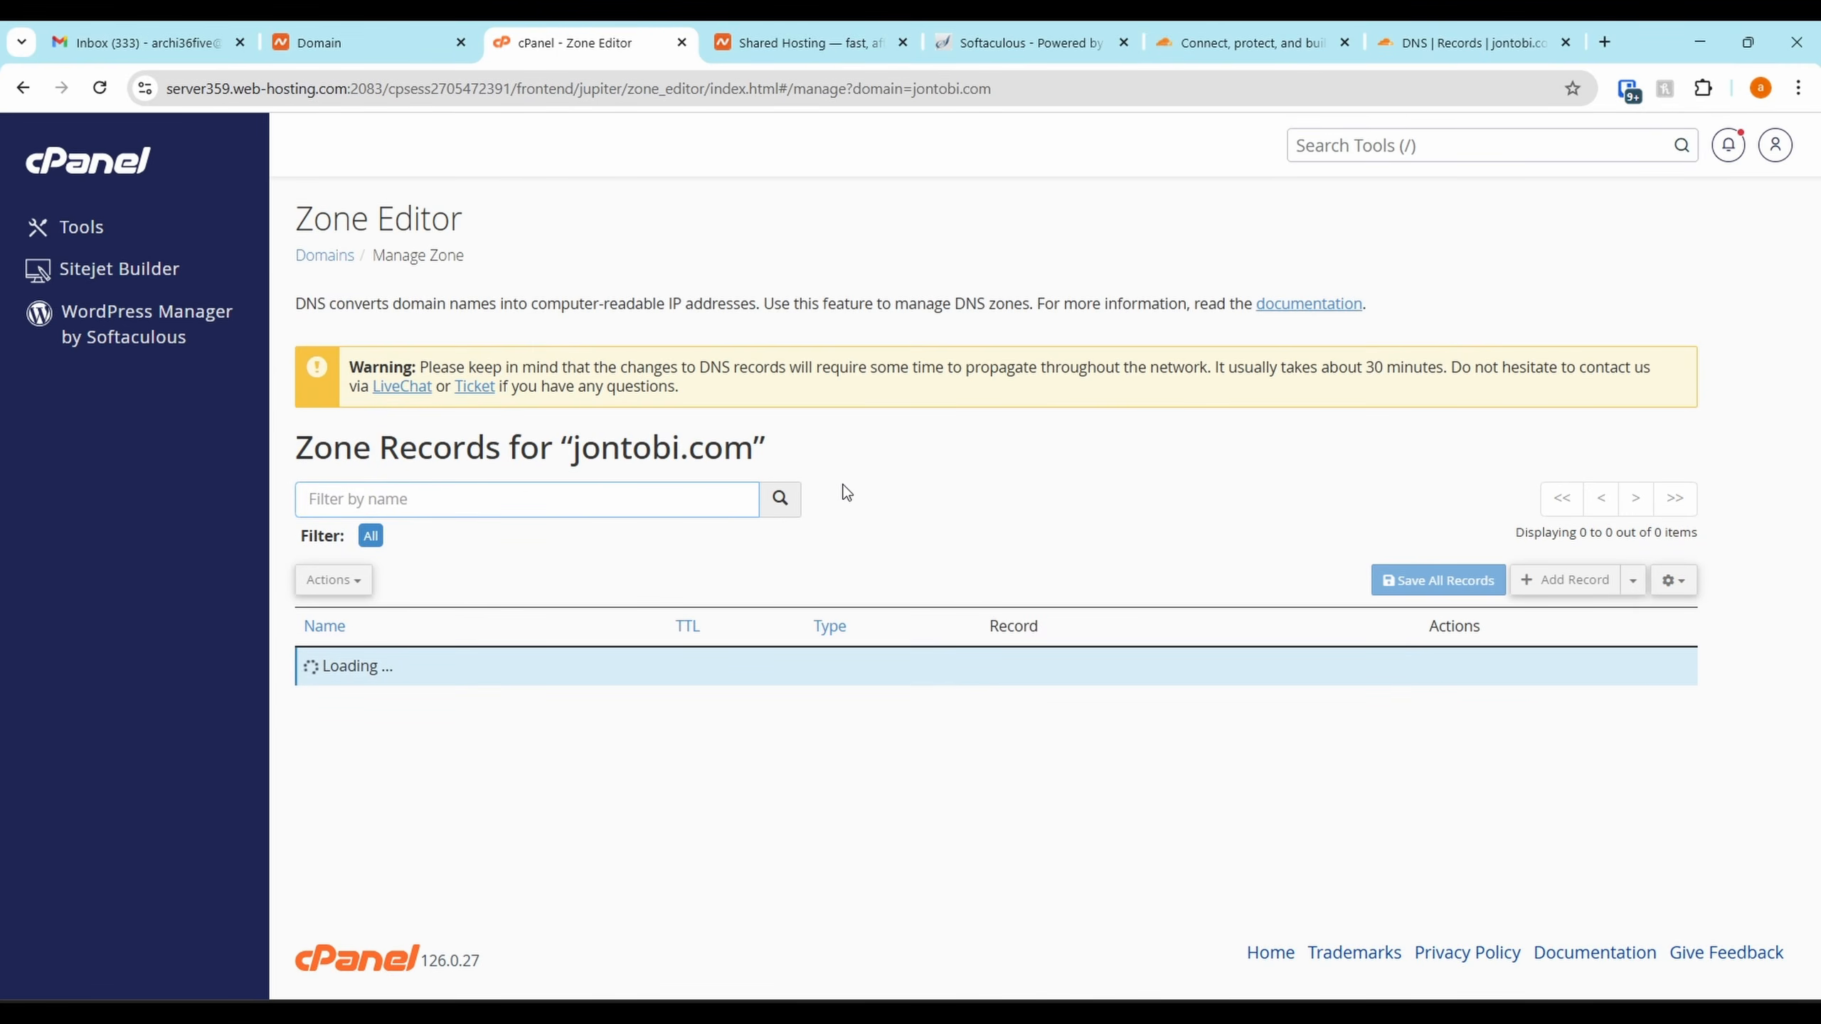
Highlight the root A record address 66.29.132.172 and place Cloudflare's DNS tab beside cPanel
{"action": "scroll", "coordinate": [852, 501], "scroll_direction": "down", "scroll_amount": 5}
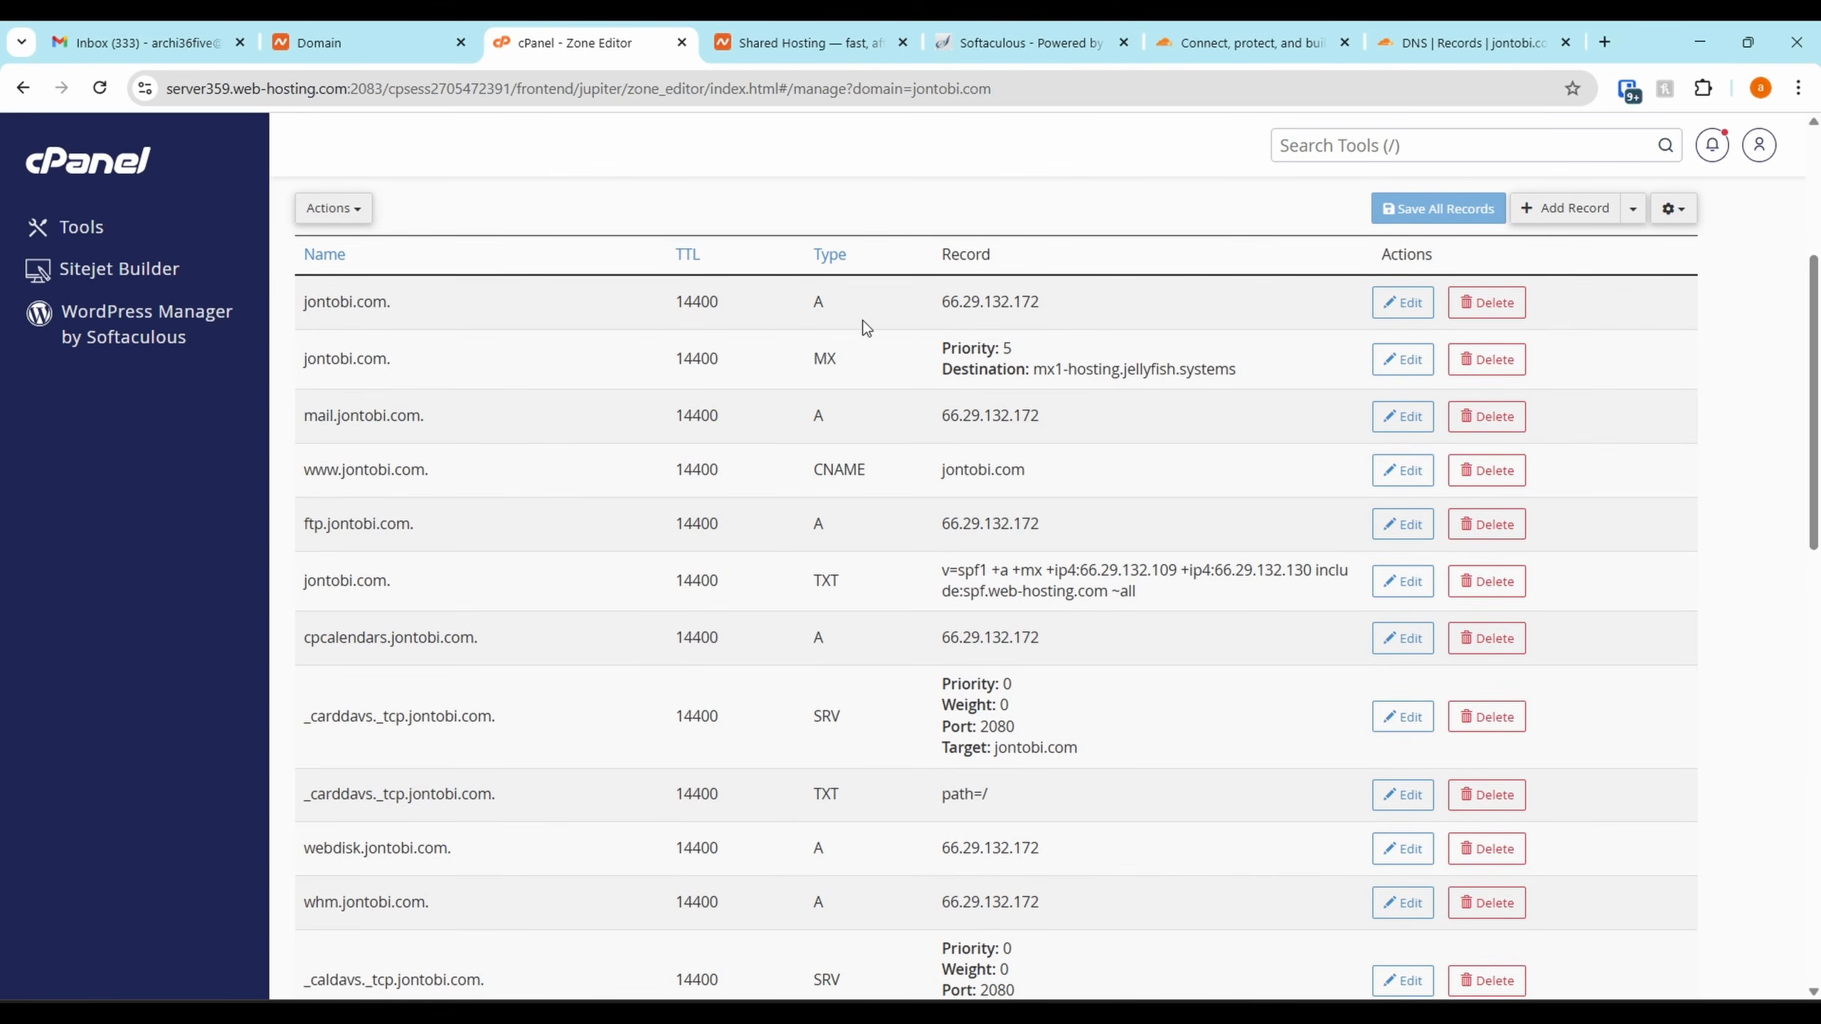
{"action": "left_click_drag", "start_coordinate": [300, 318], "coordinate": [528, 326]}
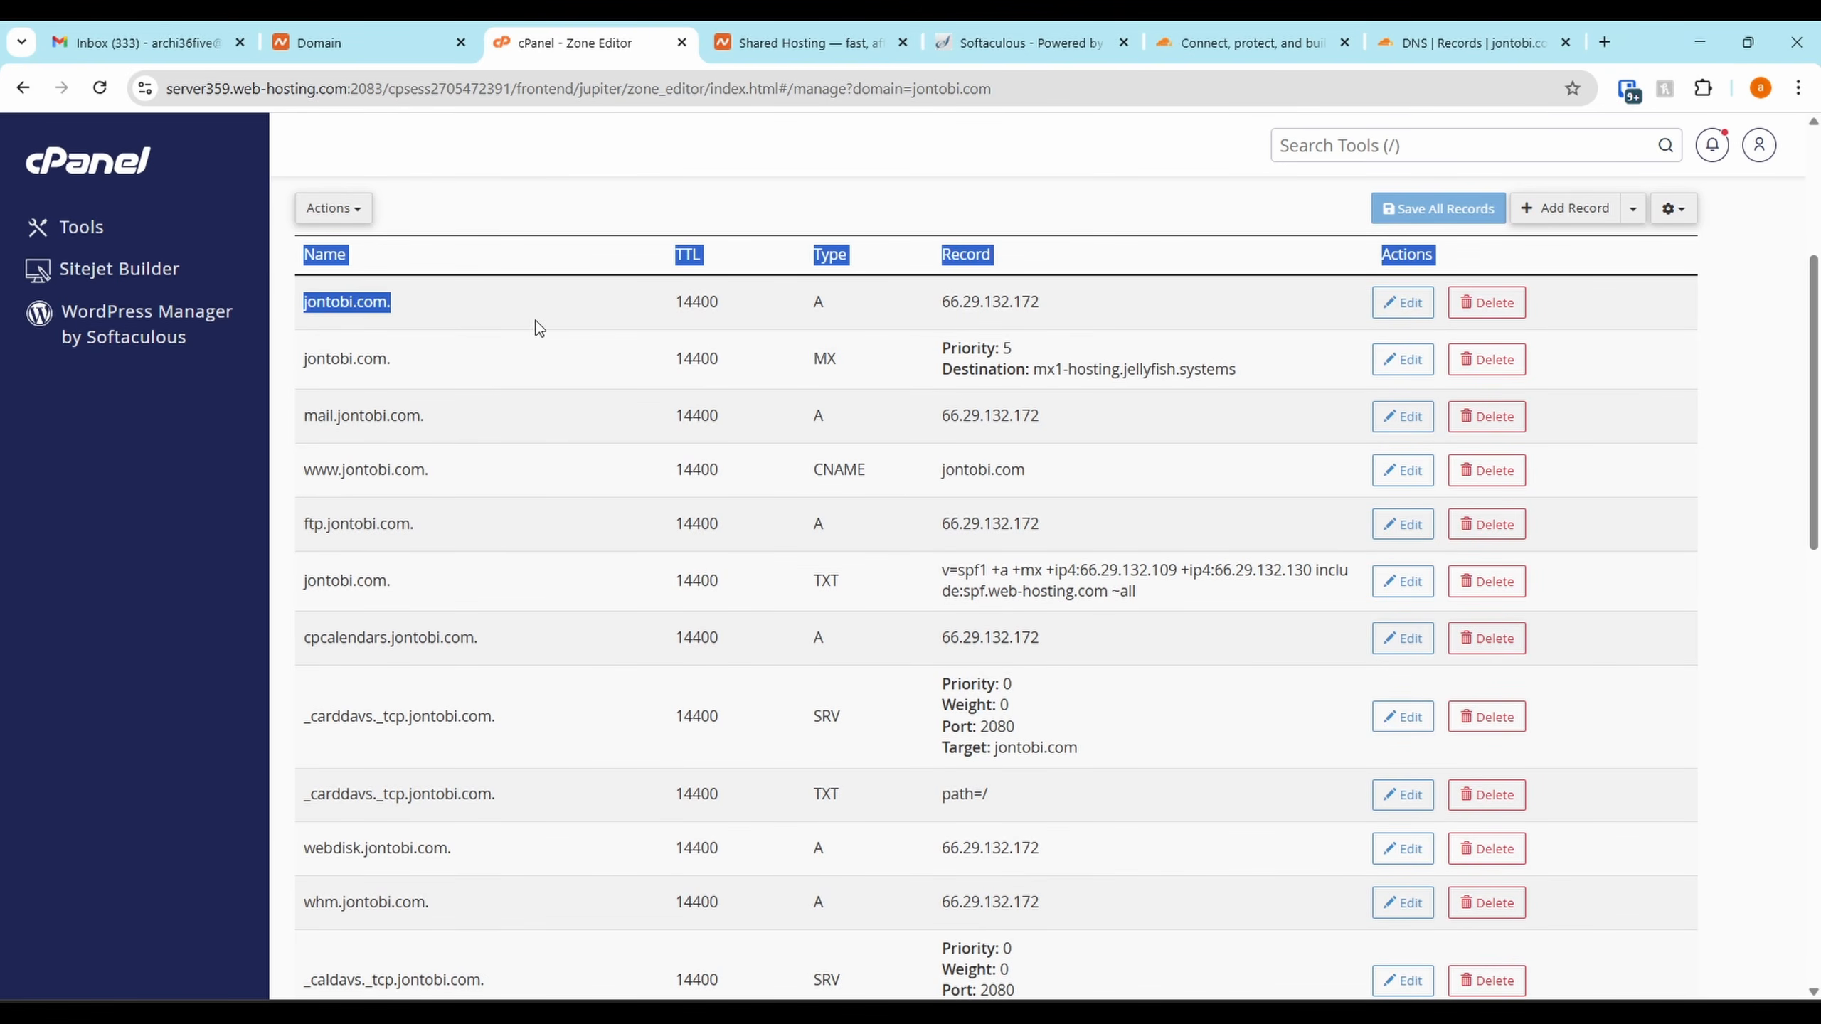
{"action": "left_click", "coordinate": [447, 325]}
{"action": "left_click_drag", "start_coordinate": [1090, 304], "coordinate": [919, 289]}
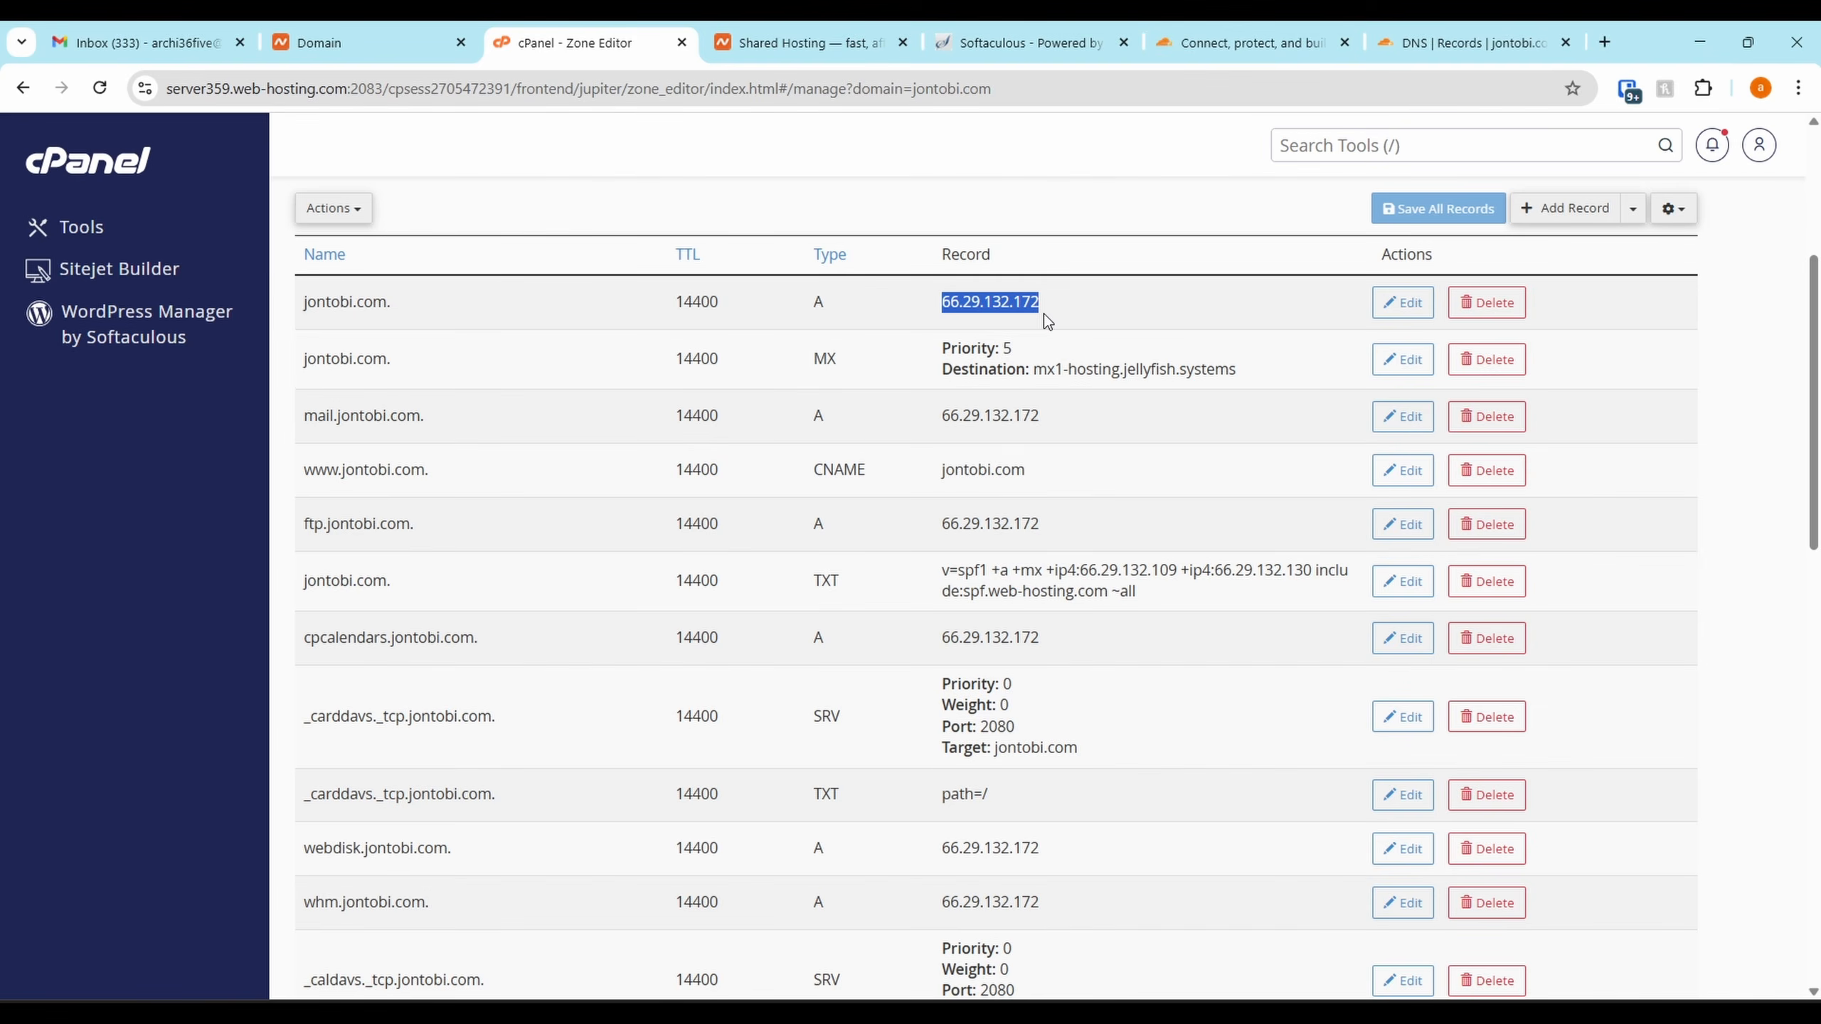
{"action": "left_click", "coordinate": [823, 37]}
{"action": "left_click_drag", "start_coordinate": [1453, 32], "coordinate": [850, 36]}
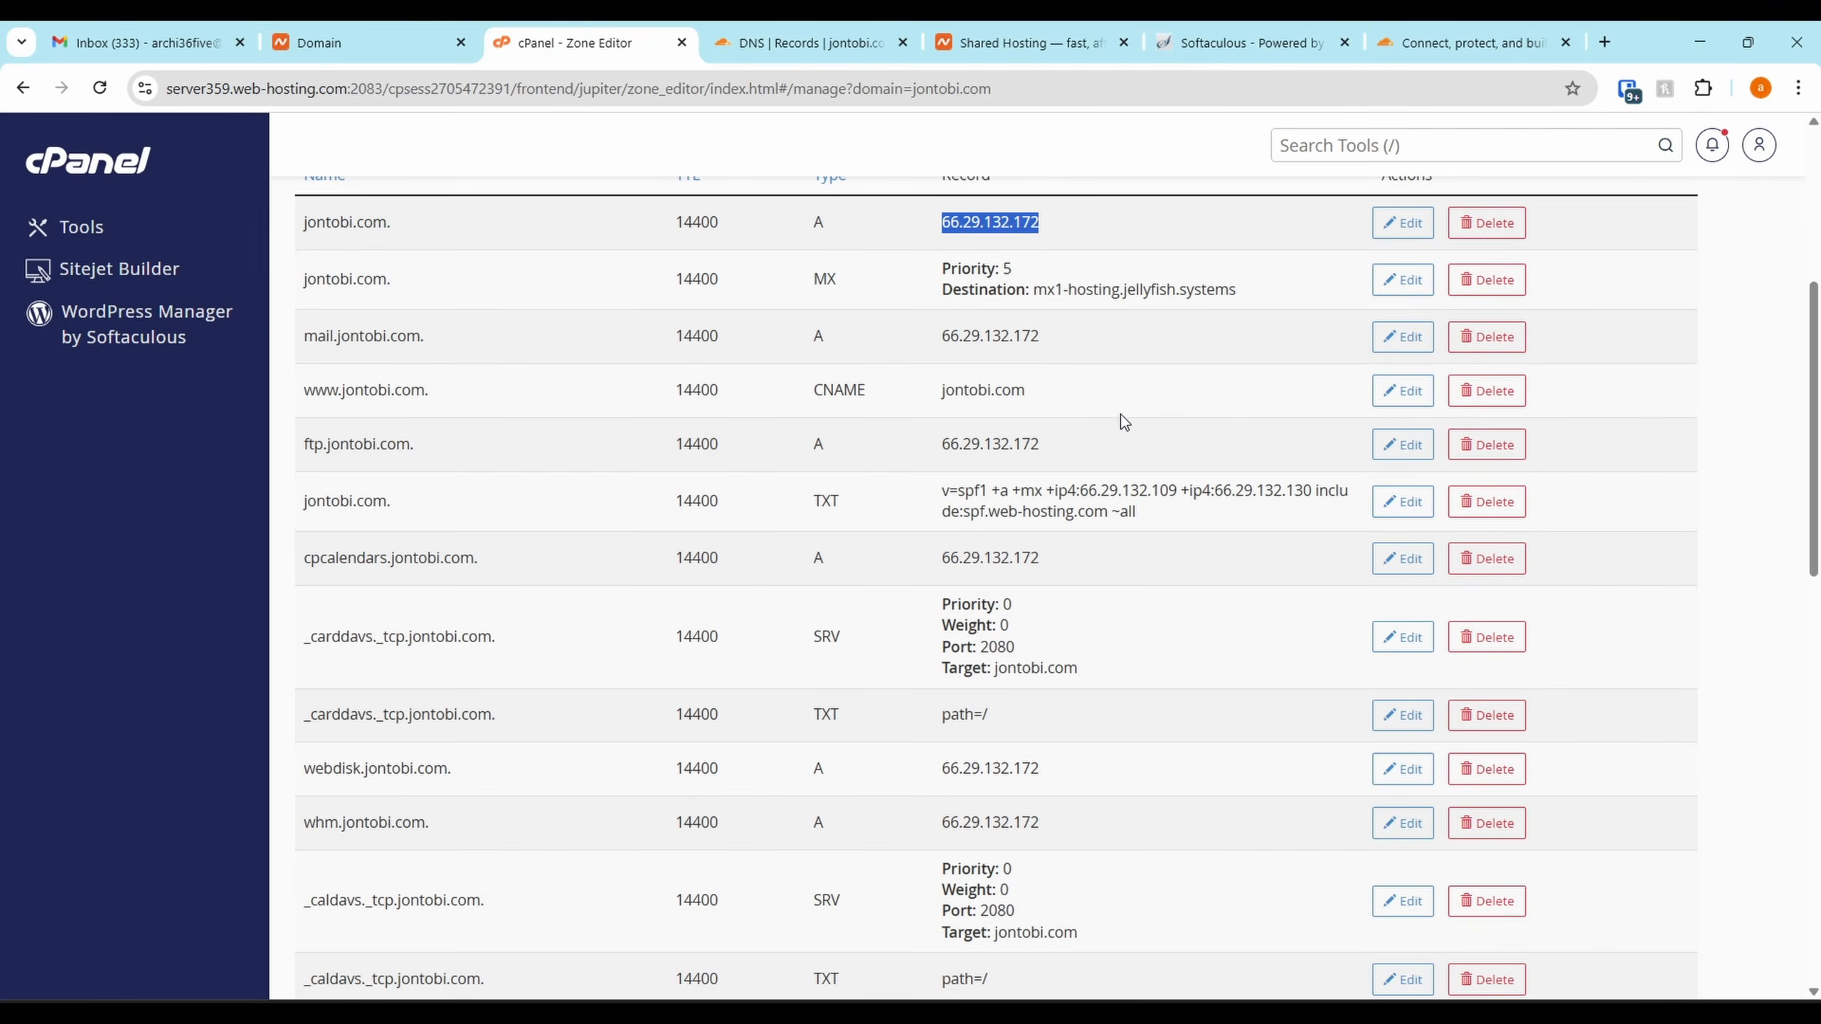
Compare Cloudflare's DNS records with cPanel's TXT zone records, switching between both tabs
{"action": "left_click", "coordinate": [935, 229]}
{"action": "left_click", "coordinate": [830, 43]}
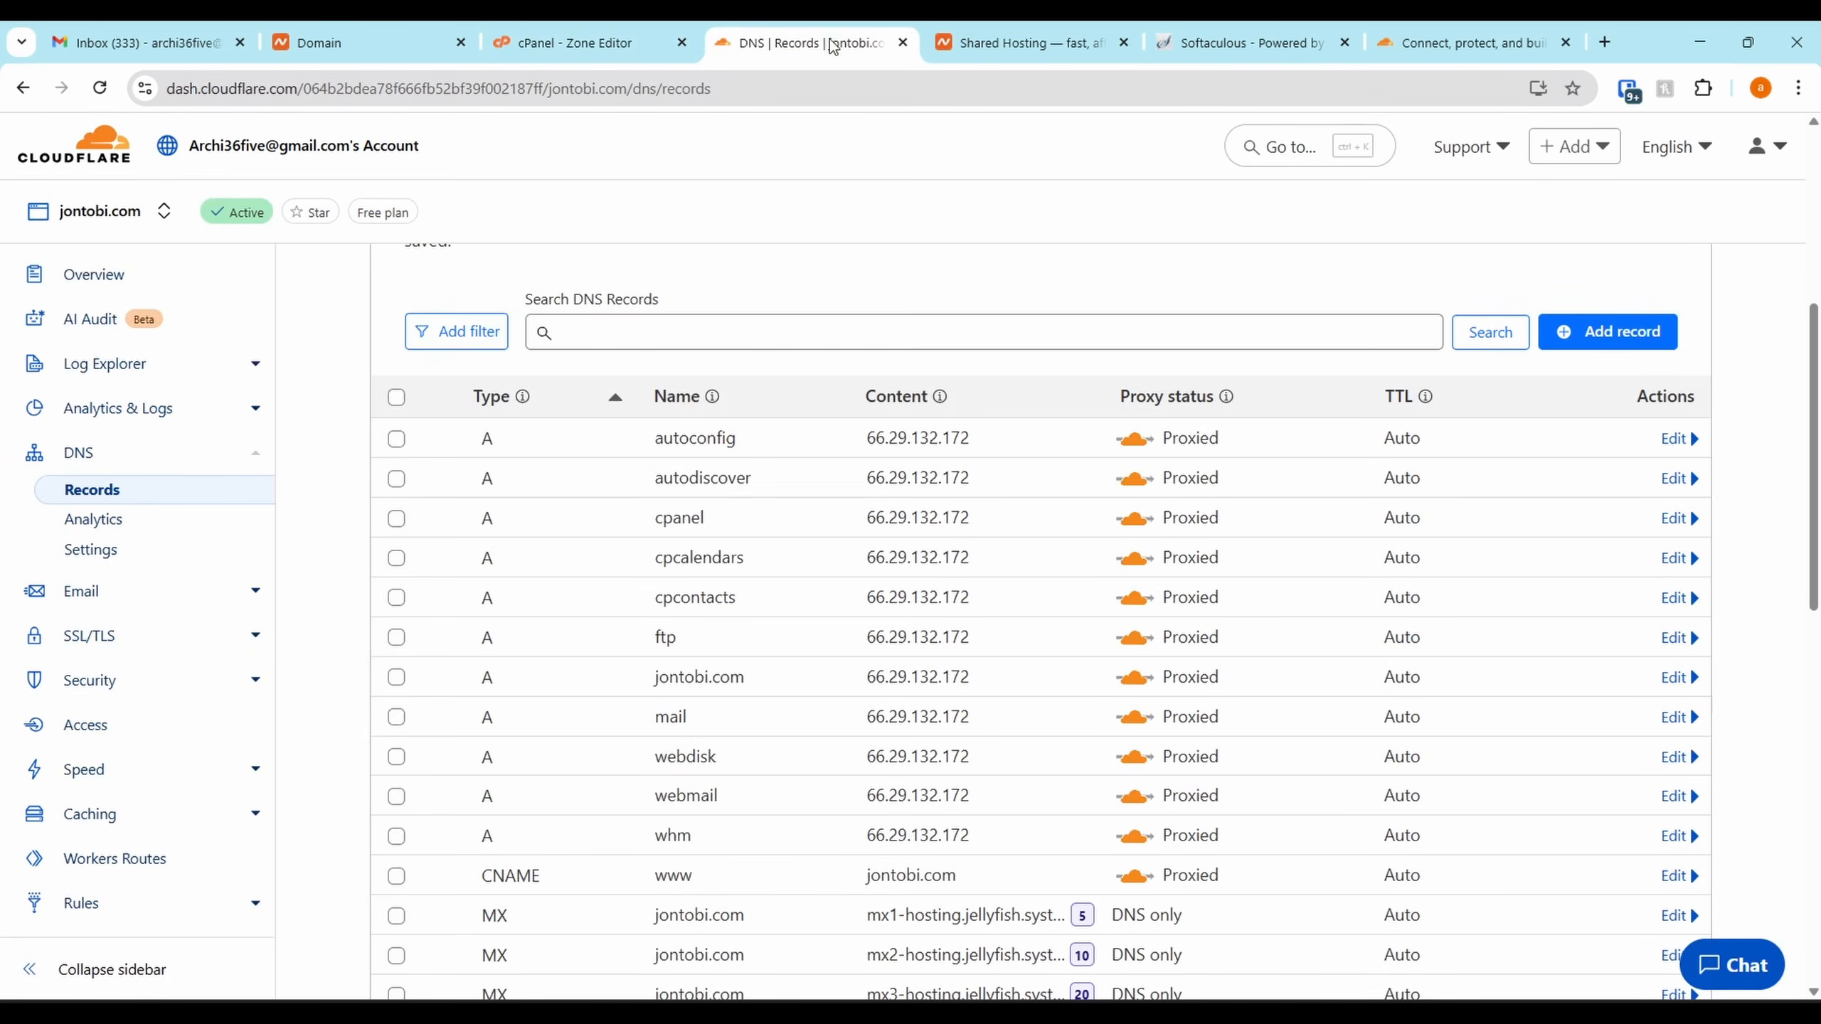
{"action": "scroll", "coordinate": [970, 625], "scroll_direction": "down", "scroll_amount": 3}
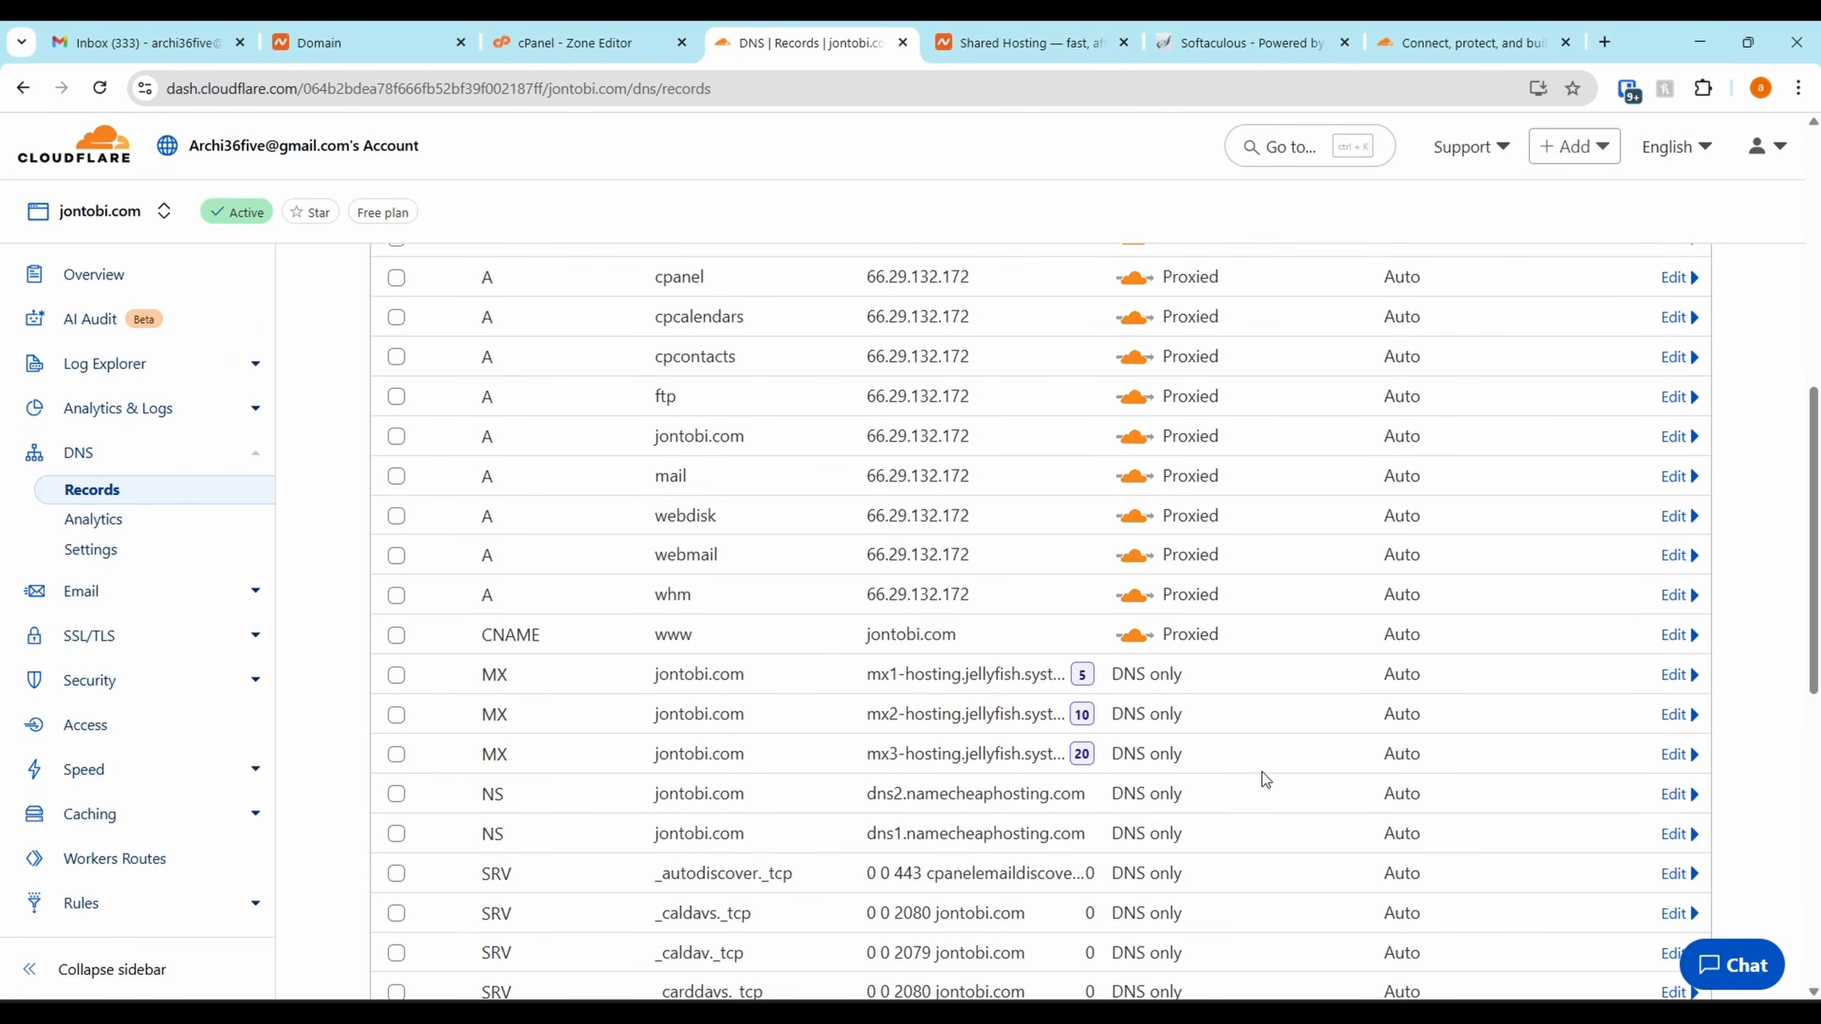
{"action": "scroll", "coordinate": [1048, 614], "scroll_direction": "down", "scroll_amount": 6}
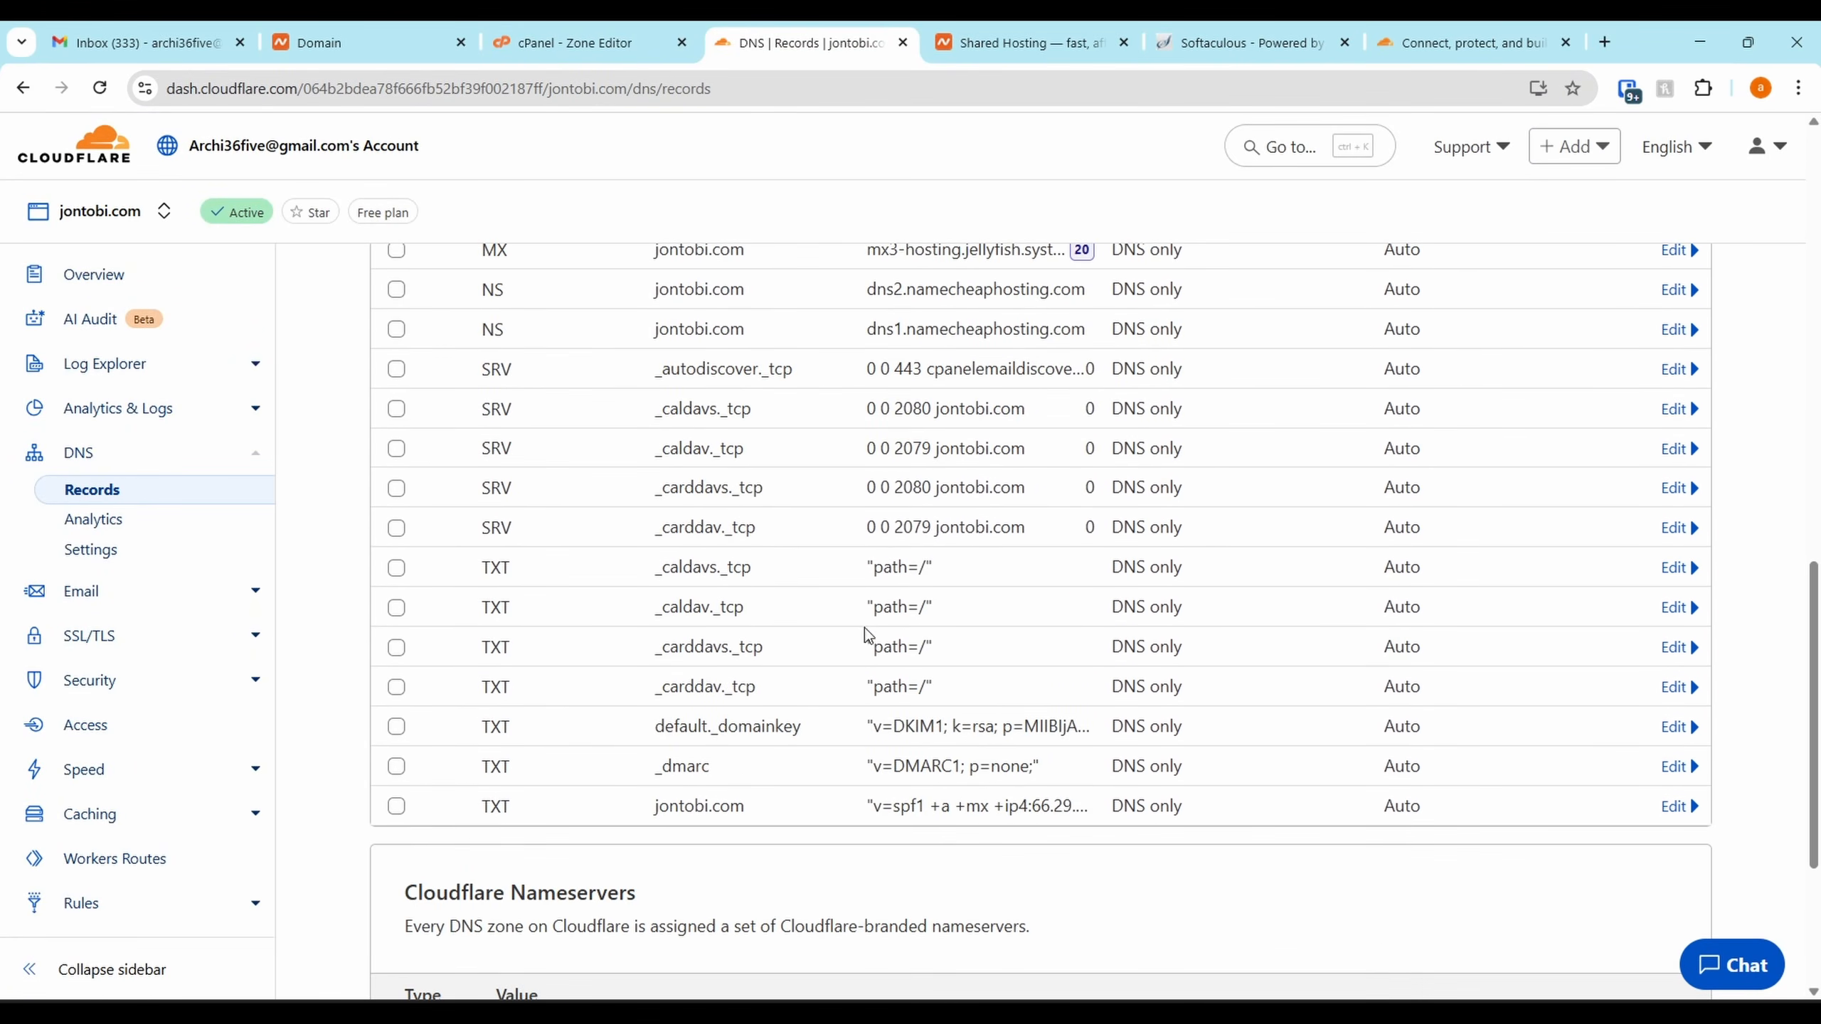
{"action": "left_click", "coordinate": [652, 43]}
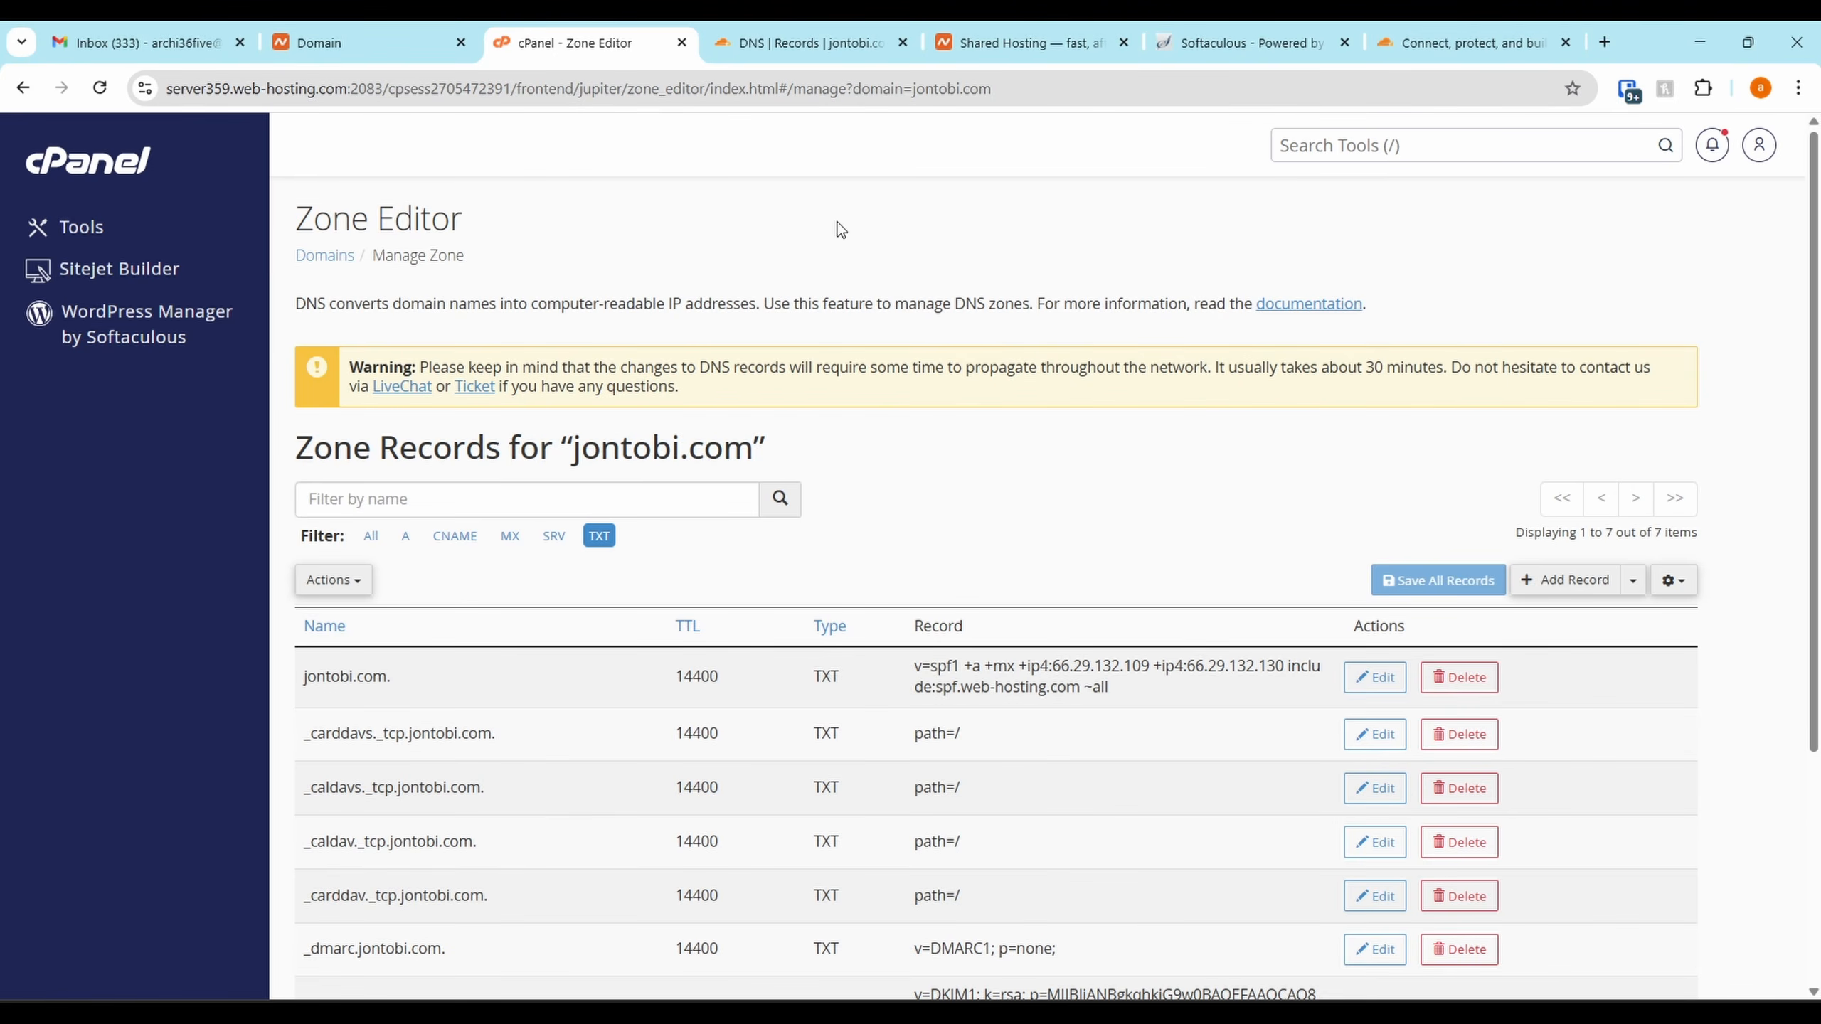
{"action": "left_click_drag", "start_coordinate": [1413, 22], "coordinate": [1355, 29]}
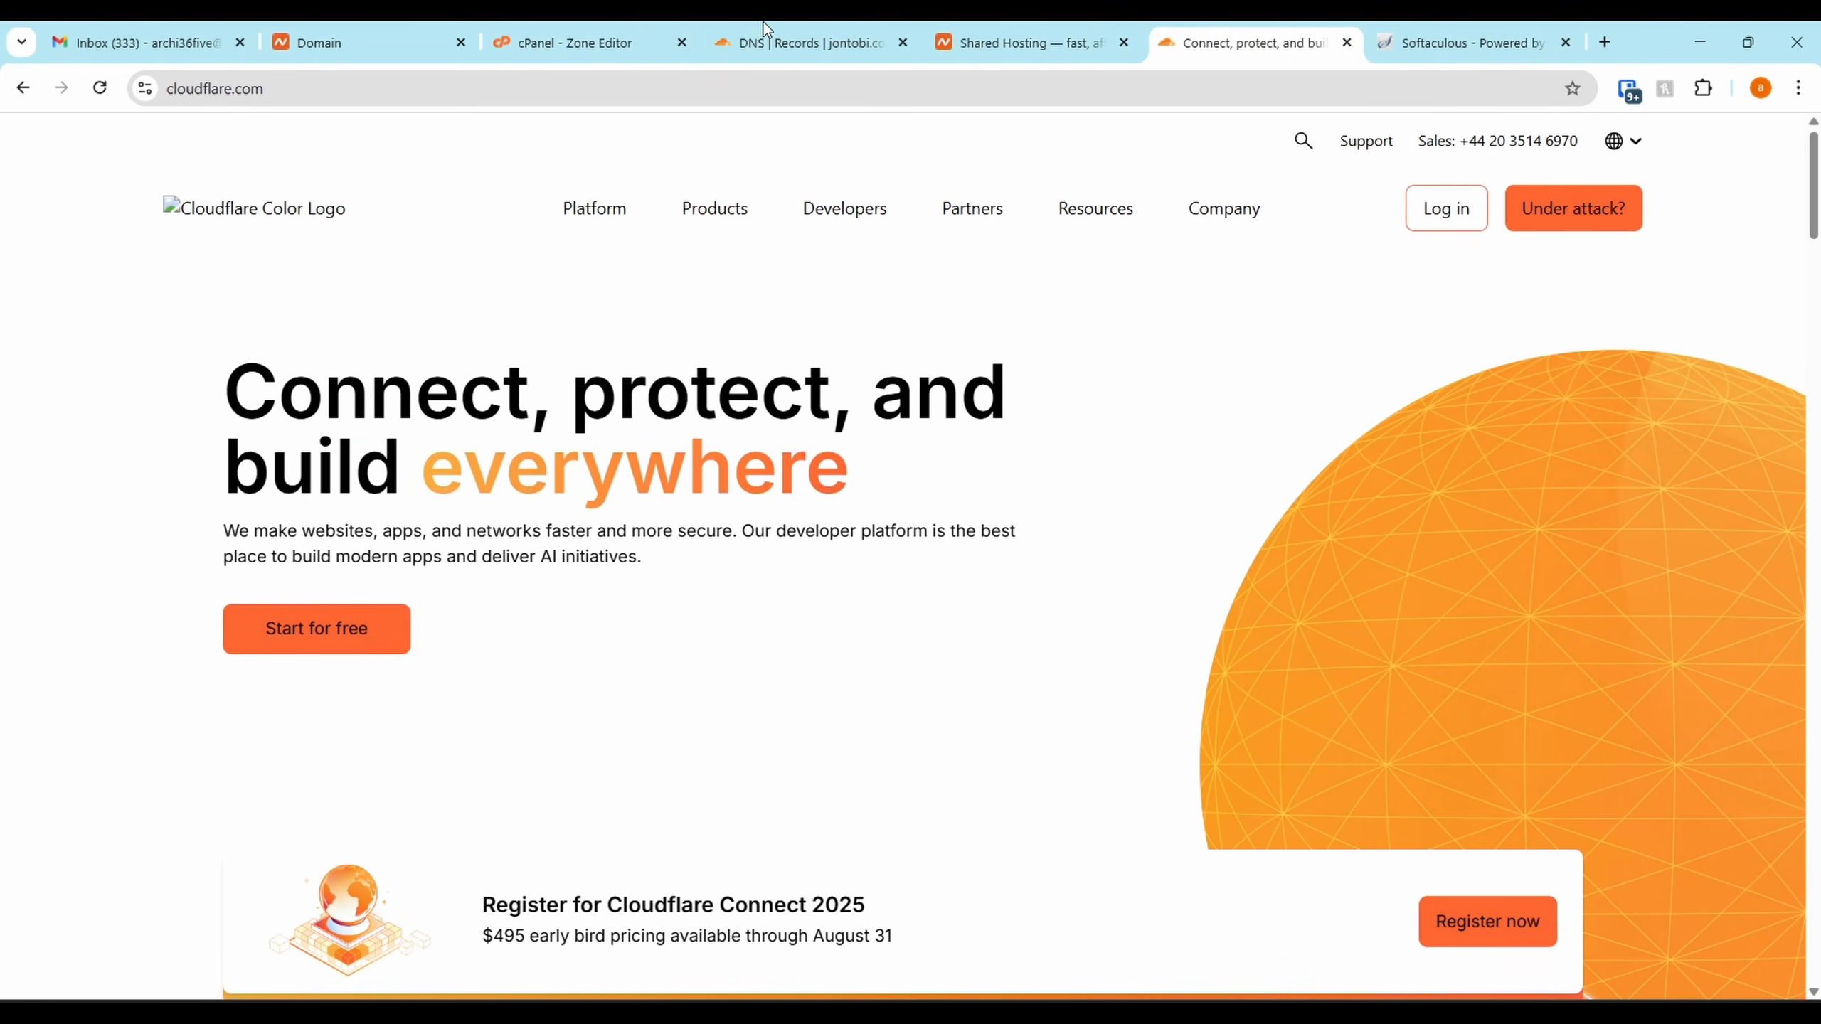
{"action": "left_click", "coordinate": [762, 23]}
{"action": "scroll", "coordinate": [1079, 643], "scroll_direction": "up", "scroll_amount": 5}
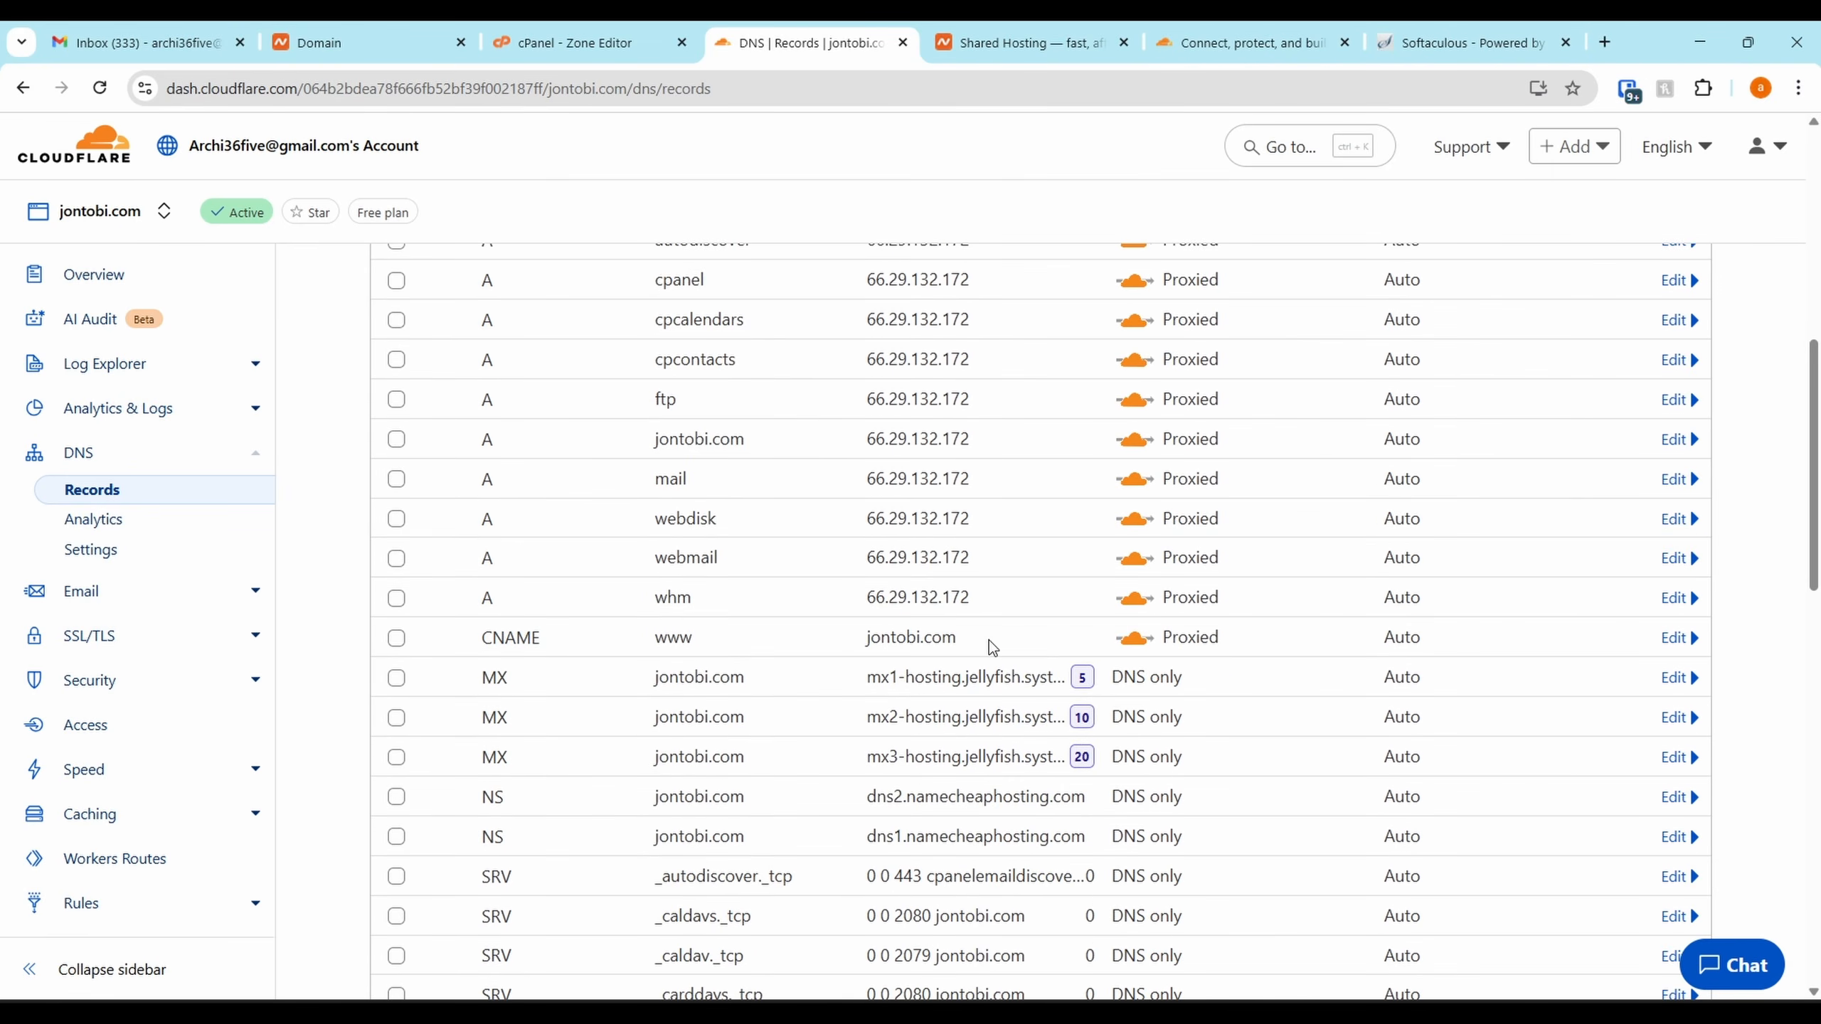
{"action": "scroll", "coordinate": [989, 641], "scroll_direction": "up", "scroll_amount": 8}
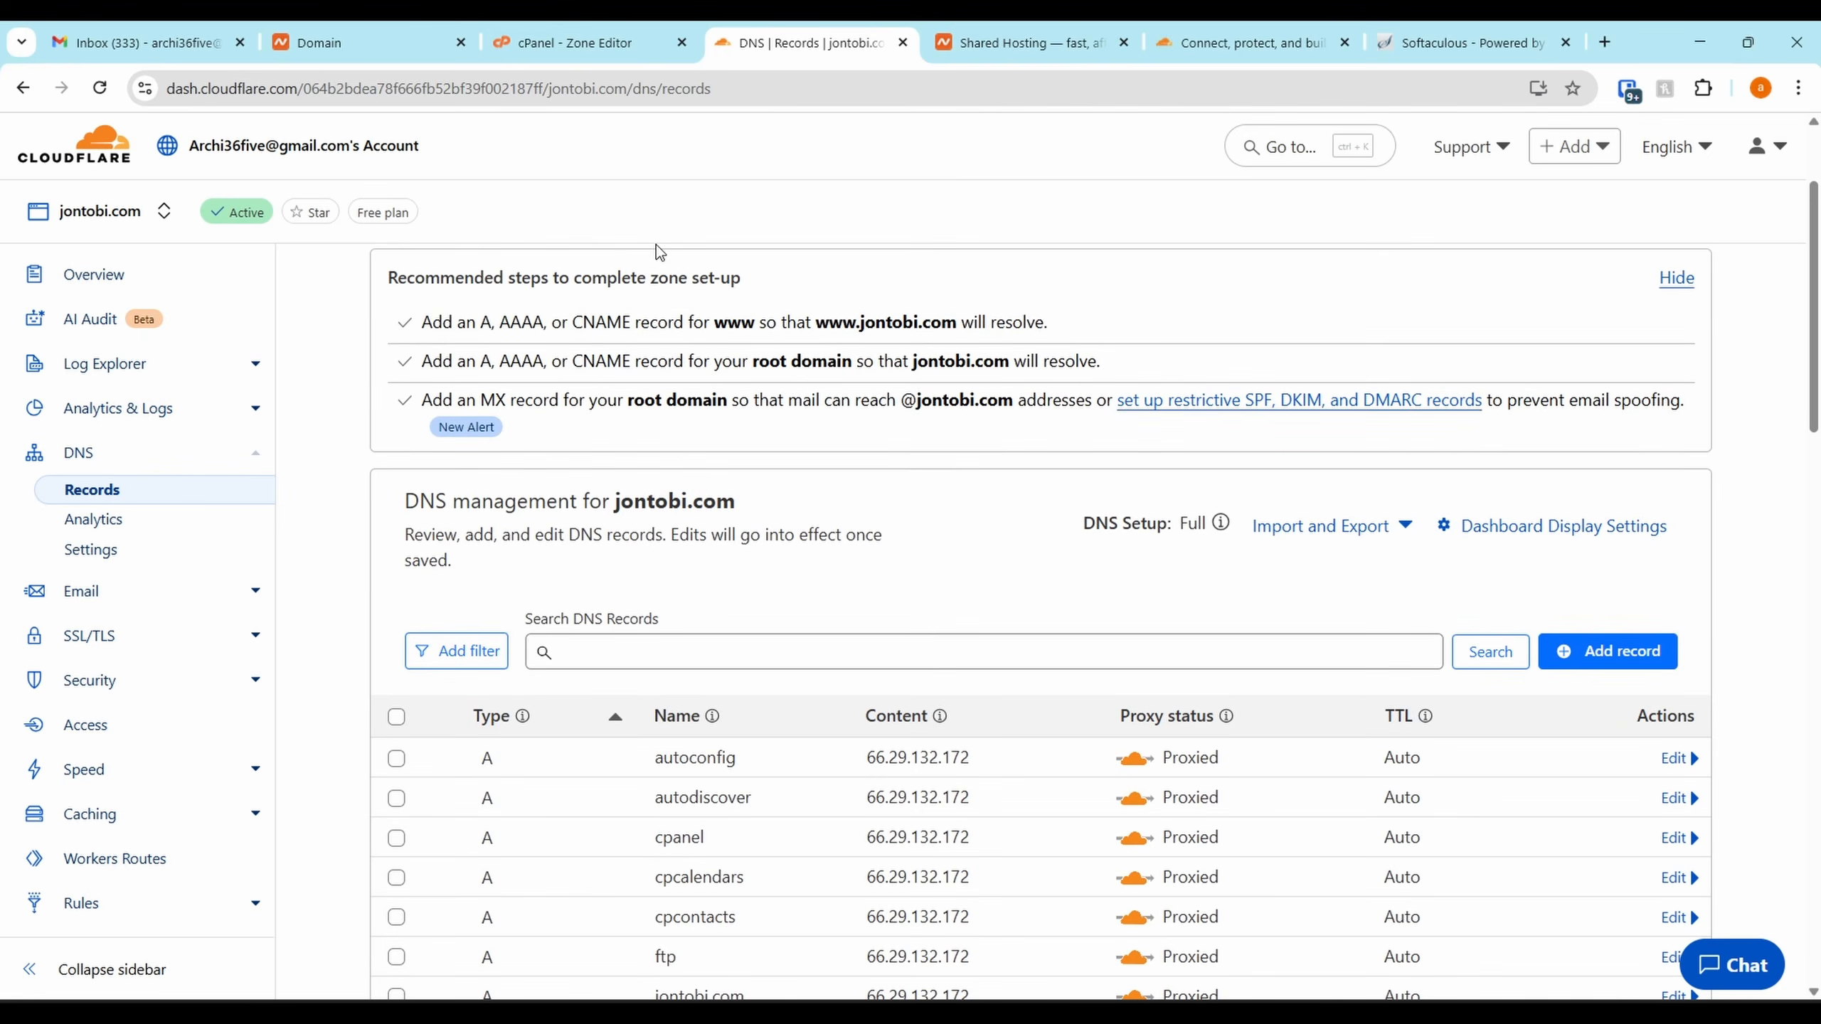
{"action": "left_click", "coordinate": [623, 32]}
Go from the Zone Editor to cPanel Tools, launch Softaculous, and open WordPress
{"action": "left_click", "coordinate": [23, 87]}
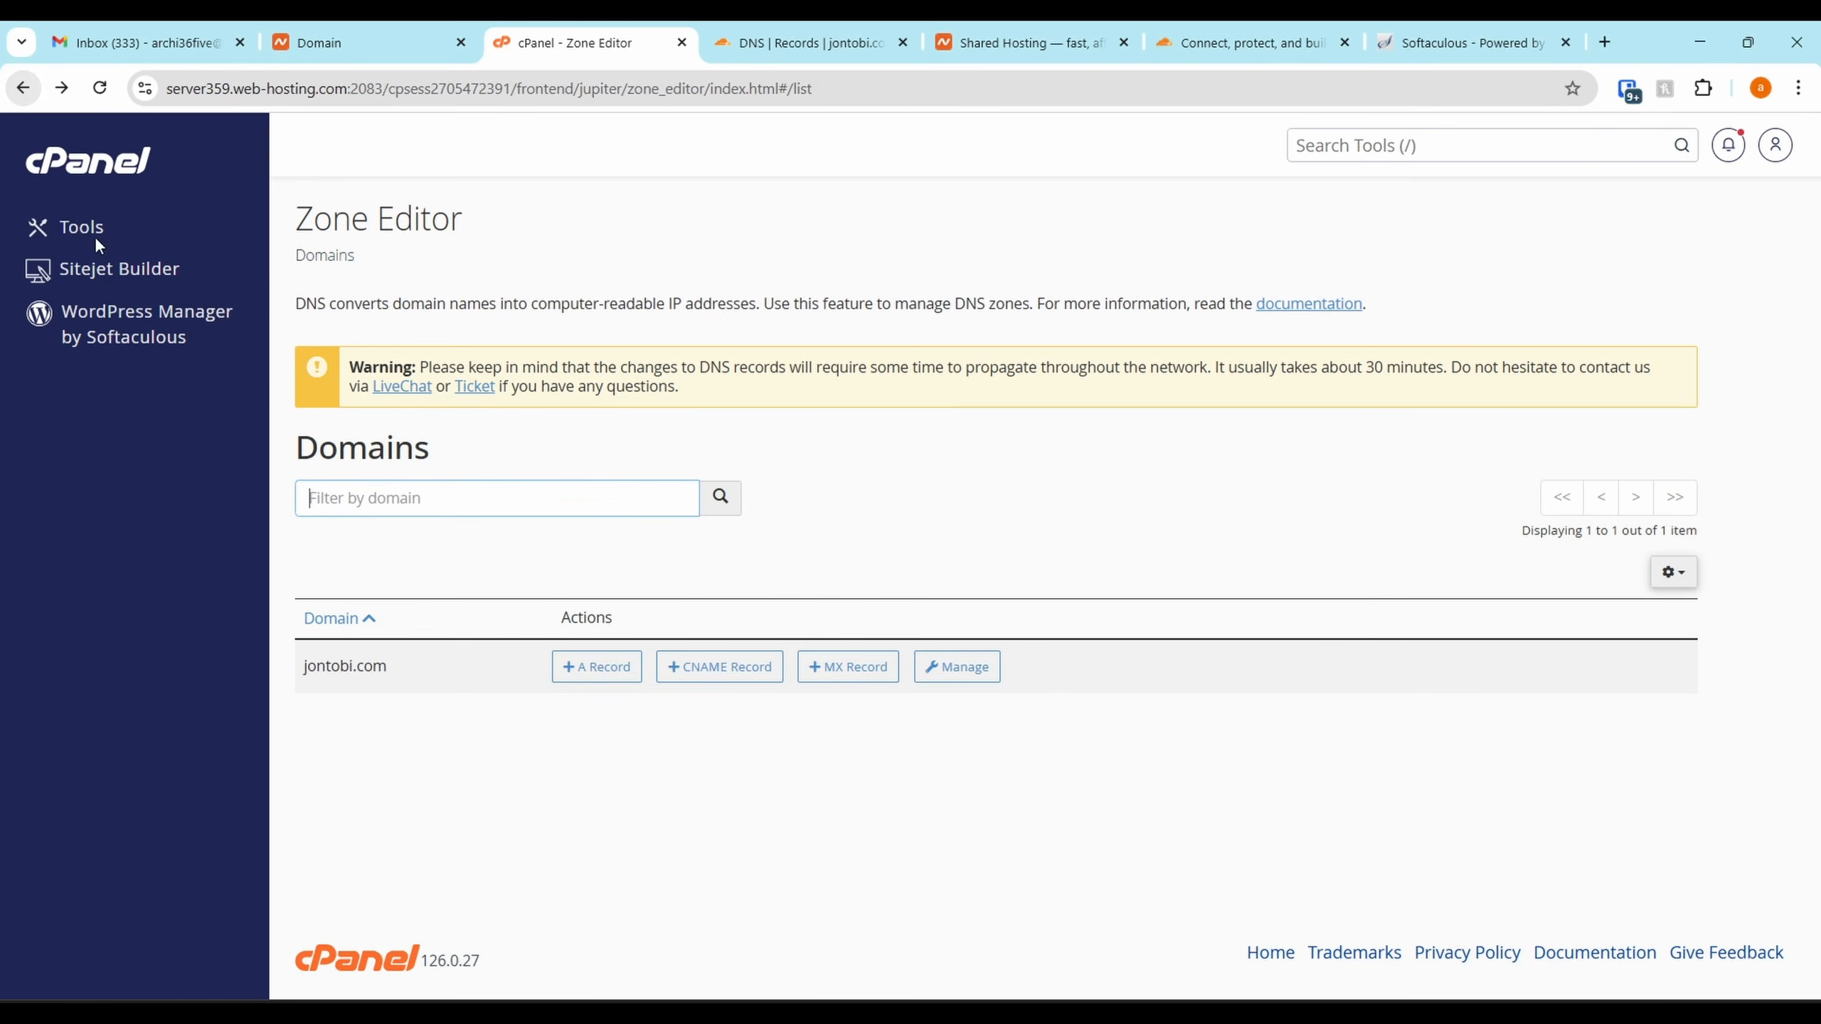
{"action": "left_click", "coordinate": [94, 236]}
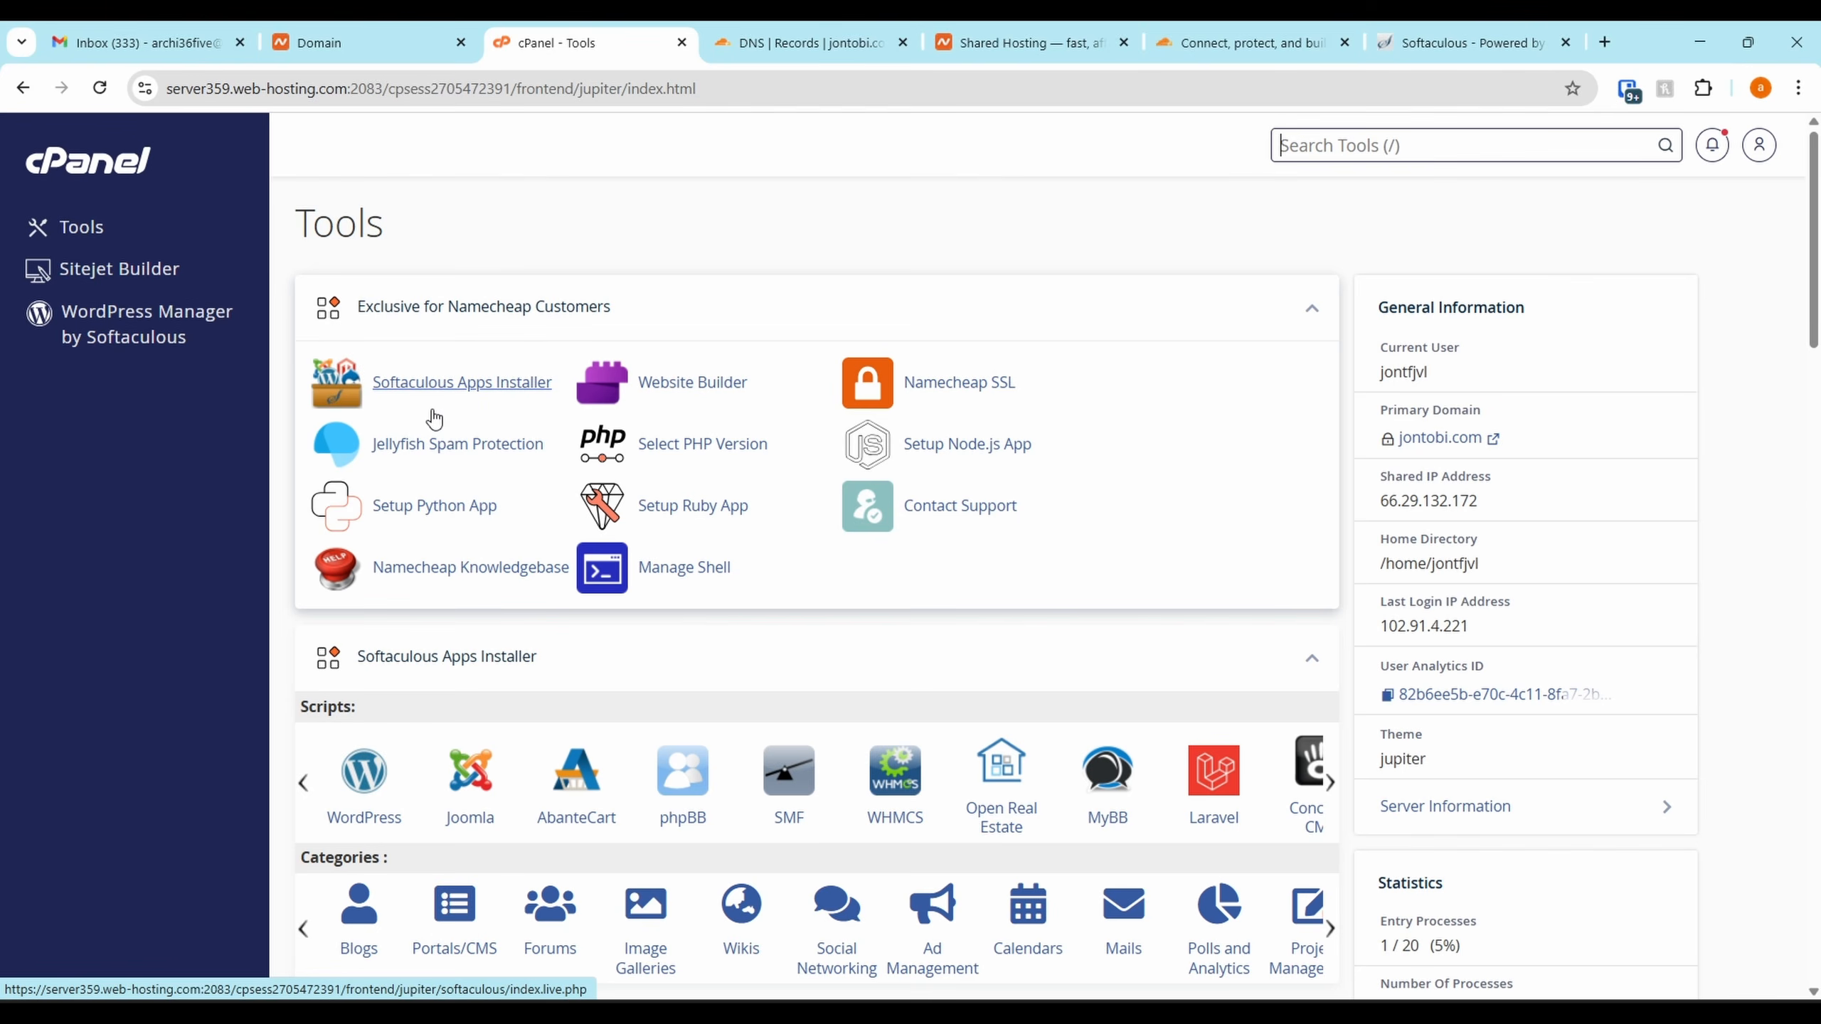
{"action": "left_click", "coordinate": [493, 395]}
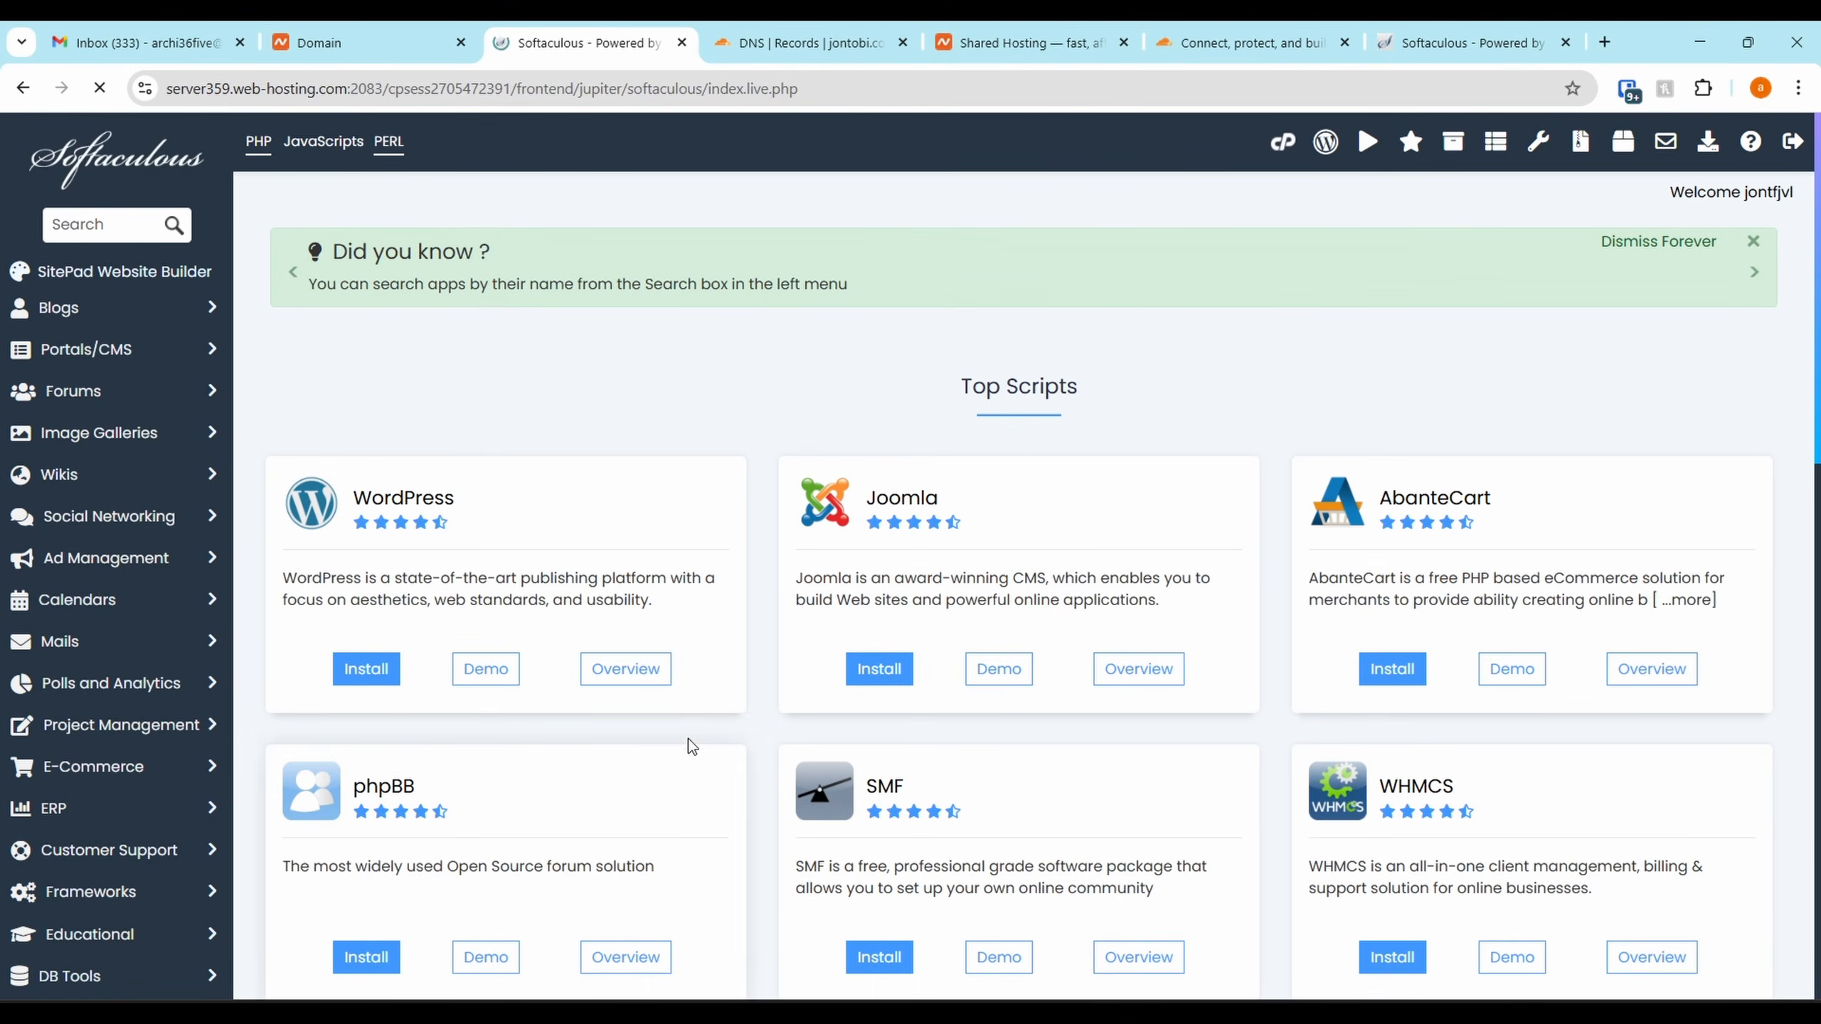
{"action": "left_click", "coordinate": [366, 685]}
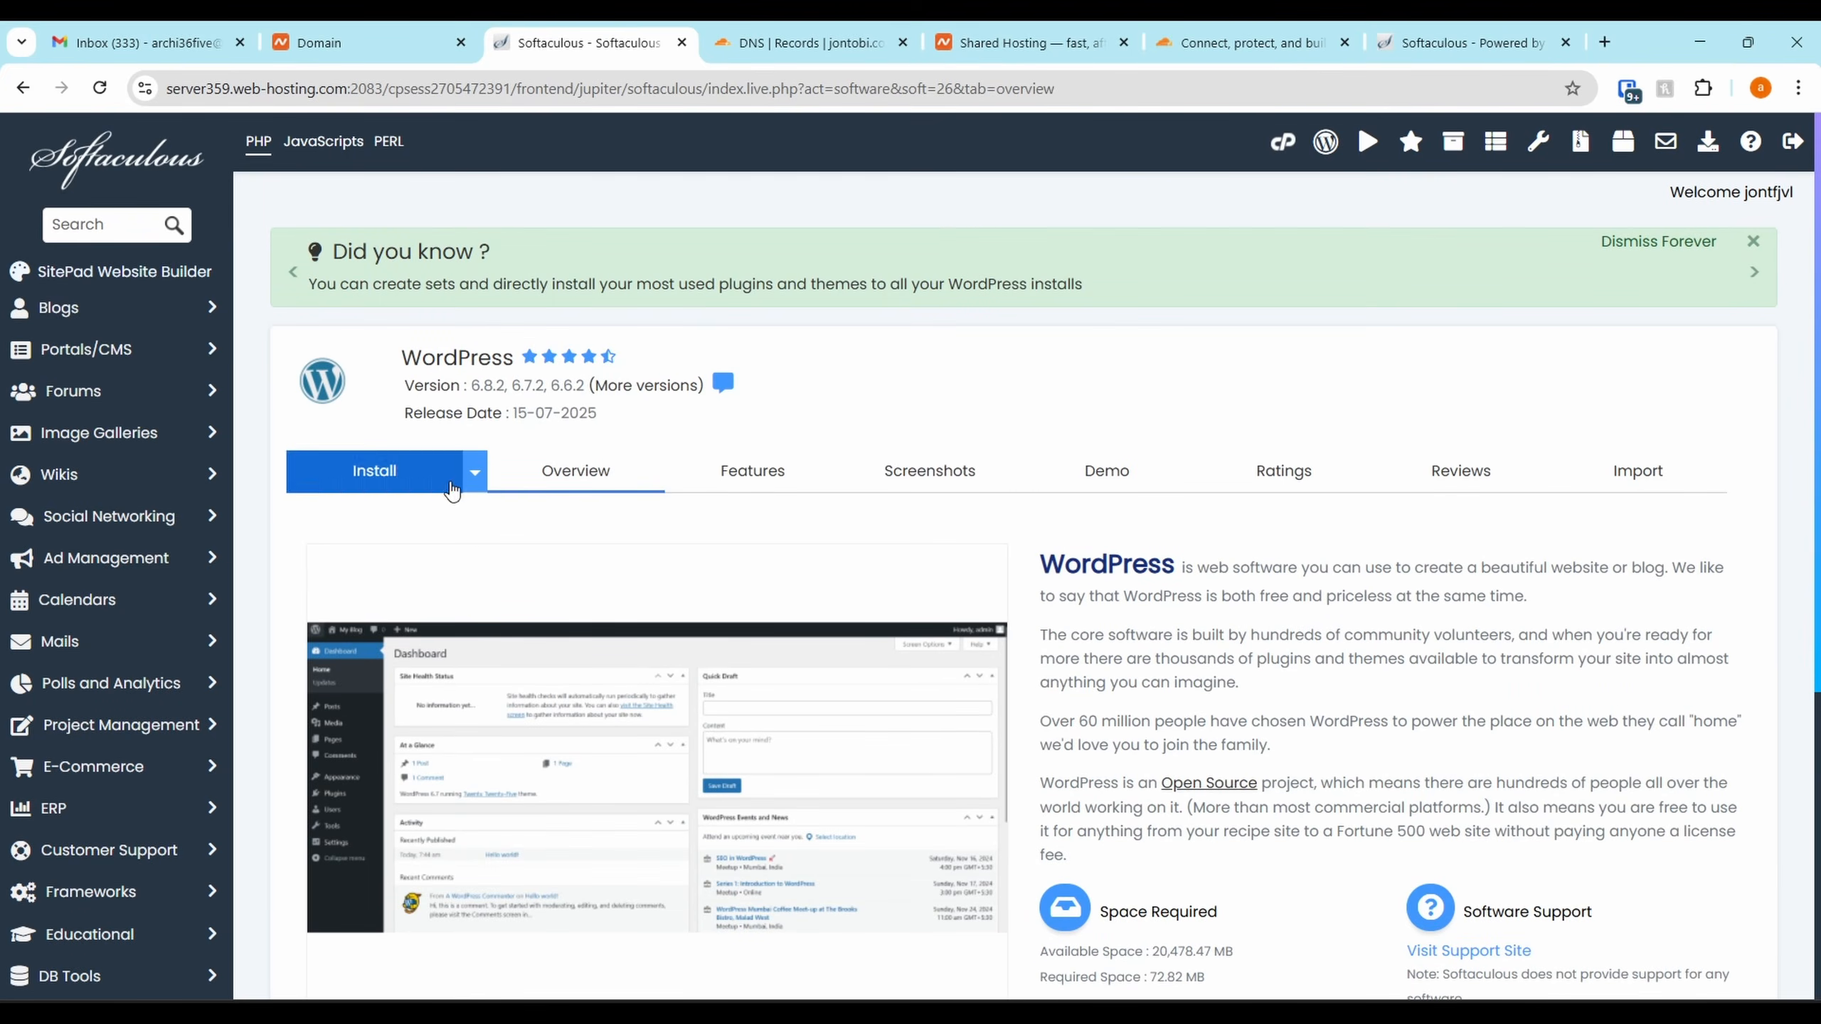
{"action": "scroll", "coordinate": [451, 491], "scroll_direction": "down", "scroll_amount": 4}
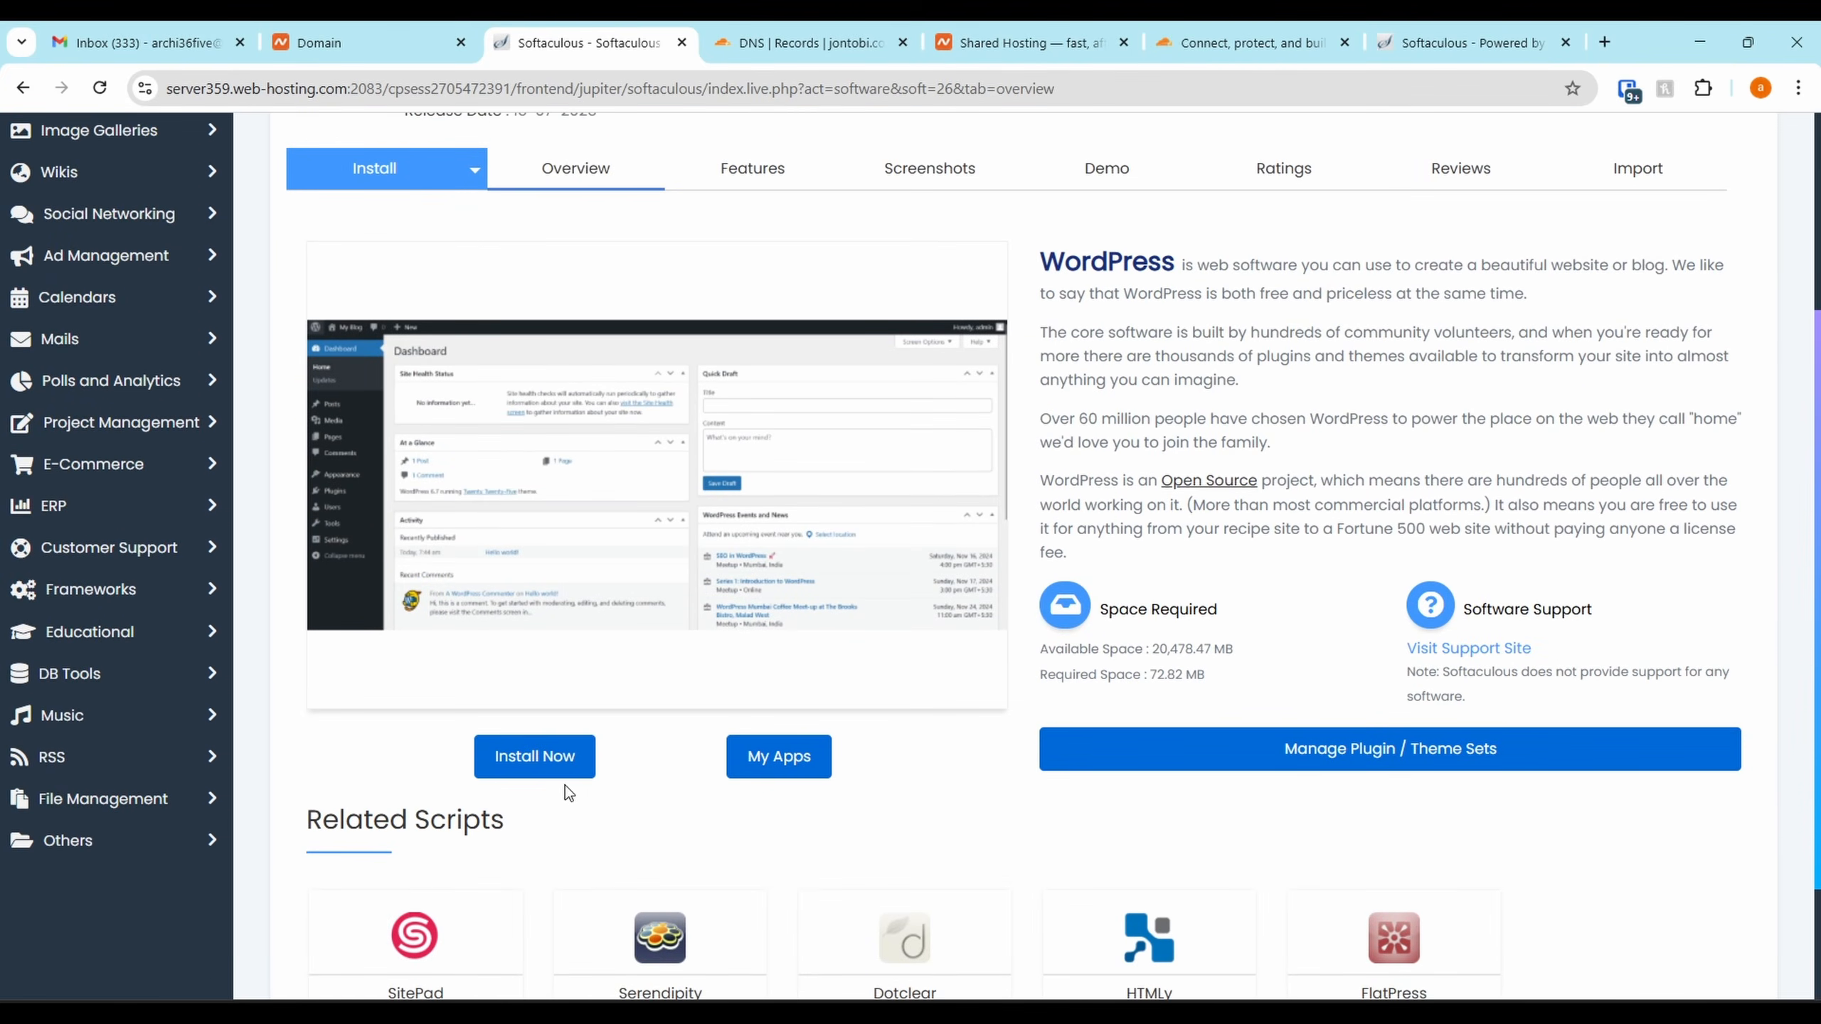
{"action": "left_click", "coordinate": [562, 747]}
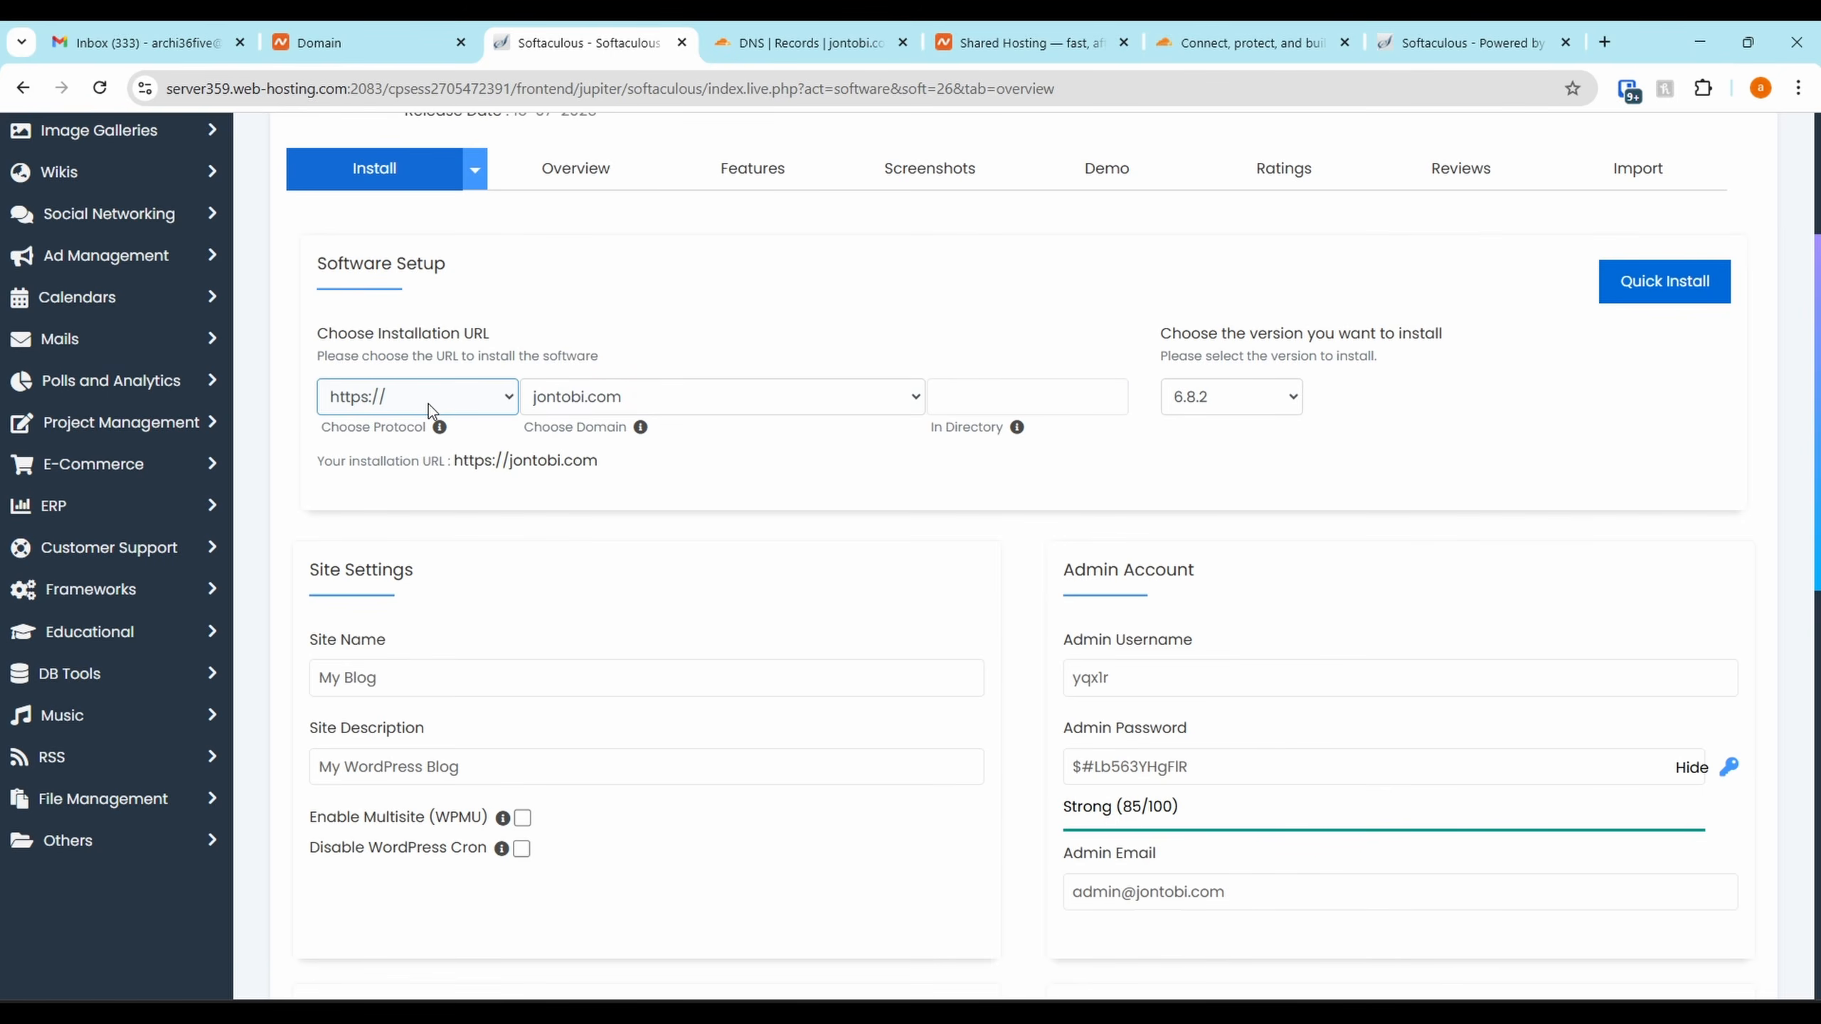
{"action": "left_click", "coordinate": [448, 395]}
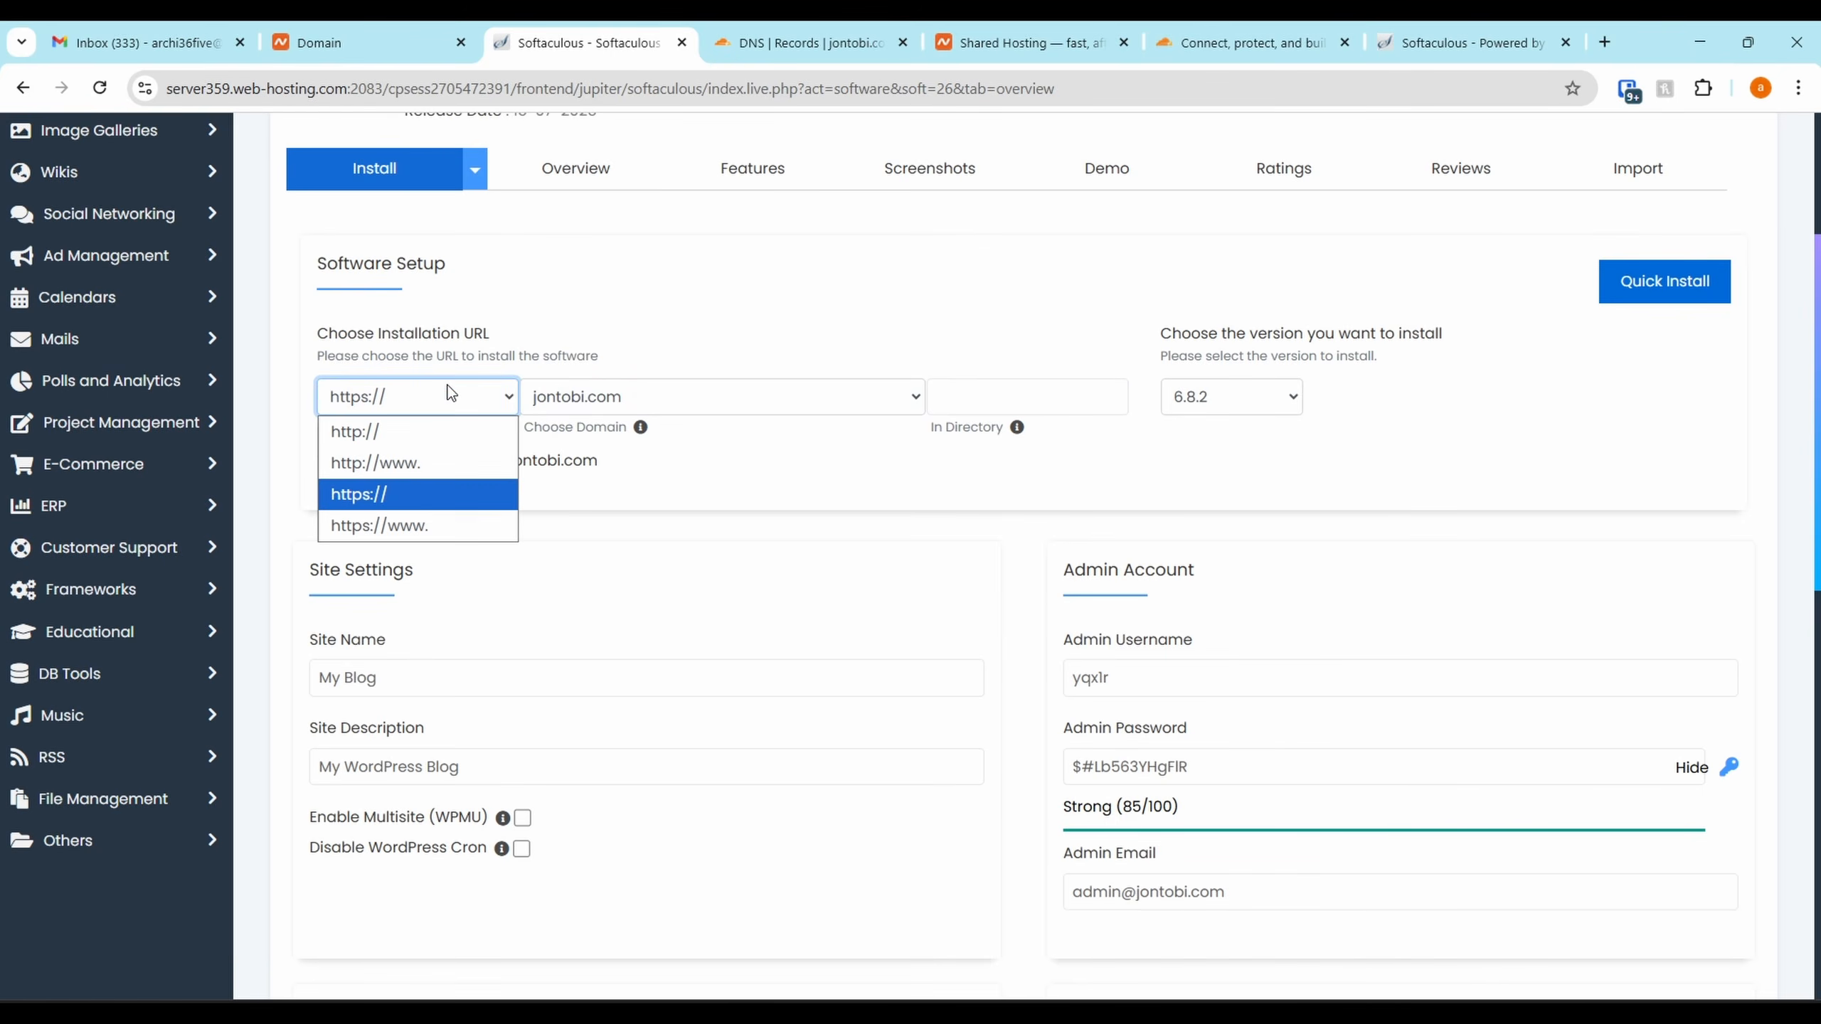
{"action": "left_click", "coordinate": [358, 495]}
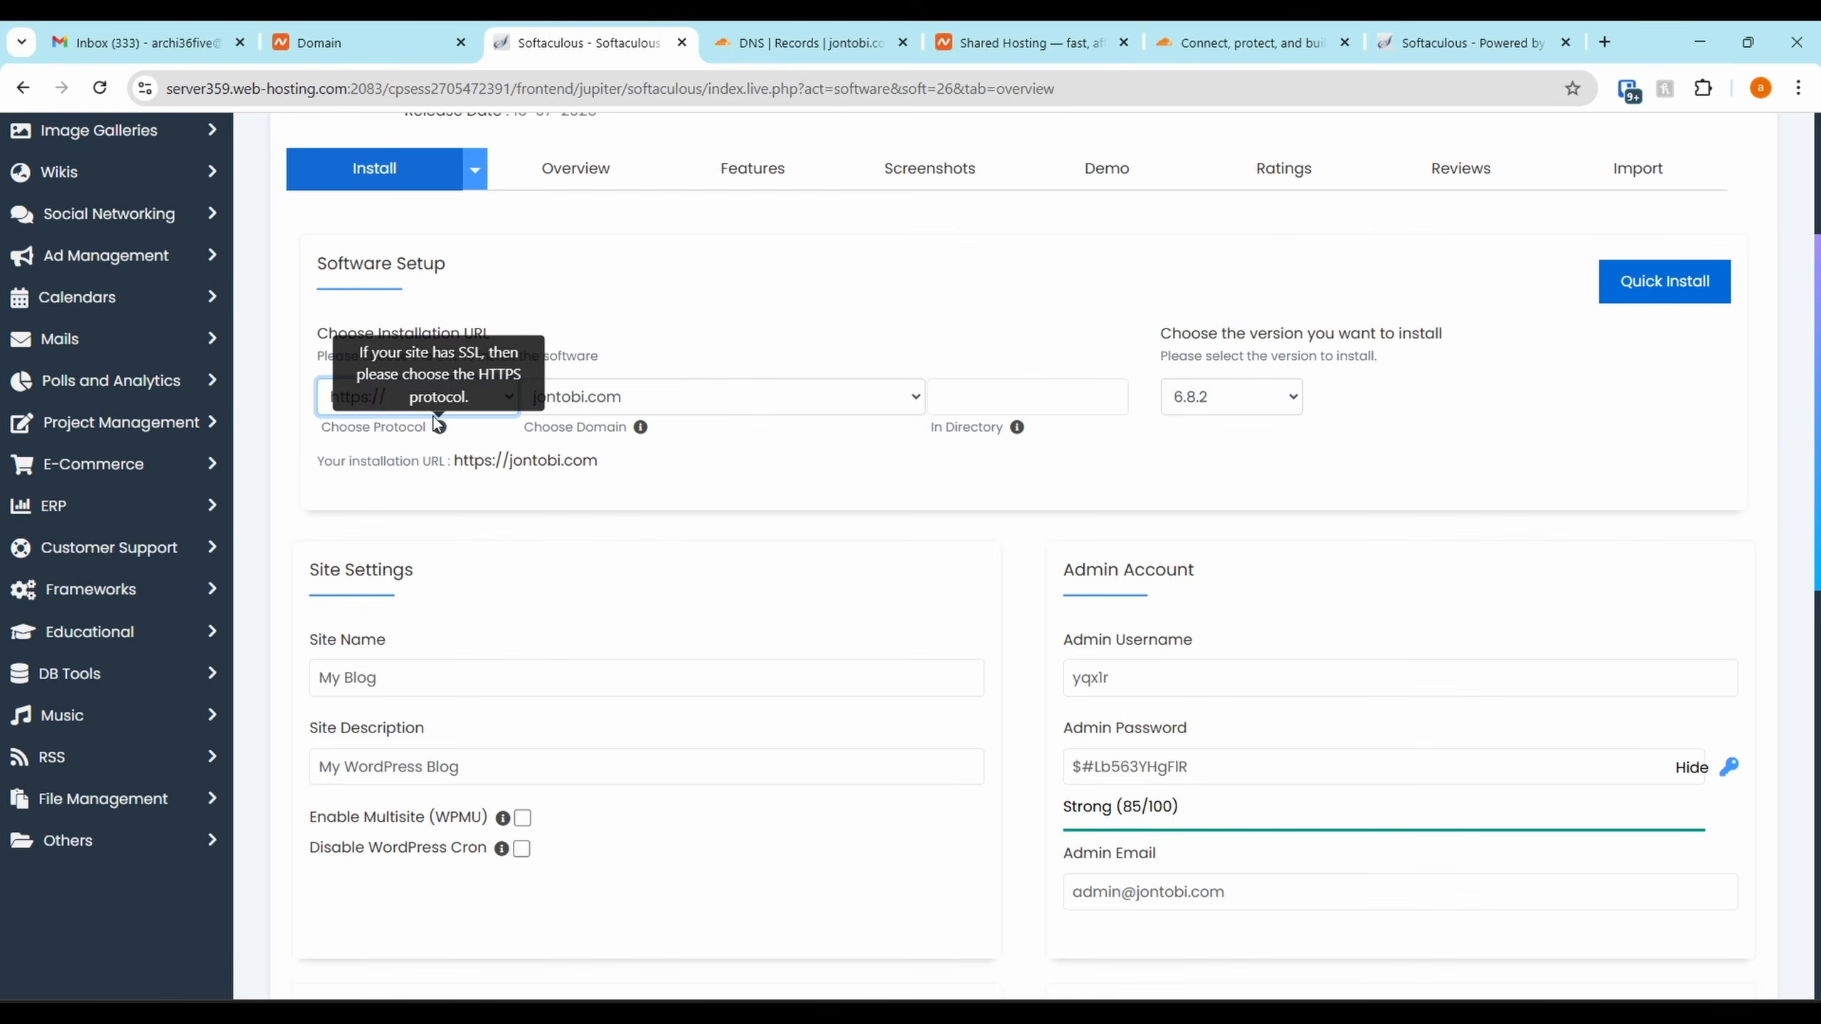
{"action": "left_click", "coordinate": [437, 397]}
{"action": "left_click", "coordinate": [404, 496]}
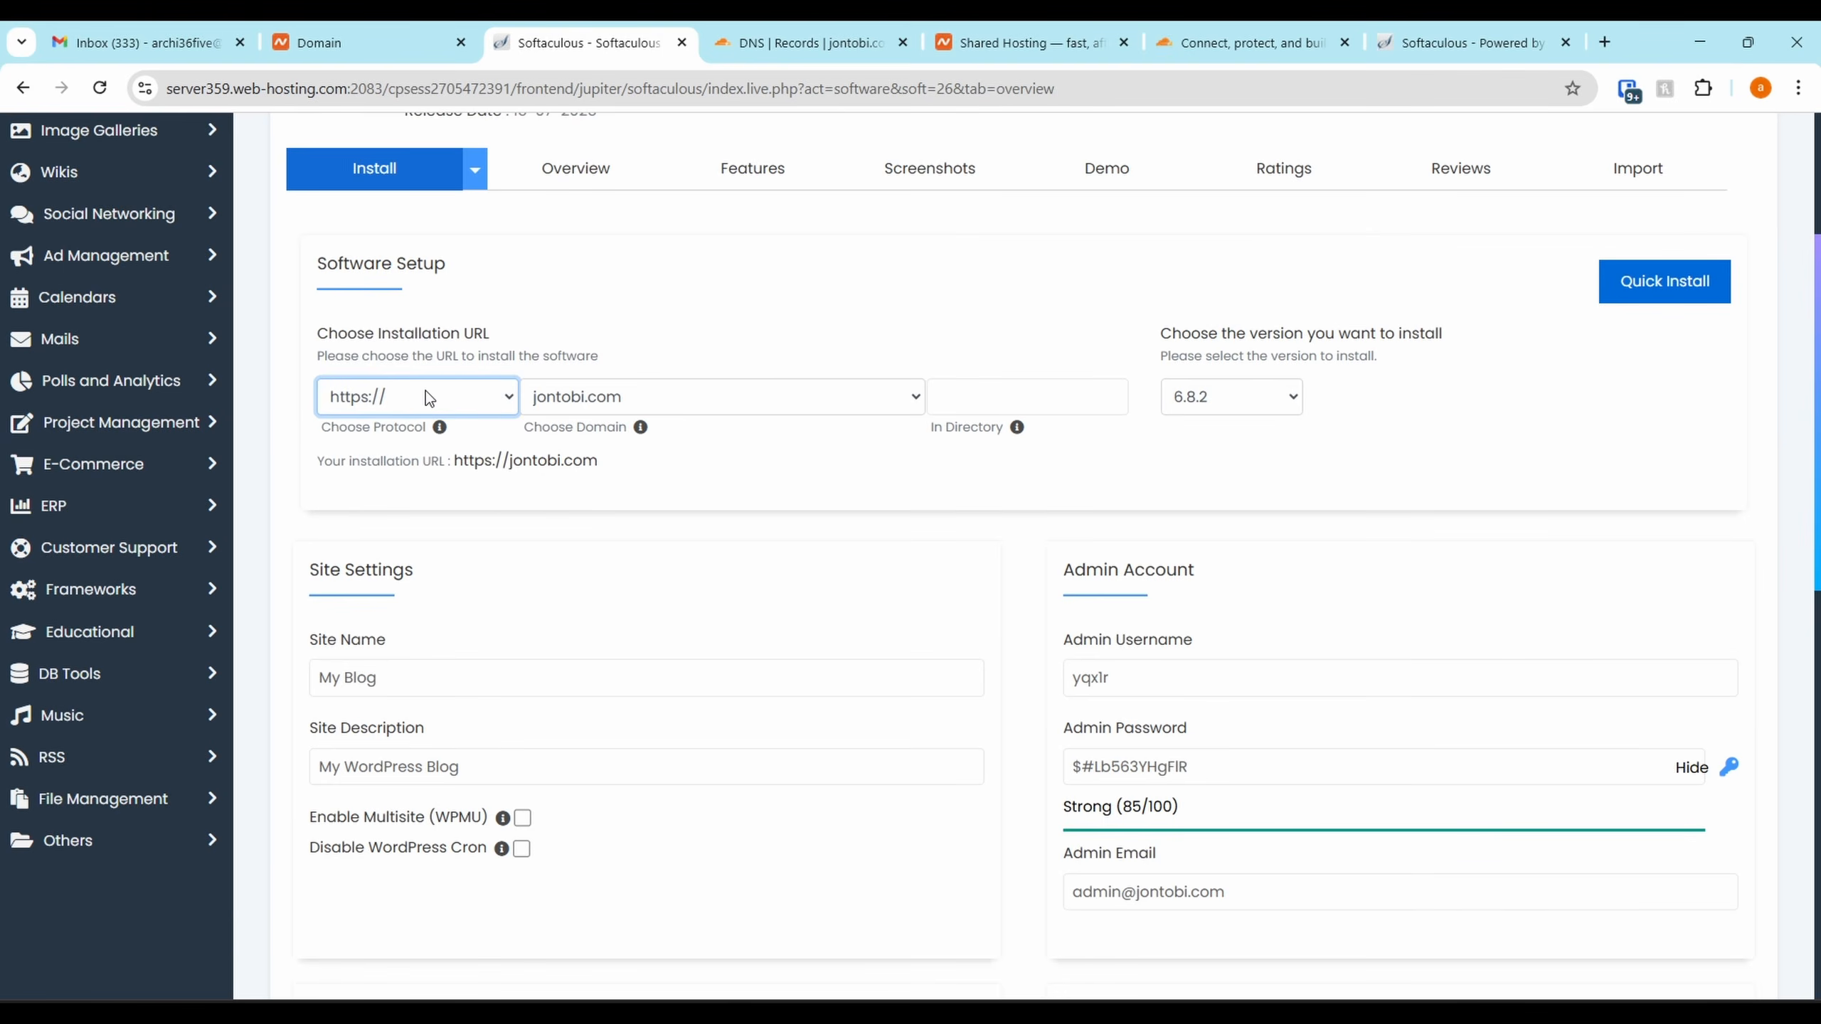
{"action": "left_click", "coordinate": [753, 404]}
{"action": "left_click", "coordinate": [752, 402]}
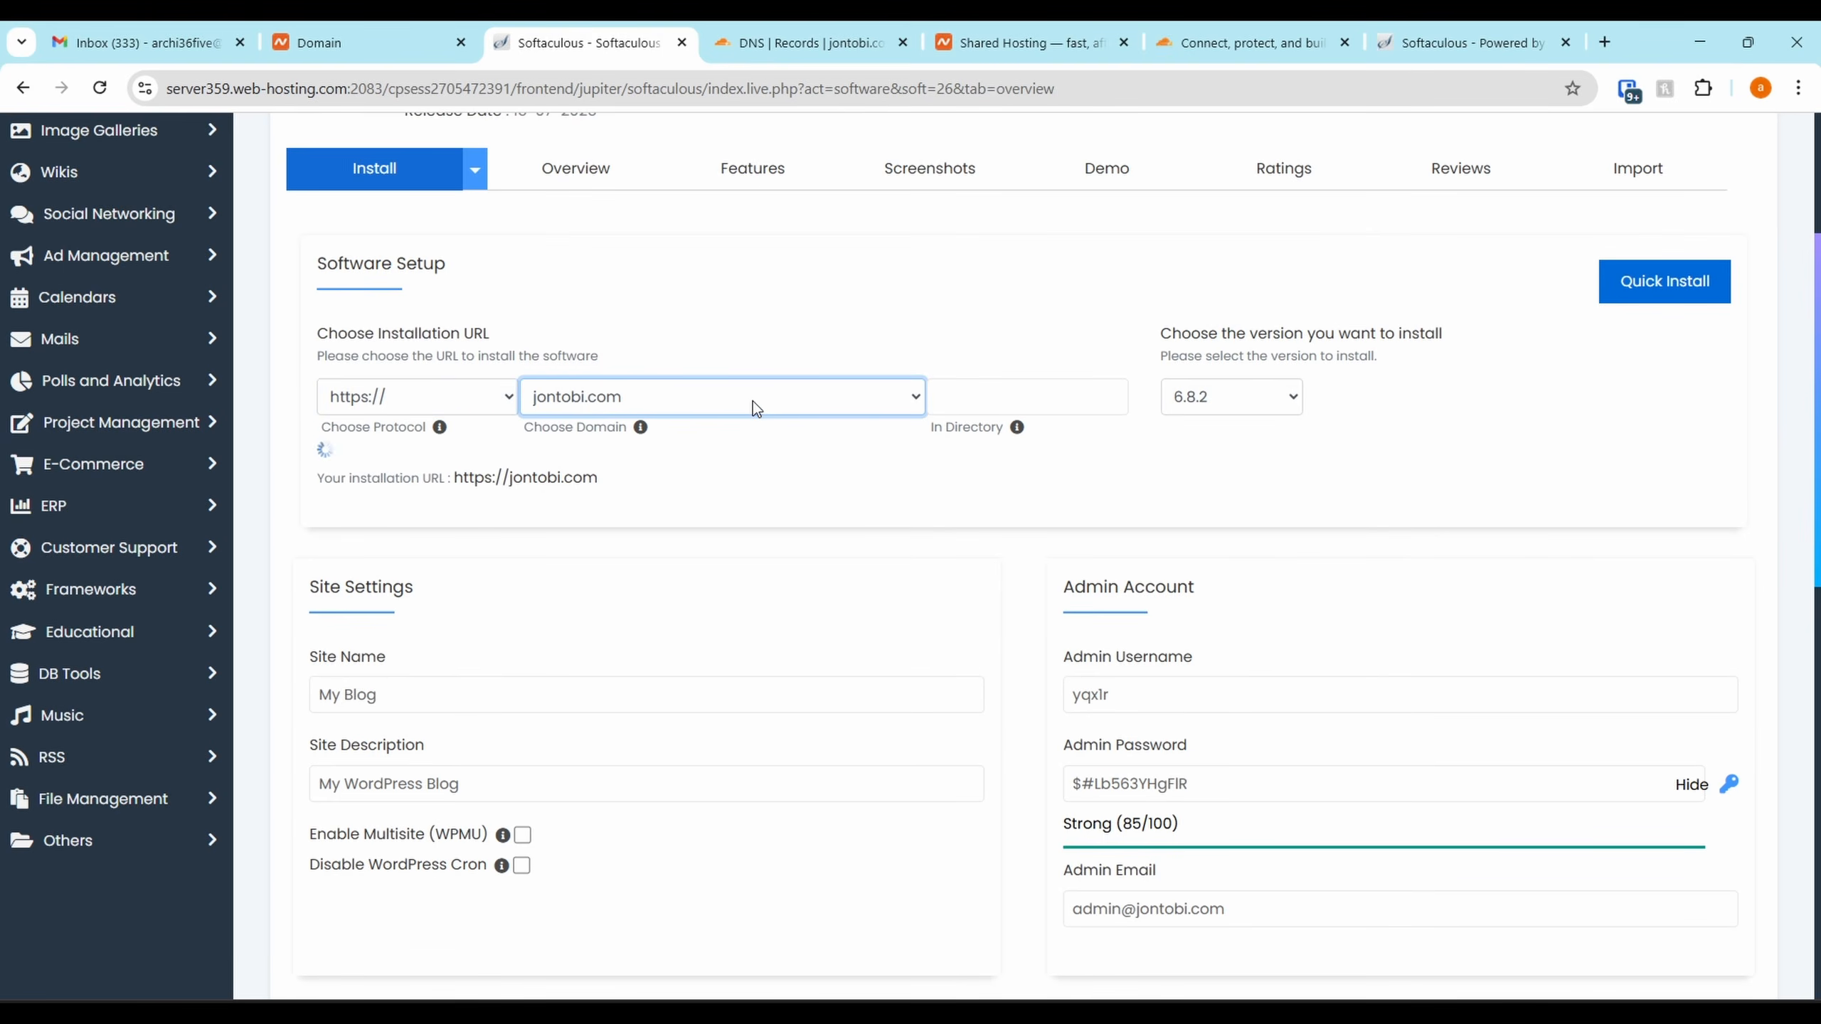
{"action": "left_click", "coordinate": [994, 399]}
{"action": "left_click", "coordinate": [984, 471]}
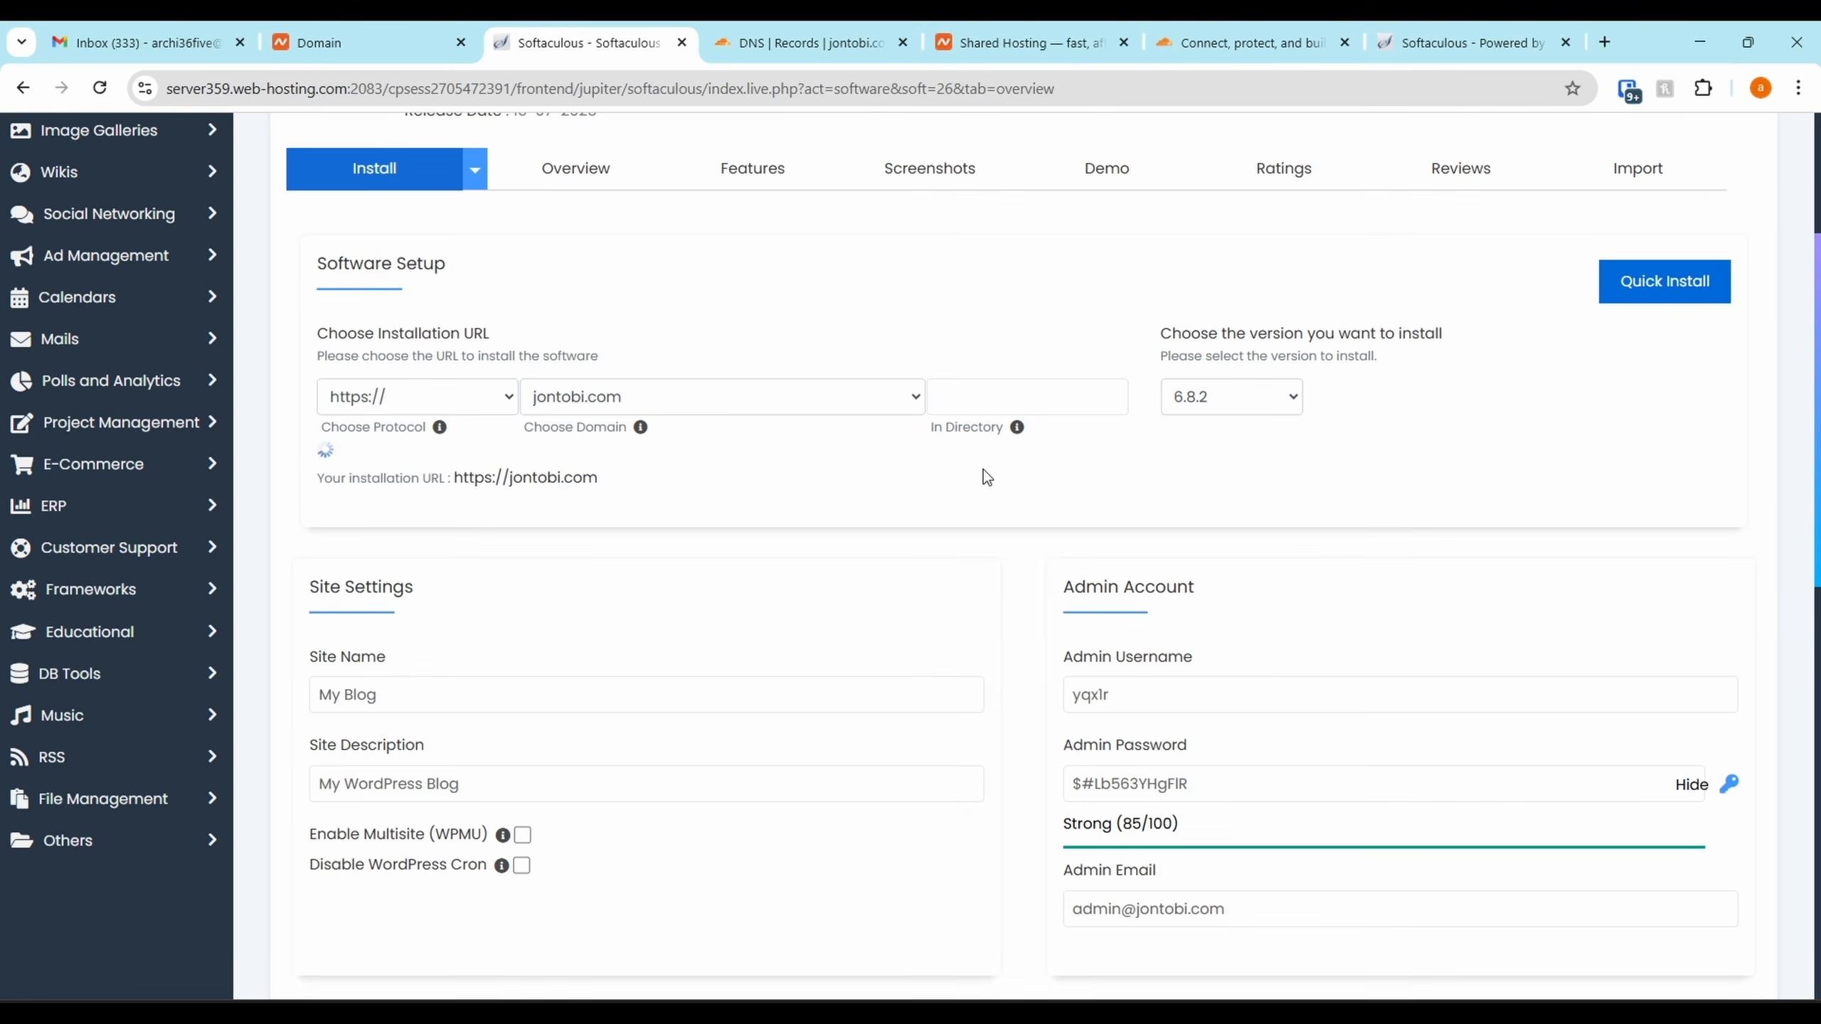
{"action": "left_click", "coordinate": [1224, 401]}
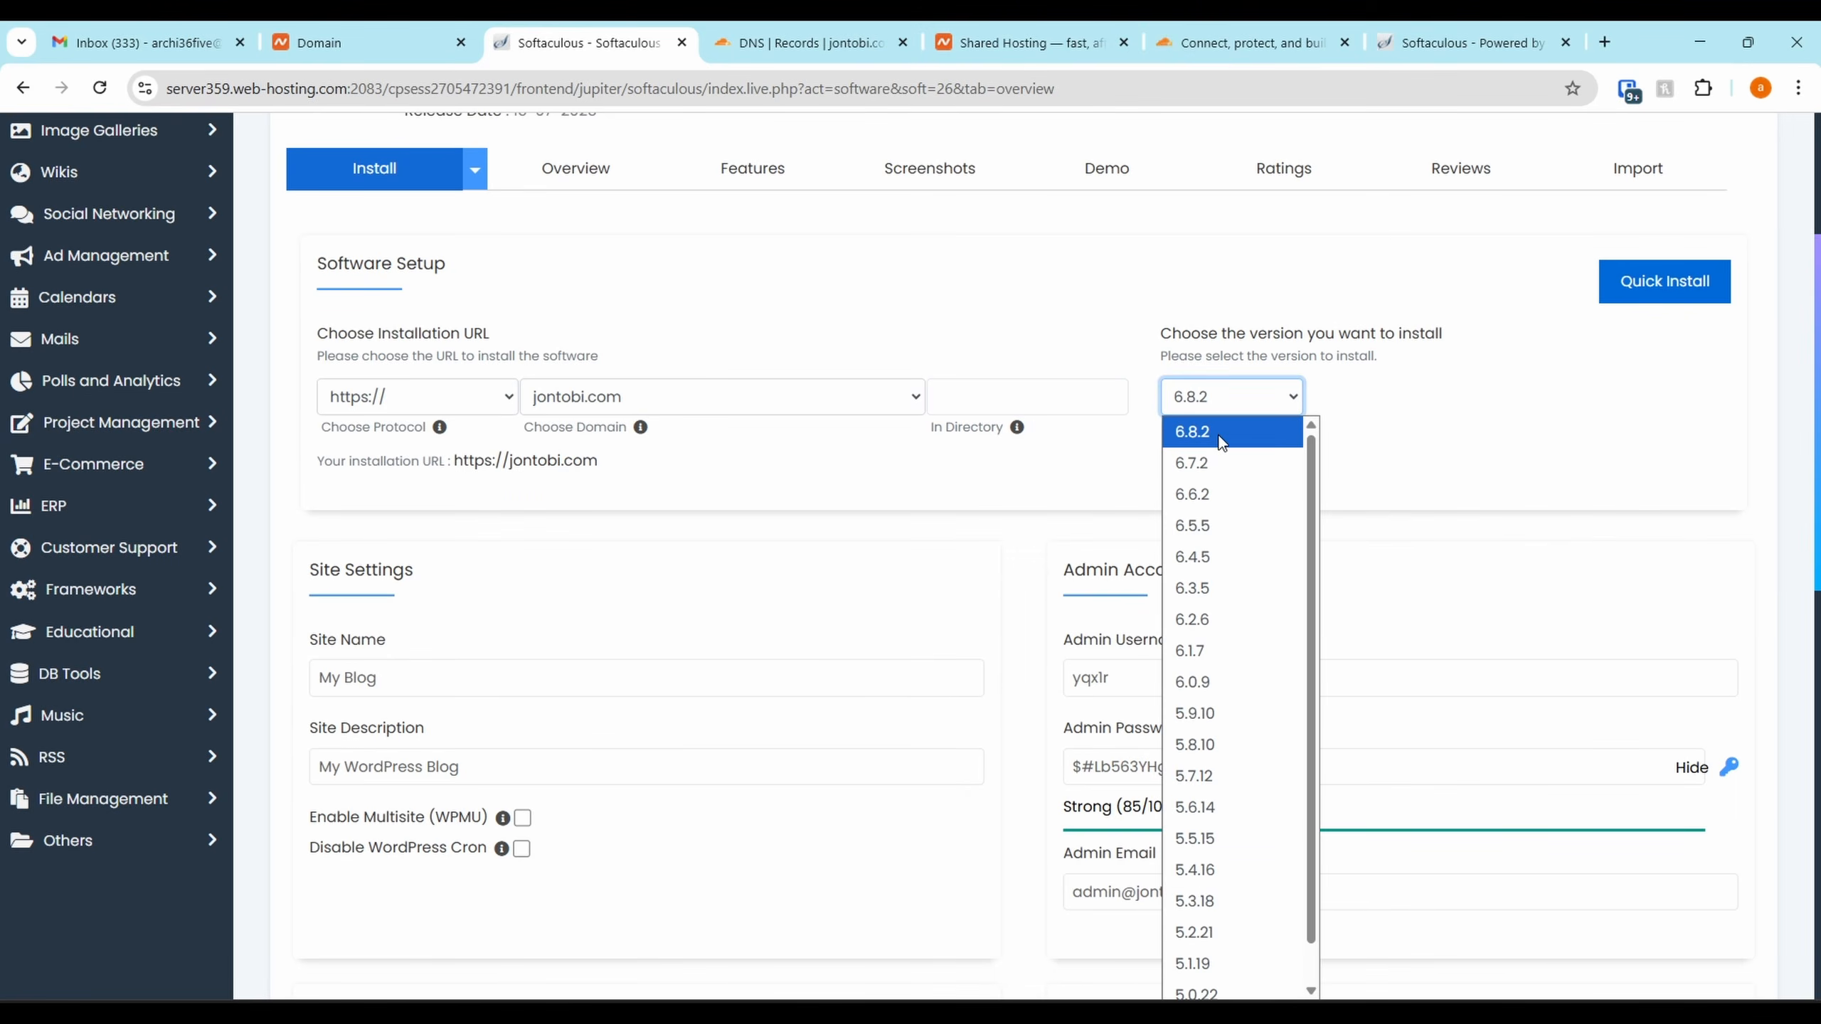
{"action": "left_click", "coordinate": [1021, 451]}
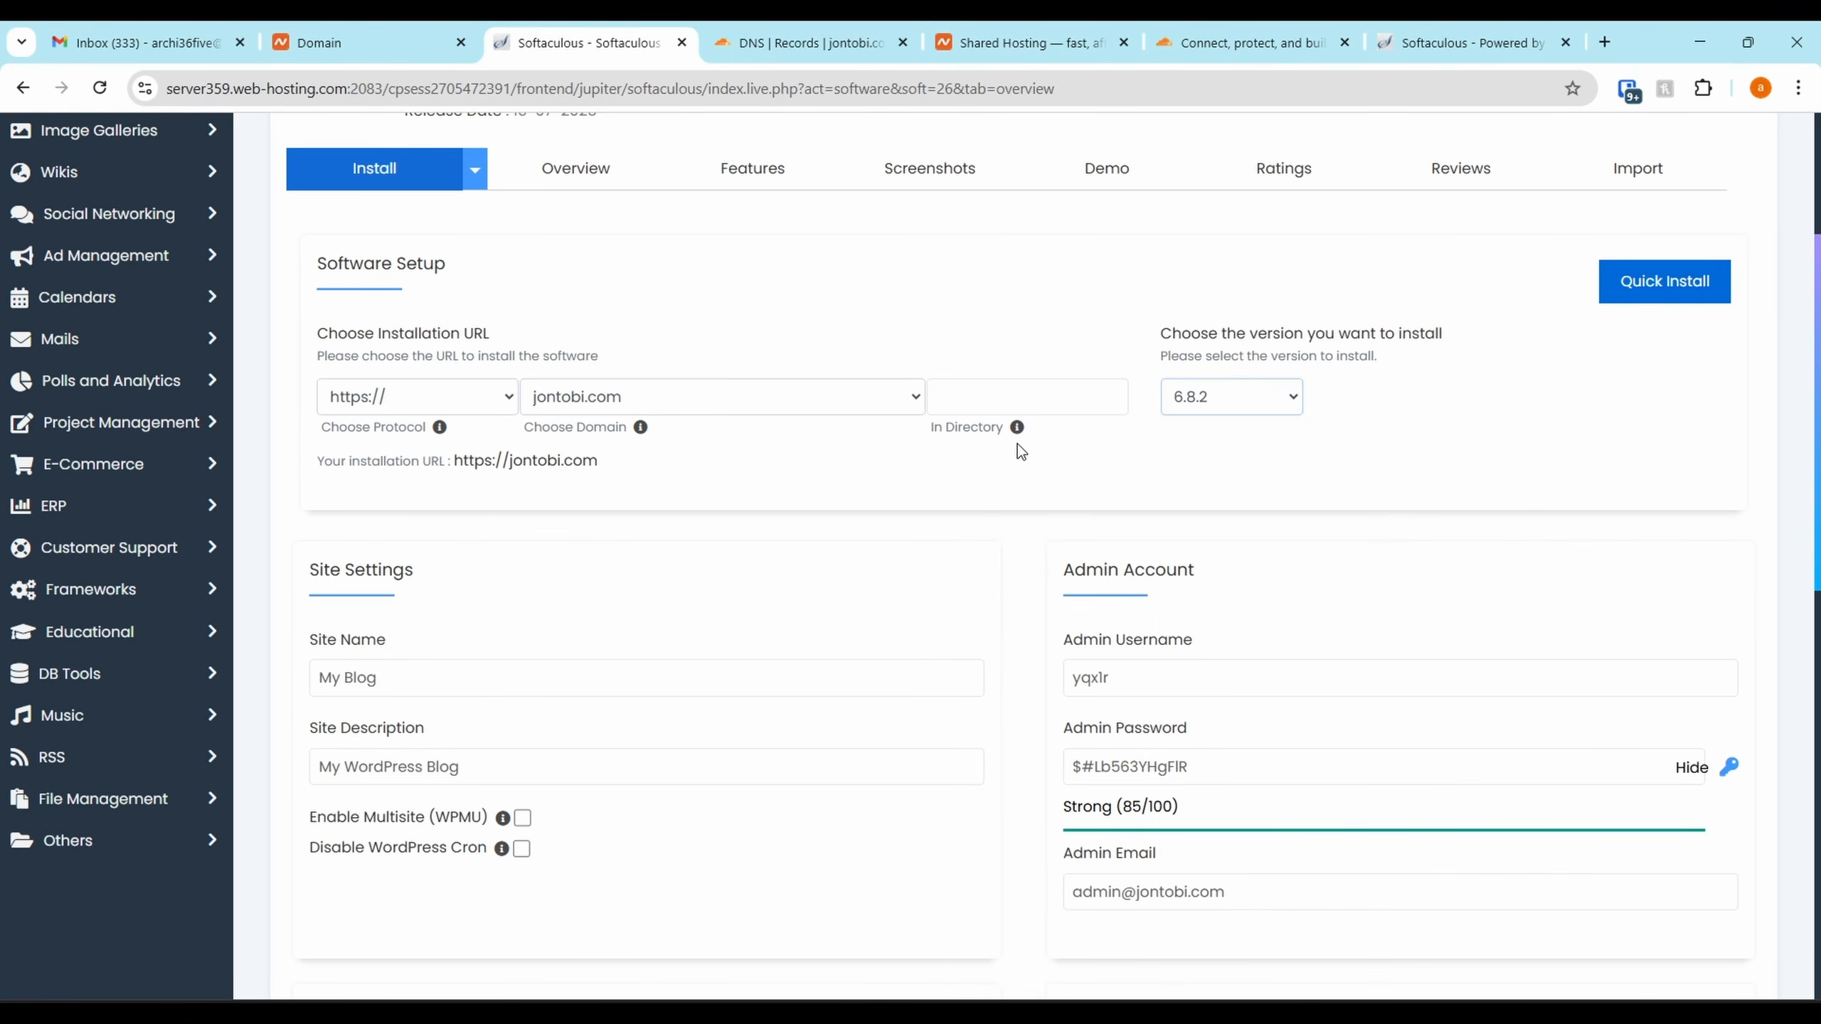
Name the site Jontobi, set the tagline 'Soulful Stories in Every Note', and enable Multisite
{"action": "triple_click", "coordinate": [509, 675]}
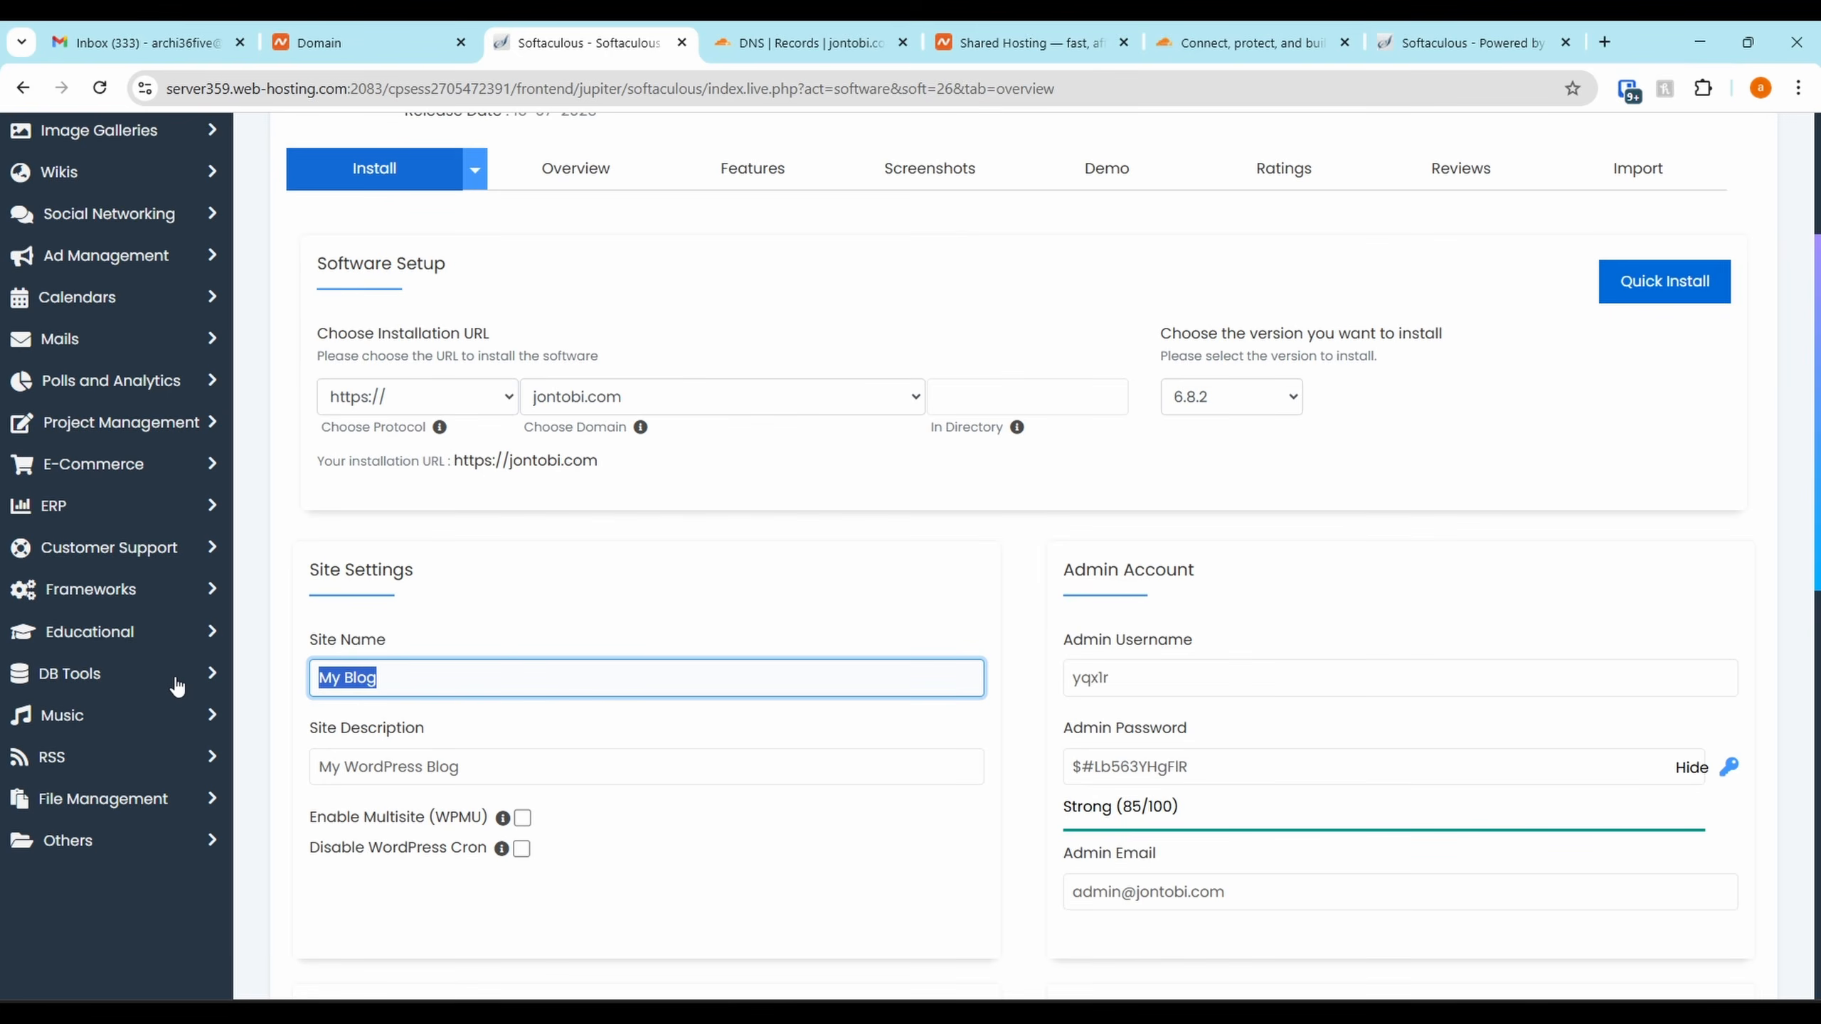
{"action": "type", "text": "Jontobi"}
{"action": "key", "text": "Tab"}
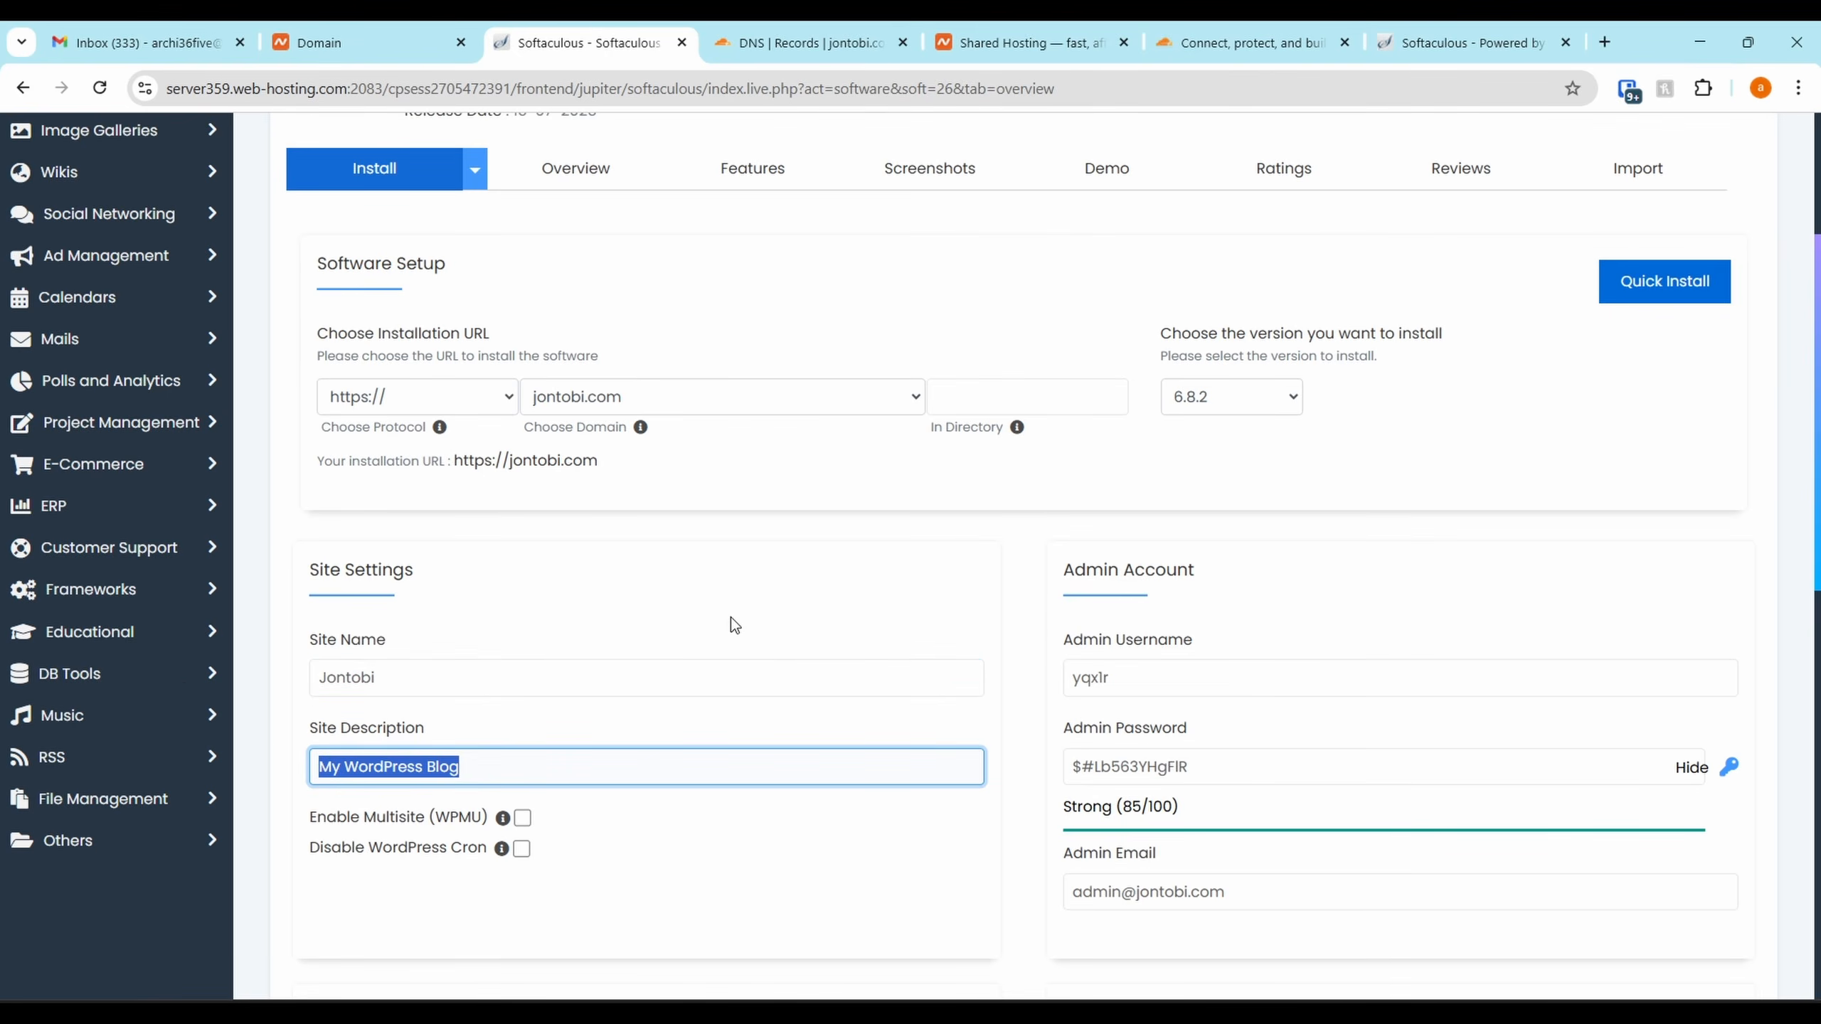
{"action": "type", "text": "Soulful Stories in Every Note"}
{"action": "left_click", "coordinate": [522, 818]}
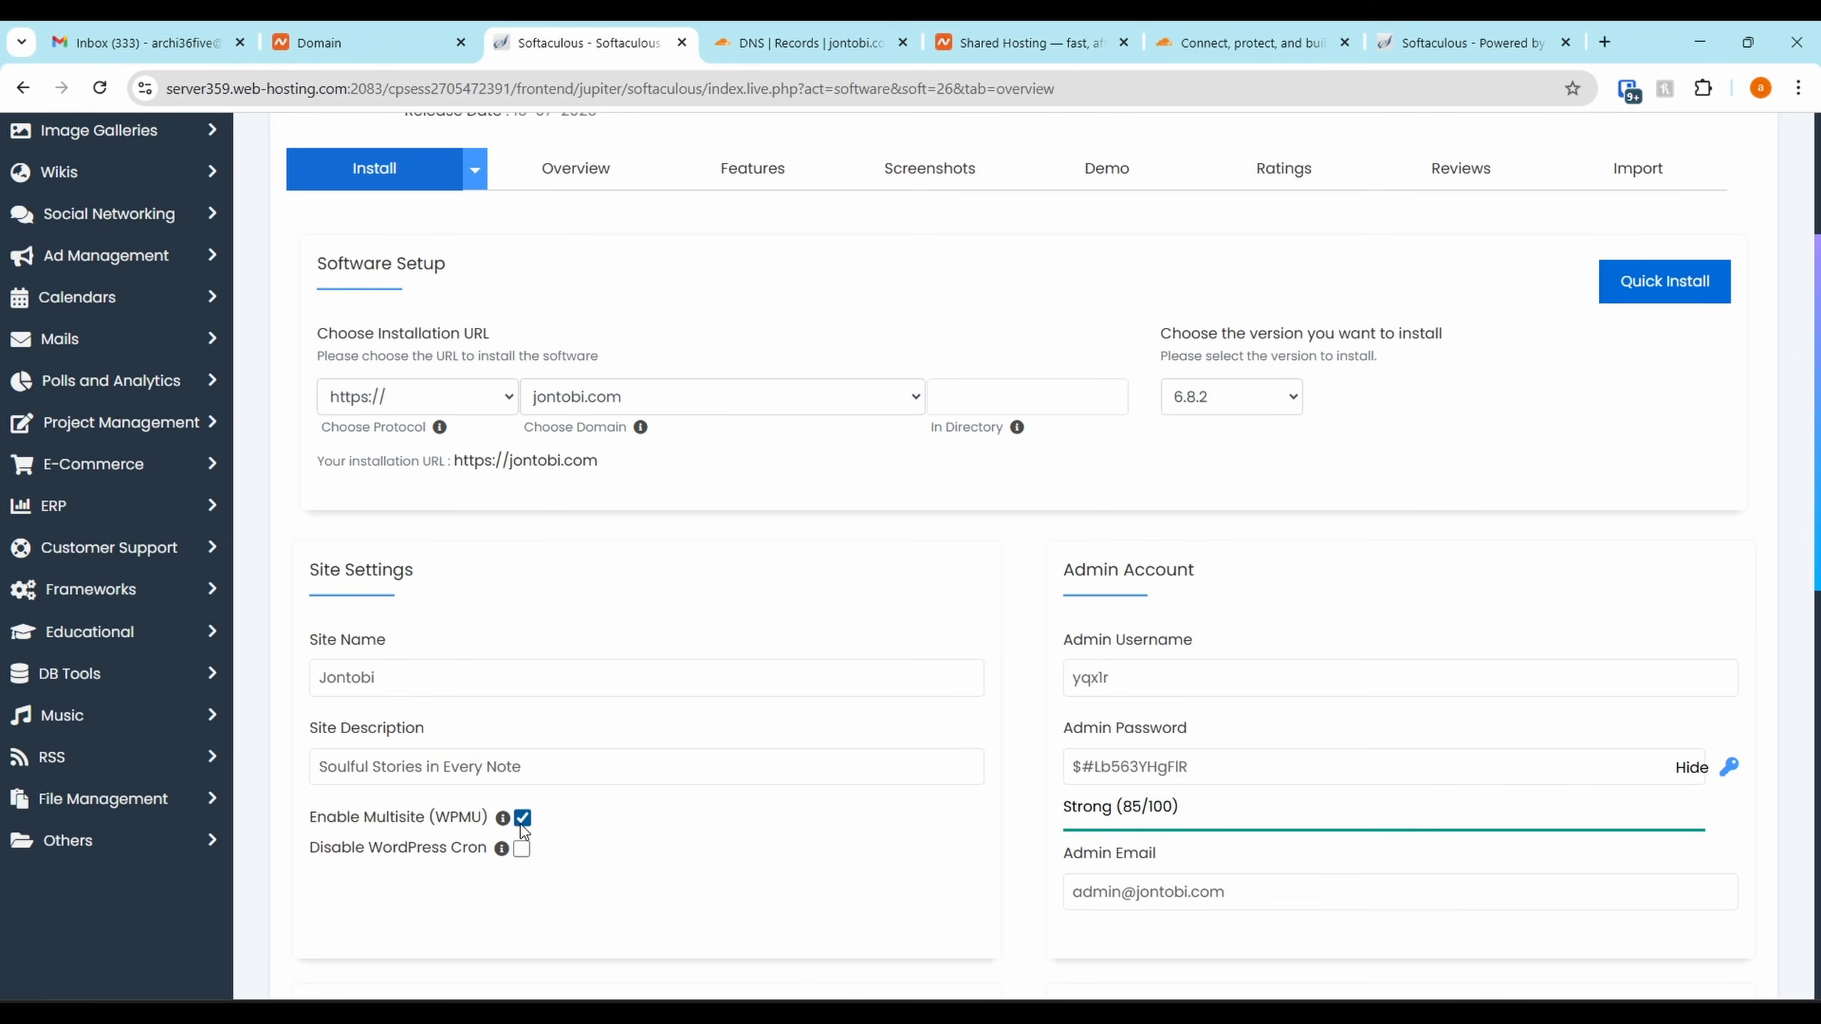
{"action": "scroll", "coordinate": [505, 832], "scroll_direction": "down", "scroll_amount": 1}
{"action": "mouse_move", "coordinate": [505, 726]}
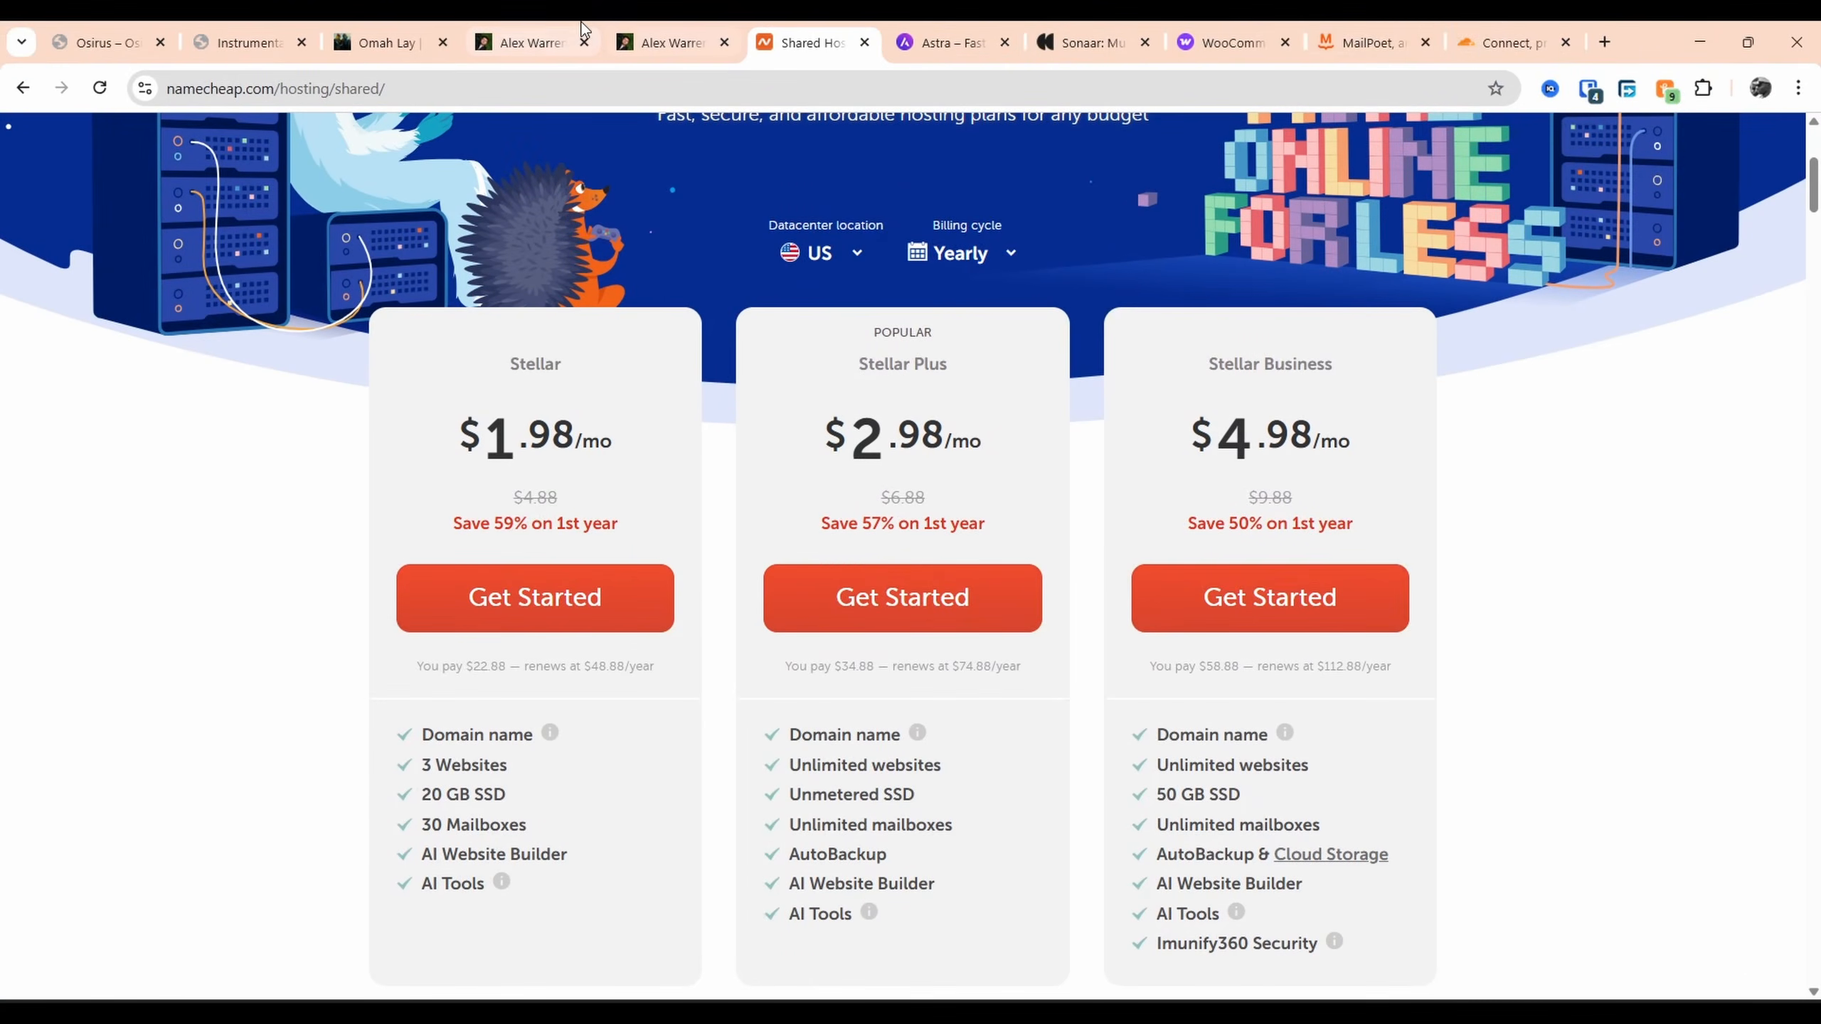
Glance at the artist's tour and merch pages, then close that window to return to Softaculous
{"action": "left_click", "coordinate": [520, 32]}
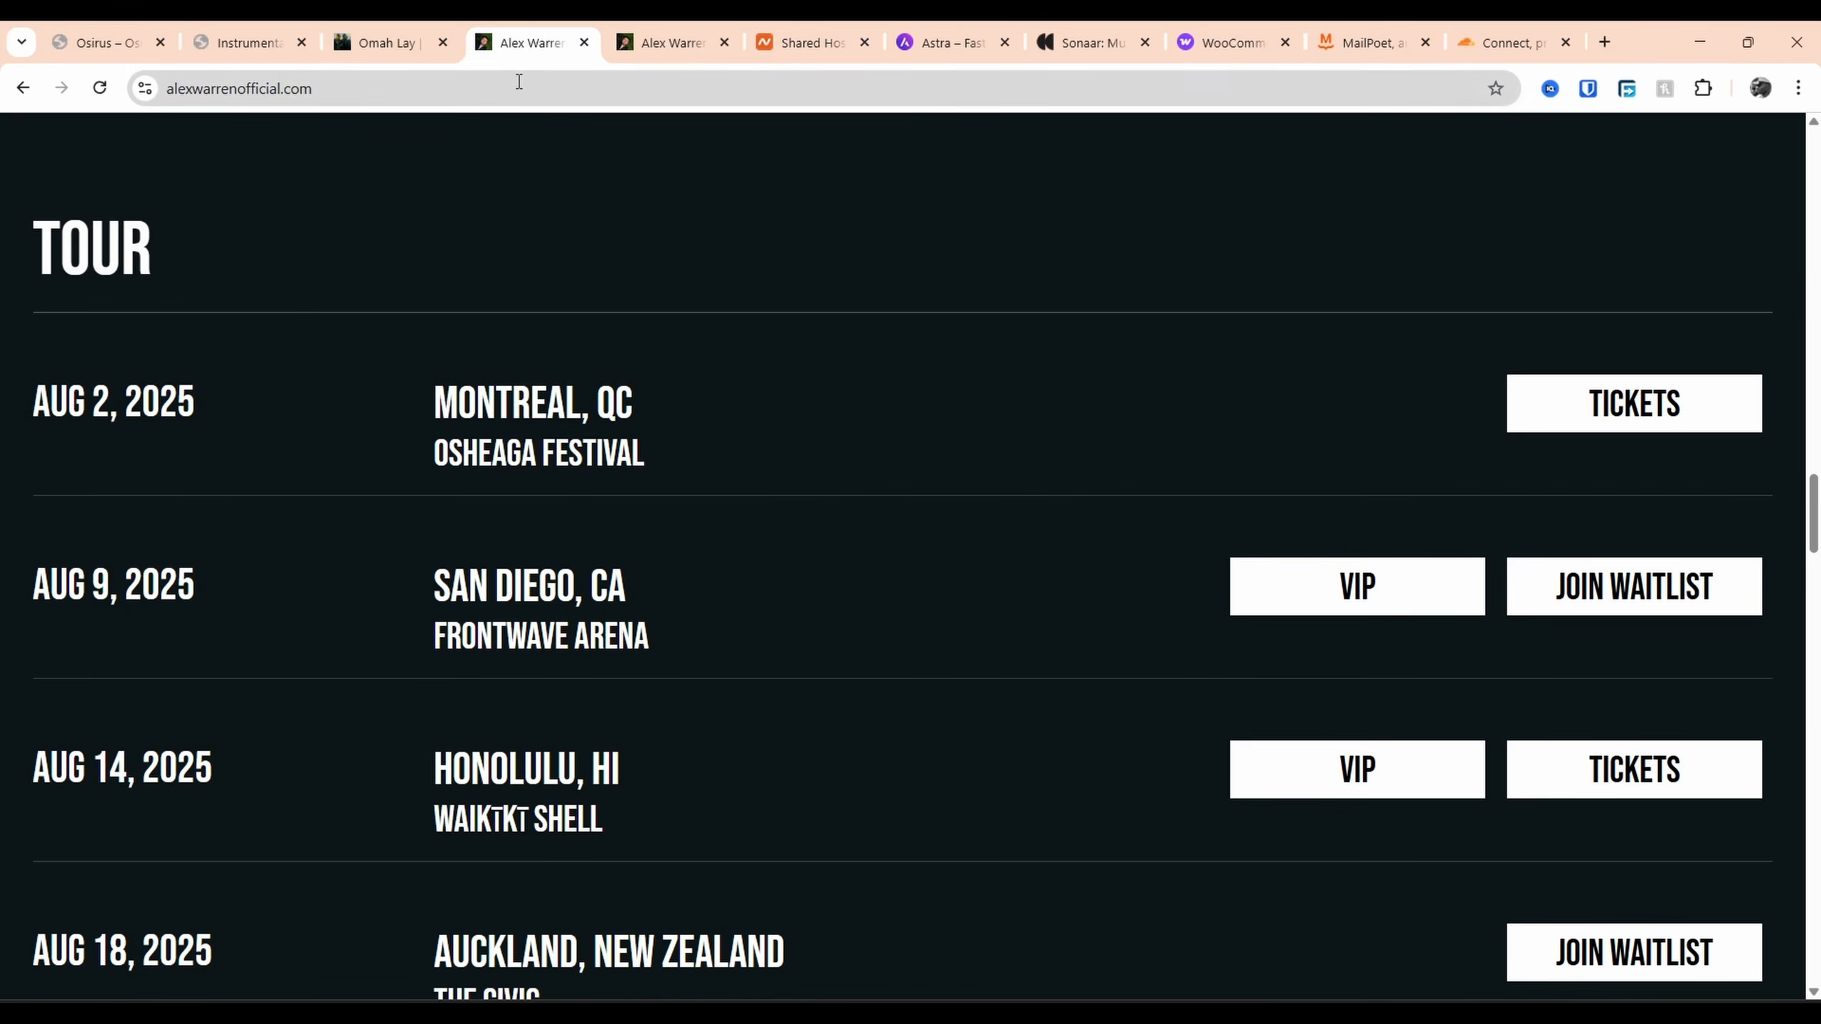
{"action": "scroll", "coordinate": [541, 256], "scroll_direction": "up", "scroll_amount": 5}
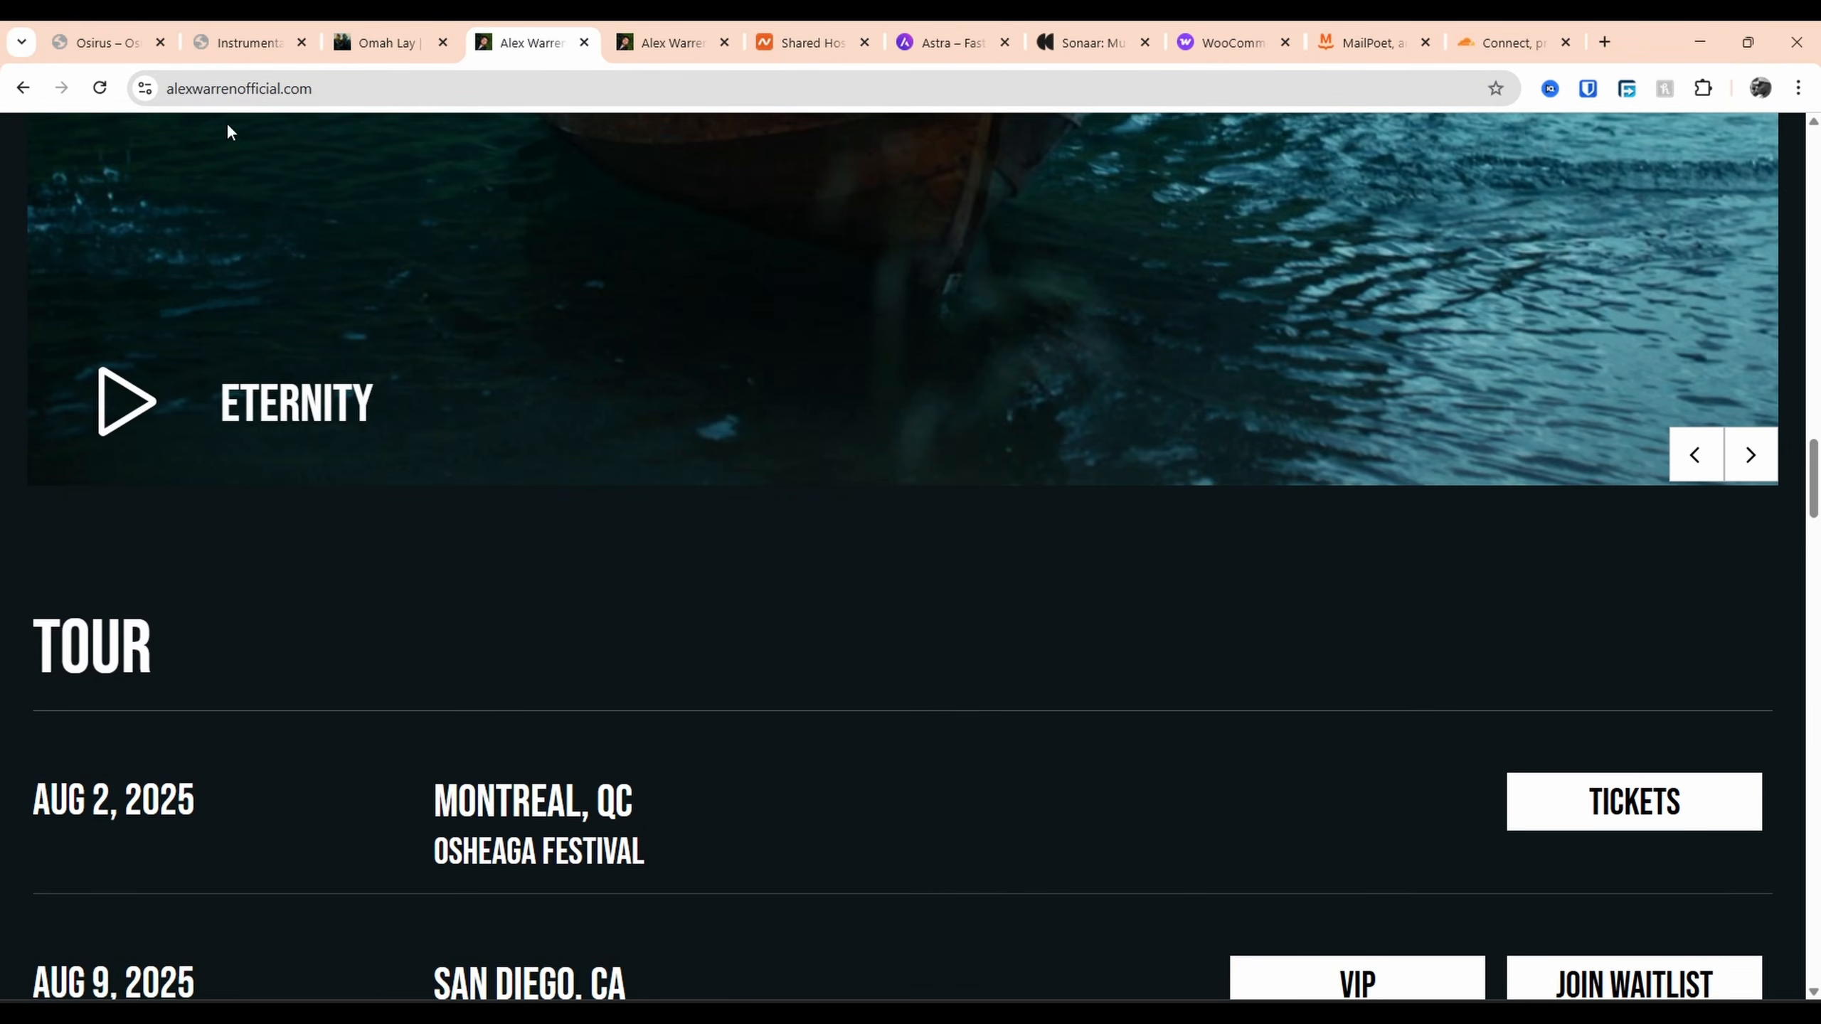
{"action": "left_click", "coordinate": [663, 41]}
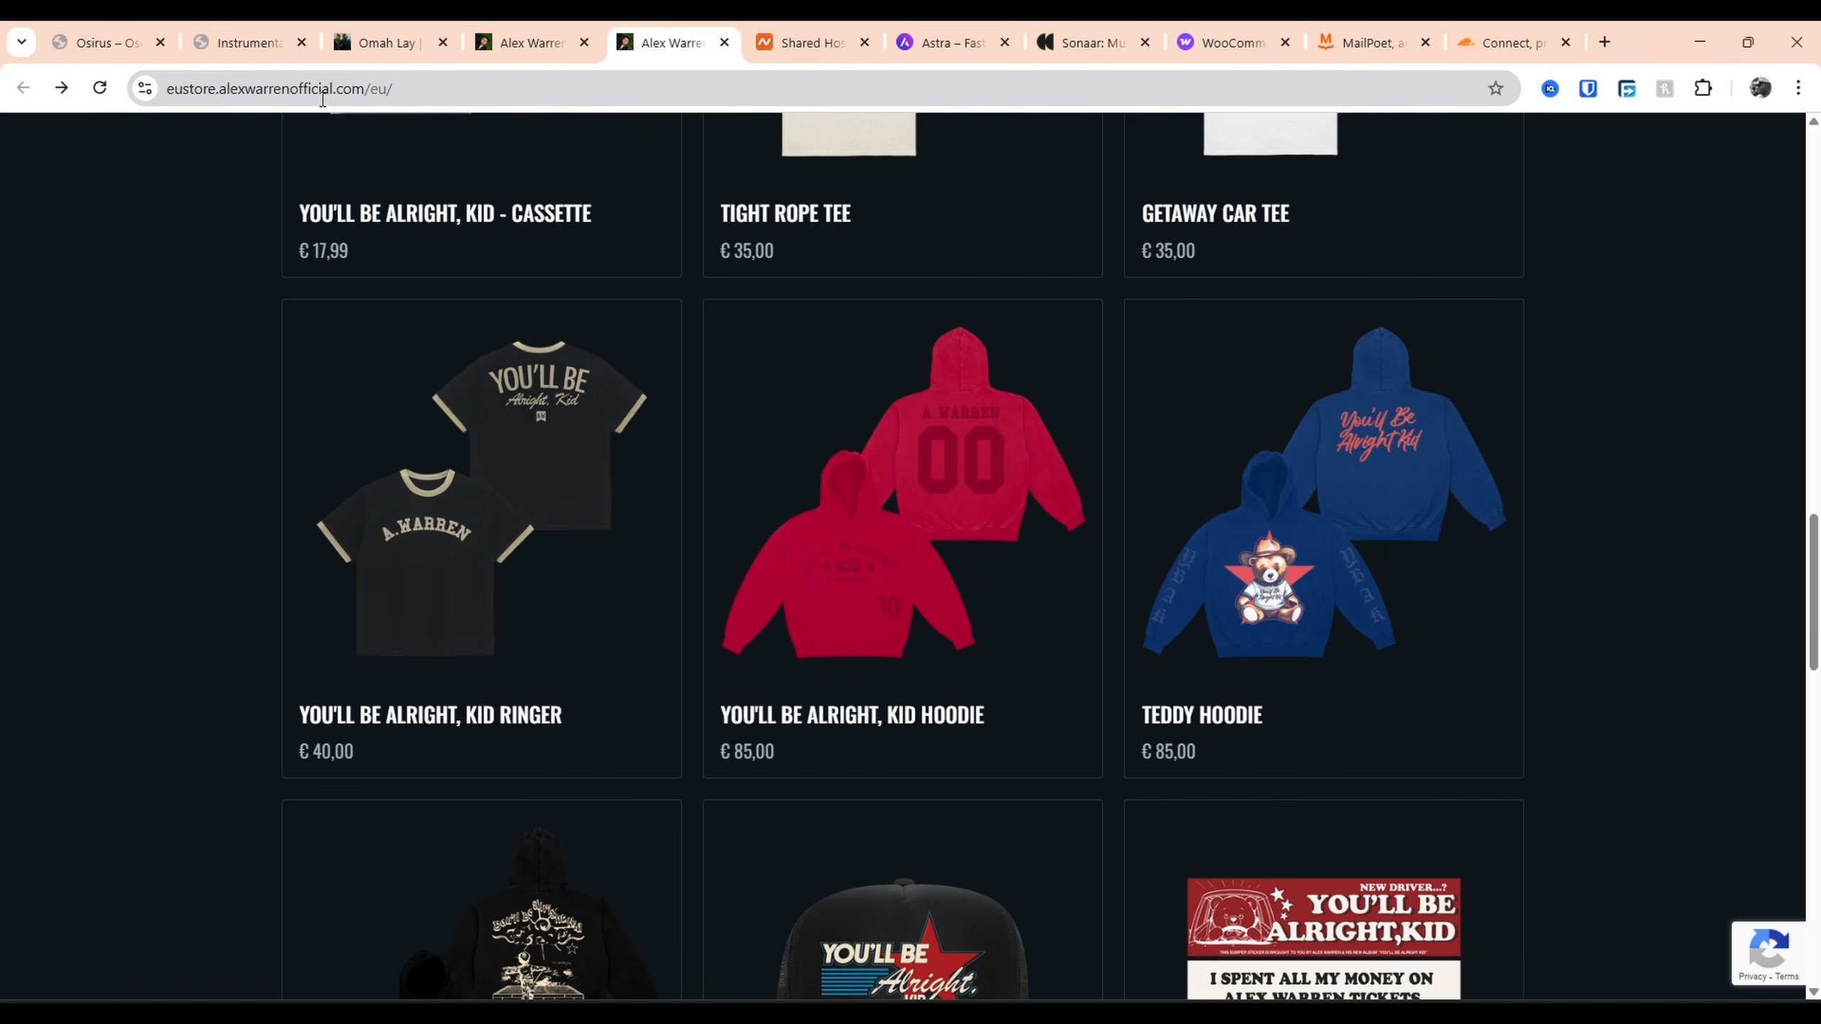
{"action": "left_click", "coordinate": [1786, 32]}
{"action": "left_click", "coordinate": [207, 88]}
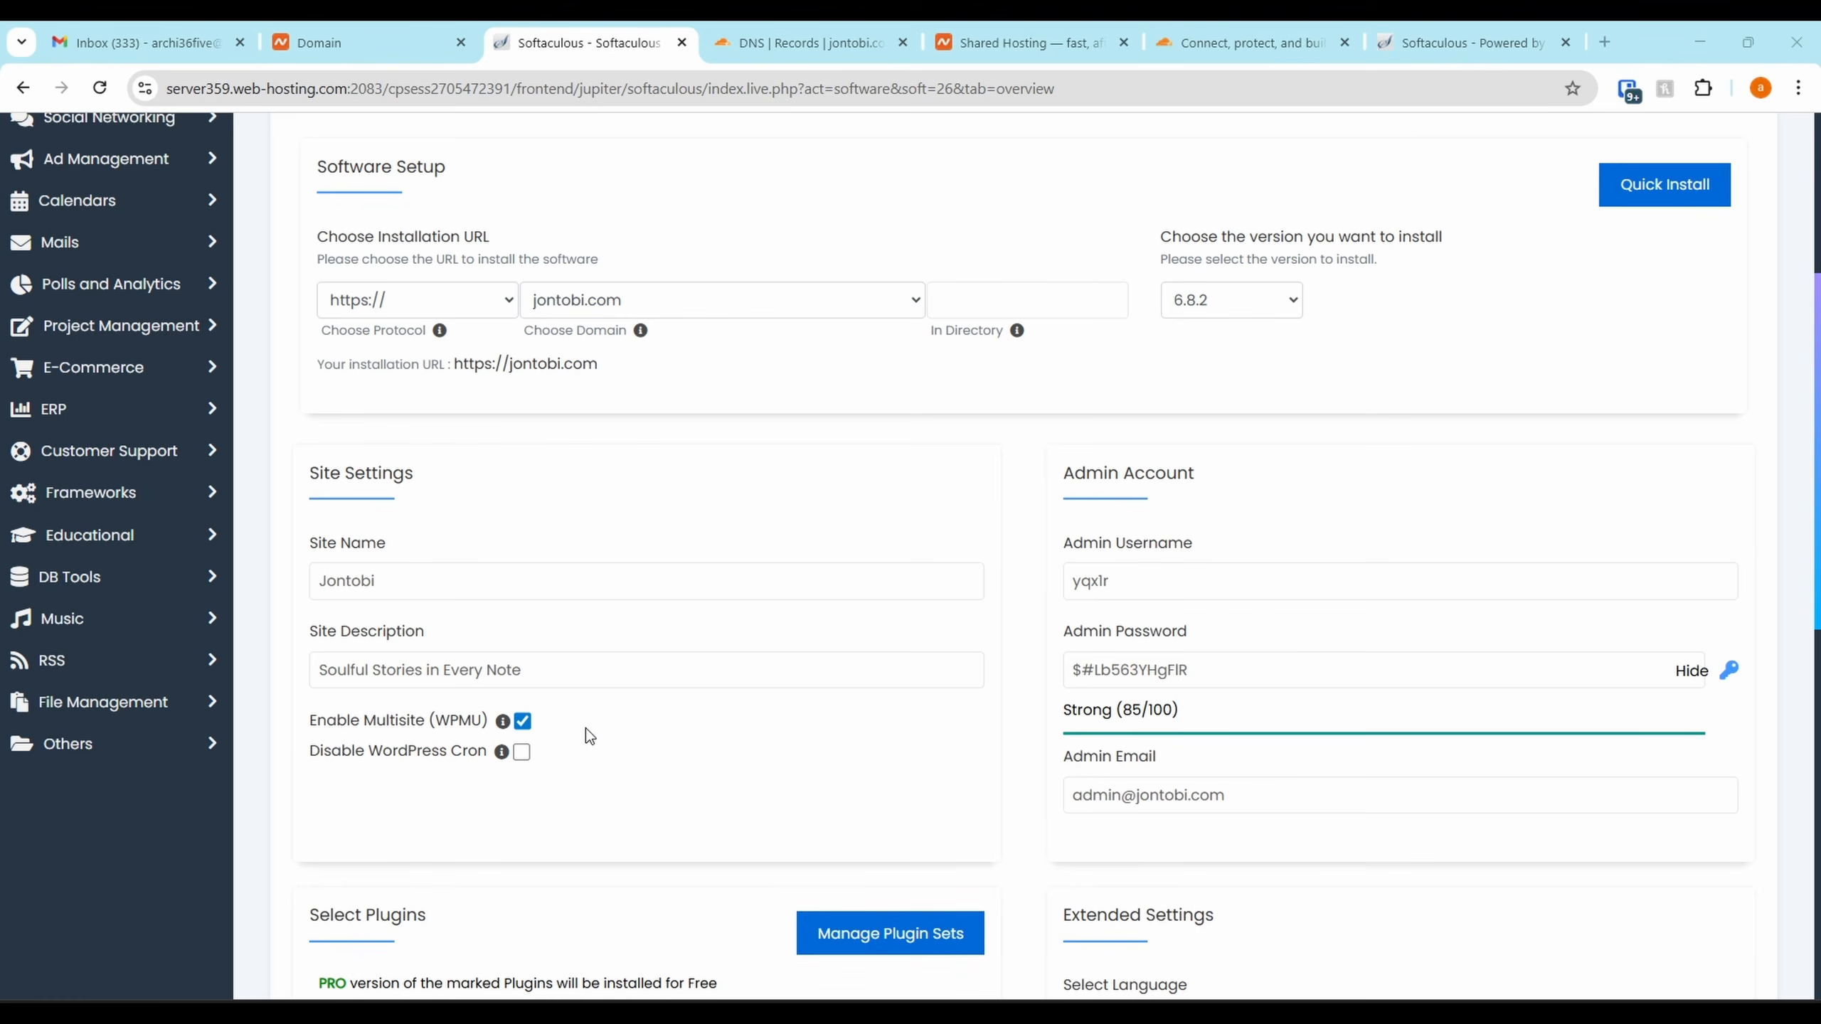
Untick the Extendify, Cookie Consent Banner and Limit Login Attempts plugin options
{"action": "scroll", "coordinate": [521, 719], "scroll_direction": "down", "scroll_amount": 5}
{"action": "left_click", "coordinate": [623, 545]}
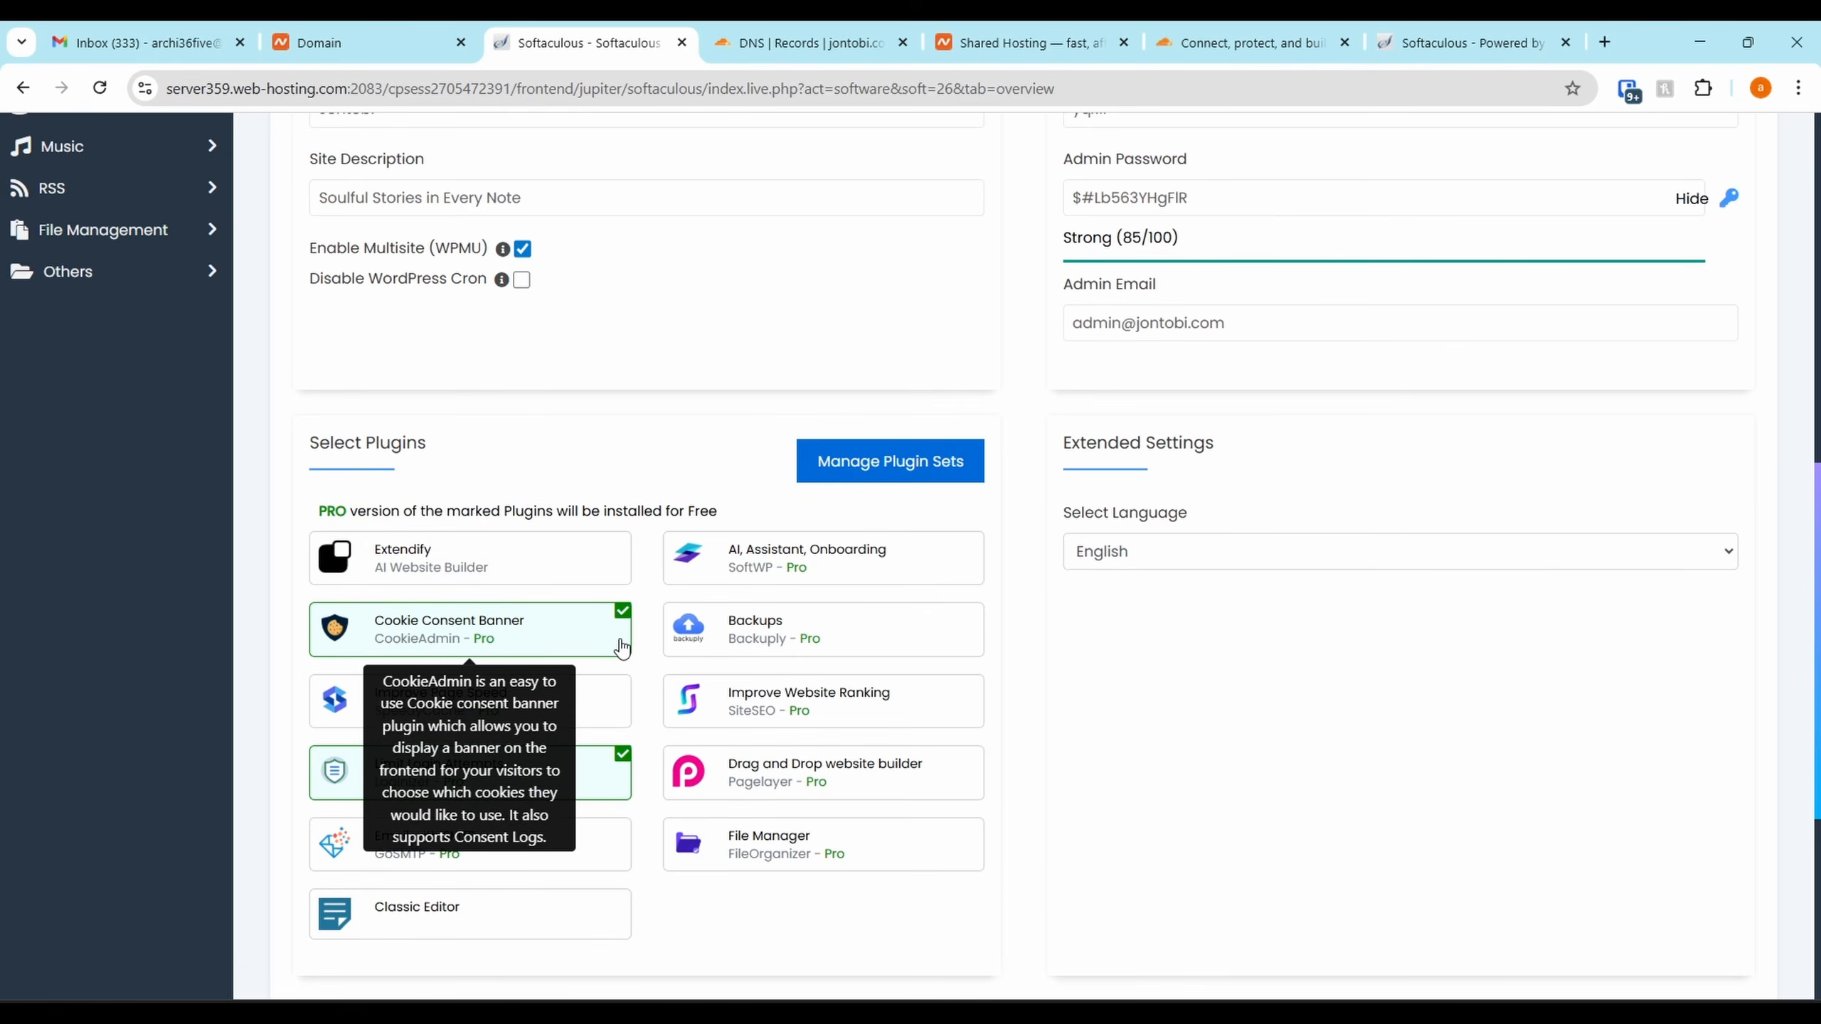
{"action": "left_click", "coordinate": [623, 610]}
{"action": "scroll", "coordinate": [623, 717], "scroll_direction": "down", "scroll_amount": 1}
{"action": "left_click", "coordinate": [632, 675]}
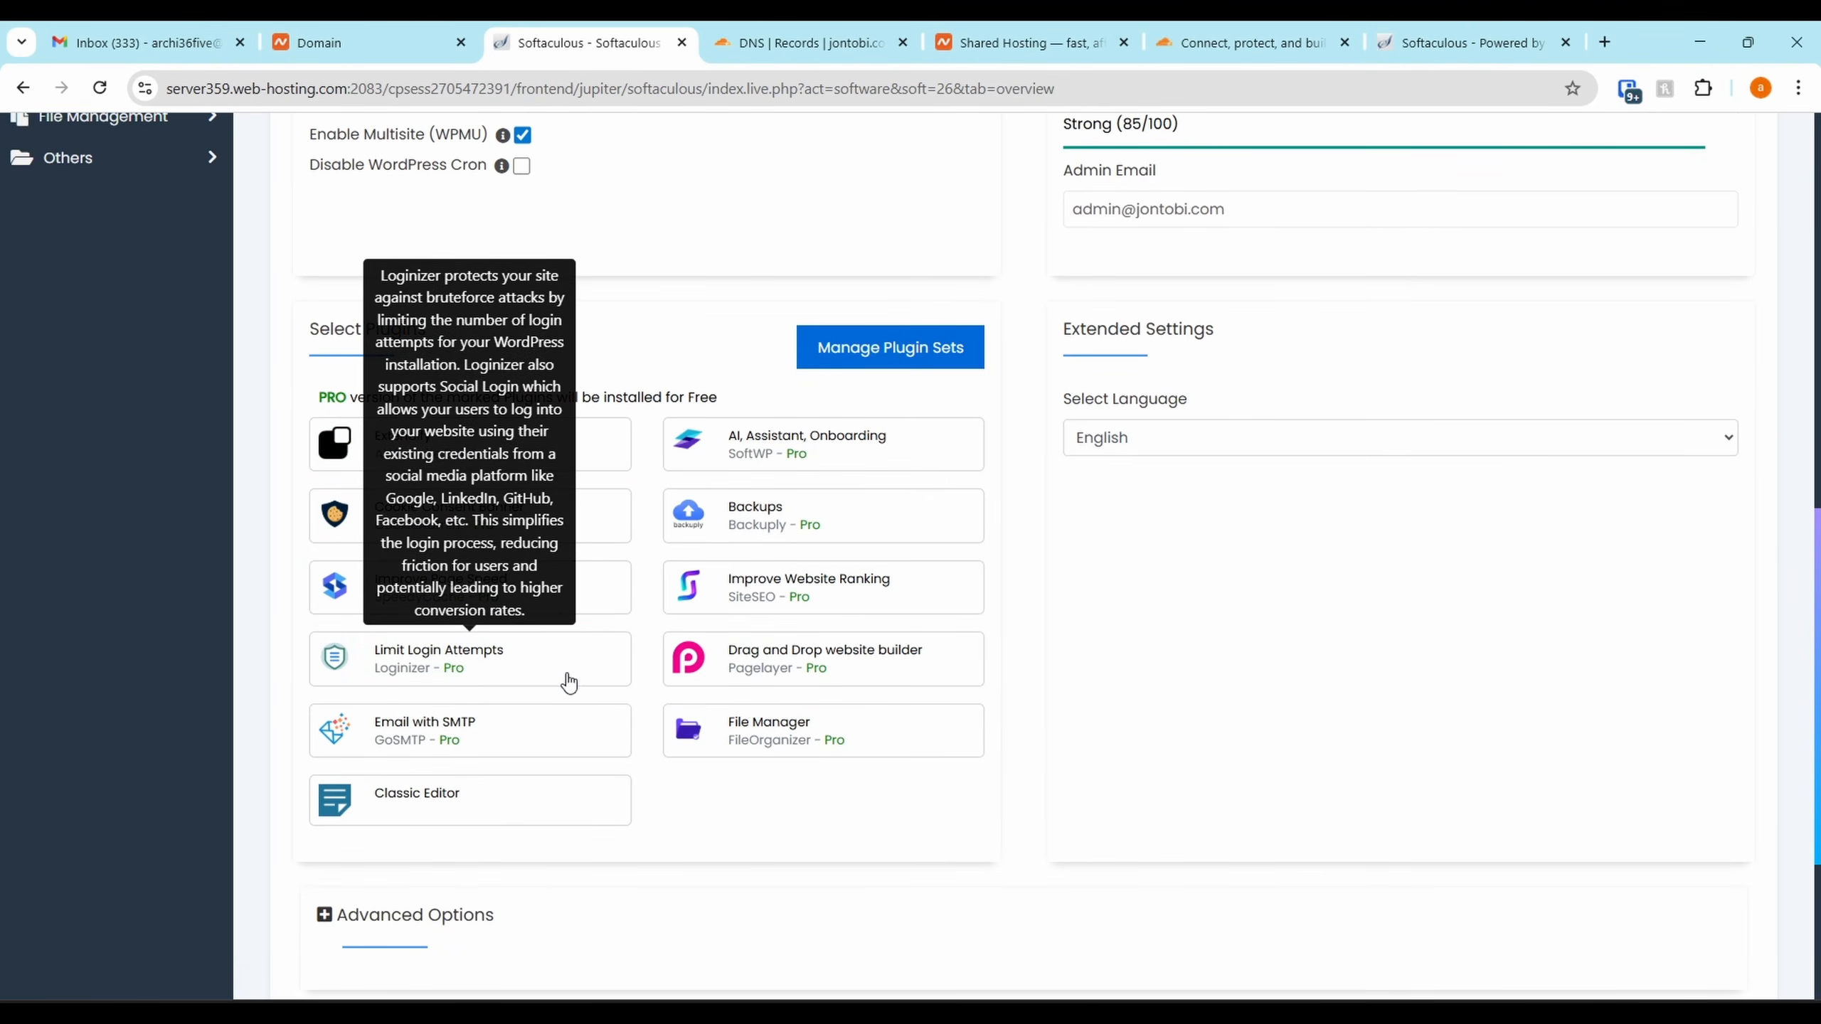
{"action": "scroll", "coordinate": [831, 387], "scroll_direction": "down", "scroll_amount": 5}
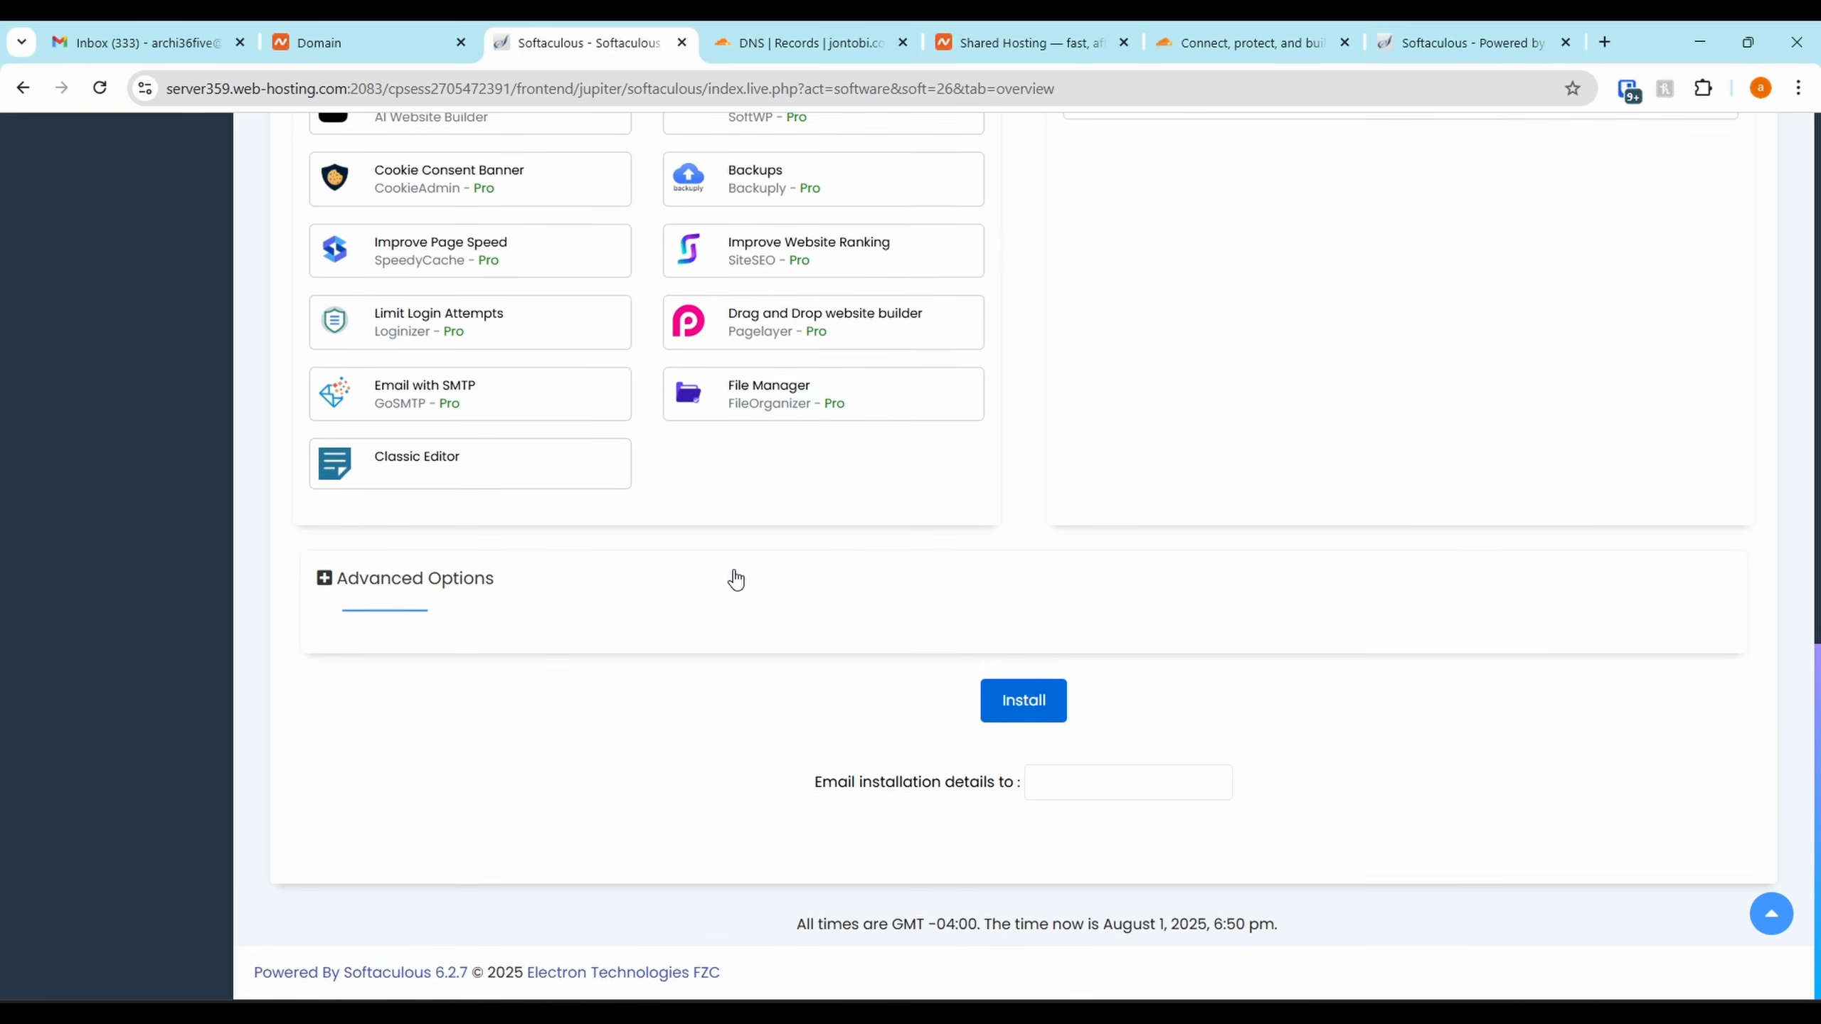
Expand Advanced Options, review the form, and start the WordPress installation
{"action": "left_click", "coordinate": [499, 593]}
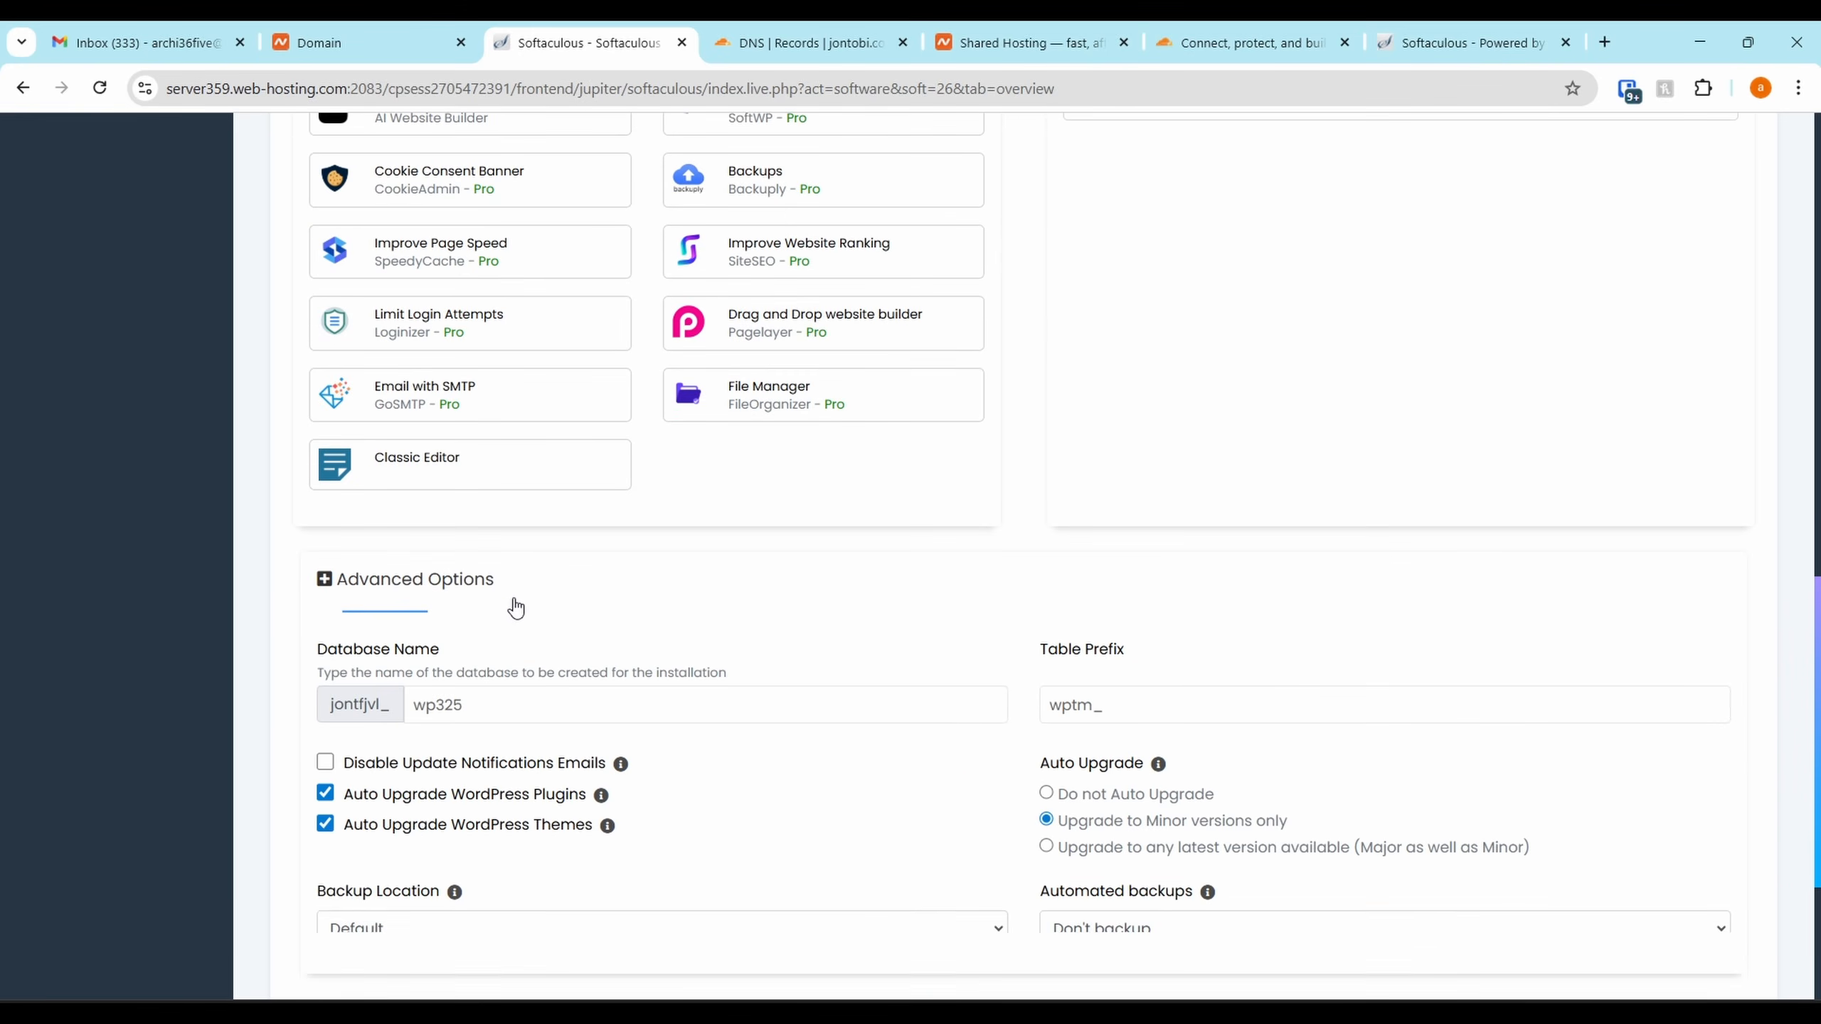
{"action": "scroll", "coordinate": [1365, 559], "scroll_direction": "up", "scroll_amount": 15}
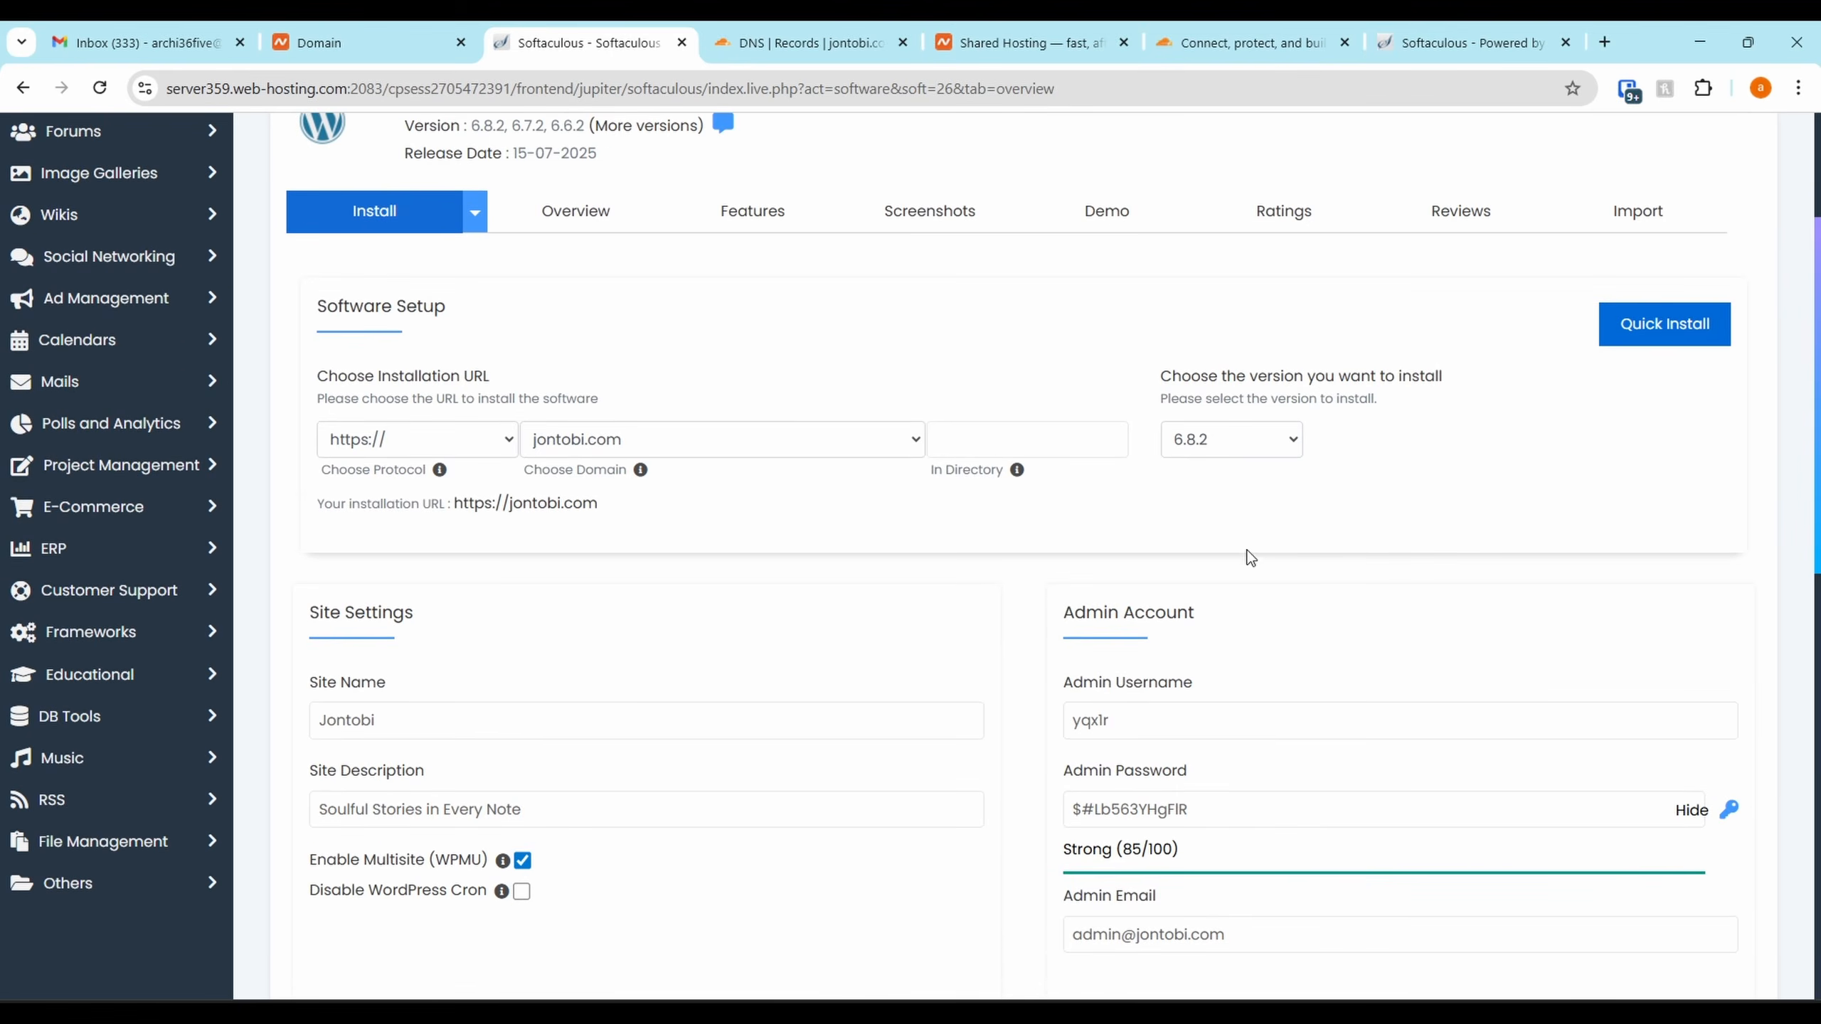
{"action": "scroll", "coordinate": [1329, 626], "scroll_direction": "down", "scroll_amount": 4}
{"action": "scroll", "coordinate": [1329, 626], "scroll_direction": "up", "scroll_amount": 4}
{"action": "scroll", "coordinate": [1329, 626], "scroll_direction": "down", "scroll_amount": 4}
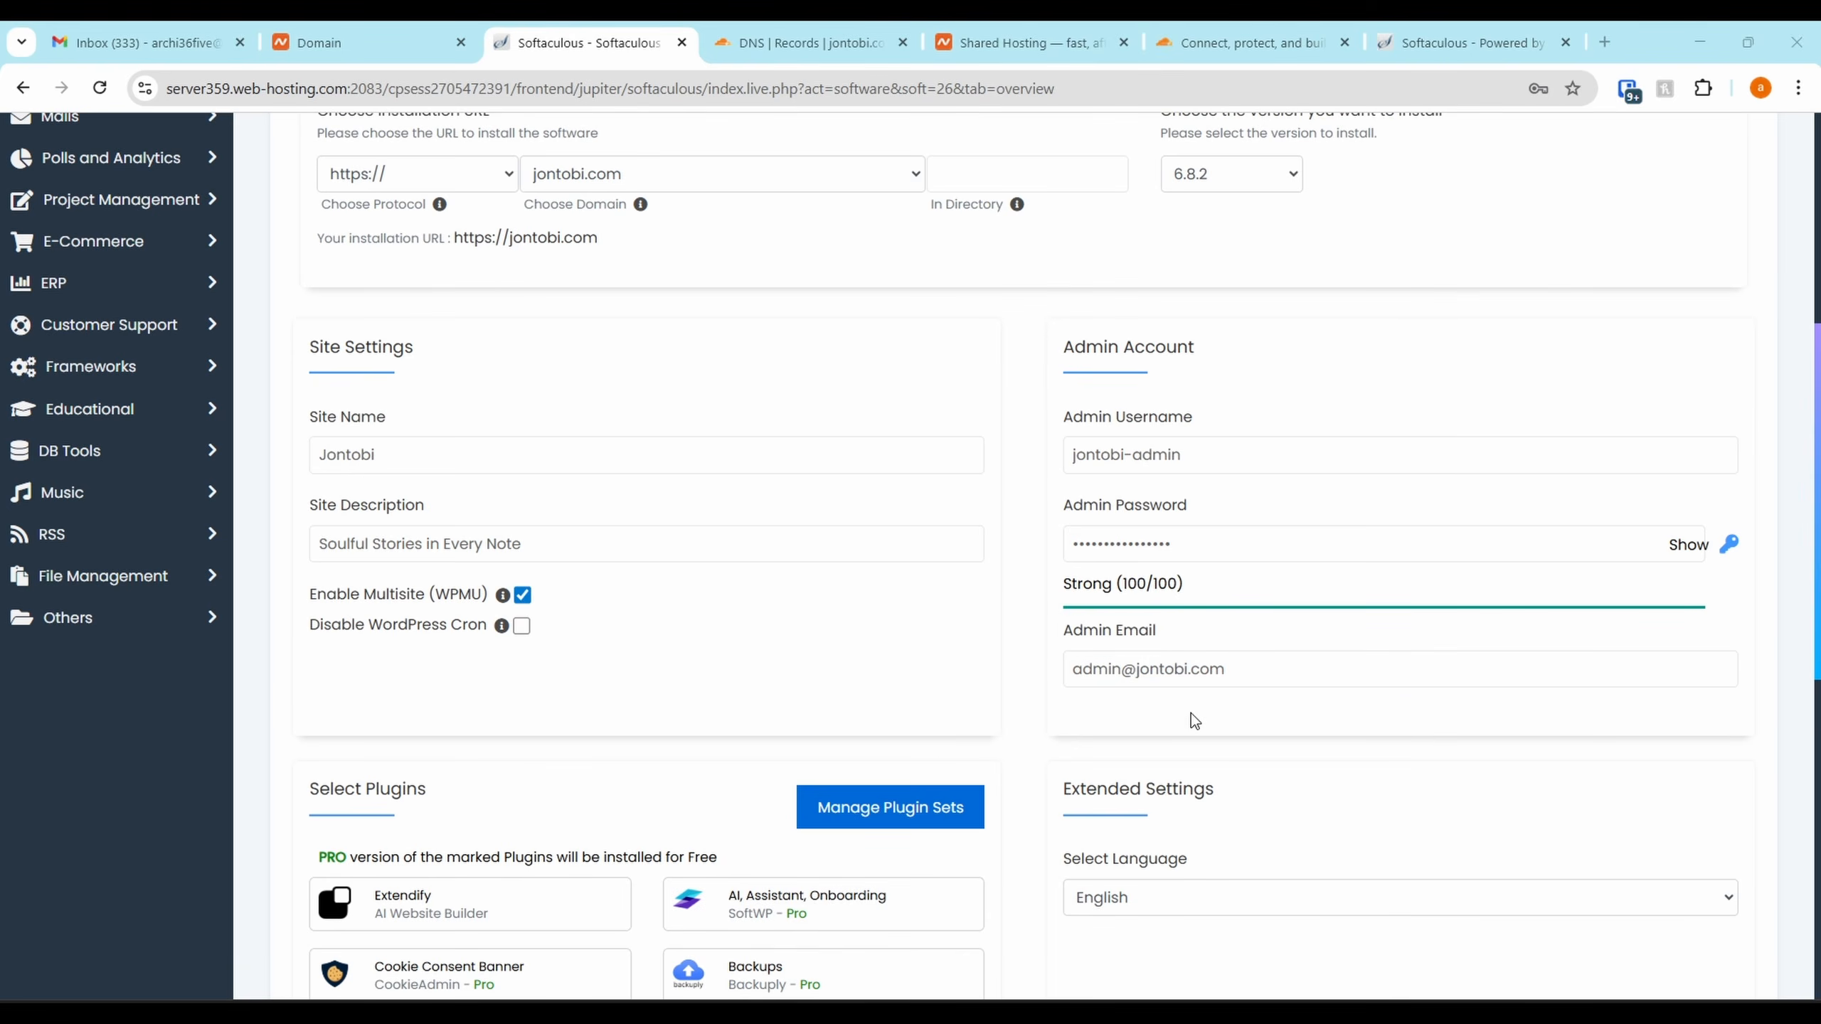
{"action": "scroll", "coordinate": [1316, 700], "scroll_direction": "down", "scroll_amount": 10}
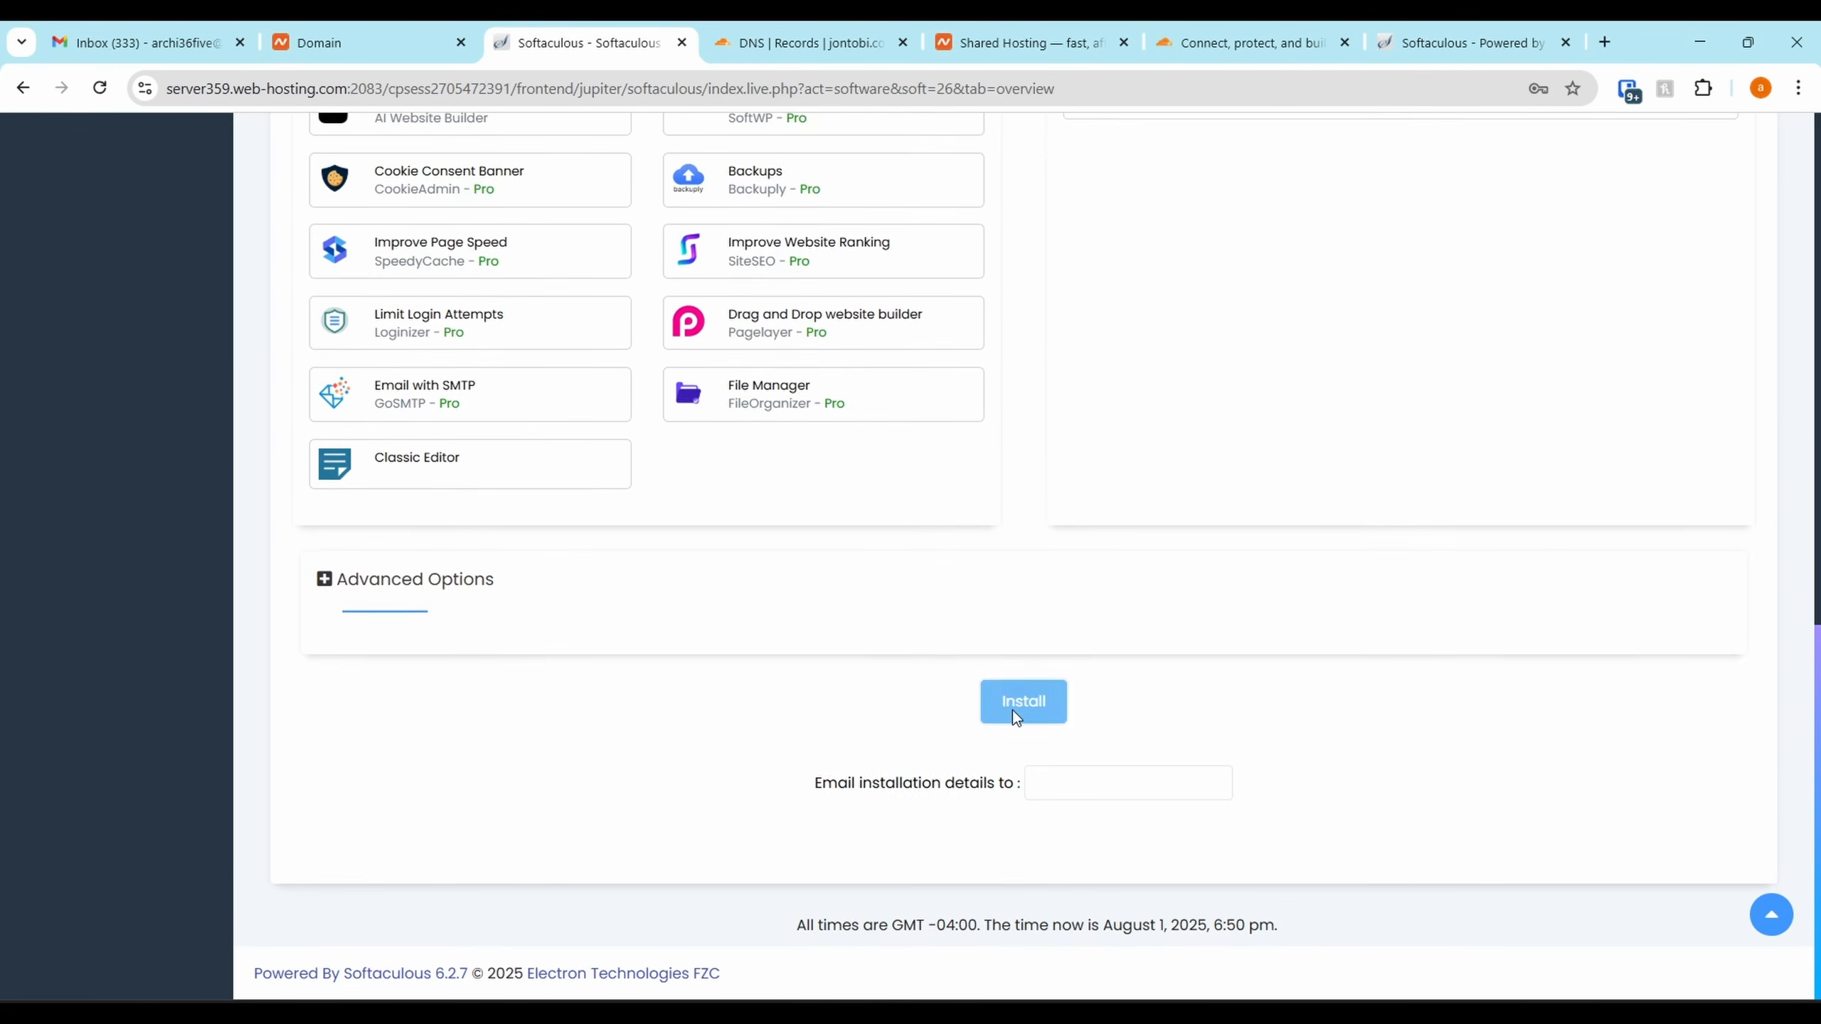
{"action": "left_click", "coordinate": [1018, 707]}
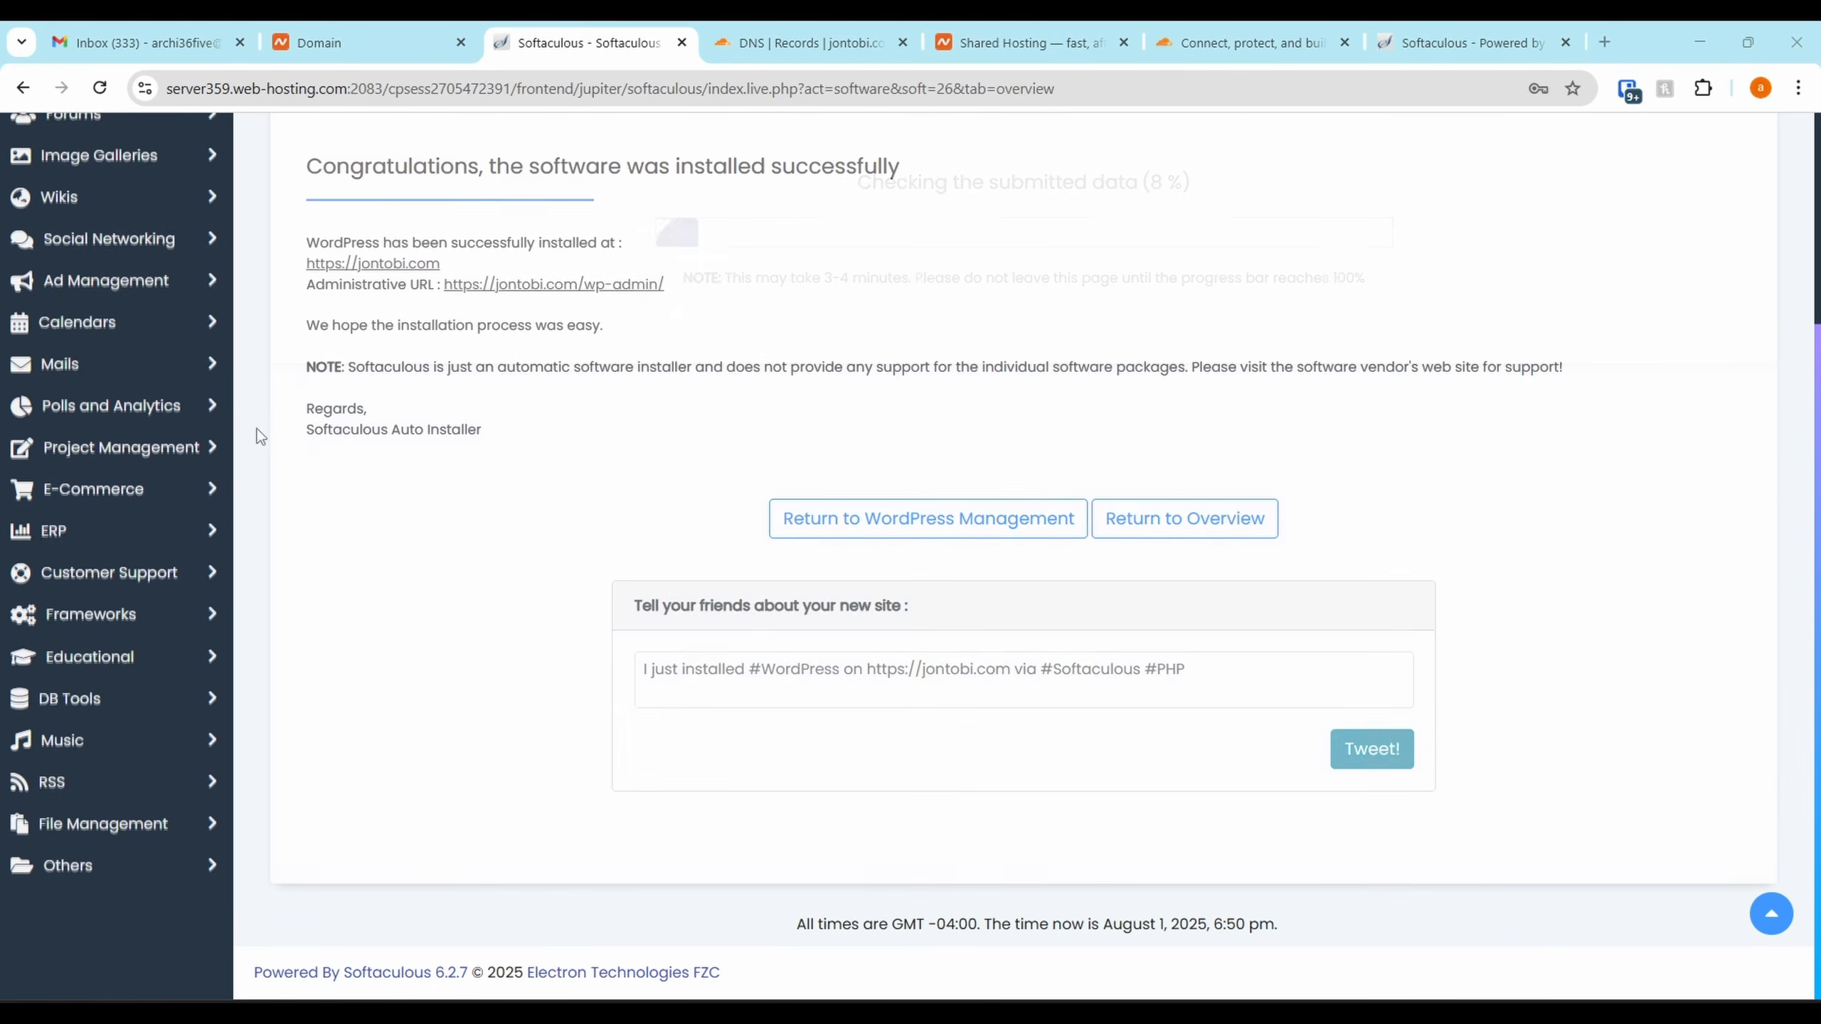
{"action": "left_click", "coordinate": [337, 264]}
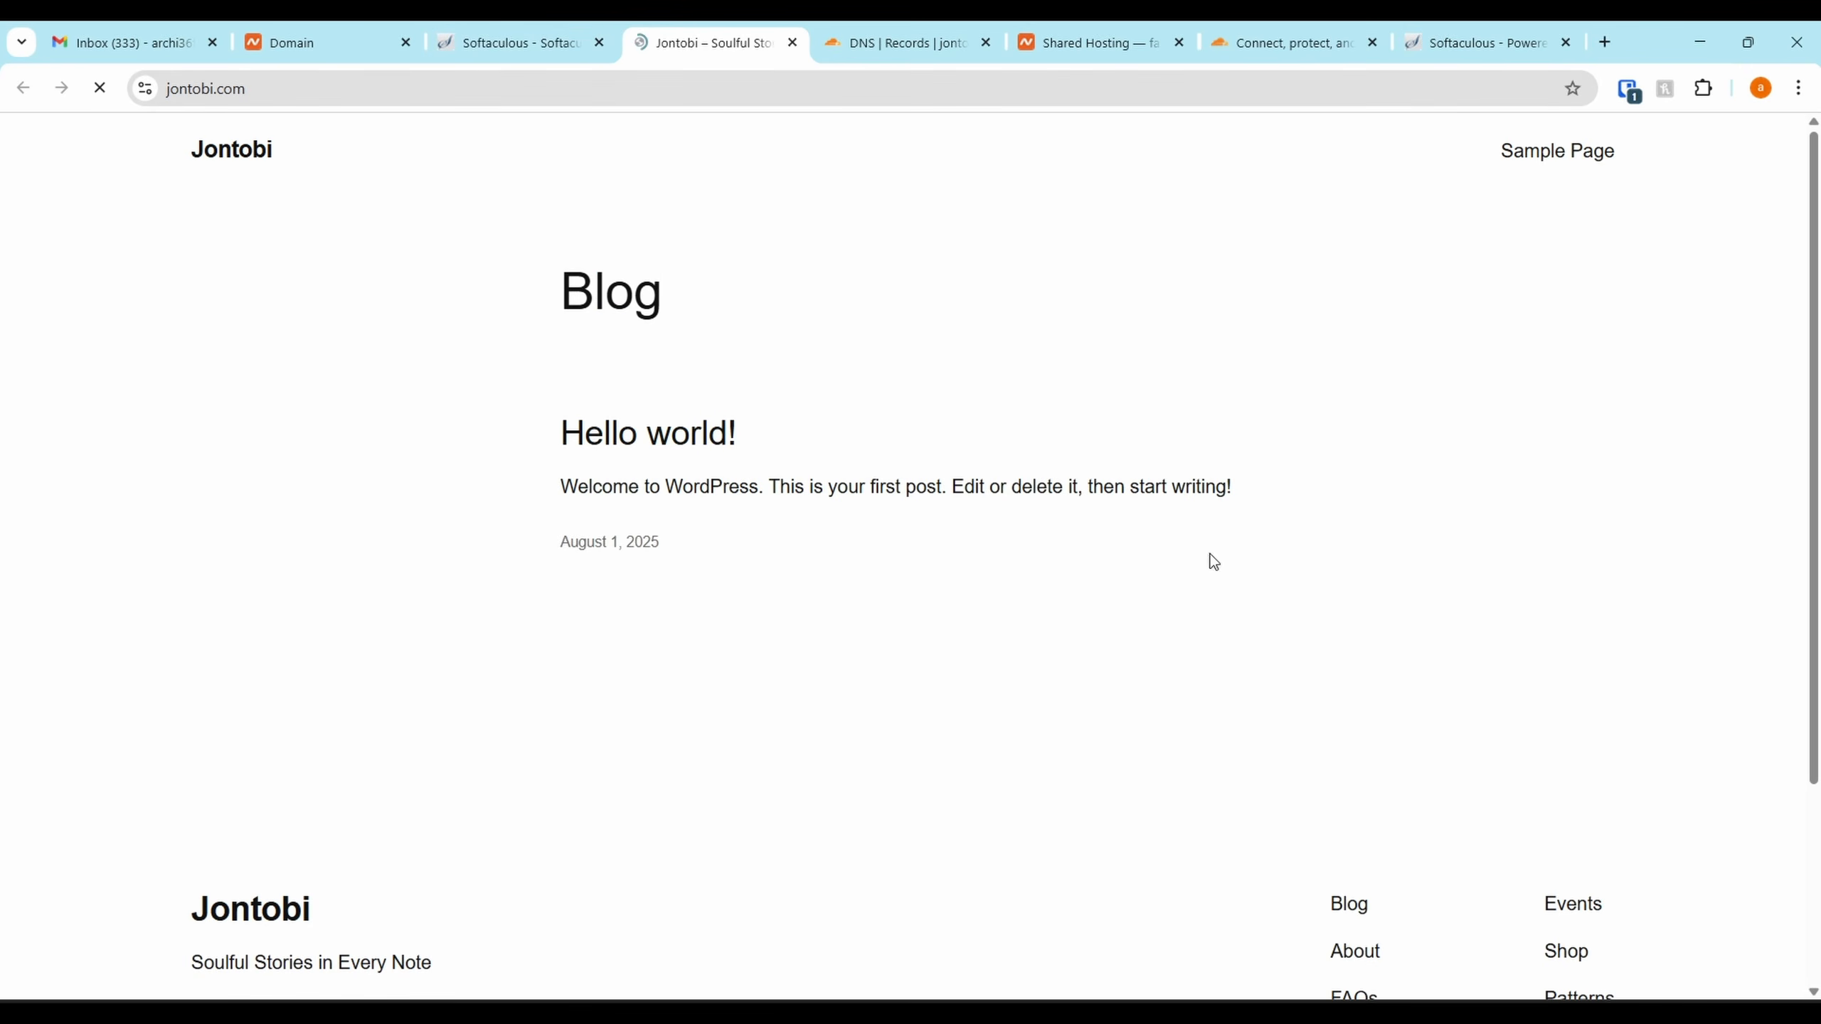
{"action": "left_click_drag", "start_coordinate": [1815, 159], "coordinate": [1765, 212]}
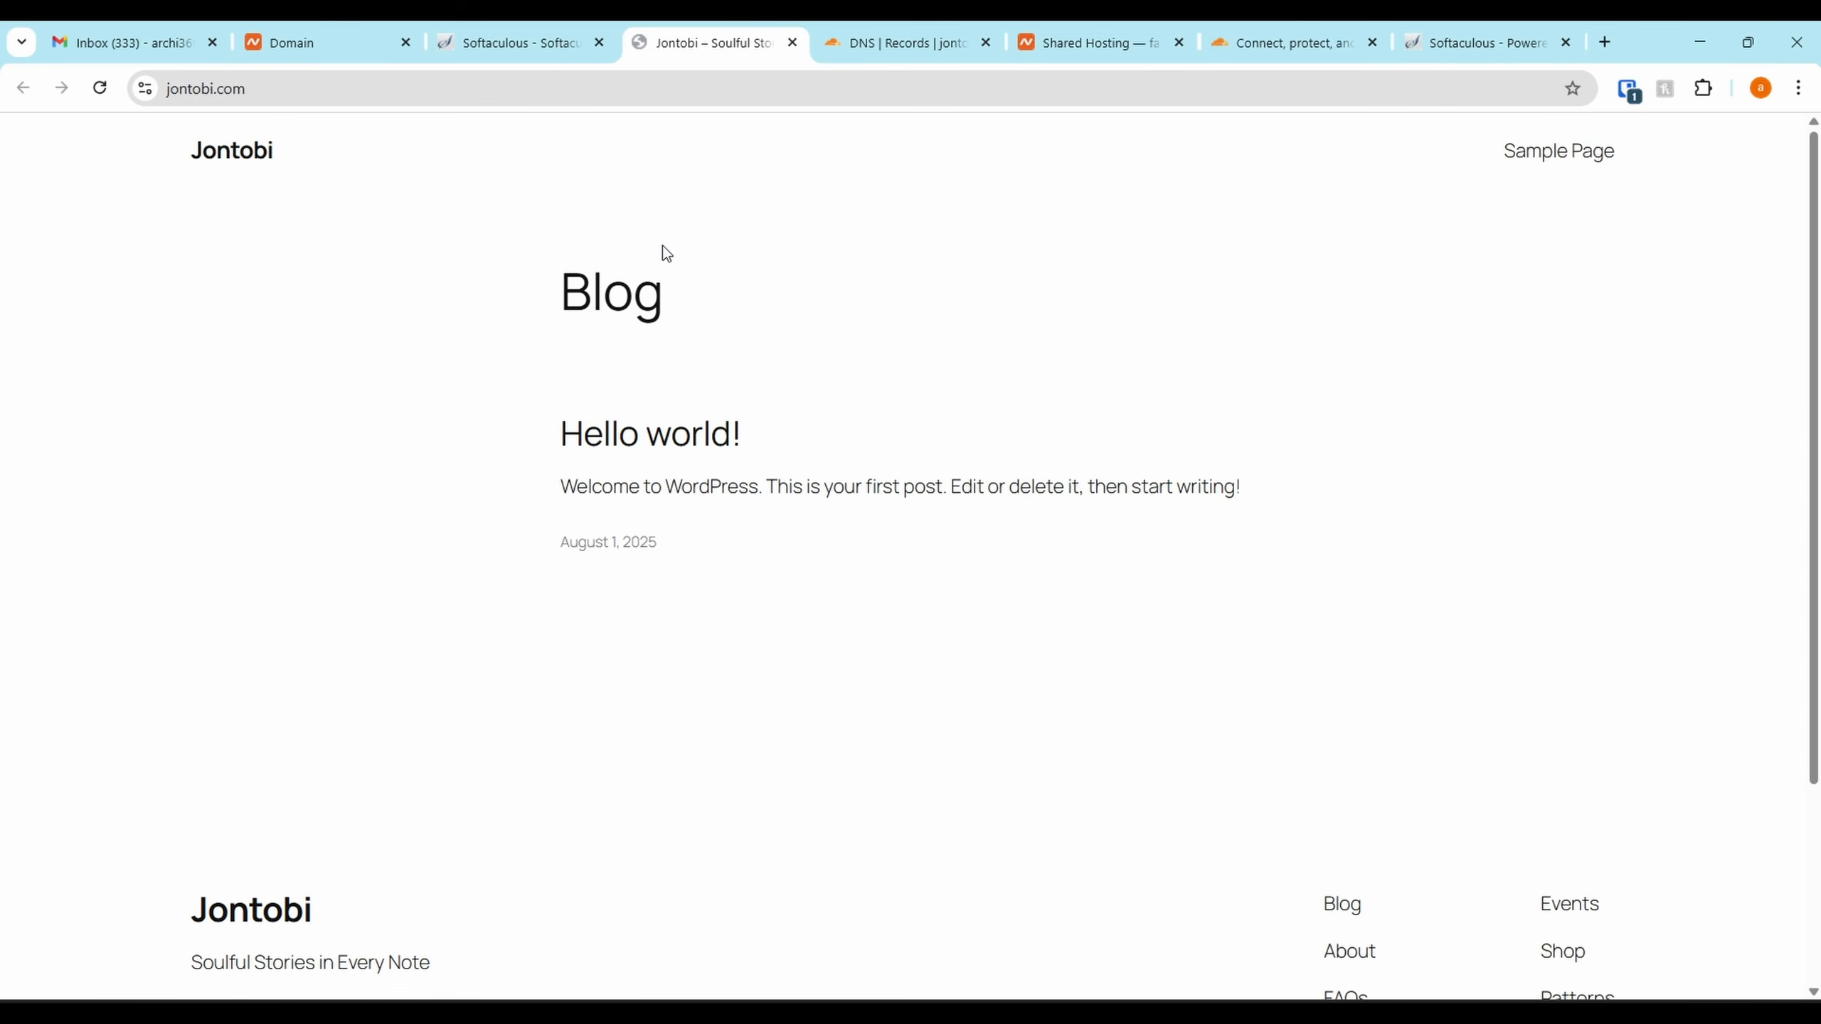
{"action": "left_click", "coordinate": [507, 43]}
{"action": "left_click", "coordinate": [621, 289]}
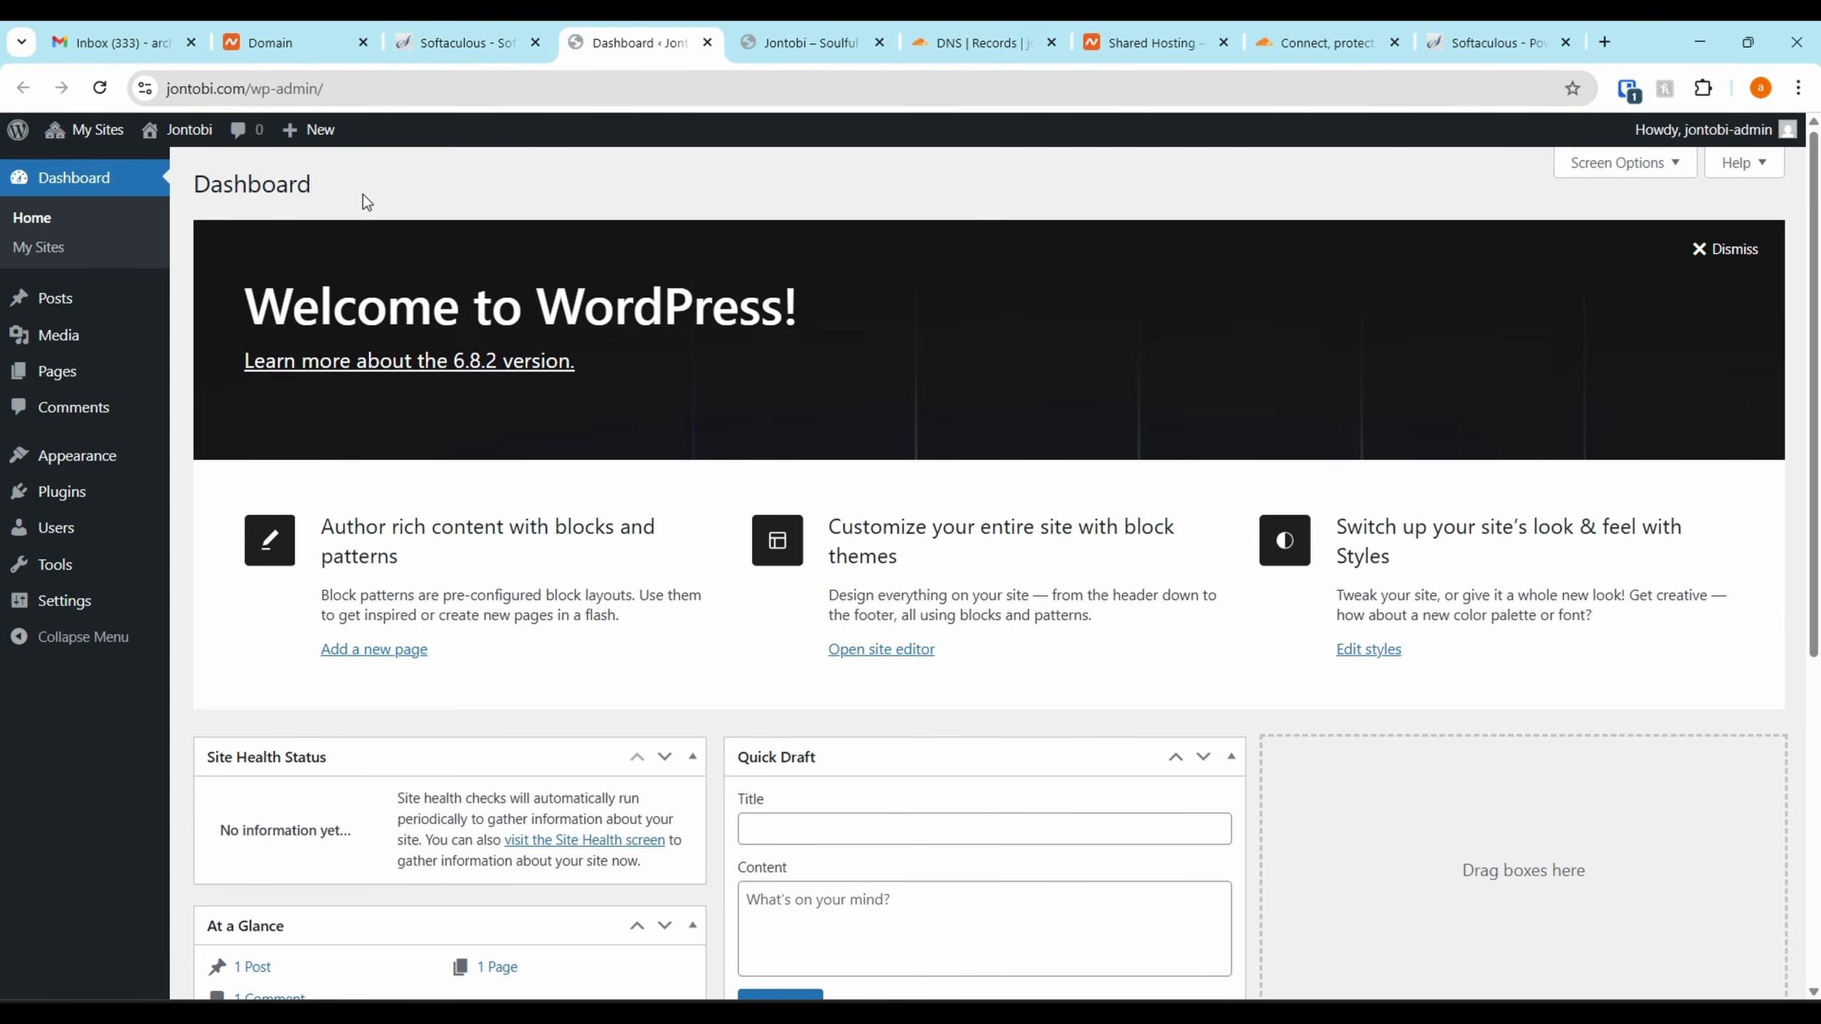
{"action": "left_click", "coordinate": [465, 43]}
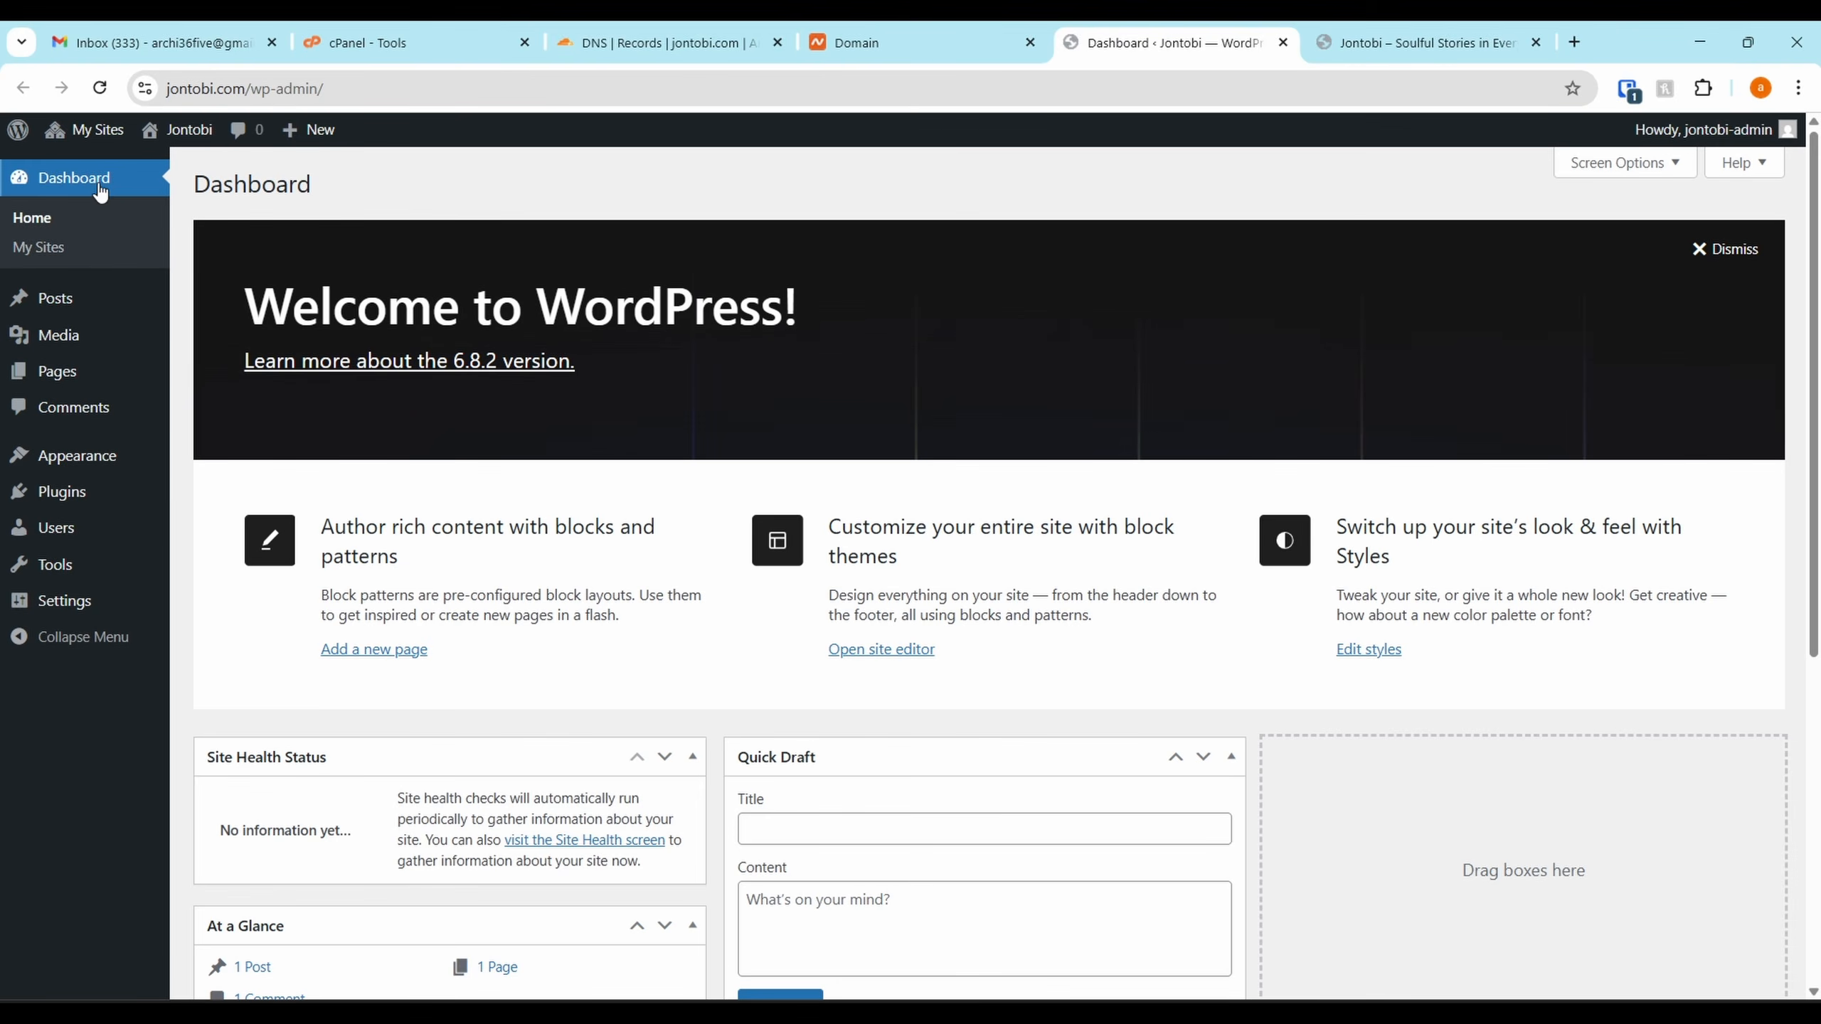
Save Network Settings with Max upload file size 15000 KB, then view Network Admin Themes
{"action": "mouse_move", "coordinate": [79, 140]}
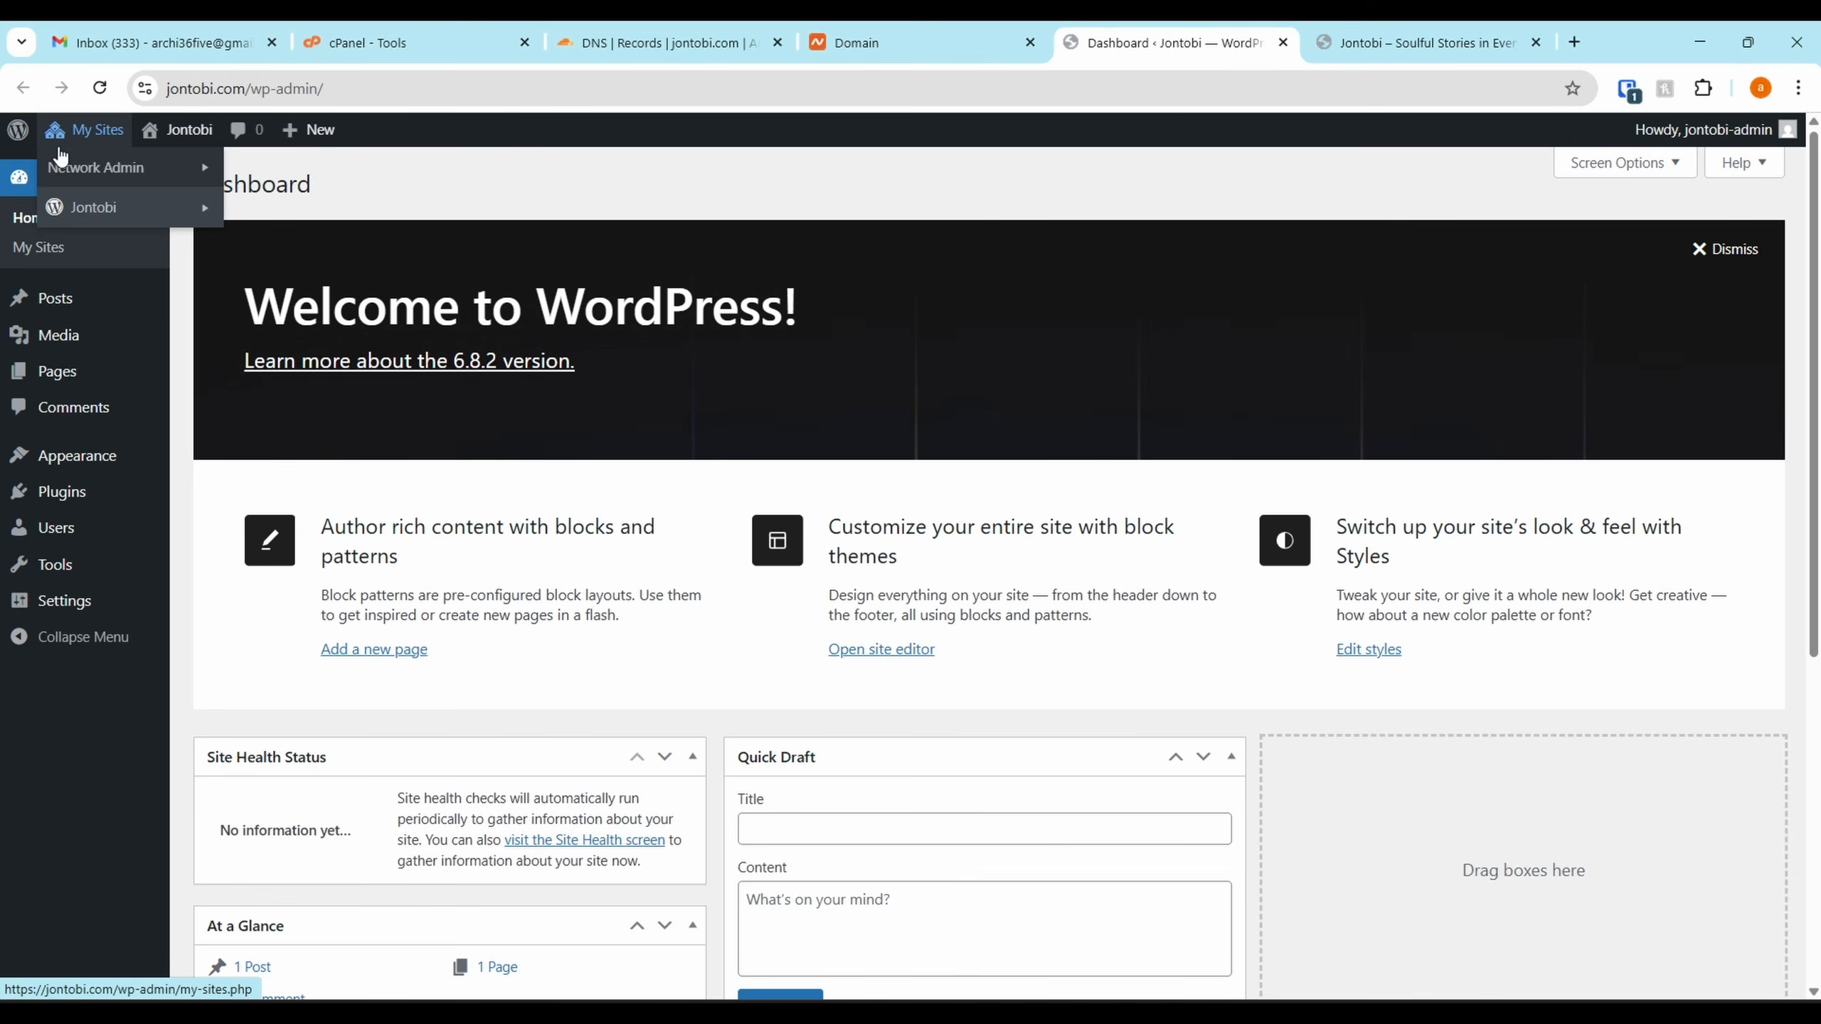
{"action": "mouse_move", "coordinate": [174, 181]}
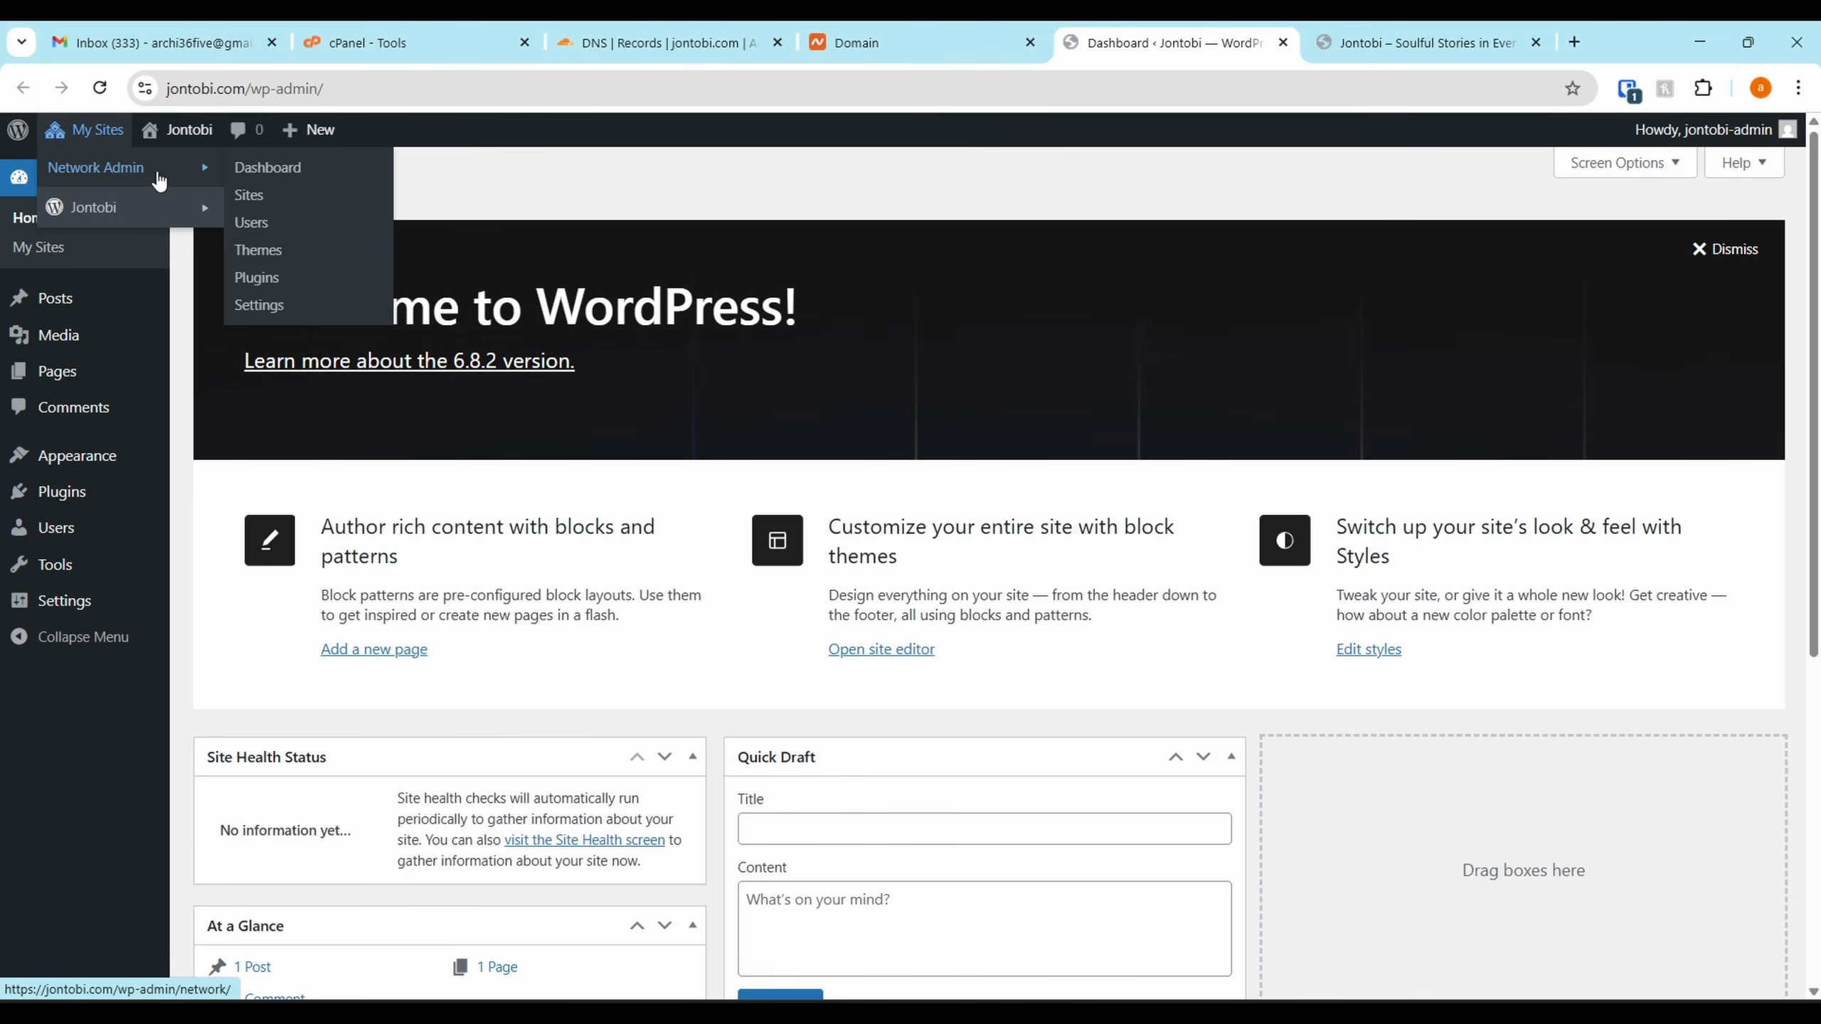
{"action": "left_click", "coordinate": [273, 316]}
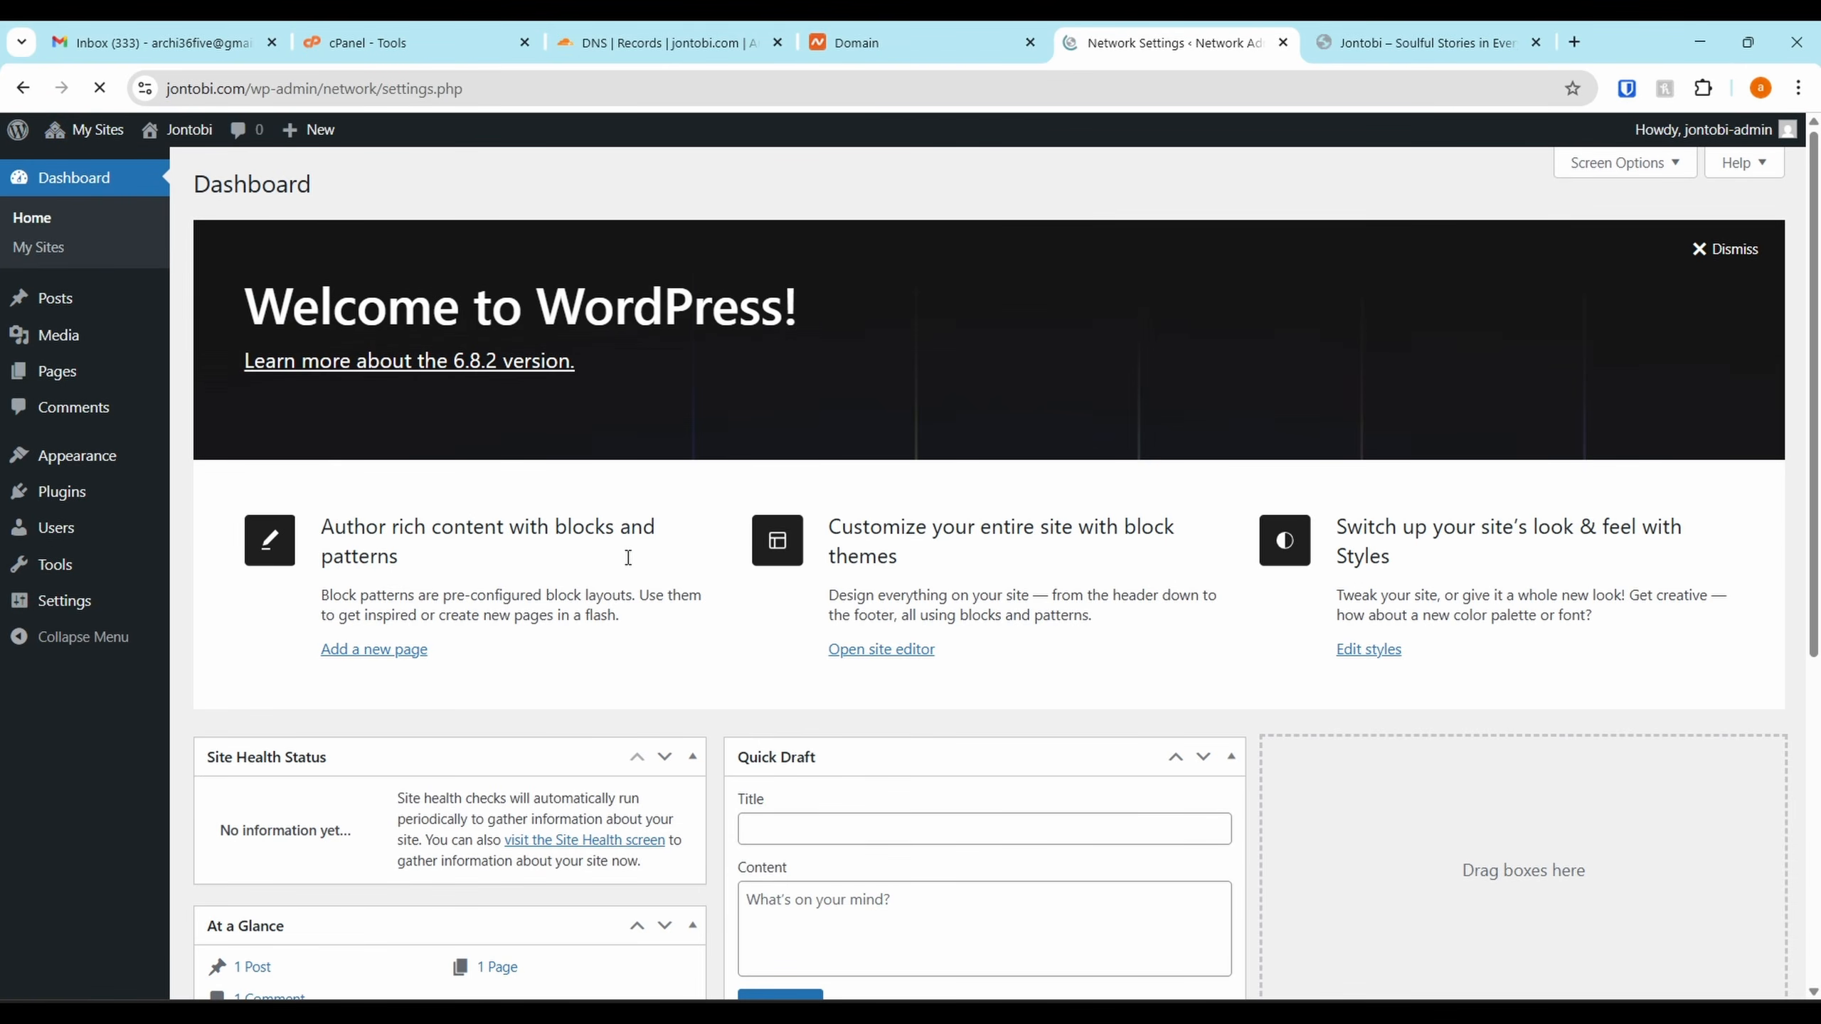
{"action": "scroll", "coordinate": [894, 495], "scroll_direction": "down", "scroll_amount": 20}
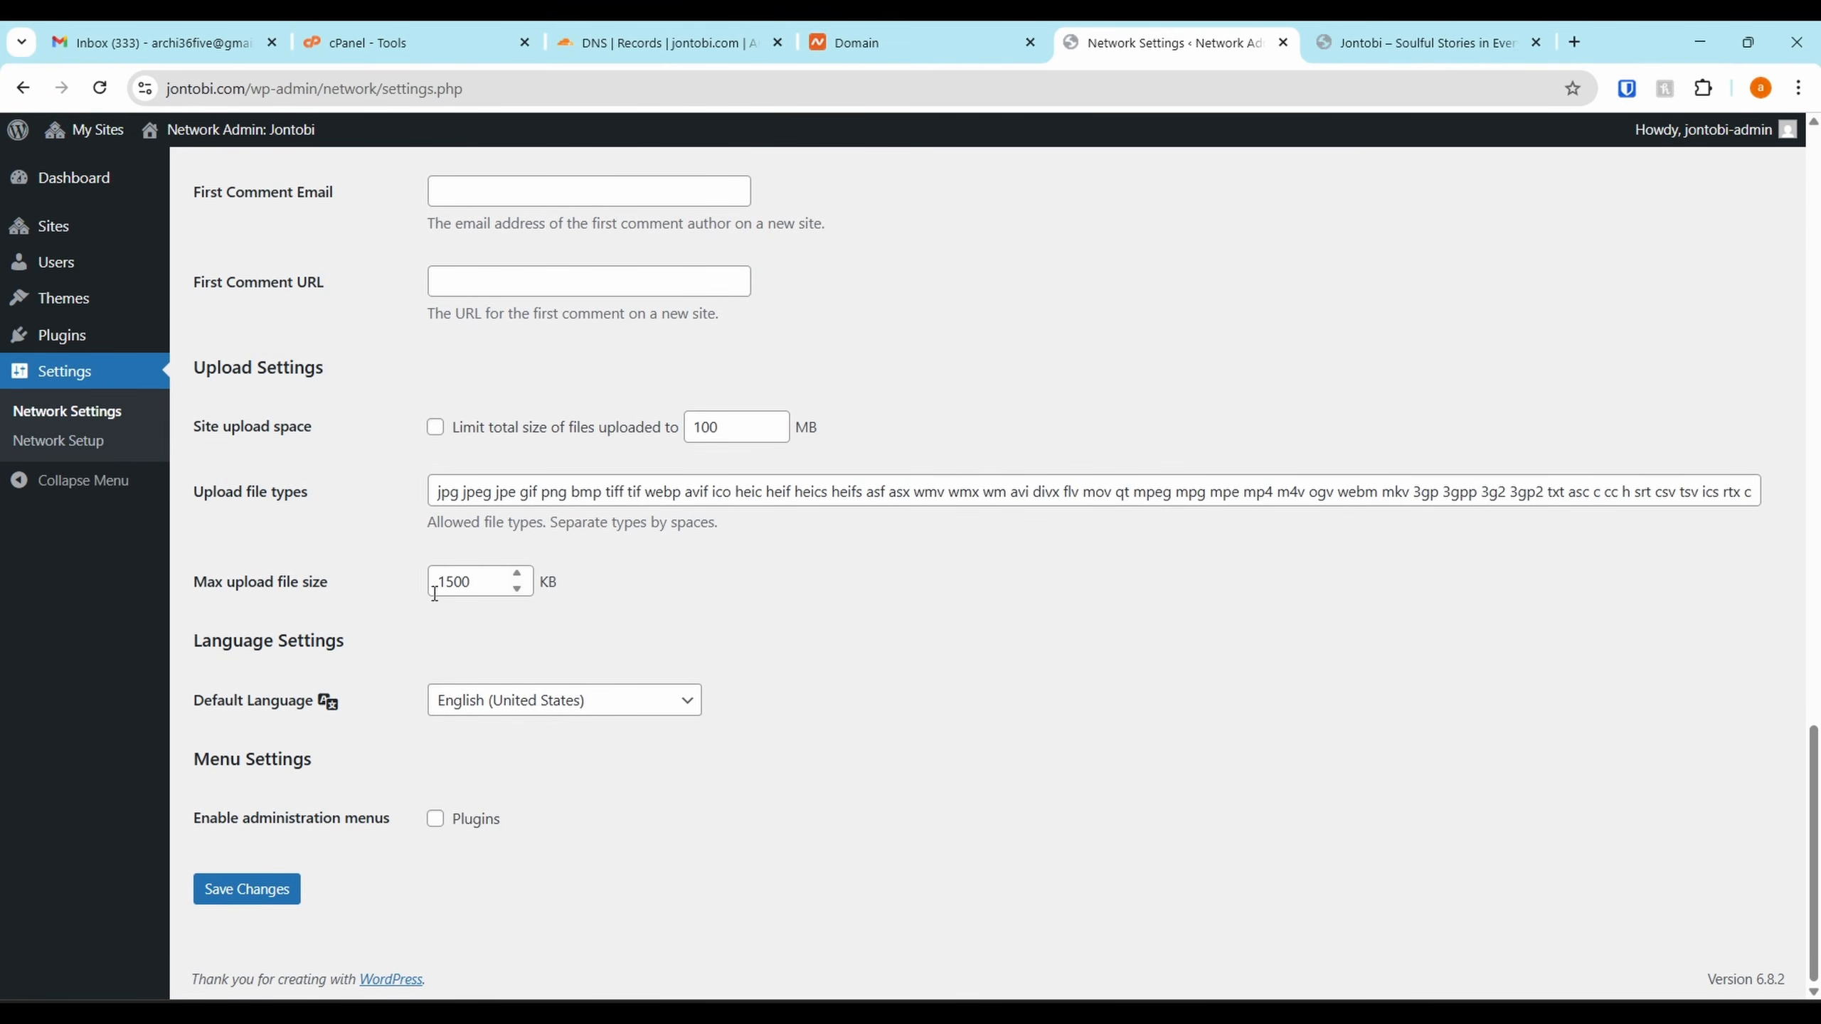
{"action": "left_click", "coordinate": [455, 581]}
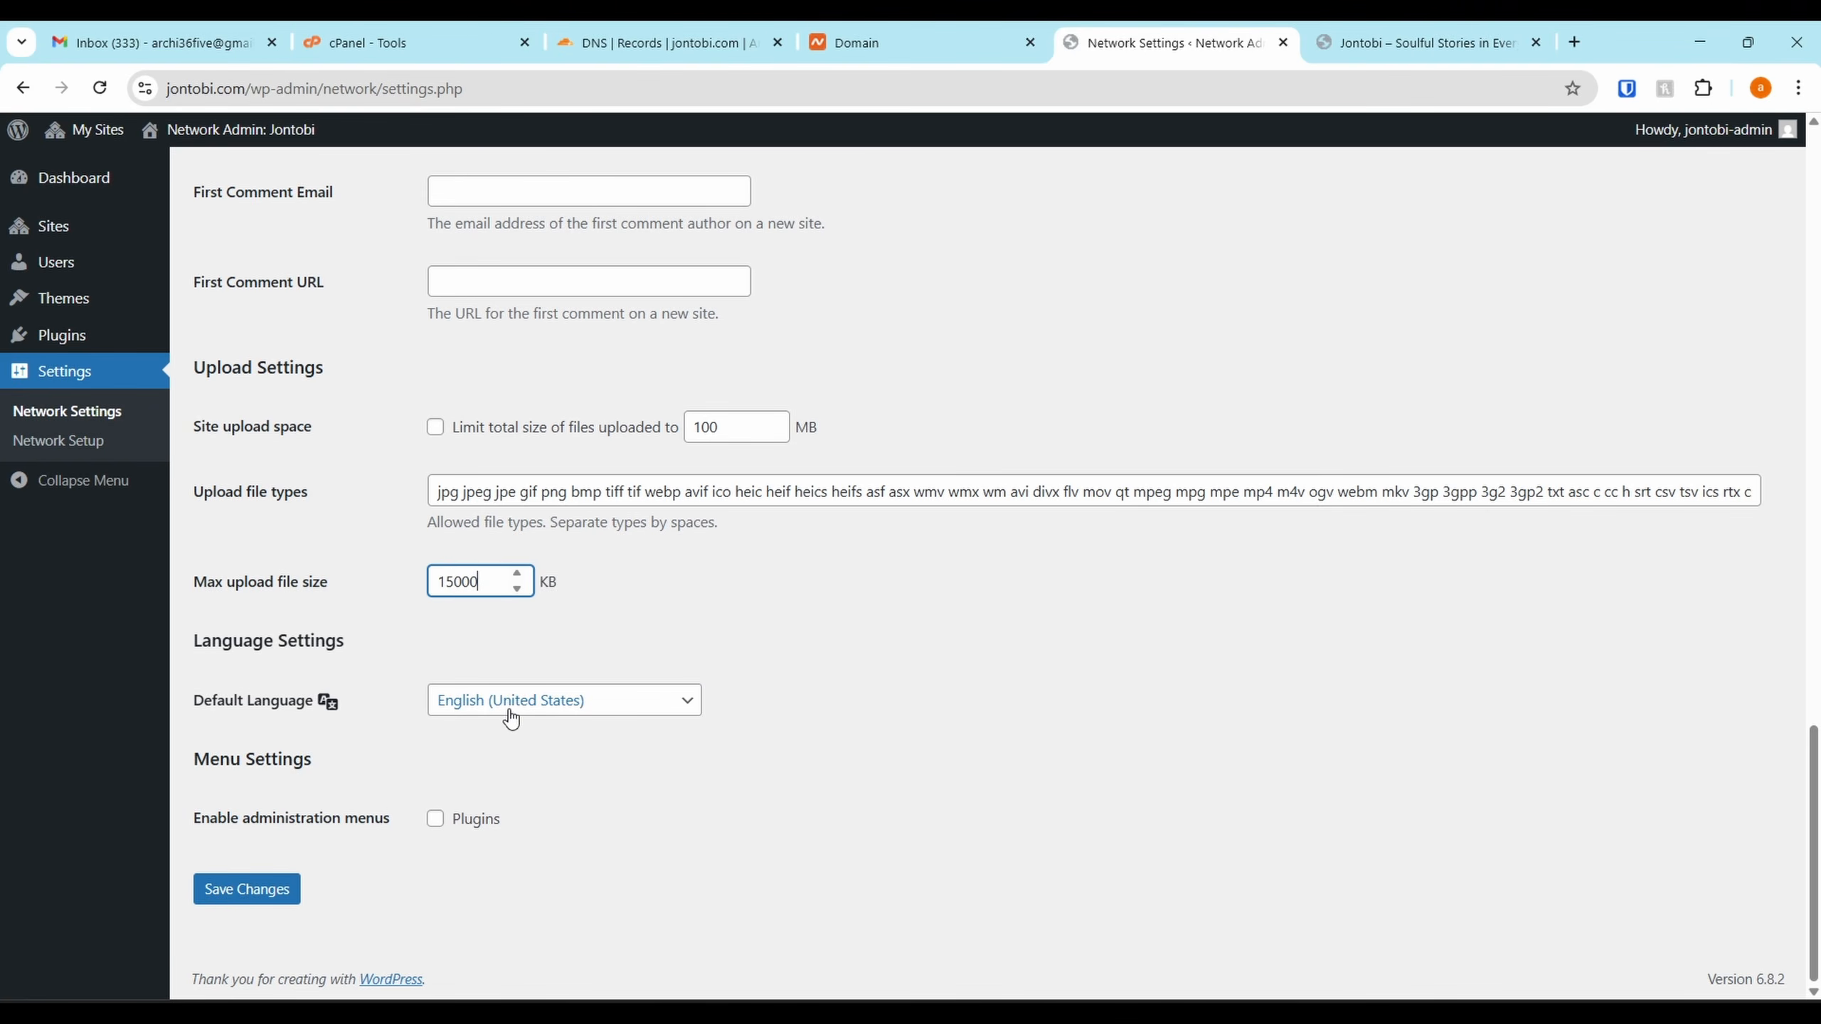
{"action": "left_click", "coordinate": [279, 900]}
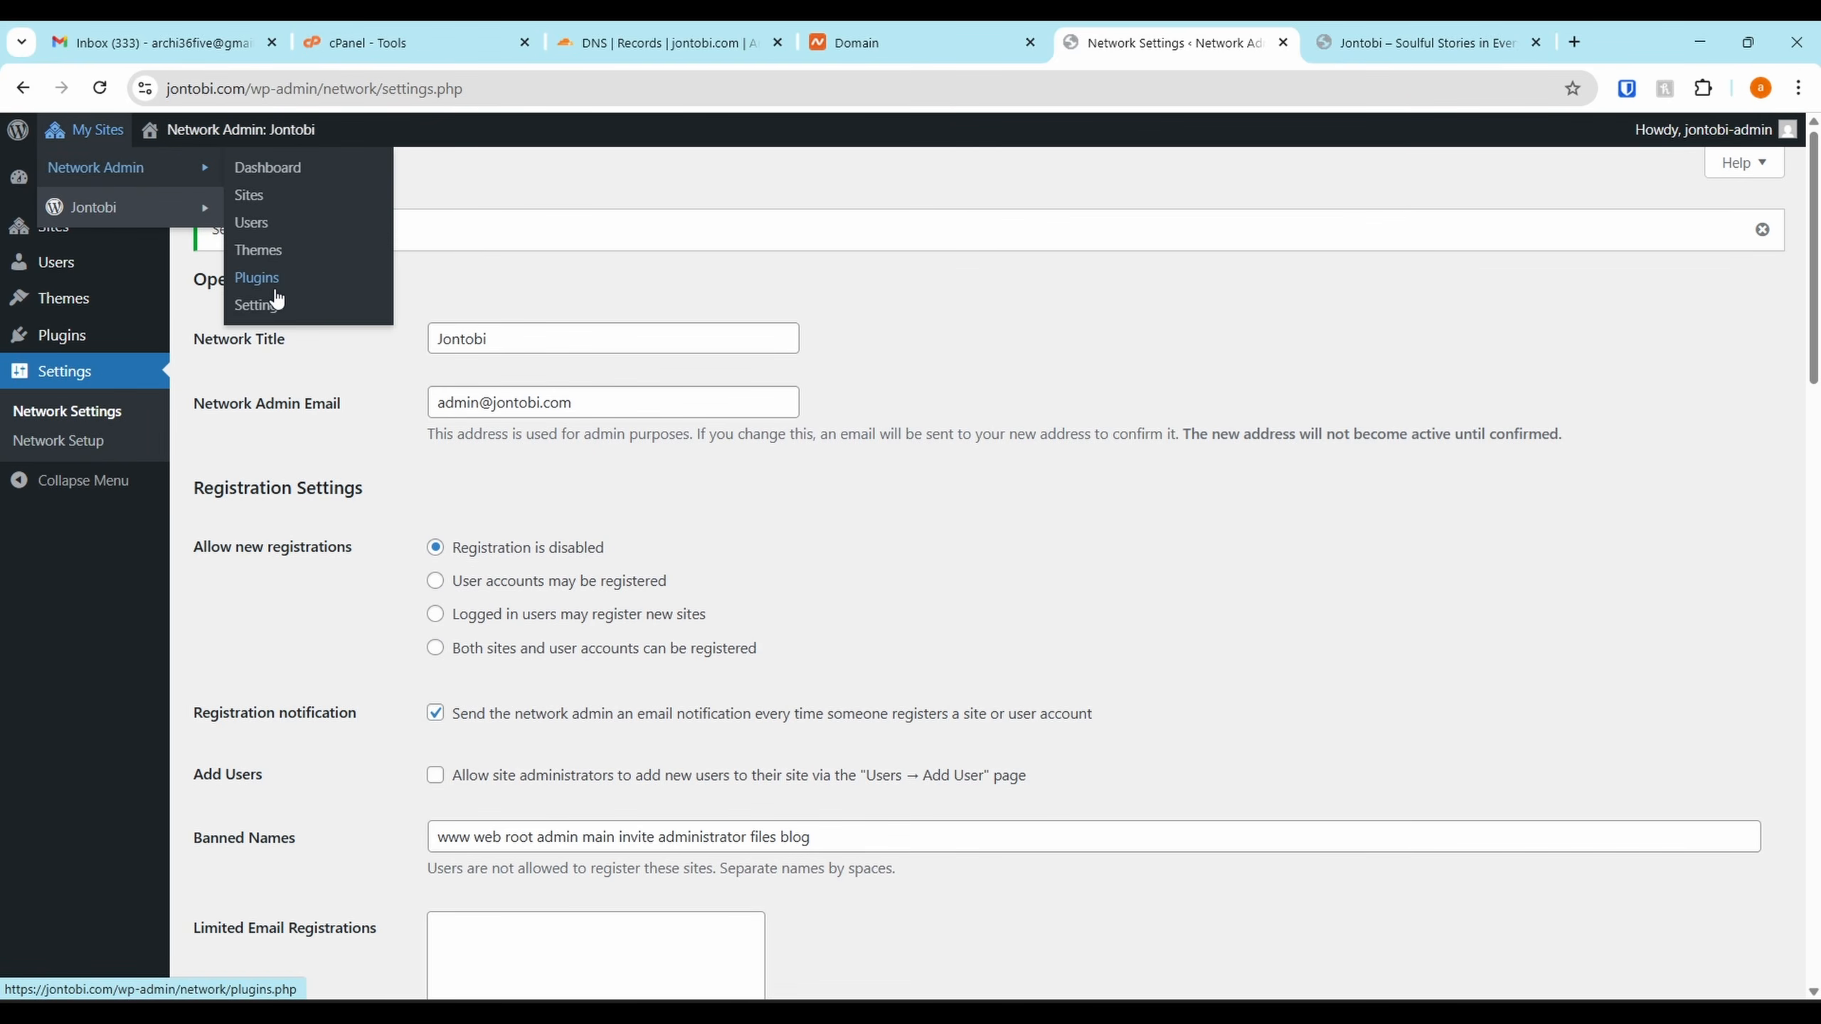
{"action": "left_click", "coordinate": [258, 250]}
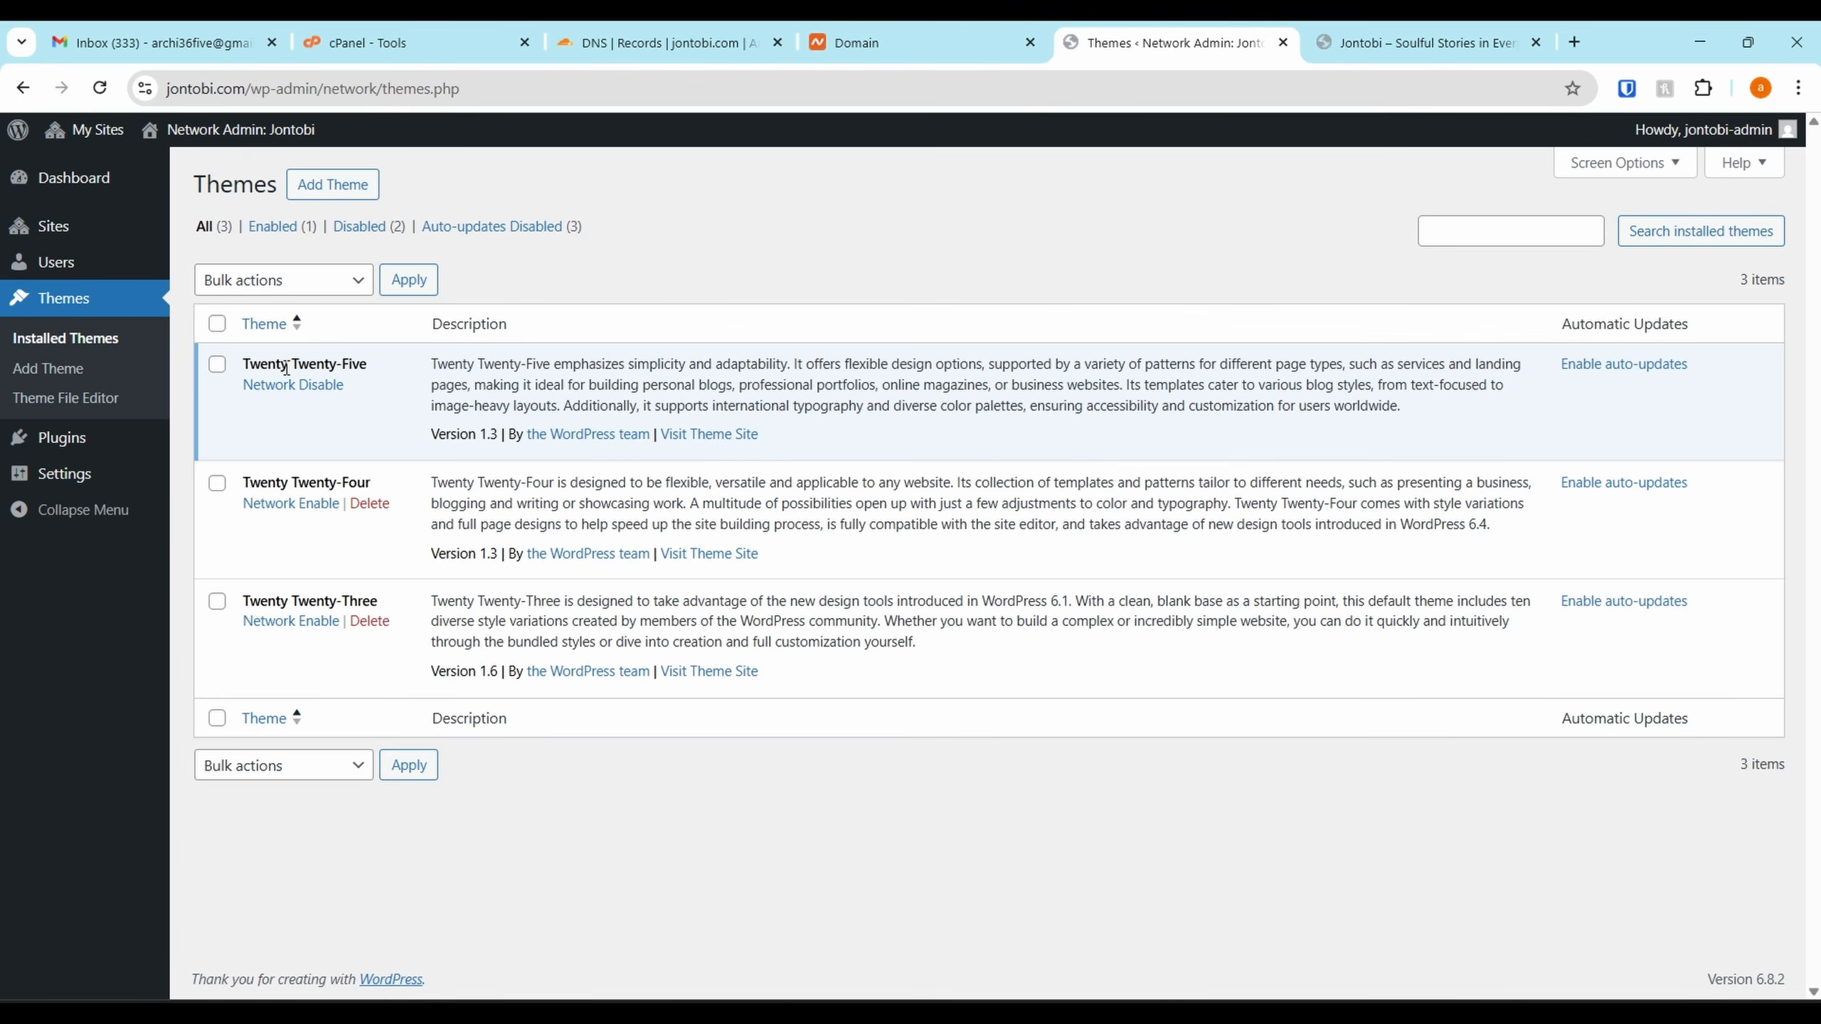
Delete the Twenty Twenty-Four and Twenty Twenty-Three themes
{"action": "left_click", "coordinate": [378, 510]}
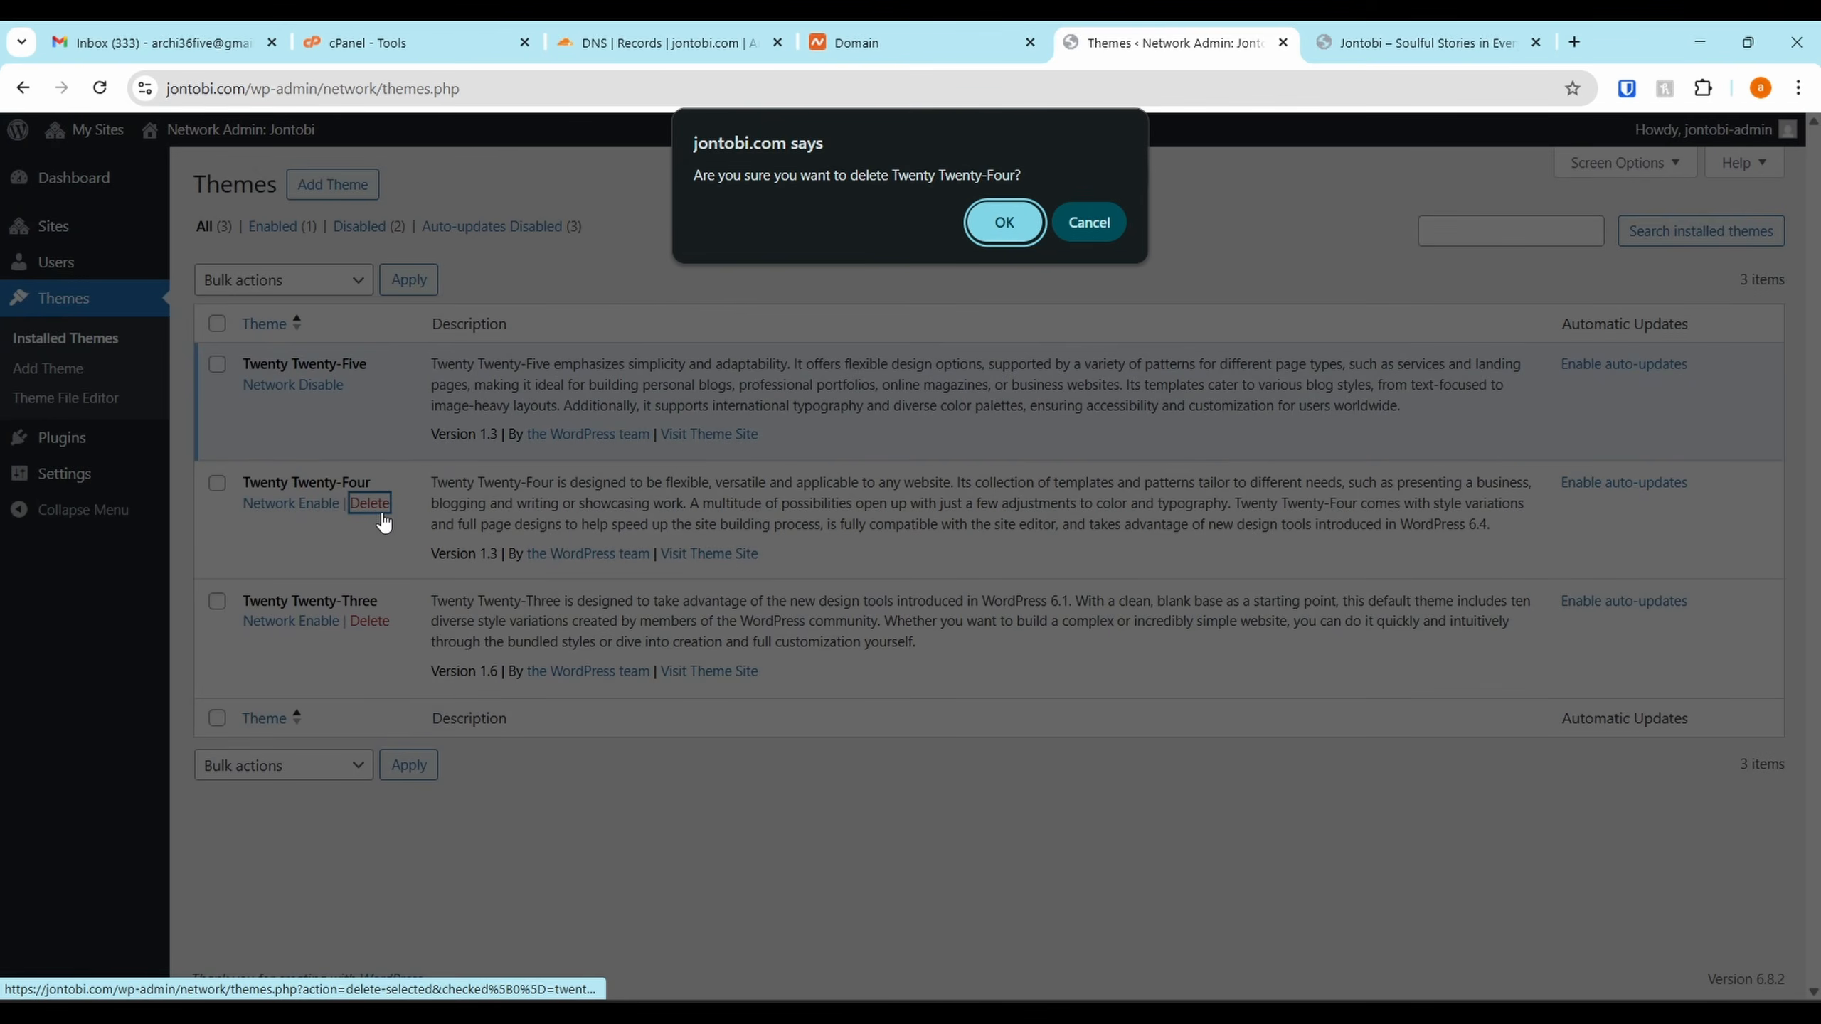
{"action": "left_click", "coordinate": [1004, 222]}
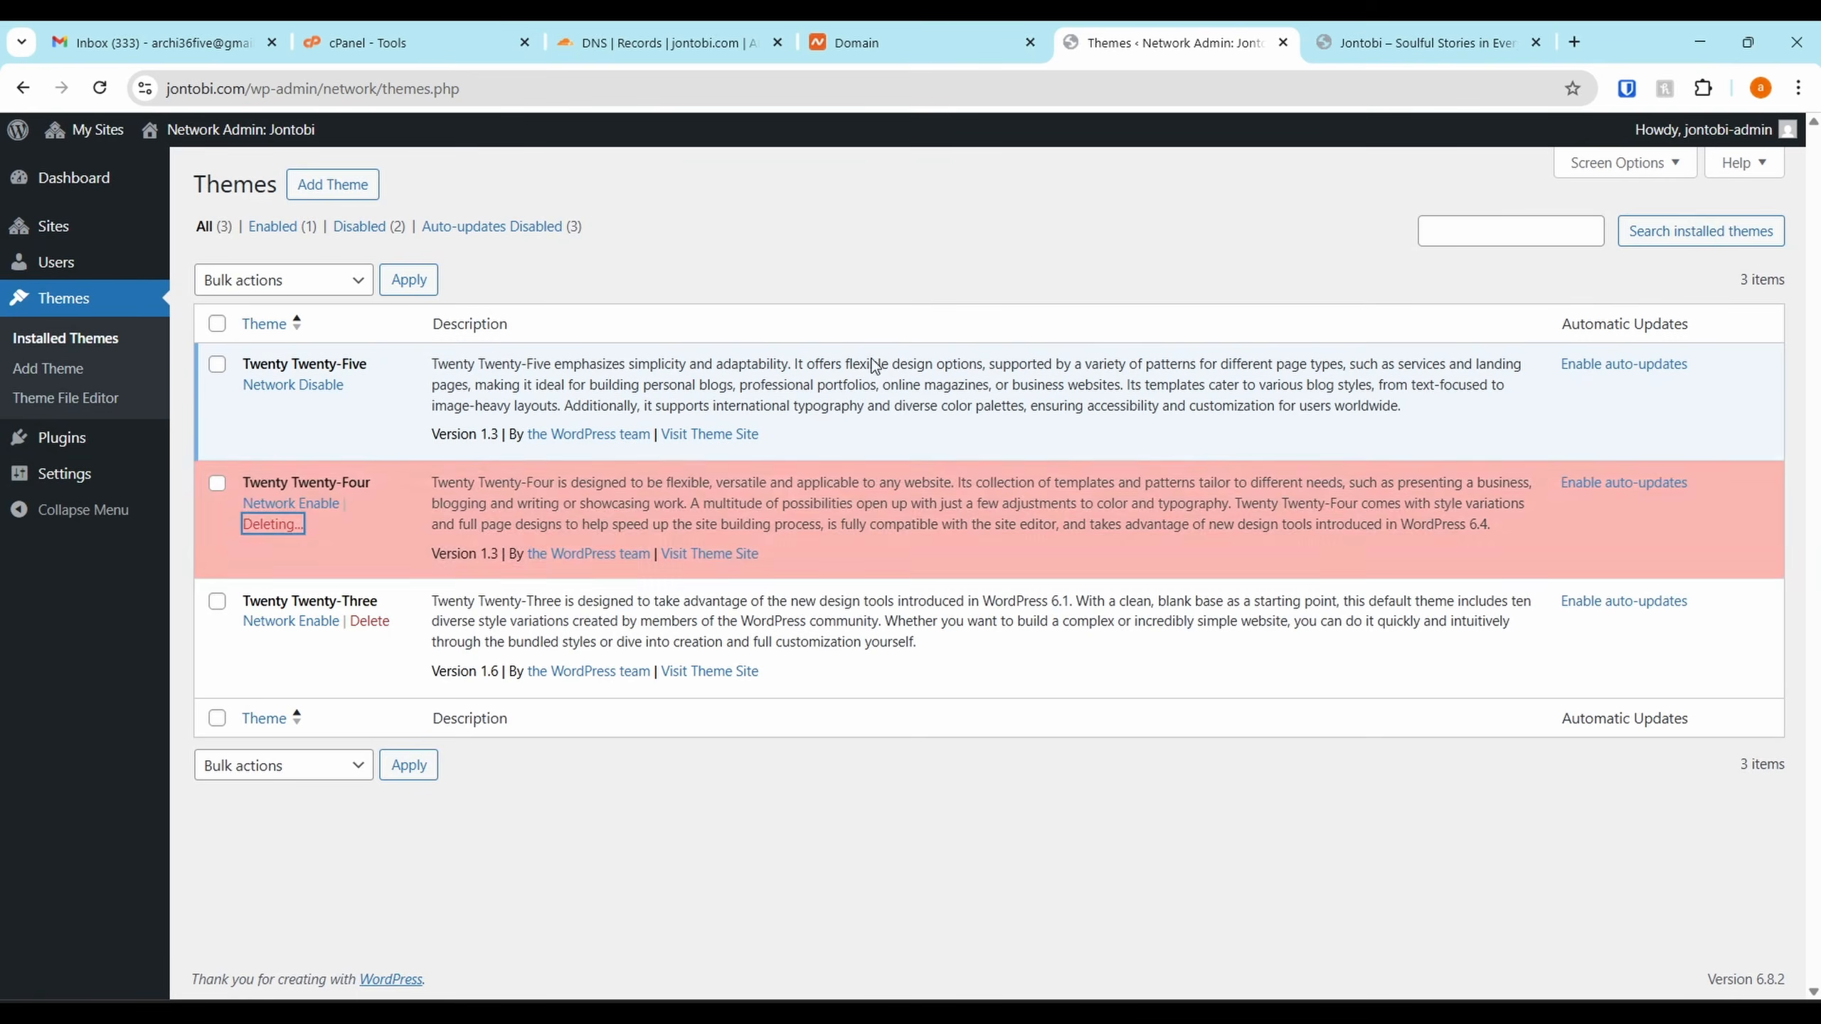
{"action": "left_click", "coordinate": [370, 546]}
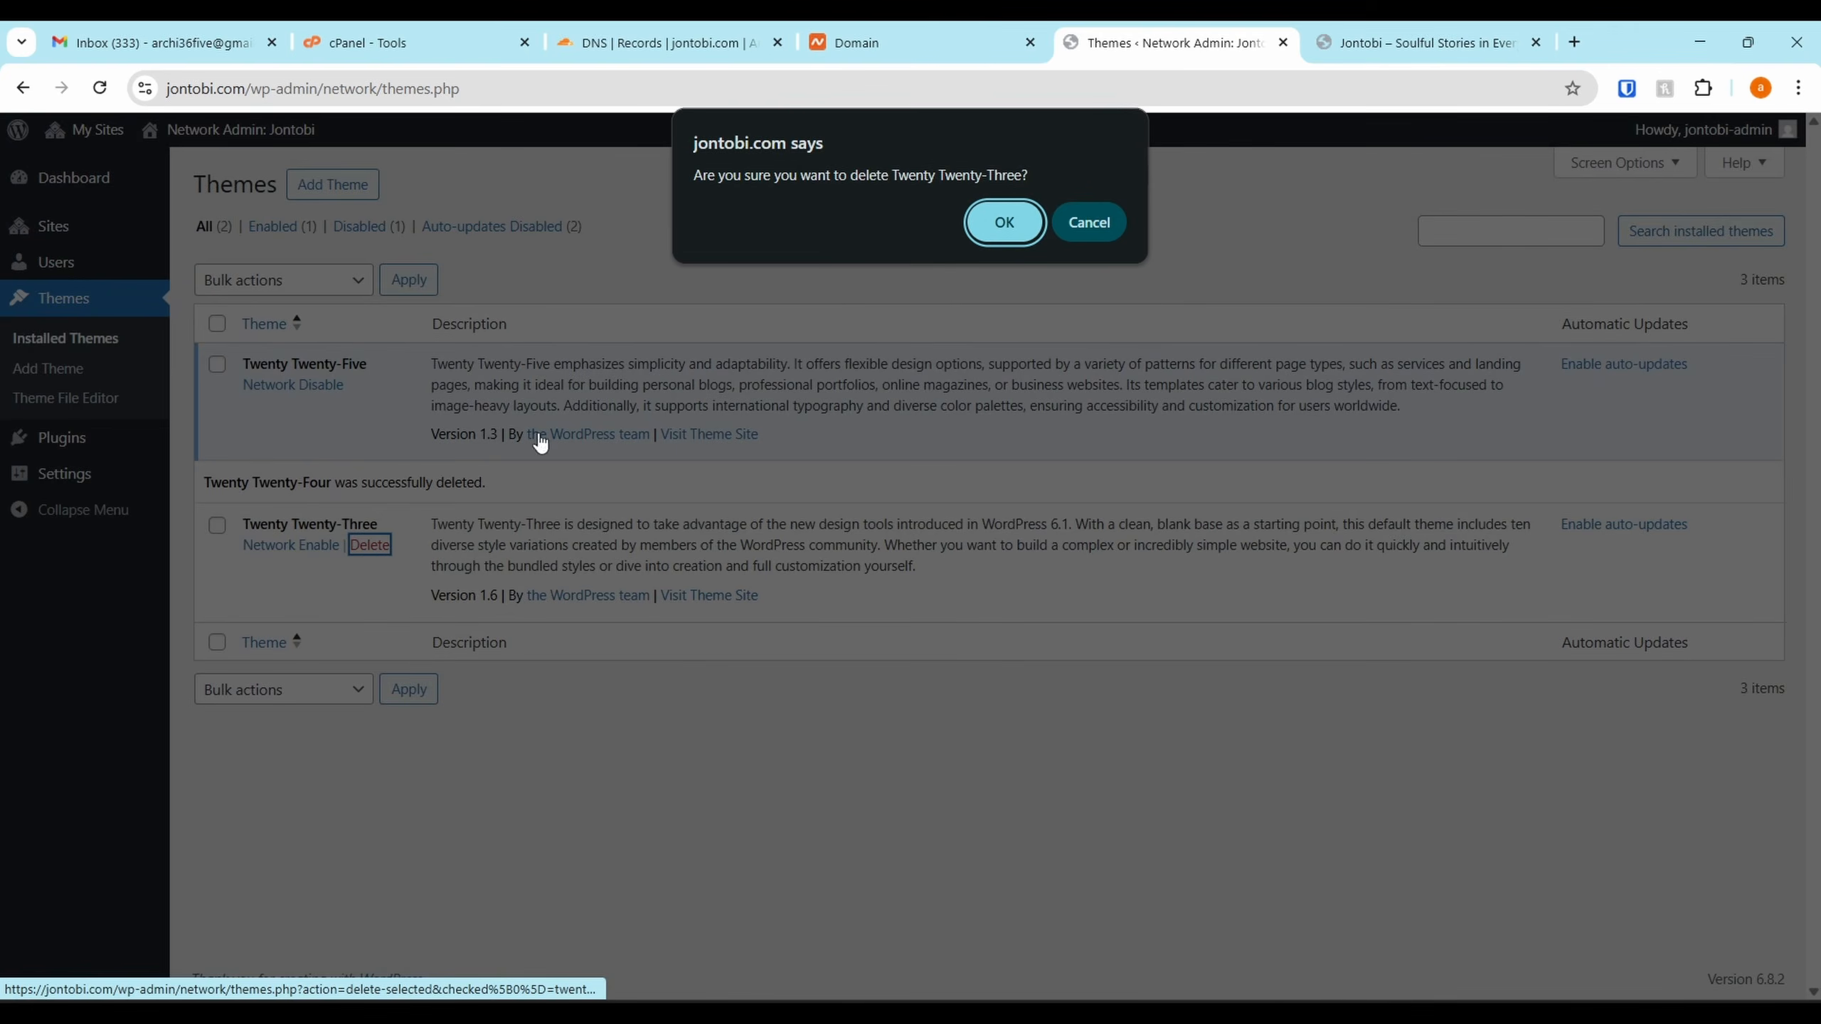
{"action": "left_click", "coordinate": [1003, 222]}
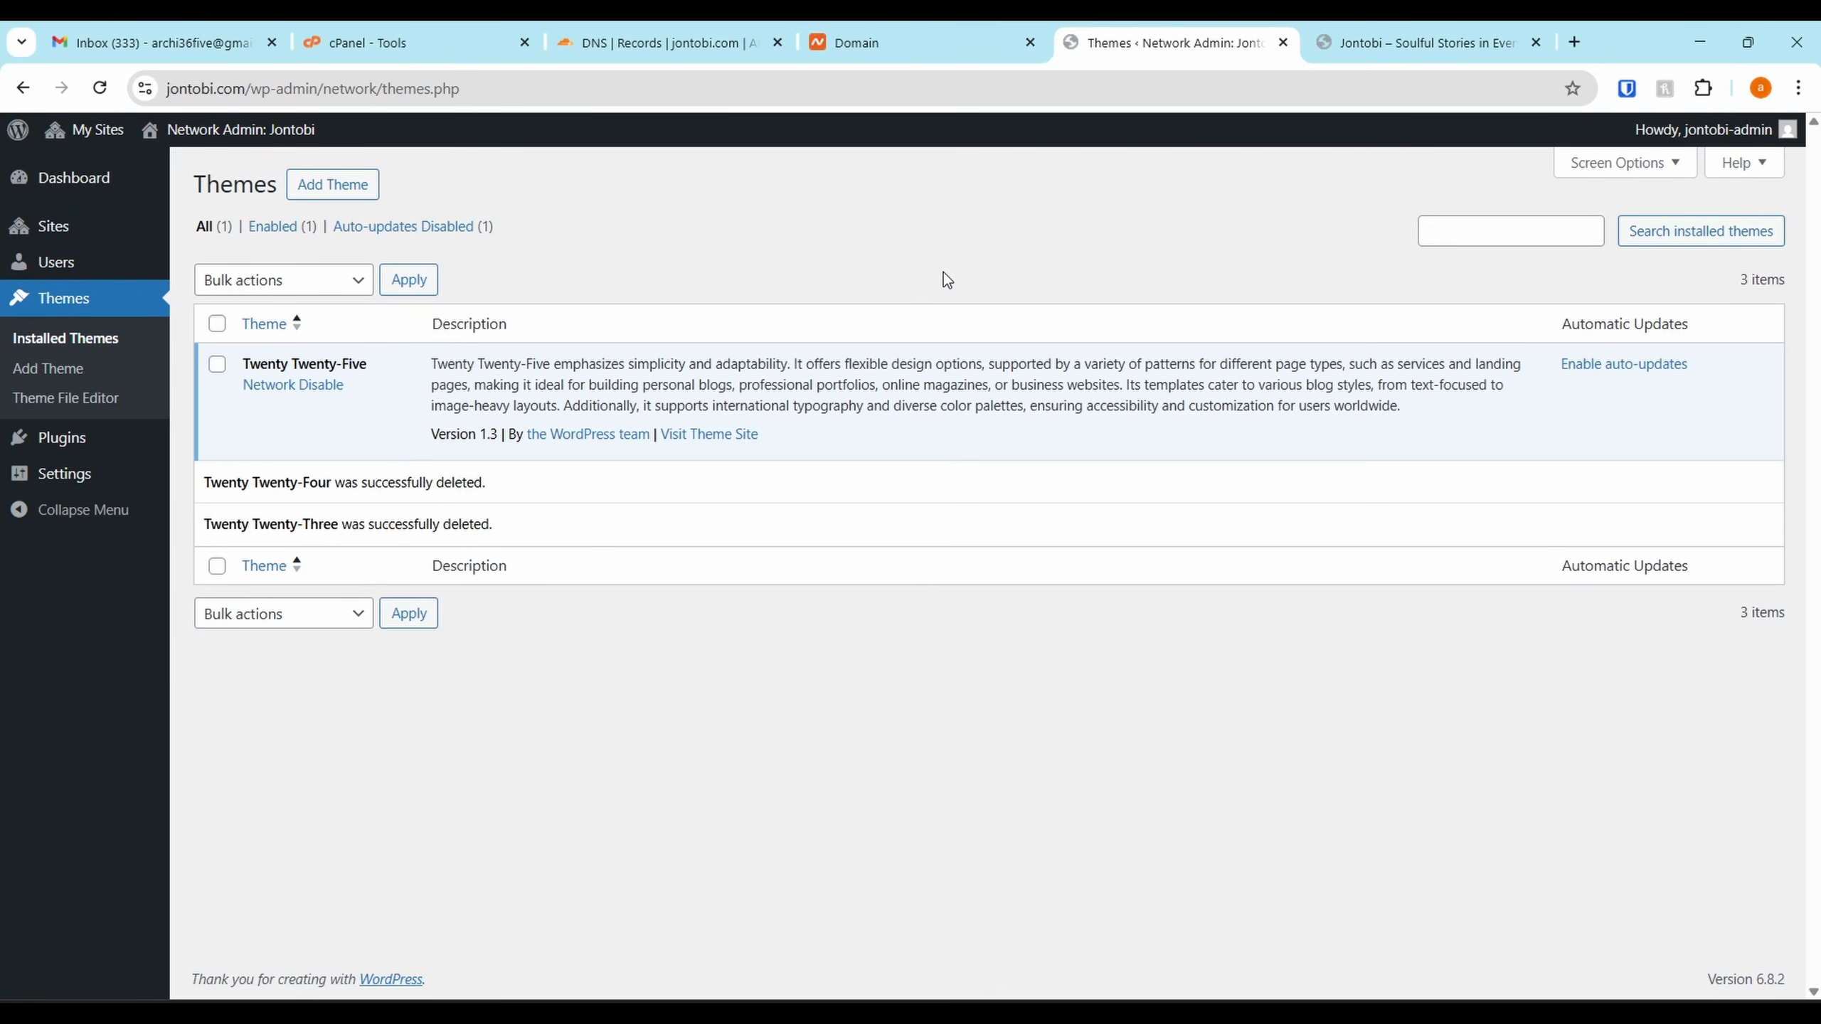
Install the Astra theme and network-enable it
{"action": "left_click", "coordinate": [355, 187]}
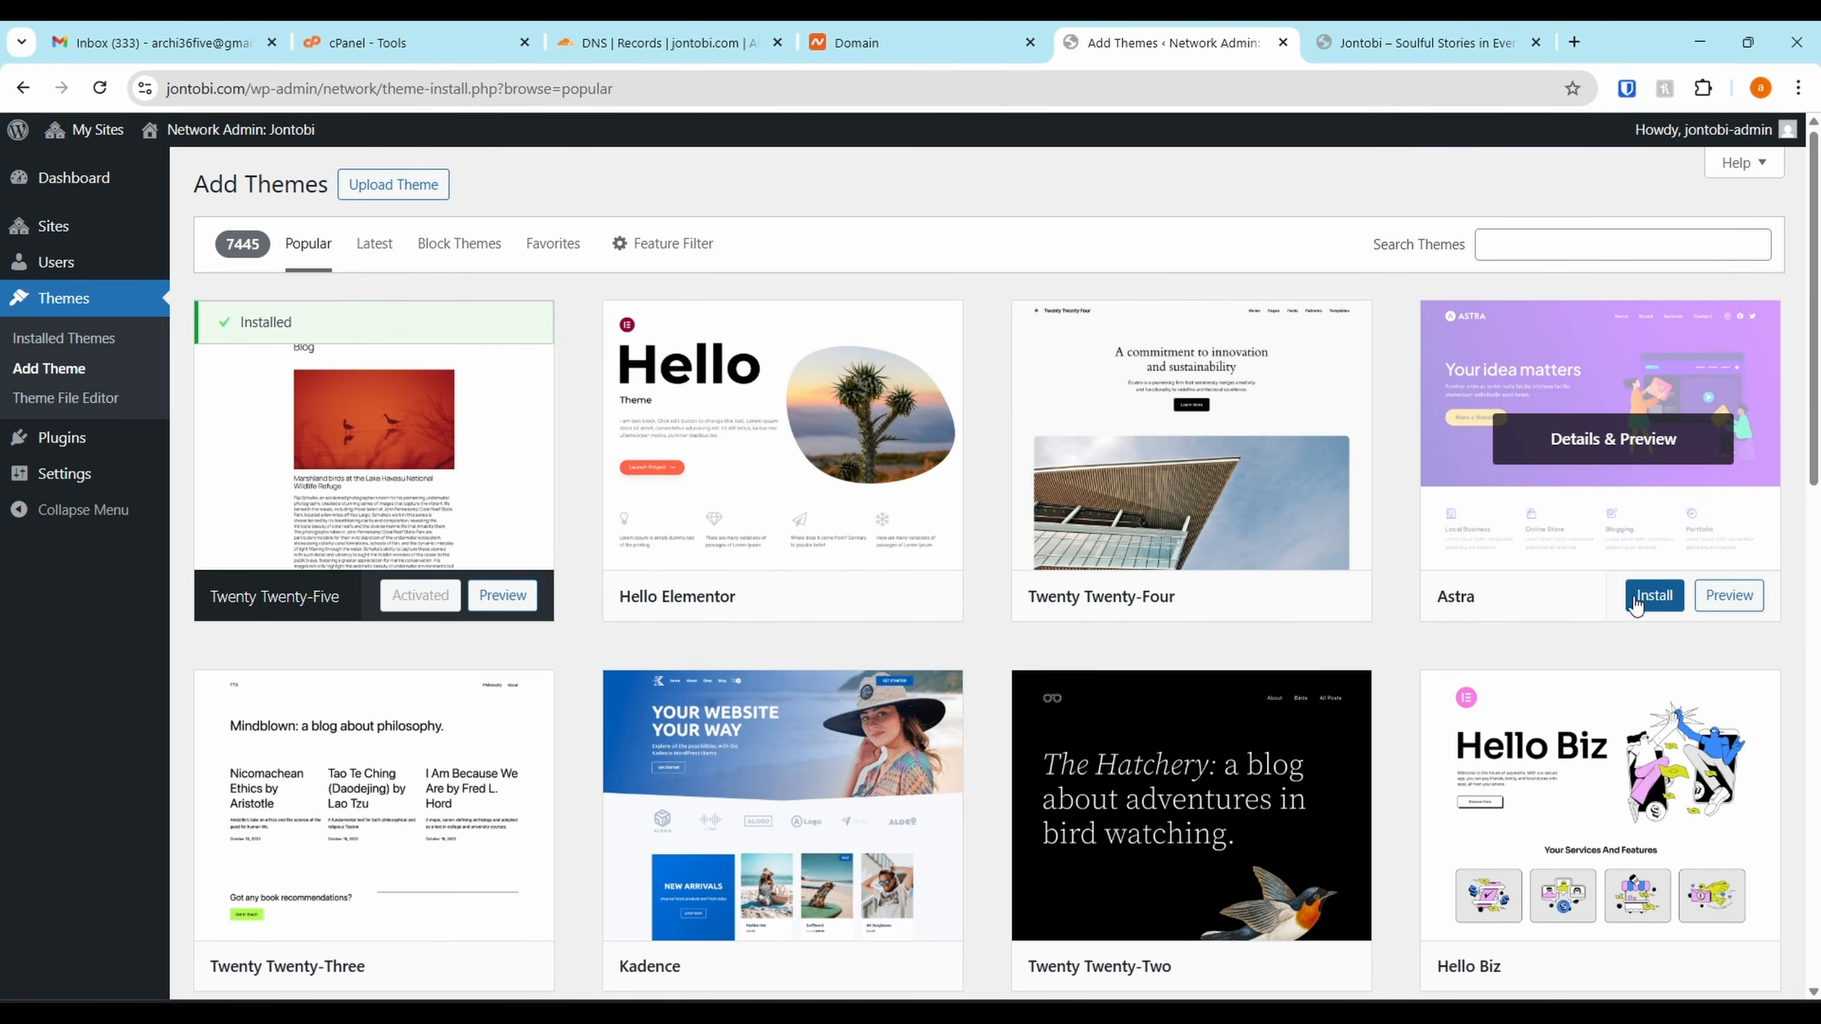
{"action": "left_click", "coordinate": [1651, 597]}
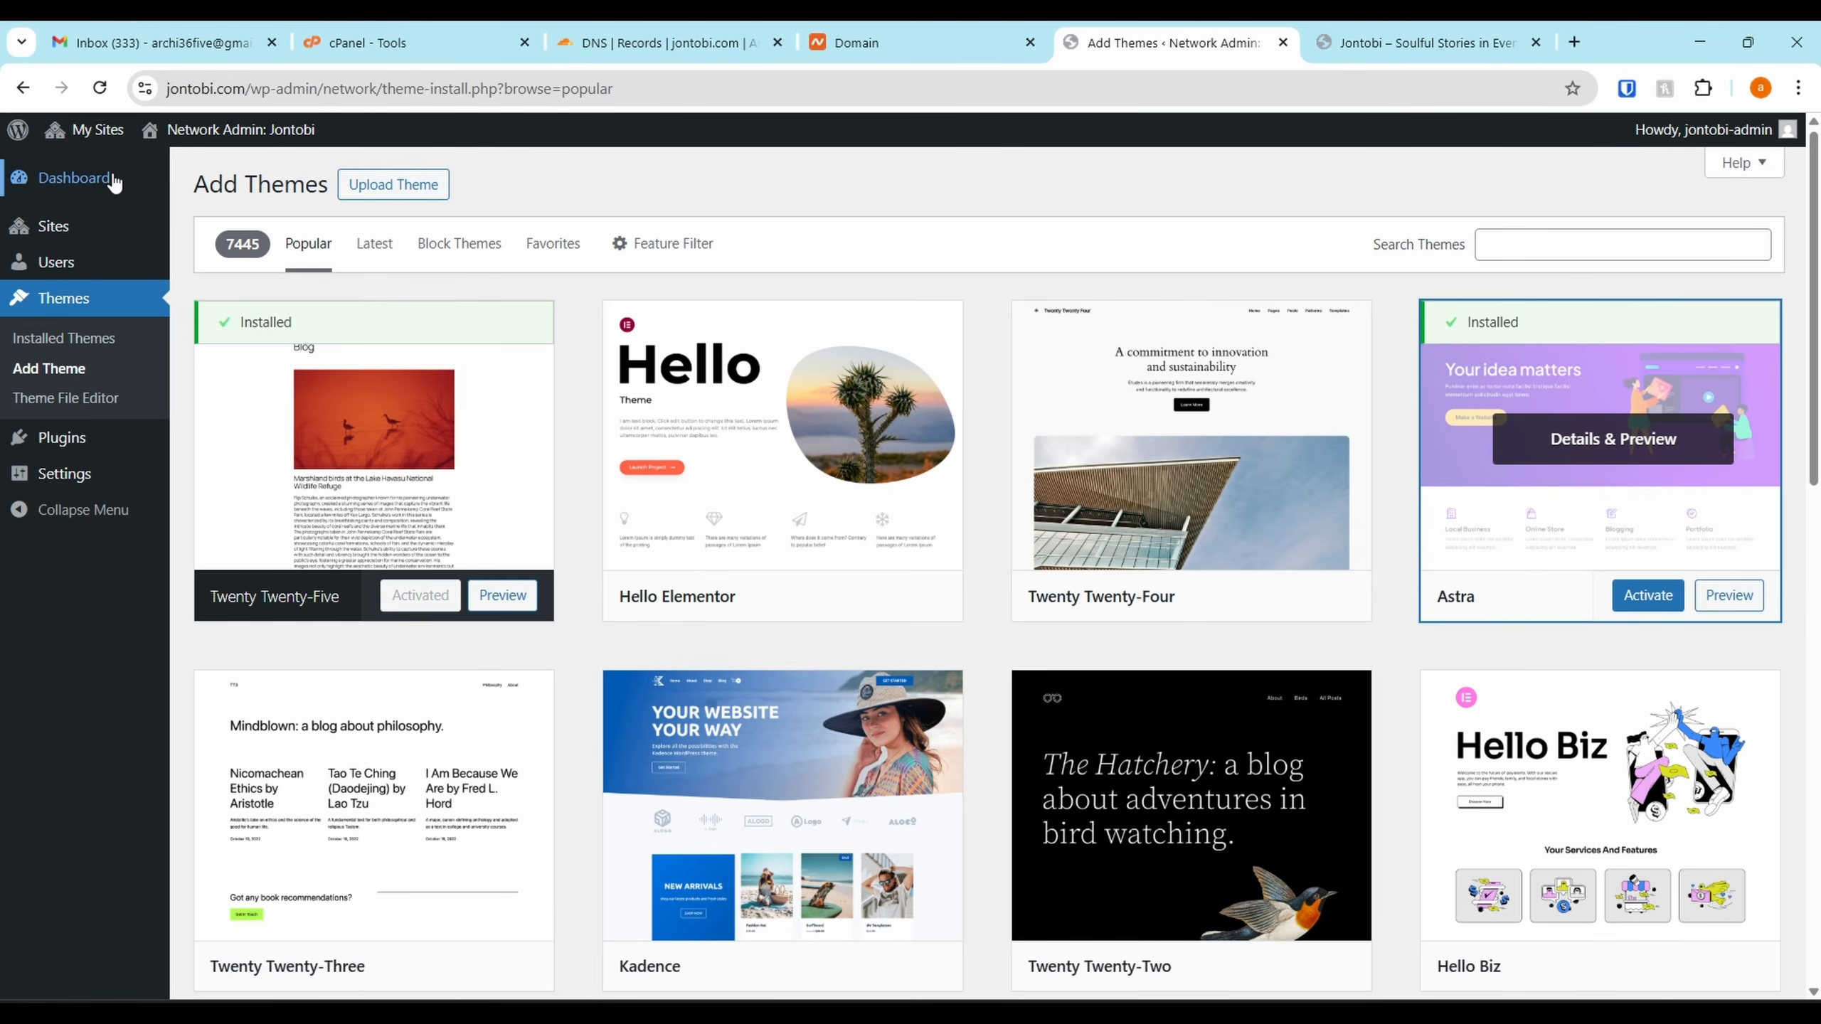
{"action": "left_click", "coordinate": [1648, 596]}
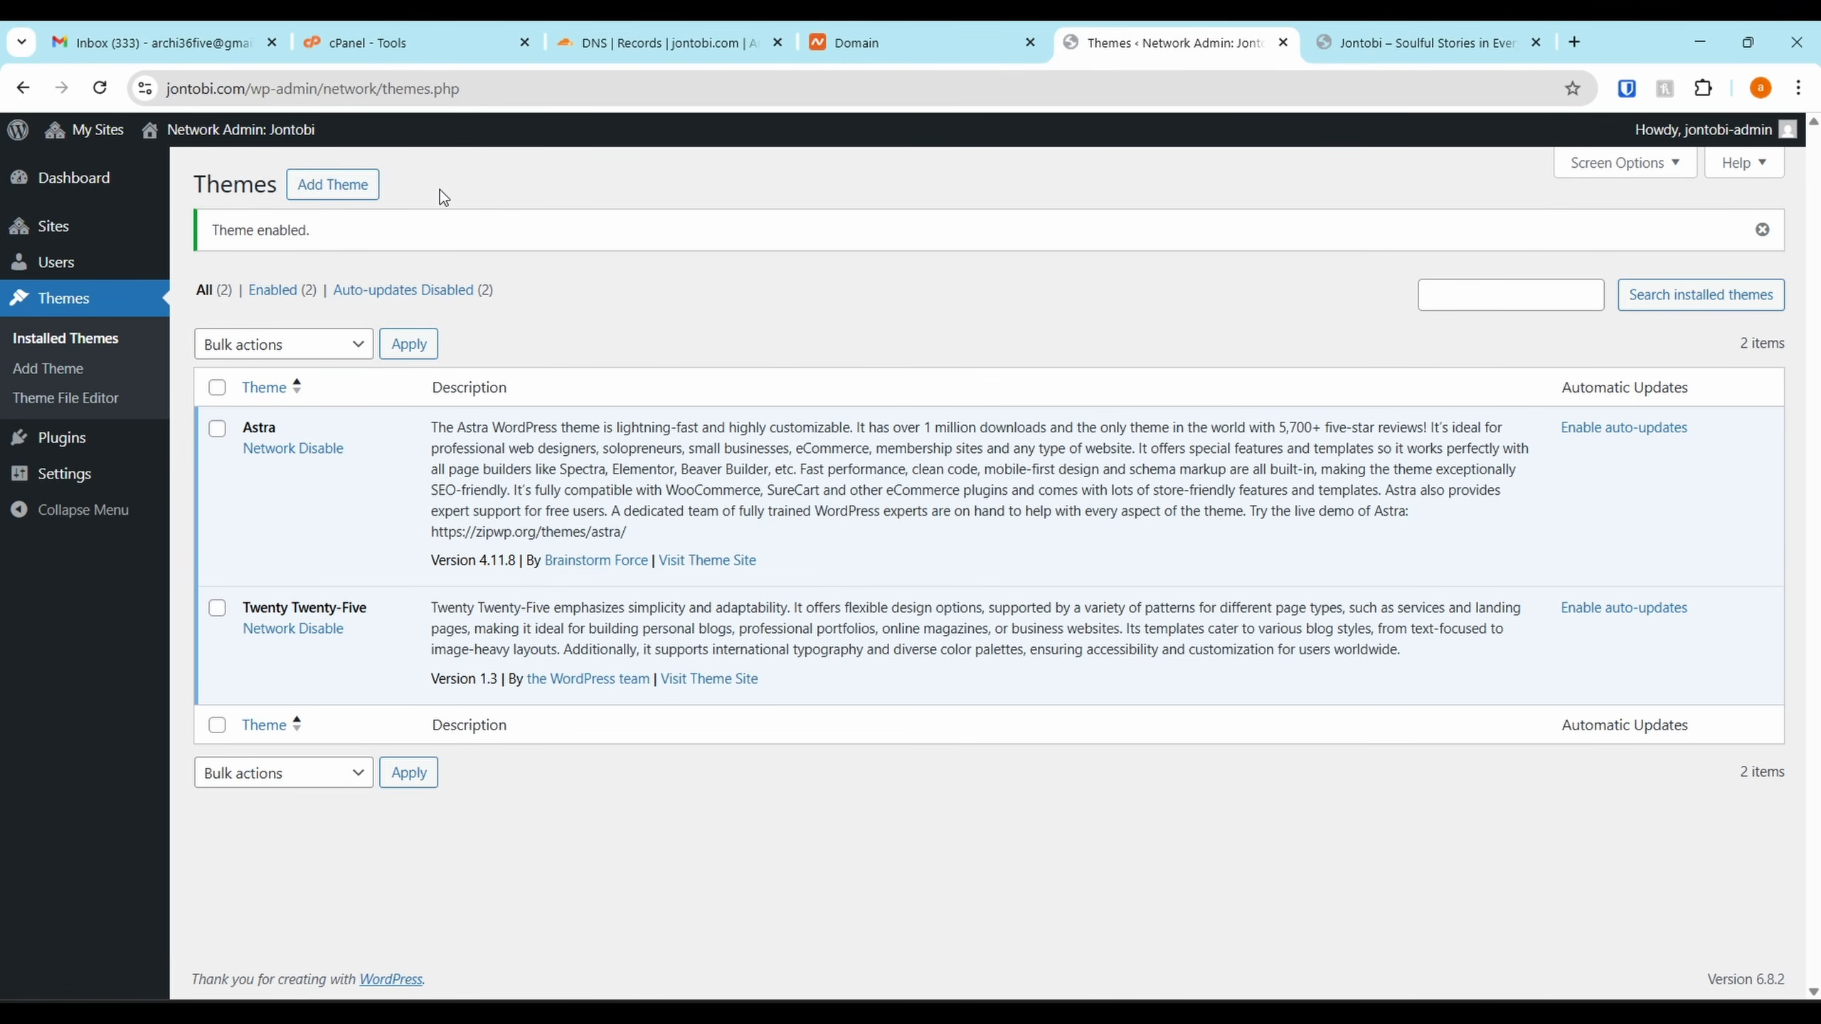
Delete the Akismet and Hello Dolly plugins from the network Plugins page
{"action": "mouse_move", "coordinate": [100, 141]}
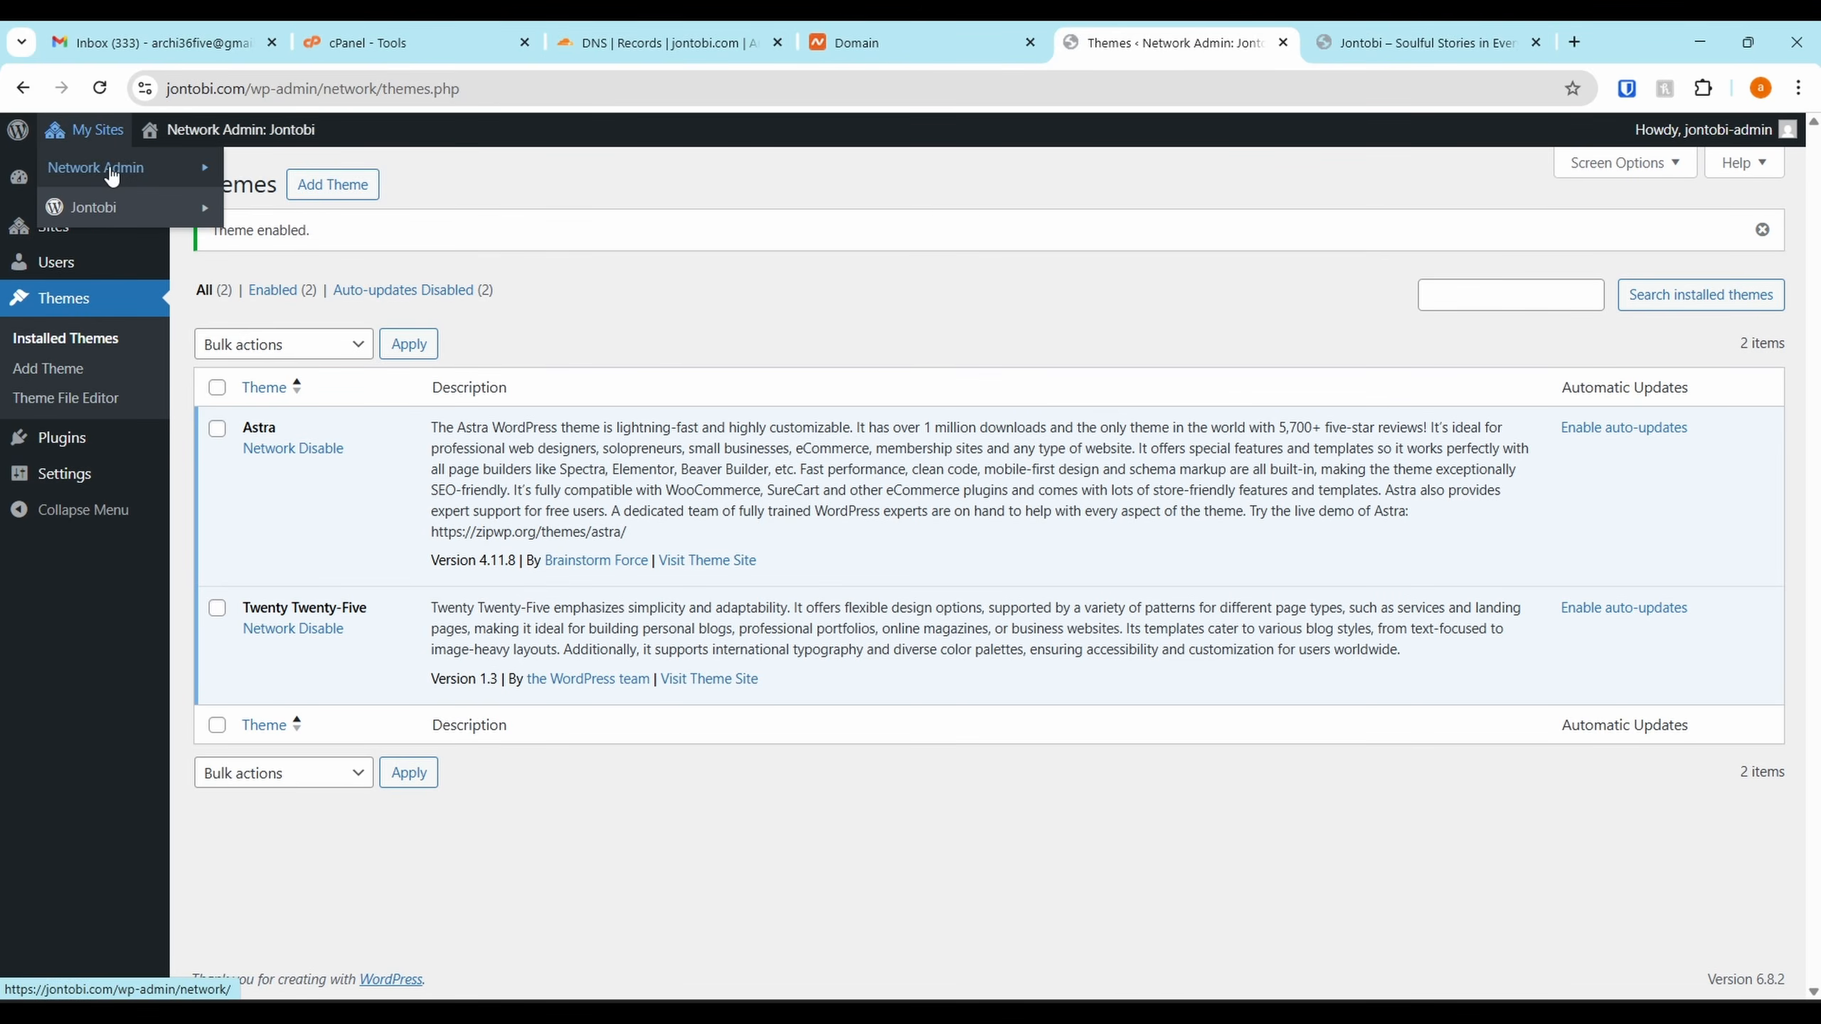
{"action": "mouse_move", "coordinate": [112, 176]}
{"action": "left_click", "coordinate": [288, 286]}
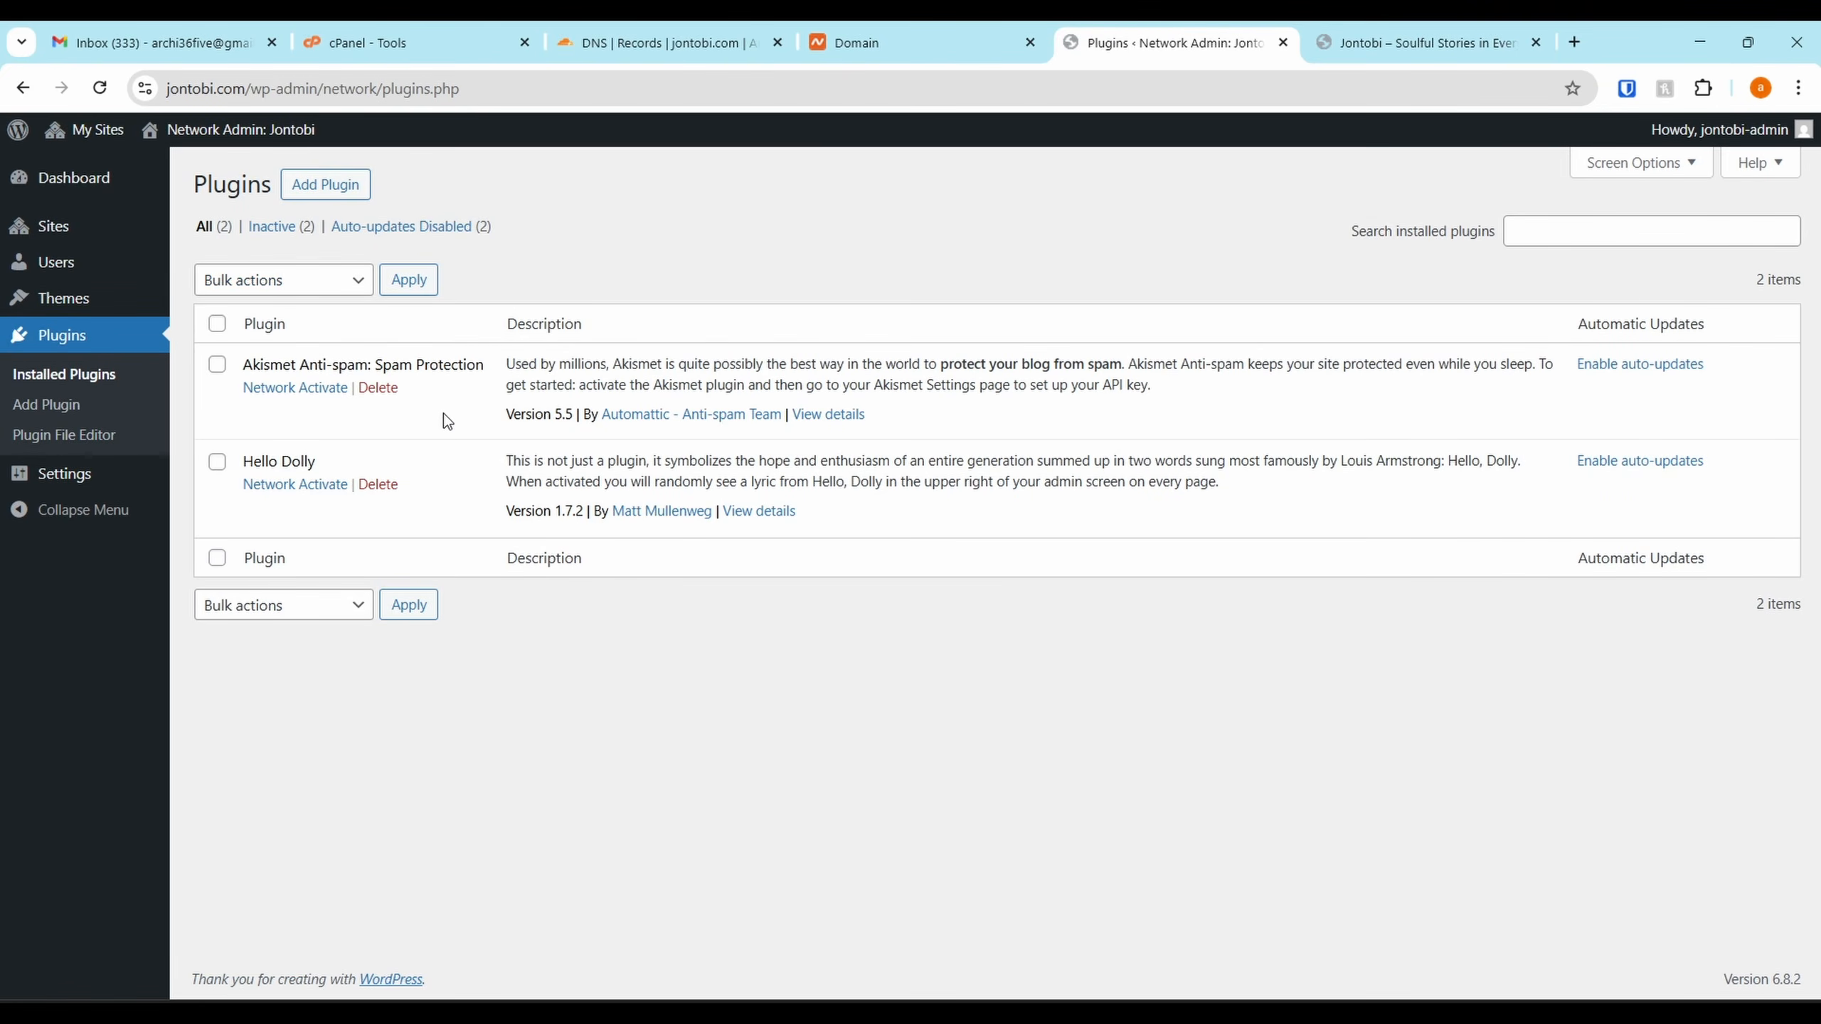
{"action": "left_click", "coordinate": [378, 389]}
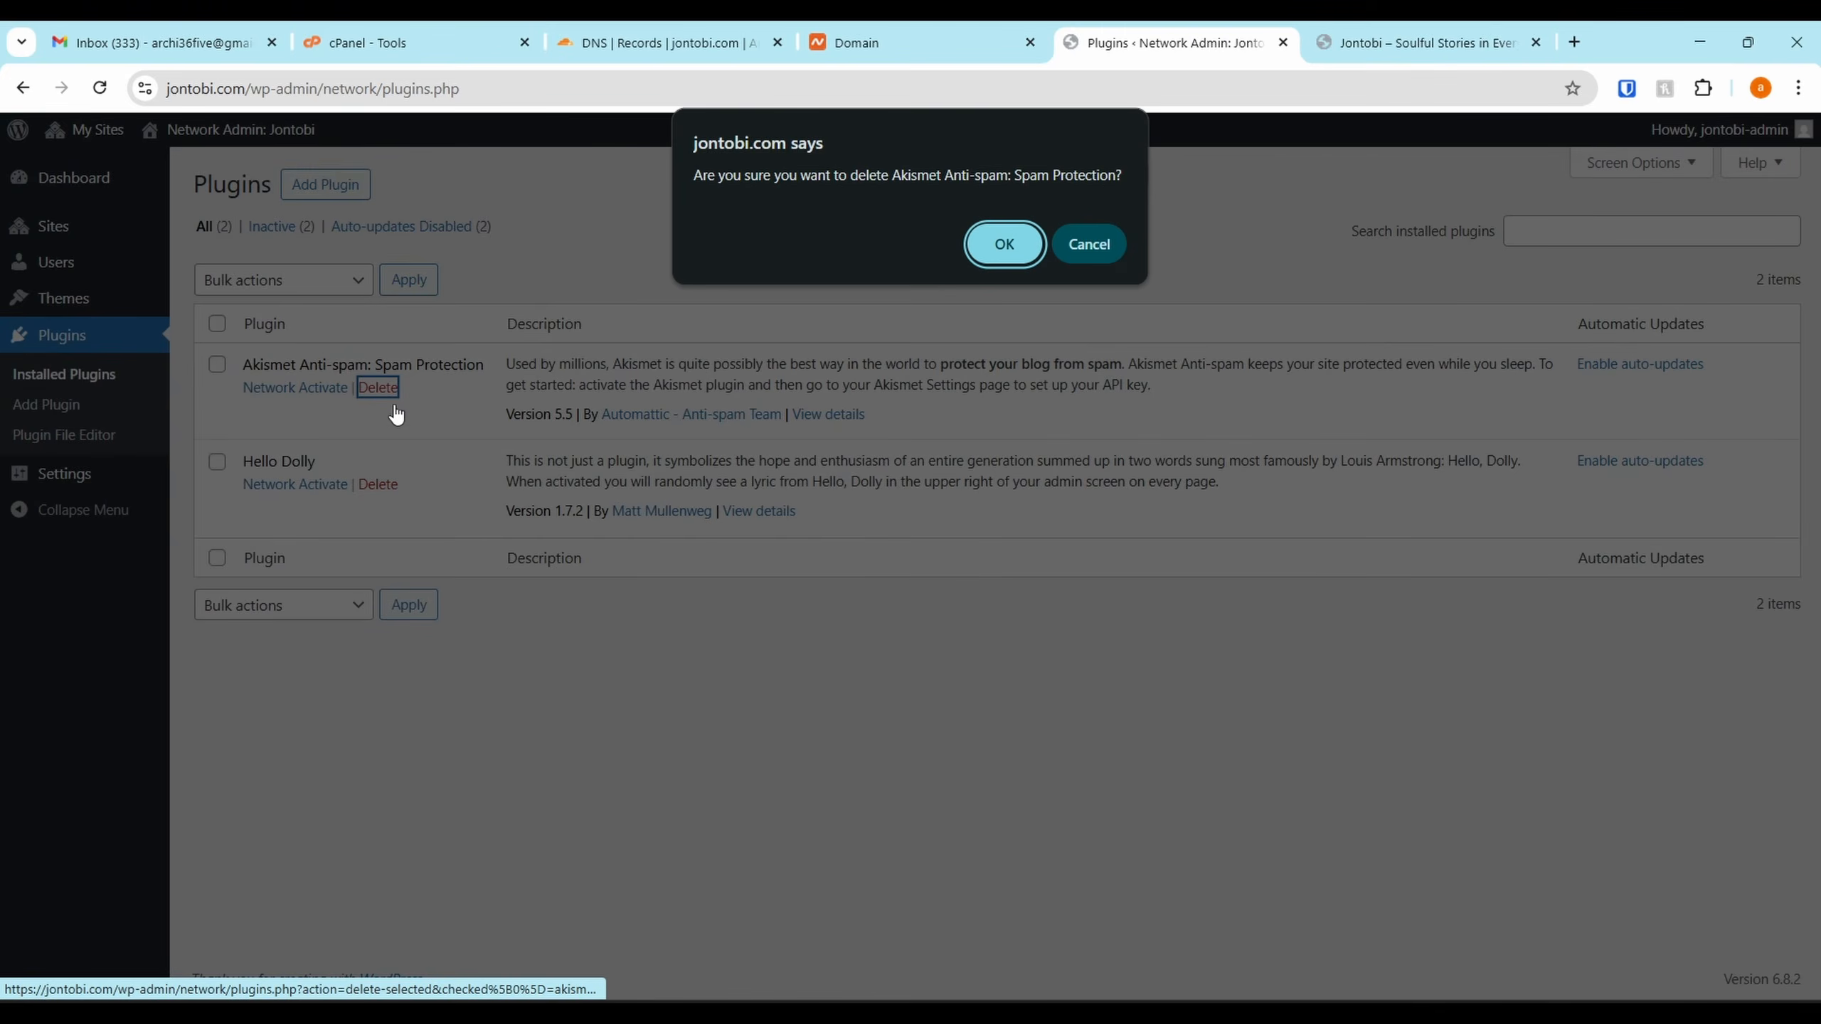
{"action": "left_click", "coordinate": [1003, 240]}
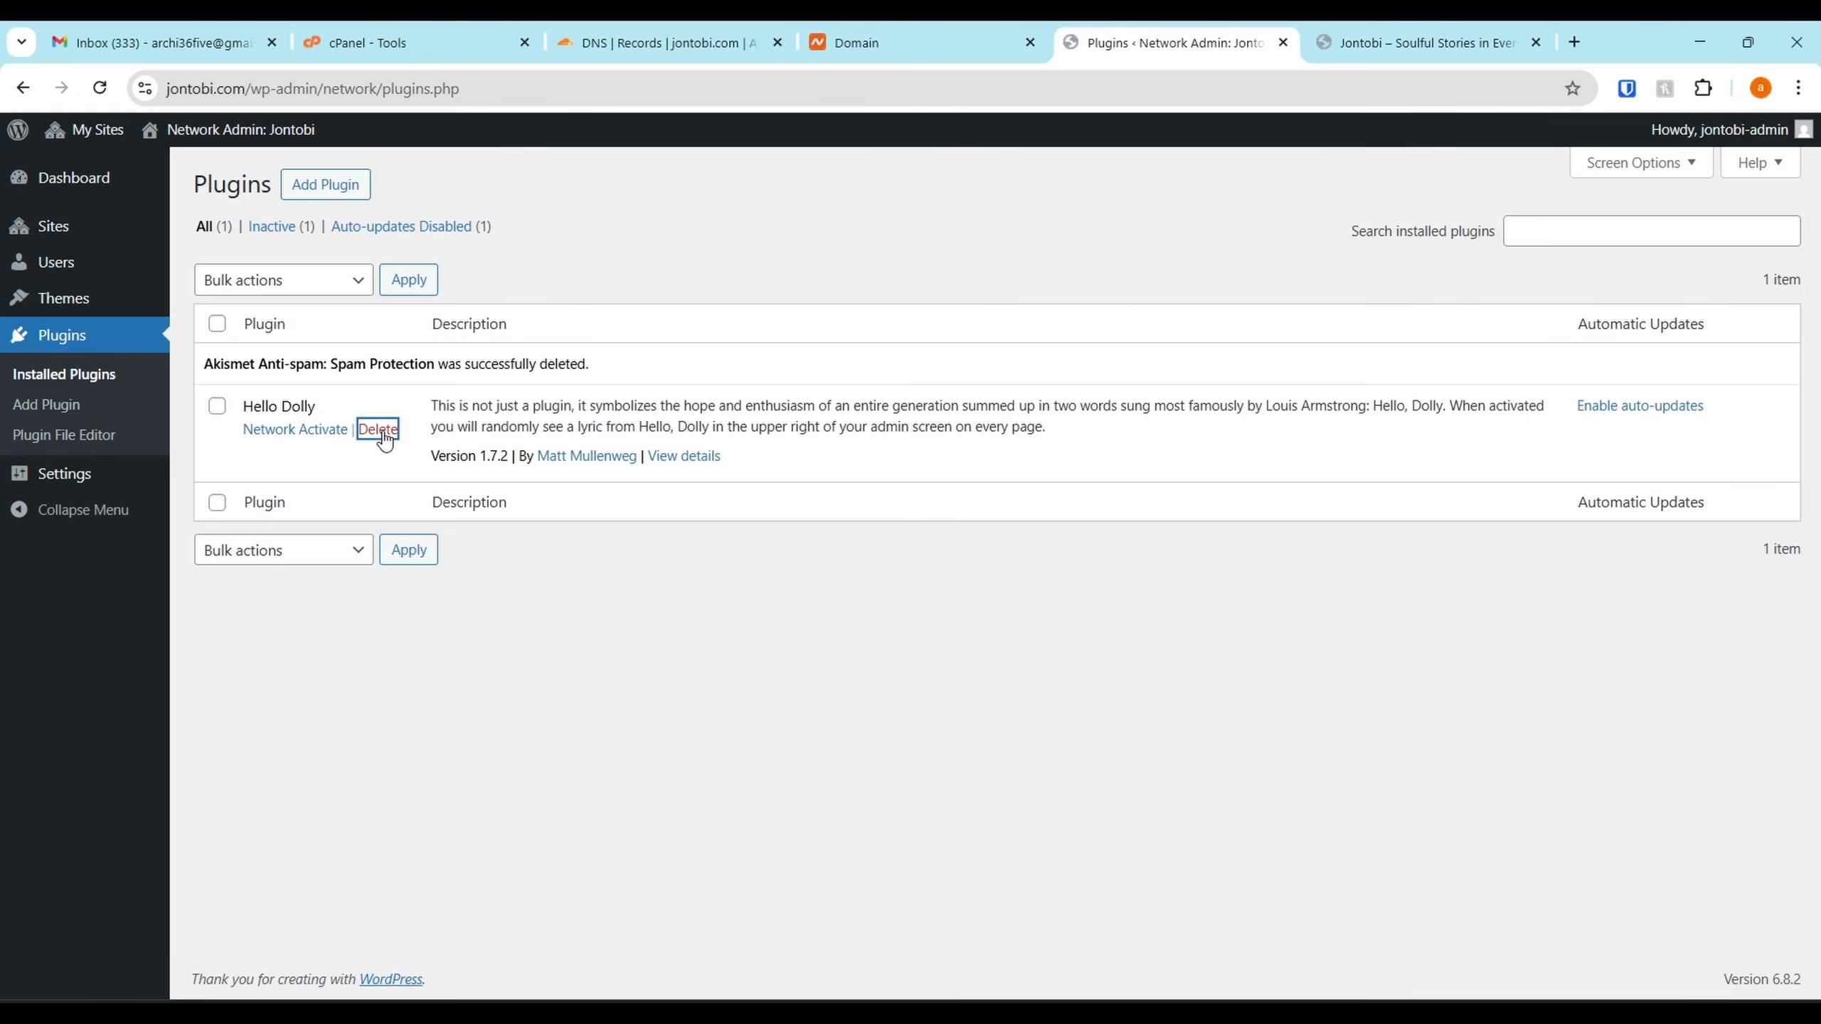
{"action": "left_click", "coordinate": [378, 429]}
{"action": "left_click", "coordinate": [989, 222]}
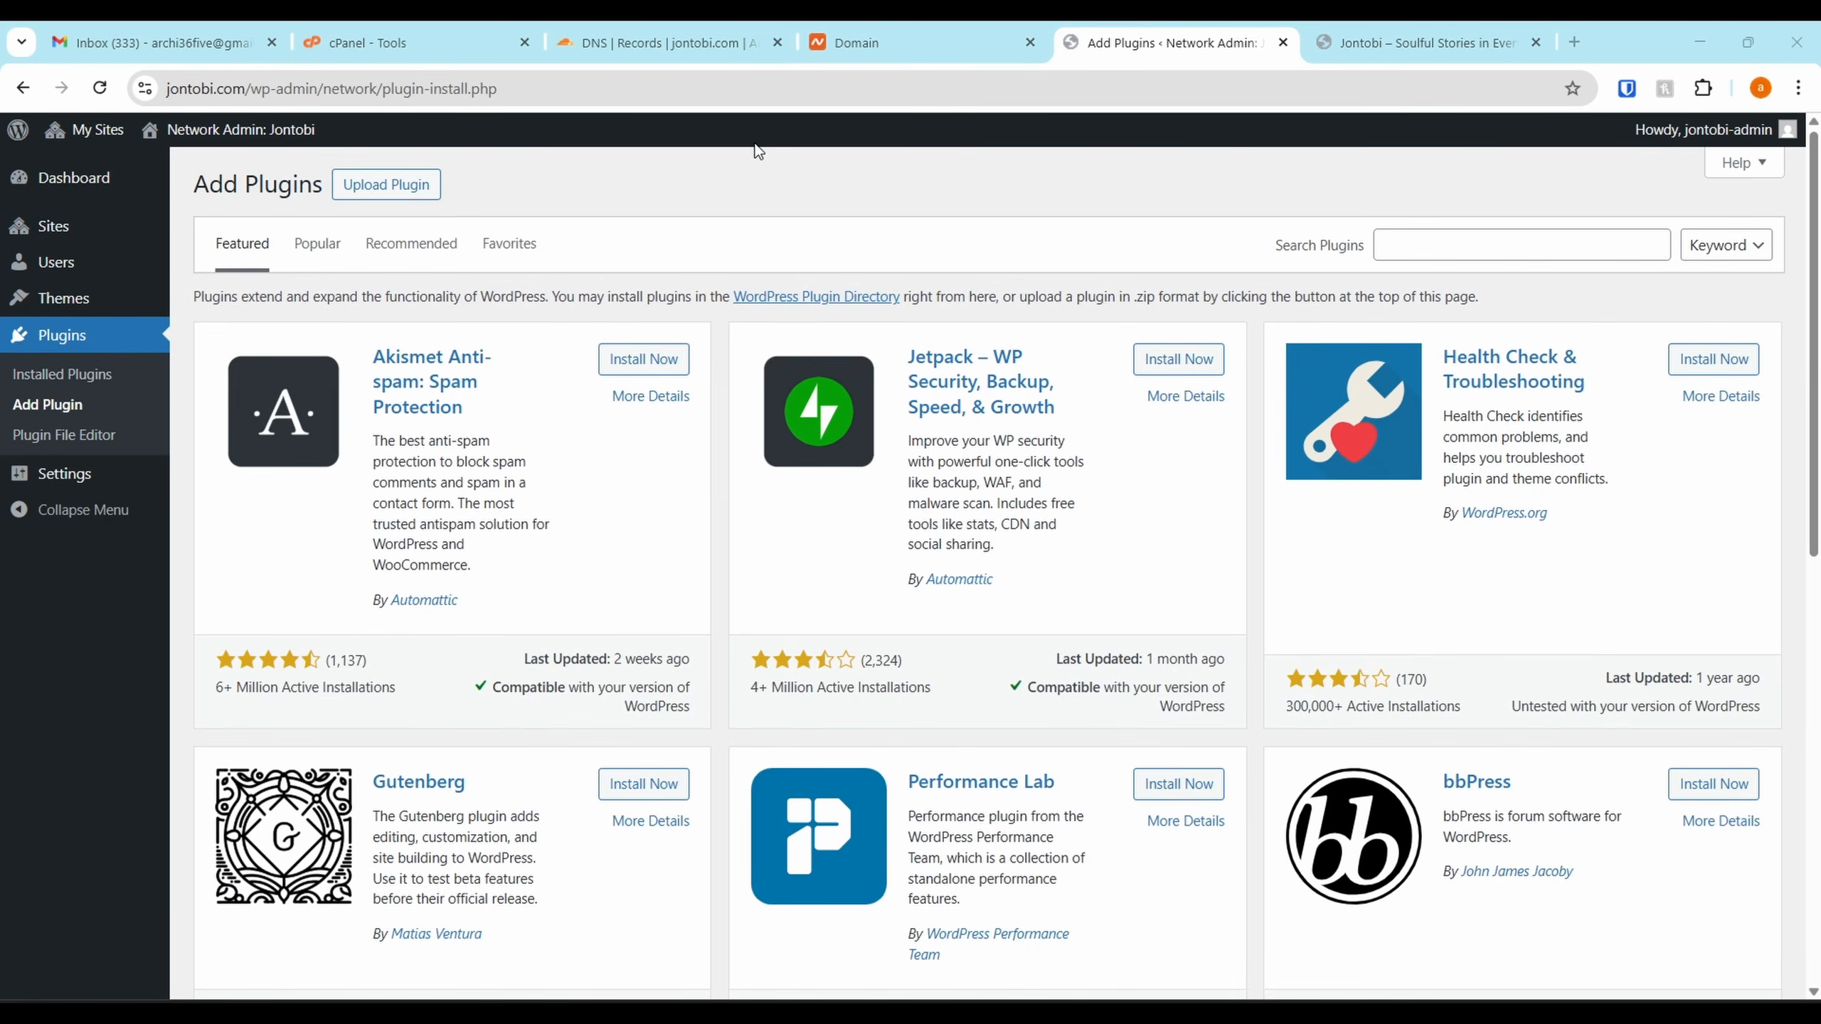
Search for and install Admin and Site Enhancements (ASE) and Elementor Website Builder
{"action": "left_click", "coordinate": [1384, 244]}
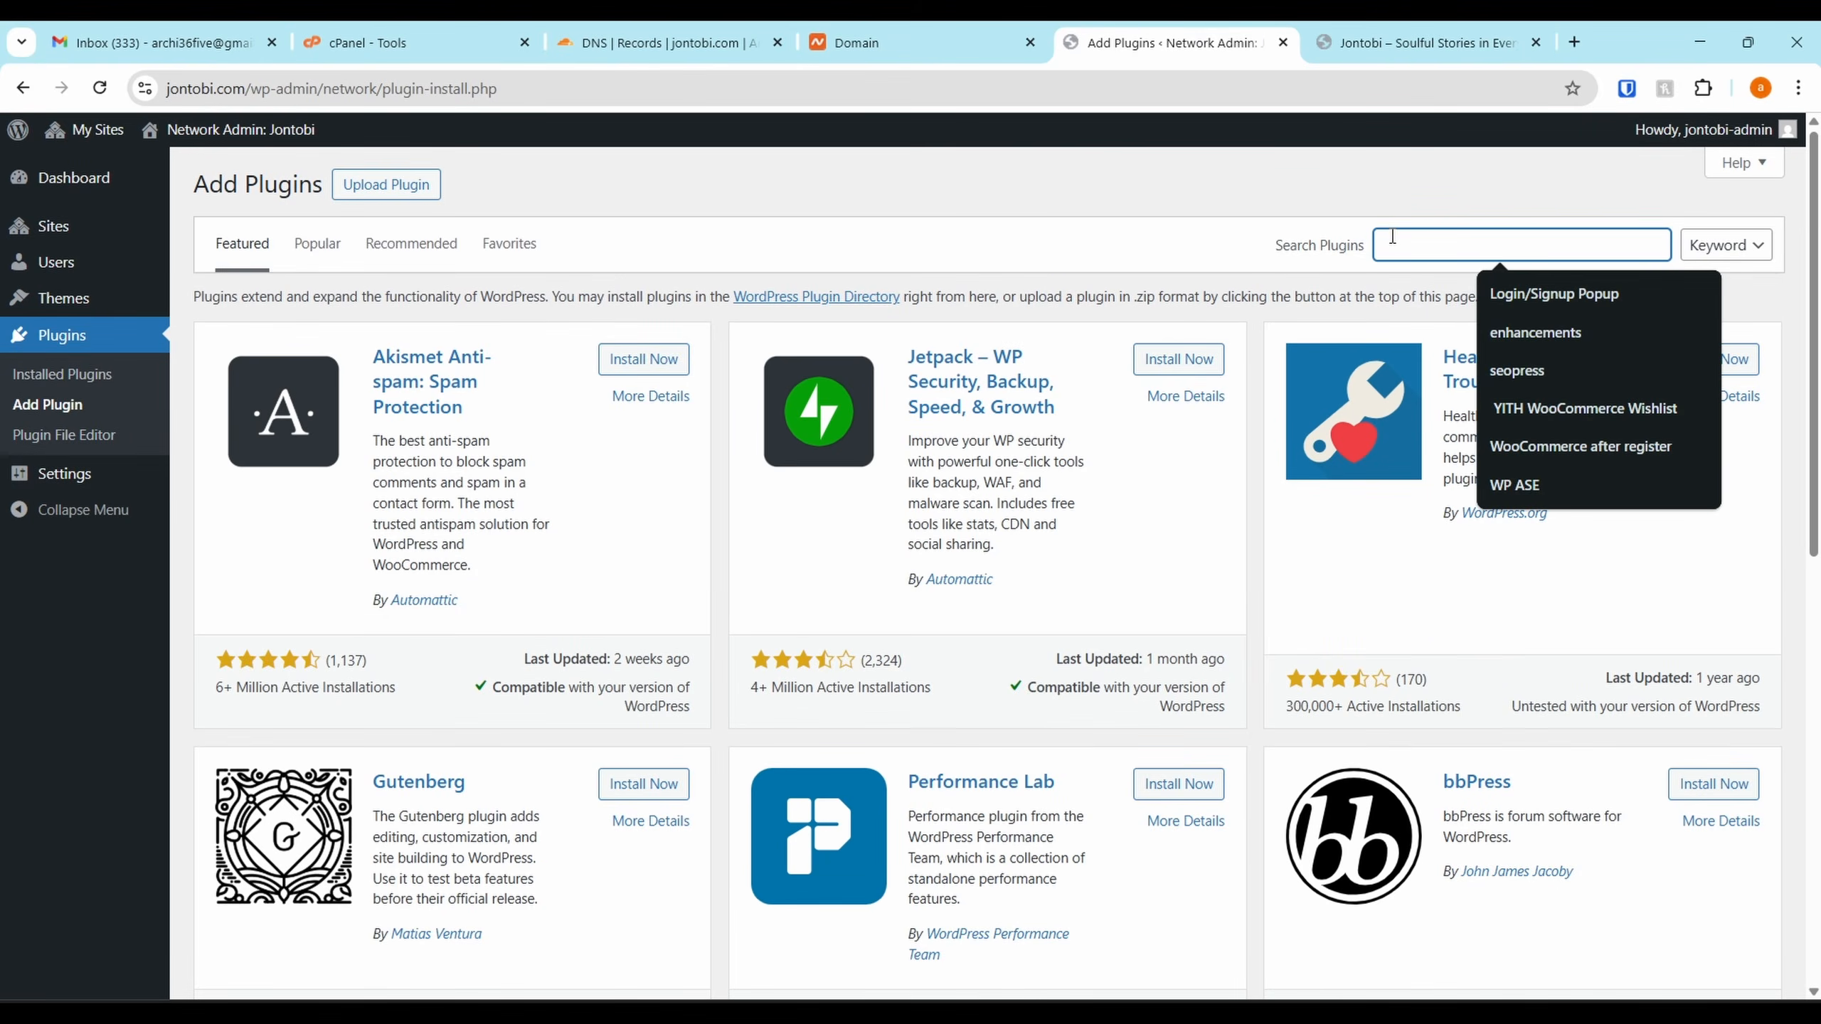
{"action": "type", "text": "Admin and Site Enhancements"}
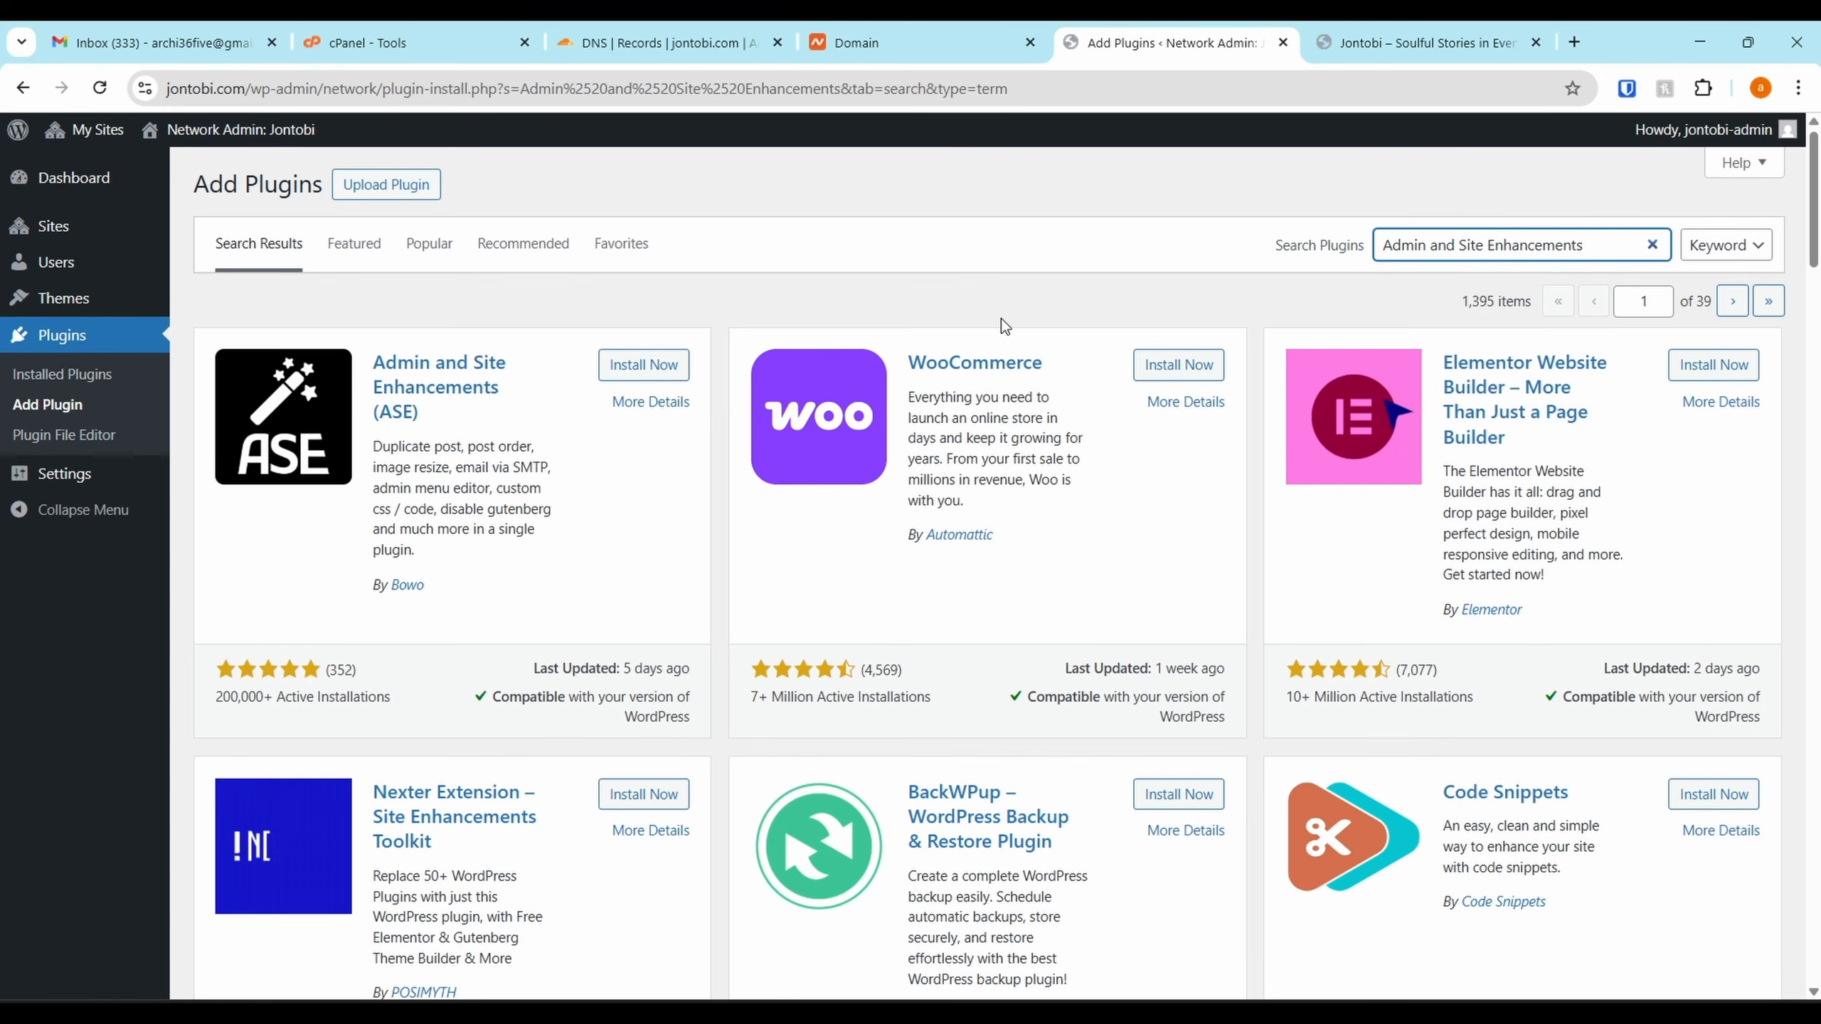
{"action": "left_click", "coordinate": [643, 364]}
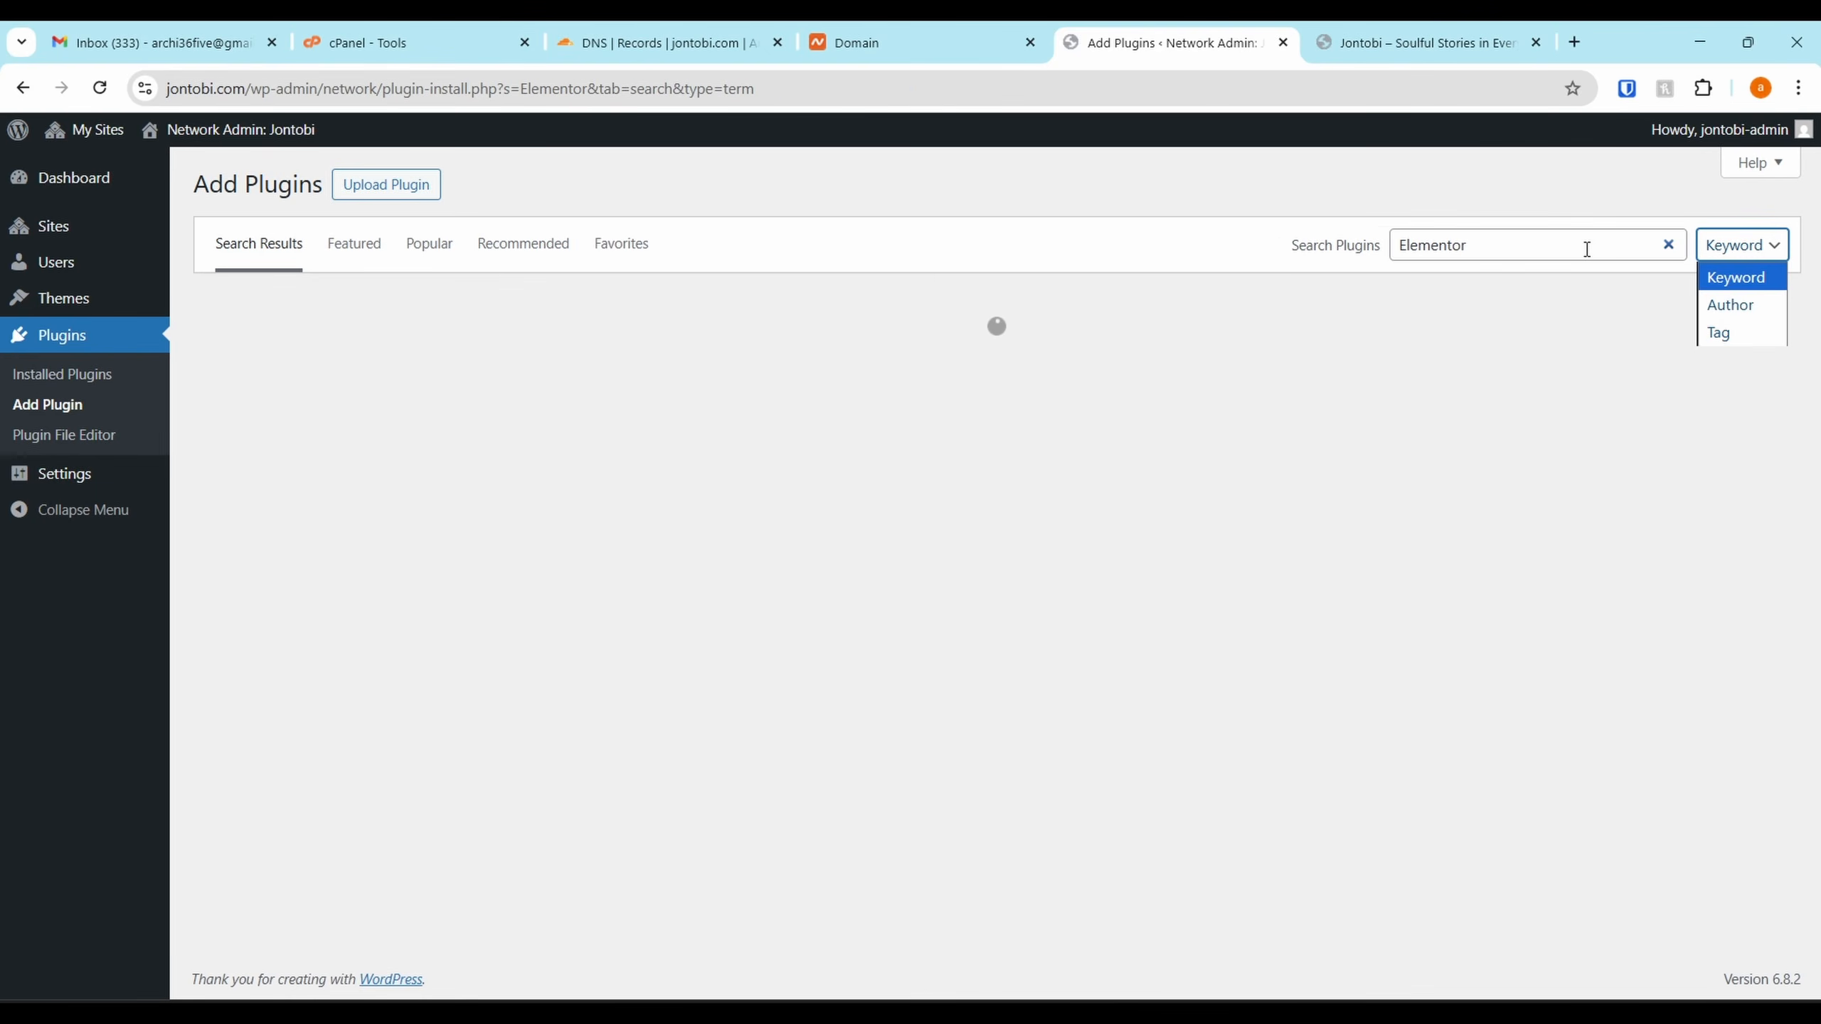
{"action": "left_click", "coordinate": [1574, 209]}
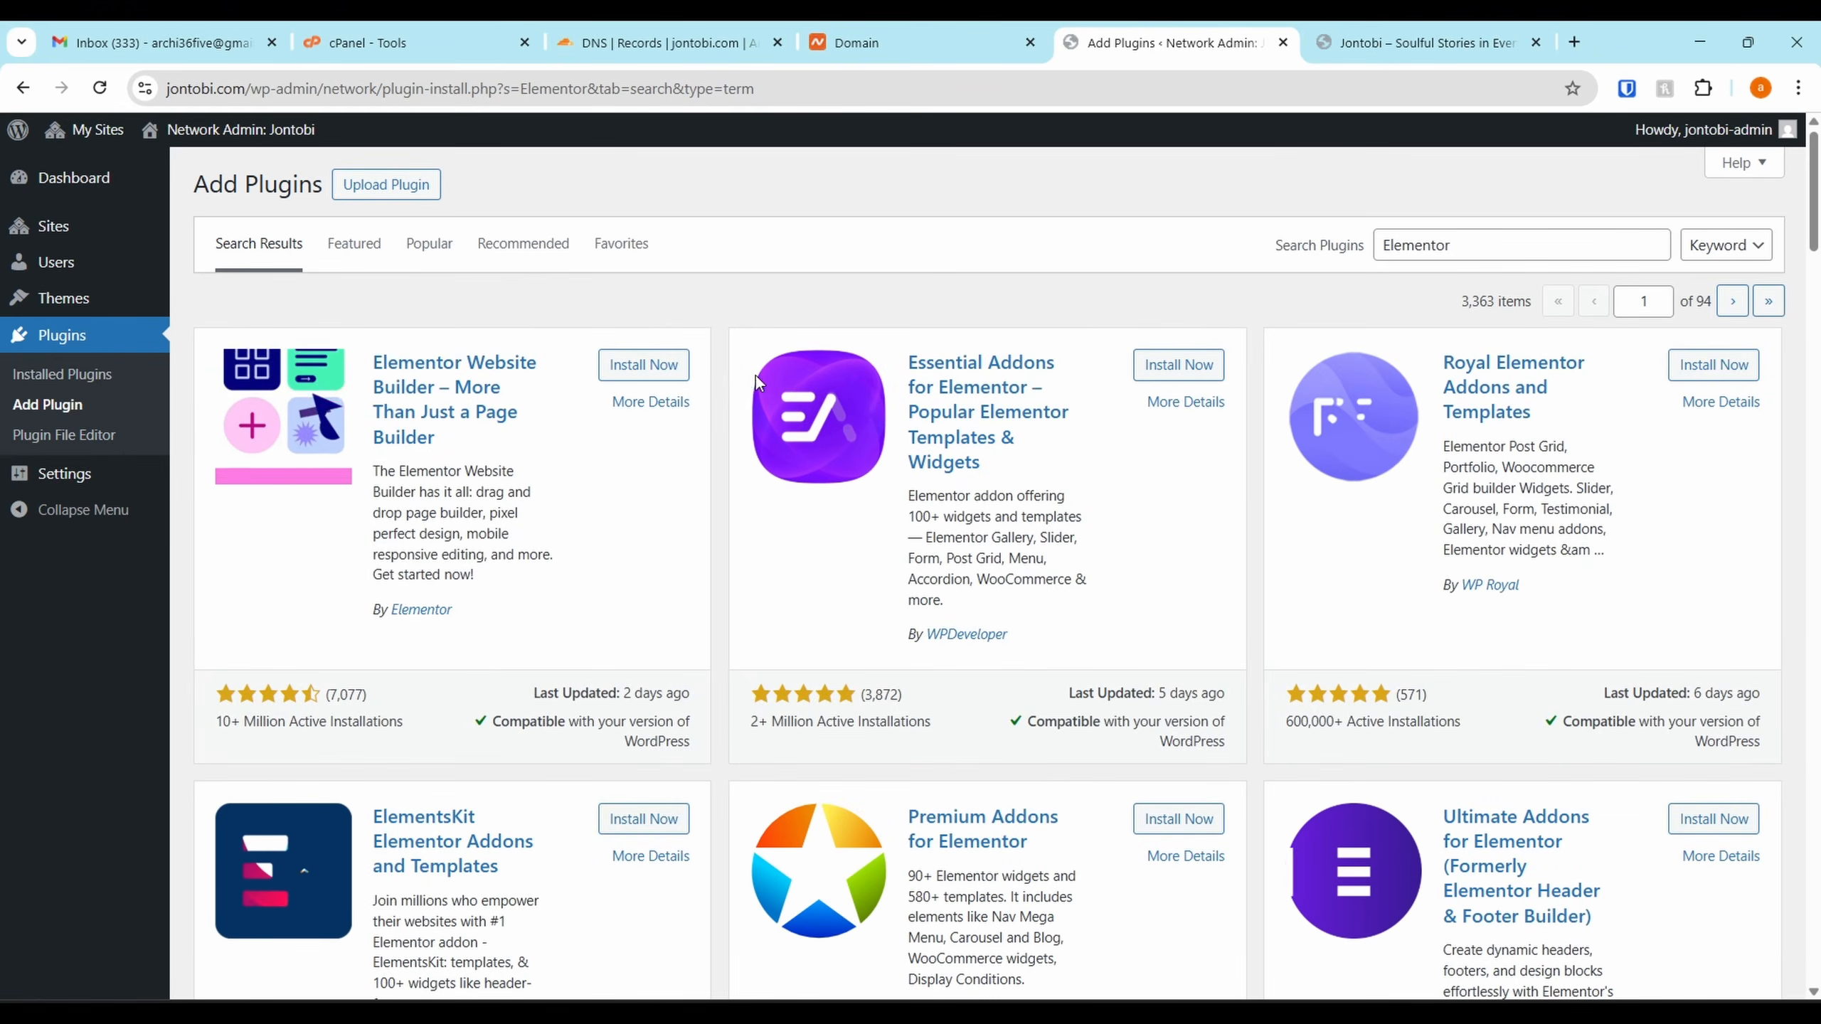
{"action": "left_click", "coordinate": [643, 364]}
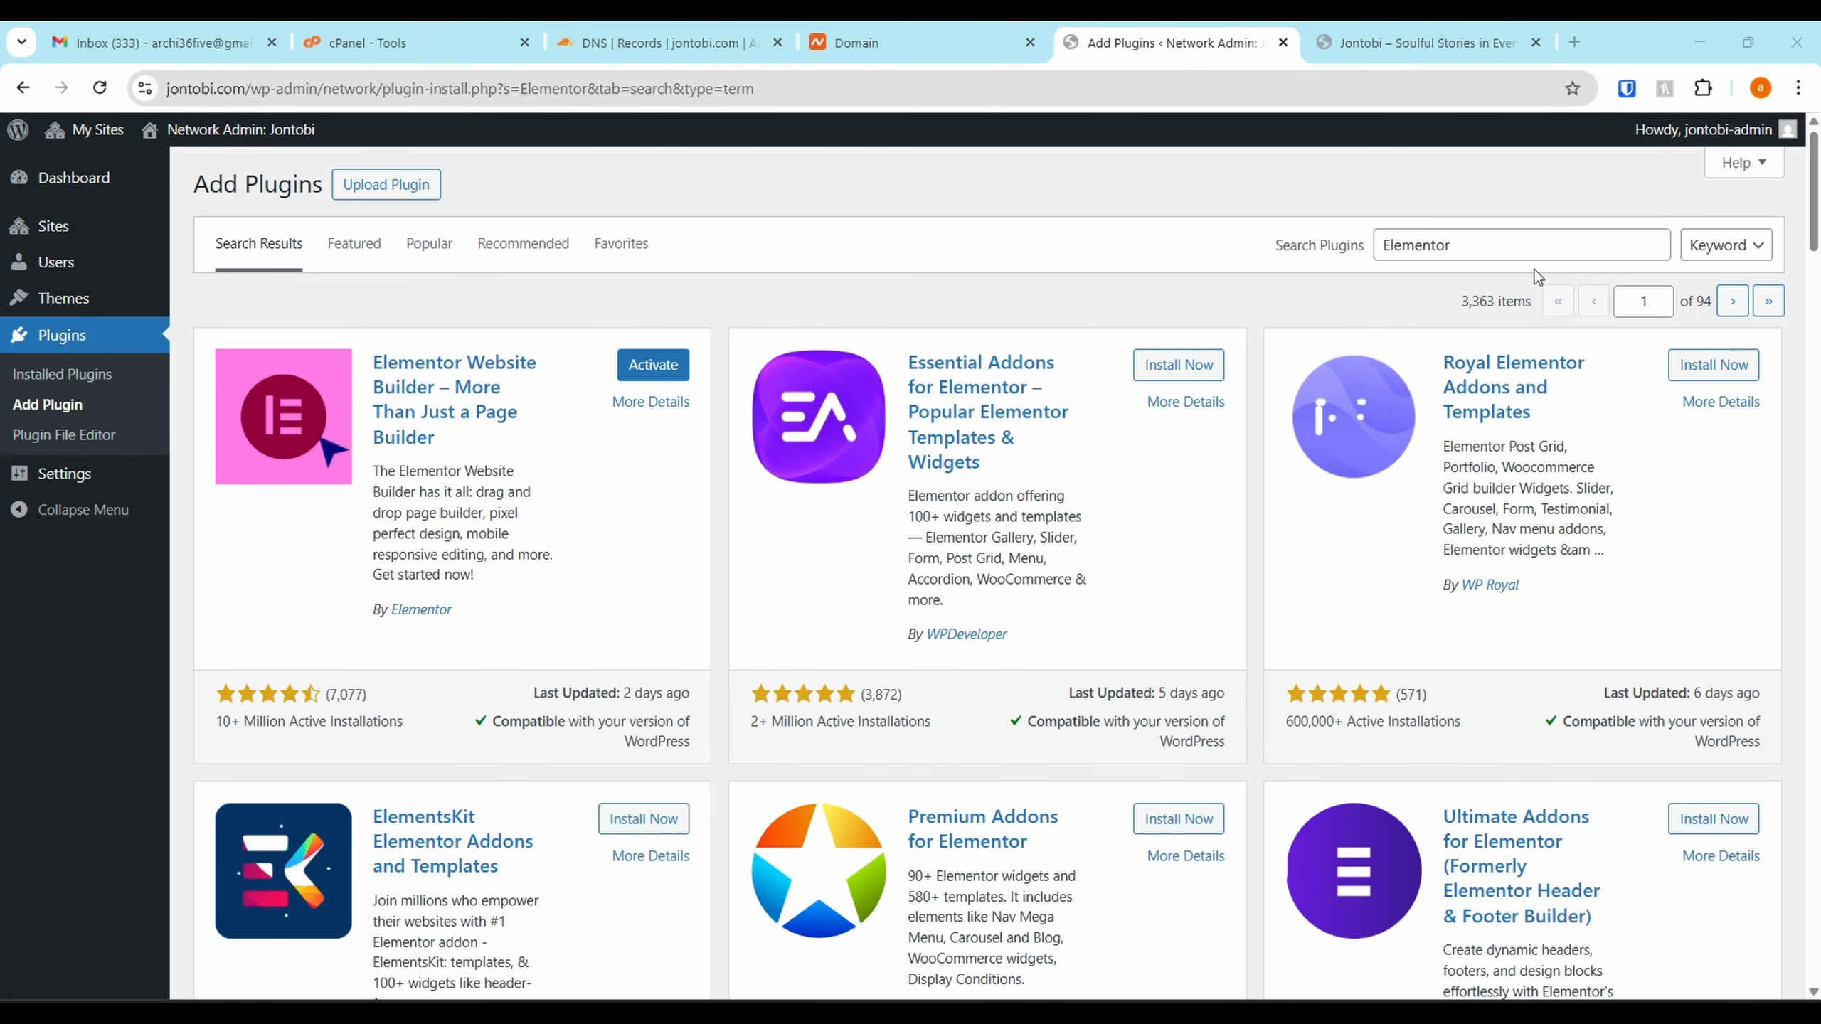
Install Forminator Forms, then search the plugin directory for MailPoet
{"action": "double_click", "coordinate": [1511, 249]}
{"action": "type", "text": "Forminator"}
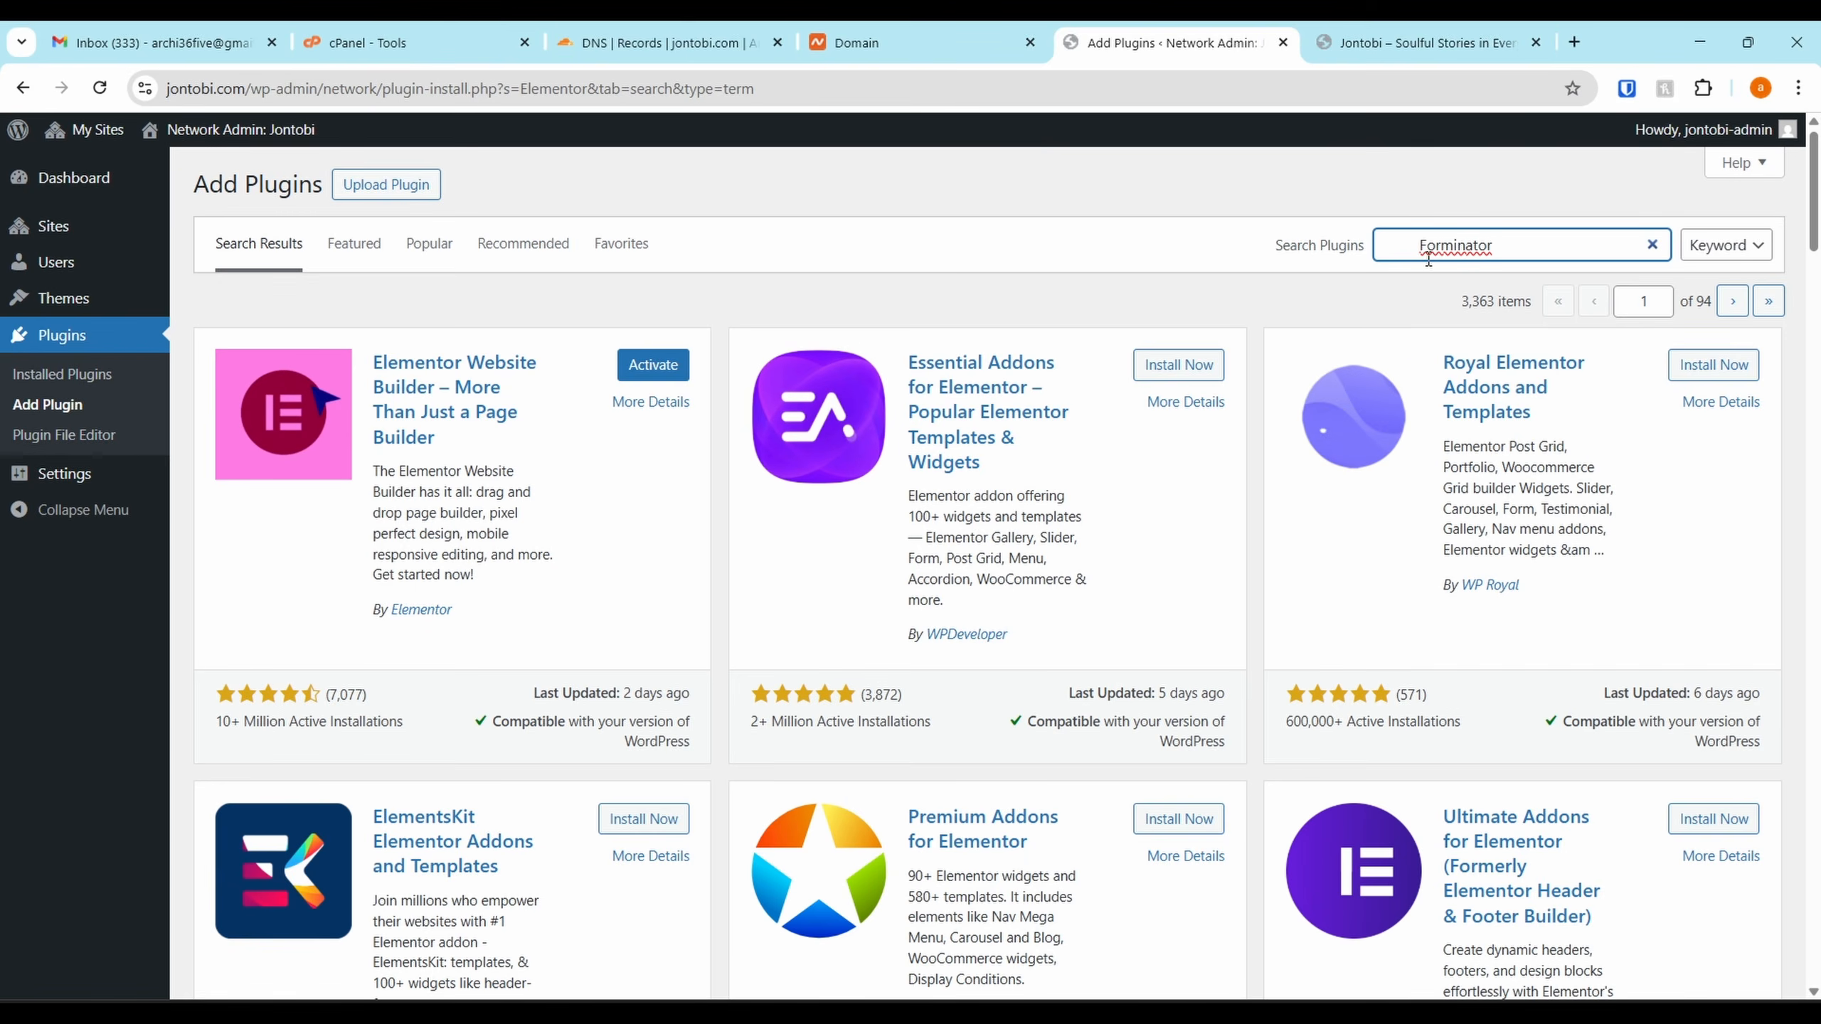
{"action": "key", "text": "BackSpace"}
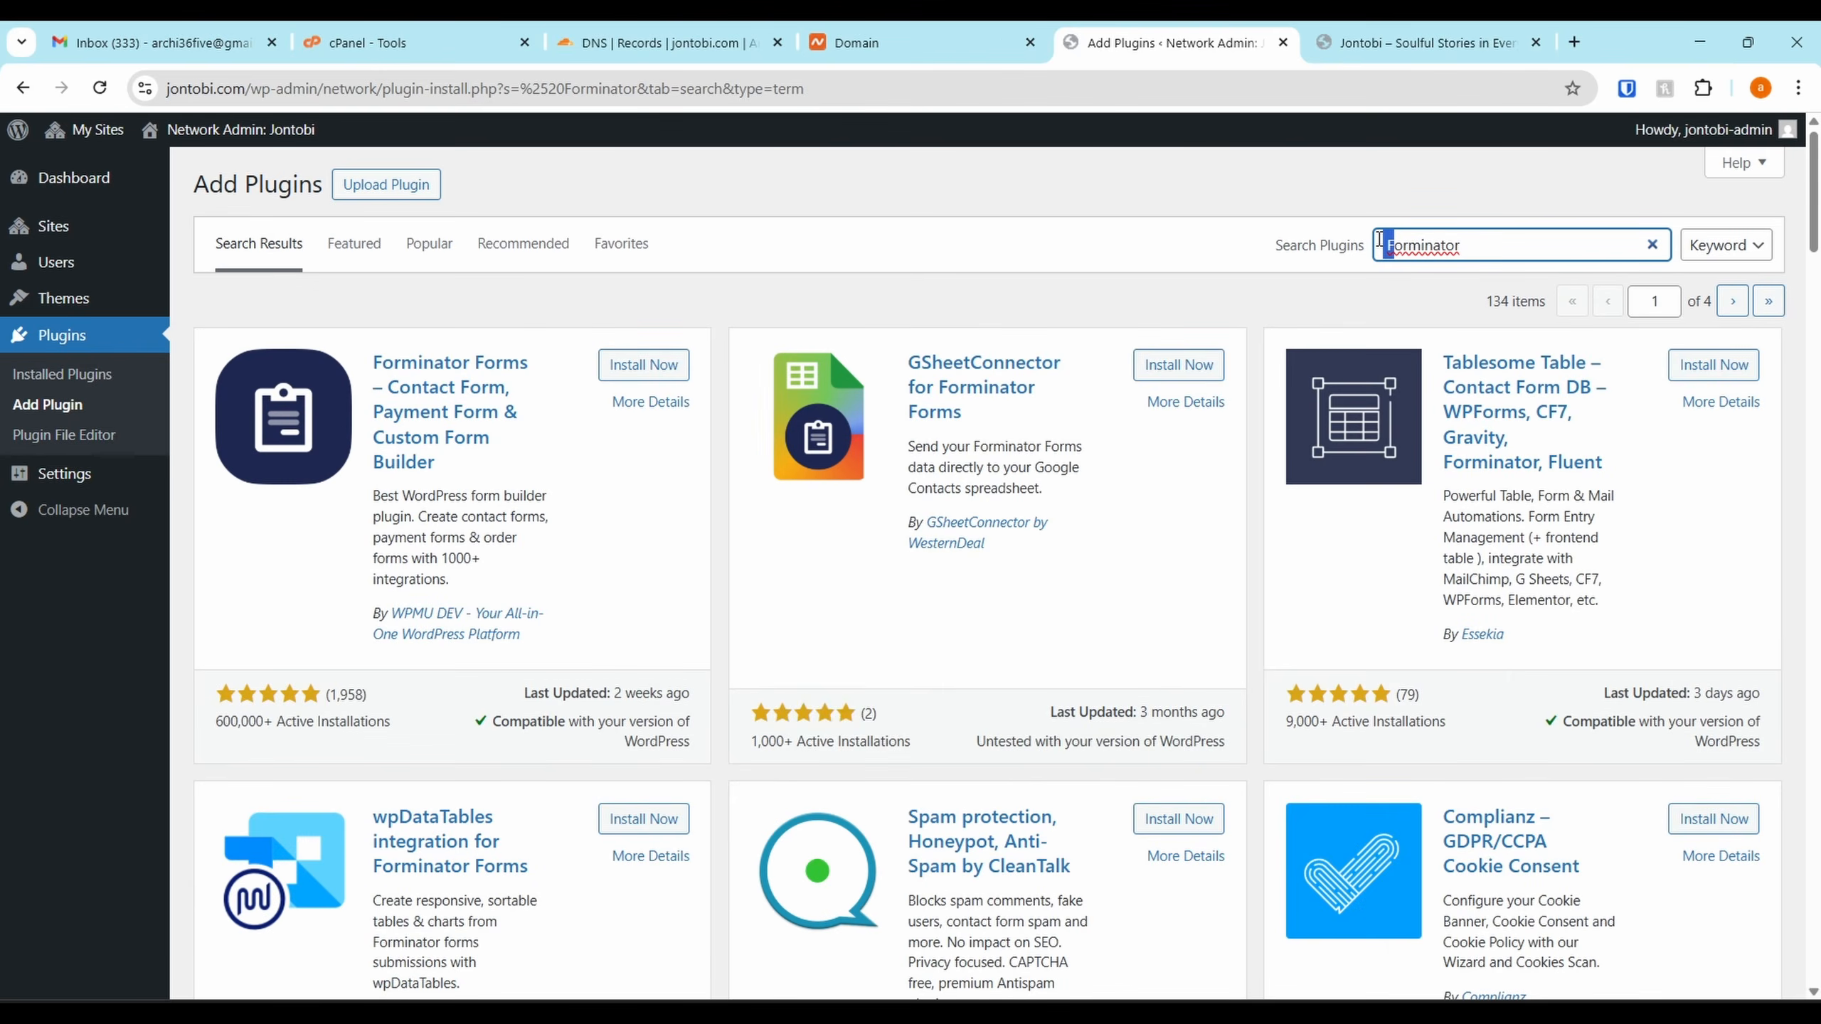
{"action": "left_click", "coordinate": [670, 367]}
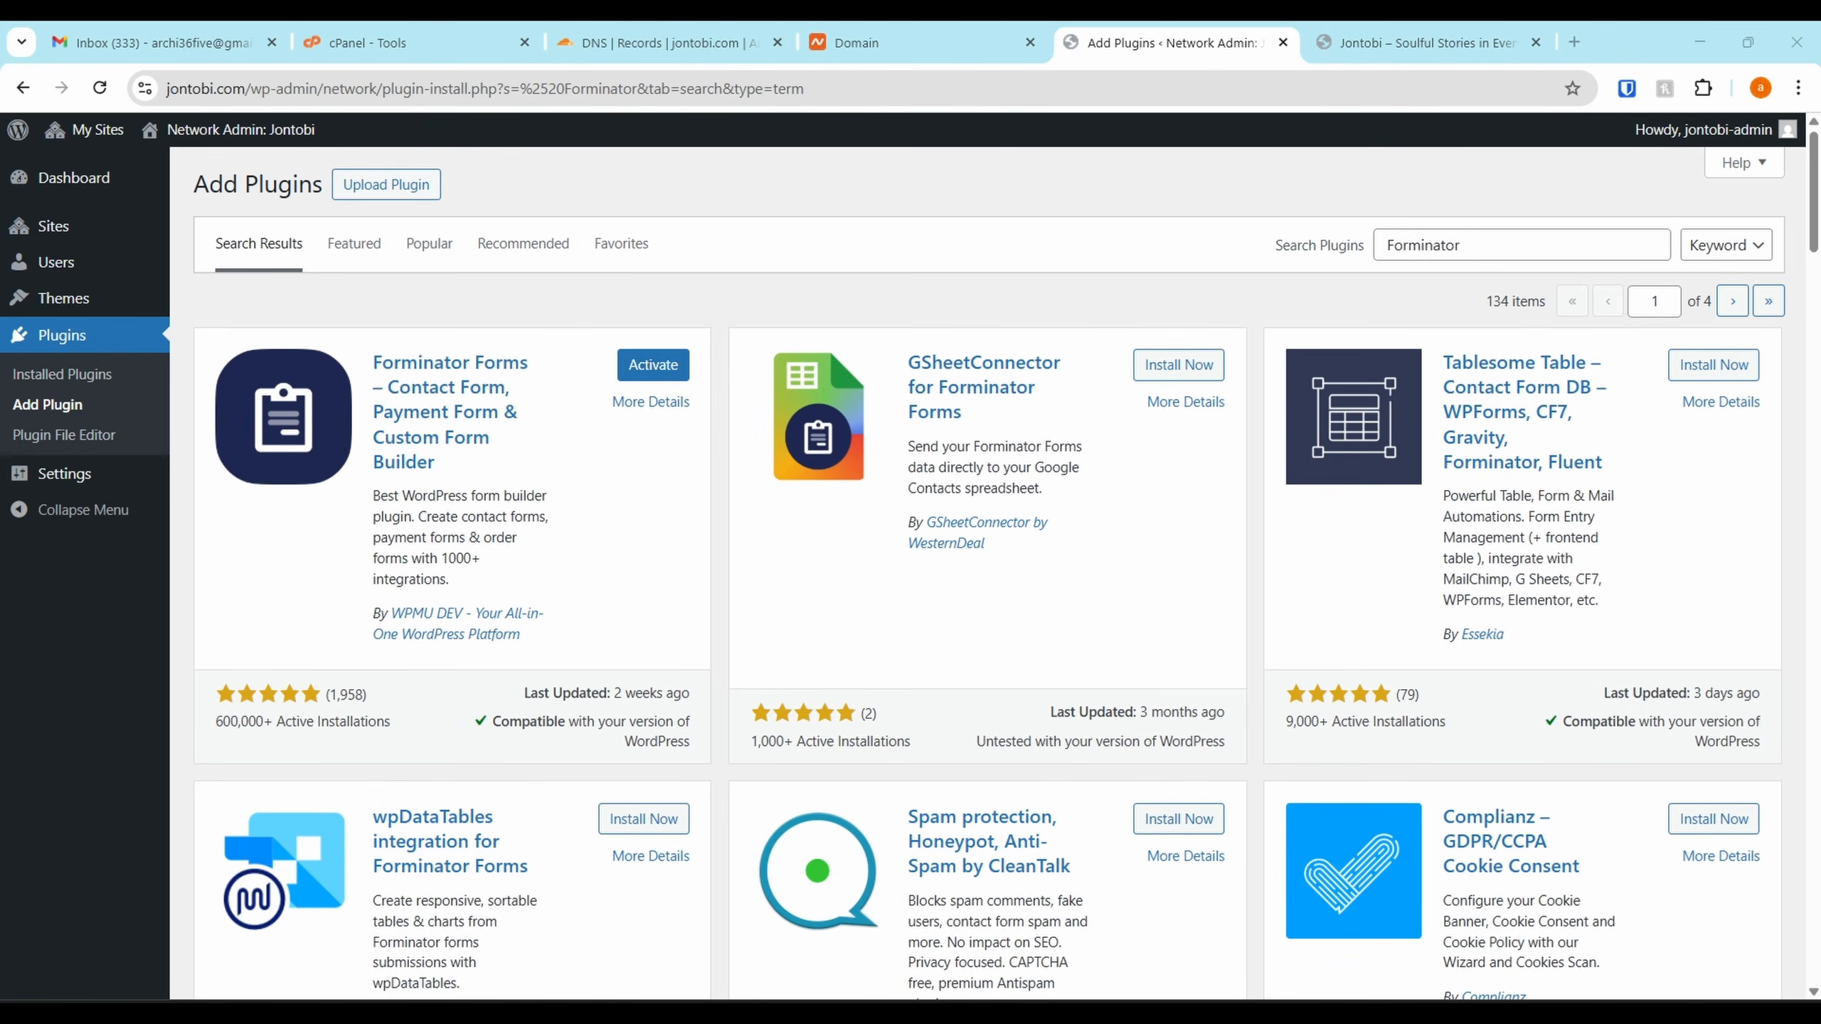
{"action": "left_click", "coordinate": [1463, 244]}
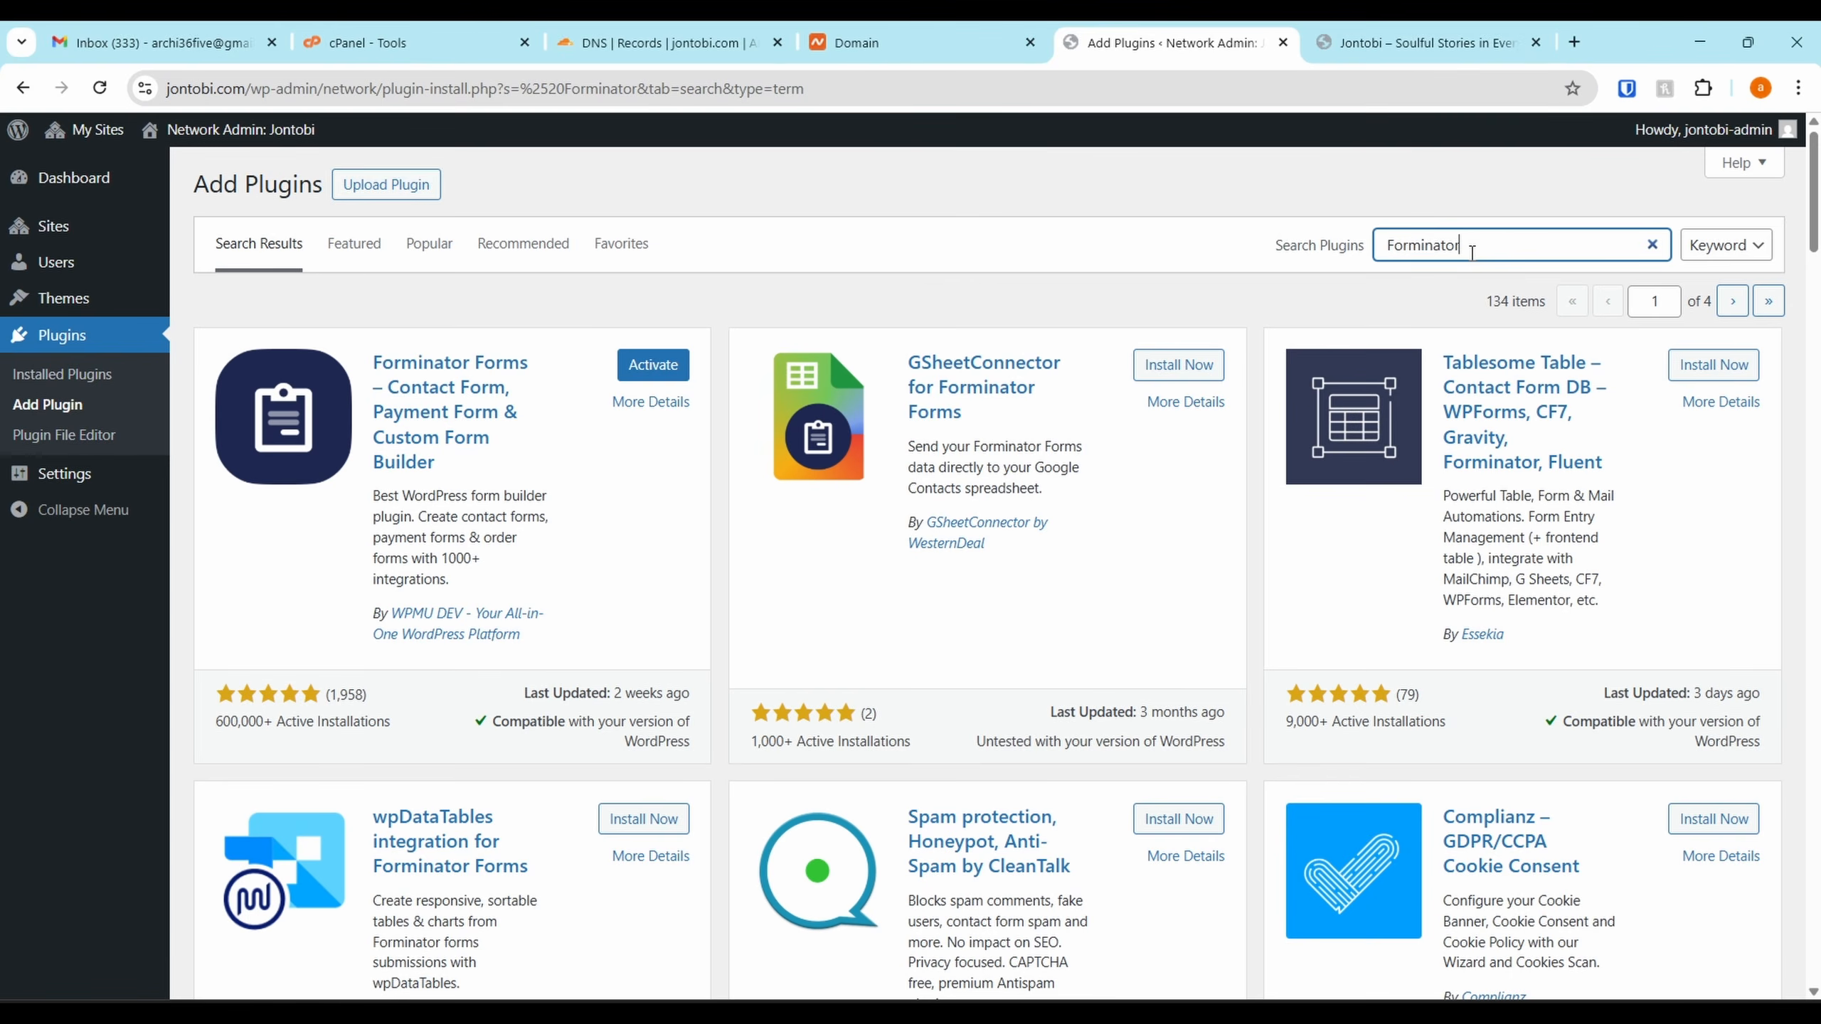
{"action": "key", "text": "ctrl+a"}
{"action": "type", "text": "MailPoet"}
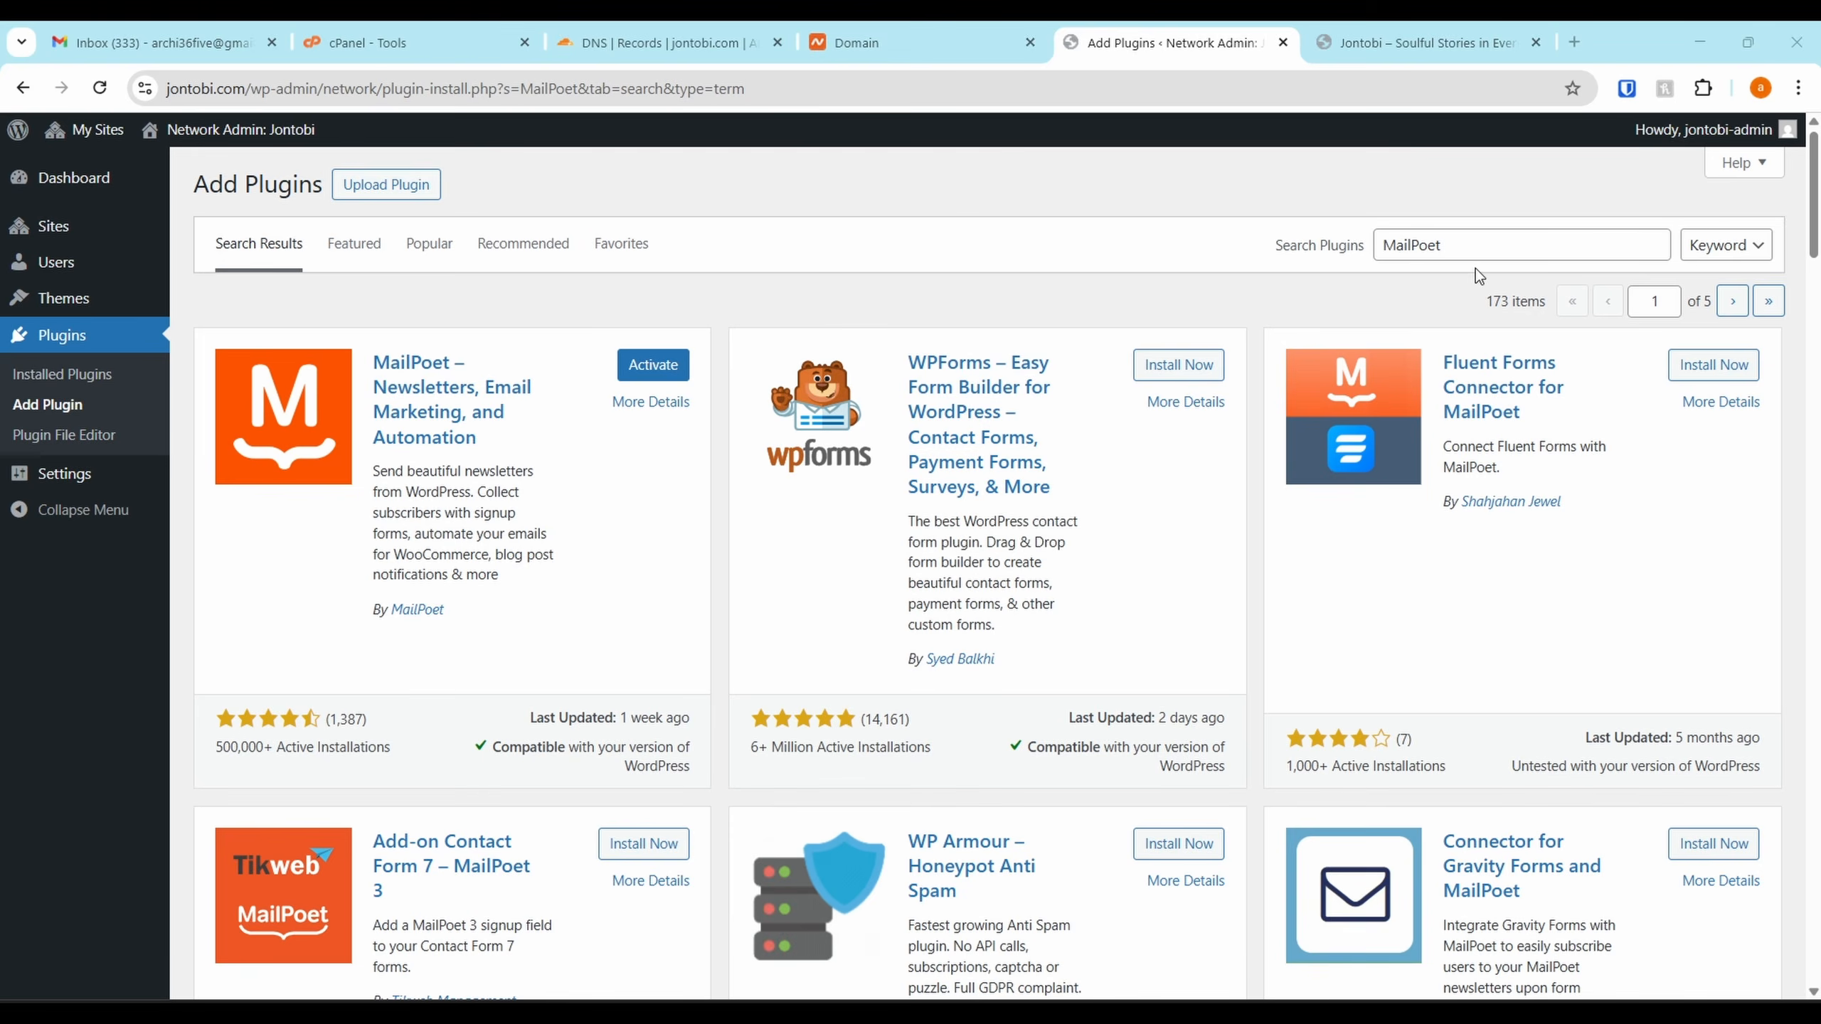
Install the Starter Templates and SiteOrigin CSS plugins
{"action": "double_click", "coordinate": [1475, 244]}
{"action": "type", "text": "Starter Templates"}
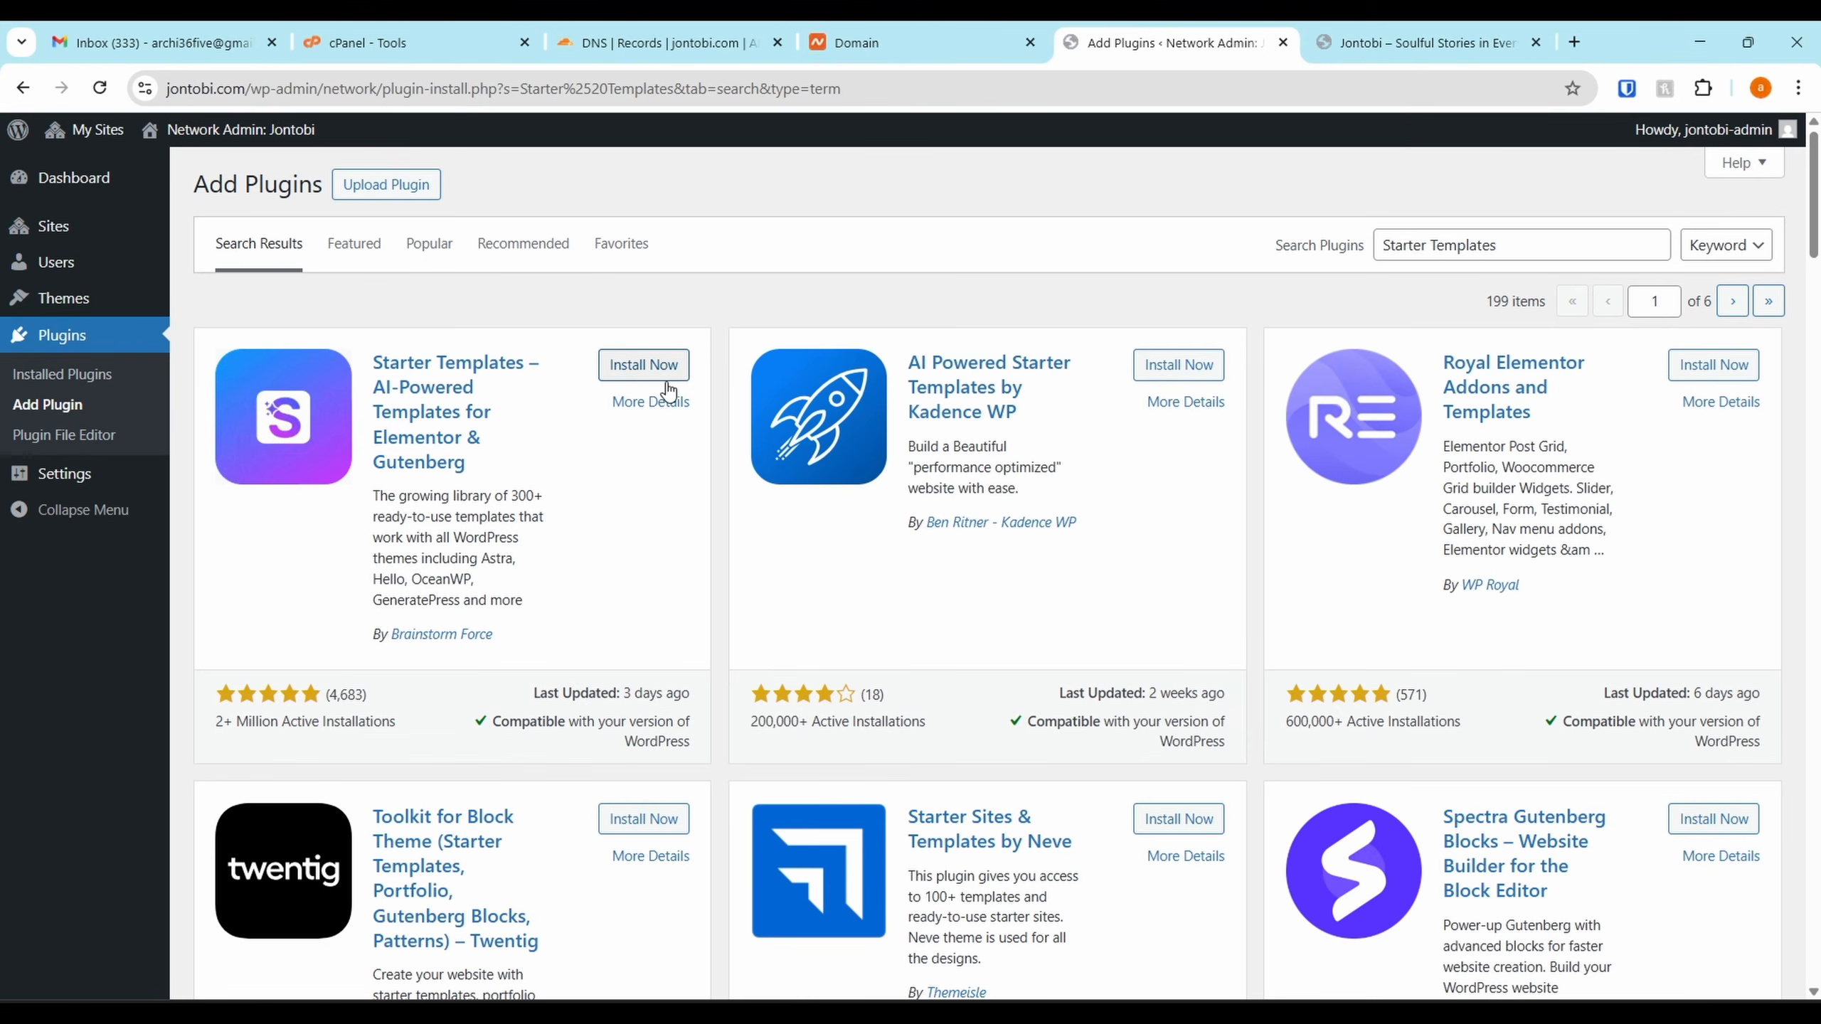
{"action": "left_click", "coordinate": [676, 364]}
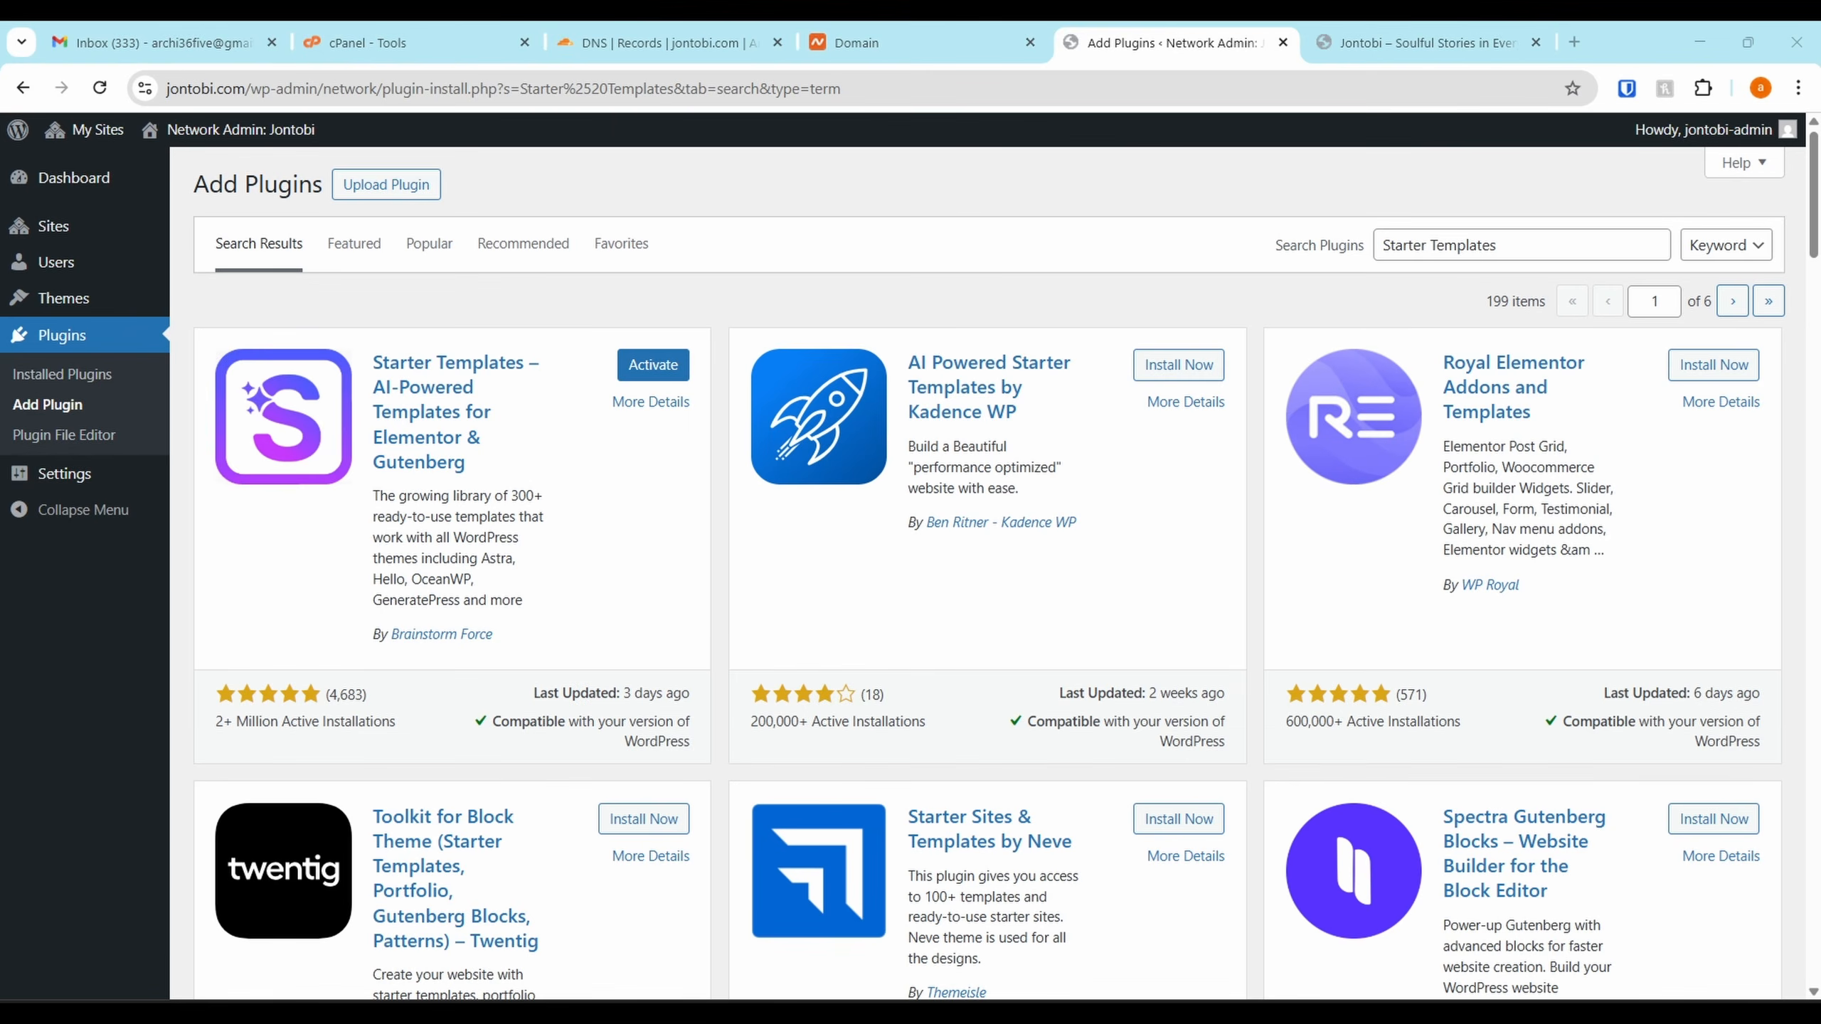
{"action": "left_click_drag", "start_coordinate": [1380, 245], "coordinate": [1700, 246]}
{"action": "type", "text": "SiteOrigin CSS"}
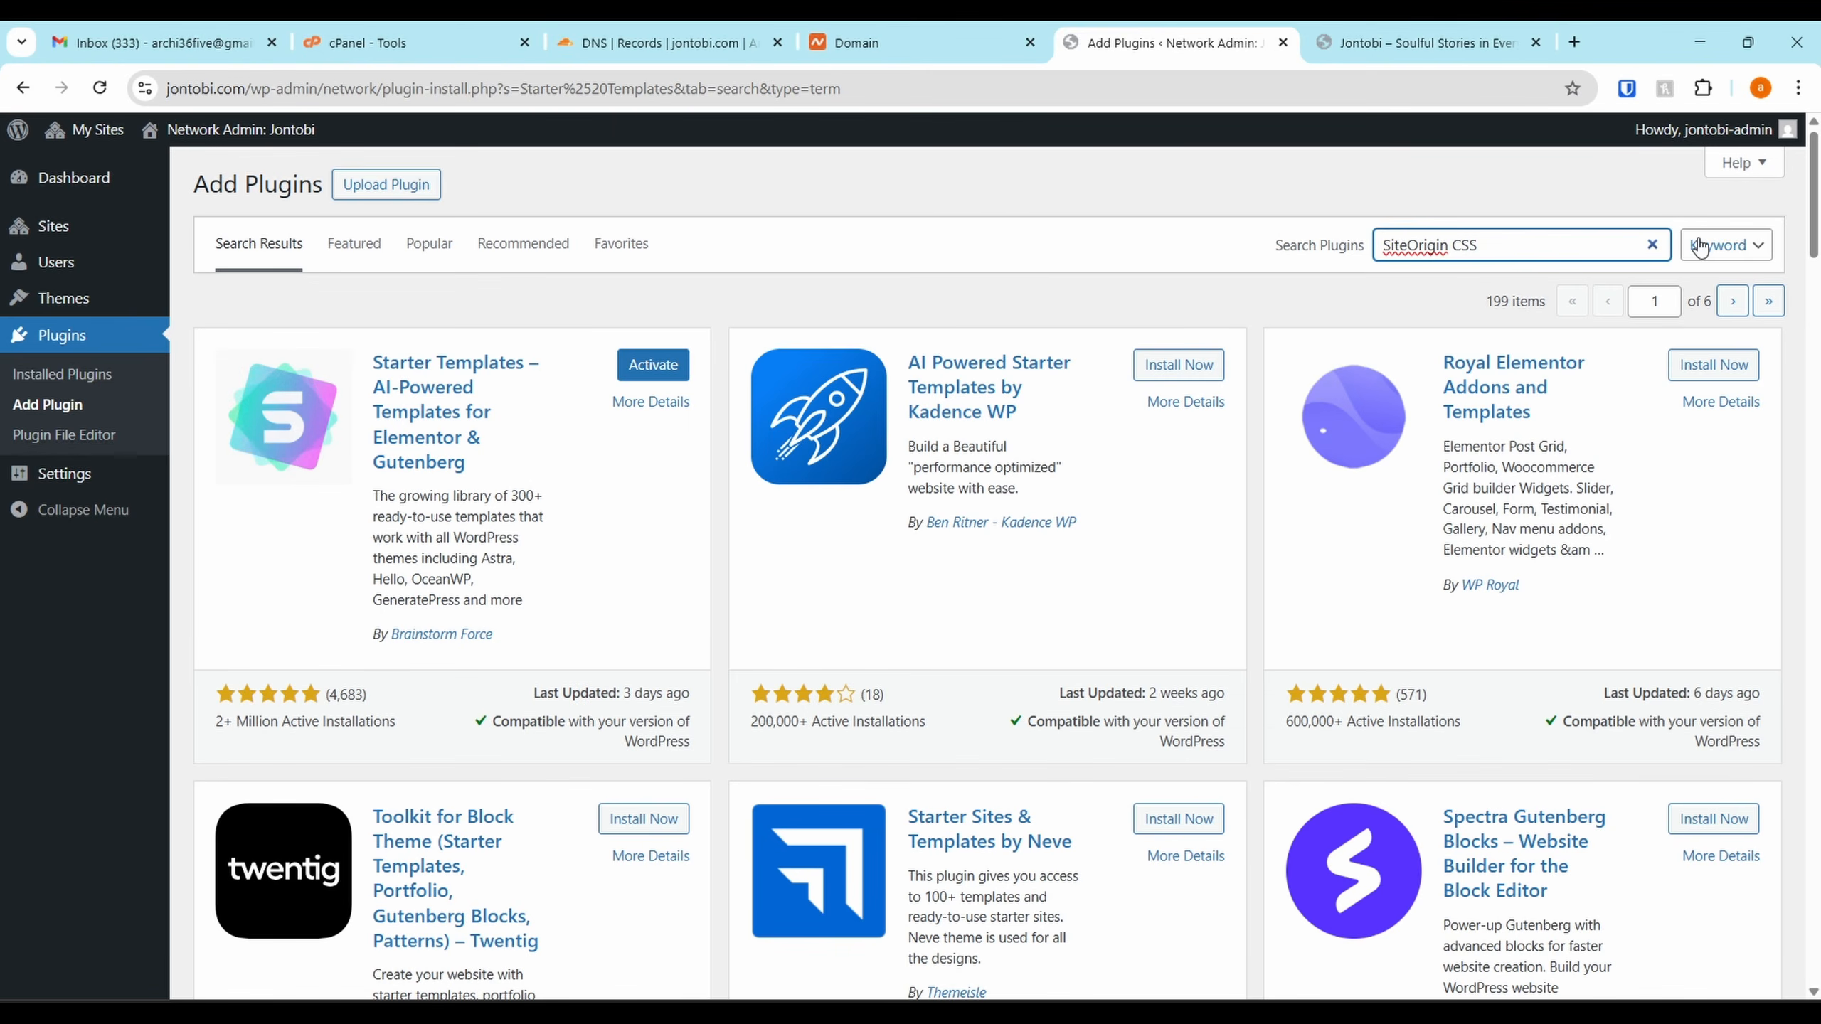
{"action": "left_click", "coordinate": [1546, 190]}
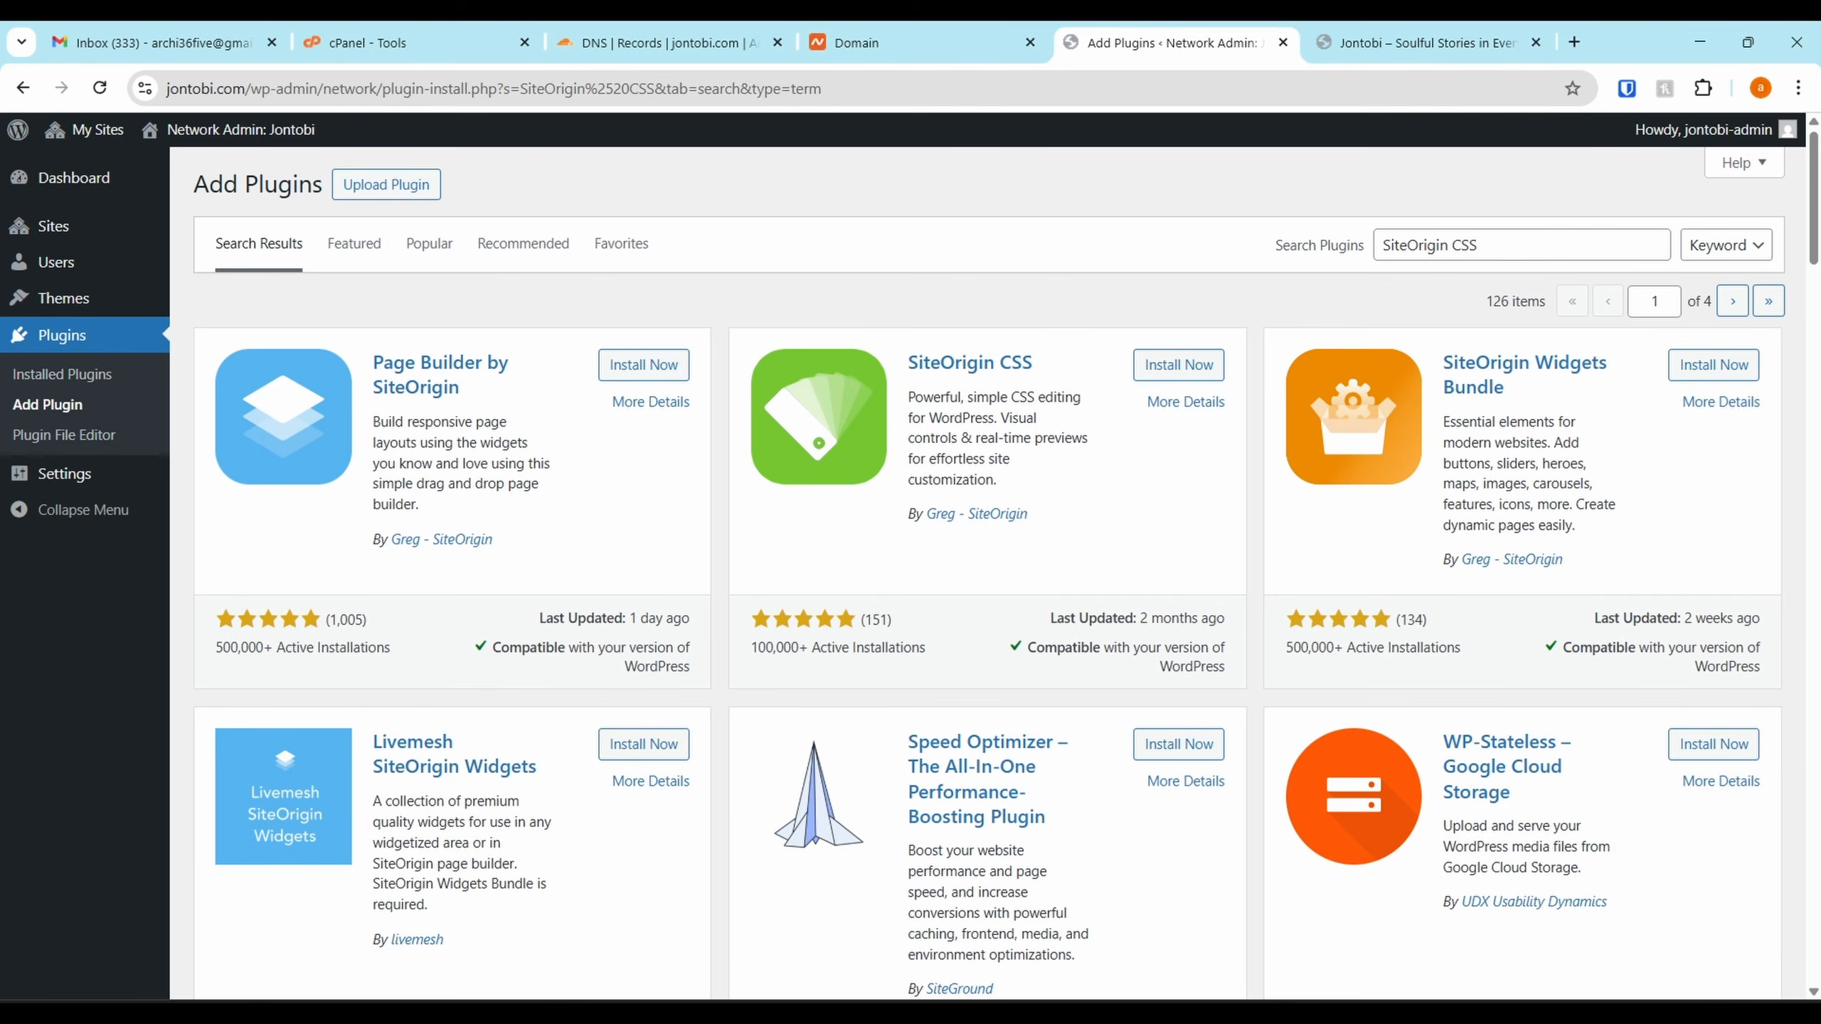
{"action": "left_click", "coordinate": [1179, 365]}
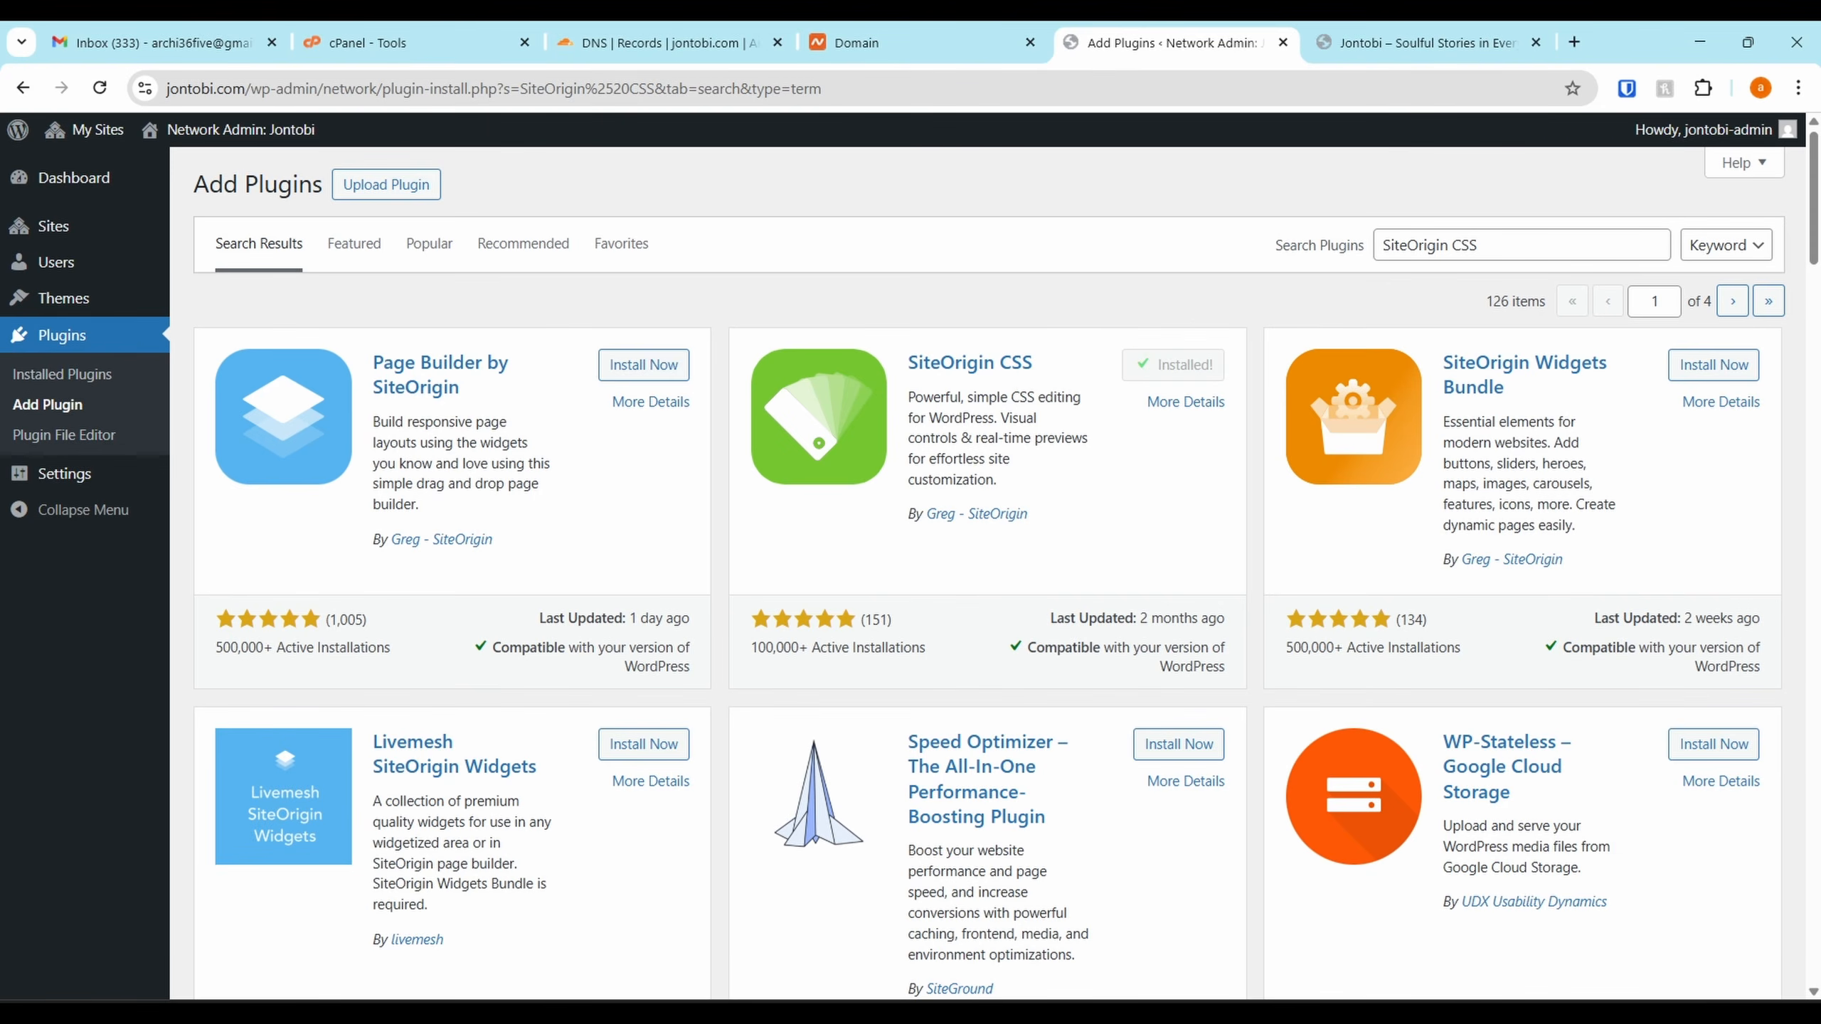
From the Jontobi site's dashboard, activate Astra under Appearance > Themes
{"action": "mouse_move", "coordinate": [85, 130]}
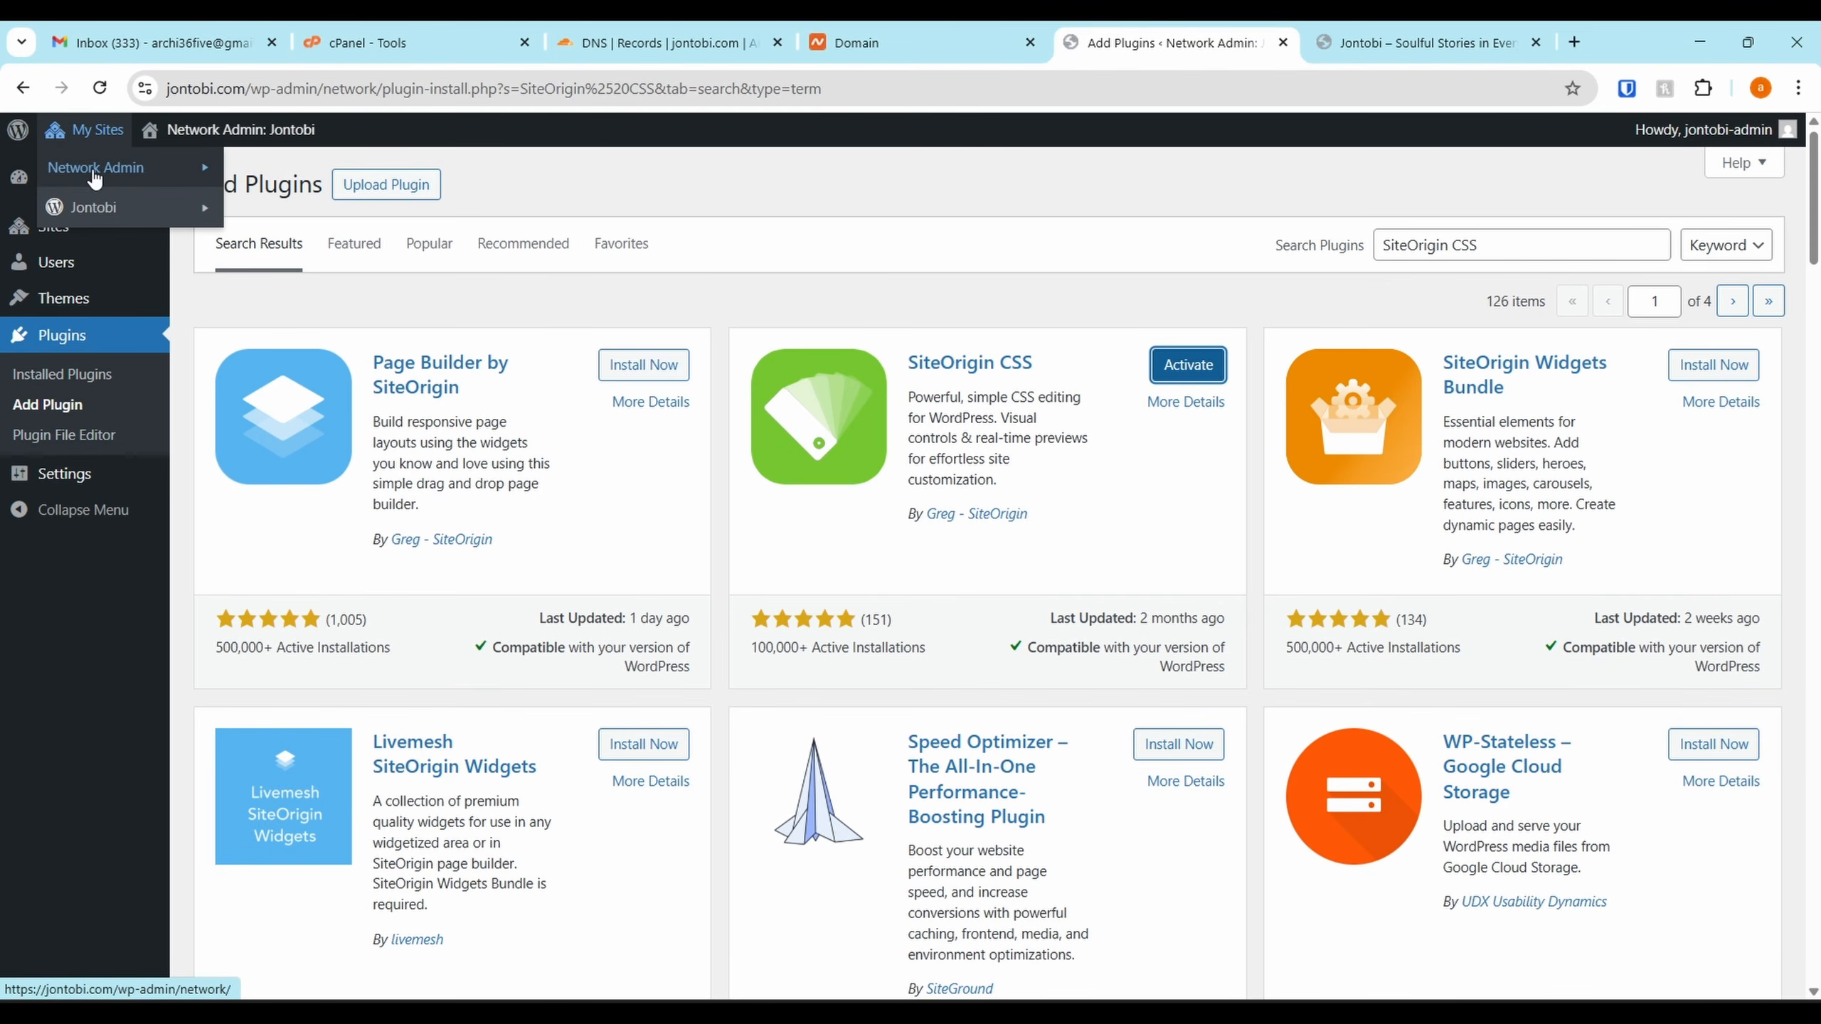
{"action": "mouse_move", "coordinate": [99, 208]}
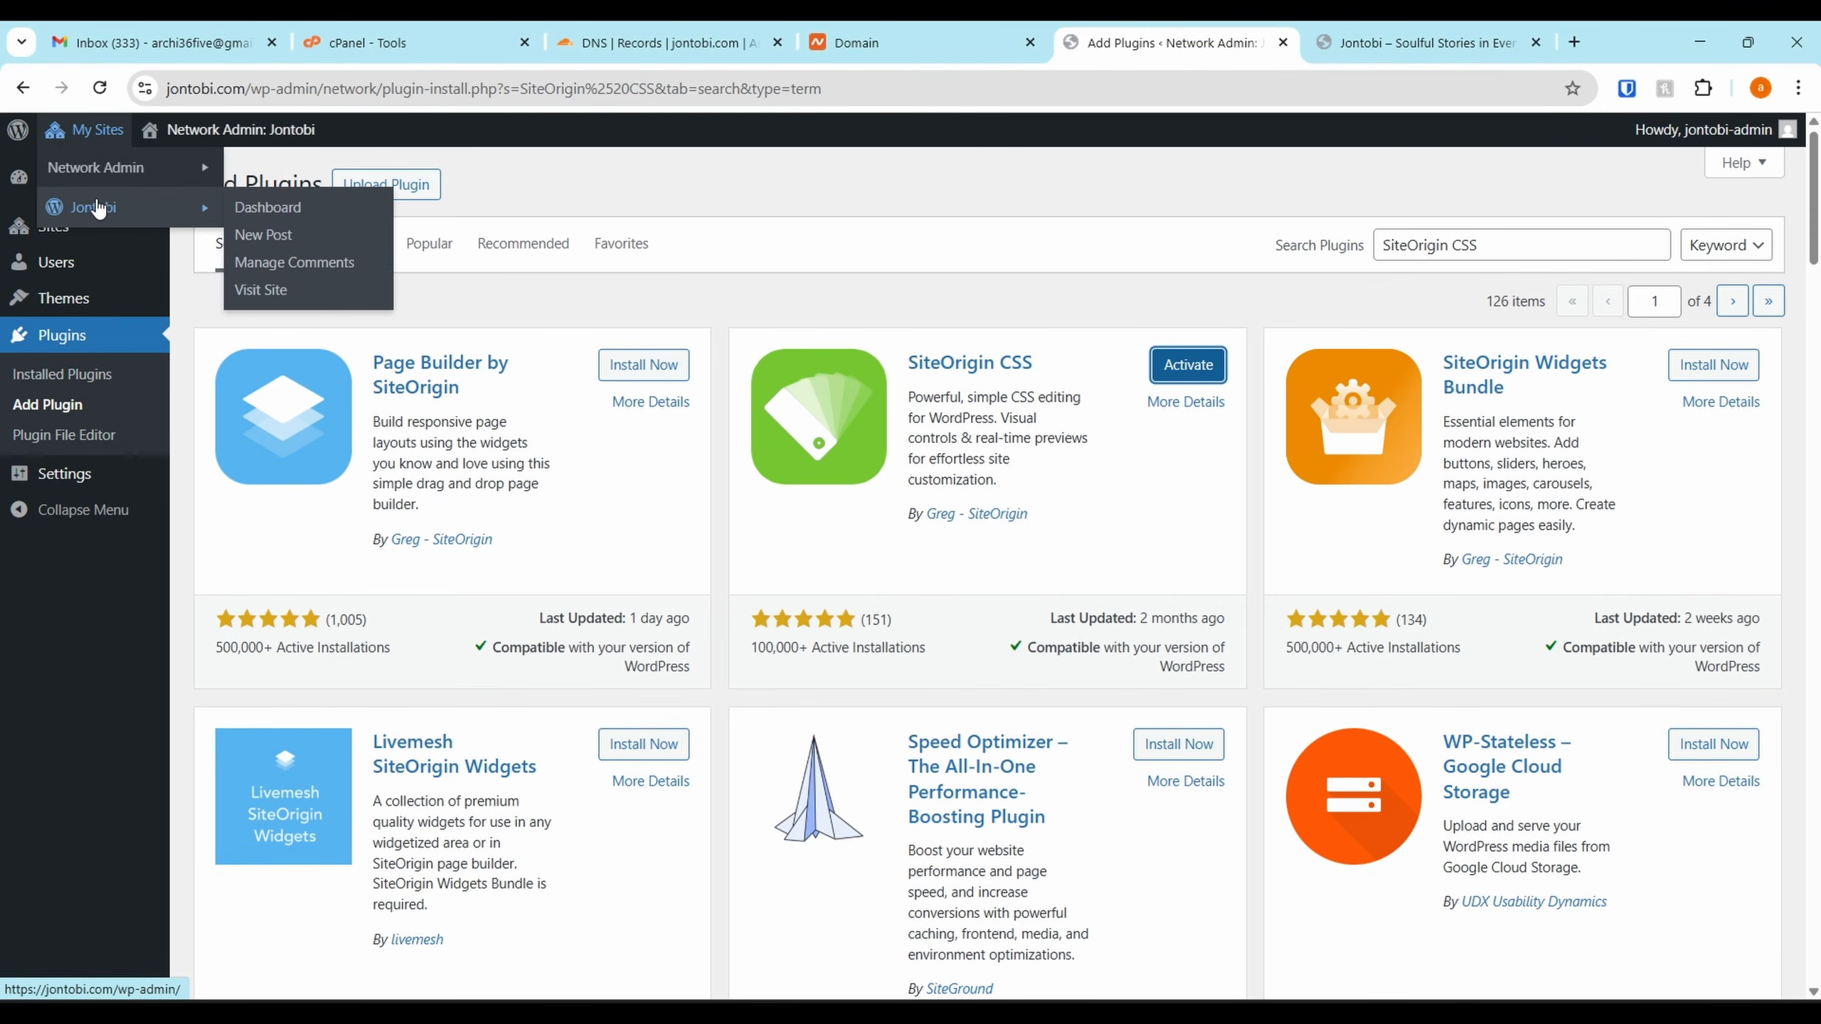
{"action": "left_click", "coordinate": [268, 215]}
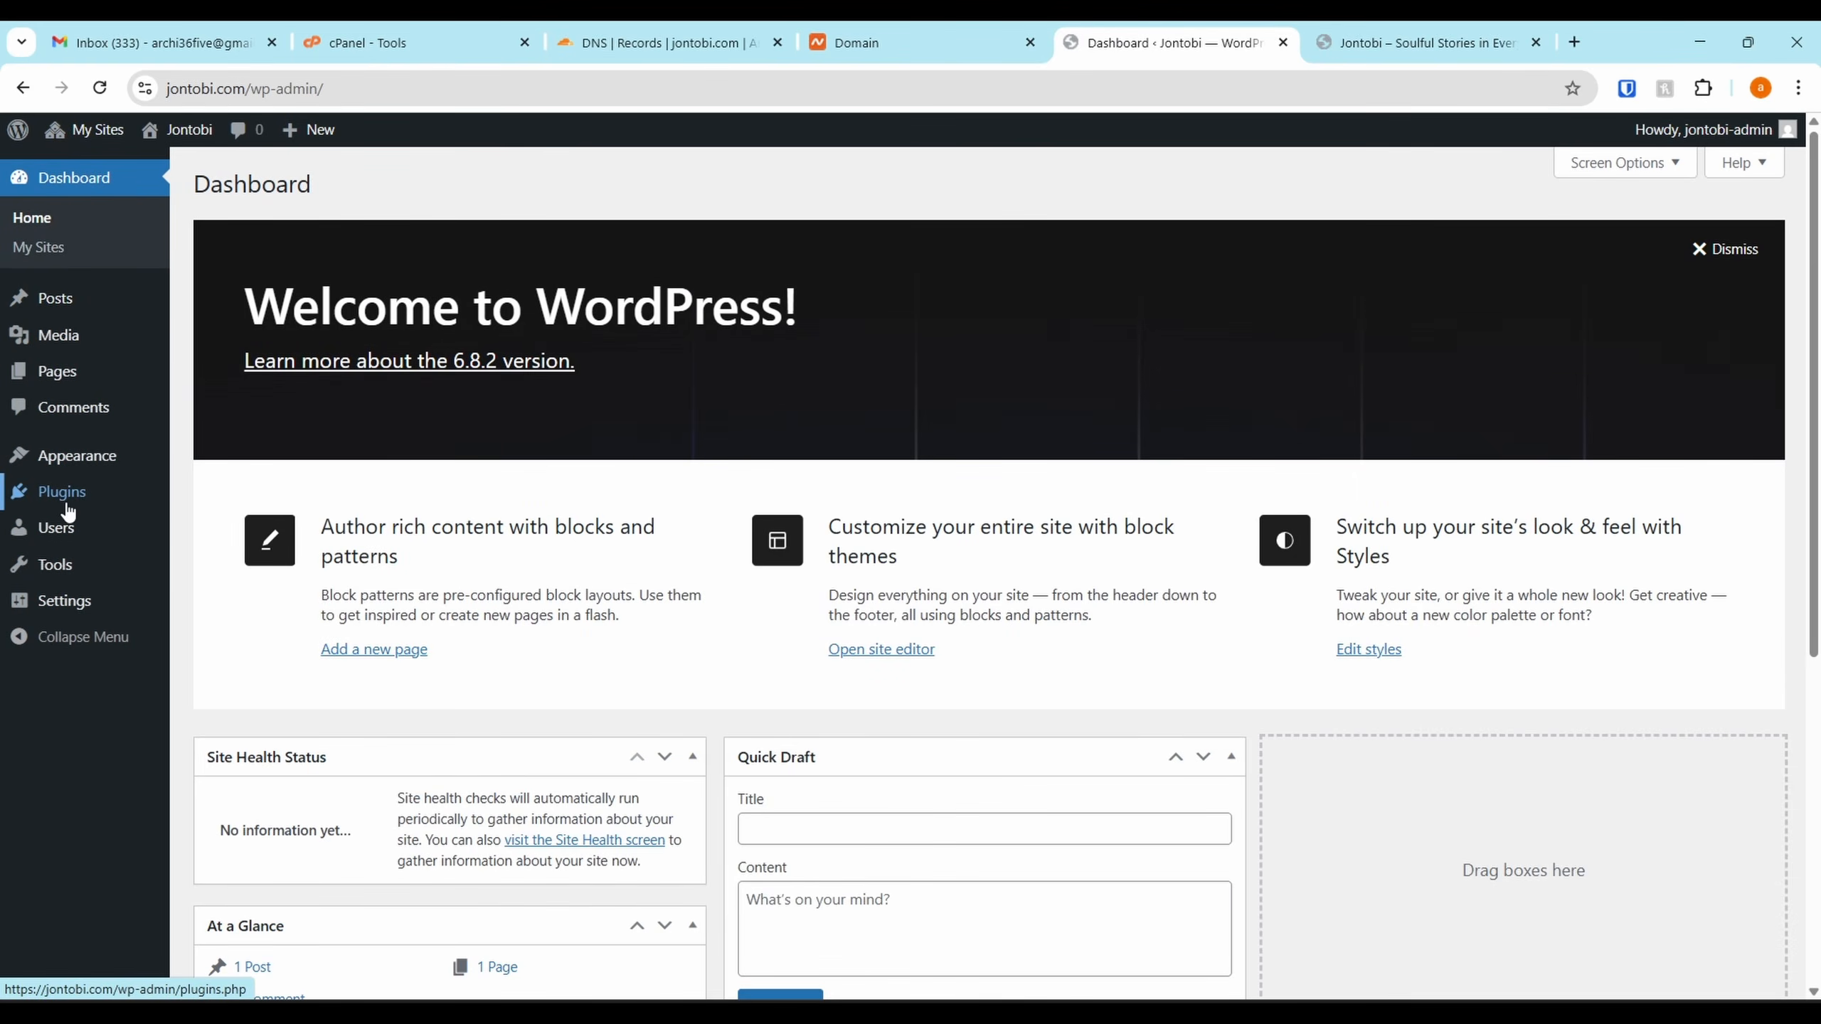
{"action": "mouse_move", "coordinate": [137, 454]}
{"action": "left_click", "coordinate": [208, 457]}
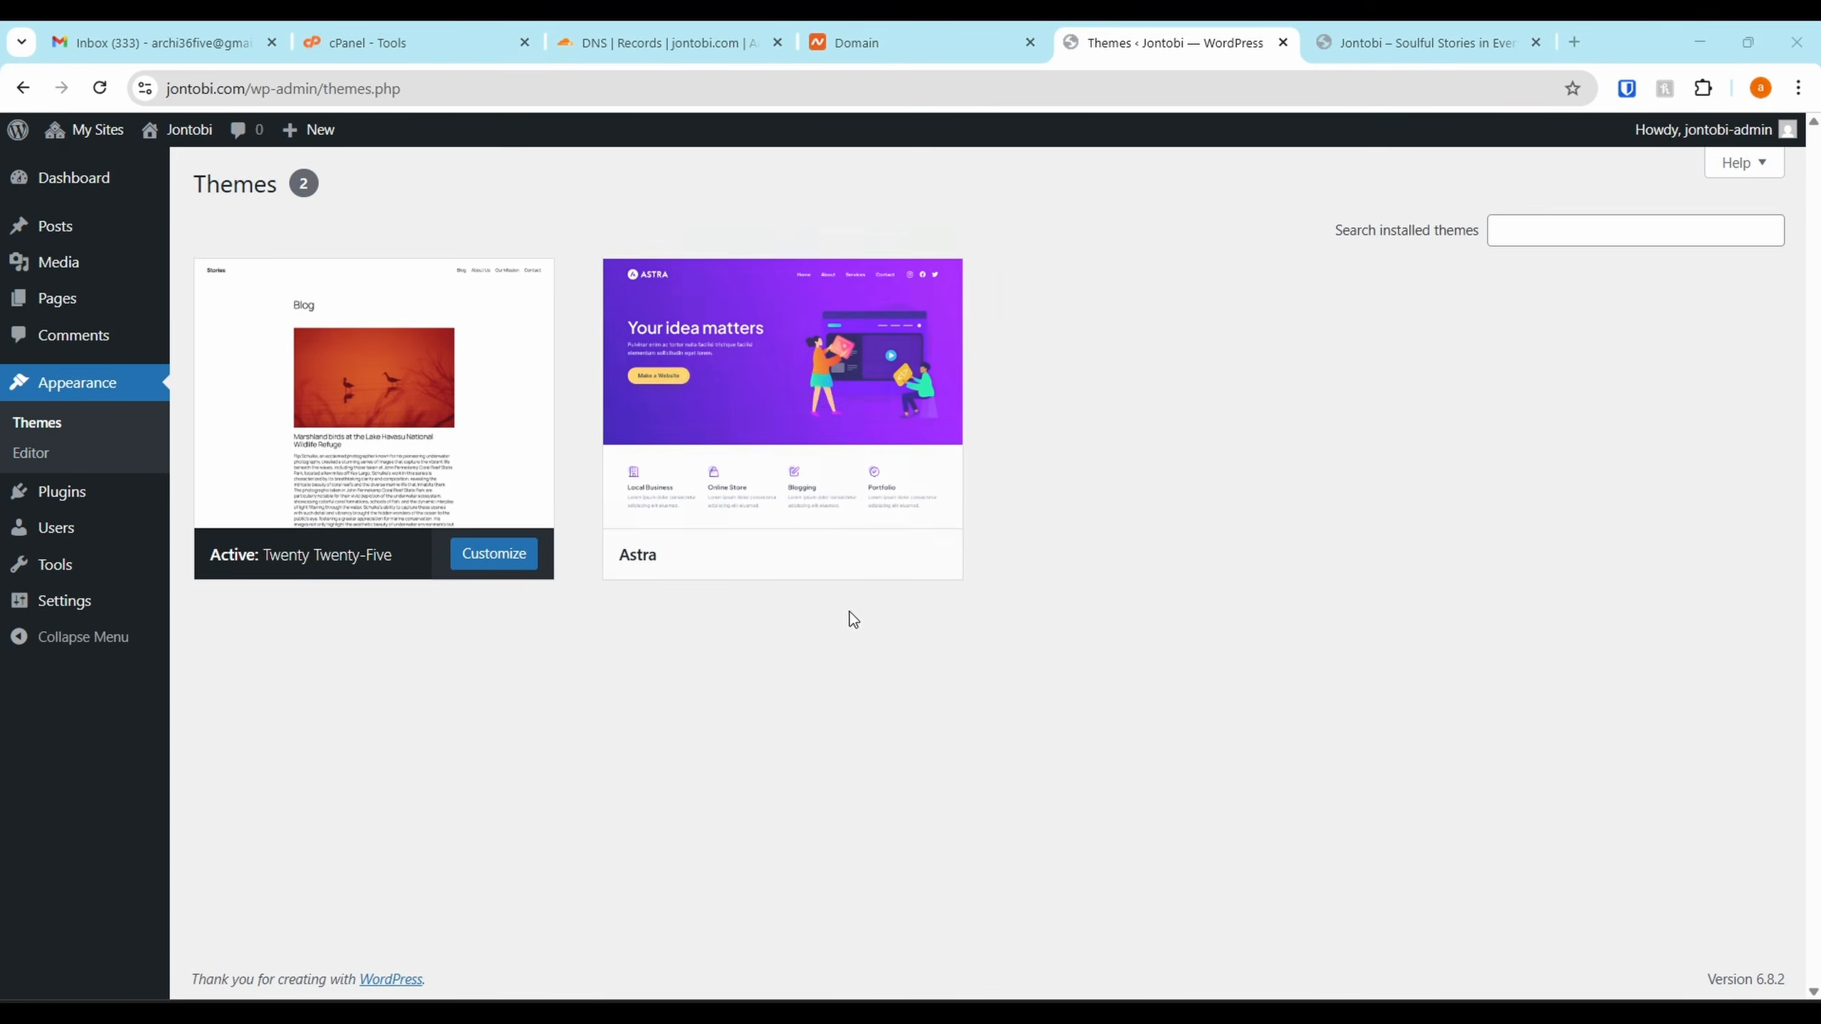
{"action": "mouse_move", "coordinate": [670, 594]}
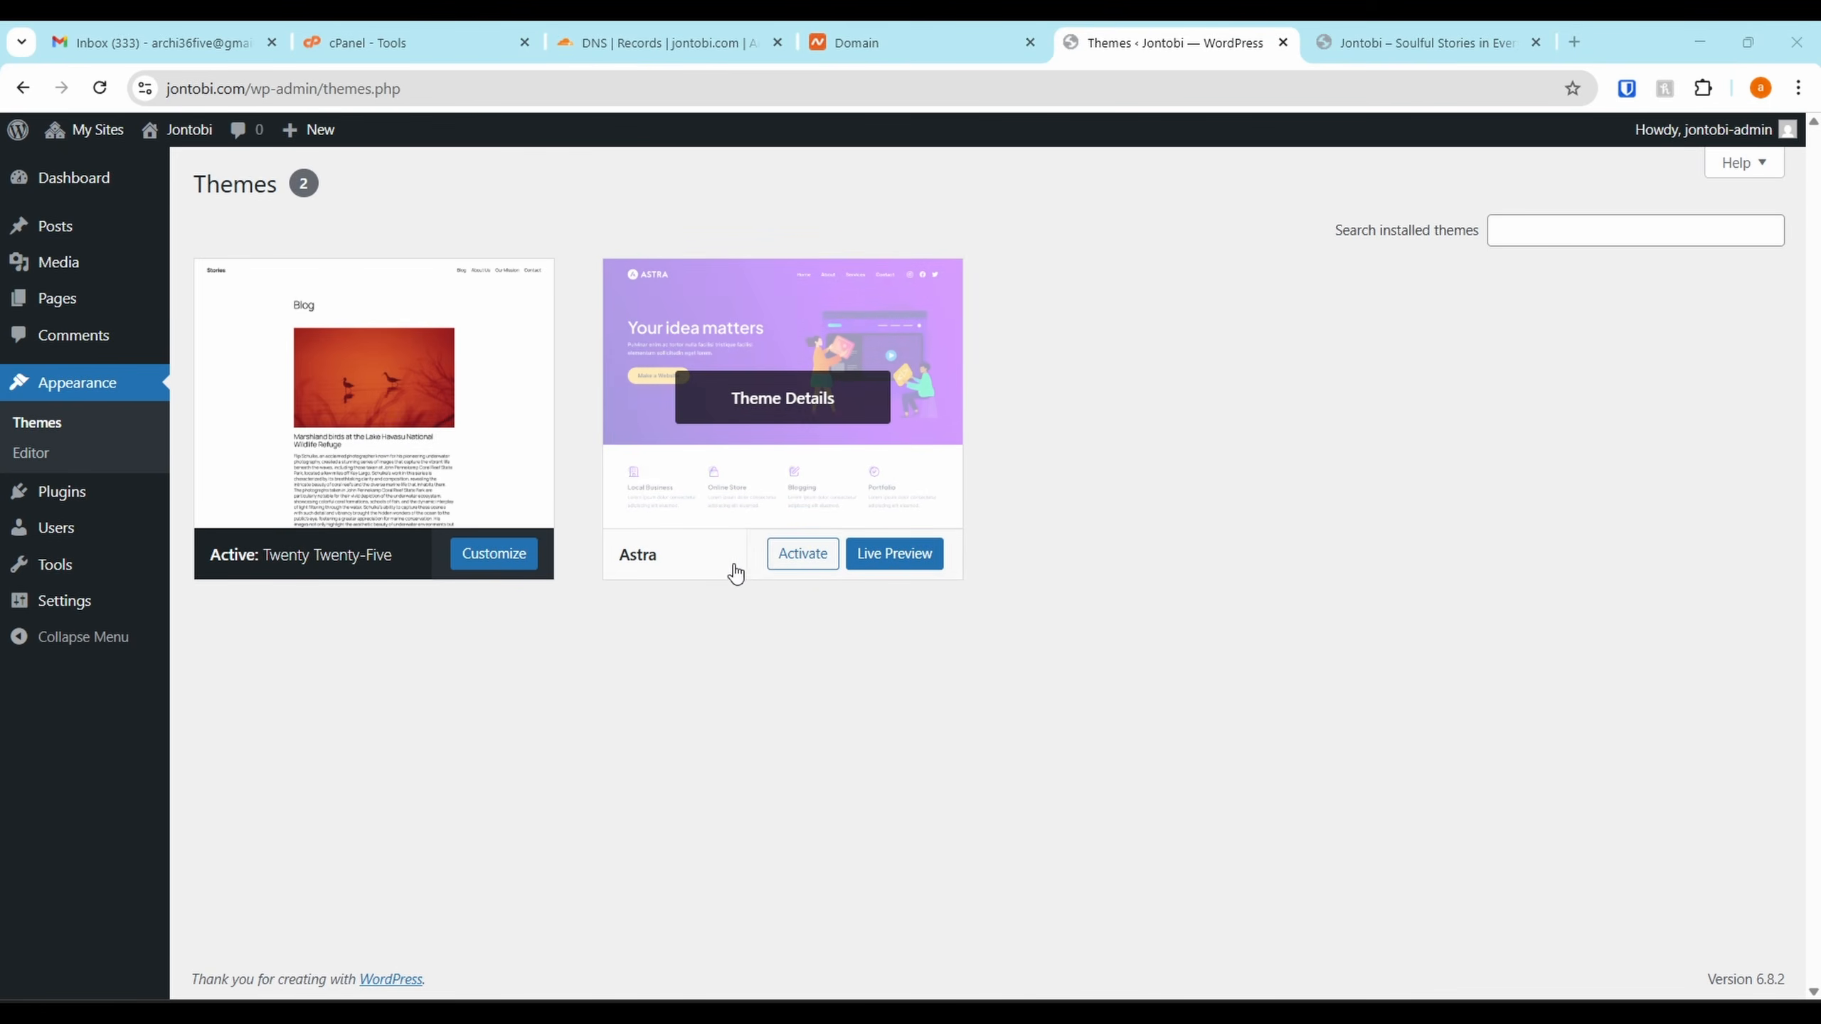
{"action": "left_click", "coordinate": [787, 560]}
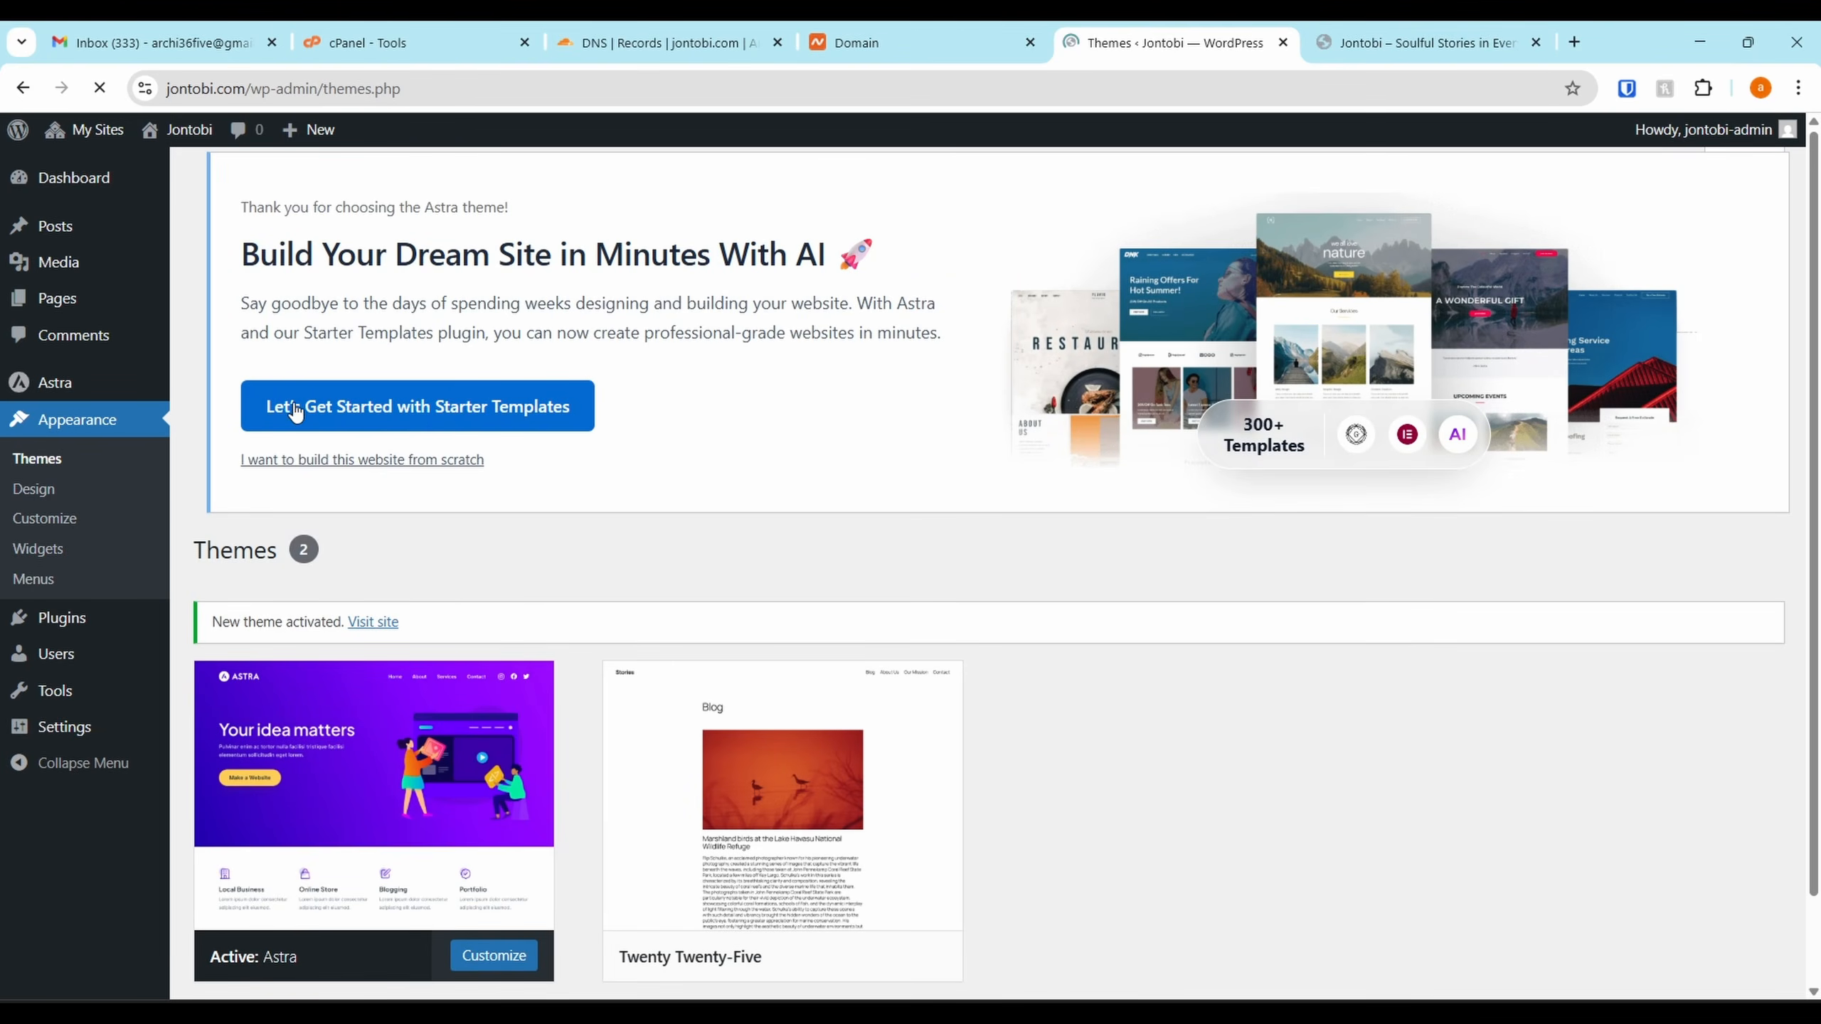
Bulk-activate all six plugins on the Jontobi site, then exit Starter Templates setup to the dashboard
{"action": "left_click", "coordinate": [57, 622]}
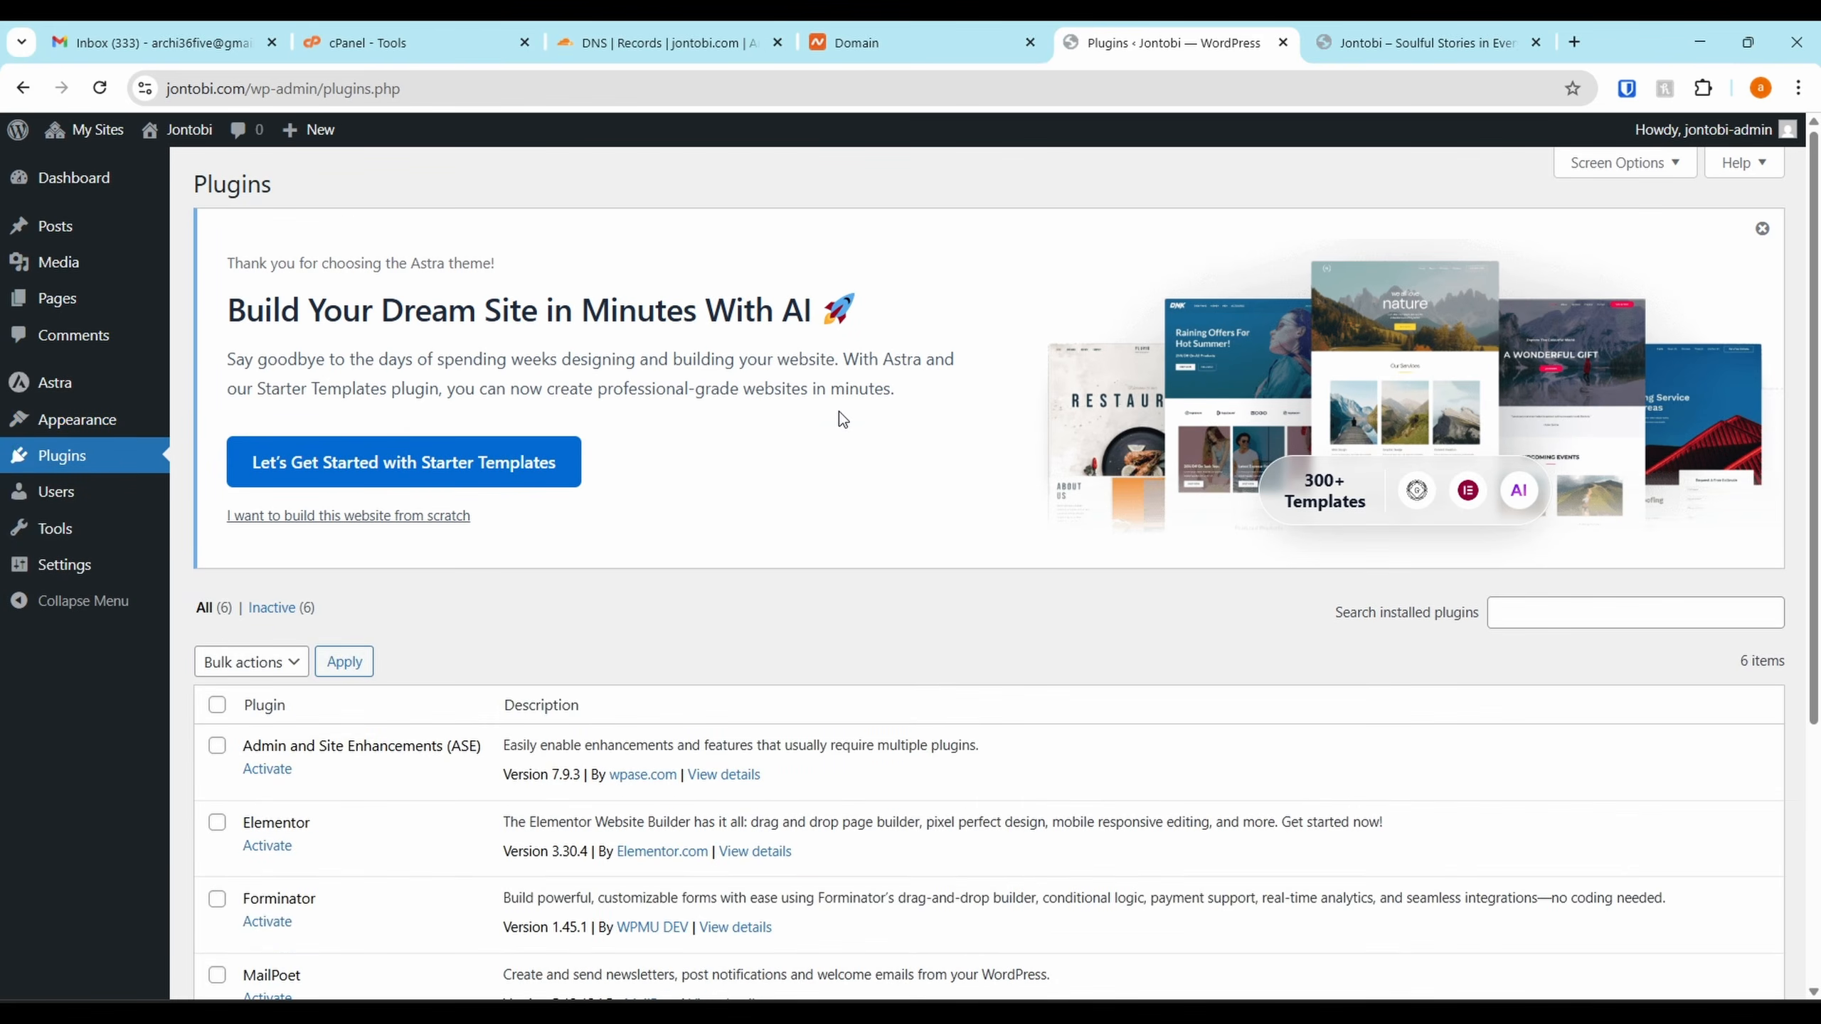
{"action": "scroll", "coordinate": [502, 502], "scroll_direction": "down", "scroll_amount": 4}
{"action": "left_click", "coordinate": [216, 482]}
{"action": "scroll", "coordinate": [236, 511], "scroll_direction": "down", "scroll_amount": 1}
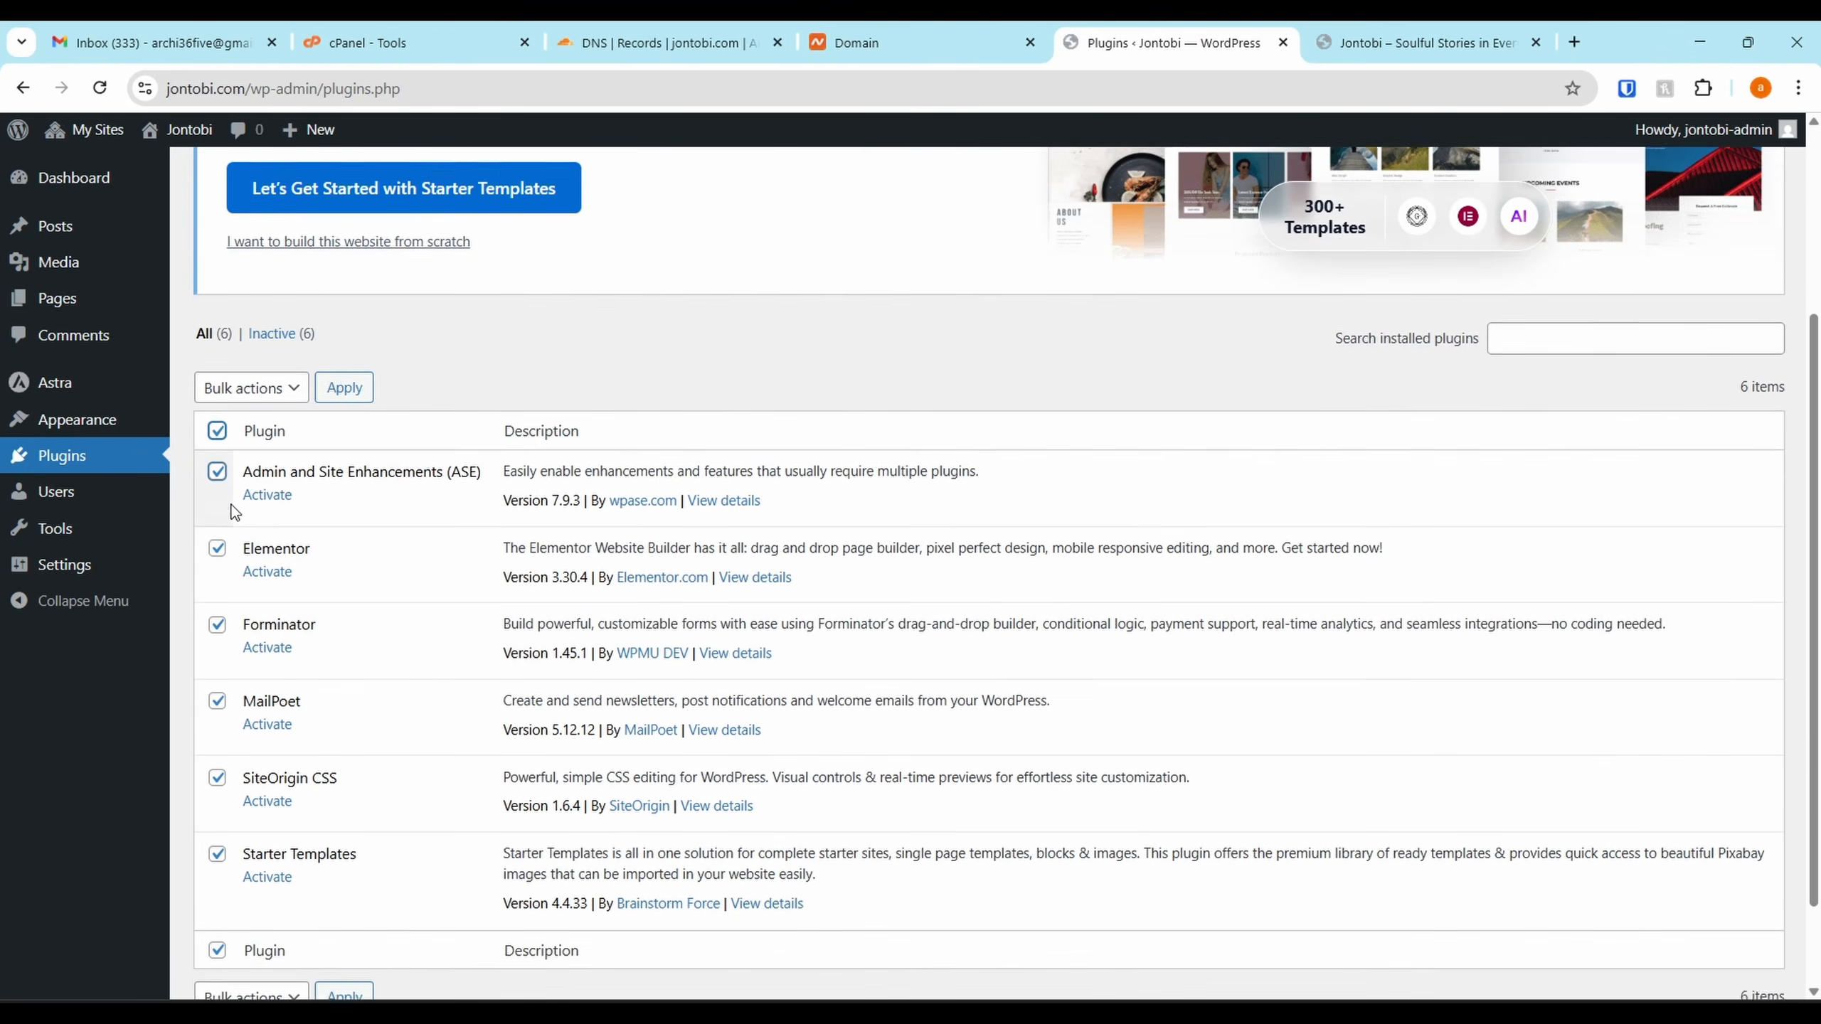
{"action": "scroll", "coordinate": [235, 512], "scroll_direction": "down", "scroll_amount": 1}
{"action": "left_click", "coordinate": [279, 337]}
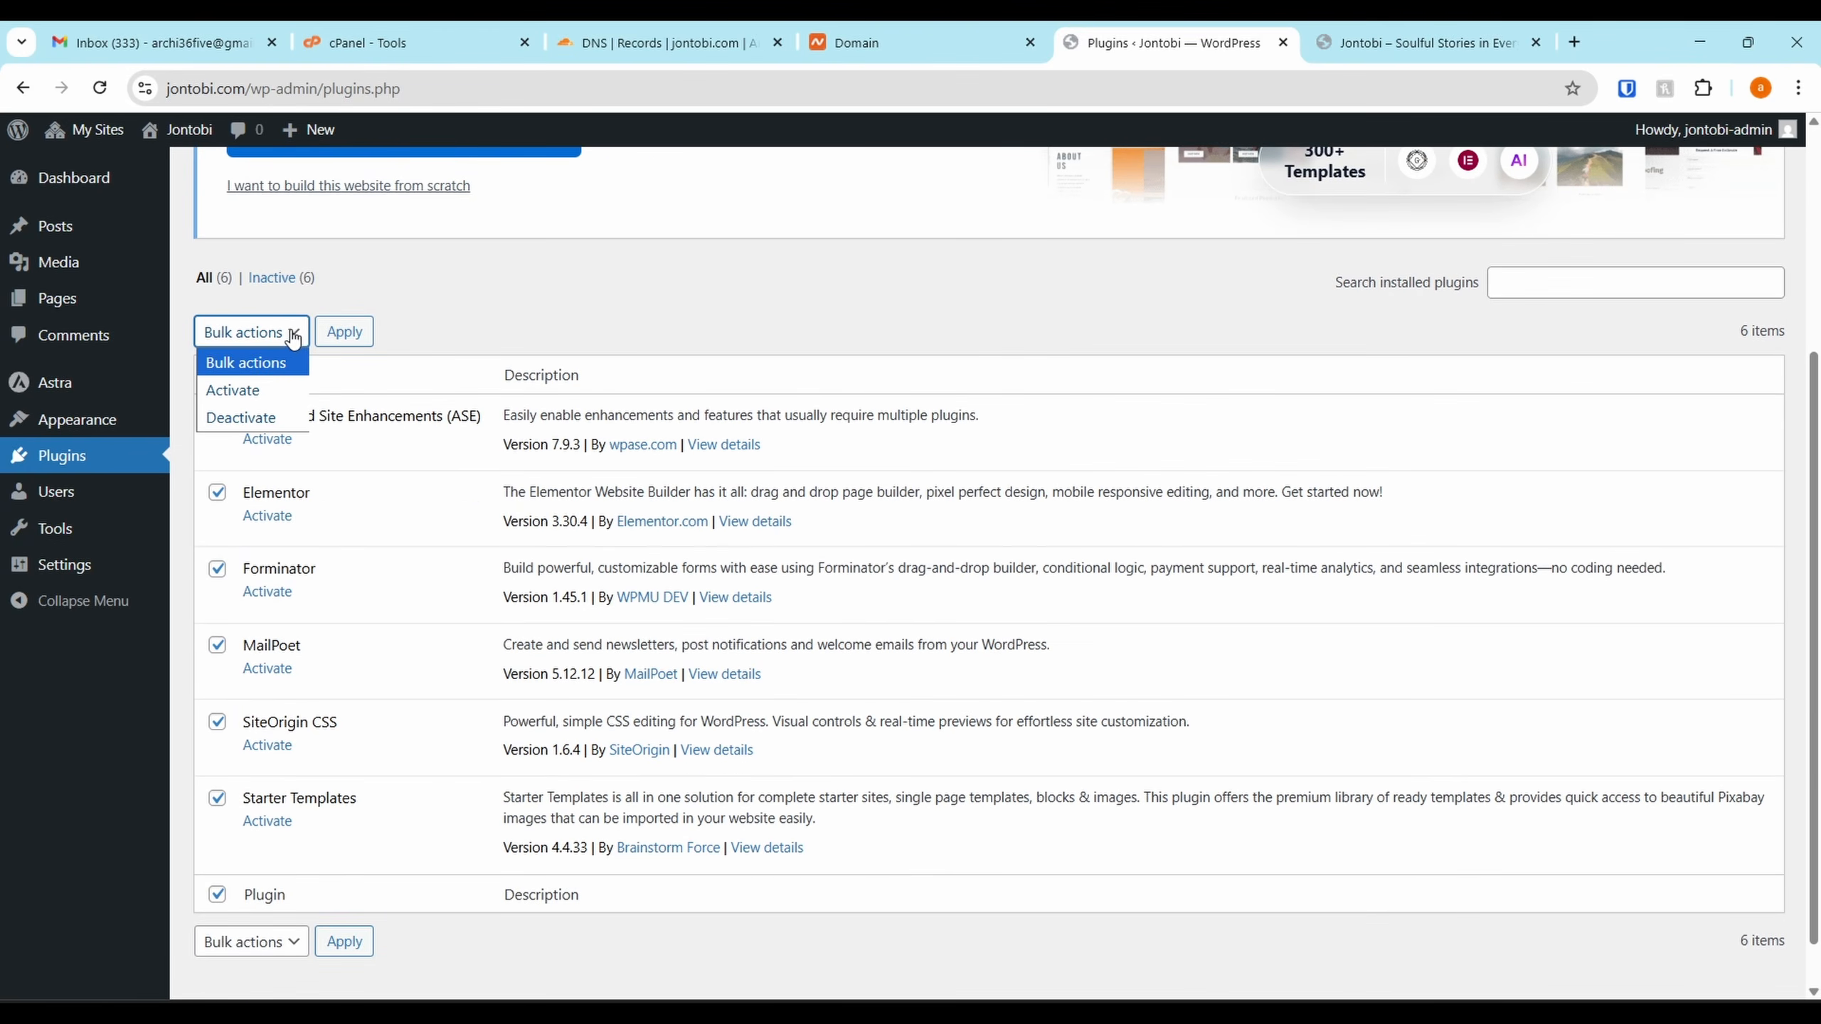
{"action": "left_click", "coordinate": [288, 337]}
{"action": "left_click", "coordinate": [289, 341]}
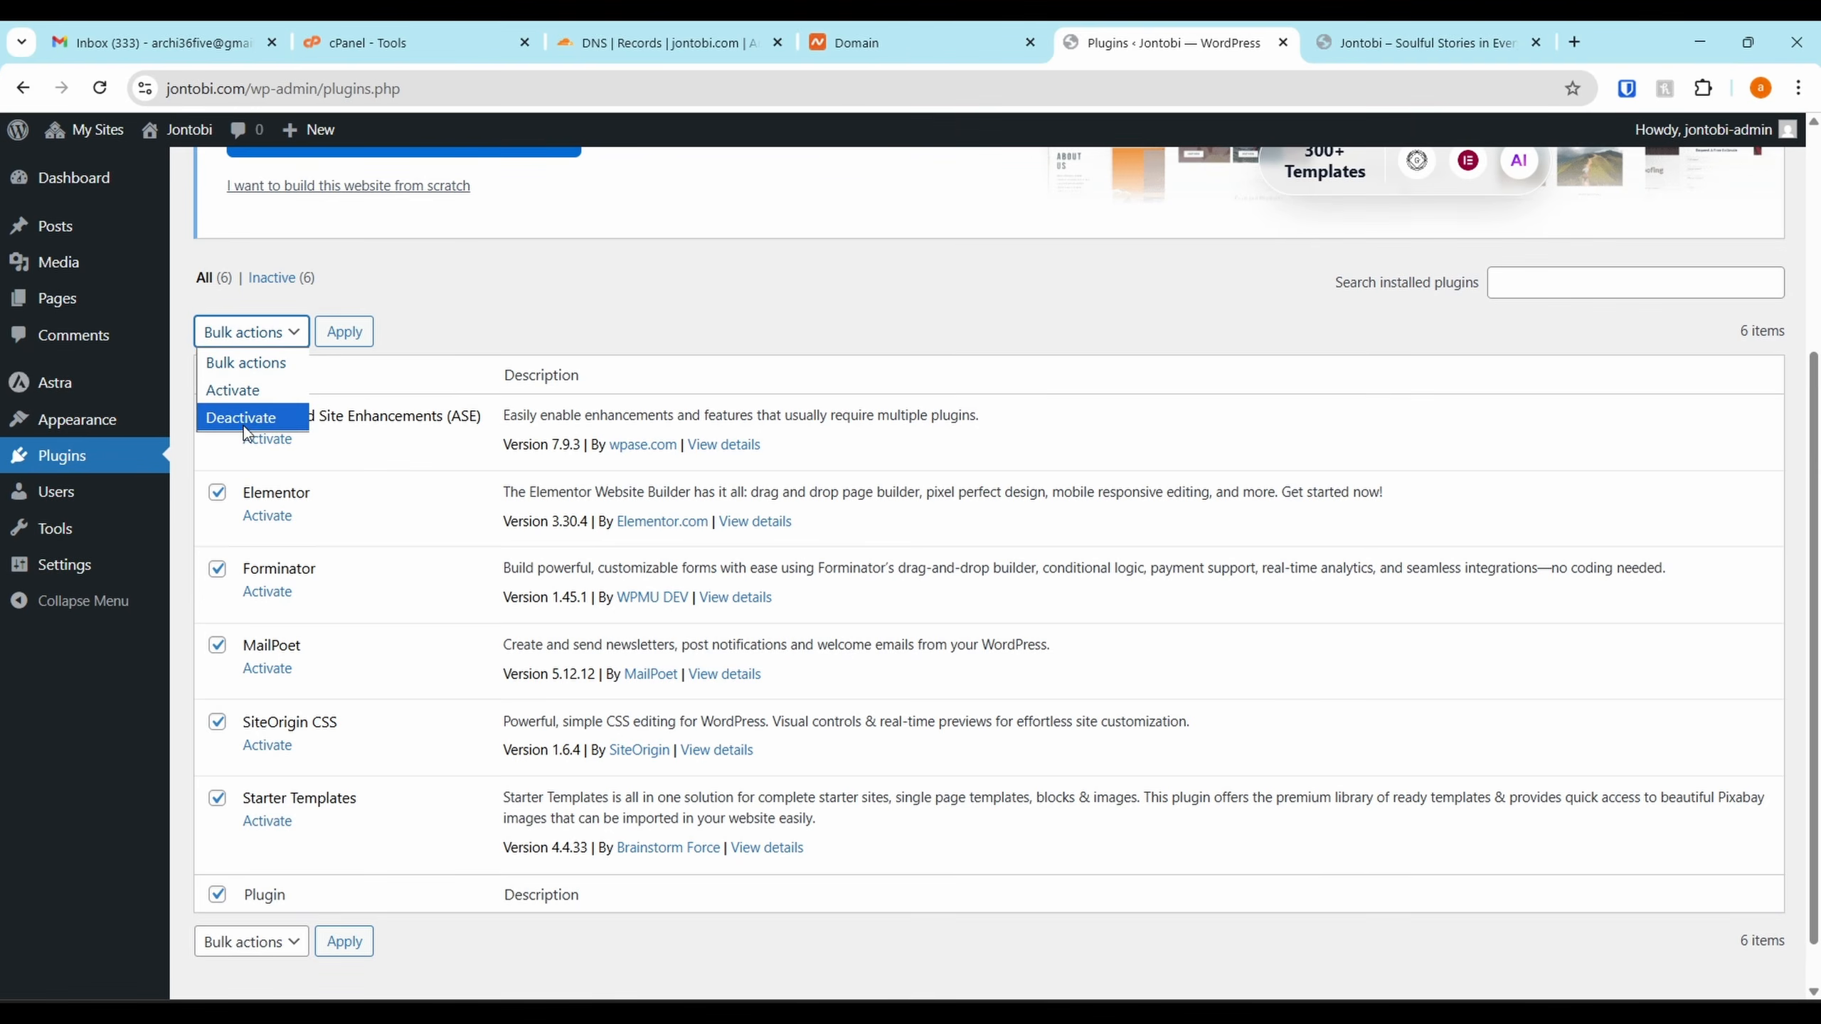
{"action": "left_click", "coordinate": [257, 392]}
{"action": "left_click", "coordinate": [327, 341]}
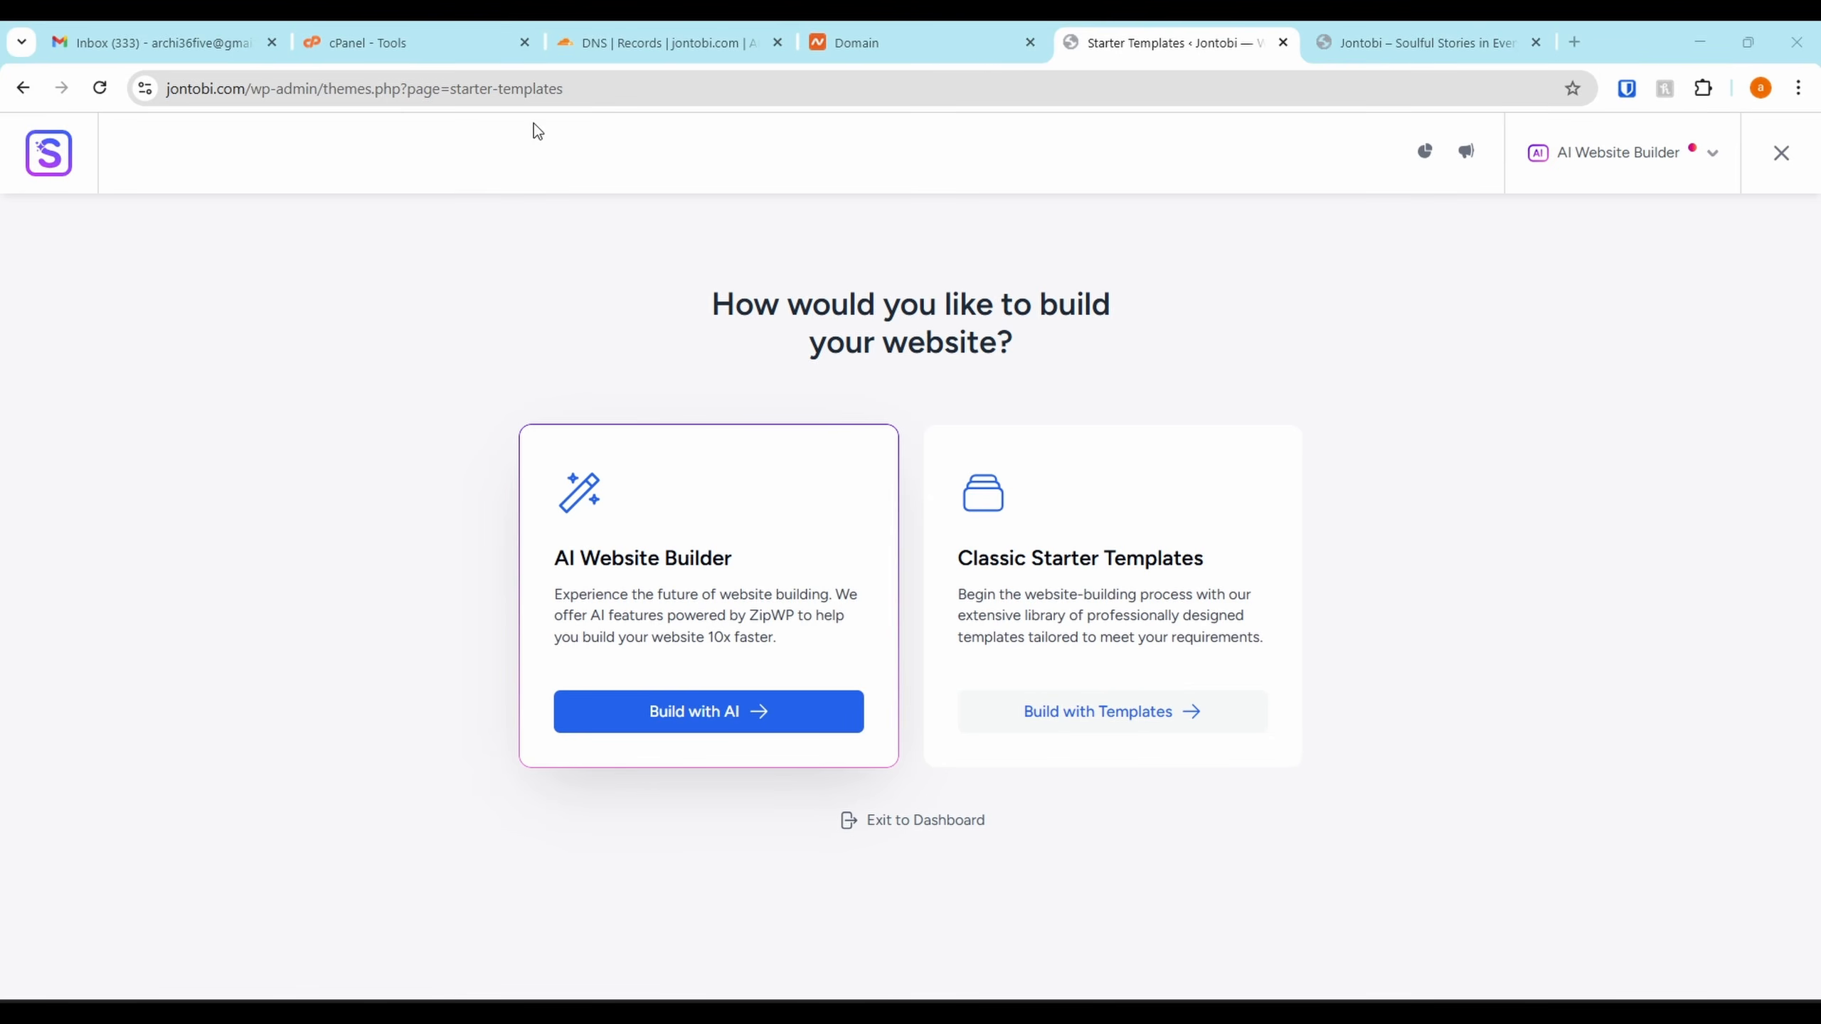
{"action": "left_click", "coordinate": [905, 827]}
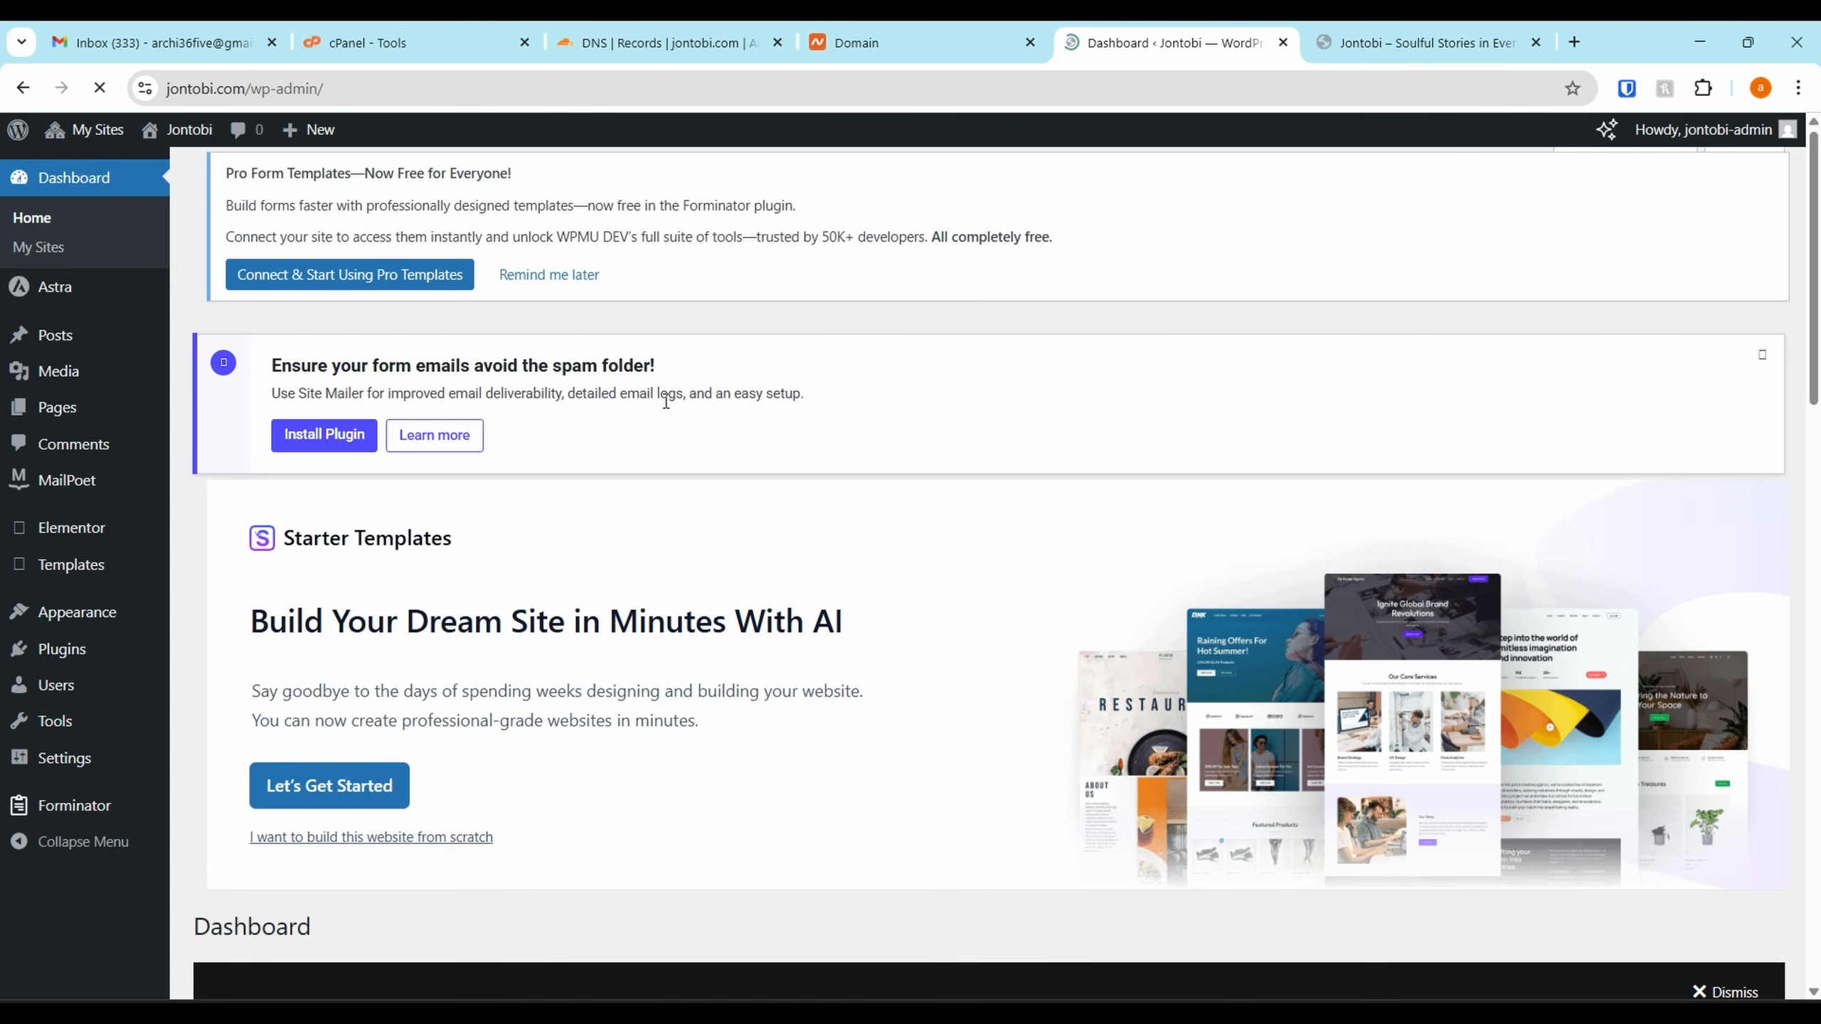
{"action": "scroll", "coordinate": [734, 370], "scroll_direction": "down", "scroll_amount": 4}
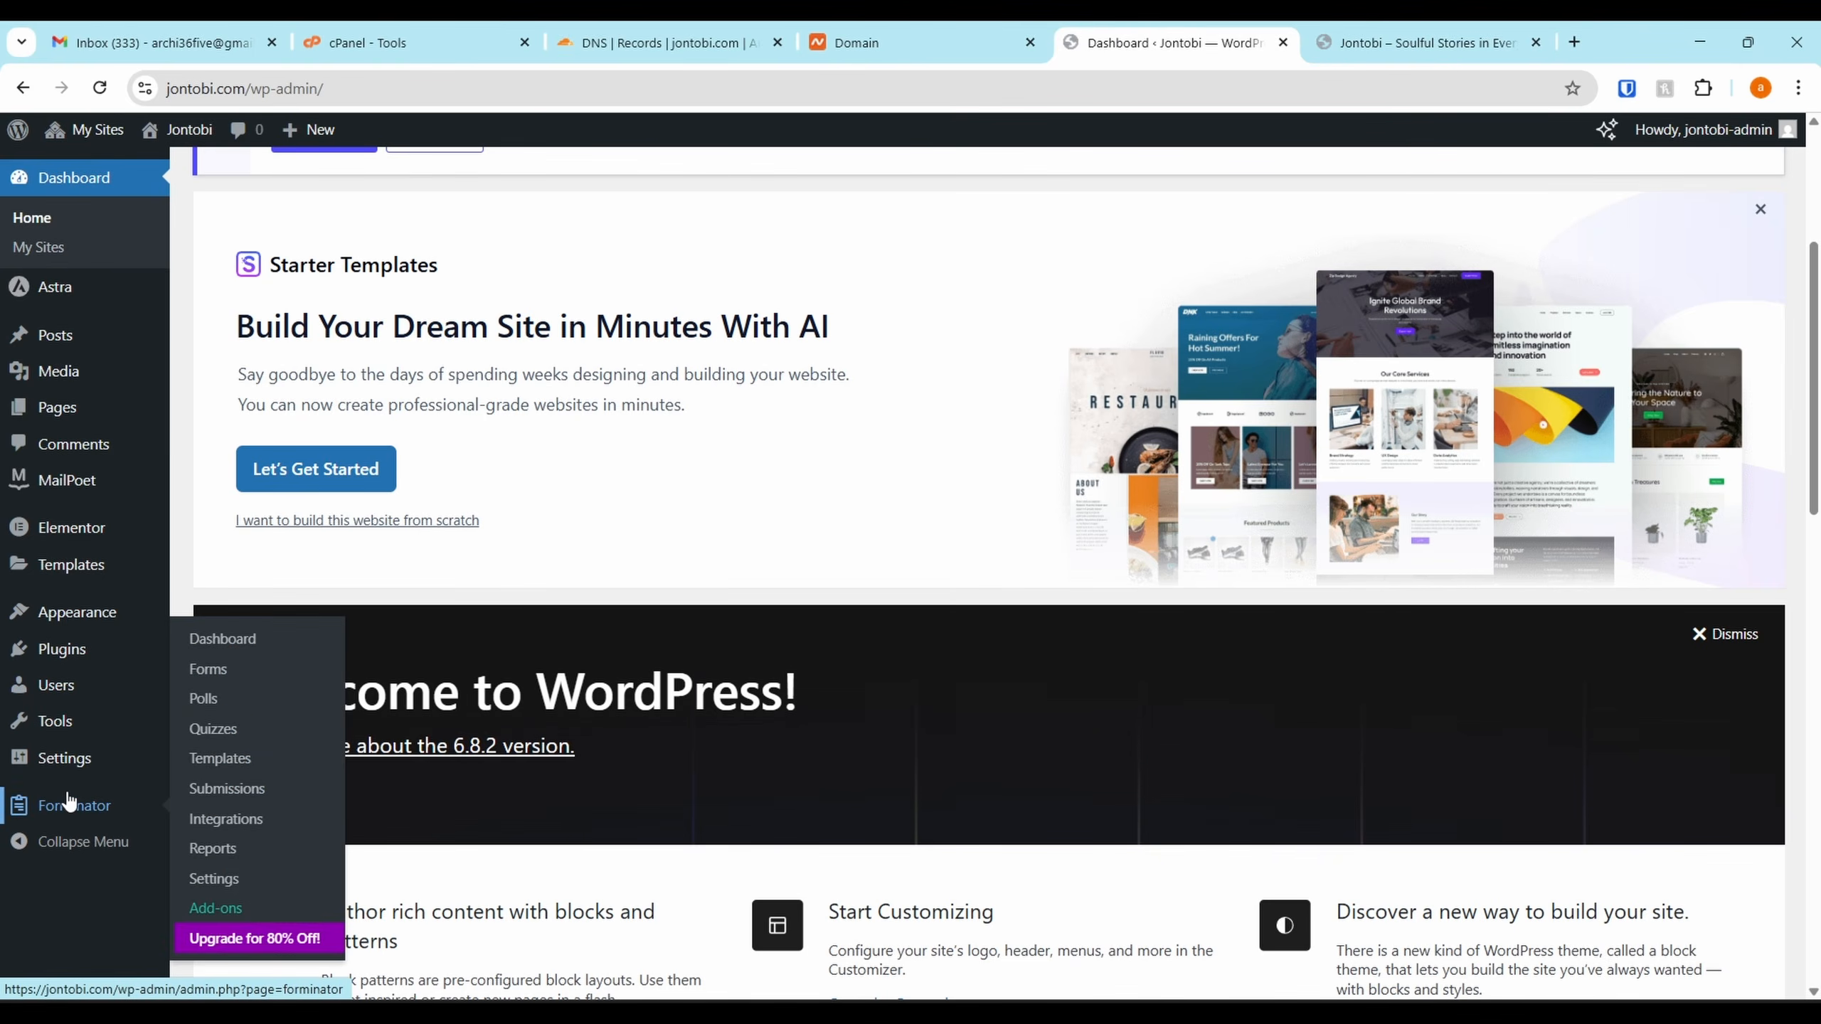
Open Admin and Site Enhancements settings and turn on Content Duplication
{"action": "mouse_move", "coordinate": [76, 772]}
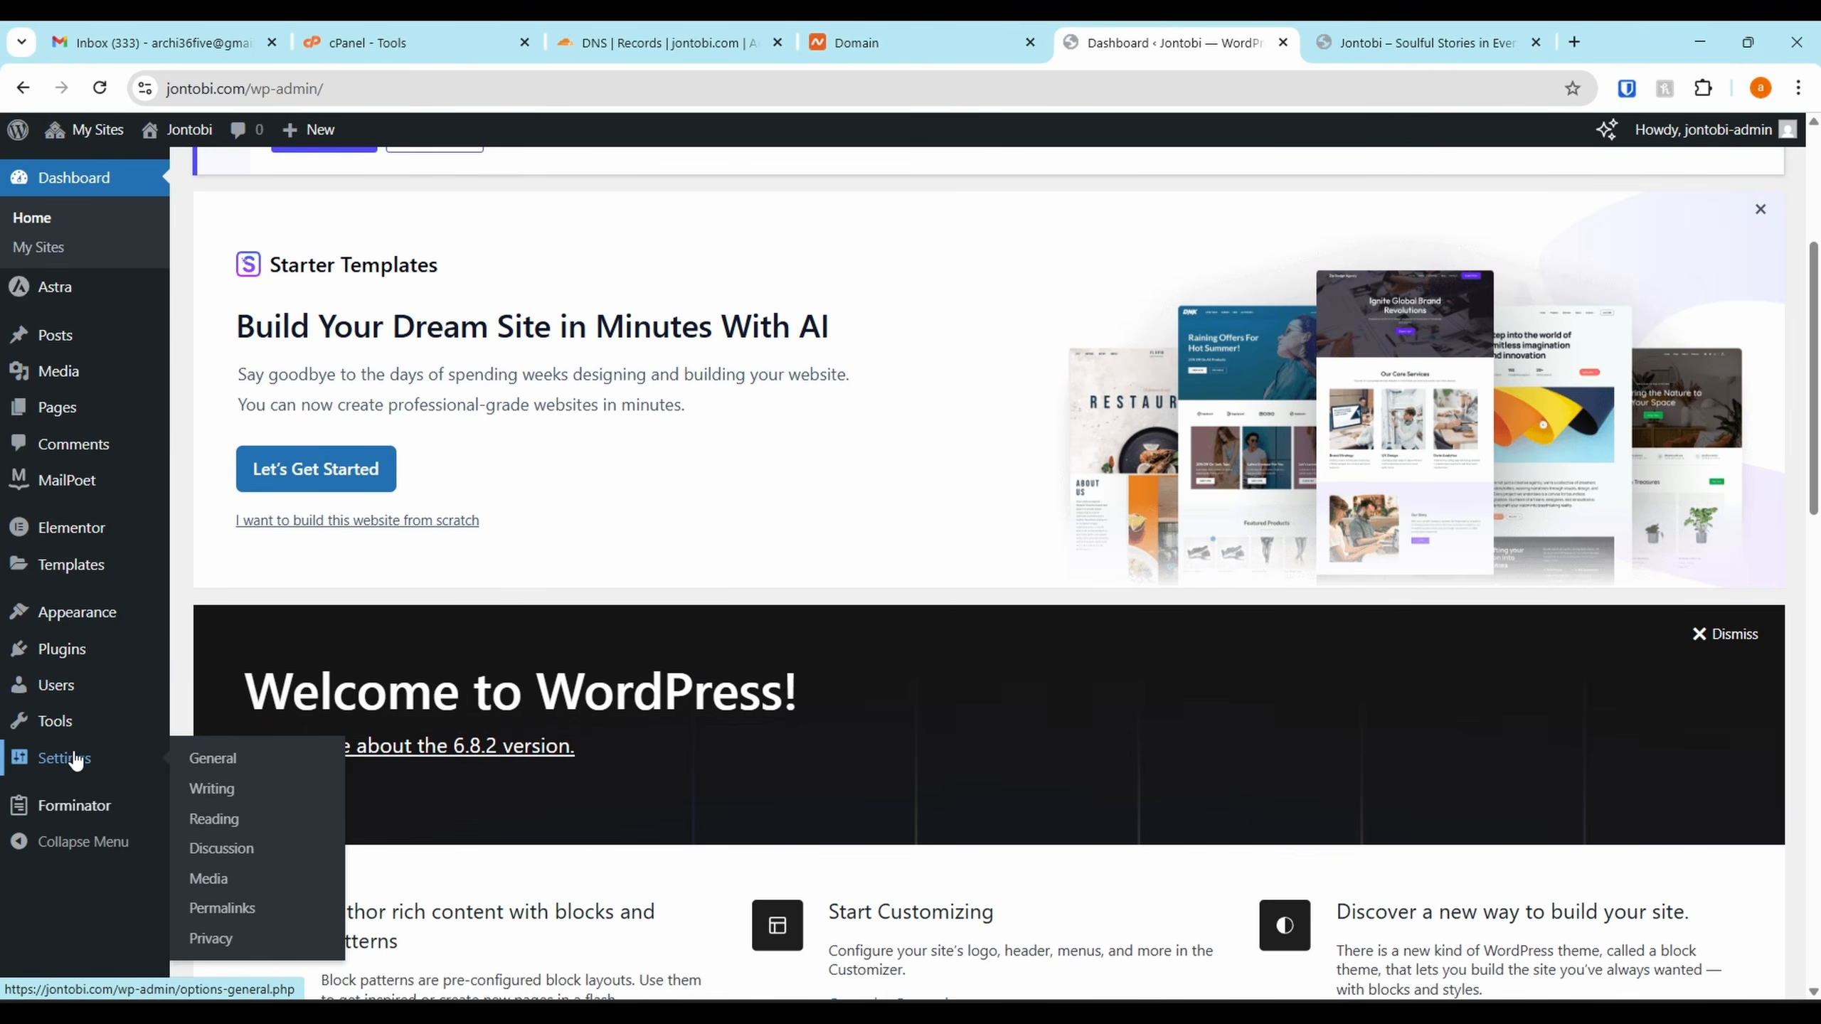
{"action": "mouse_move", "coordinate": [75, 727]}
{"action": "left_click", "coordinate": [246, 914]}
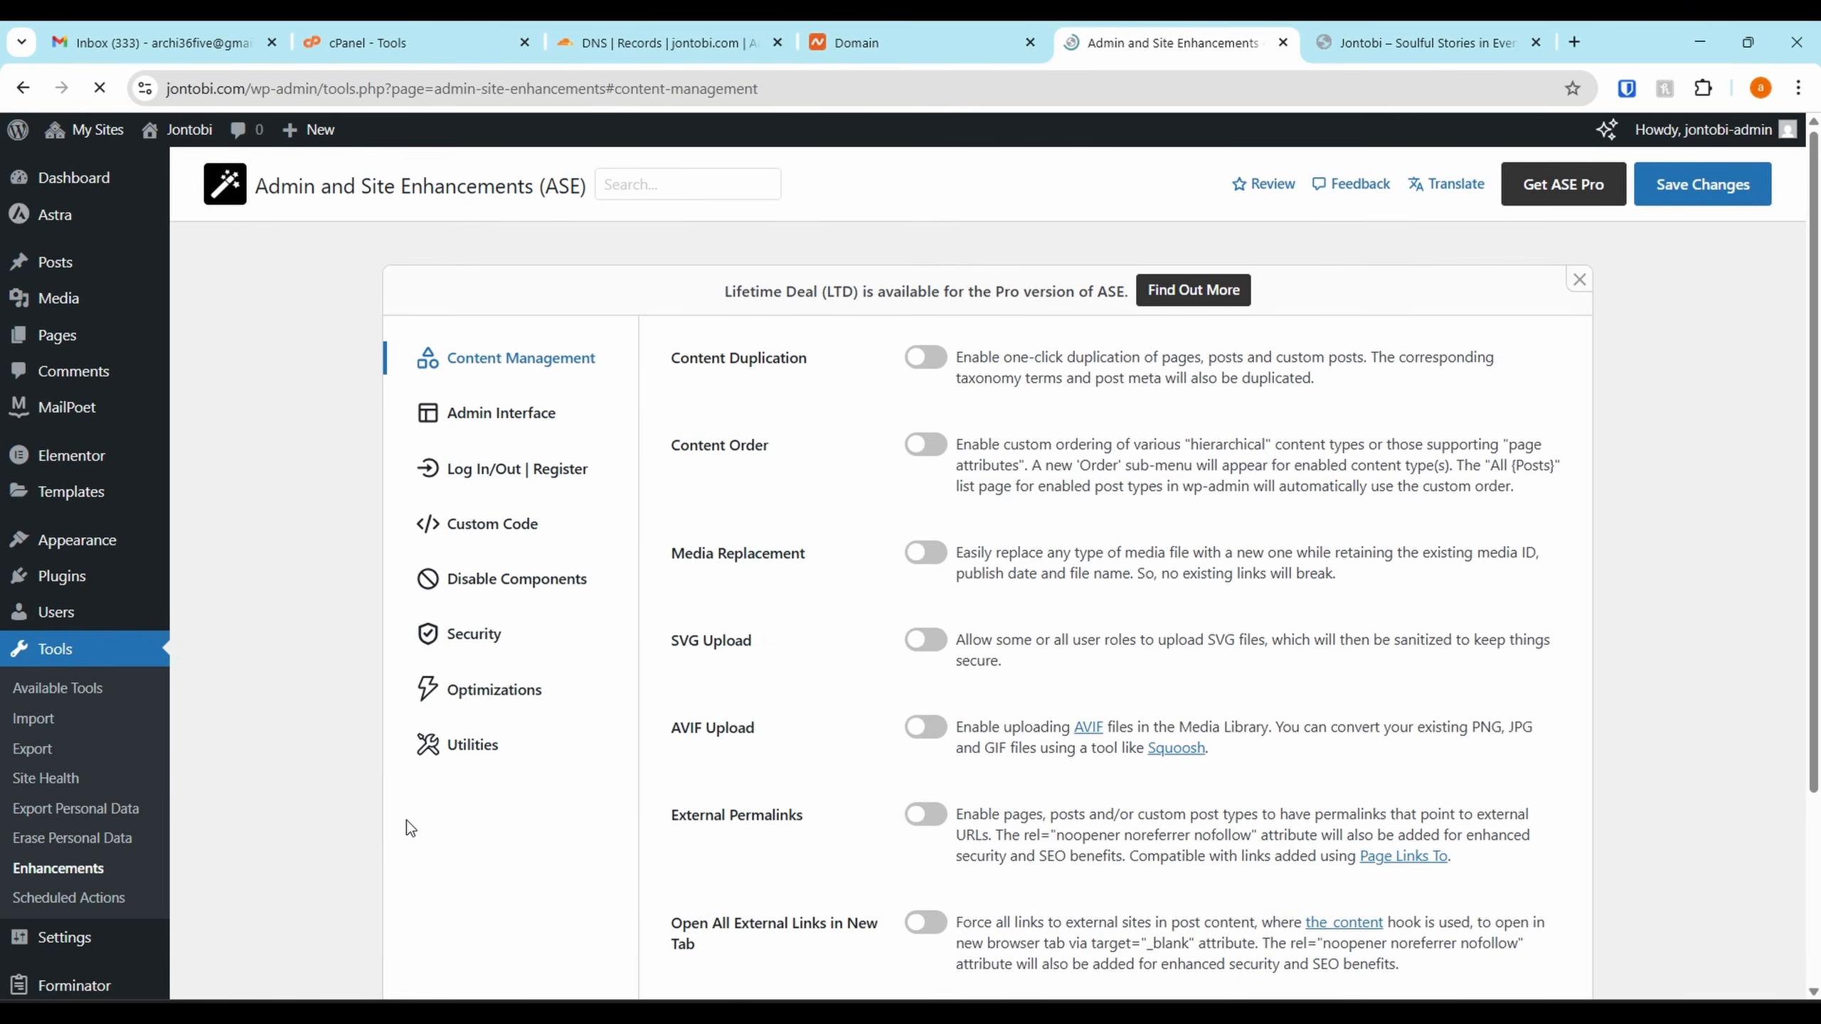
{"action": "left_click", "coordinate": [924, 367]}
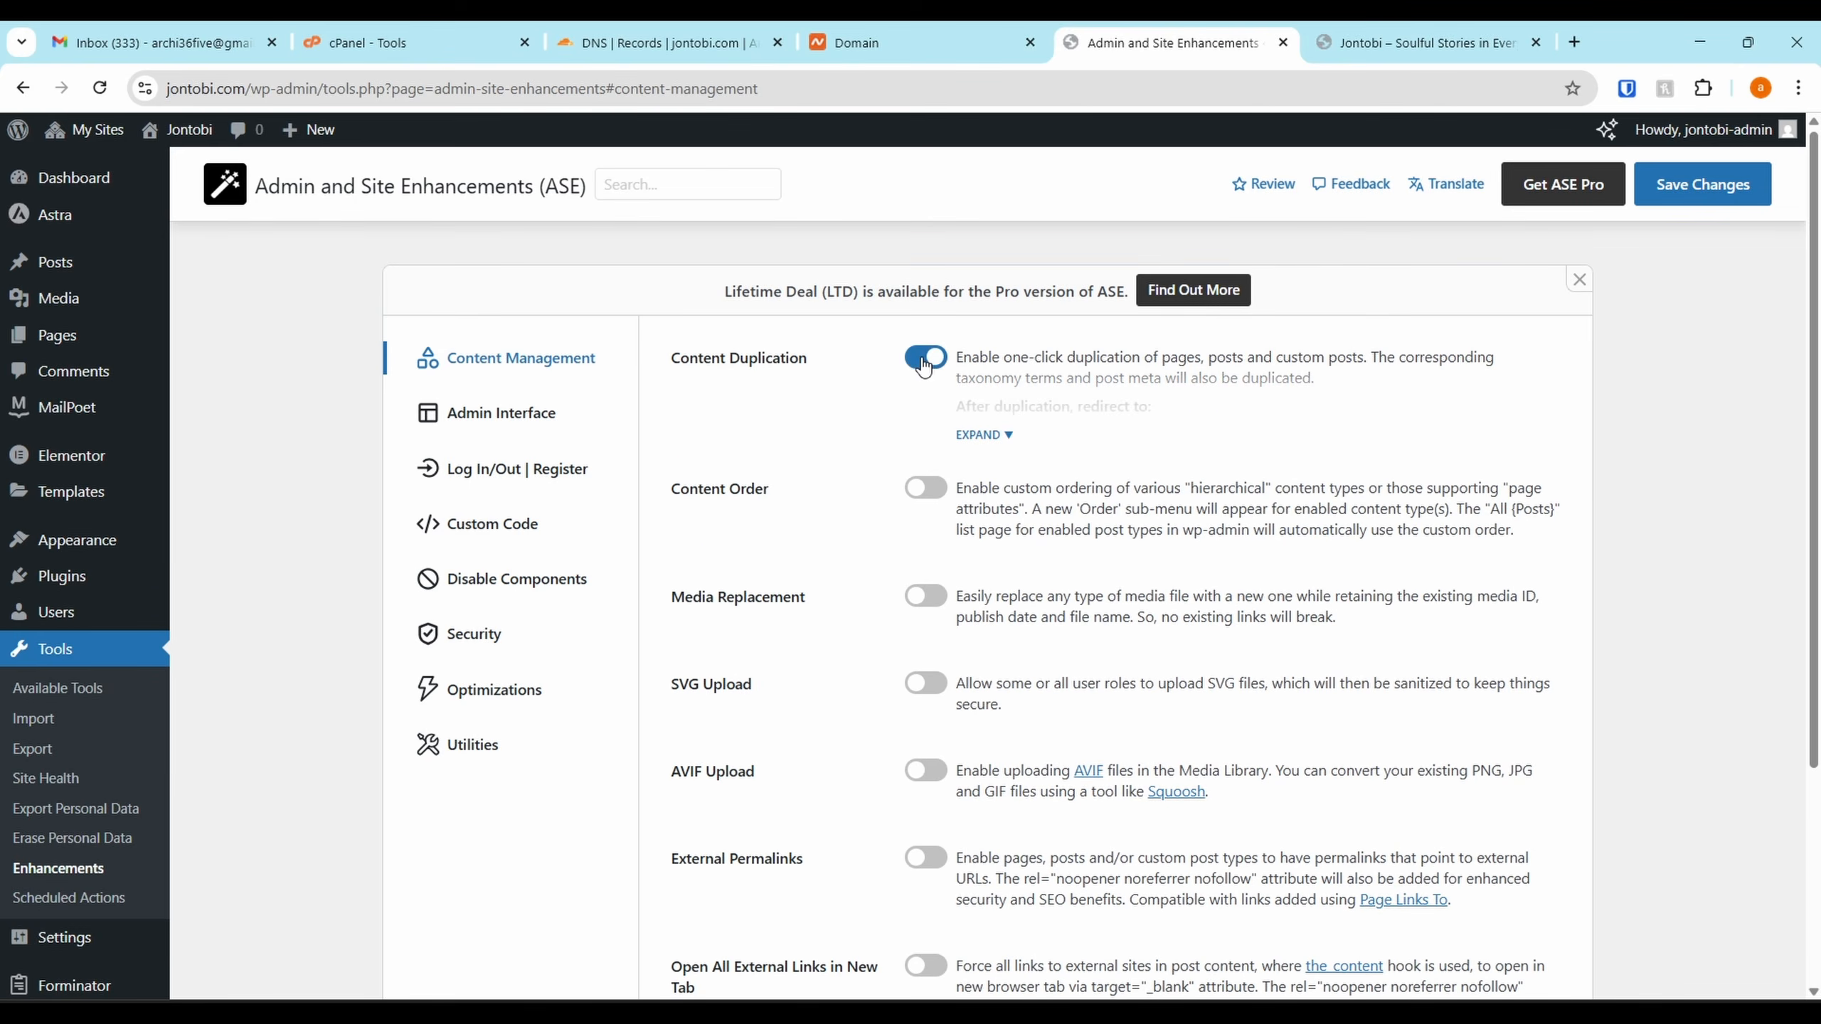
{"action": "left_click", "coordinate": [983, 435]}
In Security, enable Limit Login Attempts with 5 failed attempts and 5 lockouts before block
{"action": "left_click", "coordinate": [517, 579]}
{"action": "left_click", "coordinate": [502, 587]}
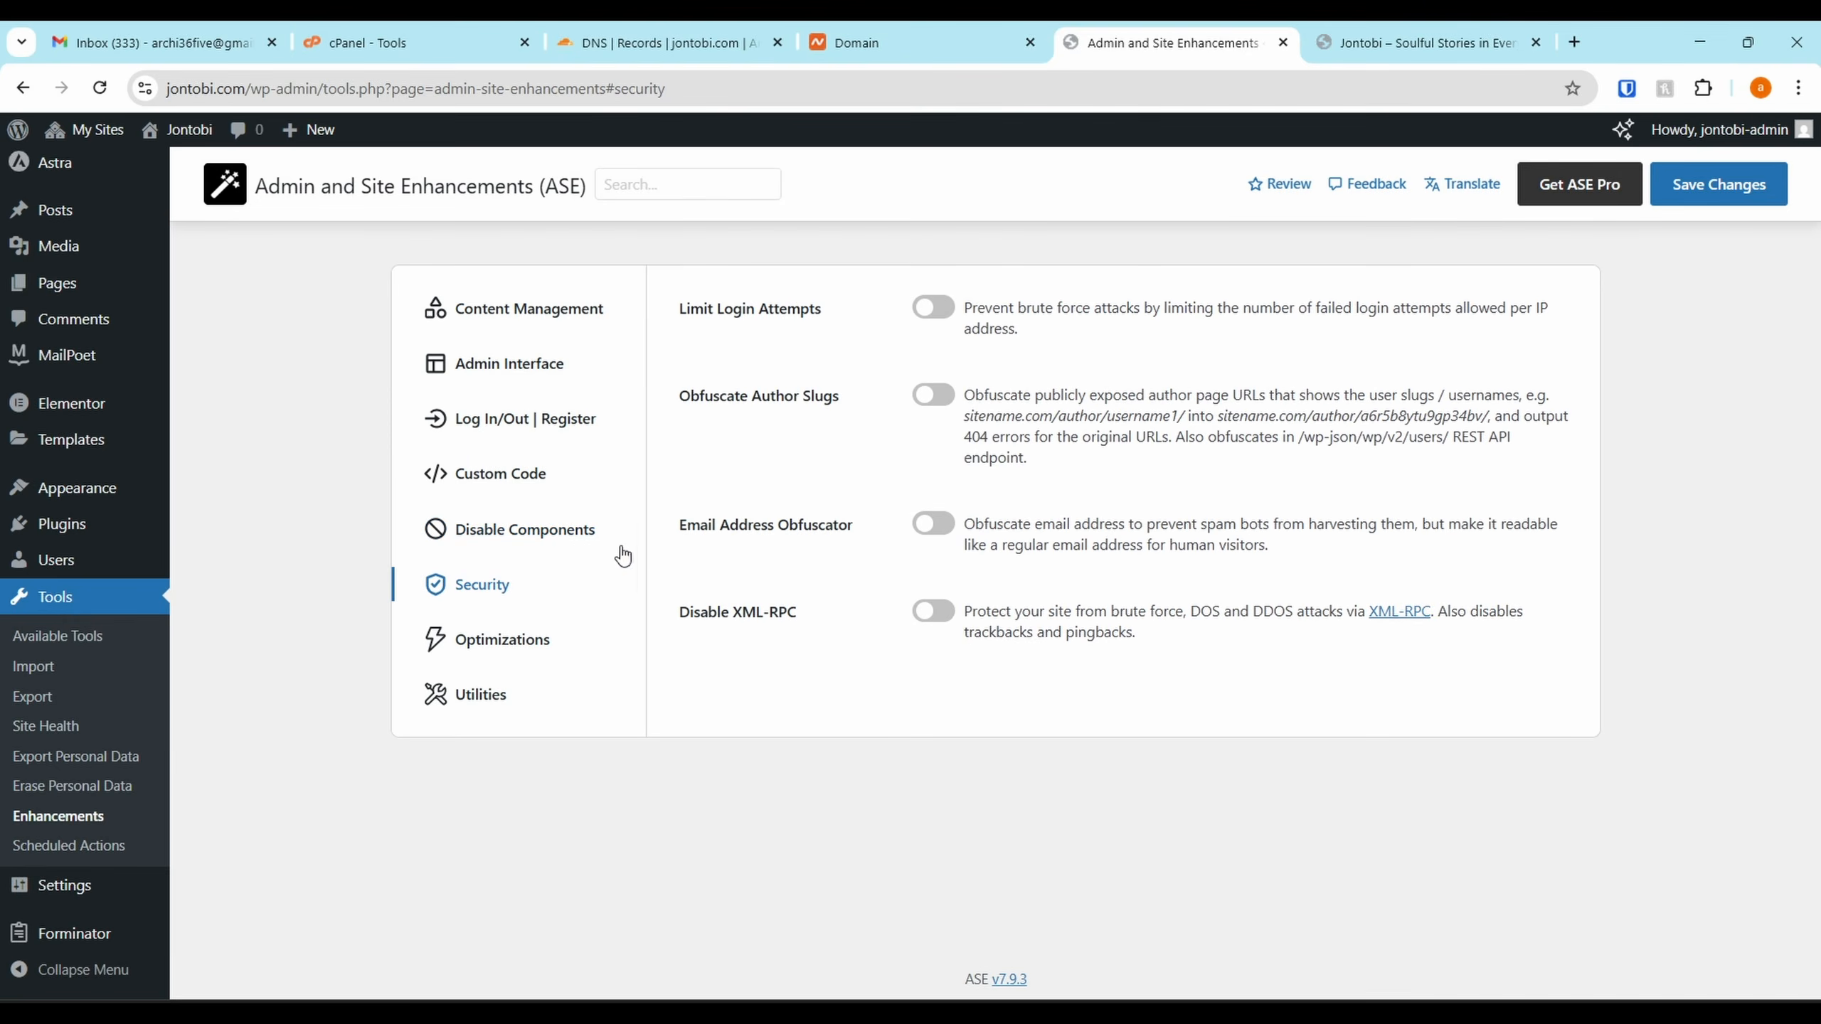
{"action": "left_click", "coordinate": [925, 308]}
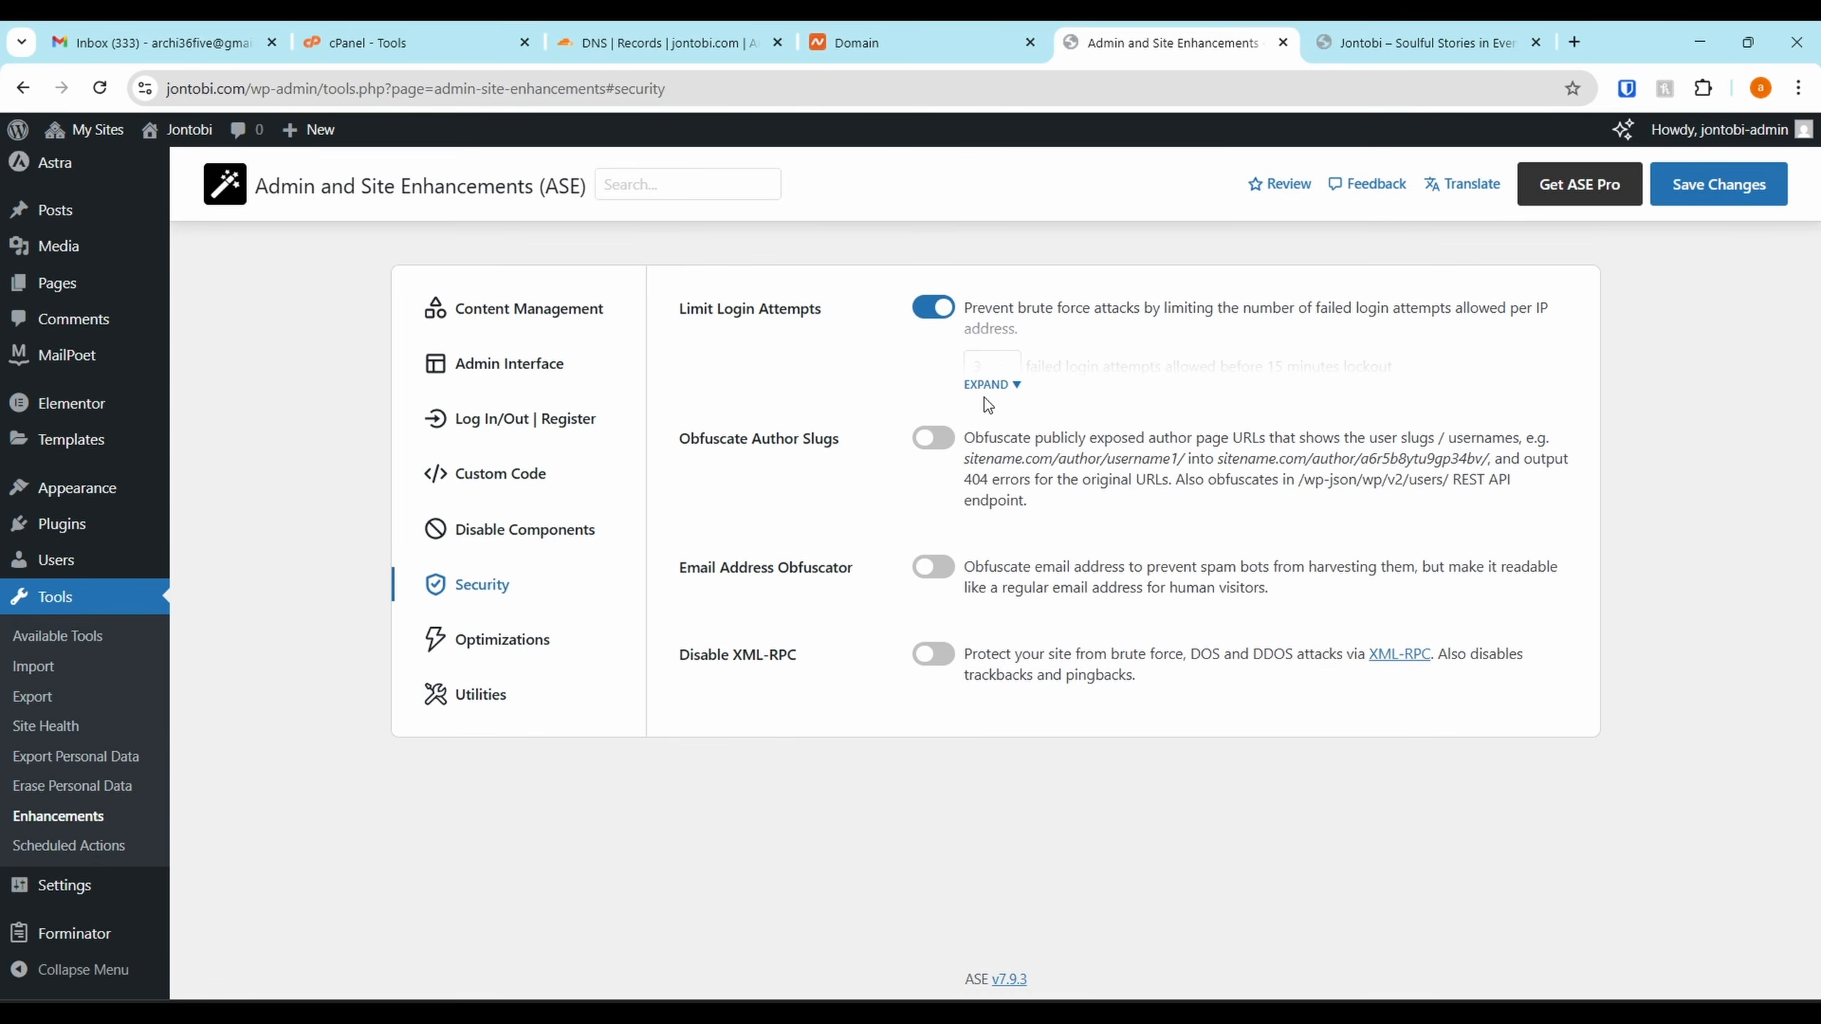
{"action": "left_click", "coordinate": [985, 387]}
{"action": "left_click", "coordinate": [977, 364]}
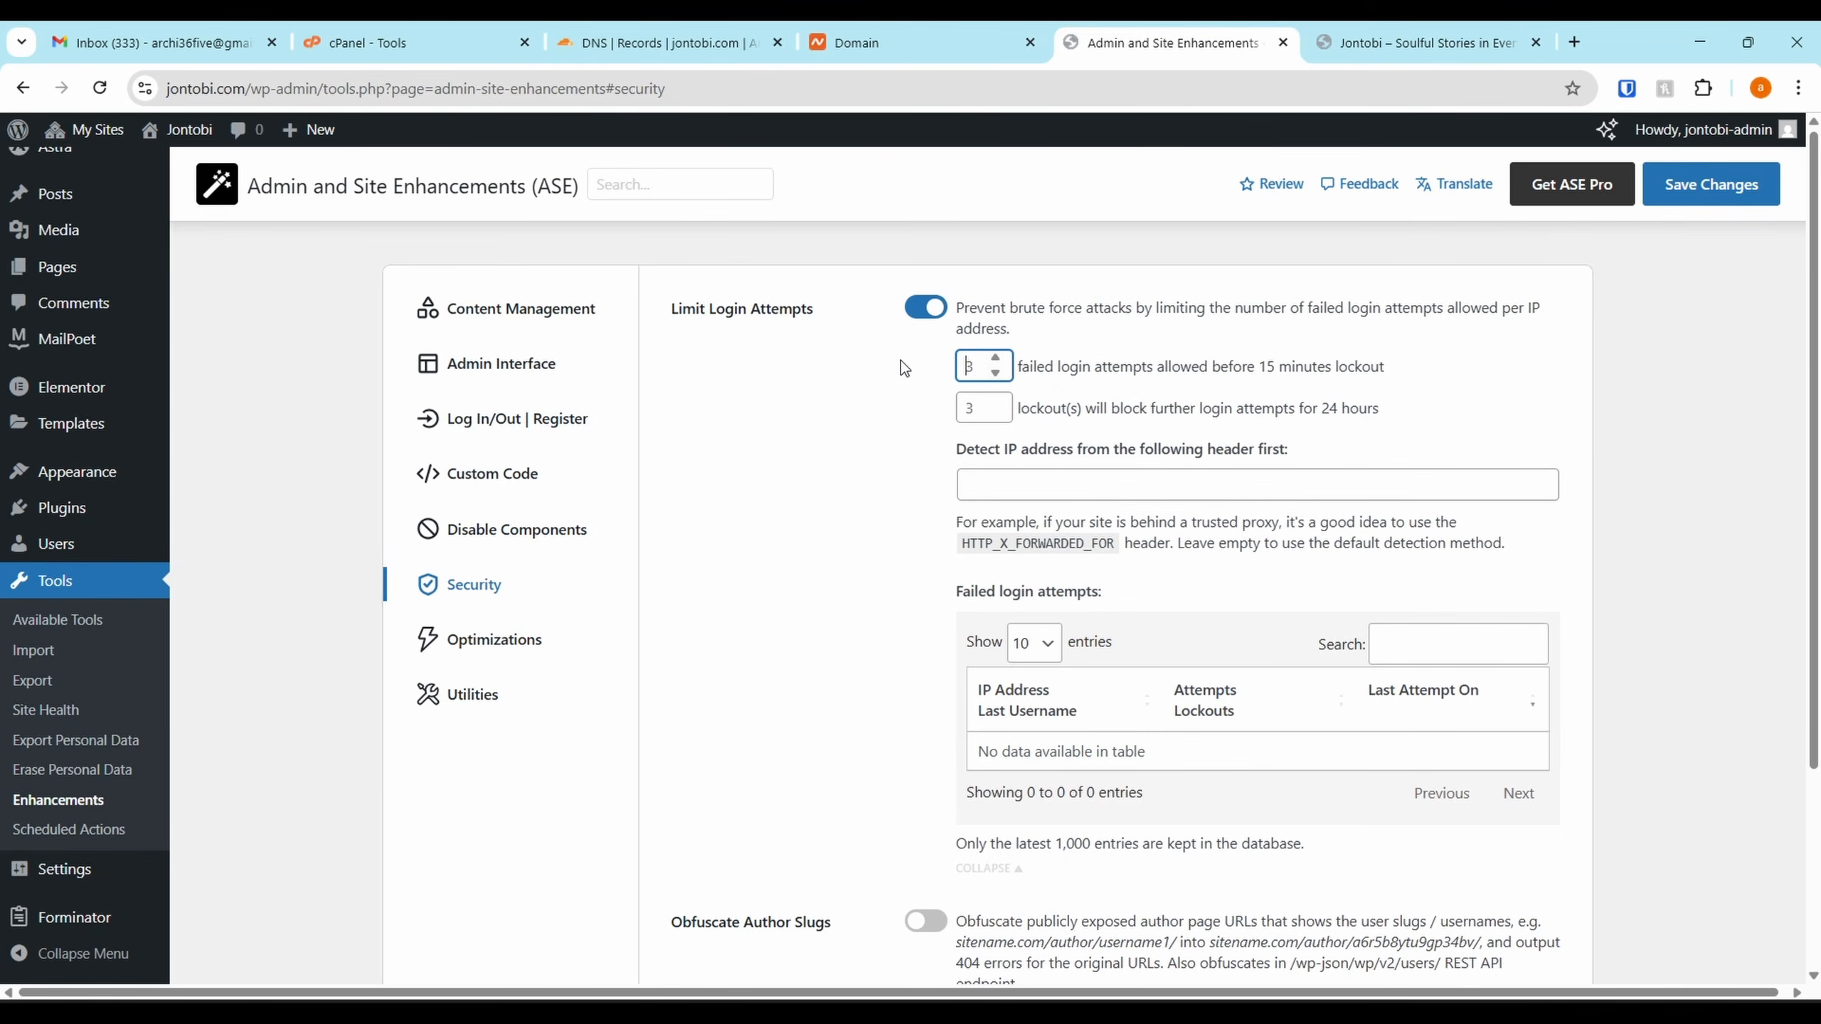
{"action": "type", "text": "5"}
{"action": "left_click", "coordinate": [971, 405]}
{"action": "type", "text": "5"}
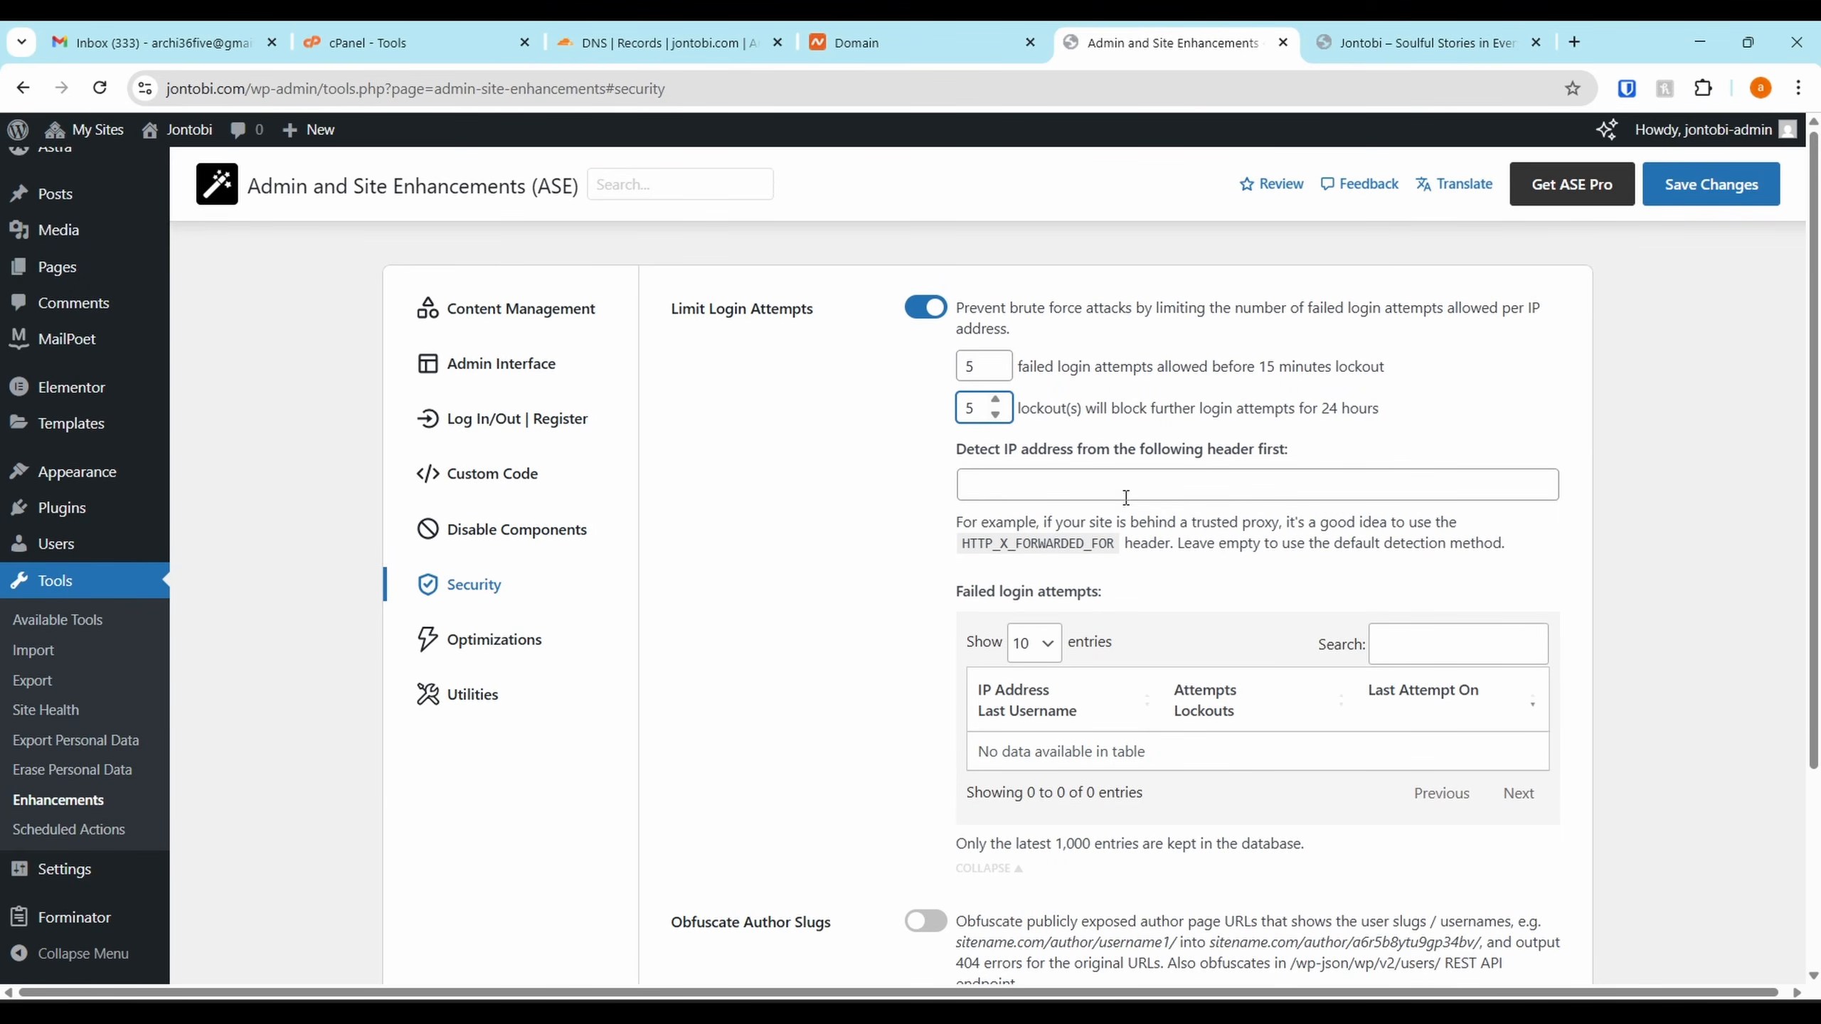
Briefly check the Cloudflare DNS records, then return to the ASE Security settings
{"action": "scroll", "coordinate": [998, 665], "scroll_direction": "down", "scroll_amount": 3}
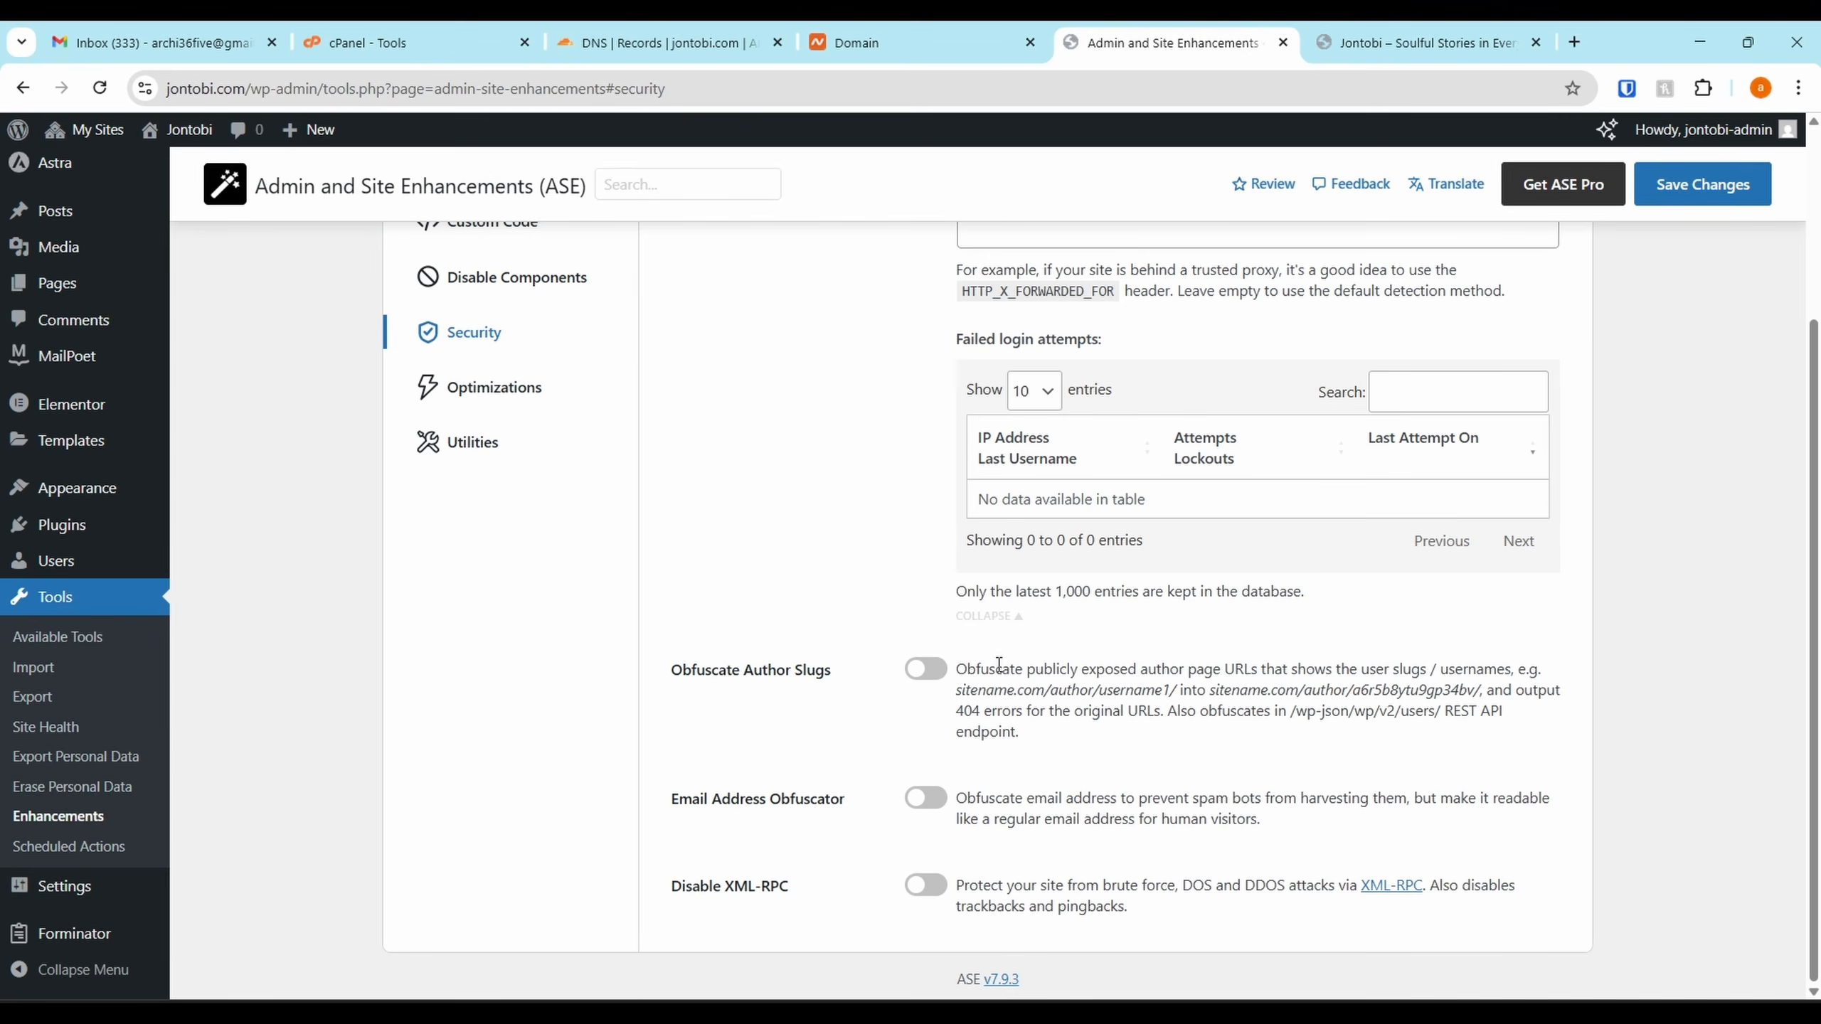
{"action": "left_click", "coordinate": [594, 44]}
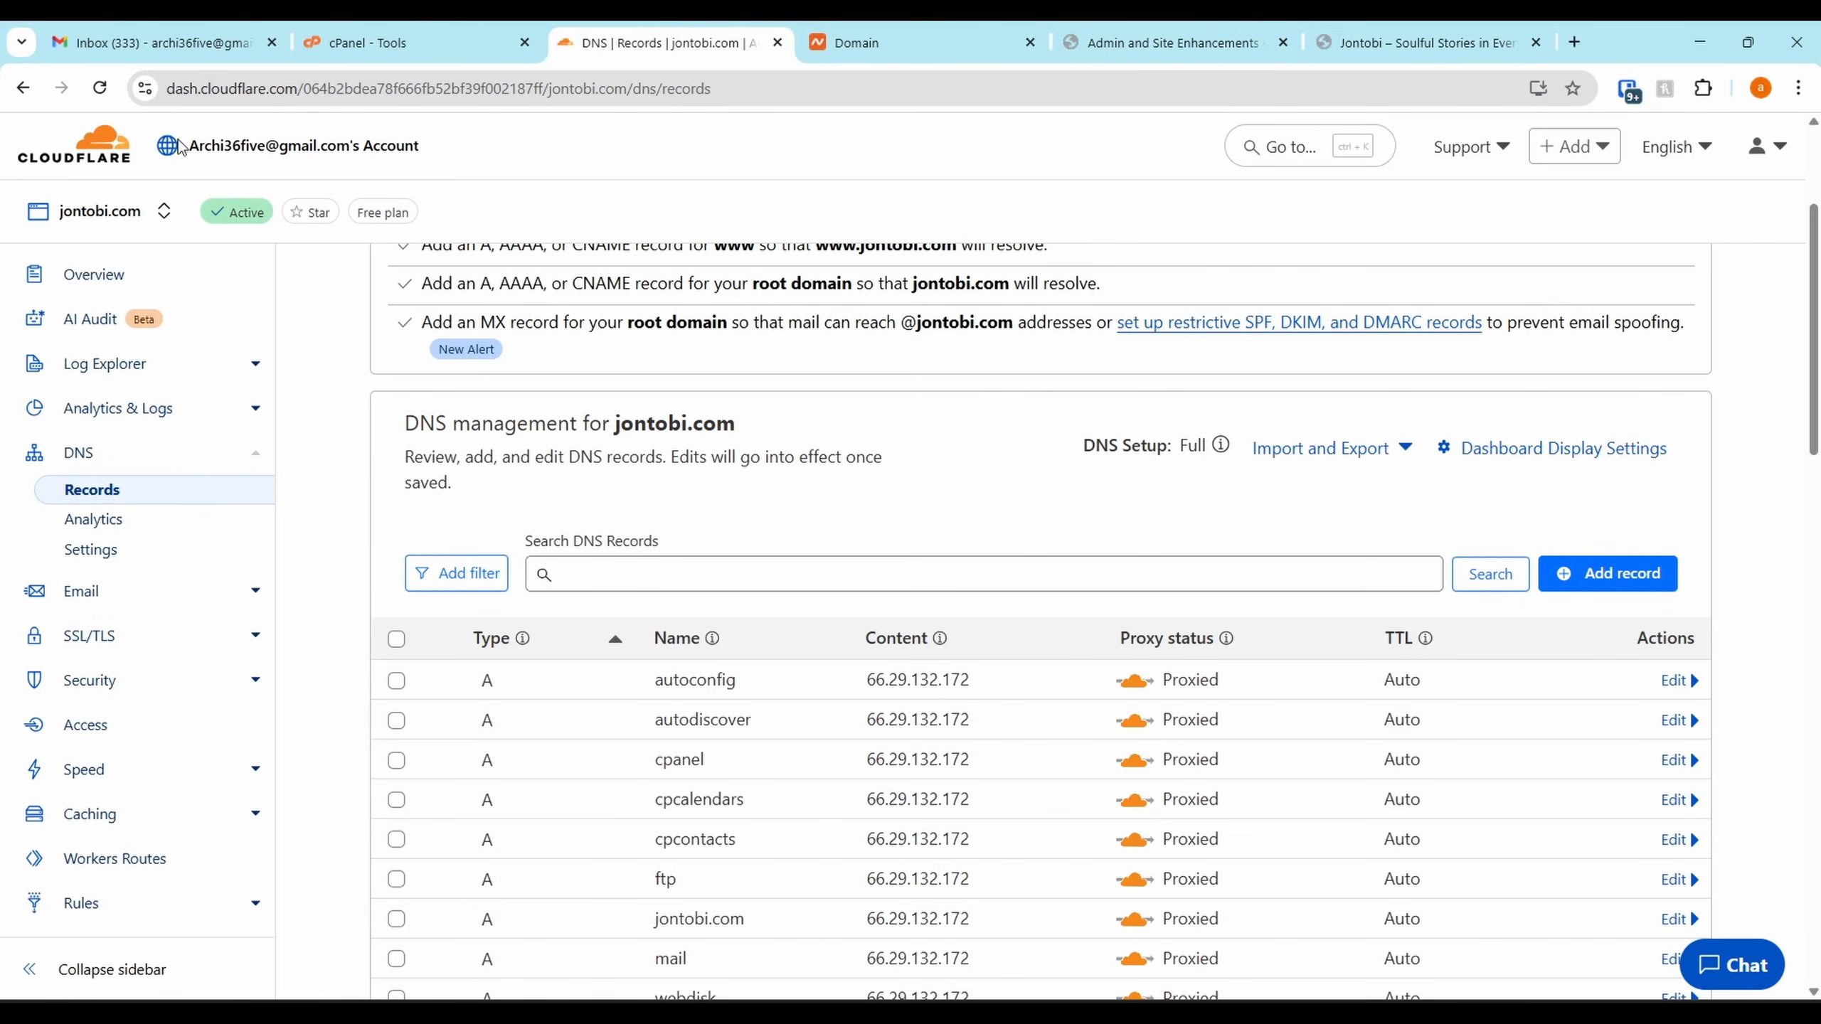
{"action": "left_click", "coordinate": [1161, 43]}
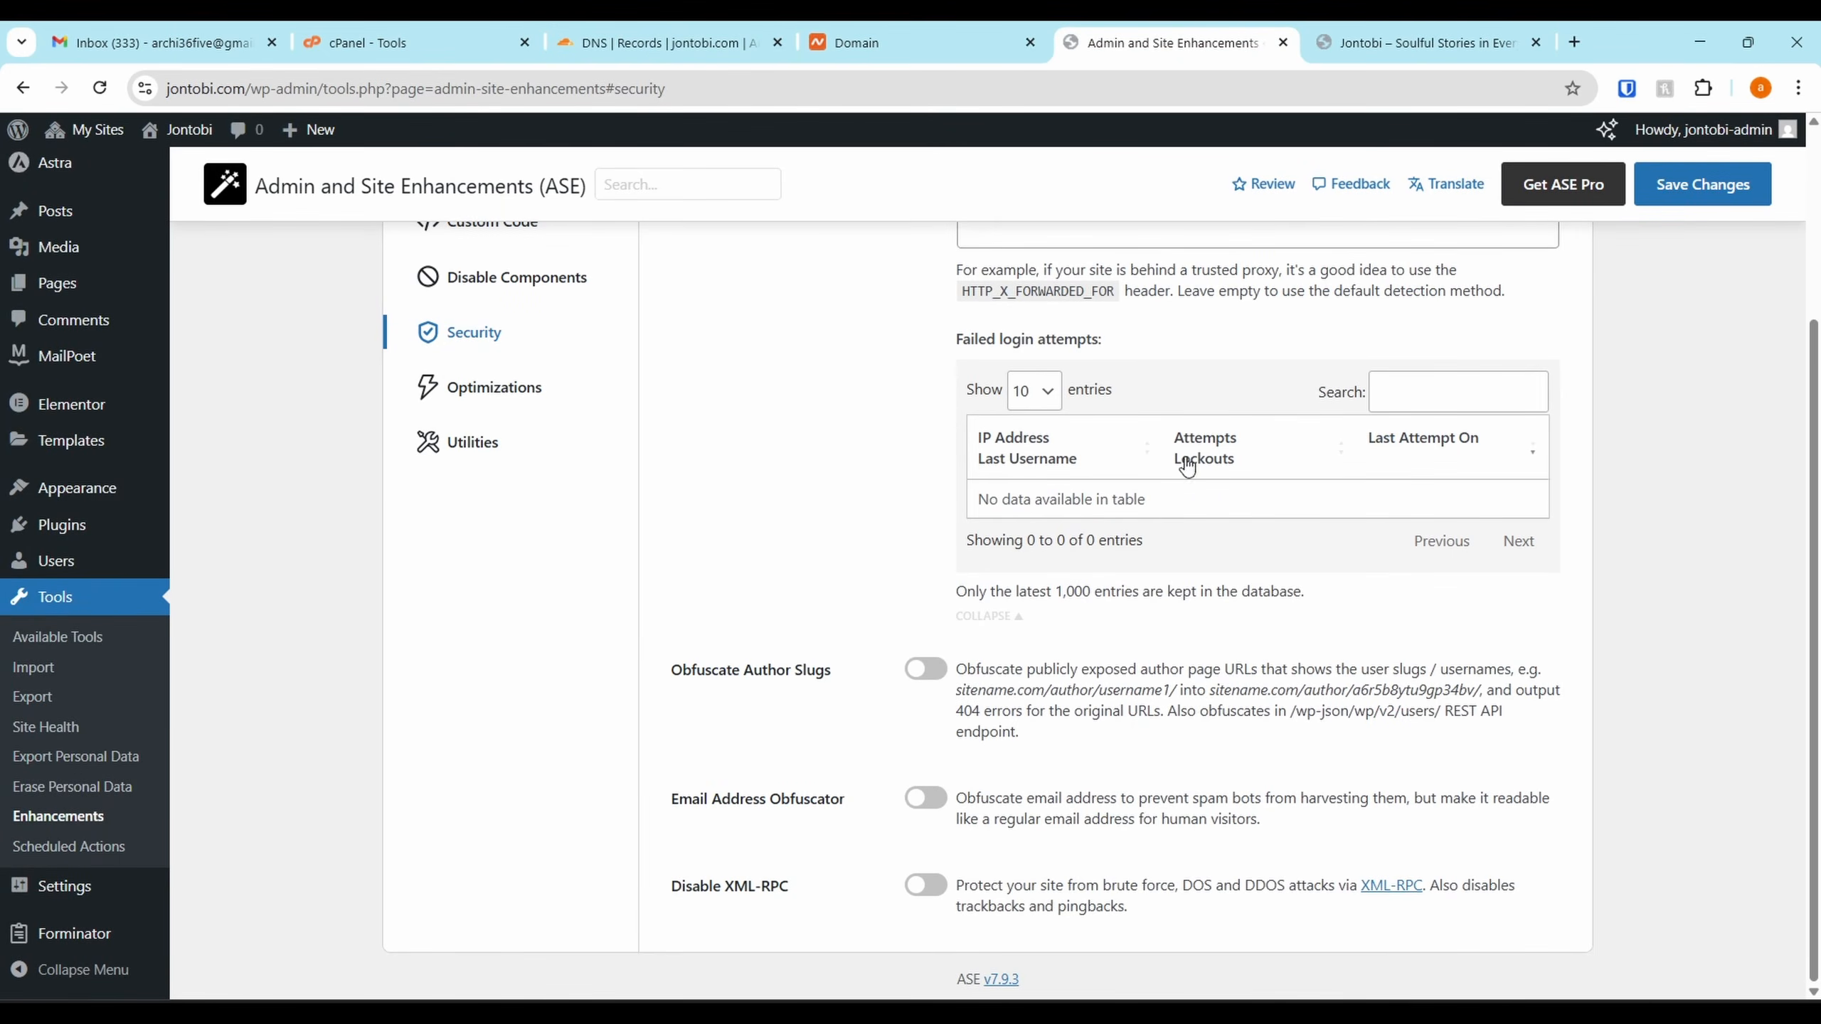
{"action": "scroll", "coordinate": [1186, 466], "scroll_direction": "up", "scroll_amount": 3}
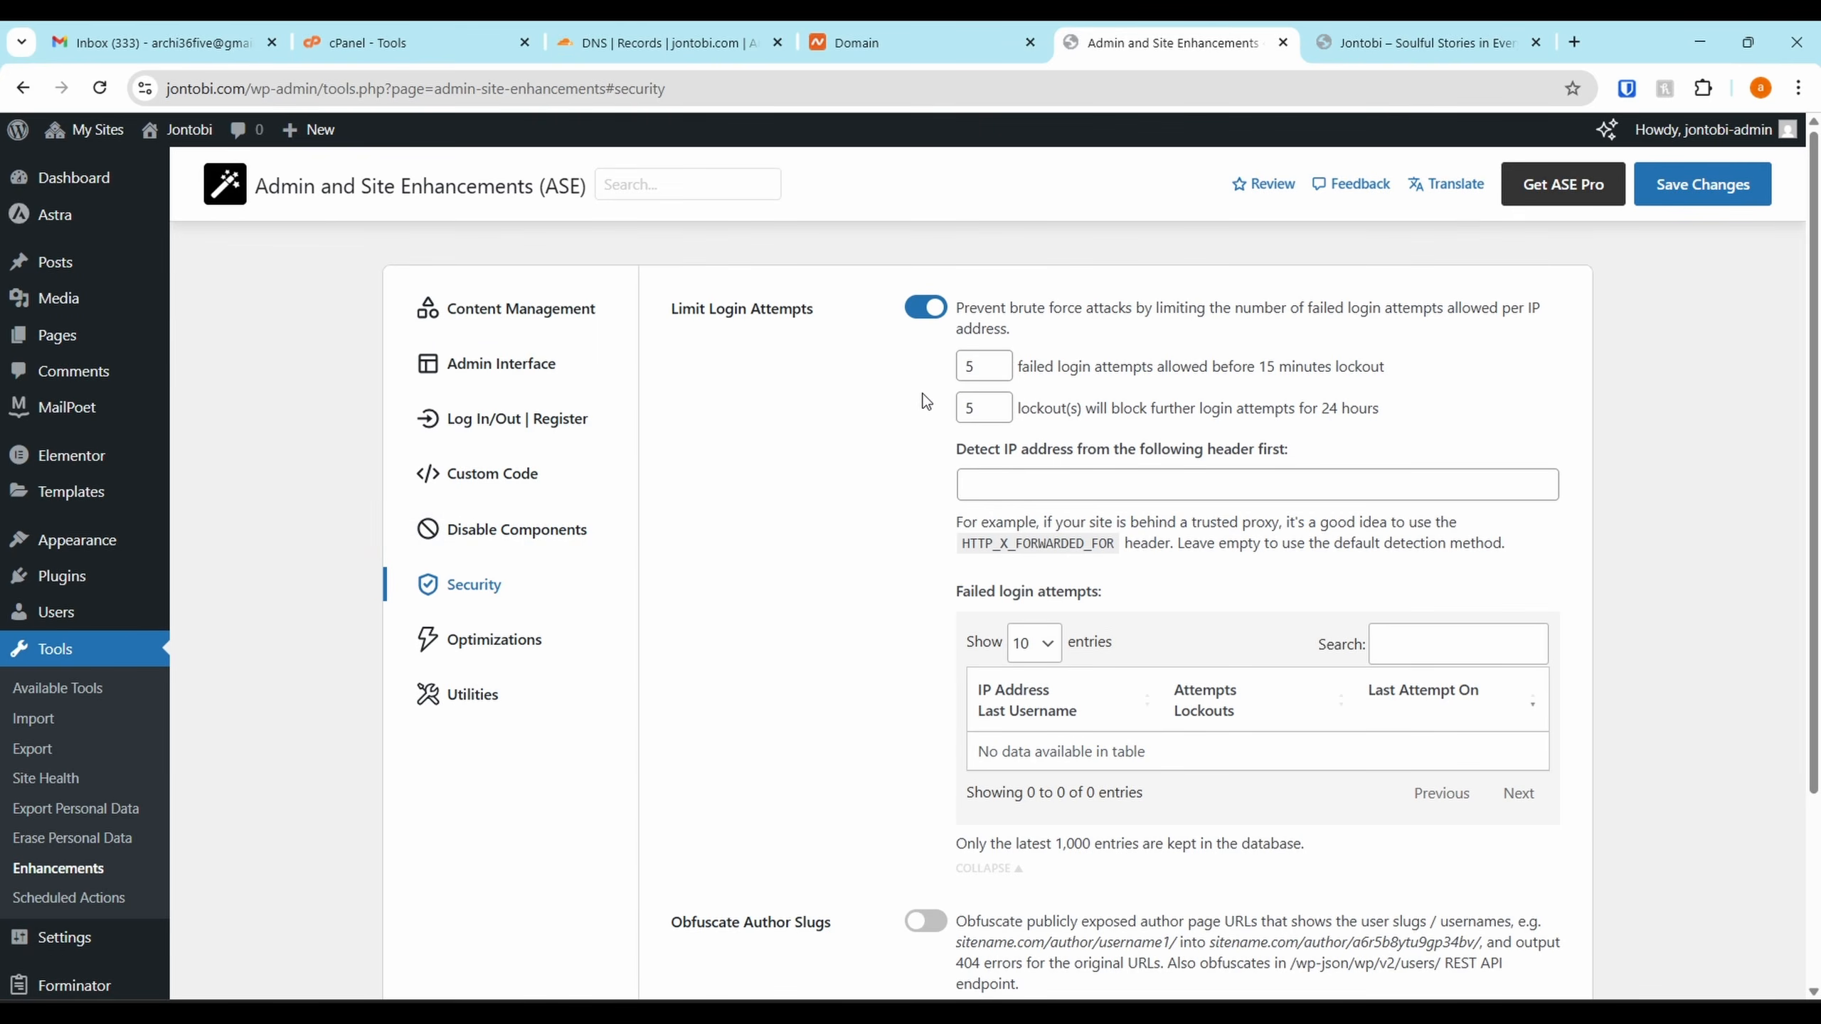
{"action": "scroll", "coordinate": [1001, 434], "scroll_direction": "down", "scroll_amount": 3}
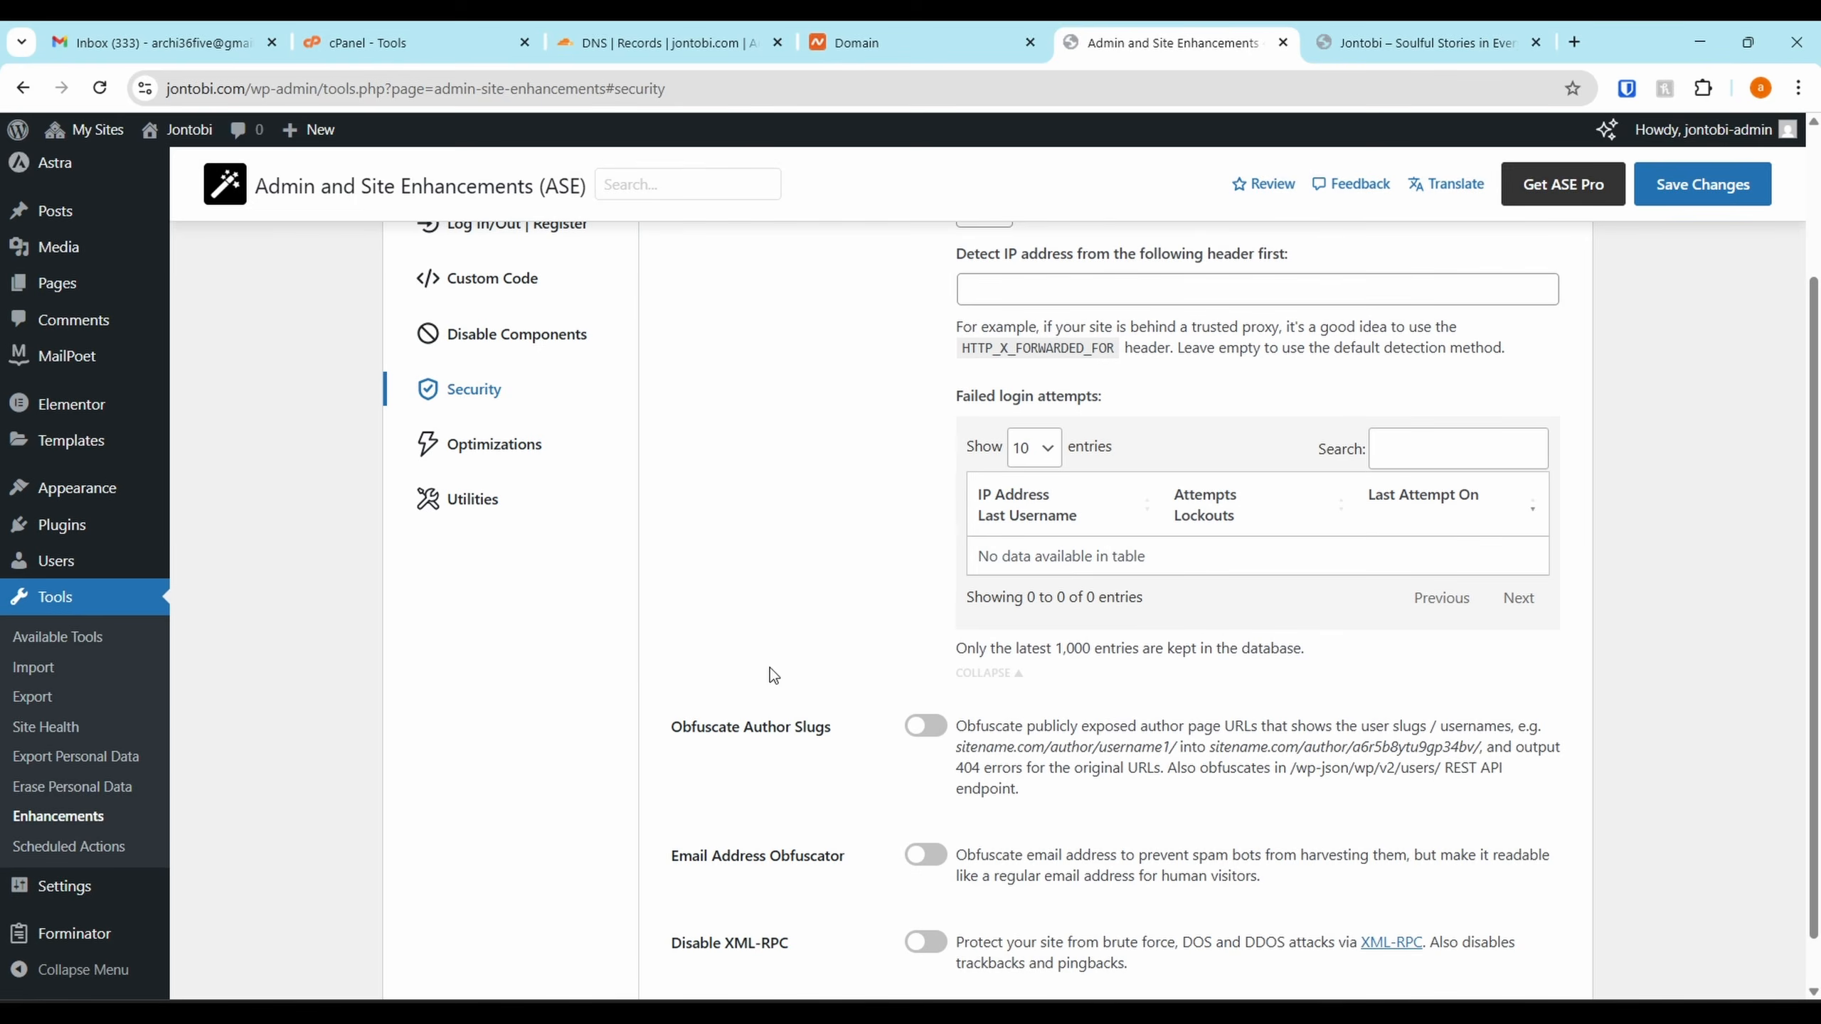
{"action": "scroll", "coordinate": [874, 762], "scroll_direction": "down", "scroll_amount": 1}
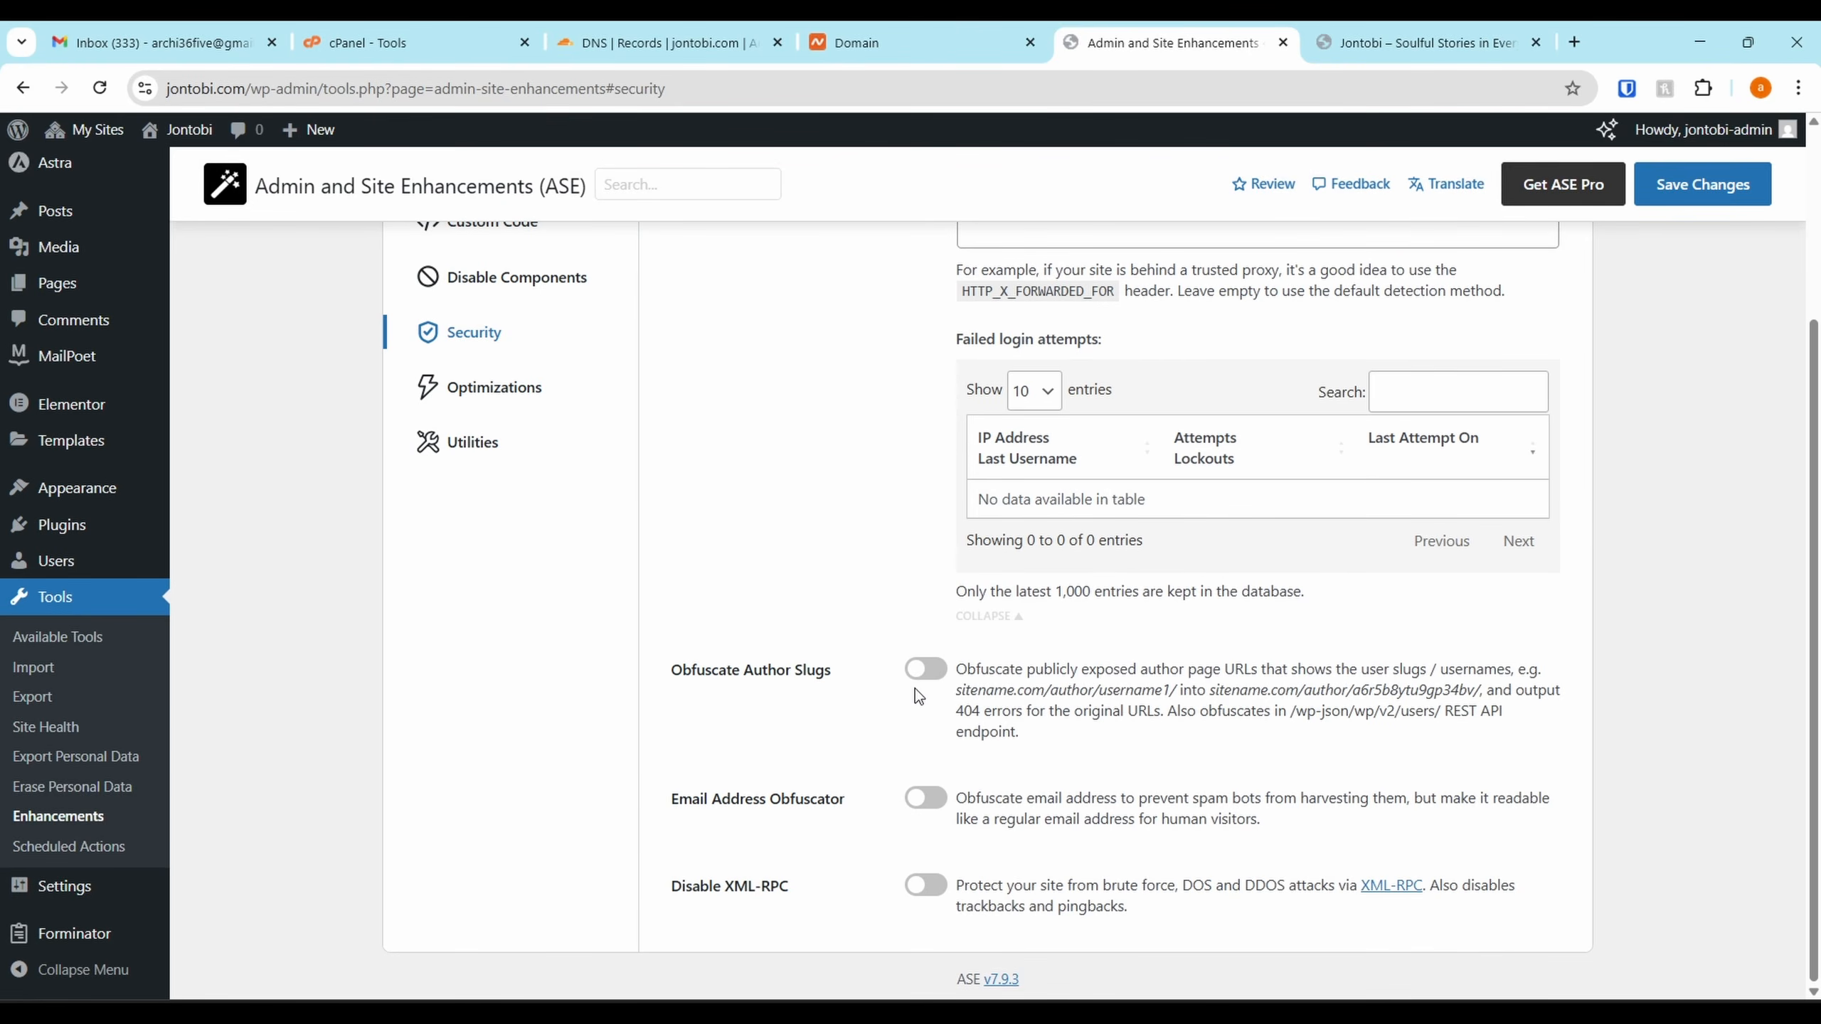
Turn on Email Address Obfuscator and Disable XML-RPC, then move to Optimizations
{"action": "left_click", "coordinate": [941, 796]}
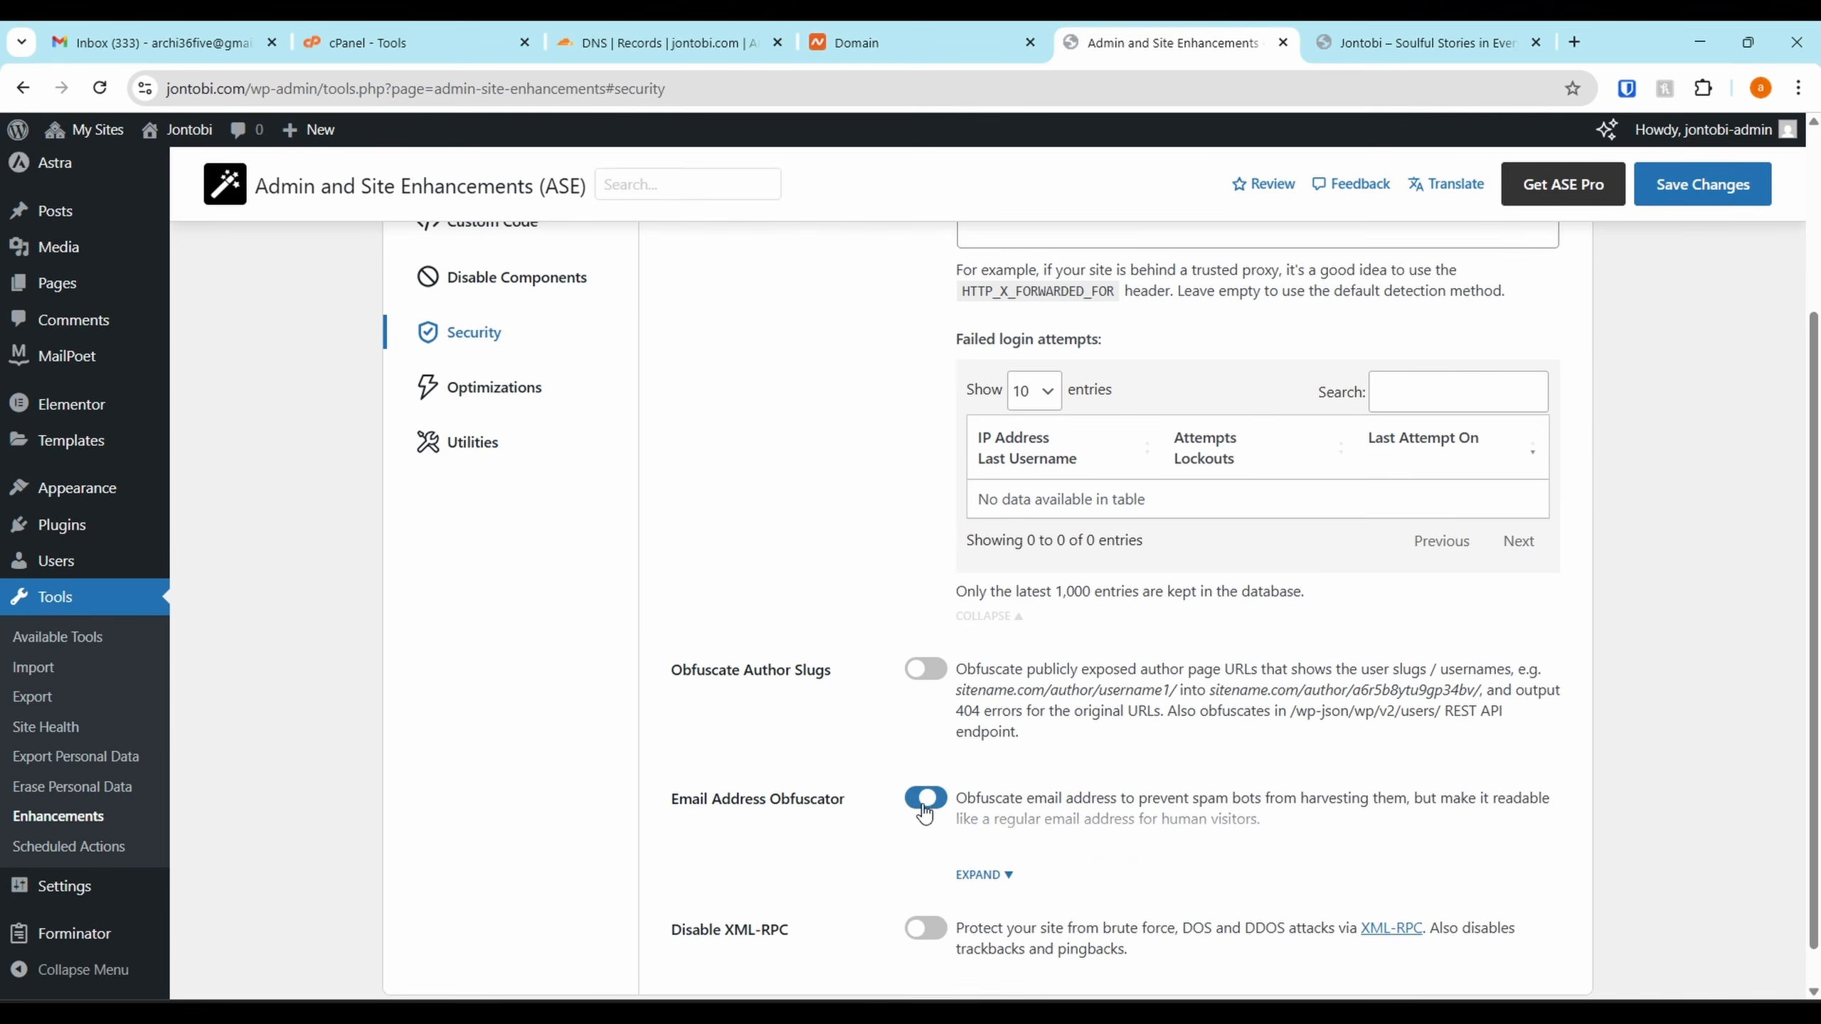
{"action": "left_click", "coordinate": [979, 873]}
{"action": "scroll", "coordinate": [1036, 889], "scroll_direction": "down", "scroll_amount": 2}
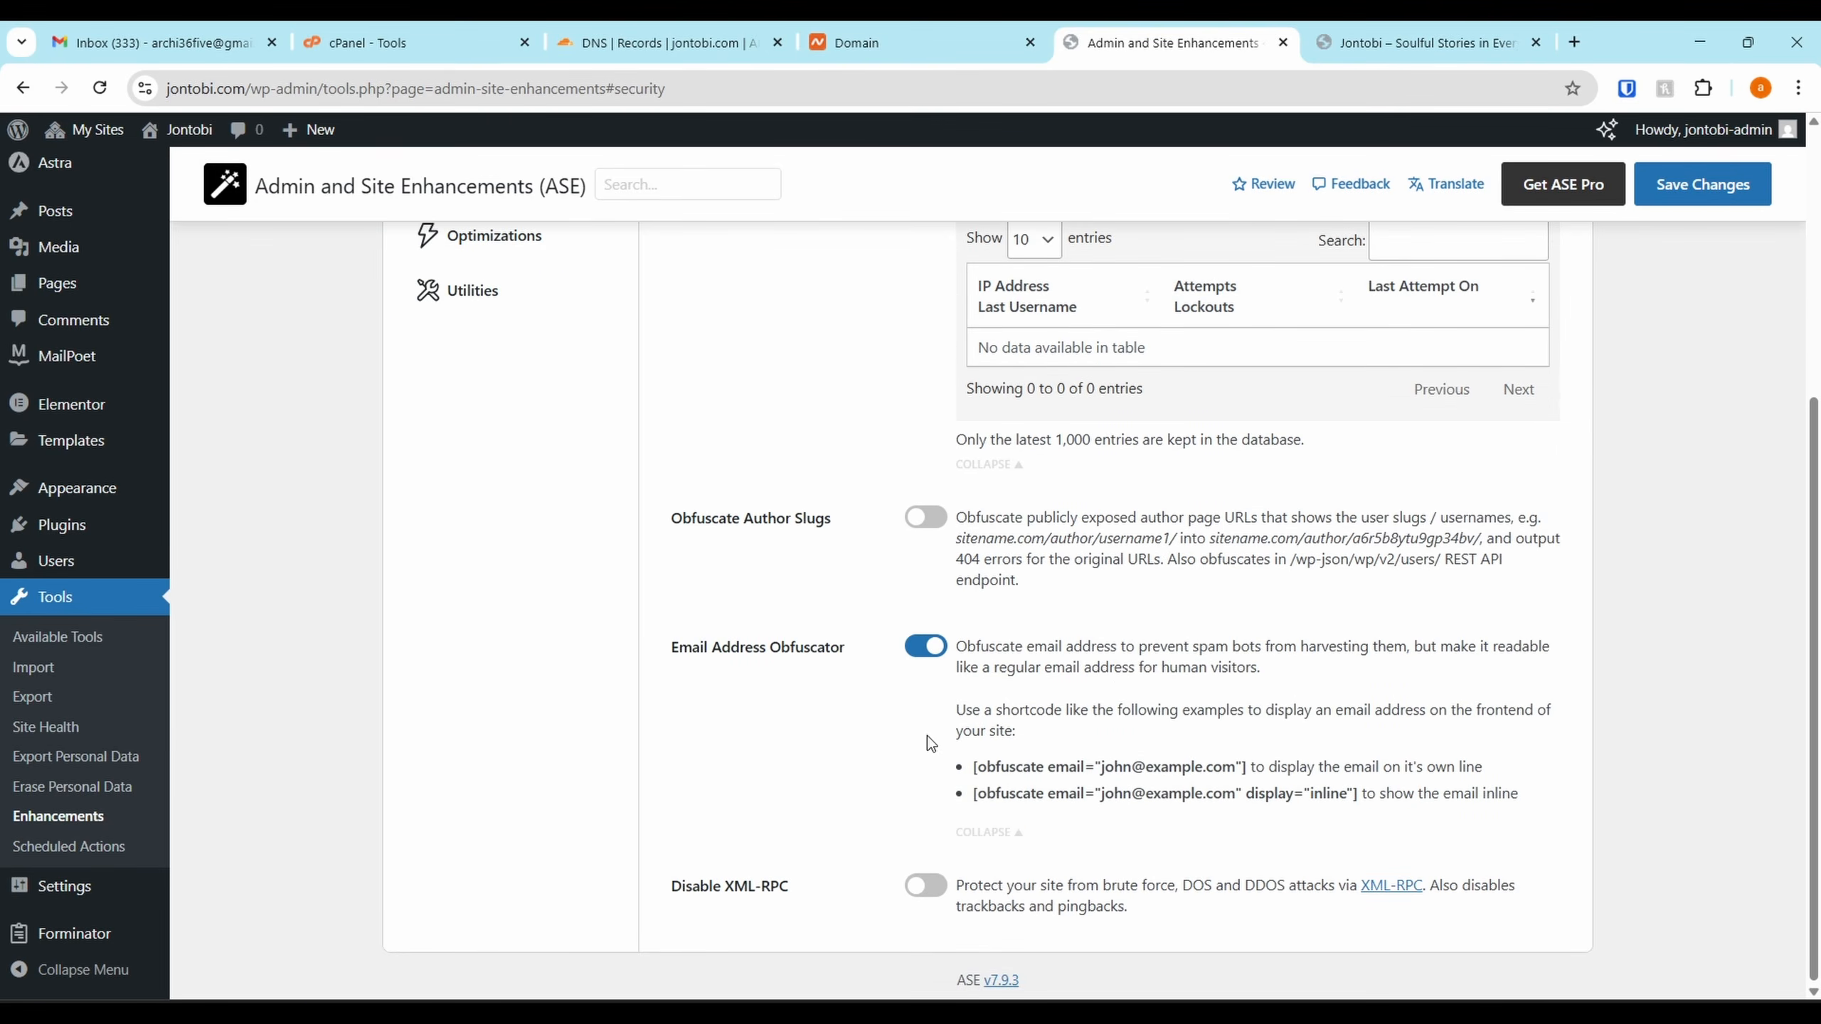
{"action": "left_click", "coordinate": [925, 885]}
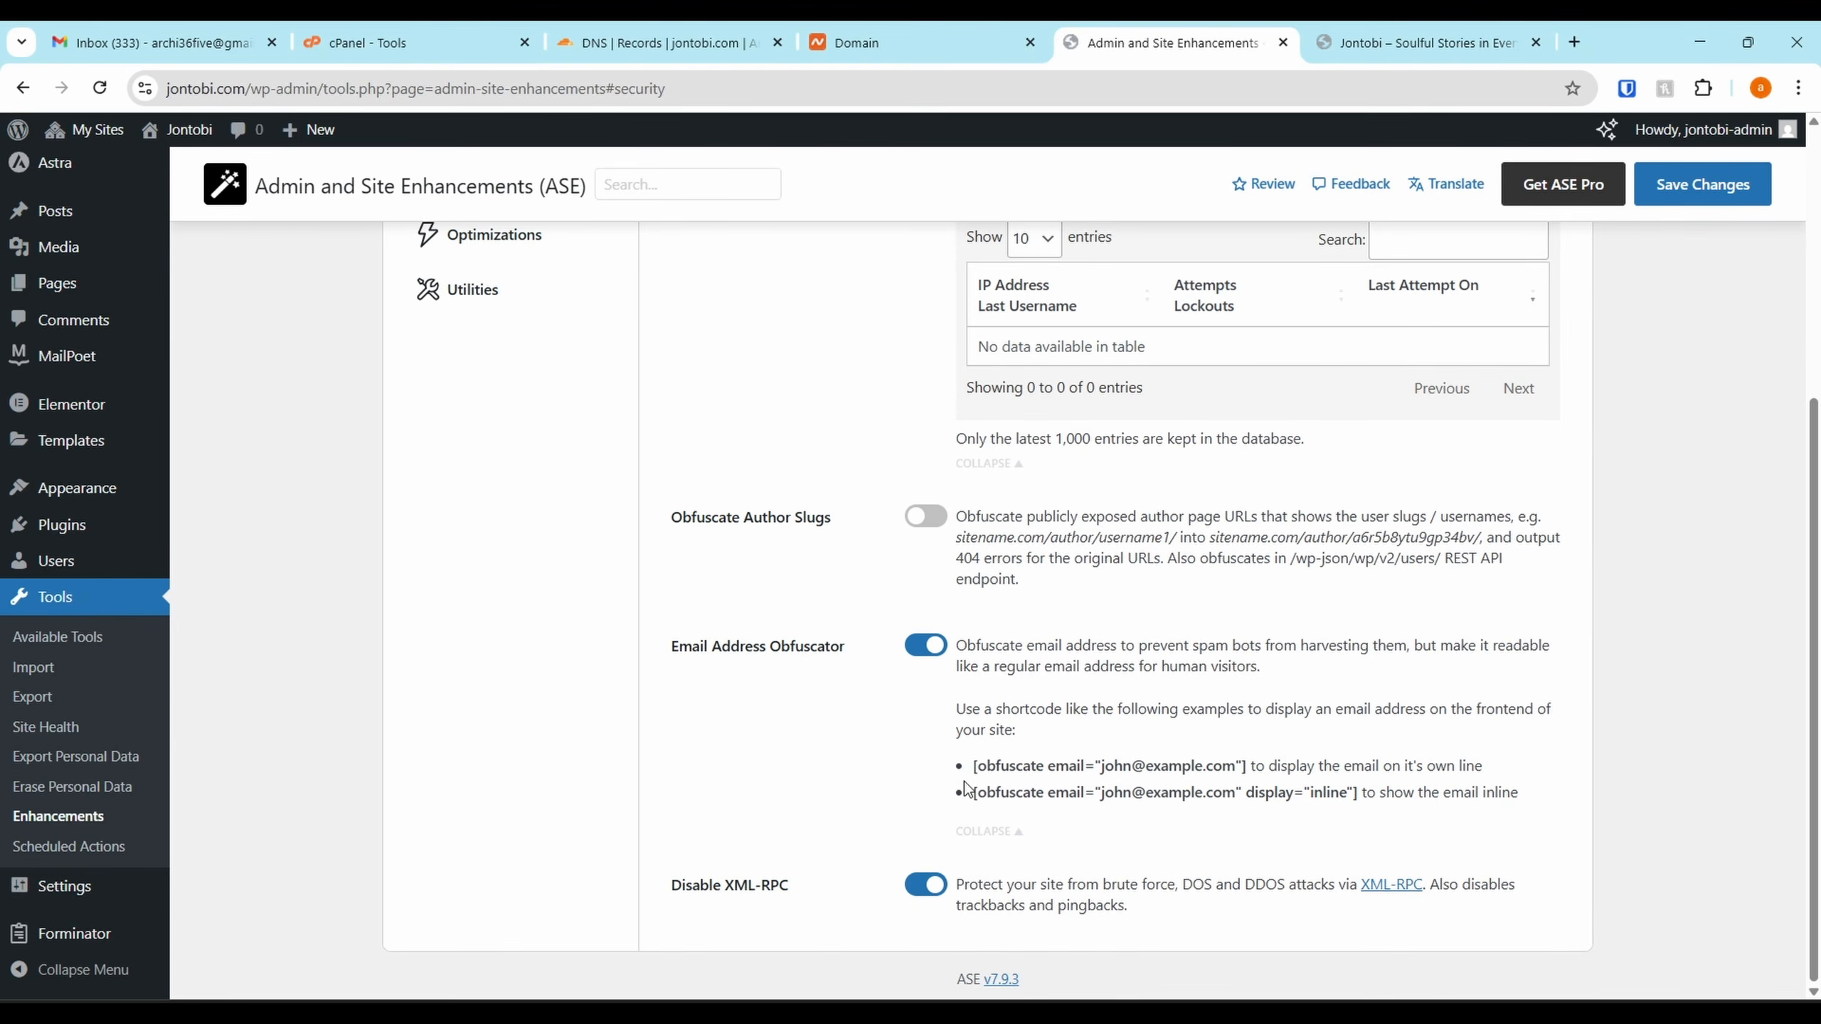
{"action": "scroll", "coordinate": [1011, 406], "scroll_direction": "up", "scroll_amount": 5}
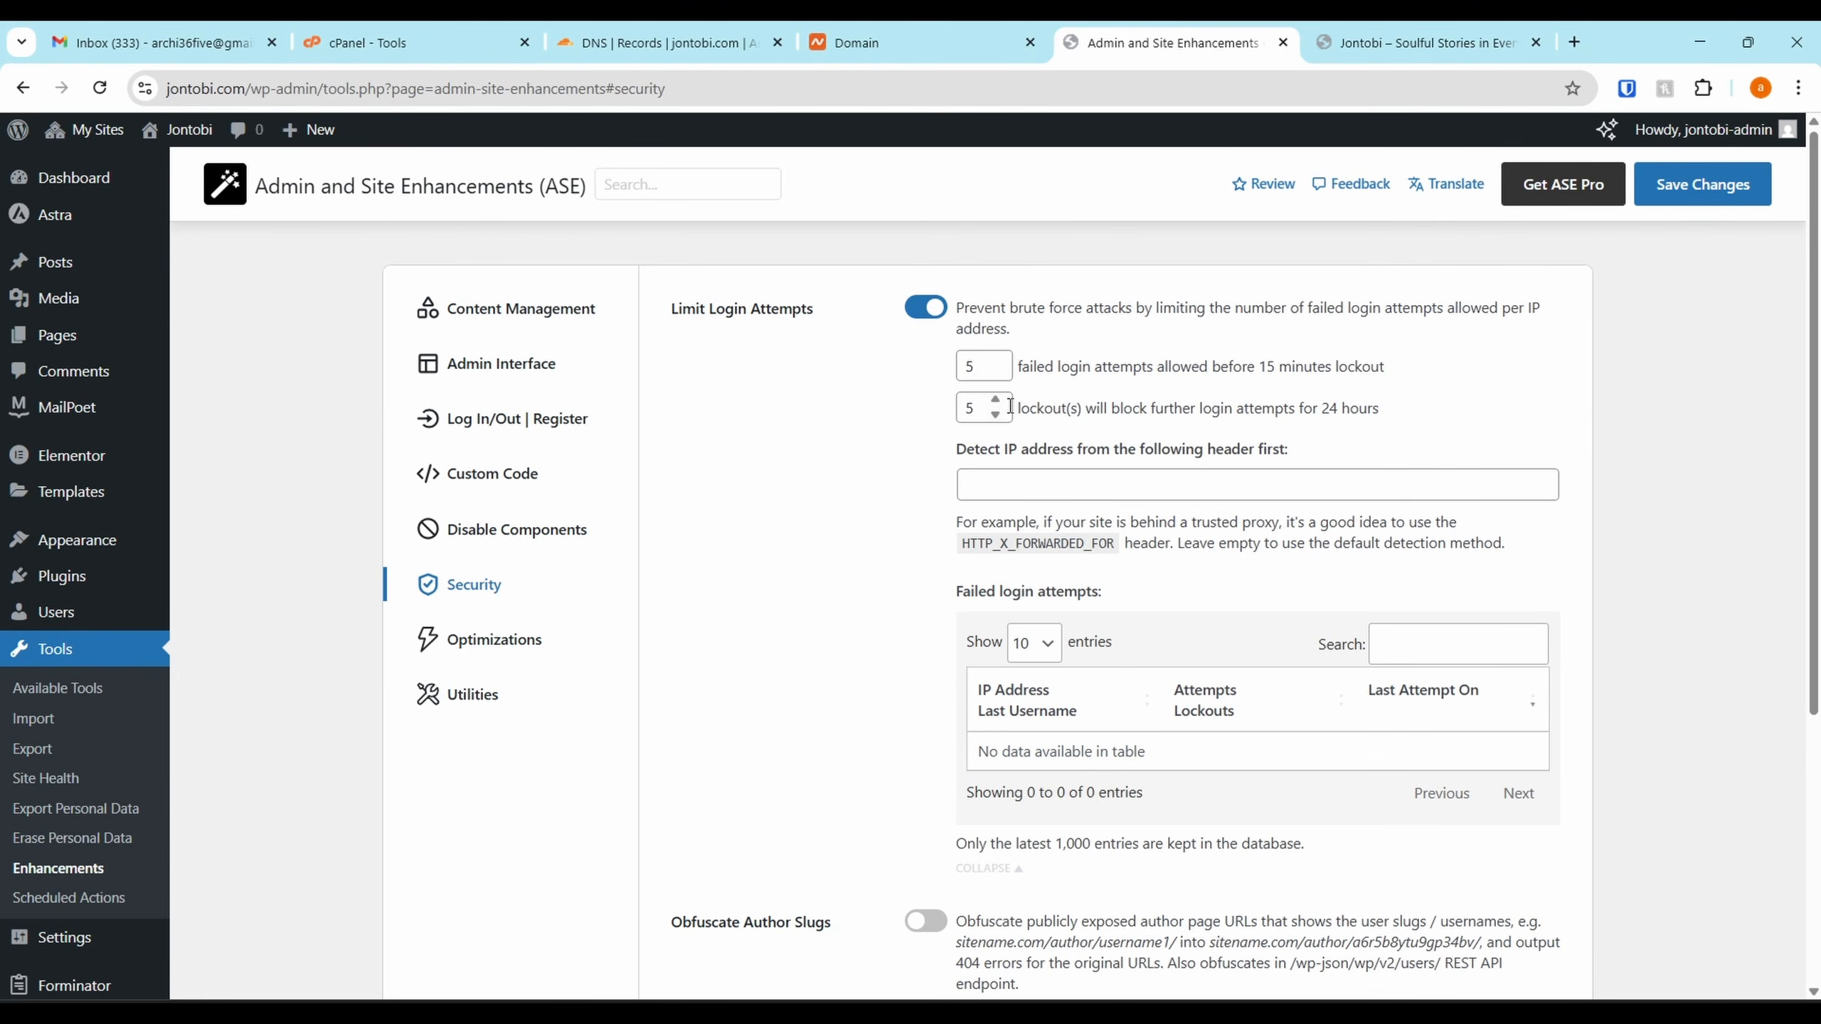
{"action": "scroll", "coordinate": [1003, 402], "scroll_direction": "down", "scroll_amount": 5}
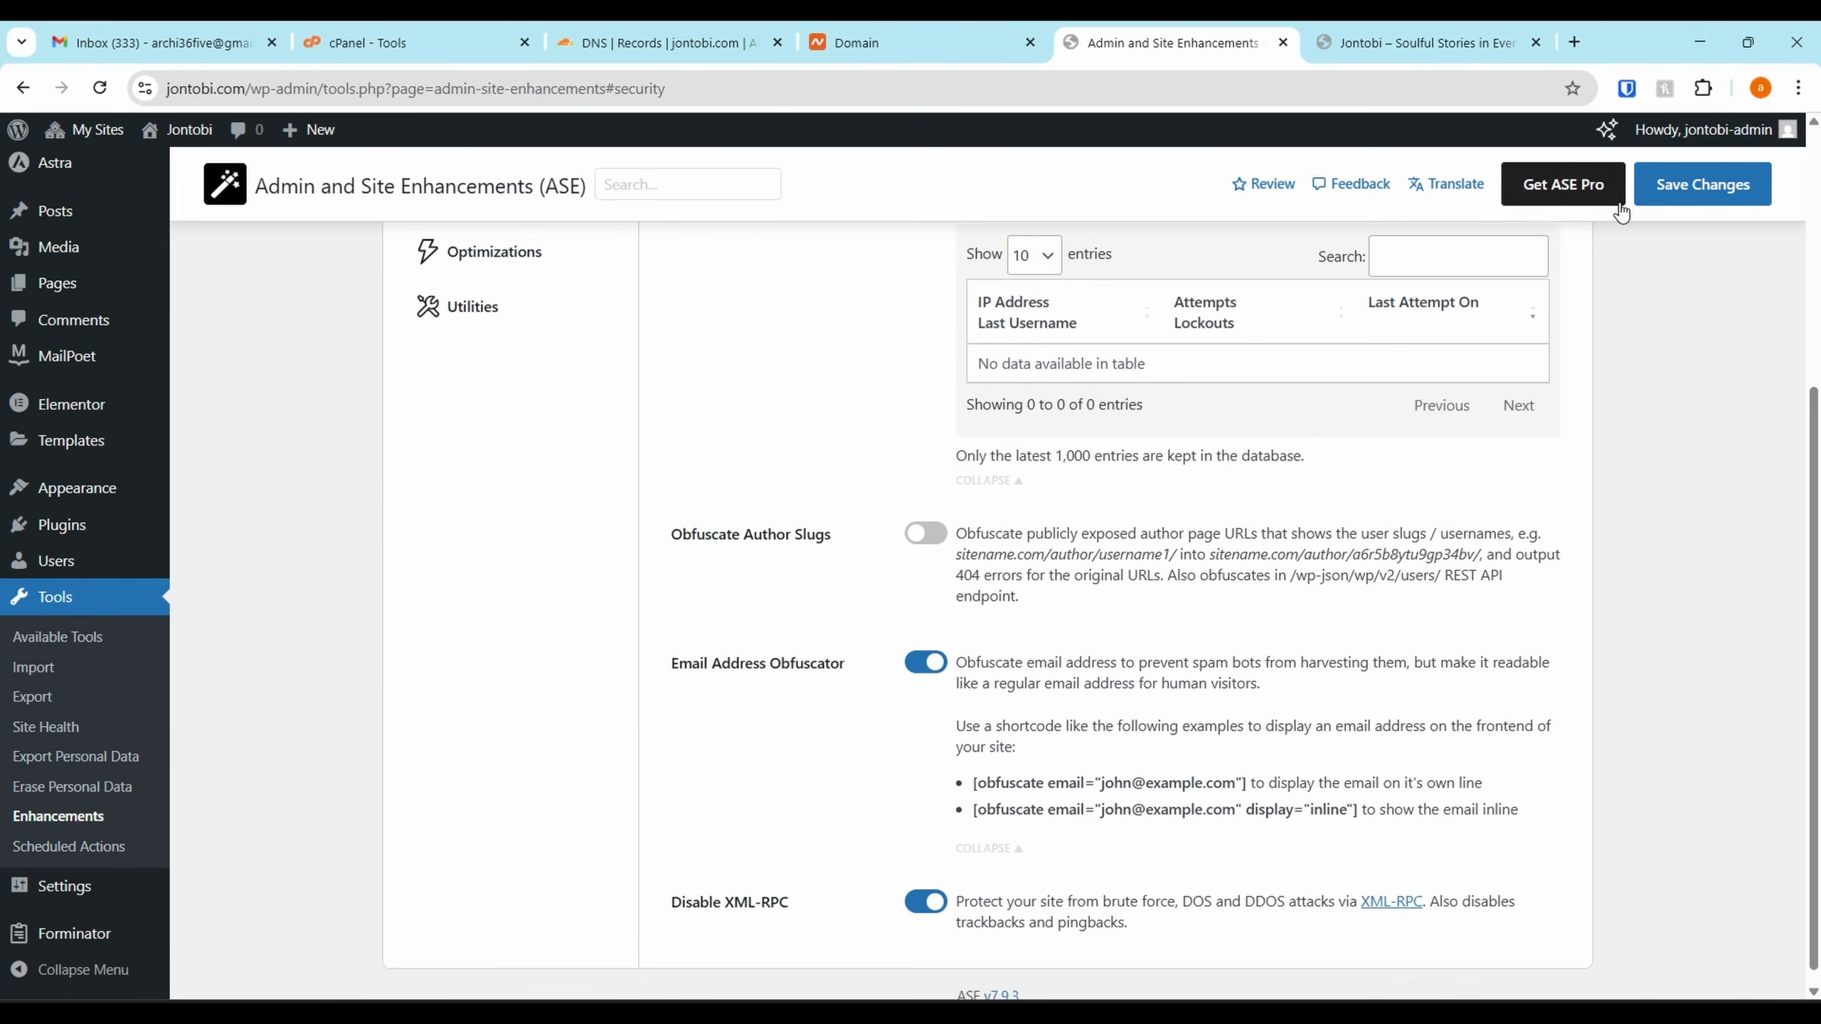
{"action": "scroll", "coordinate": [423, 474], "scroll_direction": "up", "scroll_amount": 4}
{"action": "left_click", "coordinate": [509, 621]}
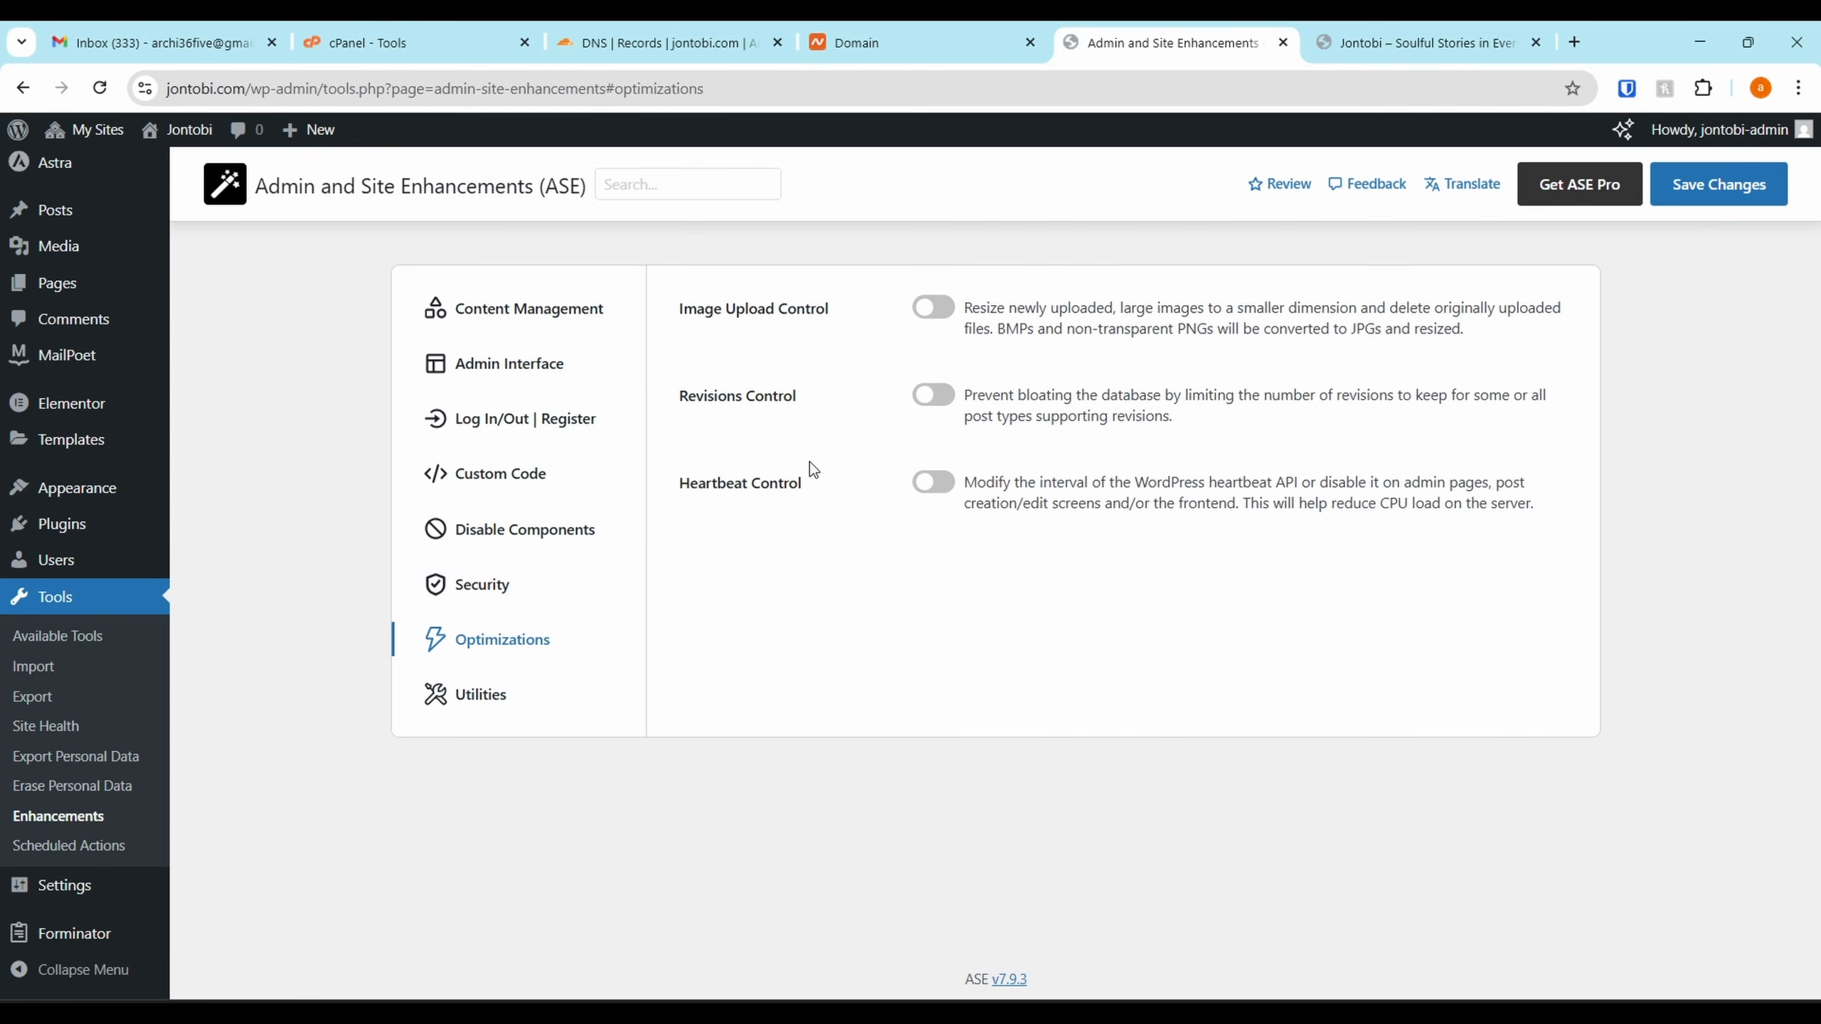
Under Utilities, switch Maintenance Mode on and back off, then save the ASE settings
{"action": "left_click", "coordinate": [490, 712]}
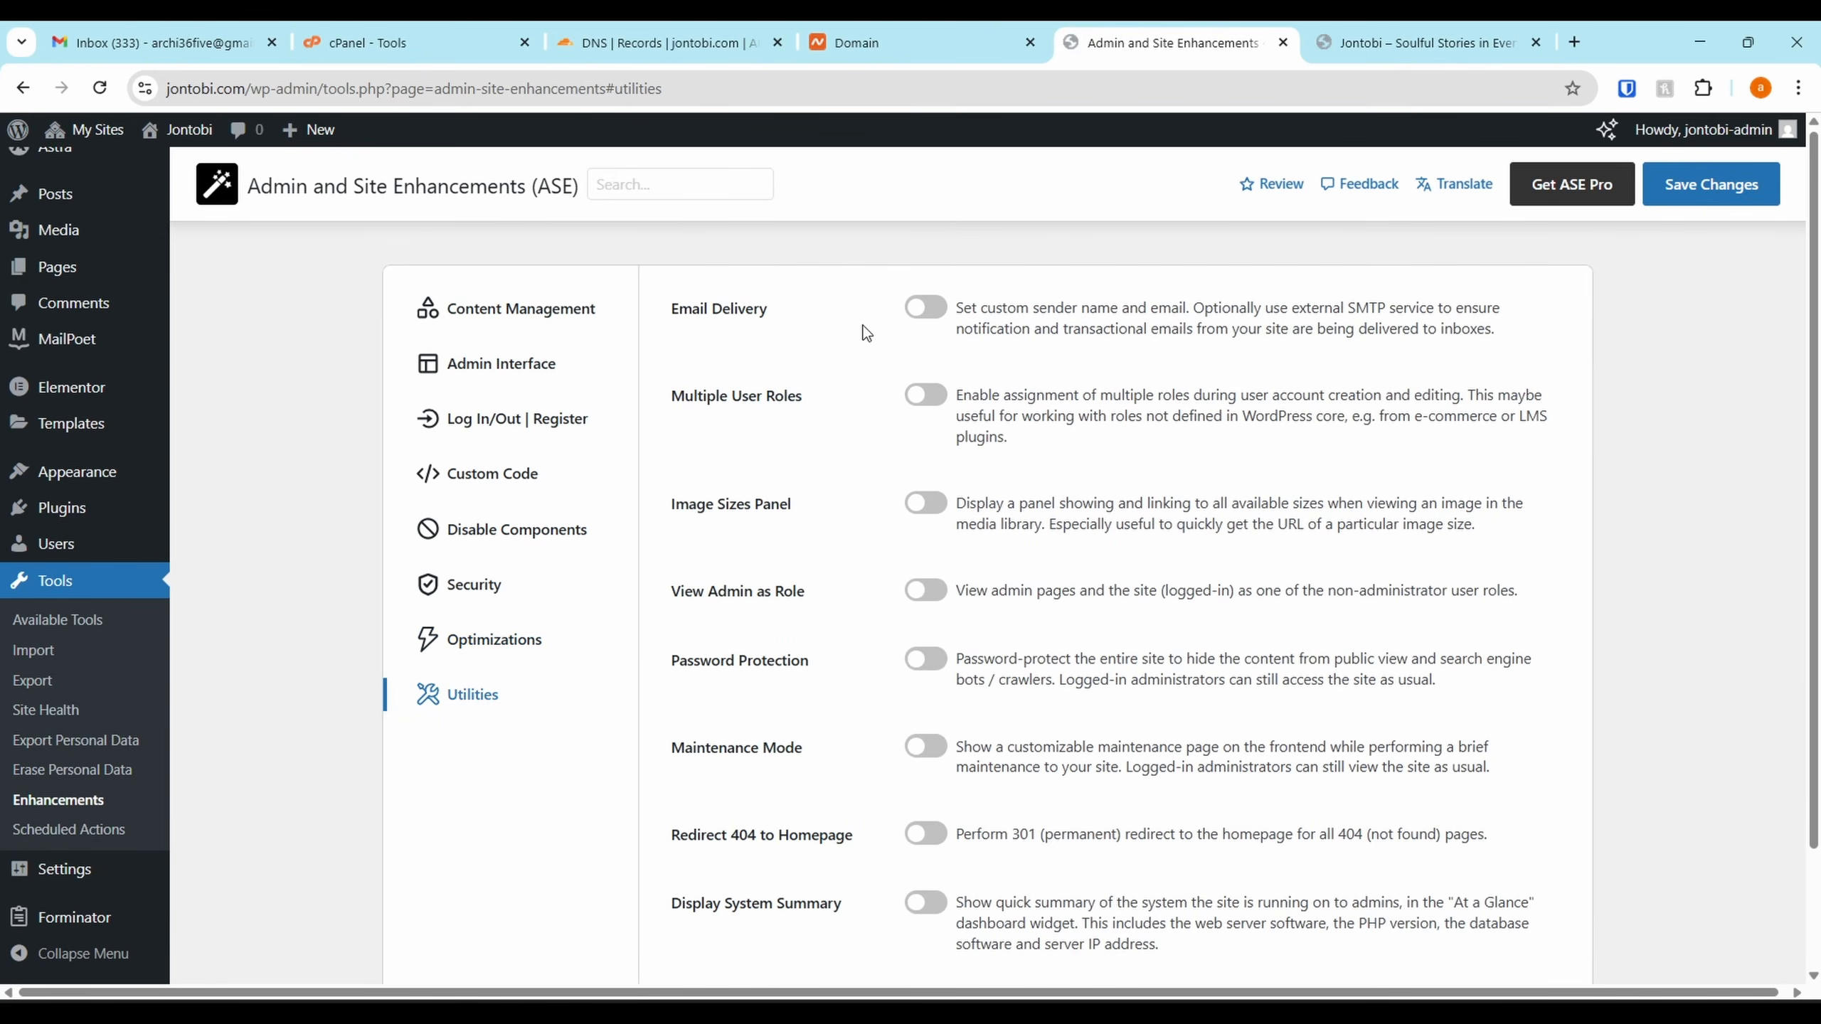
{"action": "scroll", "coordinate": [852, 424], "scroll_direction": "down", "scroll_amount": 2}
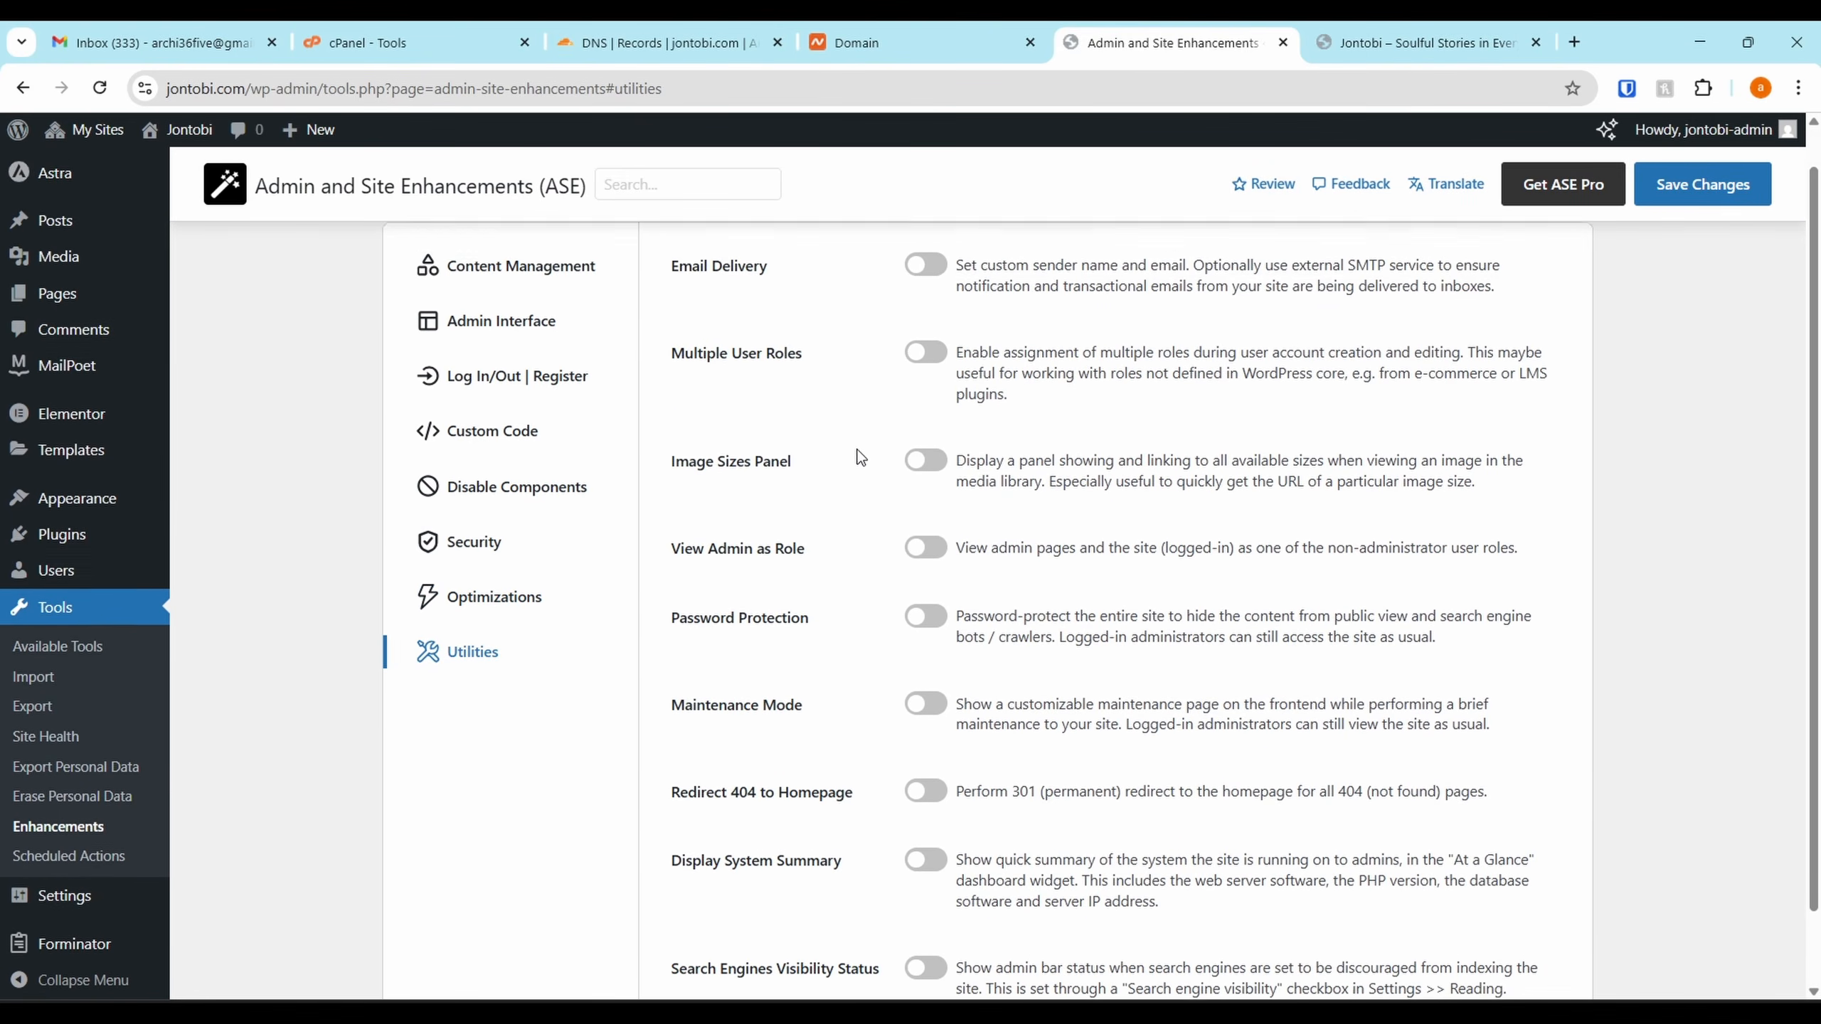
{"action": "scroll", "coordinate": [861, 471], "scroll_direction": "down", "scroll_amount": 1}
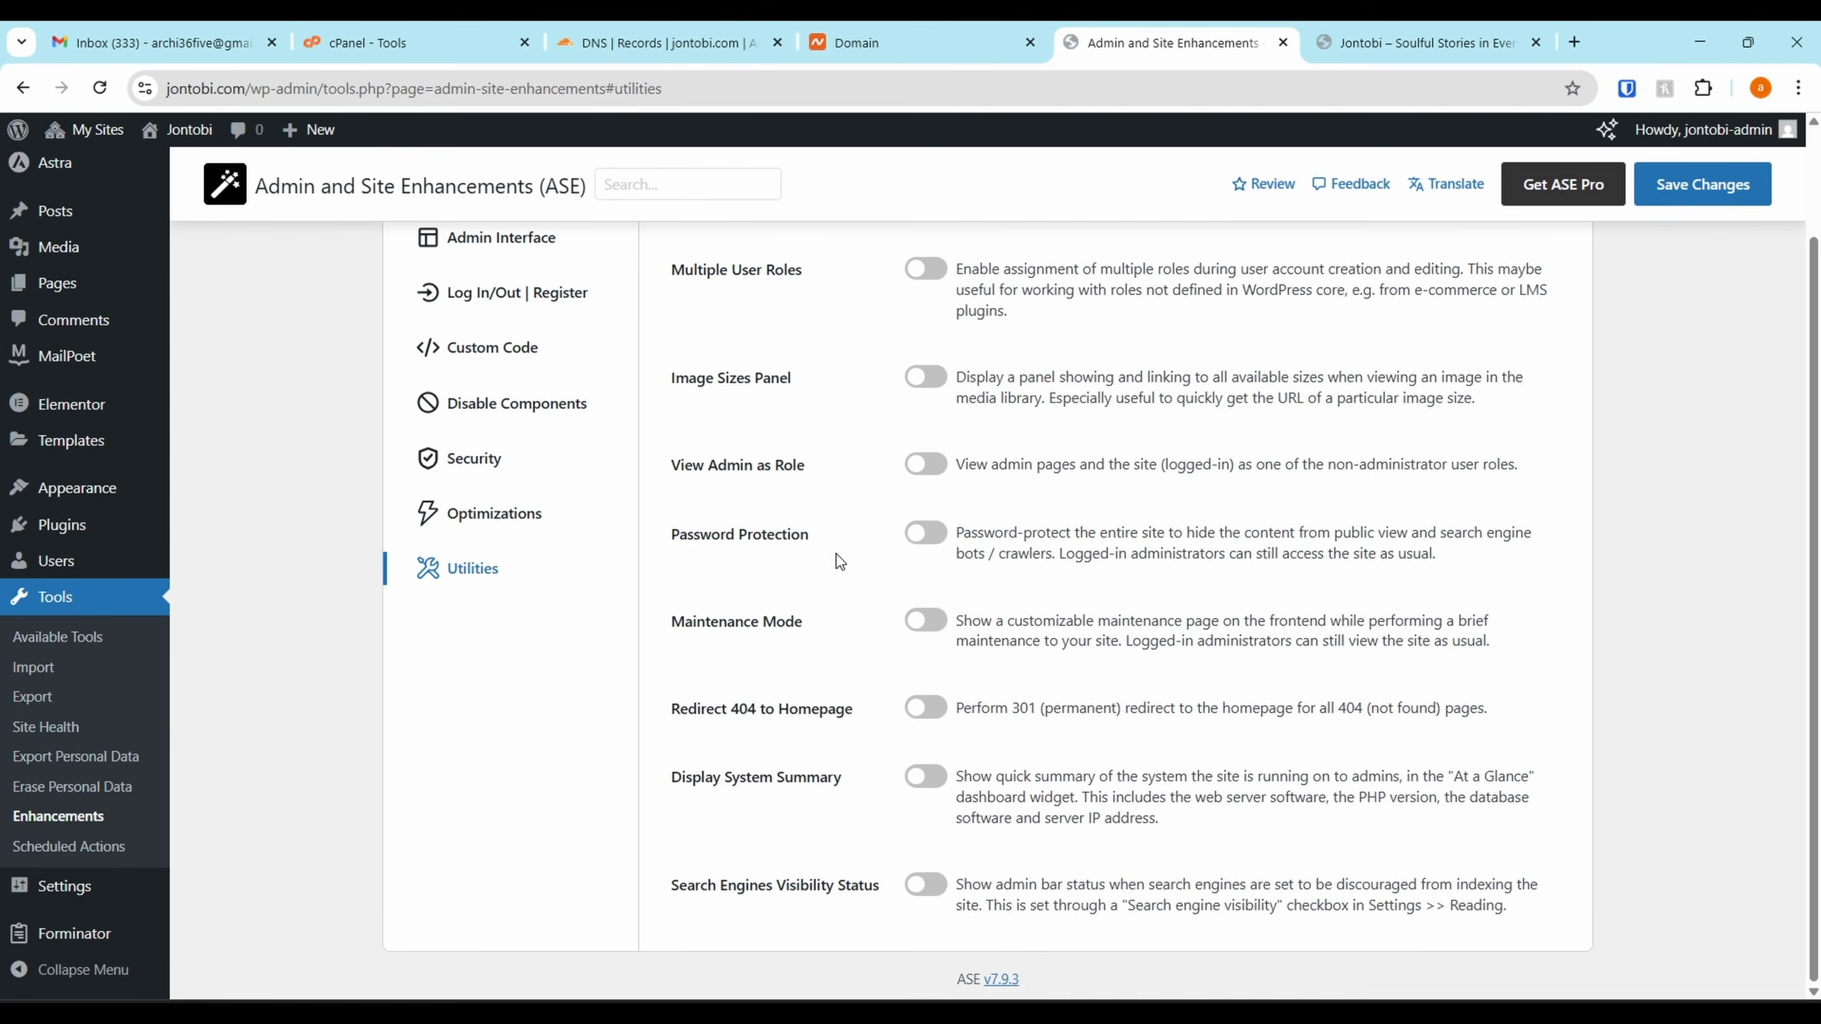
{"action": "left_click", "coordinate": [921, 621]}
{"action": "scroll", "coordinate": [1004, 653], "scroll_direction": "down", "scroll_amount": 1}
{"action": "left_click", "coordinate": [981, 671]}
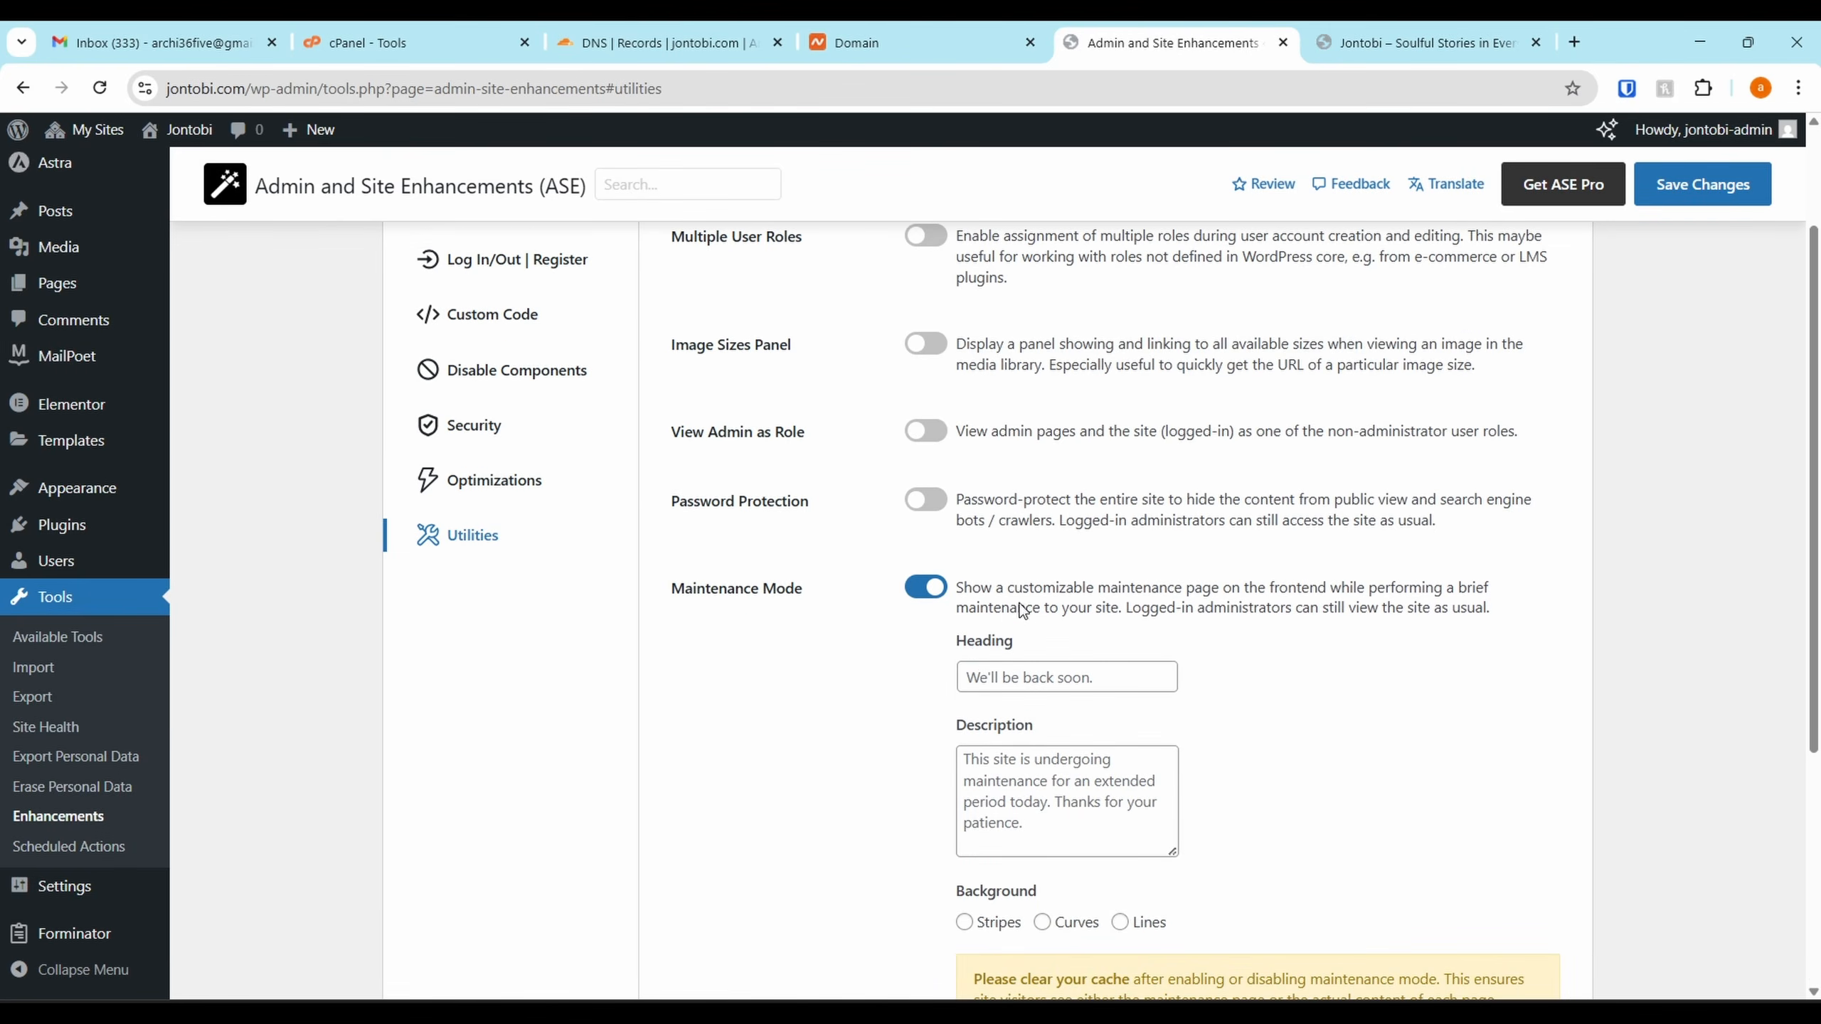
{"action": "scroll", "coordinate": [1086, 677], "scroll_direction": "down", "scroll_amount": 2}
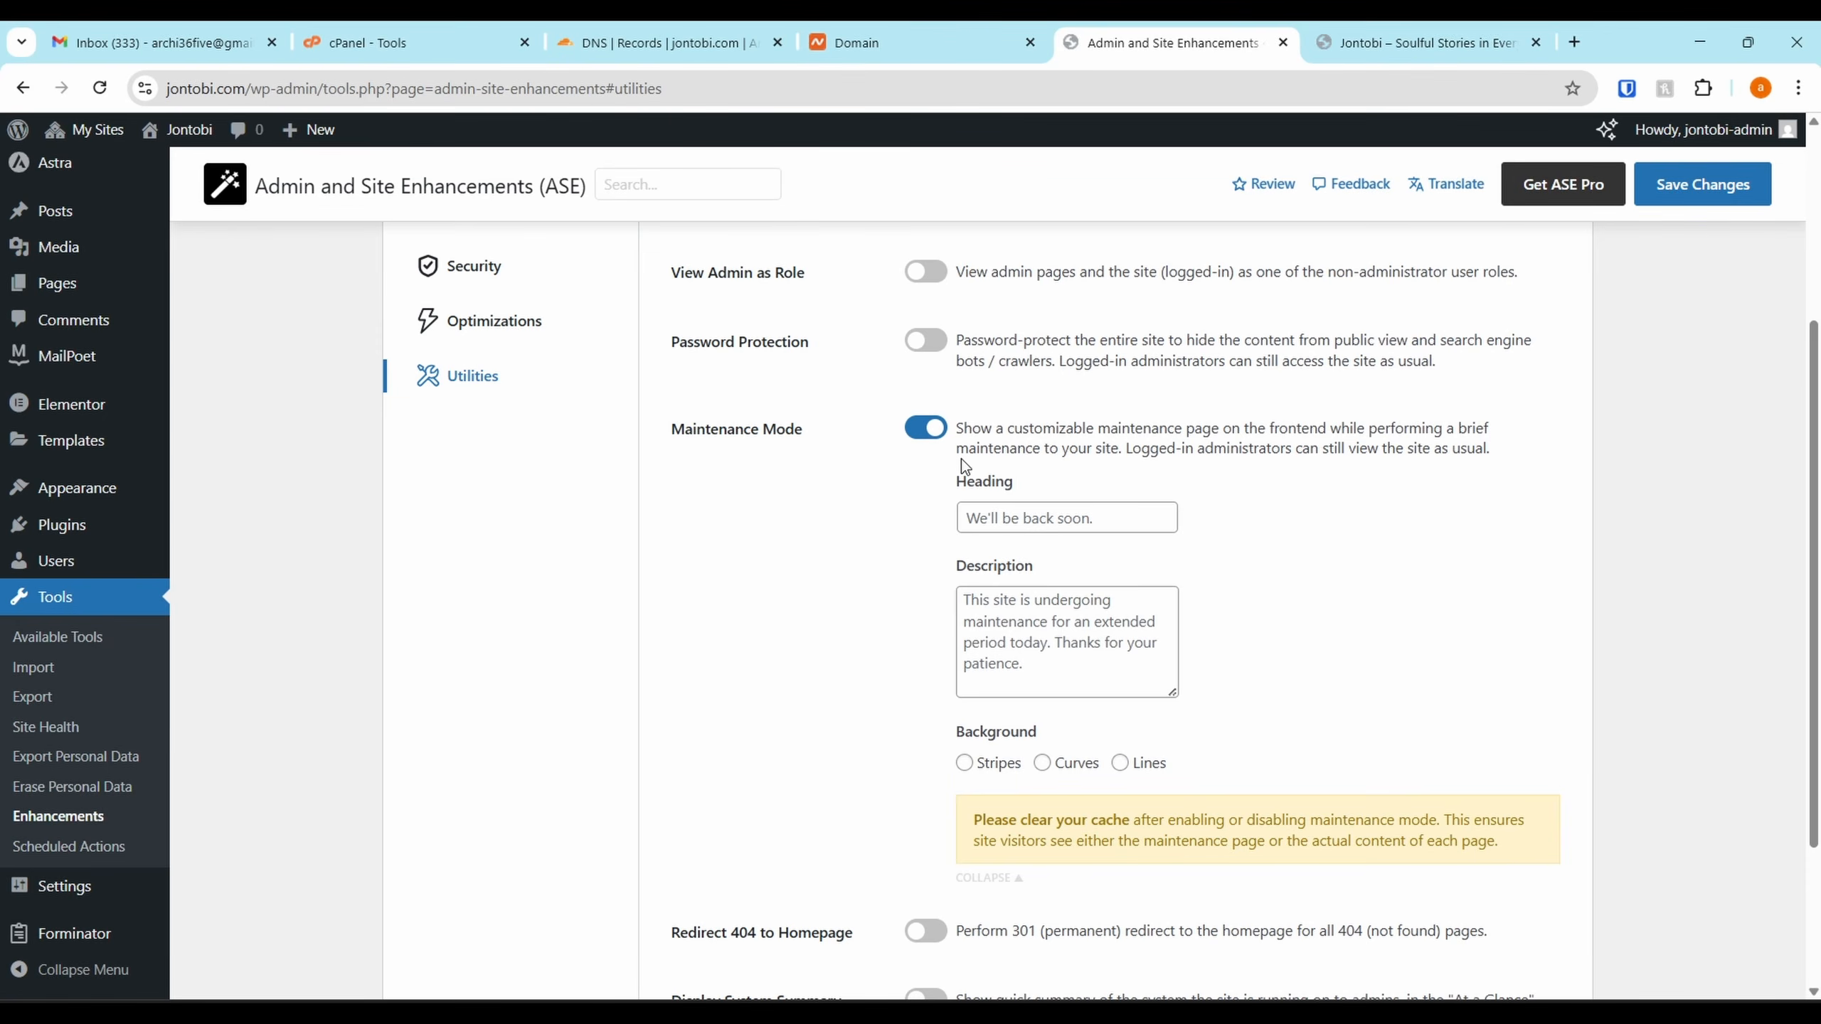
{"action": "left_click", "coordinate": [939, 429]}
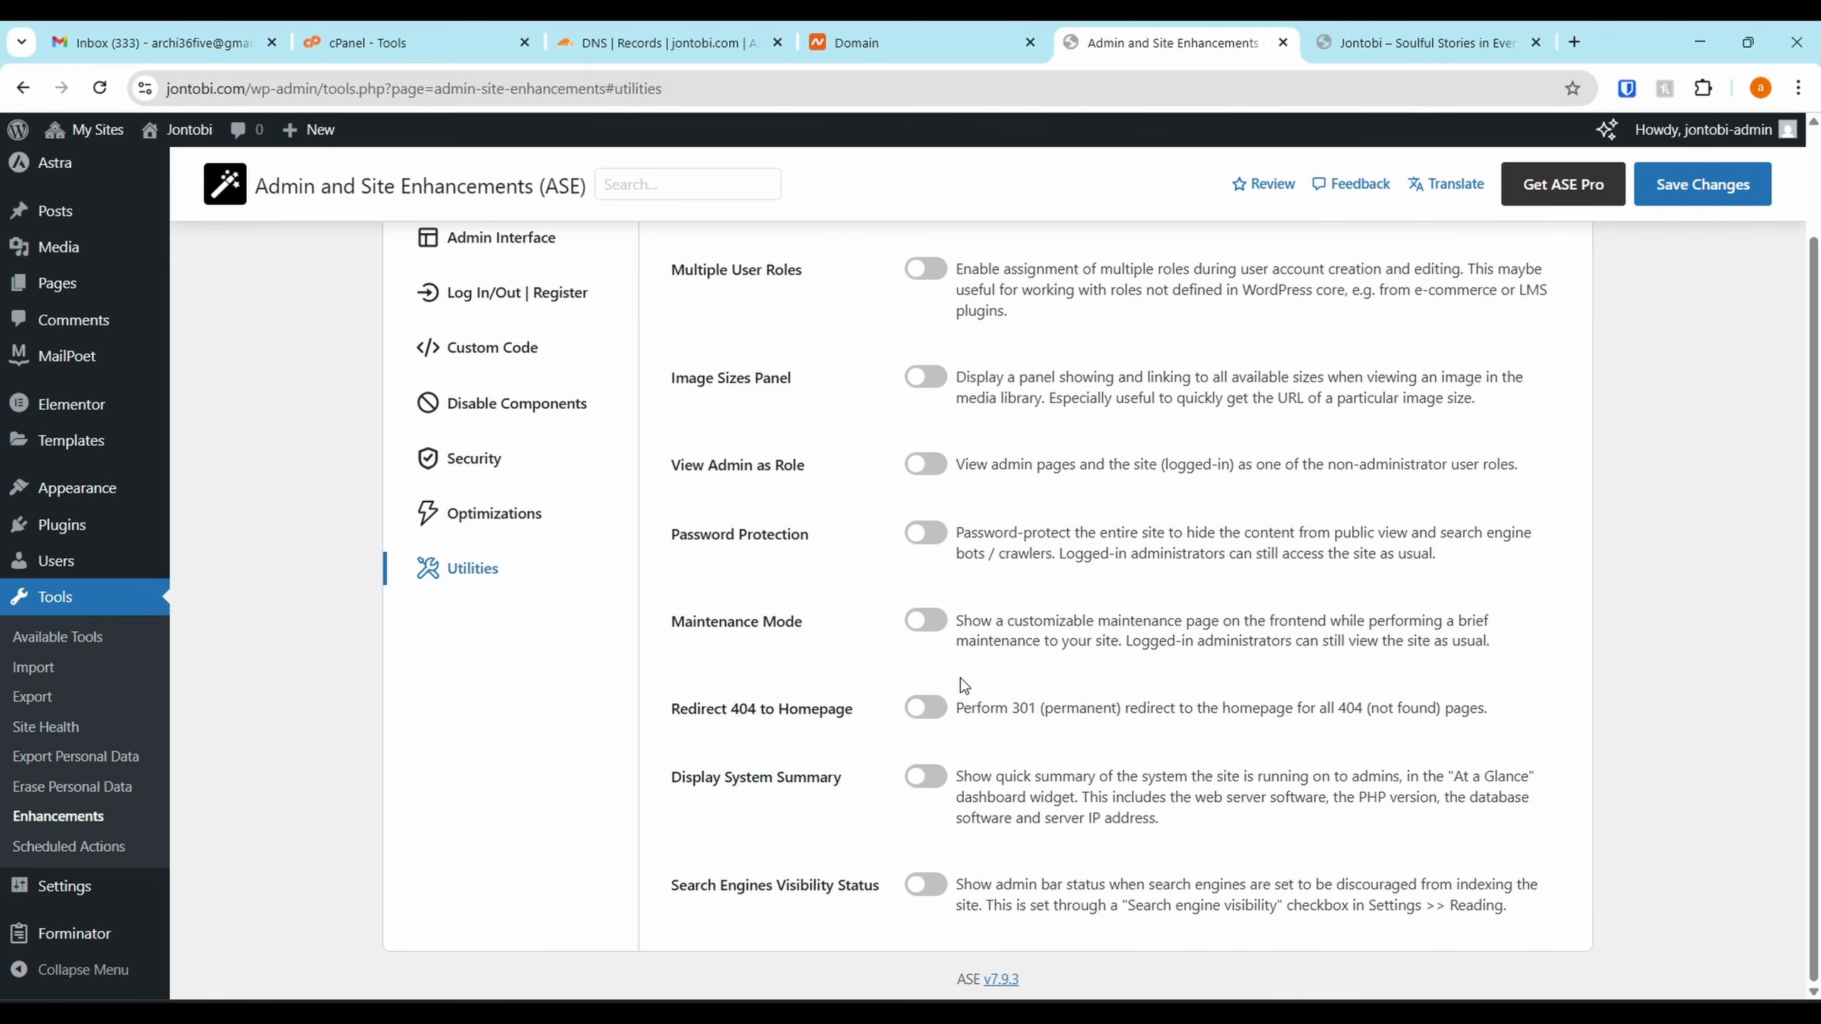
{"action": "scroll", "coordinate": [1016, 513], "scroll_direction": "up", "scroll_amount": 2}
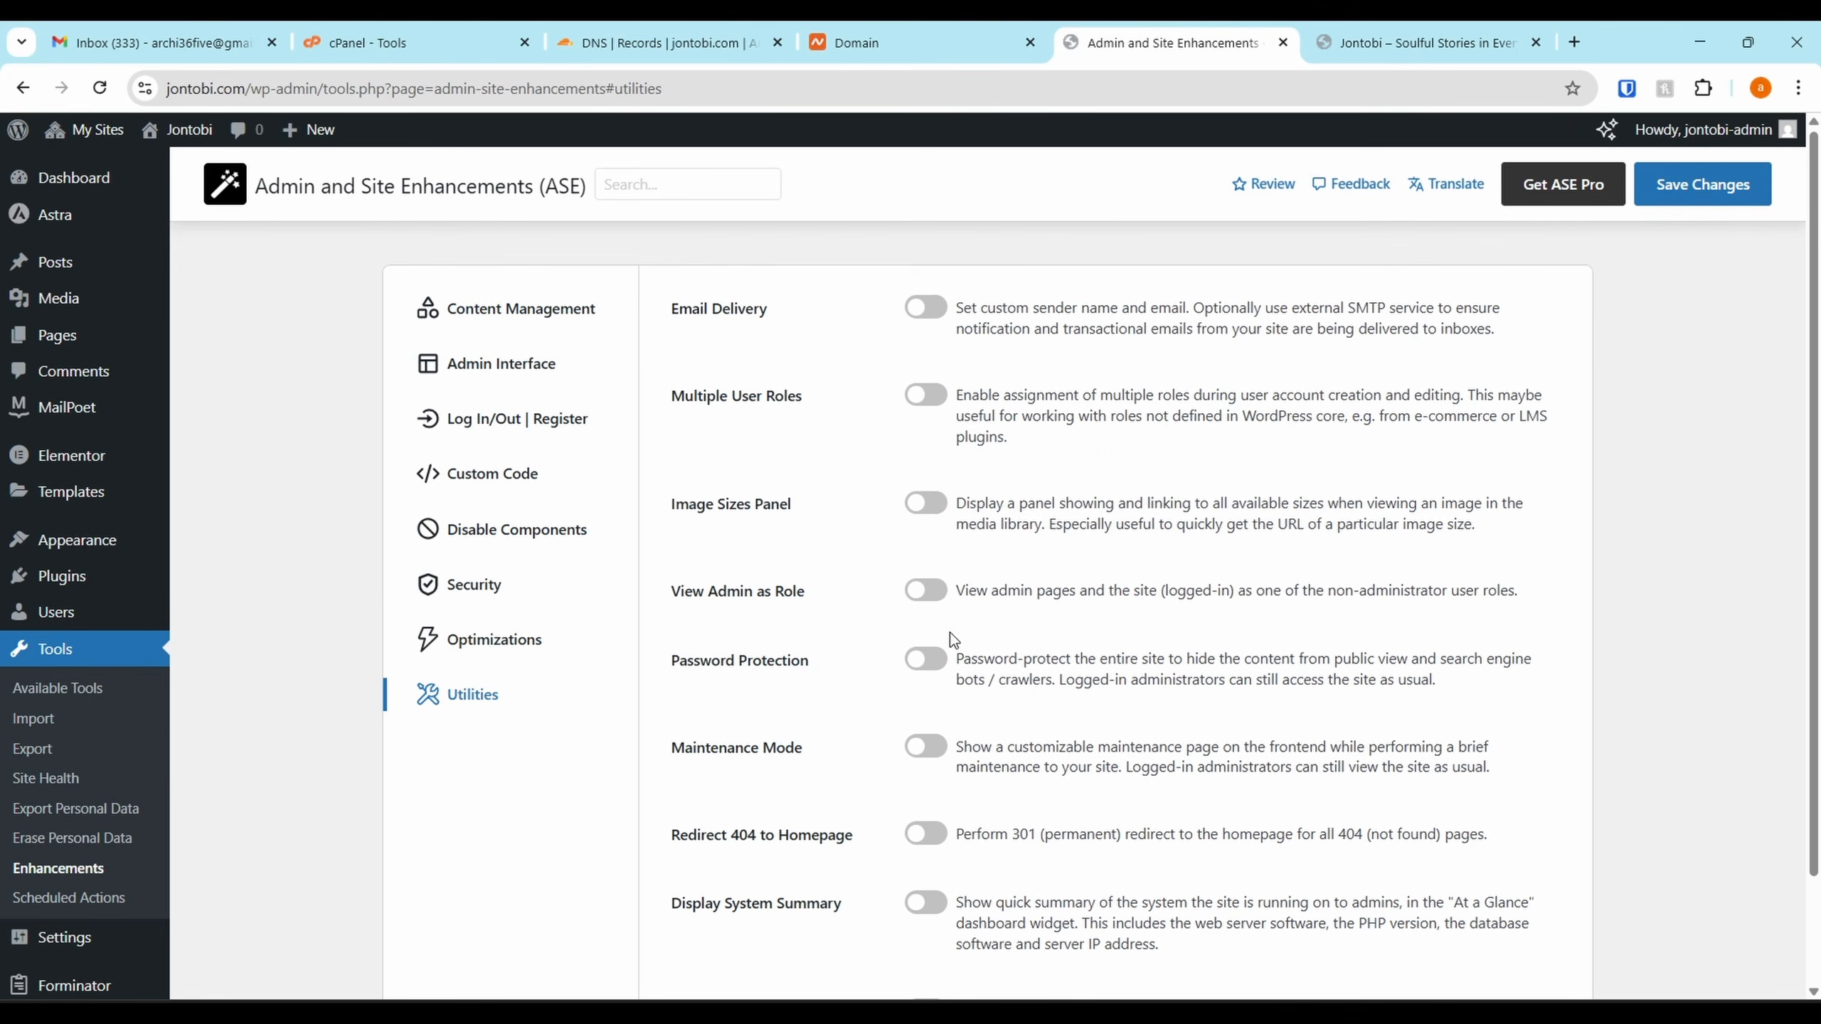
{"action": "left_click", "coordinate": [1692, 208]}
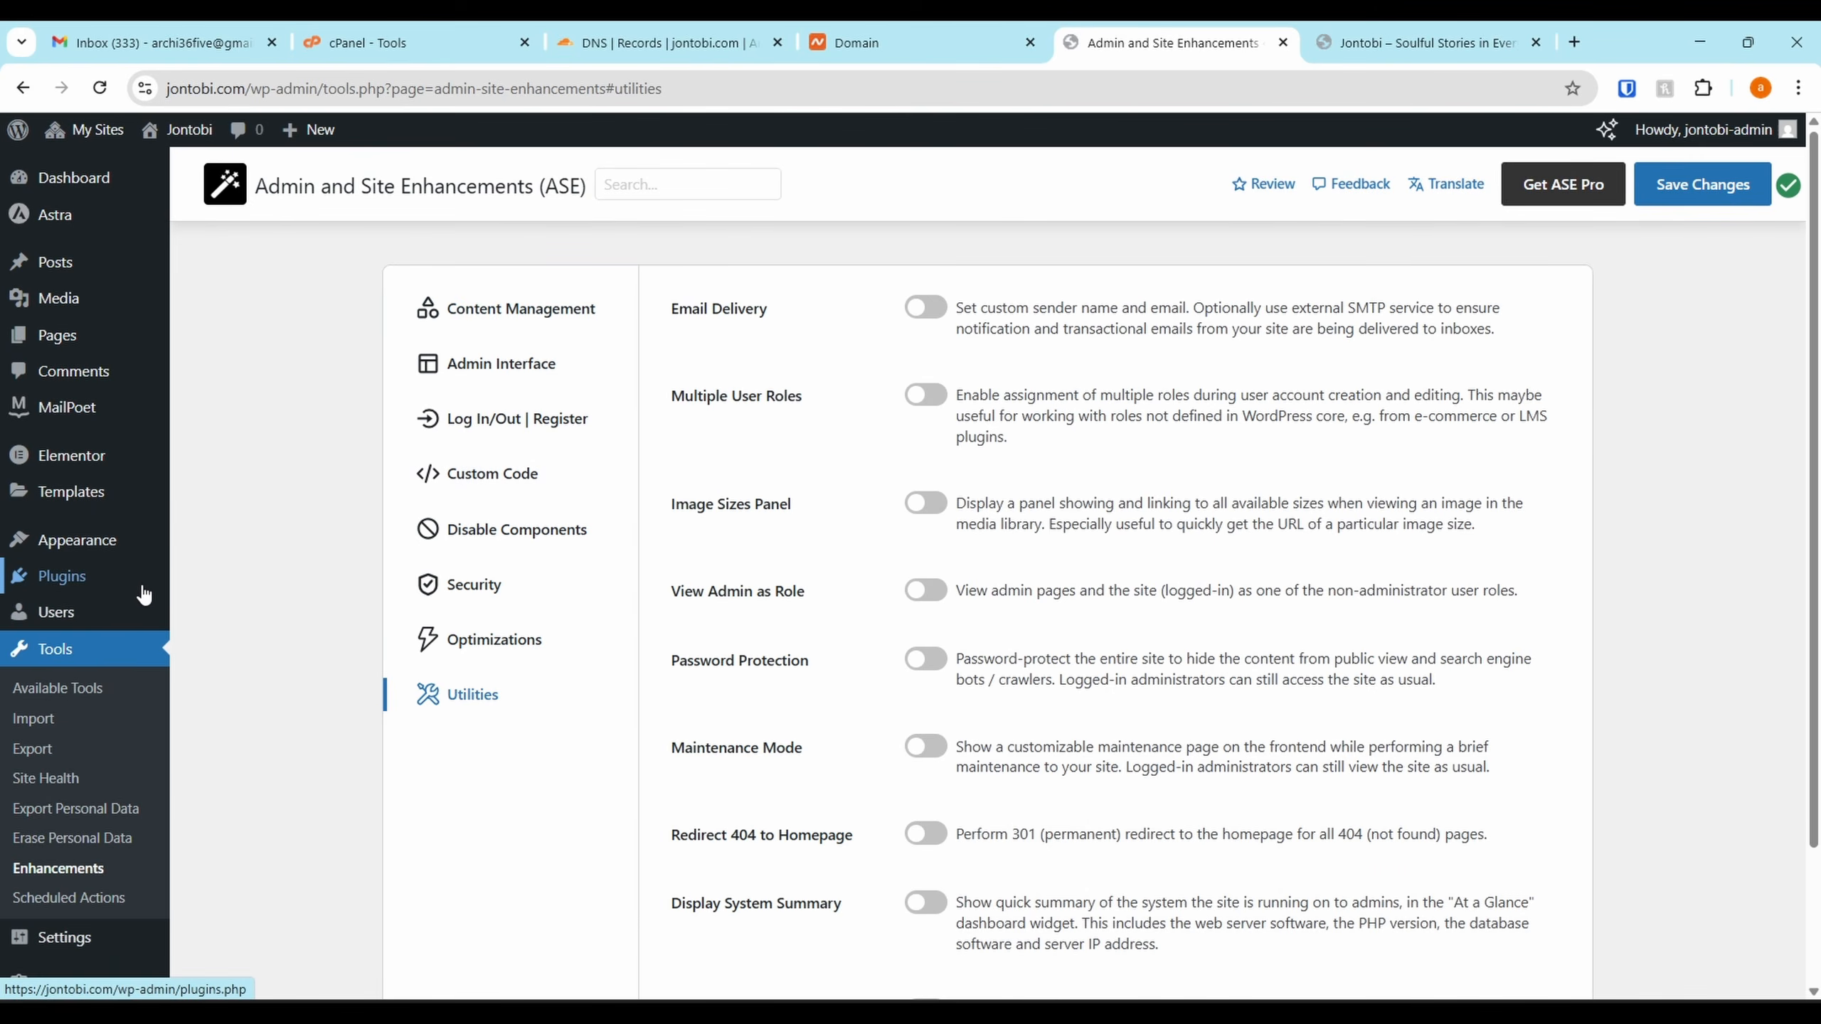
From the Dashboard, launch the Starter Templates builder via Let's Get Started
{"action": "left_click", "coordinate": [78, 186]}
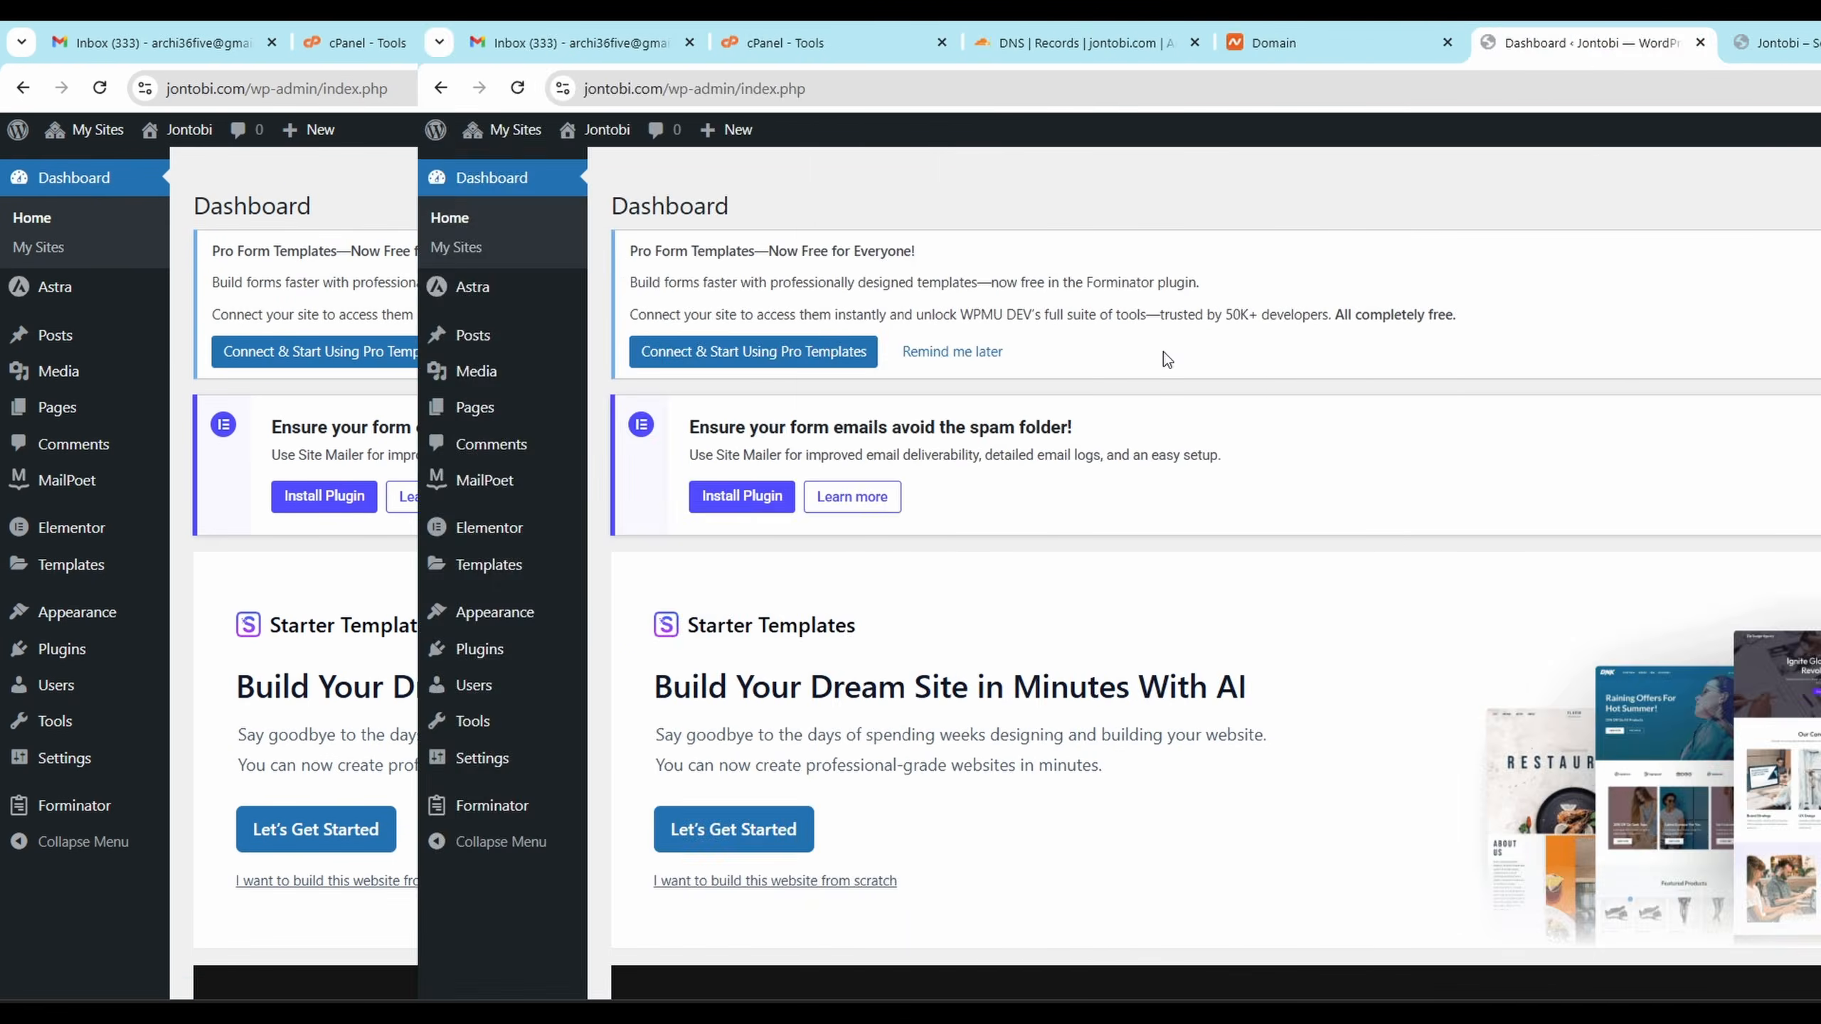
{"action": "scroll", "coordinate": [610, 663], "scroll_direction": "down", "scroll_amount": 3}
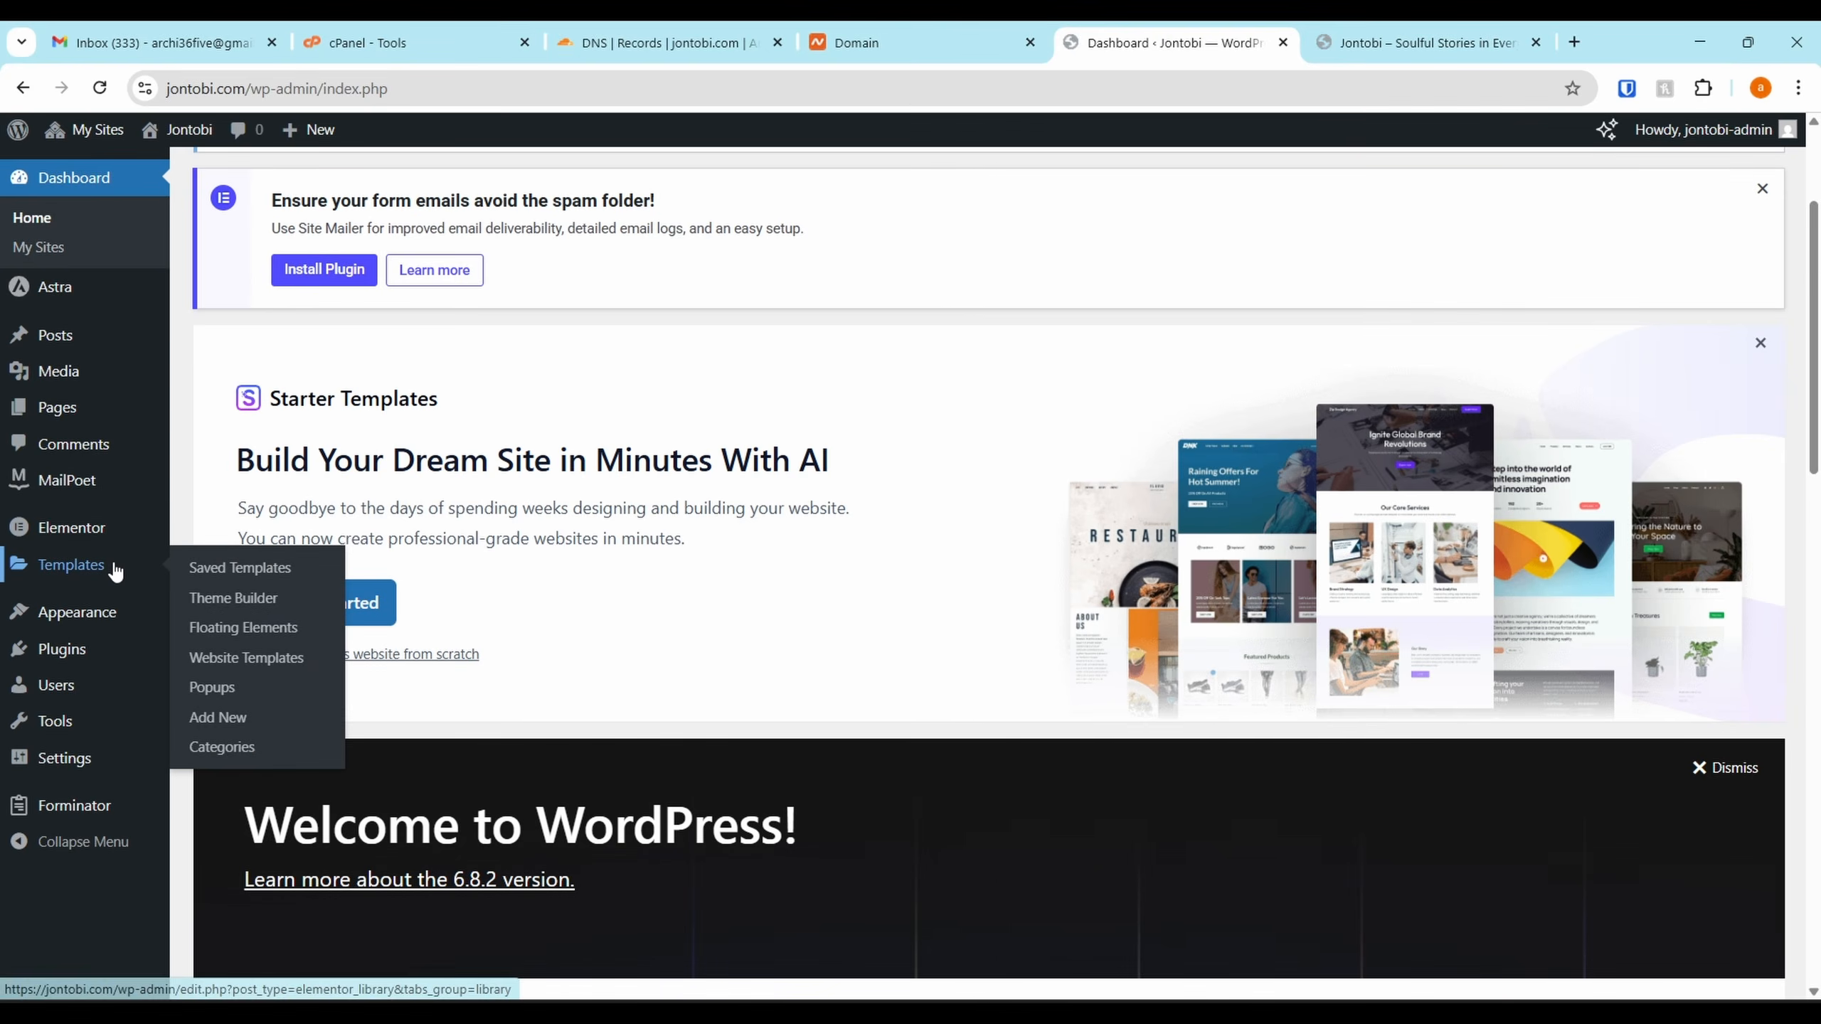
{"action": "mouse_move", "coordinate": [98, 621]}
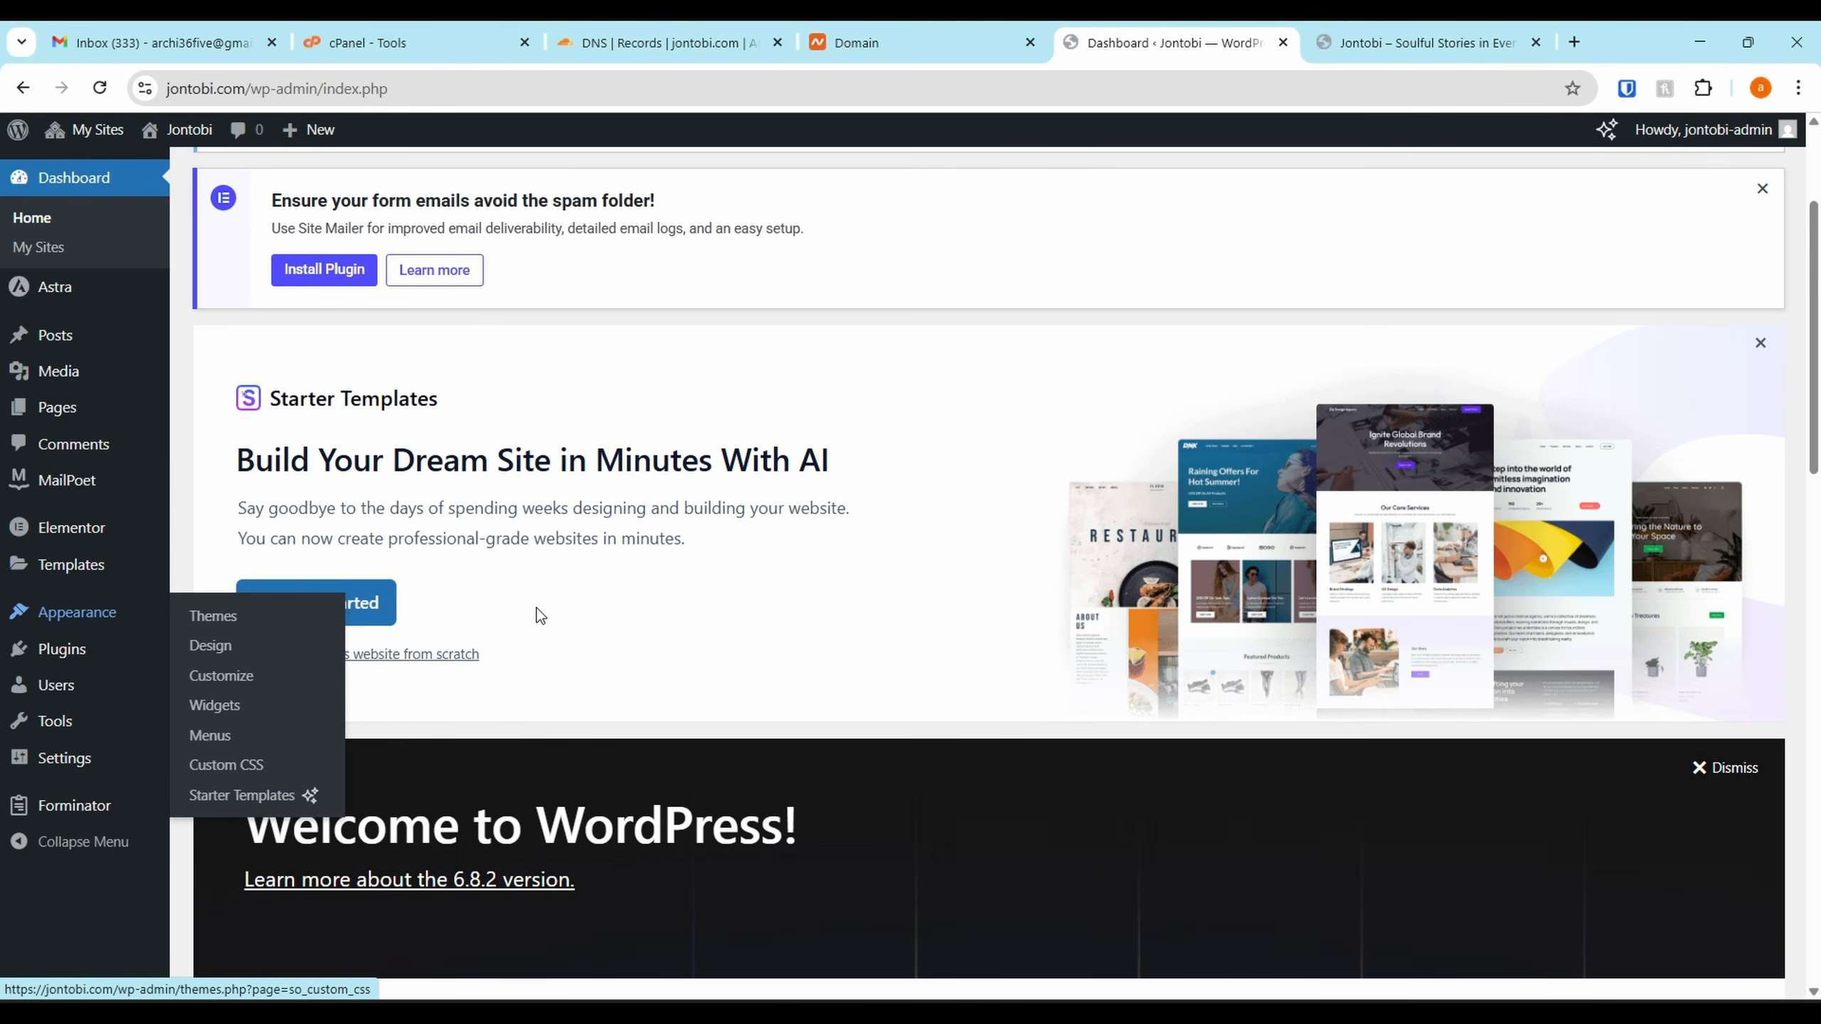
{"action": "left_click", "coordinate": [285, 606]}
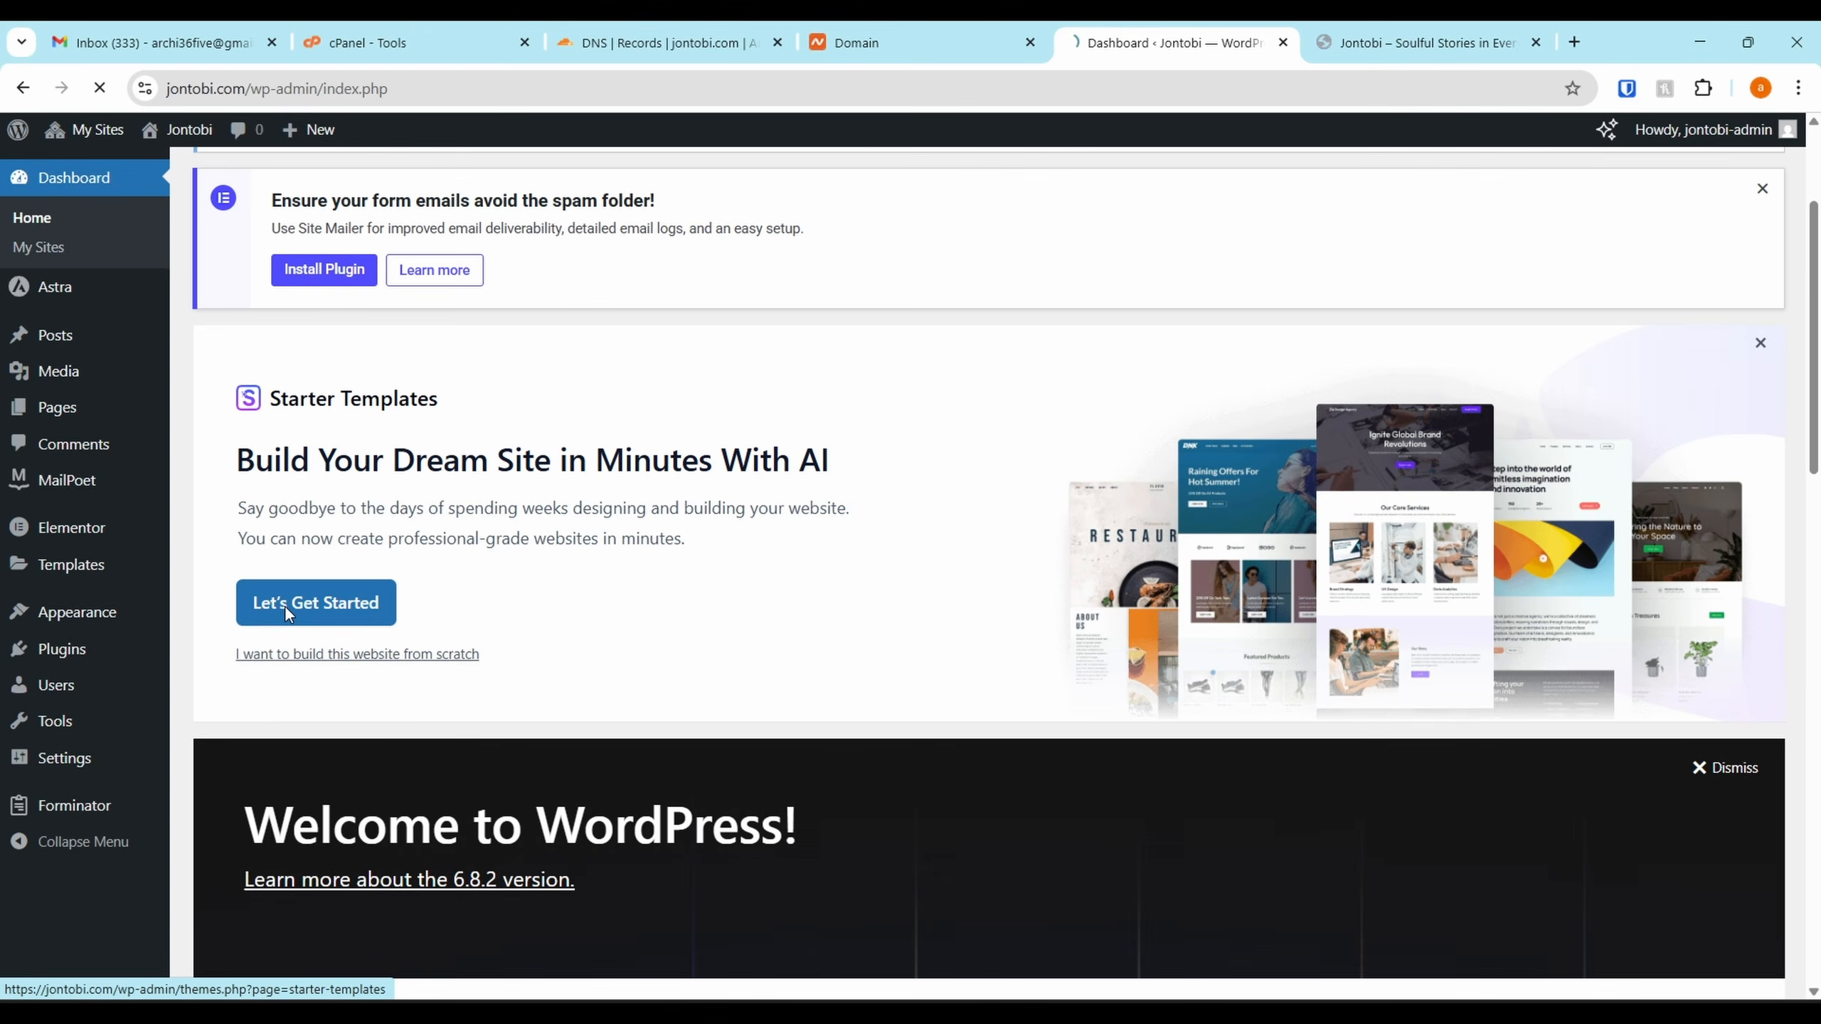
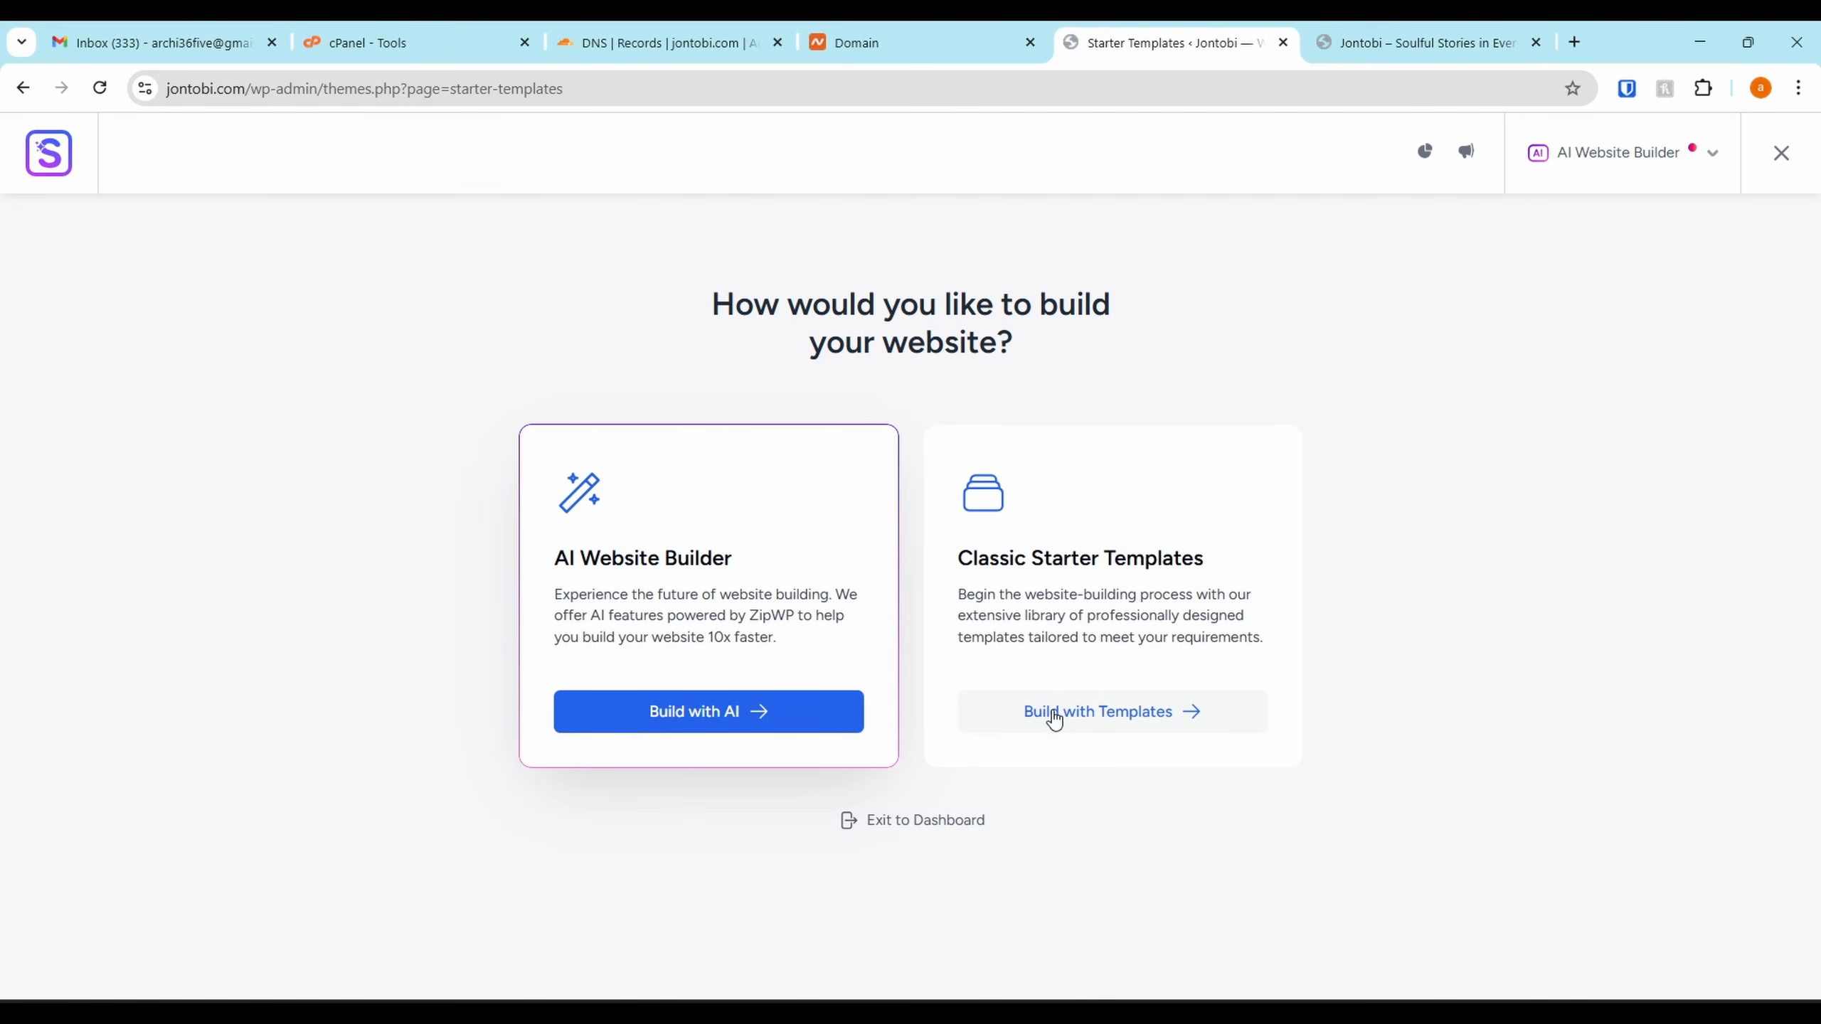
Choose a classic template build with Elementor as the page builder
{"action": "left_click", "coordinate": [1097, 729]}
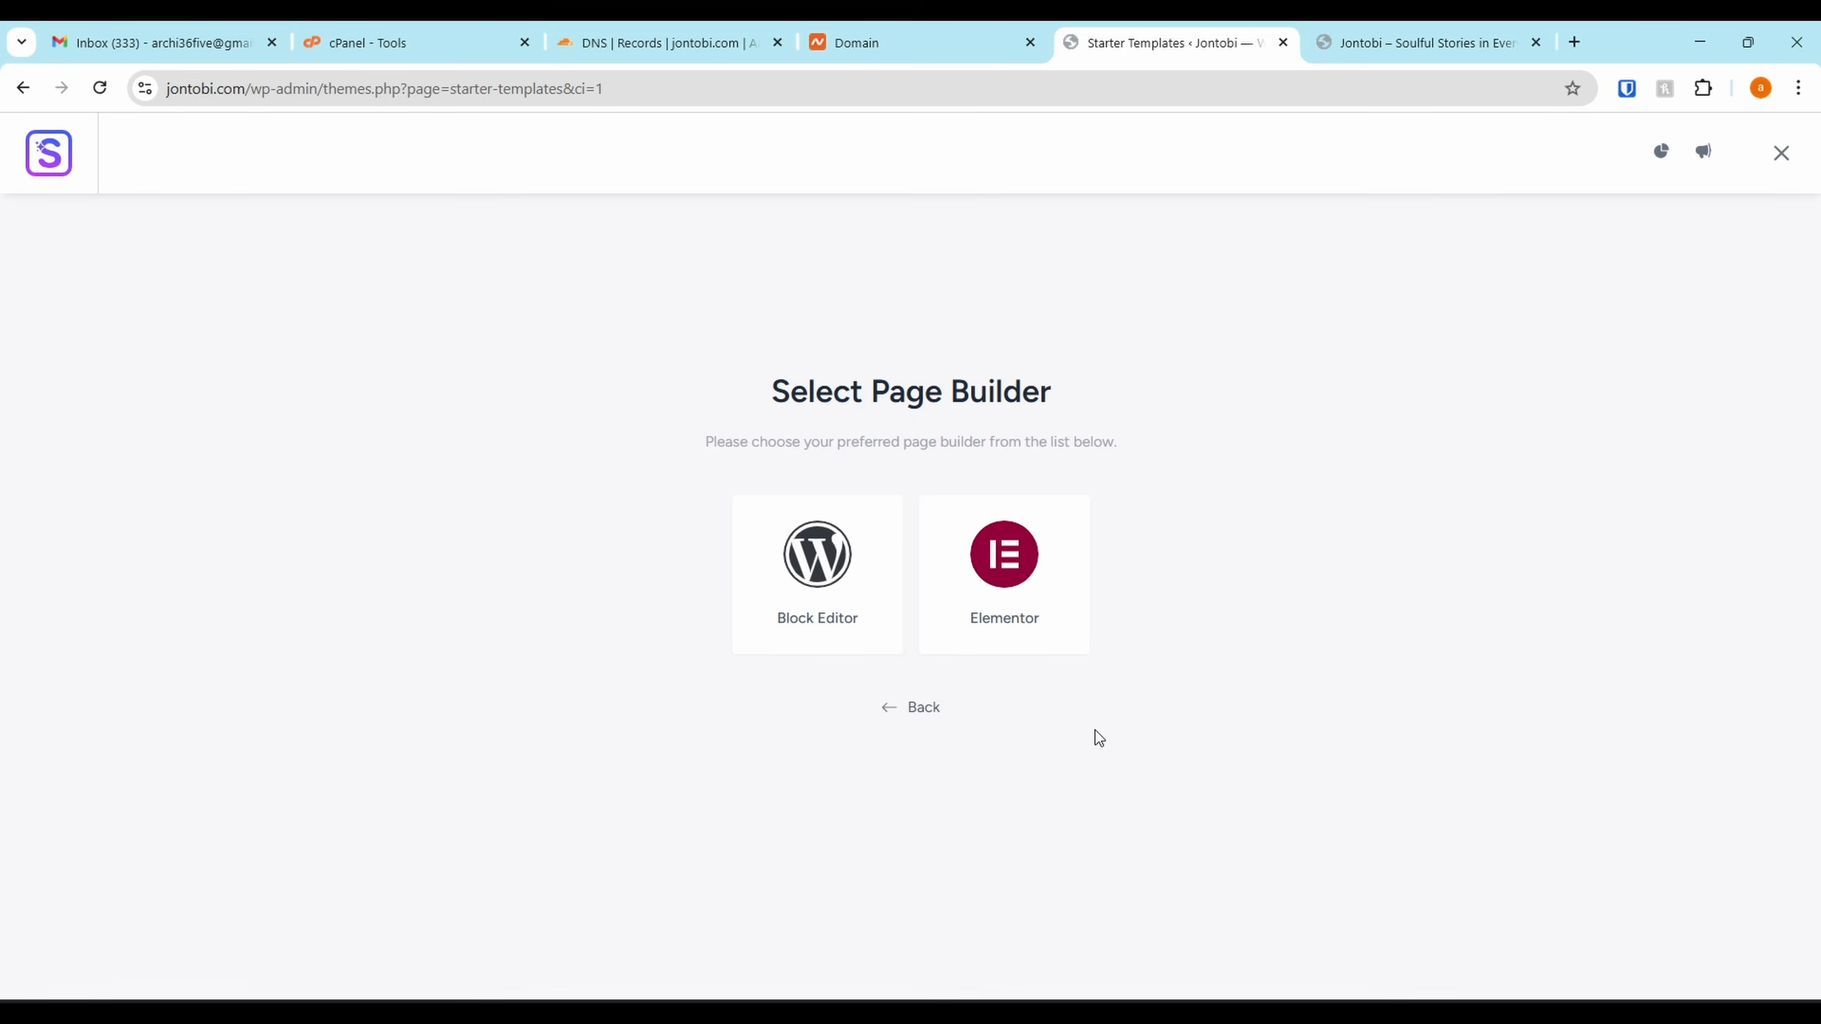
{"action": "left_click", "coordinate": [985, 534]}
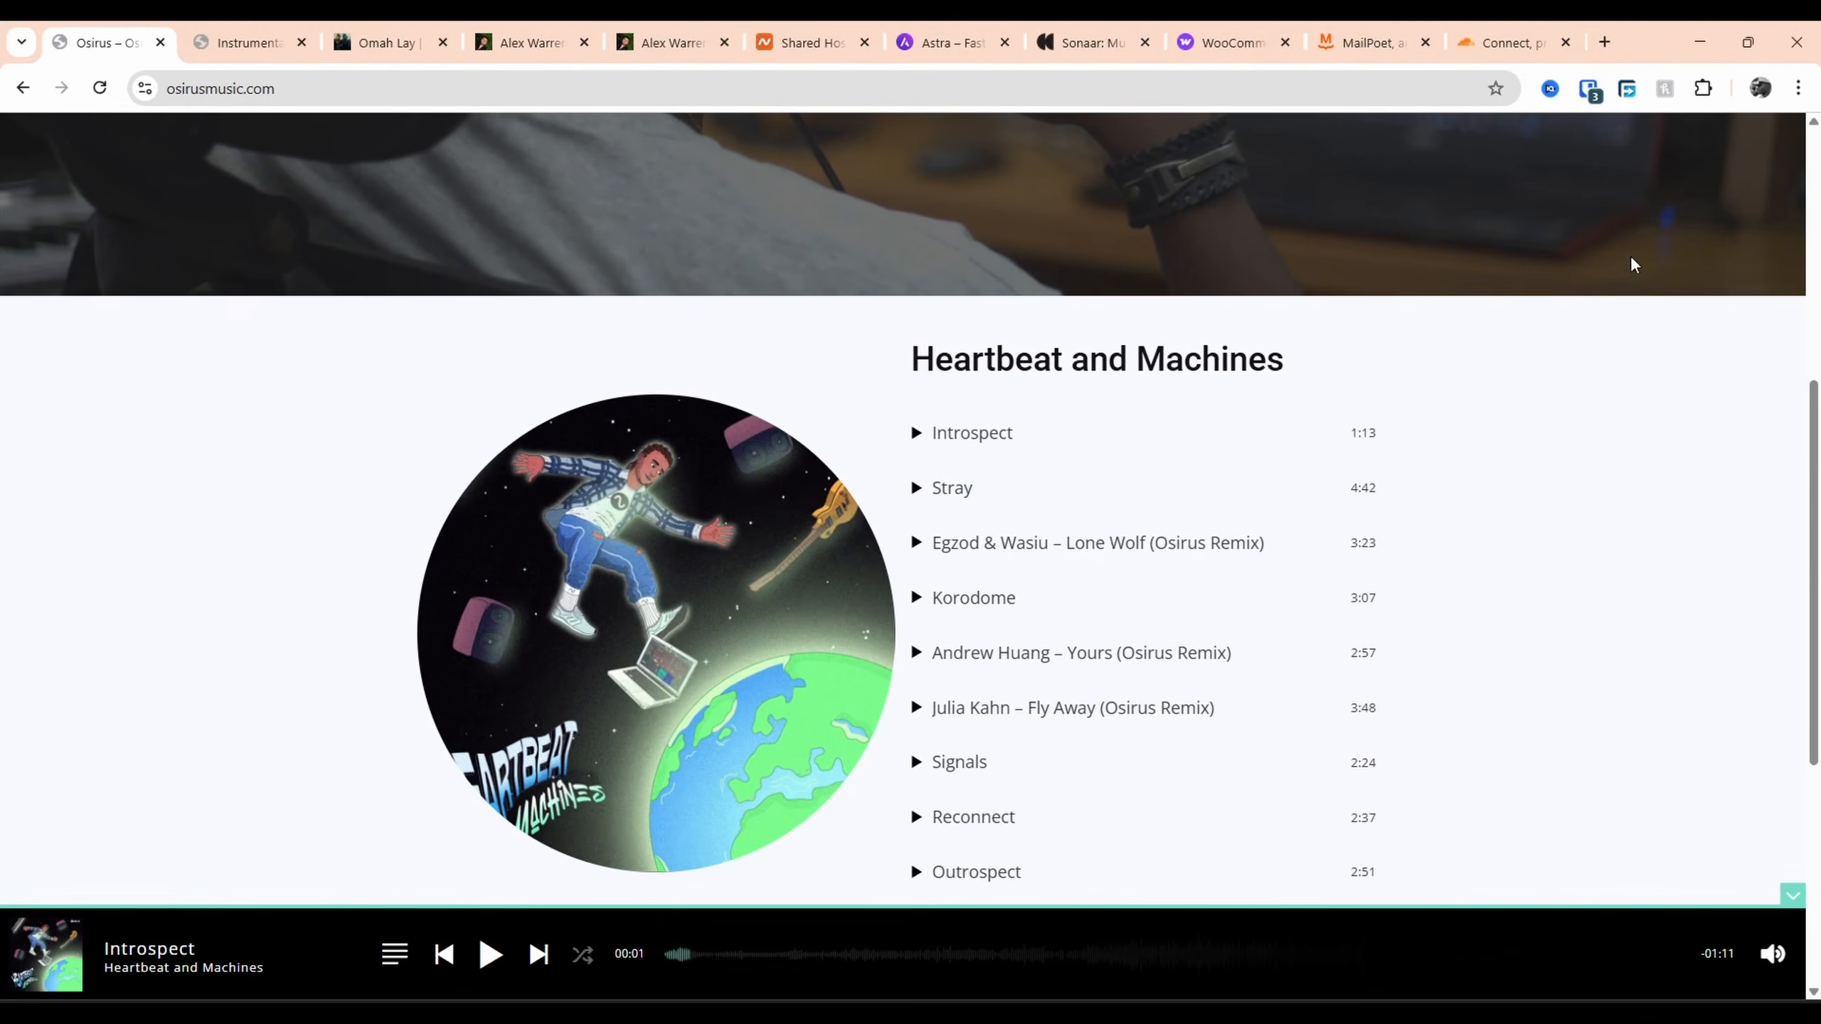
Browse the Omah Lay and Alex Warren artist sites for inspiration, then minimize that Chrome window
{"action": "scroll", "coordinate": [1016, 484], "scroll_direction": "up", "scroll_amount": 8}
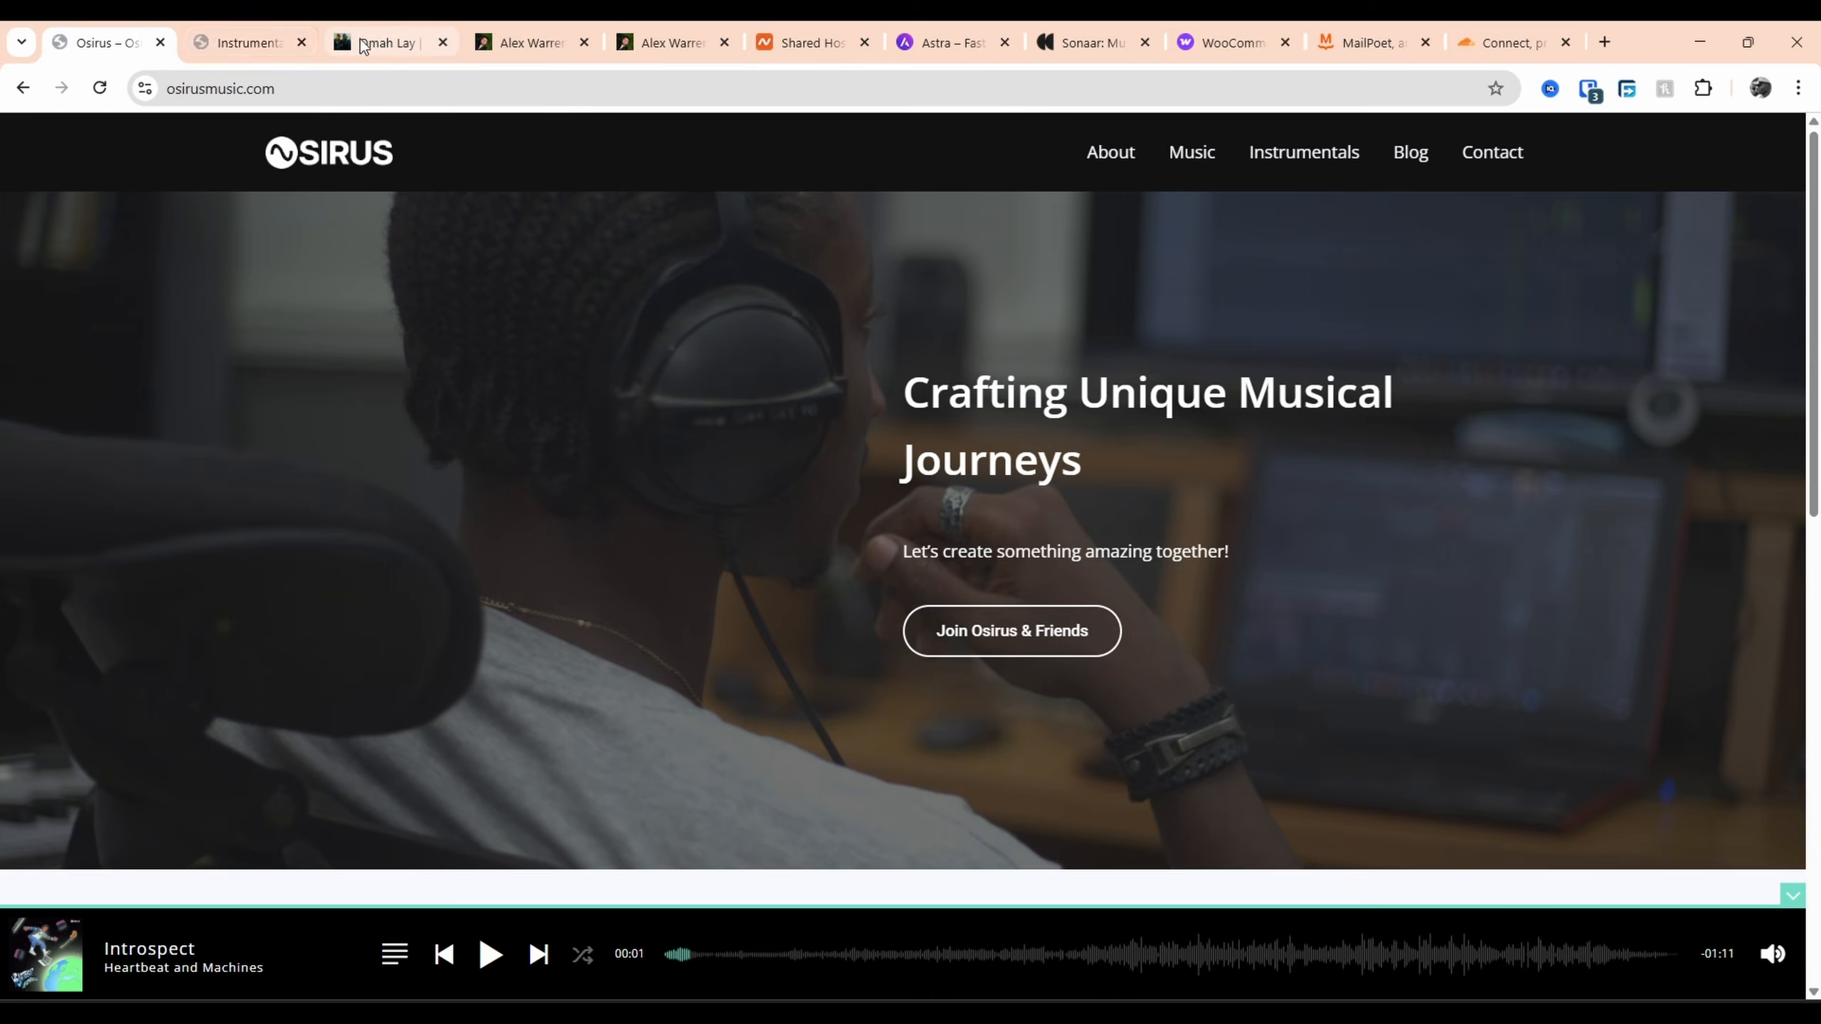
{"action": "left_click", "coordinate": [387, 42]}
{"action": "scroll", "coordinate": [1393, 435], "scroll_direction": "down", "scroll_amount": 5}
{"action": "scroll", "coordinate": [1394, 435], "scroll_direction": "down", "scroll_amount": 5}
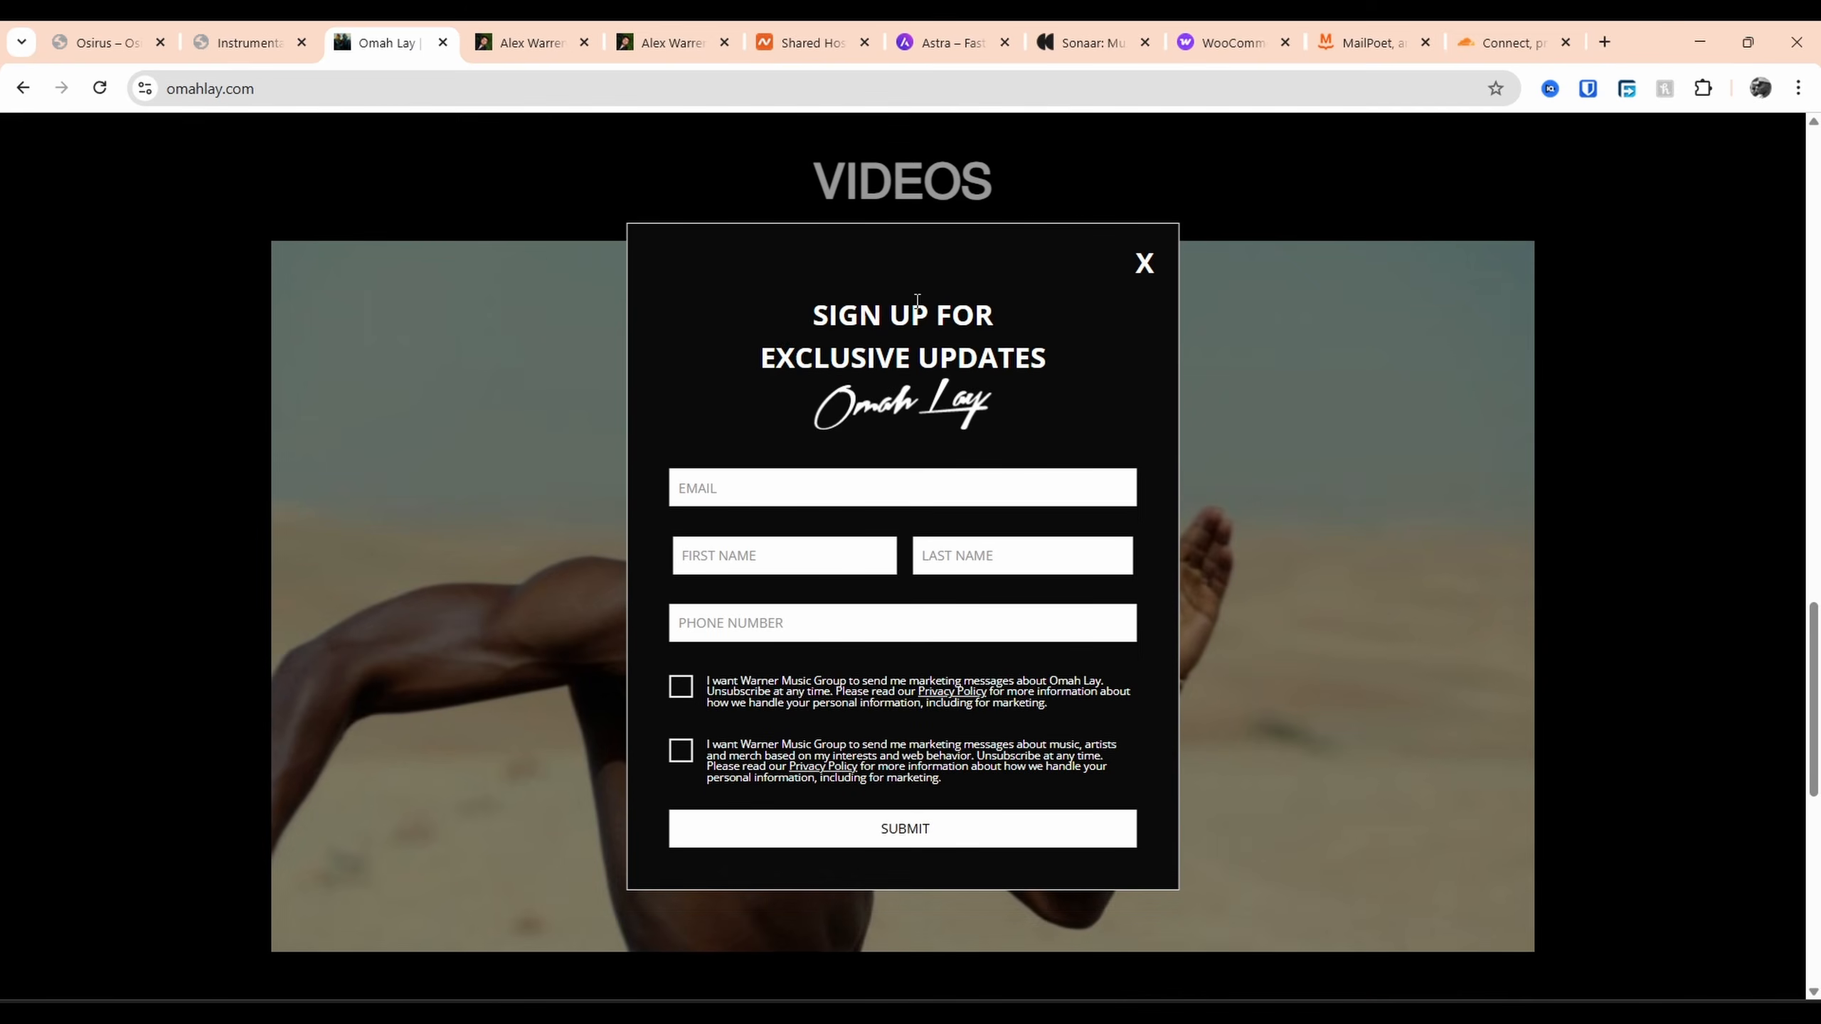
{"action": "left_click", "coordinate": [534, 35]}
{"action": "scroll", "coordinate": [783, 357], "scroll_direction": "up", "scroll_amount": 15}
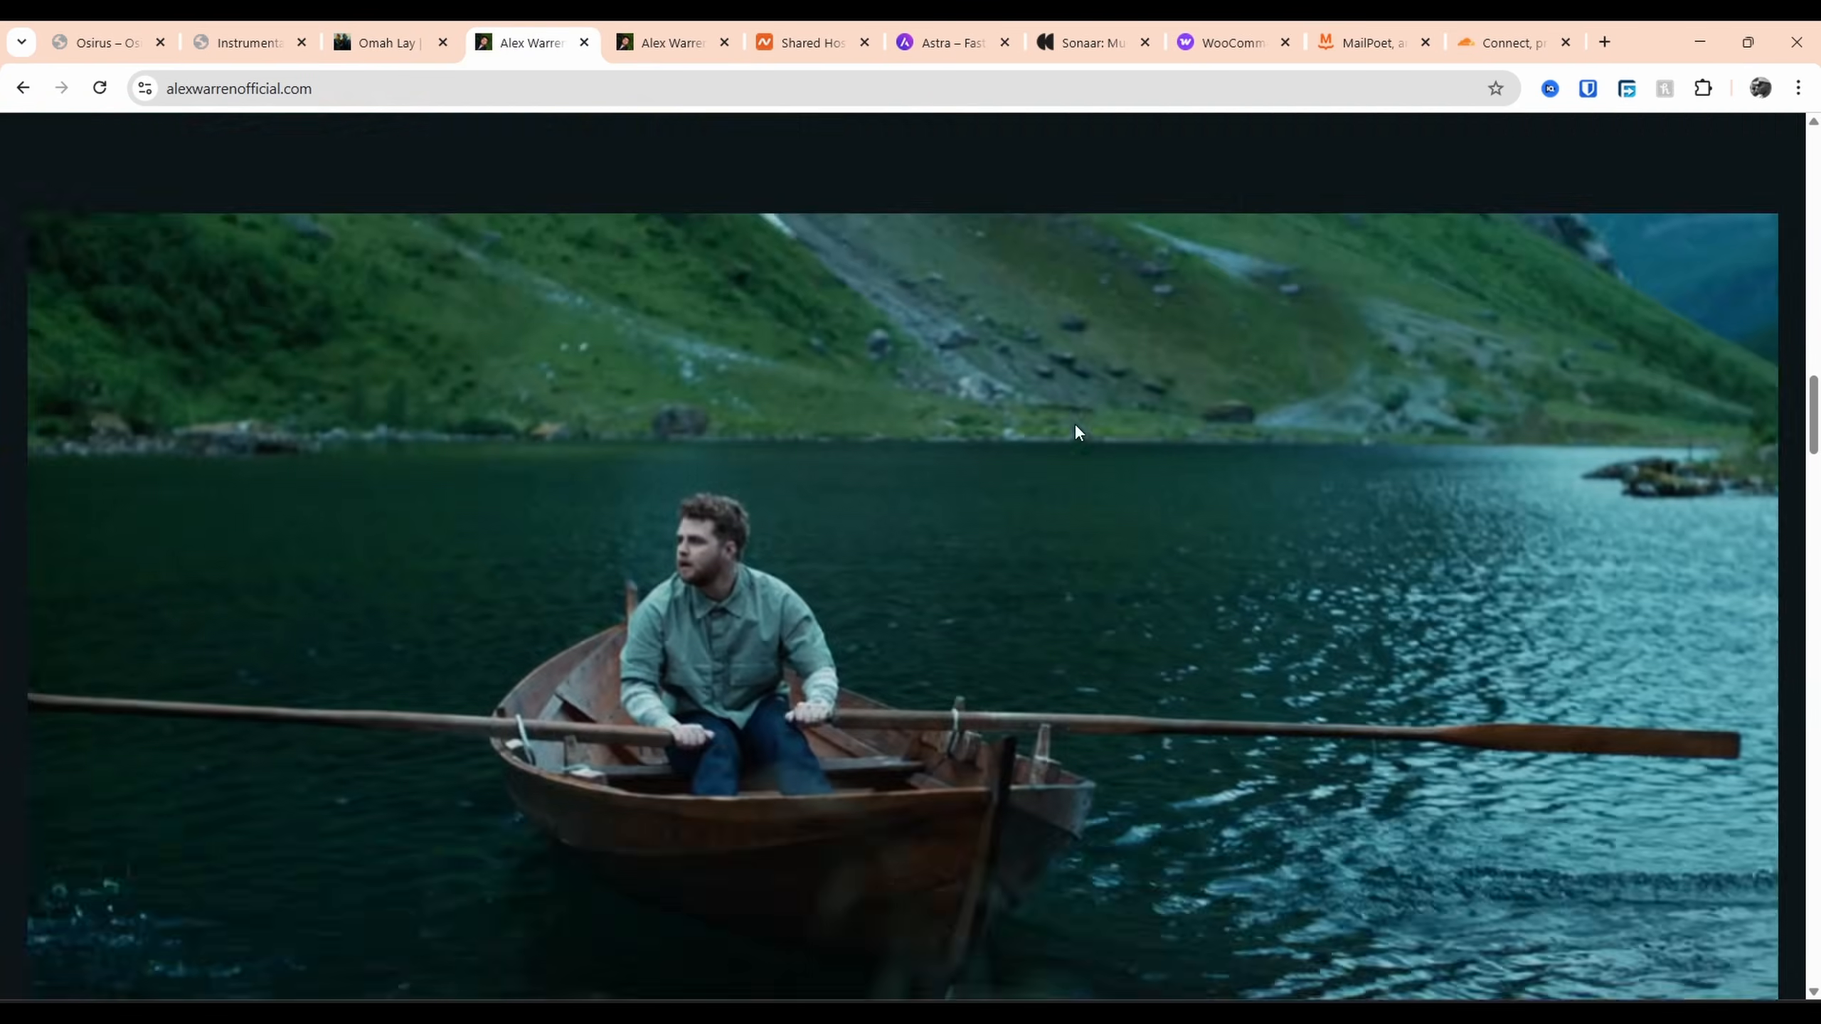
{"action": "scroll", "coordinate": [1418, 330], "scroll_direction": "up", "scroll_amount": 5}
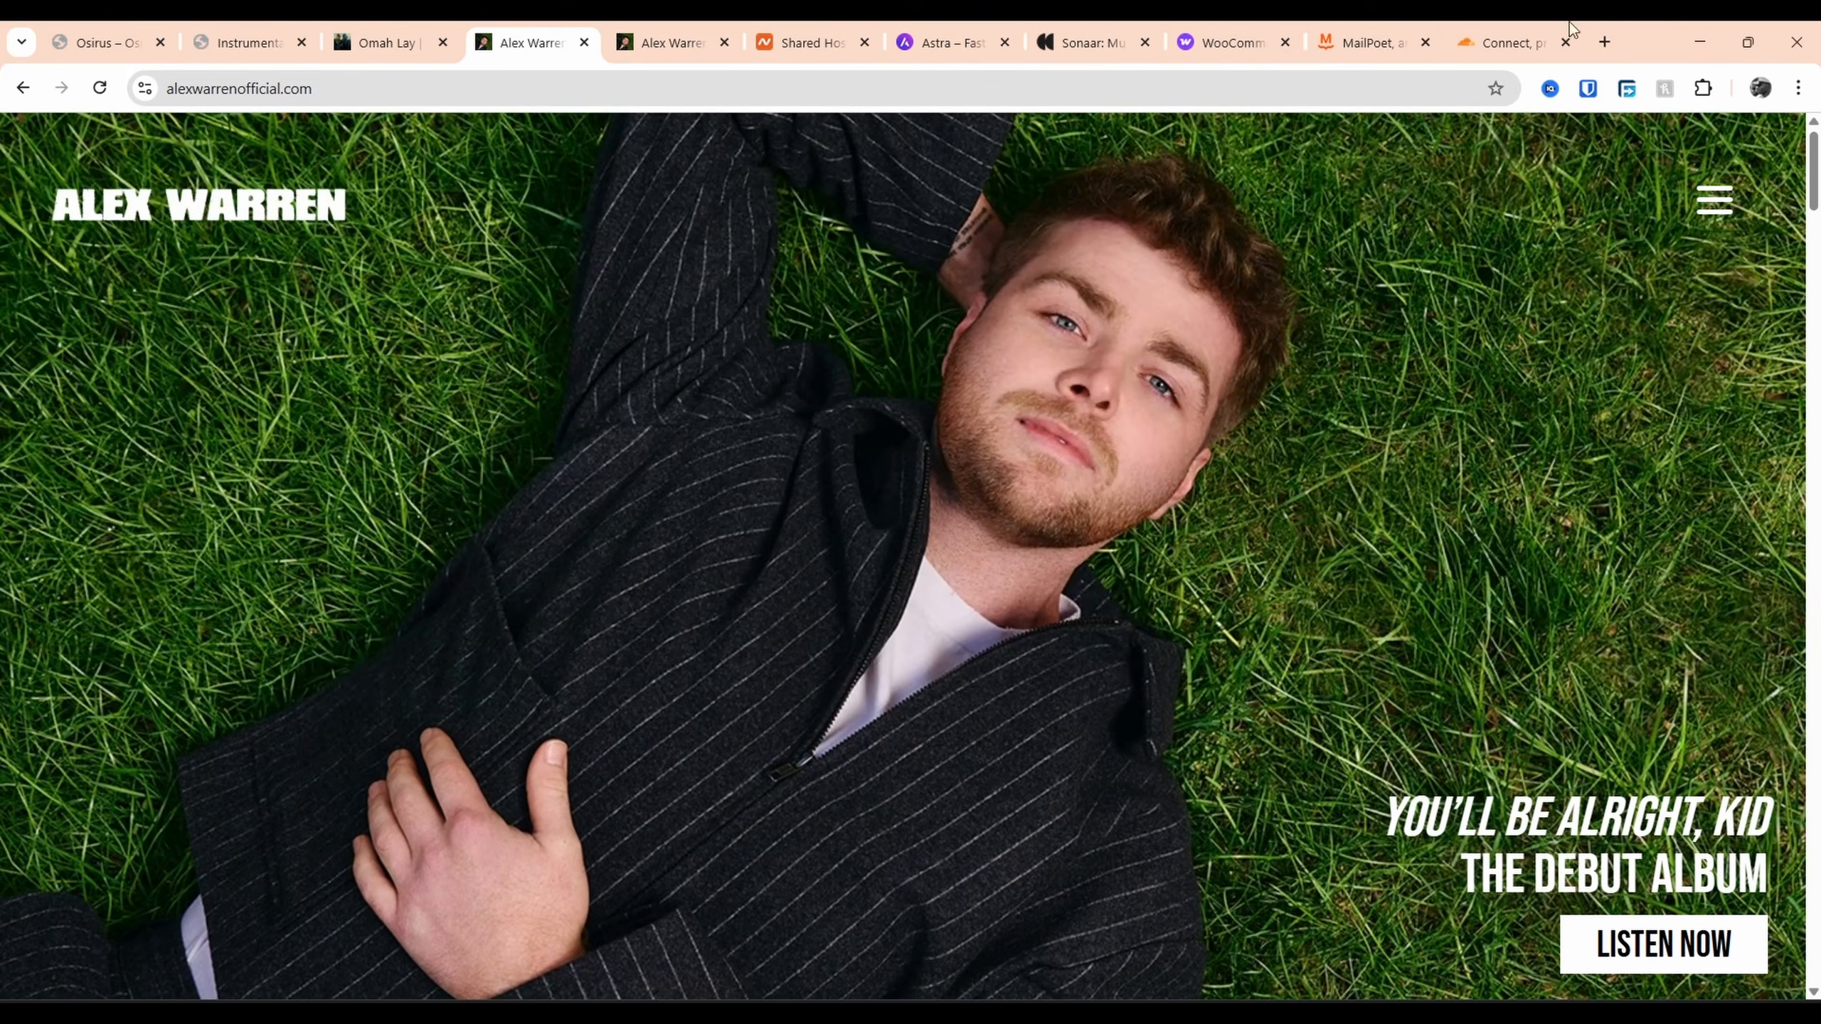
{"action": "left_click", "coordinate": [1699, 41]}
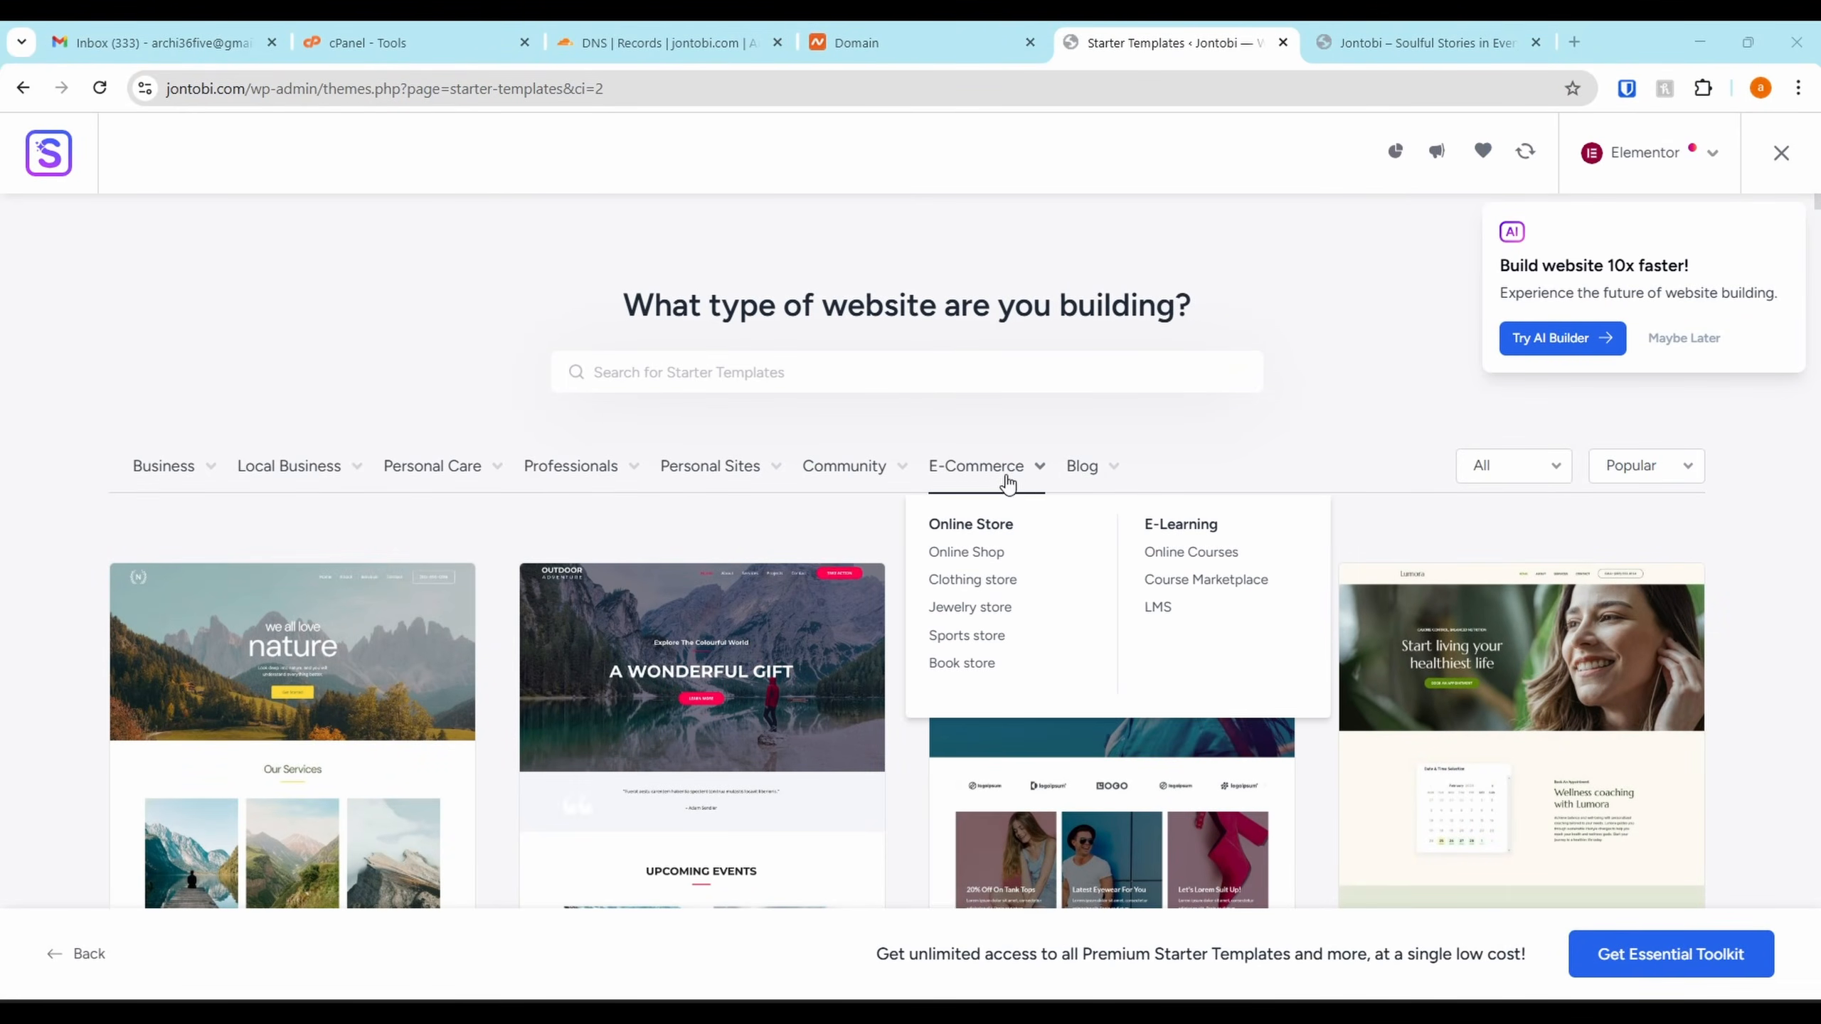
Filter the templates to Personal Sites > Musician and dismiss the AI builder popup
{"action": "mouse_move", "coordinate": [1001, 475]}
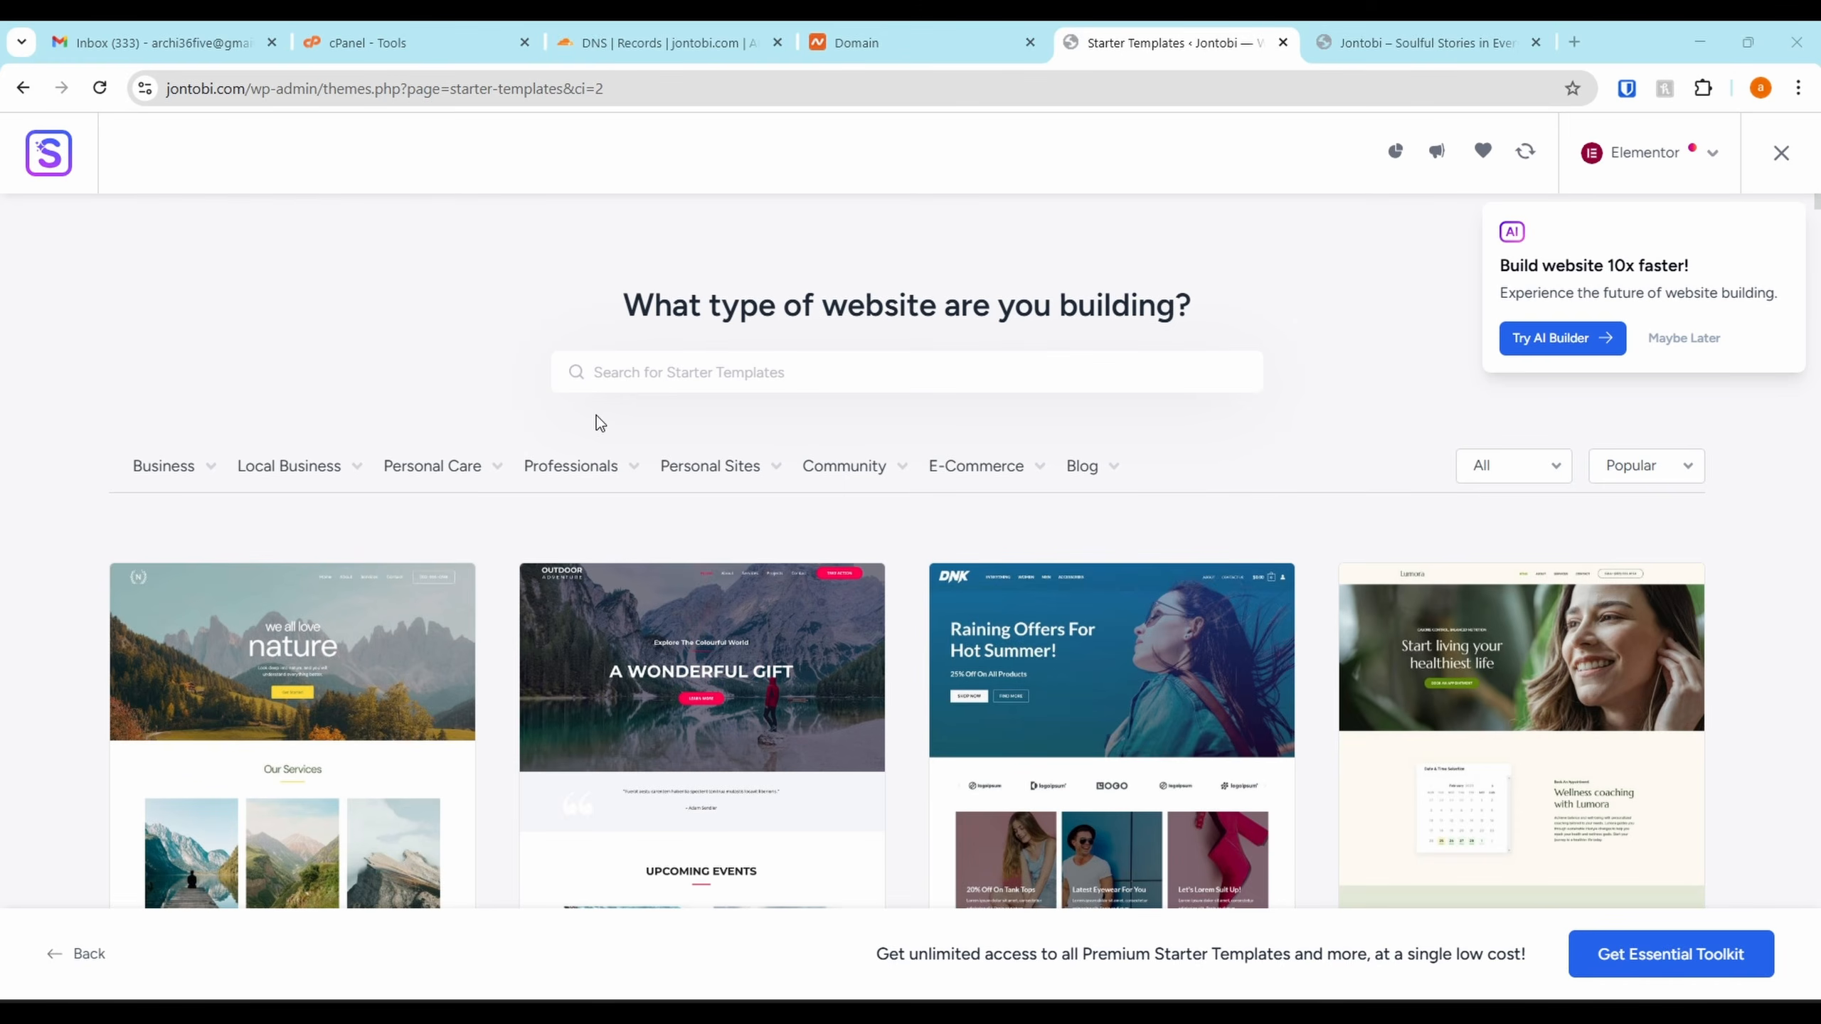
{"action": "mouse_move", "coordinate": [574, 470]}
{"action": "mouse_move", "coordinate": [707, 475]}
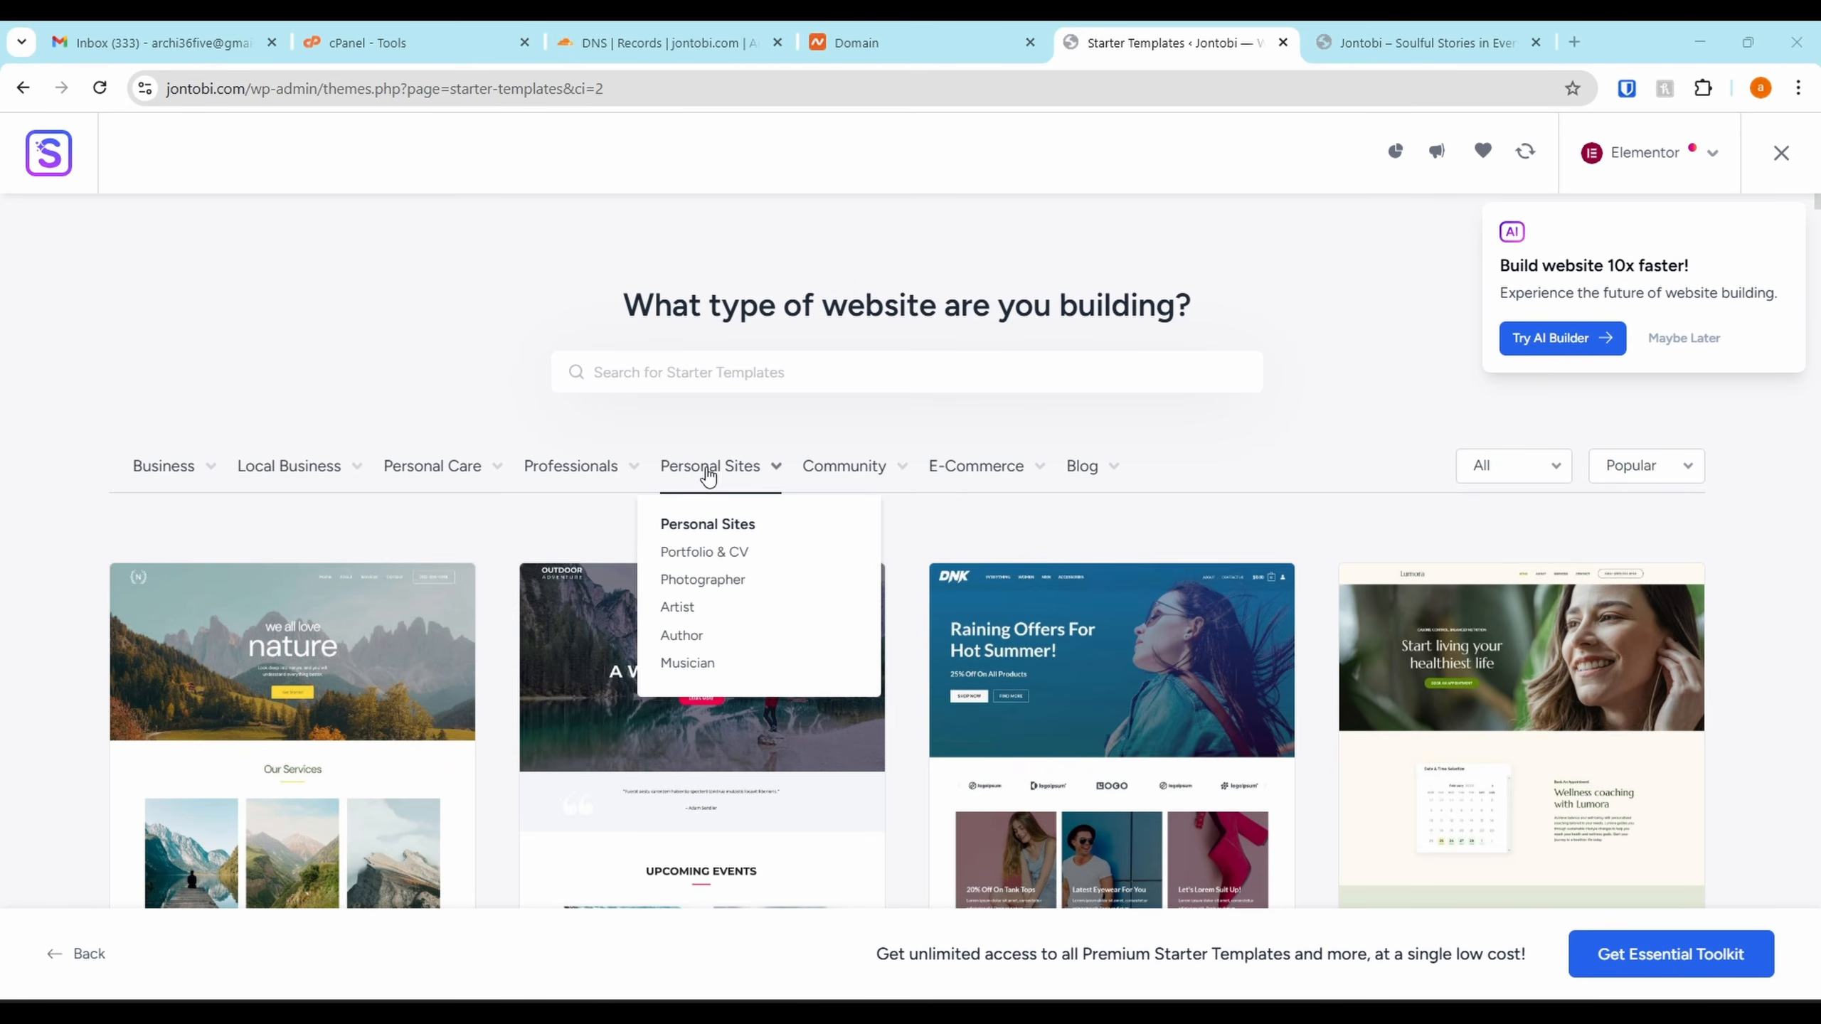
{"action": "left_click", "coordinate": [689, 662]}
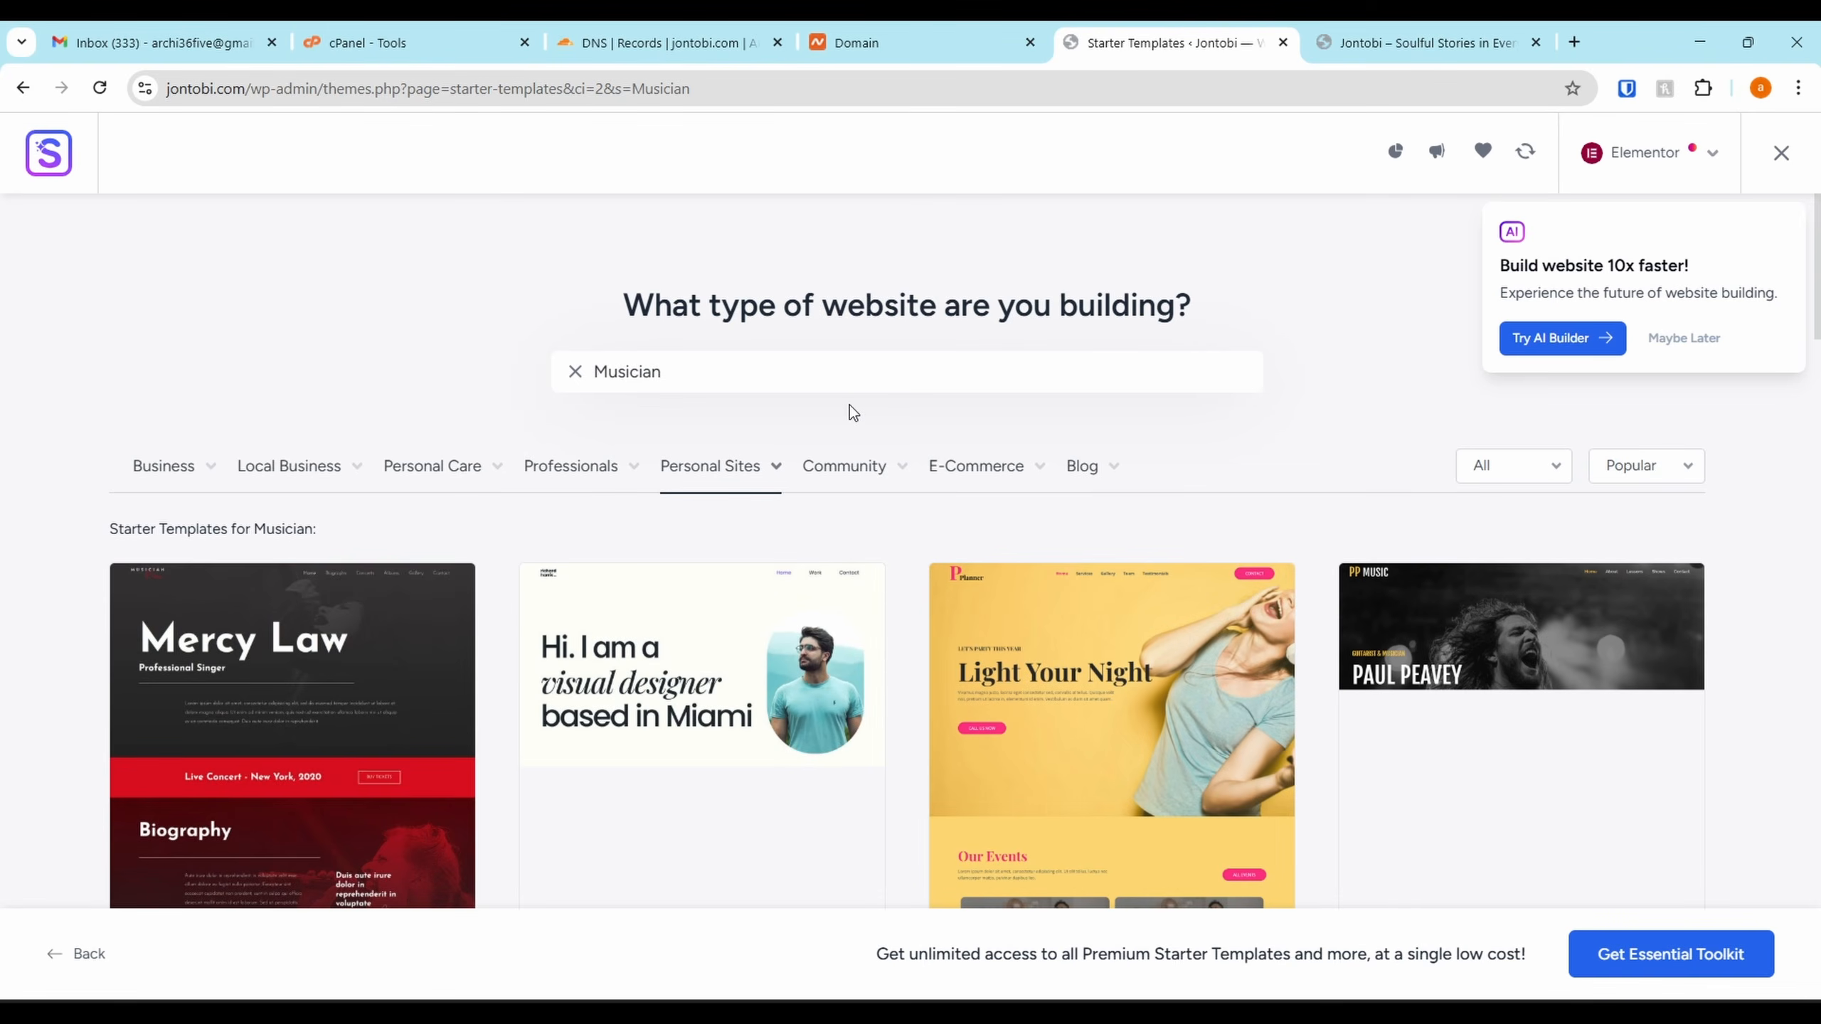
{"action": "scroll", "coordinate": [849, 406], "scroll_direction": "down", "scroll_amount": 5}
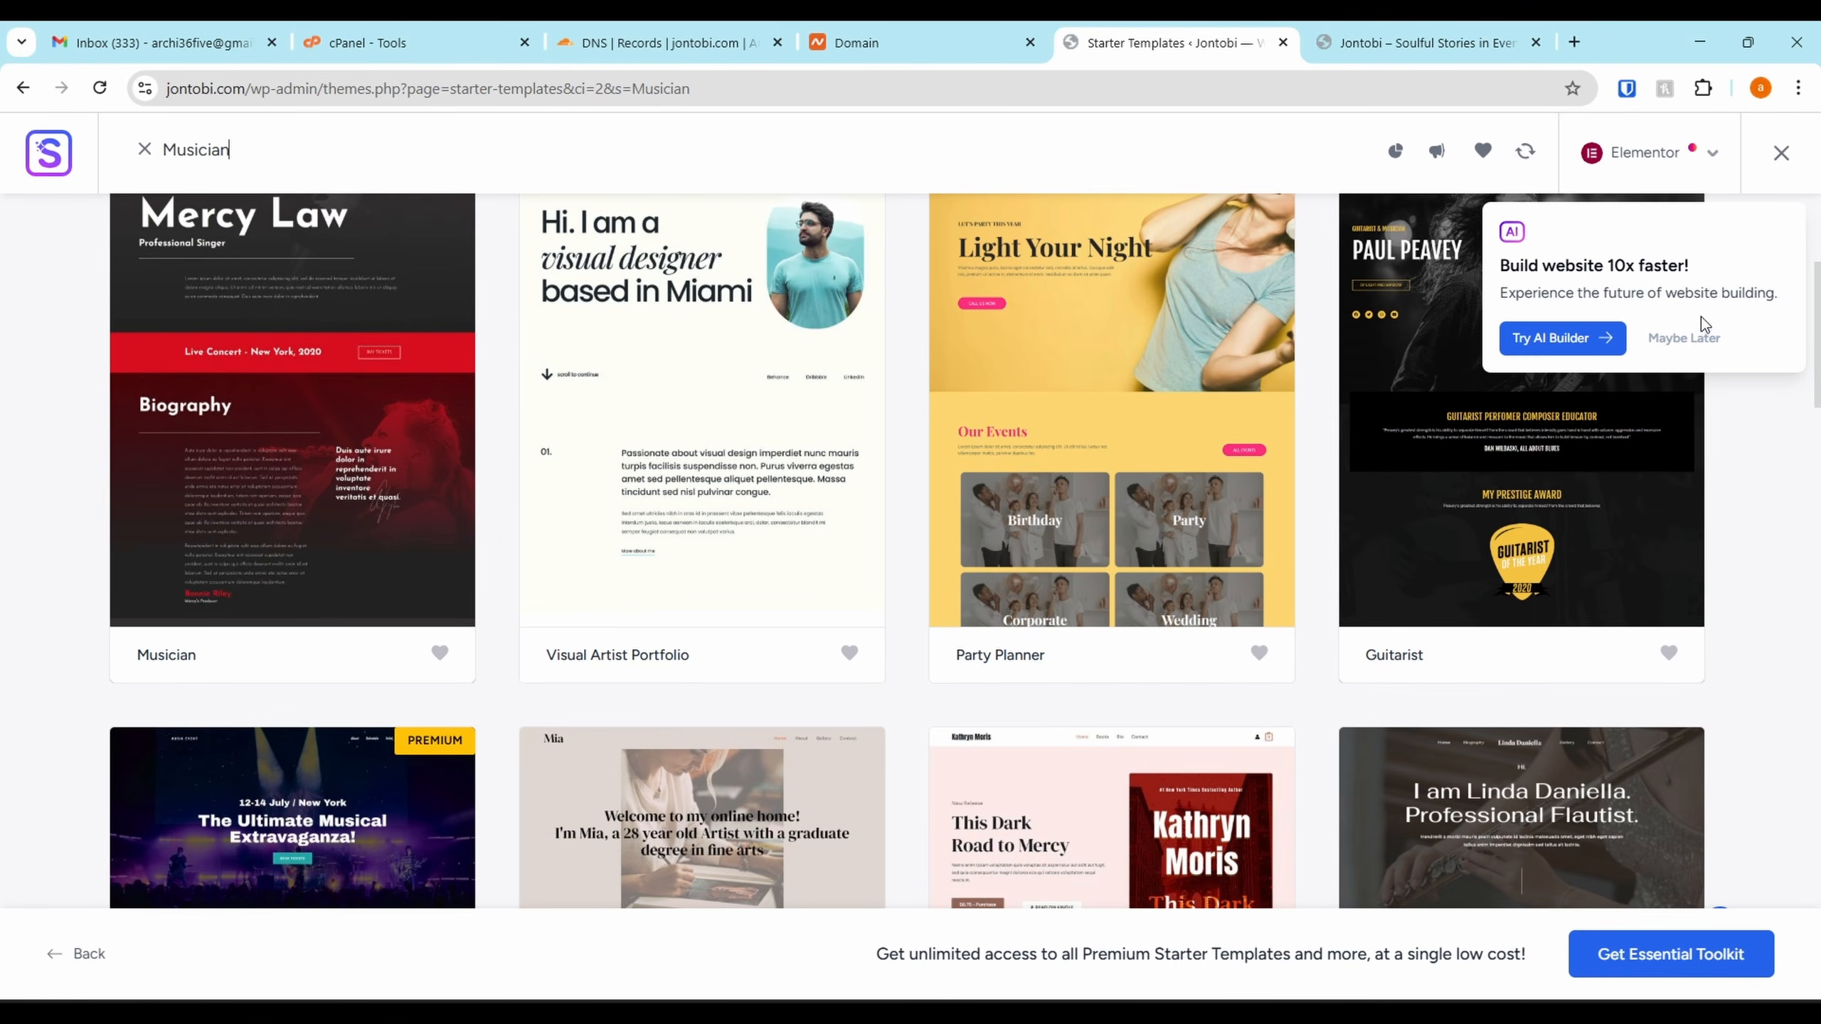
{"action": "left_click", "coordinate": [1685, 337]}
{"action": "scroll", "coordinate": [1252, 488], "scroll_direction": "down", "scroll_amount": 10}
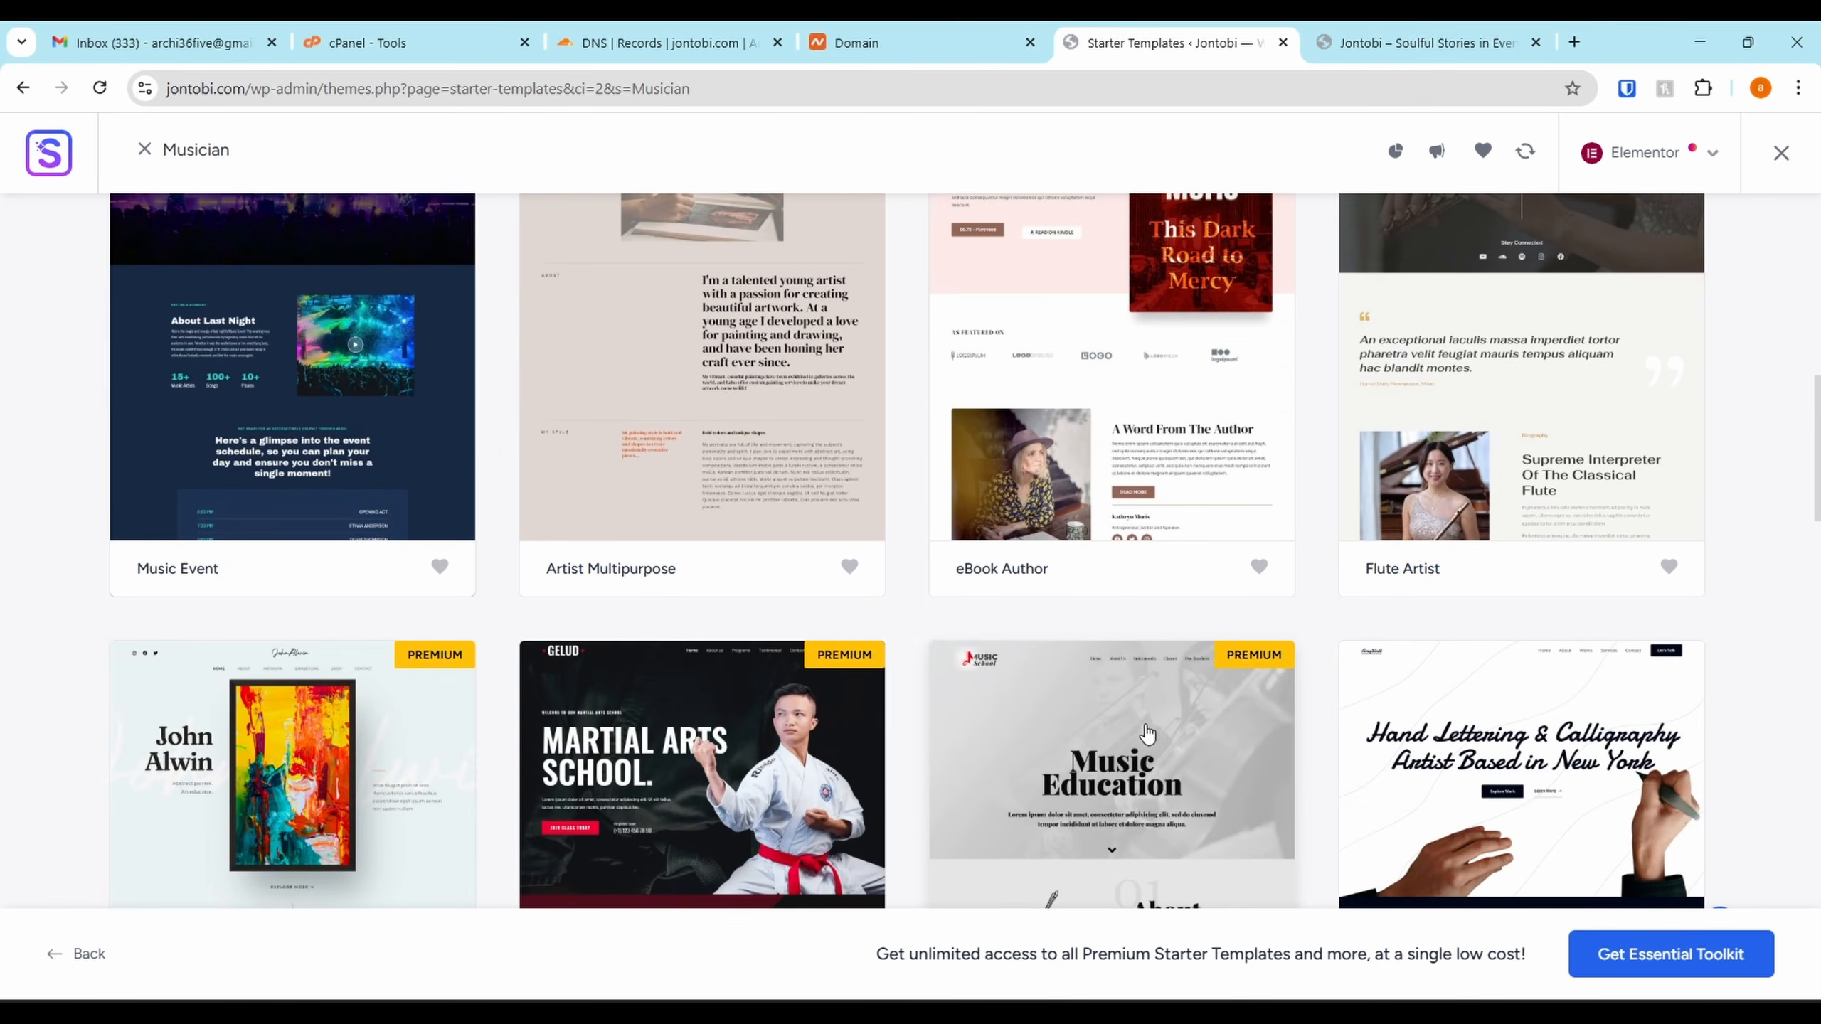
{"action": "scroll", "coordinate": [1142, 545], "scroll_direction": "up", "scroll_amount": 10}
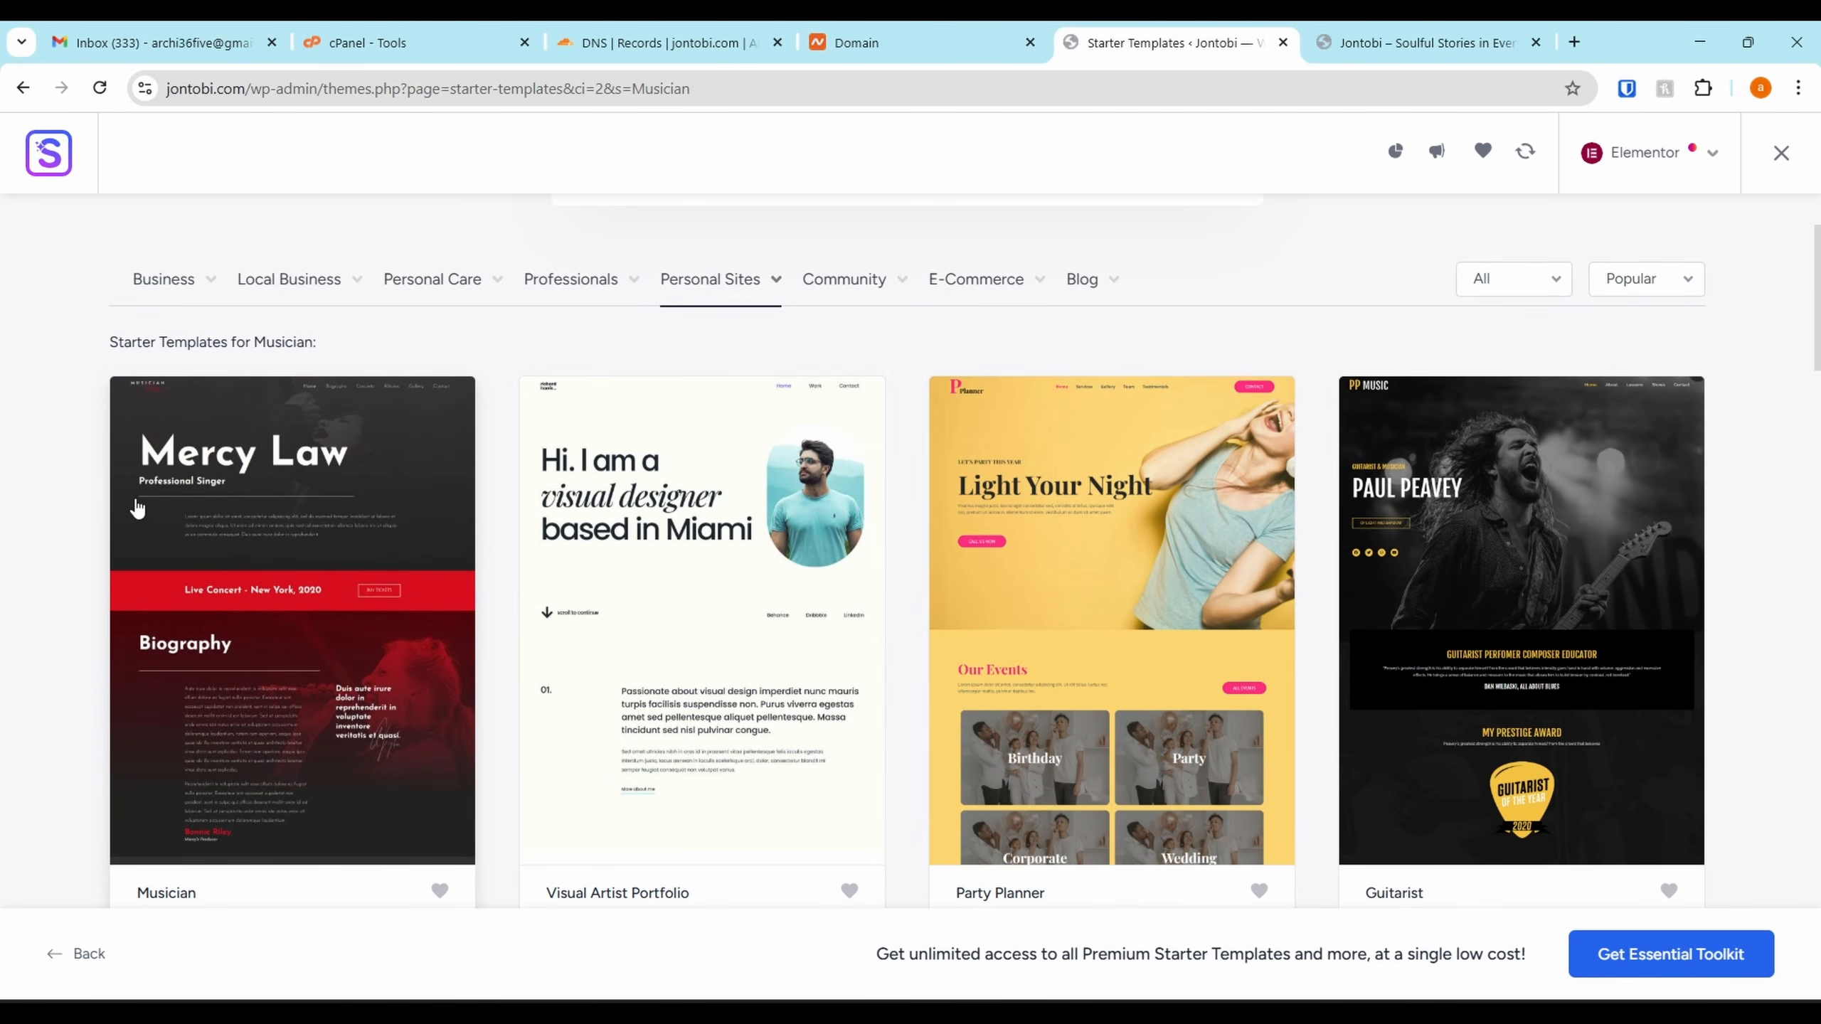
{"action": "scroll", "coordinate": [374, 578], "scroll_direction": "down", "scroll_amount": 2}
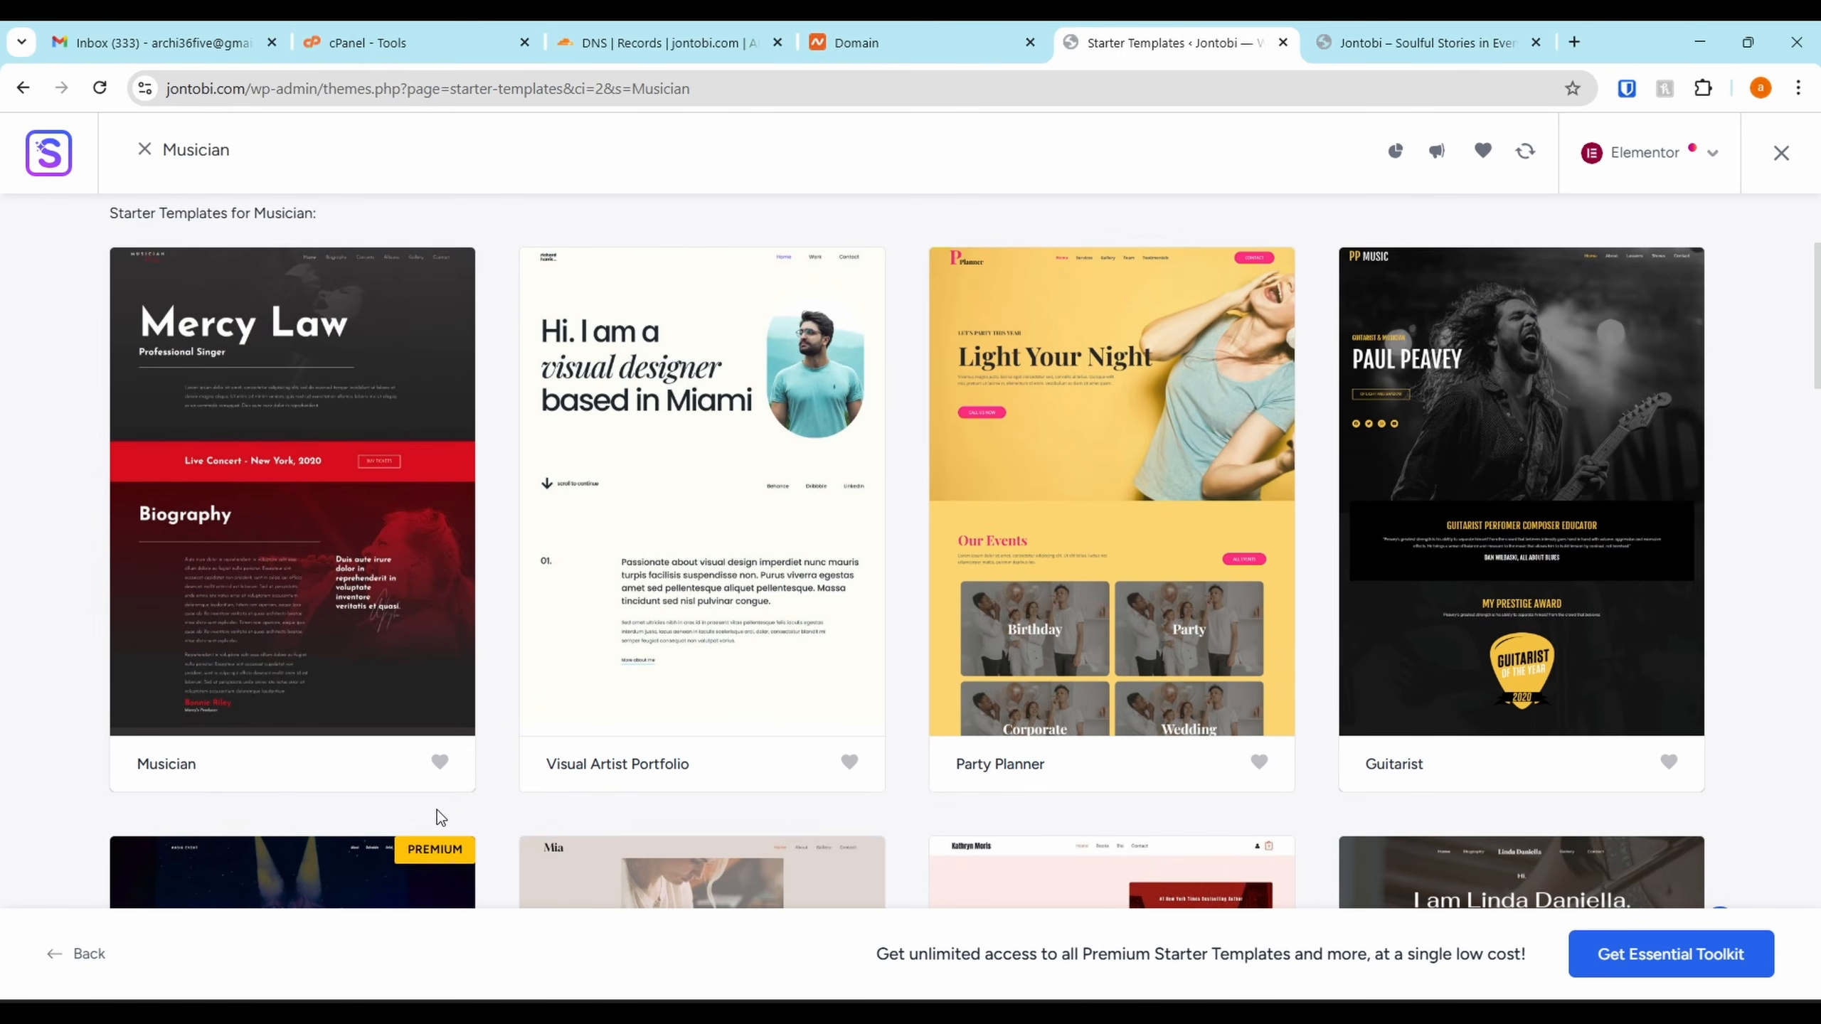
Favourite the Musician, Guitarist and Freelance Voice-over Artist templates
{"action": "left_click", "coordinate": [439, 762]}
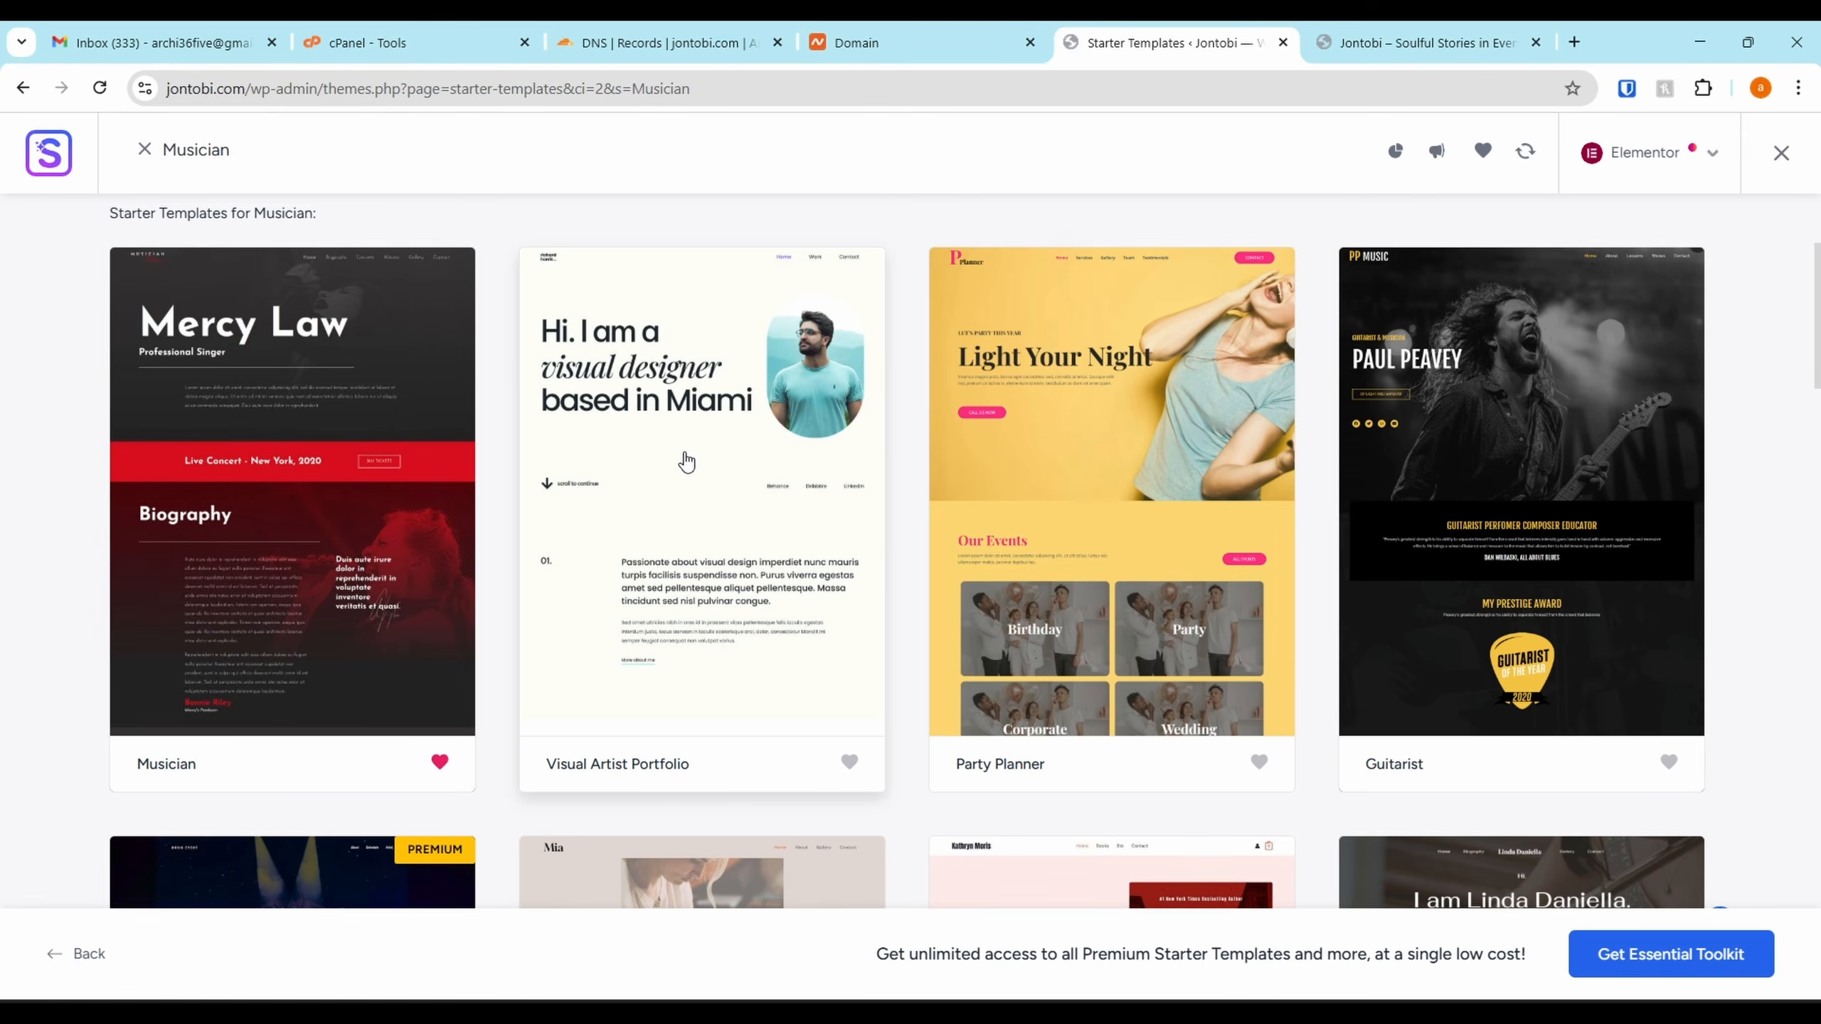
{"action": "left_click", "coordinate": [1663, 764]}
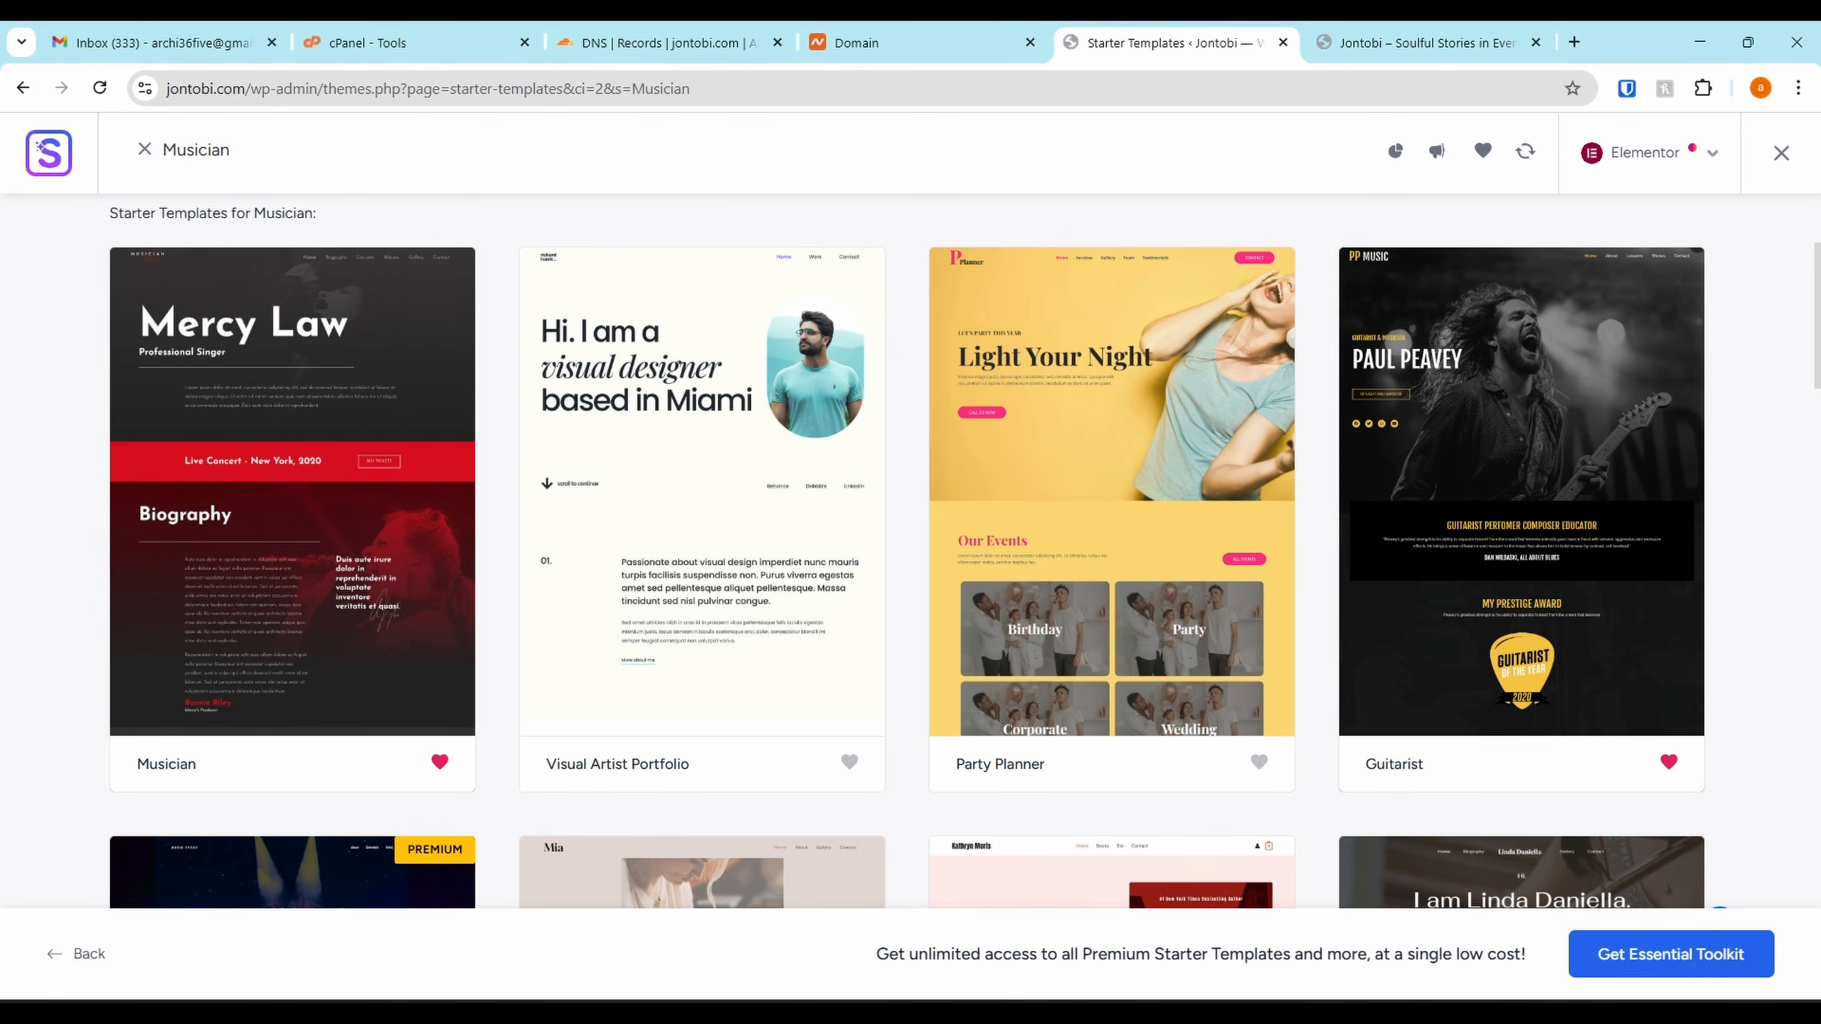
{"action": "left_click_drag", "start_coordinate": [1820, 593], "coordinate": [1820, 244]}
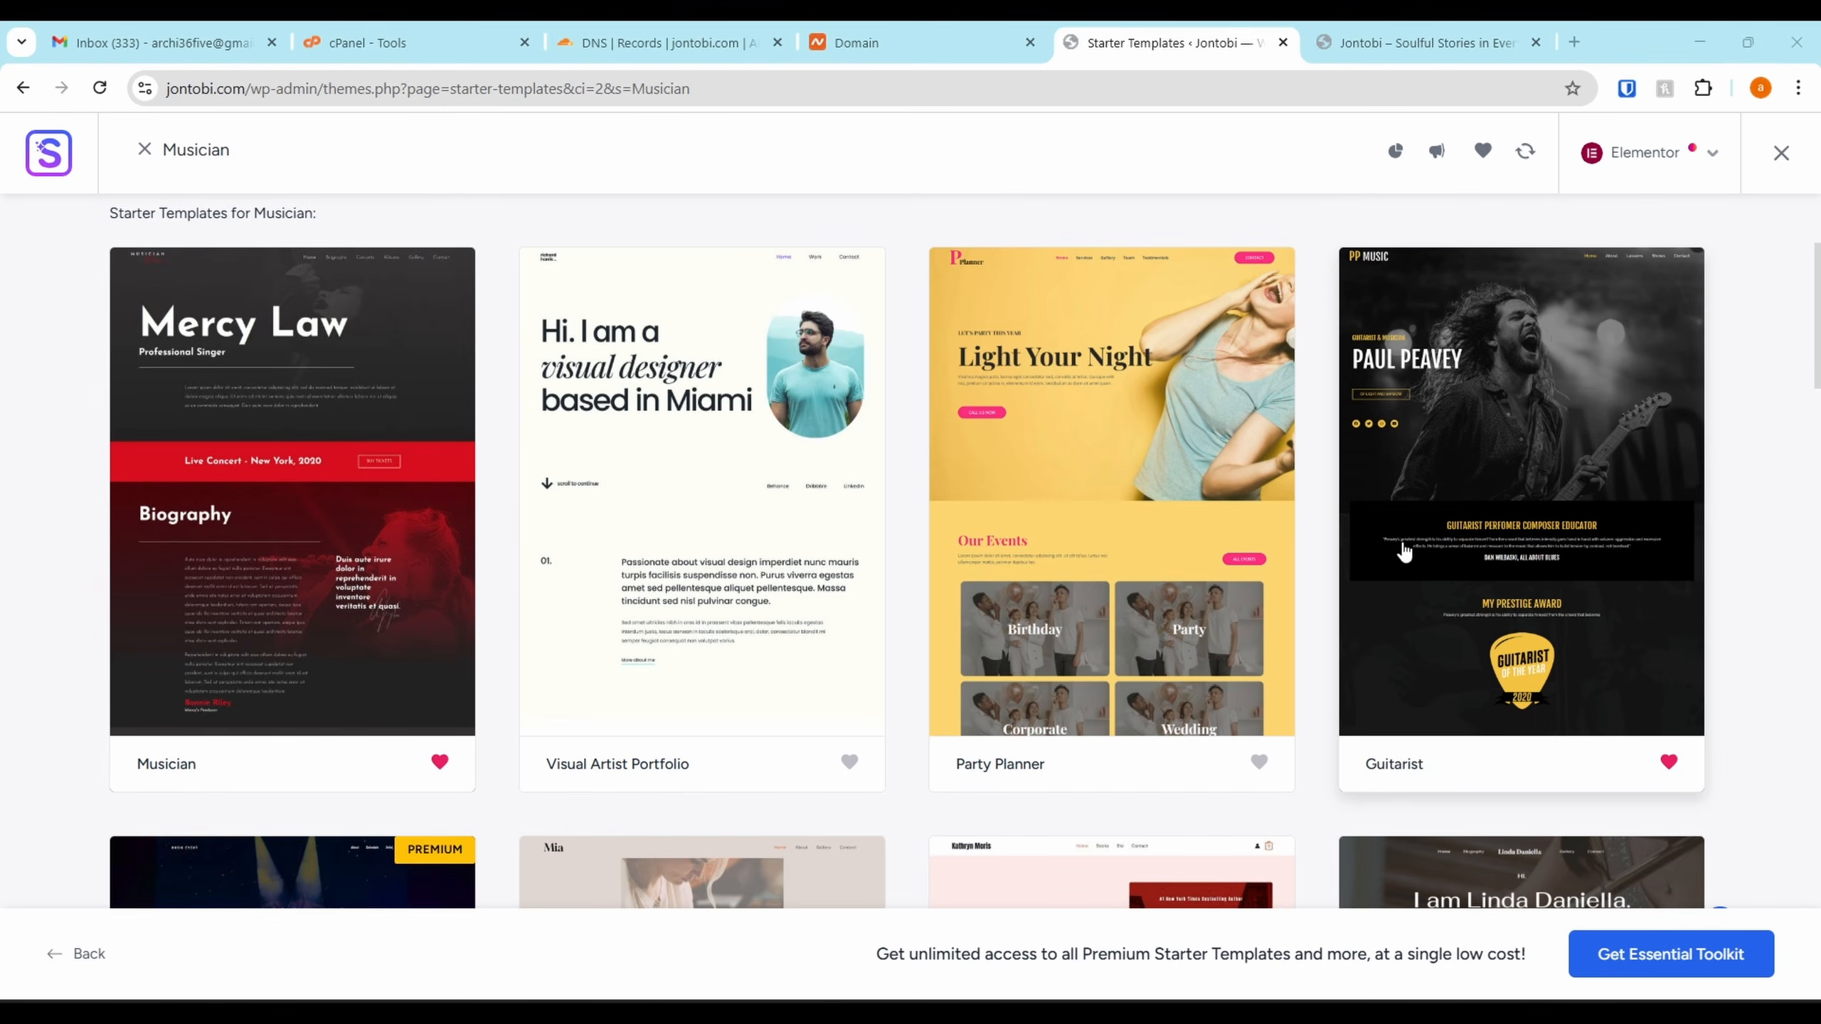
{"action": "scroll", "coordinate": [1403, 552], "scroll_direction": "down", "scroll_amount": 12}
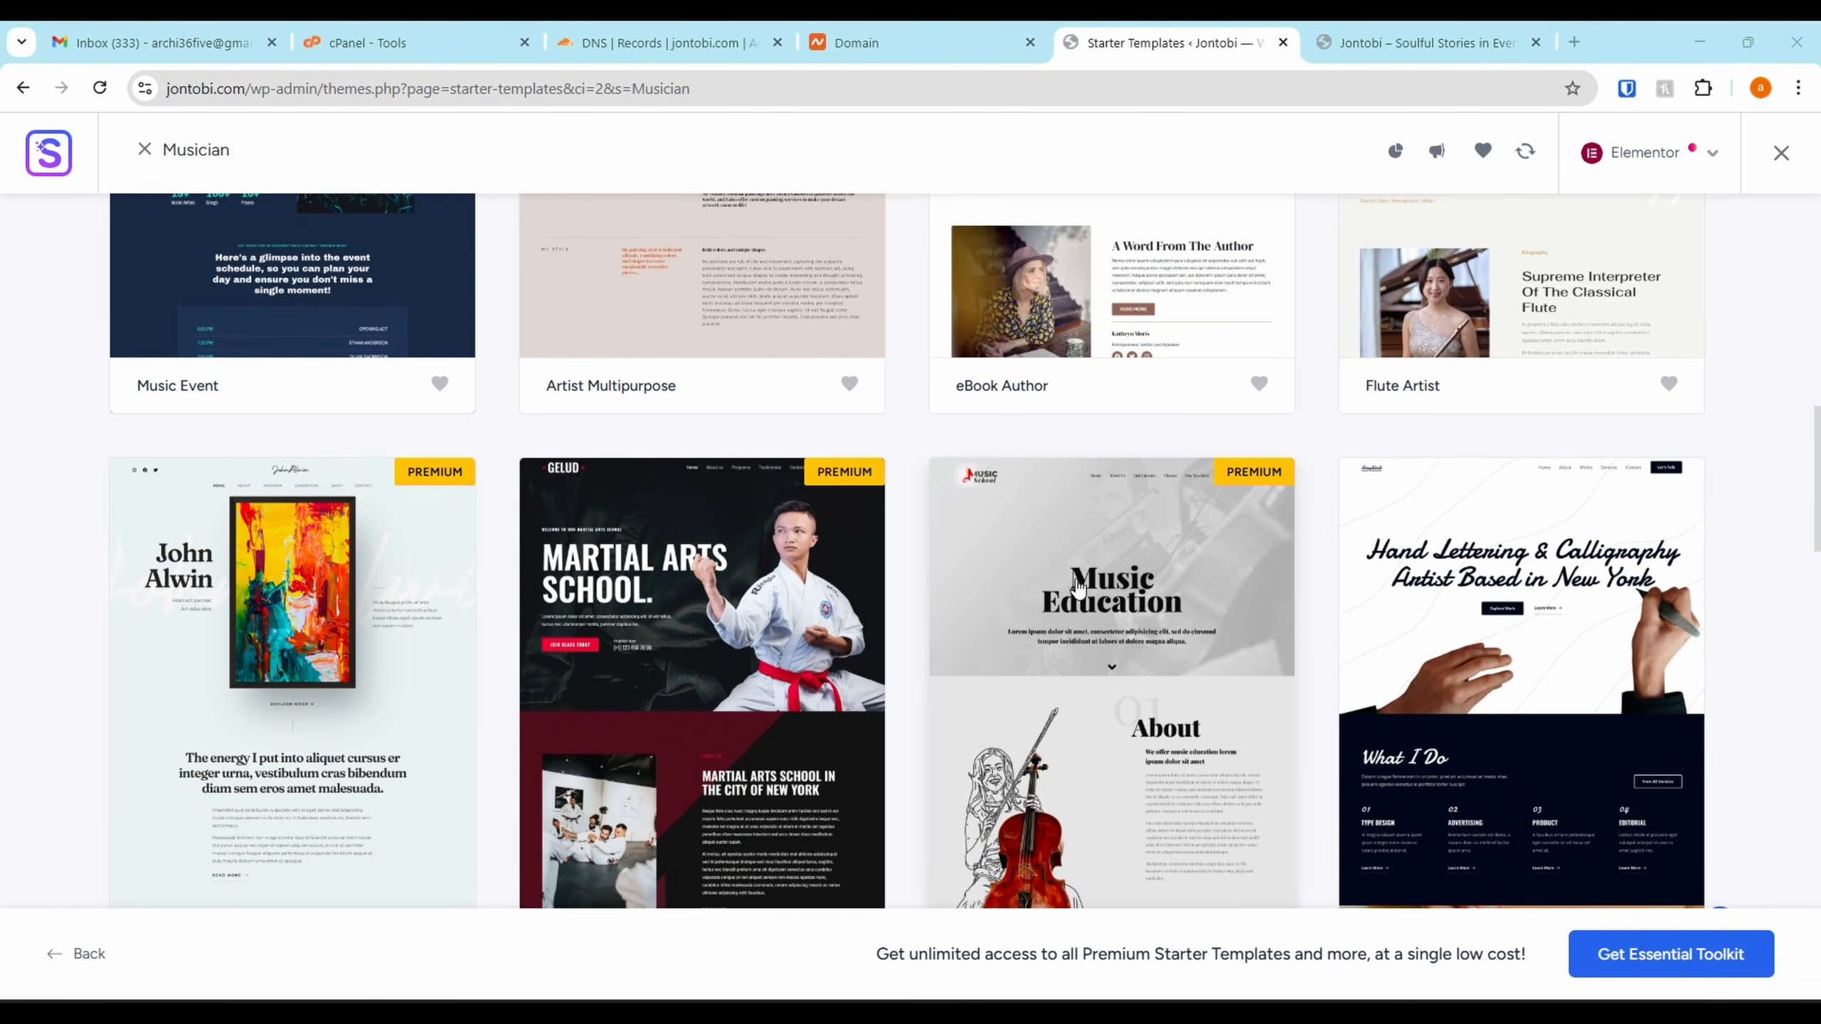
{"action": "scroll", "coordinate": [1077, 587], "scroll_direction": "down", "scroll_amount": 2}
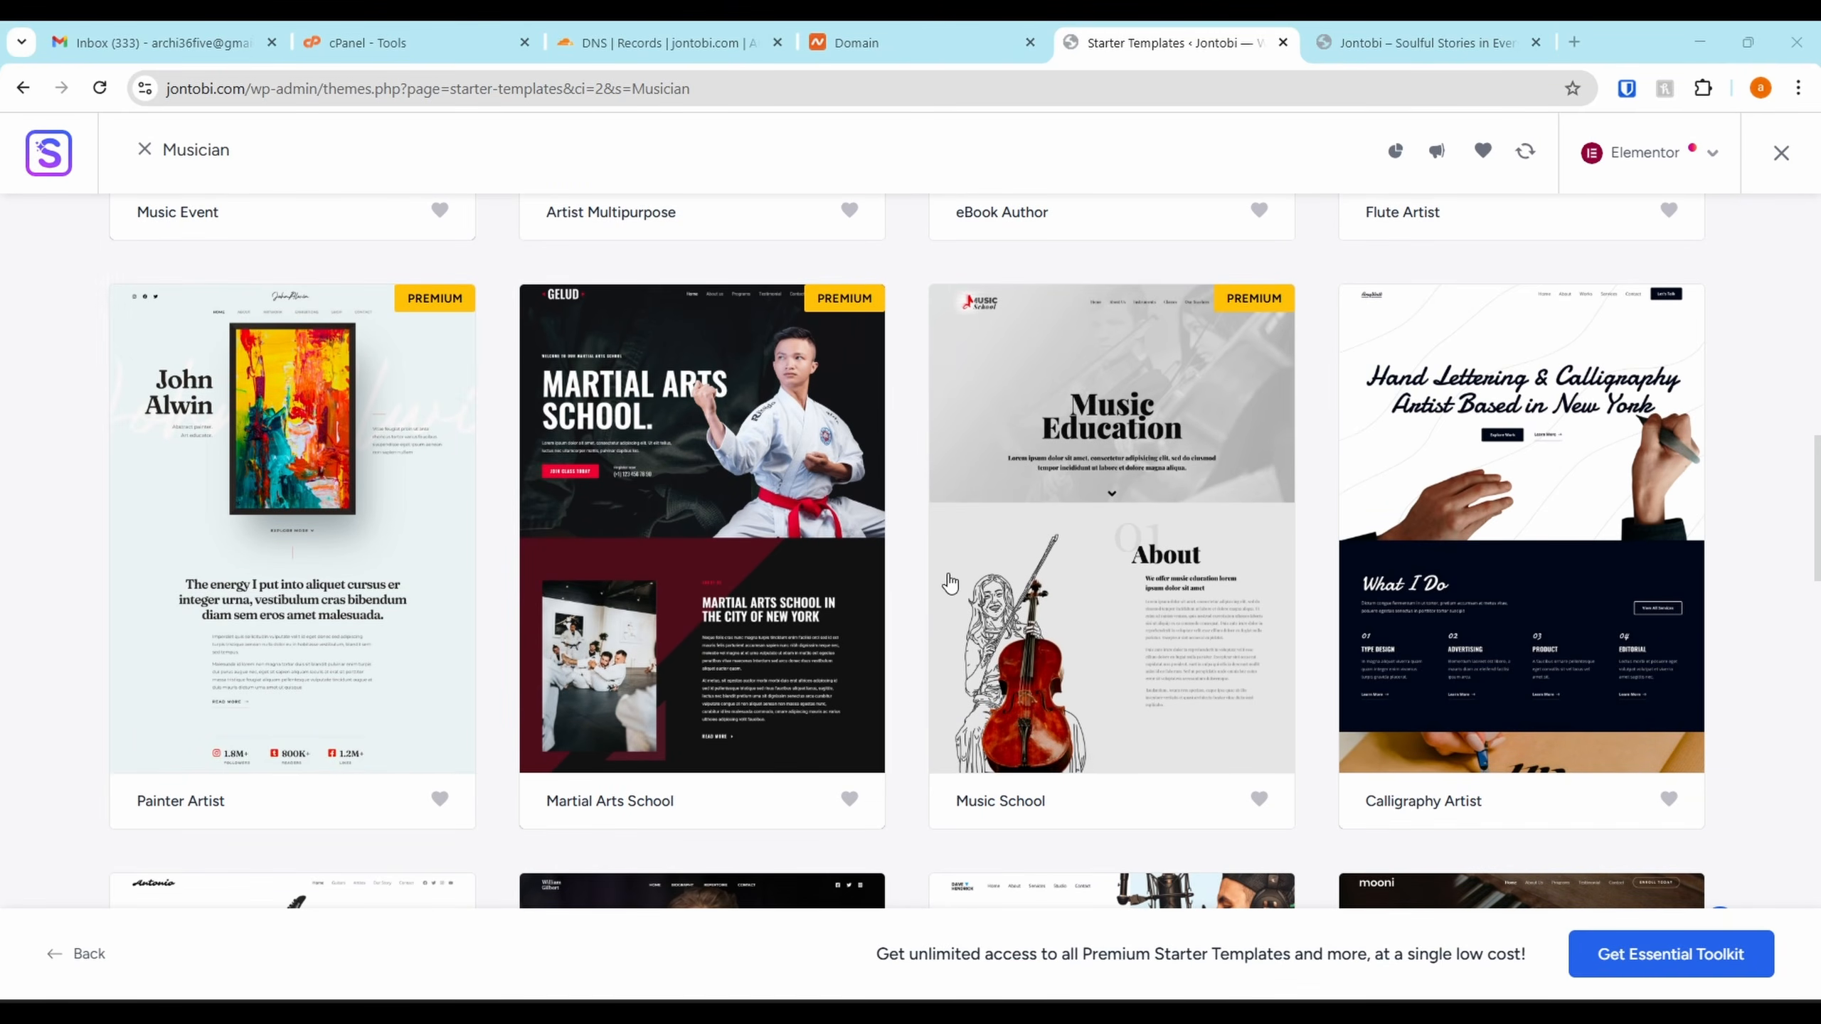
{"action": "scroll", "coordinate": [1219, 435], "scroll_direction": "down", "scroll_amount": 3}
{"action": "scroll", "coordinate": [1493, 434], "scroll_direction": "up", "scroll_amount": 3}
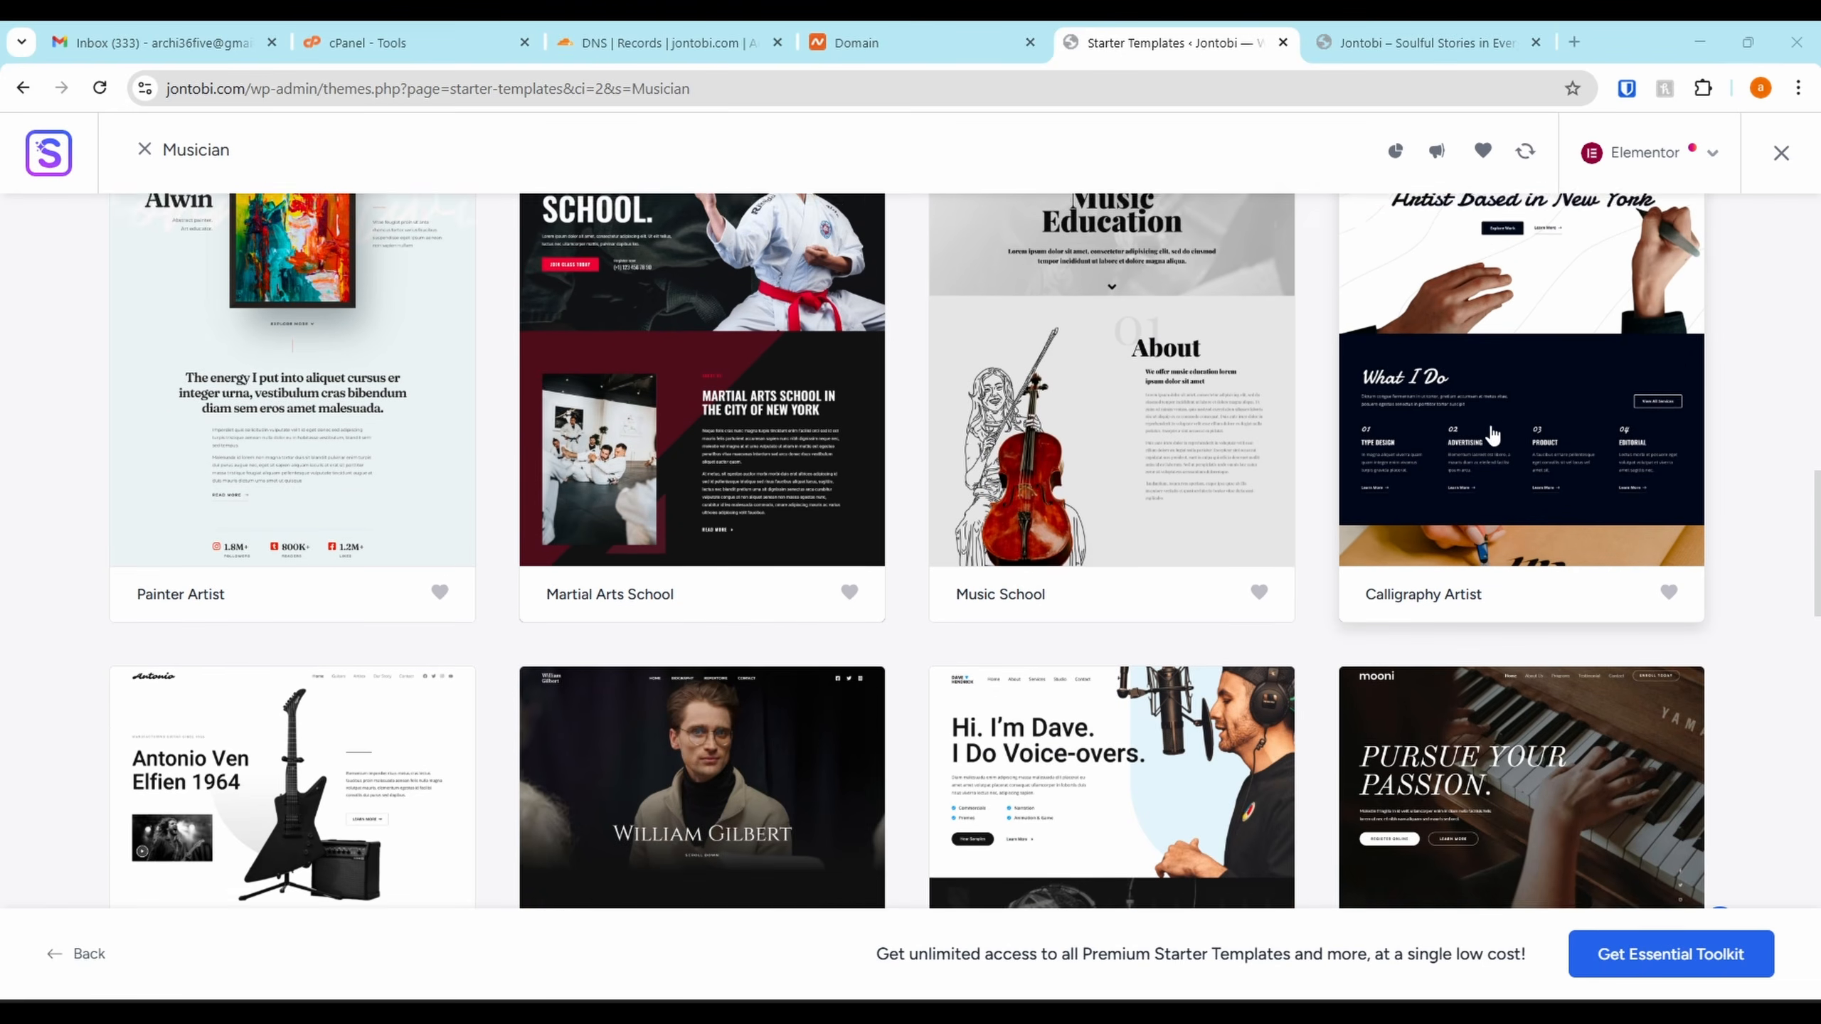
{"action": "scroll", "coordinate": [1517, 421], "scroll_direction": "down", "scroll_amount": 5}
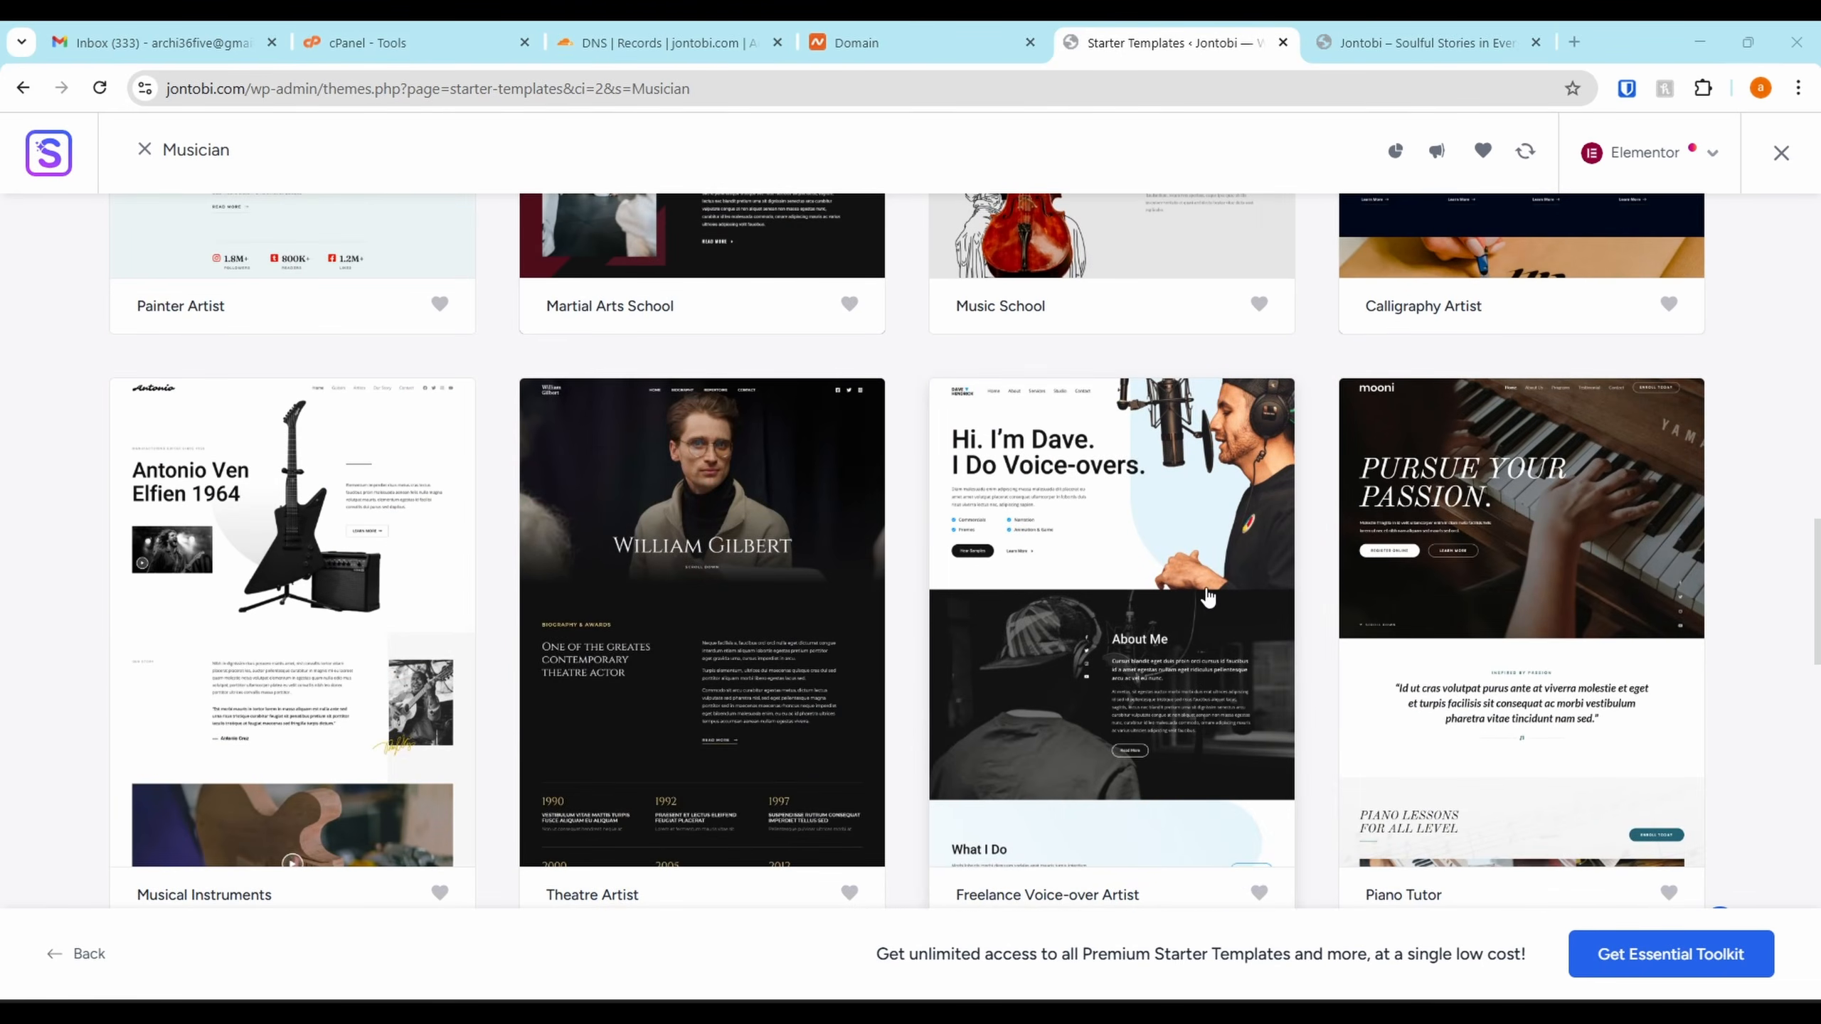
{"action": "scroll", "coordinate": [1231, 616], "scroll_direction": "down", "scroll_amount": 1}
{"action": "scroll", "coordinate": [1148, 612], "scroll_direction": "up", "scroll_amount": 1}
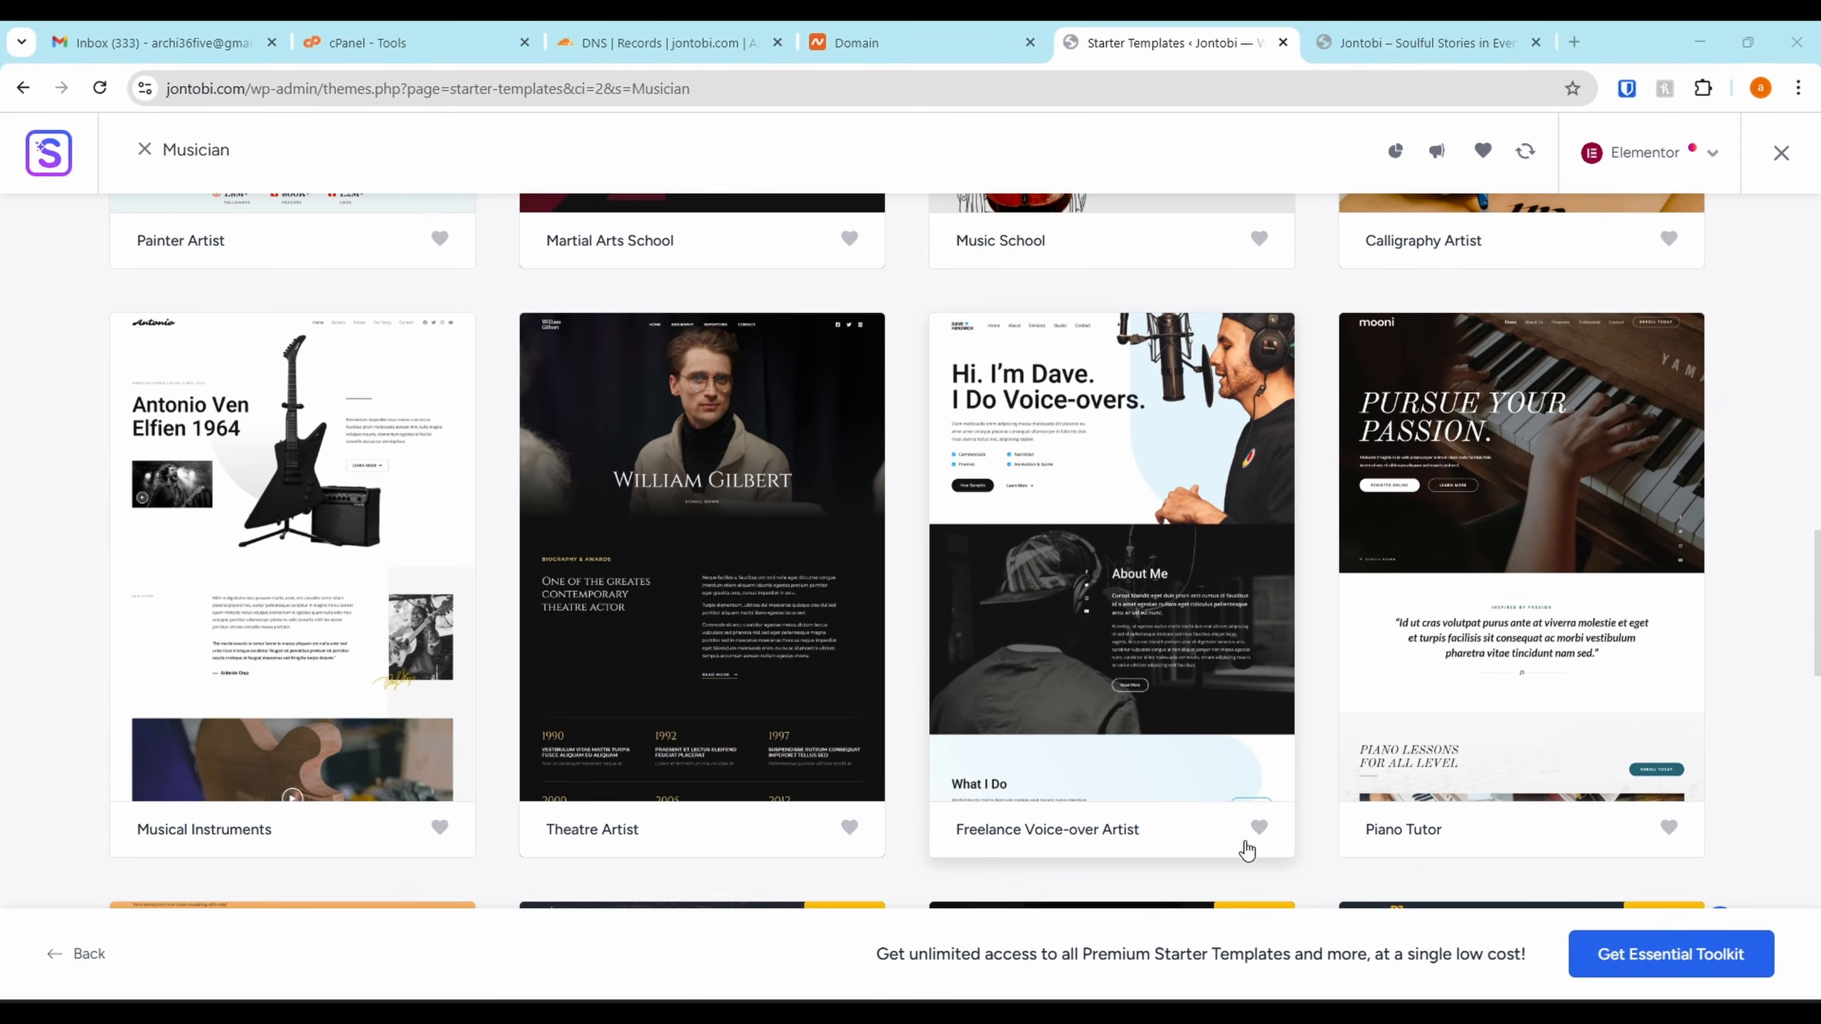
{"action": "left_click", "coordinate": [1260, 834]}
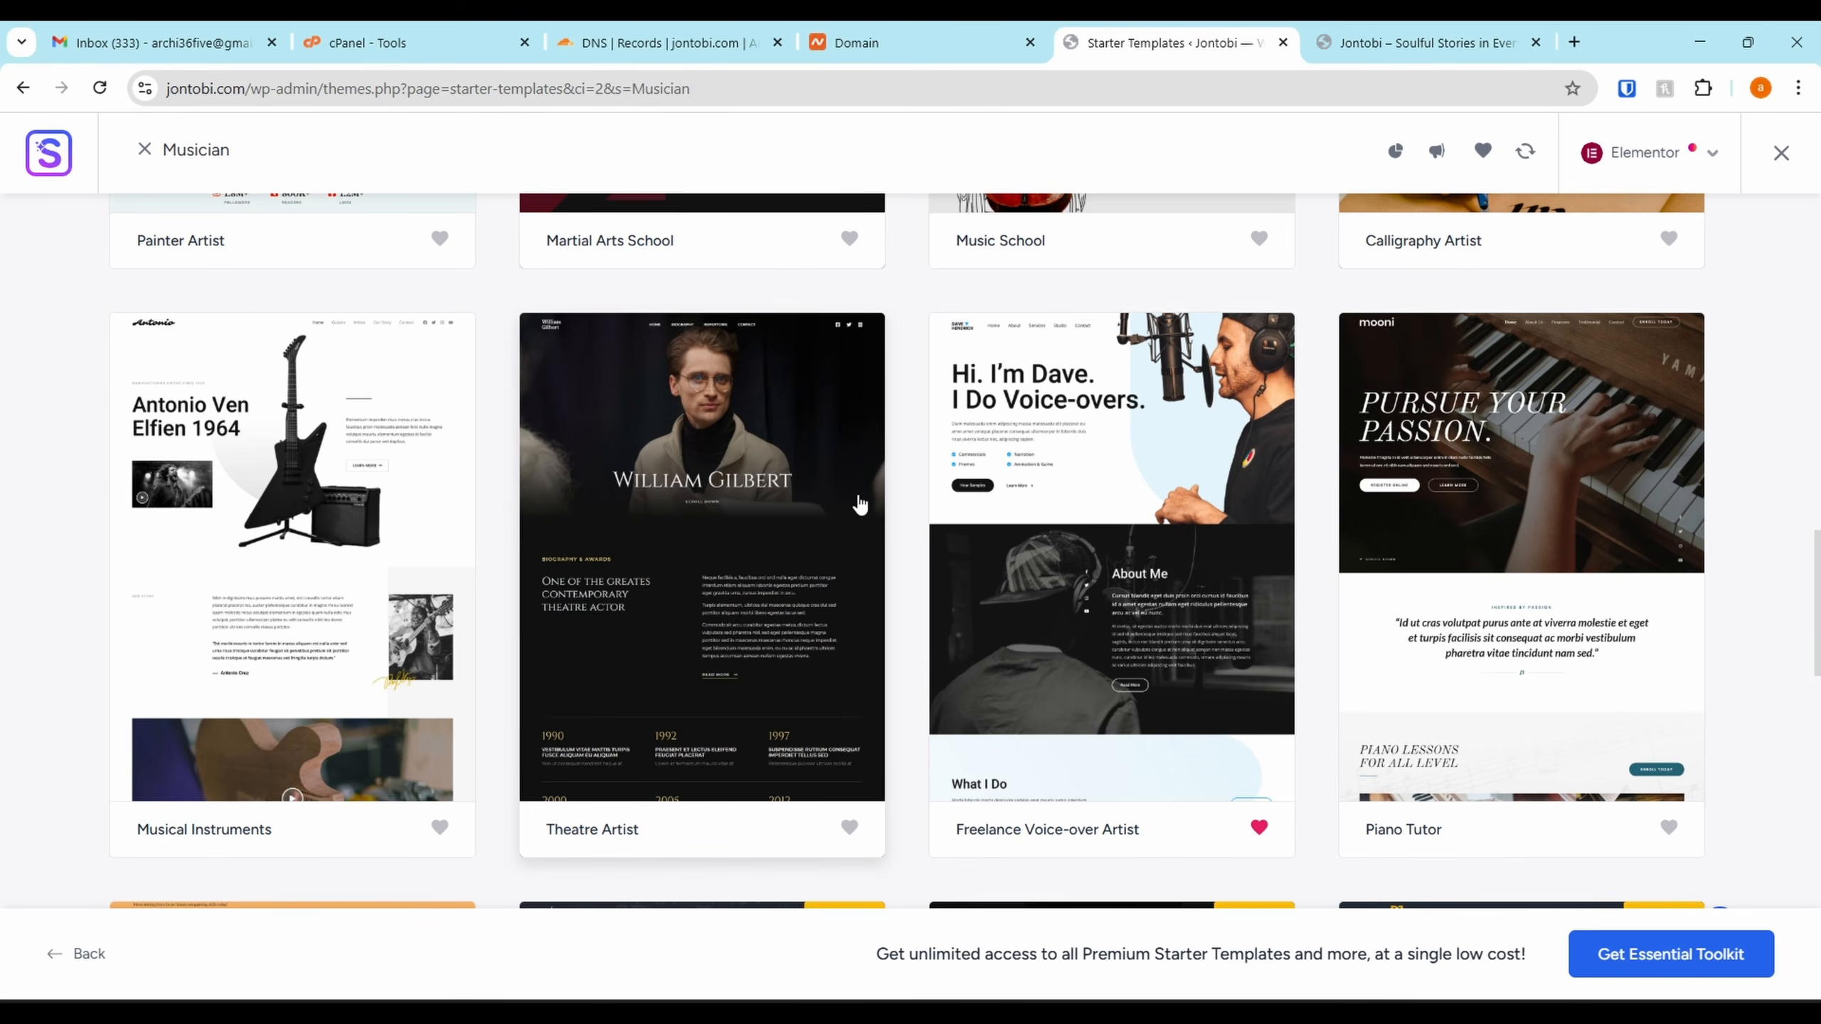
Show only favourited templates and open the Guitarist template
{"action": "scroll", "coordinate": [1159, 478], "scroll_direction": "down", "scroll_amount": 15}
{"action": "scroll", "coordinate": [1498, 183], "scroll_direction": "up", "scroll_amount": 20}
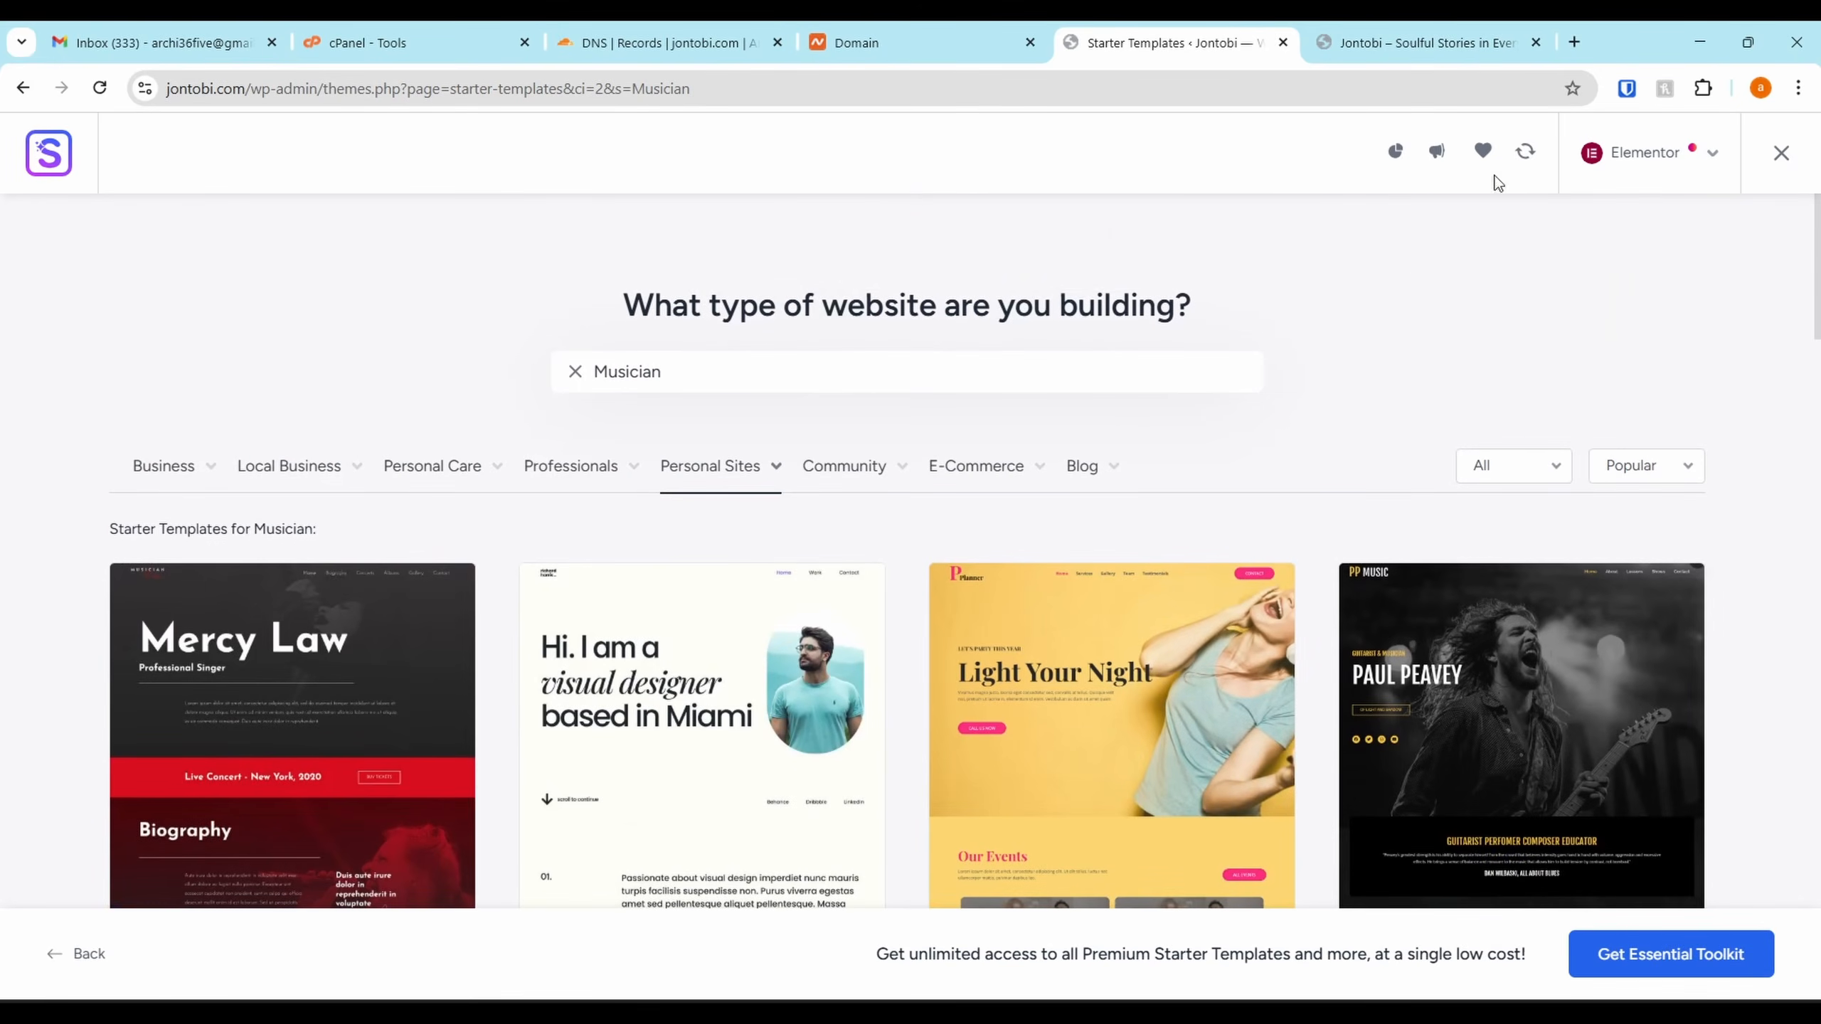
{"action": "left_click", "coordinate": [1481, 153]}
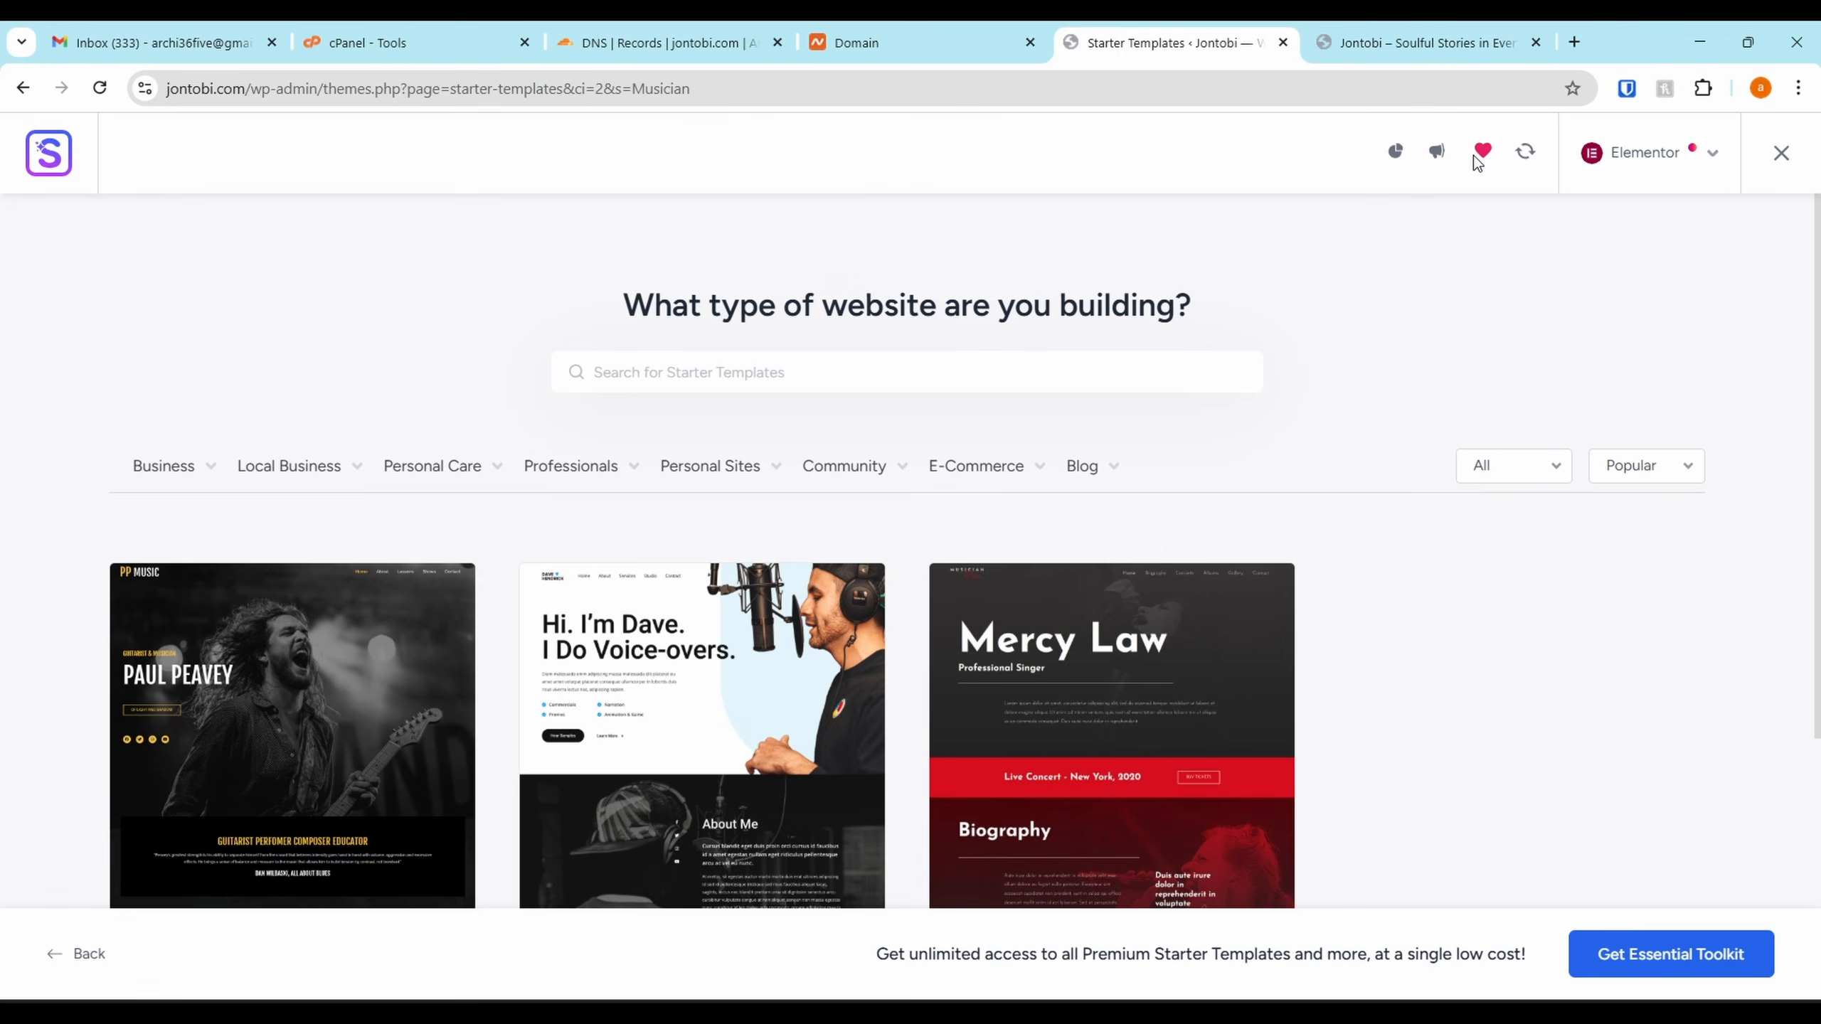
{"action": "scroll", "coordinate": [1248, 372], "scroll_direction": "down", "scroll_amount": 5}
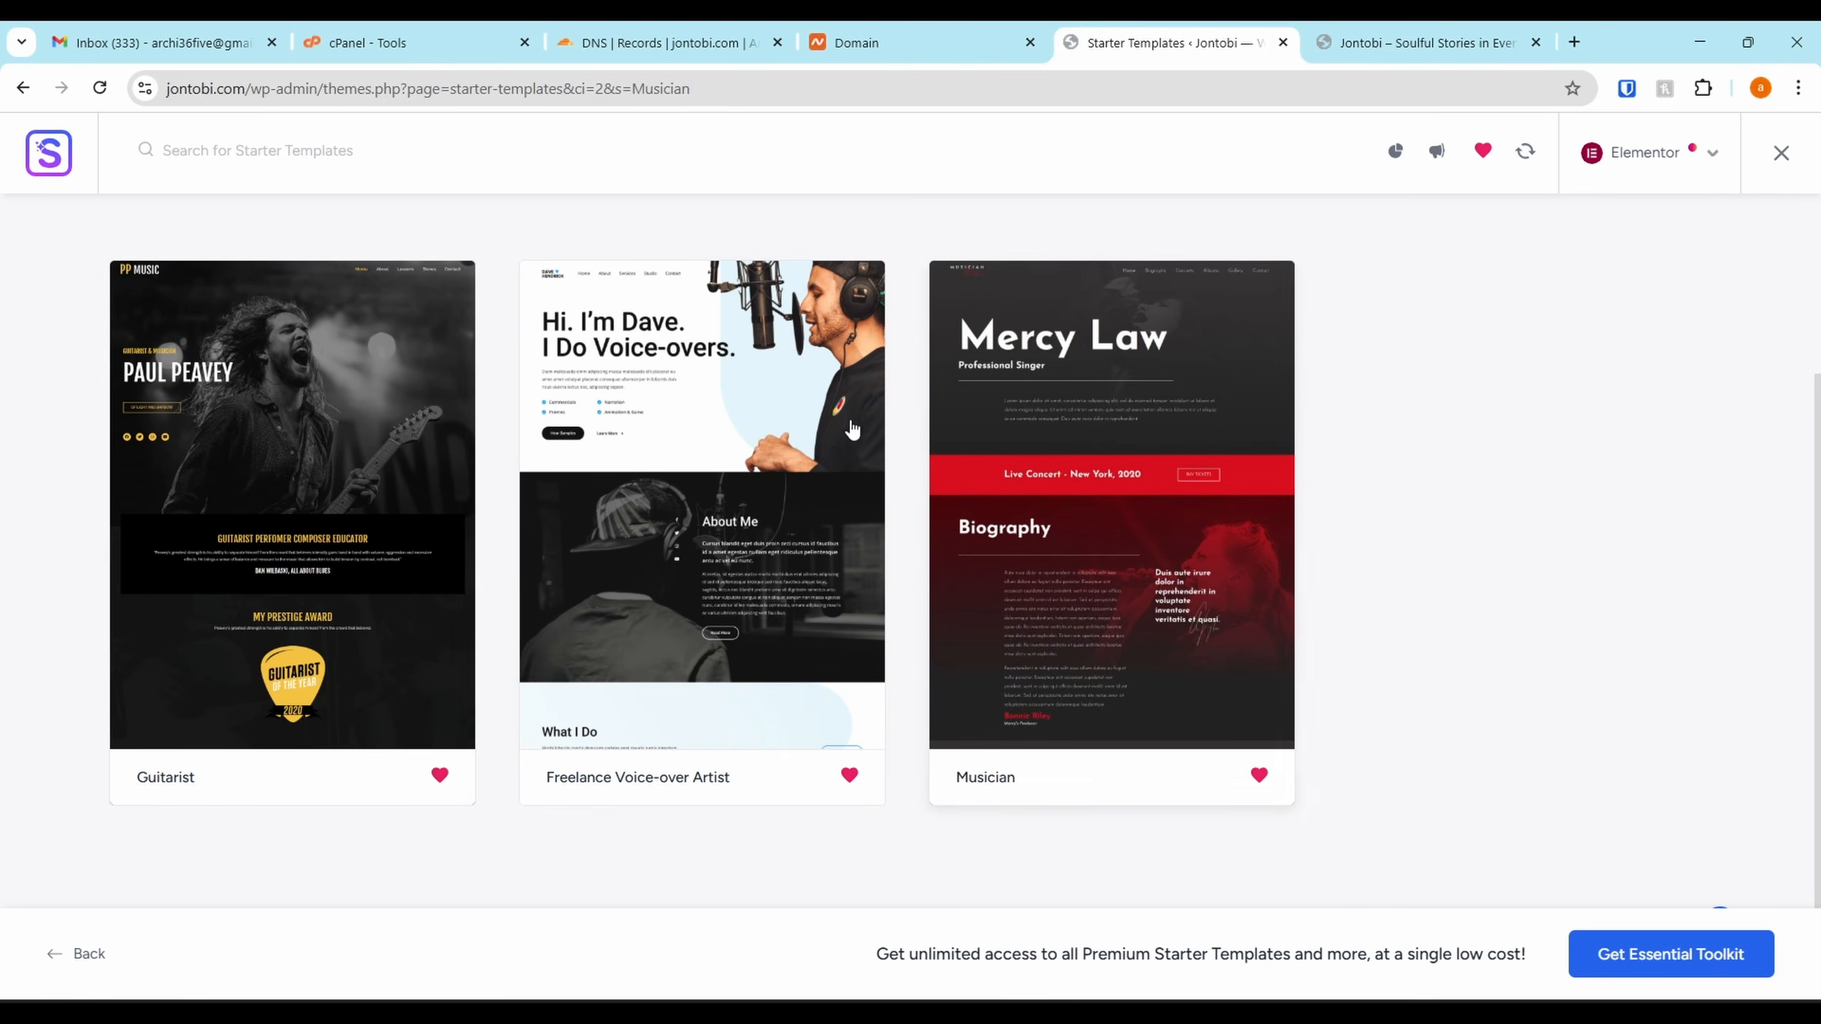
{"action": "left_click", "coordinate": [319, 461]}
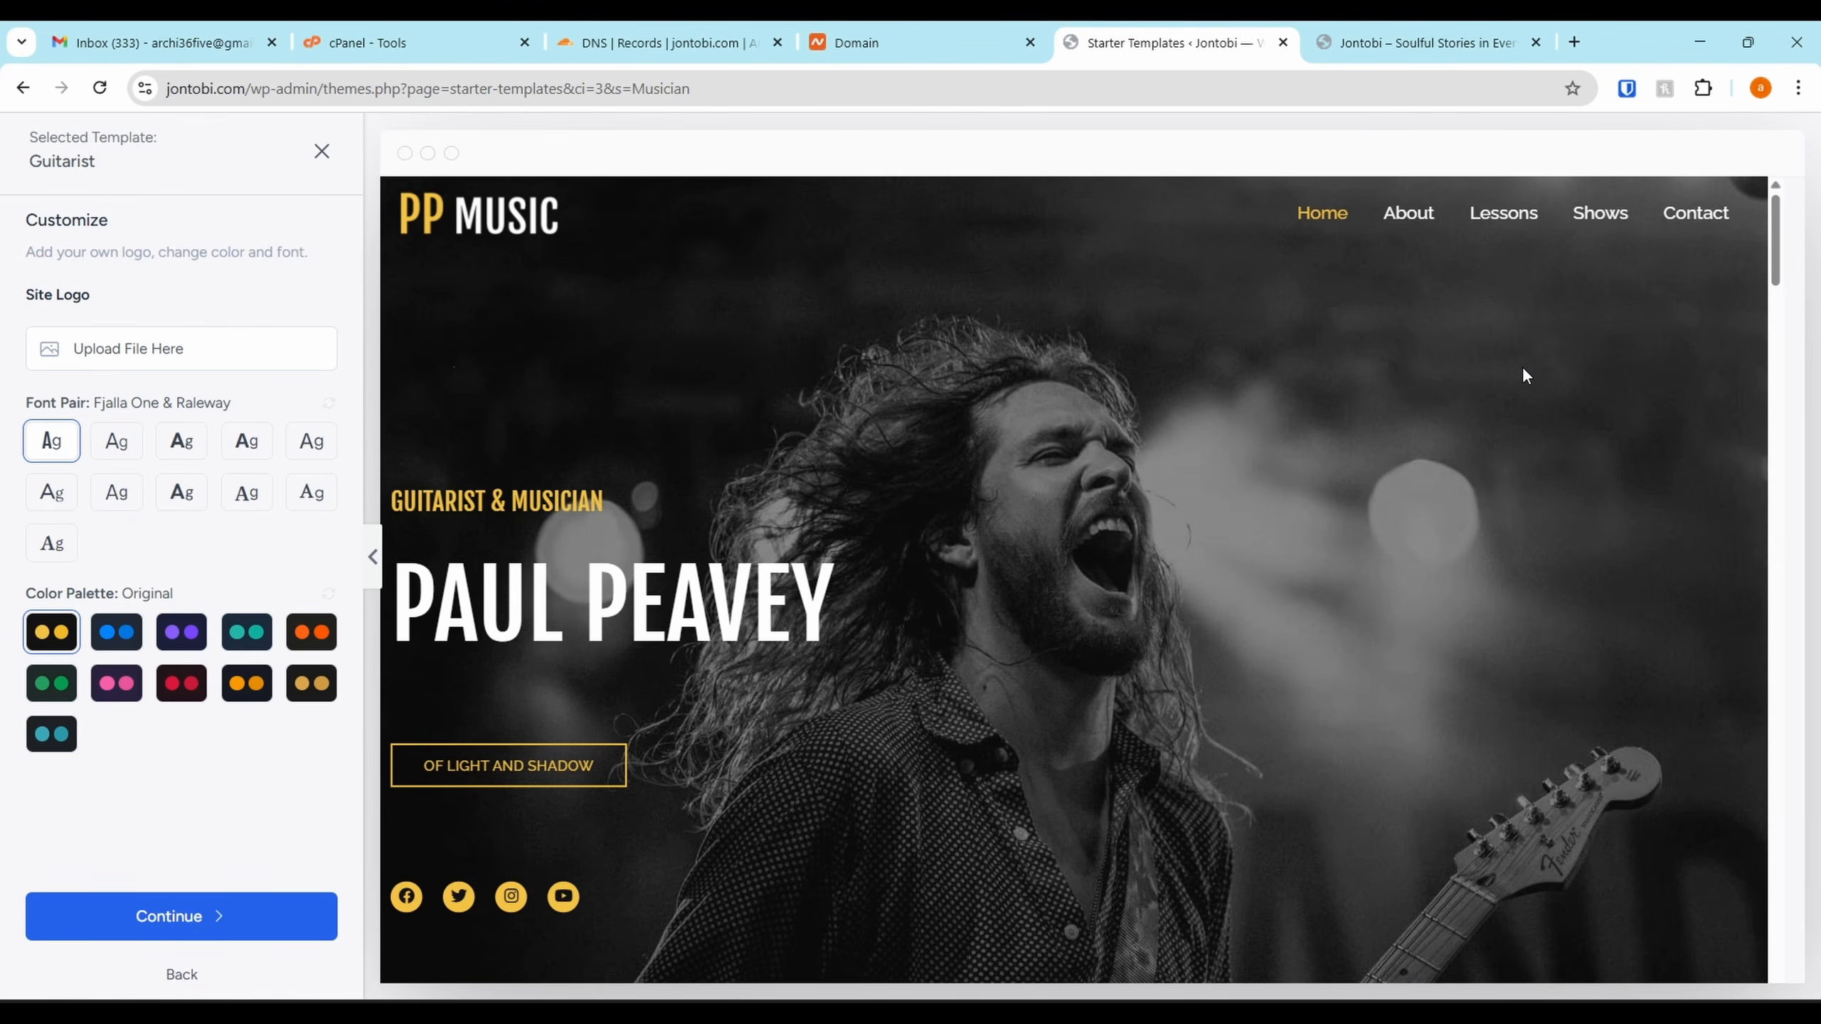
Scroll through the Guitarist template's home page preview
{"action": "scroll", "coordinate": [1524, 361], "scroll_direction": "down", "scroll_amount": 10}
{"action": "scroll", "coordinate": [1057, 500], "scroll_direction": "up", "scroll_amount": 10}
{"action": "scroll", "coordinate": [1059, 500], "scroll_direction": "down", "scroll_amount": 15}
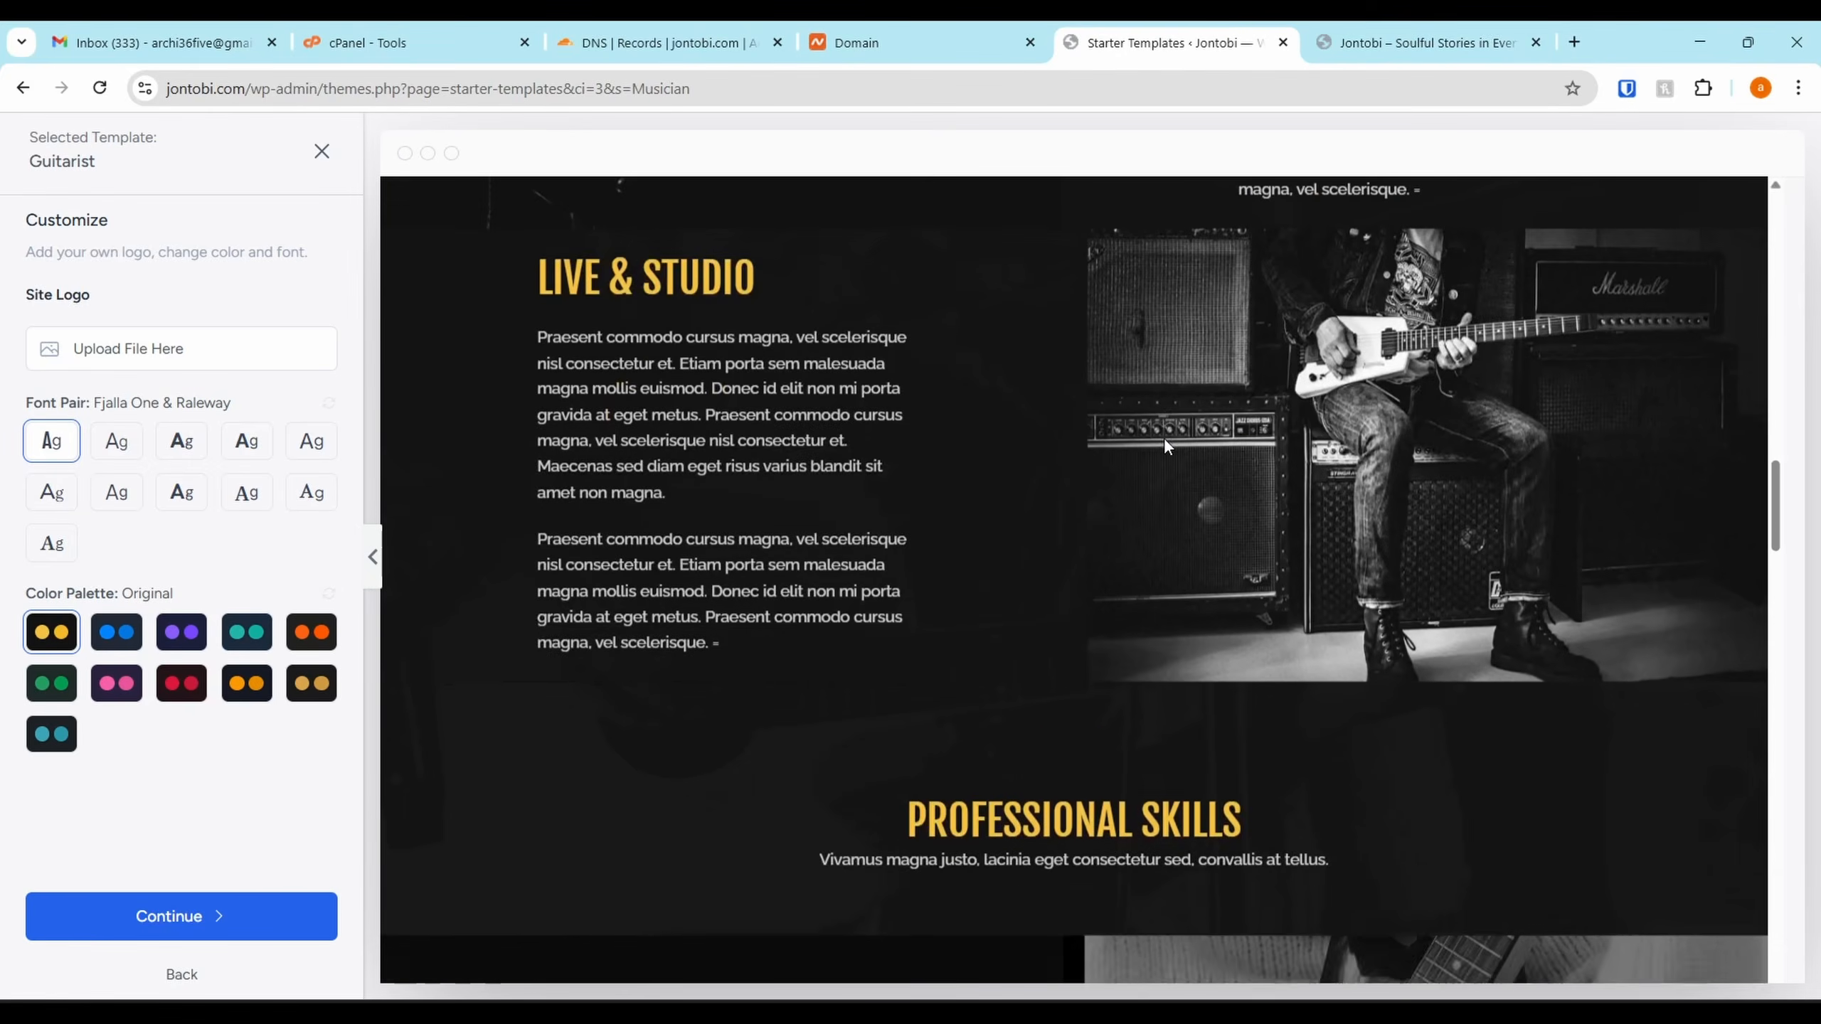
{"action": "scroll", "coordinate": [1165, 441], "scroll_direction": "down", "scroll_amount": 15}
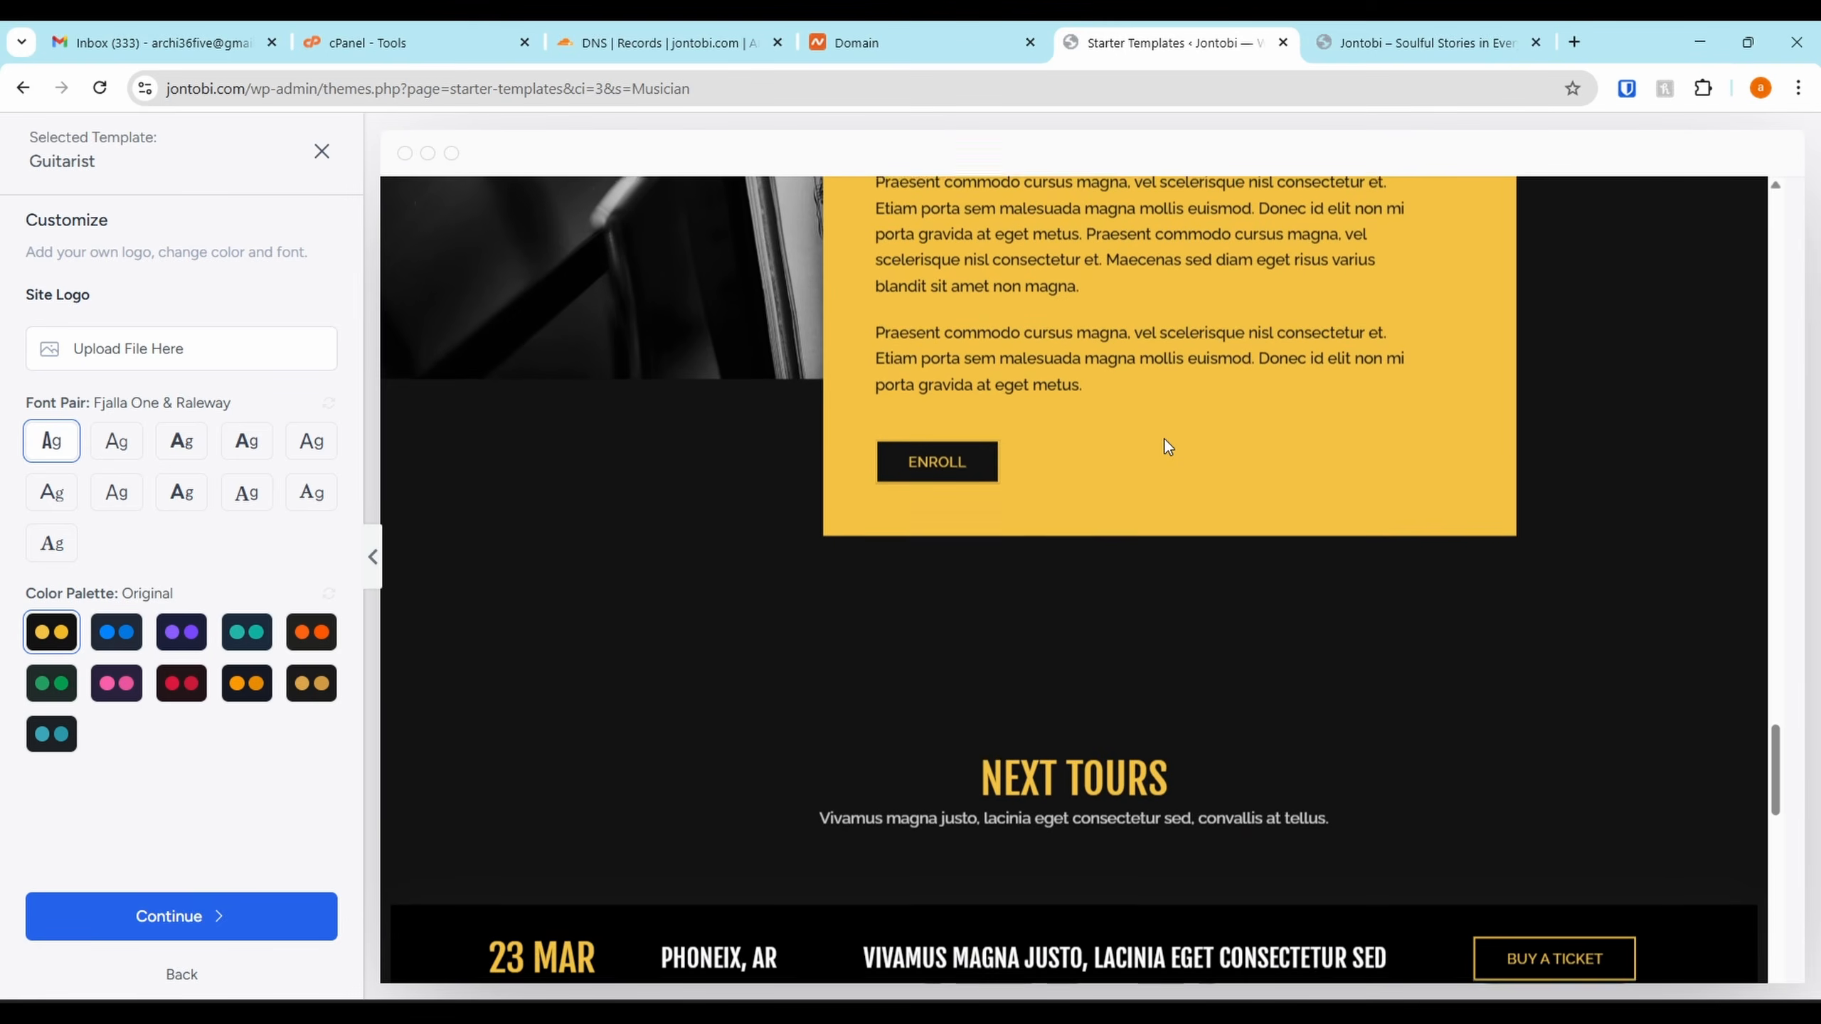
{"action": "scroll", "coordinate": [1163, 437], "scroll_direction": "down", "scroll_amount": 8}
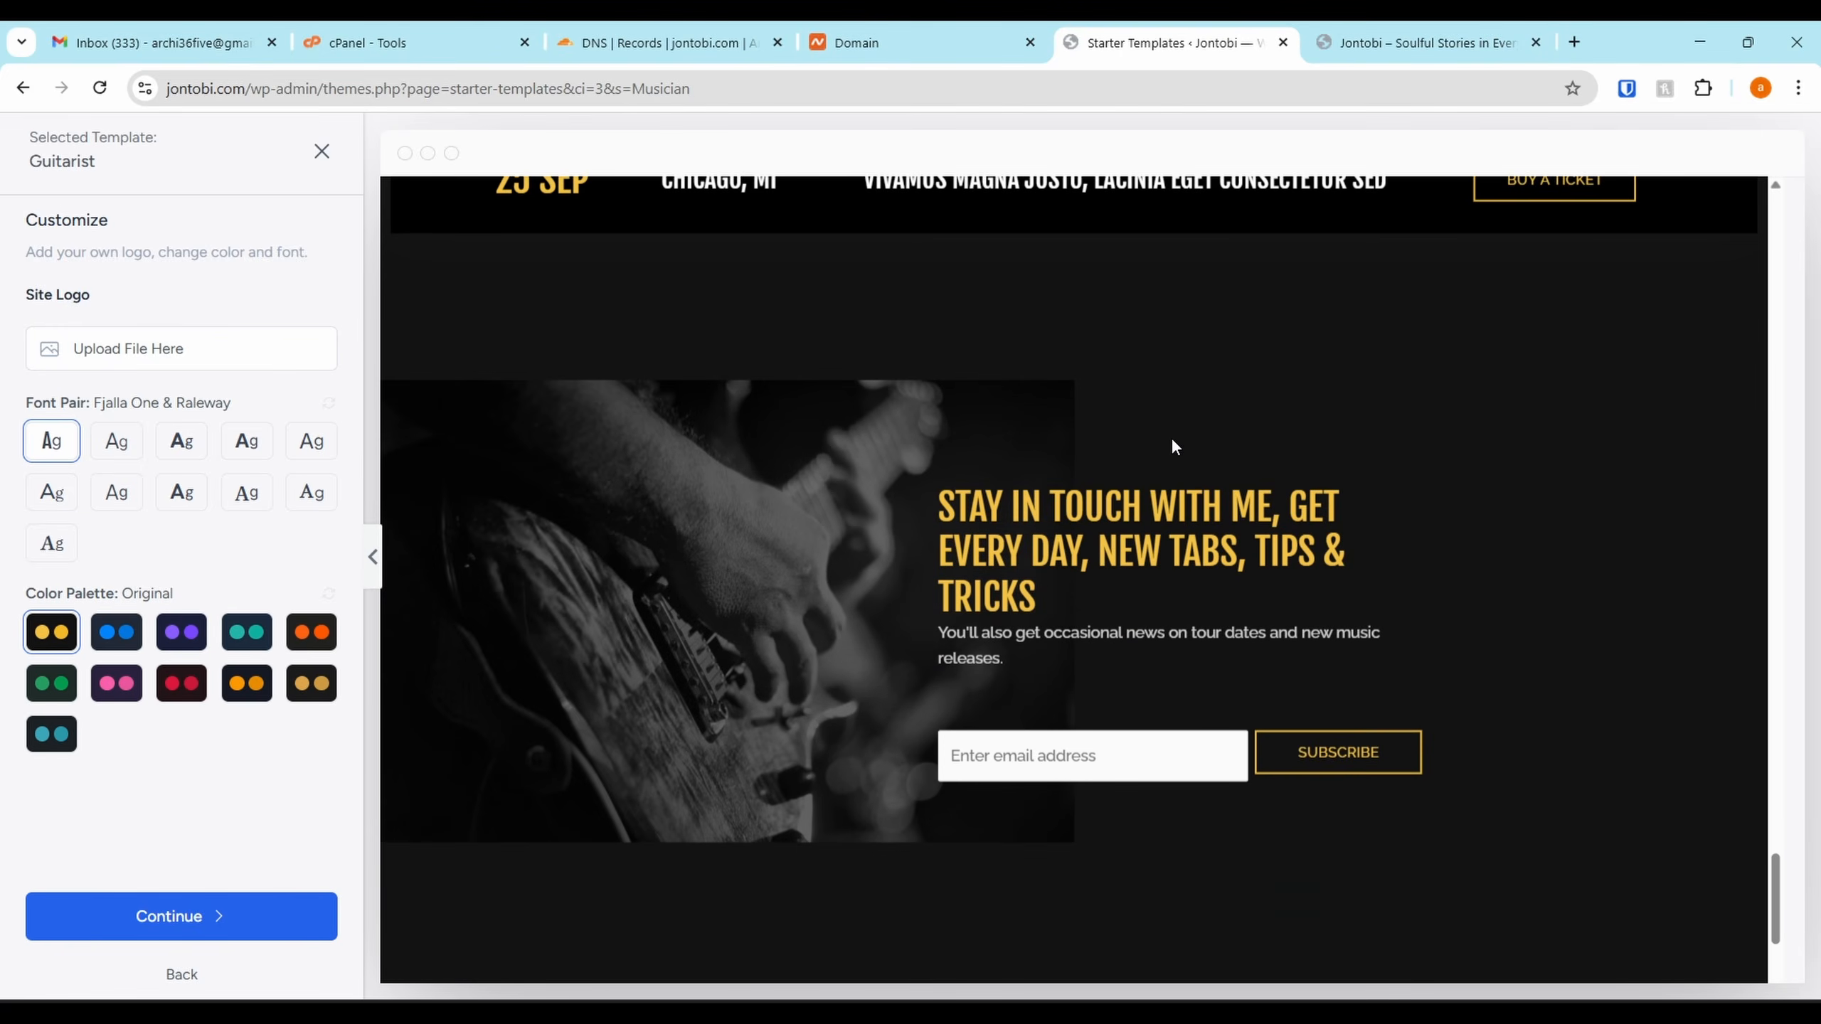
{"action": "scroll", "coordinate": [1190, 459], "scroll_direction": "up", "scroll_amount": 8}
{"action": "scroll", "coordinate": [1211, 488], "scroll_direction": "up", "scroll_amount": 3}
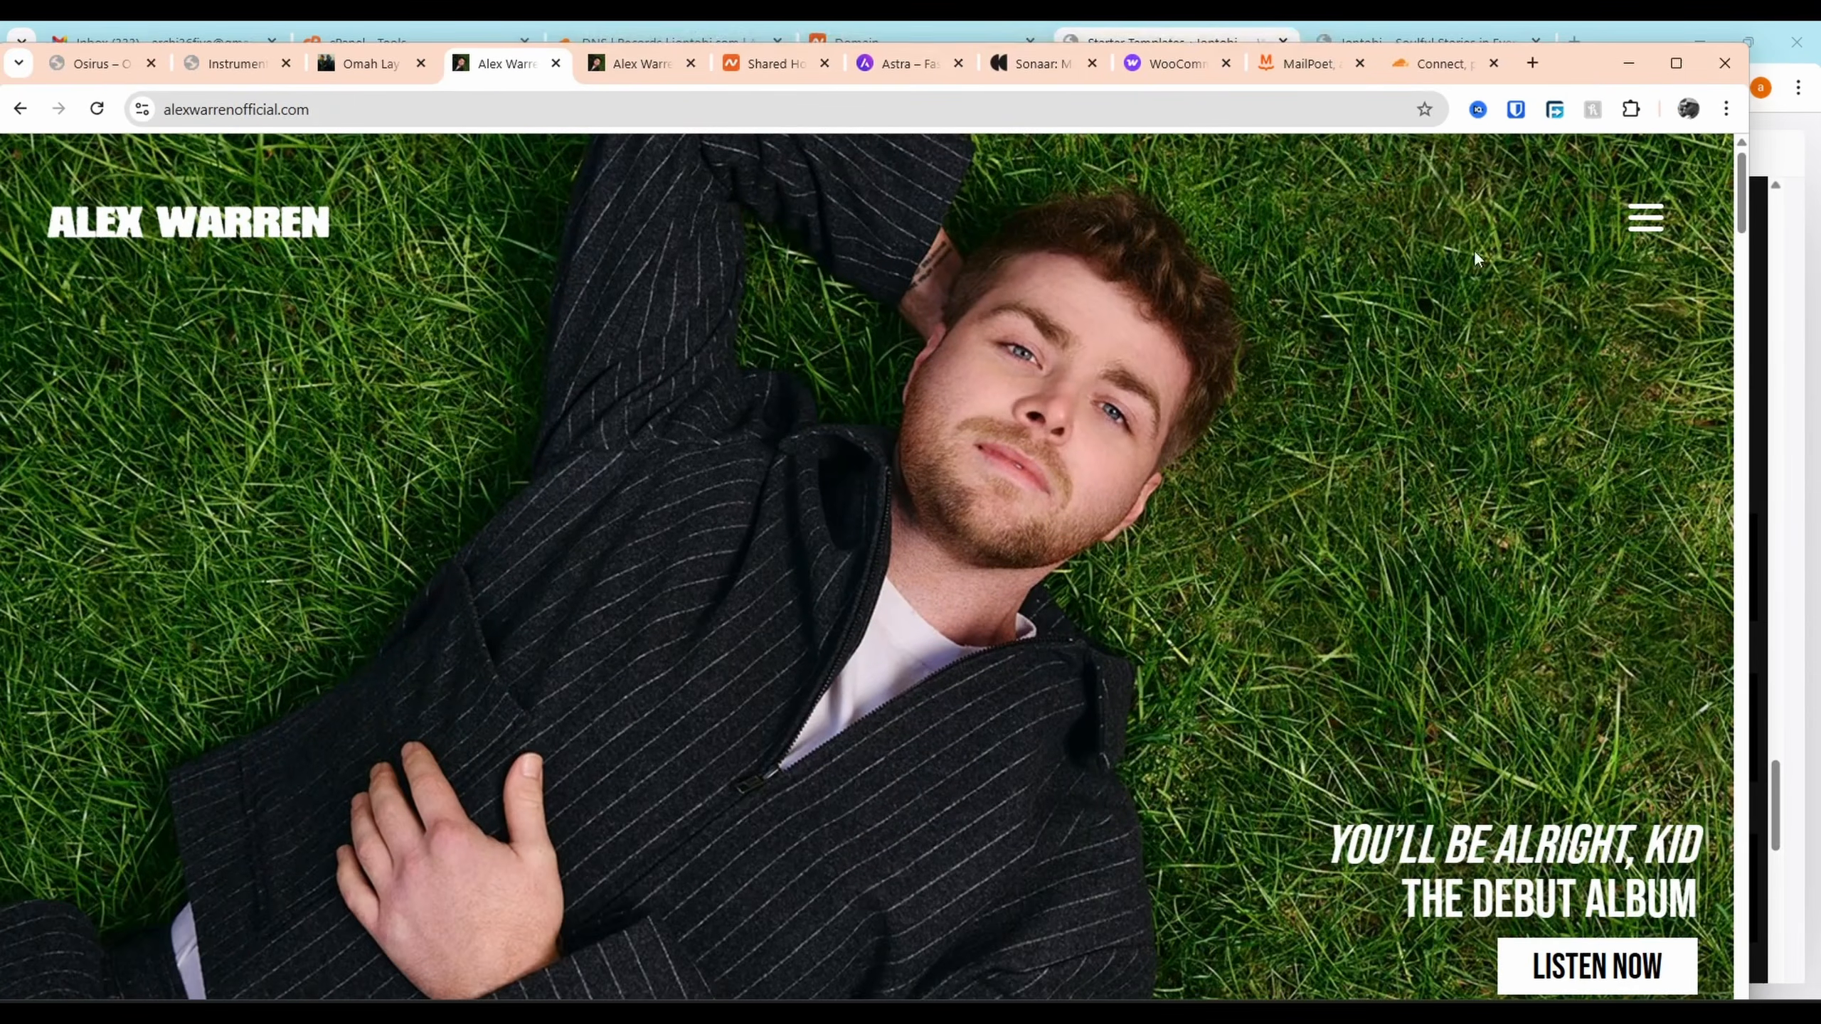
{"action": "scroll", "coordinate": [1303, 545], "scroll_direction": "down", "scroll_amount": 8}
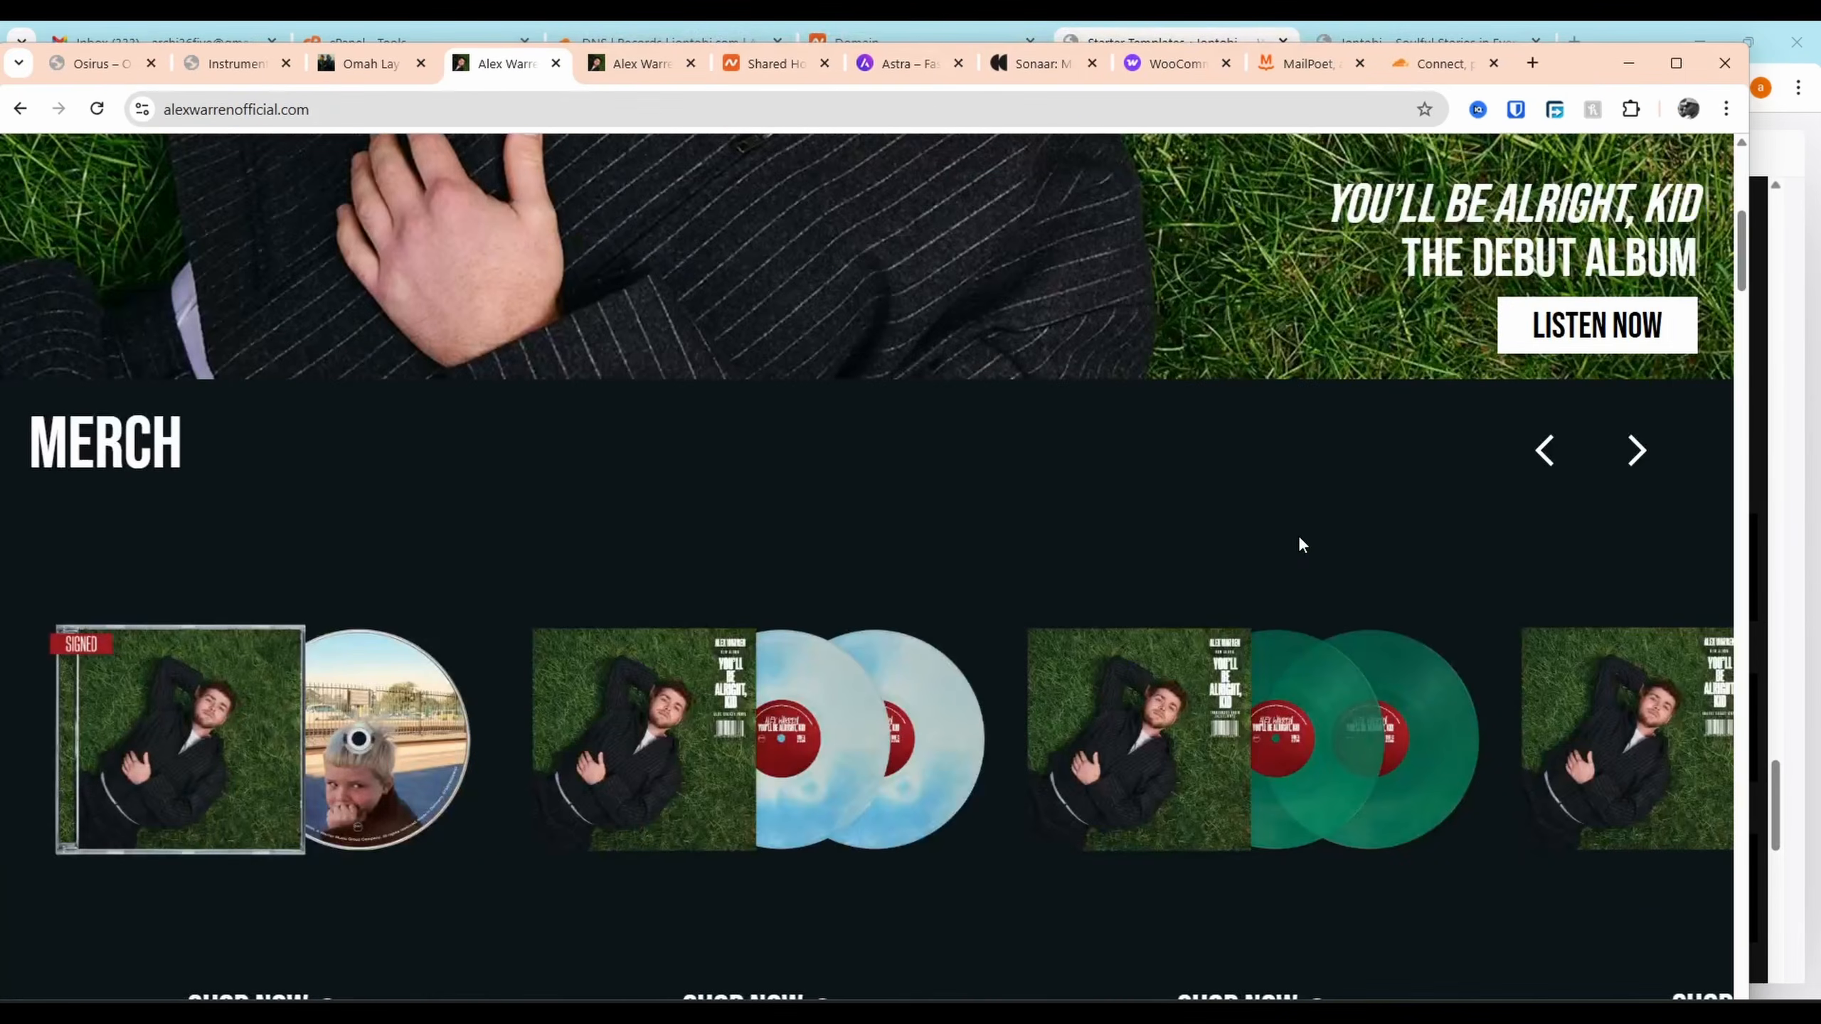
{"action": "scroll", "coordinate": [1379, 424], "scroll_direction": "down", "scroll_amount": 15}
{"action": "scroll", "coordinate": [1259, 541], "scroll_direction": "up", "scroll_amount": 7}
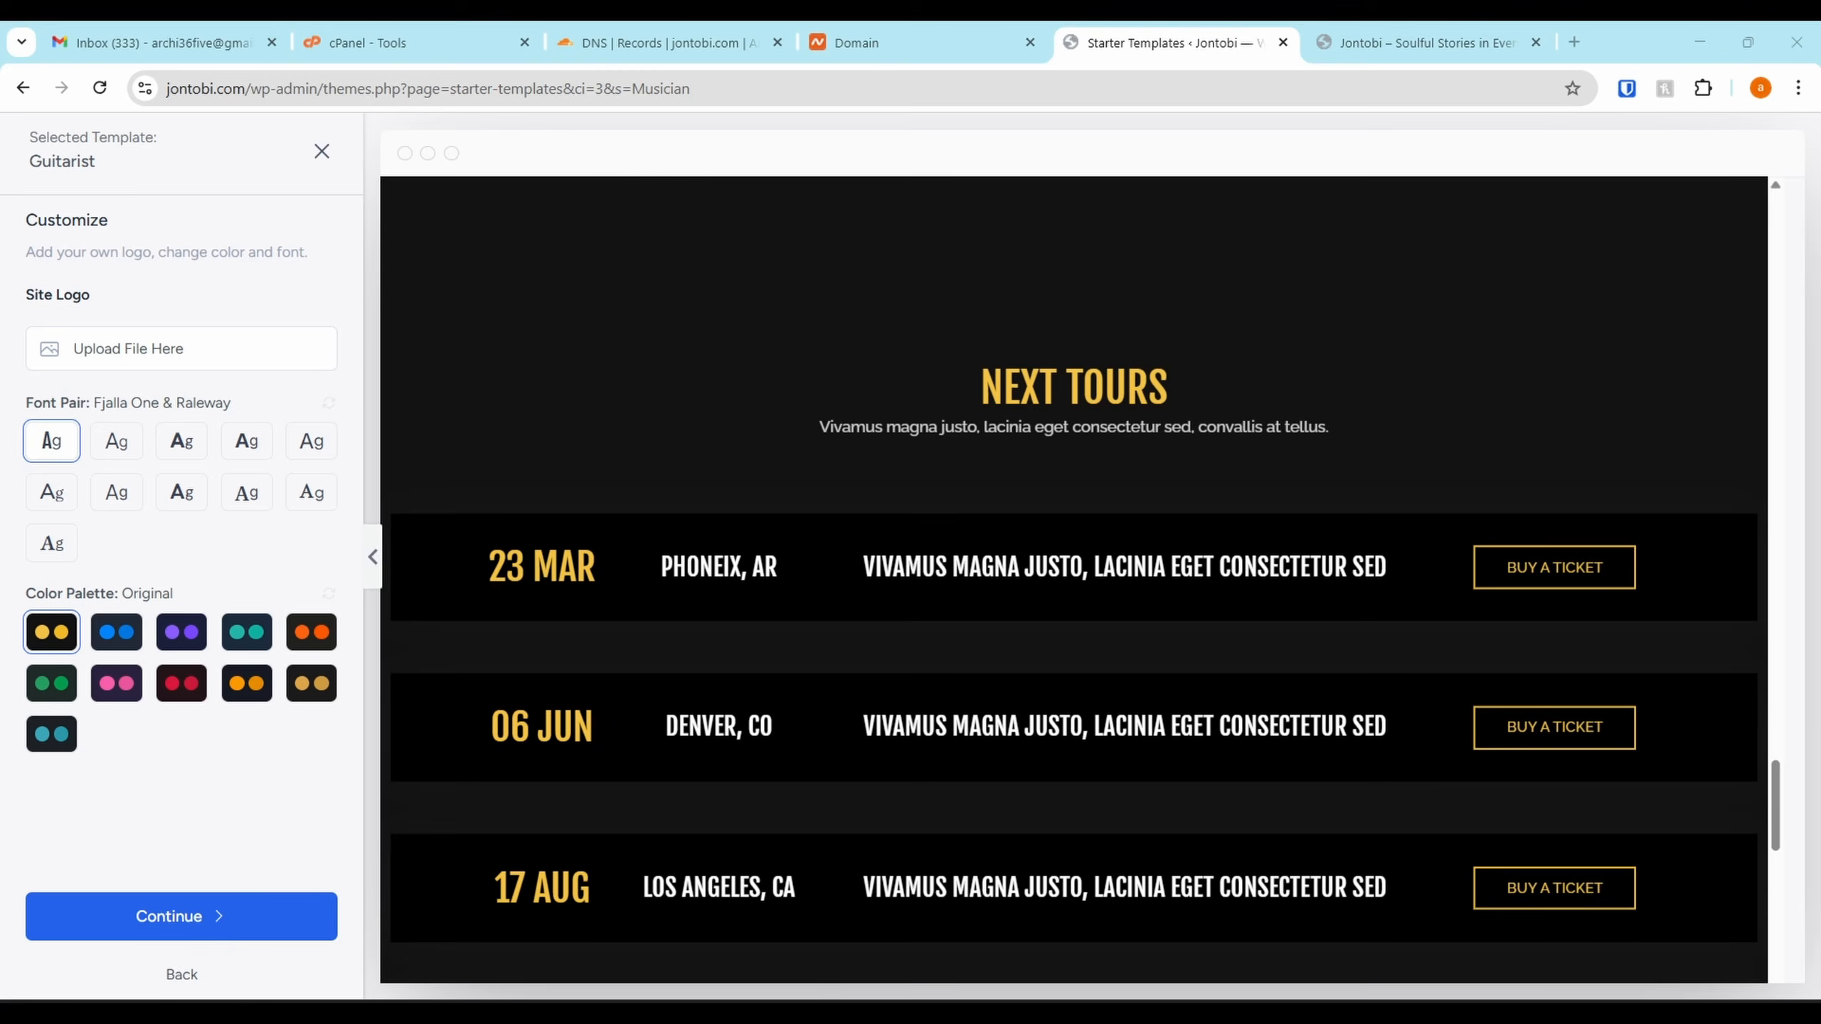
{"action": "scroll", "coordinate": [1162, 521], "scroll_direction": "up", "scroll_amount": 10}
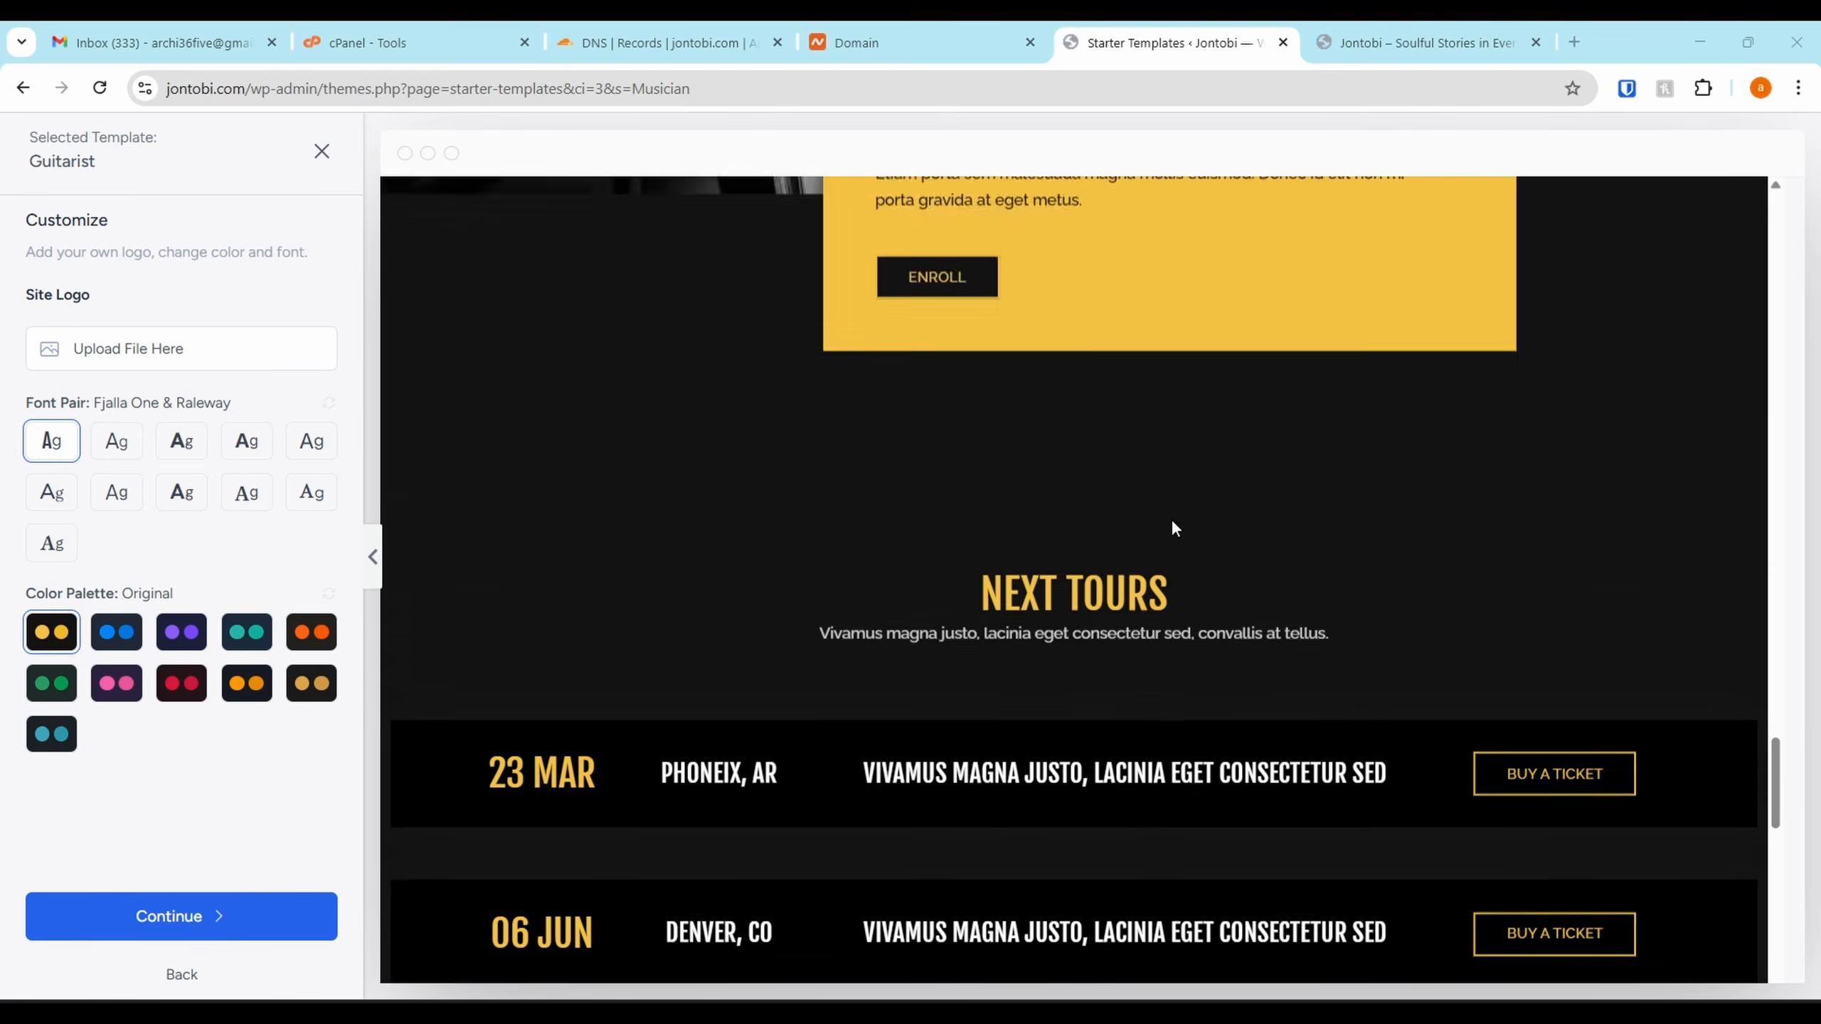
{"action": "scroll", "coordinate": [1162, 521], "scroll_direction": "up", "scroll_amount": 10}
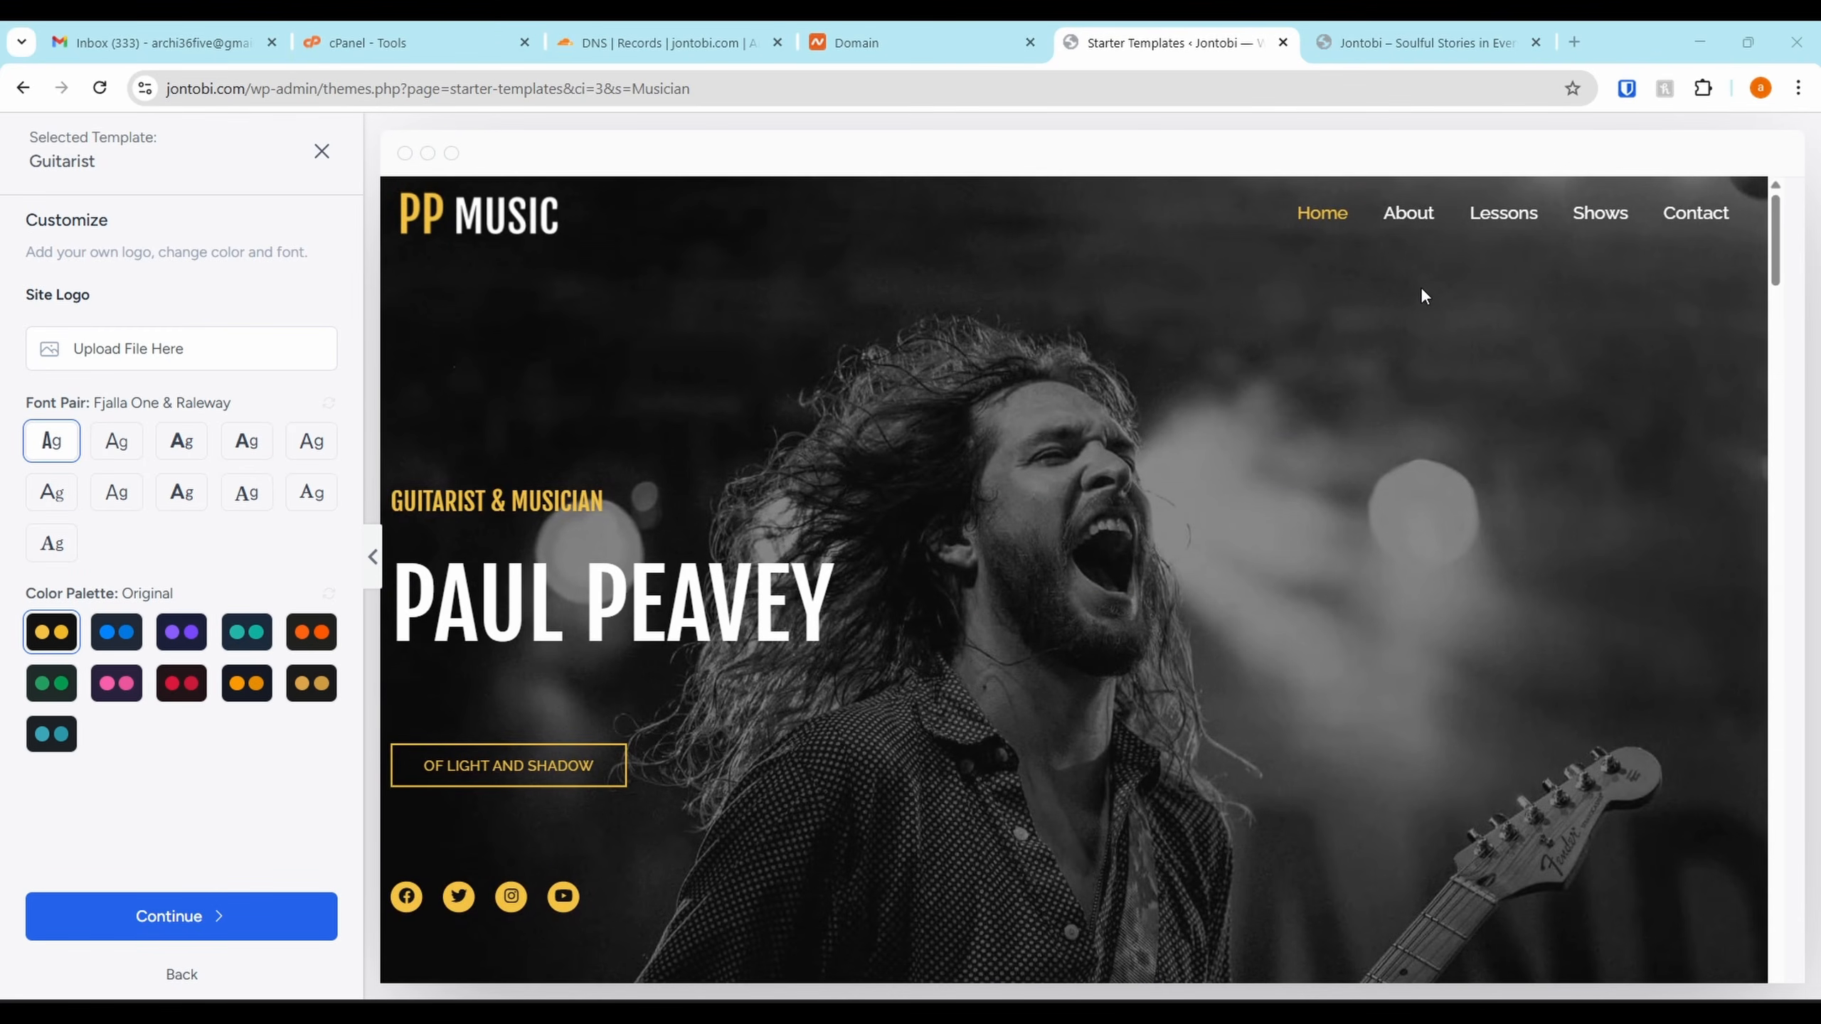
{"action": "scroll", "coordinate": [1491, 224], "scroll_direction": "down", "scroll_amount": 10}
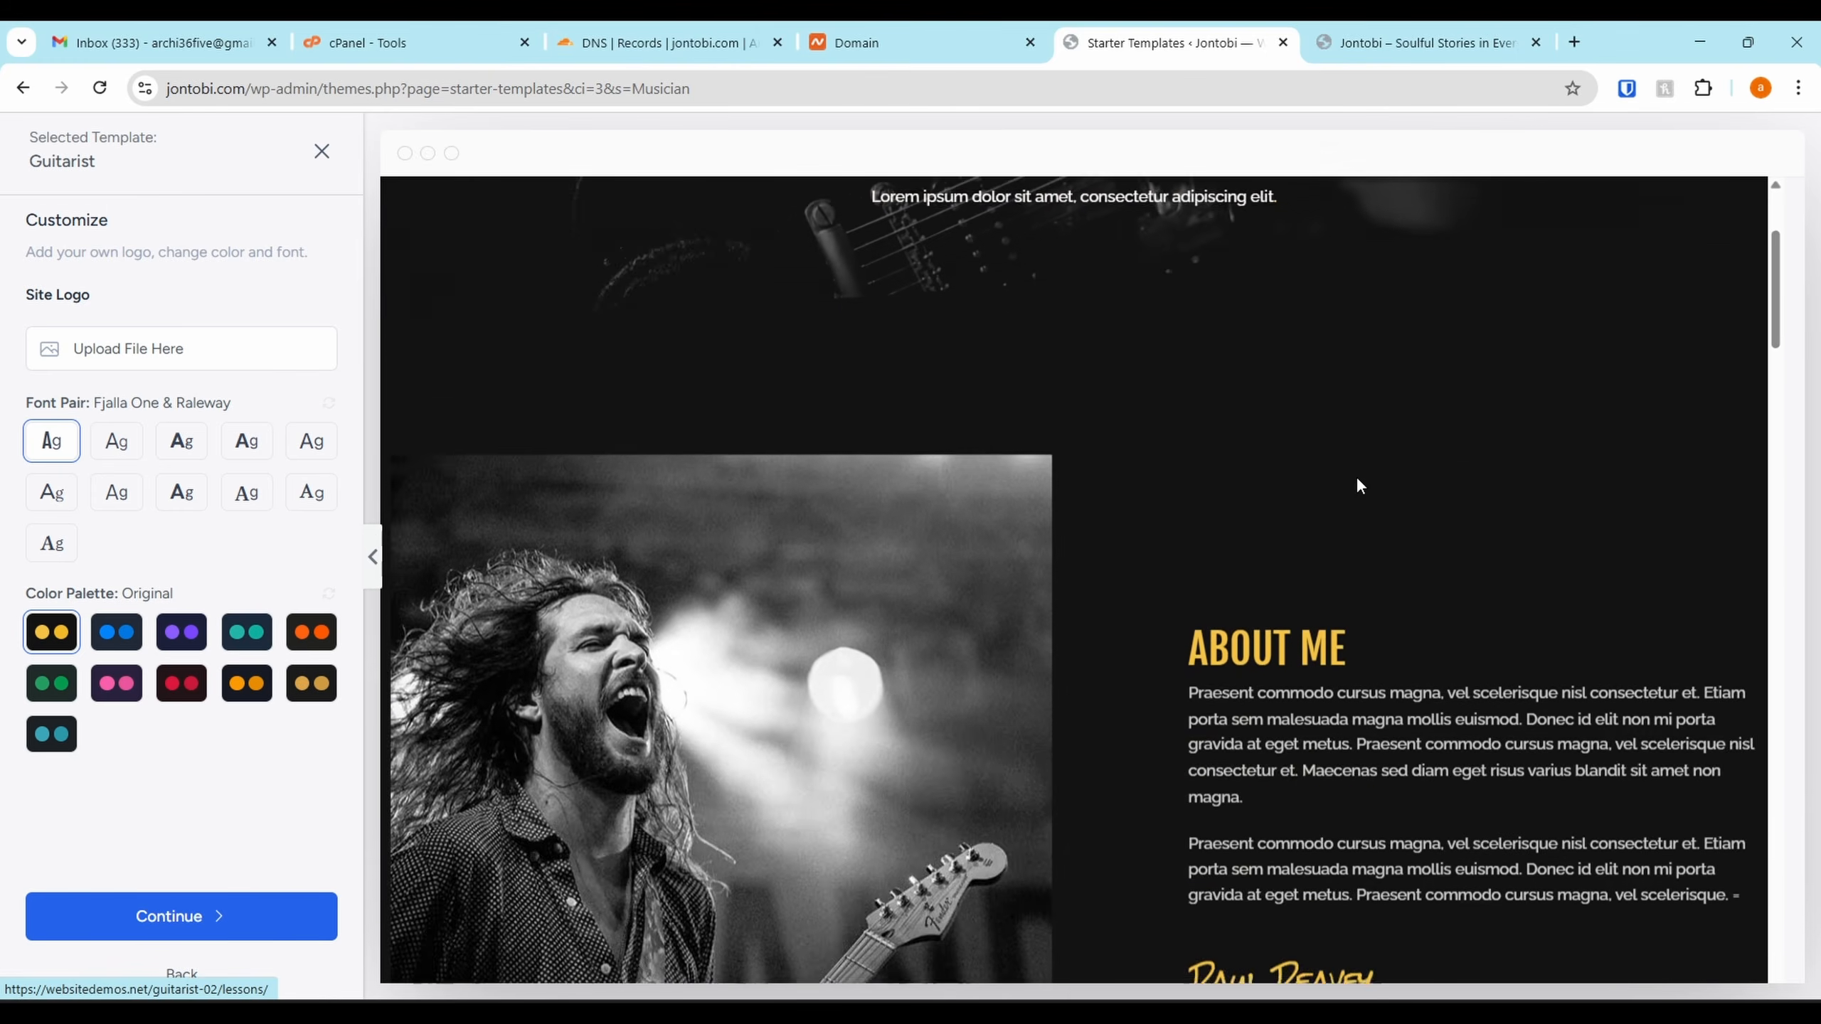
{"action": "scroll", "coordinate": [1356, 476], "scroll_direction": "down", "scroll_amount": 15}
{"action": "scroll", "coordinate": [1441, 351], "scroll_direction": "up", "scroll_amount": 8}
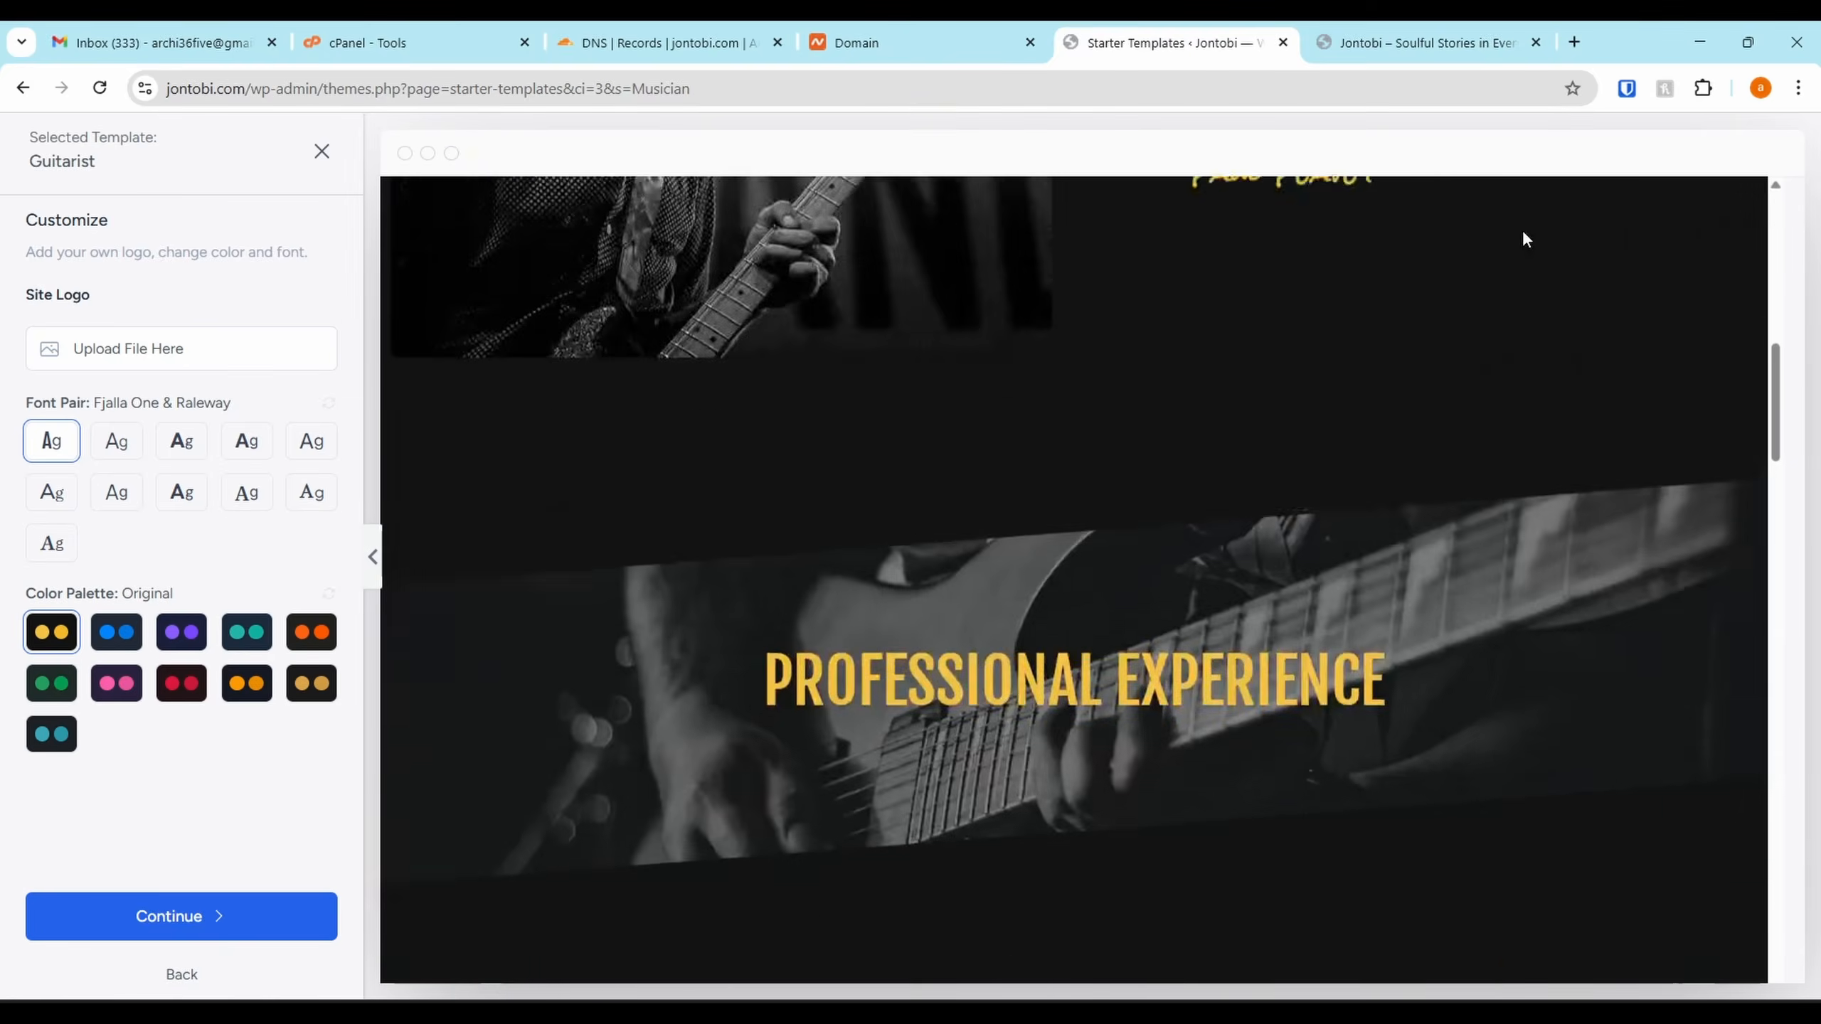
{"action": "scroll", "coordinate": [1517, 239], "scroll_direction": "up", "scroll_amount": 10}
Look over the Guitarist Shows page, then close the preview back to the favourites grid
{"action": "left_click", "coordinate": [1596, 225]}
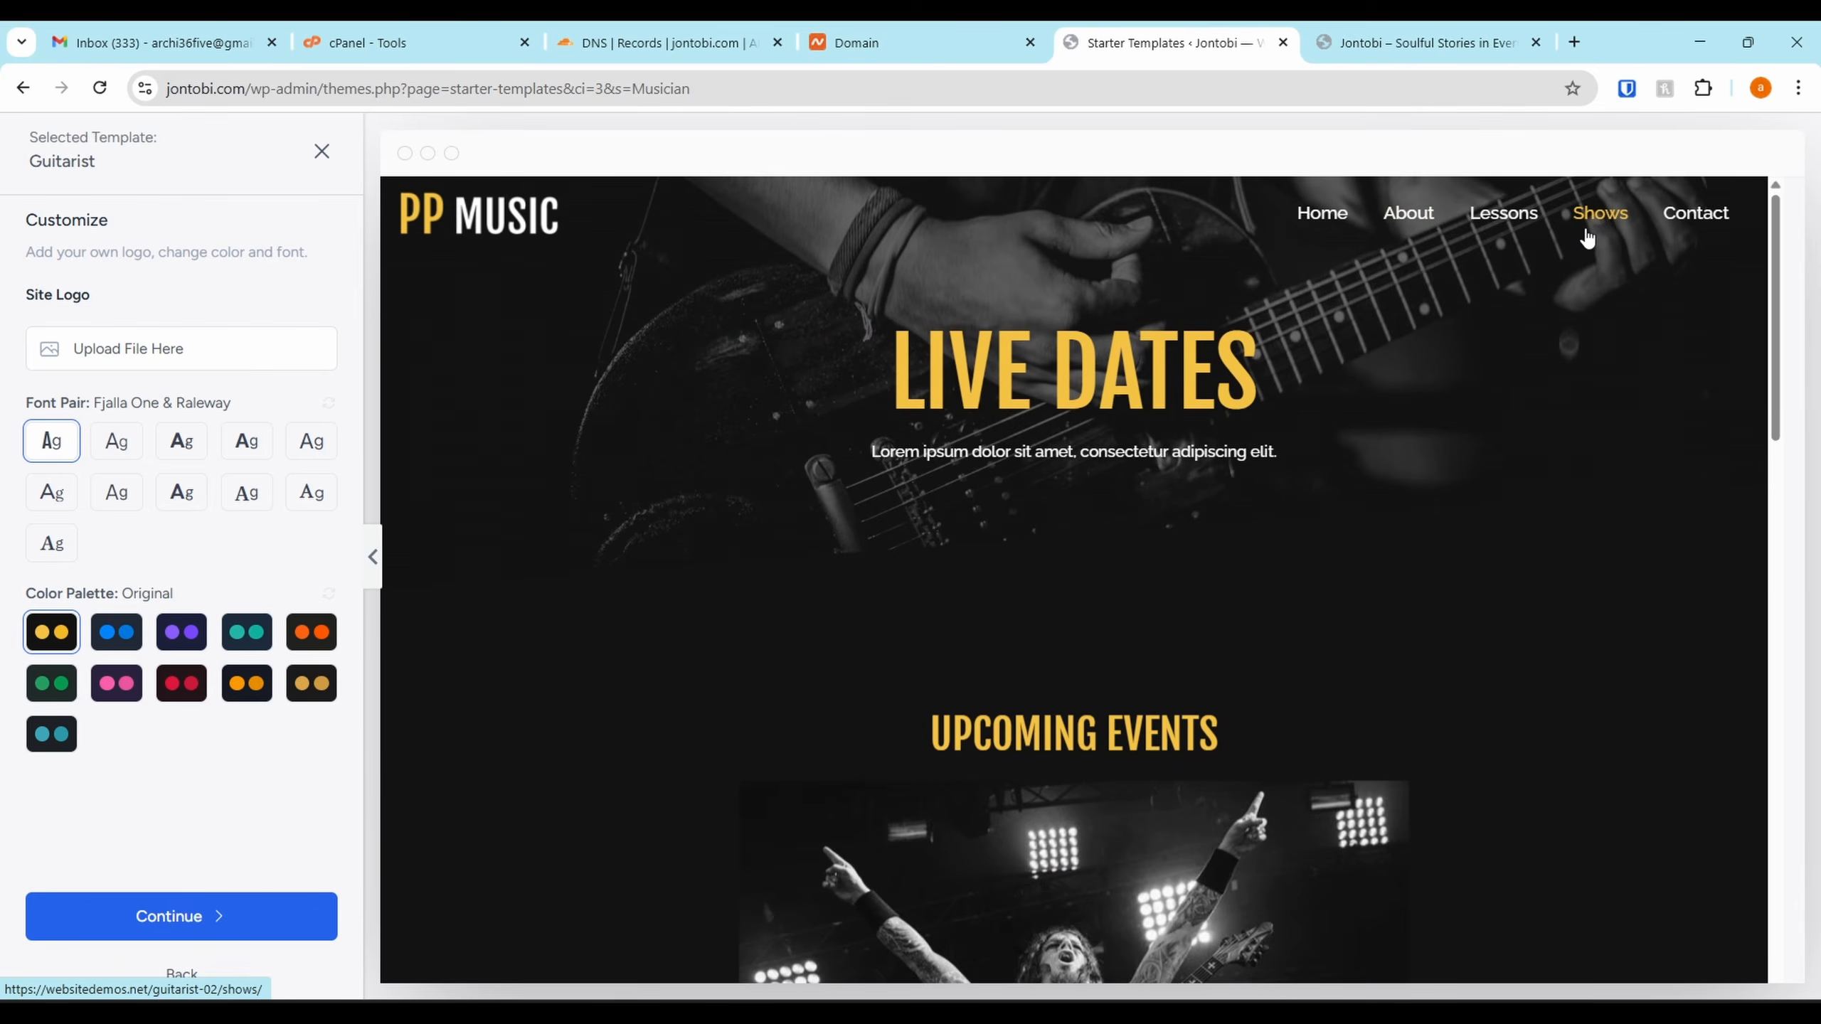
{"action": "scroll", "coordinate": [1585, 236], "scroll_direction": "down", "scroll_amount": 15}
{"action": "scroll", "coordinate": [1534, 372], "scroll_direction": "down", "scroll_amount": 4}
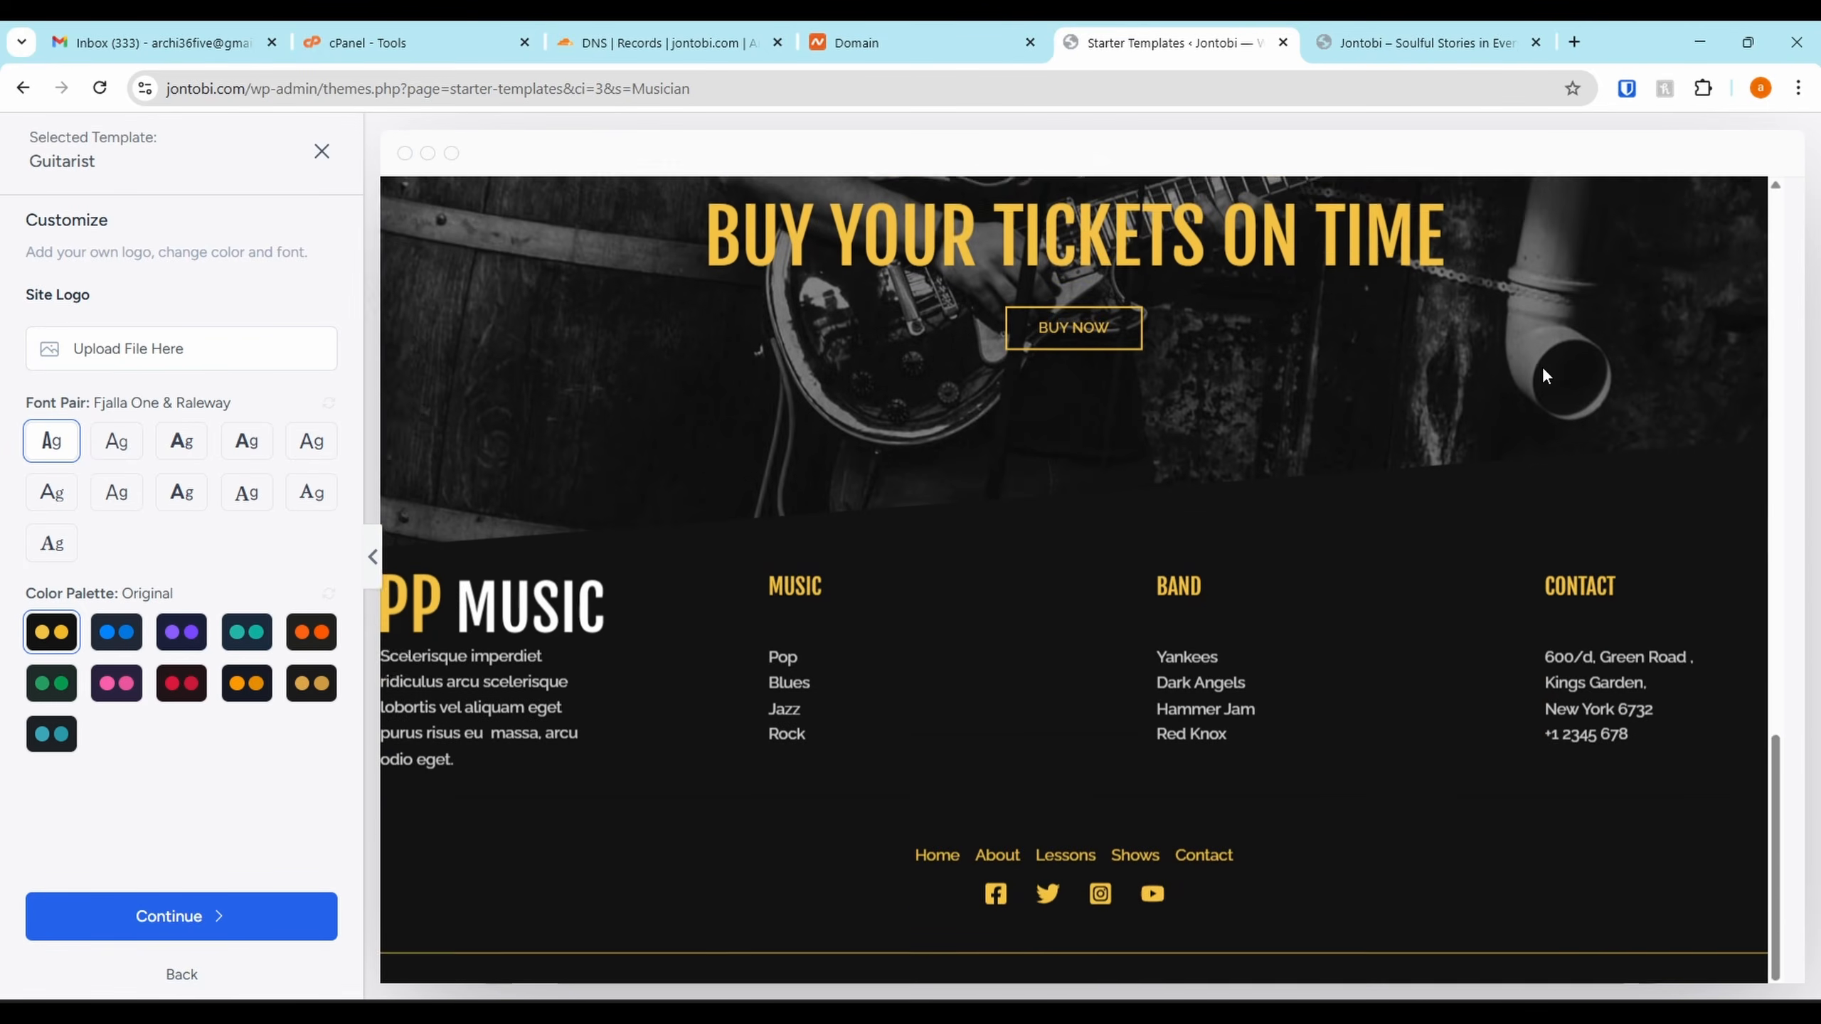
{"action": "scroll", "coordinate": [1542, 366], "scroll_direction": "up", "scroll_amount": 18}
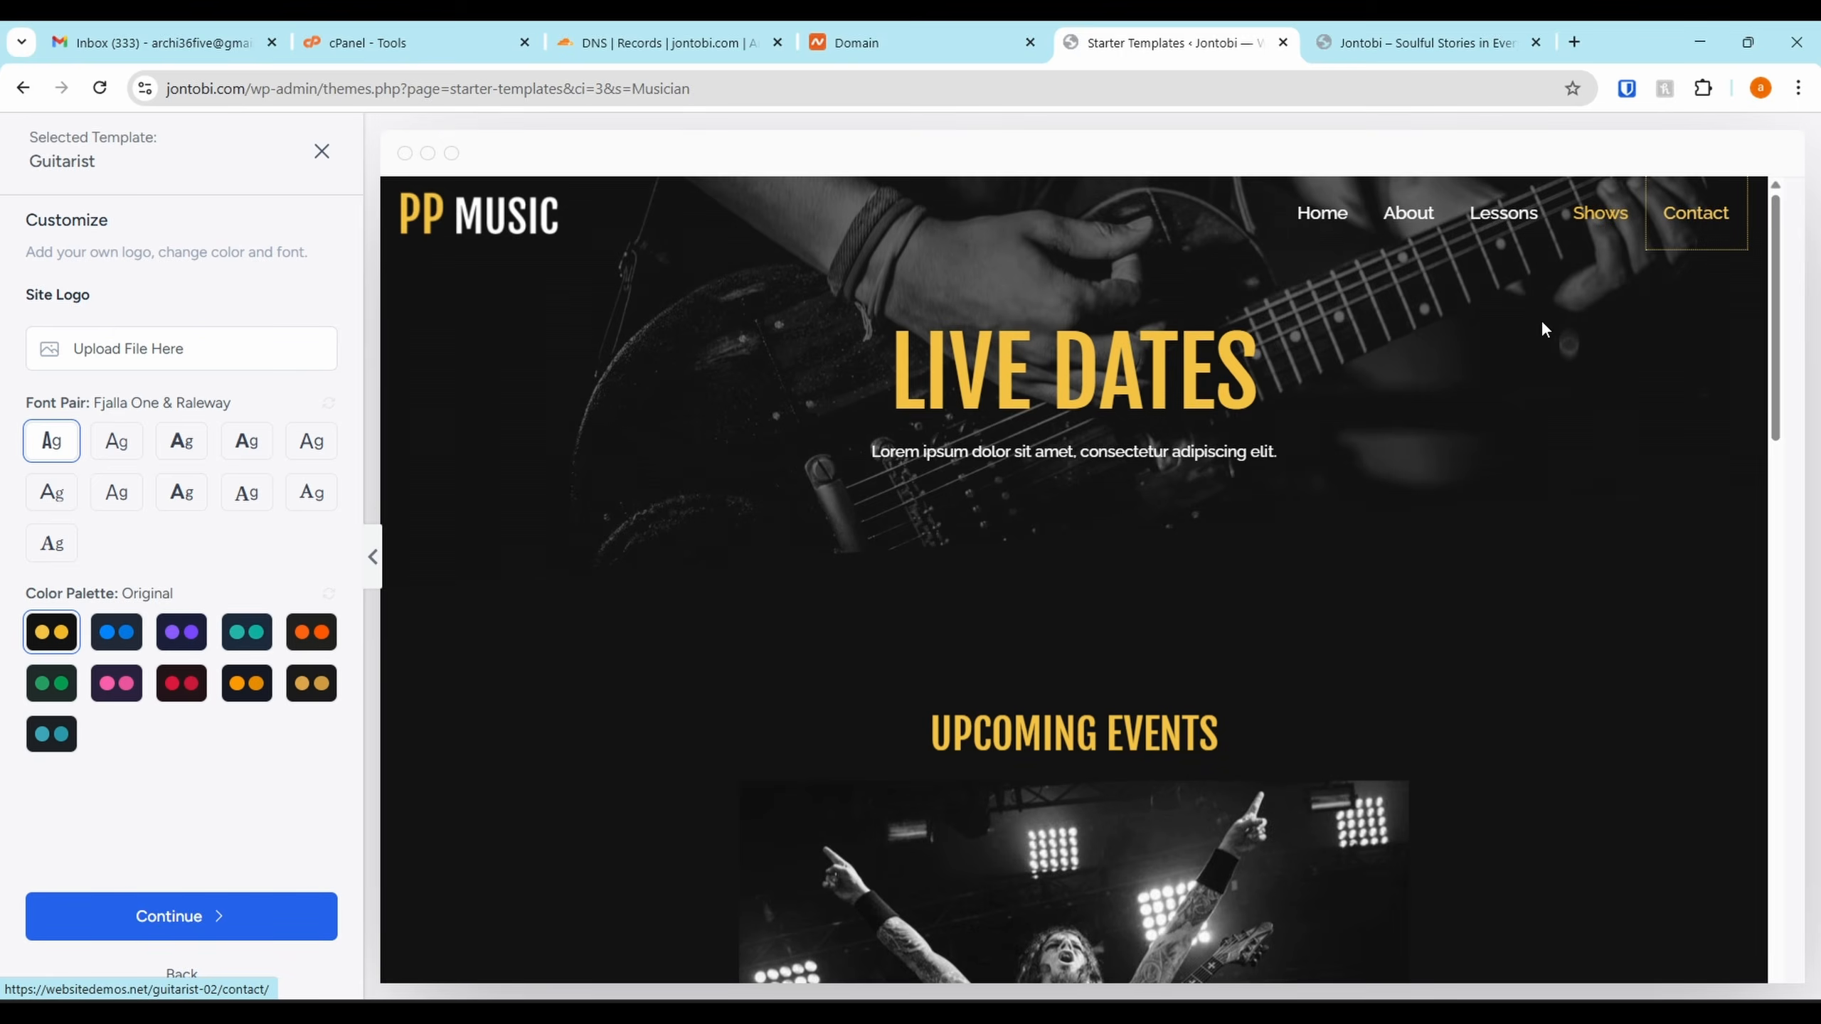
{"action": "scroll", "coordinate": [1499, 365], "scroll_direction": "down", "scroll_amount": 10}
{"action": "scroll", "coordinate": [1221, 519], "scroll_direction": "up", "scroll_amount": 10}
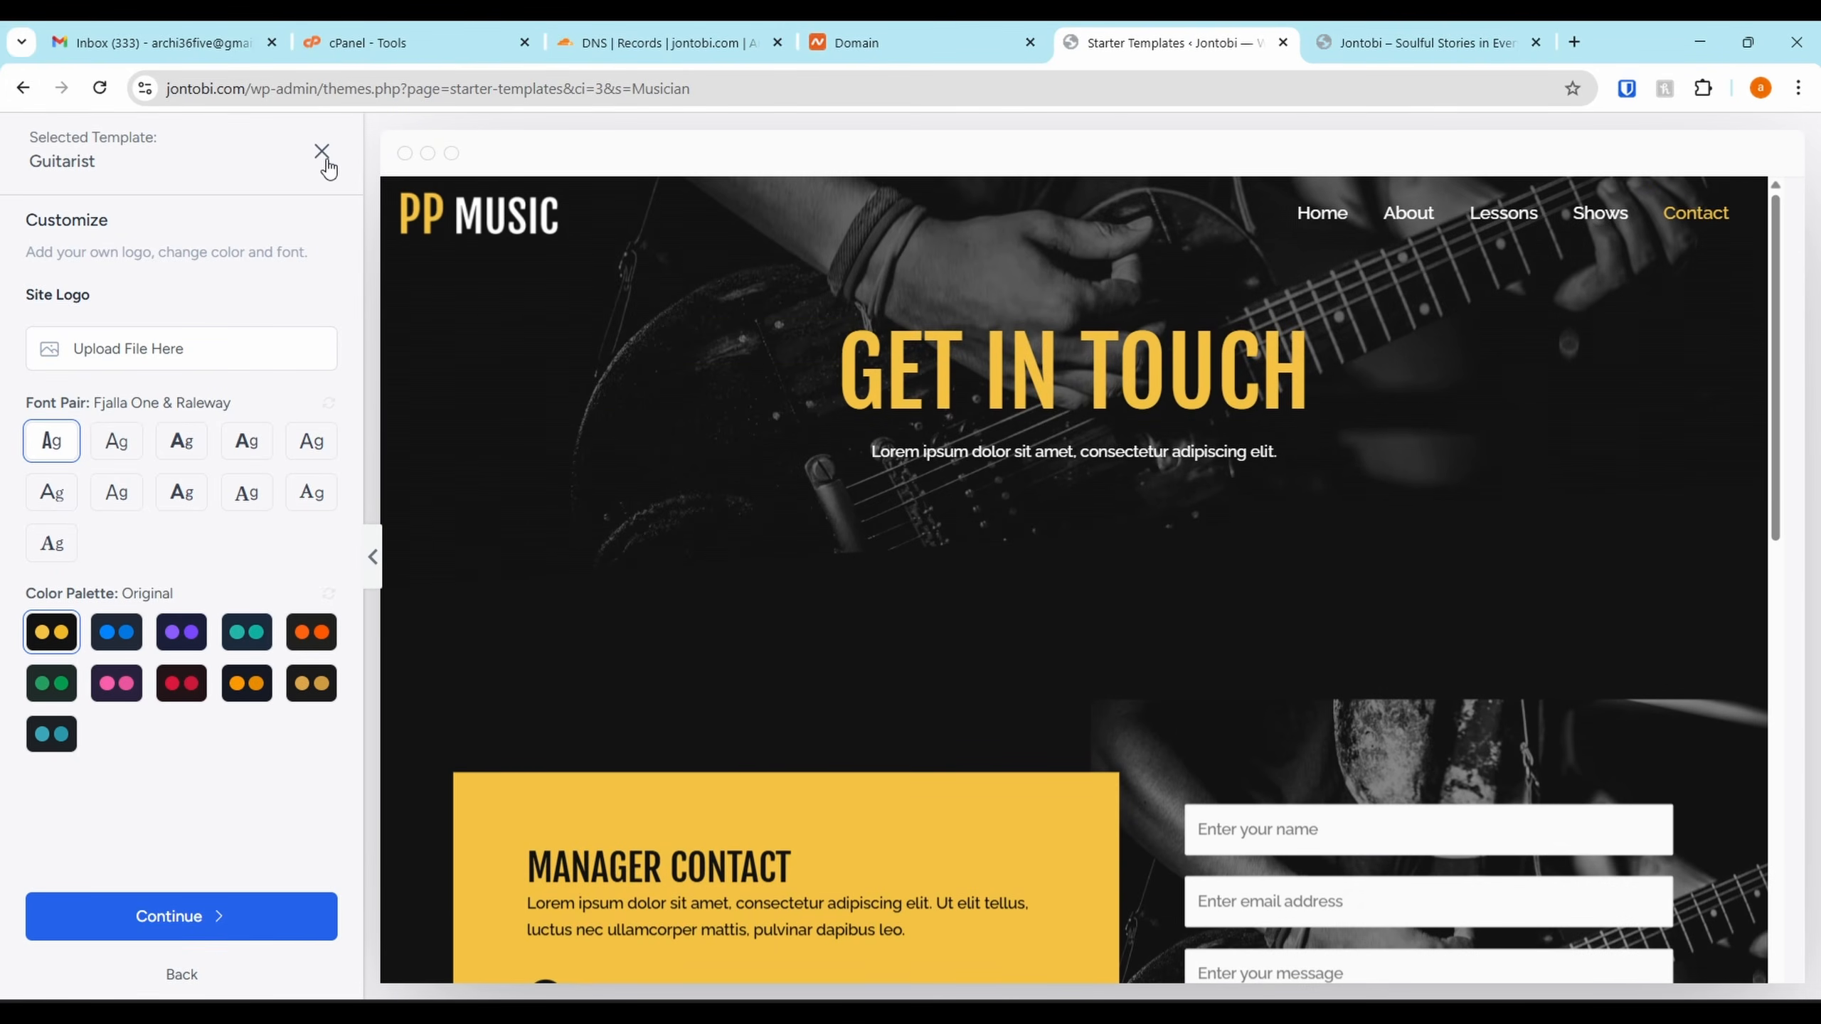
{"action": "left_click", "coordinate": [323, 154]}
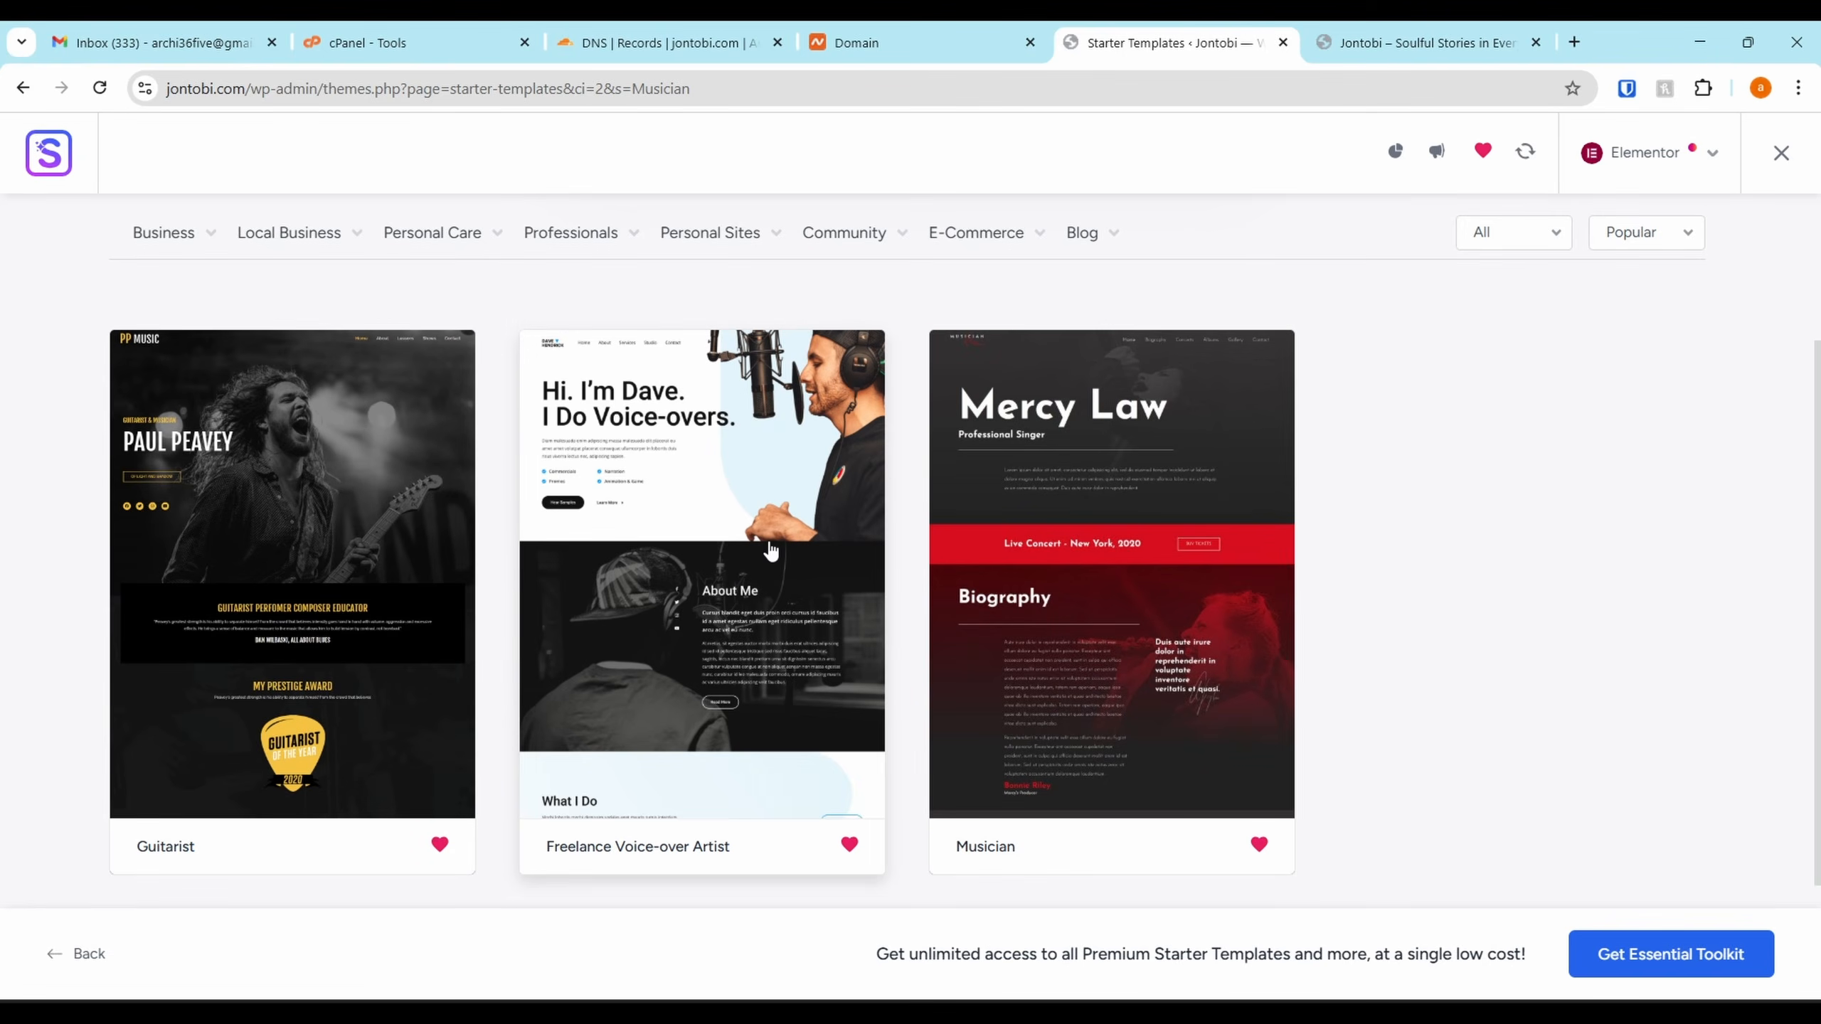
{"action": "left_click", "coordinate": [694, 557]}
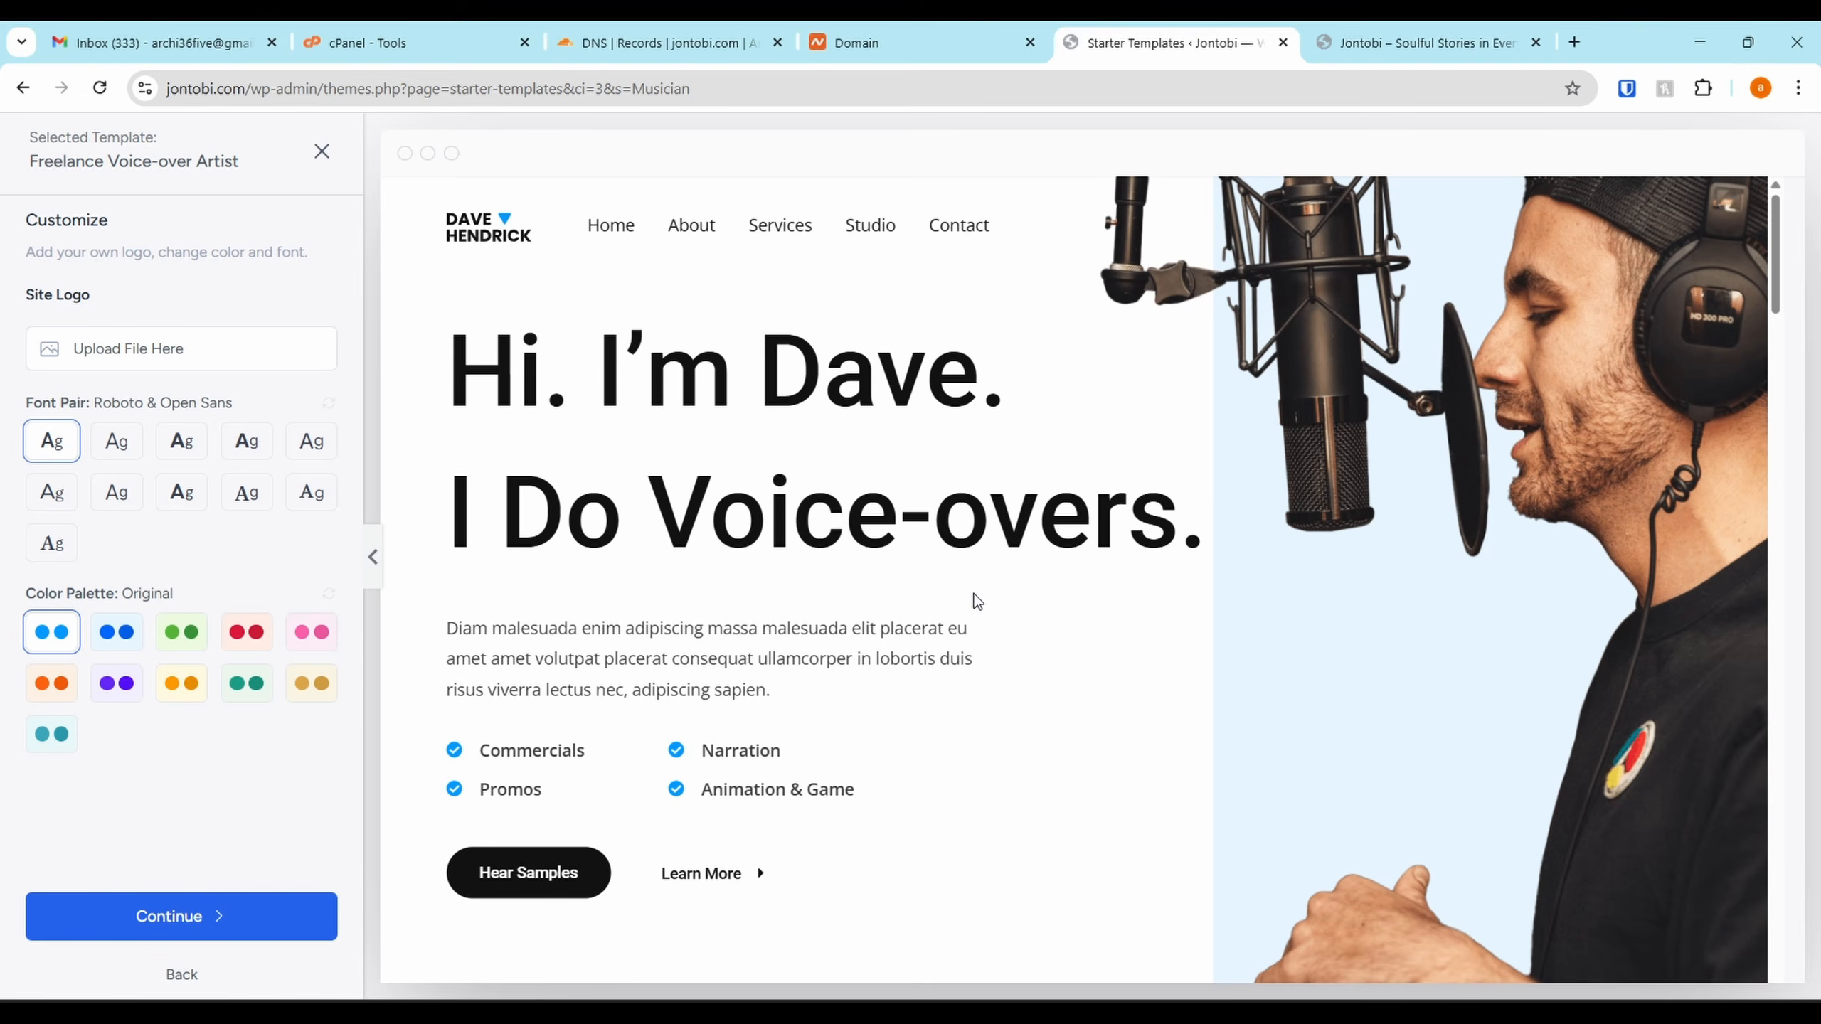
{"action": "scroll", "coordinate": [975, 595], "scroll_direction": "down", "scroll_amount": 10}
{"action": "scroll", "coordinate": [975, 580], "scroll_direction": "down", "scroll_amount": 10}
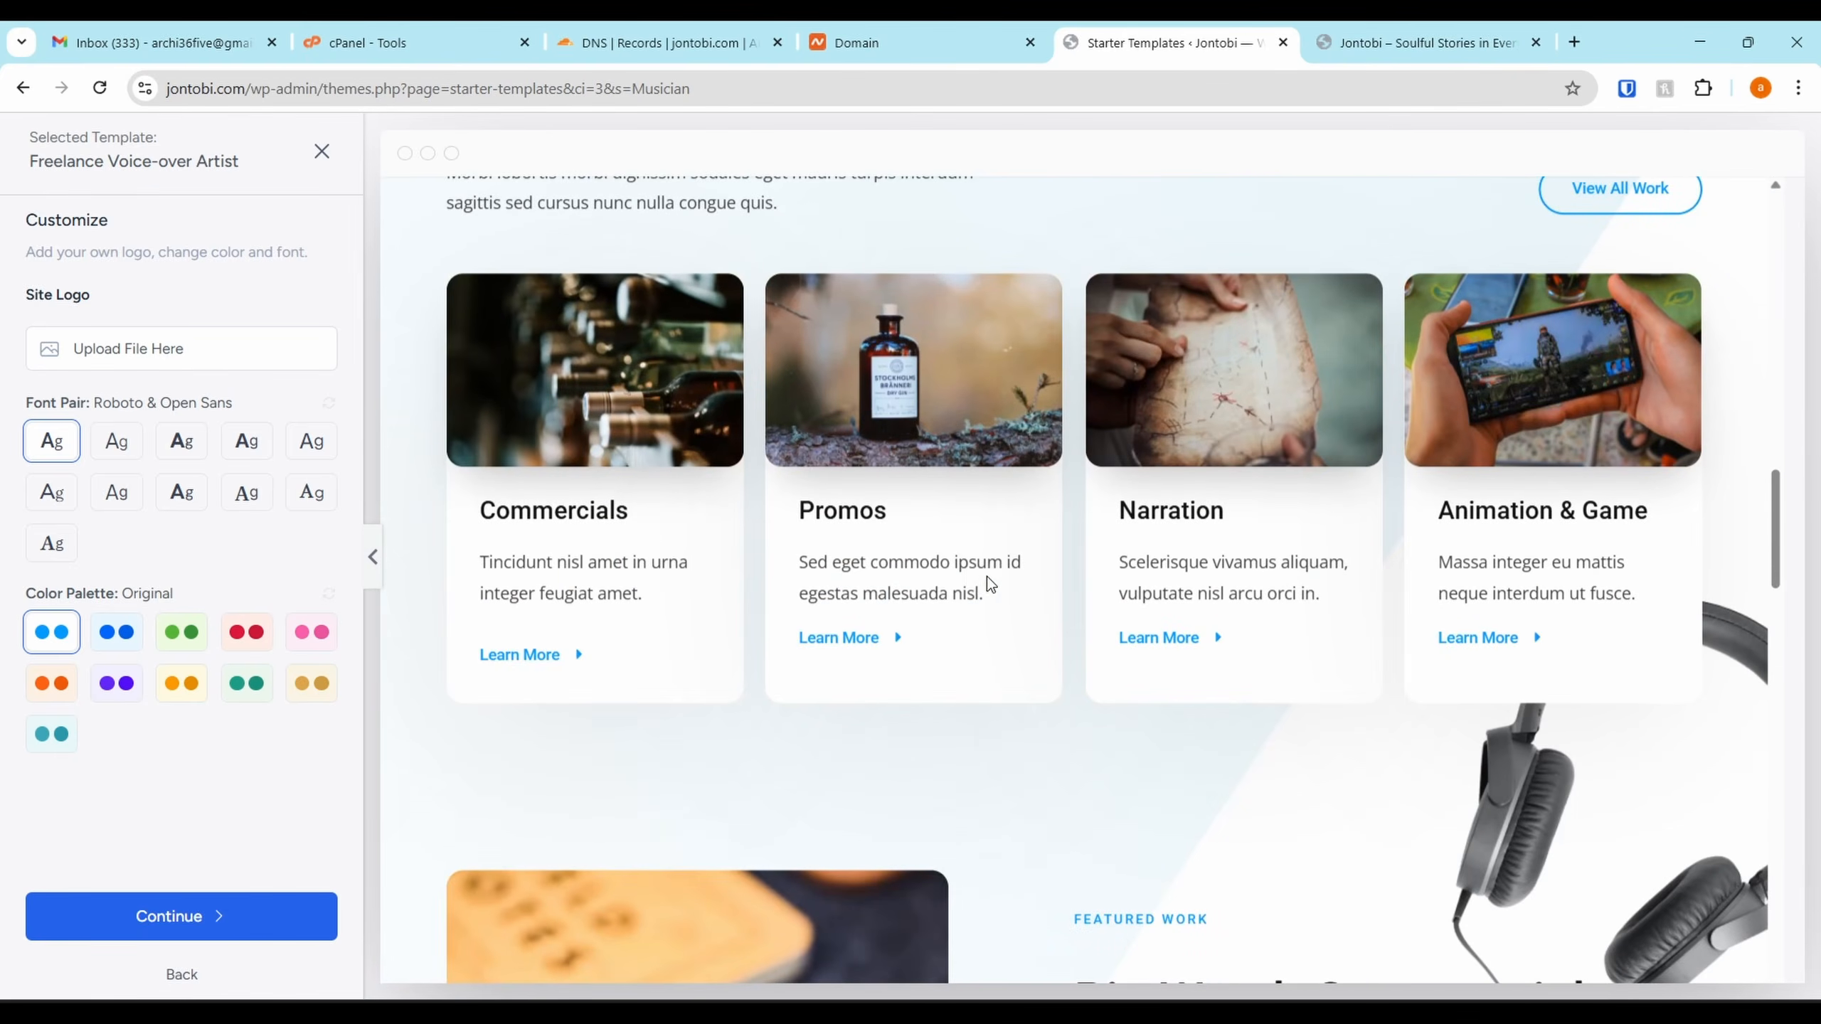
{"action": "scroll", "coordinate": [988, 580], "scroll_direction": "down", "scroll_amount": 10}
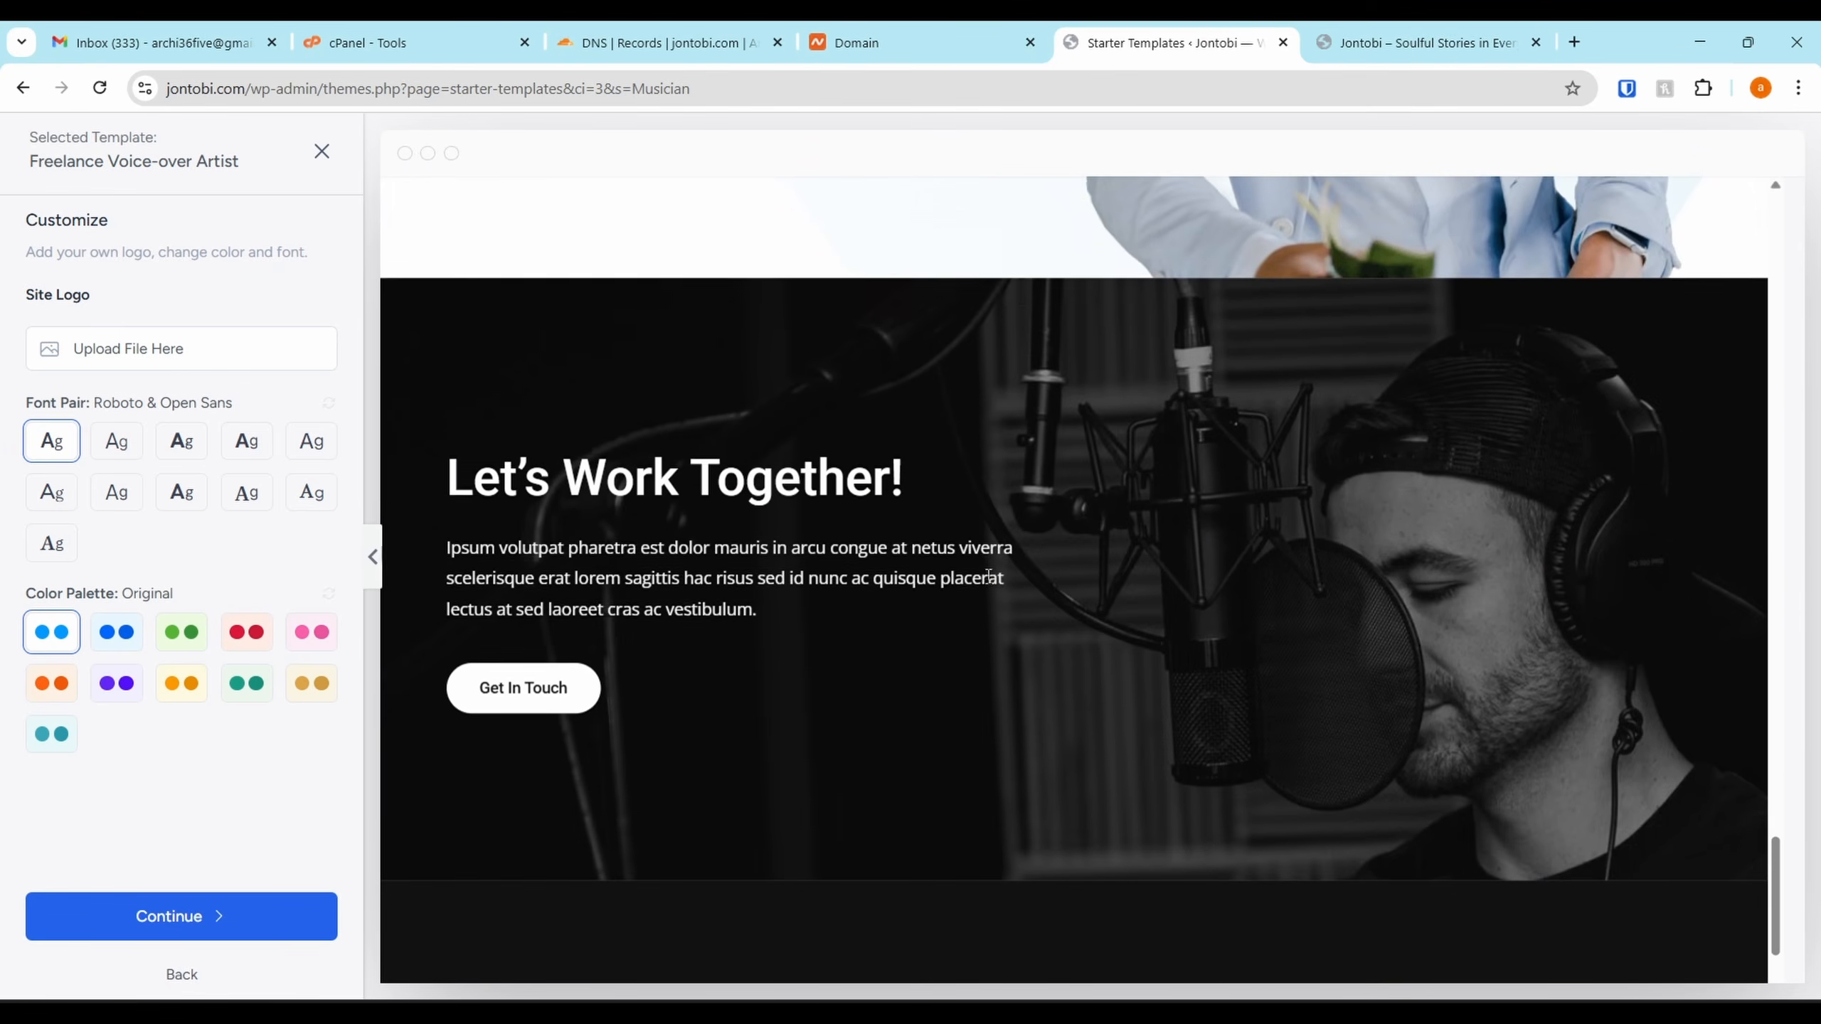
{"action": "scroll", "coordinate": [987, 580], "scroll_direction": "up", "scroll_amount": 20}
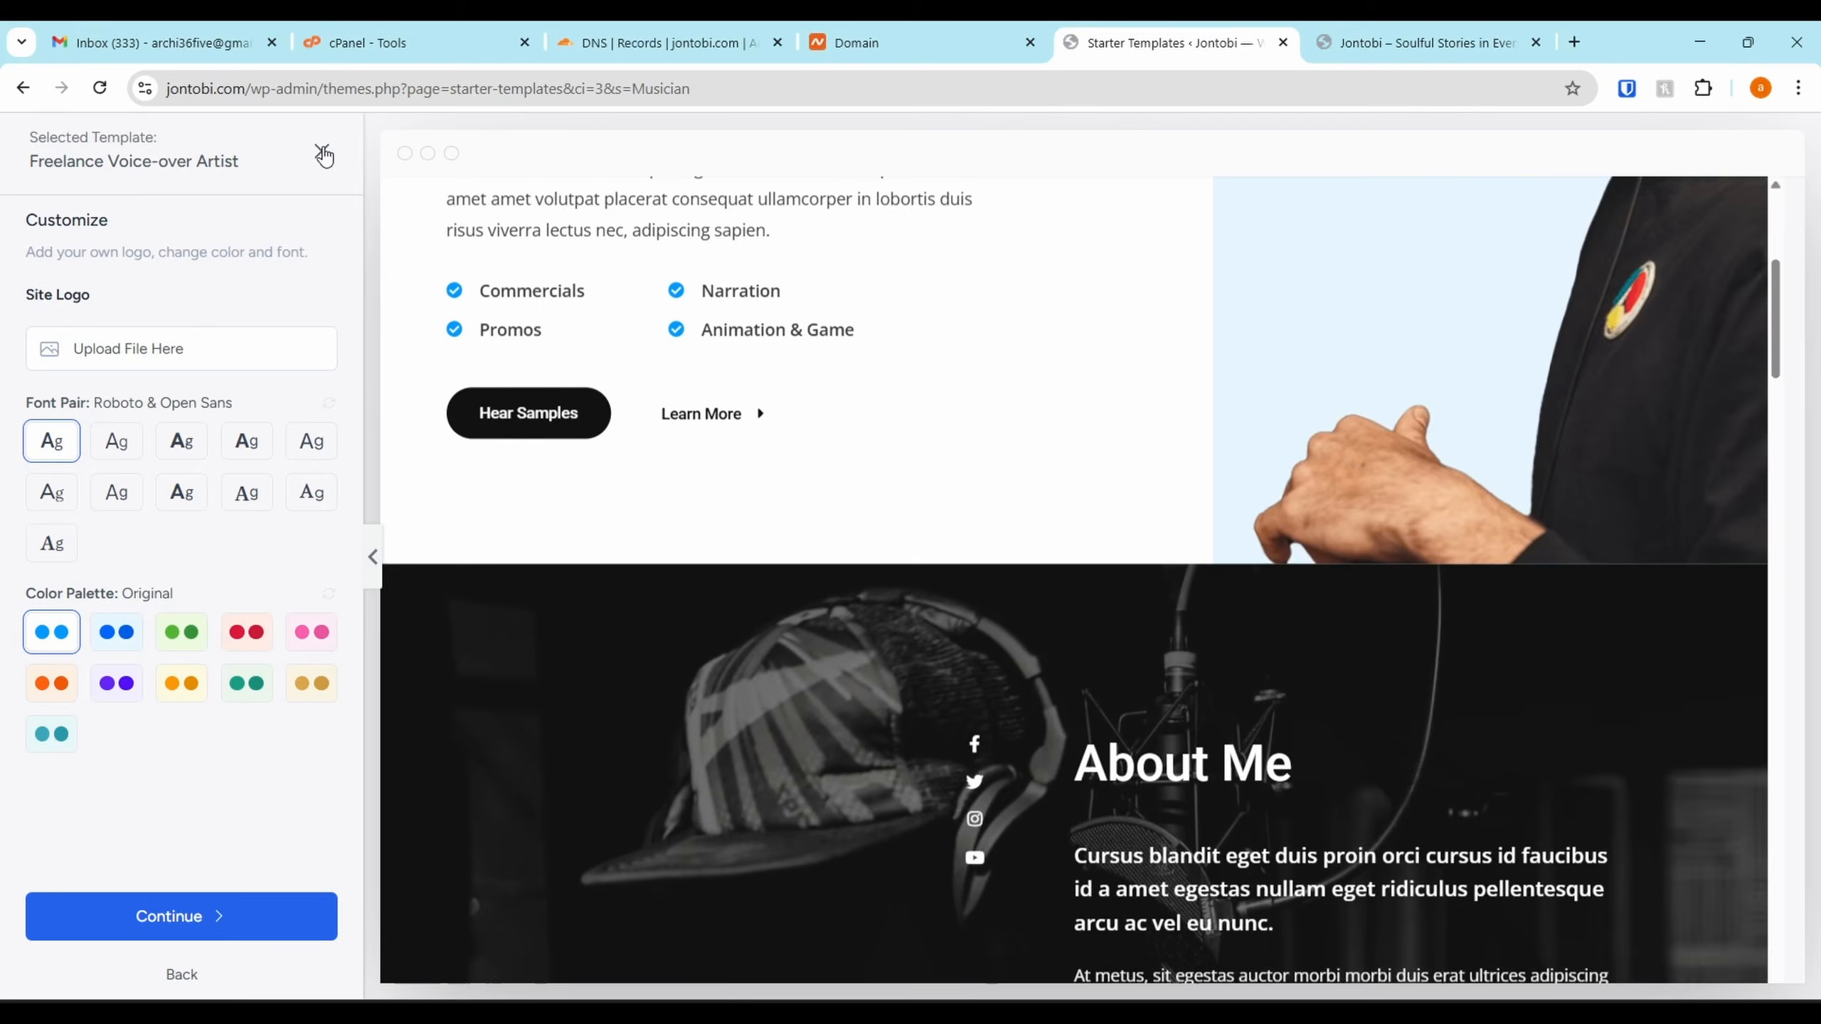
{"action": "left_click", "coordinate": [323, 151]}
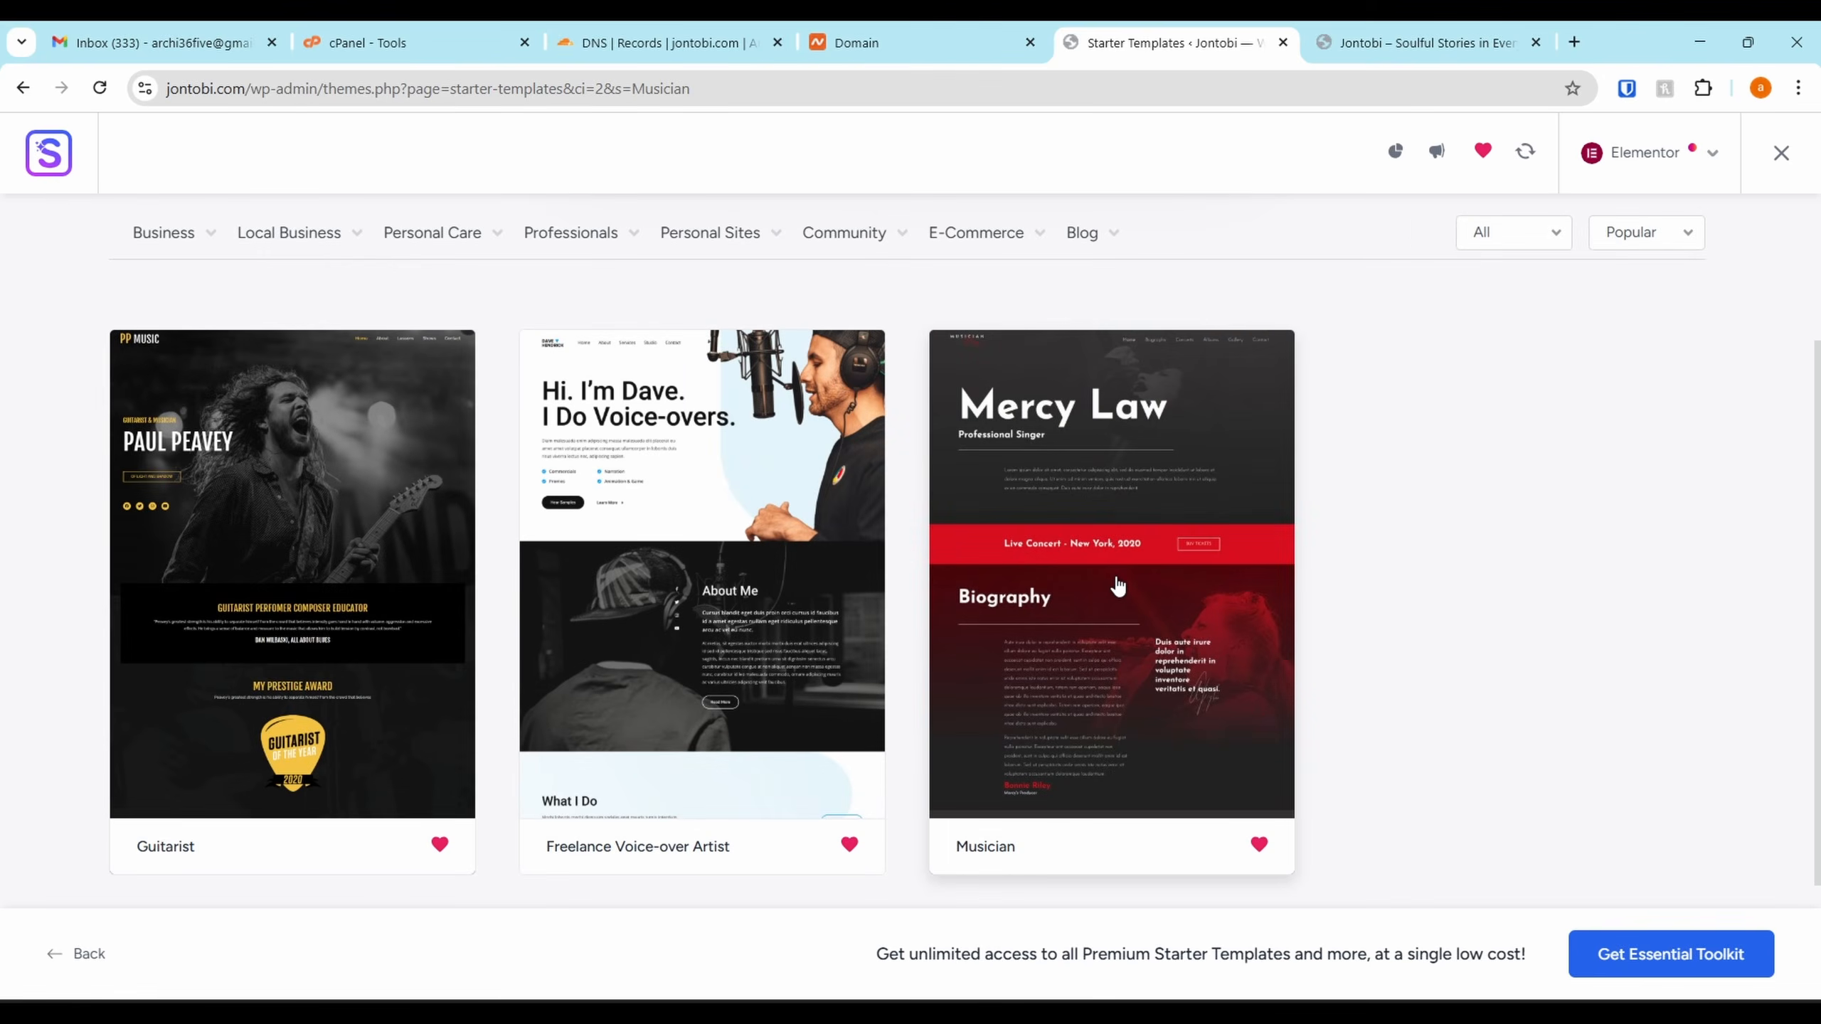
Open the Musician template and scroll through its home page preview
{"action": "left_click", "coordinate": [1113, 580]}
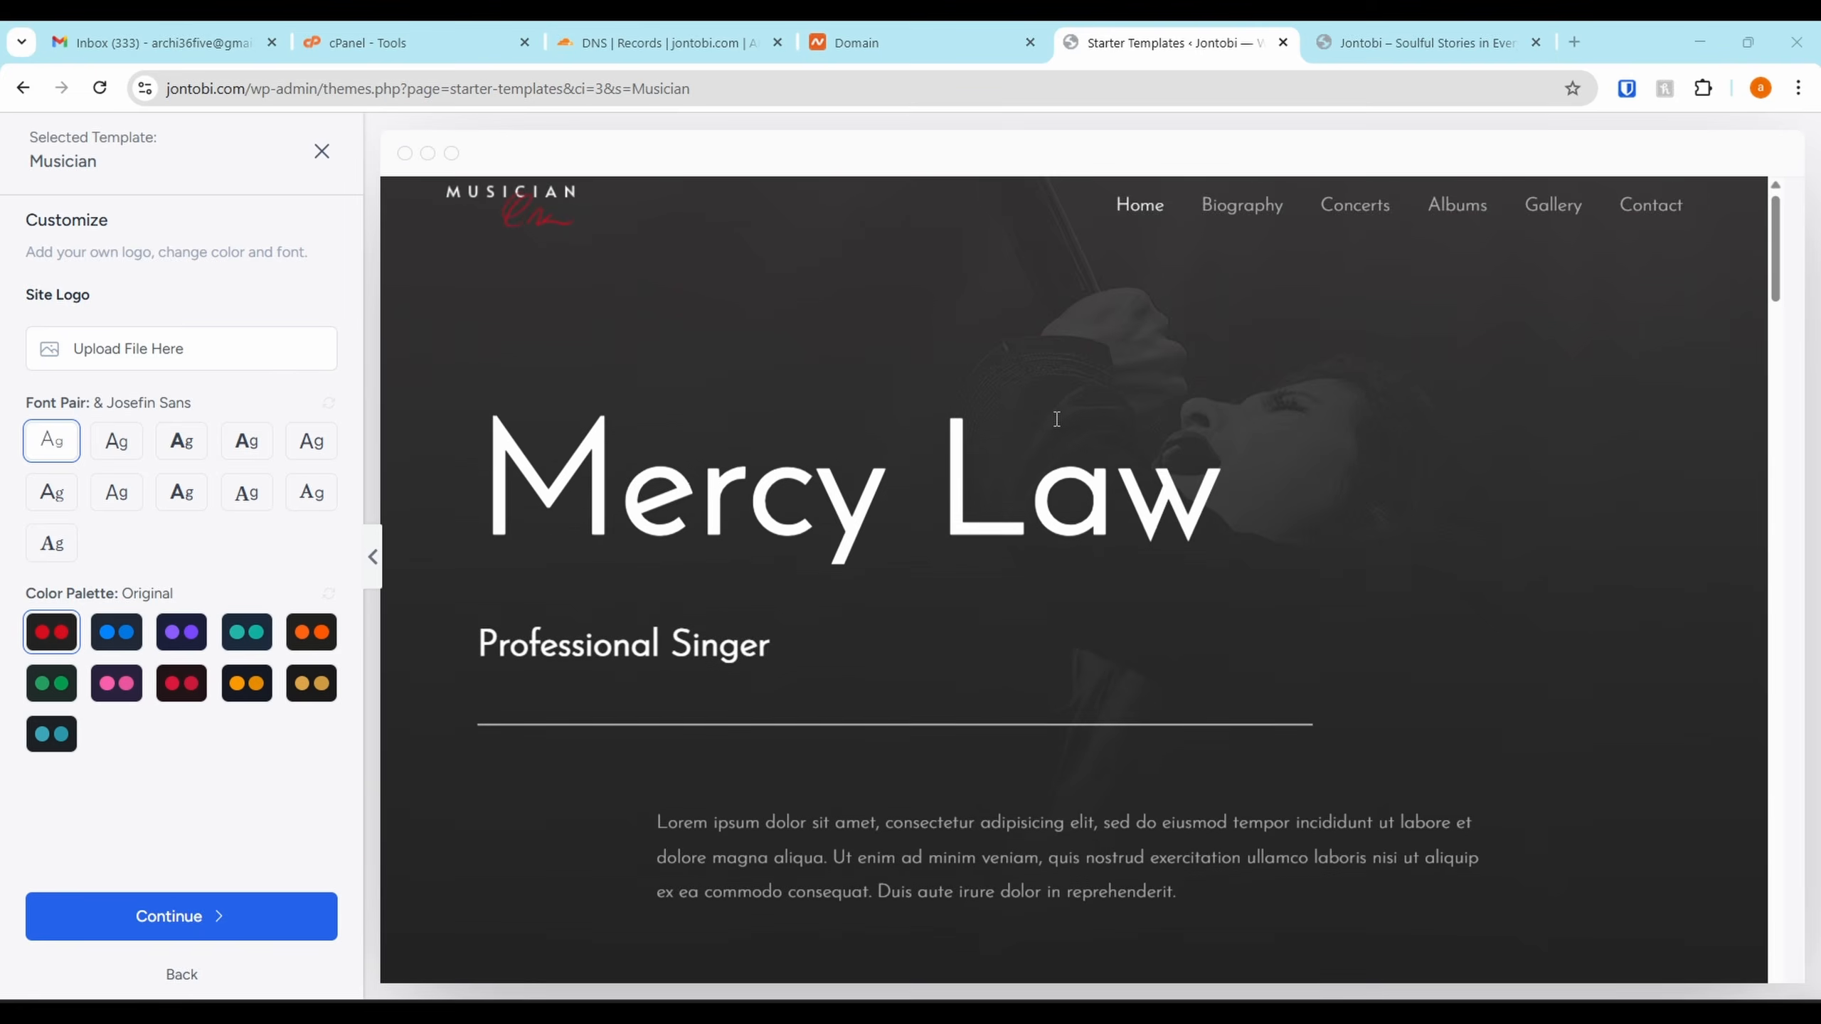
{"action": "scroll", "coordinate": [1052, 418], "scroll_direction": "down", "scroll_amount": 5}
{"action": "scroll", "coordinate": [1053, 418], "scroll_direction": "down", "scroll_amount": 15}
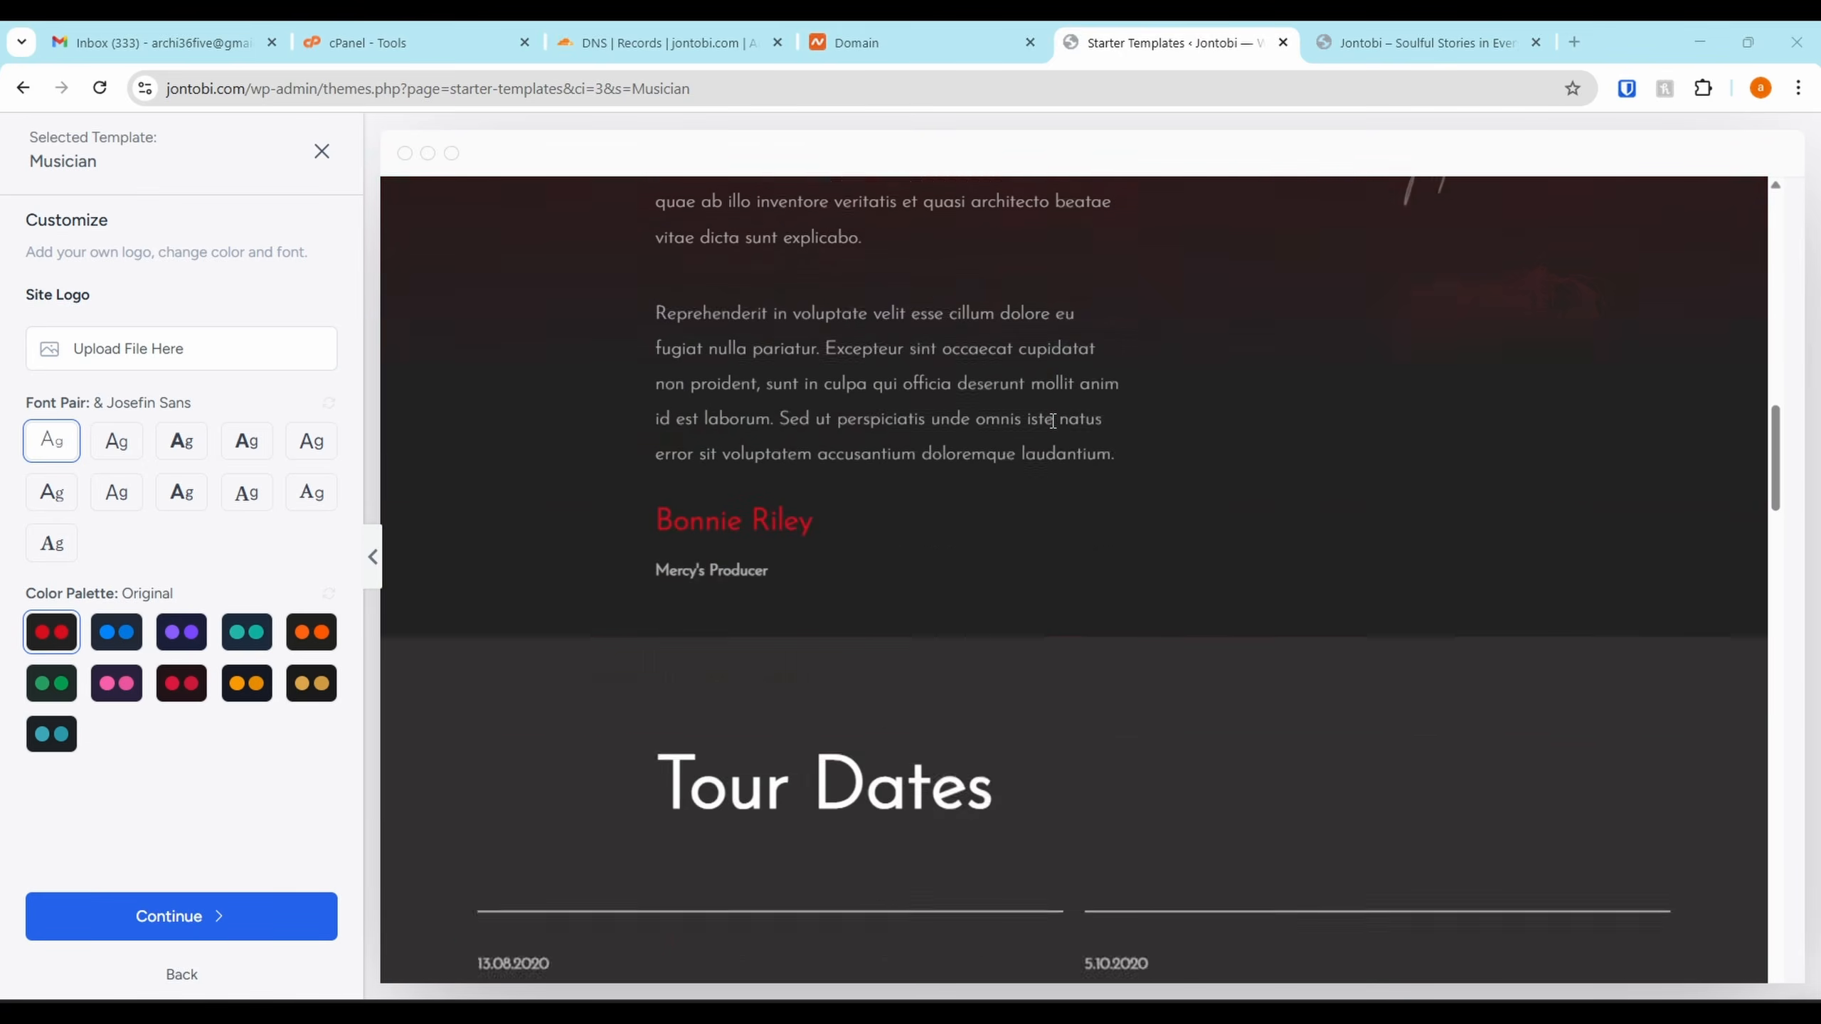
{"action": "scroll", "coordinate": [1053, 421], "scroll_direction": "down", "scroll_amount": 15}
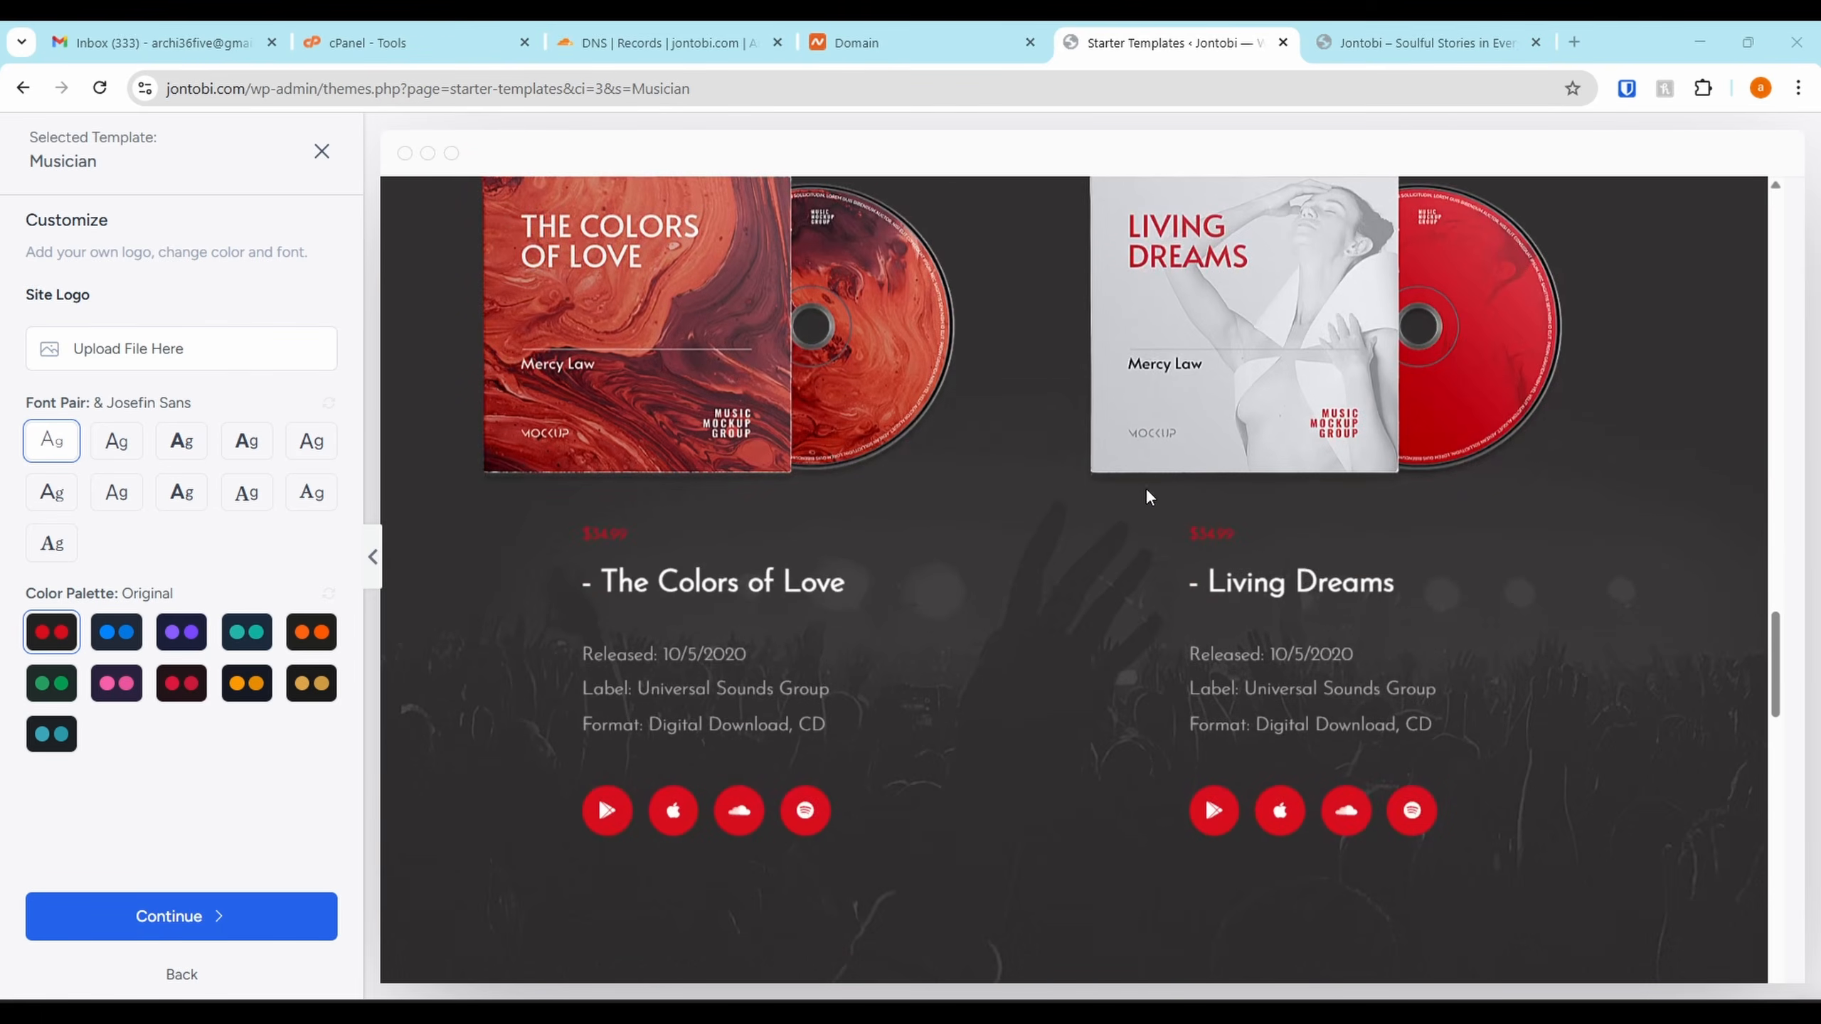
{"action": "scroll", "coordinate": [1152, 645], "scroll_direction": "down", "scroll_amount": 15}
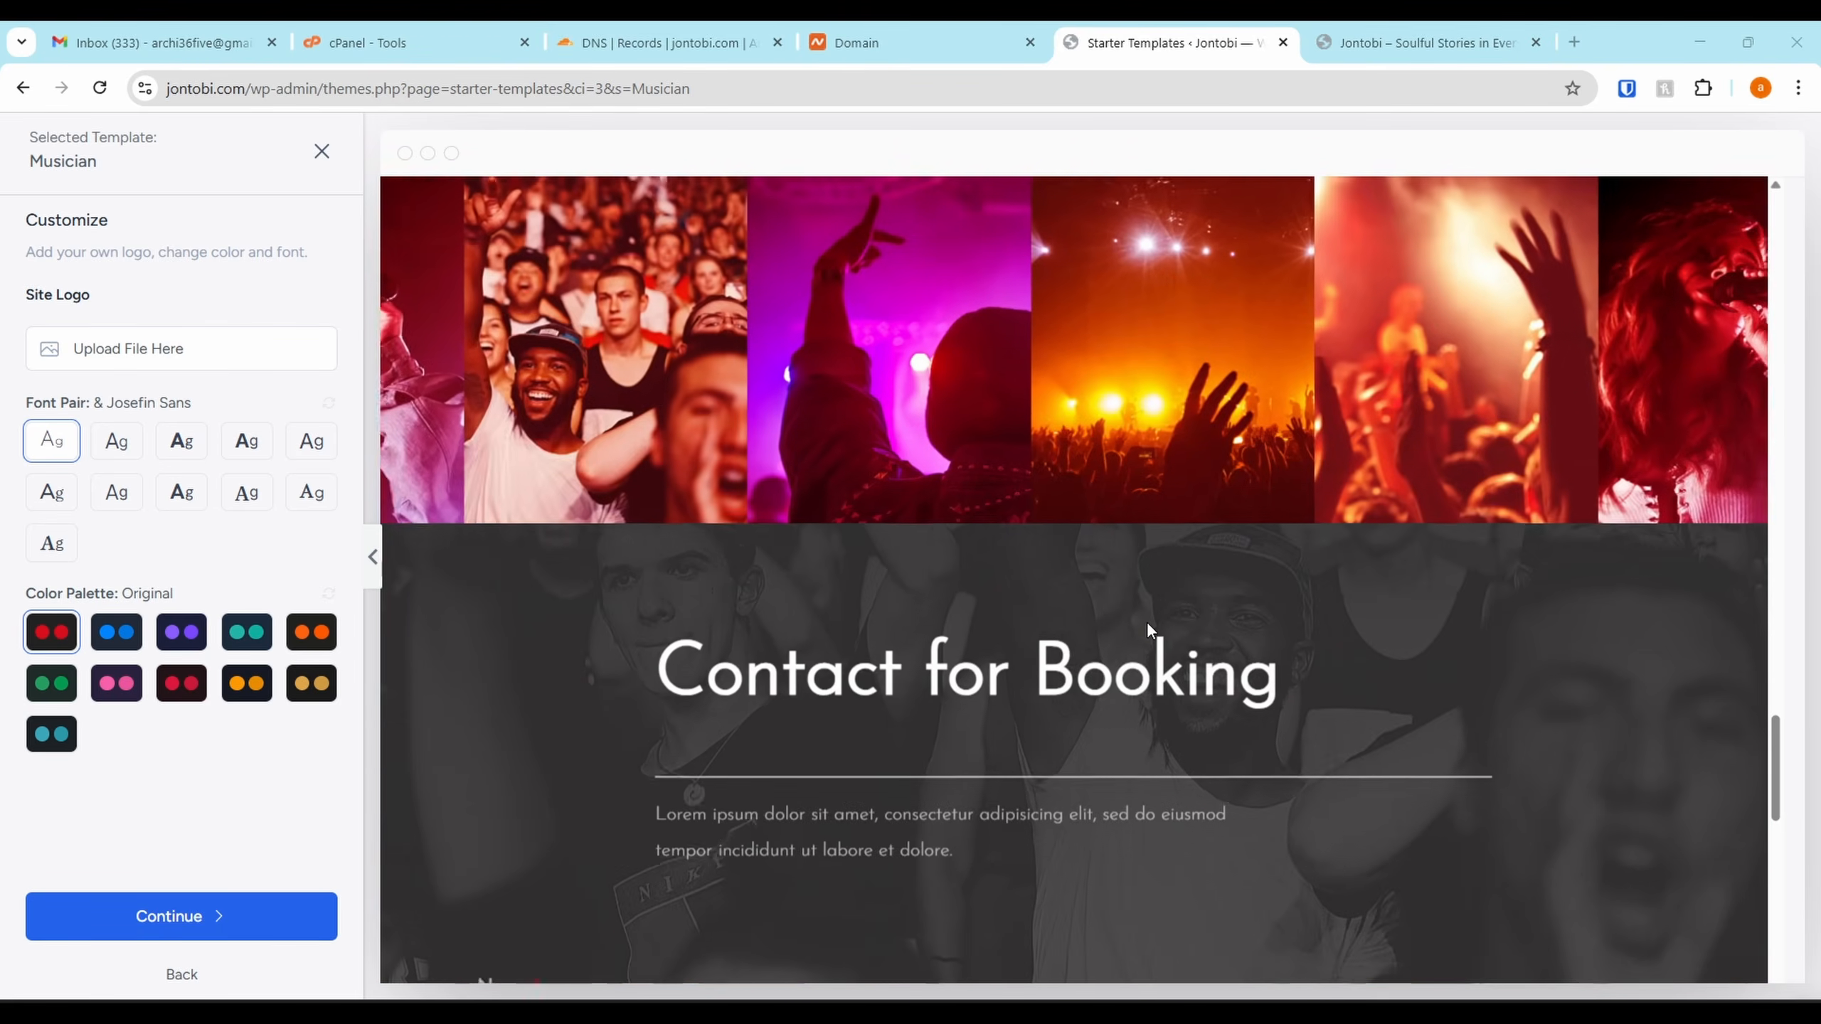
{"action": "scroll", "coordinate": [1147, 628], "scroll_direction": "down", "scroll_amount": 5}
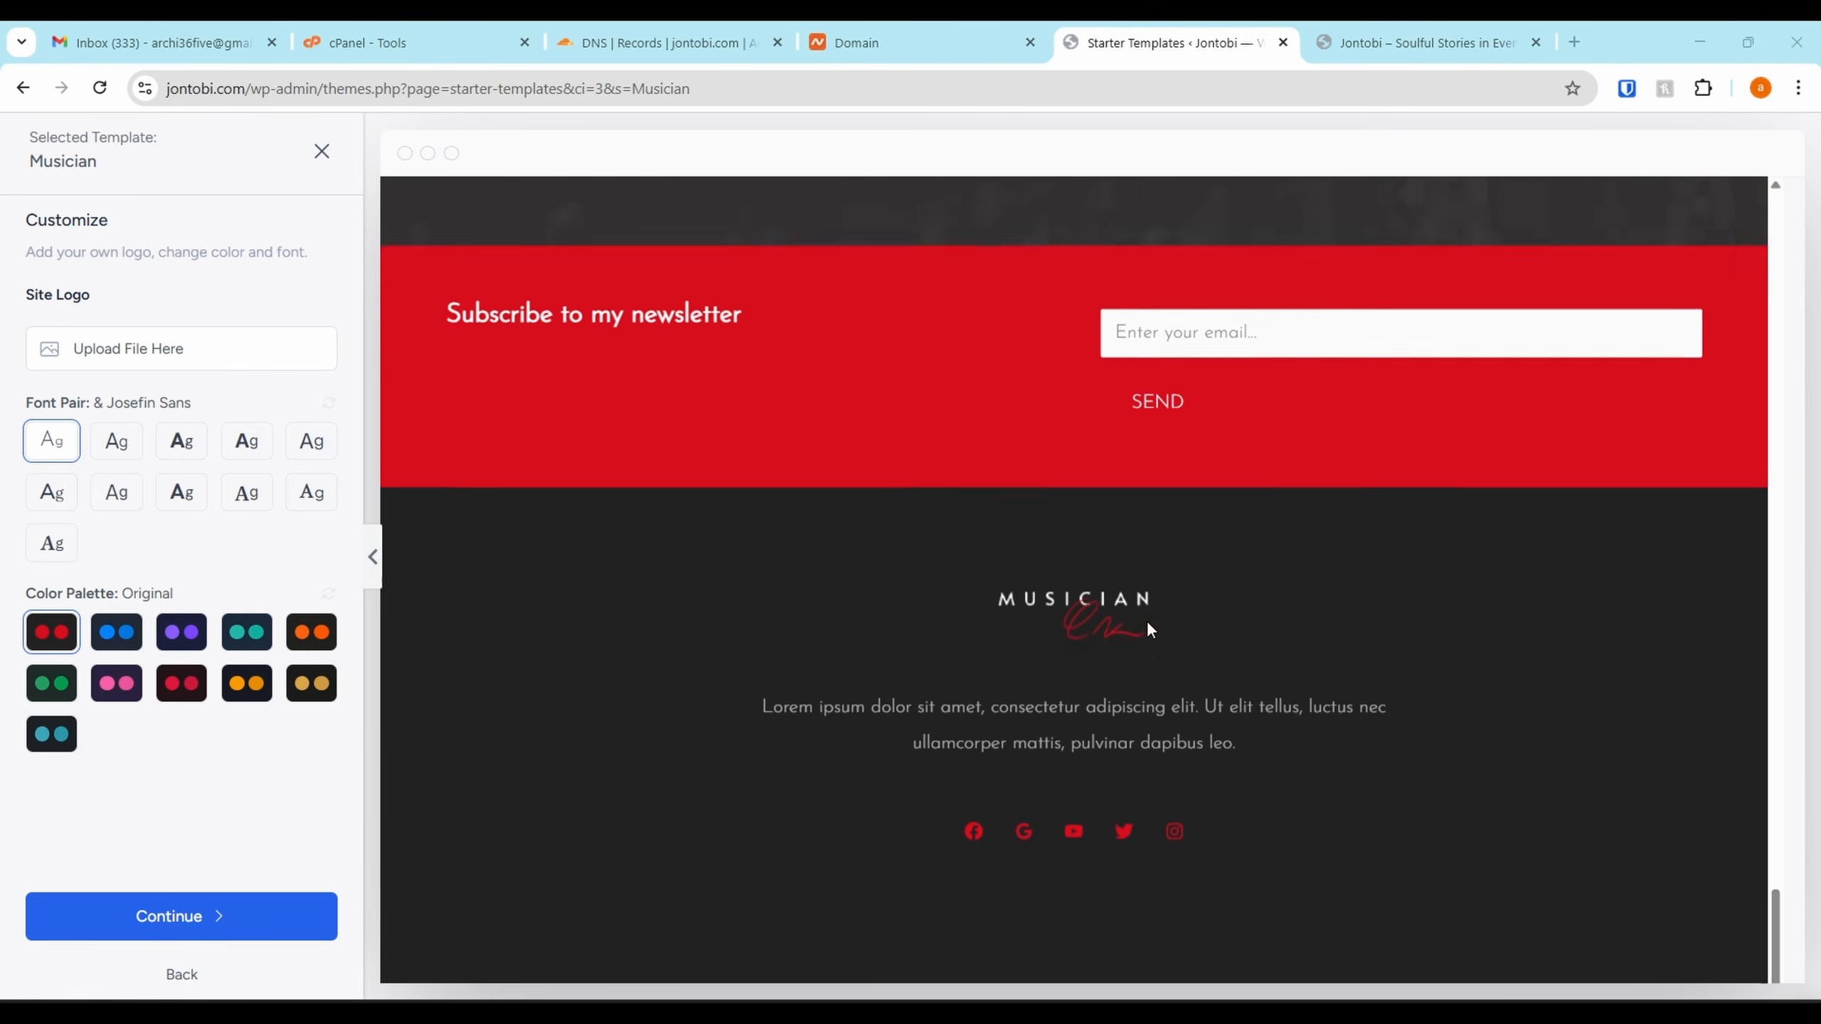
{"action": "scroll", "coordinate": [1147, 629], "scroll_direction": "up", "scroll_amount": 9}
{"action": "scroll", "coordinate": [1146, 619], "scroll_direction": "up", "scroll_amount": 20}
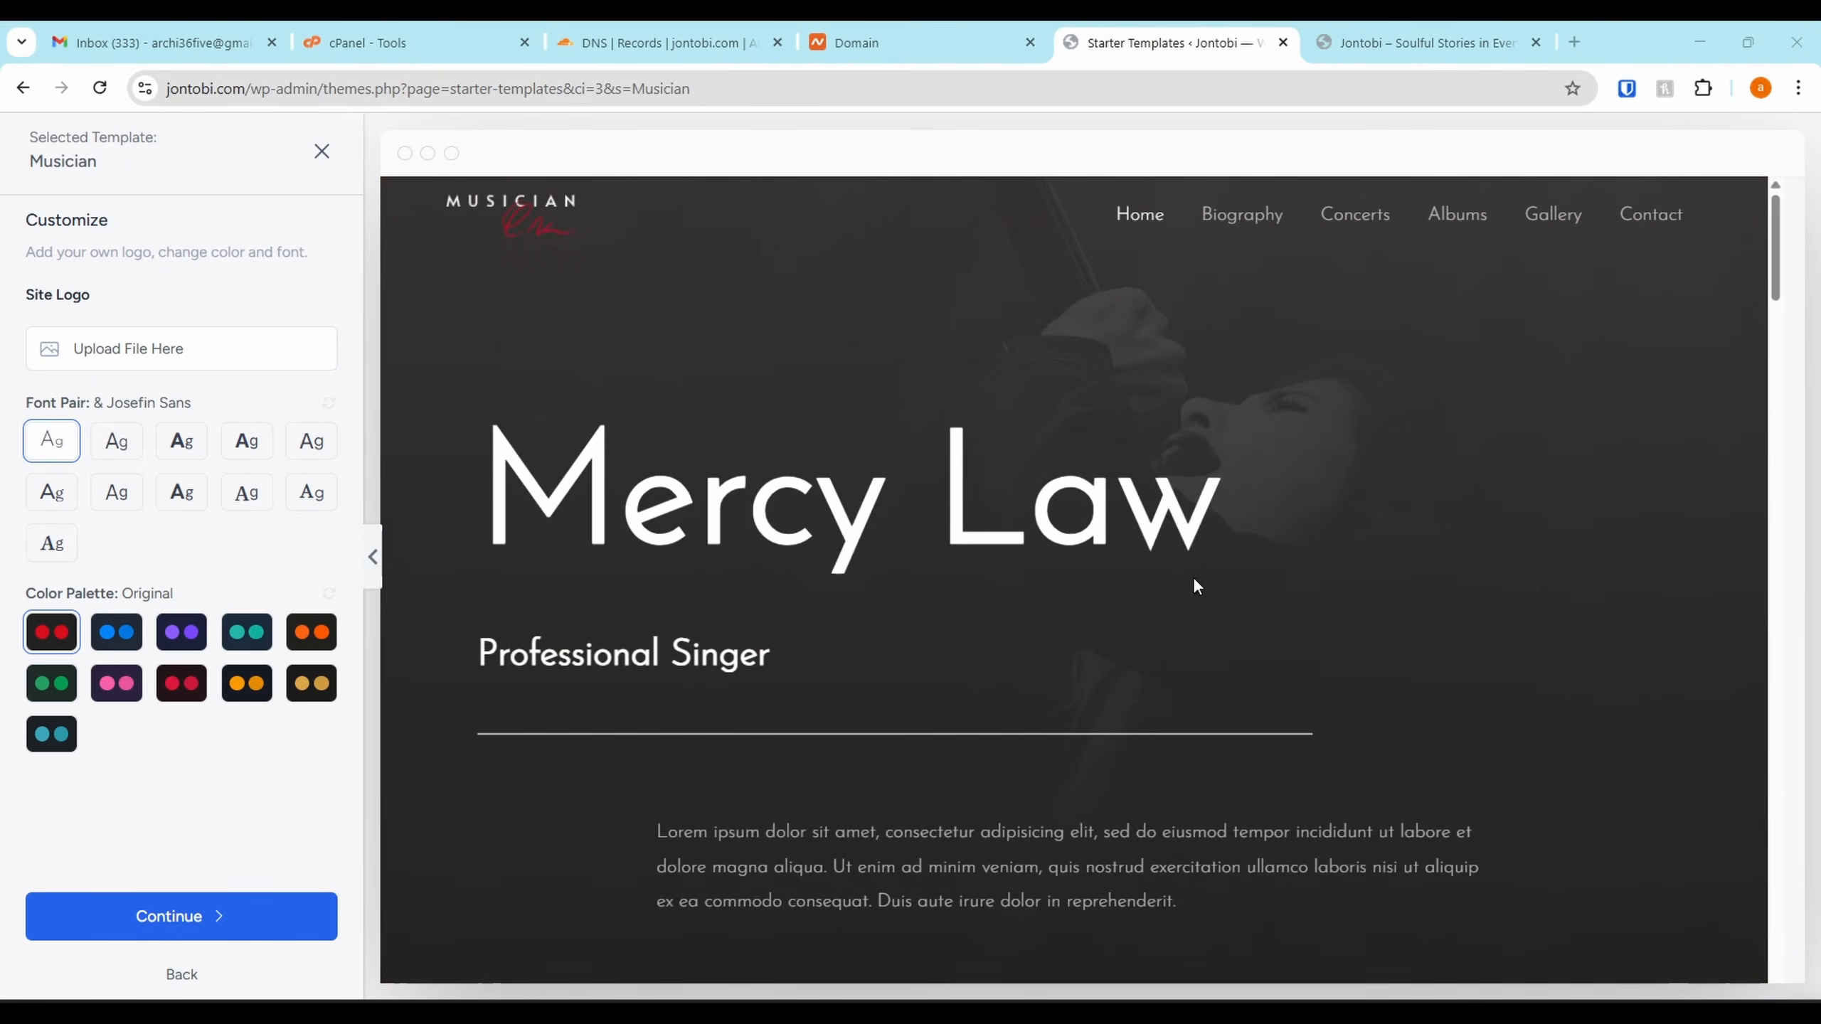
View the Musician template's Biography and Concerts pages
{"action": "left_click", "coordinate": [1269, 217]}
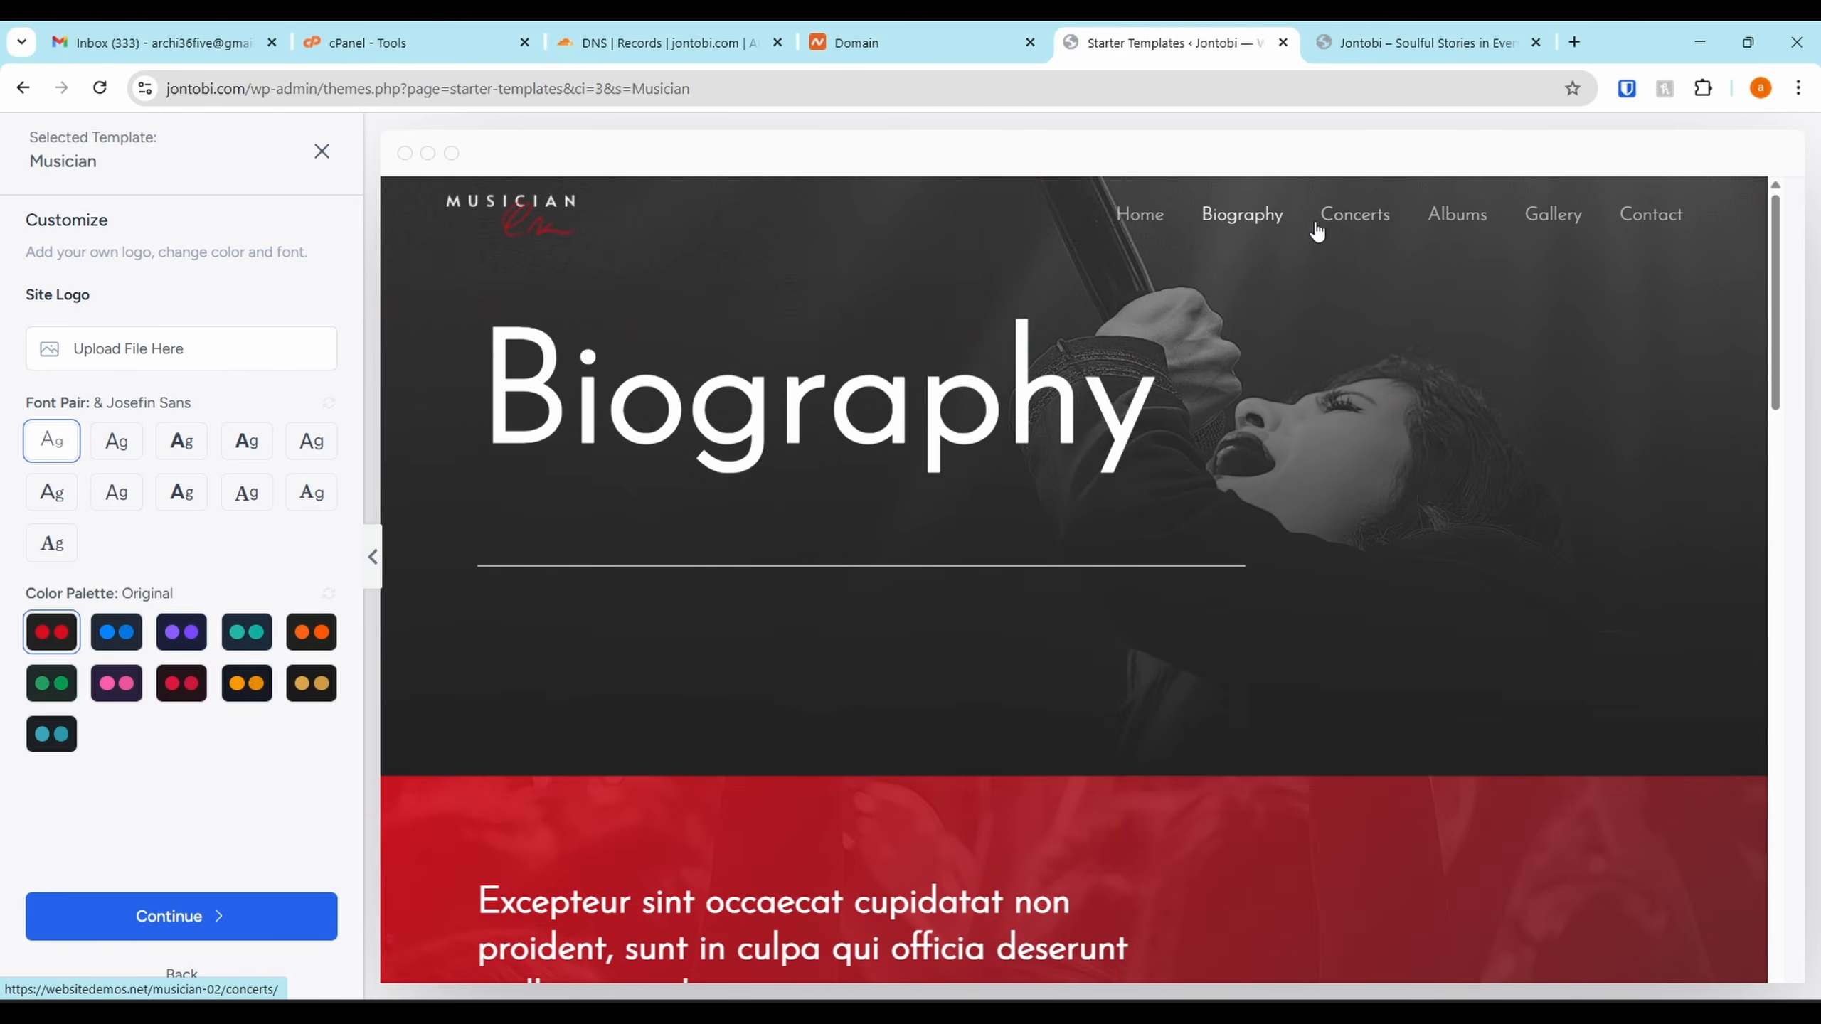
{"action": "scroll", "coordinate": [1318, 237], "scroll_direction": "down", "scroll_amount": 7}
{"action": "scroll", "coordinate": [1323, 247], "scroll_direction": "up", "scroll_amount": 7}
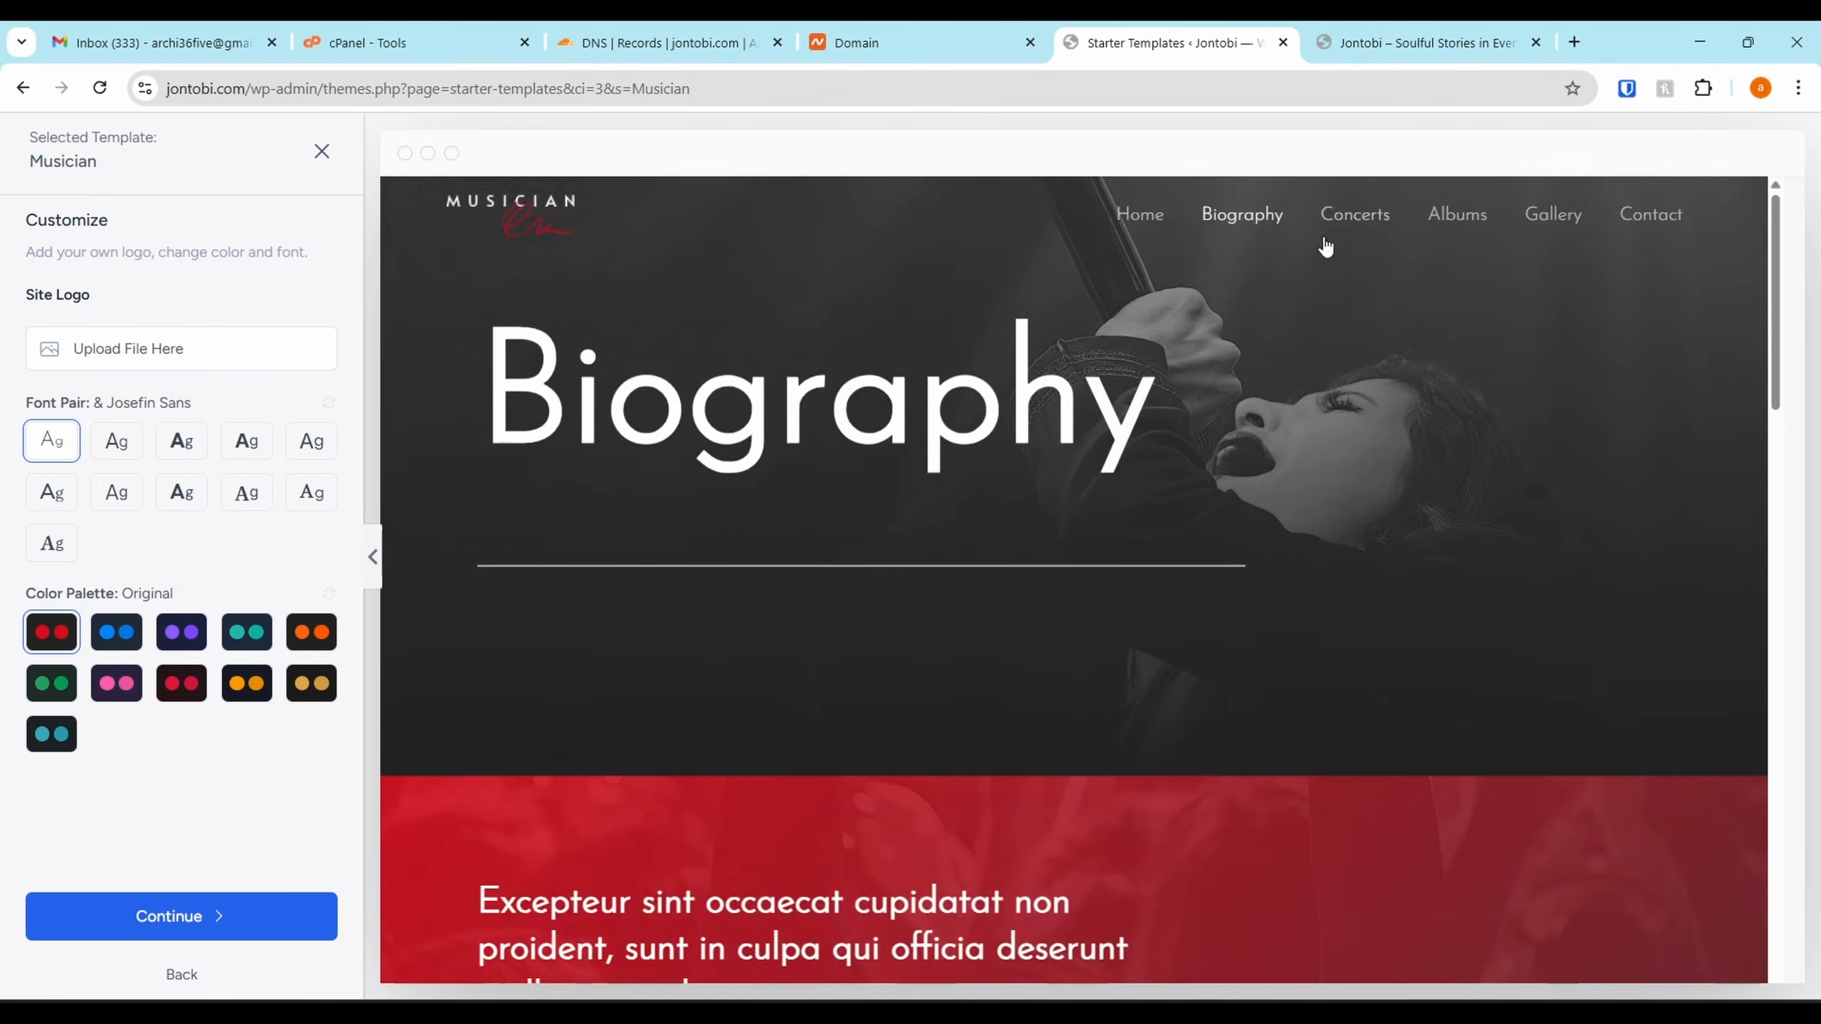
{"action": "left_click", "coordinate": [1367, 210]}
{"action": "scroll", "coordinate": [1368, 341], "scroll_direction": "down", "scroll_amount": 15}
{"action": "scroll", "coordinate": [1393, 336], "scroll_direction": "up", "scroll_amount": 15}
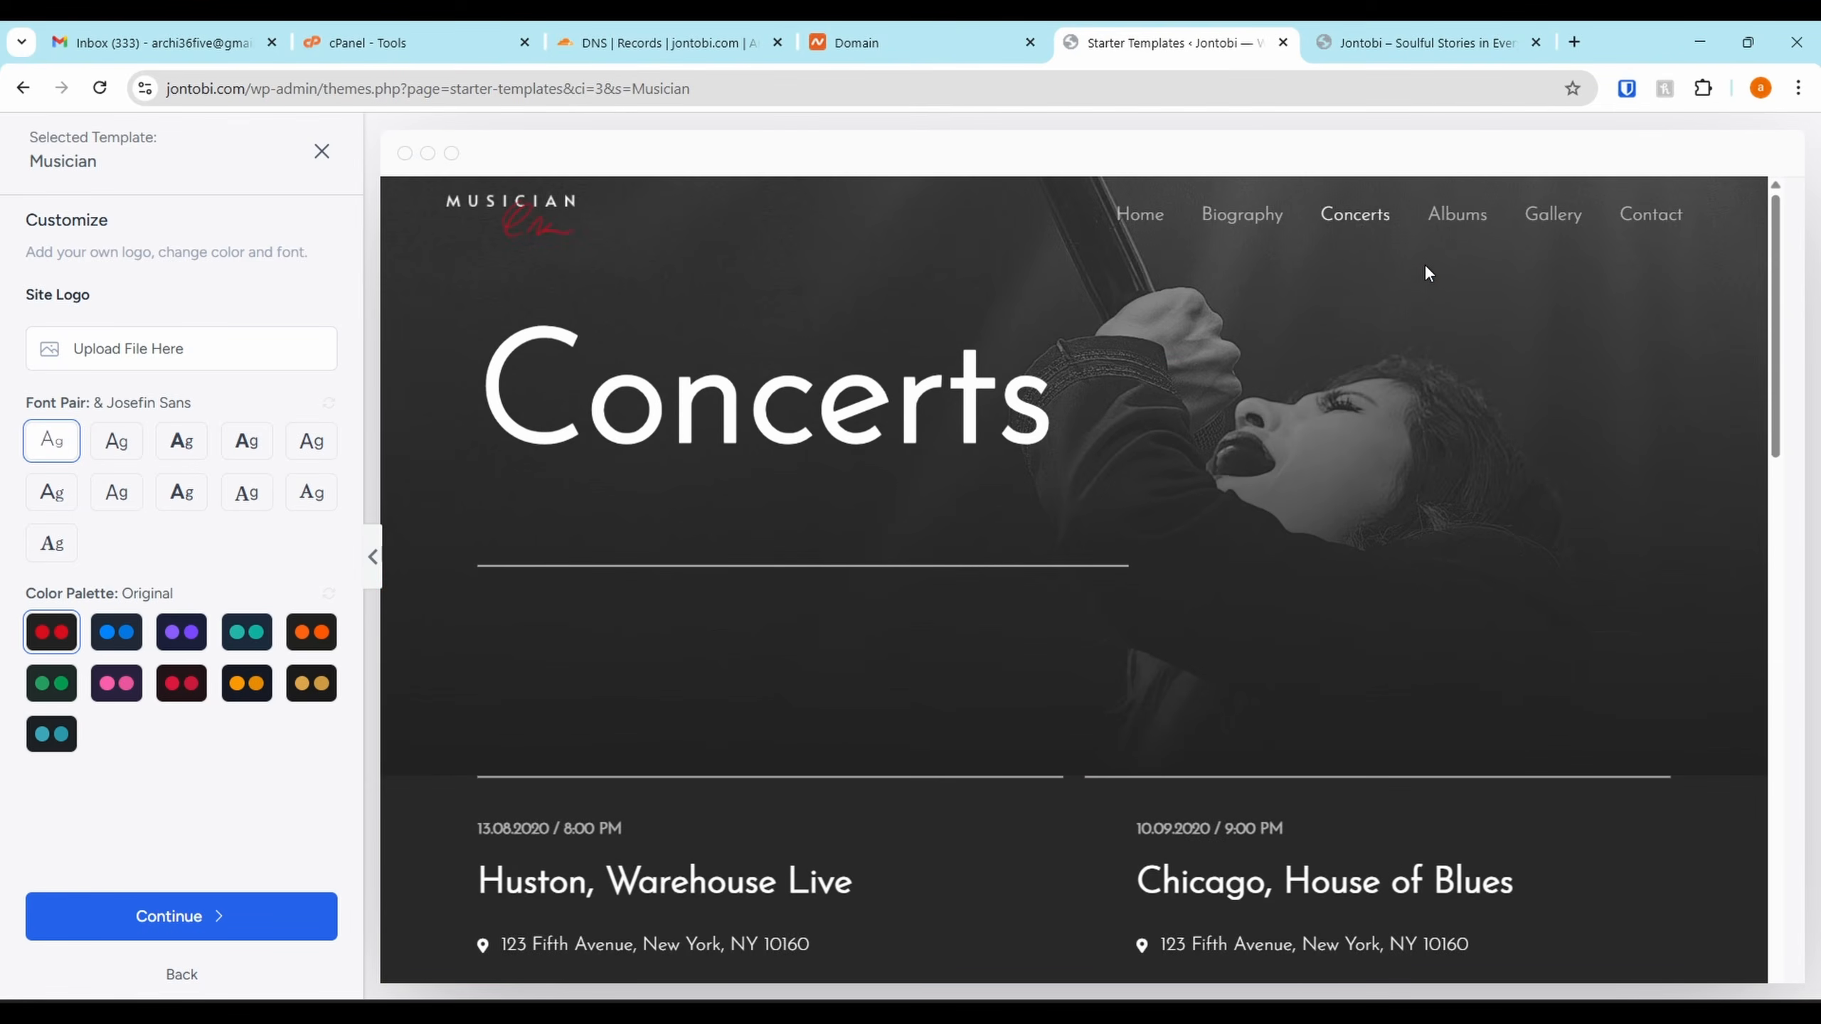
Scroll through the Musician Albums page, then close the preview back to the favourites
{"action": "left_click", "coordinate": [1455, 216]}
{"action": "scroll", "coordinate": [1554, 229], "scroll_direction": "down", "scroll_amount": 5}
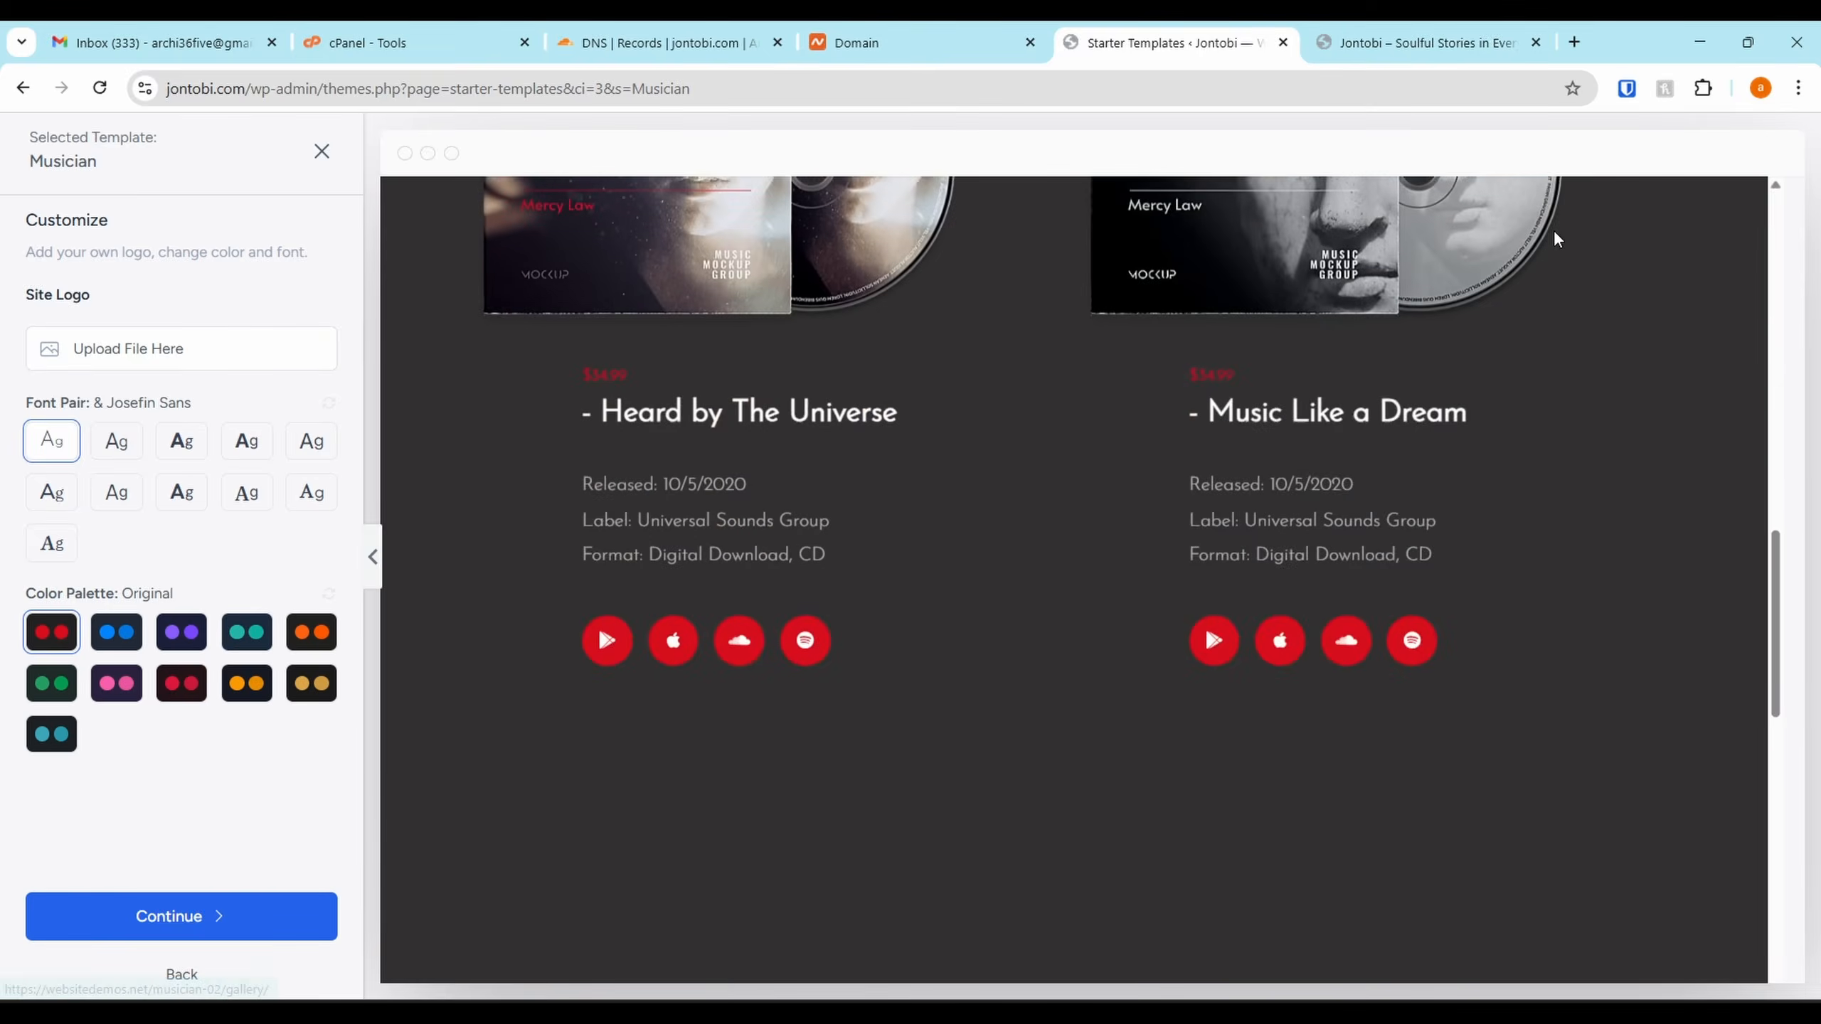
{"action": "scroll", "coordinate": [1555, 236], "scroll_direction": "up", "scroll_amount": 5}
{"action": "scroll", "coordinate": [1565, 253], "scroll_direction": "down", "scroll_amount": 1}
{"action": "scroll", "coordinate": [1562, 243], "scroll_direction": "down", "scroll_amount": 10}
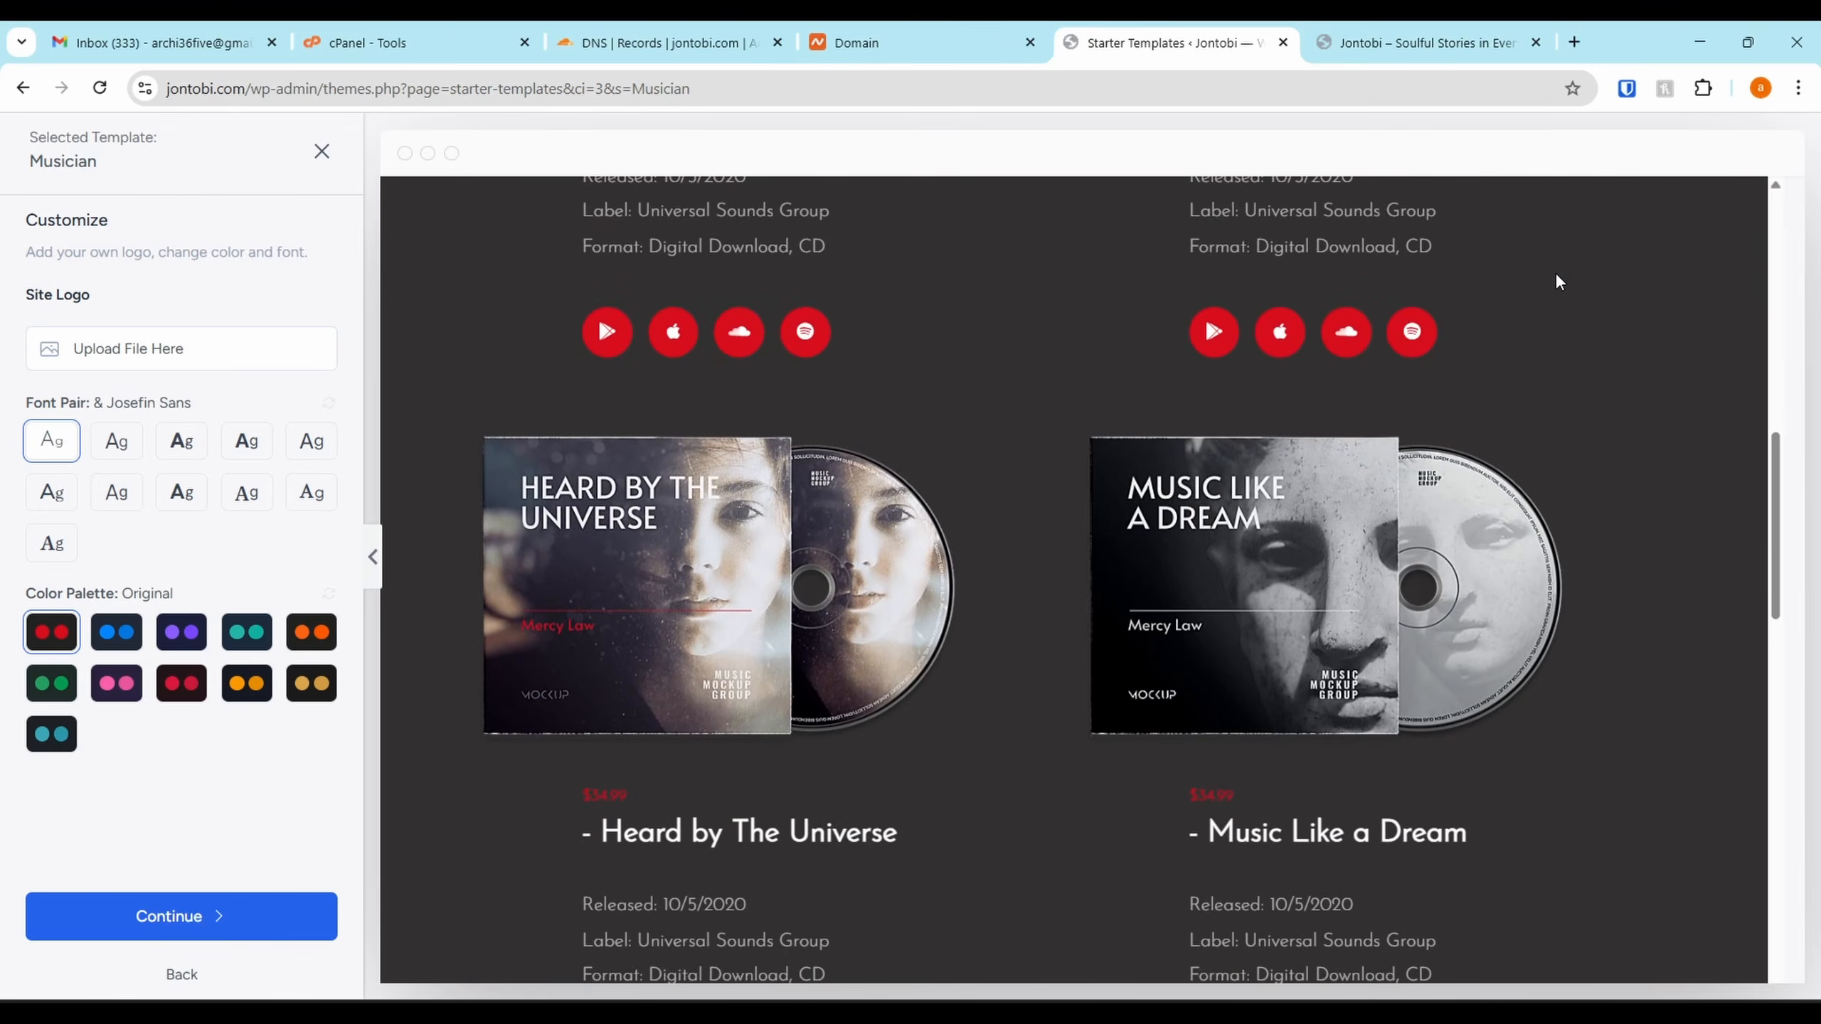
{"action": "scroll", "coordinate": [1542, 338], "scroll_direction": "down", "scroll_amount": 7}
{"action": "scroll", "coordinate": [1533, 365], "scroll_direction": "up", "scroll_amount": 11}
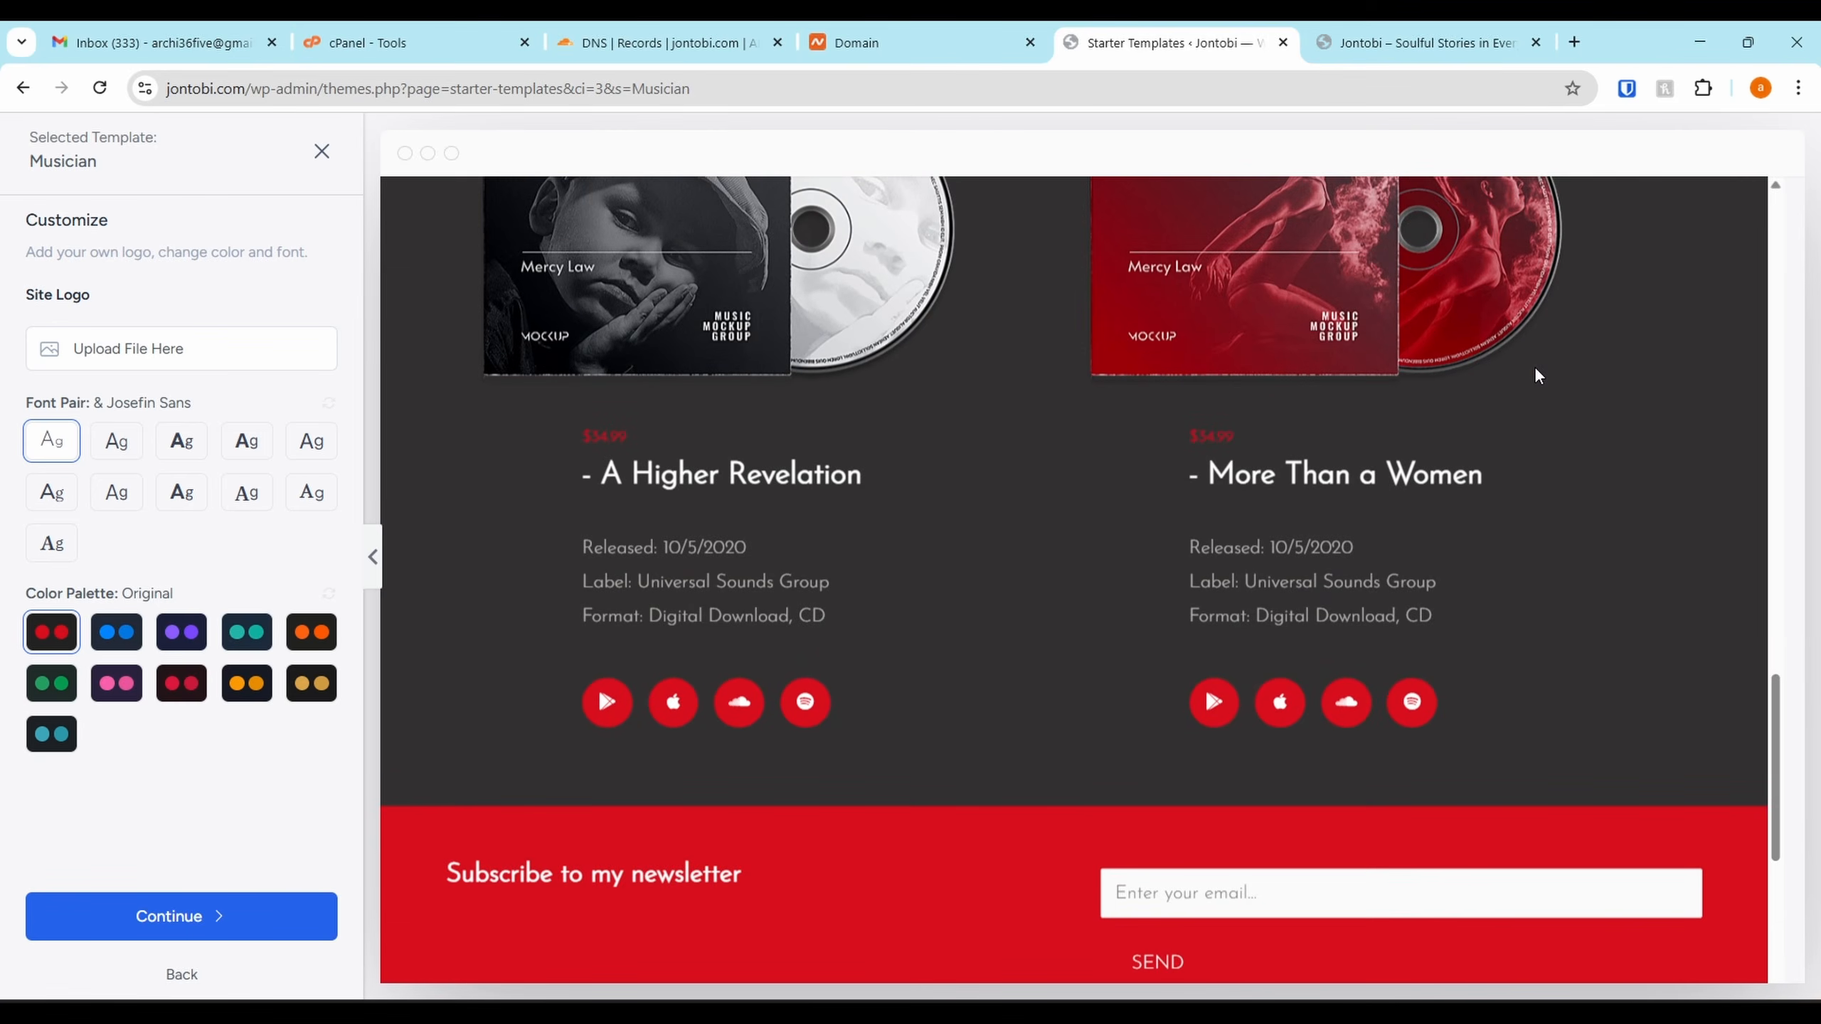
{"action": "scroll", "coordinate": [1533, 366], "scroll_direction": "up", "scroll_amount": 7}
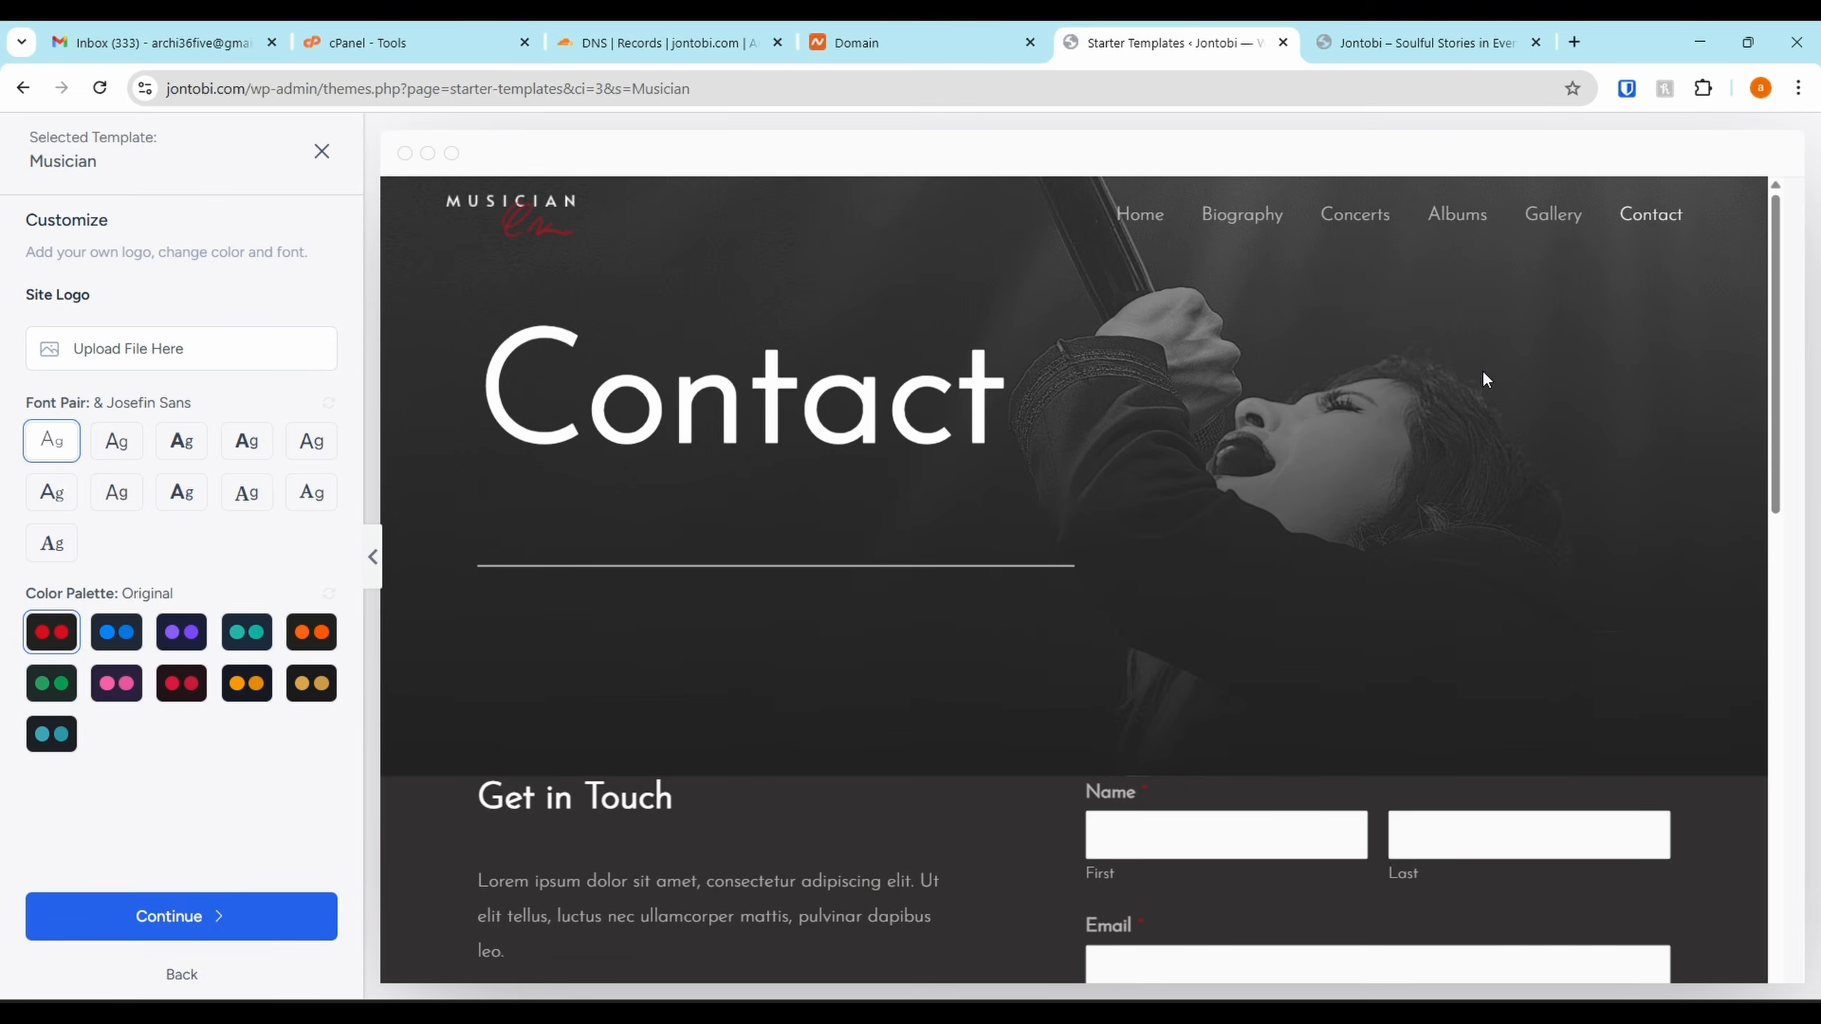
{"action": "scroll", "coordinate": [1482, 370], "scroll_direction": "down", "scroll_amount": 5}
{"action": "scroll", "coordinate": [1482, 370], "scroll_direction": "up", "scroll_amount": 5}
{"action": "scroll", "coordinate": [1520, 270], "scroll_direction": "down", "scroll_amount": 5}
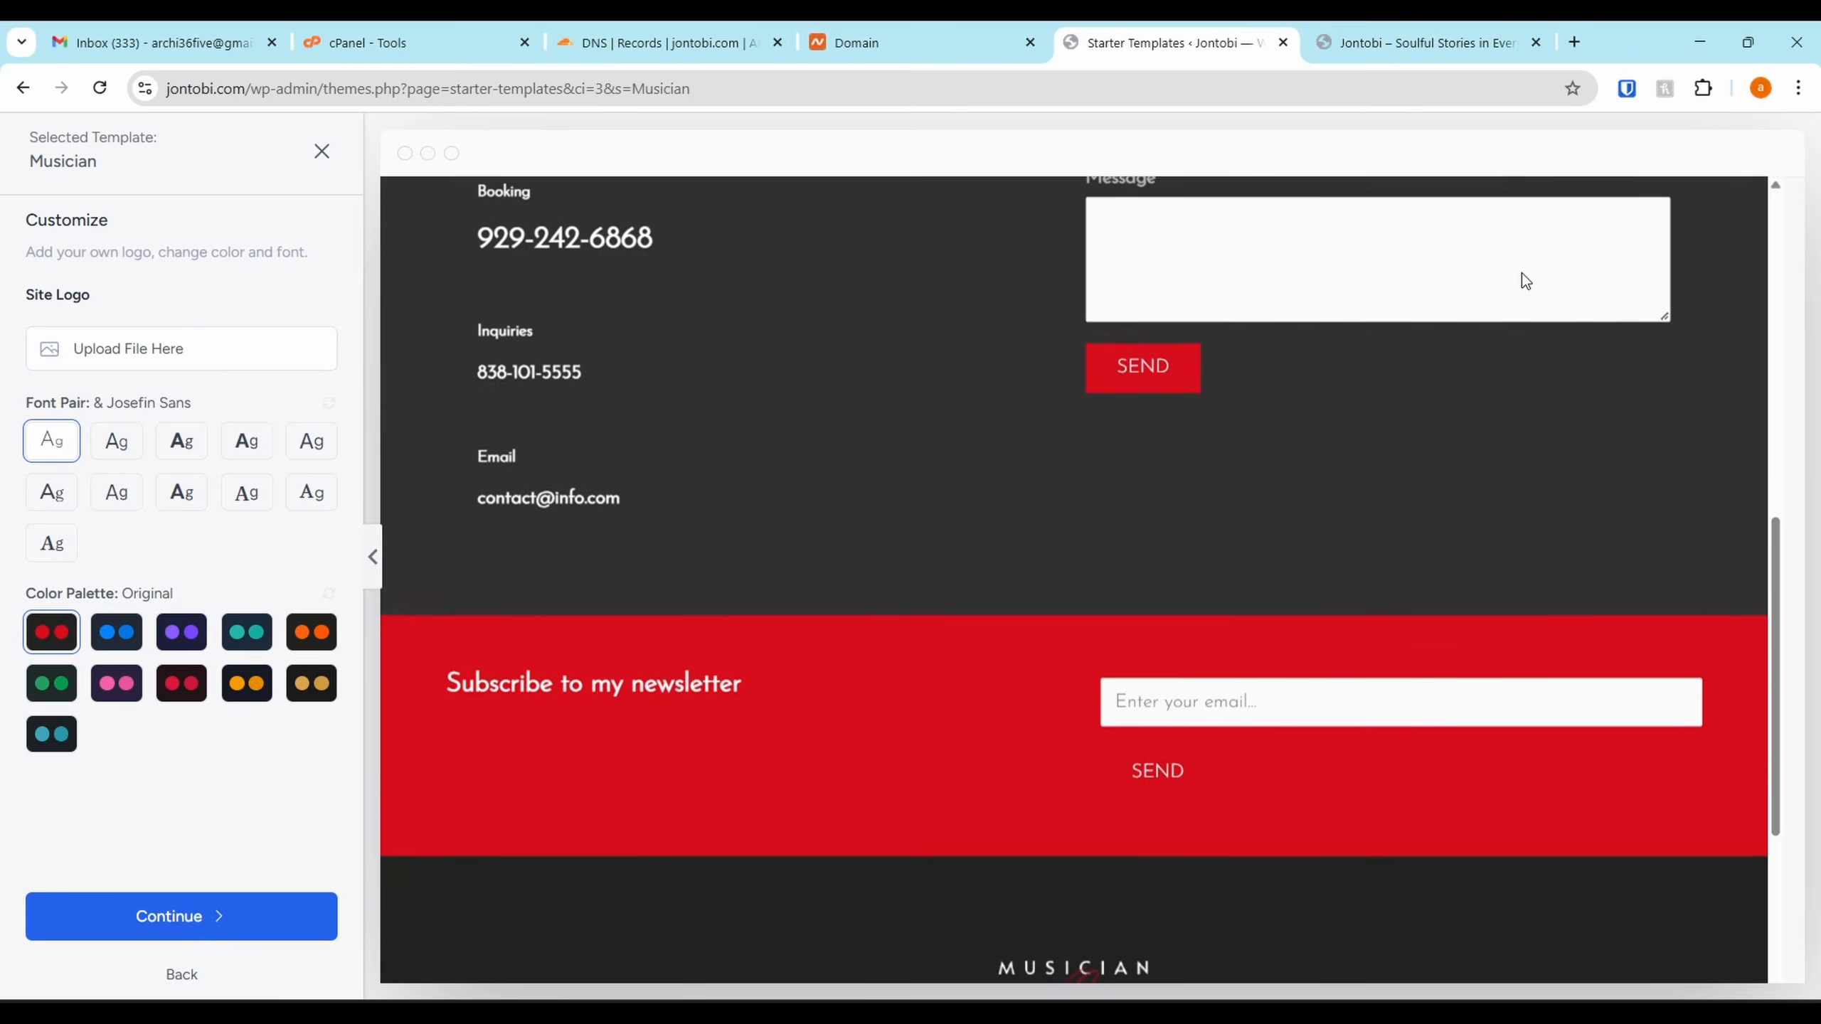
{"action": "scroll", "coordinate": [1522, 273], "scroll_direction": "up", "scroll_amount": 5}
{"action": "scroll", "coordinate": [1161, 228], "scroll_direction": "down", "scroll_amount": 6}
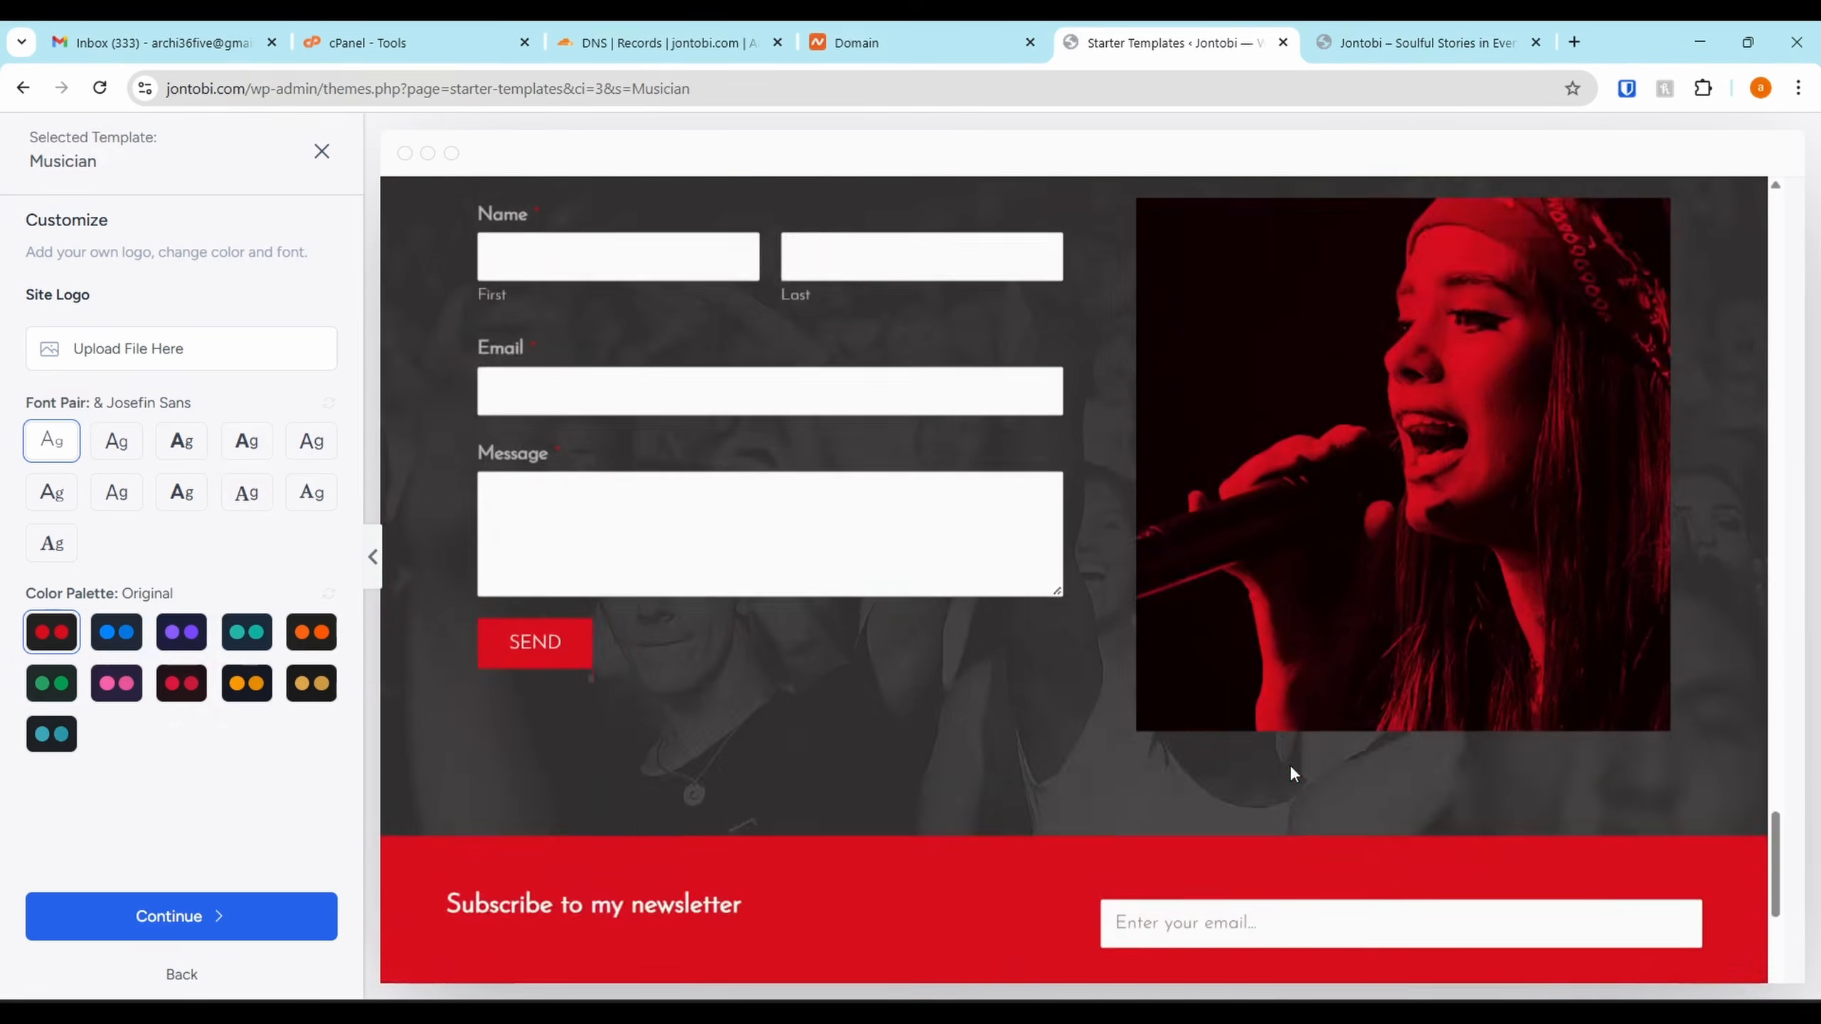
{"action": "scroll", "coordinate": [1199, 274], "scroll_direction": "up", "scroll_amount": 10}
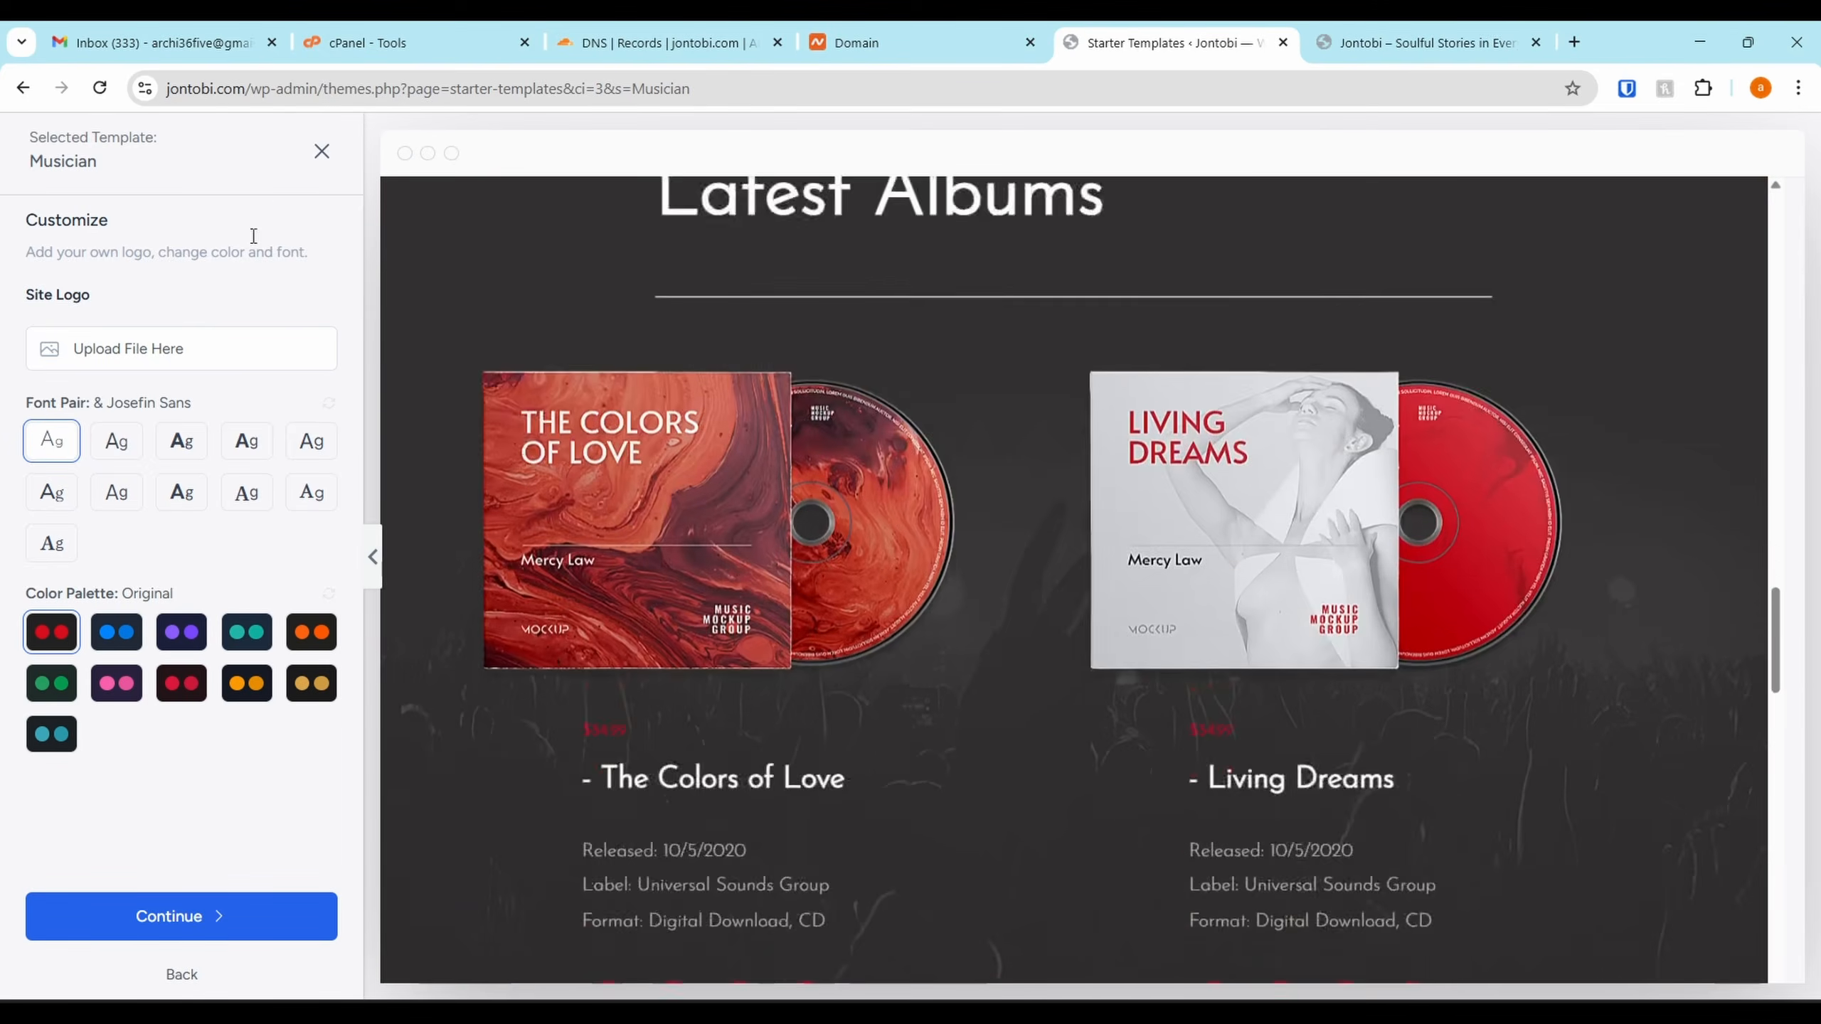
{"action": "left_click", "coordinate": [322, 152]}
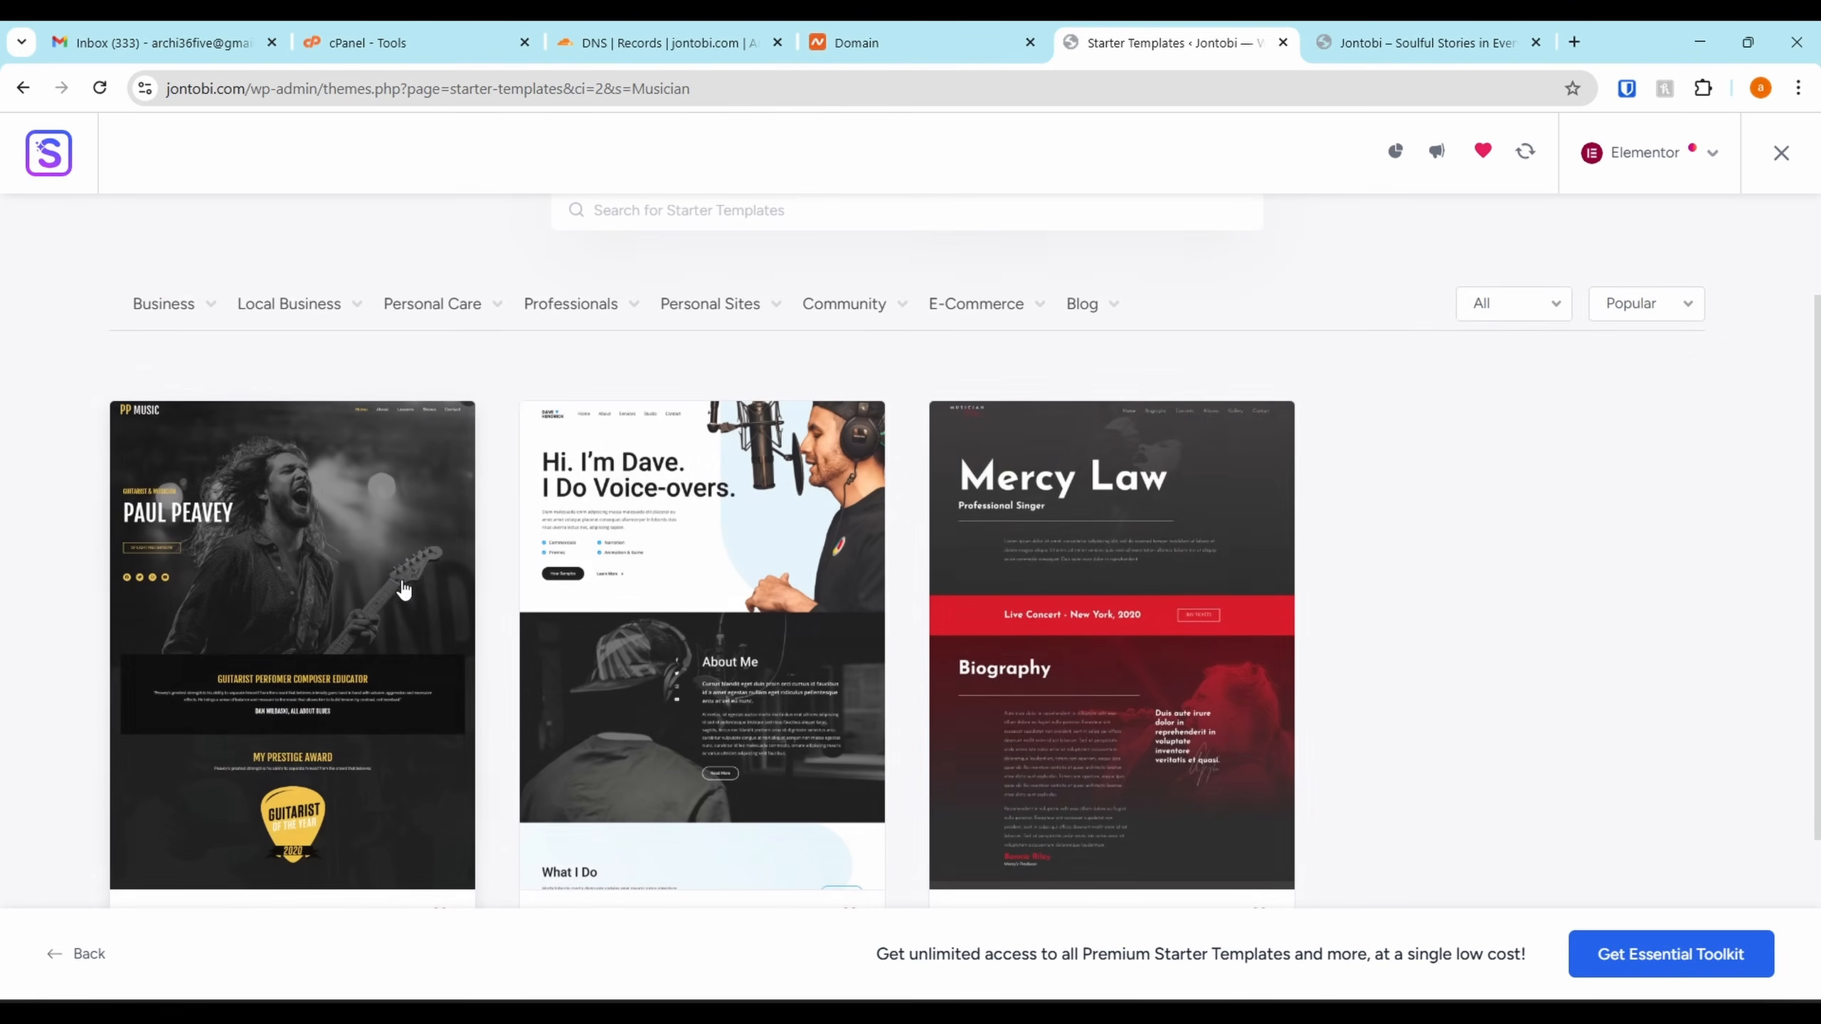
Unfavourite Freelance Voice-over Artist, then scroll the Guitarist preview down to its footer
{"action": "scroll", "coordinate": [345, 632], "scroll_direction": "down", "scroll_amount": 3}
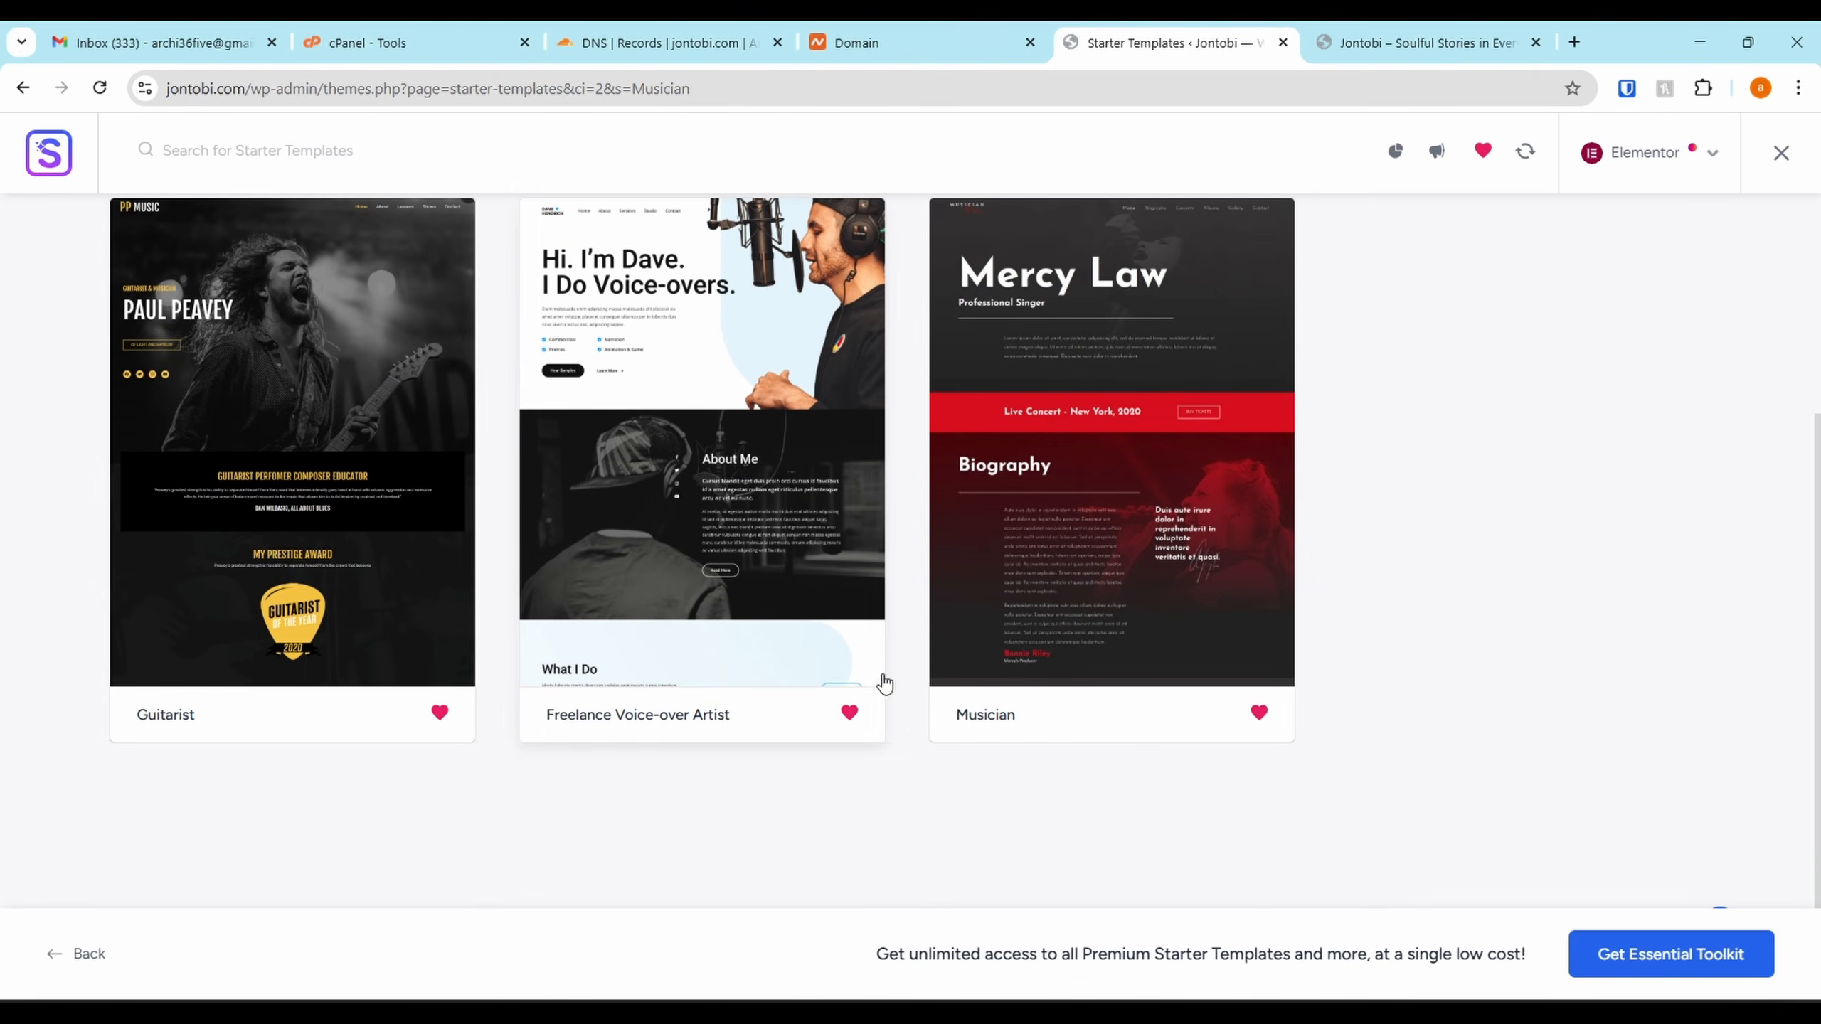
{"action": "left_click", "coordinate": [849, 713]}
{"action": "left_click", "coordinate": [286, 472]}
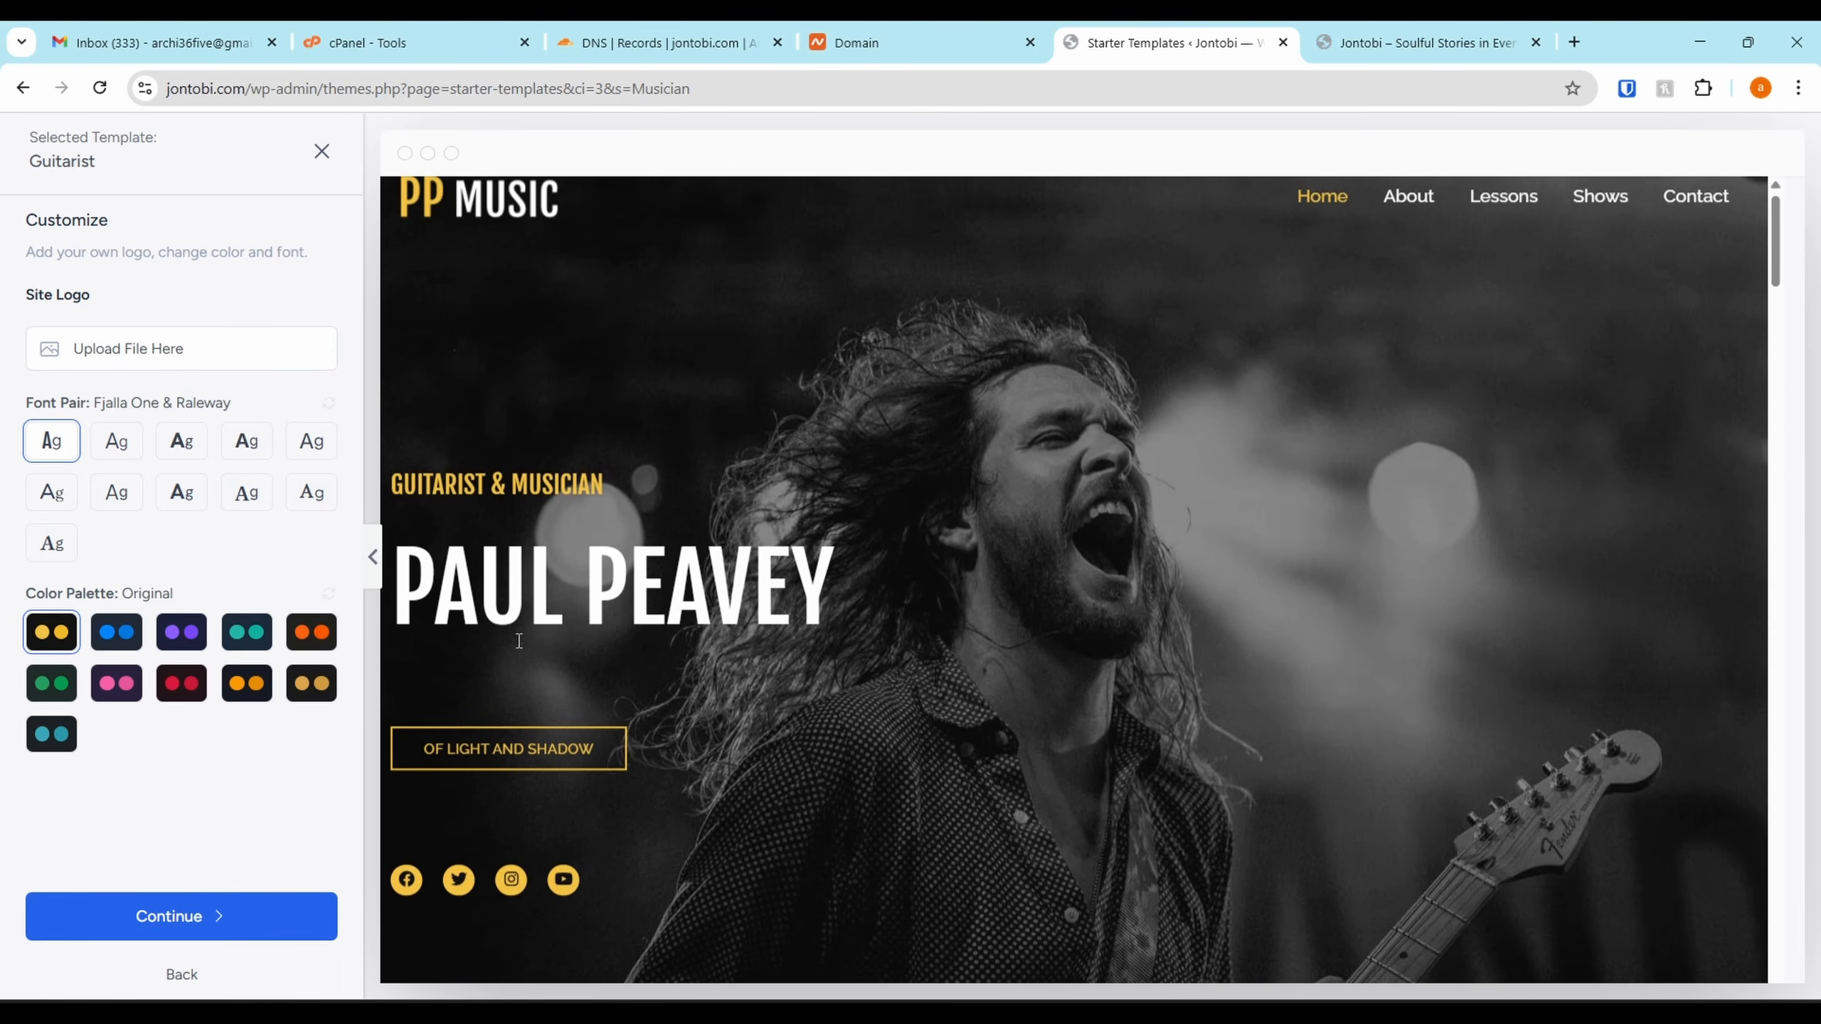
{"action": "scroll", "coordinate": [650, 680], "scroll_direction": "down", "scroll_amount": 10}
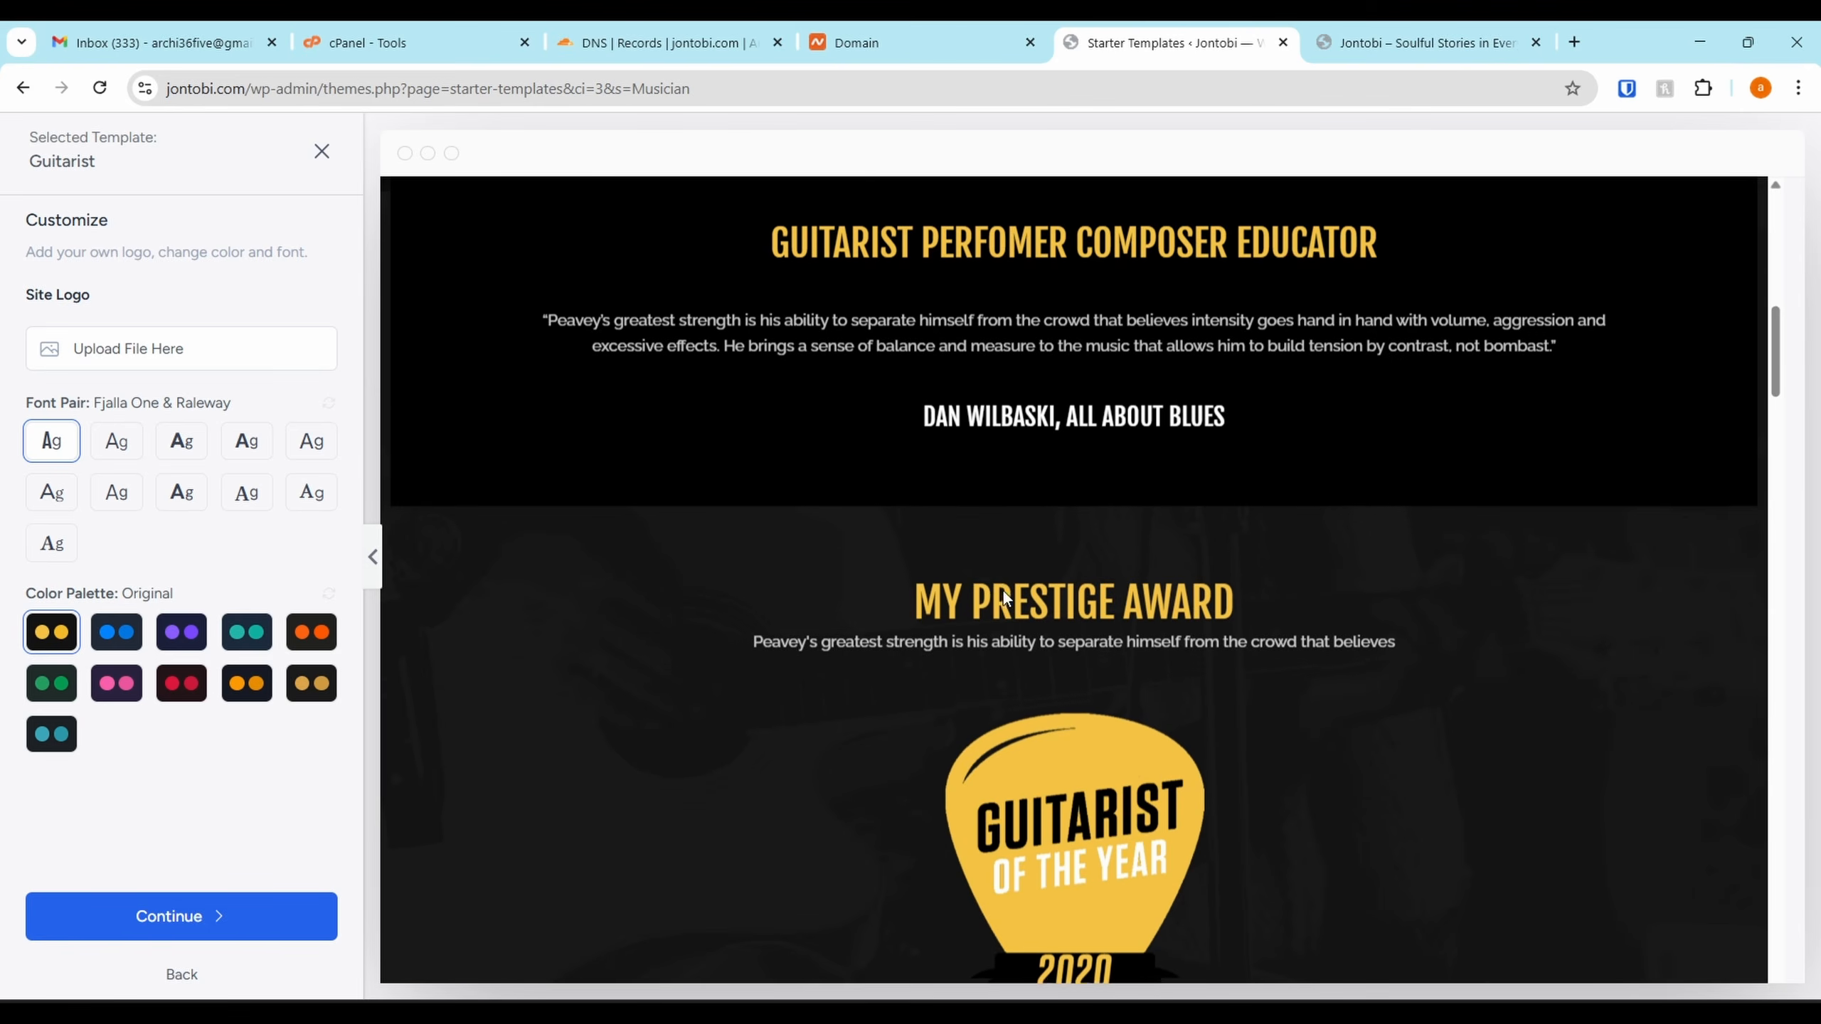
{"action": "scroll", "coordinate": [1005, 598], "scroll_direction": "down", "scroll_amount": 10}
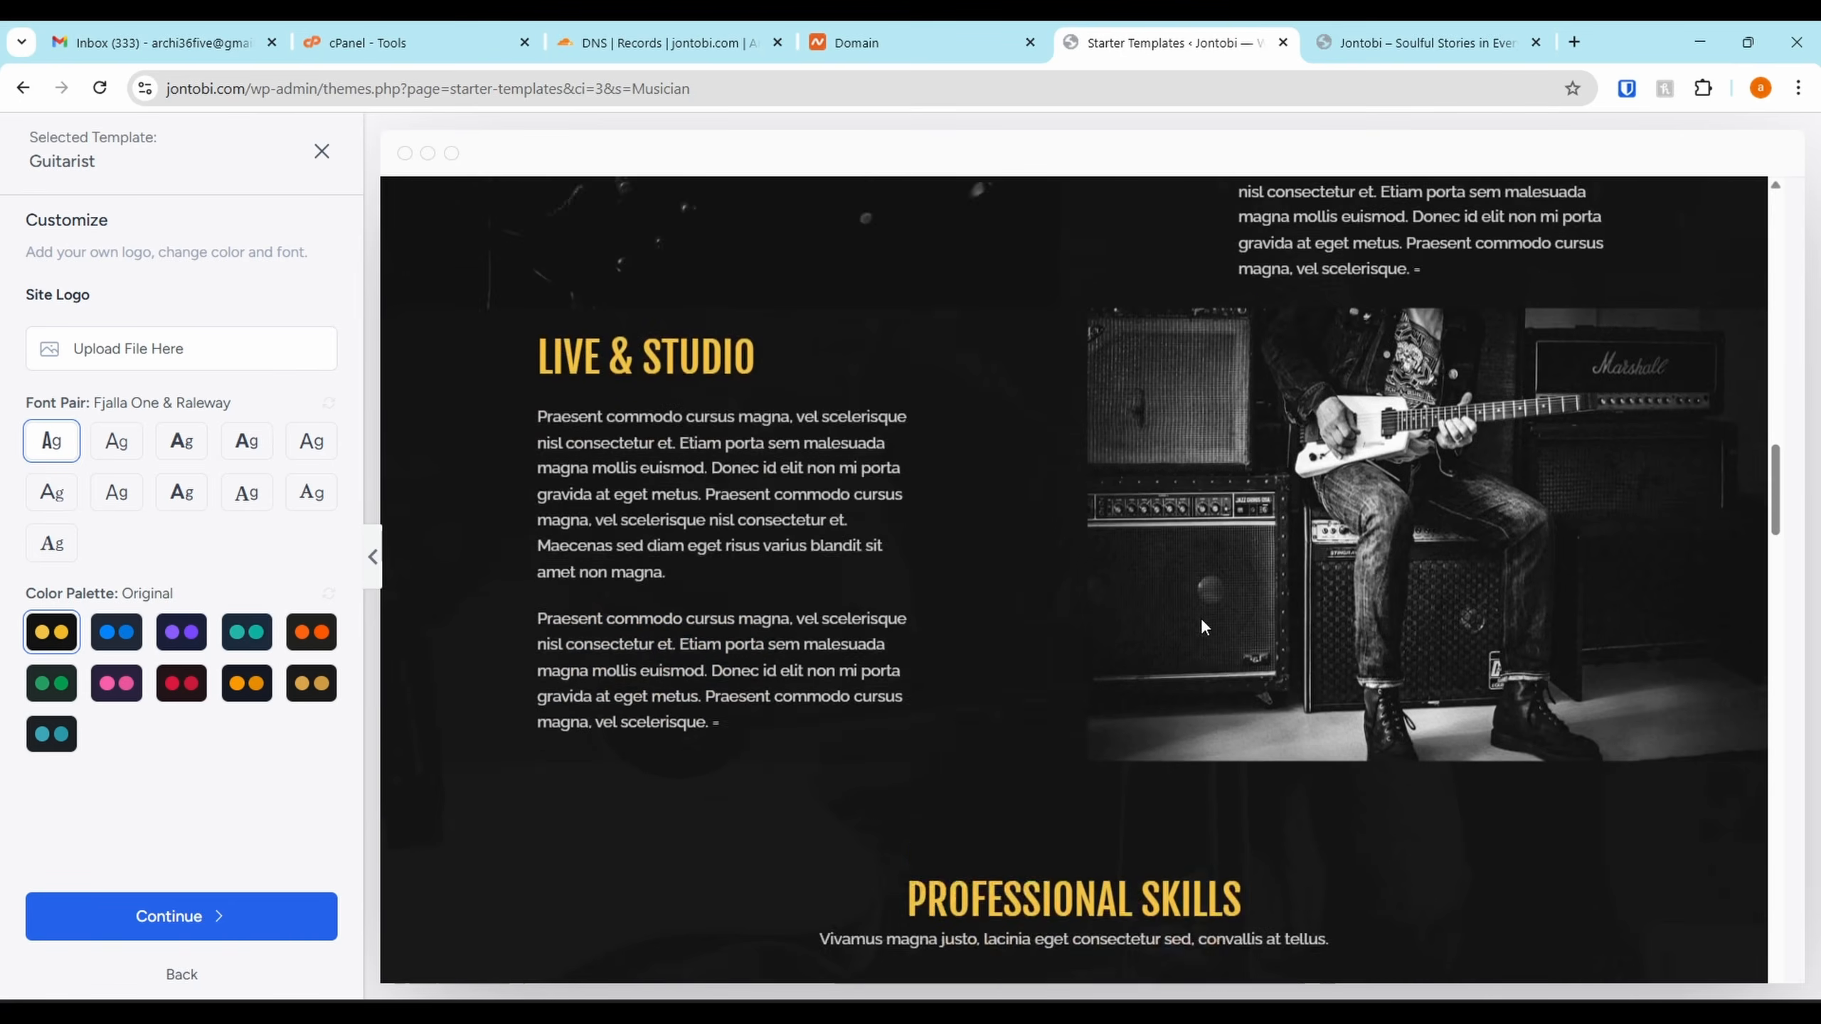
{"action": "scroll", "coordinate": [1203, 621], "scroll_direction": "down", "scroll_amount": 15}
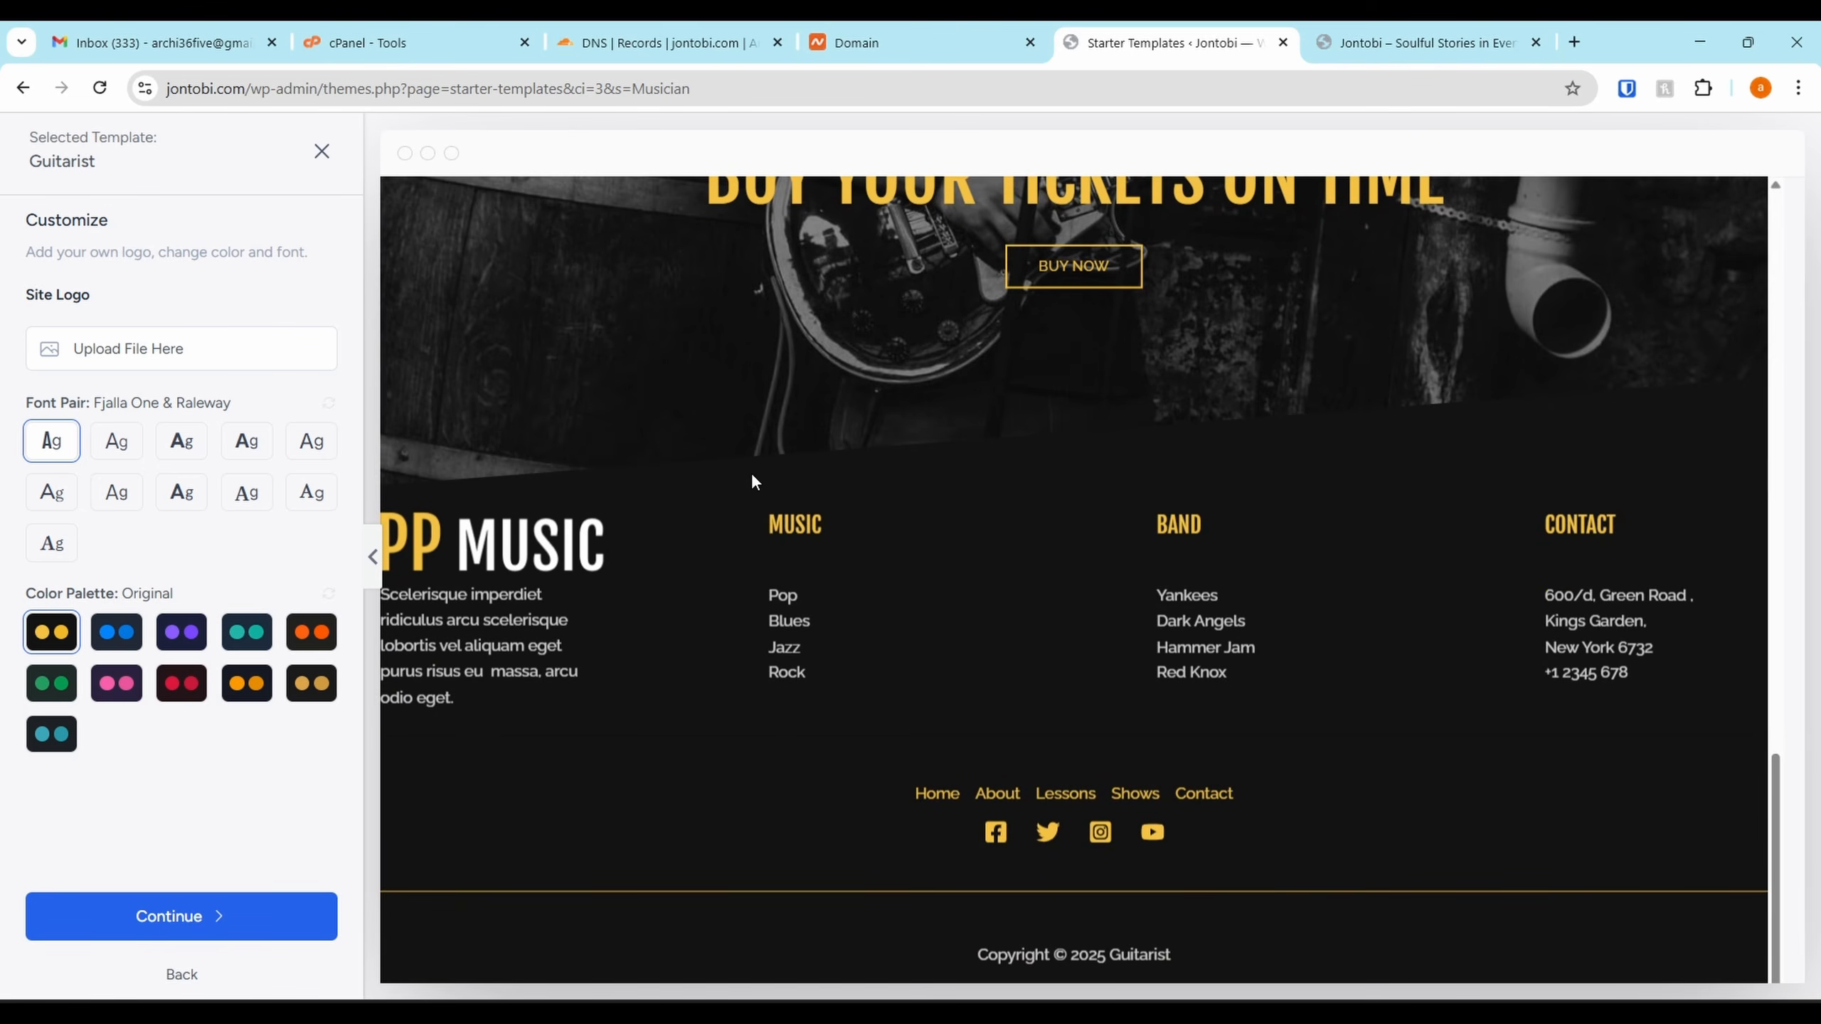
{"action": "left_click", "coordinate": [322, 151]}
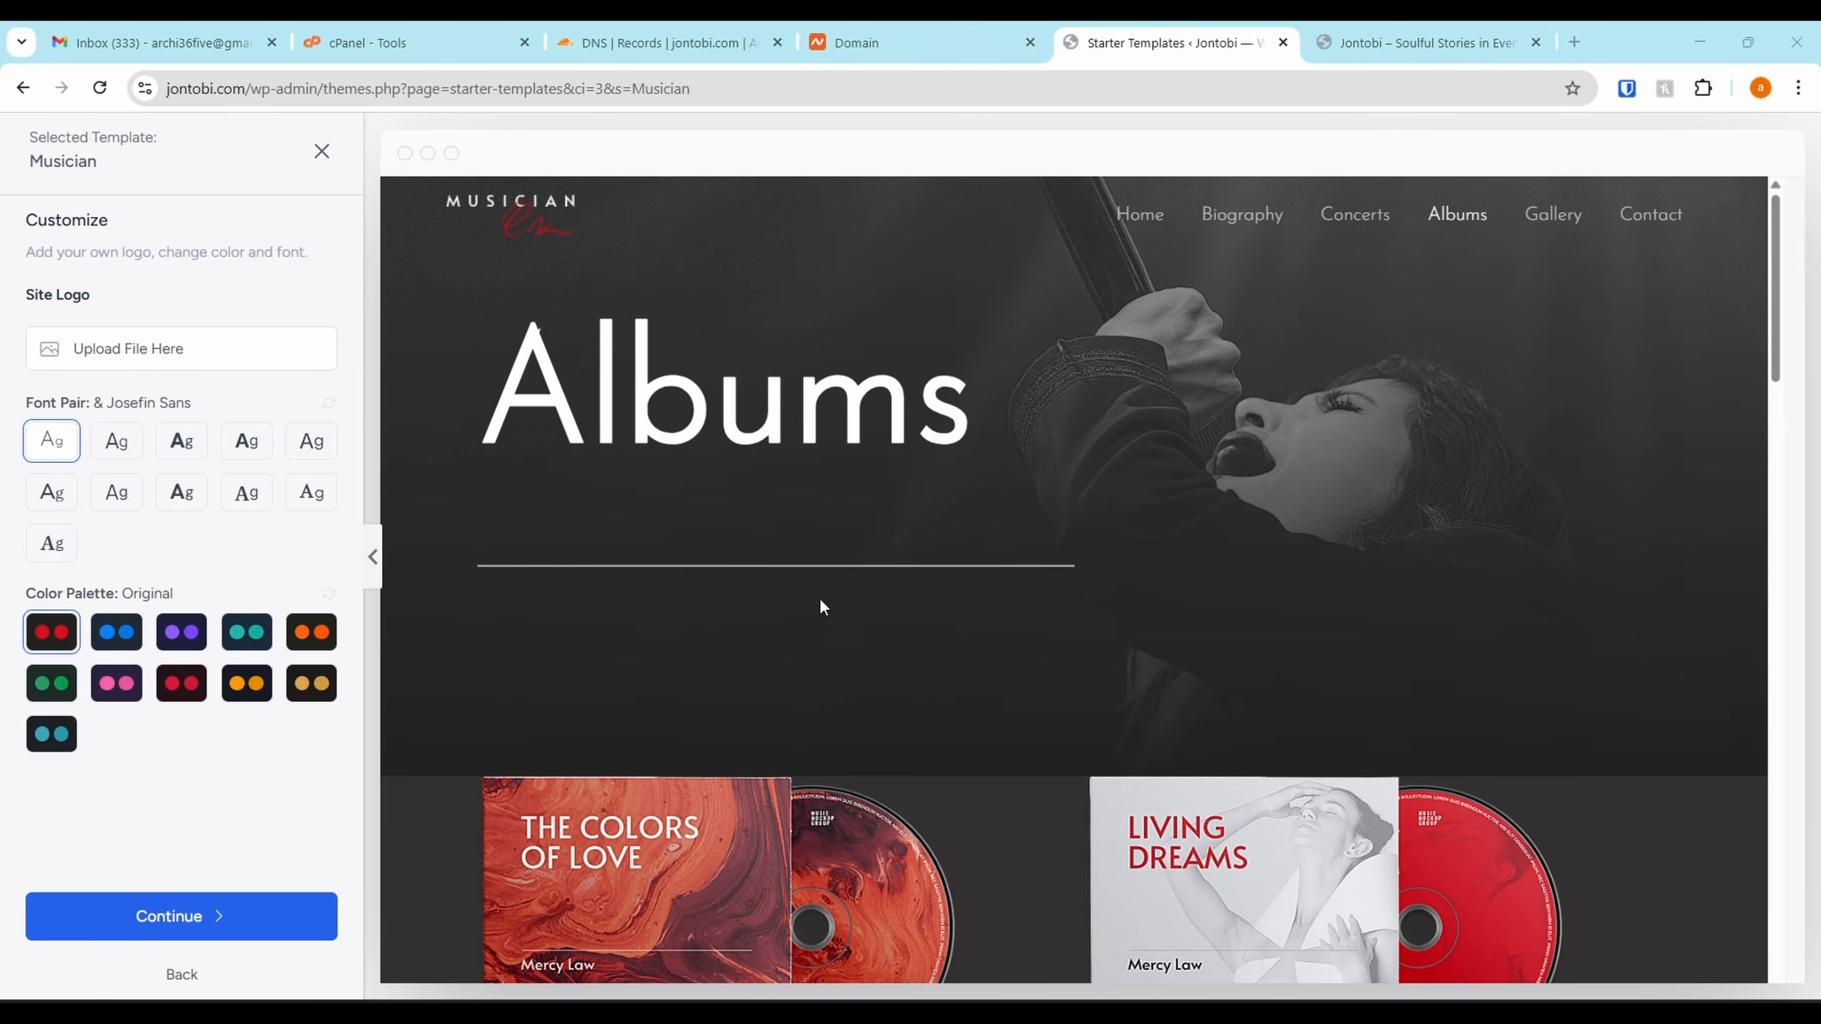
Scroll the Musician Albums preview, then close it back to the Guitarist and Musician favourites
{"action": "scroll", "coordinate": [1086, 427], "scroll_direction": "down", "scroll_amount": 5}
{"action": "scroll", "coordinate": [1074, 513], "scroll_direction": "up", "scroll_amount": 5}
{"action": "scroll", "coordinate": [715, 576], "scroll_direction": "down", "scroll_amount": 5}
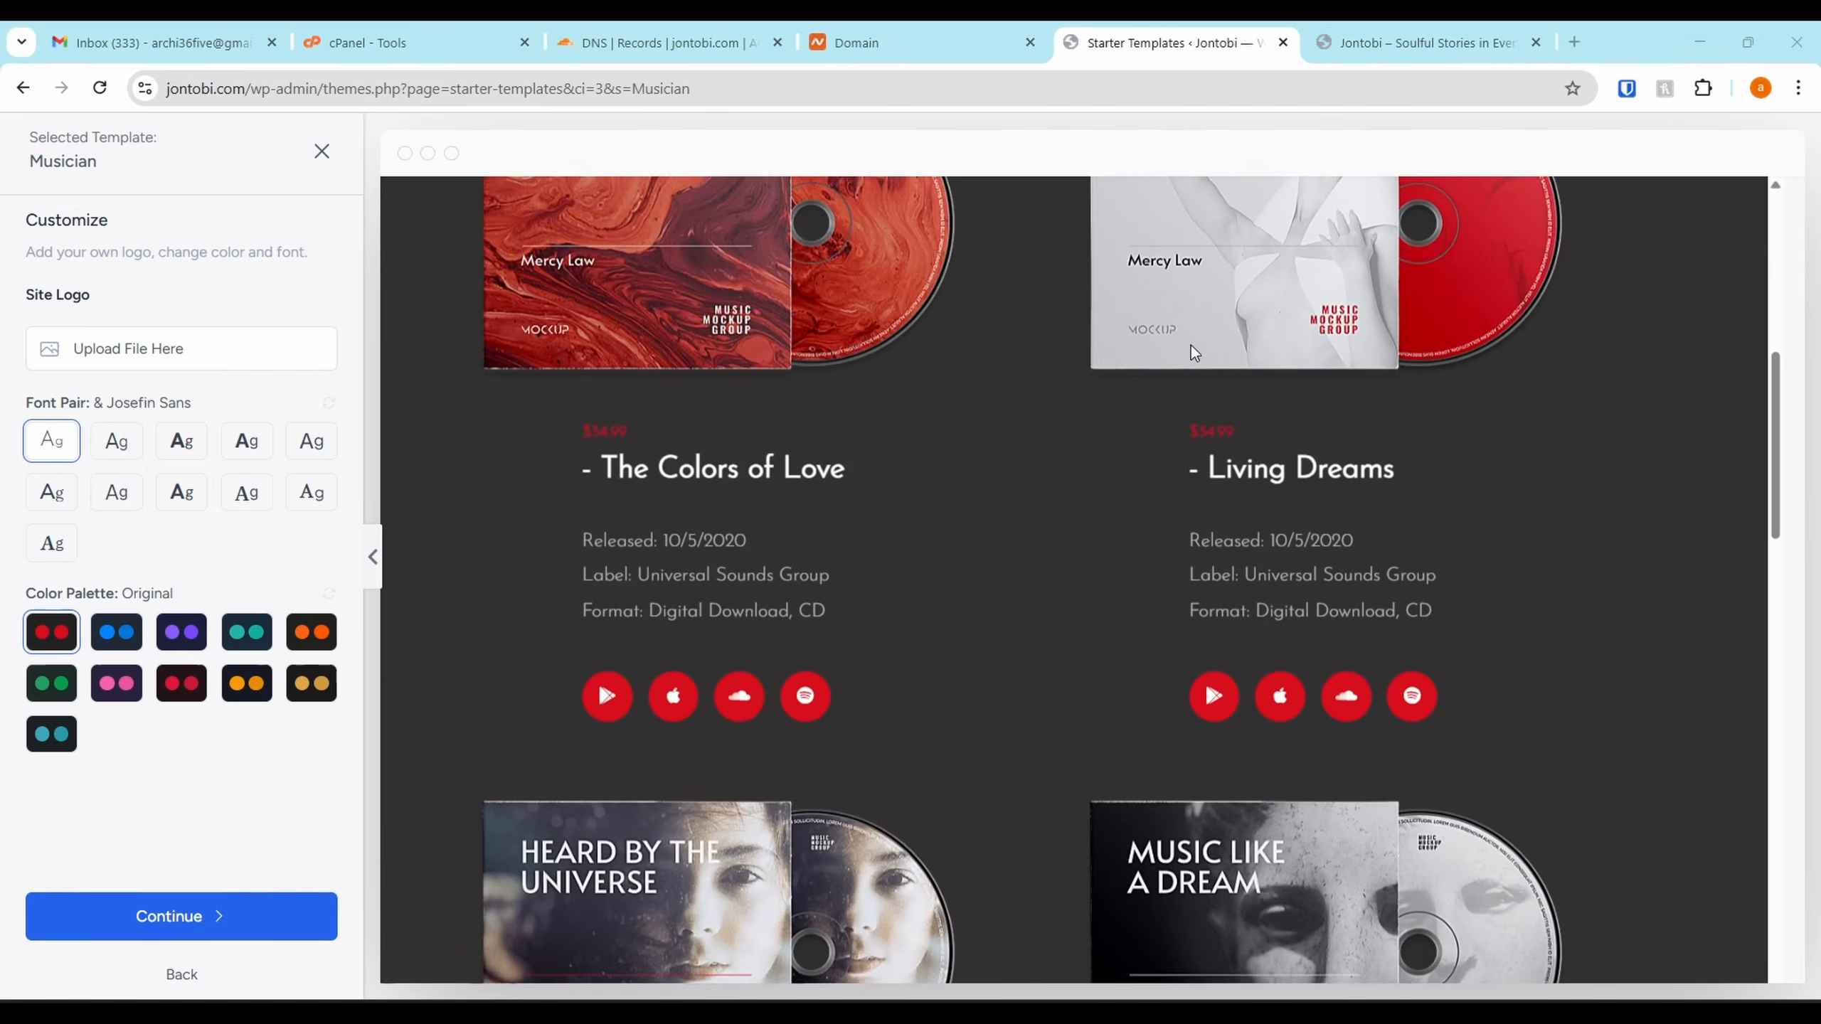
{"action": "scroll", "coordinate": [889, 642], "scroll_direction": "up", "scroll_amount": 5}
{"action": "scroll", "coordinate": [889, 643], "scroll_direction": "down", "scroll_amount": 5}
{"action": "scroll", "coordinate": [1362, 600], "scroll_direction": "down", "scroll_amount": 10}
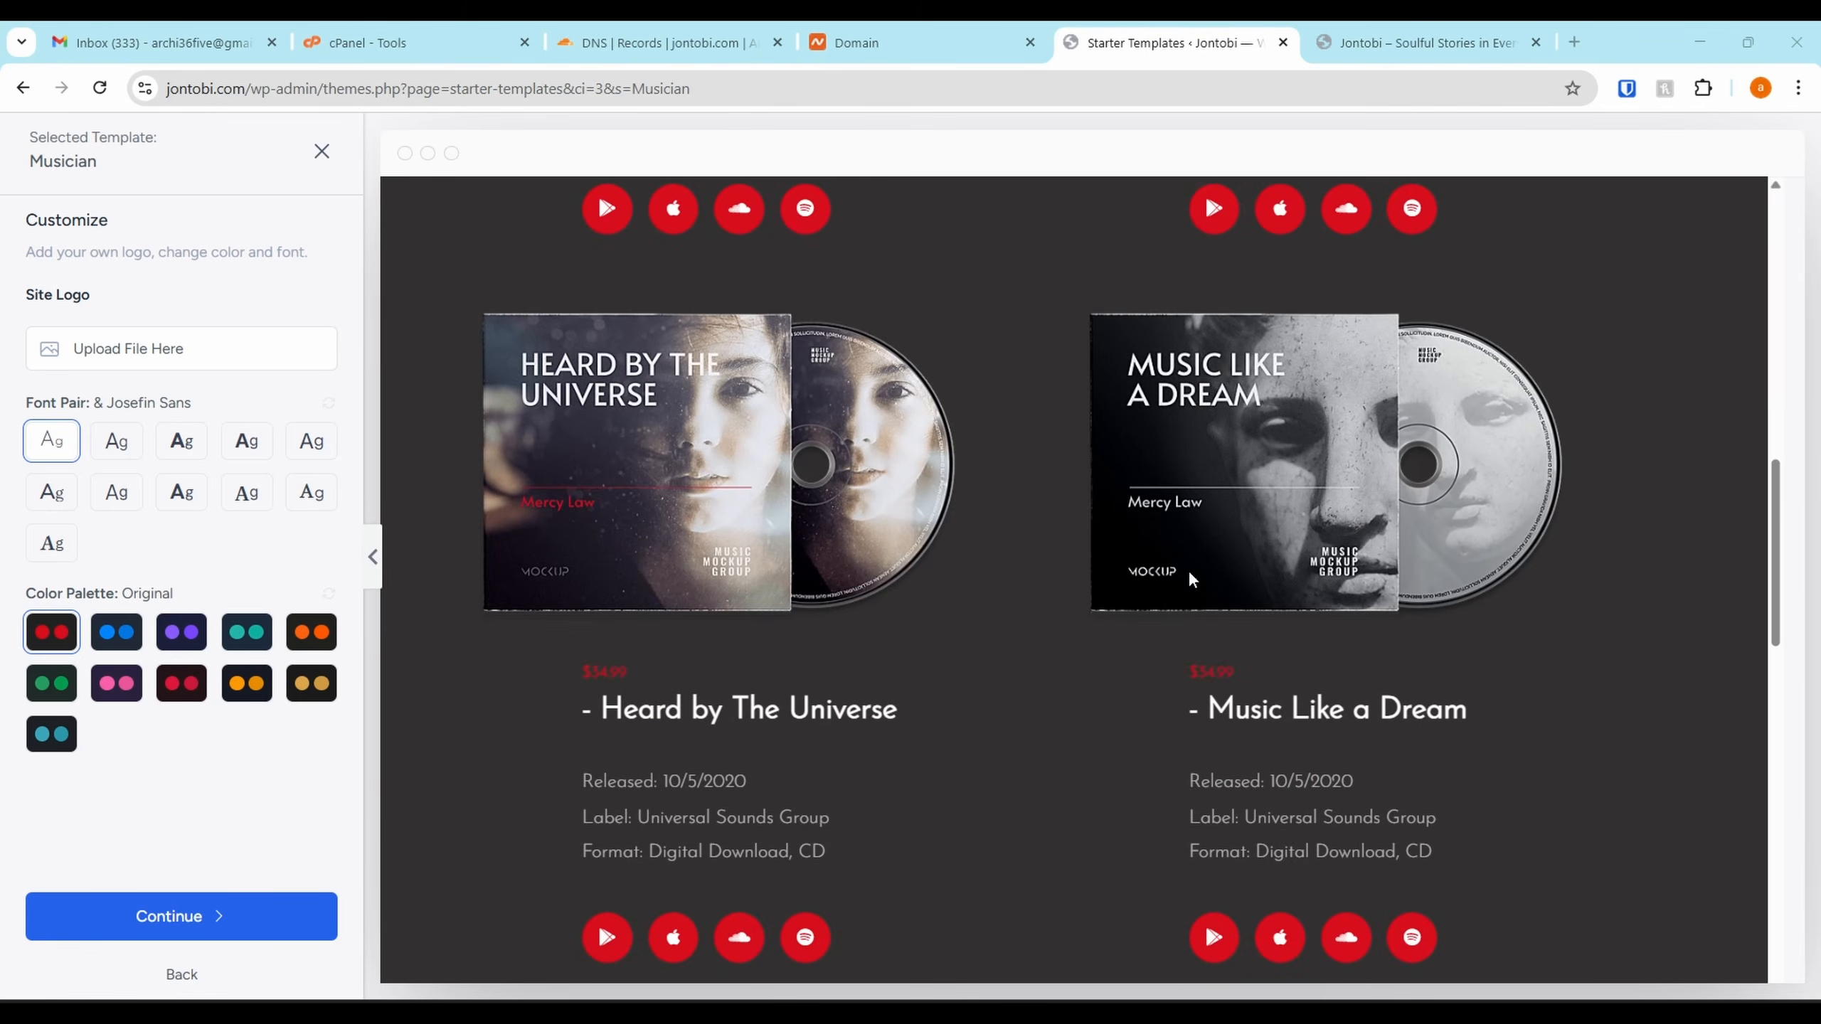
{"action": "scroll", "coordinate": [1184, 515], "scroll_direction": "up", "scroll_amount": 15}
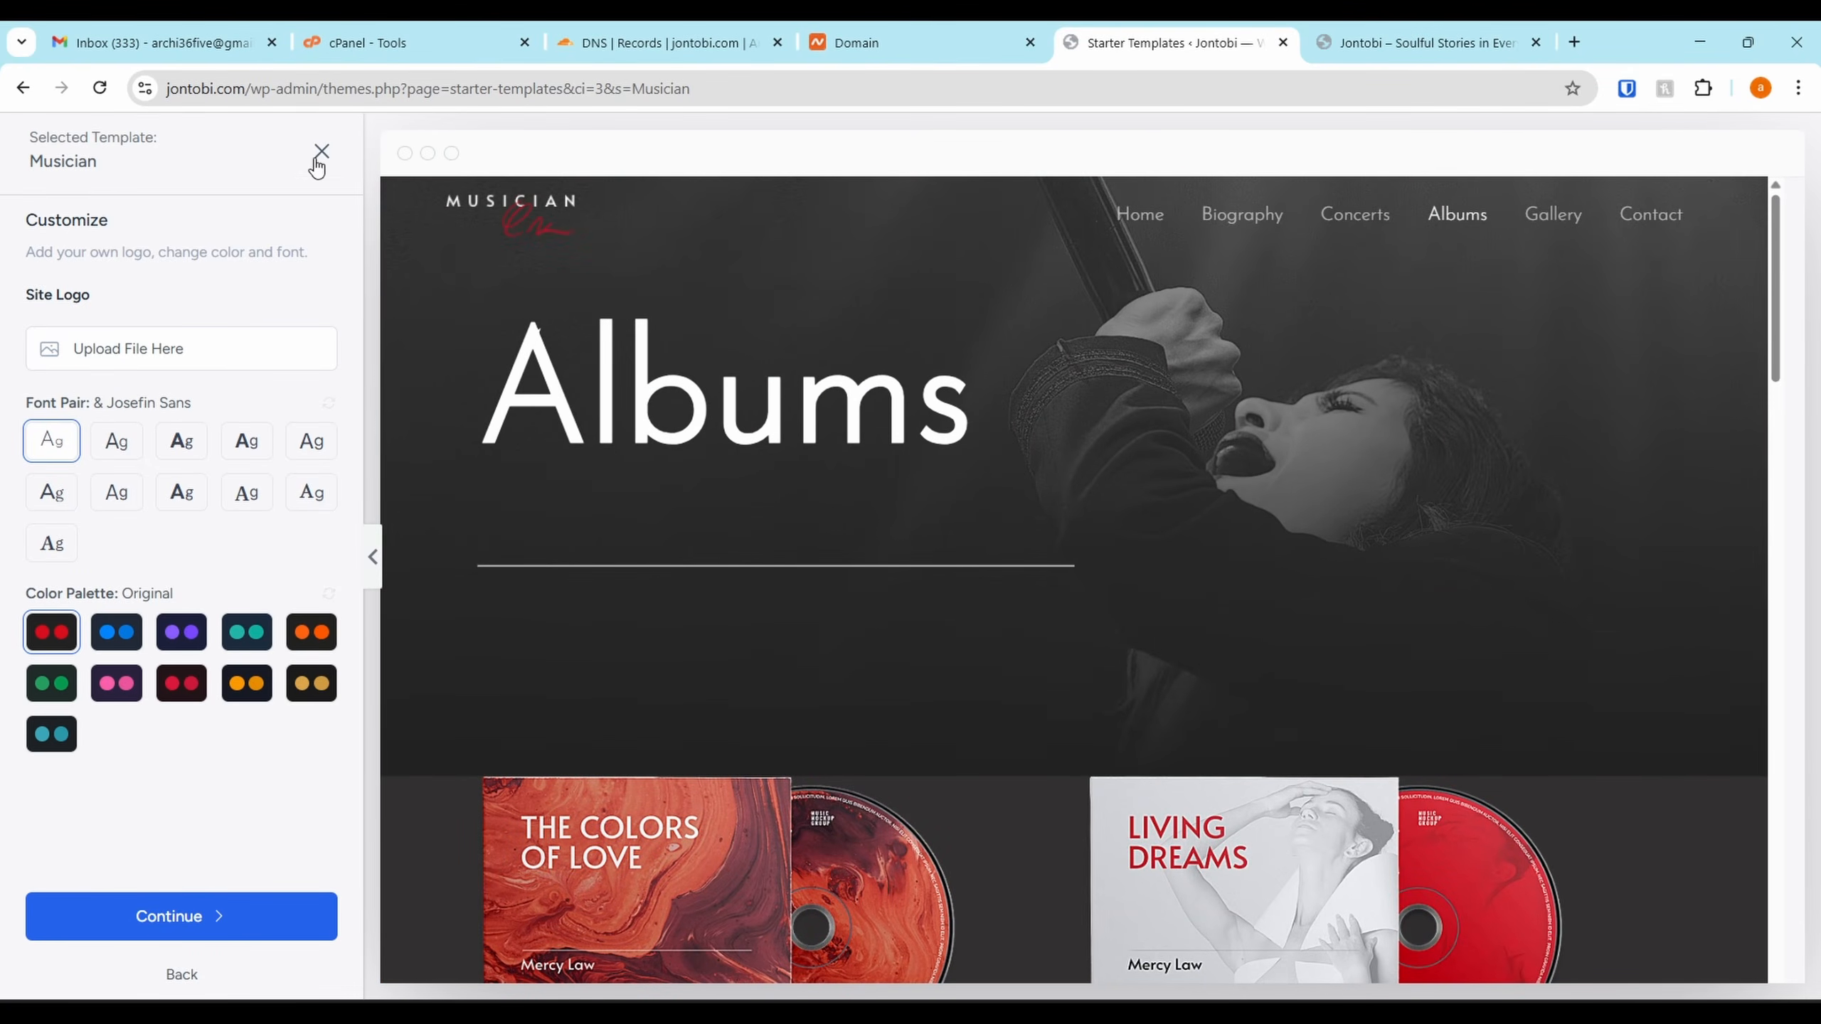
{"action": "left_click", "coordinate": [320, 152]}
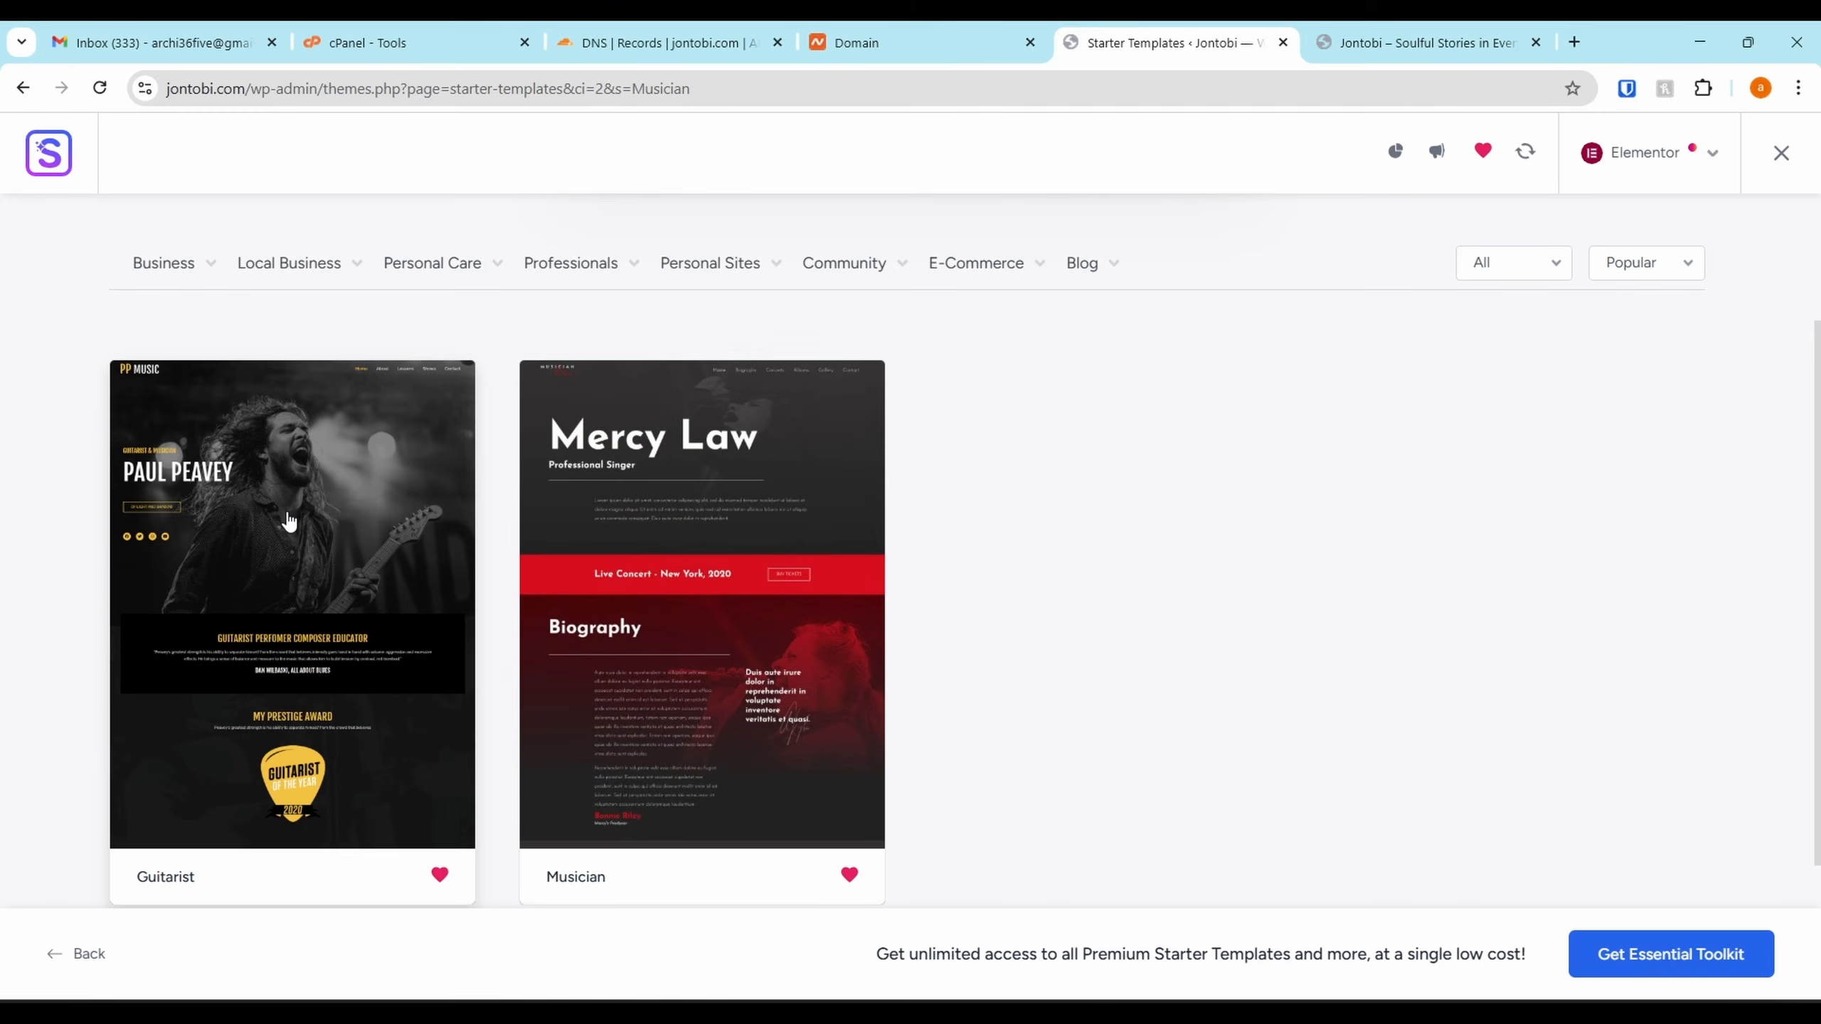
Open Guitarist, try several font pairs, and settle back on Fjalla One & Raleway
{"action": "left_click", "coordinate": [289, 519]}
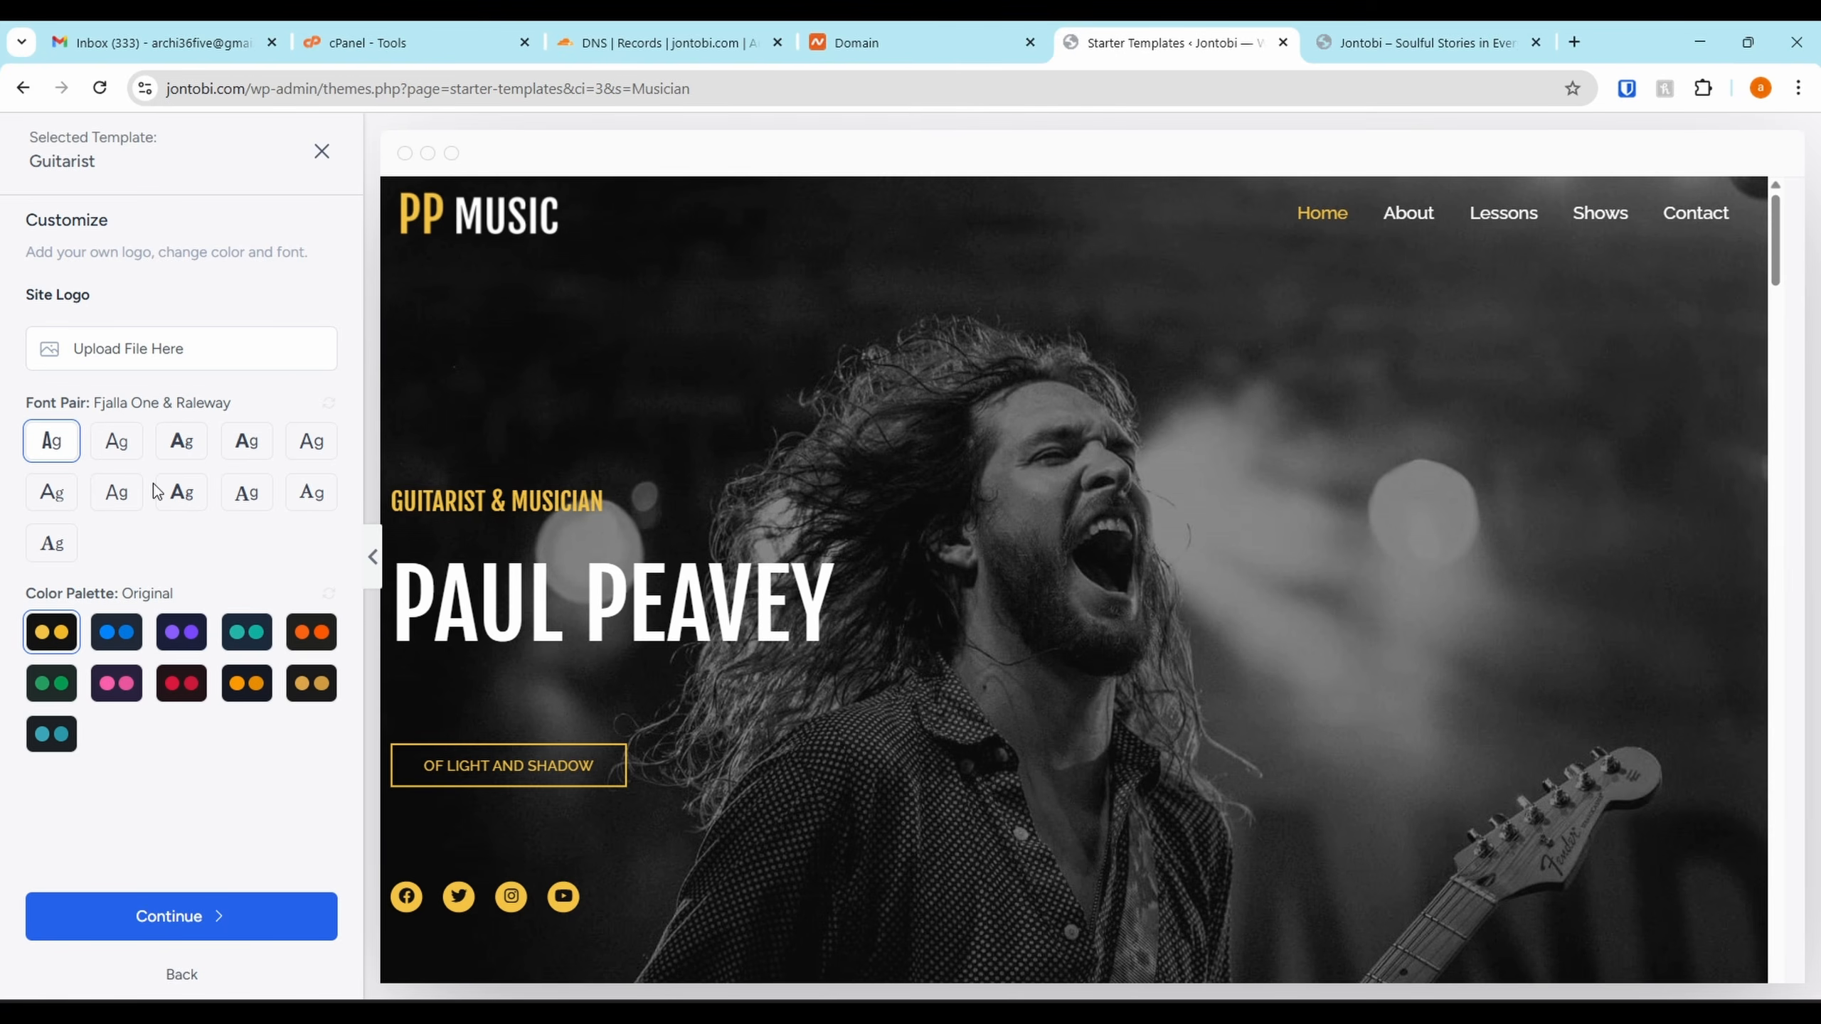
{"action": "left_click", "coordinate": [118, 453]}
{"action": "left_click", "coordinate": [186, 451]}
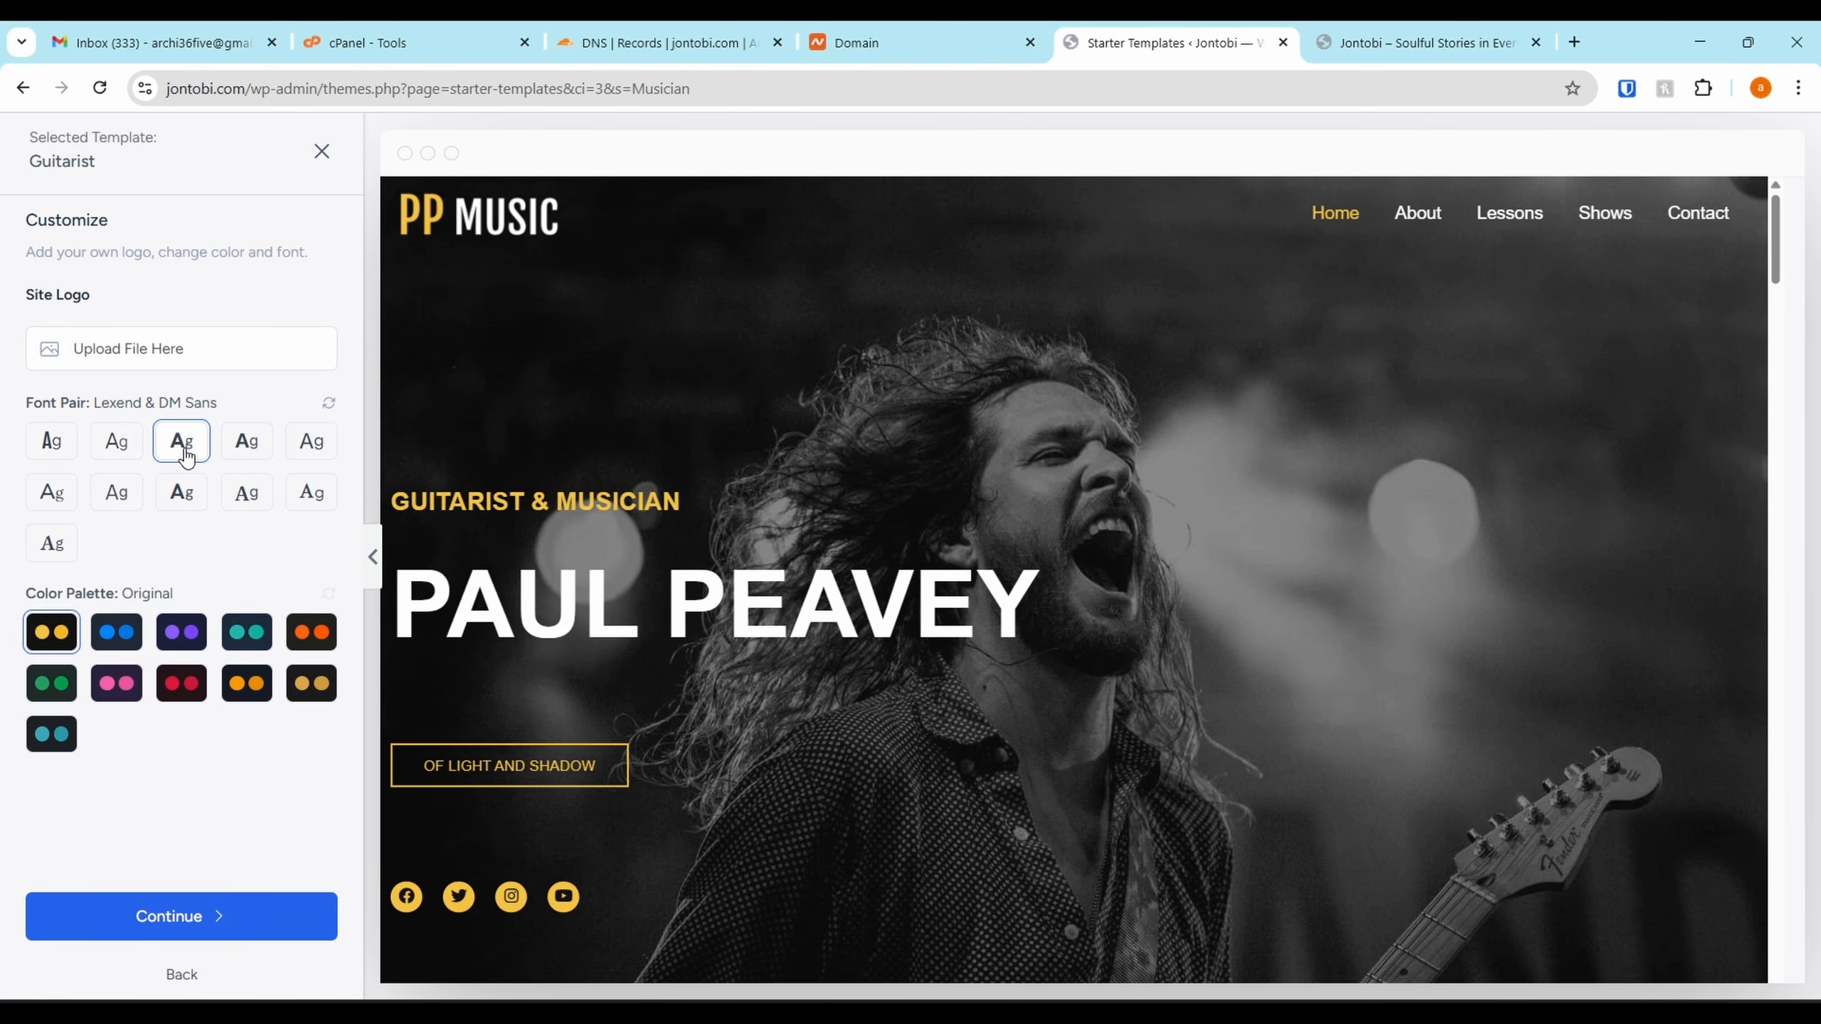
{"action": "left_click", "coordinate": [252, 458]}
{"action": "left_click", "coordinate": [312, 450]}
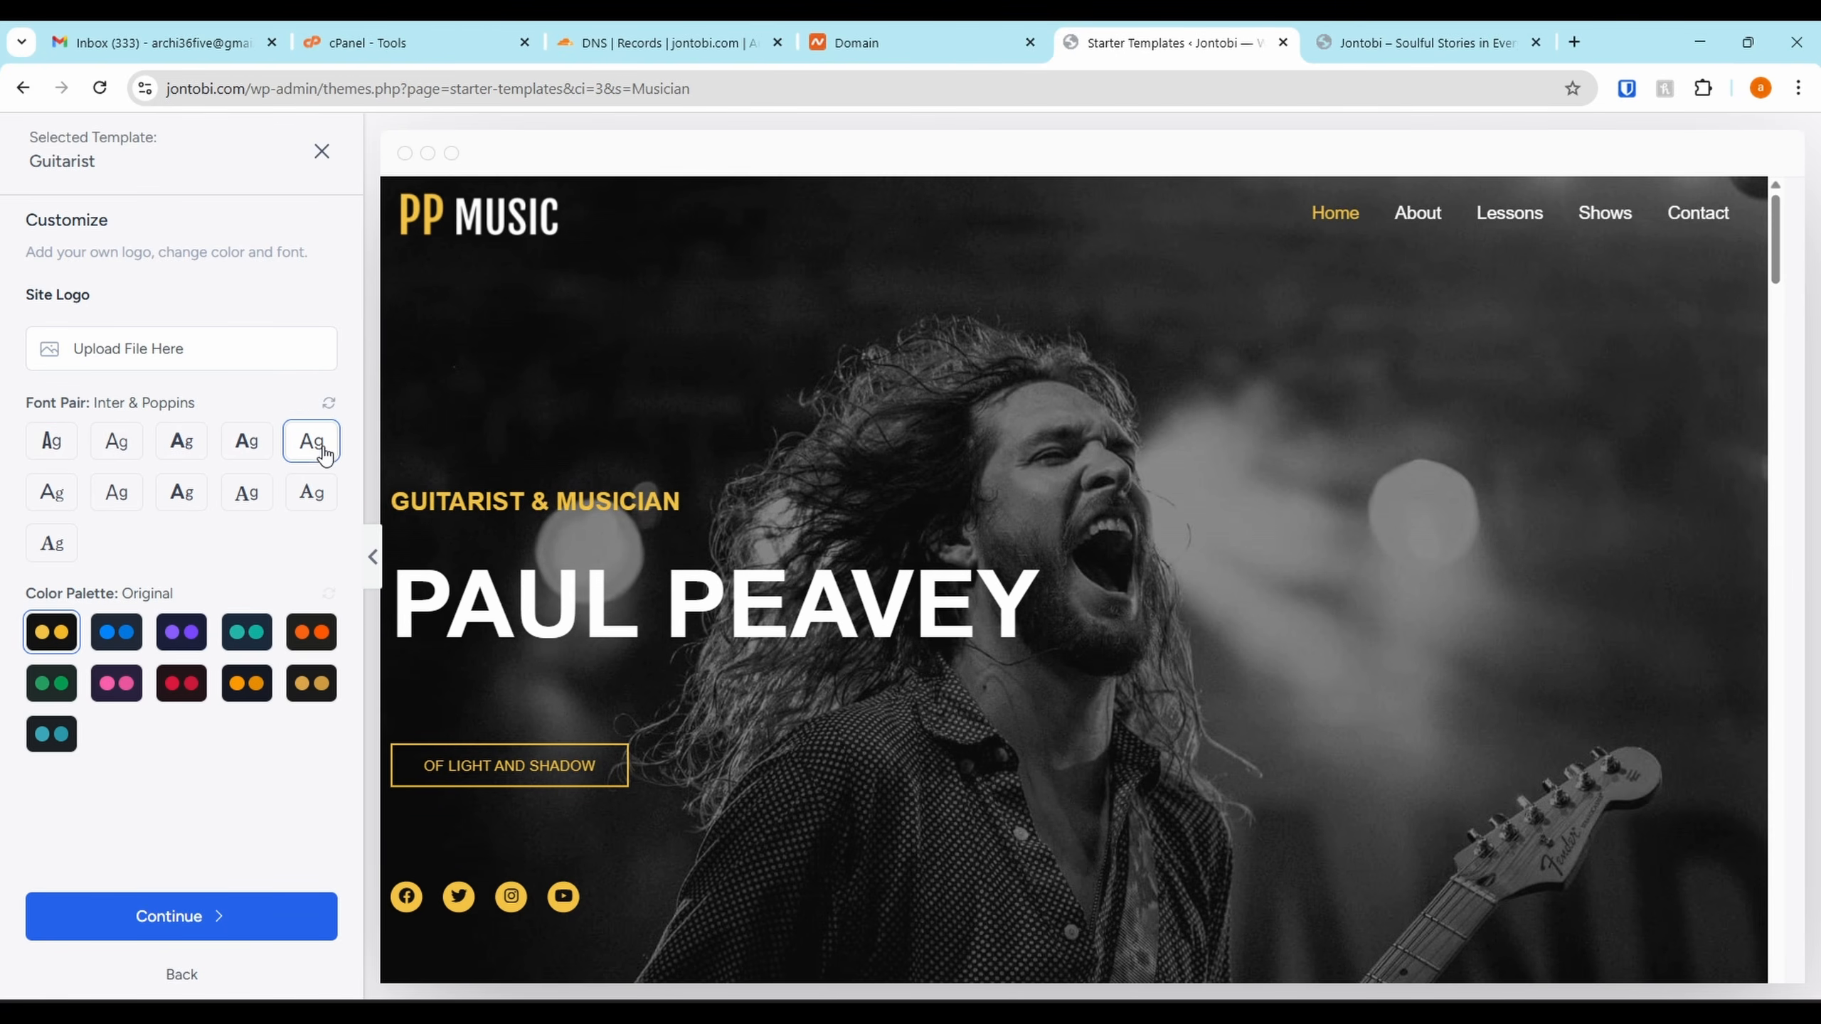
{"action": "left_click", "coordinate": [310, 495]}
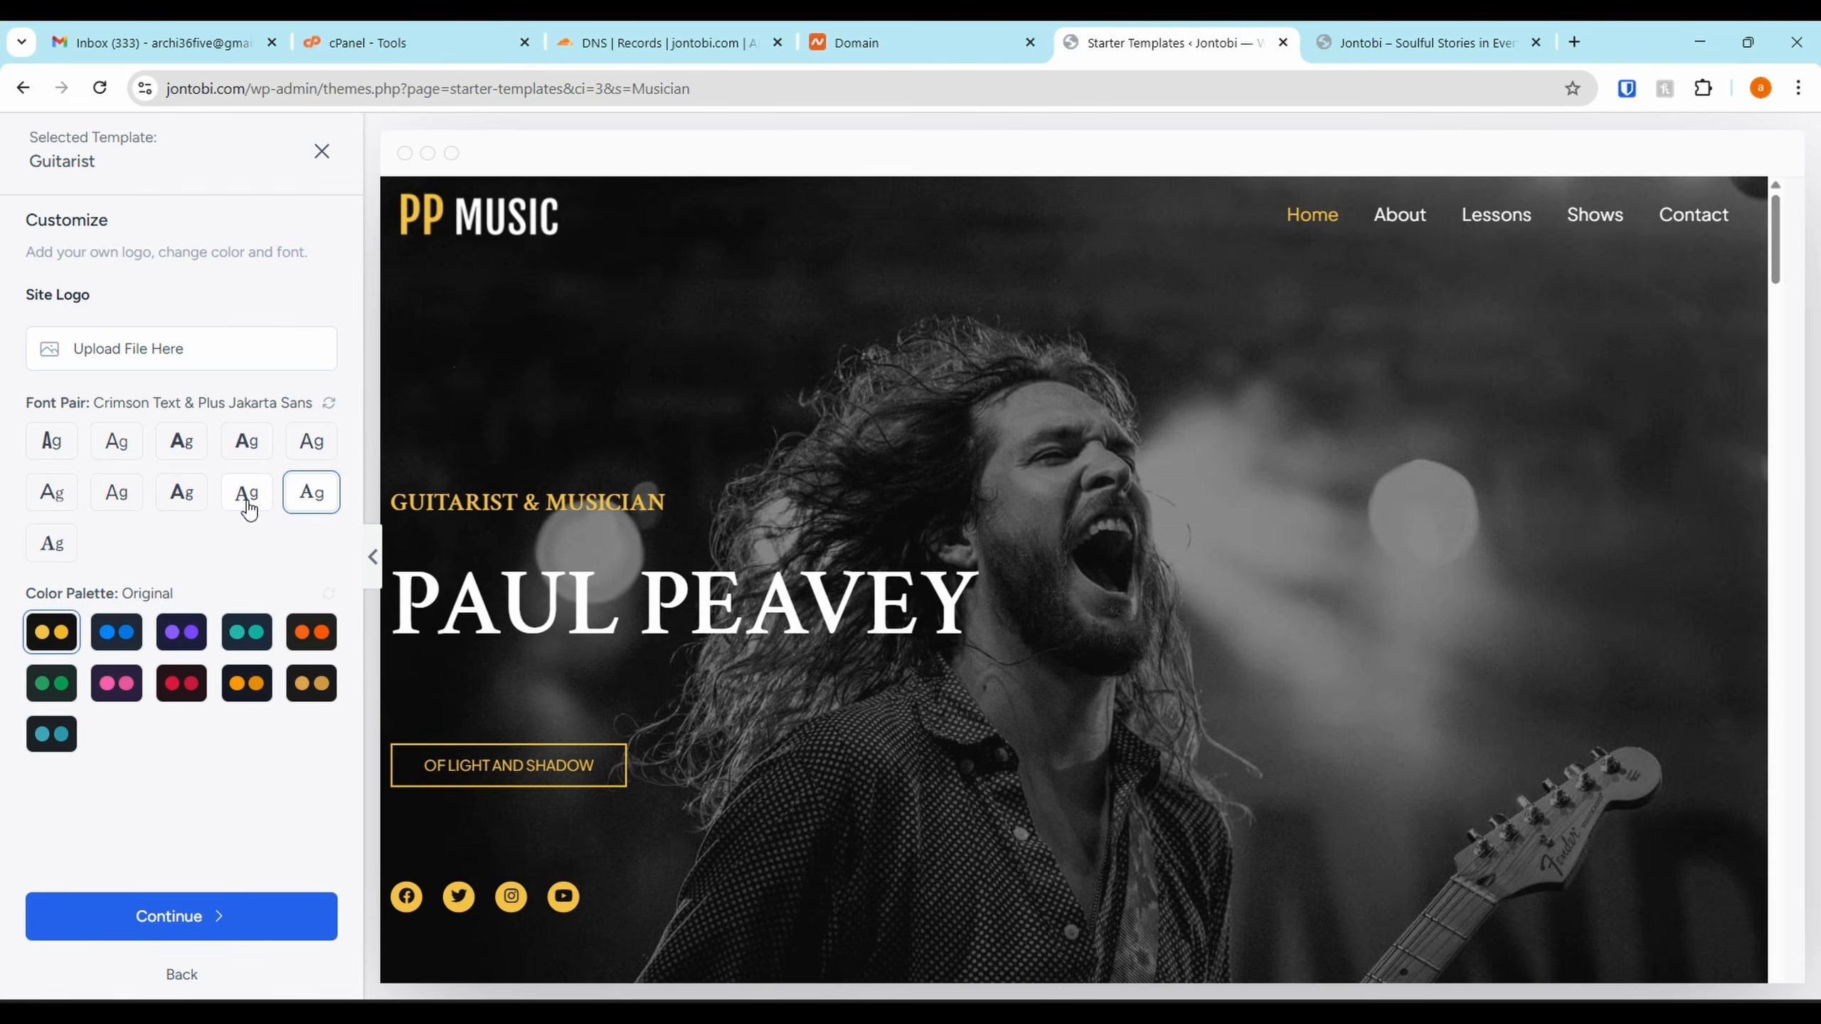
{"action": "left_click", "coordinate": [245, 508]}
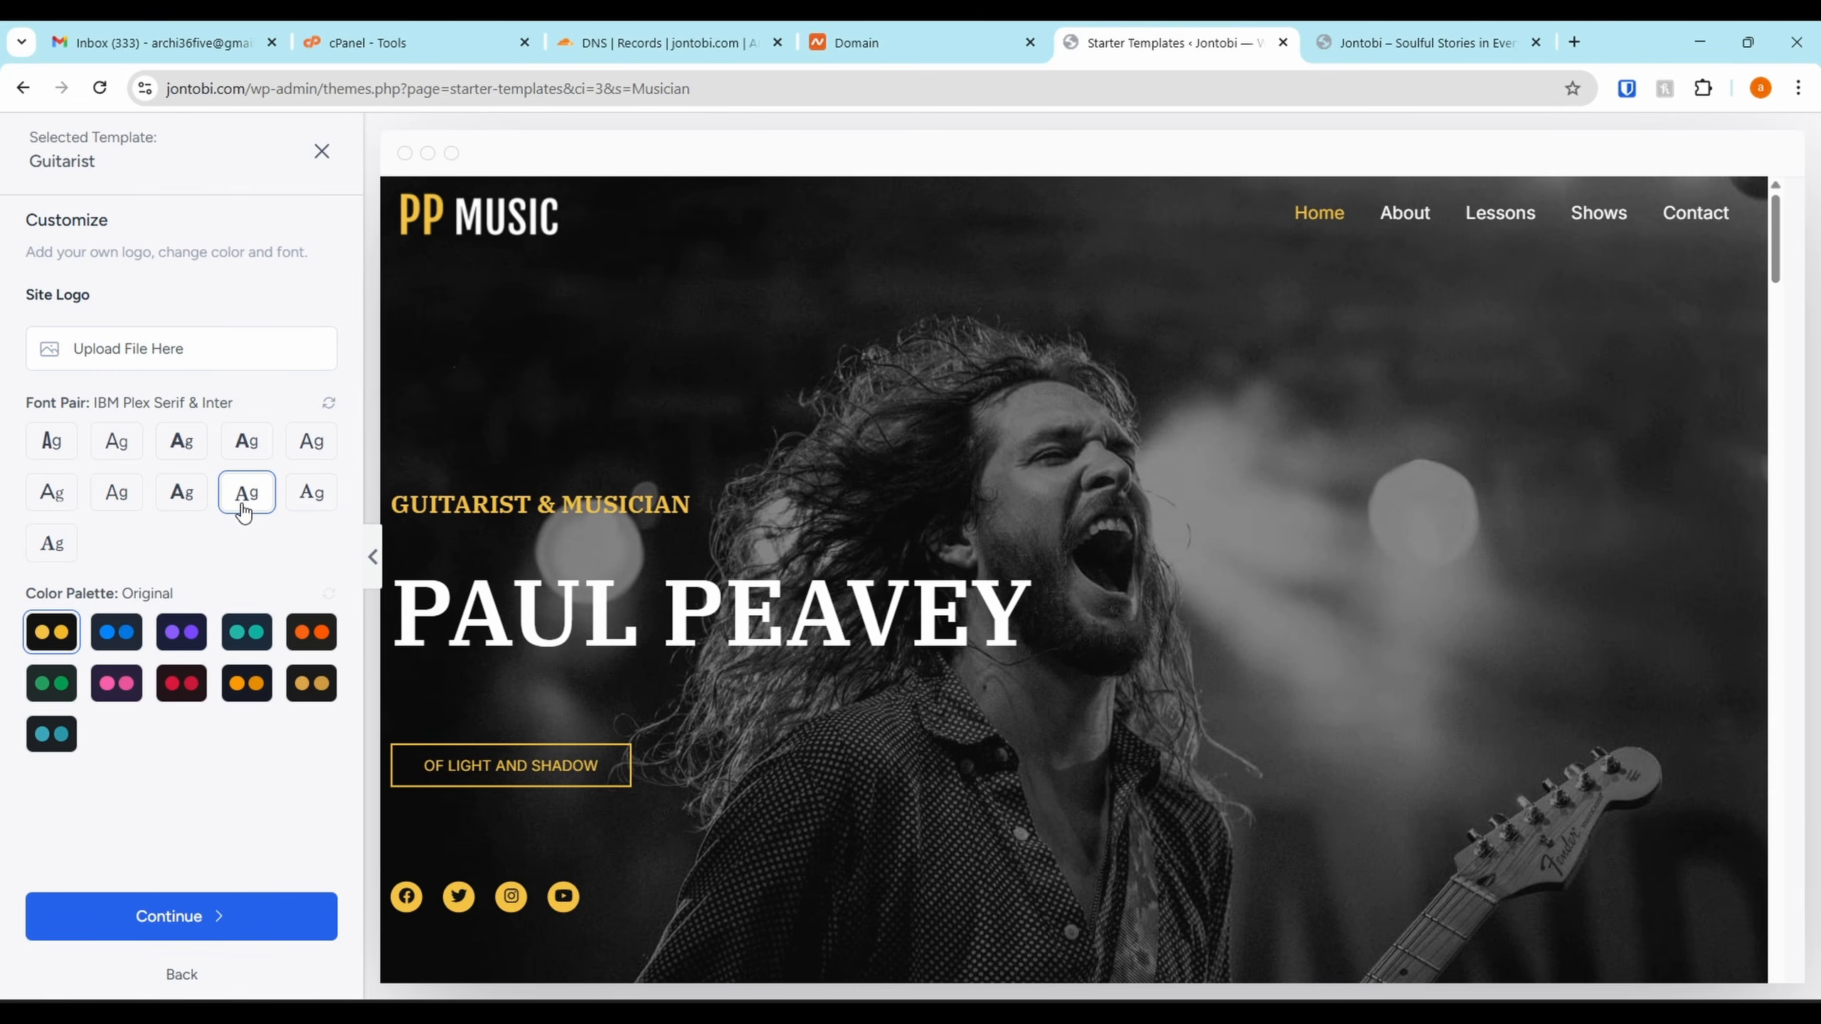
{"action": "left_click", "coordinate": [180, 511]}
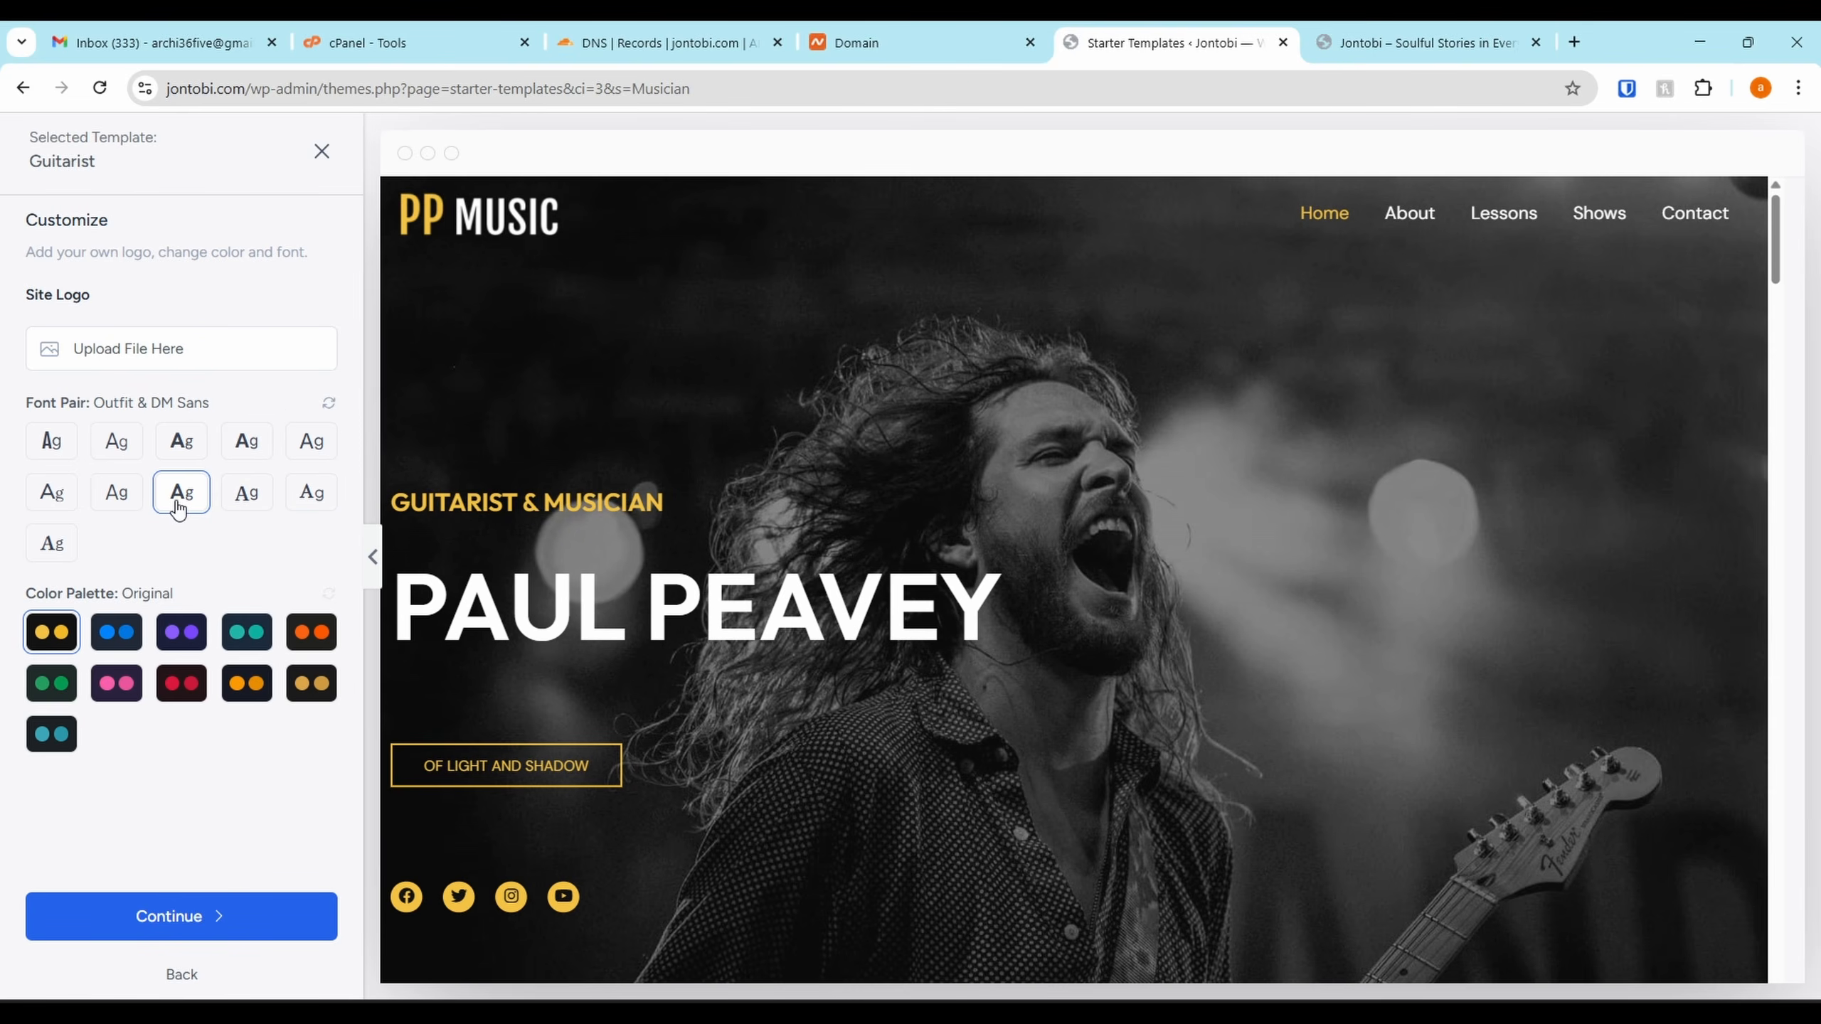
{"action": "left_click", "coordinate": [118, 505]}
{"action": "left_click", "coordinate": [47, 460]}
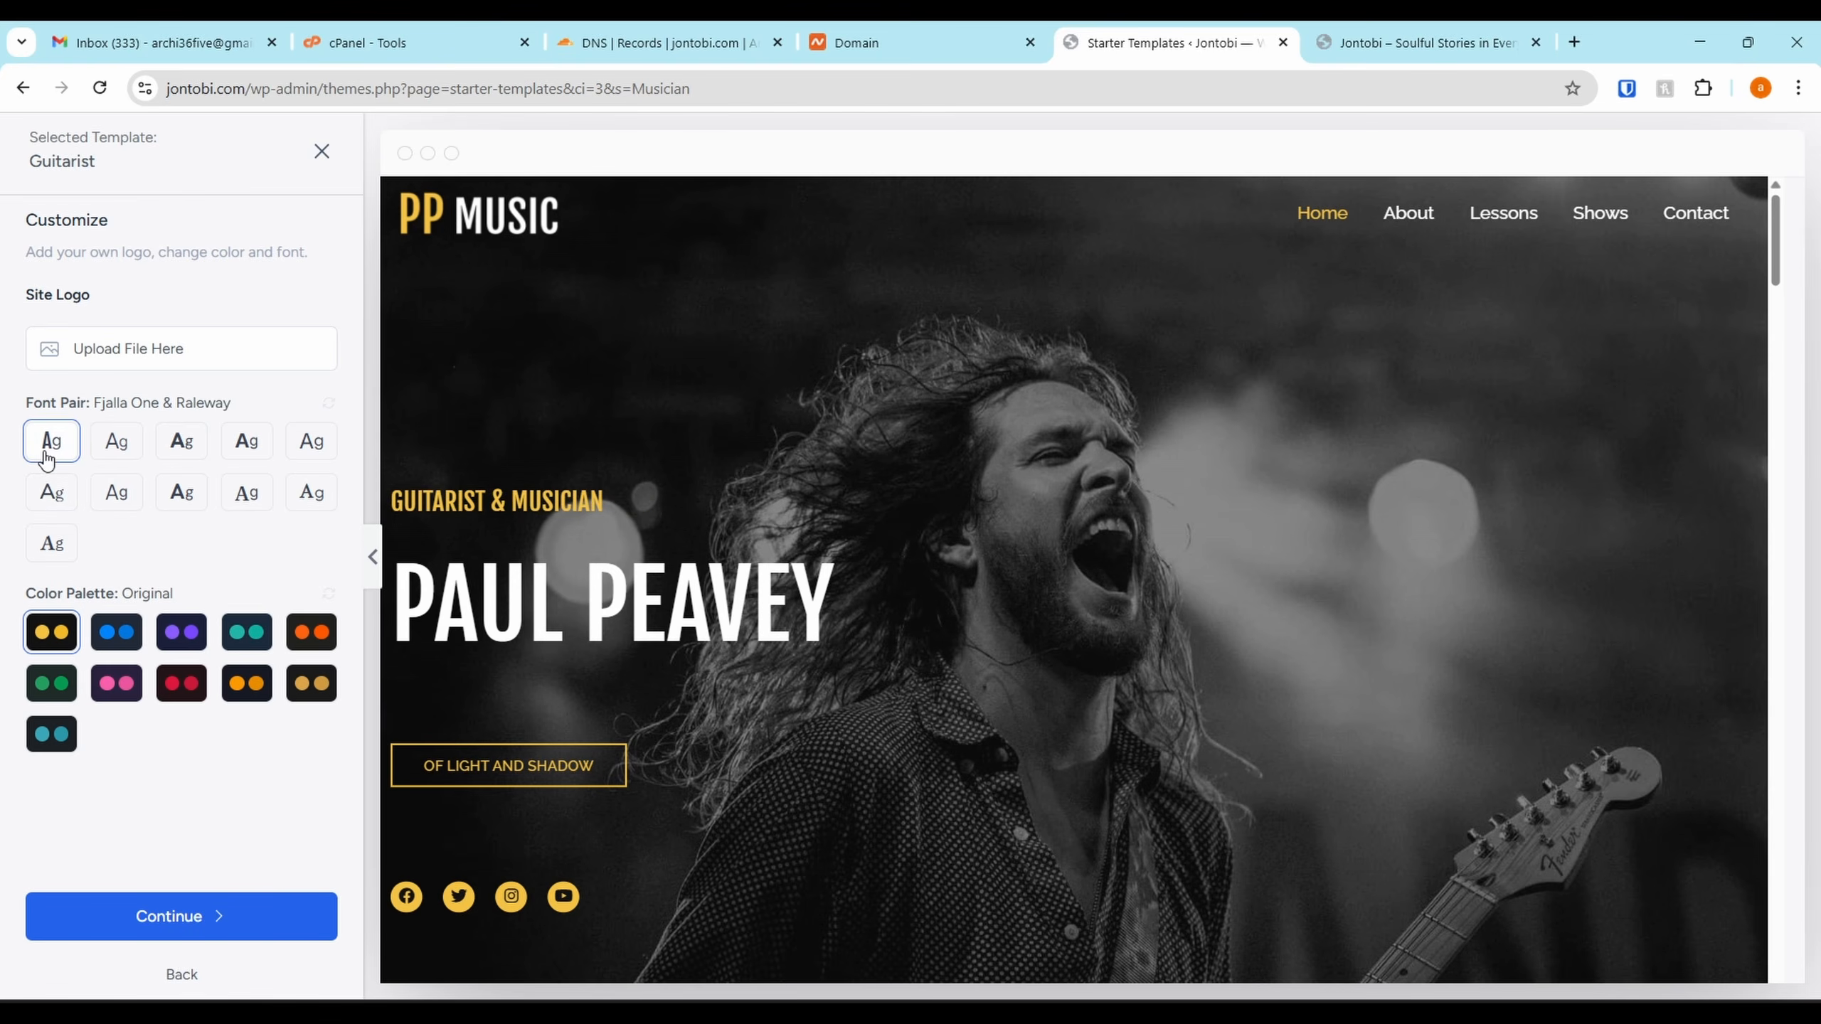
{"action": "left_click", "coordinate": [50, 494]}
{"action": "left_click", "coordinate": [48, 539]}
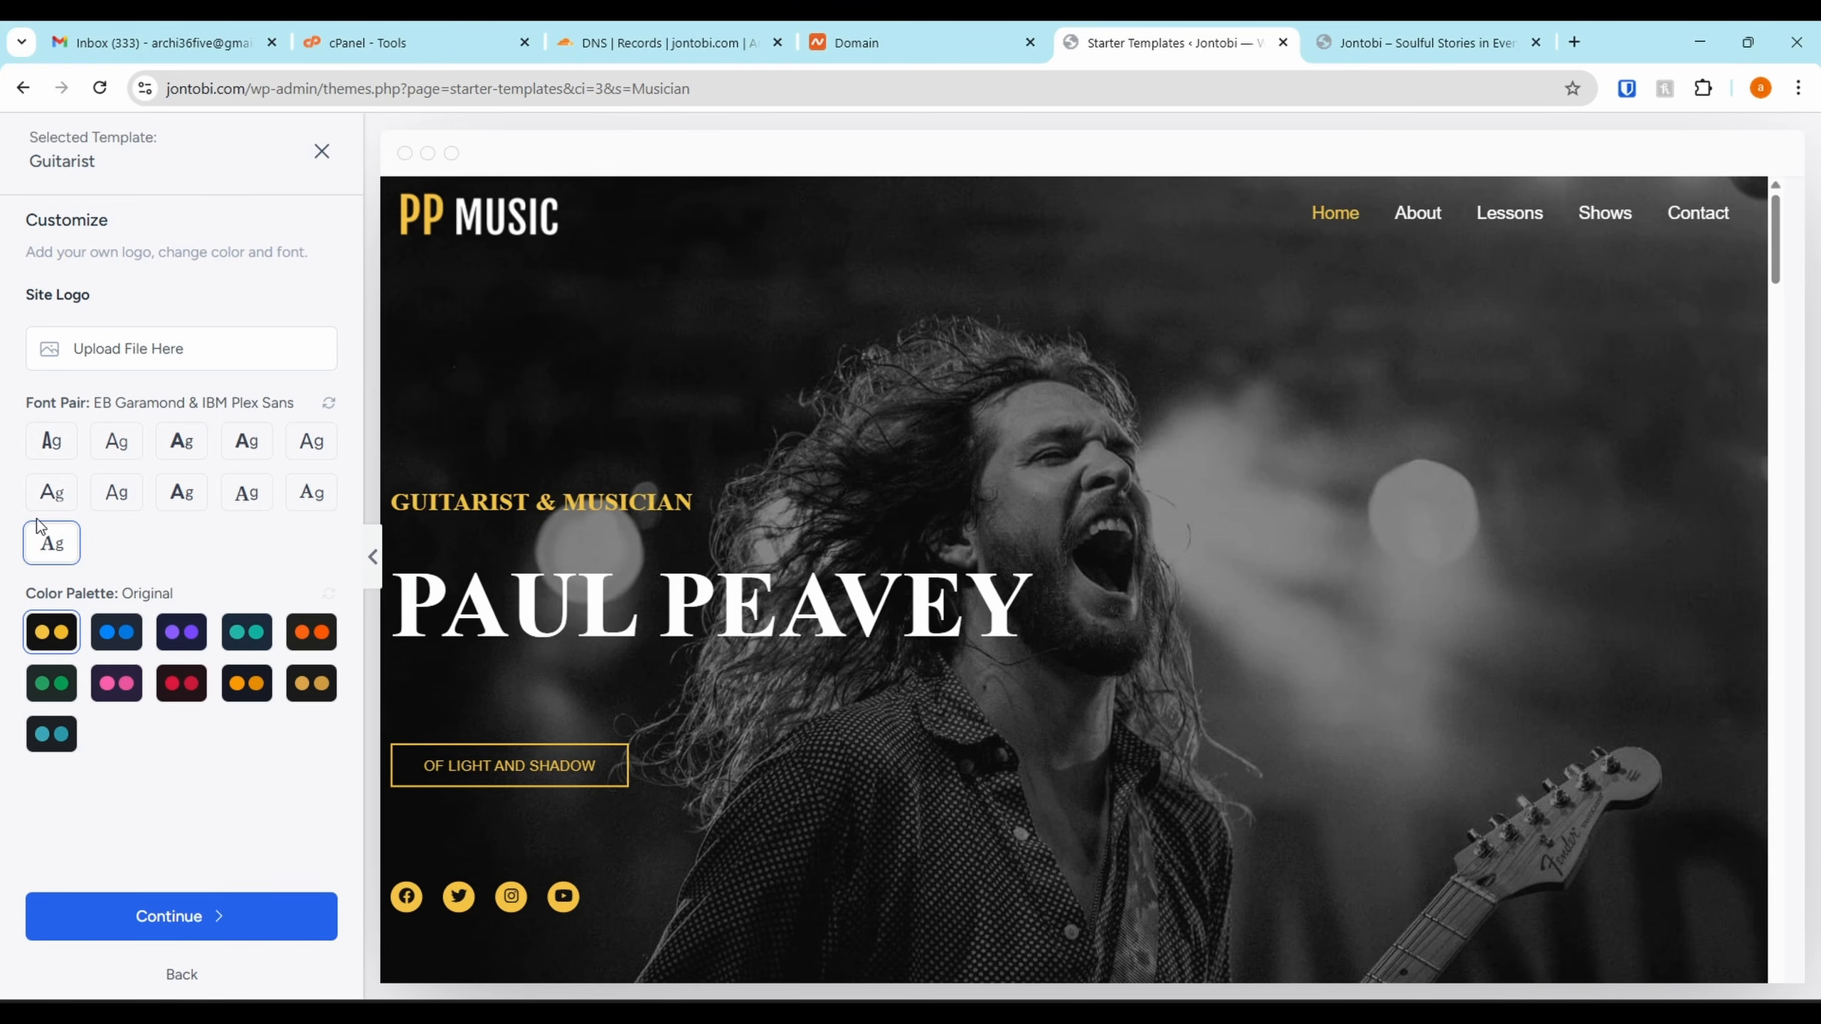
{"action": "left_click", "coordinate": [46, 457]}
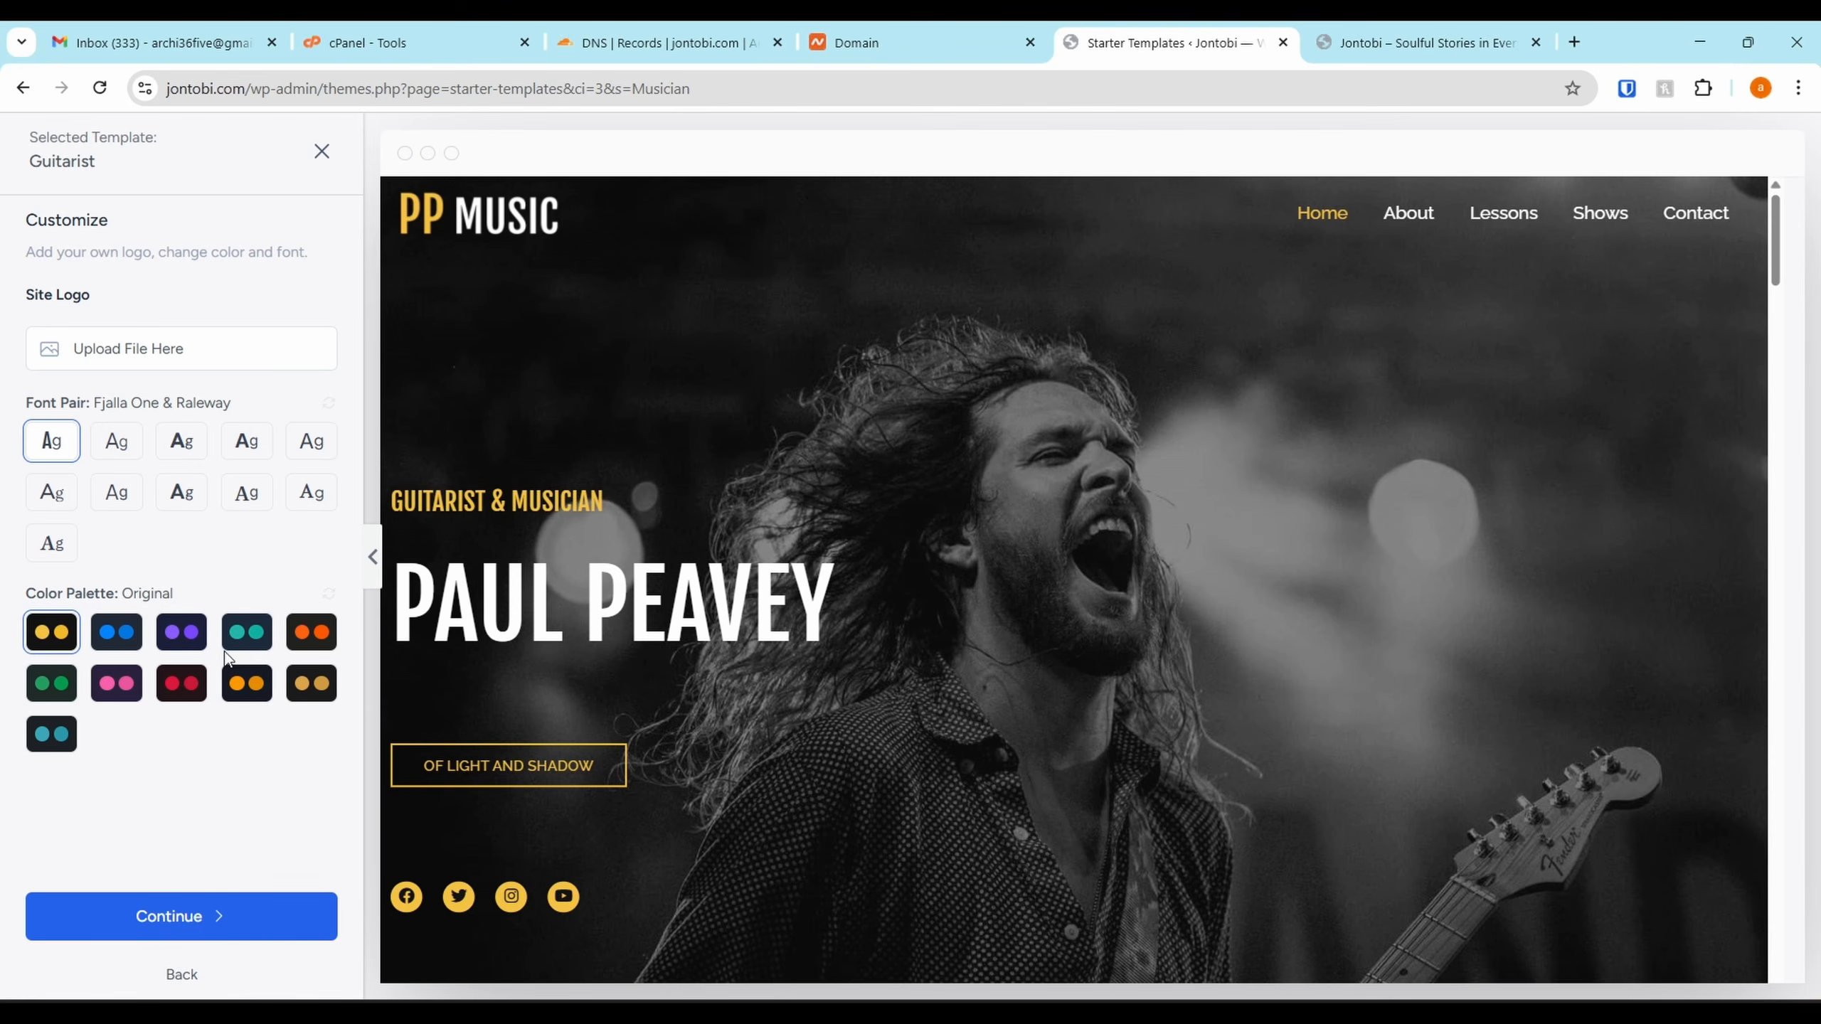
Preview Style 1, 3, 4, 5, 7 and 8 palettes, then return to the Original palette
{"action": "left_click", "coordinate": [140, 646]}
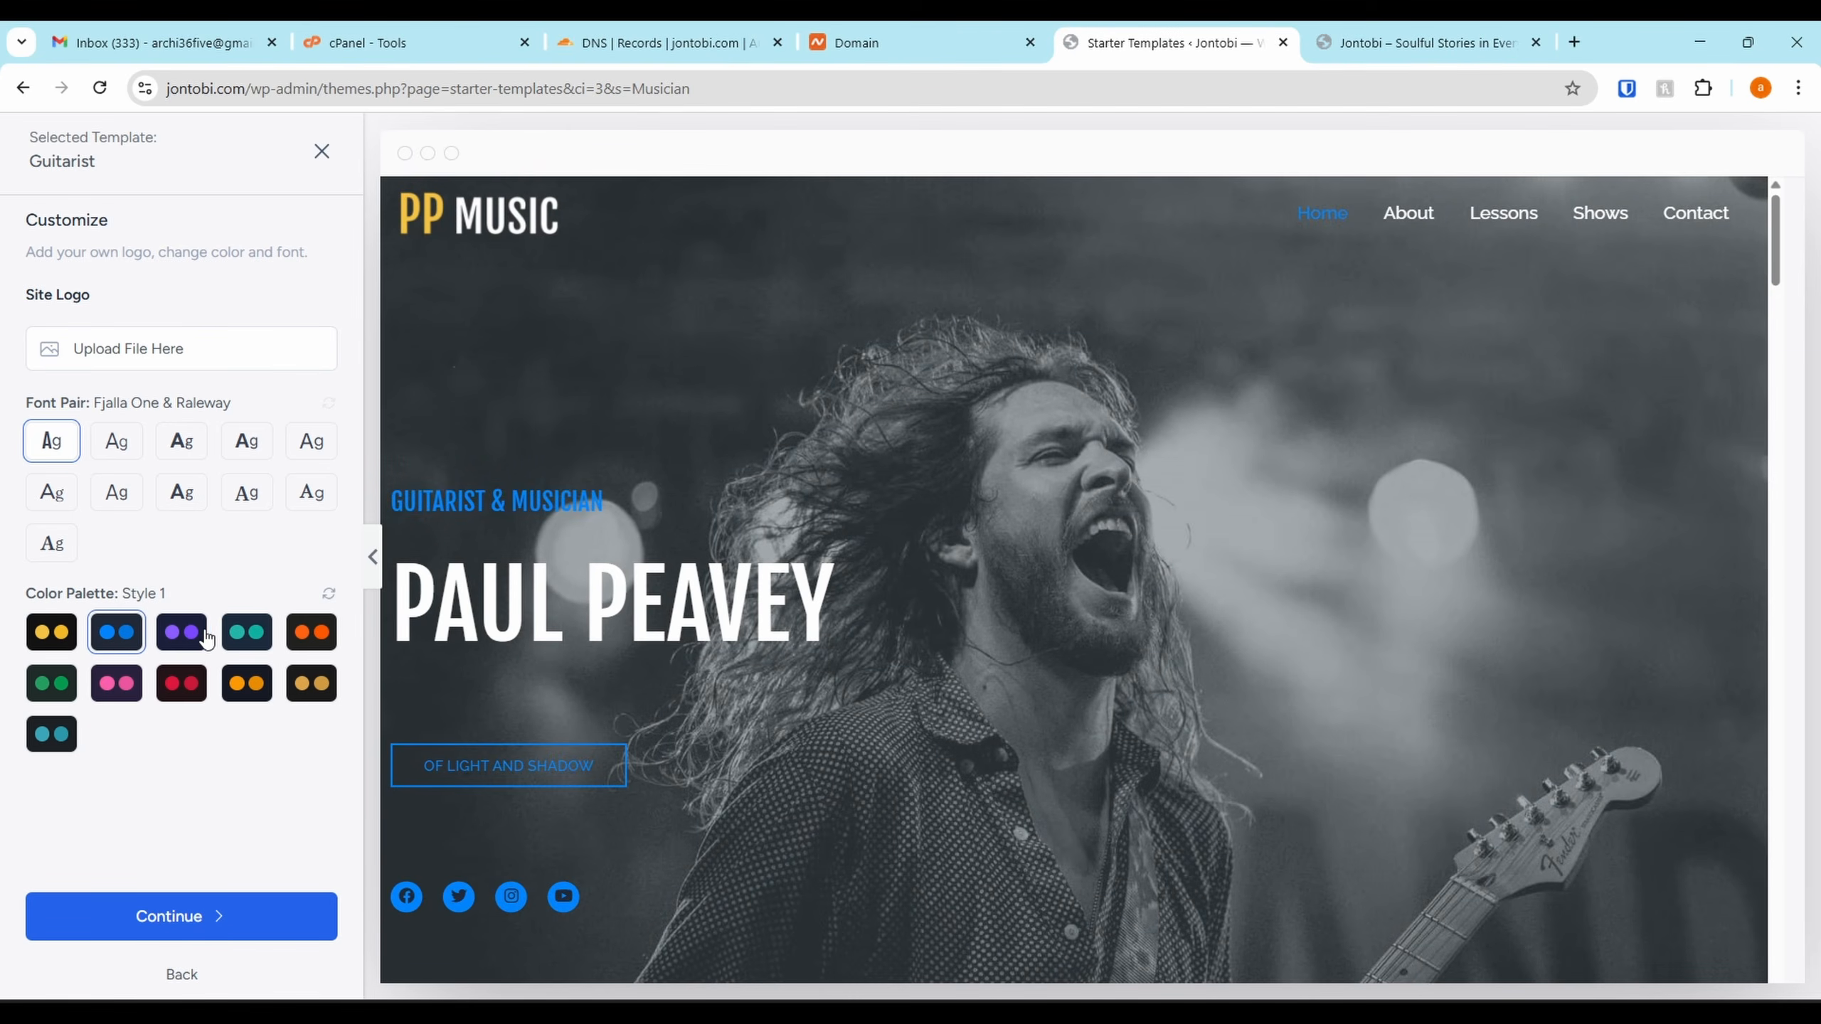
{"action": "left_click", "coordinate": [259, 643]}
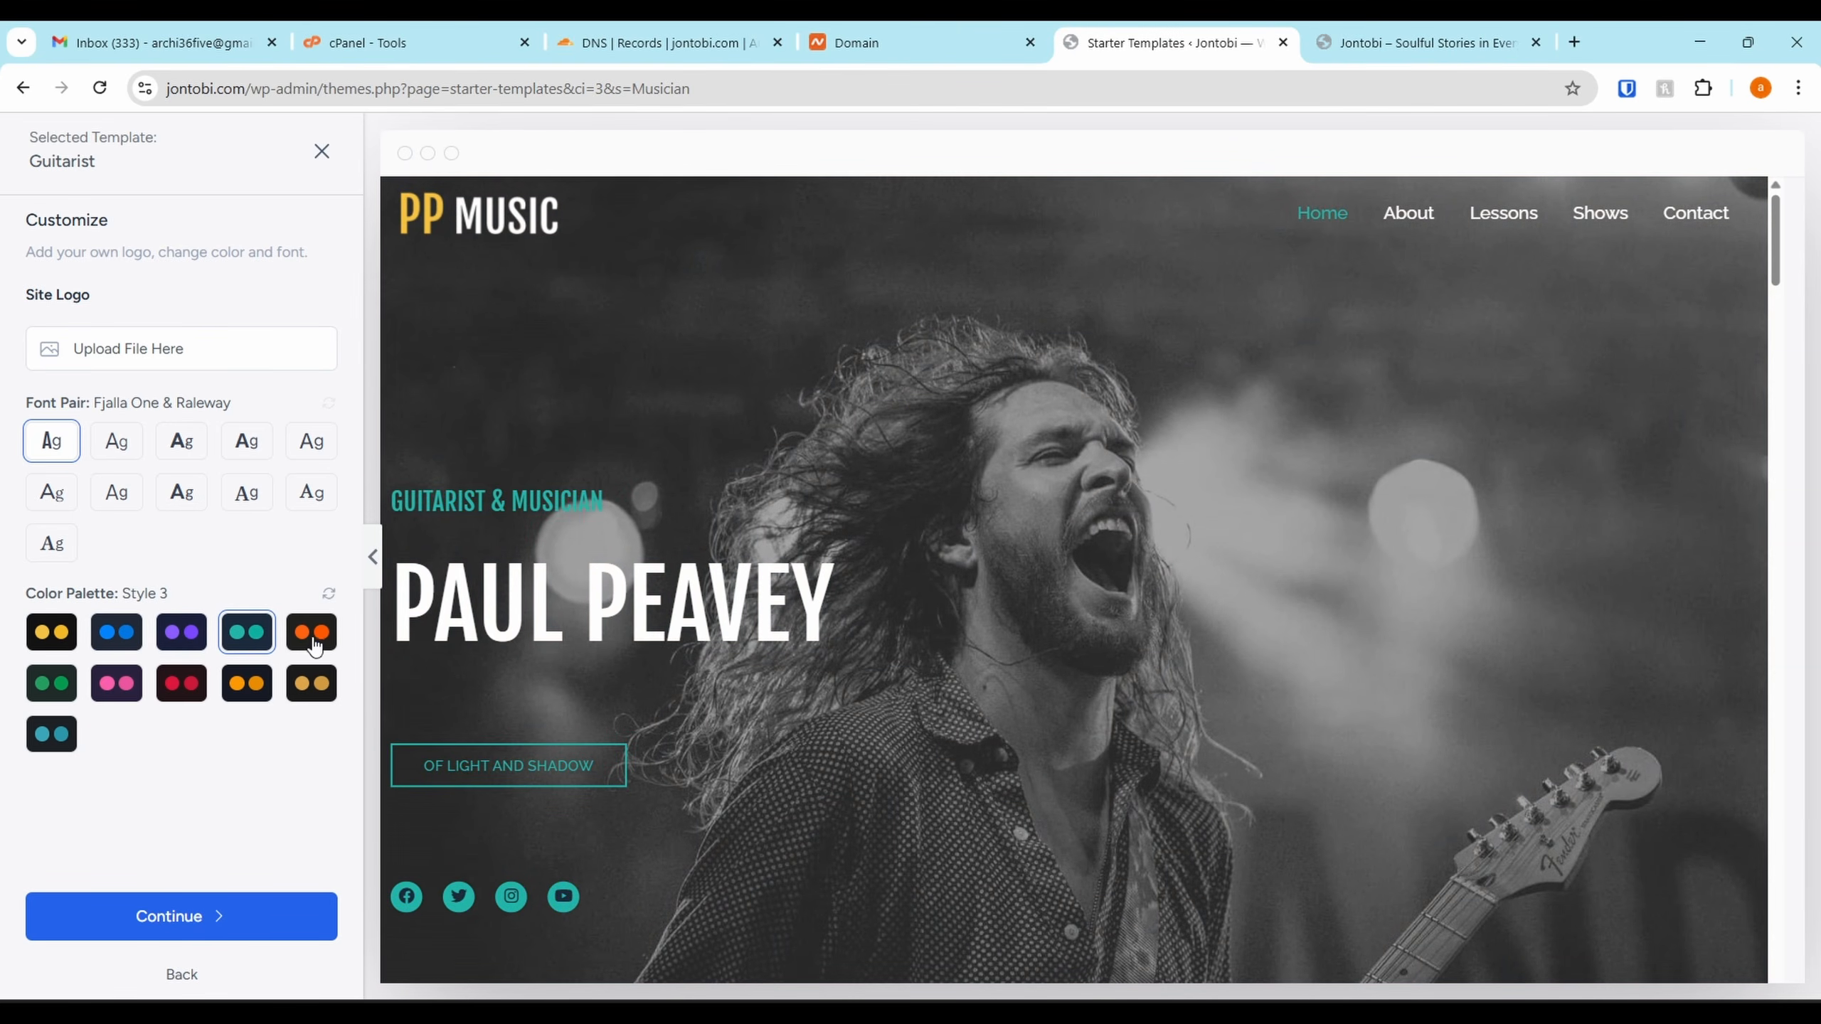
{"action": "left_click", "coordinate": [54, 641]}
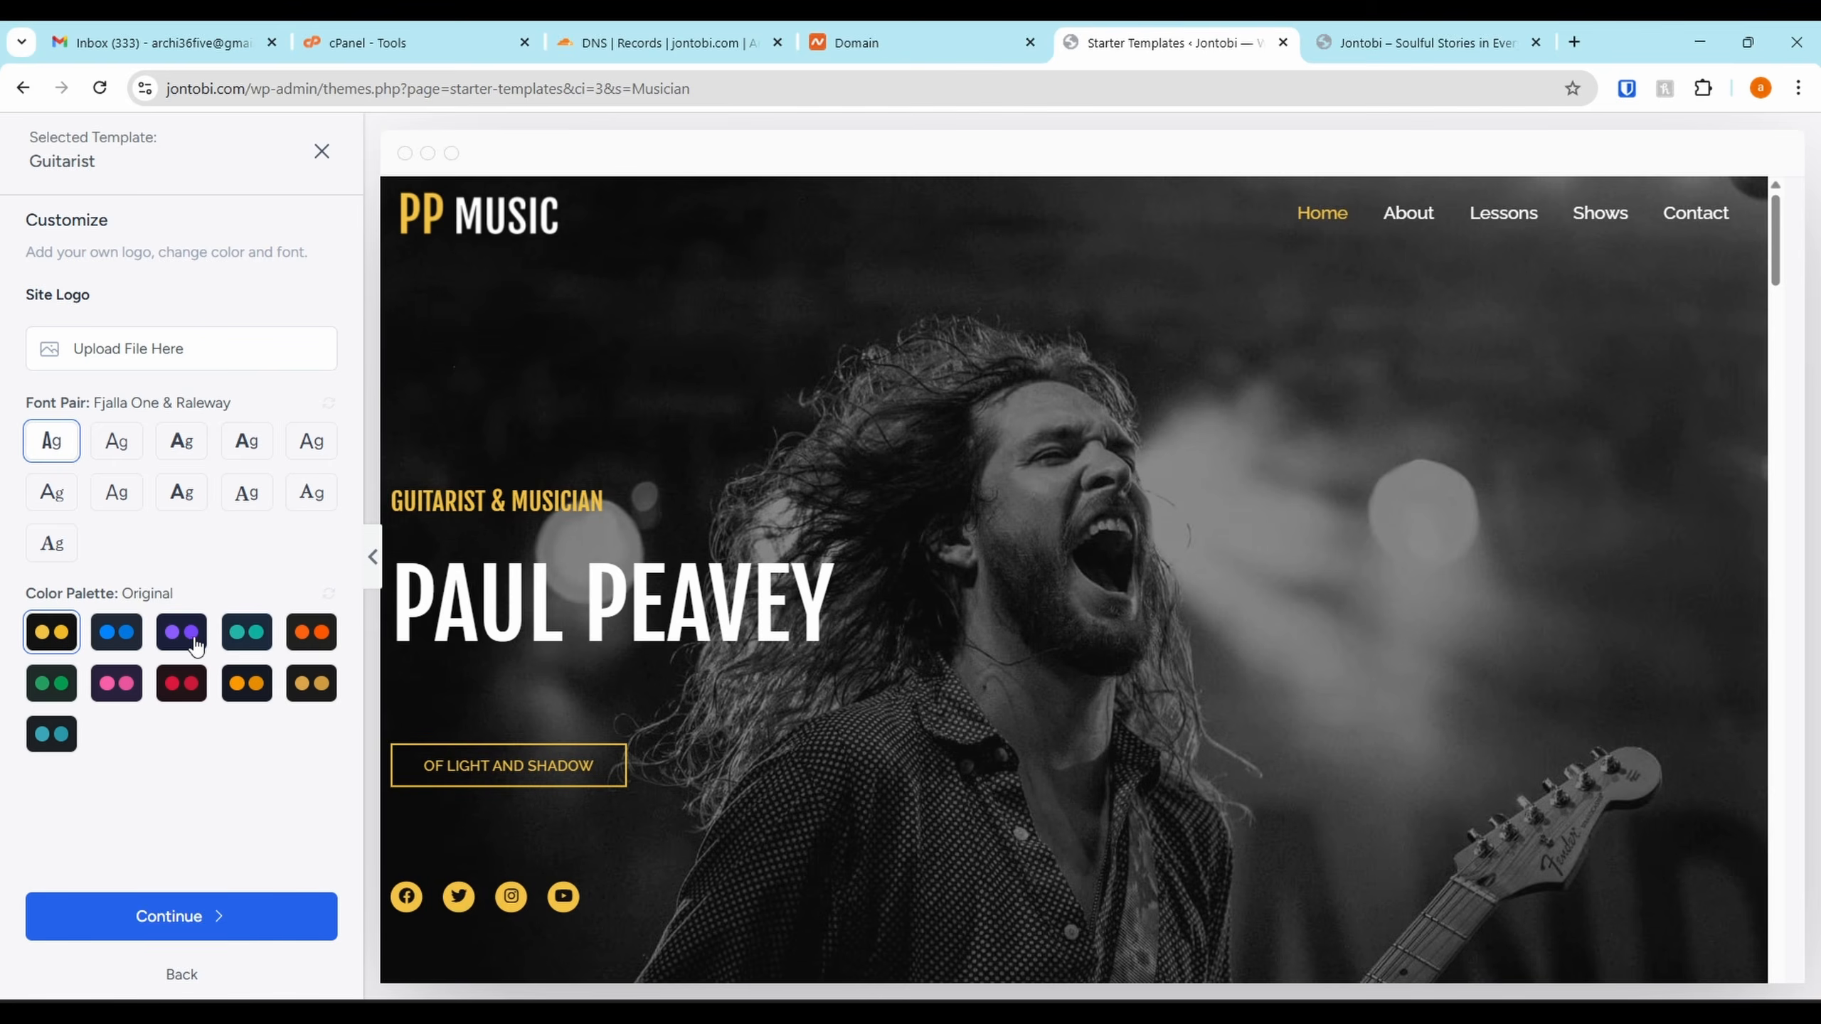
{"action": "left_click", "coordinate": [257, 650]}
{"action": "left_click", "coordinate": [294, 644]}
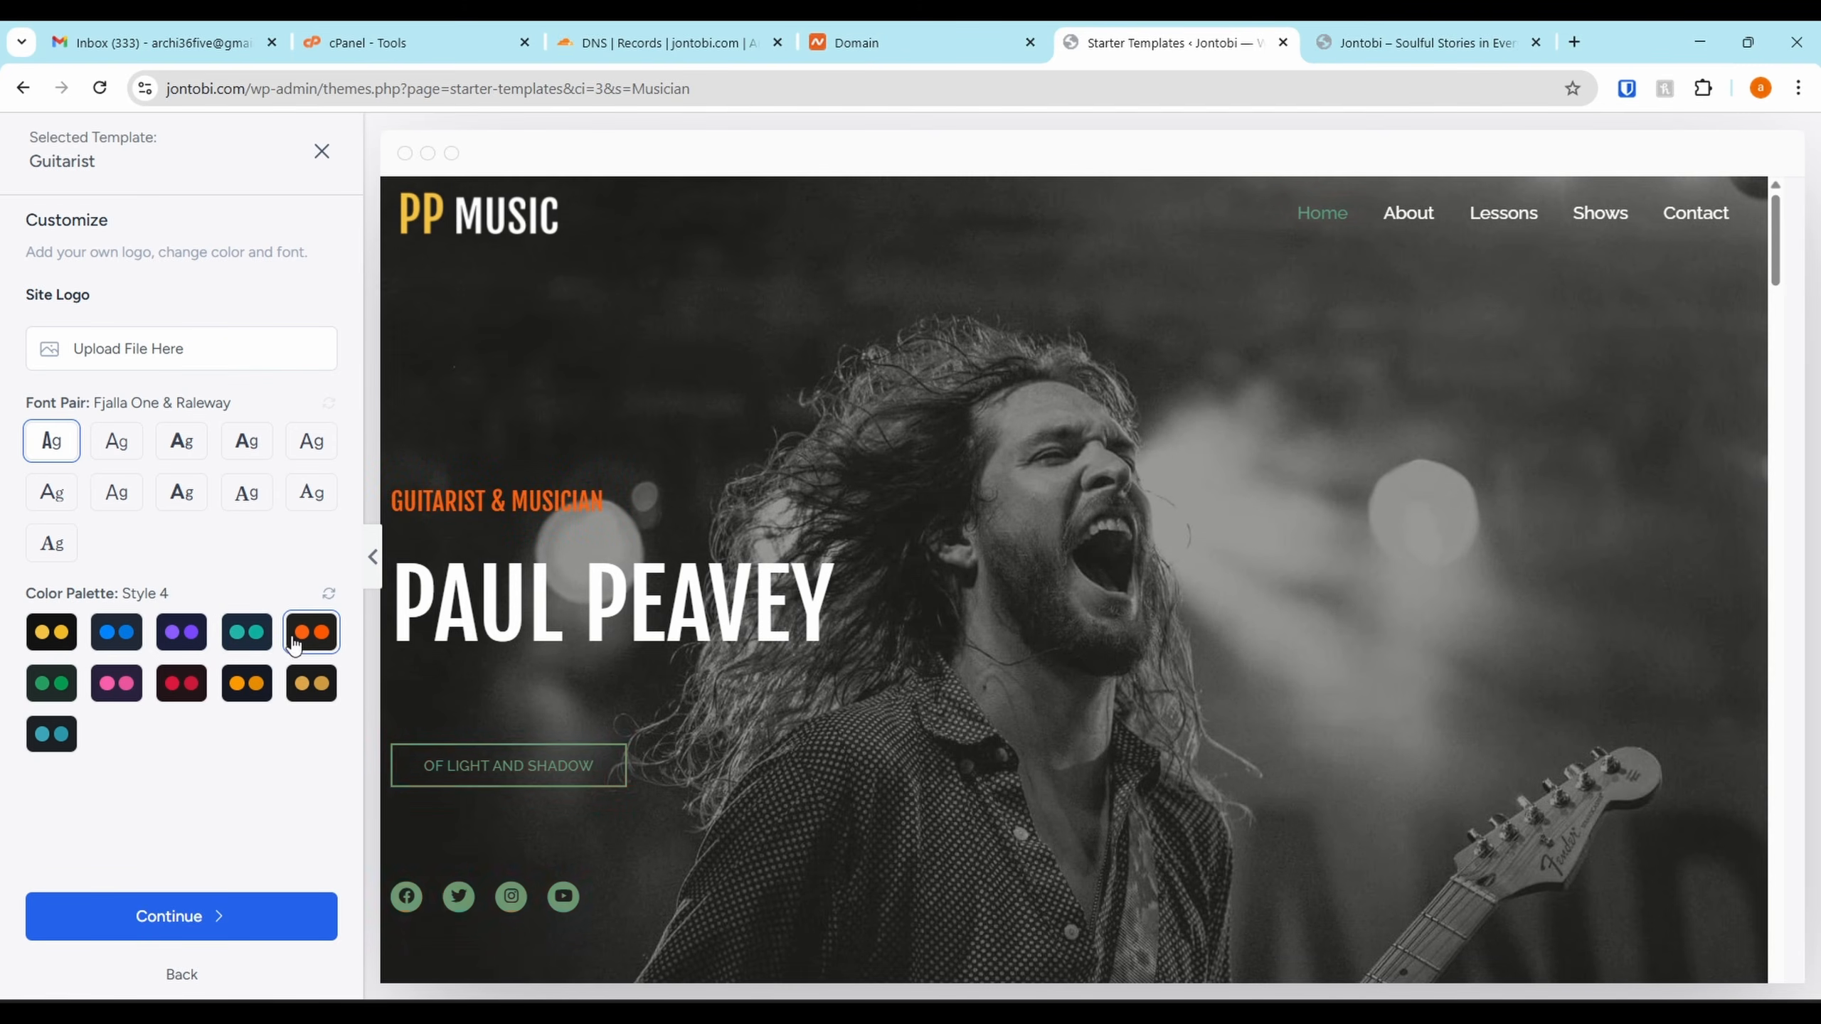
{"action": "left_click", "coordinate": [296, 689]}
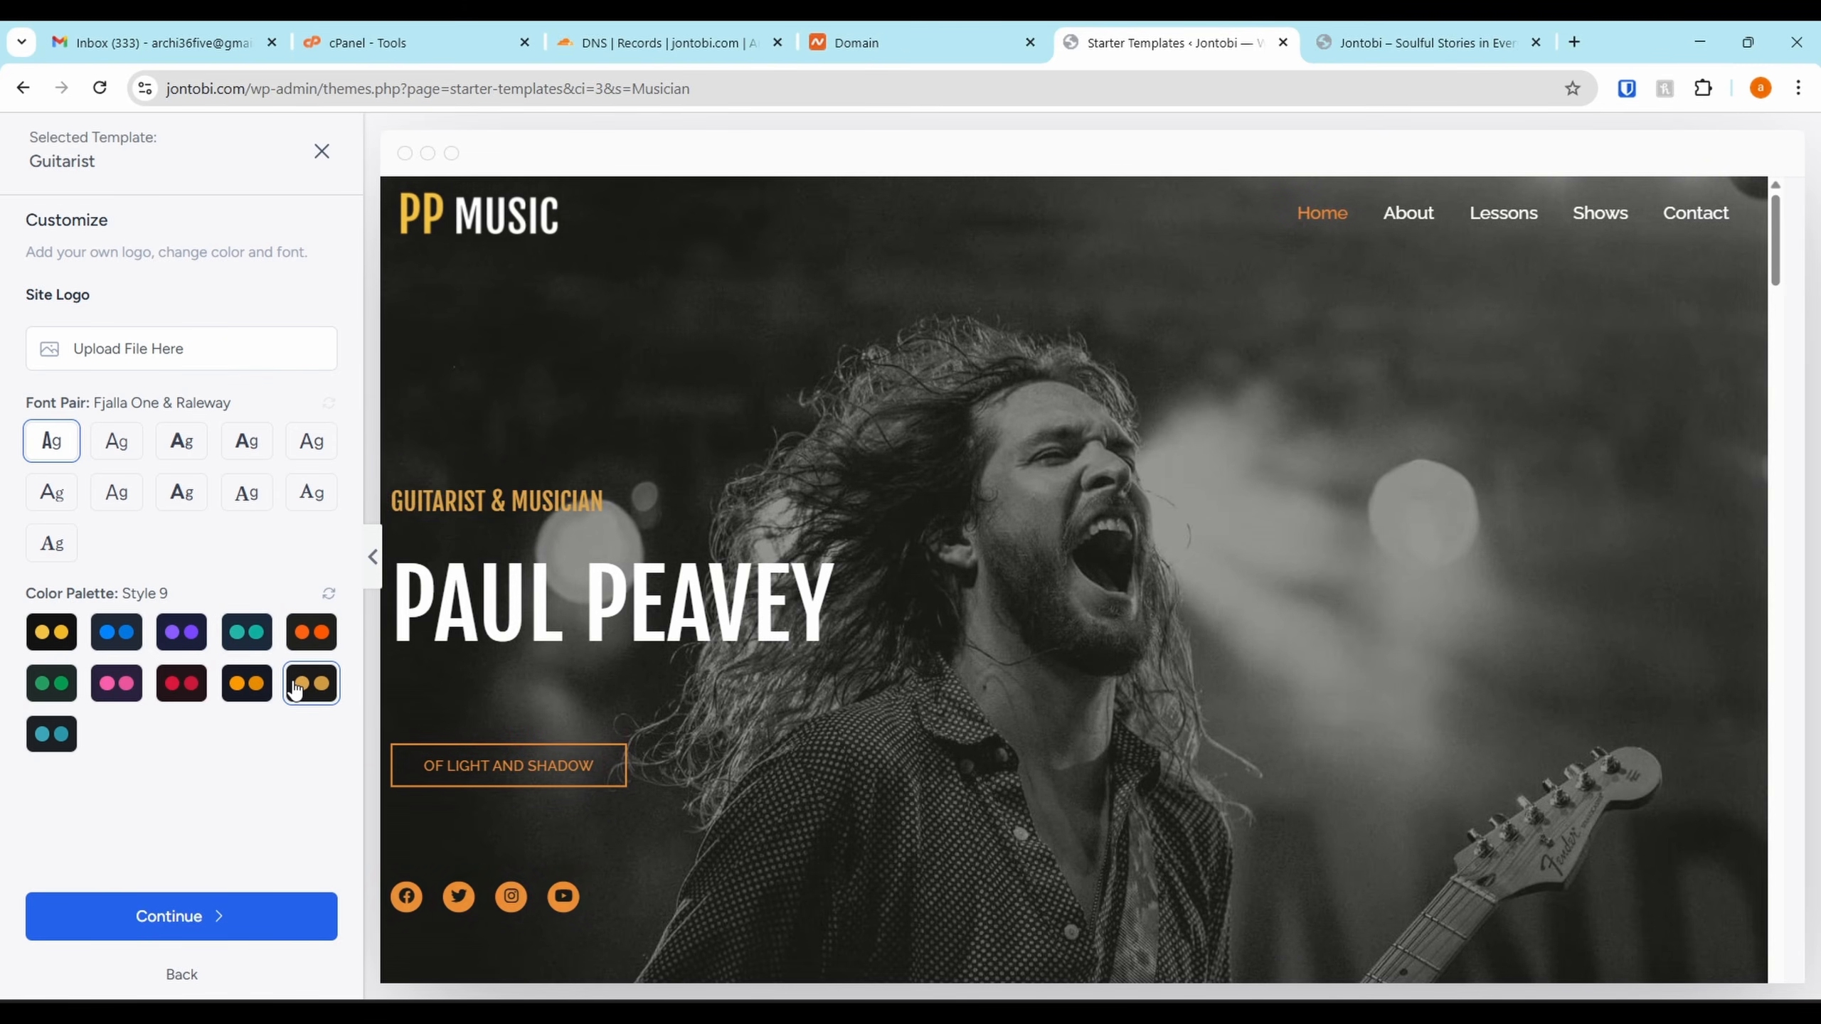
{"action": "left_click", "coordinate": [182, 689]}
{"action": "left_click", "coordinate": [100, 687]}
{"action": "left_click", "coordinate": [66, 687]}
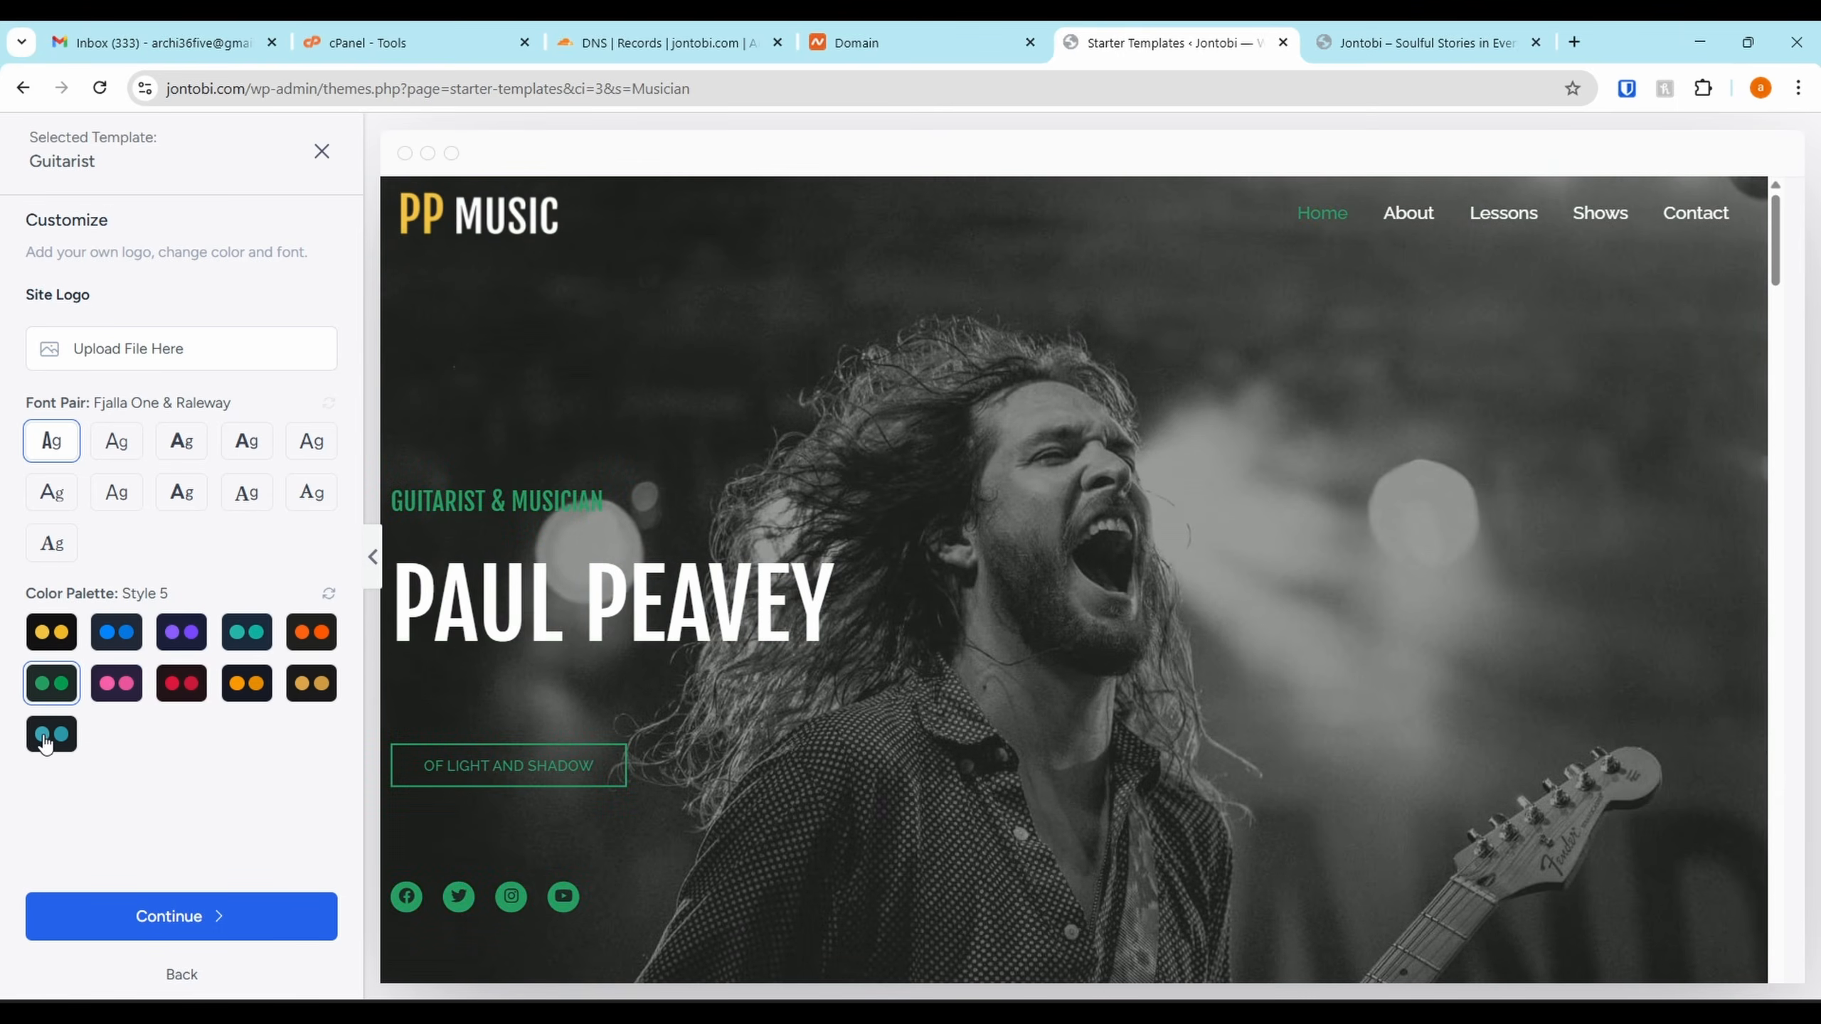
{"action": "left_click", "coordinate": [76, 634]}
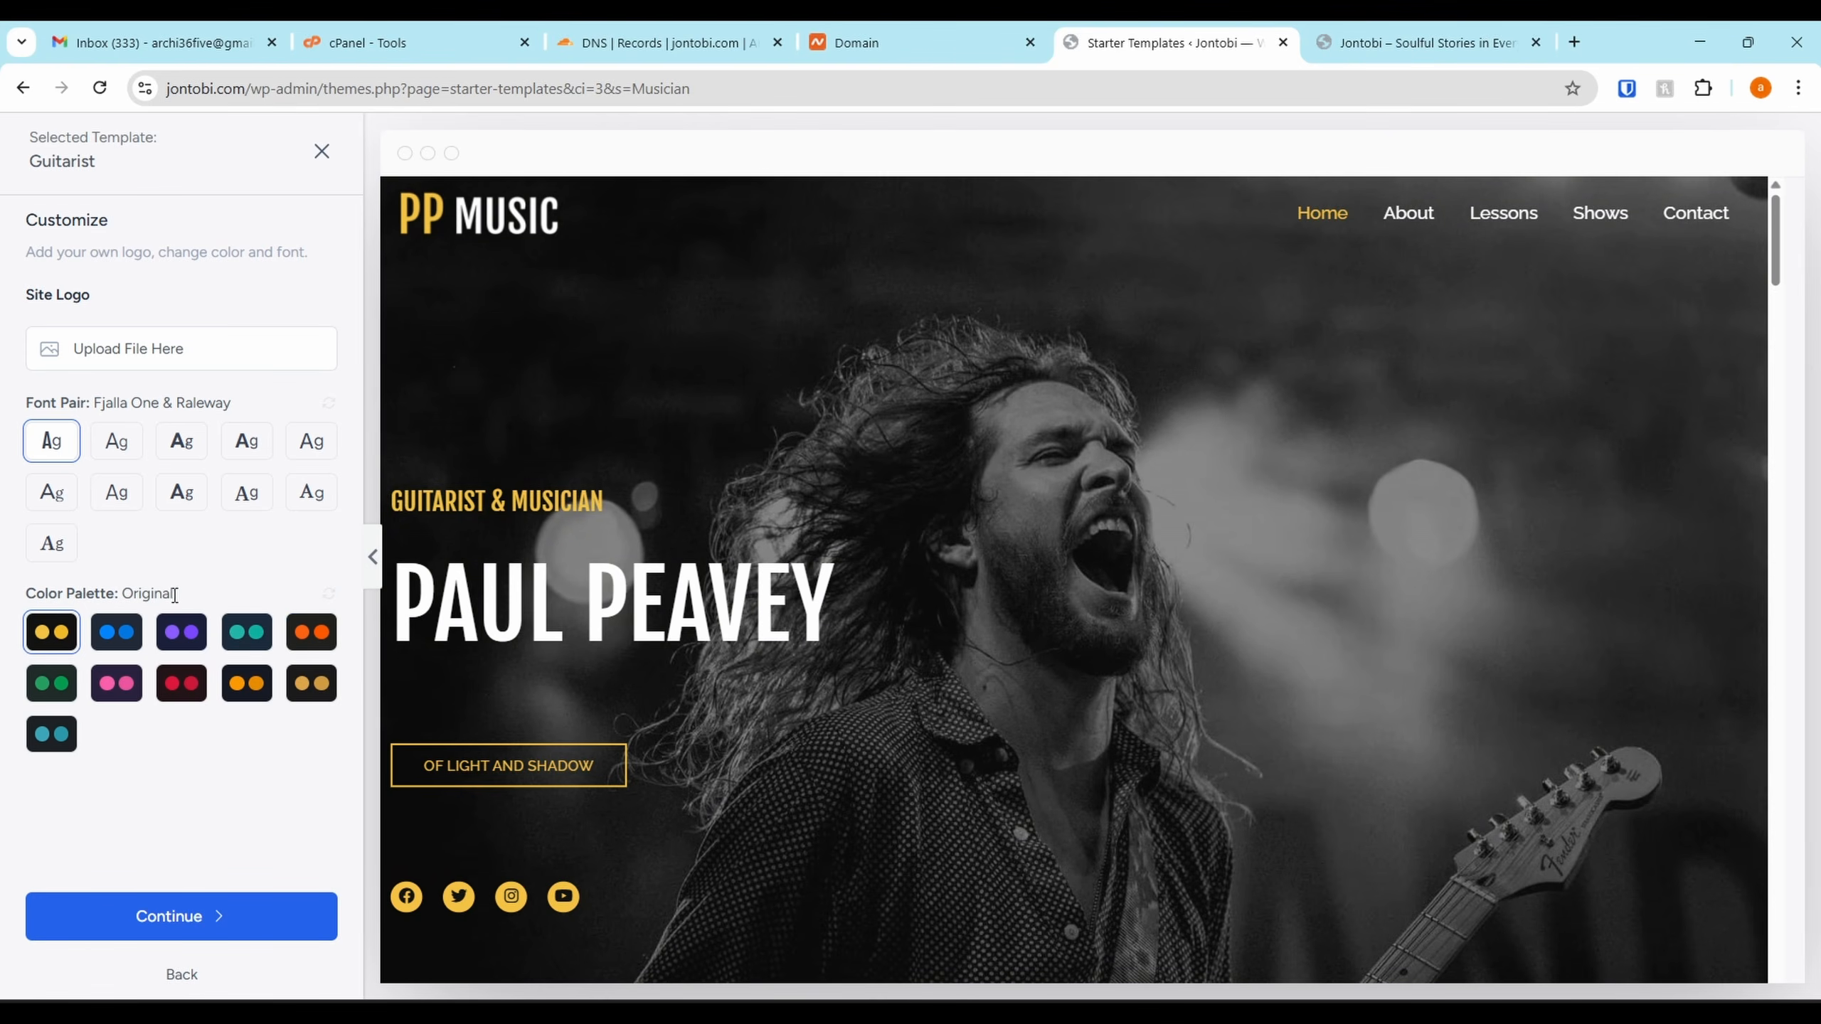
Accept the design and leave out the SEO & Search Visibility feature
{"action": "left_click", "coordinate": [207, 918]}
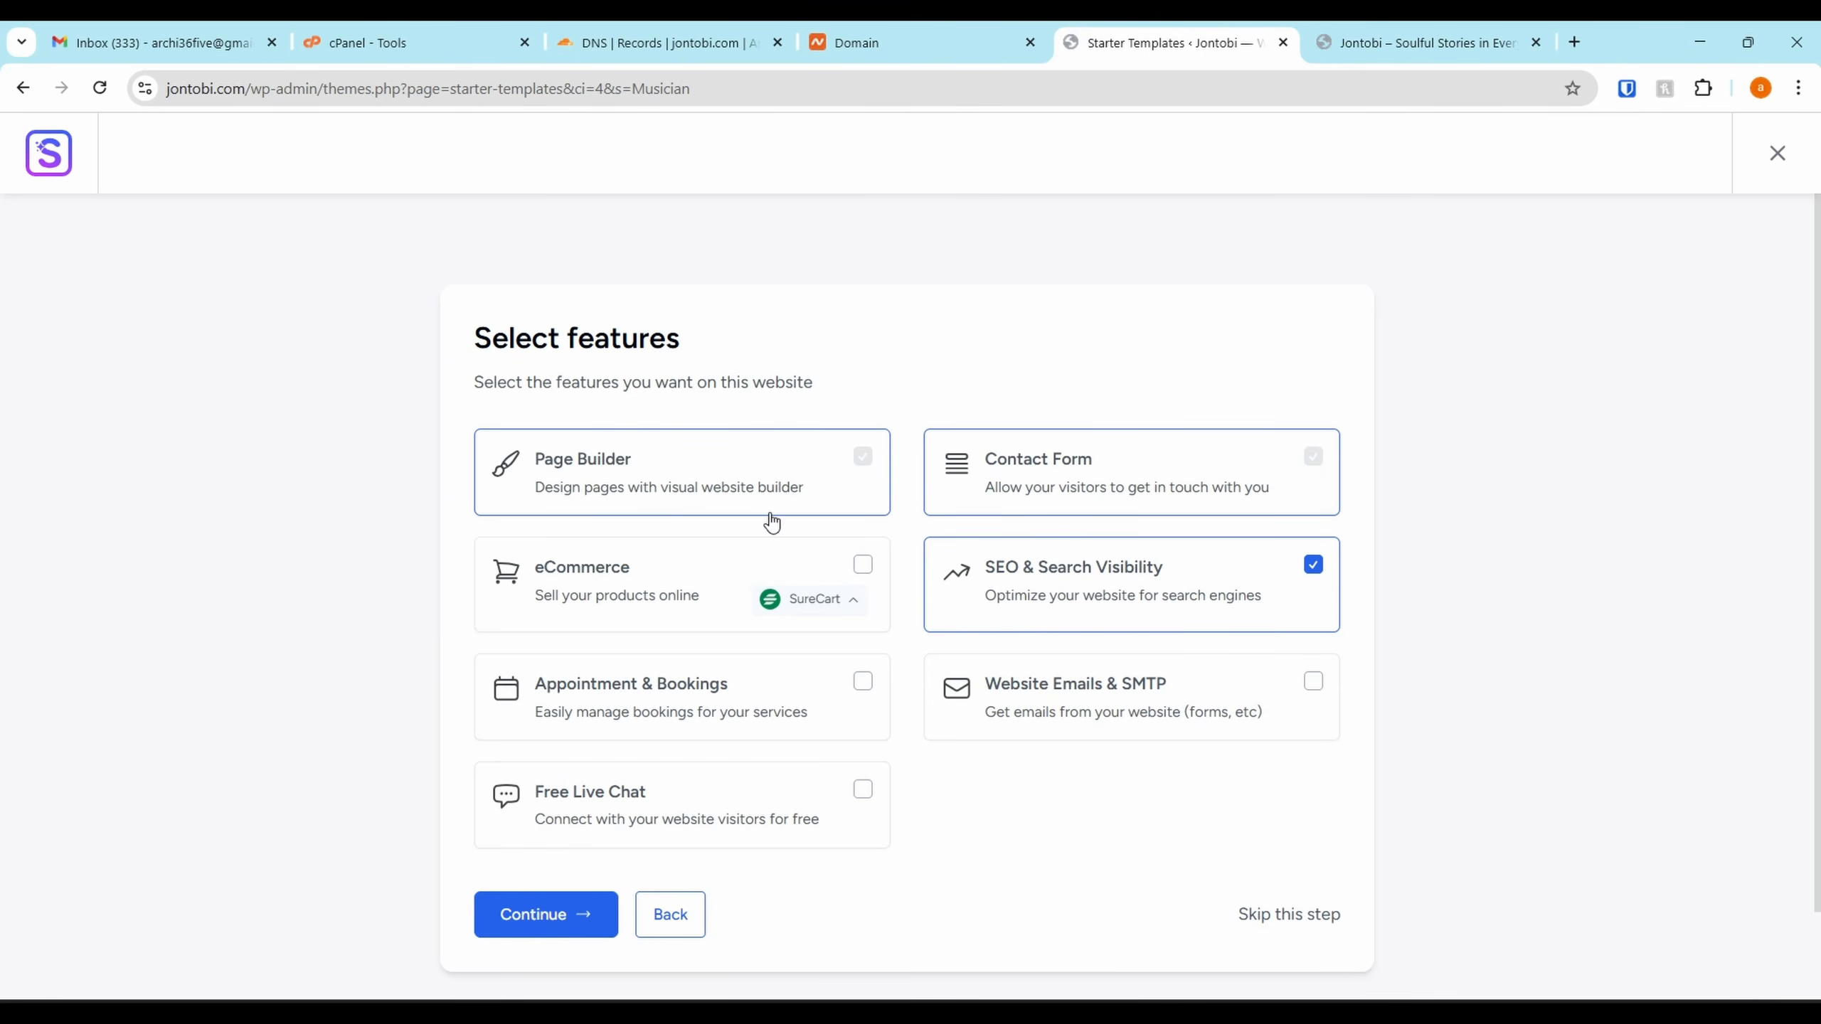
{"action": "left_click", "coordinate": [1314, 567]}
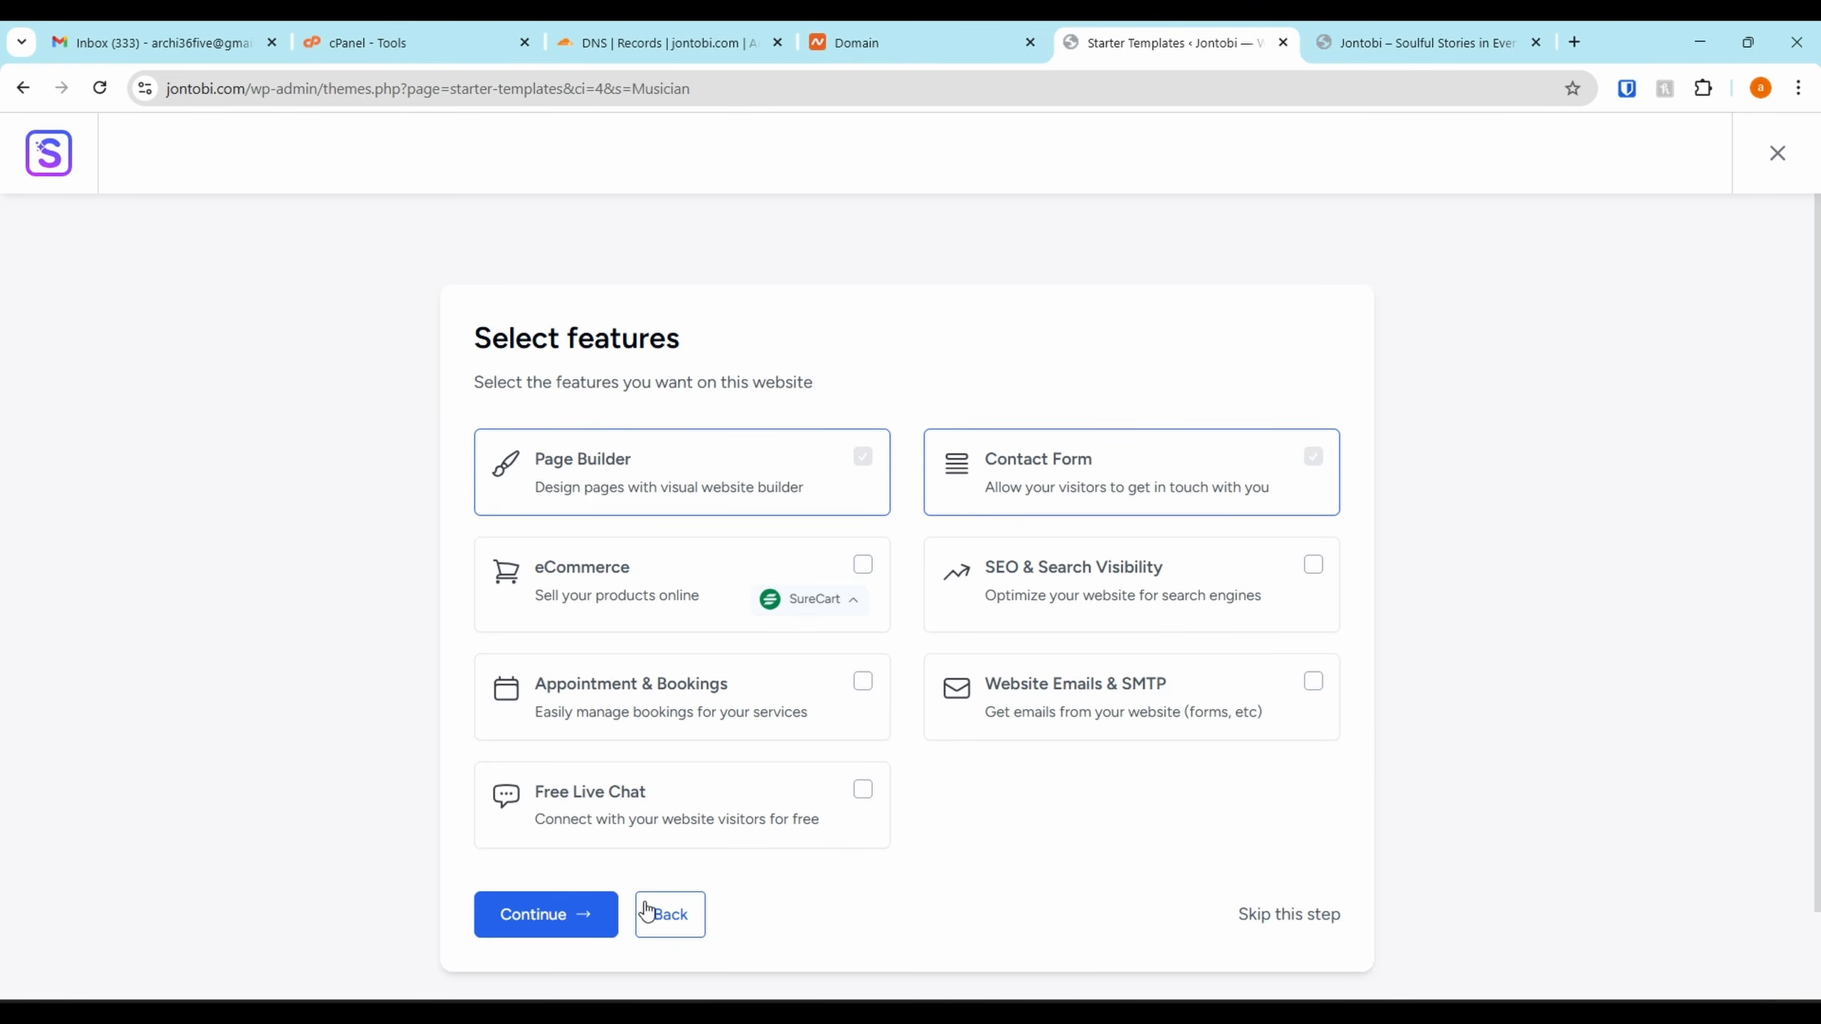
{"action": "left_click", "coordinate": [564, 927]}
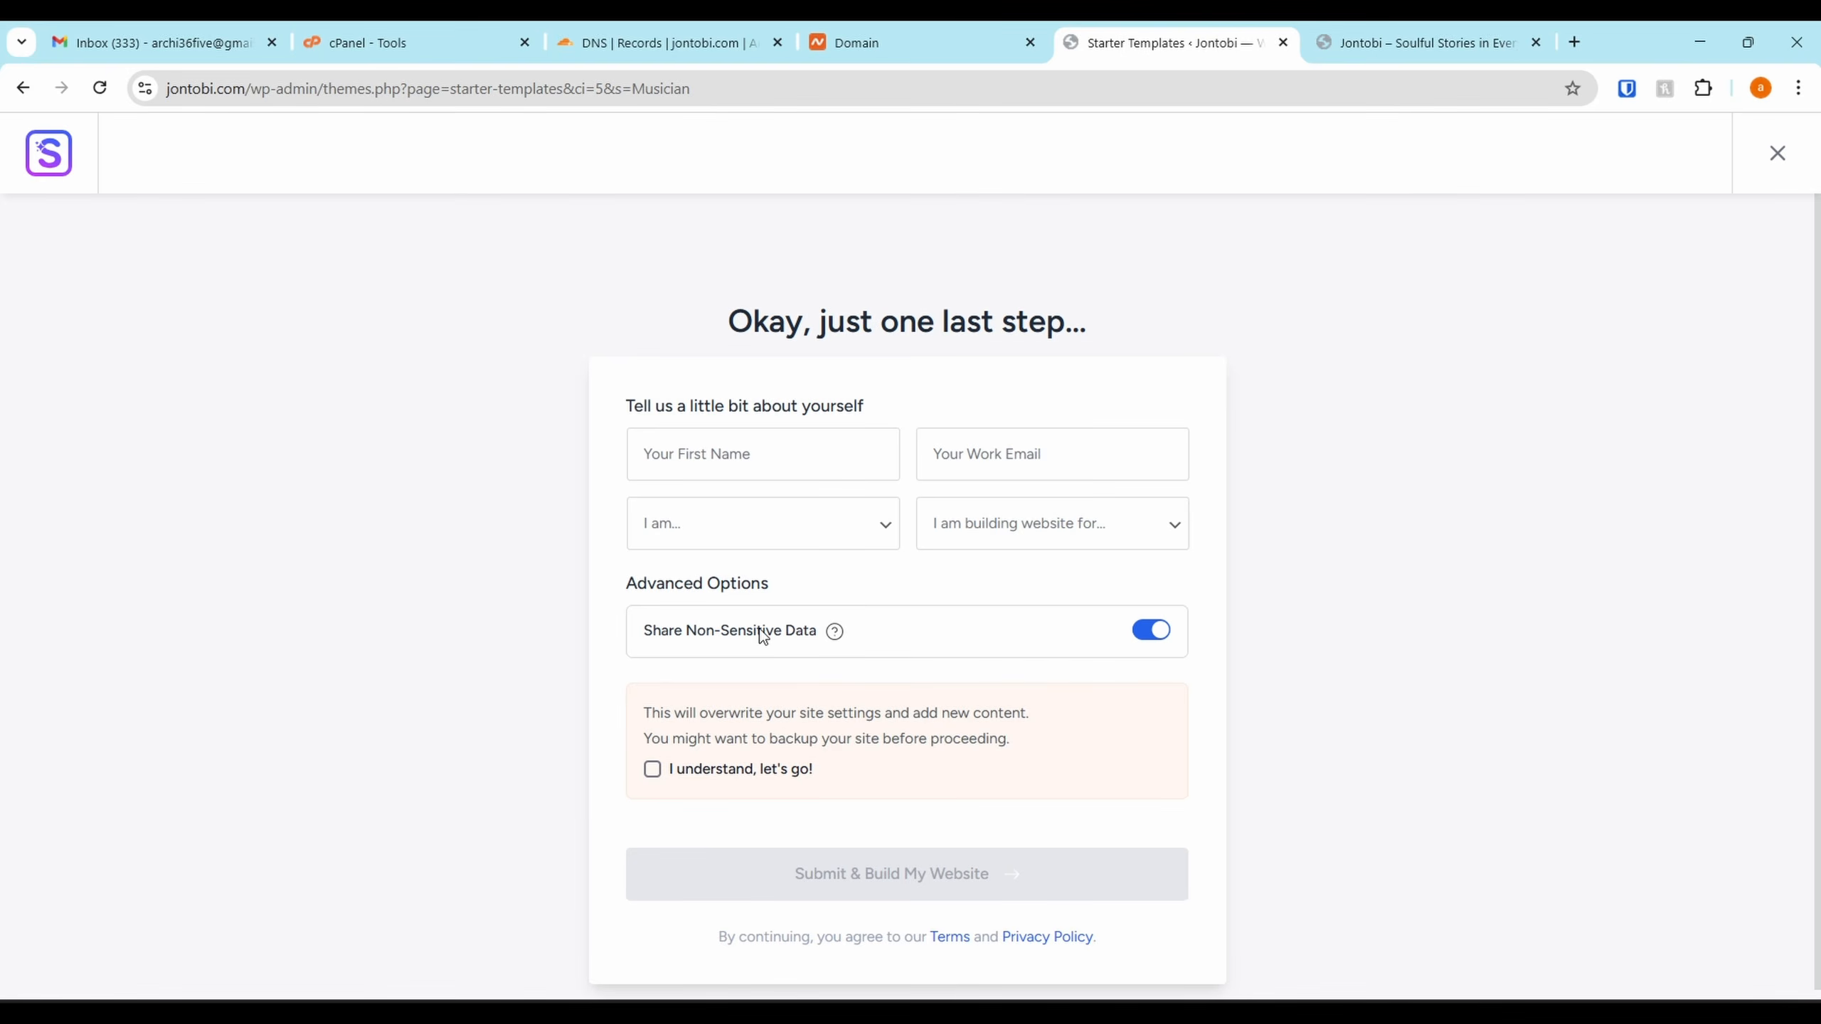
Enter the first name, opt out of data sharing, accept the overwrite warning, and build the site
{"action": "left_click", "coordinate": [882, 455]}
{"action": "type", "text": "Jonathan"}
{"action": "key", "text": "Tab"}
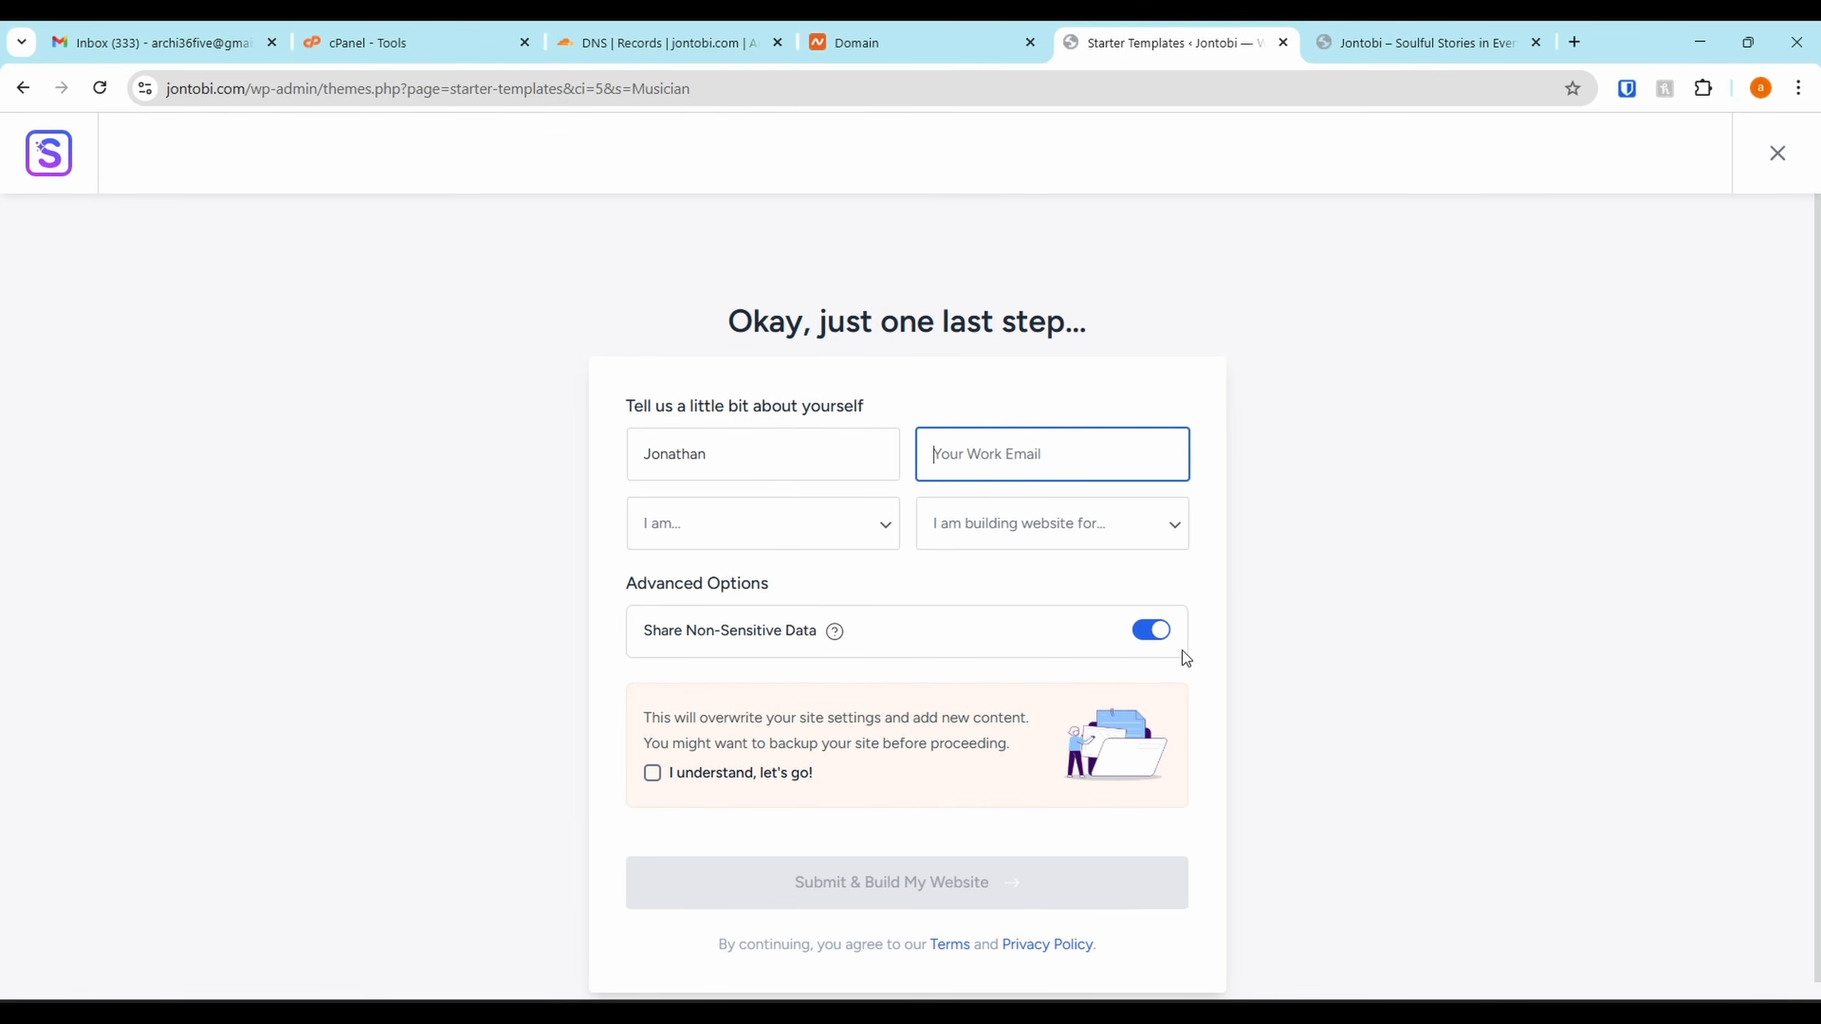
{"action": "left_click", "coordinate": [1142, 635]}
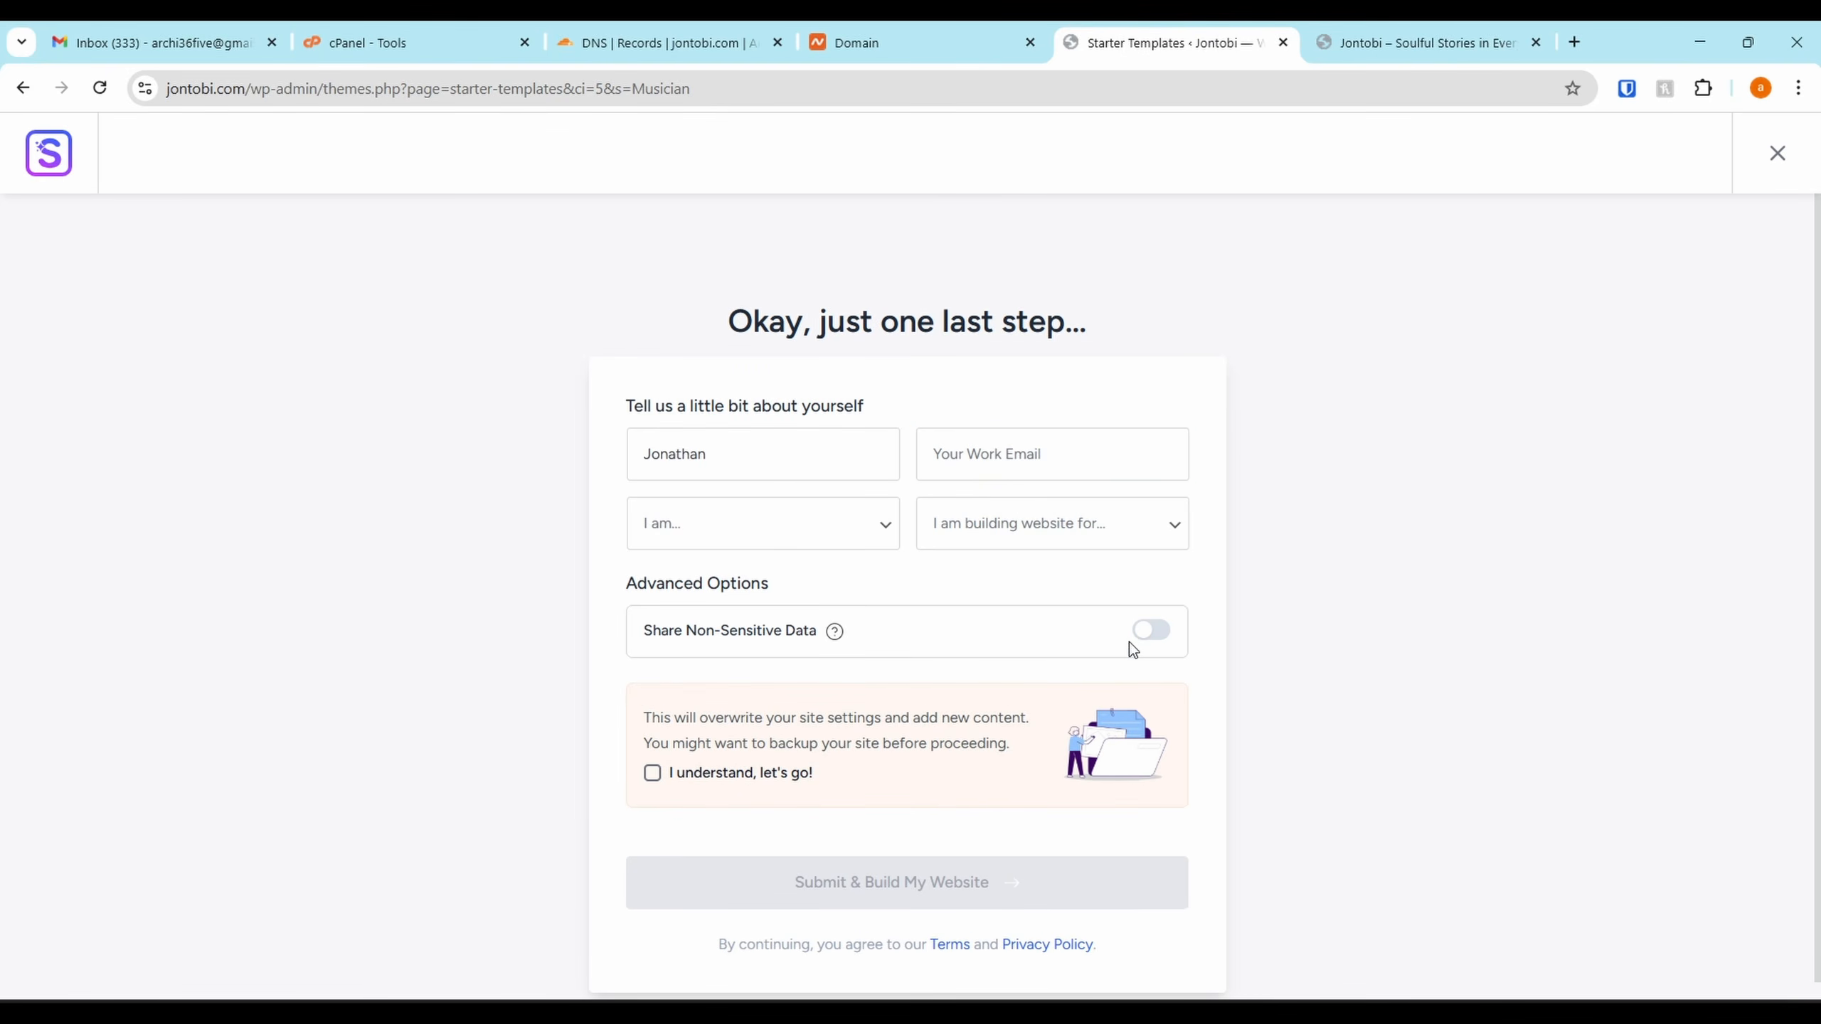
{"action": "left_click", "coordinate": [679, 776]}
{"action": "left_click", "coordinate": [887, 889]}
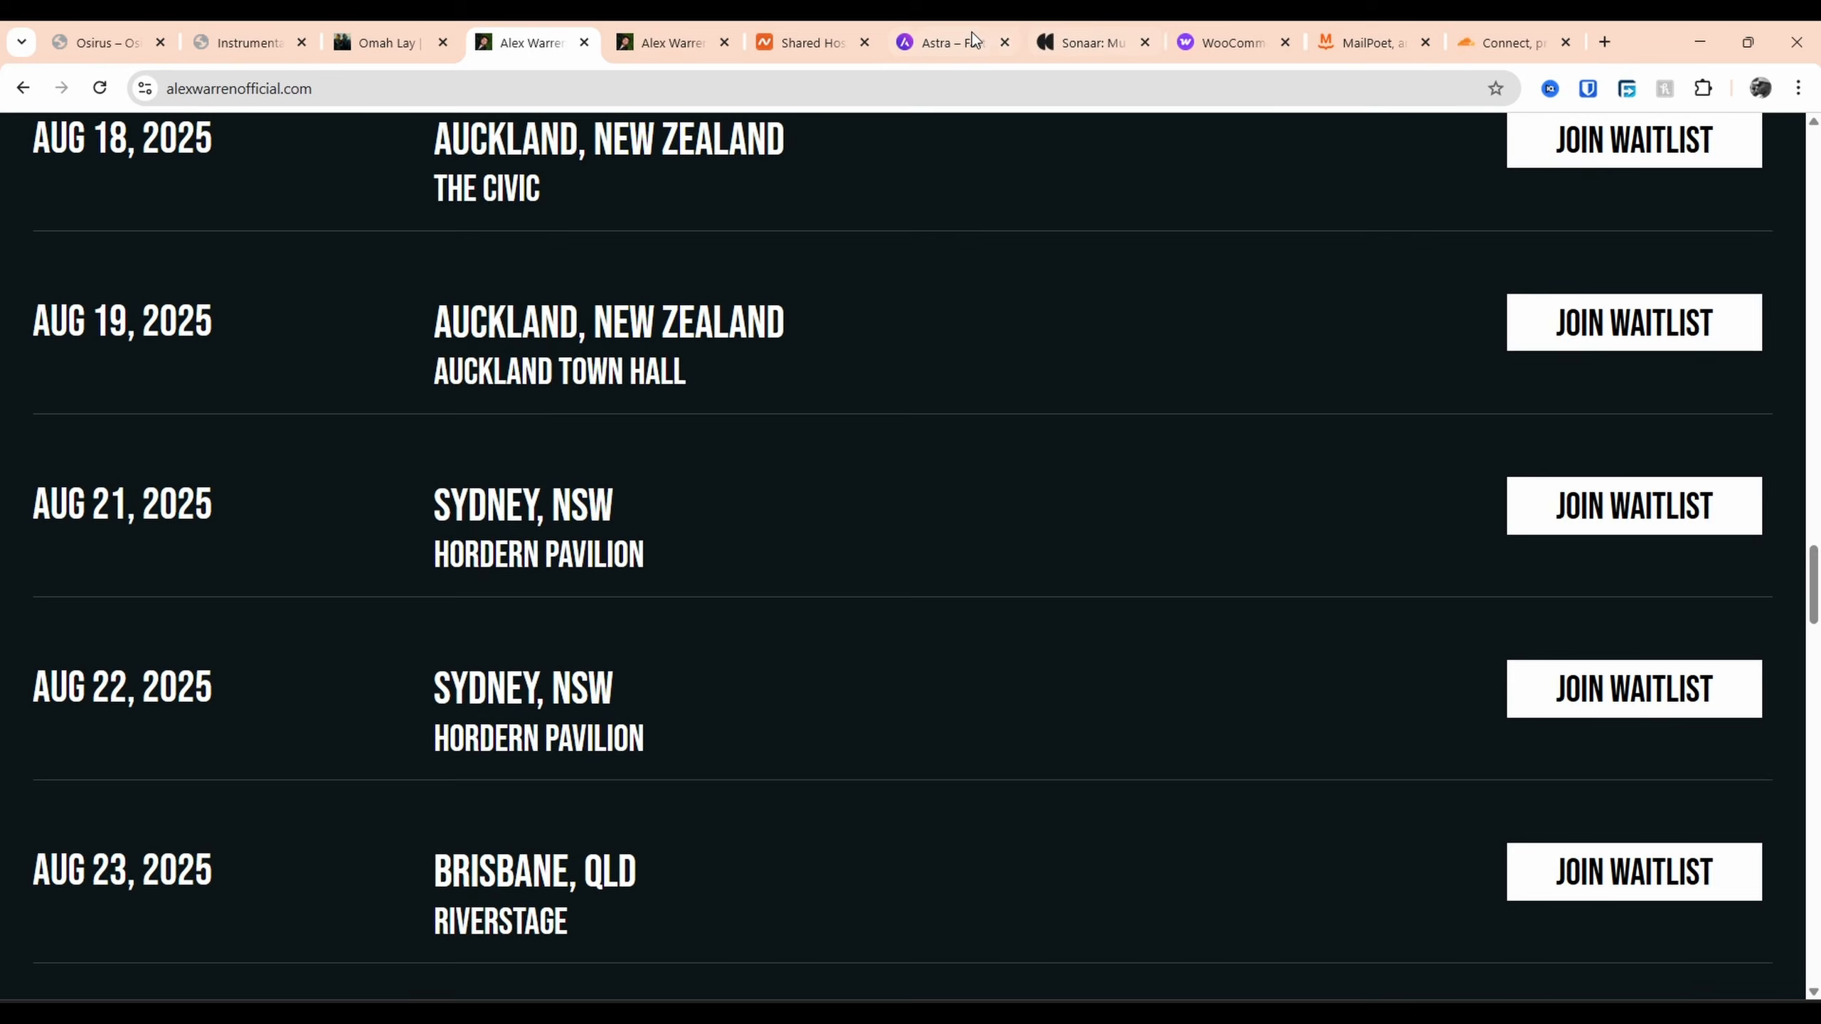
{"action": "left_click", "coordinate": [969, 30]}
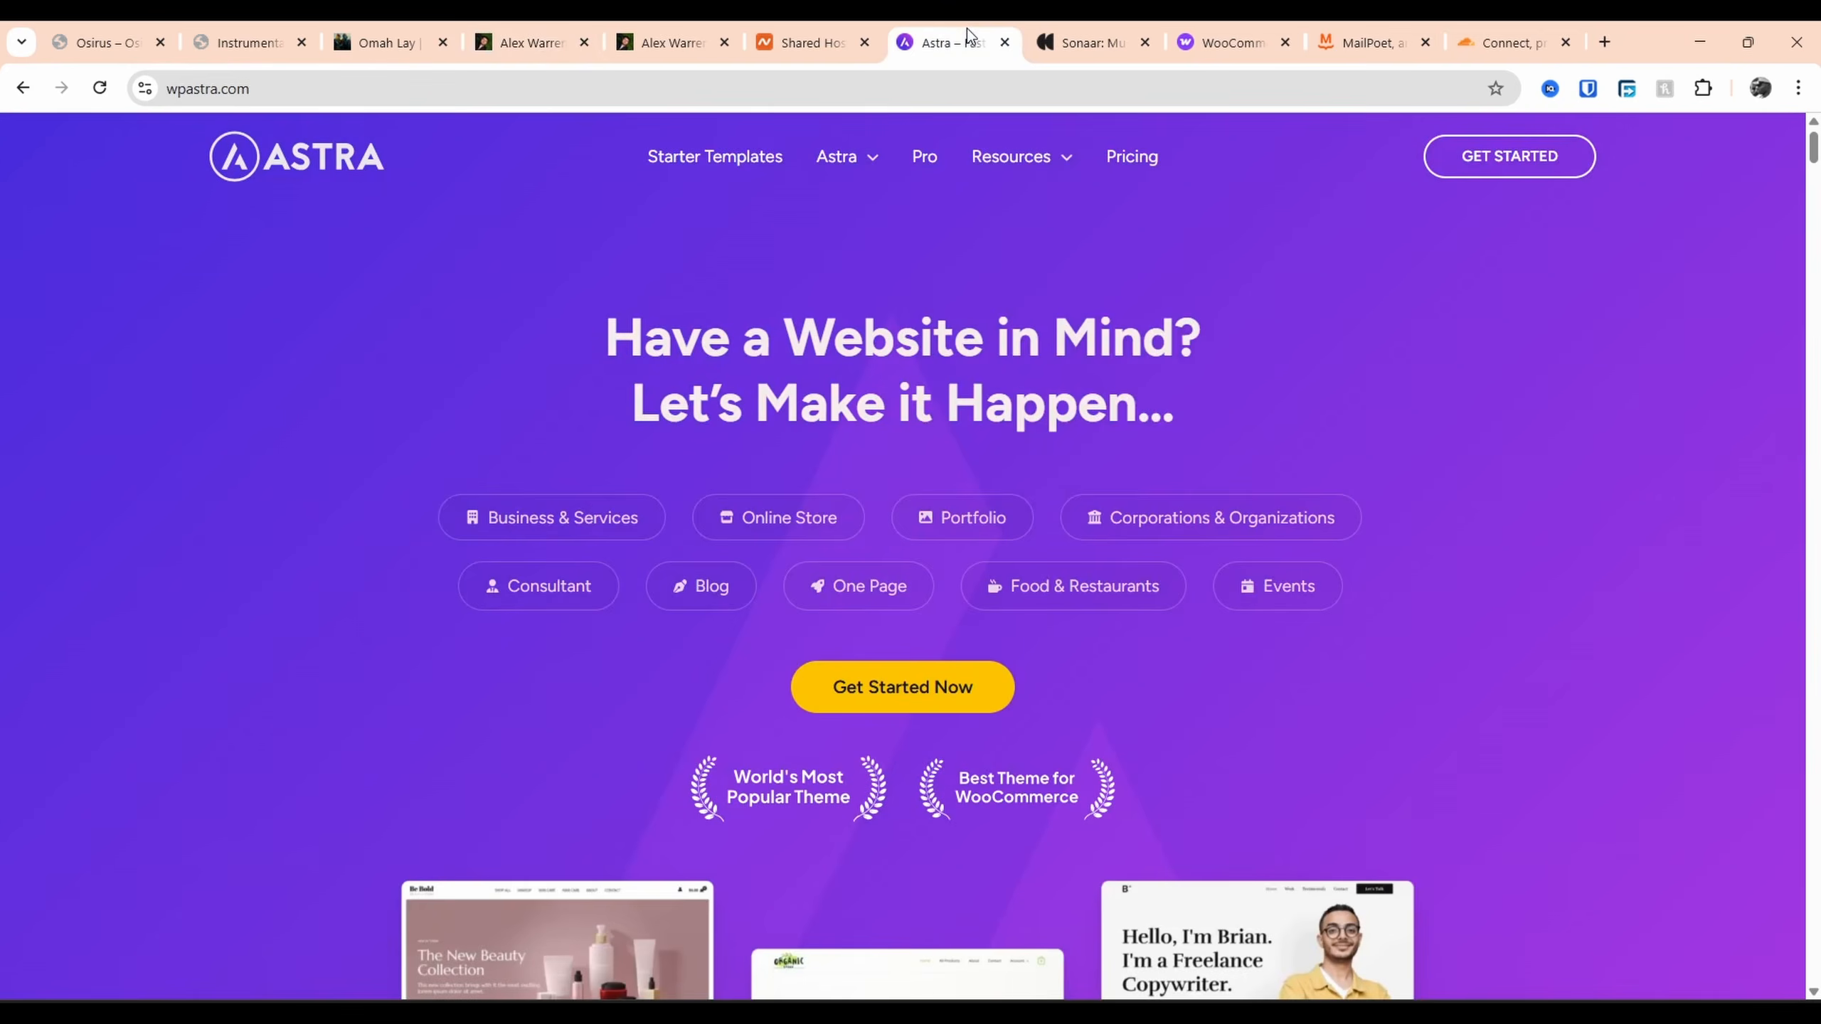
{"action": "scroll", "coordinate": [1108, 636], "scroll_direction": "down", "scroll_amount": 10}
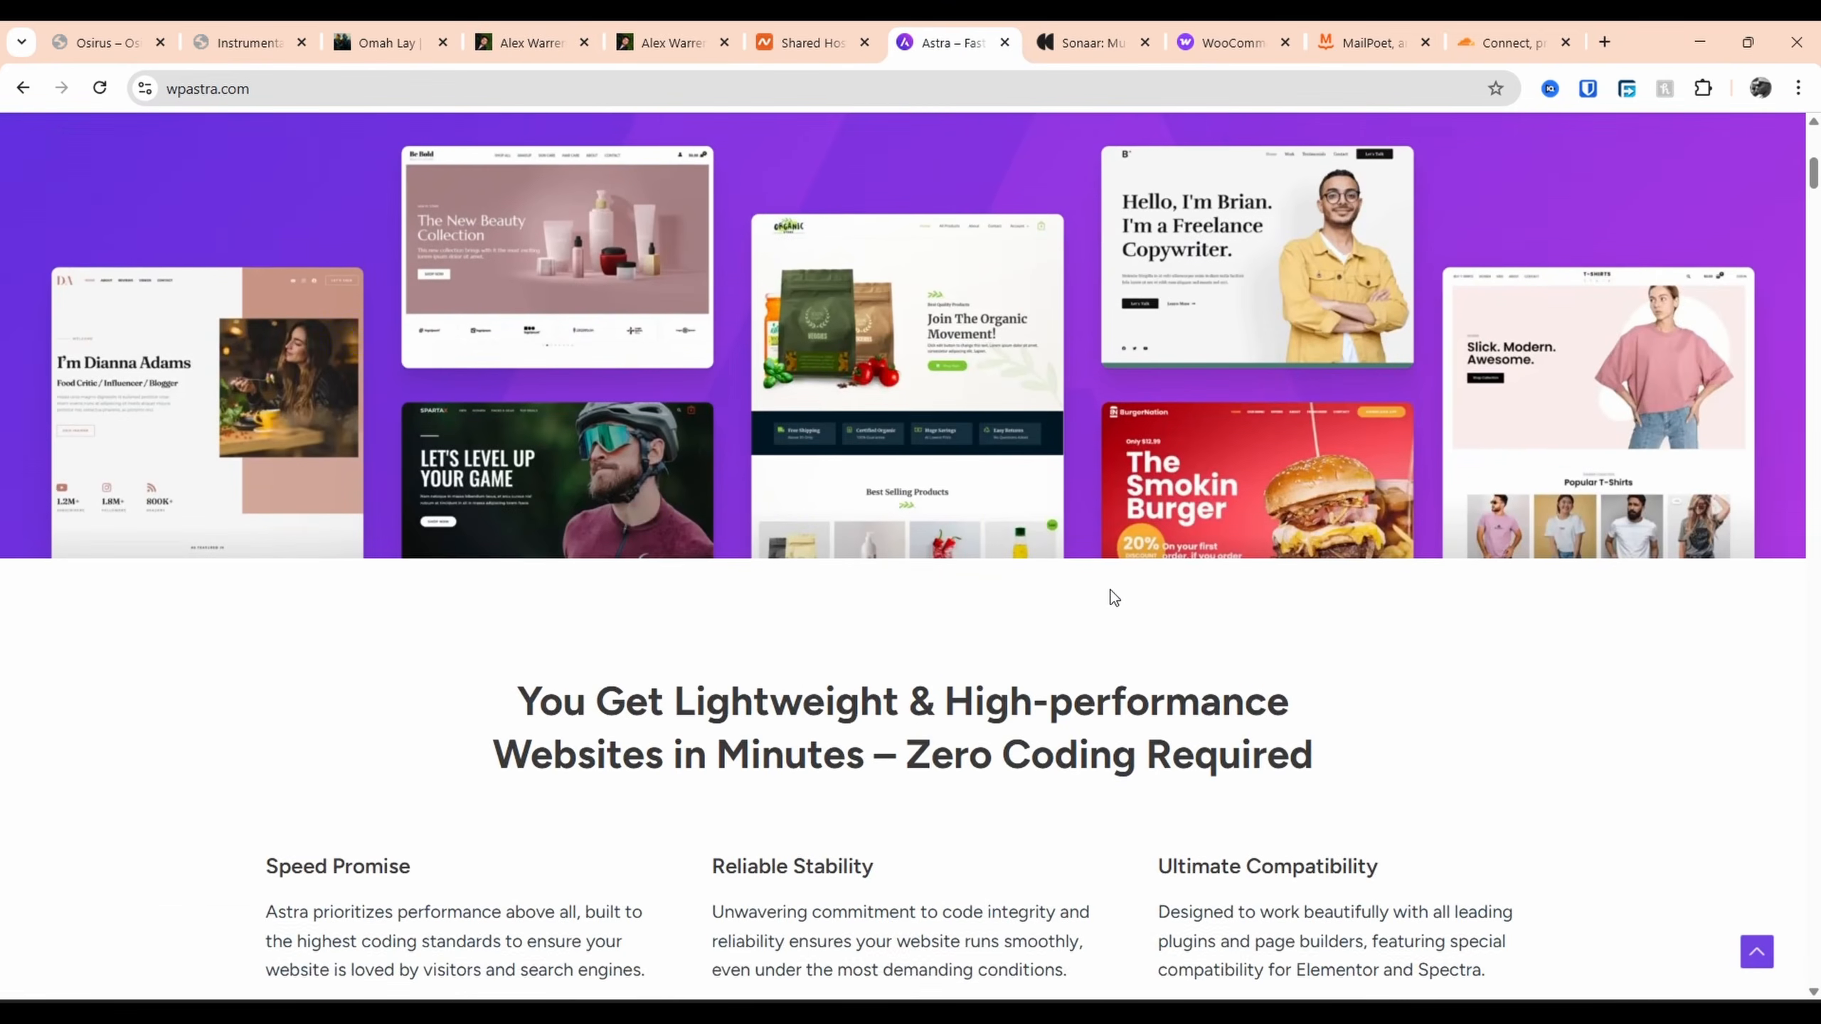
{"action": "scroll", "coordinate": [1097, 468], "scroll_direction": "down", "scroll_amount": 15}
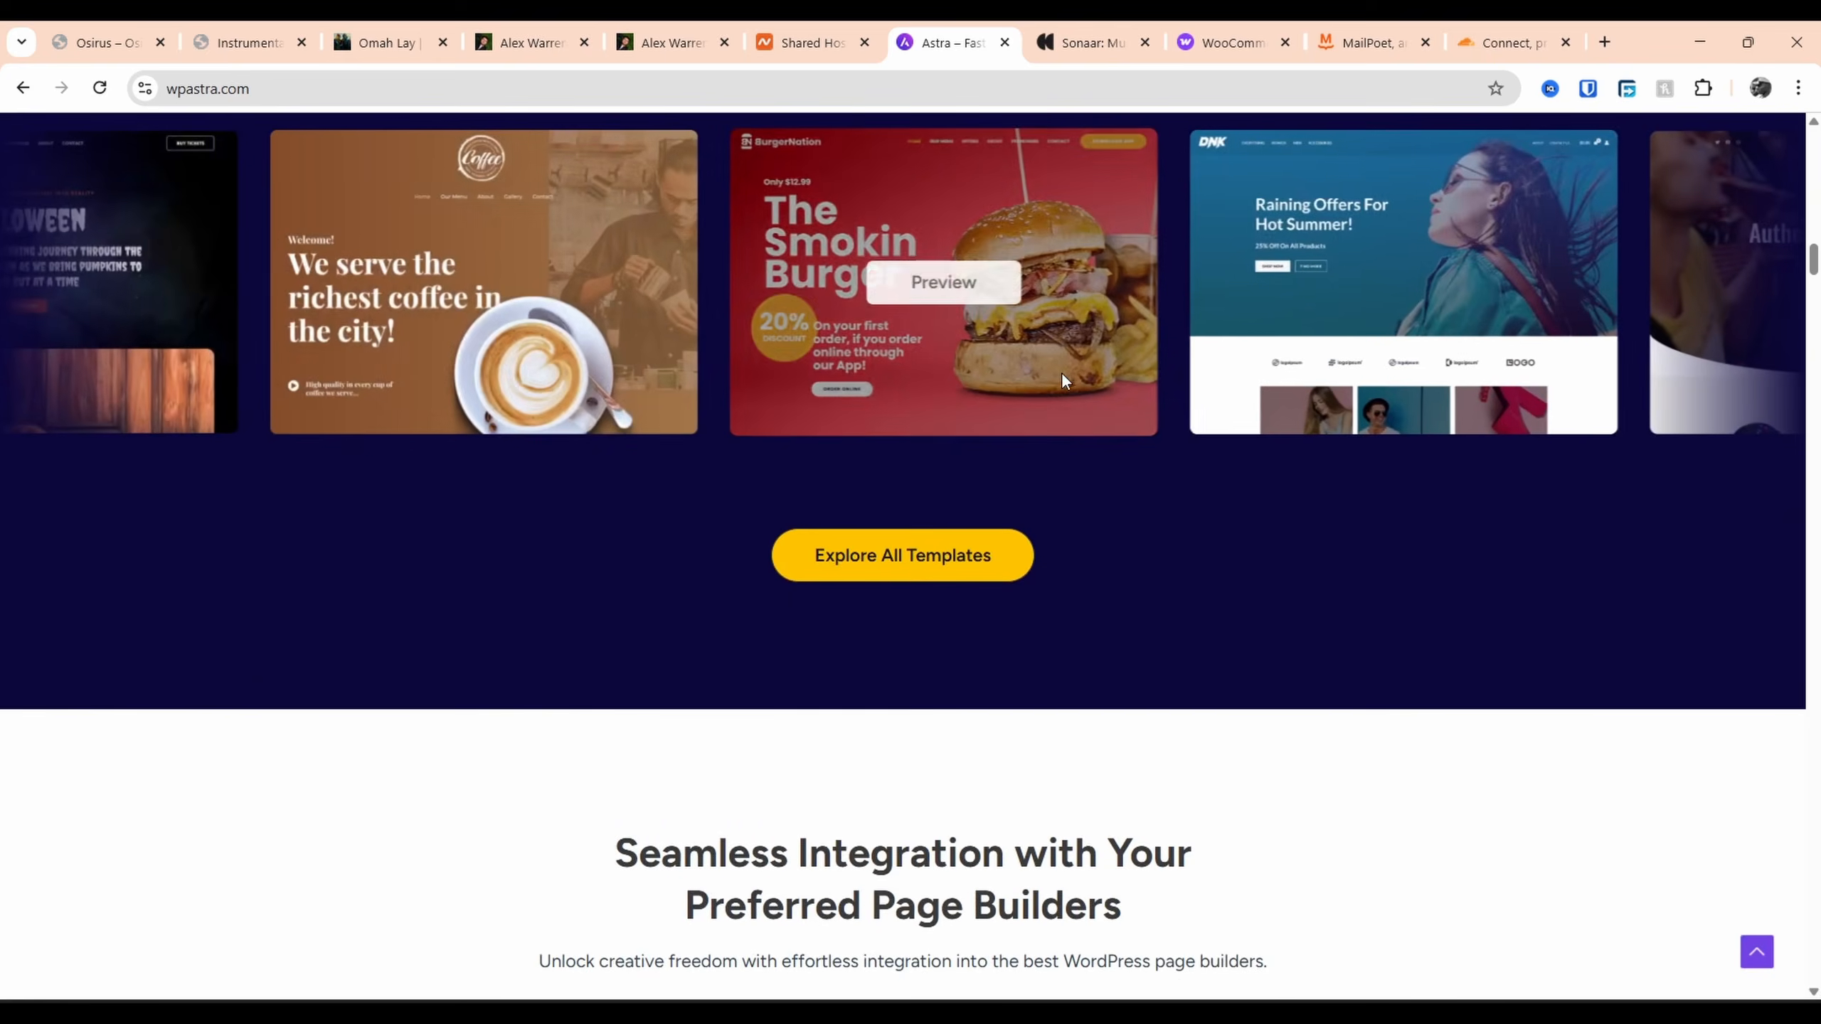
{"action": "scroll", "coordinate": [1046, 304], "scroll_direction": "down", "scroll_amount": 12}
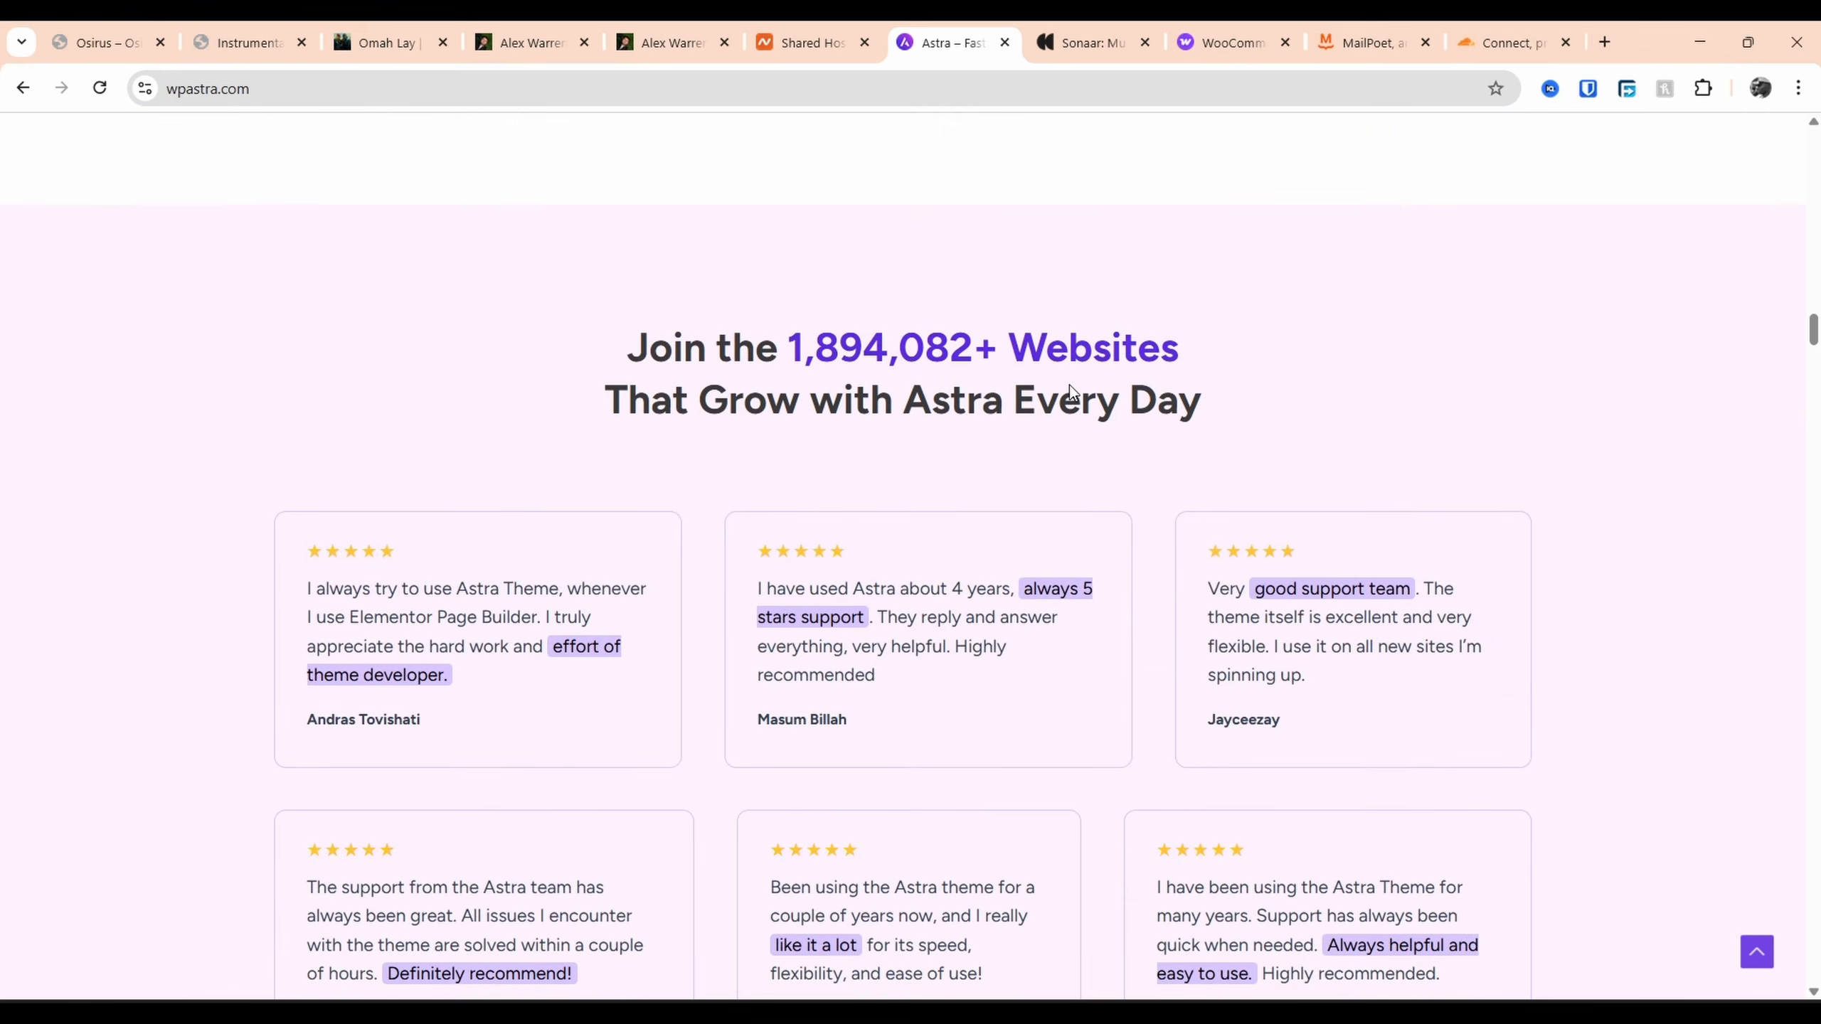
{"action": "scroll", "coordinate": [1070, 386], "scroll_direction": "down", "scroll_amount": 14}
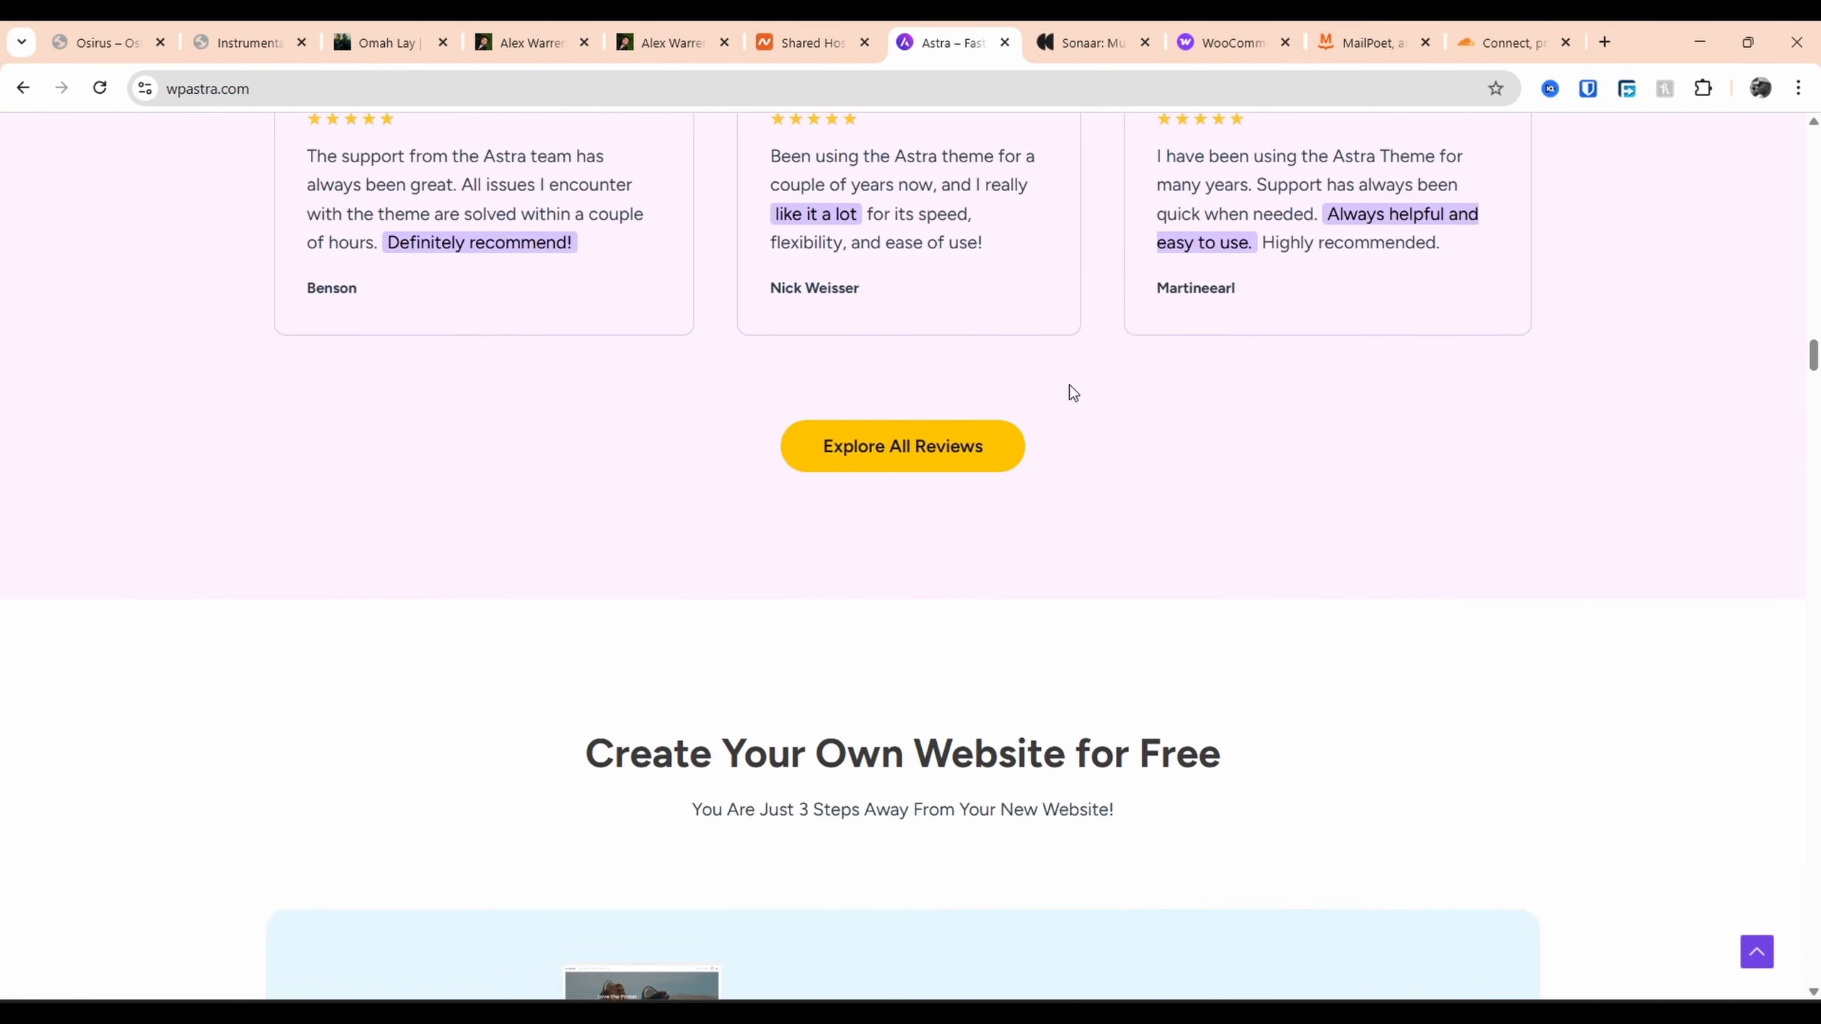
{"action": "scroll", "coordinate": [1070, 385], "scroll_direction": "down", "scroll_amount": 5}
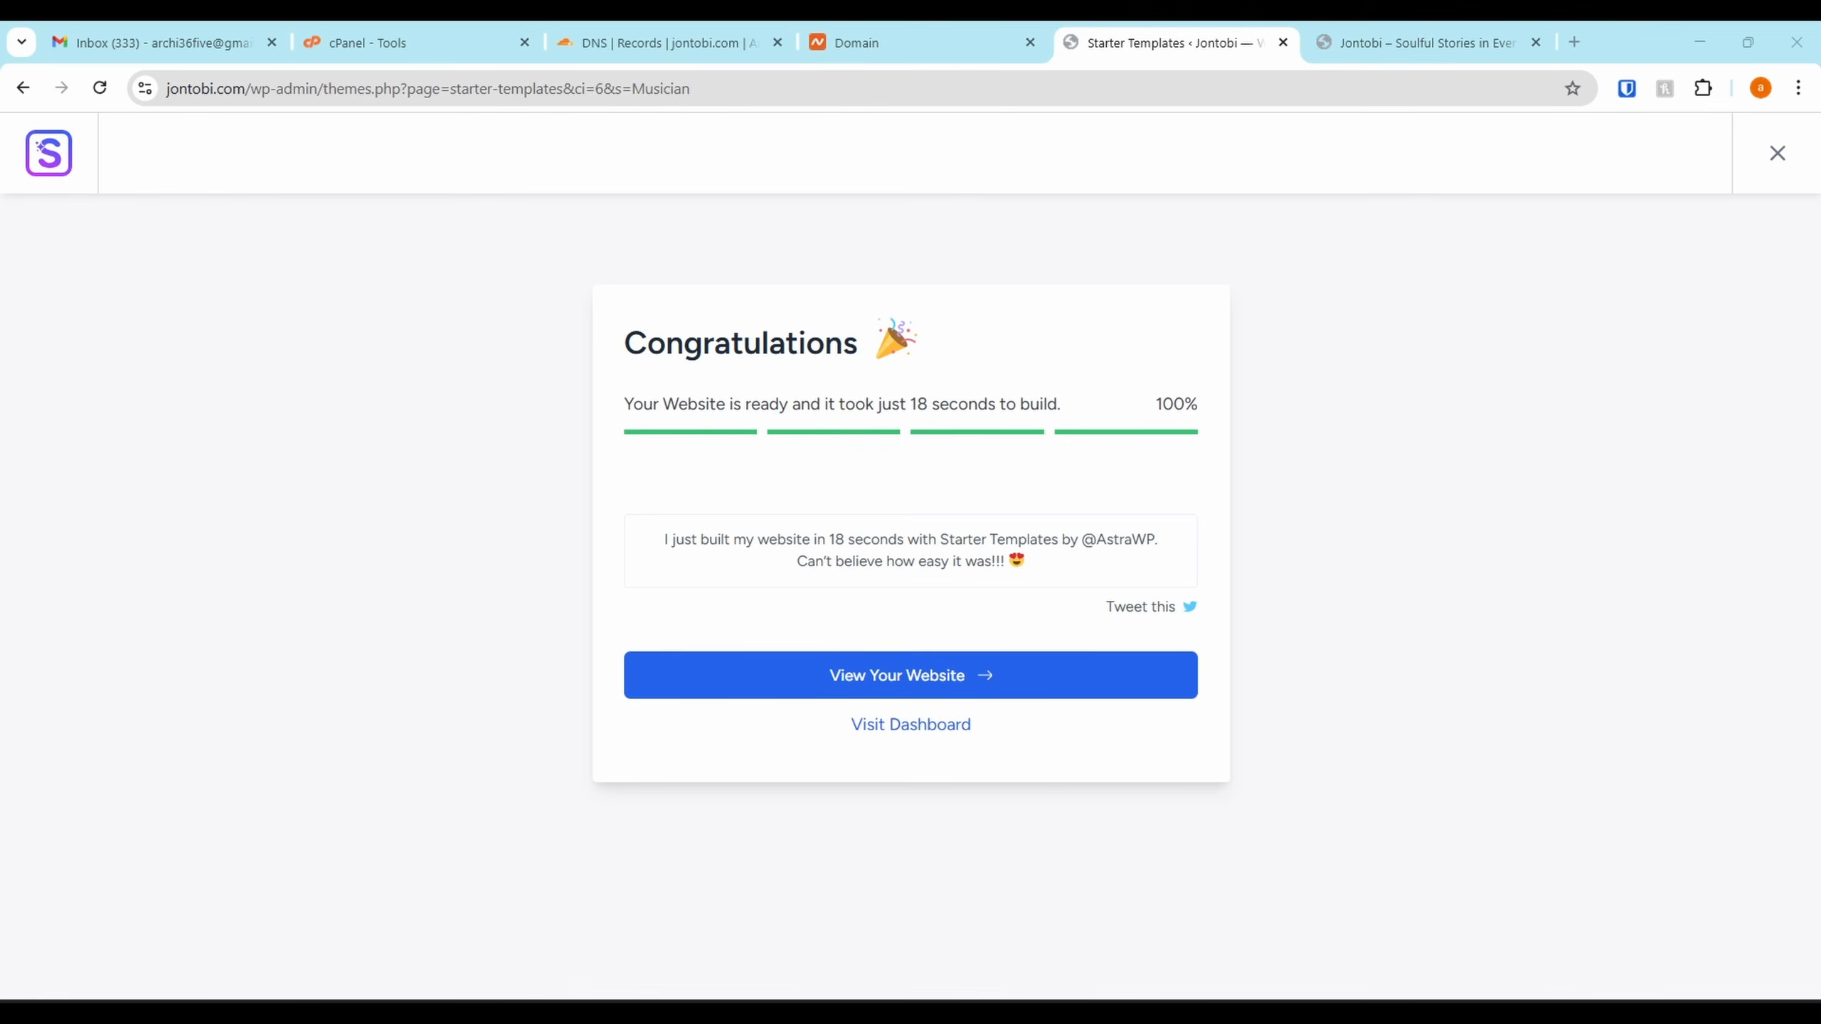
View the newly built PP Music website and scroll through its homepage
{"action": "left_click", "coordinate": [943, 670]}
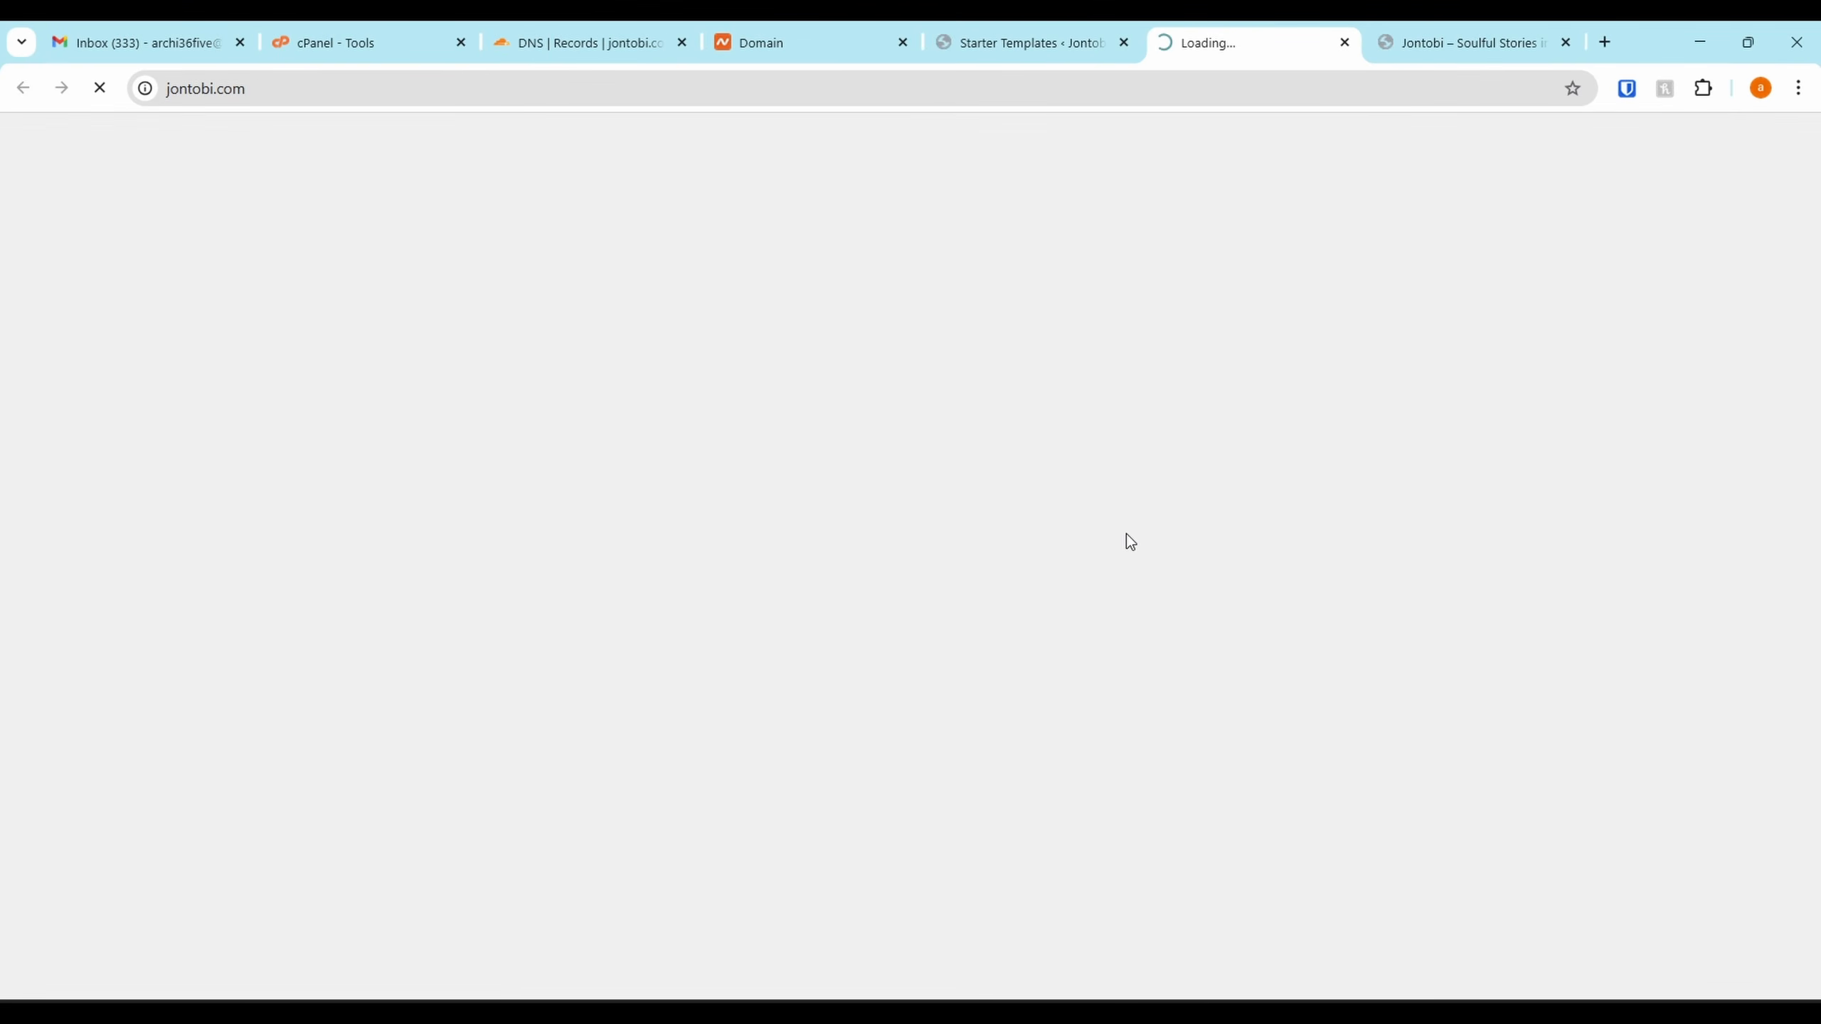
{"action": "scroll", "coordinate": [1114, 374], "scroll_direction": "down", "scroll_amount": 7}
{"action": "scroll", "coordinate": [1114, 381], "scroll_direction": "down", "scroll_amount": 15}
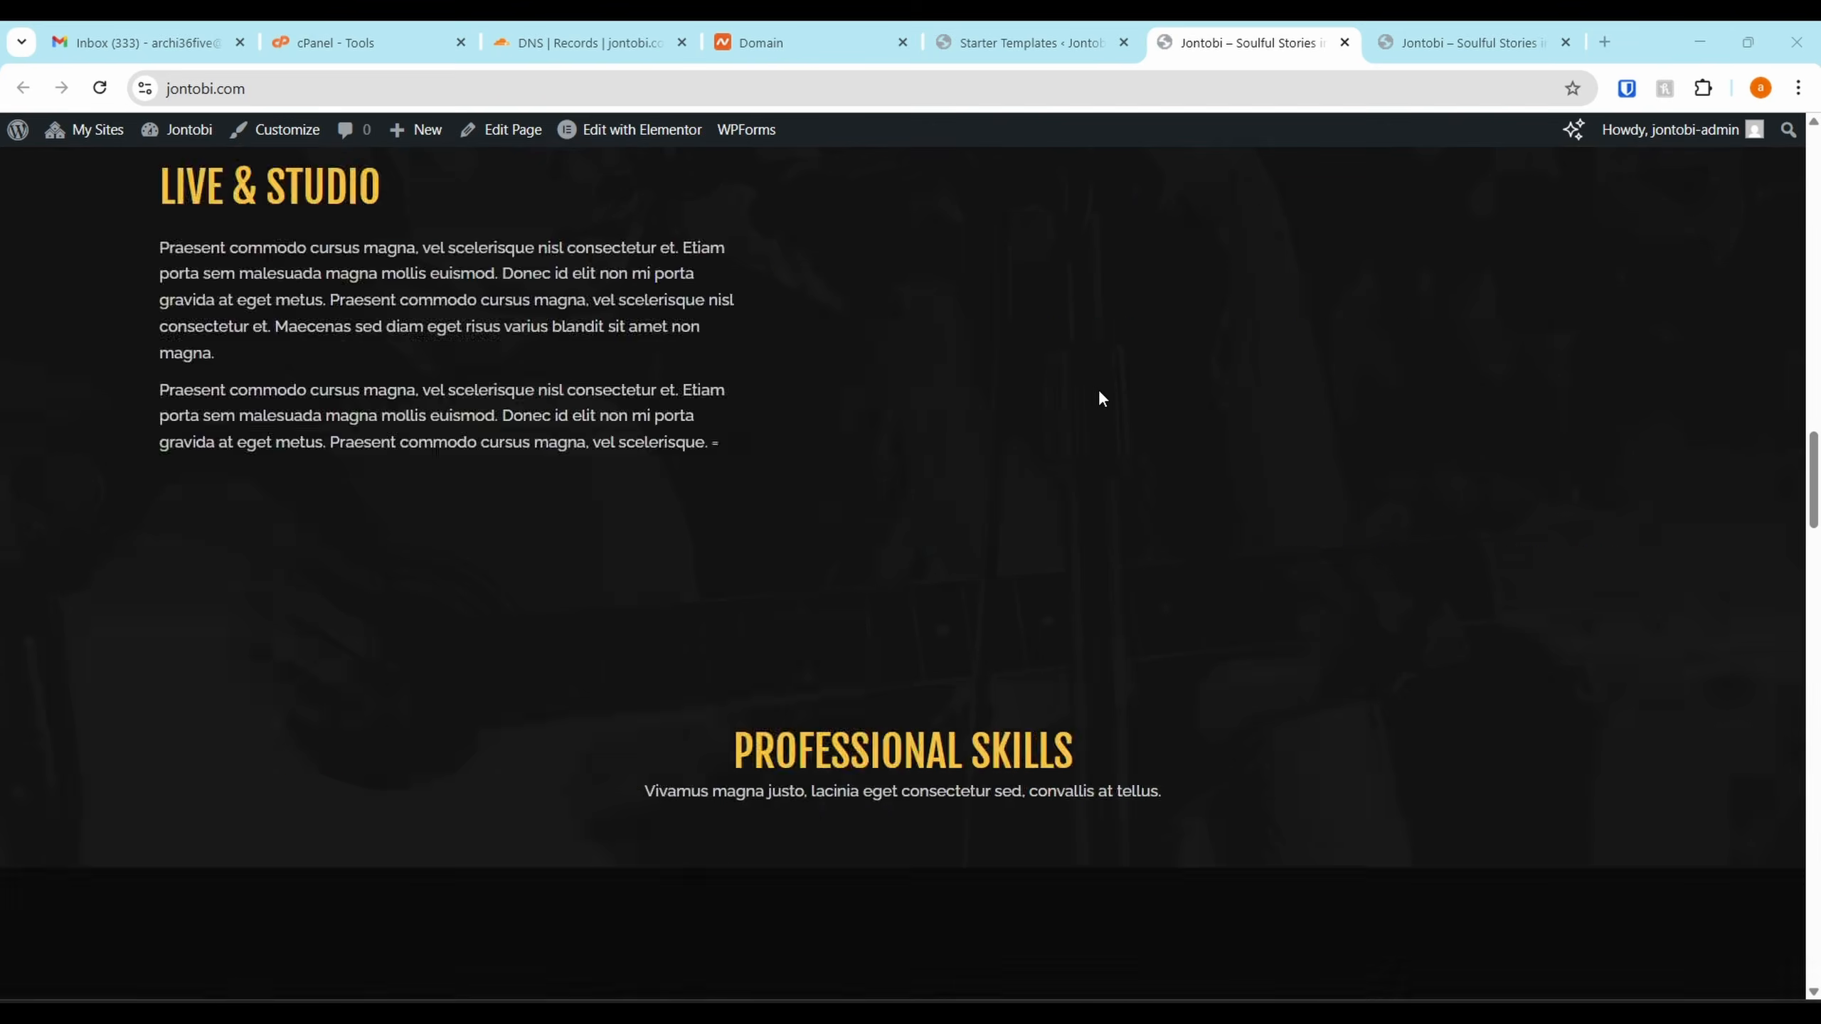
{"action": "scroll", "coordinate": [1098, 389], "scroll_direction": "up", "scroll_amount": 6}
{"action": "scroll", "coordinate": [1097, 392], "scroll_direction": "up", "scroll_amount": 18}
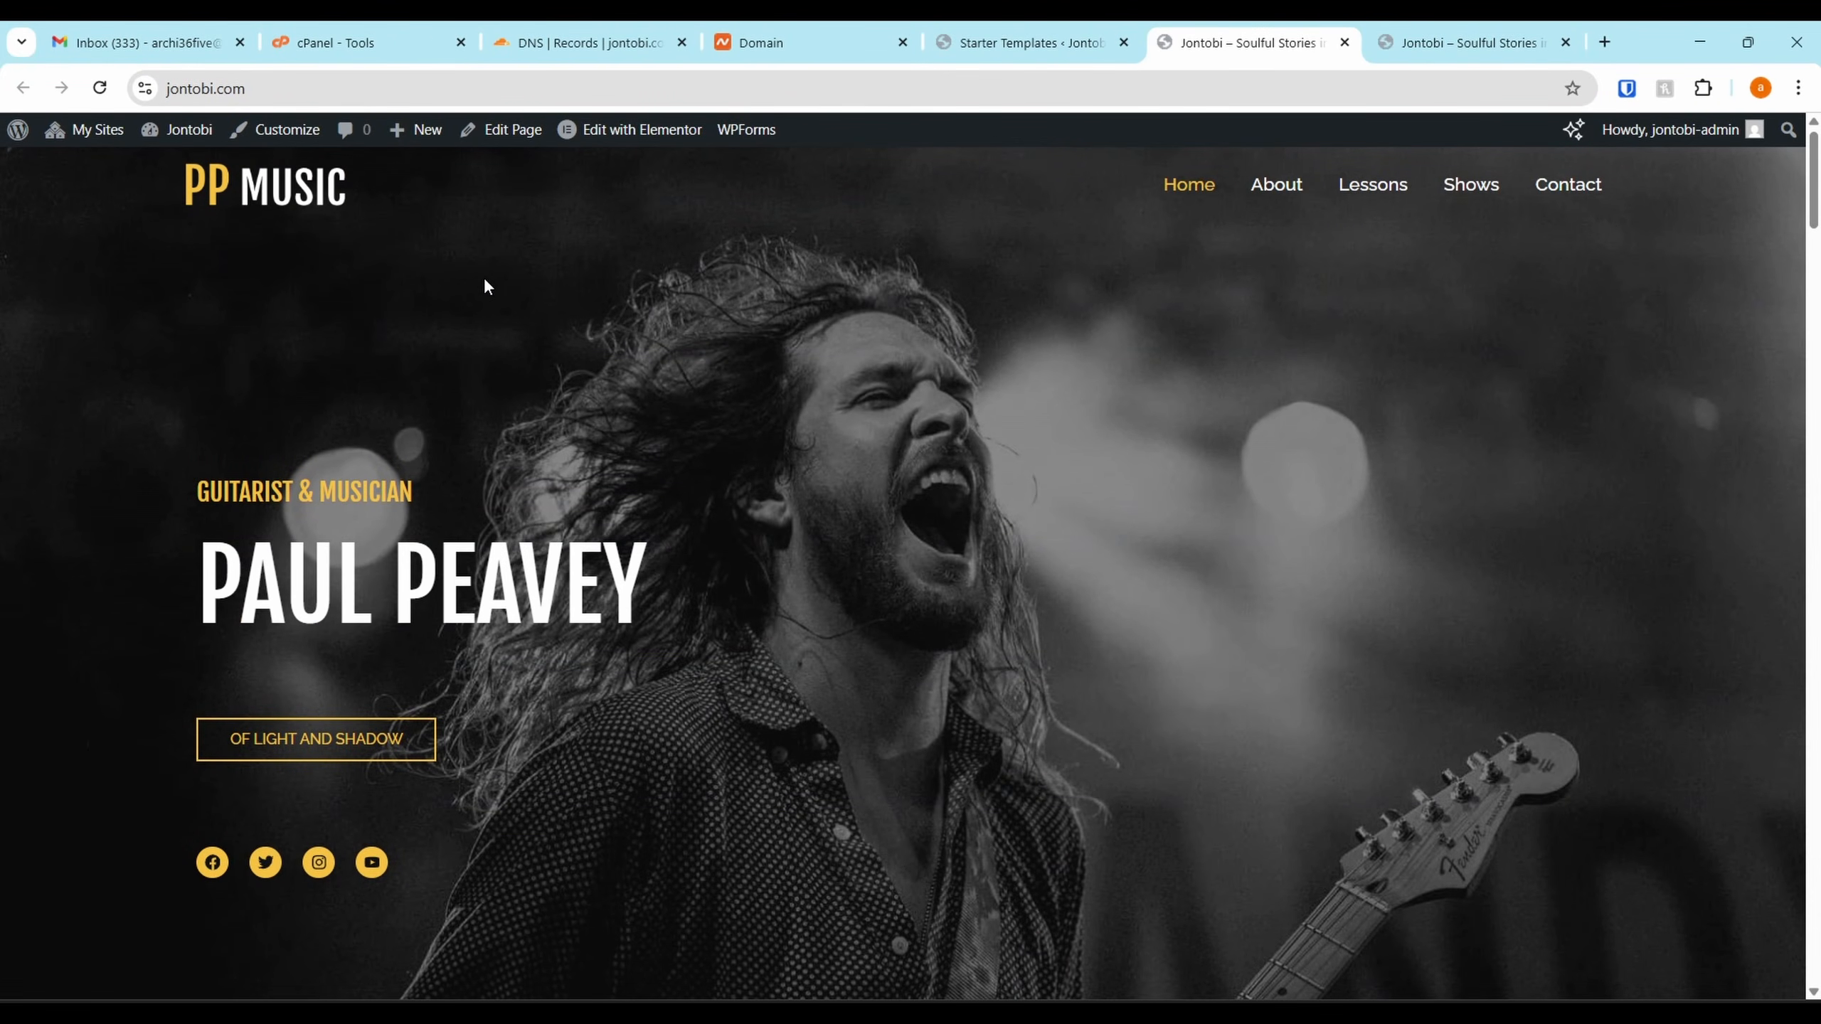
Go back to the congratulations tab and load the /wp-admin/ dashboard
{"action": "left_click", "coordinate": [1097, 36]}
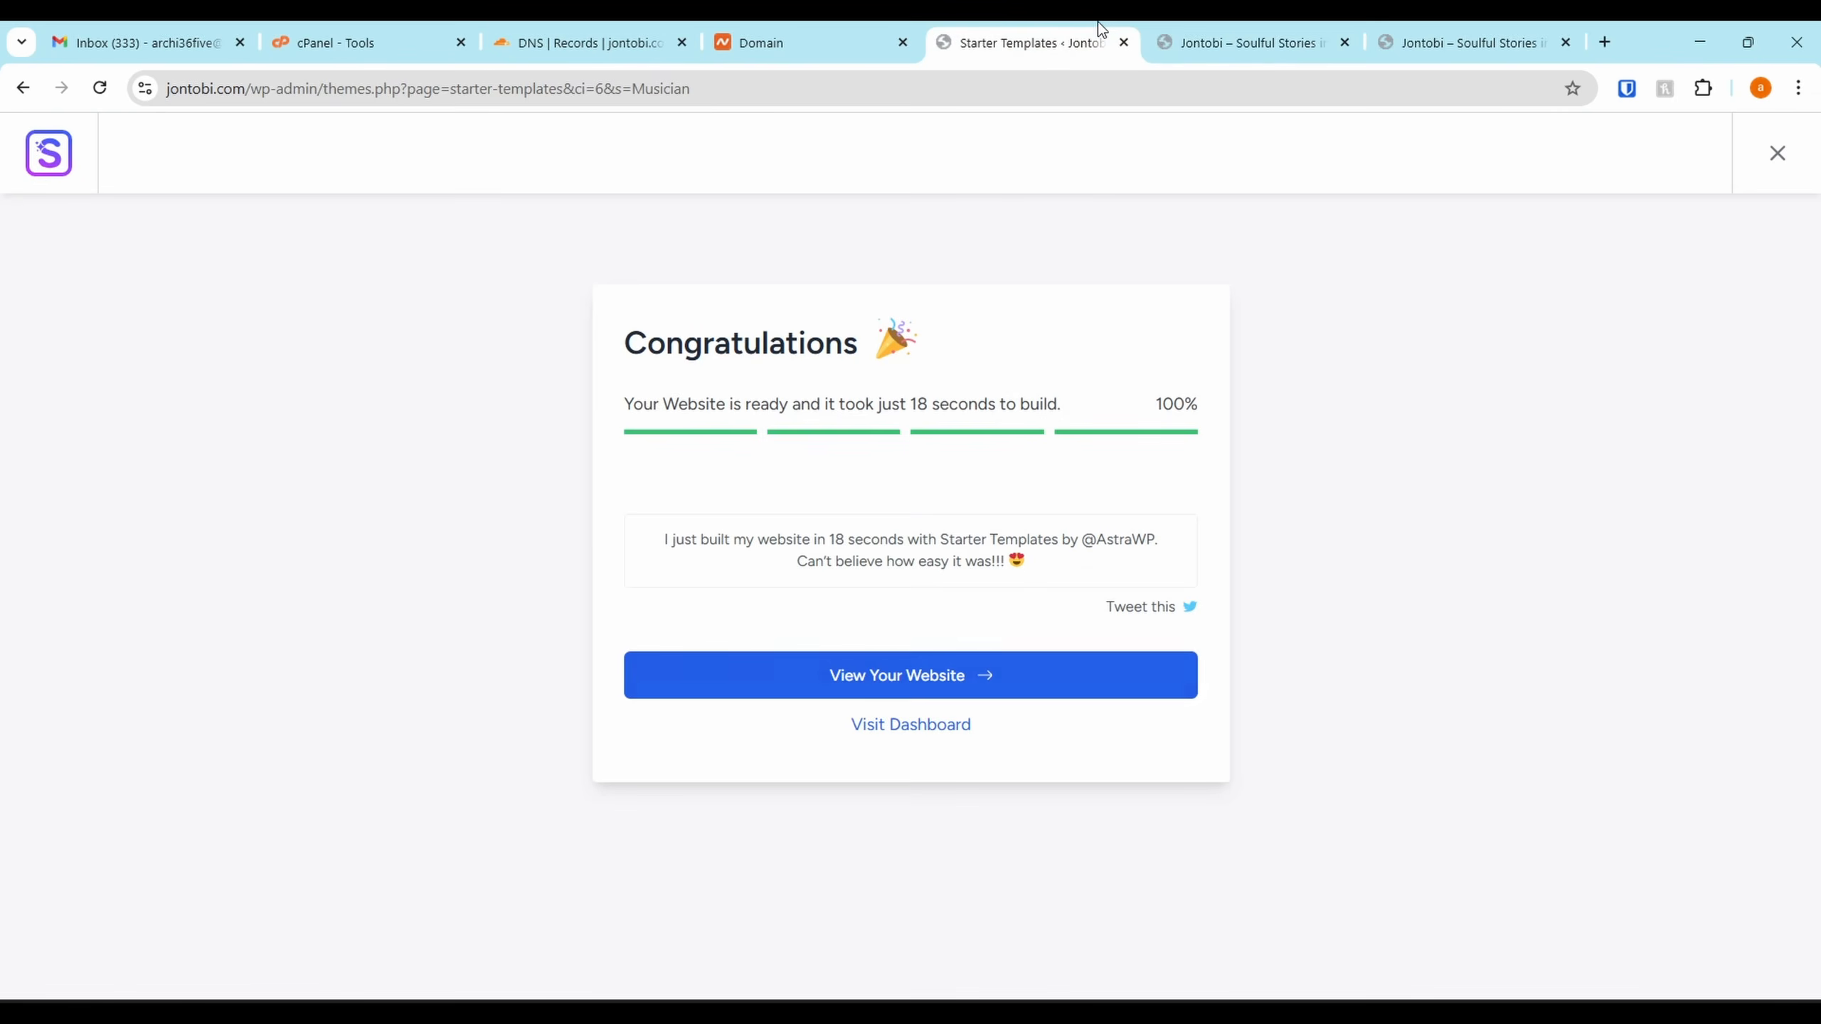
{"action": "left_click_drag", "start_coordinate": [324, 89], "coordinate": [1160, 114]}
{"action": "key", "text": "BackSpace"}
{"action": "key", "text": "Return"}
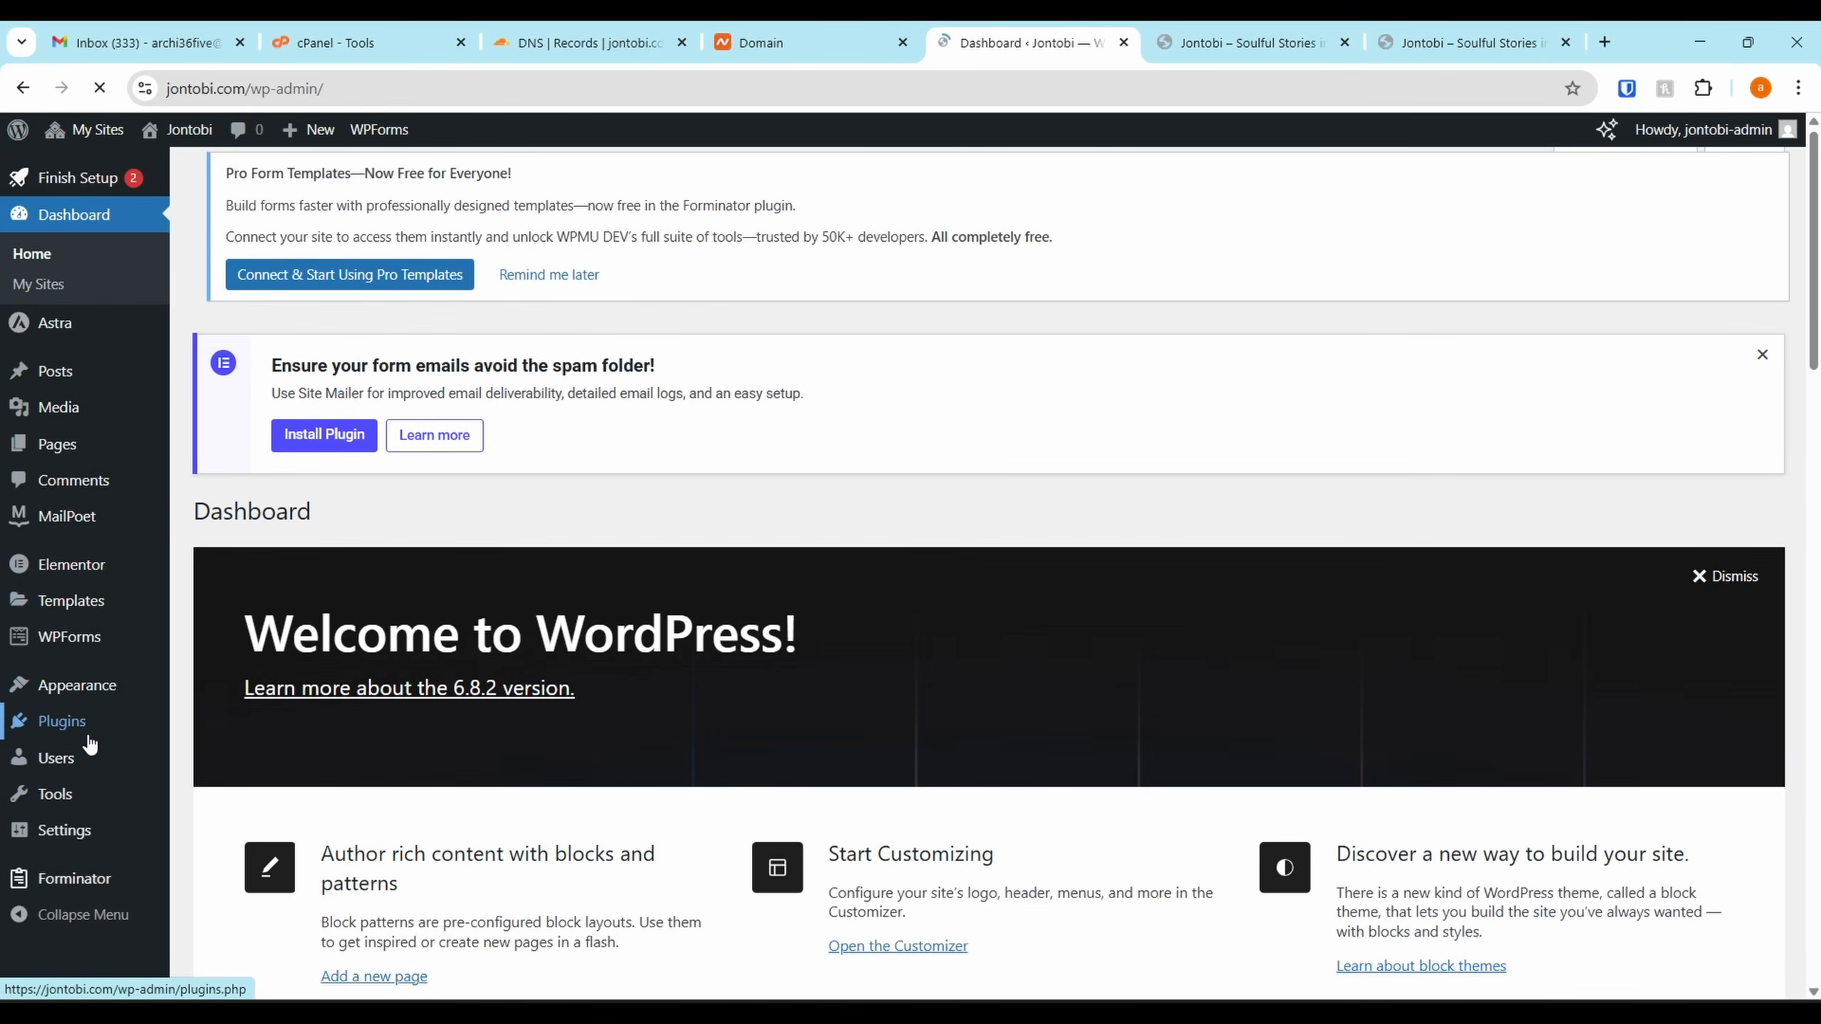
Look over the installed plugins list, including WPForms Lite
{"action": "left_click", "coordinate": [62, 720]}
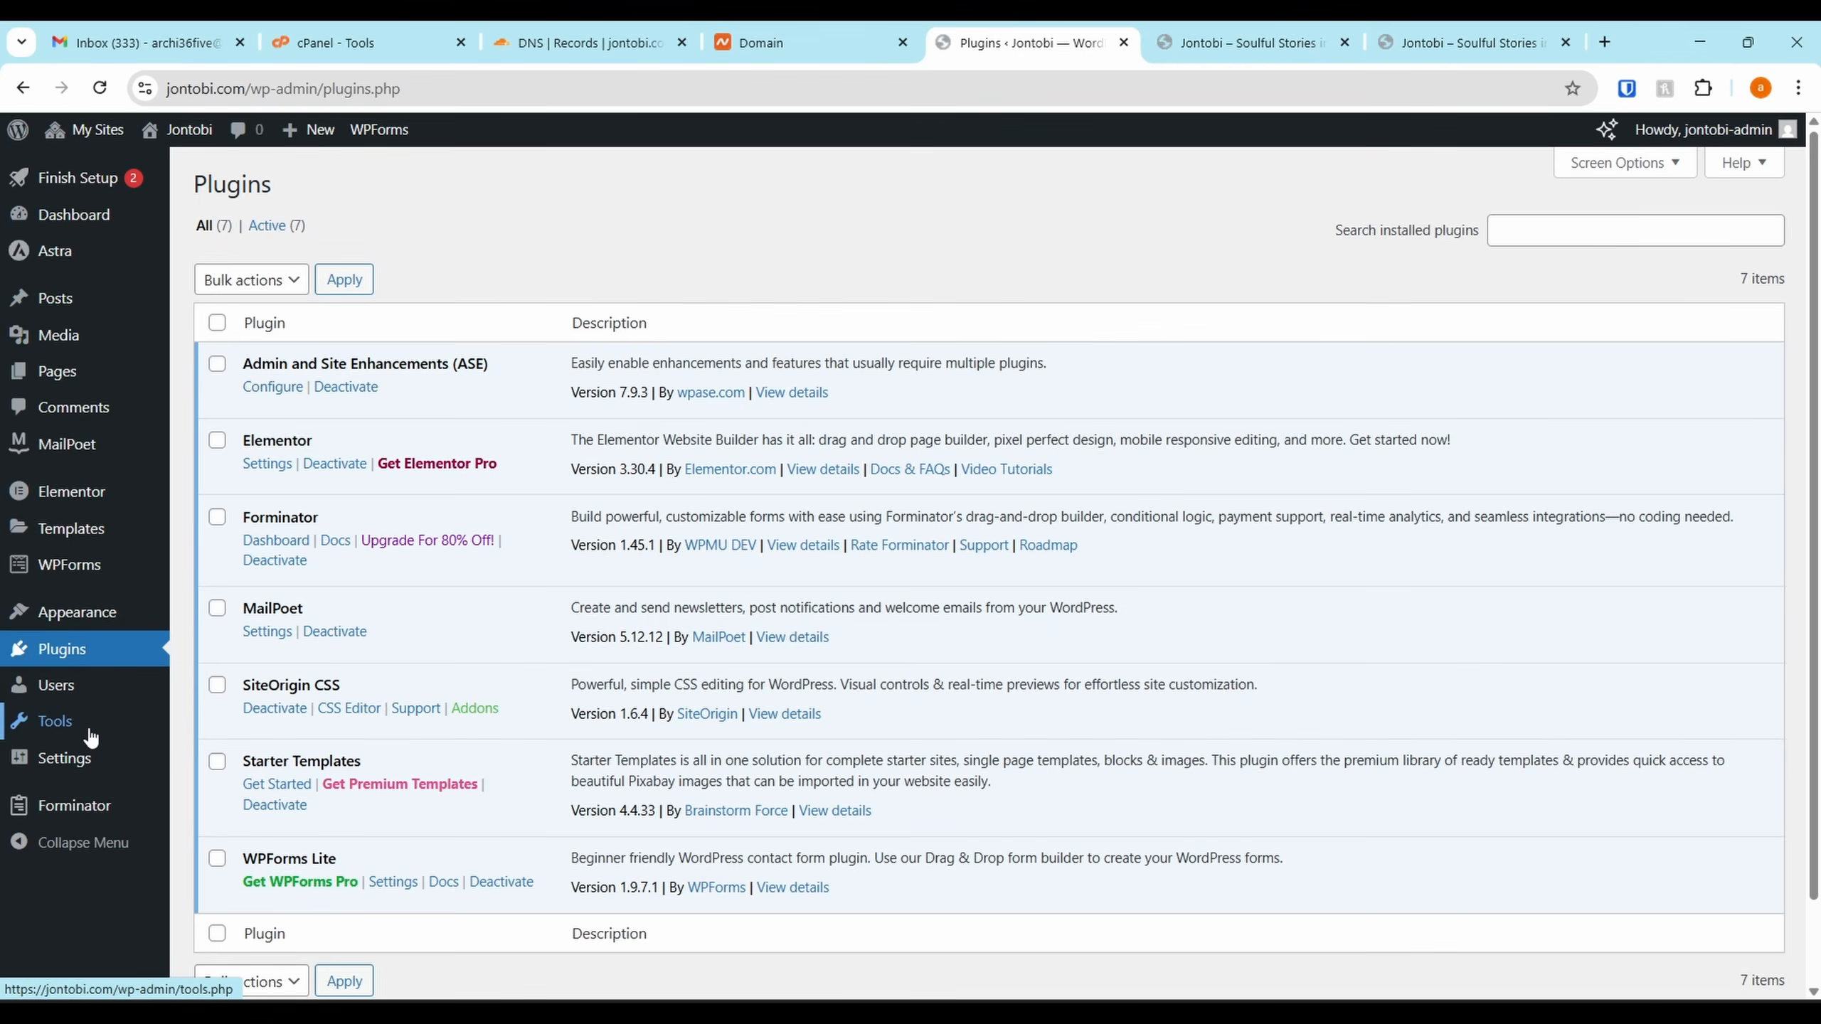
{"action": "scroll", "coordinate": [523, 379], "scroll_direction": "down", "scroll_amount": 1}
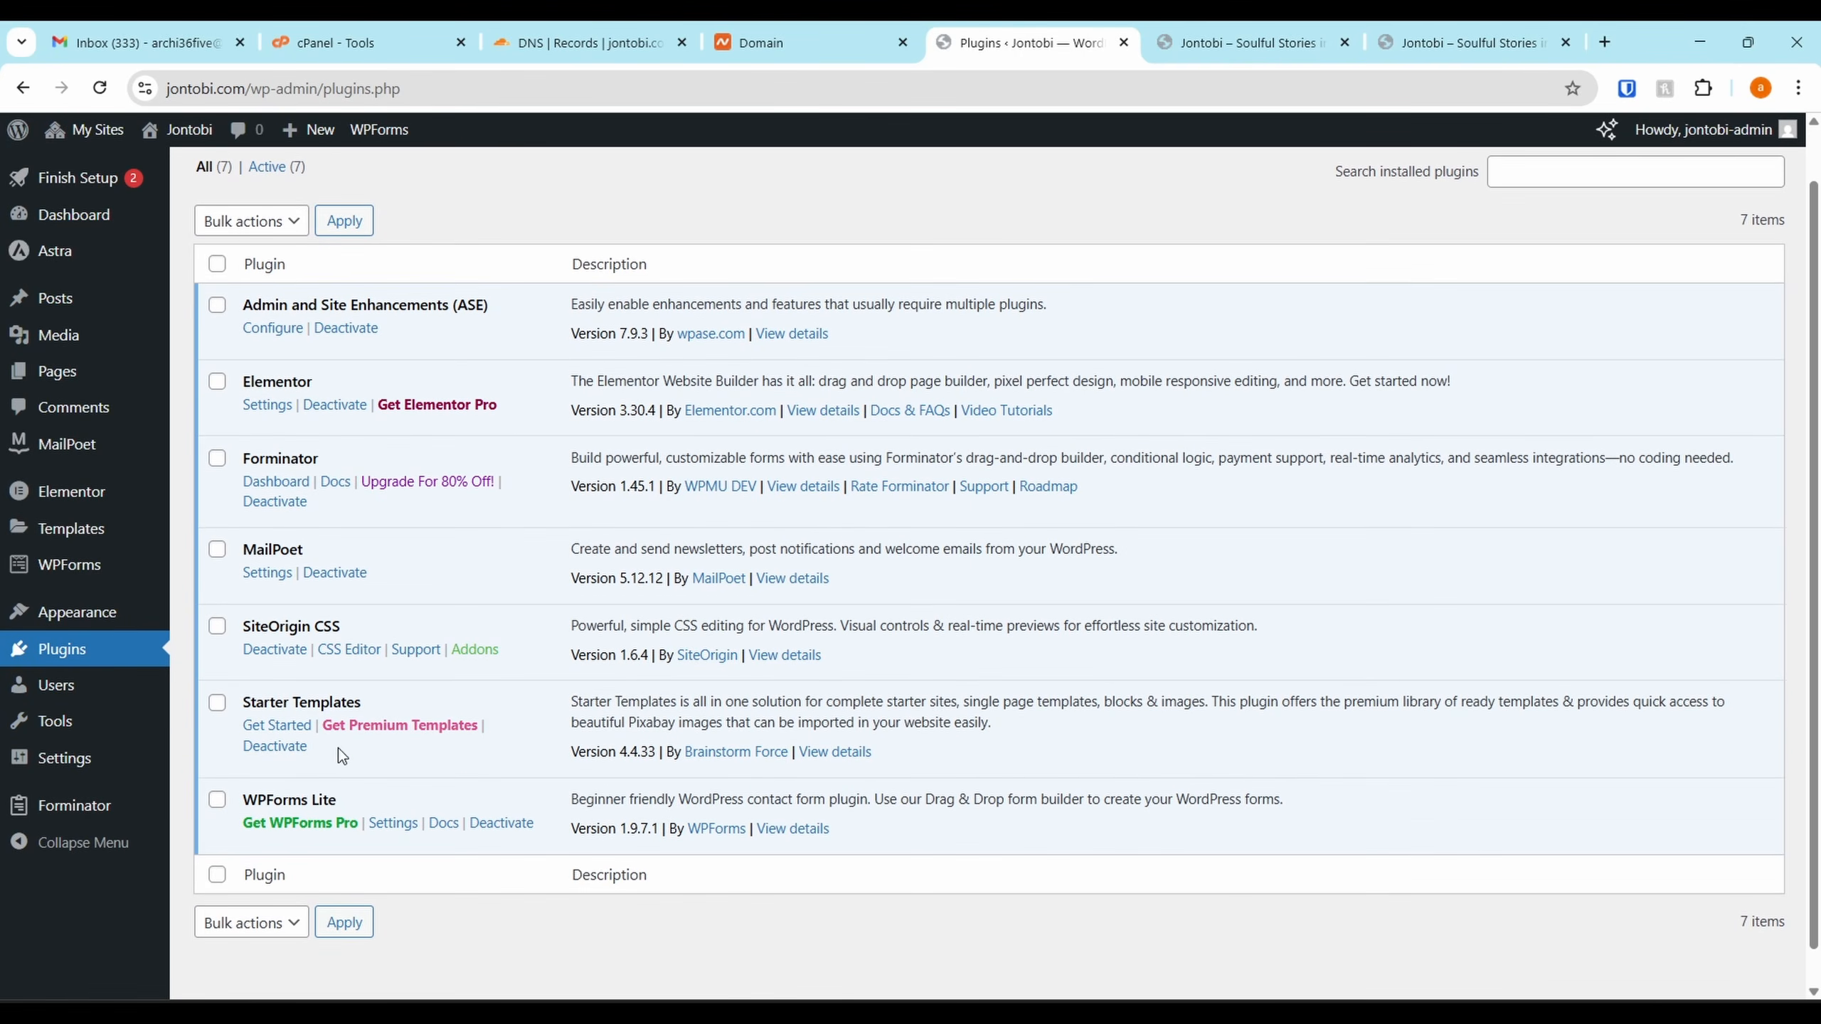
{"action": "left_click_drag", "start_coordinate": [245, 800], "coordinate": [381, 804]}
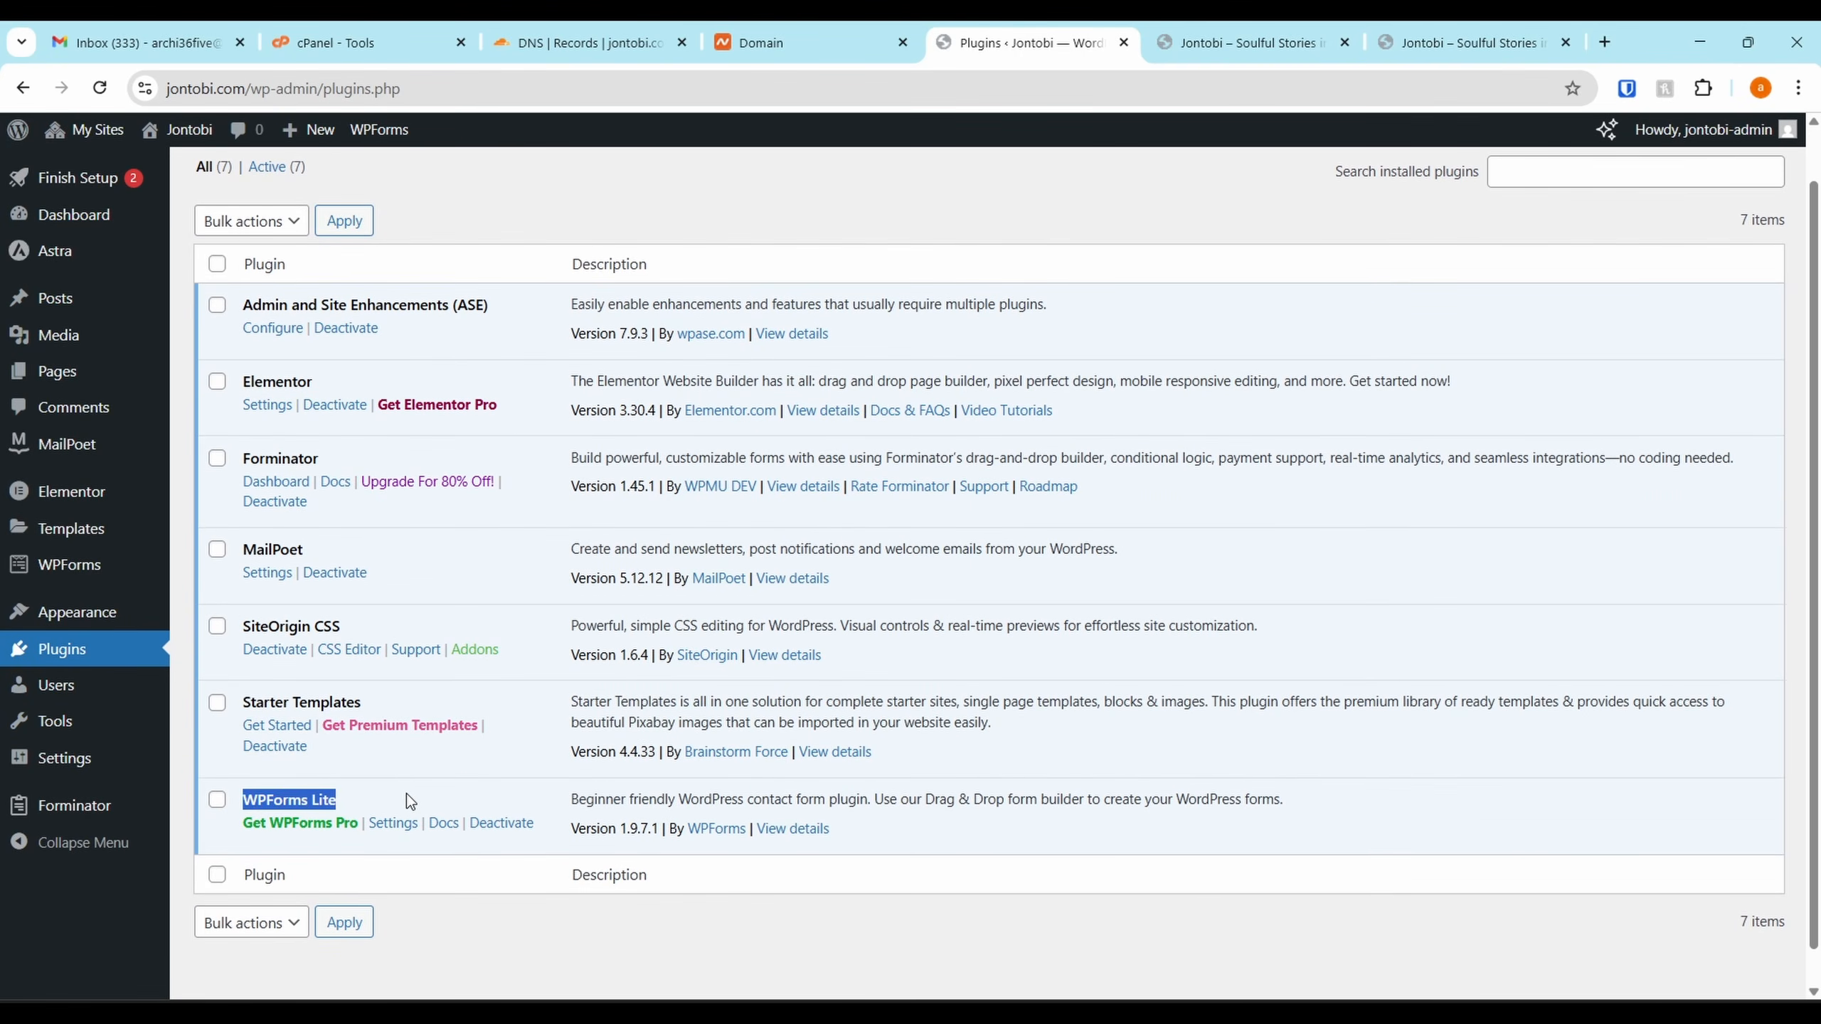
{"action": "left_click", "coordinate": [353, 794]}
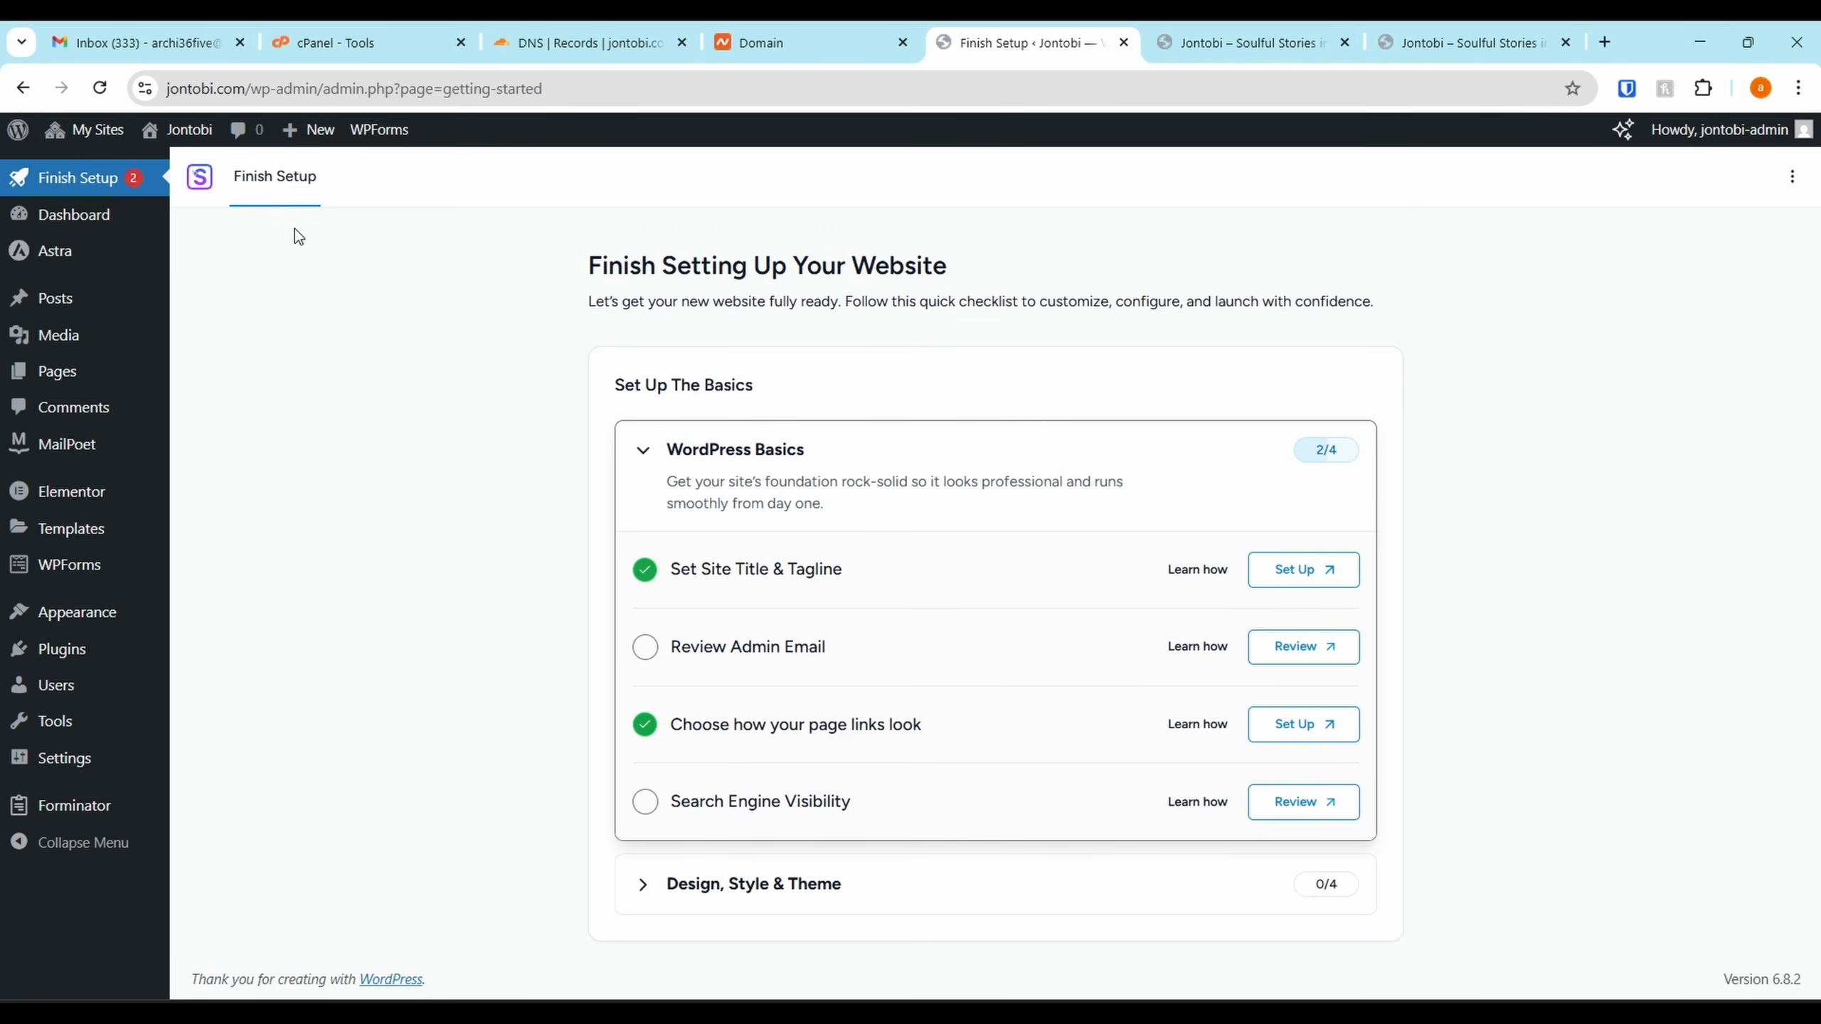
Mark Review Admin Email and Search Engine Visibility complete, then open the visibility setting for review
{"action": "left_click", "coordinate": [637, 650]}
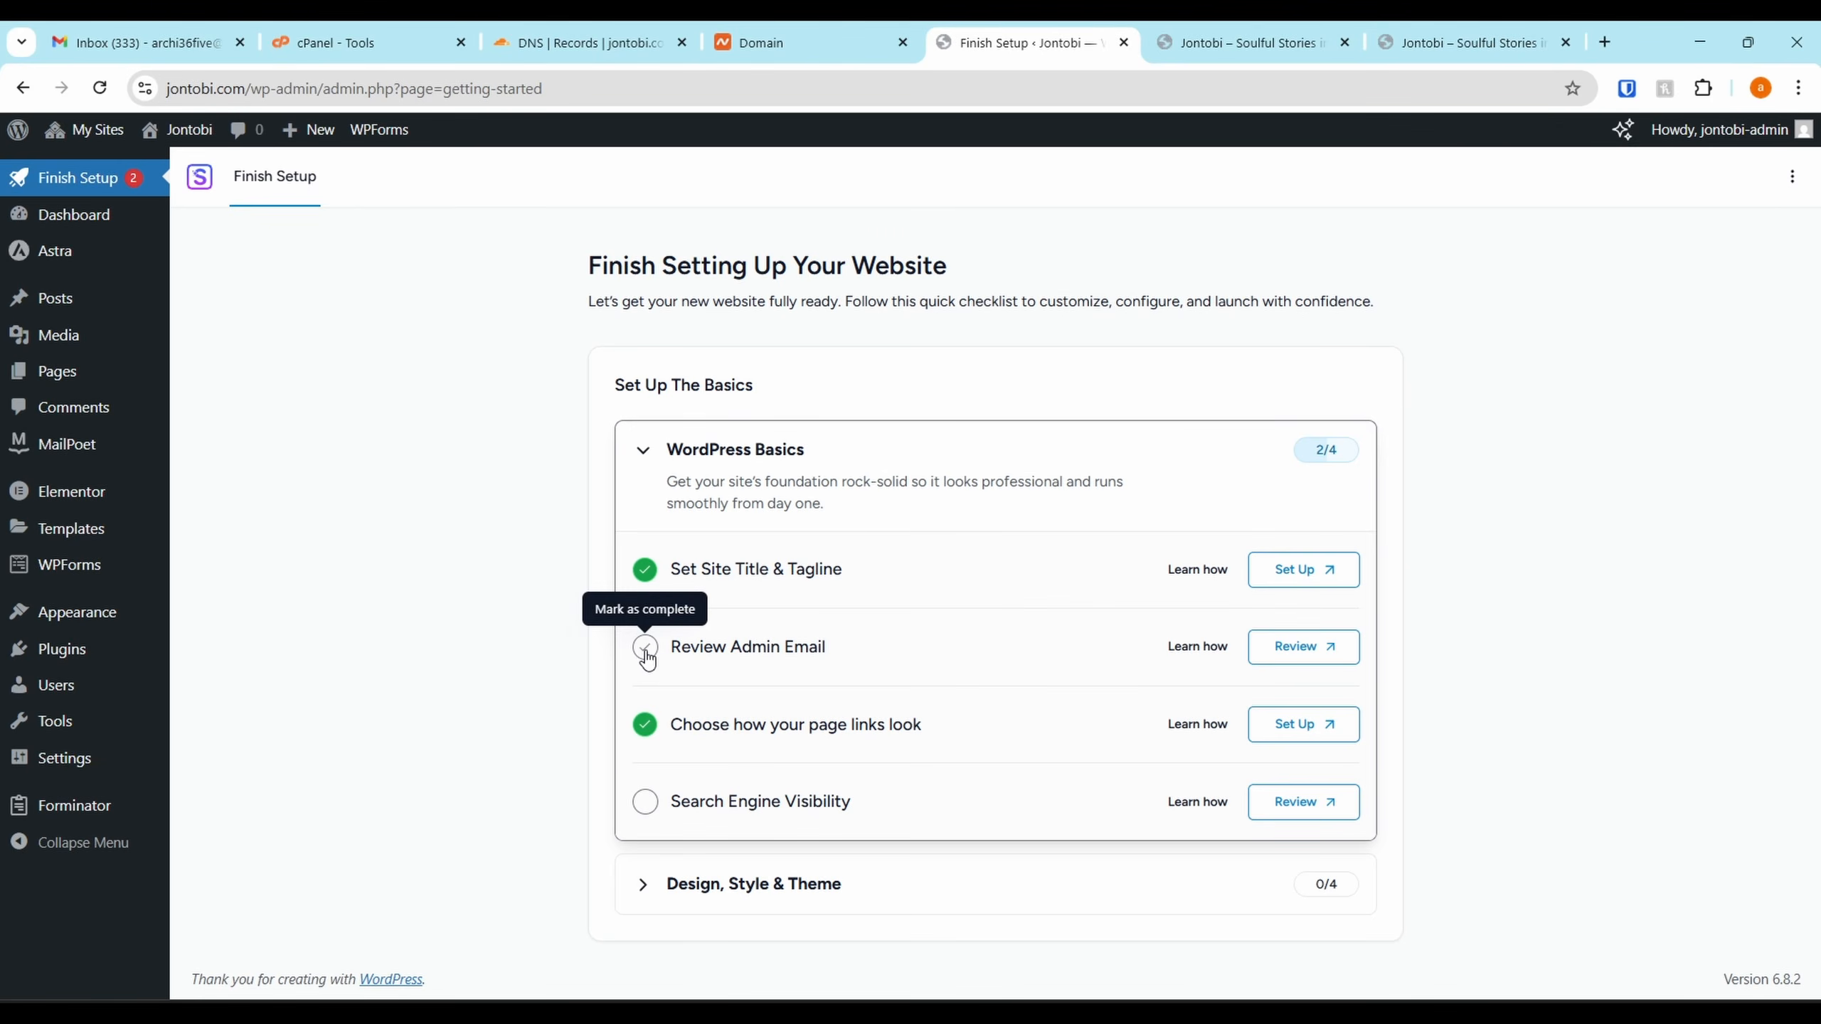
{"action": "left_click", "coordinate": [641, 807]}
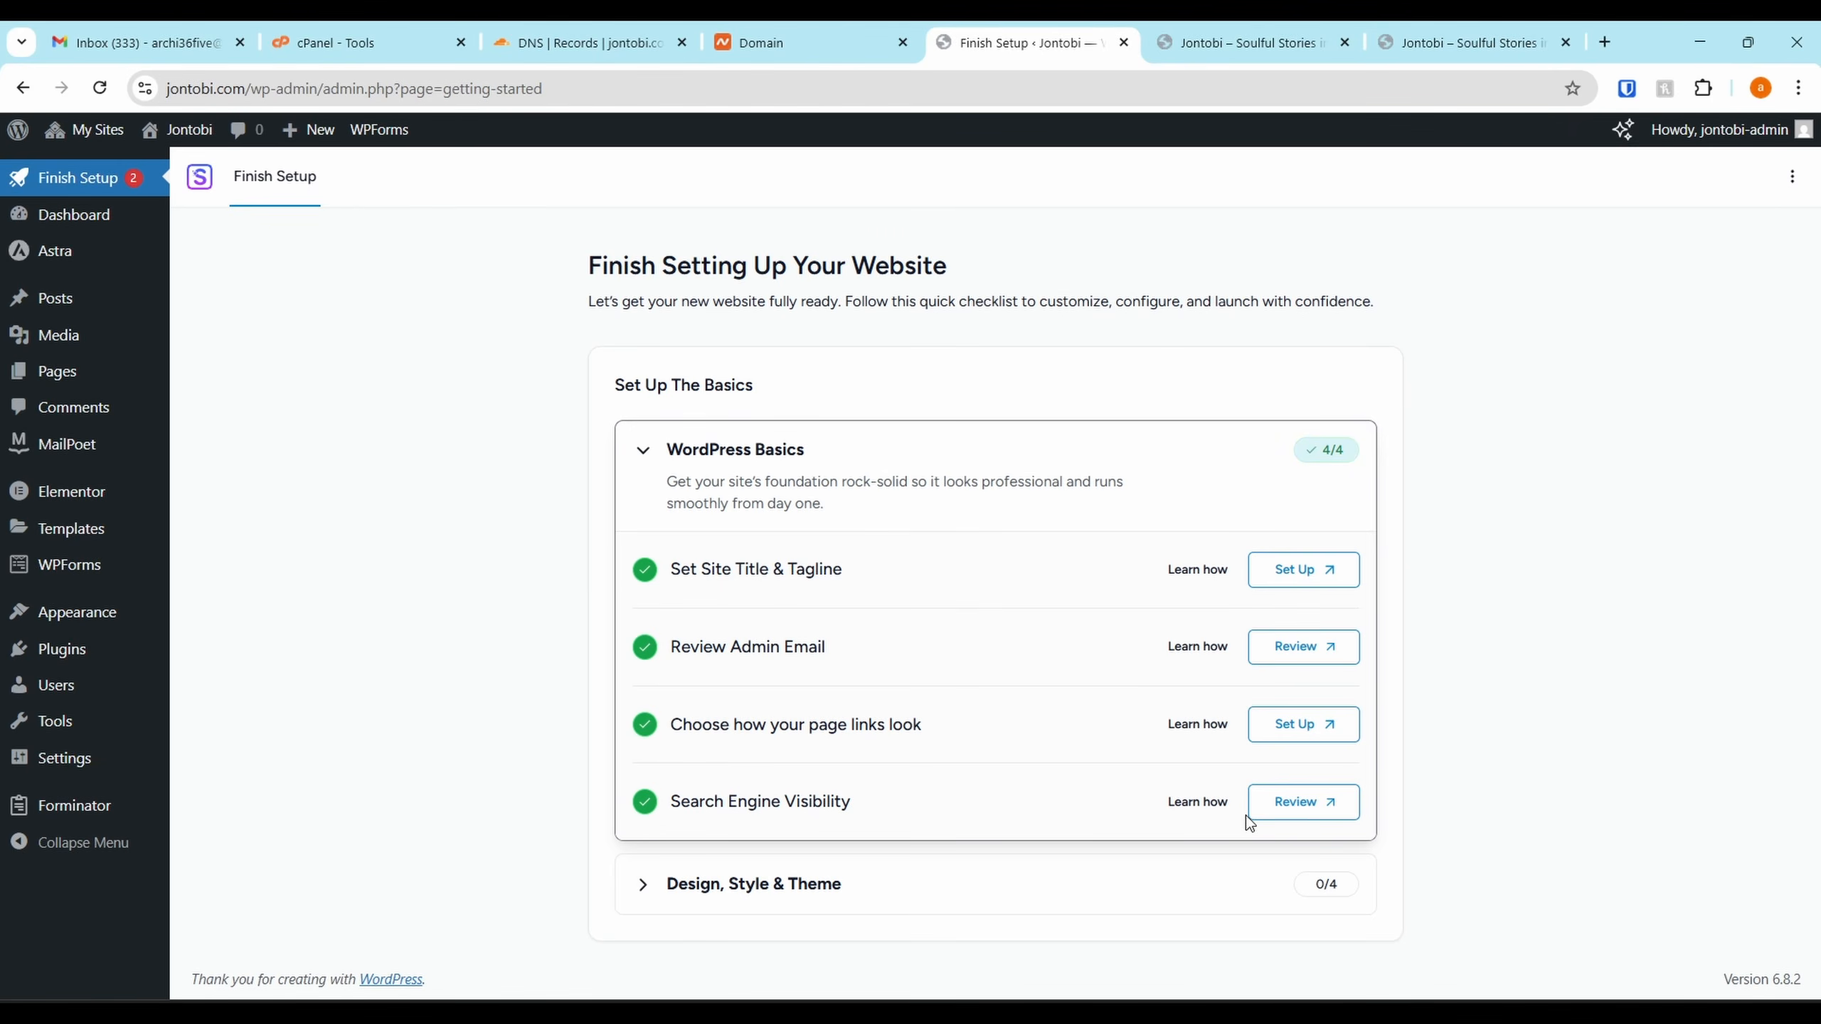
{"action": "left_click", "coordinate": [1294, 803]}
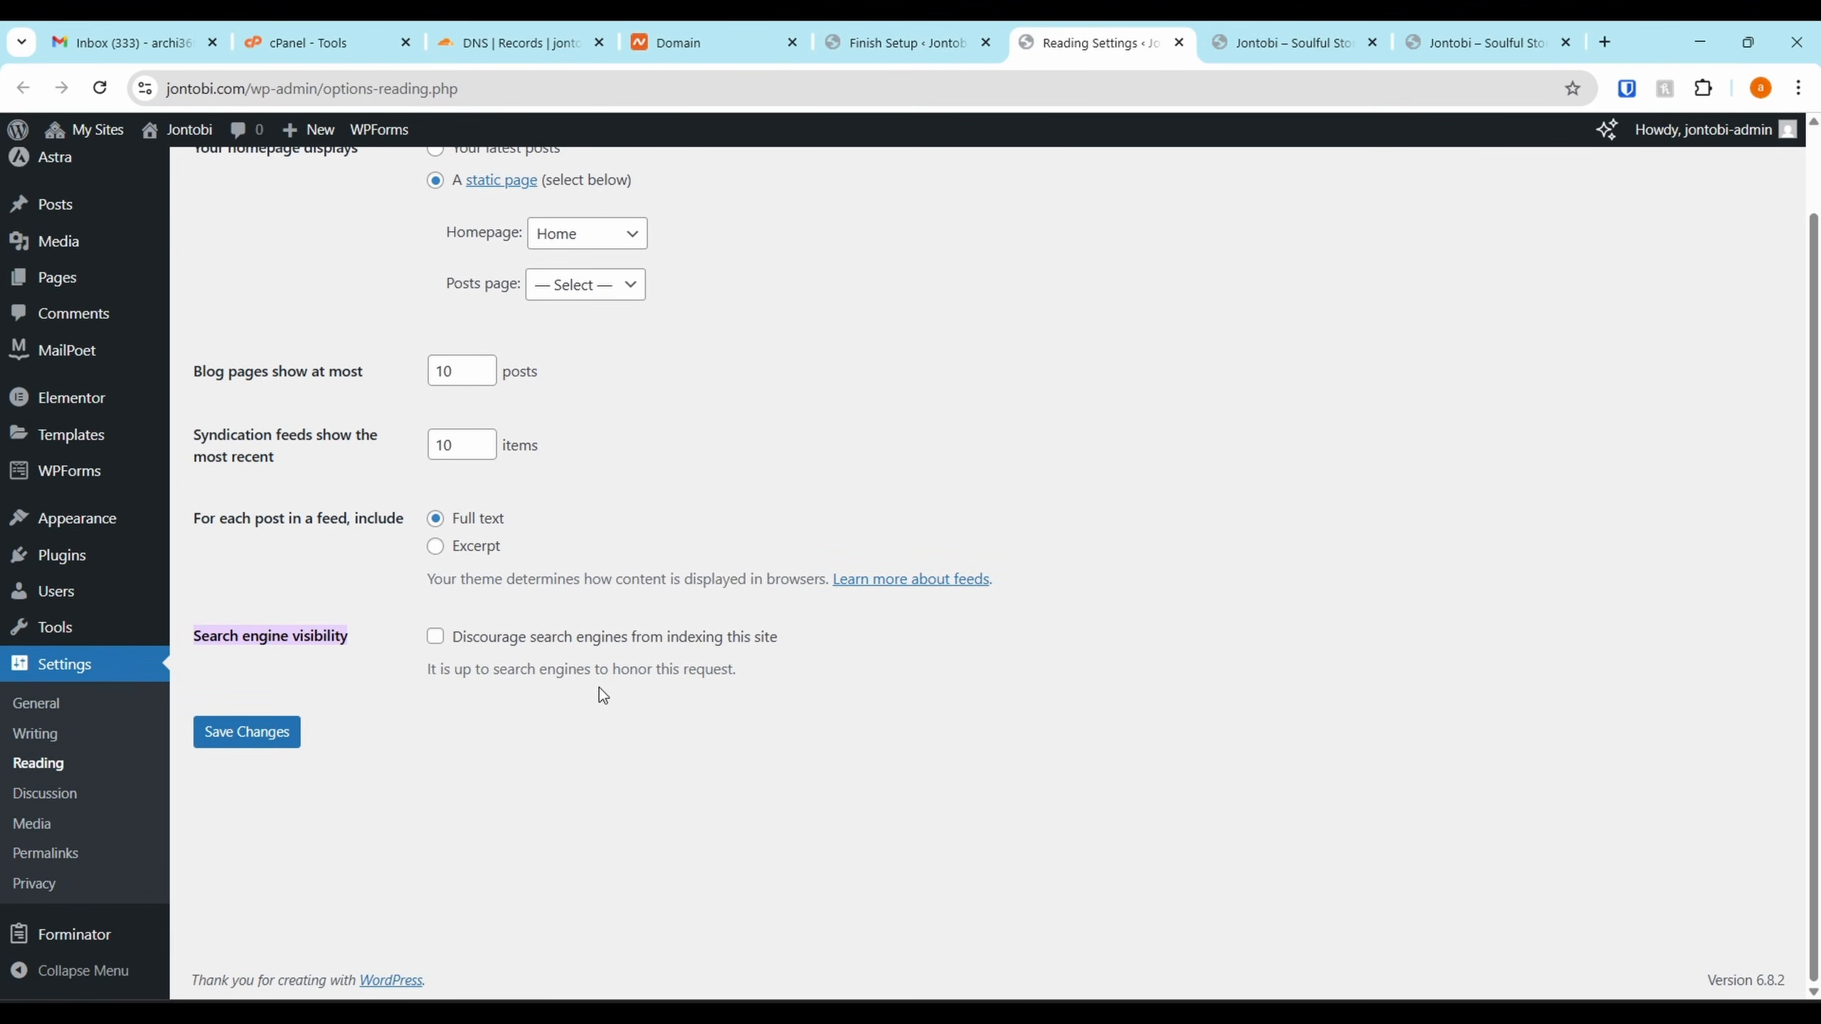
Check the Reading and Post name Permalink settings, then close those tabs
{"action": "scroll", "coordinate": [1109, 196], "scroll_direction": "up", "scroll_amount": 2}
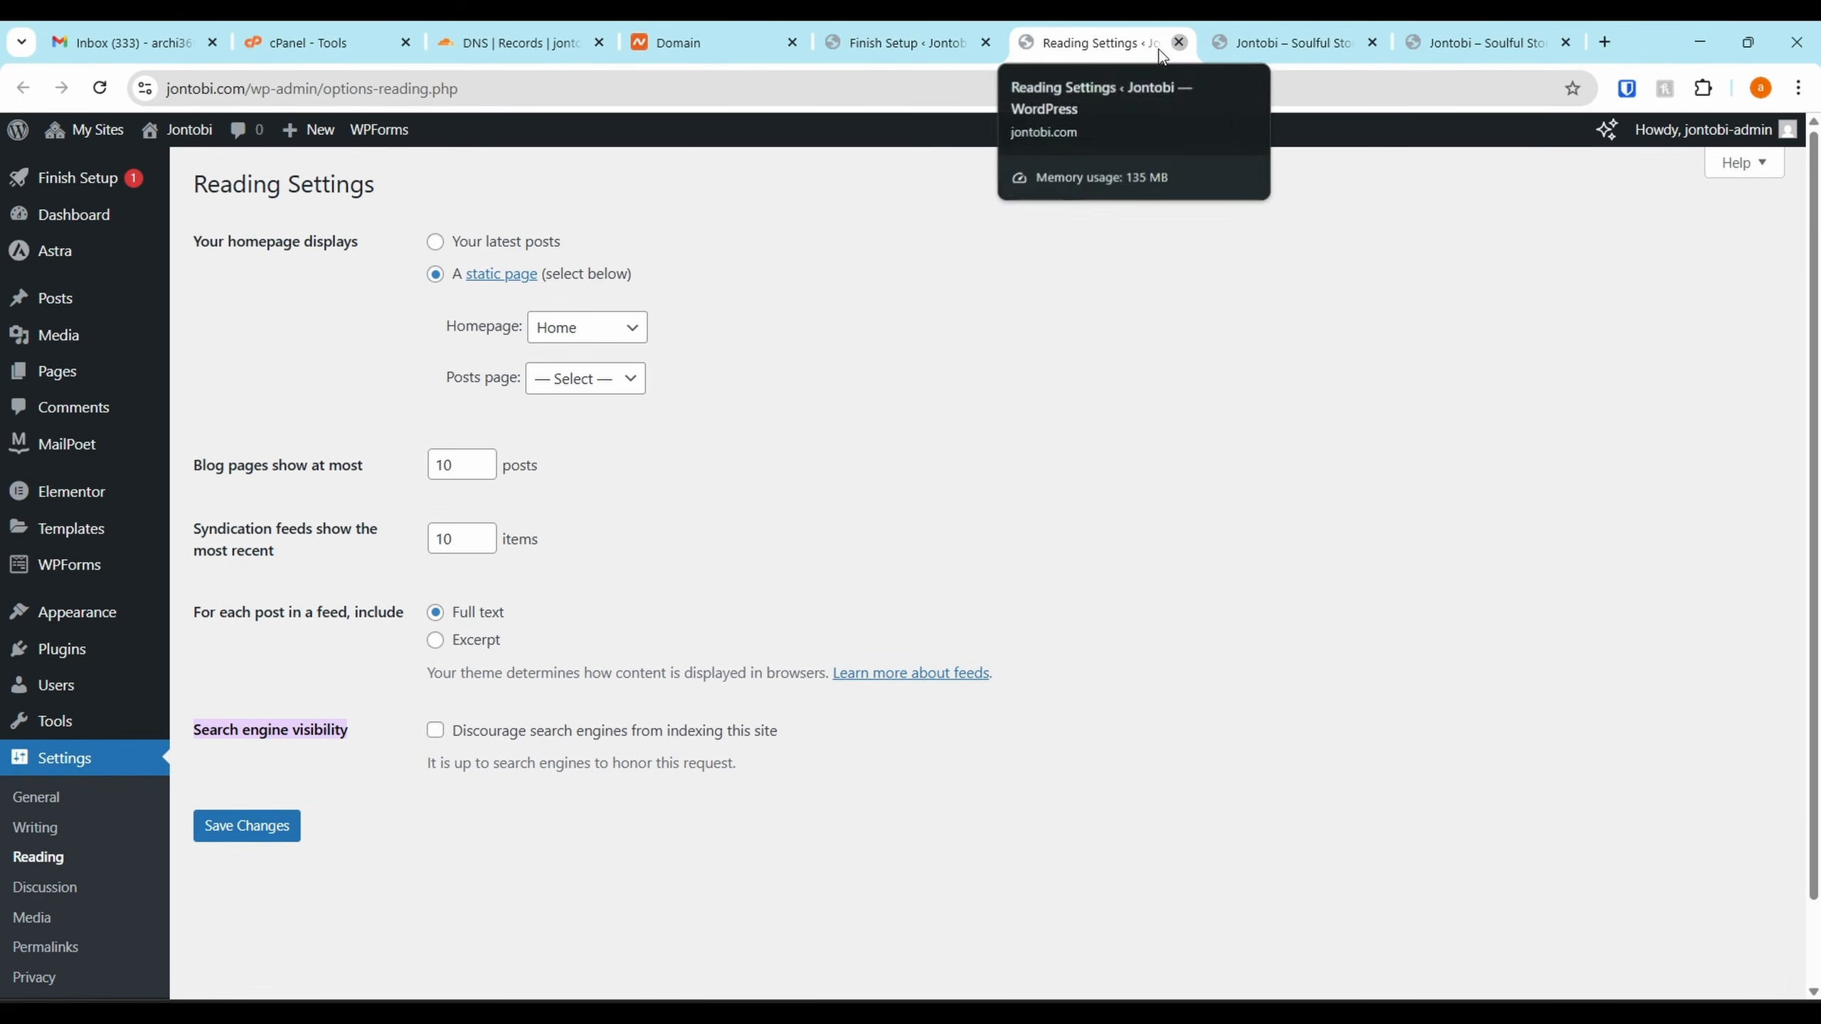
{"action": "scroll", "coordinate": [496, 371], "scroll_direction": "down", "scroll_amount": 2}
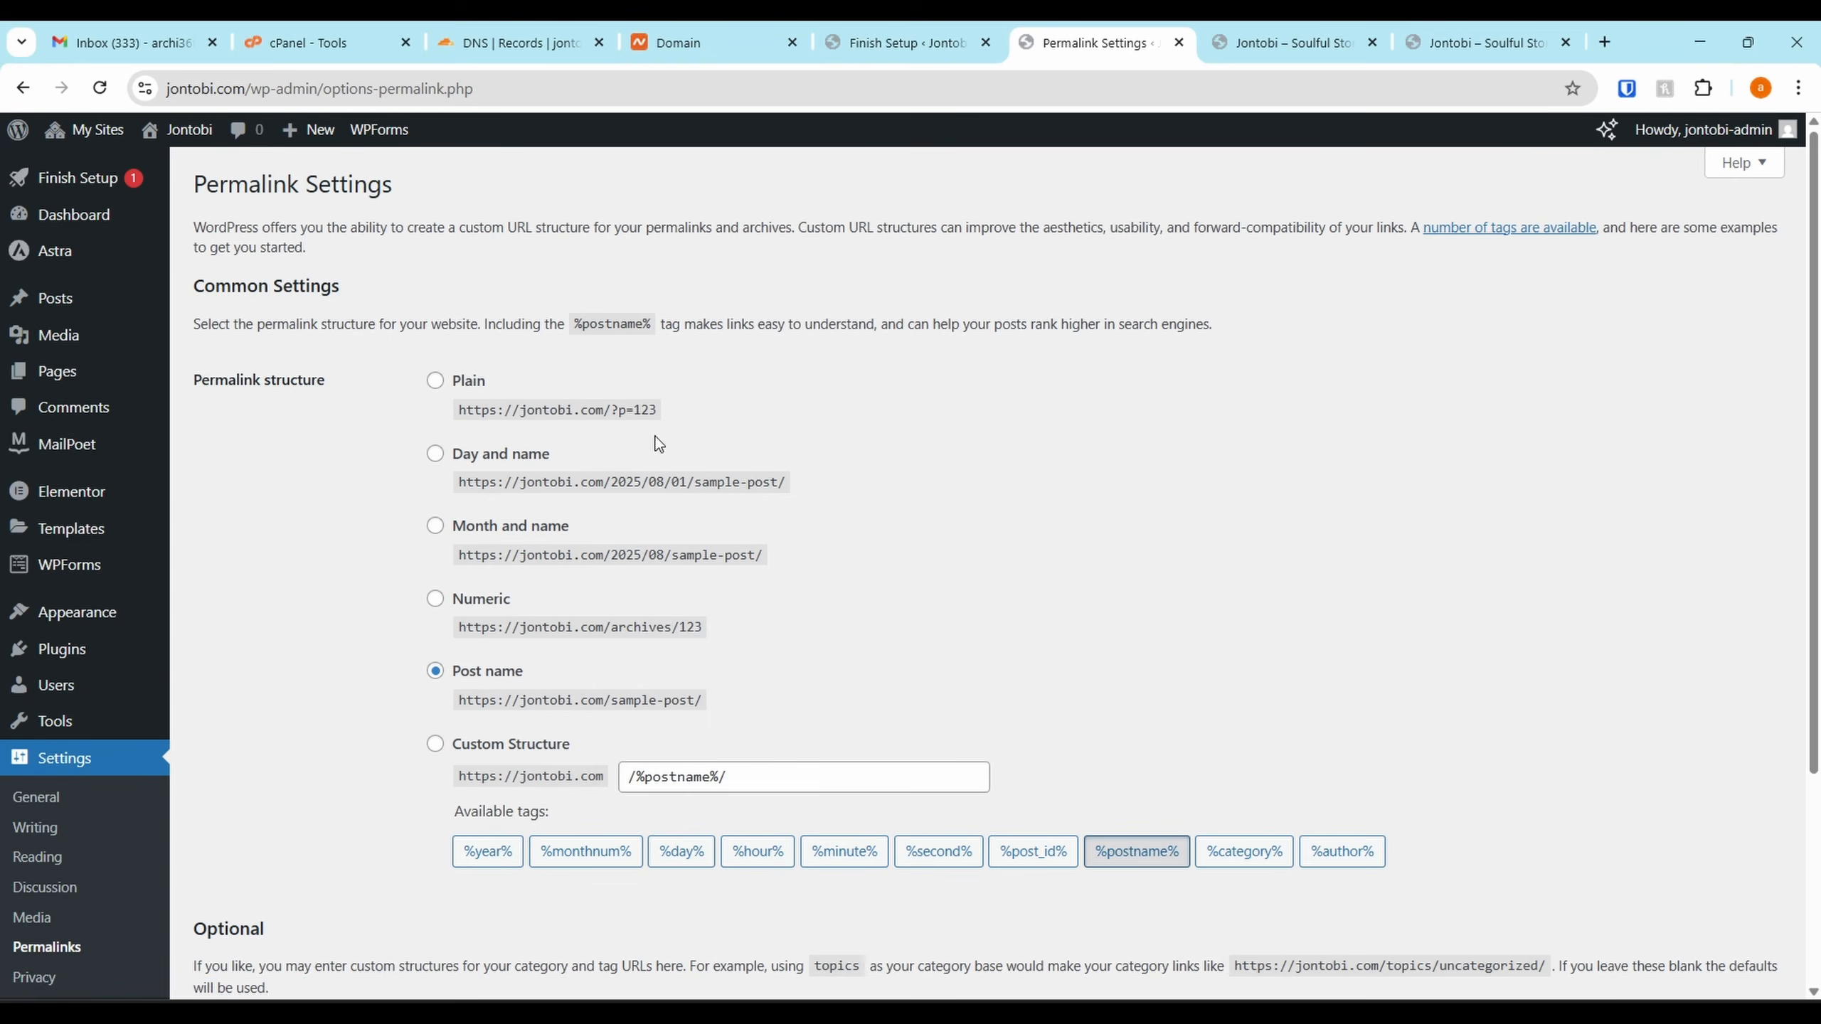
{"action": "scroll", "coordinate": [669, 661], "scroll_direction": "down", "scroll_amount": 2}
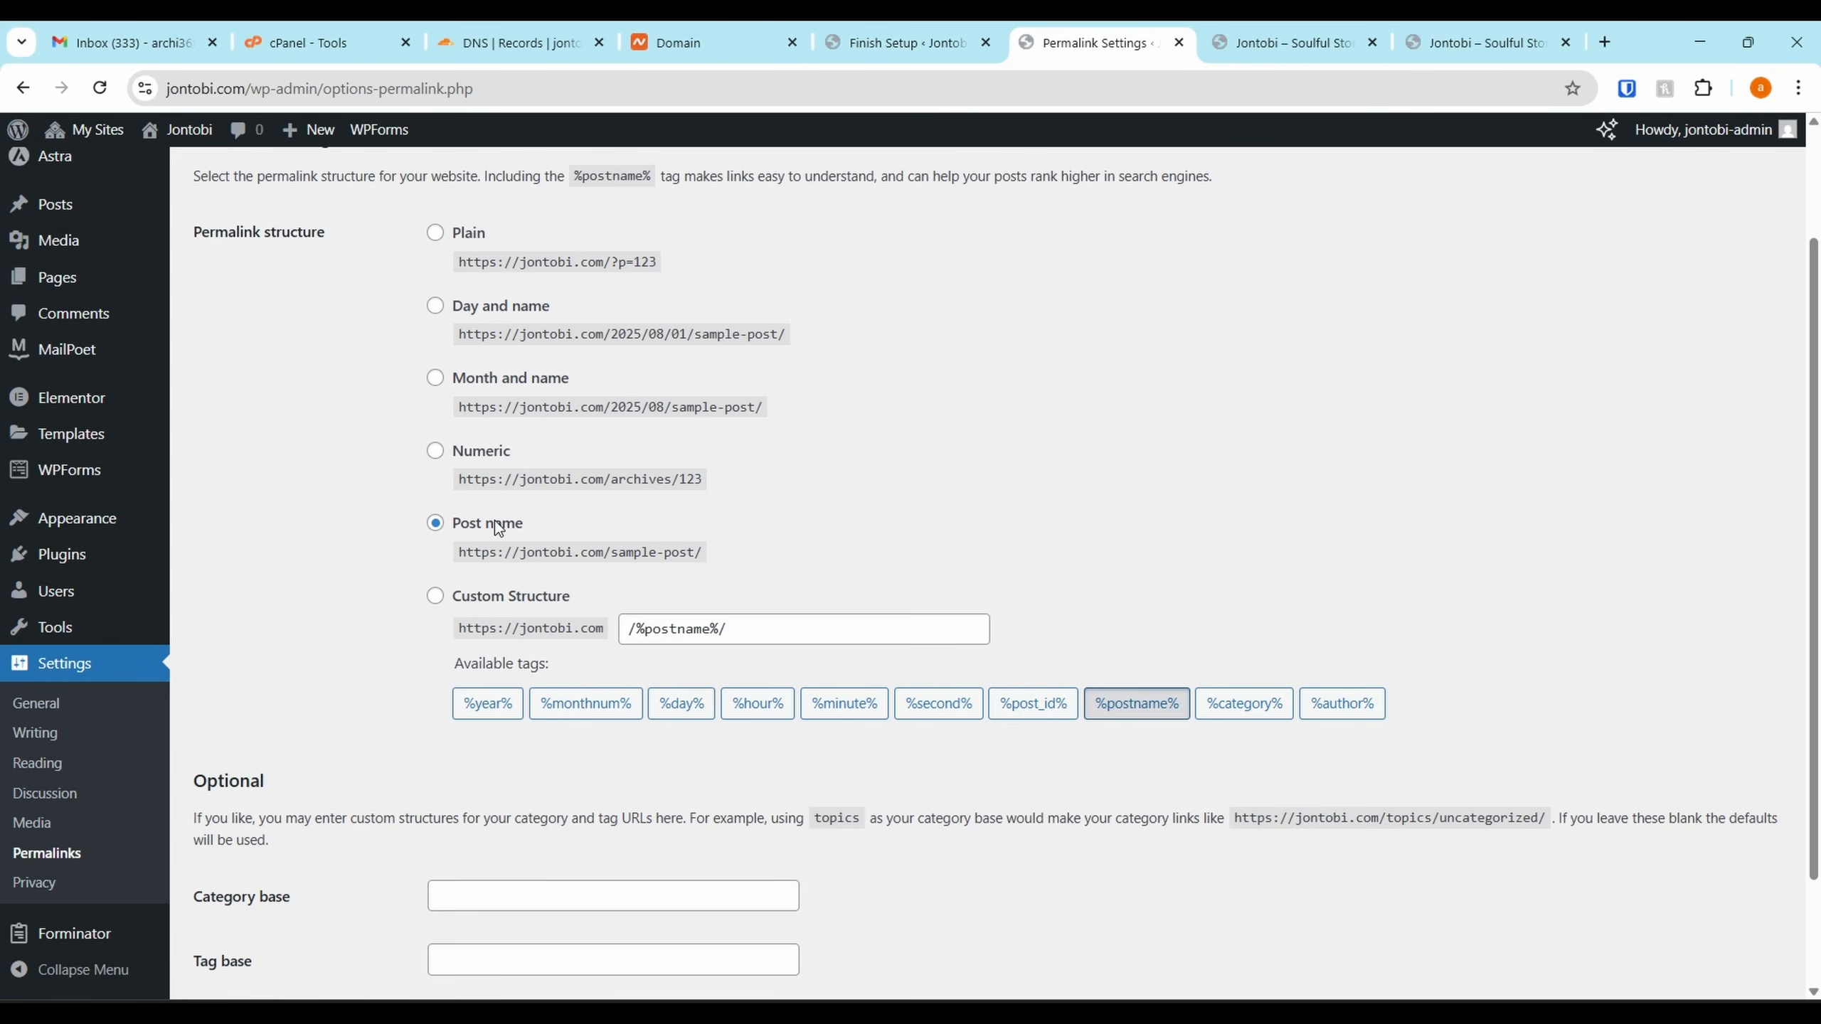
{"action": "scroll", "coordinate": [518, 514], "scroll_direction": "down", "scroll_amount": 2}
{"action": "scroll", "coordinate": [413, 489], "scroll_direction": "up", "scroll_amount": 4}
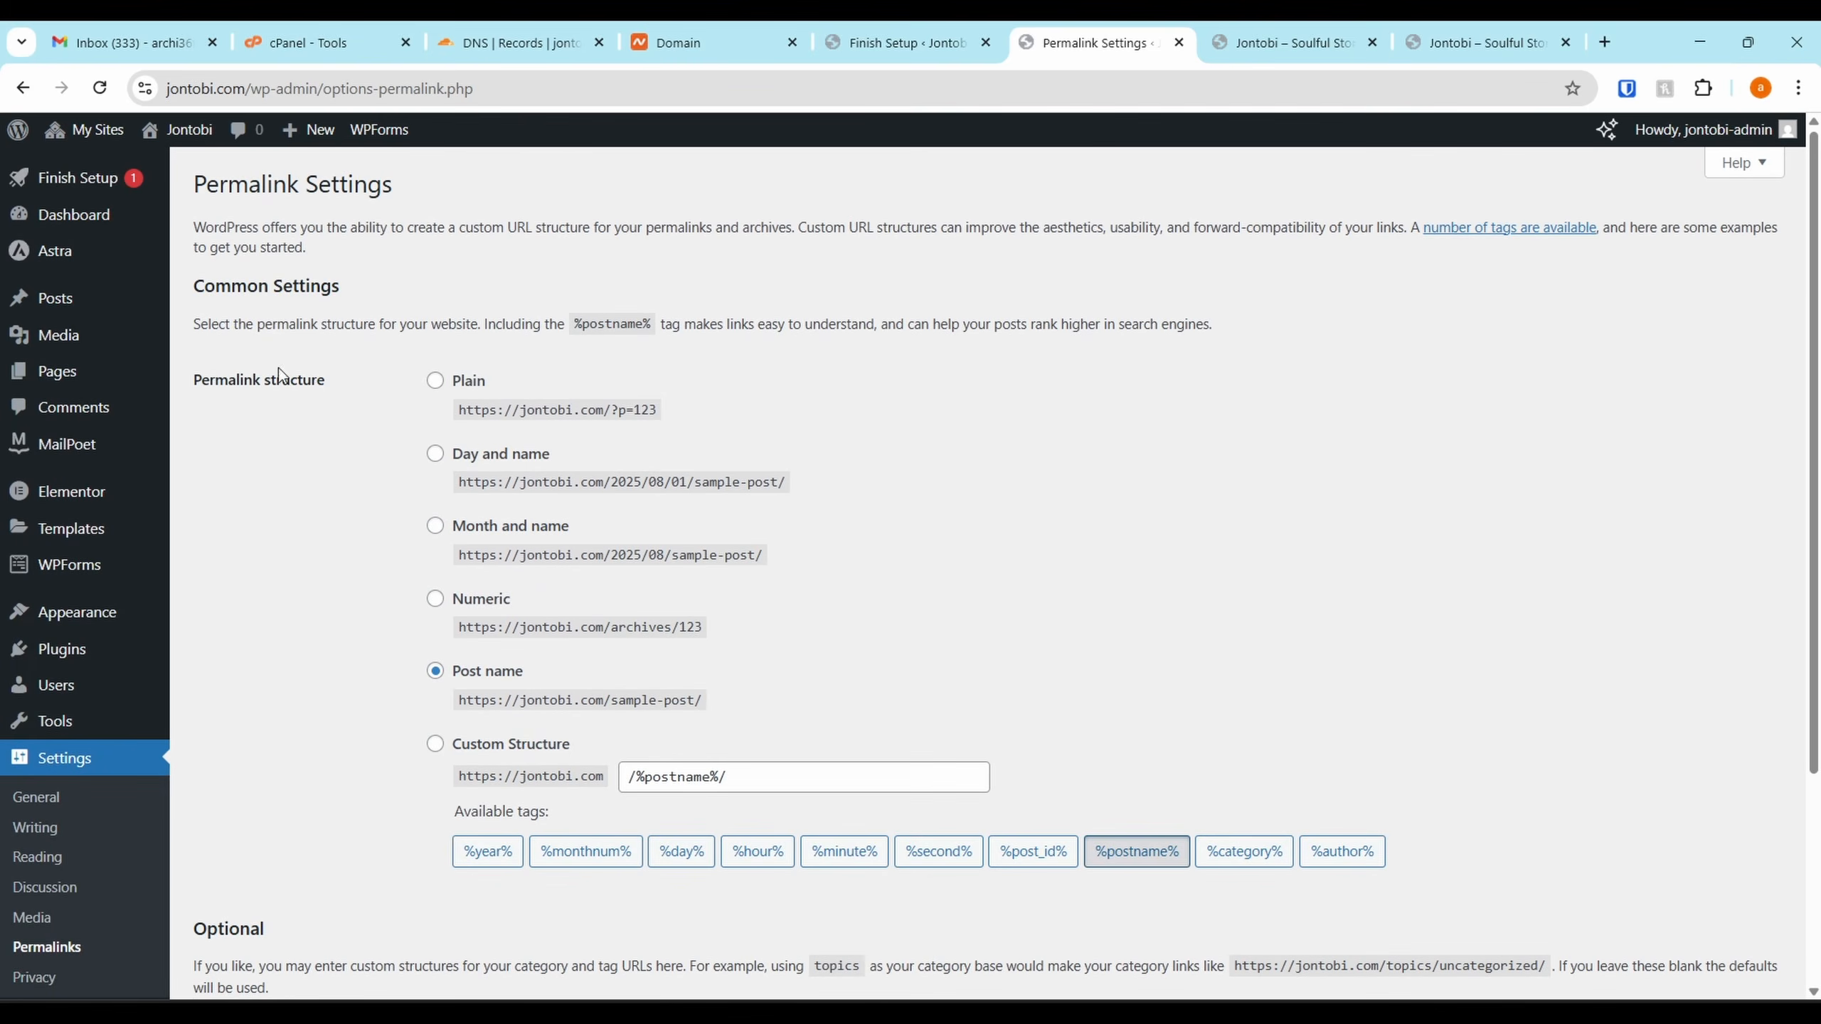
{"action": "key", "text": "ctrl+w"}
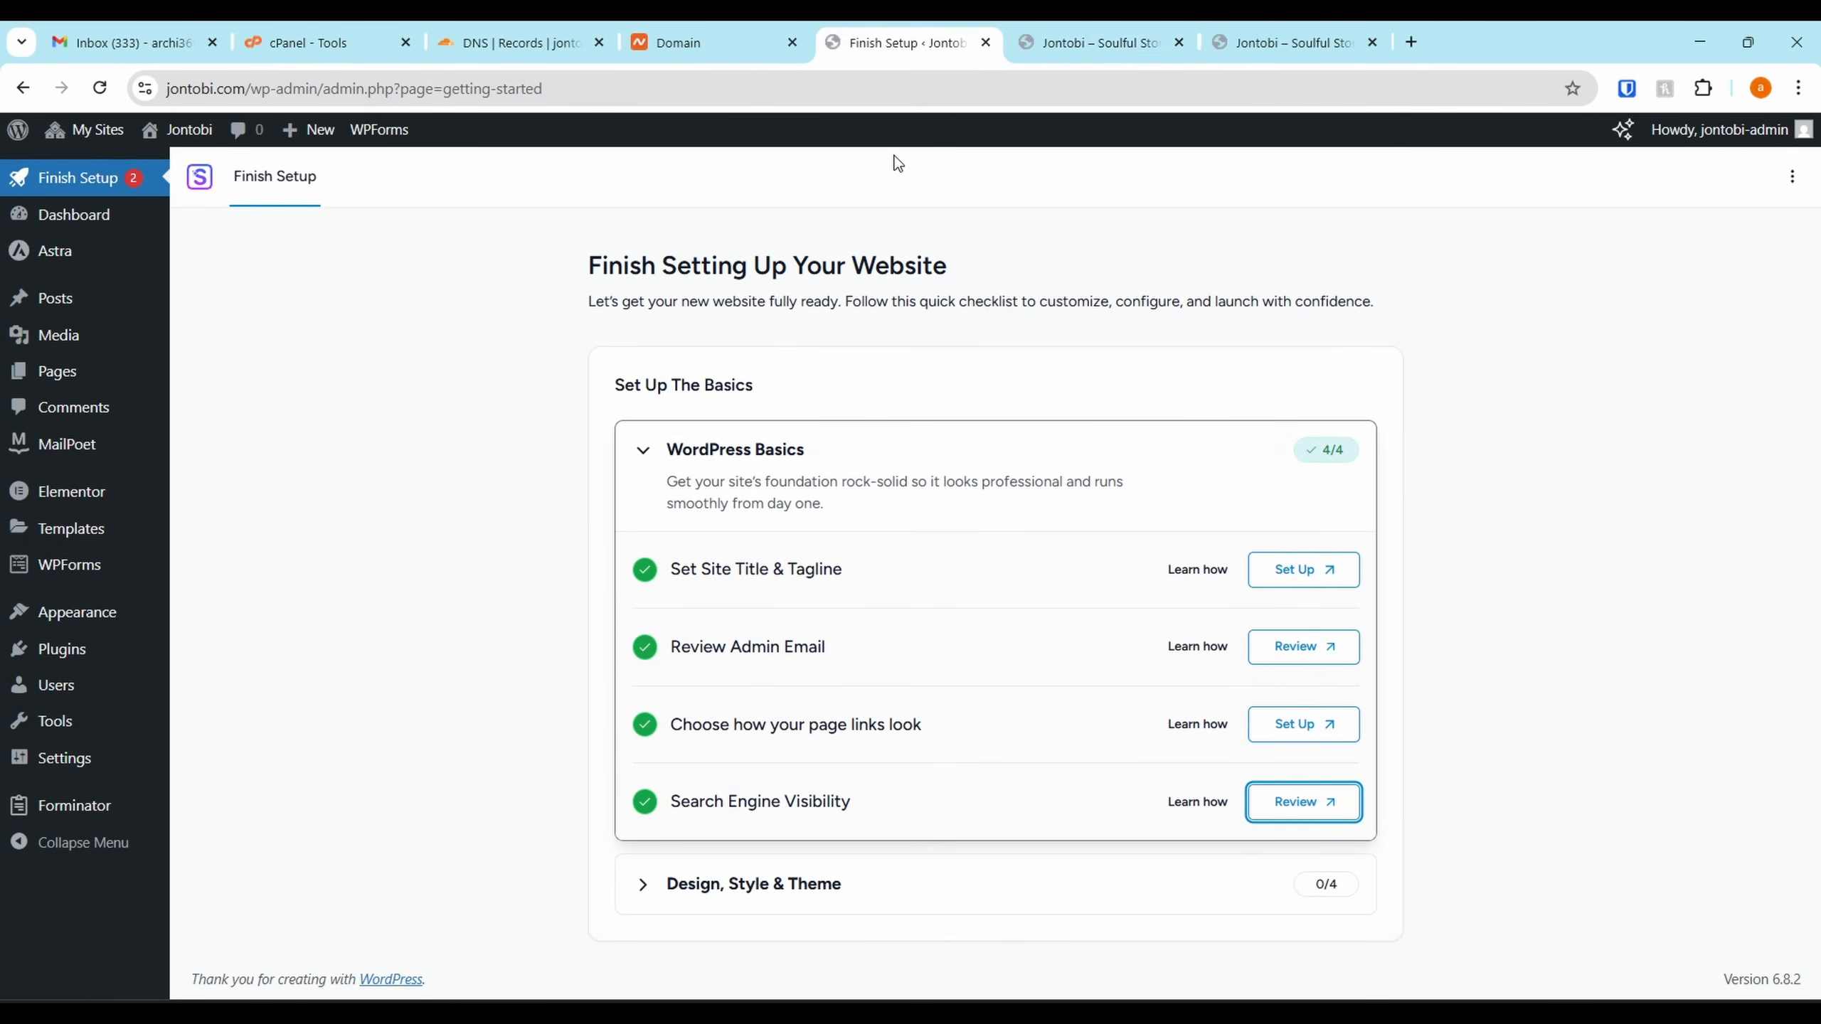
{"action": "key", "text": "ctrl+w"}
Open the WordPress Customizer in a new browser tab
{"action": "right_click", "coordinate": [304, 141]}
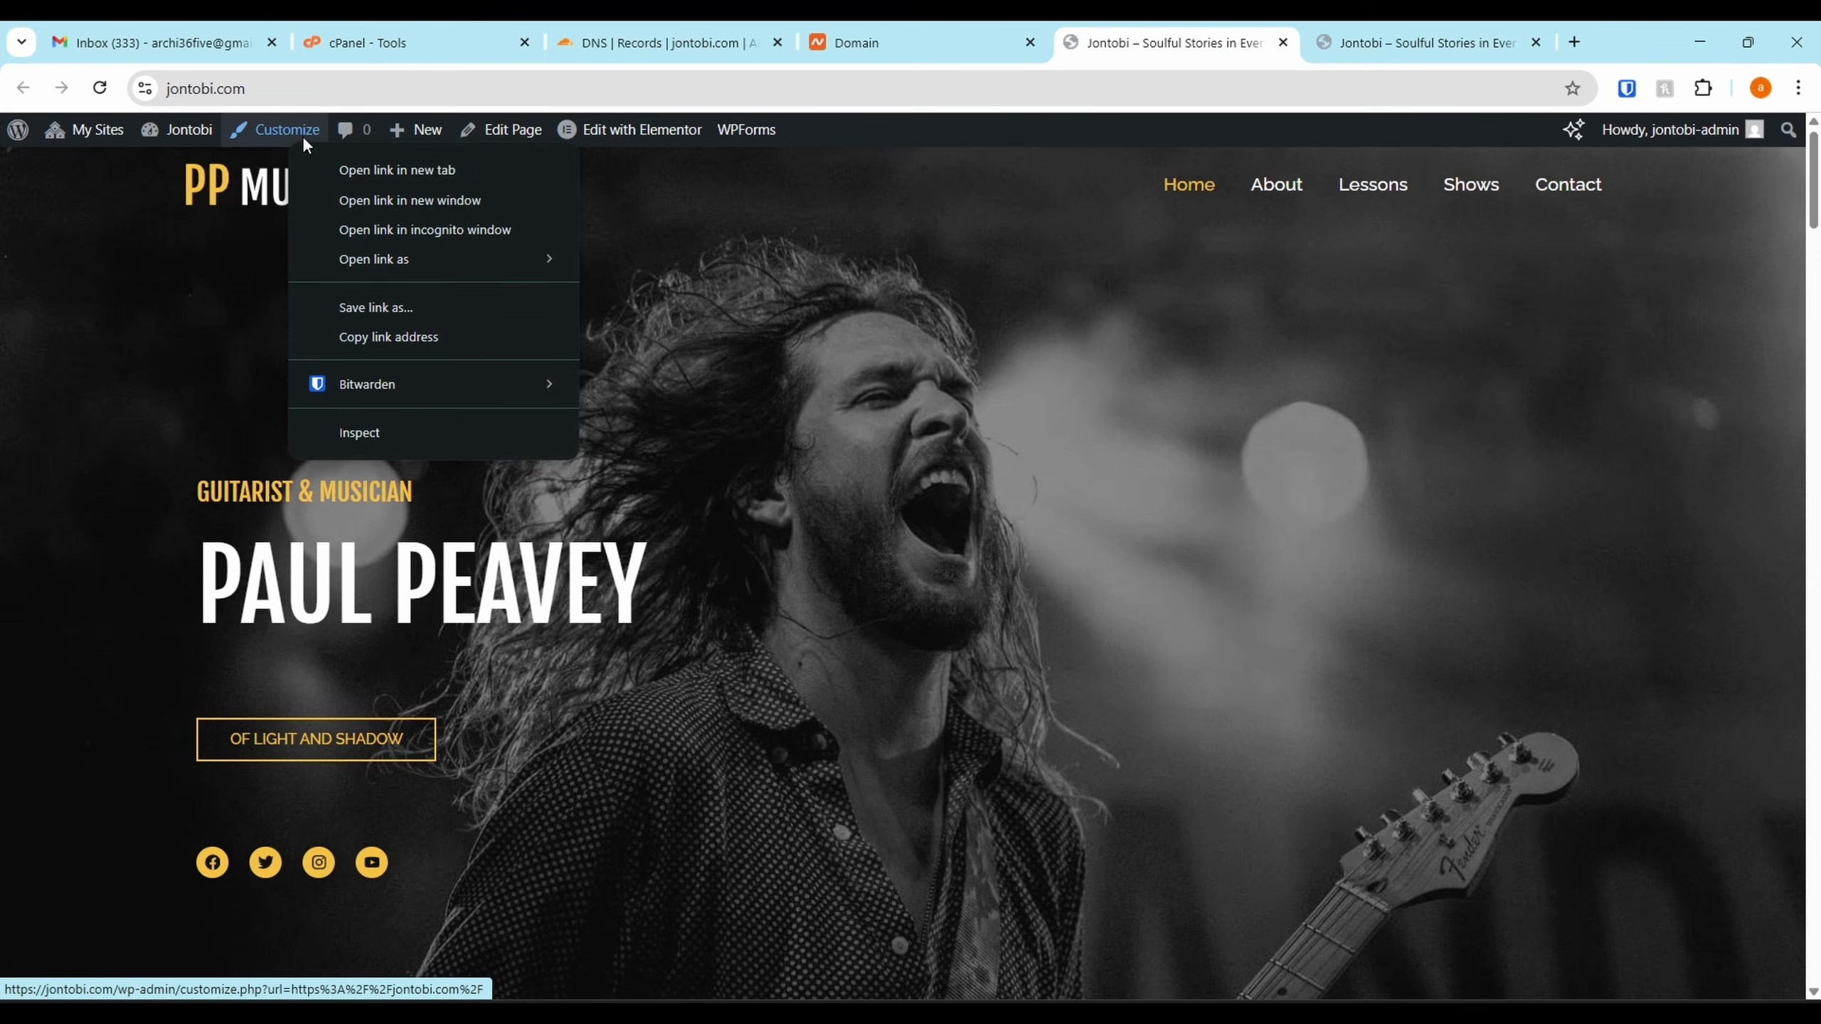
{"action": "left_click", "coordinate": [337, 169]}
{"action": "mouse_move", "coordinate": [78, 126]}
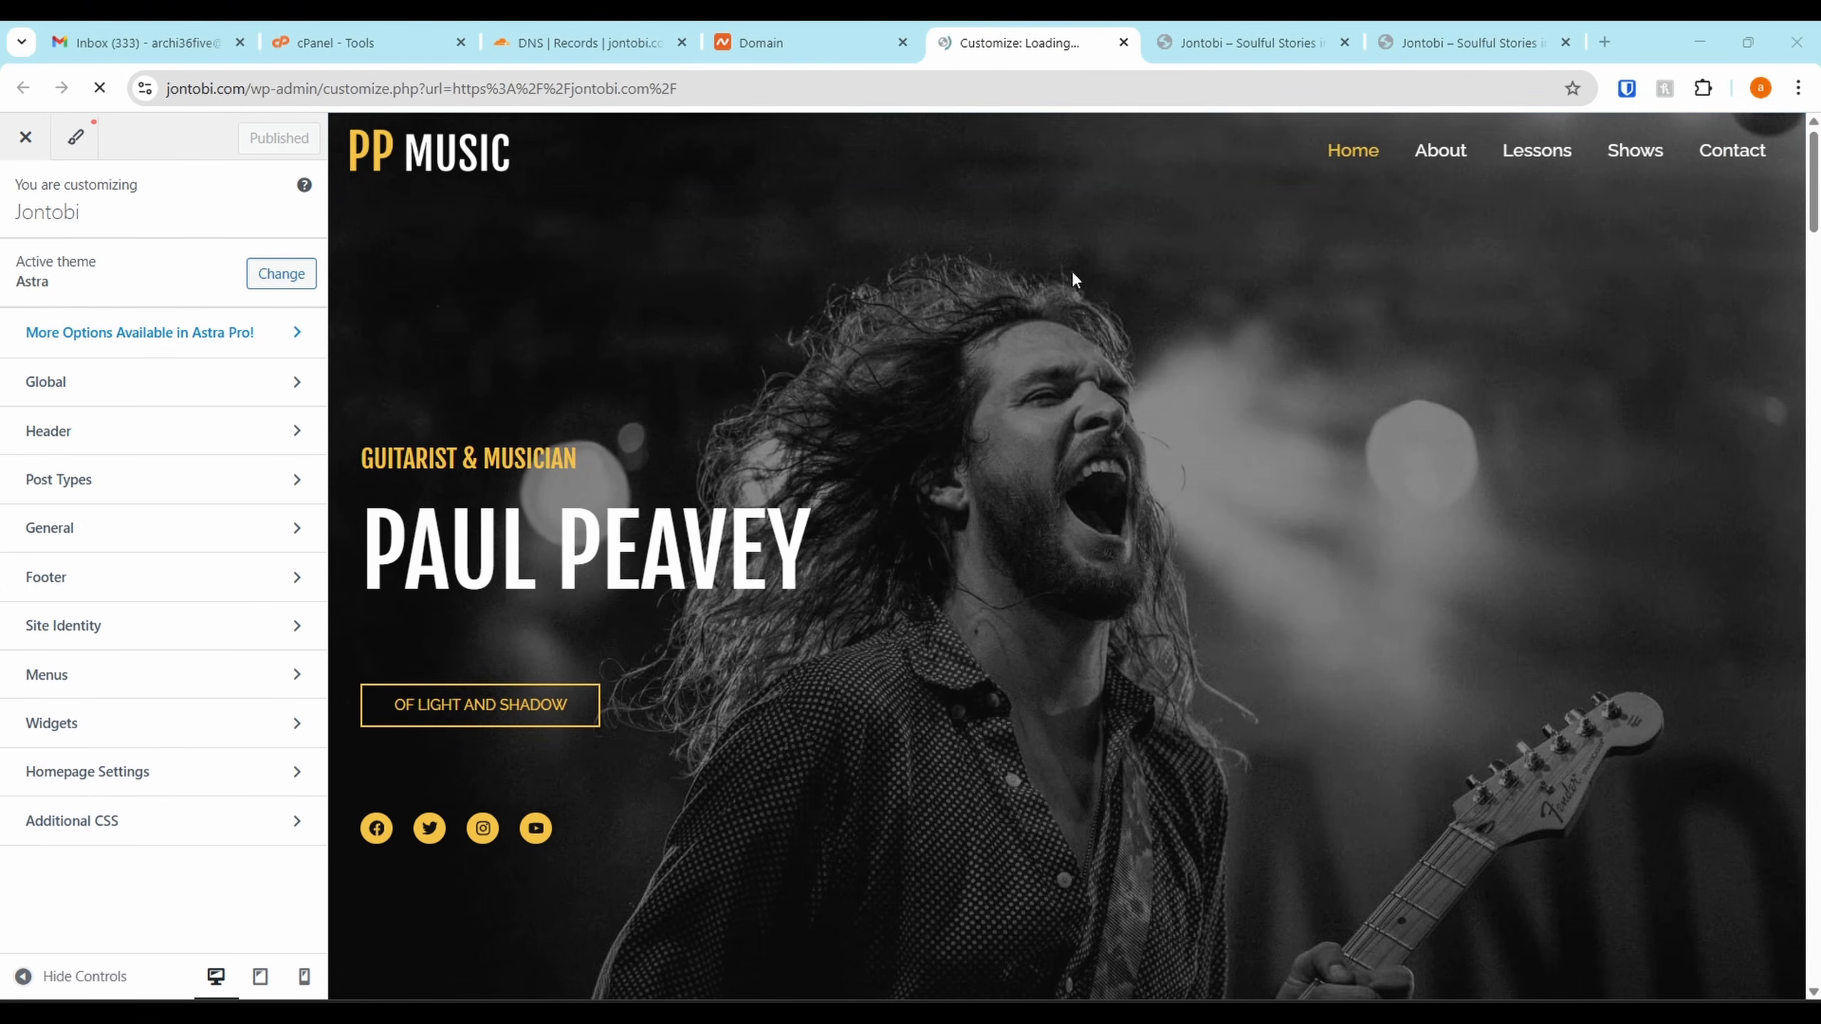
{"action": "mouse_move", "coordinate": [1813, 215]}
{"action": "left_mouse_down"}
{"action": "mouse_move", "coordinate": [1719, 908]}
{"action": "mouse_move", "coordinate": [1744, 138]}
{"action": "mouse_move", "coordinate": [1770, 115]}
{"action": "left_mouse_up"}
Remove the separate logo from the header's Transparent Header settings
{"action": "mouse_move", "coordinate": [517, 169]}
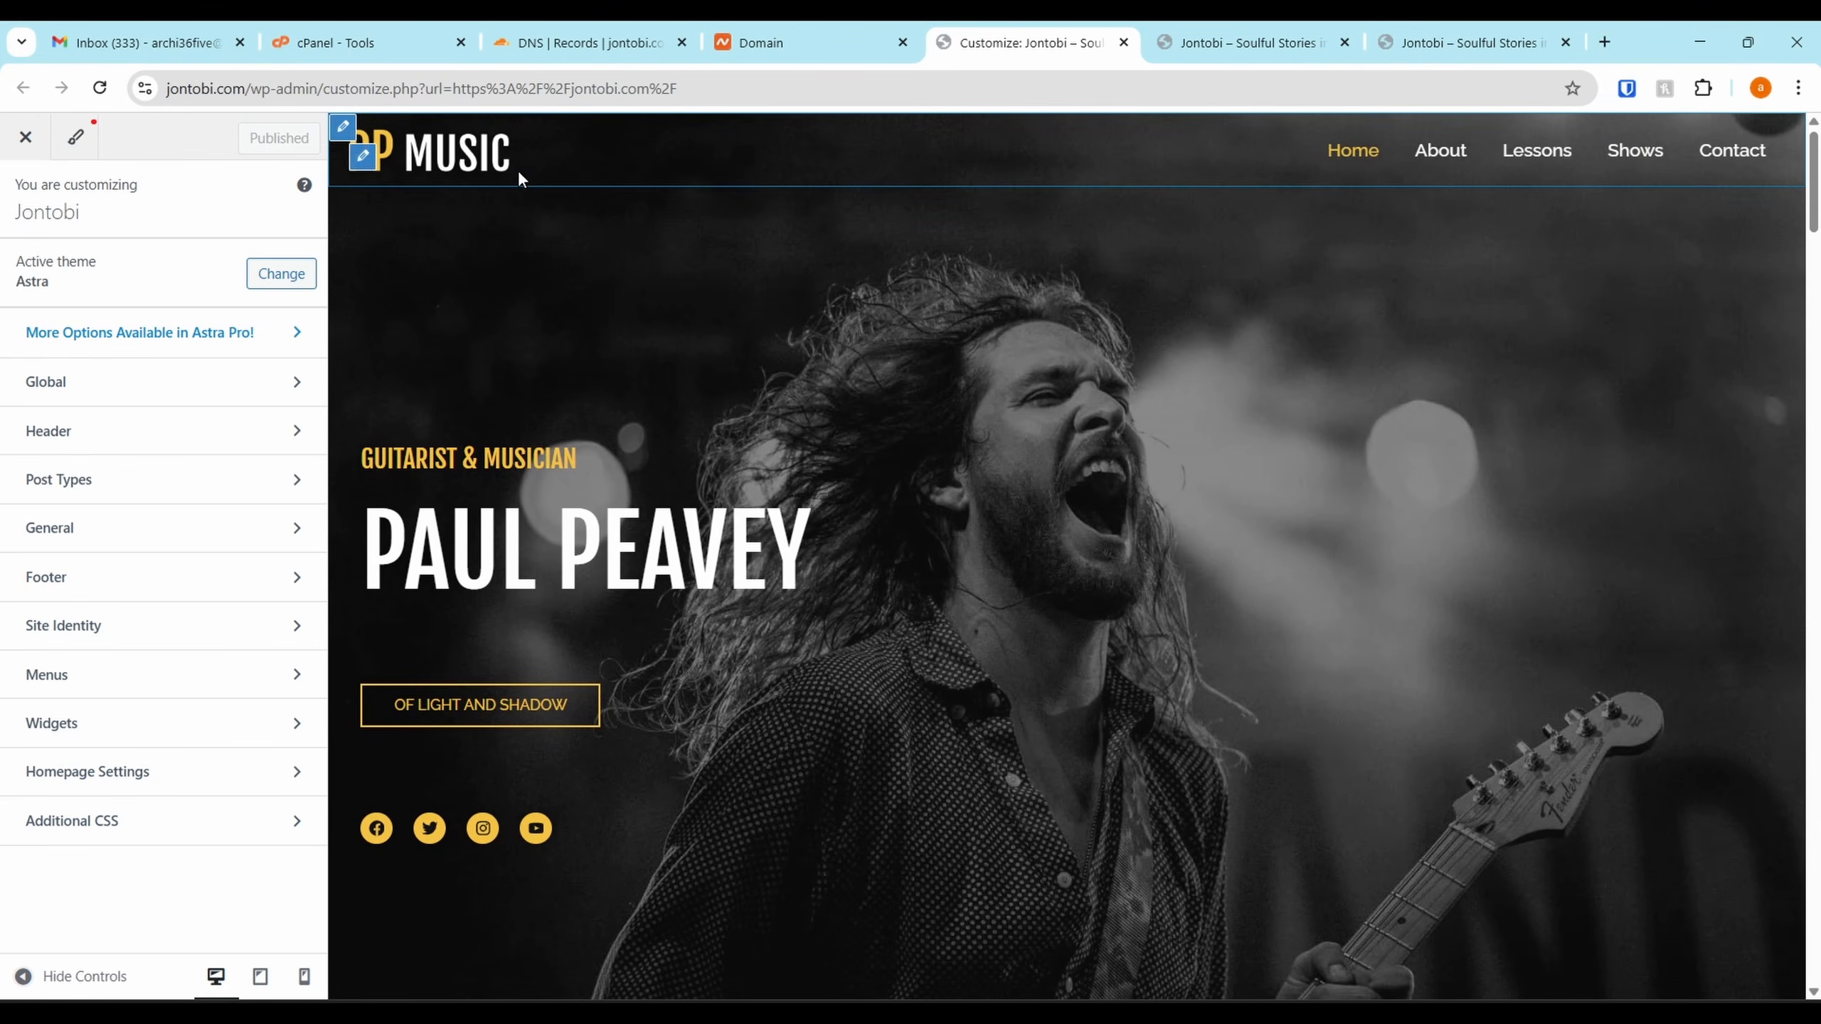
{"action": "left_click", "coordinate": [356, 131]}
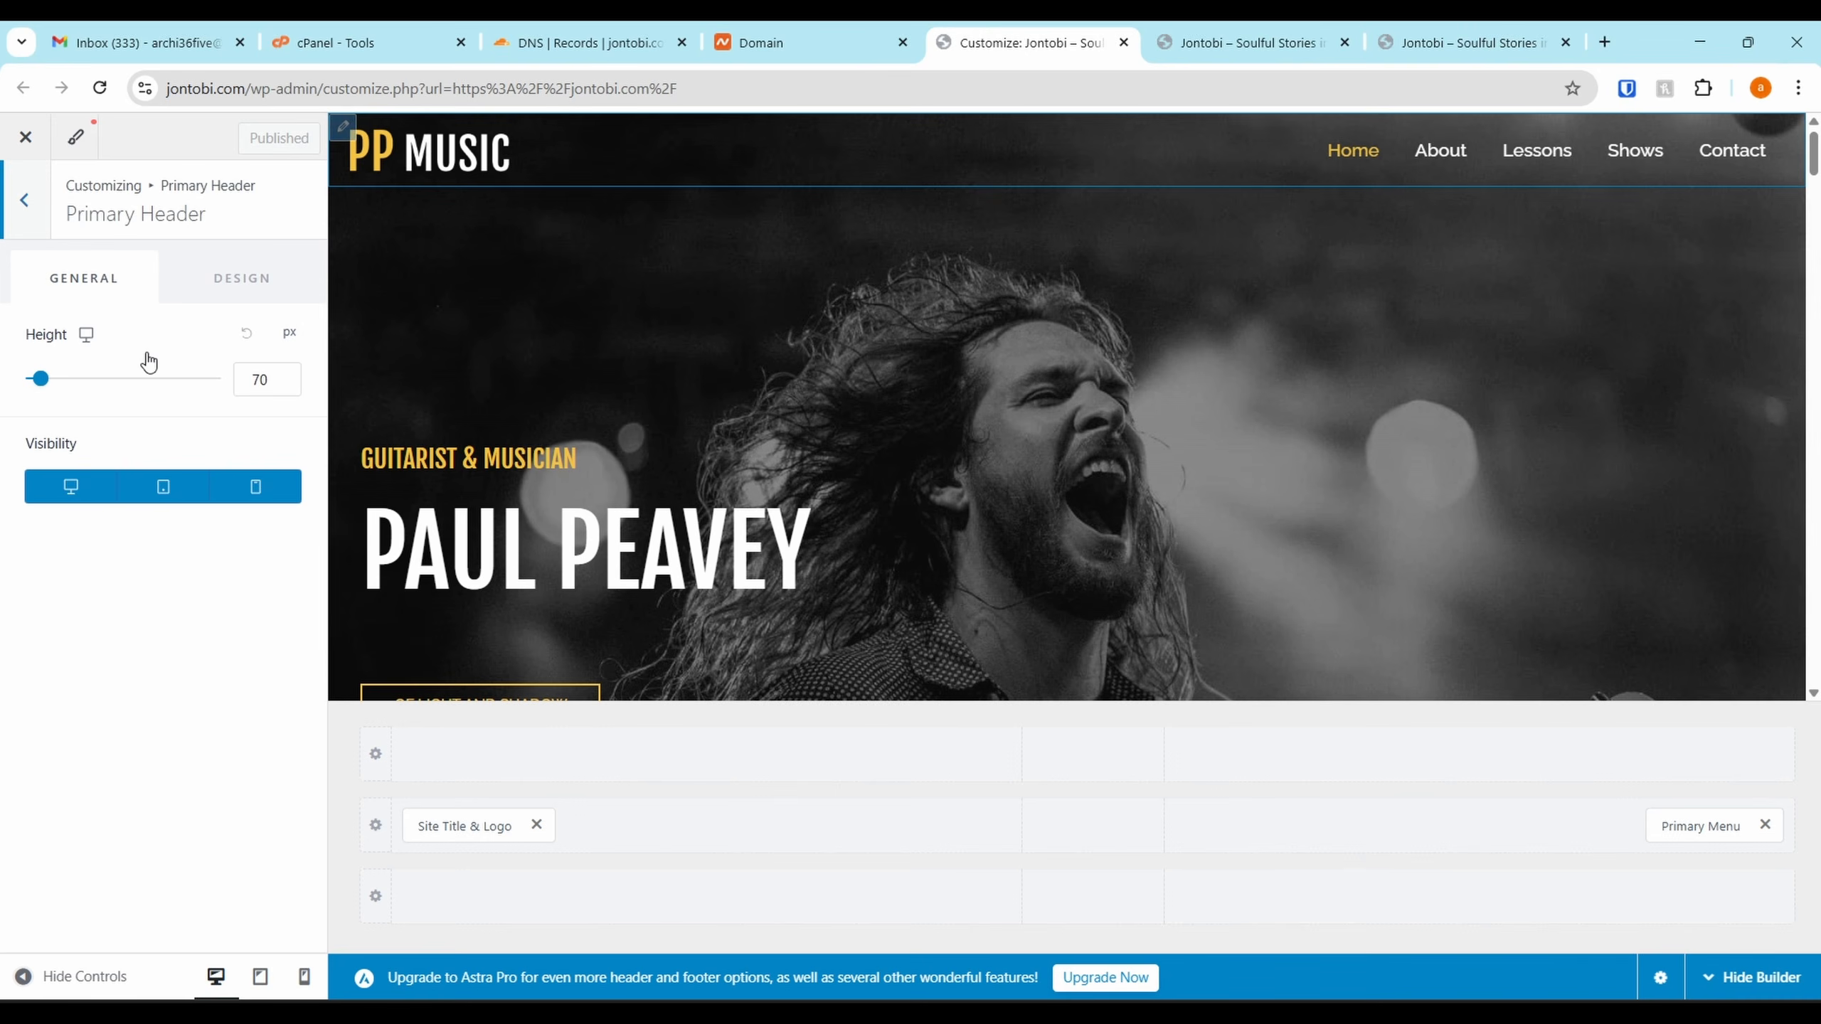
{"action": "left_click", "coordinate": [364, 156]}
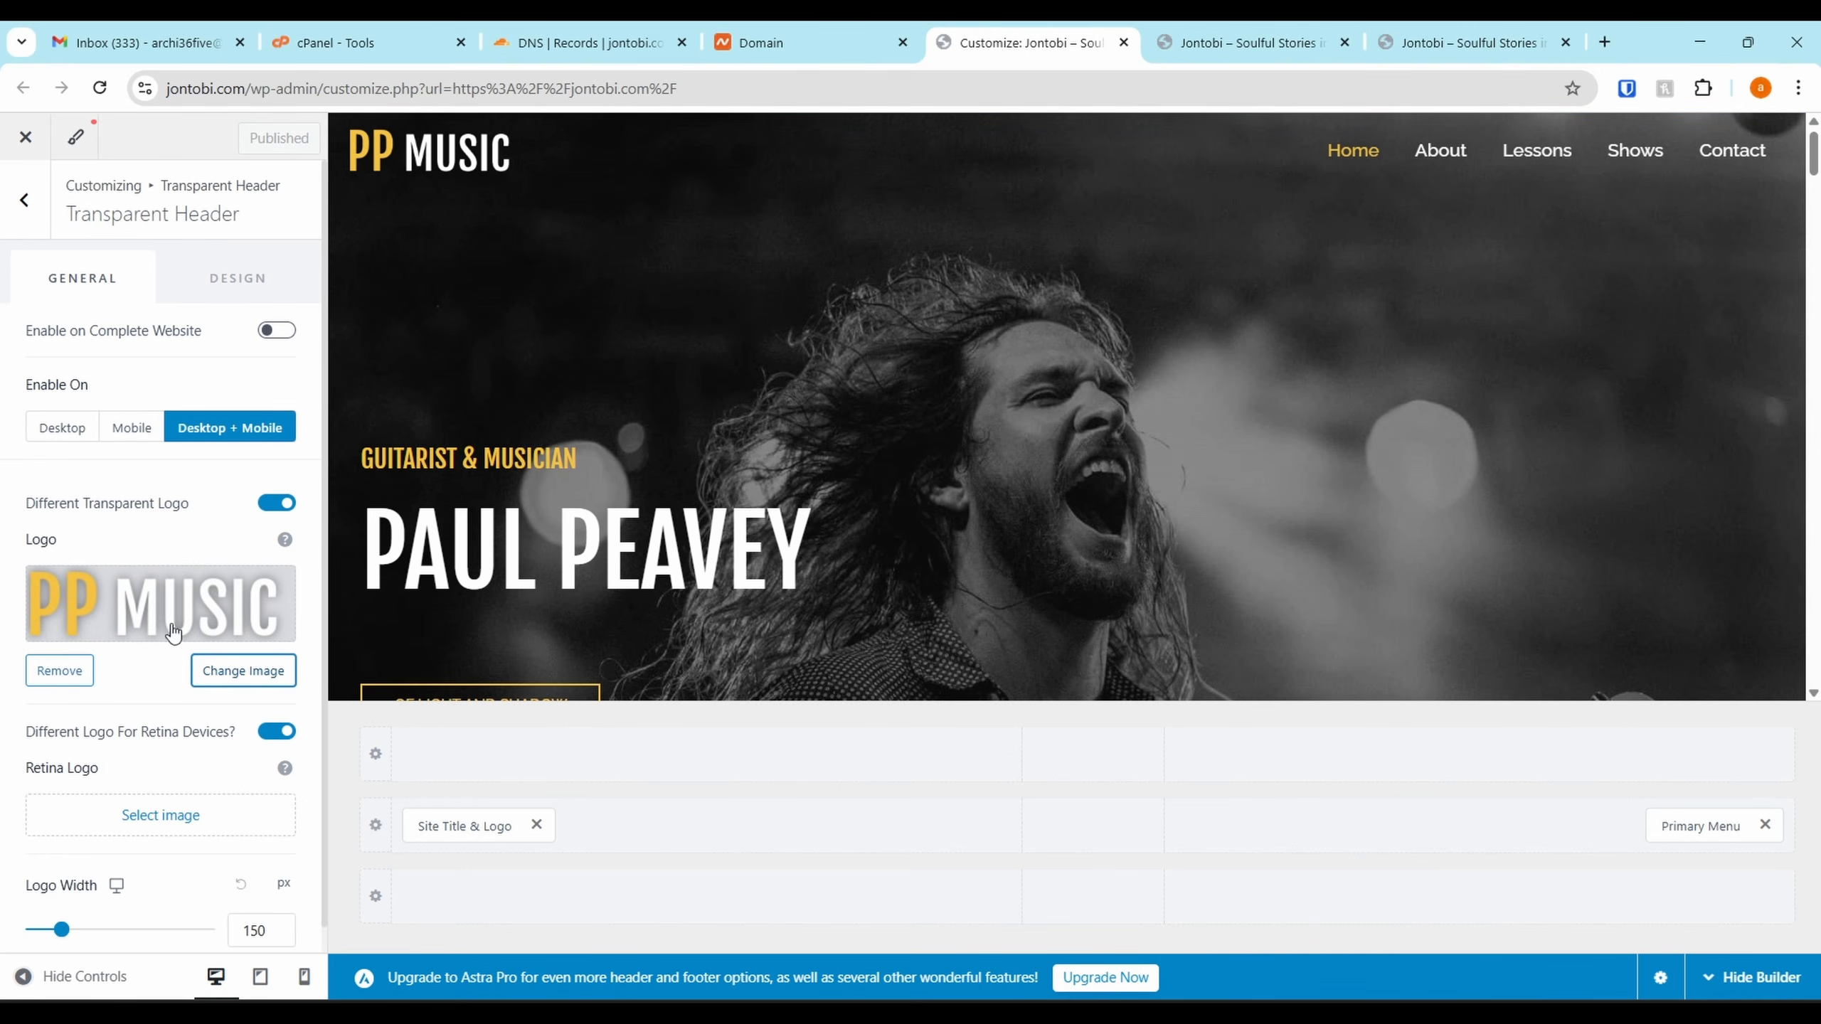
{"action": "left_click", "coordinate": [60, 671]}
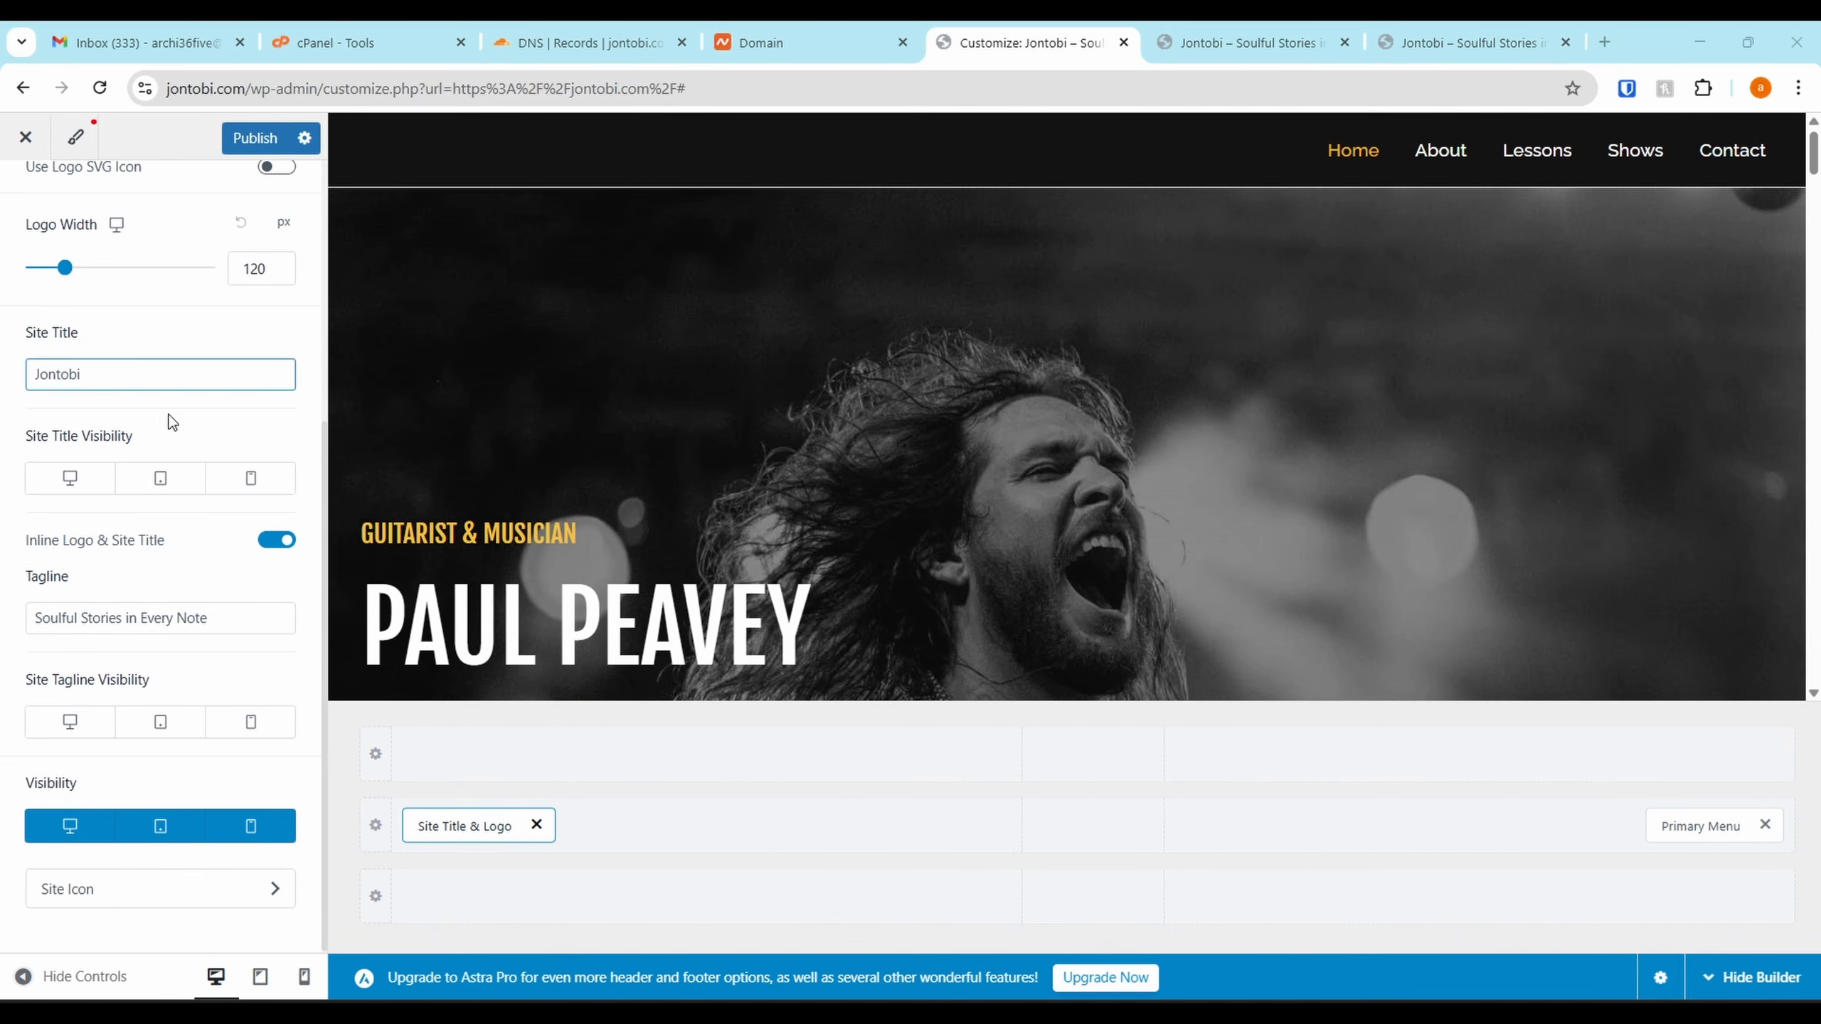
Upload JONTOBI.png with alt text and choose it as the header logo
{"action": "scroll", "coordinate": [181, 308], "scroll_direction": "up", "scroll_amount": 5}
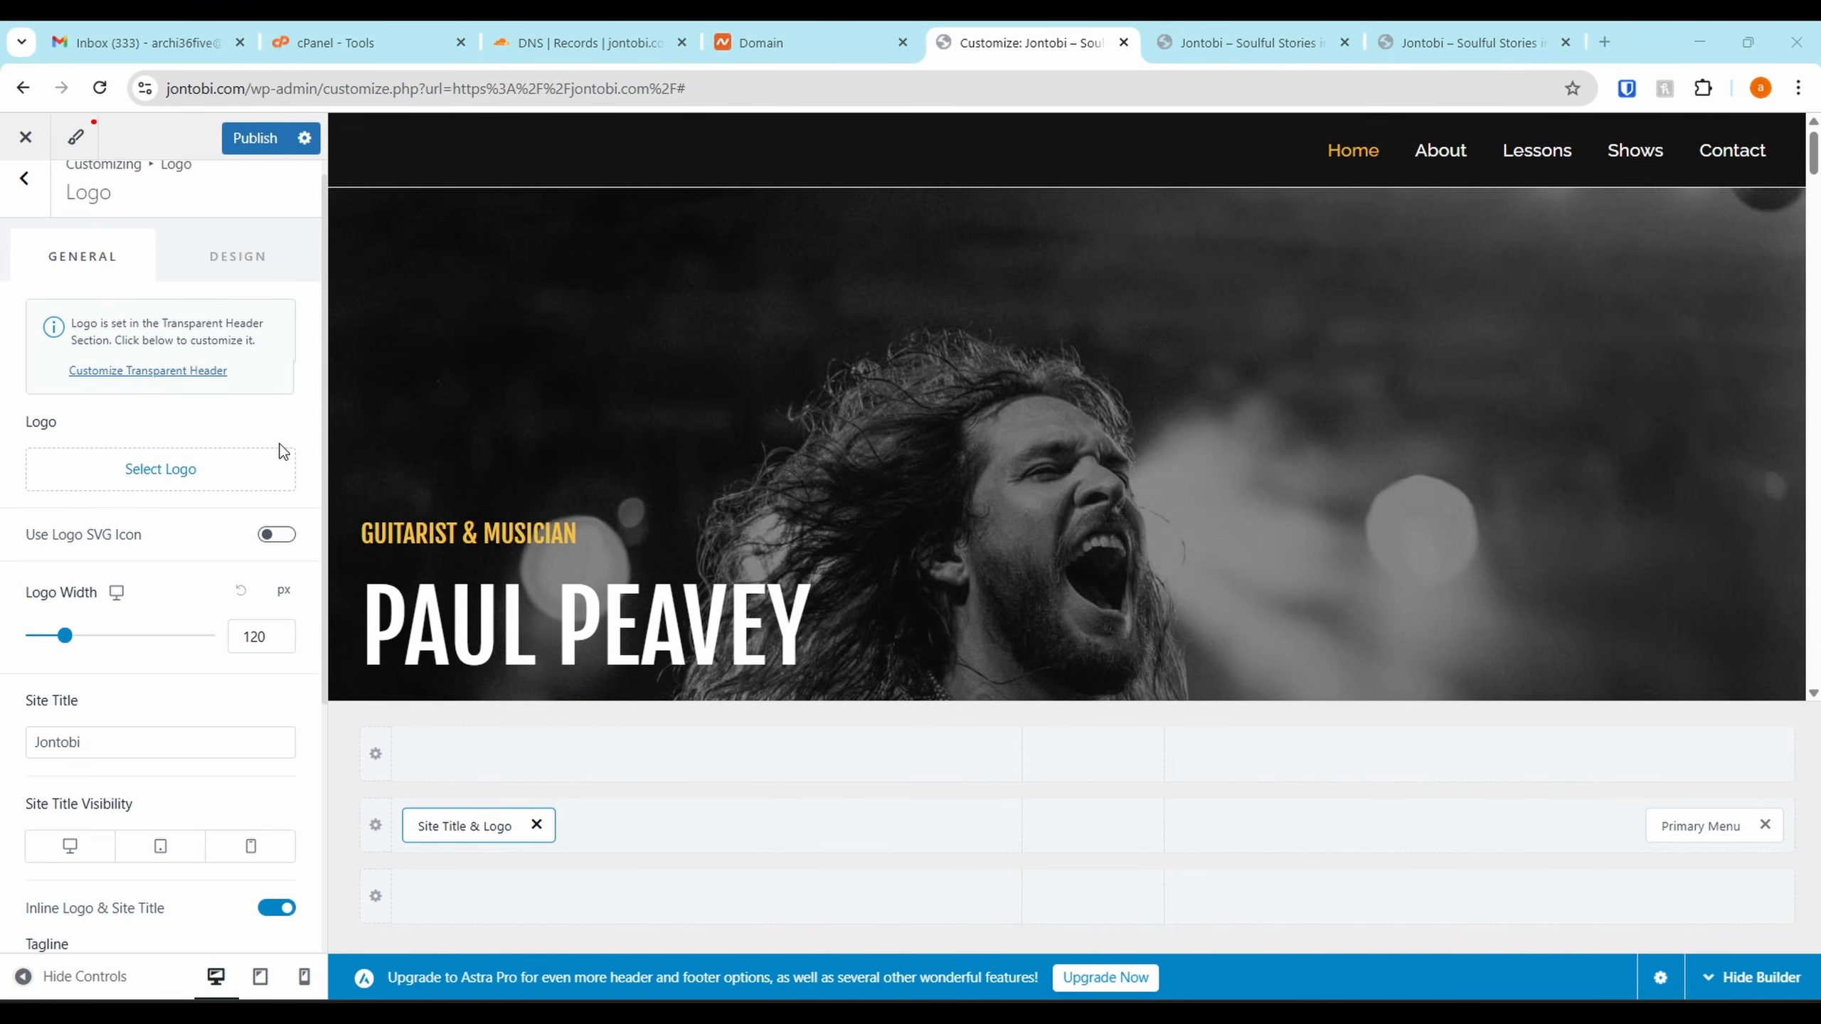
{"action": "left_click", "coordinate": [143, 470]}
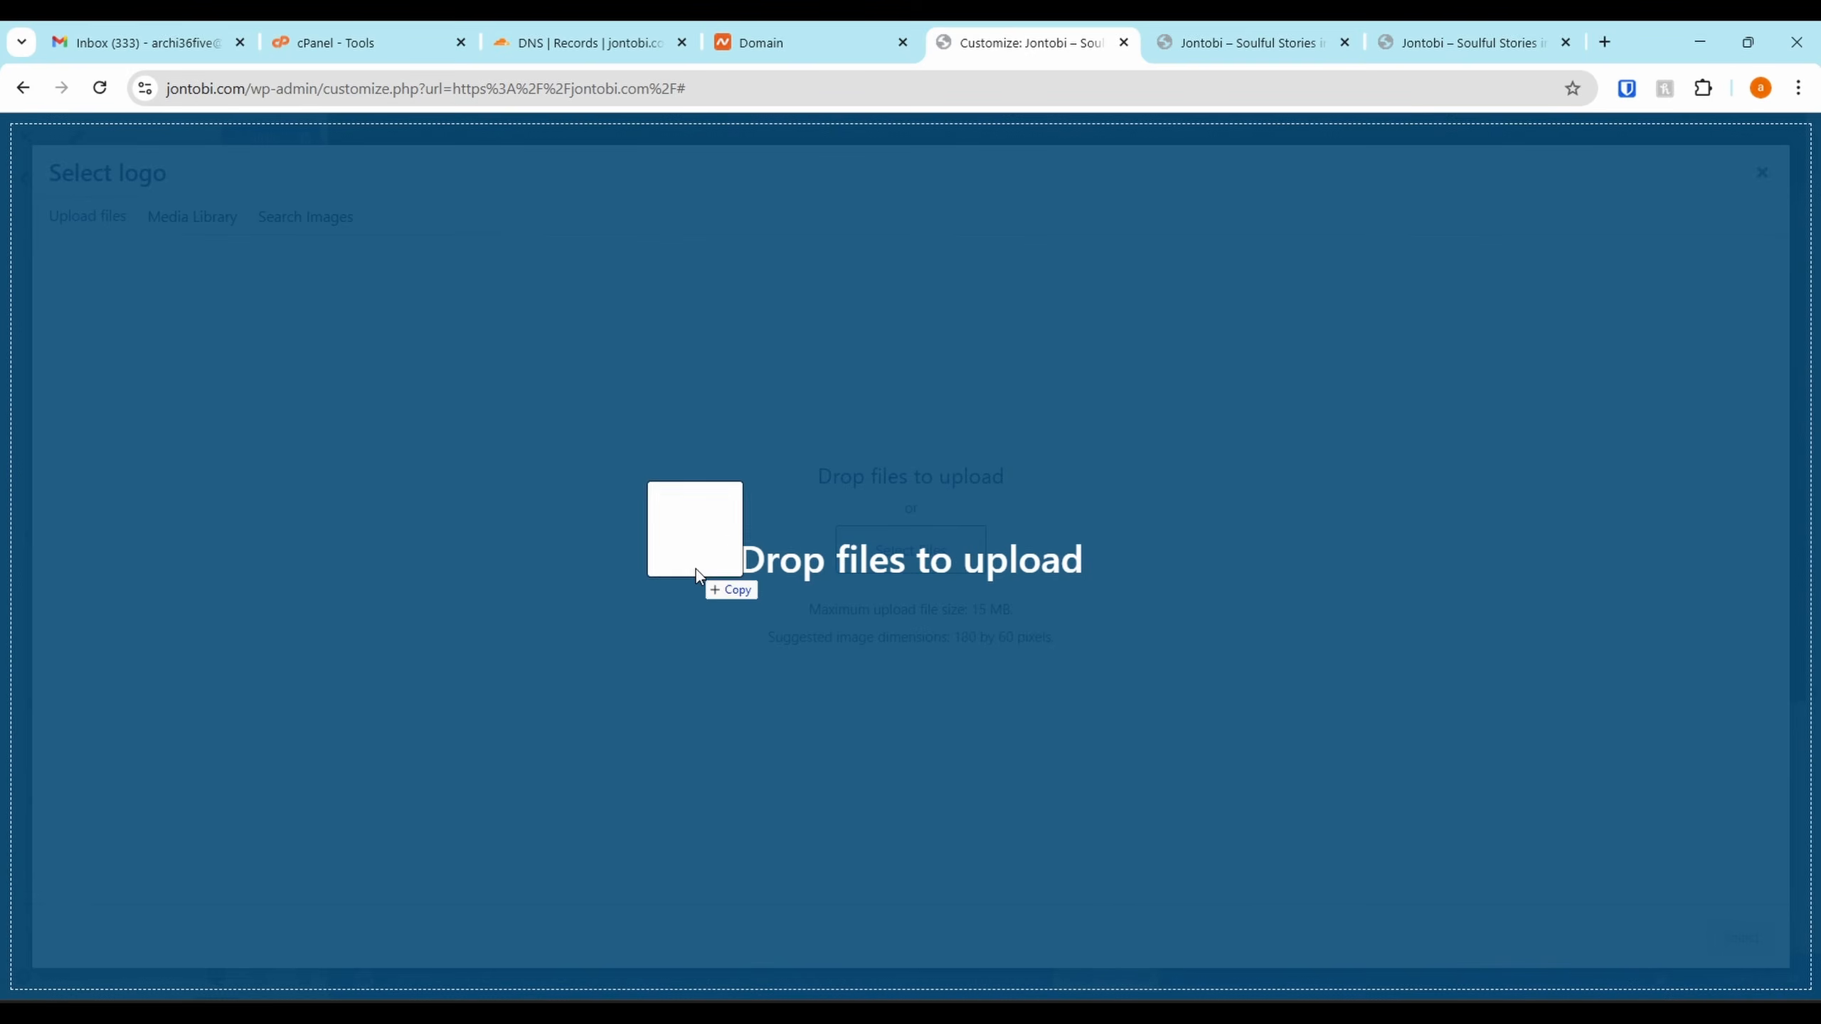
{"action": "left_click_drag", "start_coordinate": [696, 570], "coordinate": [700, 564]}
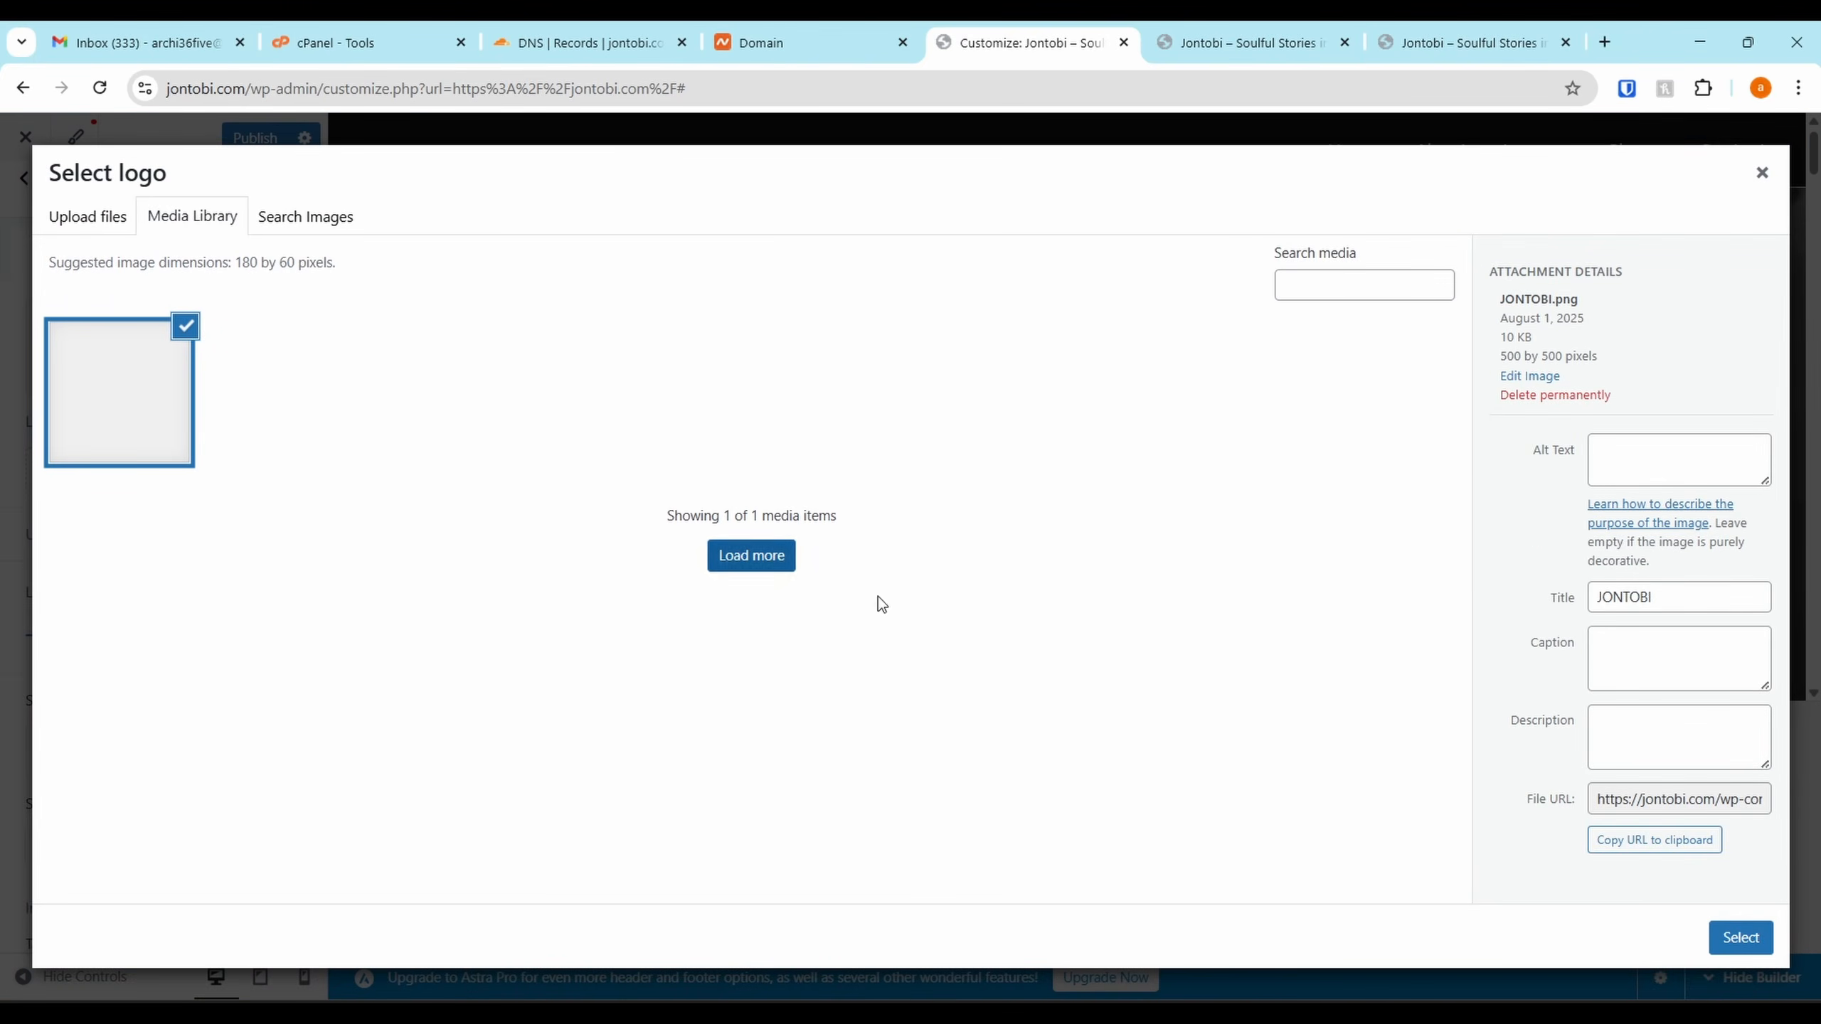
{"action": "left_click", "coordinate": [1633, 481]}
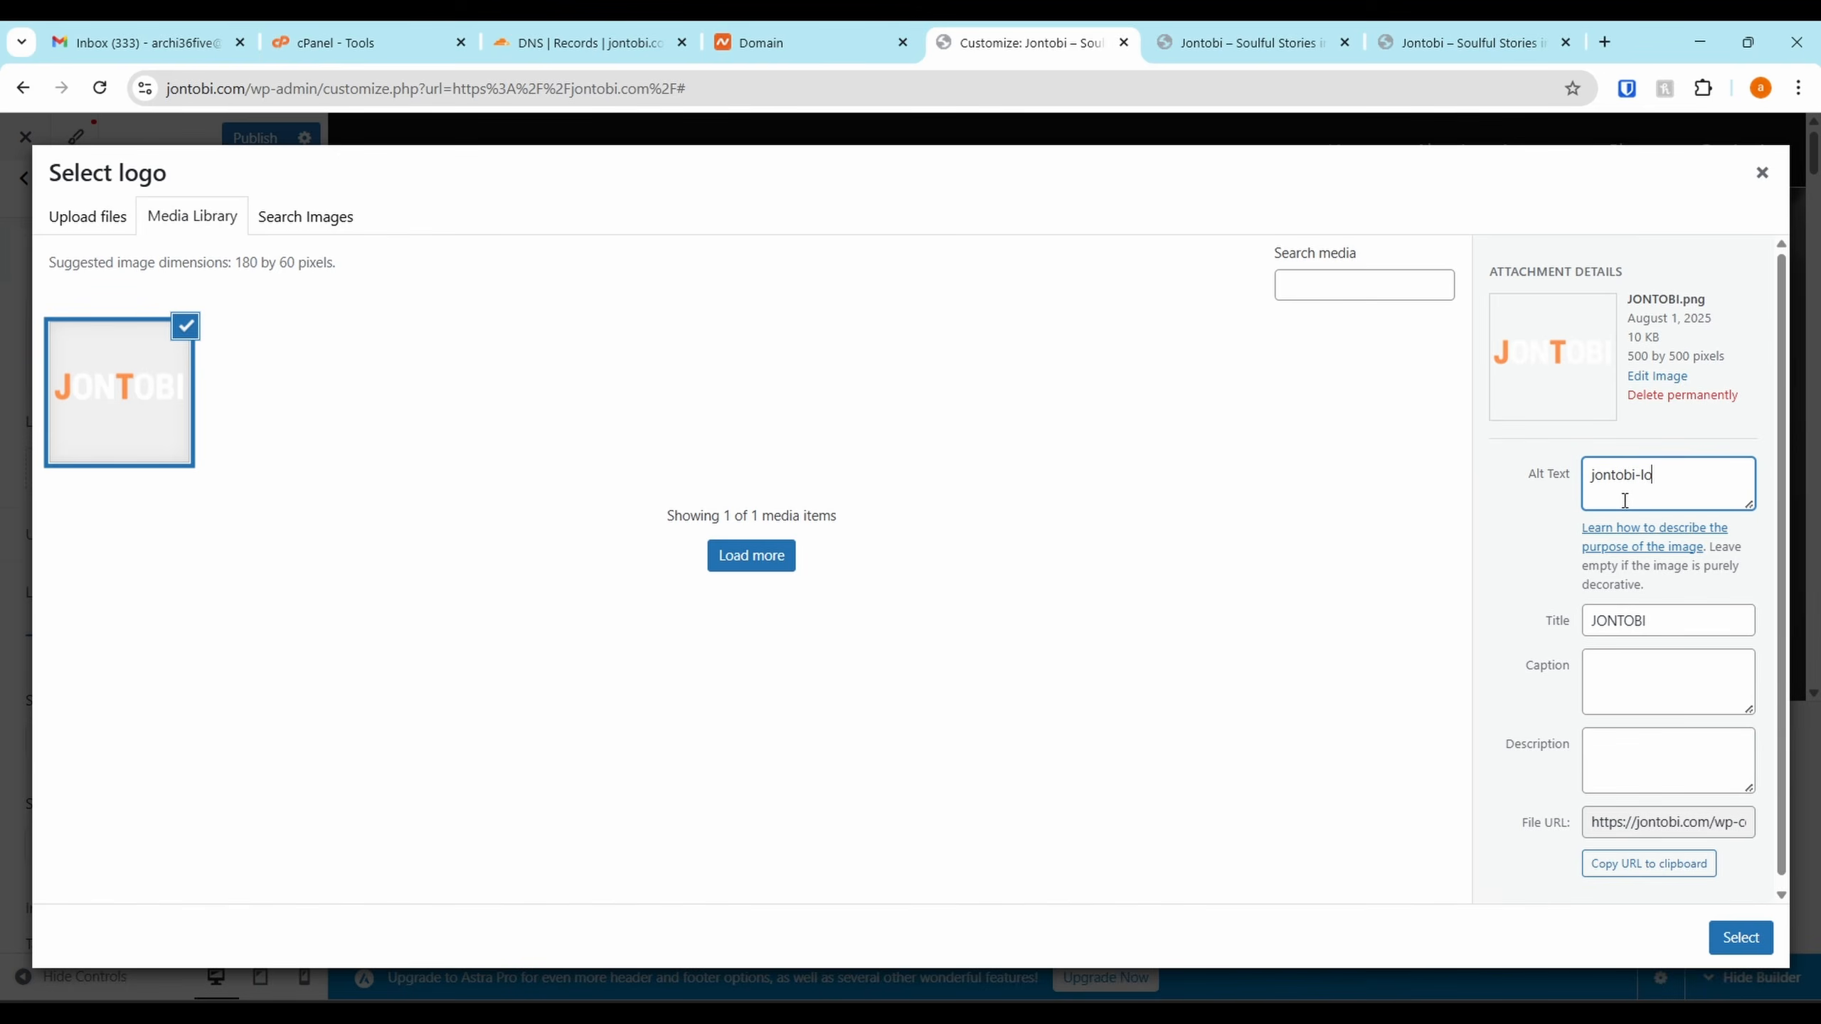
{"action": "left_click", "coordinate": [1727, 945]}
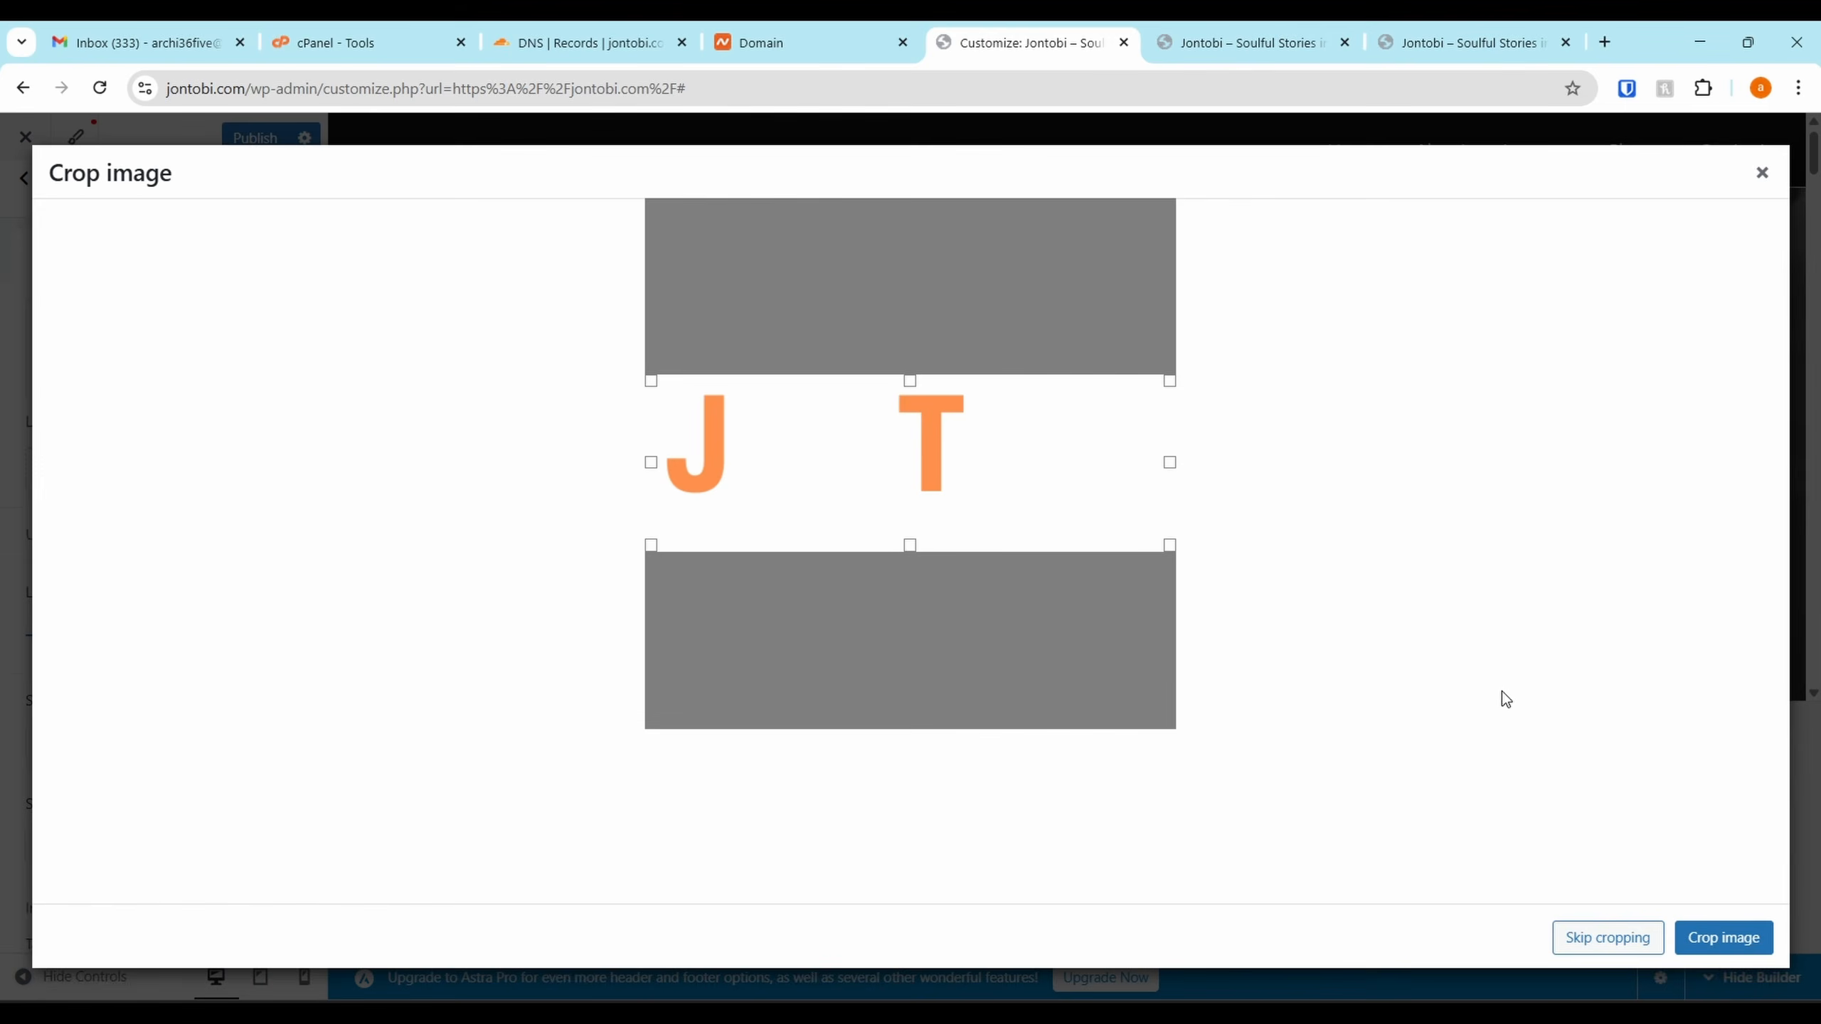
Crop the JONTOBI logo to a wide strip around the lettering and publish
{"action": "left_click_drag", "start_coordinate": [800, 414], "coordinate": [797, 440]}
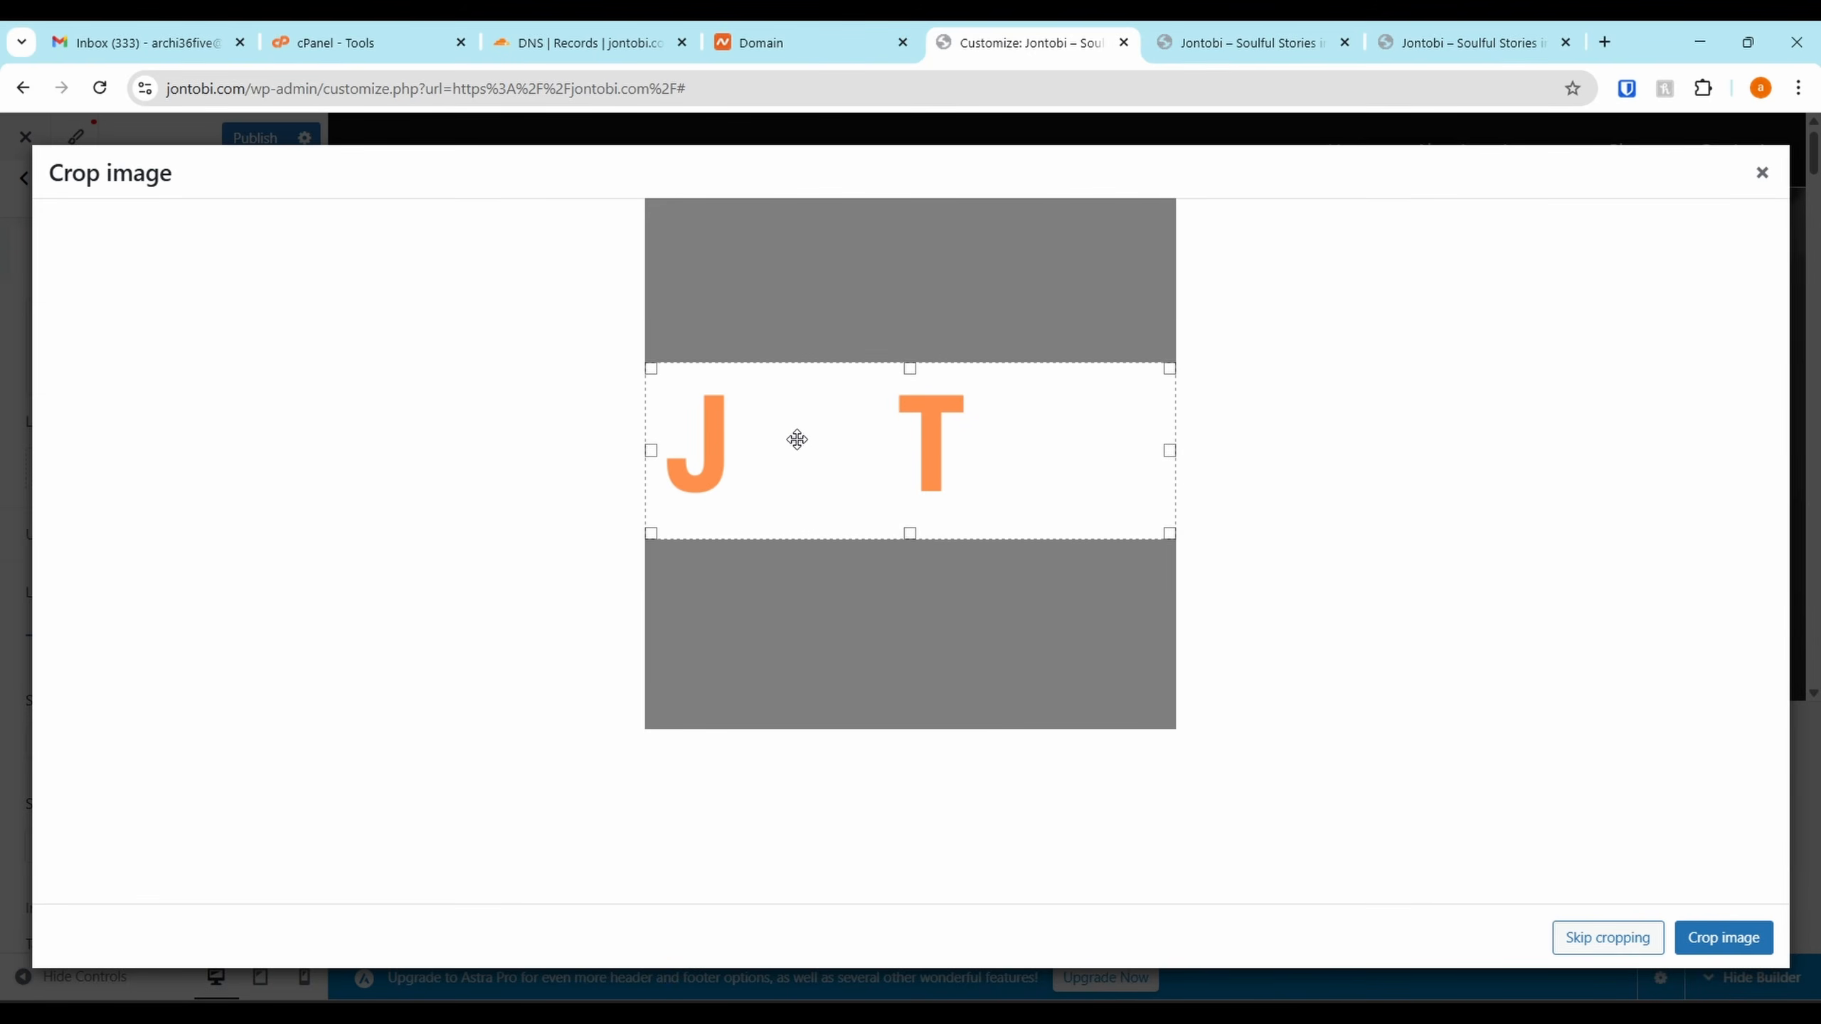
{"action": "left_click", "coordinate": [1717, 934]}
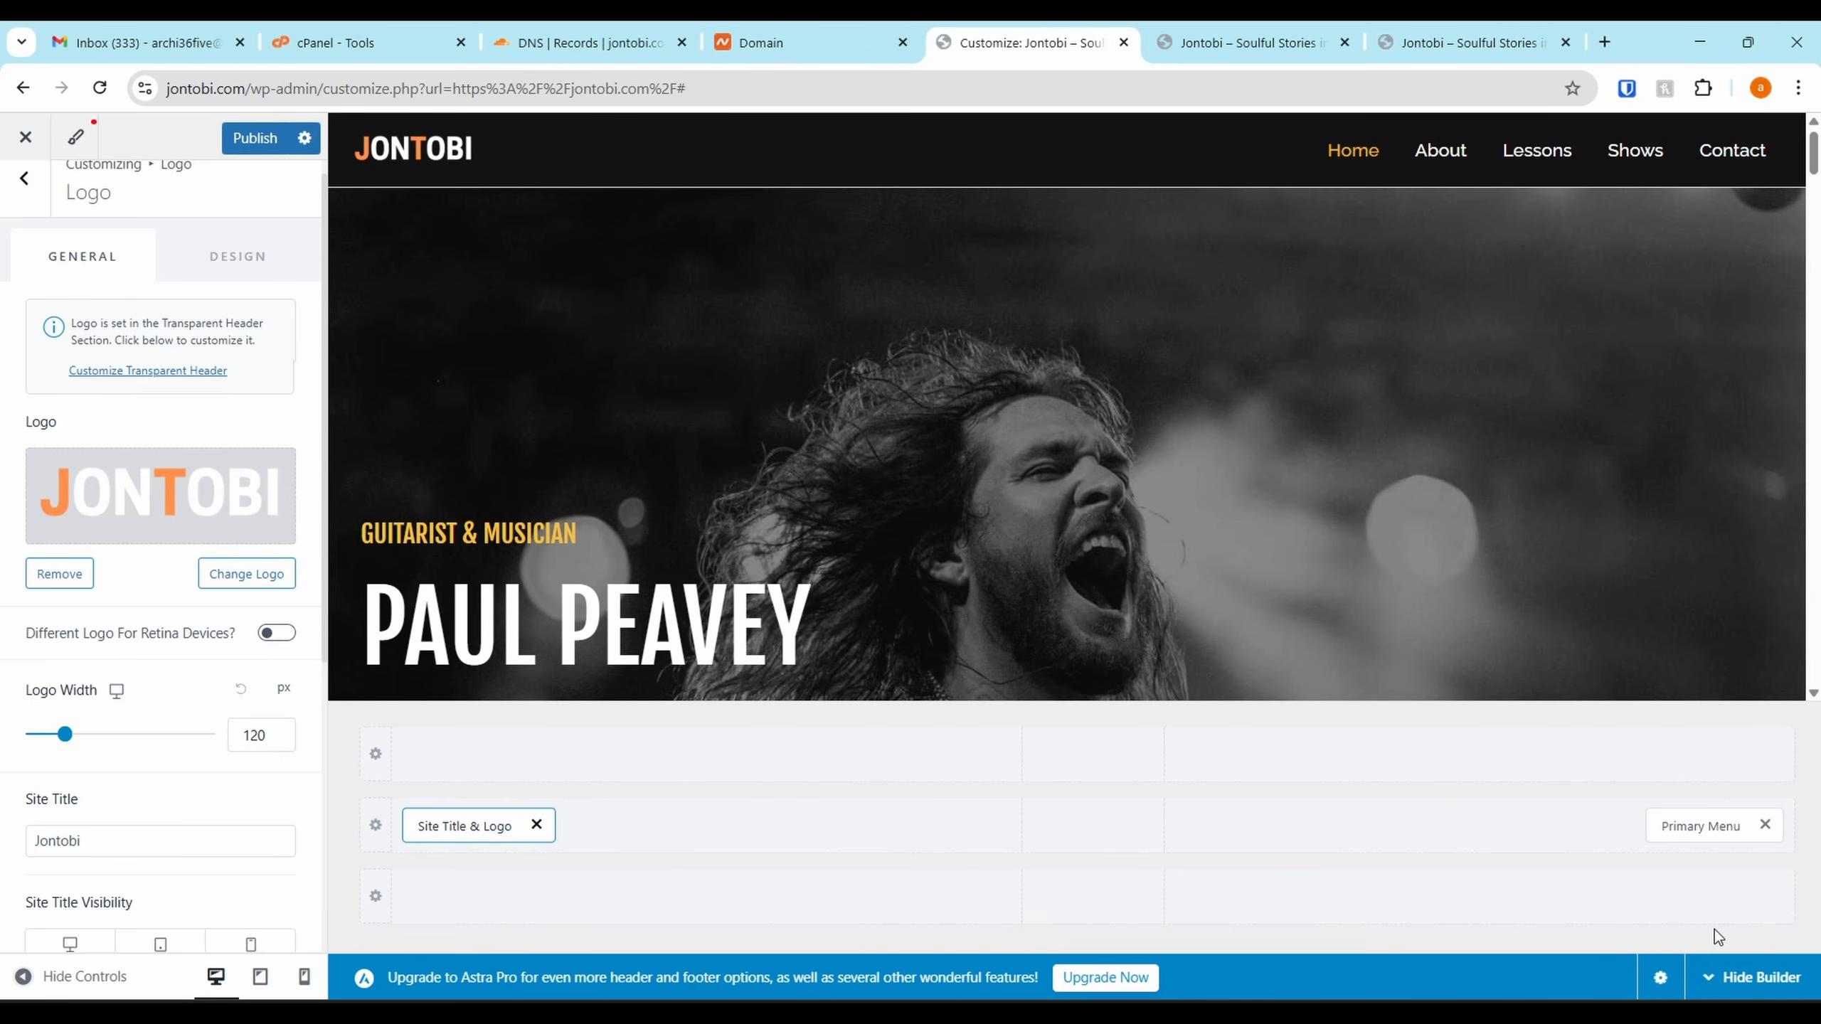
{"action": "scroll", "coordinate": [262, 558], "scroll_direction": "down", "scroll_amount": 1}
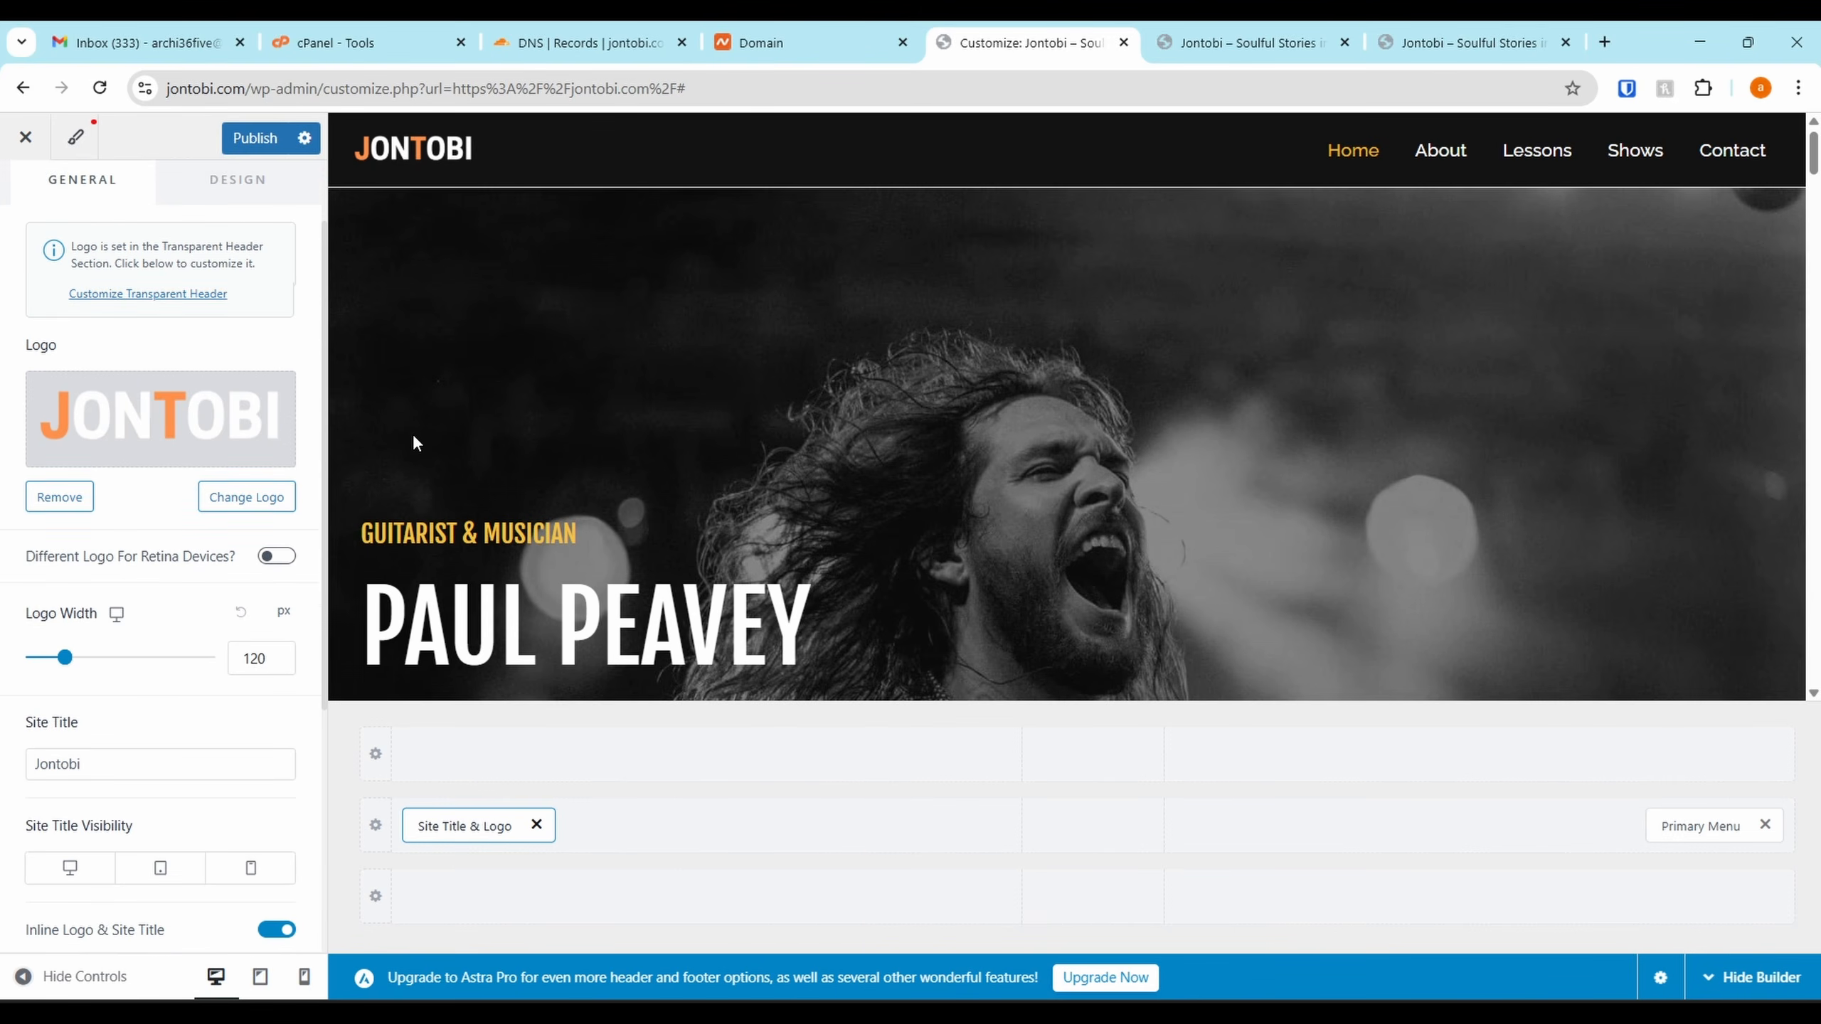
{"action": "left_click", "coordinate": [268, 138]}
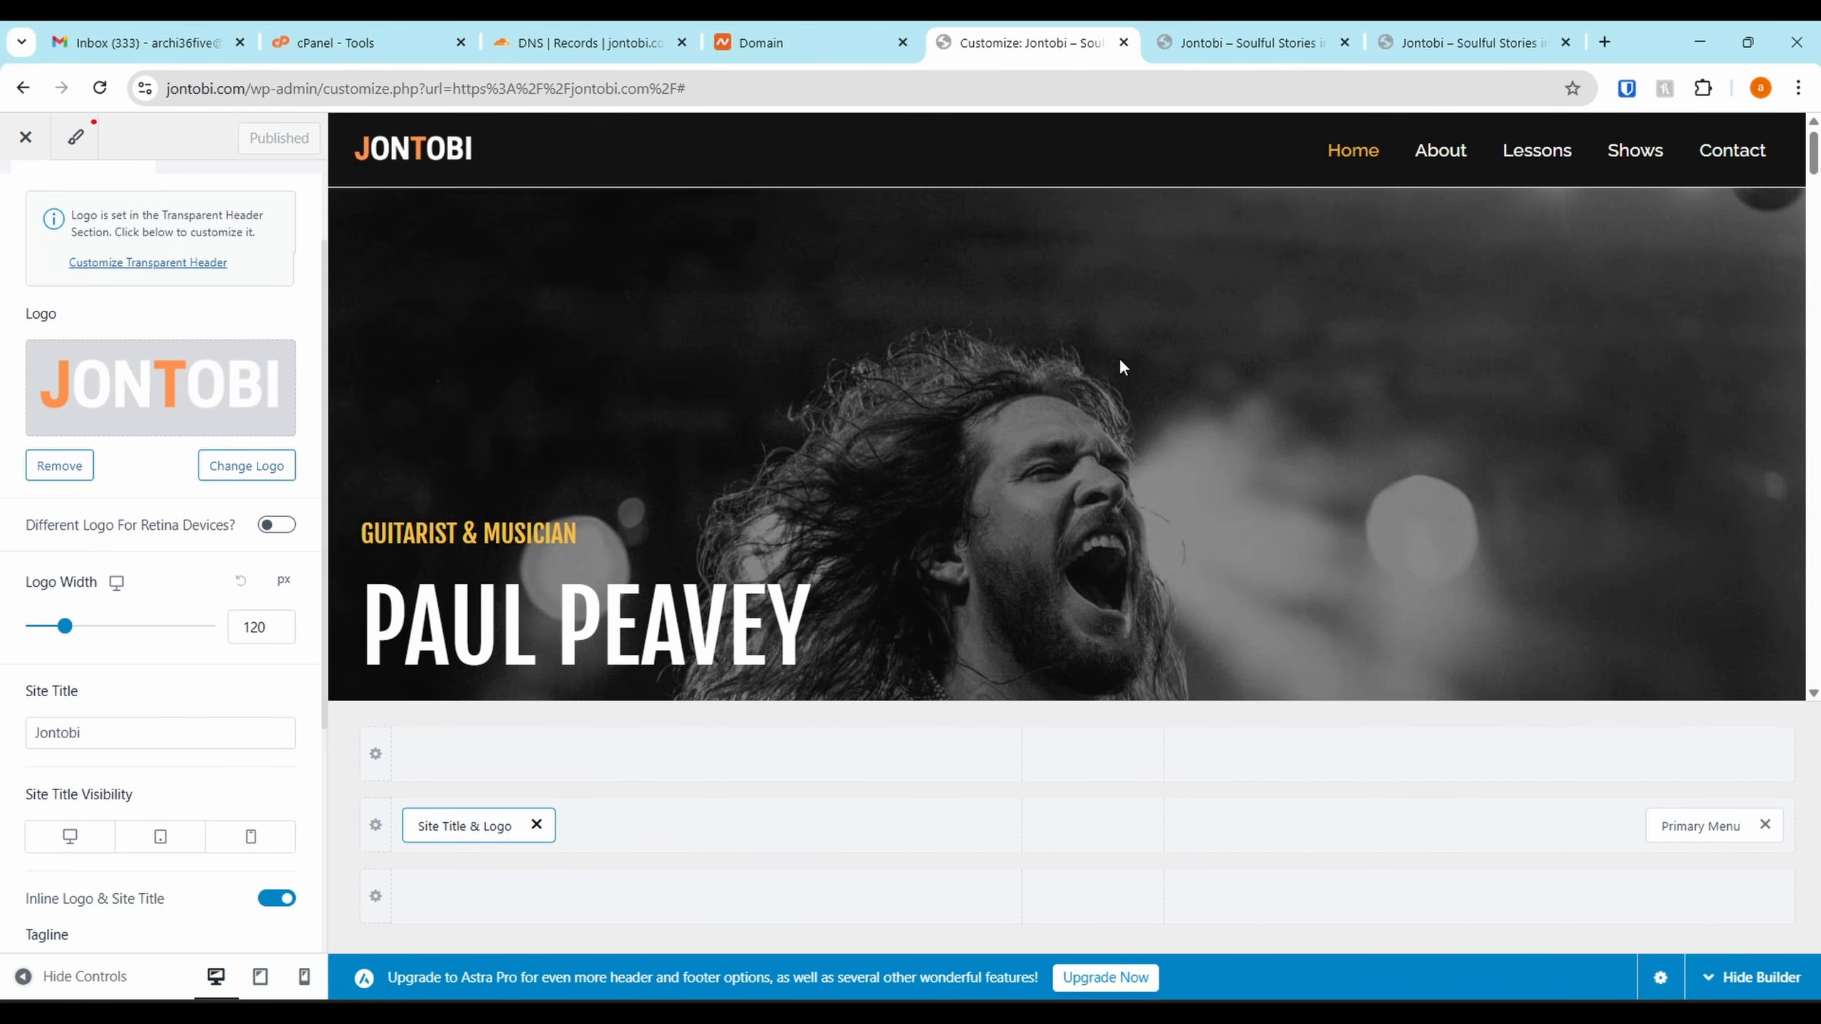
Open footer Widget 1's settings and dismiss the block widgets welcome guide
{"action": "scroll", "coordinate": [1572, 312], "scroll_direction": "down", "scroll_amount": 2}
{"action": "scroll", "coordinate": [1571, 305], "scroll_direction": "up", "scroll_amount": 2}
{"action": "scroll", "coordinate": [1598, 276], "scroll_direction": "down", "scroll_amount": 15}
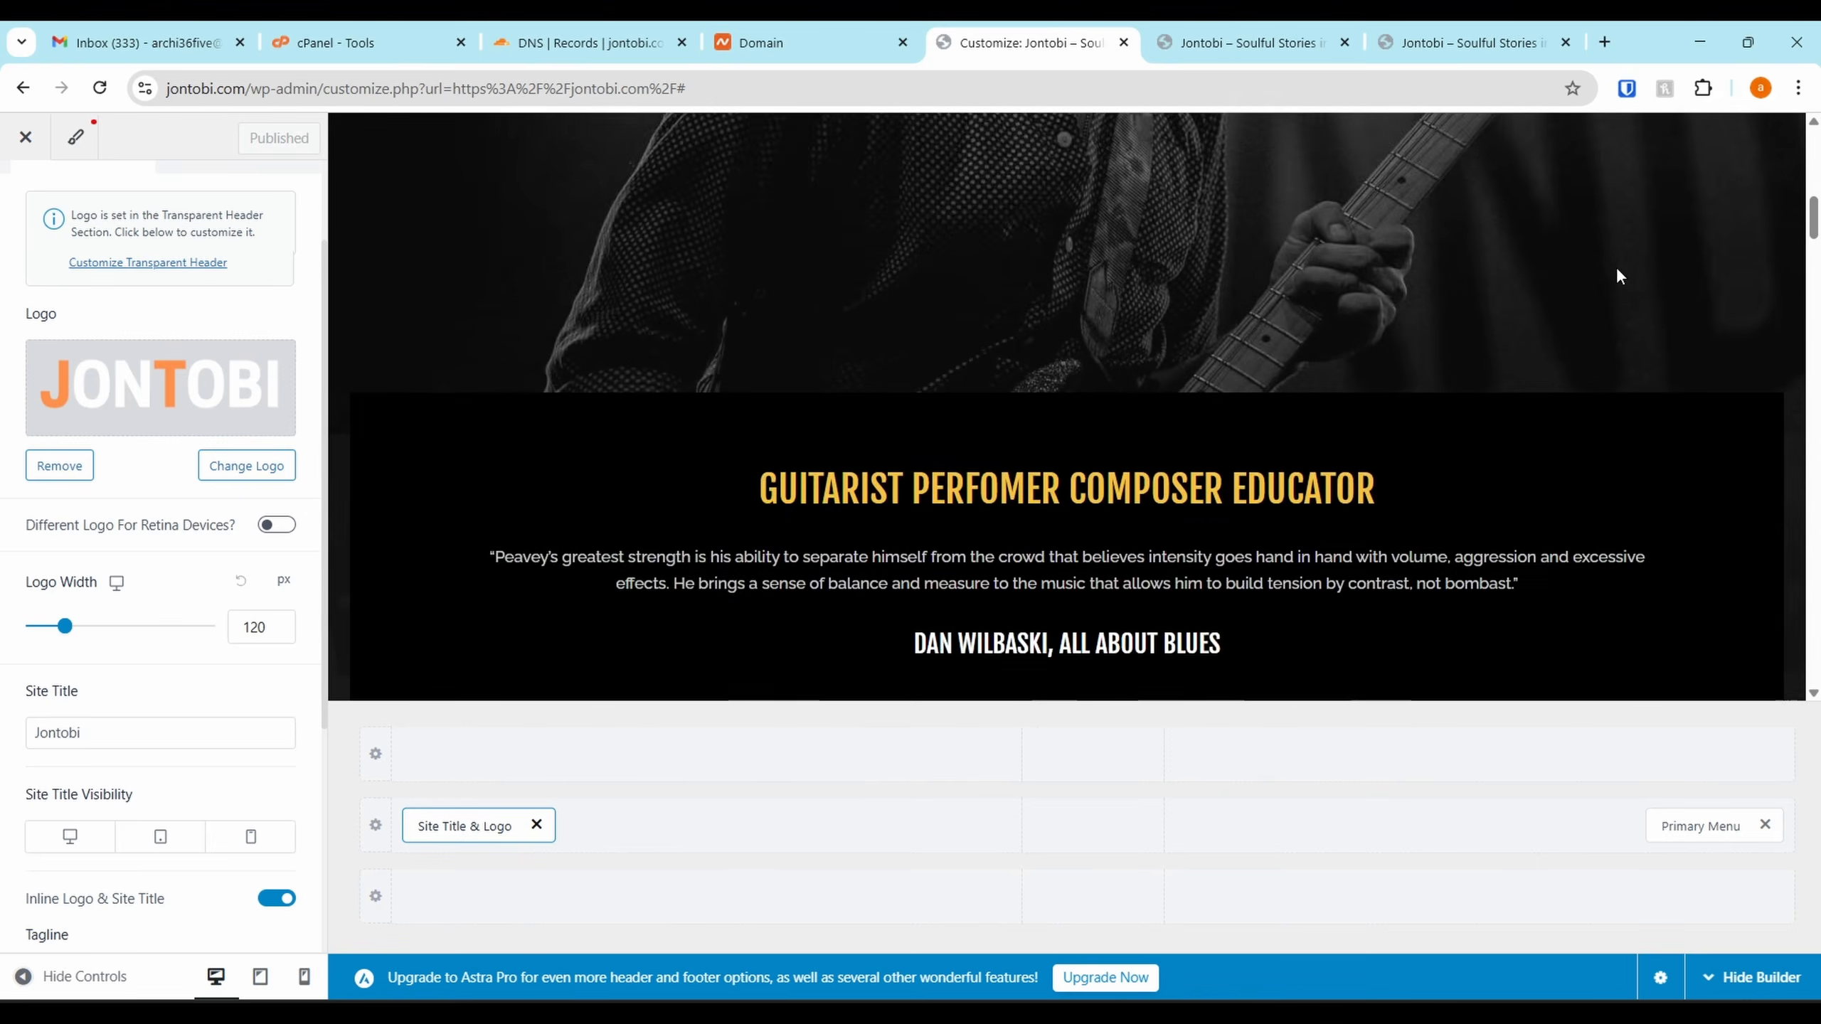
{"action": "scroll", "coordinate": [1616, 268], "scroll_direction": "down", "scroll_amount": 15}
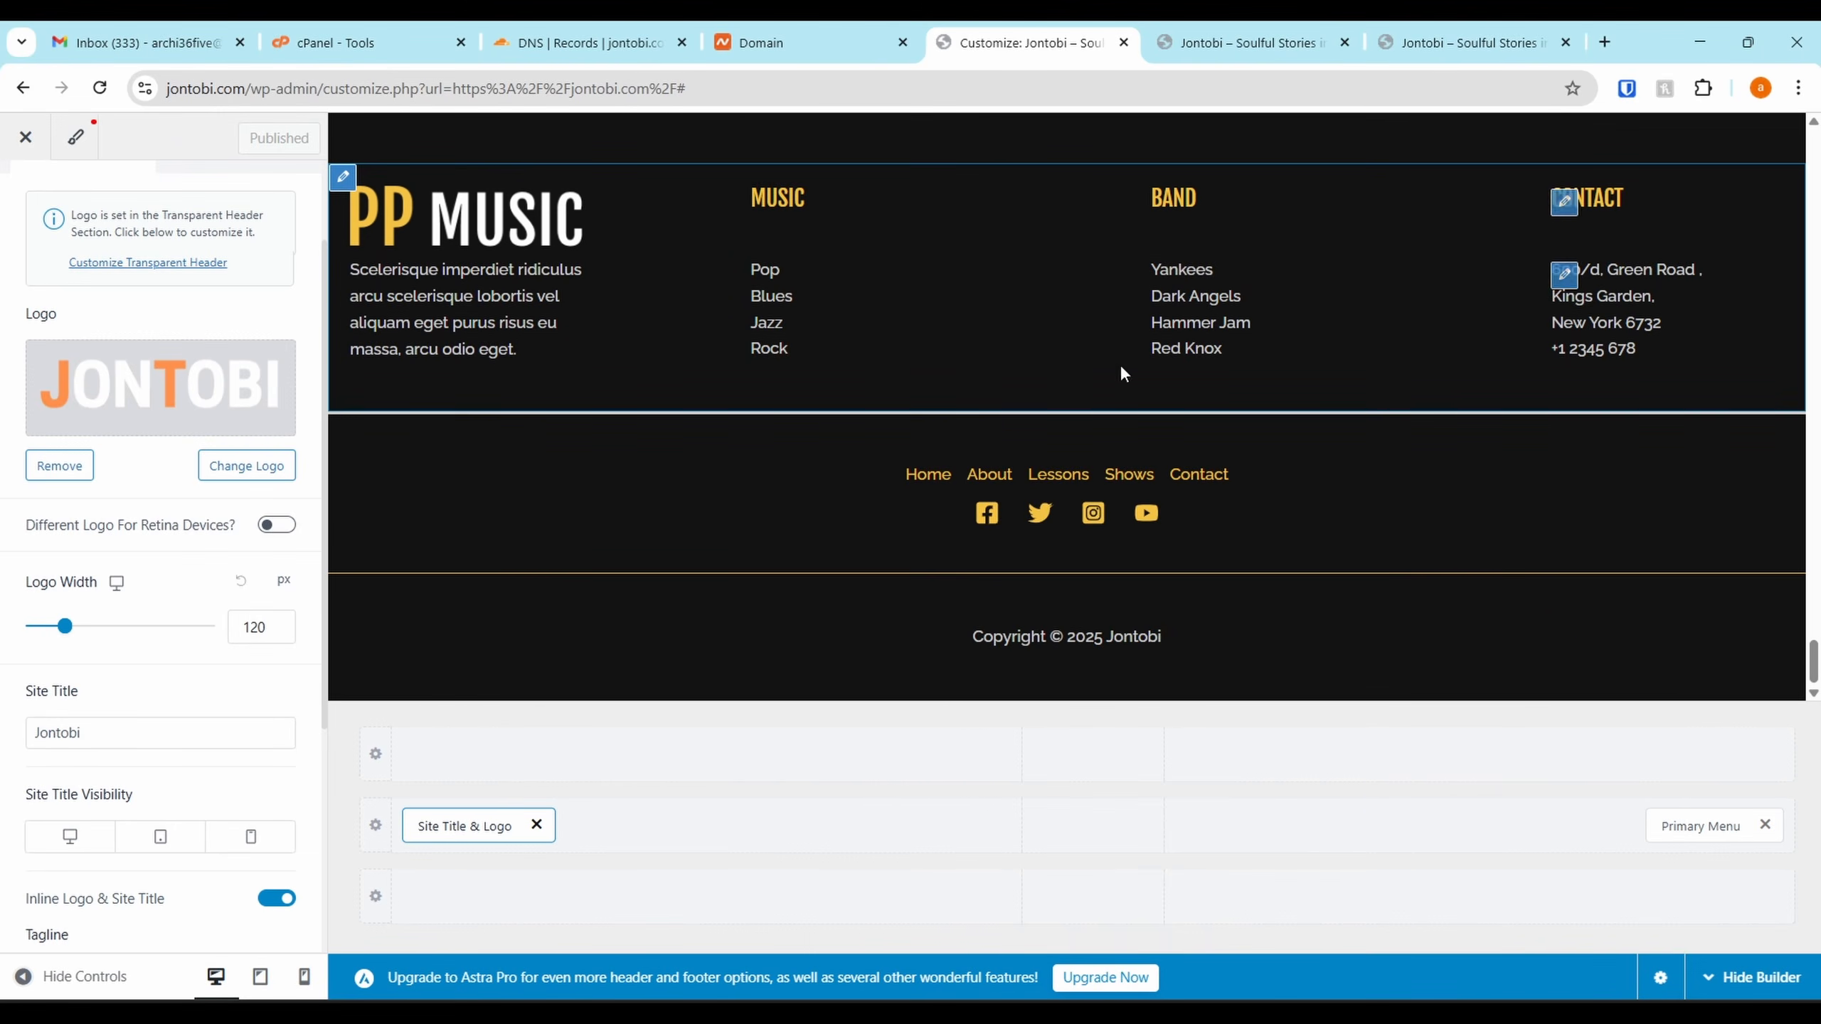
{"action": "left_click", "coordinate": [341, 185]}
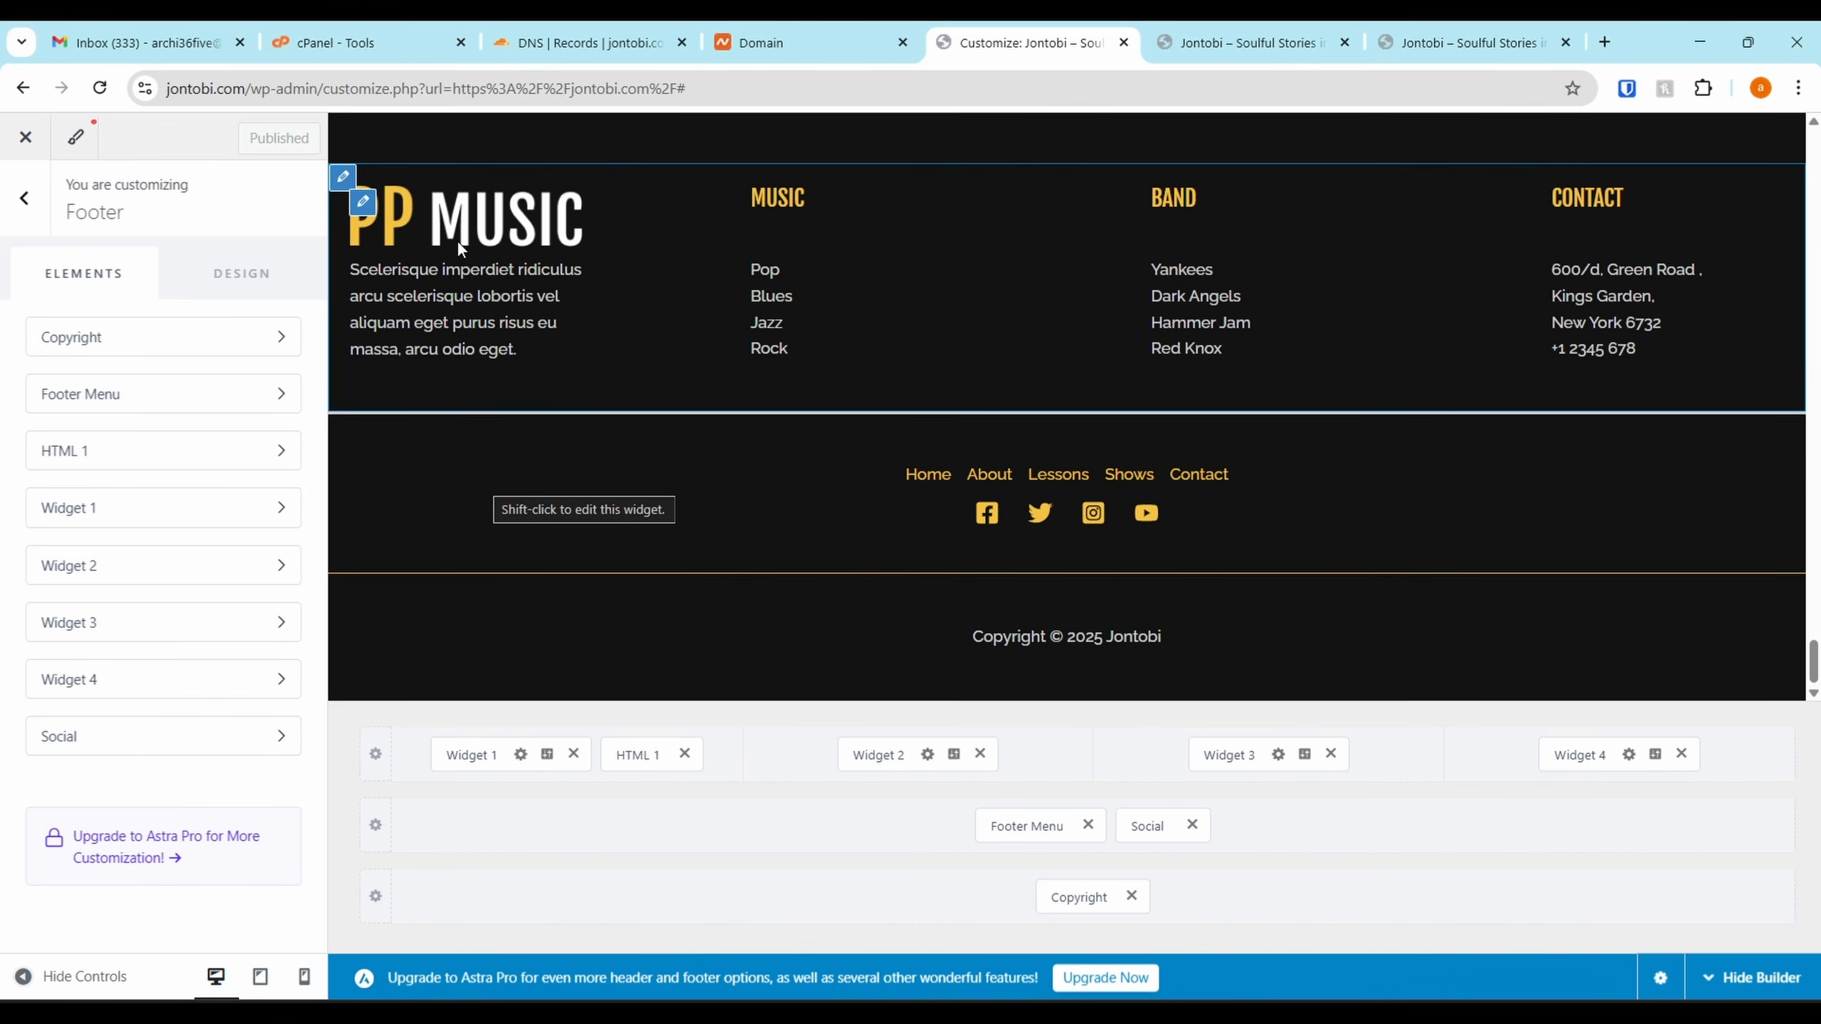
{"action": "left_click", "coordinate": [502, 756]}
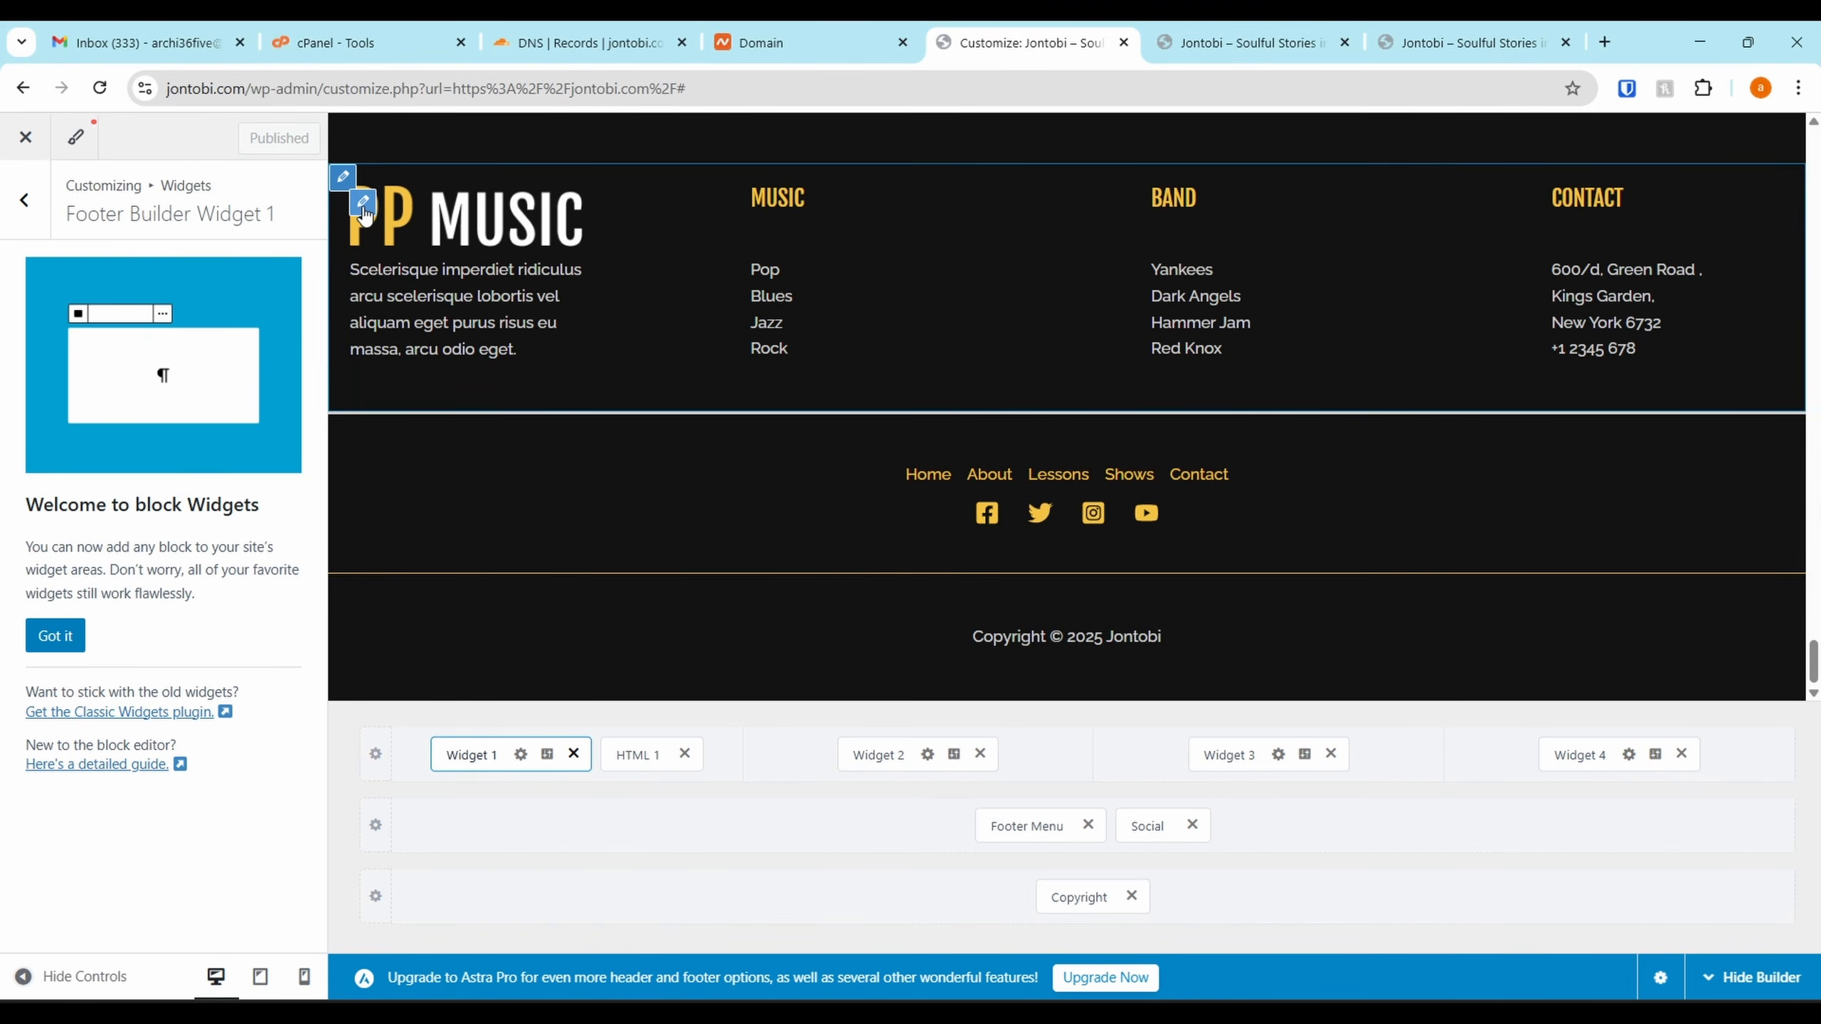
{"action": "left_click", "coordinate": [55, 635]}
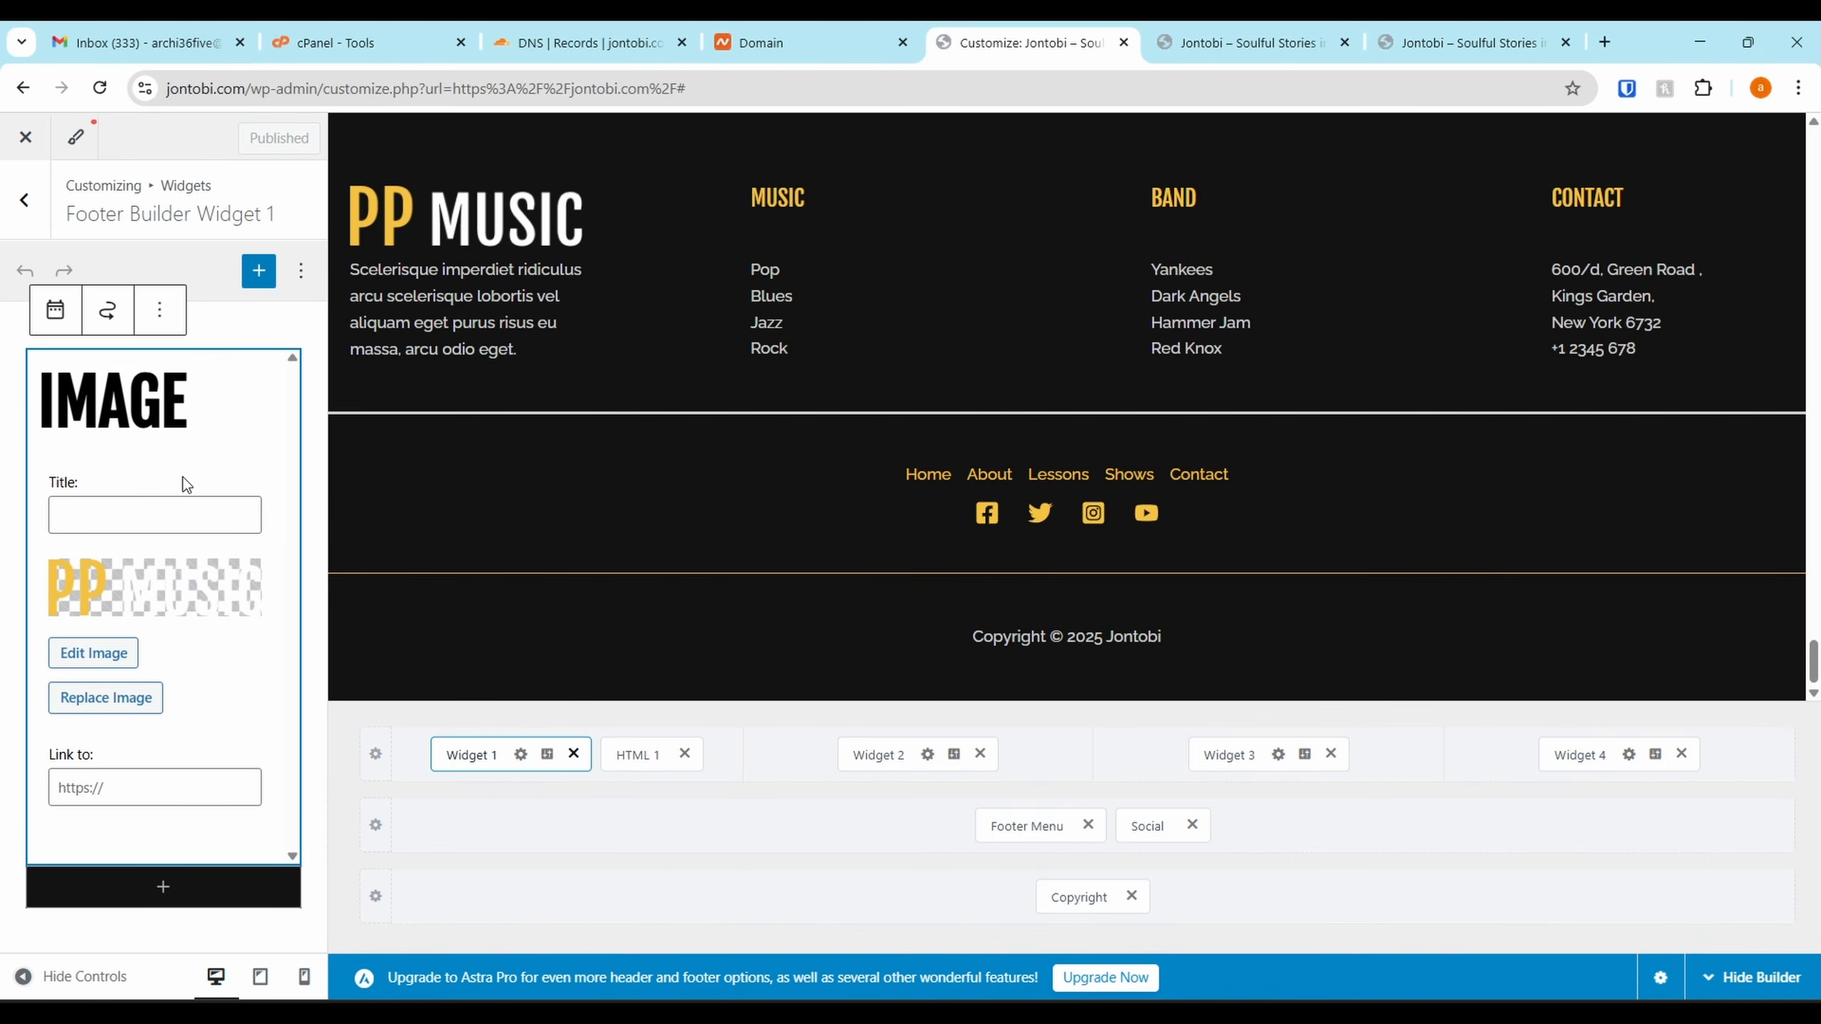
Replace the PP MUSIC image with cropped-JONTOBI, using its title as alt text
{"action": "left_click", "coordinate": [97, 704]}
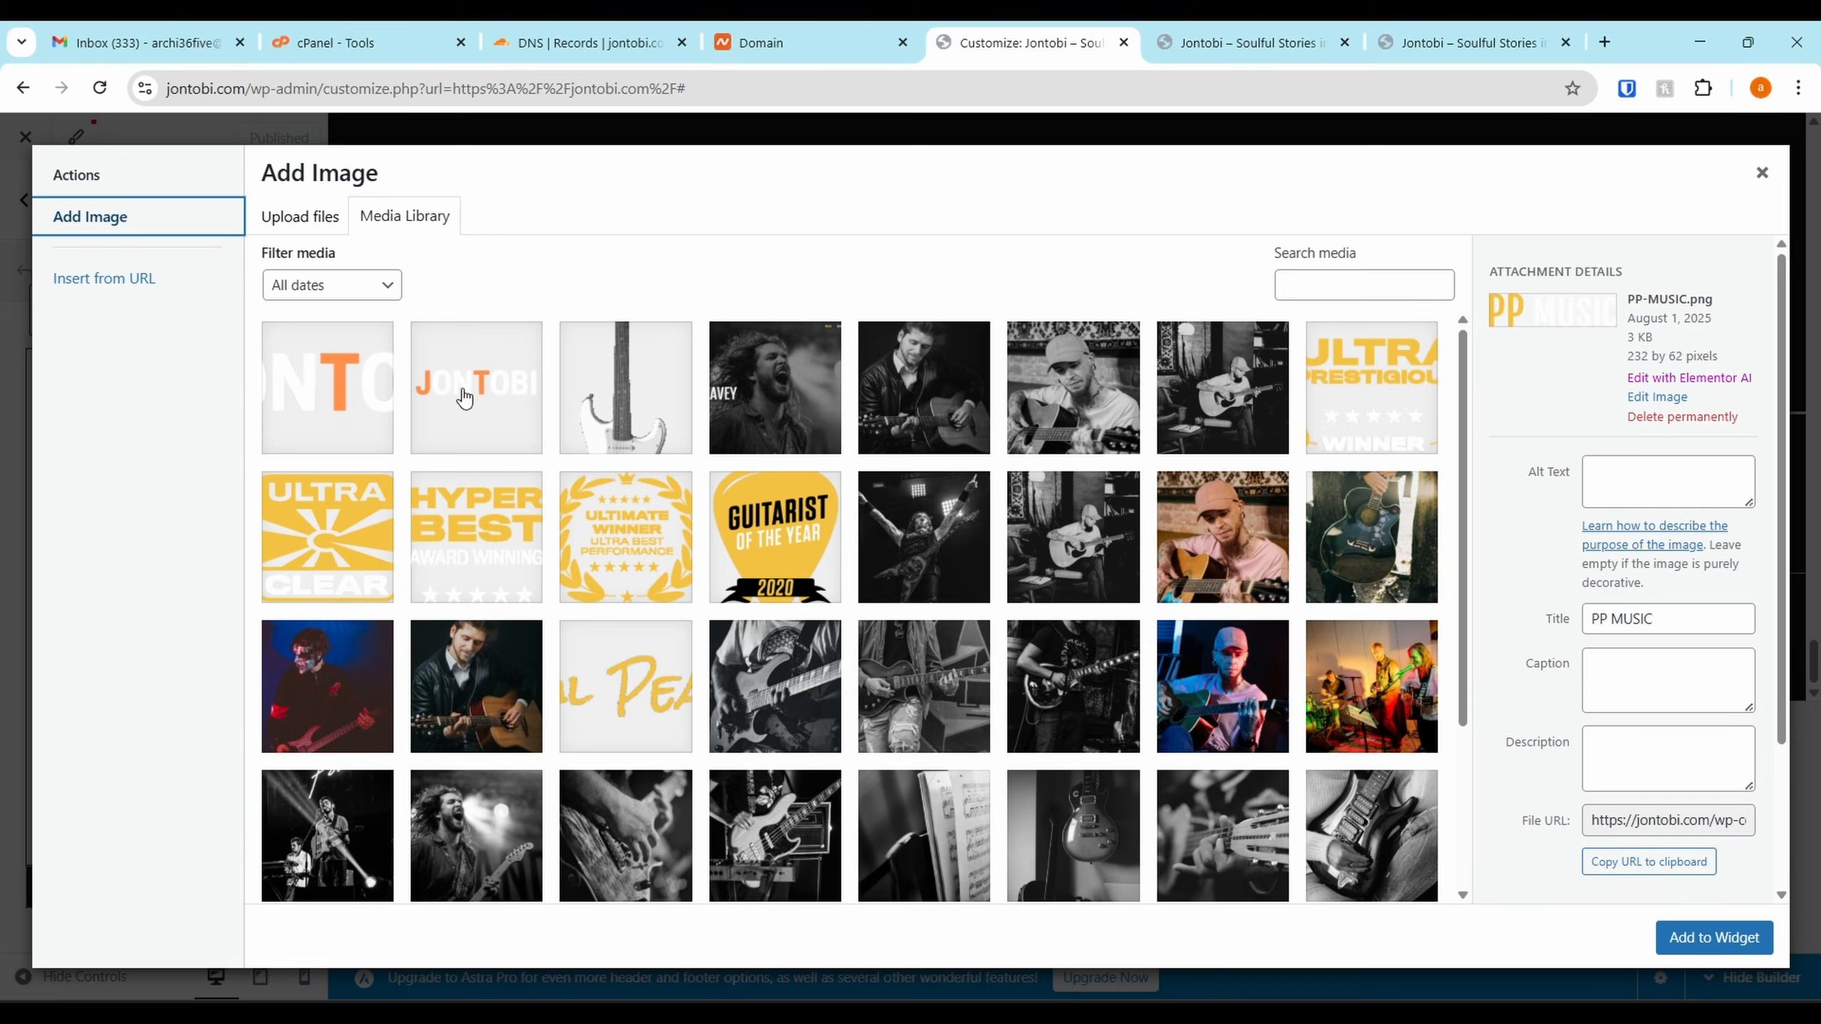
{"action": "left_click", "coordinate": [307, 397]}
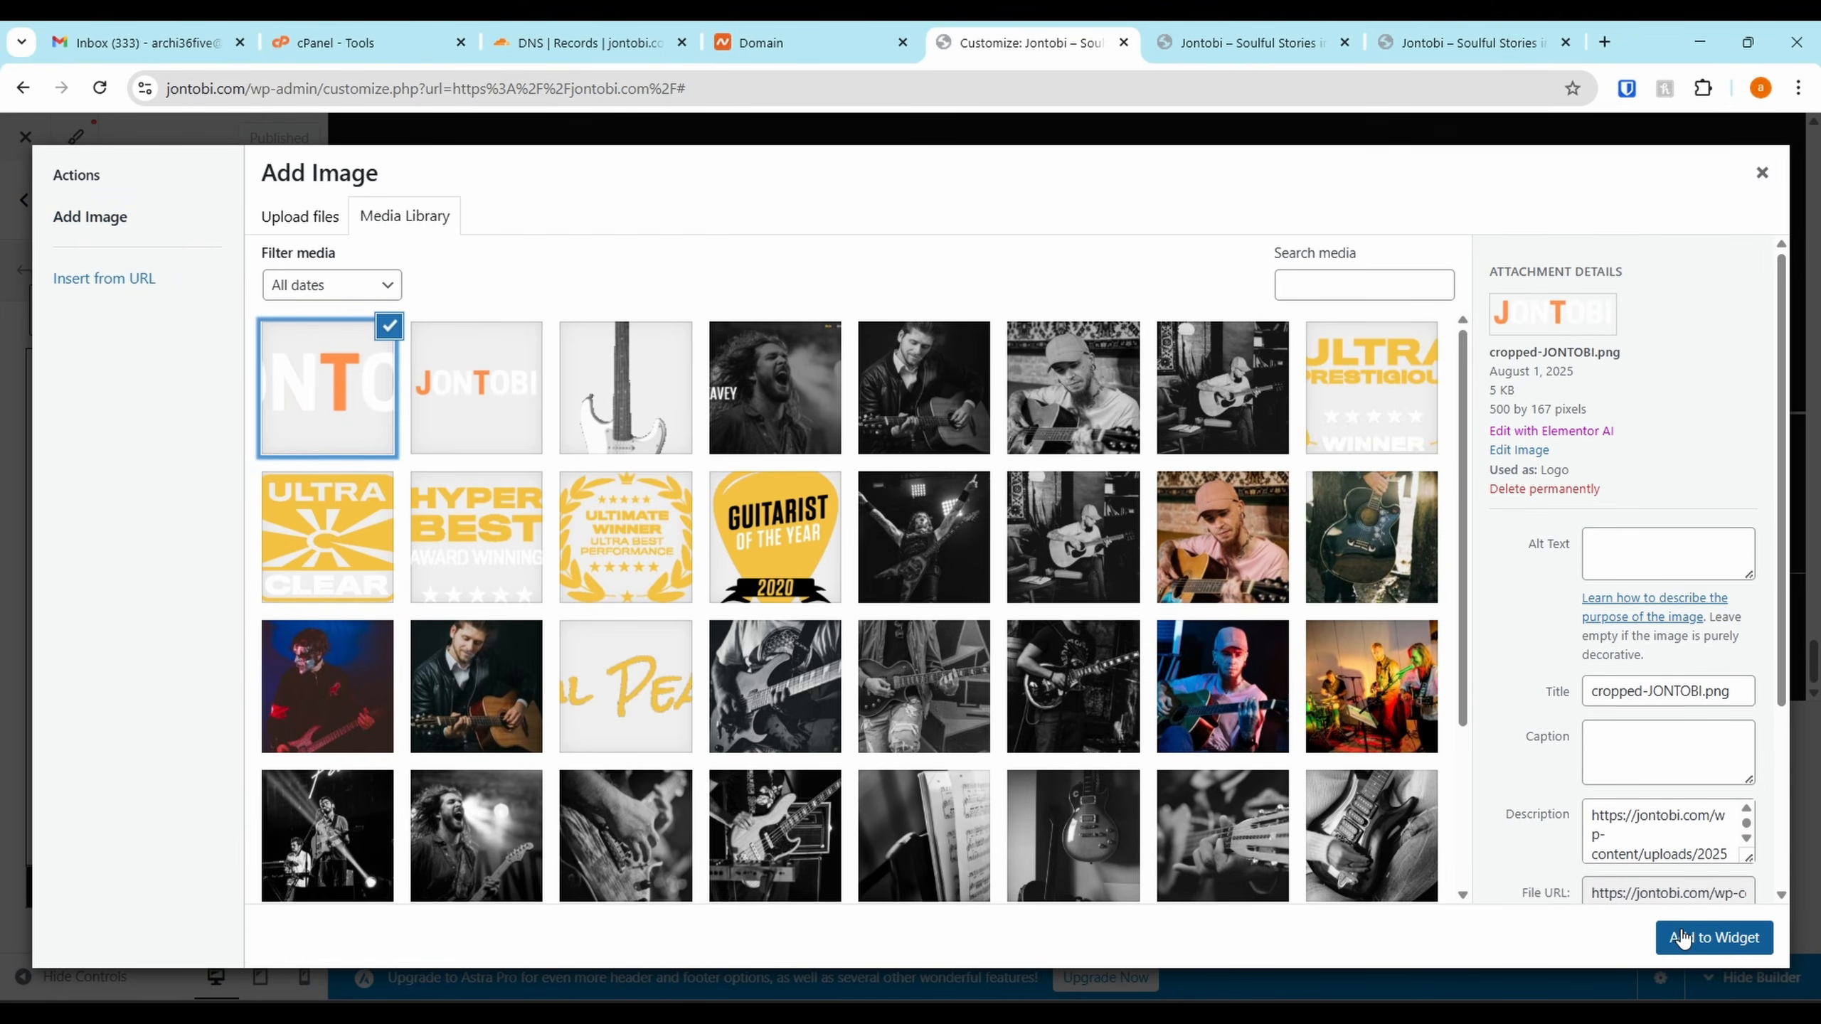
{"action": "left_click", "coordinate": [1707, 694]}
{"action": "key", "text": "shift+Left"}
{"action": "key", "text": "shift+Left"}
{"action": "key", "text": "shift+Left"}
{"action": "key", "text": "shift+Left"}
{"action": "key", "text": "shift+Left"}
{"action": "key", "text": "shift+Left"}
{"action": "key", "text": "shift+Left"}
{"action": "key", "text": "shift+Left"}
{"action": "key", "text": "shift+Left"}
{"action": "key", "text": "shift+Left"}
{"action": "key", "text": "shift+Left"}
{"action": "key", "text": "shift+Left"}
{"action": "key", "text": "shift+Left"}
{"action": "key", "text": "shift+Left"}
{"action": "key", "text": "shift+Left"}
{"action": "key", "text": "ctrl+c"}
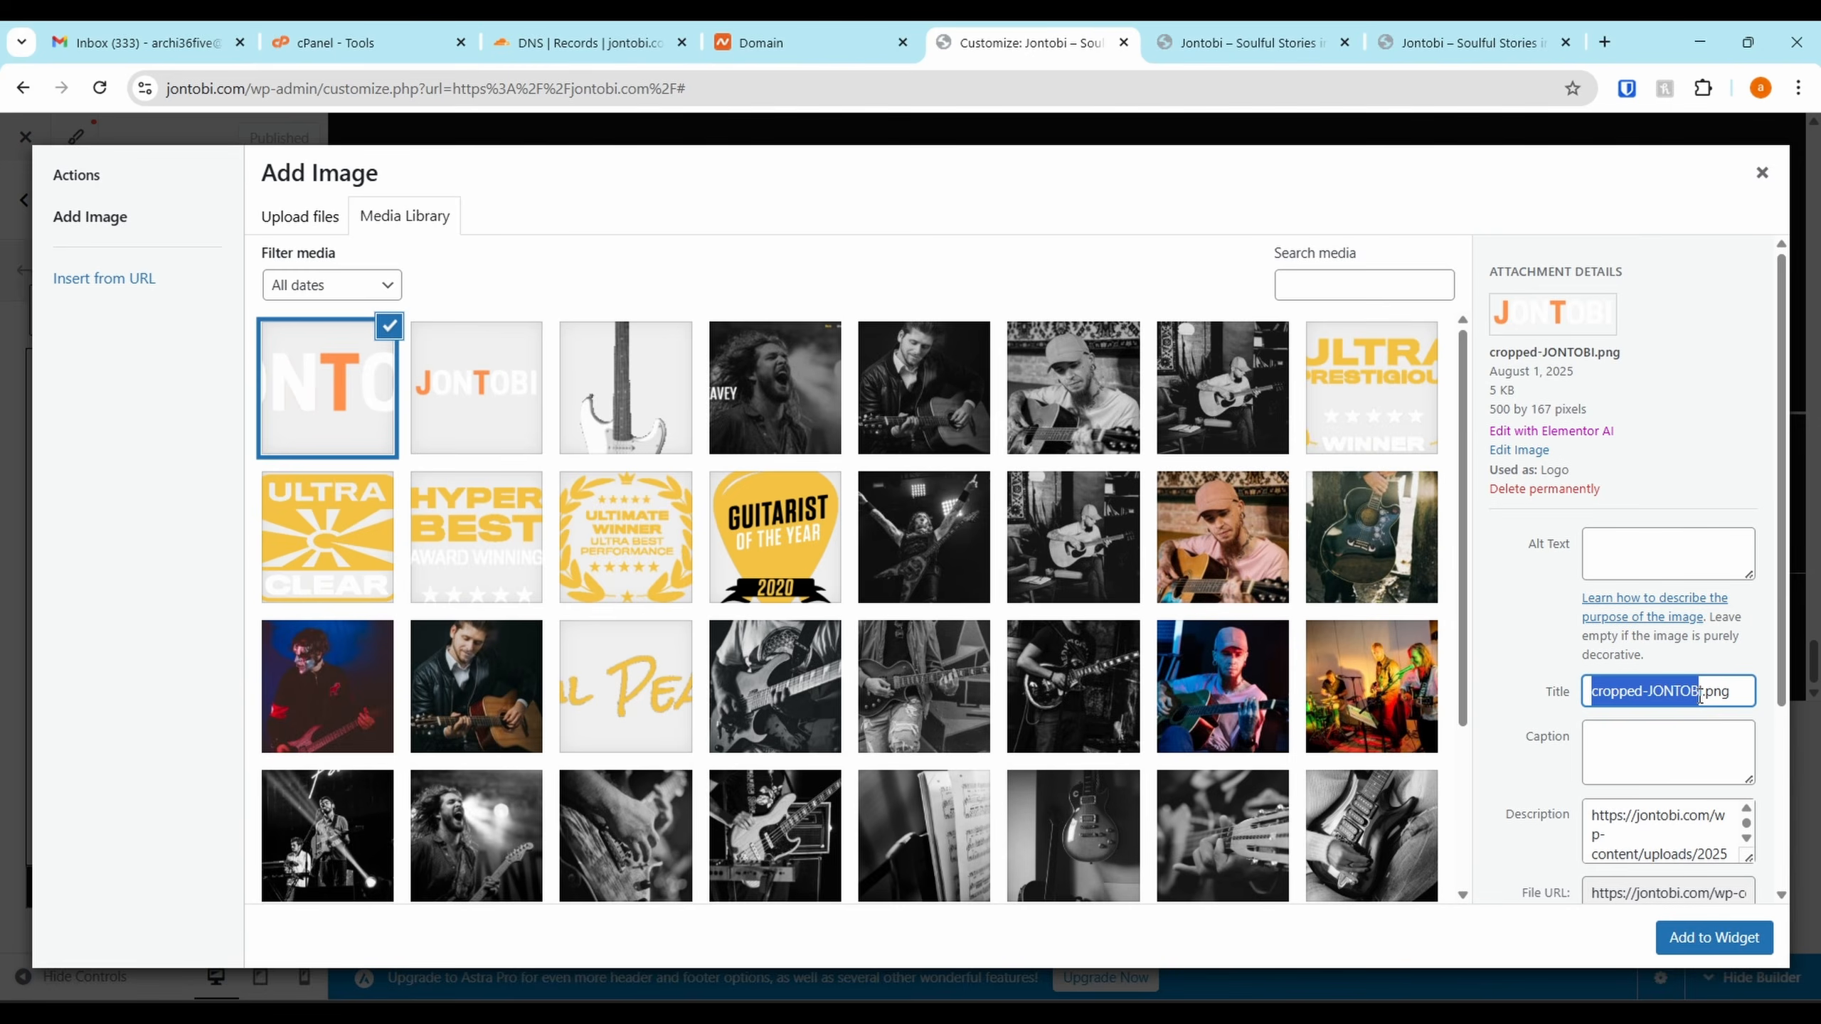
{"action": "left_click", "coordinate": [1664, 545]}
{"action": "key", "text": "ctrl+v"}
{"action": "left_click", "coordinate": [1713, 939]}
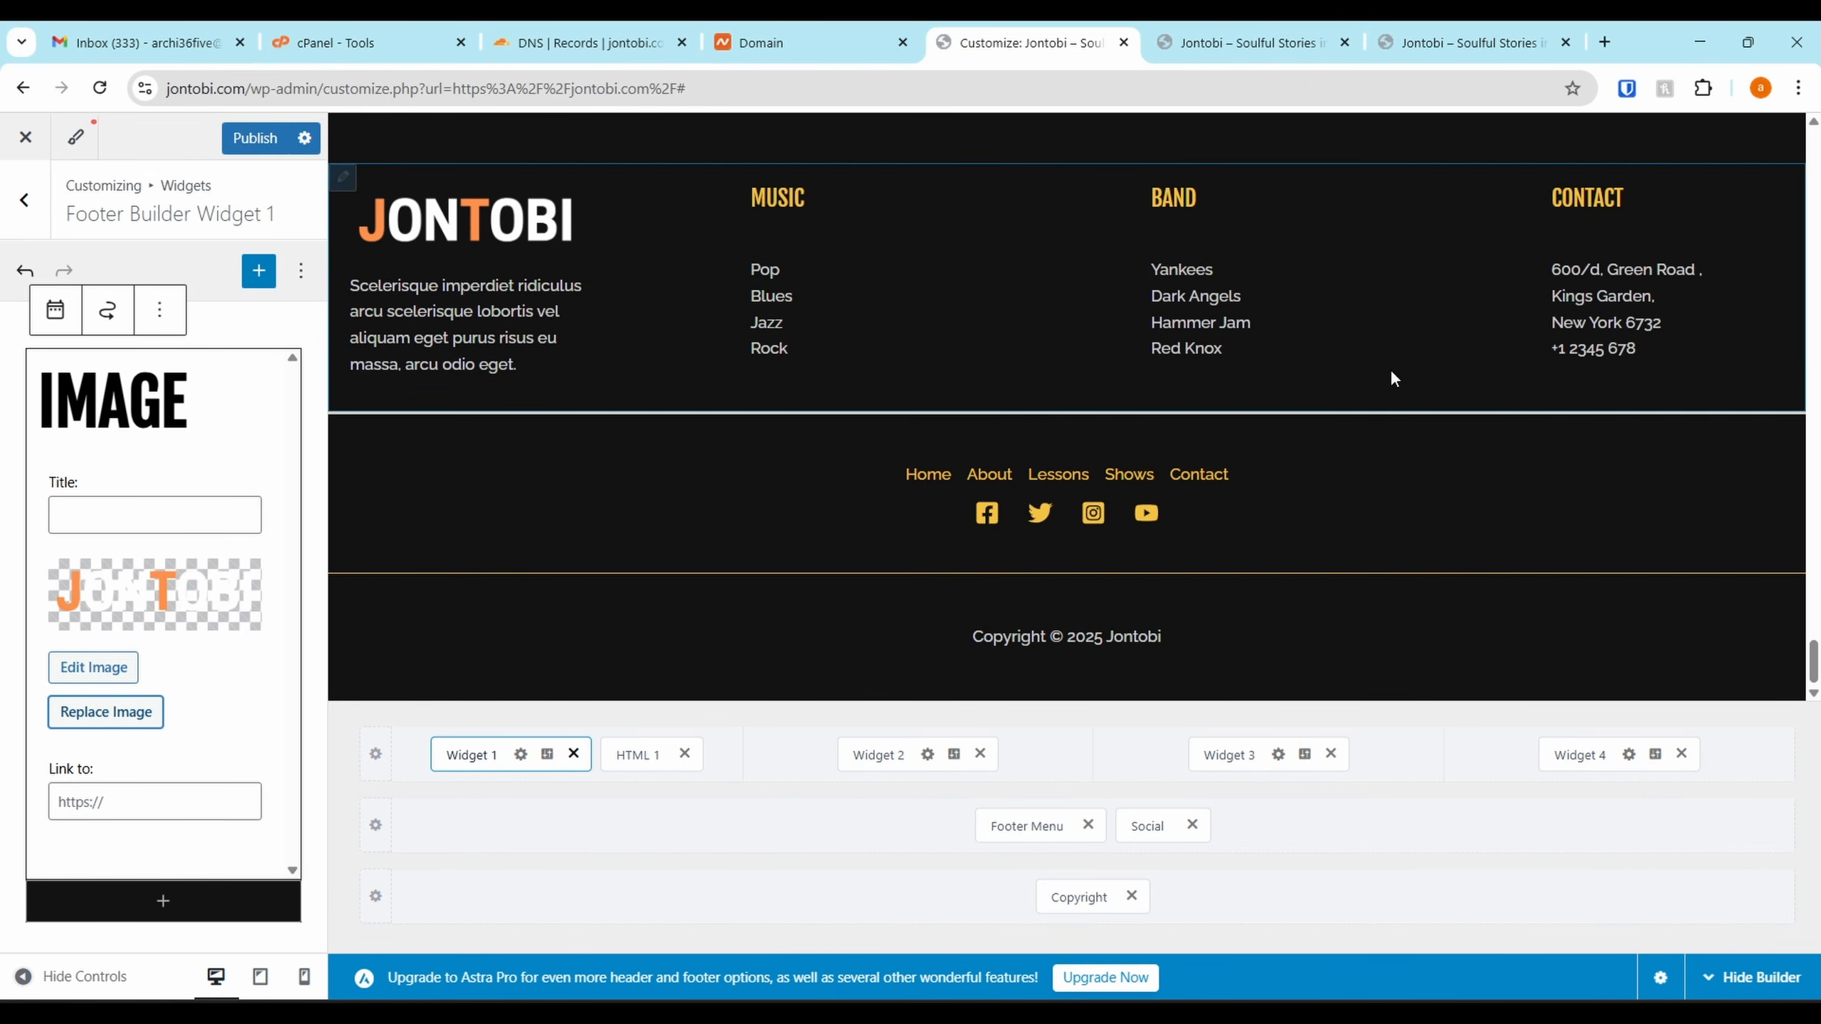
{"action": "scroll", "coordinate": [1389, 368], "scroll_direction": "up", "scroll_amount": 4}
{"action": "scroll", "coordinate": [1014, 525], "scroll_direction": "down", "scroll_amount": 3}
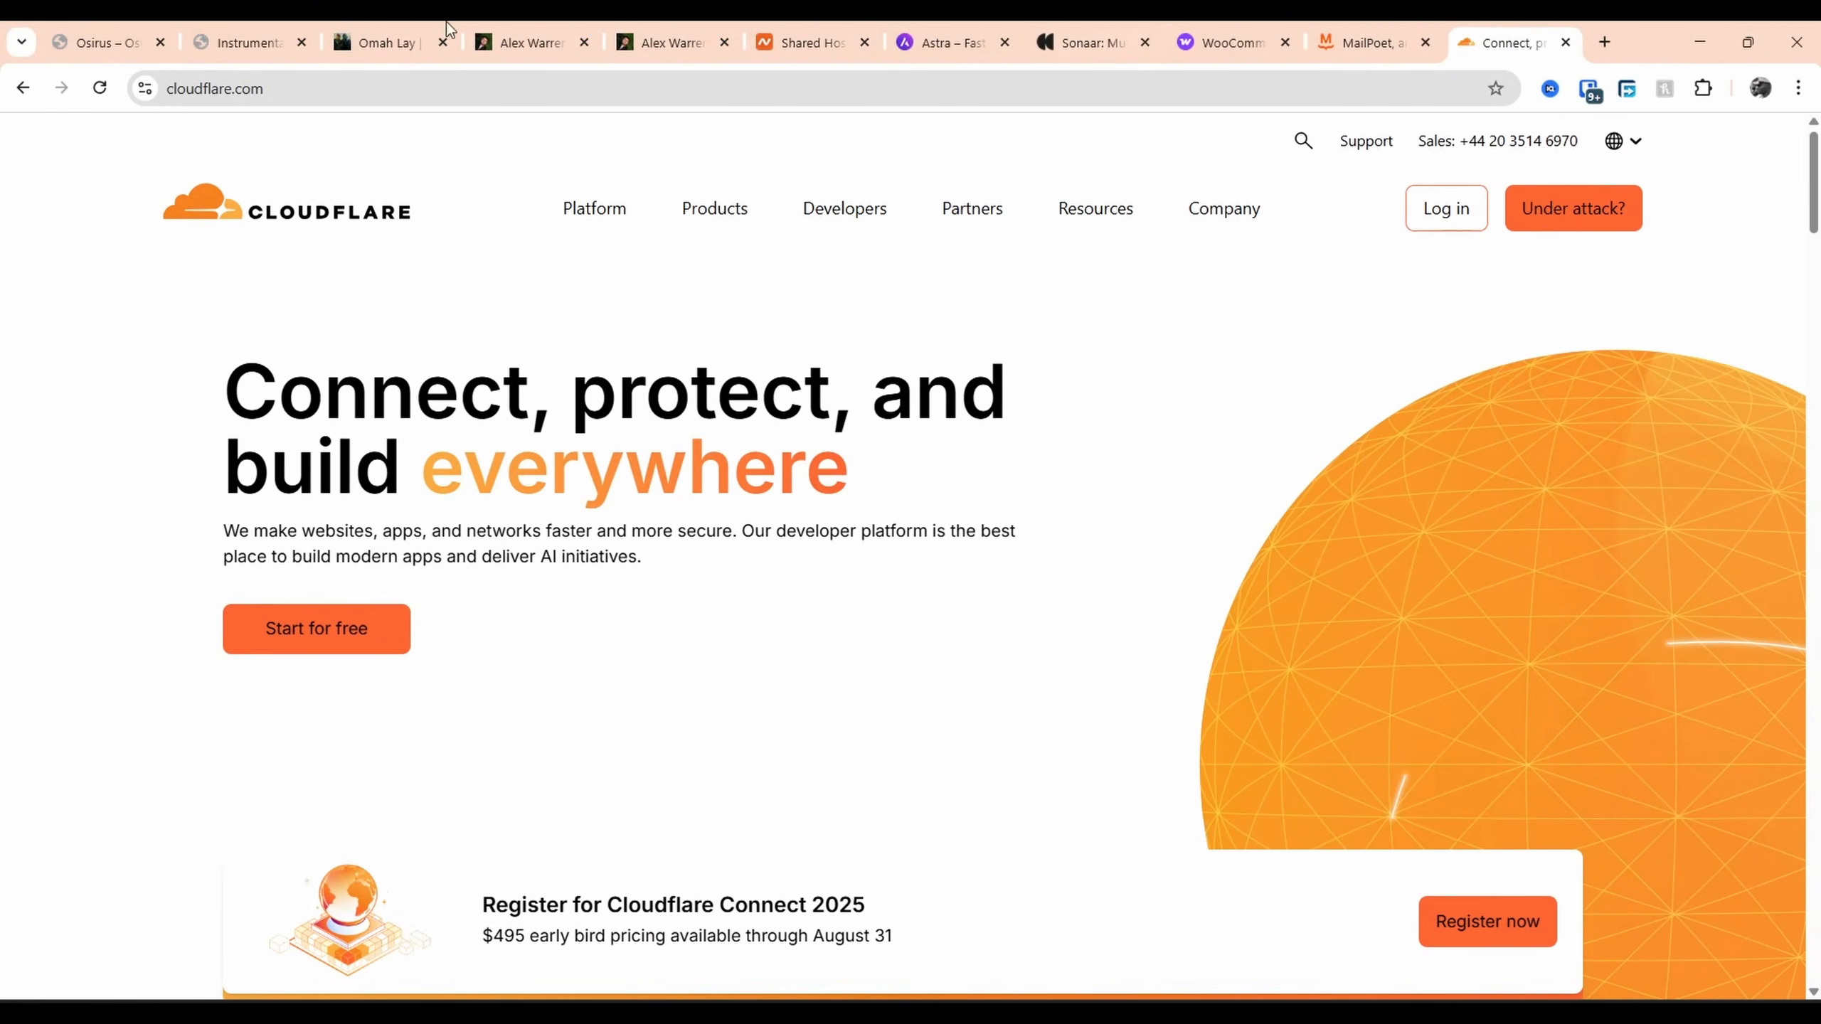
Browse three artist reference sites' footers, ending on a tour dates page
{"action": "key", "text": "ctrl+1"}
{"action": "scroll", "coordinate": [1643, 510], "scroll_direction": "down", "scroll_amount": 5}
{"action": "scroll", "coordinate": [1643, 509], "scroll_direction": "down", "scroll_amount": 7}
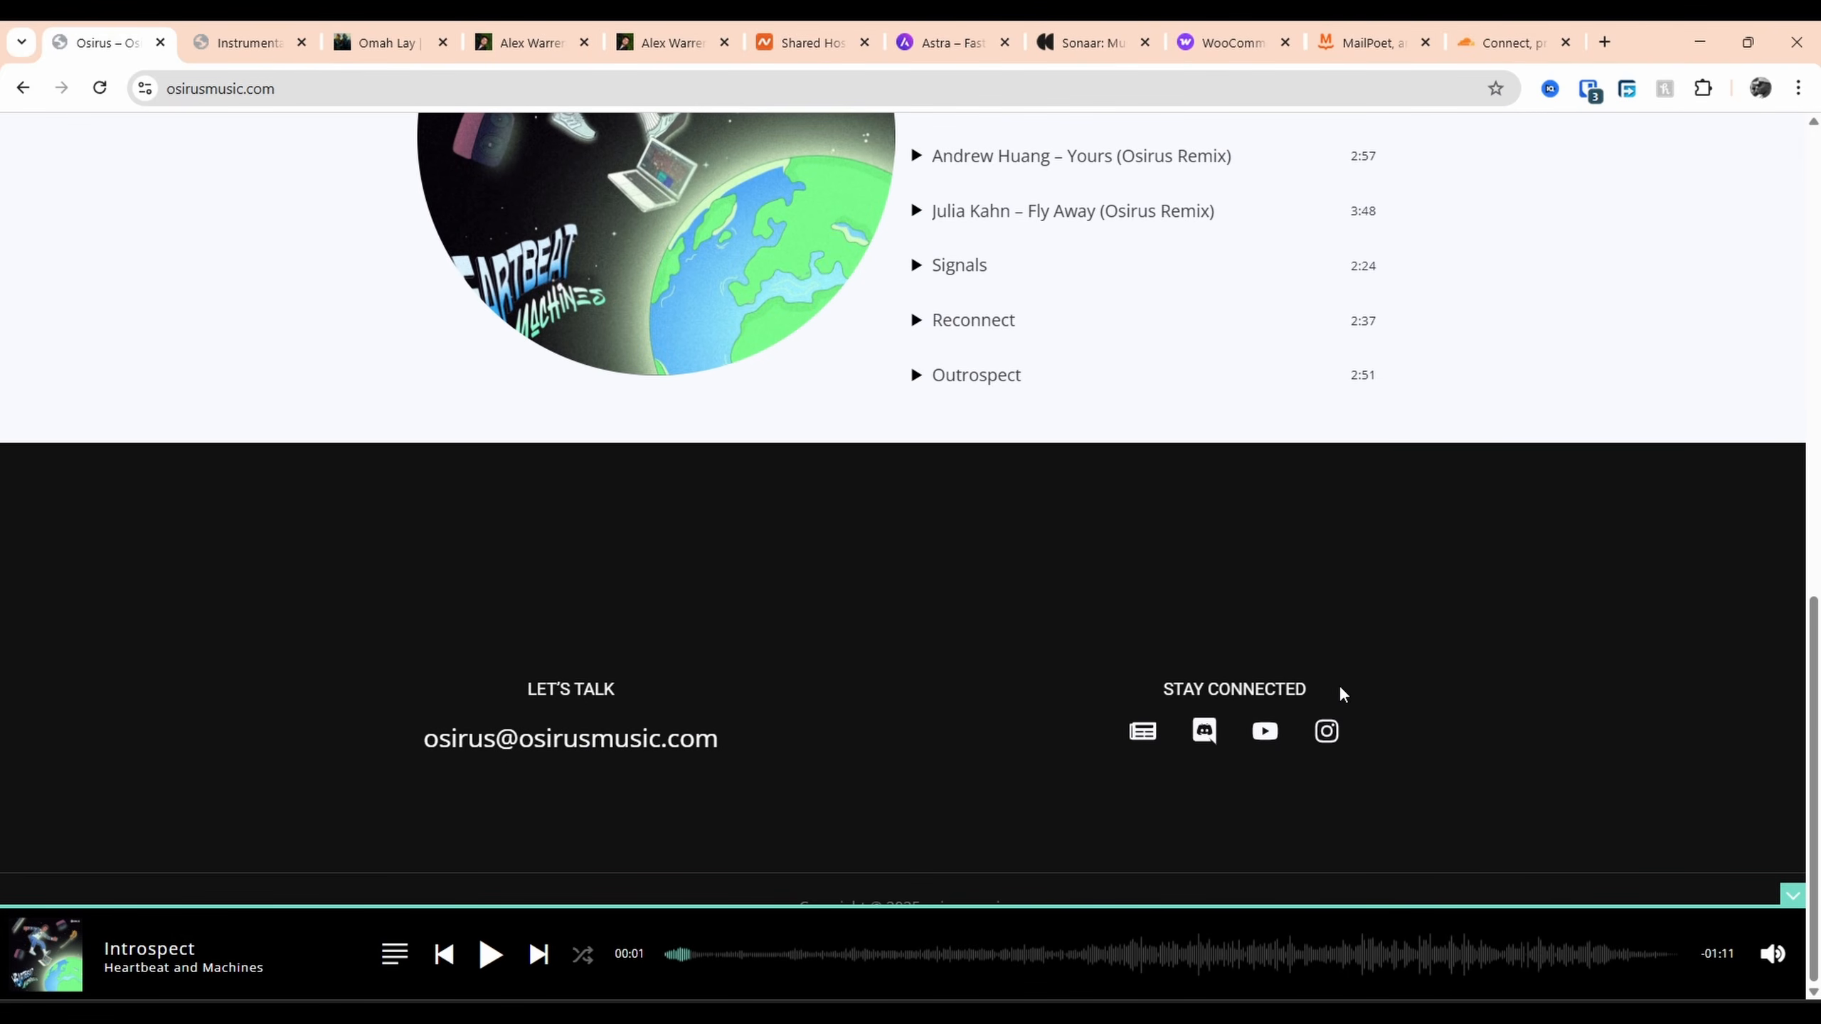
{"action": "left_click_drag", "start_coordinate": [1344, 694], "coordinate": [805, 655]}
{"action": "left_click", "coordinate": [382, 696]}
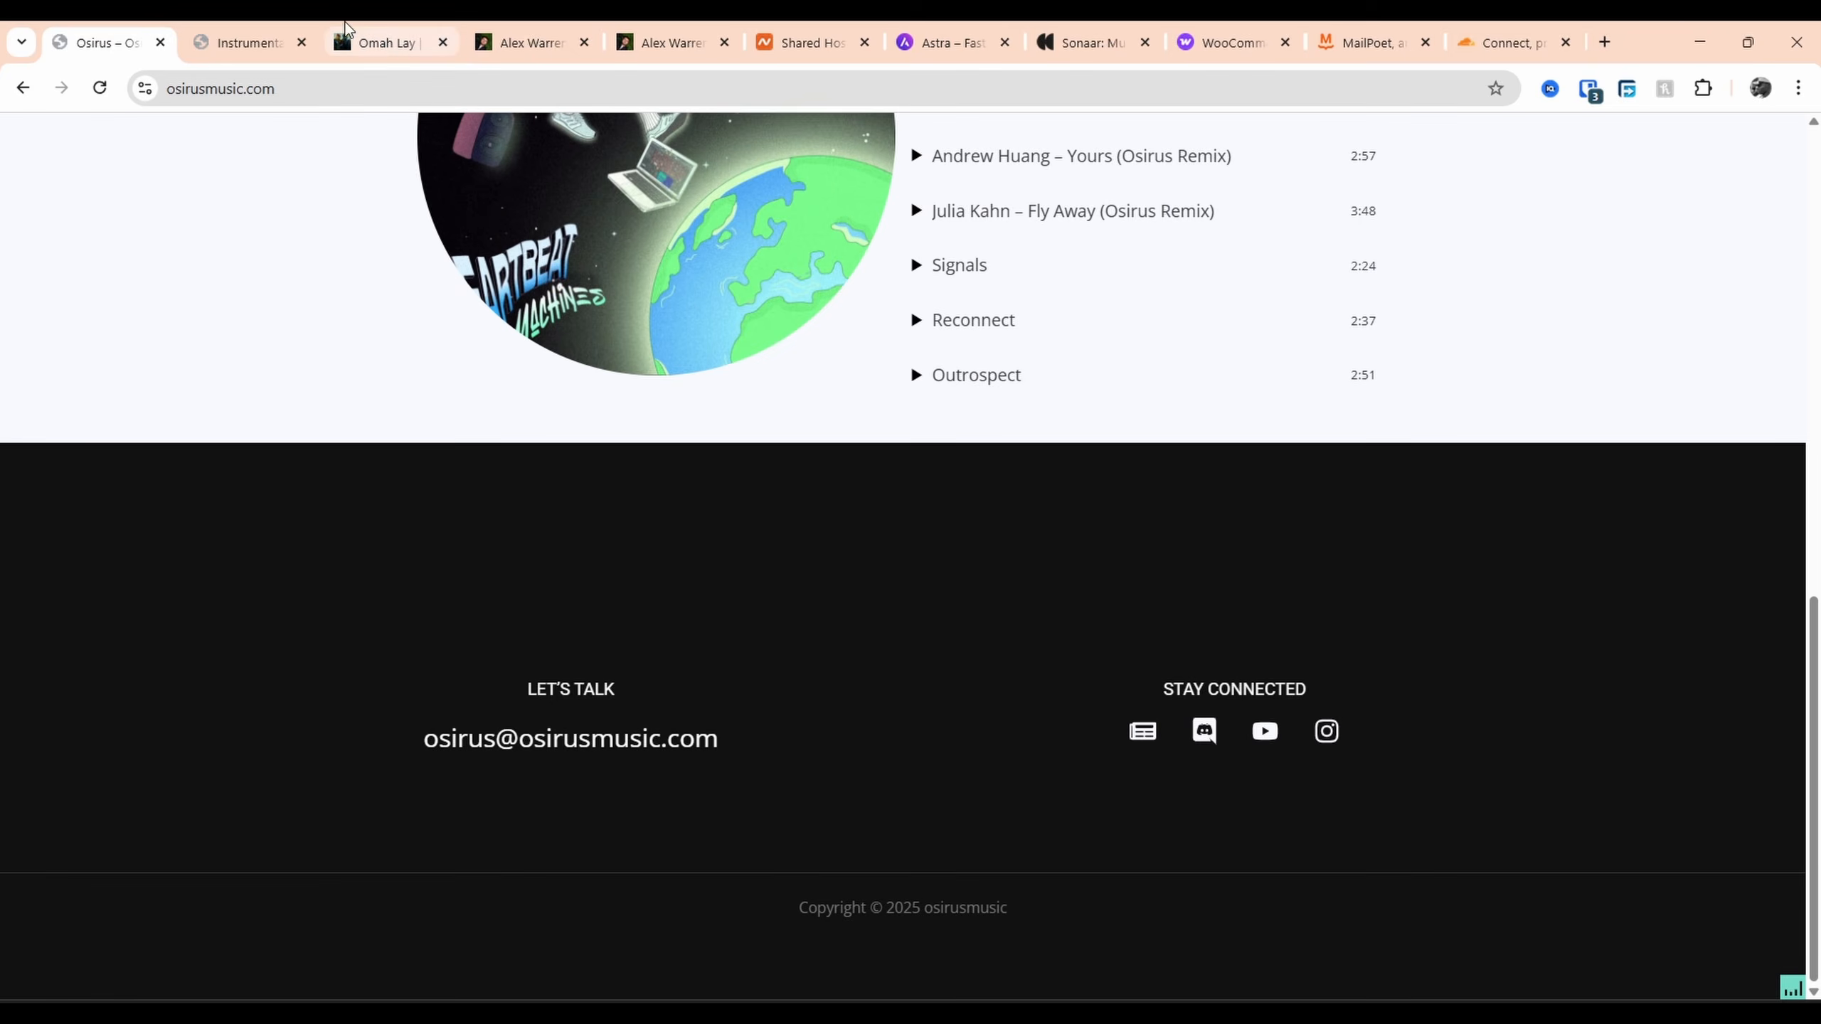
{"action": "left_click", "coordinate": [376, 41]}
{"action": "scroll", "coordinate": [736, 608], "scroll_direction": "down", "scroll_amount": 5}
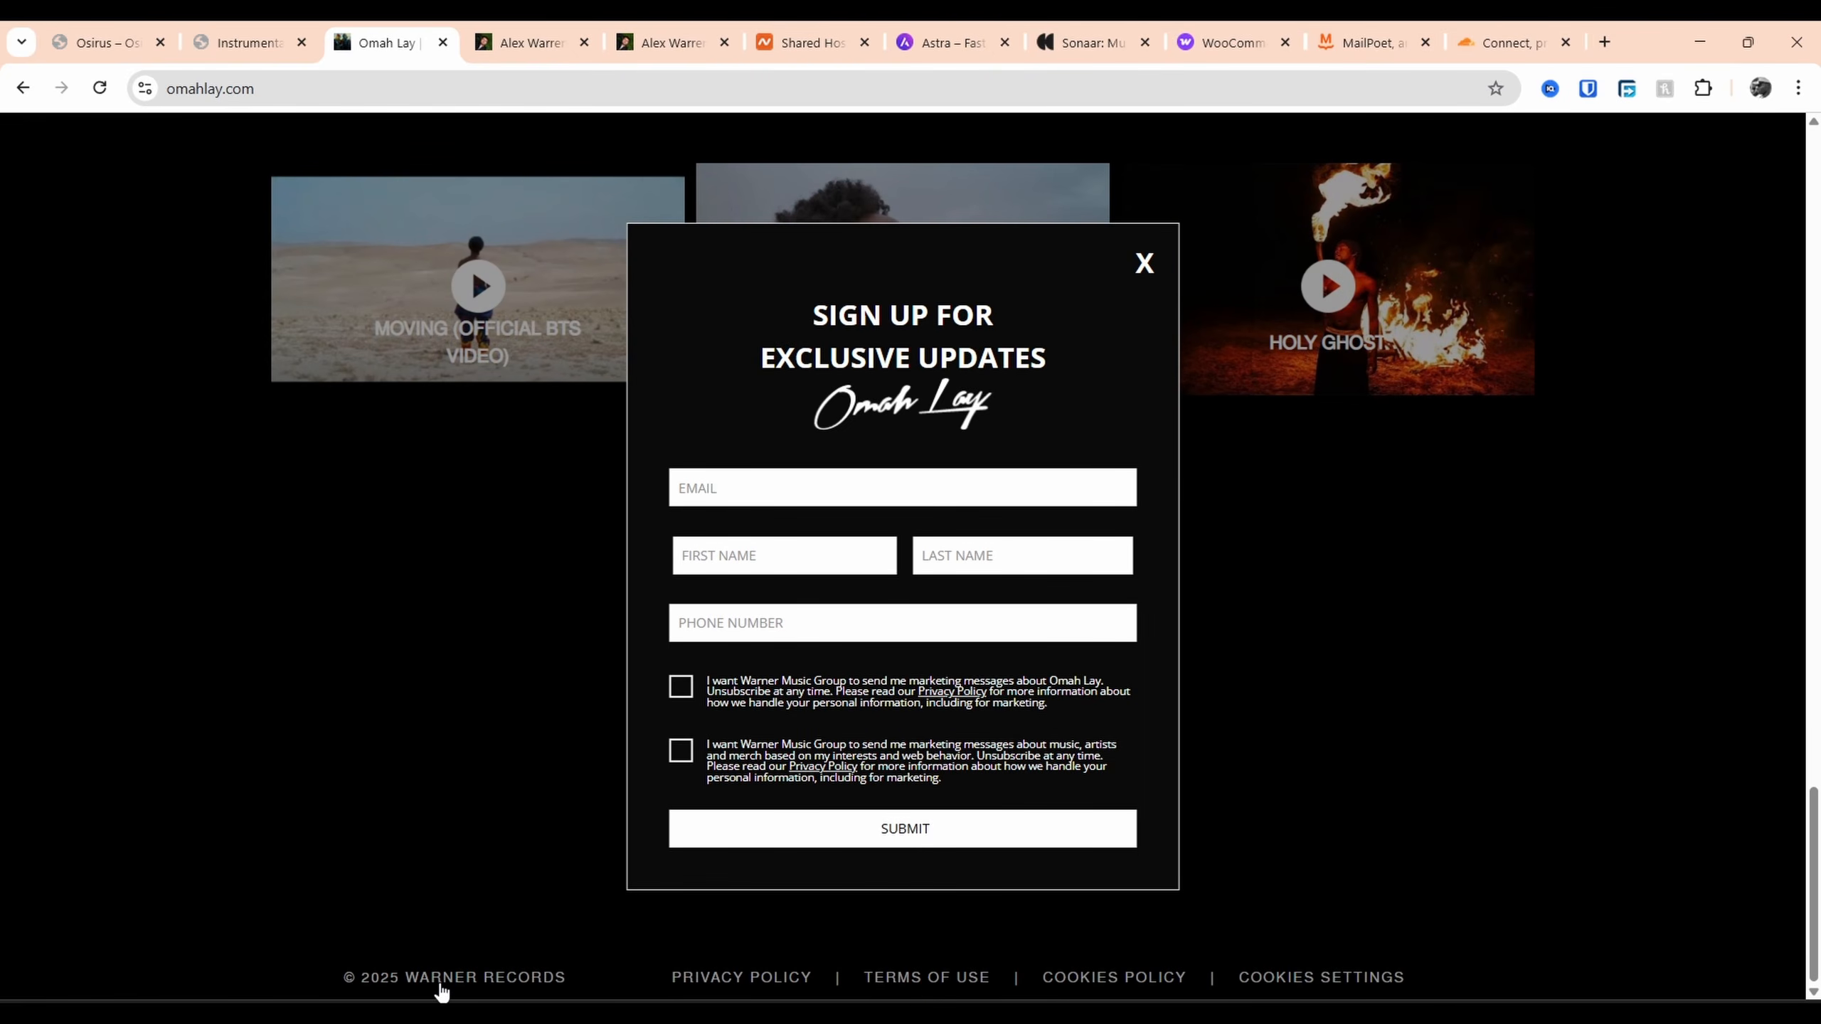
{"action": "scroll", "coordinate": [691, 940], "scroll_direction": "up", "scroll_amount": 3}
{"action": "scroll", "coordinate": [682, 944], "scroll_direction": "down", "scroll_amount": 3}
{"action": "left_click", "coordinate": [530, 41]}
{"action": "scroll", "coordinate": [717, 567], "scroll_direction": "down", "scroll_amount": 20}
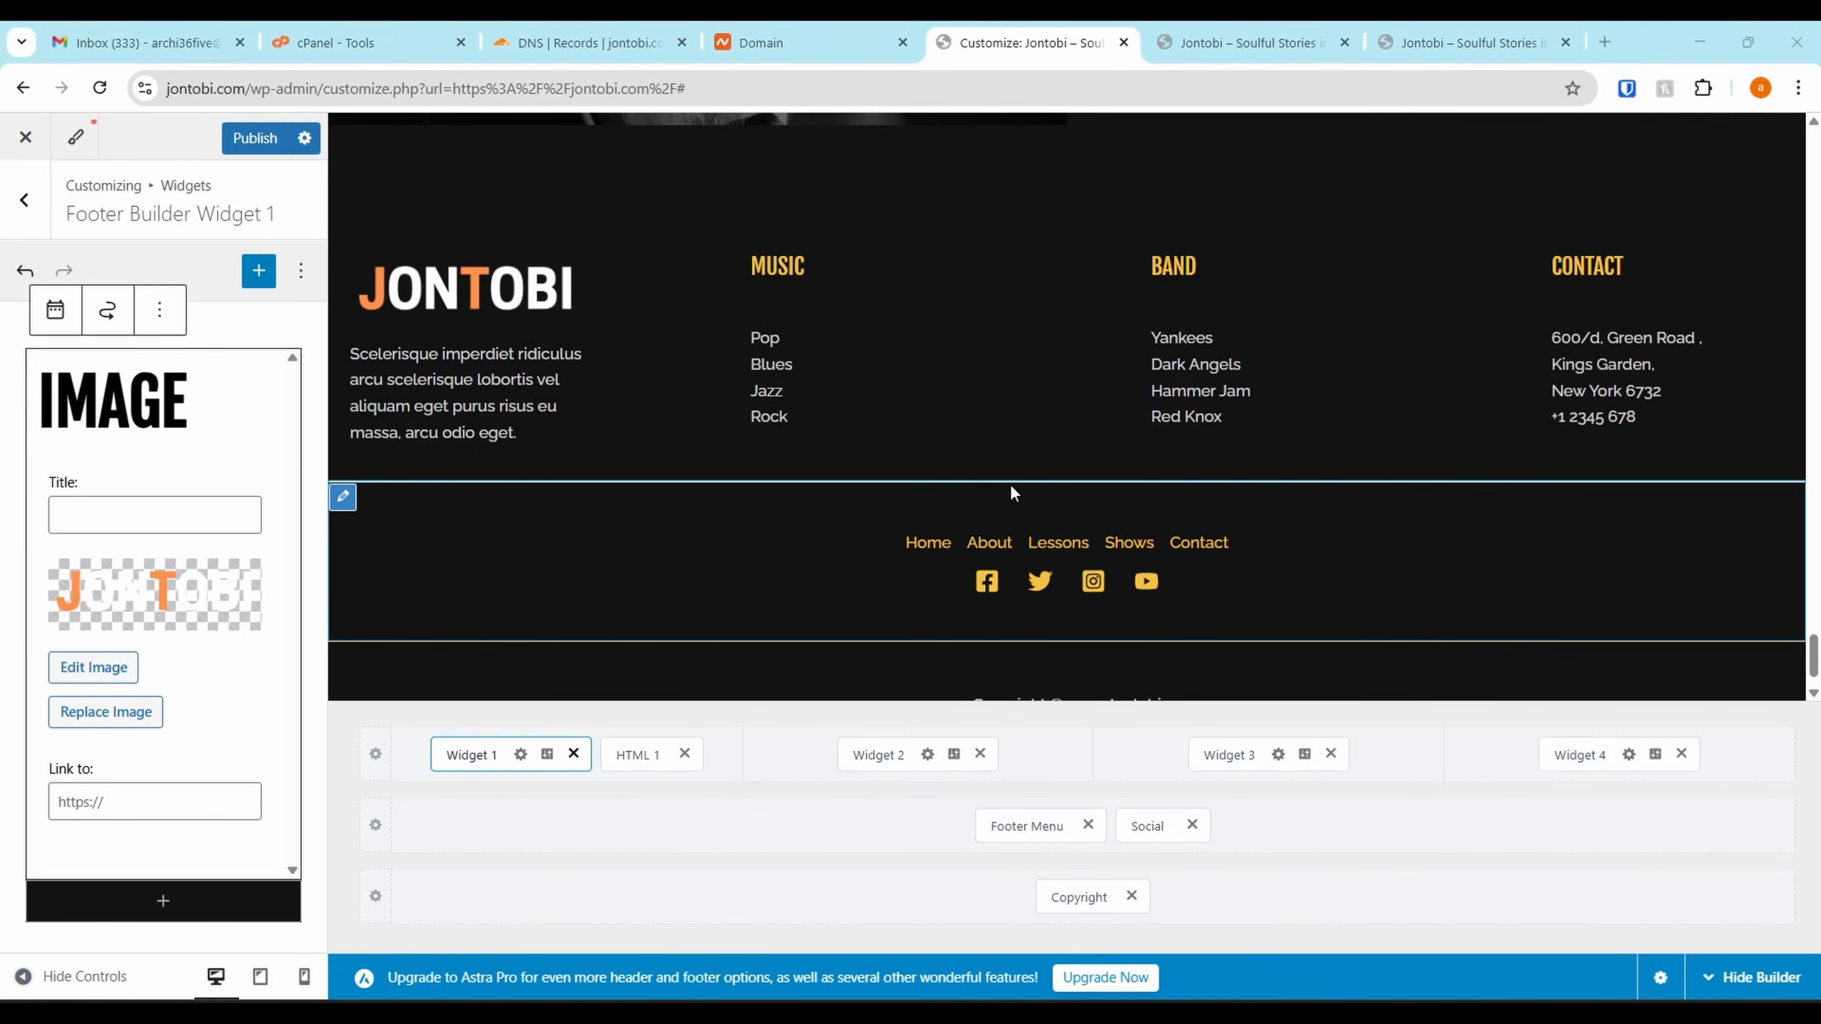
Remove Widget 1, HTML 1 and Widgets 2–4 from the Above Footer row, then open Primary Footer settings
{"action": "scroll", "coordinate": [743, 584], "scroll_direction": "up", "scroll_amount": 5}
{"action": "scroll", "coordinate": [865, 581], "scroll_direction": "down", "scroll_amount": 6}
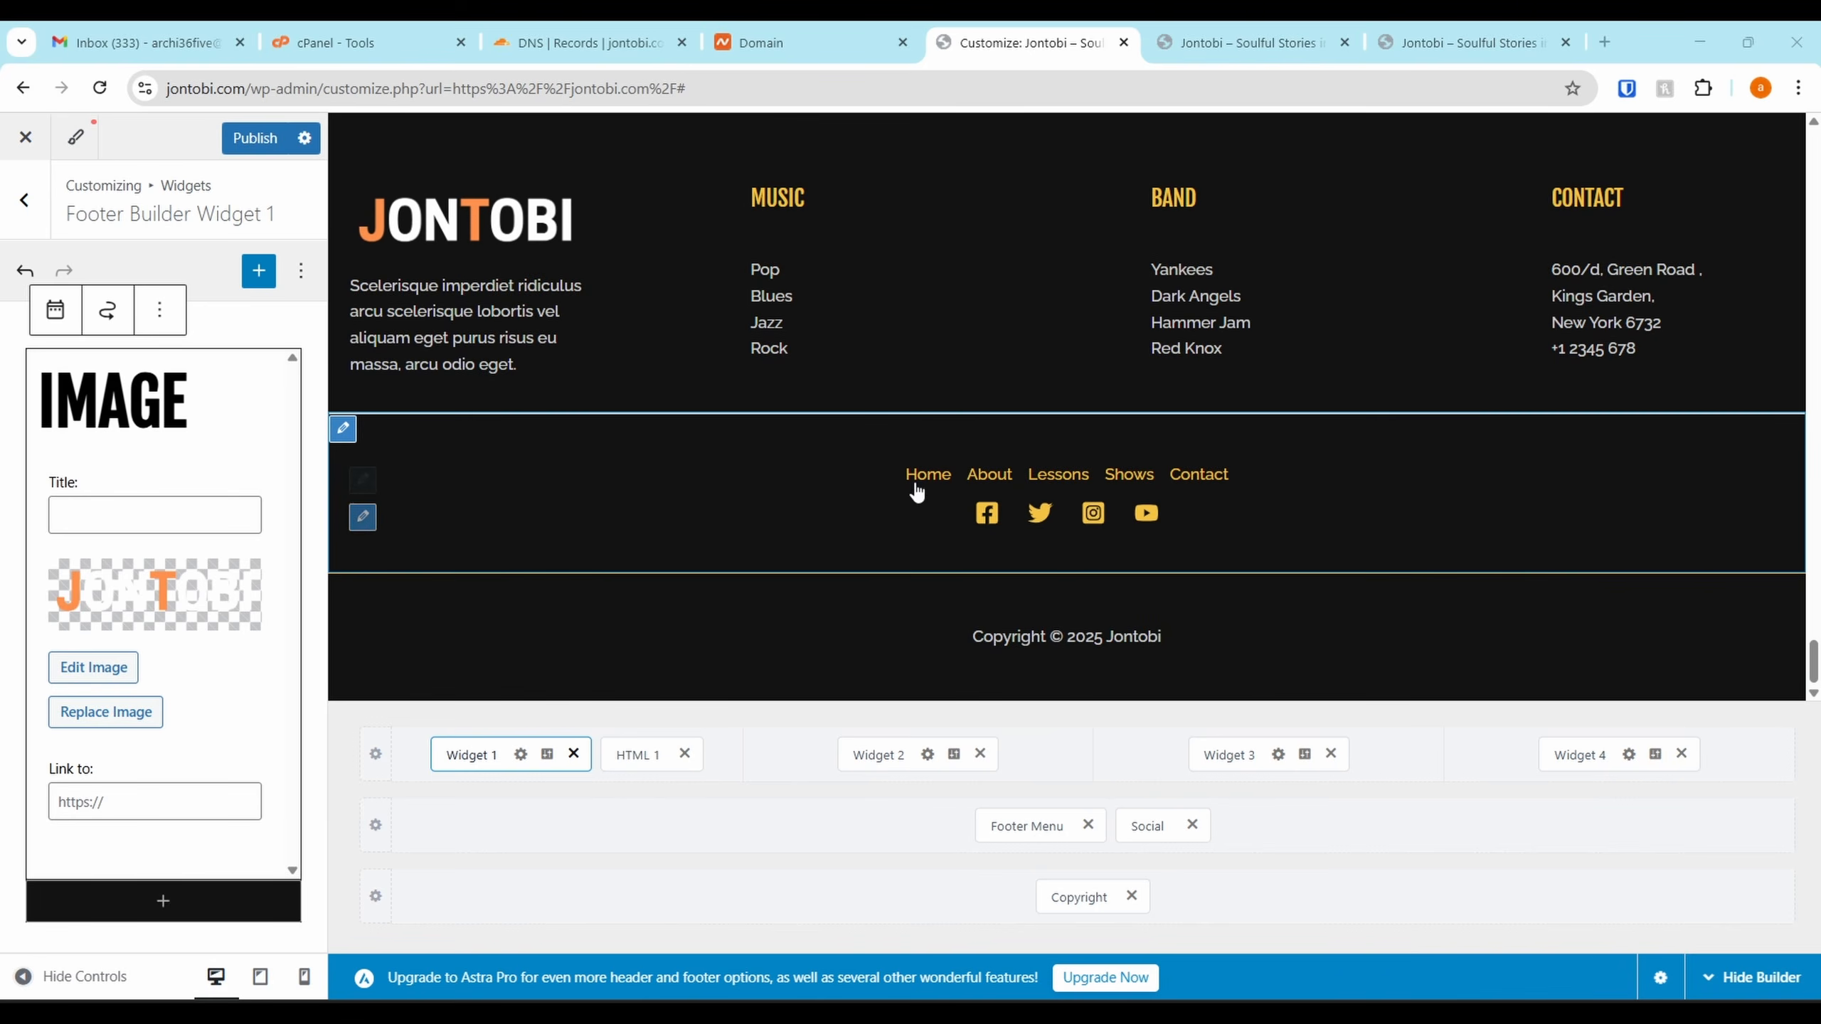
{"action": "scroll", "coordinate": [885, 290], "scroll_direction": "up", "scroll_amount": 1}
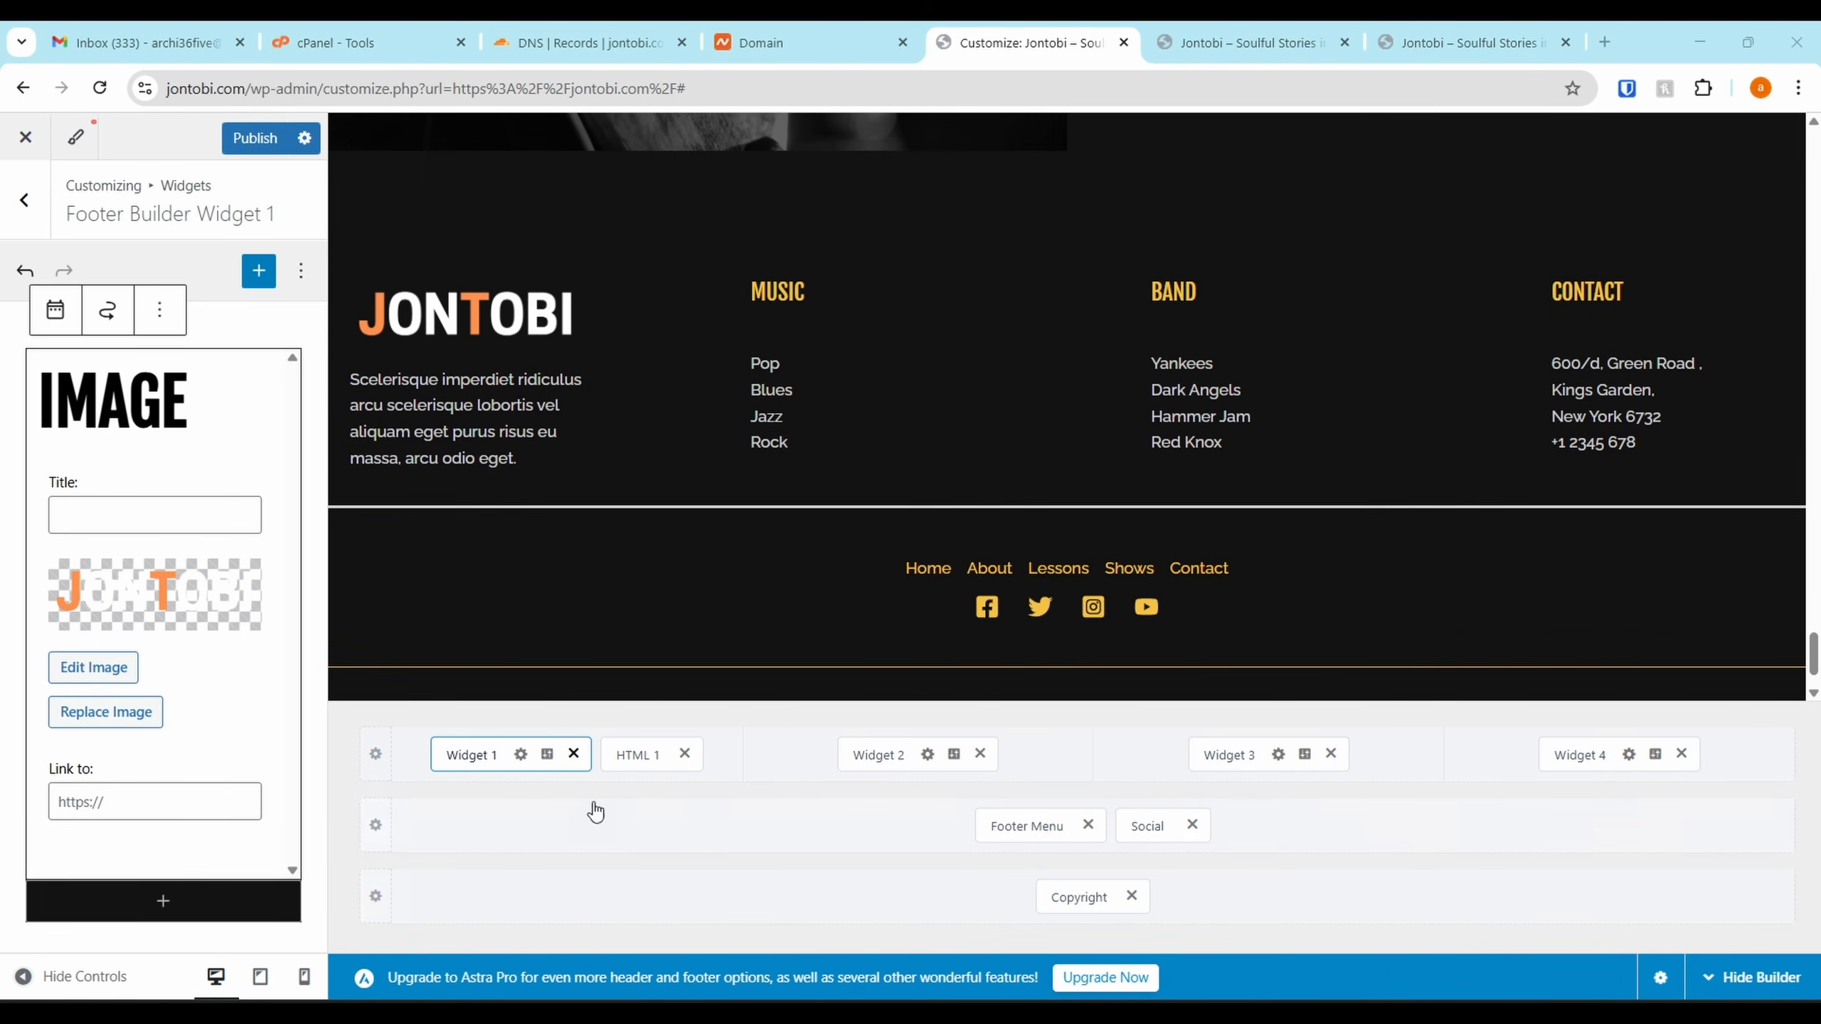
{"action": "left_click", "coordinate": [367, 765]}
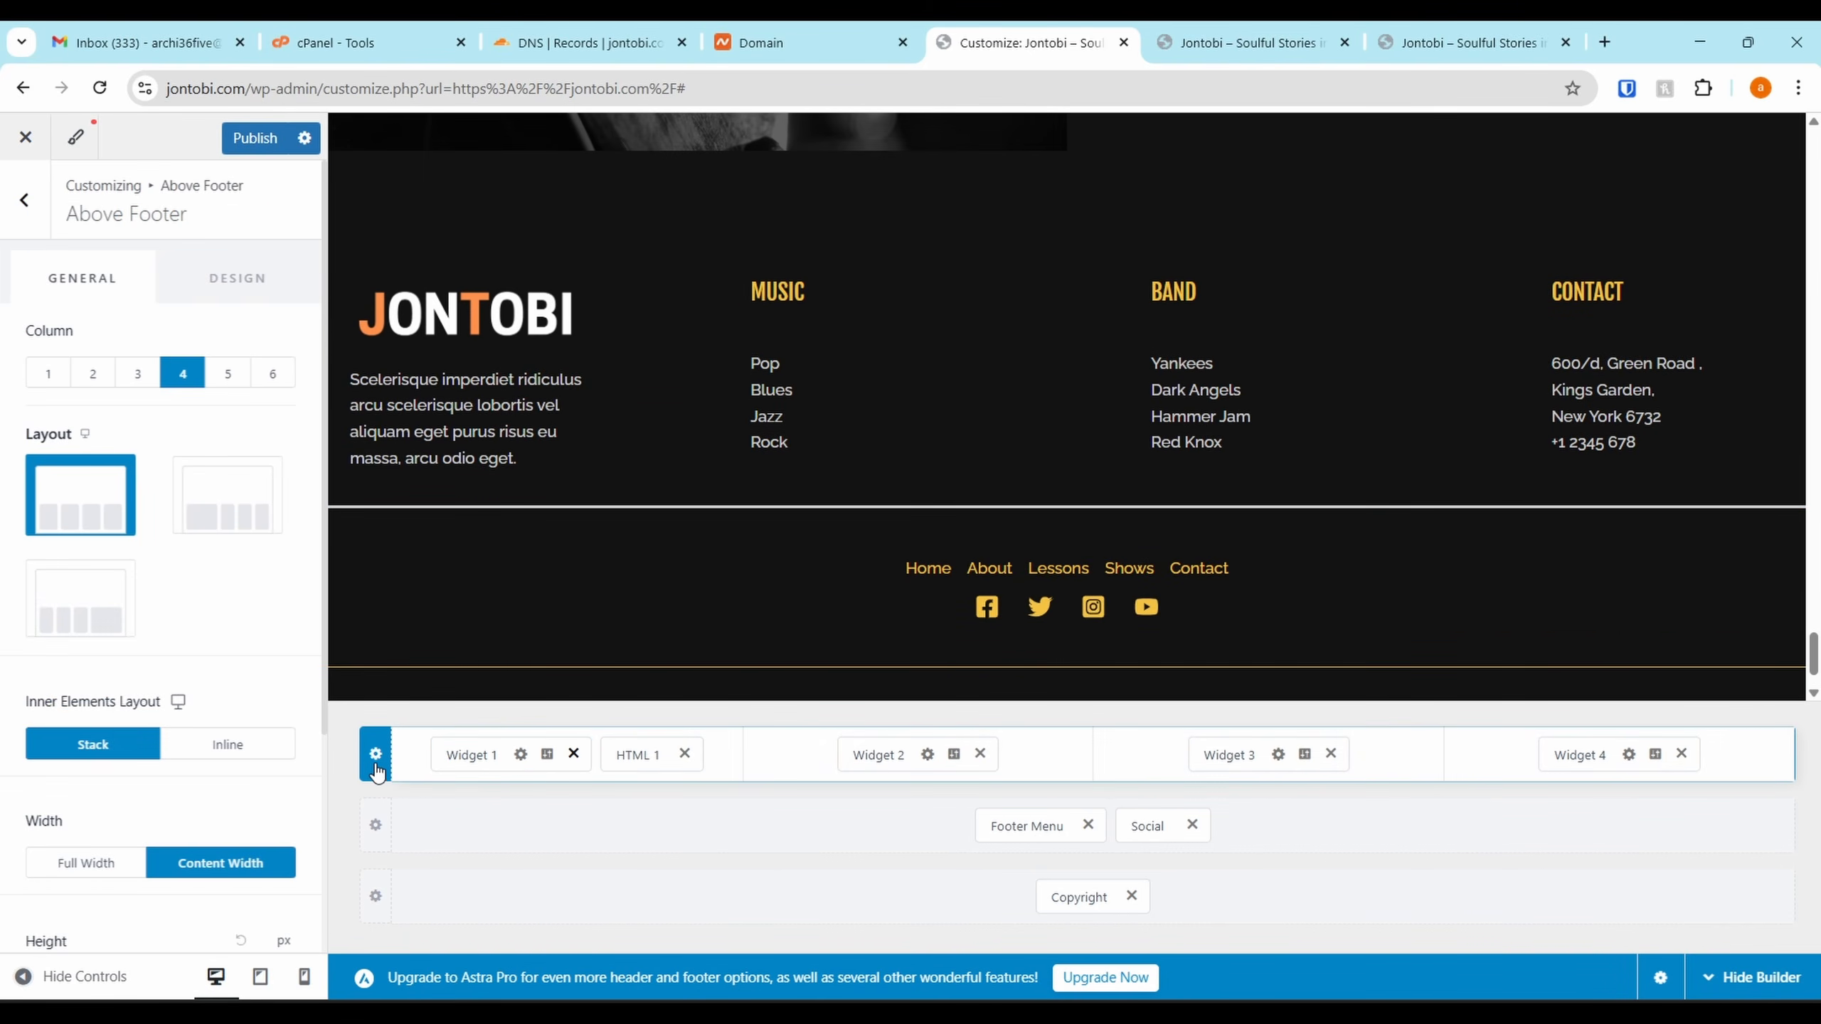
{"action": "left_click", "coordinate": [574, 753]}
{"action": "left_click", "coordinate": [598, 753]}
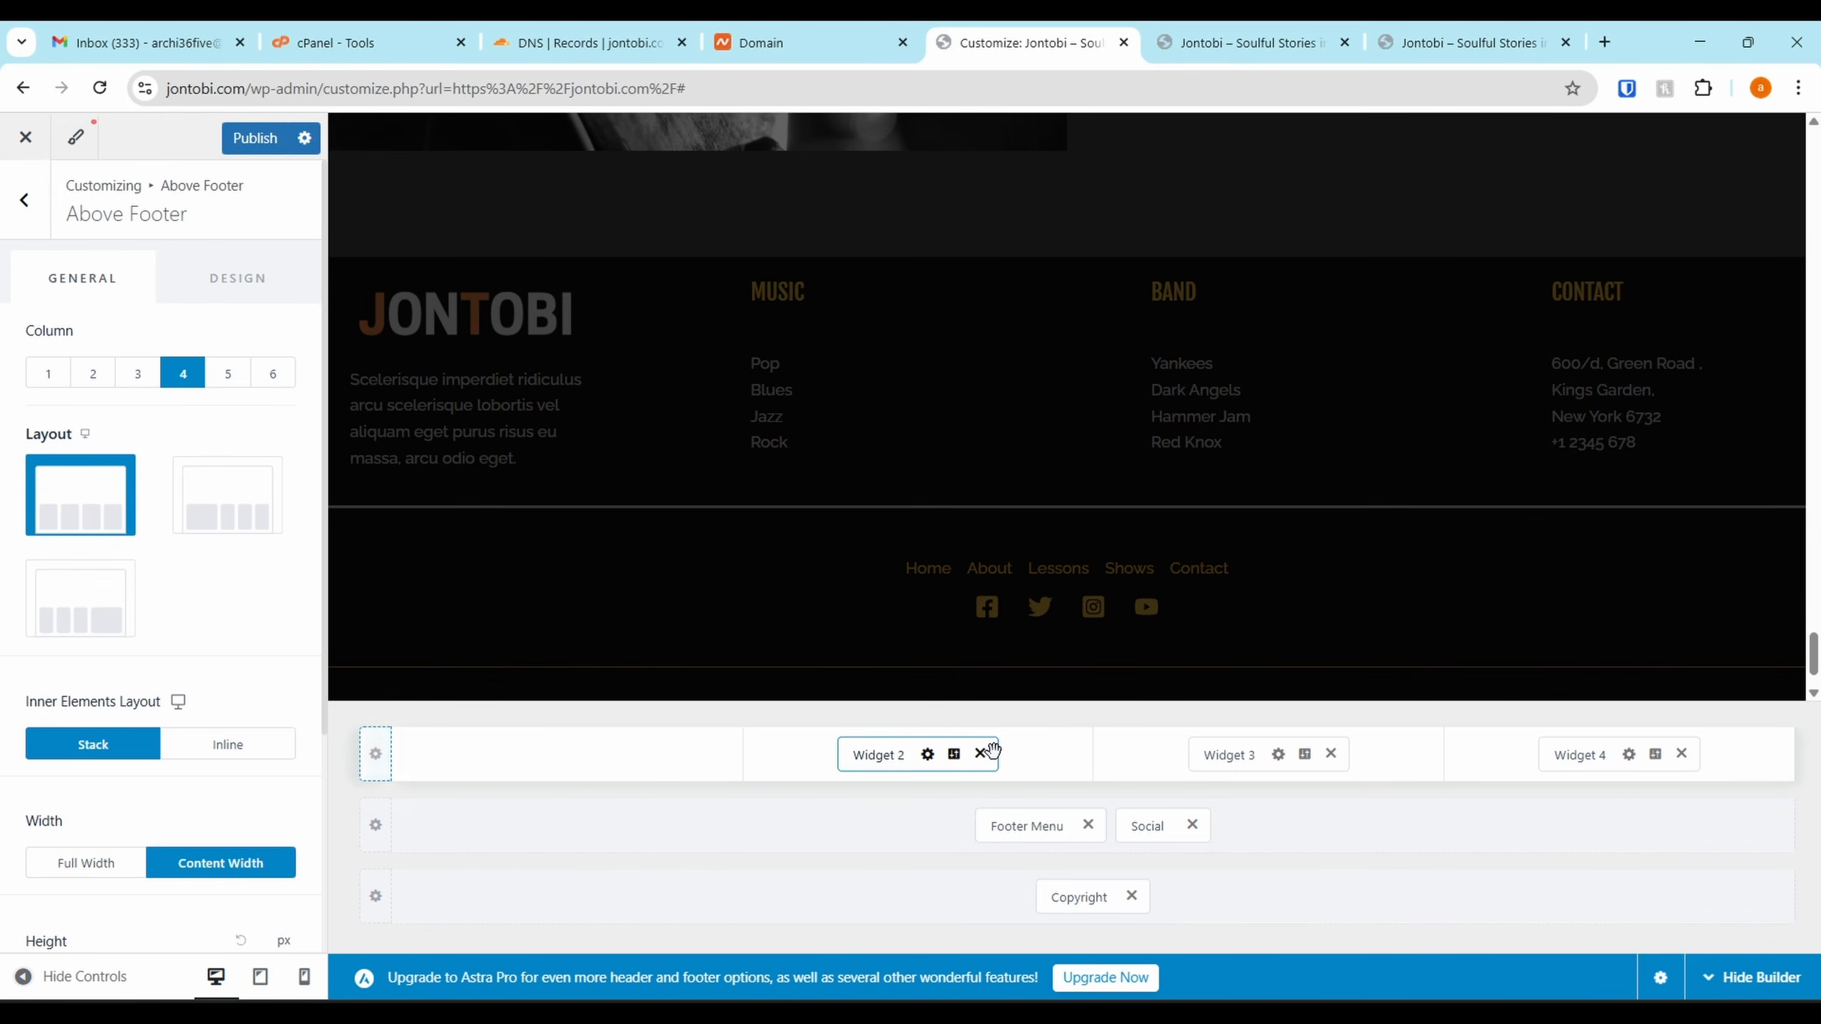
{"action": "left_click", "coordinate": [980, 753]}
{"action": "left_click", "coordinate": [1331, 753]}
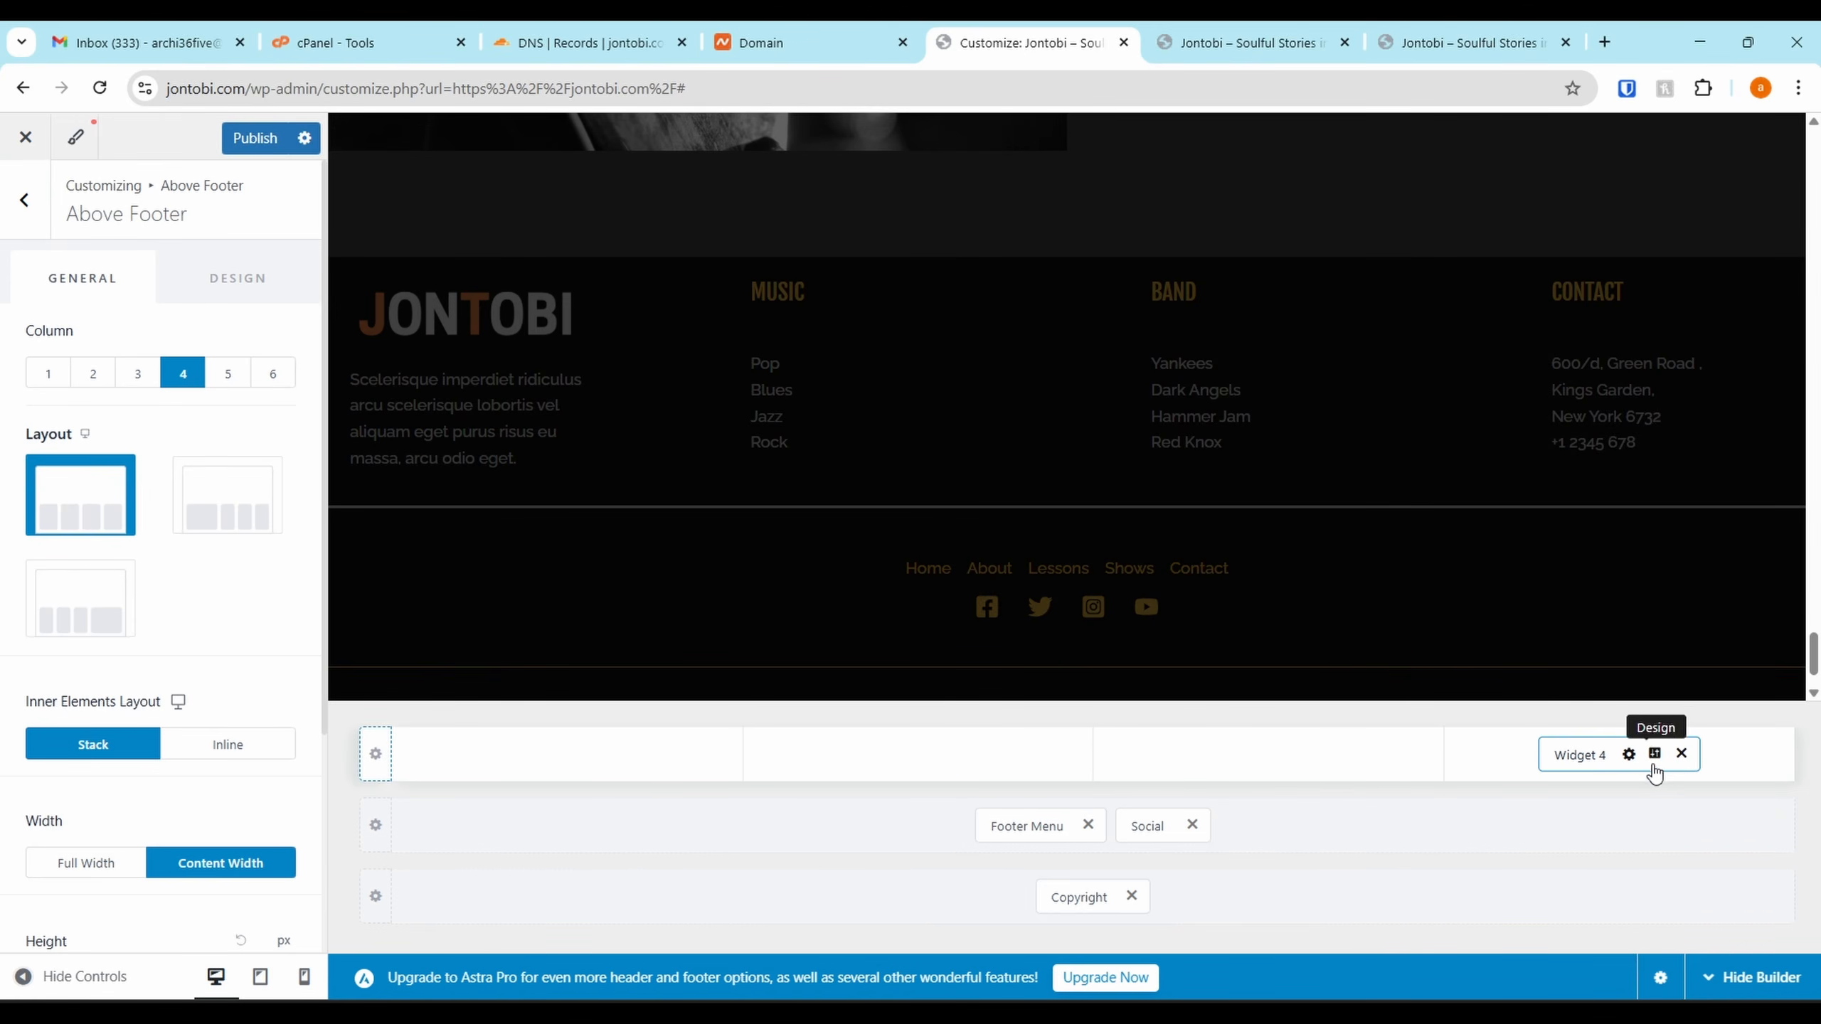
{"action": "left_click", "coordinate": [1681, 754]}
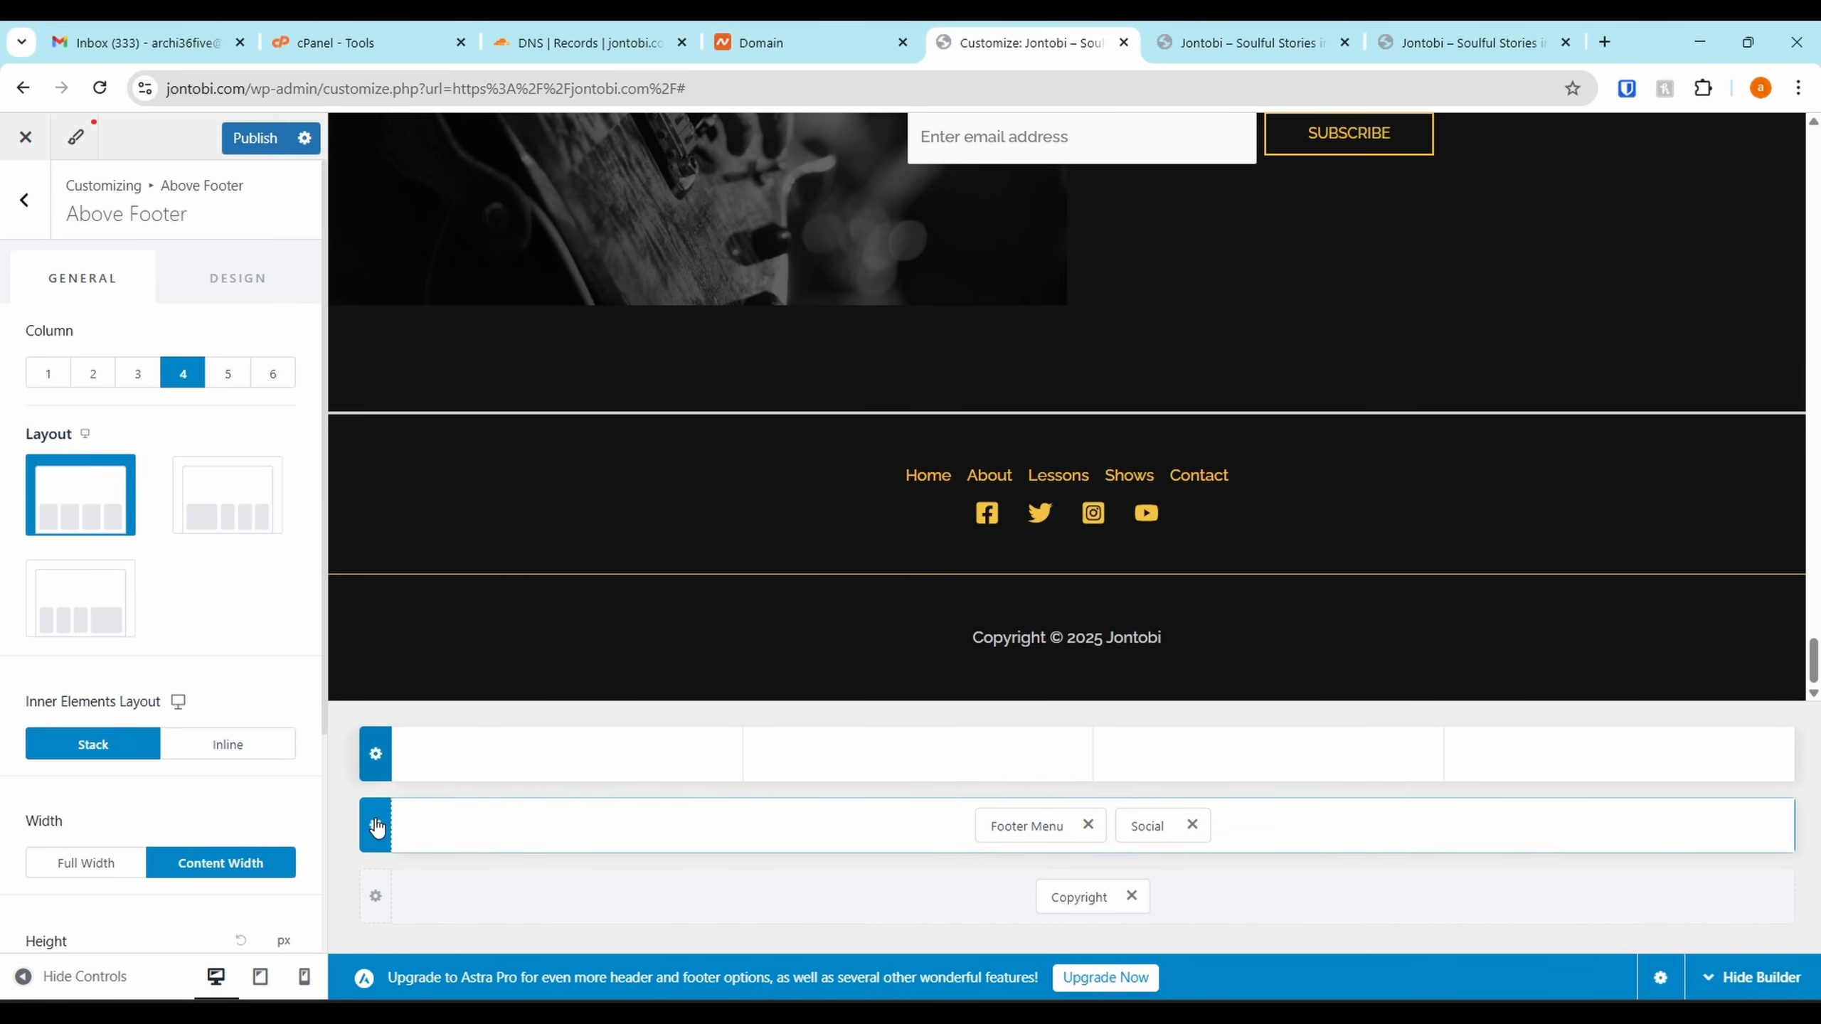
{"action": "left_click", "coordinate": [376, 826]}
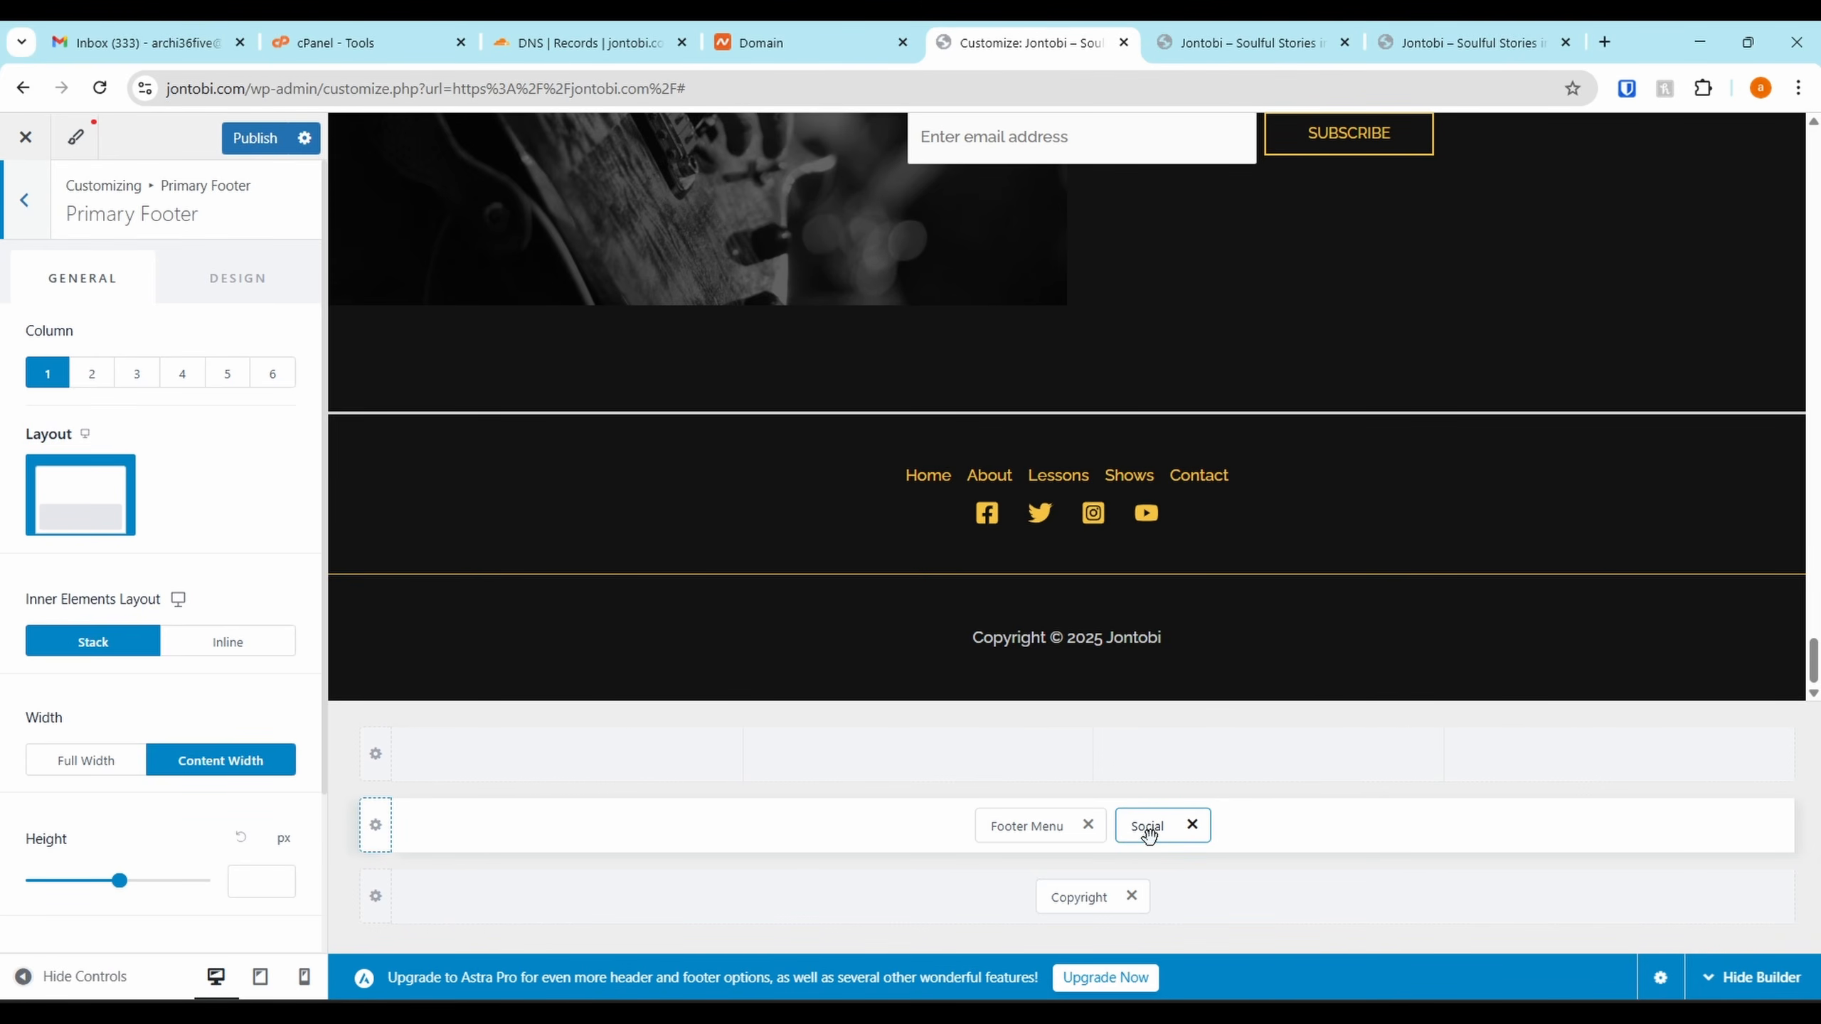
Move the social icons ahead of the copyright text, and give Primary Footer 2 columns with Footer Menu on the right
{"action": "left_click_drag", "start_coordinate": [1148, 834], "coordinate": [1236, 927]}
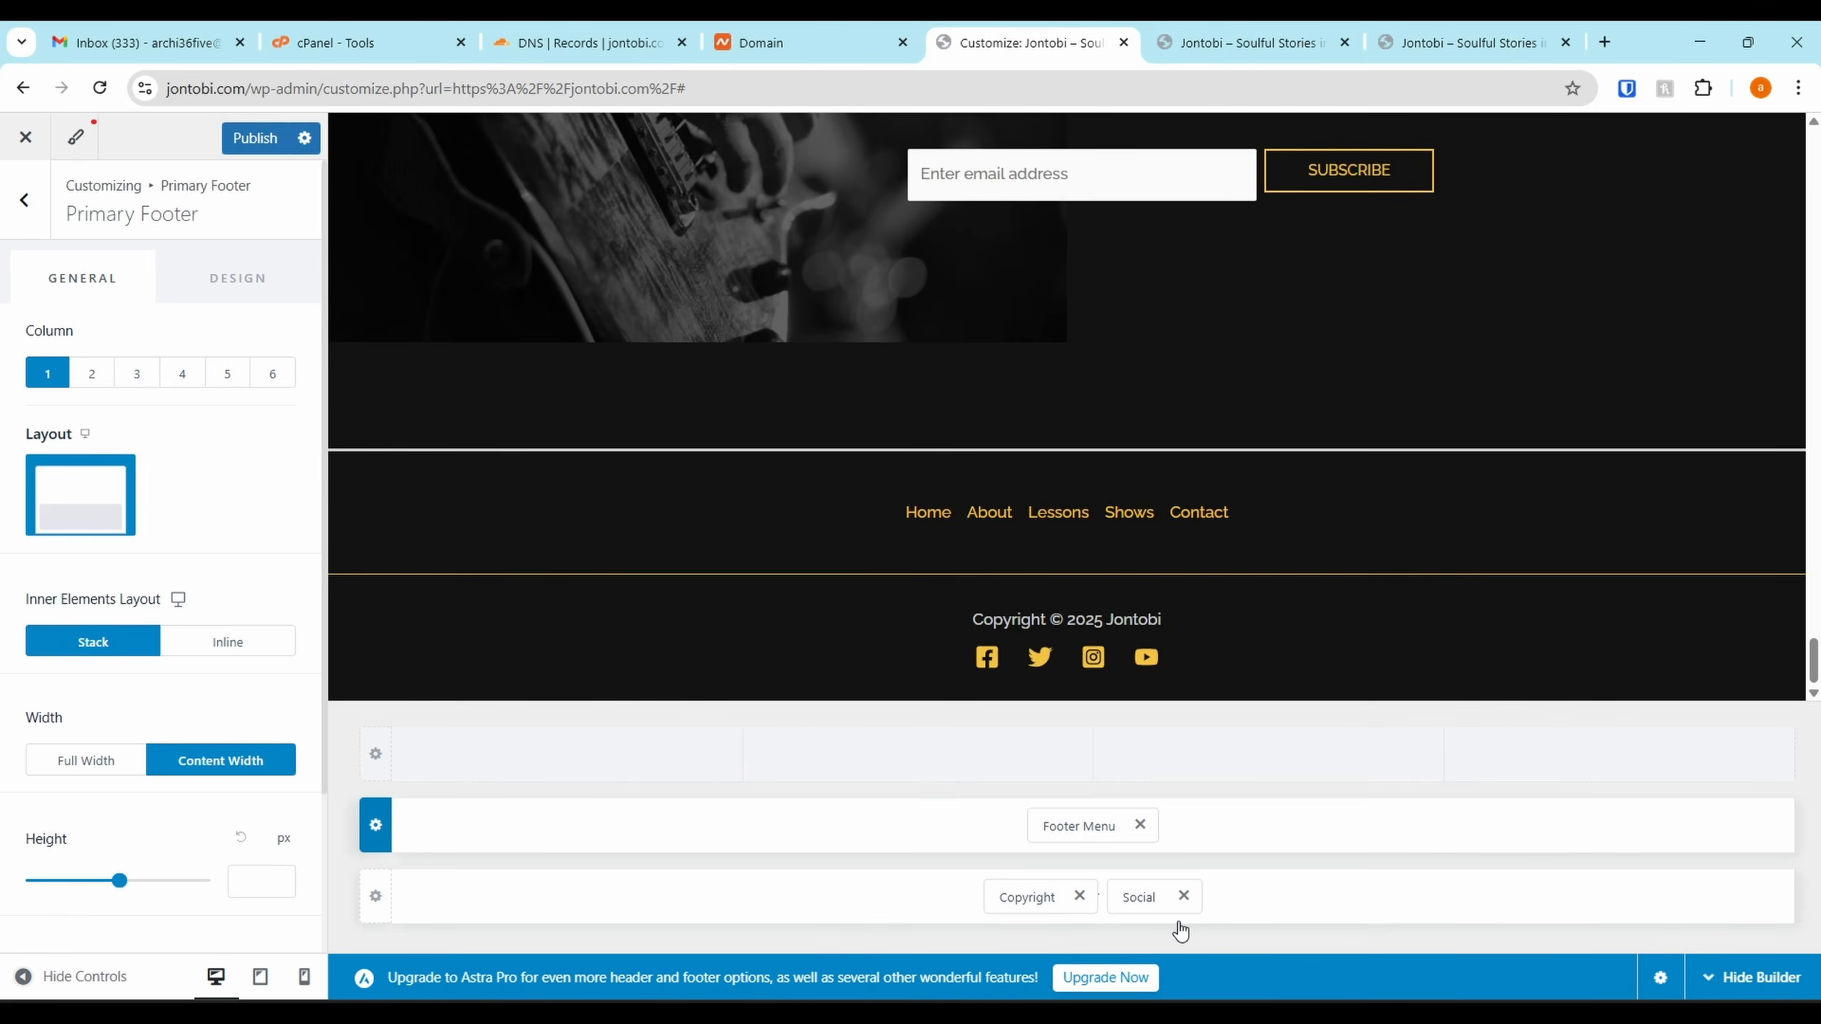
{"action": "left_click_drag", "start_coordinate": [1139, 895], "coordinate": [943, 906]}
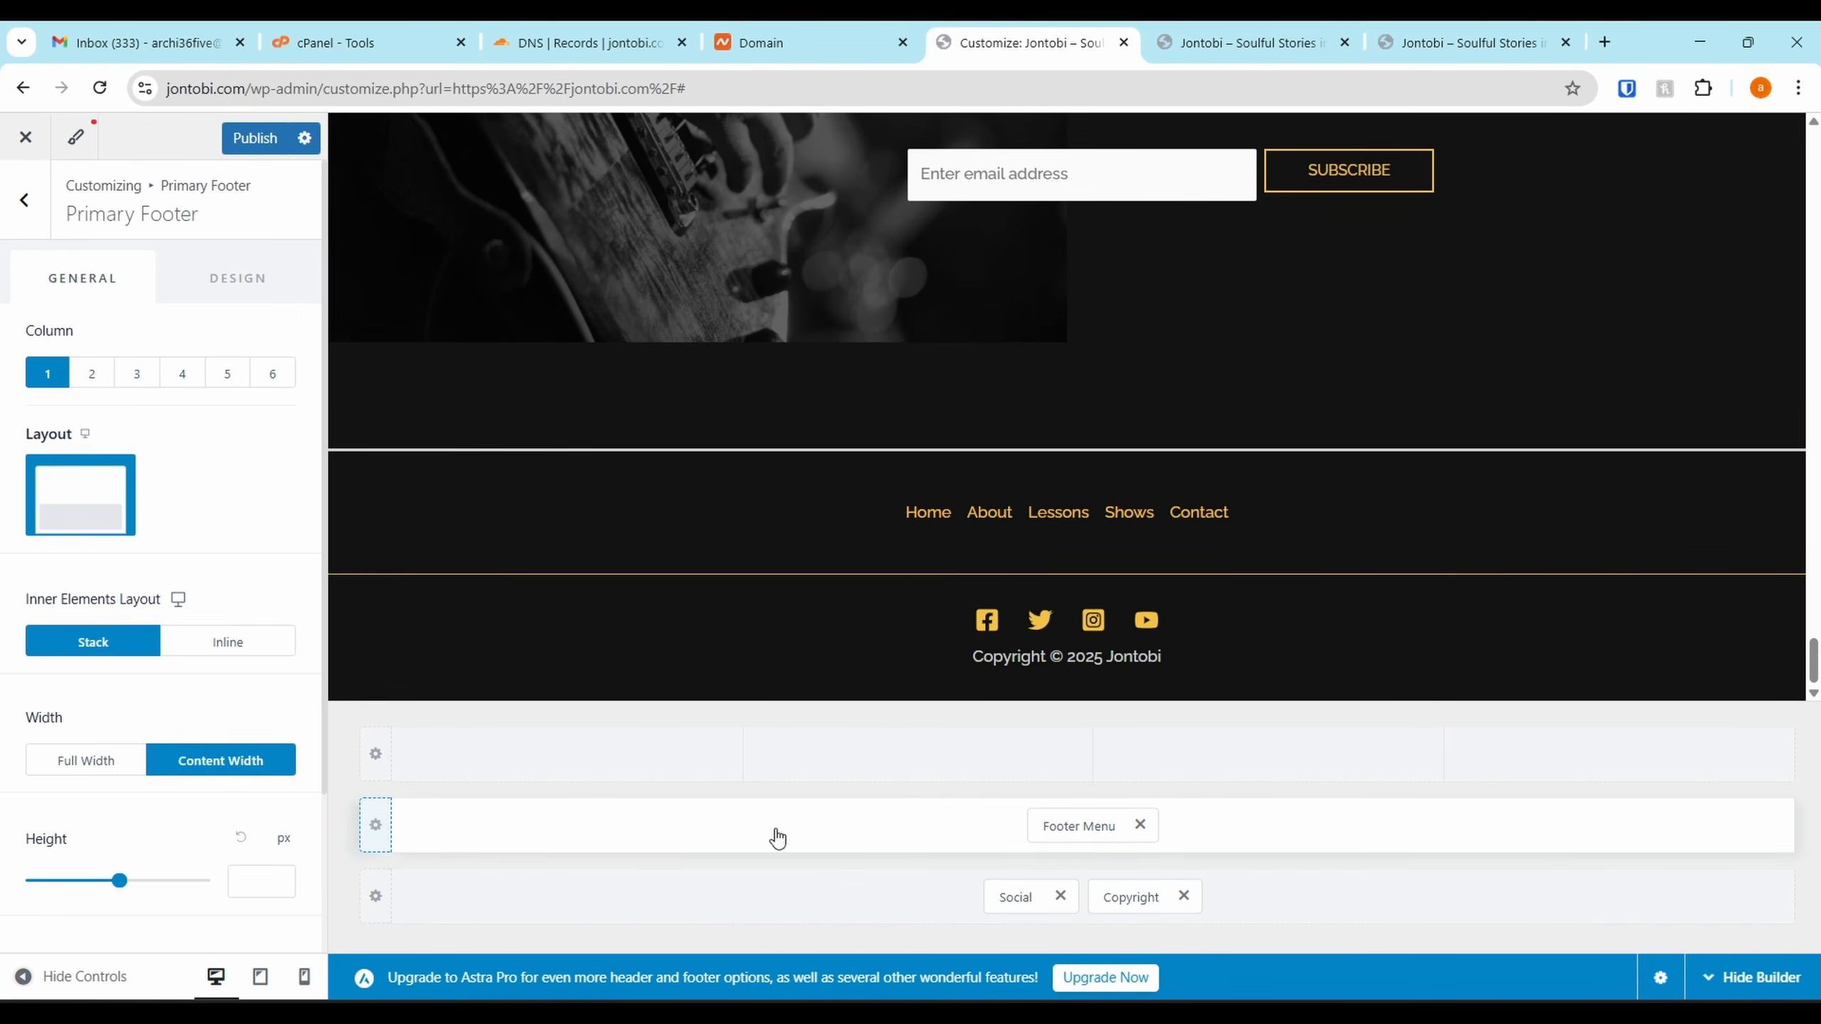
{"action": "left_click", "coordinate": [373, 827]}
{"action": "left_click", "coordinate": [83, 381]}
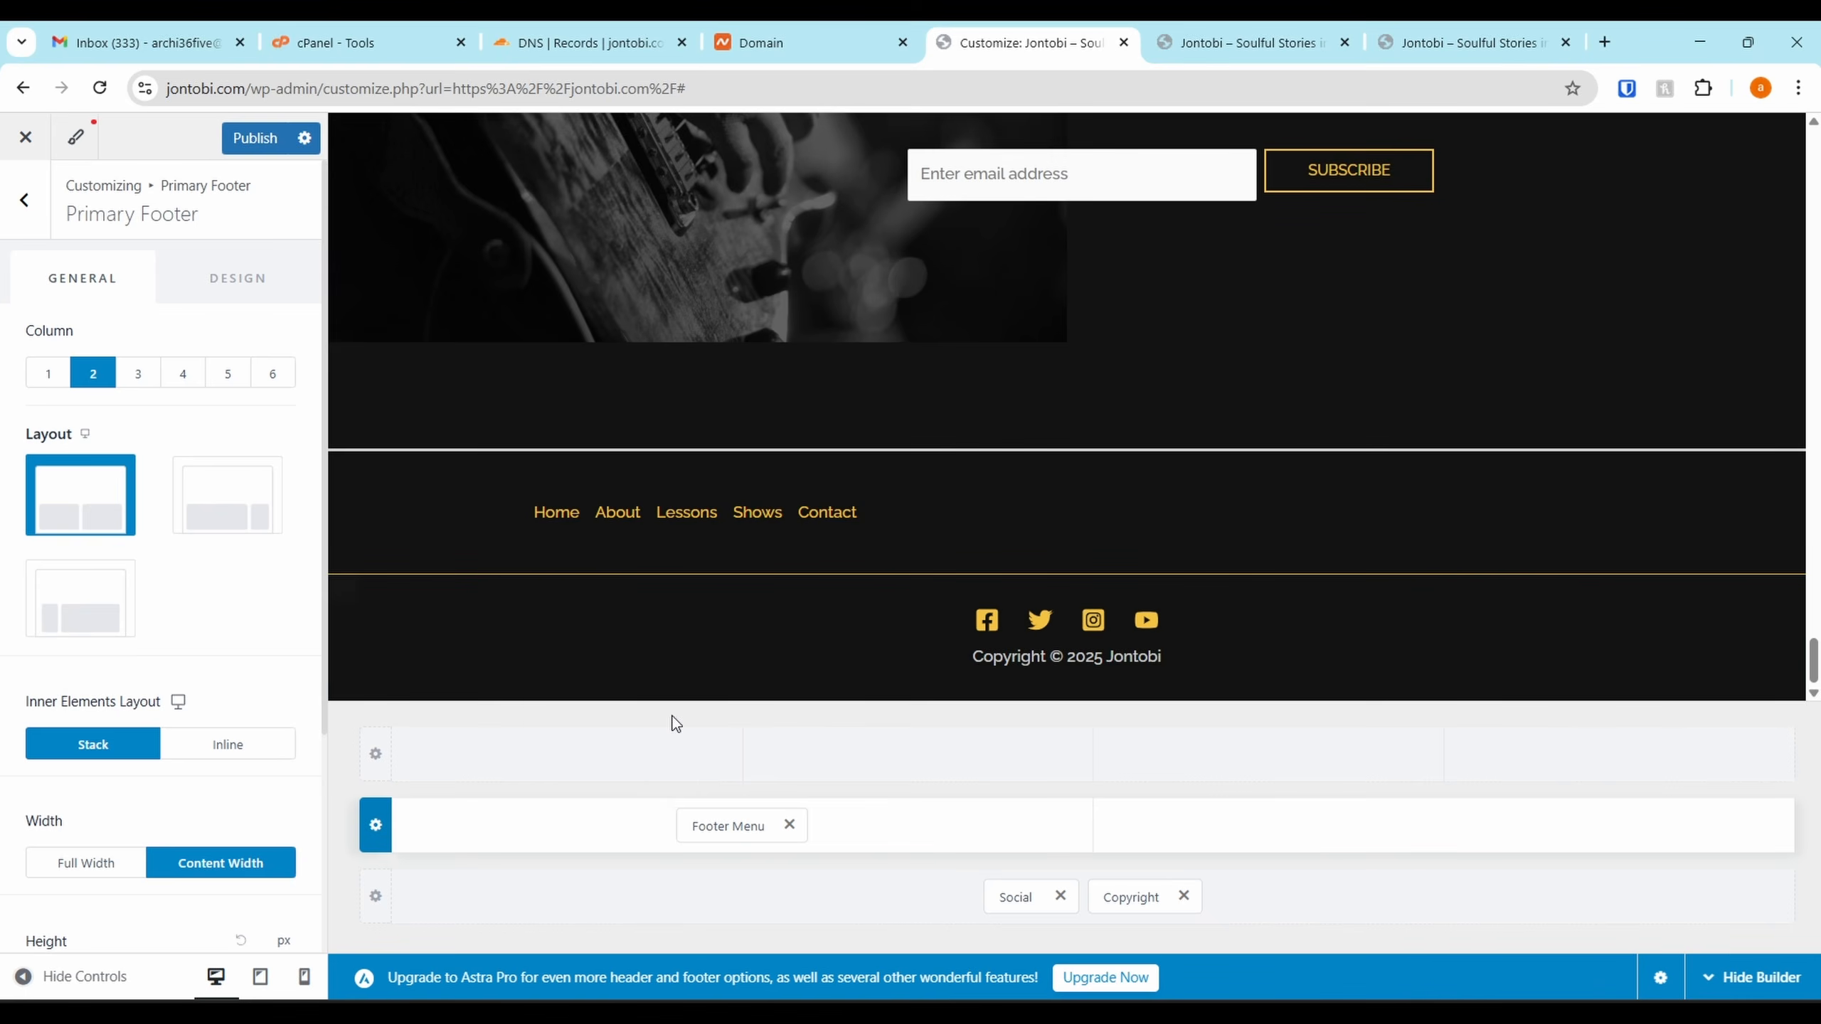
{"action": "left_click_drag", "start_coordinate": [699, 825], "coordinate": [1249, 854]}
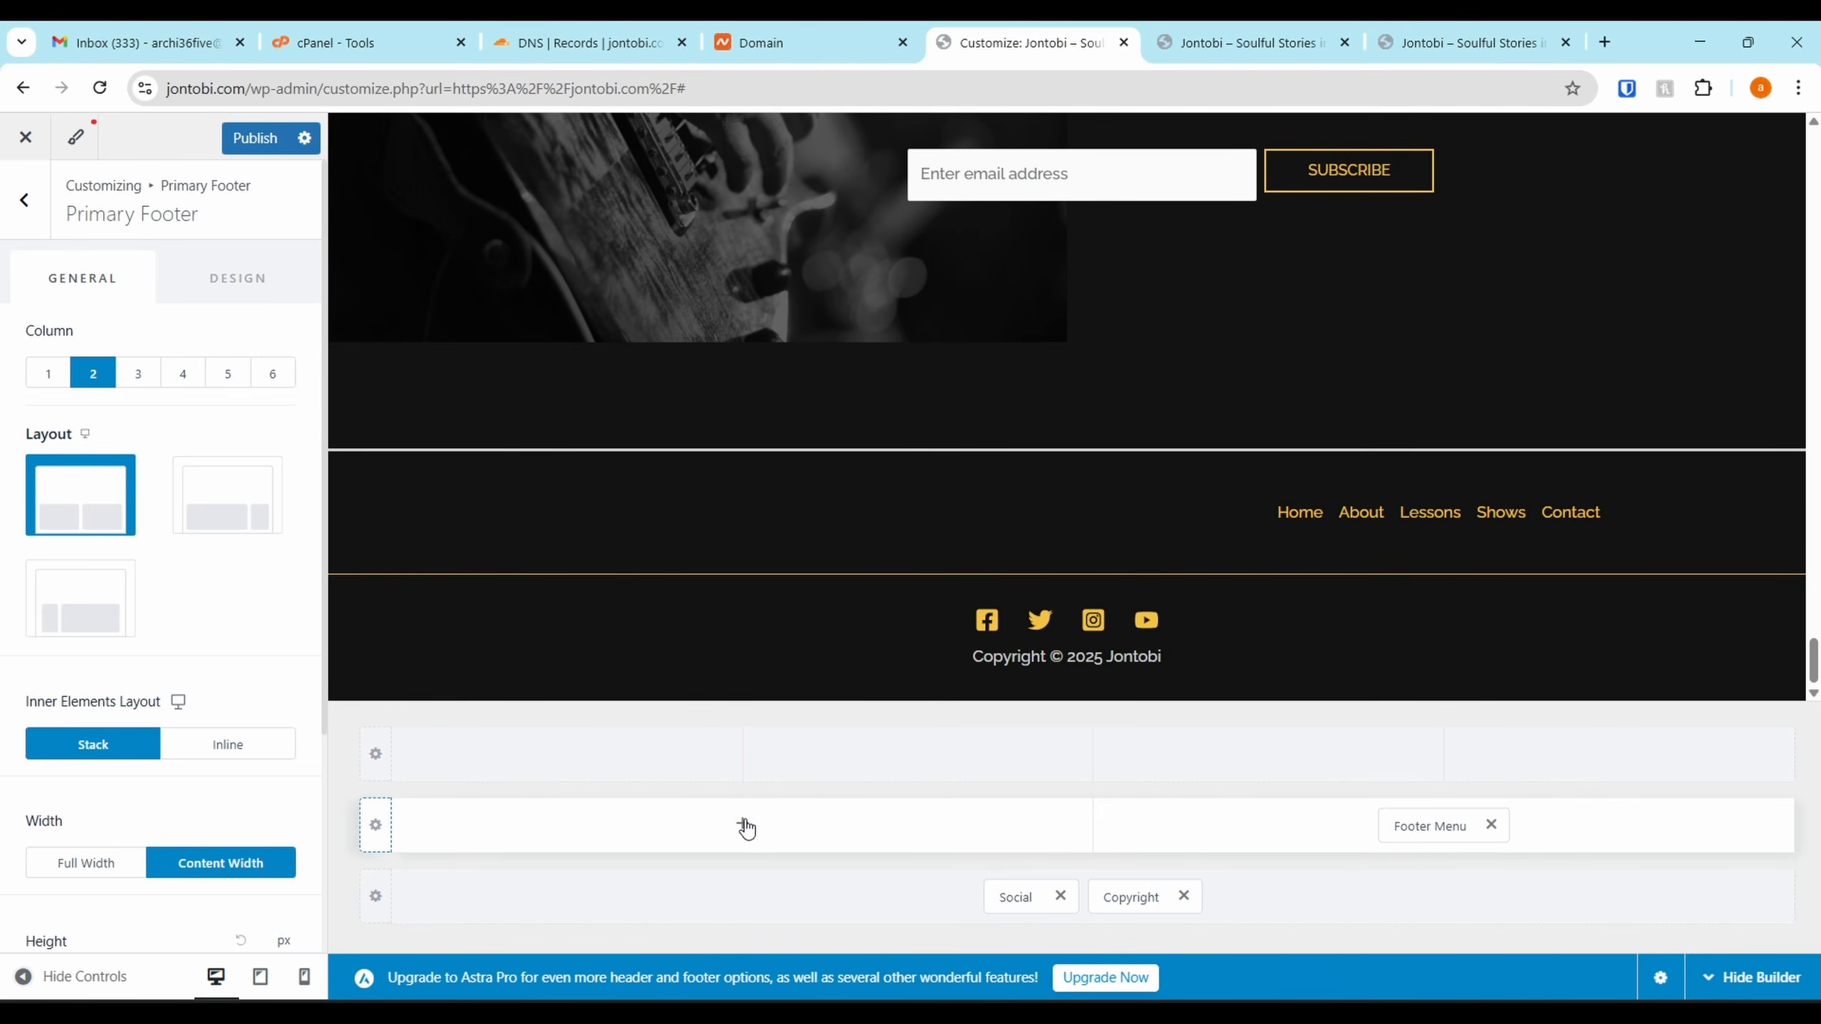
{"action": "left_click", "coordinate": [744, 827]}
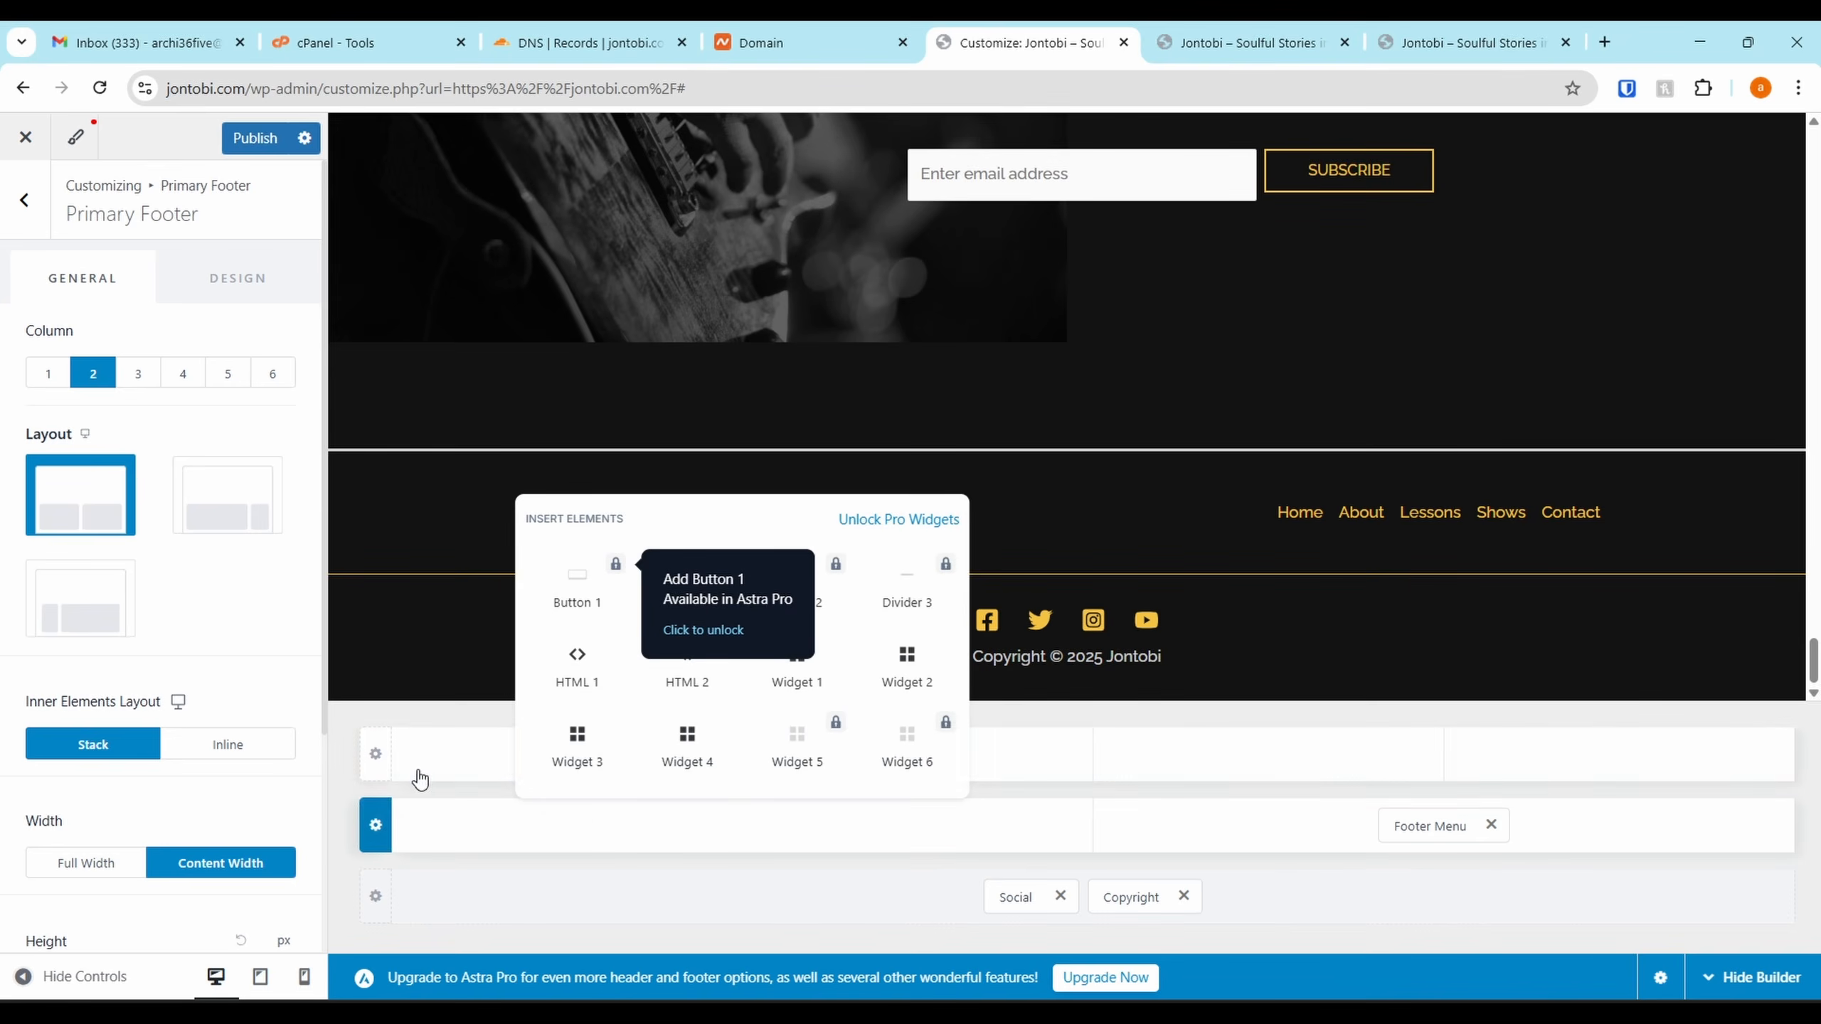
Add an HTML 1 block to the left column with the site's contact e-mail, centred
{"action": "left_click", "coordinate": [583, 691]}
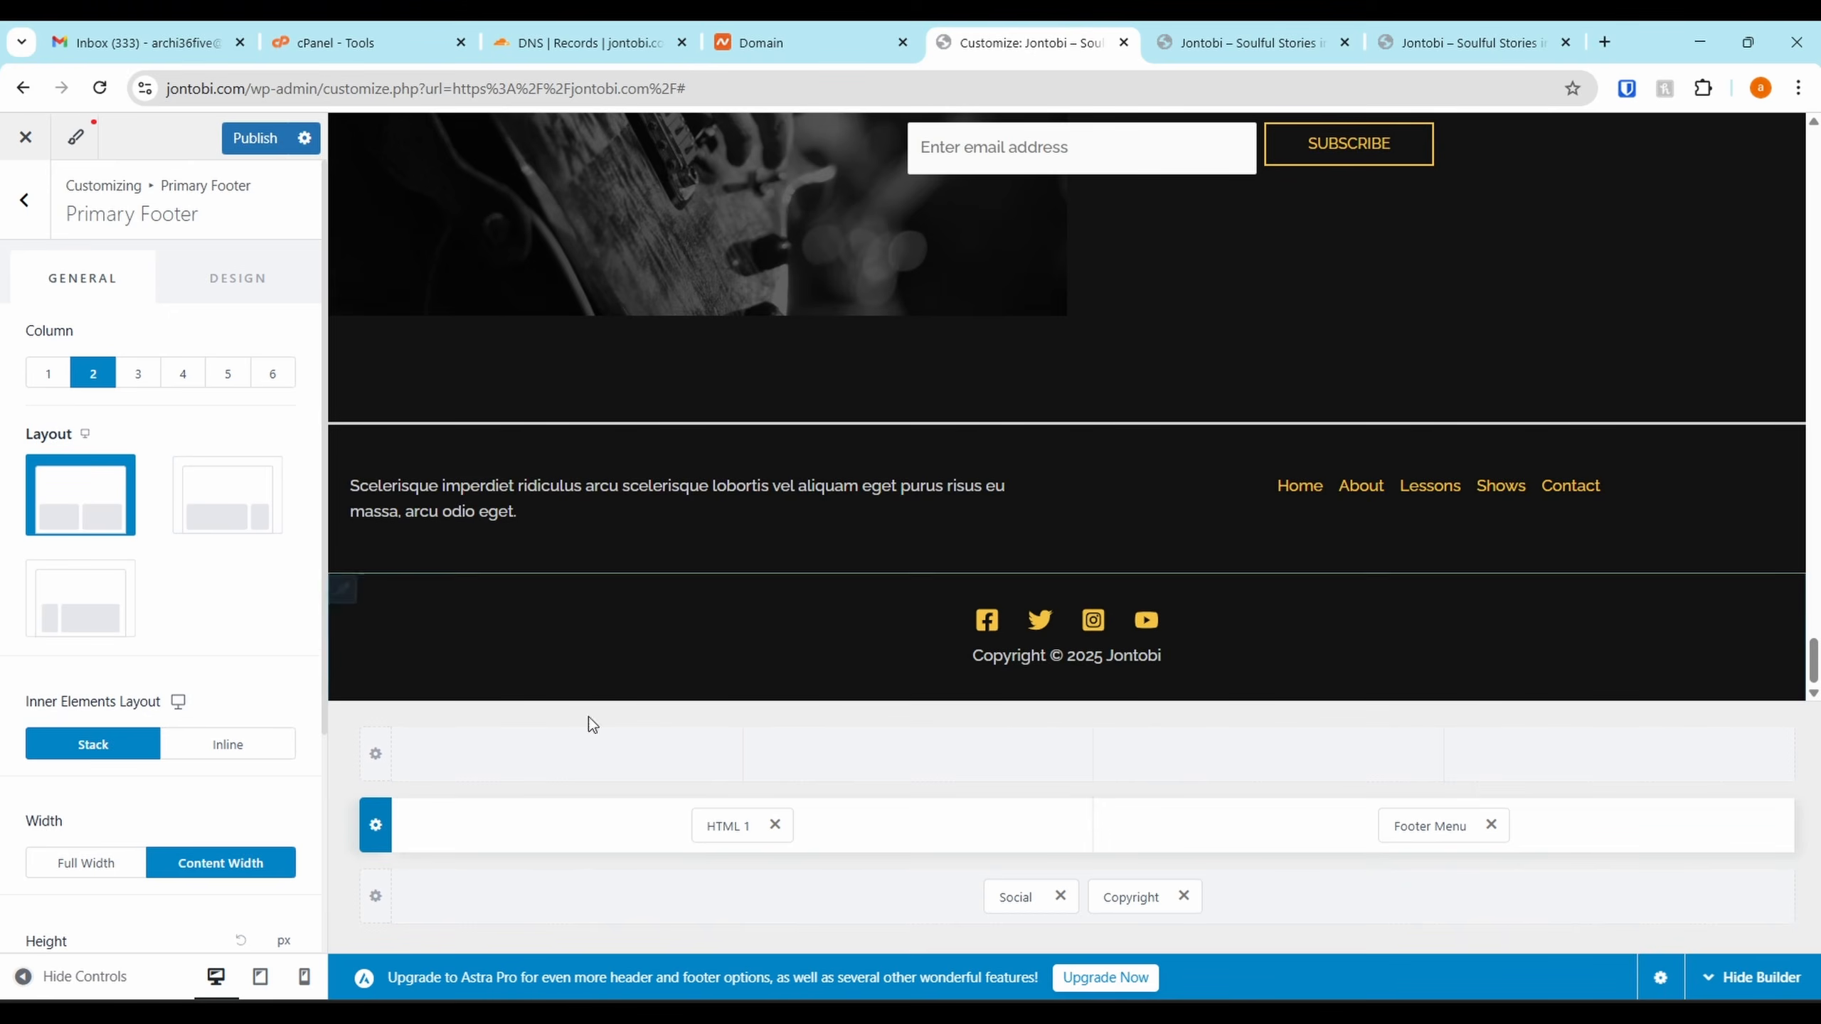
{"action": "left_click", "coordinate": [717, 825]}
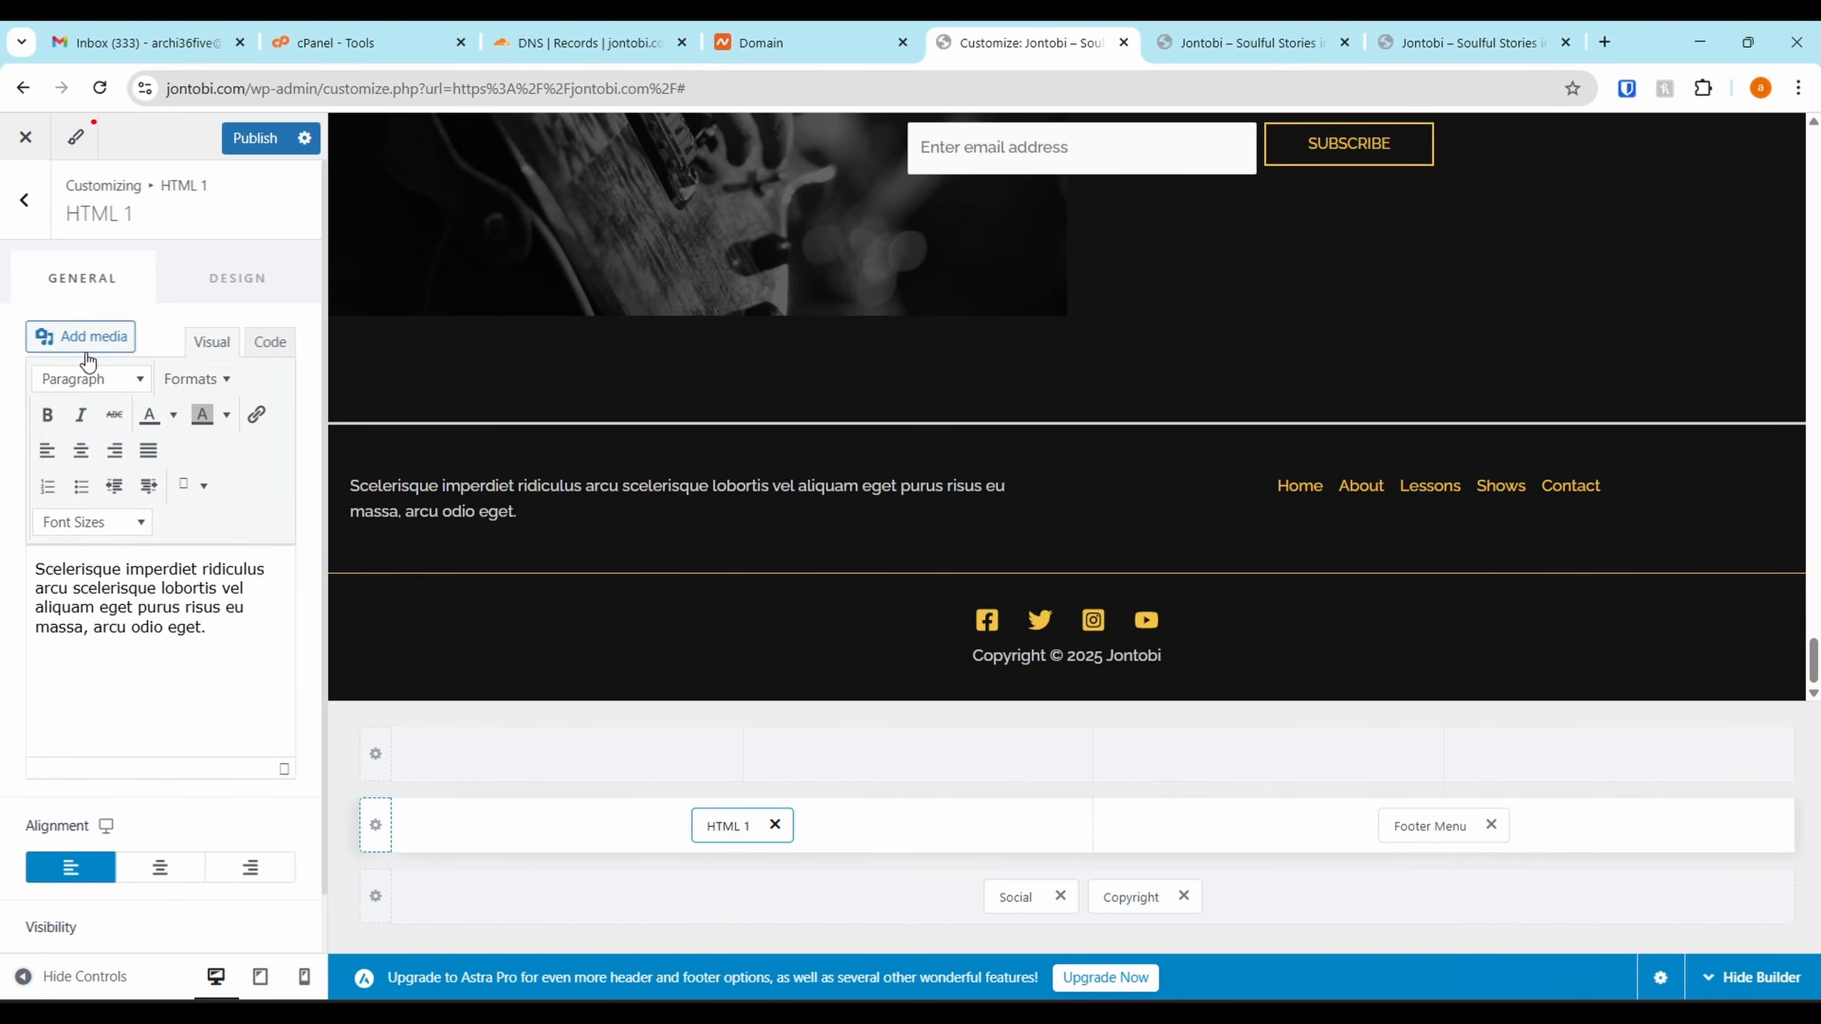
{"action": "left_click", "coordinate": [208, 625]}
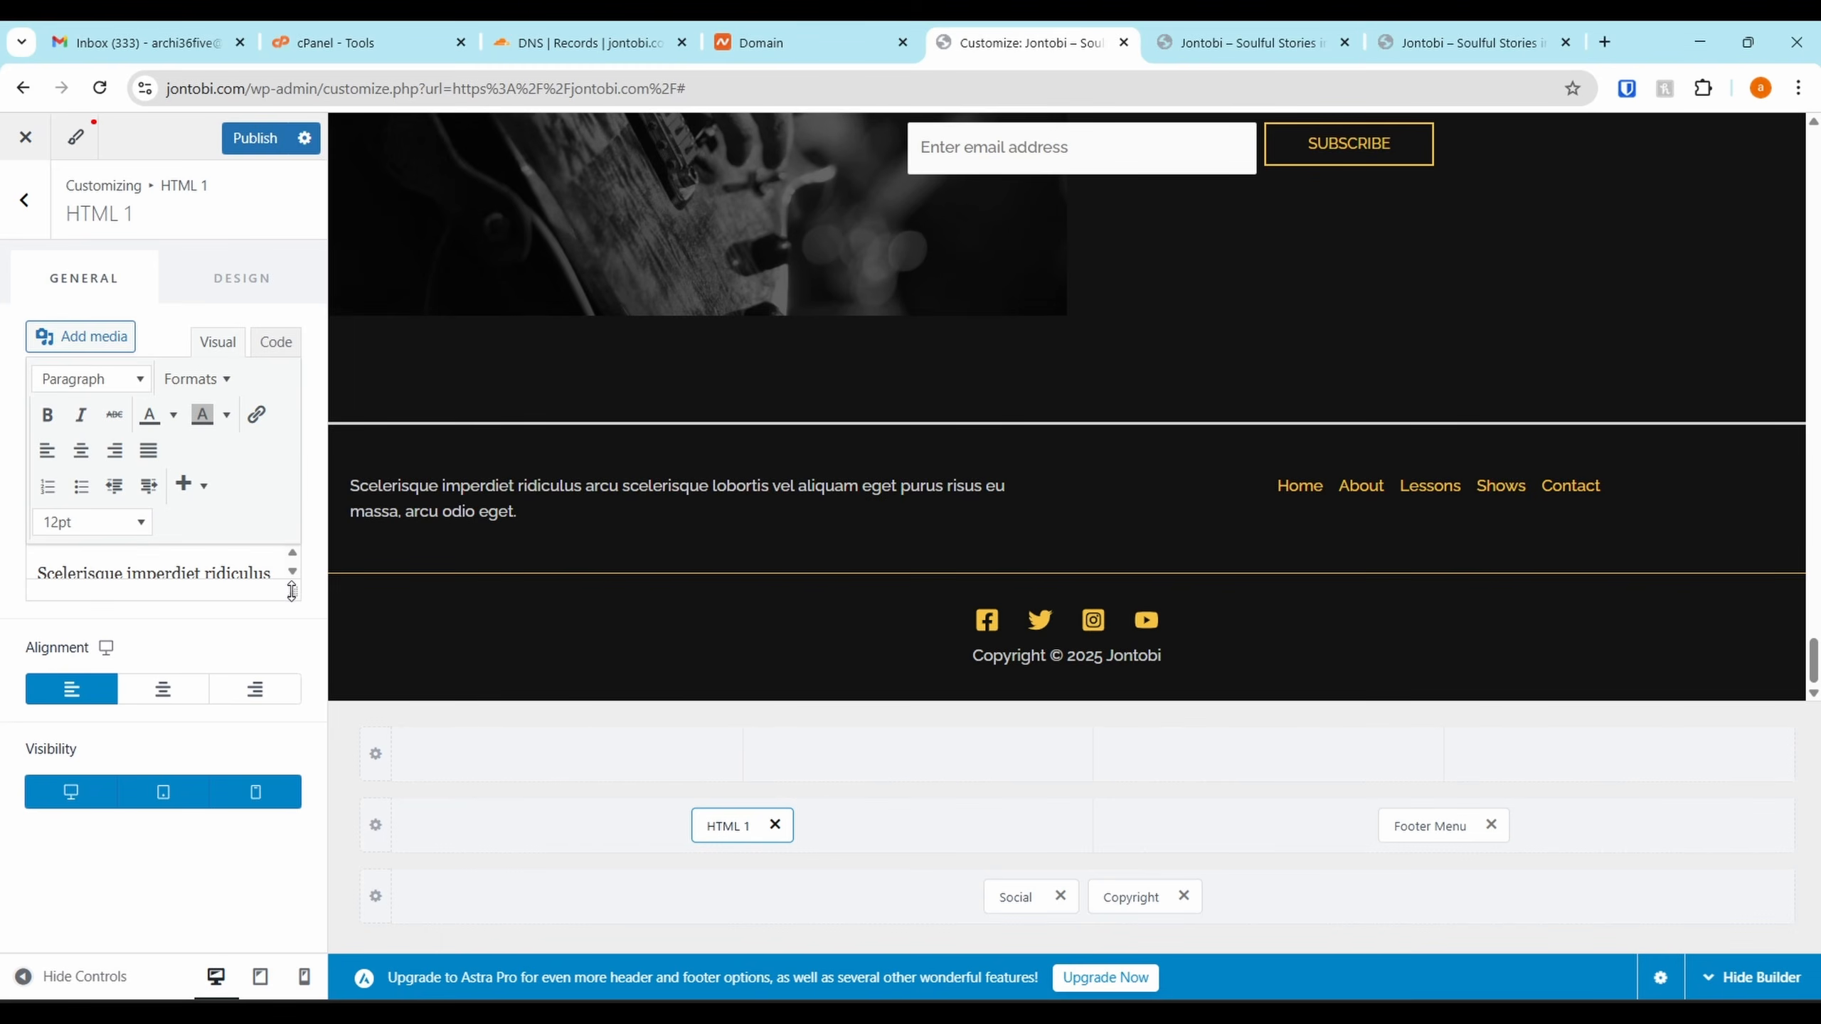
{"action": "left_click_drag", "start_coordinate": [292, 592], "coordinate": [286, 749]}
{"action": "triple_click", "coordinate": [230, 663]}
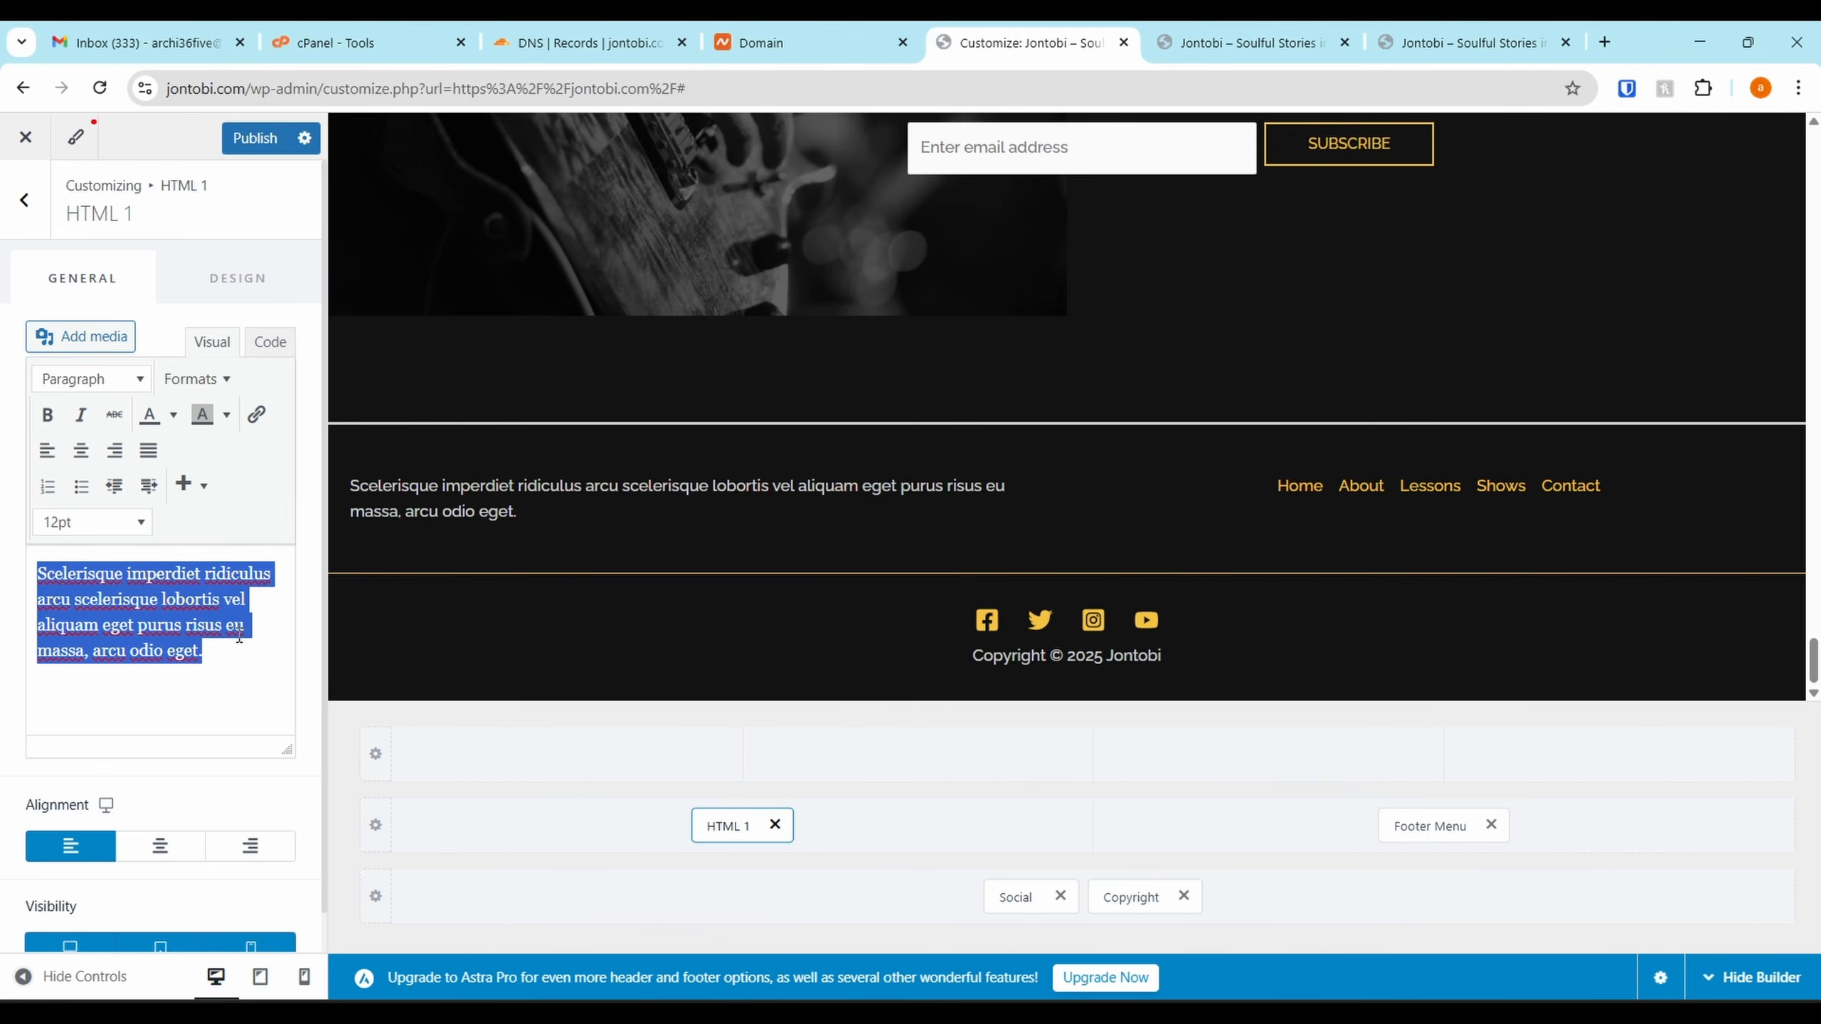
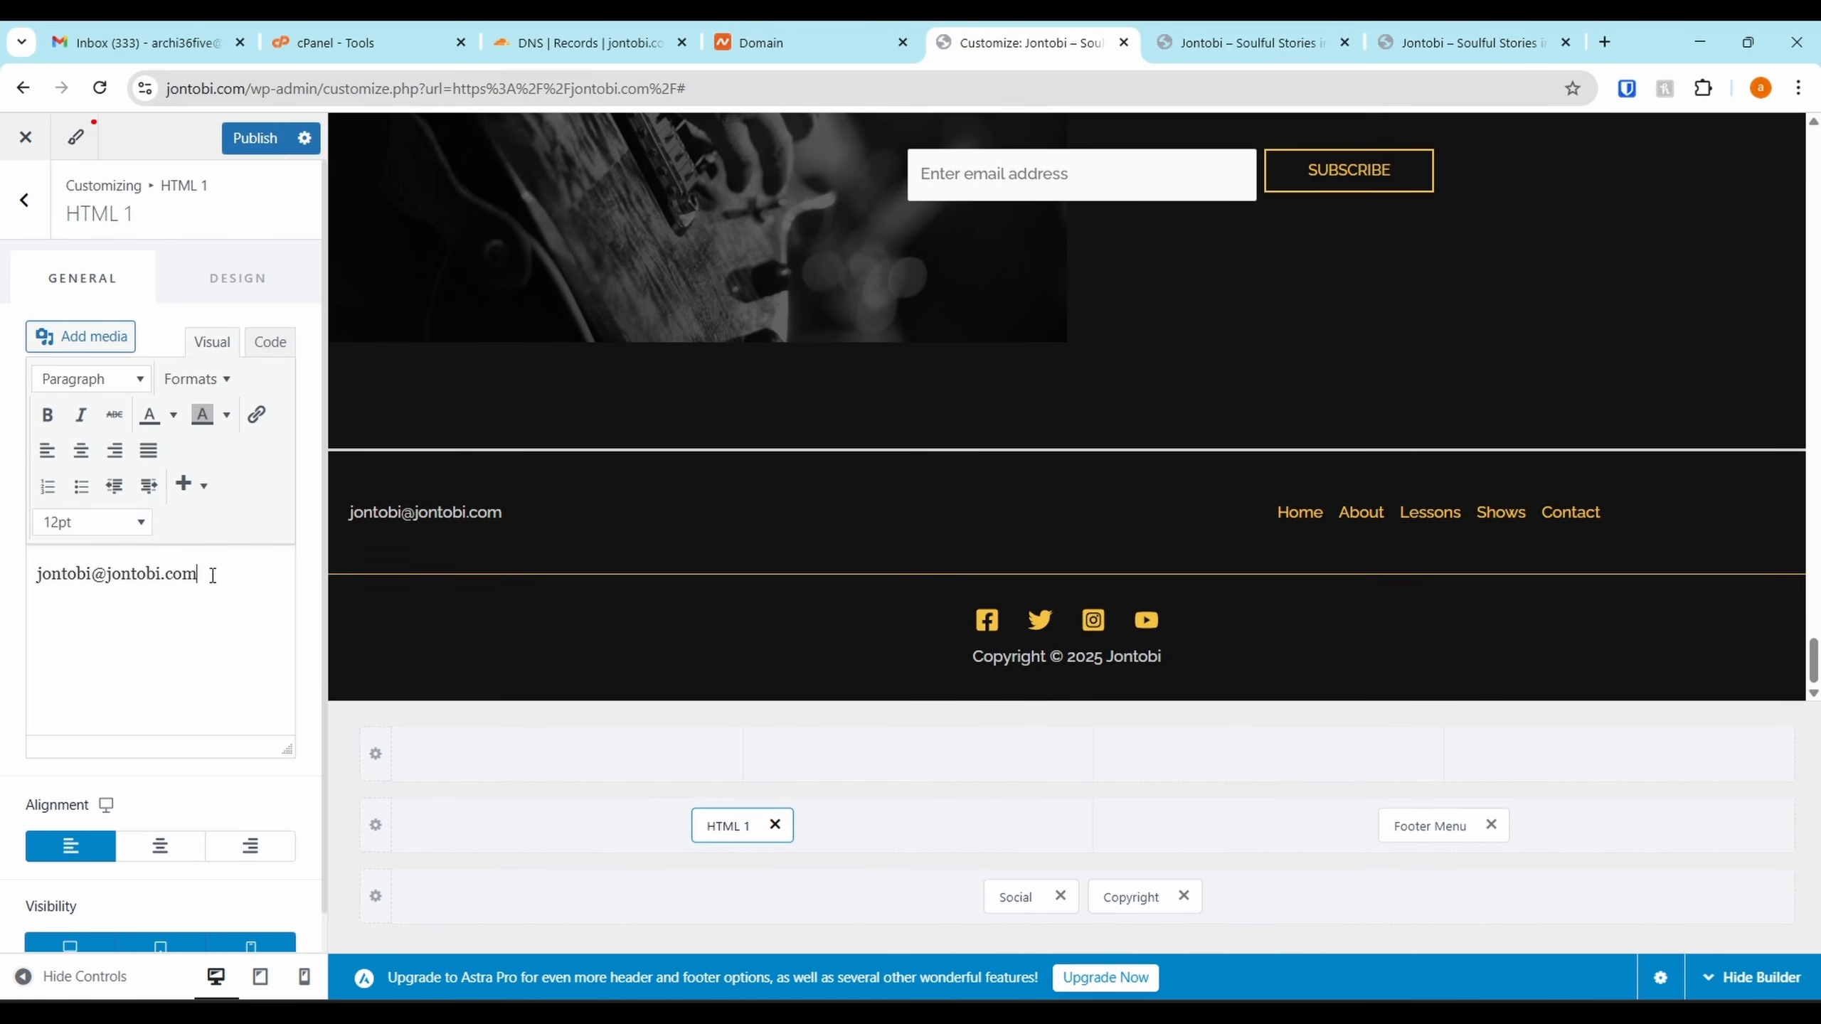
{"action": "left_click", "coordinate": [158, 860]}
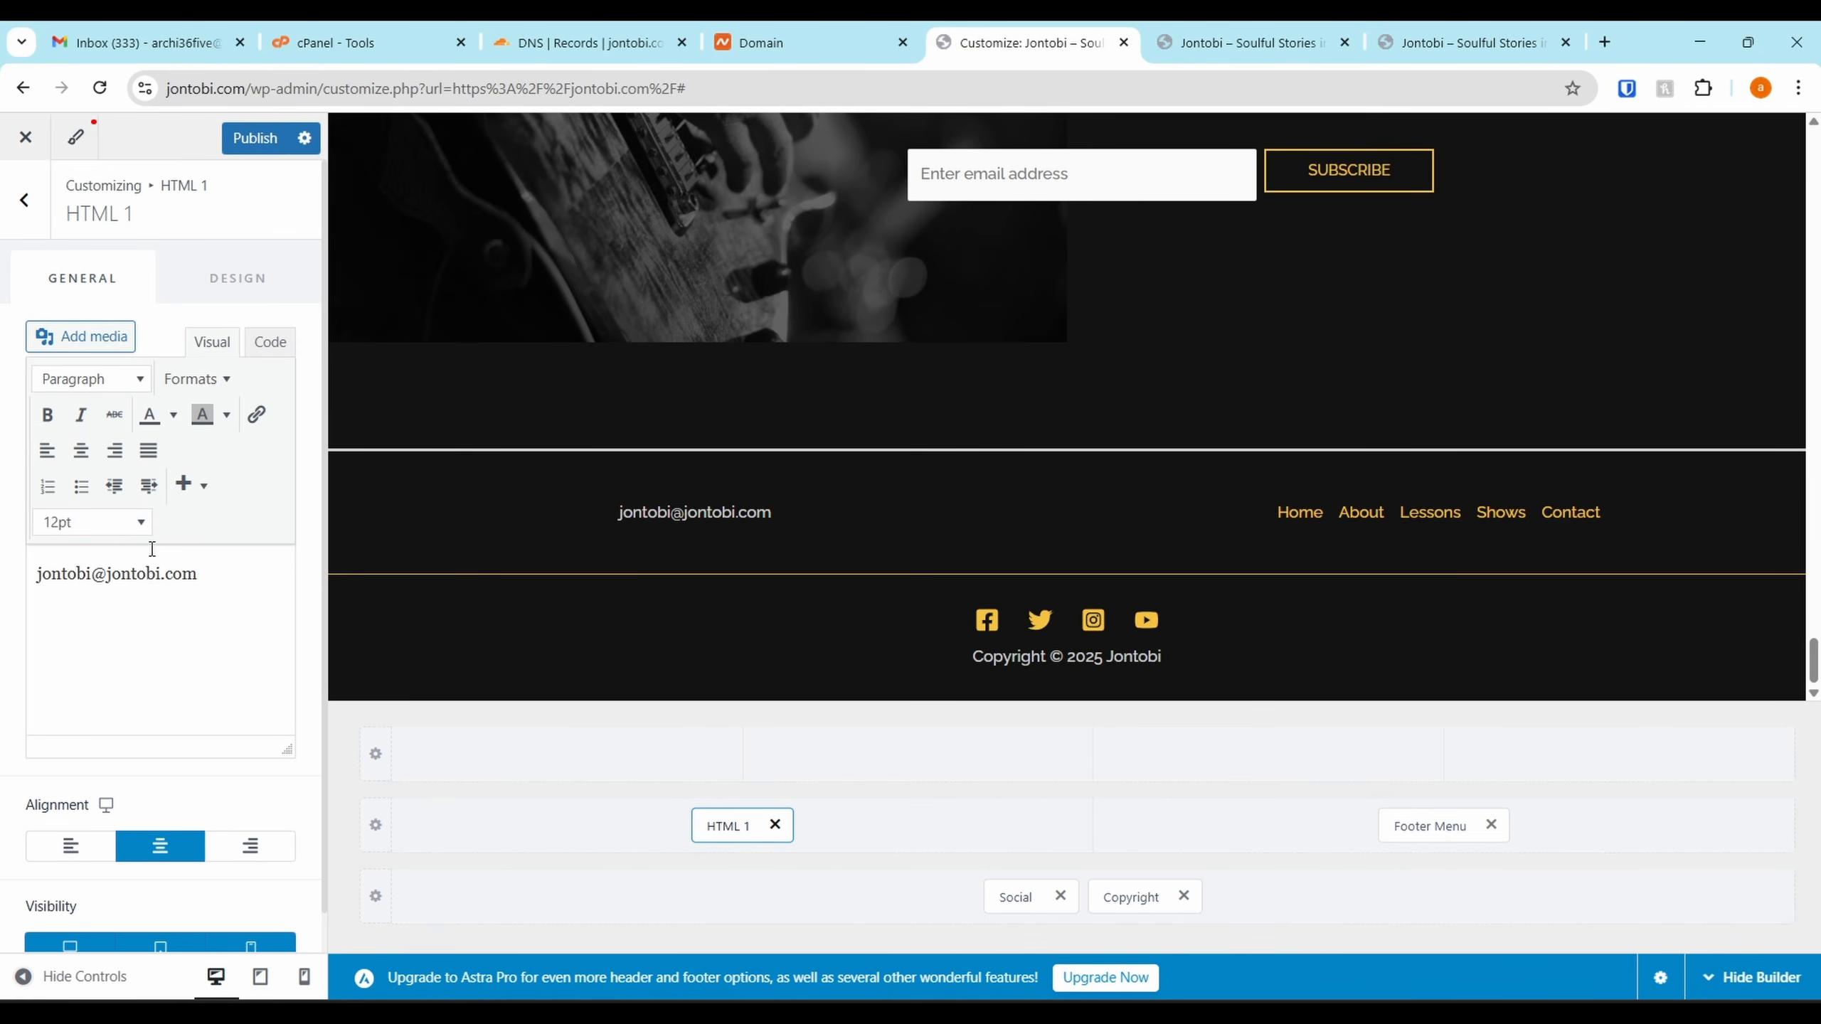
Set the e-mail text to 14pt and colour it gold-yellow
{"action": "left_click_drag", "start_coordinate": [157, 574], "coordinate": [35, 574]}
{"action": "left_click", "coordinate": [221, 581]}
{"action": "left_click", "coordinate": [119, 549]}
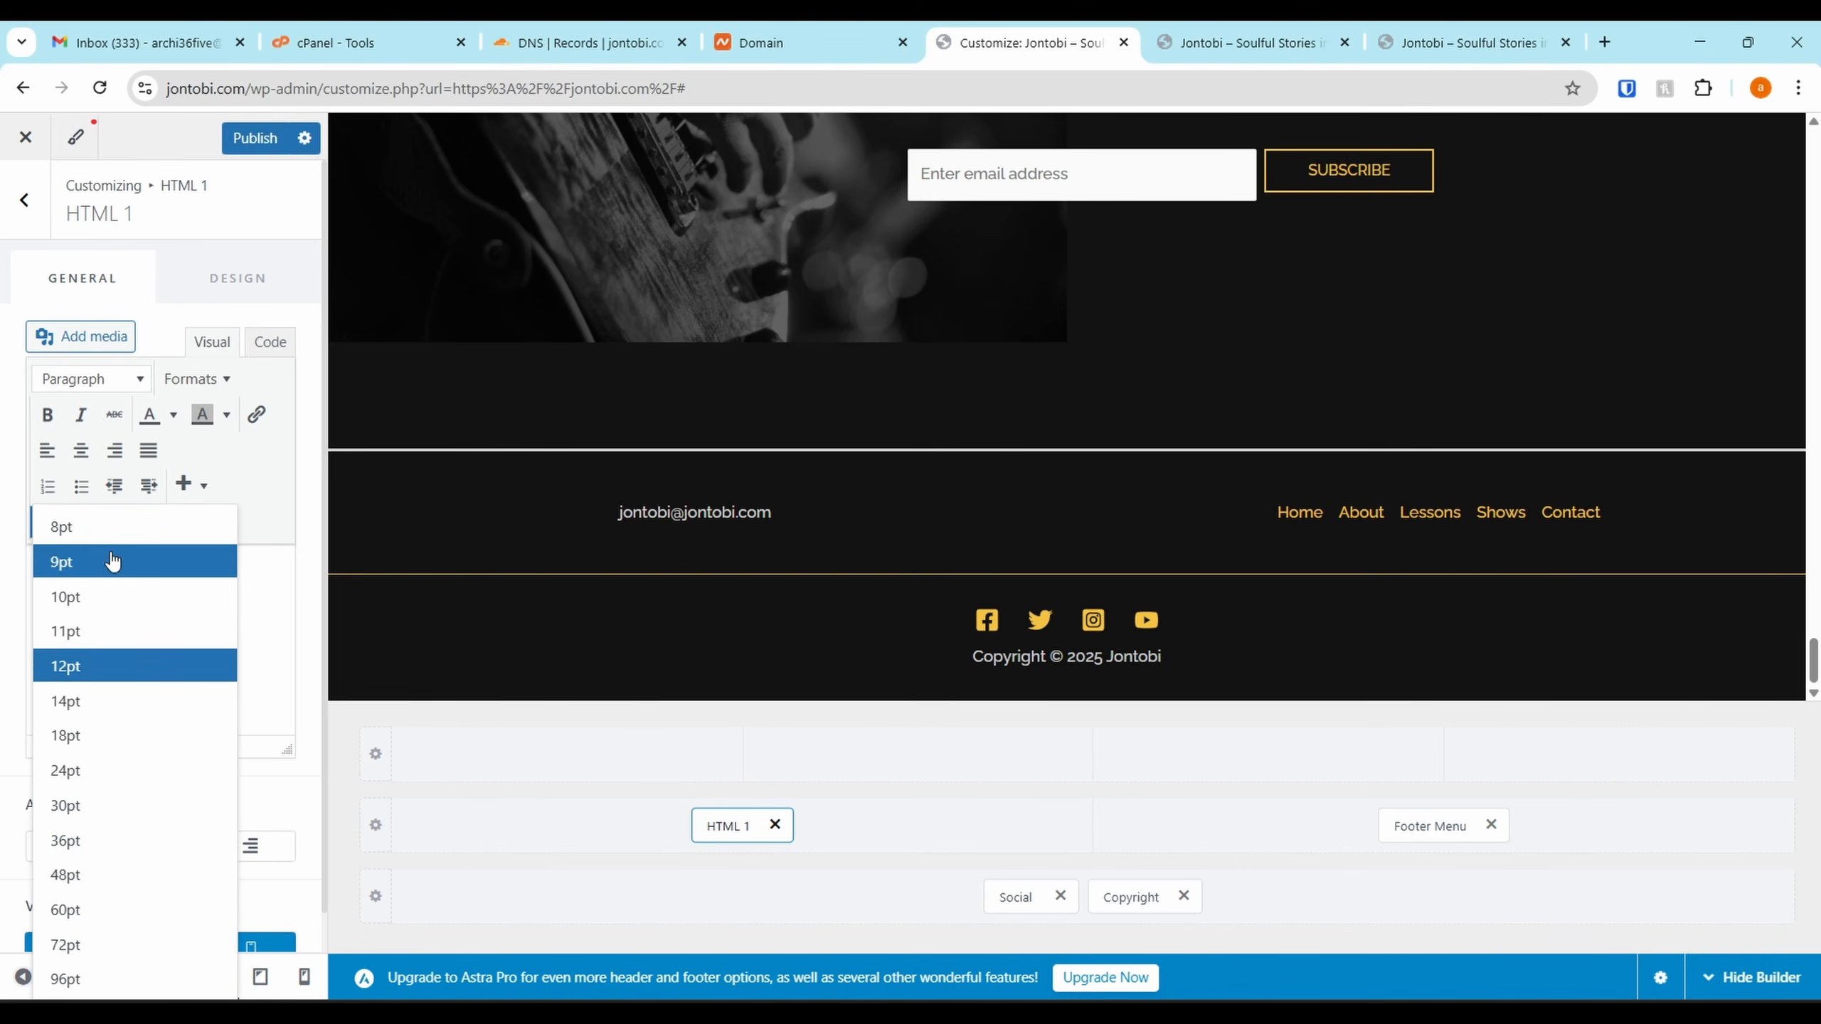
{"action": "left_click", "coordinate": [89, 712]}
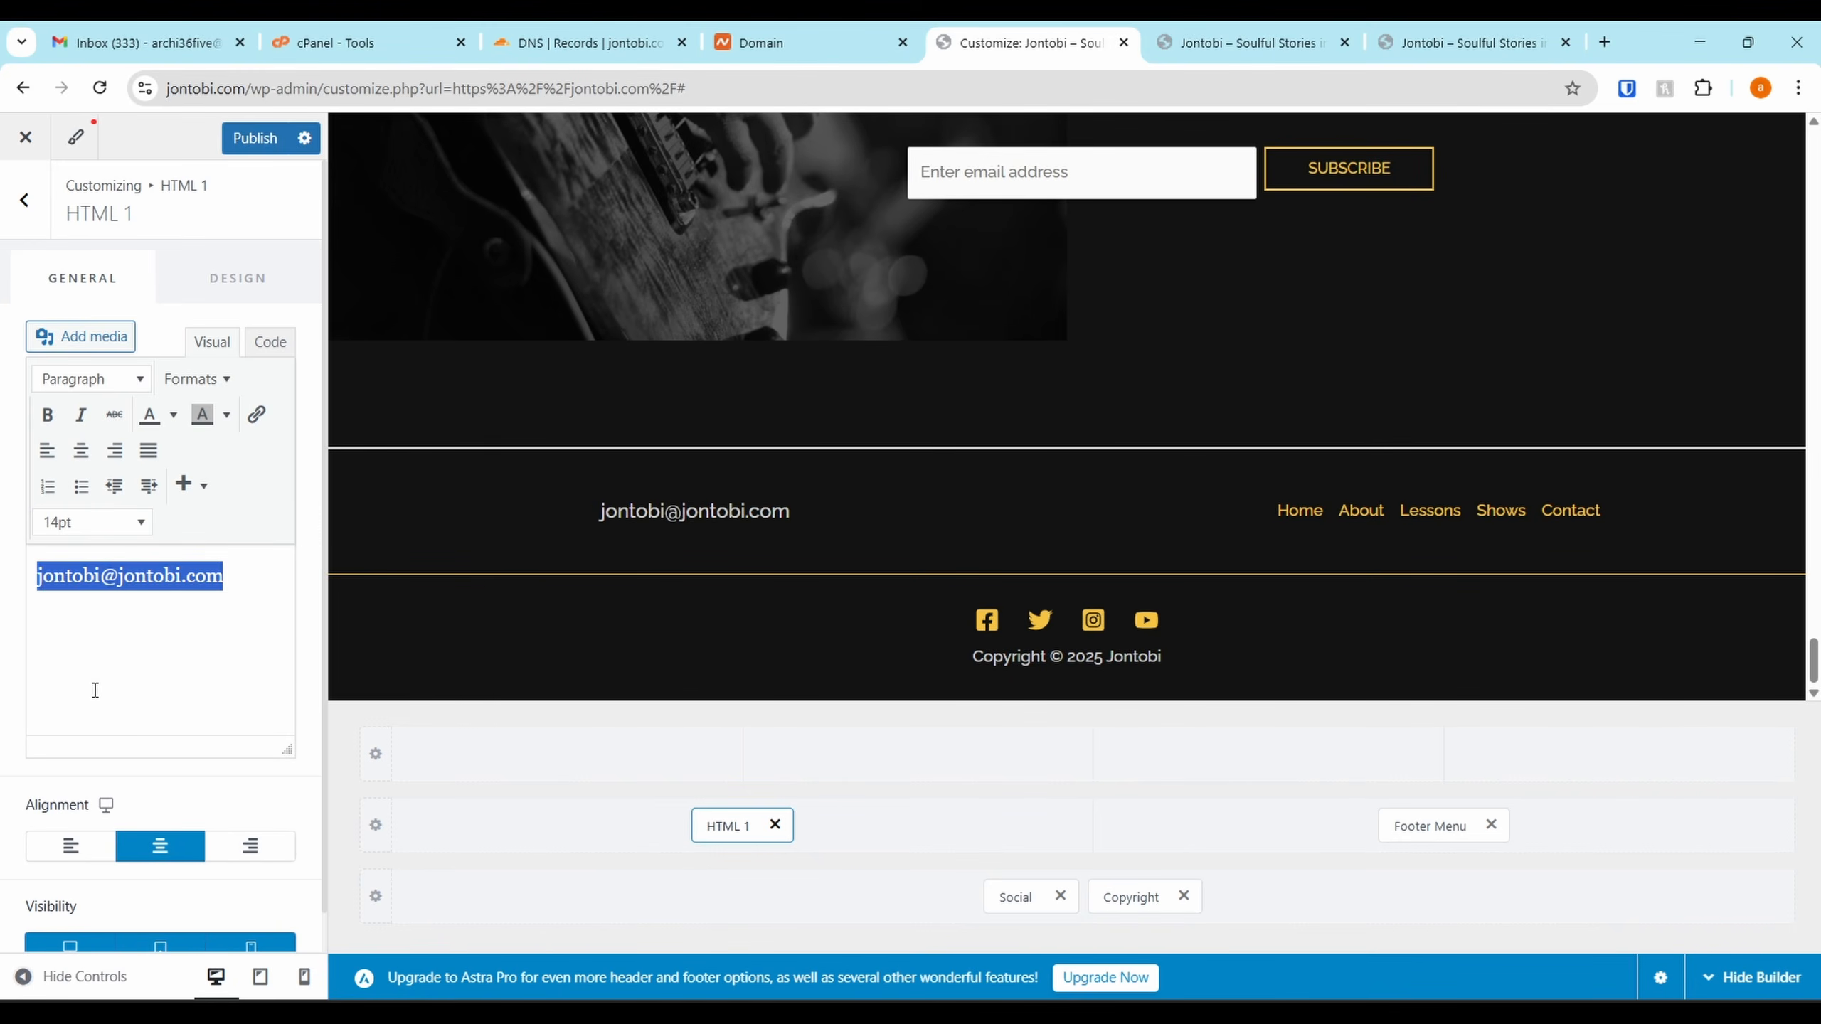
{"action": "left_click", "coordinate": [248, 624]}
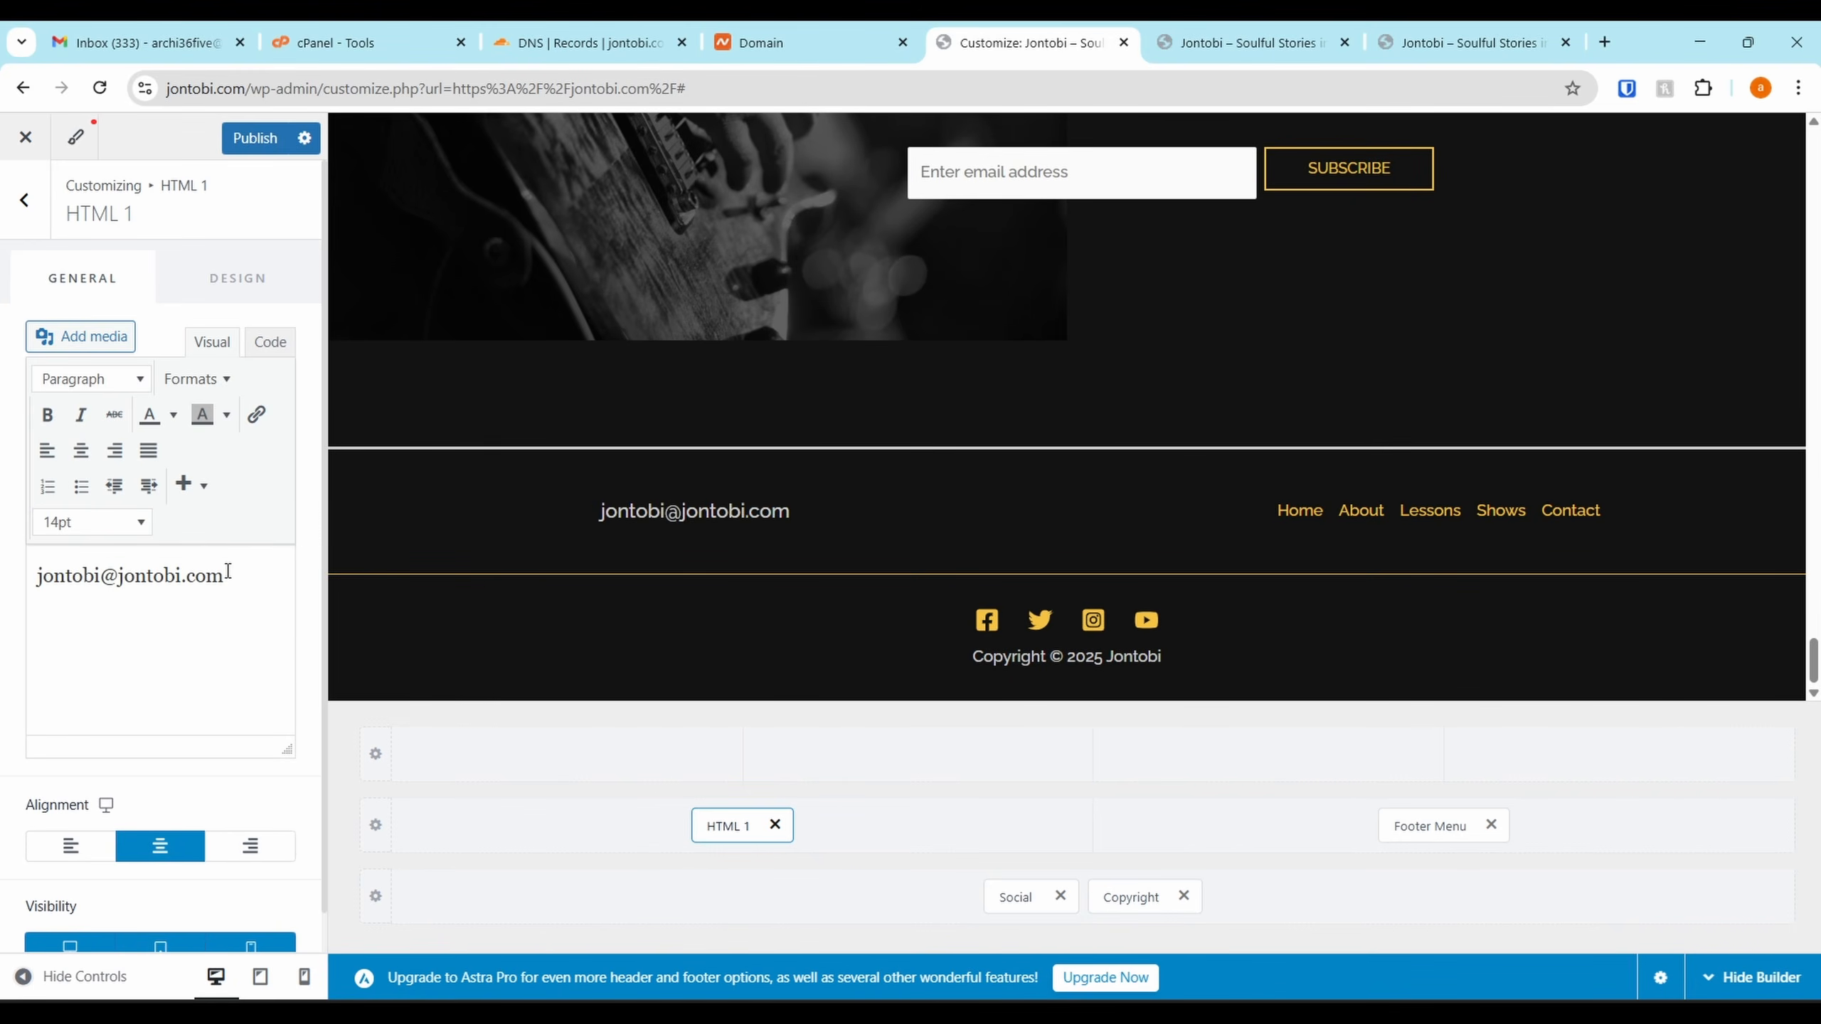
{"action": "left_click_drag", "start_coordinate": [228, 572], "coordinate": [27, 580]}
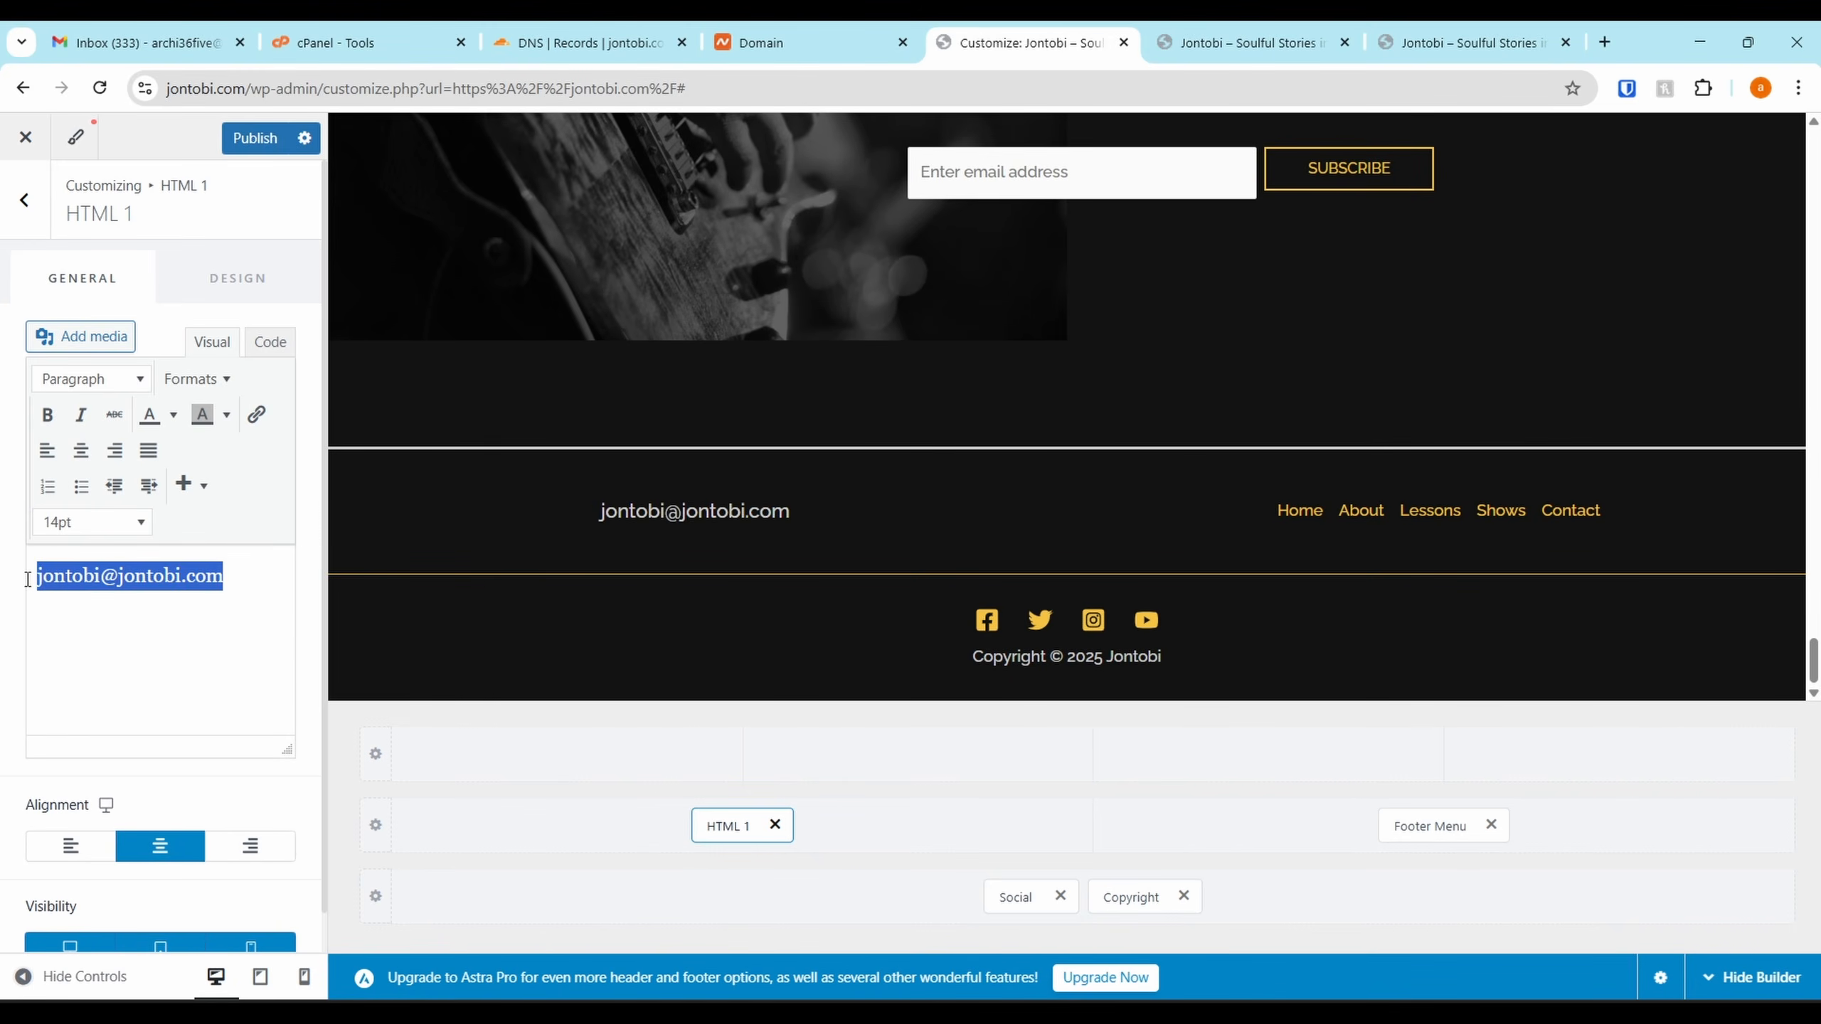
{"action": "left_click", "coordinate": [173, 423]}
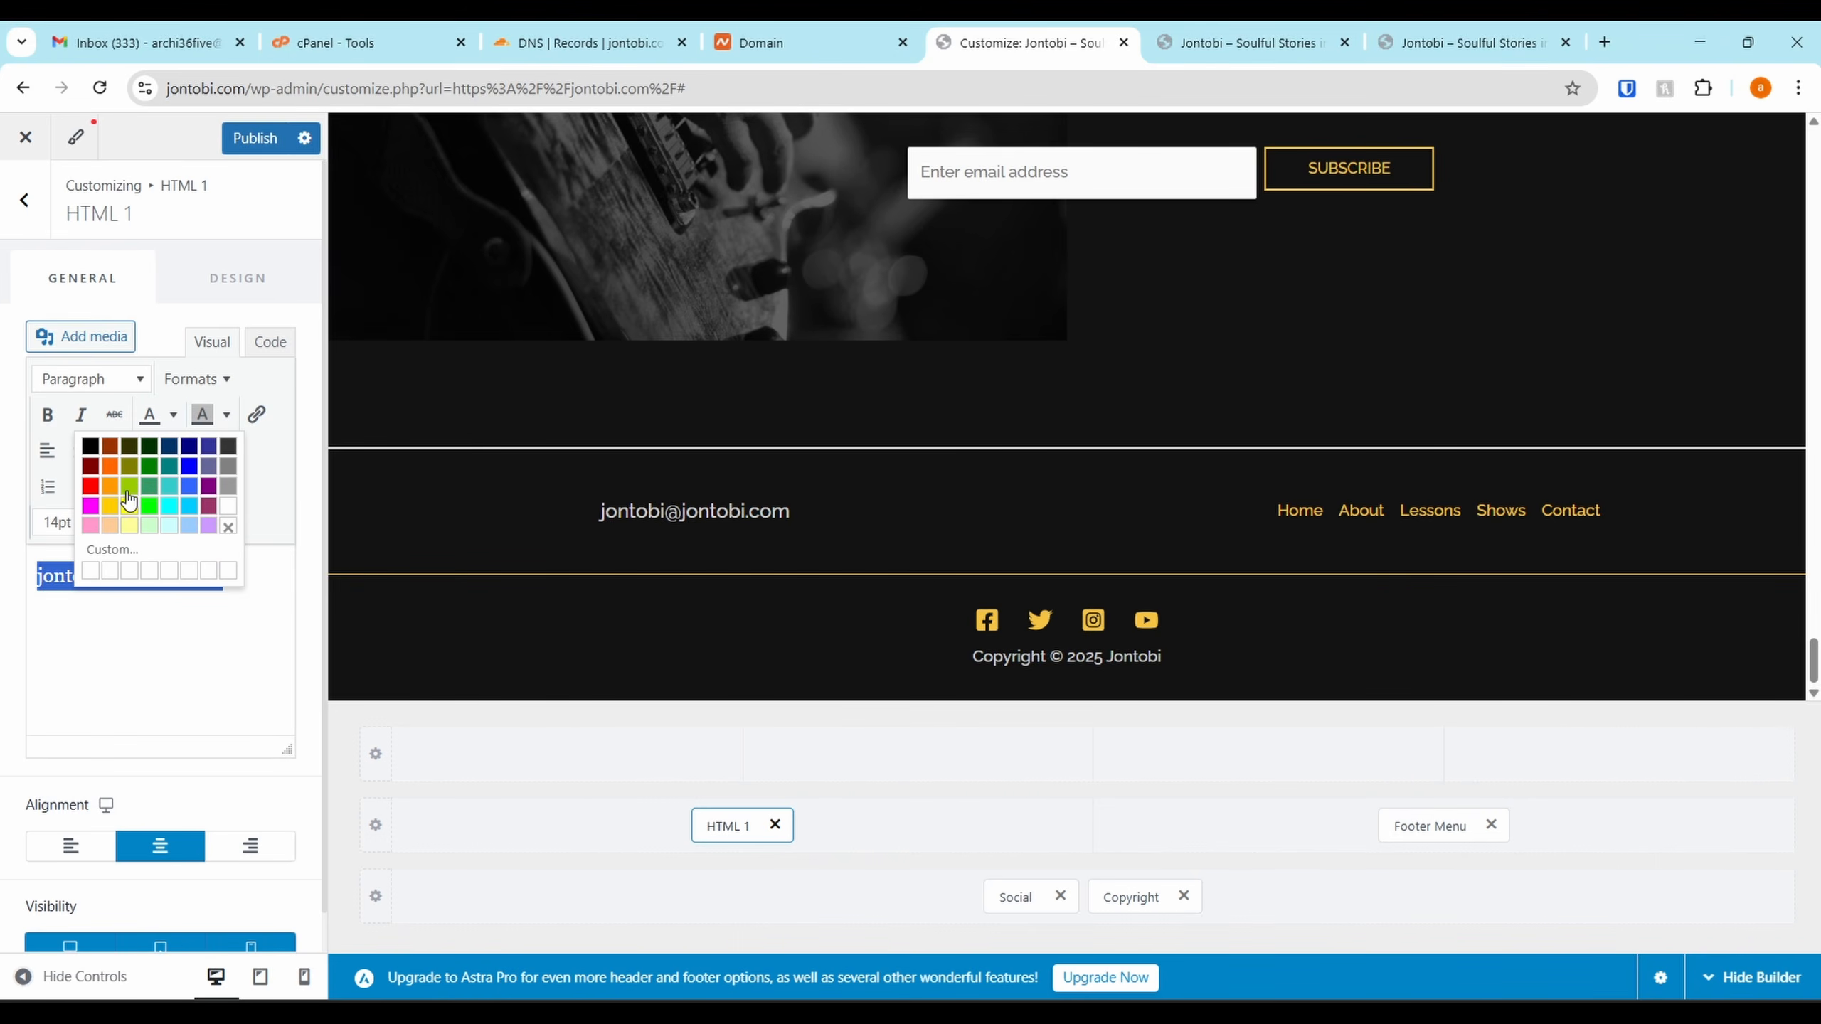
{"action": "left_click", "coordinate": [133, 524]}
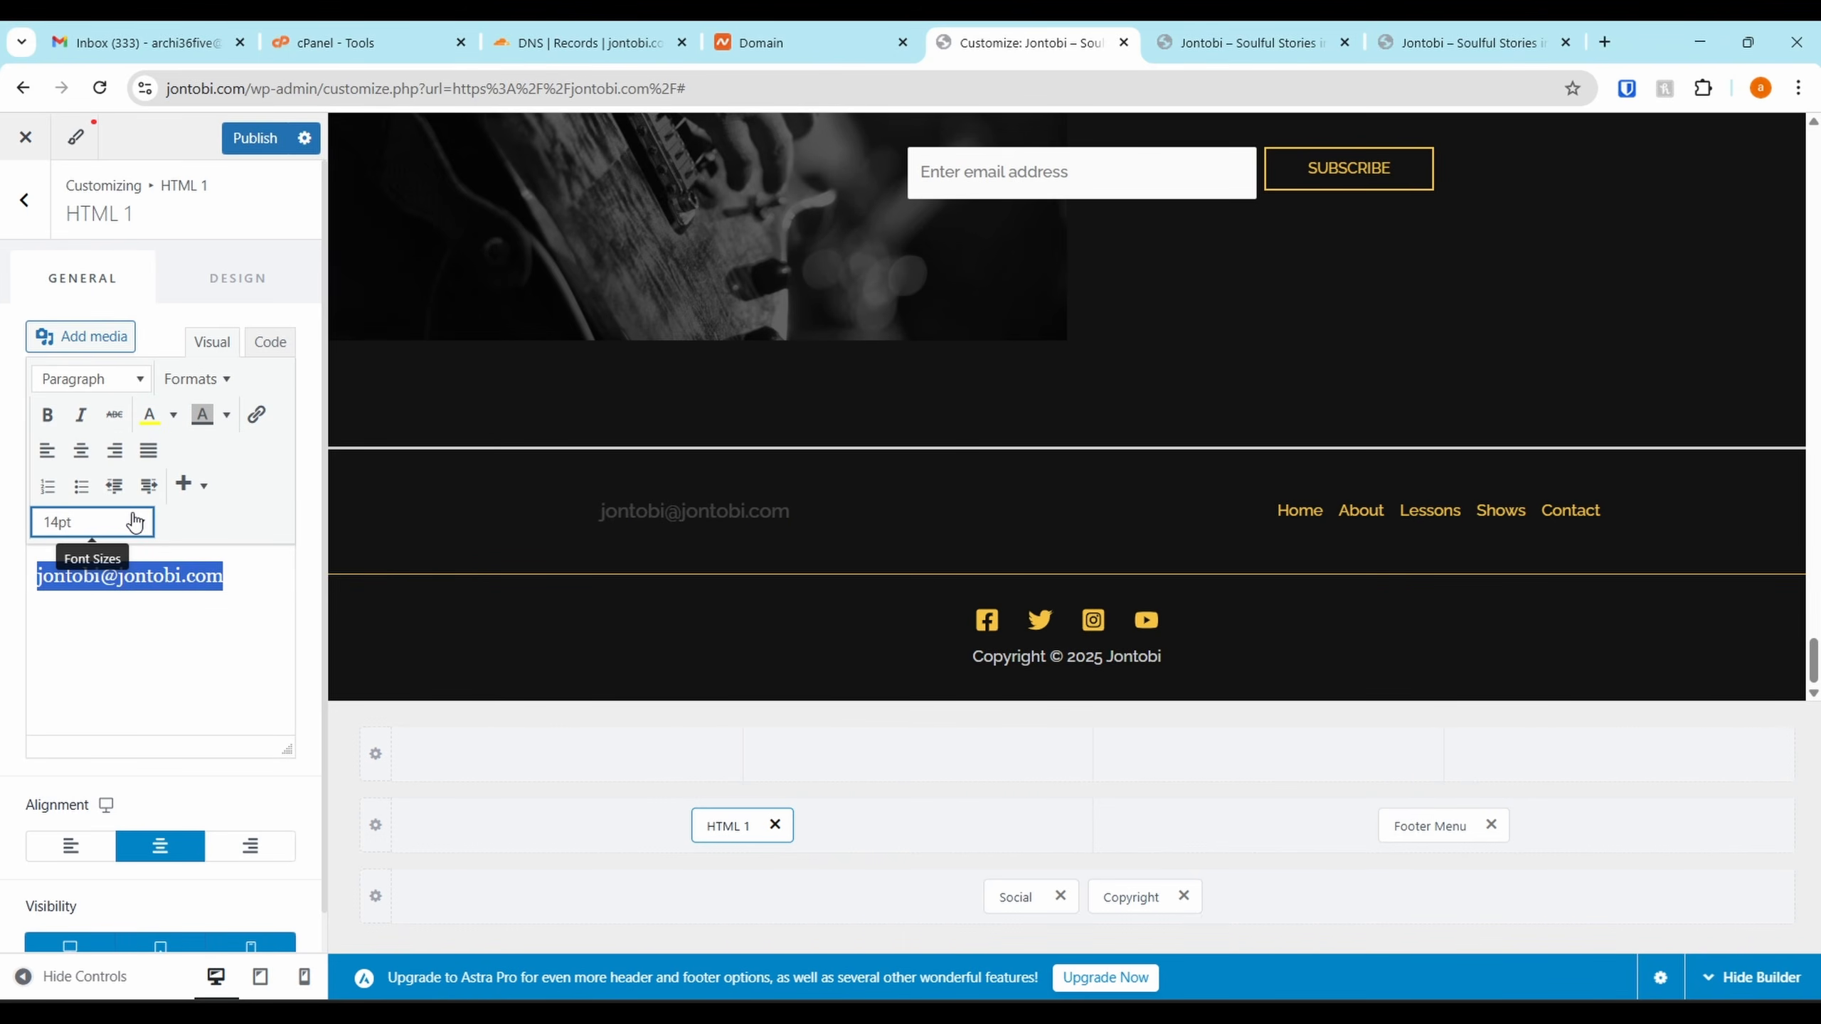
{"action": "left_click", "coordinate": [173, 414]}
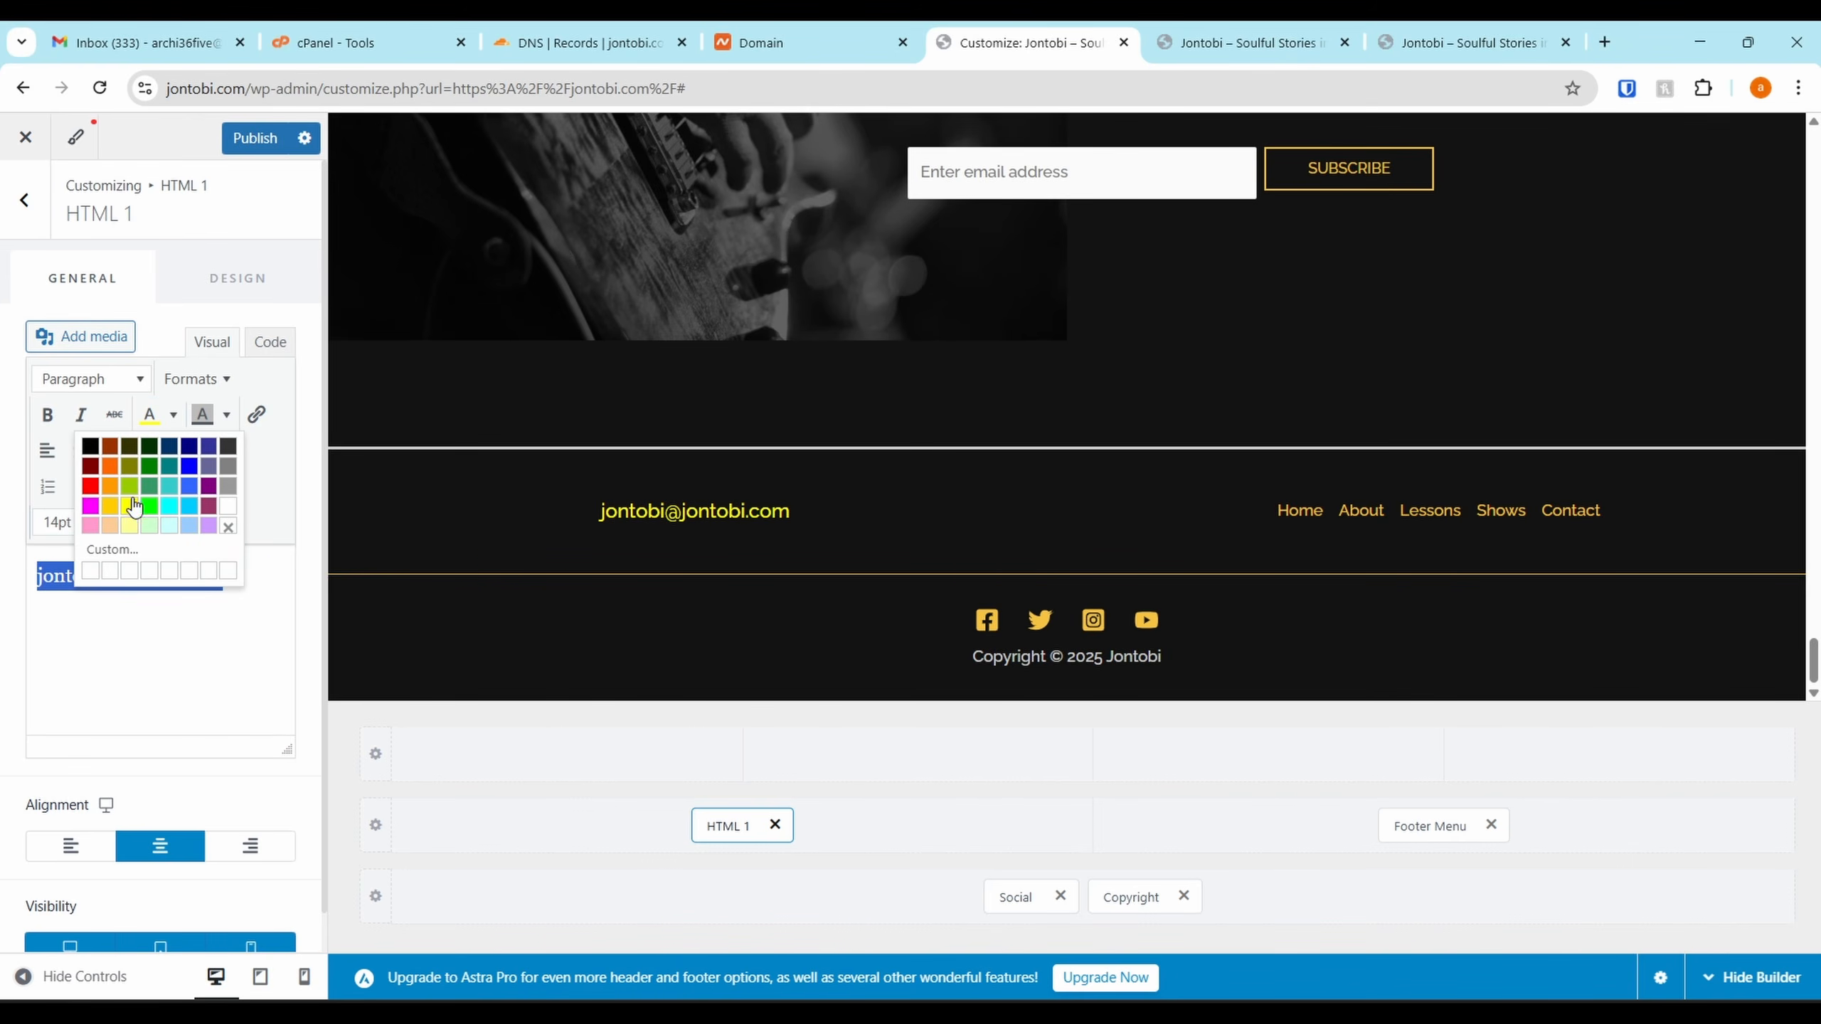
{"action": "left_click", "coordinate": [111, 508]}
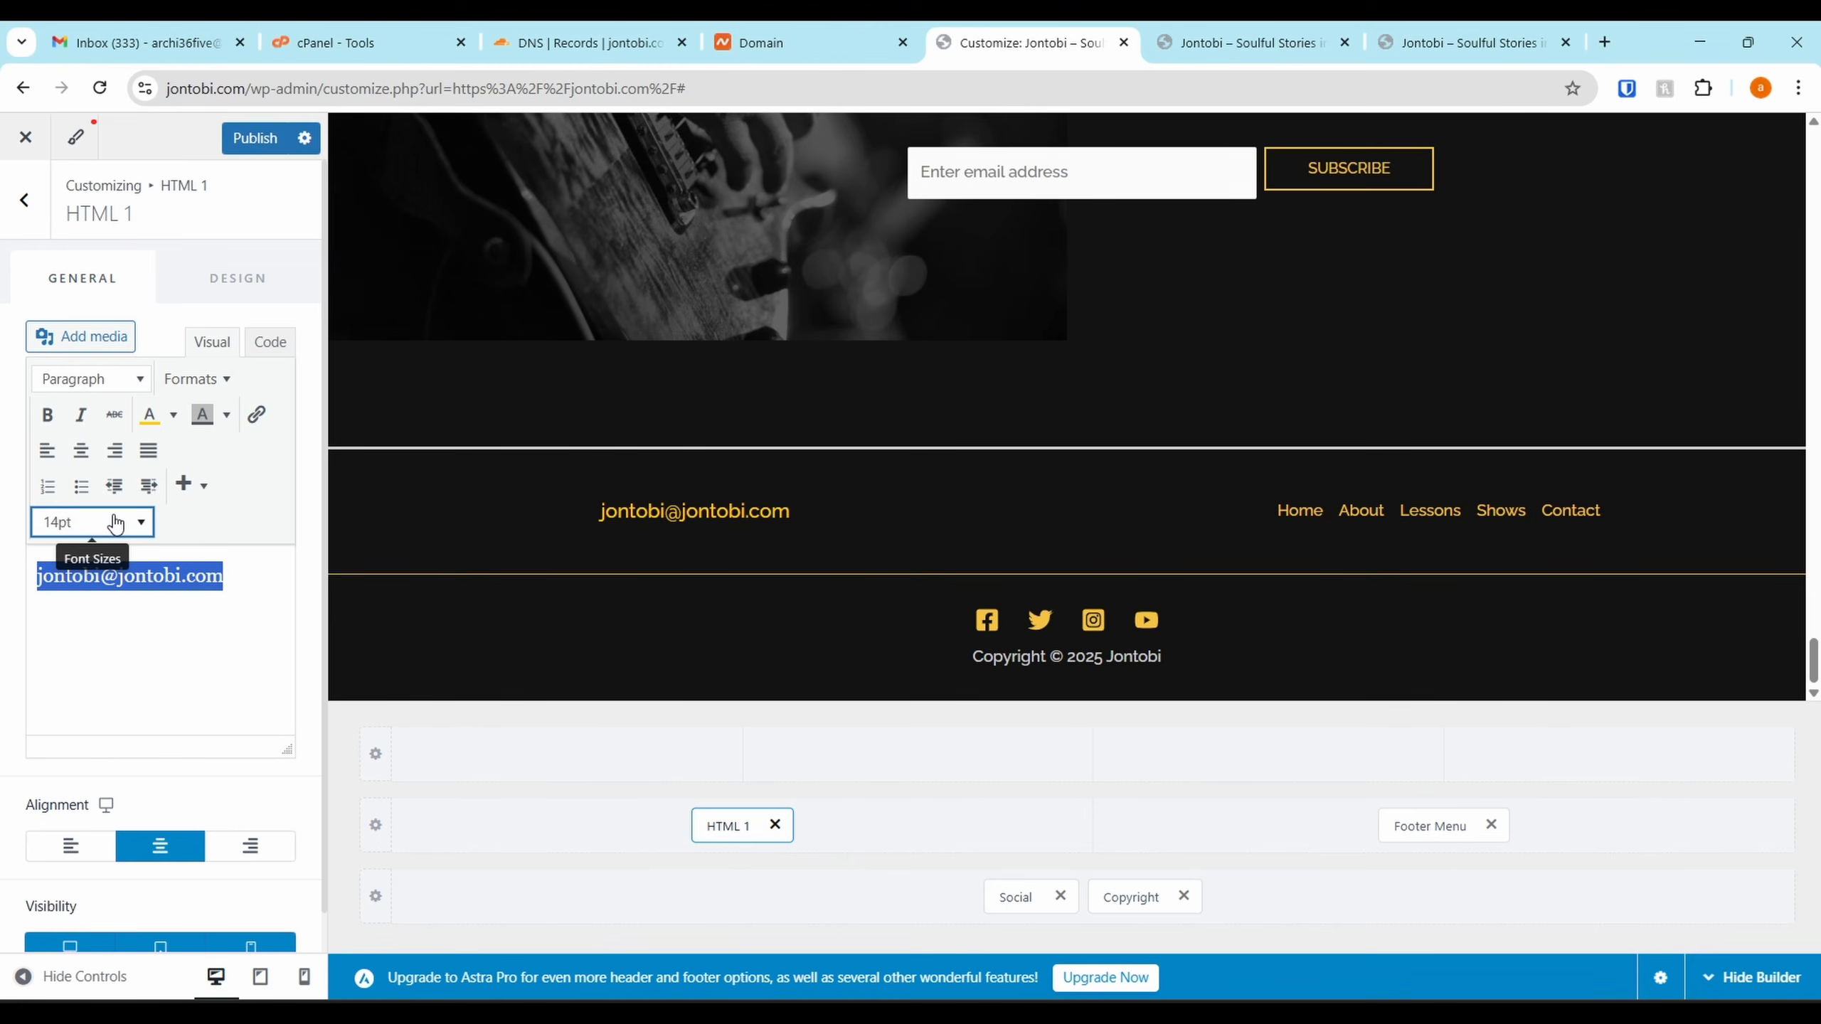
{"action": "left_click", "coordinate": [254, 639]}
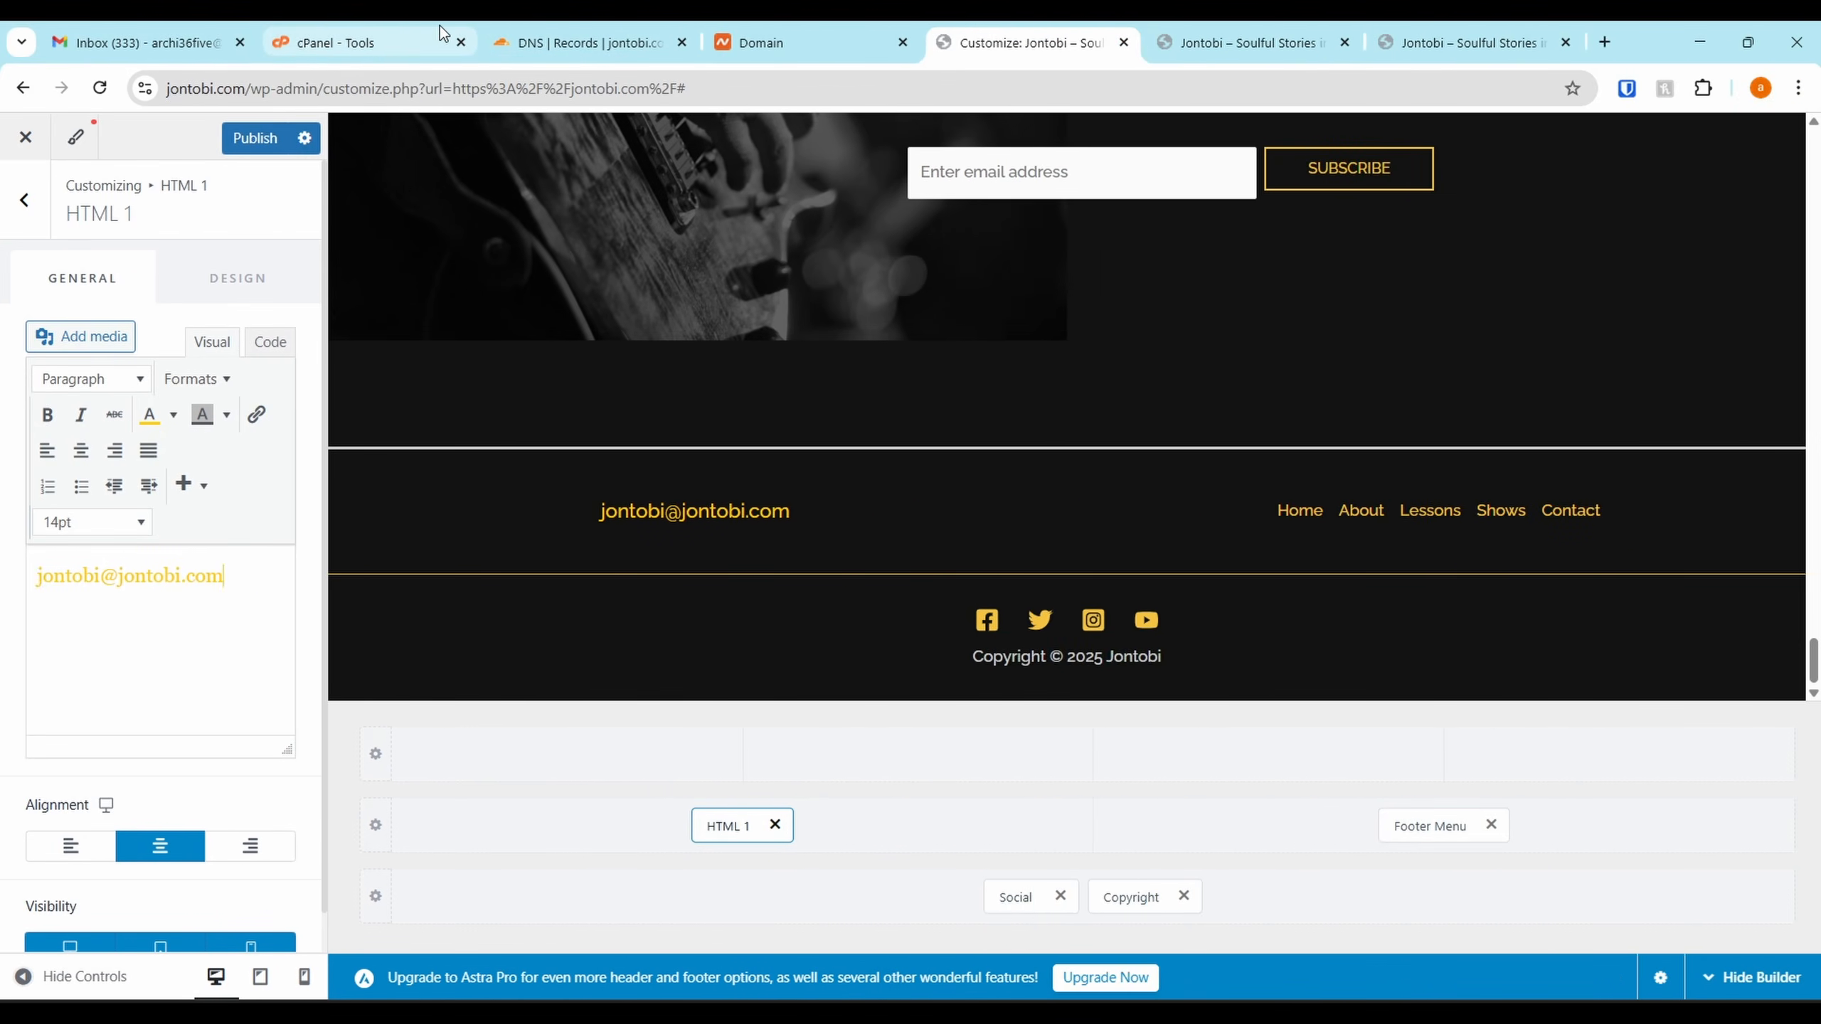
Open cPanel's Email Accounts, start a new account and enter its username
{"action": "left_click", "coordinate": [446, 45]}
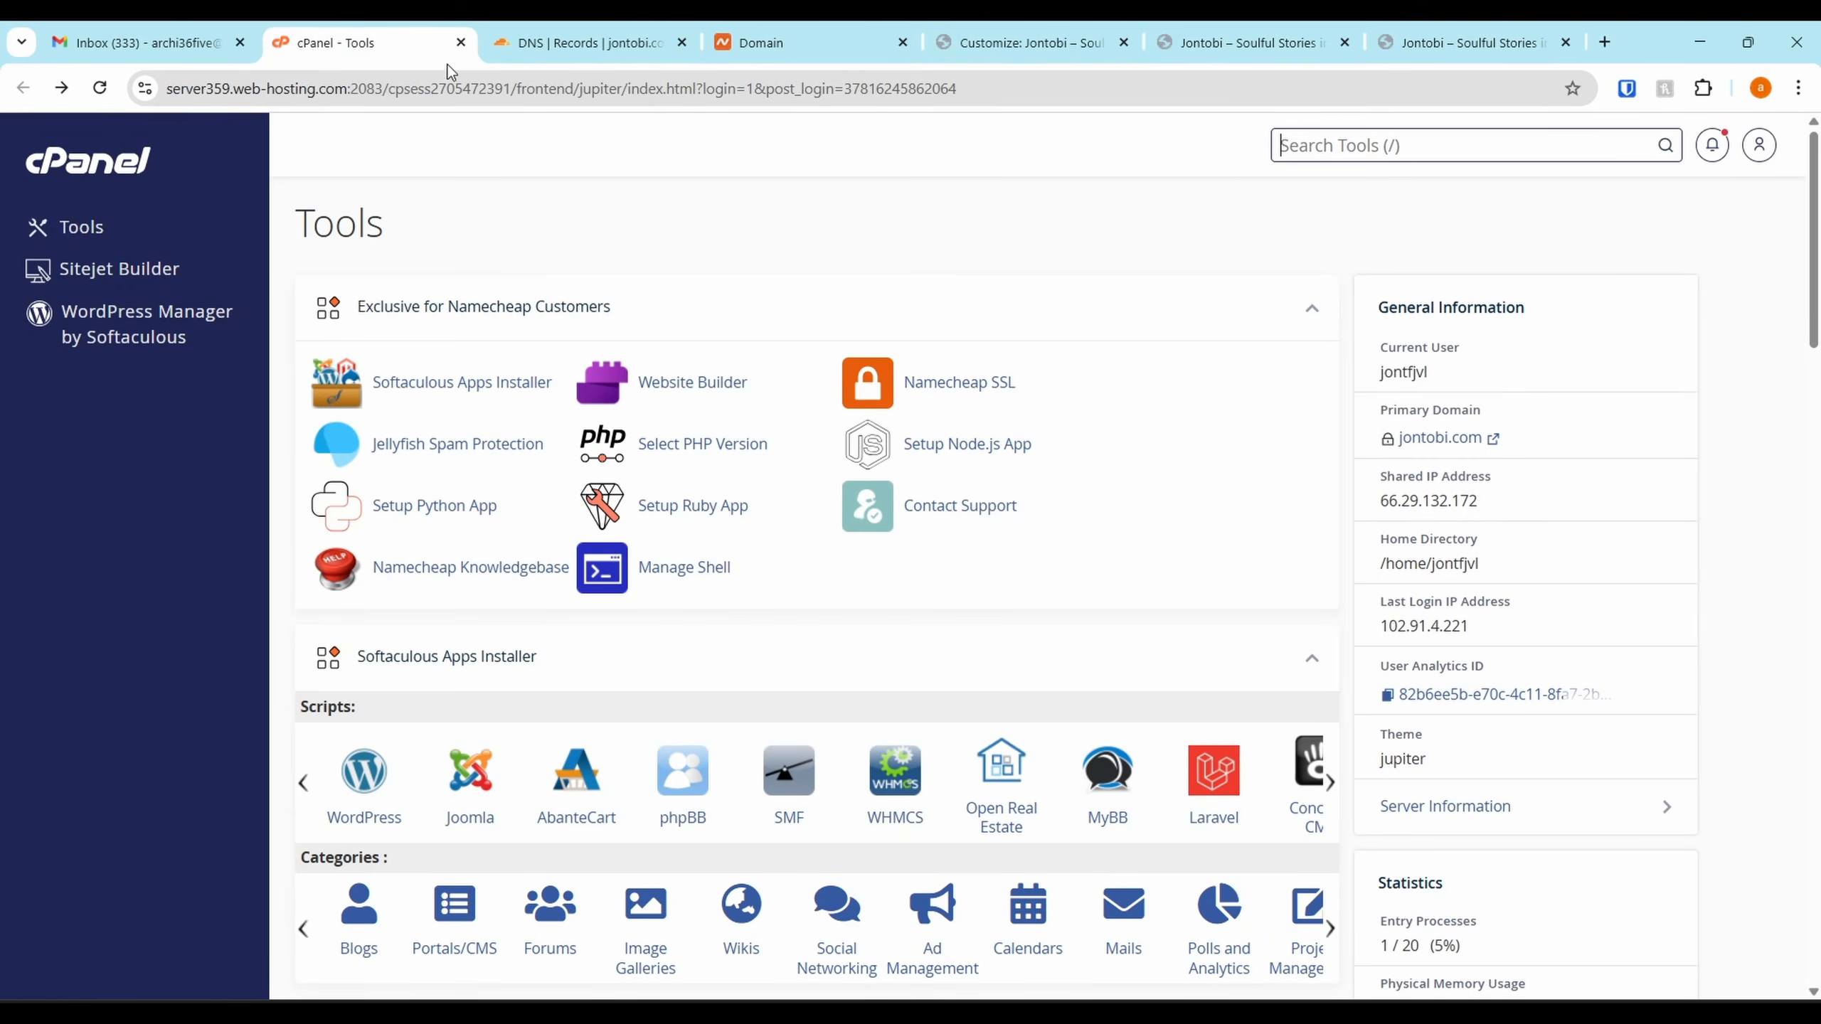
{"action": "scroll", "coordinate": [918, 507], "scroll_direction": "down", "scroll_amount": 8}
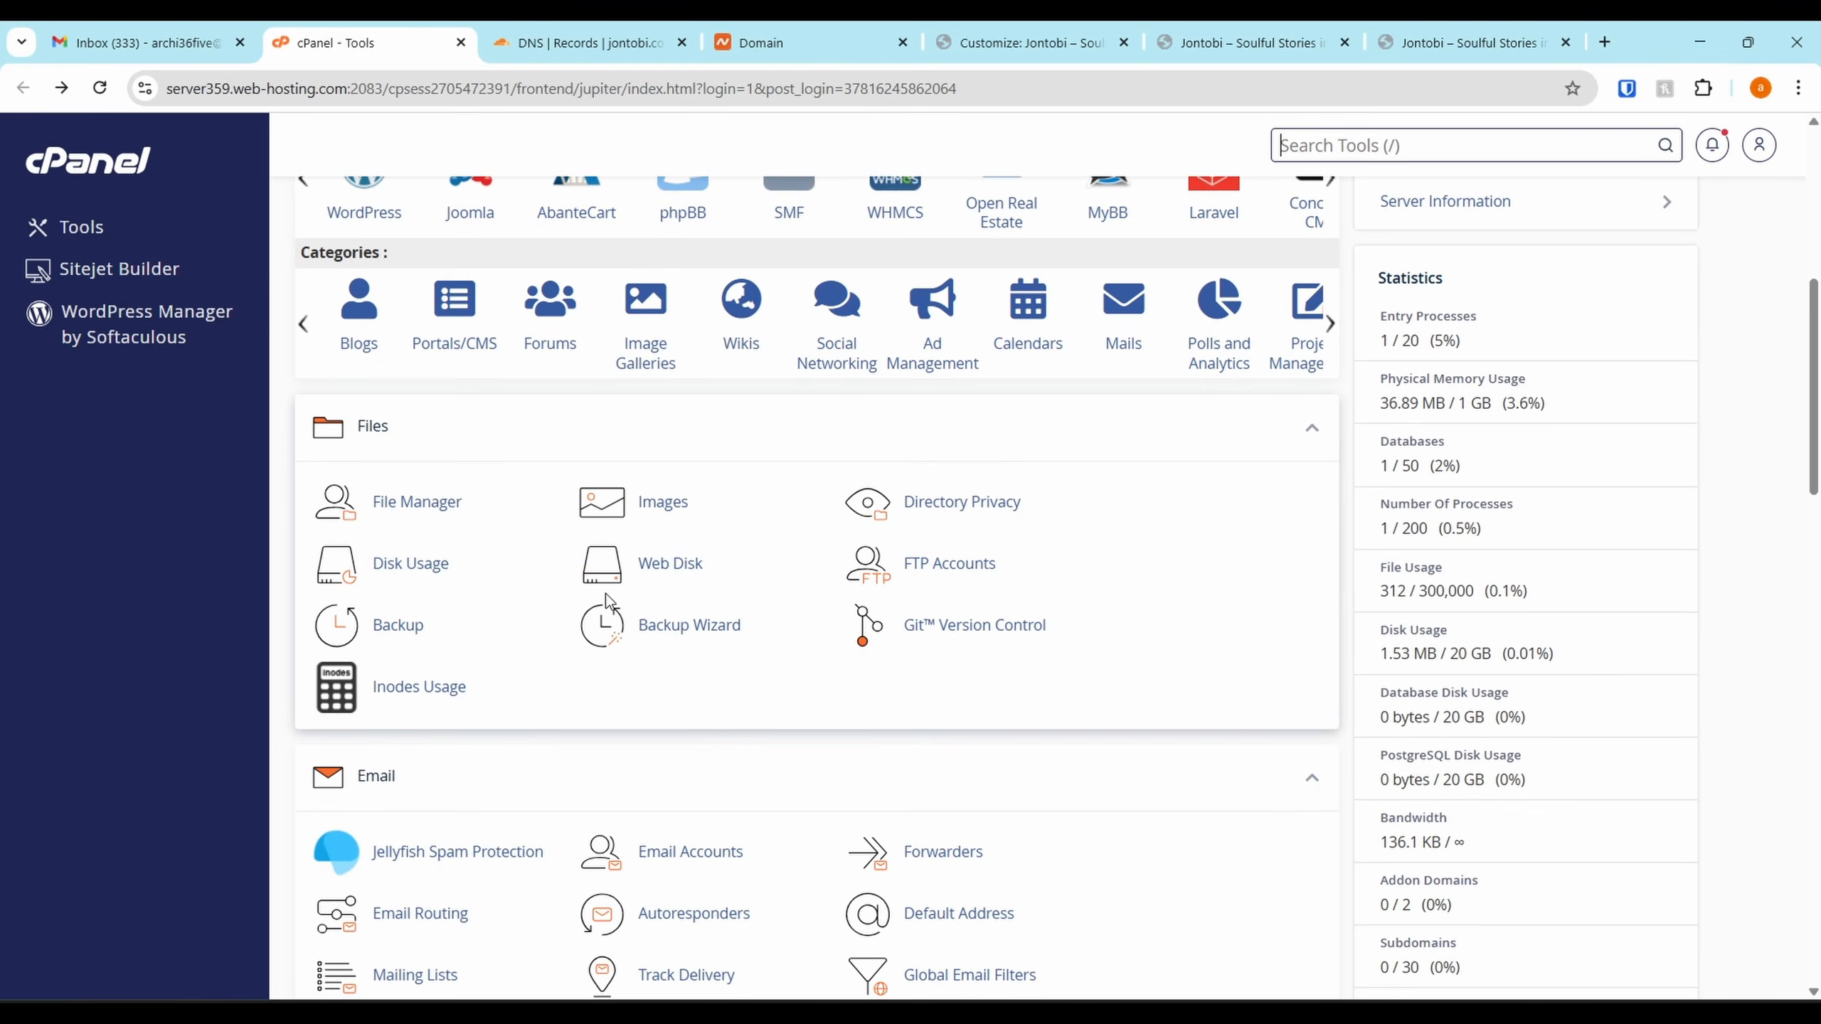
{"action": "scroll", "coordinate": [630, 663], "scroll_direction": "down", "scroll_amount": 4}
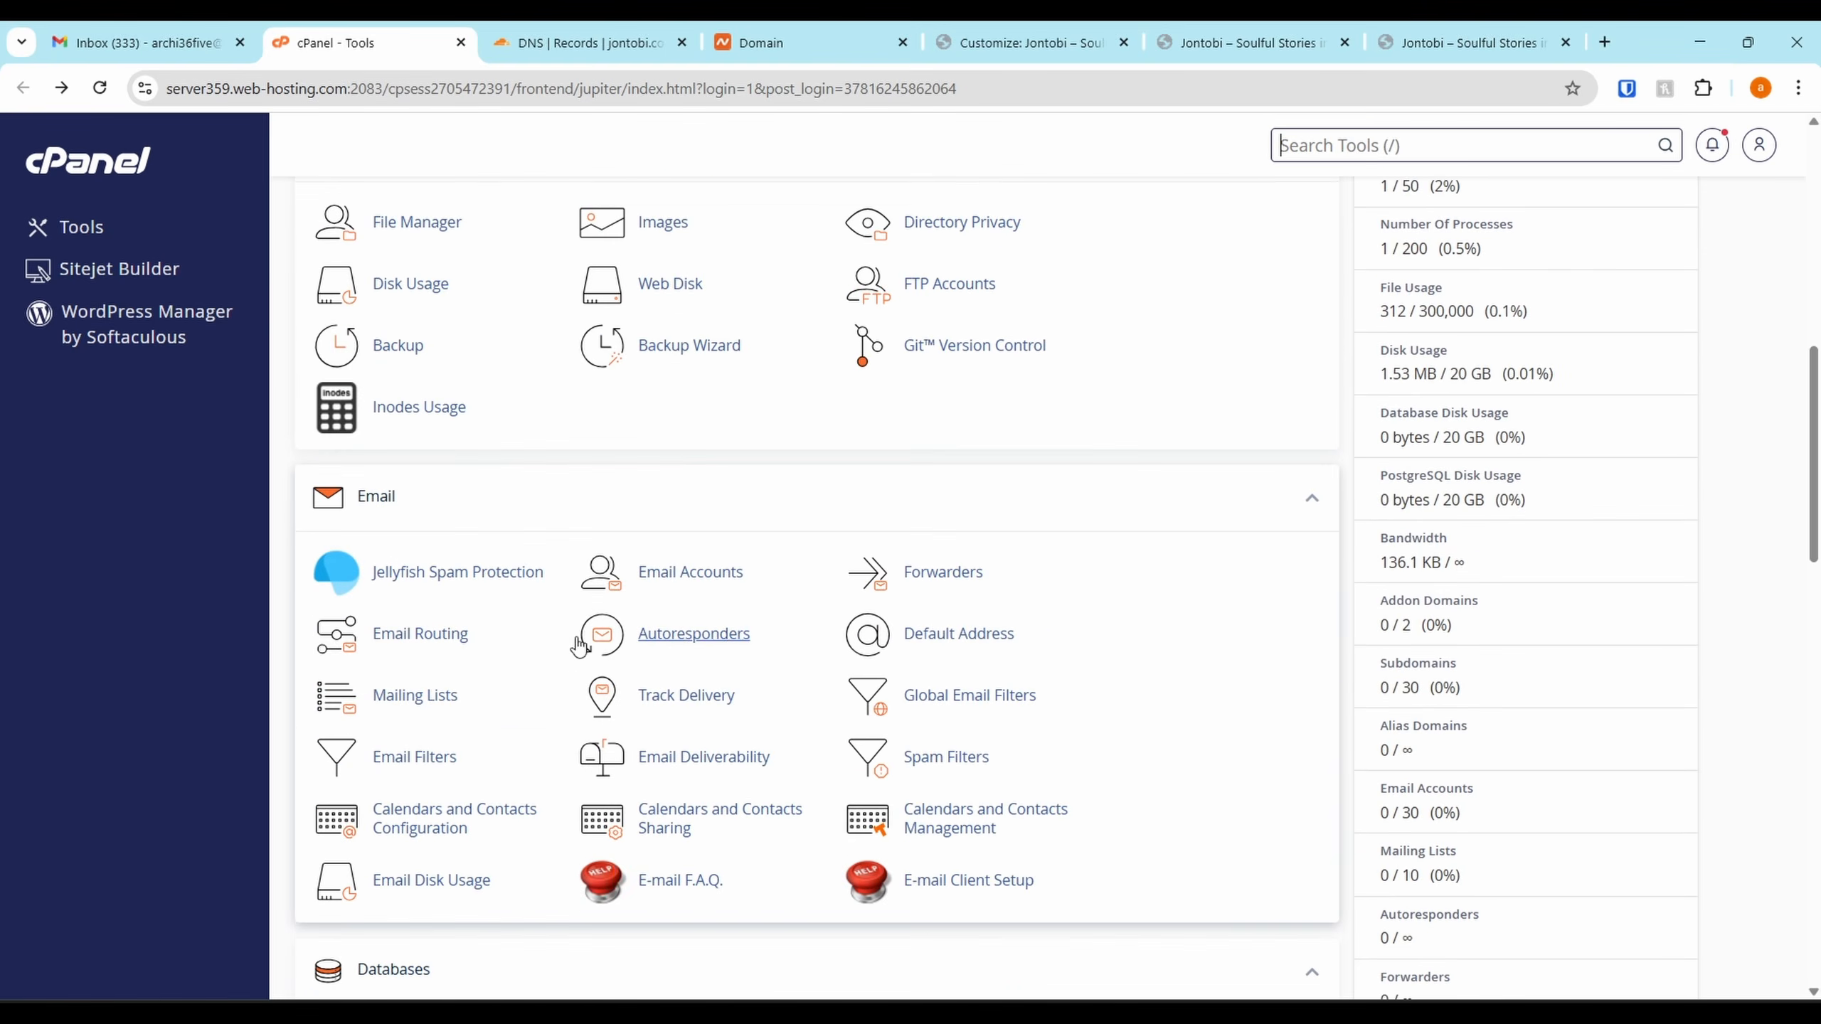
{"action": "left_click", "coordinate": [668, 574]}
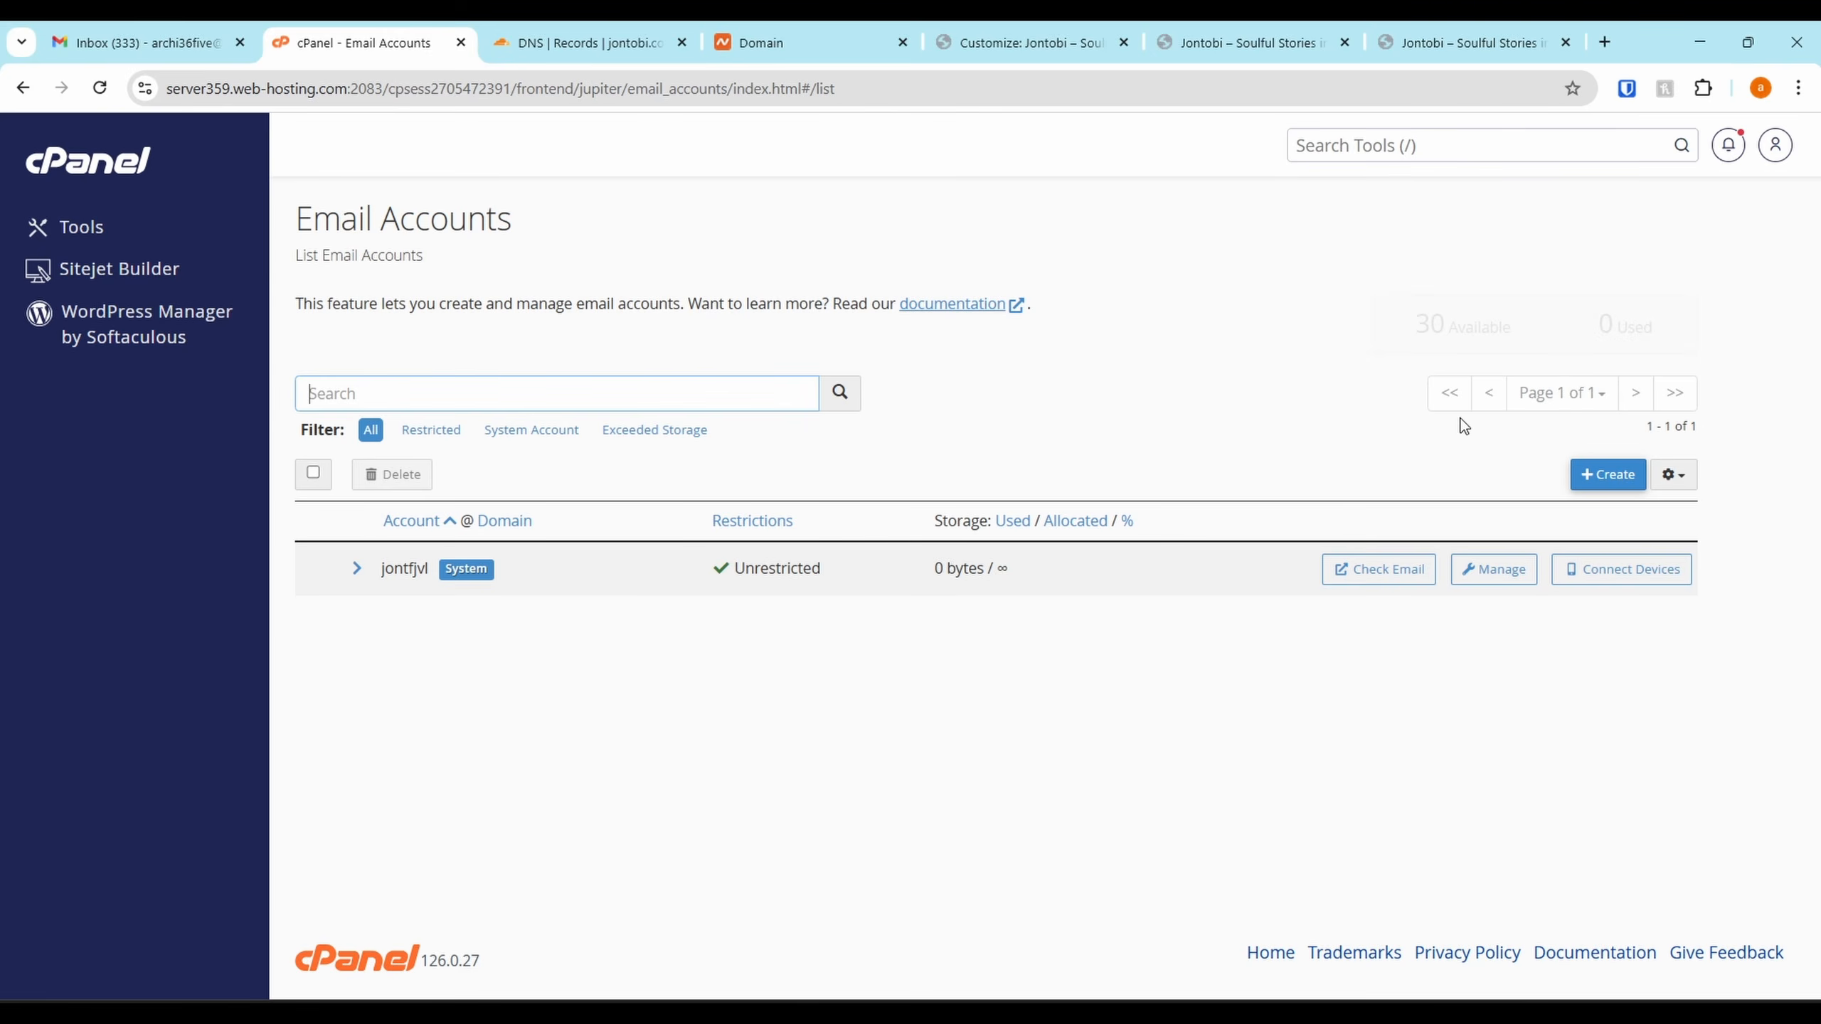
{"action": "left_click", "coordinate": [1579, 467]}
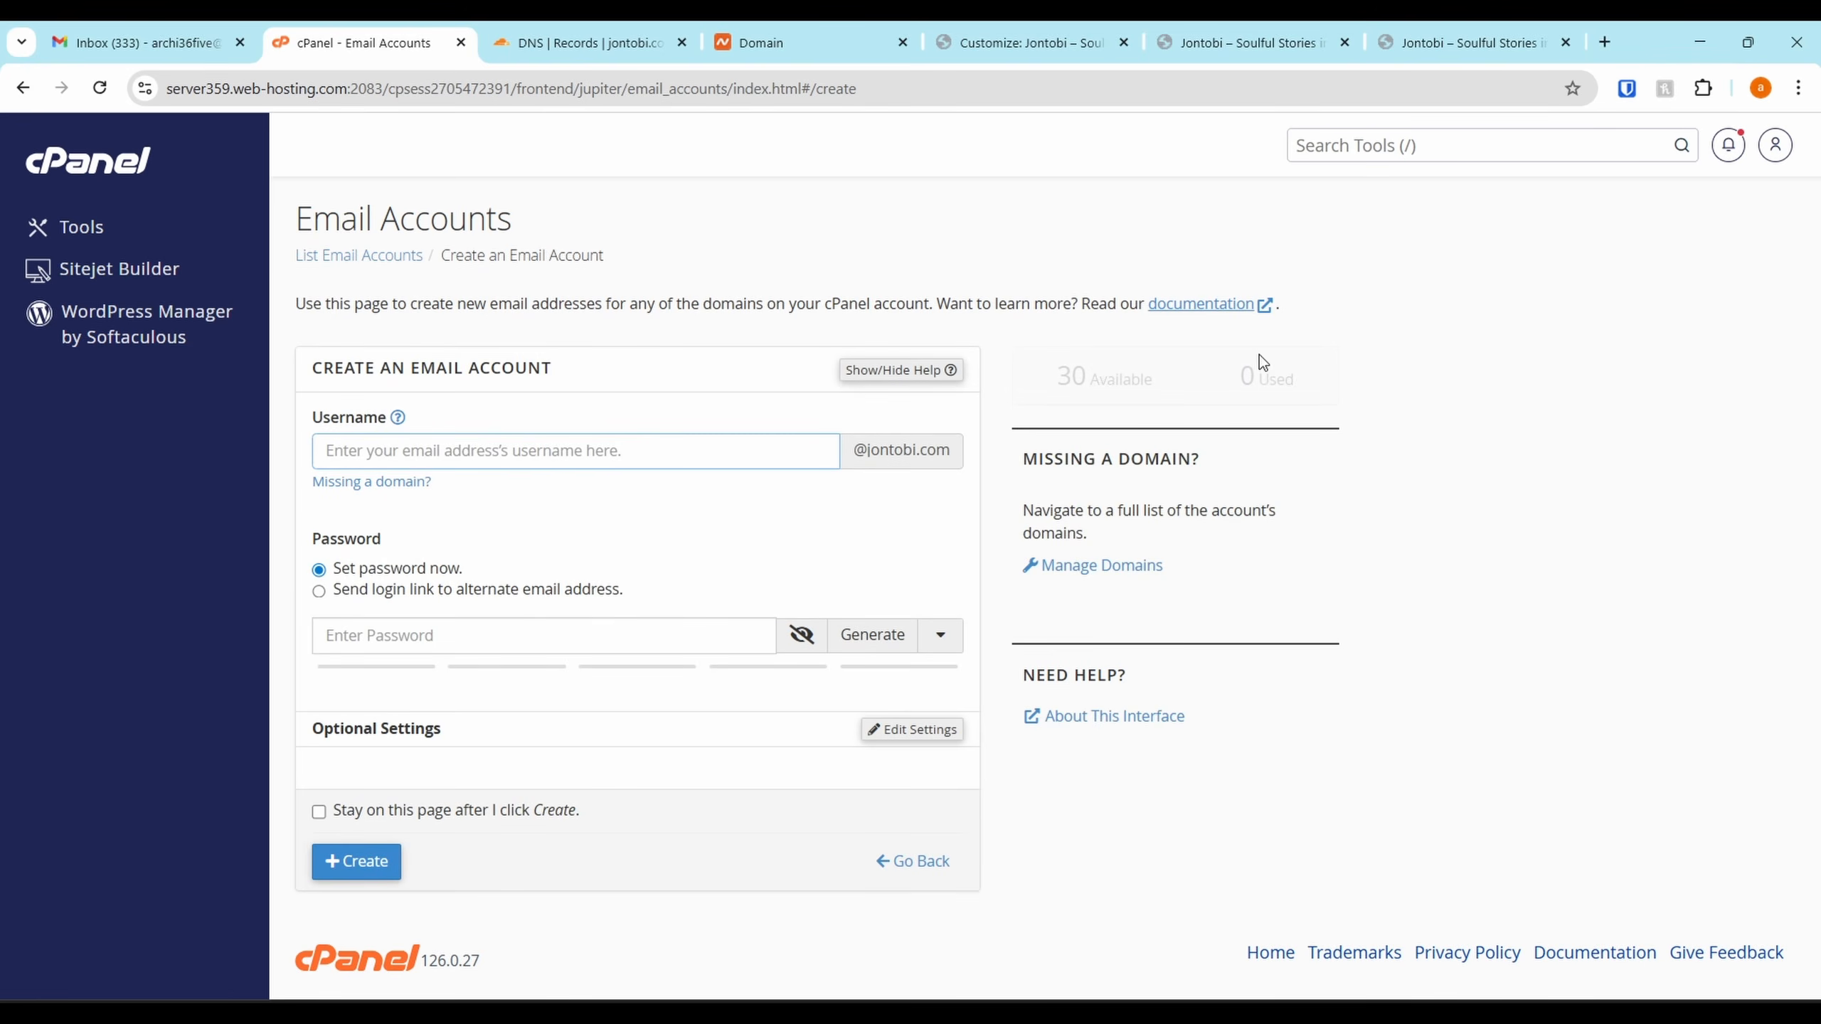
{"action": "left_click", "coordinate": [1526, 274]}
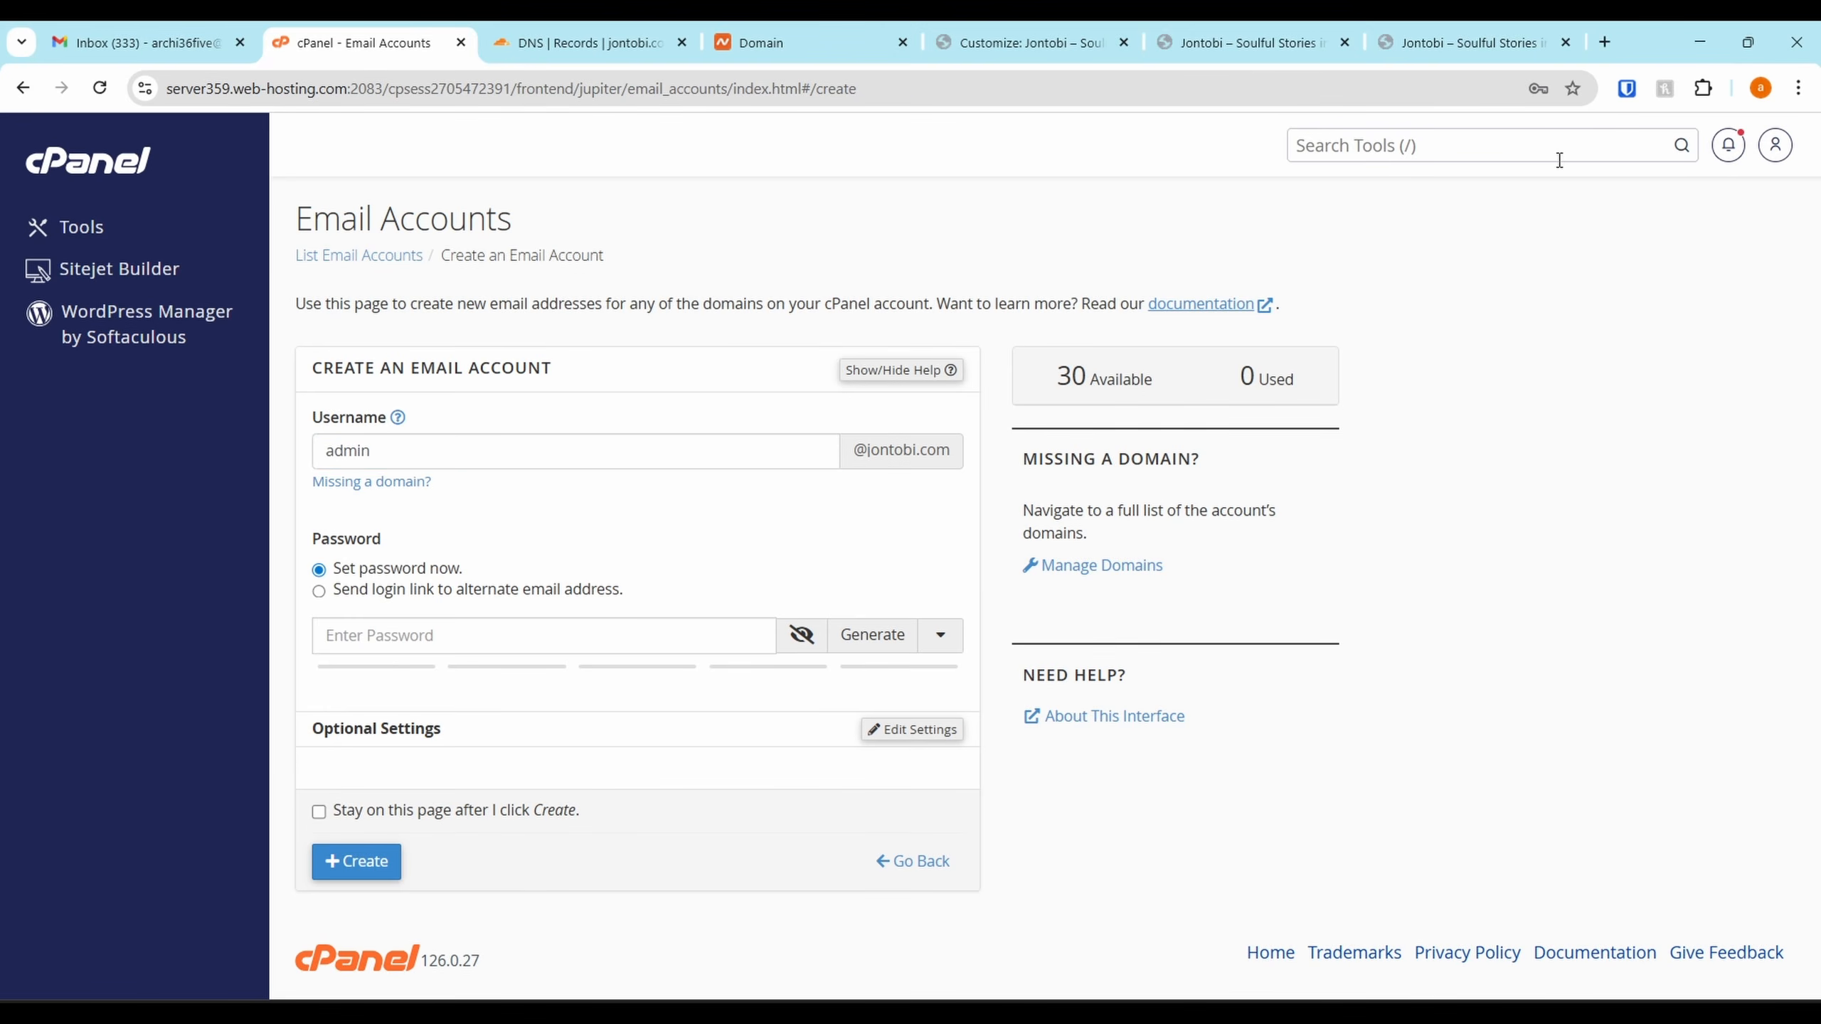
Give the mailbox unlimited storage, create it, and decline Chrome's password-save prompt
{"action": "left_click", "coordinate": [1699, 42]}
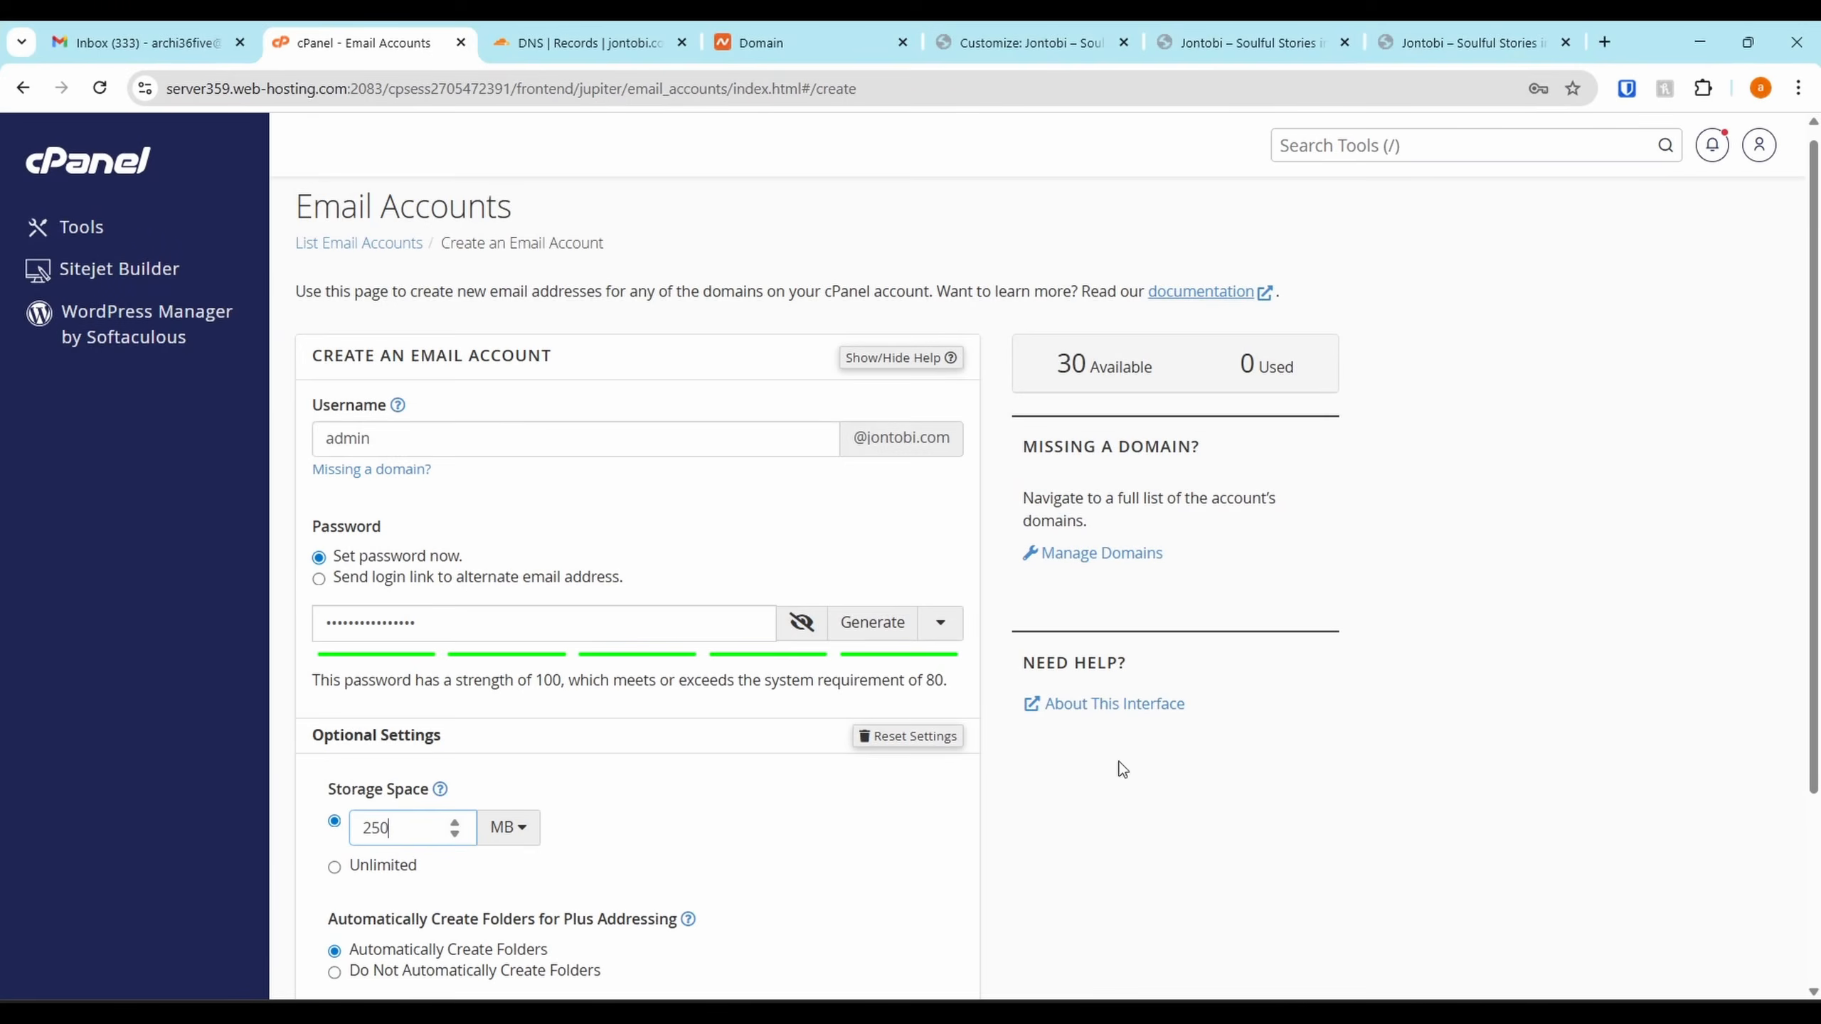
{"action": "scroll", "coordinate": [833, 731], "scroll_direction": "down", "scroll_amount": 3}
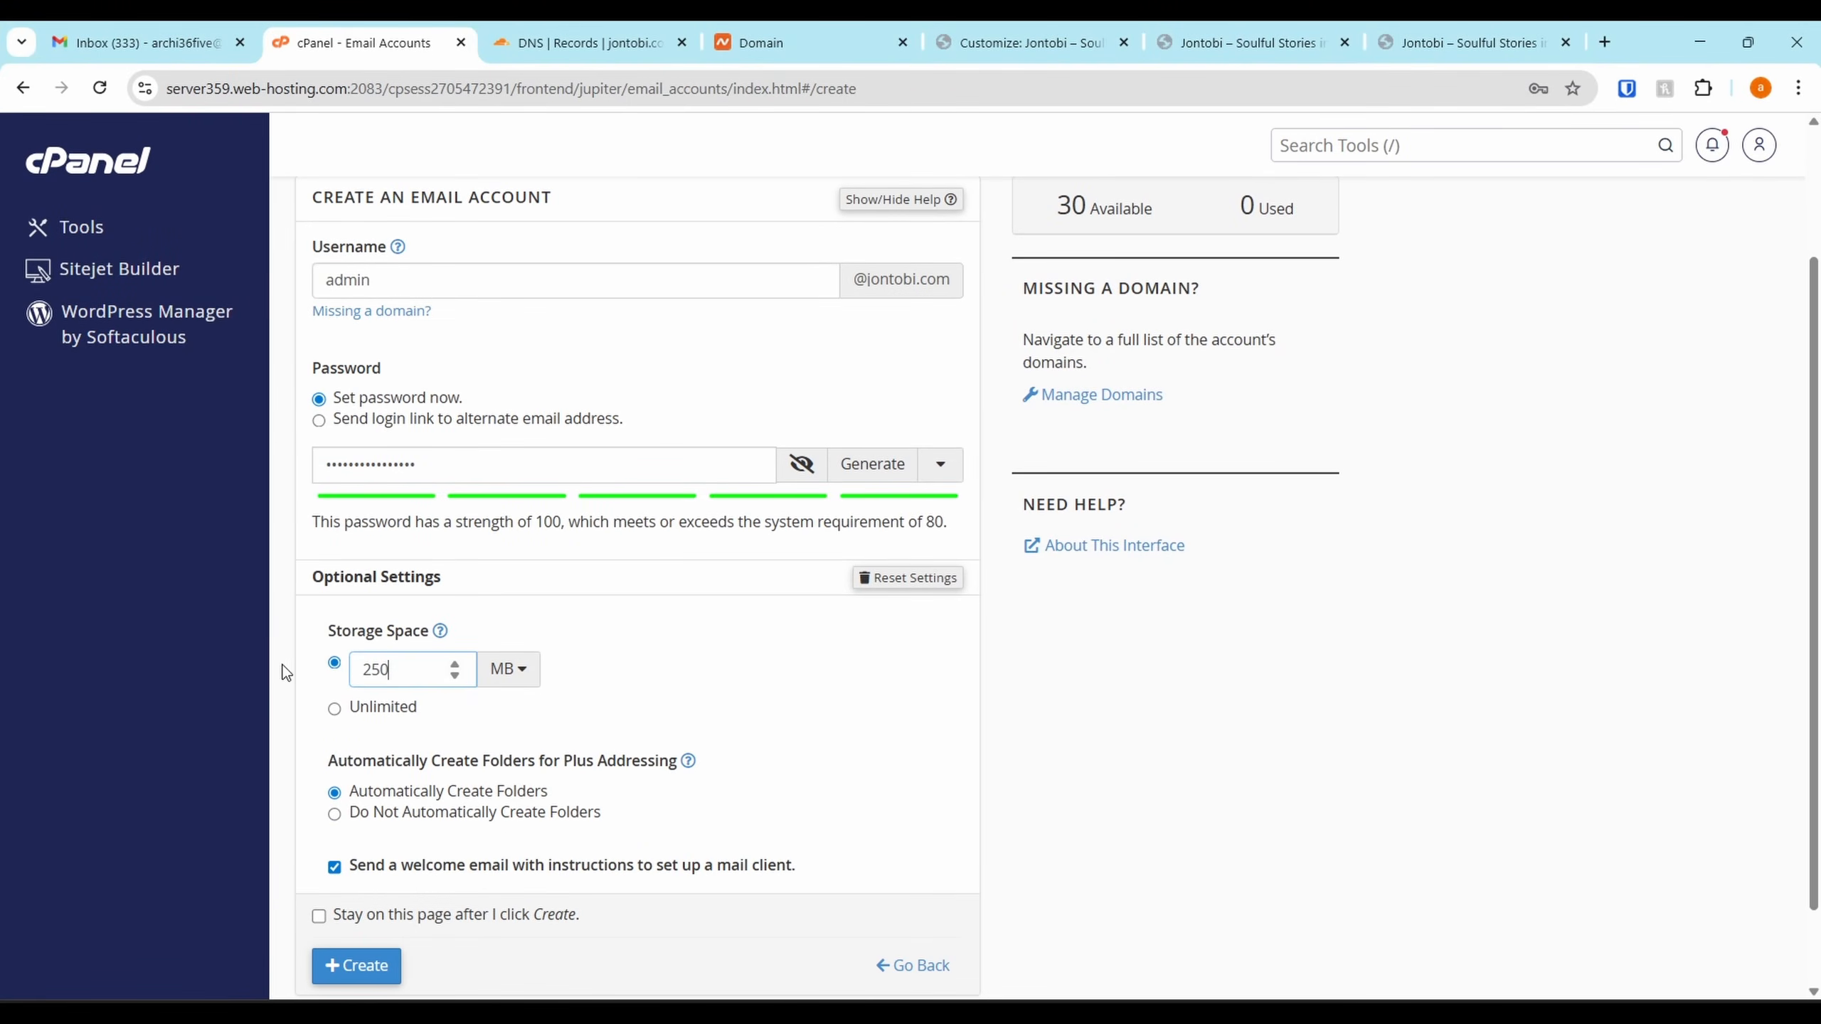
{"action": "left_click", "coordinate": [354, 712]}
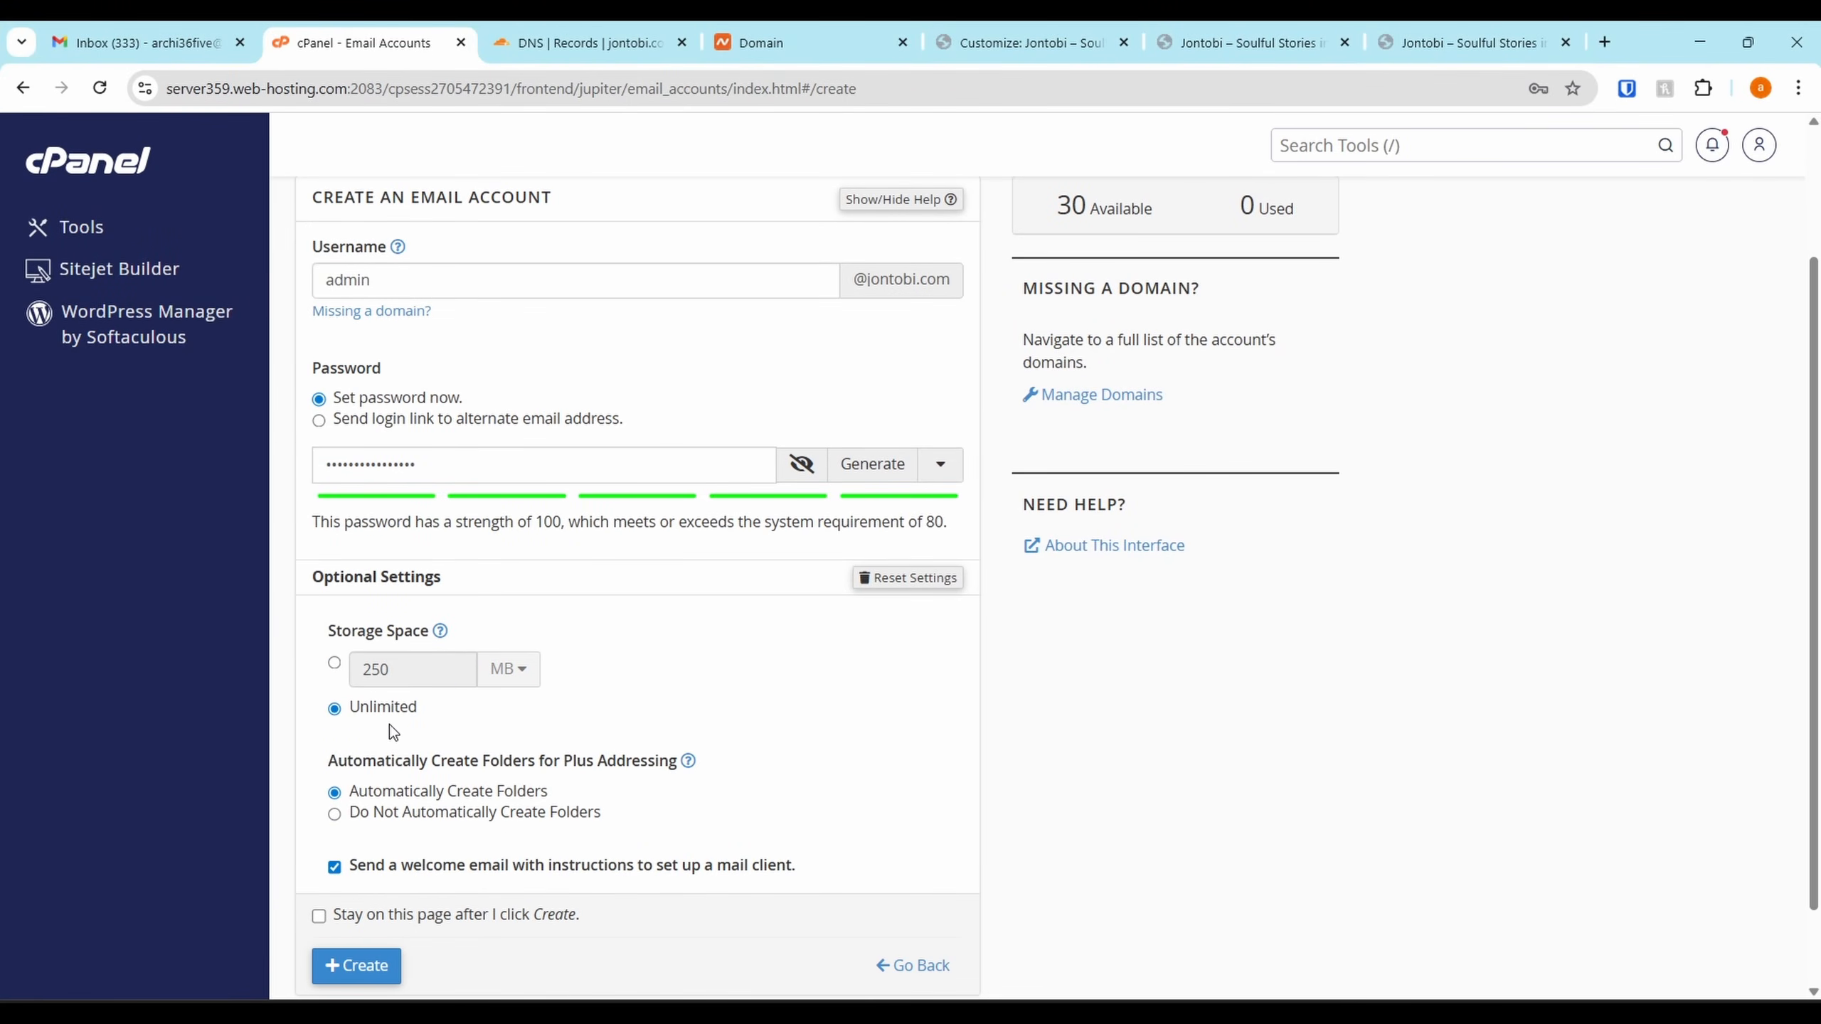
{"action": "scroll", "coordinate": [341, 592], "scroll_direction": "down", "scroll_amount": 2}
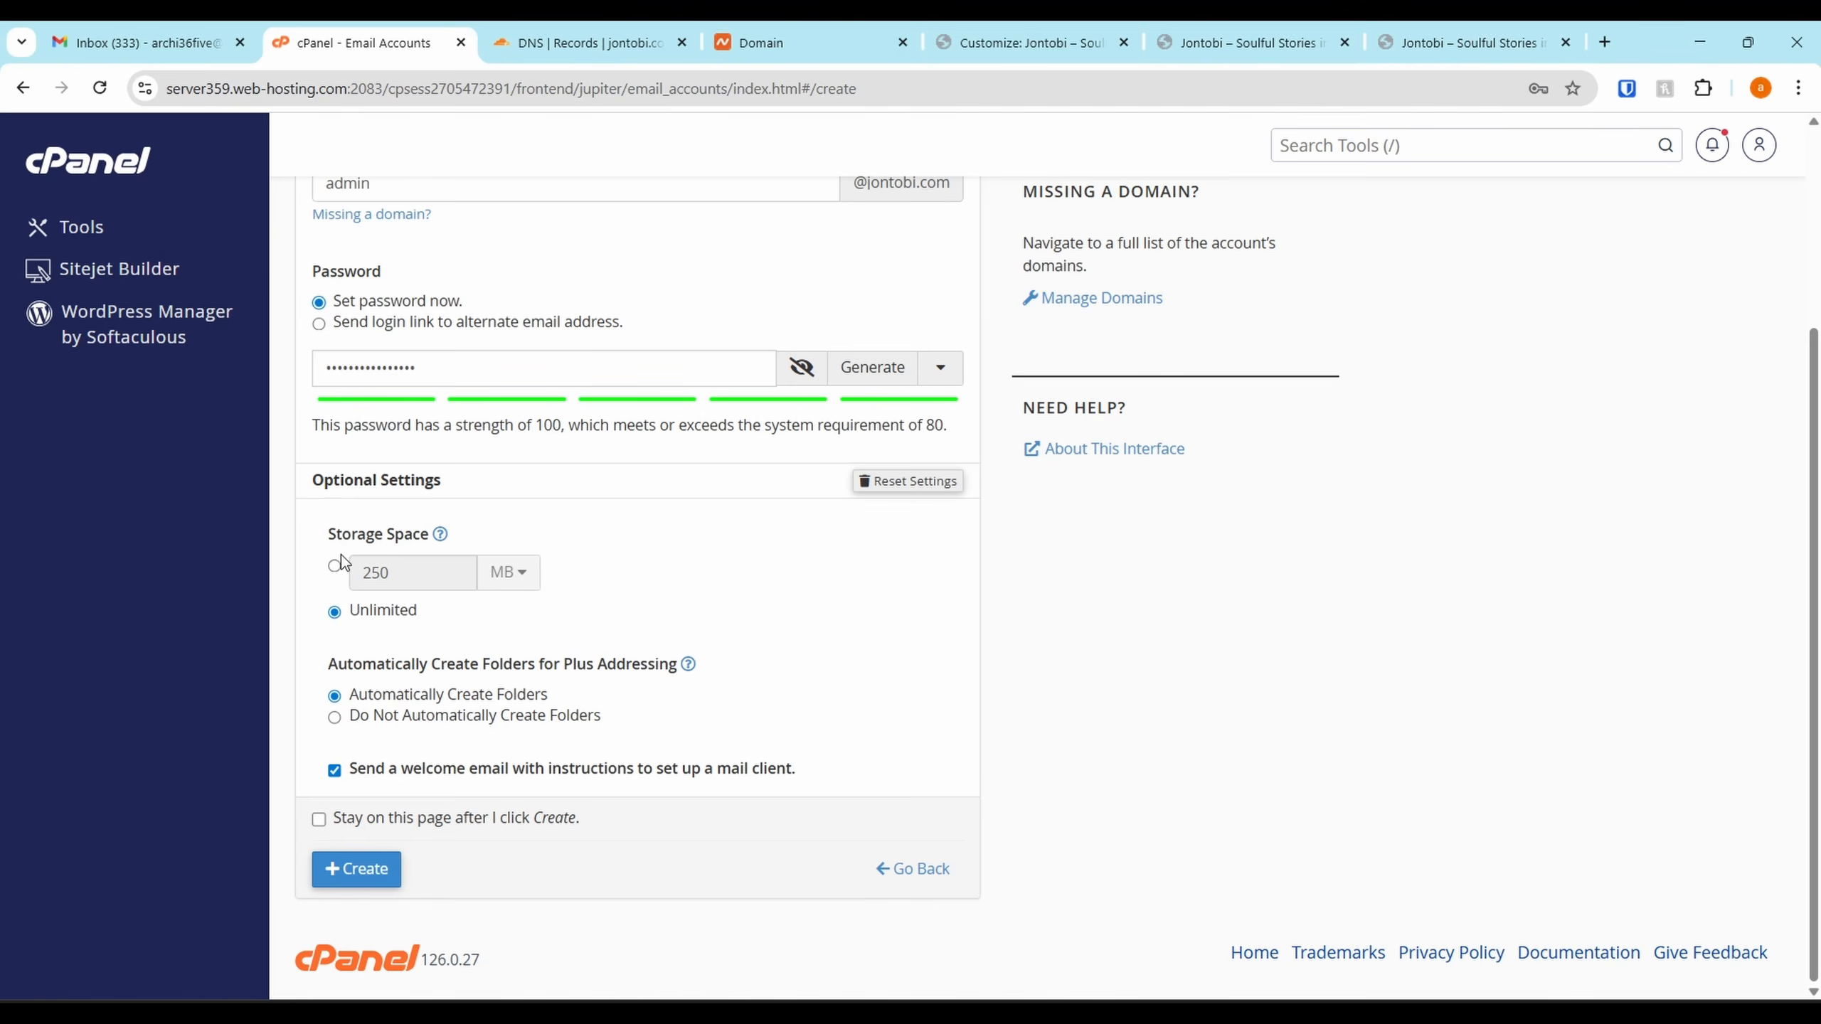
{"action": "left_click", "coordinate": [371, 882]}
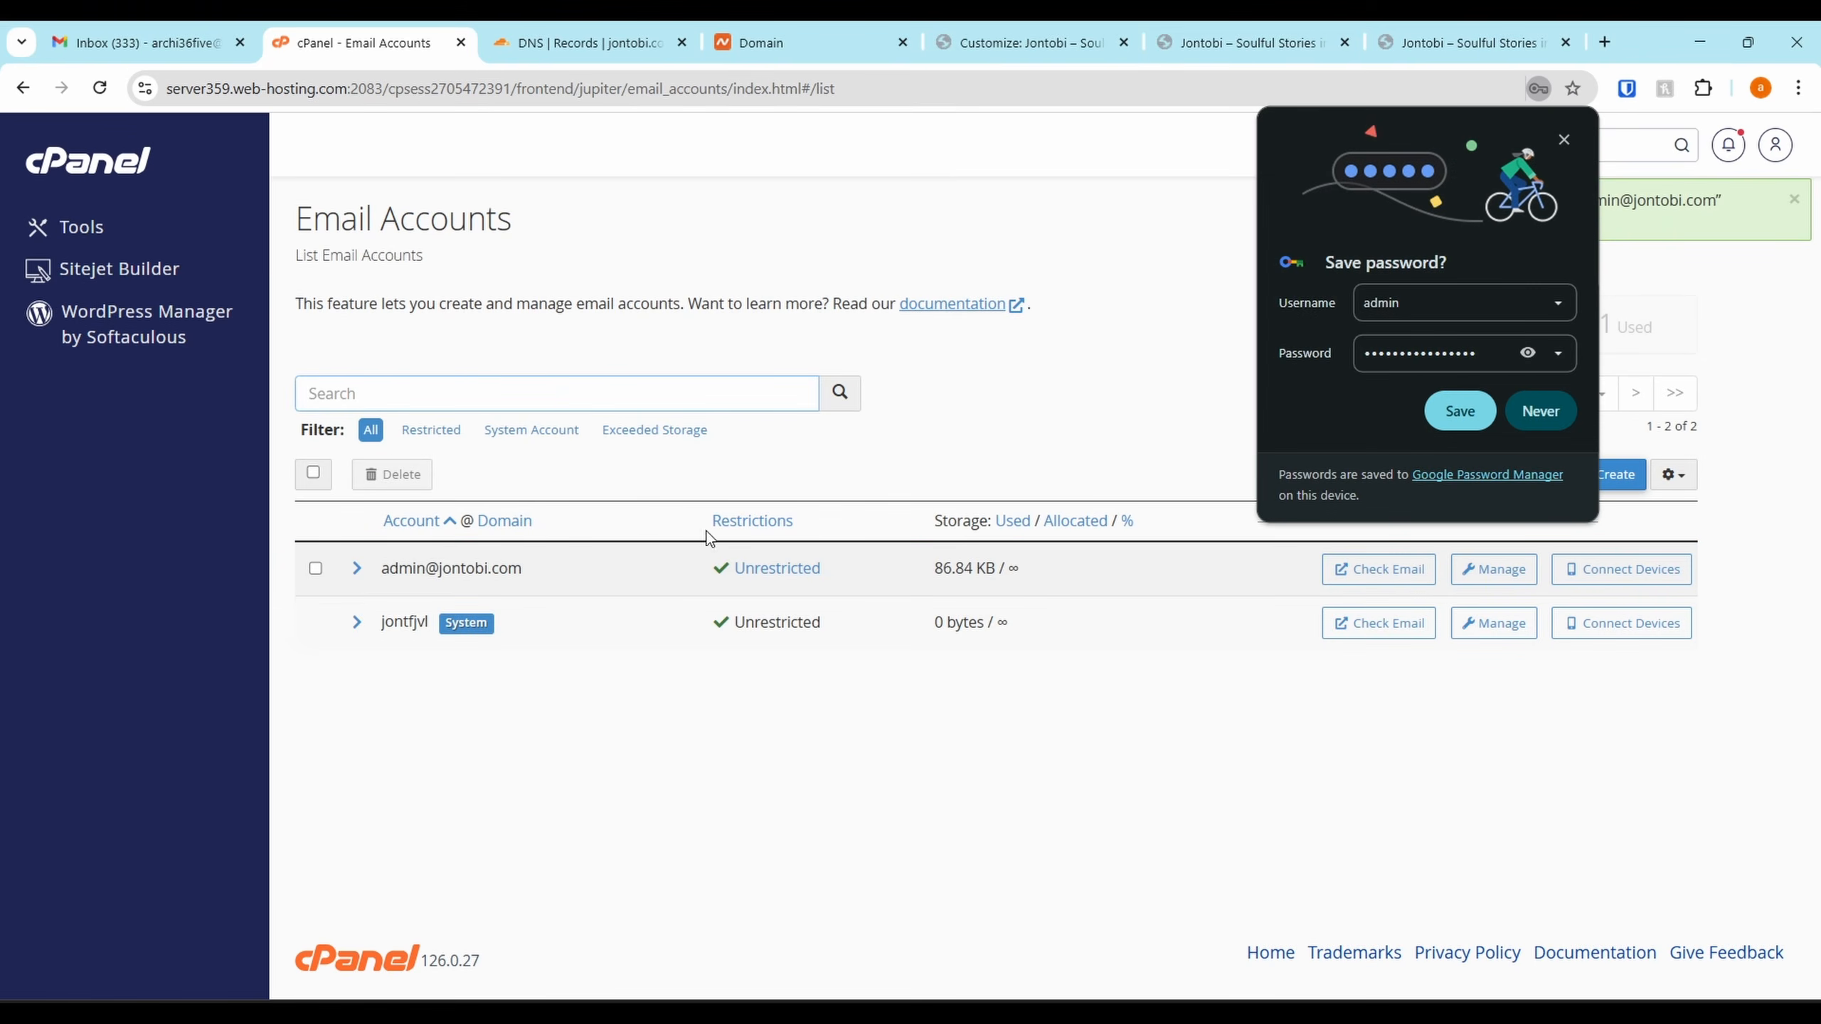
{"action": "left_click", "coordinate": [1545, 409]}
Create a new jontobi.com email account with a generated password and unlimited storage
{"action": "left_click", "coordinate": [1591, 476]}
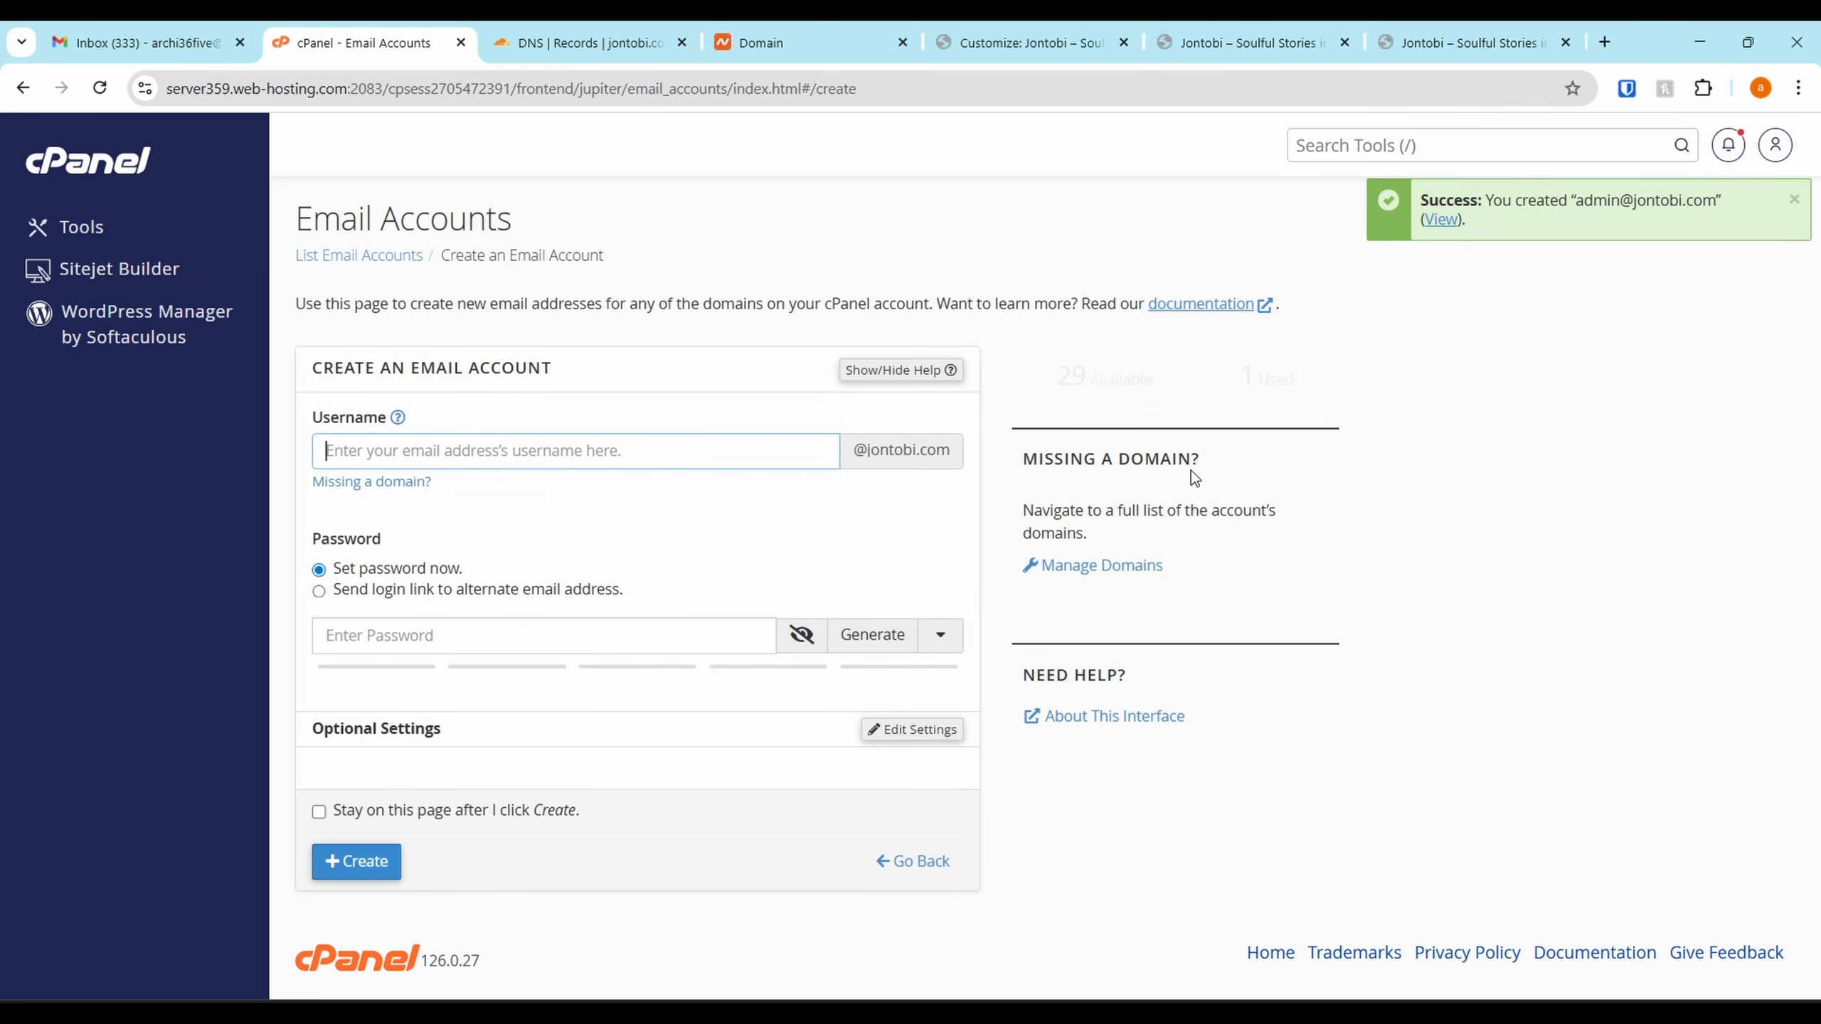
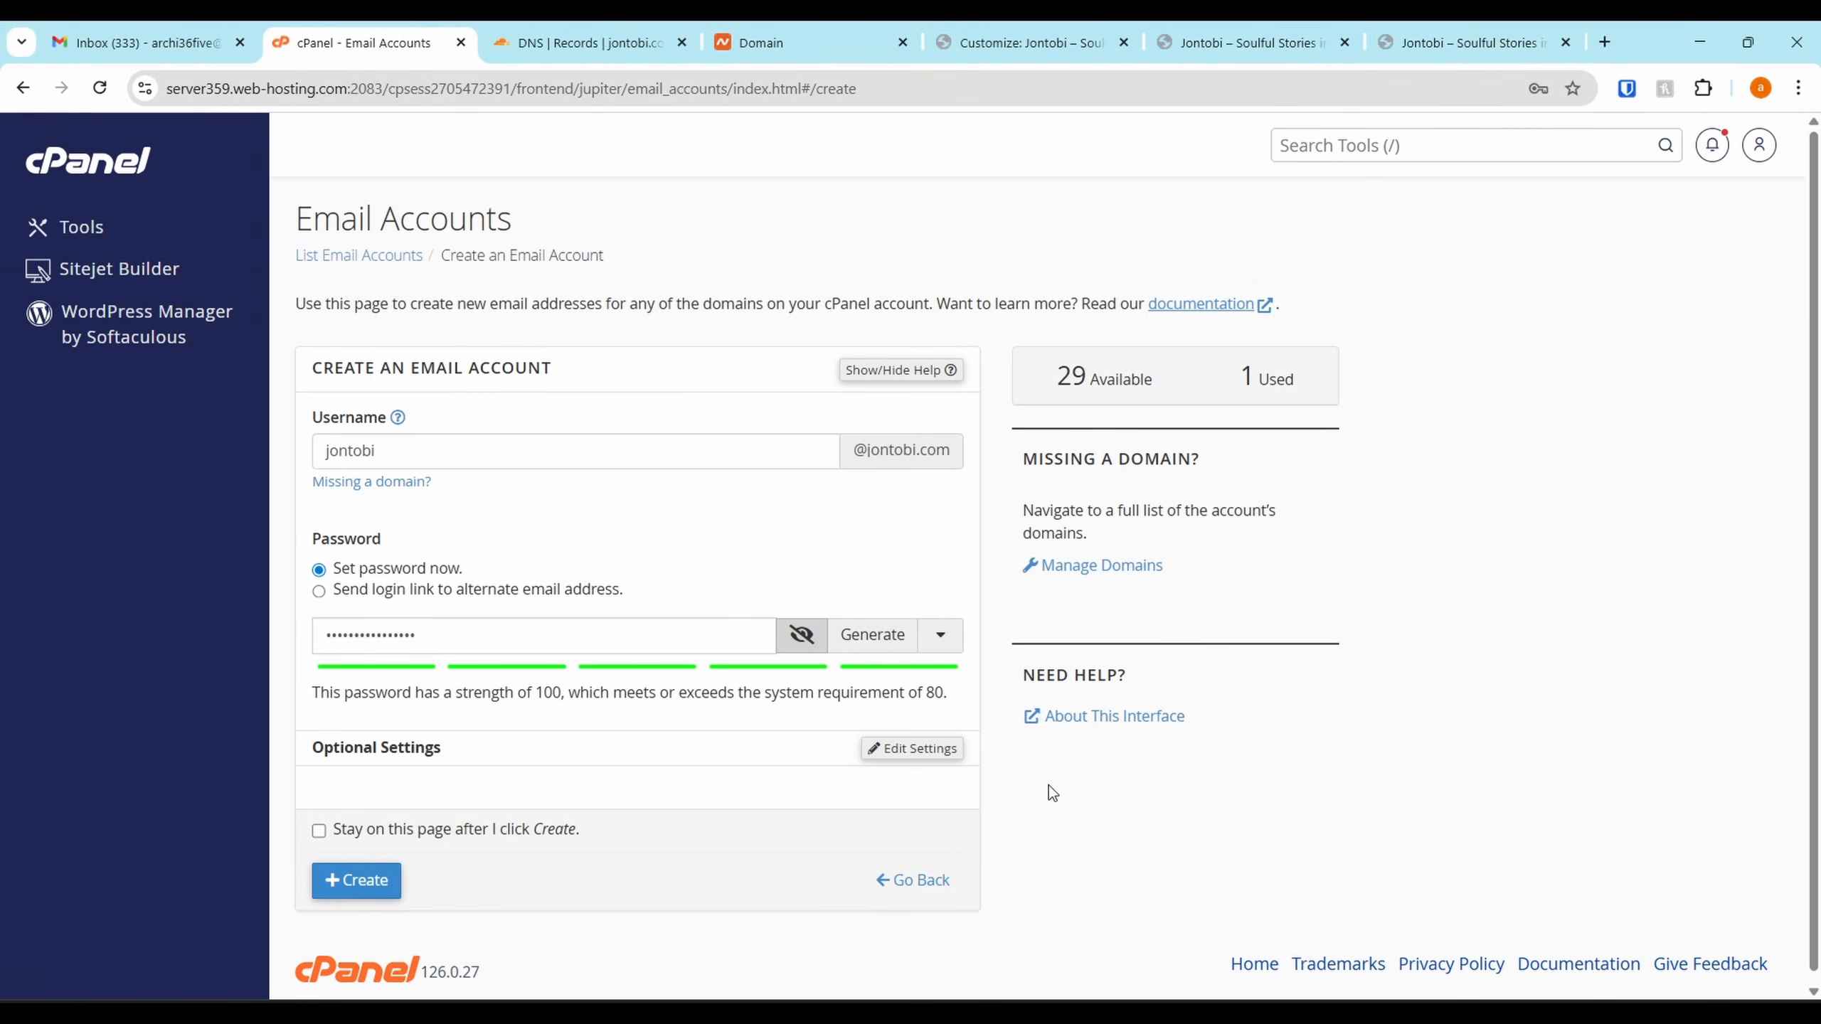
{"action": "scroll", "coordinate": [568, 700], "scroll_direction": "down", "scroll_amount": 1}
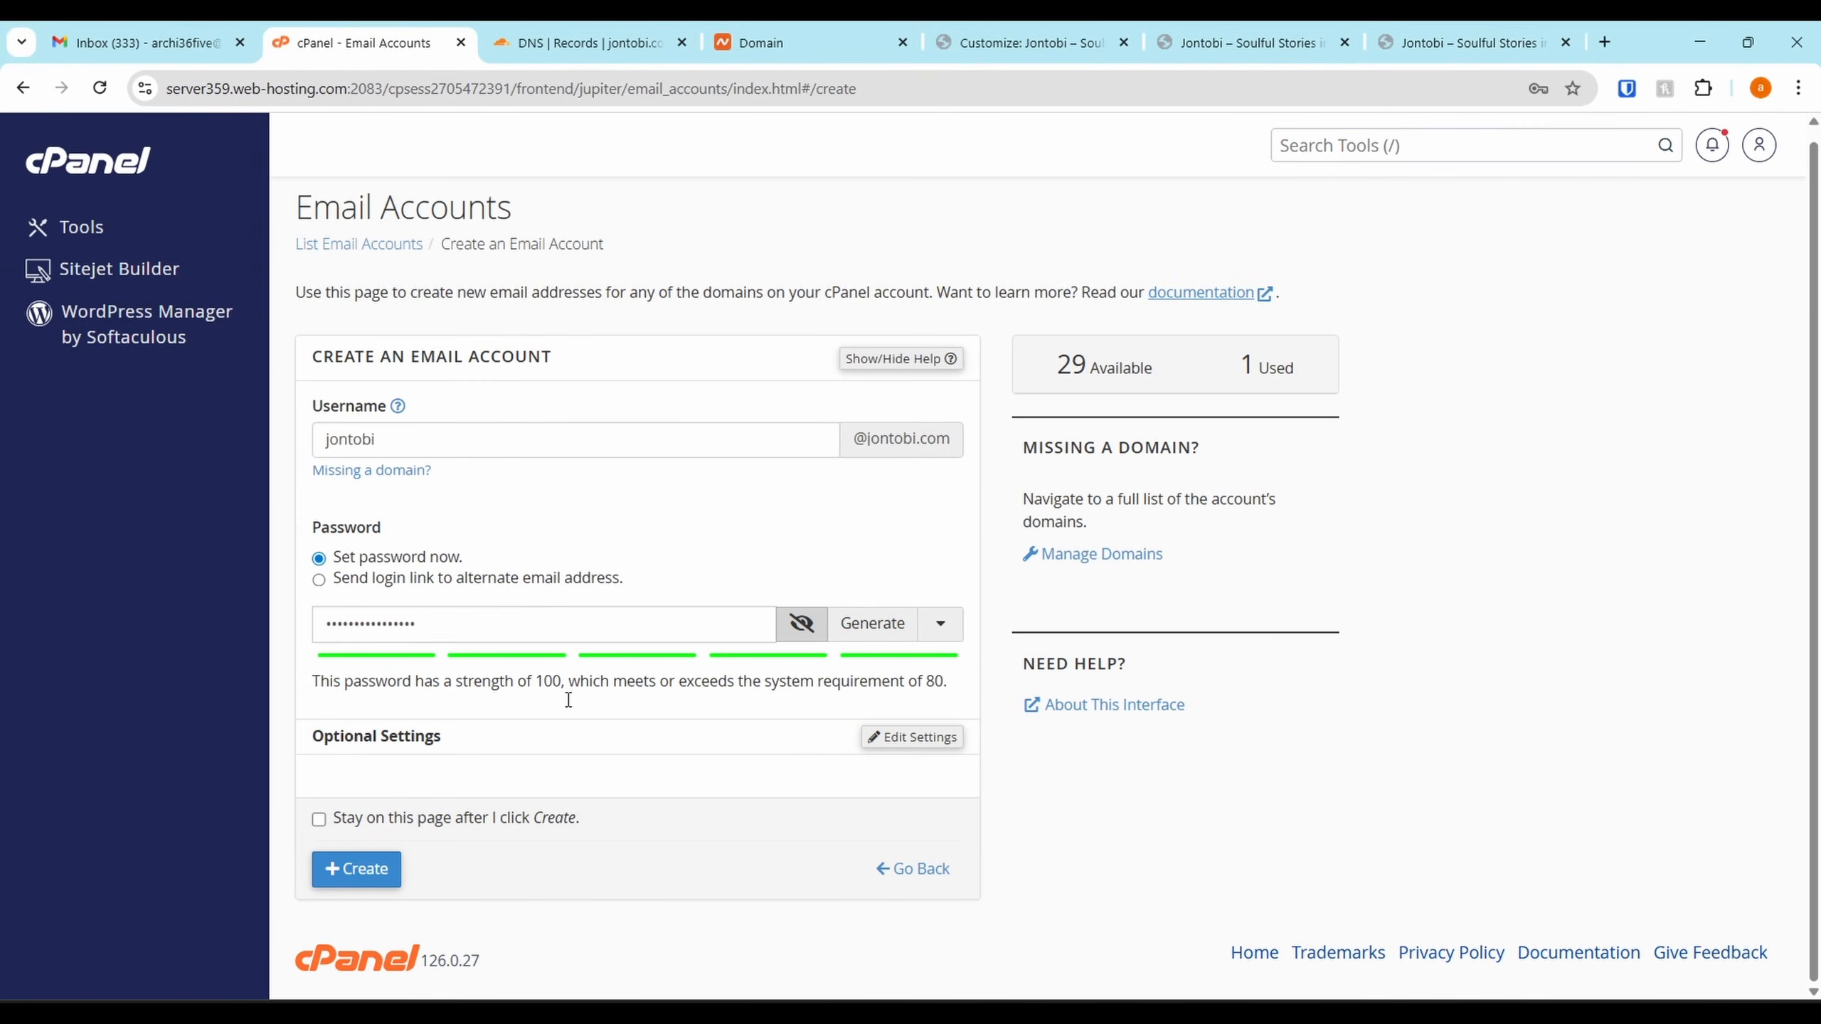
{"action": "left_click", "coordinate": [882, 739]}
{"action": "scroll", "coordinate": [394, 645], "scroll_direction": "down", "scroll_amount": 3}
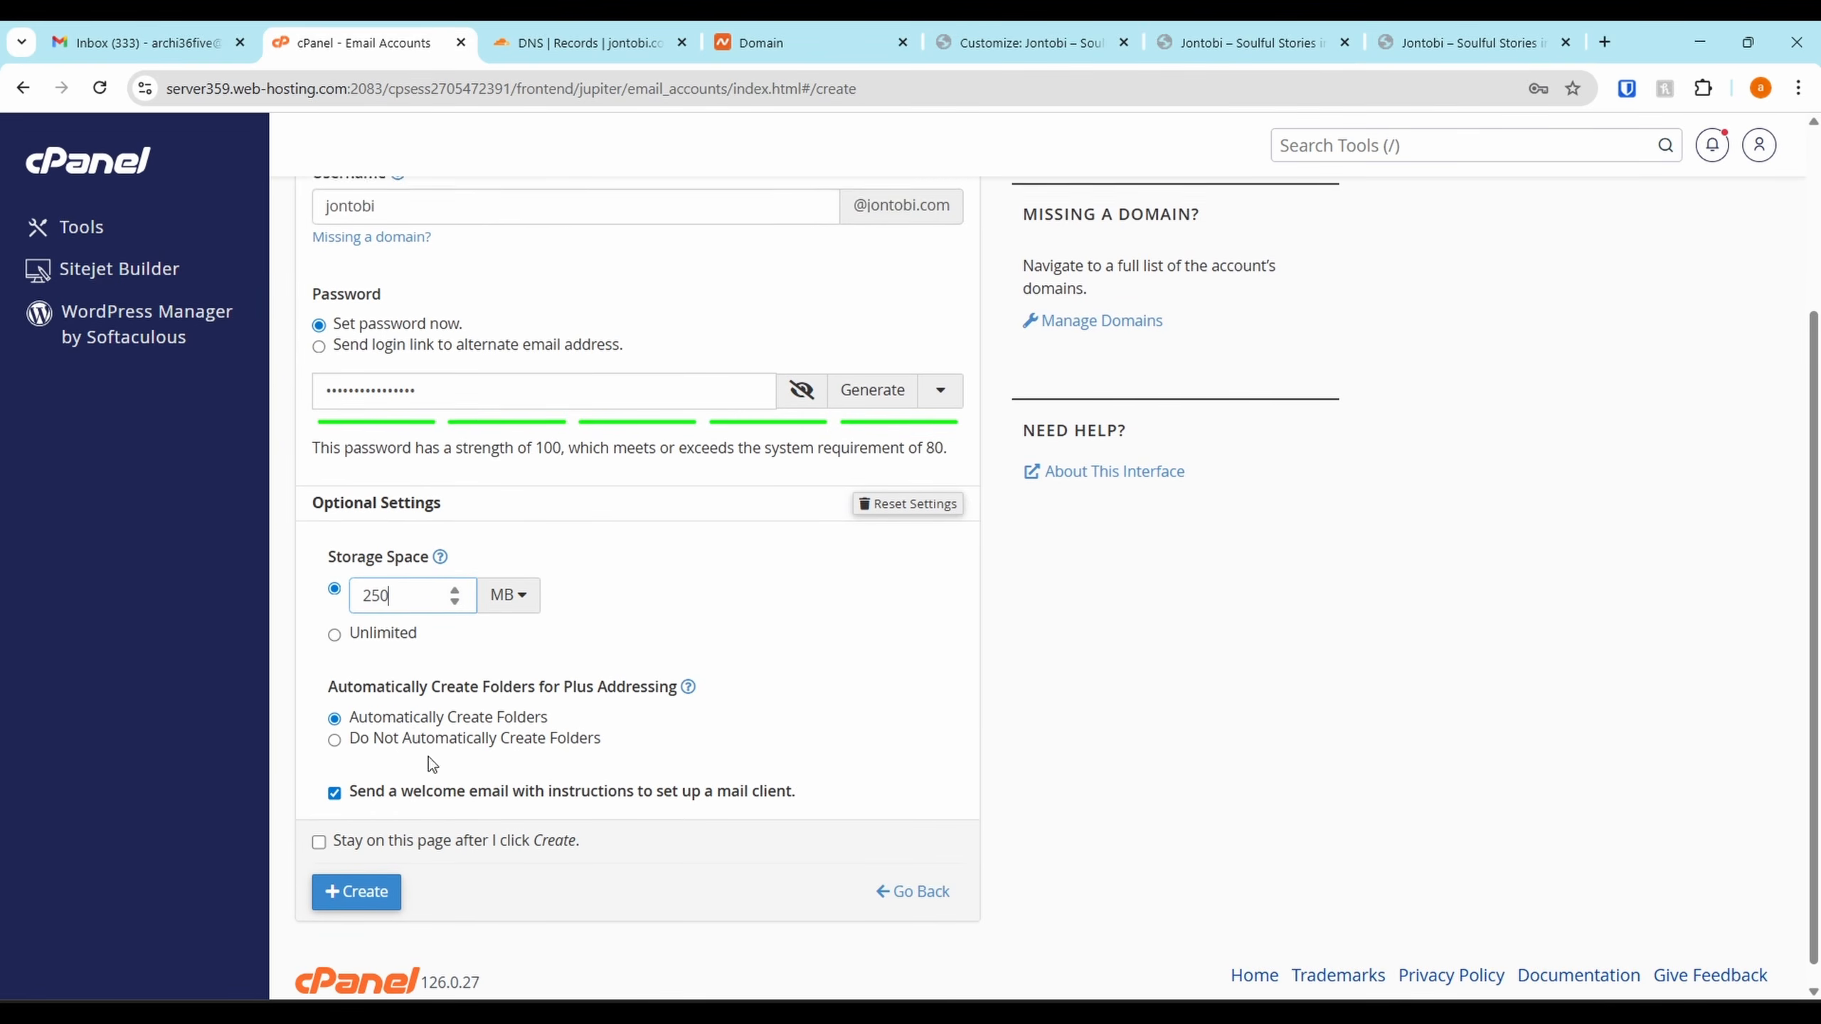
{"action": "left_click", "coordinate": [387, 615]}
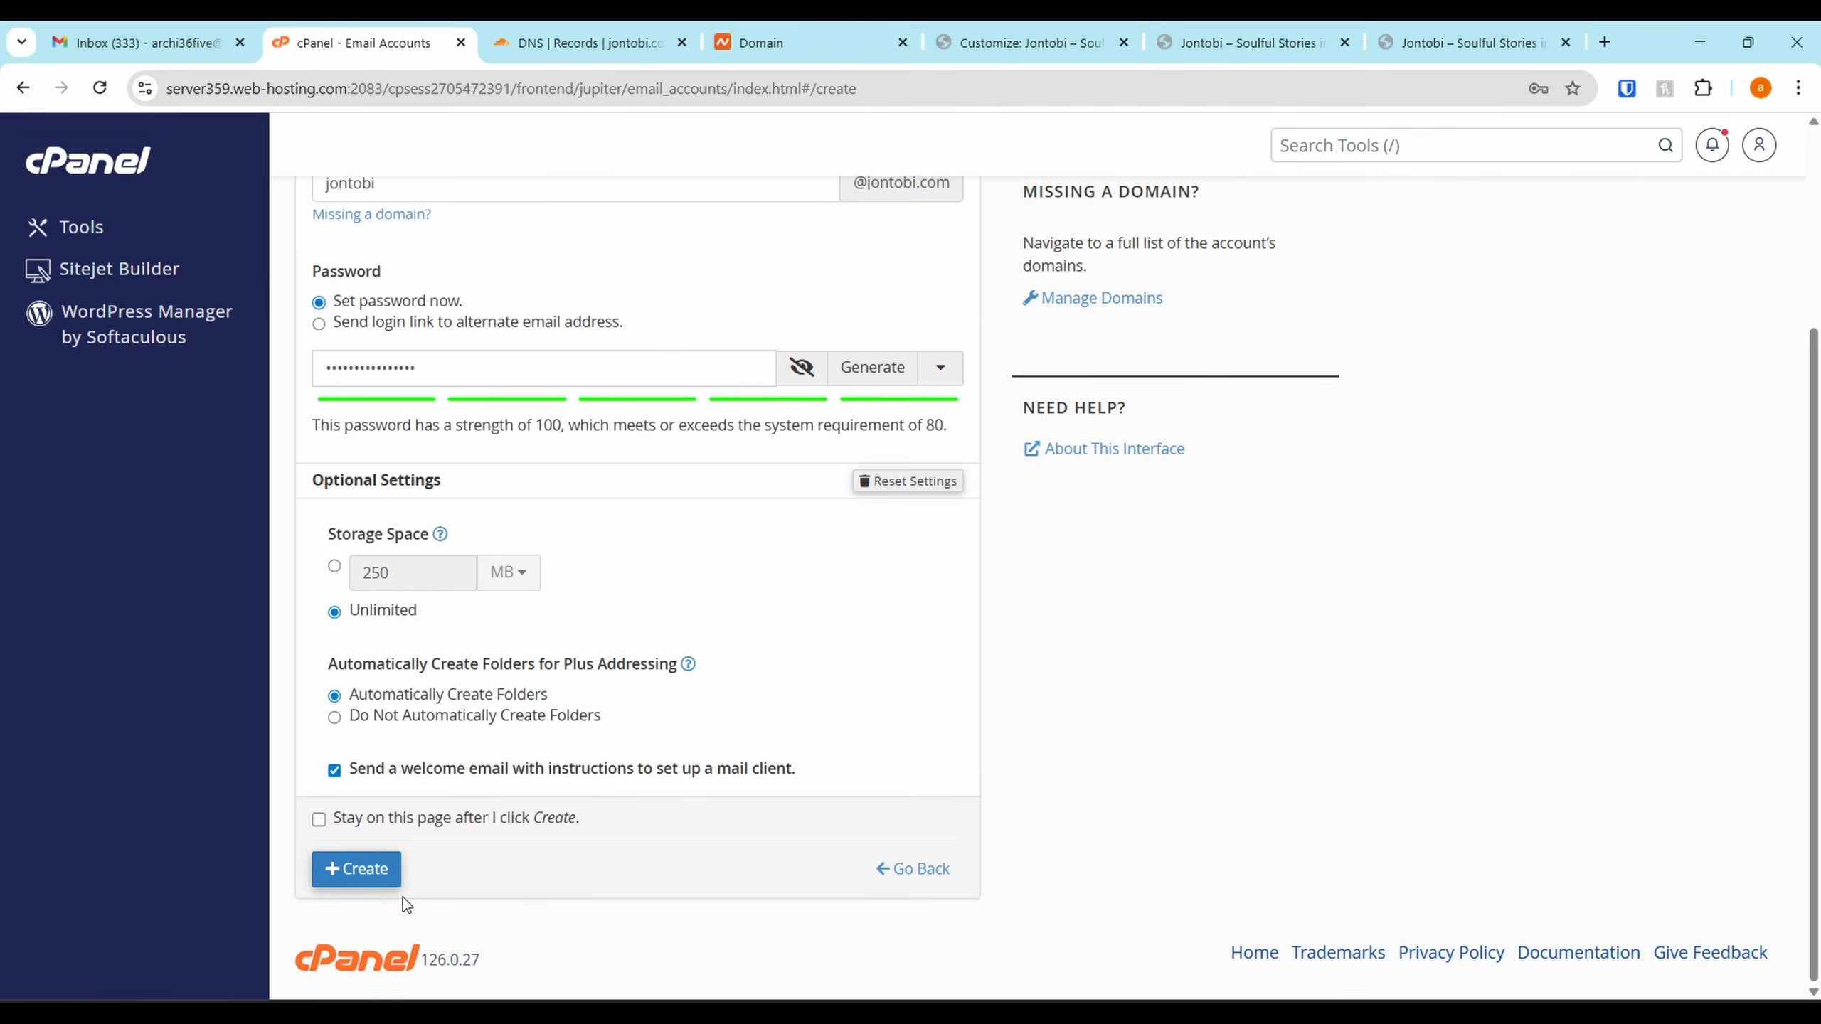
{"action": "left_click", "coordinate": [368, 869]}
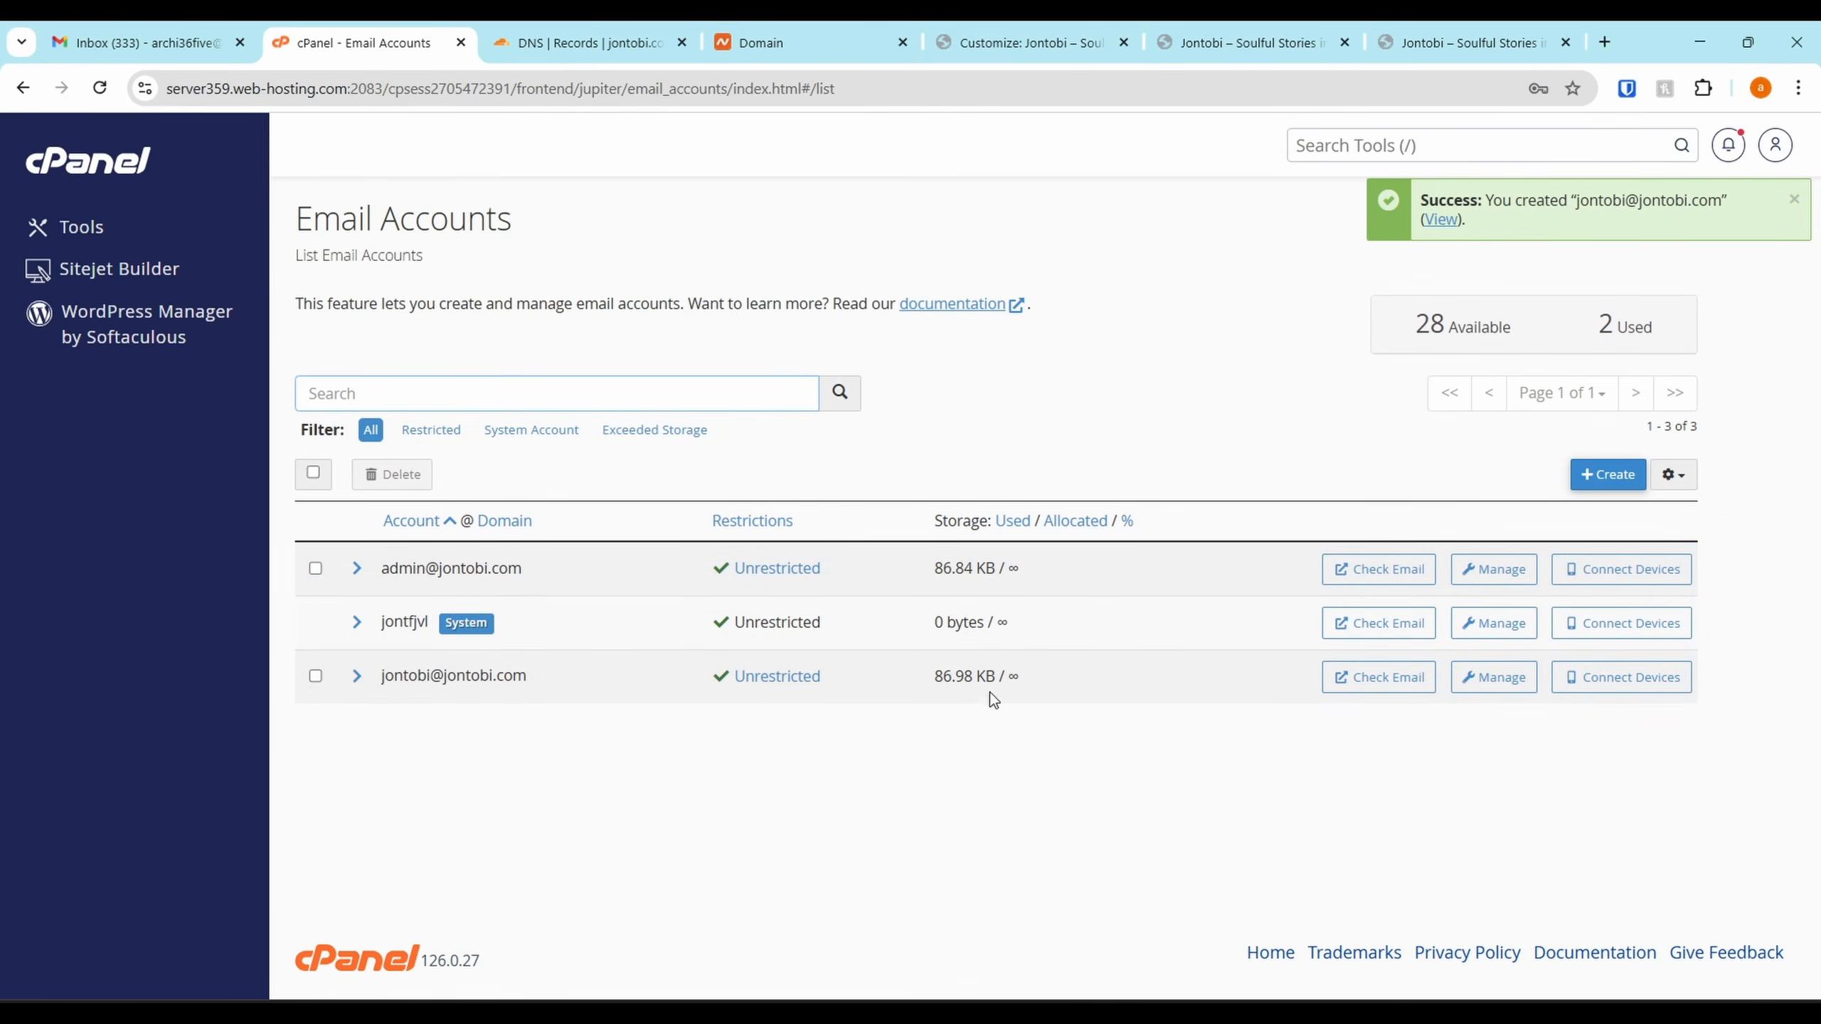
Open webmail for the new mailbox, then select the 'webmail' record name in jontobi.com's DNS records
{"action": "left_click", "coordinate": [1377, 678]}
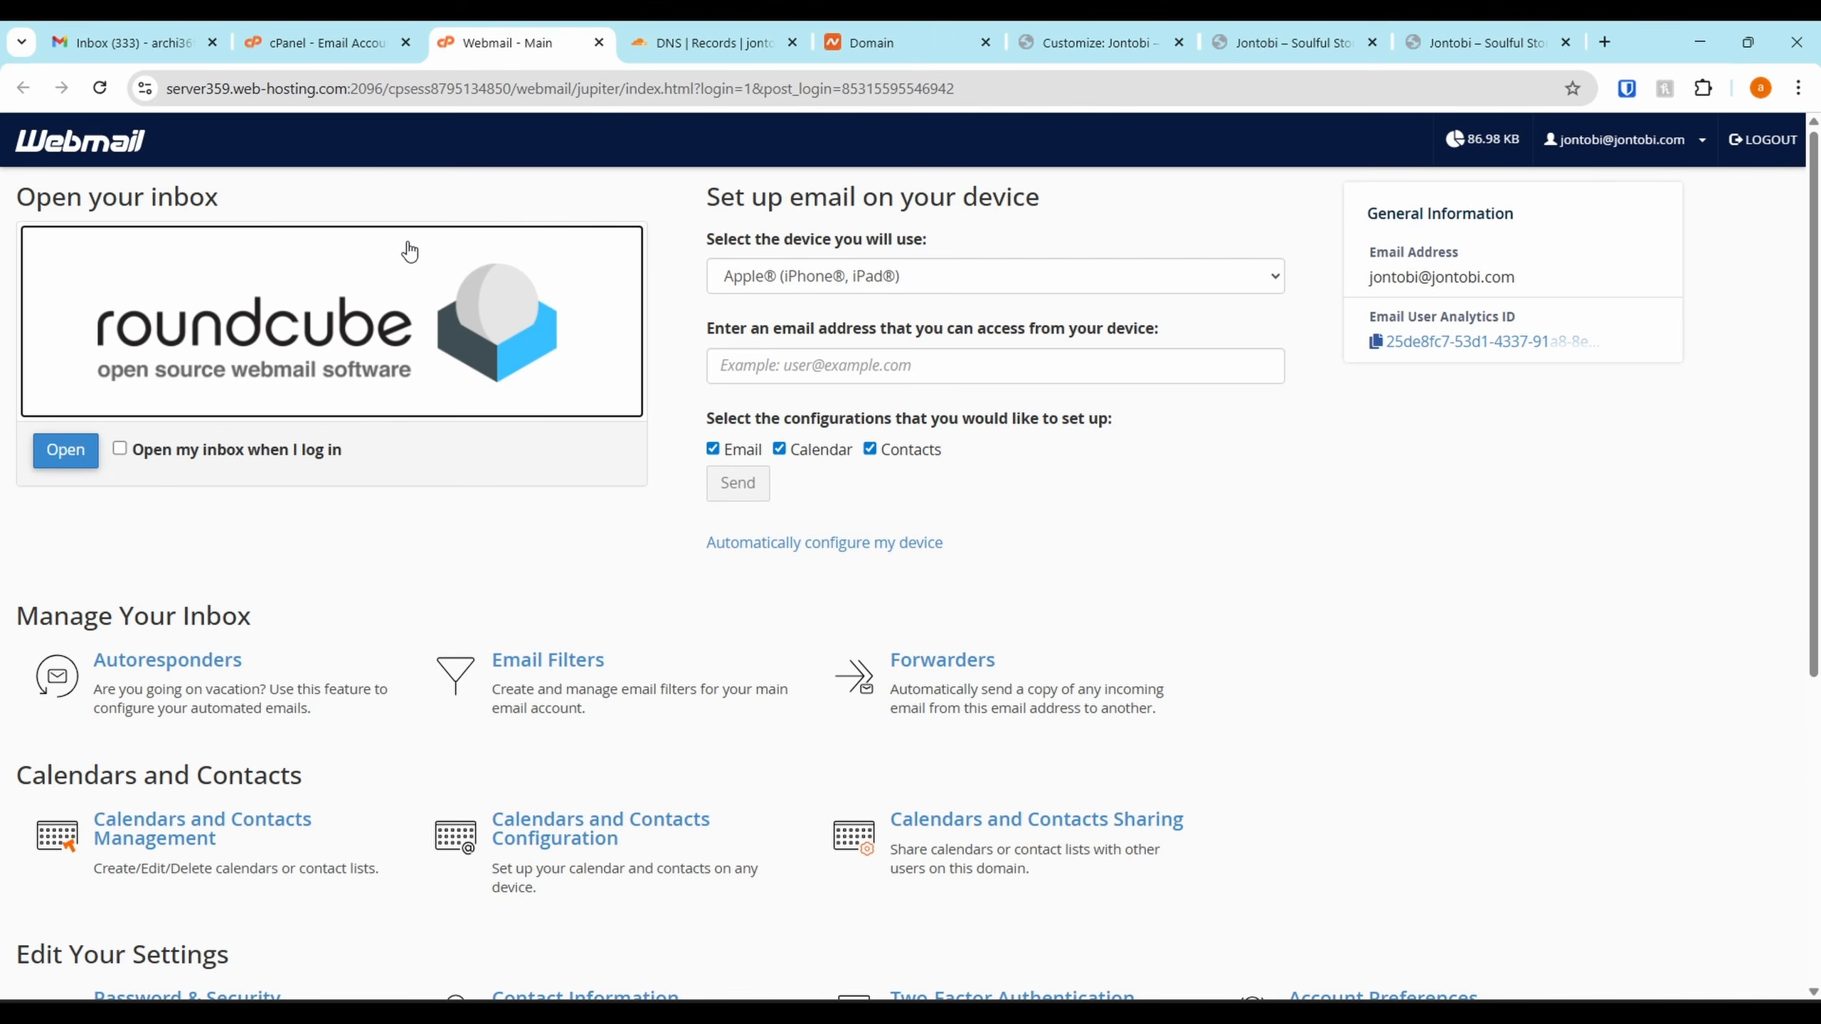
{"action": "left_click", "coordinate": [714, 34]}
{"action": "scroll", "coordinate": [718, 534], "scroll_direction": "down", "scroll_amount": 5}
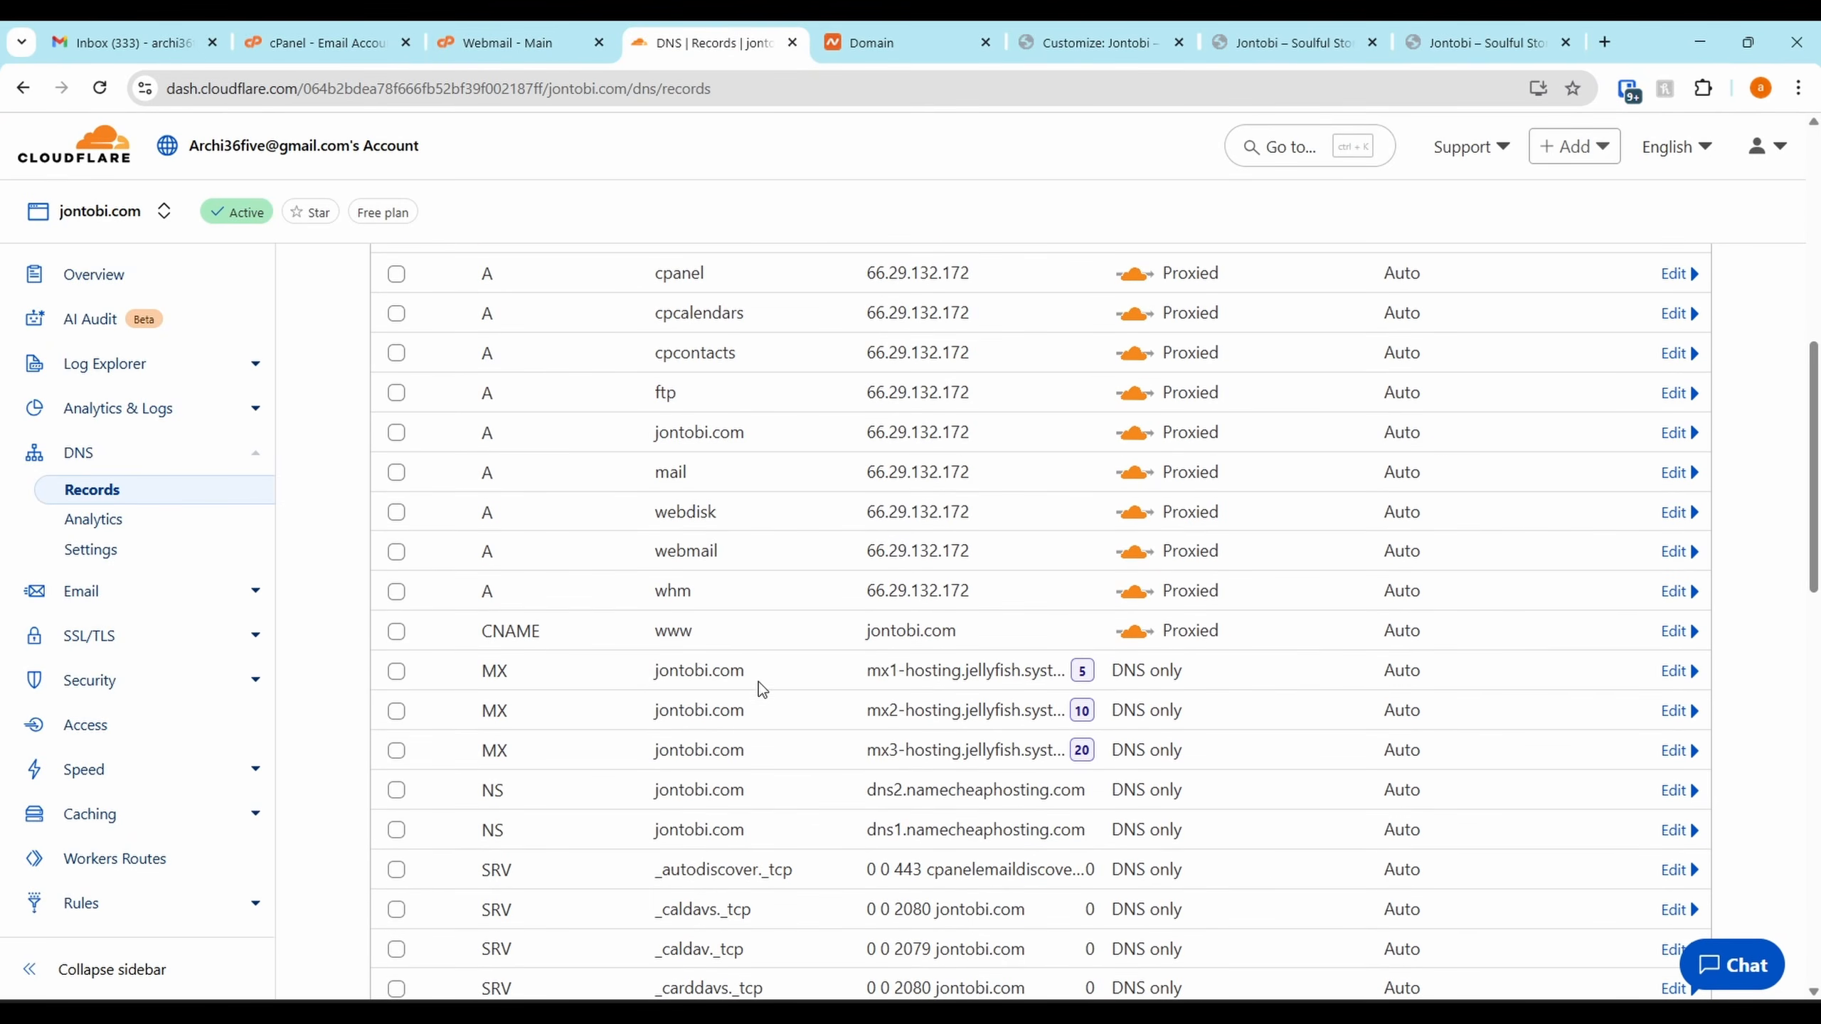
{"action": "left_click_drag", "start_coordinate": [751, 563], "coordinate": [652, 559]}
{"action": "key", "text": "ctrl+c"}
Load webmail.jontobi.com in a new tab to confirm its login page, then close that tab
{"action": "key", "text": "ctrl+t"}
{"action": "key", "text": "ctrl+v"}
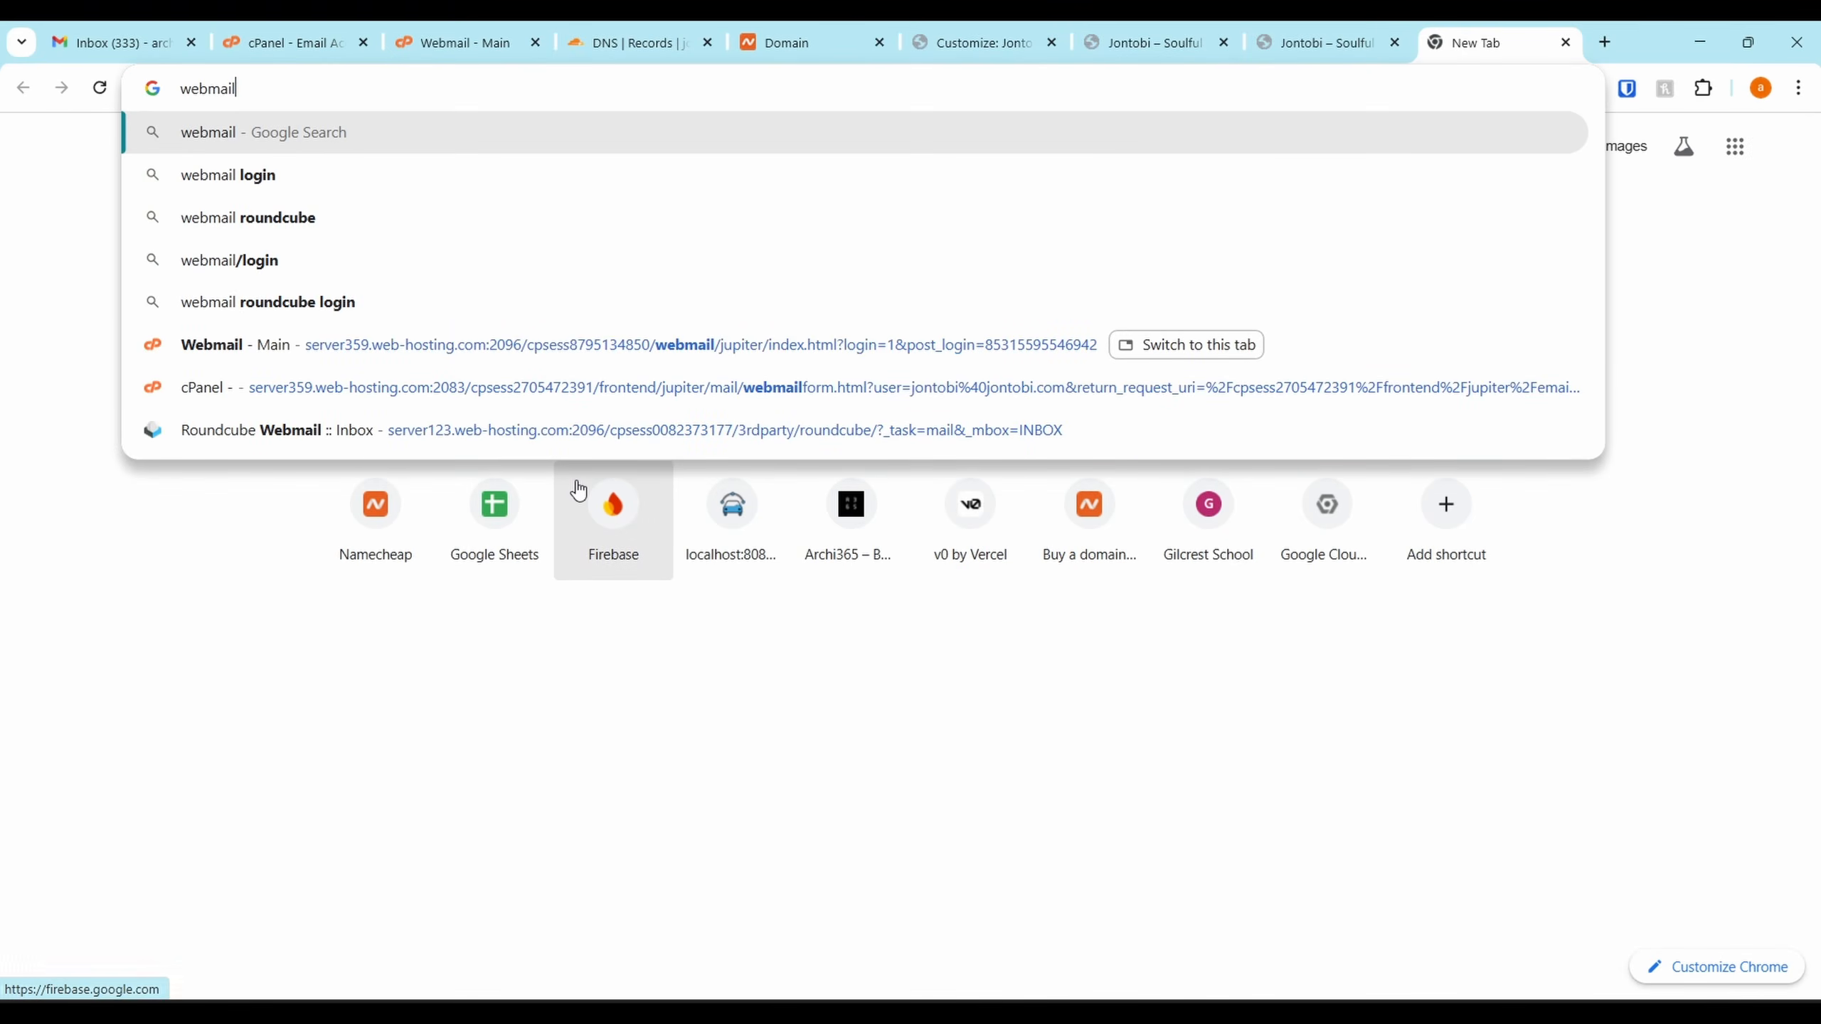
{"action": "type", "text": "."}
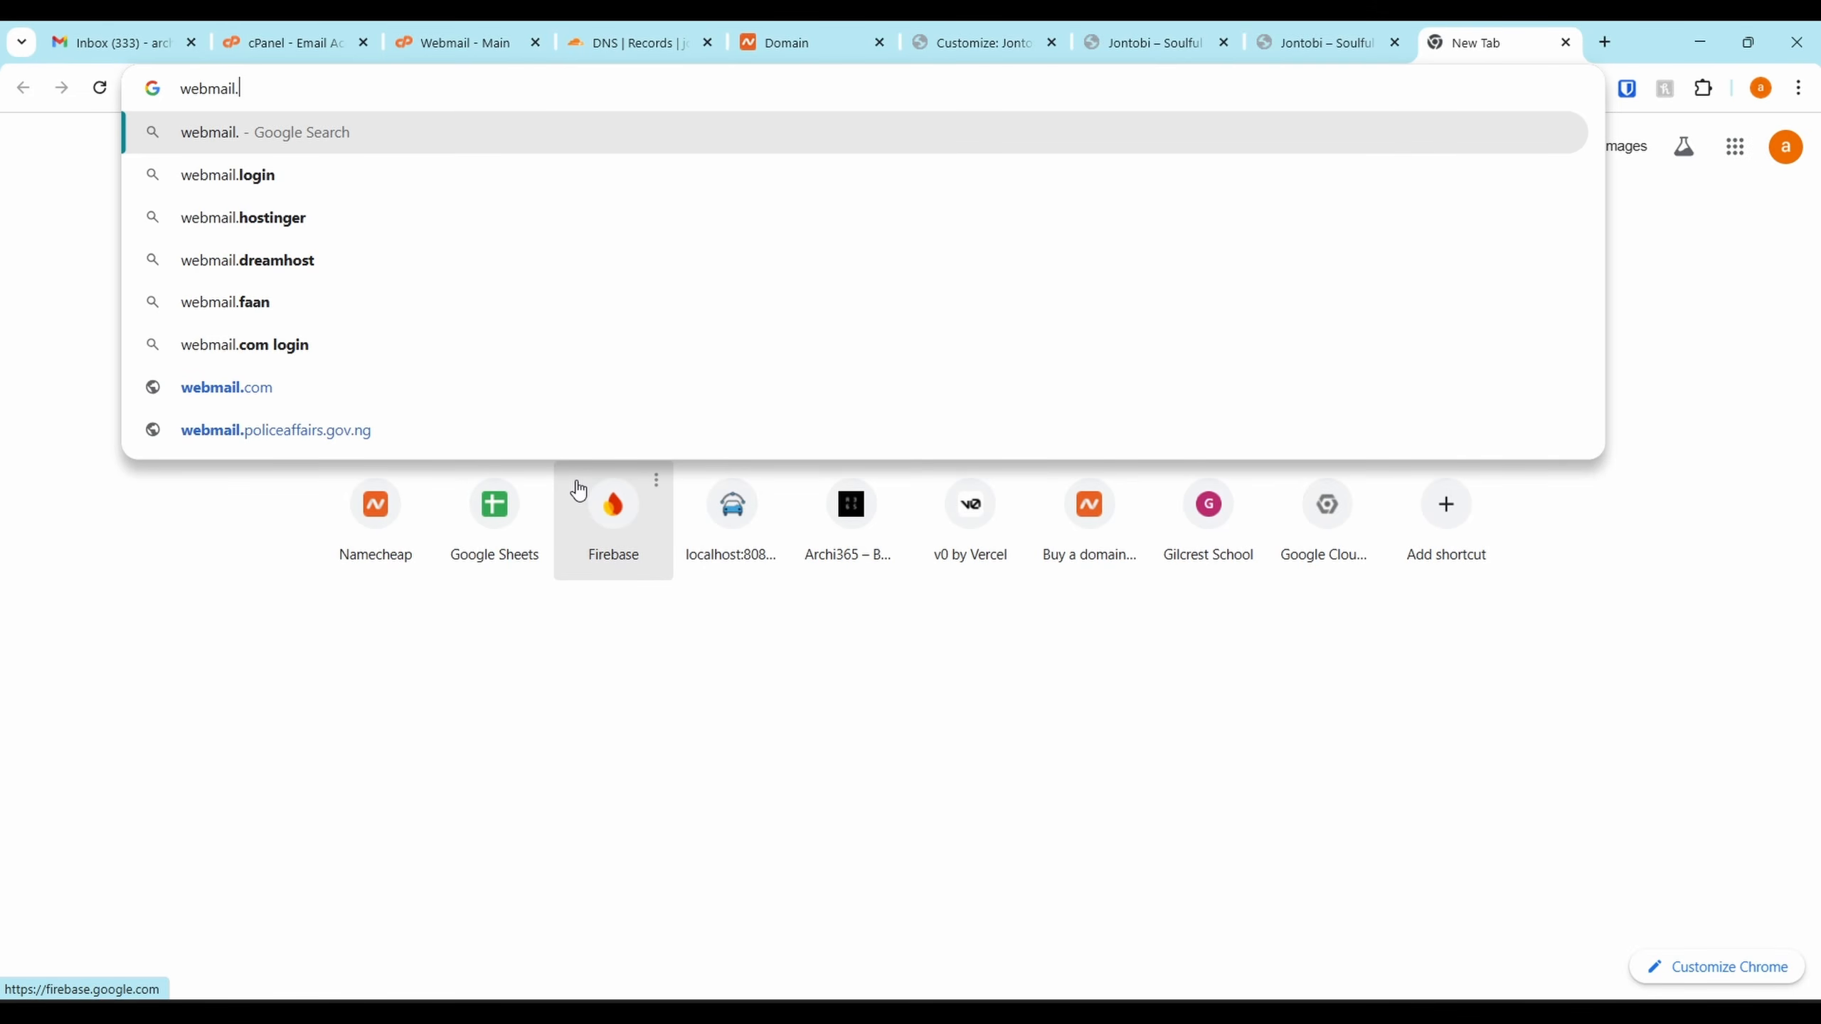
{"action": "type", "text": "jo"}
{"action": "key", "text": "BackSpace"}
{"action": "type", "text": "jon"}
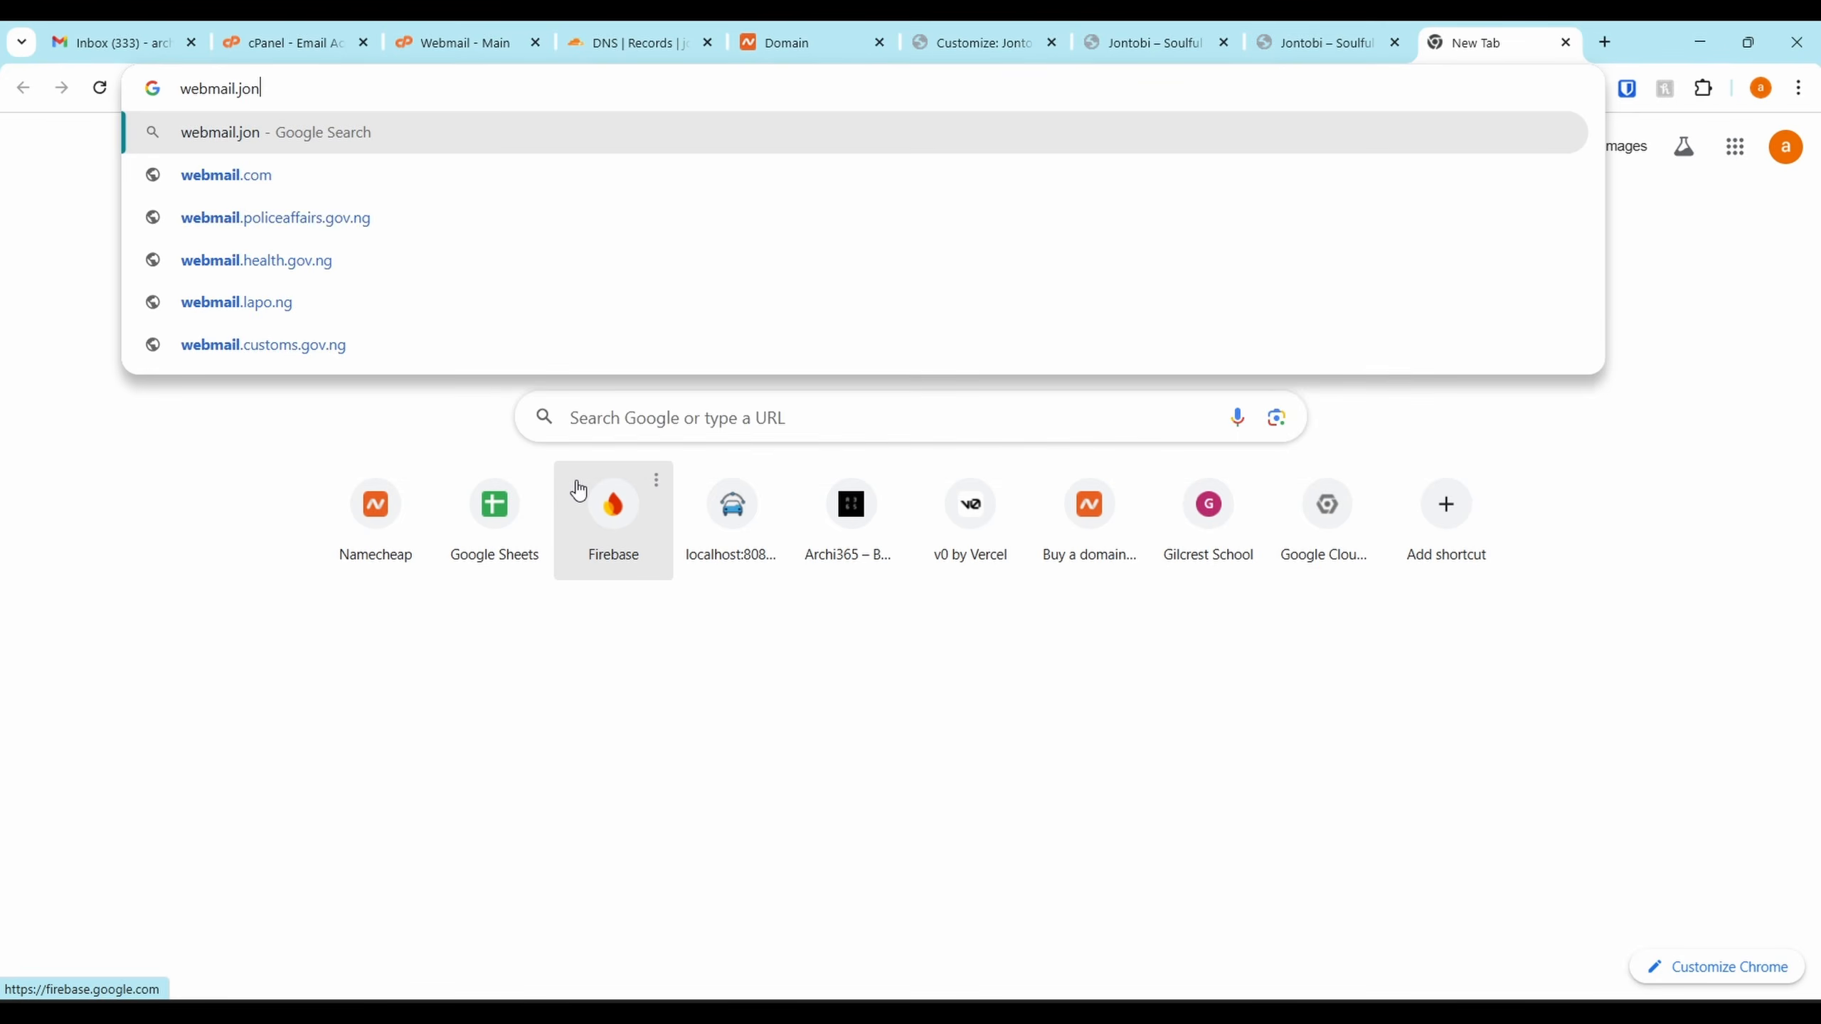
{"action": "type", "text": "tobi.com"}
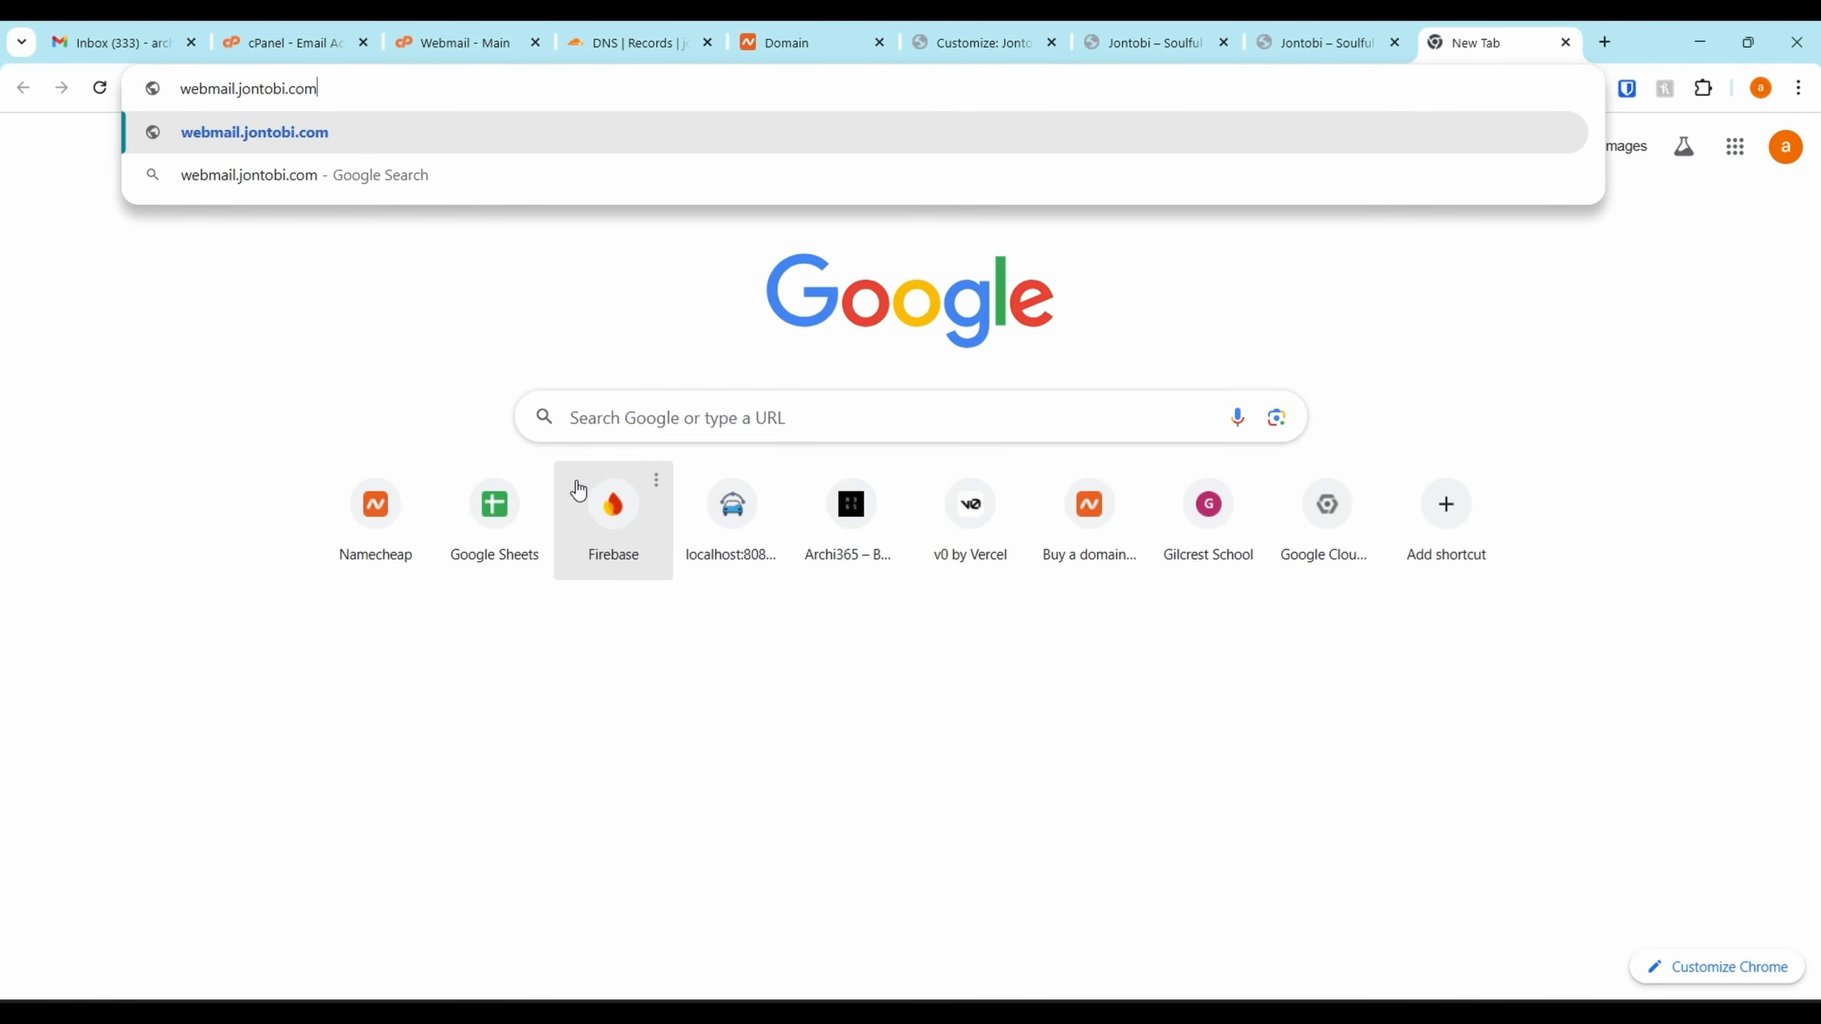
{"action": "key", "text": "Return"}
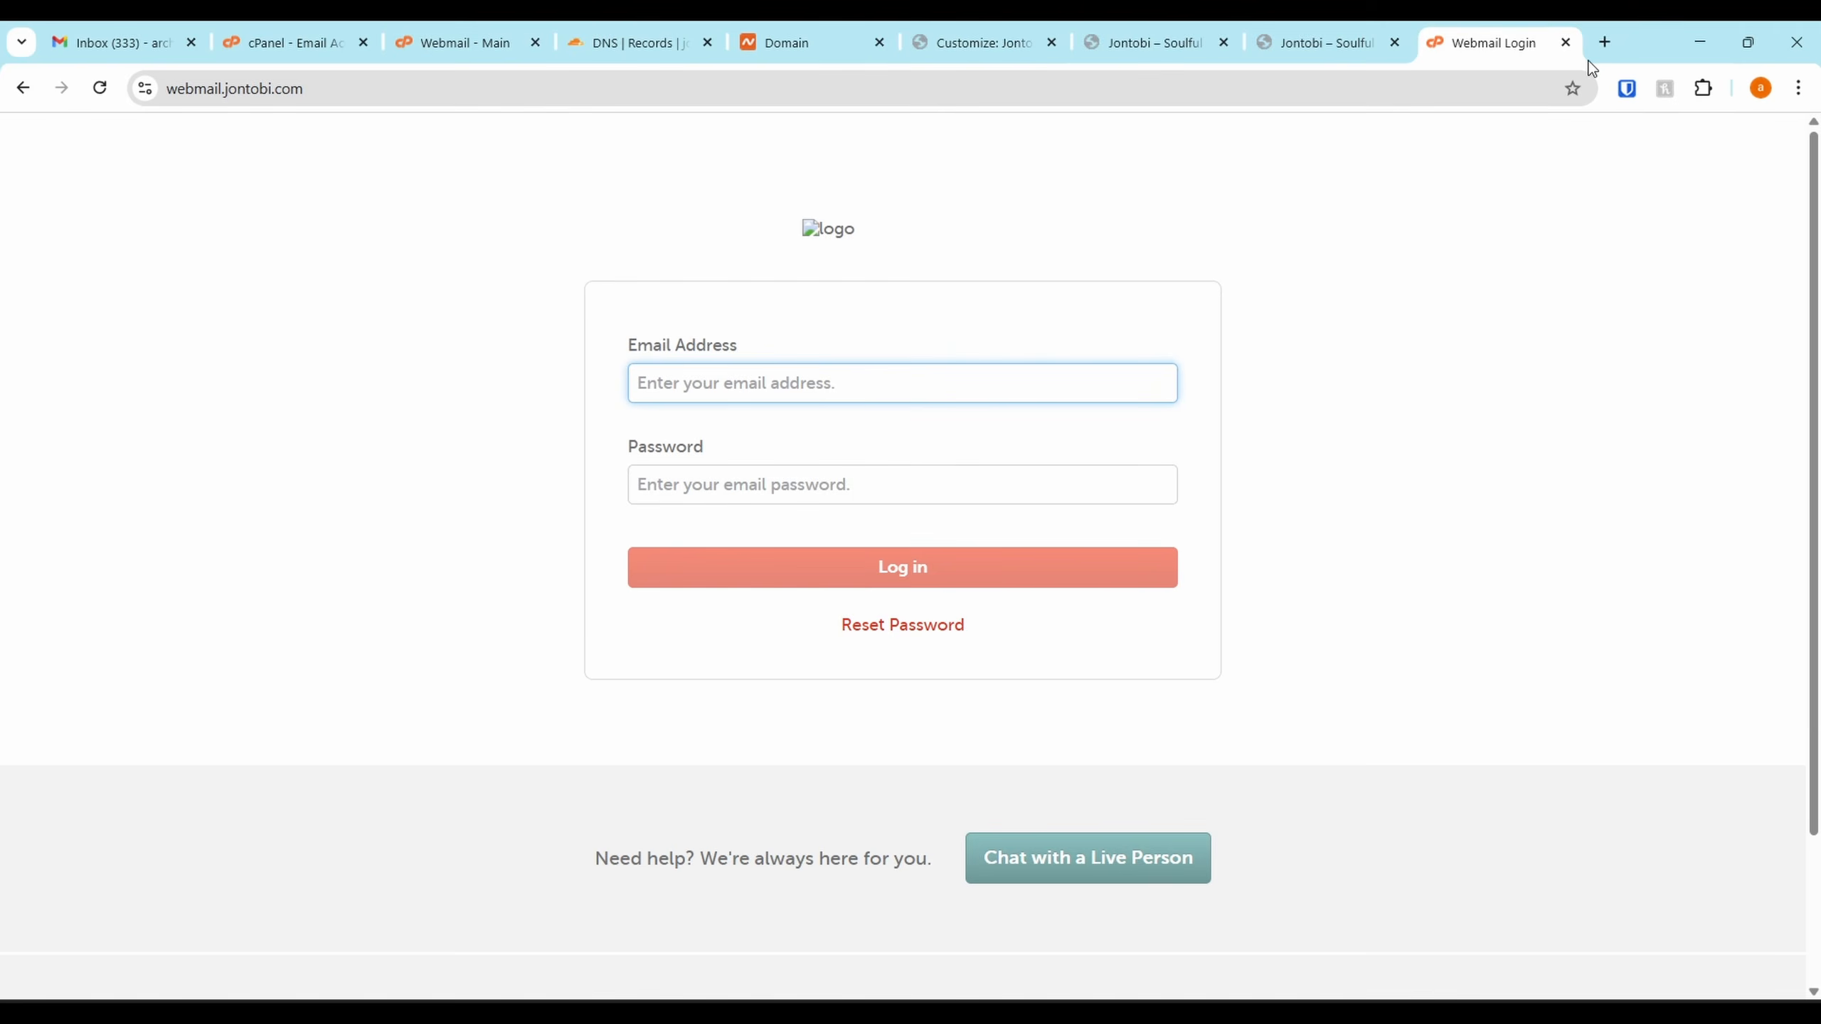
{"action": "left_click", "coordinate": [1565, 42]}
Open the Roundcube inbox and read through the client configuration settings email
{"action": "left_click", "coordinate": [608, 30]}
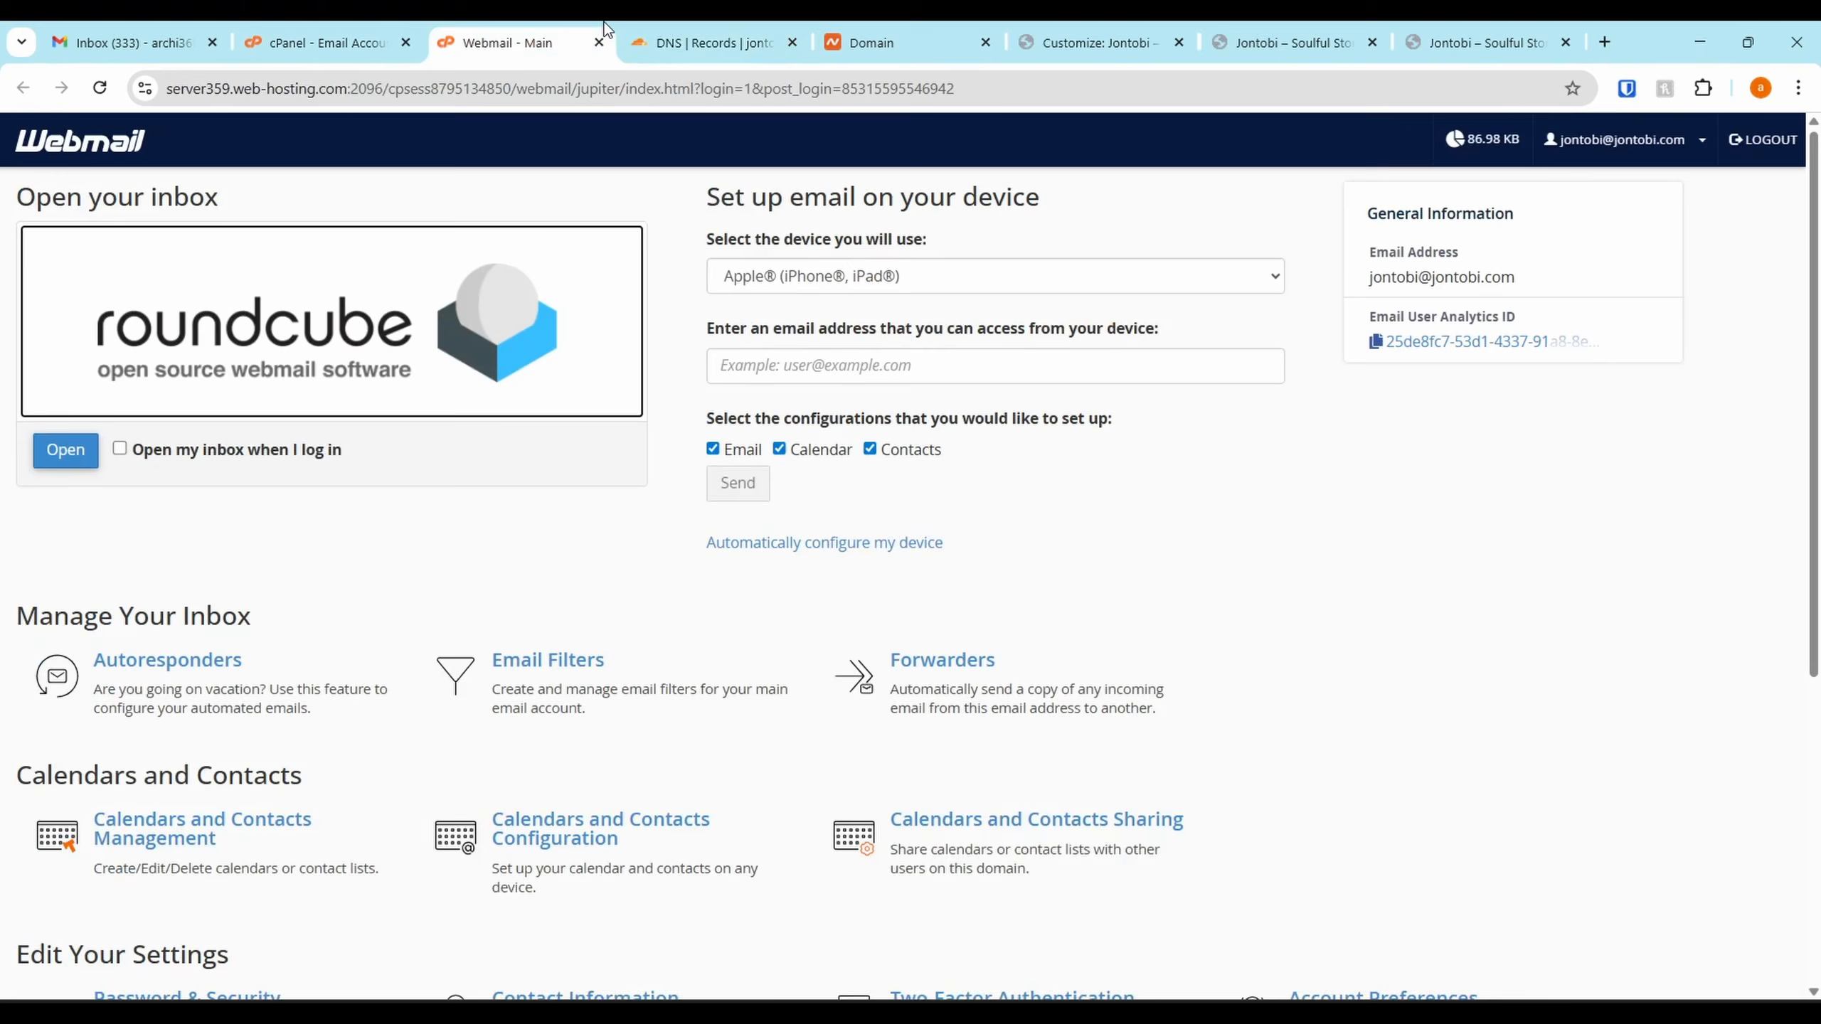
{"action": "left_click", "coordinate": [420, 328]}
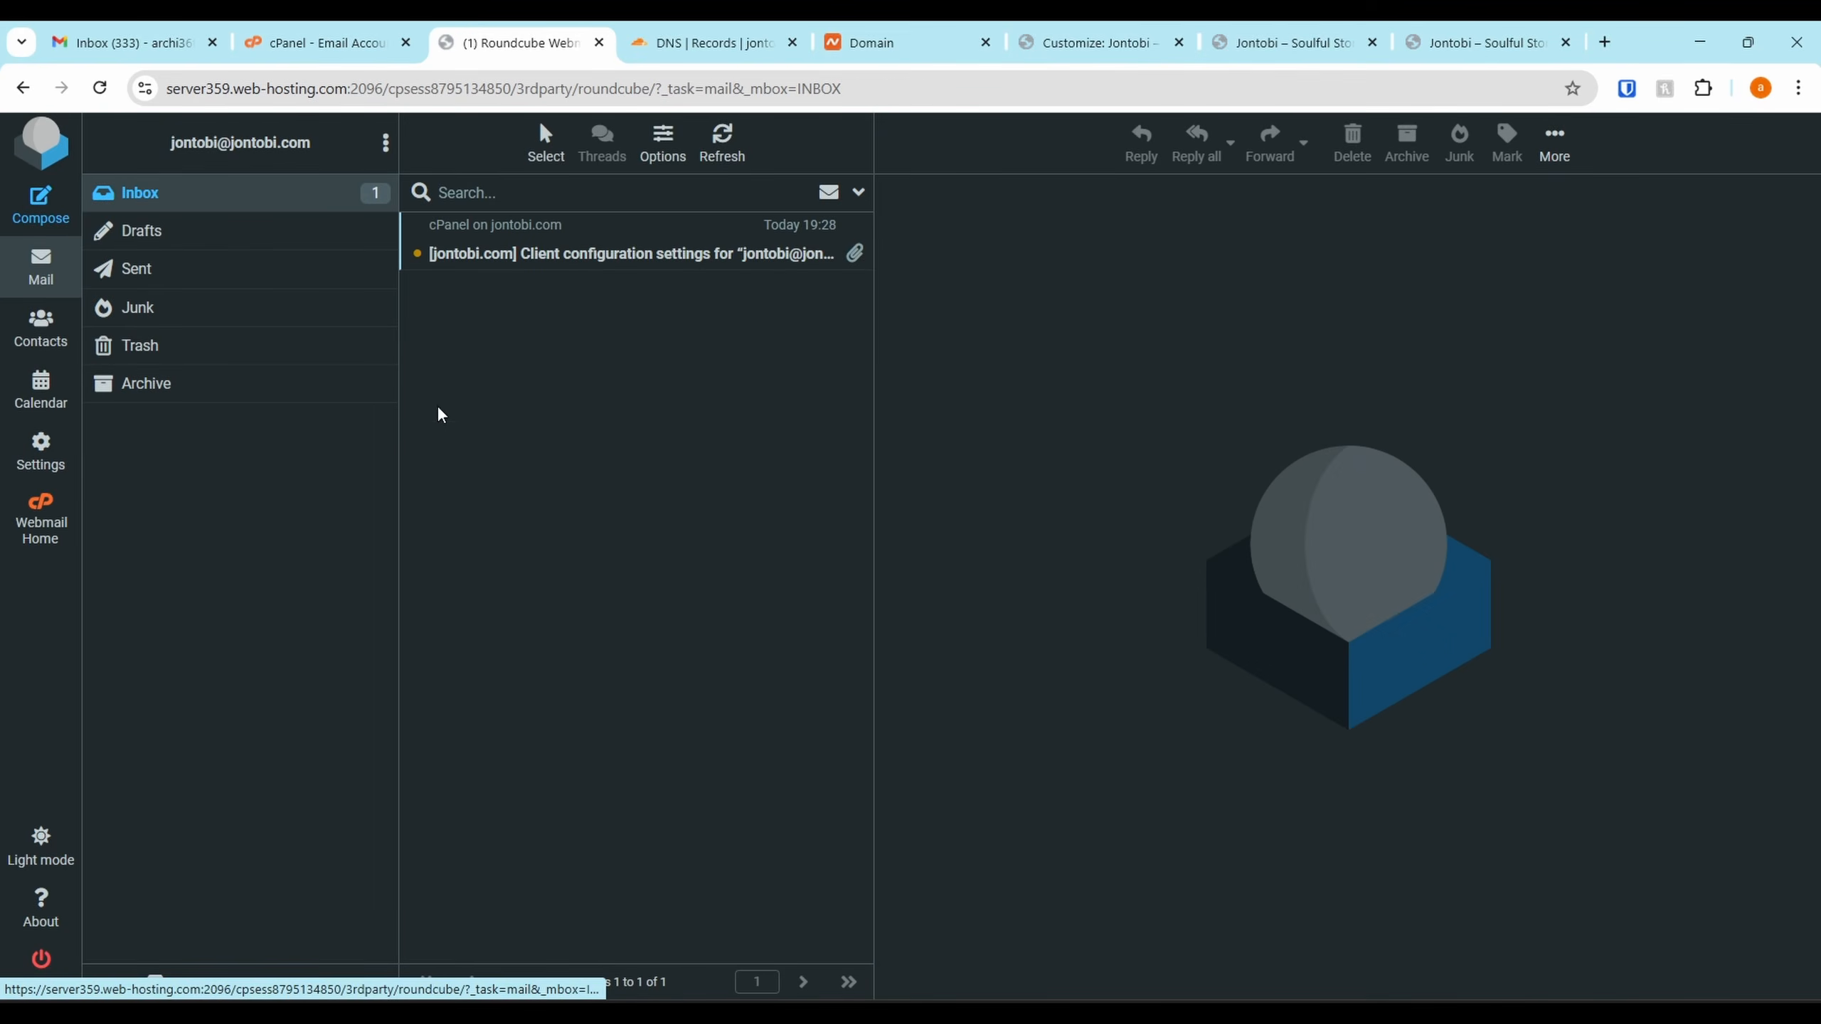
{"action": "left_click", "coordinate": [649, 266]}
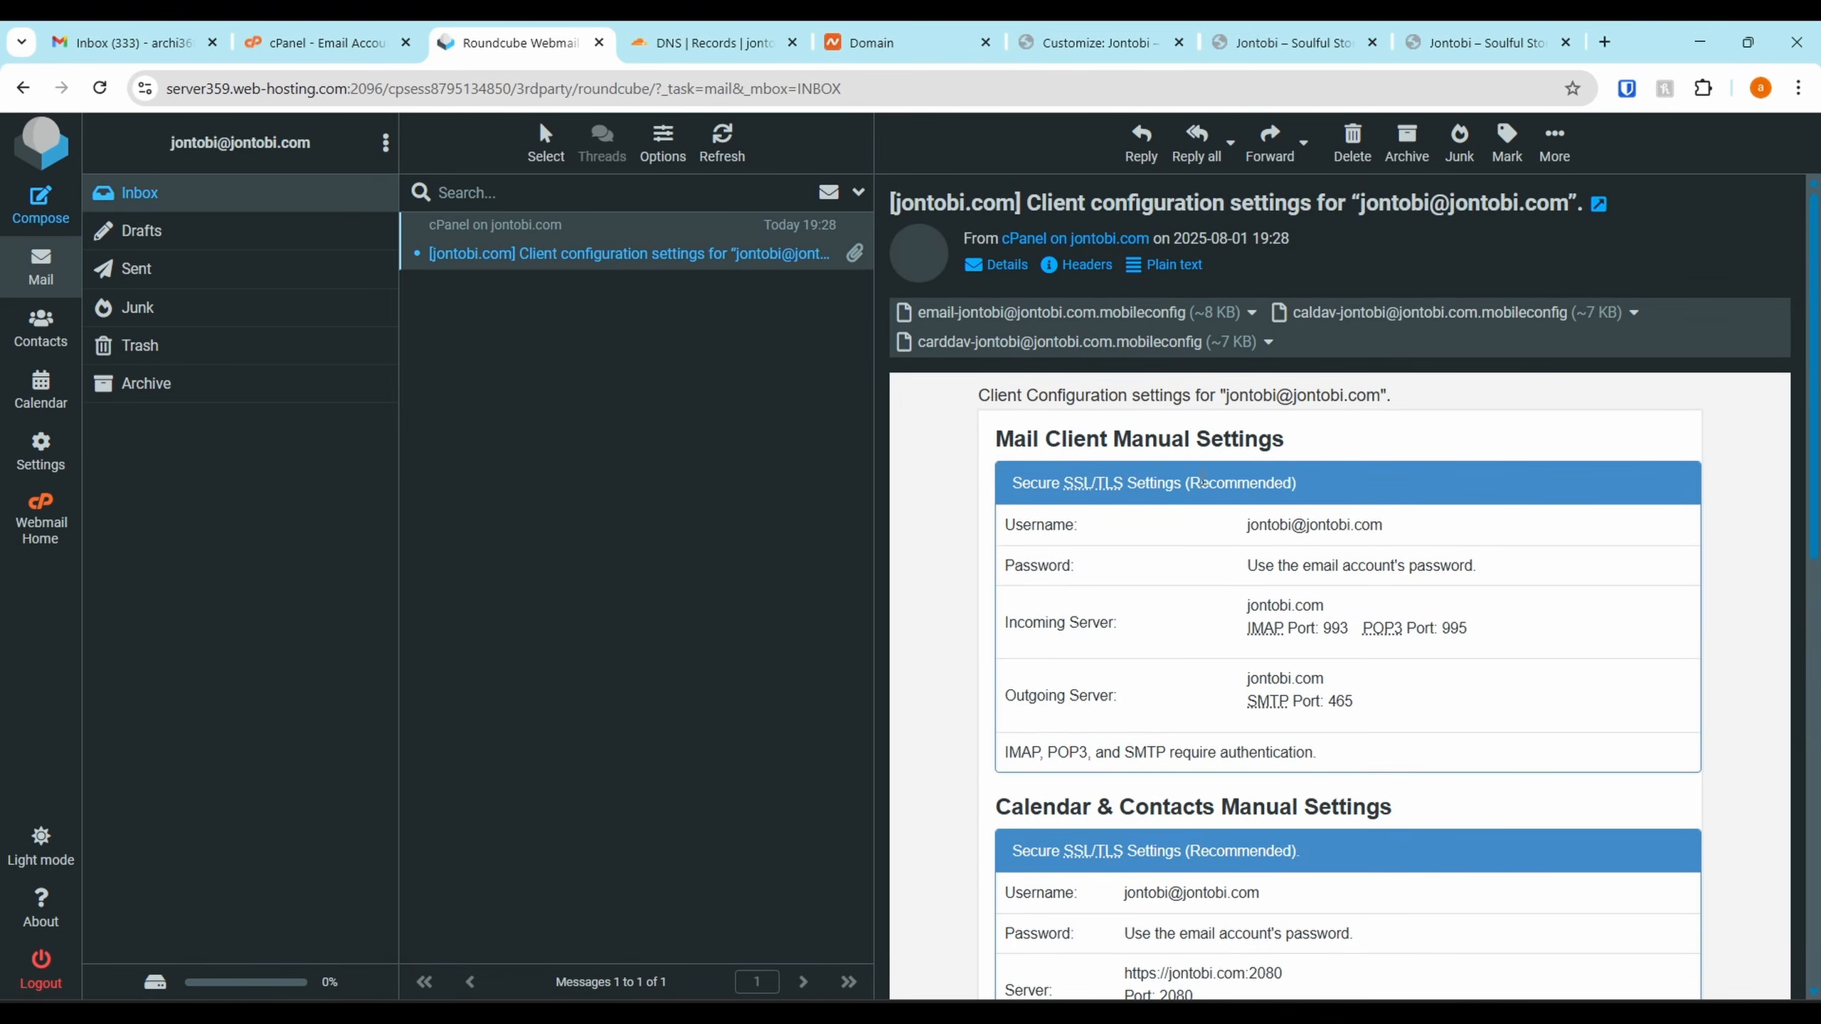
{"action": "scroll", "coordinate": [1268, 596], "scroll_direction": "down", "scroll_amount": 3}
{"action": "scroll", "coordinate": [1297, 716], "scroll_direction": "down", "scroll_amount": 4}
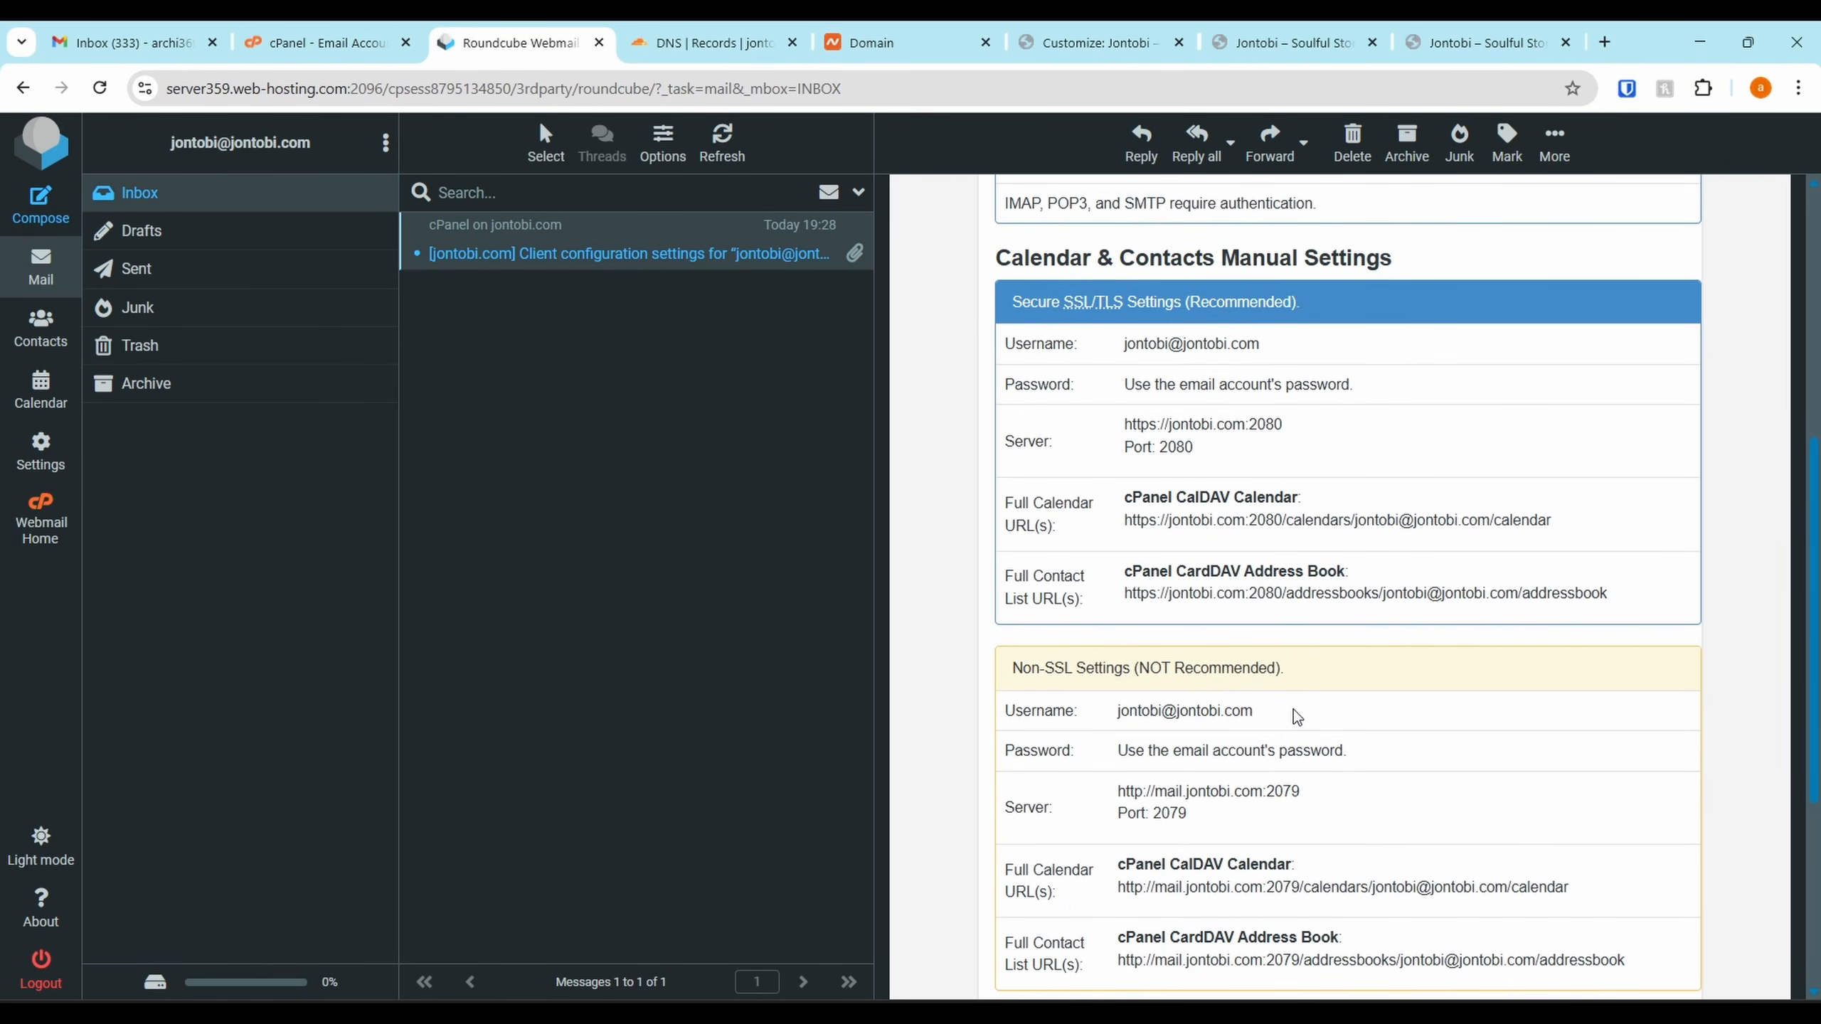
{"action": "scroll", "coordinate": [1296, 716], "scroll_direction": "down", "scroll_amount": 4}
{"action": "scroll", "coordinate": [1364, 690], "scroll_direction": "down", "scroll_amount": 1}
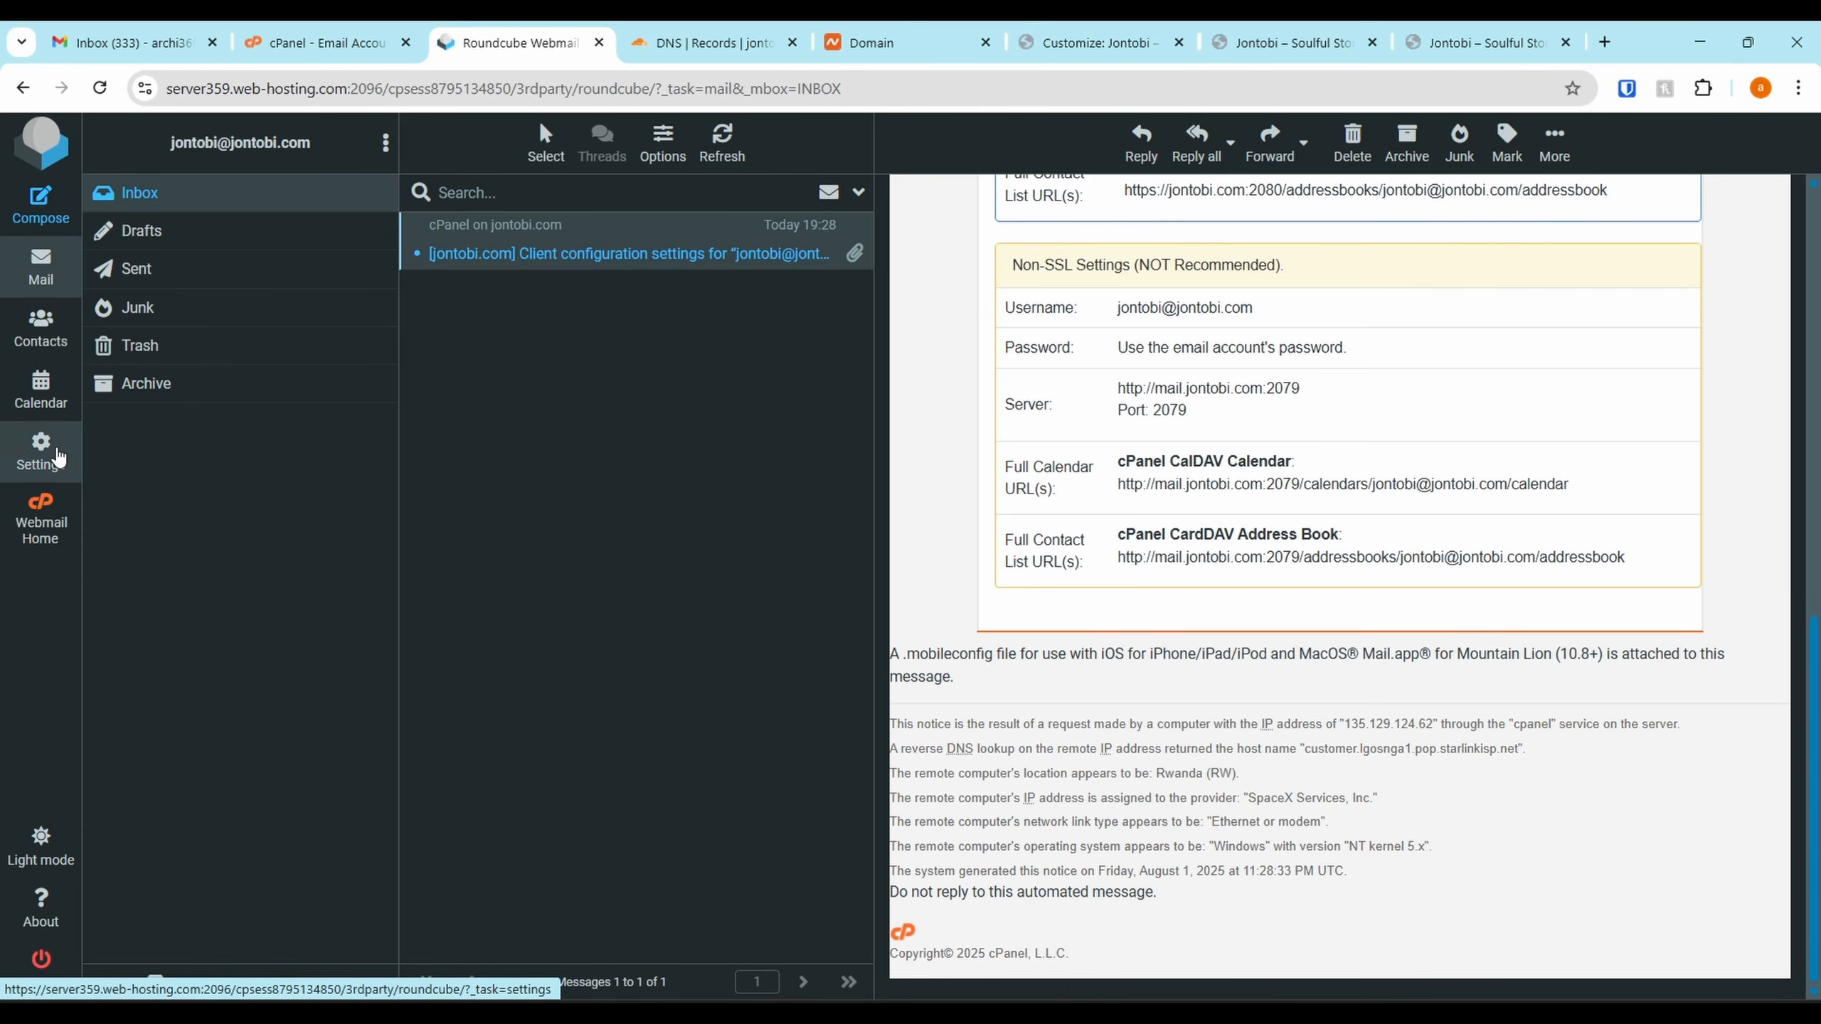
Look over Roundcube's Settings and Calendar, then close the Roundcube tab
{"action": "left_click", "coordinate": [57, 463]}
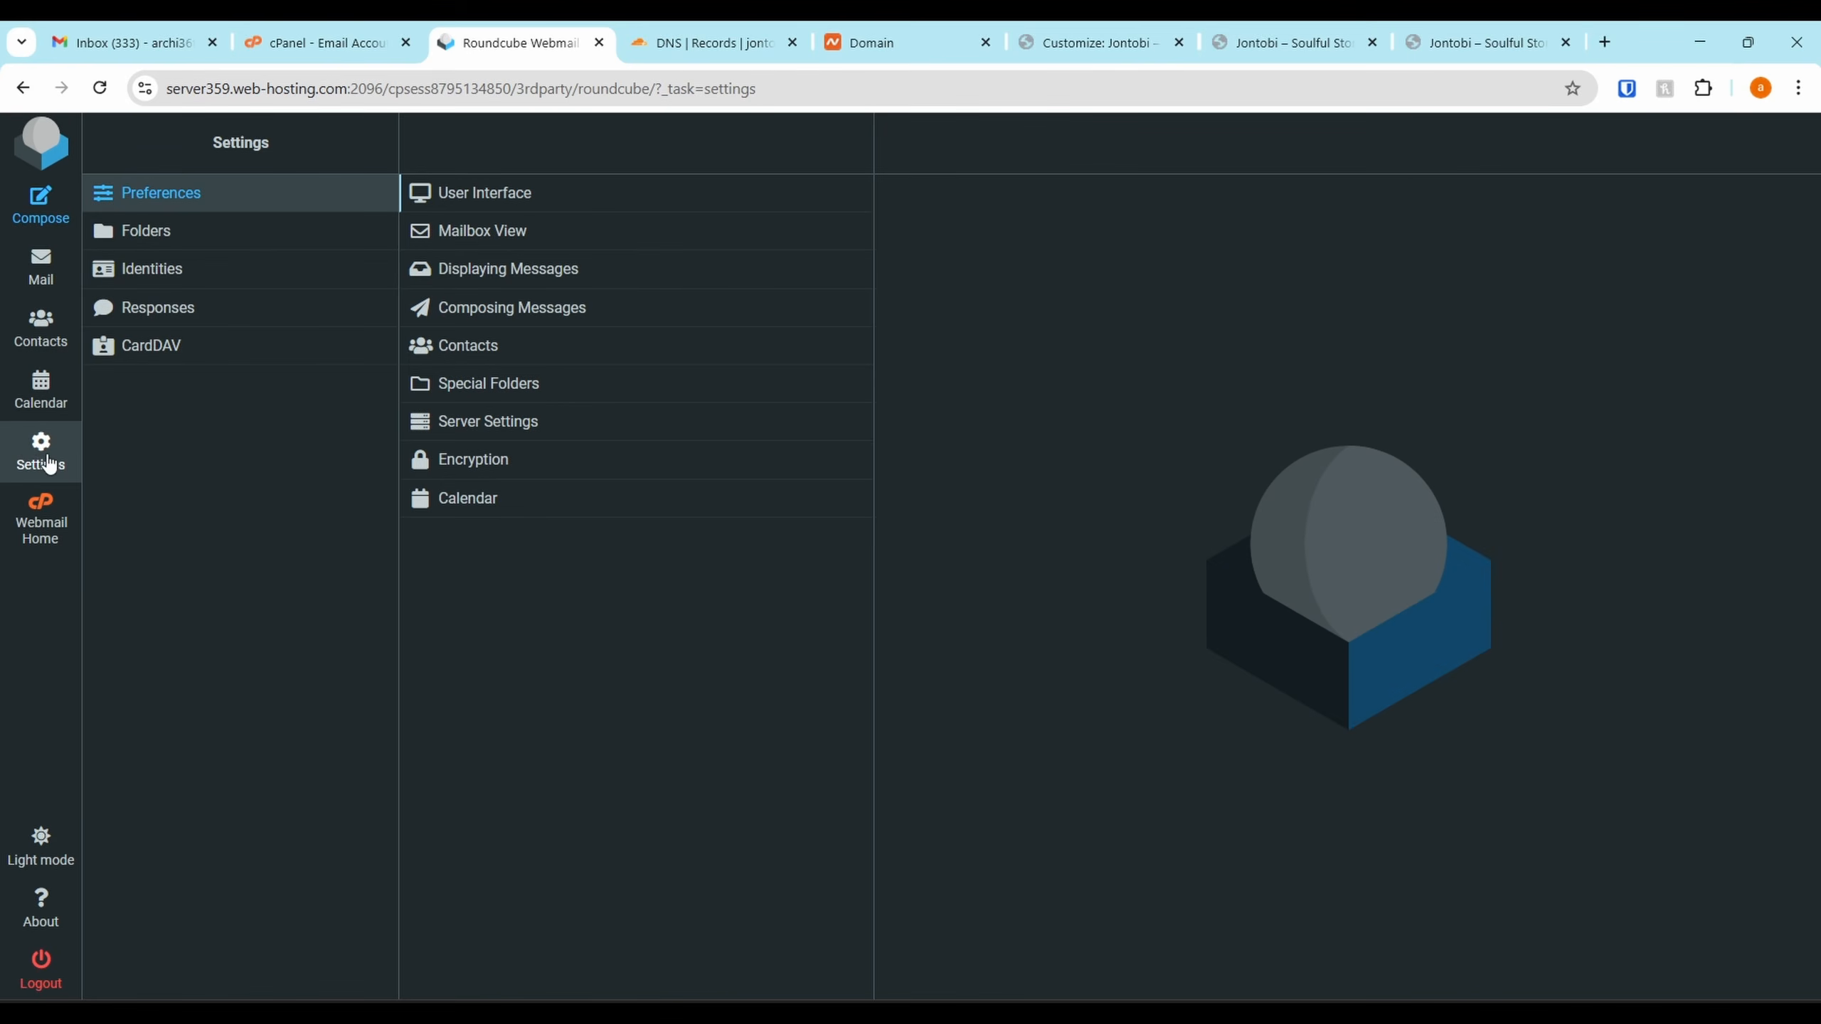
{"action": "left_click", "coordinate": [40, 390]}
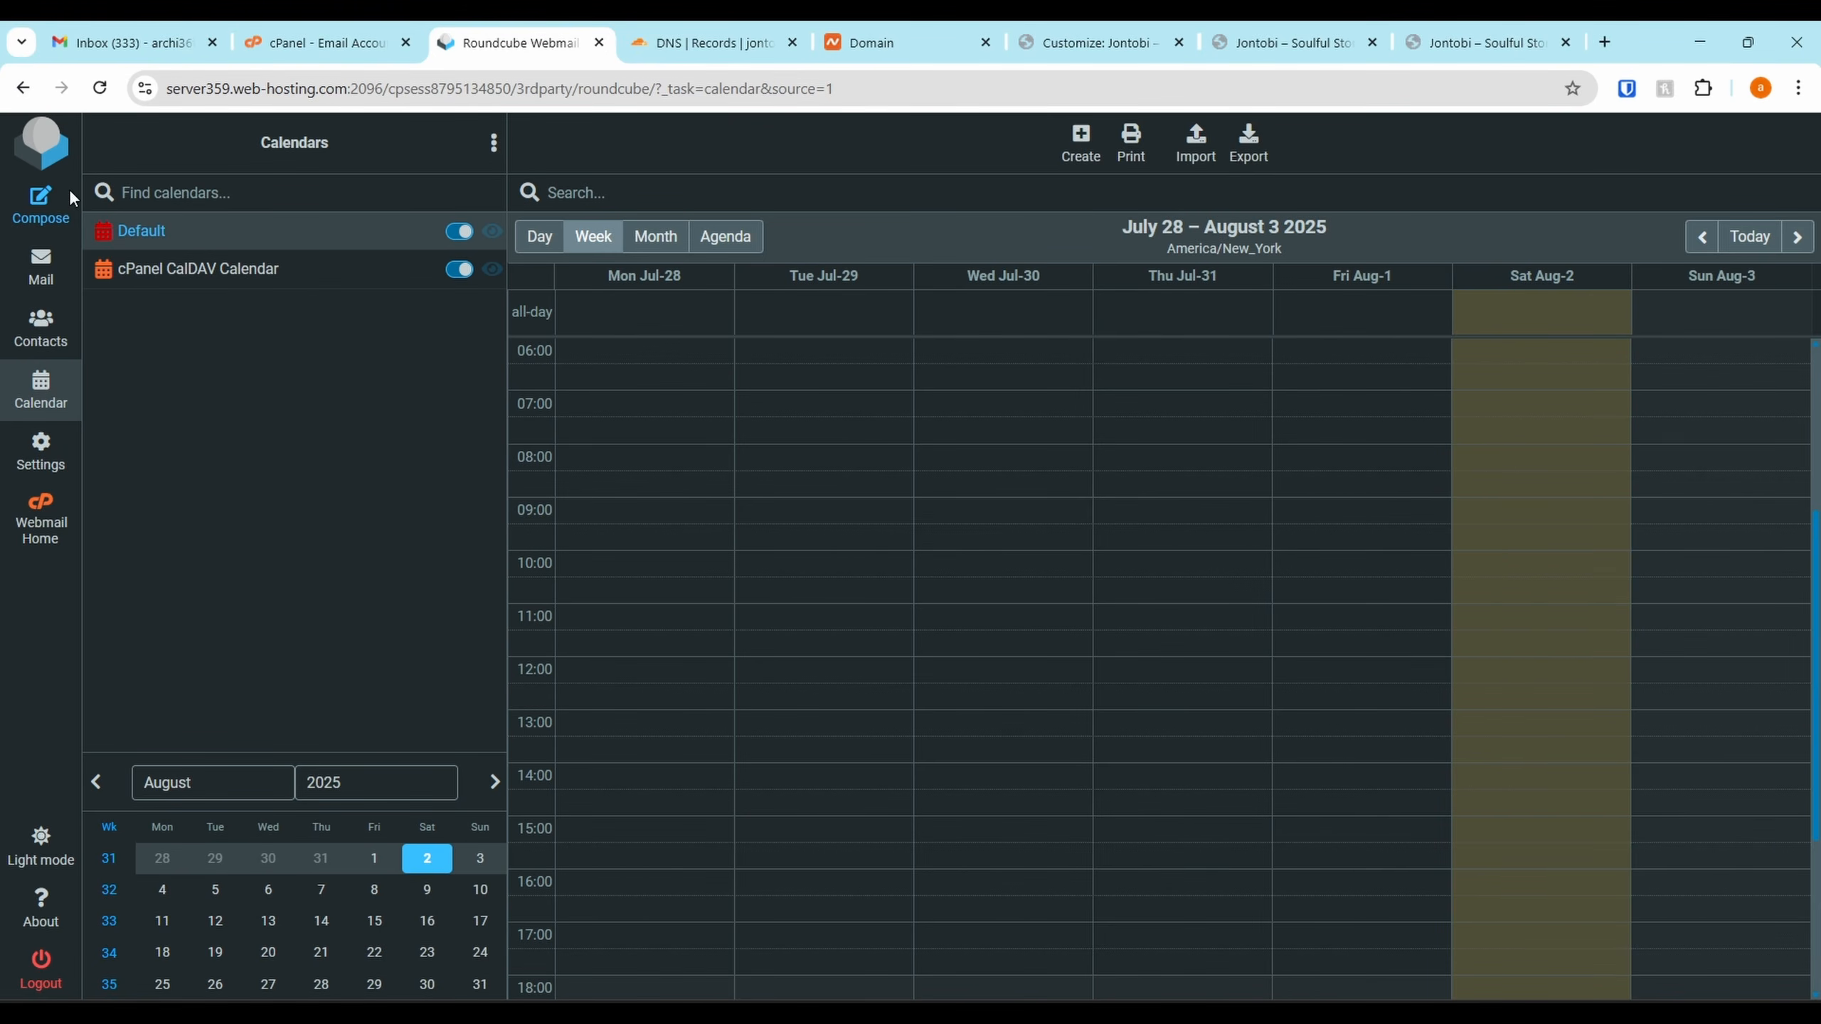
{"action": "left_click", "coordinate": [11, 93]}
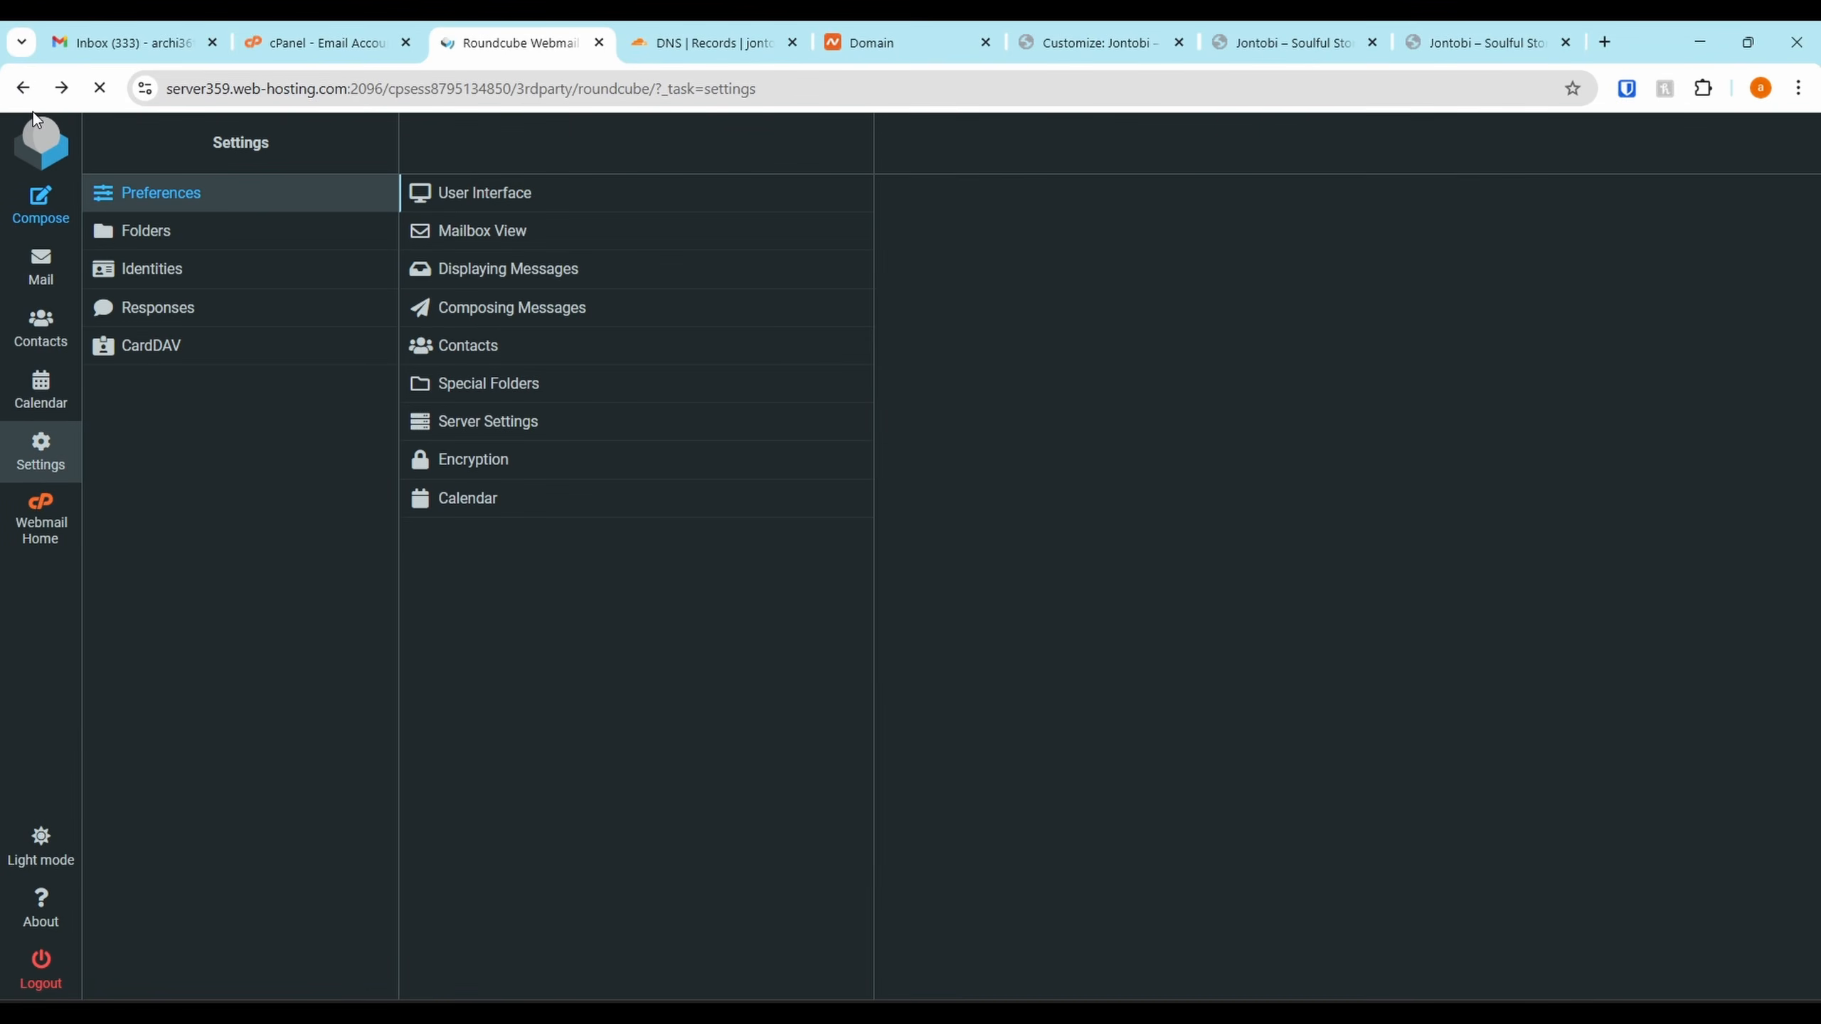
{"action": "left_click", "coordinate": [598, 42]}
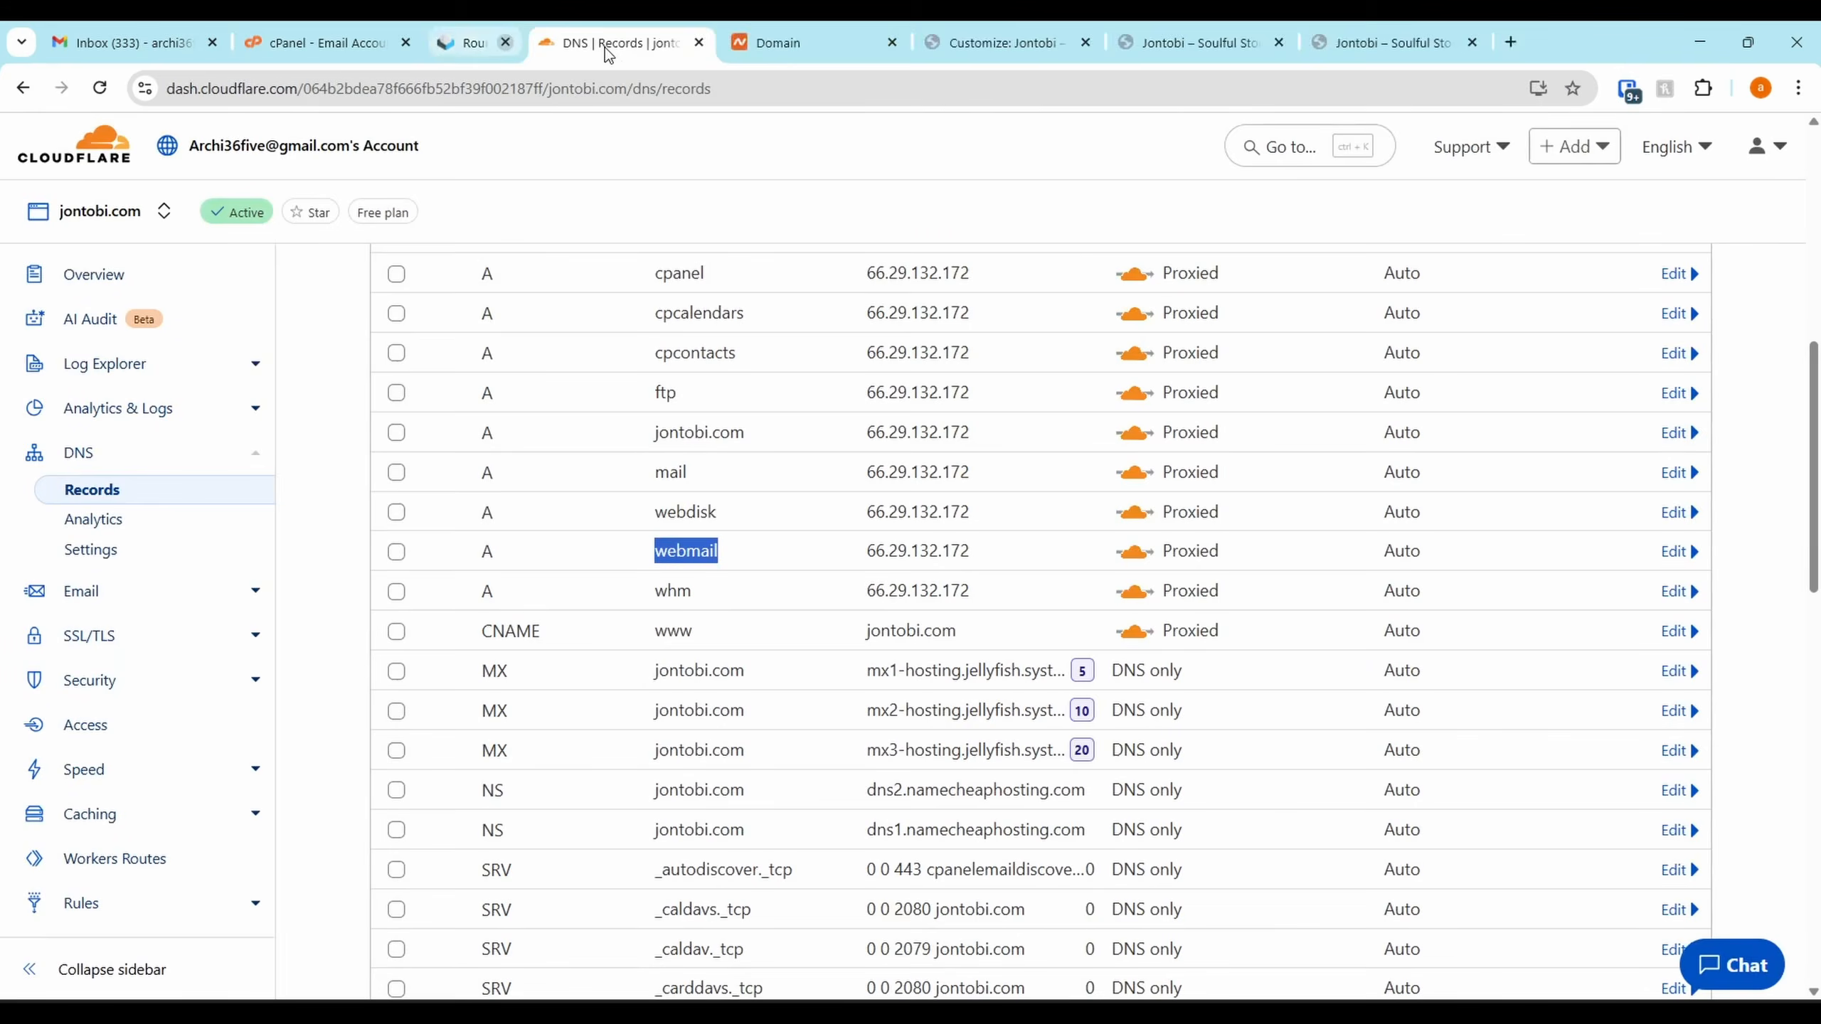
{"action": "left_click", "coordinate": [332, 34]}
Reopen the new account's webmail and try Android and Apple in the device setup dropdown
{"action": "left_click", "coordinate": [1338, 673]}
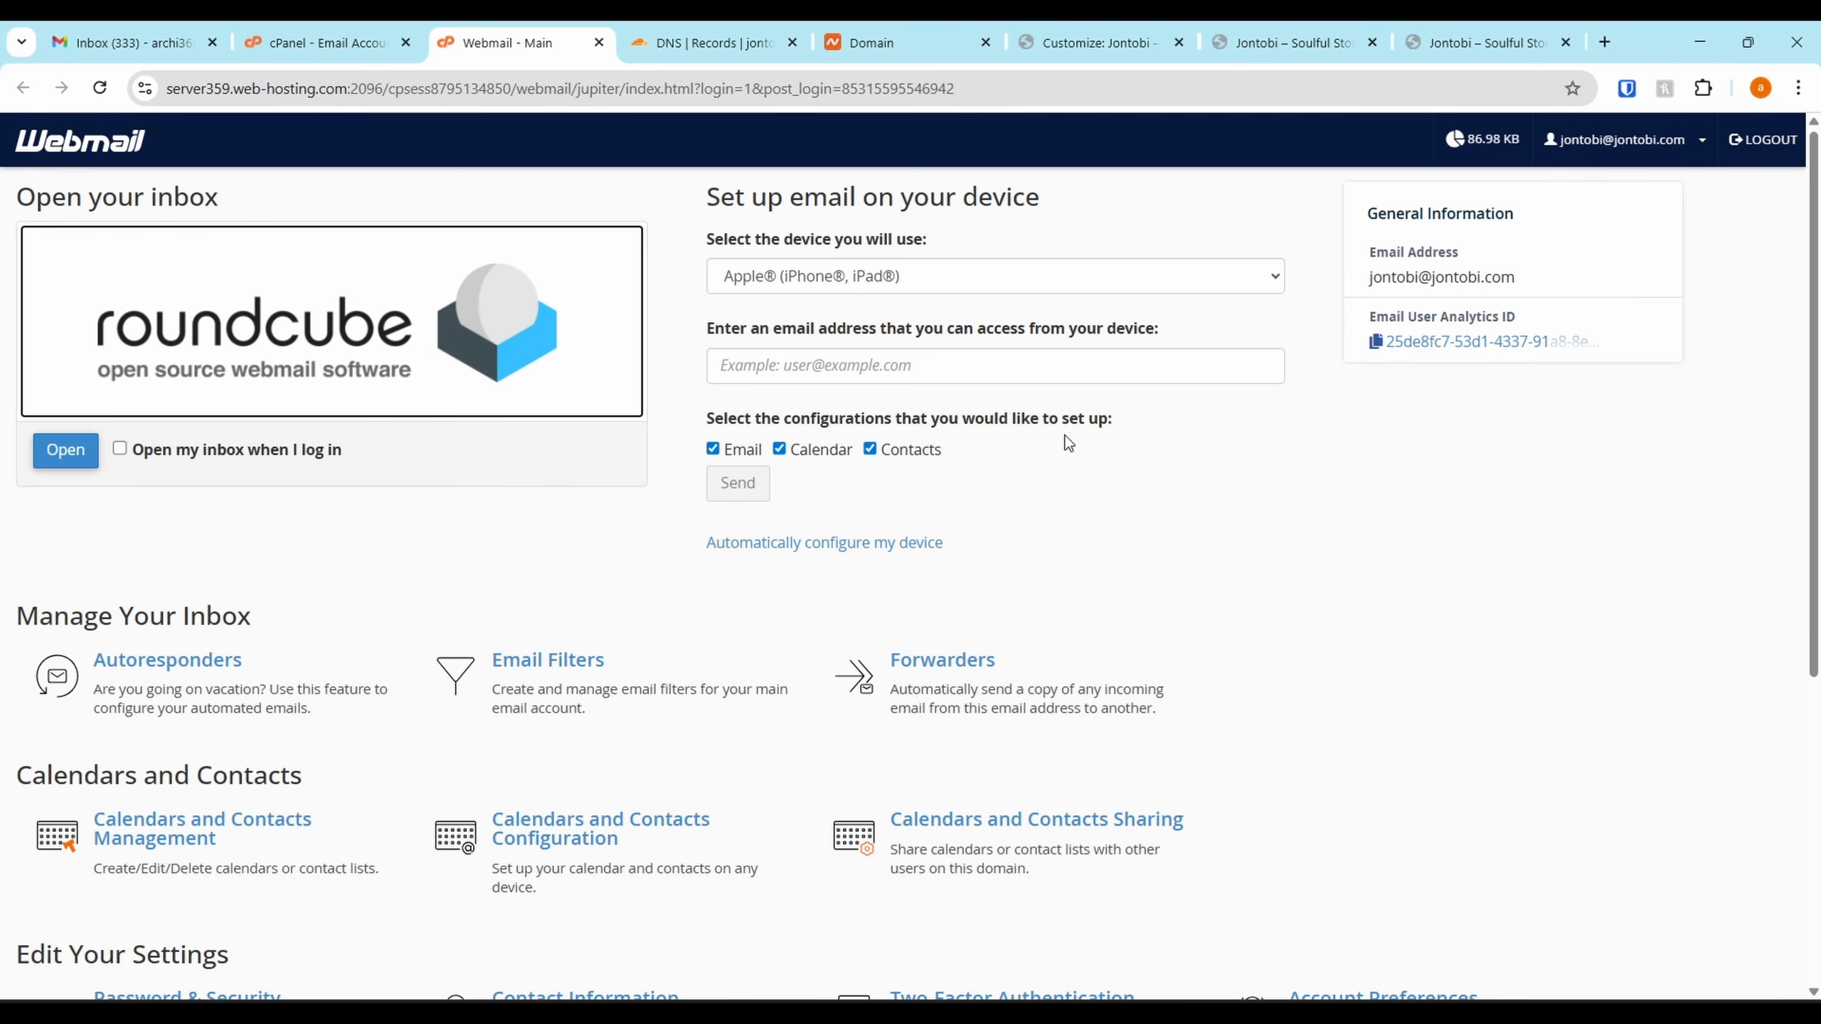
{"action": "left_click", "coordinate": [874, 281]}
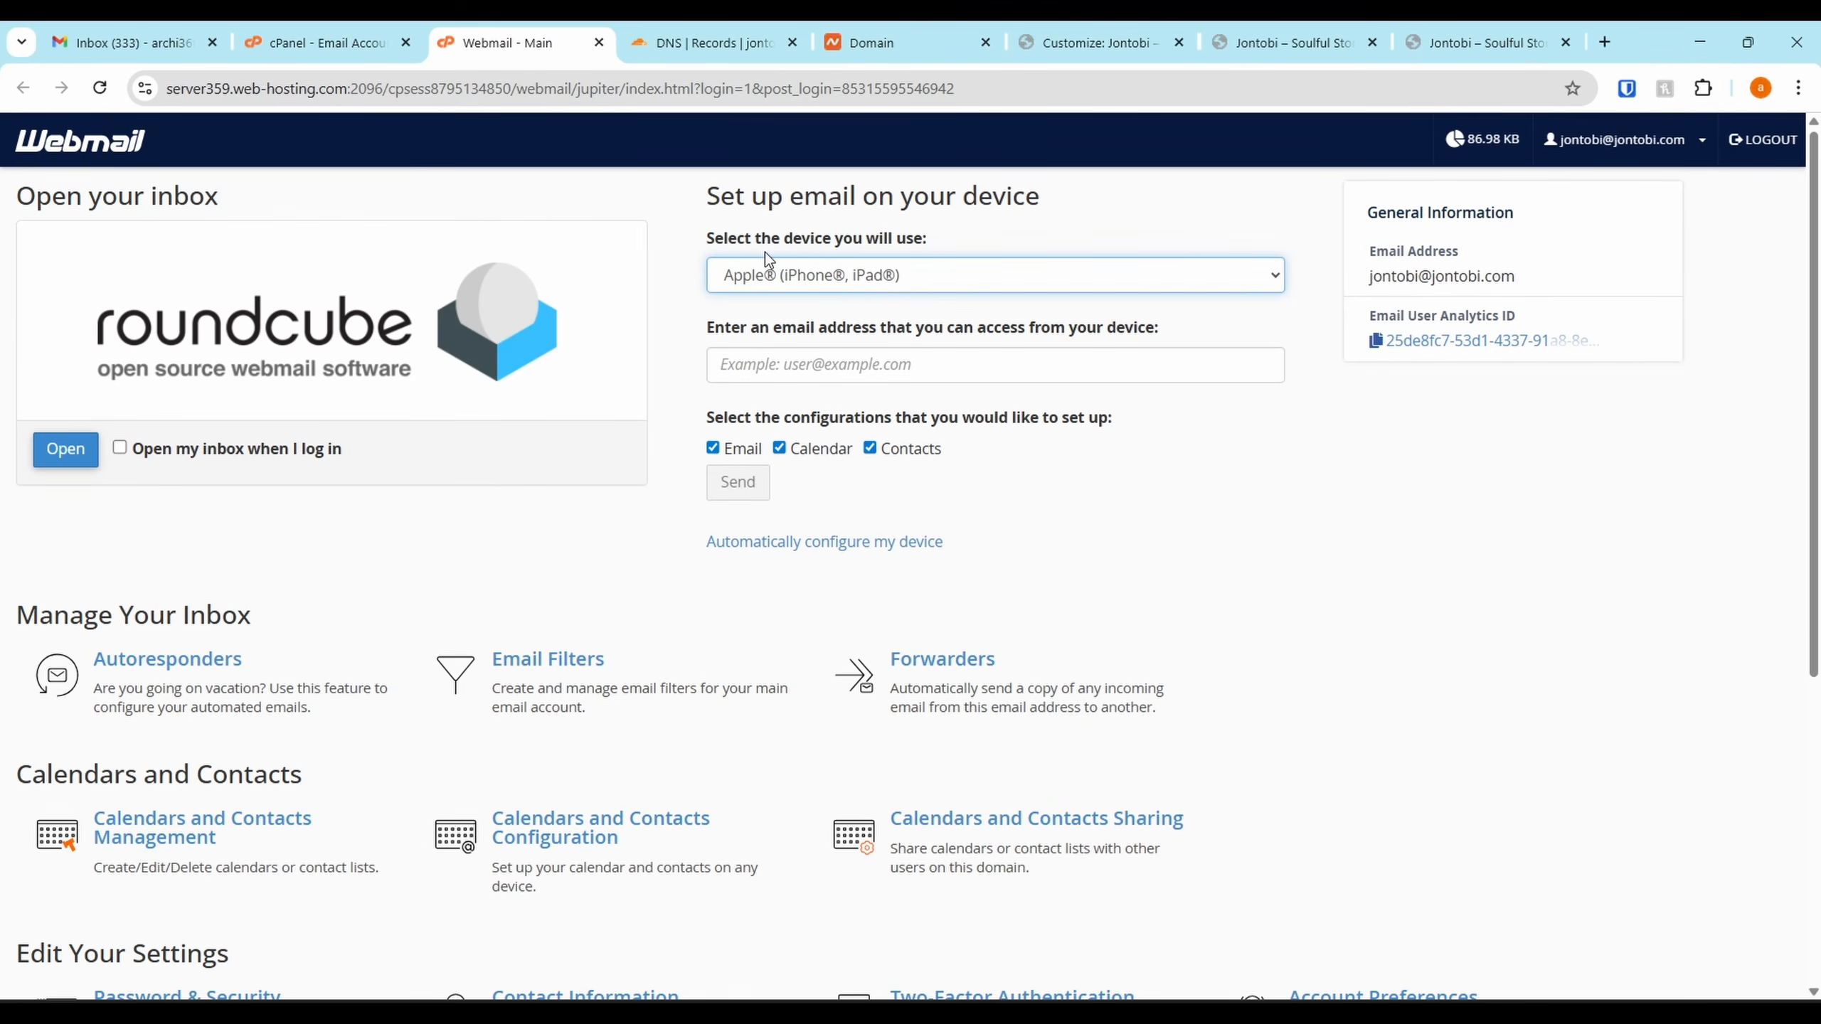
{"action": "left_click", "coordinate": [782, 279]}
{"action": "left_click", "coordinate": [819, 336]}
{"action": "left_click", "coordinate": [856, 275]}
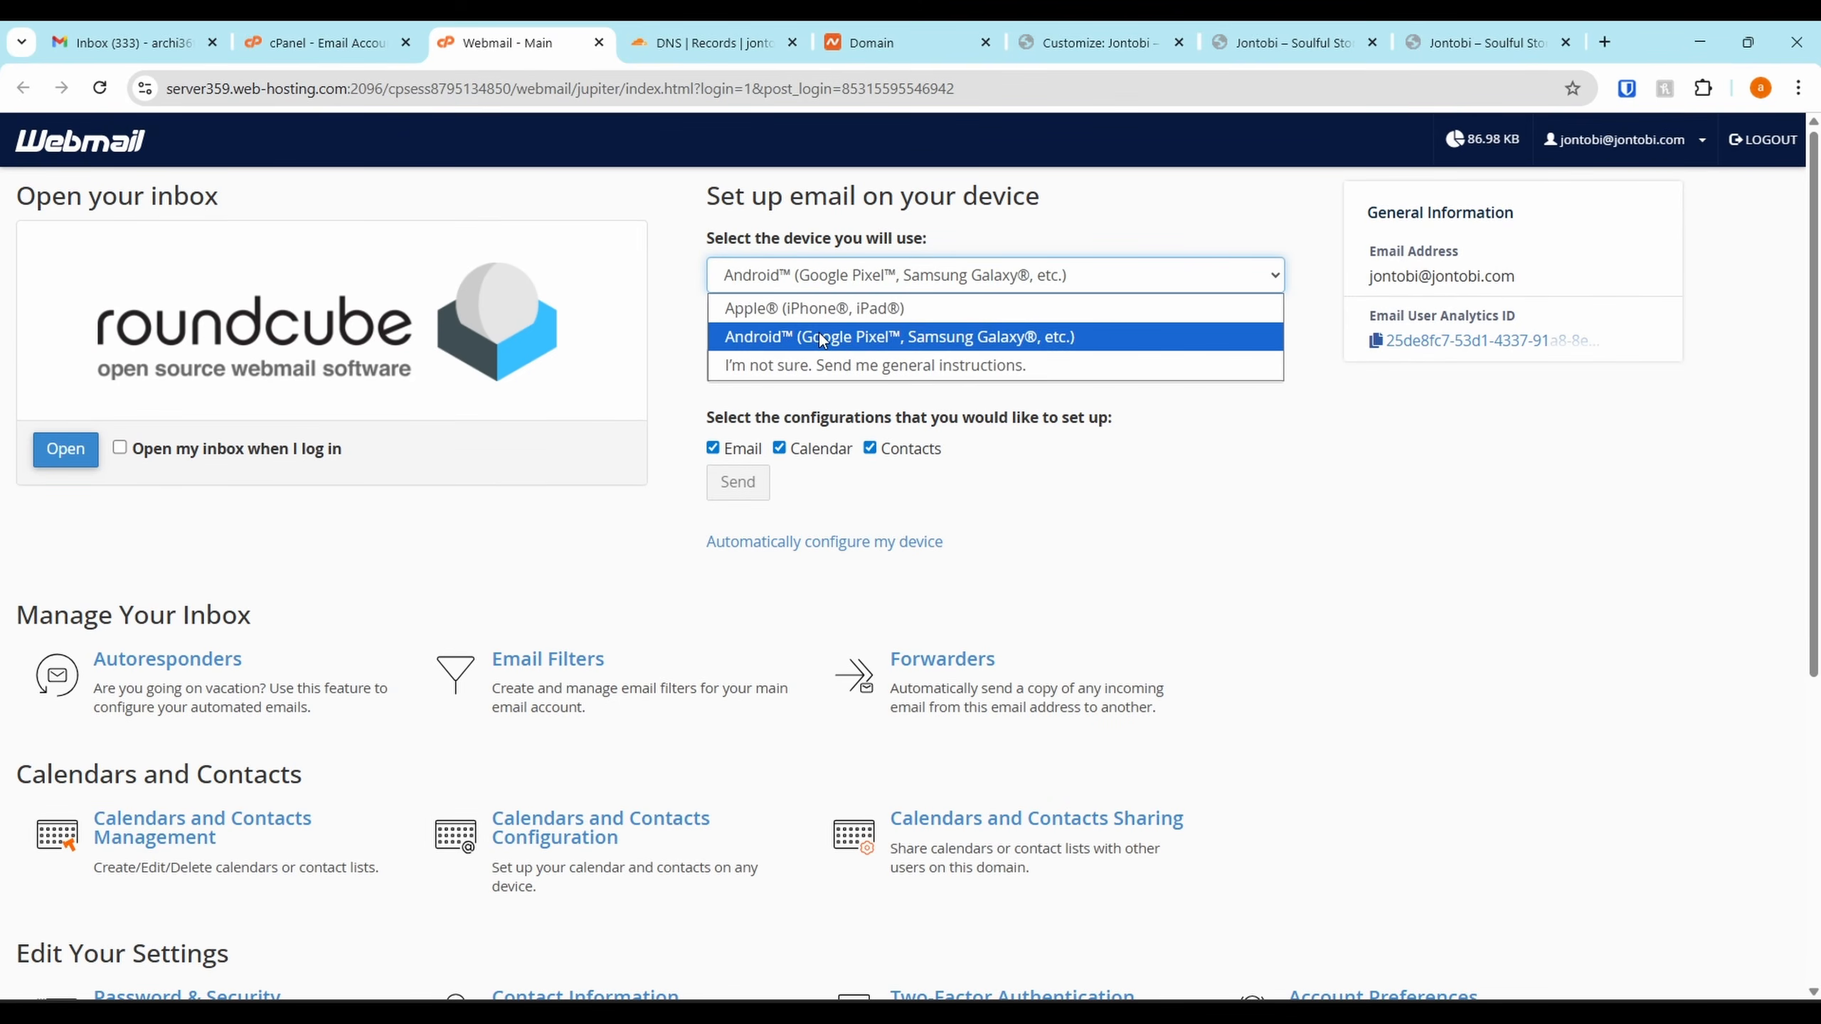
{"action": "left_click", "coordinate": [819, 335]}
{"action": "left_click", "coordinate": [831, 284]}
{"action": "left_click", "coordinate": [833, 331]}
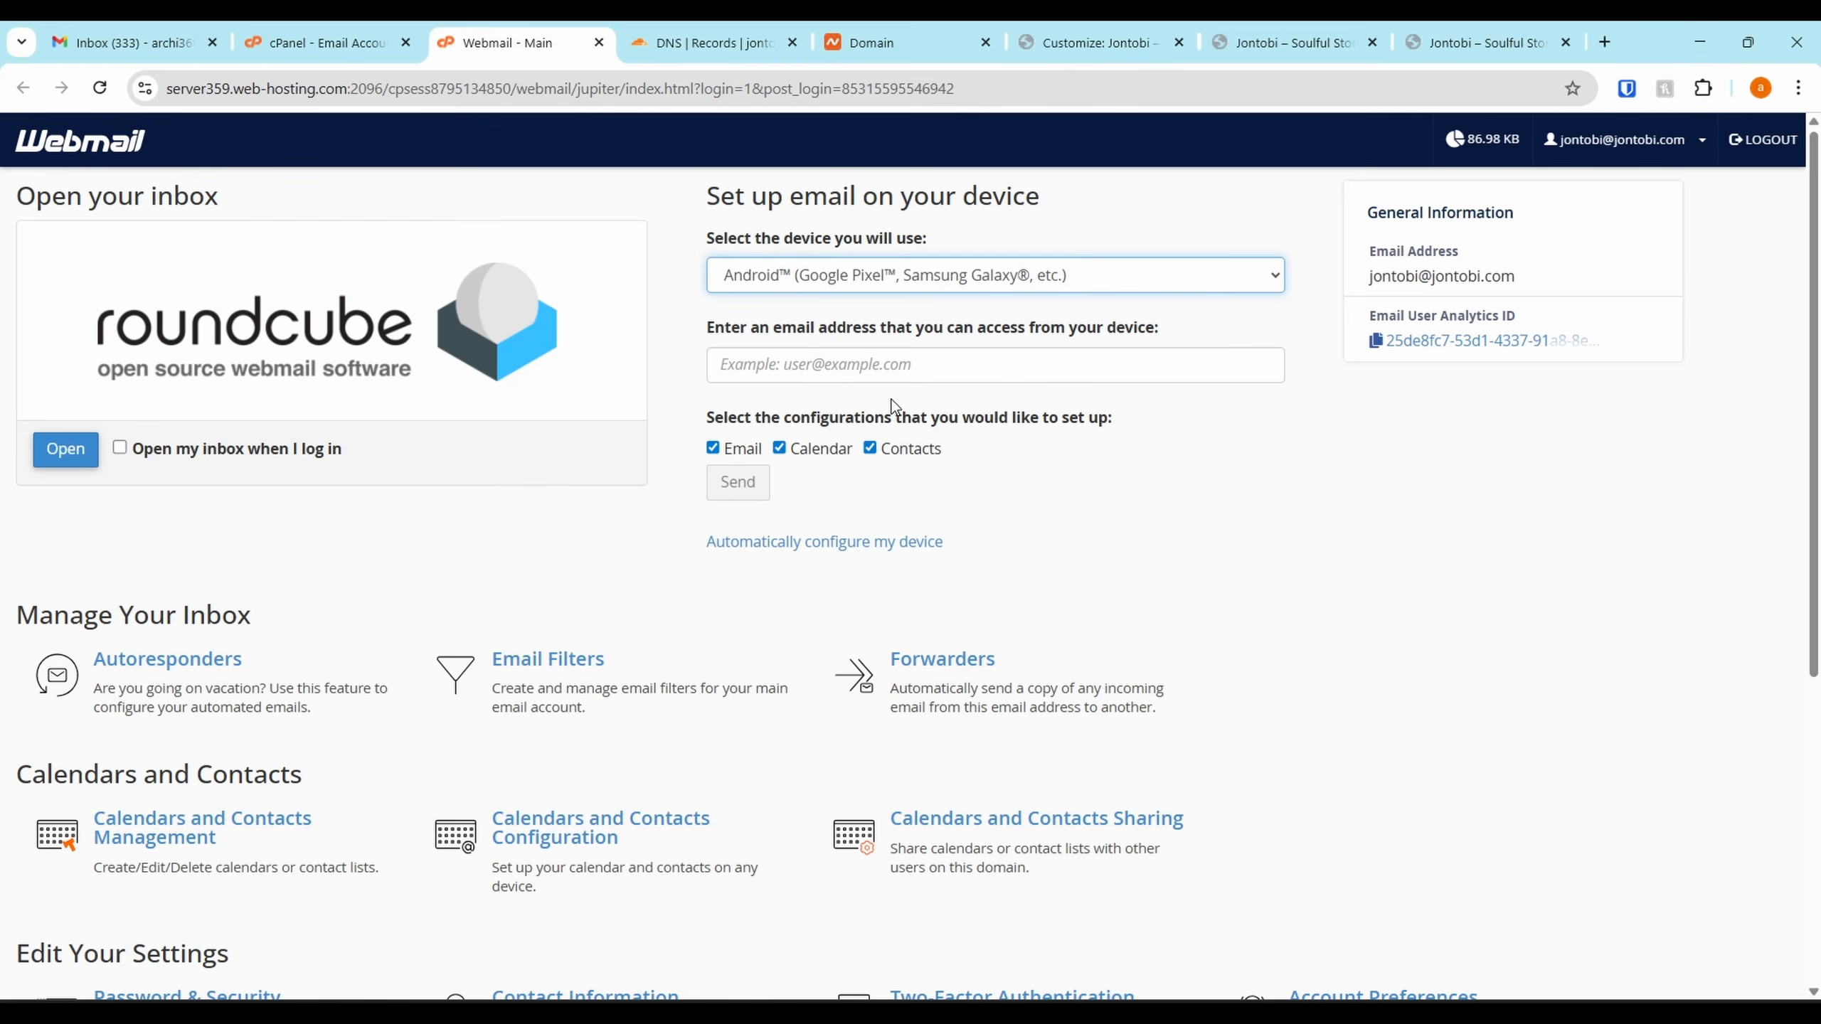
{"action": "left_click", "coordinate": [845, 289]}
{"action": "left_click", "coordinate": [857, 310]}
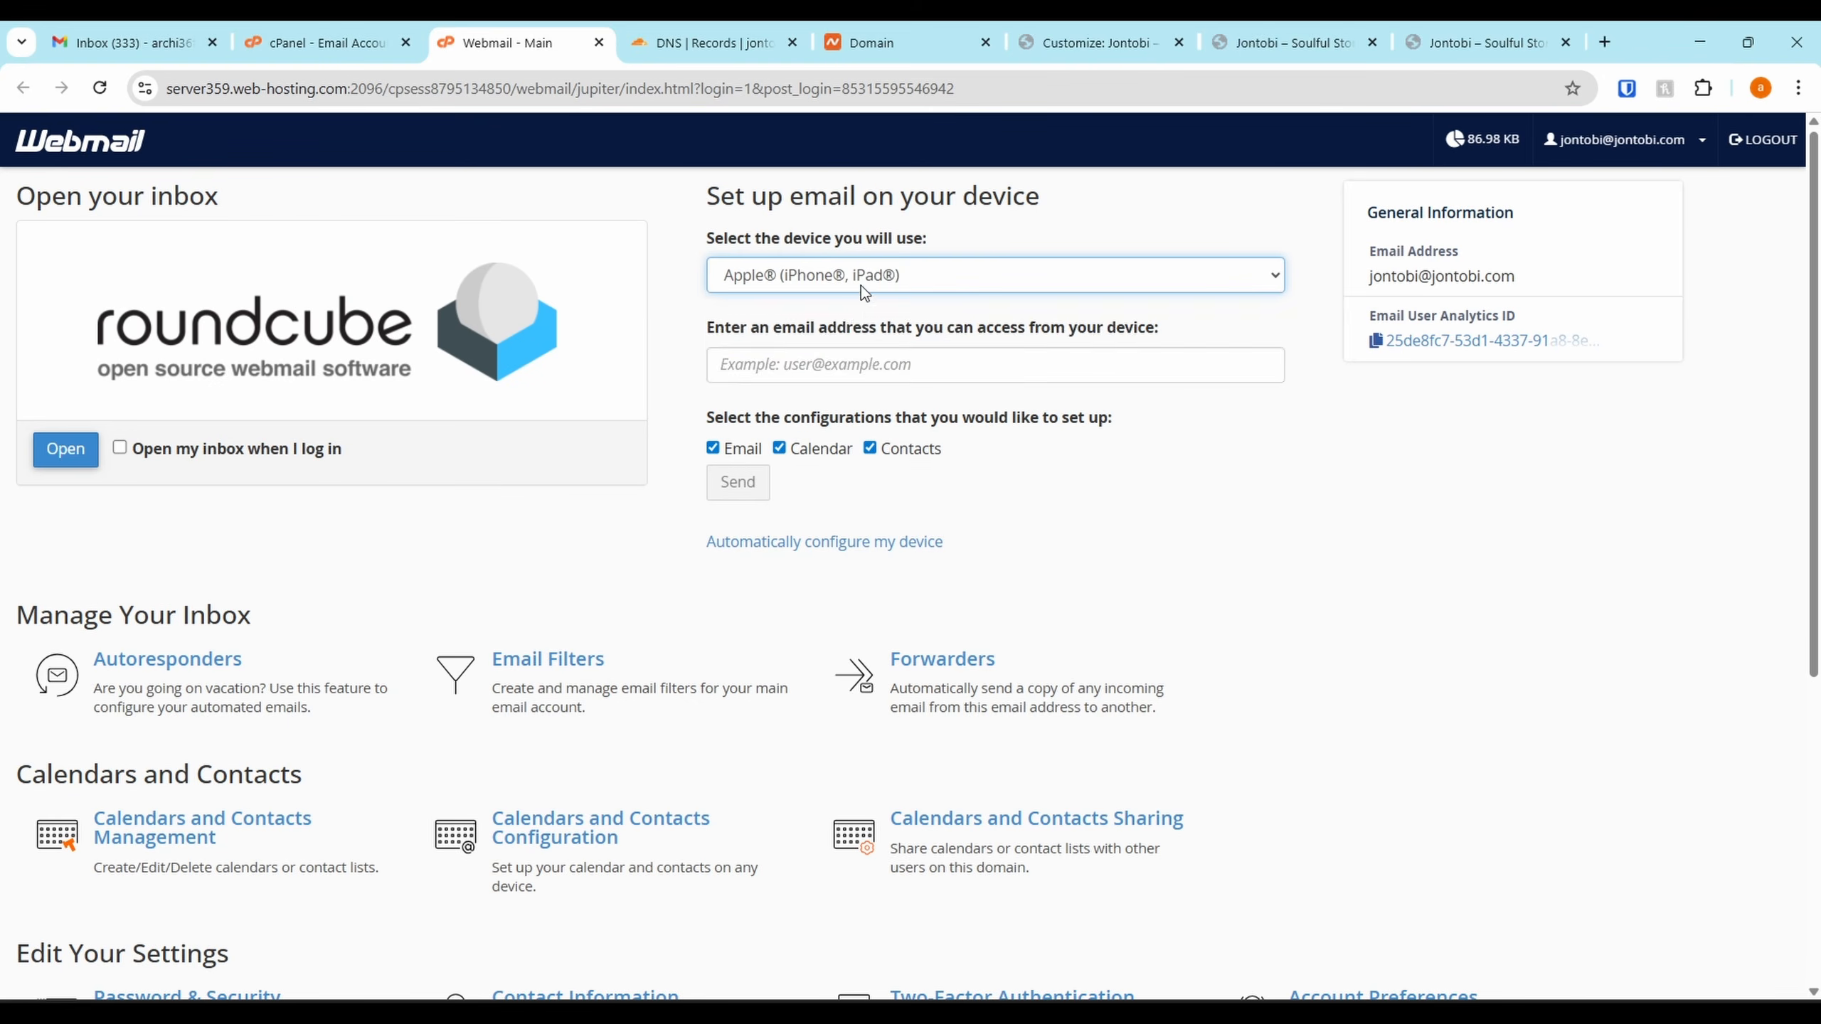
{"action": "left_click", "coordinate": [862, 282]}
{"action": "left_click", "coordinate": [865, 316]}
Look over the setup-instructions email field, then close the webmail tab and return to the Customizer
{"action": "left_click", "coordinate": [820, 364]}
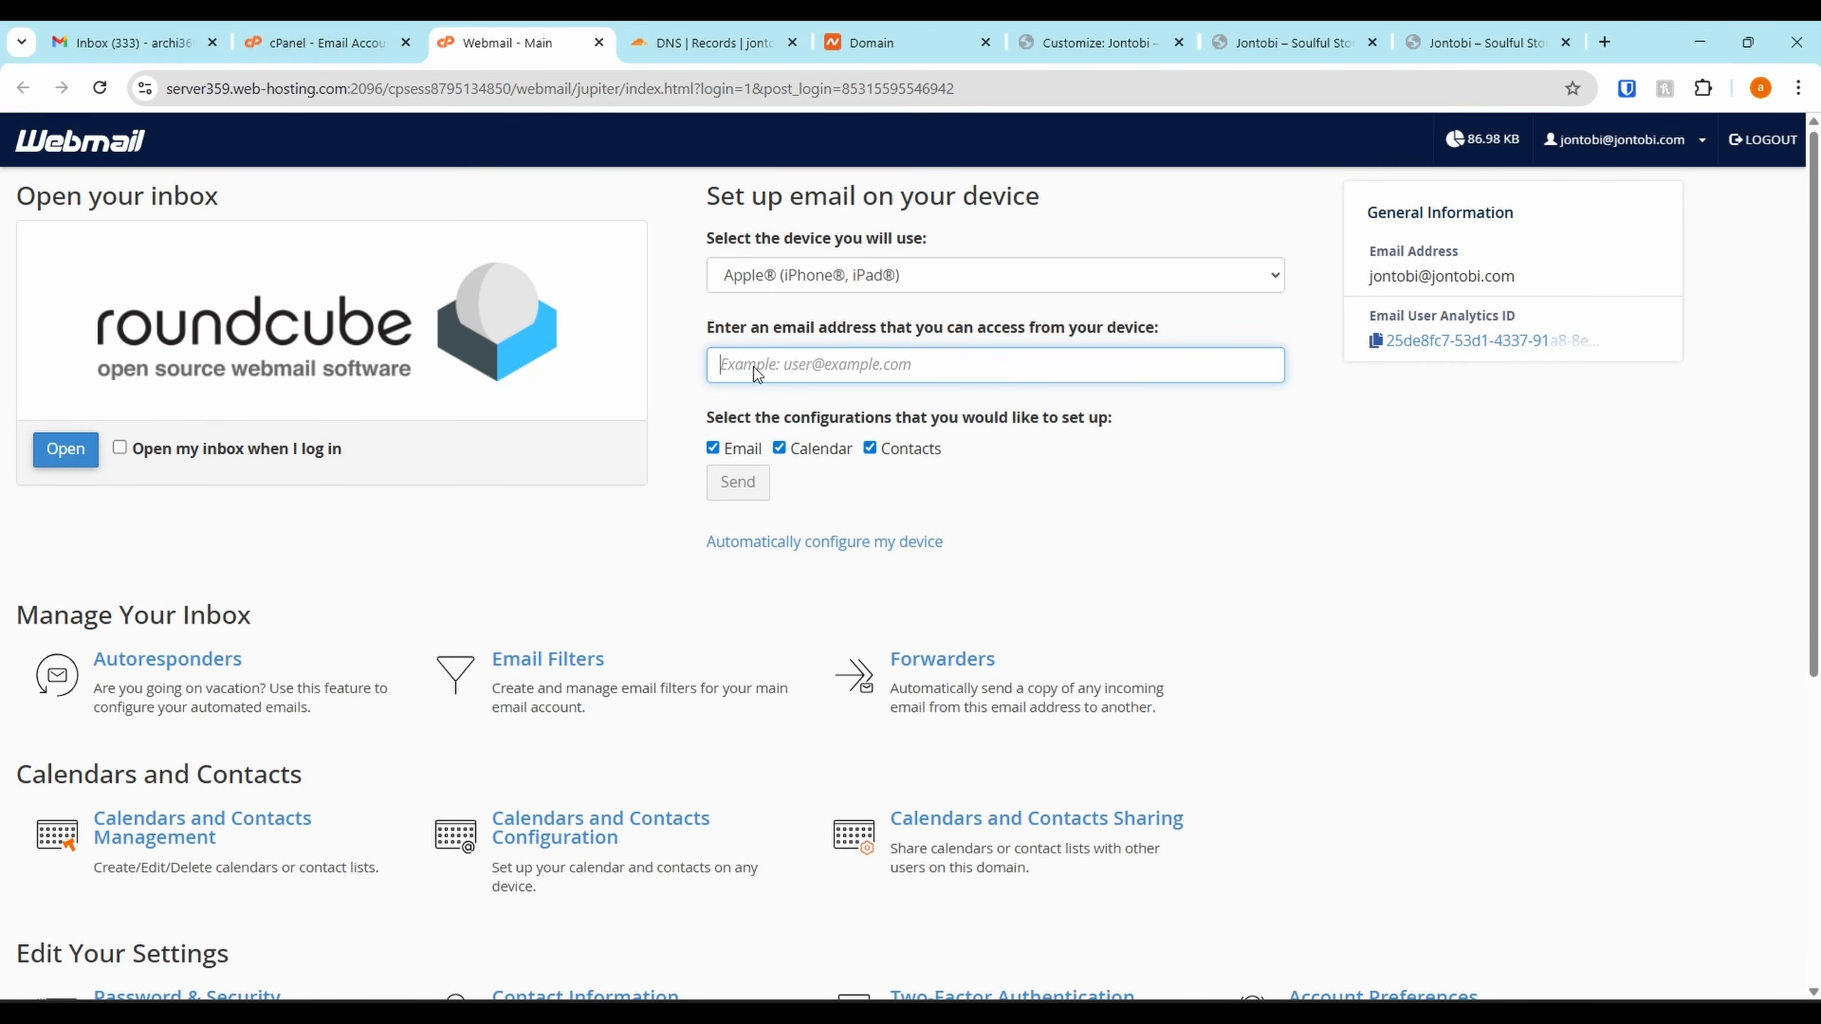
{"action": "scroll", "coordinate": [754, 367], "scroll_direction": "down", "scroll_amount": 3}
{"action": "scroll", "coordinate": [683, 638], "scroll_direction": "up", "scroll_amount": 3}
{"action": "scroll", "coordinate": [748, 789], "scroll_direction": "down", "scroll_amount": 6}
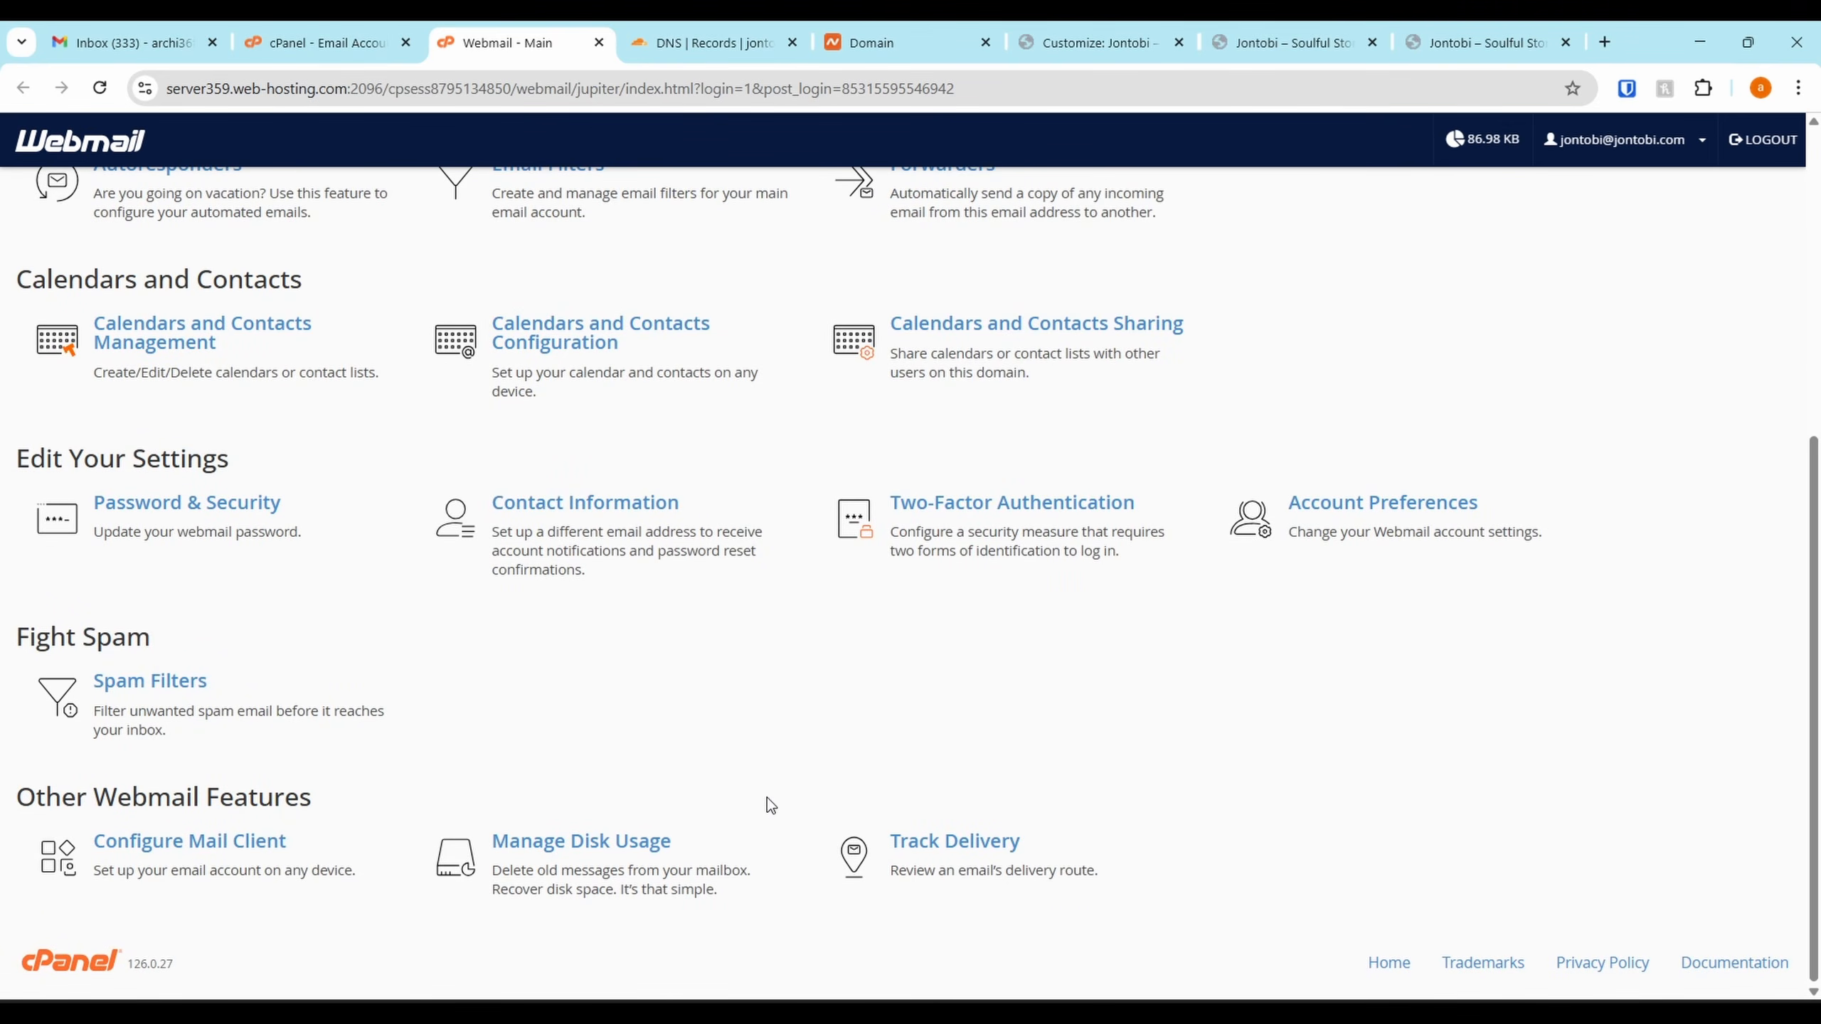
{"action": "scroll", "coordinate": [766, 797], "scroll_direction": "up", "scroll_amount": 3}
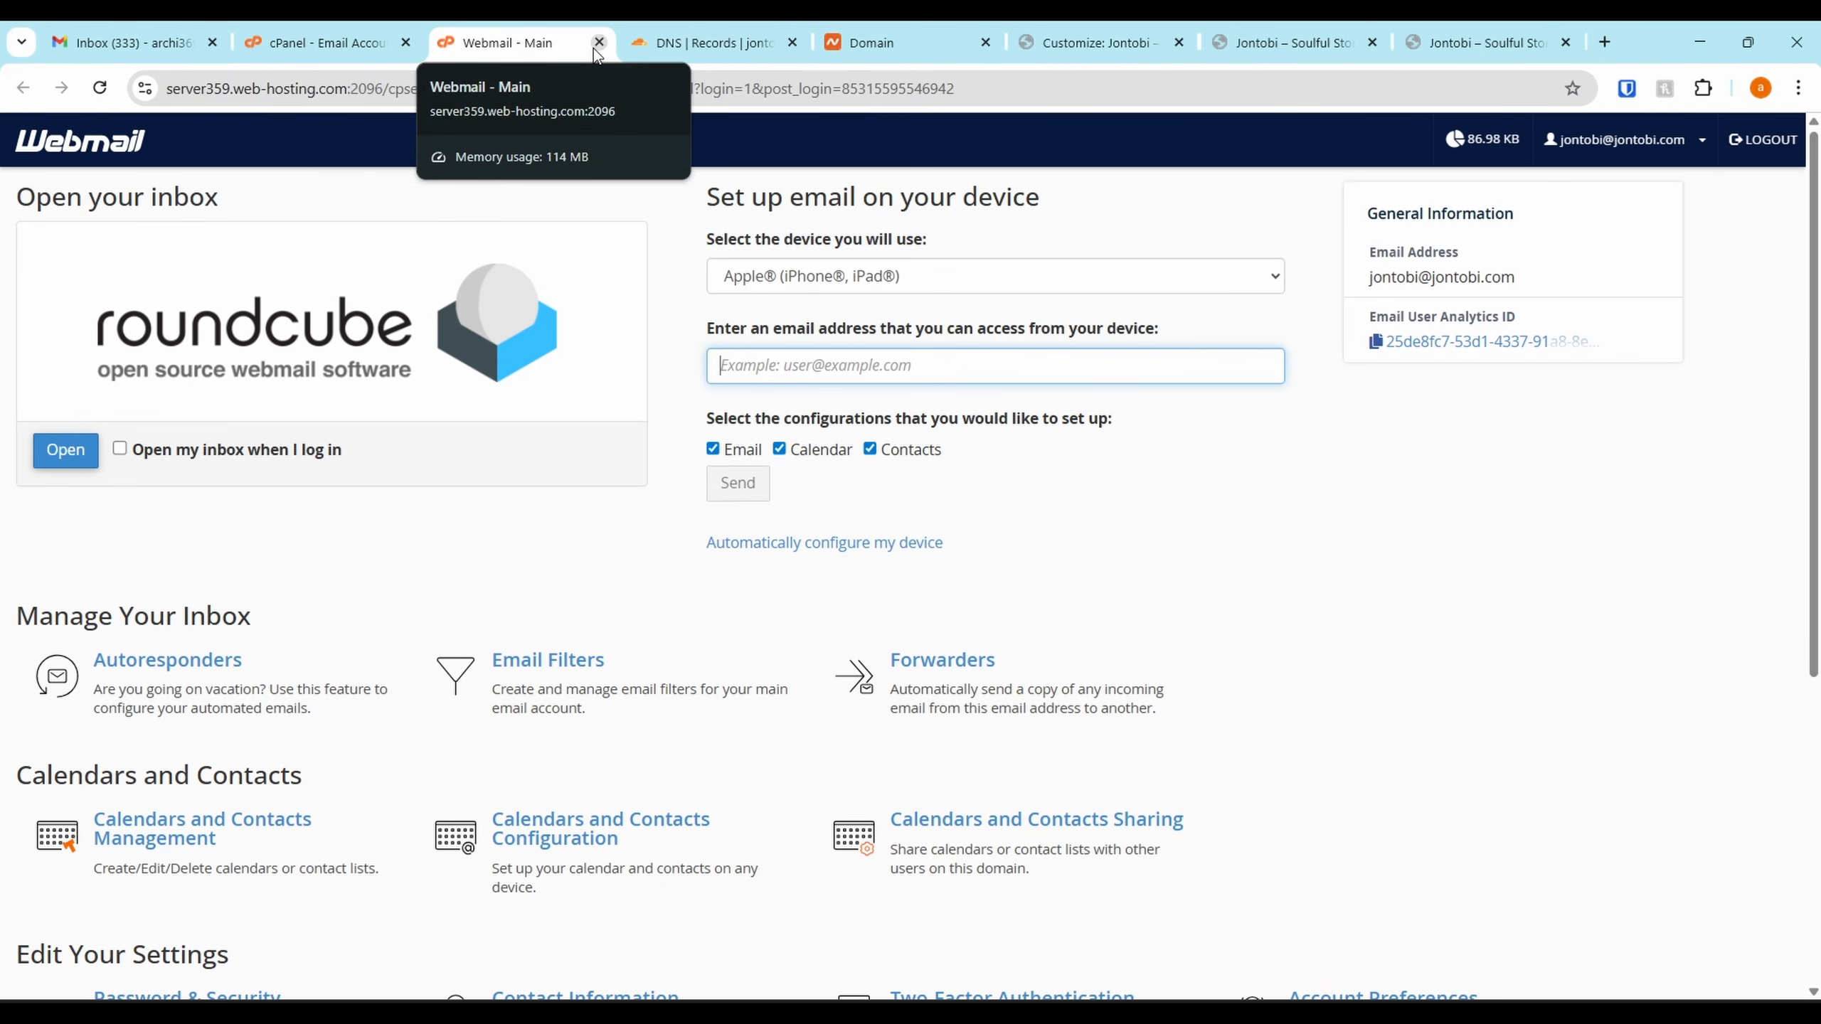
{"action": "left_click", "coordinate": [598, 44]}
{"action": "left_click", "coordinate": [904, 41]}
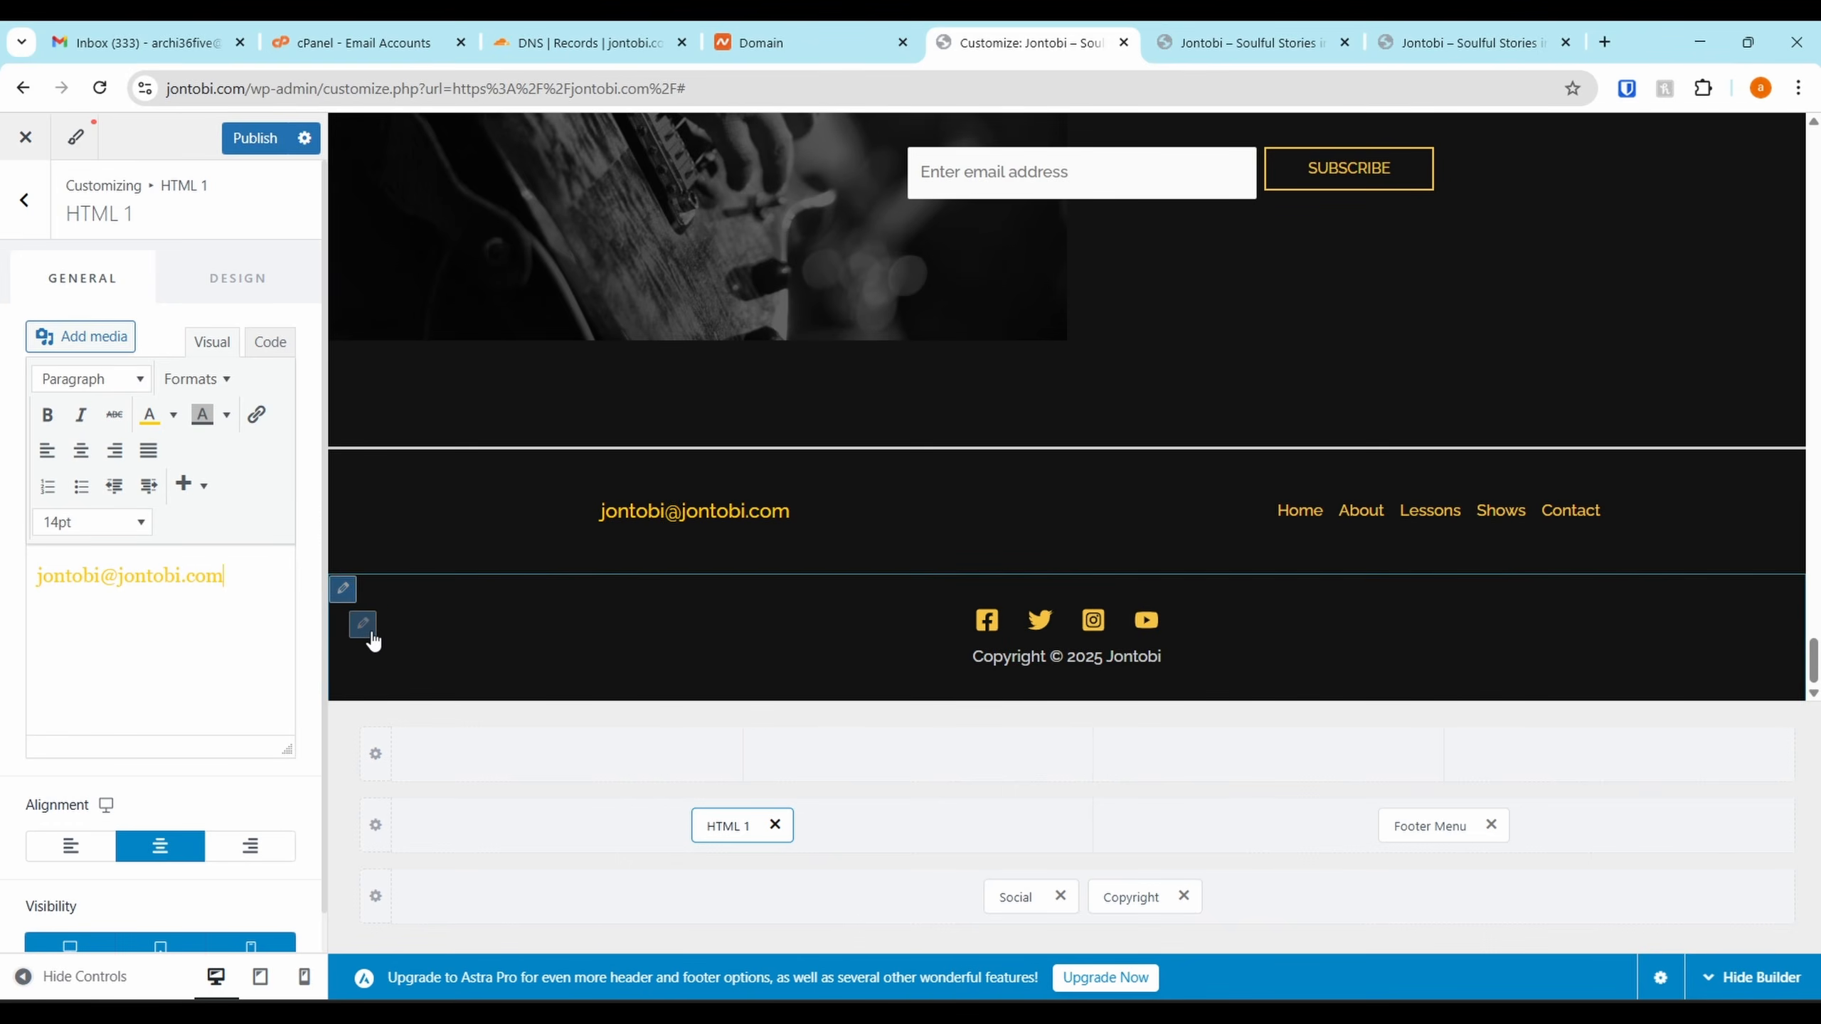
Hide the Facebook and Twitter icons in the footer Social Icons settings
{"action": "left_click", "coordinate": [1021, 627], "text": "shift"}
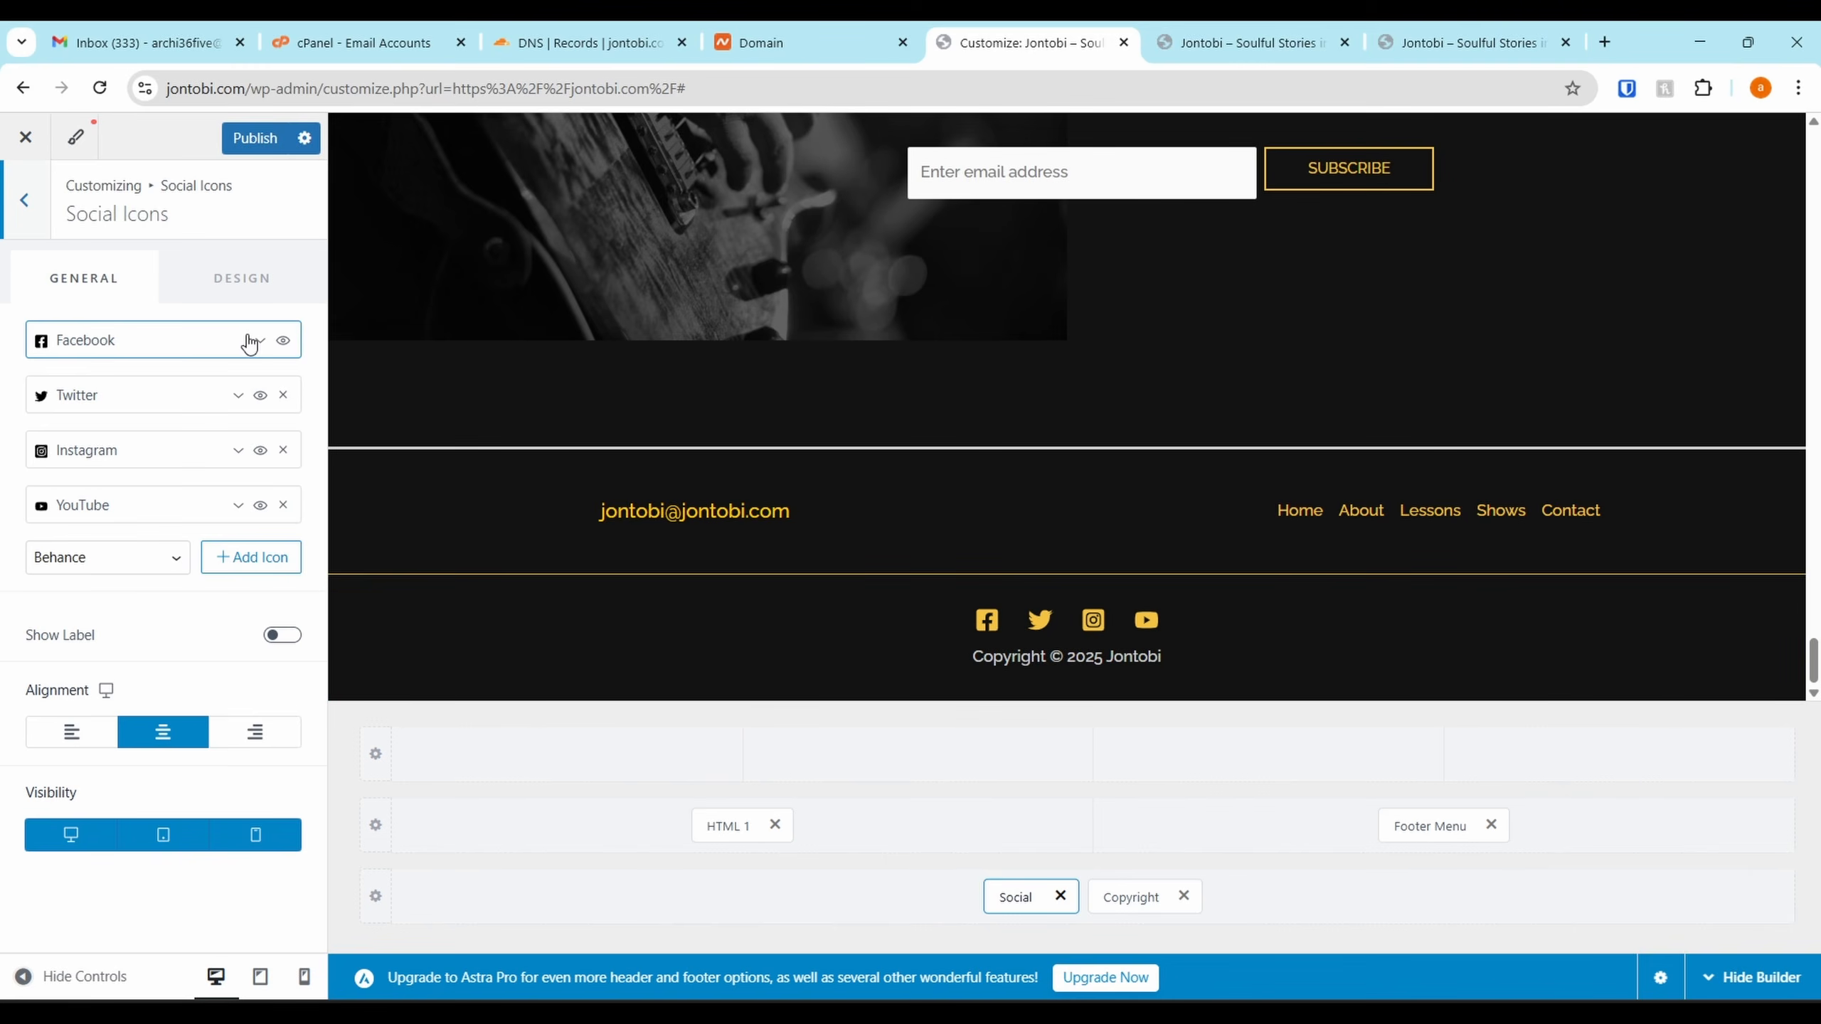
{"action": "left_click", "coordinate": [283, 340]}
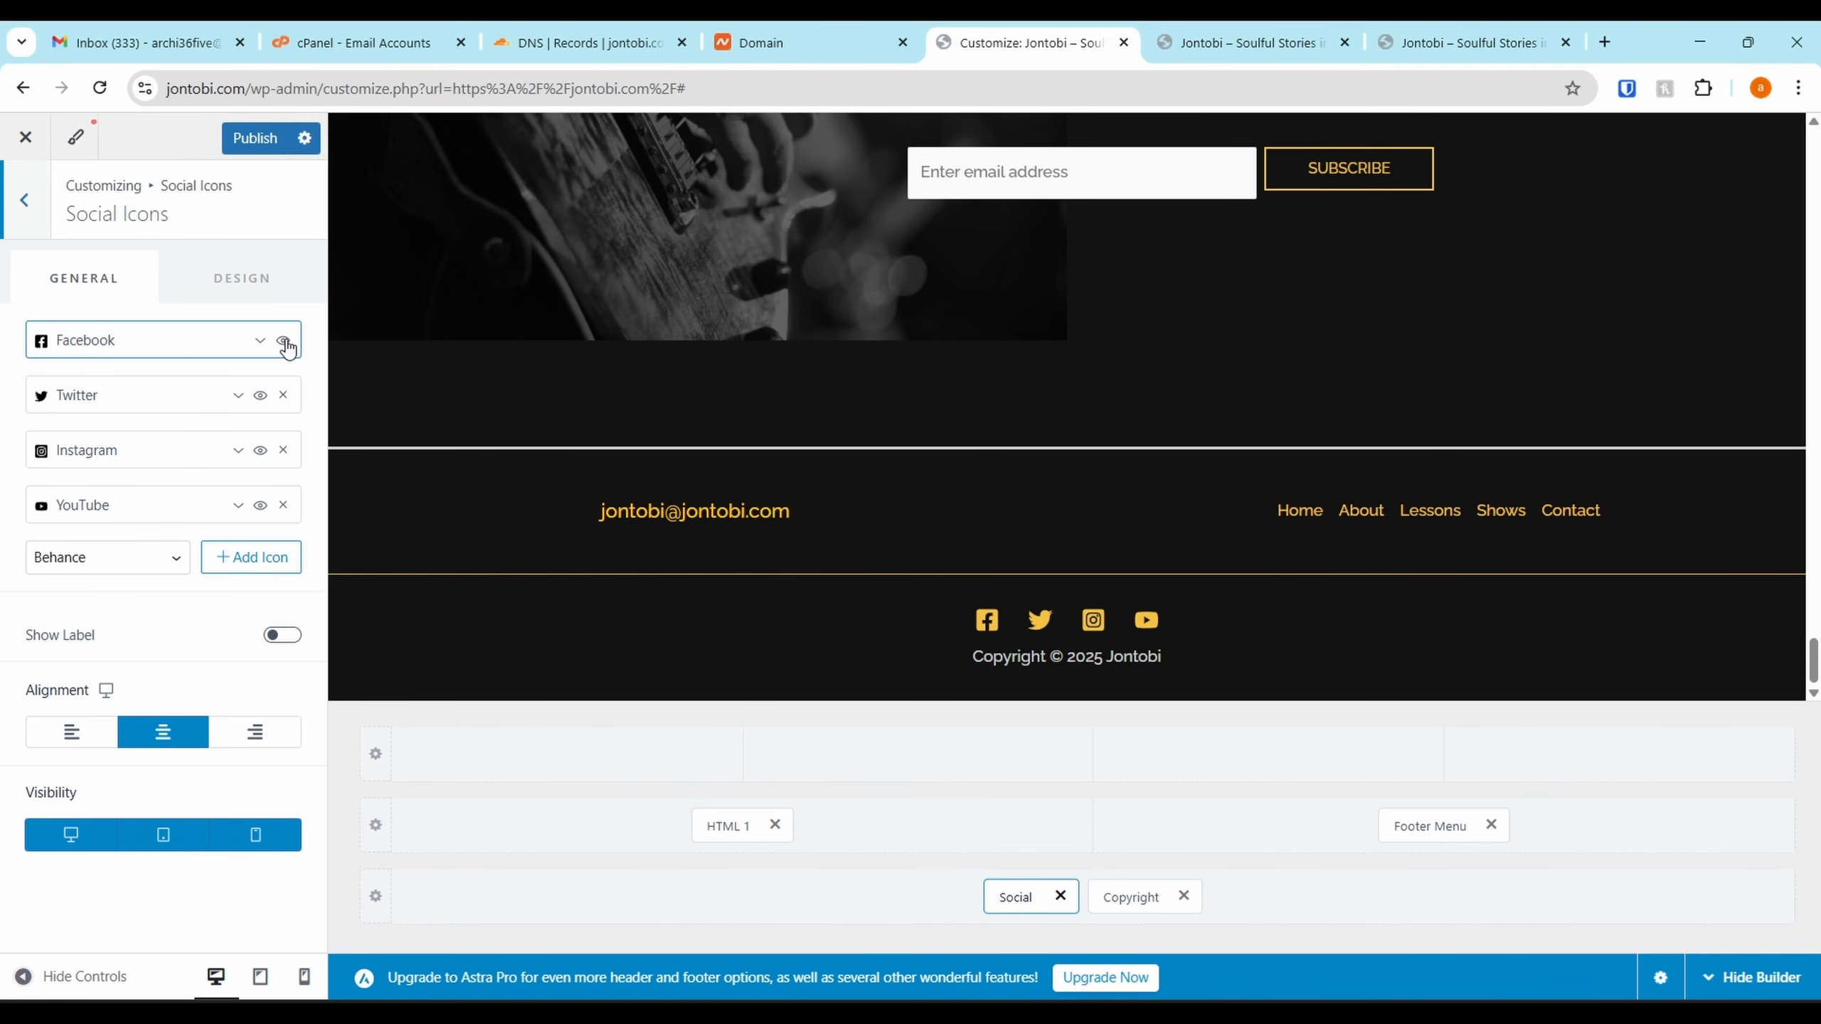
{"action": "left_click", "coordinate": [260, 395]}
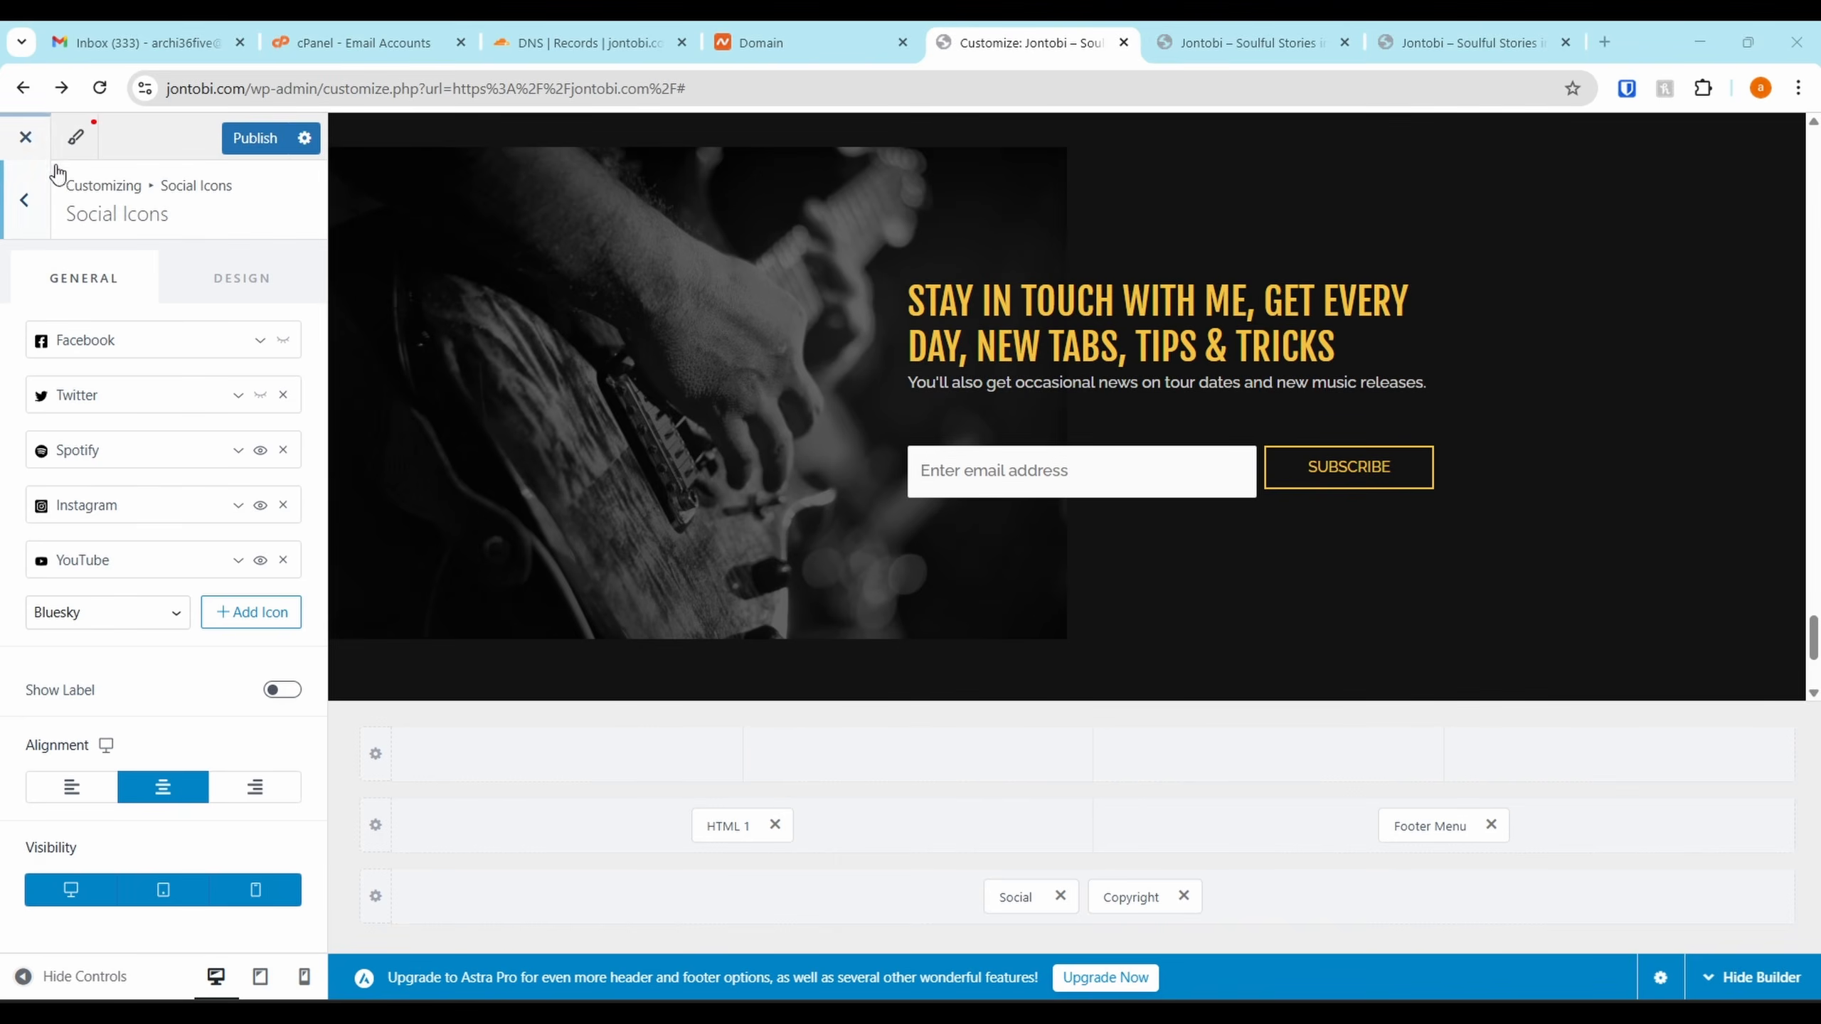
Check the link URLs of the Spotify and Instagram footer icons
{"action": "left_click", "coordinate": [151, 453]}
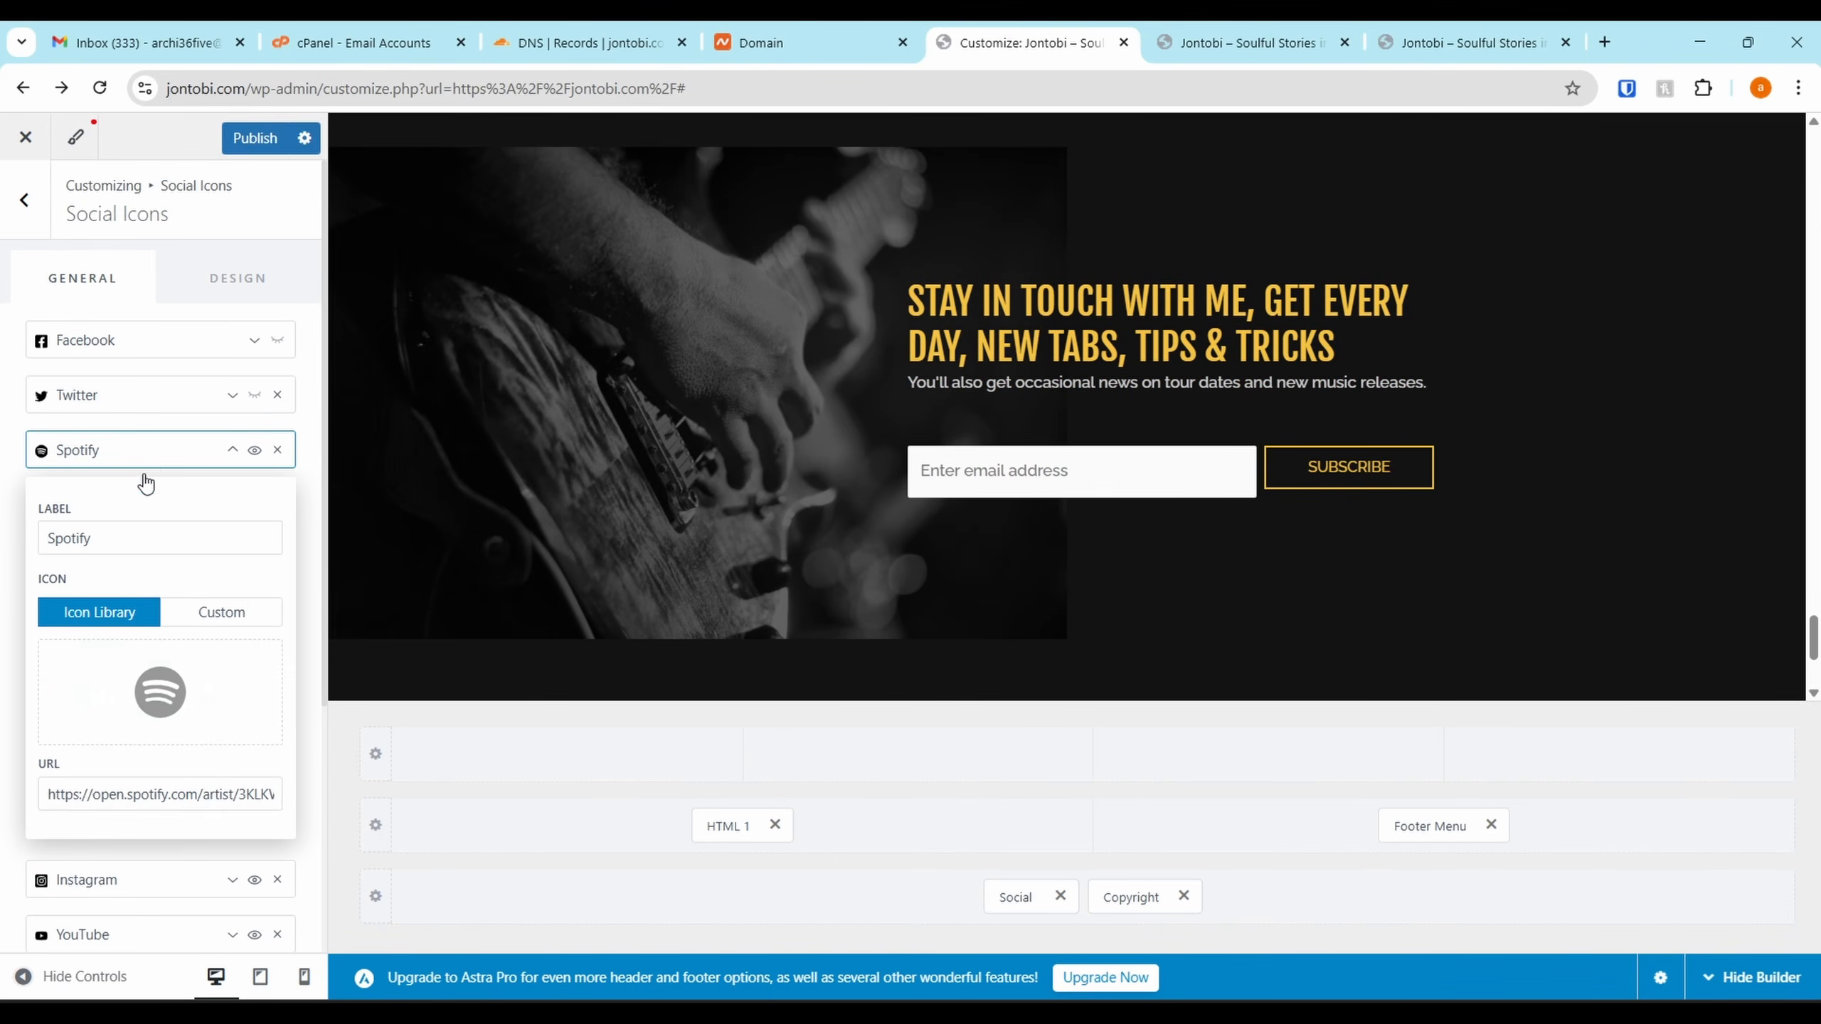
{"action": "left_click", "coordinate": [155, 790]}
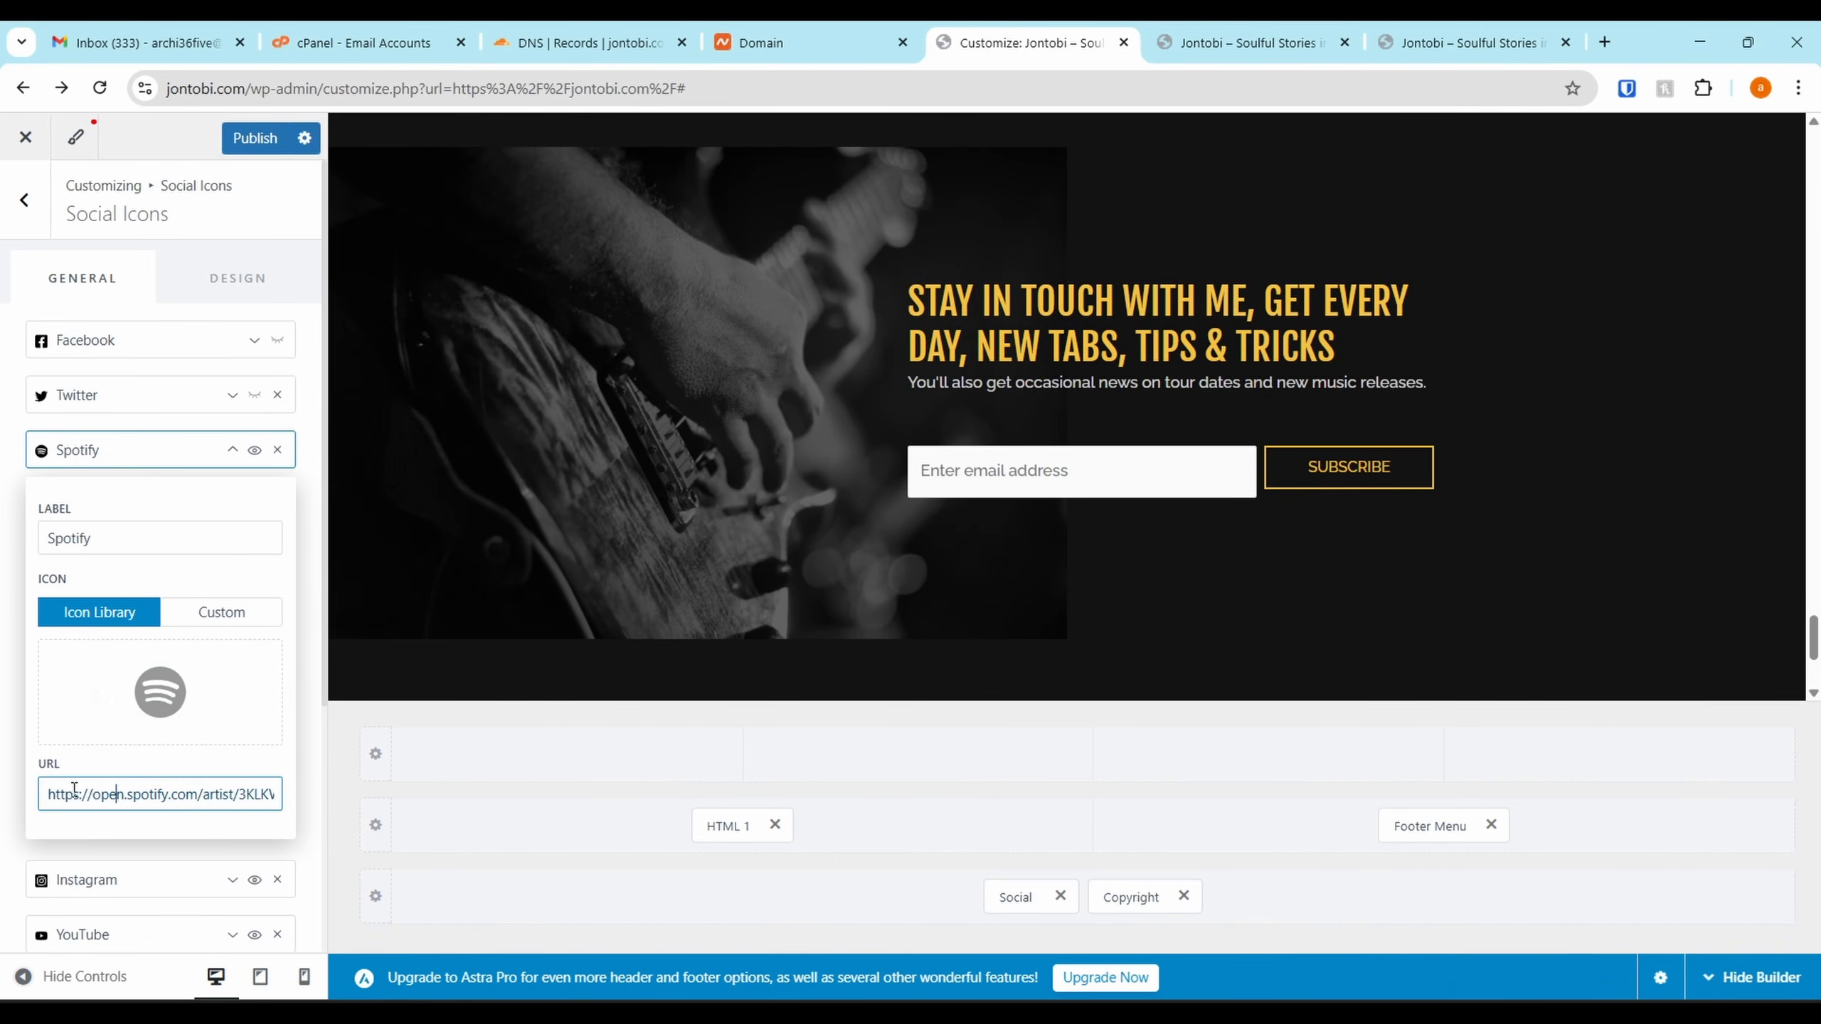
{"action": "left_click_drag", "start_coordinate": [75, 789], "coordinate": [3, 748]}
{"action": "left_click", "coordinate": [172, 462]}
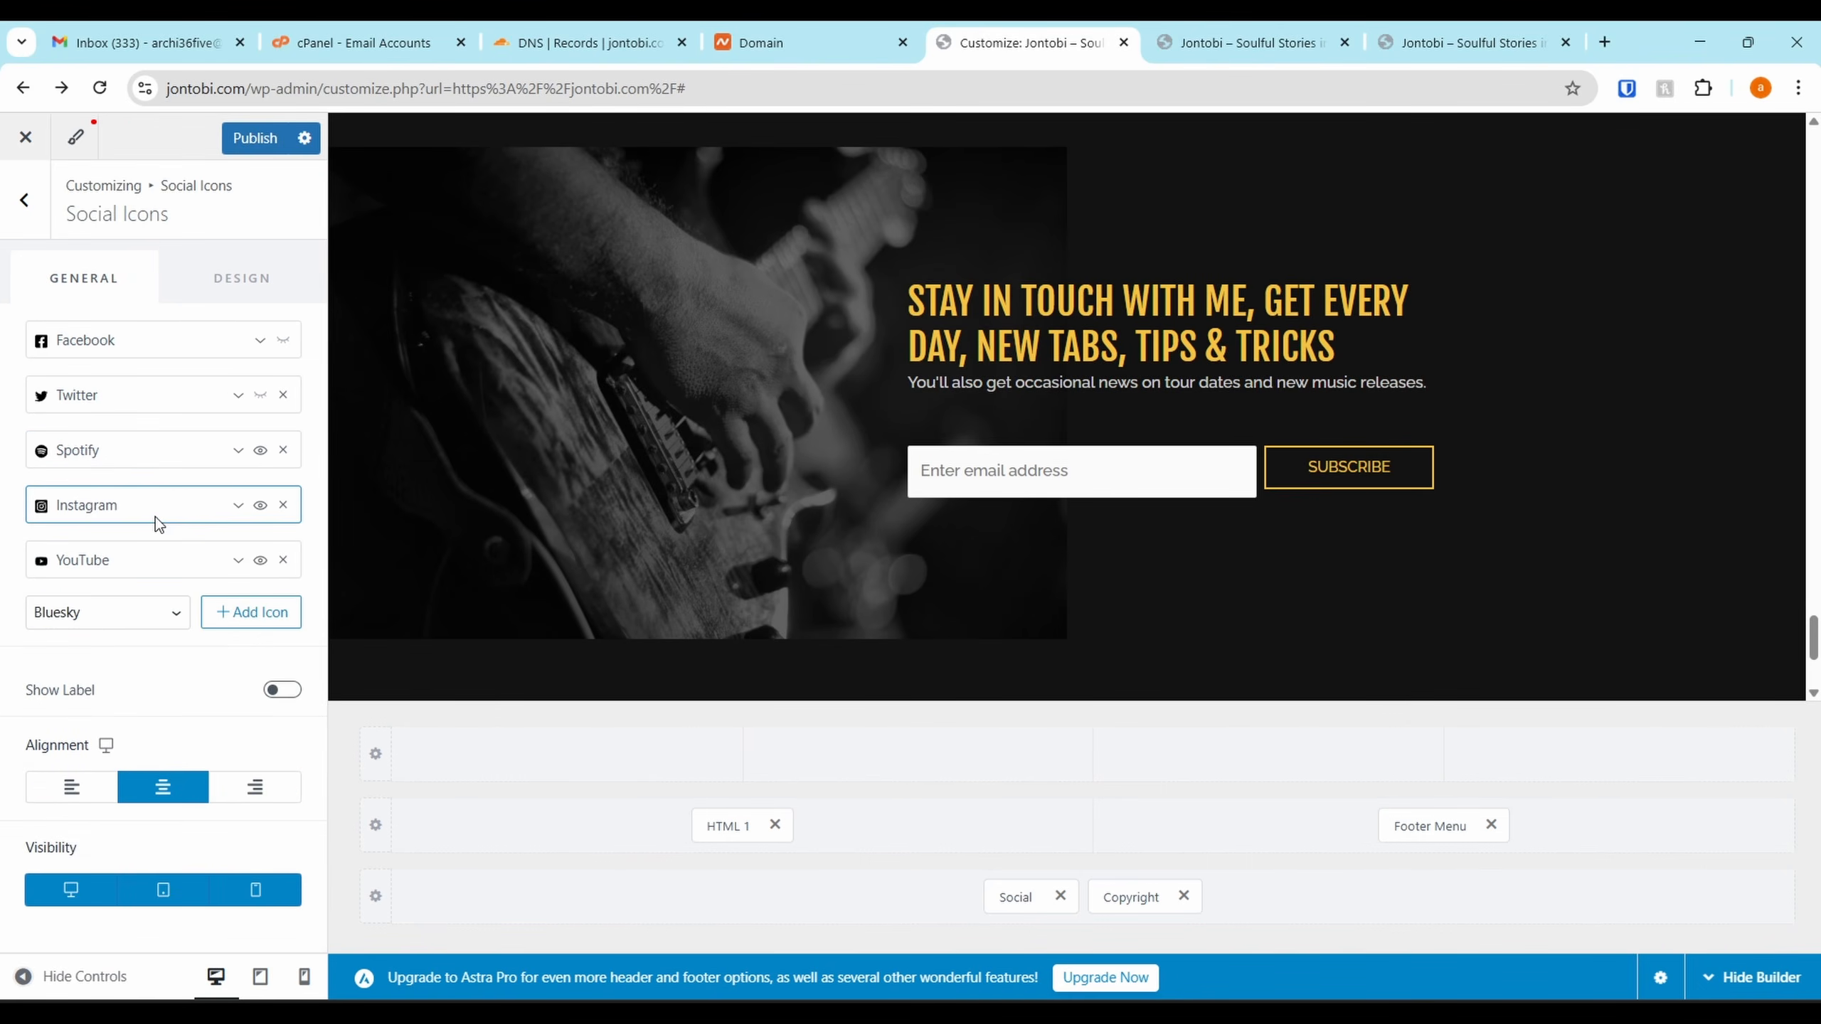
{"action": "left_click", "coordinate": [187, 511]}
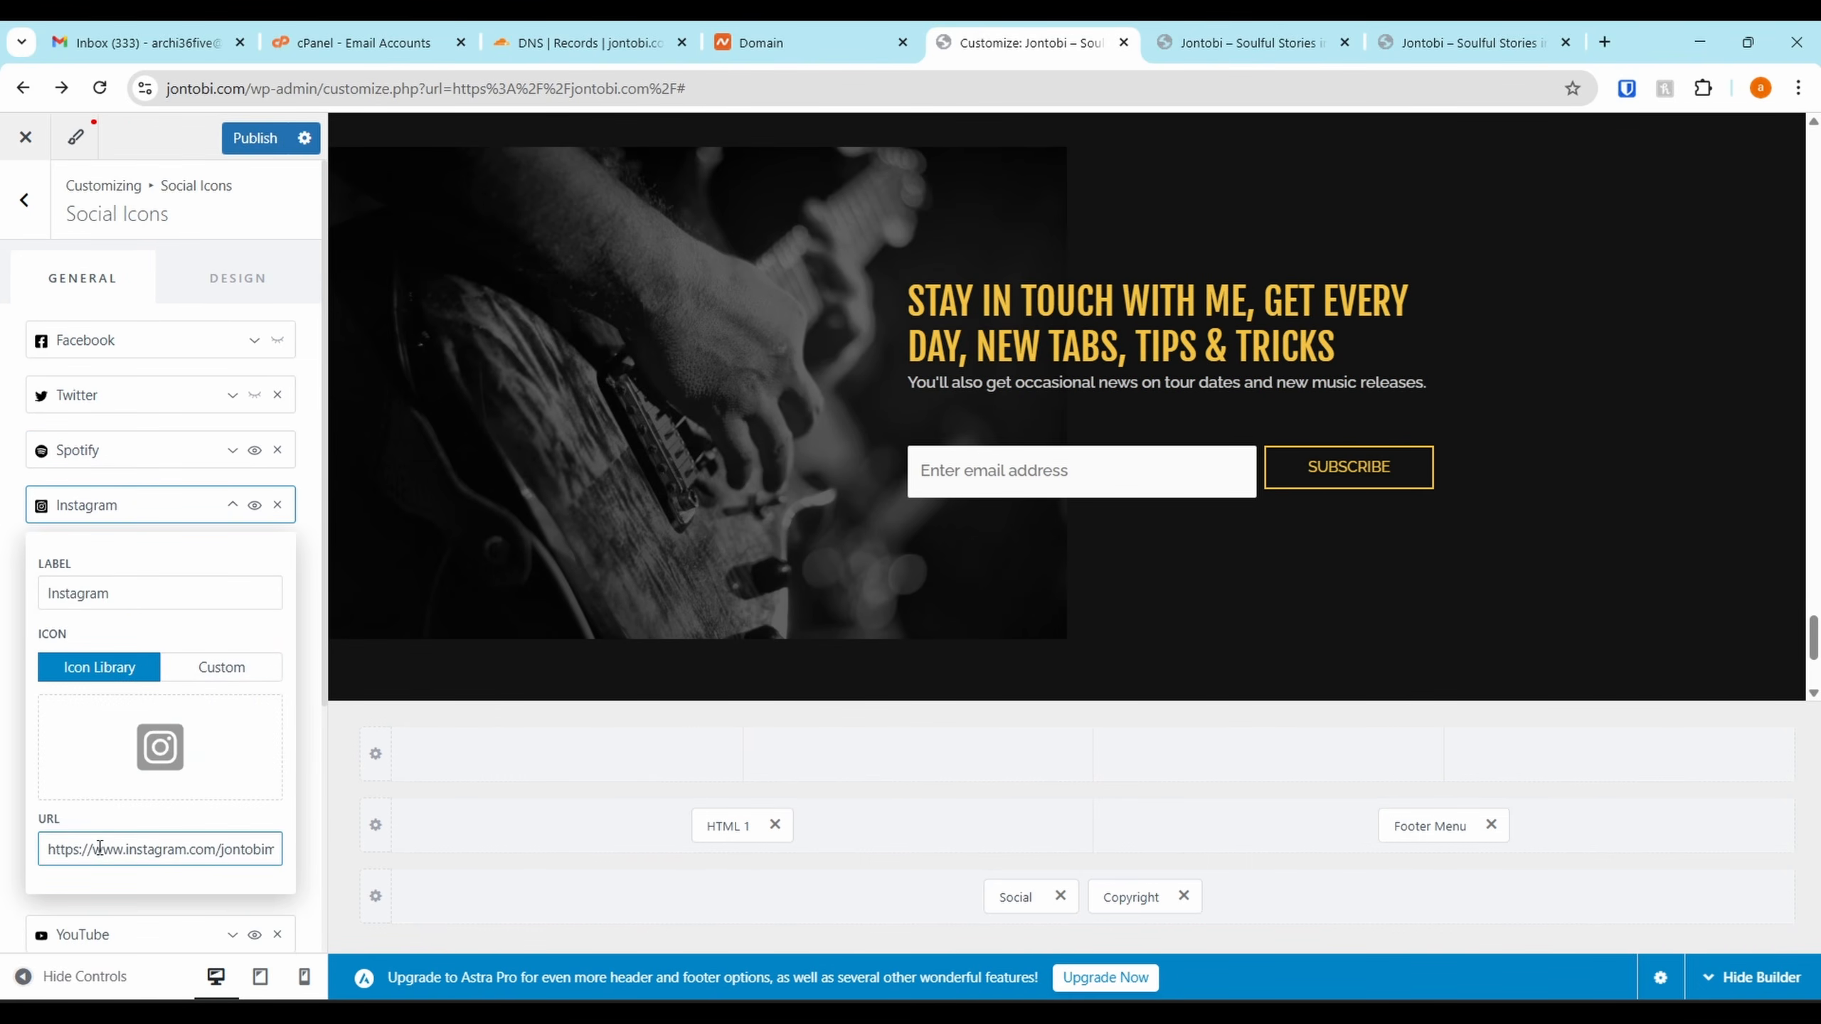
{"action": "left_click_drag", "start_coordinate": [61, 850], "coordinate": [4, 793]}
{"action": "left_click", "coordinate": [188, 523]}
Check the YouTube icon's link URL and publish the social icon changes
{"action": "left_click", "coordinate": [188, 509]}
{"action": "left_click", "coordinate": [140, 563]}
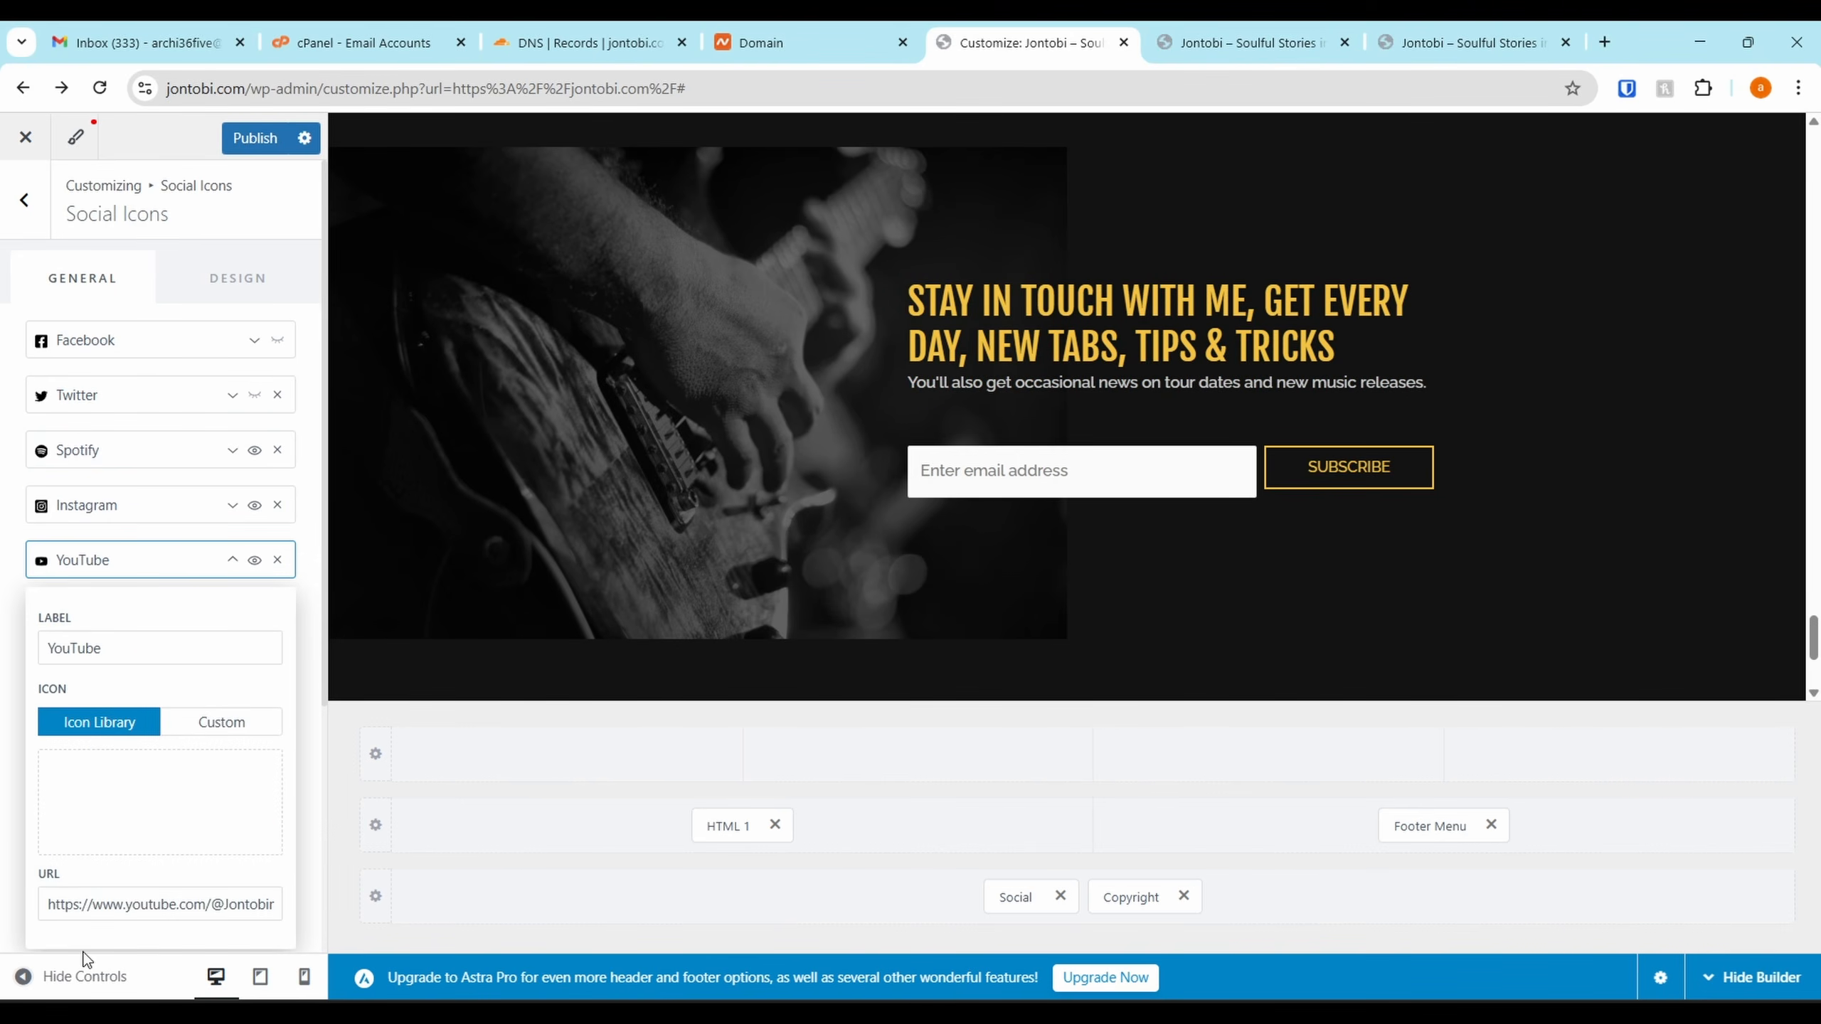
{"action": "left_click", "coordinate": [74, 911]}
{"action": "left_click_drag", "start_coordinate": [74, 911], "coordinate": [254, 875]}
{"action": "key", "text": "ctrl+a"}
{"action": "type", "text": "https://www.youtube.com/@Jontobimusic/"}
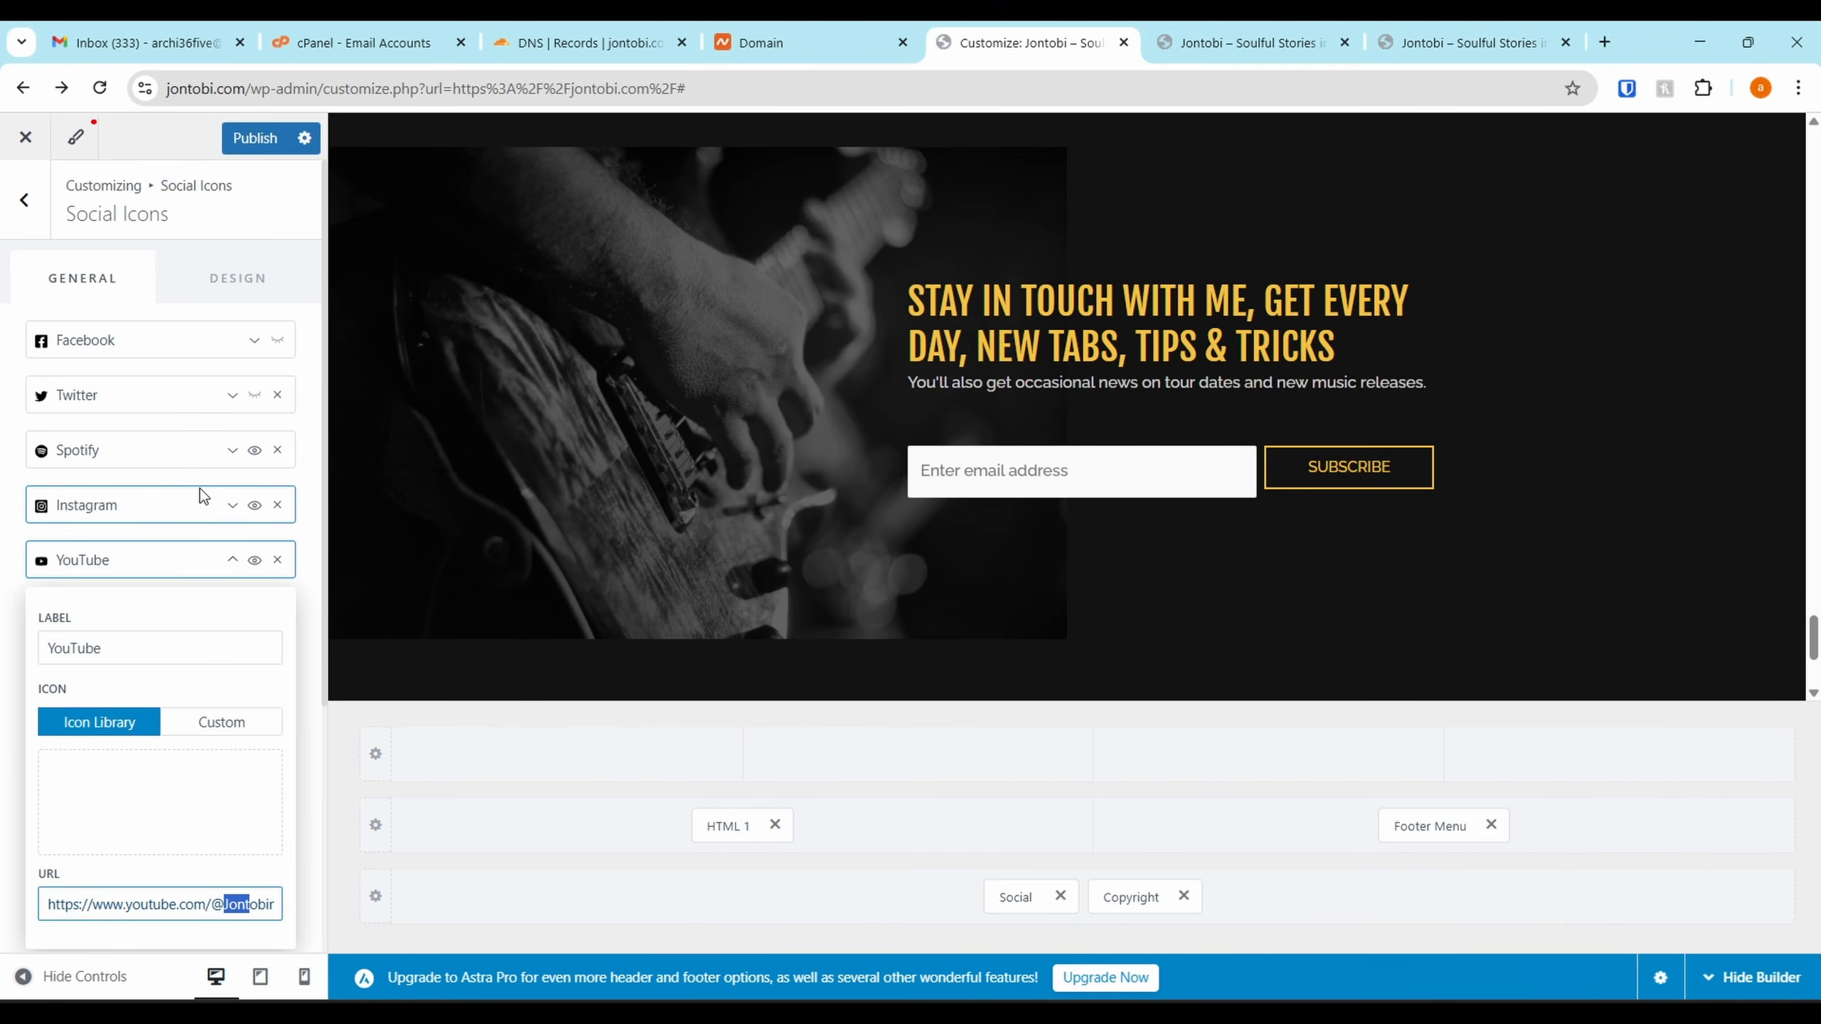
{"action": "left_click", "coordinate": [175, 566]}
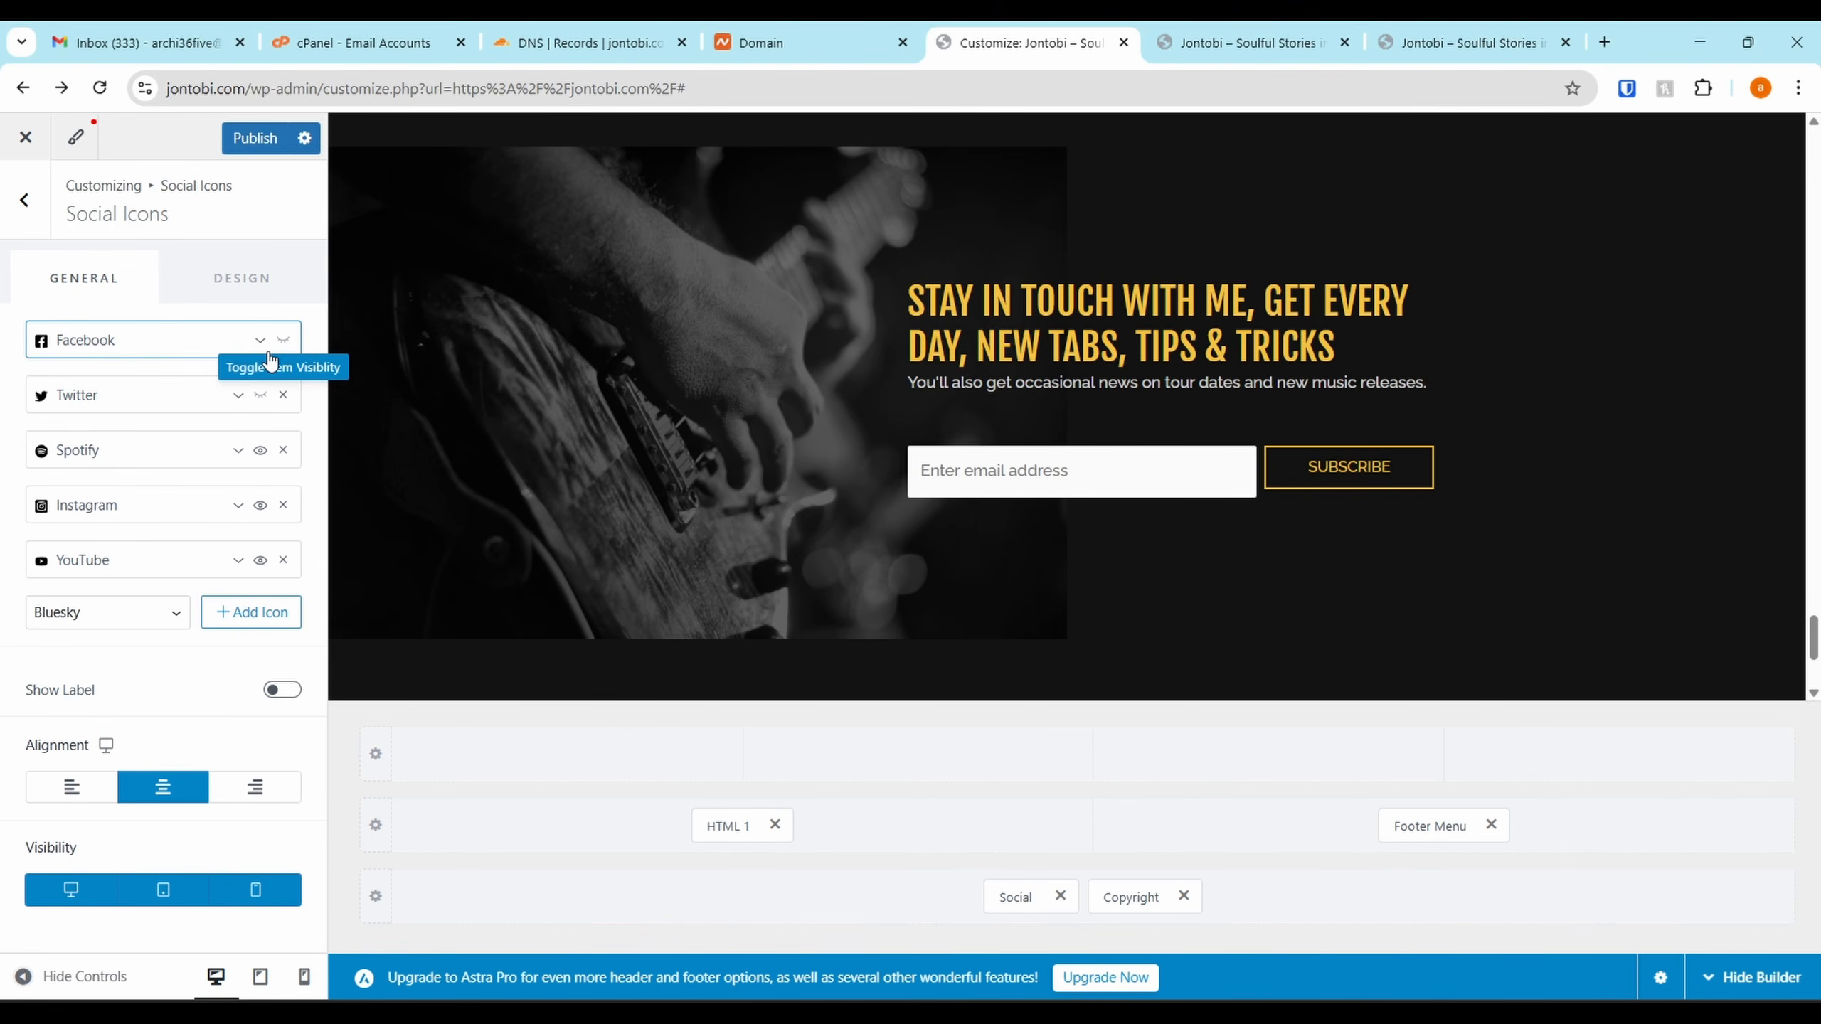
{"action": "scroll", "coordinate": [765, 476], "scroll_direction": "down", "scroll_amount": 4}
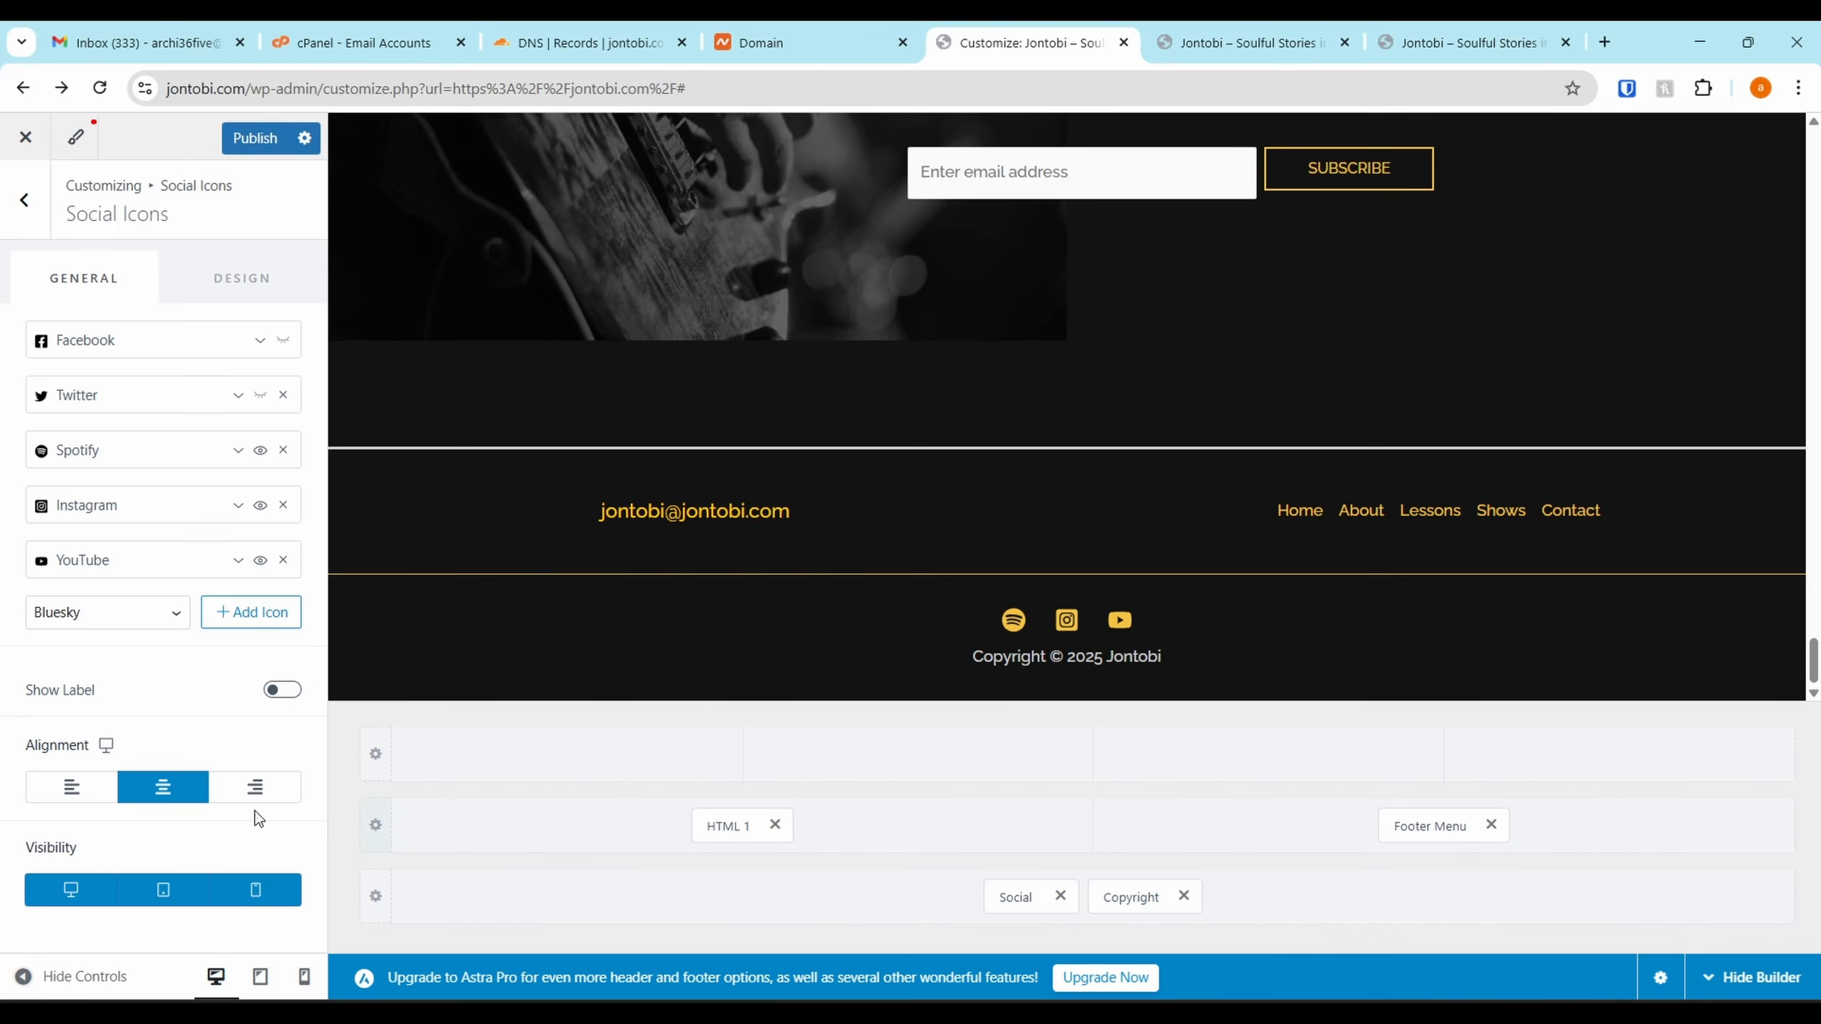
{"action": "left_click", "coordinate": [255, 138]}
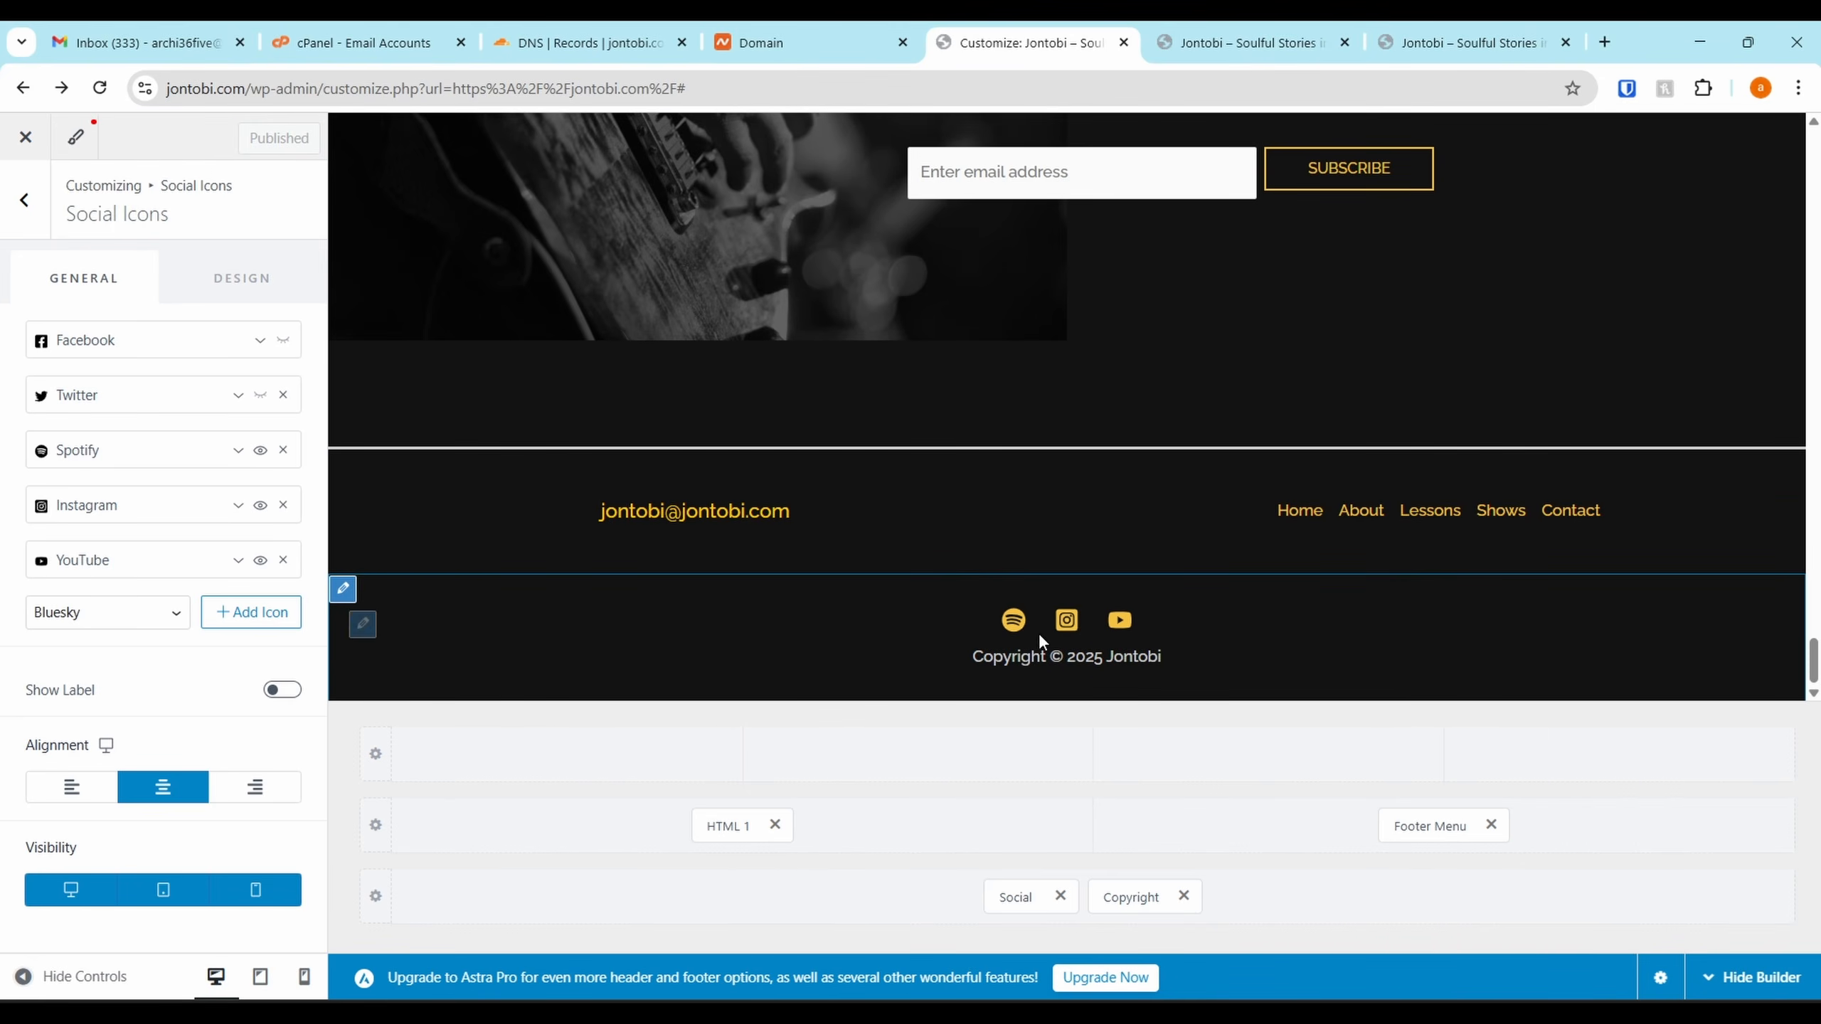
{"action": "left_click", "coordinate": [1263, 509]}
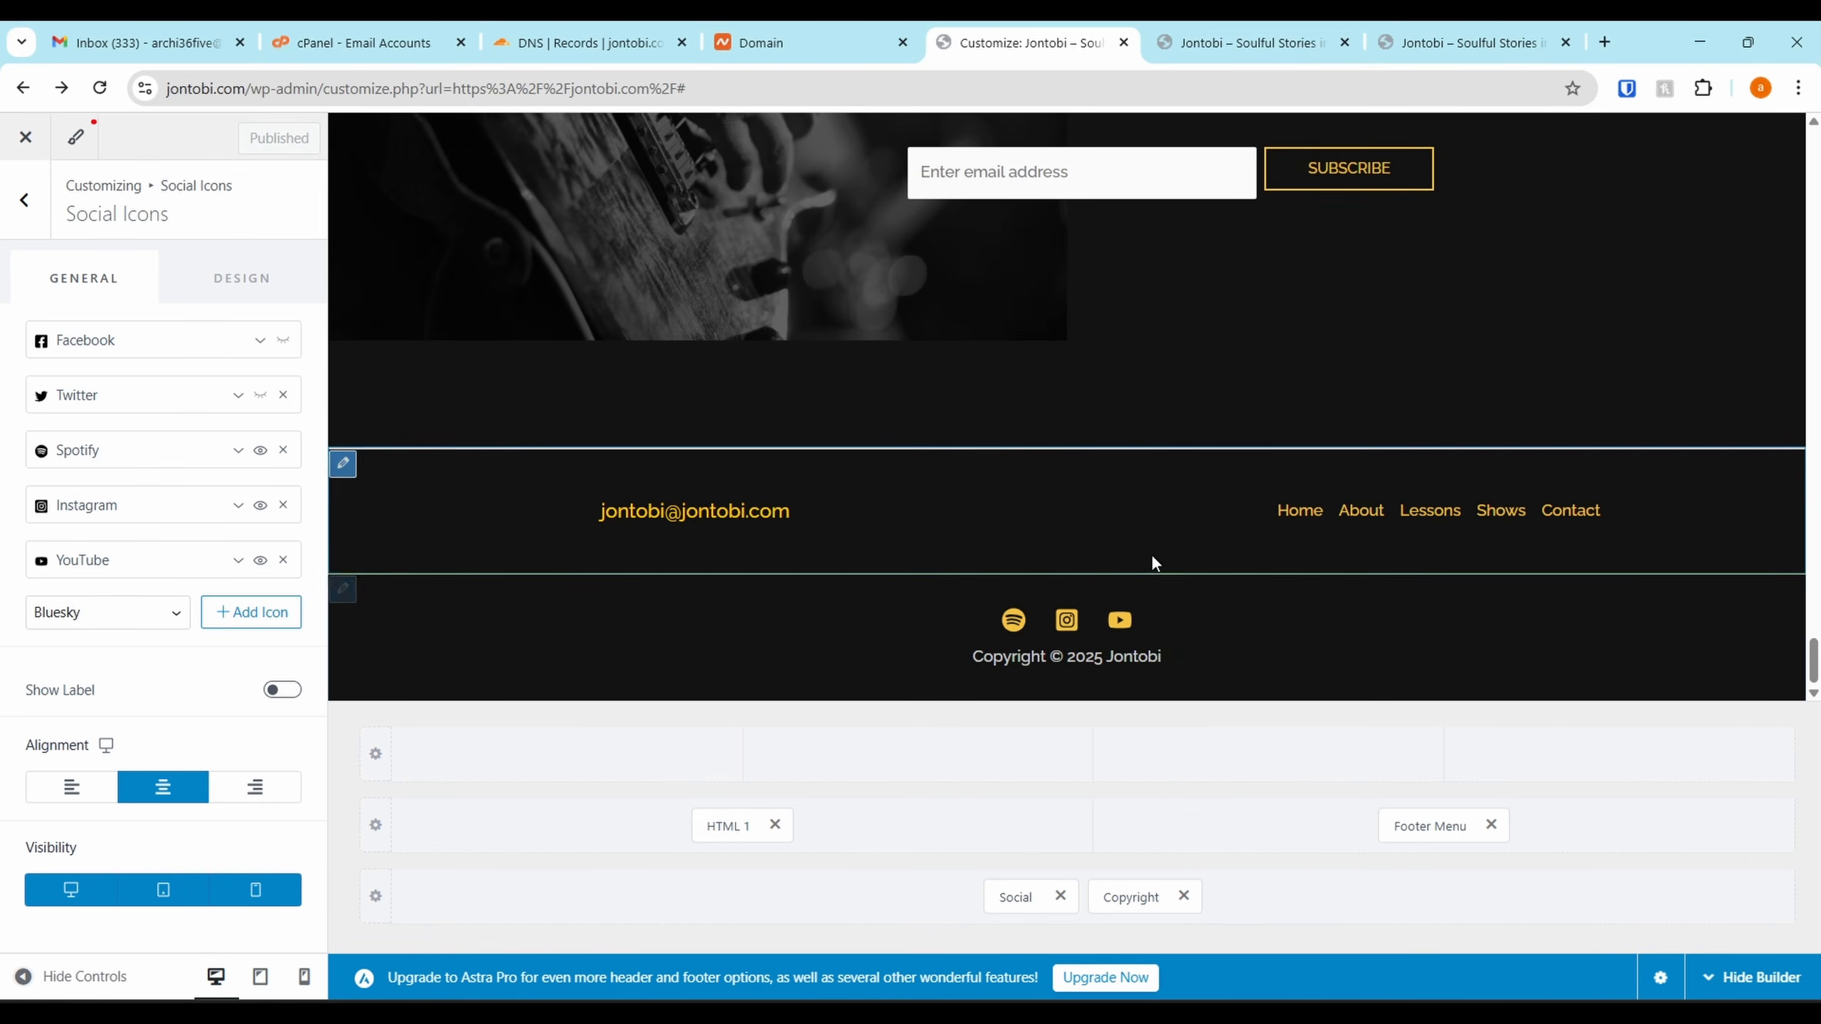
Remove the Lessons item from the Footer Menu
{"action": "left_click", "coordinate": [1449, 530]}
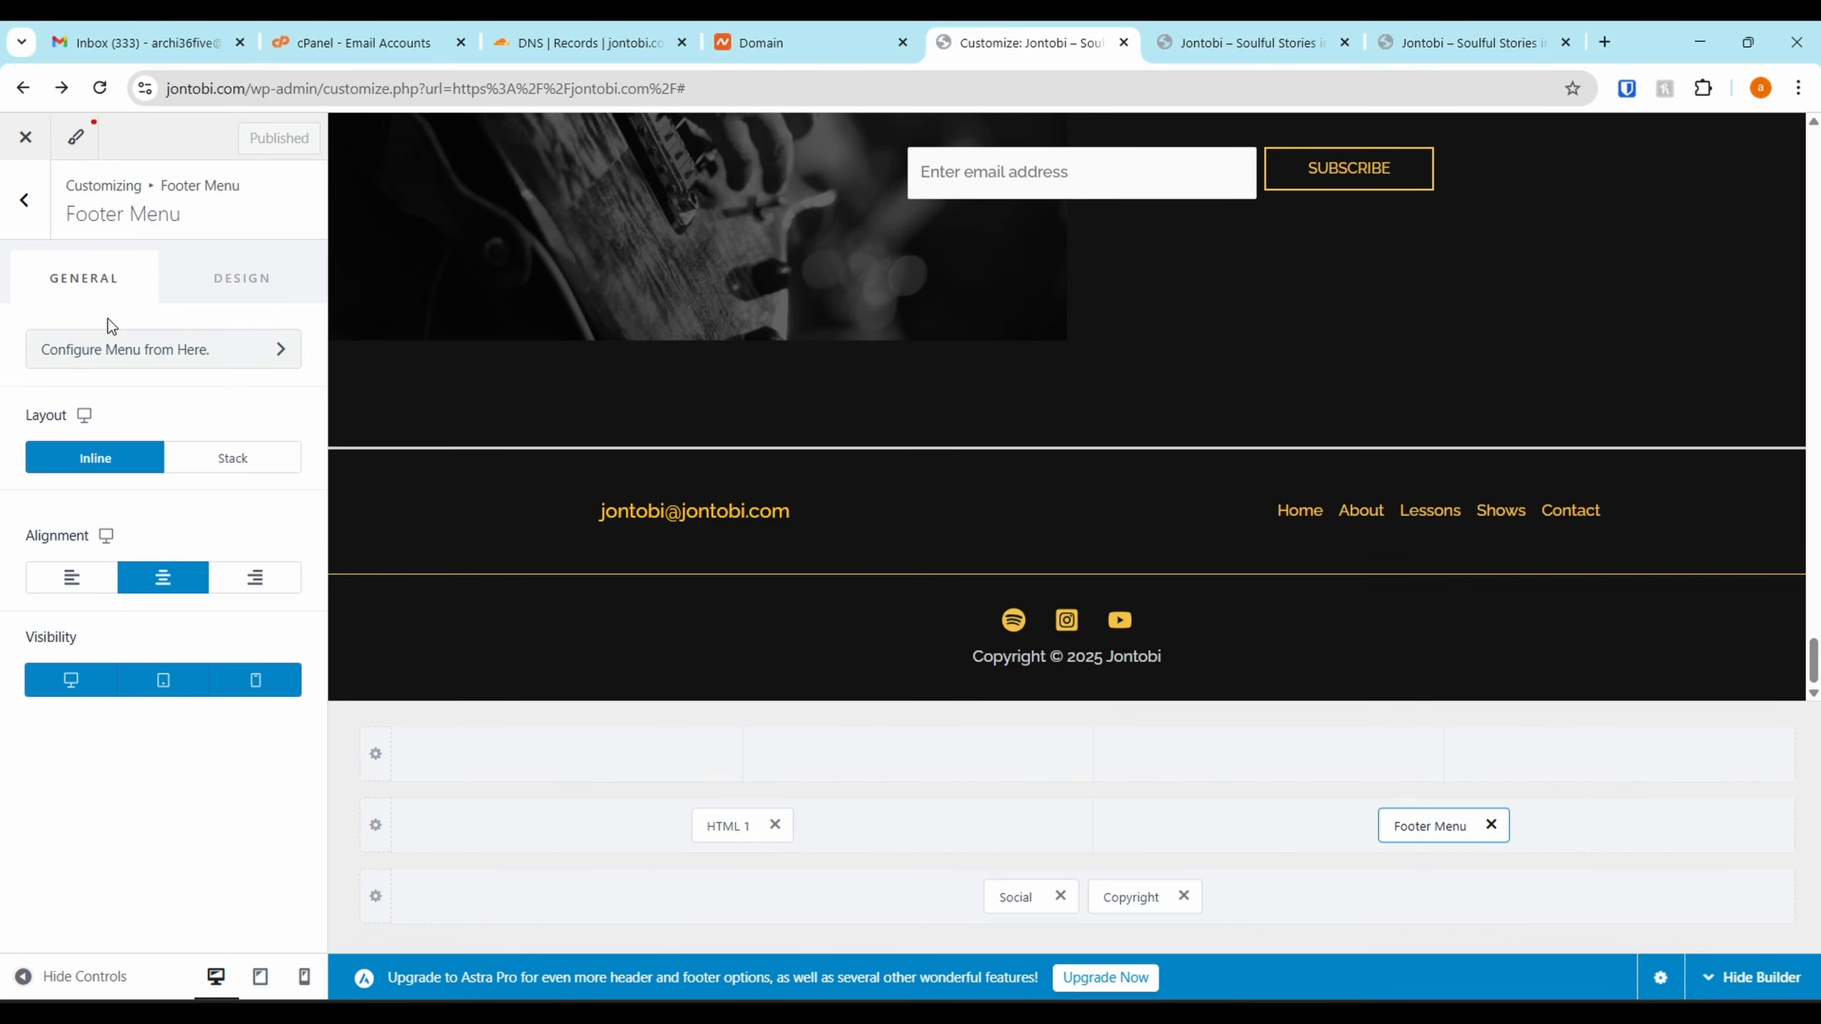
{"action": "left_click", "coordinate": [129, 347]}
{"action": "left_click", "coordinate": [294, 715]}
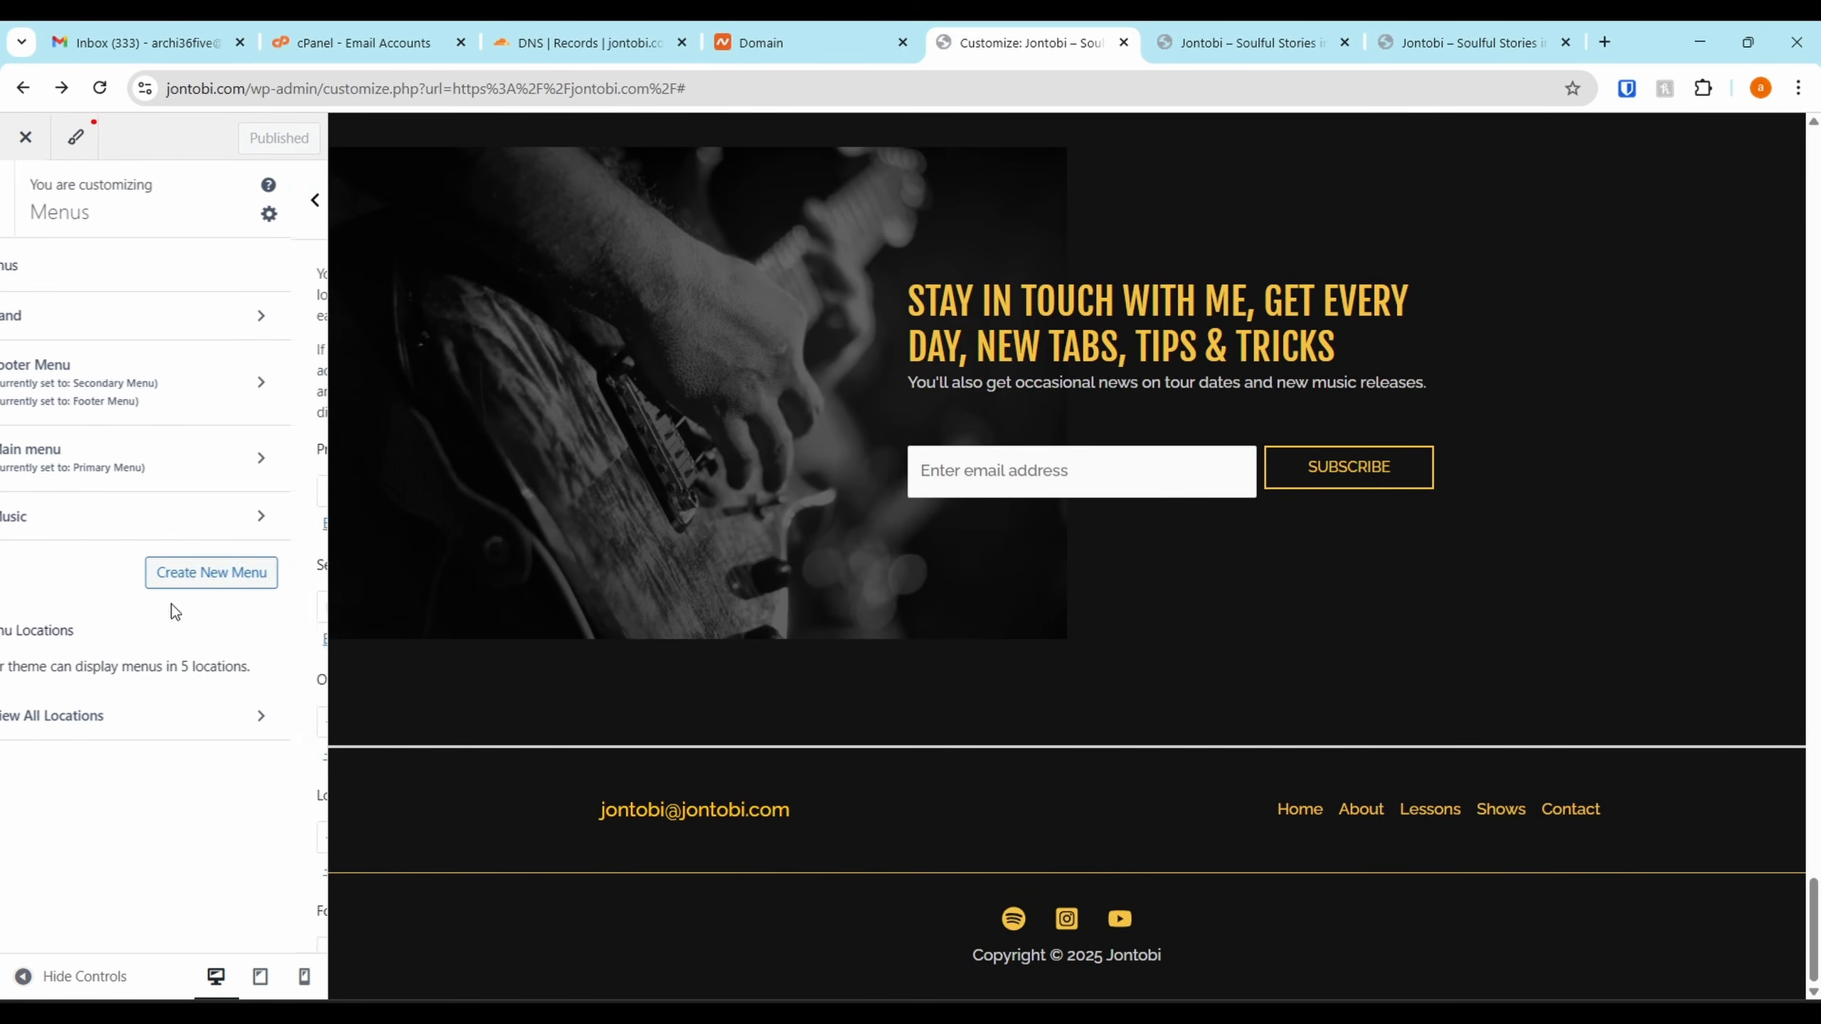
{"action": "left_click", "coordinate": [69, 638]}
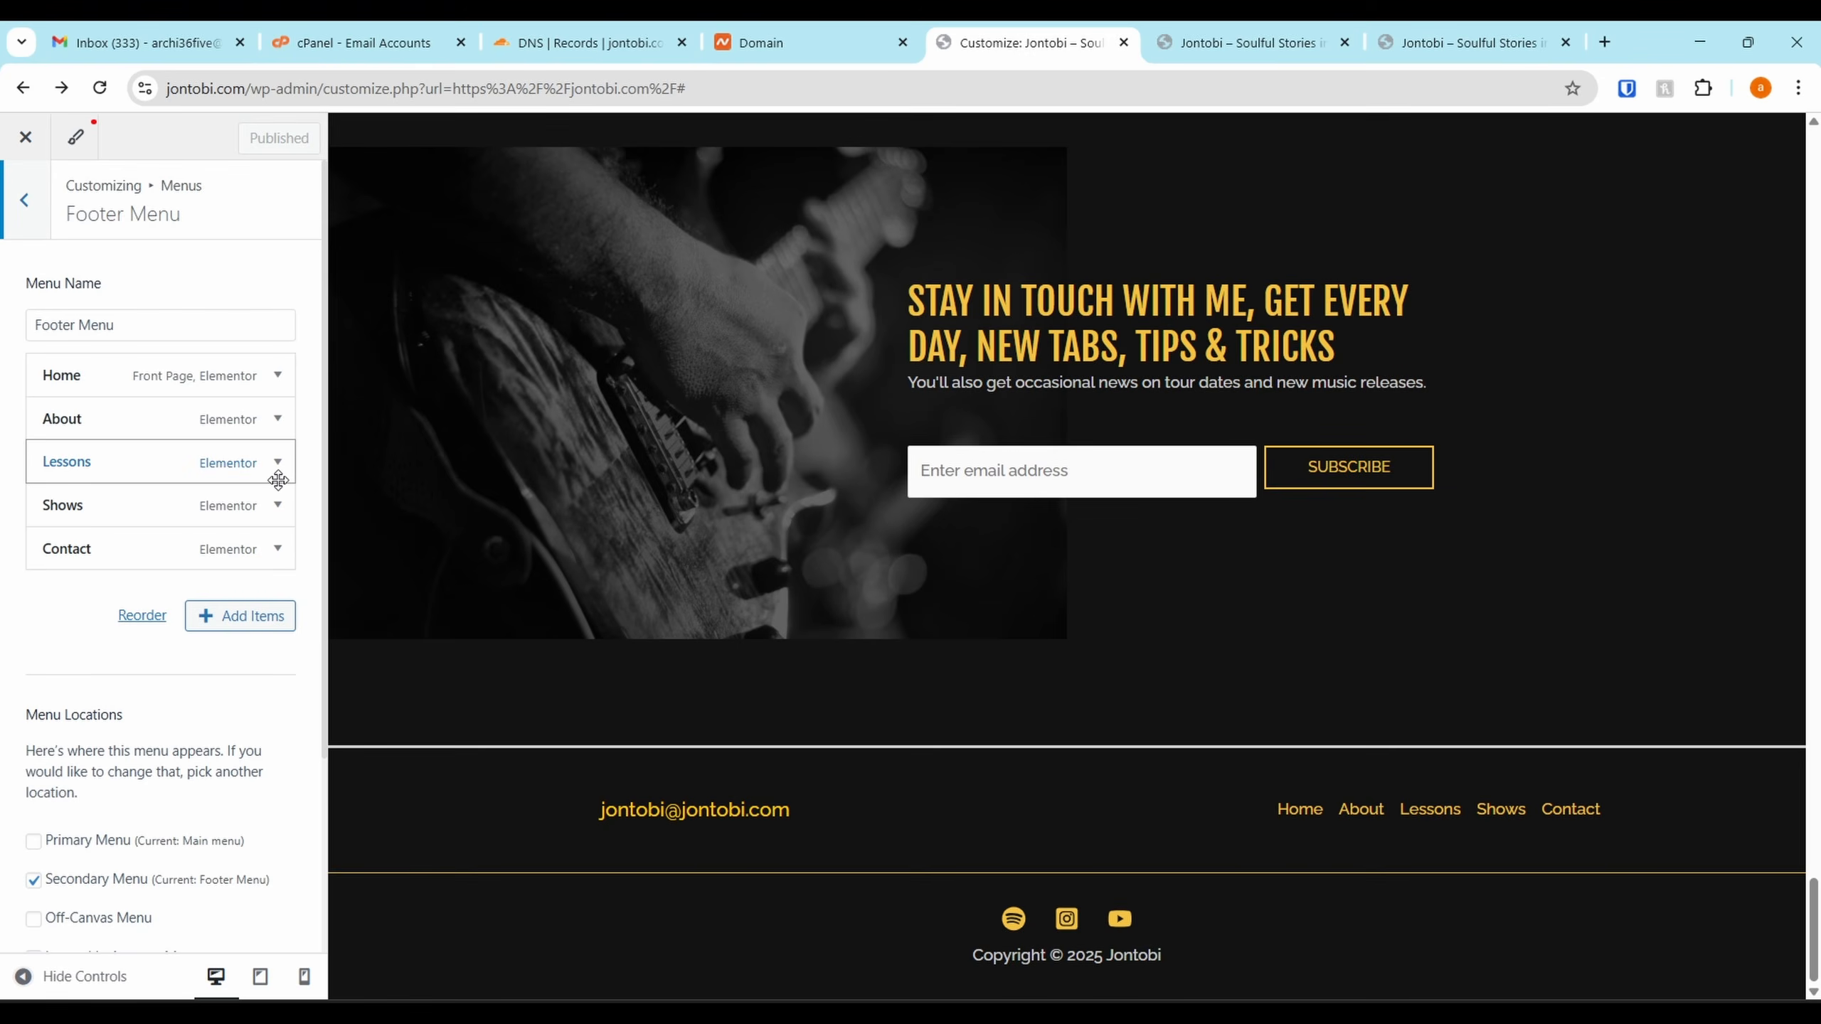
{"action": "left_click", "coordinate": [278, 463]}
{"action": "scroll", "coordinate": [72, 717], "scroll_direction": "down", "scroll_amount": 3}
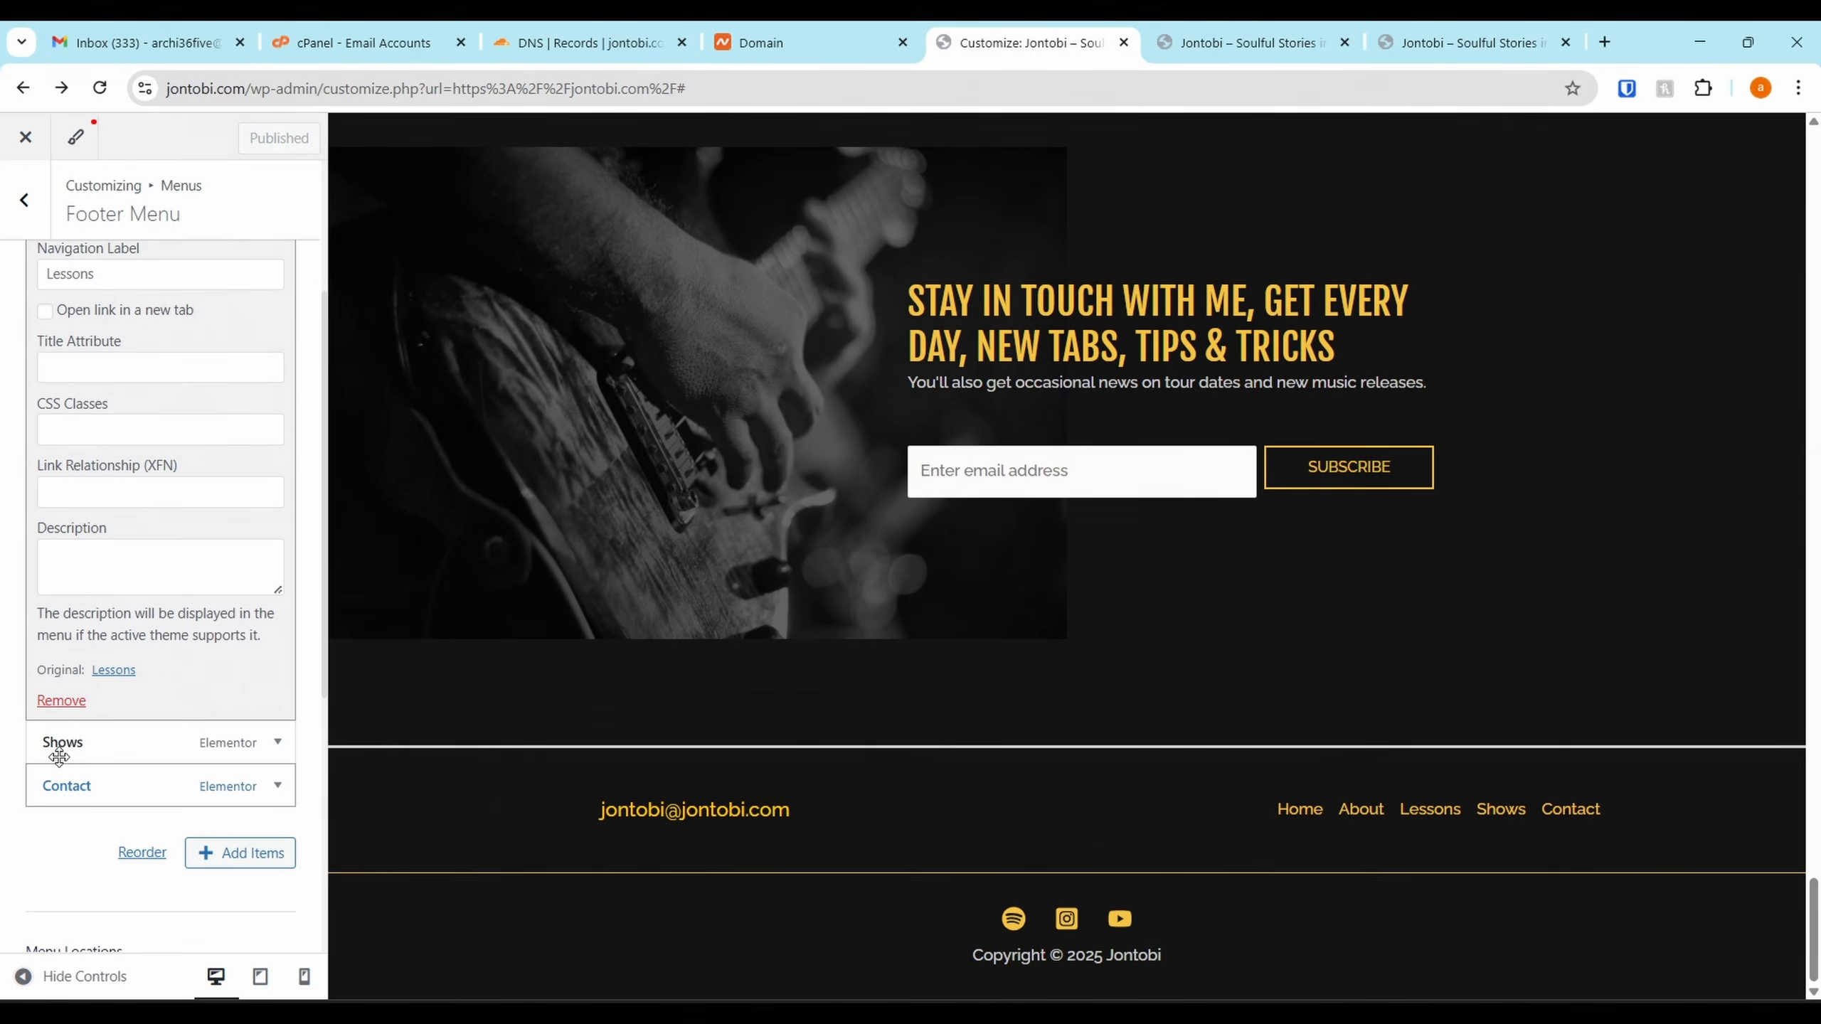
{"action": "left_click", "coordinate": [62, 700]}
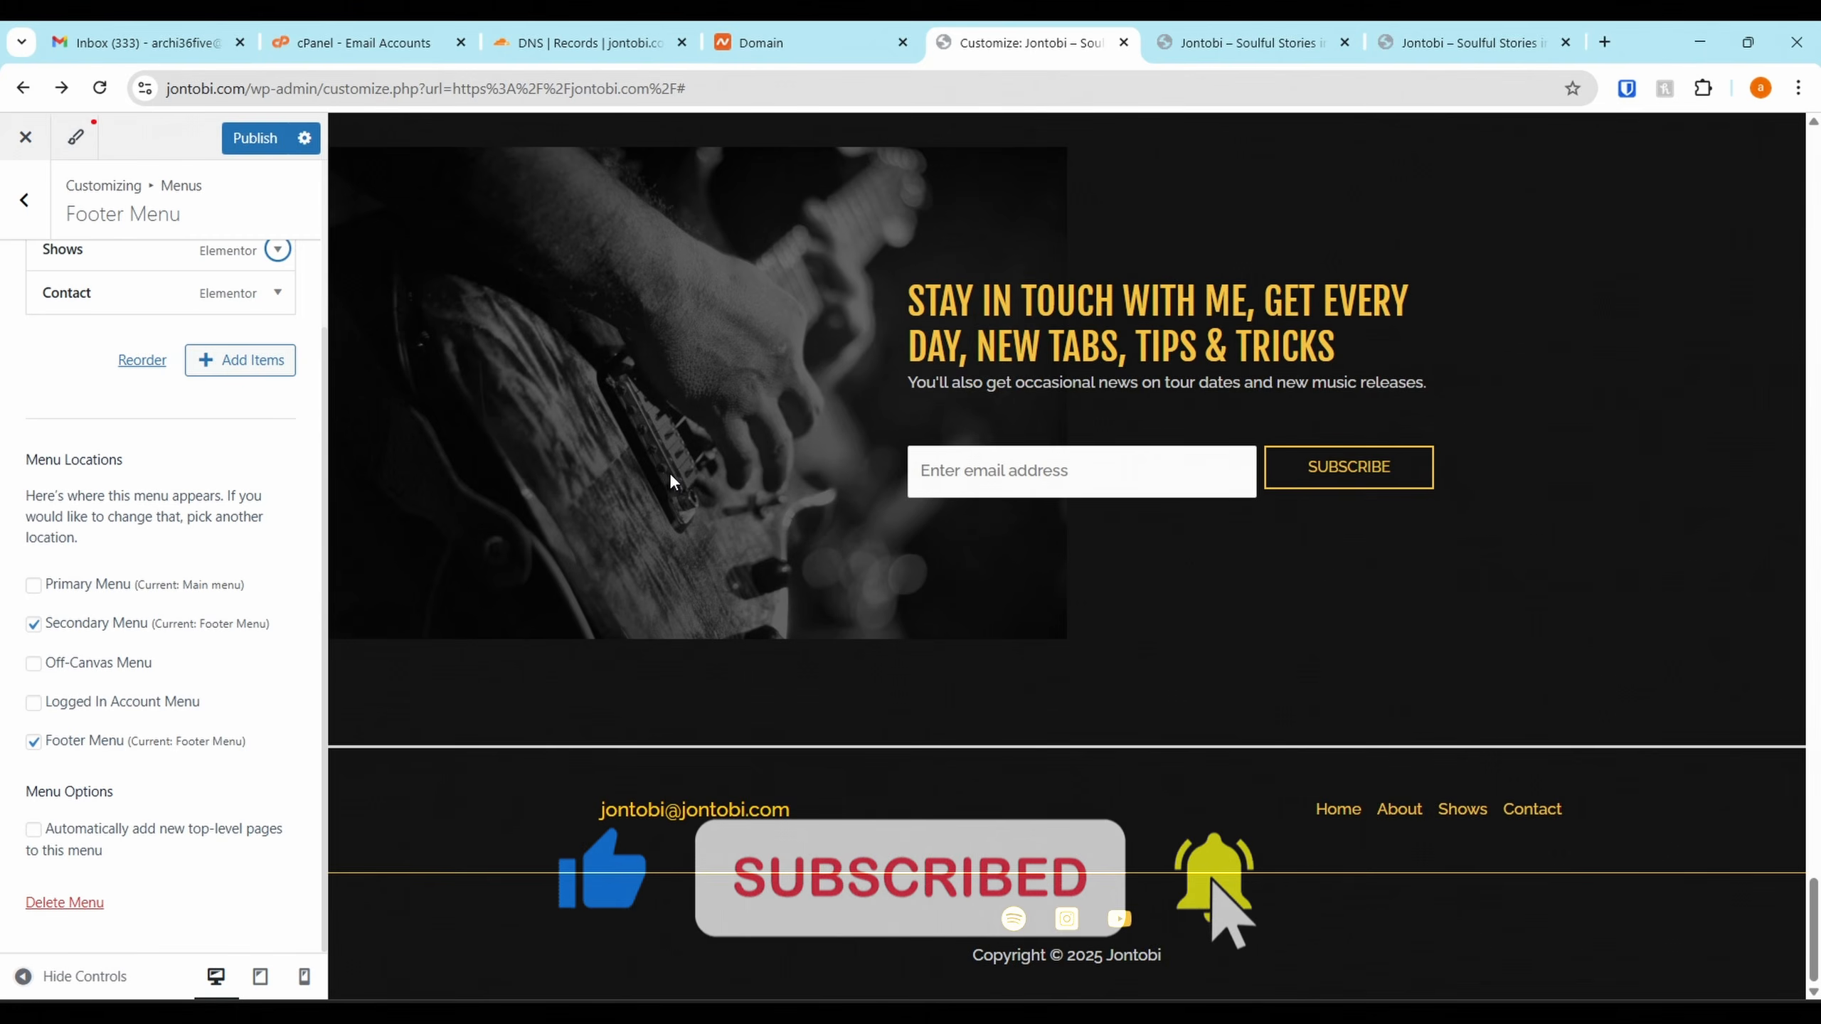
Remove Lessons from the Main header menu, leaving Home, About, Shows and Contact
{"action": "scroll", "coordinate": [945, 512], "scroll_direction": "up", "scroll_amount": 4}
{"action": "scroll", "coordinate": [945, 521], "scroll_direction": "up", "scroll_amount": 15}
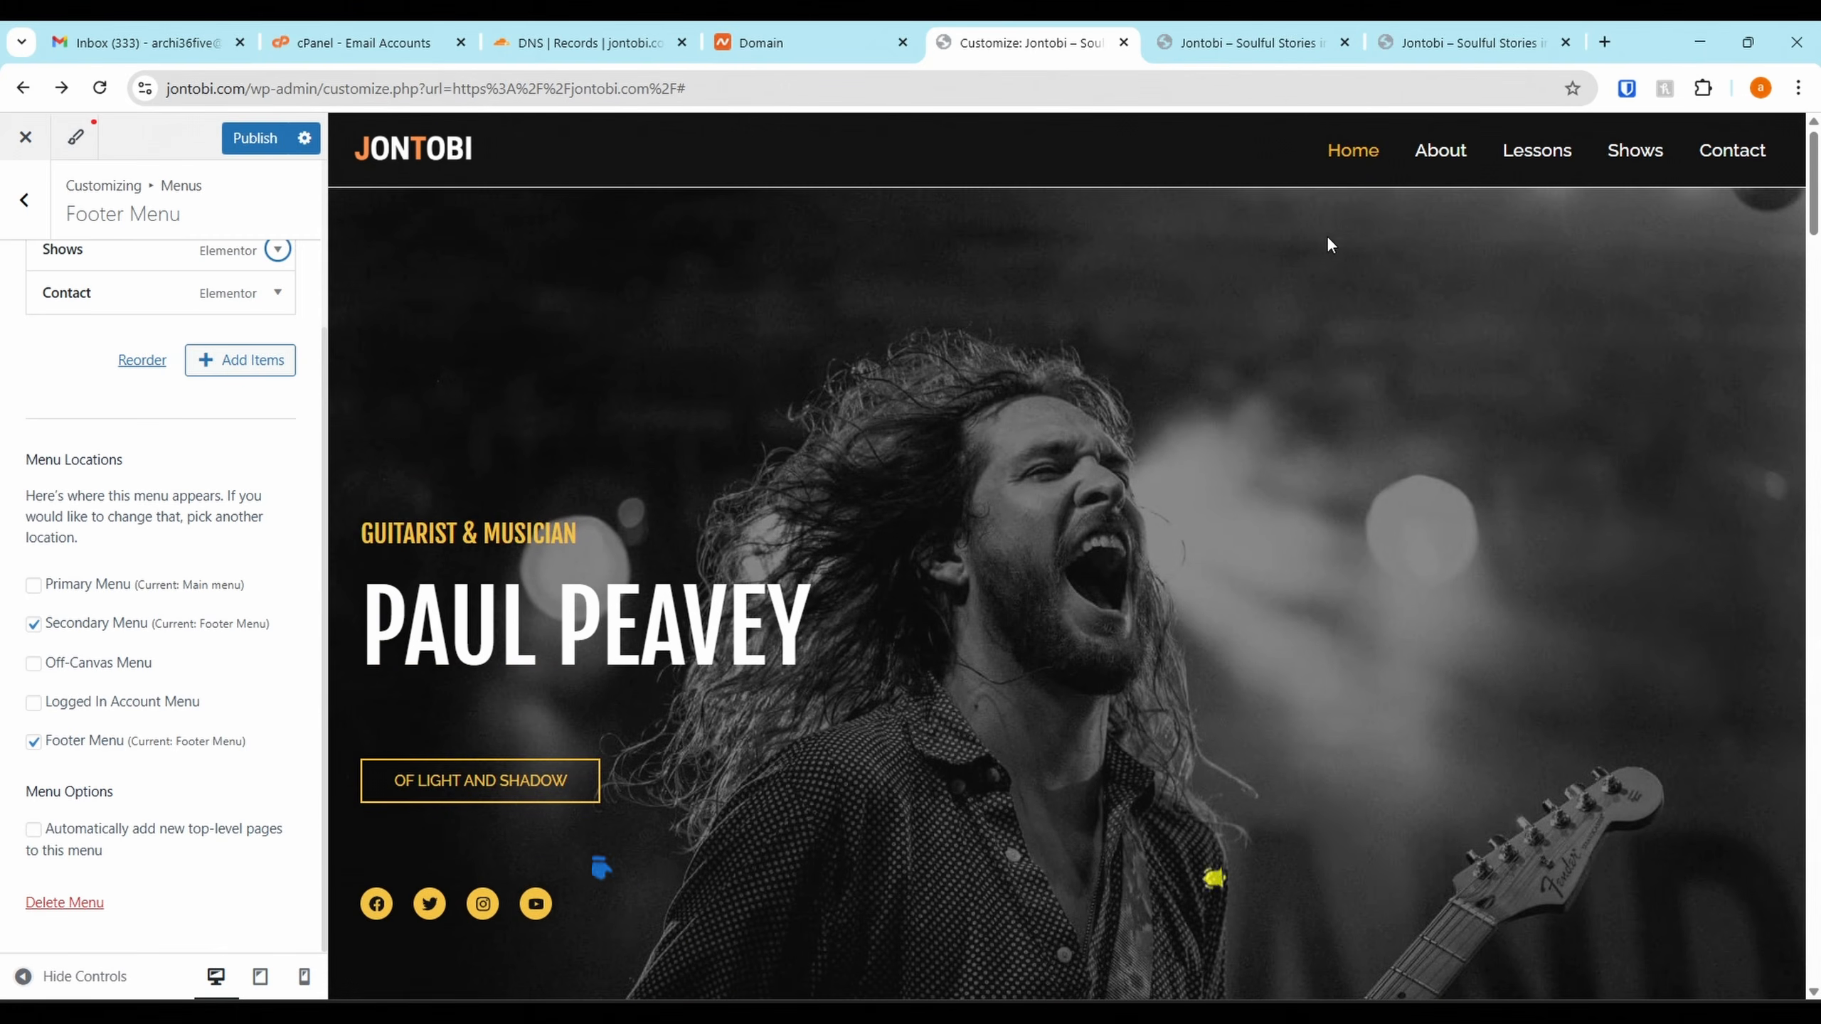
{"action": "mouse_move", "coordinate": [1468, 162]}
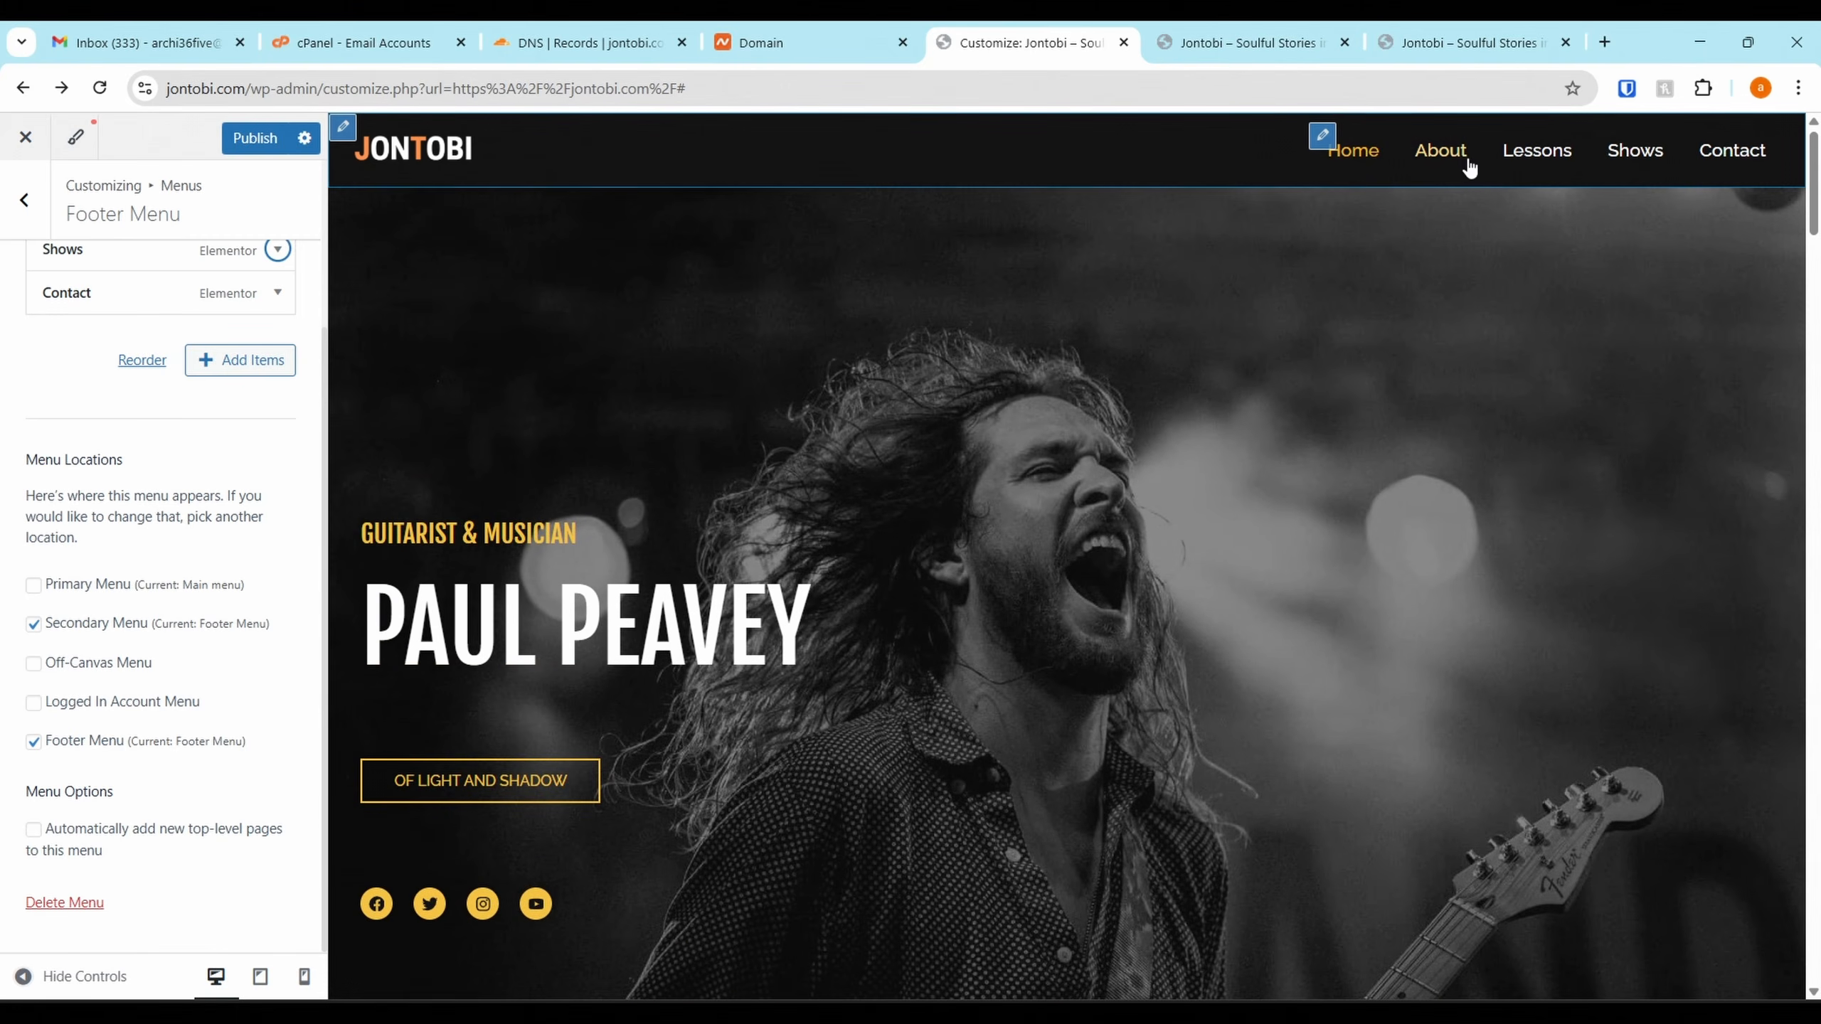
{"action": "left_click", "coordinate": [1323, 138]}
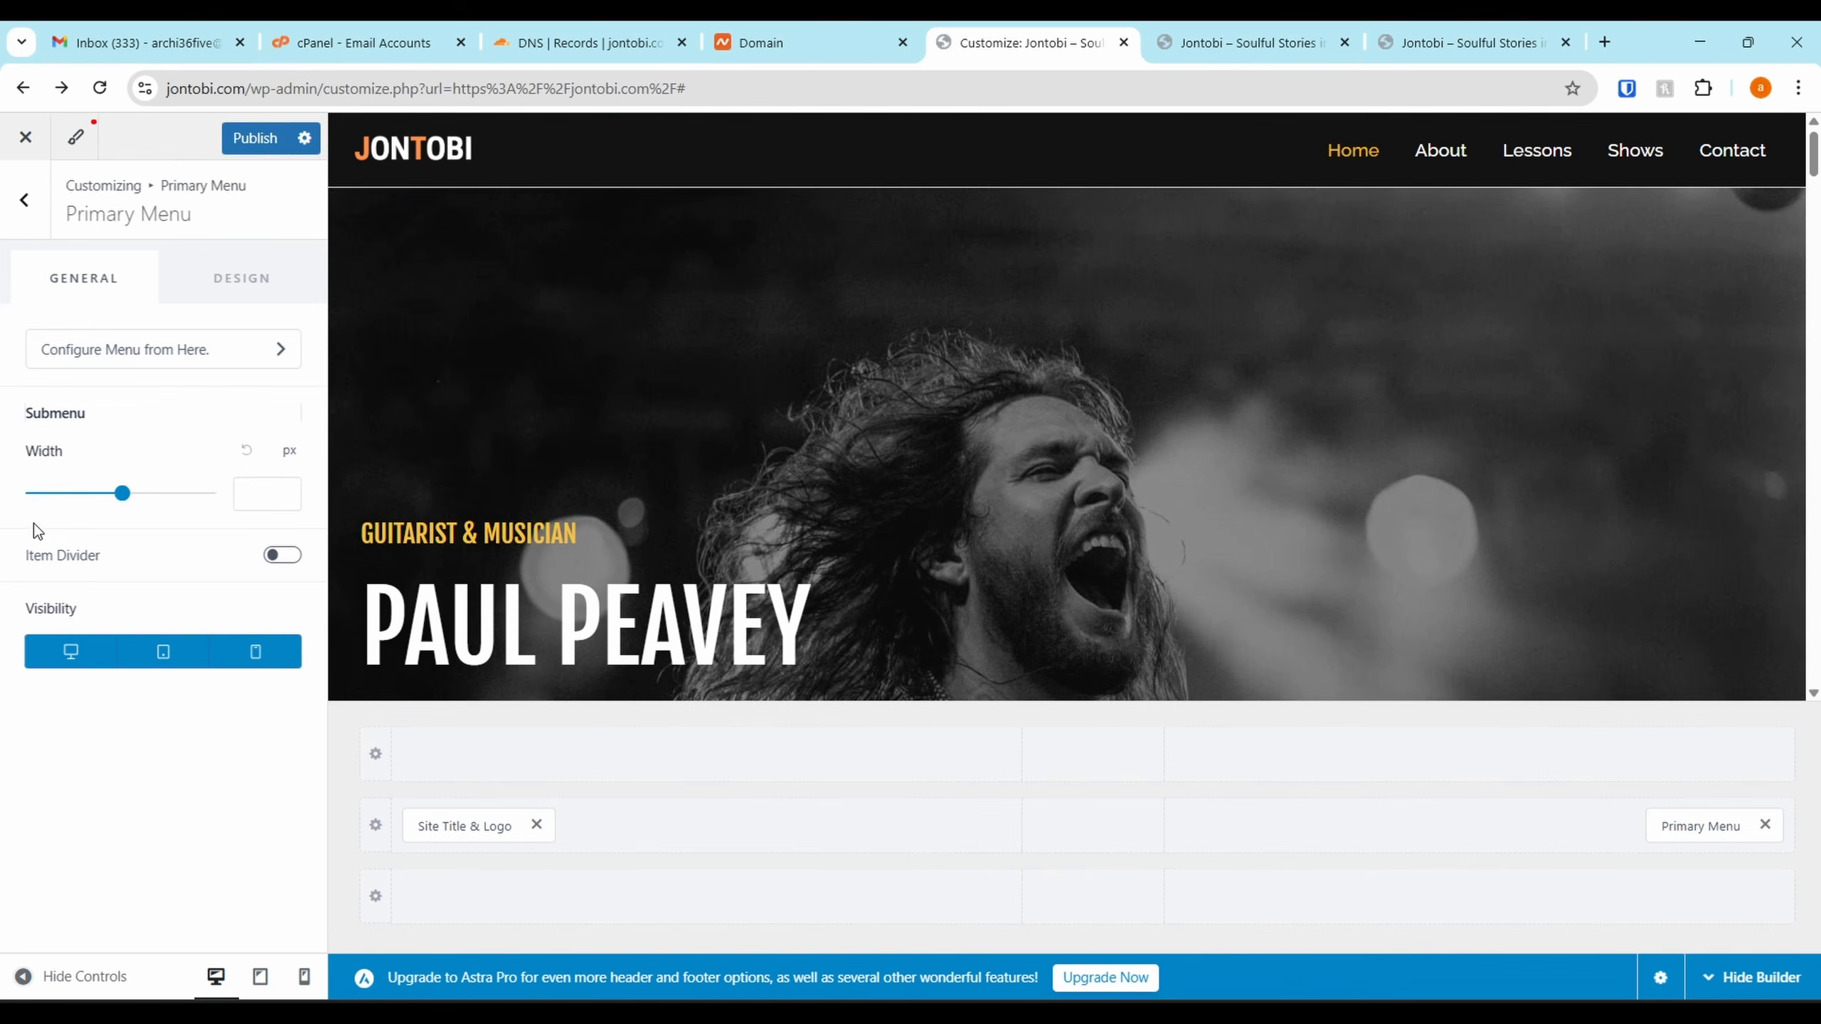
{"action": "left_click", "coordinate": [204, 357]}
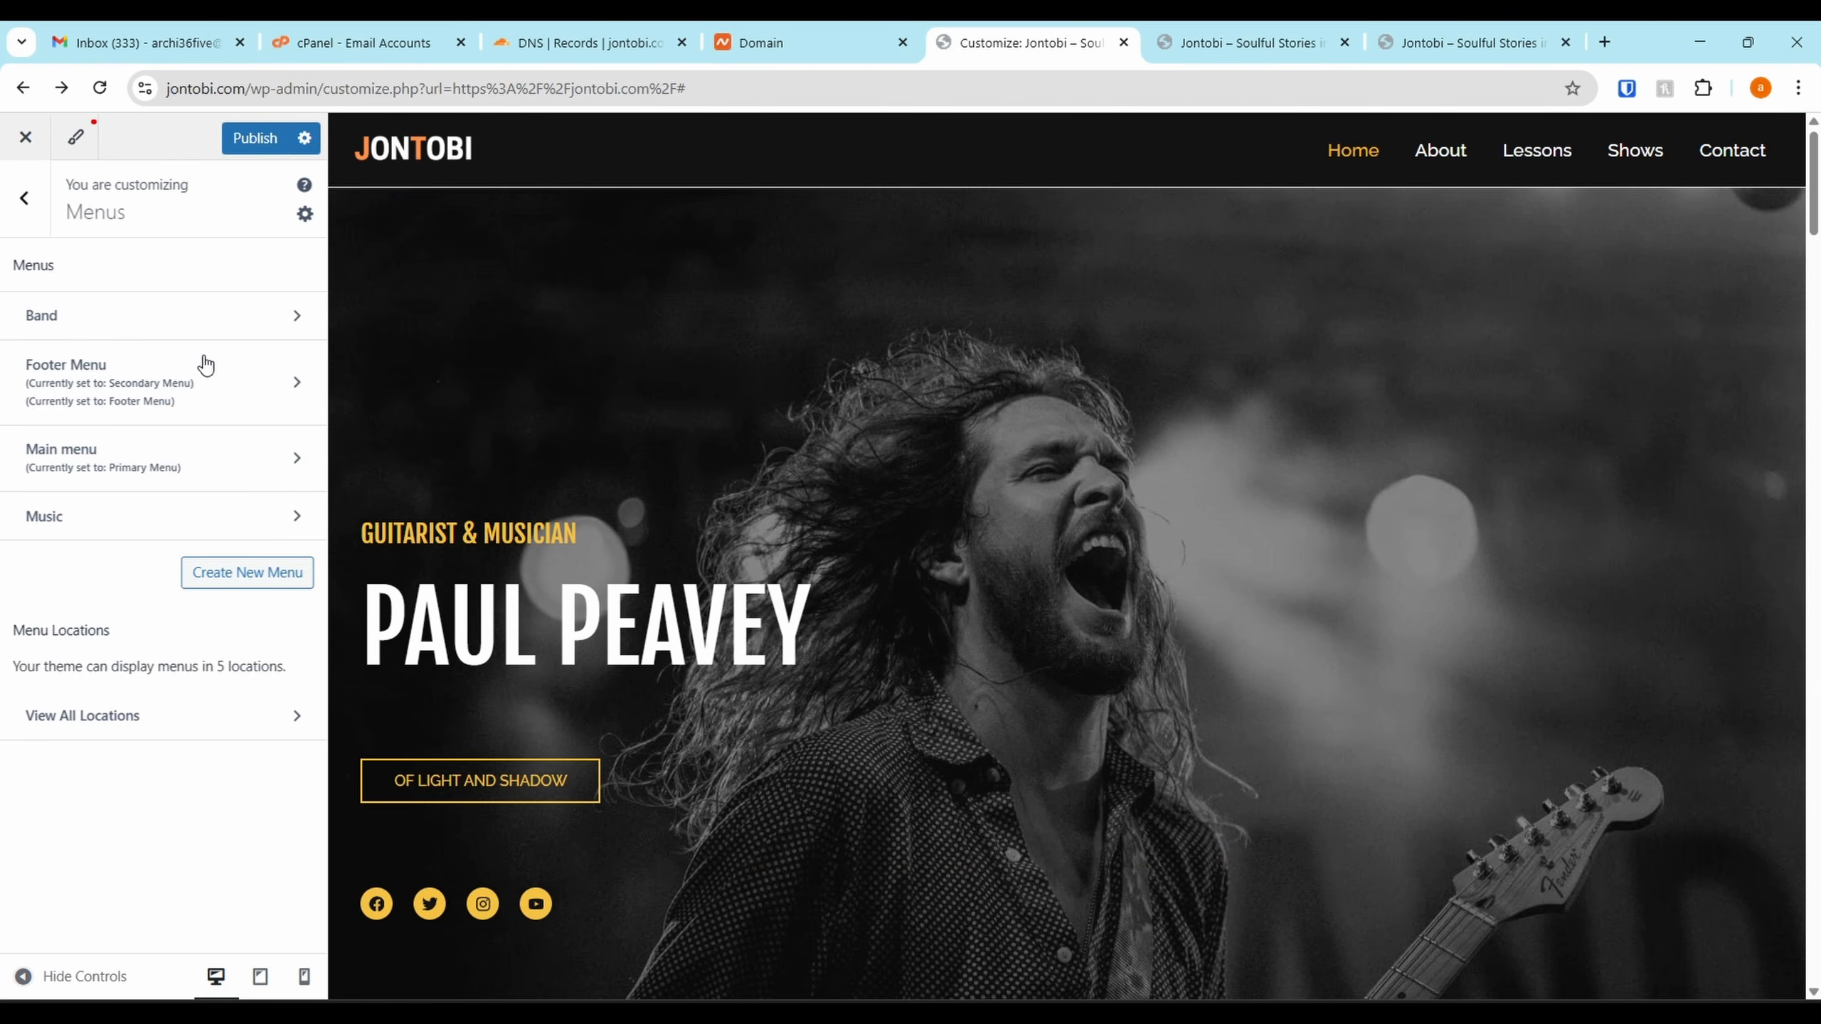
{"action": "left_click", "coordinate": [71, 526]}
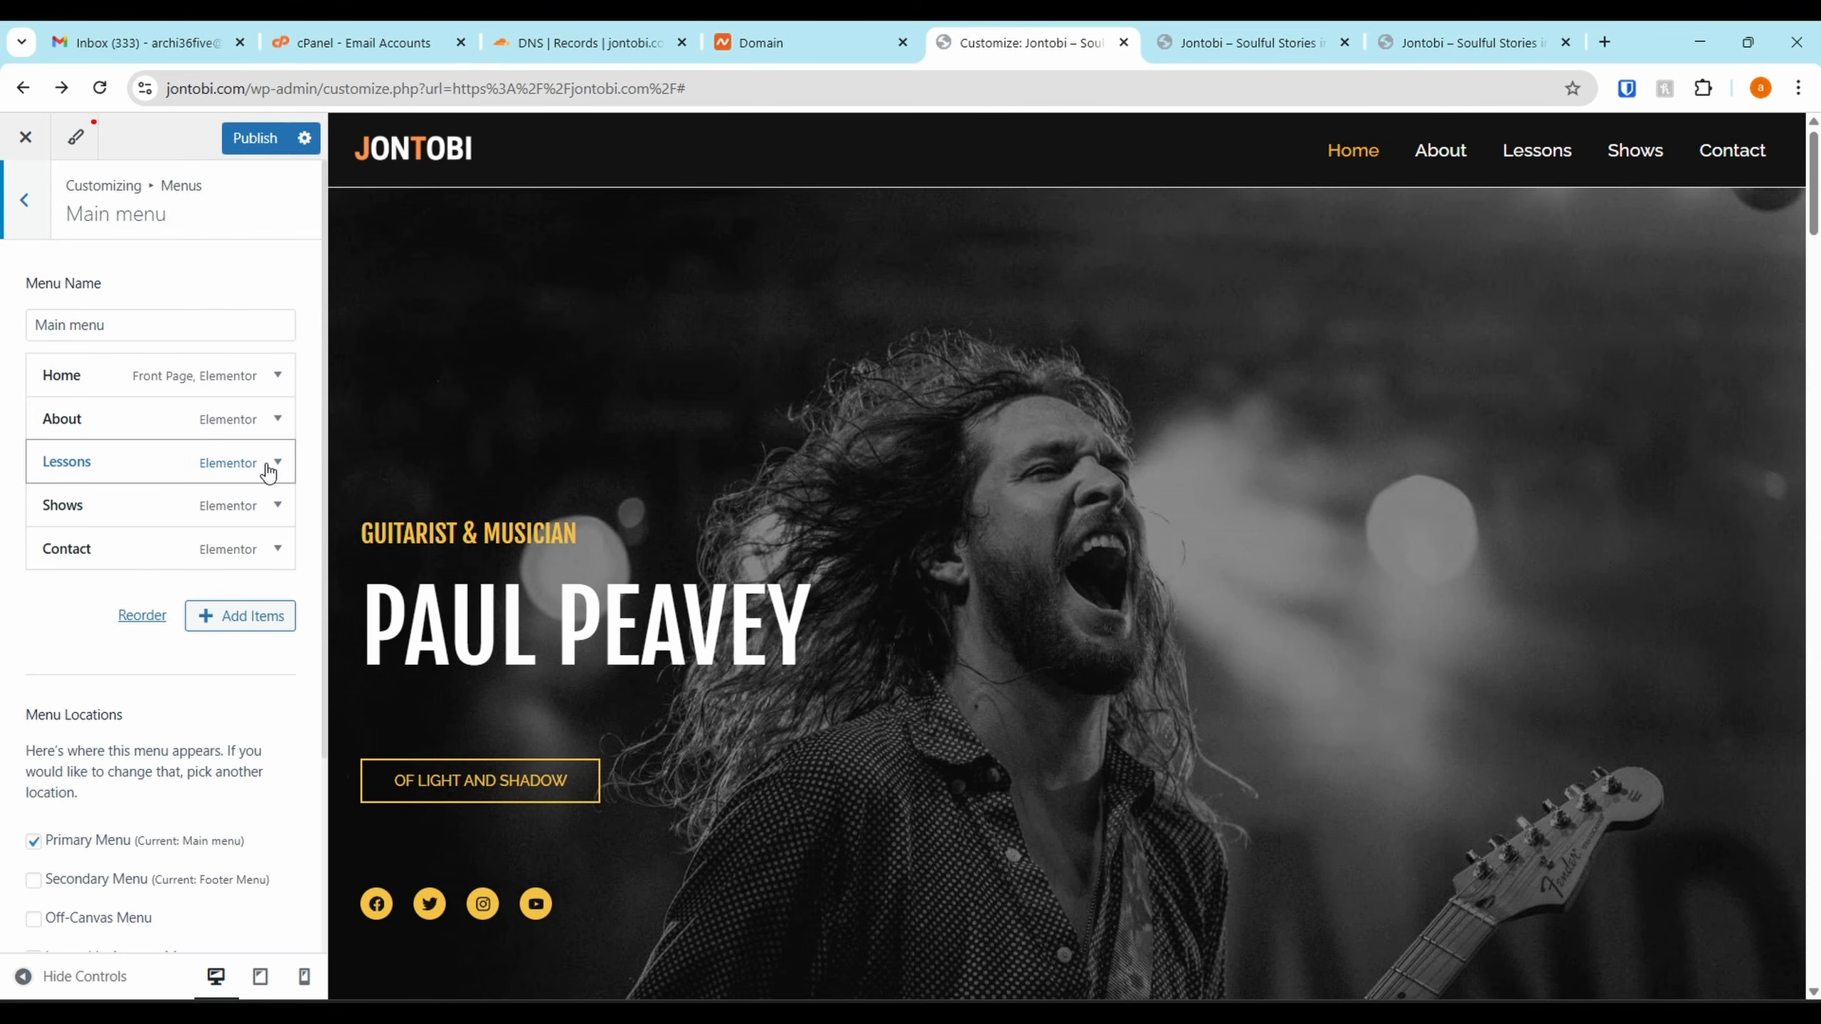
{"action": "left_click", "coordinate": [277, 461]}
{"action": "scroll", "coordinate": [23, 847], "scroll_direction": "down", "scroll_amount": 3}
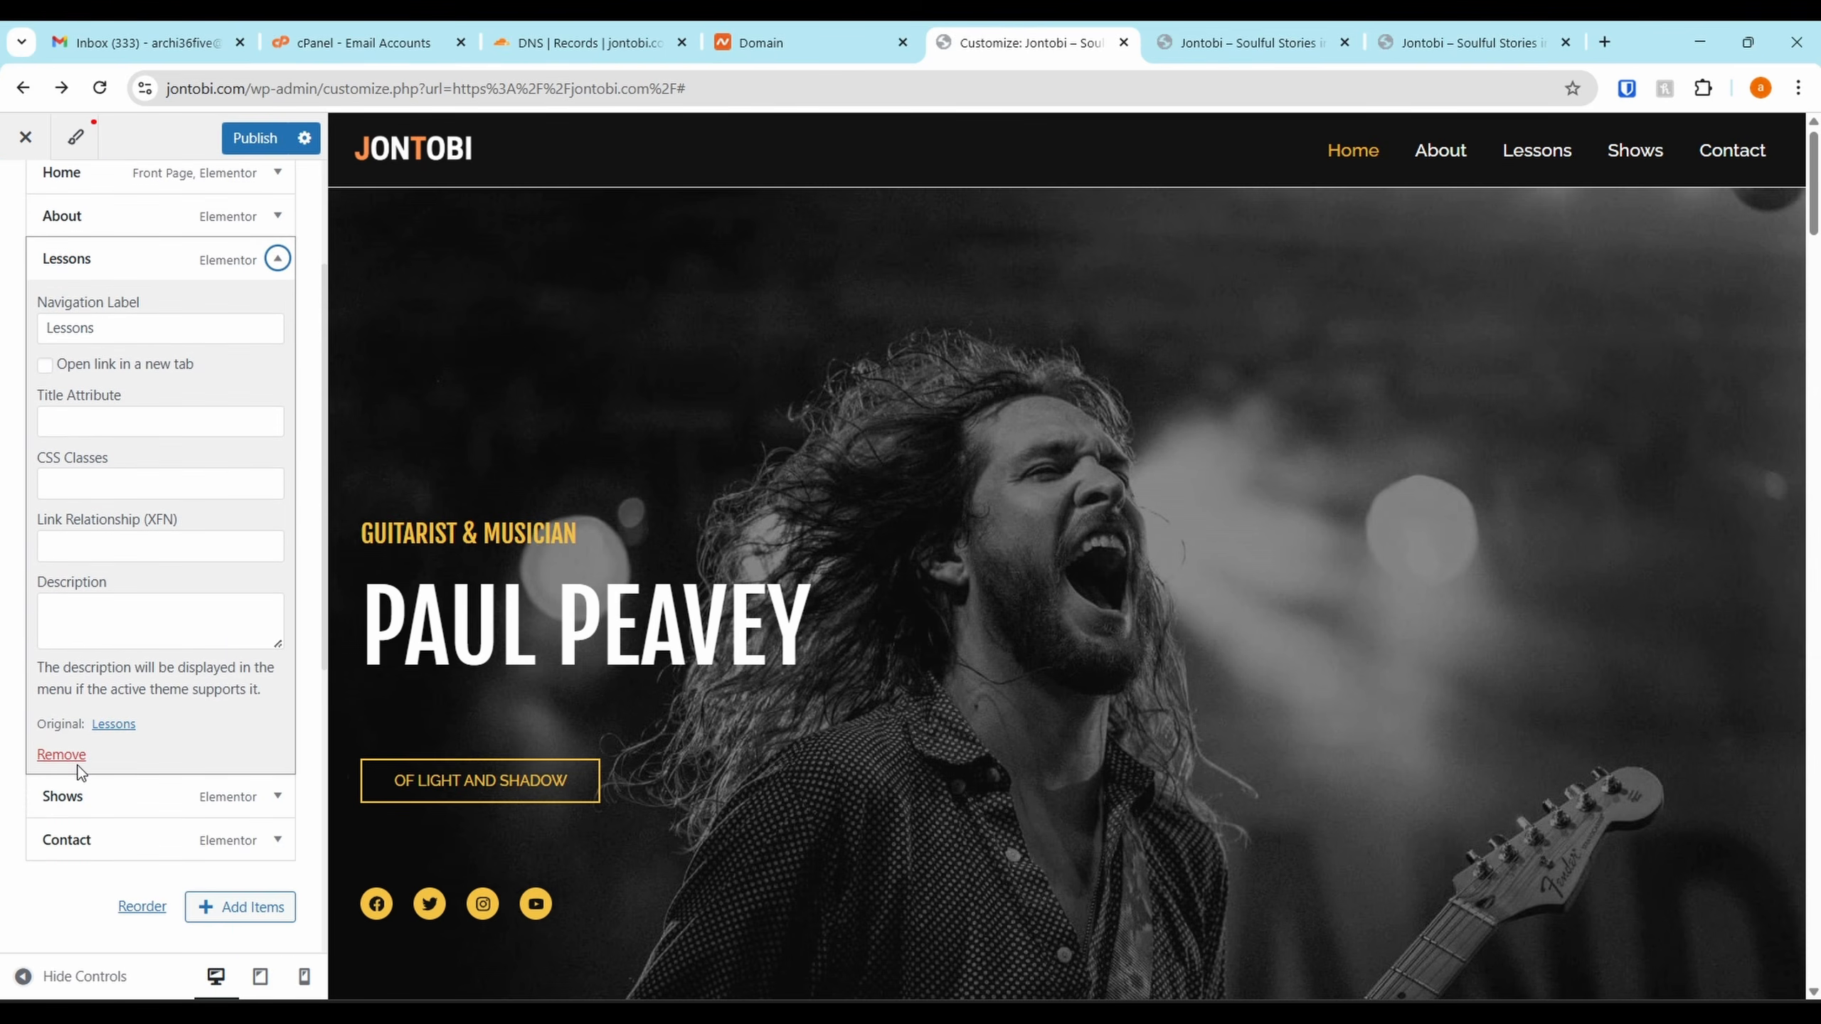
{"action": "left_click", "coordinate": [64, 755]}
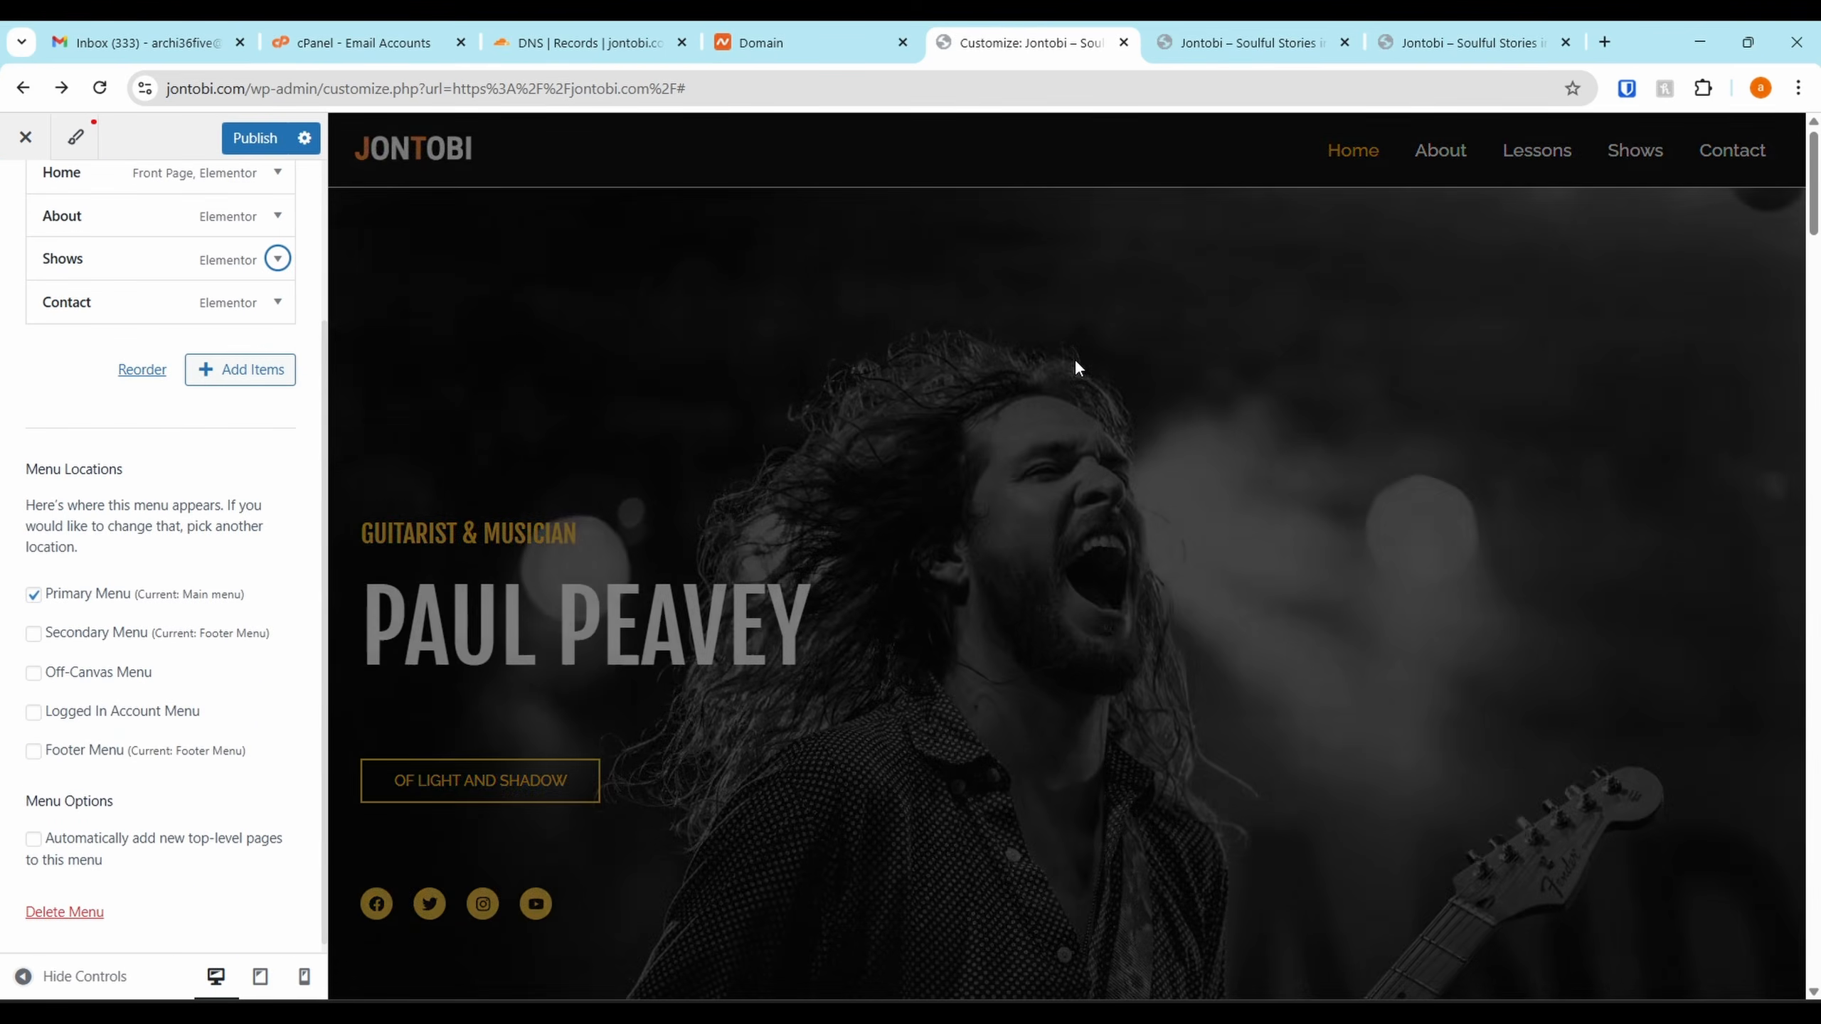
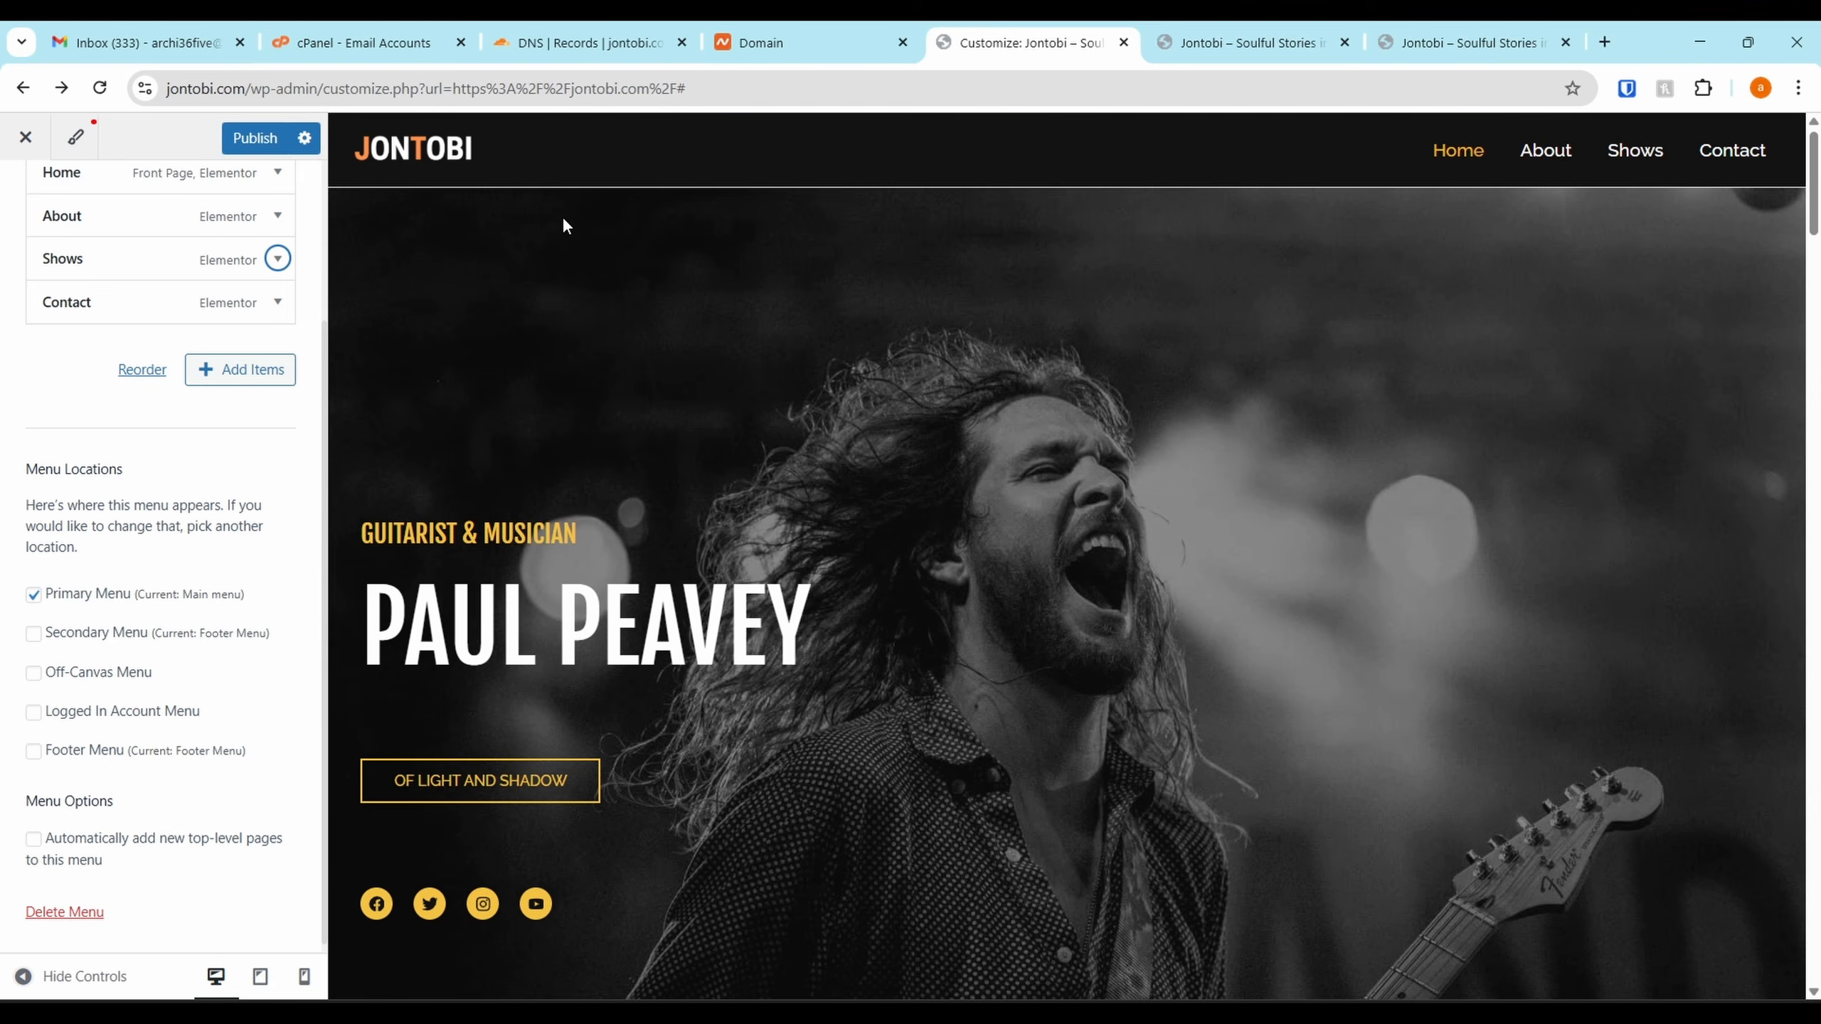
Publish the Customizer menu changes, then load and scroll through the live jontobi.com home page
{"action": "left_click", "coordinate": [257, 154]}
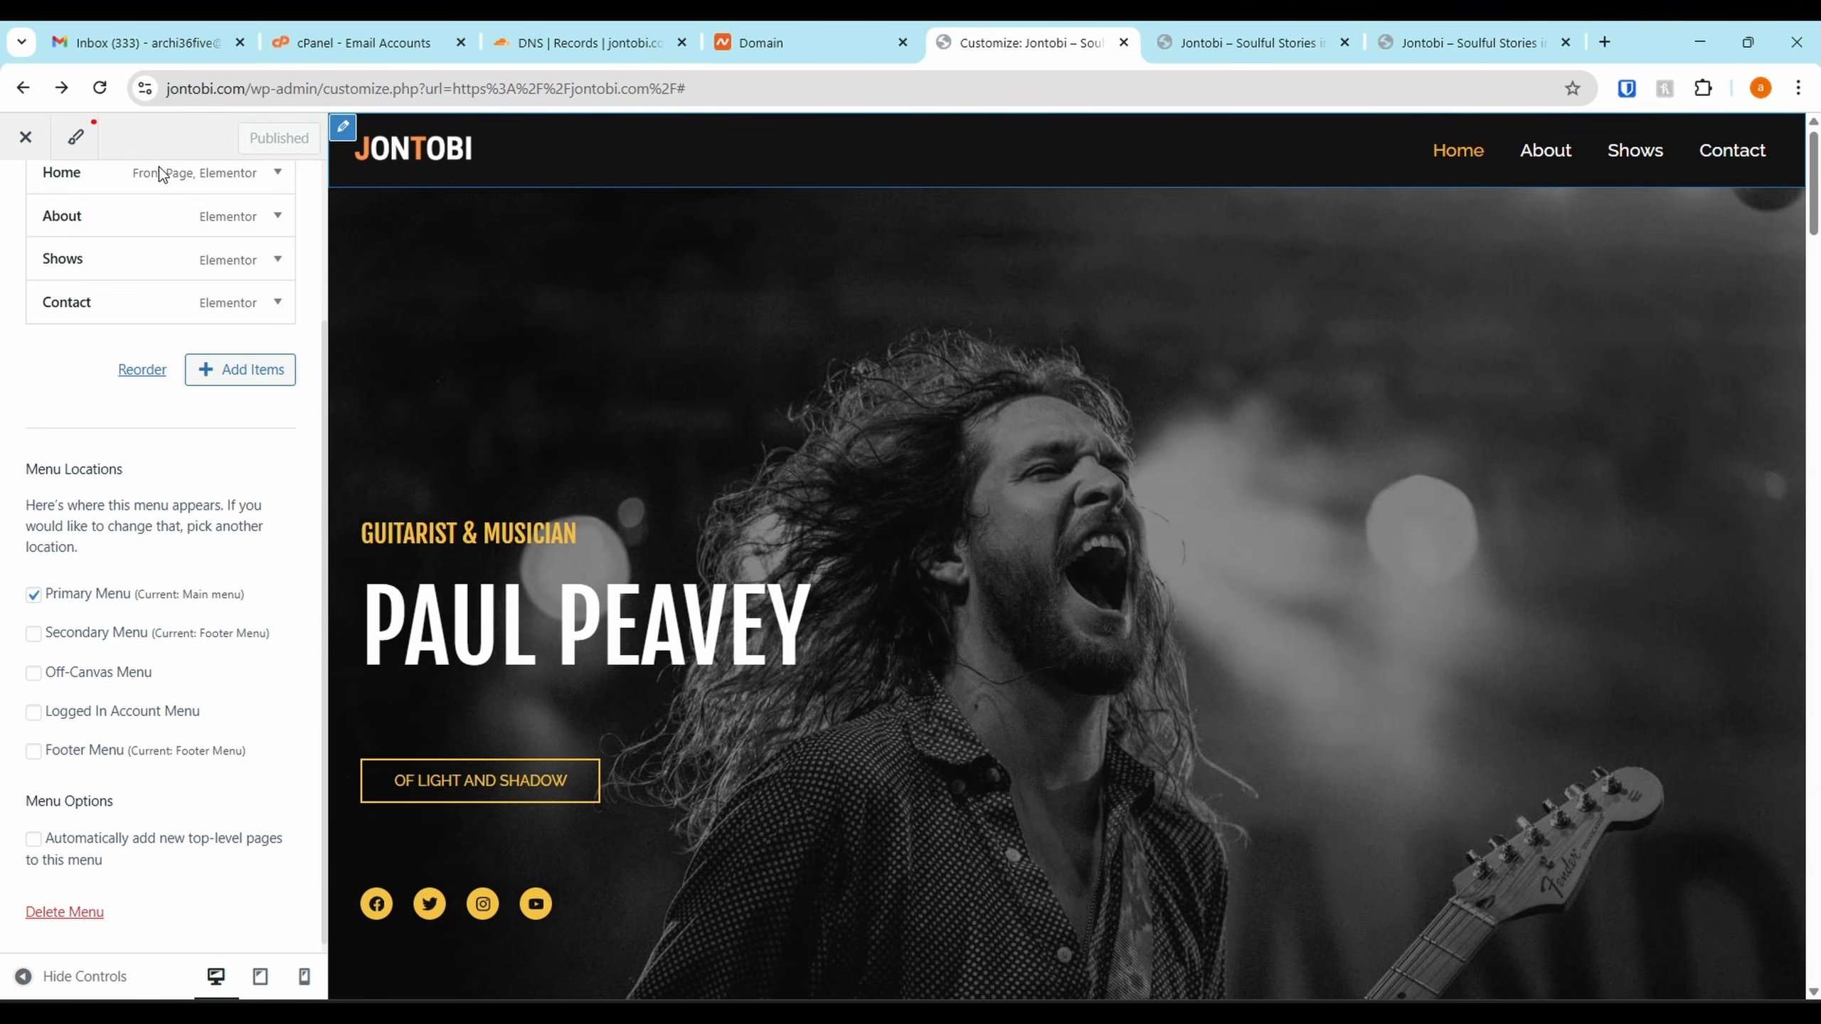
{"action": "left_click_drag", "start_coordinate": [296, 92], "coordinate": [1283, 69]}
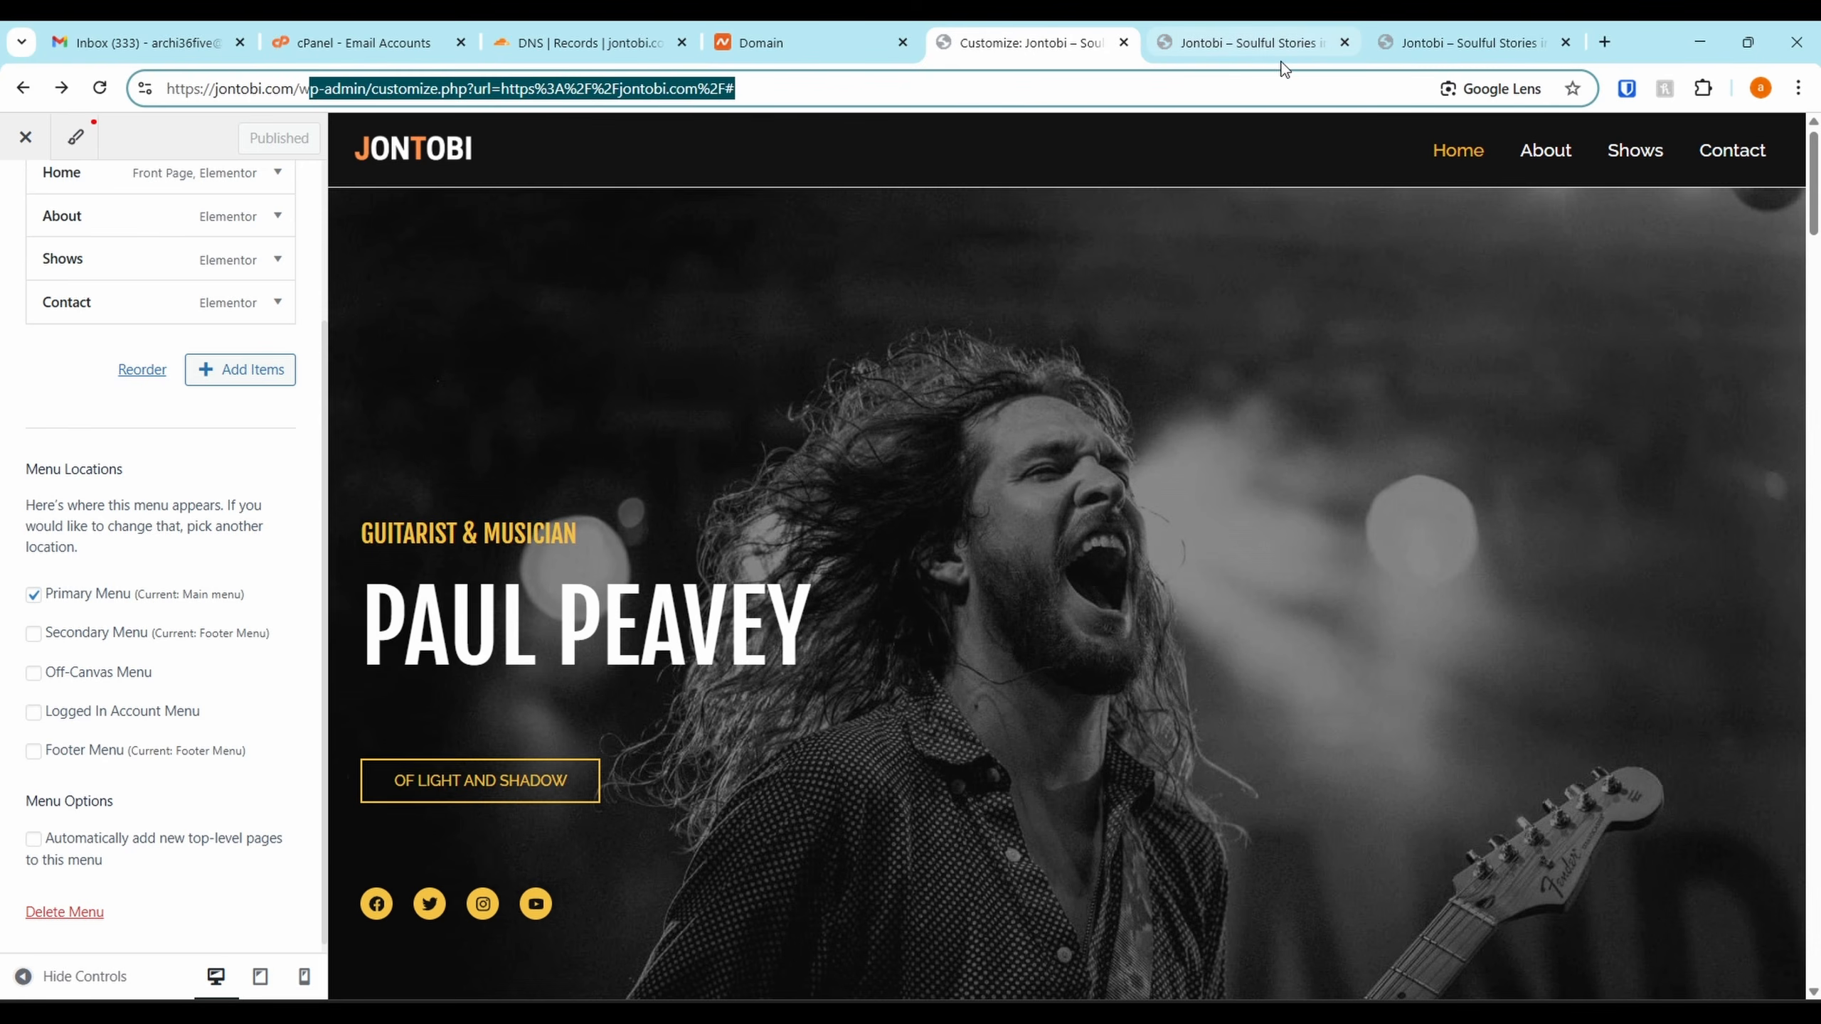
{"action": "key", "text": "BackSpace"}
{"action": "key", "text": "BackSpace"}
{"action": "key", "text": "Return"}
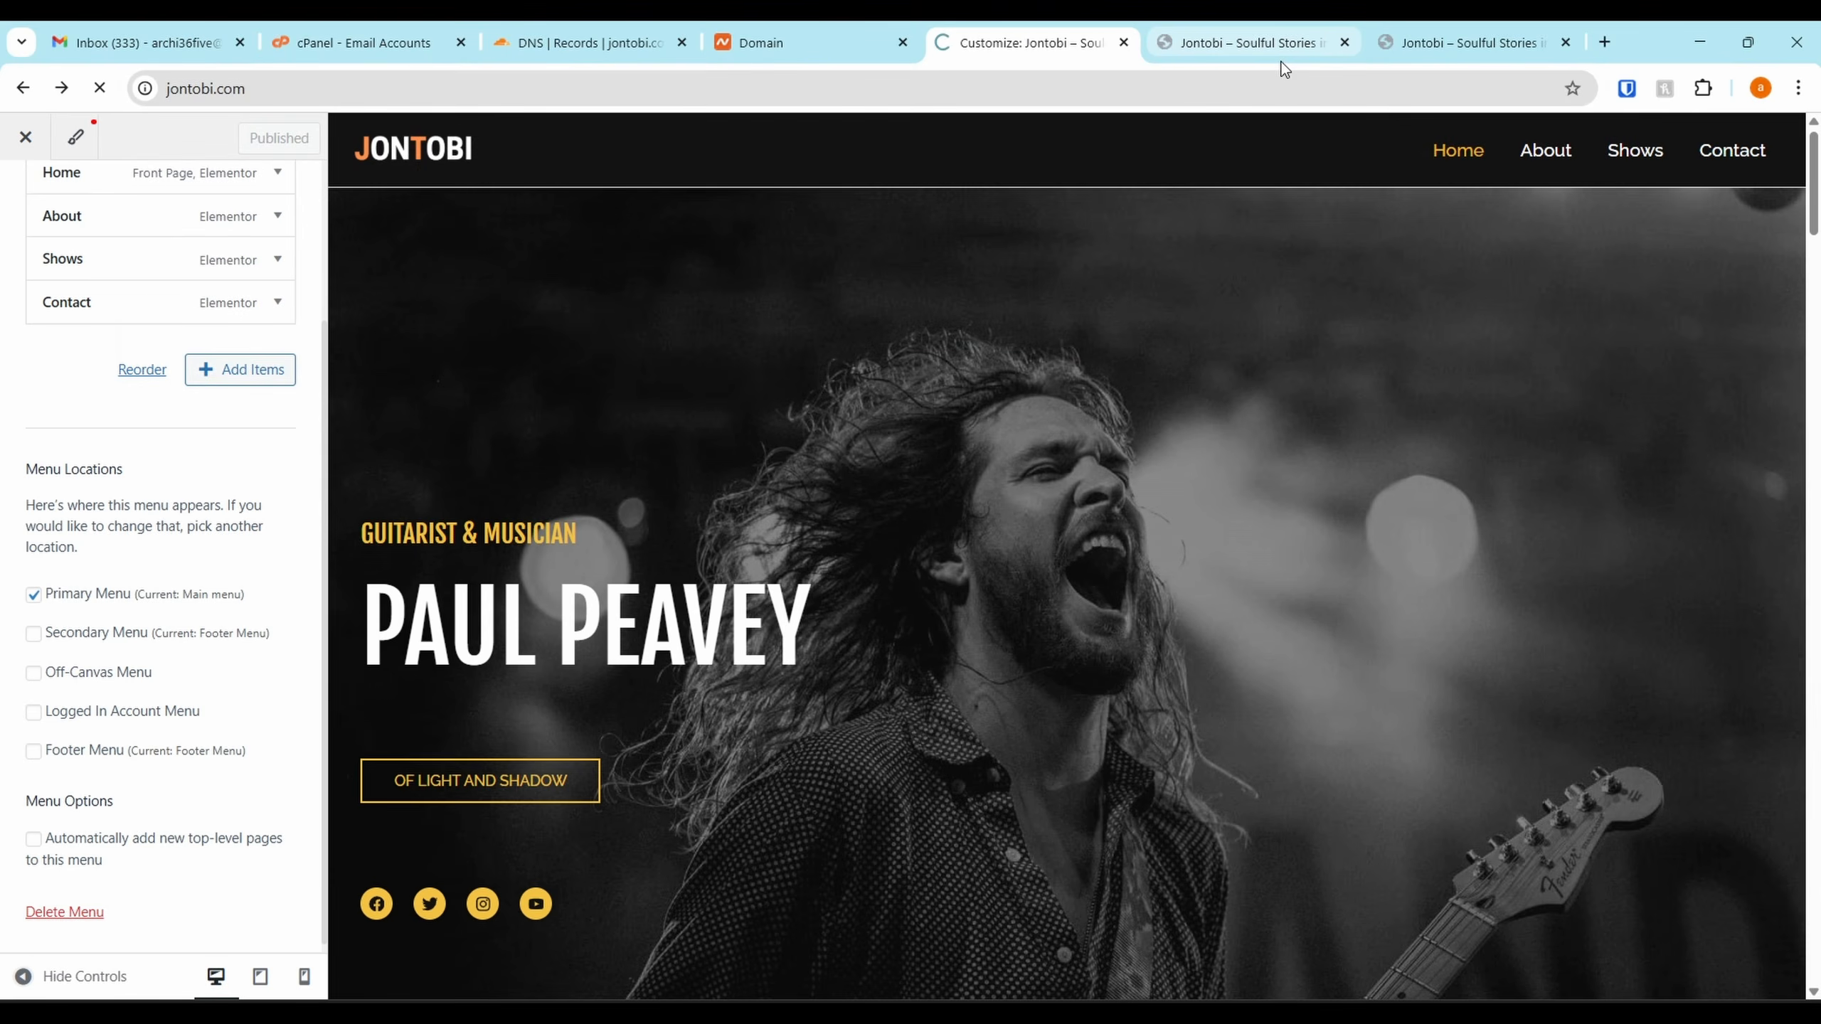
{"action": "scroll", "coordinate": [755, 372], "scroll_direction": "down", "scroll_amount": 10}
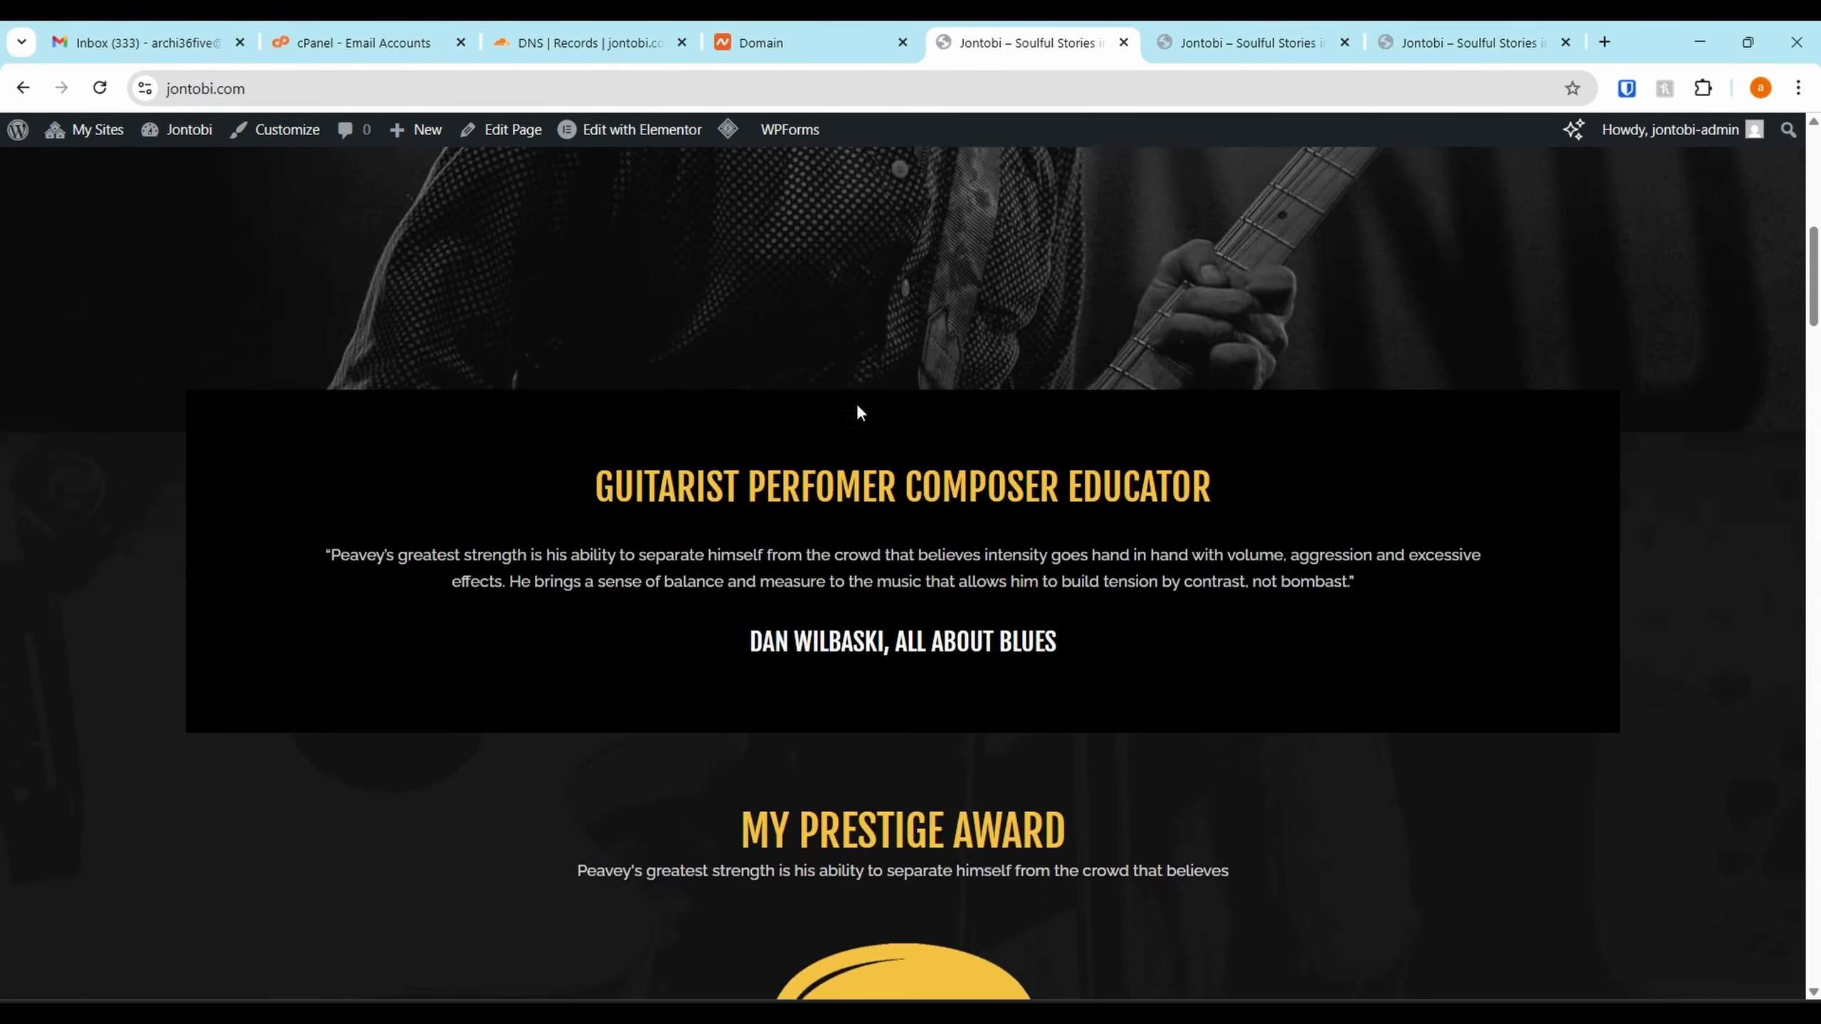
{"action": "scroll", "coordinate": [824, 286], "scroll_direction": "up", "scroll_amount": 8}
{"action": "scroll", "coordinate": [743, 423], "scroll_direction": "down", "scroll_amount": 15}
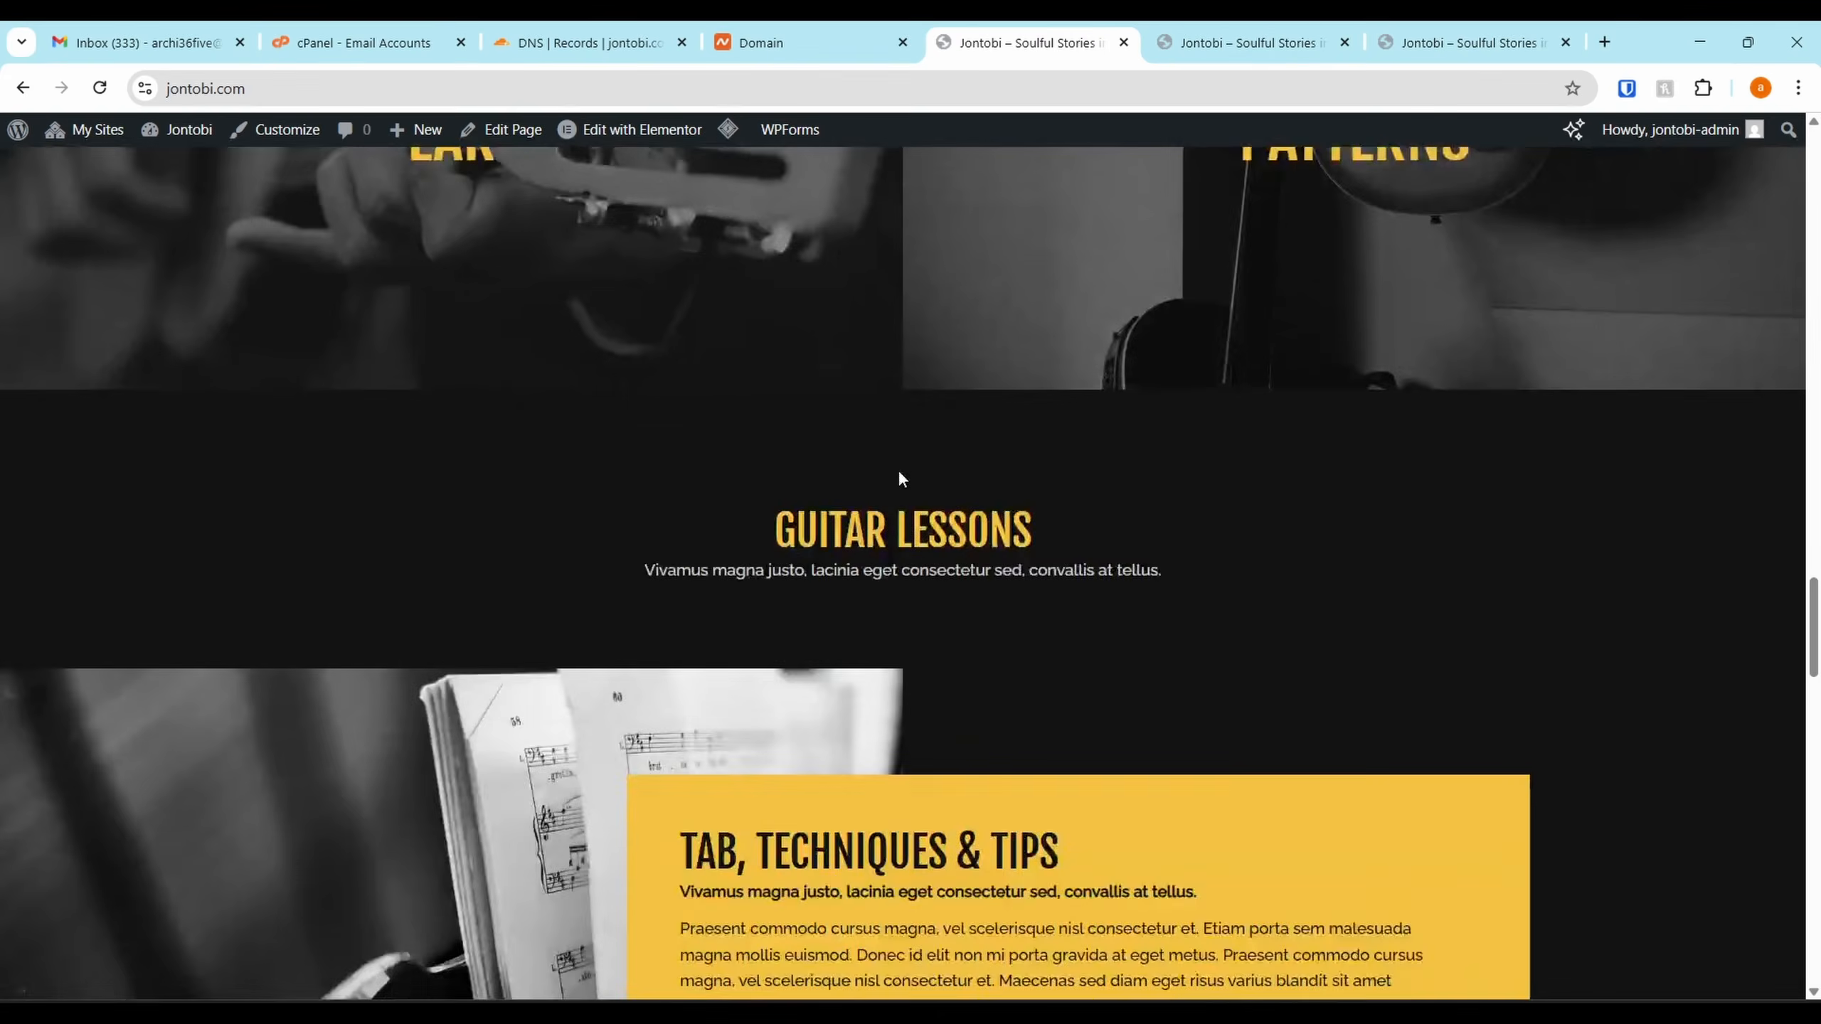
{"action": "scroll", "coordinate": [788, 394], "scroll_direction": "up", "scroll_amount": 15}
Open the Home page in Elementor and dismiss the checklist popups and Structure panel
{"action": "left_click", "coordinate": [628, 136]}
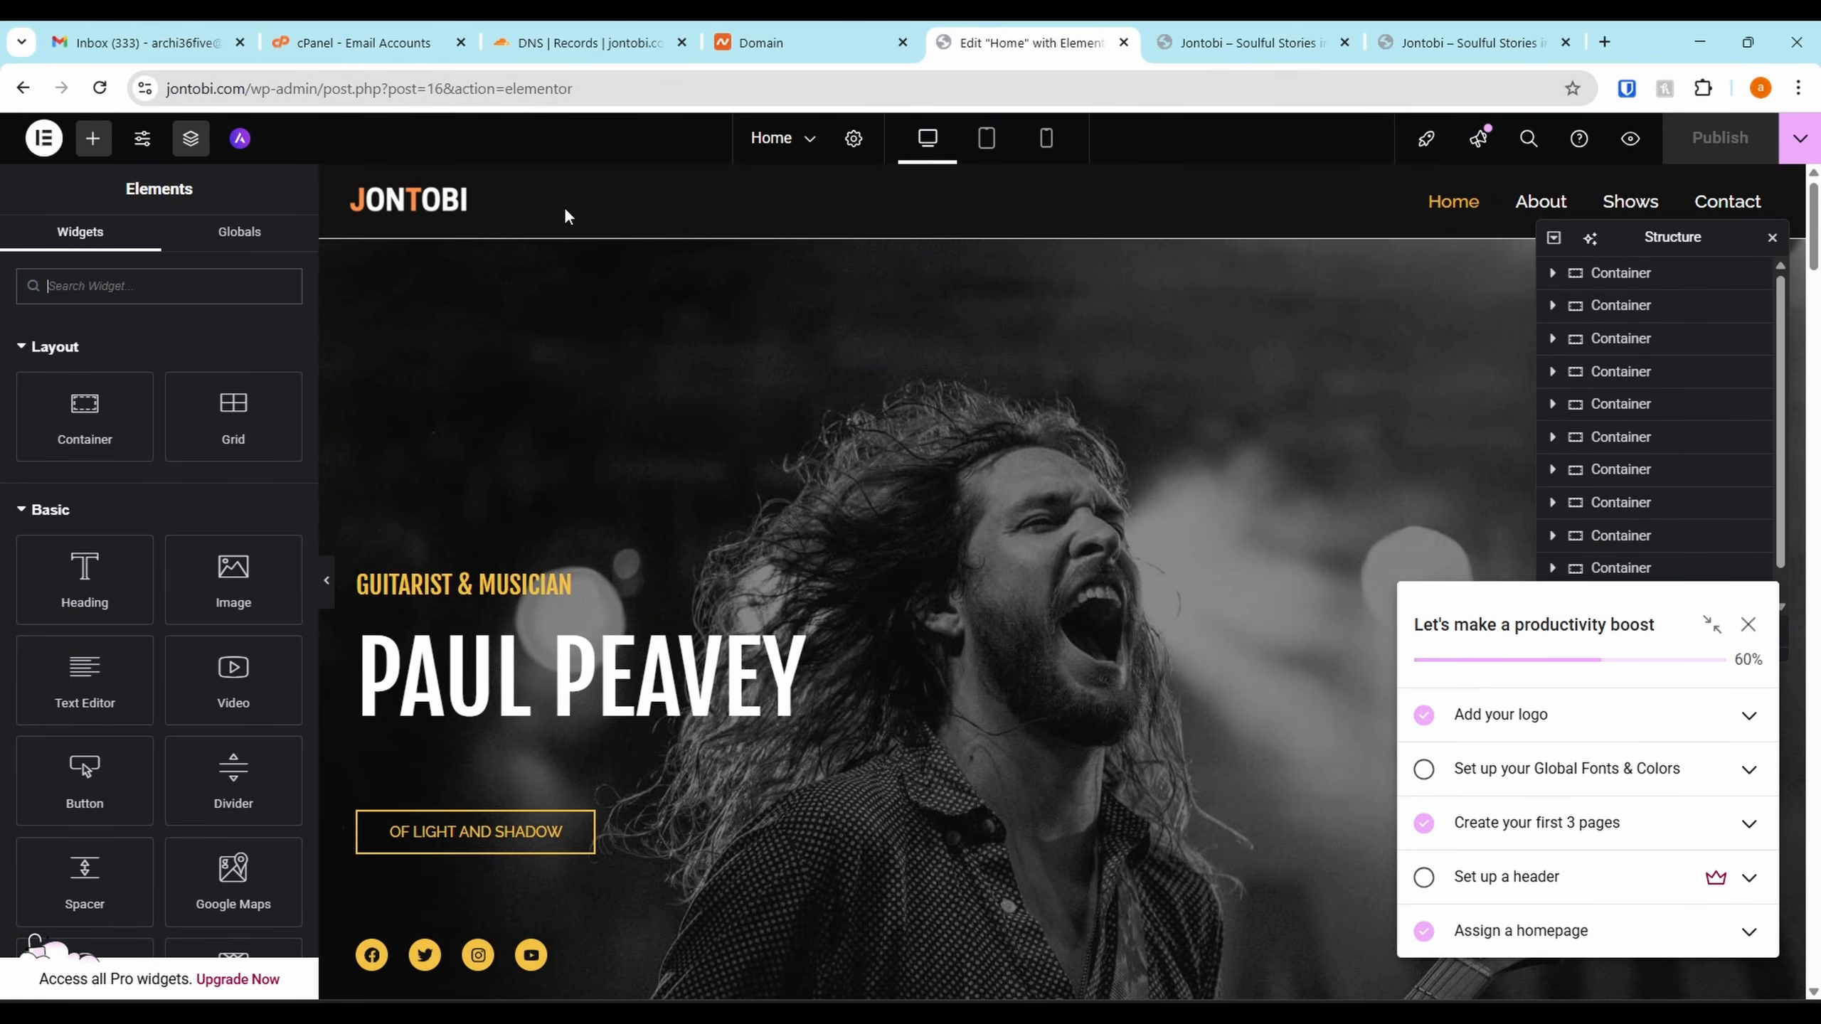
{"action": "left_click", "coordinate": [1747, 625]}
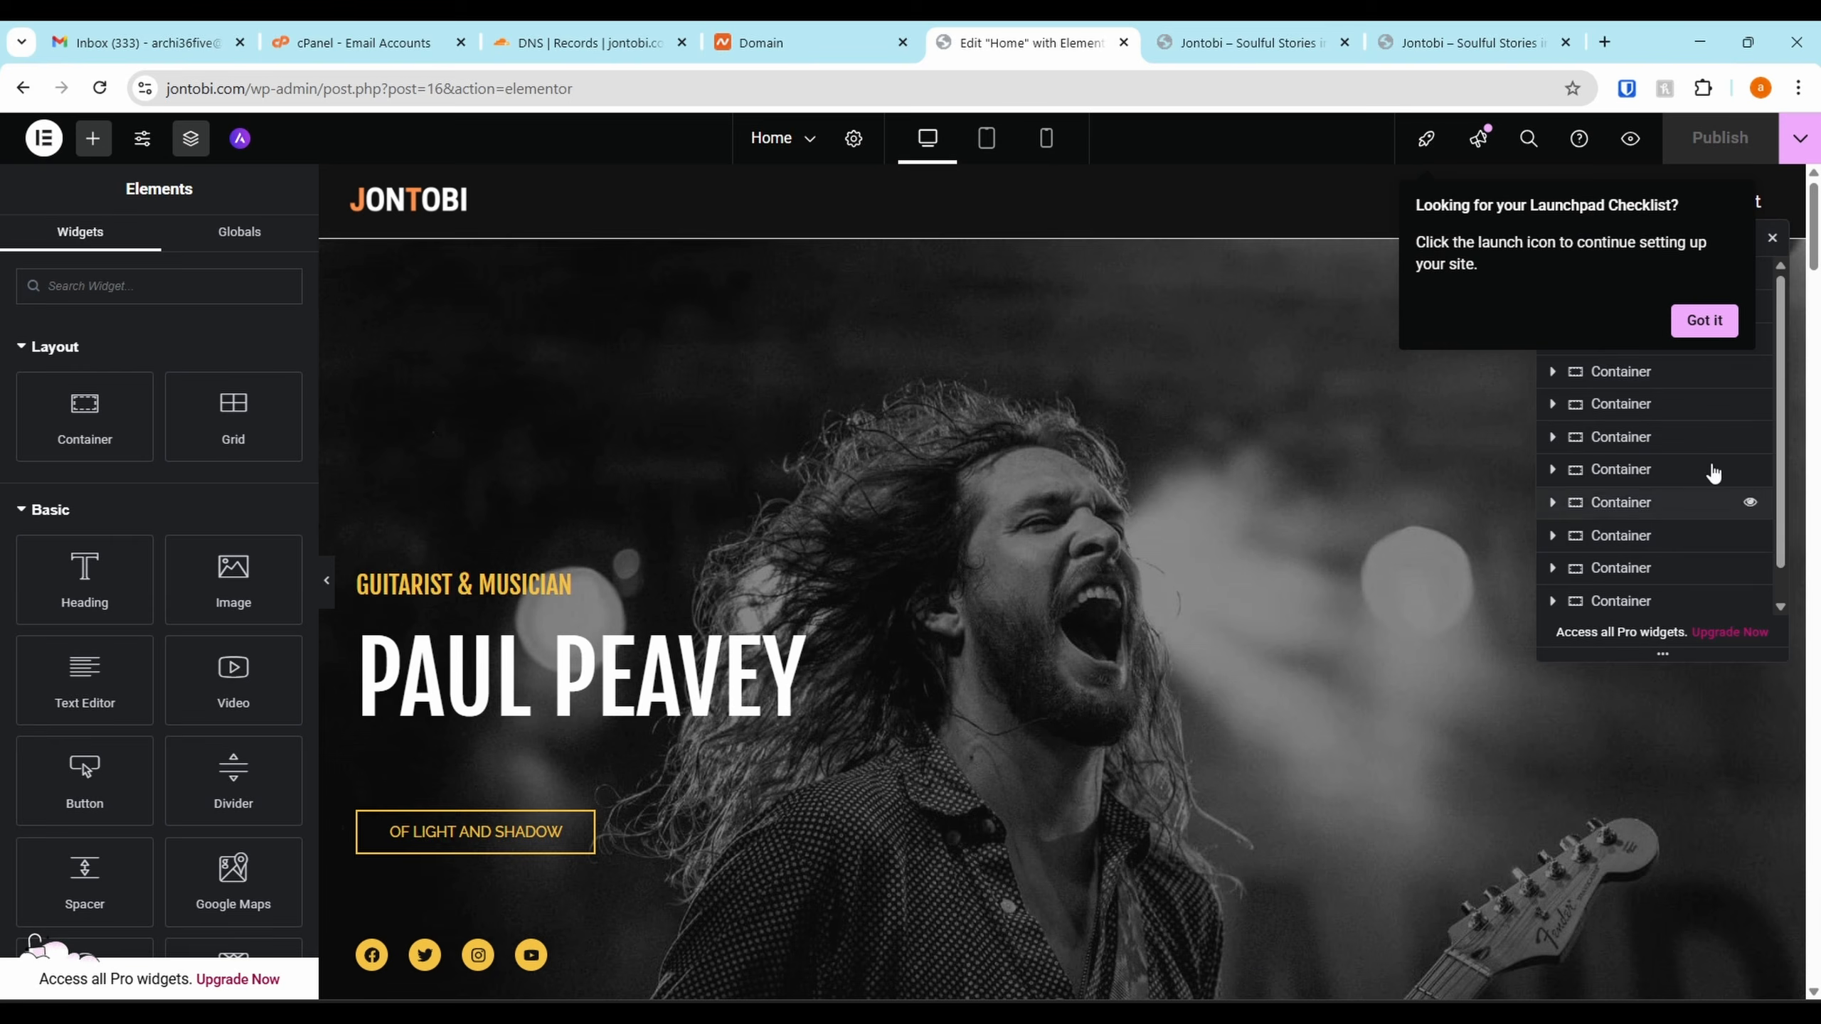
{"action": "left_click", "coordinate": [1771, 237]}
{"action": "left_click", "coordinate": [1705, 320]}
{"action": "scroll", "coordinate": [1809, 207], "scroll_direction": "down", "scroll_amount": 3}
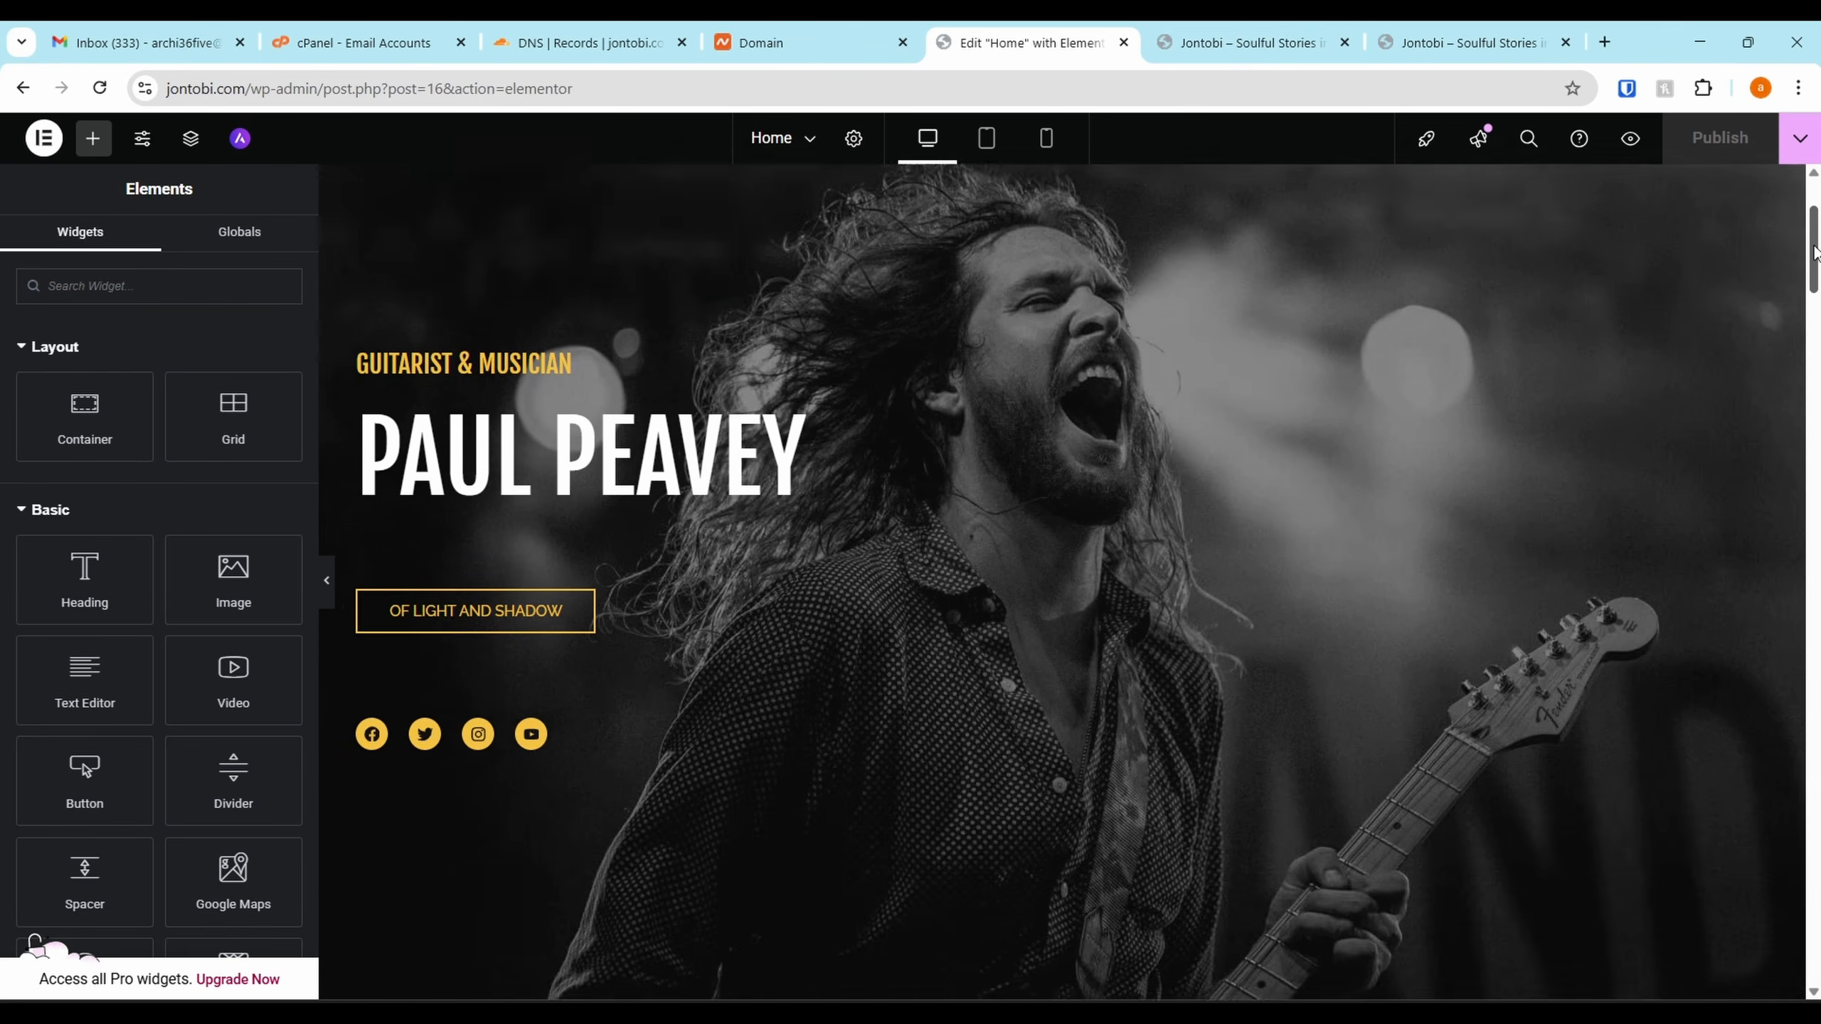
{"action": "scroll", "coordinate": [1809, 208], "scroll_direction": "up", "scroll_amount": 3}
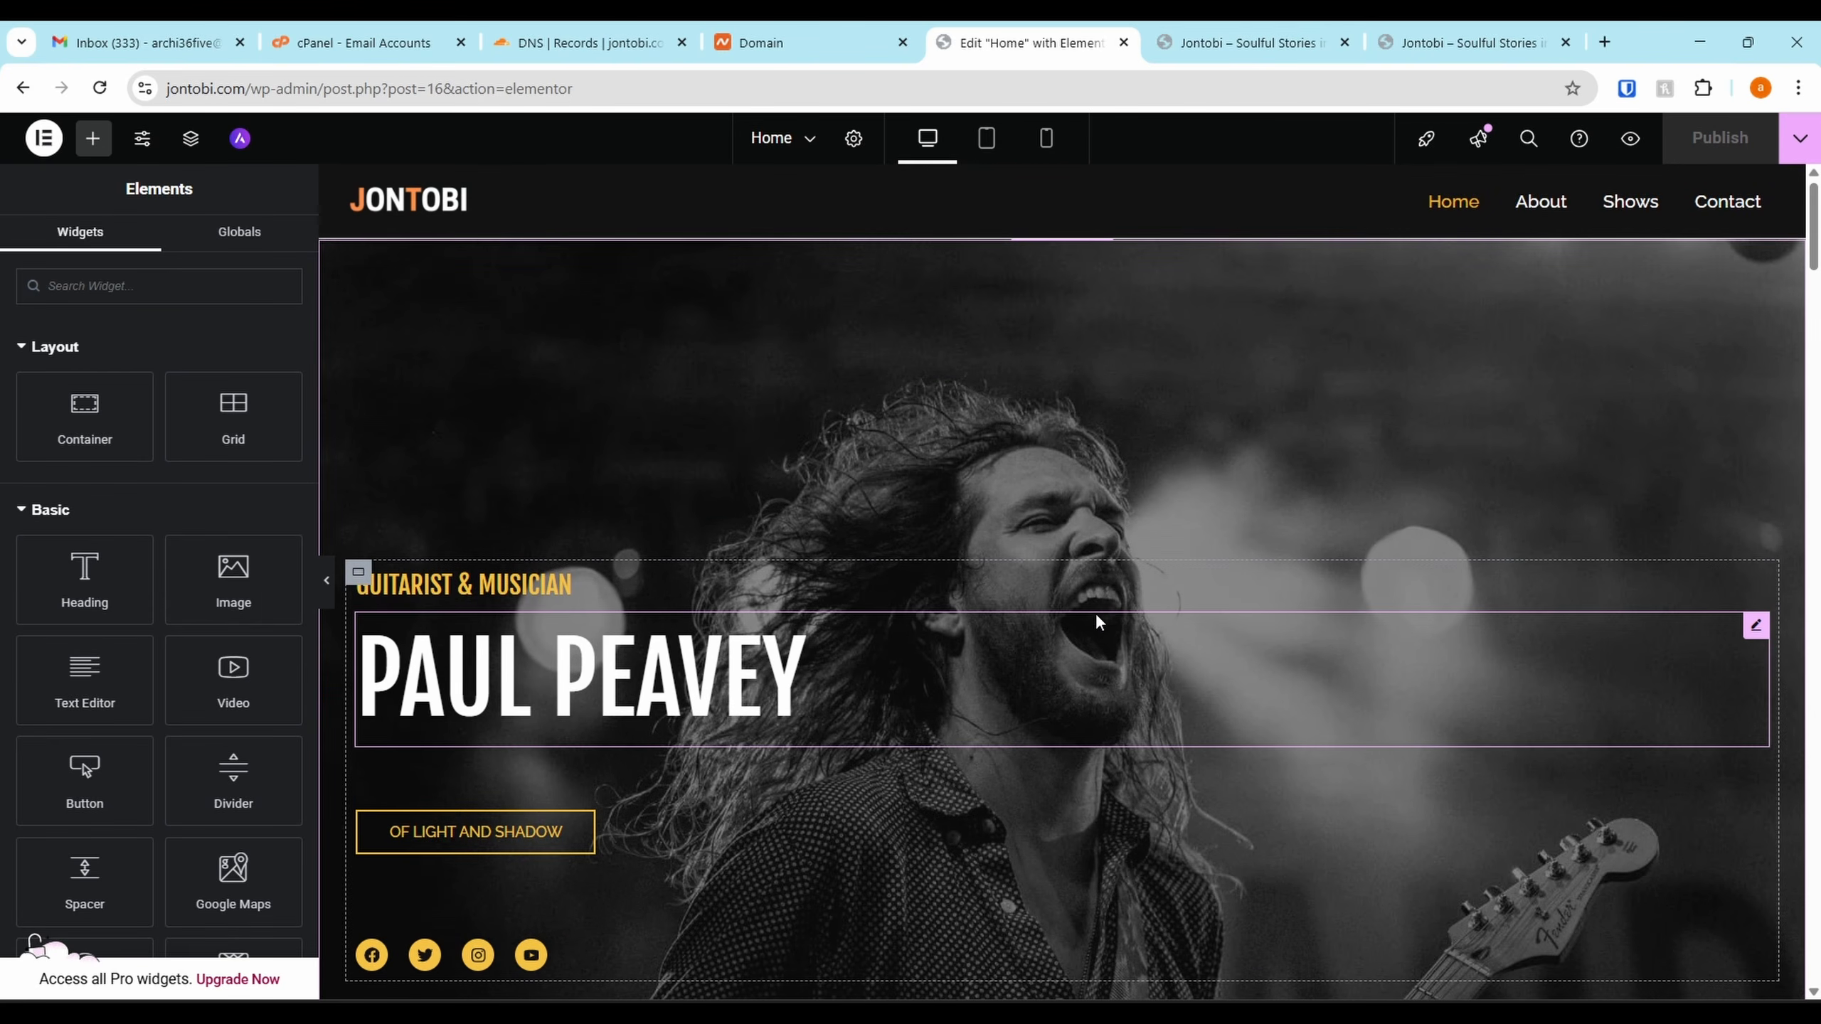
Replace the GUITARIST & MUSICIAN heading with 'Music rooted in storytelling, emotion, and truth'
{"action": "left_click", "coordinate": [1103, 592]}
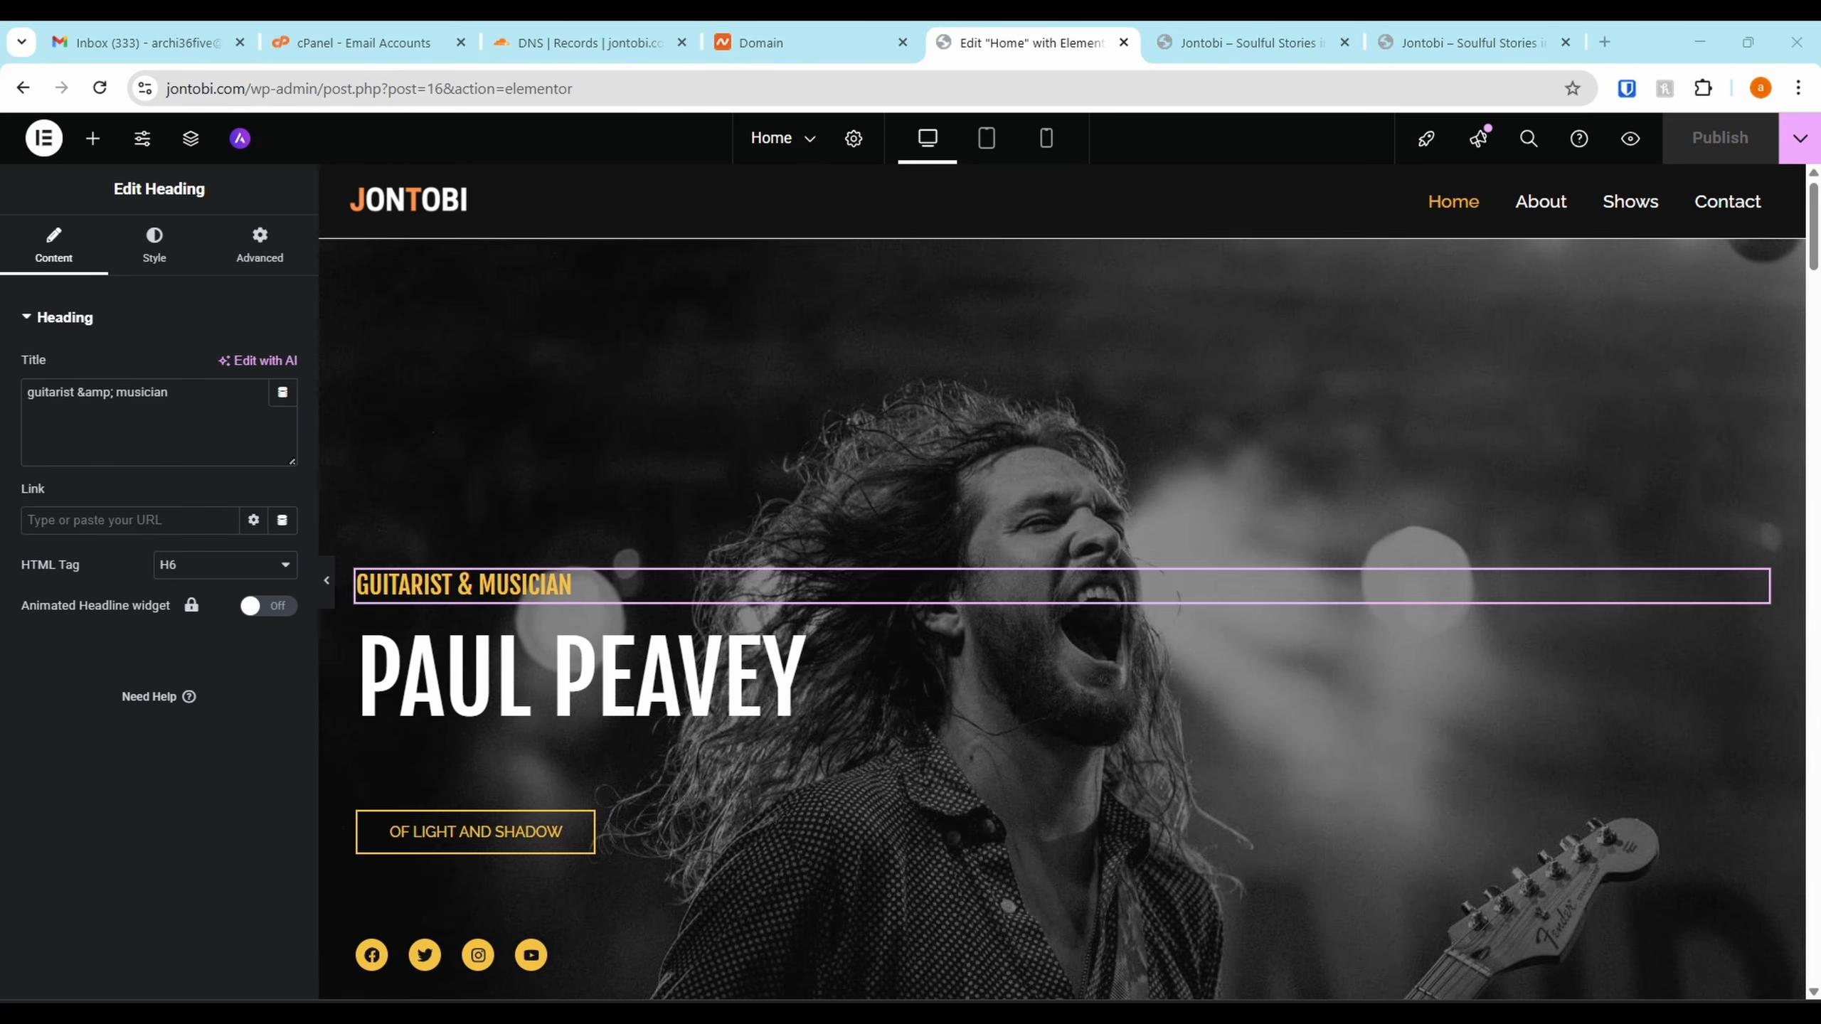
{"action": "left_click", "coordinate": [548, 586]}
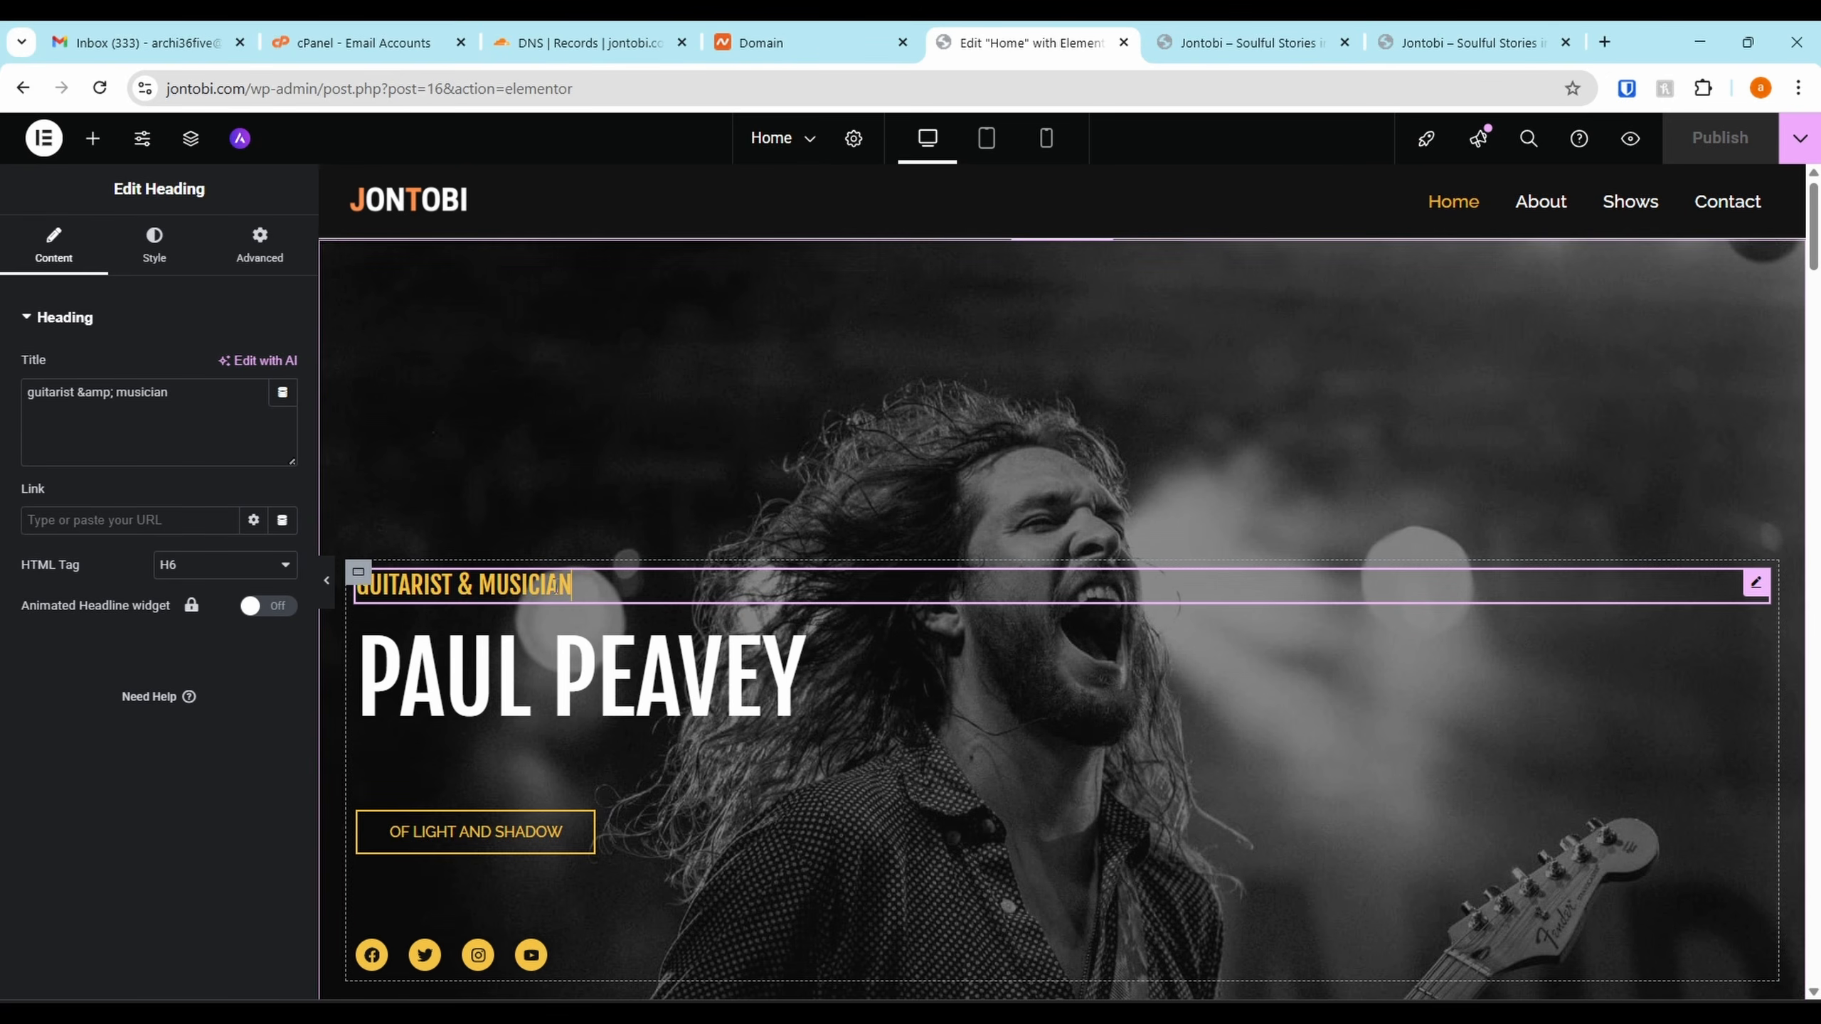
{"action": "left_click", "coordinate": [114, 392]}
{"action": "type", "text": "music is rooted in storytelling, emotion, and truth"}
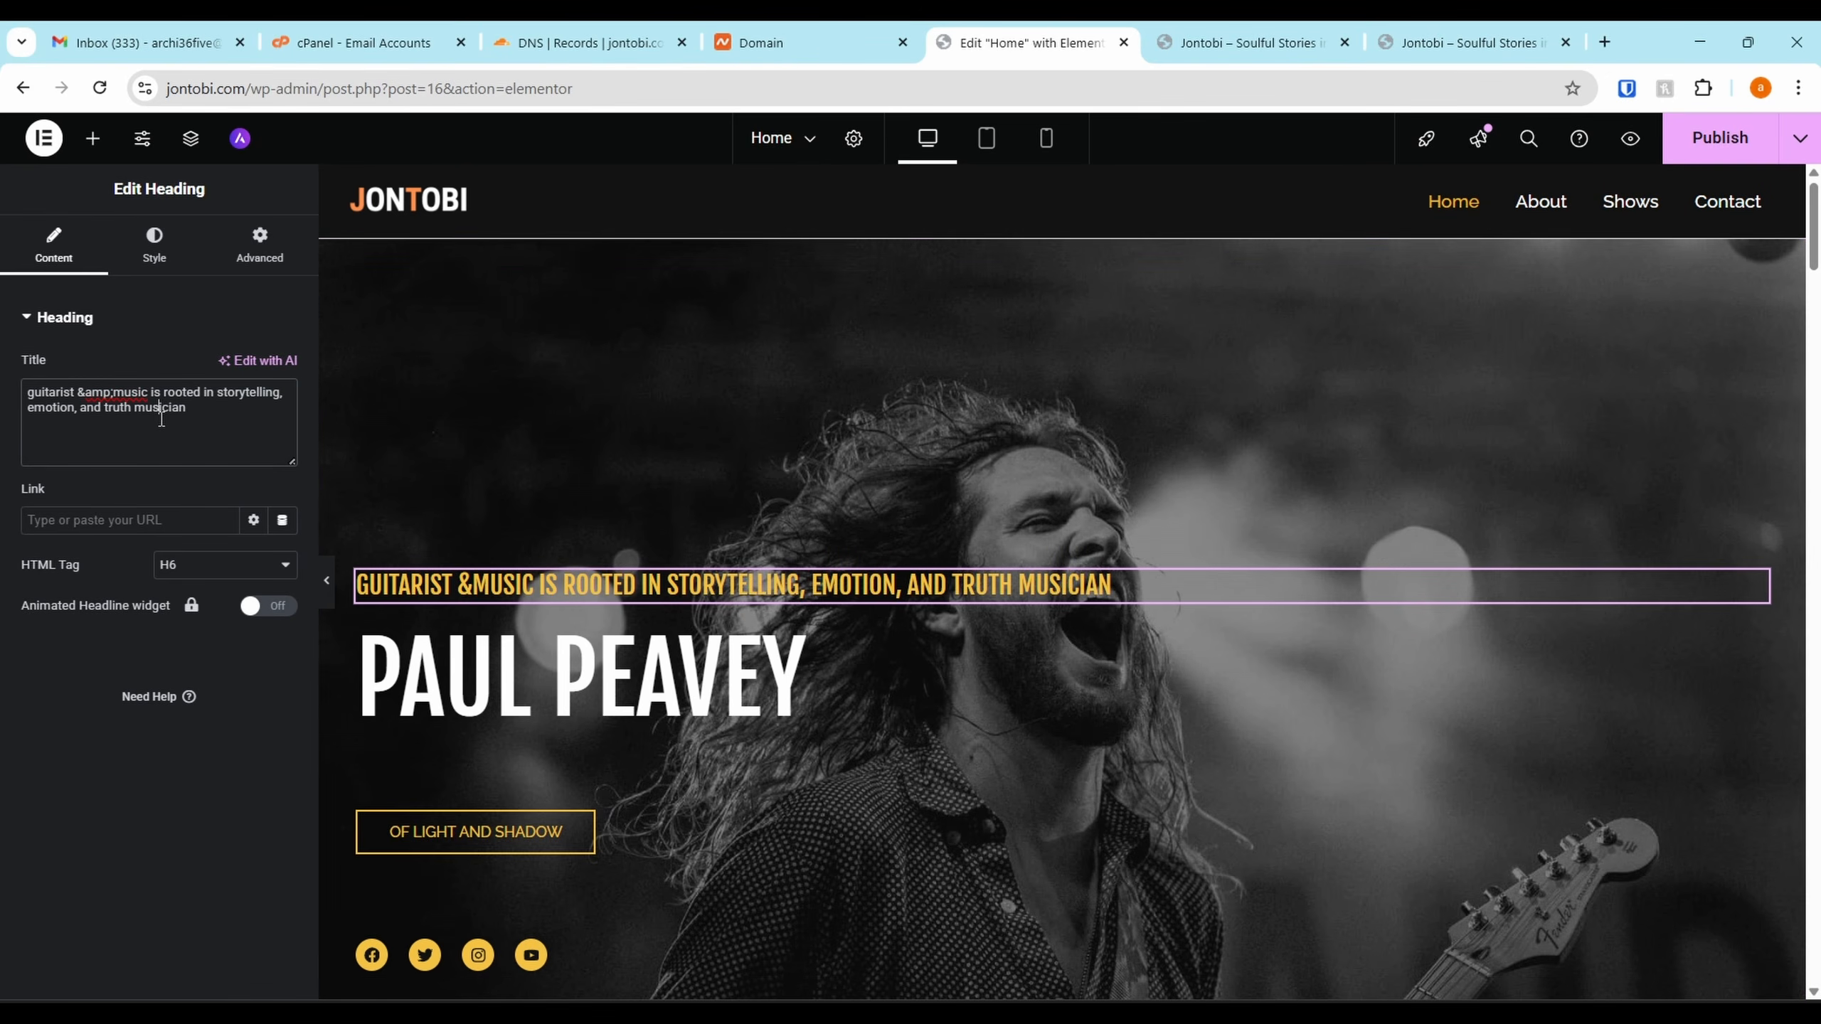
{"action": "key", "text": "ctrl+a"}
{"action": "type", "text": "music is rooted in storytelling, emotion, and truth"}
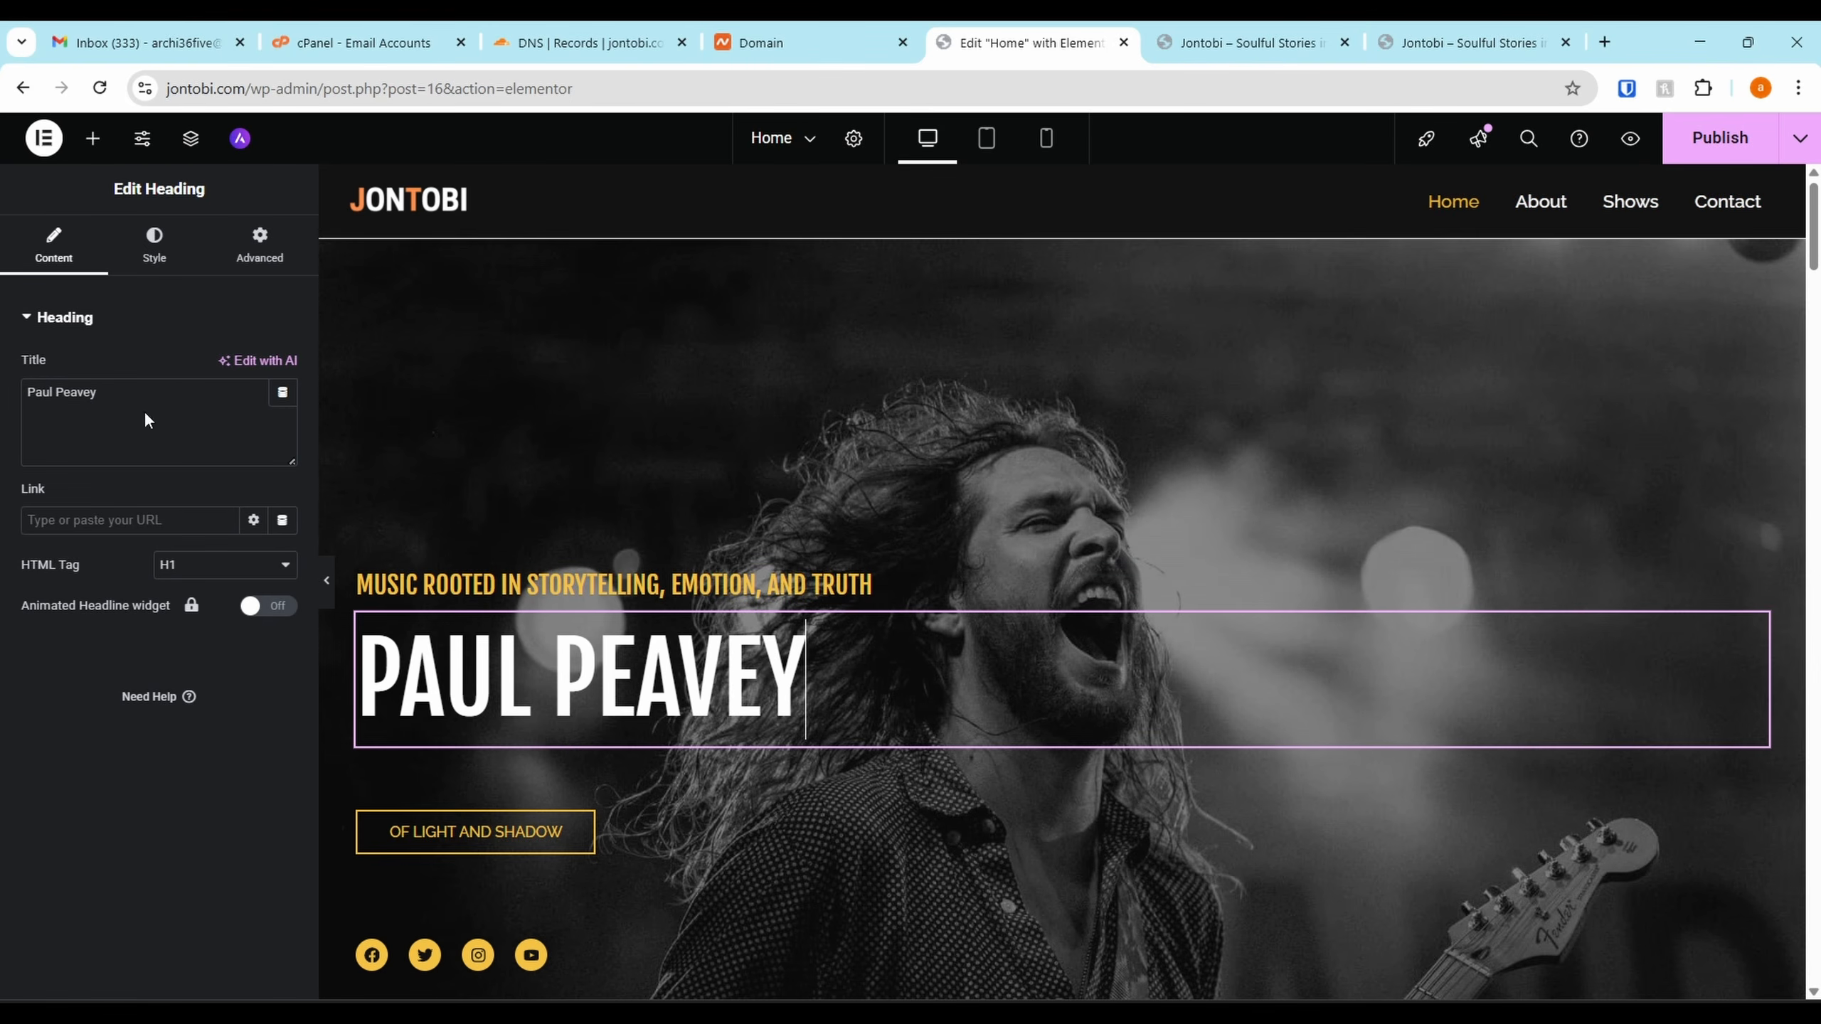
Change the PAUL PEAVEY heading to JONTOBI
{"action": "left_click", "coordinate": [162, 406]}
{"action": "key", "text": "ctrl+a"}
{"action": "type", "text": "JONT"}
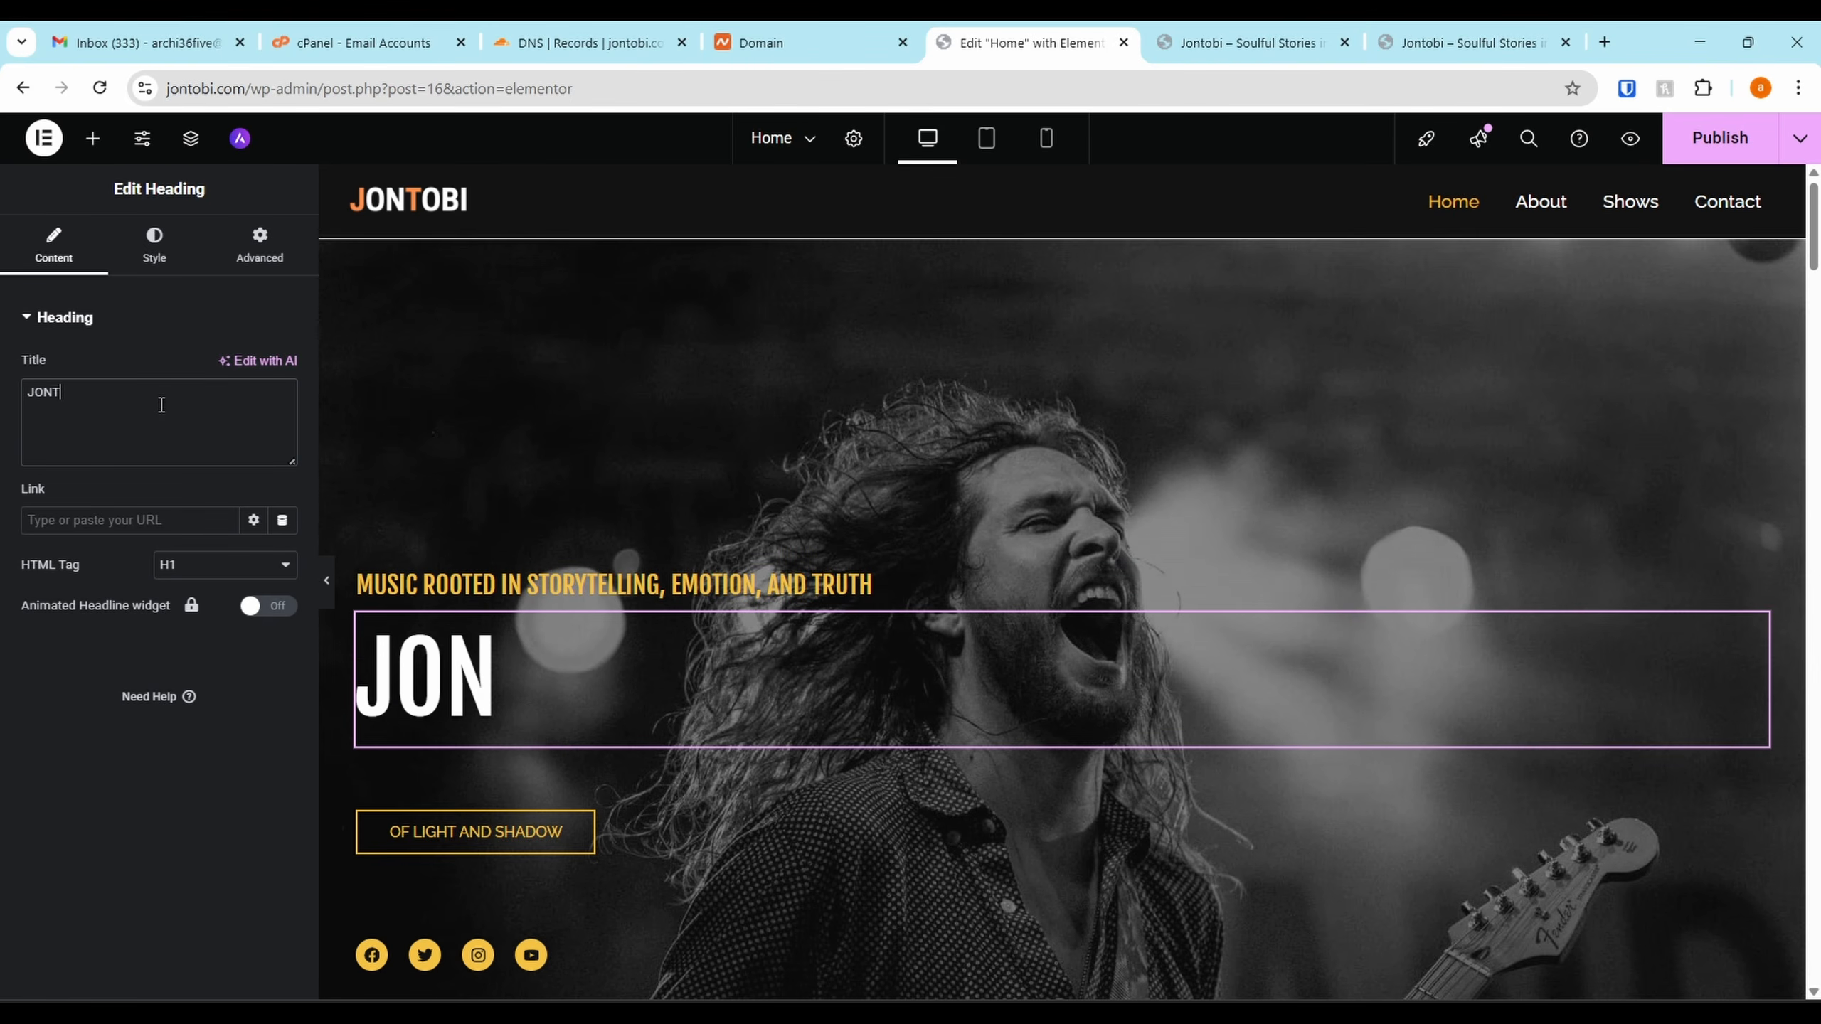
{"action": "type", "text": "OBI"}
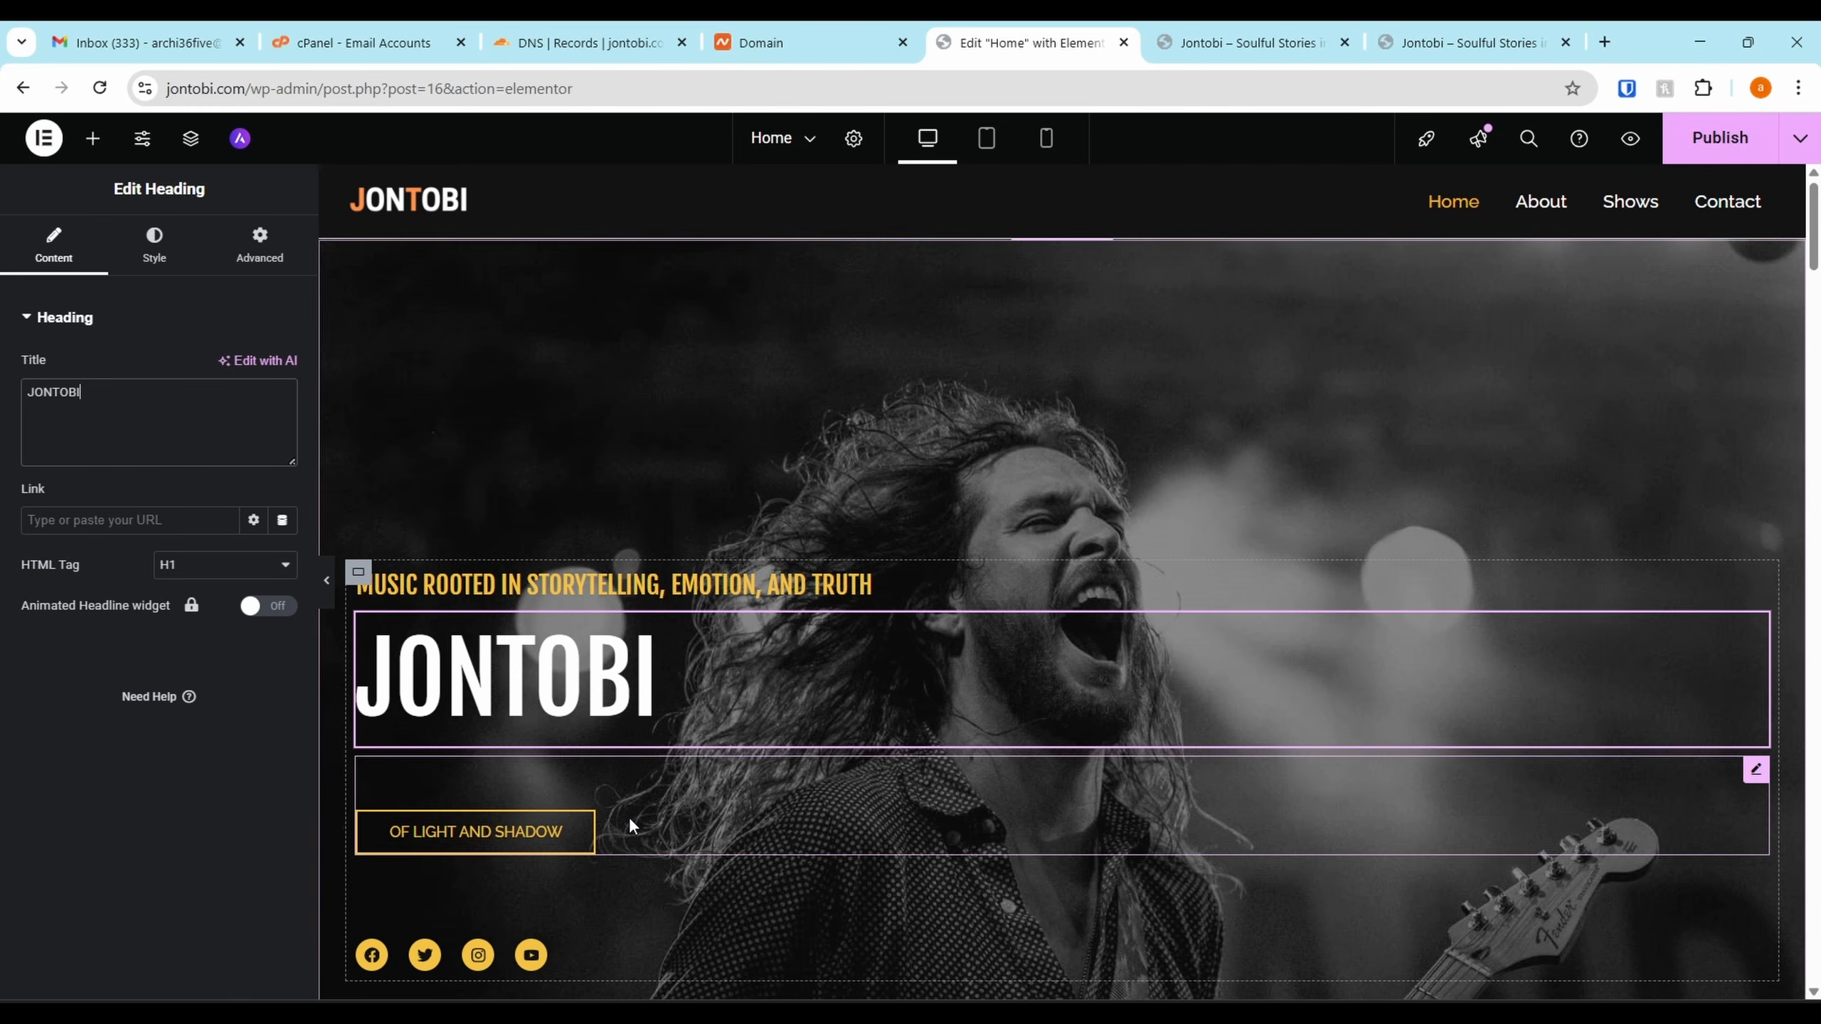
Change the hero button label from 'Of Light And Shadow' to 'LISTEN TO MY NEW SINGLE'
{"action": "left_click", "coordinate": [652, 820]}
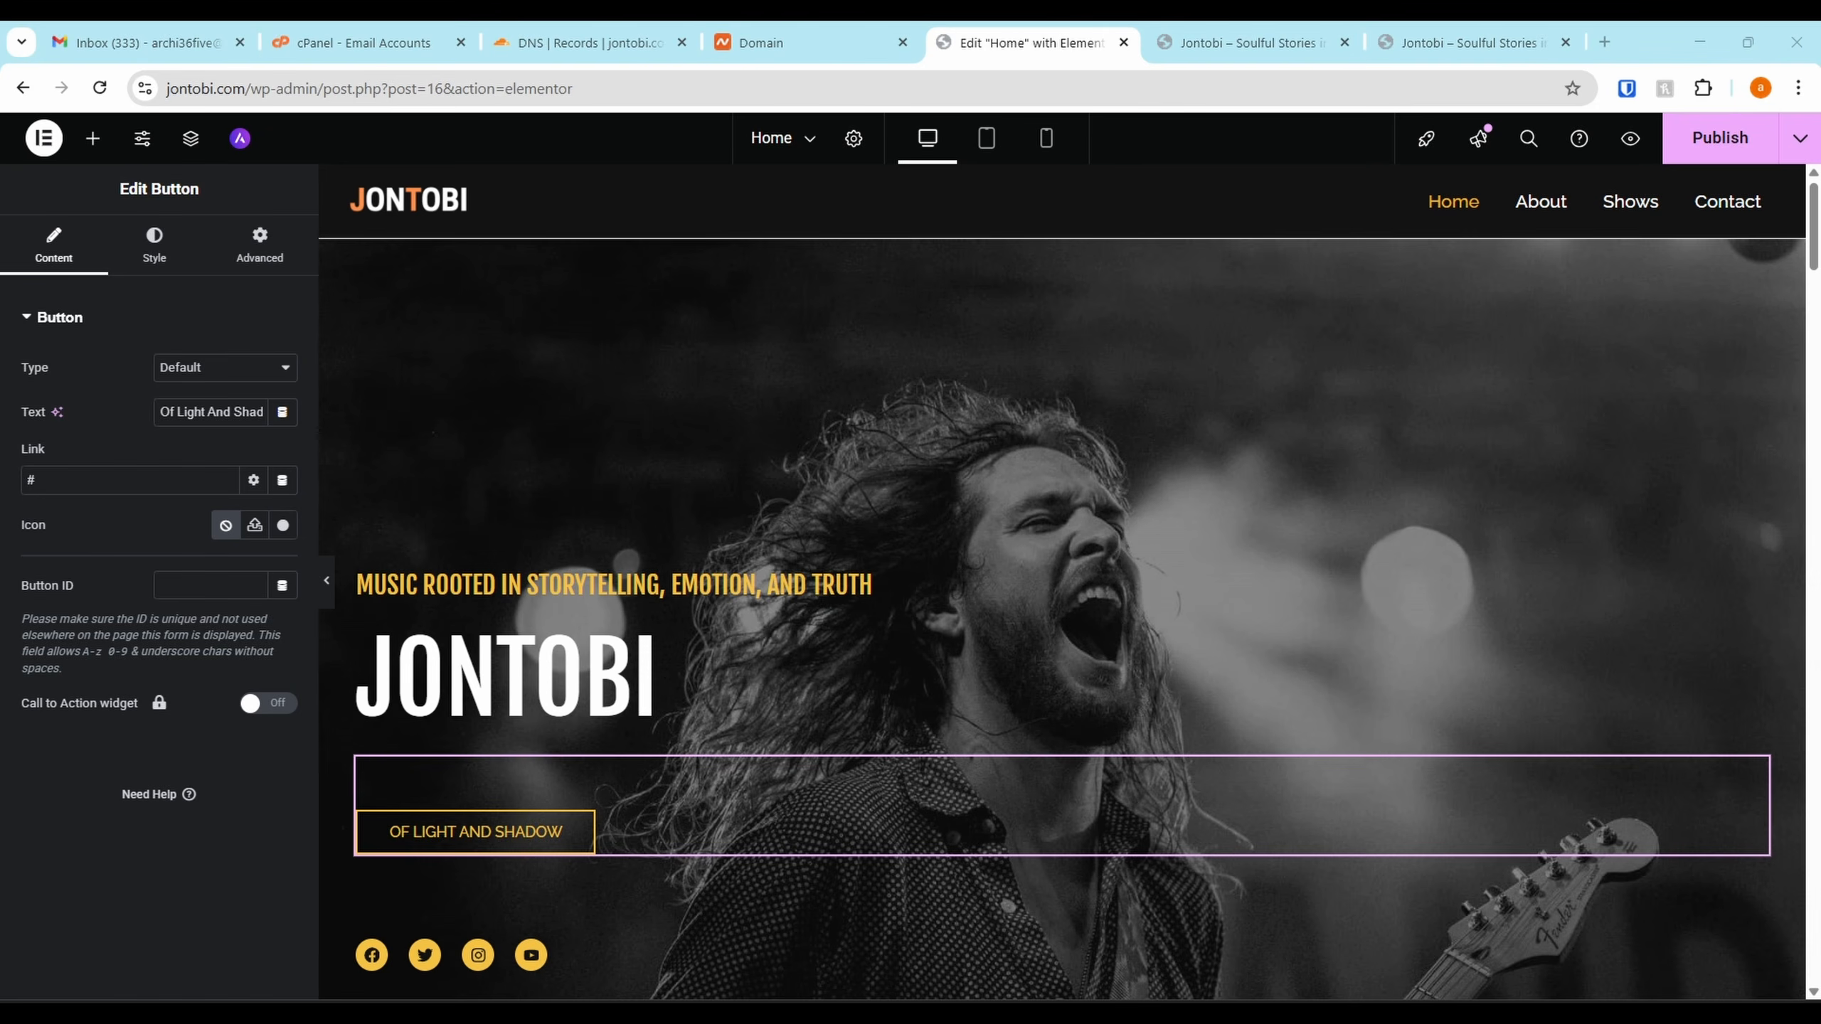
{"action": "triple_click", "coordinate": [202, 412]}
{"action": "key", "text": "BackSpace"}
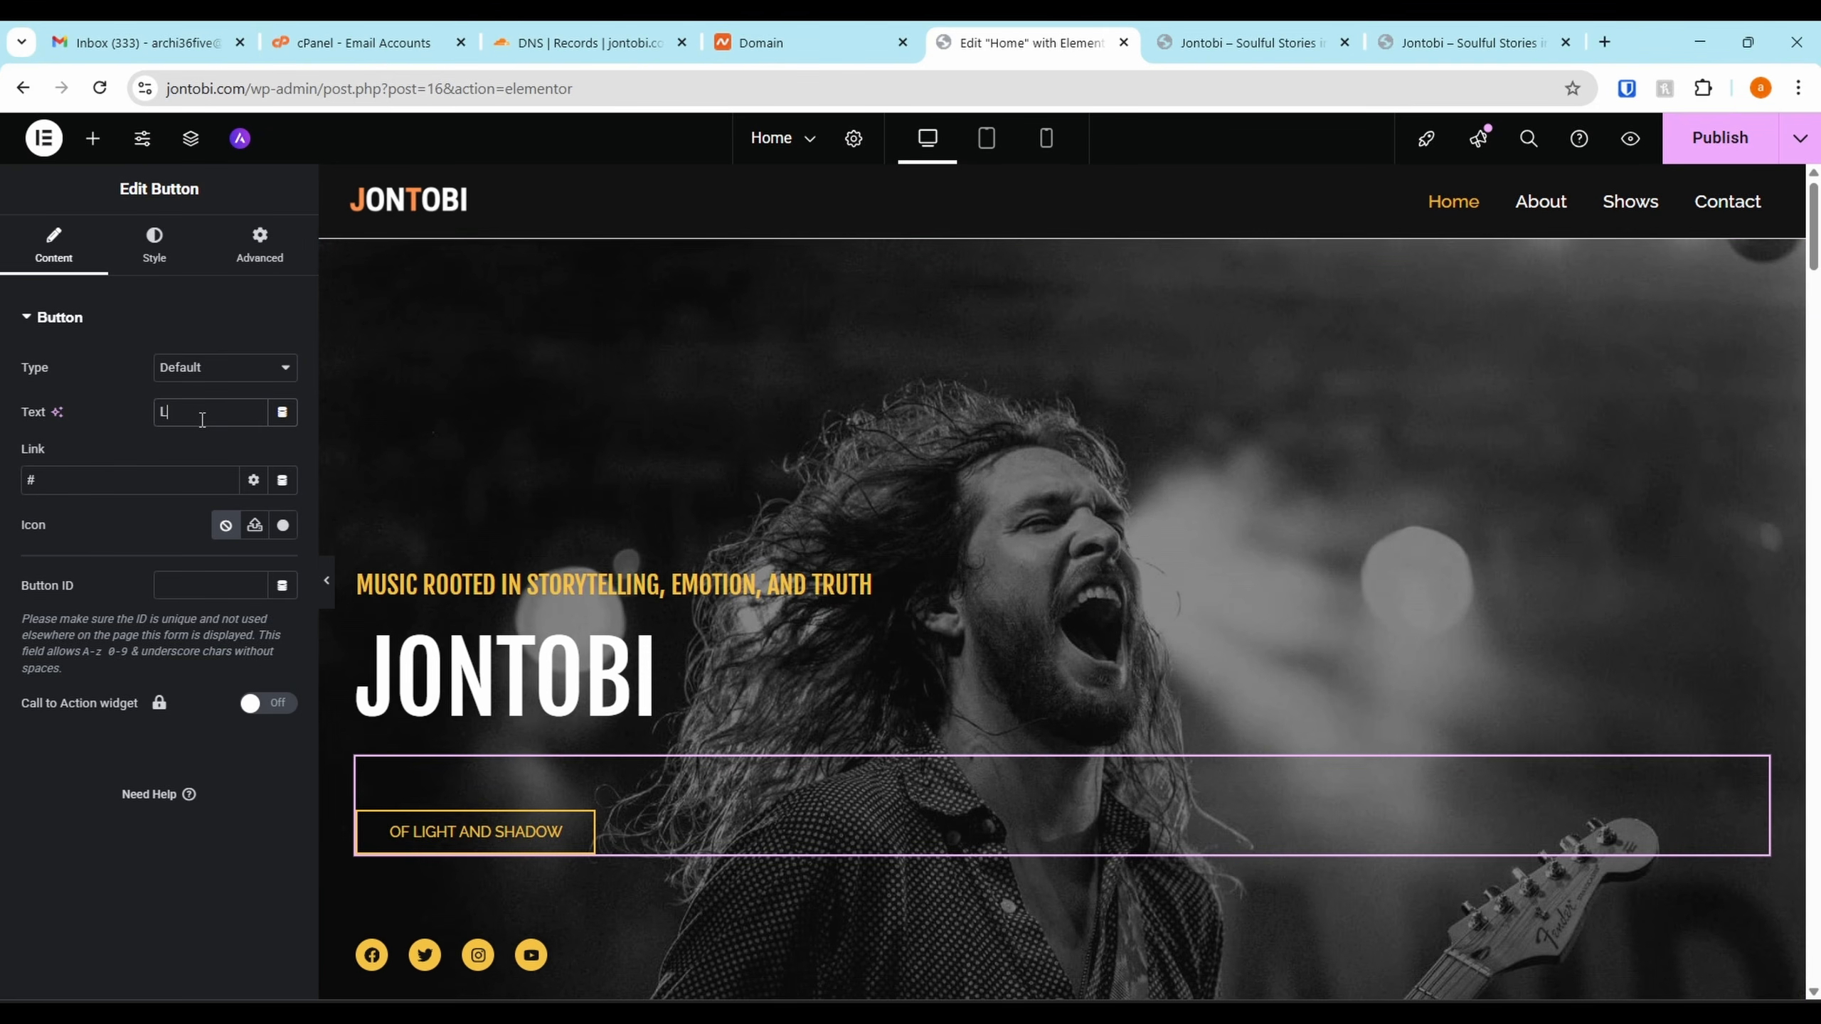
{"action": "type", "text": "LISTEN TO MY NEW"}
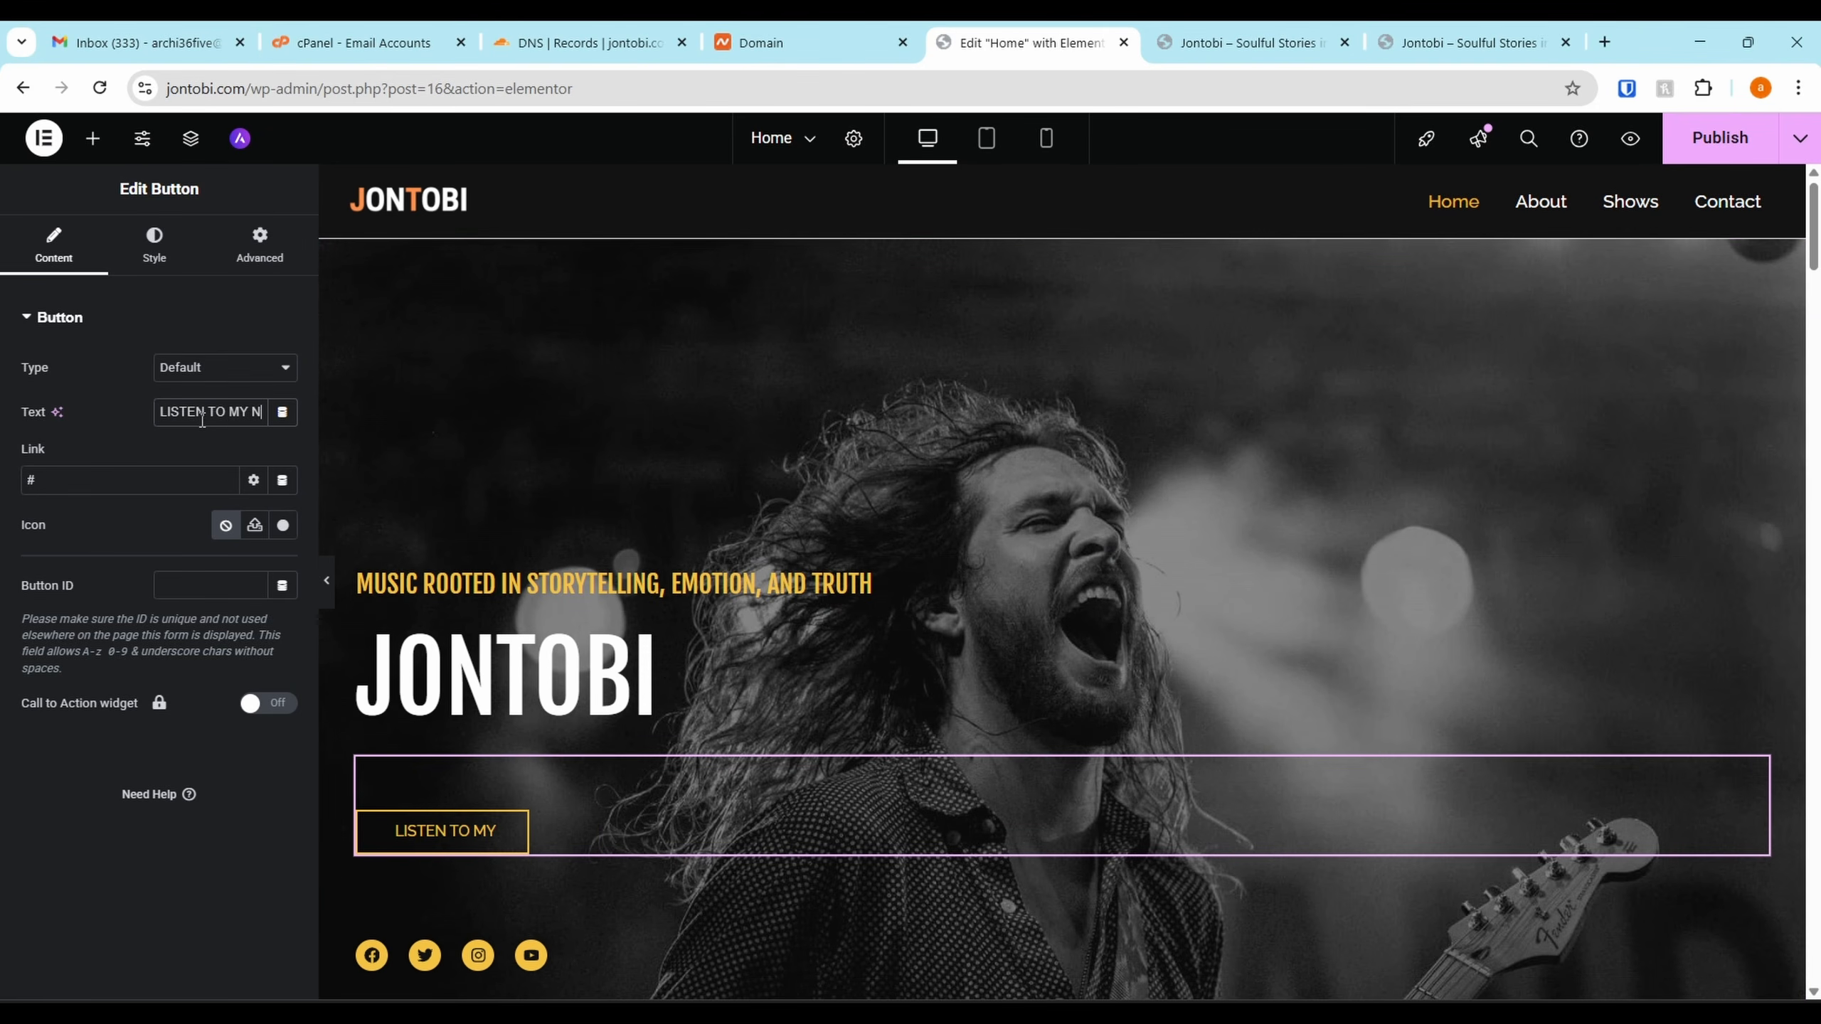
{"action": "type", "text": " SINGLE"}
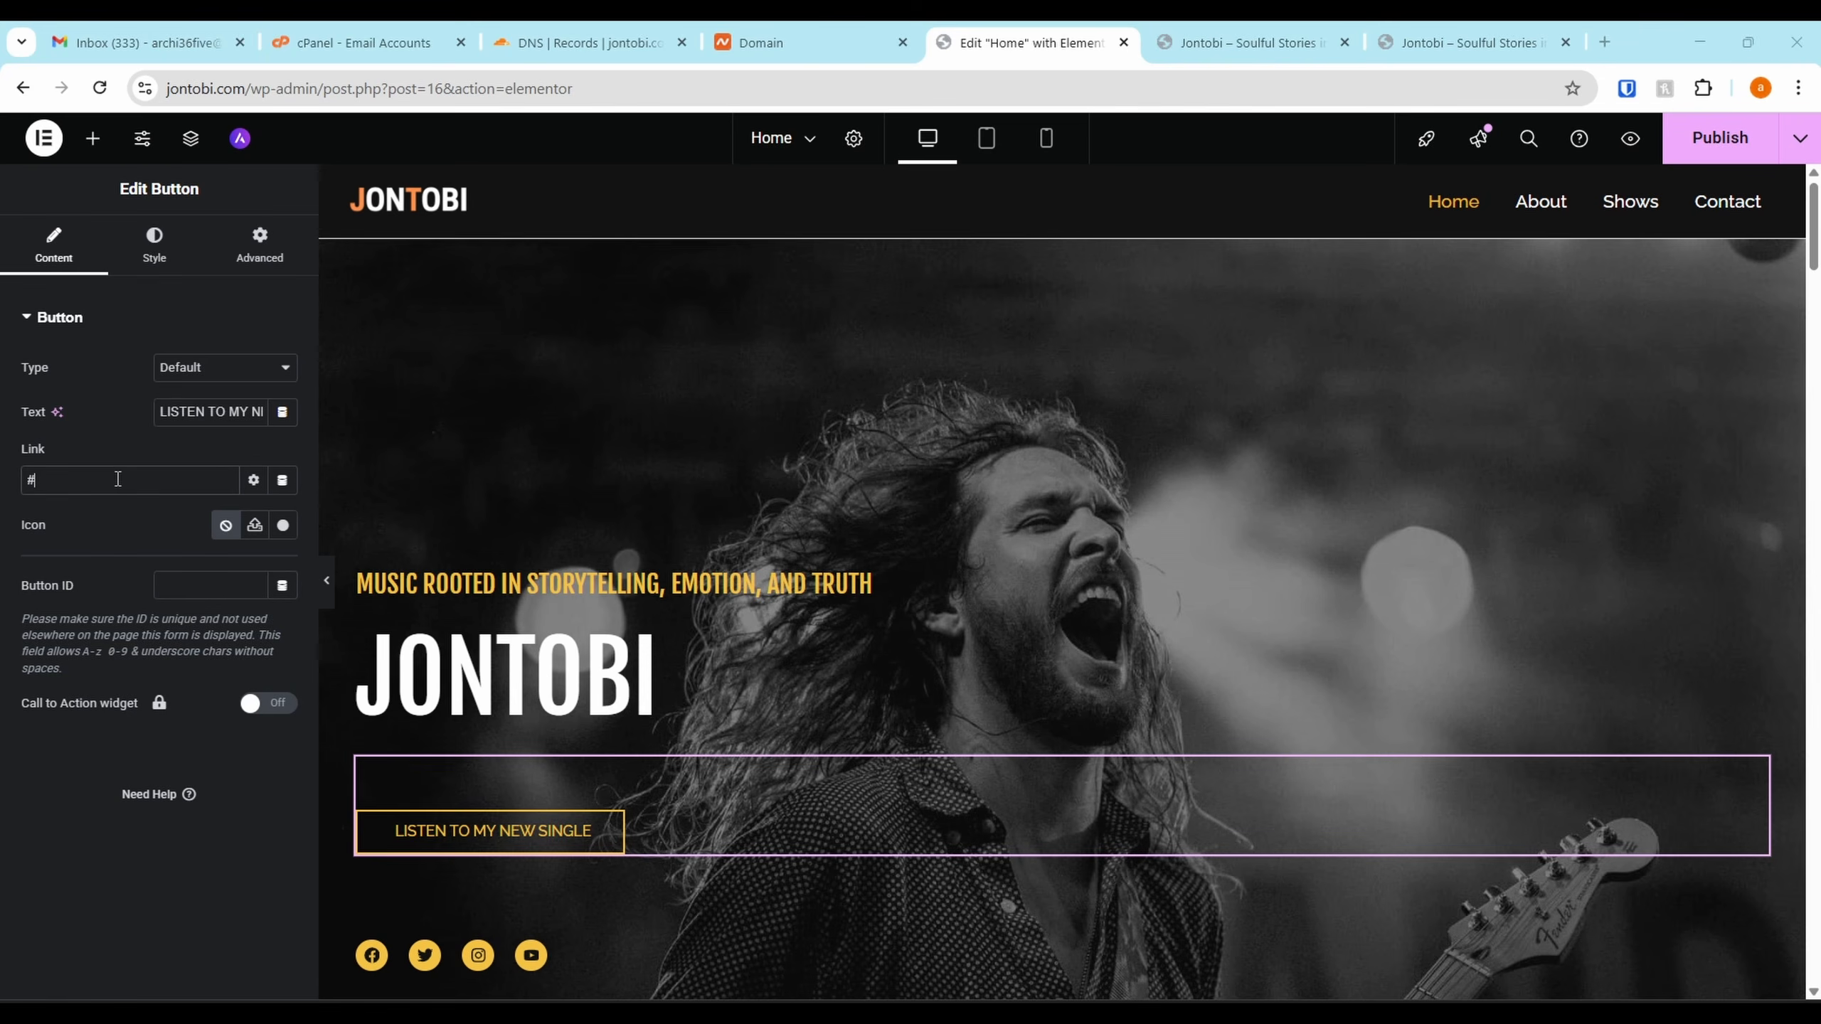
Replace the button's placeholder # link with the Spotify track URL
{"action": "key", "text": "ctrl+a"}
{"action": "key", "text": "ctrl+v"}
{"action": "left_click_drag", "start_coordinate": [118, 480], "coordinate": [2, 492]}
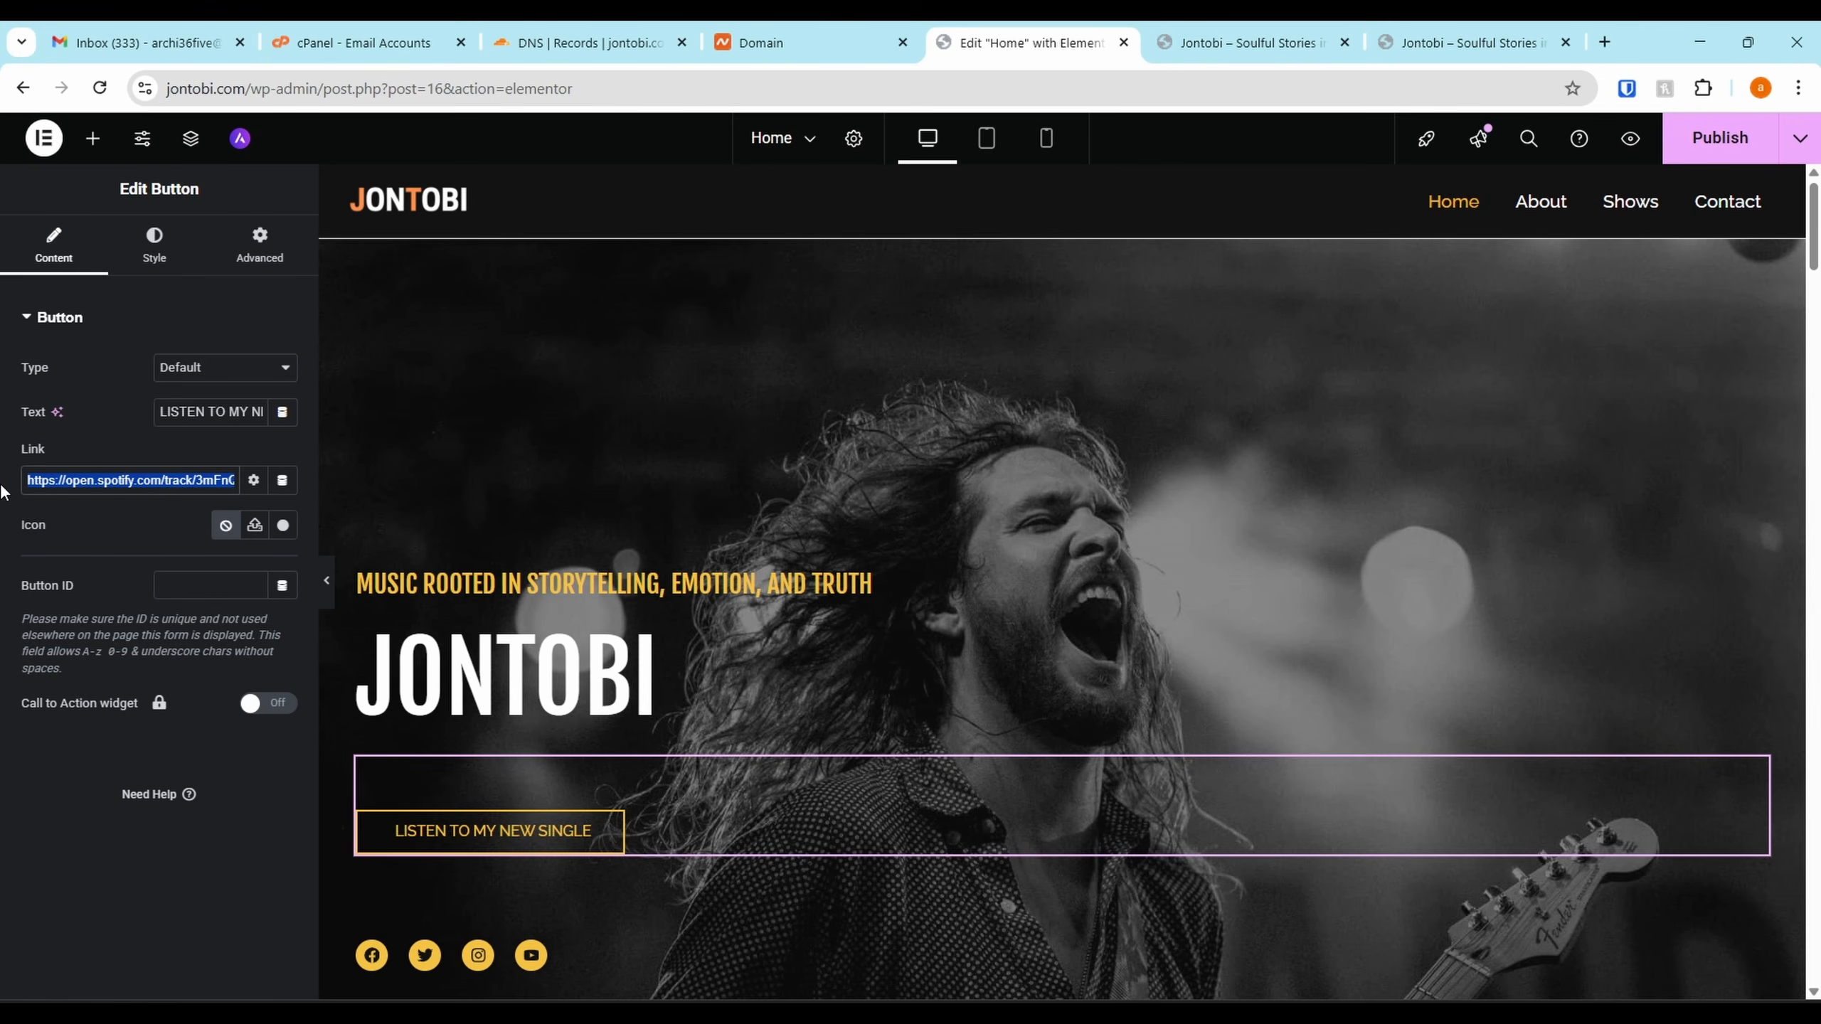
{"action": "scroll", "coordinate": [593, 920], "scroll_direction": "down", "scroll_amount": 3}
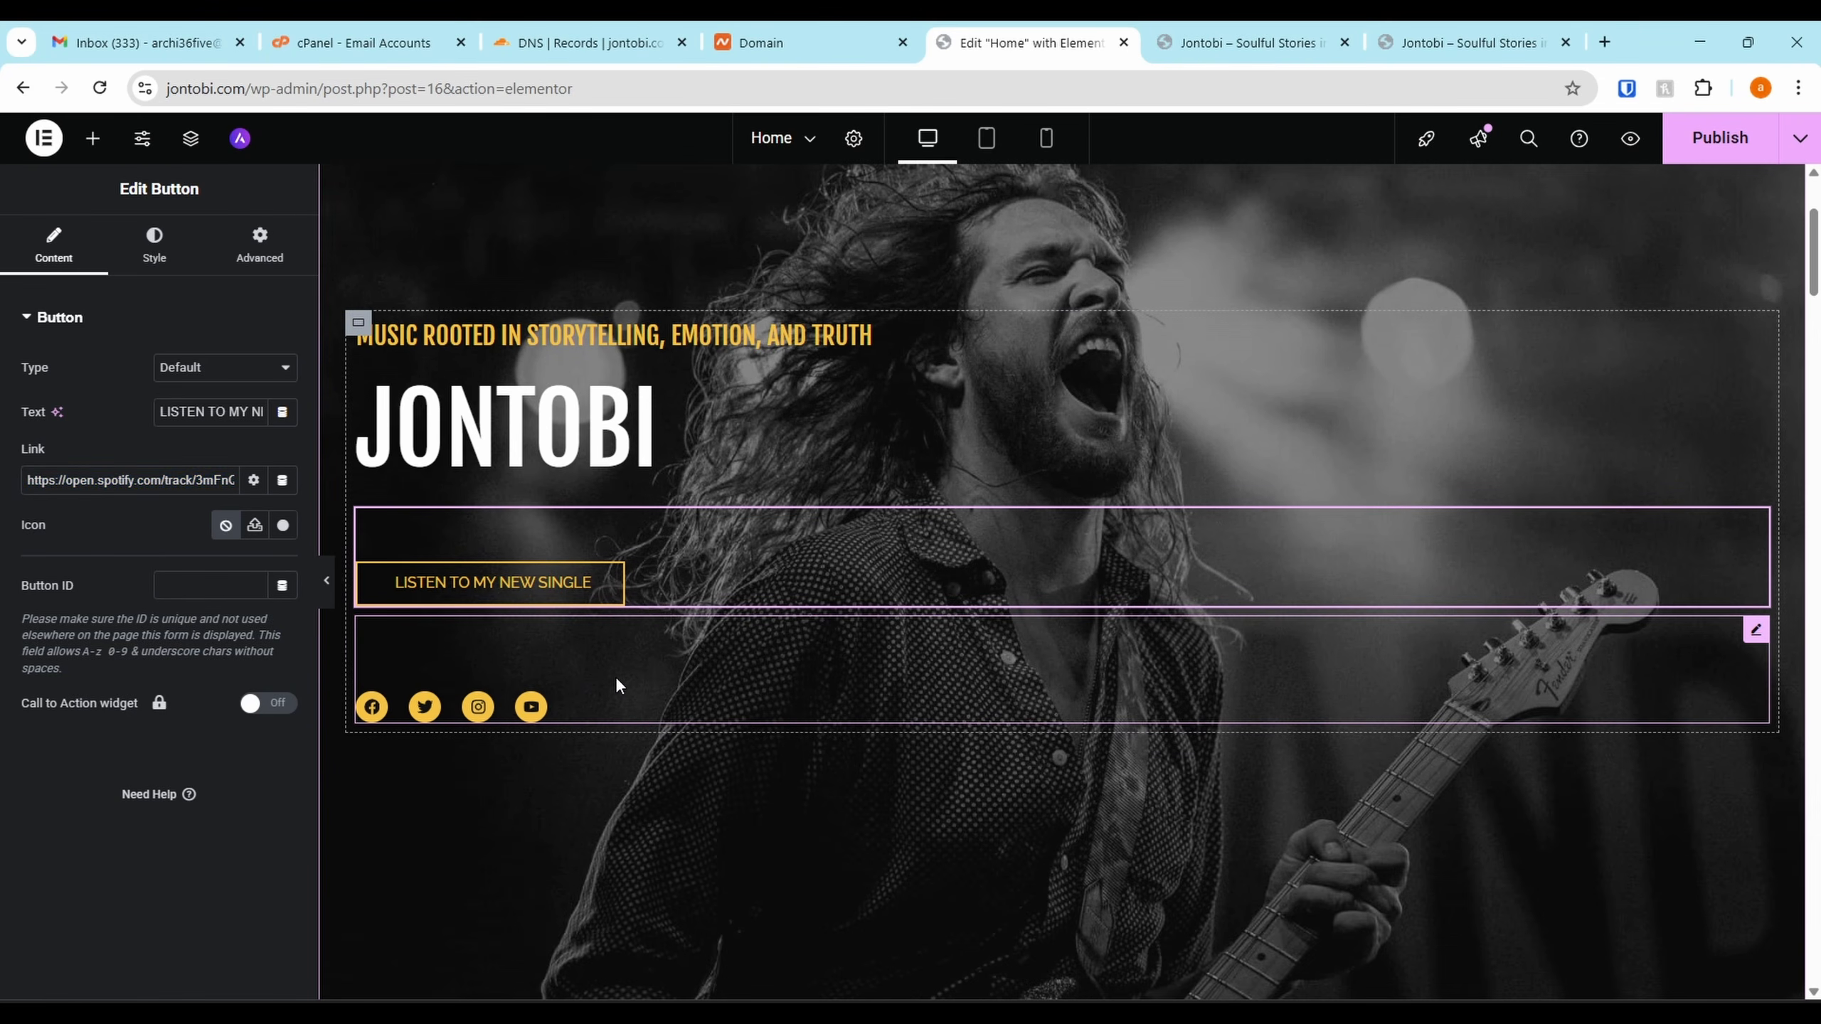
Delete the Facebook and Twitter icons from the hero social icons
{"action": "left_click", "coordinate": [617, 685]}
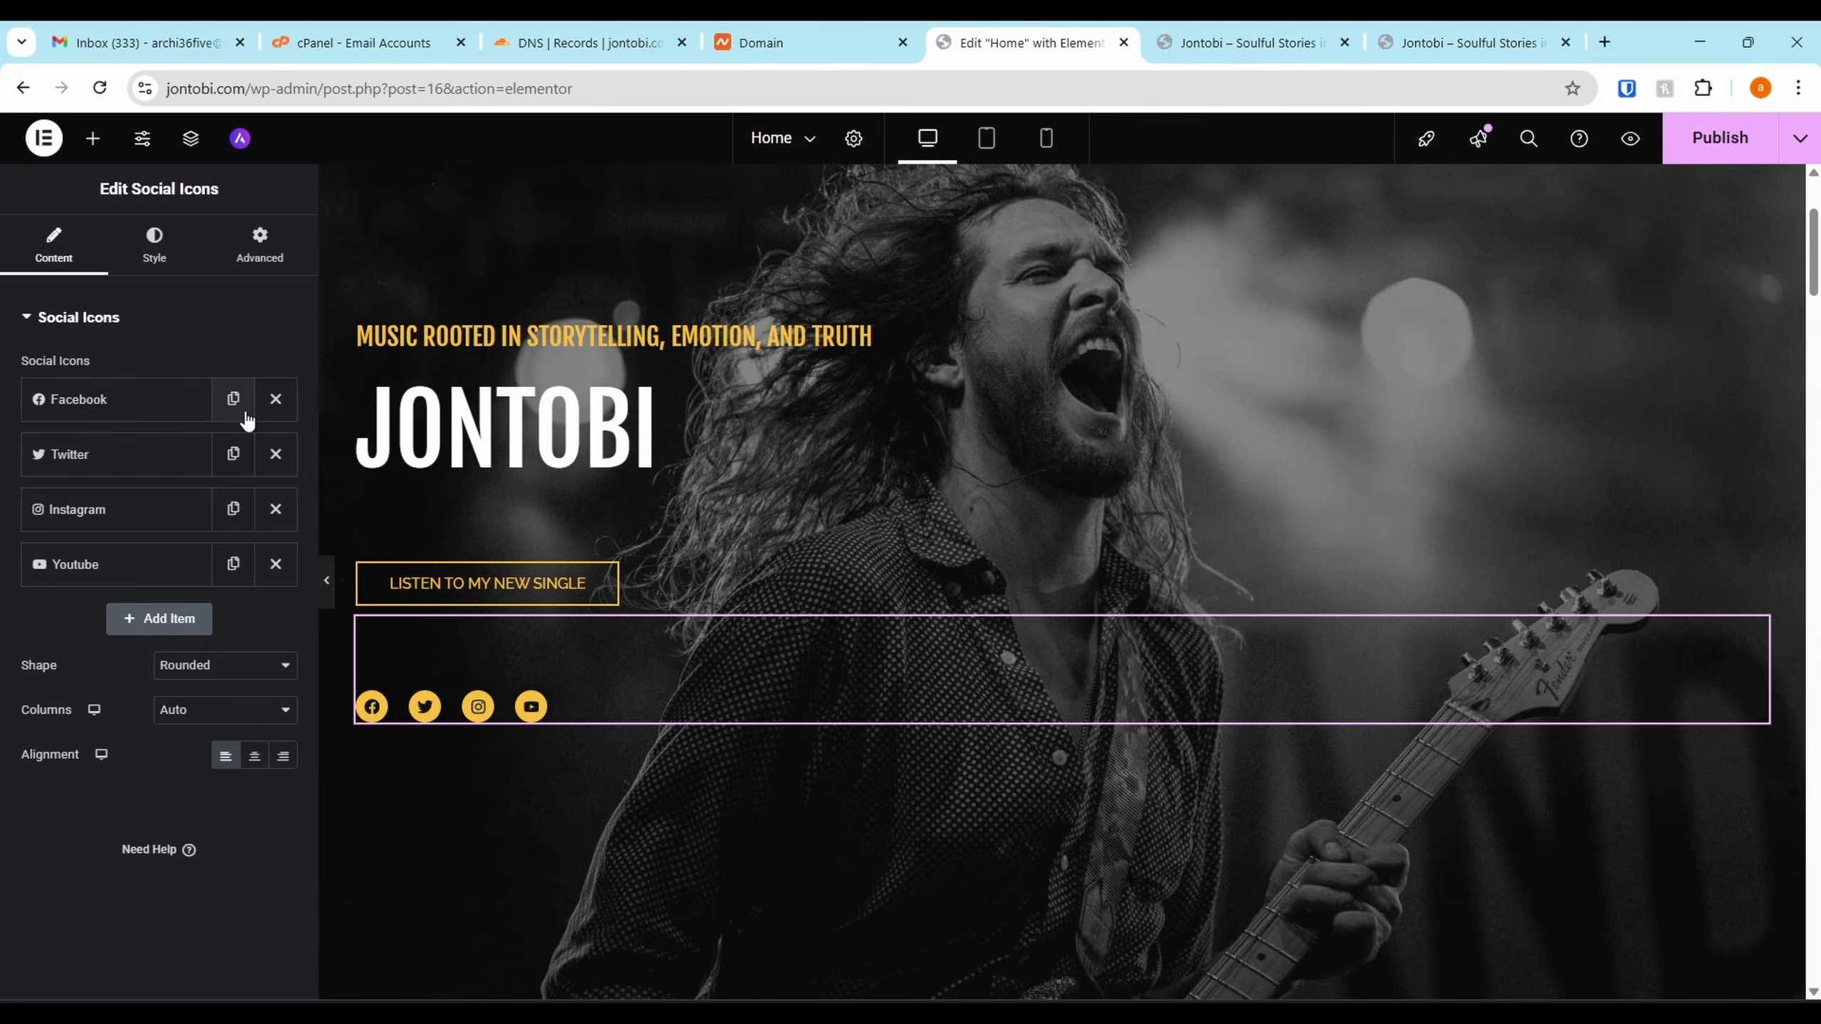
{"action": "left_click", "coordinate": [274, 402]}
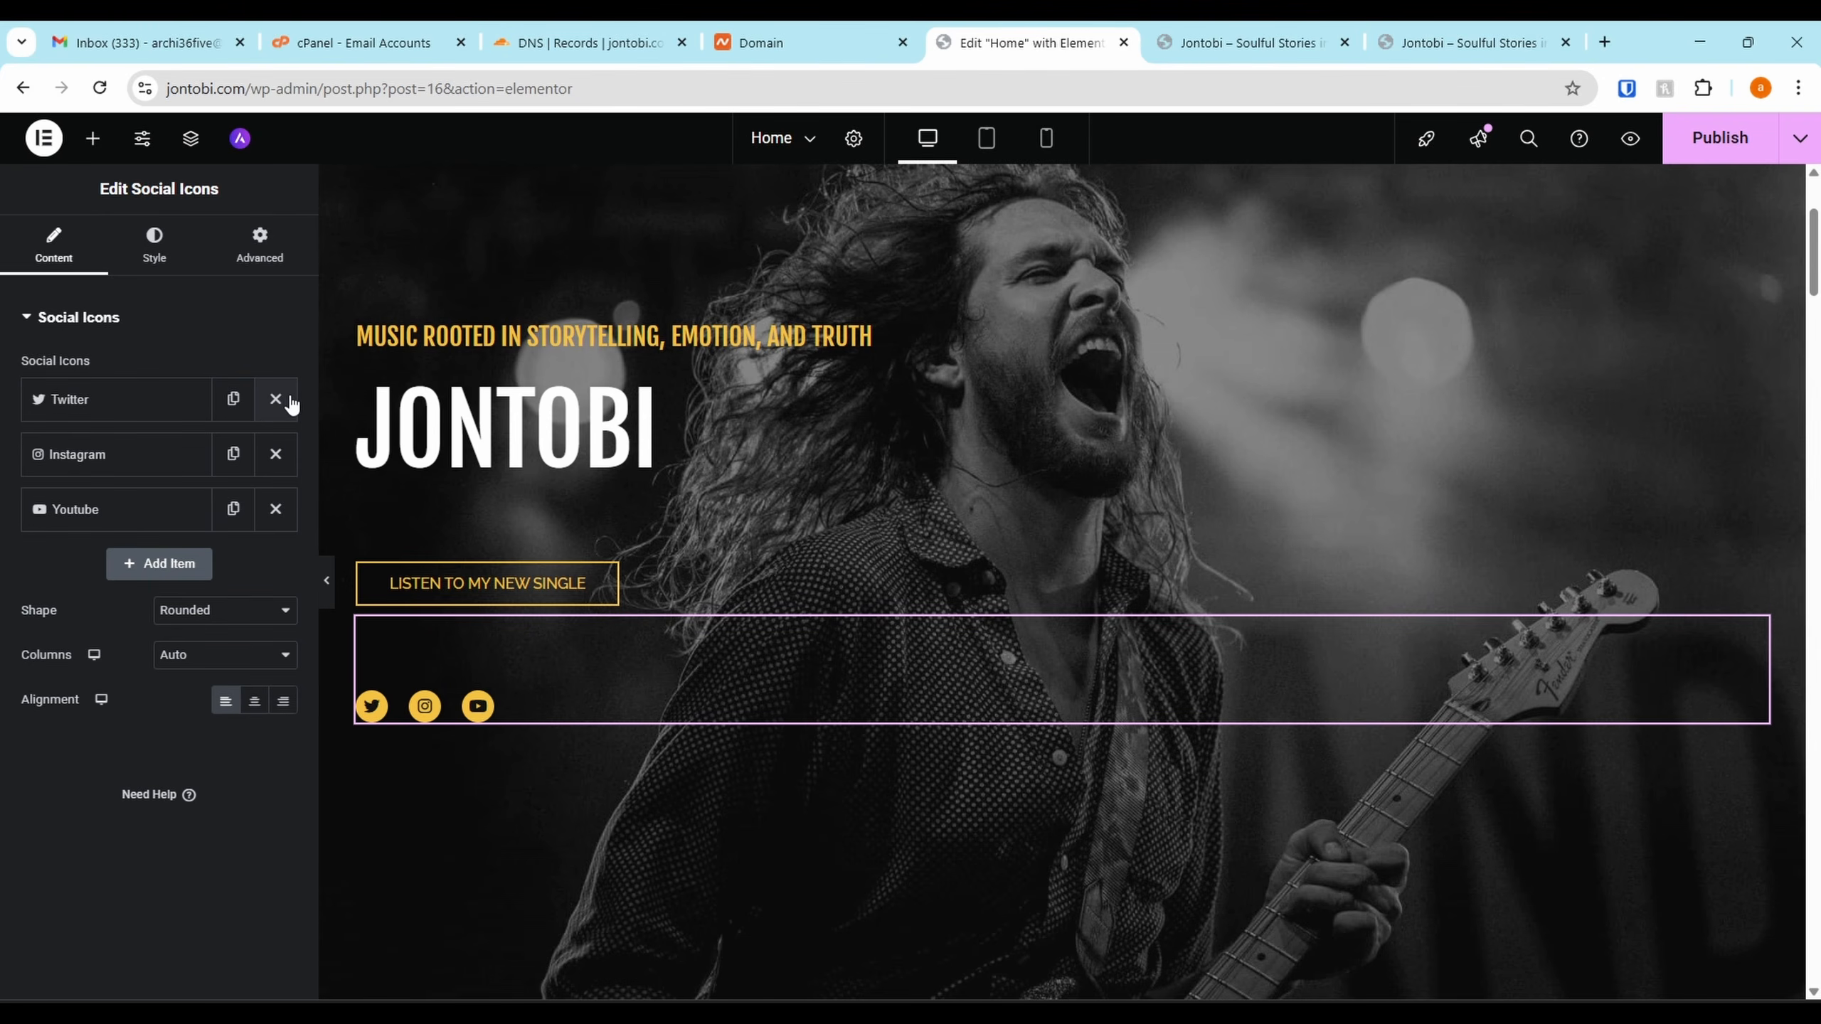
{"action": "left_click", "coordinate": [290, 405]}
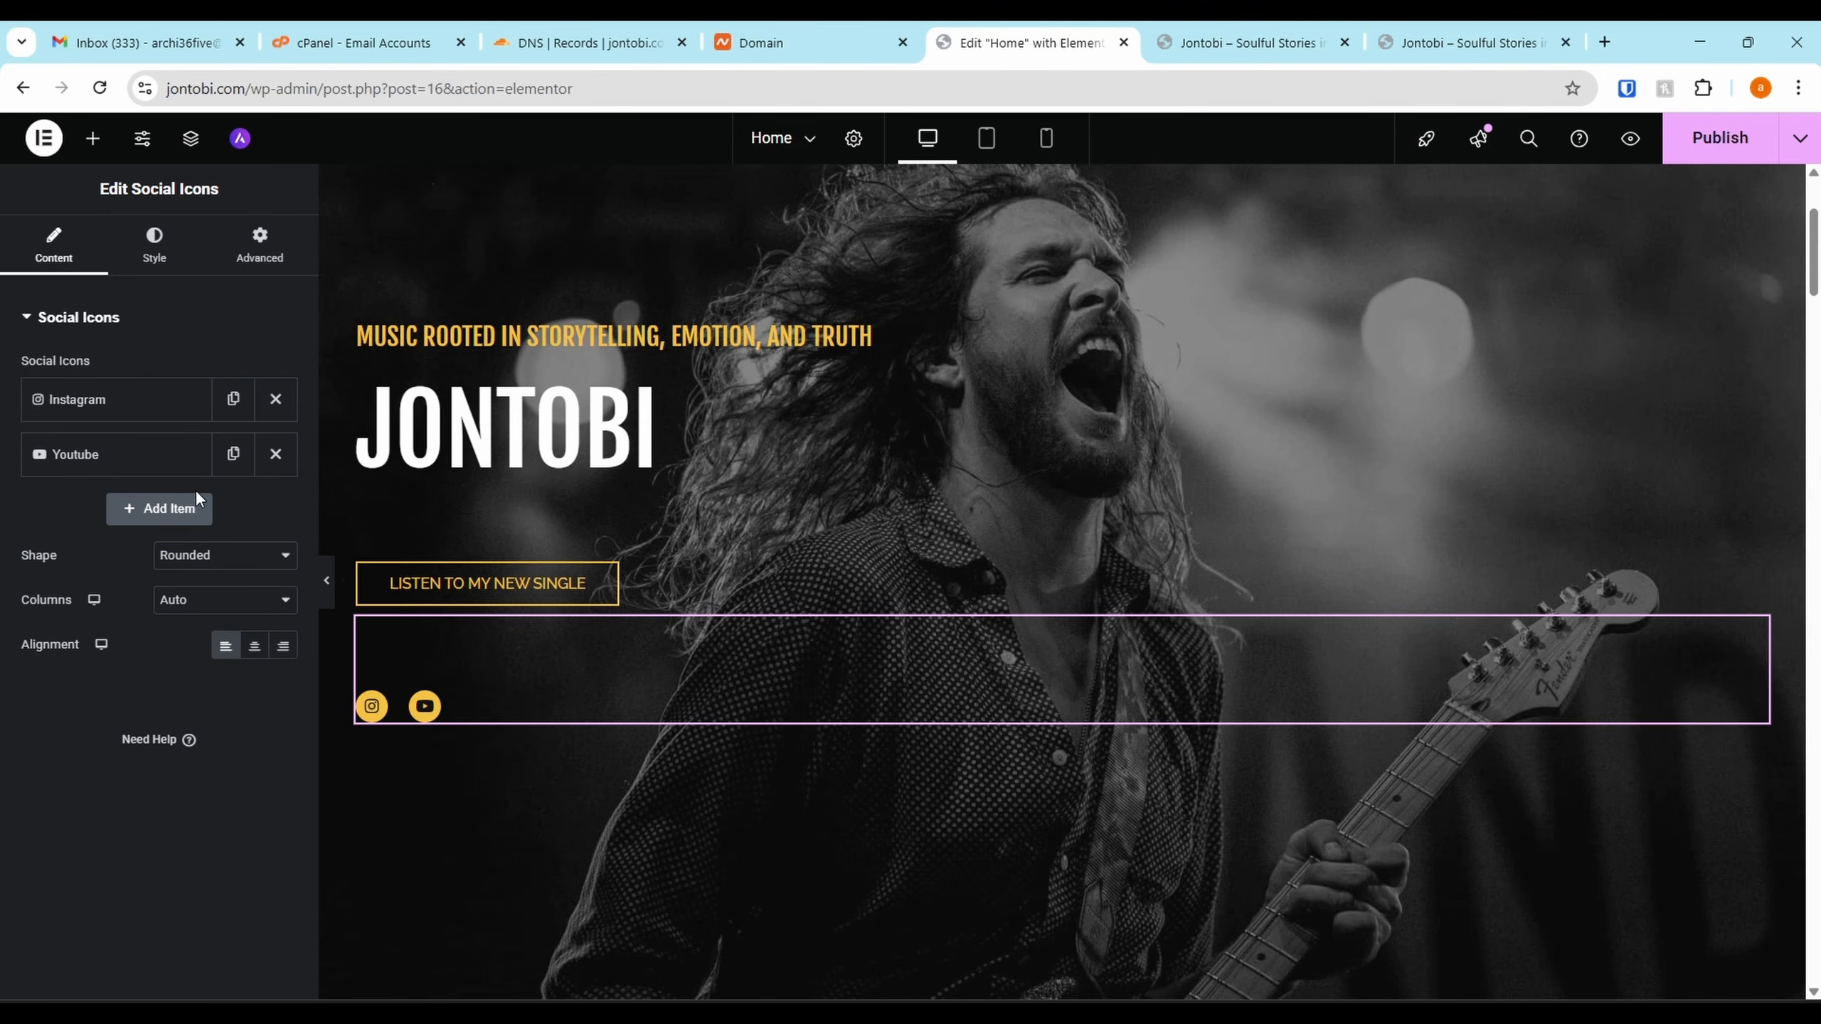
Add a new social icon item and search all icon sets for Spotify
{"action": "left_click", "coordinate": [147, 509]}
{"action": "left_click", "coordinate": [168, 636]}
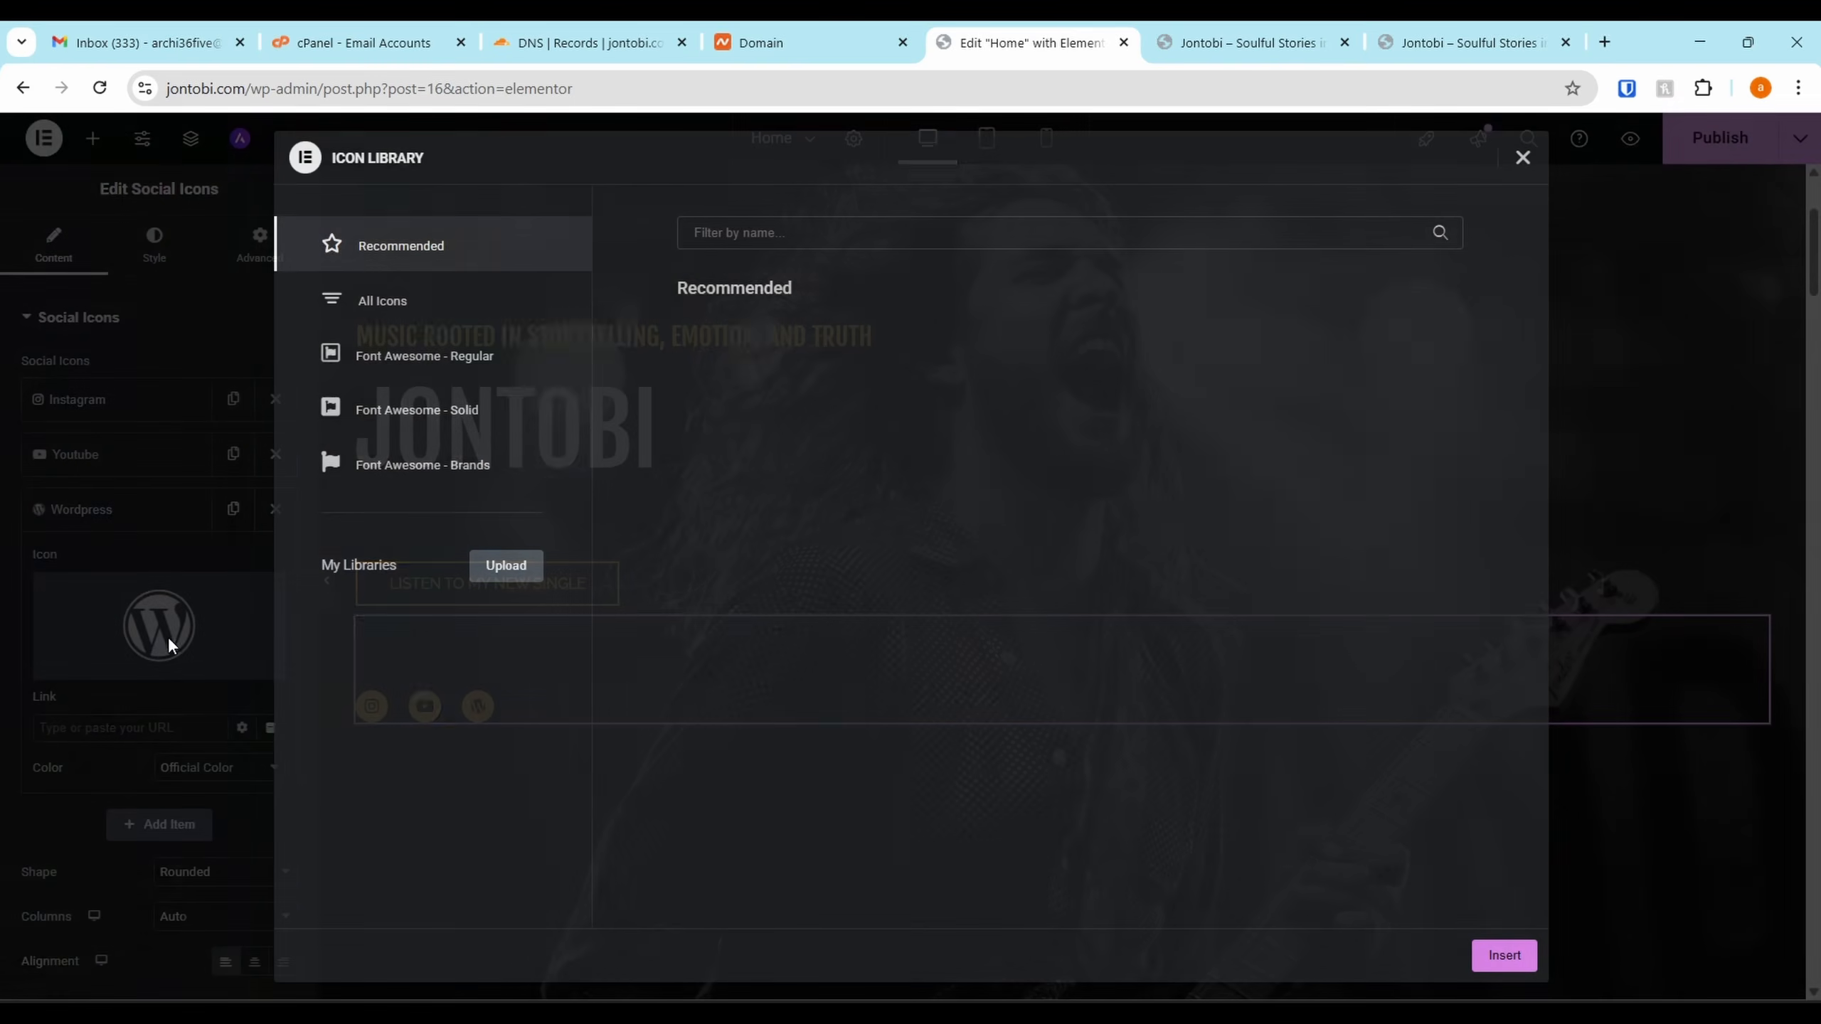
{"action": "left_click", "coordinate": [831, 229]}
{"action": "type", "text": "spotify"}
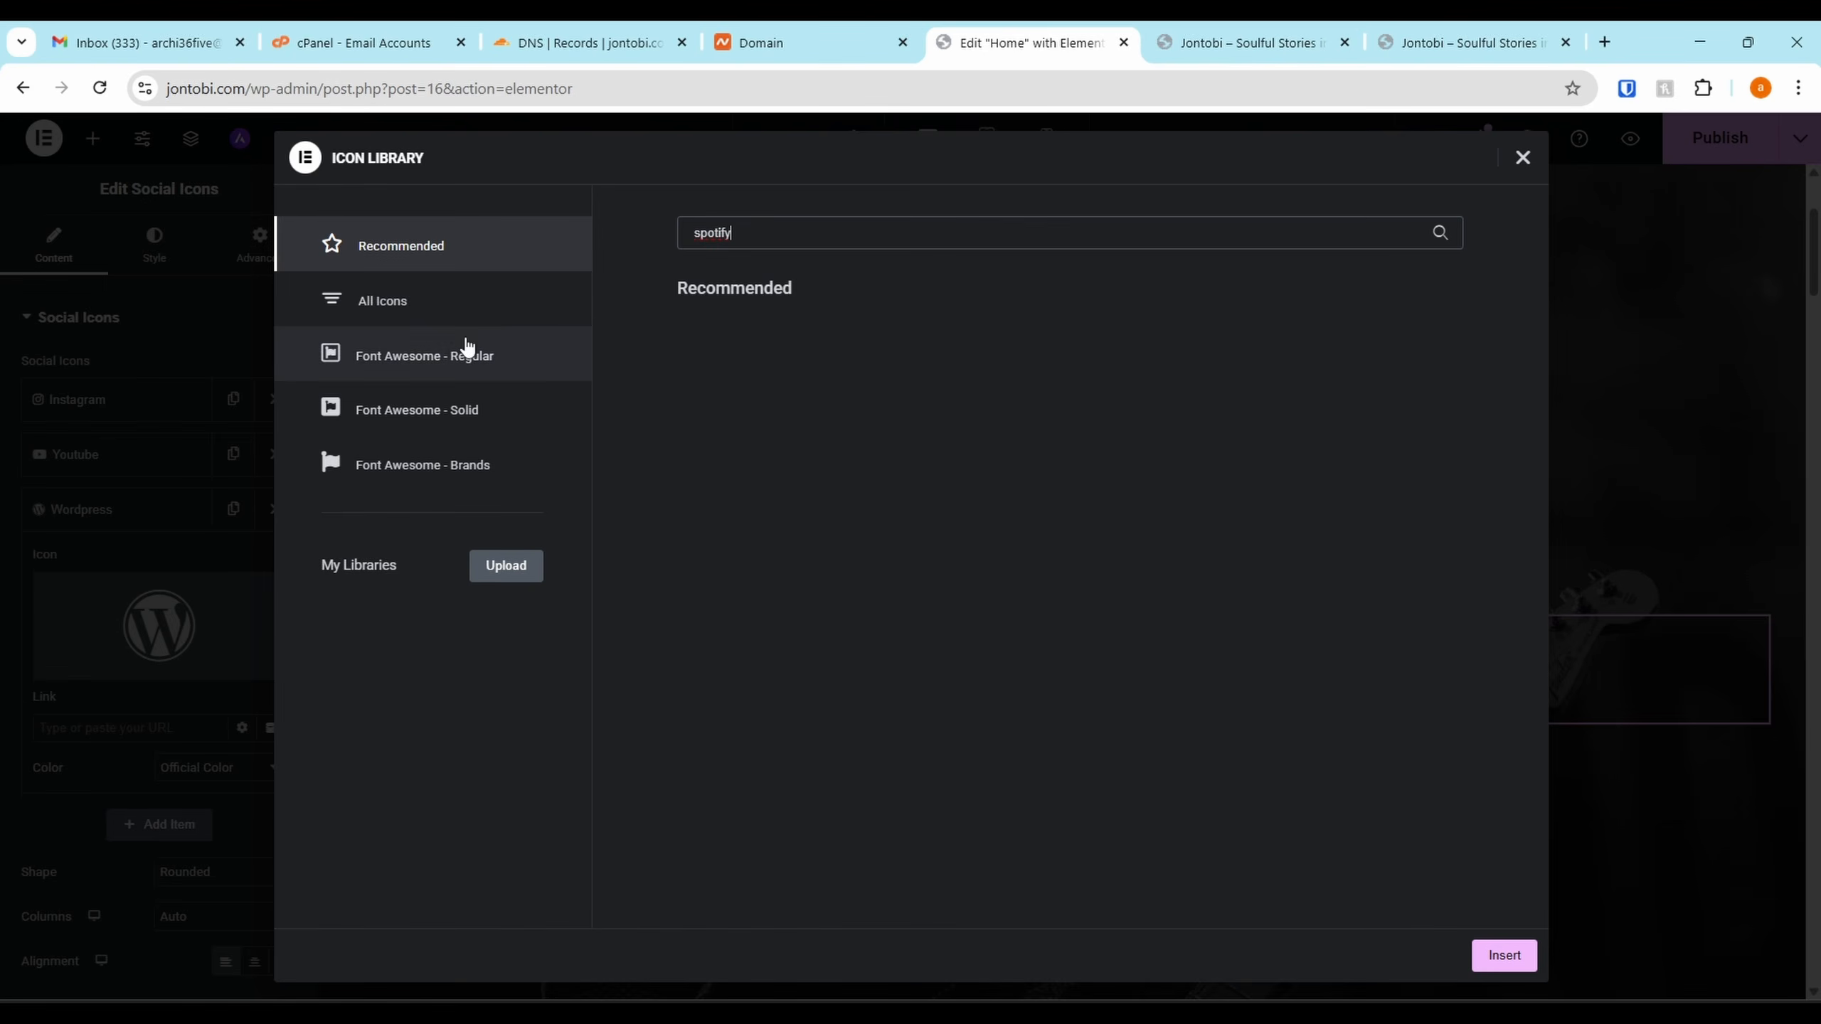
{"action": "left_click", "coordinate": [384, 300]}
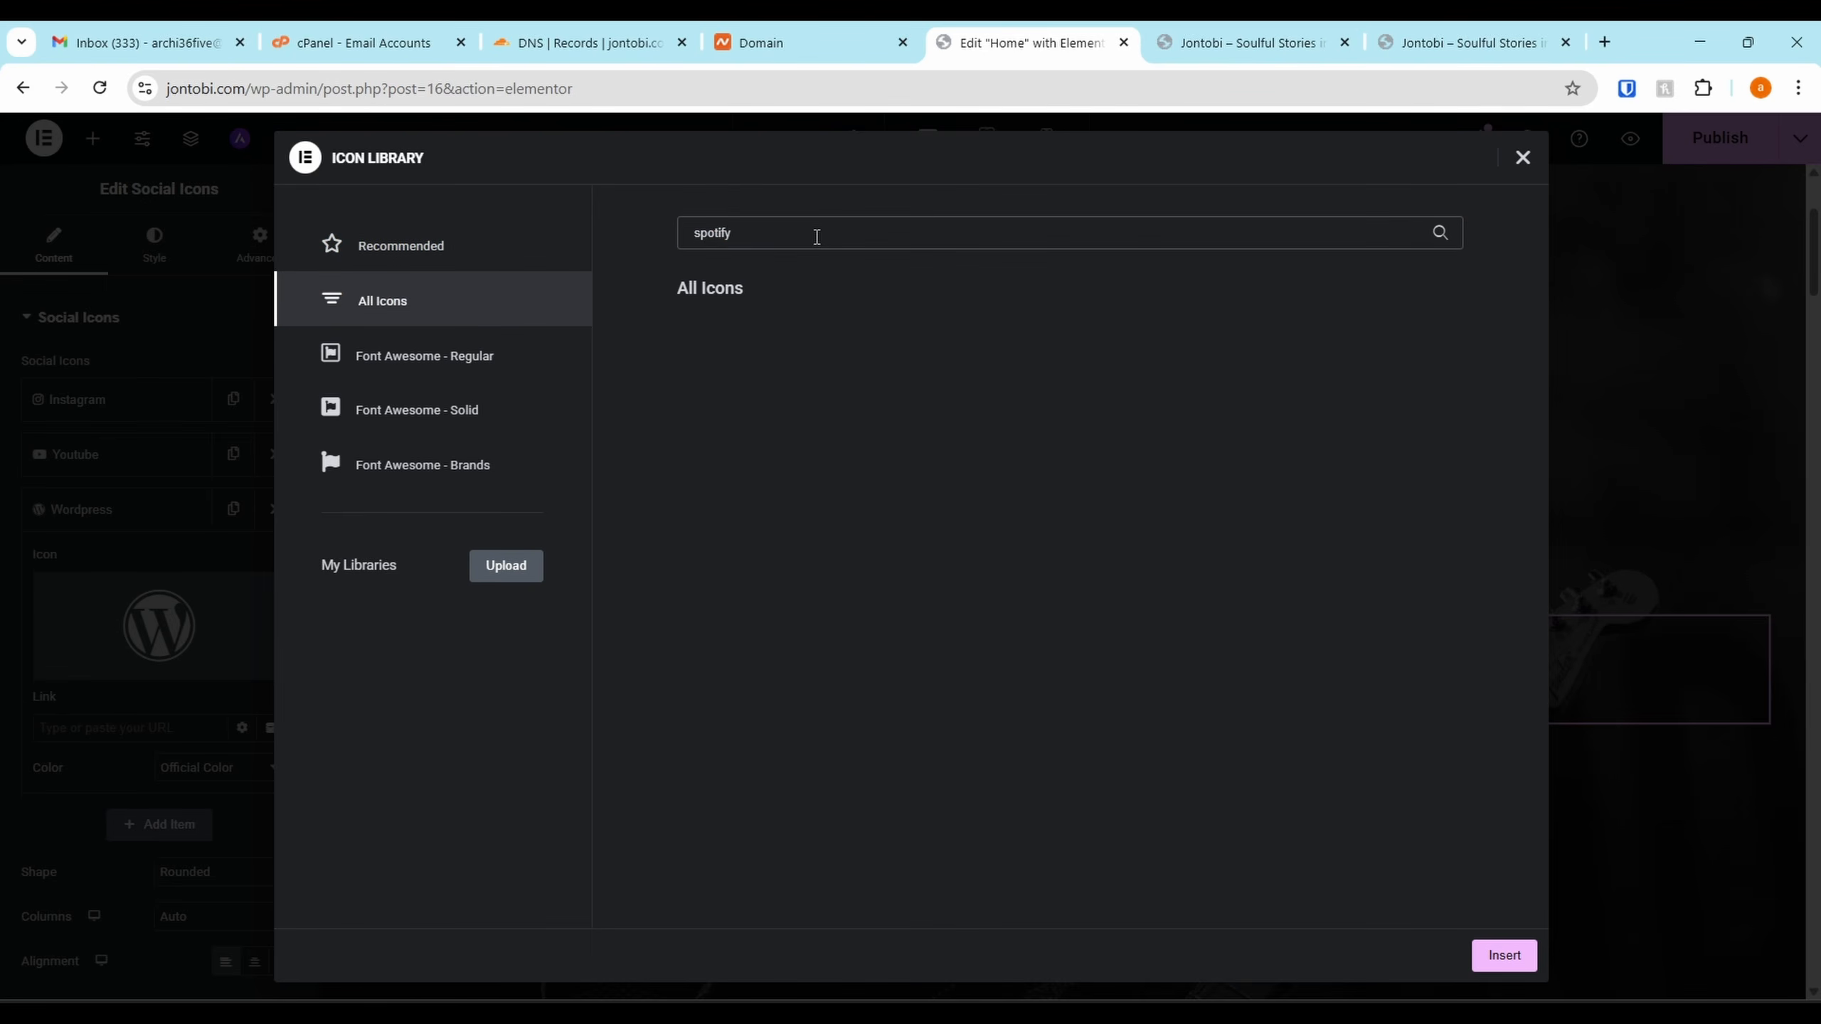
{"action": "left_click", "coordinate": [817, 237]}
{"action": "type", "text": "Spot"}
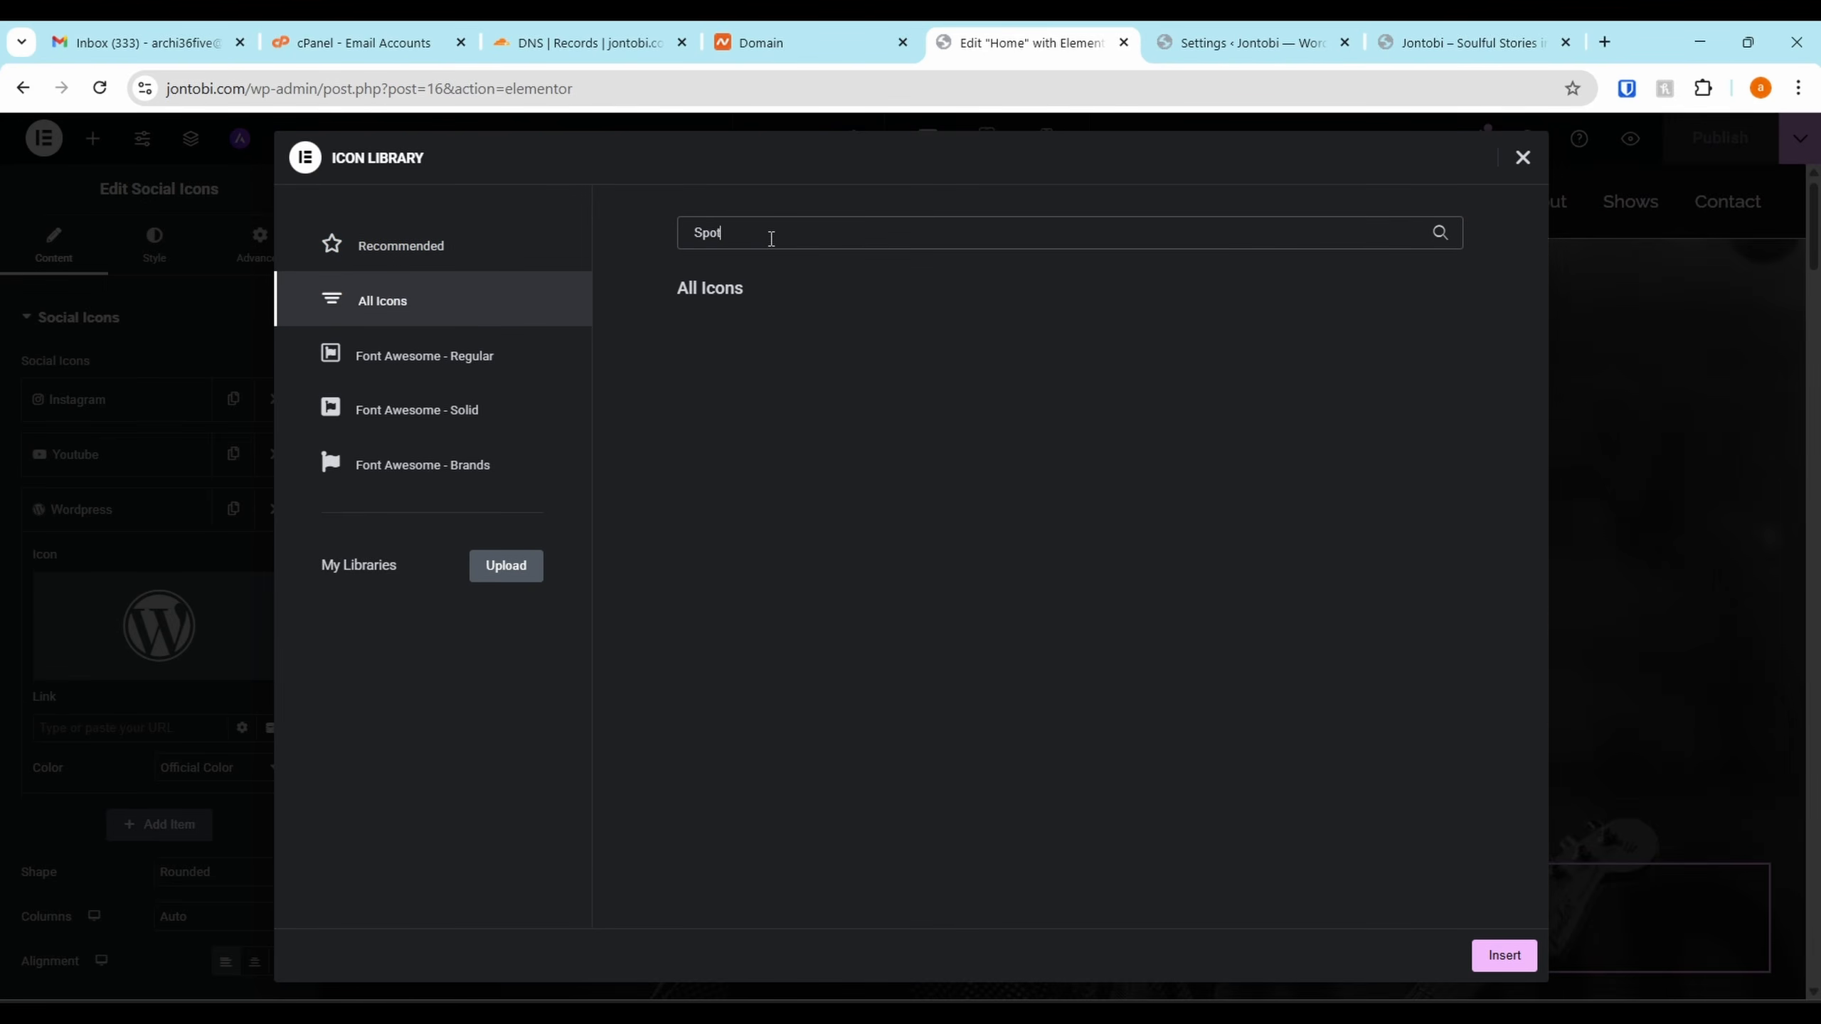
Set Load Font Awesome 4 Support to Yes, save, and reload the Home page editor
{"action": "left_click", "coordinate": [1254, 42]}
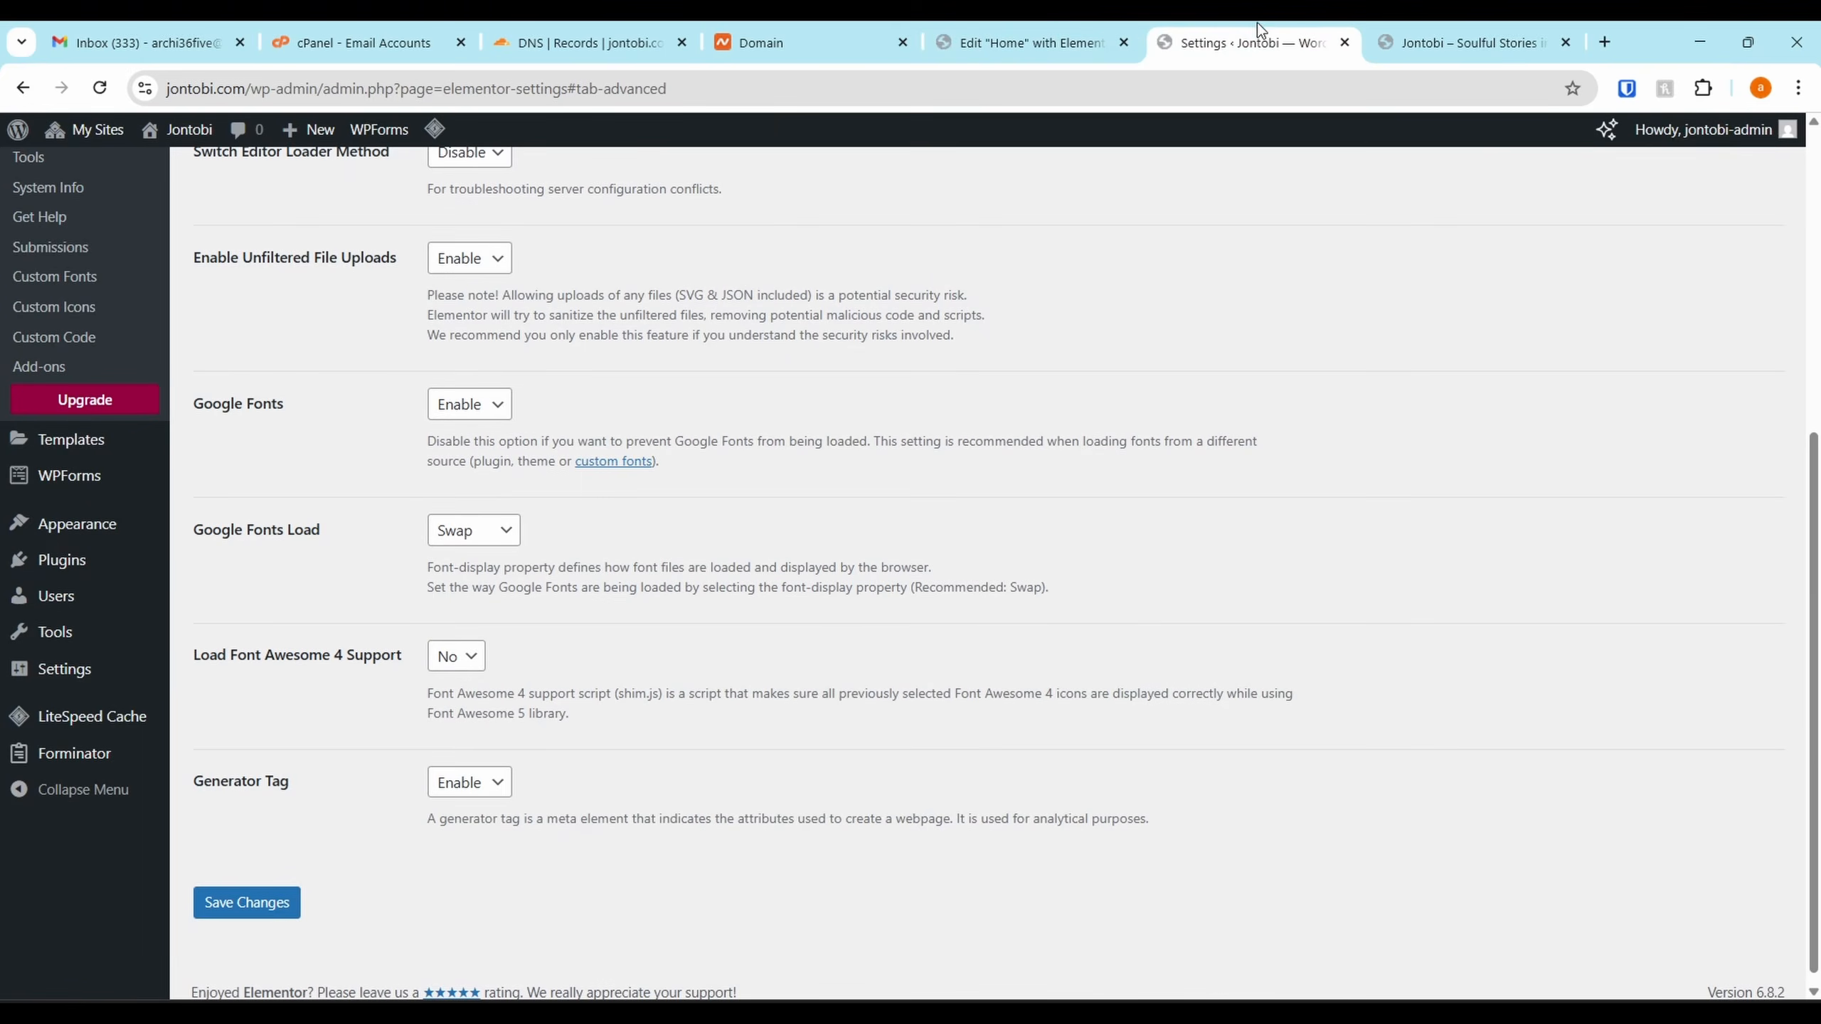
{"action": "scroll", "coordinate": [118, 391], "scroll_direction": "up", "scroll_amount": 7}
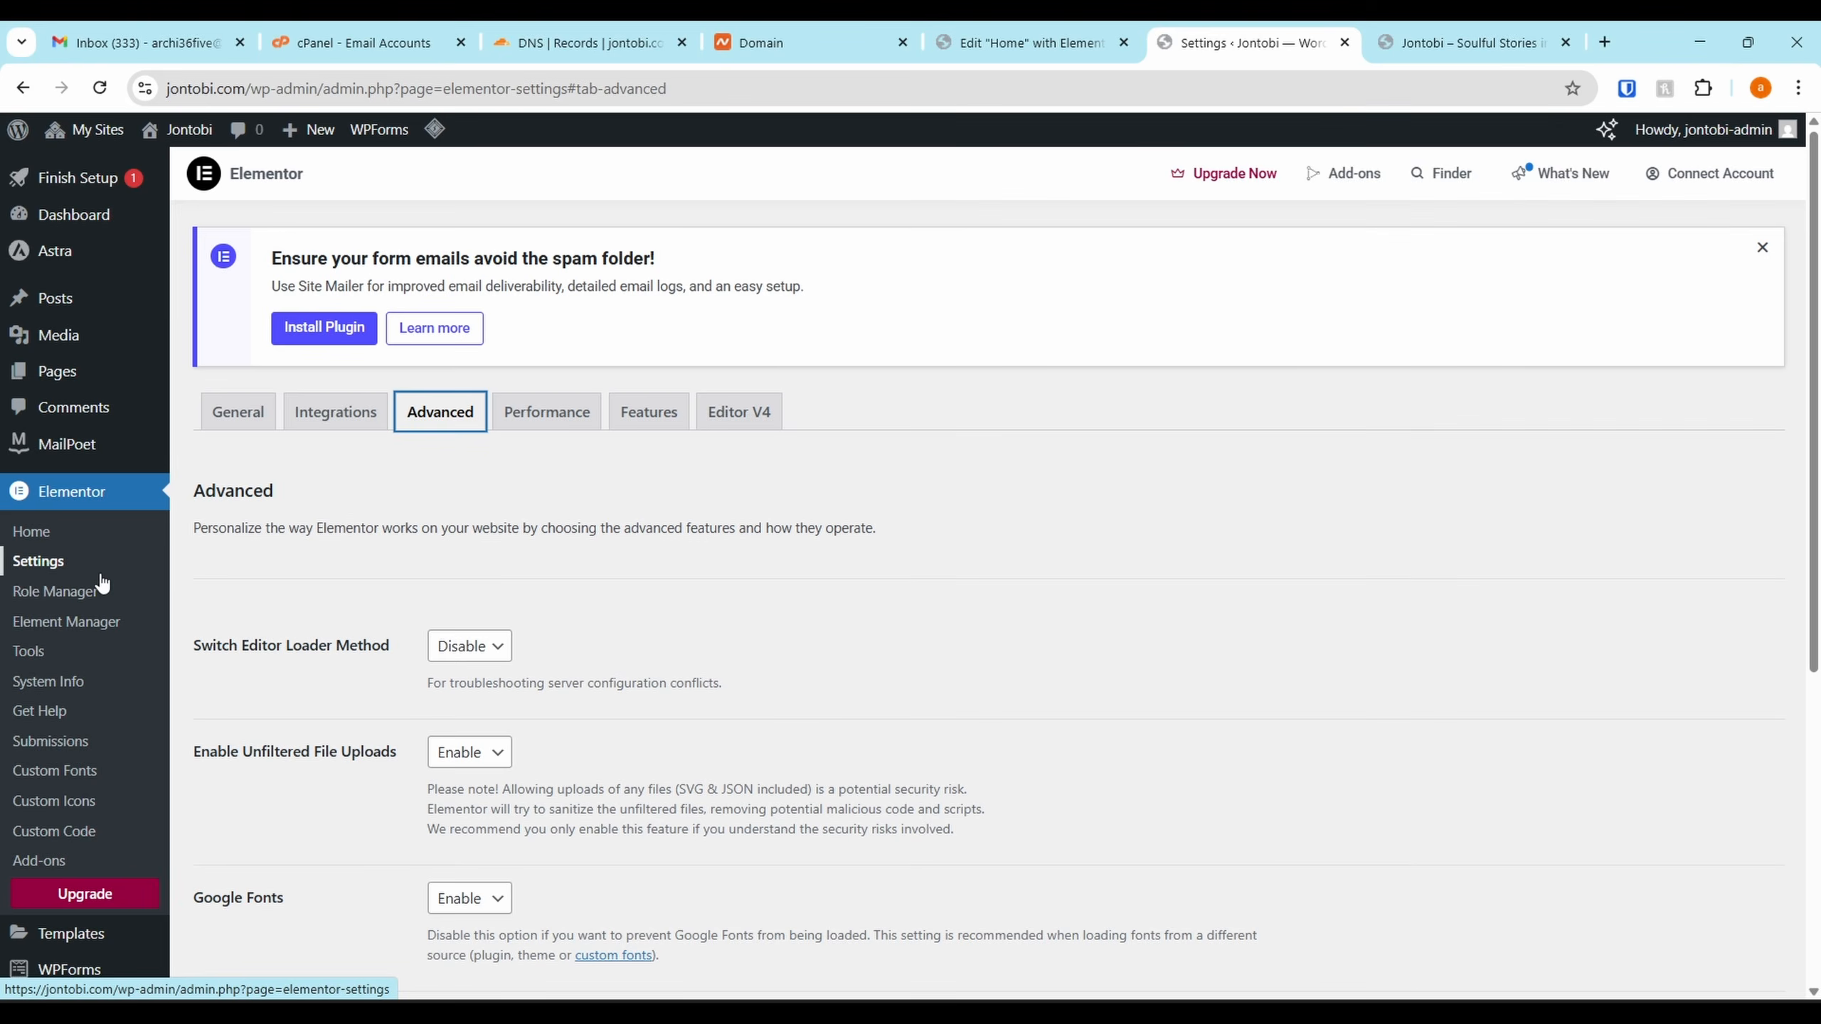
{"action": "scroll", "coordinate": [436, 435], "scroll_direction": "down", "scroll_amount": 6}
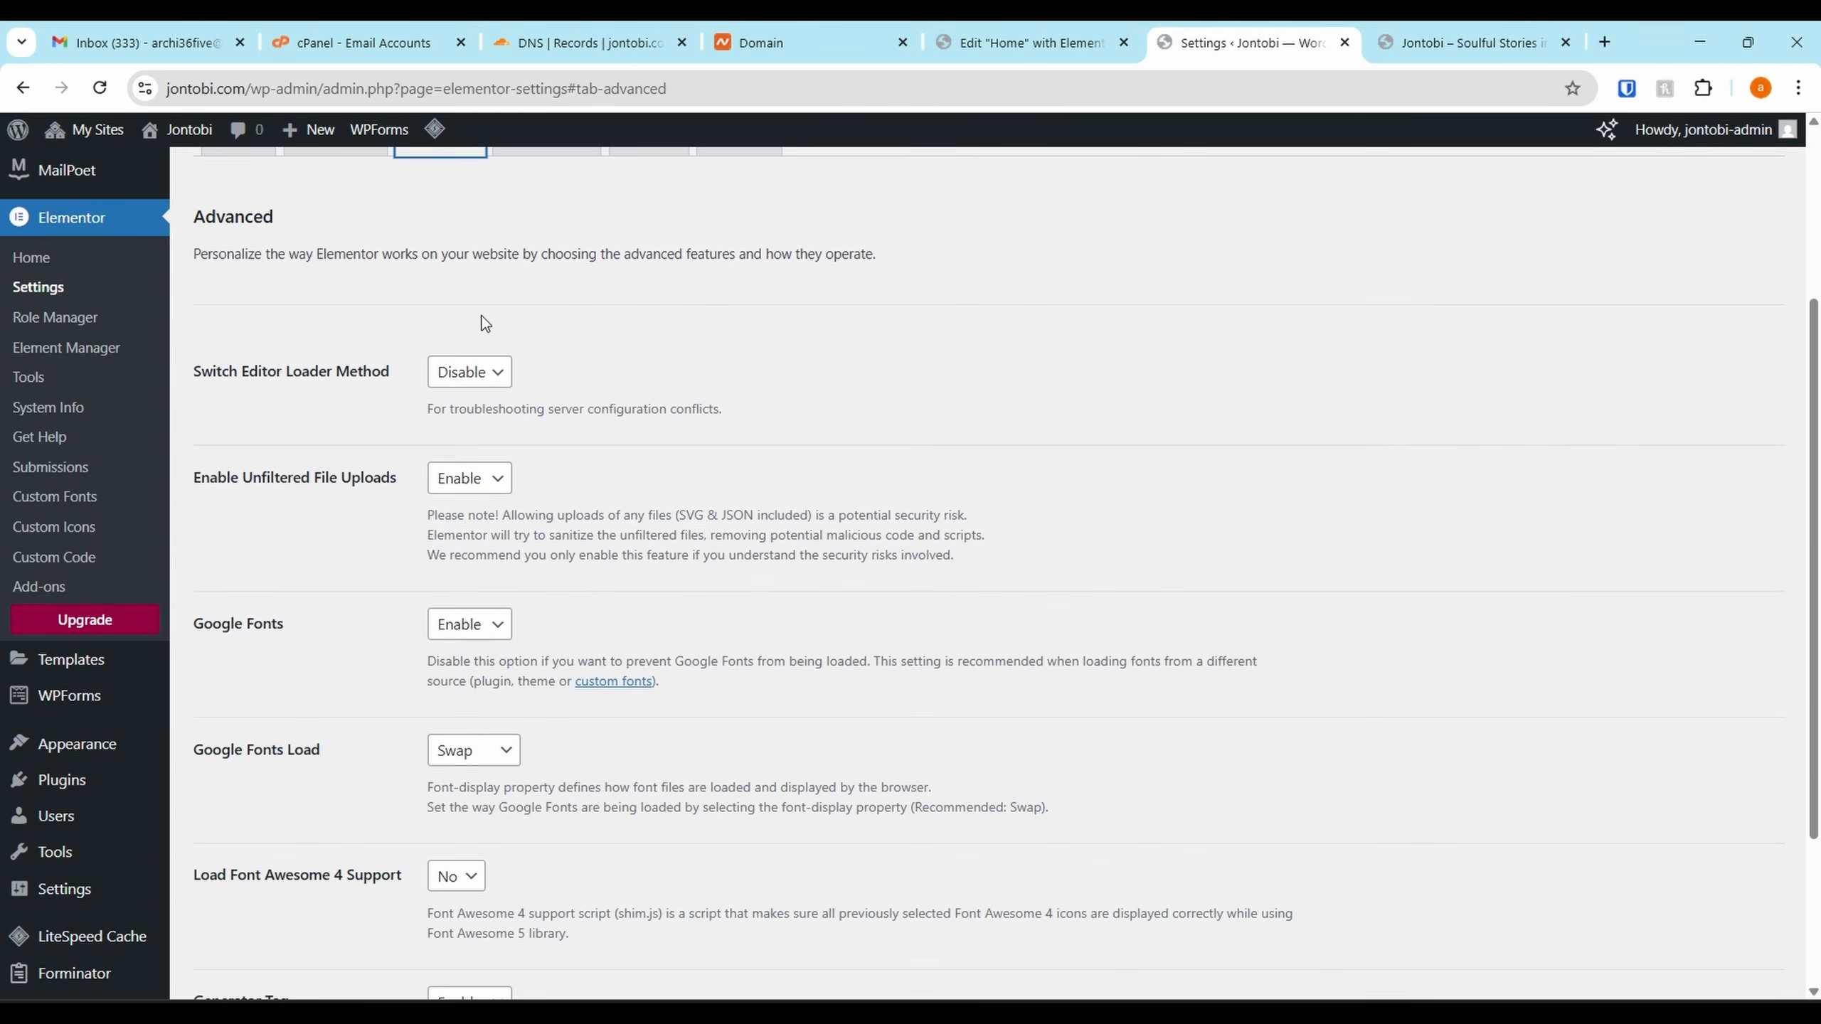
{"action": "left_click", "coordinate": [470, 666]}
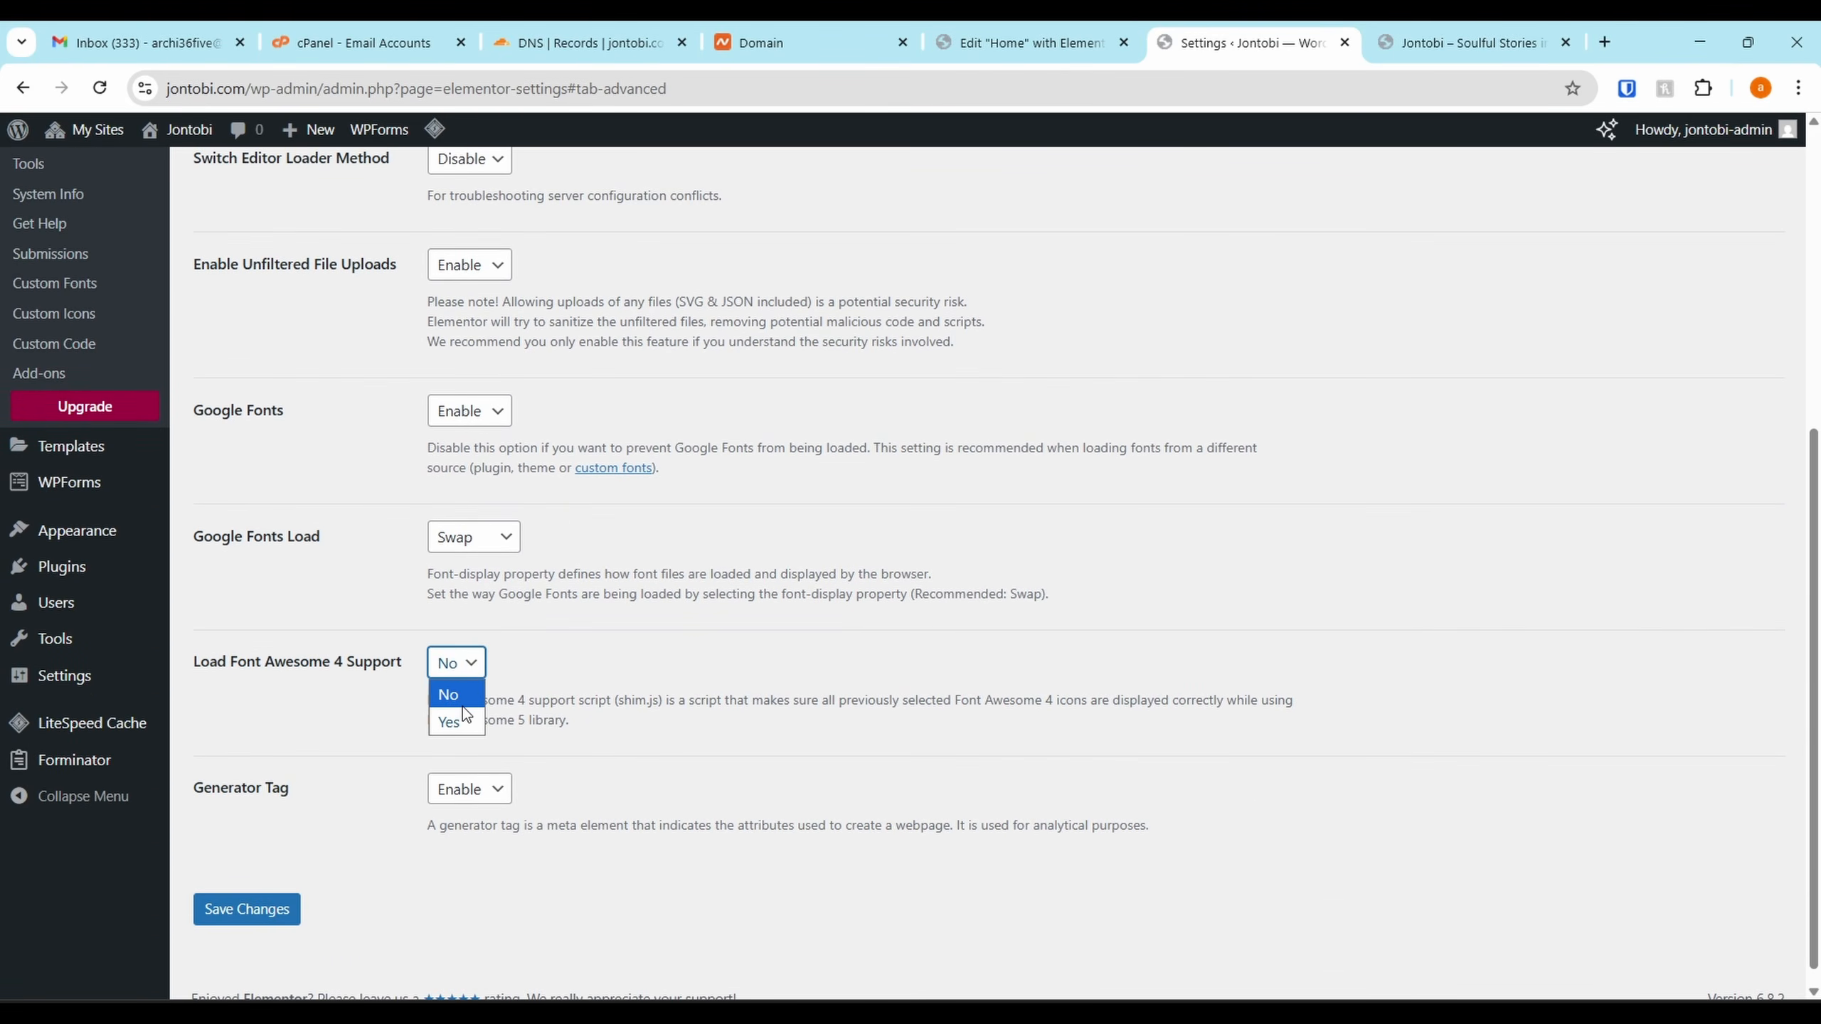
{"action": "left_click", "coordinate": [465, 706]}
{"action": "left_click", "coordinate": [456, 661]}
{"action": "left_click", "coordinate": [247, 909]}
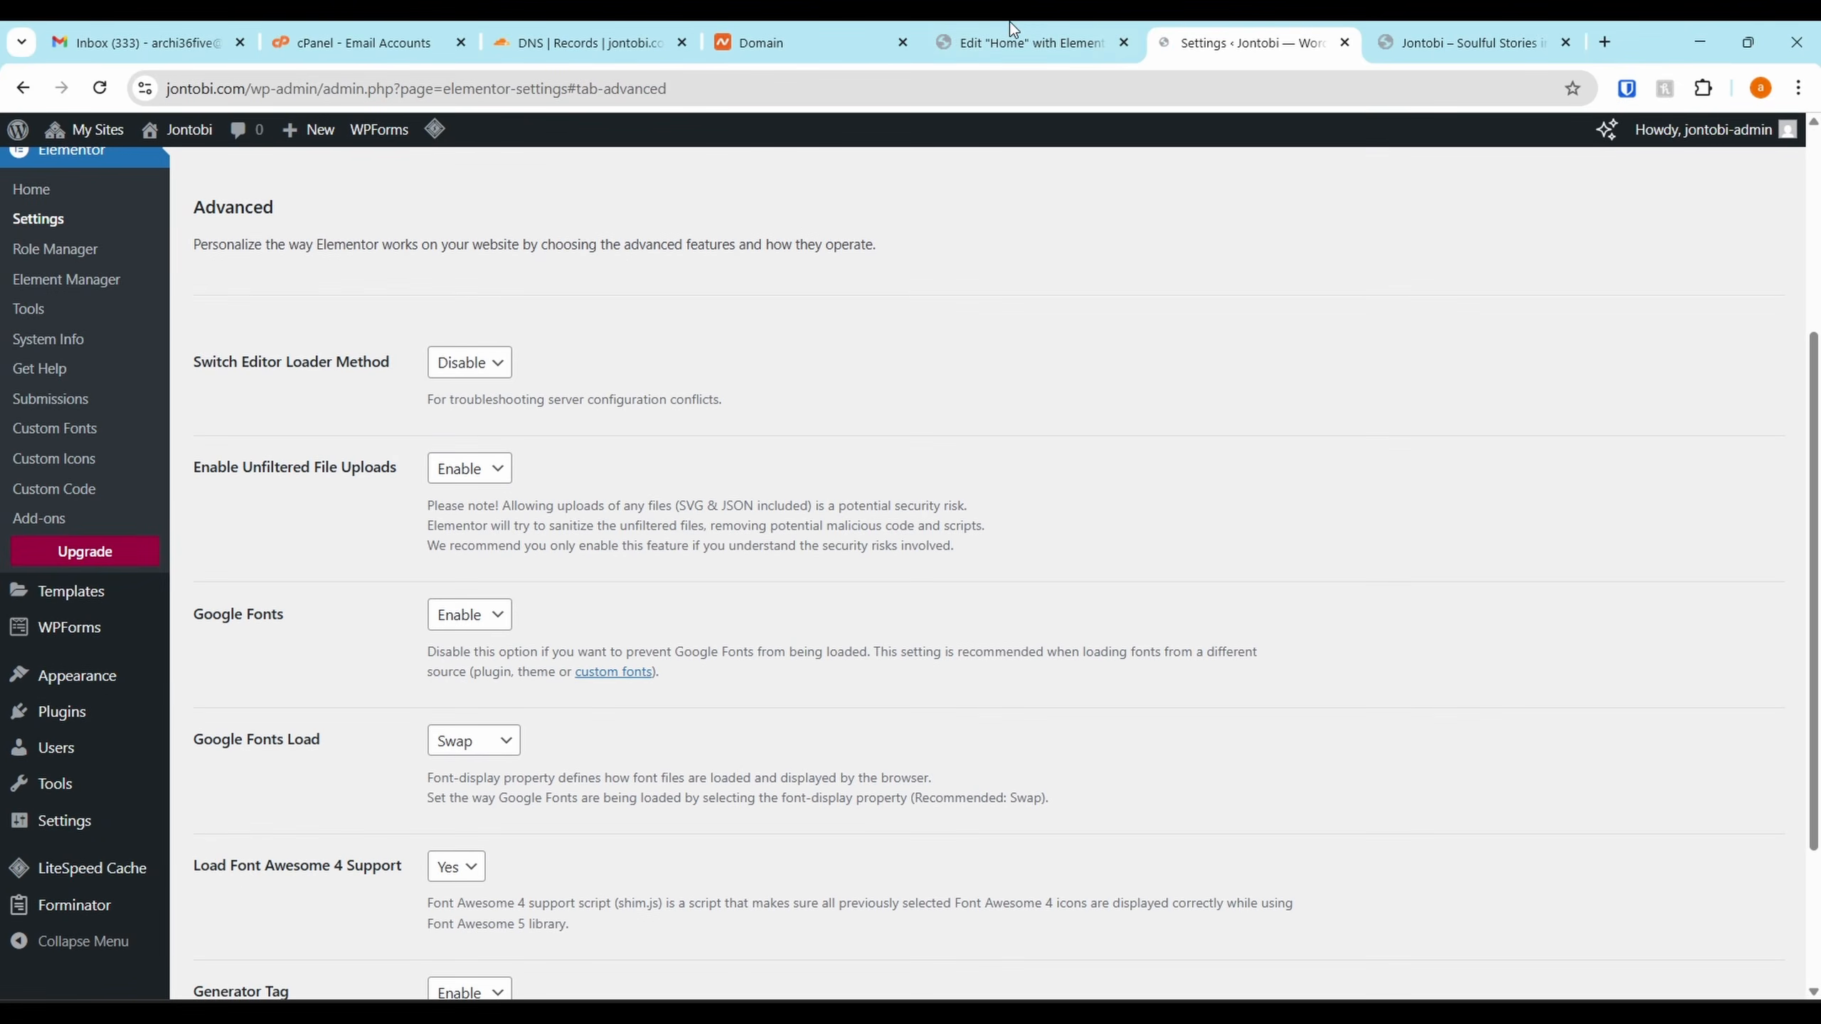
{"action": "left_click", "coordinate": [1022, 42]}
{"action": "key", "text": "F5"}
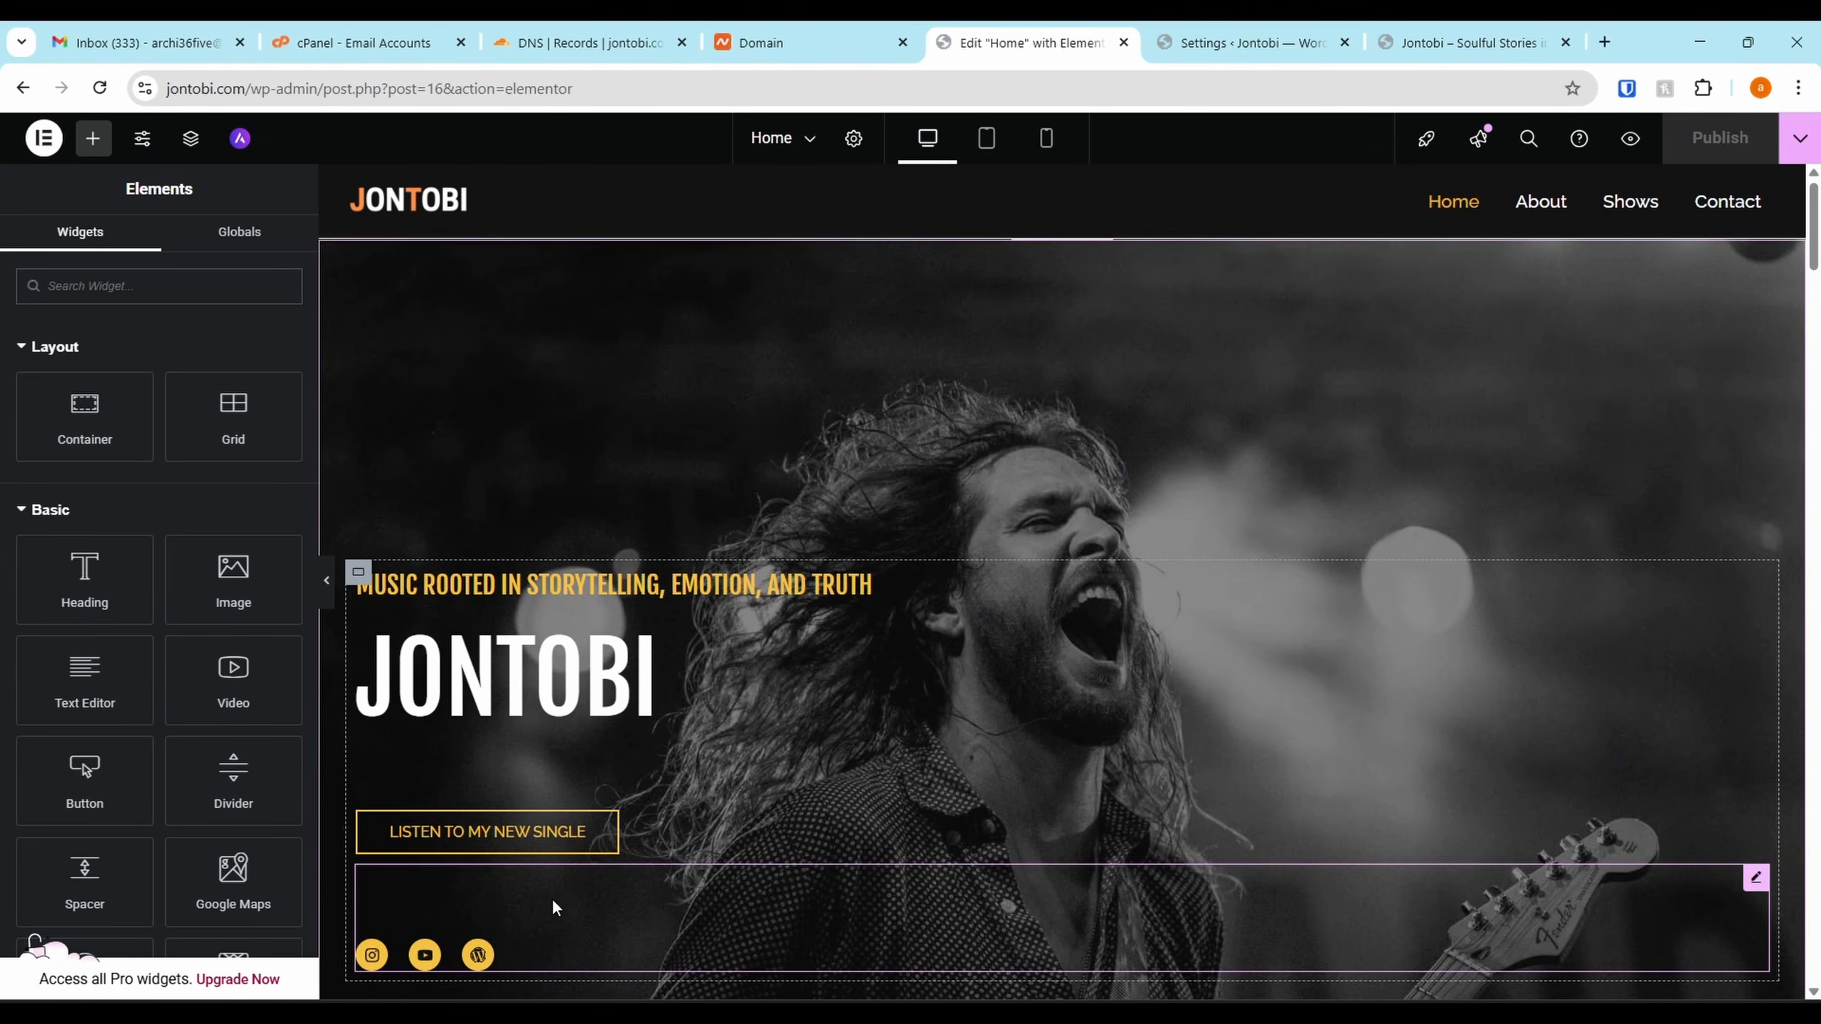
Open the Wordpress social item's icon library and browse All Icons and Font Awesome - Regular
{"action": "left_click", "coordinate": [554, 902]}
{"action": "left_click", "coordinate": [142, 509]}
{"action": "left_click", "coordinate": [183, 634]}
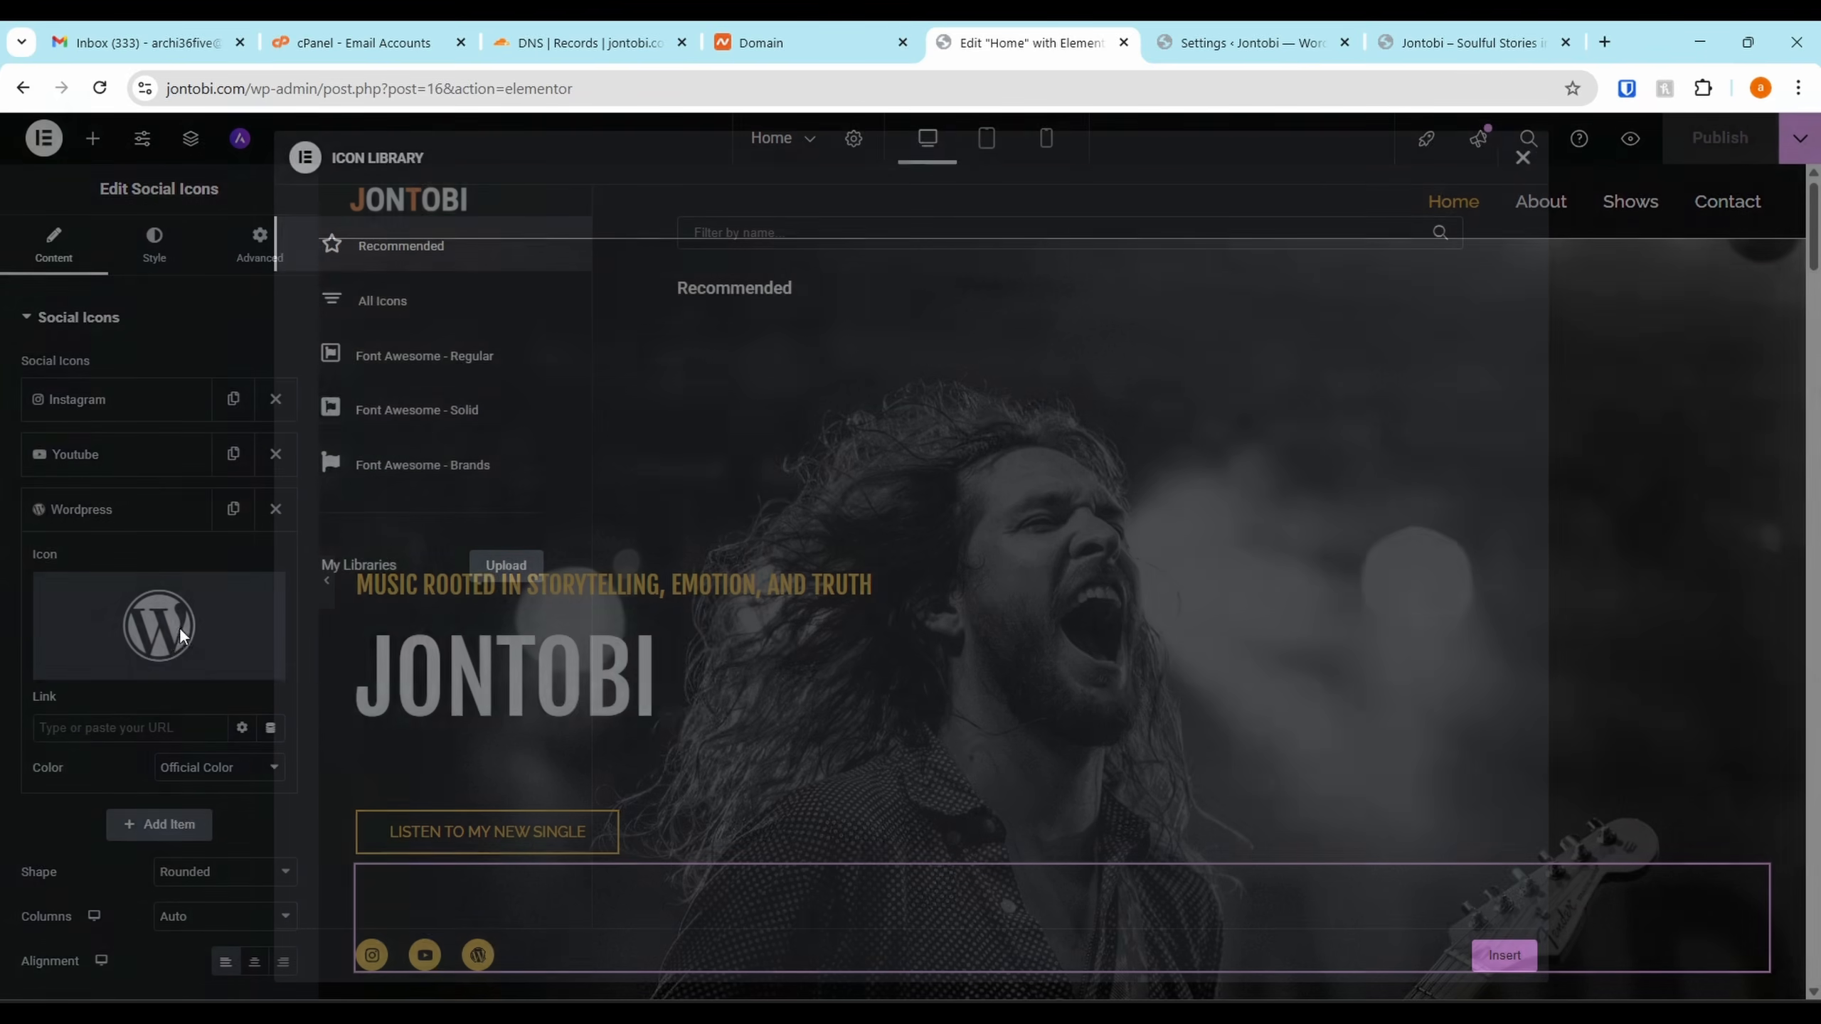
{"action": "left_click", "coordinate": [436, 319]}
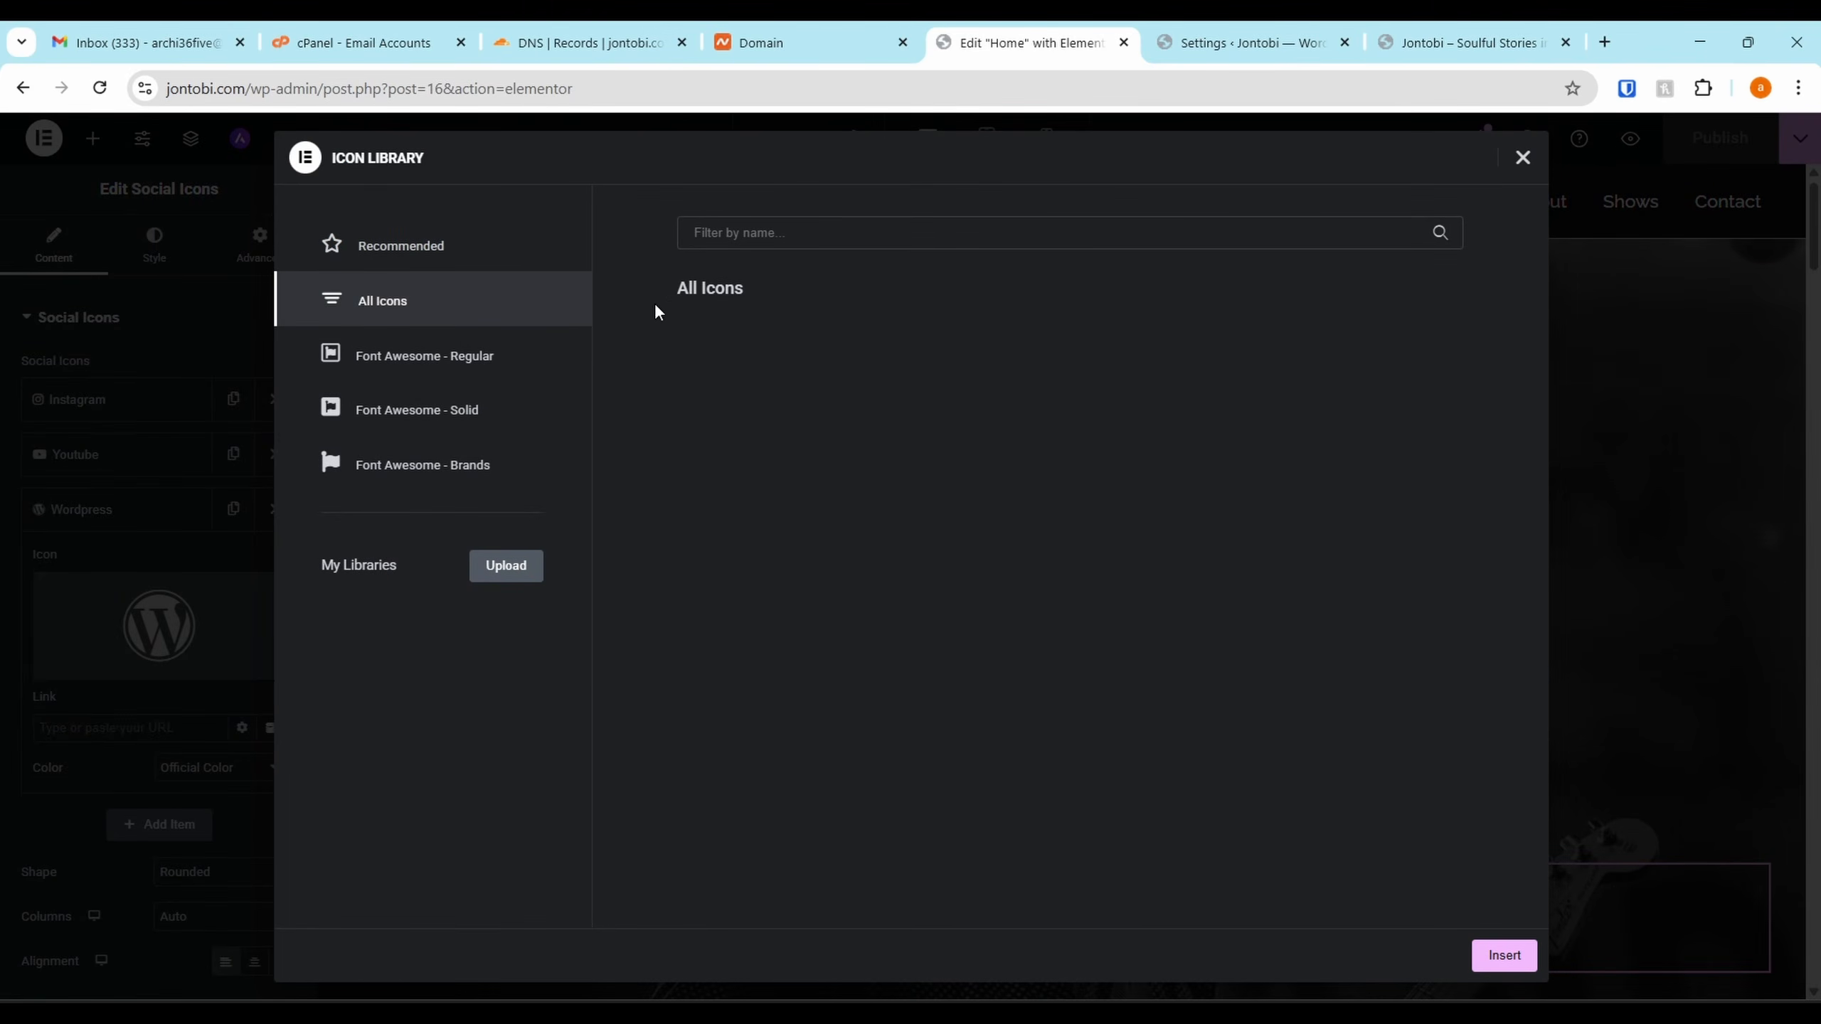
{"action": "left_click", "coordinate": [410, 351]}
{"action": "left_click", "coordinate": [400, 319]}
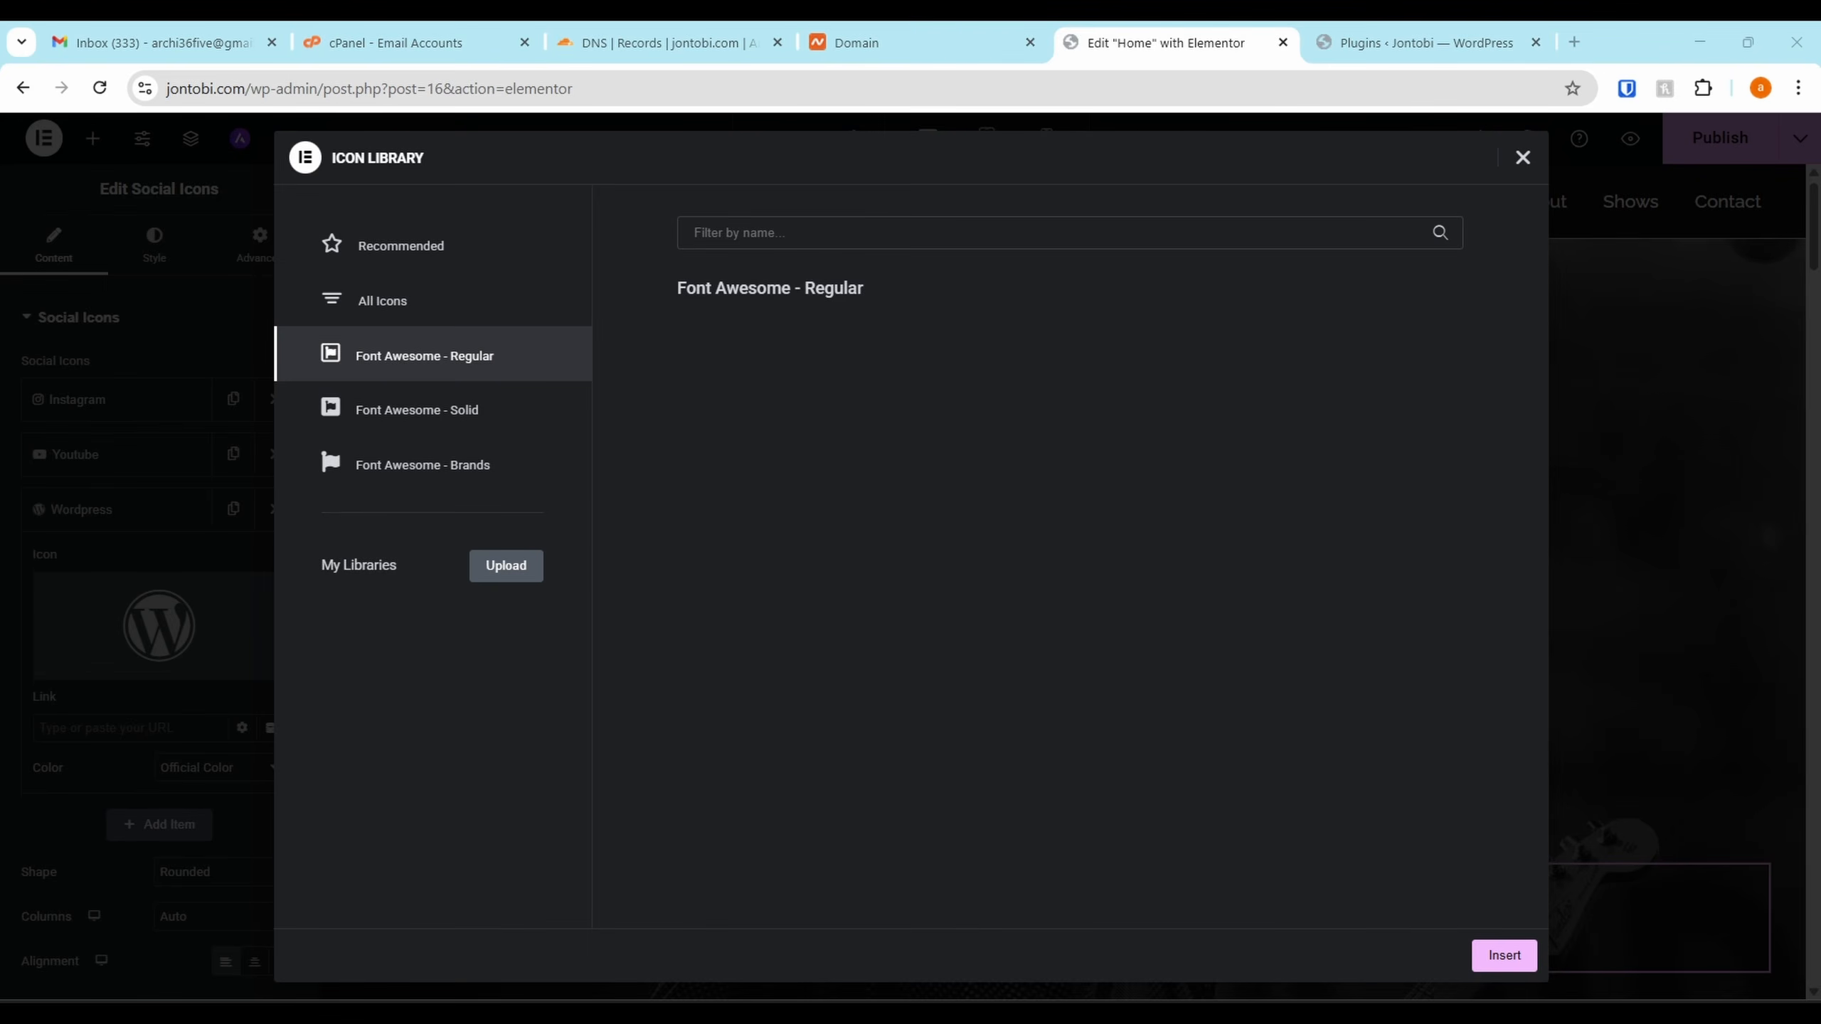
{"action": "left_click_drag", "start_coordinate": [1353, 690], "coordinate": [1518, 477]}
Download the thin-line Spotify Alt 1 icon as an SVG from SVG Repo
{"action": "left_click", "coordinate": [1574, 42]}
{"action": "type", "text": "https://www.svgrepo.com/vectors/spotify/"}
{"action": "key", "text": "Return"}
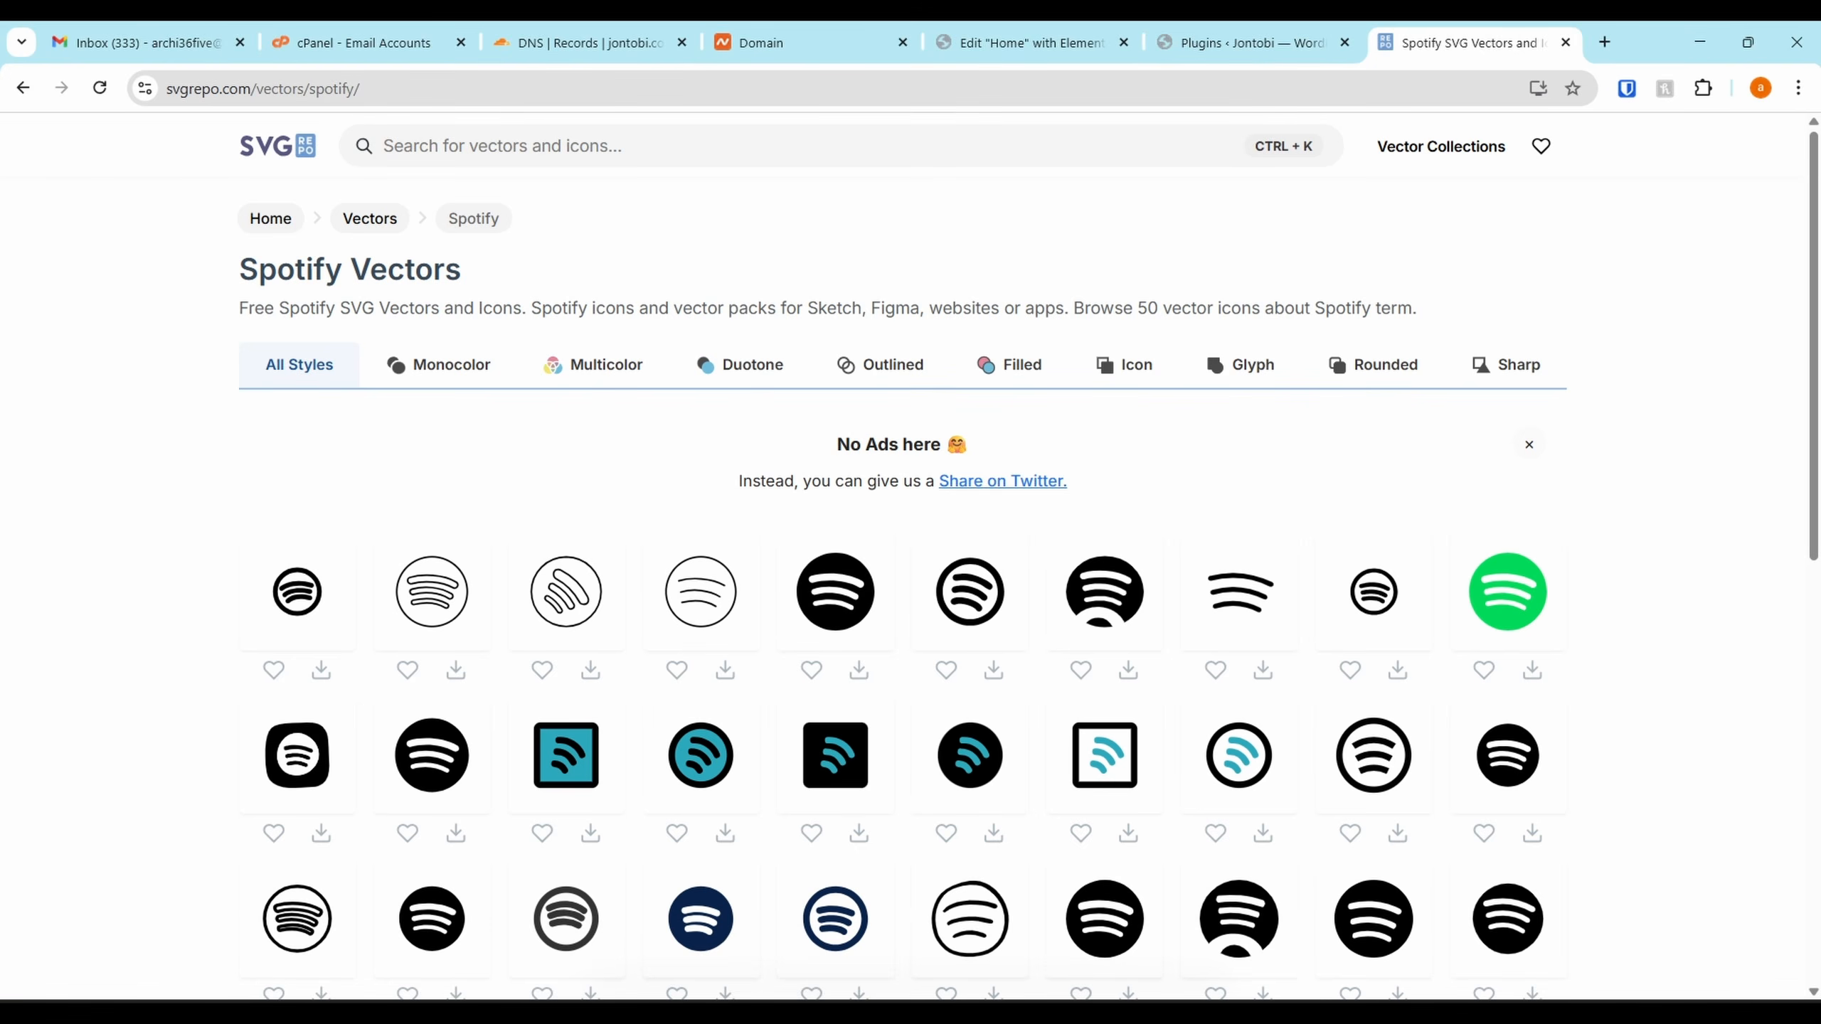
{"action": "left_click", "coordinate": [435, 598]}
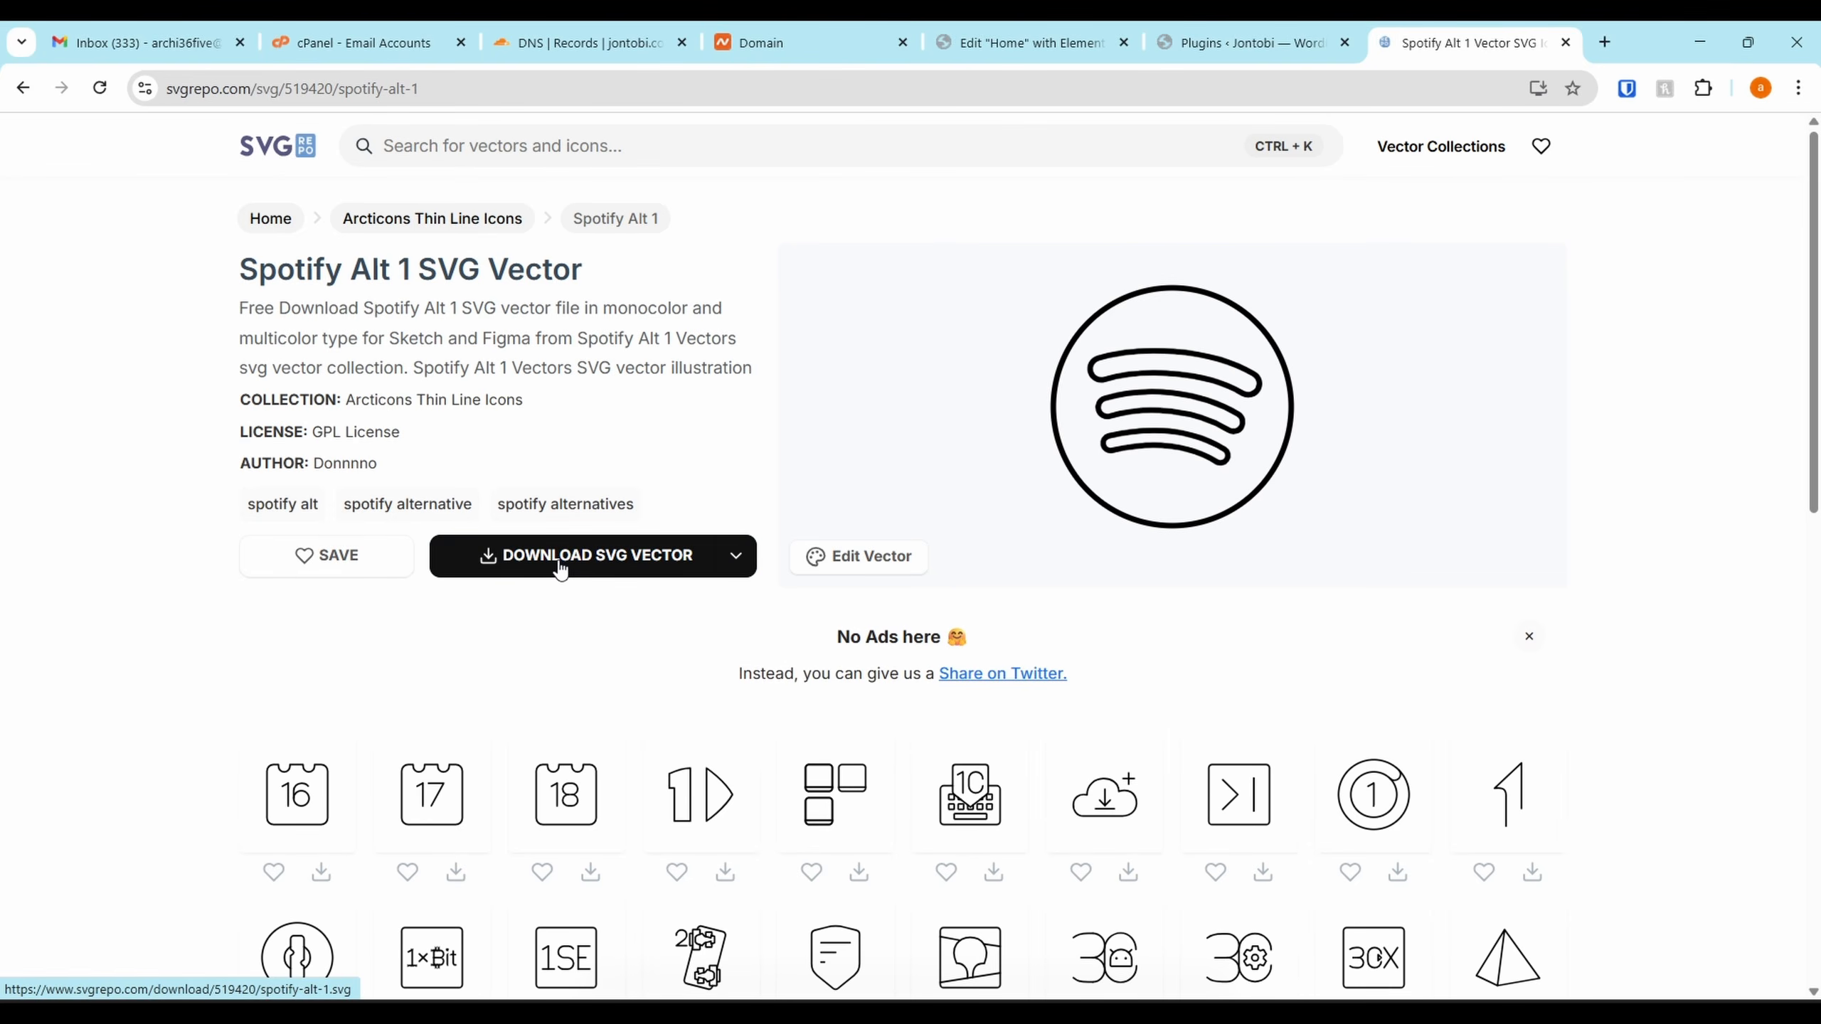
{"action": "left_click", "coordinate": [559, 564]}
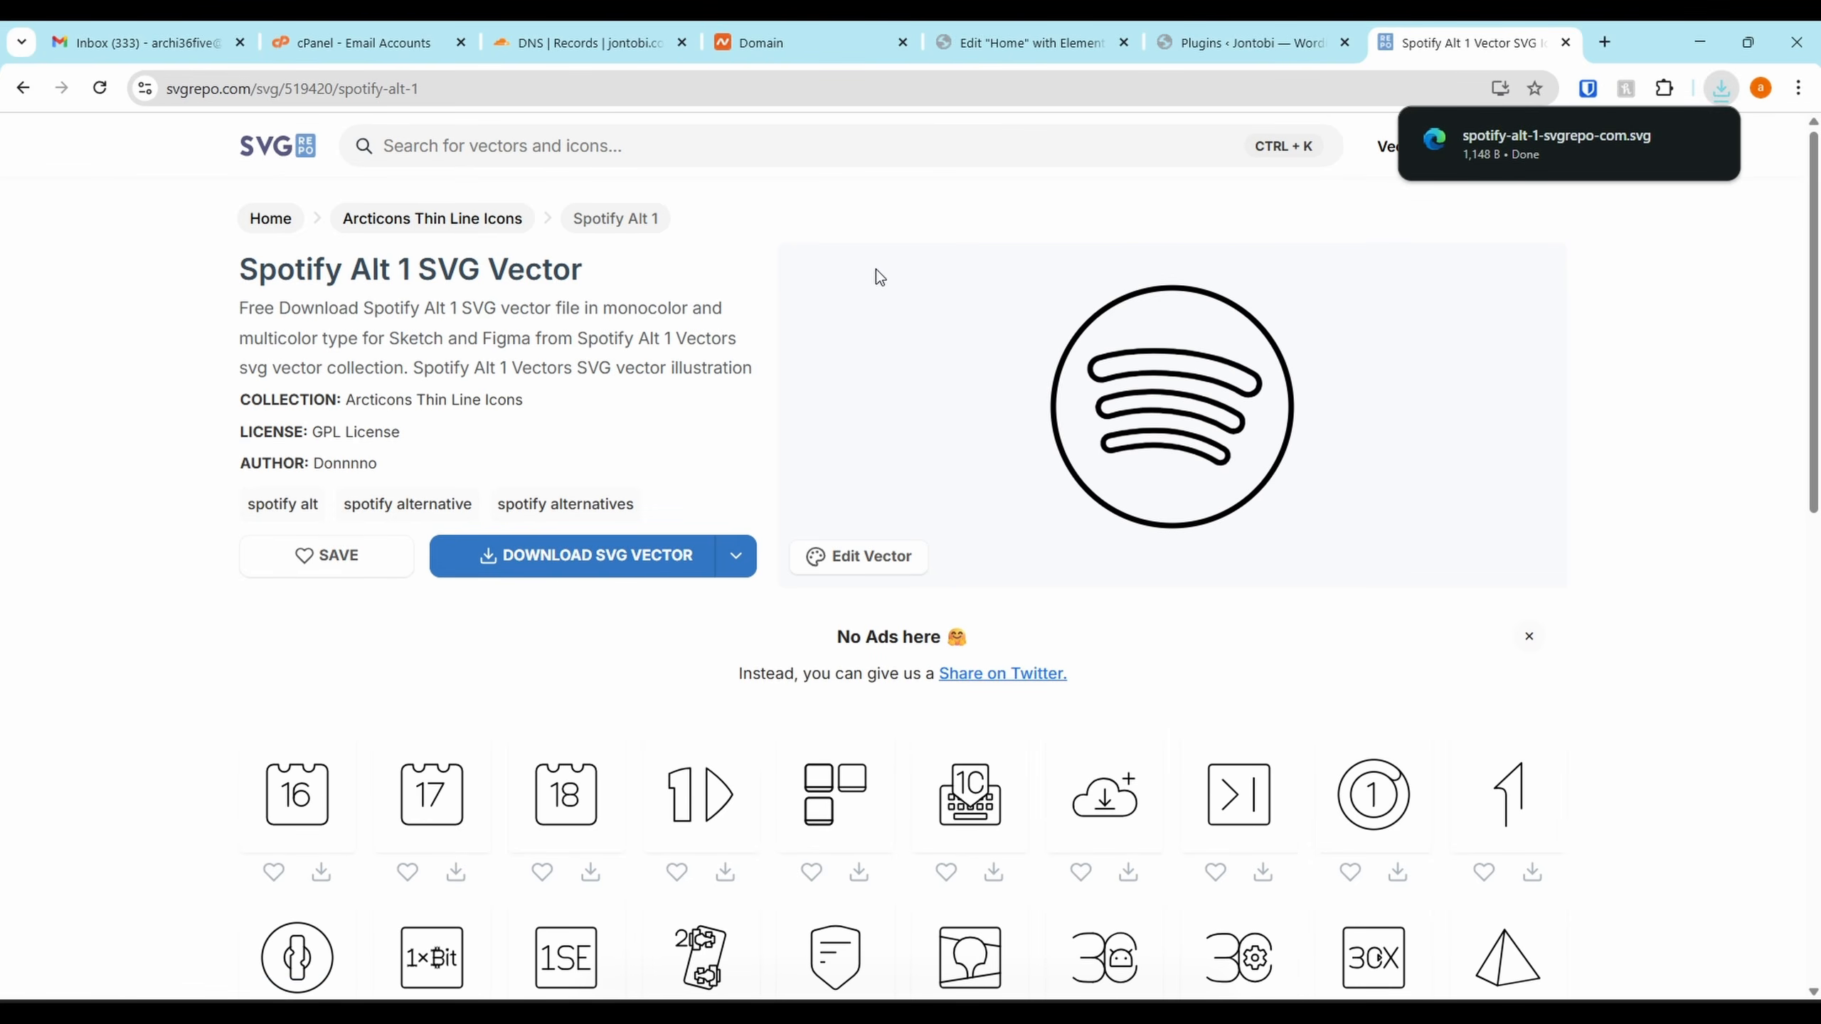
Back in Elementor, close the Icon Library and start a custom SVG upload
{"action": "left_click", "coordinate": [1024, 43]}
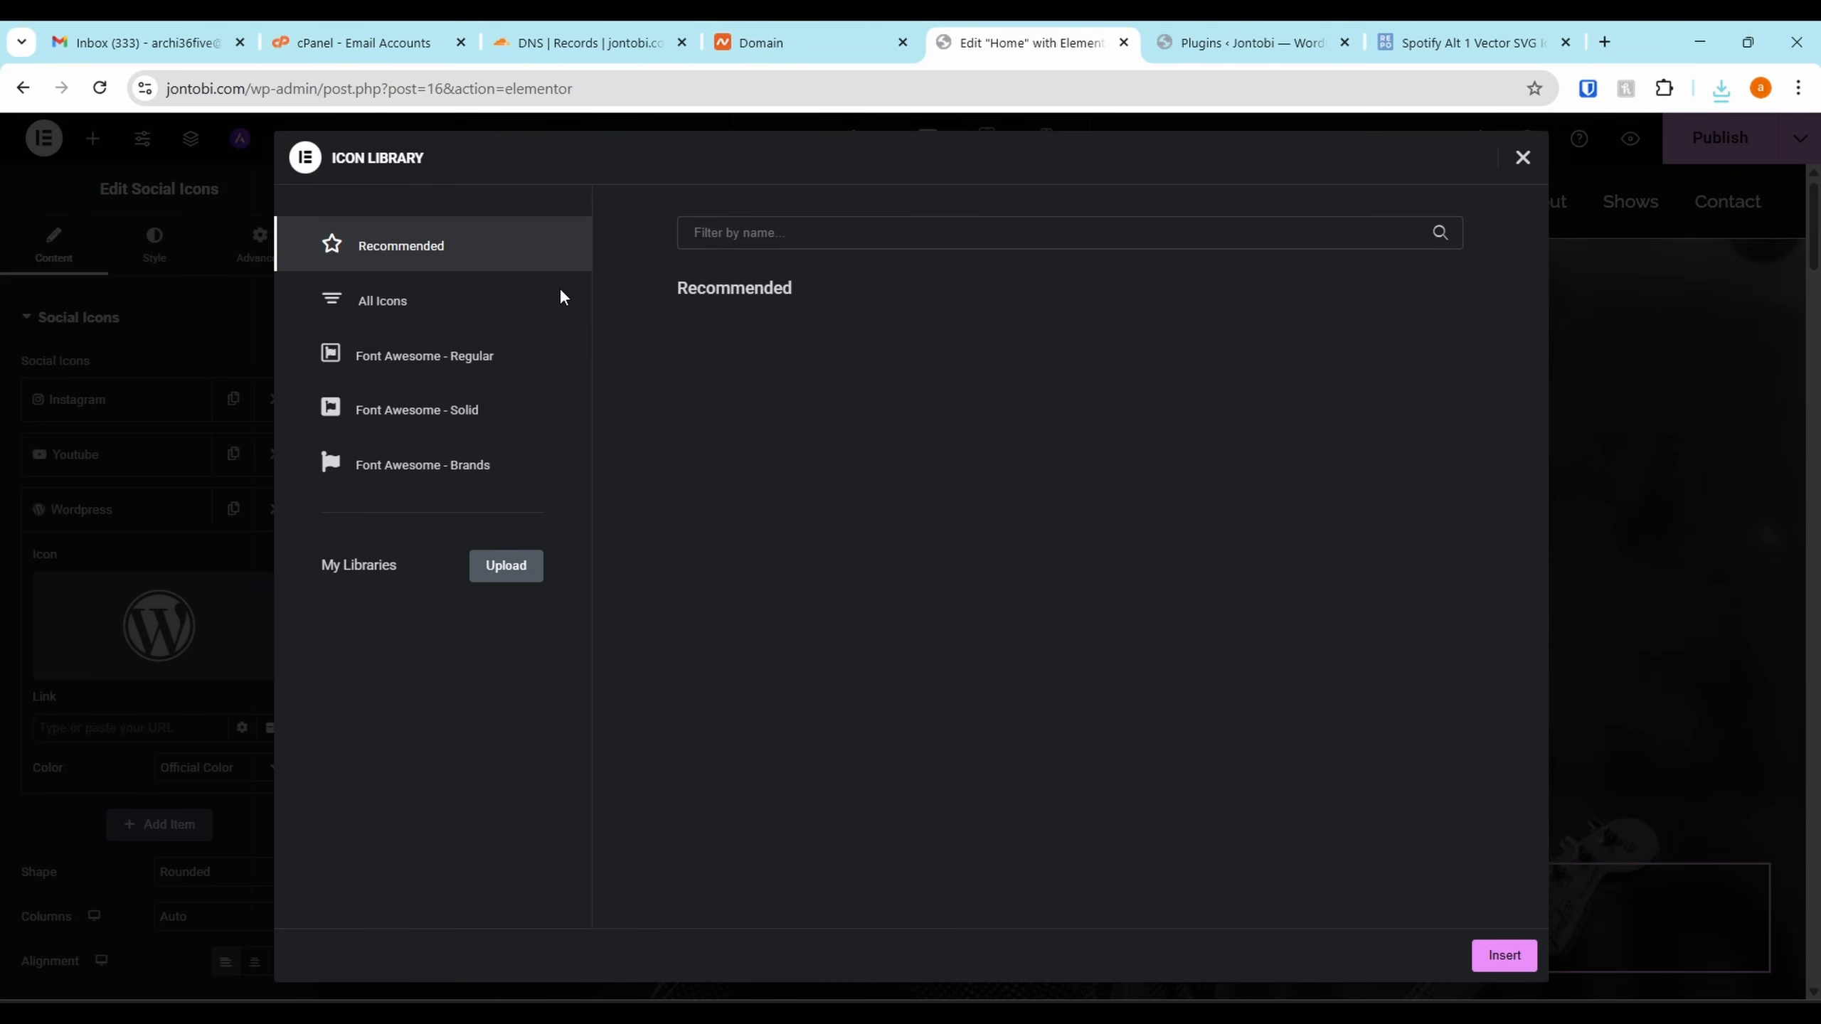
{"action": "left_click", "coordinate": [1525, 160]}
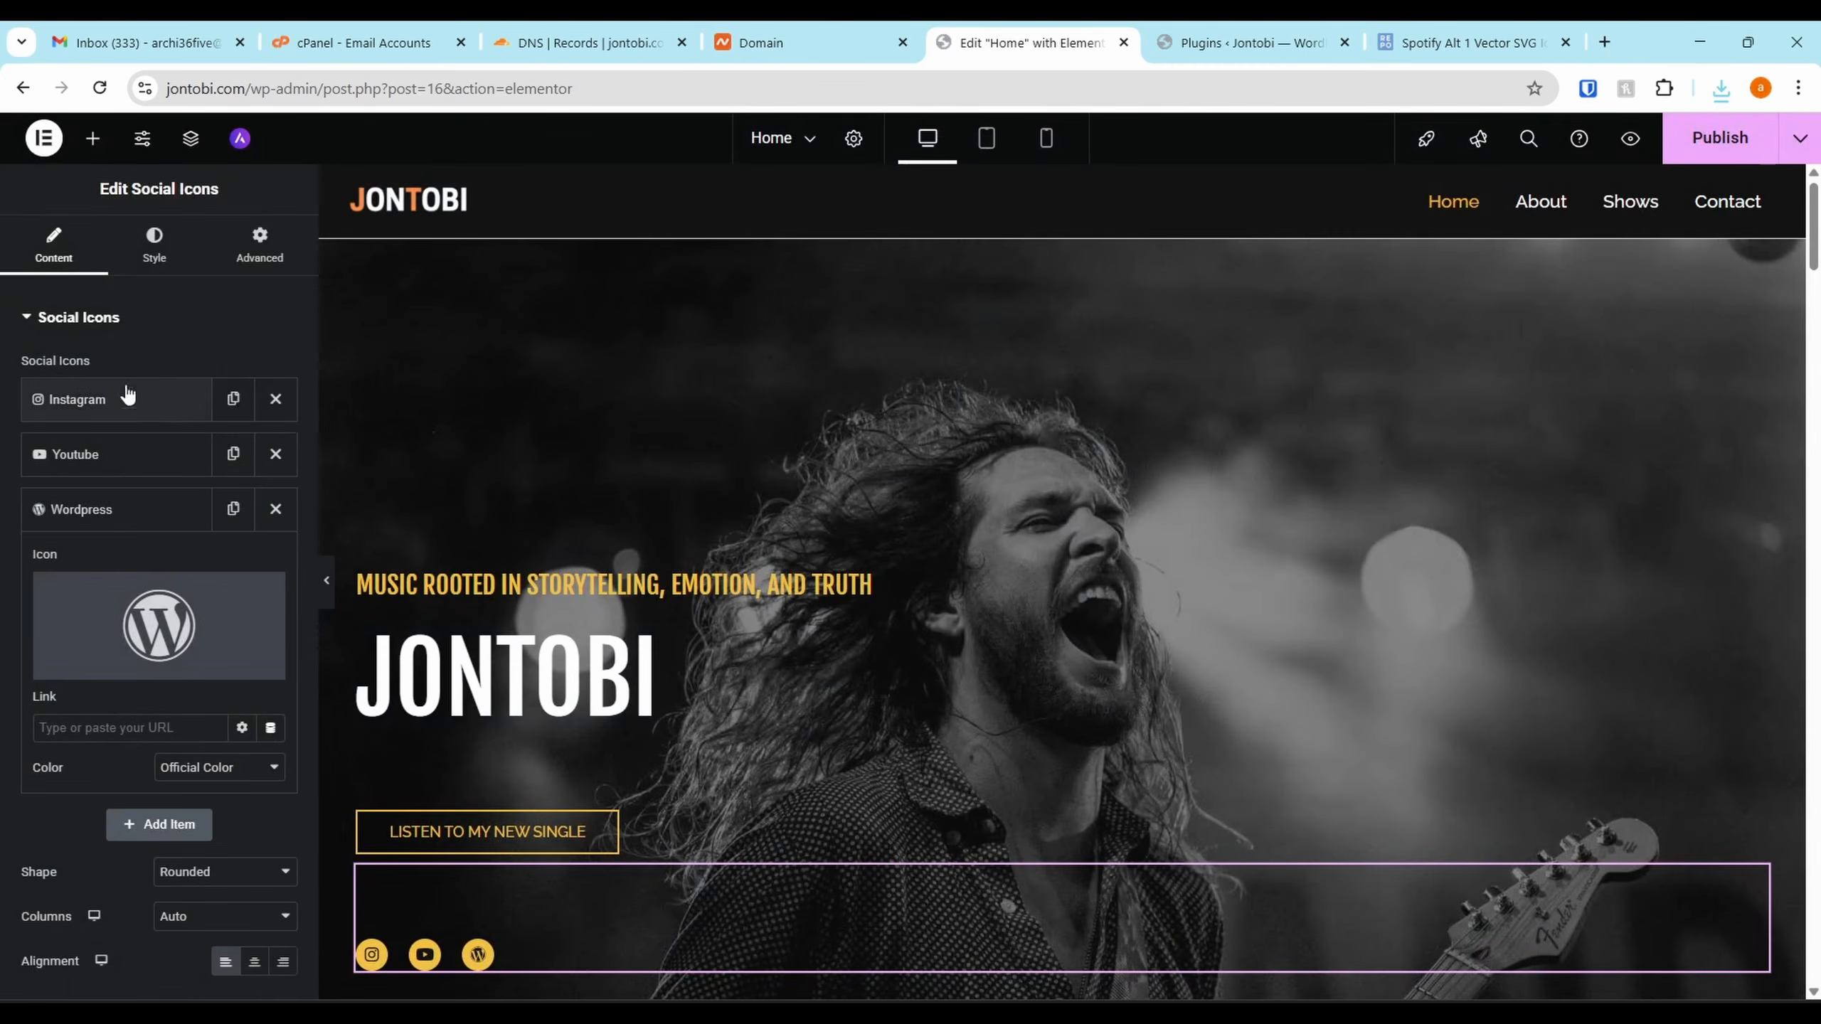
{"action": "left_click", "coordinate": [213, 665]}
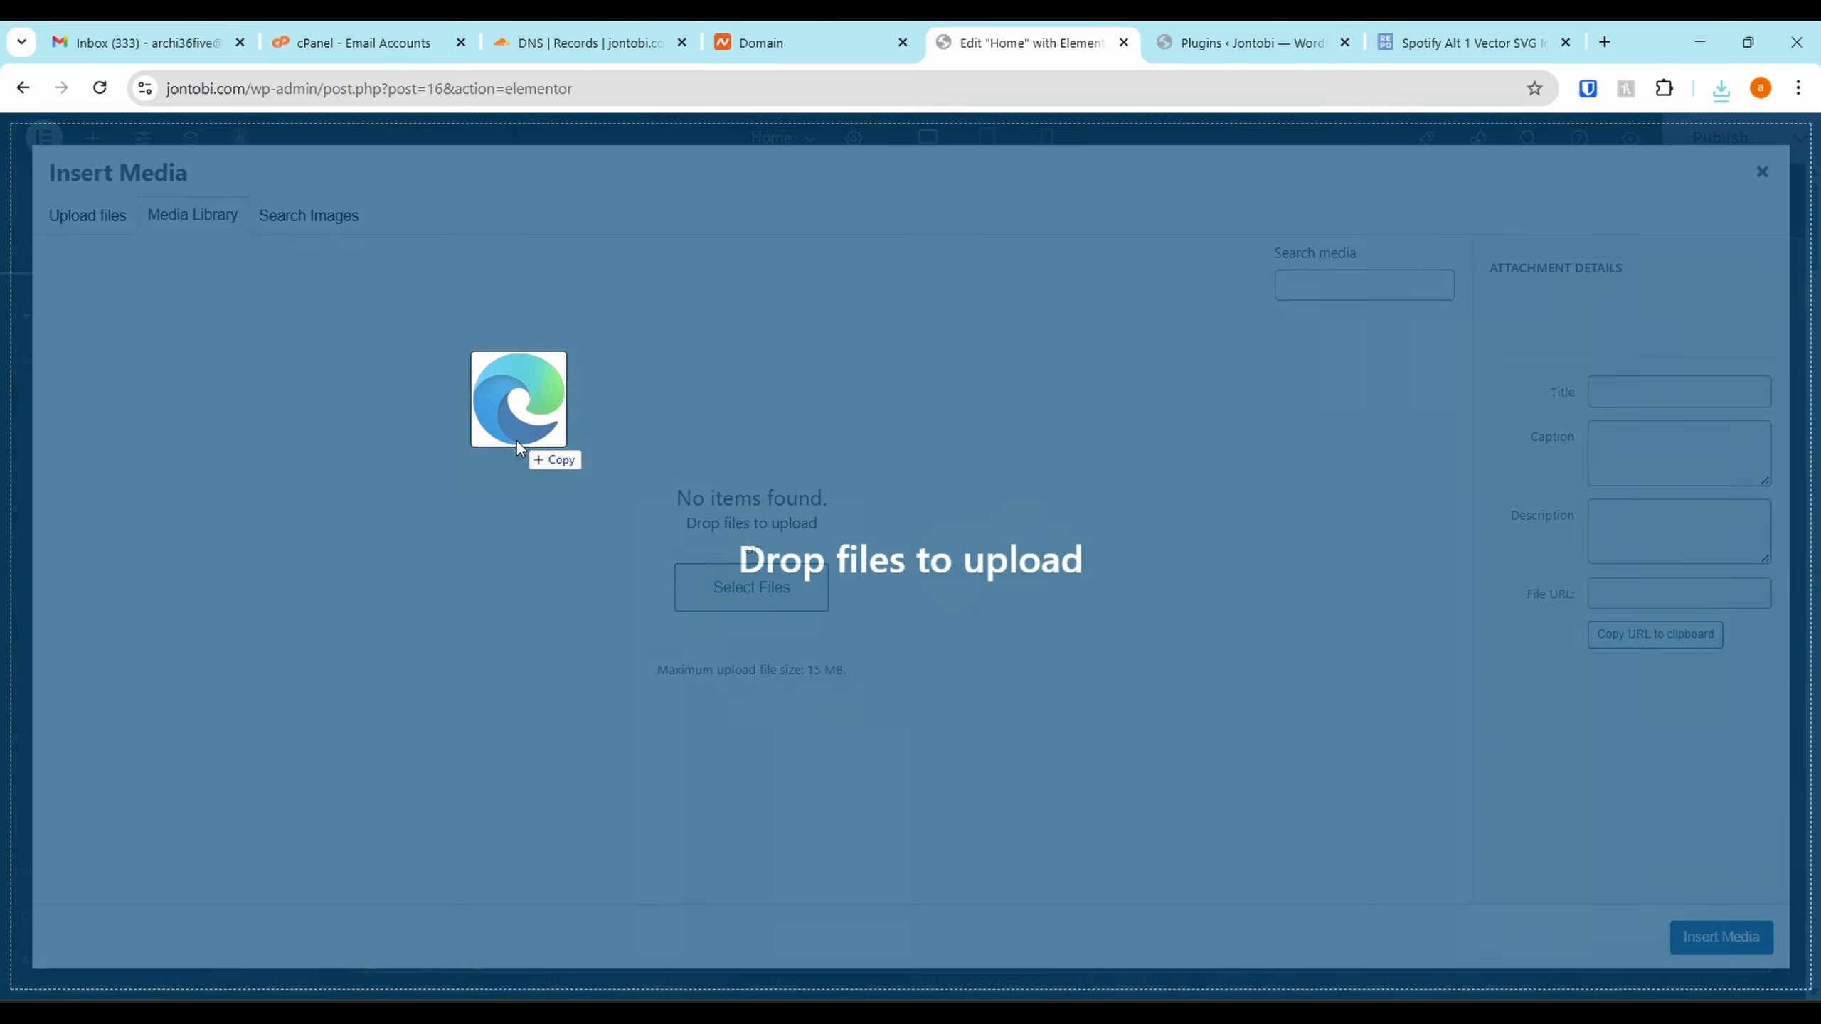
Upload the Spotify SVG, copy its title into Alt Text, and insert it as the icon
{"action": "left_click_drag", "start_coordinate": [515, 438], "coordinate": [630, 580]}
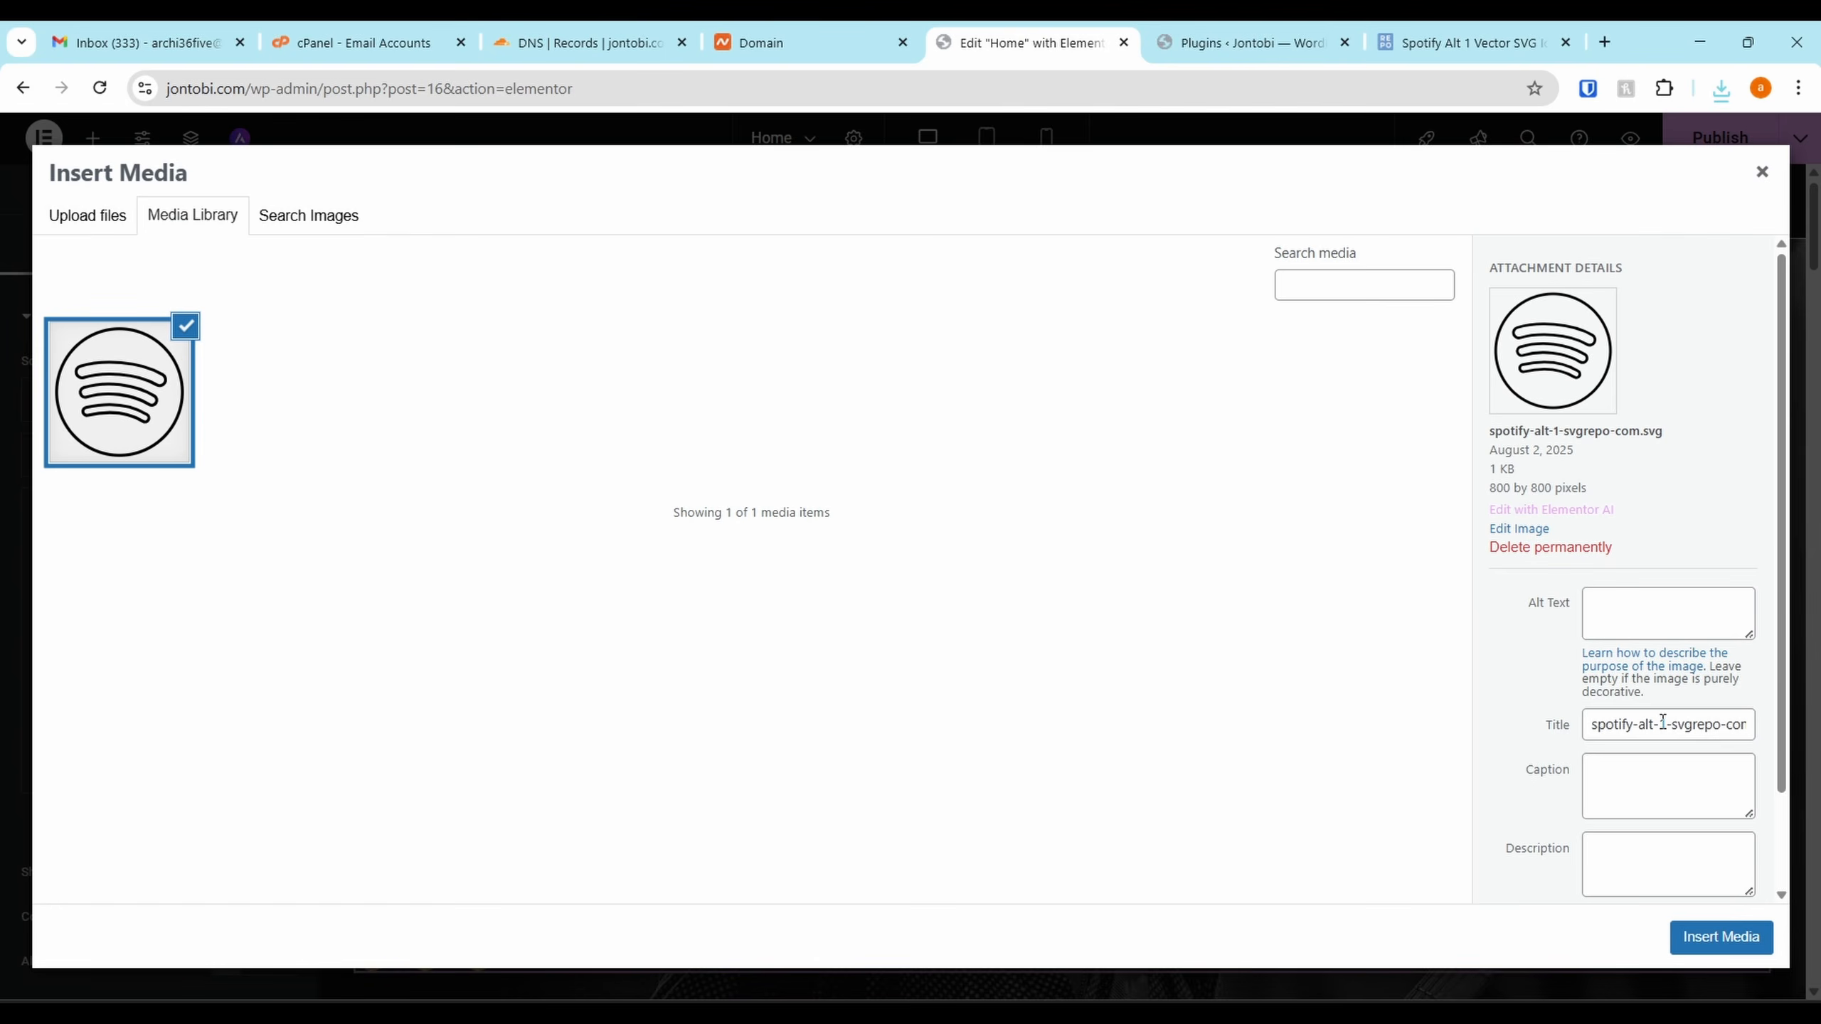
{"action": "left_click", "coordinate": [1662, 726]}
{"action": "triple_click", "coordinate": [1661, 726]}
{"action": "key", "text": "ctrl+c"}
{"action": "left_click", "coordinate": [1656, 615]}
{"action": "key", "text": "ctrl+v"}
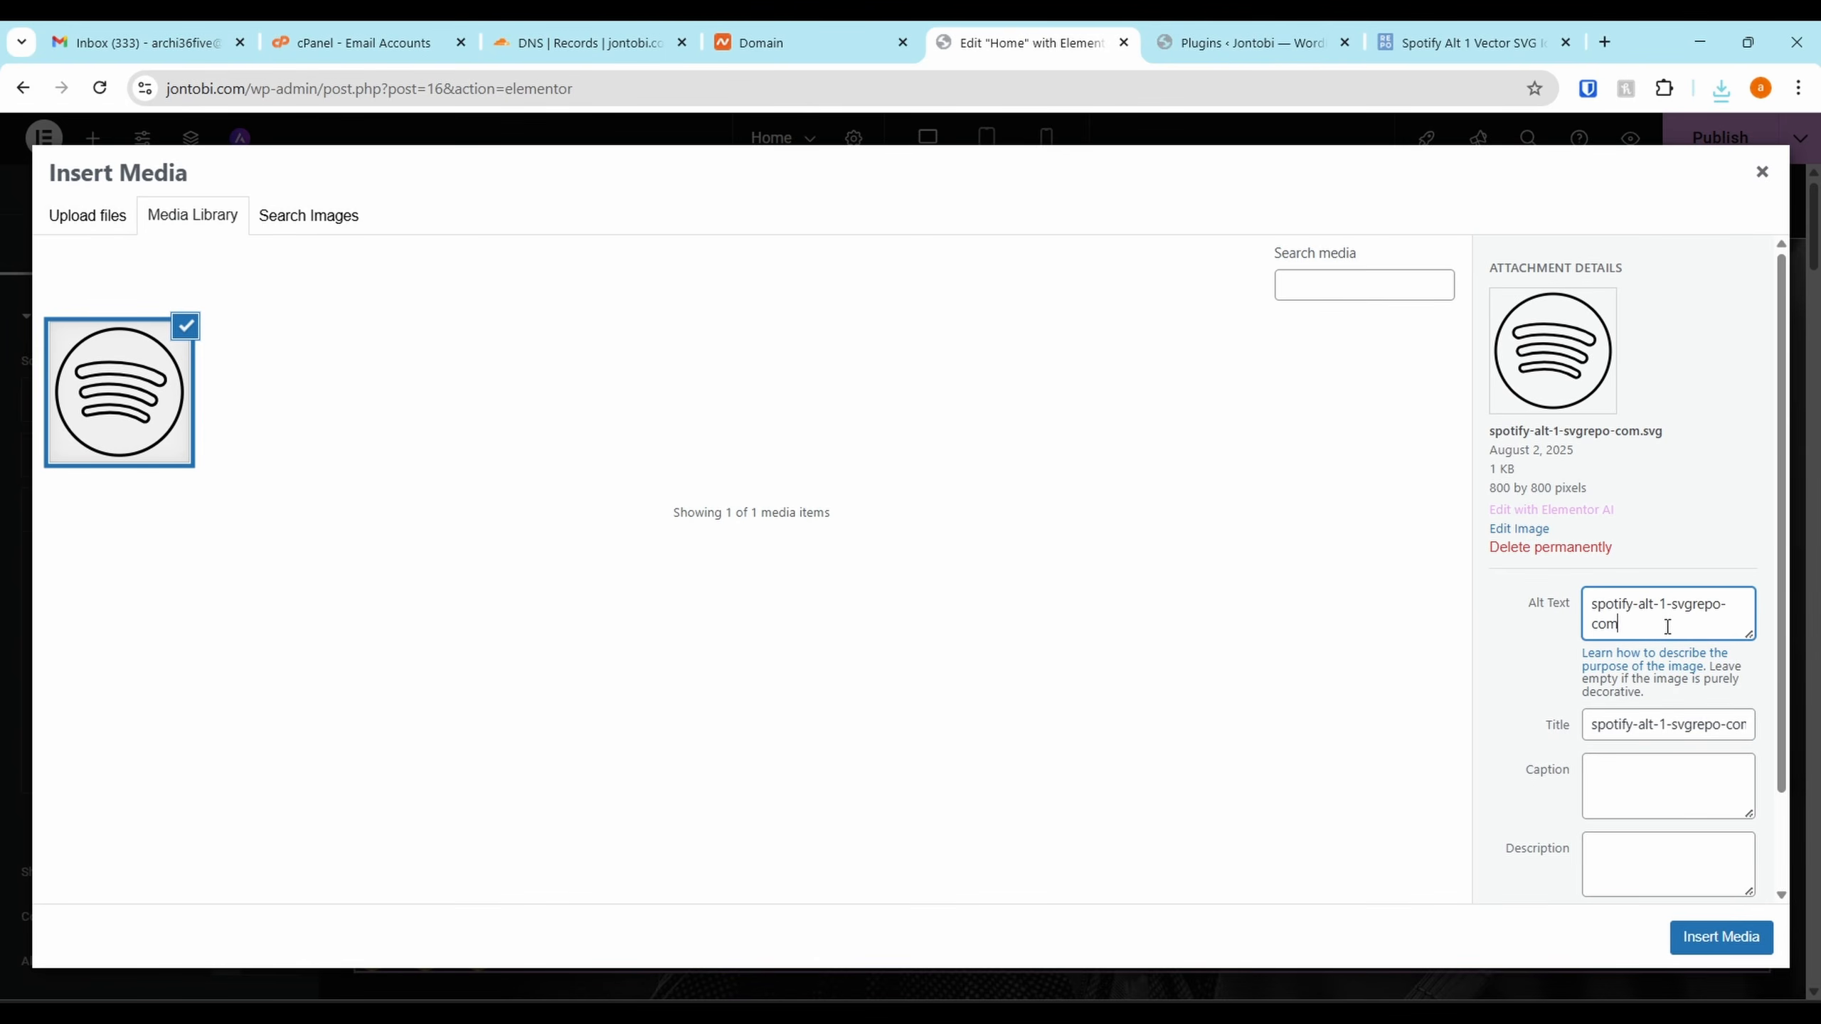
{"action": "left_click", "coordinate": [1721, 937]}
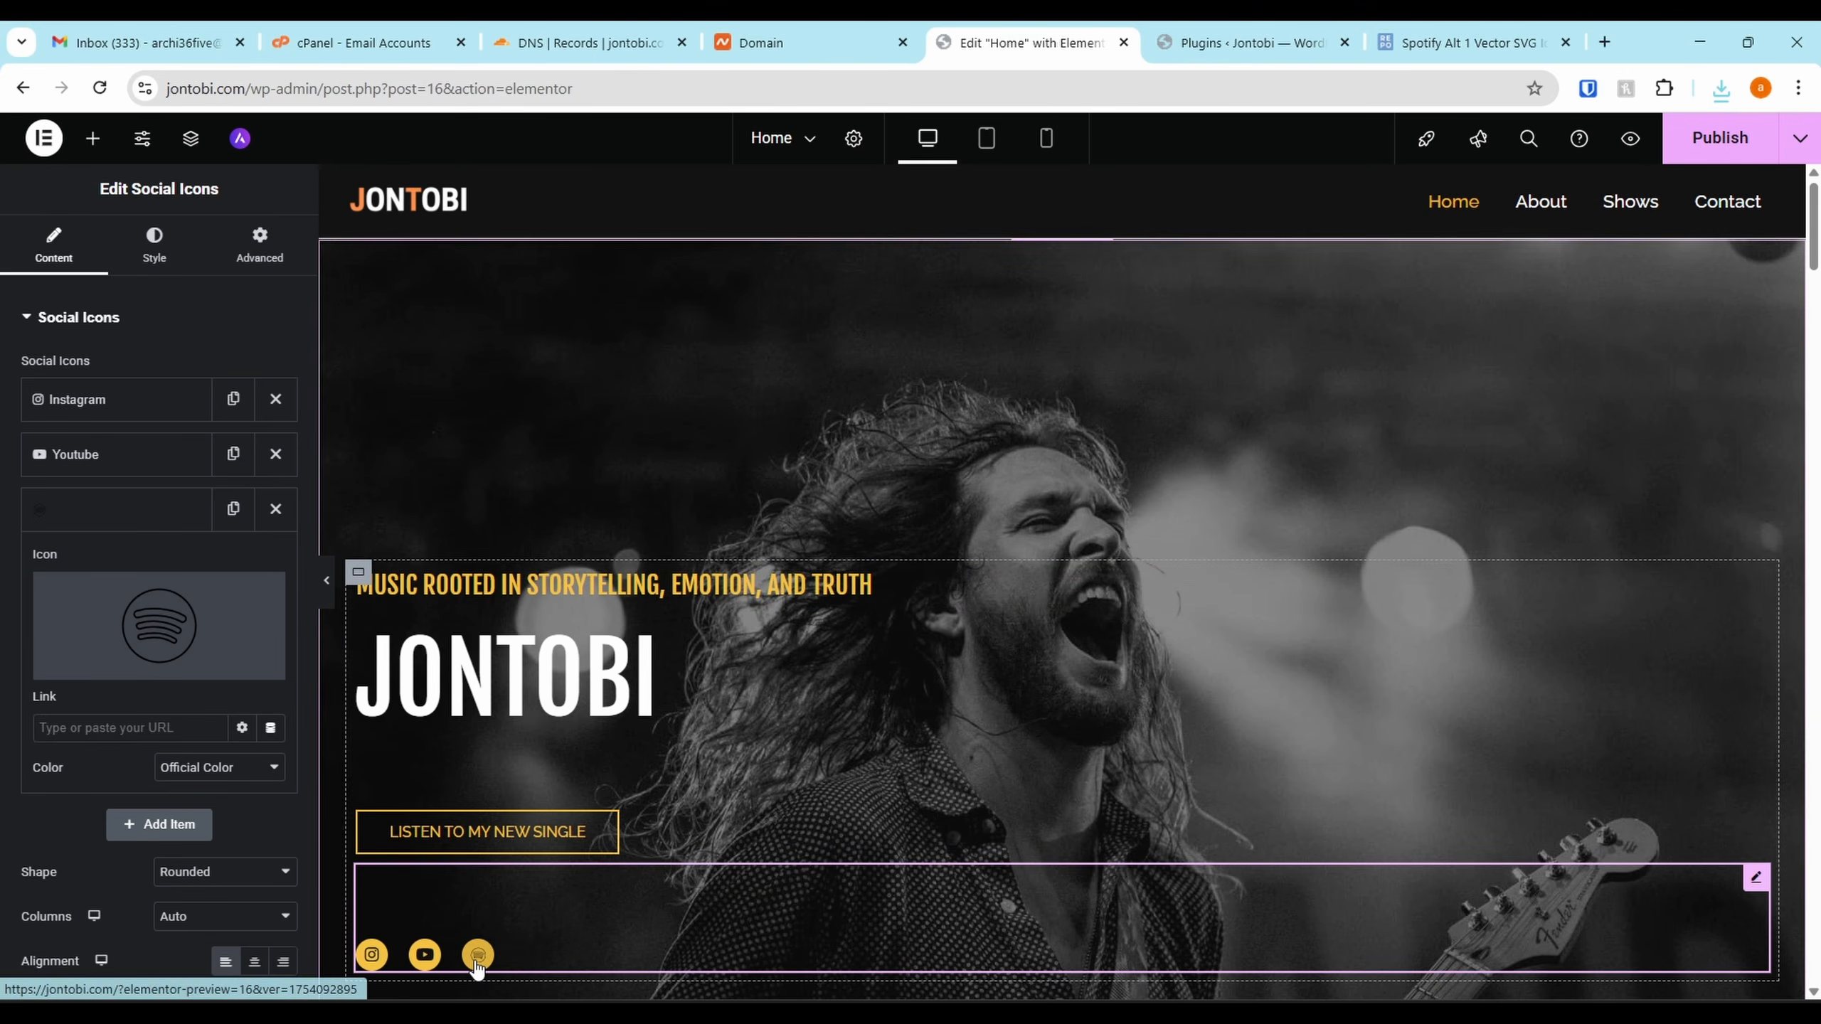
Reopen the Spotify icon's library and close it without changes
{"action": "mouse_move", "coordinate": [200, 675]}
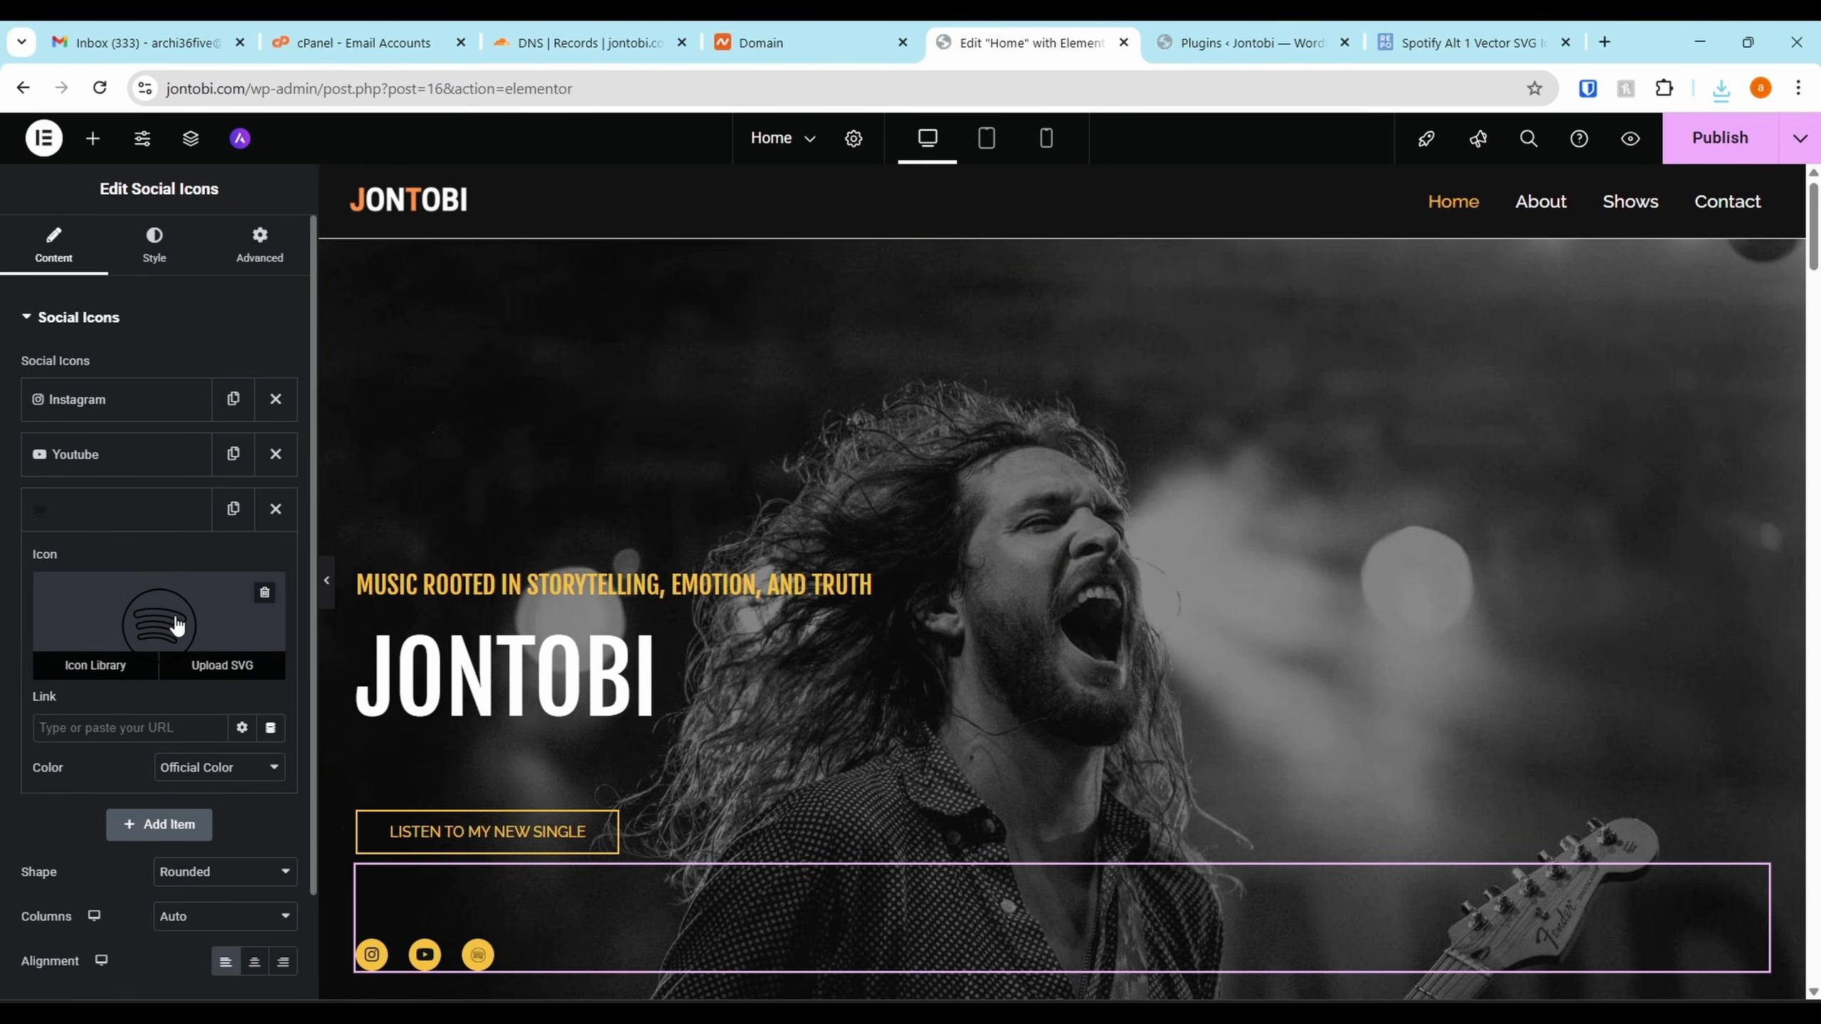
{"action": "left_click", "coordinate": [199, 621]}
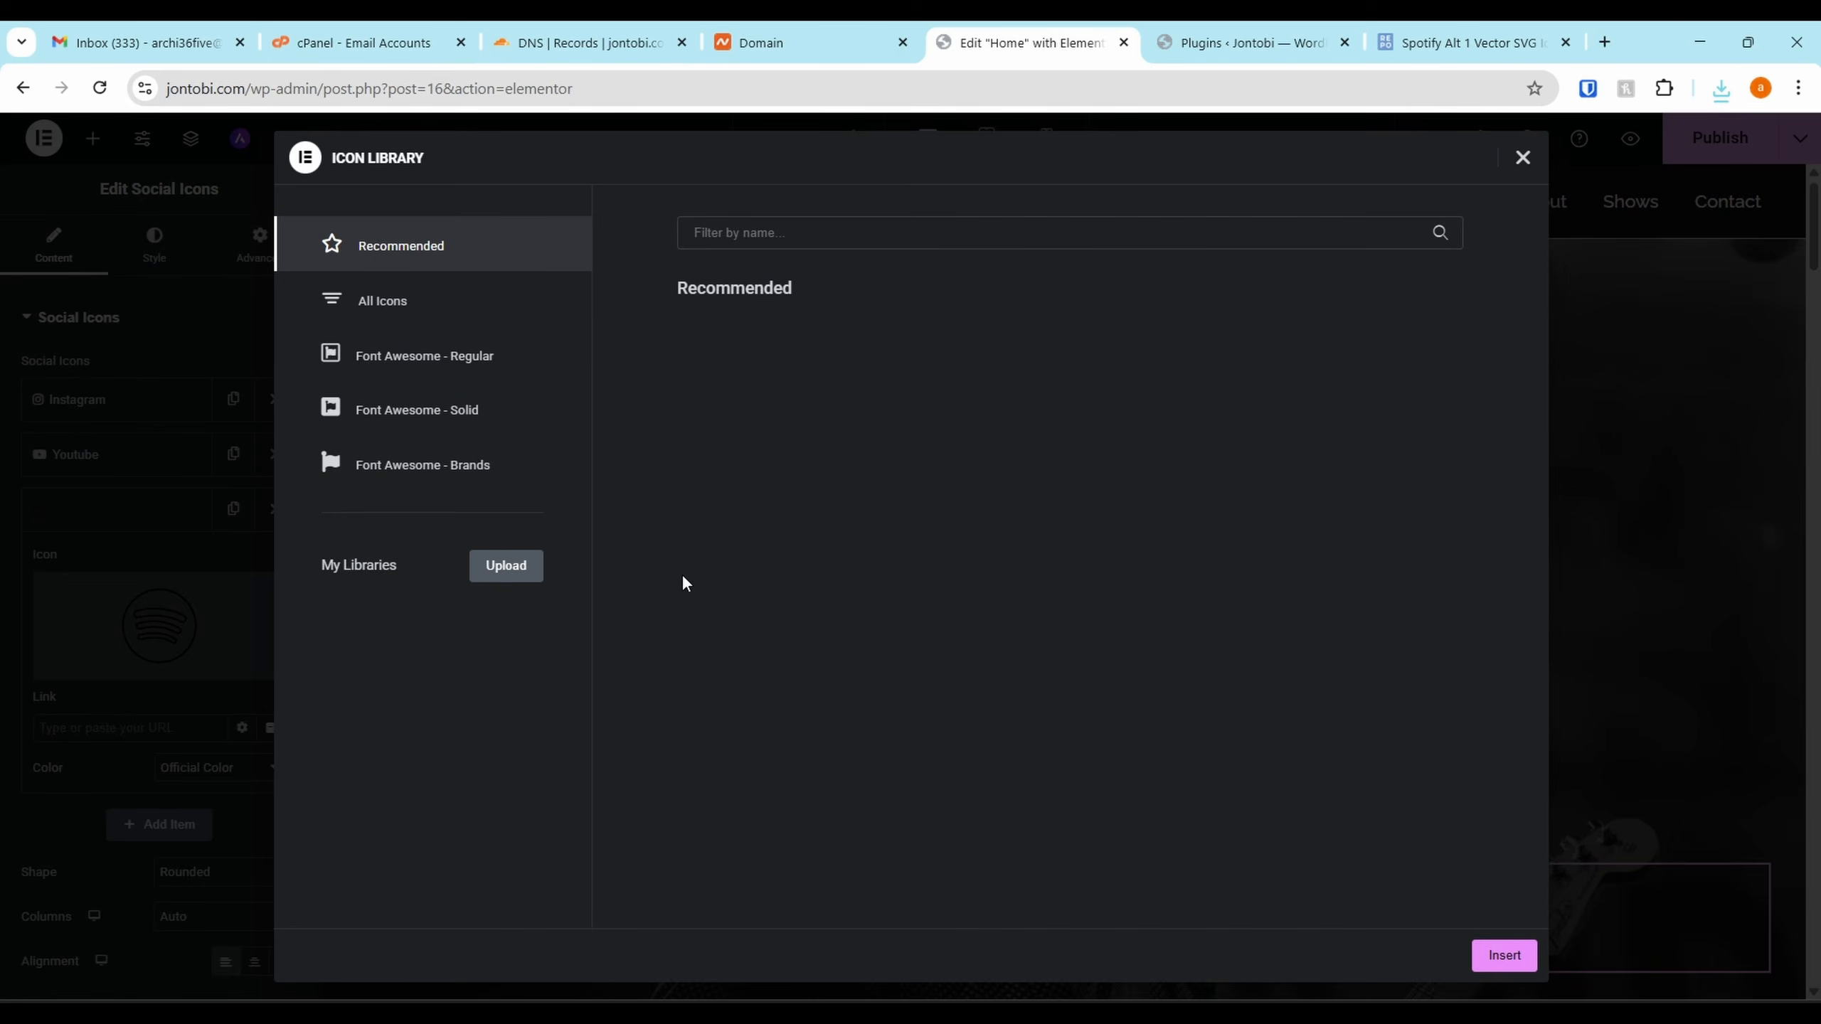
{"action": "left_click", "coordinate": [1523, 158]}
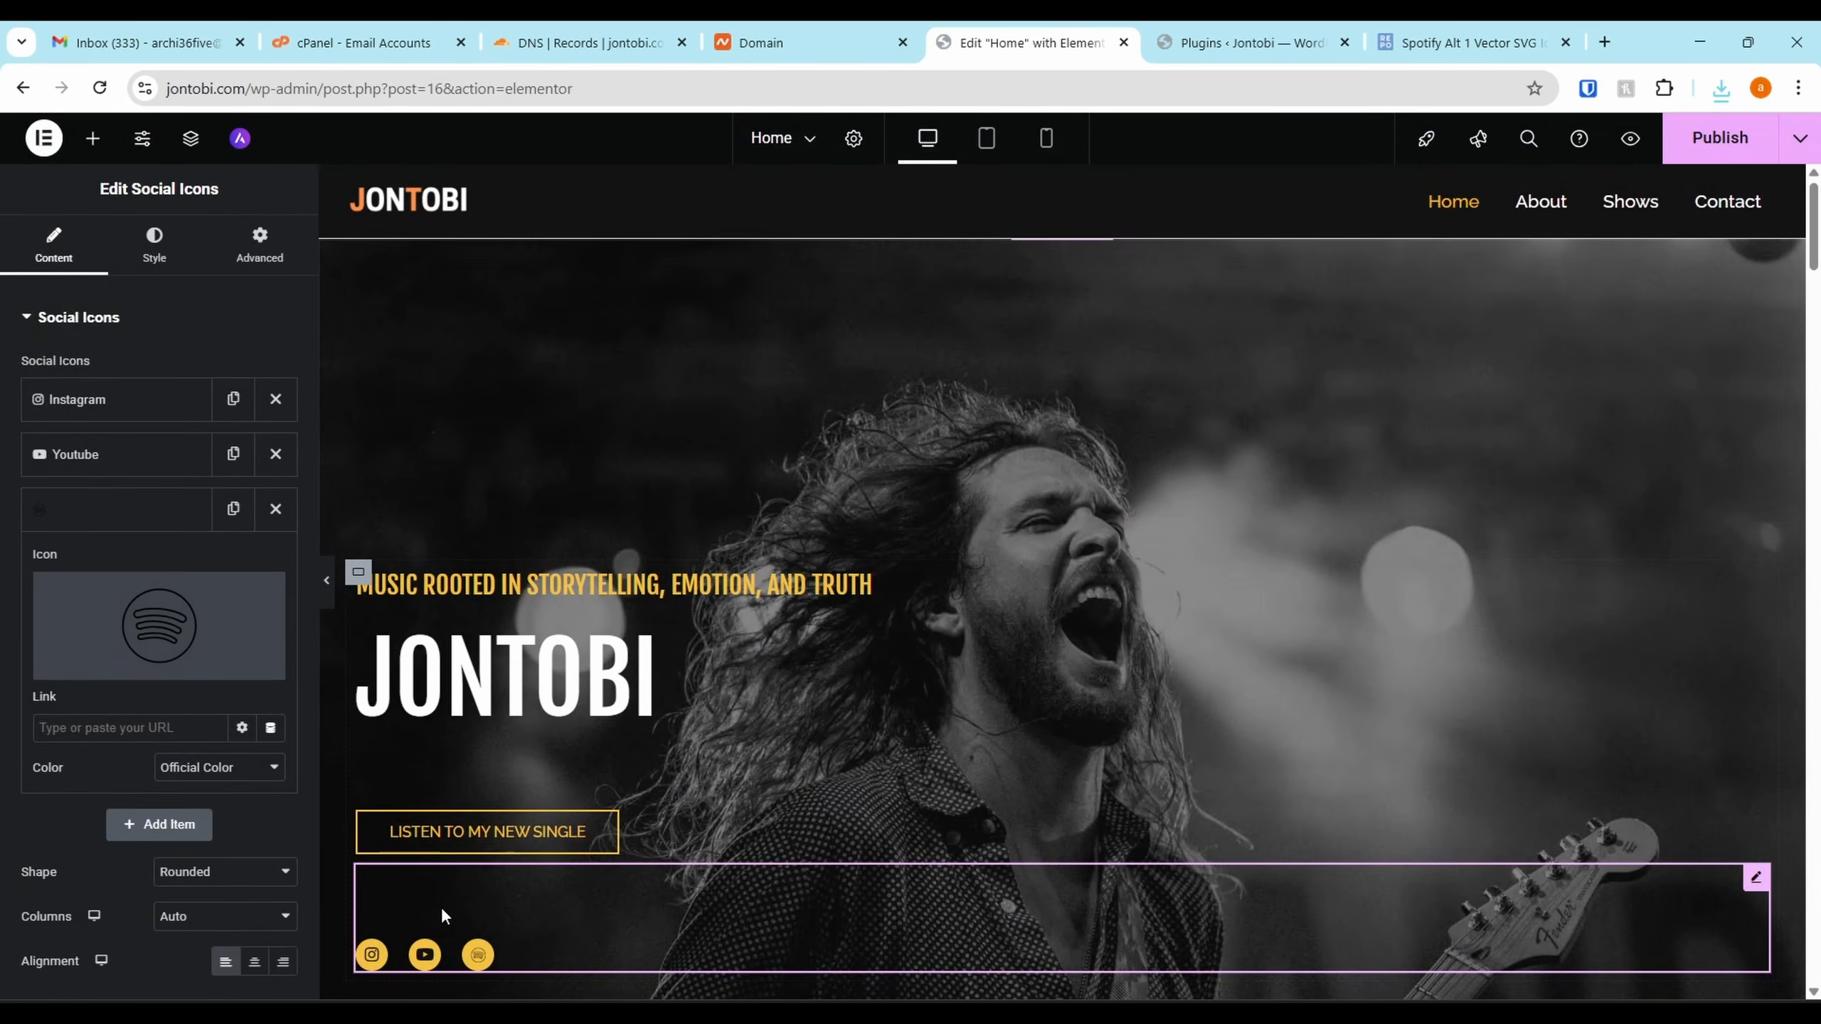
{"action": "scroll", "coordinate": [458, 889], "scroll_direction": "down", "scroll_amount": 7}
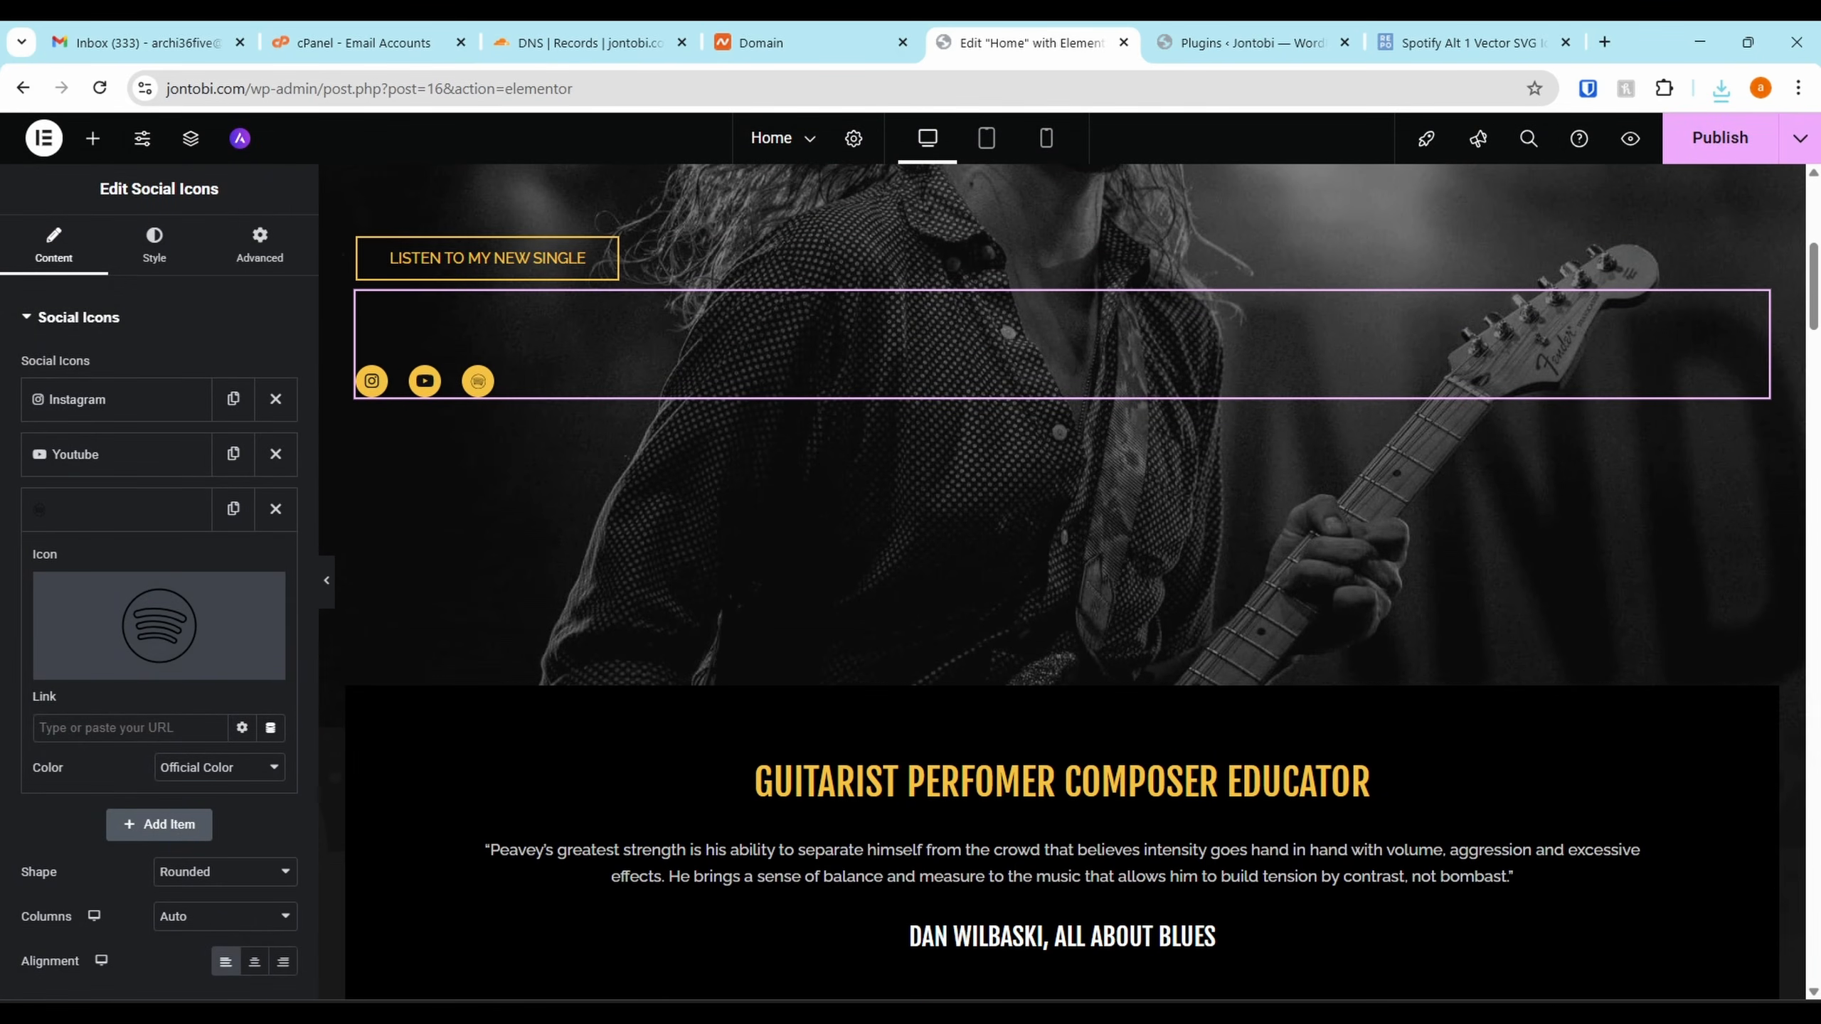
Download the solid black spotify-162 icon from the SVG Repo Spotify list
{"action": "left_click", "coordinate": [1466, 42]}
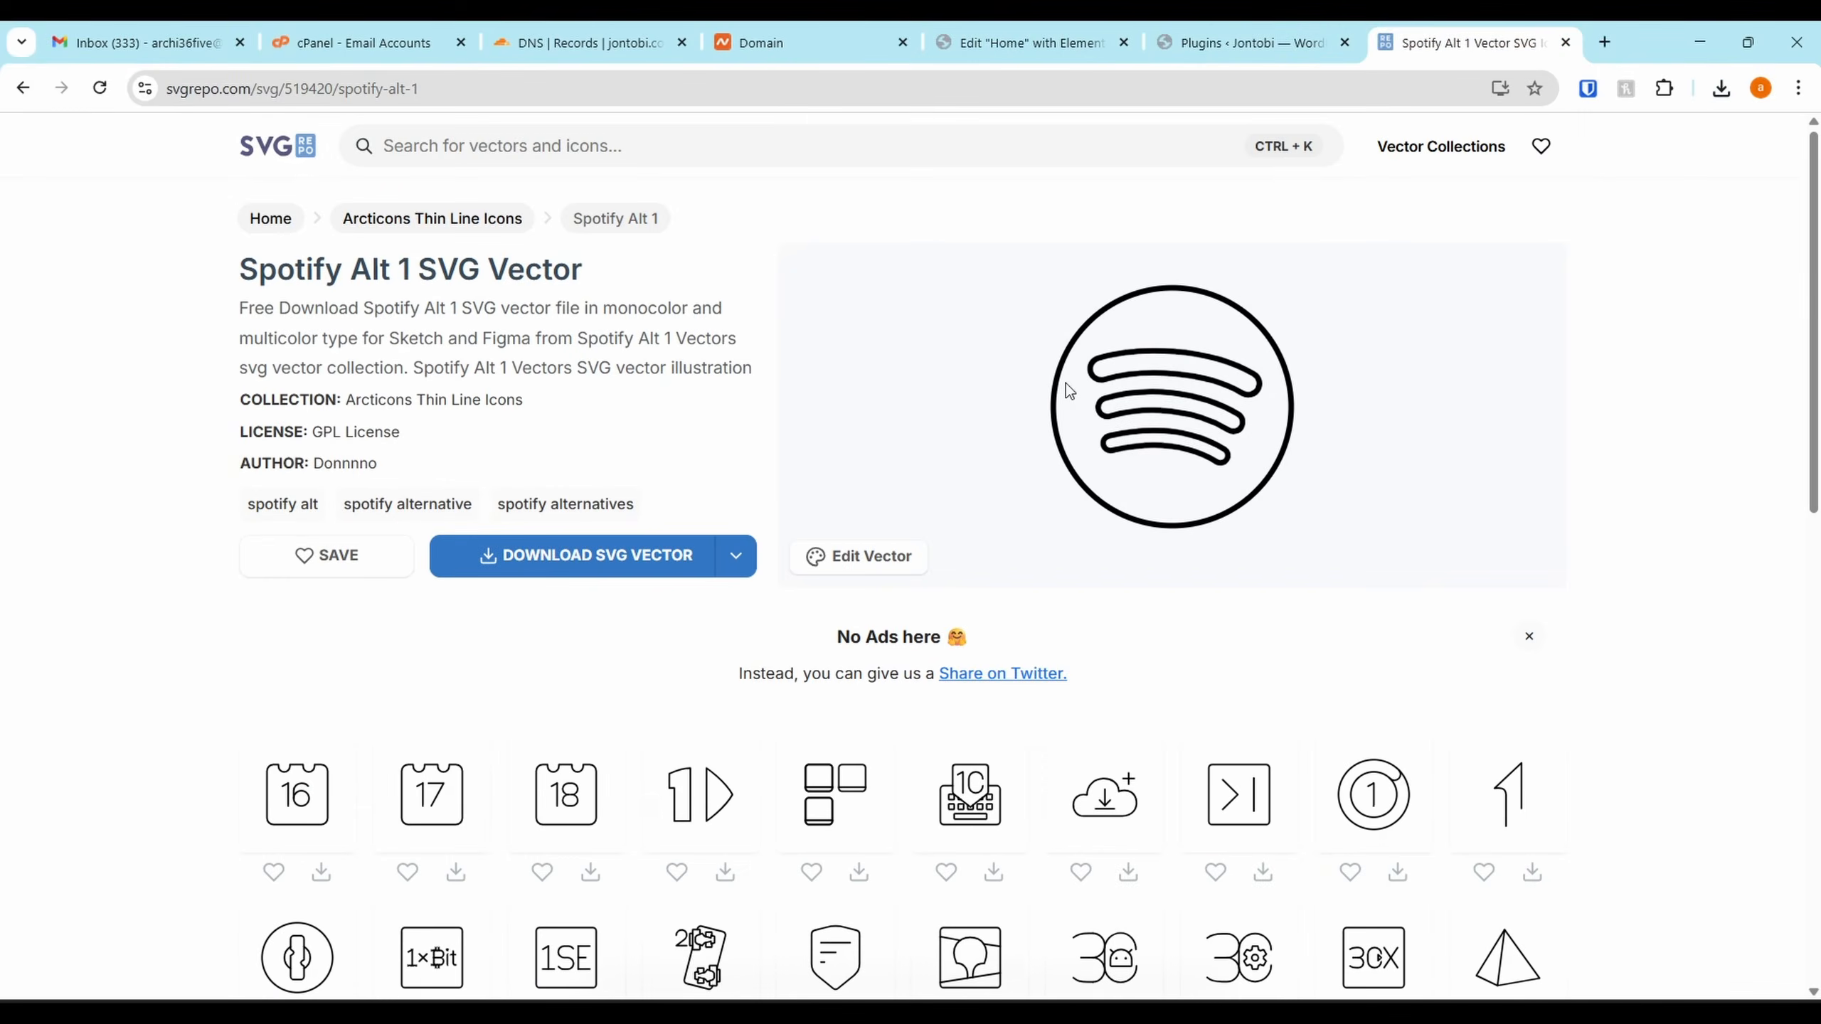
{"action": "key", "text": "alt+Left"}
{"action": "left_click", "coordinate": [859, 670]}
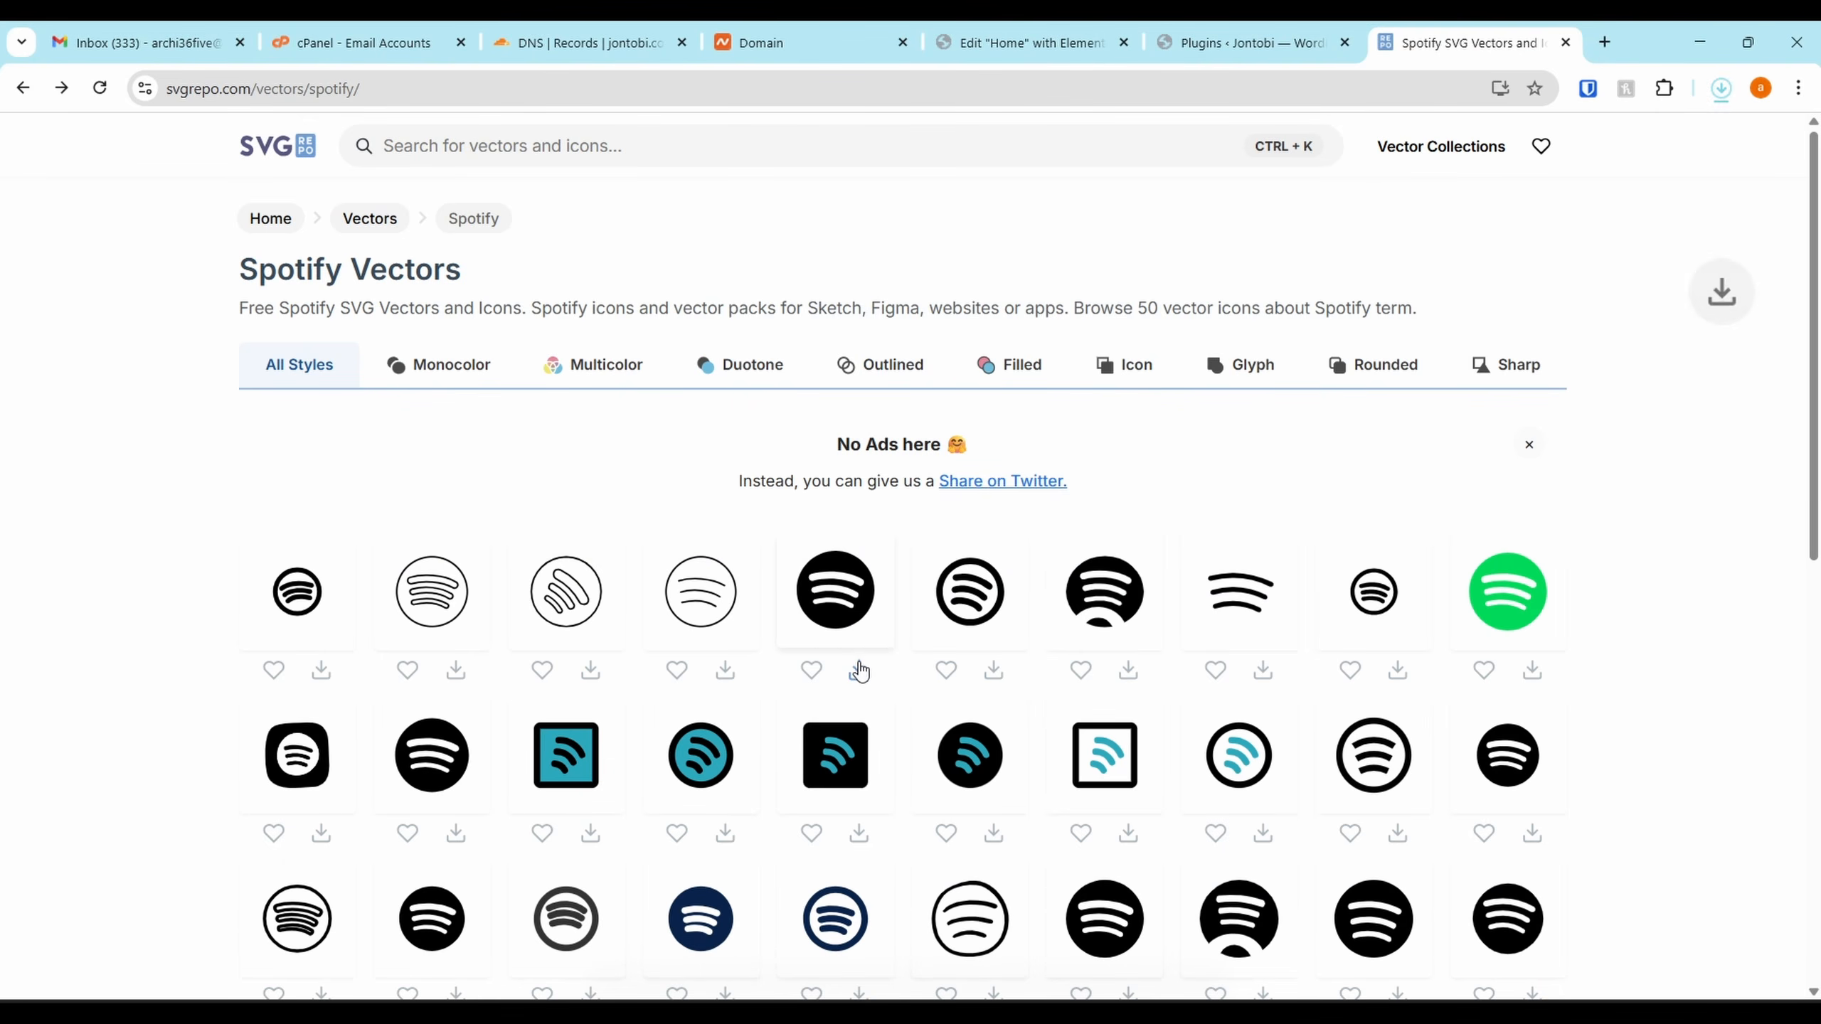
Upload spotify-162 as the Spotify icon's SVG with its title as alt text
{"action": "left_click", "coordinate": [1265, 32]}
{"action": "left_click", "coordinate": [1076, 32]}
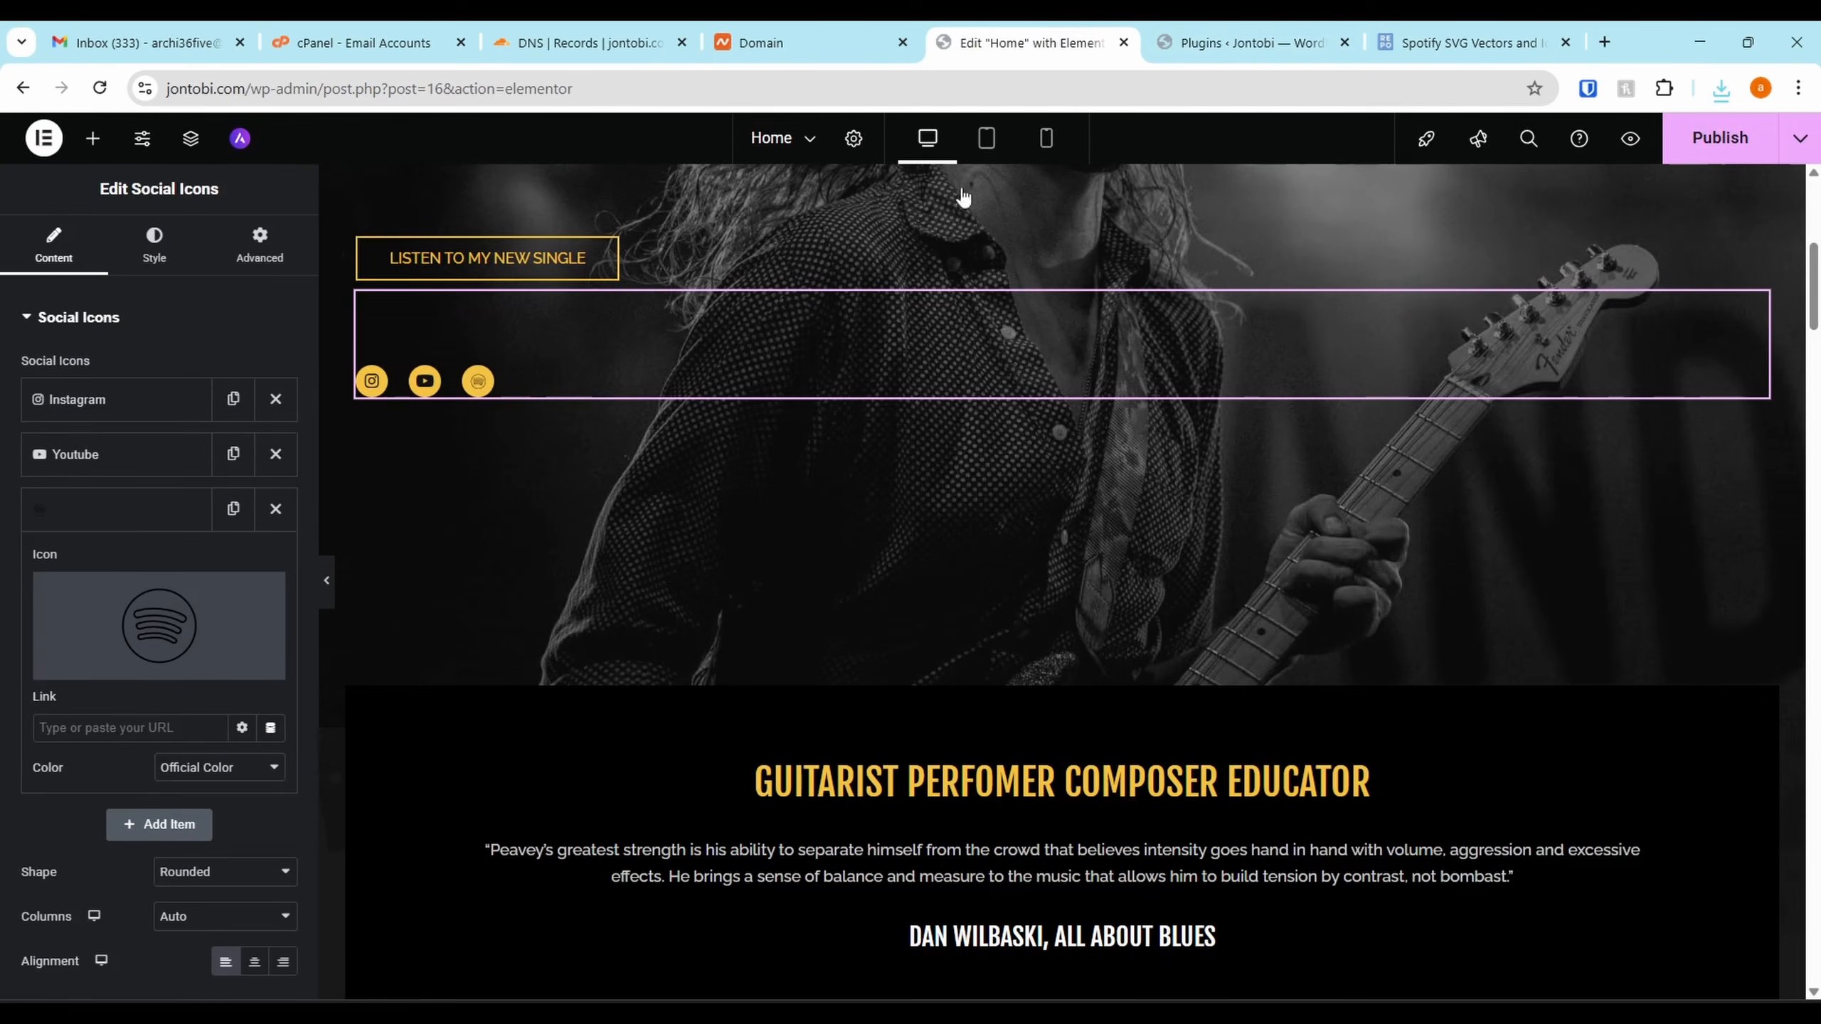
{"action": "left_click", "coordinate": [200, 671]}
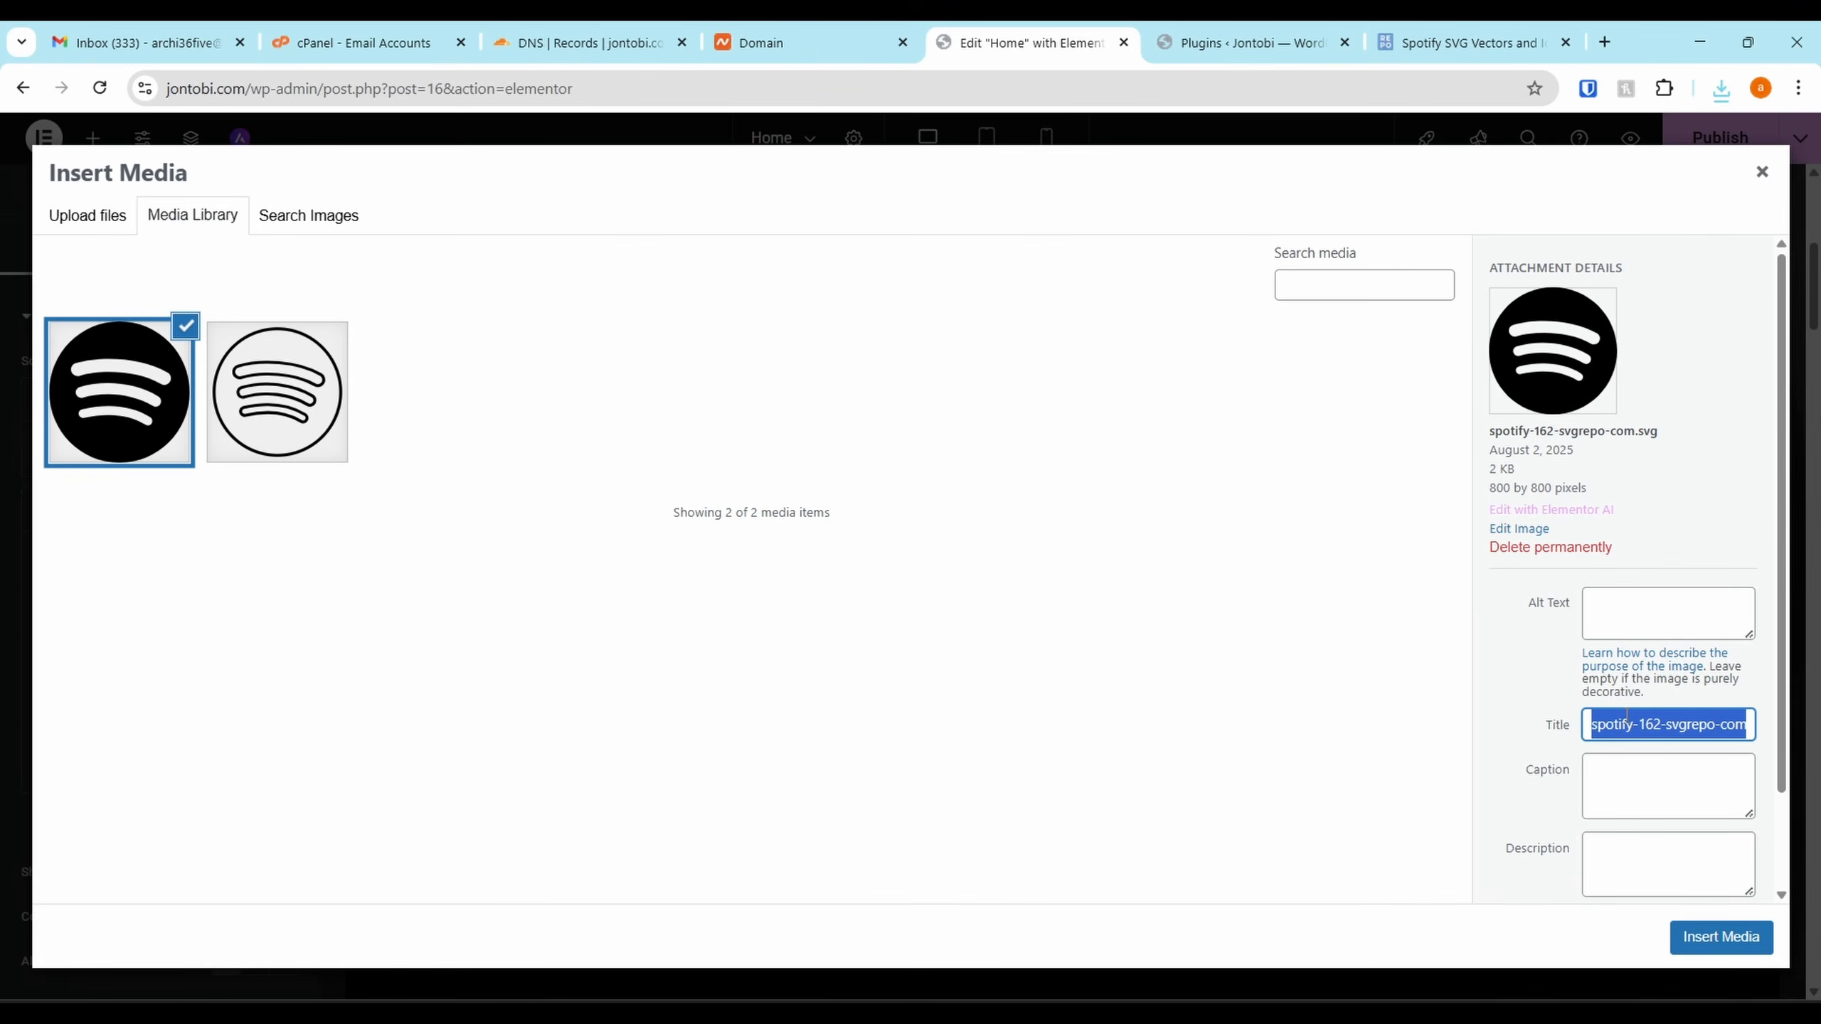
{"action": "left_click", "coordinate": [1606, 609]}
{"action": "key", "text": "ctrl+v"}
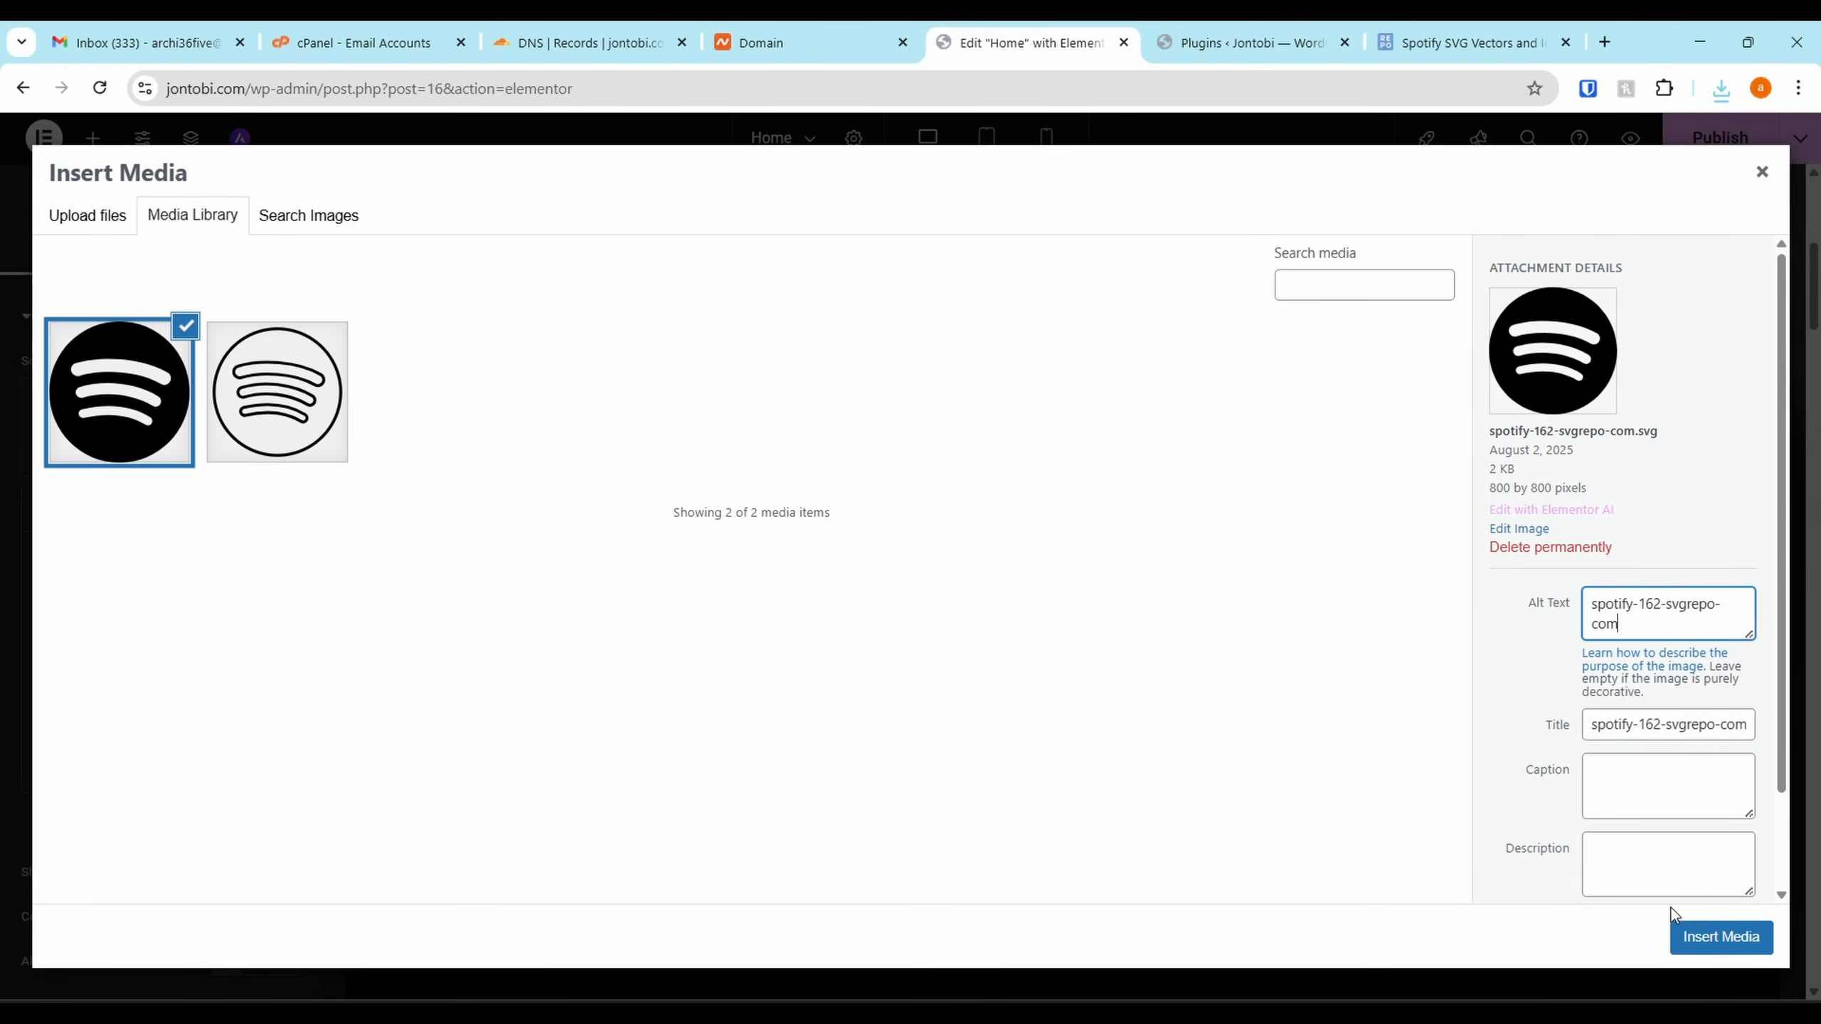
{"action": "left_click", "coordinate": [1721, 937]}
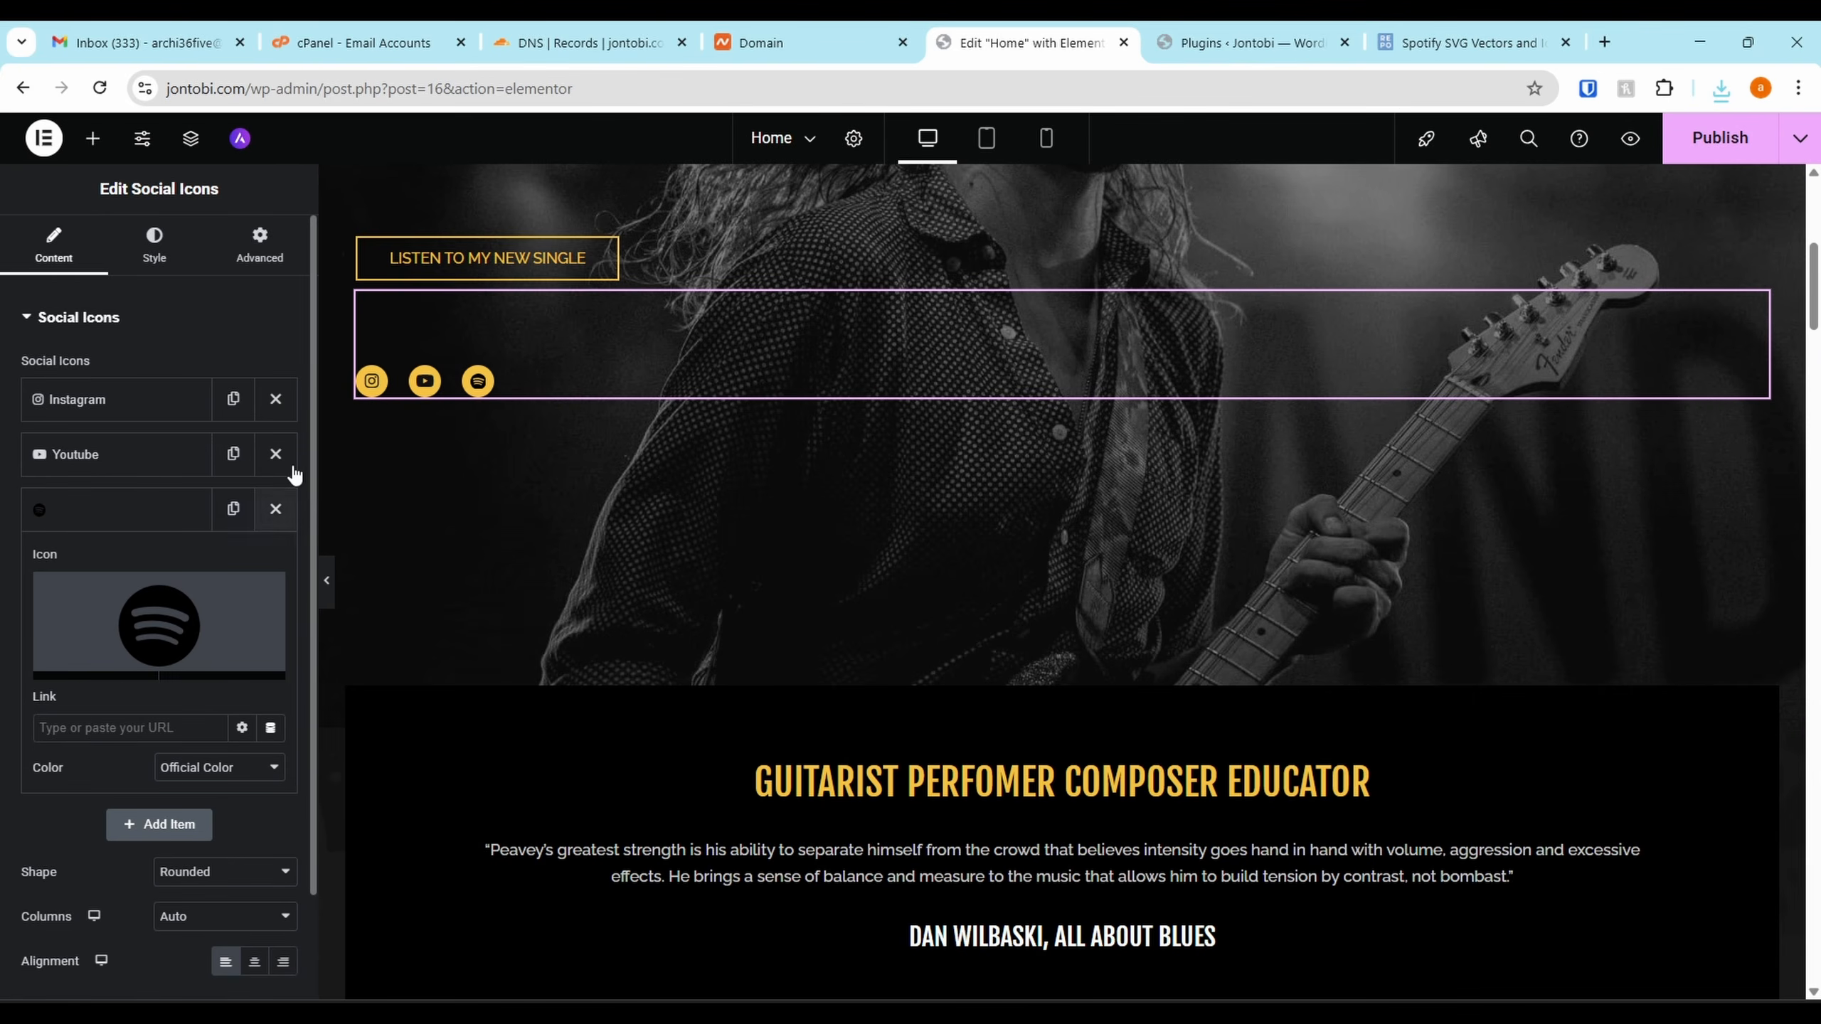
Move Spotify to first place, paste its album link, and adjust its colour setting
{"action": "left_click_drag", "start_coordinate": [100, 514], "coordinate": [123, 422]}
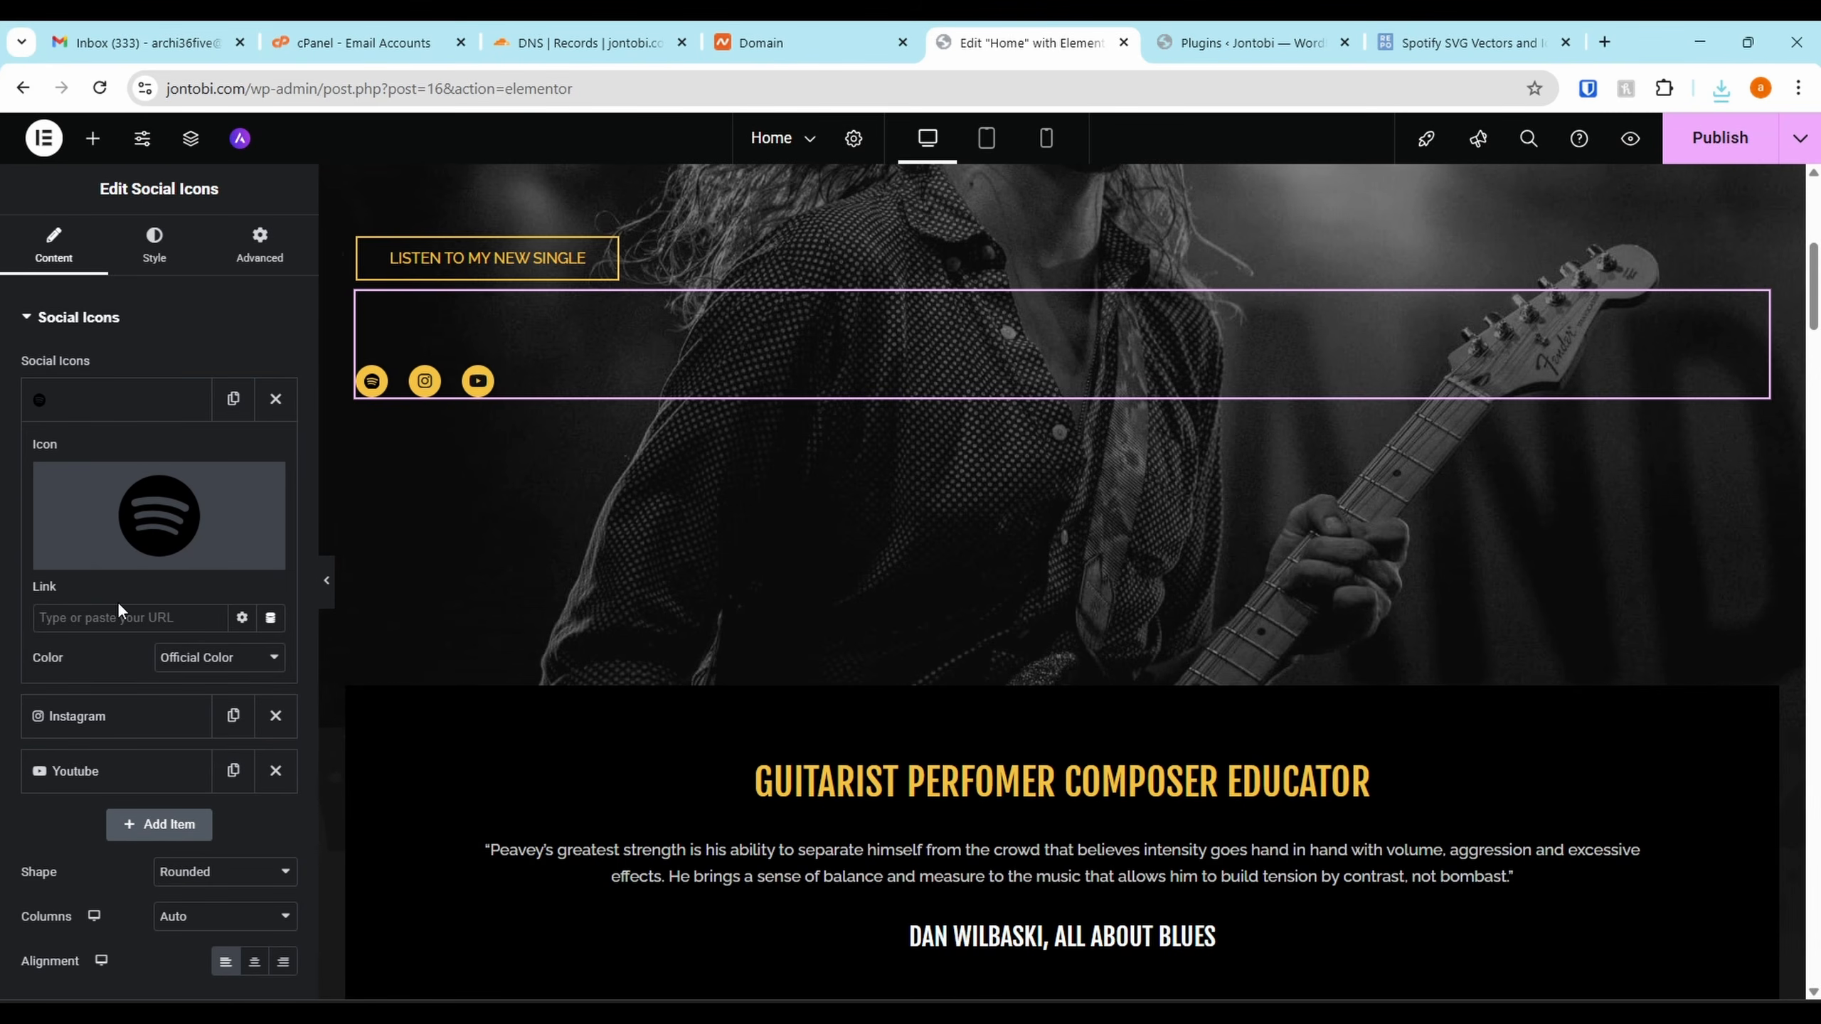
{"action": "key", "text": "ctrl+v"}
{"action": "left_click", "coordinate": [219, 657]}
{"action": "left_click", "coordinate": [180, 714]}
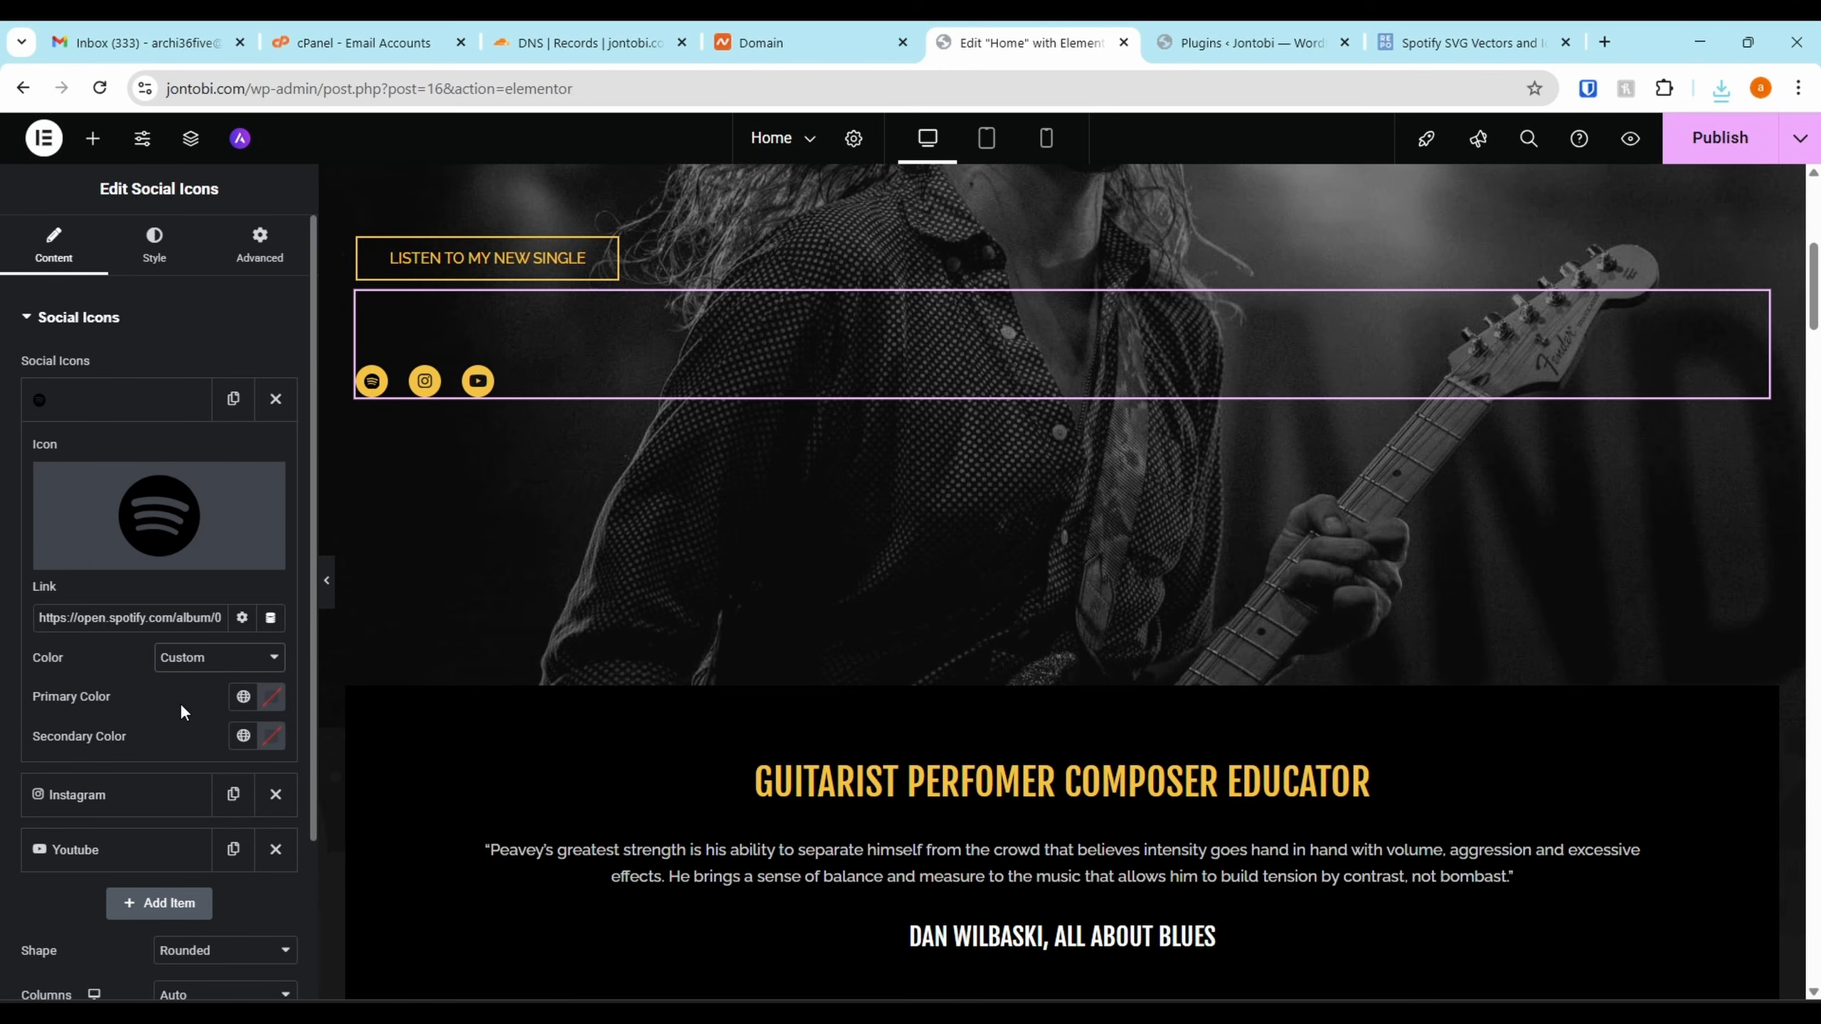
{"action": "left_click", "coordinate": [215, 657]}
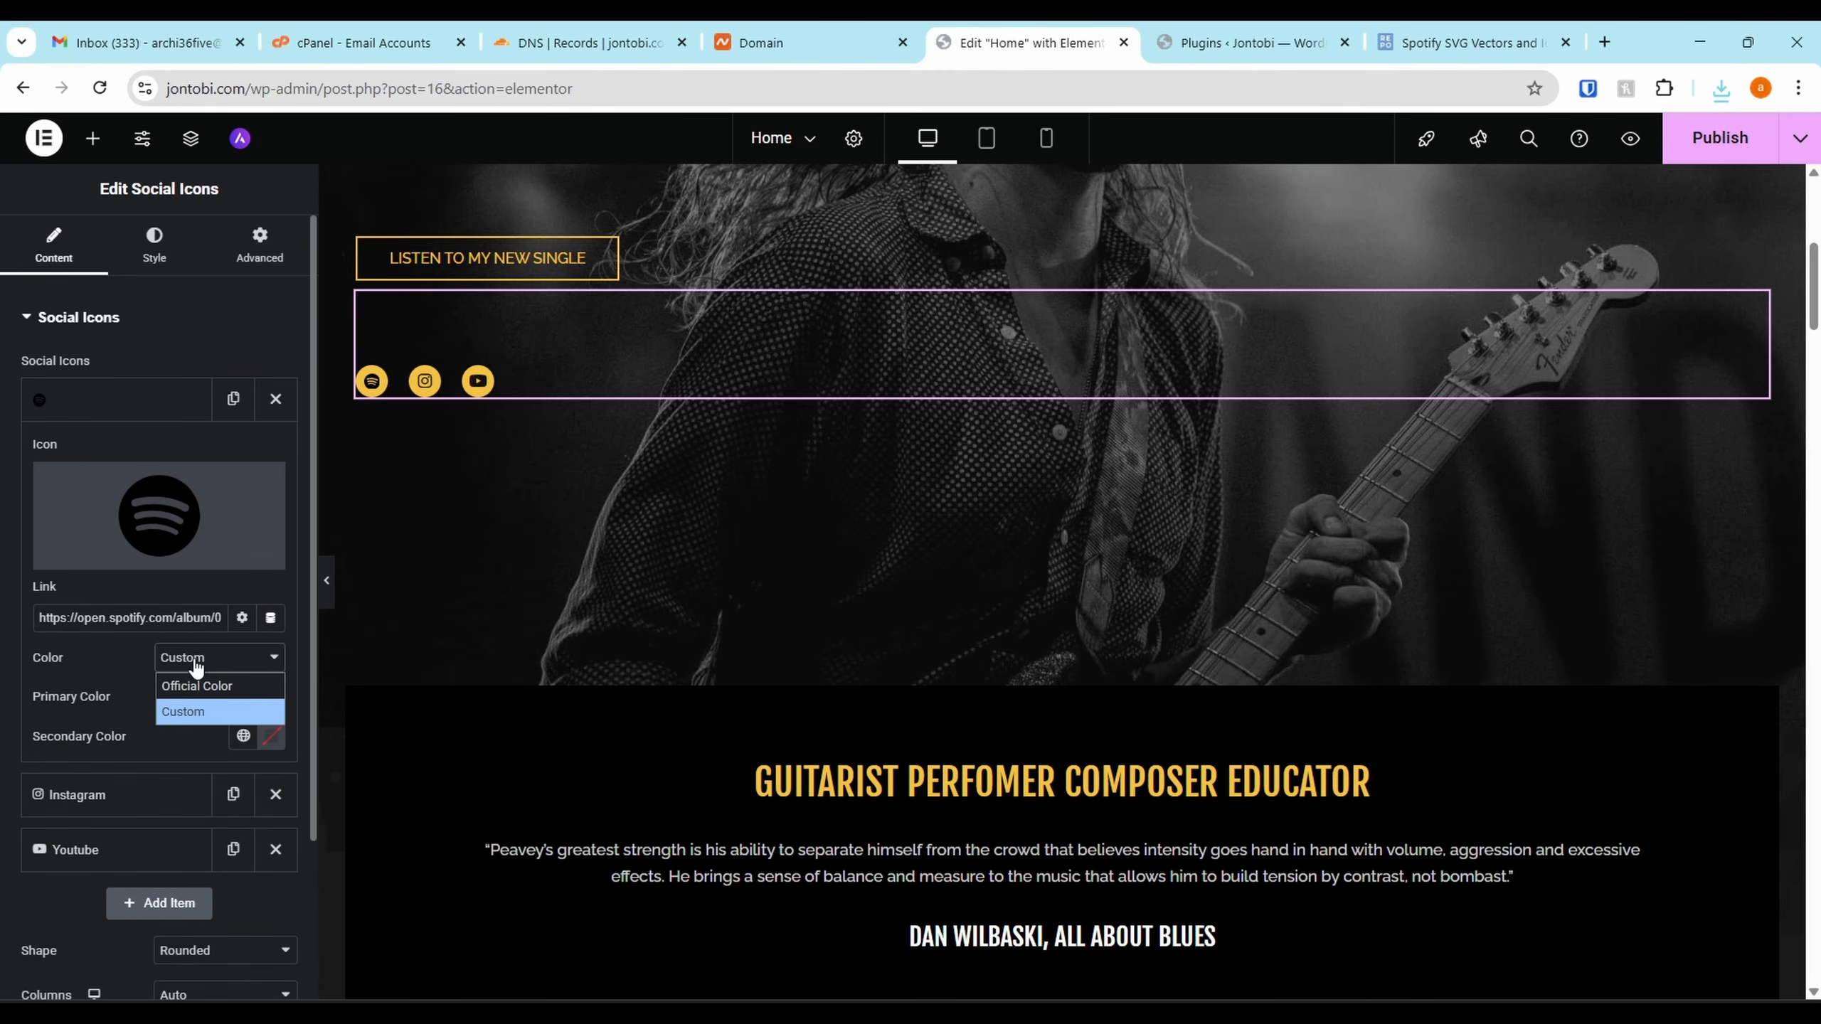
{"action": "left_click", "coordinate": [185, 683]}
{"action": "left_click", "coordinate": [173, 415]}
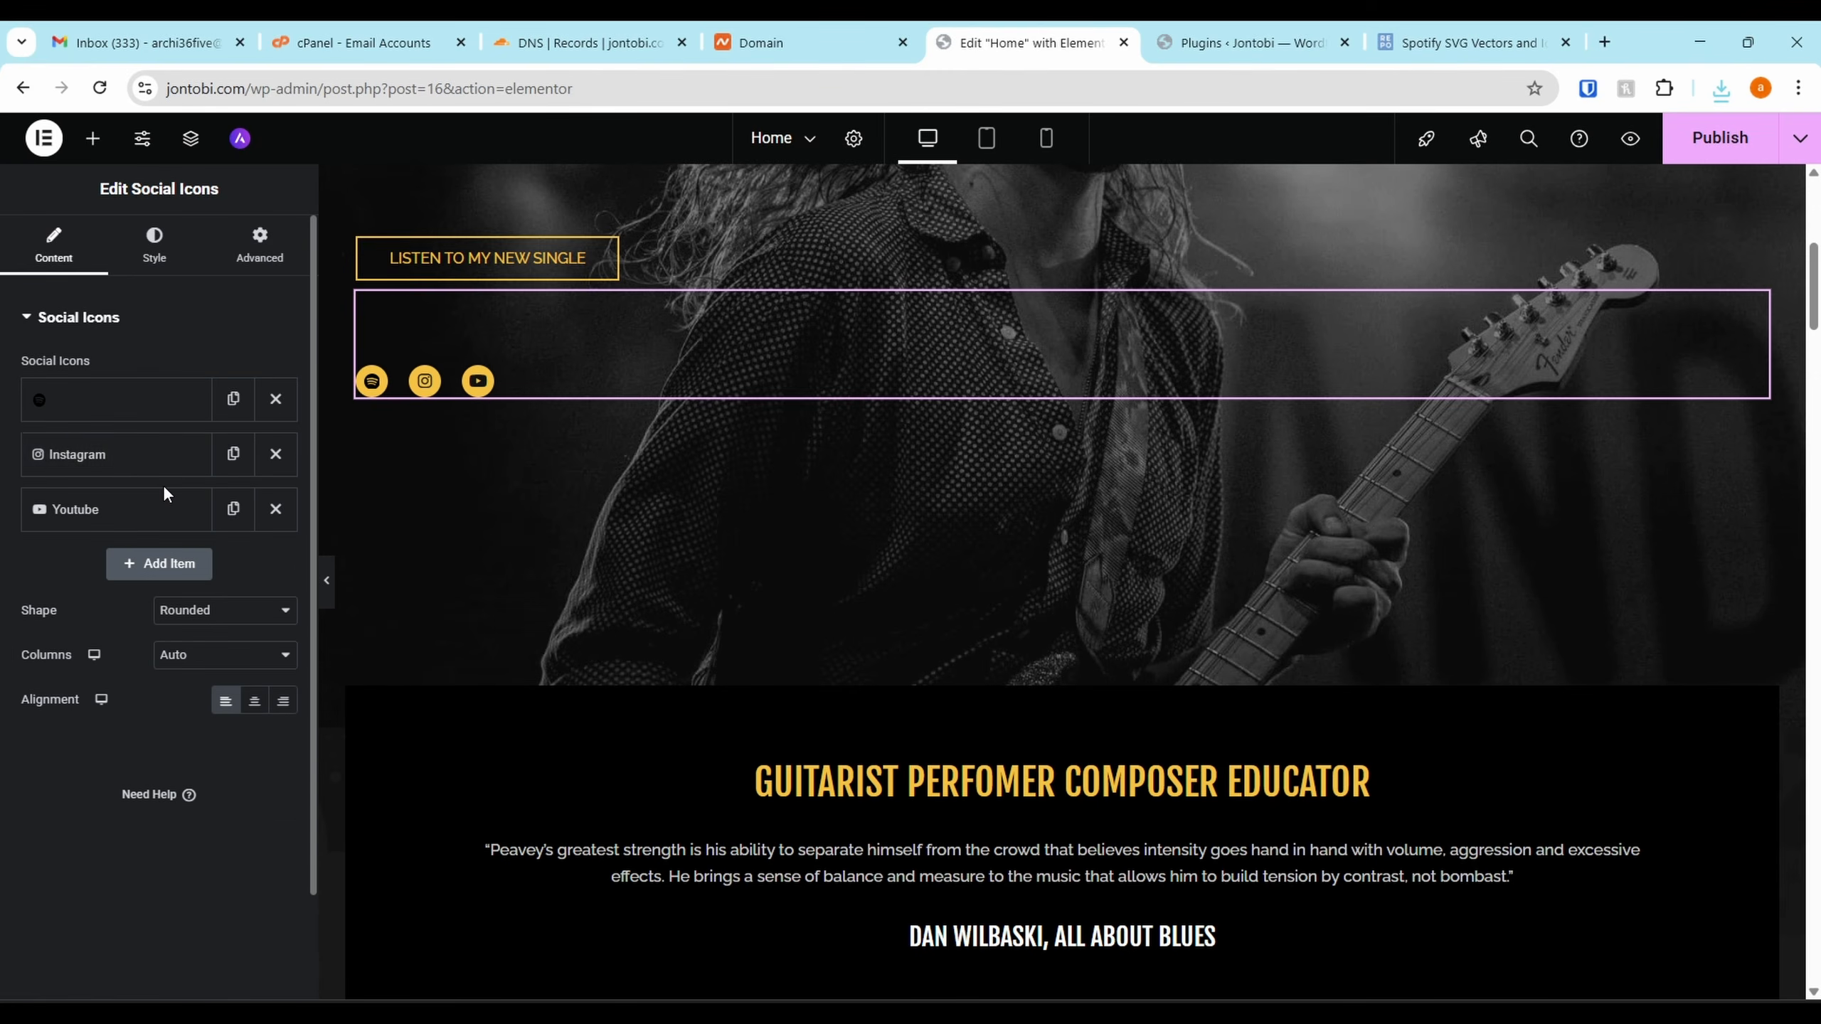
Paste the Instagram profile and YouTube channel links into their items, then show the Style settings
{"action": "left_click", "coordinate": [159, 458]}
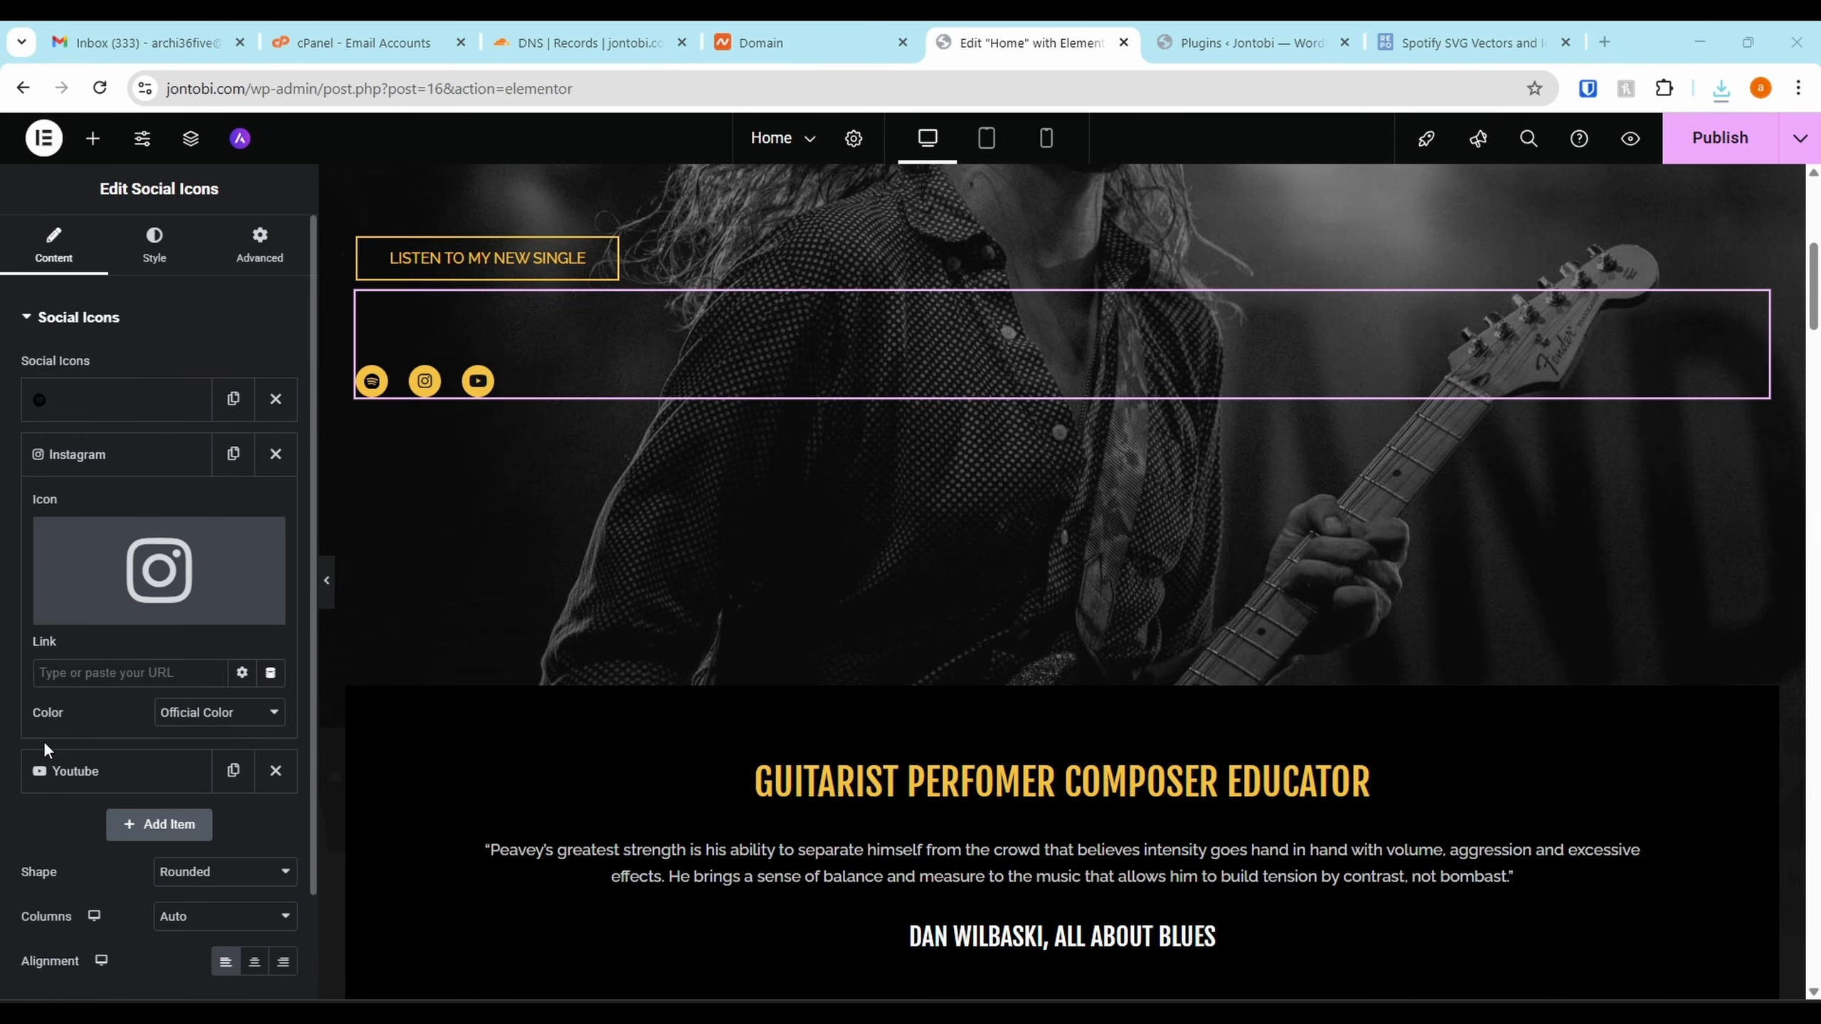
{"action": "key", "text": "ctrl+v"}
{"action": "left_click", "coordinate": [149, 455]}
{"action": "left_click", "coordinate": [127, 510]}
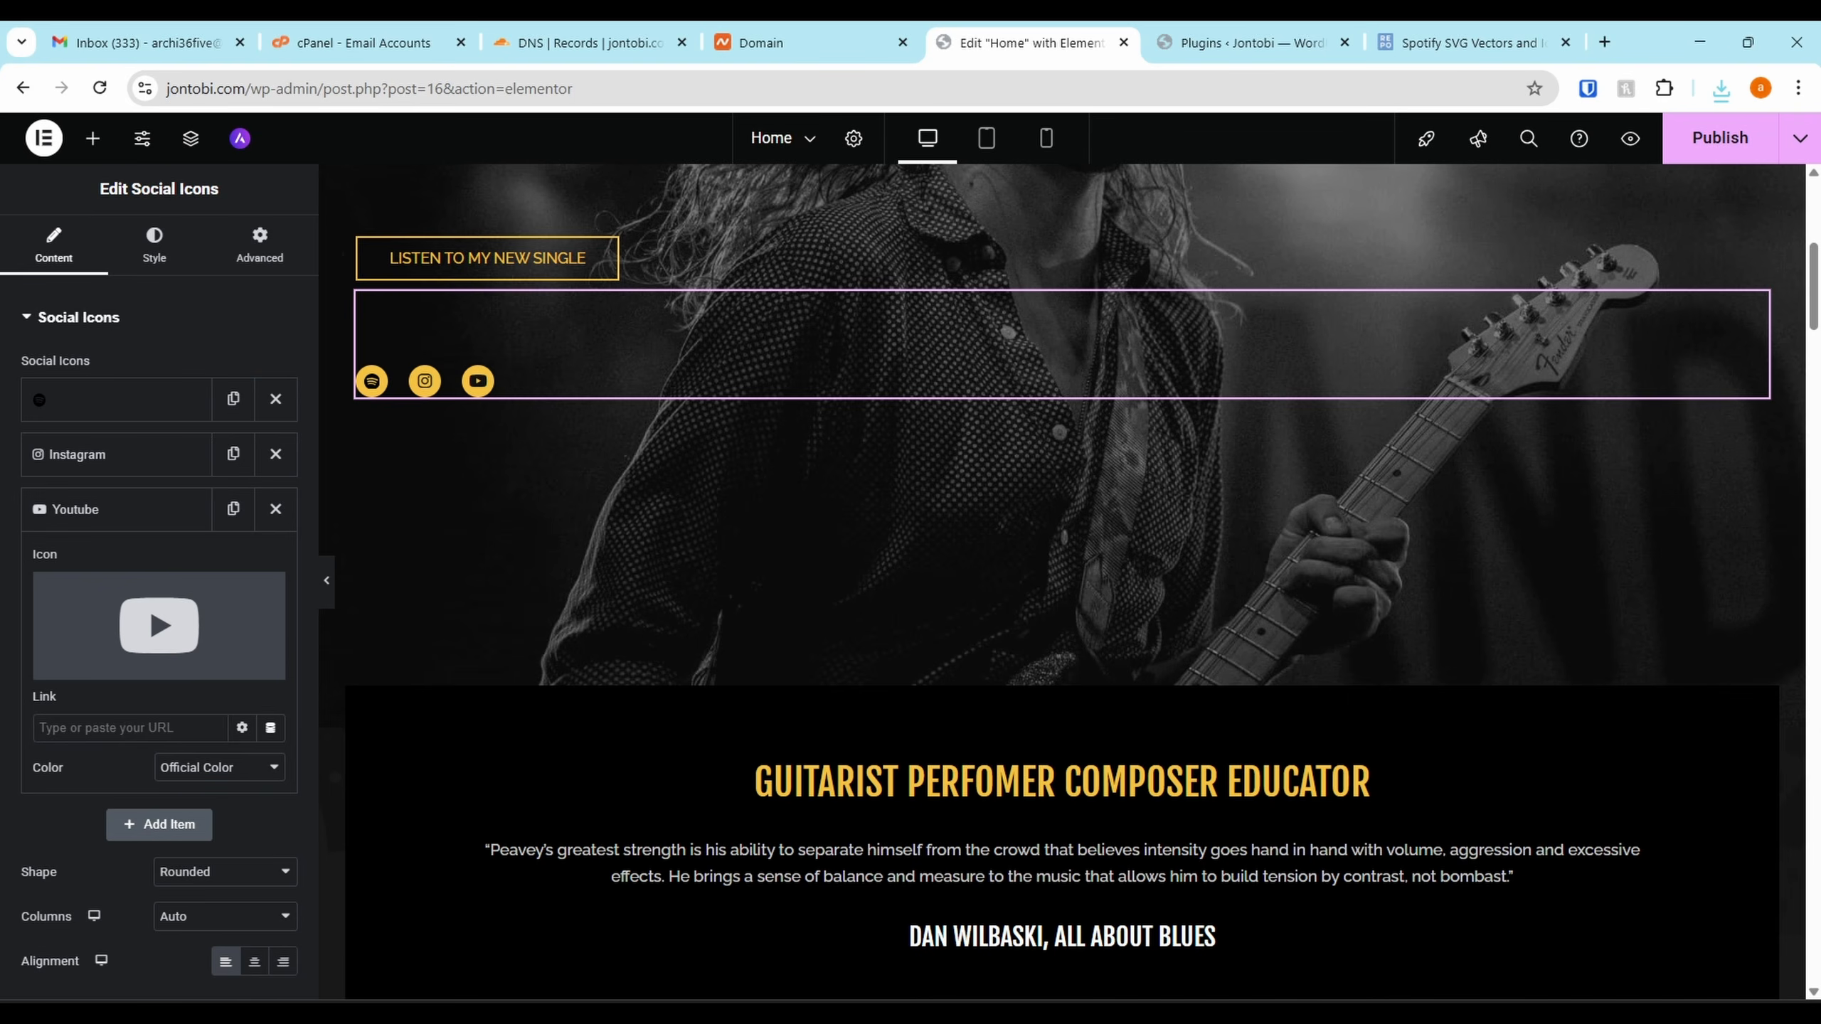
{"action": "key", "text": "ctrl+v"}
{"action": "left_click", "coordinate": [121, 510]}
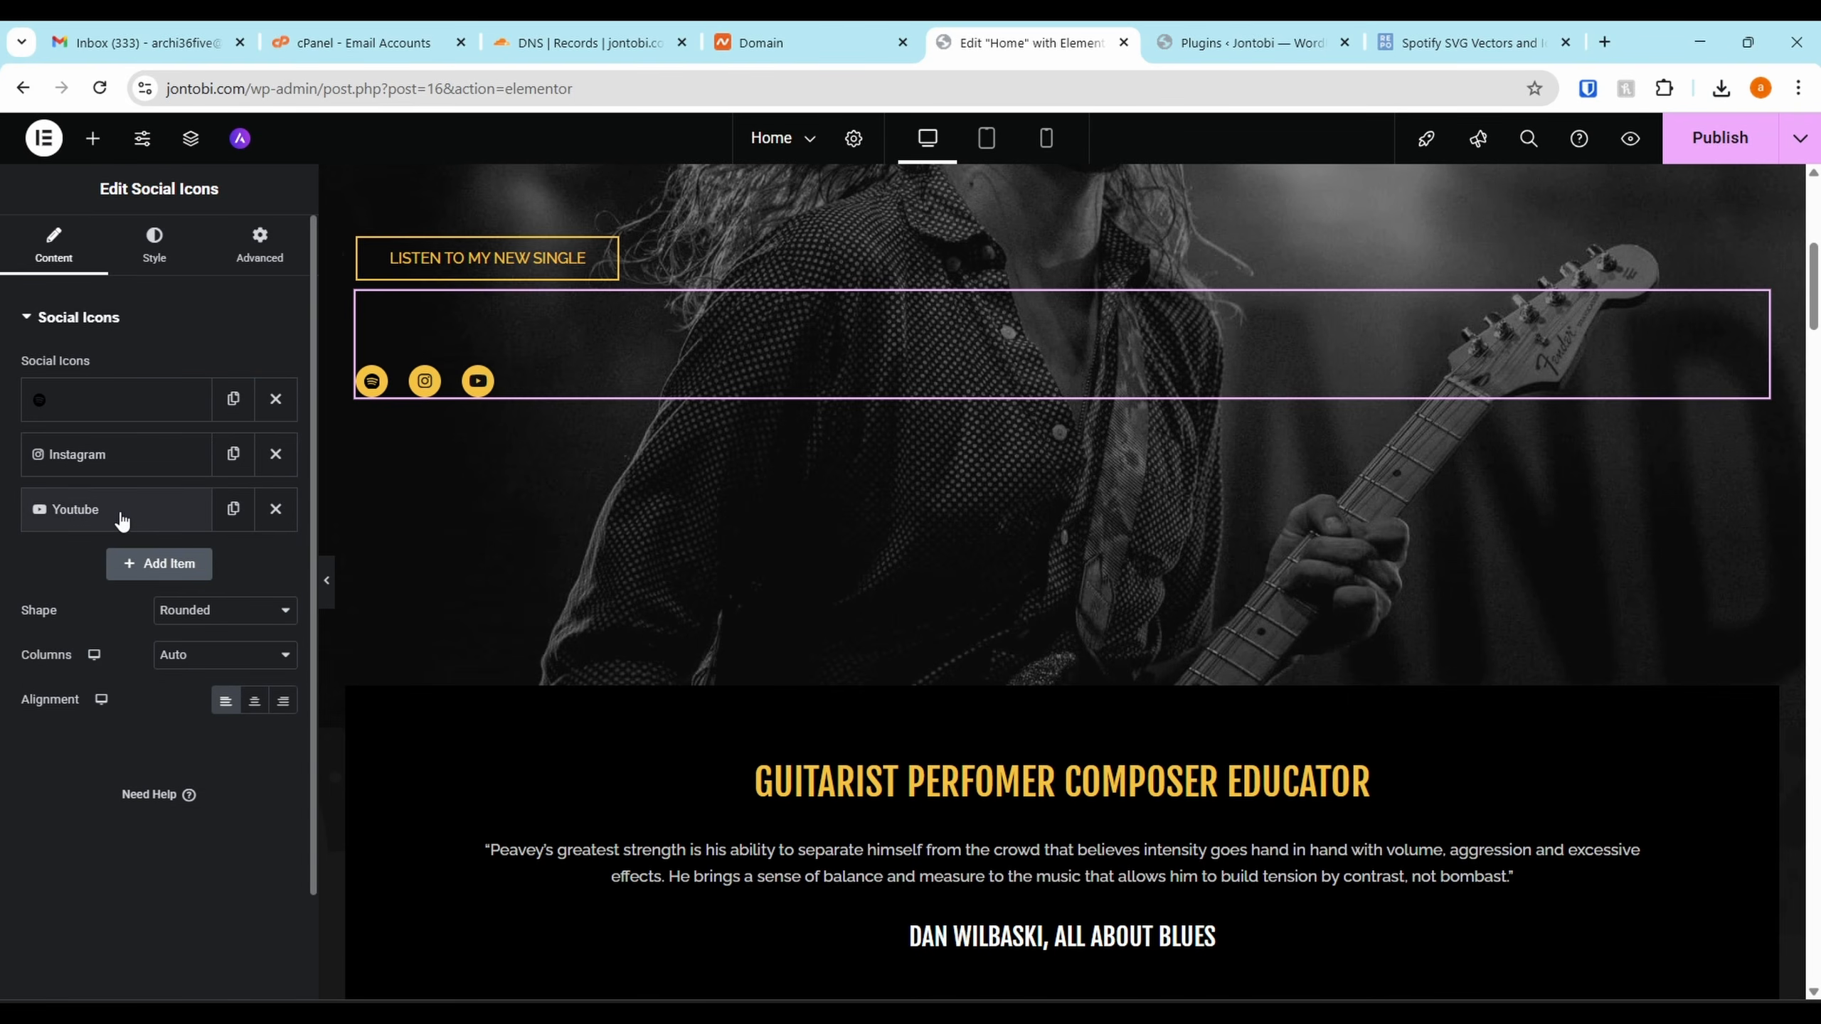
{"action": "left_click", "coordinate": [155, 245]}
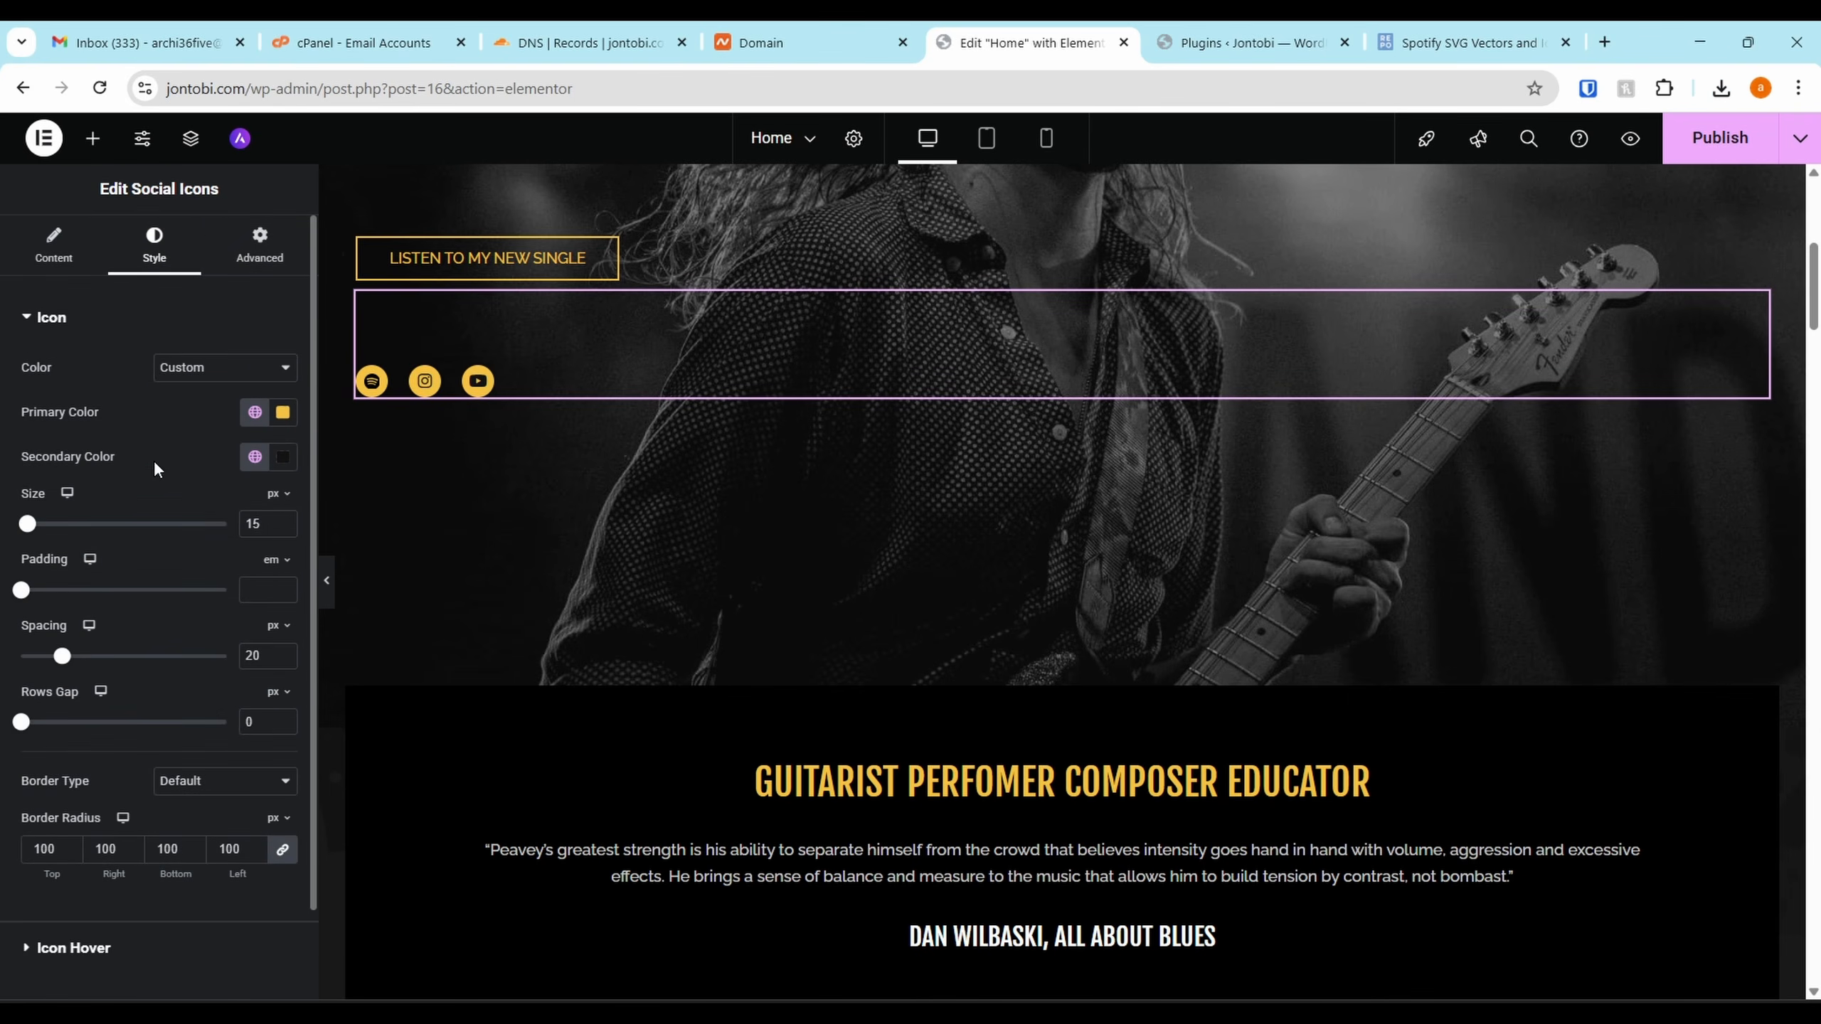
Give the social icons 20 px size, 15 spacing and 81 border radius, then publish the page
{"action": "left_click_drag", "start_coordinate": [65, 666], "coordinate": [56, 672]}
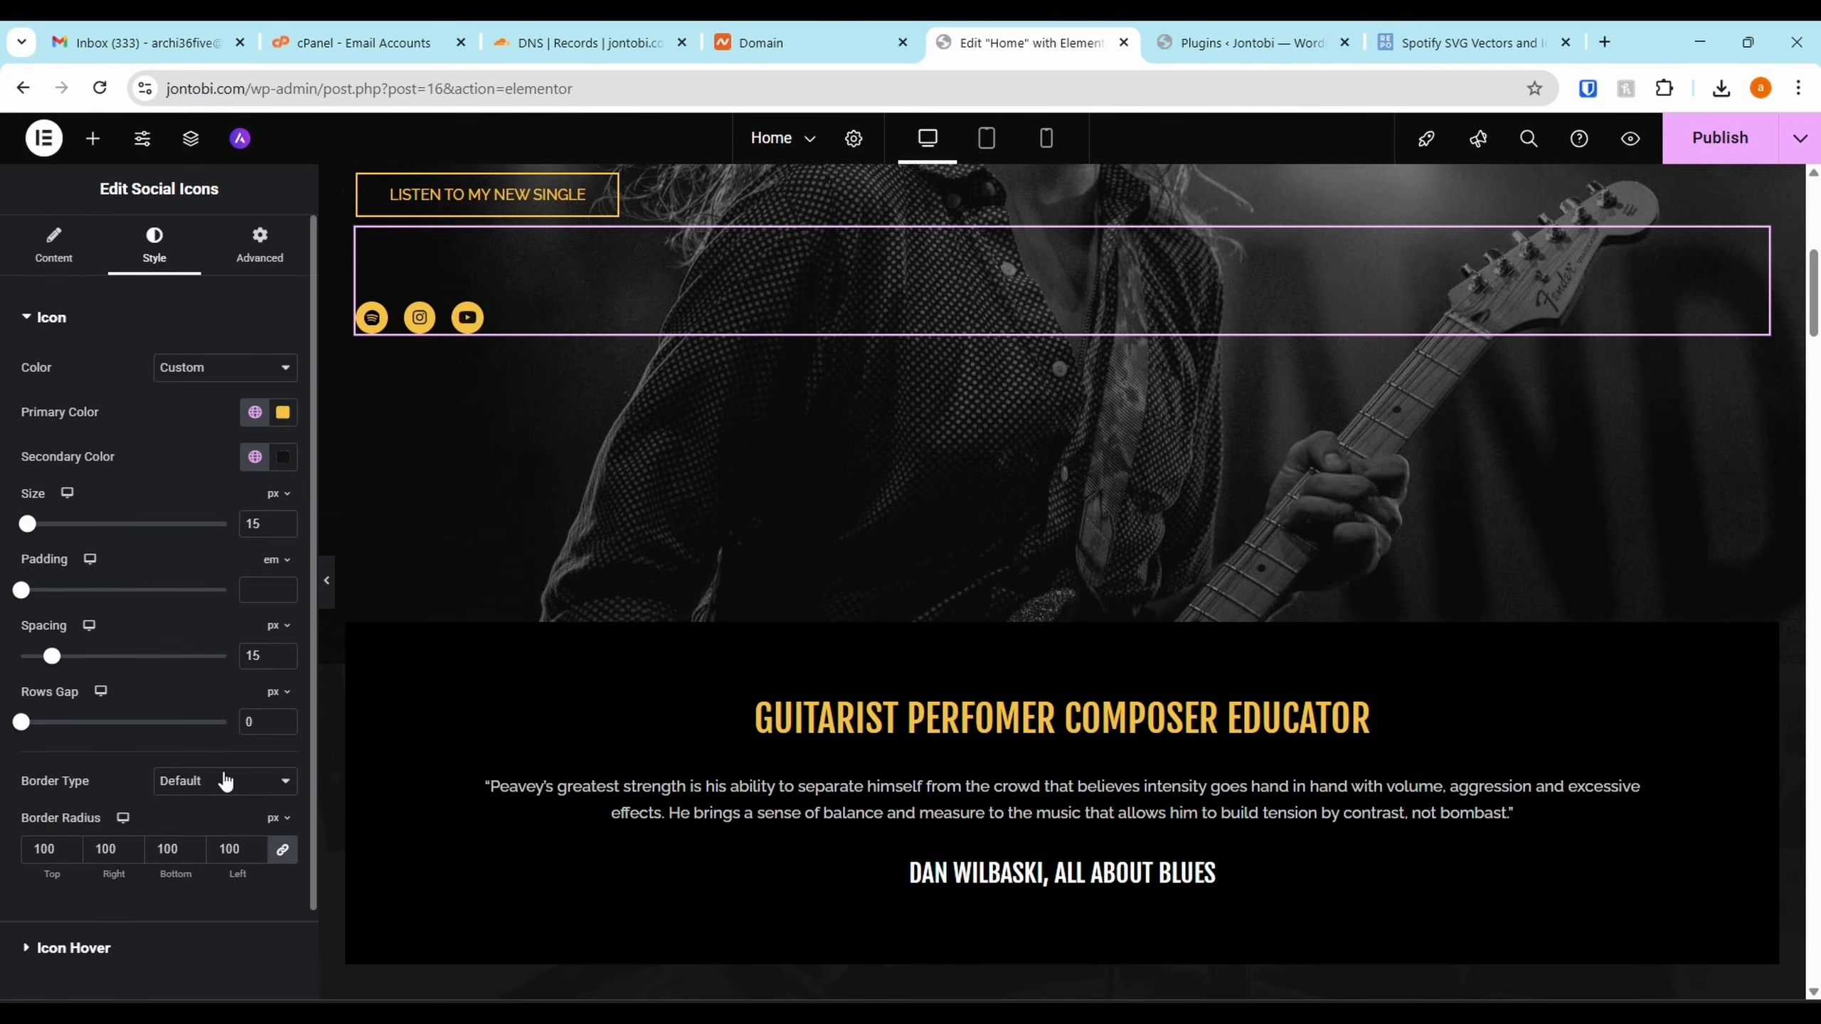
{"action": "left_click", "coordinate": [256, 852]}
{"action": "left_click", "coordinate": [256, 854]}
{"action": "left_click", "coordinate": [256, 854]}
{"action": "left_click_drag", "start_coordinate": [27, 524], "coordinate": [32, 524]}
{"action": "scroll", "coordinate": [767, 641], "scroll_direction": "up", "scroll_amount": 8}
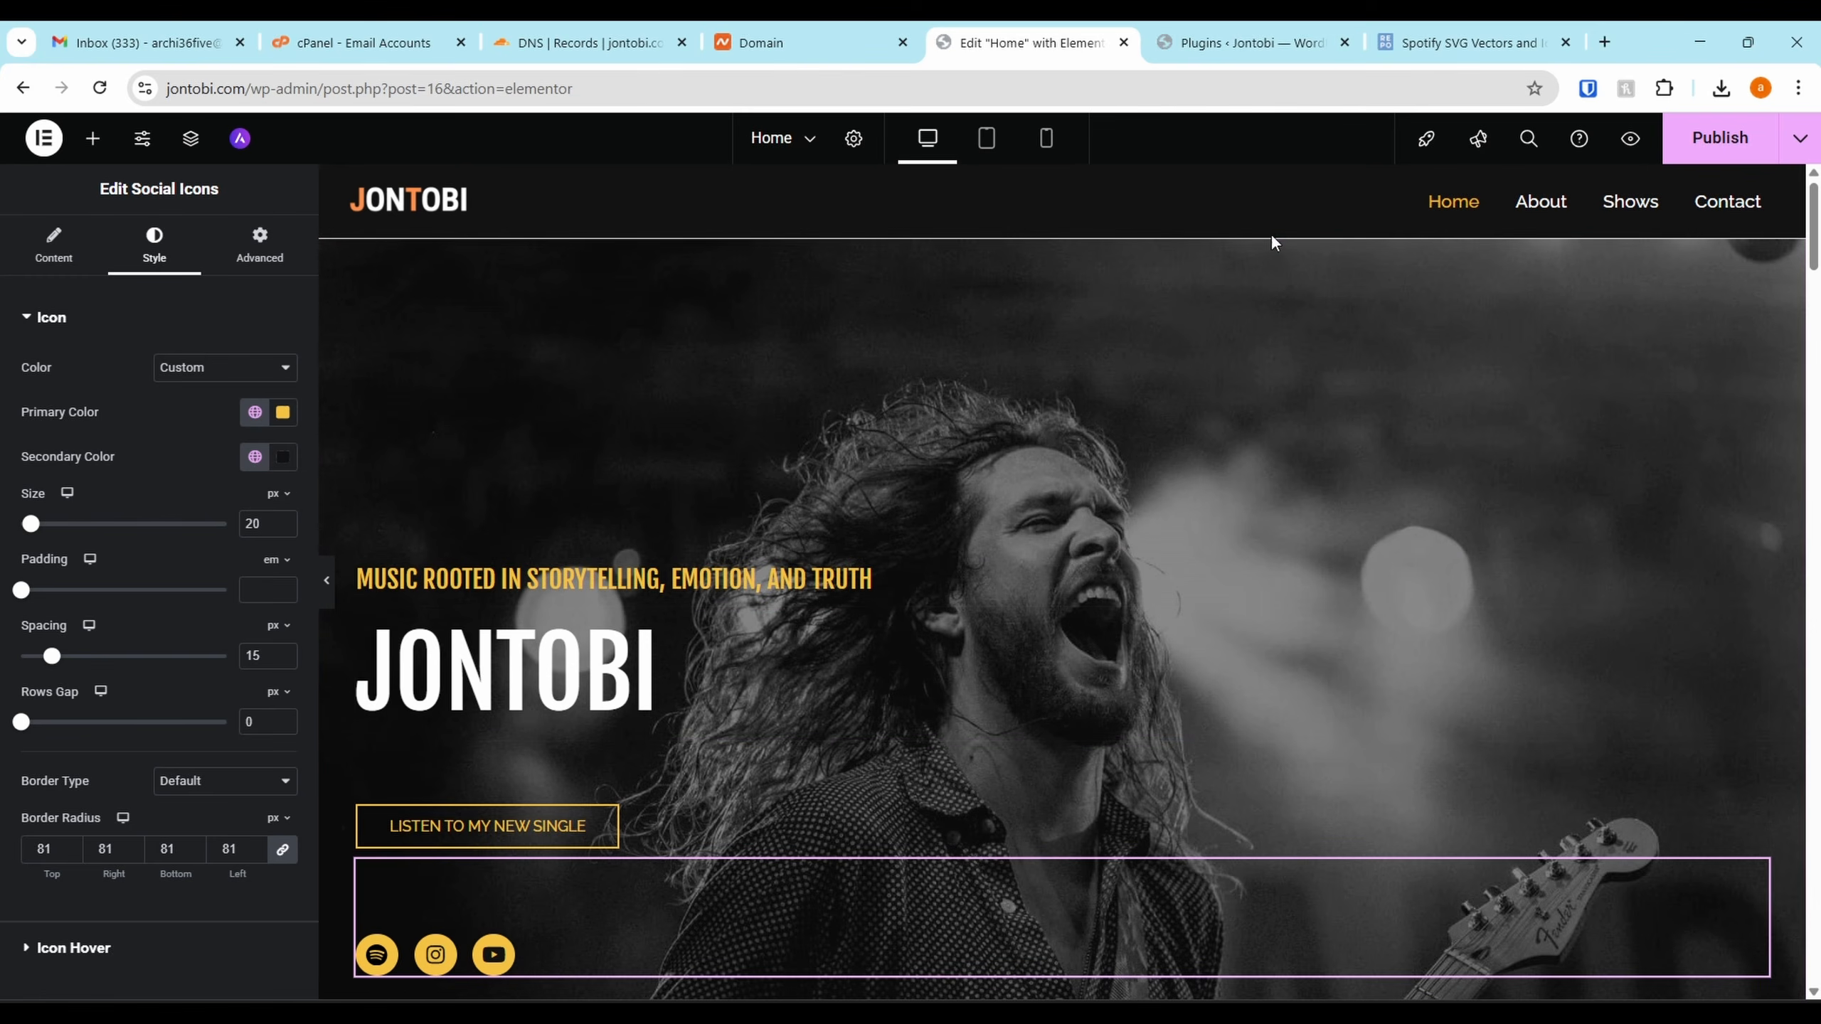
{"action": "left_click", "coordinate": [1720, 138]}
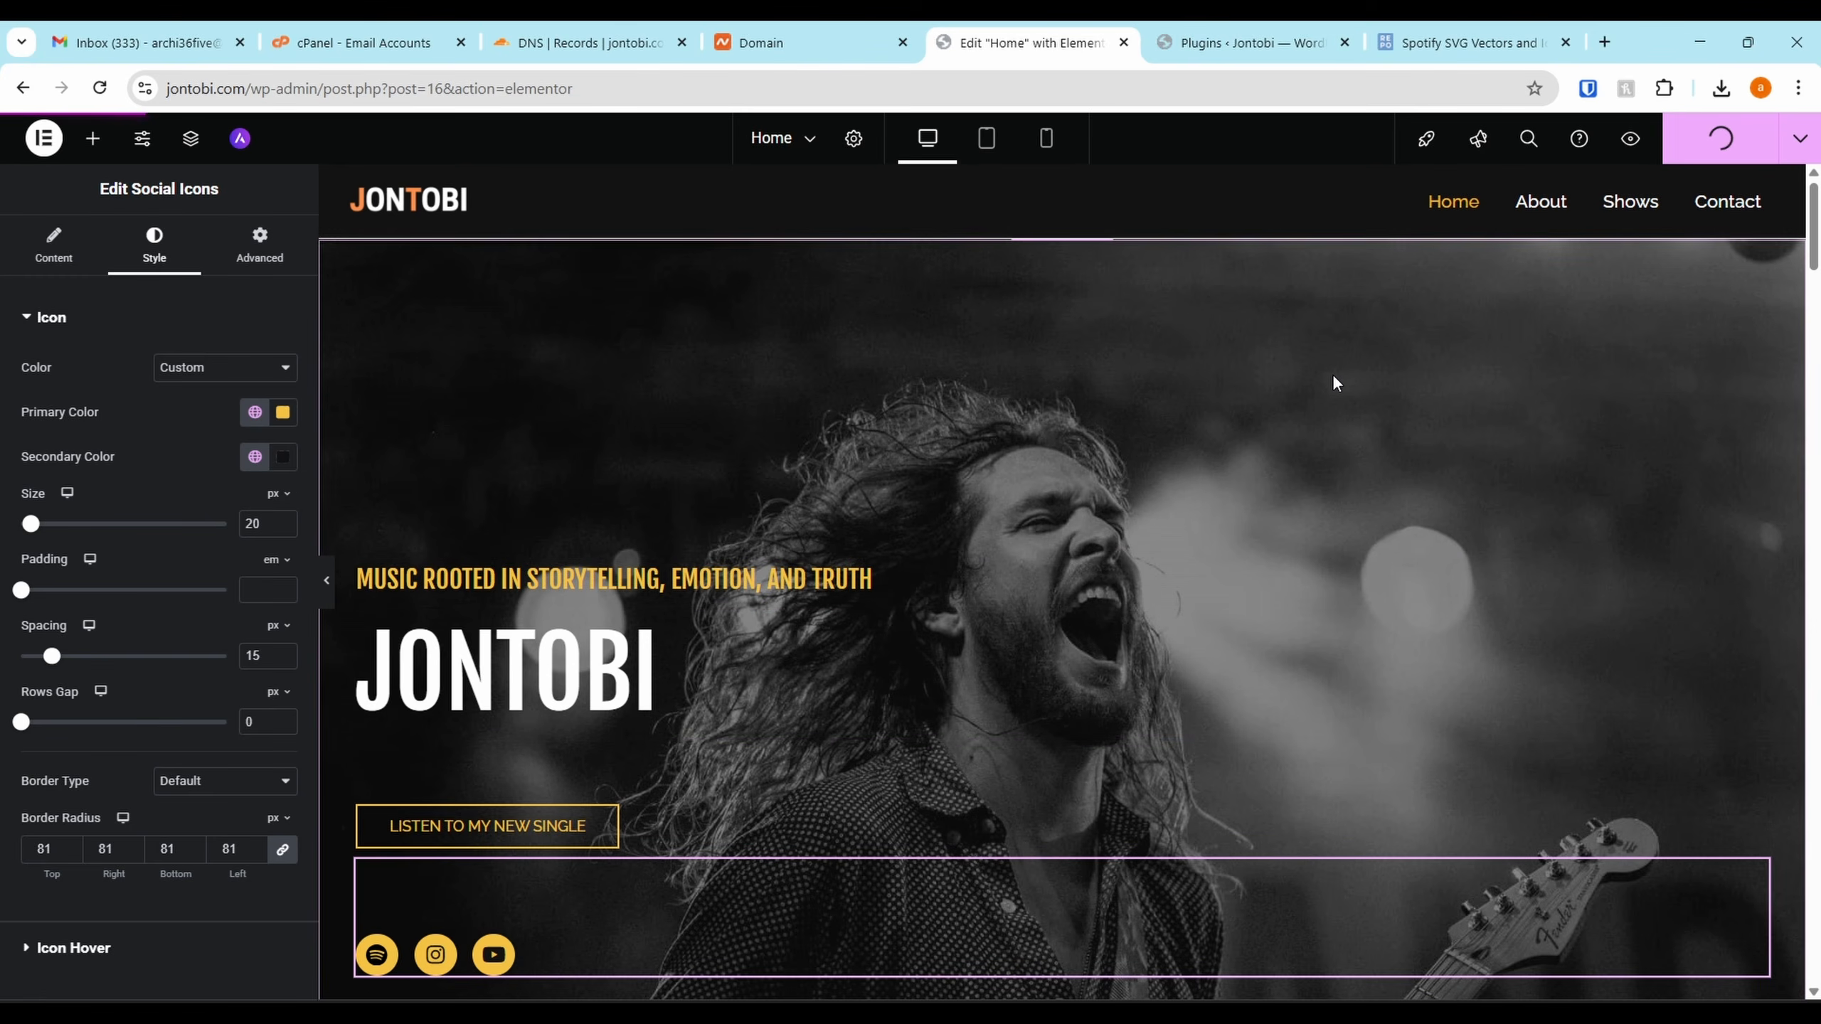
Review the LISTEN TO MY NEW SINGLE button's Style settings, then bring up the hero container's actions menu
{"action": "left_click", "coordinate": [667, 831]}
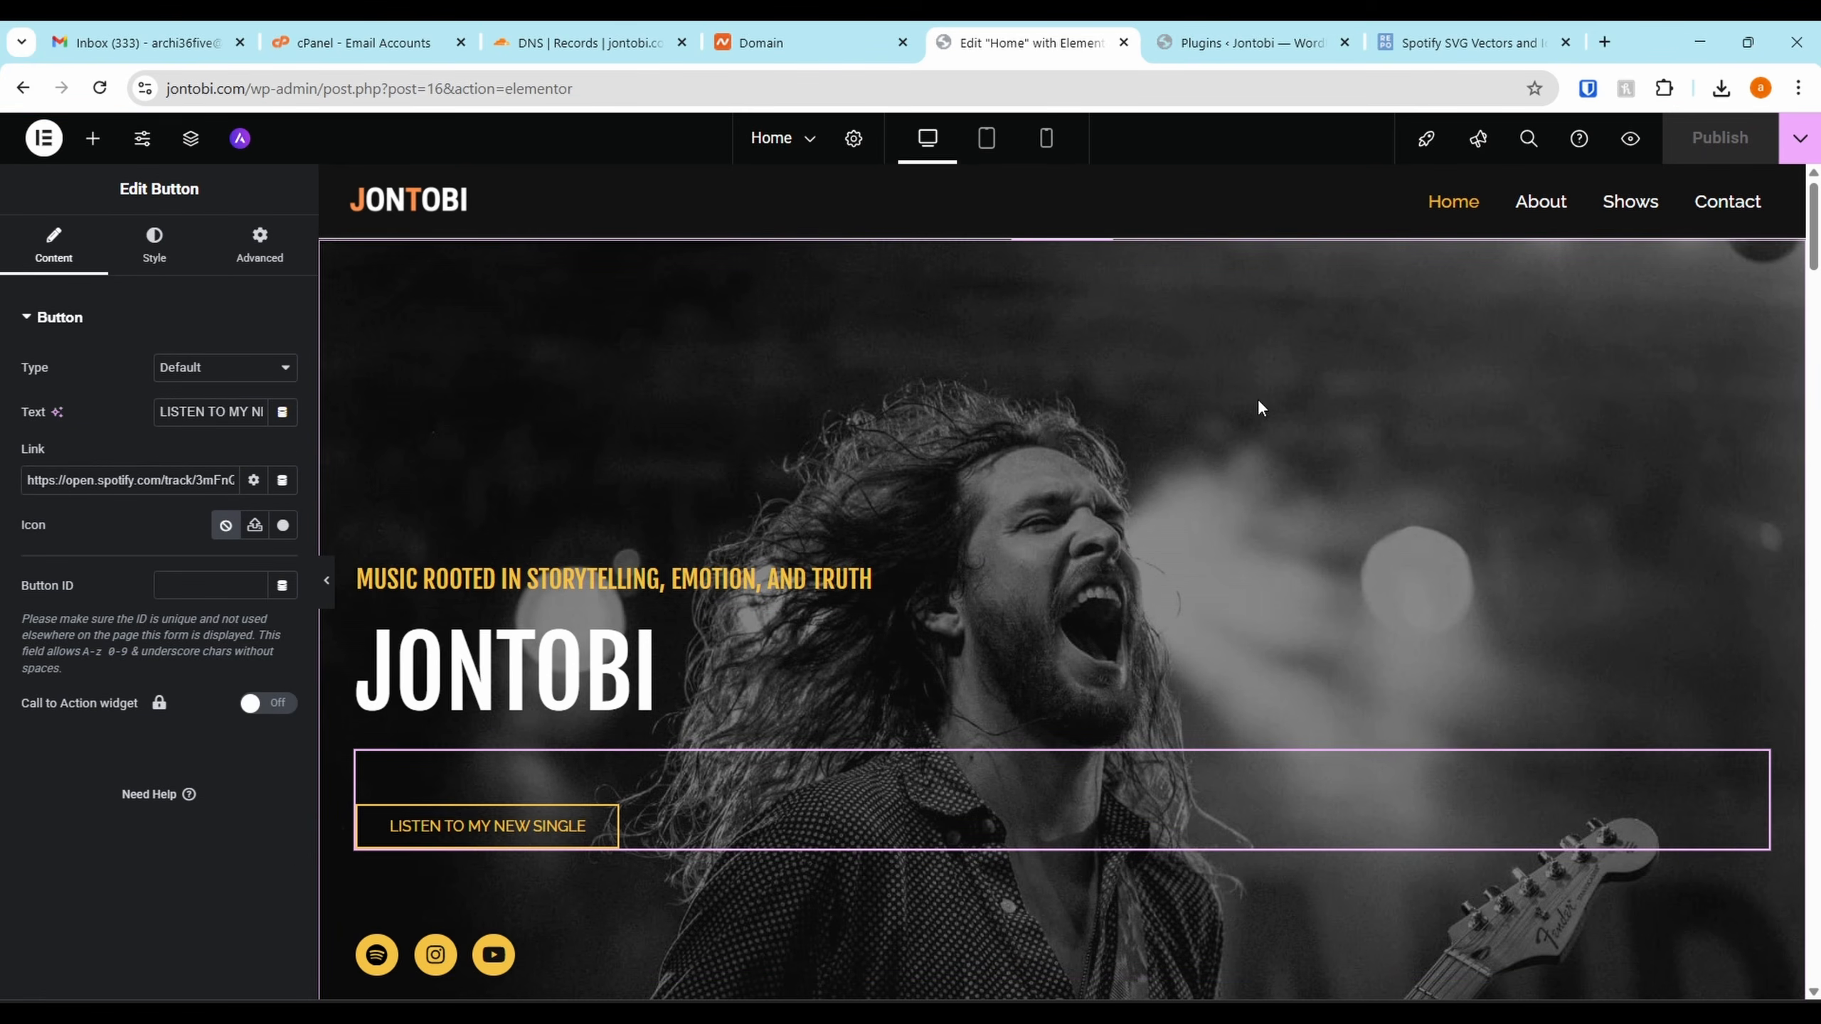
{"action": "scroll", "coordinate": [1085, 320], "scroll_direction": "down", "scroll_amount": 5}
{"action": "scroll", "coordinate": [1348, 531], "scroll_direction": "down", "scroll_amount": 5}
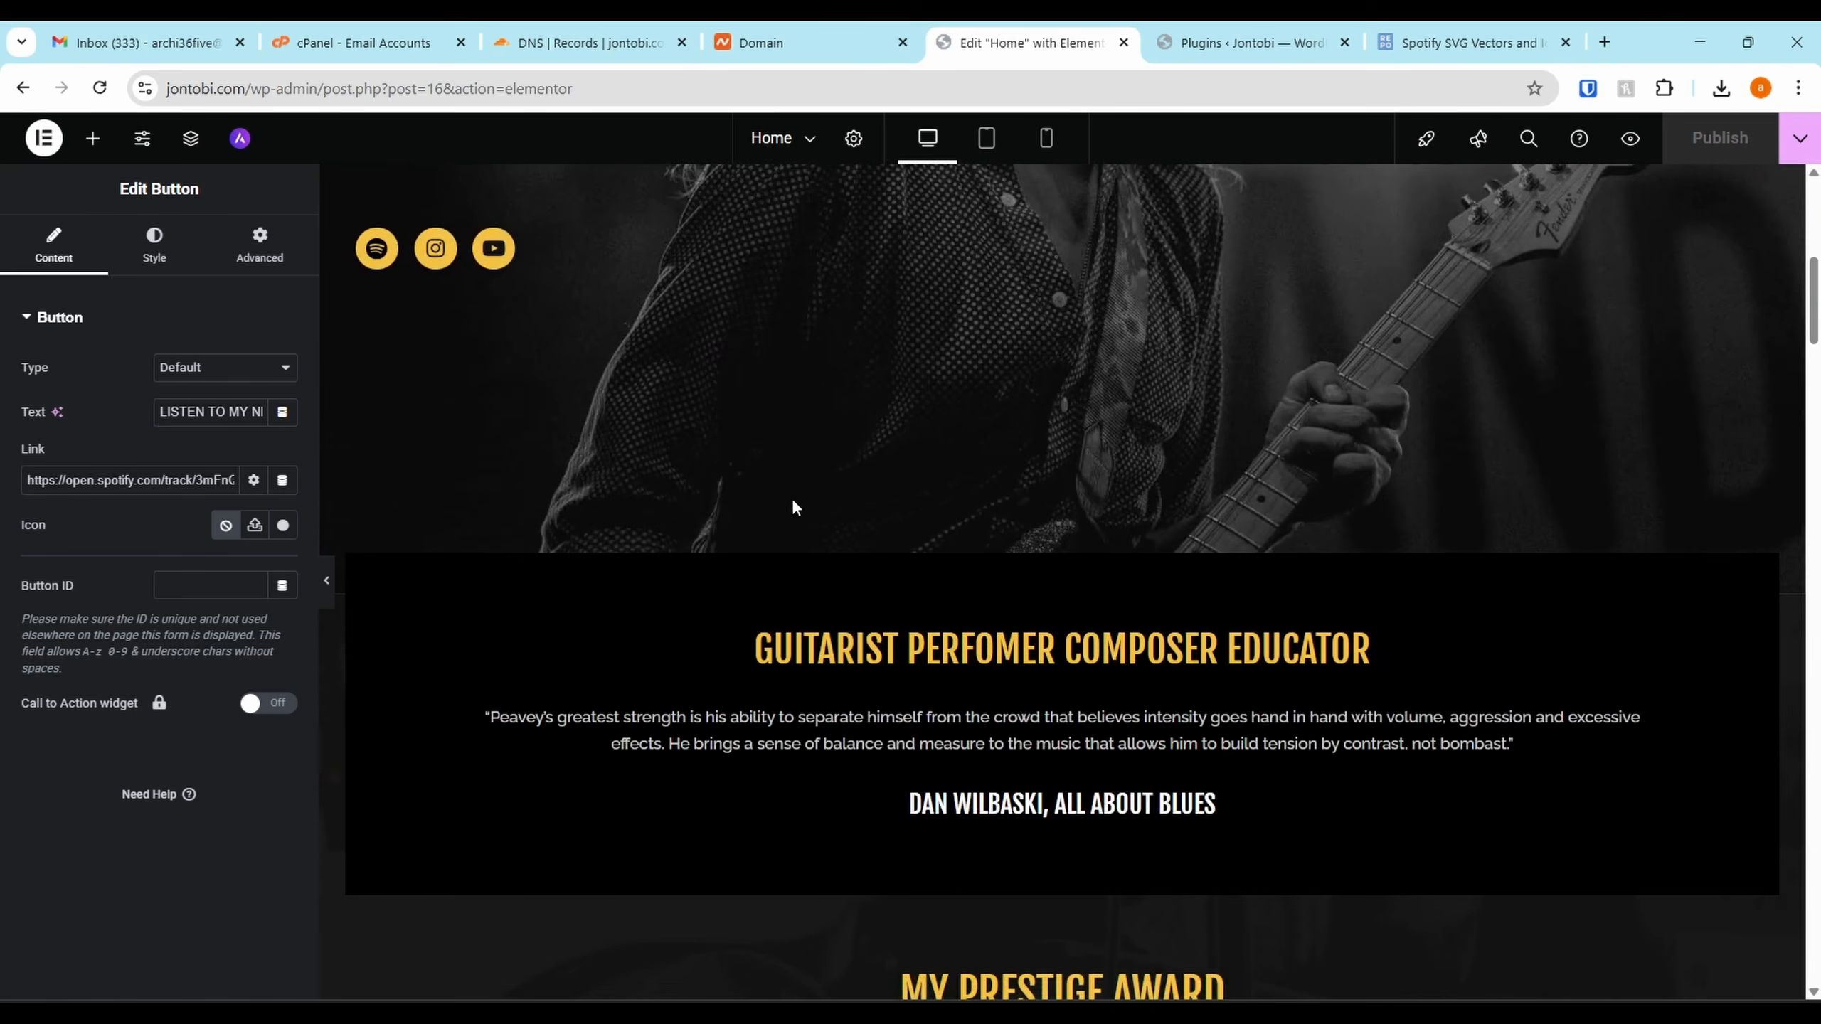
{"action": "scroll", "coordinate": [1067, 388], "scroll_direction": "up", "scroll_amount": 10}
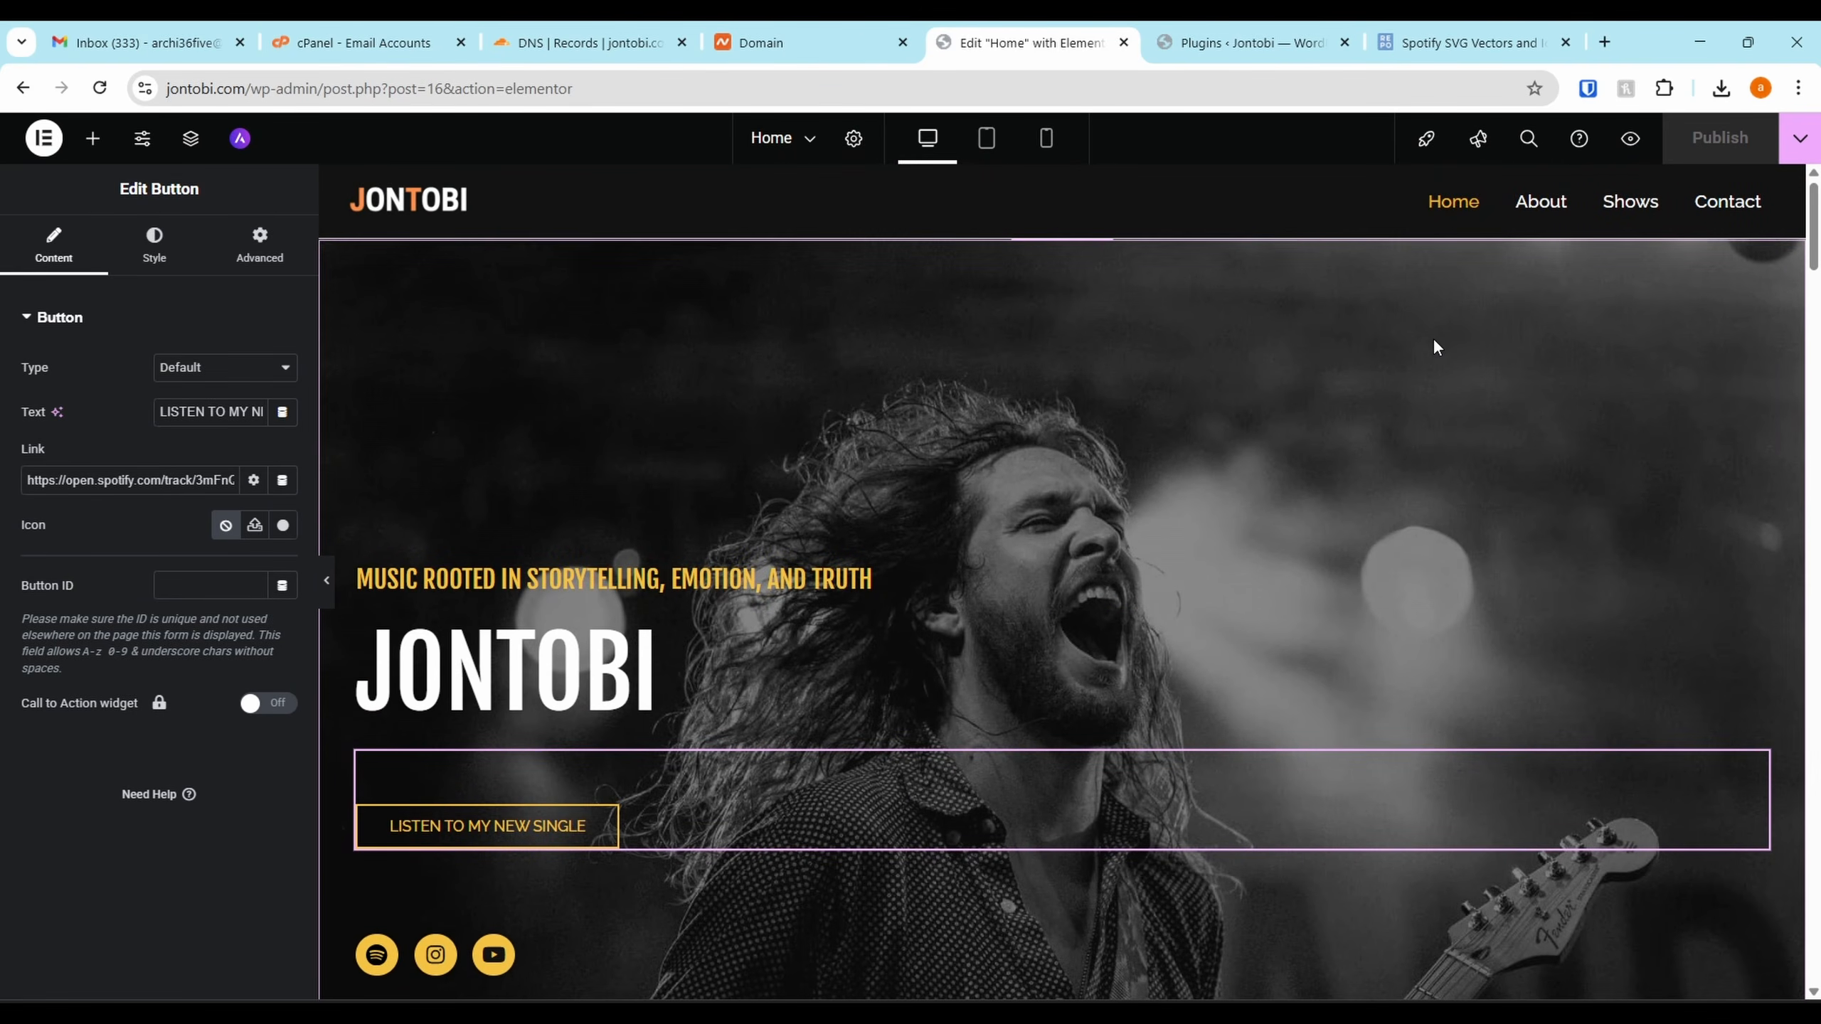
{"action": "left_click", "coordinate": [145, 243]}
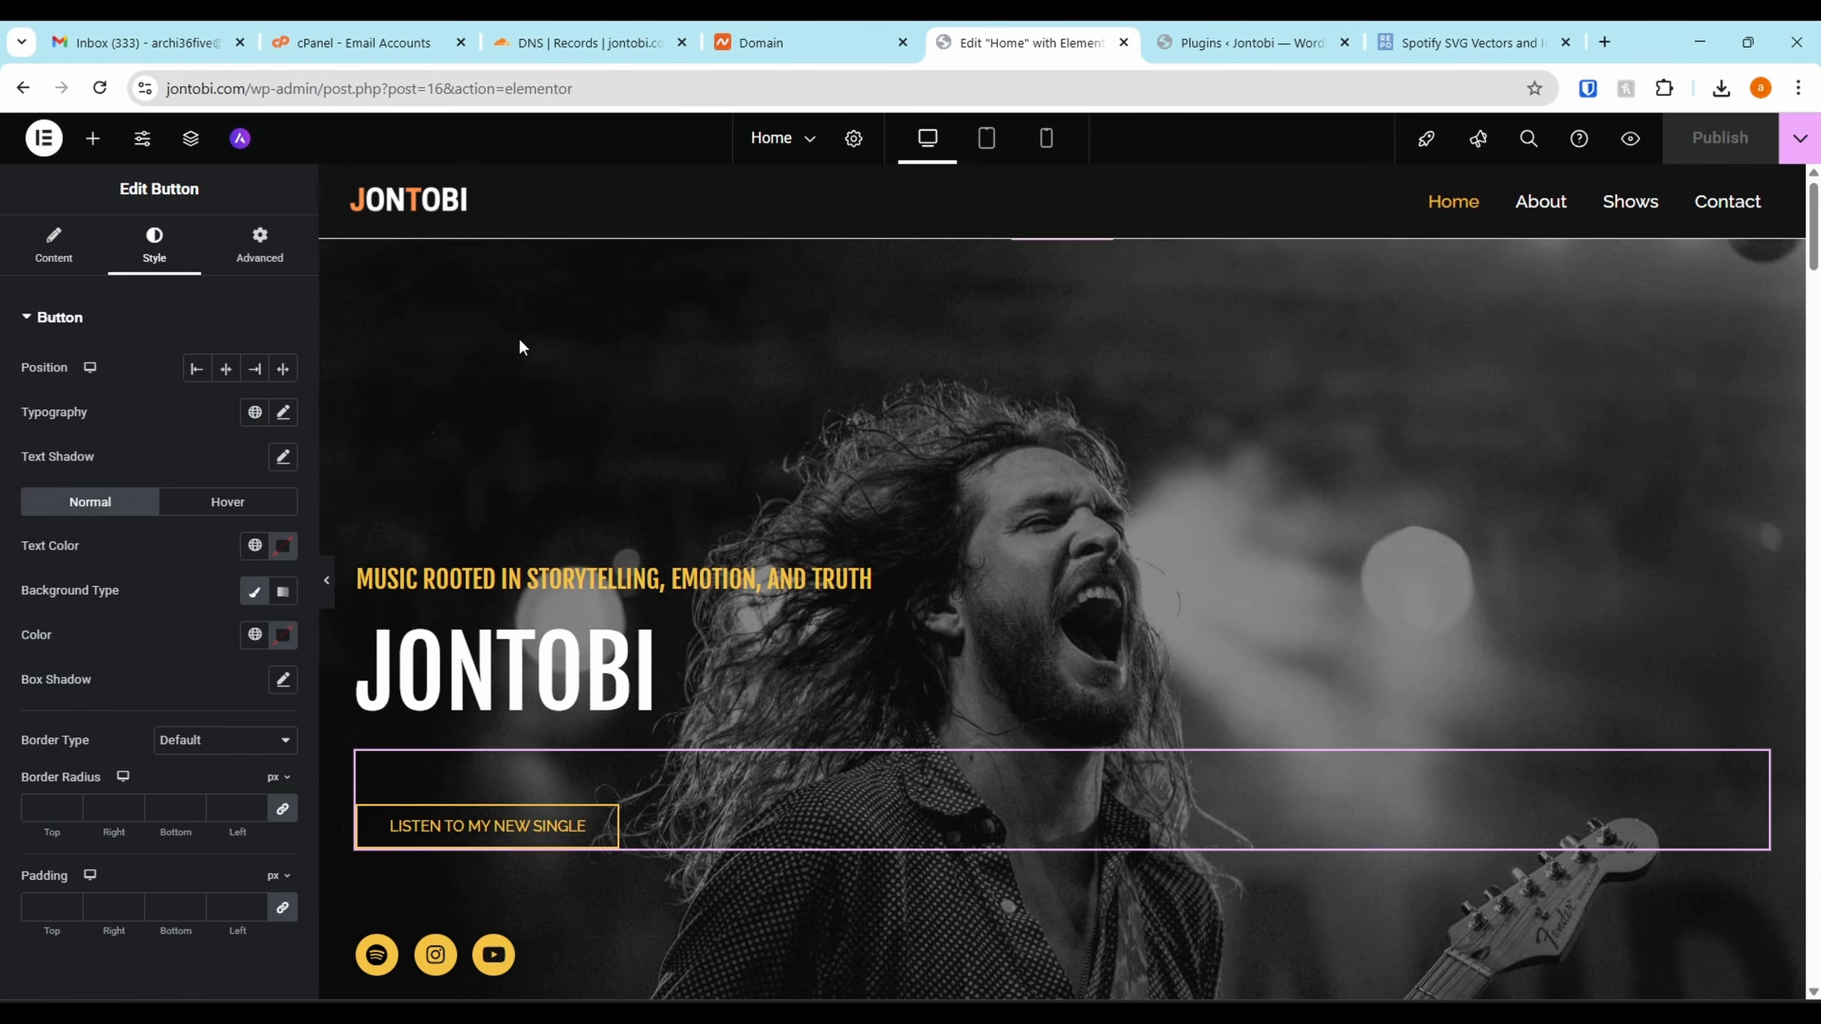
{"action": "right_click", "coordinate": [663, 388]}
{"action": "left_click", "coordinate": [415, 353]}
Open the hero container's settings at its Style background options
{"action": "right_click", "coordinate": [561, 389]}
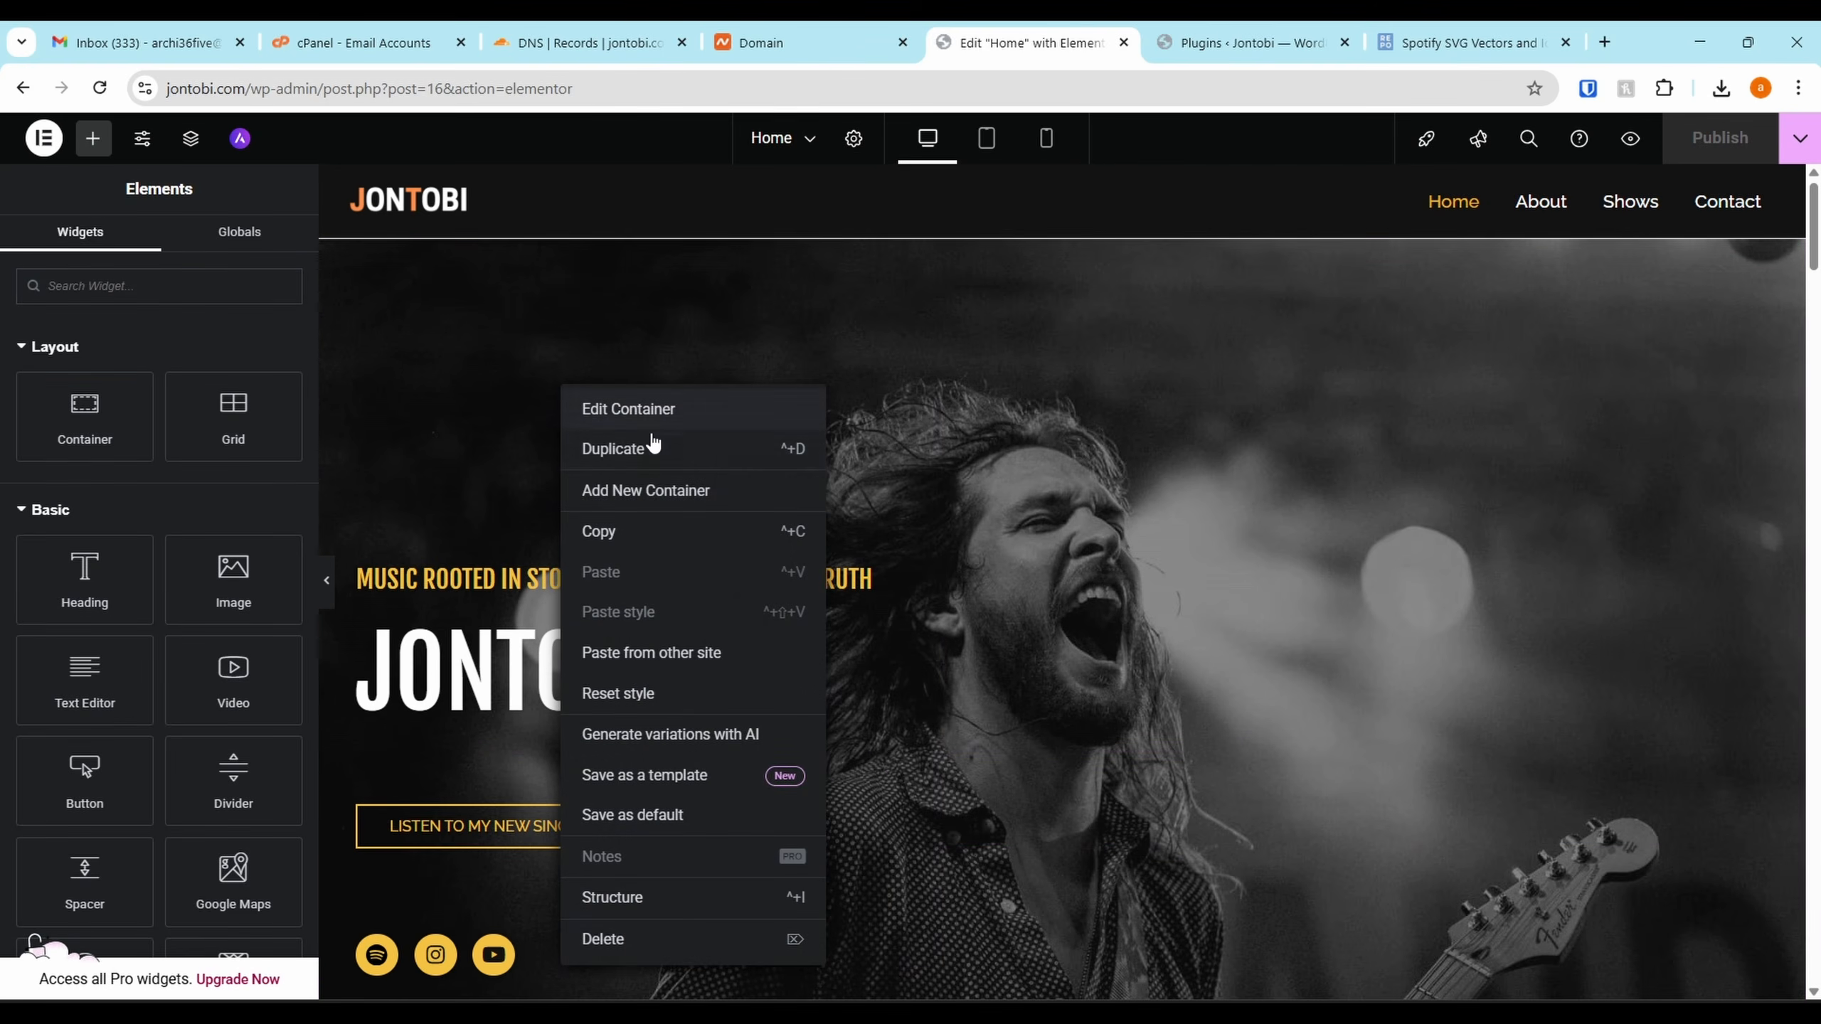
{"action": "left_click", "coordinate": [606, 409]}
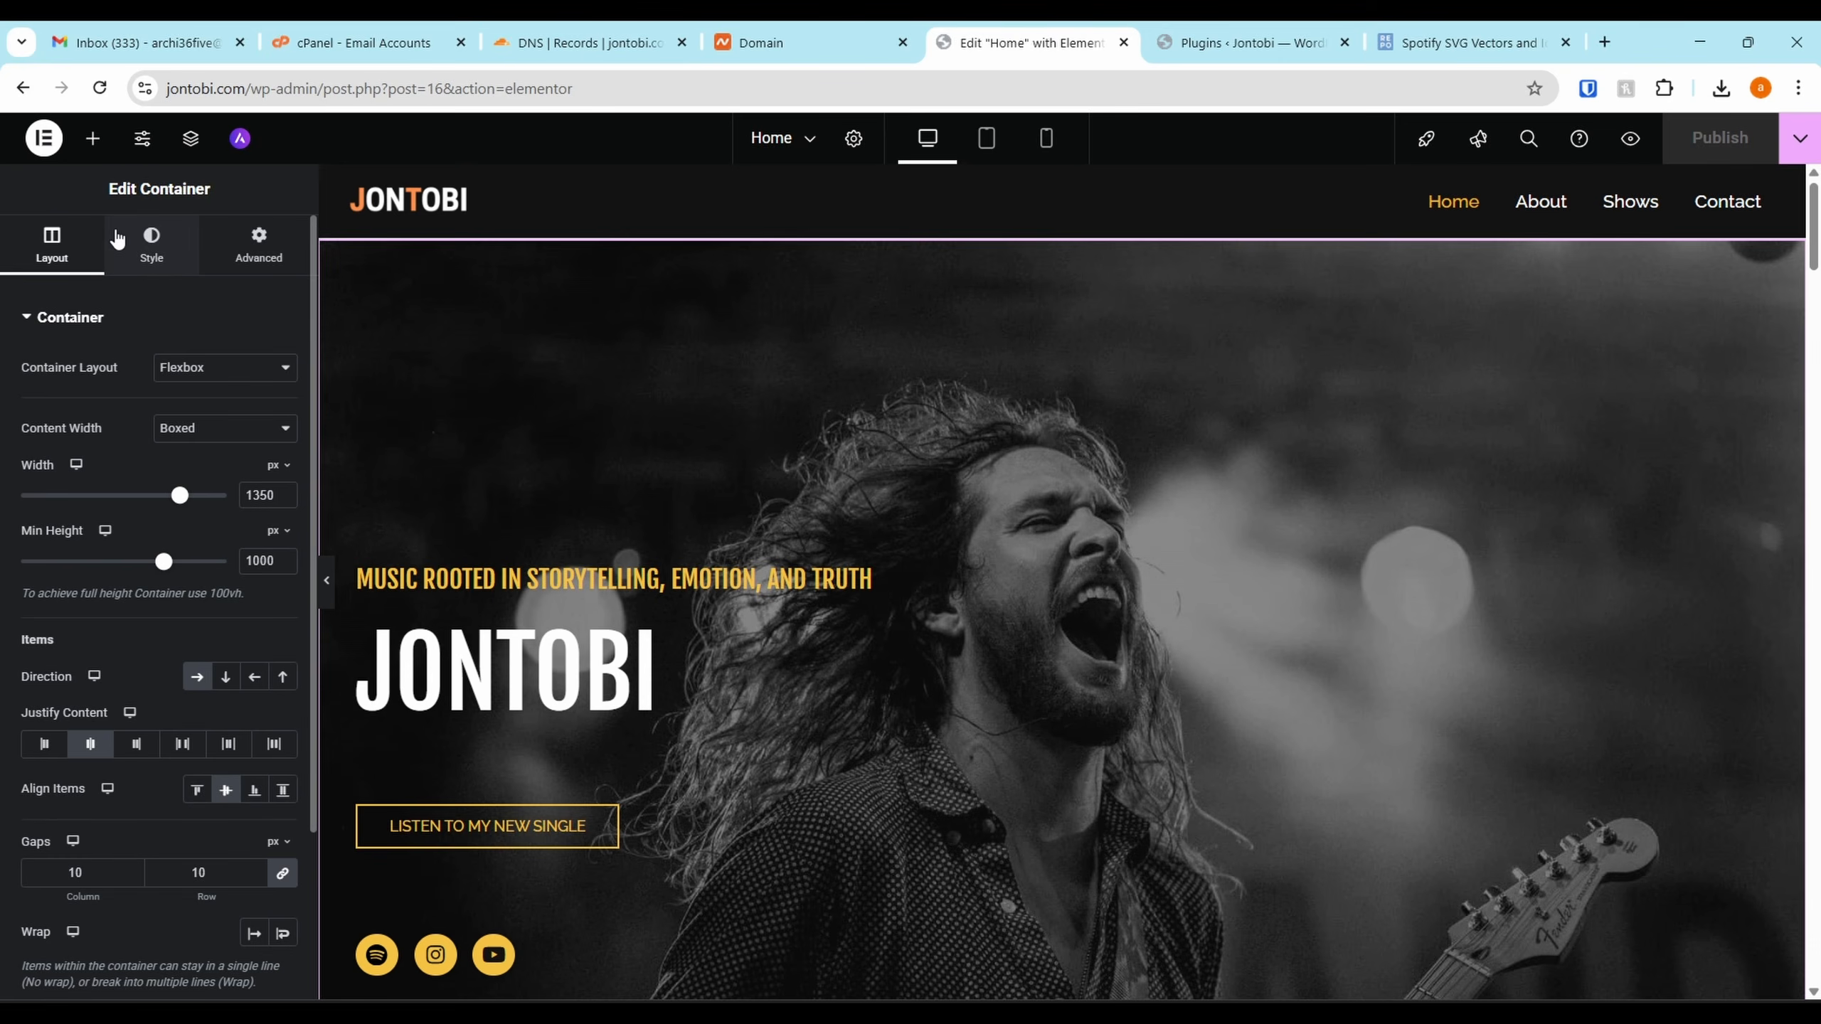
{"action": "left_click", "coordinate": [141, 265]}
{"action": "right_click", "coordinate": [574, 367]}
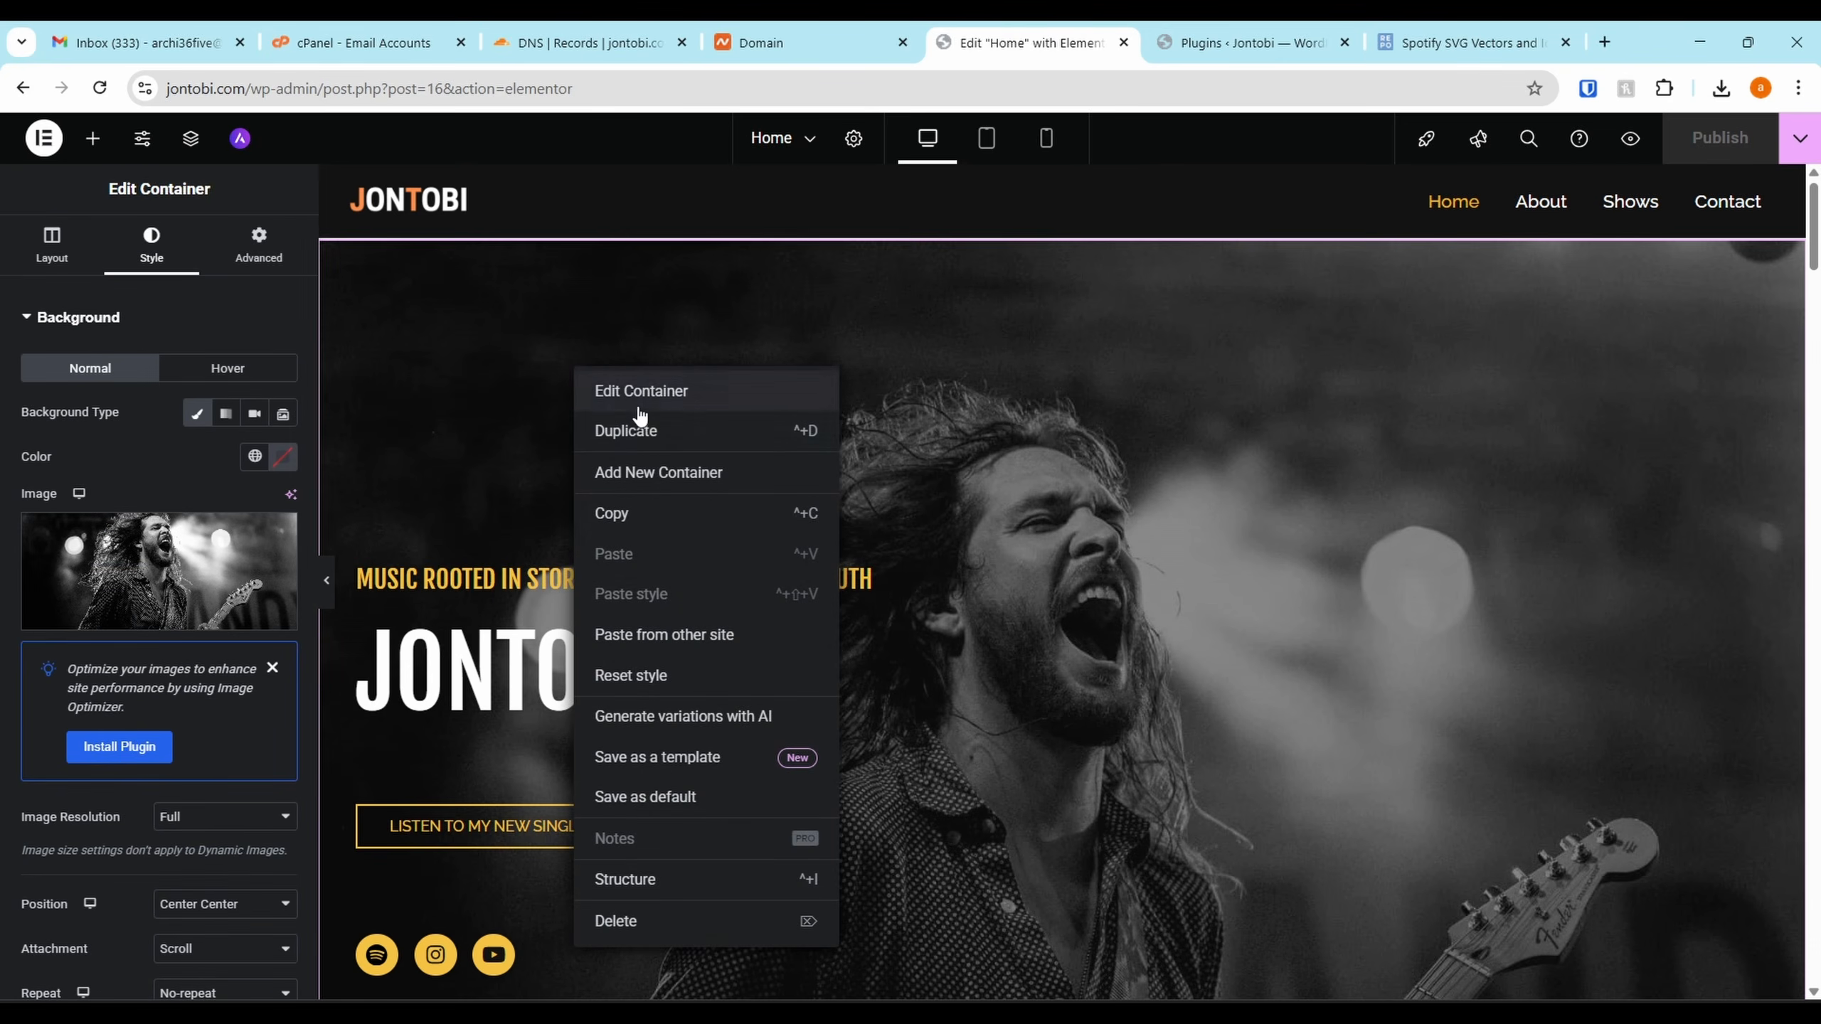
{"action": "left_click", "coordinate": [671, 397]}
Upload the headphone photo as the hero background, with title and alt text jontobi-recording
{"action": "mouse_move", "coordinate": [99, 570]}
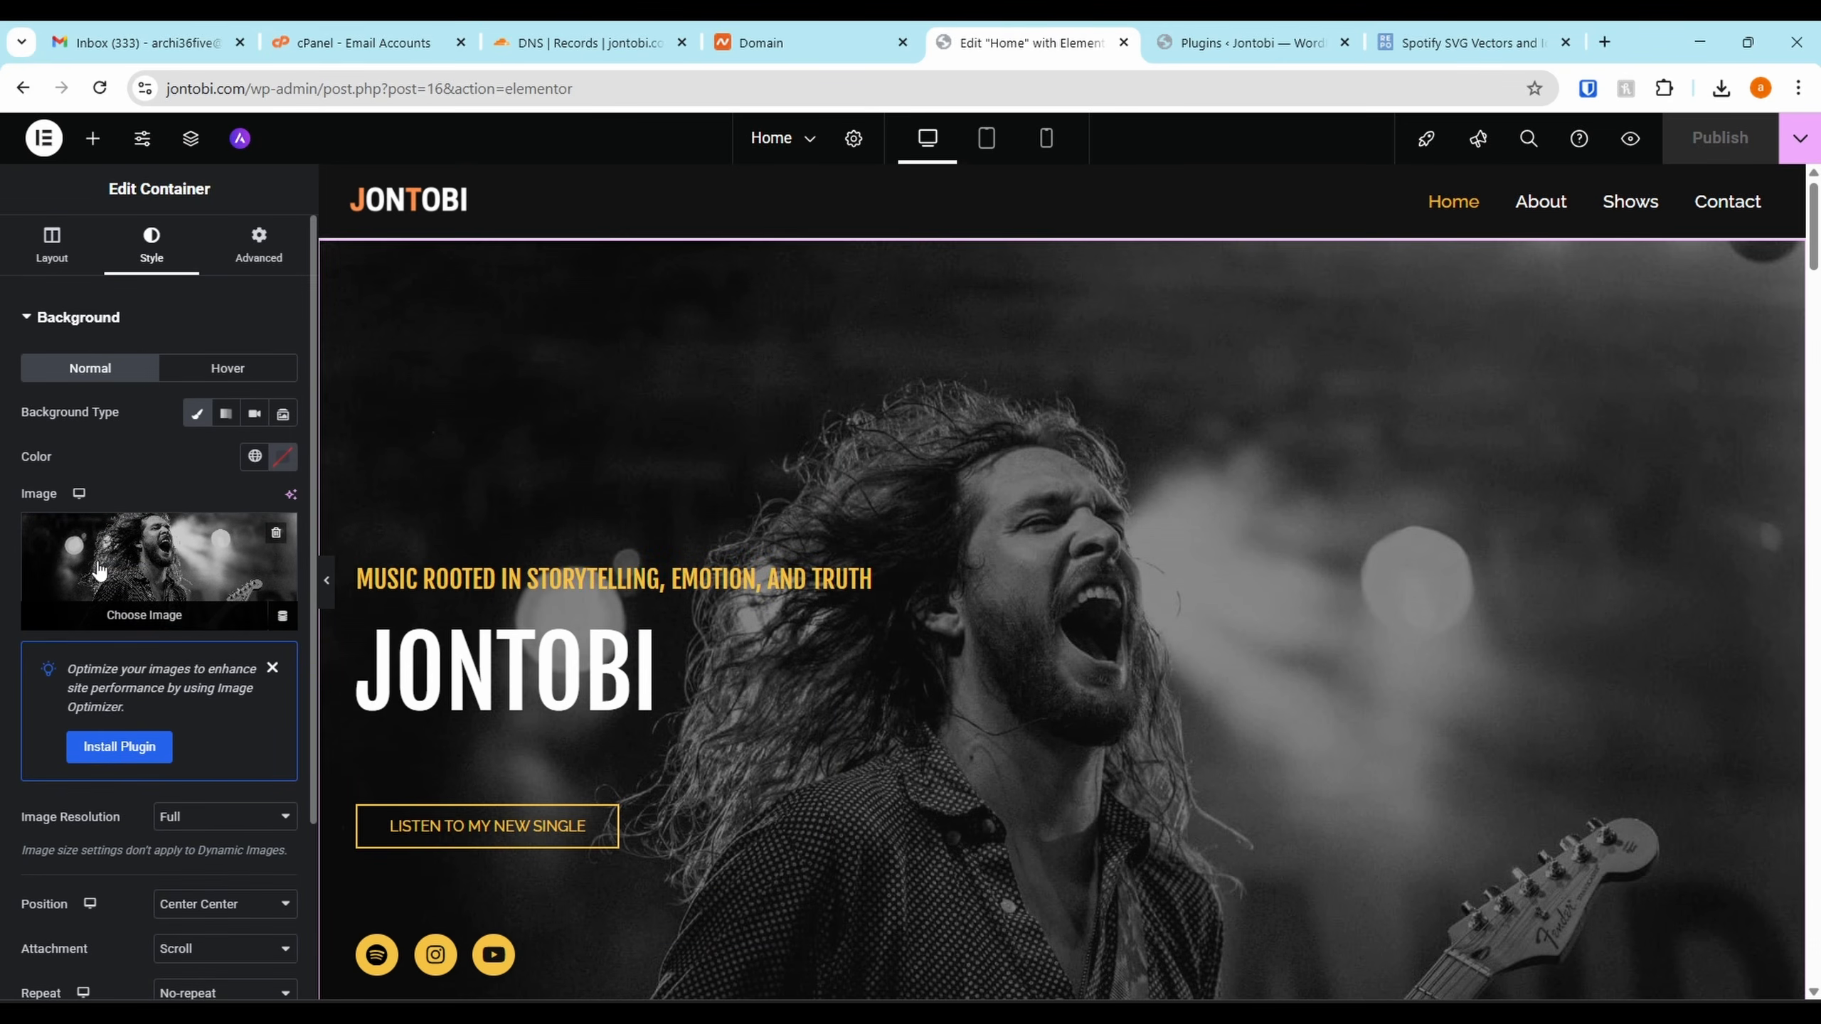
{"action": "left_click", "coordinate": [168, 586]}
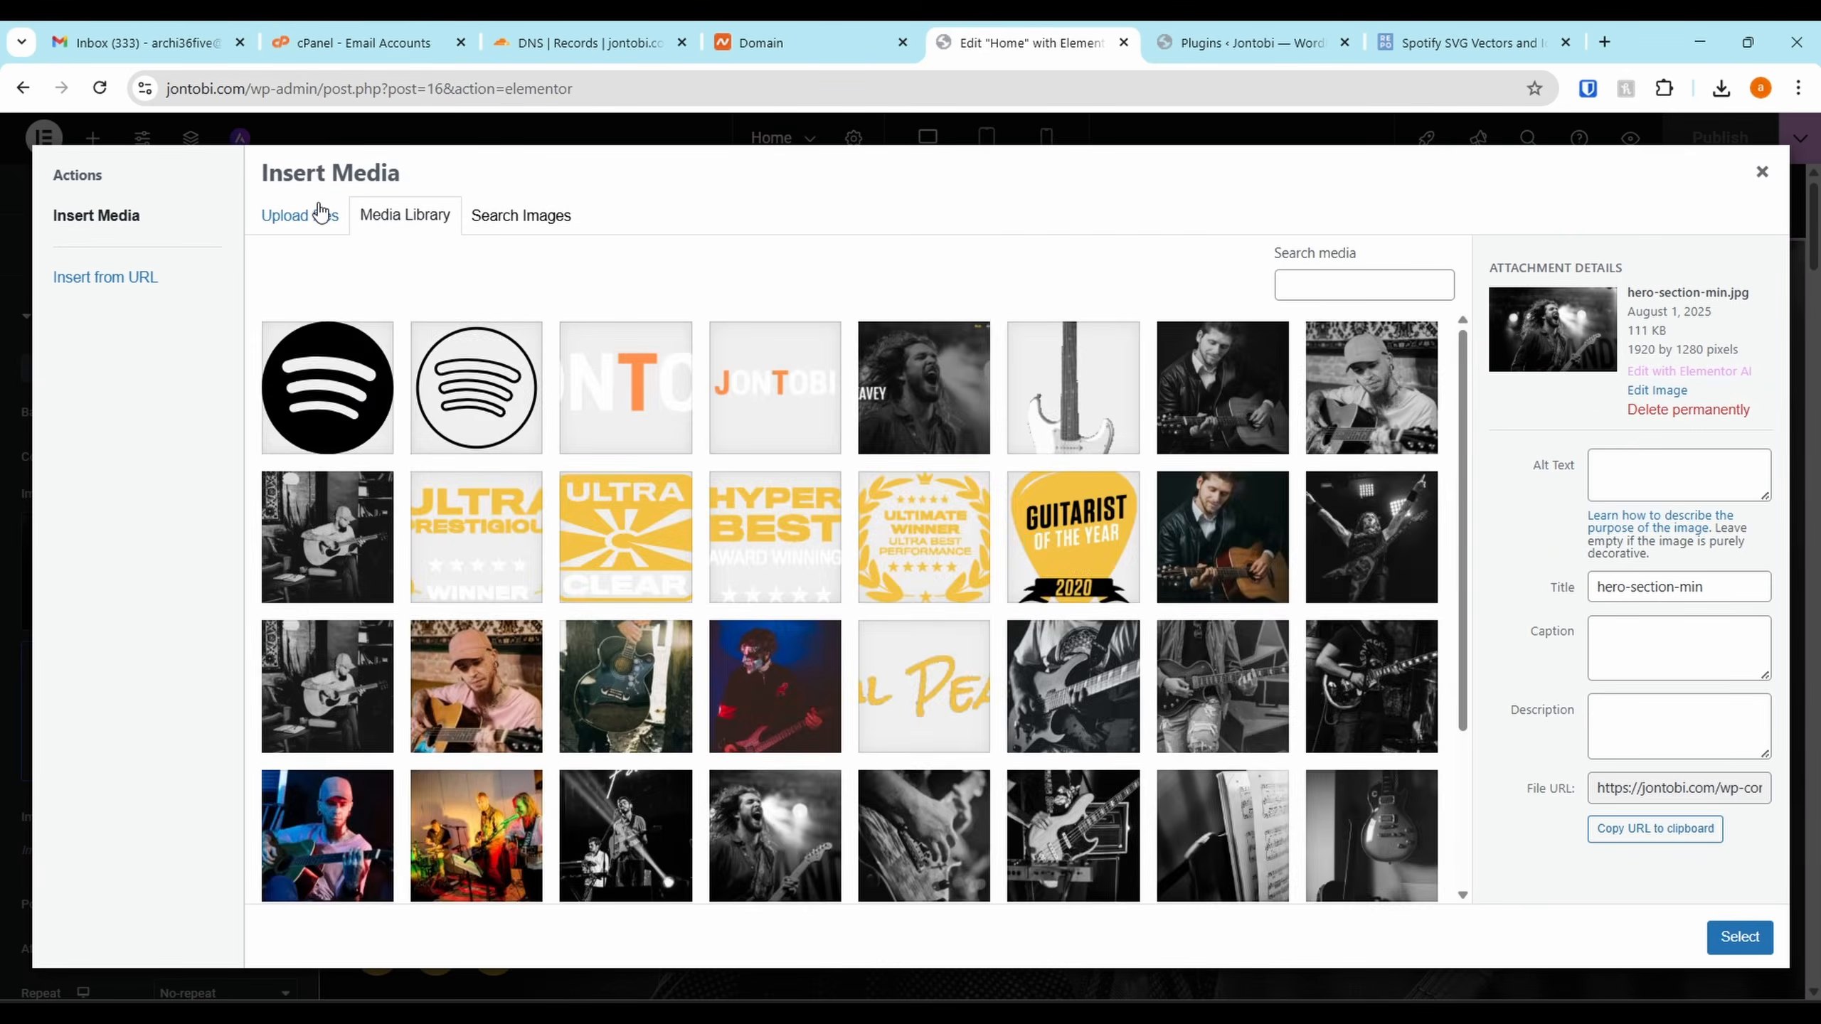
{"action": "left_click", "coordinate": [320, 214]}
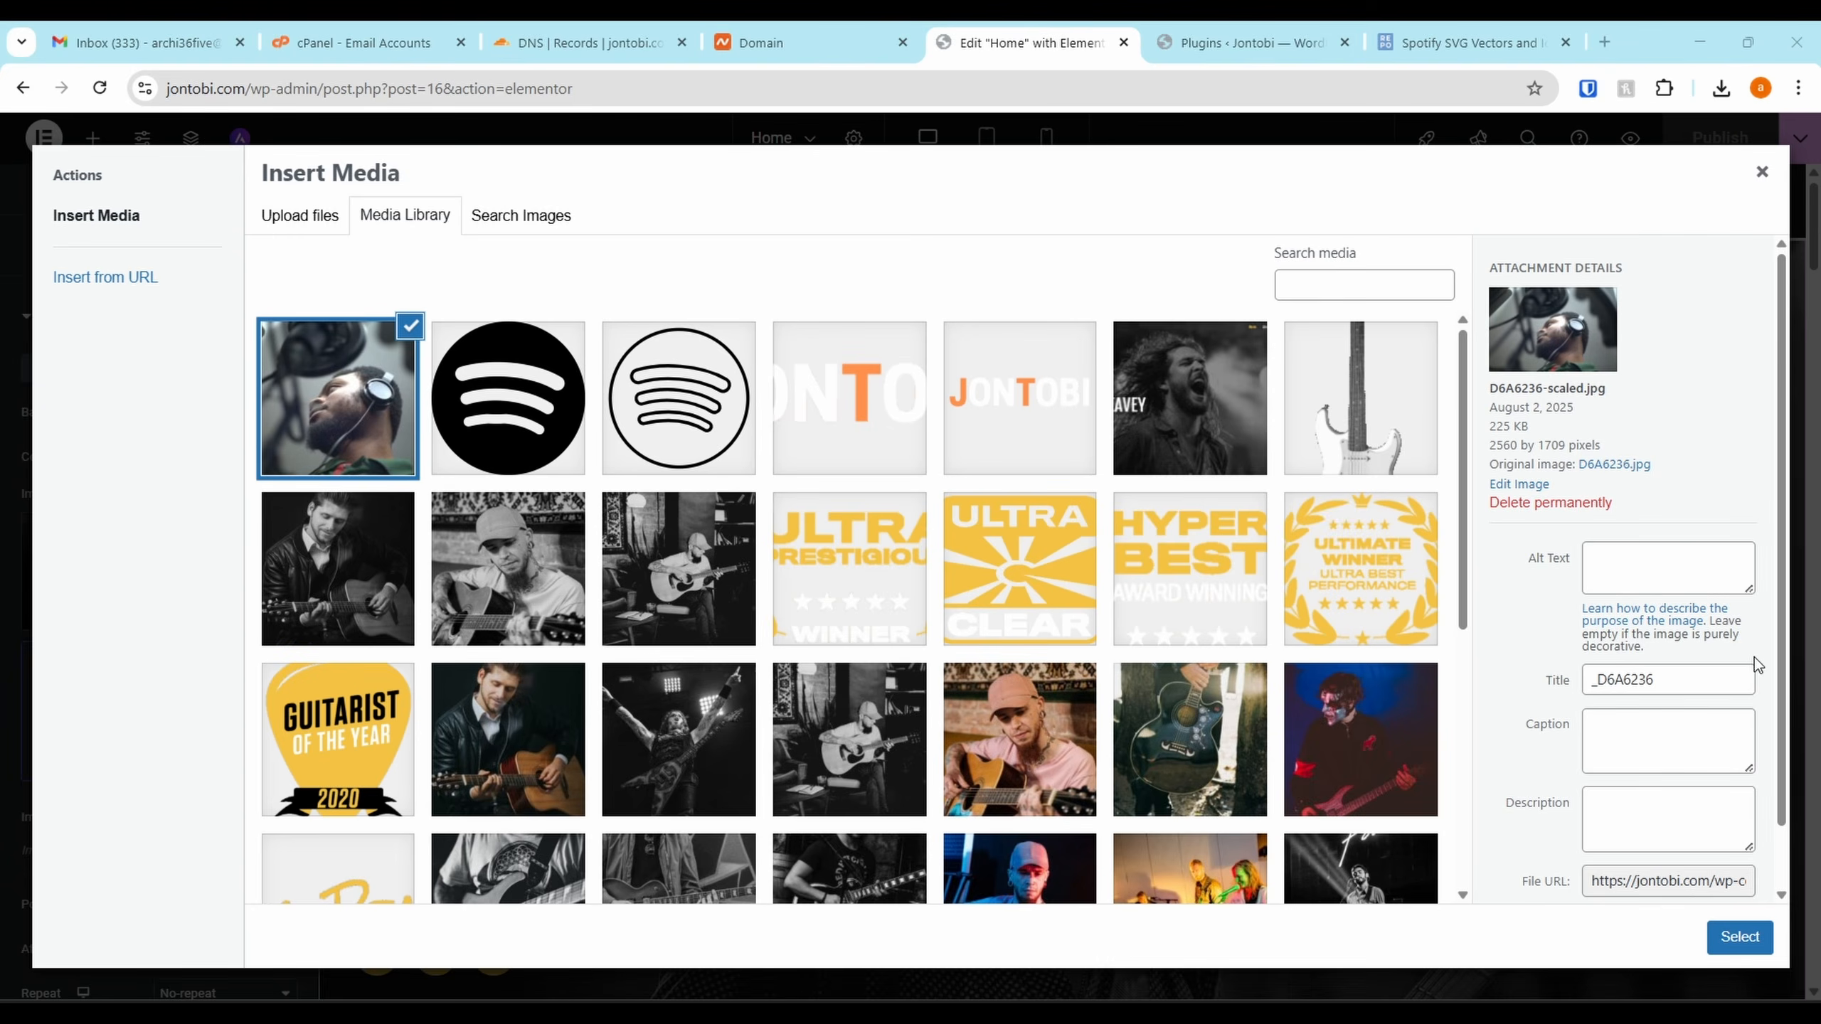
{"action": "double_click", "coordinate": [1677, 677]}
{"action": "type", "text": "jon"}
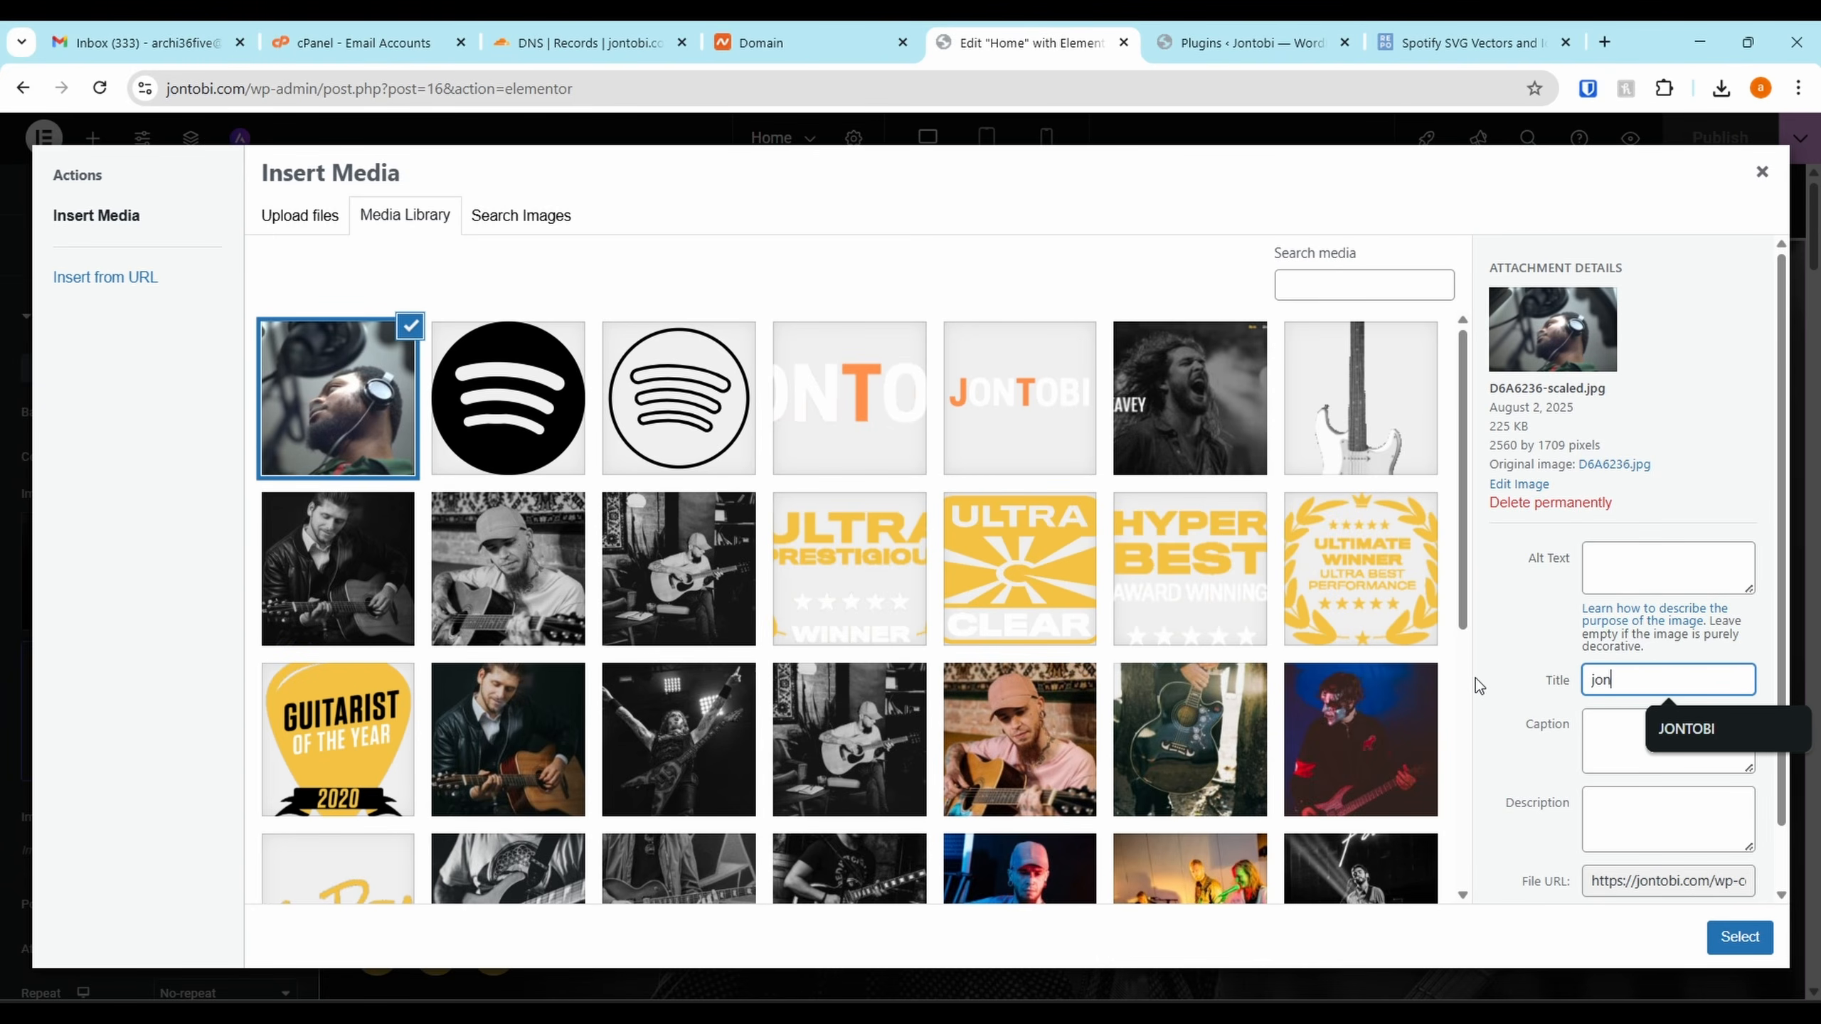
{"action": "type", "text": "tobi-re"}
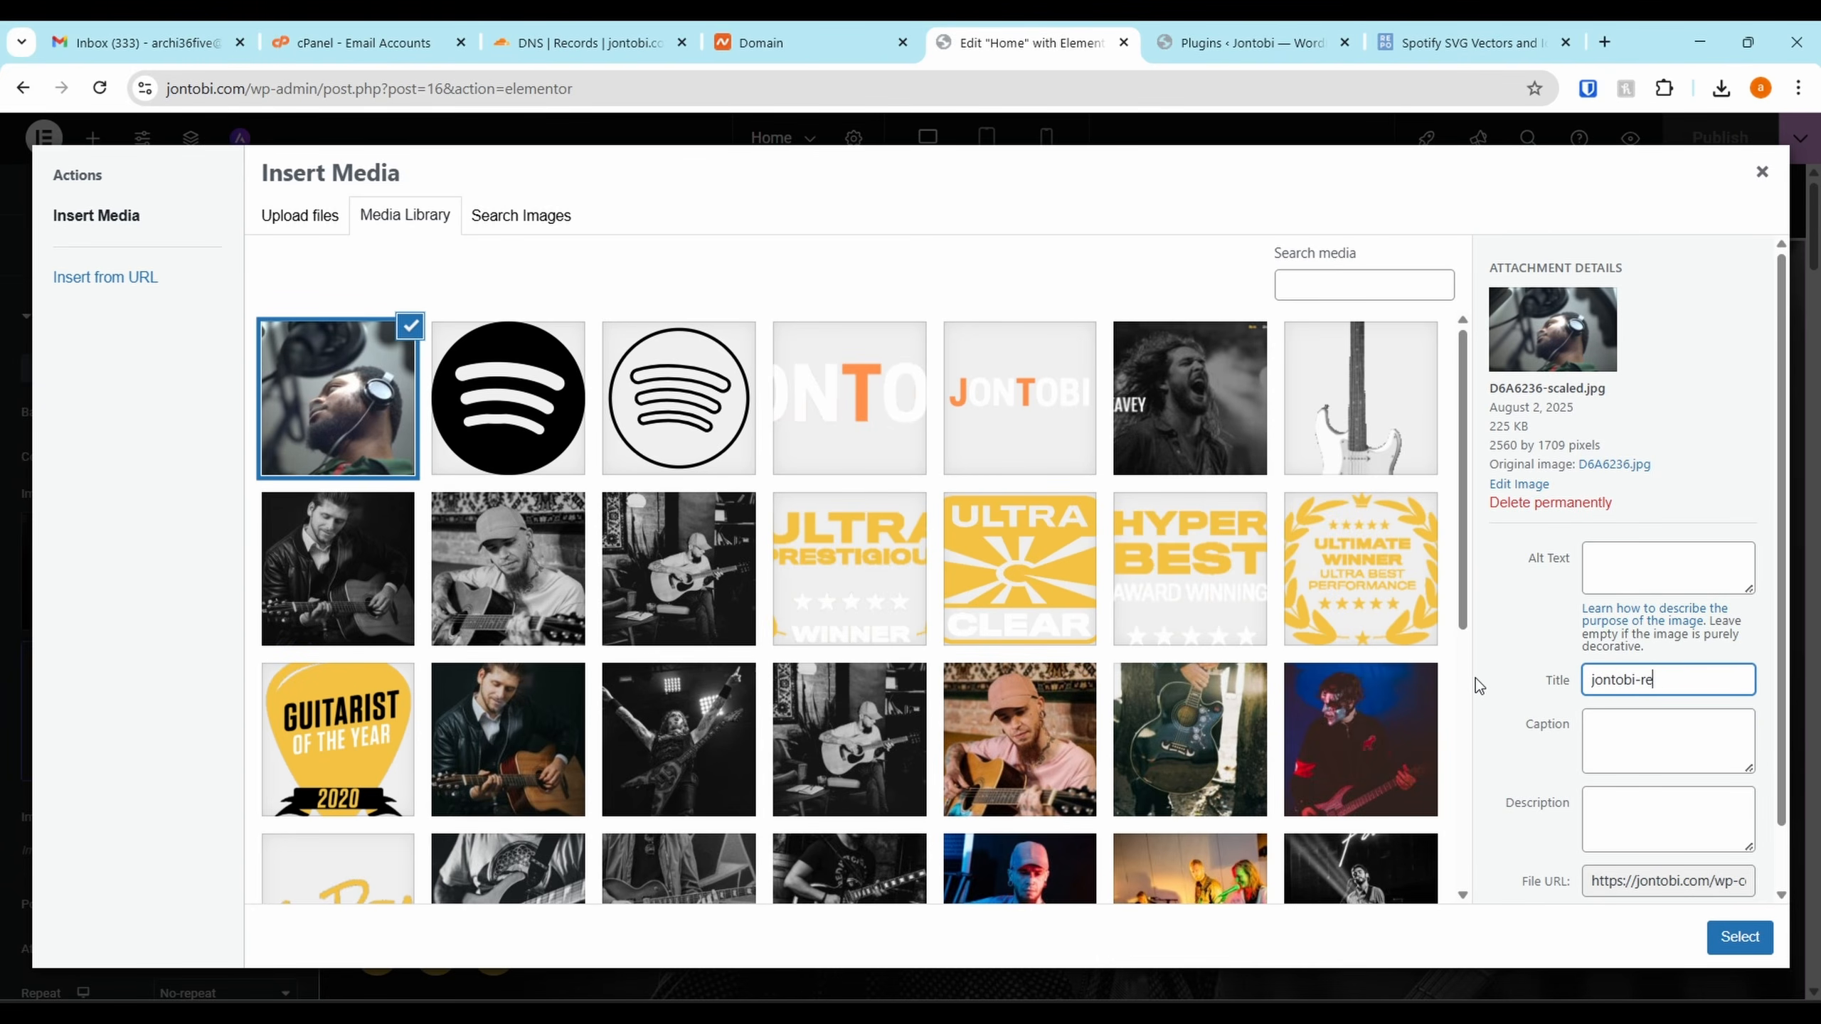
{"action": "type", "text": "cording"}
{"action": "key", "text": "ctrl+a"}
{"action": "key", "text": "ctrl+c"}
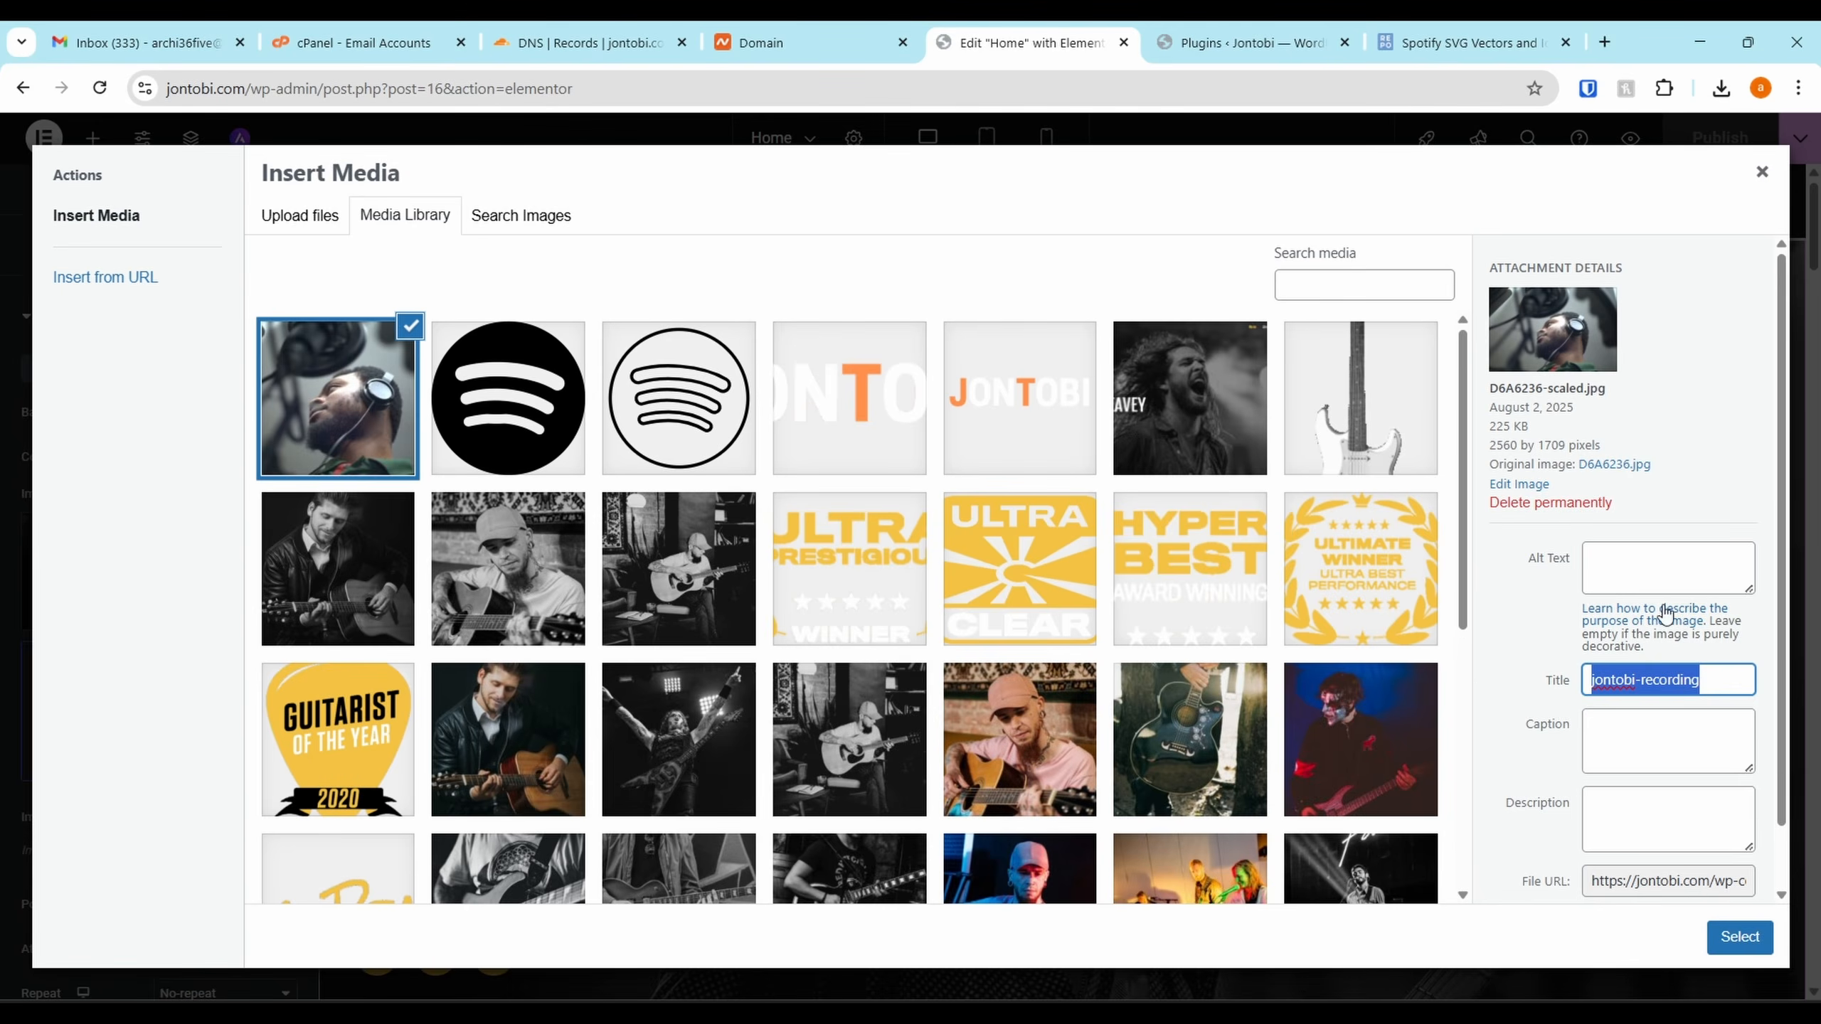
{"action": "left_click", "coordinate": [1690, 572]}
{"action": "key", "text": "ctrl+v"}
{"action": "left_click", "coordinate": [1737, 935]}
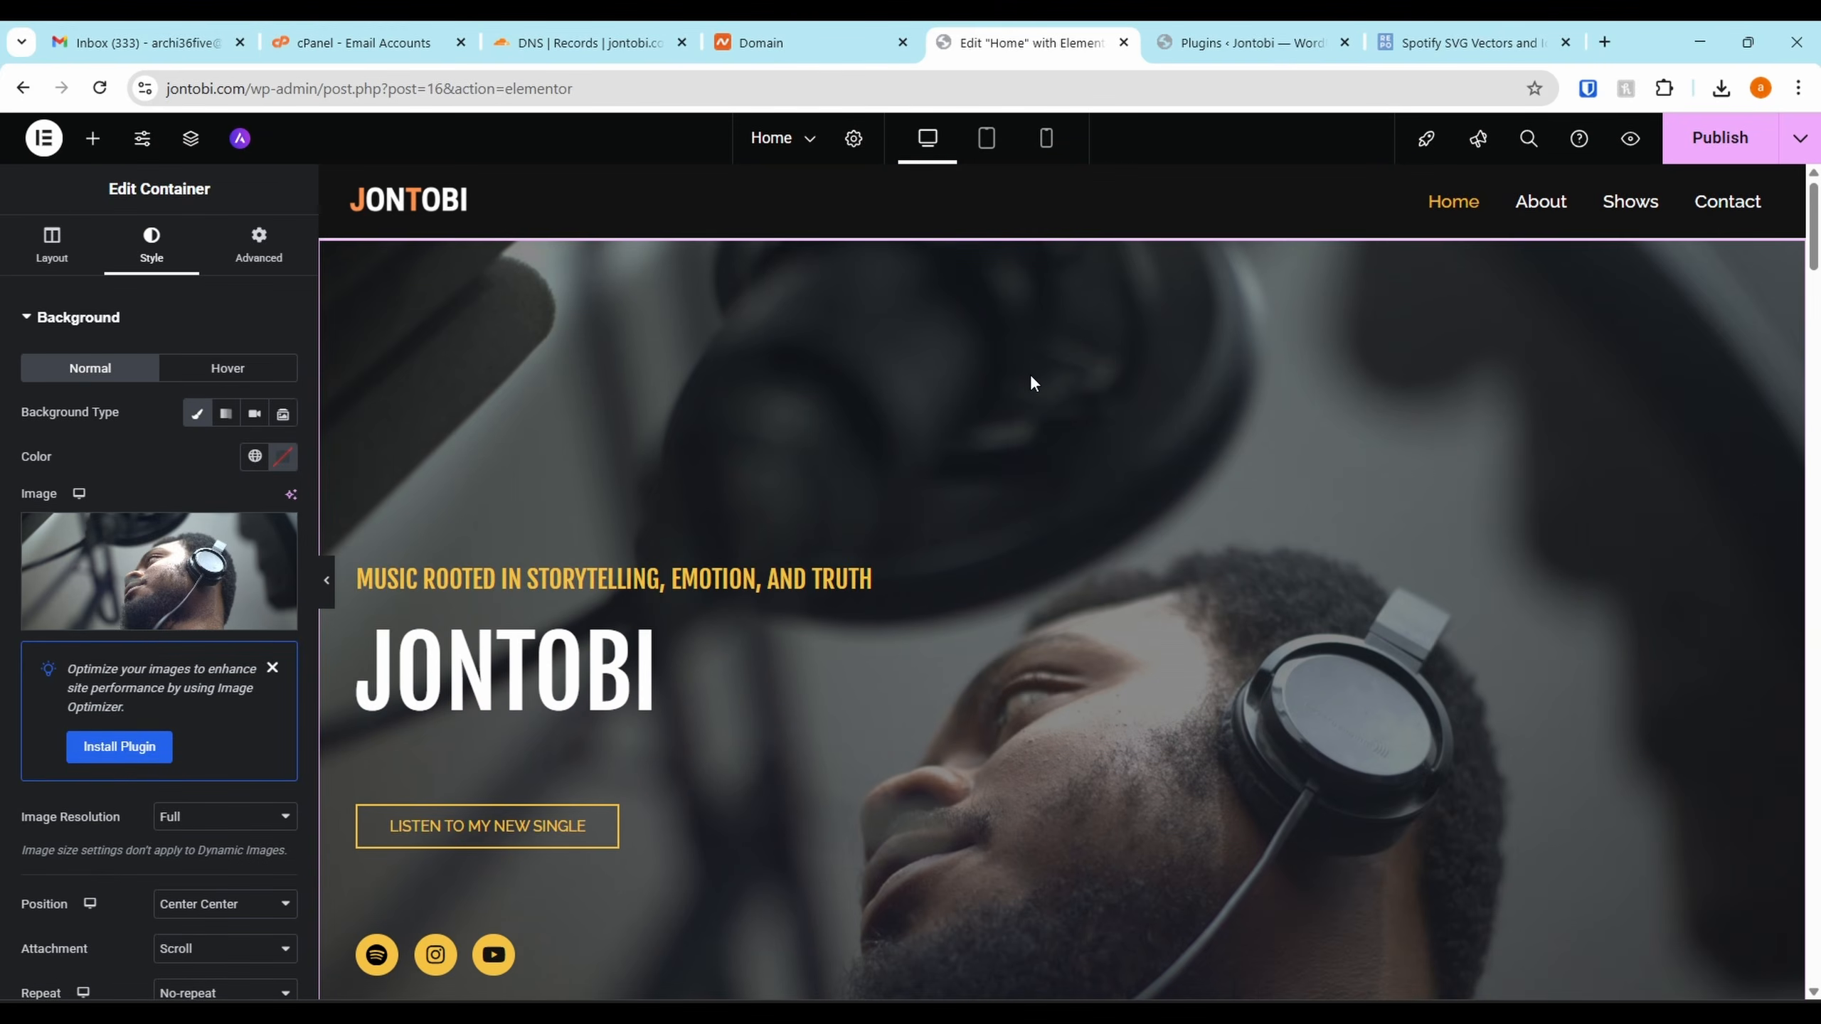
Switch the hero background image to jontobi-recording-2
{"action": "mouse_move", "coordinate": [260, 538]}
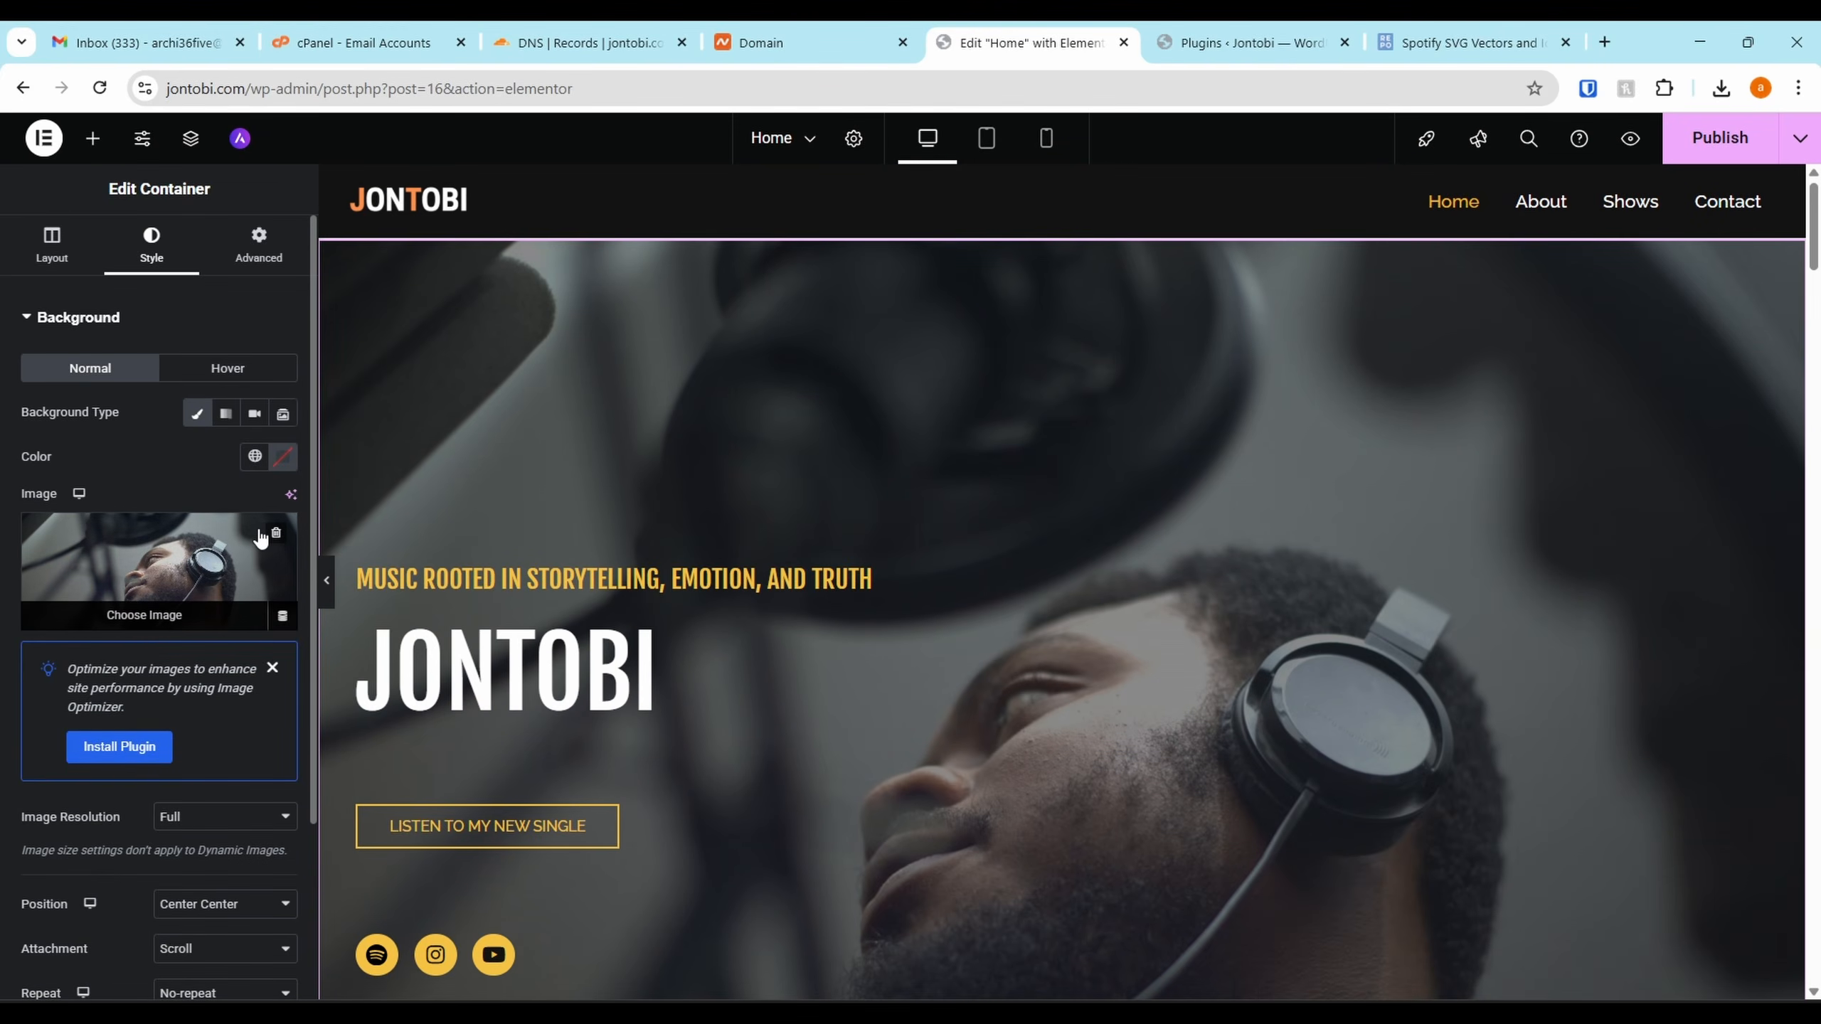
{"action": "scroll", "coordinate": [894, 590], "scroll_direction": "down", "scroll_amount": 3}
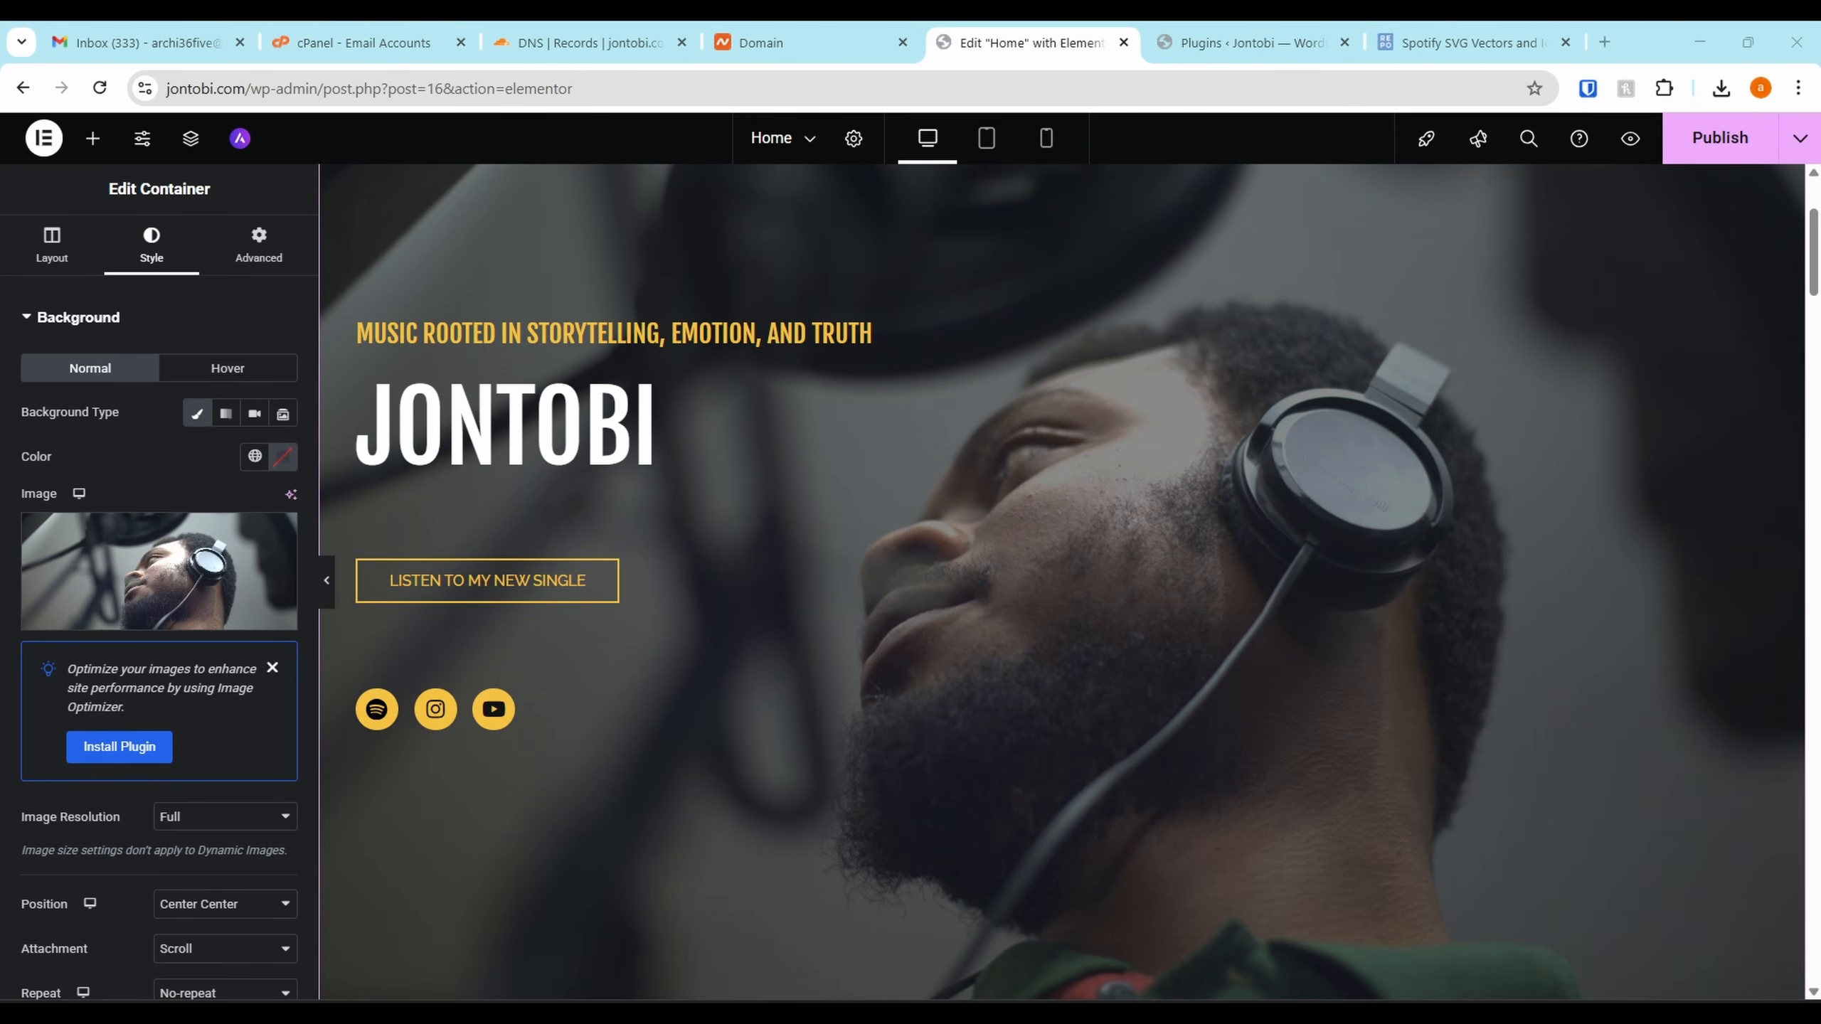
{"action": "scroll", "coordinate": [1044, 347], "scroll_direction": "down", "scroll_amount": 3}
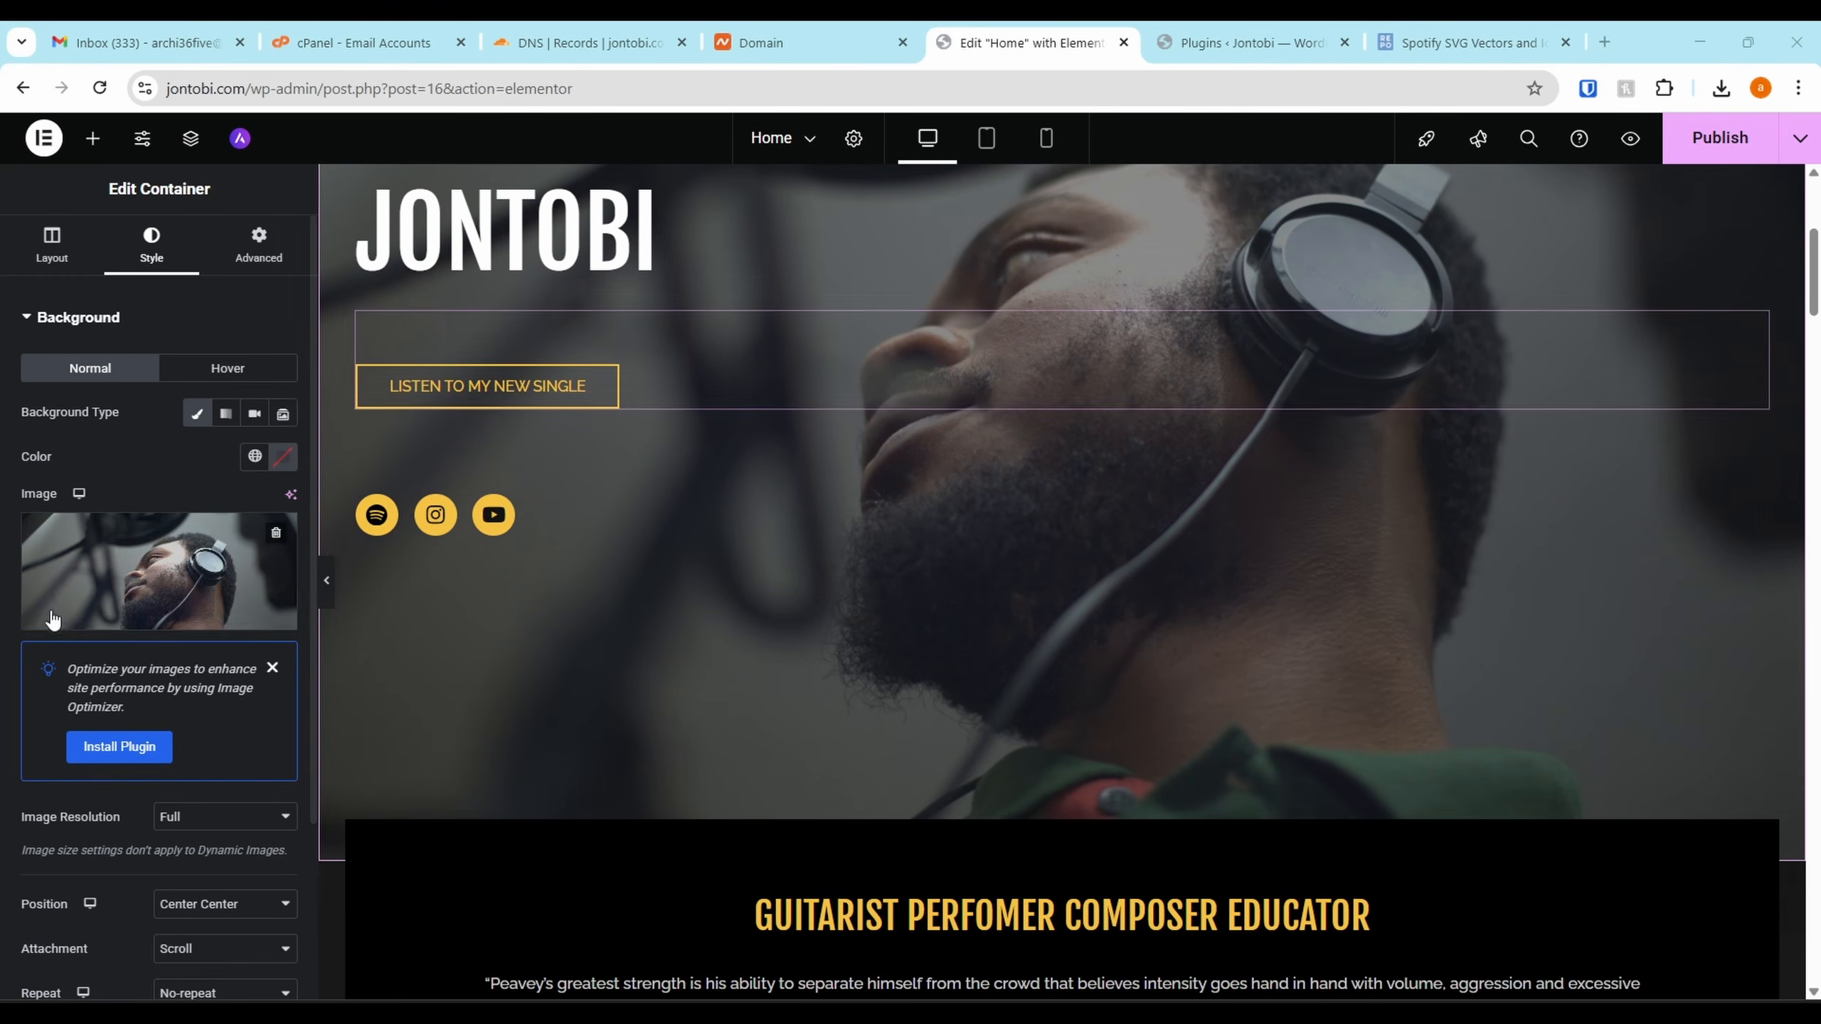
{"action": "left_click", "coordinate": [189, 574]}
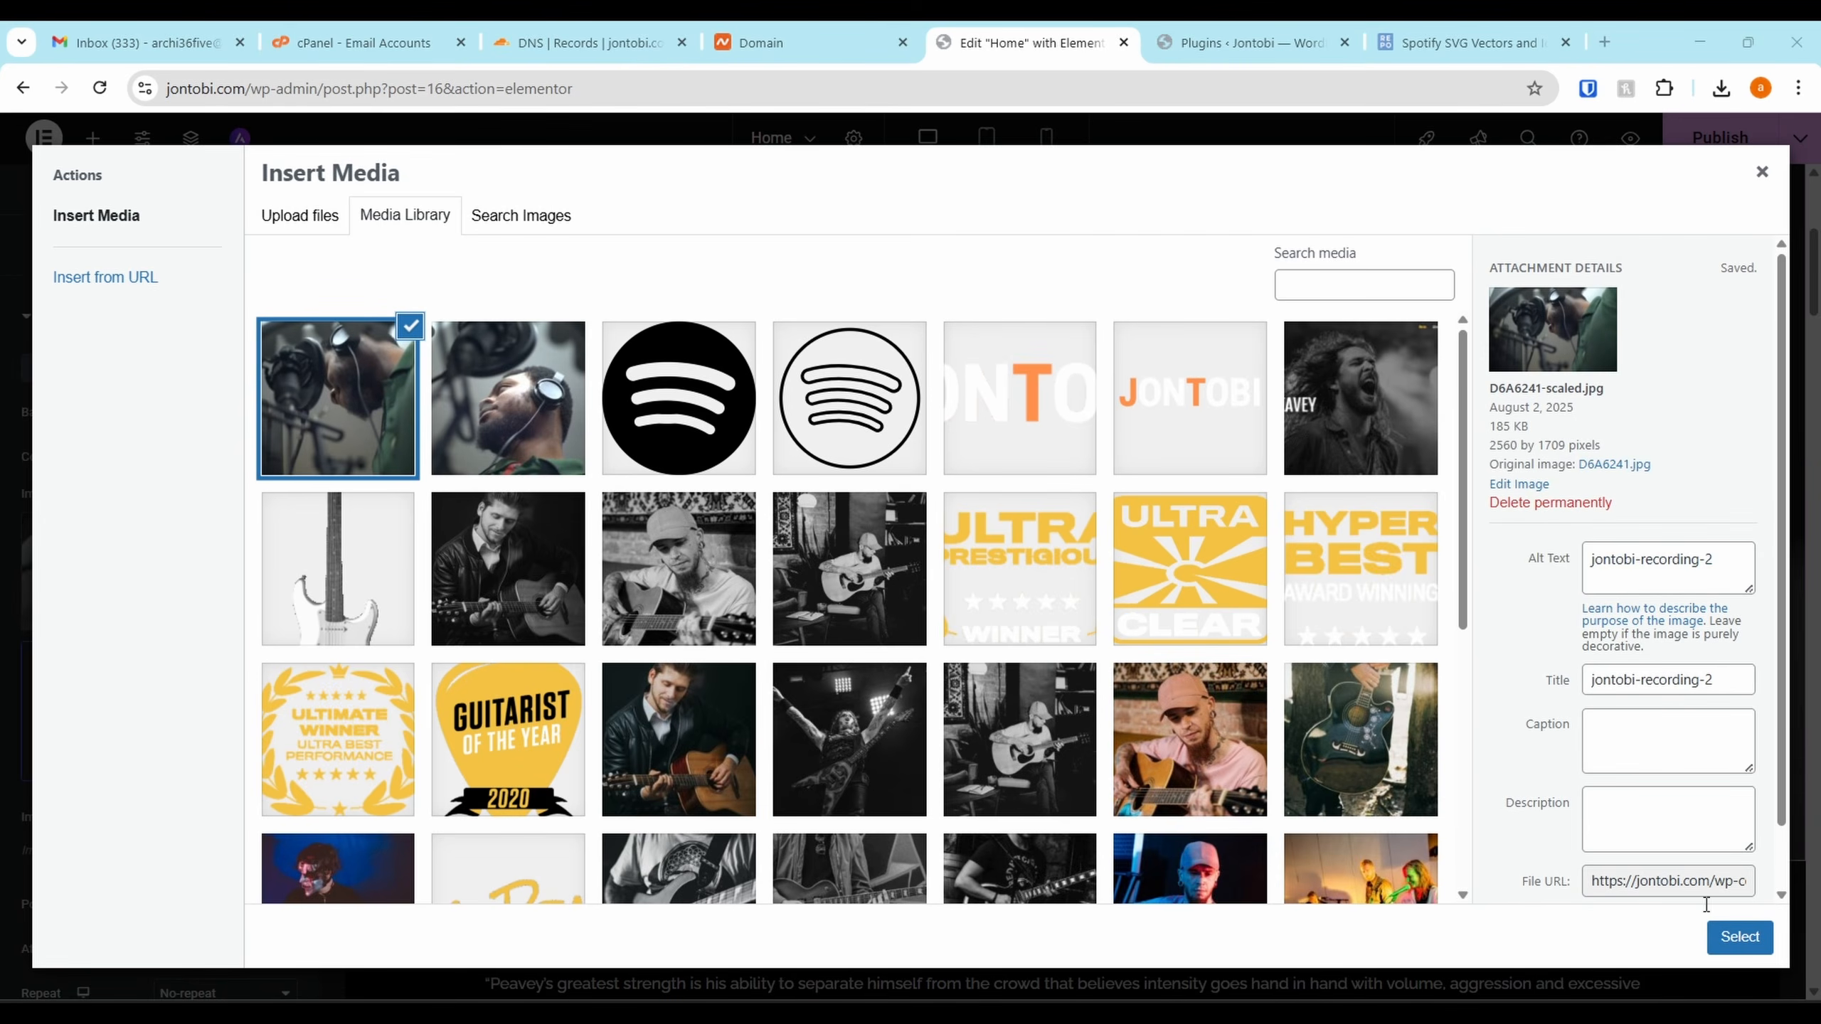
{"action": "left_click", "coordinate": [1741, 937]}
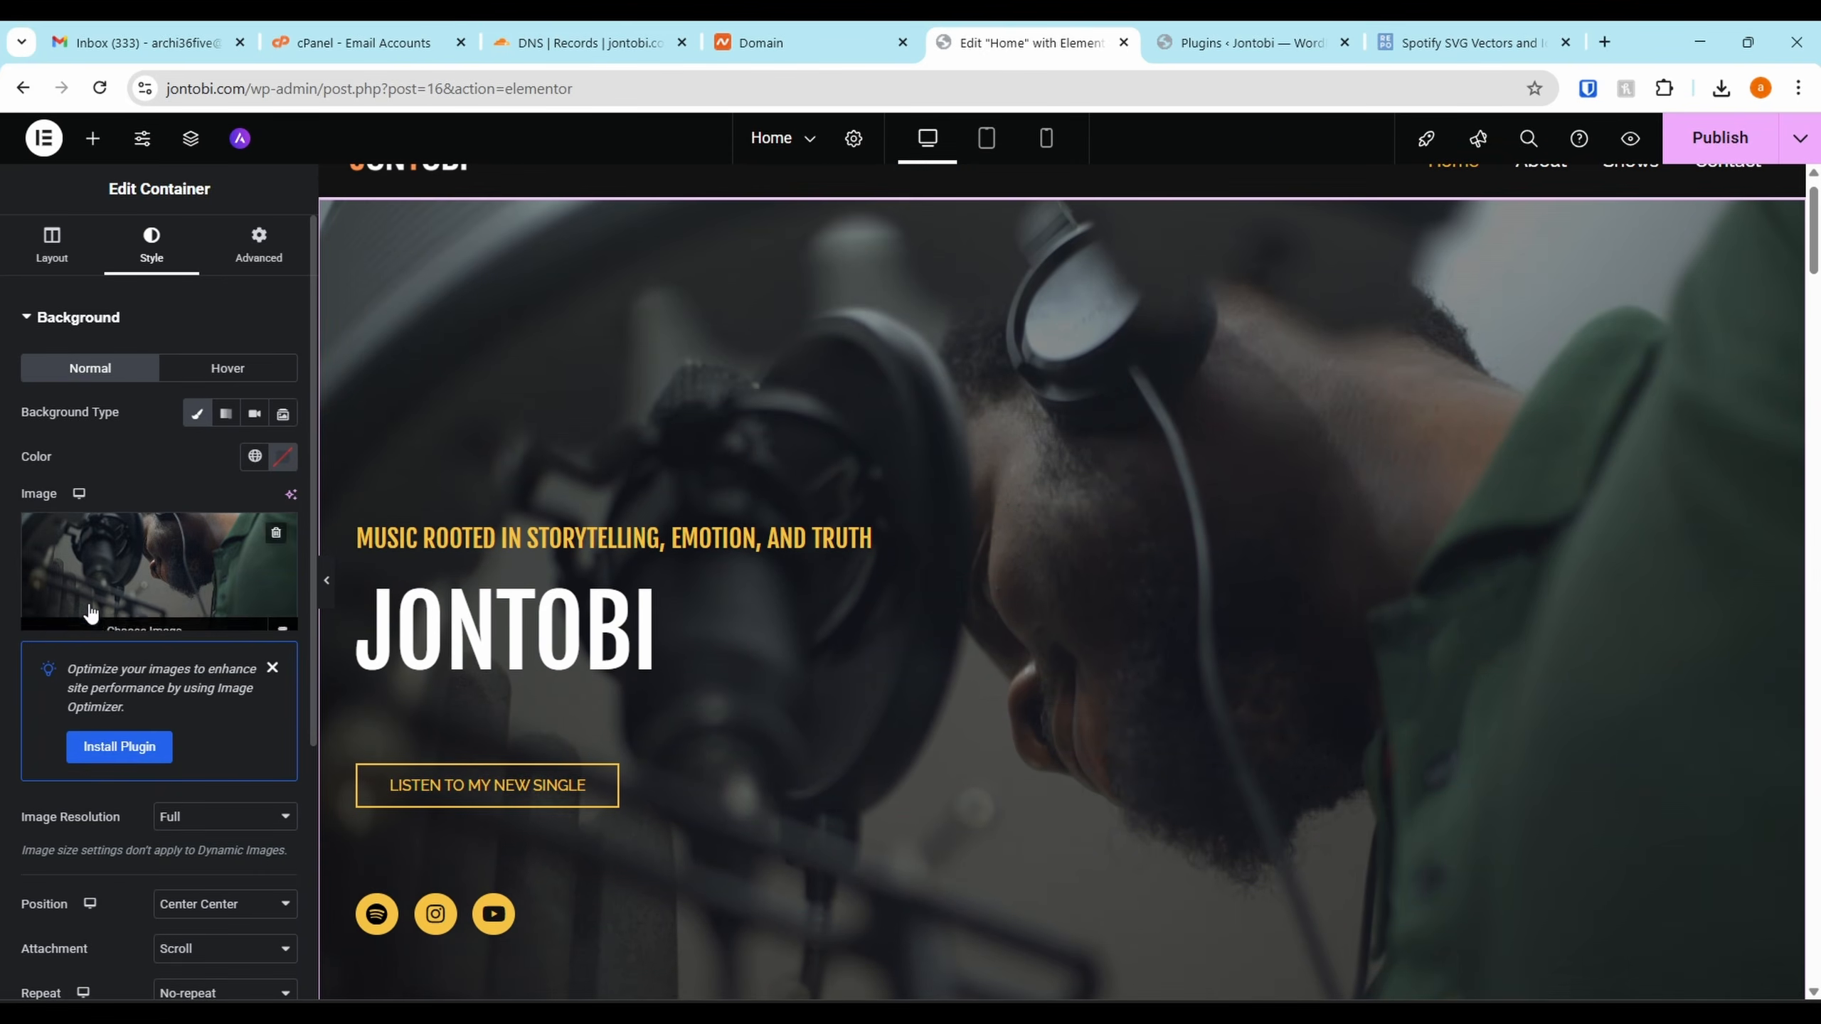
{"action": "left_click", "coordinate": [101, 552]}
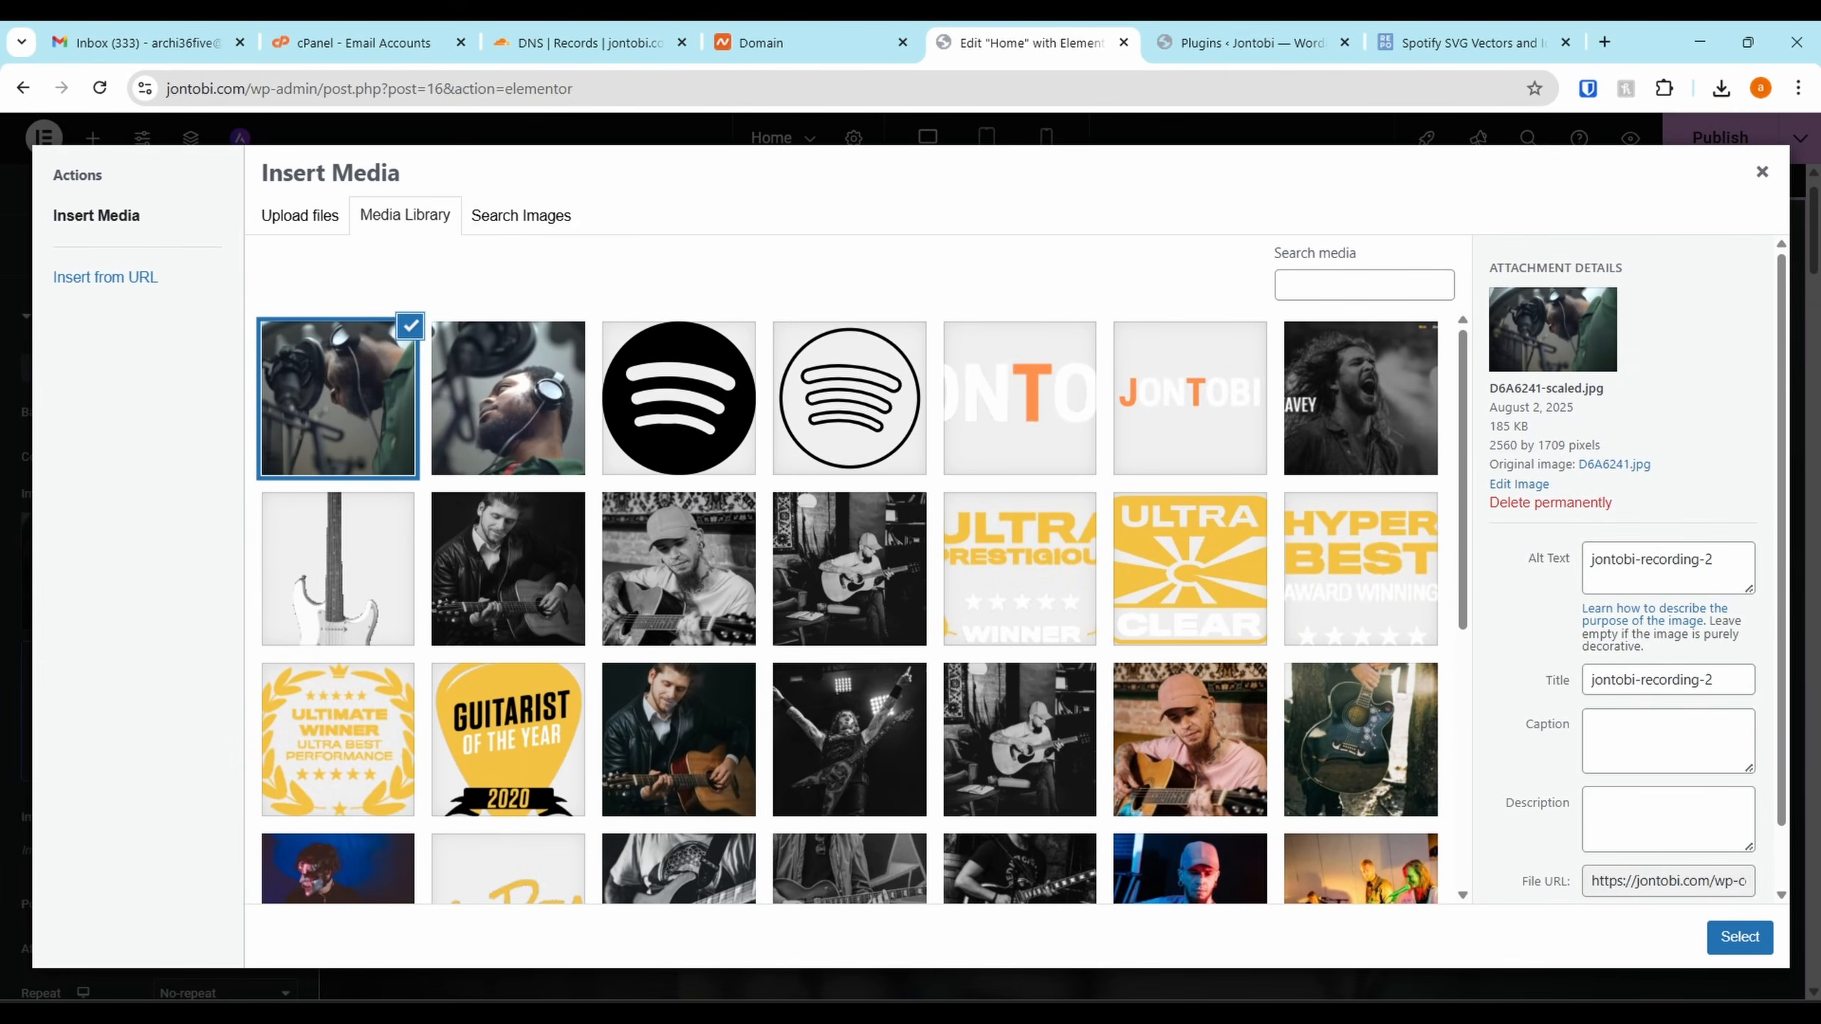
{"action": "left_click", "coordinate": [1760, 175]}
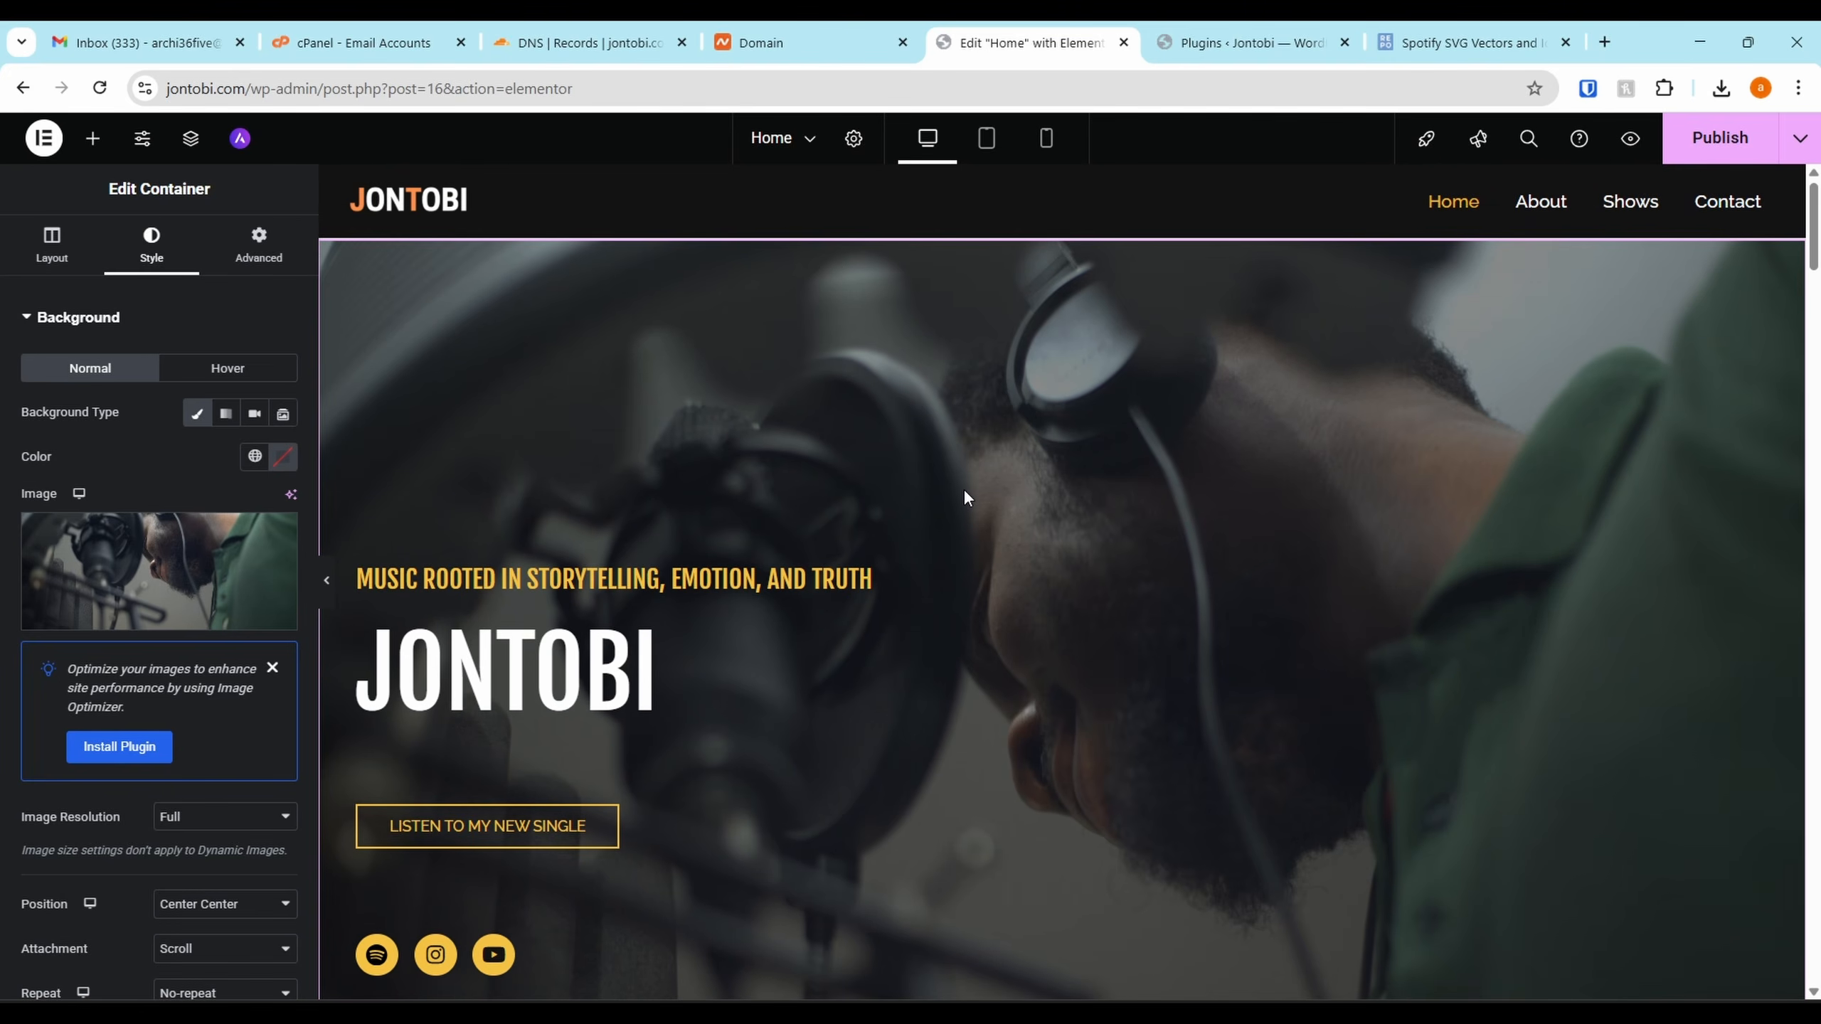
Close the image optimizer notice and delete the MY PRESTIGE AWARD section
{"action": "scroll", "coordinate": [963, 489], "scroll_direction": "down", "scroll_amount": 5}
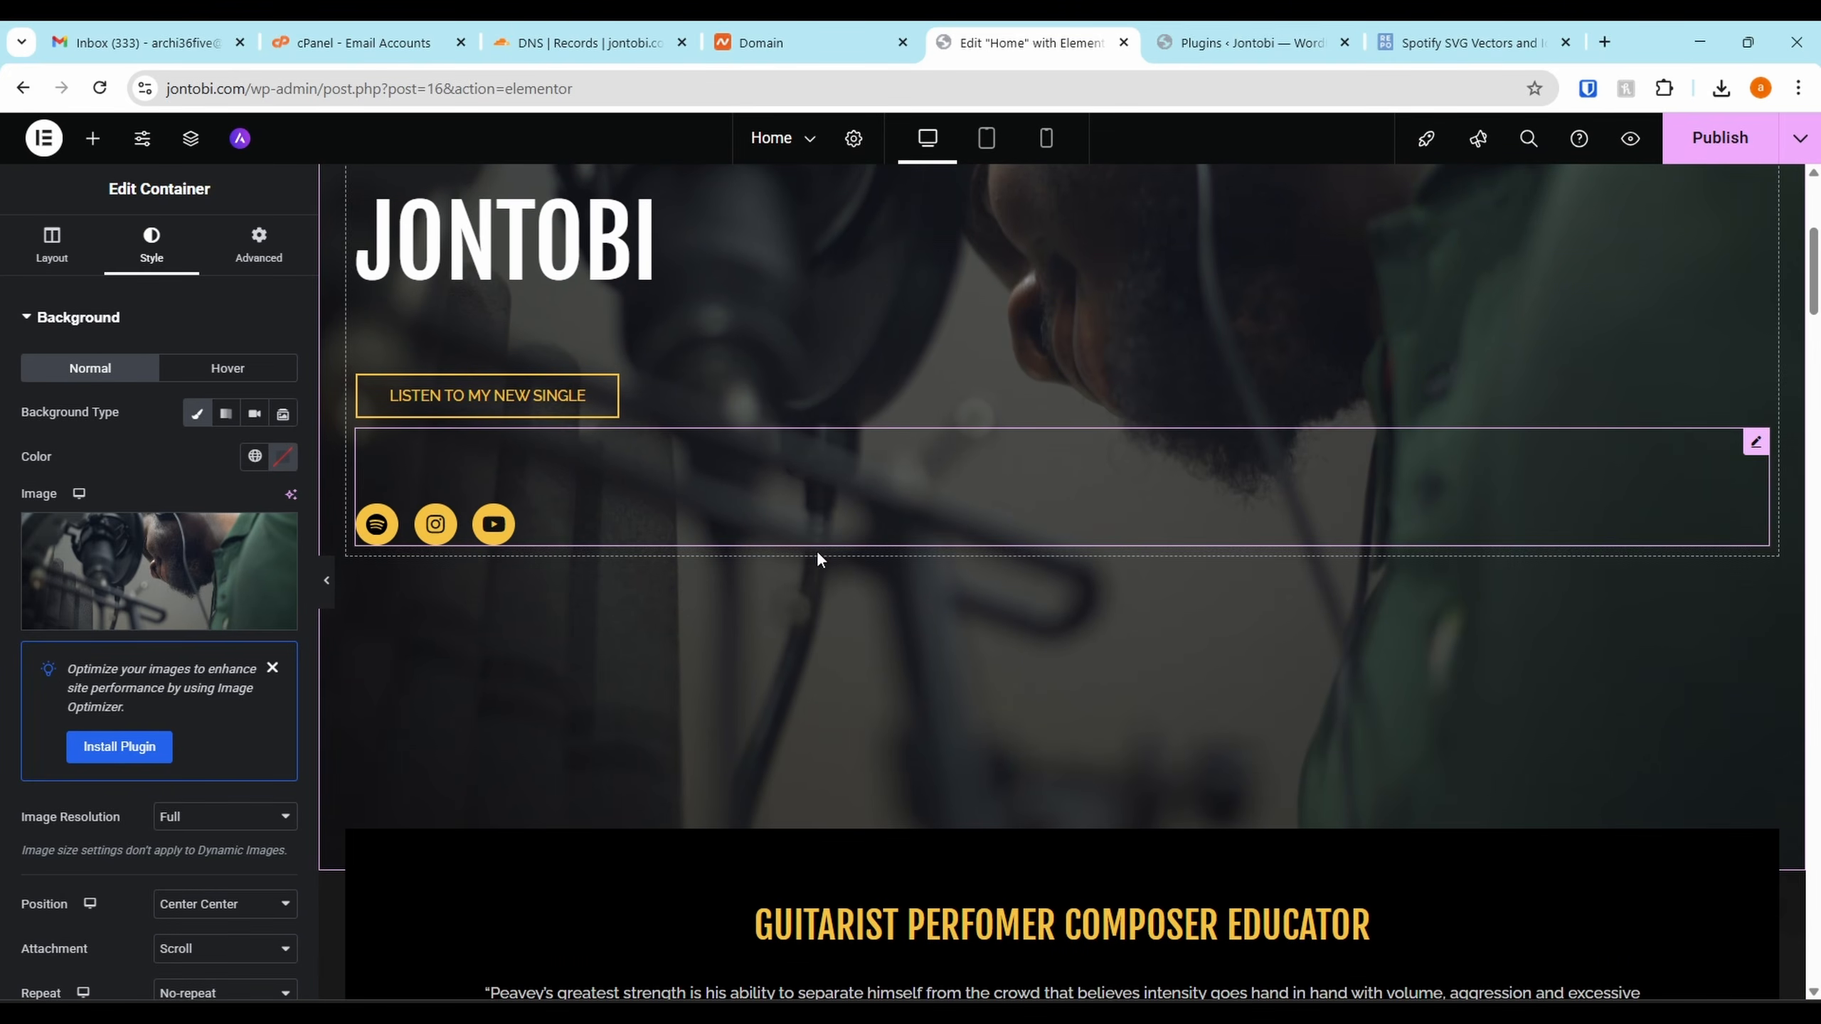
{"action": "left_click", "coordinate": [272, 668]}
{"action": "scroll", "coordinate": [970, 532], "scroll_direction": "down", "scroll_amount": 5}
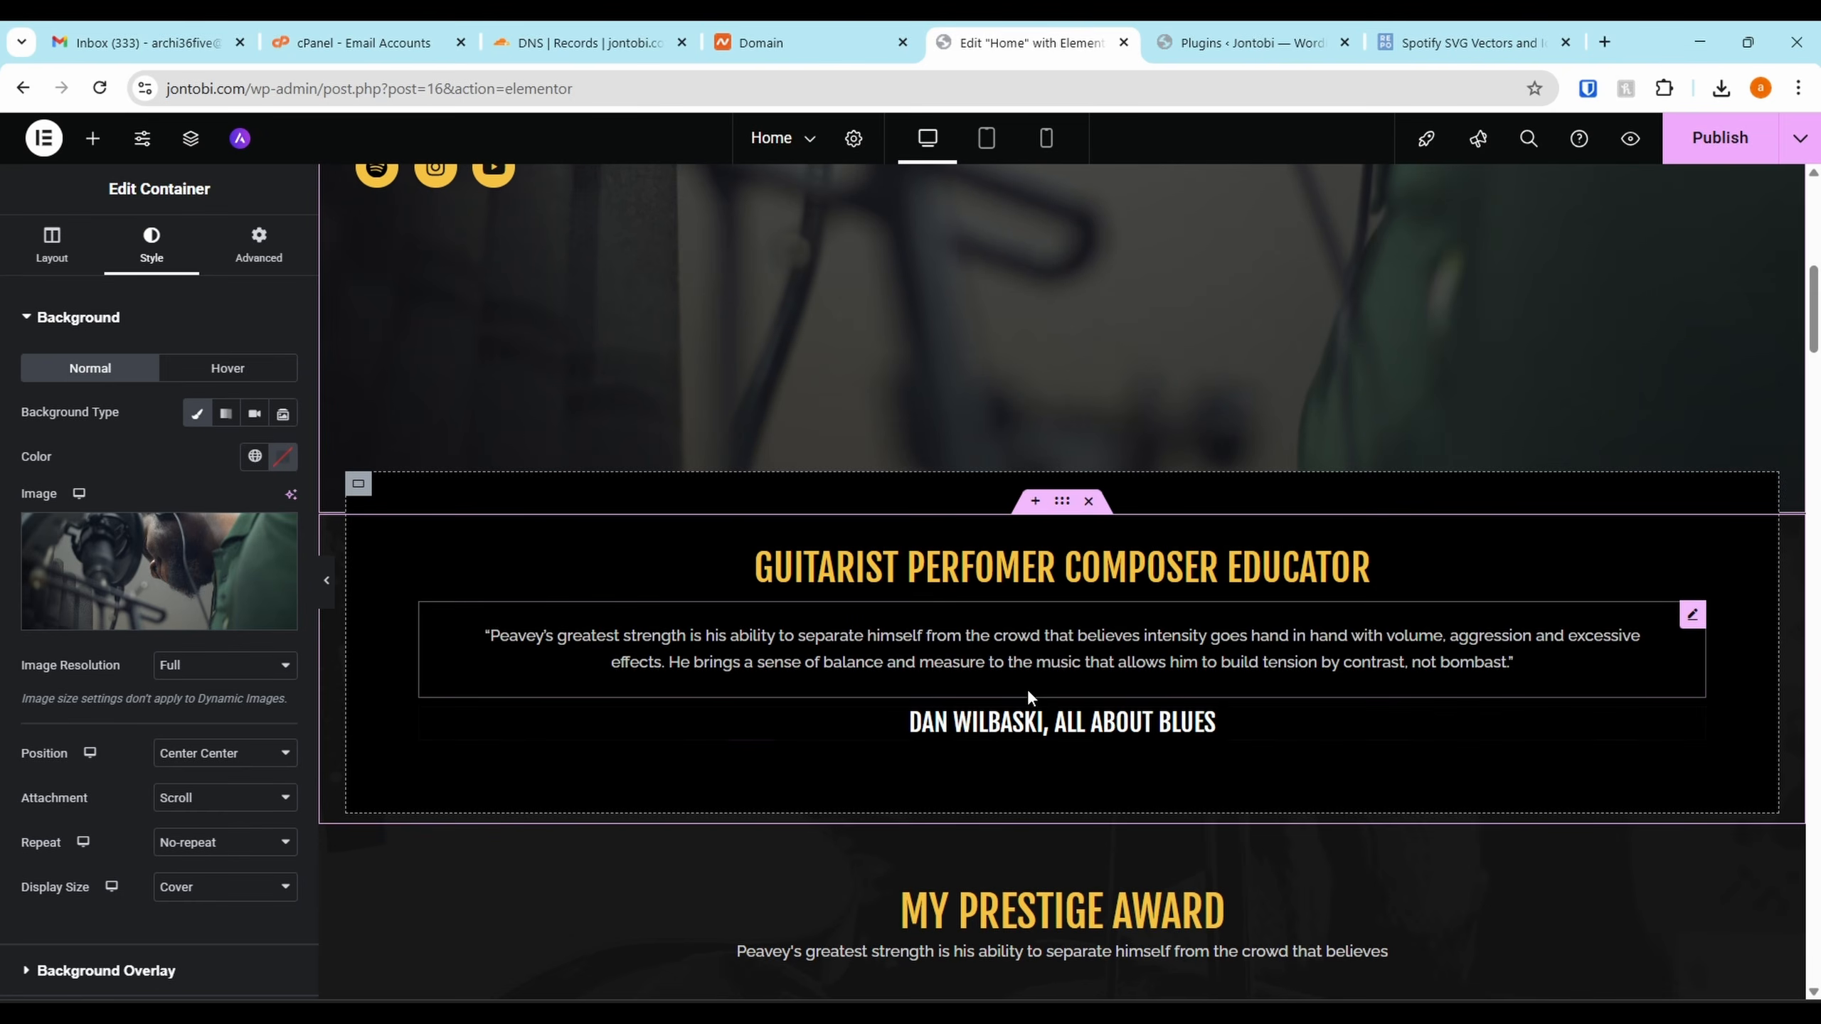
{"action": "scroll", "coordinate": [1019, 660], "scroll_direction": "down", "scroll_amount": 5}
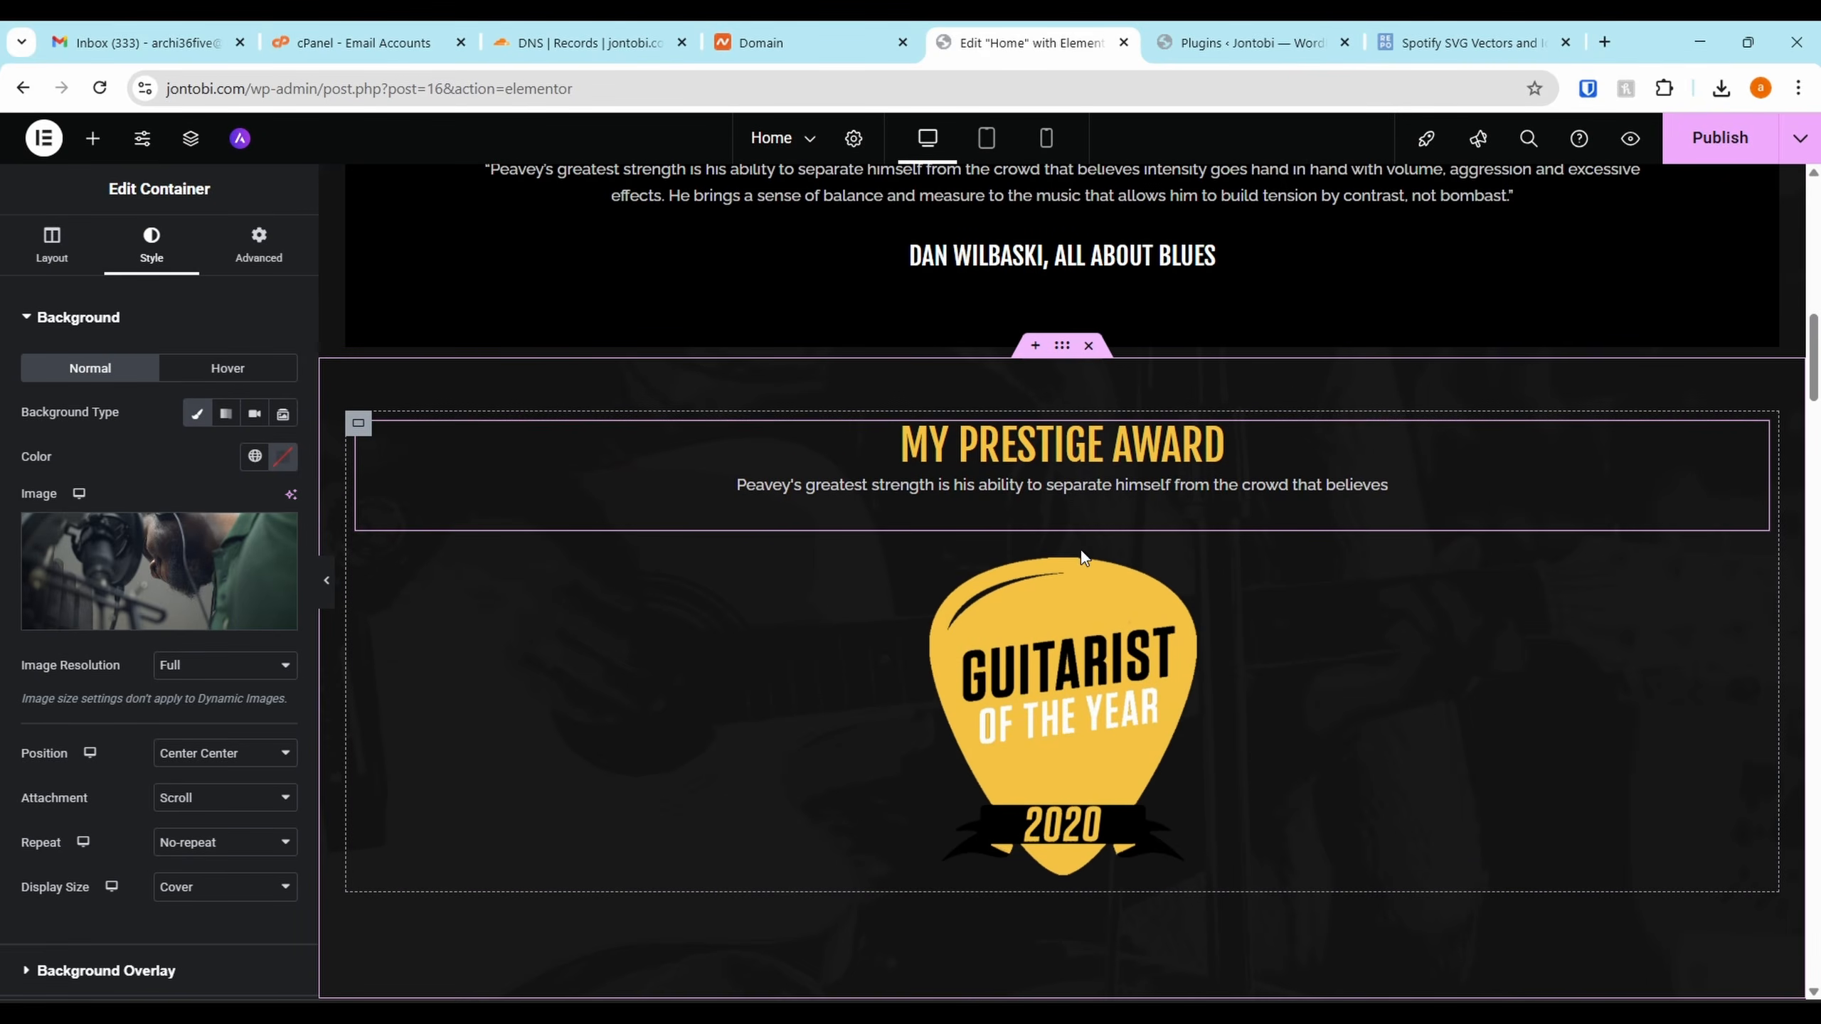
{"action": "scroll", "coordinate": [995, 655], "scroll_direction": "down", "scroll_amount": 3}
{"action": "scroll", "coordinate": [1064, 460], "scroll_direction": "up", "scroll_amount": 2}
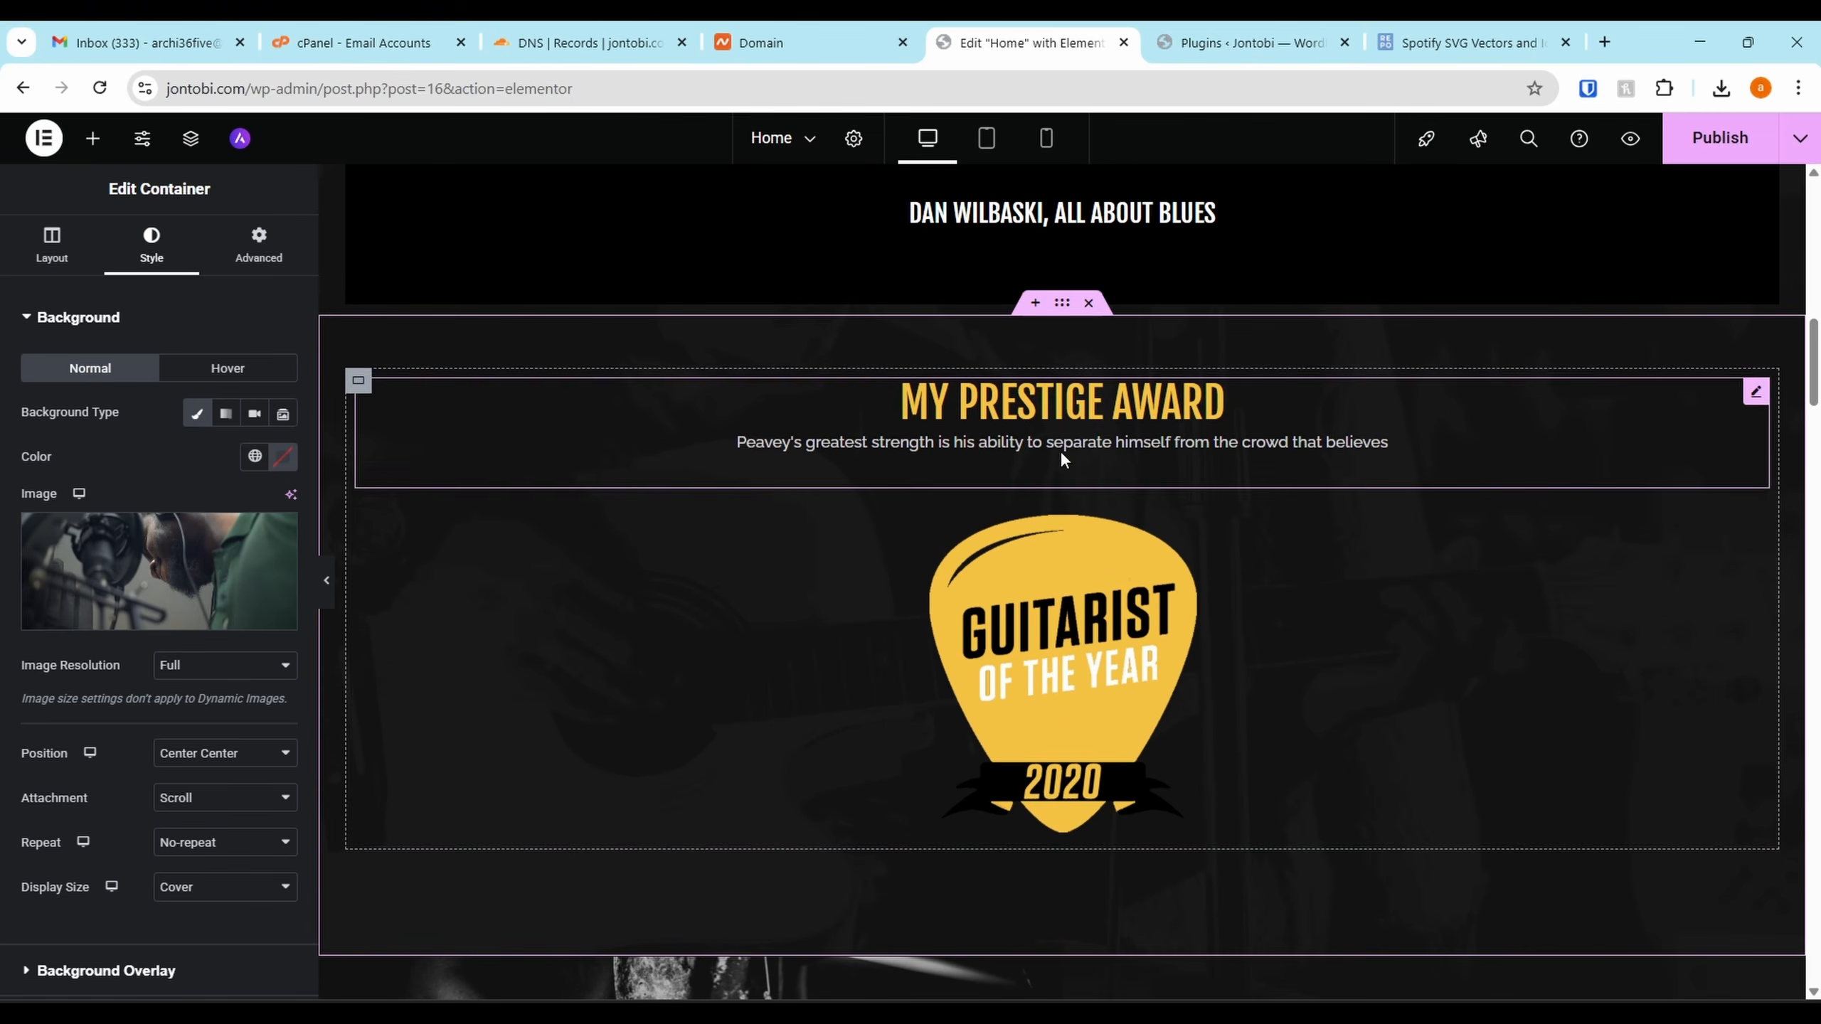
{"action": "left_click", "coordinate": [1089, 304]}
{"action": "scroll", "coordinate": [951, 370], "scroll_direction": "up", "scroll_amount": 6}
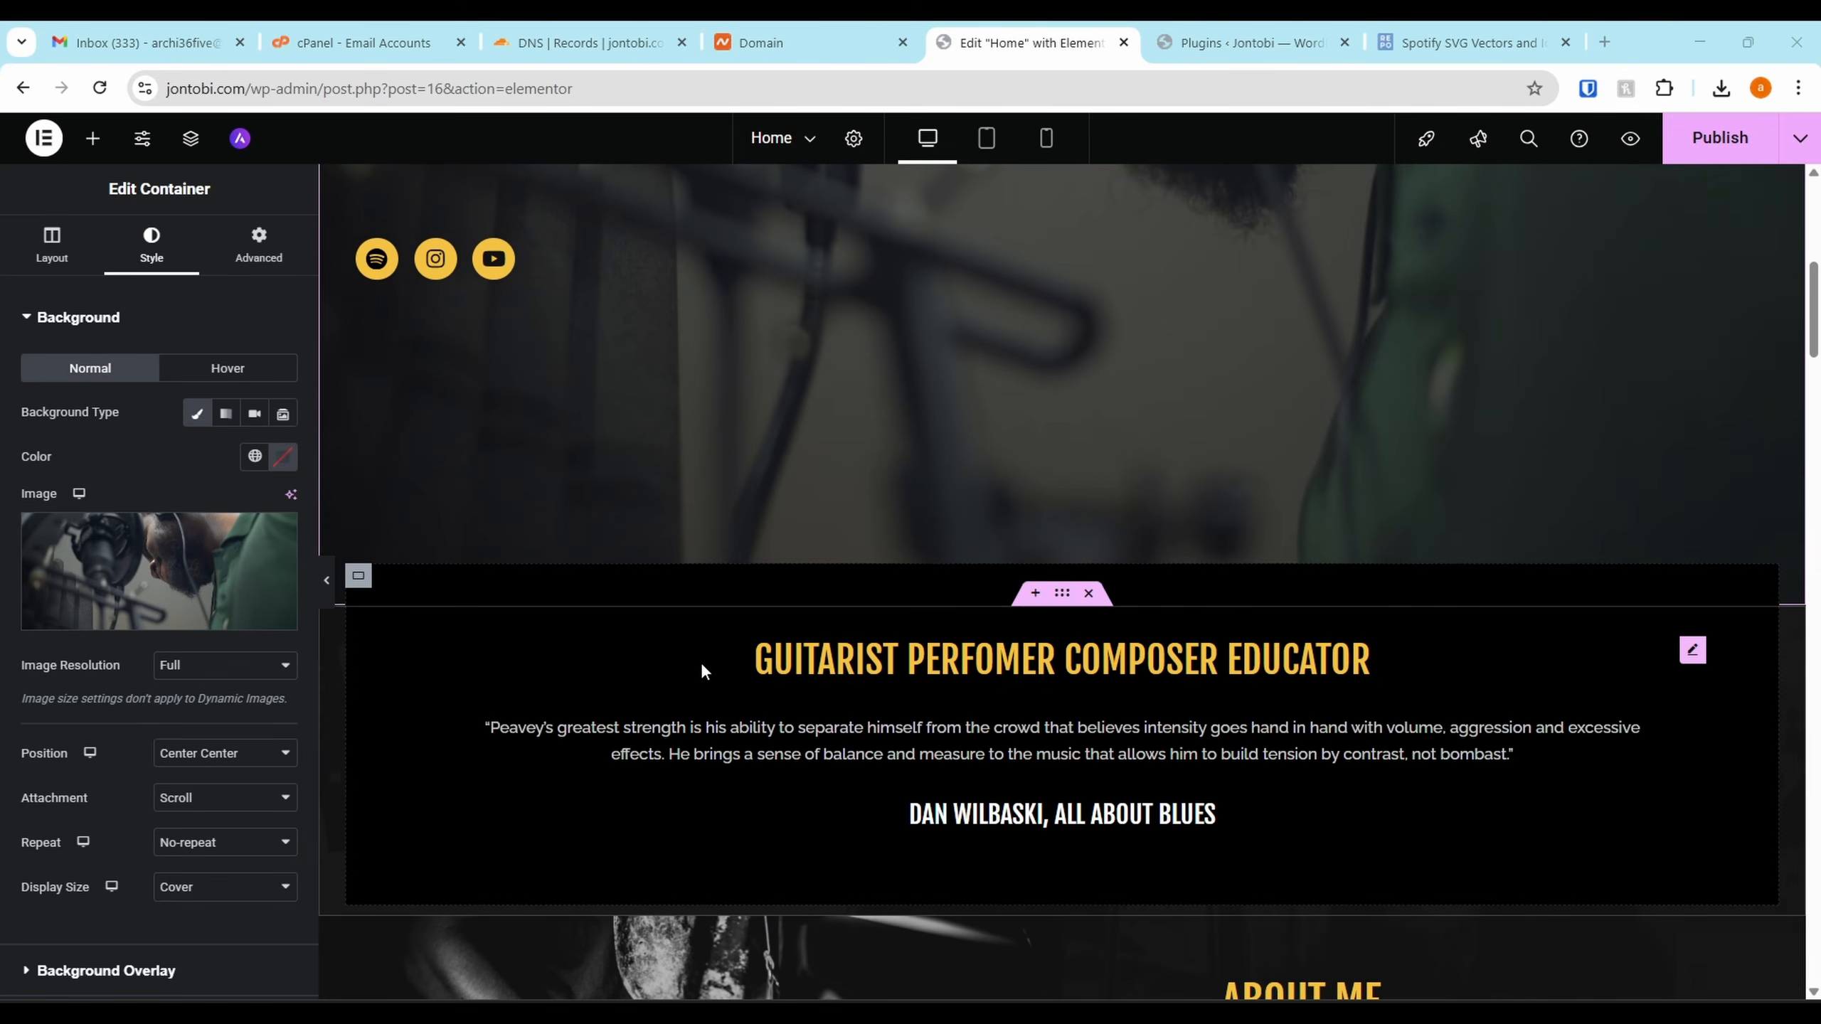
Replace the quote text block's contents with the pasted Jontobi bio
{"action": "left_click", "coordinate": [927, 753]}
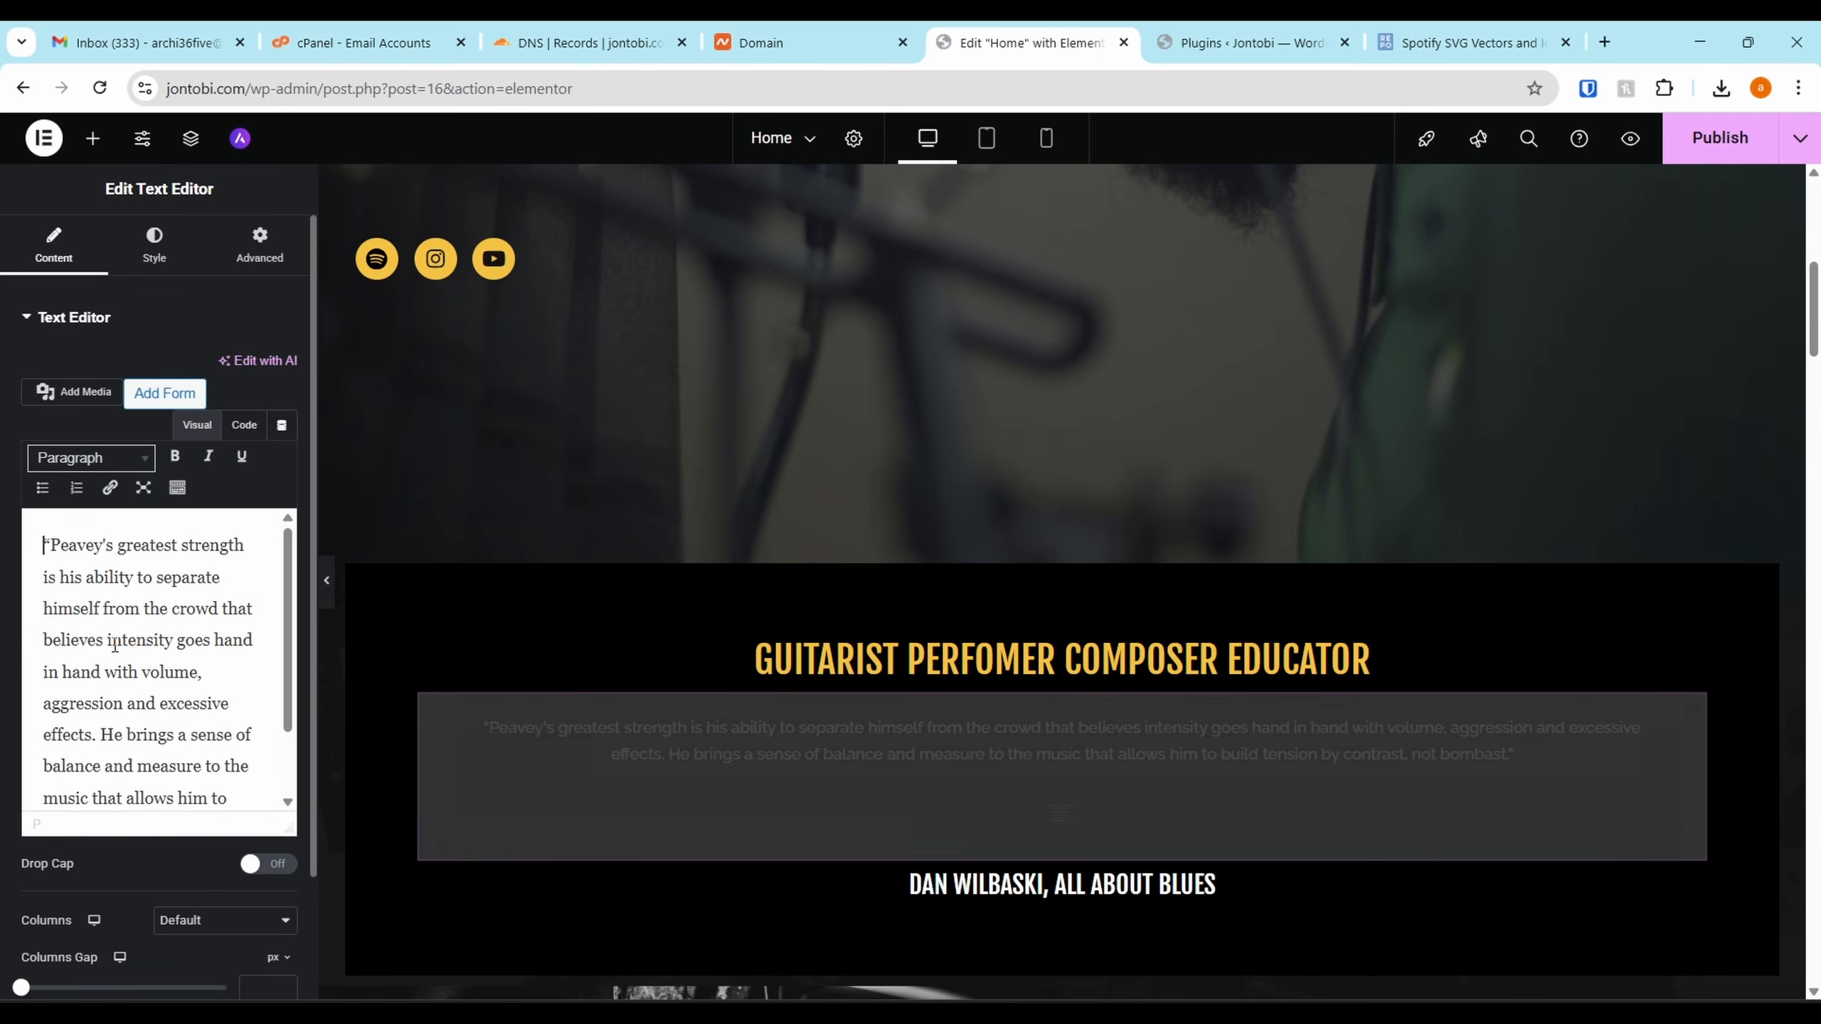
{"action": "triple_click", "coordinate": [142, 634]}
{"action": "type", "text": "Jontobi is a Nigerian-born singer-songwriter whose music is rooted in storytelling, emotion, and truth. Drawing influence from soul, alt-pop, indie, afrobeats, and acoustic folk, Jontobi brings a refreshing blend of melody and vulnerability to every song."}
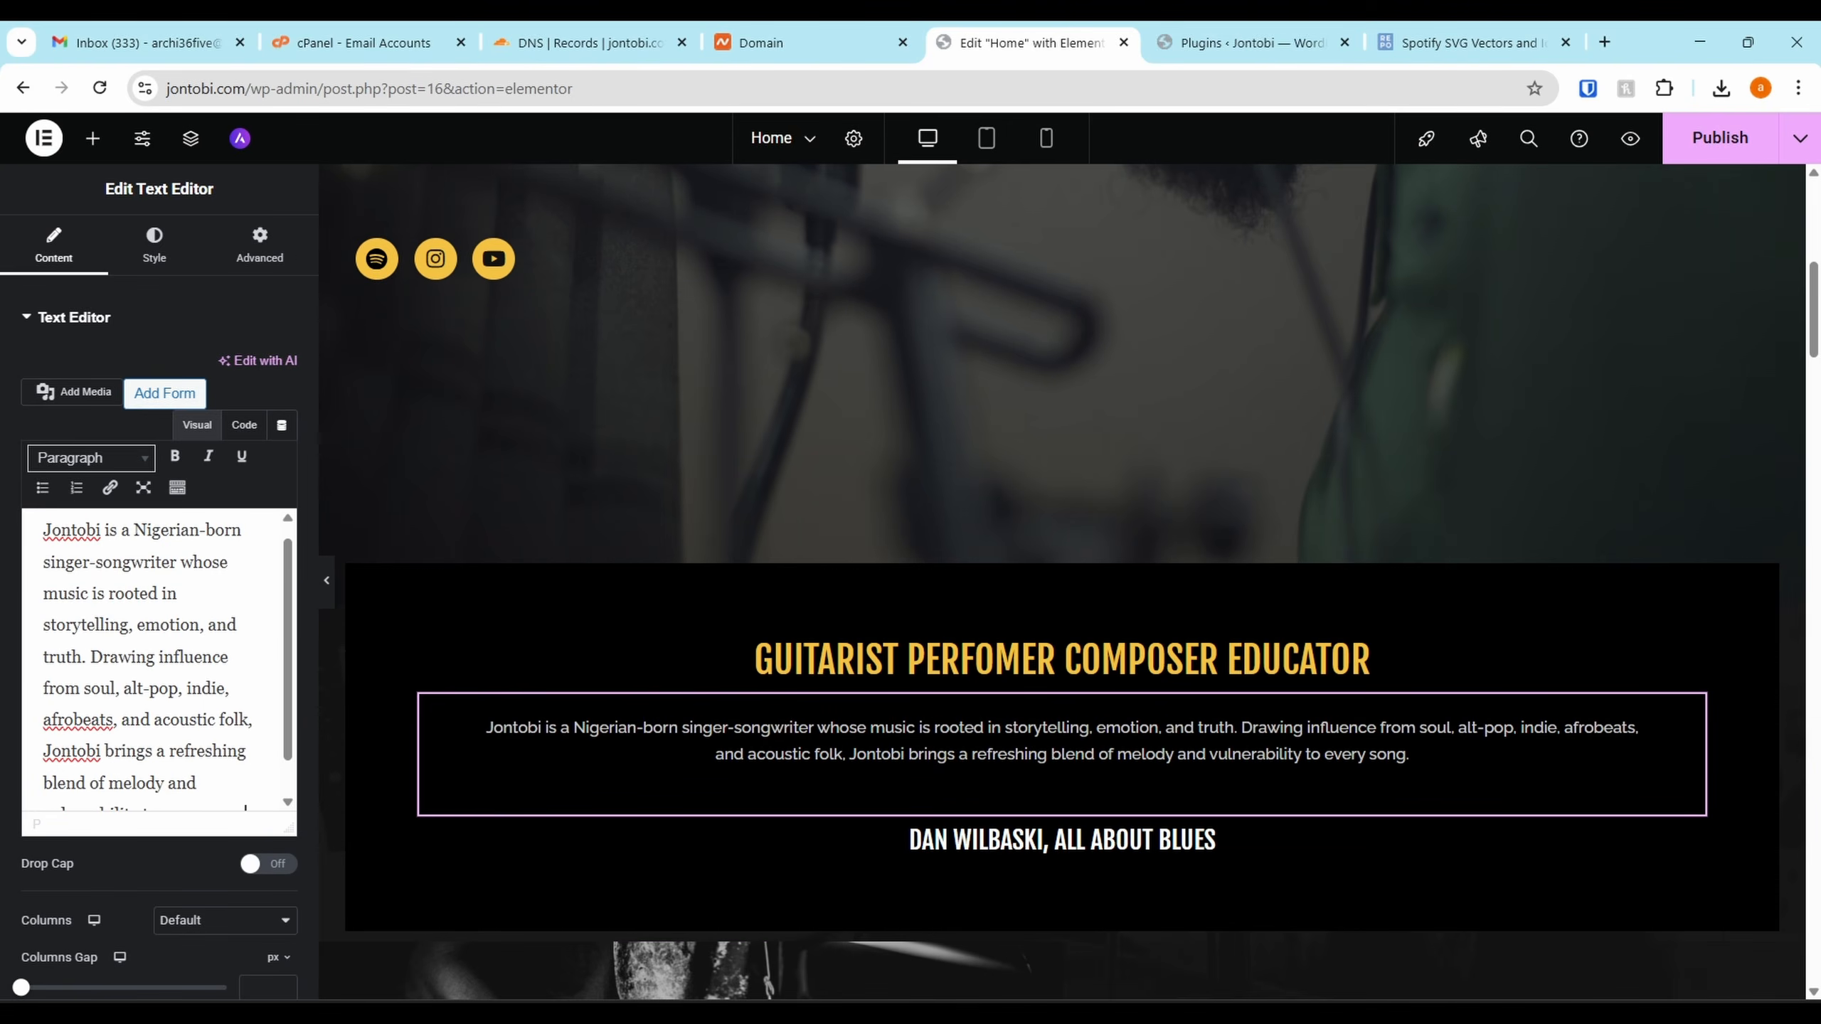
Retitle the section heading to 'Soulful Stories in Every Note'
{"action": "left_click", "coordinate": [1061, 659]}
{"action": "triple_click", "coordinate": [171, 418]}
{"action": "type", "text": "Jontobi – Soulful Stories in Every Note"}
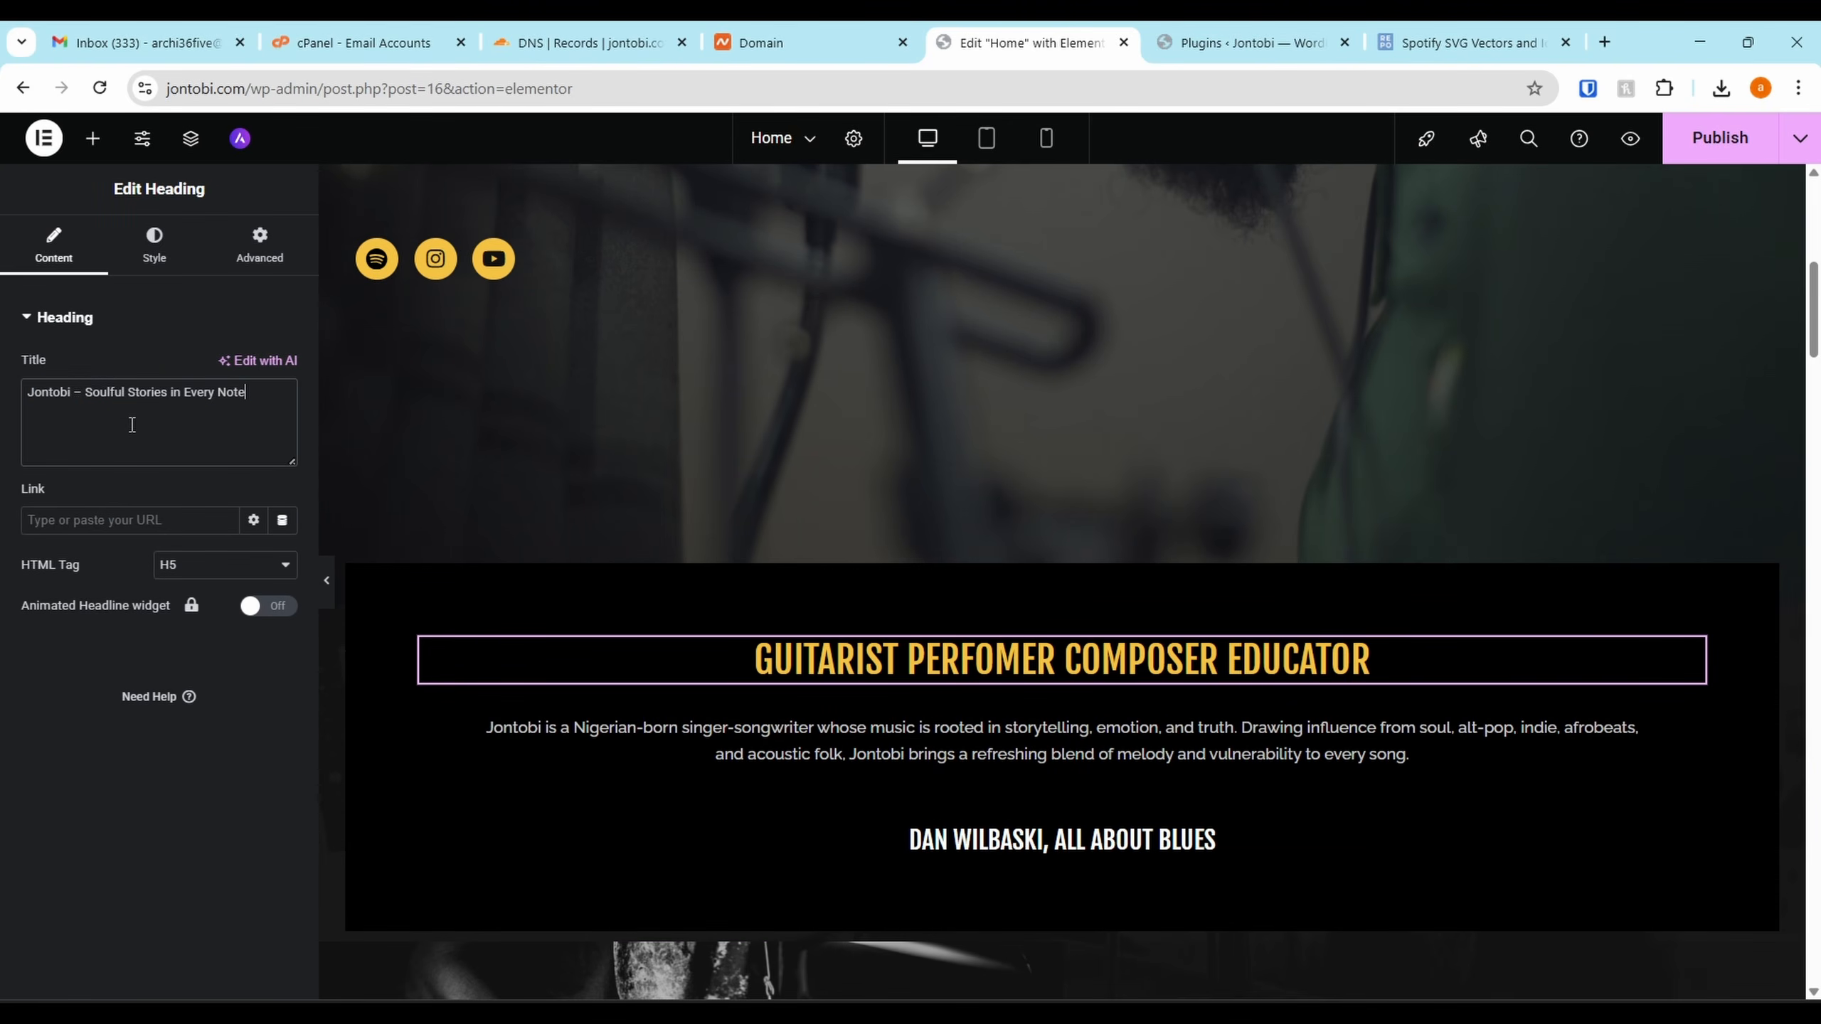
{"action": "left_click_drag", "start_coordinate": [84, 398], "coordinate": [2, 399]}
{"action": "key", "text": "BackSpace"}
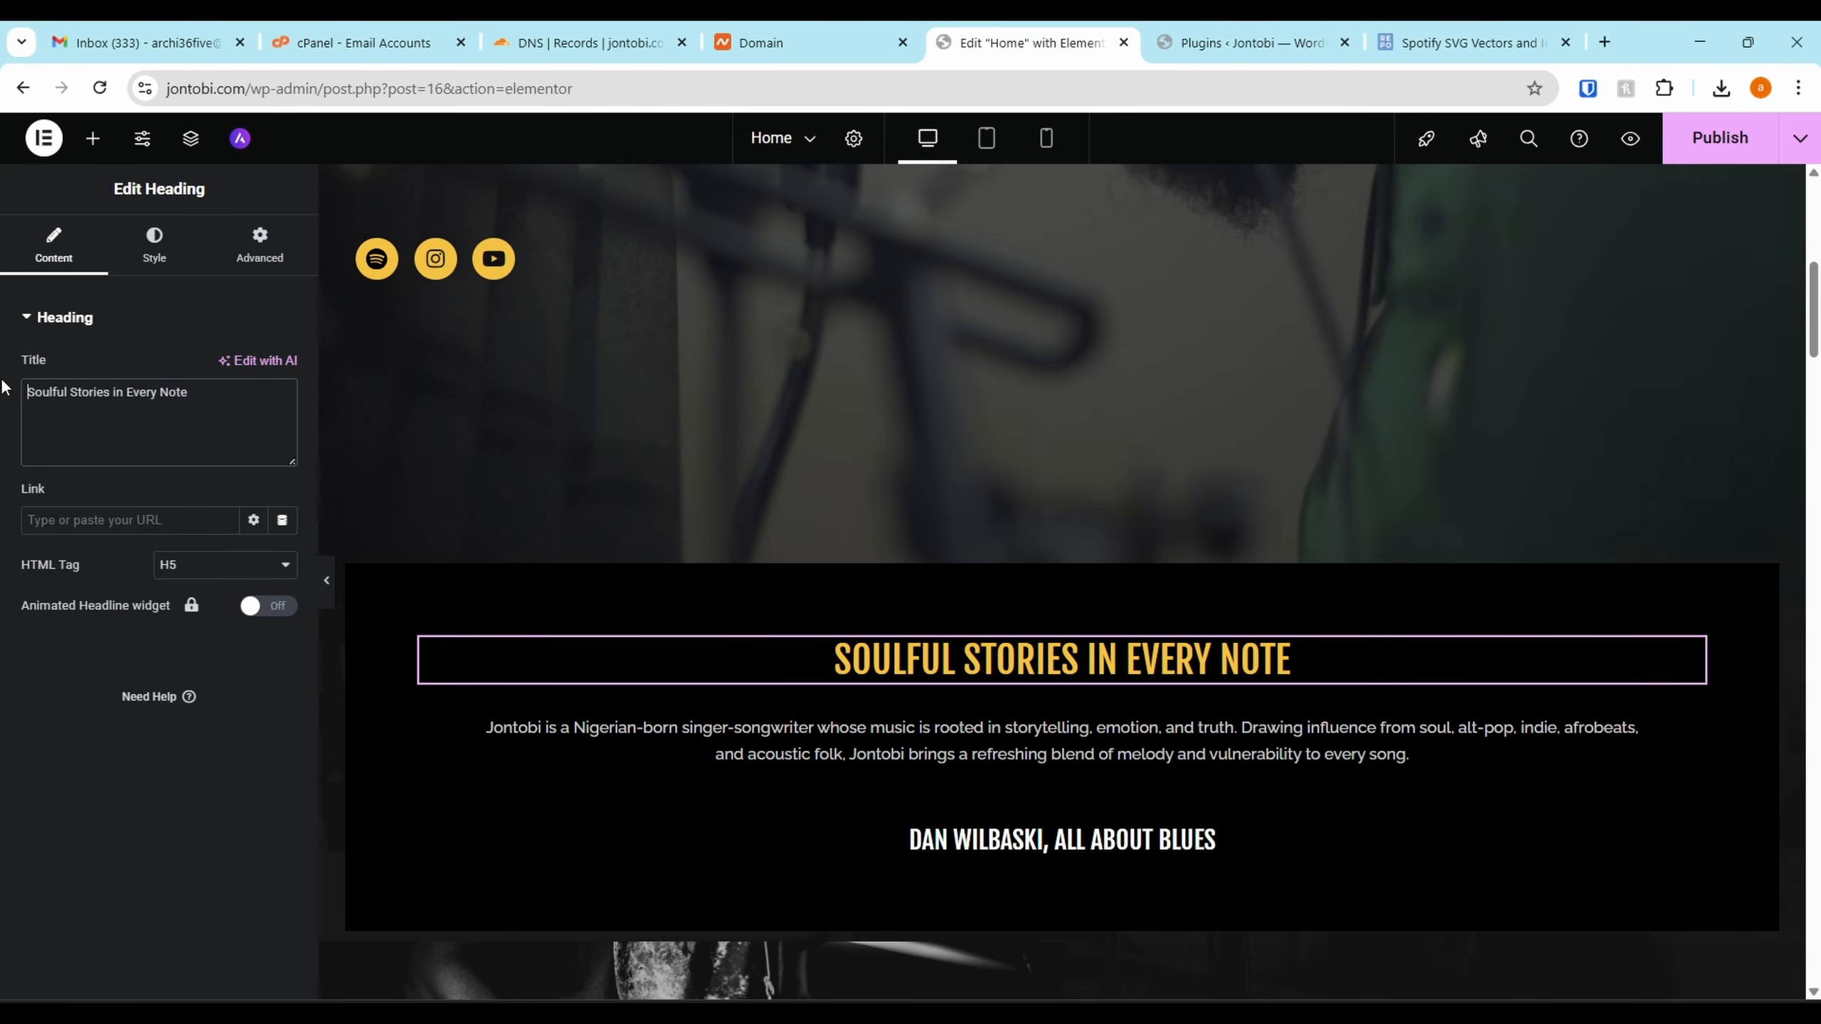
Delete the attribution heading beneath the bio
{"action": "scroll", "coordinate": [1590, 496], "scroll_direction": "down", "scroll_amount": 5}
{"action": "left_click", "coordinate": [1591, 496]}
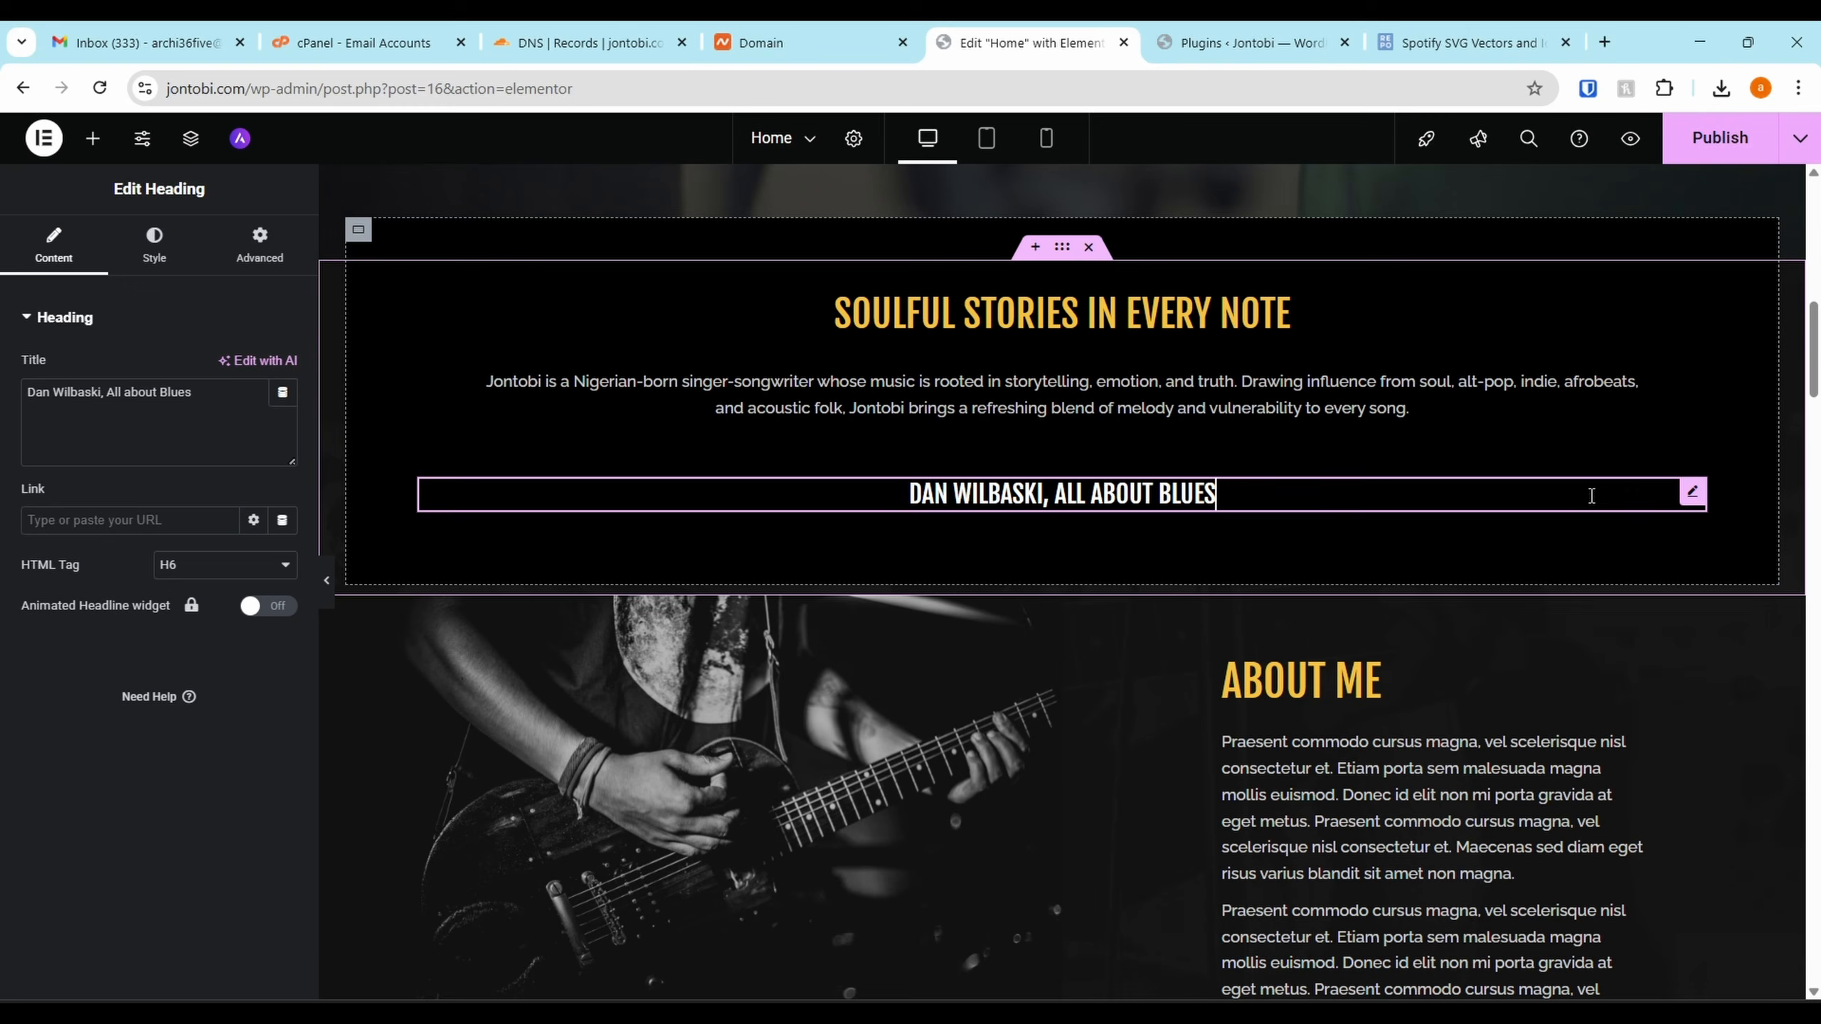
{"action": "right_click", "coordinate": [1693, 494]}
{"action": "left_click", "coordinate": [1613, 967]}
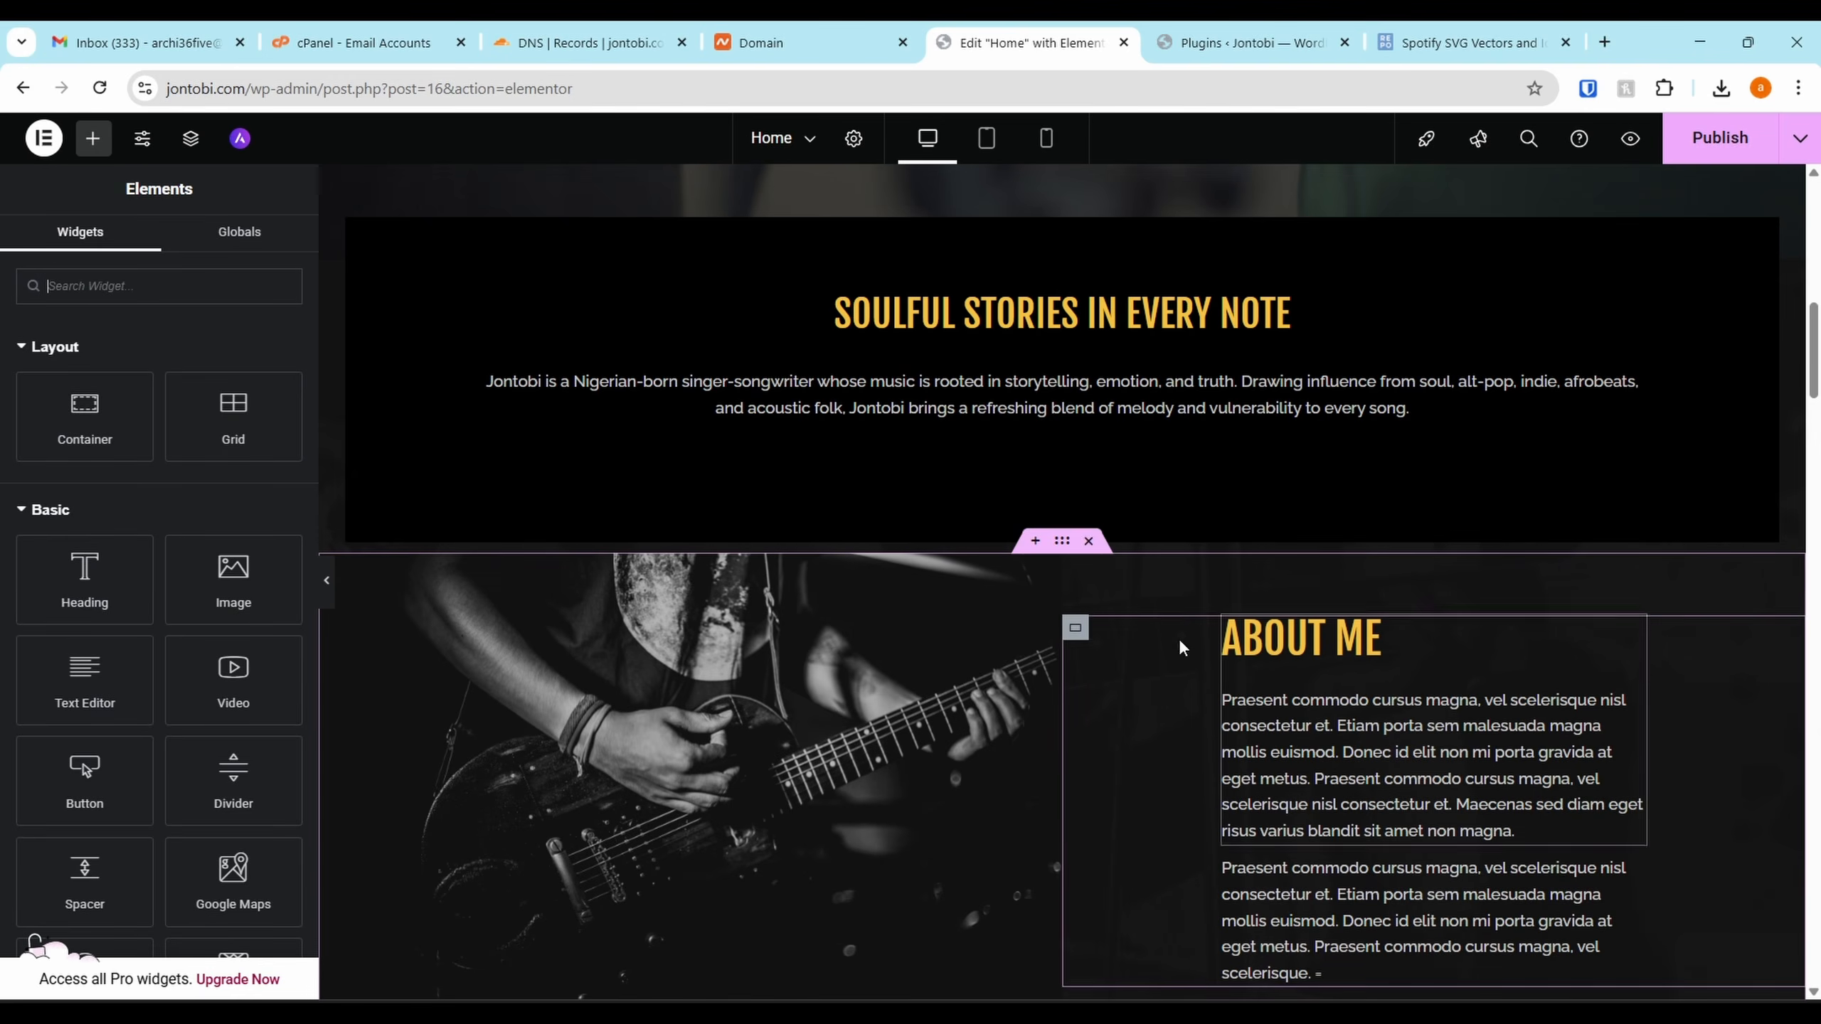
Set the bio text's typography size to 18 px
{"action": "left_click", "coordinate": [898, 415]}
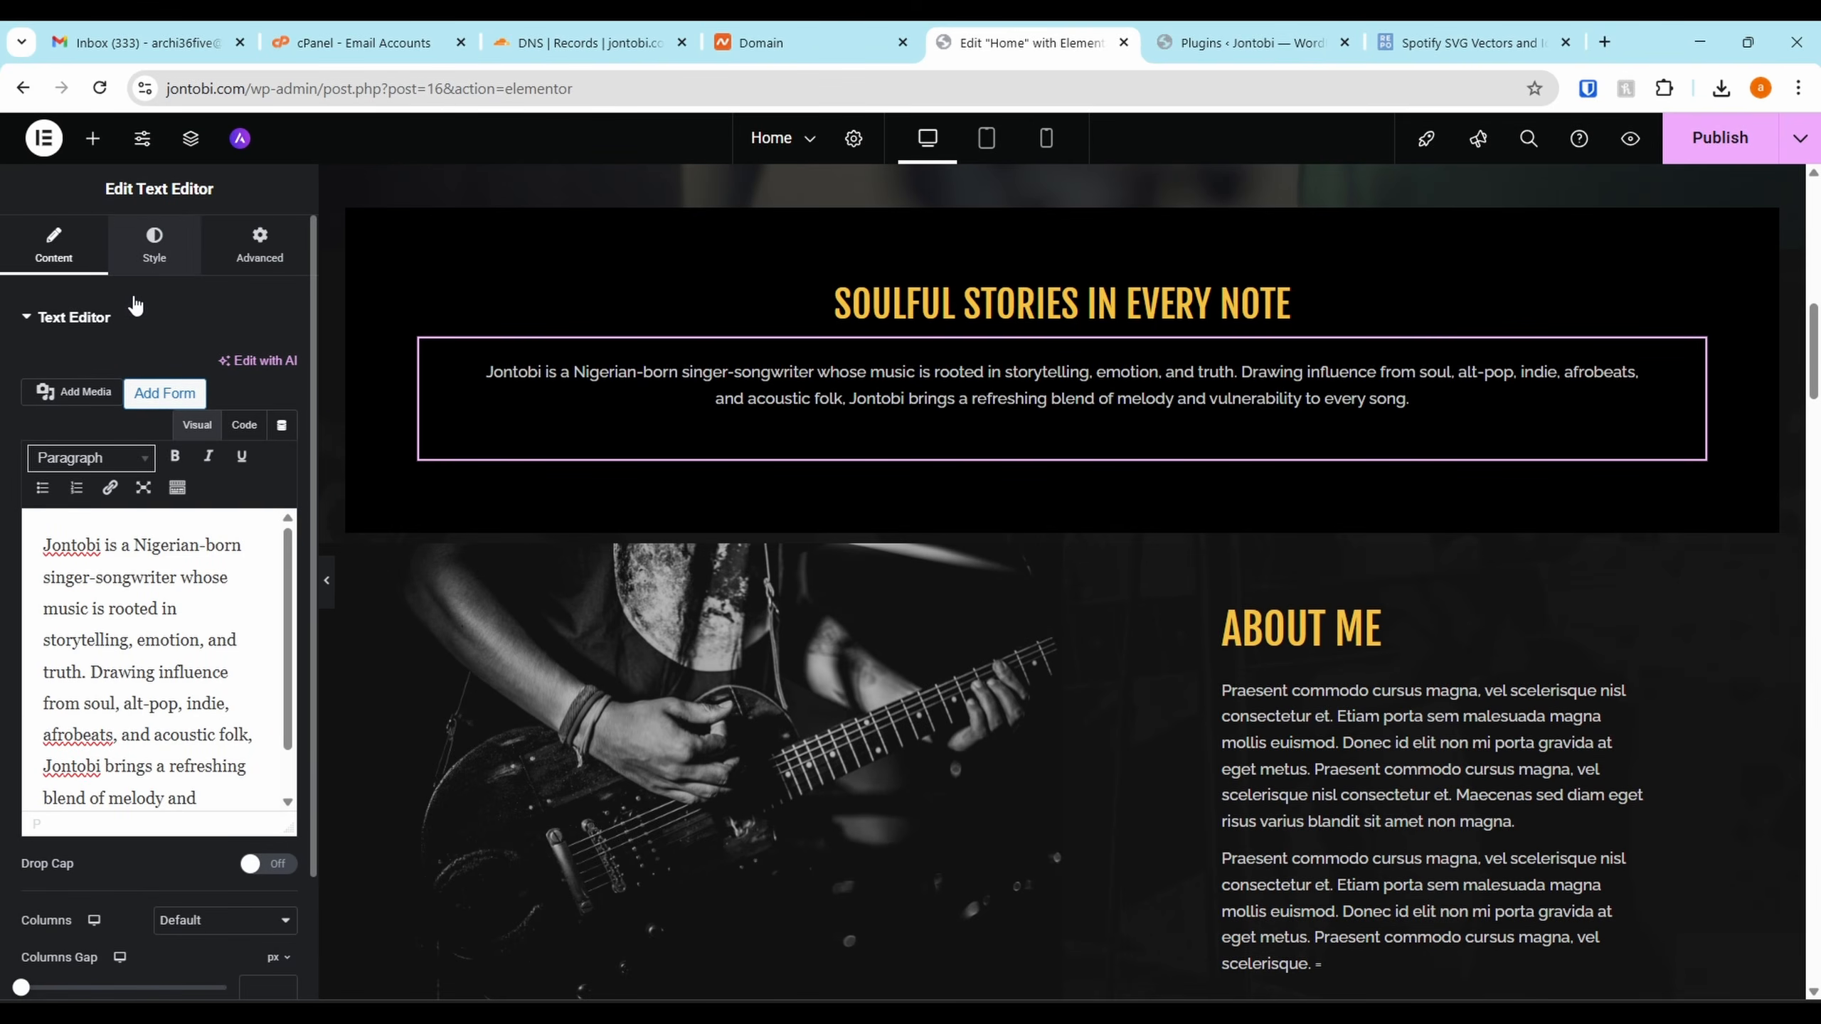
{"action": "left_click", "coordinate": [154, 244]}
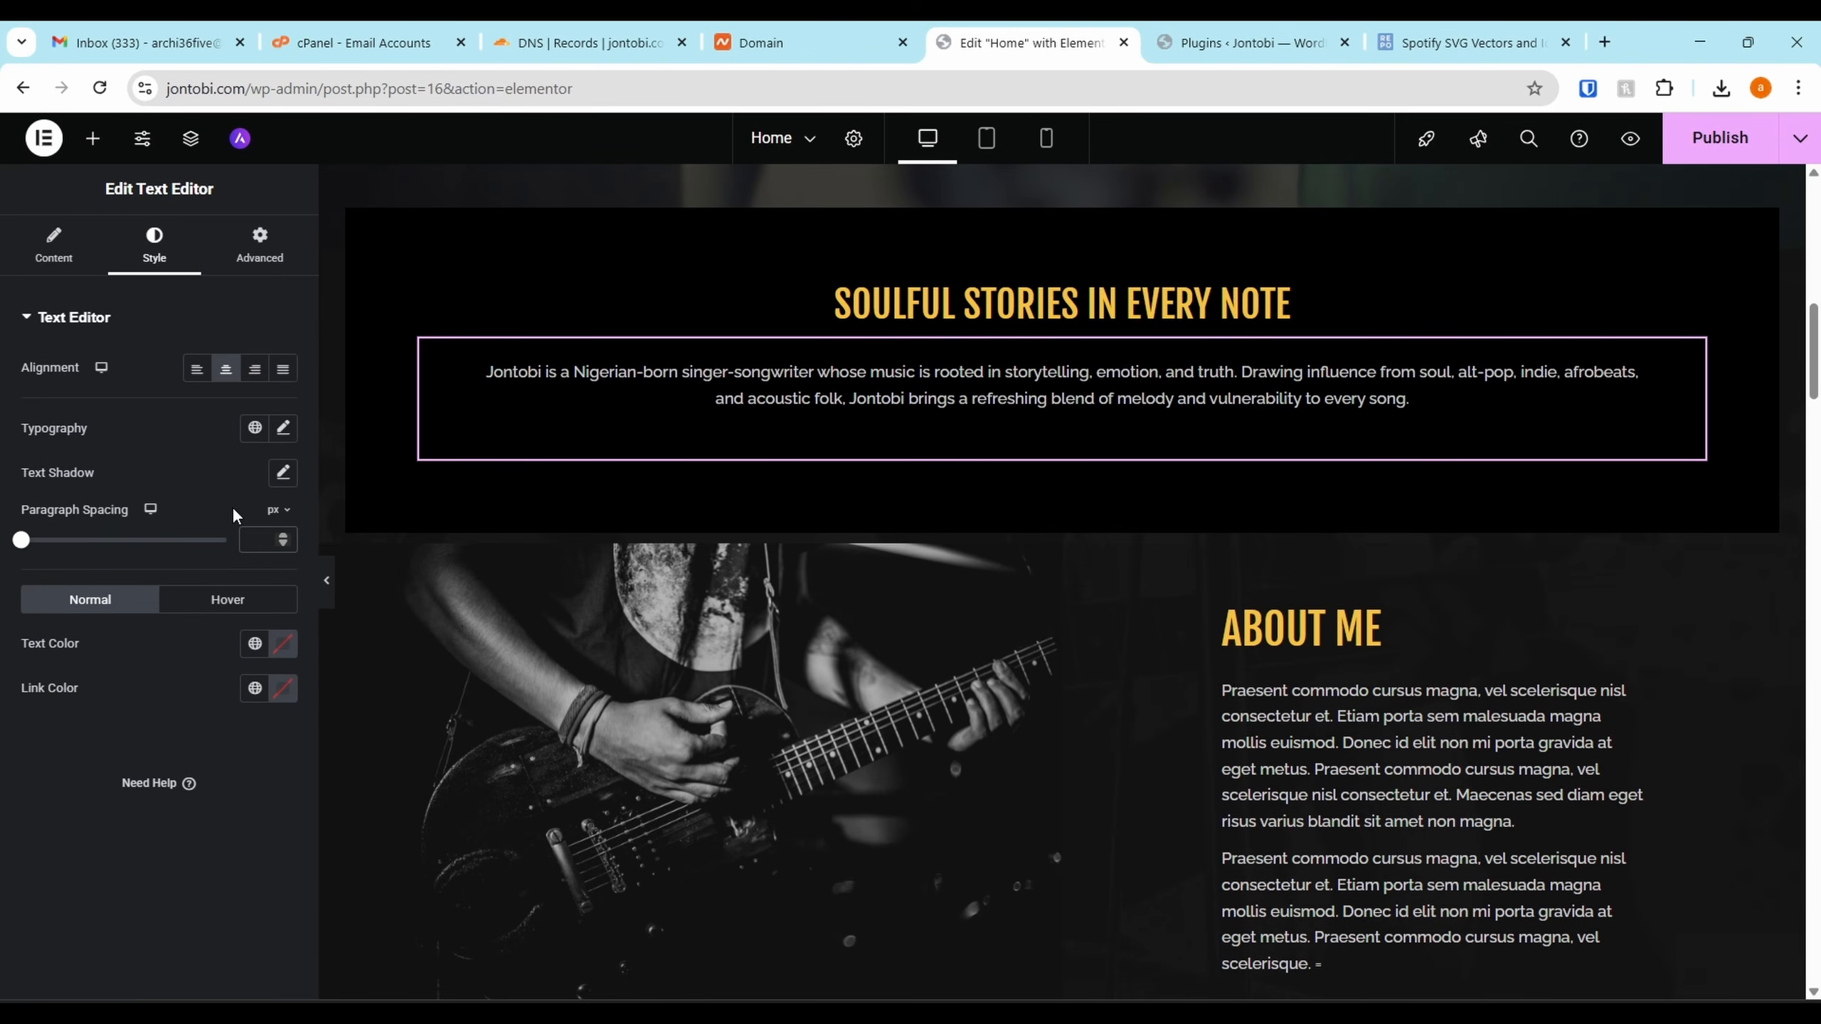
{"action": "left_click", "coordinate": [282, 427]}
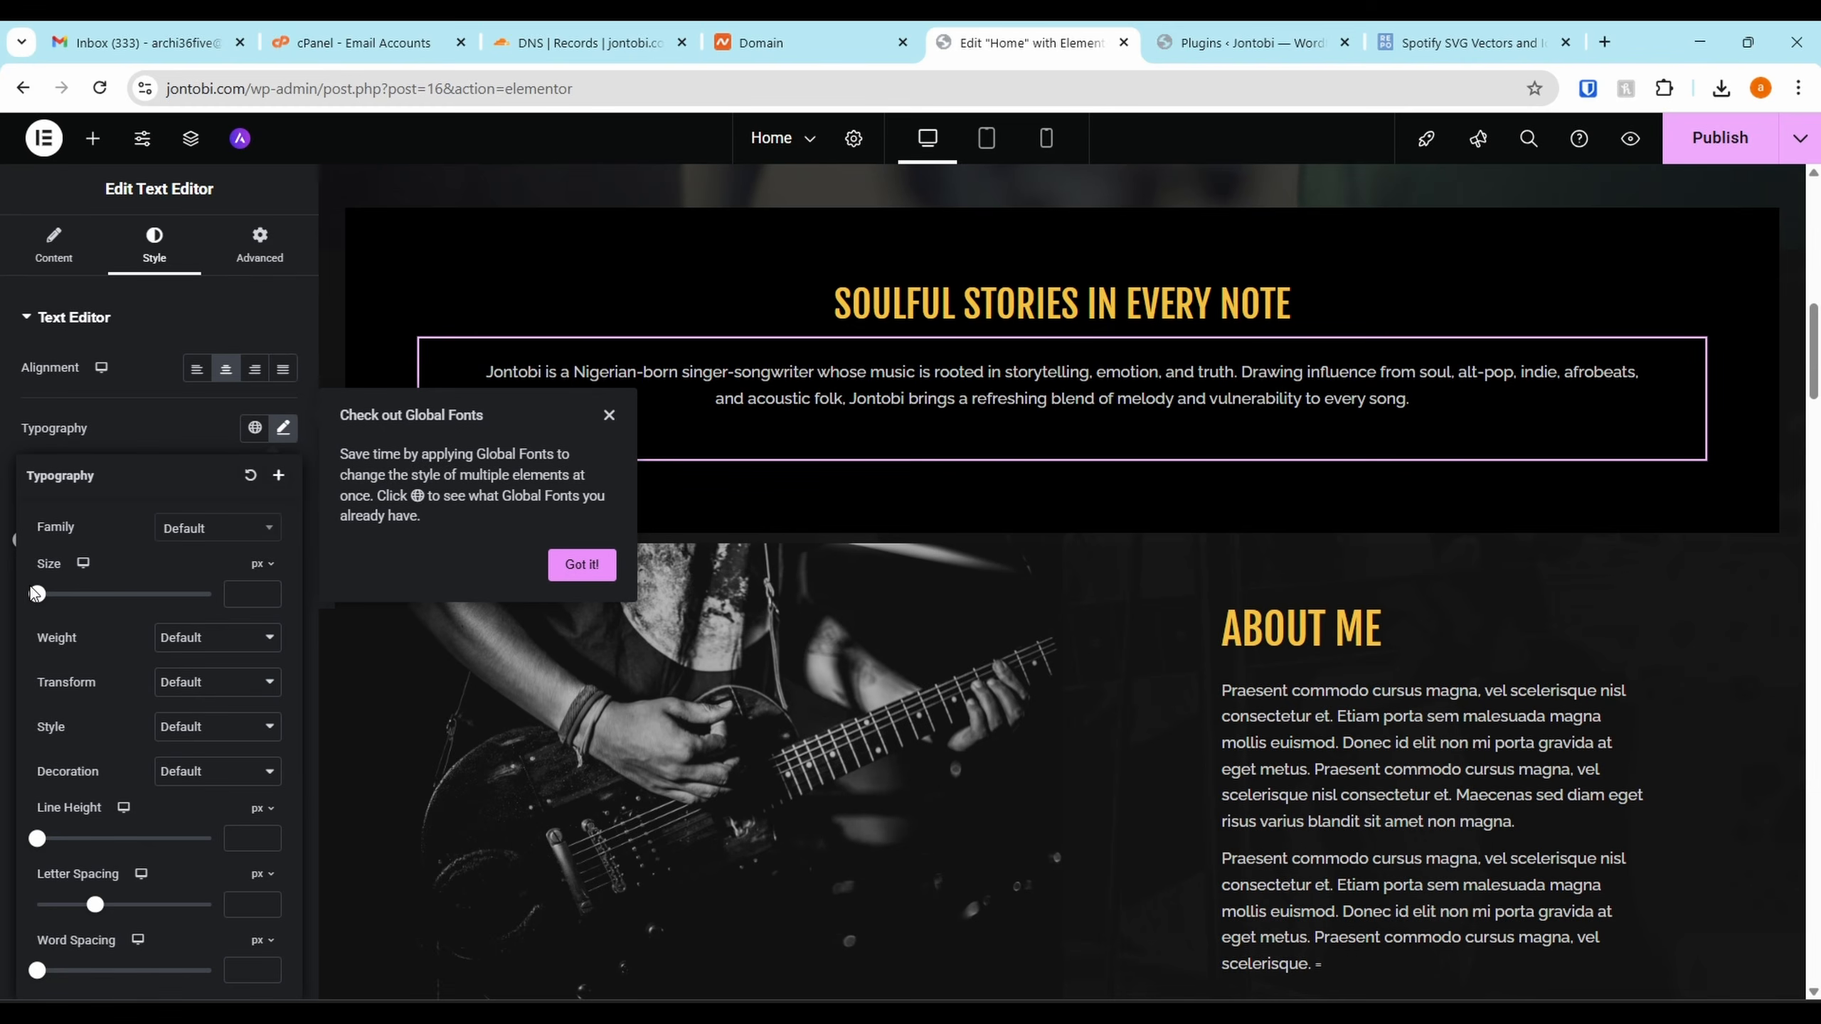
{"action": "left_click", "coordinate": [41, 595]}
{"action": "left_click_drag", "start_coordinate": [42, 605], "coordinate": [49, 610]}
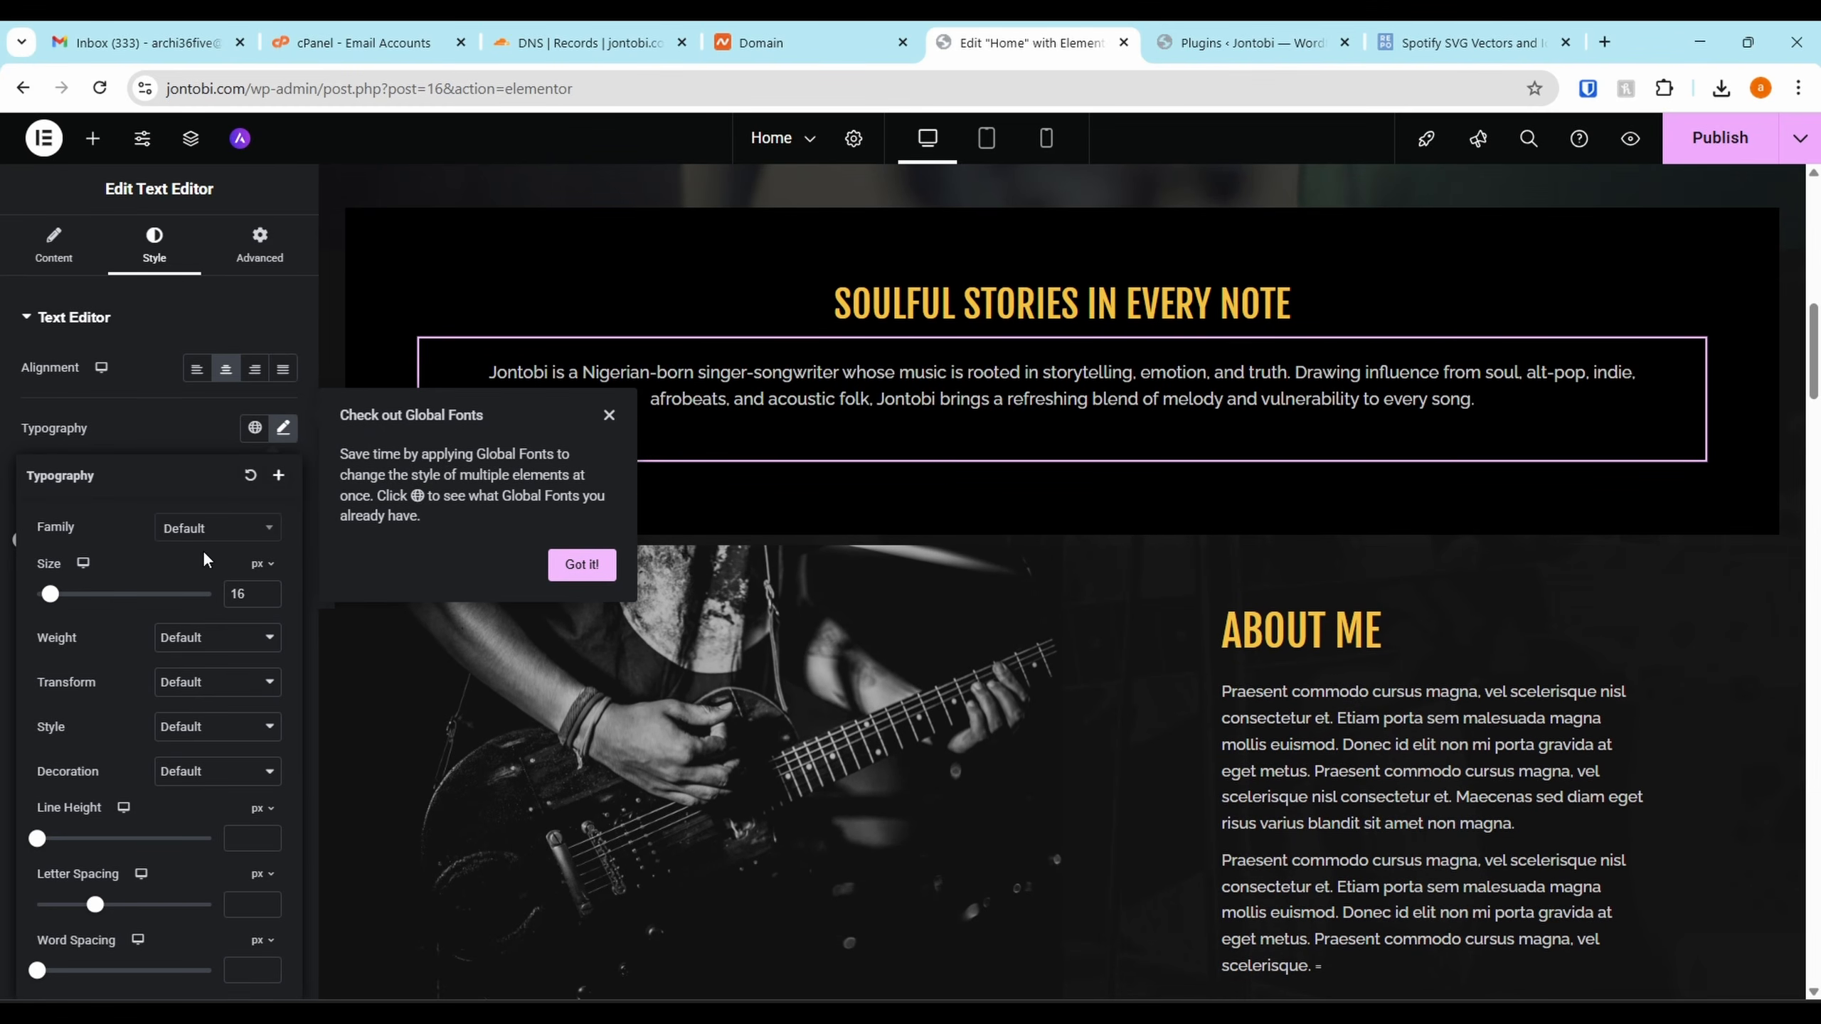
{"action": "double_click", "coordinate": [266, 590]}
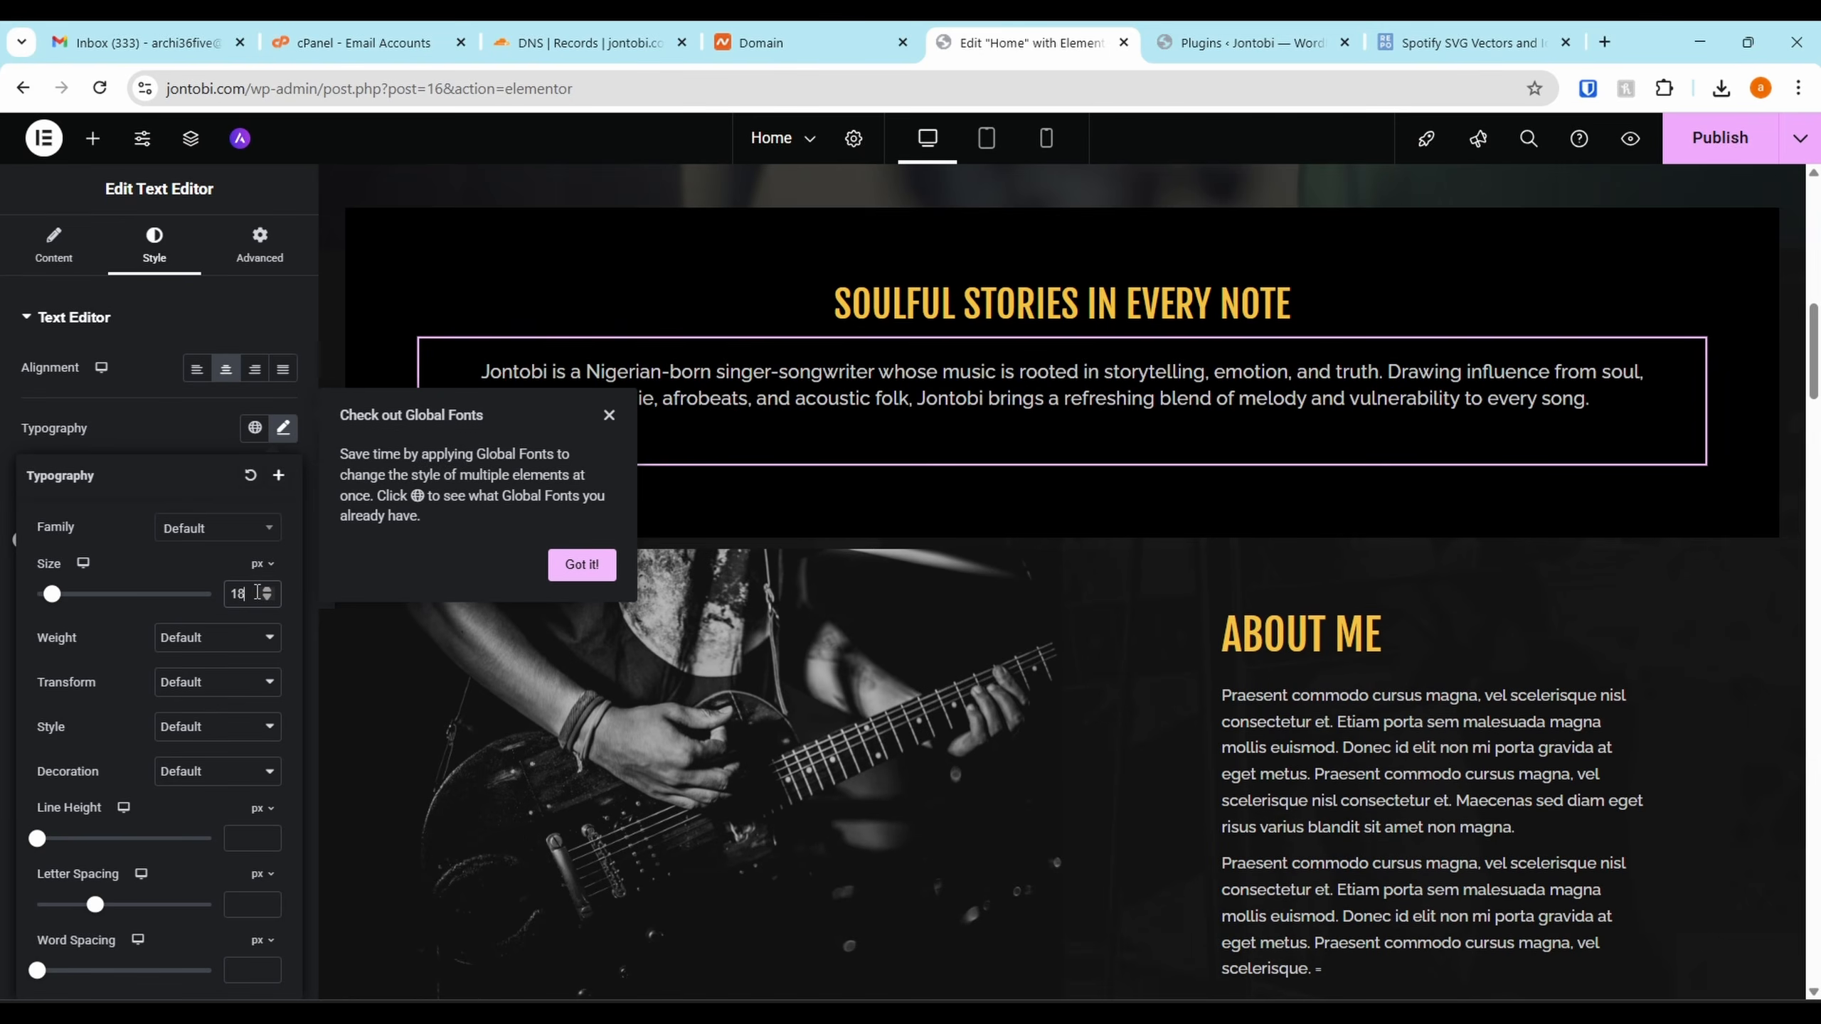
{"action": "left_click", "coordinate": [610, 417]}
{"action": "scroll", "coordinate": [1140, 423], "scroll_direction": "up", "scroll_amount": 7}
{"action": "scroll", "coordinate": [1145, 446], "scroll_direction": "down", "scroll_amount": 8}
Replace the About Me guitar photo with the studio shot, titled and alt-tagged 'jontobi in the studio'
{"action": "scroll", "coordinate": [1171, 347], "scroll_direction": "down", "scroll_amount": 3}
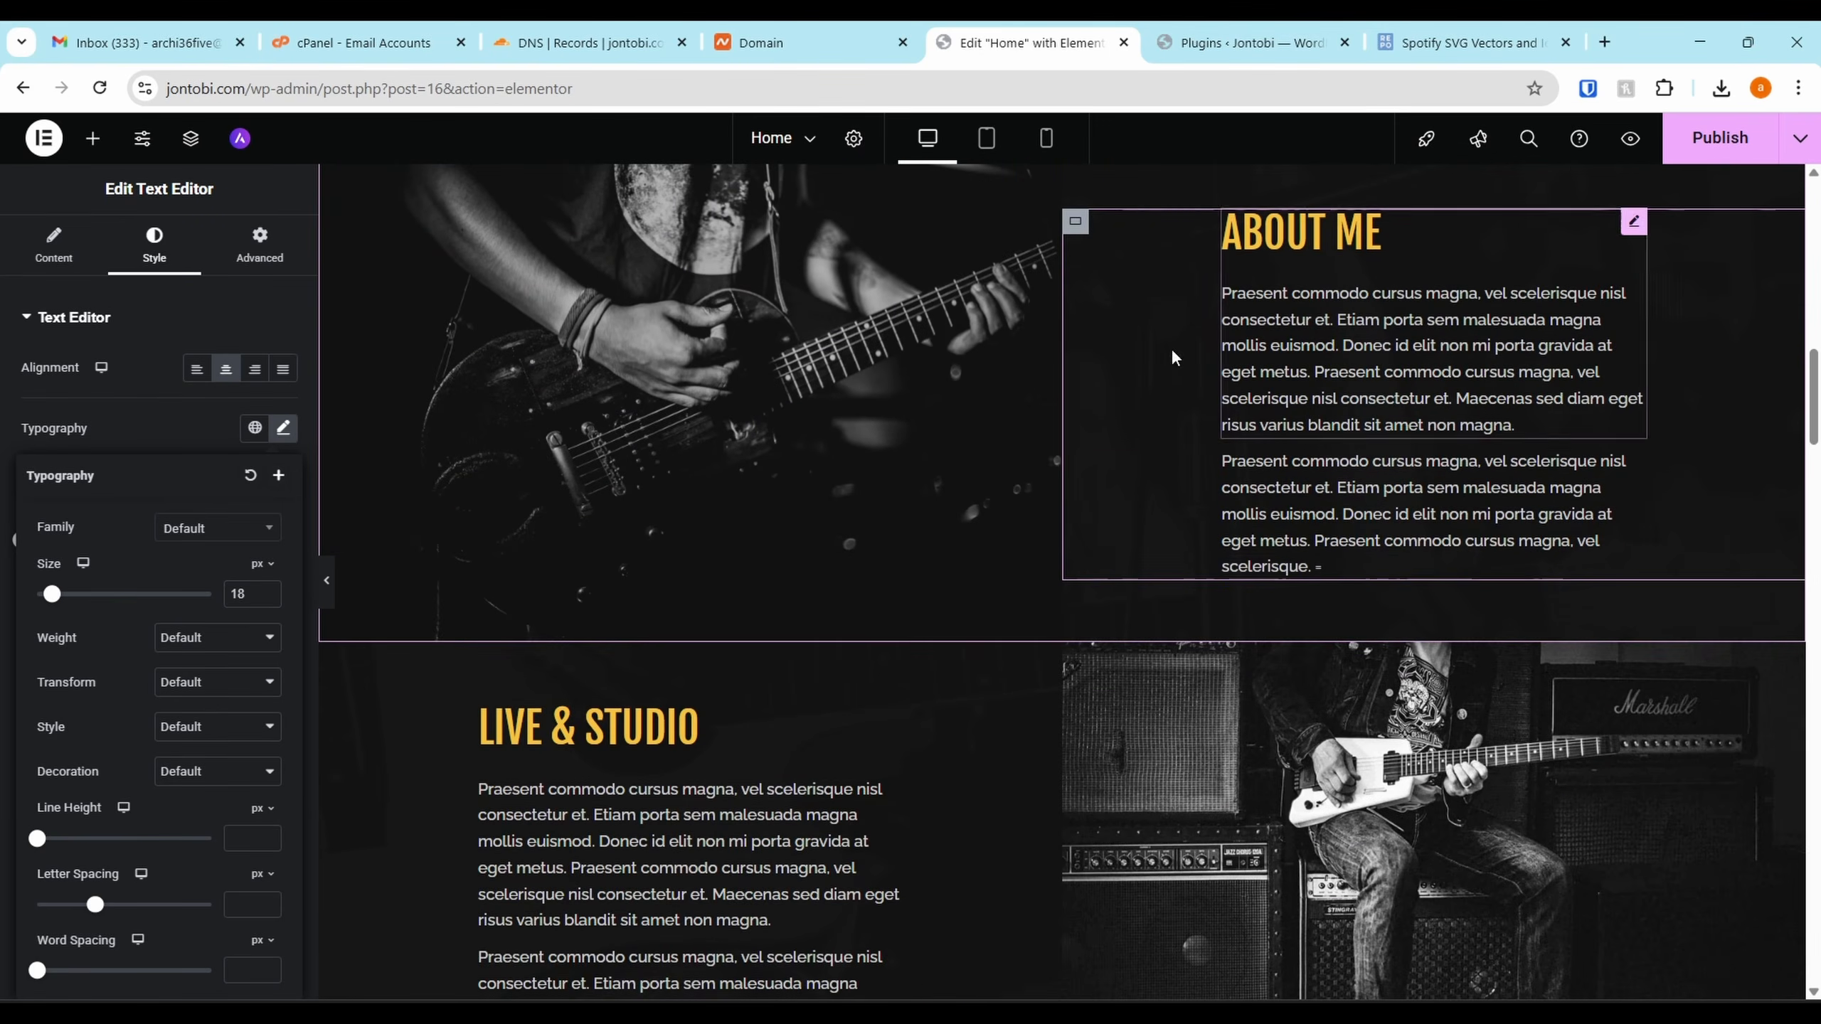
{"action": "scroll", "coordinate": [692, 350], "scroll_direction": "up", "scroll_amount": 1}
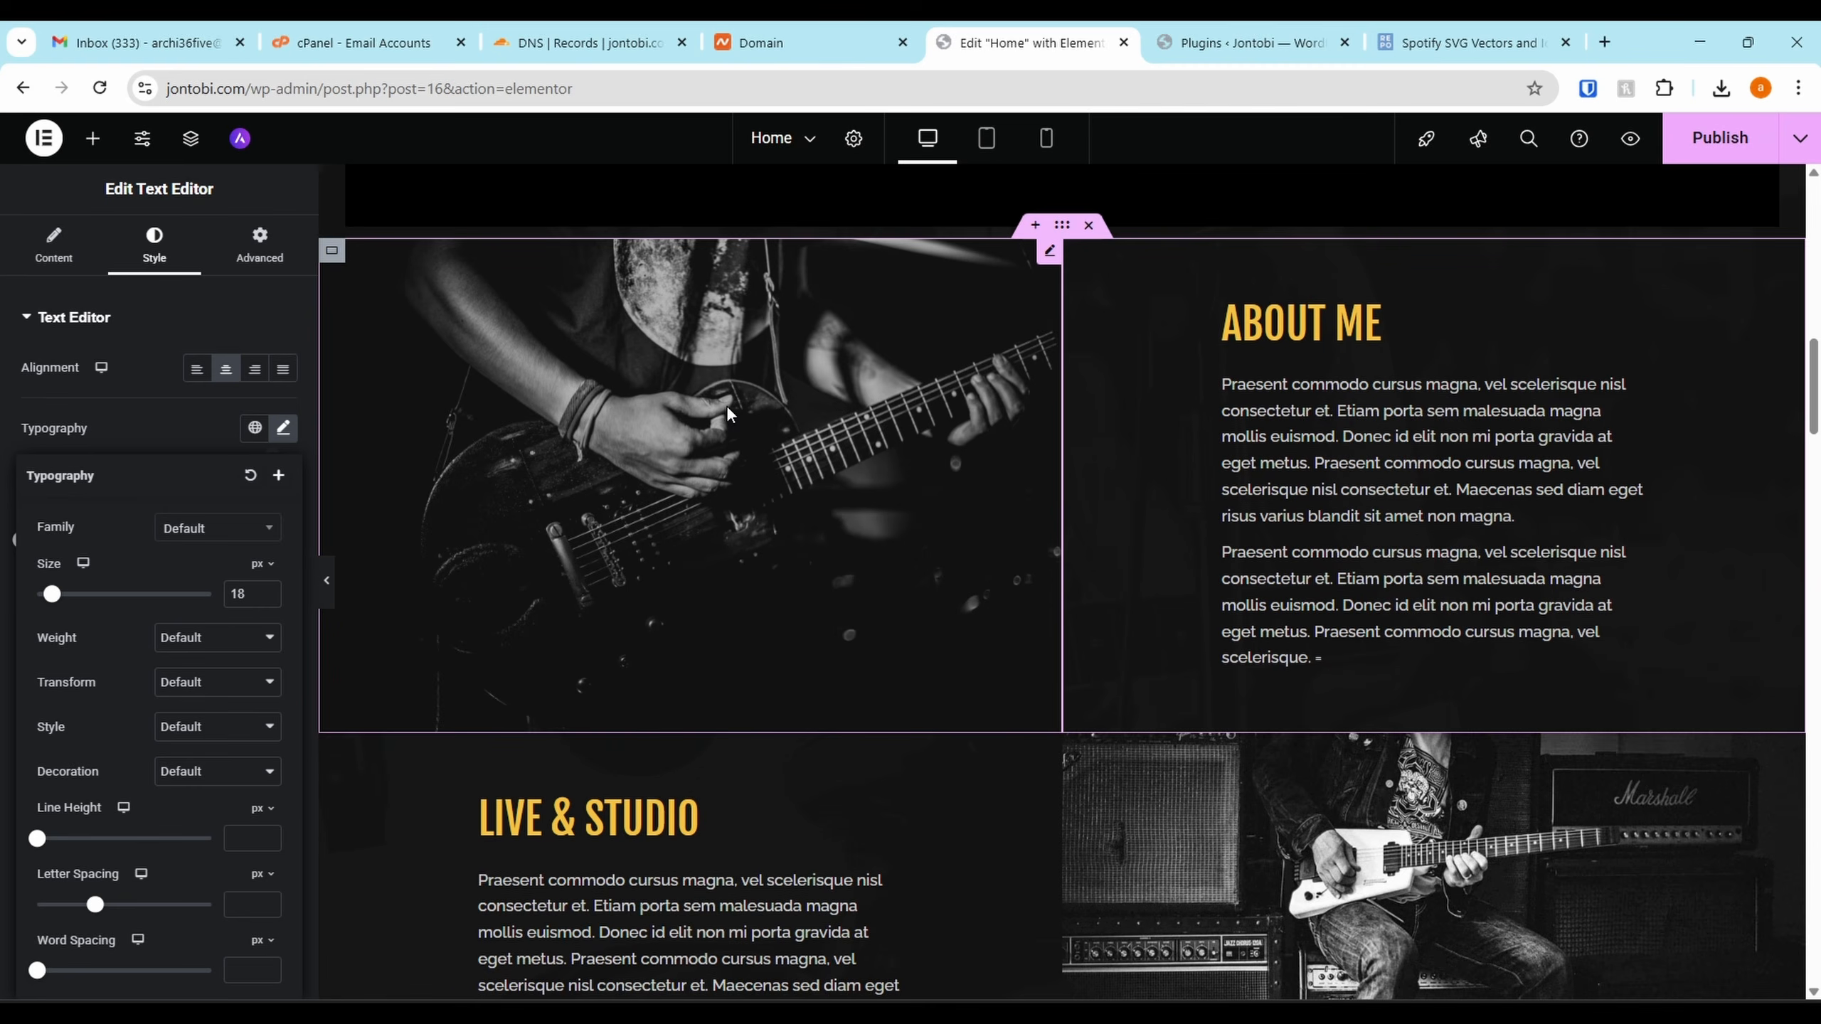
{"action": "left_click", "coordinate": [726, 412]}
{"action": "left_click", "coordinate": [193, 421]}
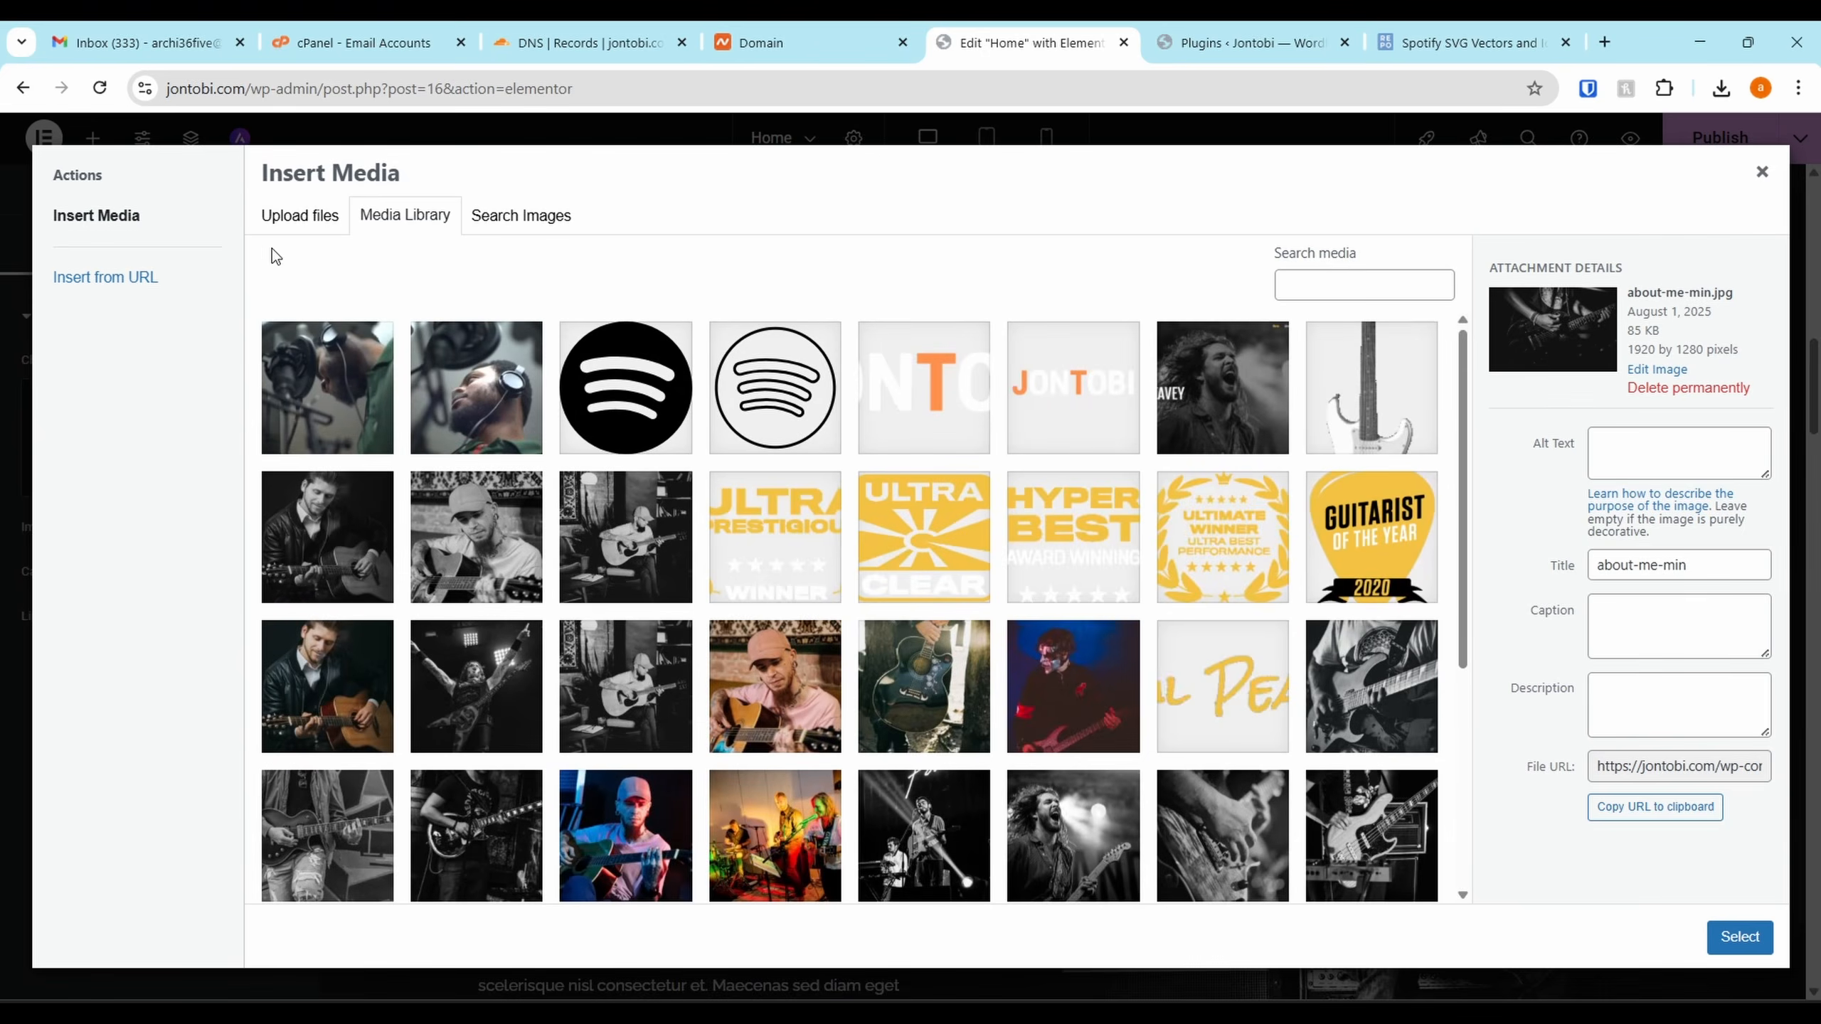
{"action": "left_click", "coordinate": [295, 217]}
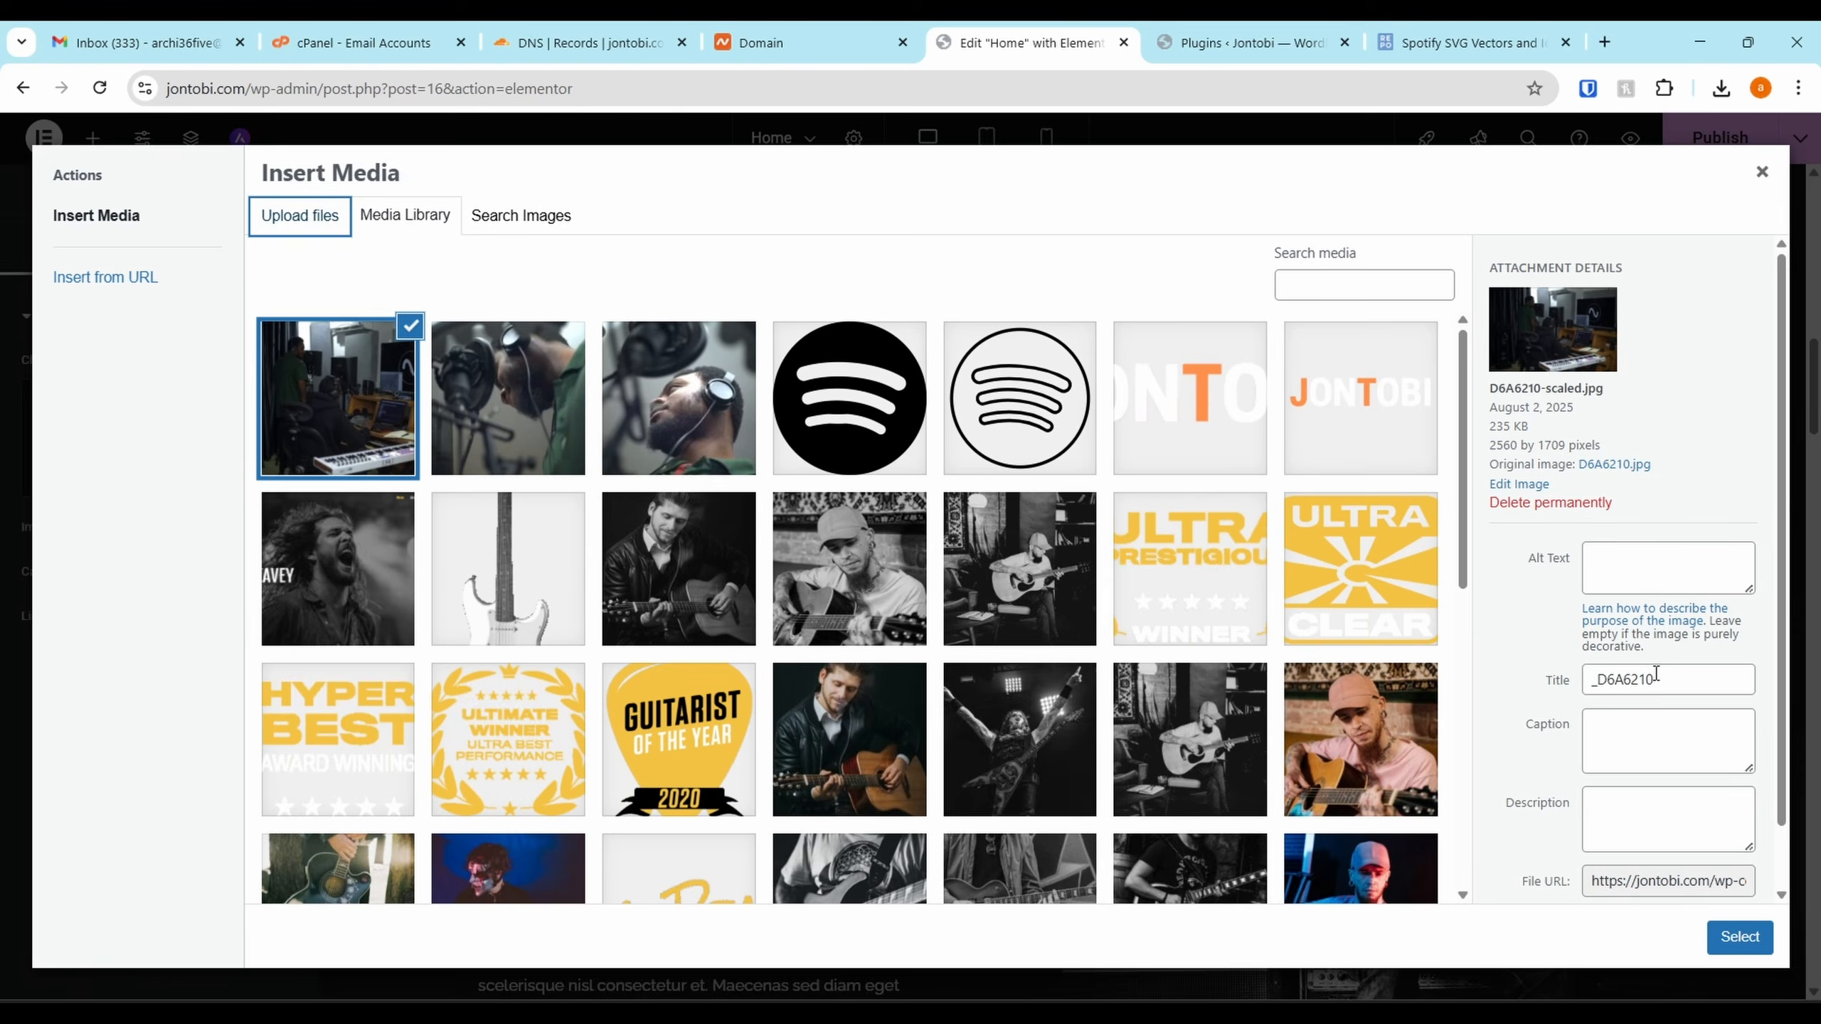
{"action": "left_click_drag", "start_coordinate": [1656, 674], "coordinate": [1498, 685]}
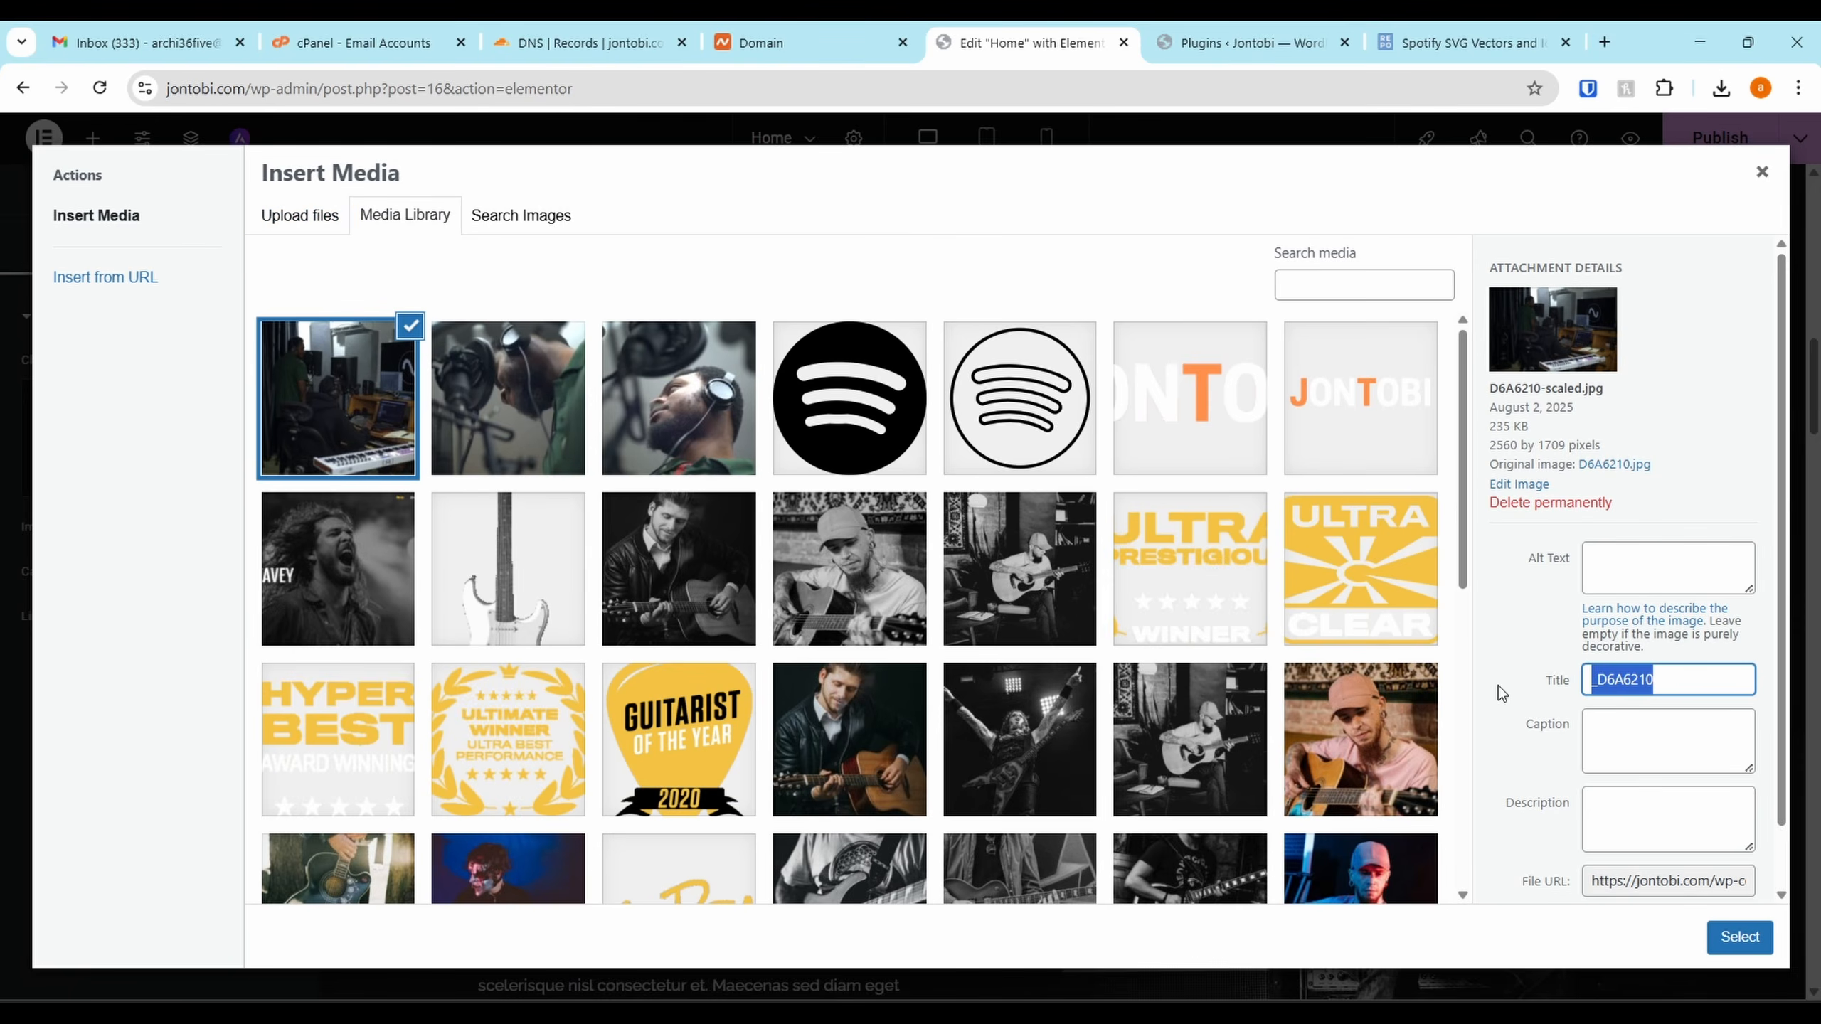
{"action": "type", "text": "jonto"}
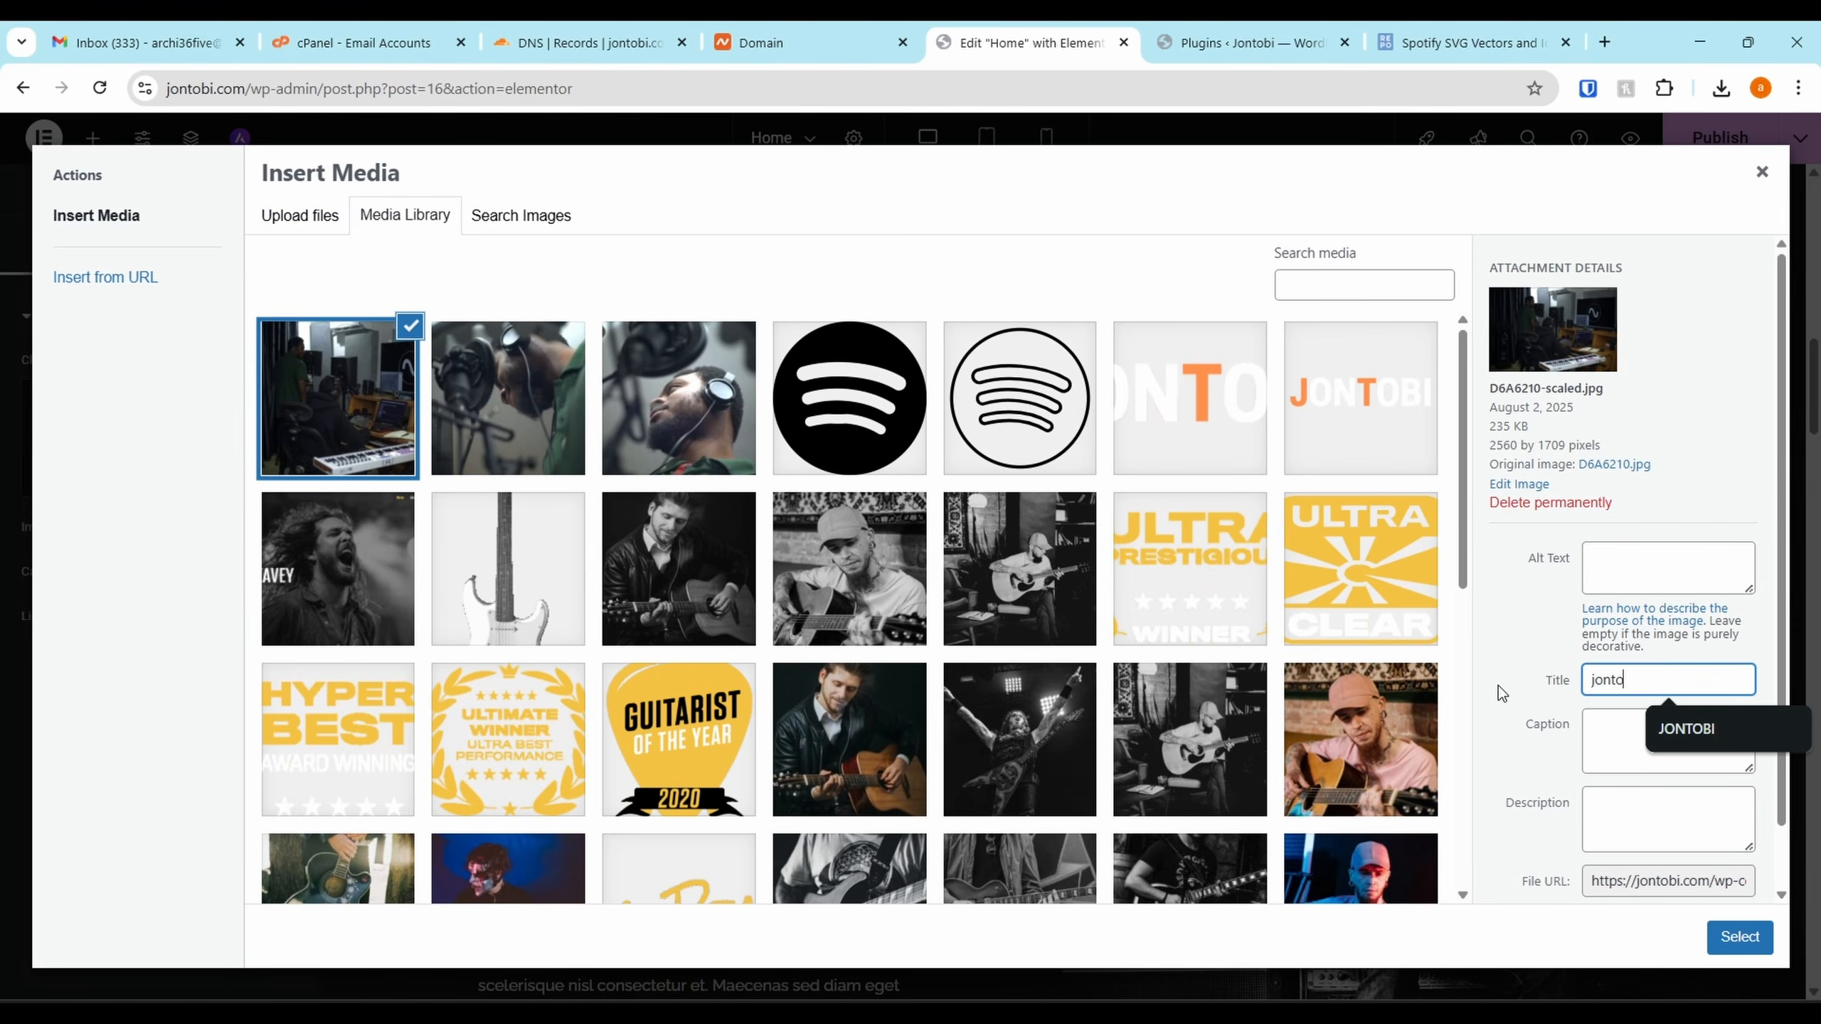
{"action": "type", "text": "bi in the "}
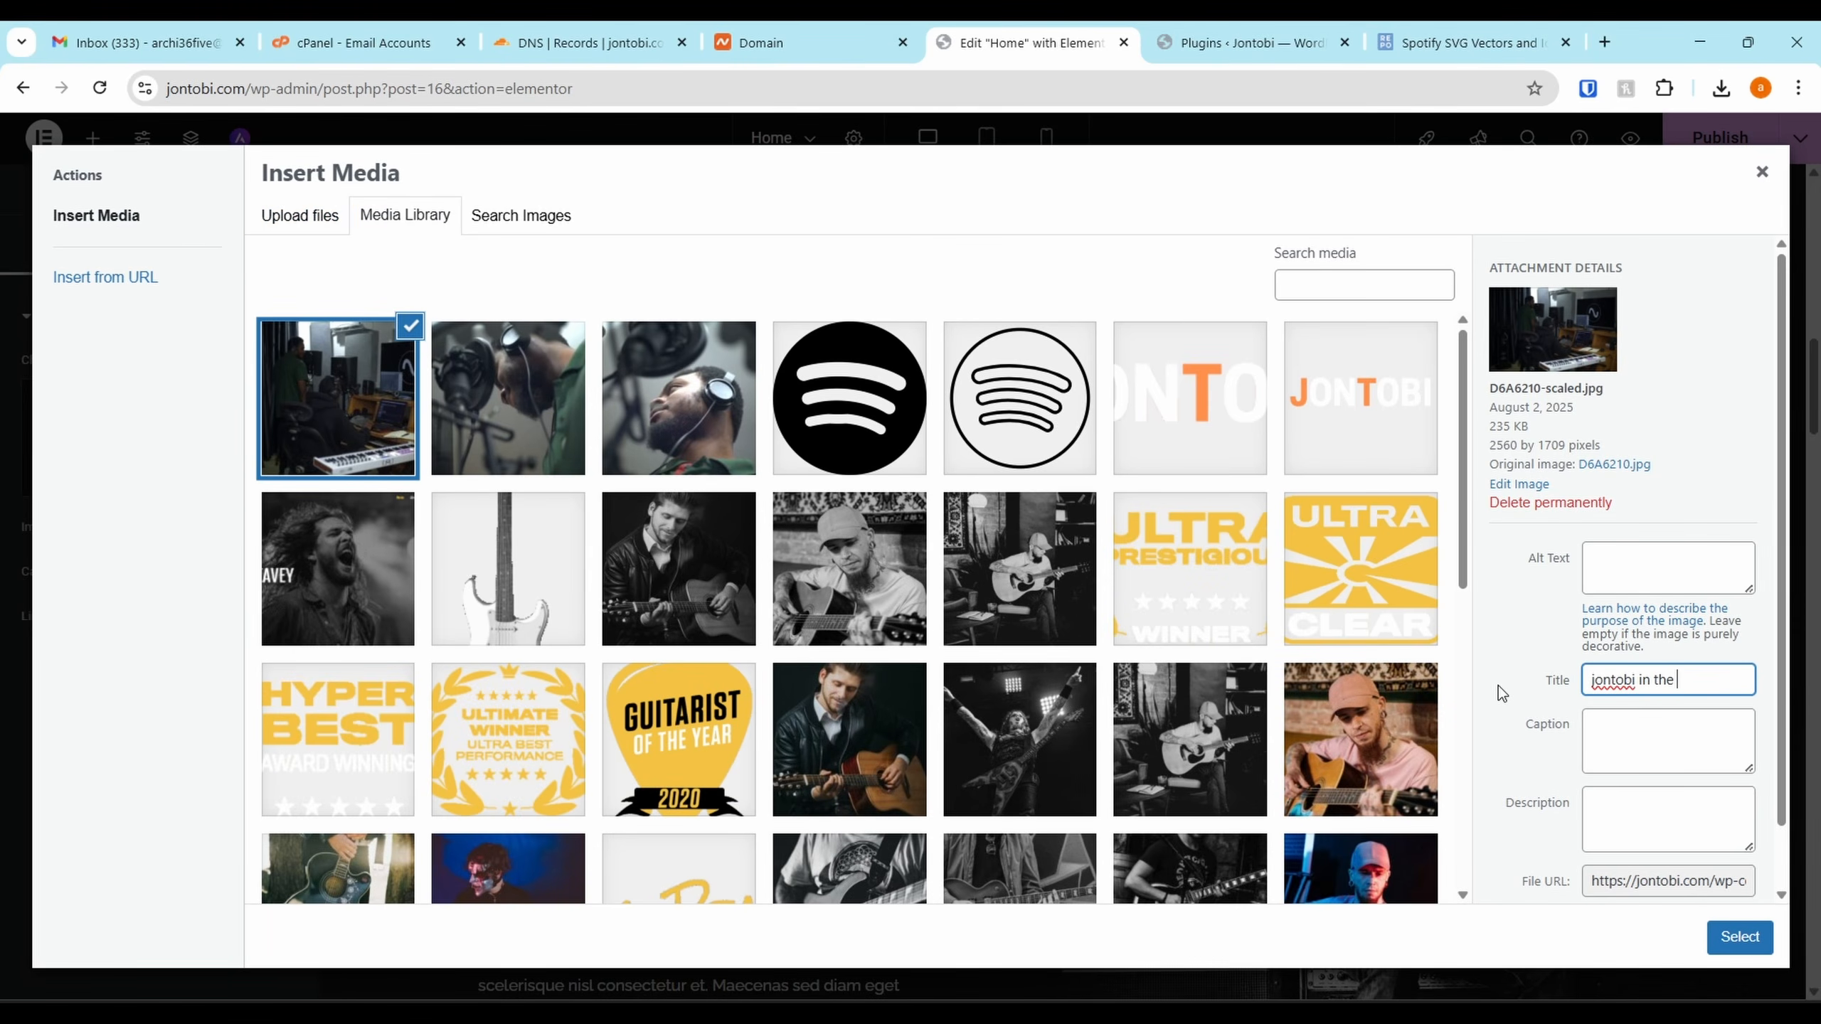
{"action": "type", "text": "studio"}
{"action": "key", "text": "ctrl+a"}
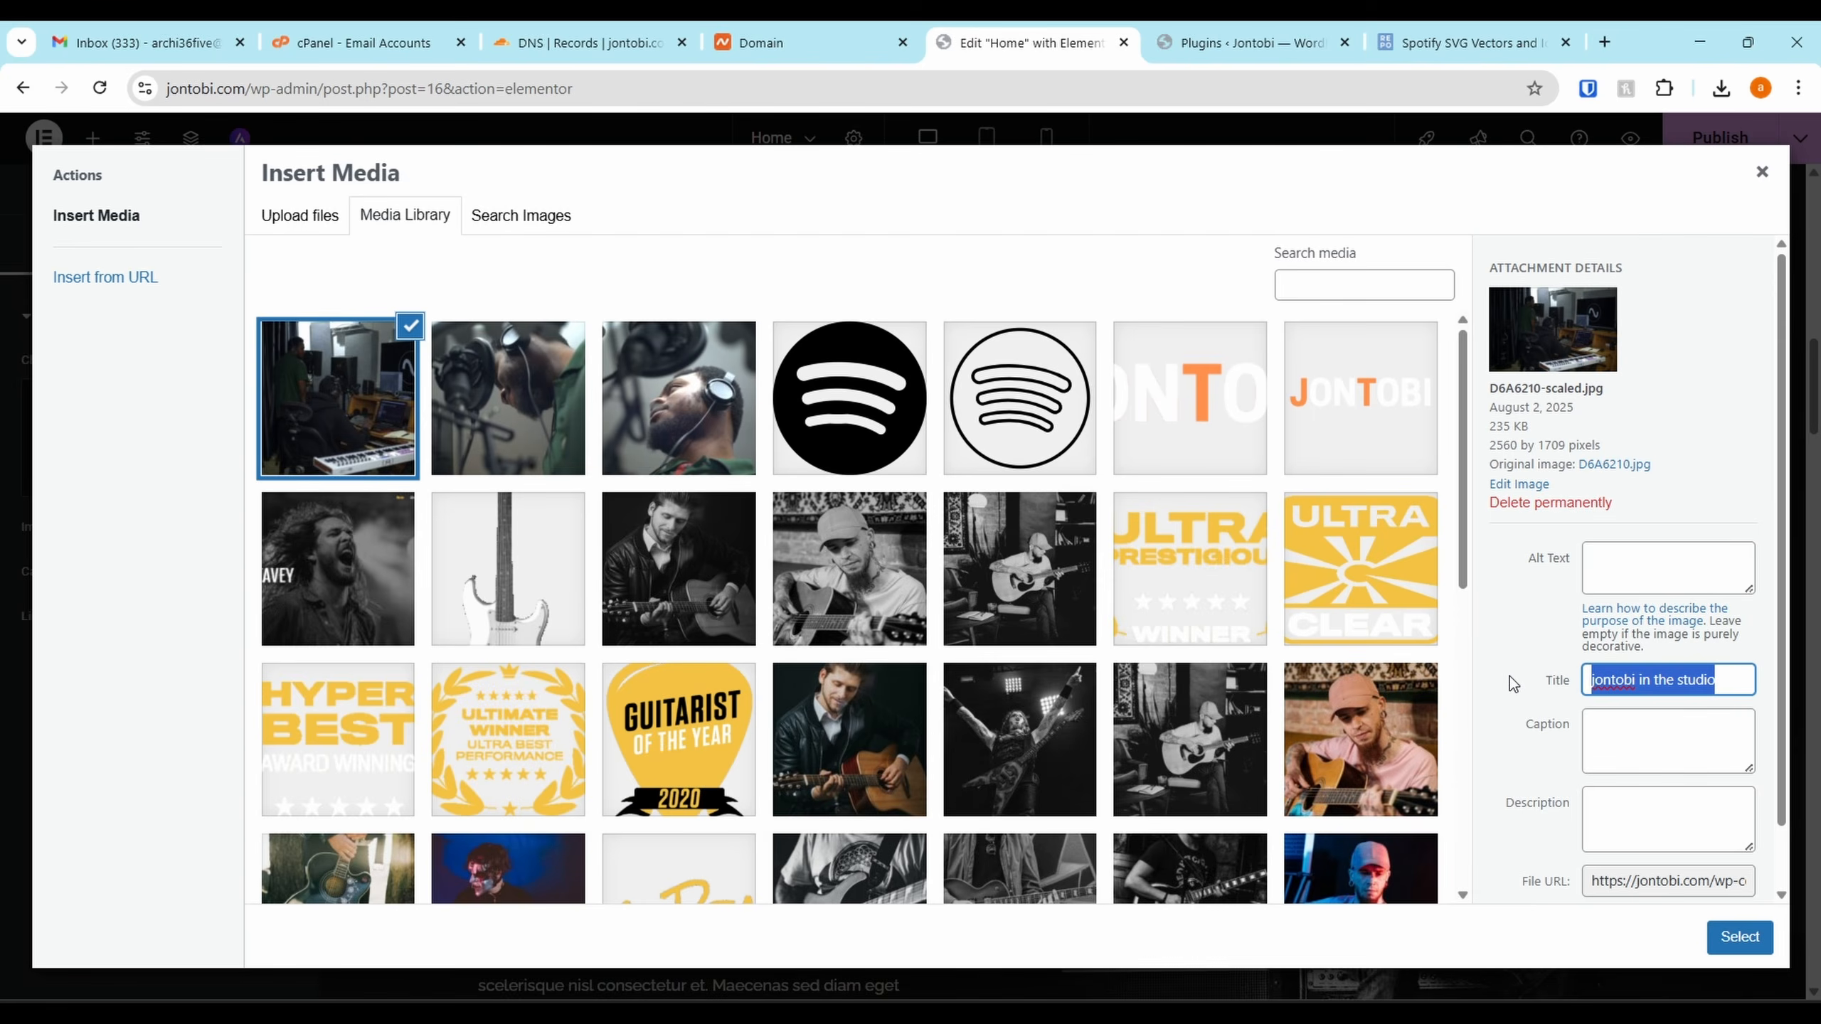
{"action": "key", "text": "ctrl+c"}
{"action": "left_click", "coordinate": [1752, 574]}
{"action": "key", "text": "ctrl+v"}
{"action": "left_click", "coordinate": [1740, 937]}
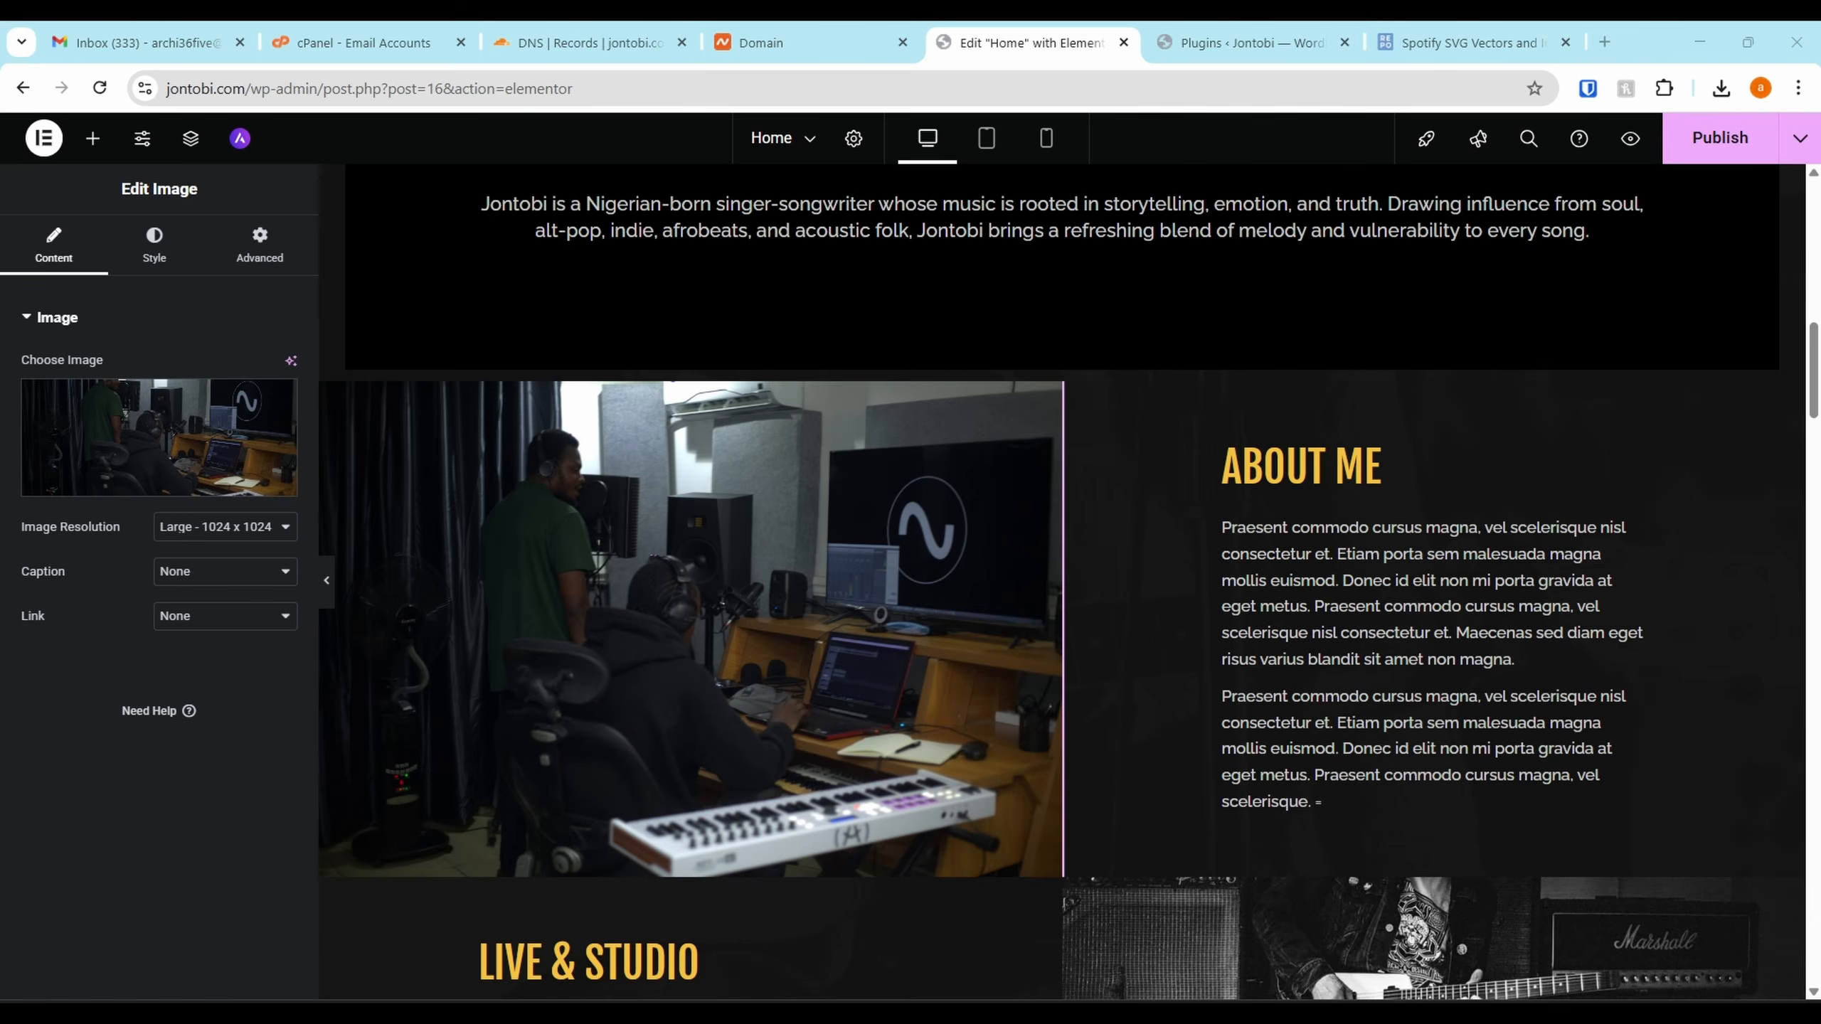
Paste the bio into the Icon Box description and delete the leftover placeholder paragraph
{"action": "left_click", "coordinate": [1520, 638]}
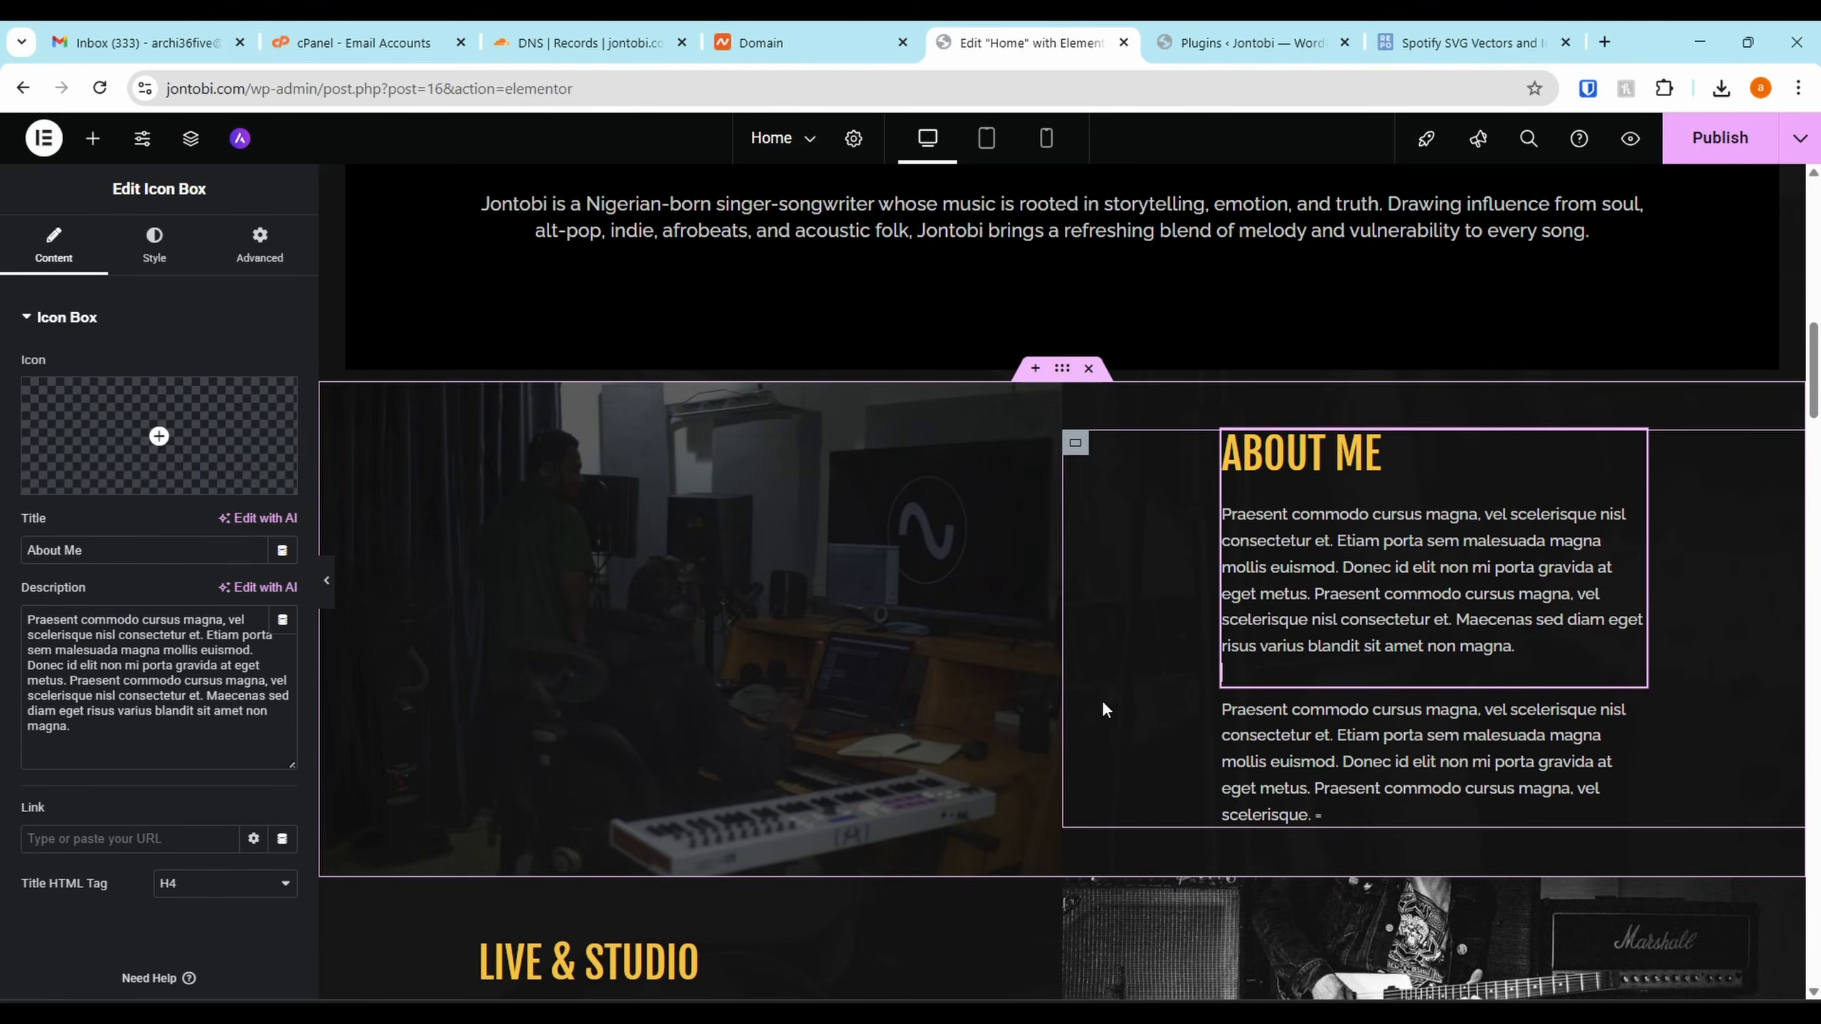
{"action": "left_click", "coordinate": [240, 694]}
{"action": "key", "text": "ctrl+a"}
{"action": "key", "text": "ctrl+v"}
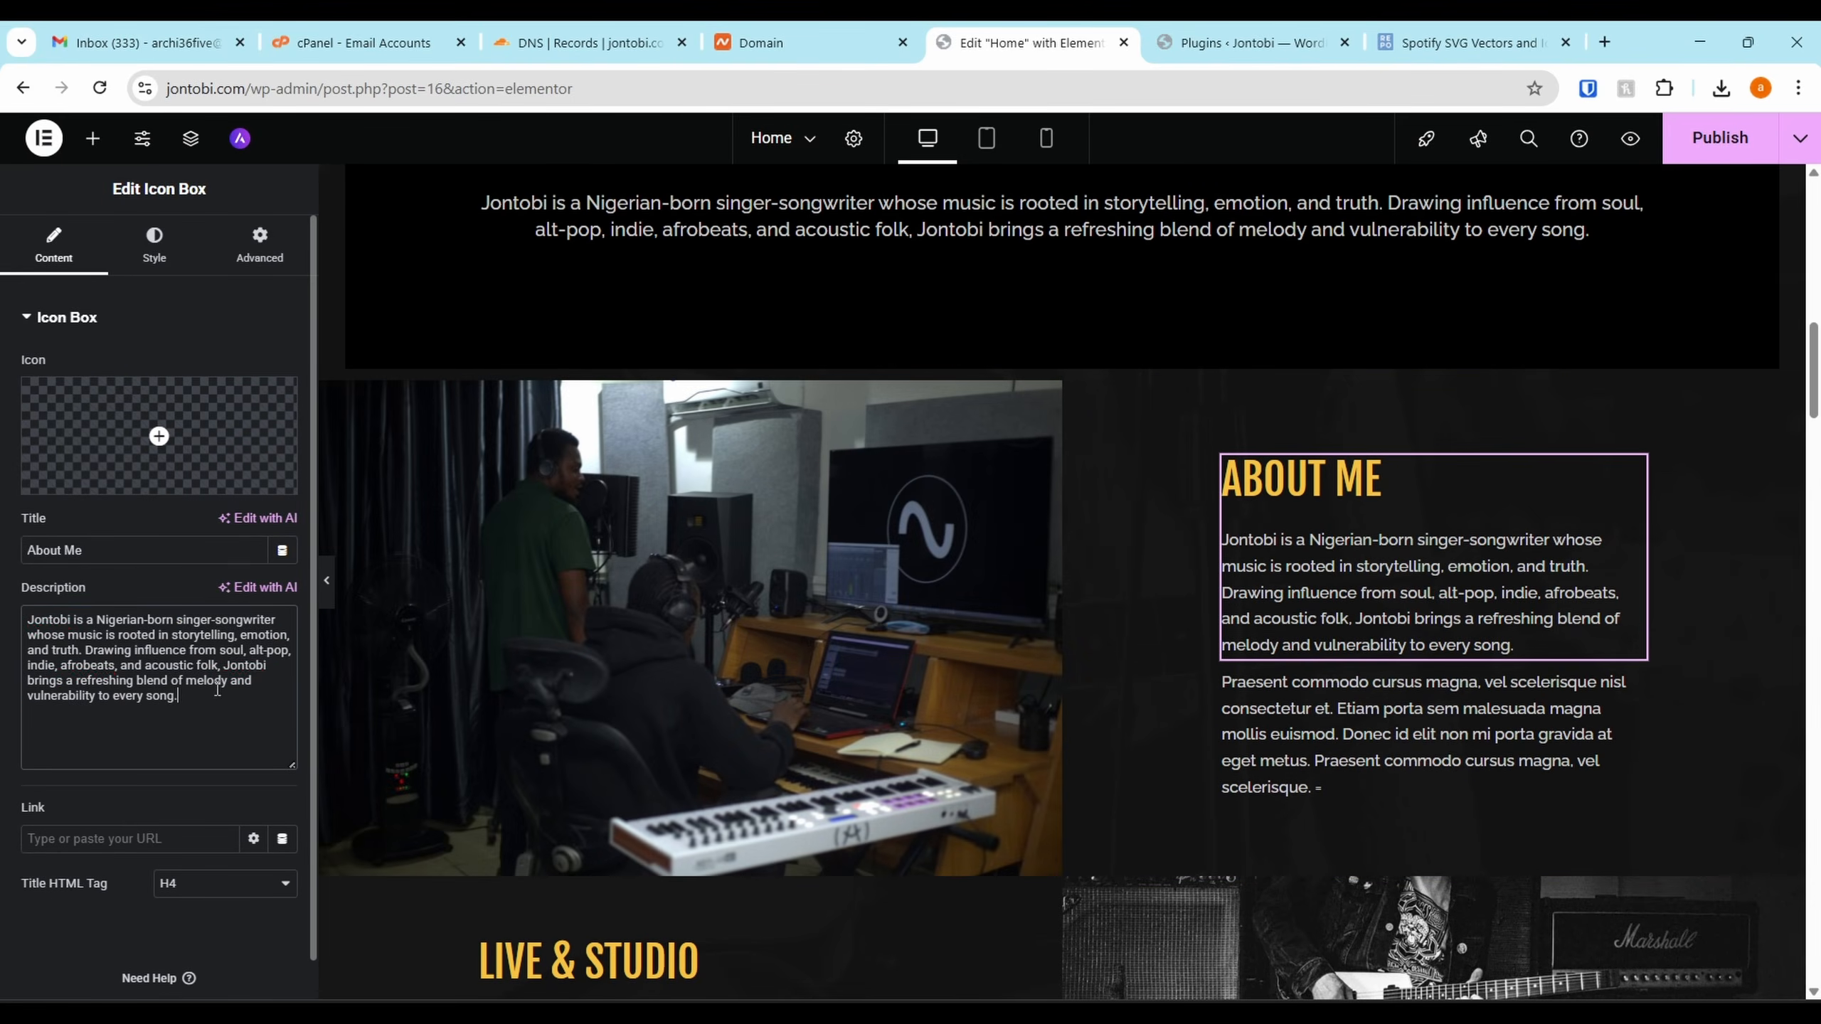
{"action": "right_click", "coordinate": [1627, 690]}
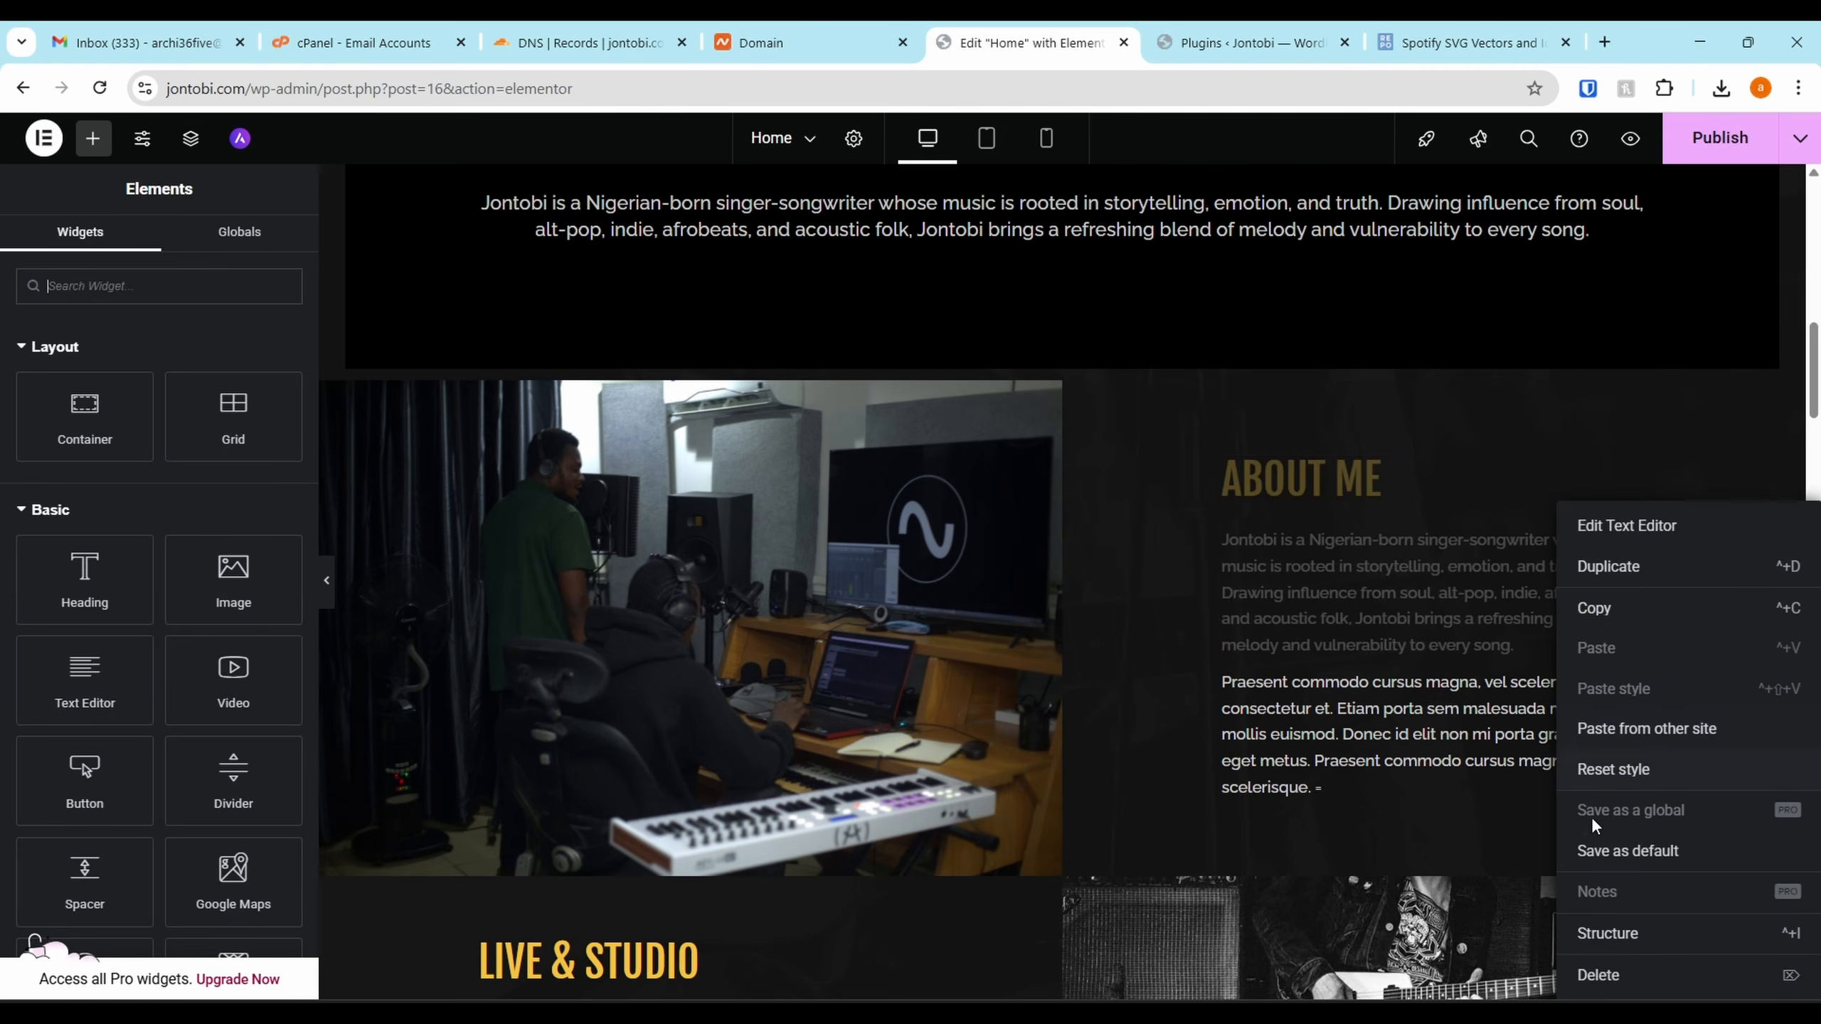
{"action": "left_click", "coordinate": [1599, 975]}
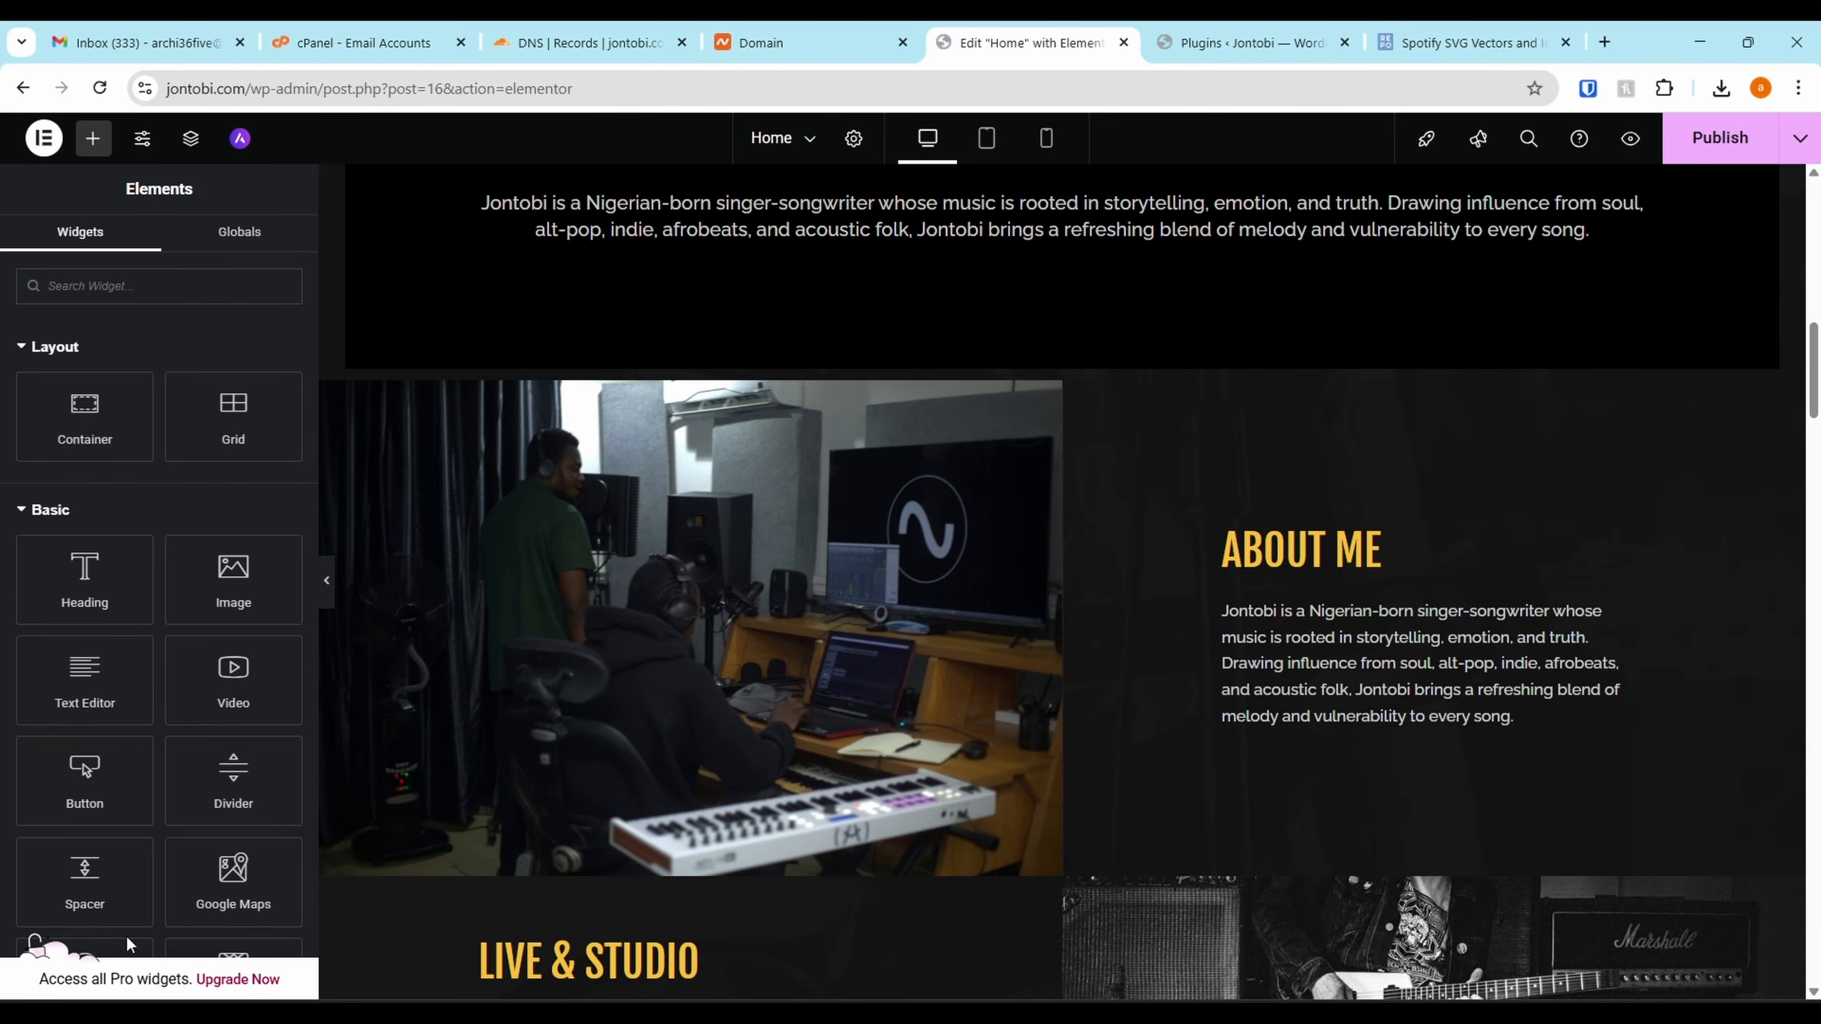
Delete the Professional Skills section from the home page
{"action": "scroll", "coordinate": [977, 750], "scroll_direction": "down", "scroll_amount": 5}
{"action": "scroll", "coordinate": [976, 745], "scroll_direction": "up", "scroll_amount": 9}
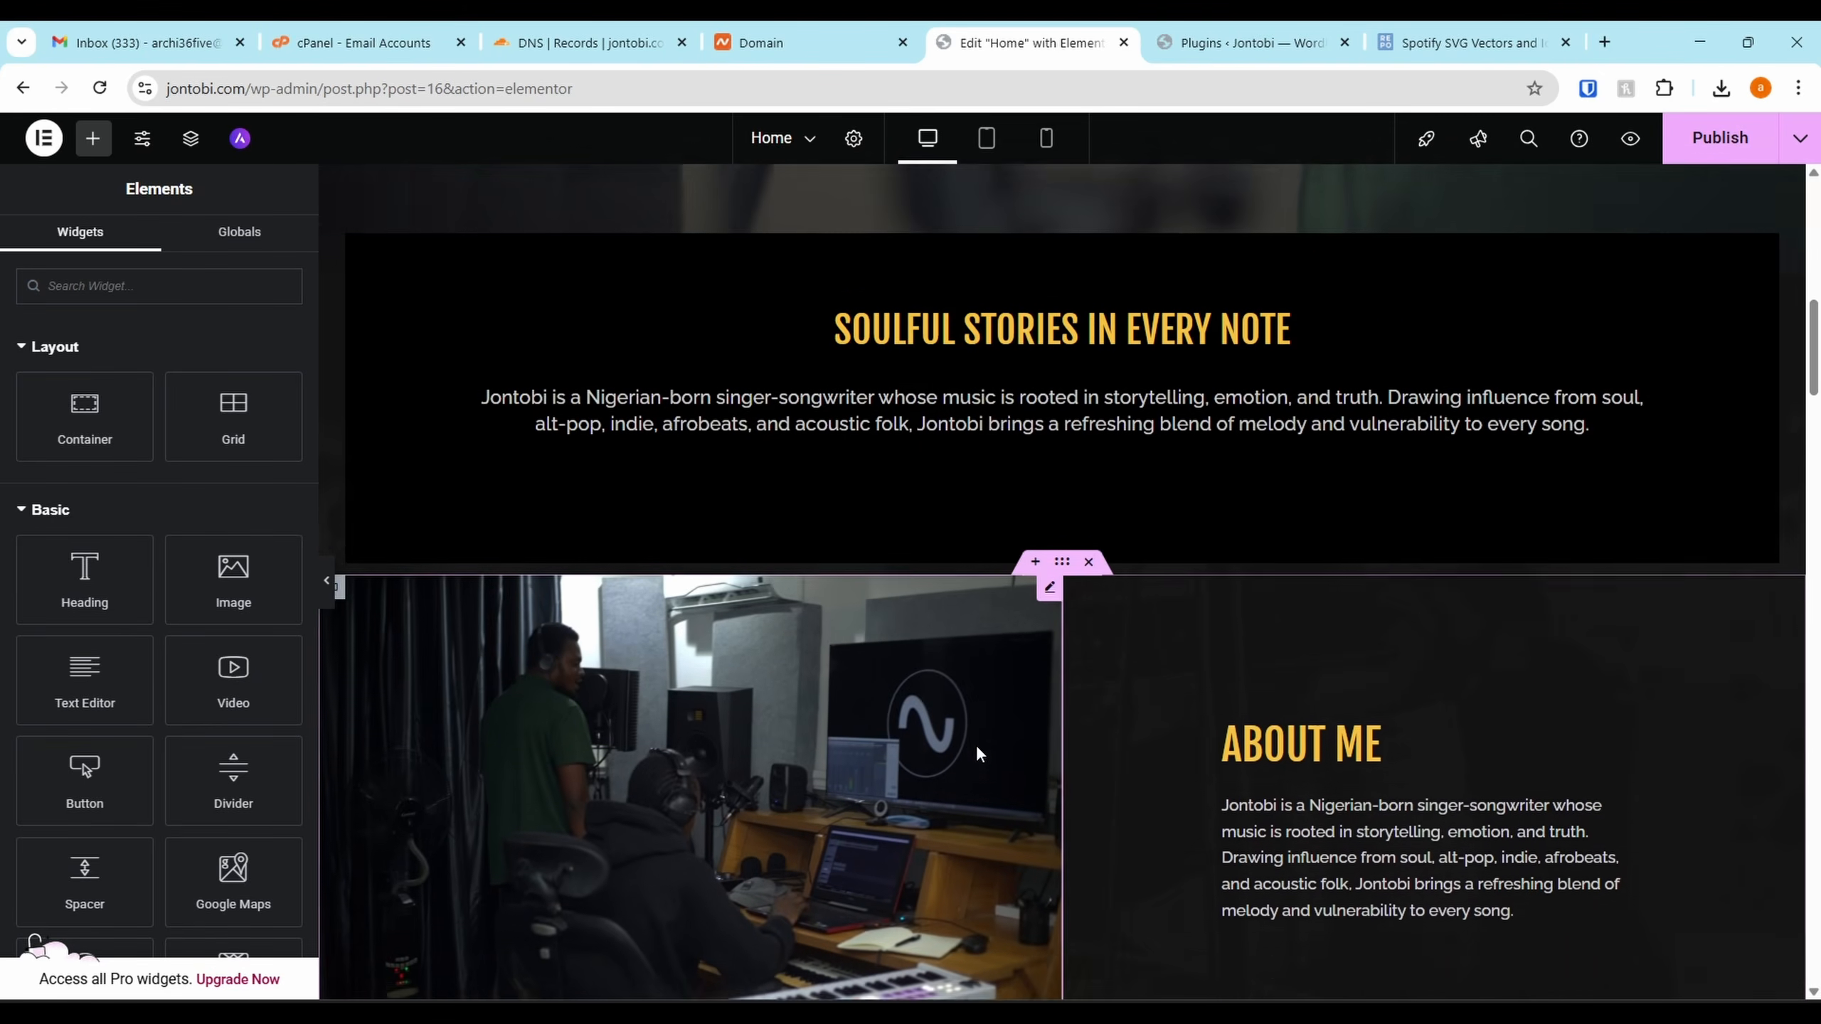
{"action": "scroll", "coordinate": [878, 592], "scroll_direction": "down", "scroll_amount": 8}
{"action": "scroll", "coordinate": [1244, 472], "scroll_direction": "down", "scroll_amount": 5}
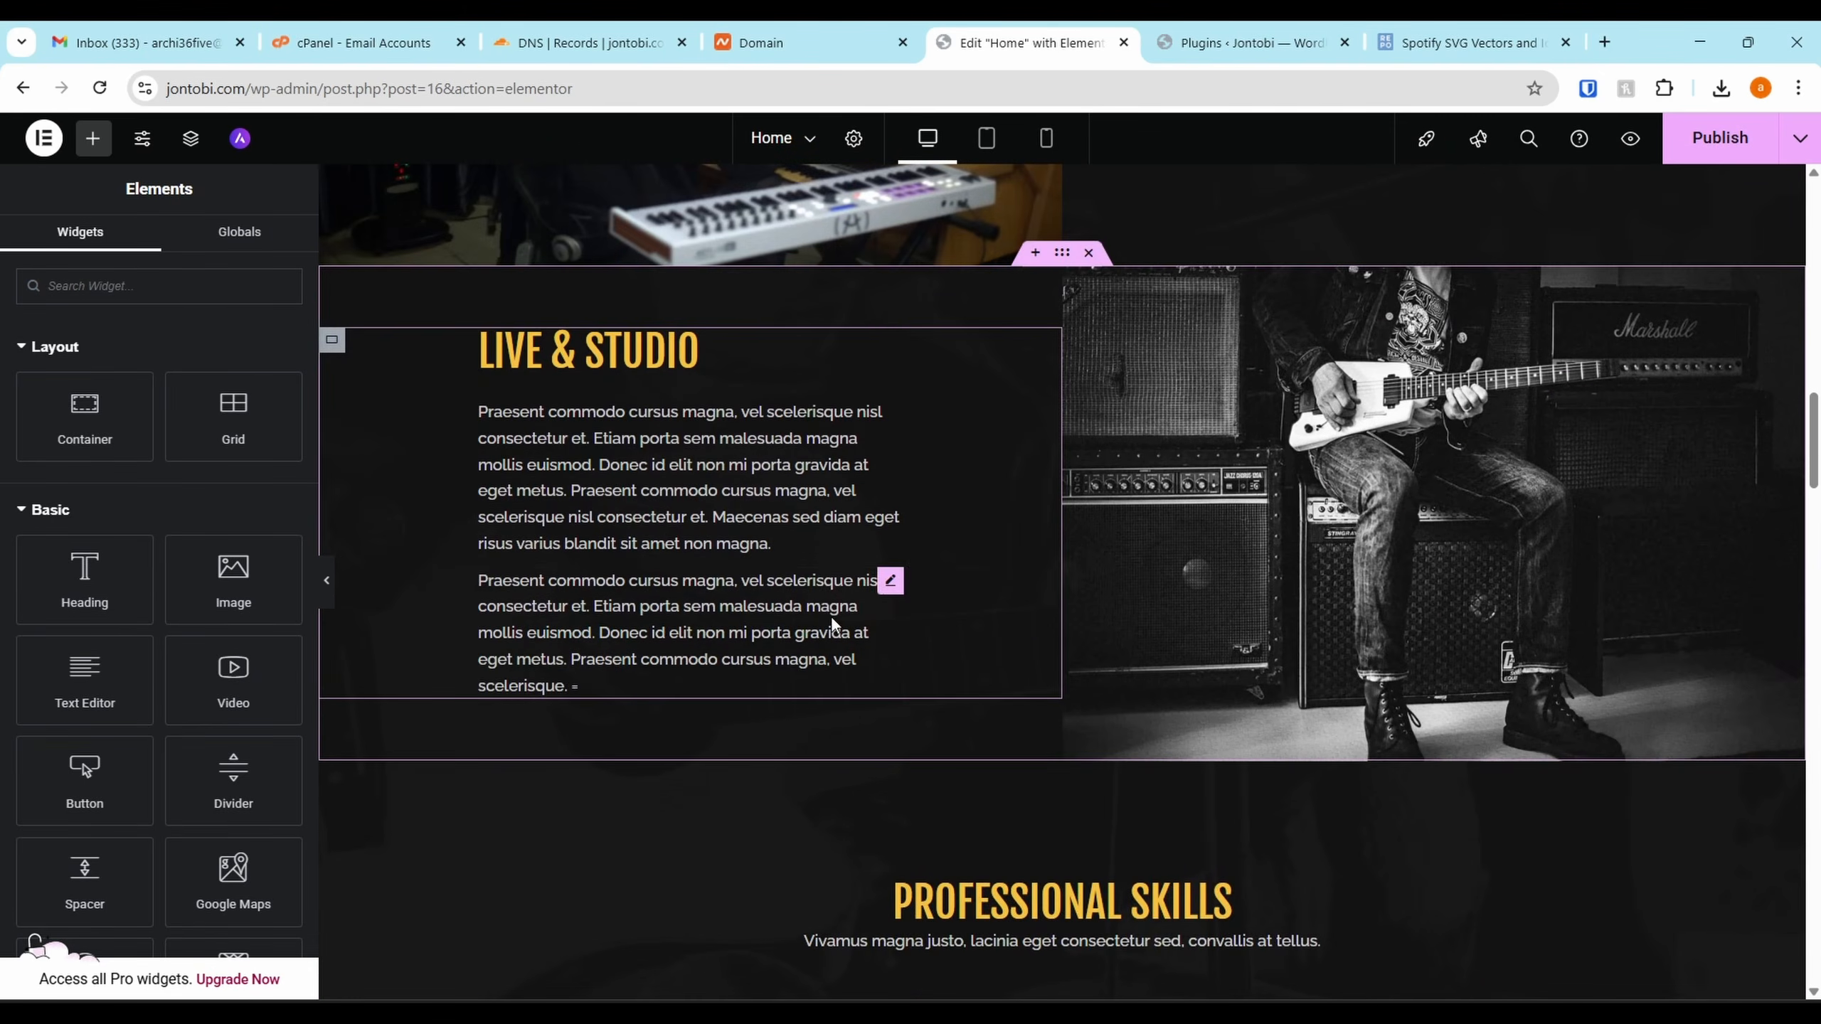
{"action": "scroll", "coordinate": [1129, 624], "scroll_direction": "down", "scroll_amount": 7}
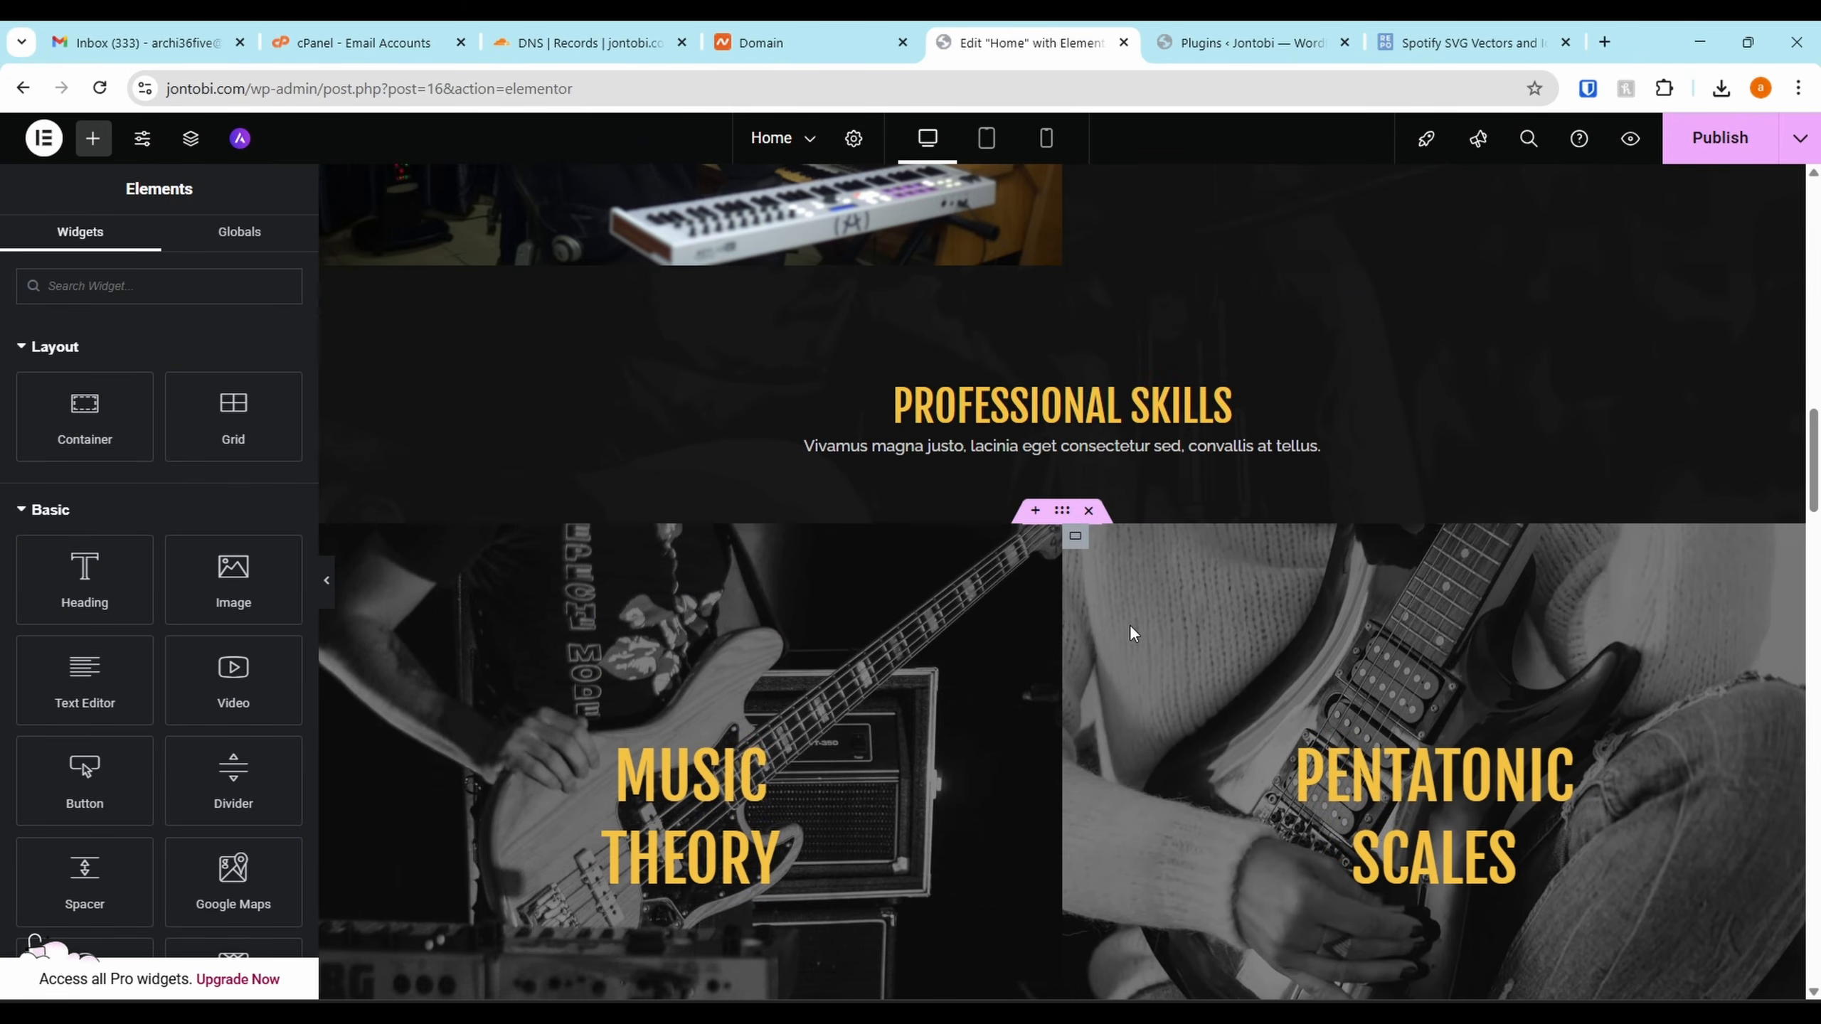
{"action": "scroll", "coordinate": [1139, 498], "scroll_direction": "up", "scroll_amount": 11}
{"action": "scroll", "coordinate": [1076, 562], "scroll_direction": "down", "scroll_amount": 2}
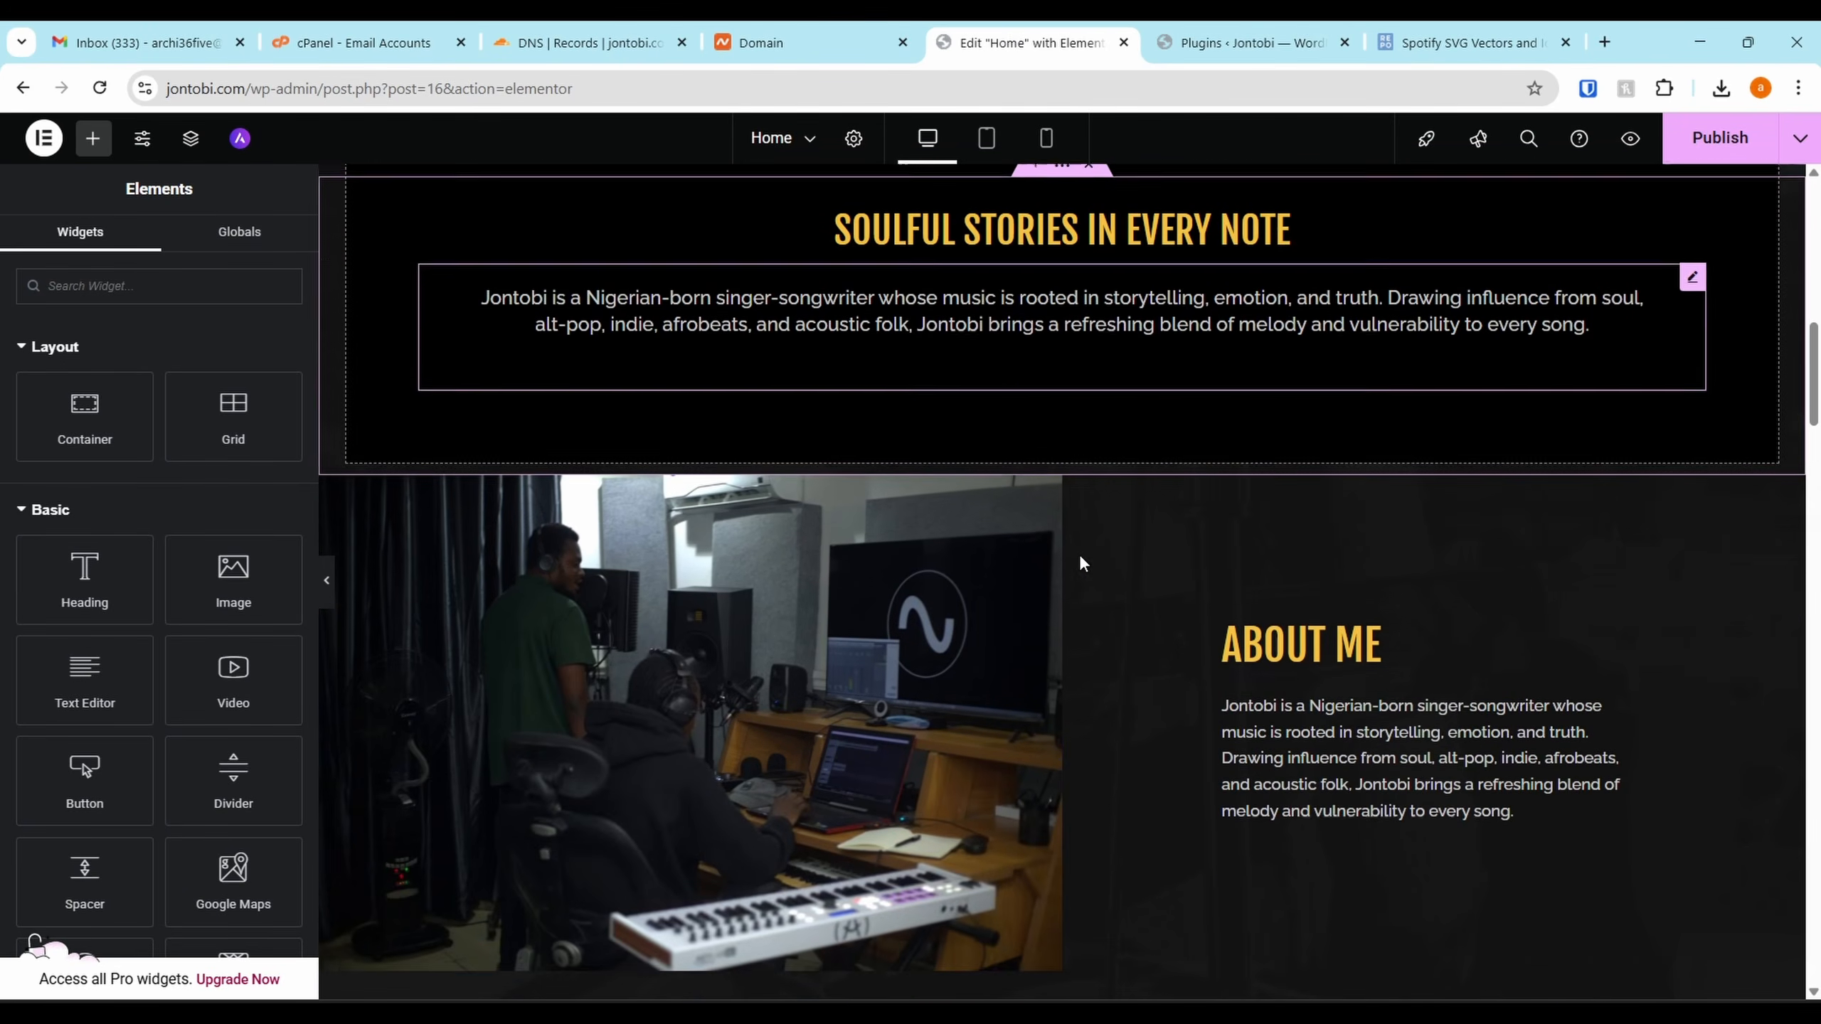
{"action": "scroll", "coordinate": [1032, 499], "scroll_direction": "up", "scroll_amount": 9}
{"action": "scroll", "coordinate": [1032, 499], "scroll_direction": "down", "scroll_amount": 15}
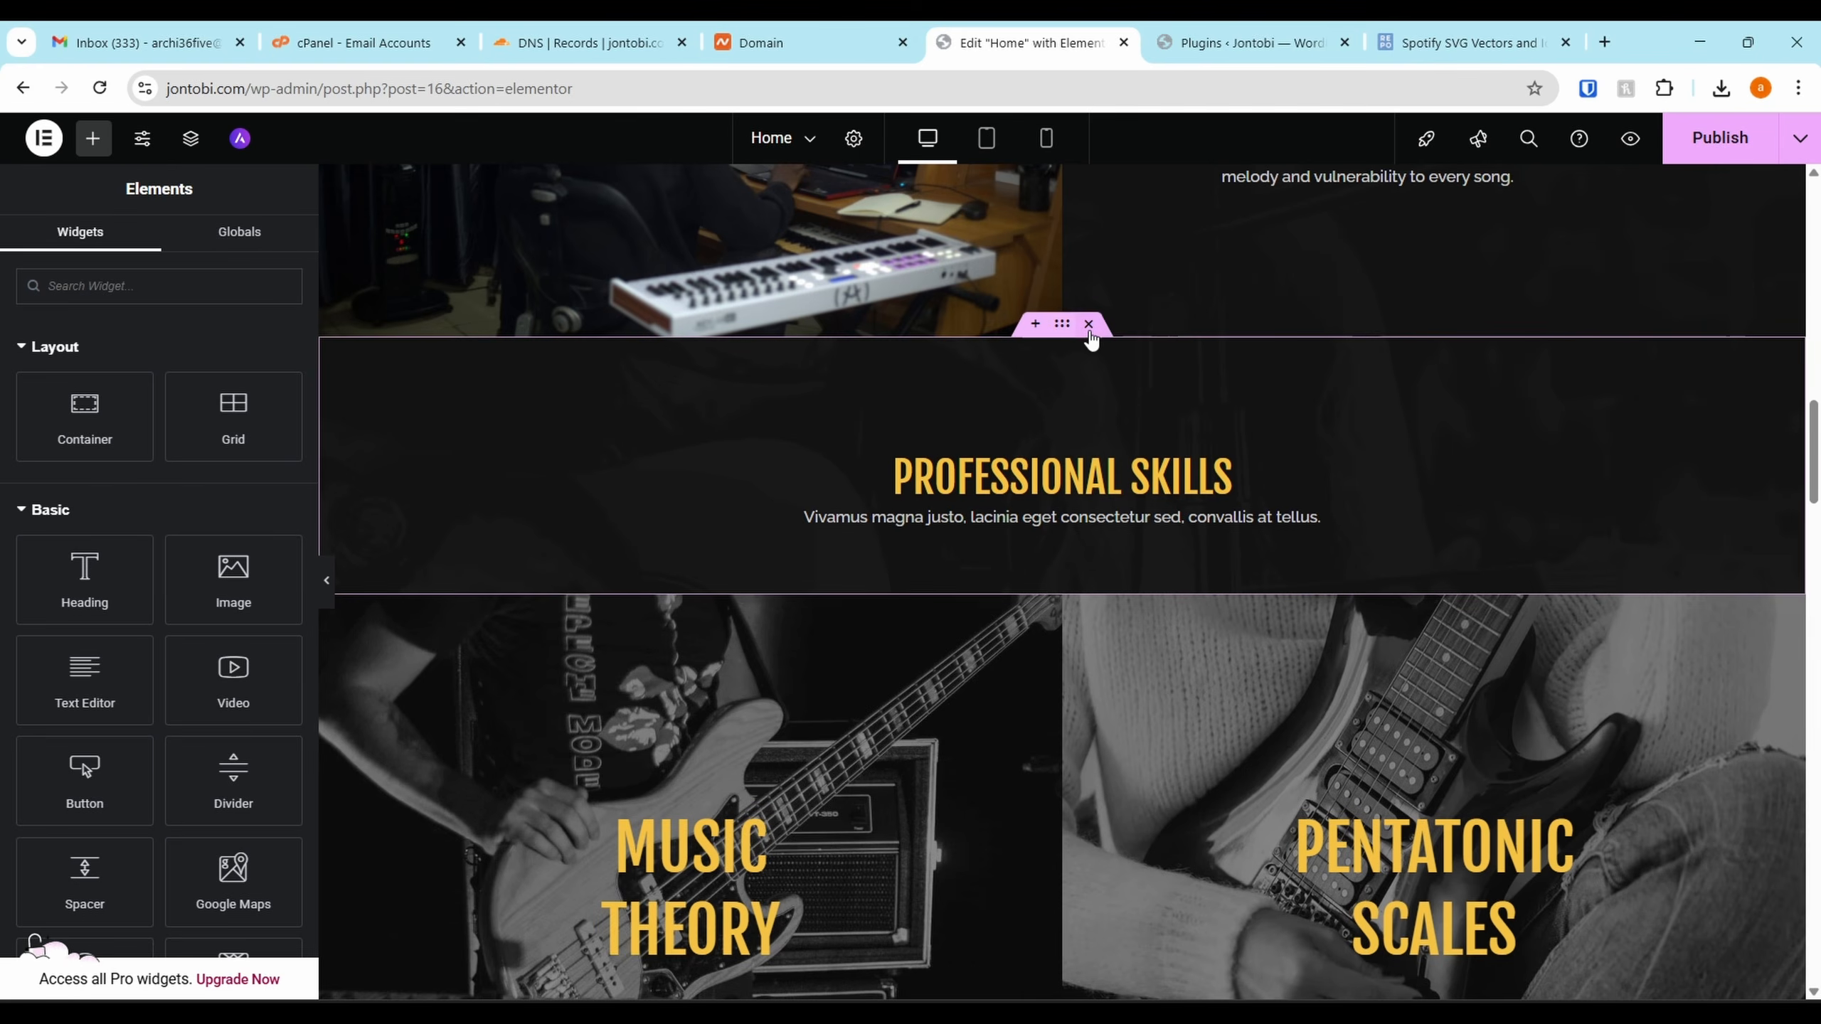
{"action": "left_click", "coordinate": [1089, 326]}
Delete the Tab, Techniques & Tips section and the Guitar Lessons section
{"action": "scroll", "coordinate": [1093, 503], "scroll_direction": "down", "scroll_amount": 3}
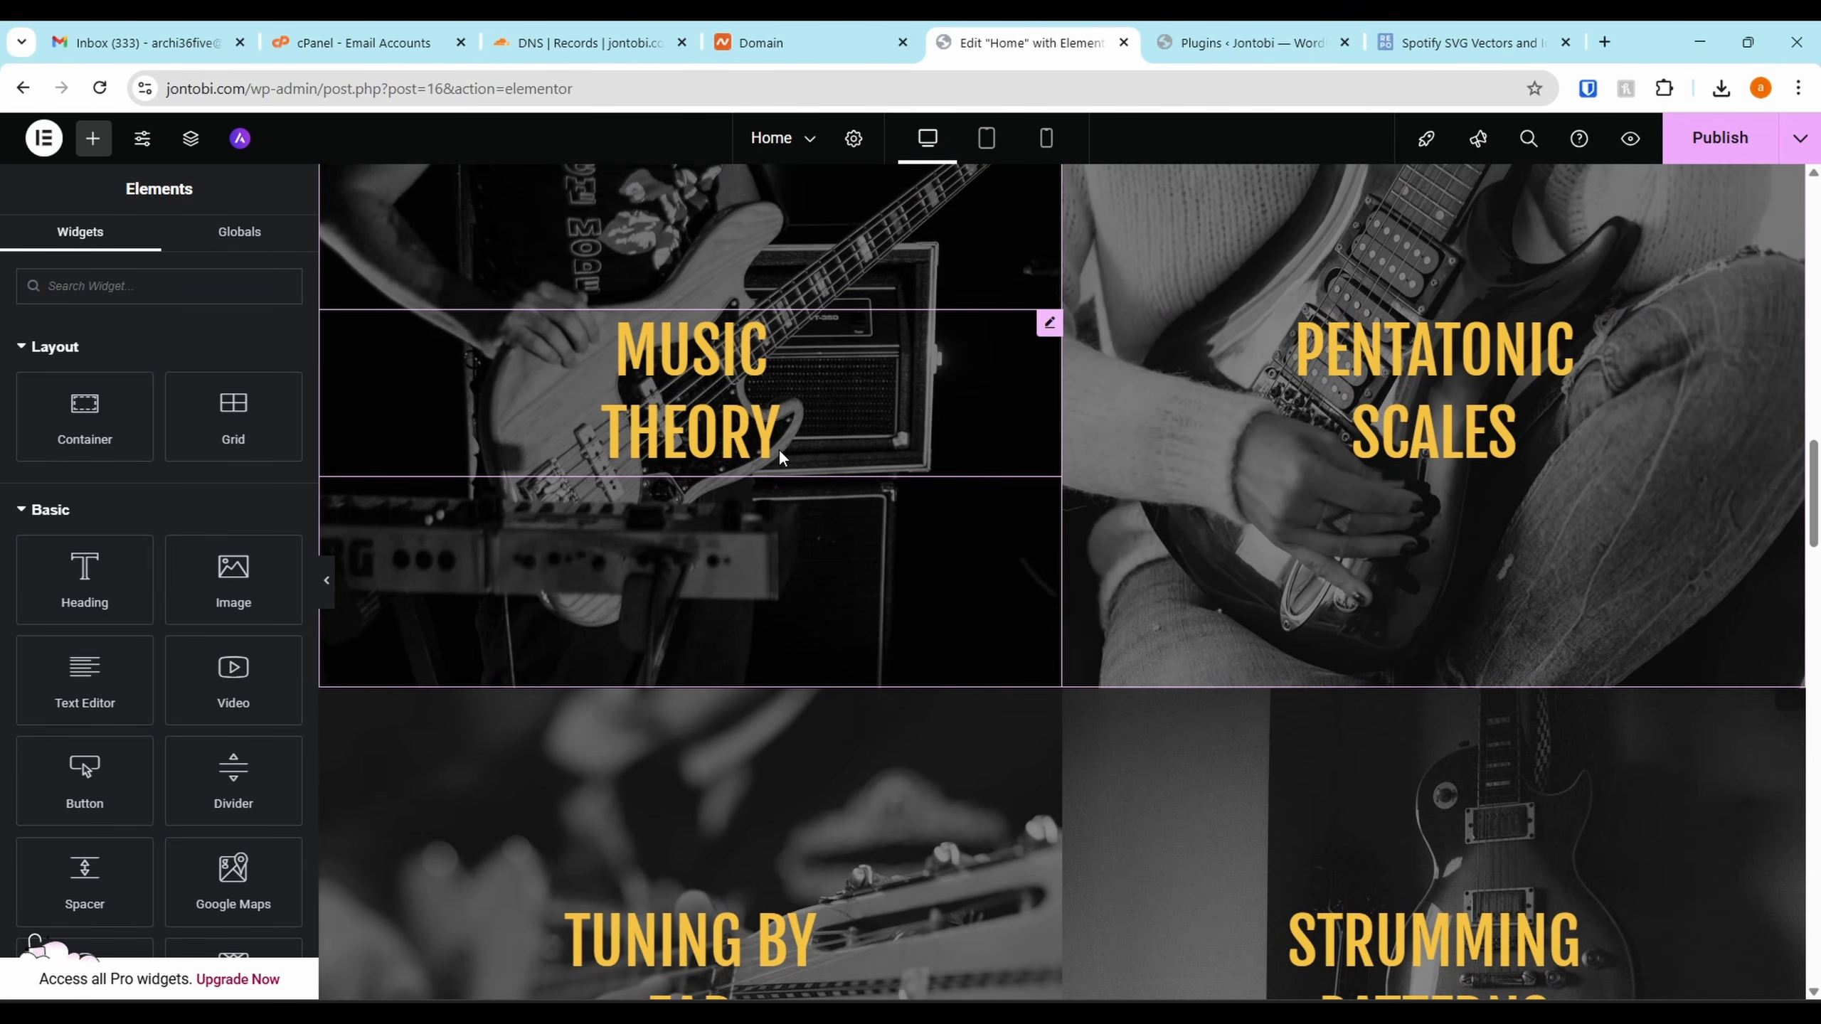
{"action": "scroll", "coordinate": [992, 406], "scroll_direction": "down", "scroll_amount": 10}
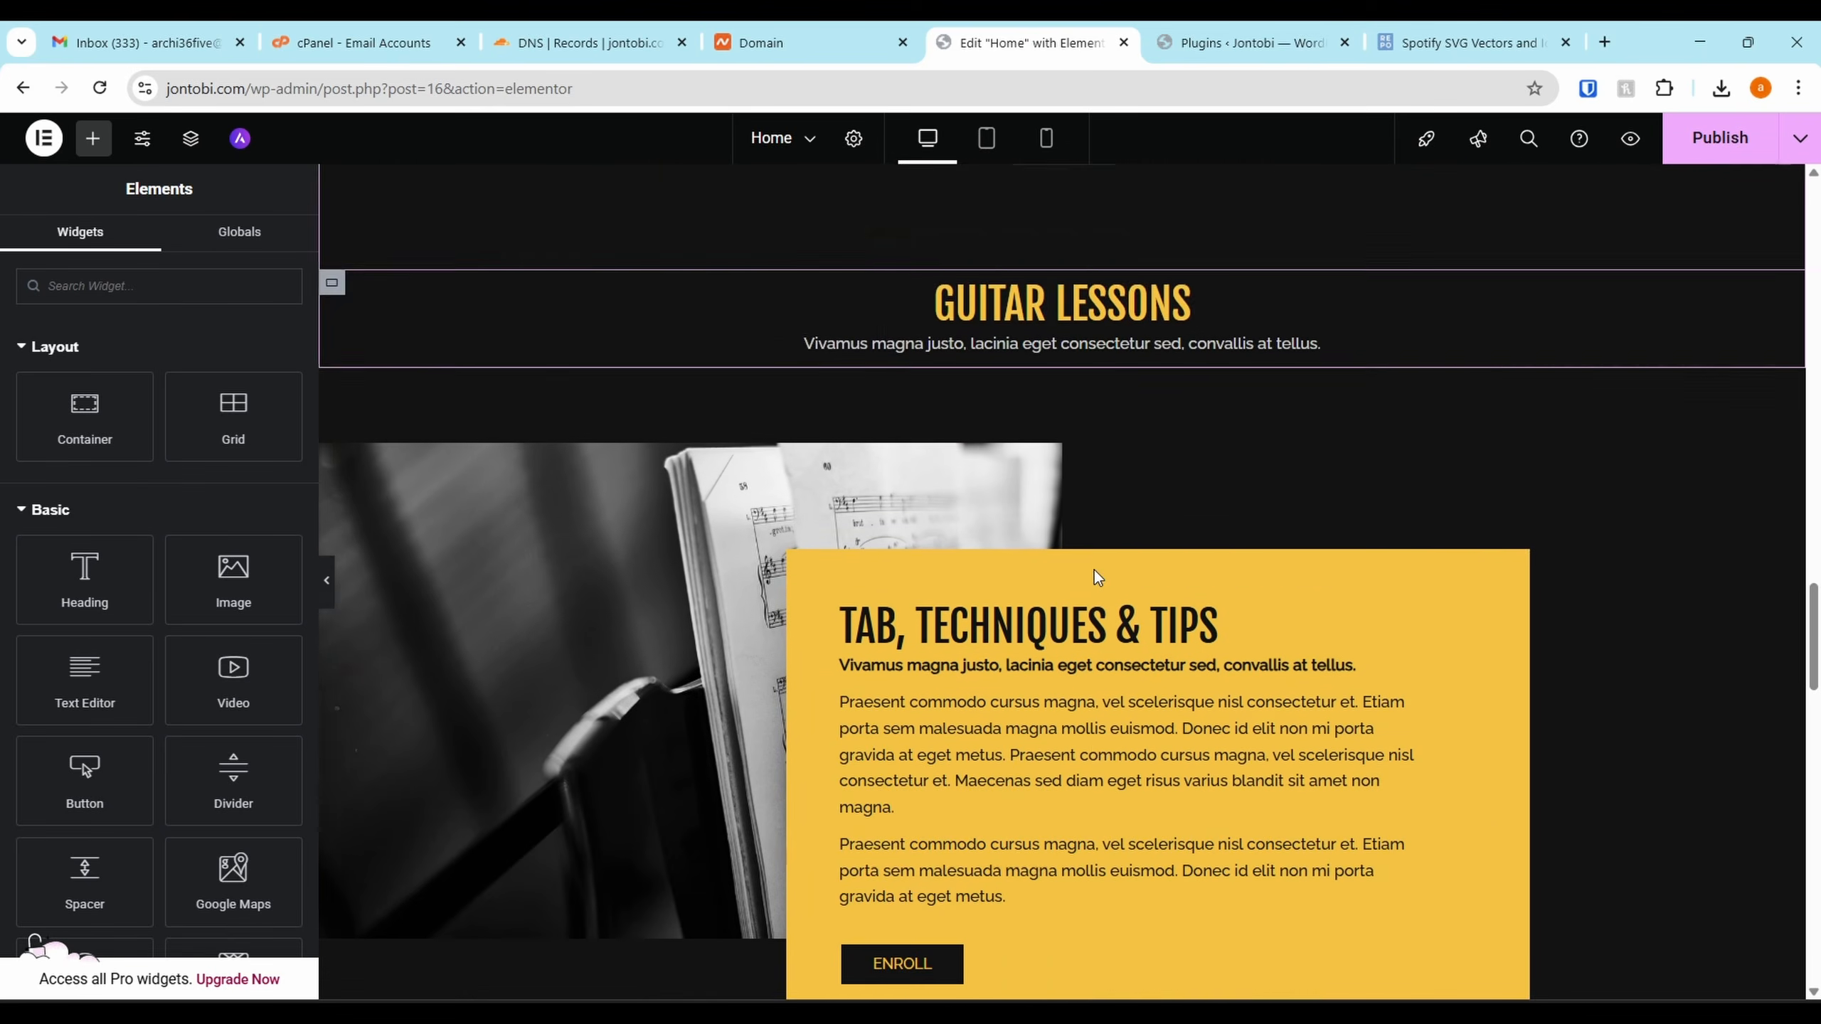
{"action": "scroll", "coordinate": [1004, 520], "scroll_direction": "up", "scroll_amount": 10}
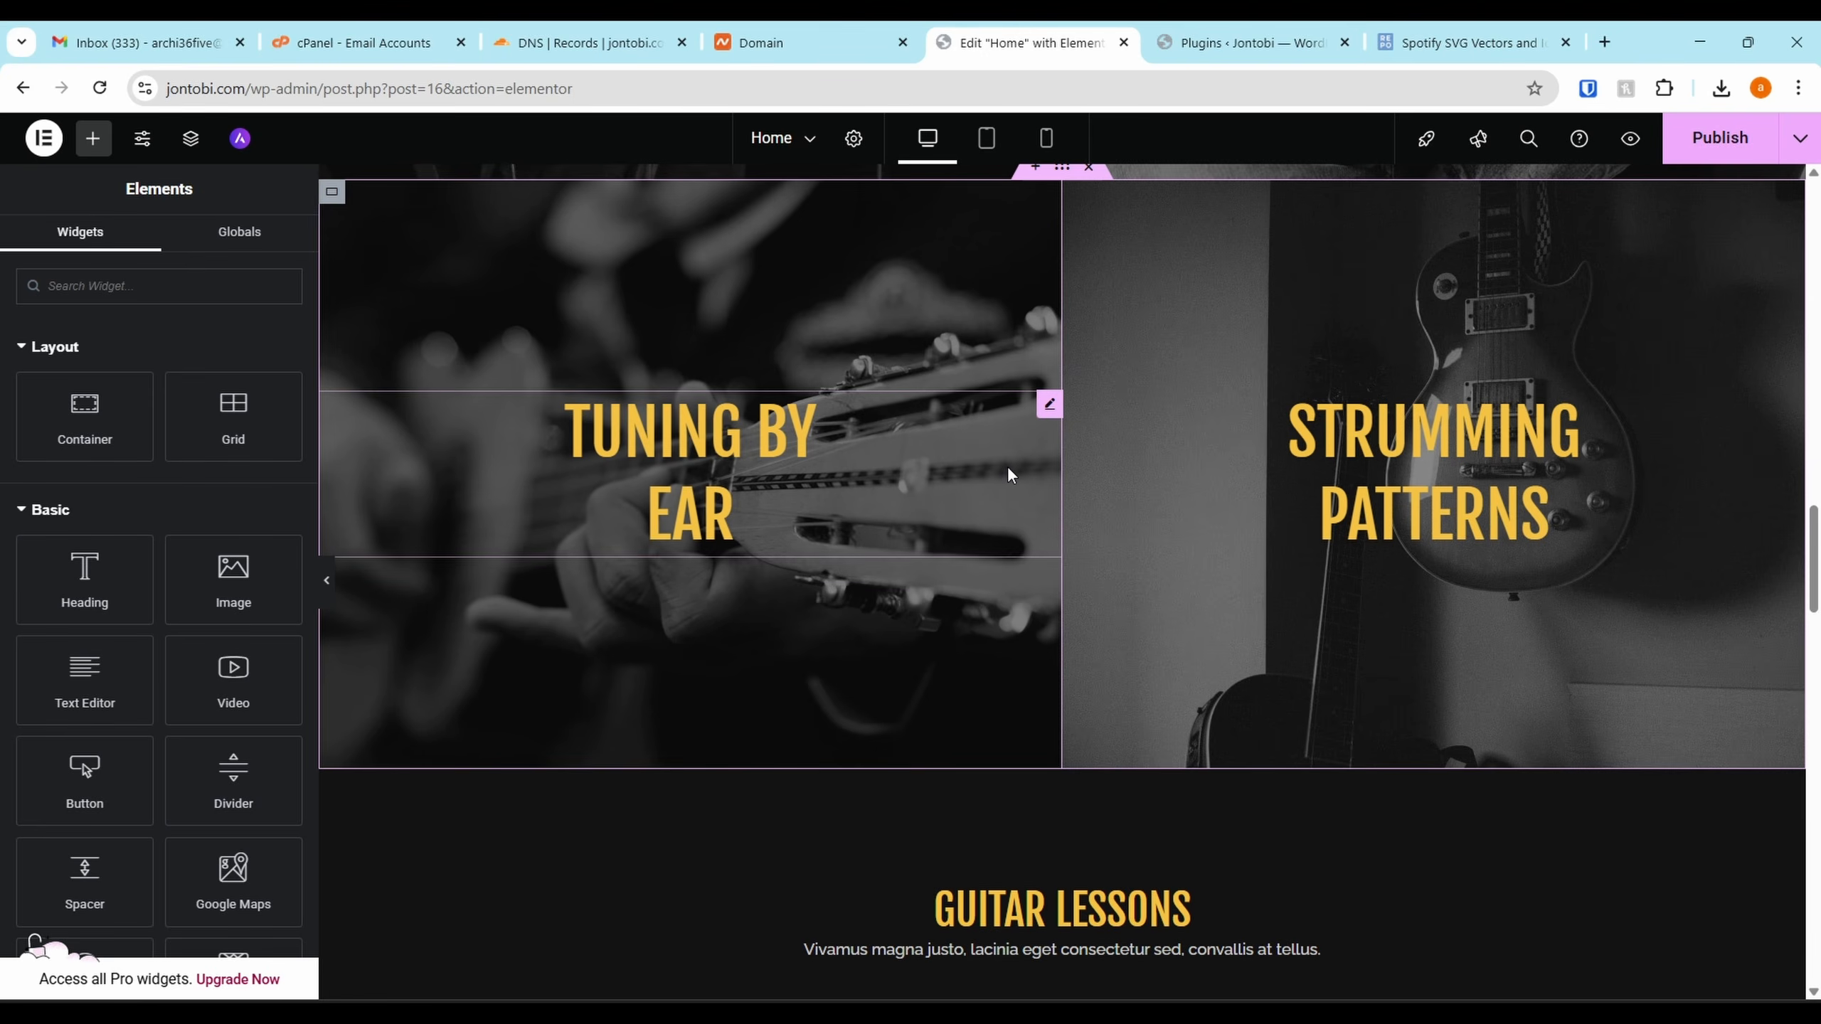
{"action": "scroll", "coordinate": [932, 416], "scroll_direction": "up", "scroll_amount": 2}
{"action": "scroll", "coordinate": [1025, 446], "scroll_direction": "down", "scroll_amount": 8}
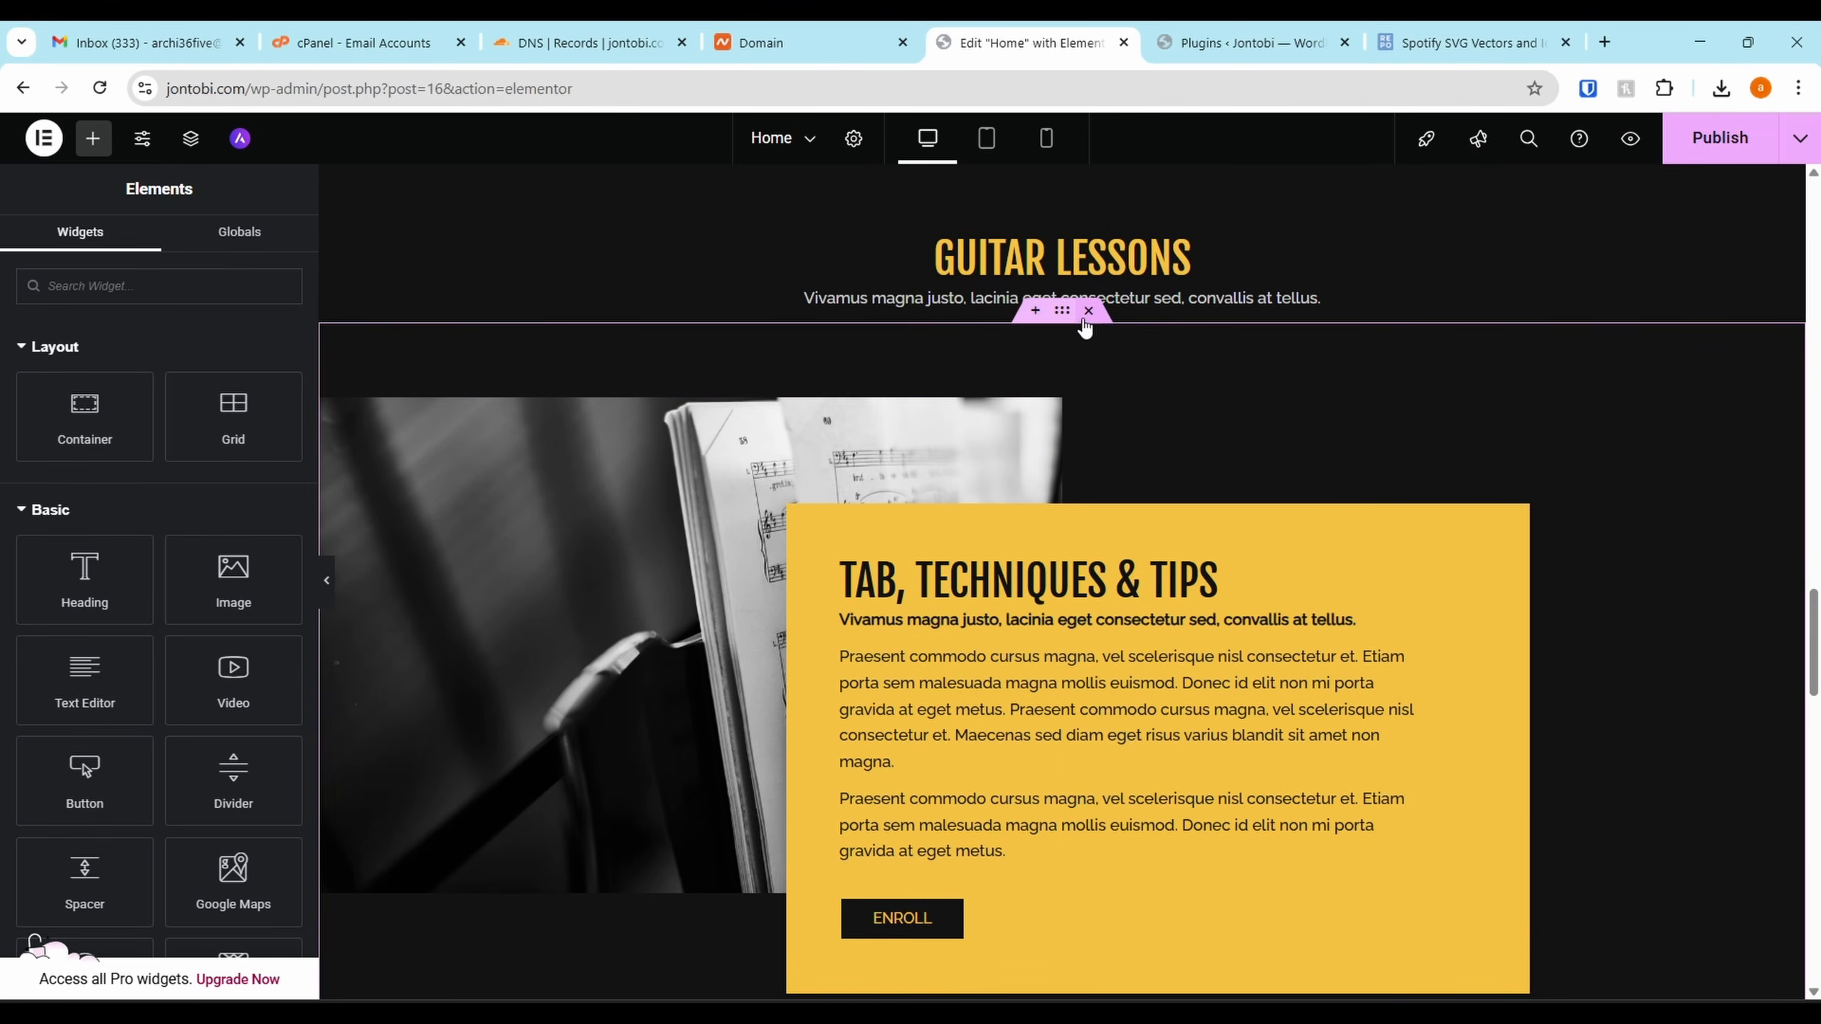
{"action": "scroll", "coordinate": [1083, 337], "scroll_direction": "down", "scroll_amount": 3}
{"action": "scroll", "coordinate": [1087, 308], "scroll_direction": "up", "scroll_amount": 3}
{"action": "left_click", "coordinate": [1088, 228]}
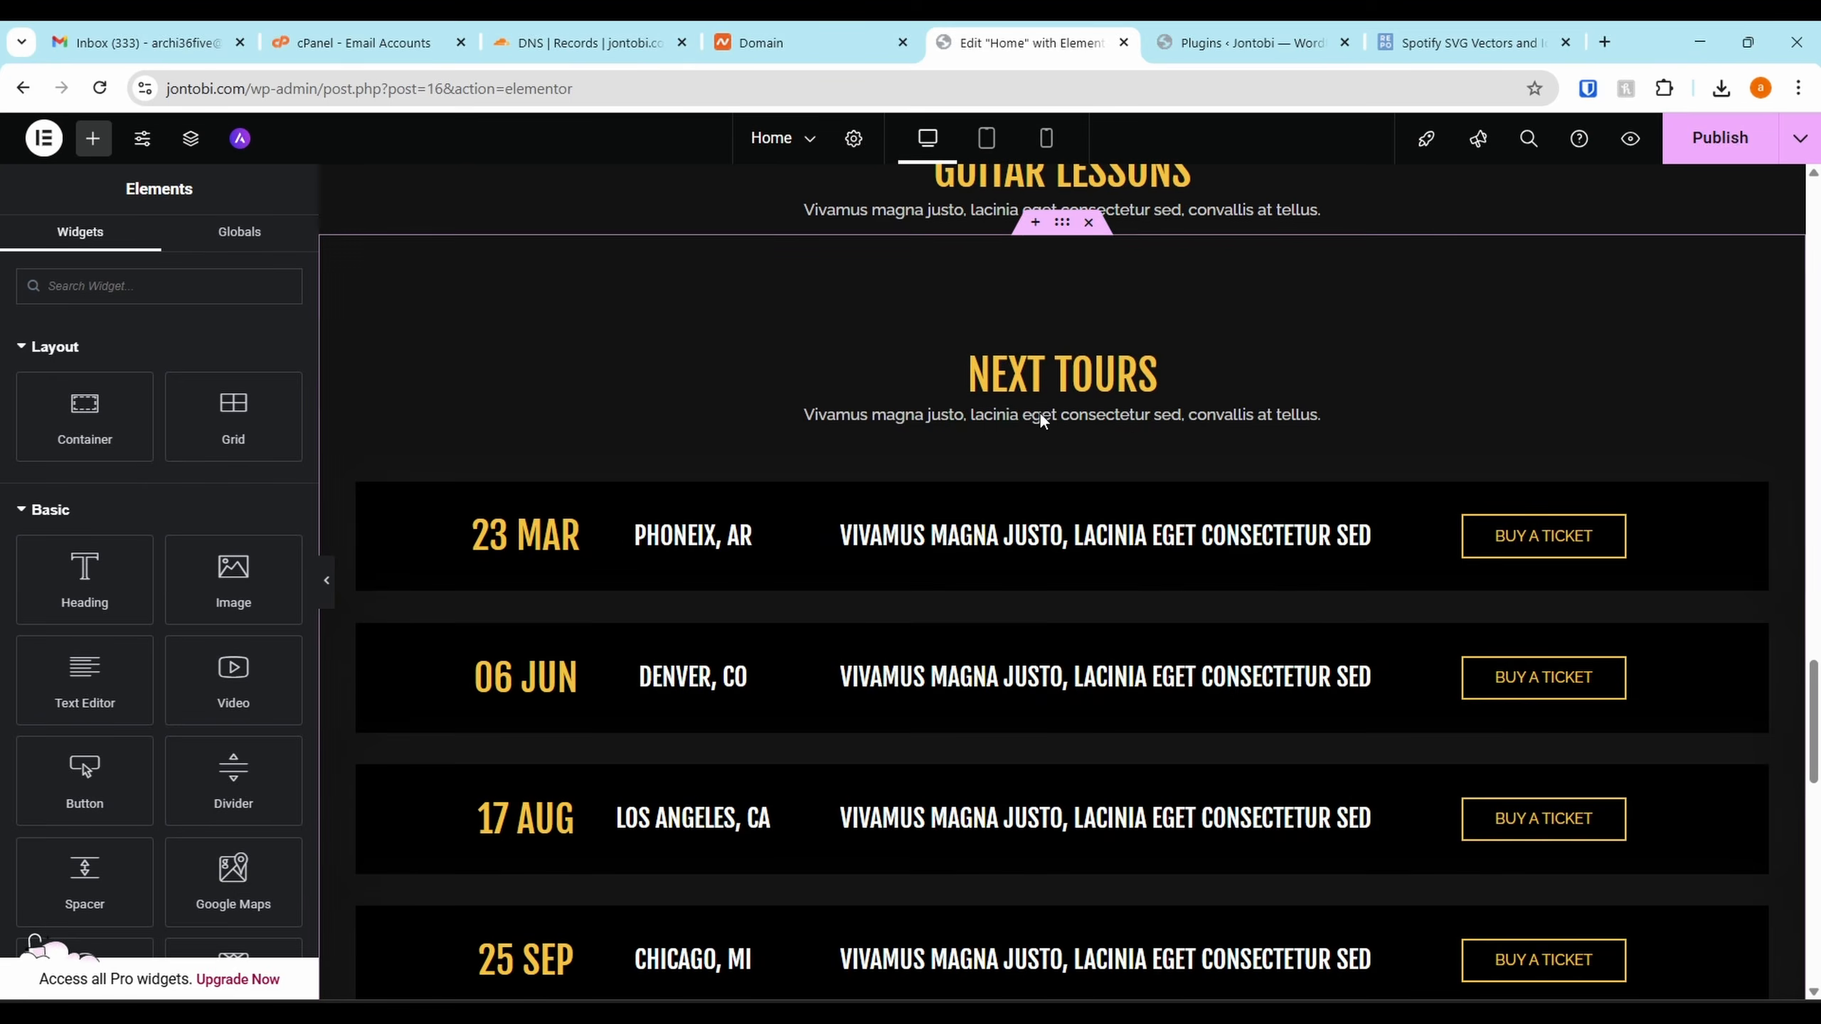
{"action": "scroll", "coordinate": [1089, 286], "scroll_direction": "up", "scroll_amount": 3}
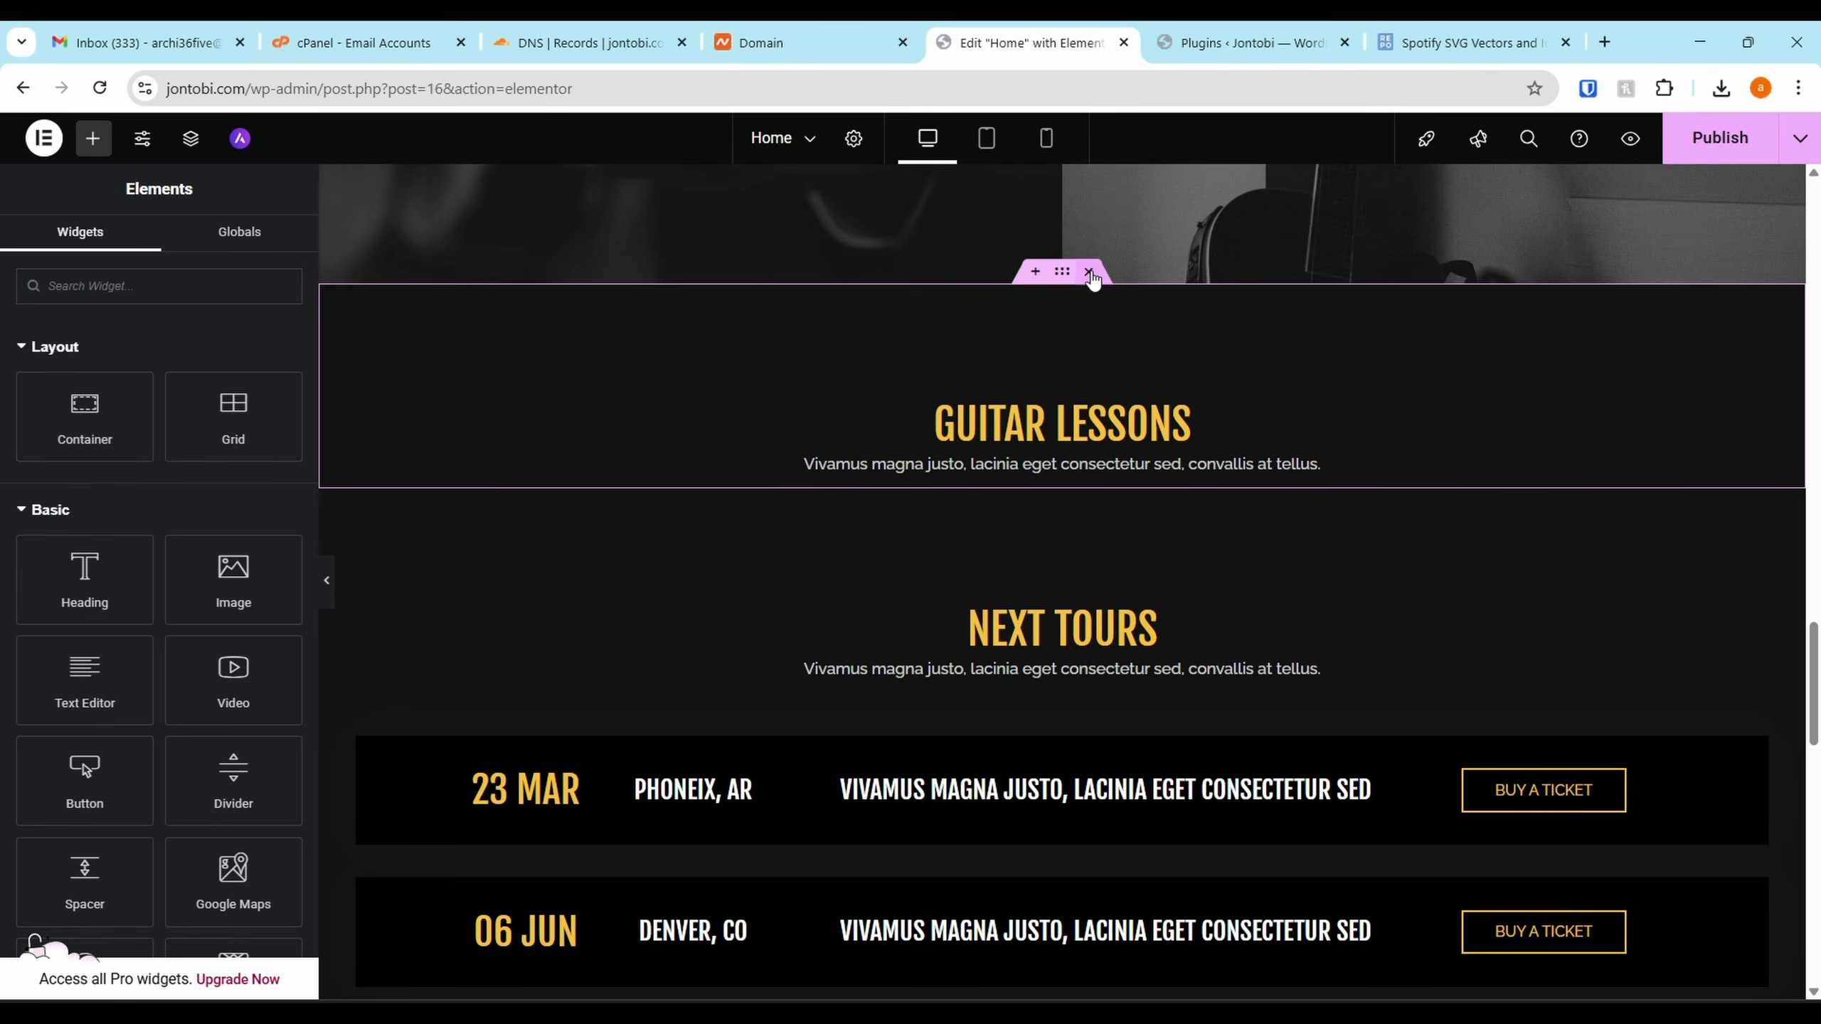
{"action": "left_click", "coordinate": [1089, 272]}
Delete the Tuning and Strumming card row
{"action": "scroll", "coordinate": [1168, 397], "scroll_direction": "down", "scroll_amount": 9}
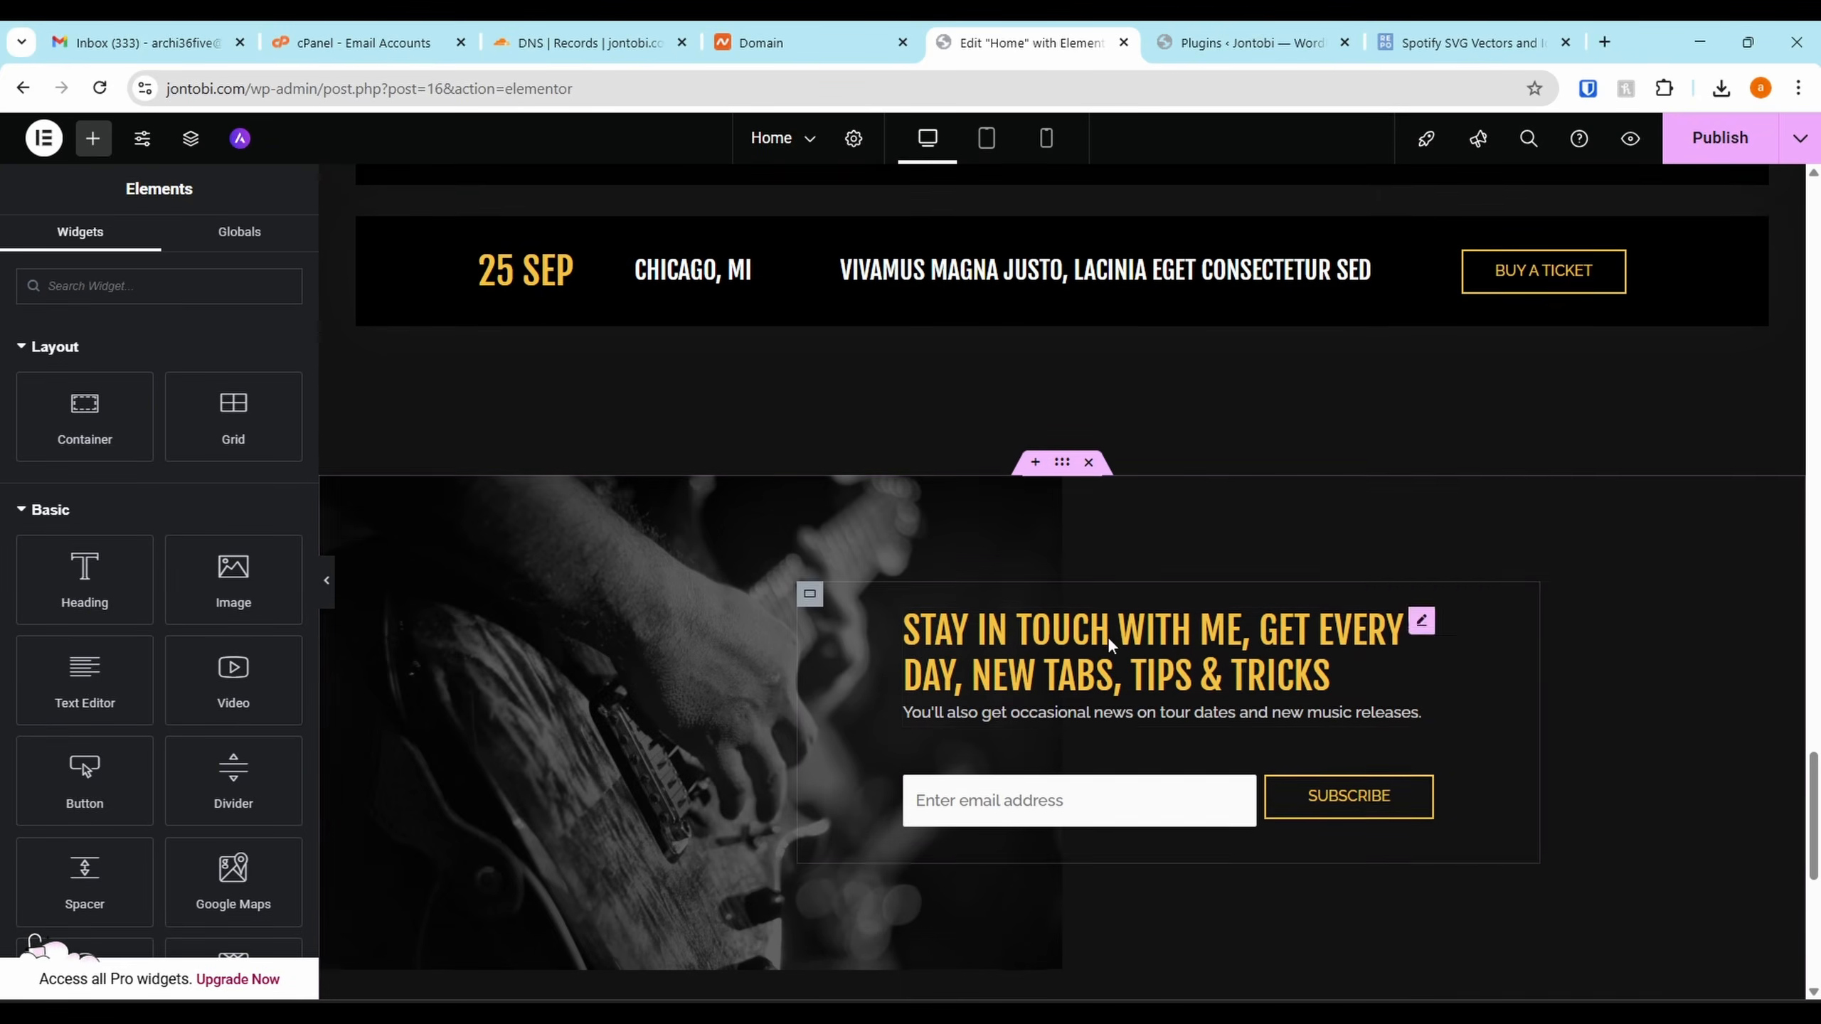
{"action": "scroll", "coordinate": [1109, 720], "scroll_direction": "down", "scroll_amount": 4}
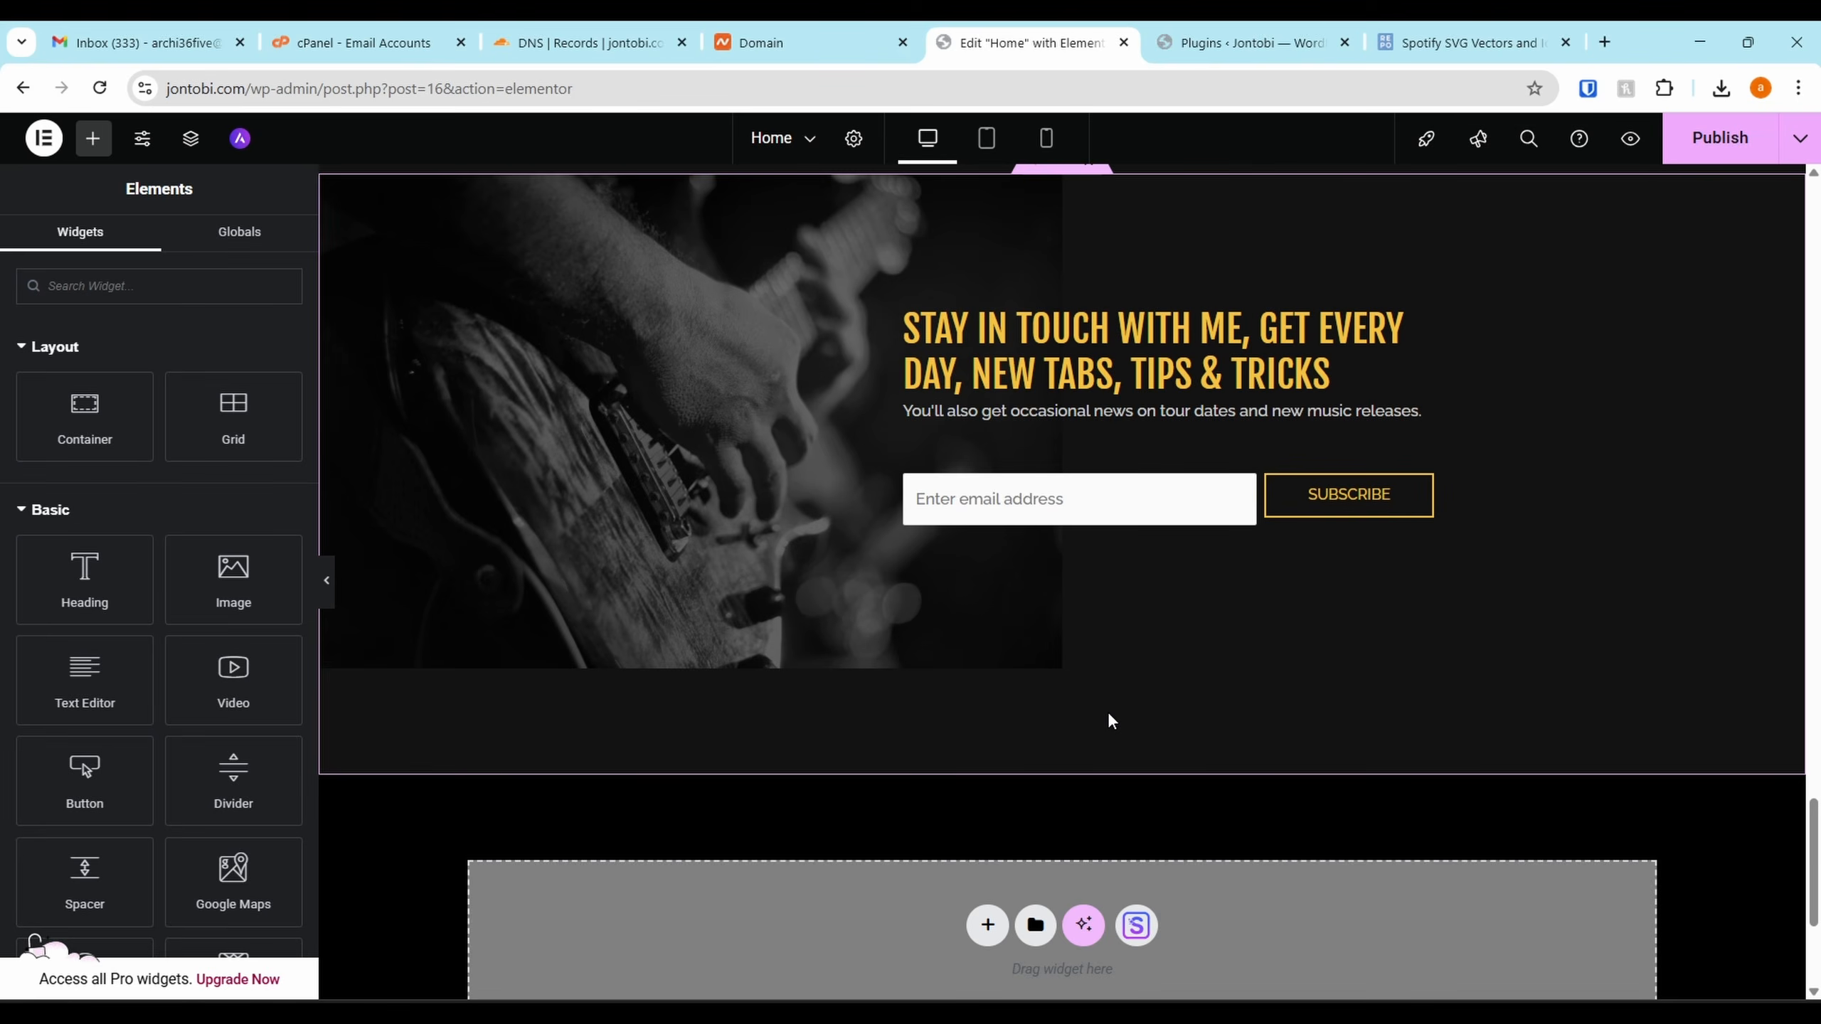
{"action": "scroll", "coordinate": [1107, 712], "scroll_direction": "up", "scroll_amount": 10}
{"action": "scroll", "coordinate": [1126, 252], "scroll_direction": "up", "scroll_amount": 4}
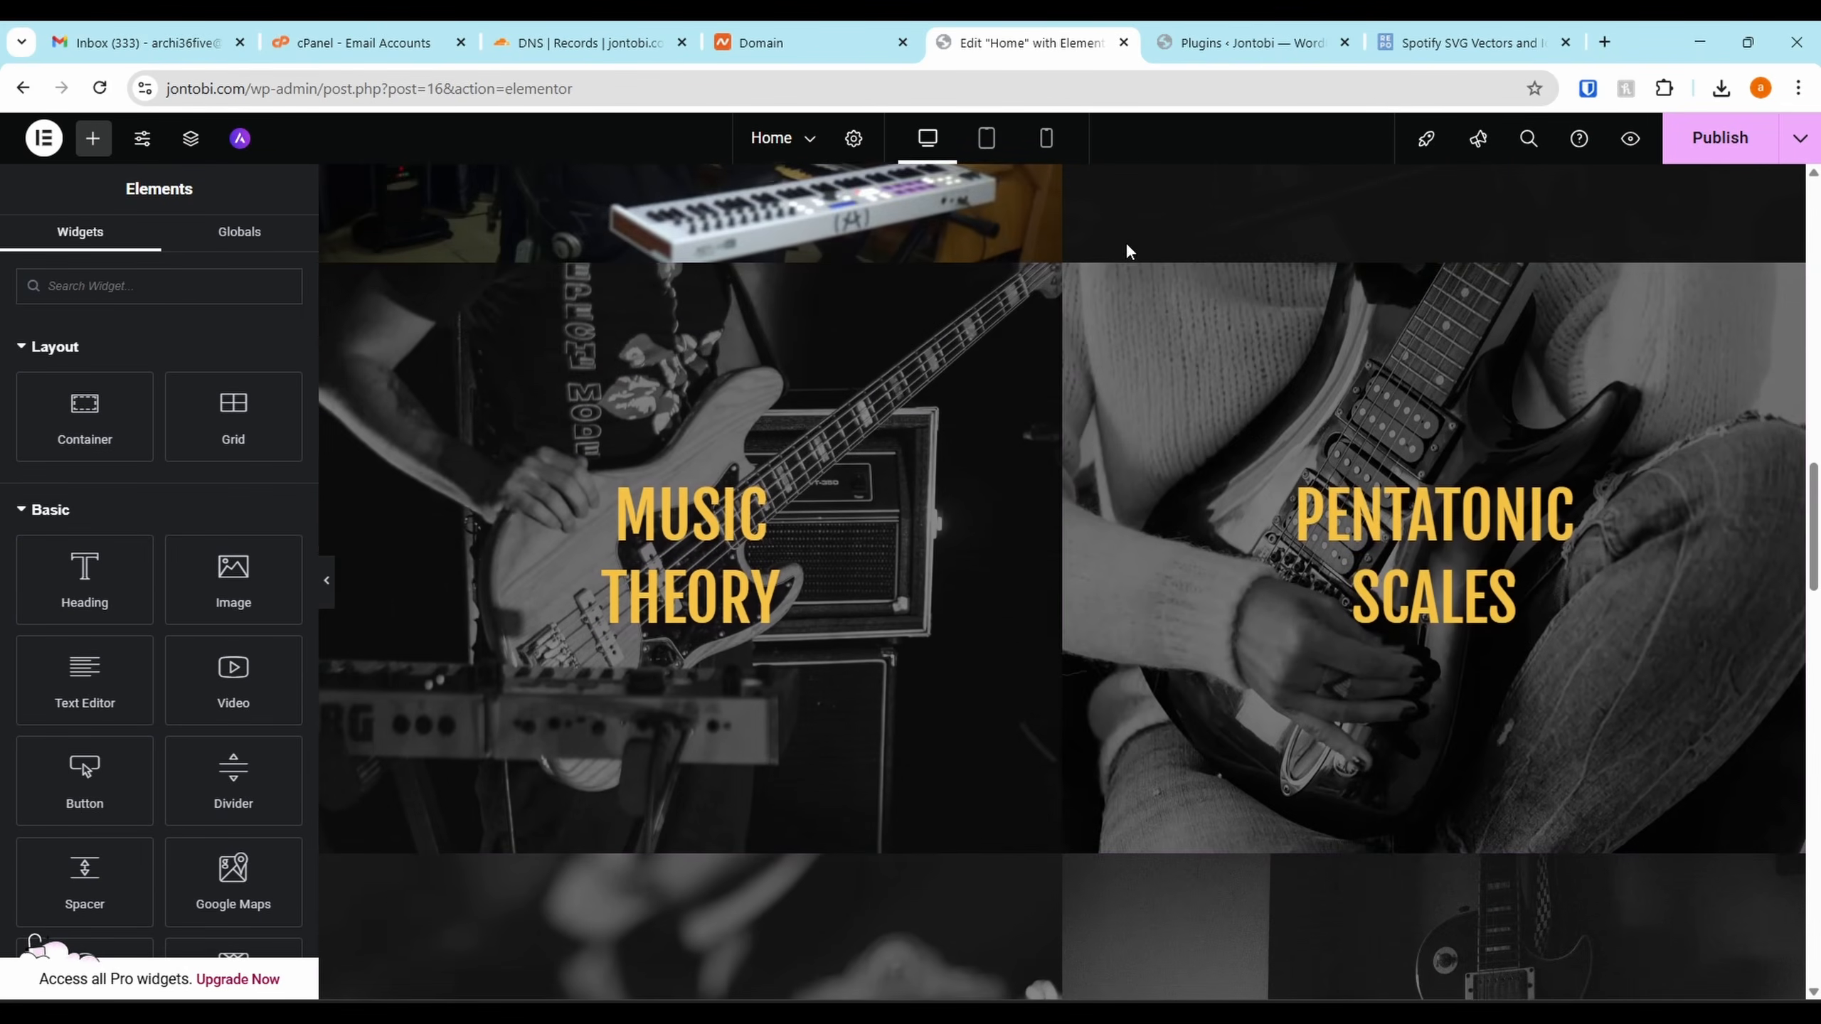
{"action": "scroll", "coordinate": [1048, 598], "scroll_direction": "down", "scroll_amount": 3}
{"action": "left_click", "coordinate": [1088, 635]}
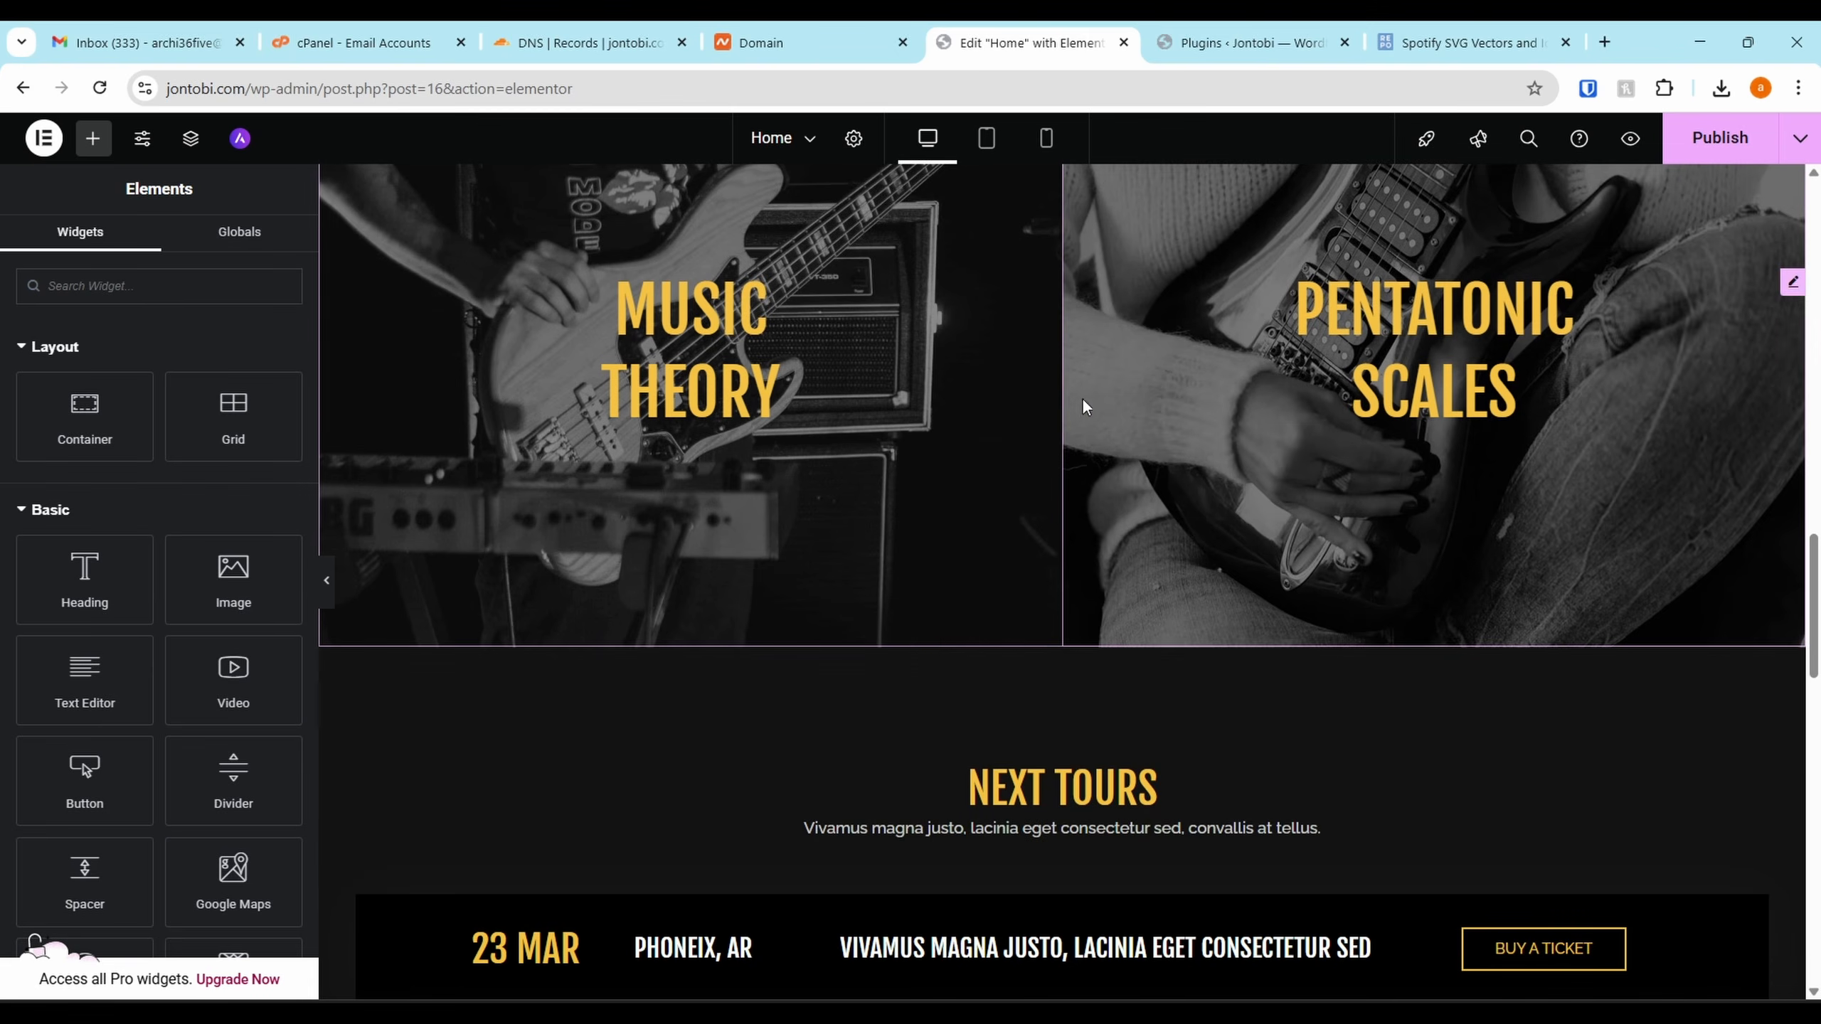
{"action": "scroll", "coordinate": [1088, 635], "scroll_direction": "up", "scroll_amount": 5}
Delete the PENTATONIC SCALES heading and drop a Video widget into the empty right card
{"action": "scroll", "coordinate": [1033, 629], "scroll_direction": "down", "scroll_amount": 3}
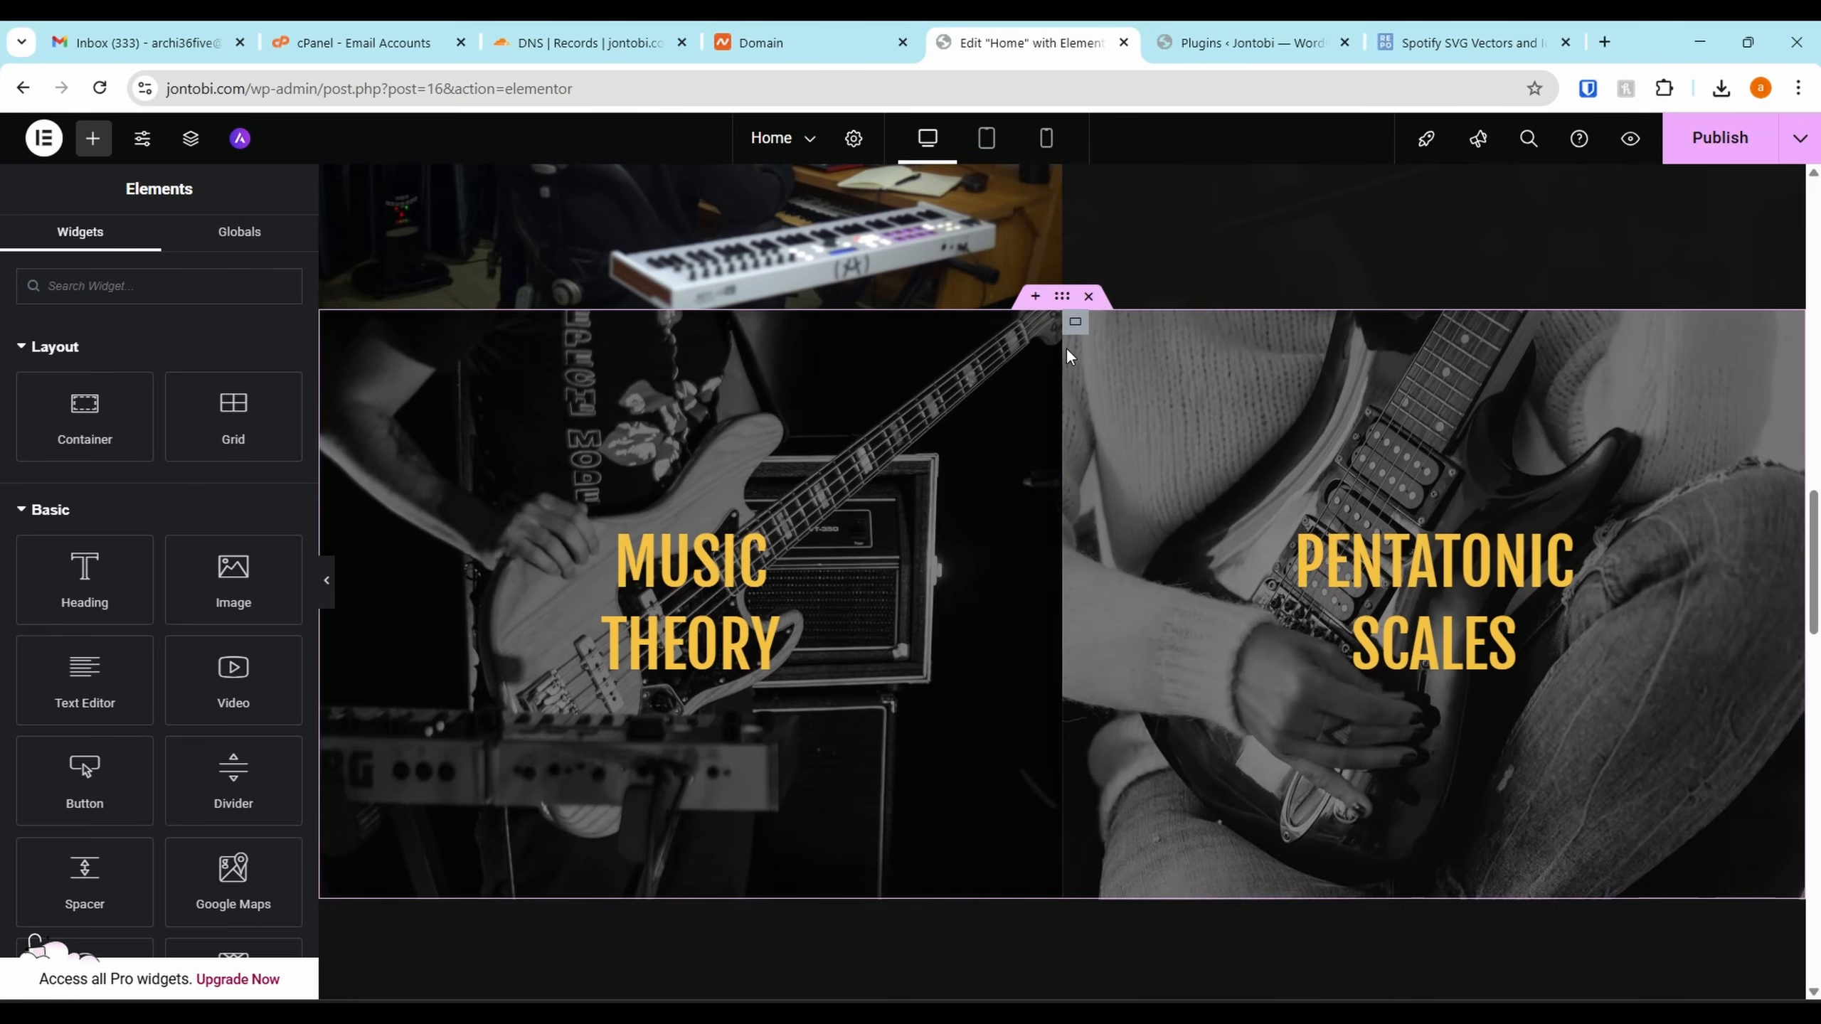
{"action": "right_click", "coordinate": [1555, 911]}
{"action": "left_click", "coordinate": [1590, 969]}
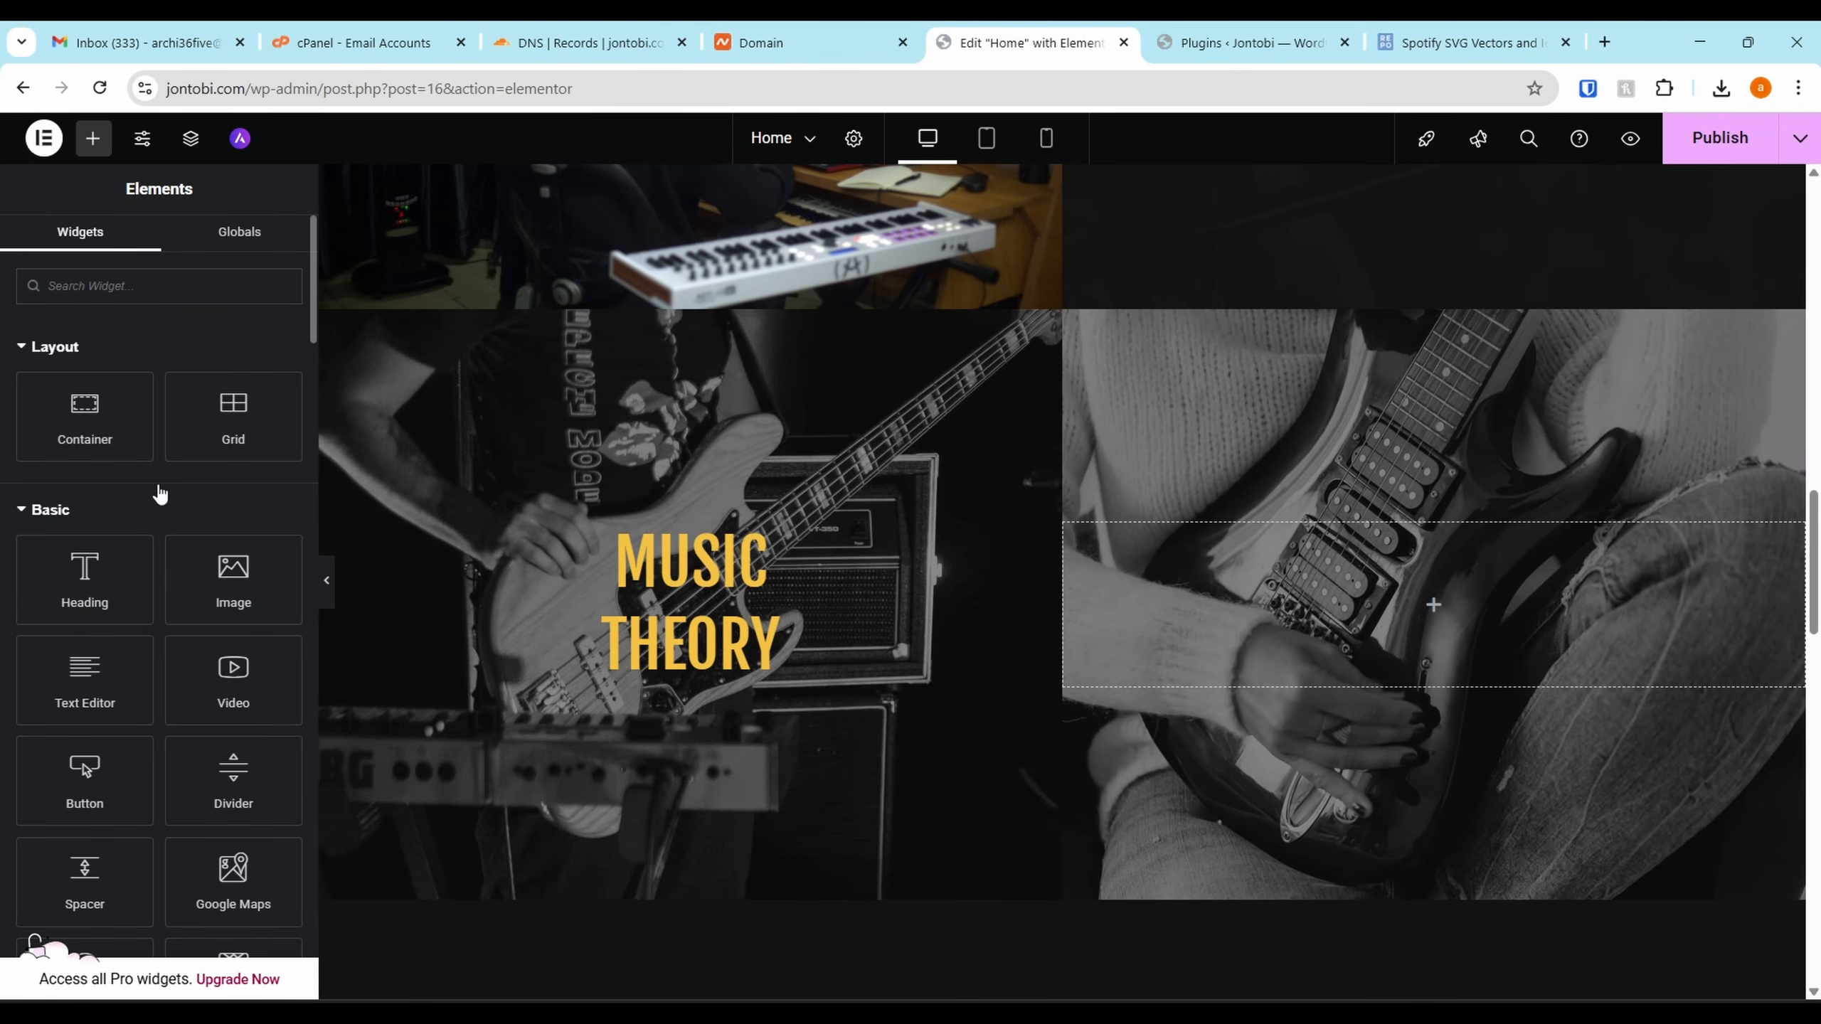
{"action": "left_click_drag", "start_coordinate": [234, 680], "coordinate": [1322, 612]}
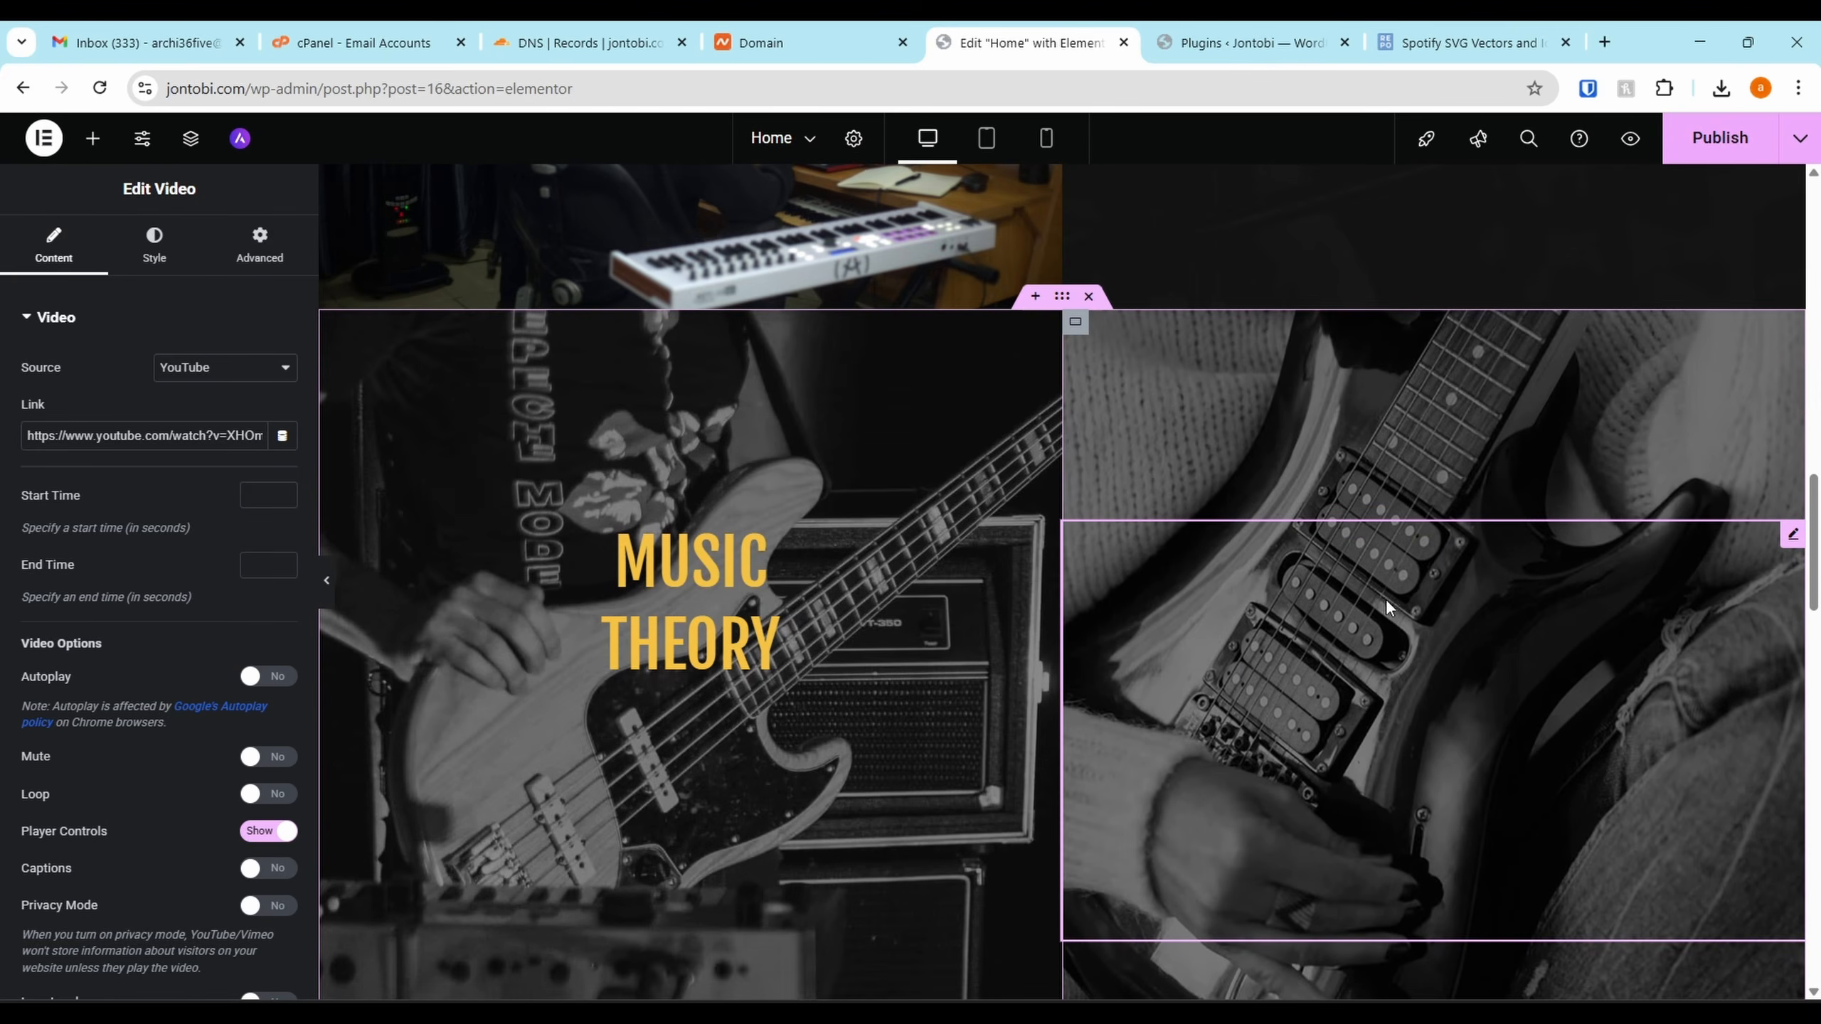
Remove the guitar photo background from the right card's container
{"action": "scroll", "coordinate": [1381, 603], "scroll_direction": "down", "scroll_amount": 3}
{"action": "scroll", "coordinate": [1395, 392], "scroll_direction": "up", "scroll_amount": 1}
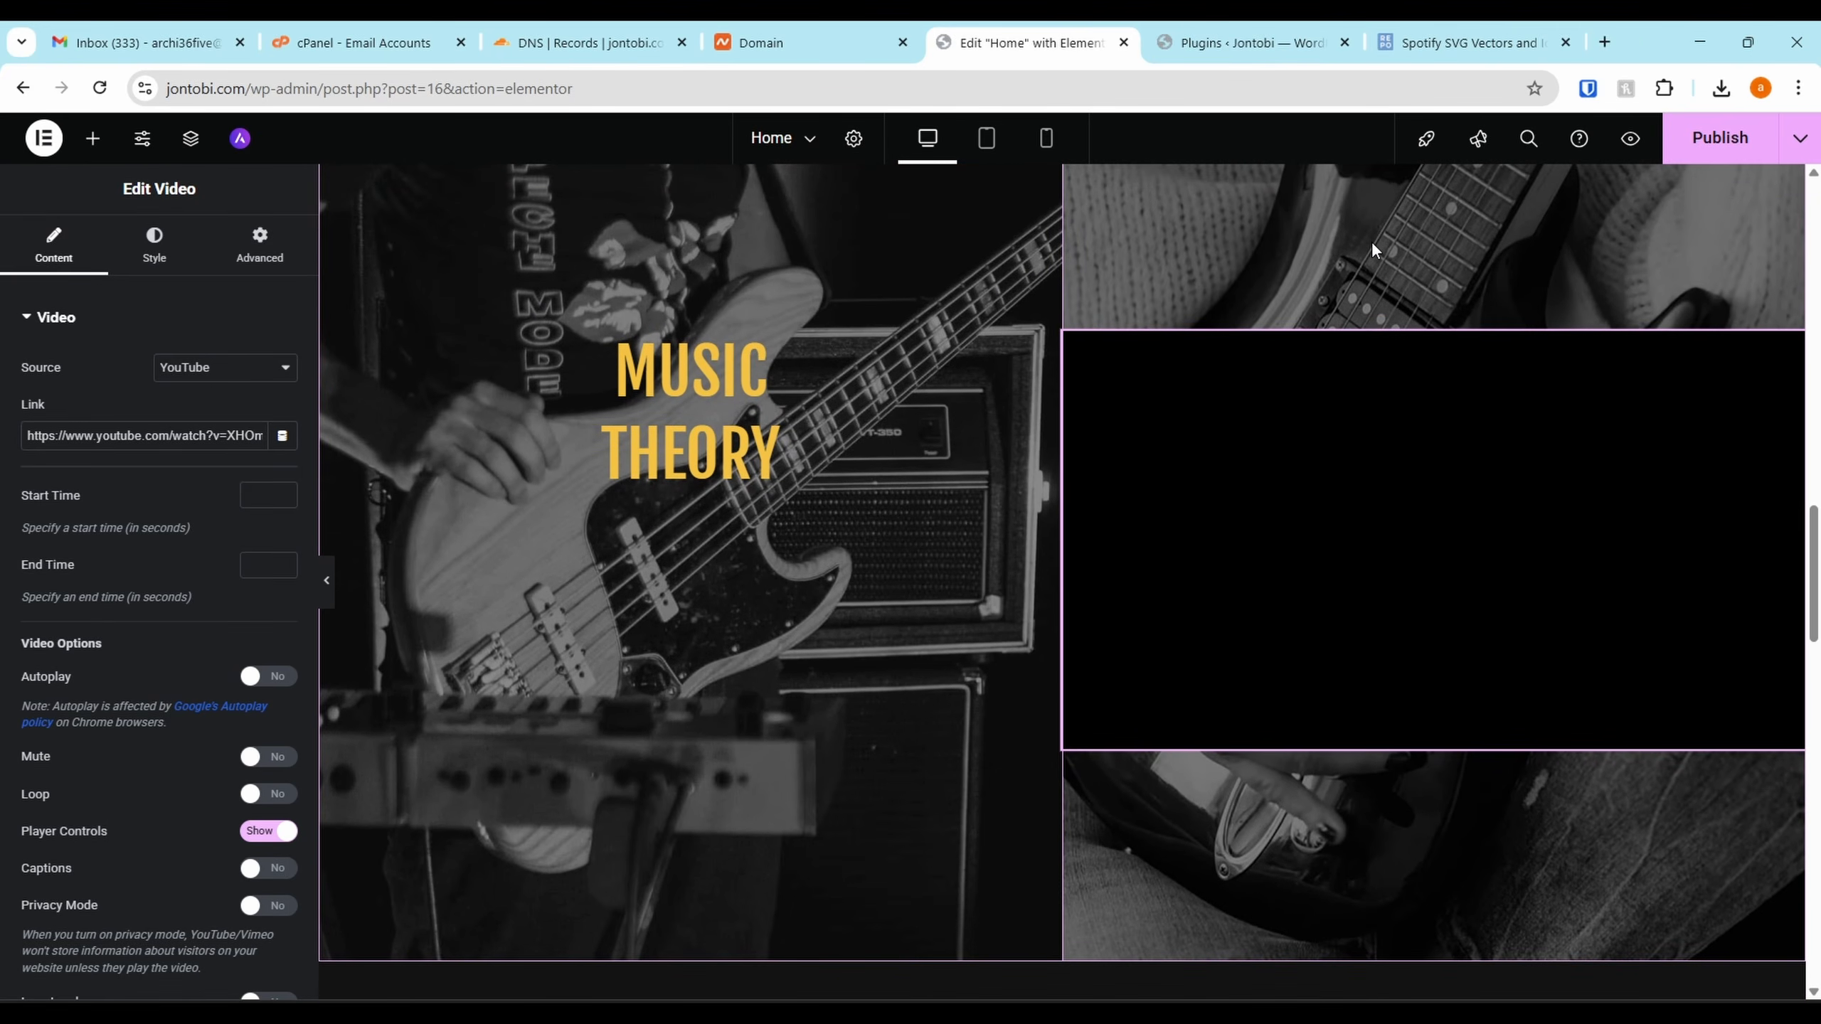
{"action": "scroll", "coordinate": [1371, 249], "scroll_direction": "up", "scroll_amount": 2}
{"action": "right_click", "coordinate": [1299, 367]}
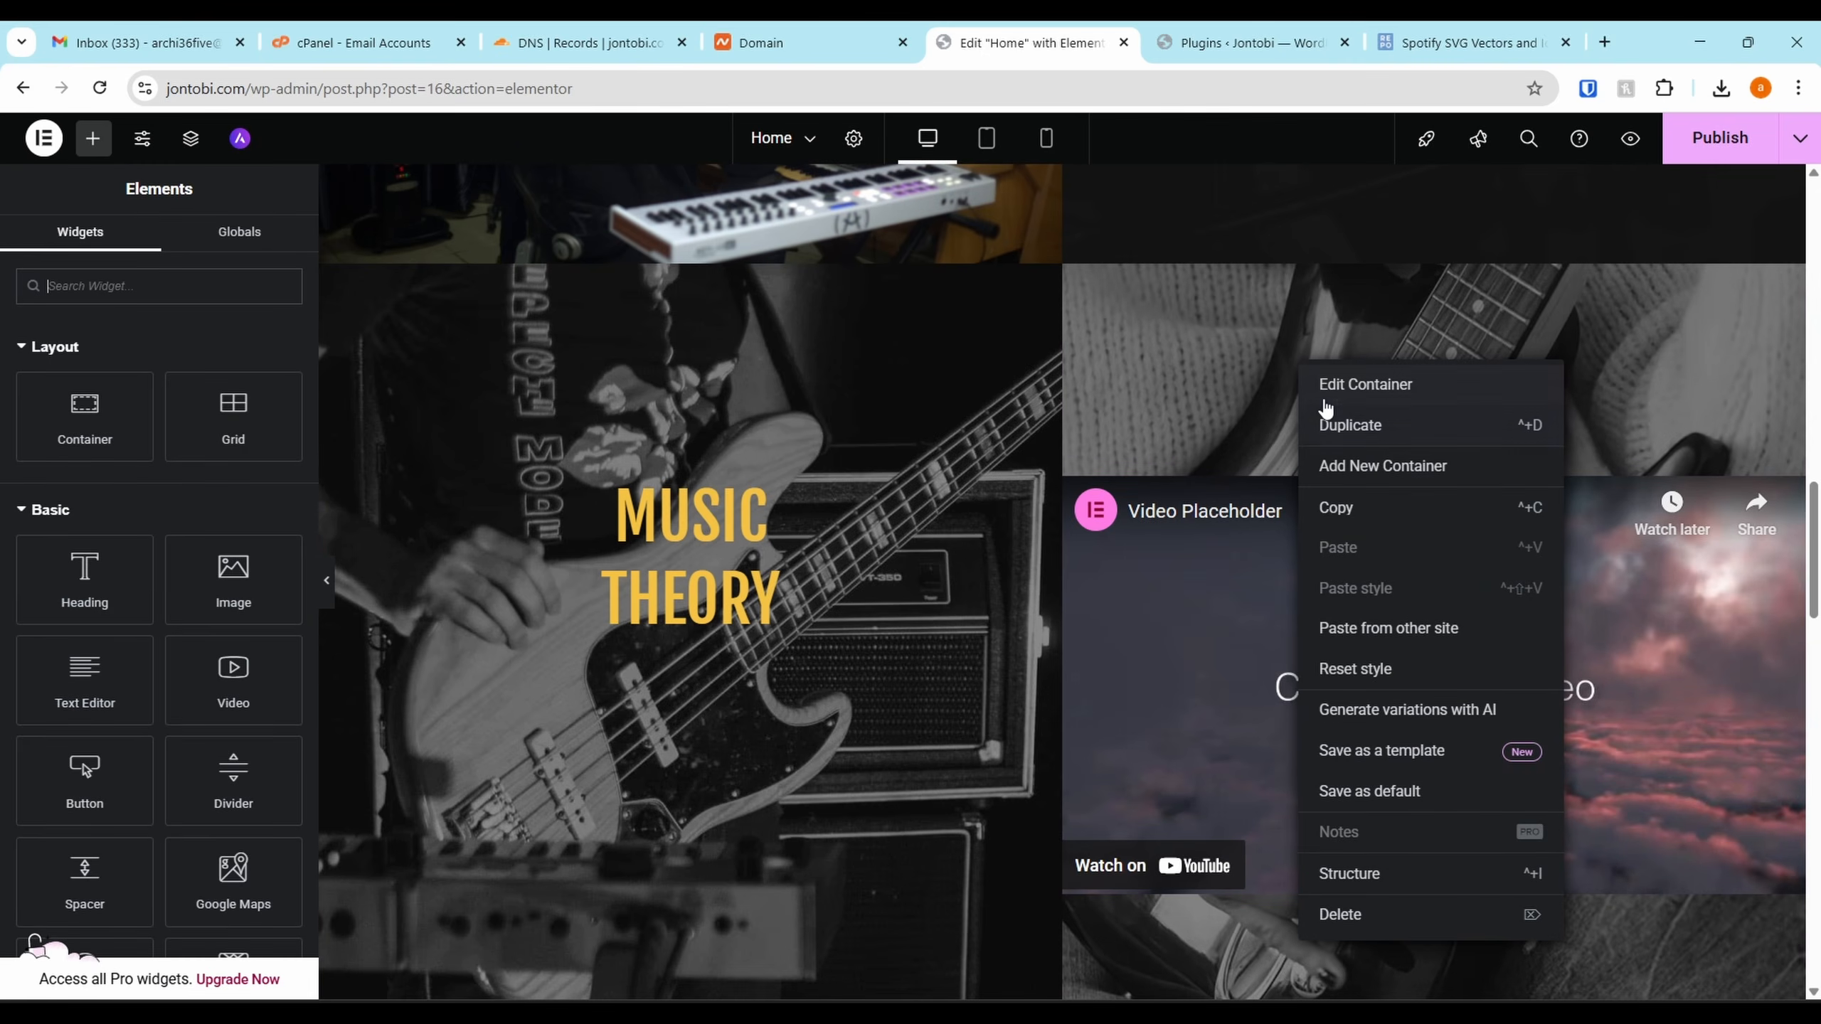
{"action": "left_click", "coordinate": [1335, 388]}
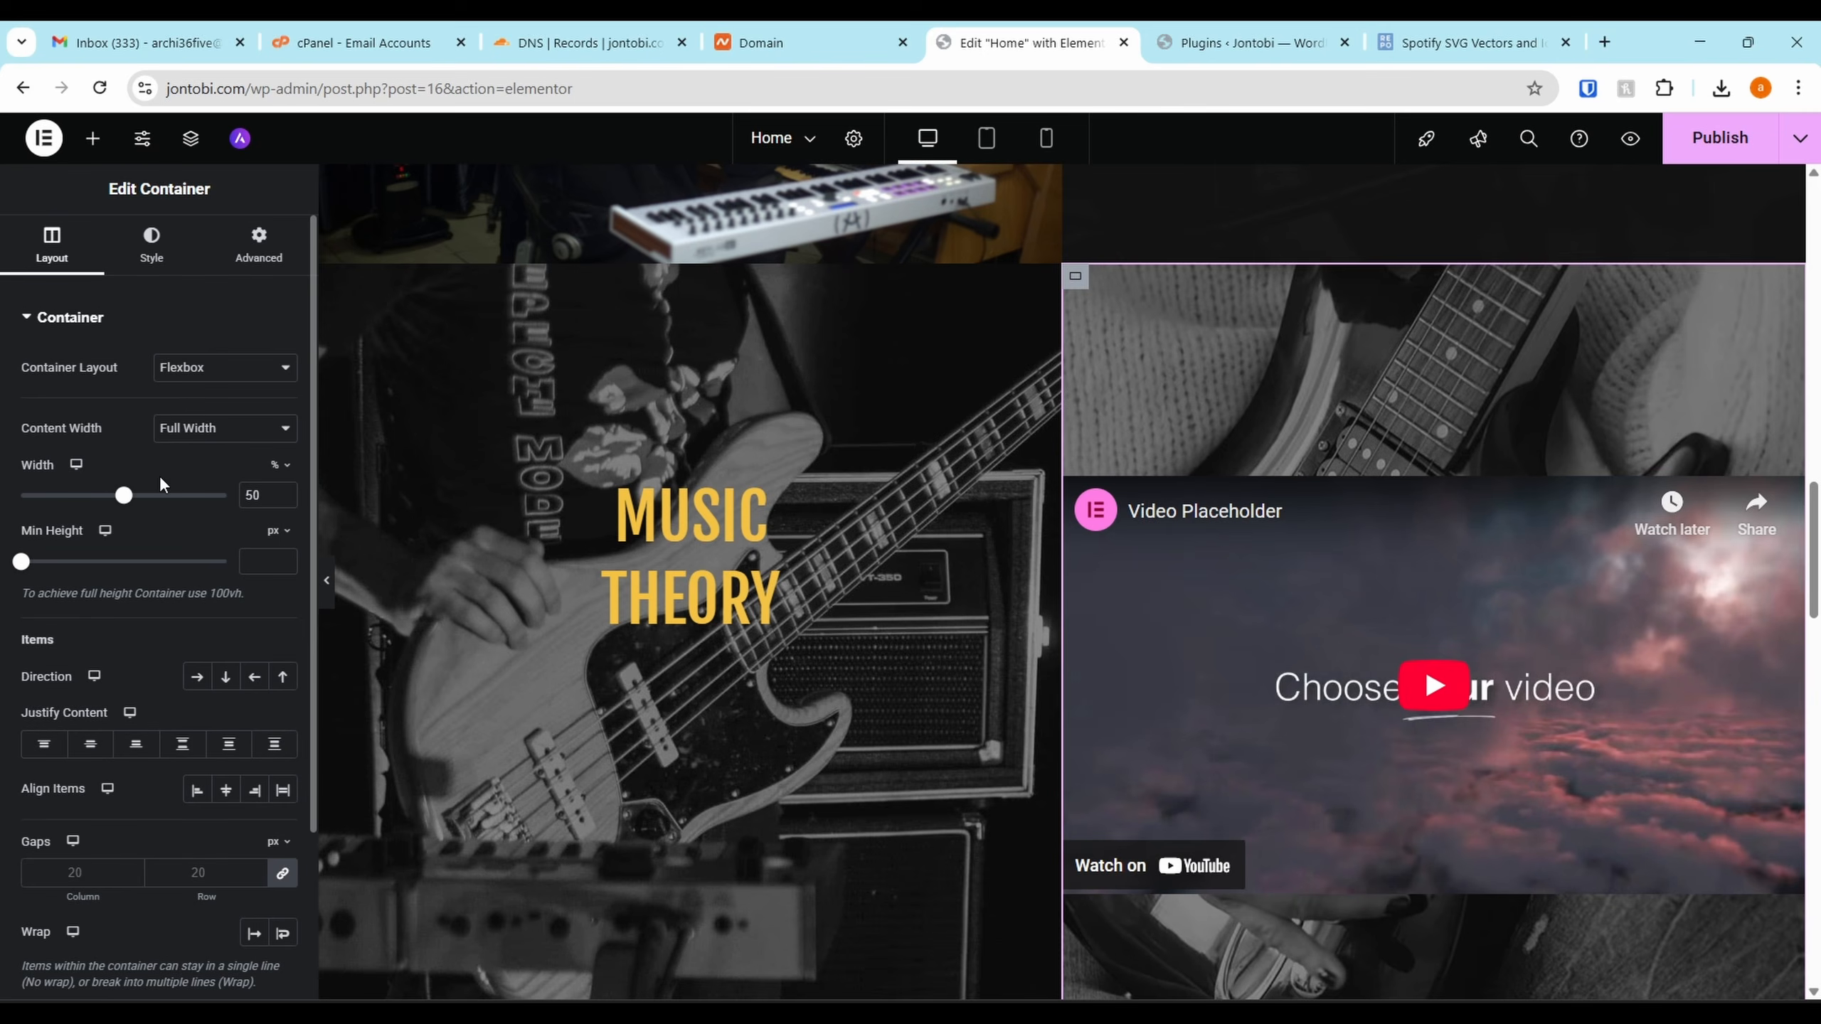
{"action": "left_click", "coordinate": [152, 244]}
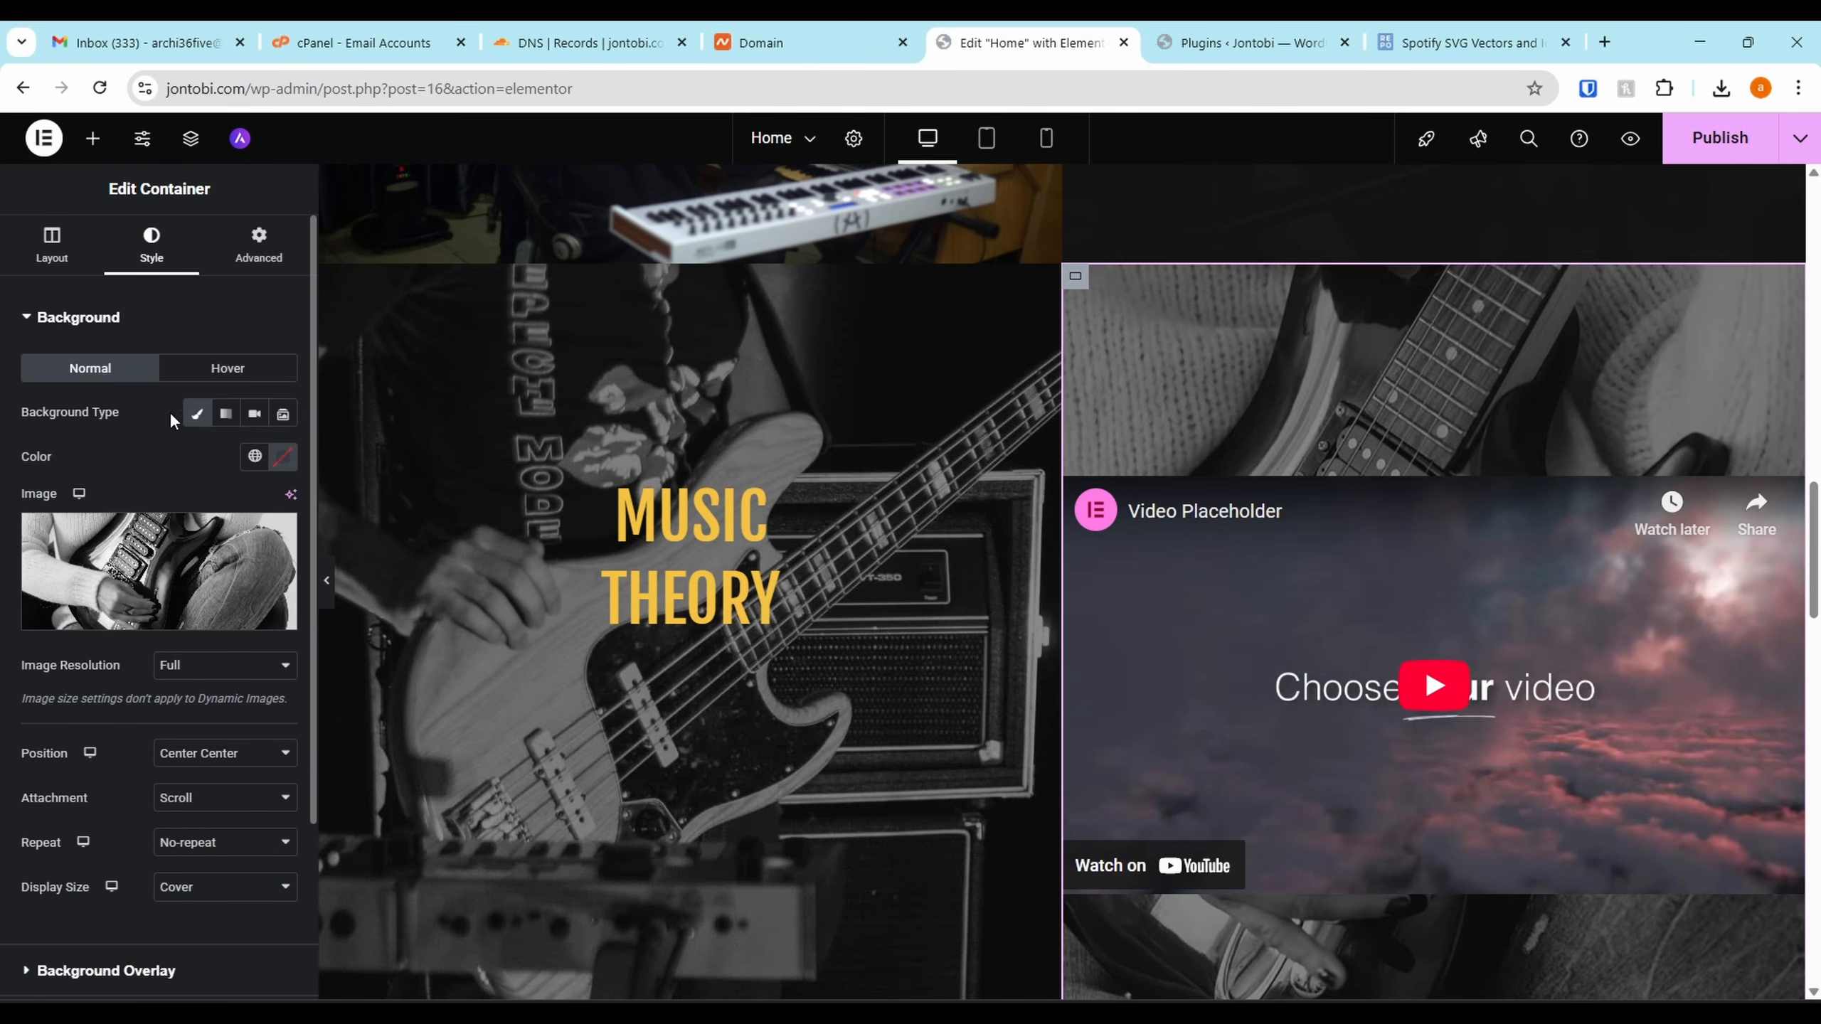
{"action": "left_click", "coordinate": [276, 534]}
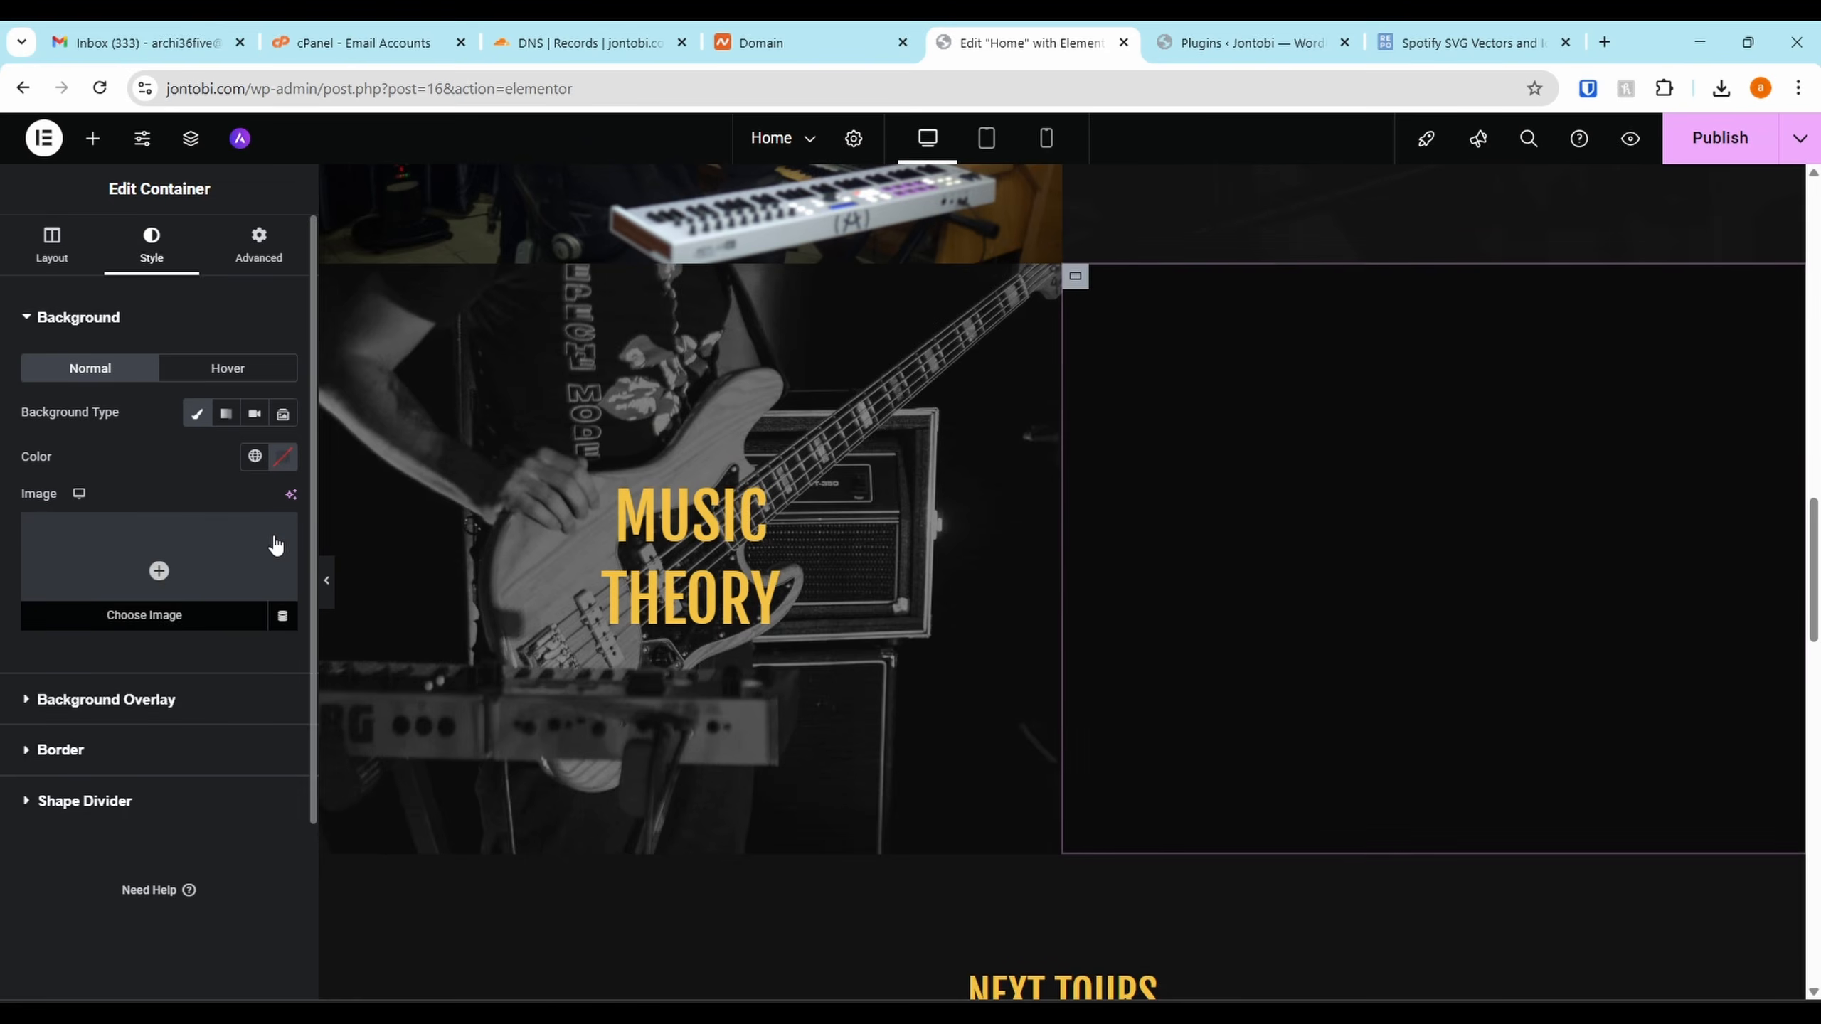
Keep the video widget's source set to Self Hosted
{"action": "scroll", "coordinate": [1318, 445], "scroll_direction": "down", "scroll_amount": 2}
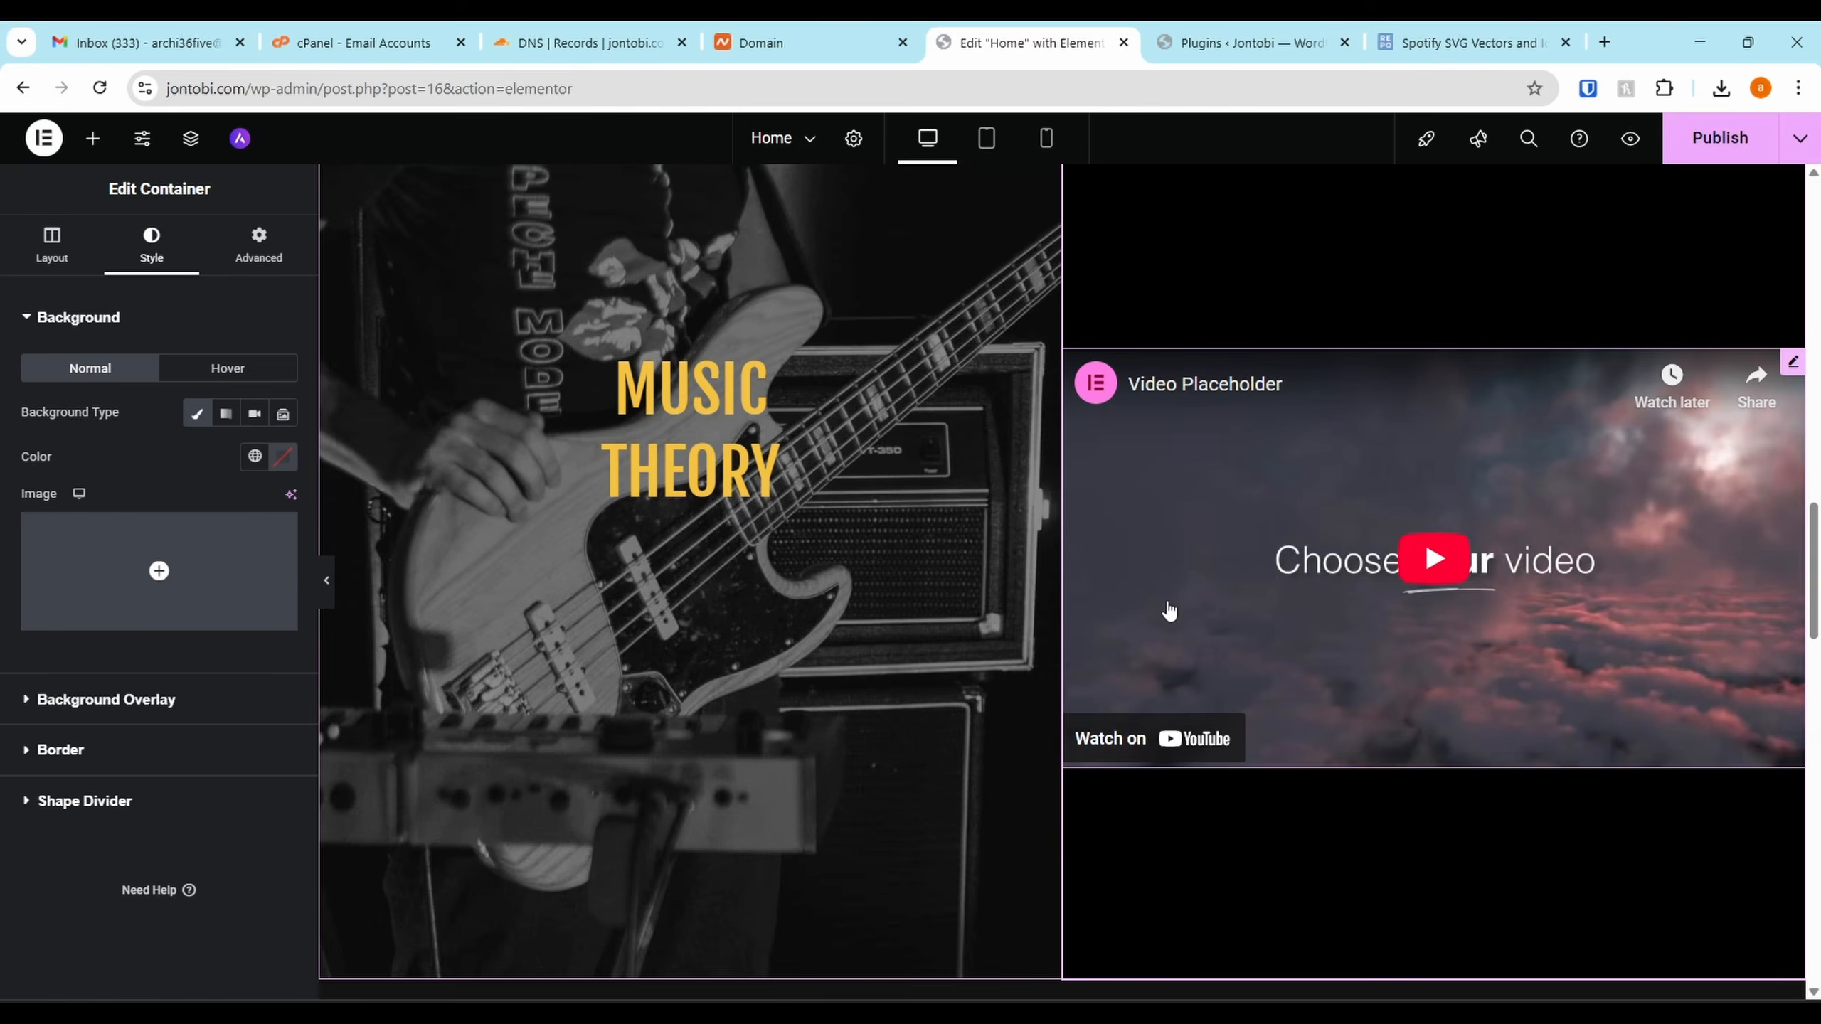
{"action": "scroll", "coordinate": [1170, 611], "scroll_direction": "up", "scroll_amount": 2}
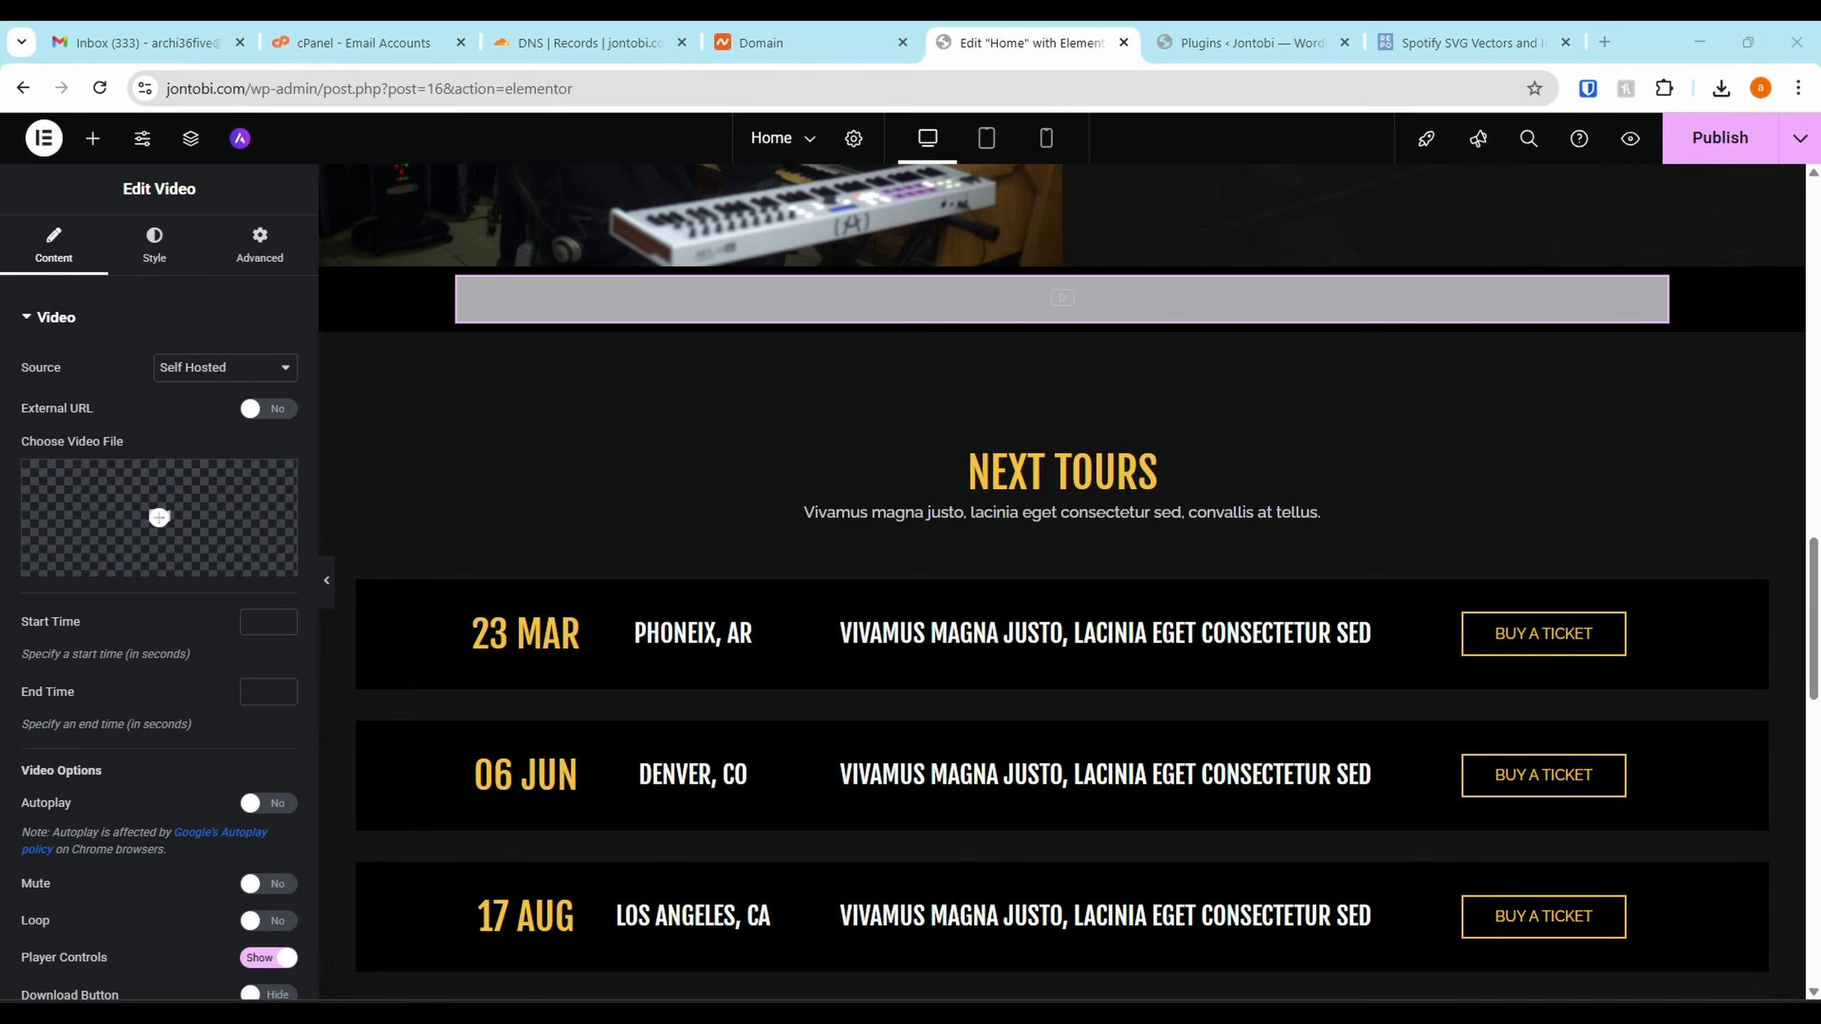
{"action": "left_click", "coordinate": [252, 323]}
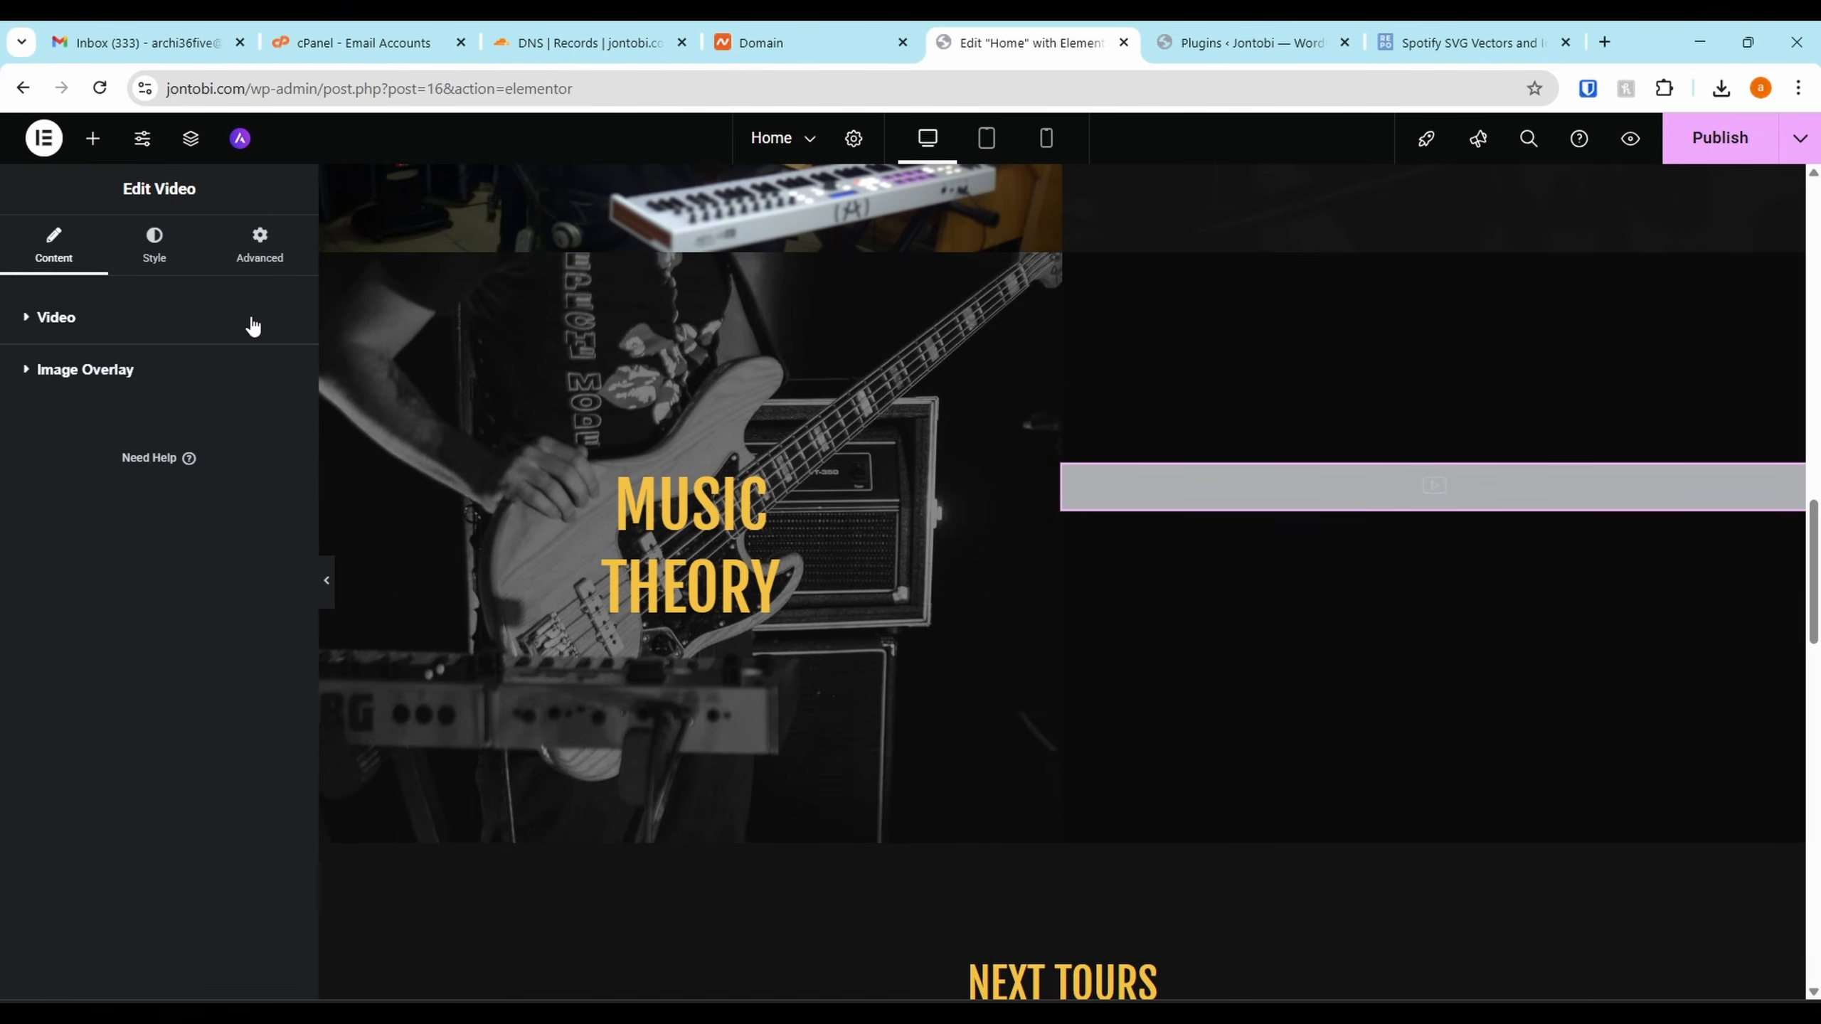
{"action": "left_click", "coordinate": [233, 317]}
{"action": "left_click", "coordinate": [223, 367]}
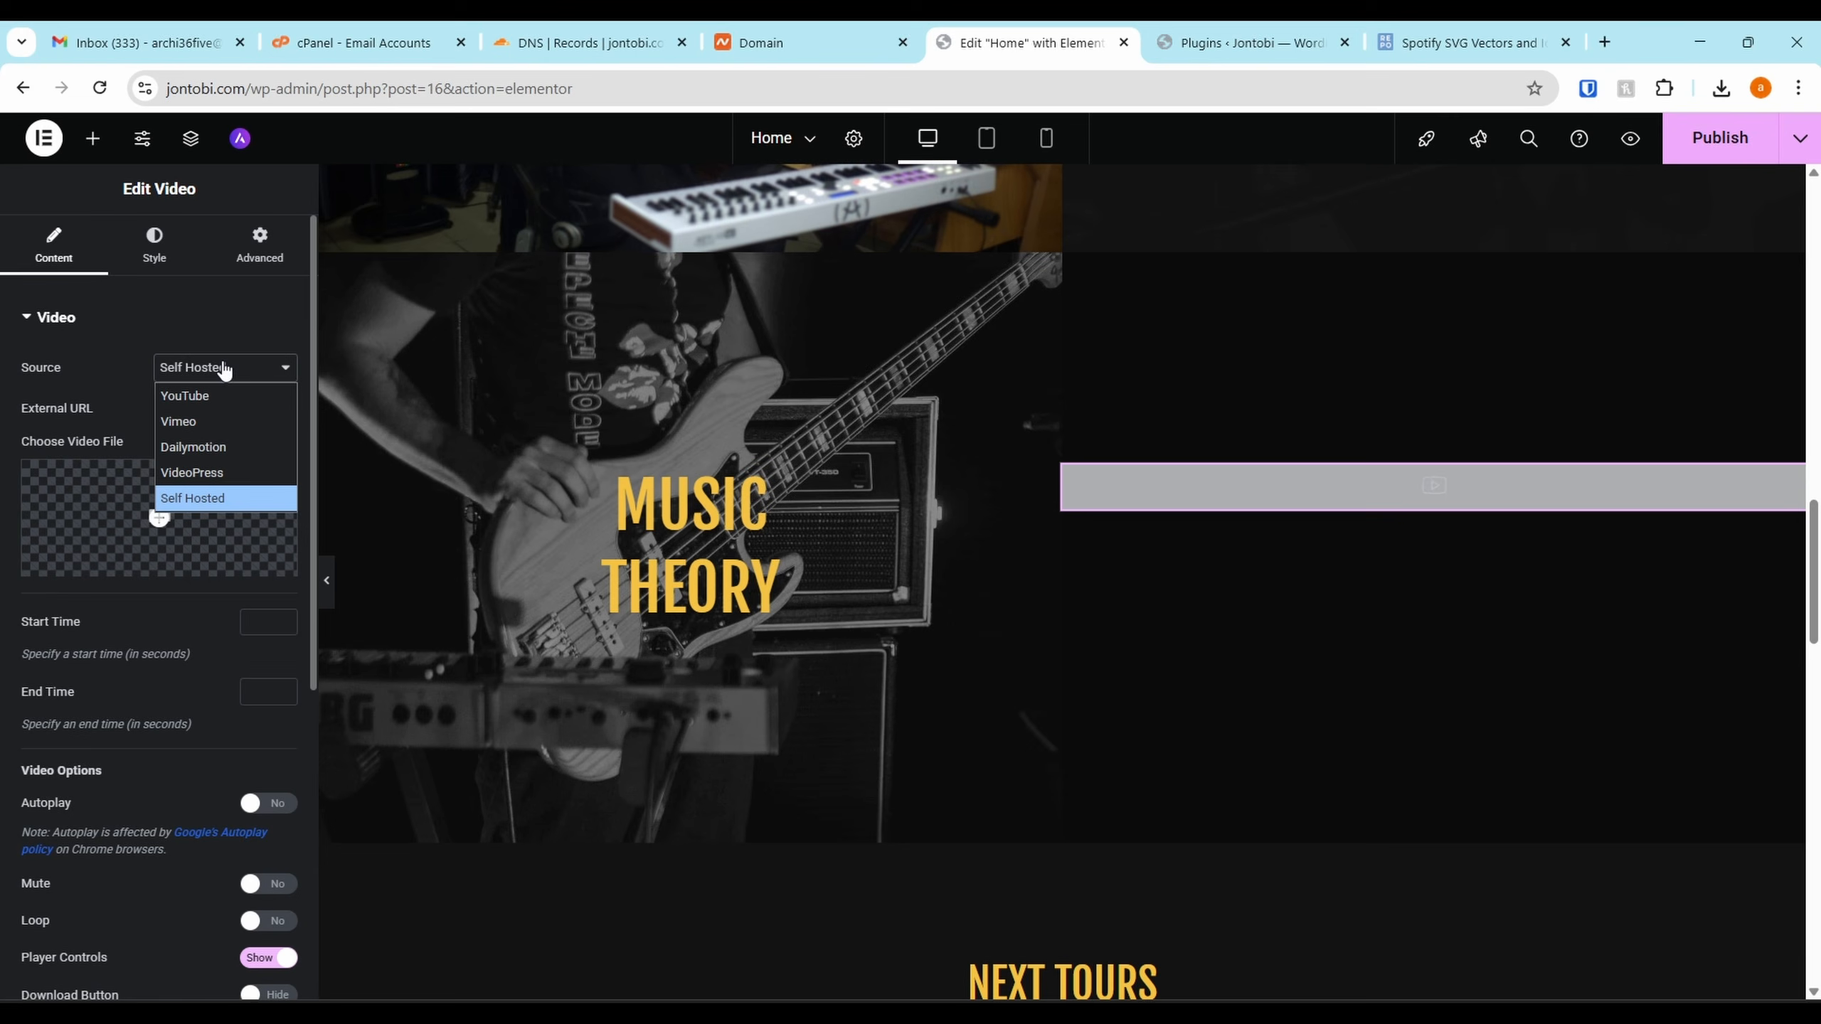
{"action": "left_click", "coordinate": [186, 504]}
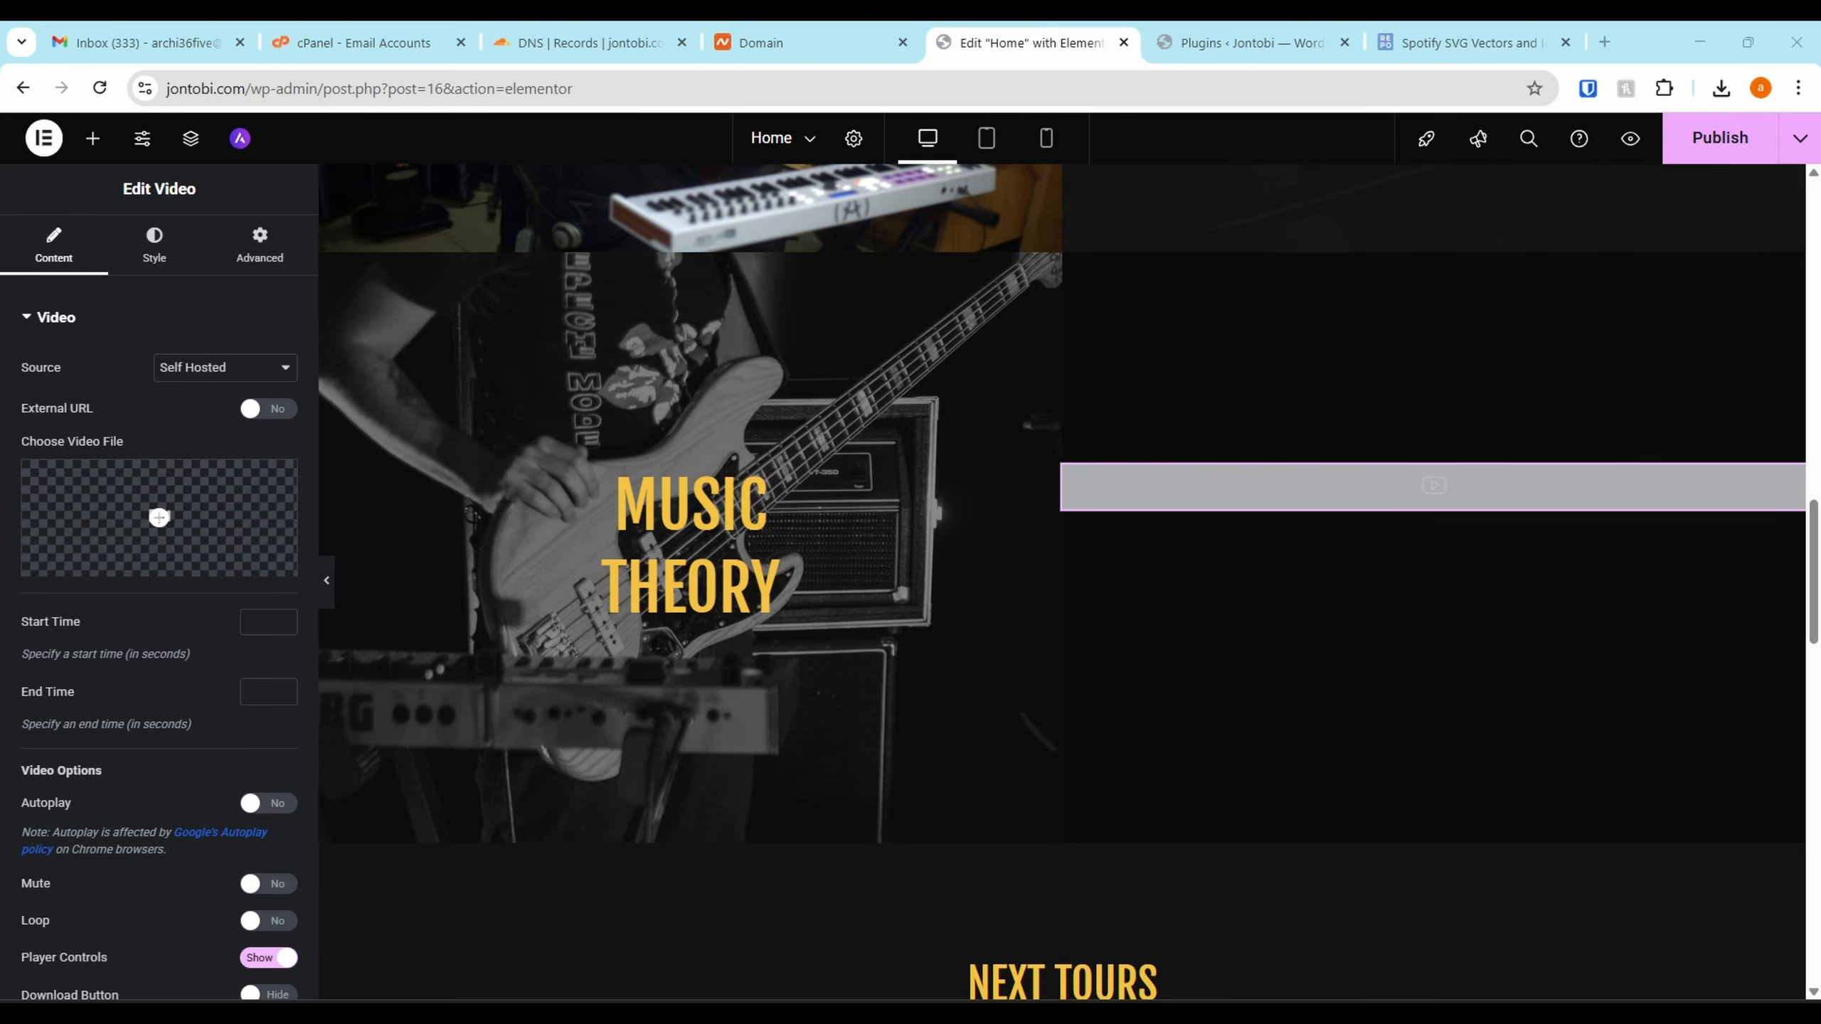
{"action": "left_click", "coordinate": [782, 585]}
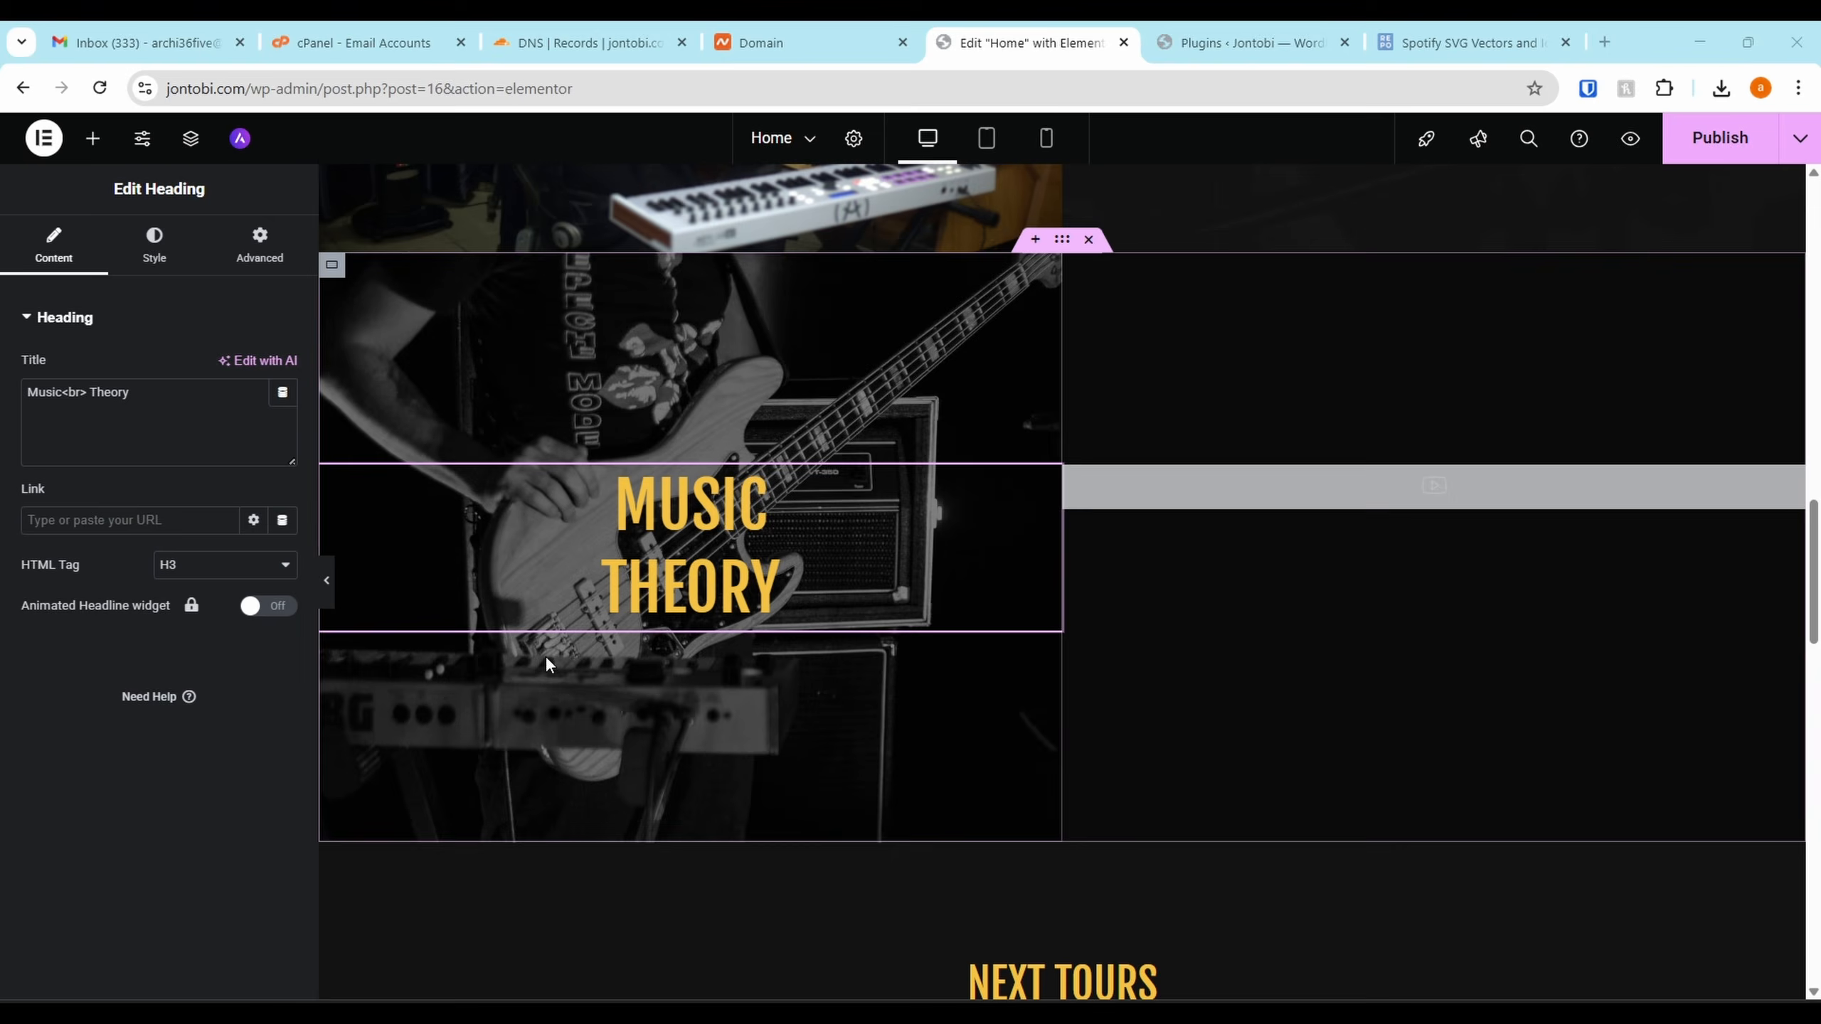
Change the heading title to 'MUSIC <br> COVERS' so it breaks onto two lines
{"action": "left_click_drag", "start_coordinate": [133, 396], "coordinate": [107, 396]}
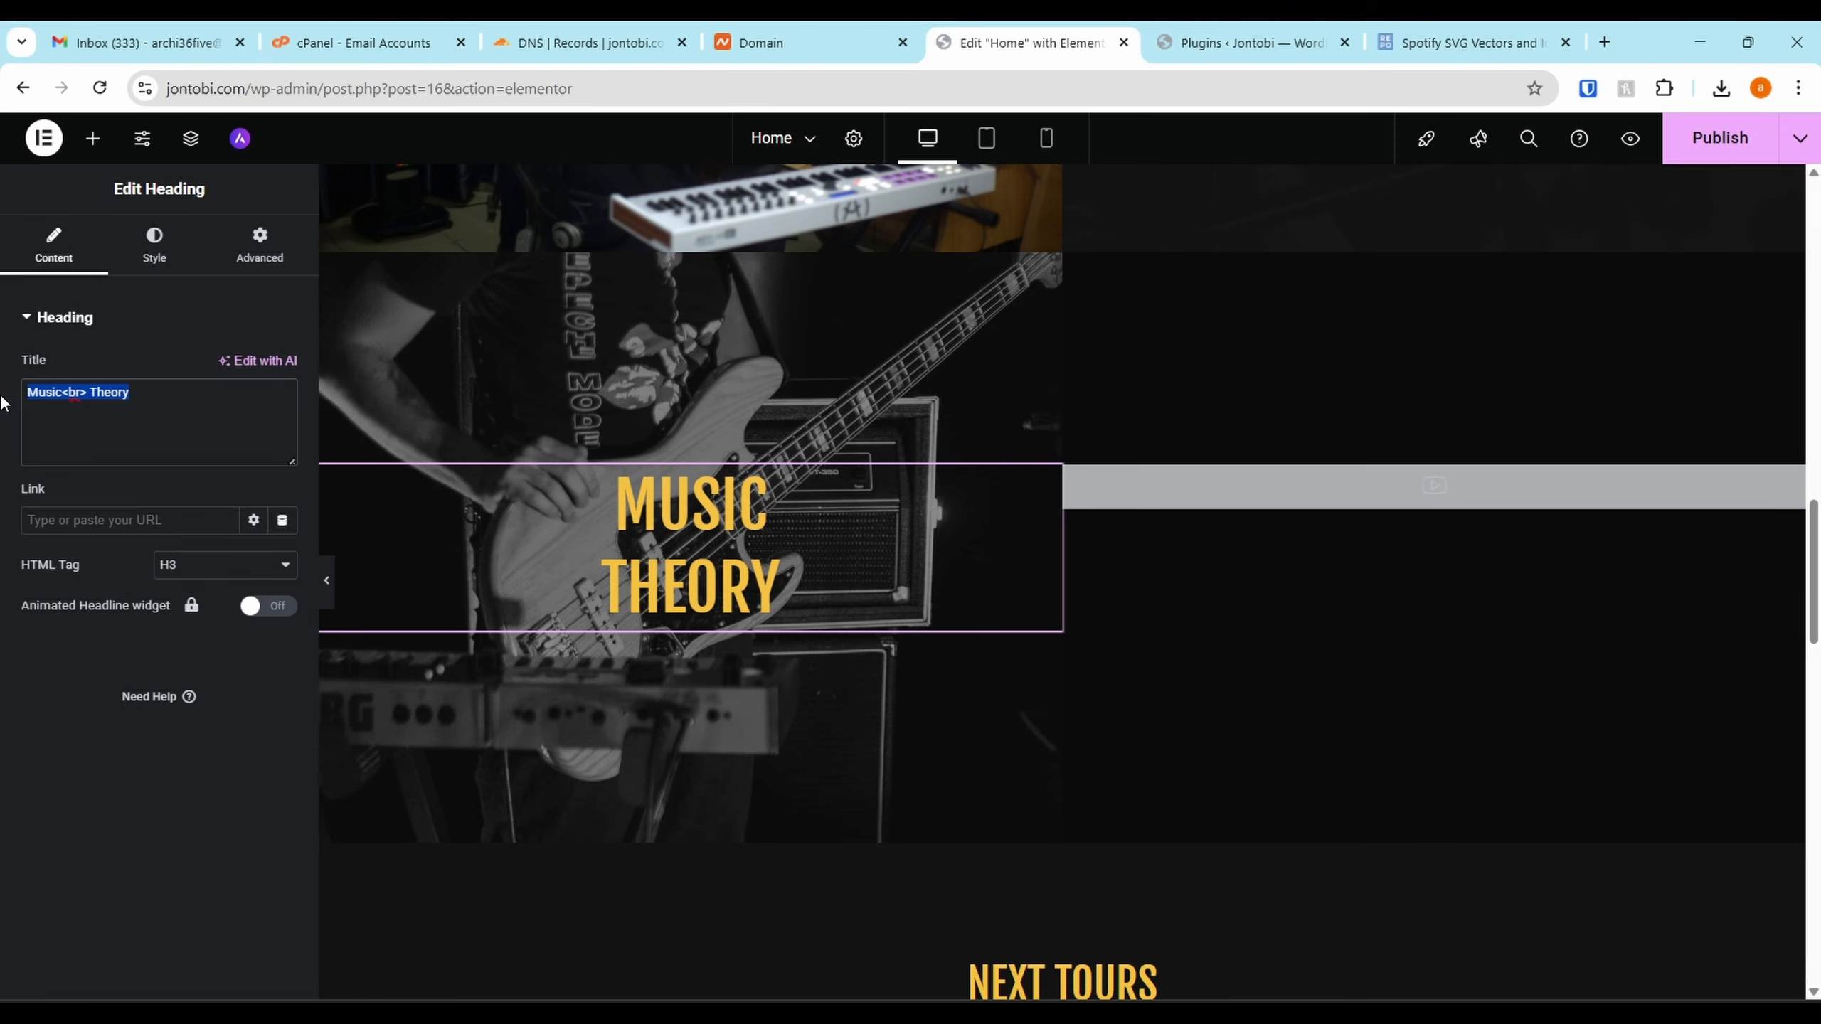
{"action": "type", "text": "MUSIC "}
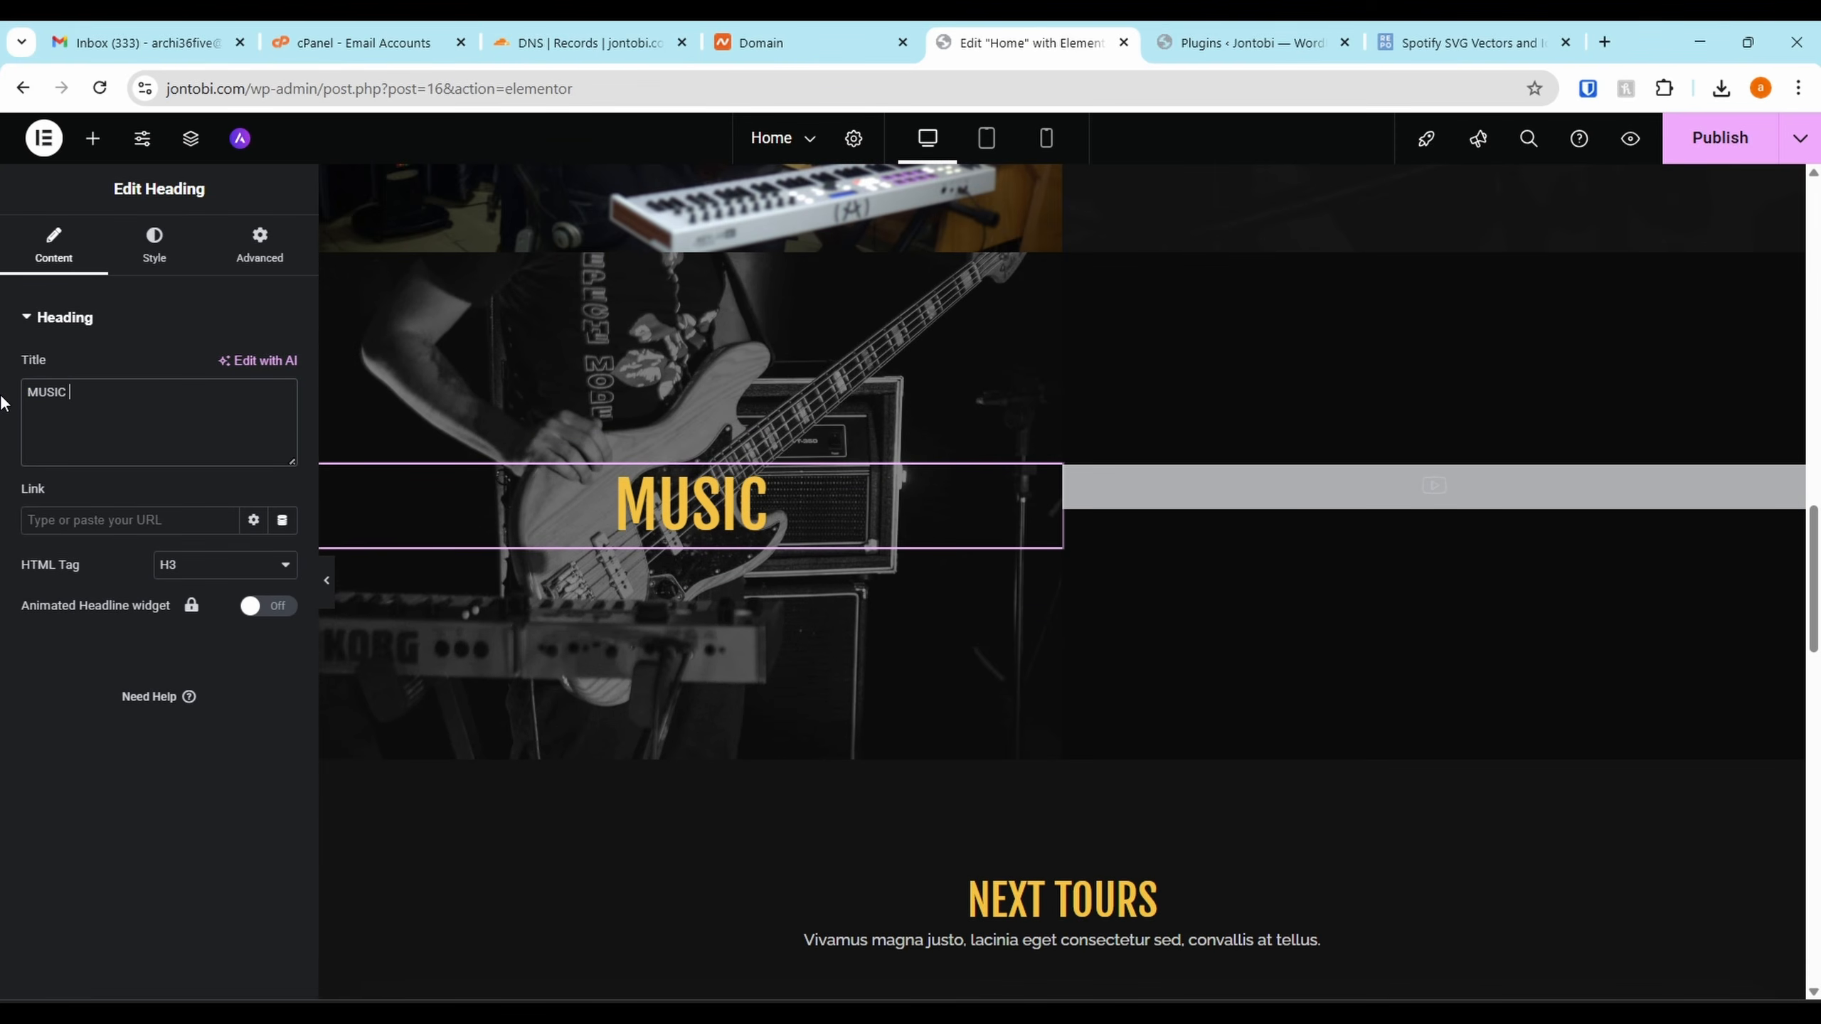
{"action": "type", "text": "CO"}
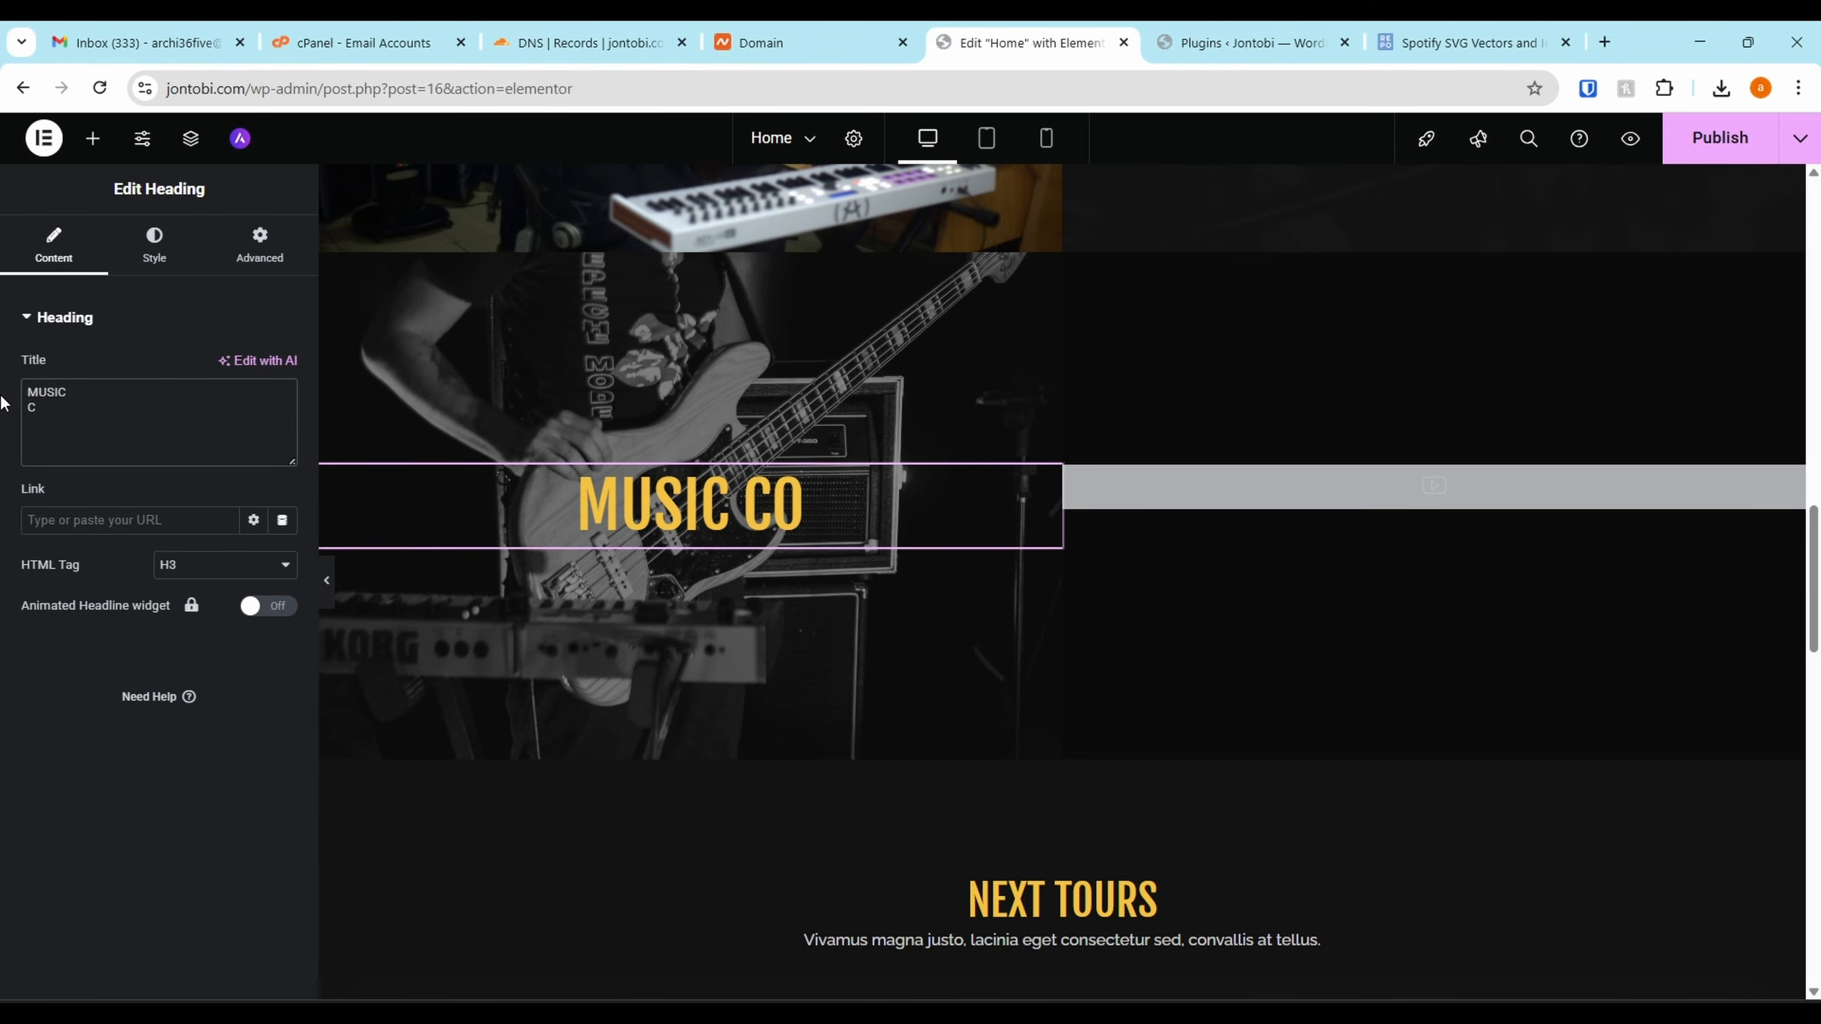
{"action": "key", "text": "BackSpace"}
{"action": "key", "text": "BackSpace"}
{"action": "type", "text": "<>"}
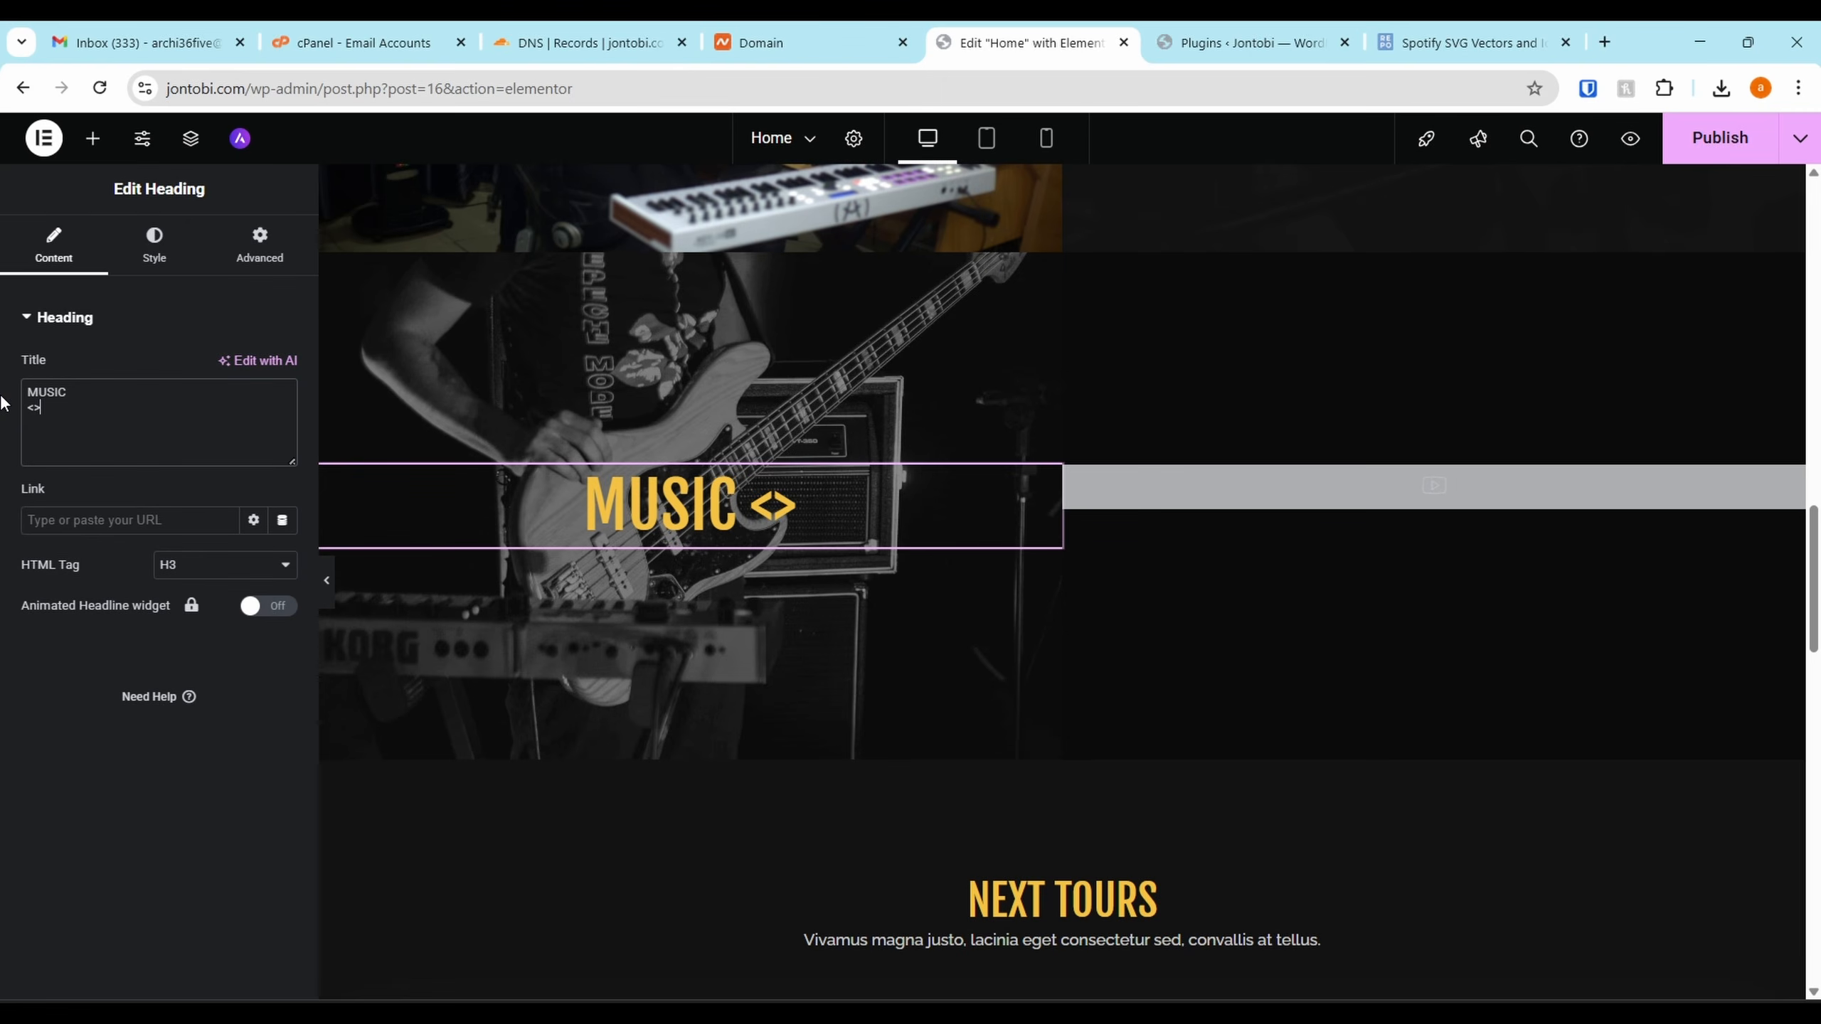
{"action": "key", "text": "Left"}
{"action": "type", "text": "br> "}
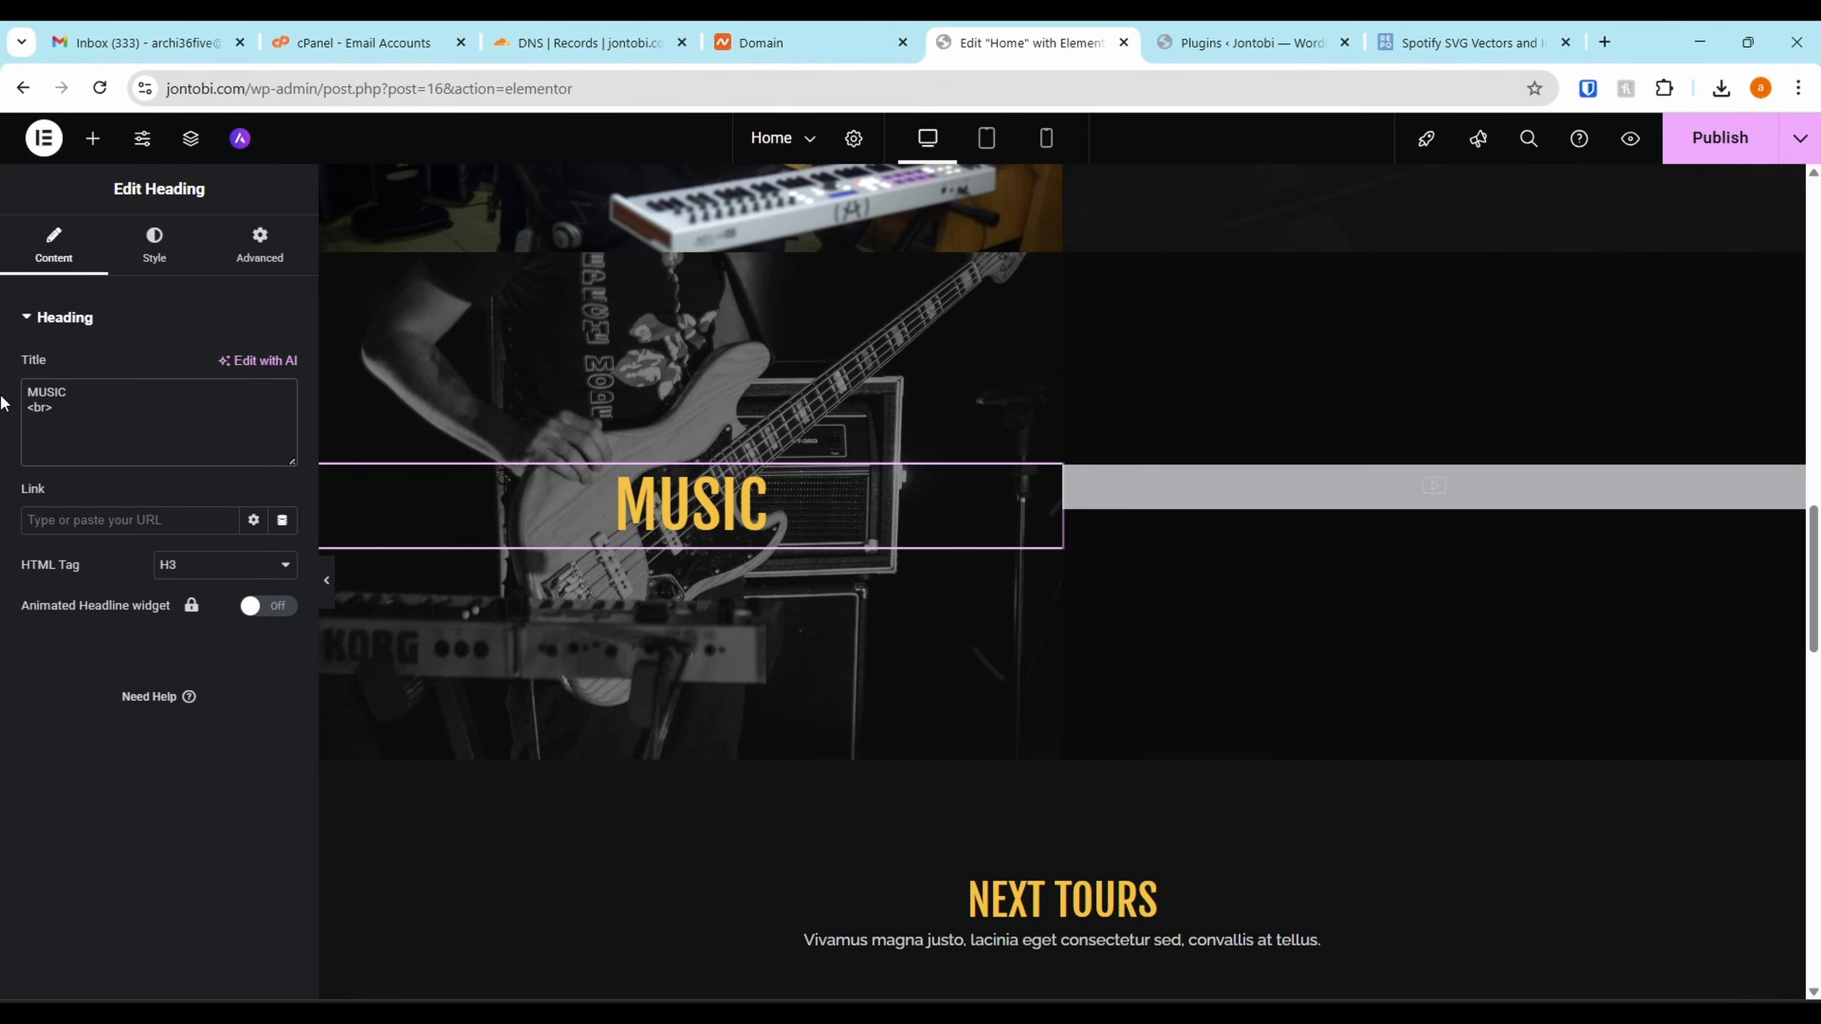
{"action": "type", "text": "COV"}
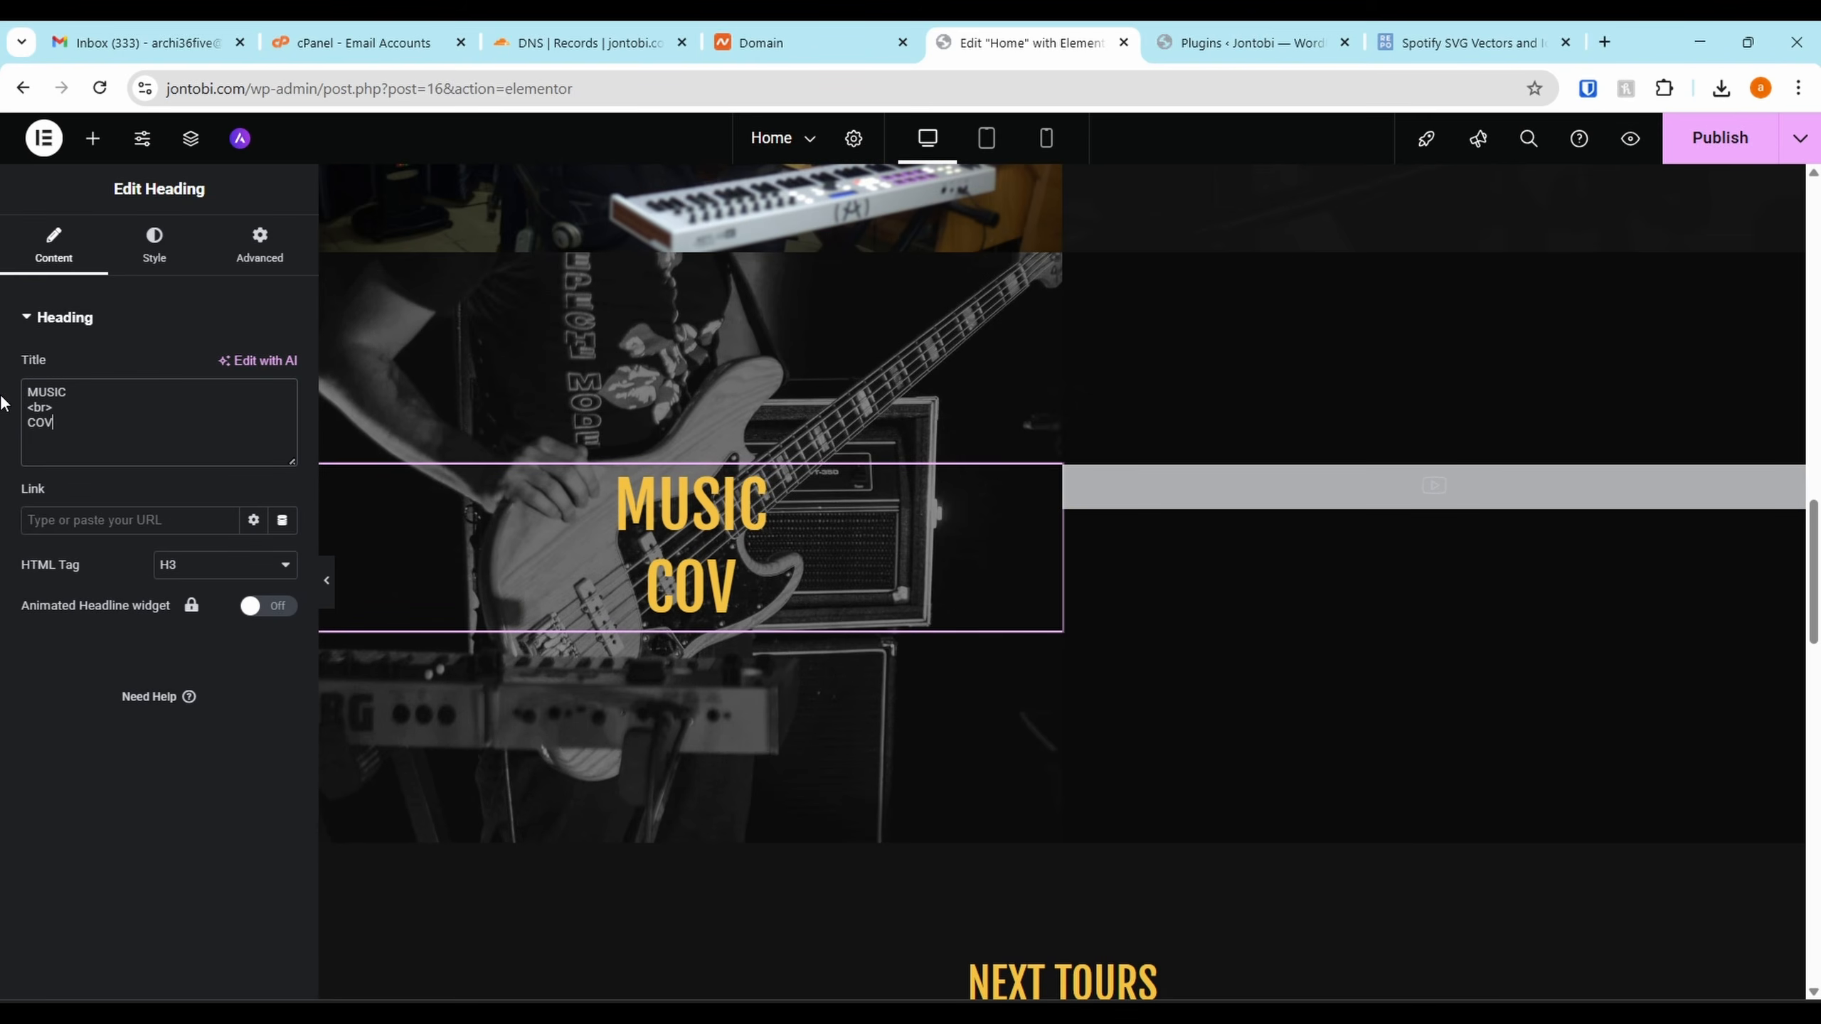
{"action": "type", "text": "ERS"}
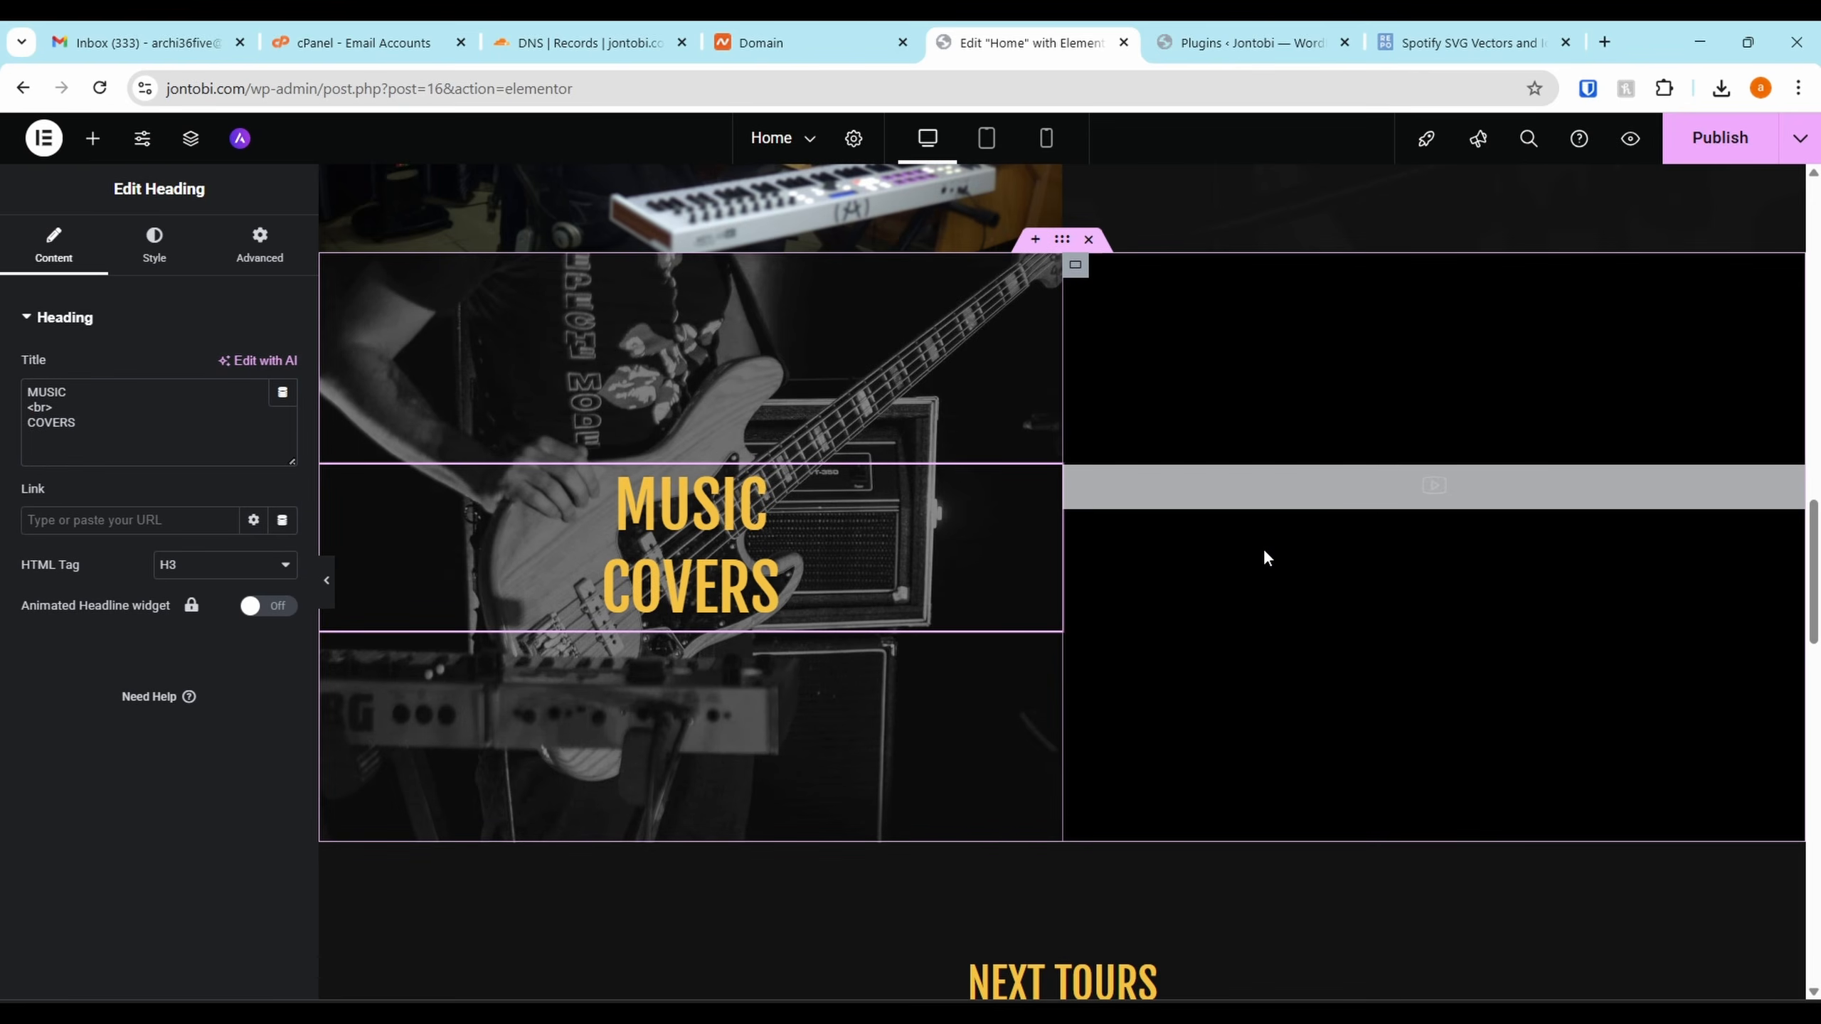
Upload Jontobi-Too-Much-To-Ask-Cover.m4v through the video widget's media picker
{"action": "left_click", "coordinate": [1274, 503]}
{"action": "left_click", "coordinate": [138, 498]}
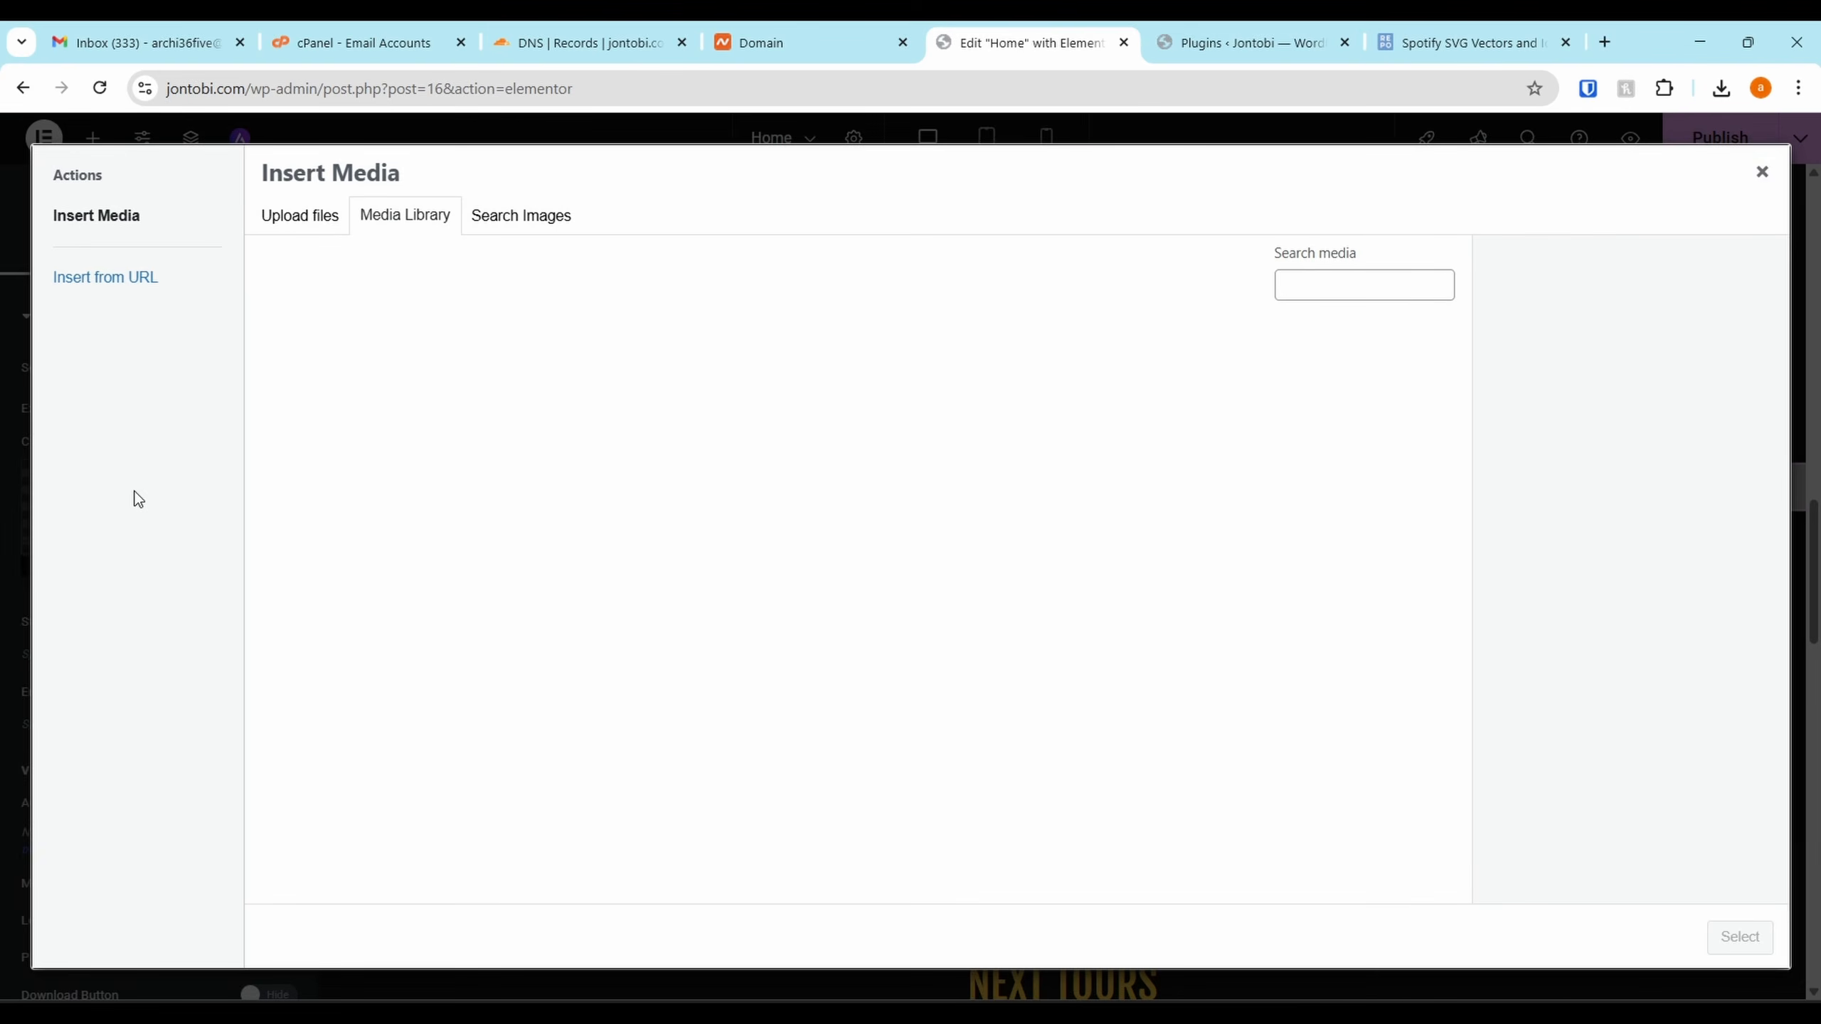
{"action": "left_click", "coordinate": [304, 217]}
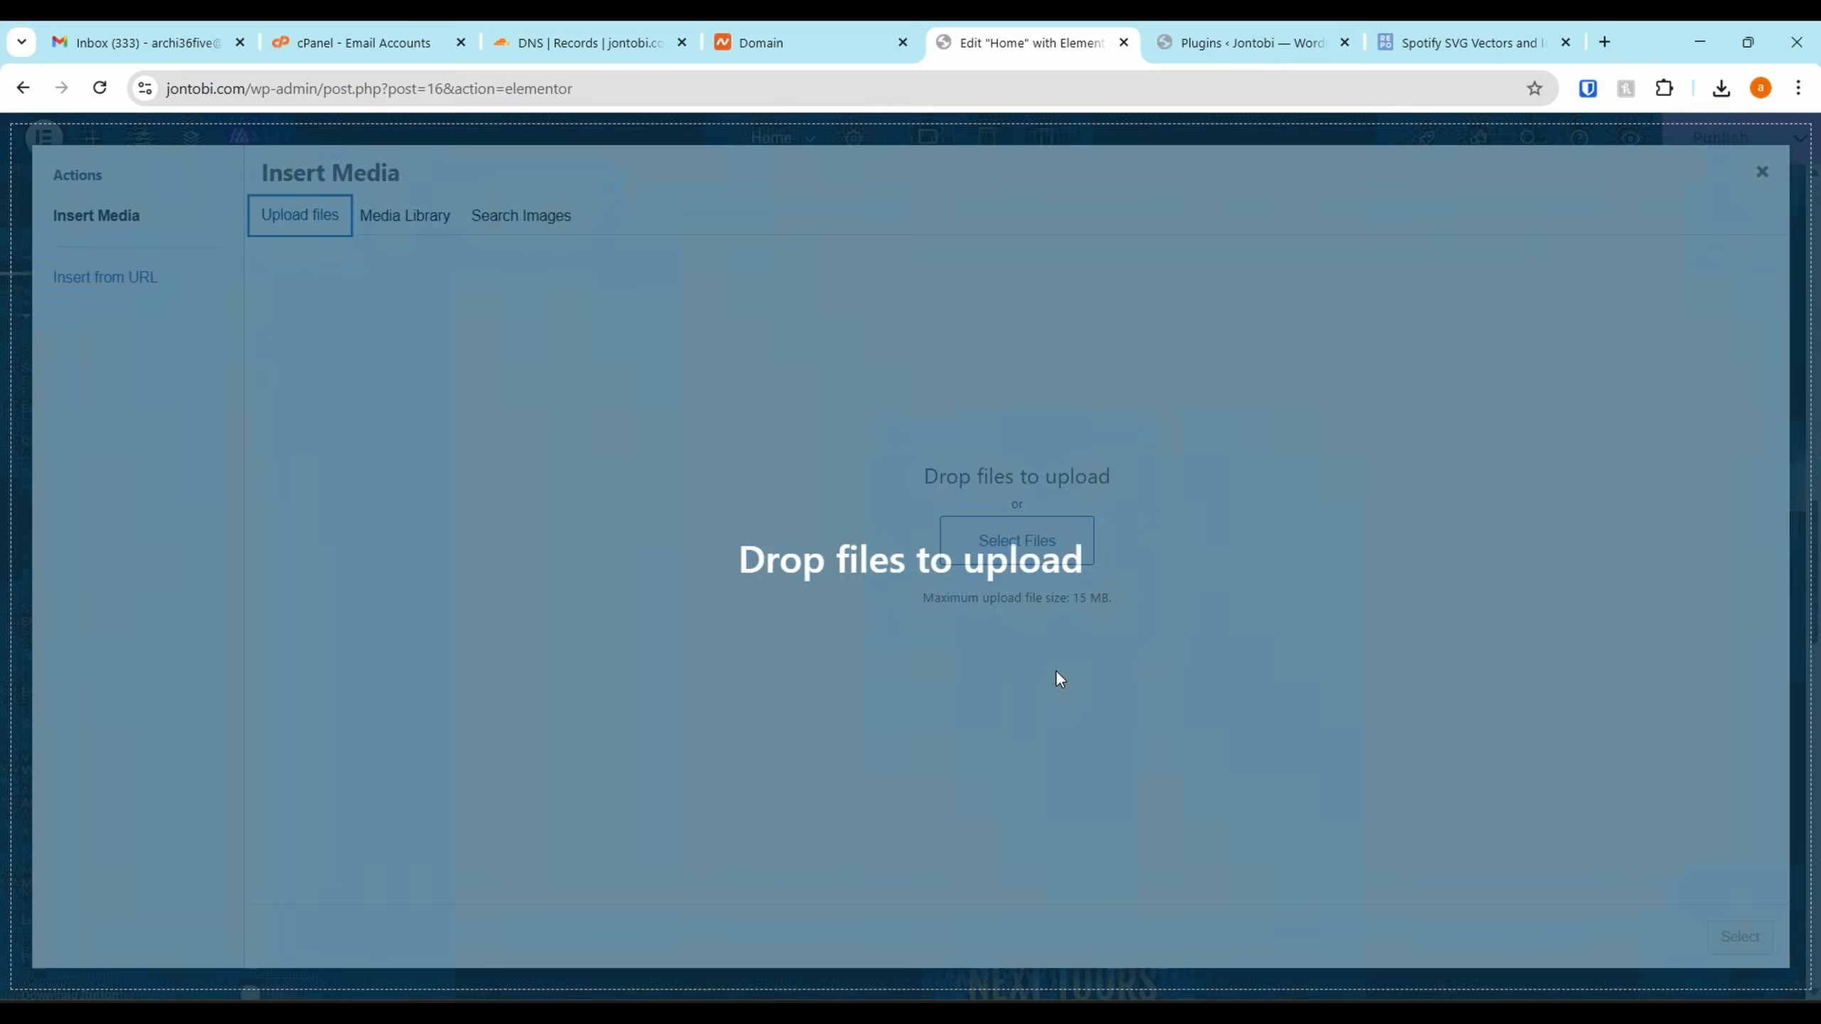
{"action": "left_click_drag", "start_coordinate": [1056, 670], "coordinate": [1054, 669]}
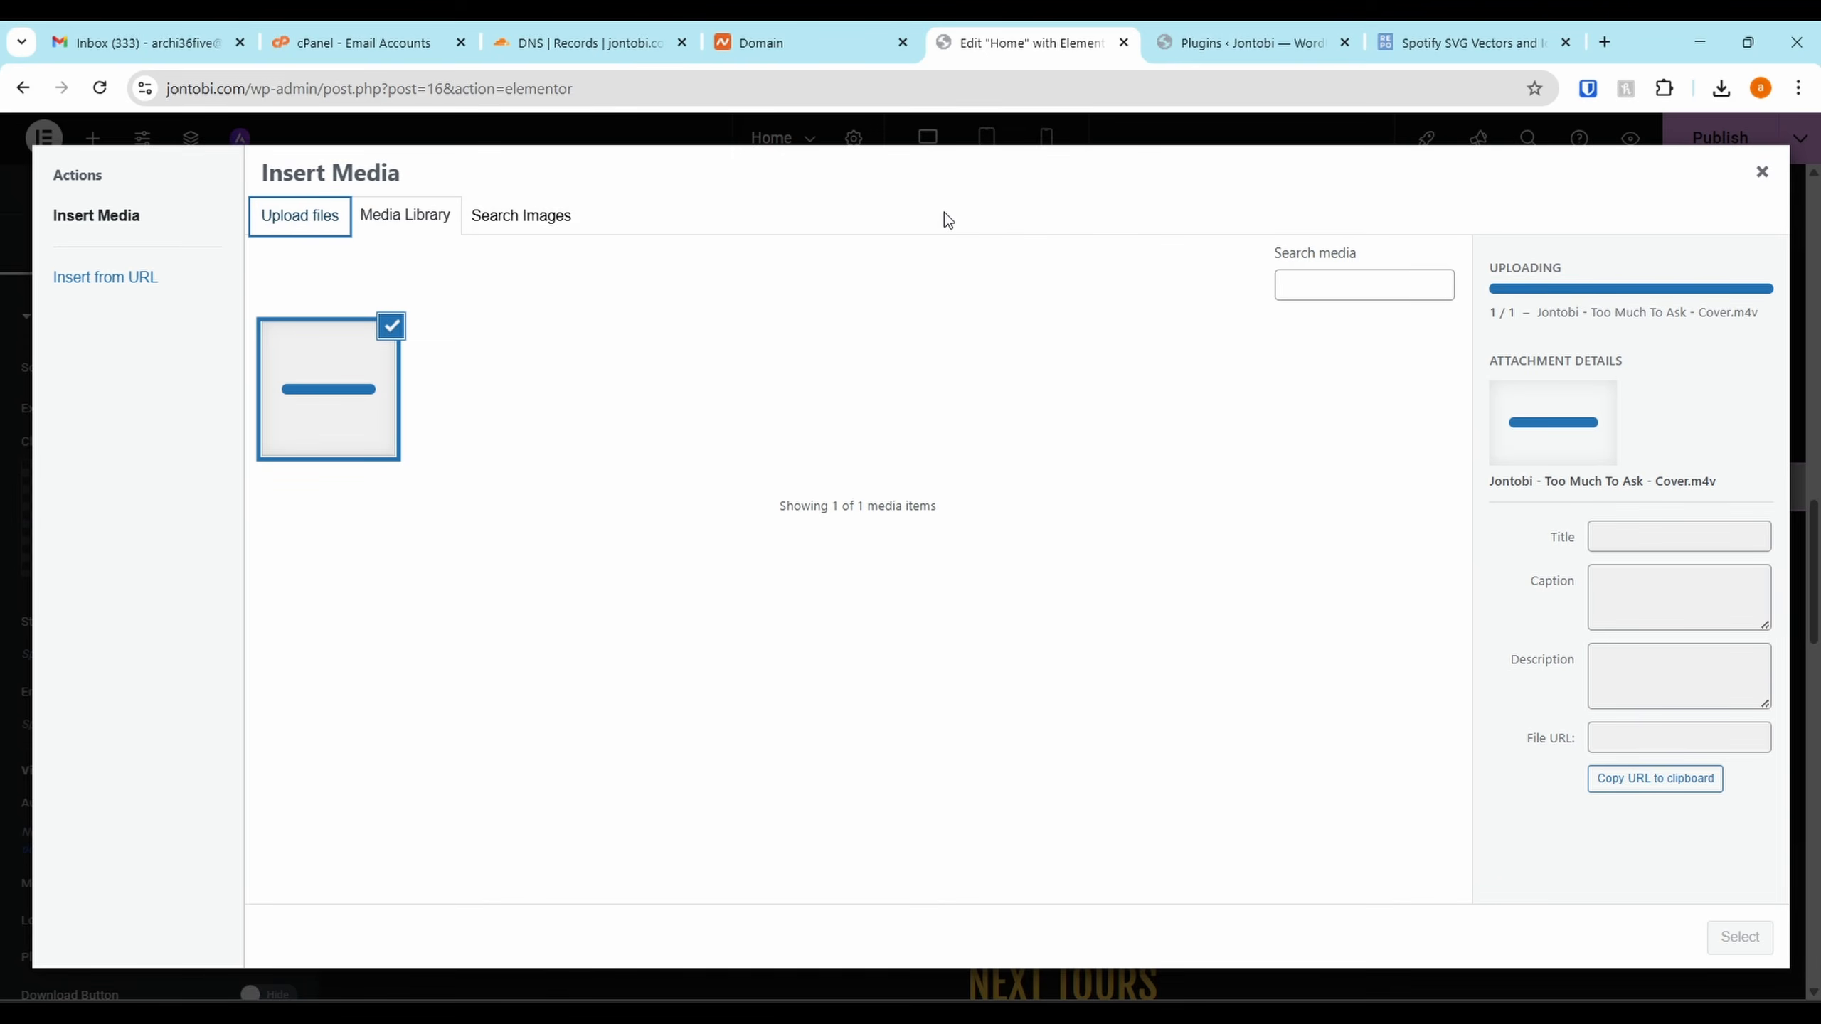
Back in the Elementor tab, preview the cover video and insert it into the widget
{"action": "left_click", "coordinate": [1197, 30]}
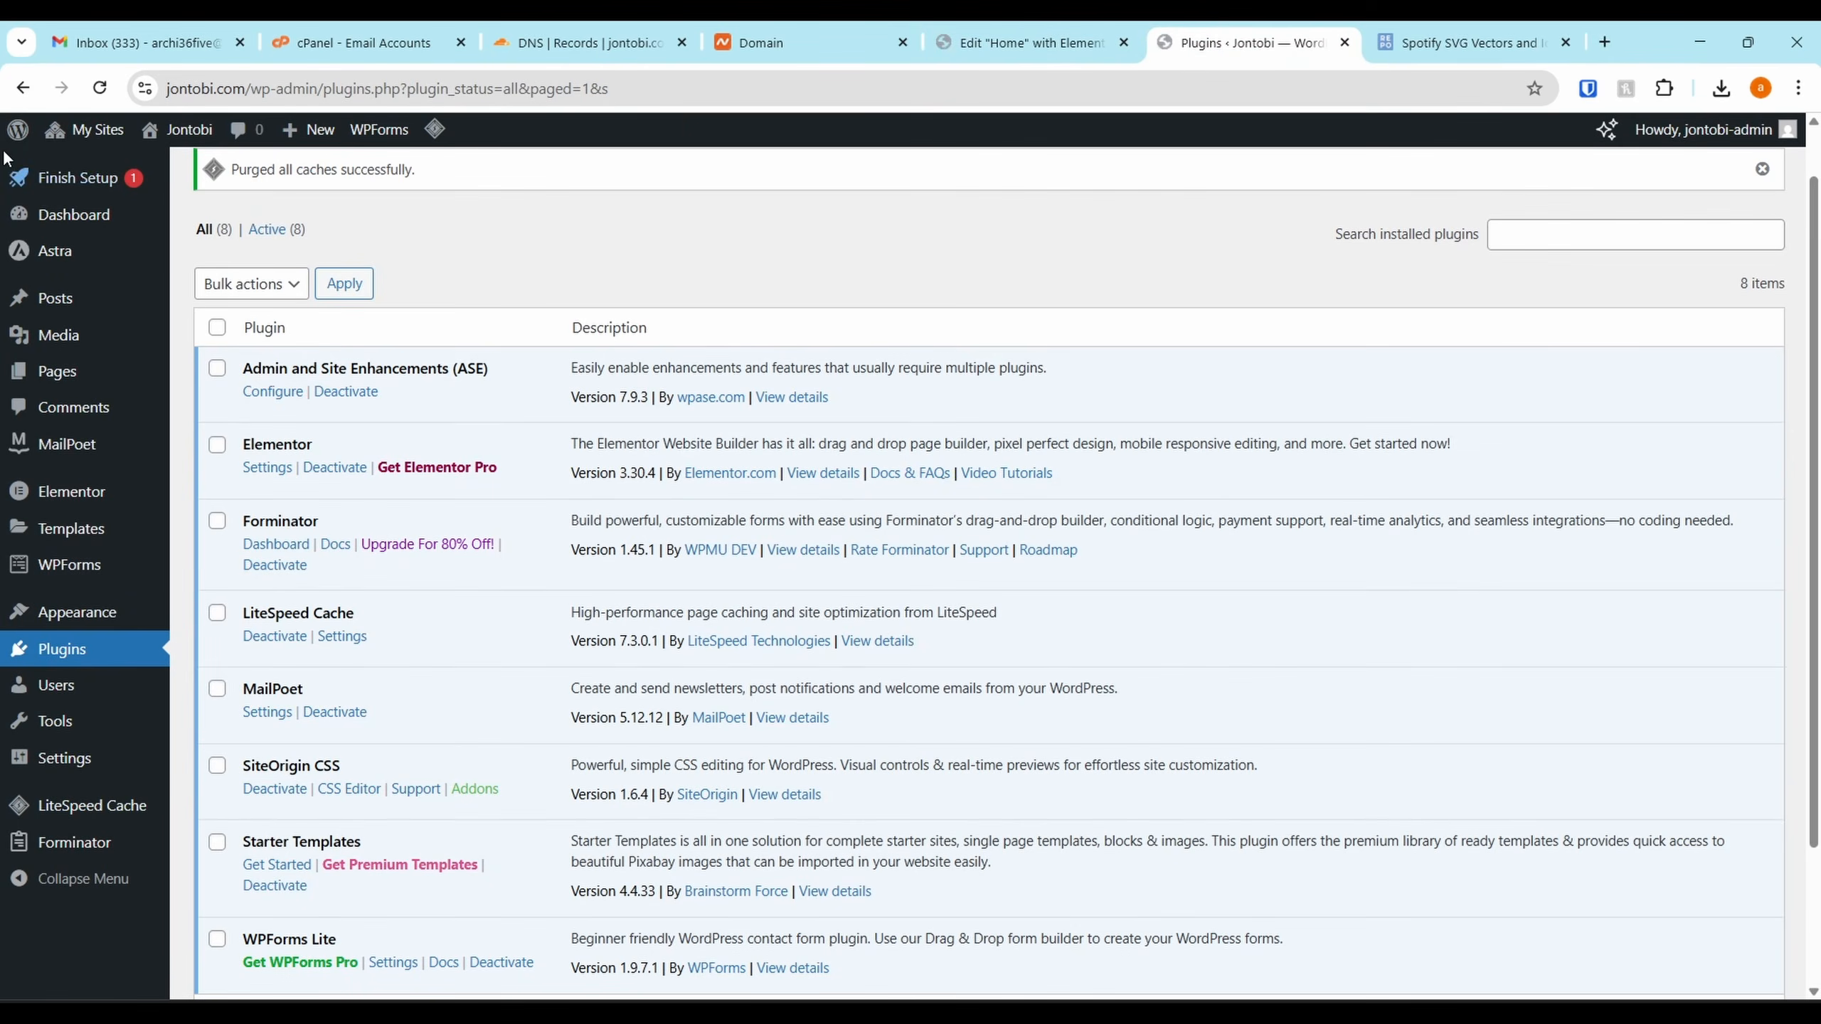
{"action": "mouse_move", "coordinate": [86, 131]}
{"action": "mouse_move", "coordinate": [115, 174]}
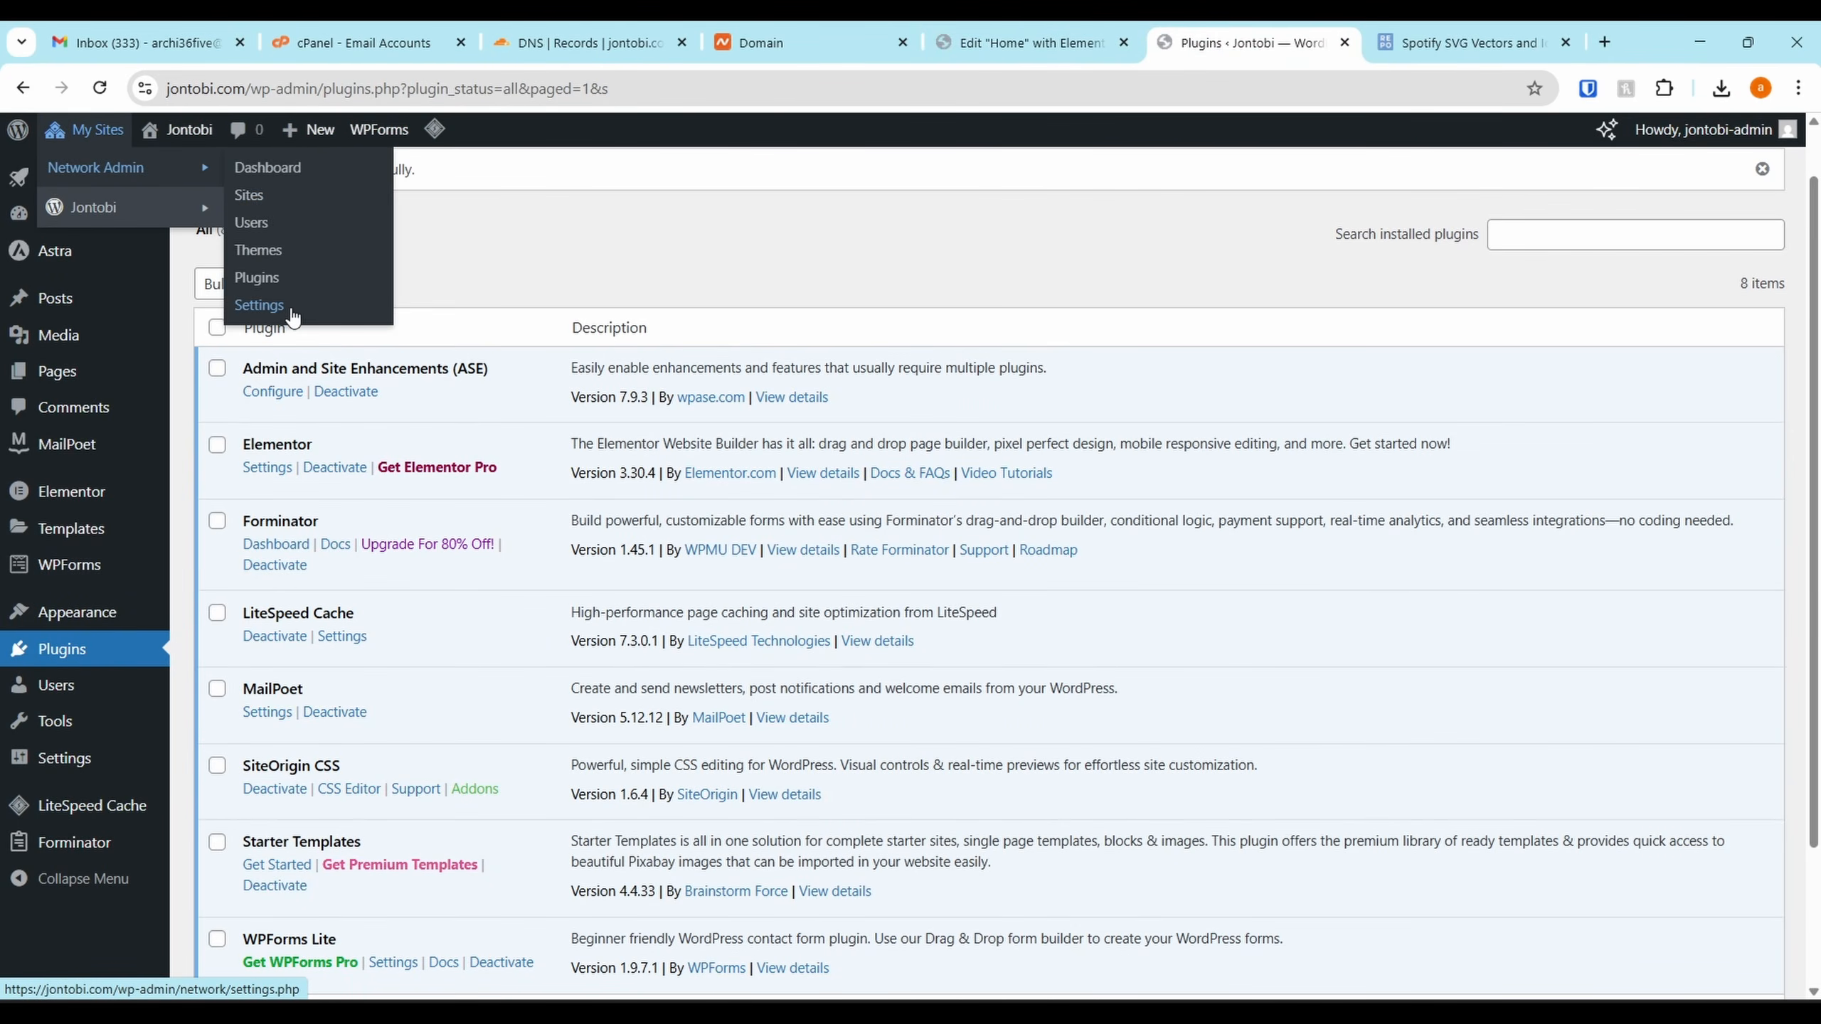
{"action": "left_click", "coordinate": [1047, 30]}
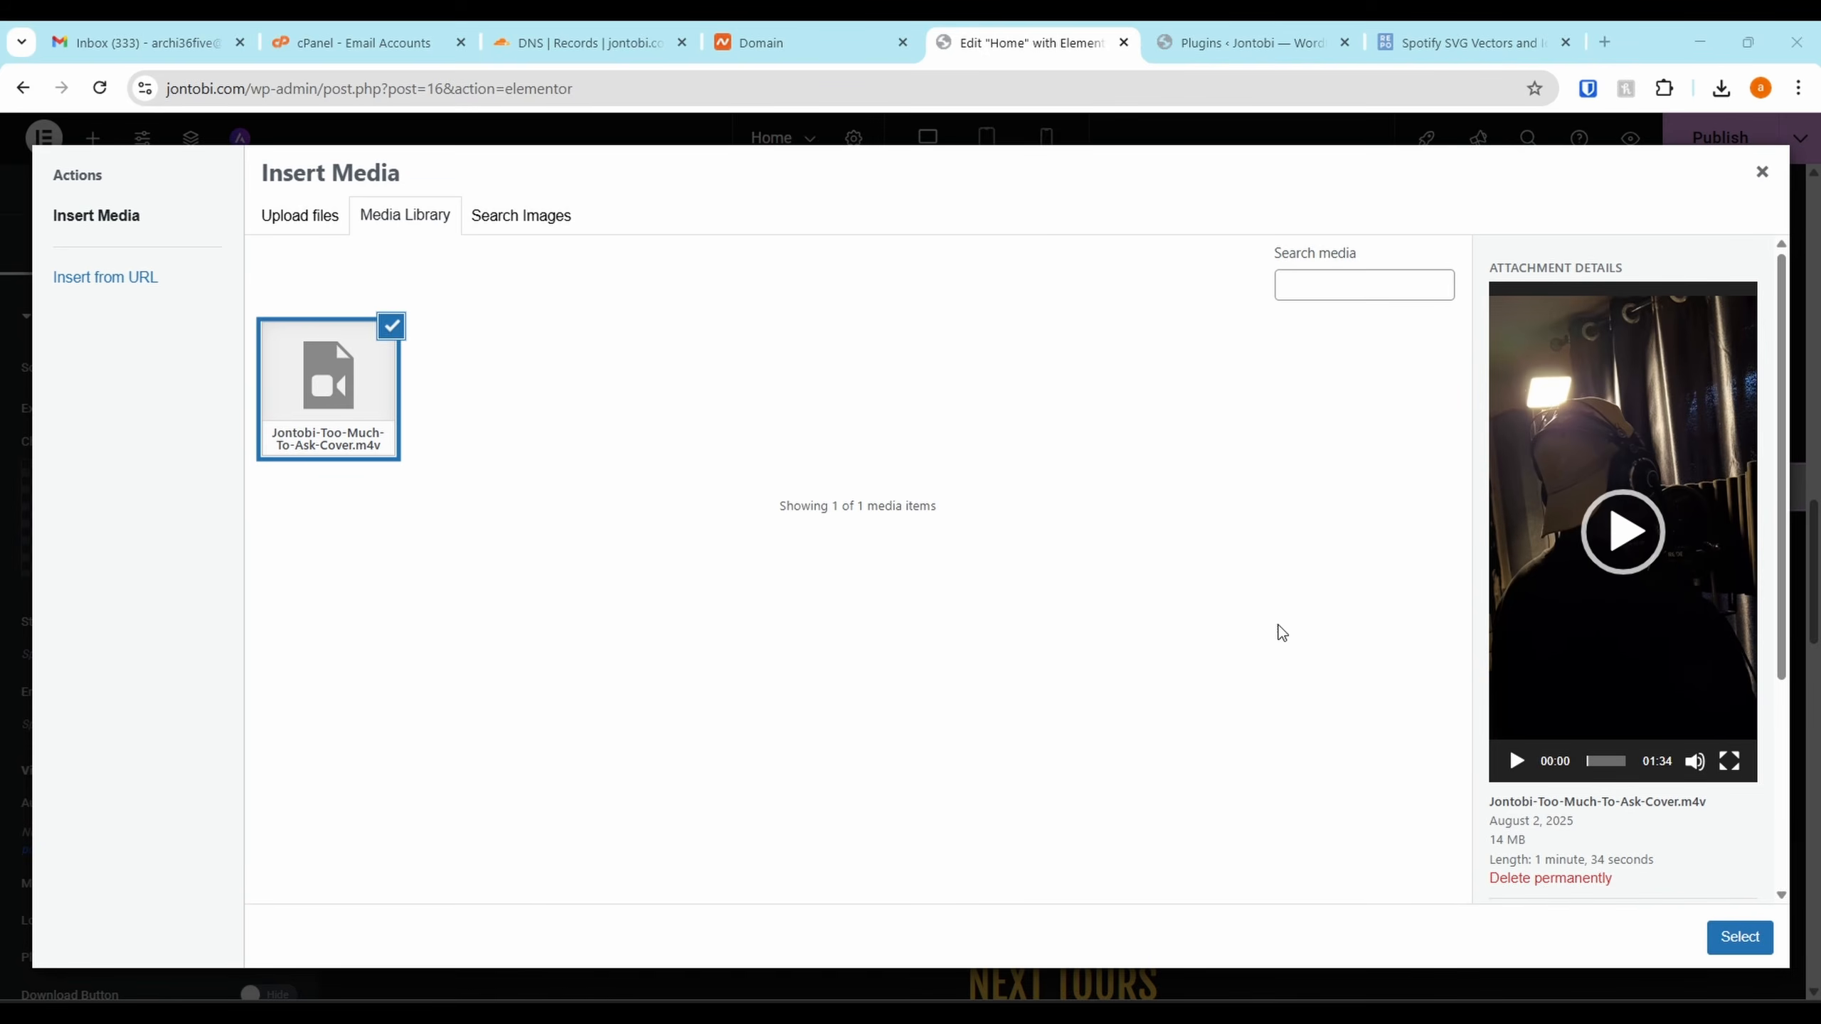
{"action": "left_click", "coordinate": [1621, 556]}
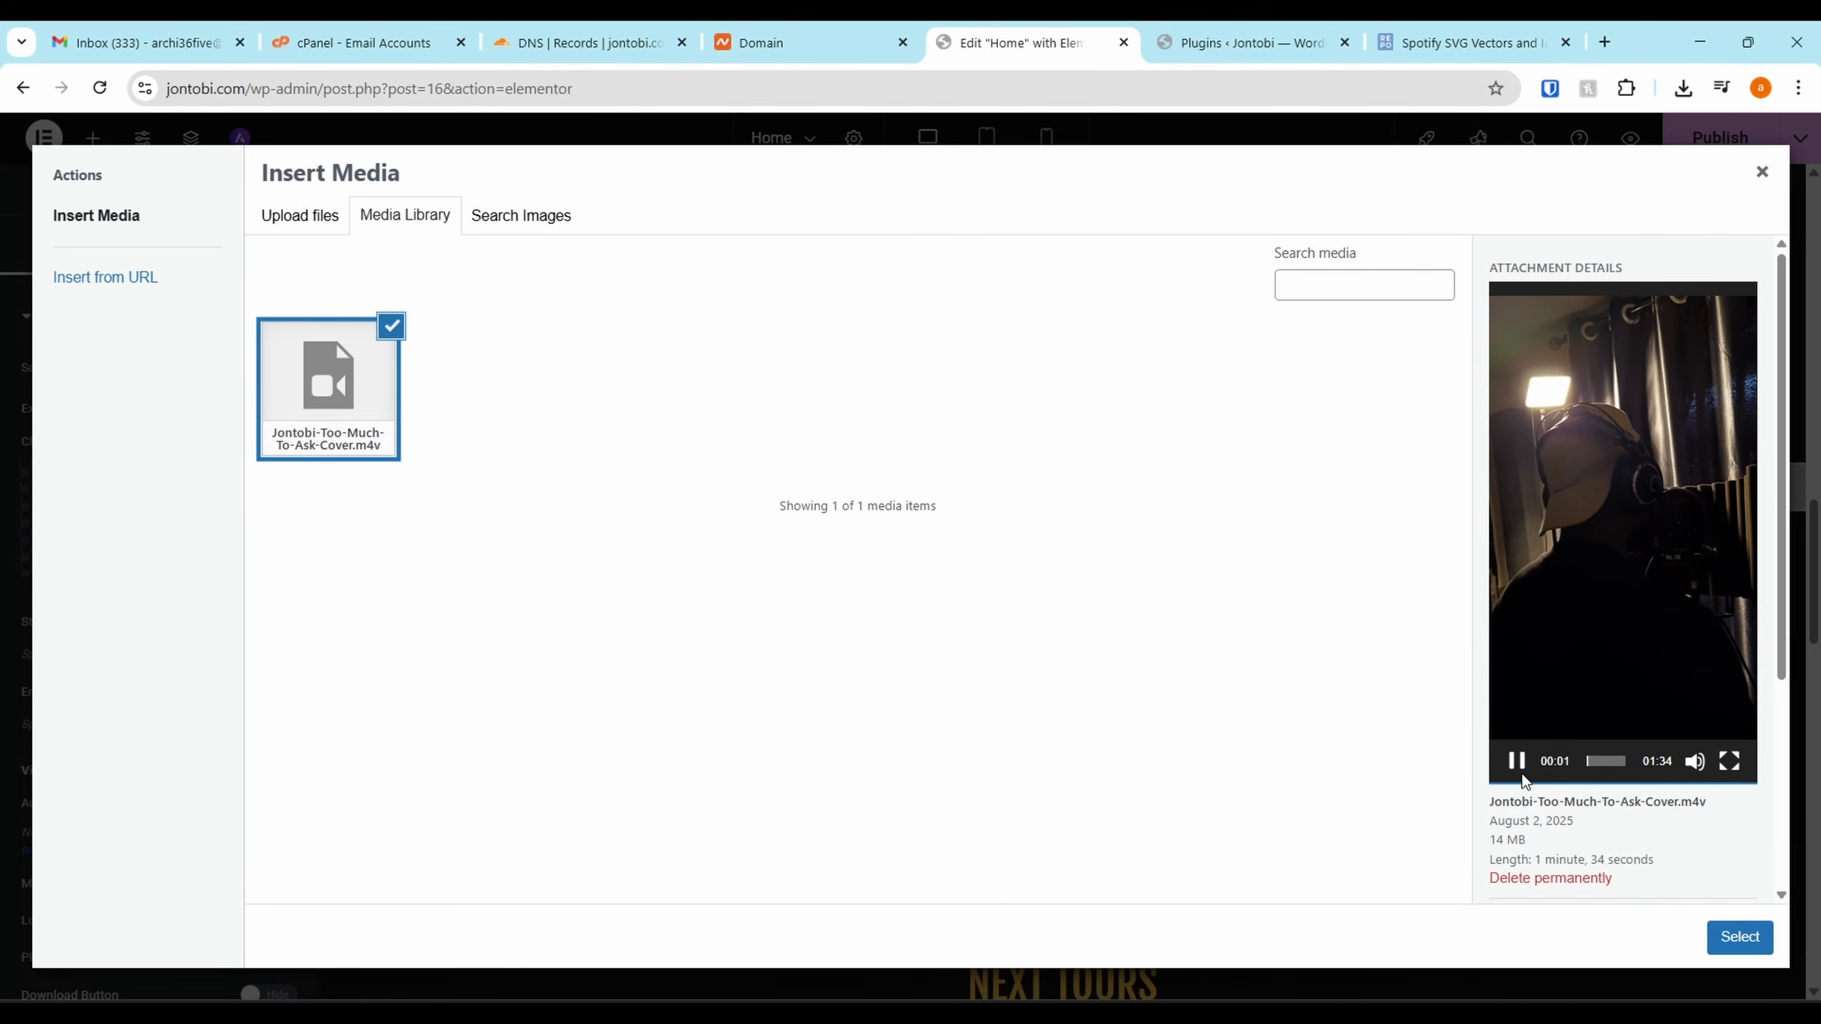
{"action": "left_click", "coordinate": [1517, 765]}
{"action": "left_click", "coordinate": [1744, 942]}
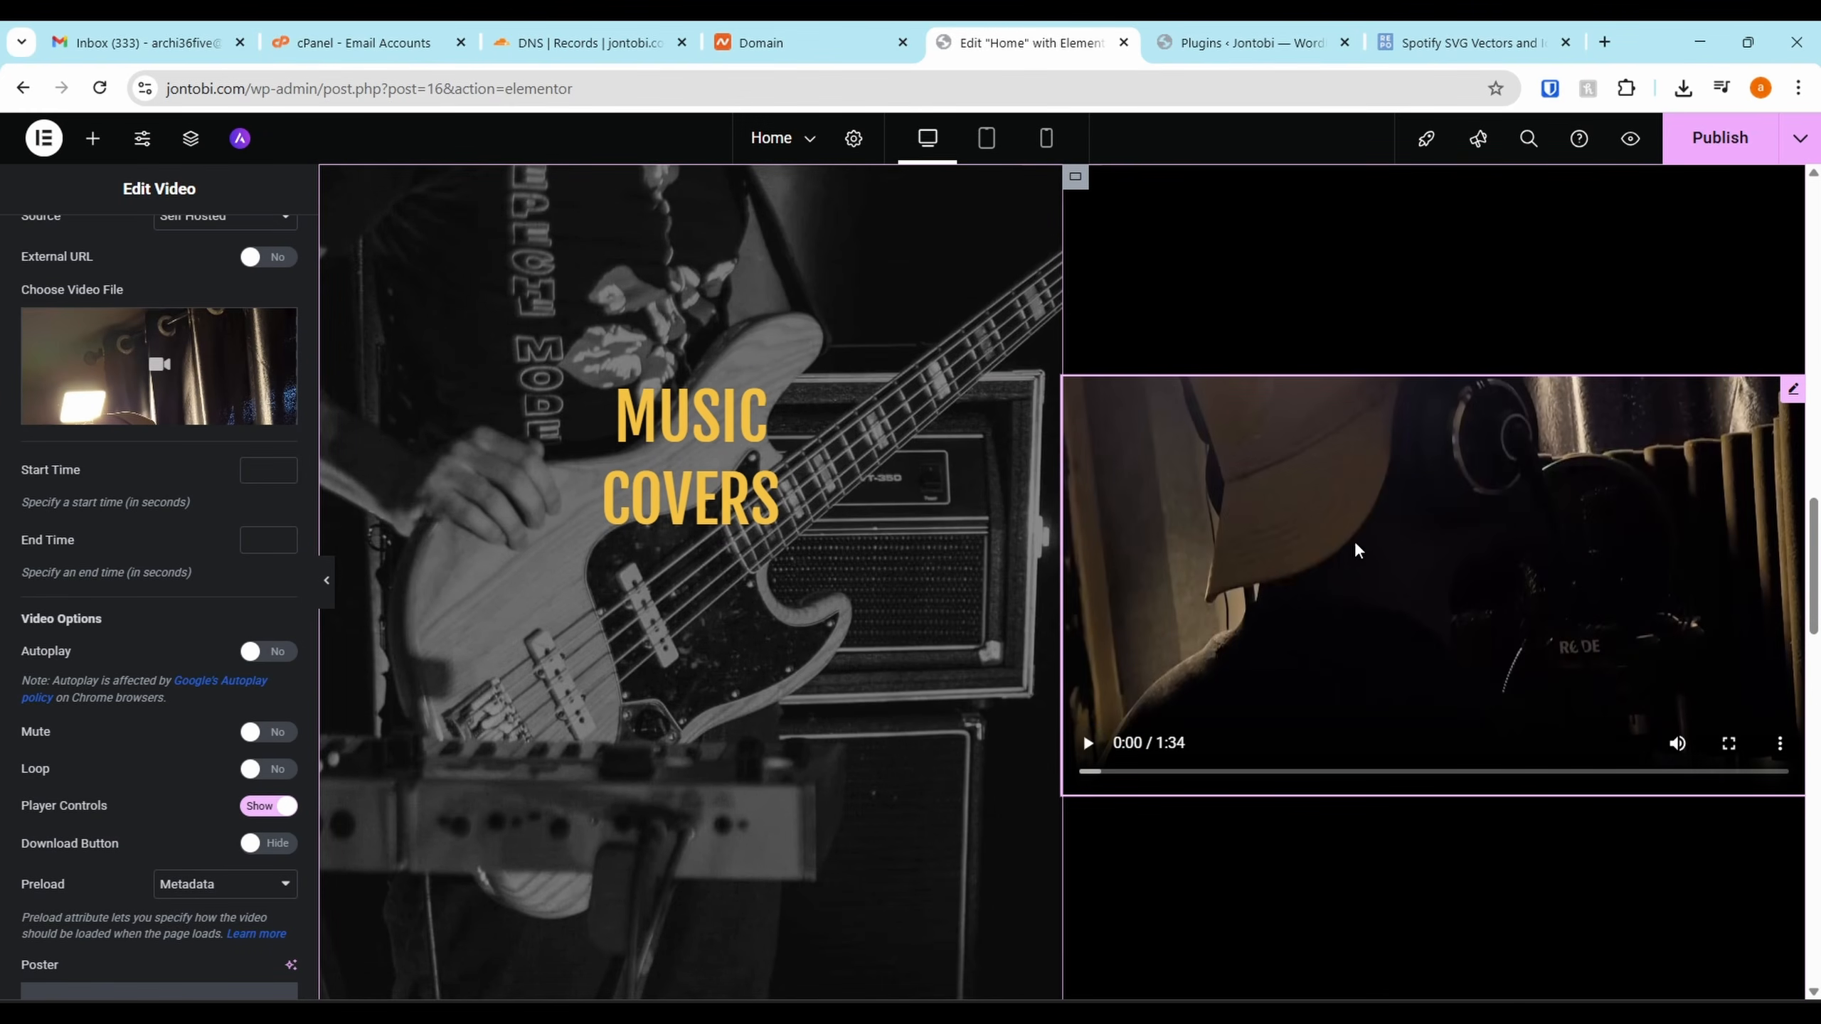
Set the MUSIC COVERS image's layout padding to 100 and Align Self to Center
{"action": "left_click", "coordinate": [1292, 527]}
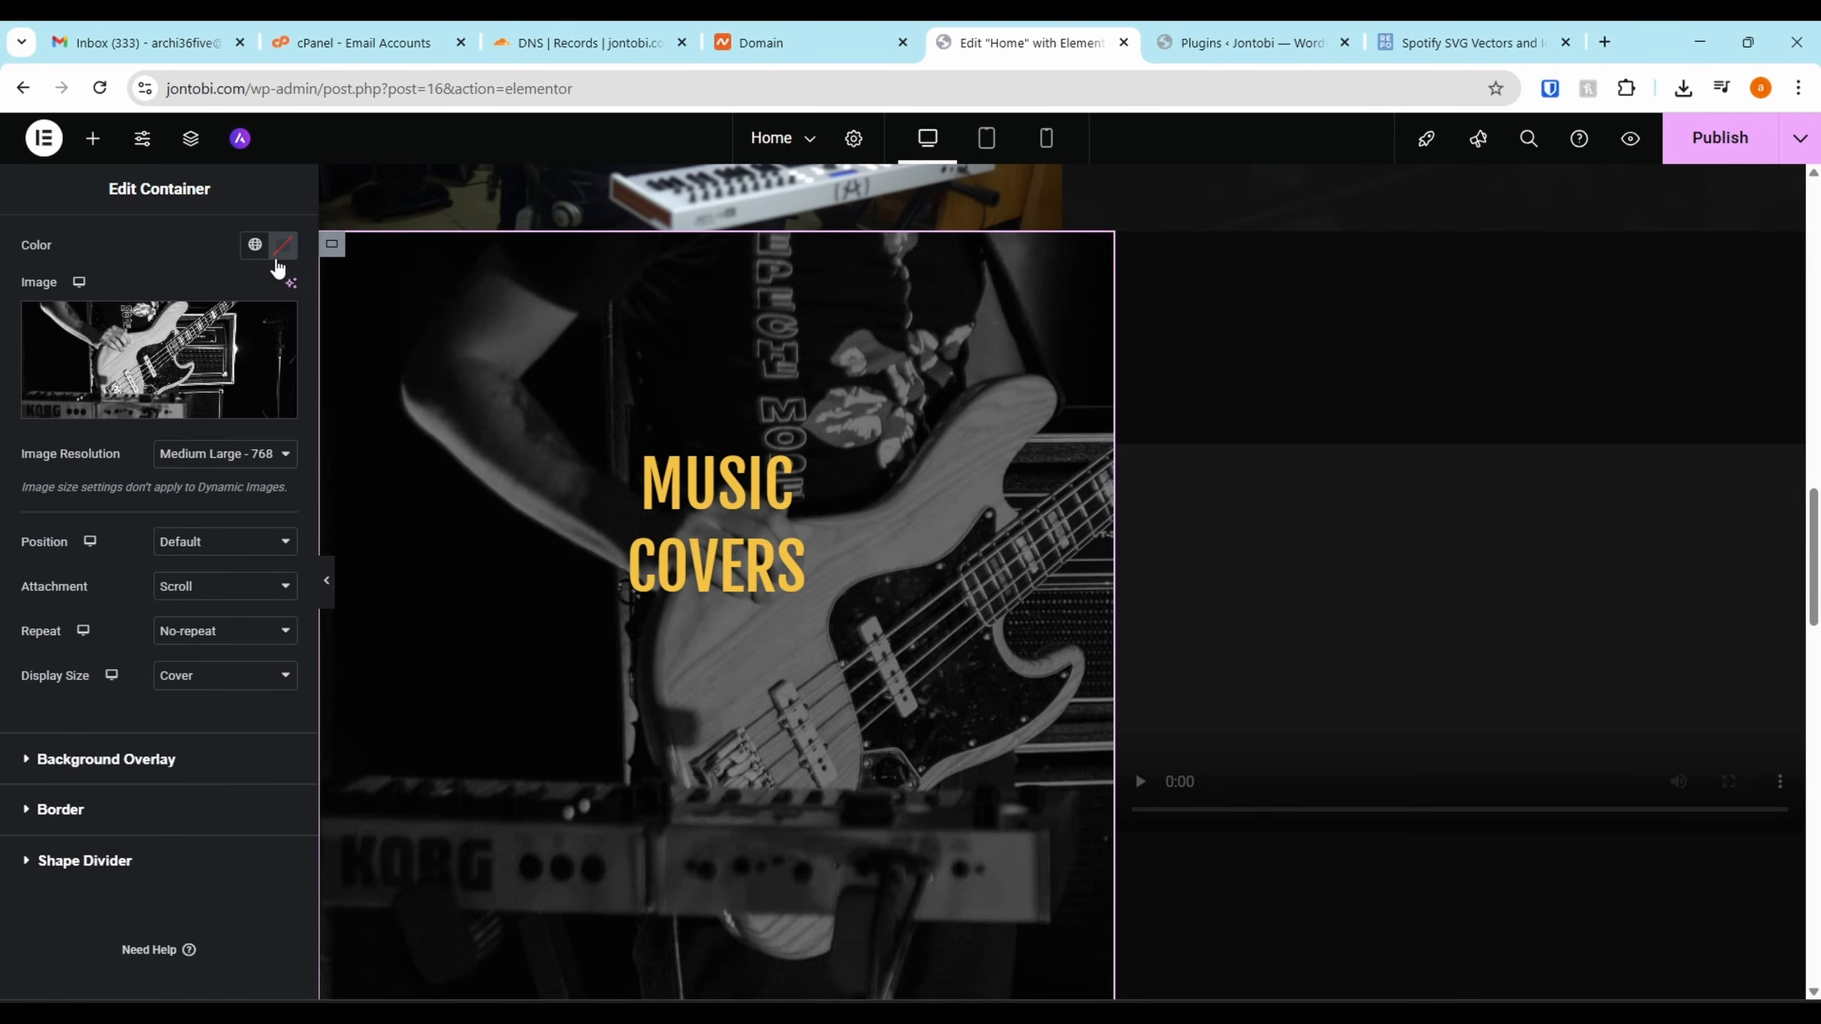
{"action": "scroll", "coordinate": [277, 264], "scroll_direction": "up", "scroll_amount": 1}
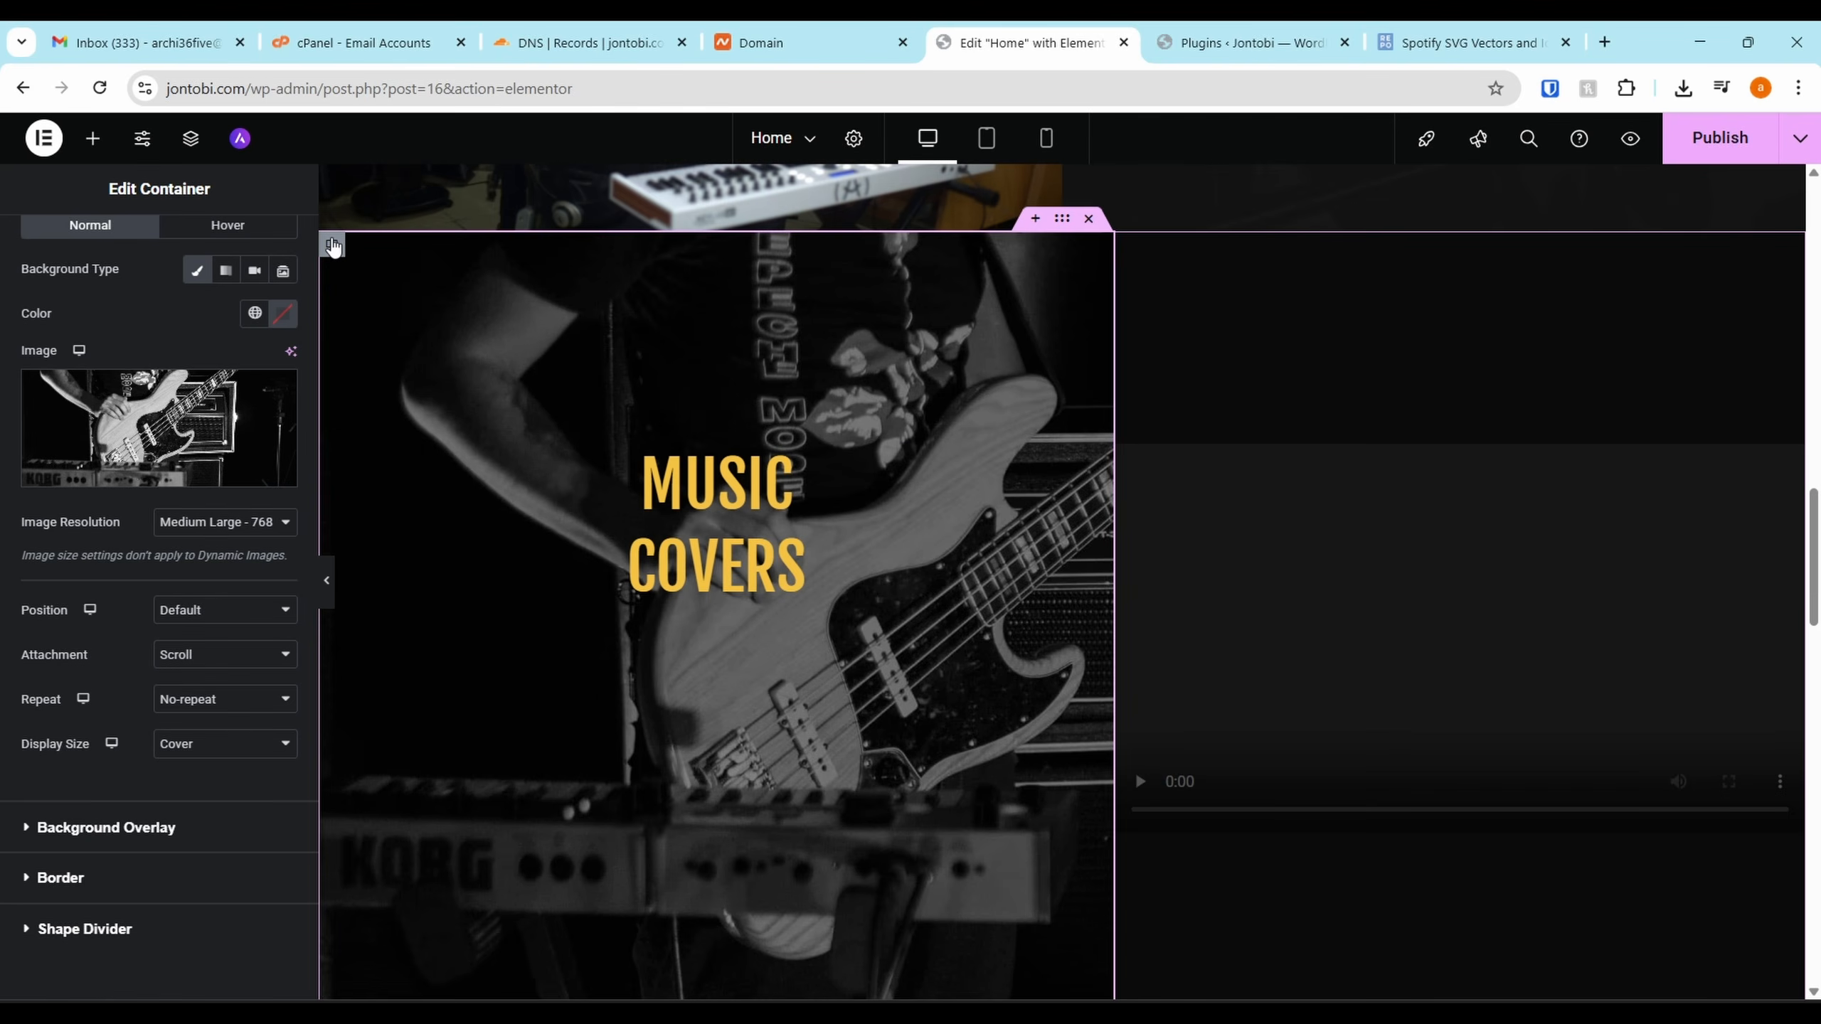
{"action": "scroll", "coordinate": [352, 285], "scroll_direction": "up", "scroll_amount": 6}
{"action": "scroll", "coordinate": [178, 287], "scroll_direction": "up", "scroll_amount": 2}
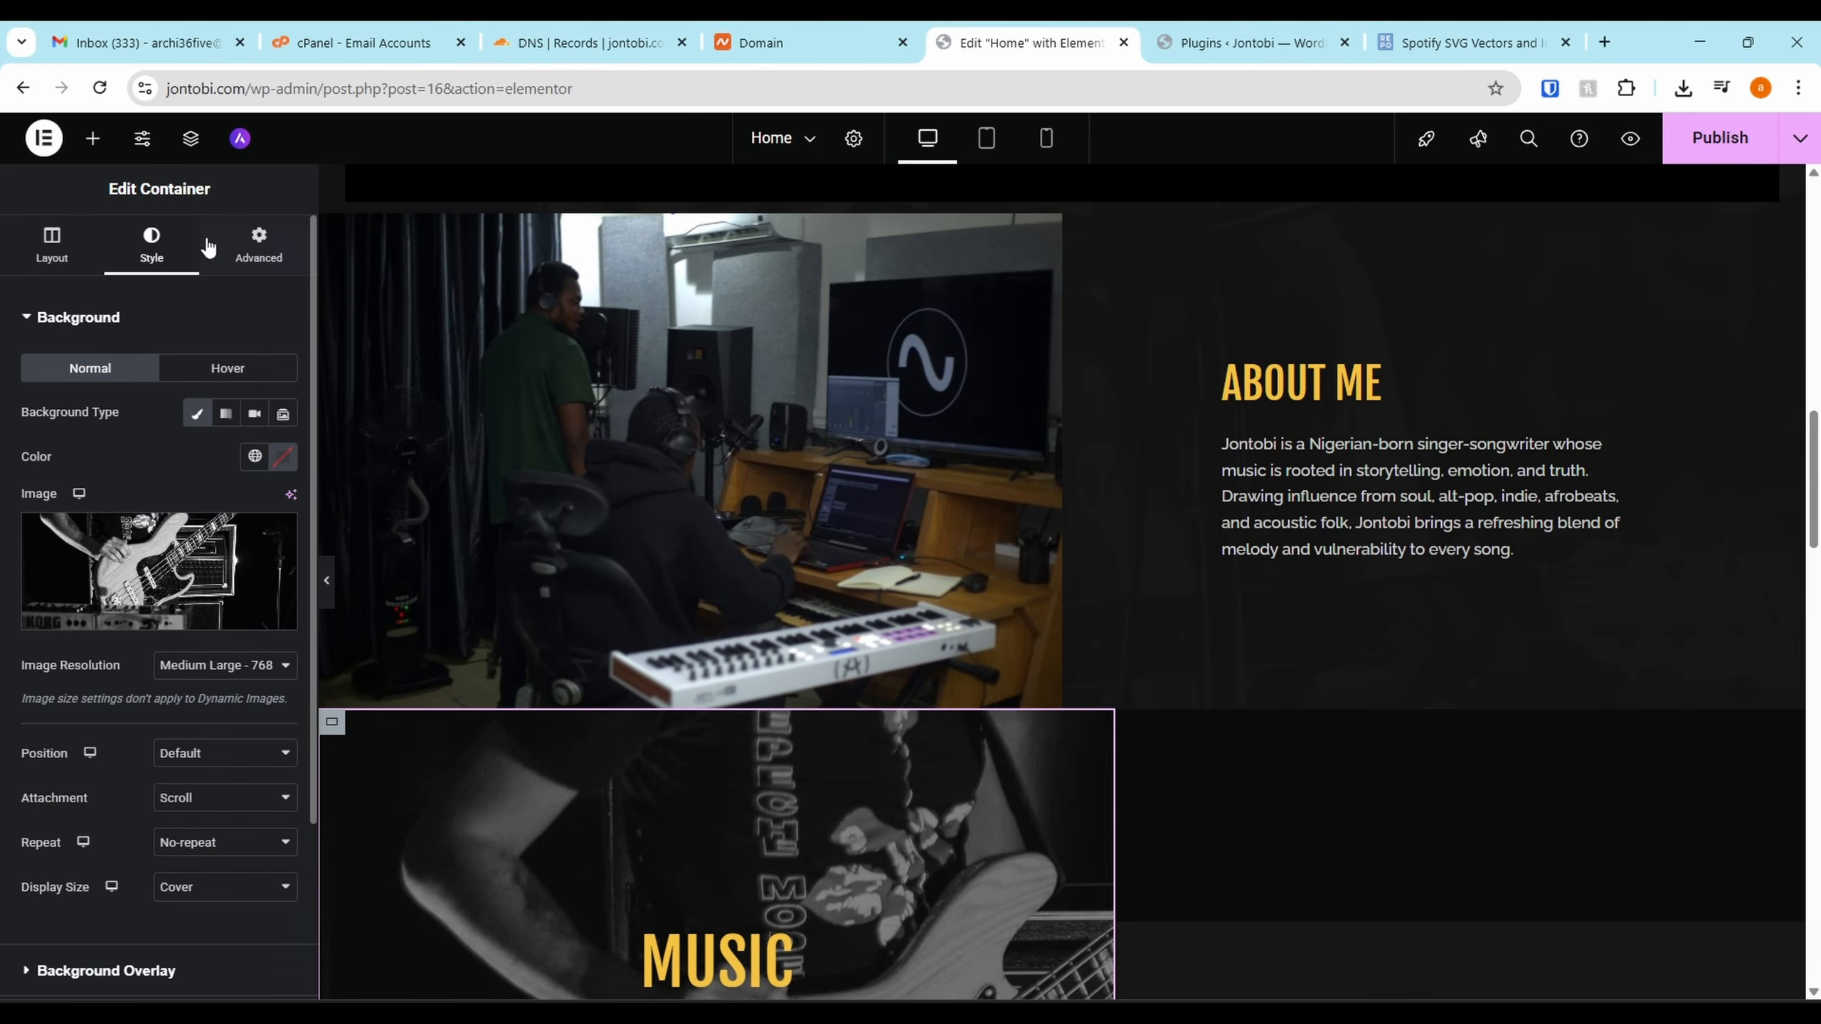
{"action": "left_click", "coordinate": [244, 251]}
{"action": "scroll", "coordinate": [234, 316], "scroll_direction": "down", "scroll_amount": 4}
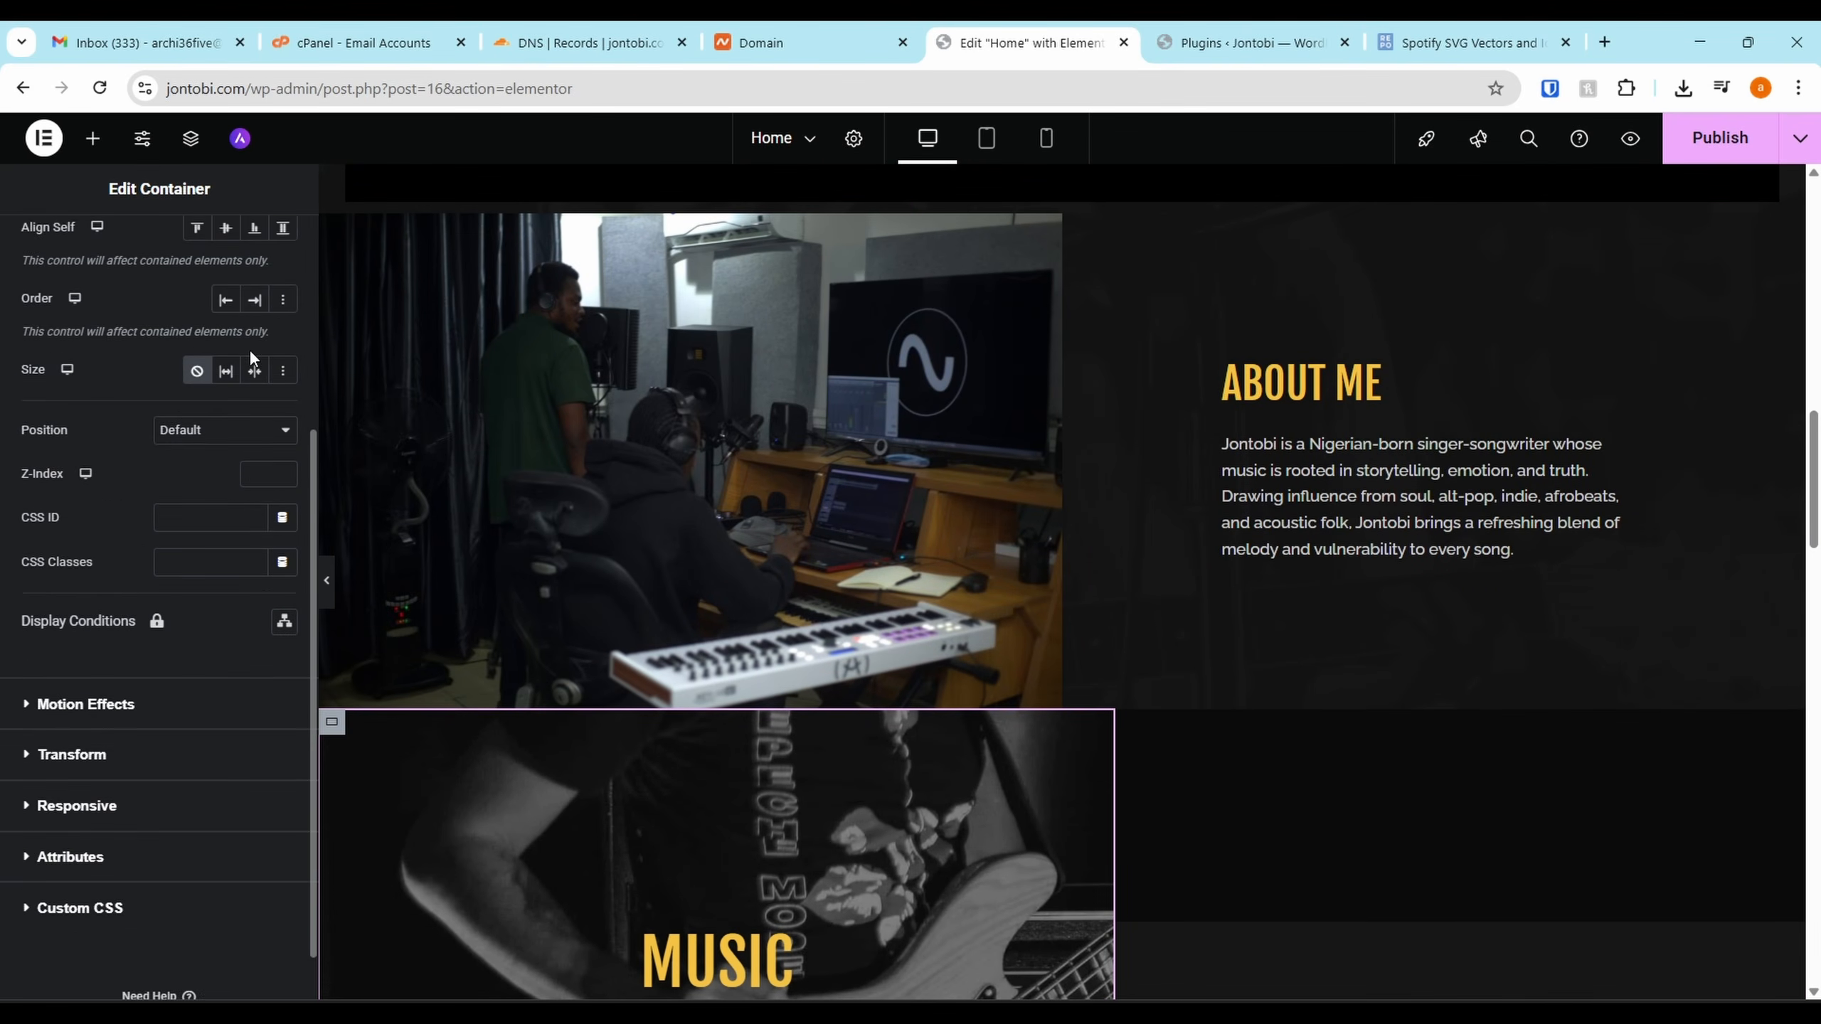
{"action": "scroll", "coordinate": [351, 409], "scroll_direction": "up", "scroll_amount": 7}
{"action": "scroll", "coordinate": [623, 649], "scroll_direction": "down", "scroll_amount": 8}
{"action": "scroll", "coordinate": [623, 650], "scroll_direction": "down", "scroll_amount": 2}
{"action": "scroll", "coordinate": [94, 344], "scroll_direction": "up", "scroll_amount": 5}
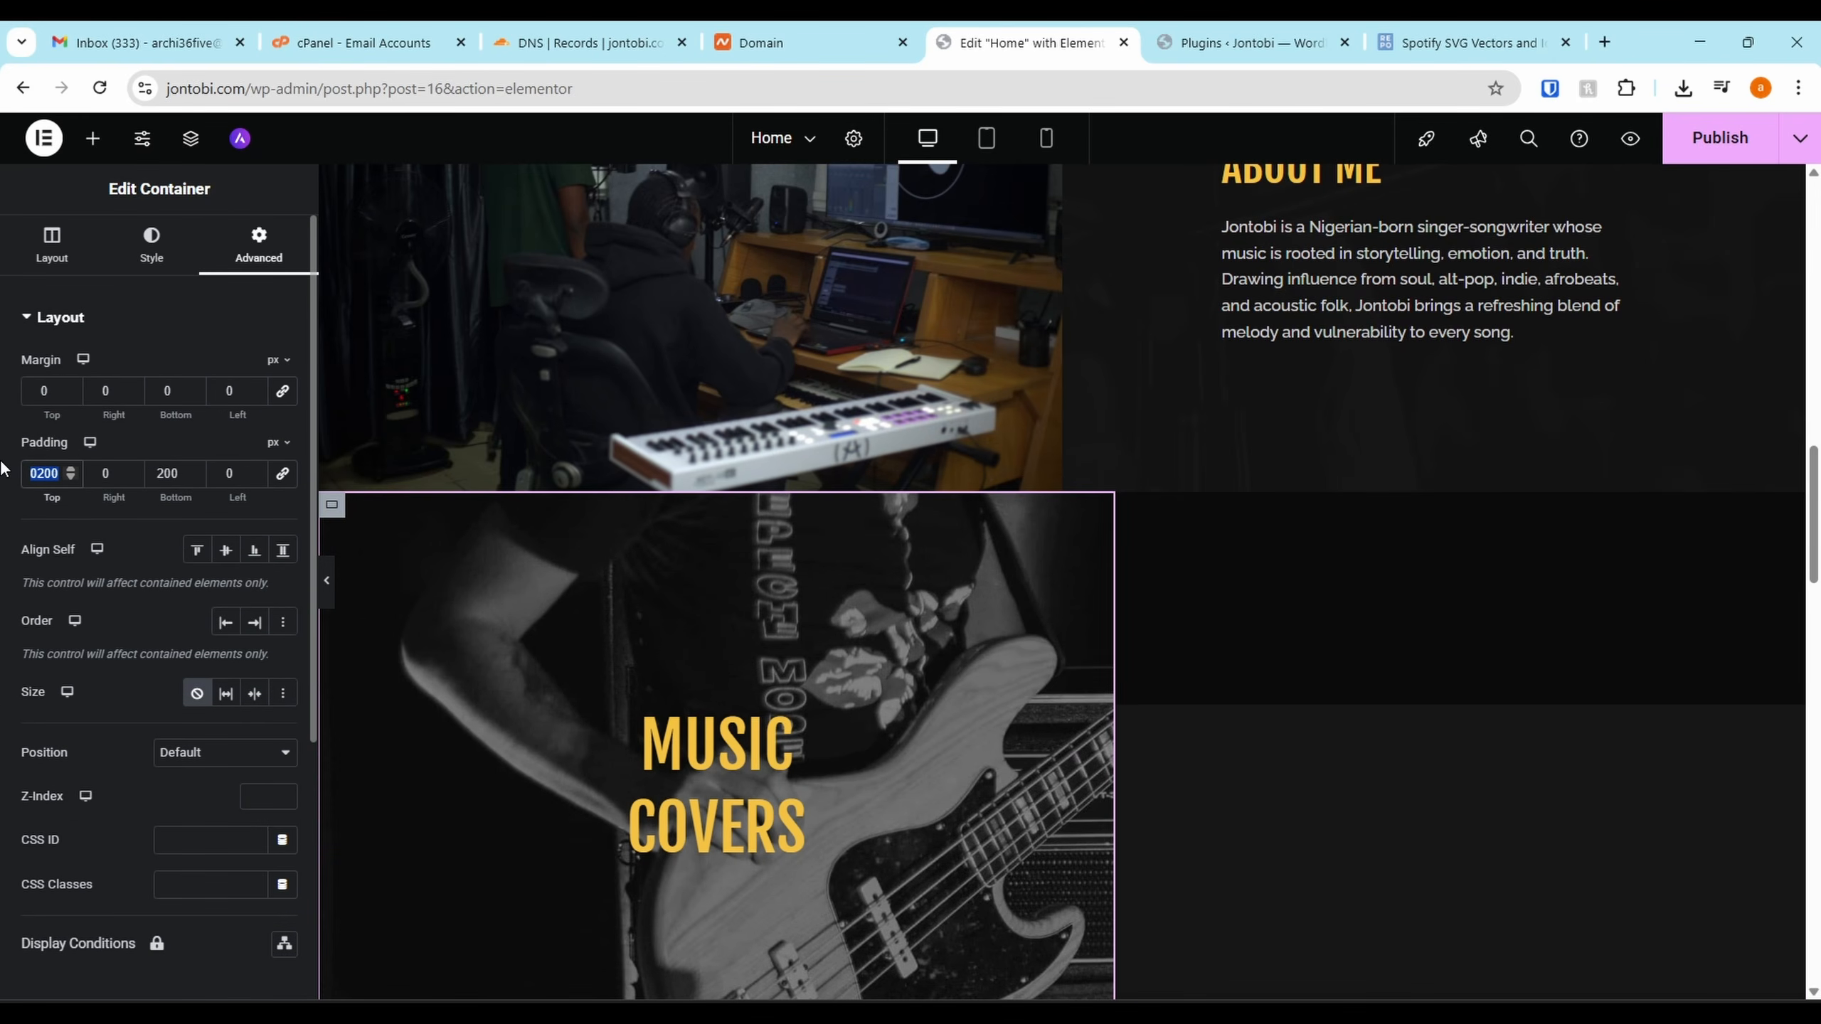
{"action": "type", "text": "100"}
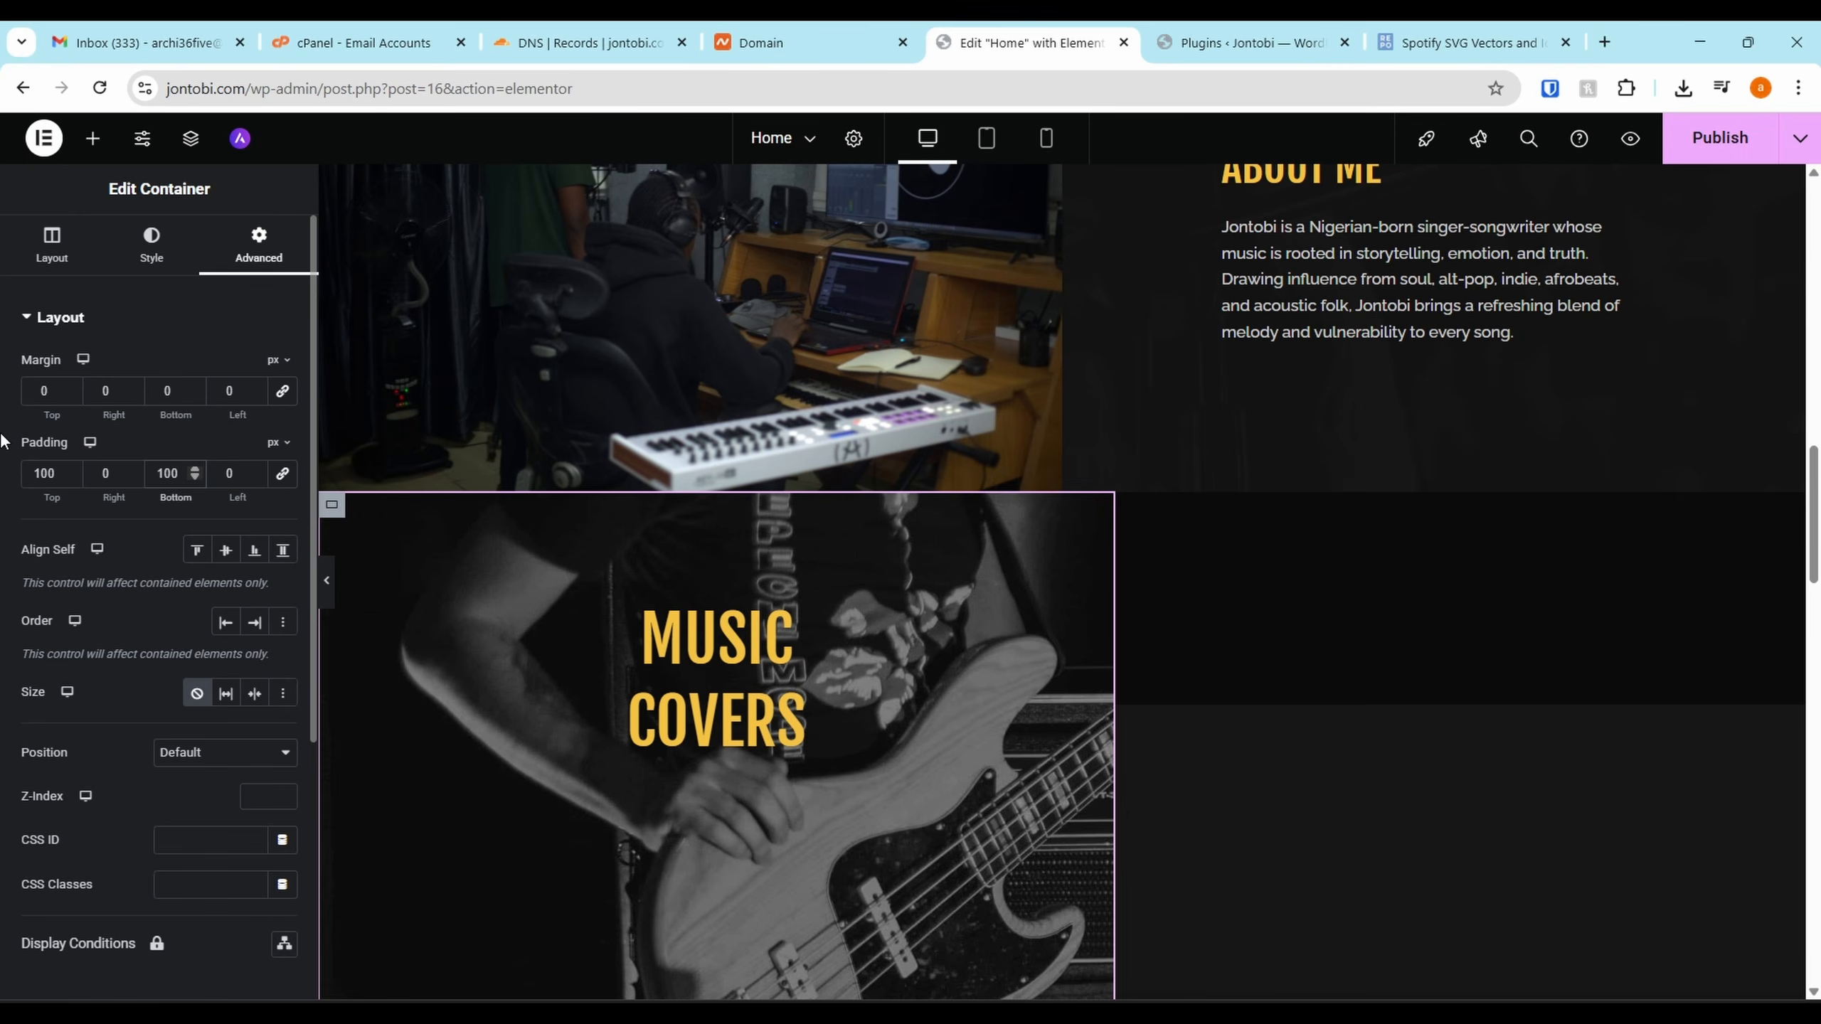
{"action": "scroll", "coordinate": [855, 597], "scroll_direction": "down", "scroll_amount": 10}
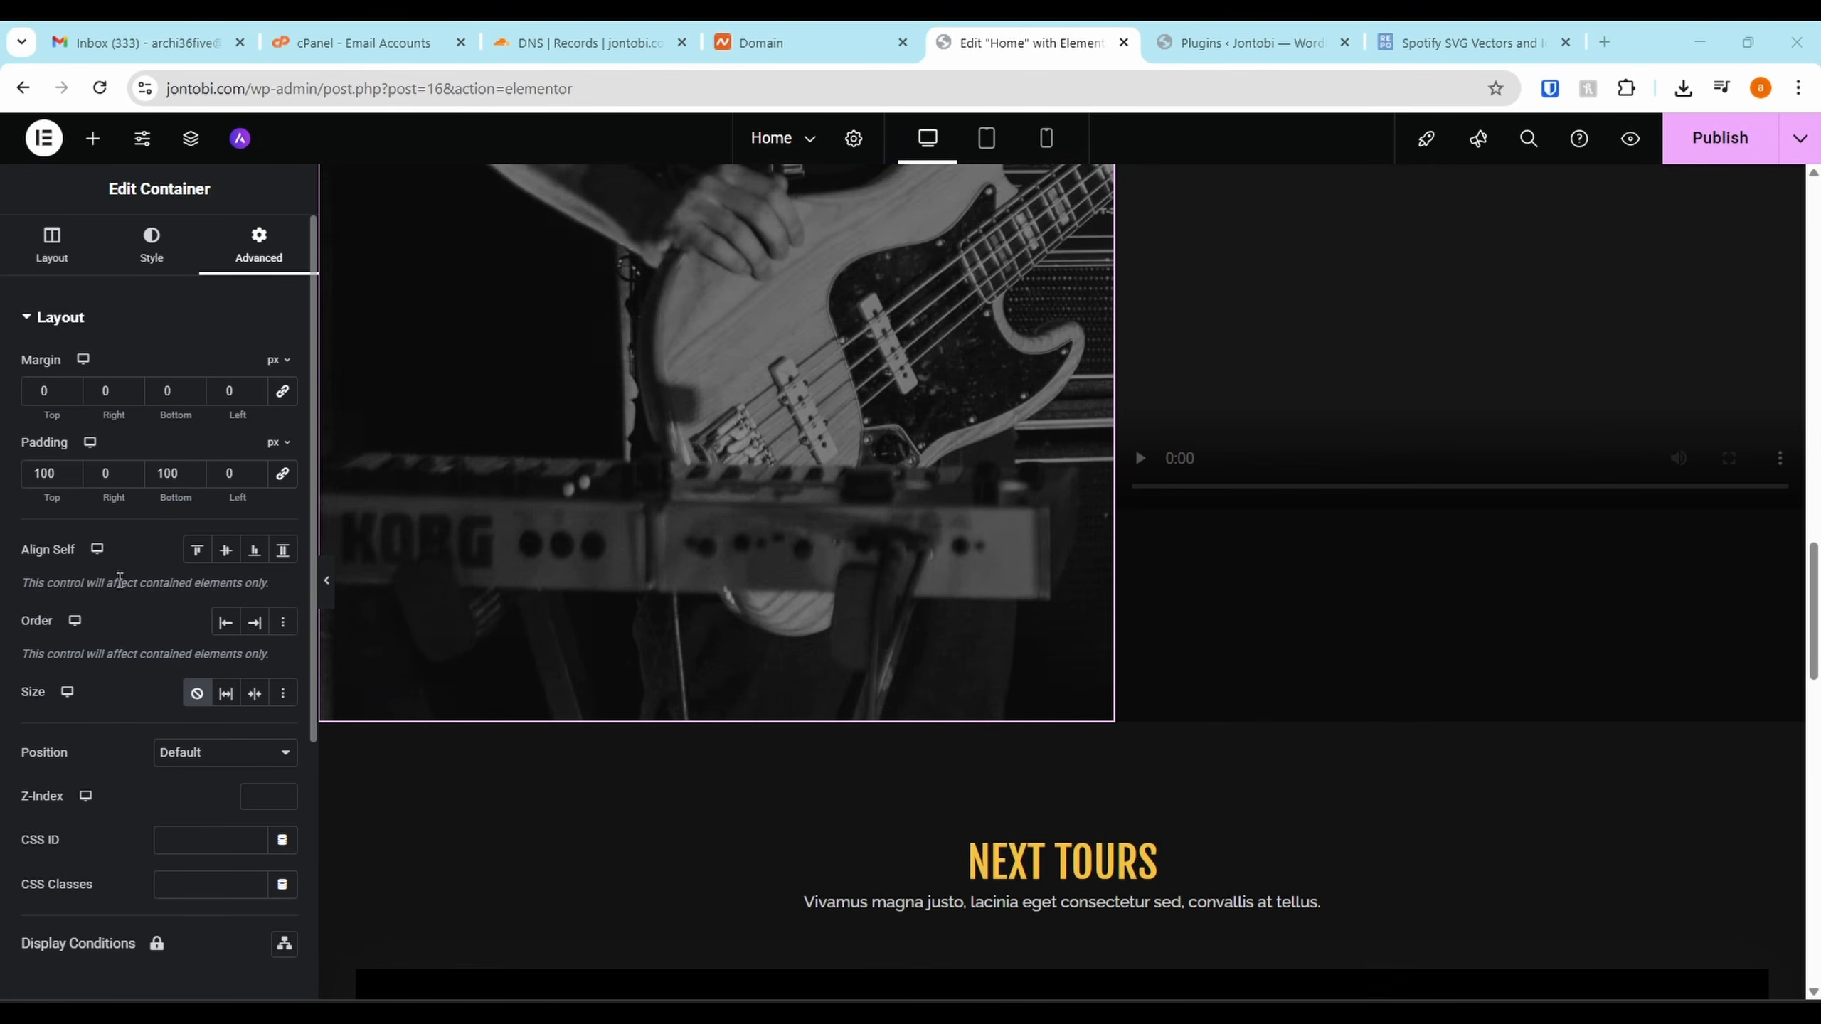
{"action": "left_click", "coordinate": [216, 563]}
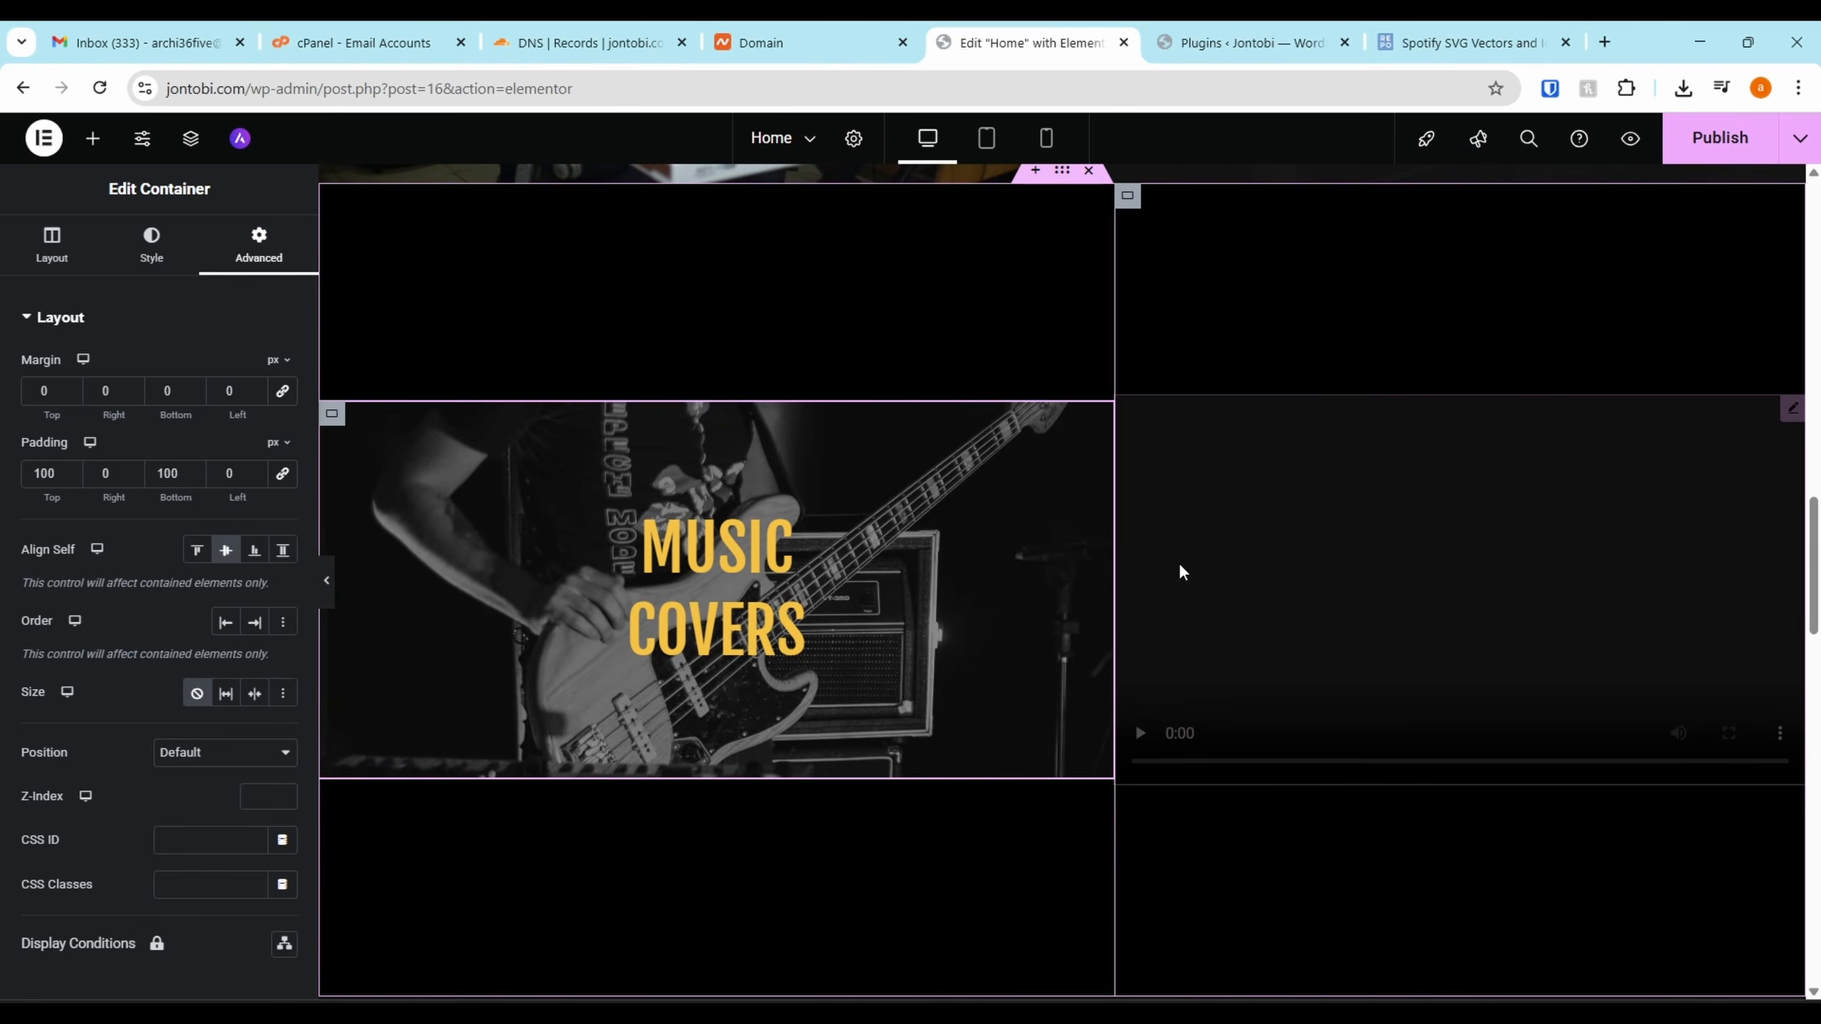
Give the enclosing container 100 top and bottom padding and resize the columns to roughly 50/50
{"action": "left_click", "coordinate": [1116, 560]}
{"action": "left_click_drag", "start_coordinate": [1104, 565], "coordinate": [987, 562]}
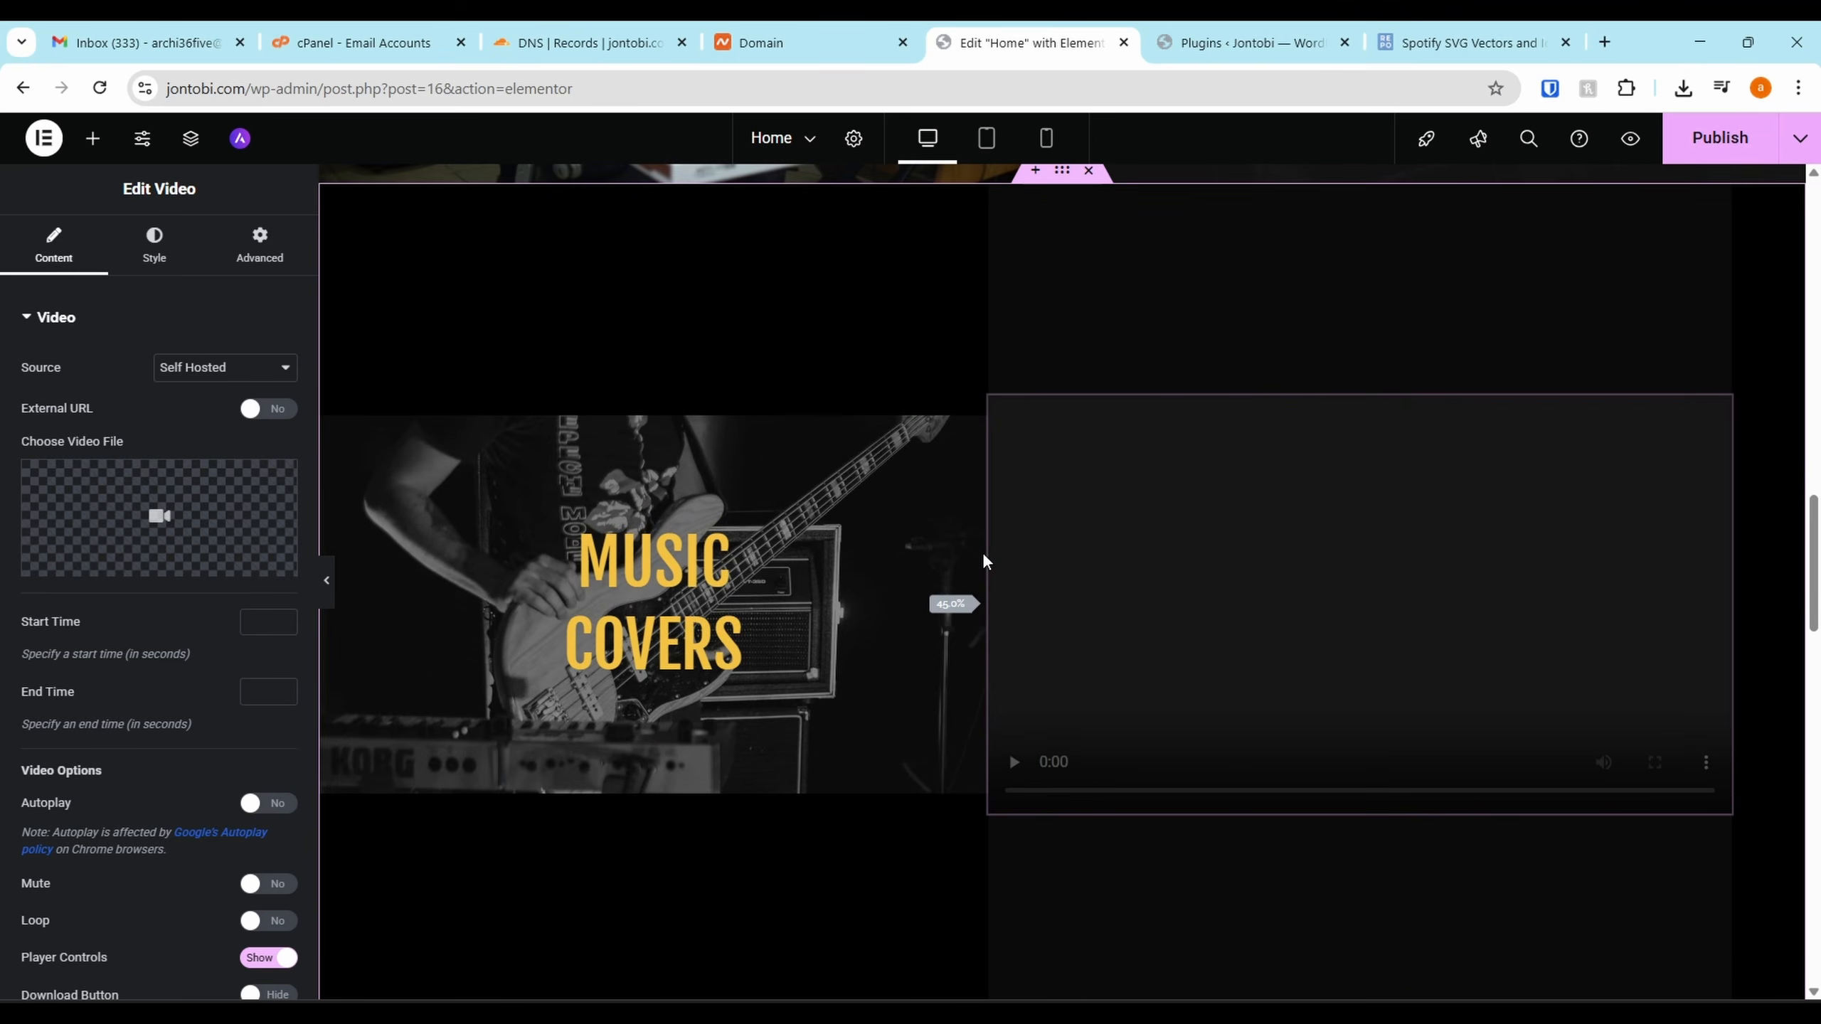
{"action": "left_click", "coordinate": [1001, 196]}
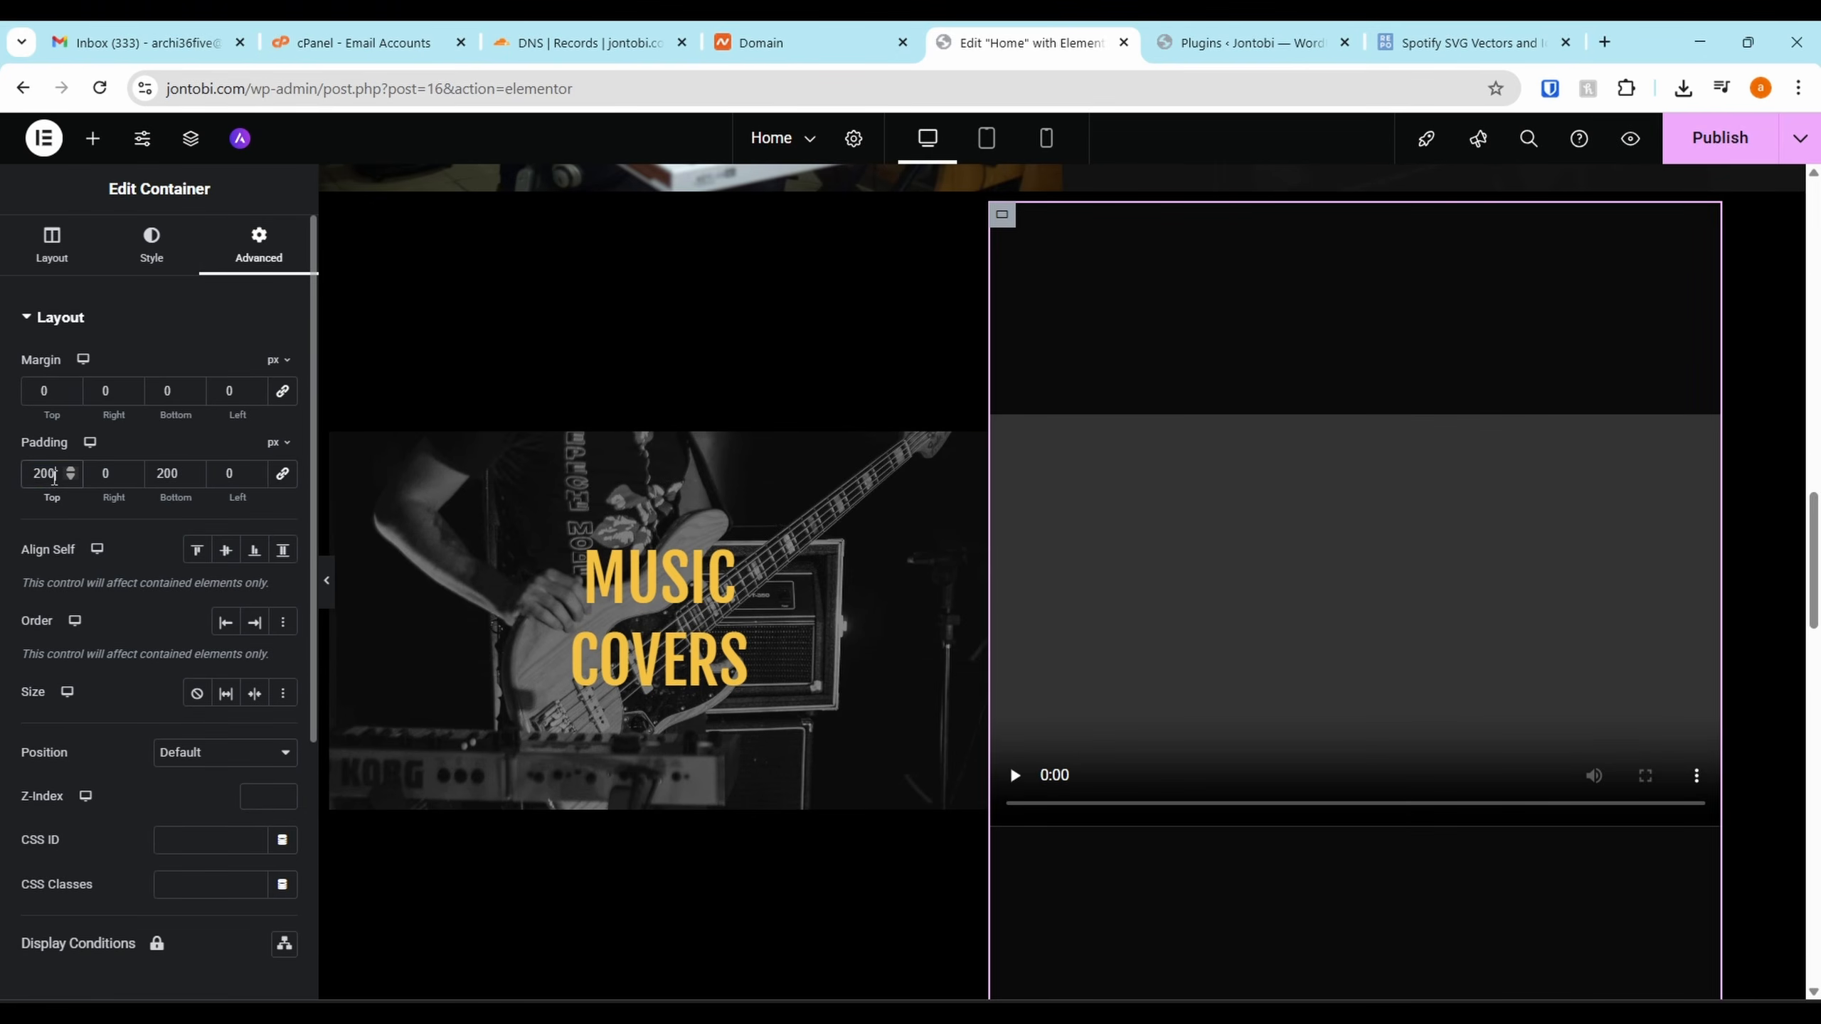
{"action": "type", "text": "100"}
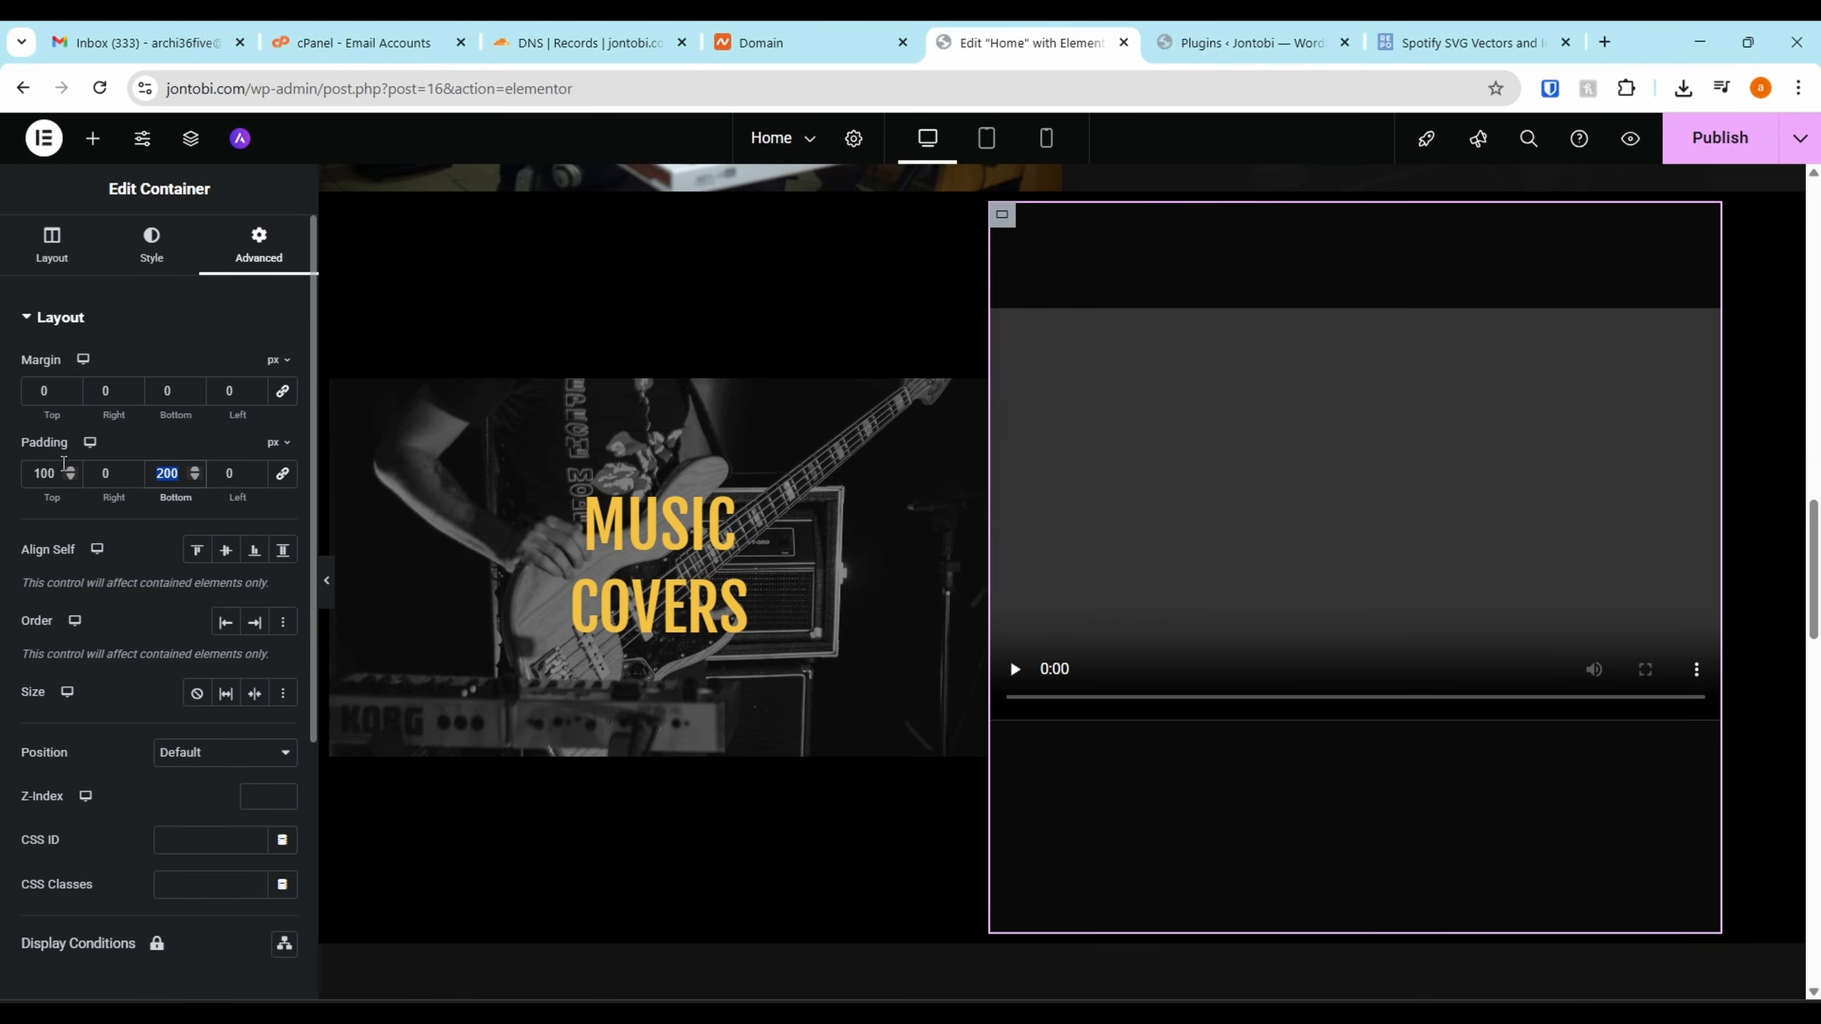
{"action": "type", "text": "100"}
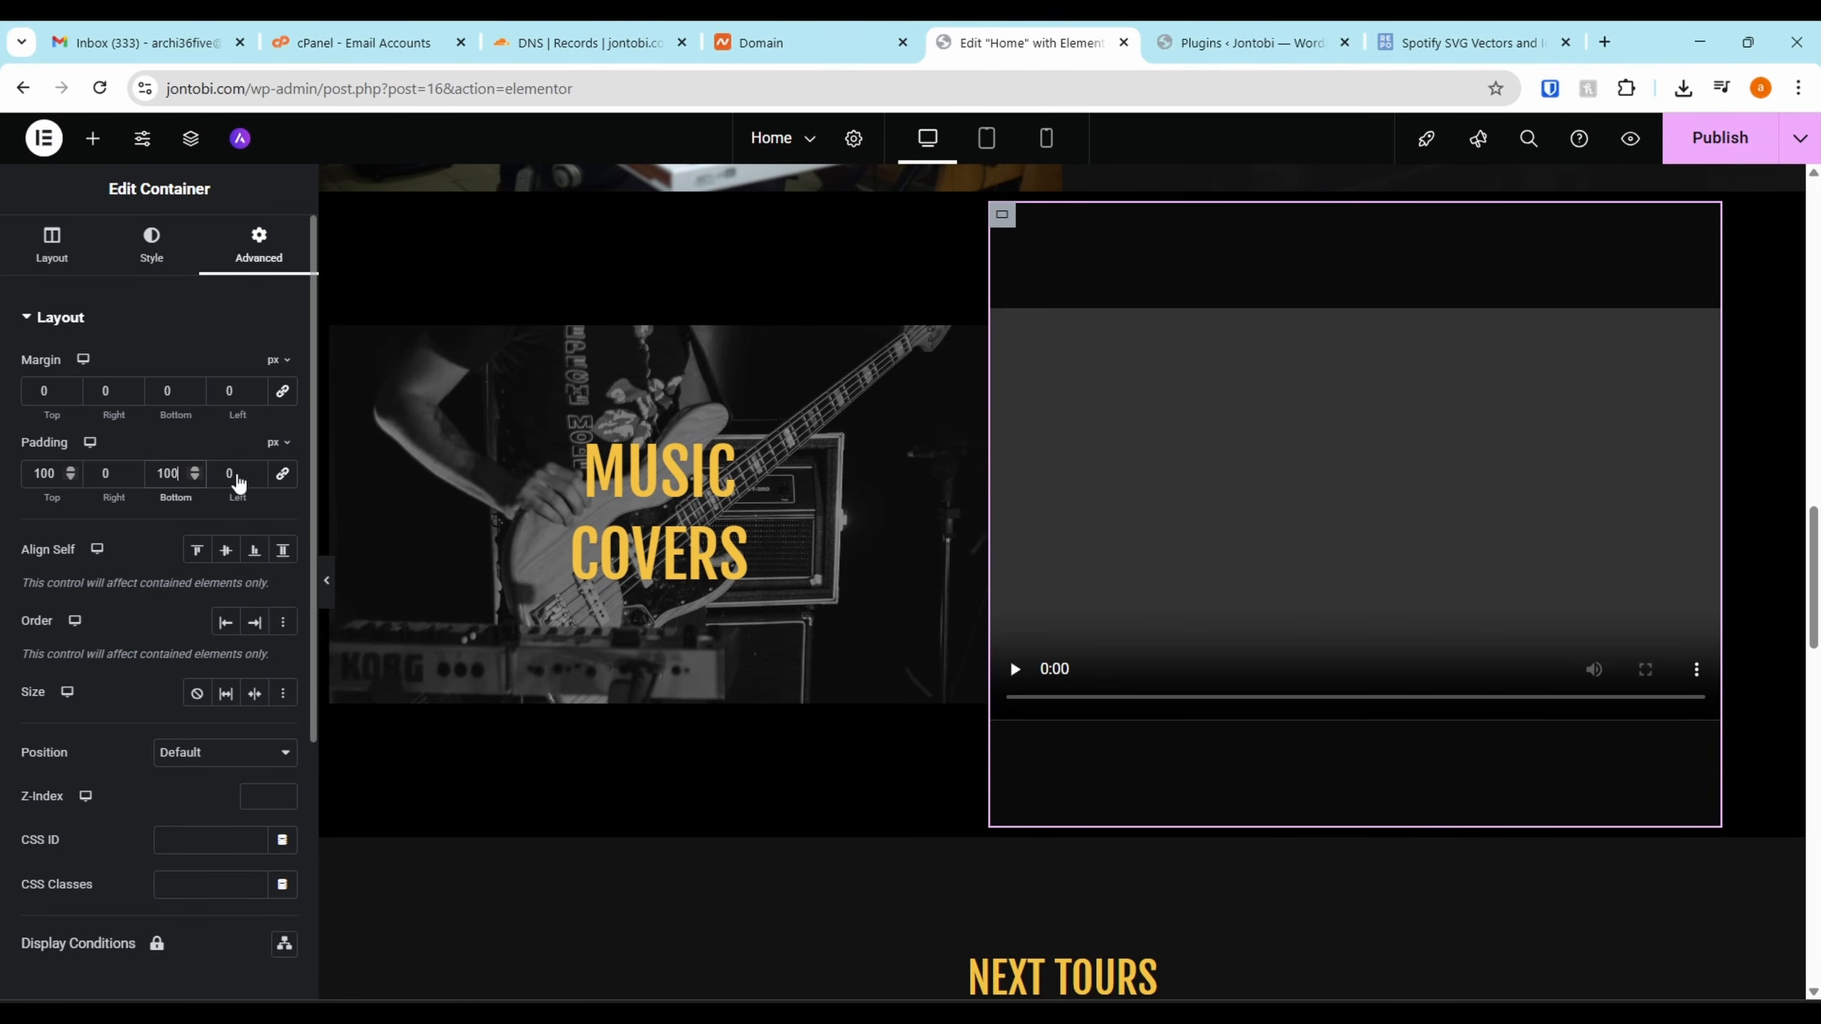
{"action": "scroll", "coordinate": [1142, 667], "scroll_direction": "up", "scroll_amount": 6}
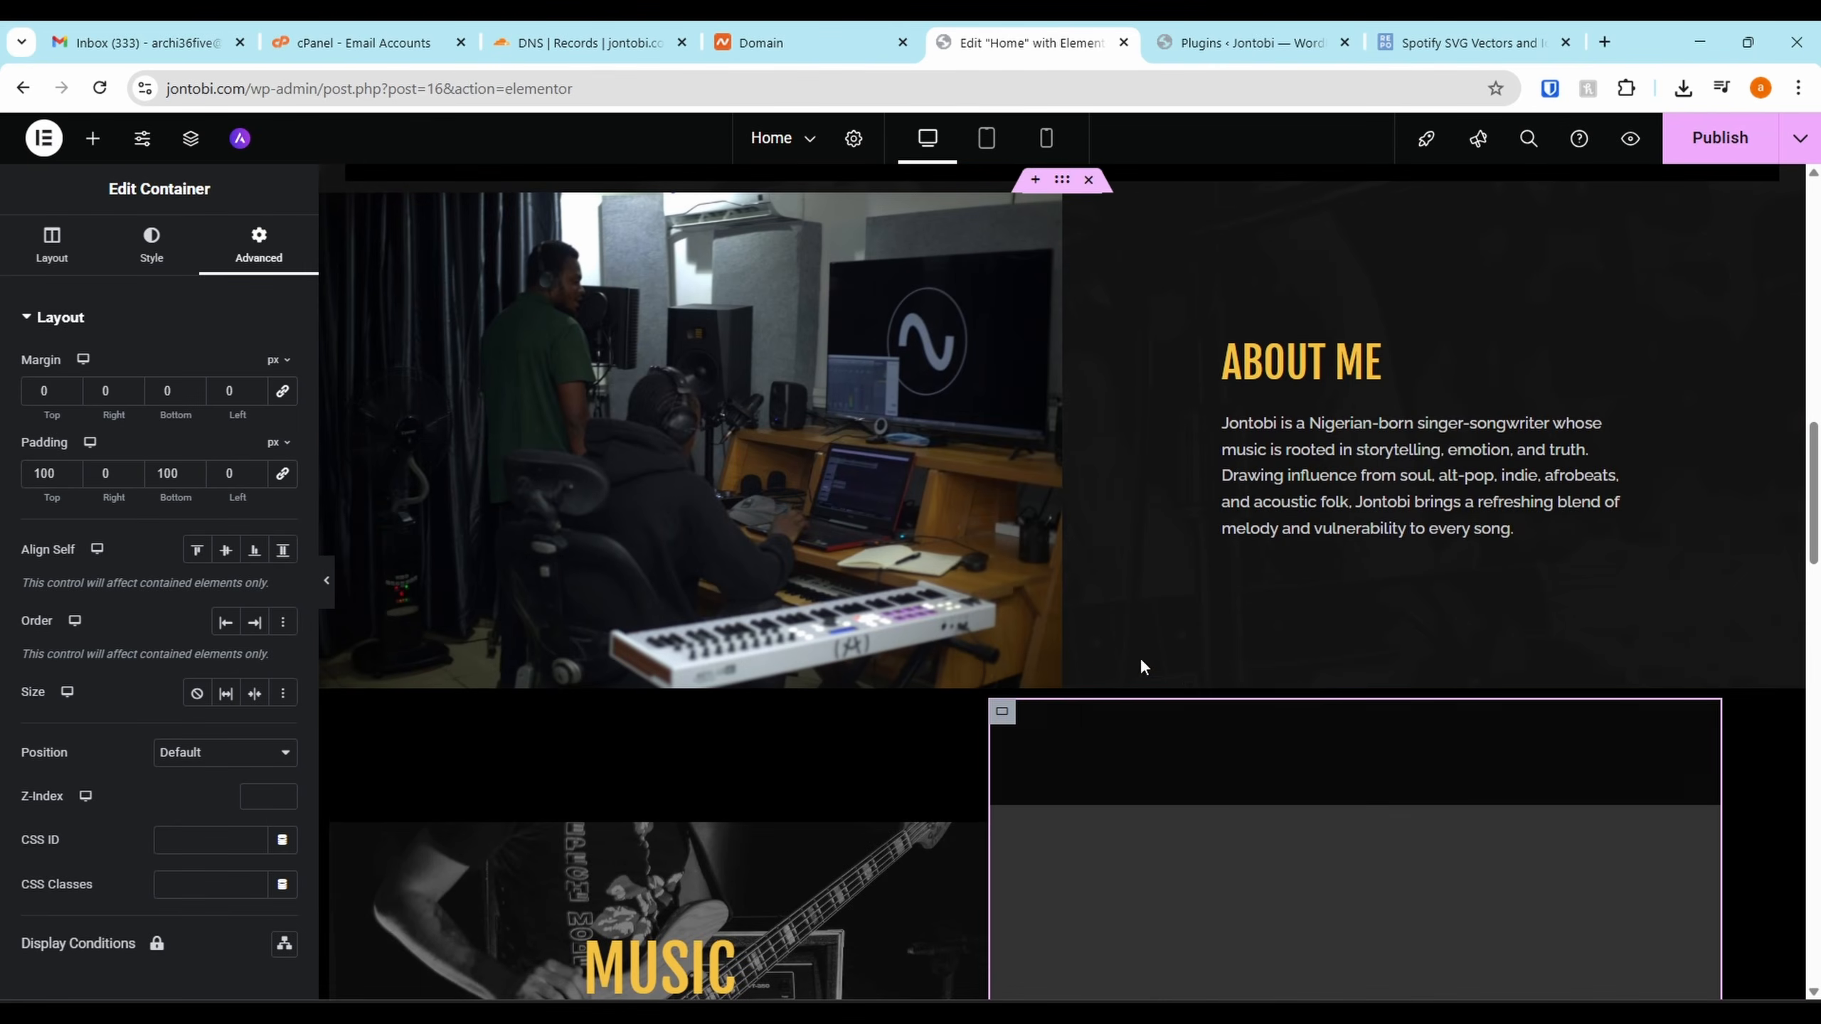
{"action": "scroll", "coordinate": [982, 767], "scroll_direction": "down", "scroll_amount": 4}
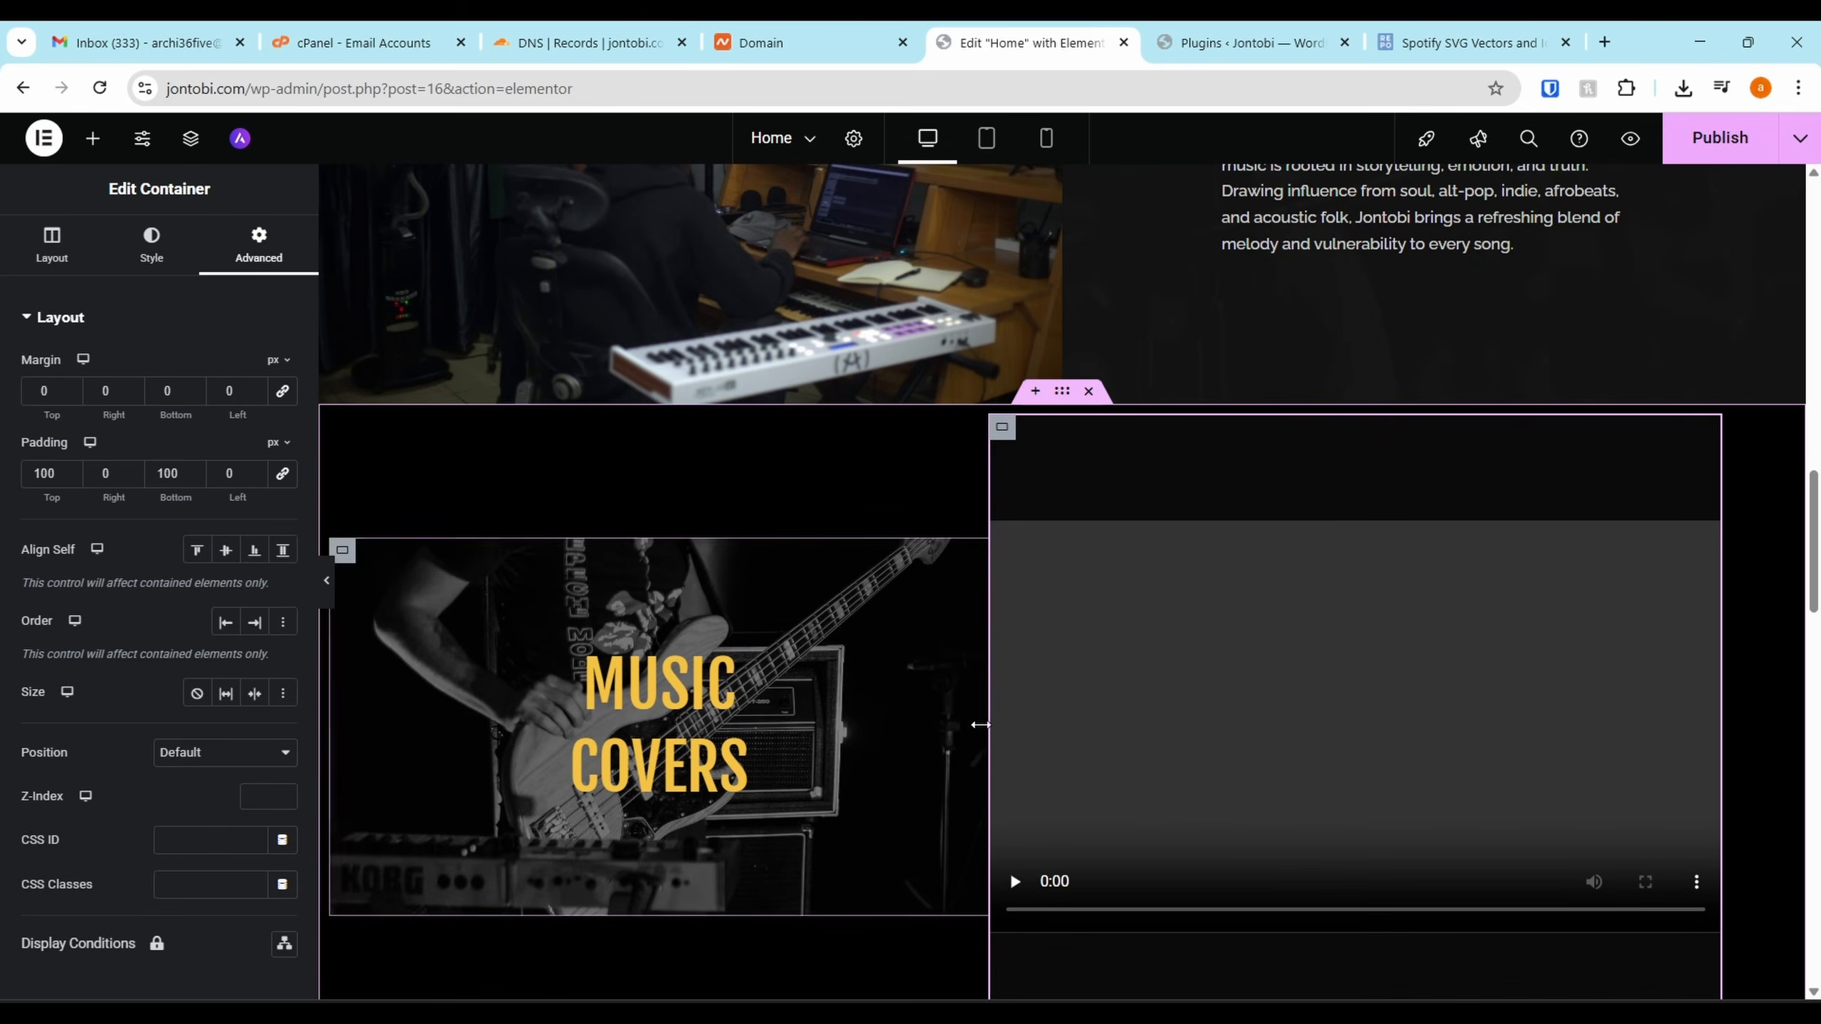
{"action": "left_click_drag", "start_coordinate": [980, 724], "coordinate": [1056, 746]}
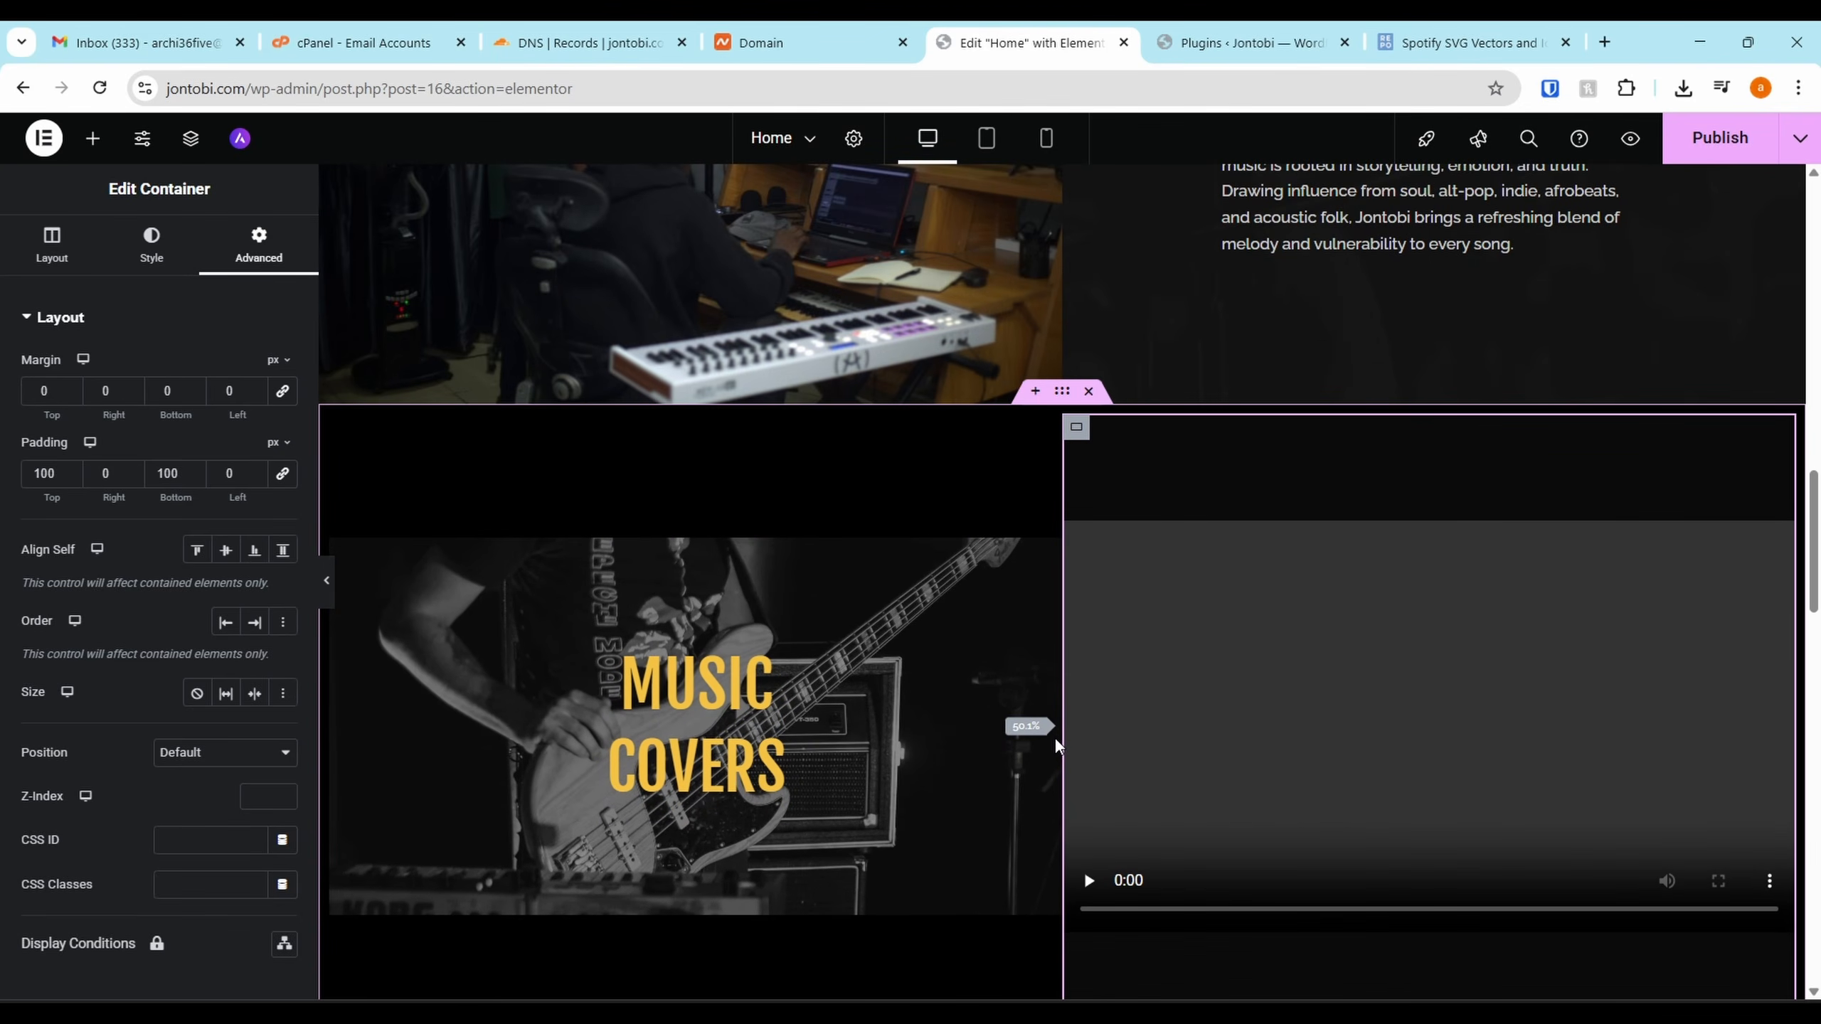
{"action": "left_click", "coordinate": [1075, 891]}
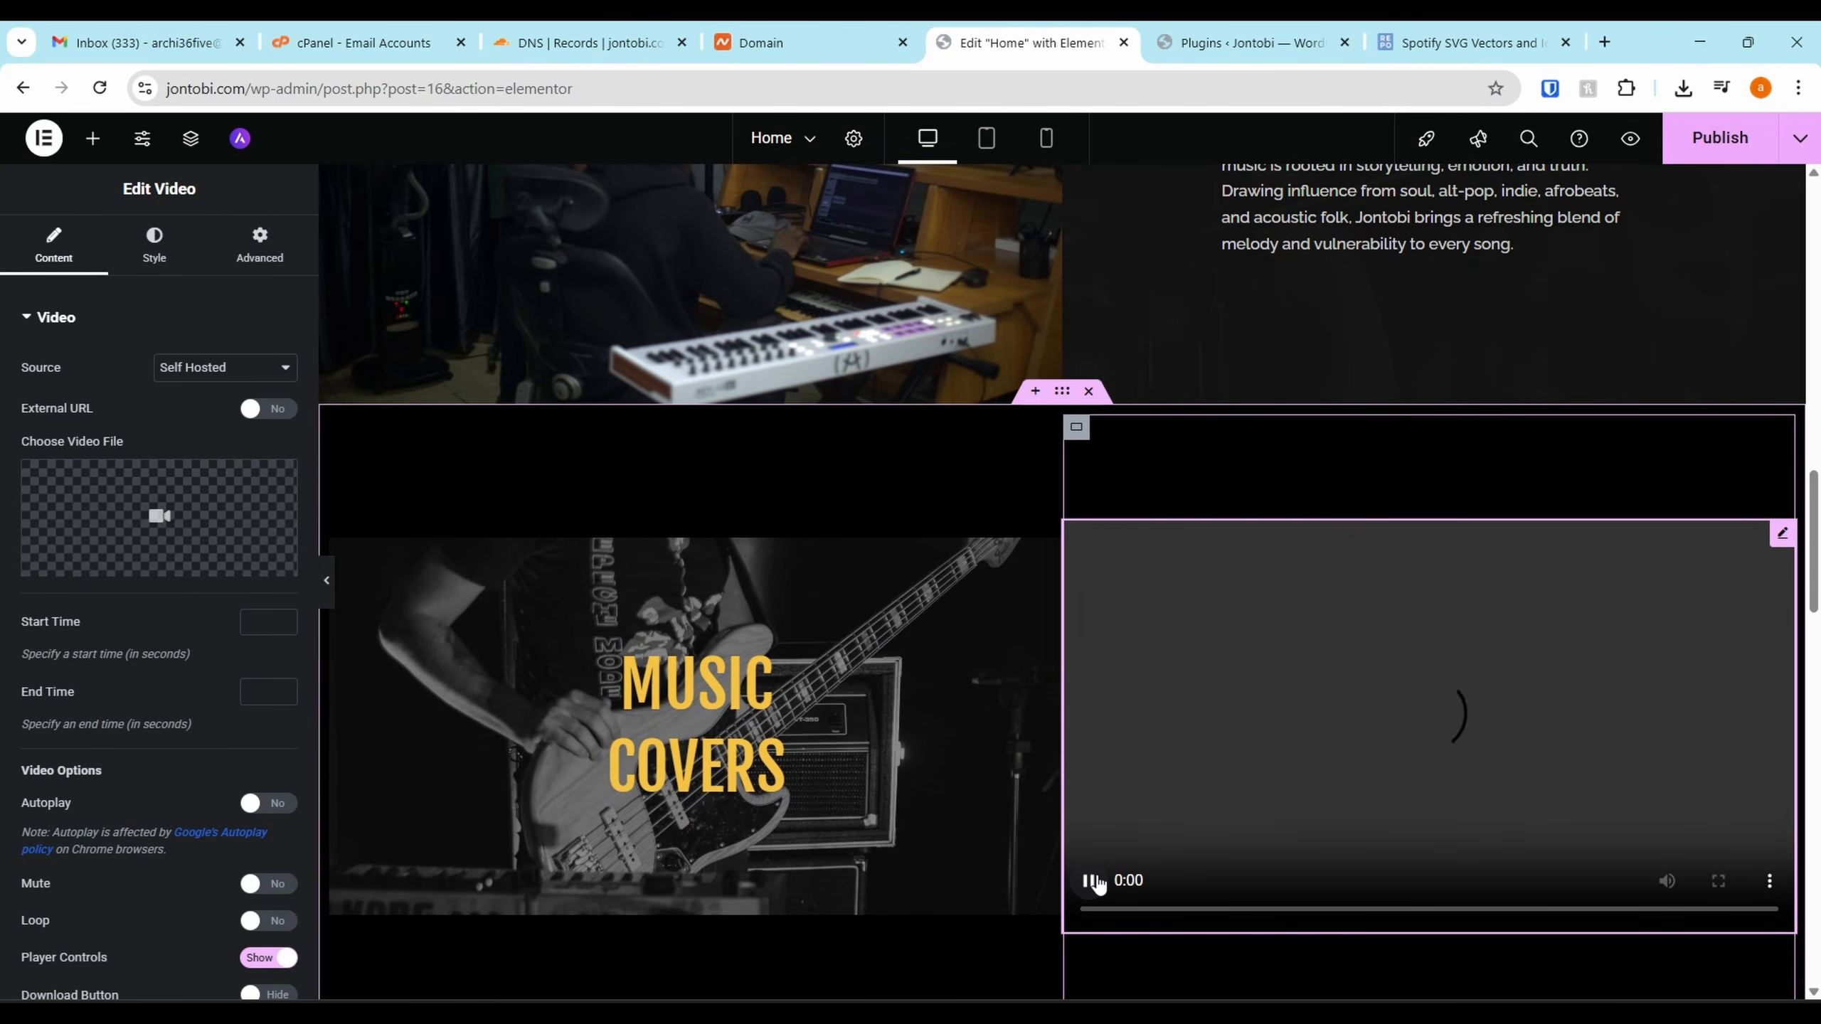
{"action": "scroll", "coordinate": [1174, 451], "scroll_direction": "down", "scroll_amount": 1}
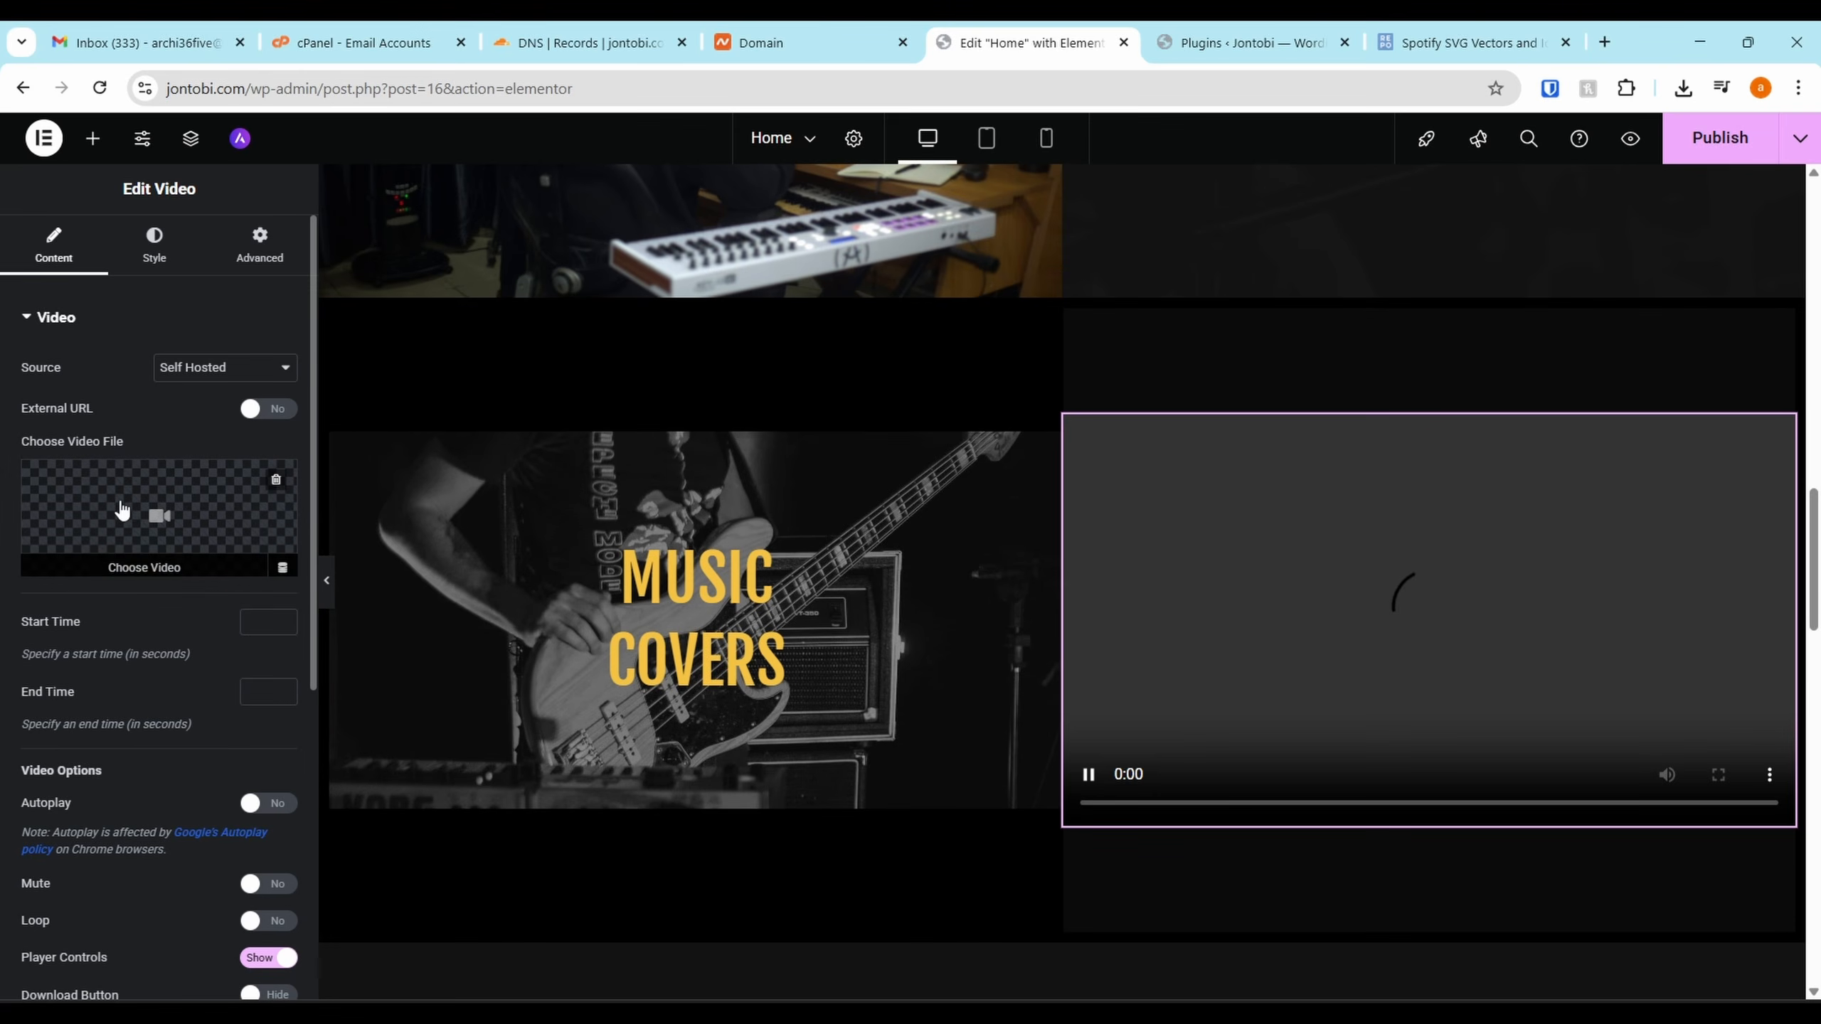
Switch the video source to Dailymotion and paste the full dailymotion.com cover video URL
{"action": "left_click", "coordinate": [252, 492]}
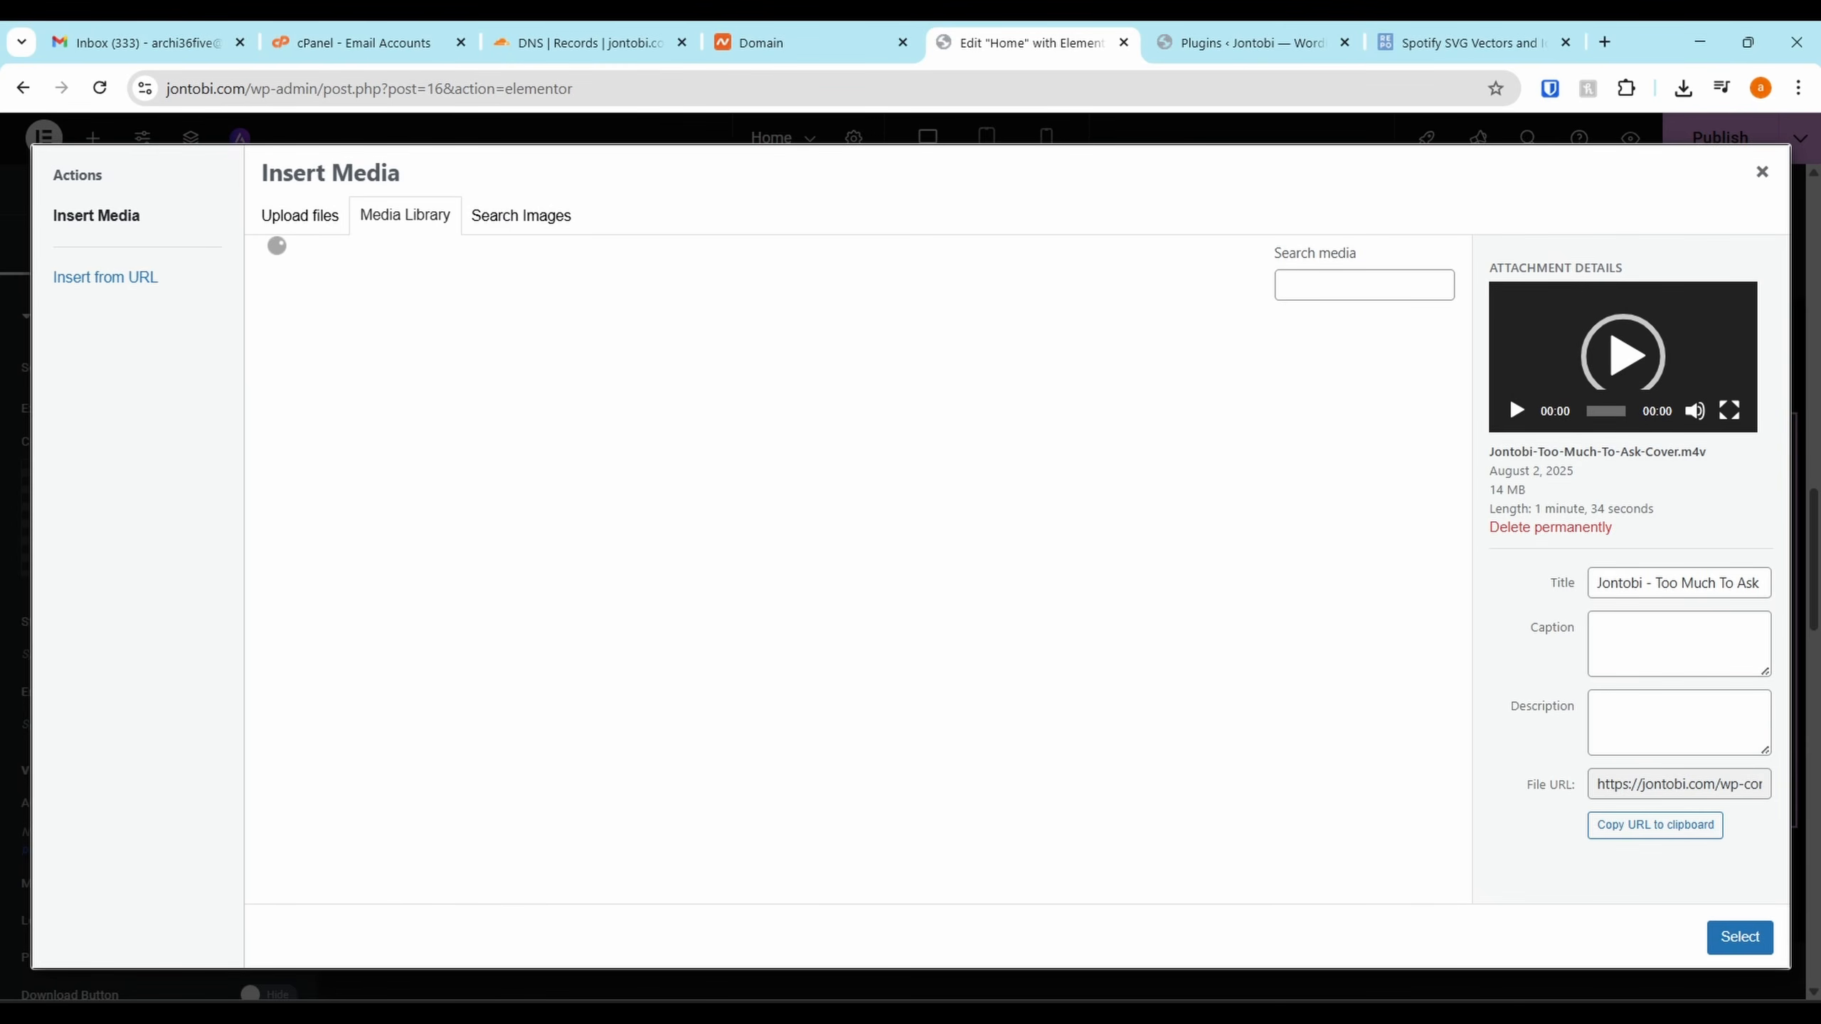
{"action": "left_click", "coordinate": [1742, 938]}
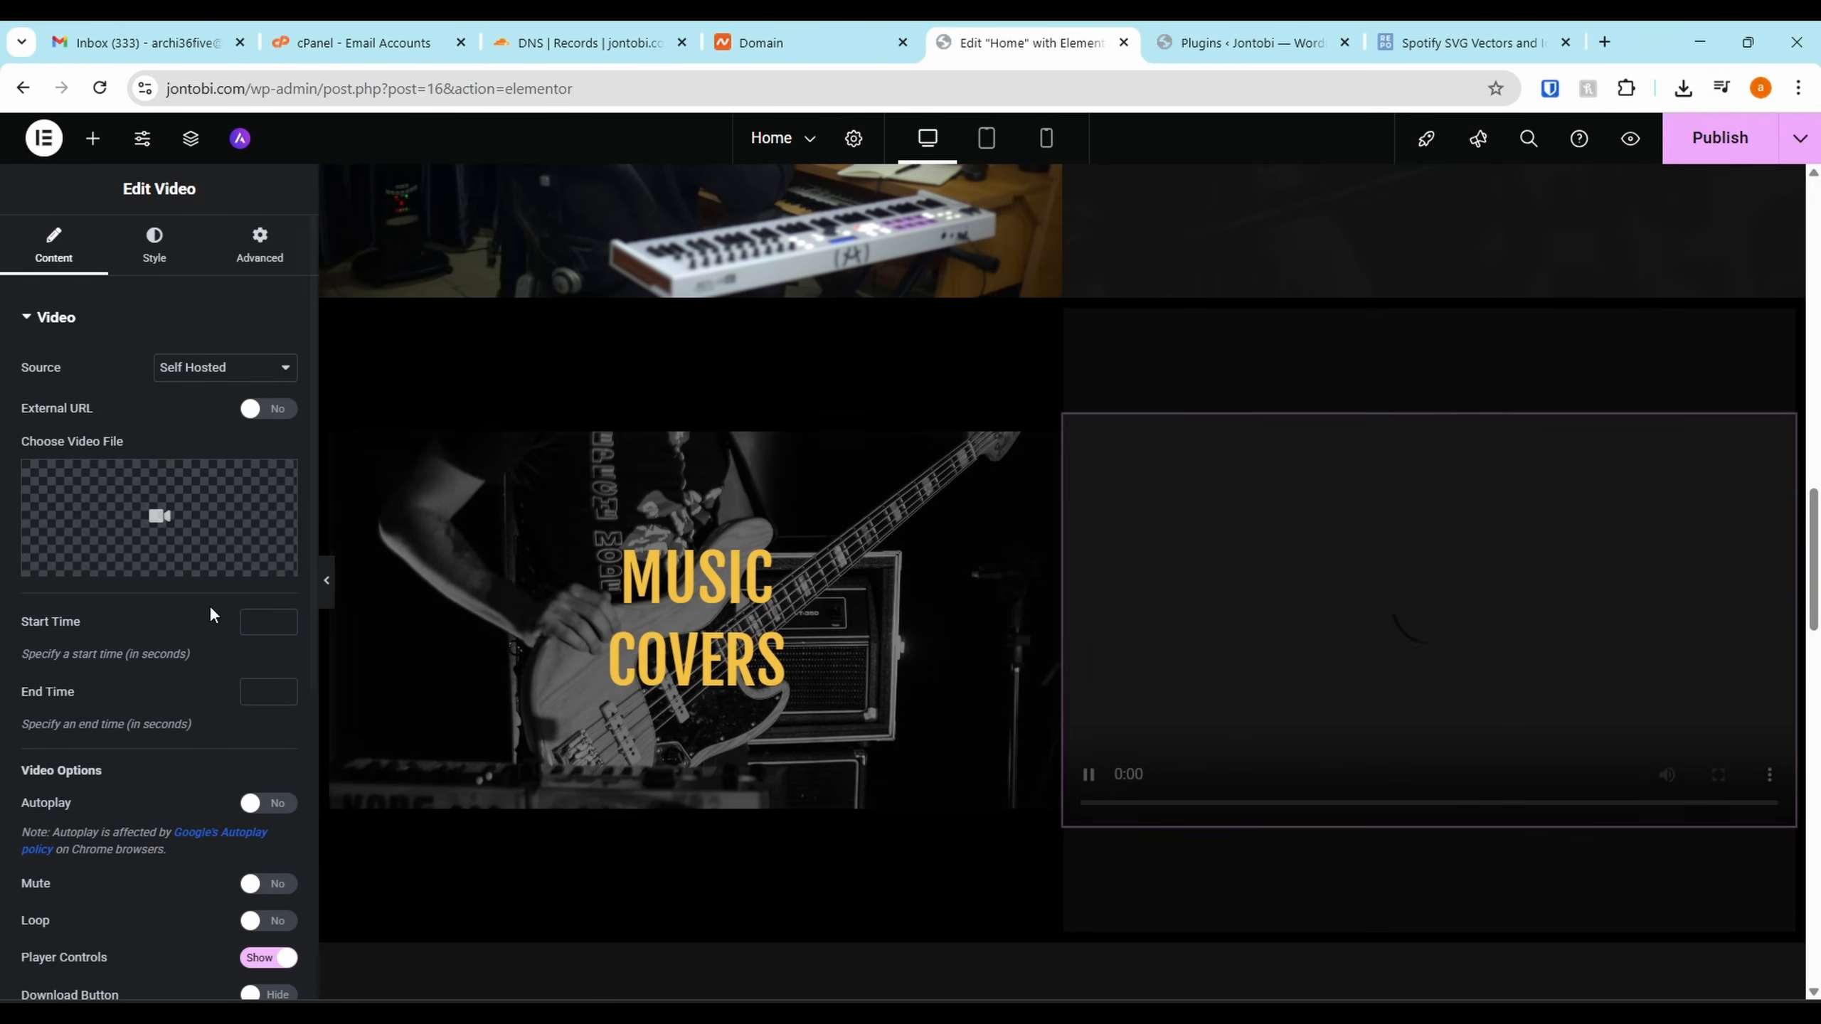
{"action": "scroll", "coordinate": [126, 431], "scroll_direction": "down", "scroll_amount": 10}
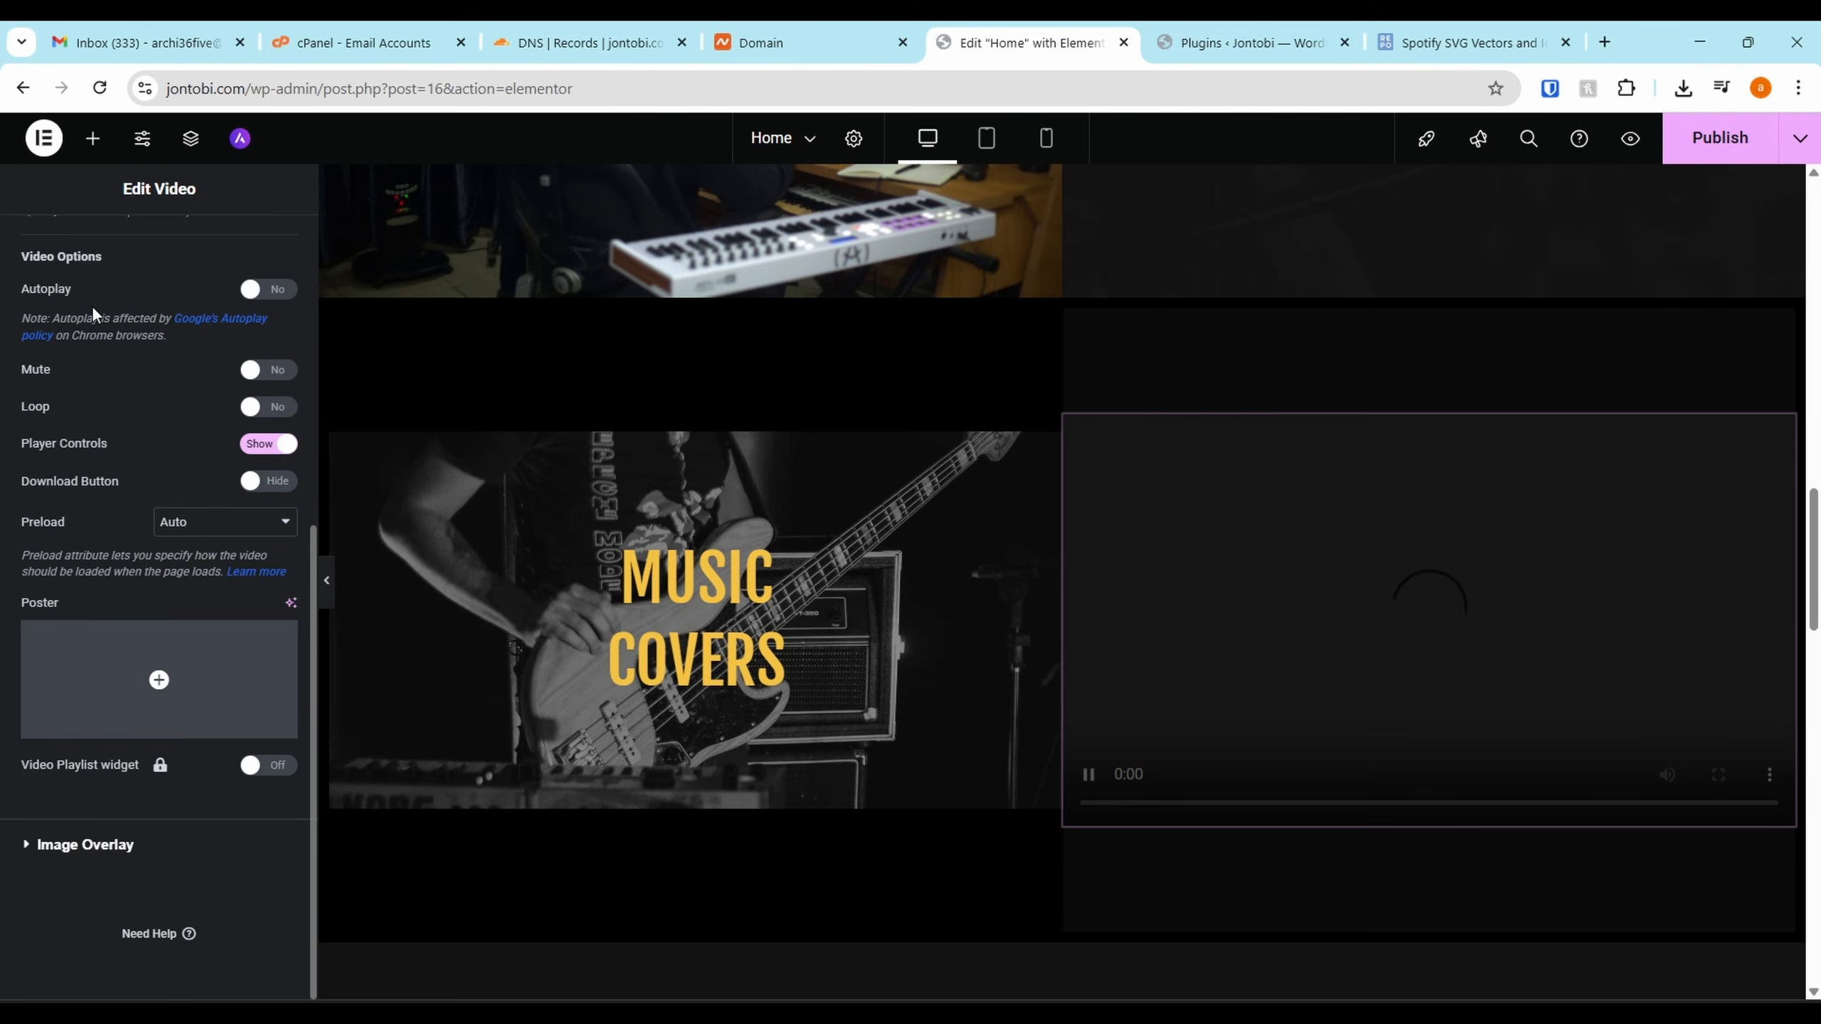
{"action": "scroll", "coordinate": [93, 309], "scroll_direction": "up", "scroll_amount": 10}
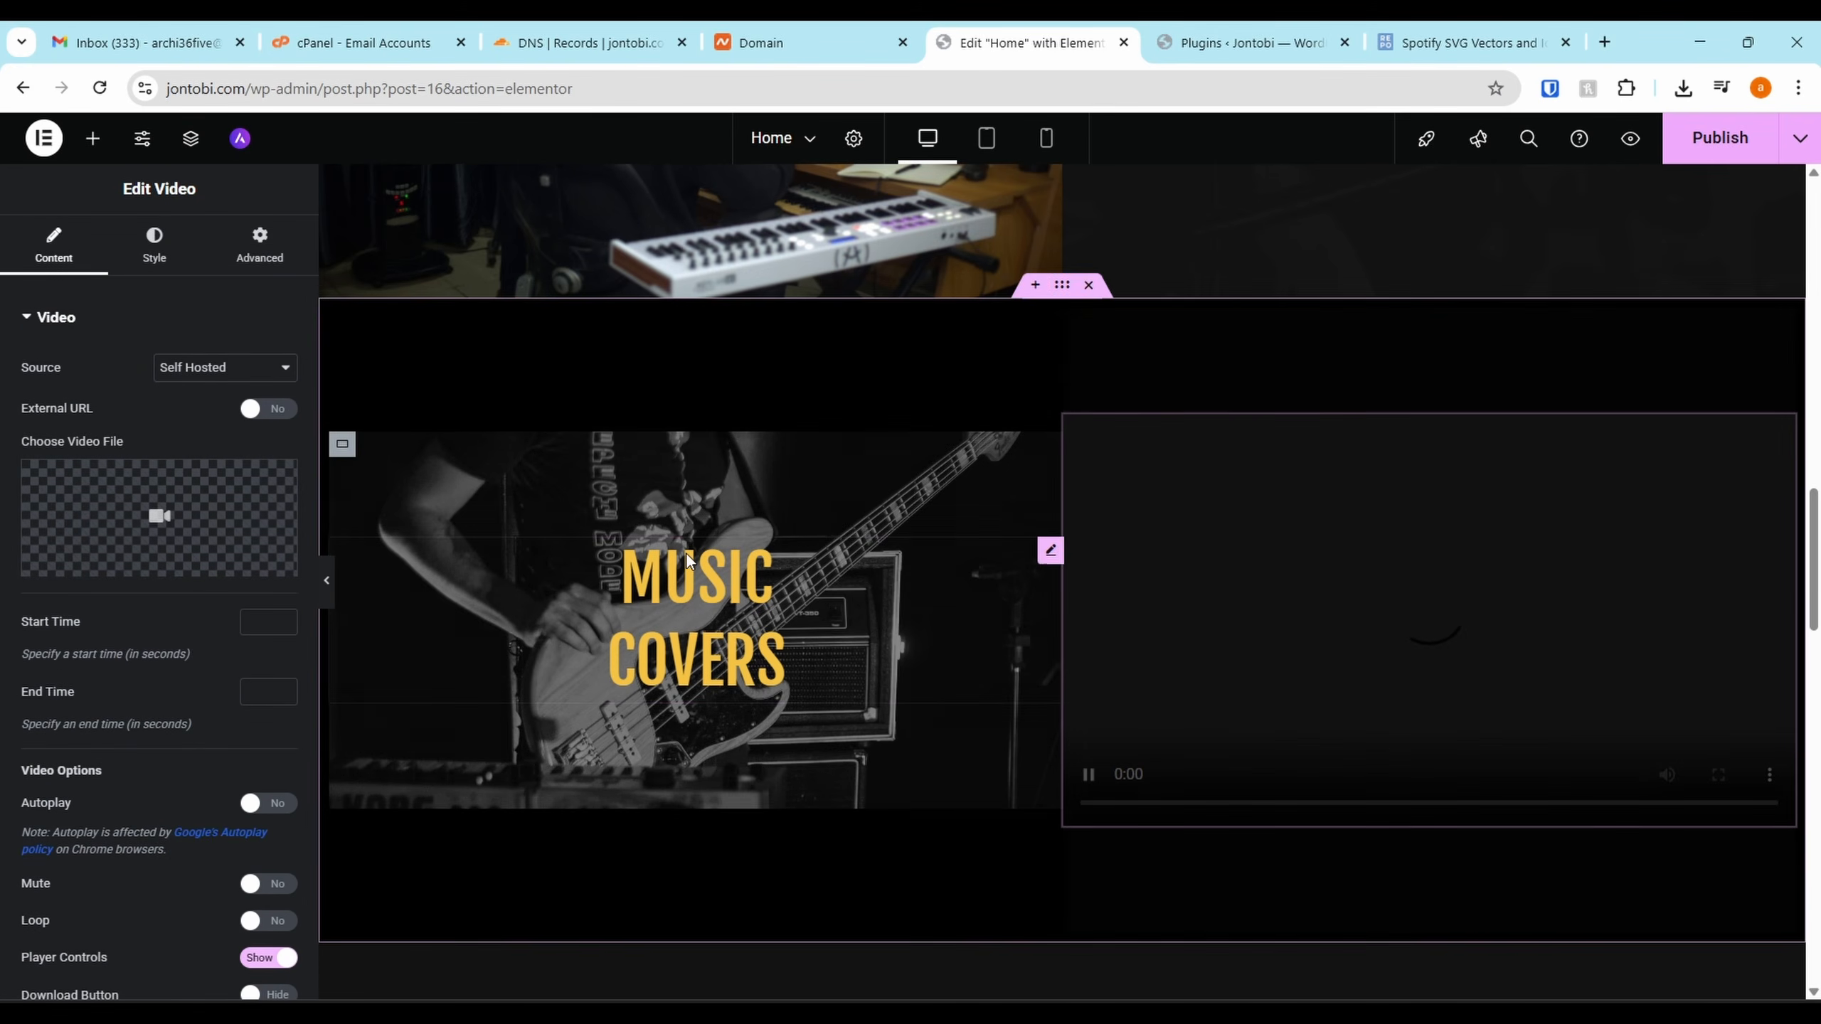
{"action": "left_click", "coordinate": [113, 495]}
{"action": "left_click", "coordinate": [1761, 171]}
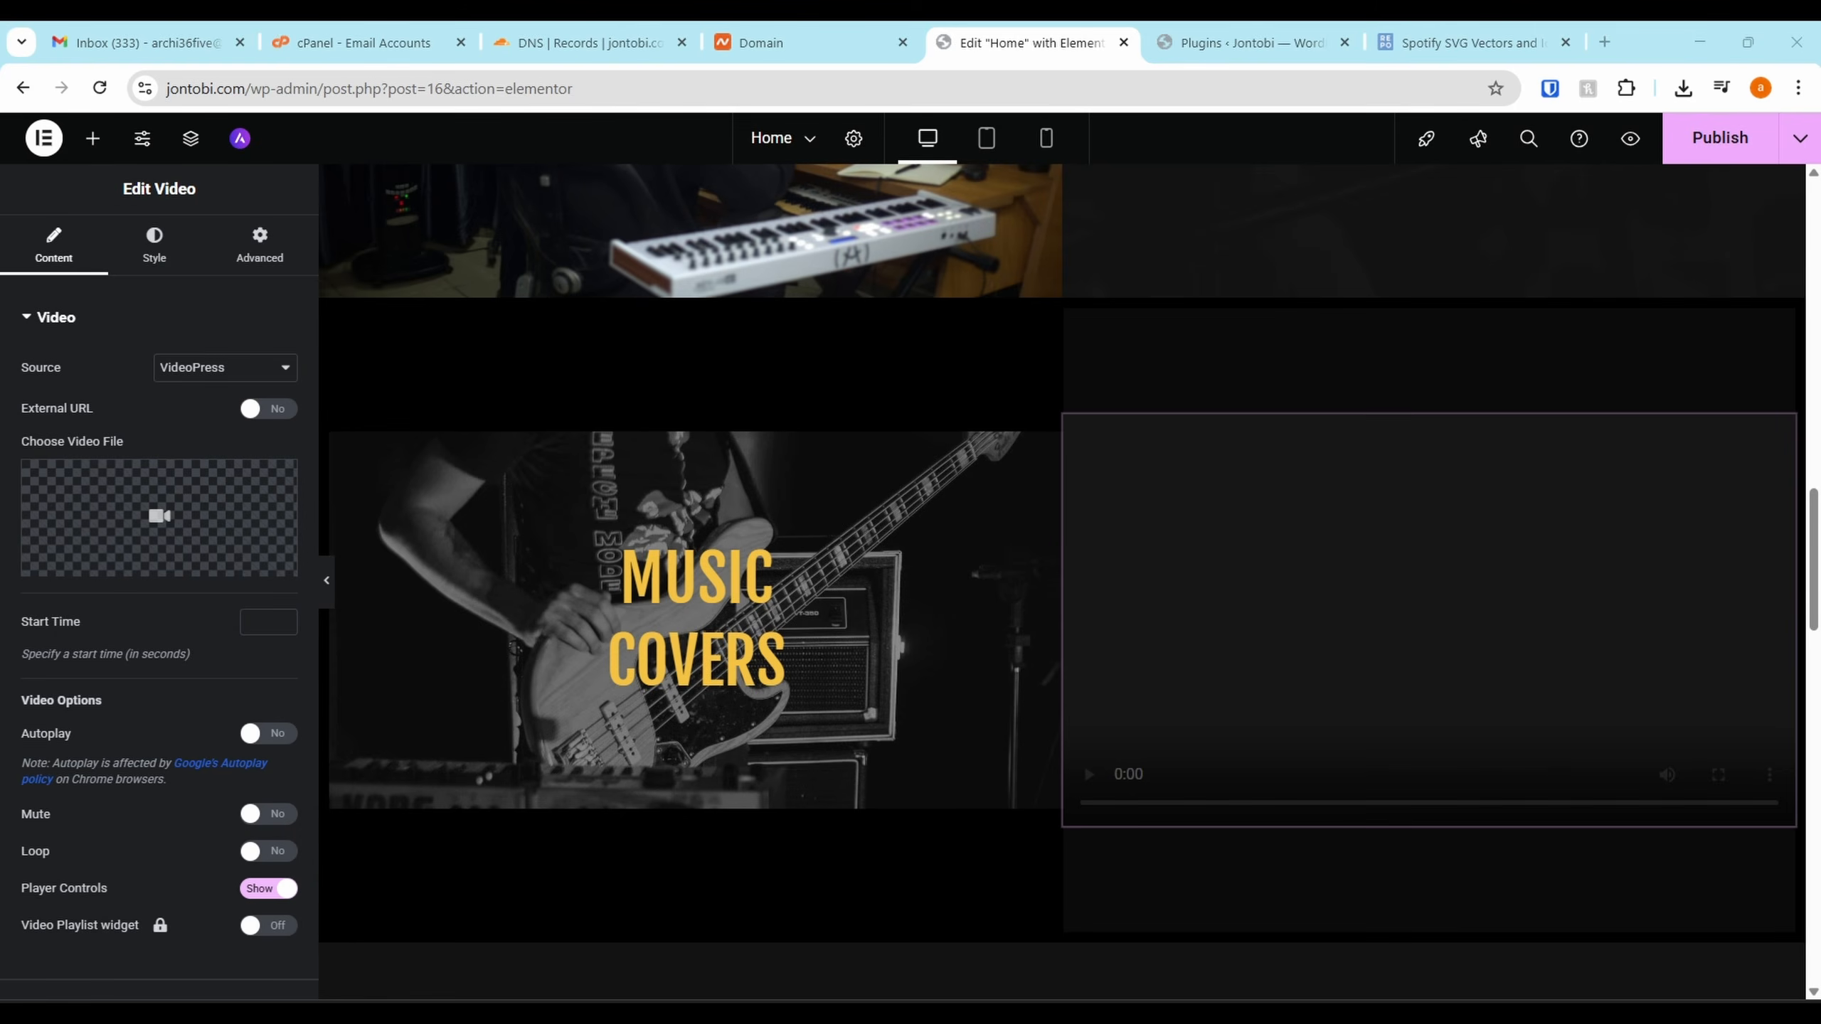
{"action": "left_click", "coordinate": [209, 377]}
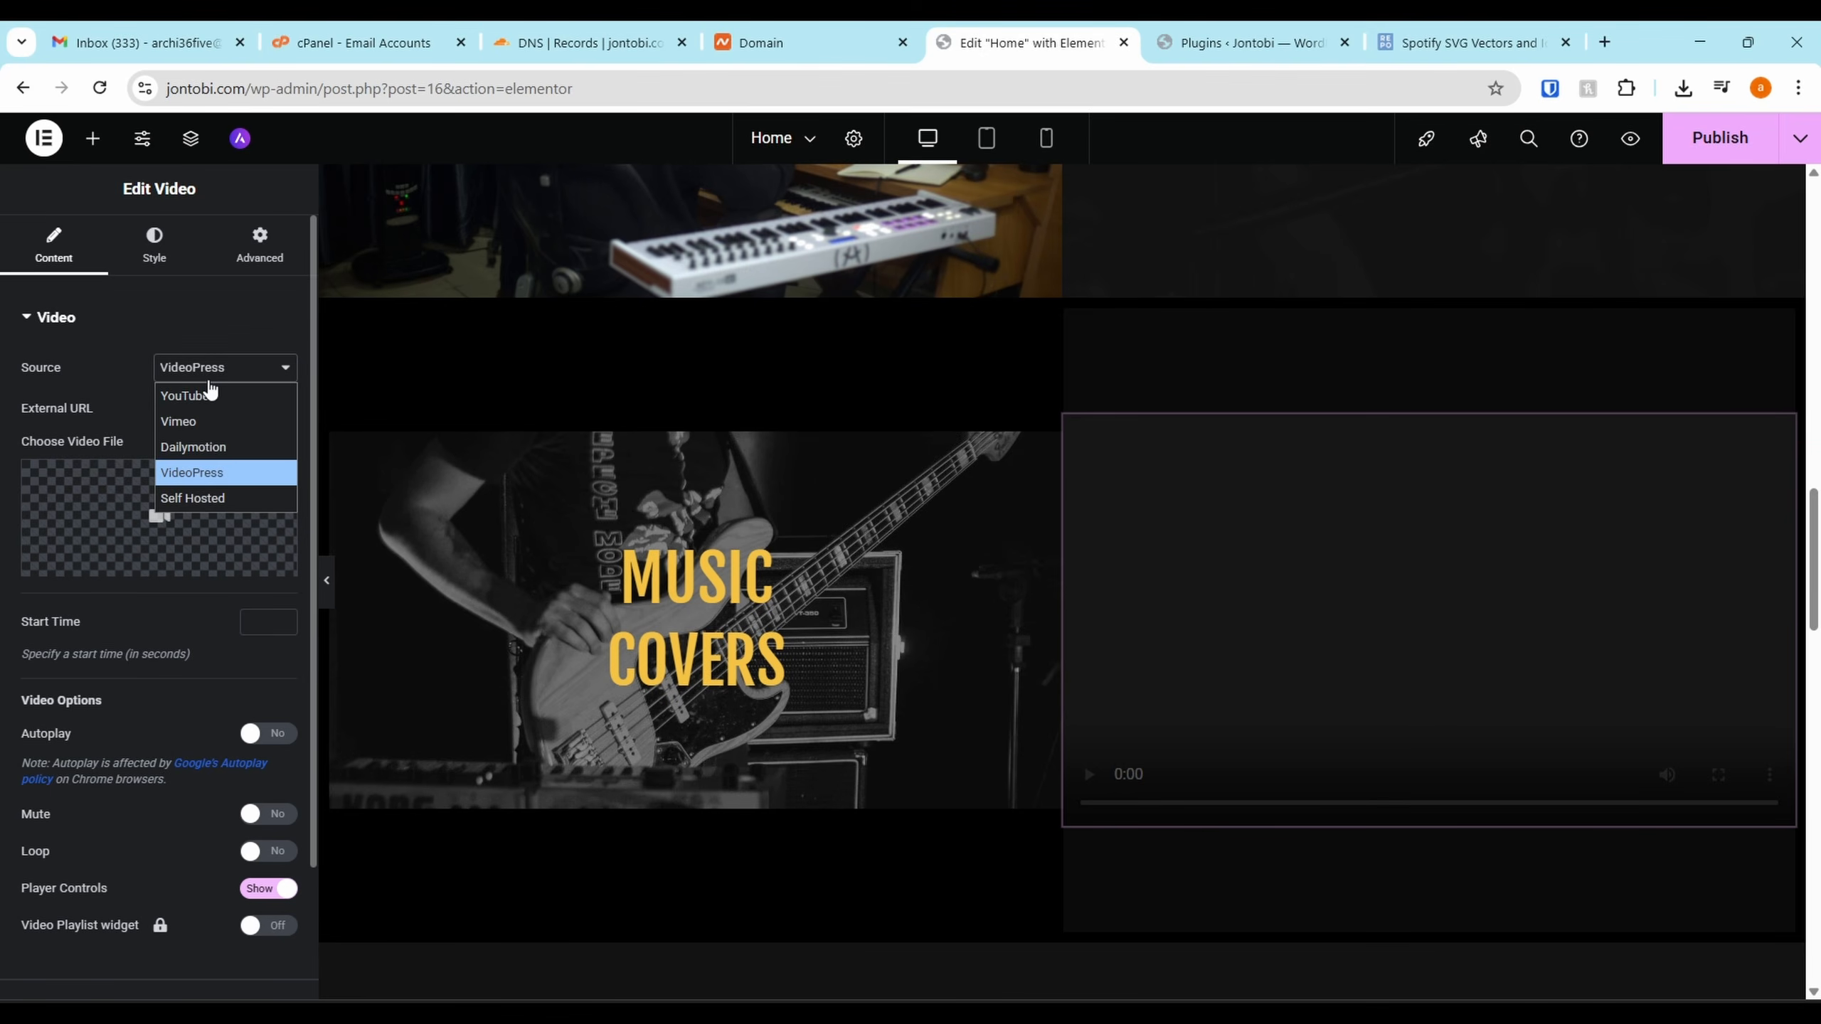
{"action": "left_click", "coordinate": [215, 441]}
{"action": "triple_click", "coordinate": [188, 435]}
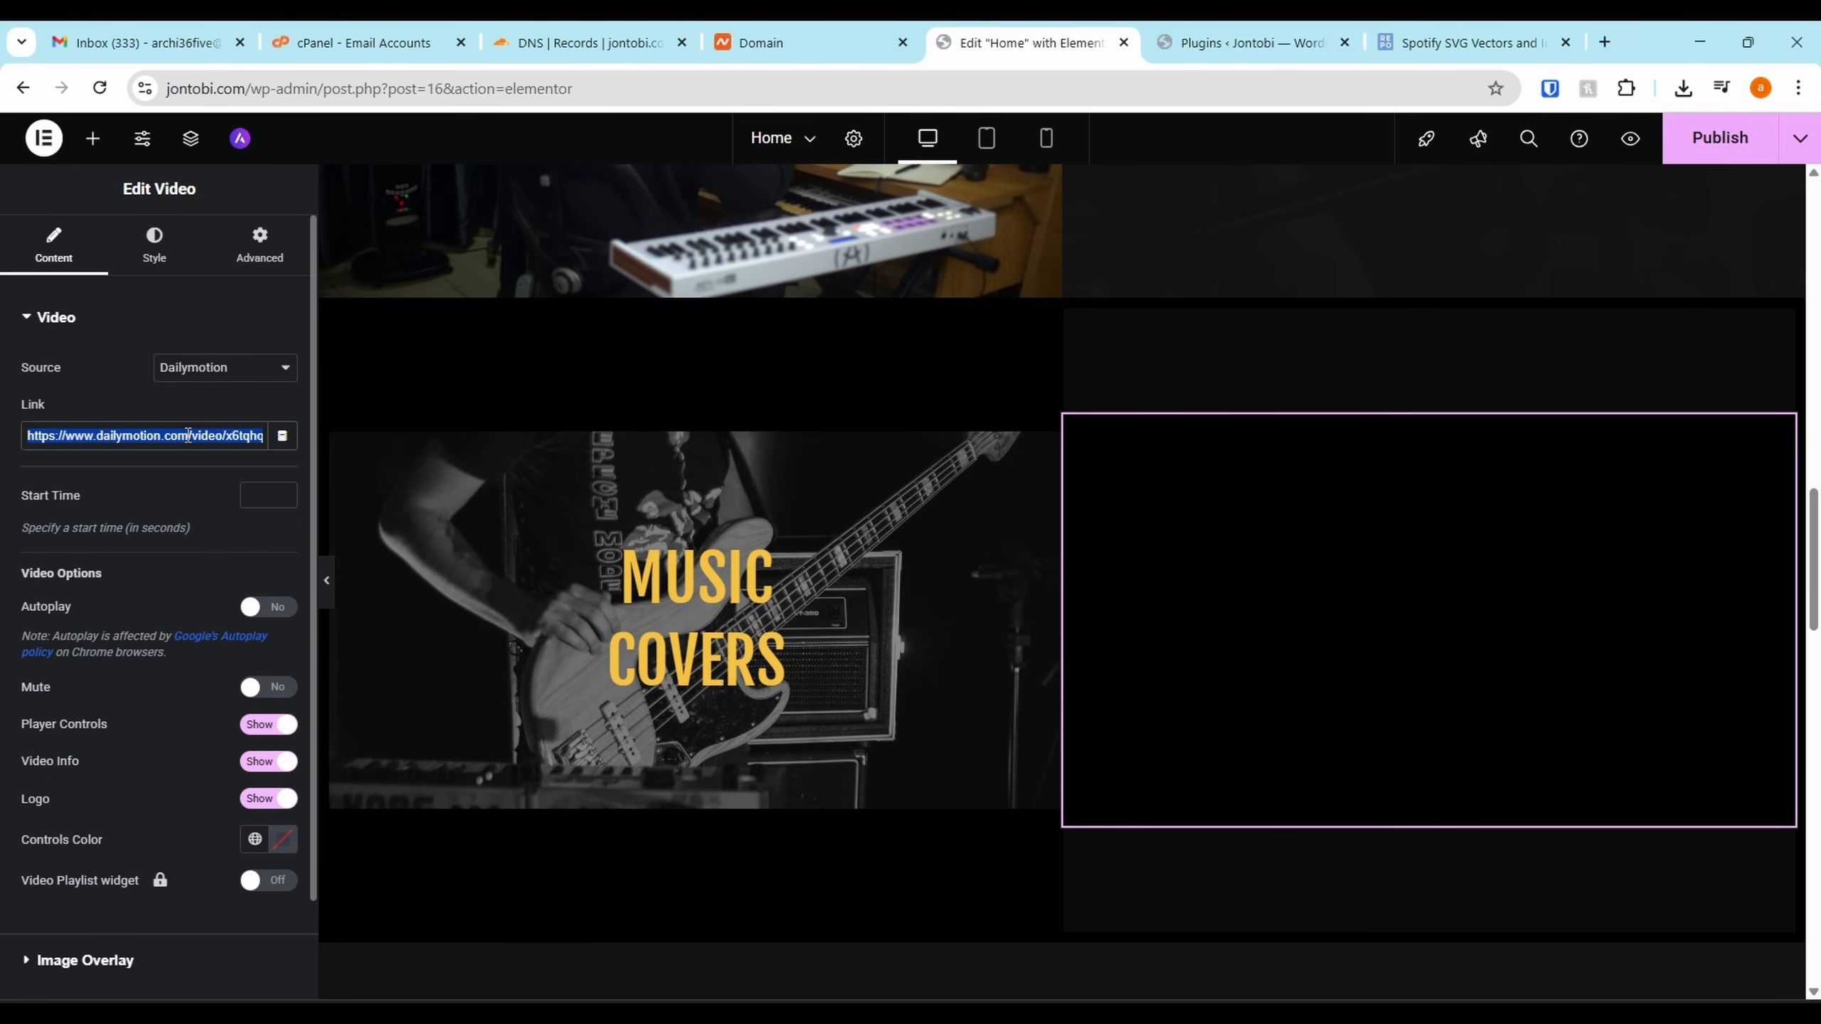
{"action": "type", "text": "https://dai.ly/k1oaYRMKoirAJsDyGKu"}
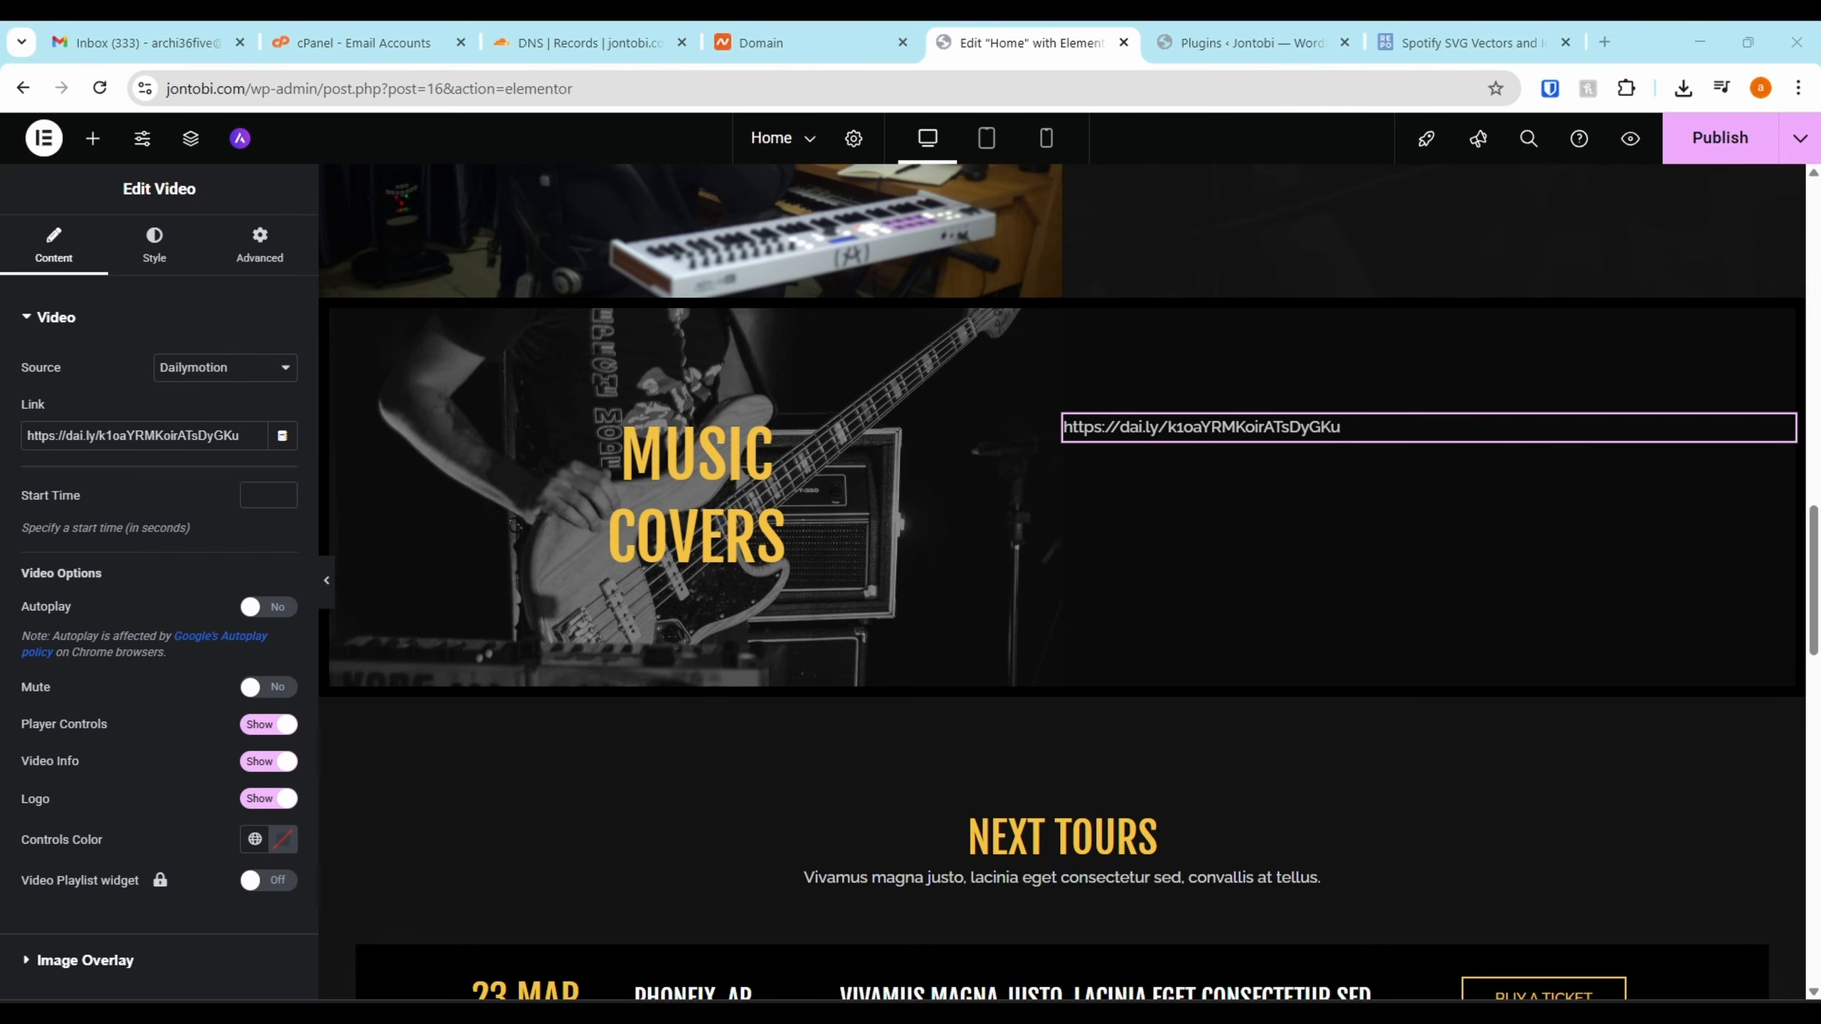
{"action": "triple_click", "coordinate": [113, 436]}
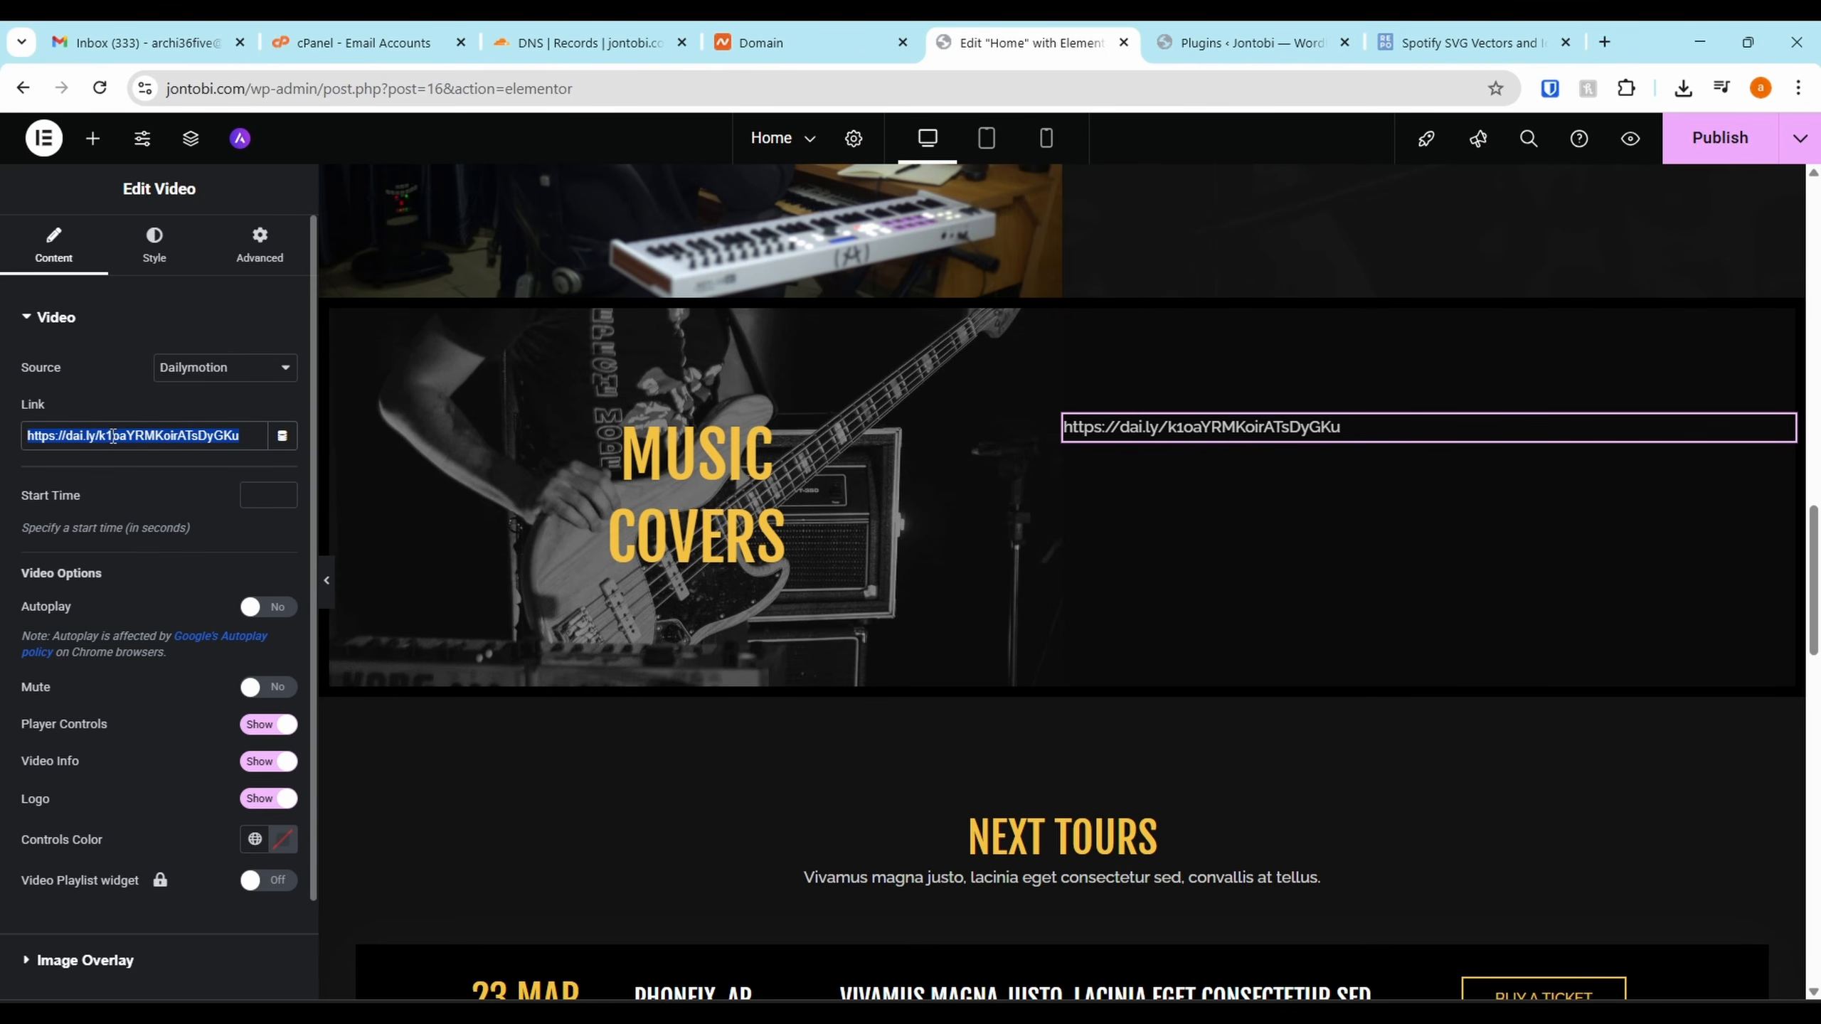
{"action": "type", "text": "https://www.dailymotion.com/video/k1oaYRMKoirATsDyGKu"}
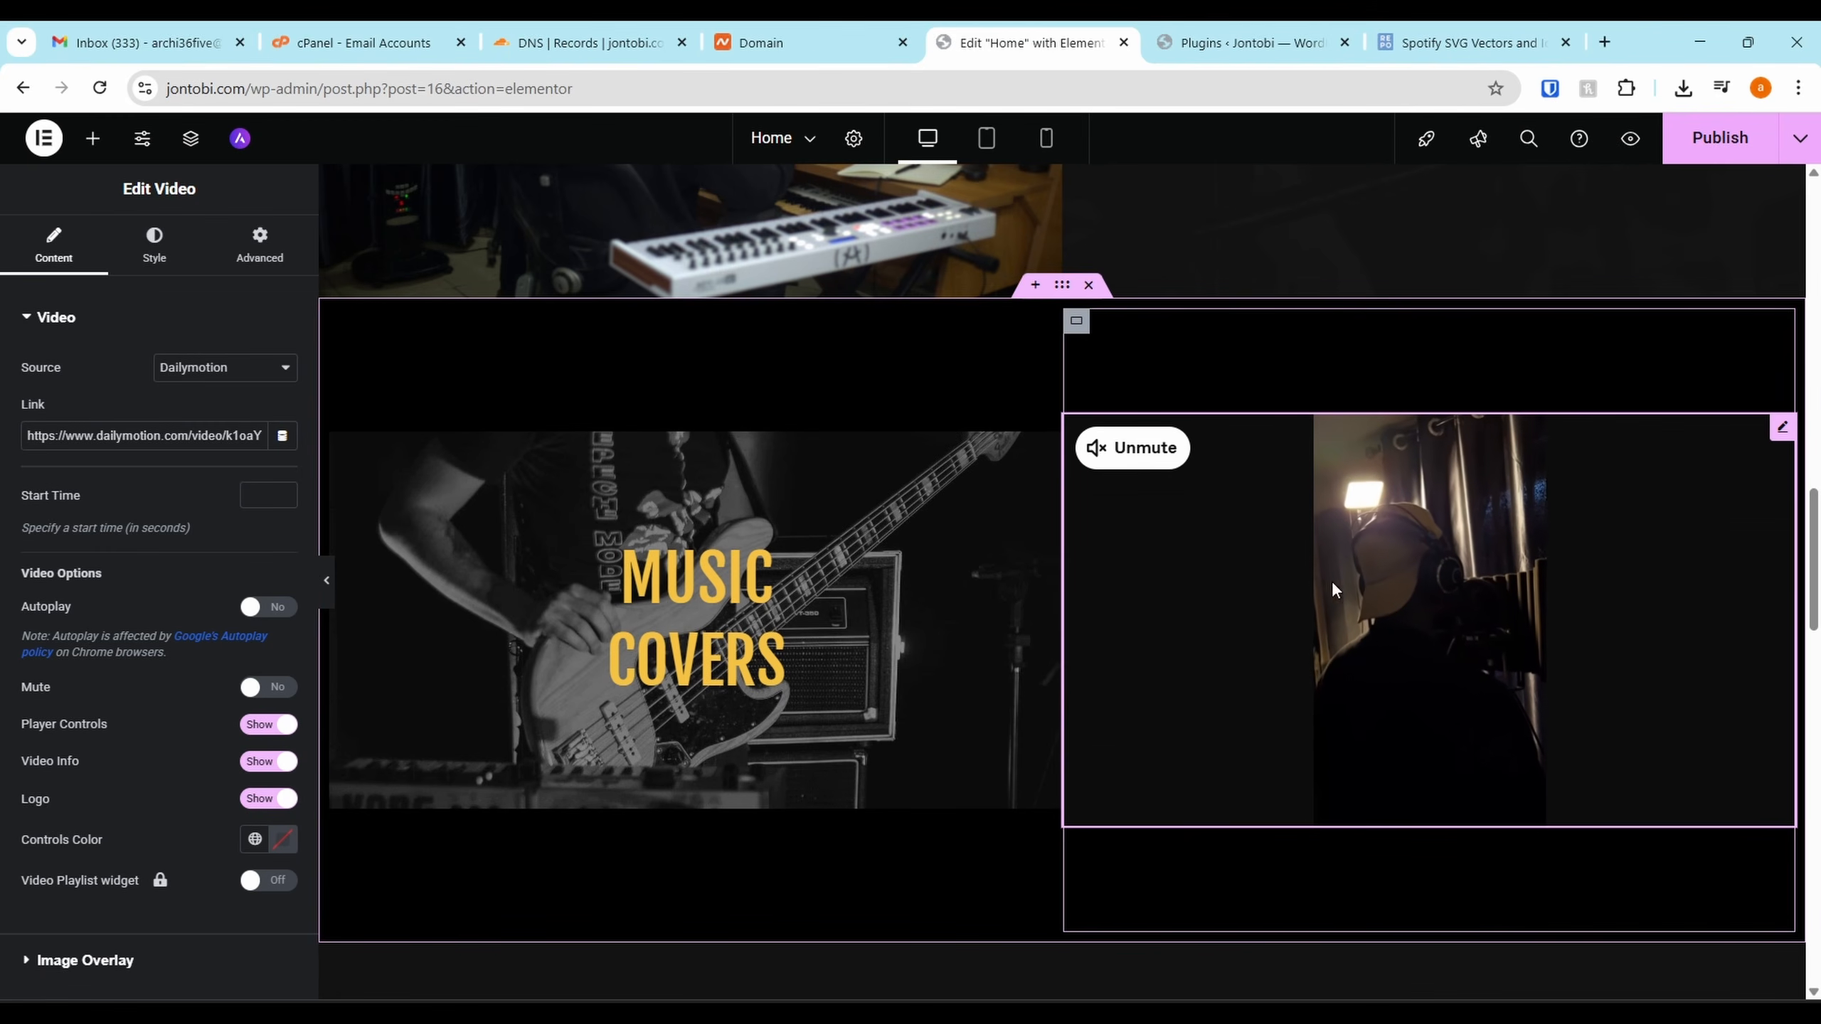
Set Video Info to Show, then briefly play and pause the cover video preview
{"action": "scroll", "coordinate": [1454, 552], "scroll_direction": "up", "scroll_amount": 2}
{"action": "scroll", "coordinate": [1290, 466], "scroll_direction": "down", "scroll_amount": 3}
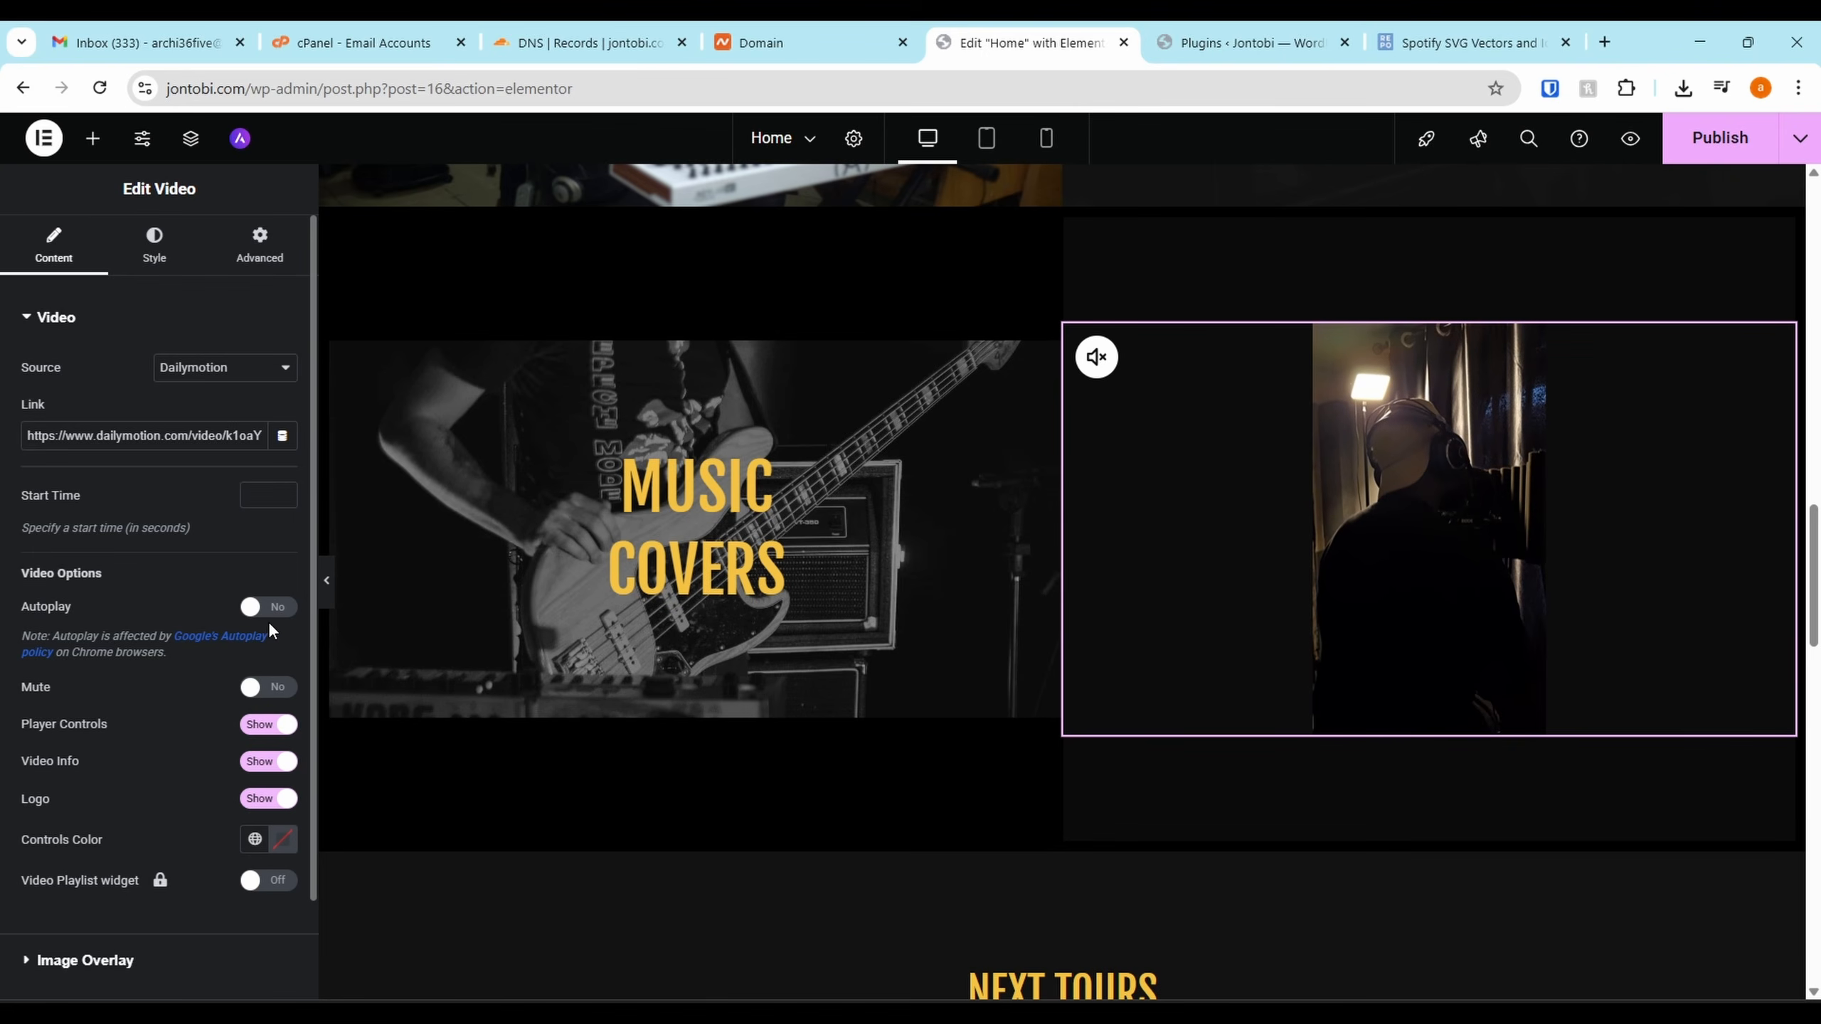
{"action": "left_click", "coordinate": [267, 762]}
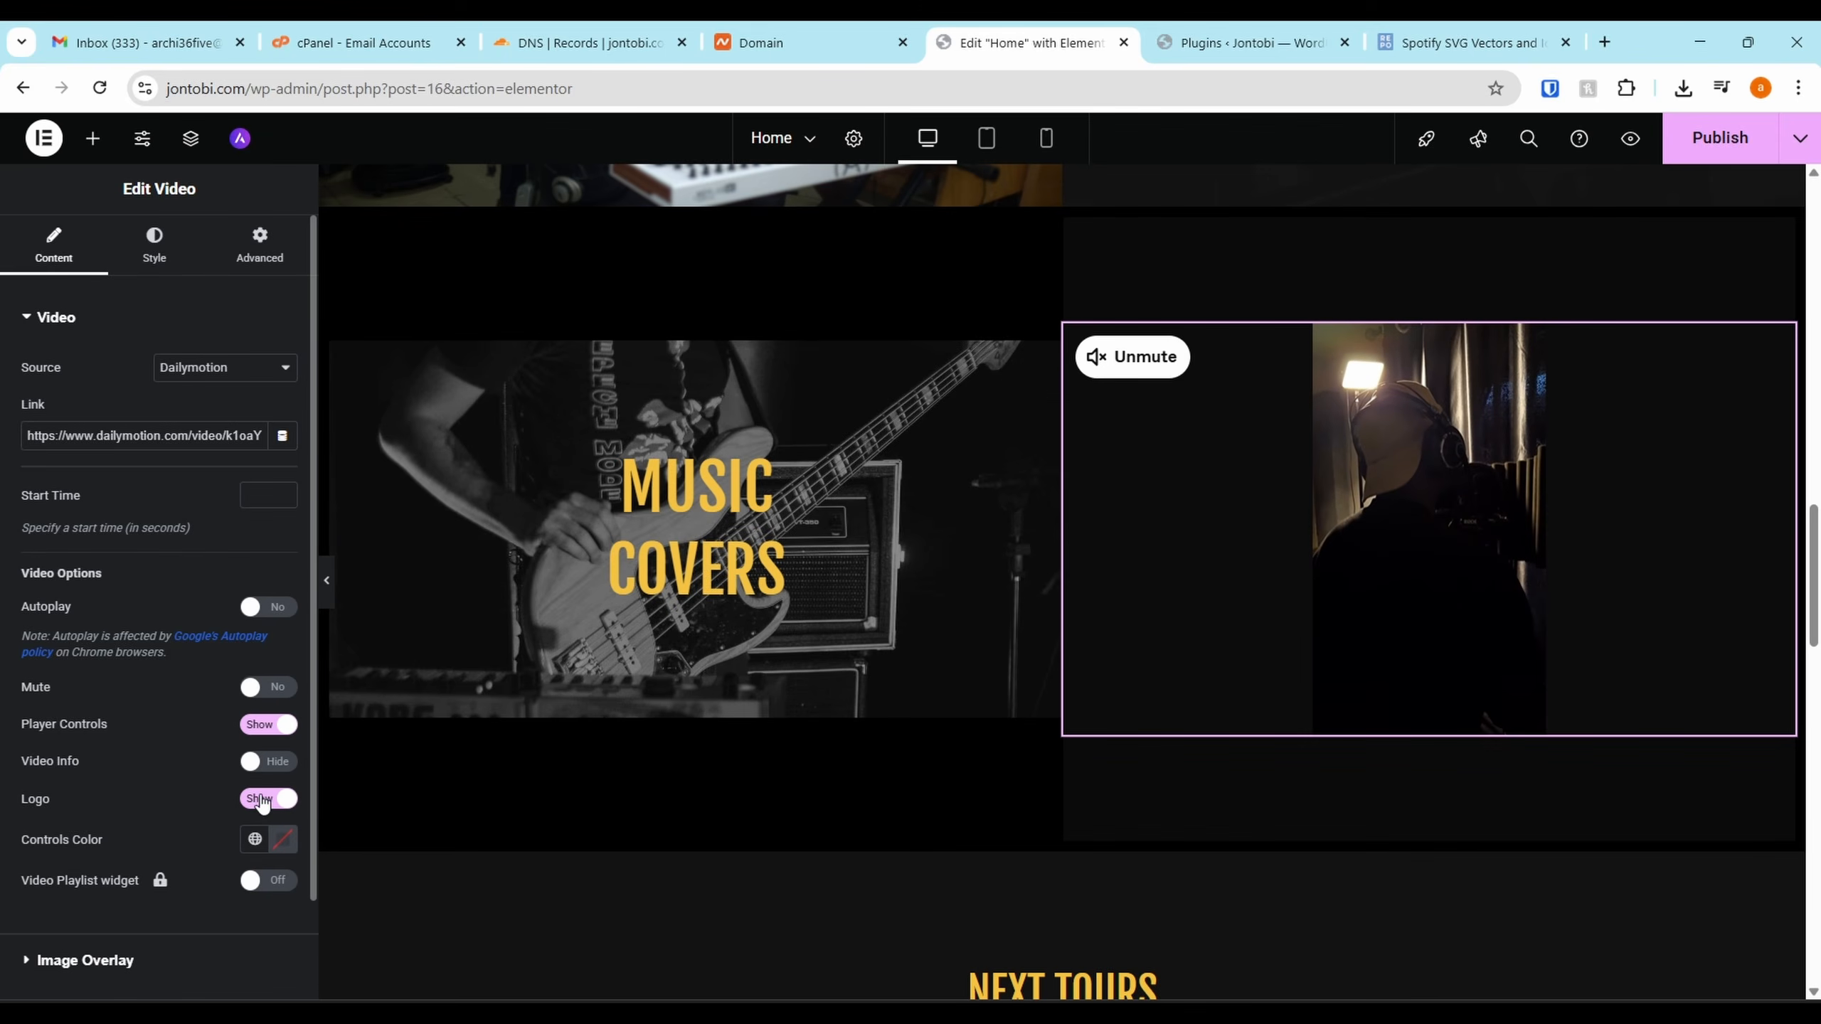
{"action": "left_click", "coordinate": [254, 760]}
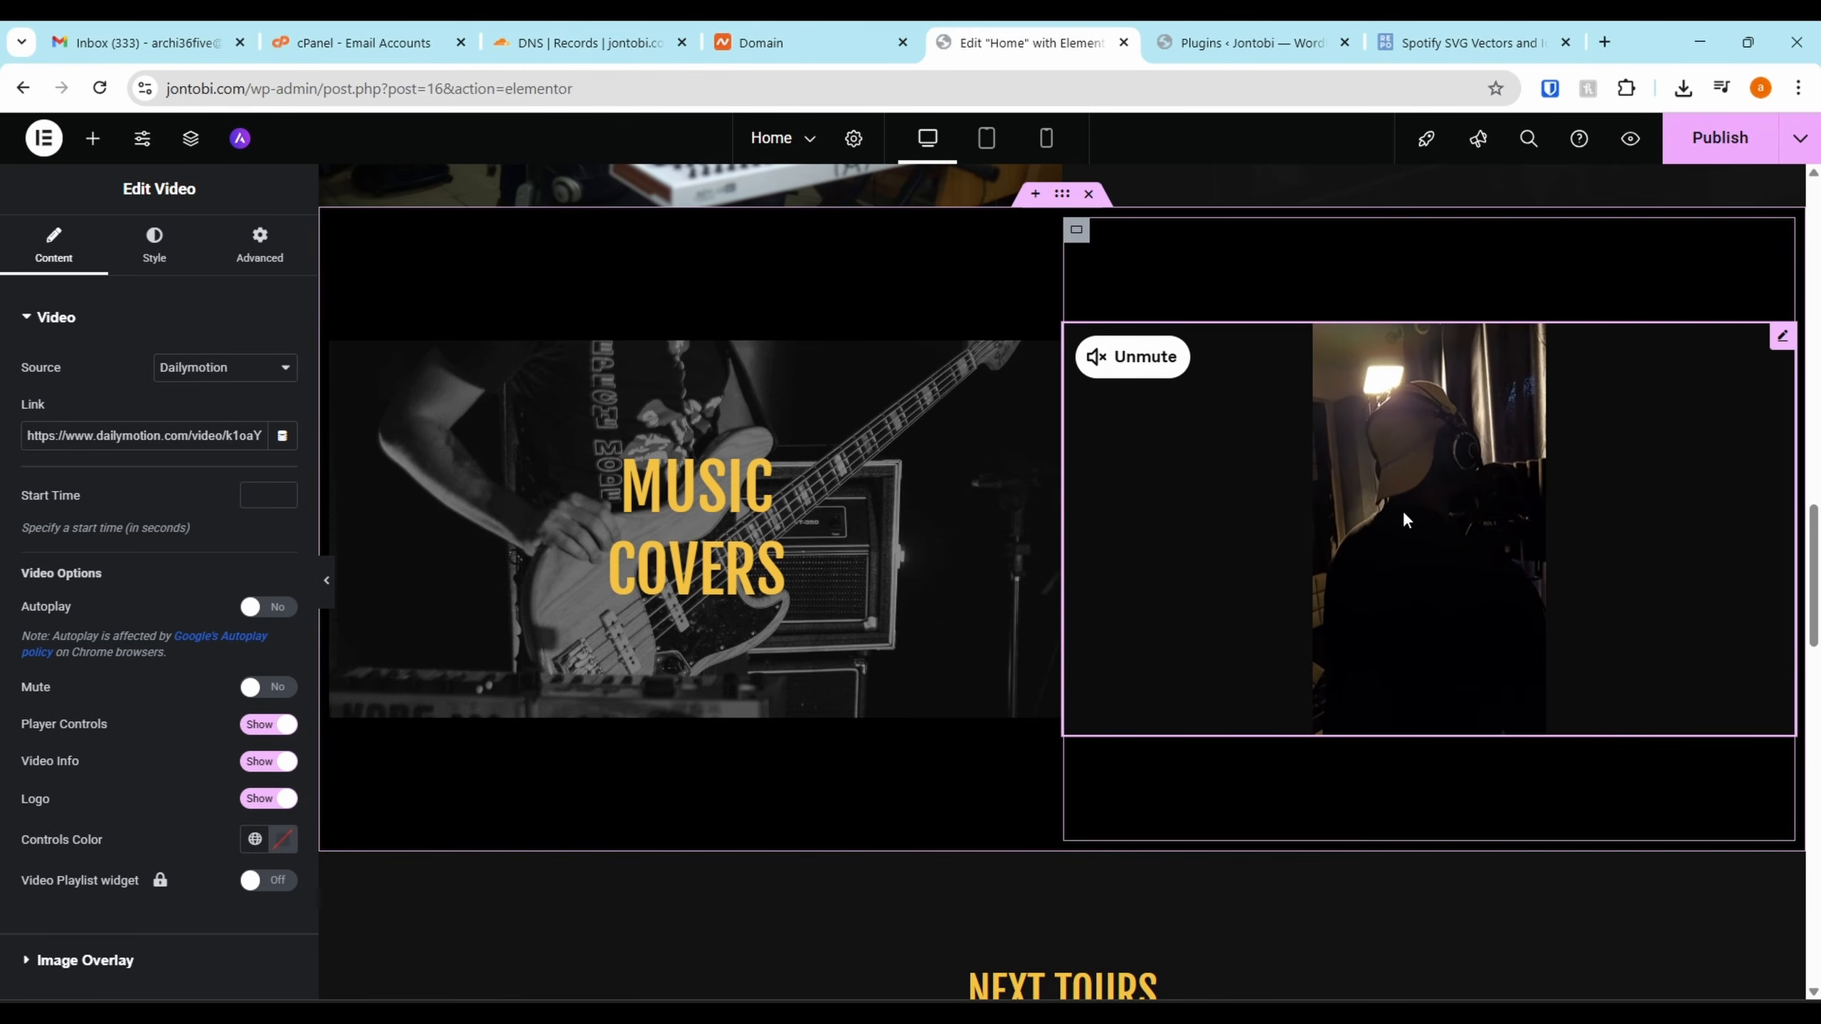
{"action": "left_click", "coordinate": [1125, 362]}
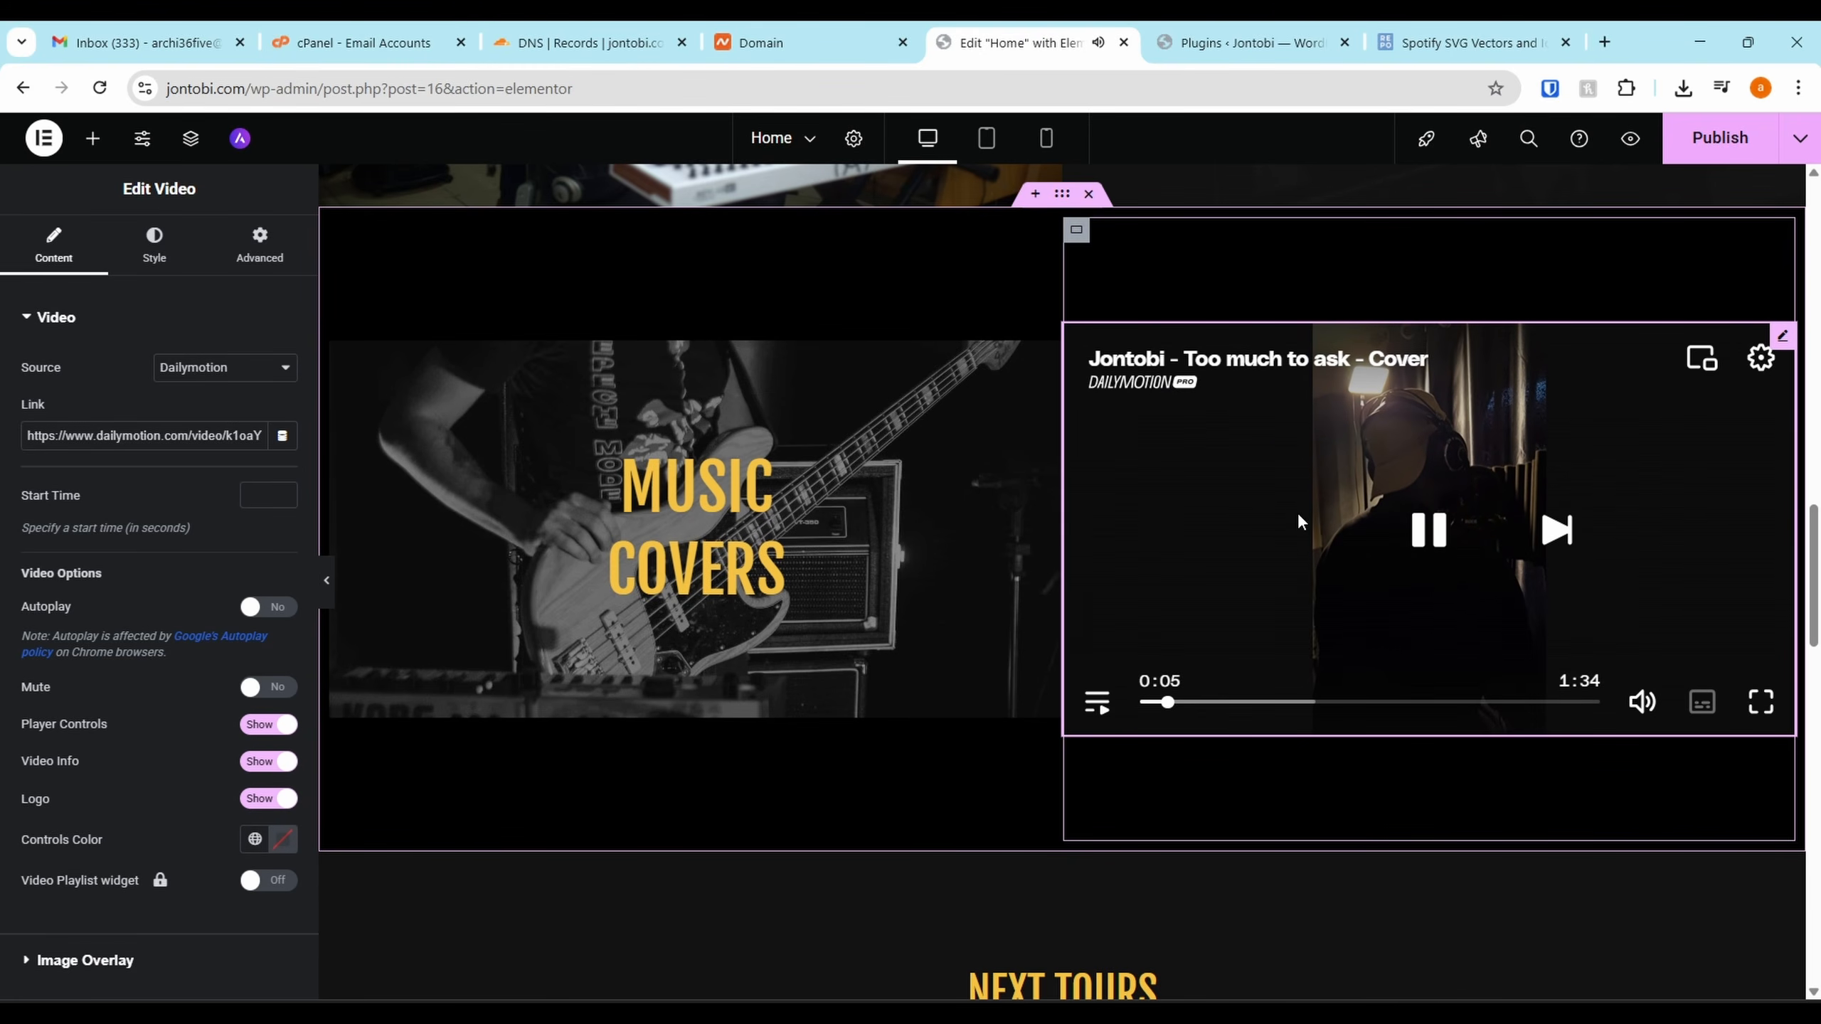
{"action": "left_click", "coordinate": [1428, 529]}
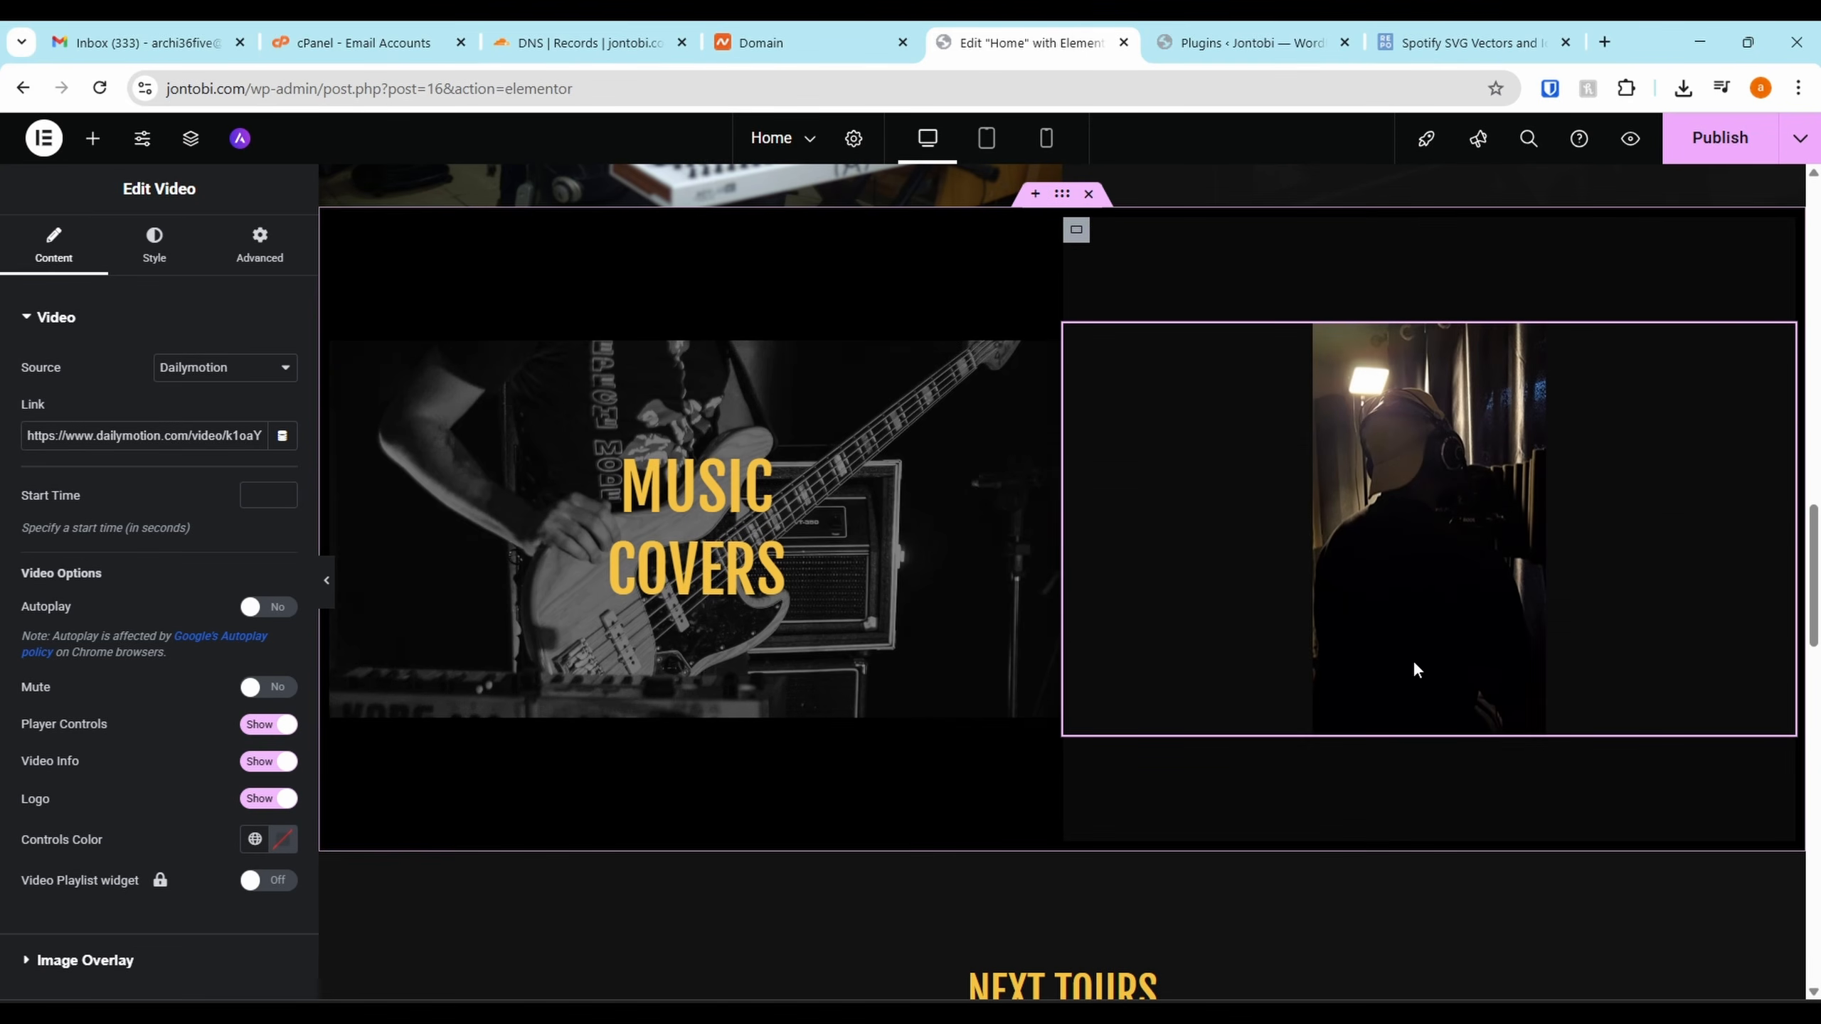
{"action": "scroll", "coordinate": [1054, 502], "scroll_direction": "up", "scroll_amount": 3}
Scroll through the NEXT TOURS list and select the 23 MAR tour row
{"action": "scroll", "coordinate": [1309, 608], "scroll_direction": "down", "scroll_amount": 8}
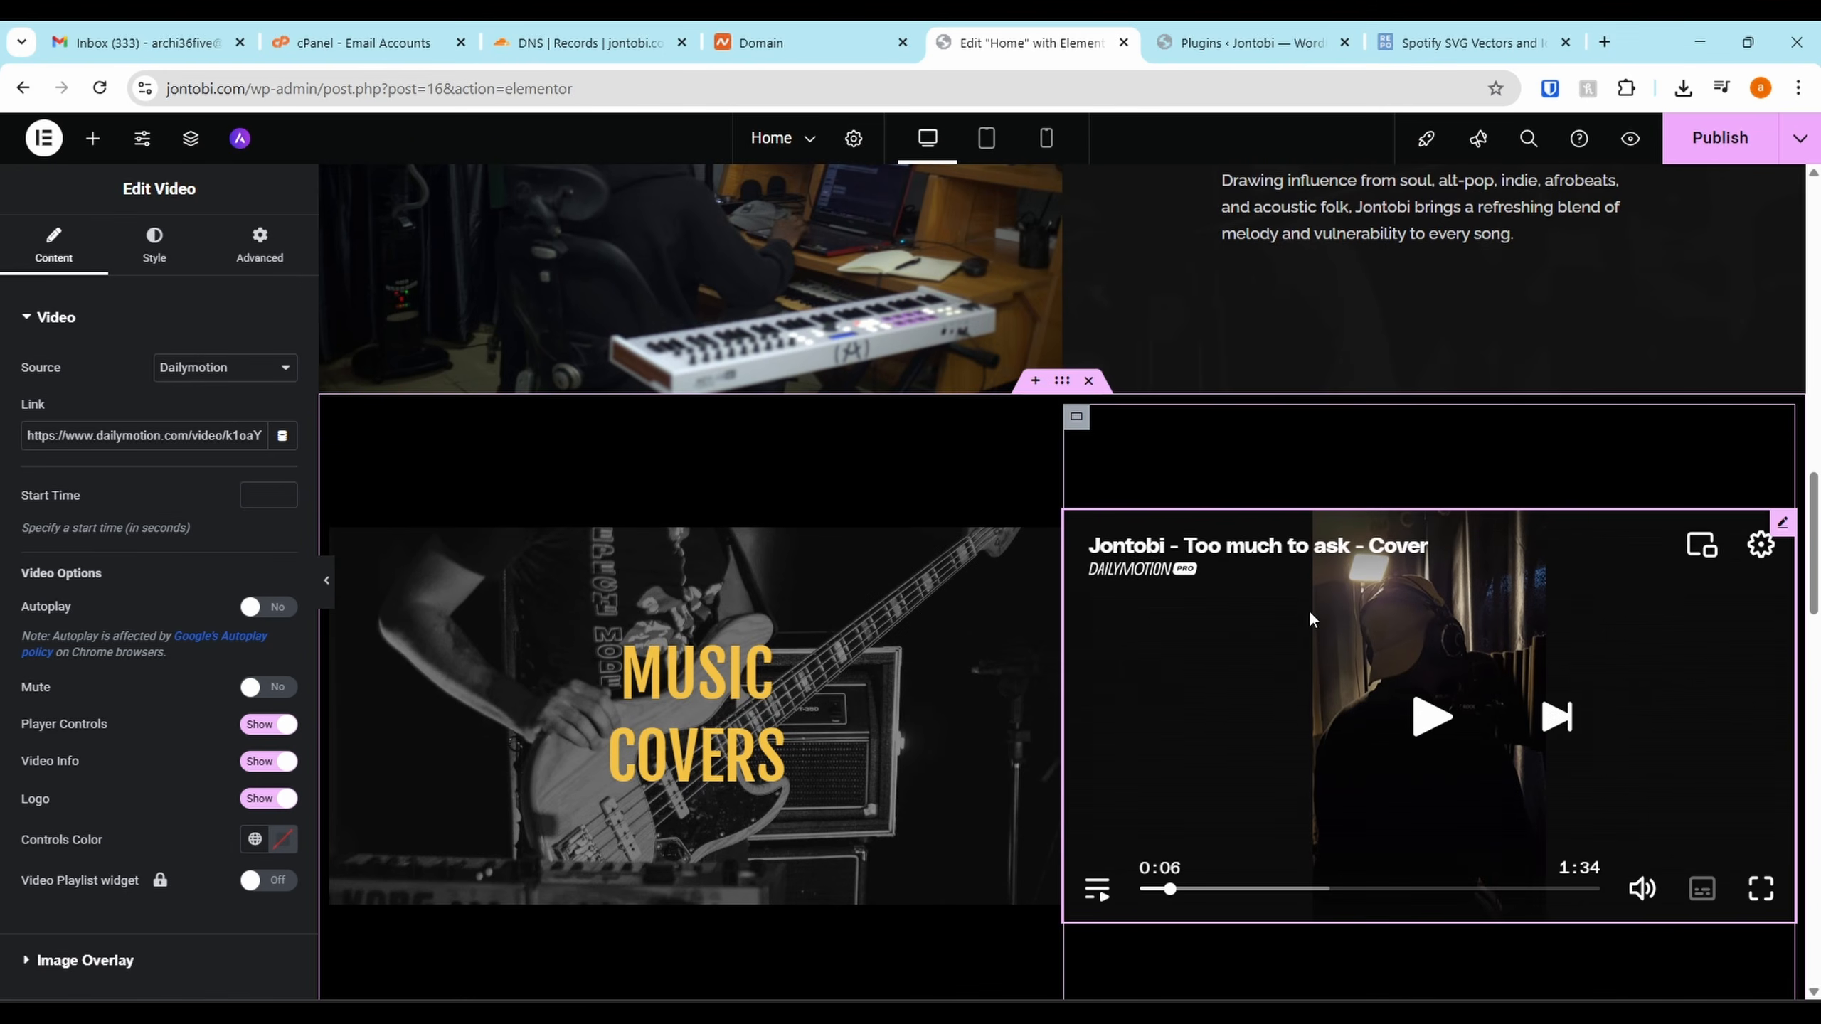
{"action": "scroll", "coordinate": [1004, 624], "scroll_direction": "up", "scroll_amount": 15}
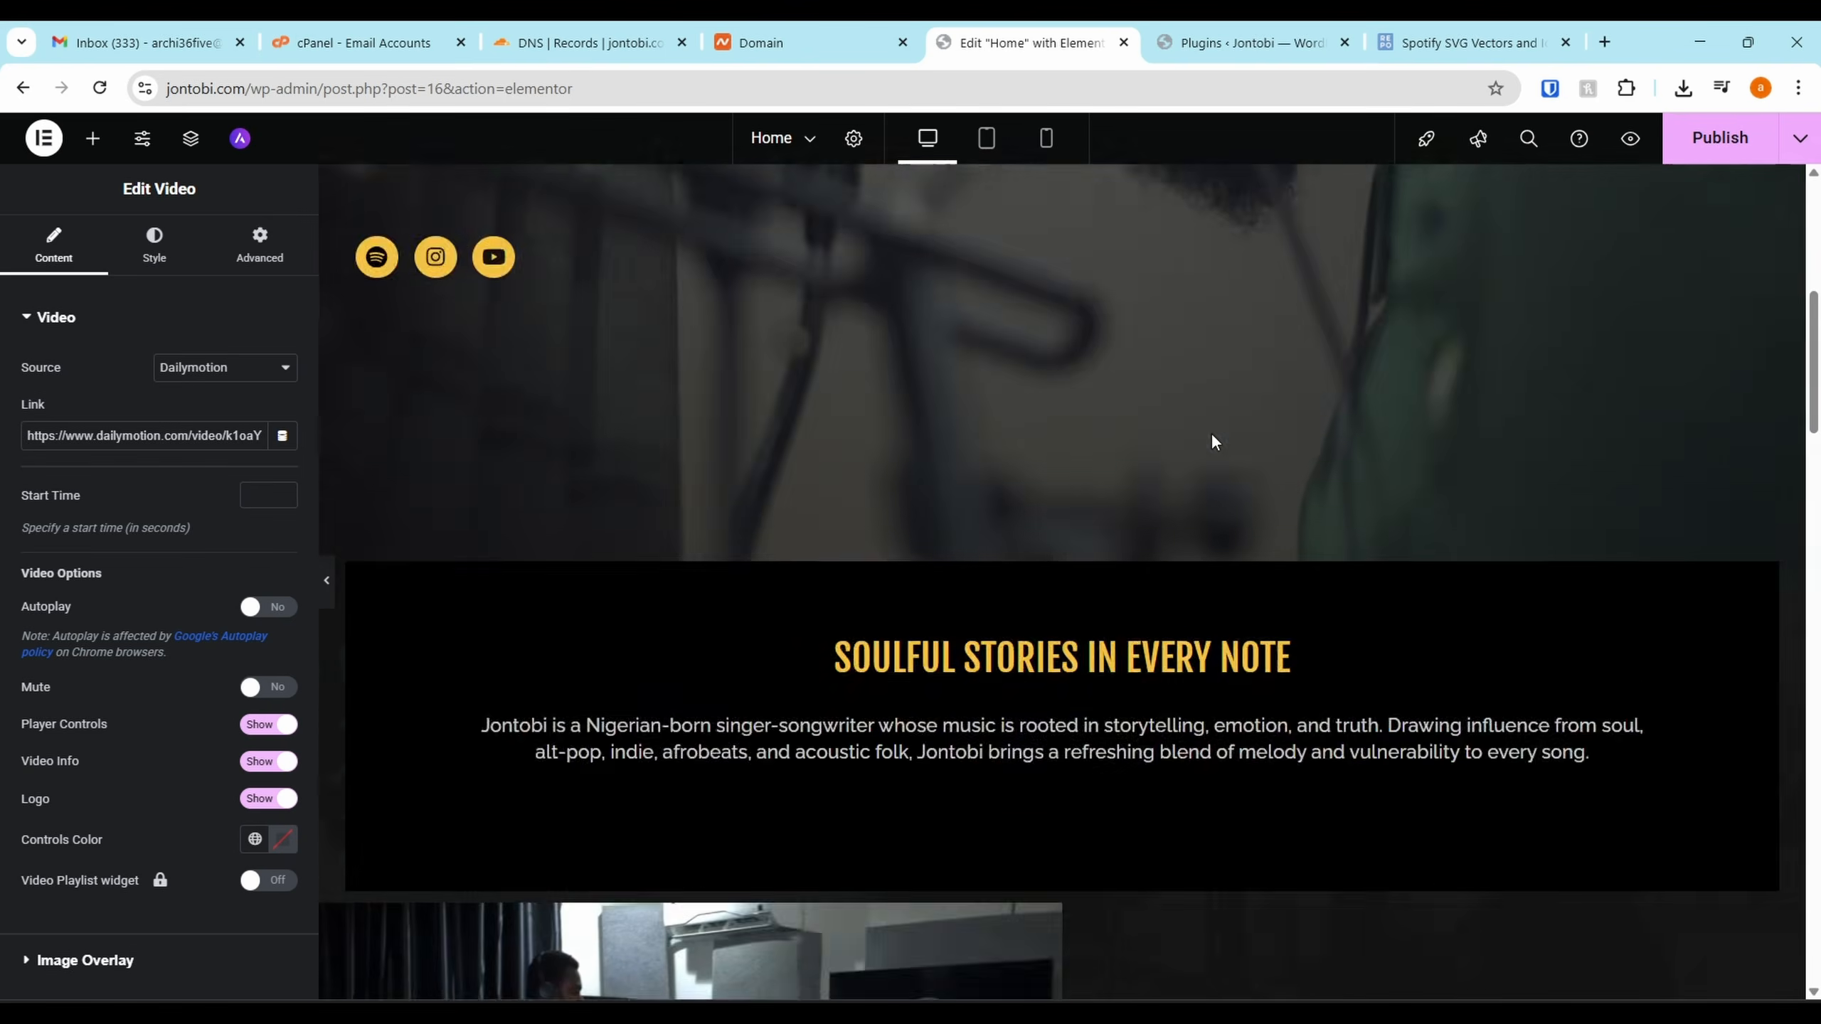
{"action": "scroll", "coordinate": [1136, 488], "scroll_direction": "down", "scroll_amount": 6}
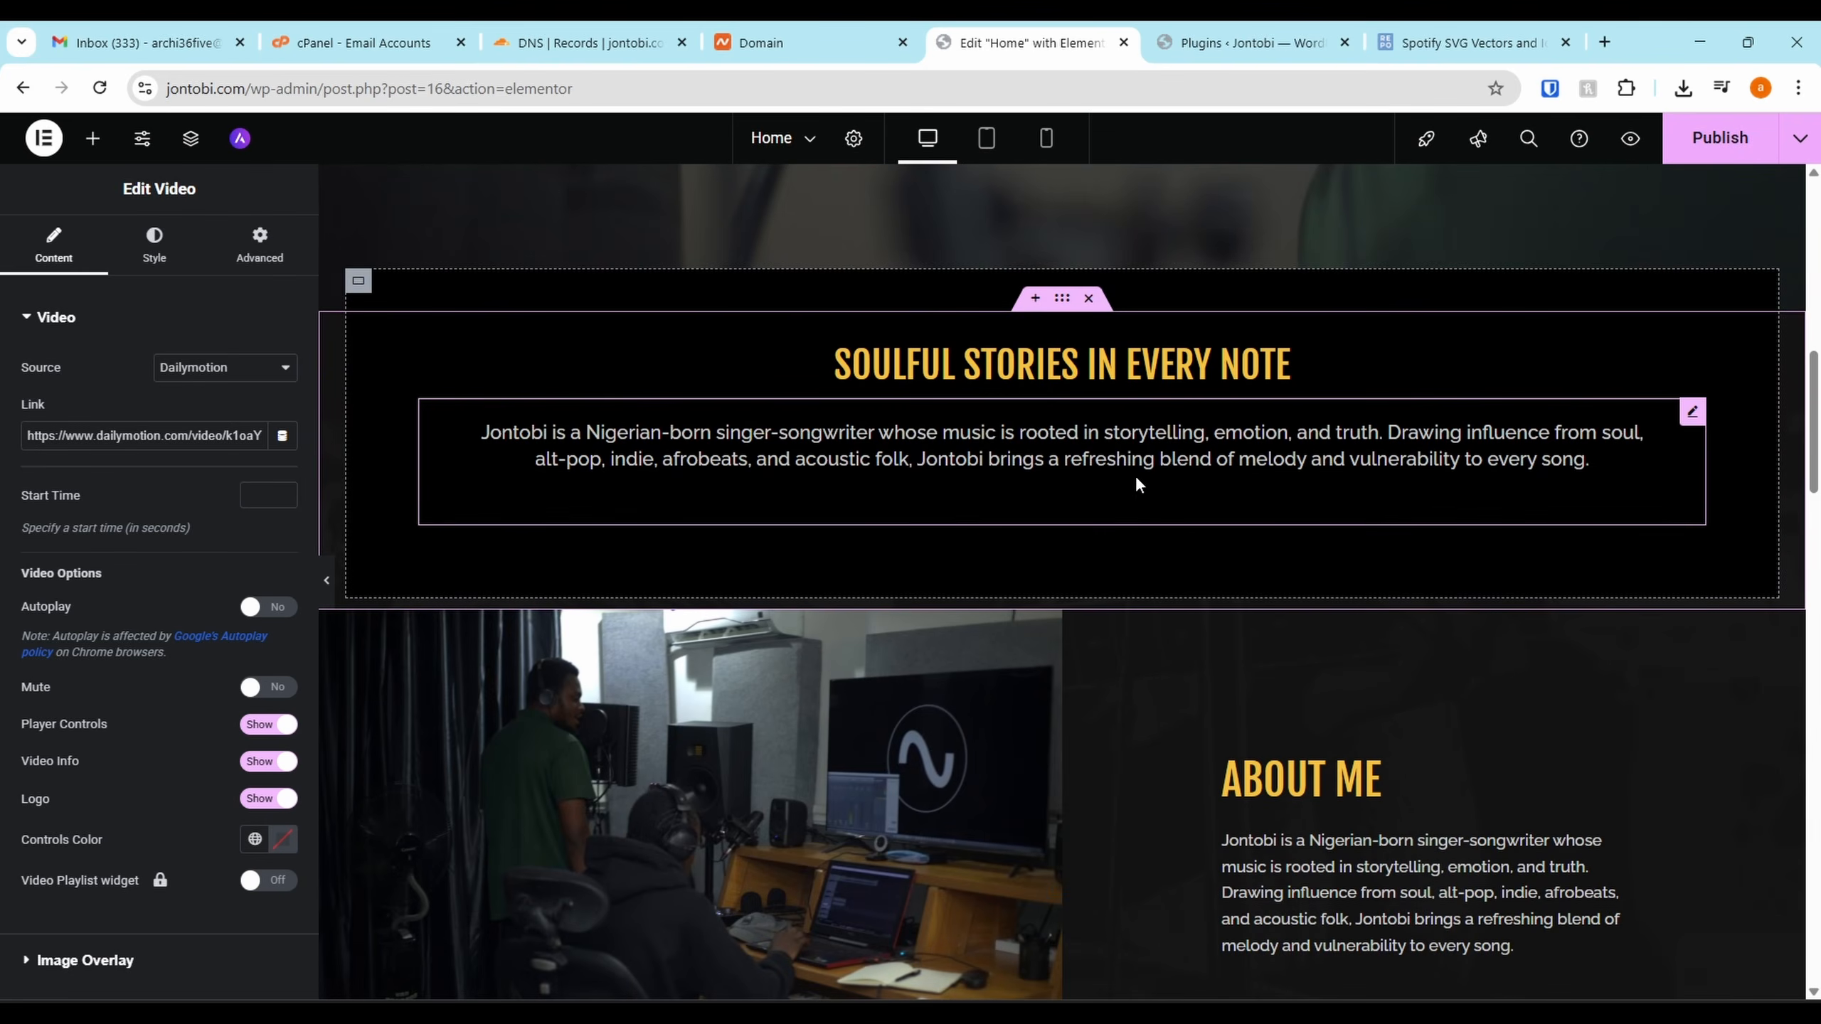
{"action": "scroll", "coordinate": [1147, 502], "scroll_direction": "down", "scroll_amount": 10}
{"action": "scroll", "coordinate": [1193, 523], "scroll_direction": "down", "scroll_amount": 10}
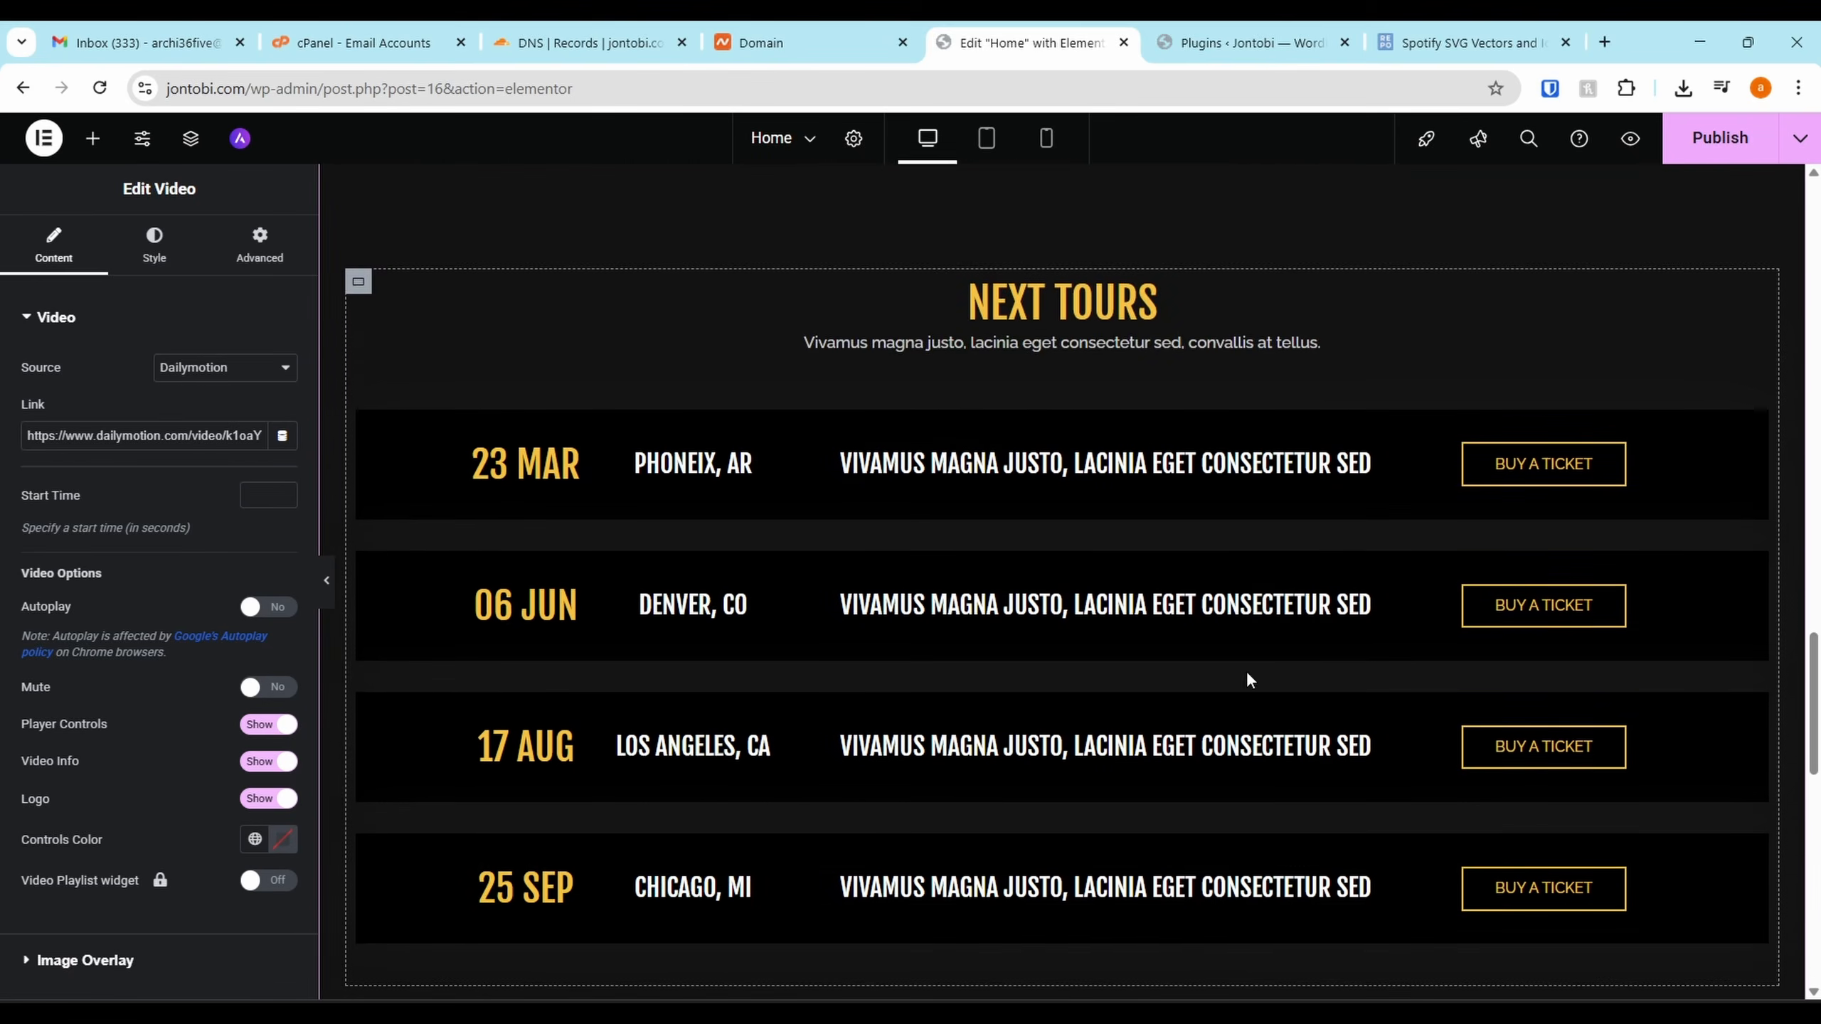
{"action": "scroll", "coordinate": [688, 353], "scroll_direction": "up", "scroll_amount": 2}
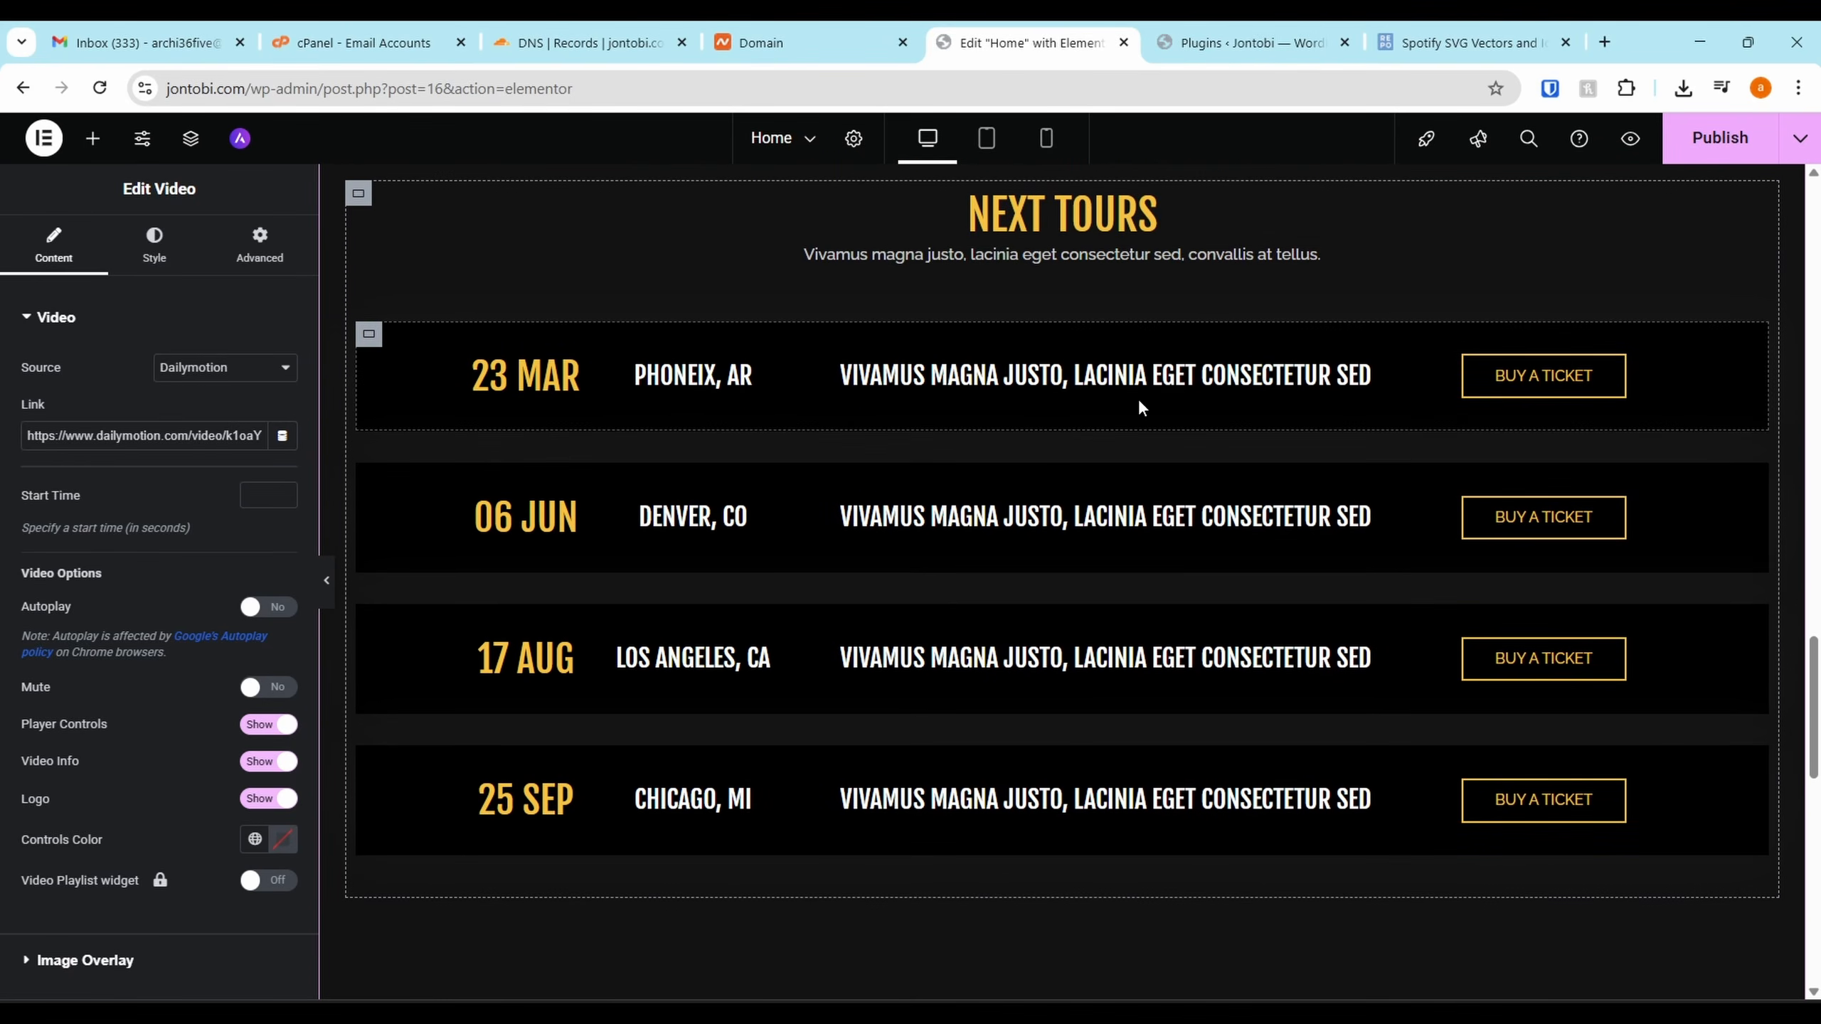
{"action": "left_click", "coordinate": [1158, 378]}
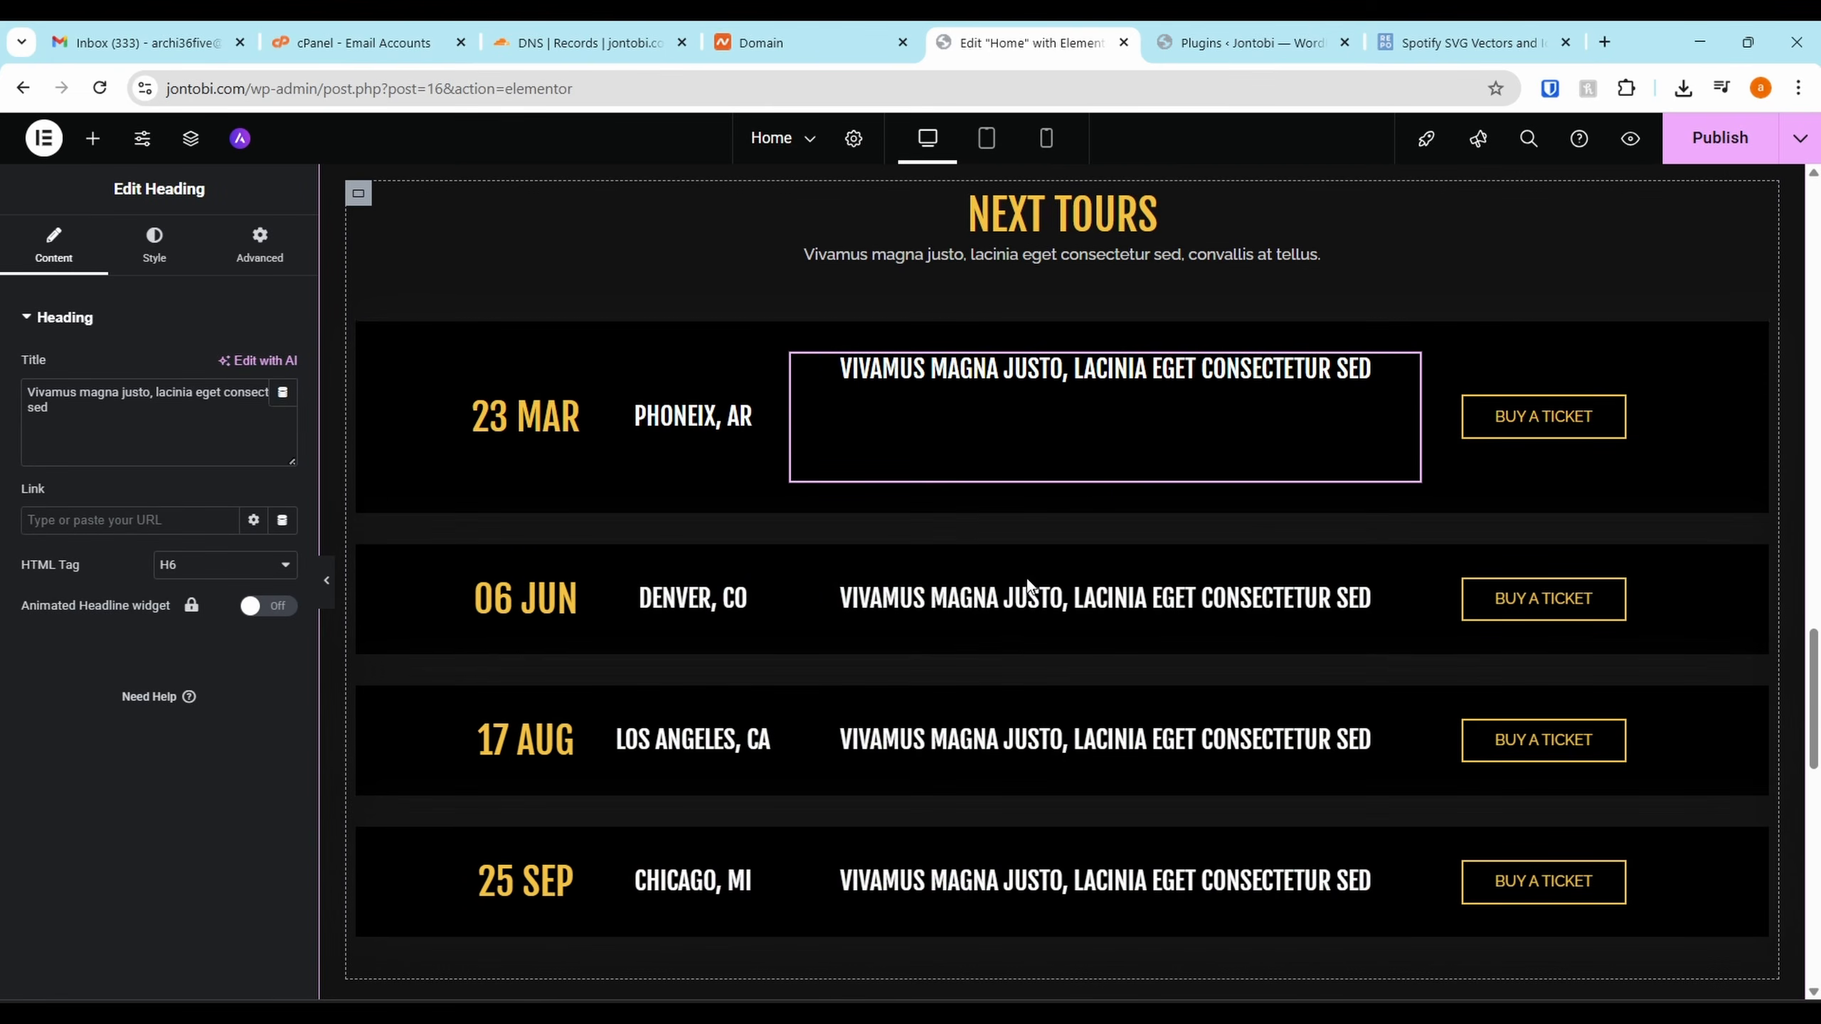
{"action": "scroll", "coordinate": [1053, 593], "scroll_direction": "up", "scroll_amount": 2}
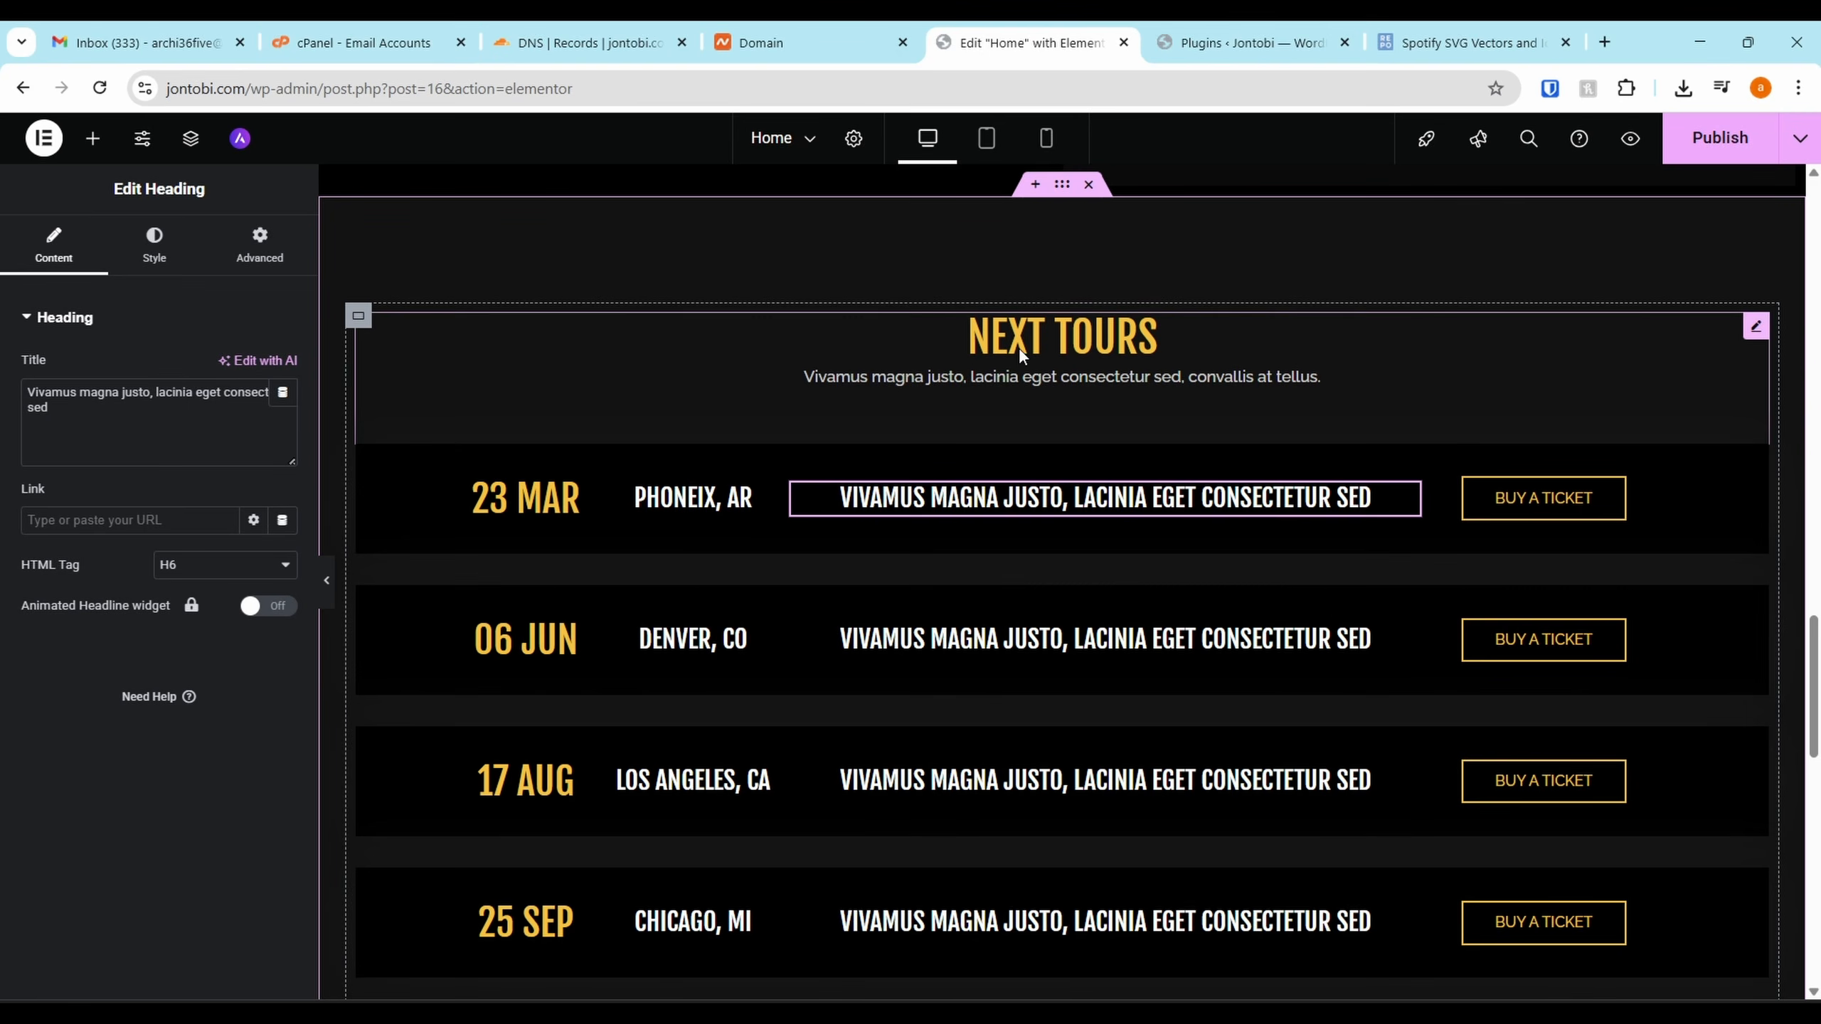
{"action": "left_click", "coordinate": [557, 496]}
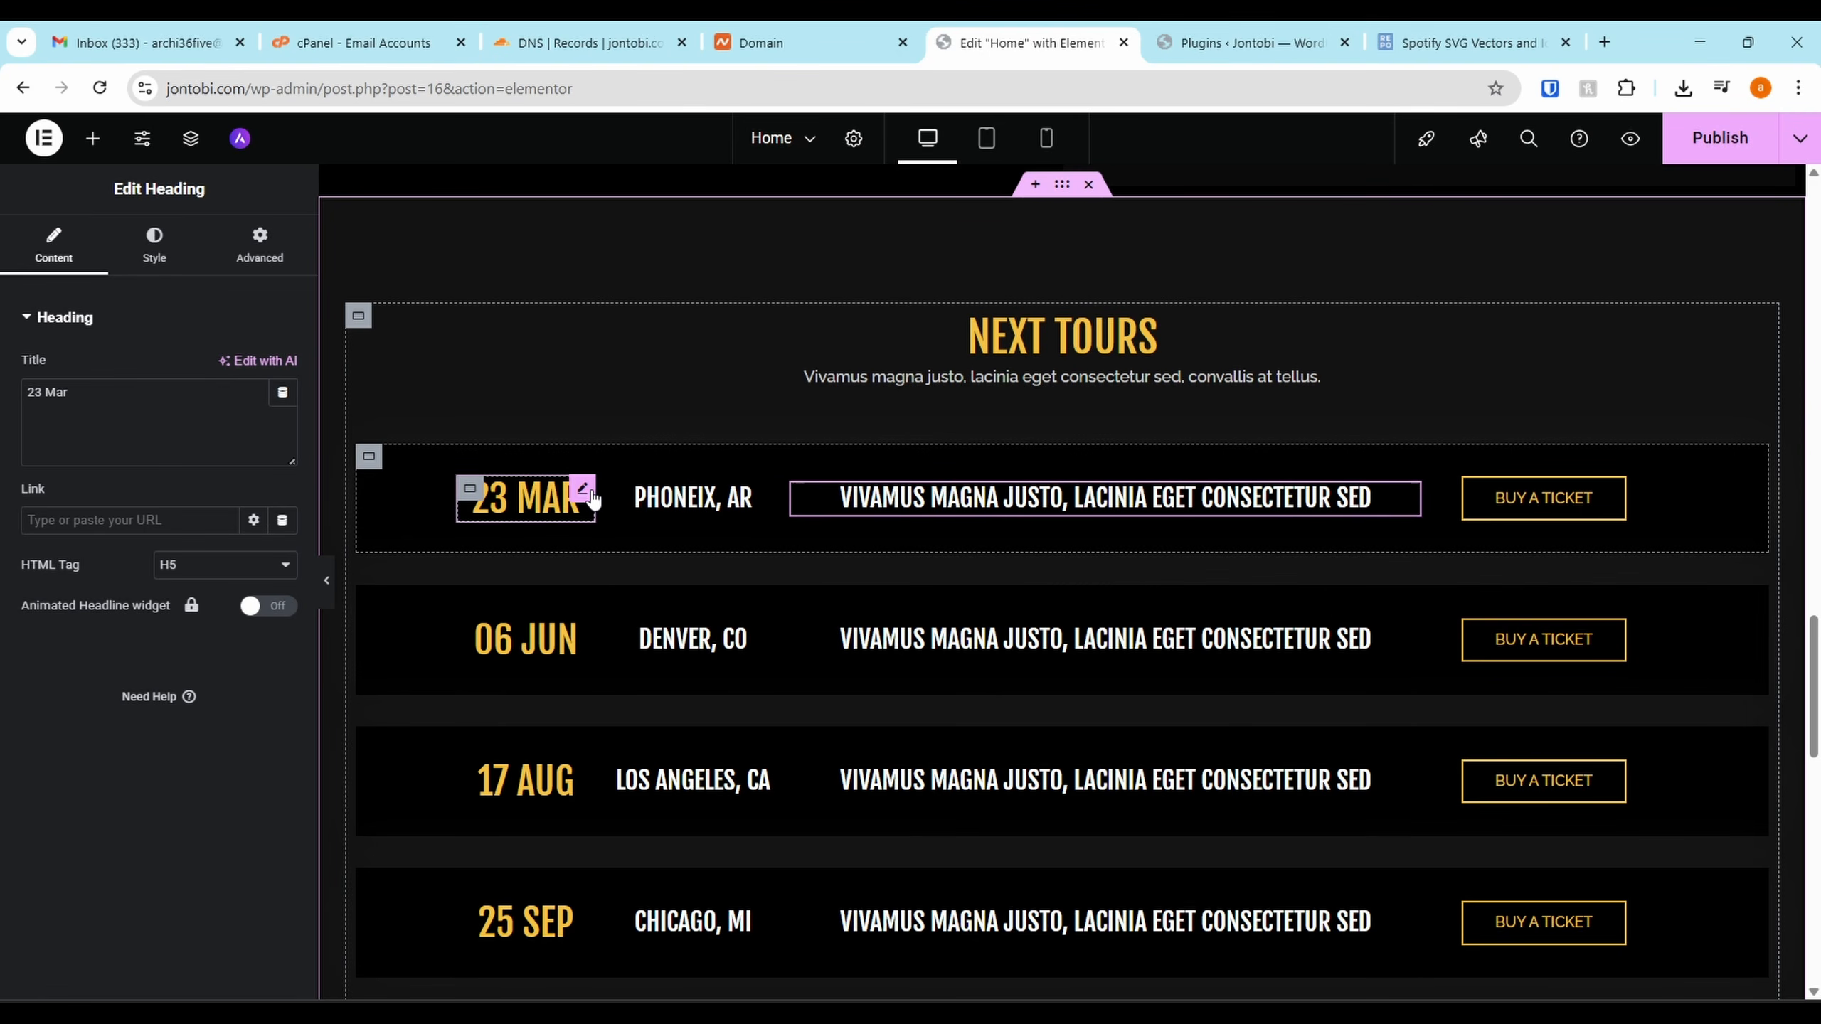
{"action": "scroll", "coordinate": [1257, 567], "scroll_direction": "down", "scroll_amount": 5}
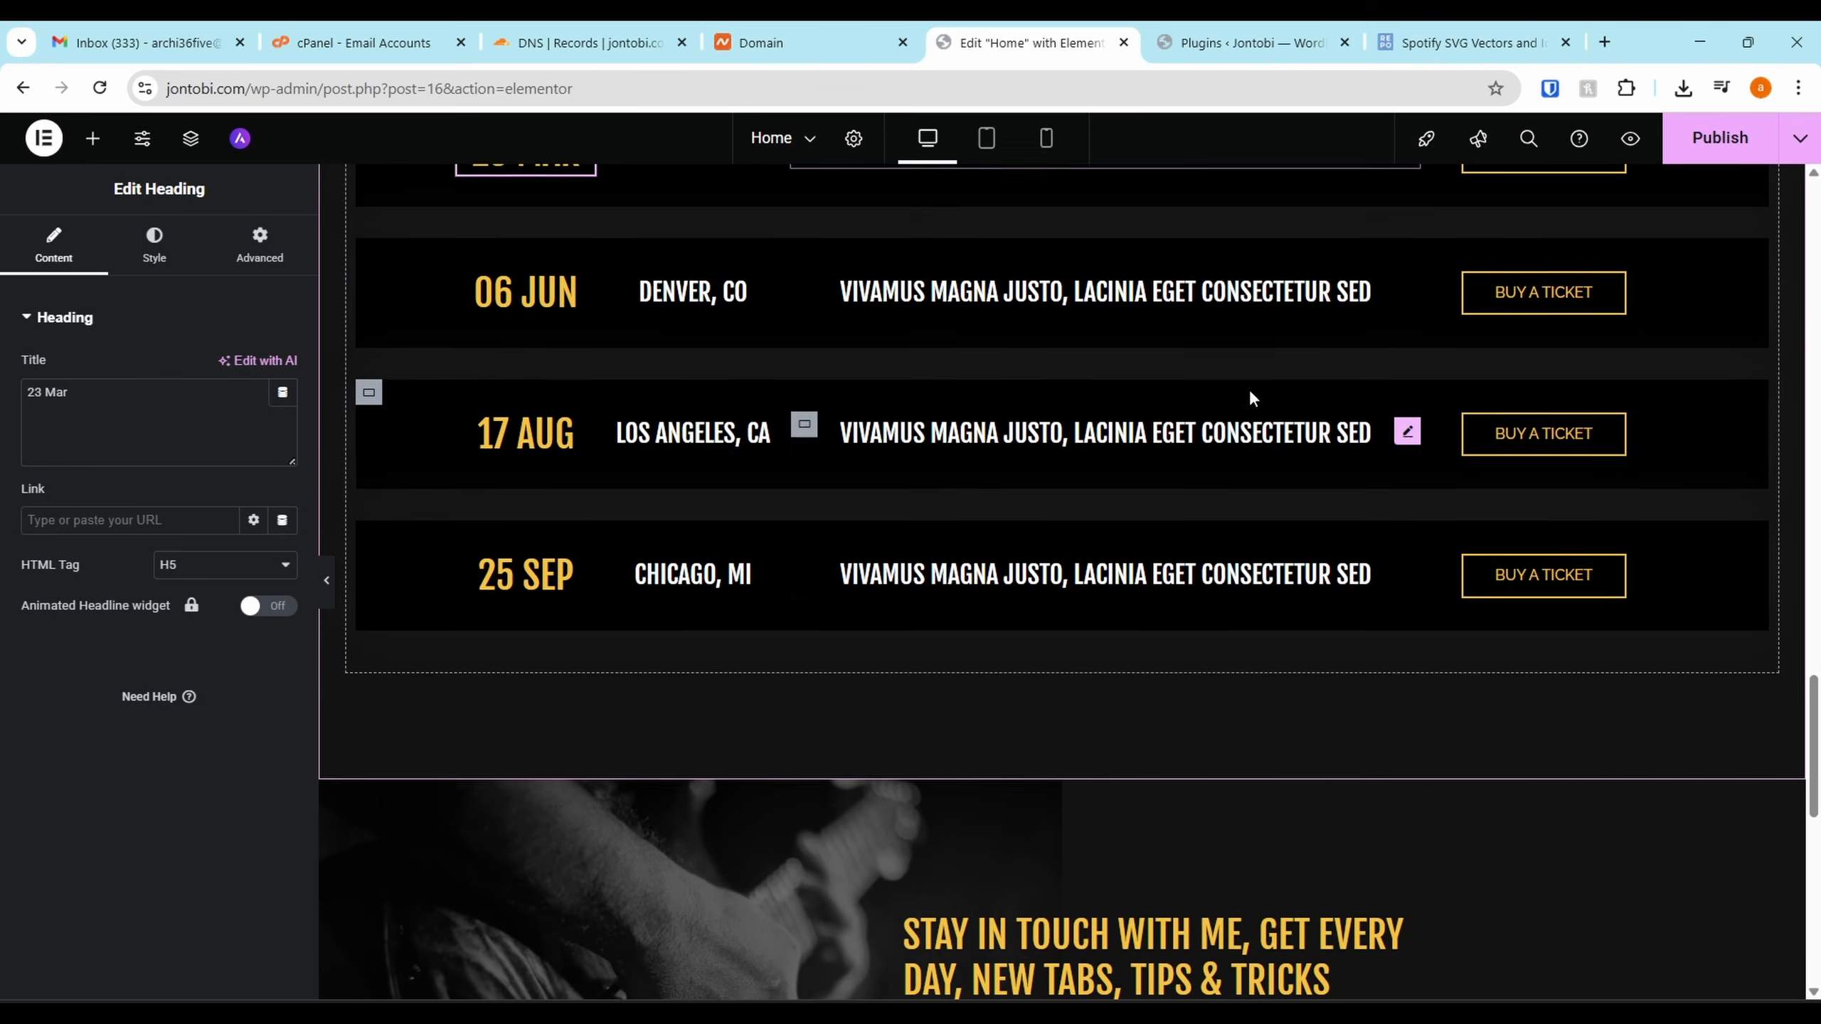
{"action": "scroll", "coordinate": [849, 520], "scroll_direction": "up", "scroll_amount": 2}
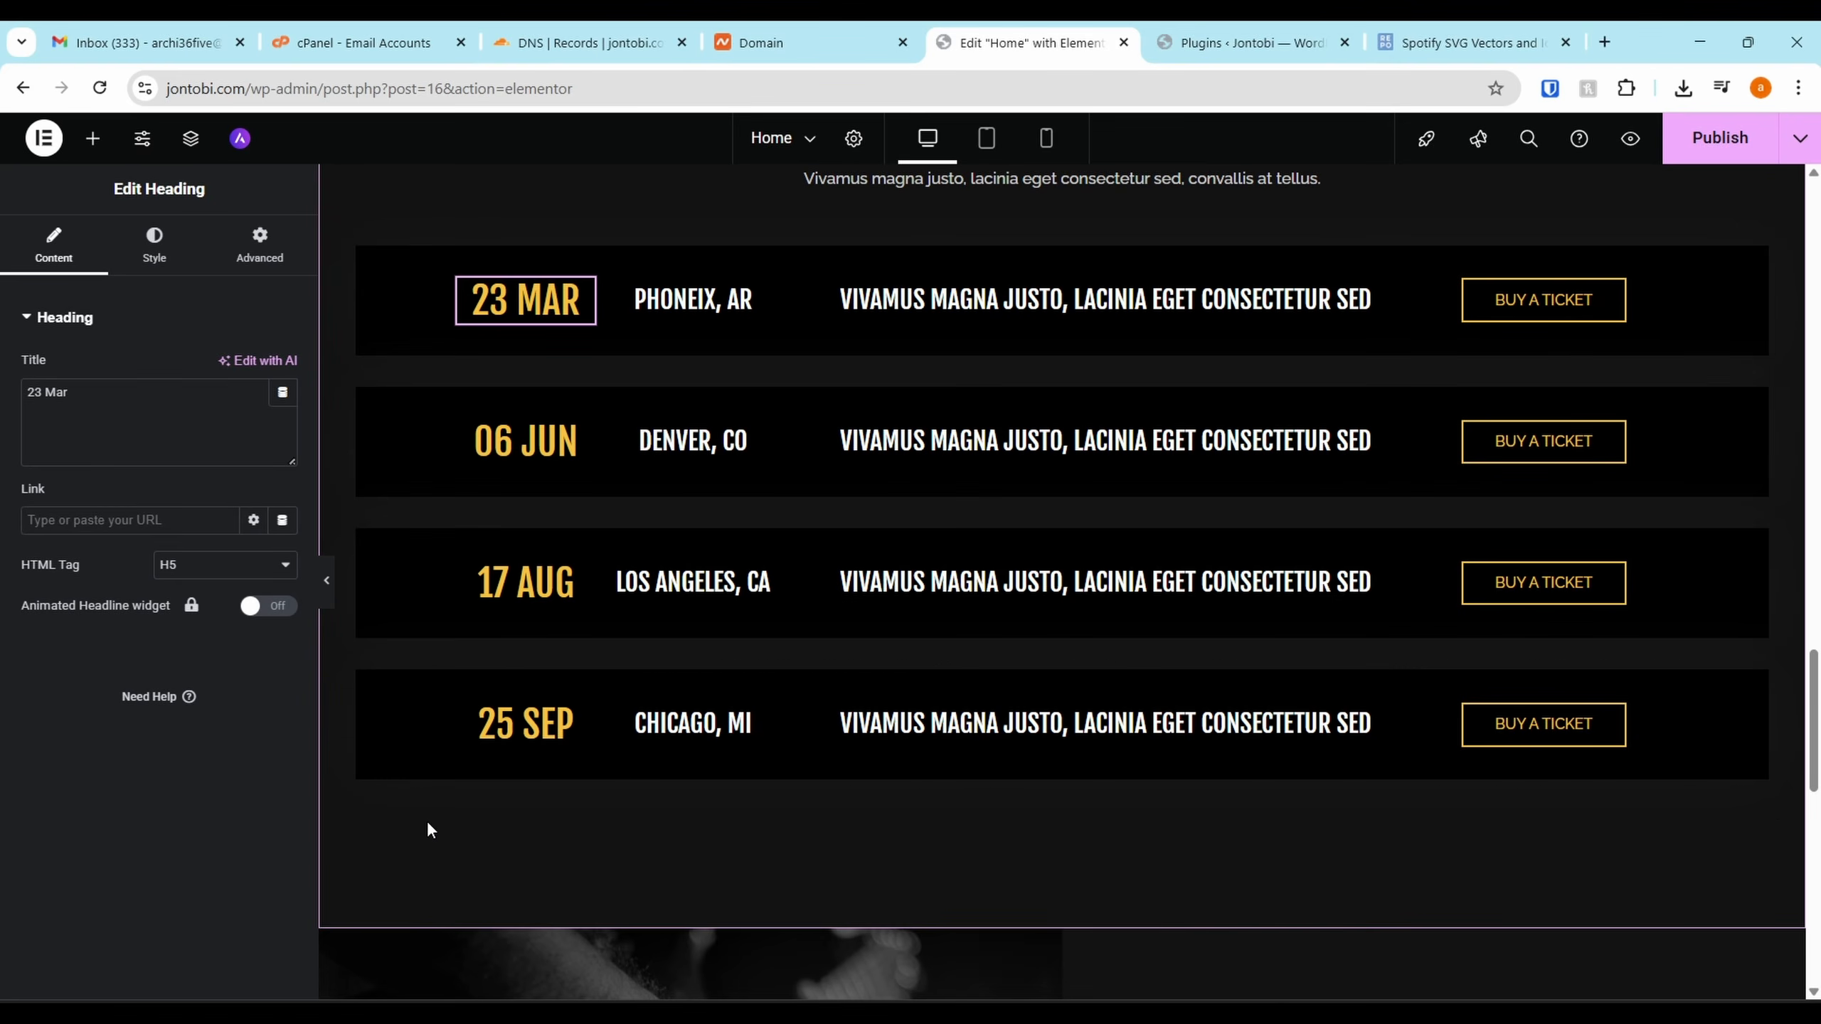
Delete the Chicago, MI and Los Angeles, CA tour rows via their right-click menus
{"action": "right_click", "coordinate": [367, 693]}
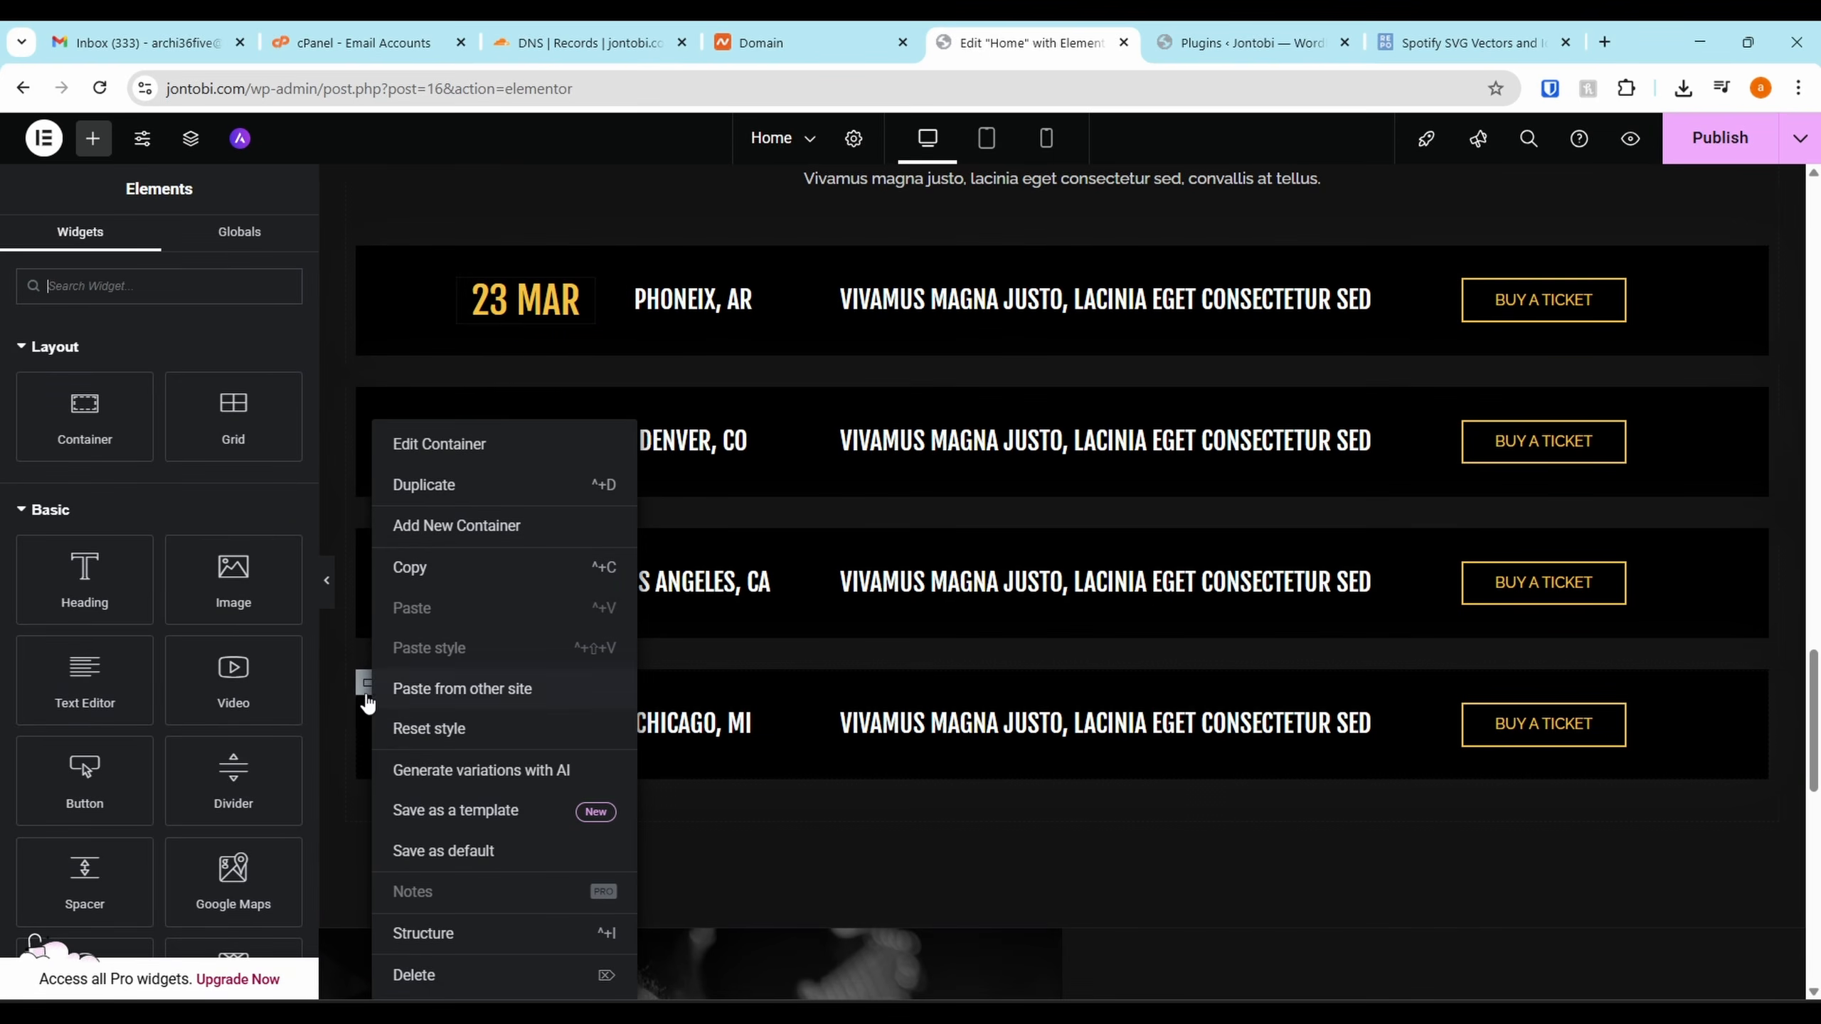
{"action": "left_click", "coordinate": [416, 975]}
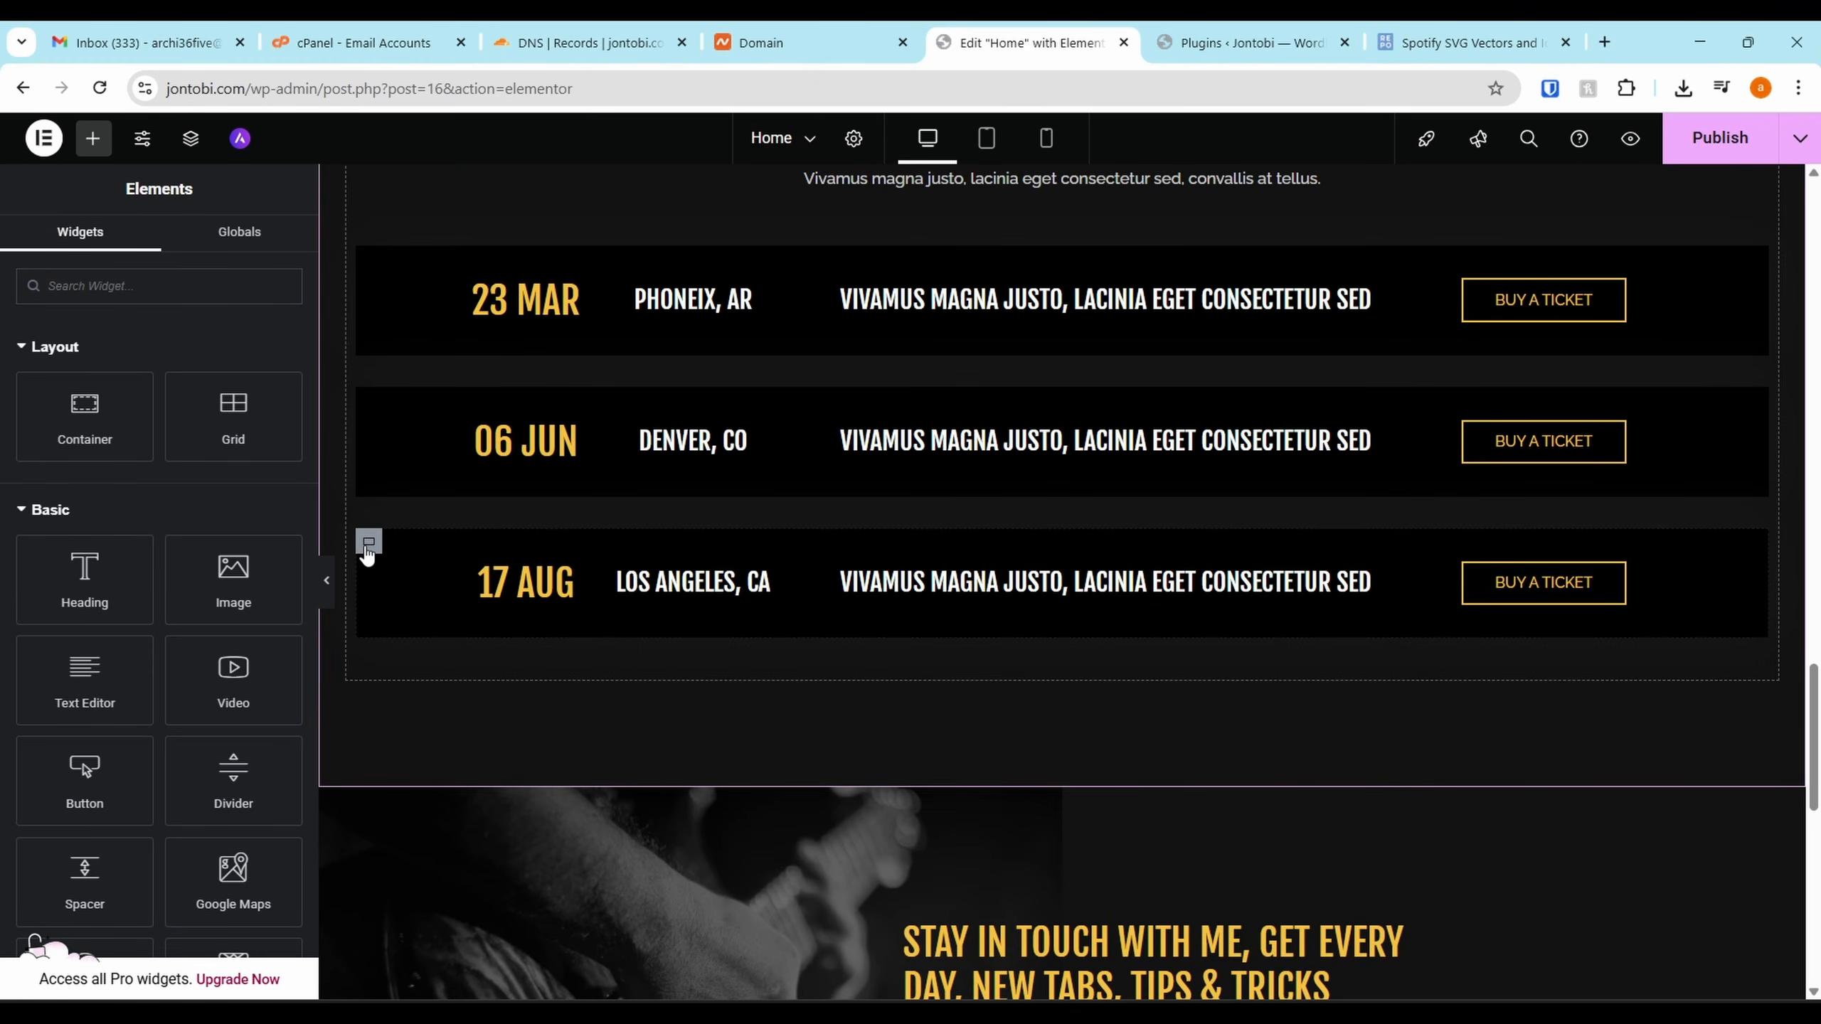
{"action": "right_click", "coordinate": [367, 550]}
{"action": "left_click", "coordinate": [413, 975]}
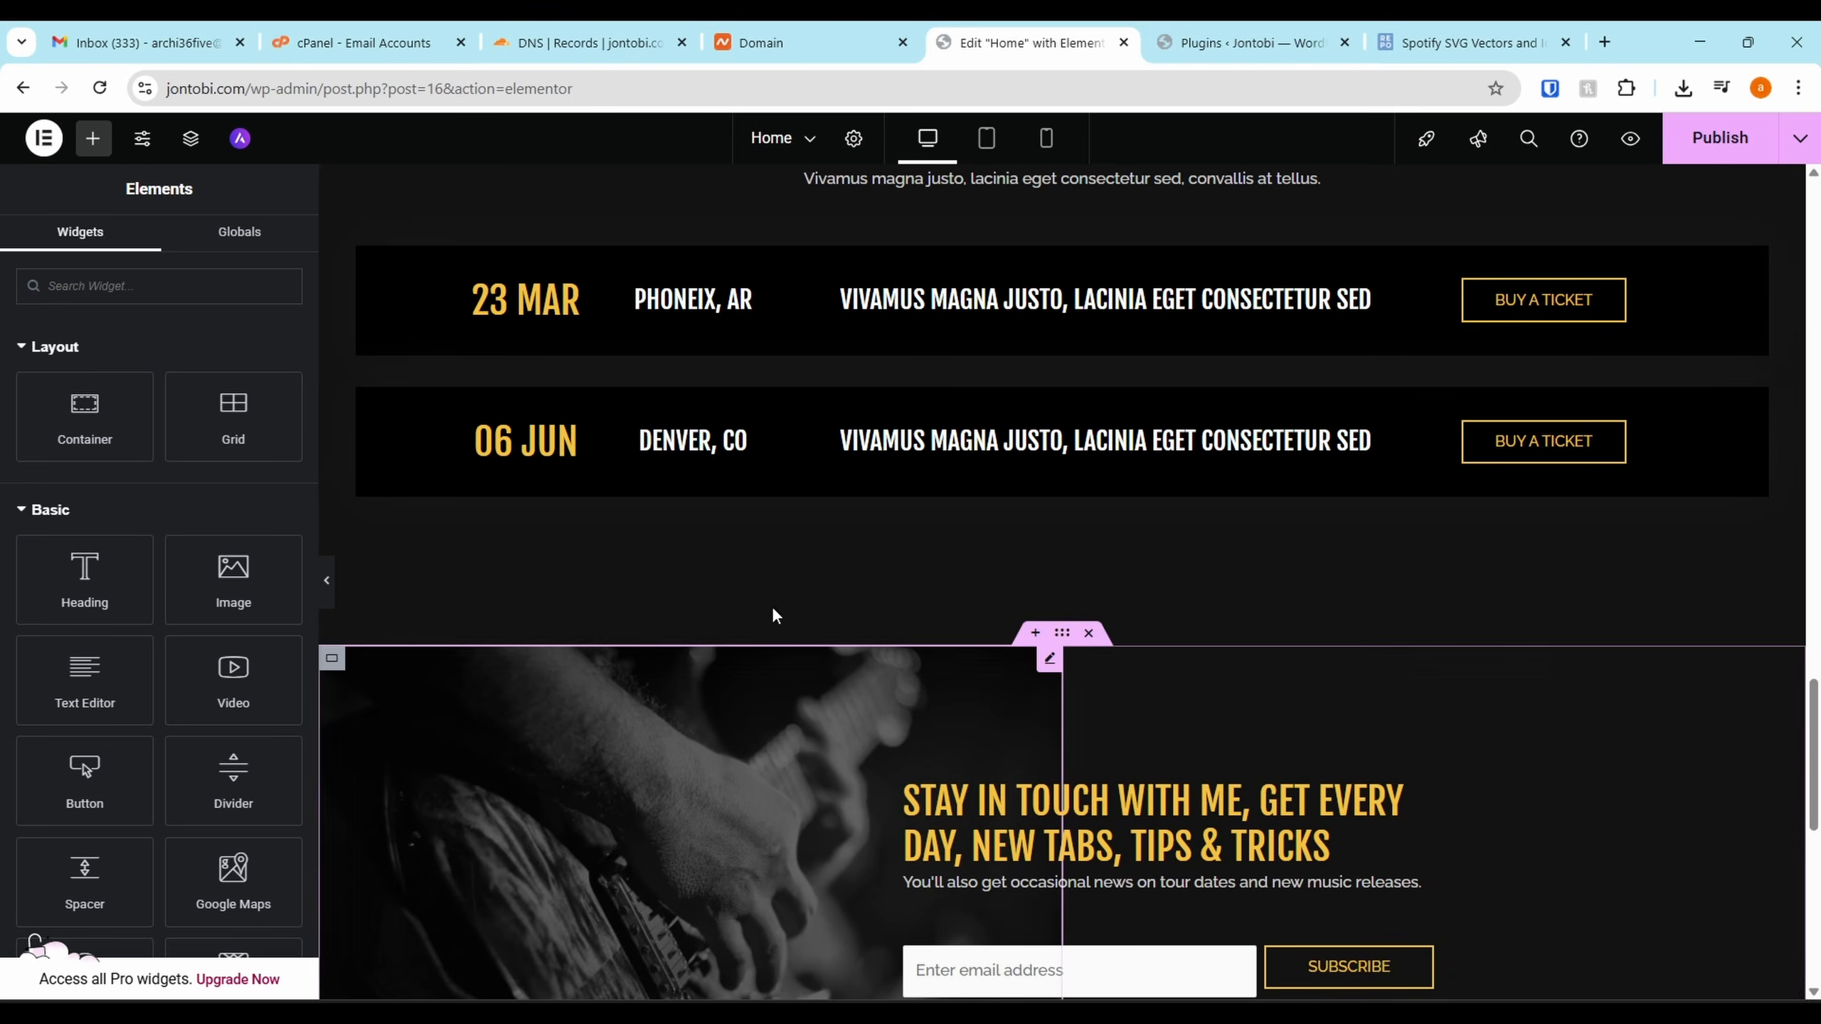
{"action": "scroll", "coordinate": [771, 606], "scroll_direction": "down", "scroll_amount": 5}
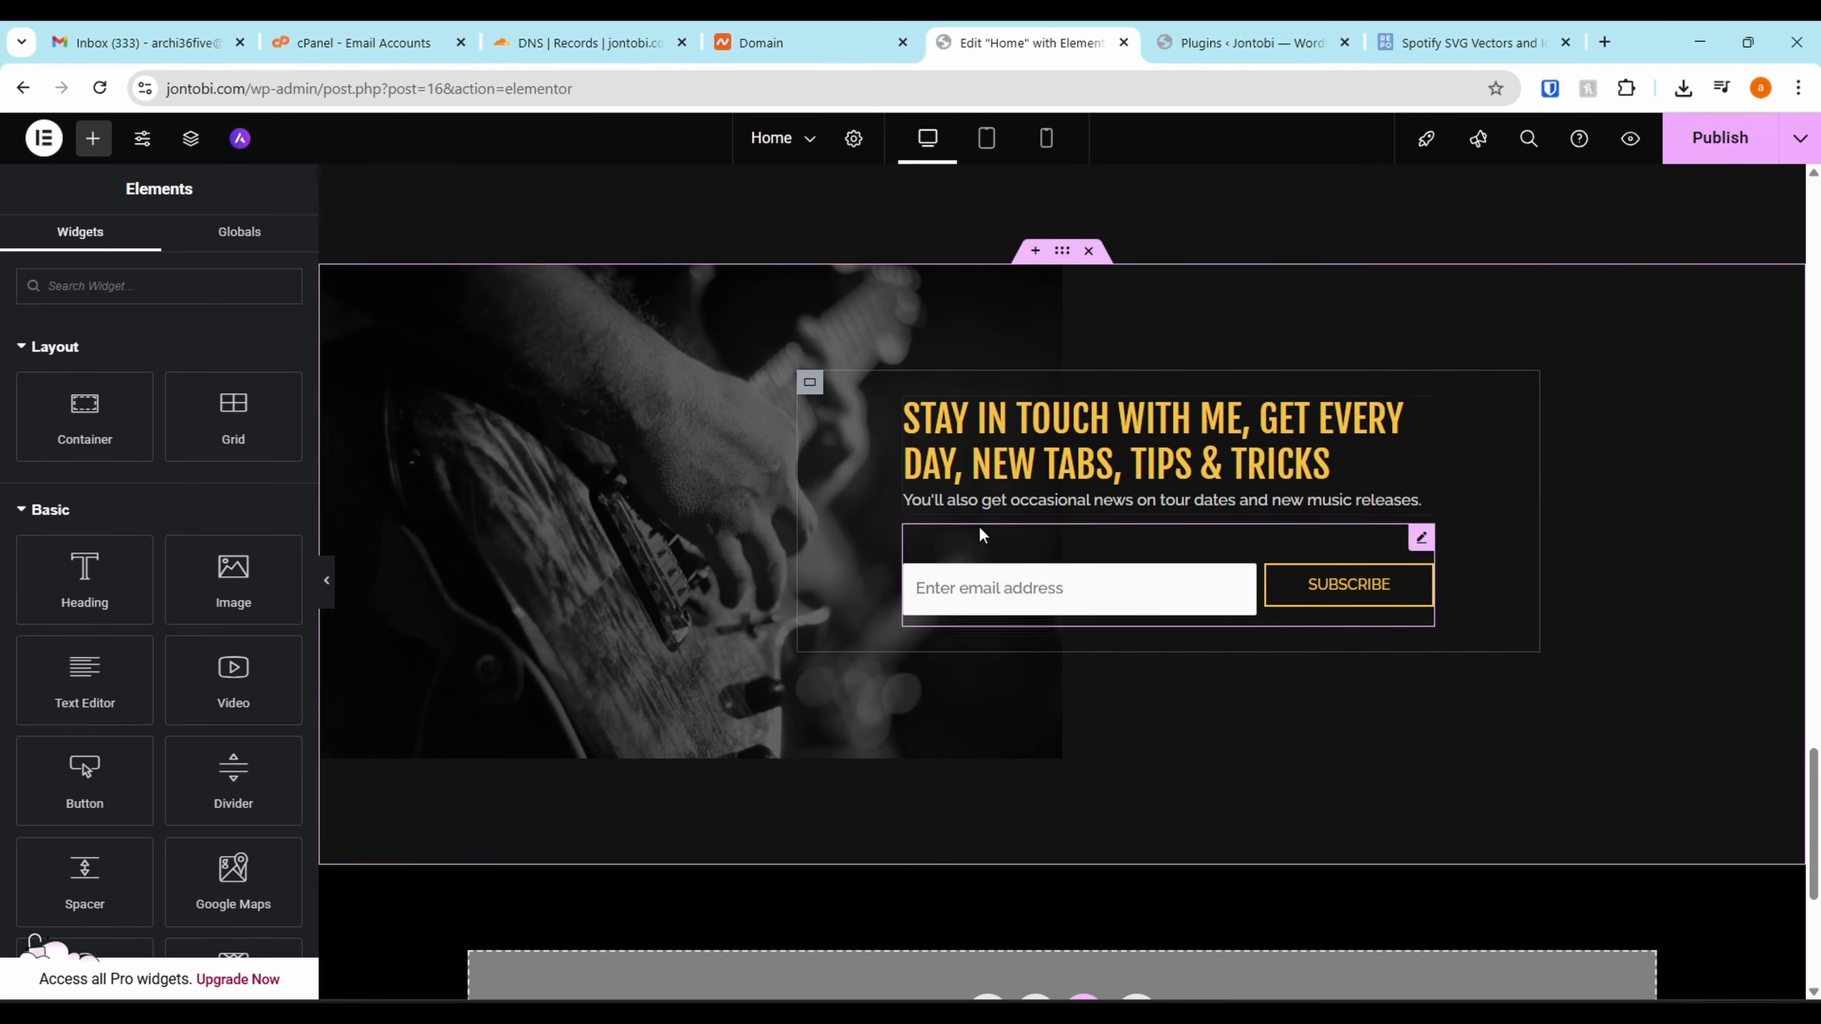
Retitle the signup icon box 'Join the Tribe' and paste the exclusive-drops description
{"action": "left_click", "coordinate": [1031, 431]}
{"action": "triple_click", "coordinate": [170, 549]}
{"action": "type", "text": "Join the Tribe"}
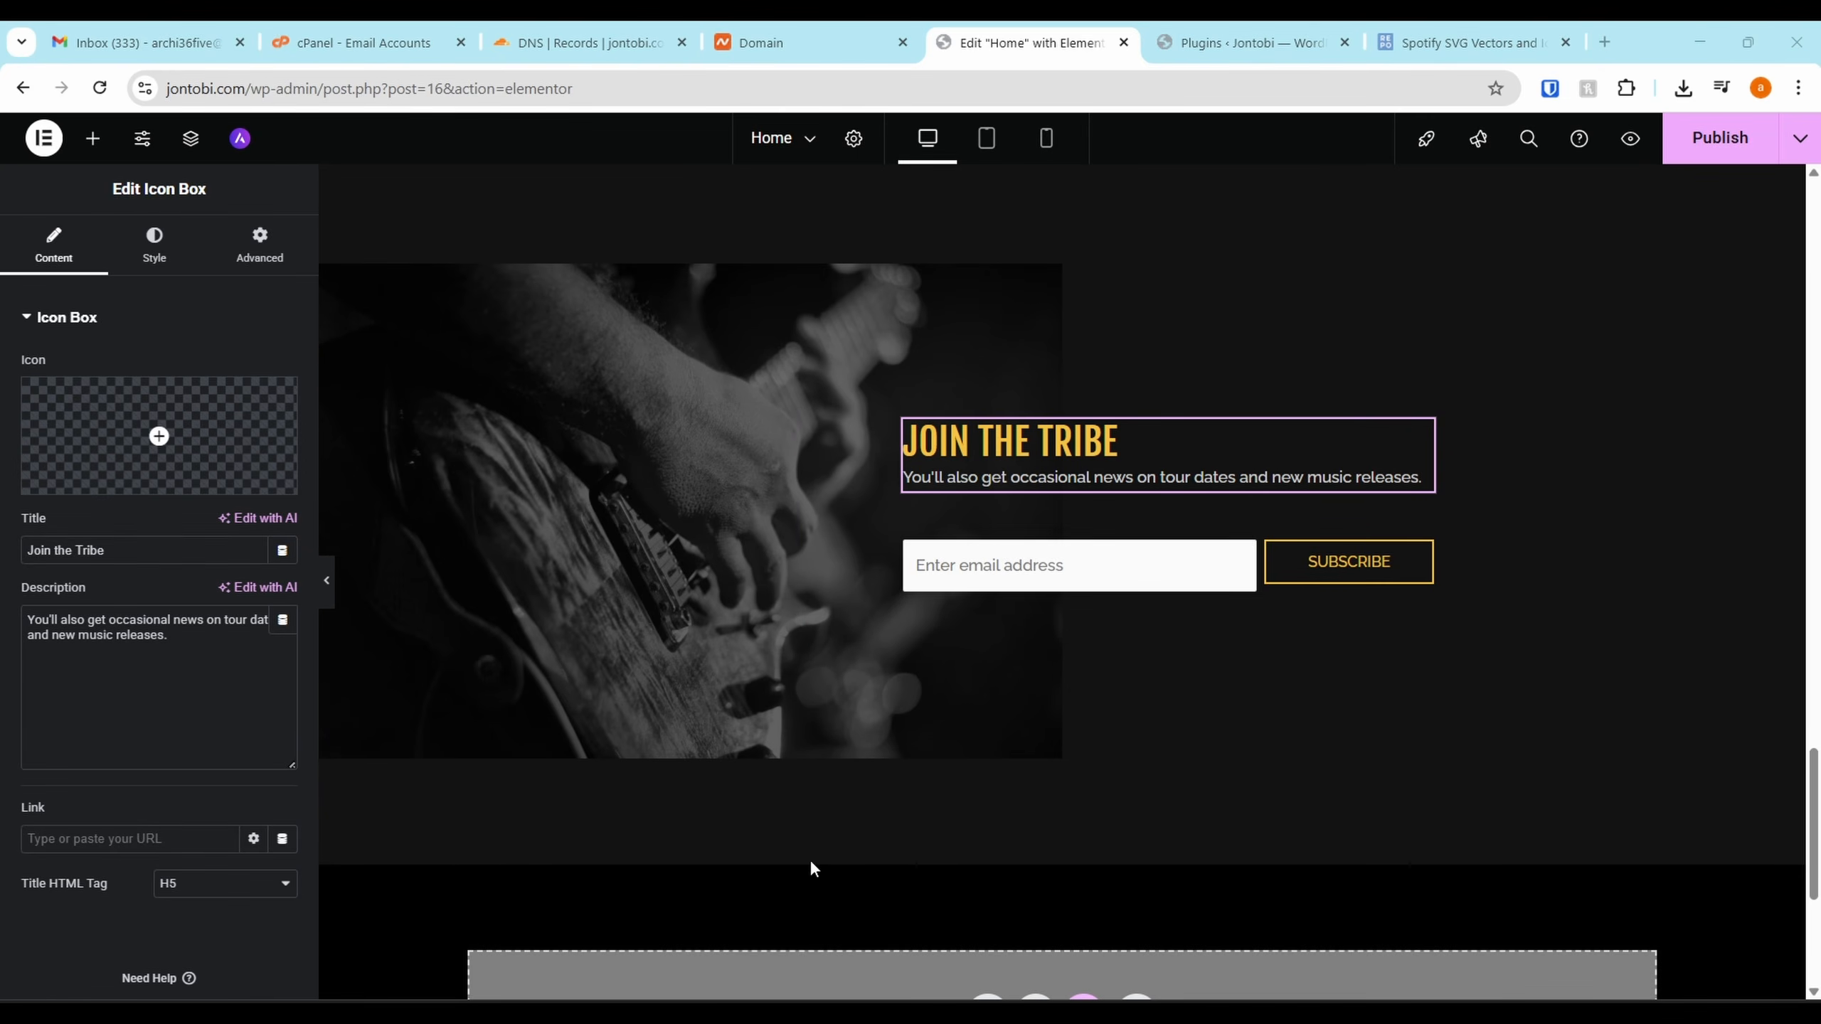
{"action": "left_click", "coordinate": [187, 719]}
{"action": "key", "text": "ctrl+a"}
{"action": "type", "text": "Get exclusive music drops, unreleased demos, early bird tickets, behind-the-scenes updates, and journal-style notes from Jontobi"}
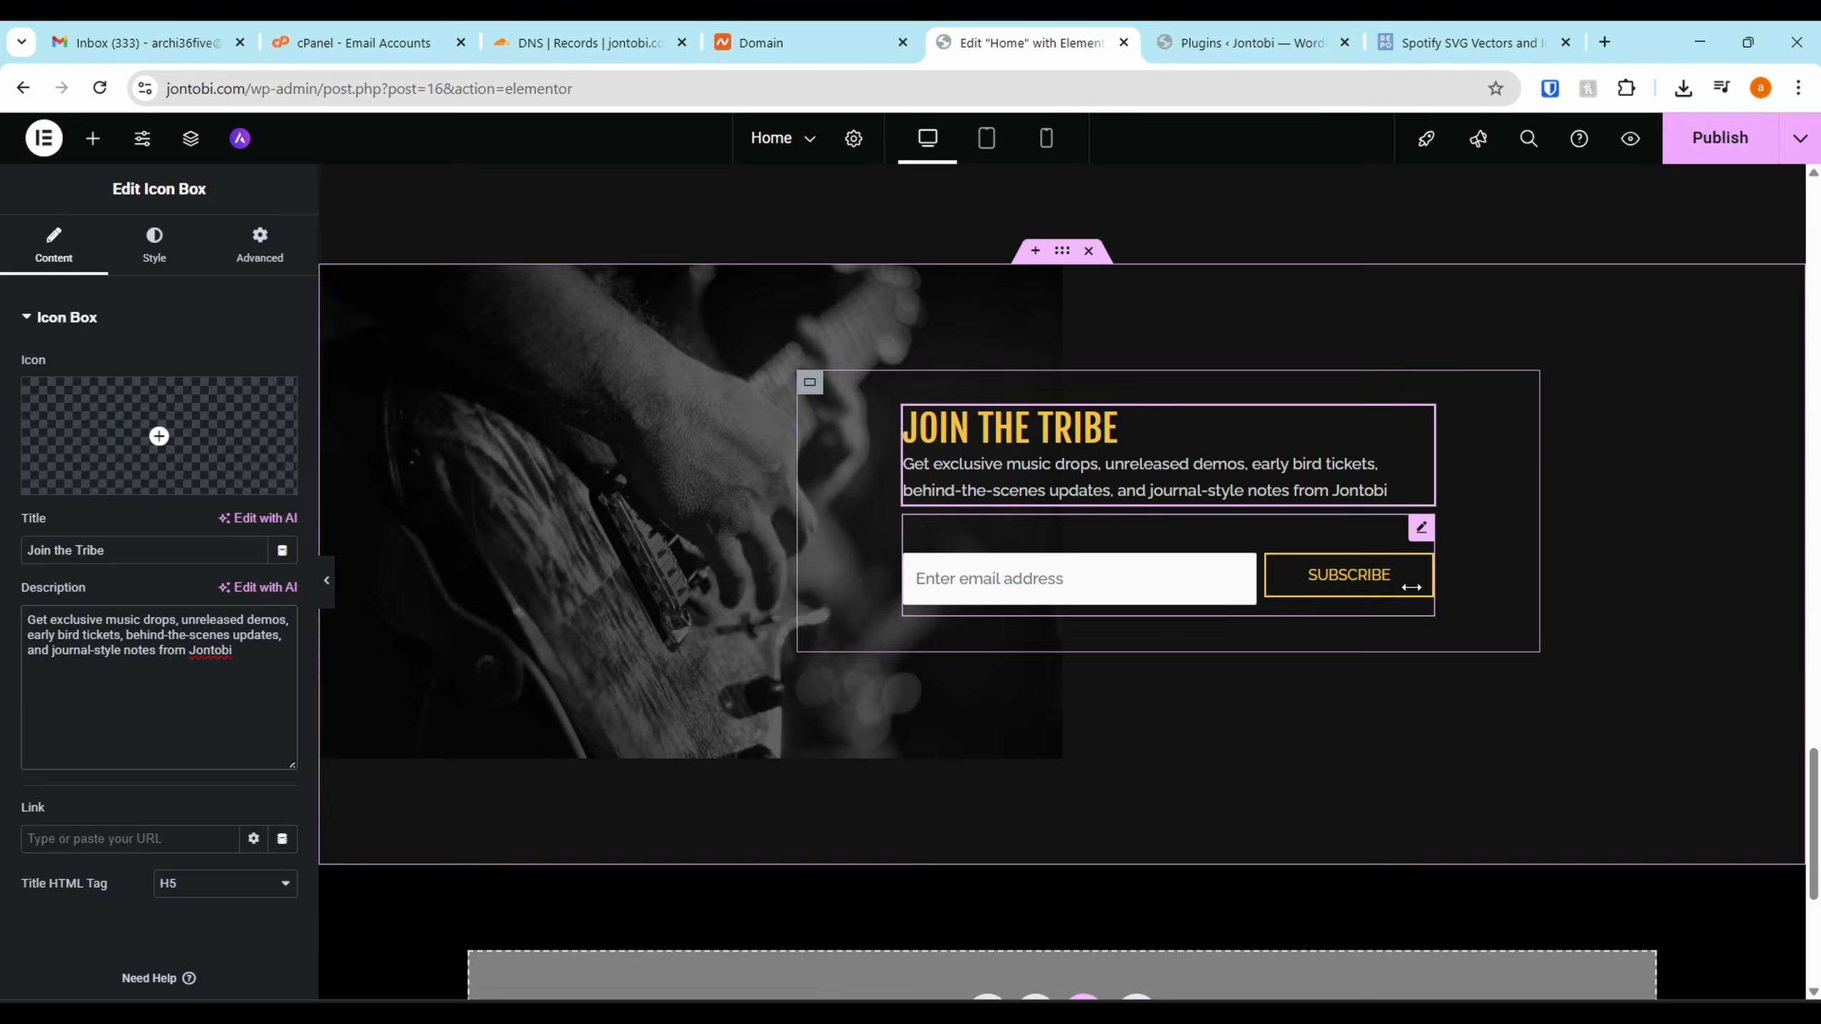
Check the newsletter signup form and publish the updated Home page
{"action": "left_click", "coordinate": [1329, 564]}
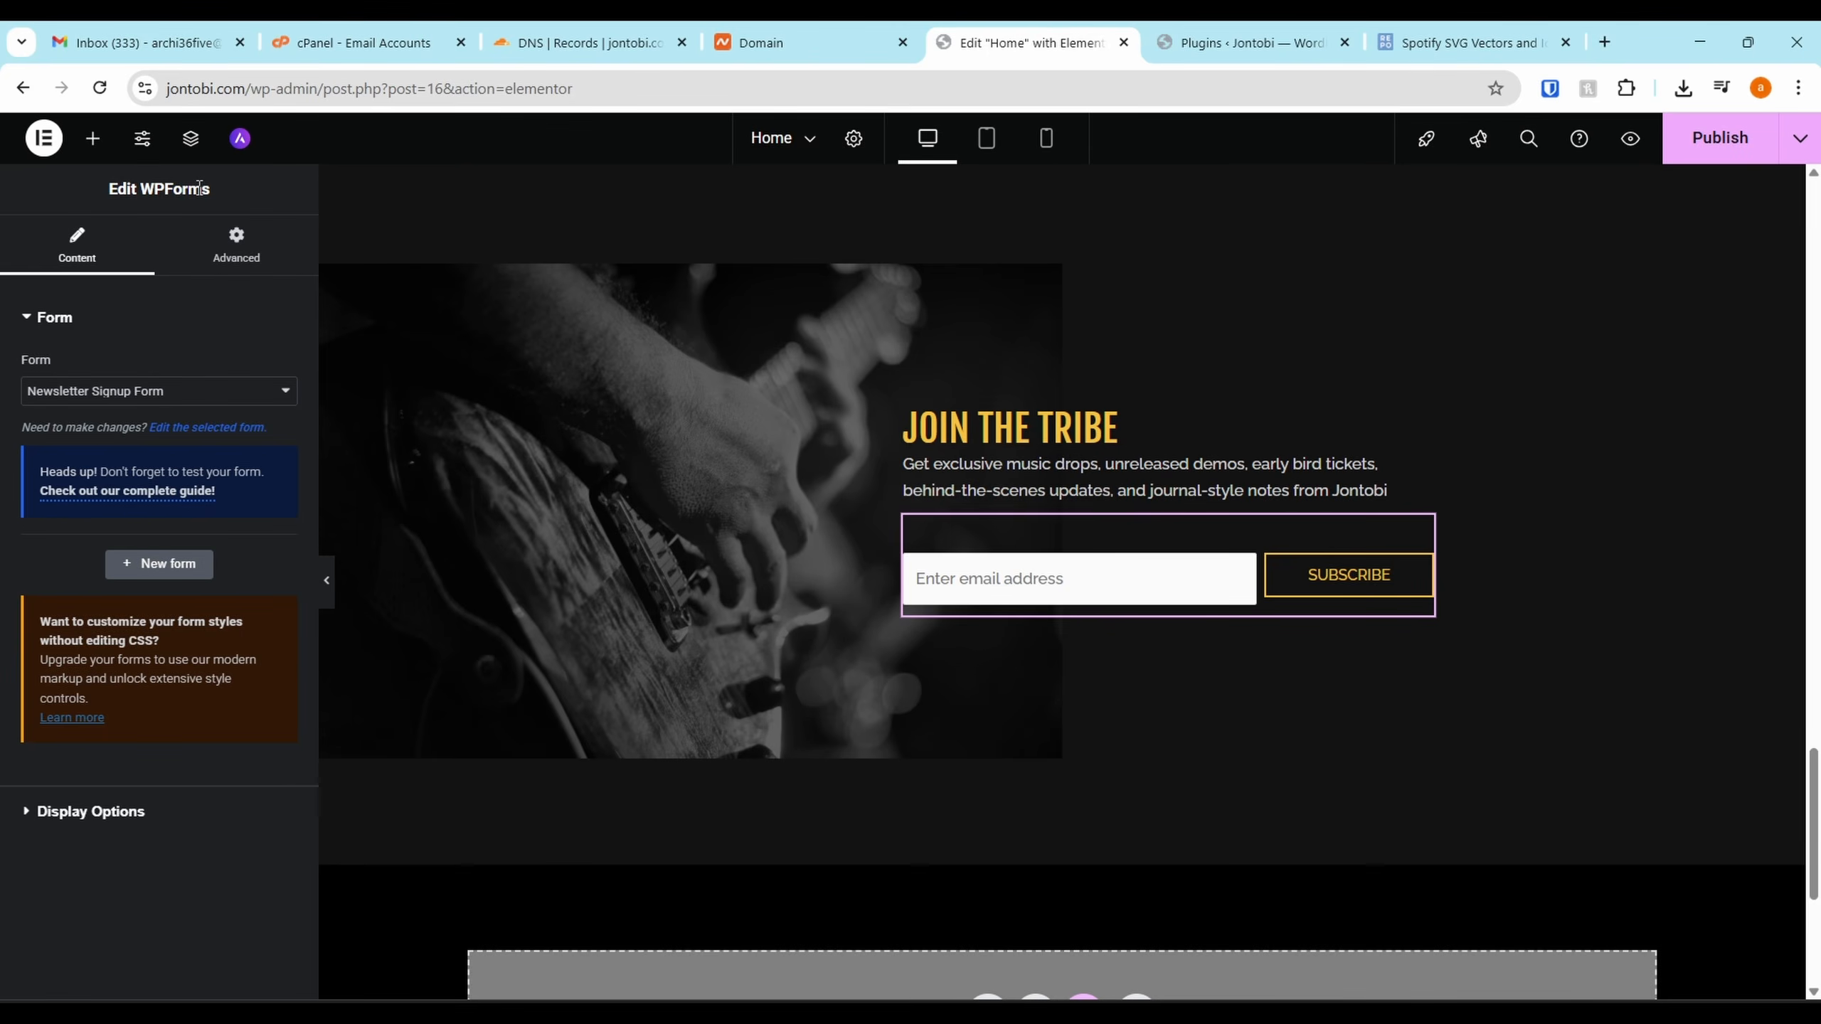
{"action": "left_click", "coordinate": [1251, 42]}
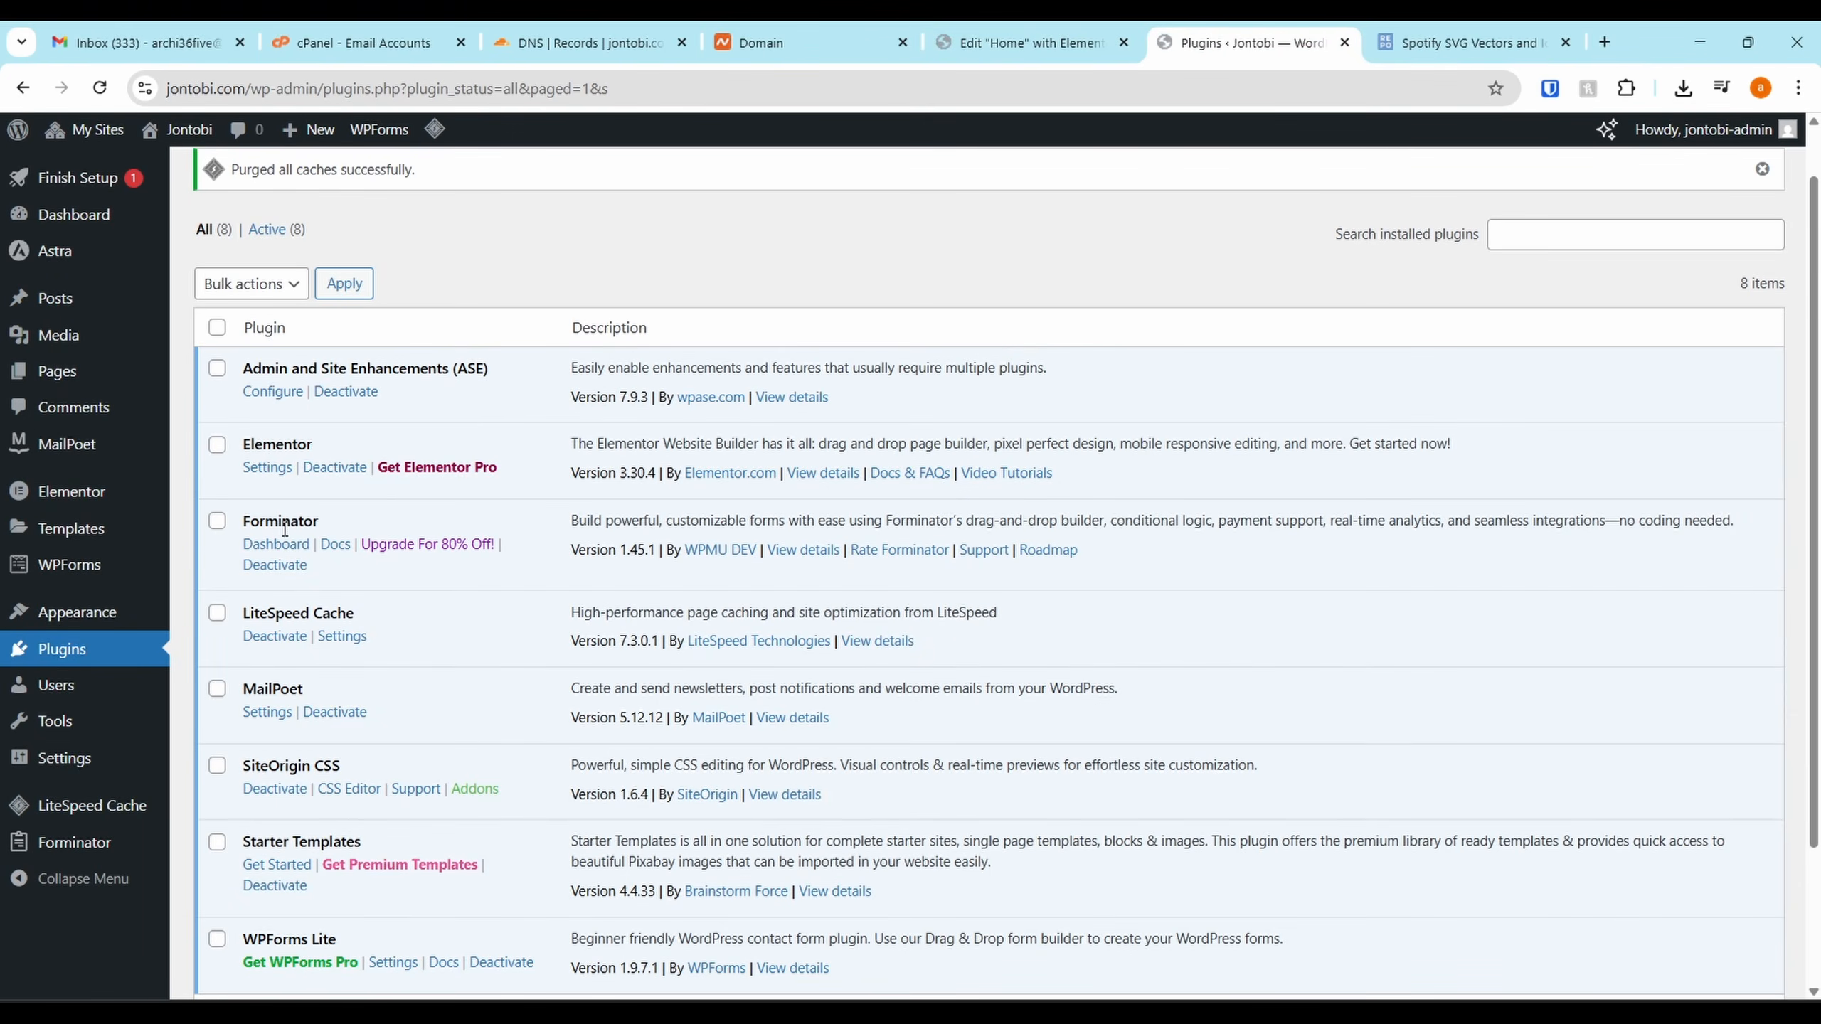
{"action": "scroll", "coordinate": [284, 529], "scroll_direction": "down", "scroll_amount": 1}
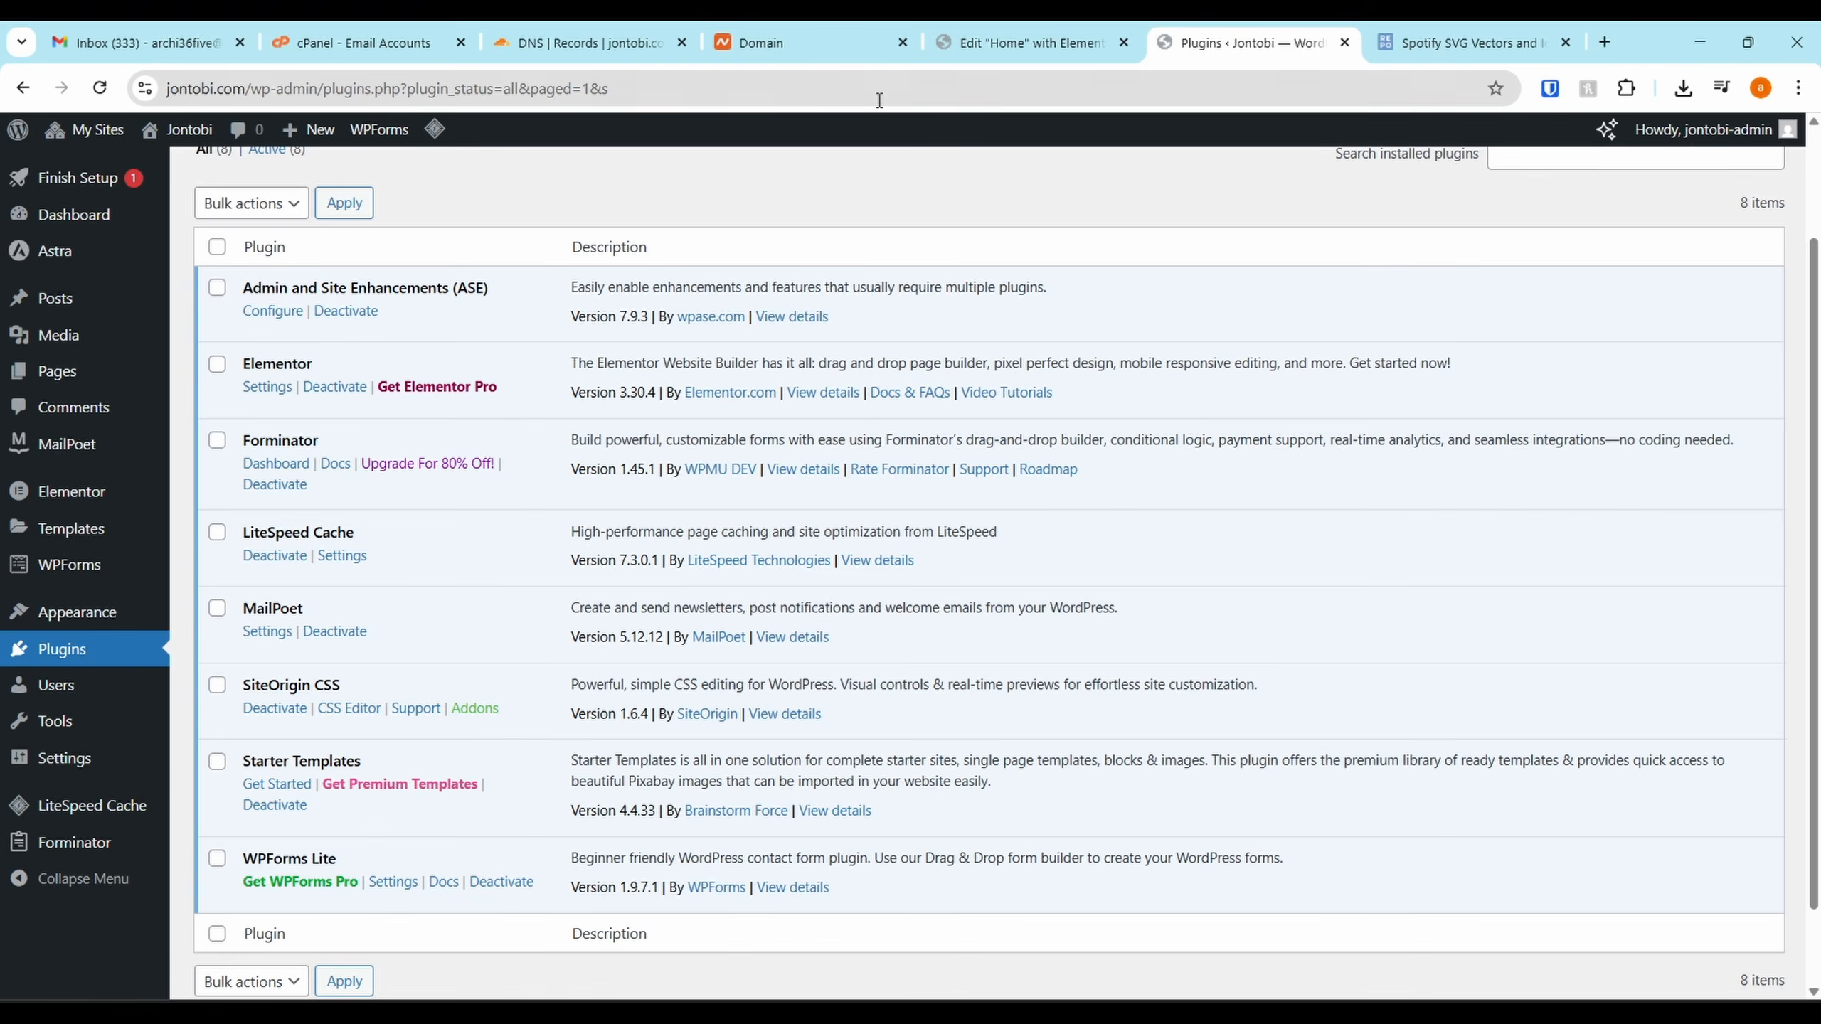
{"action": "left_click", "coordinate": [984, 32]}
{"action": "scroll", "coordinate": [1075, 595], "scroll_direction": "down", "scroll_amount": 3}
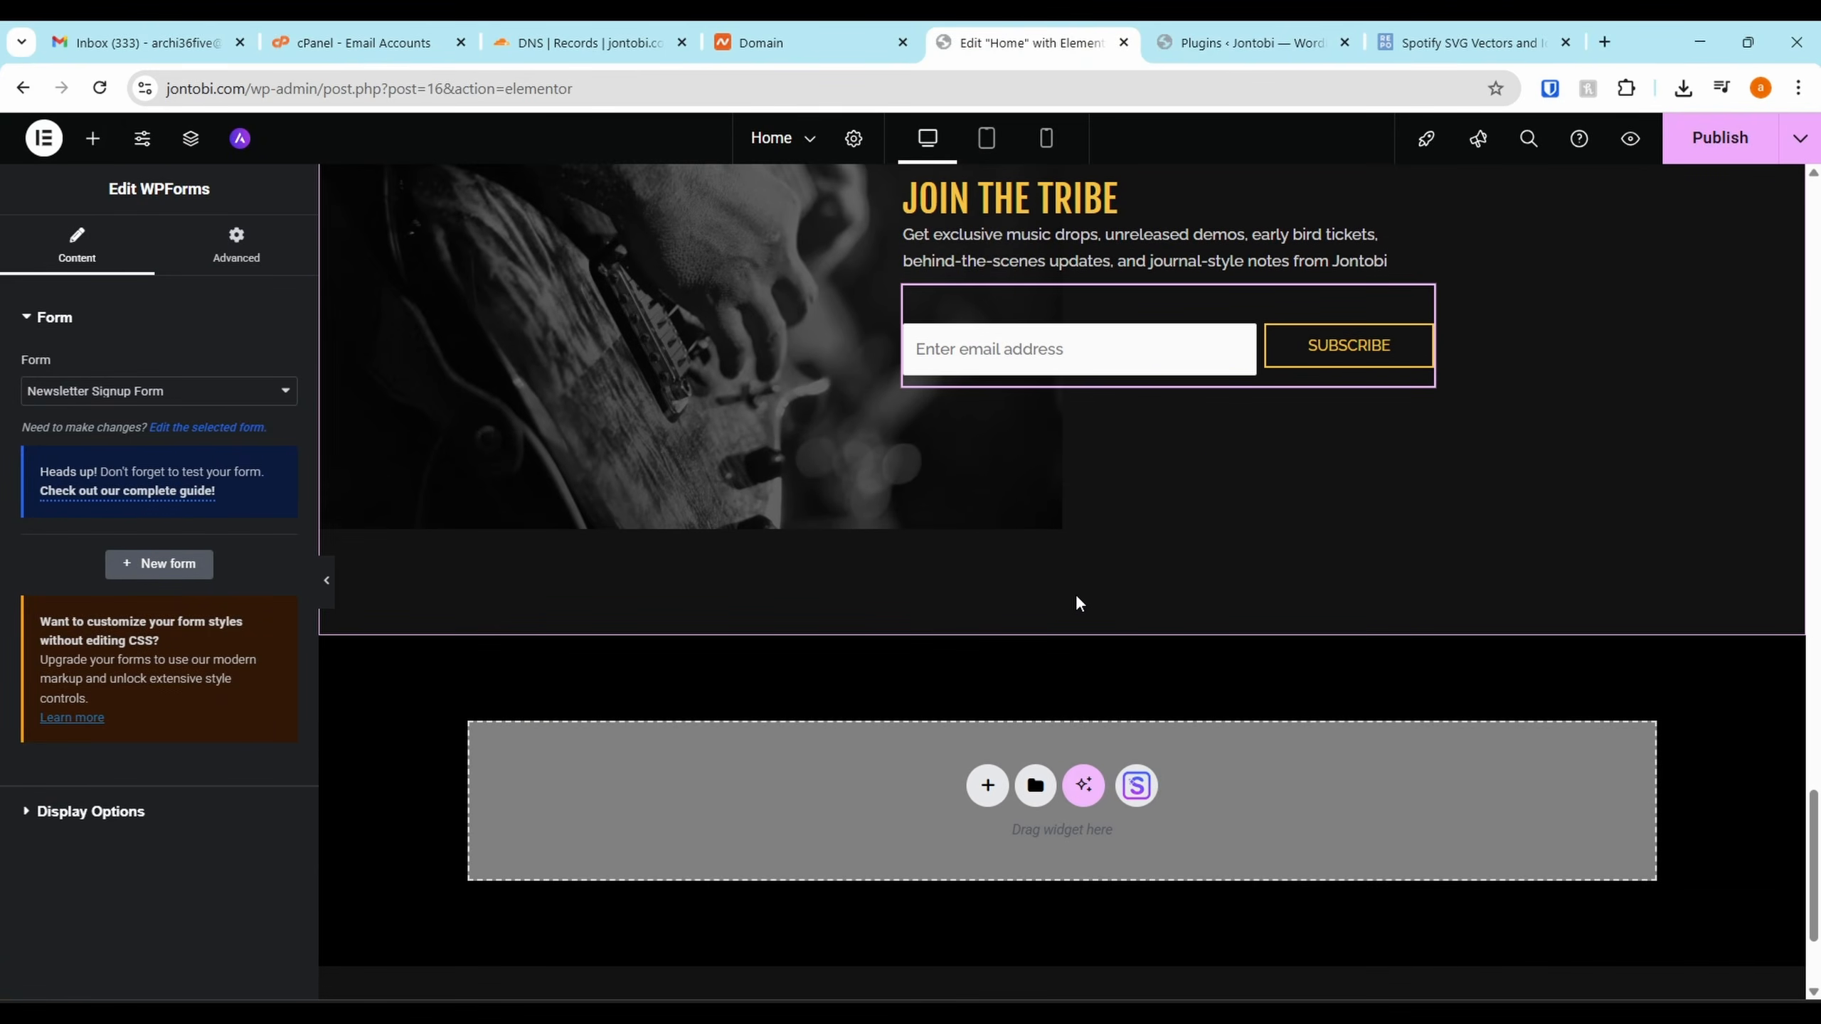
{"action": "scroll", "coordinate": [1123, 461], "scroll_direction": "down", "scroll_amount": 3}
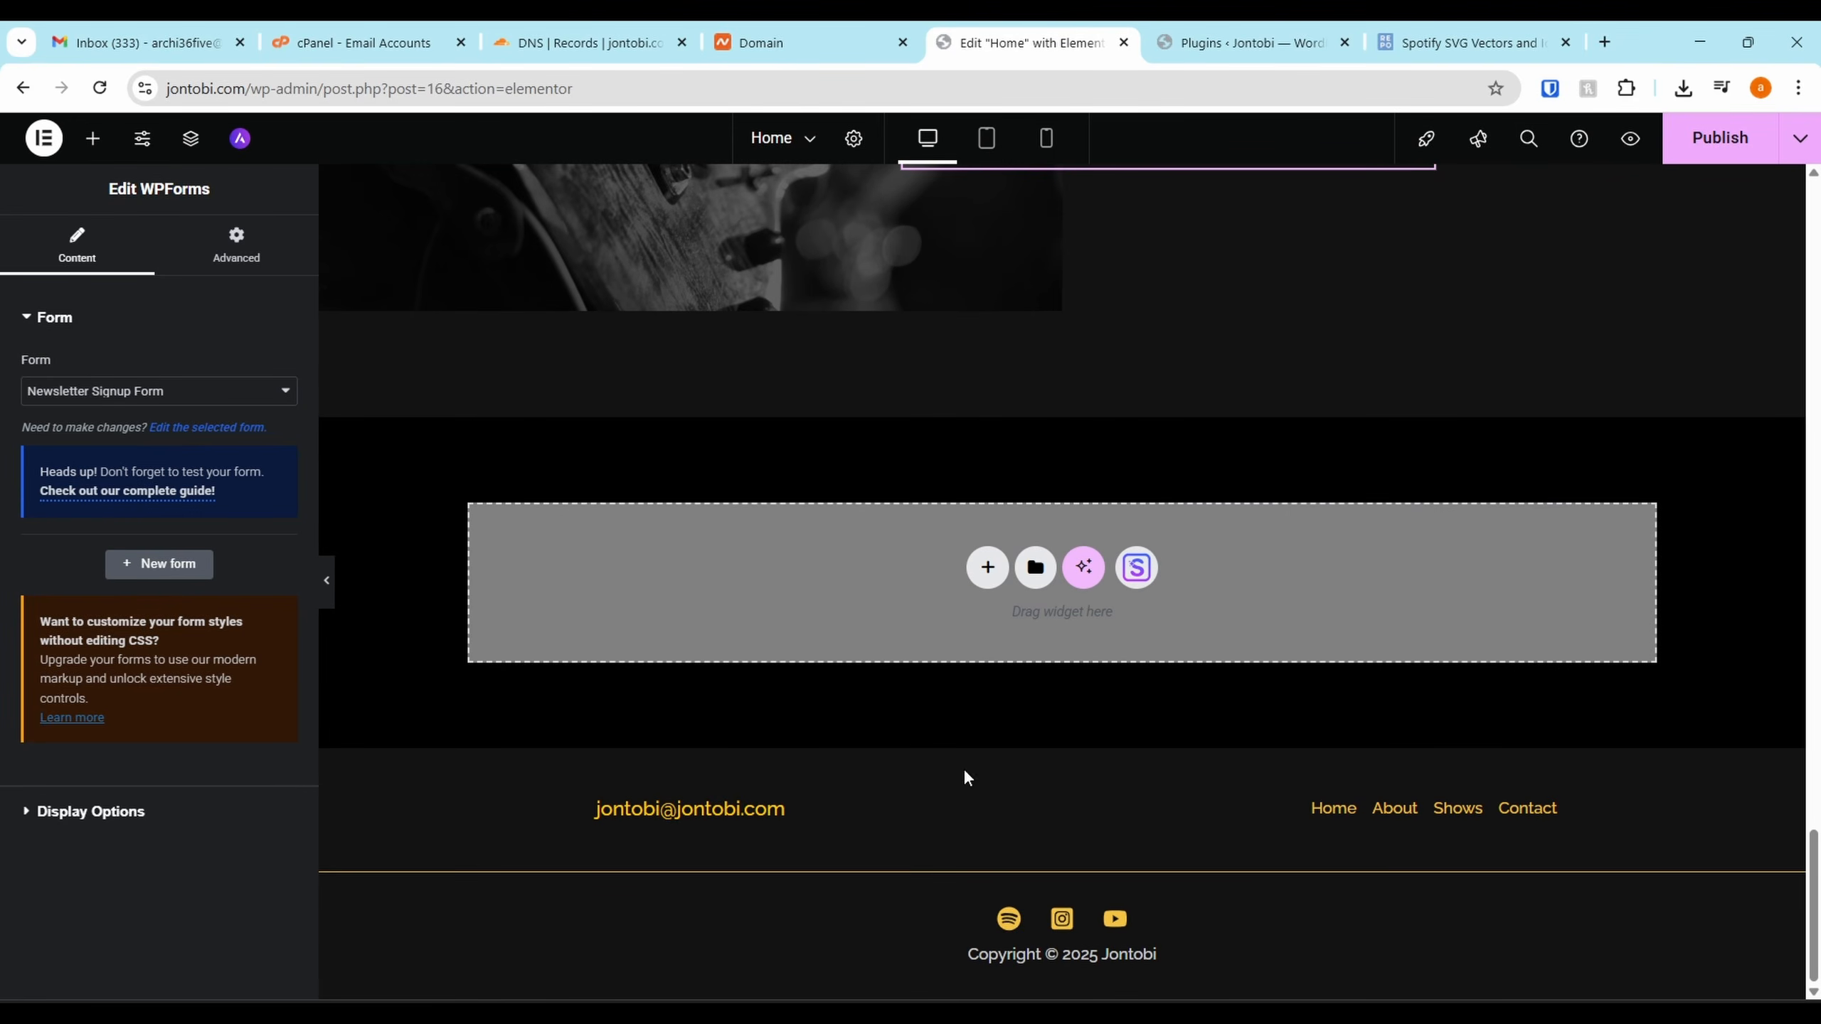
{"action": "scroll", "coordinate": [806, 813], "scroll_direction": "up", "scroll_amount": 20}
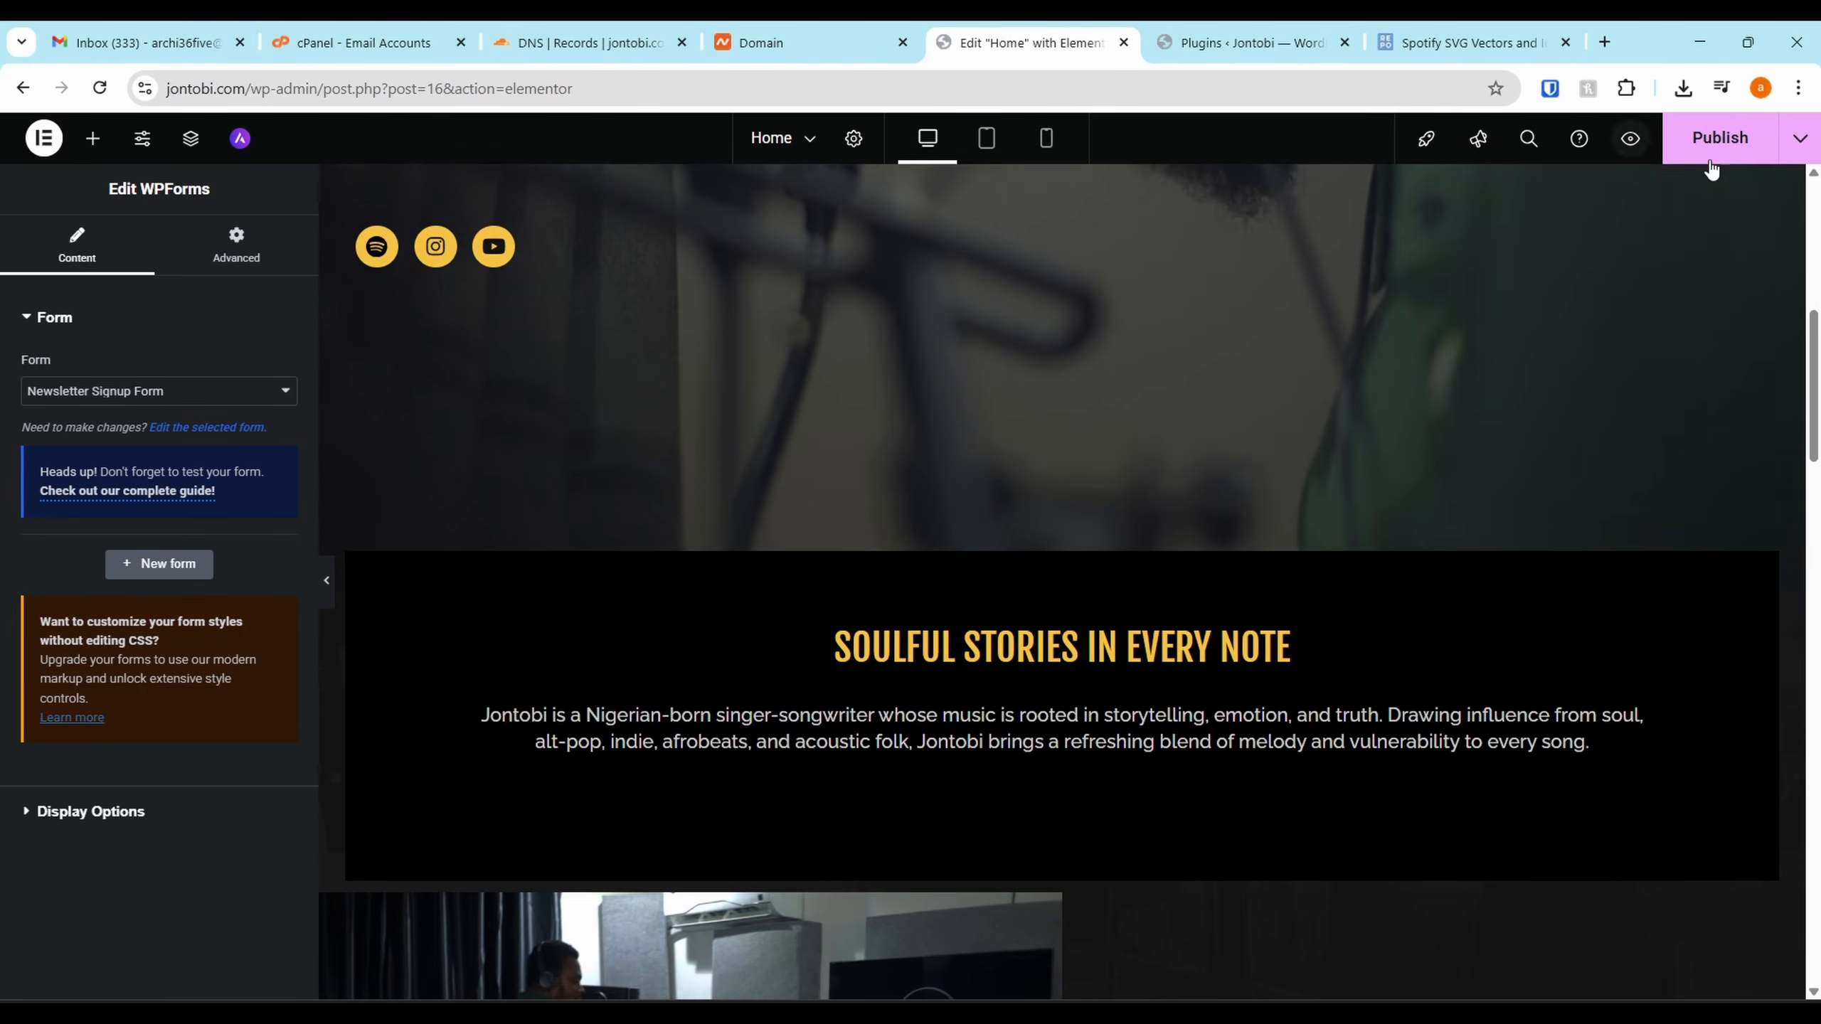
{"action": "left_click", "coordinate": [1711, 162]}
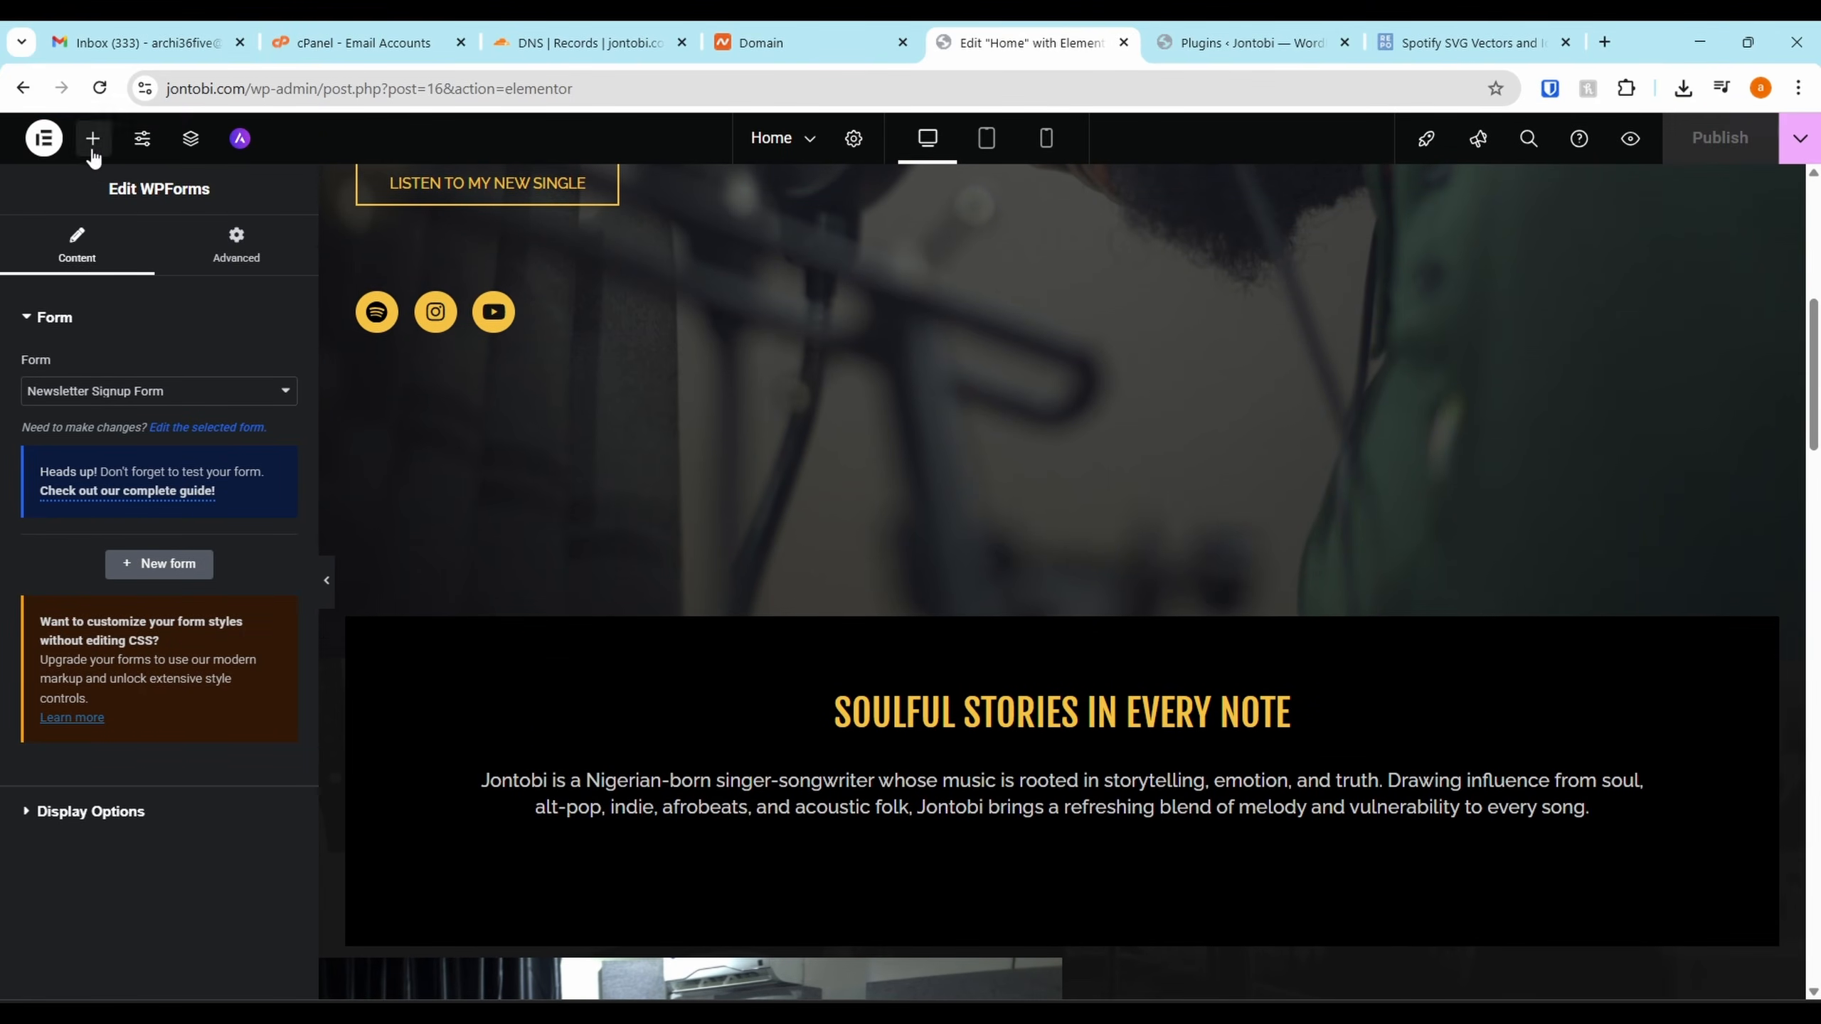
Copy the jontobi.com address and load it in a new browser tab
{"action": "left_click_drag", "start_coordinate": [250, 85], "coordinate": [2, 121]}
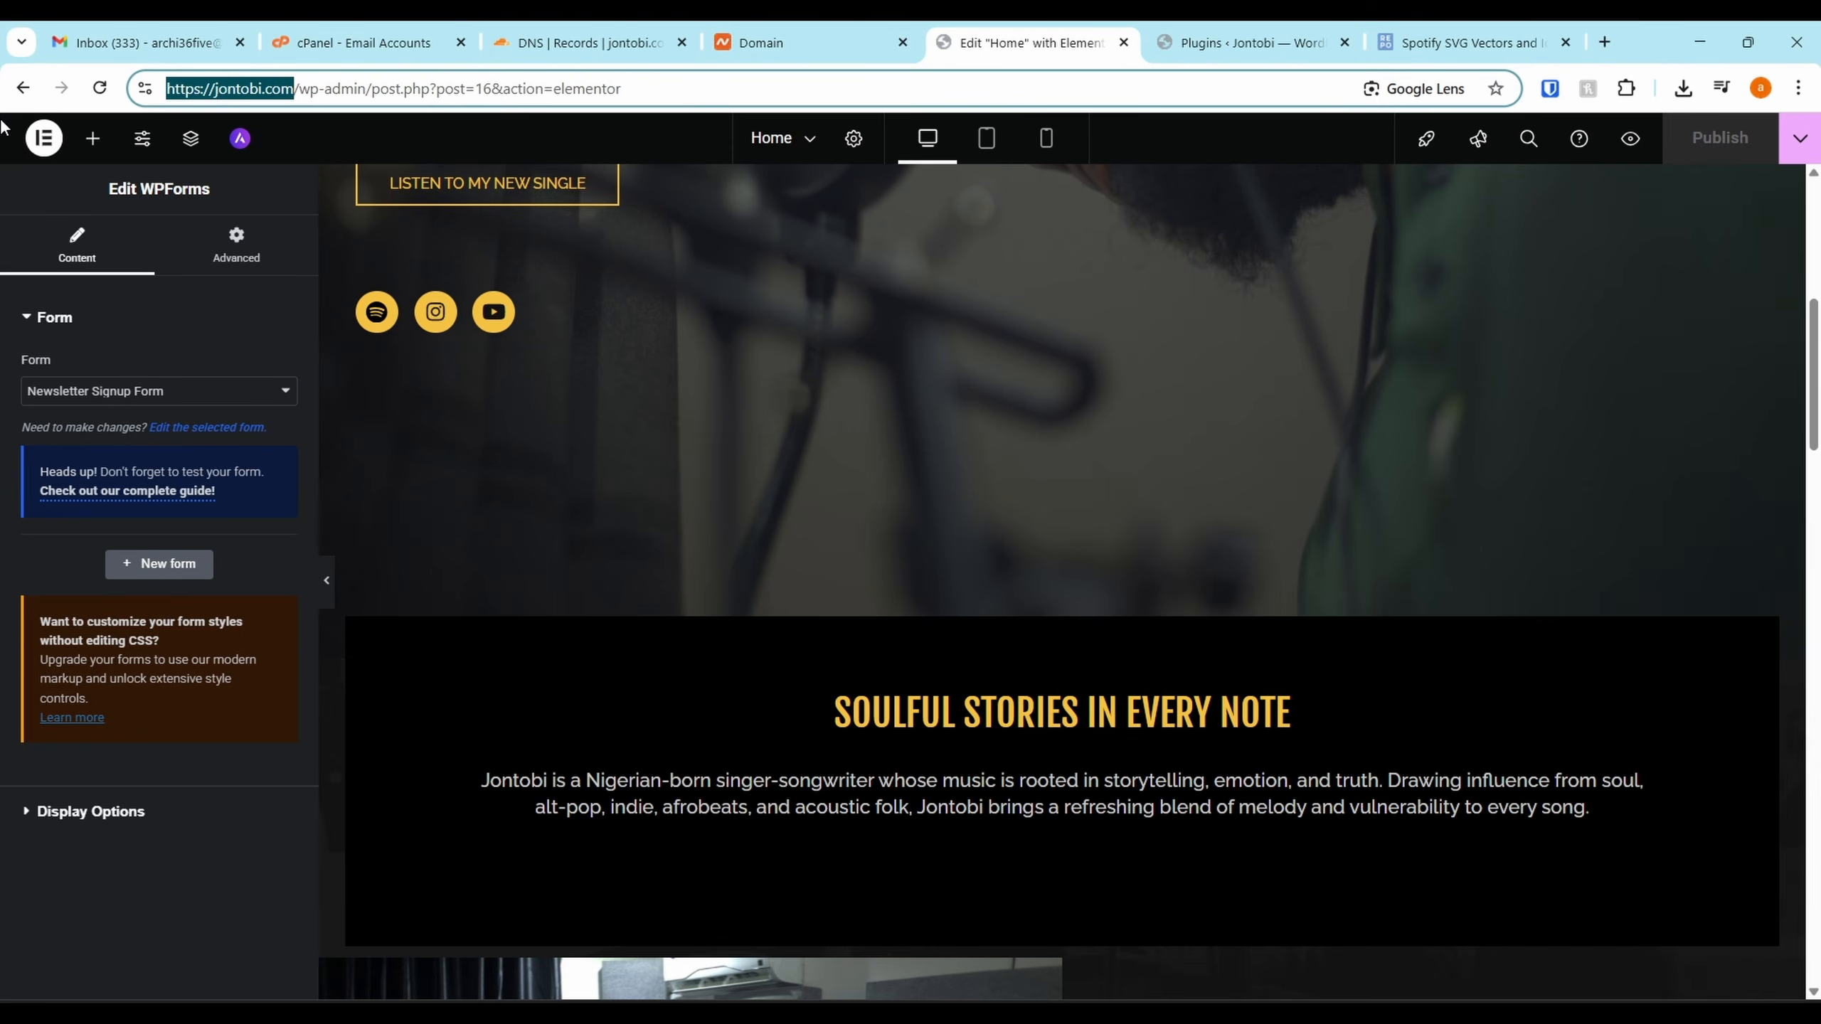
{"action": "key", "text": "ctrl+c"}
{"action": "key", "text": "ctrl+t"}
{"action": "key", "text": "ctrl+v"}
{"action": "key", "text": "Return"}
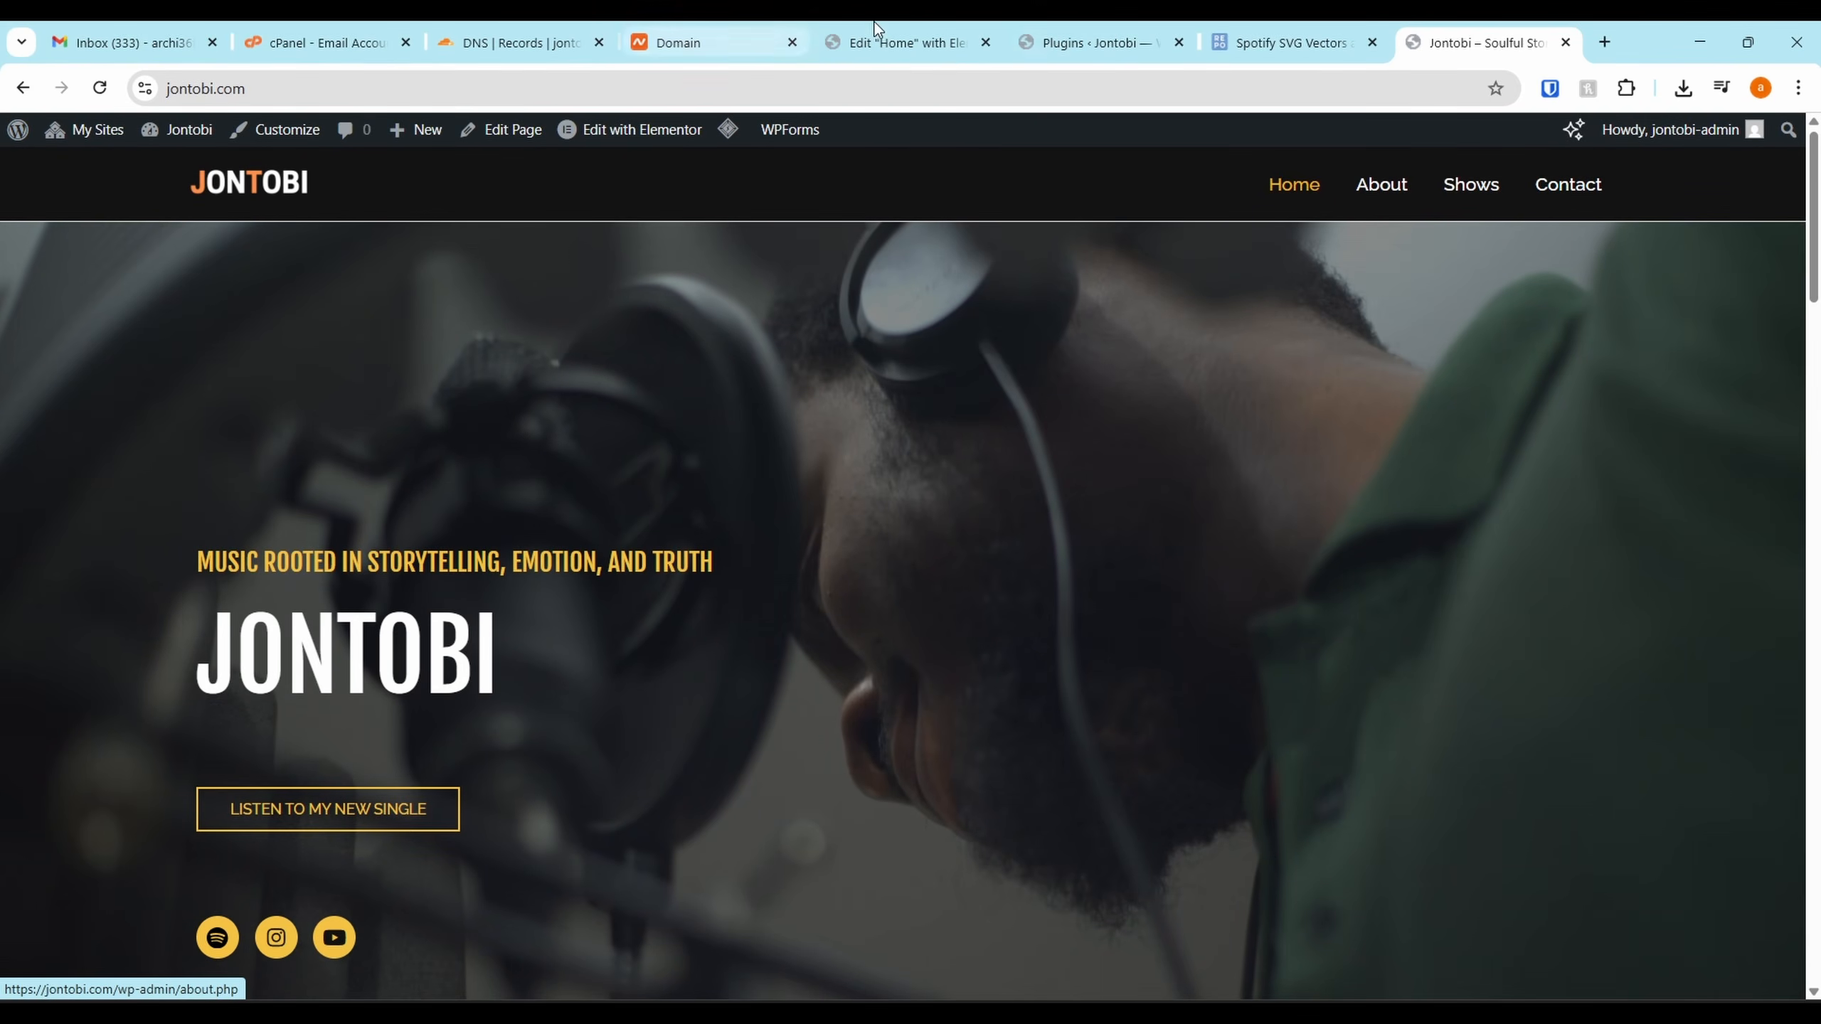
Load jontobi.com in a new Incognito window
{"action": "left_click", "coordinate": [1805, 91]}
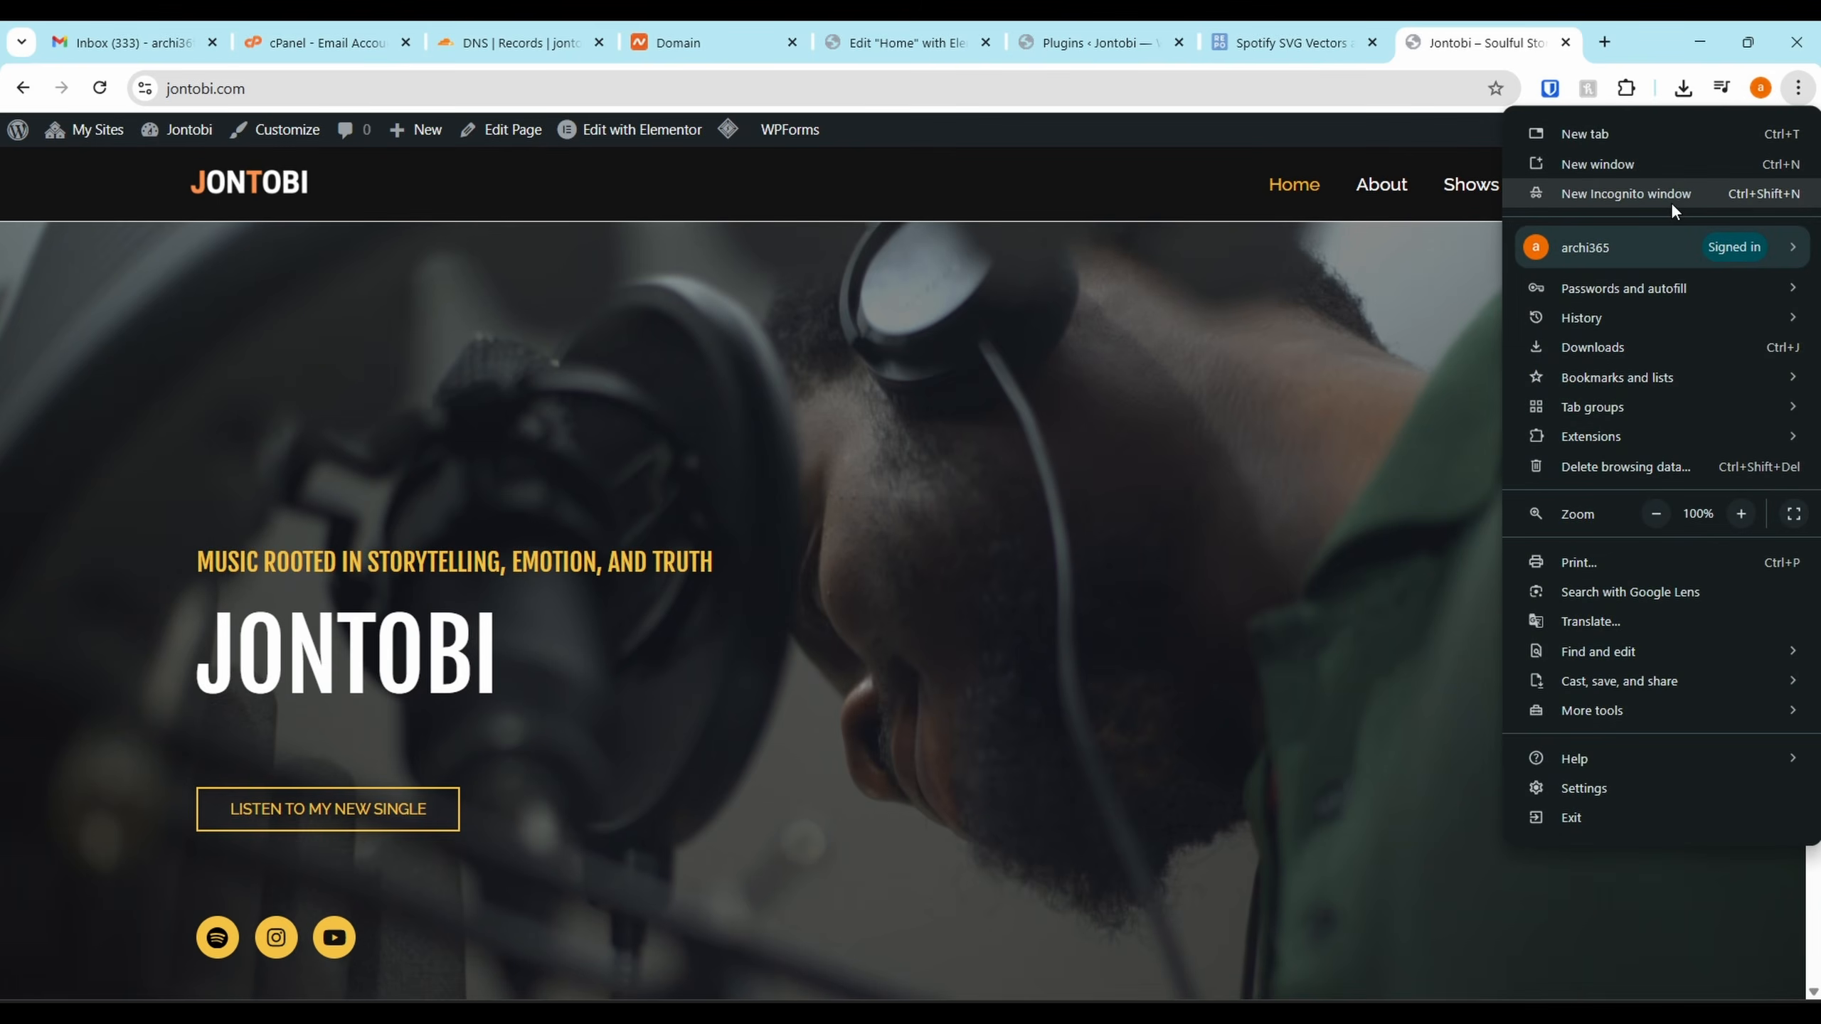
{"action": "left_click", "coordinate": [1664, 197]}
{"action": "key", "text": "ctrl+v"}
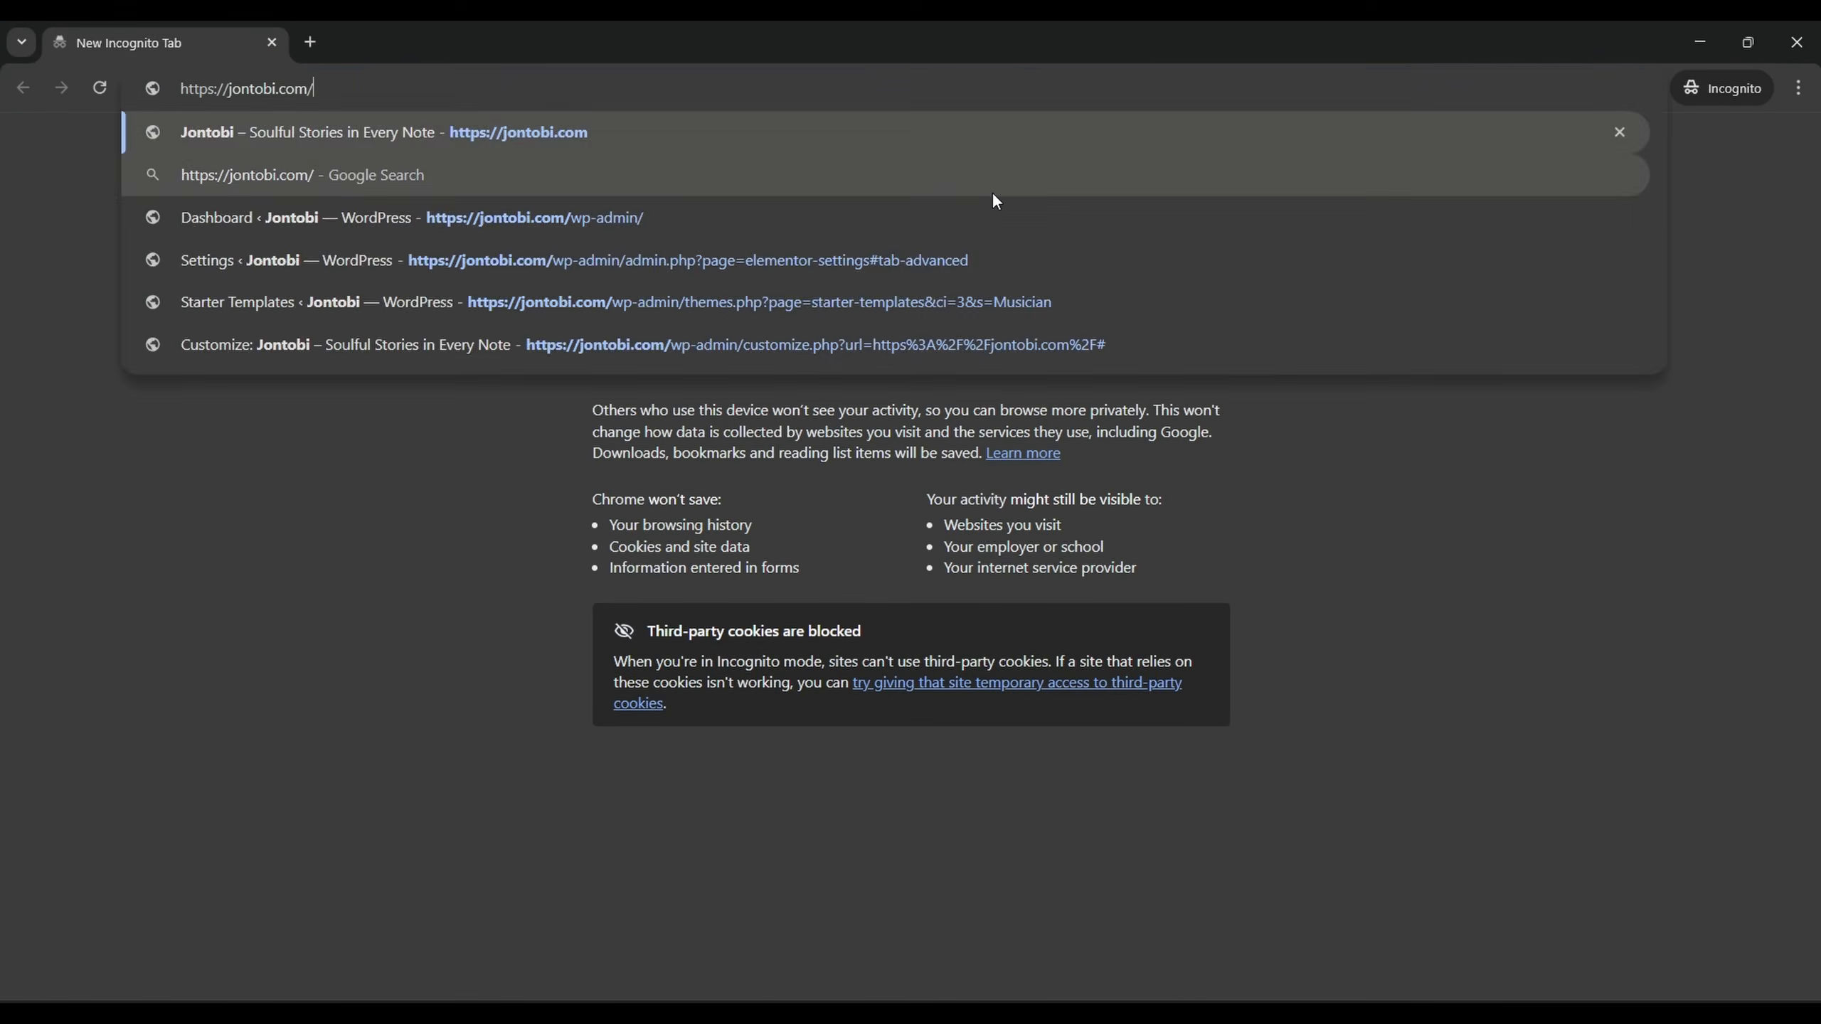
{"action": "key", "text": "Return"}
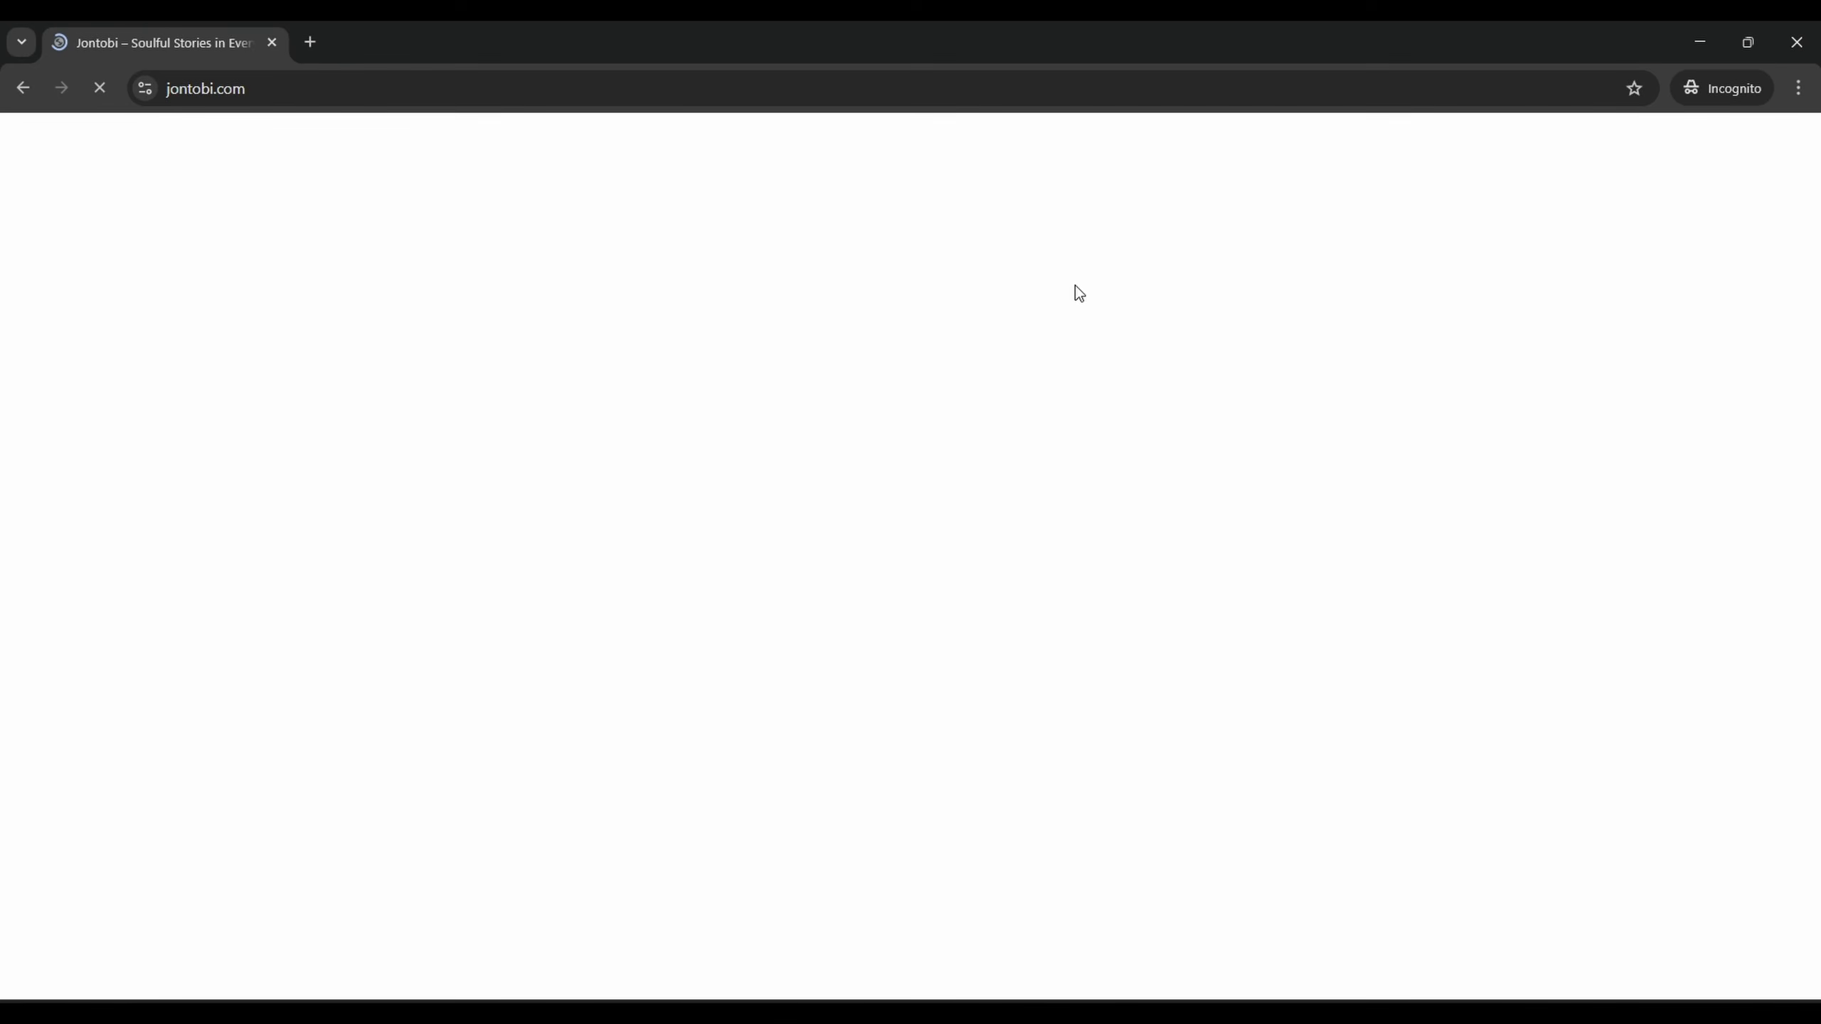
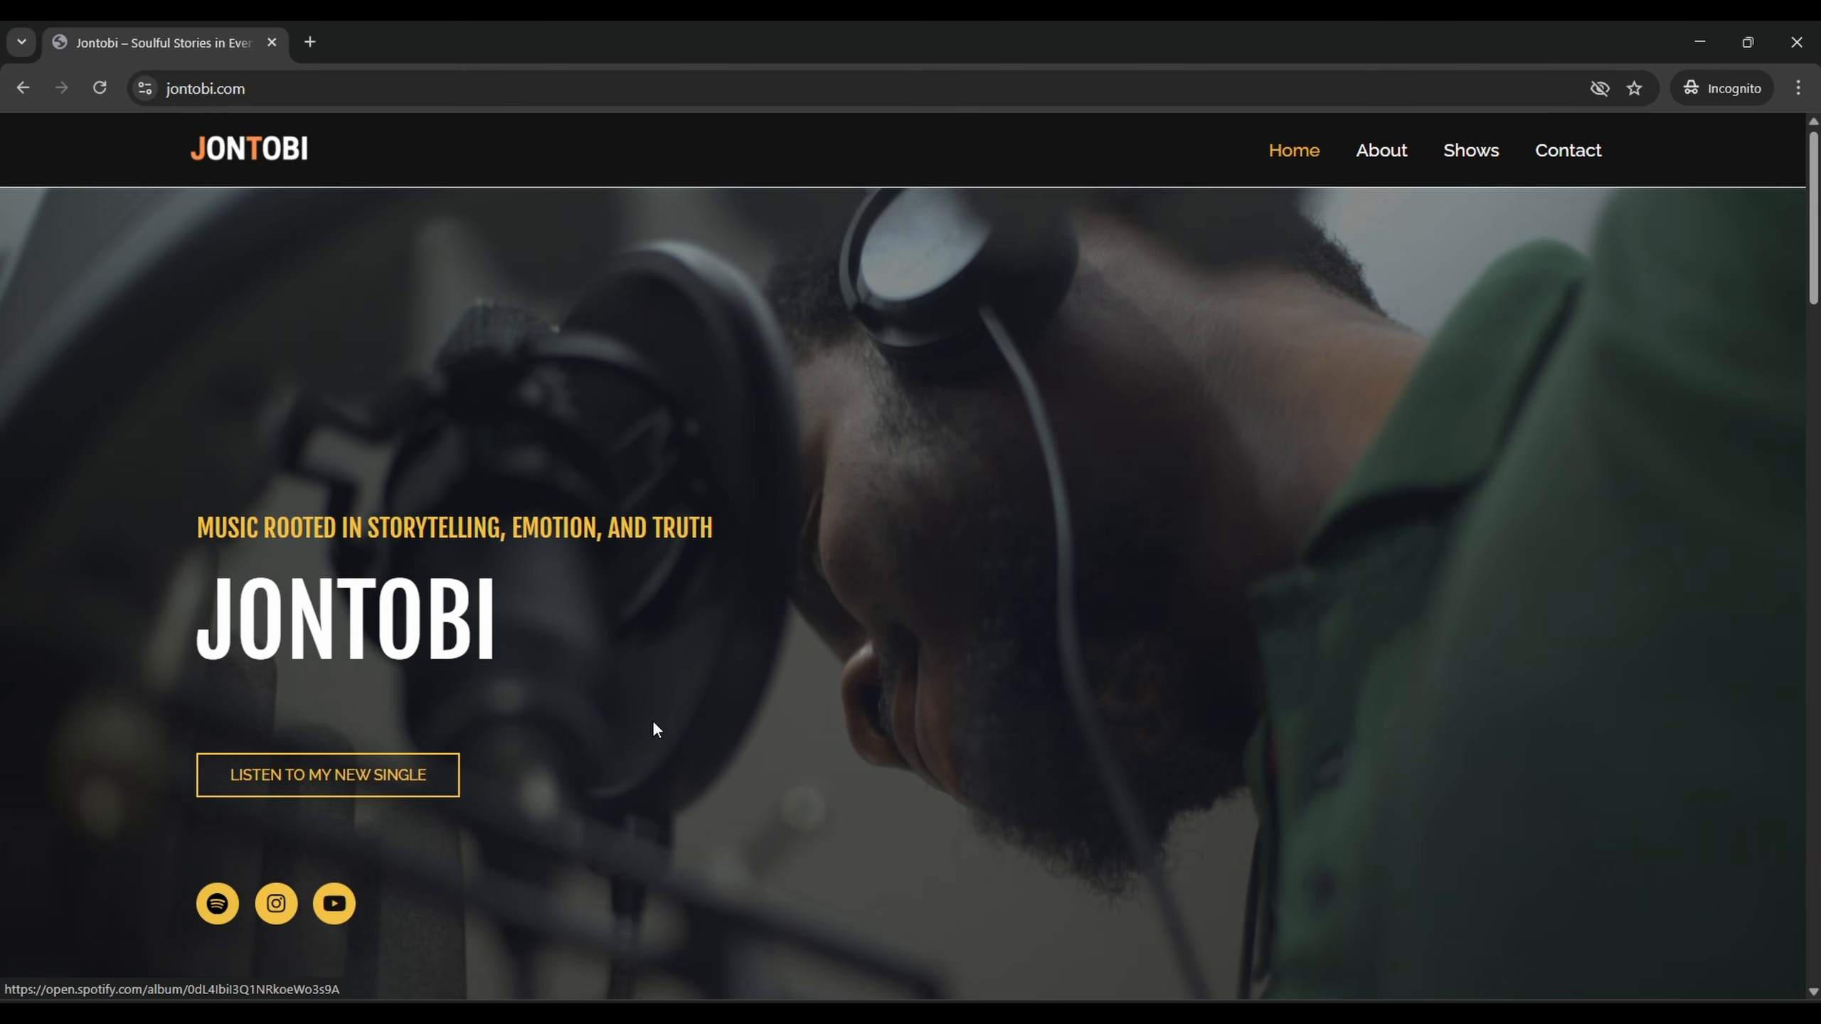
Scroll the live jontobi.com homepage from the hero down to the Join the Tribe signup and footer
{"action": "scroll", "coordinate": [715, 597], "scroll_direction": "down", "scroll_amount": 3}
{"action": "scroll", "coordinate": [212, 650], "scroll_direction": "up", "scroll_amount": 1}
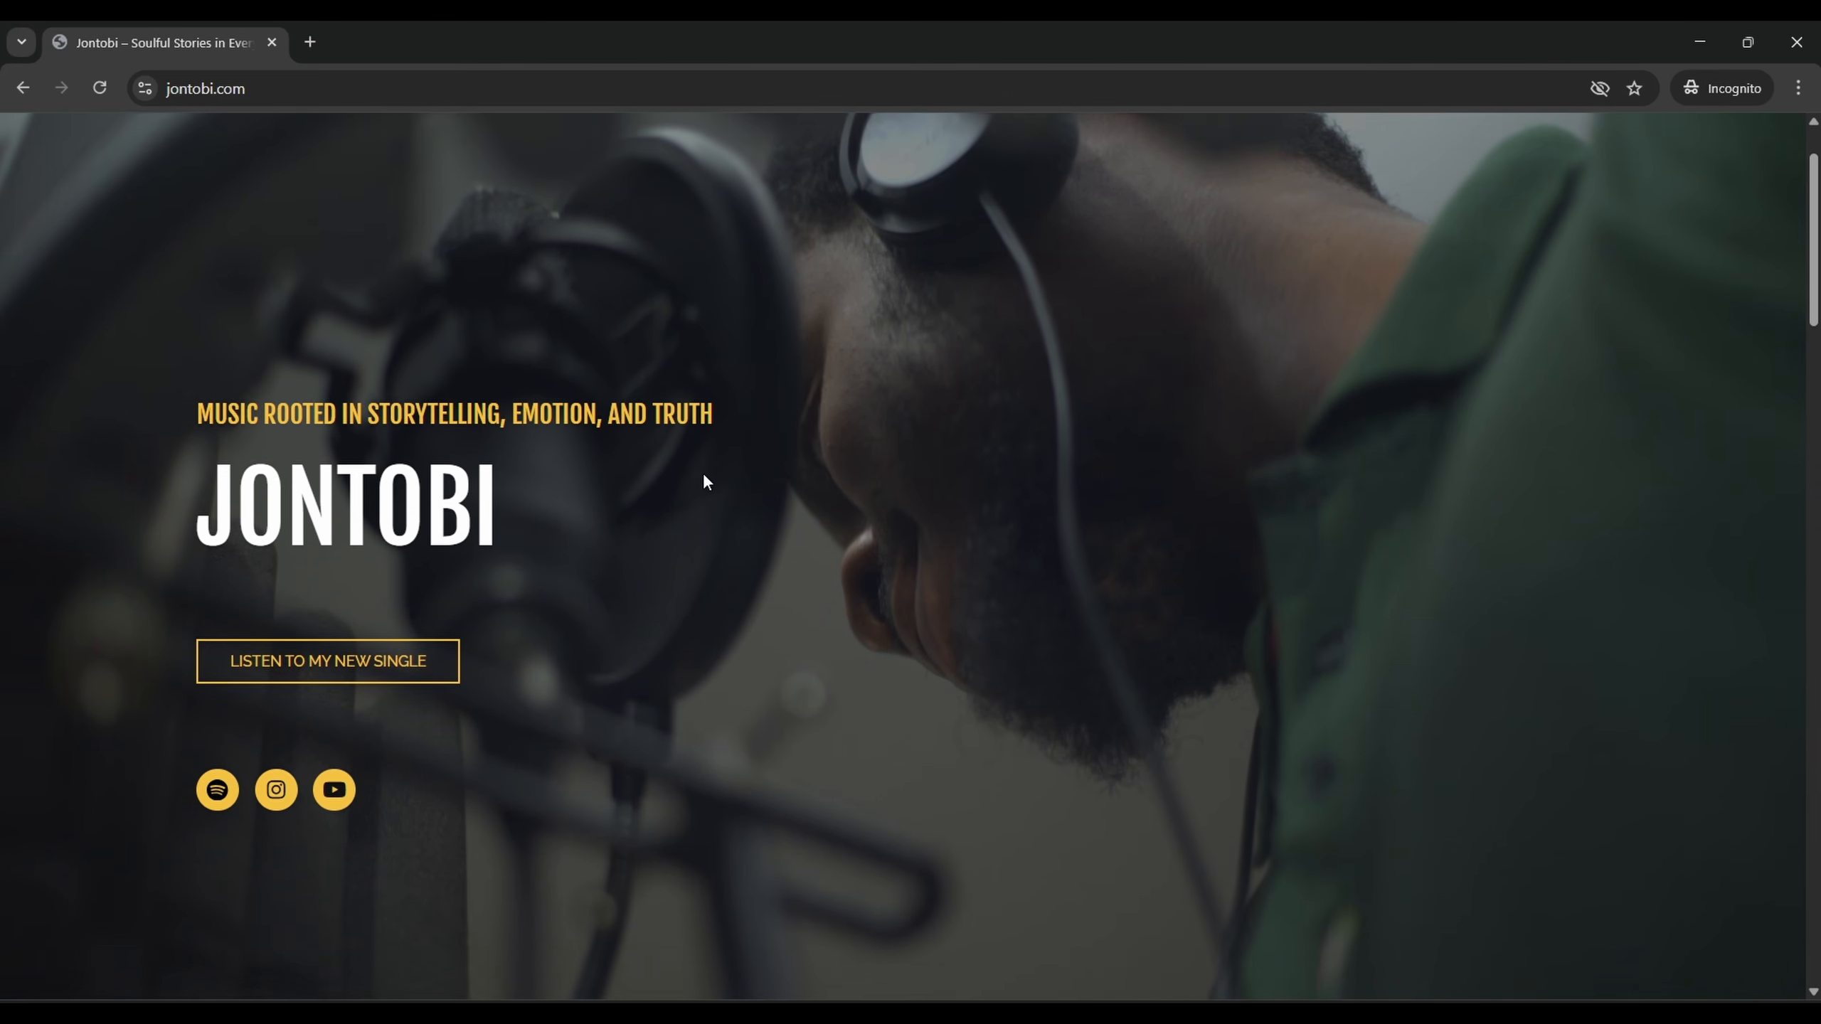
{"action": "scroll", "coordinate": [706, 482], "scroll_direction": "down", "scroll_amount": 10}
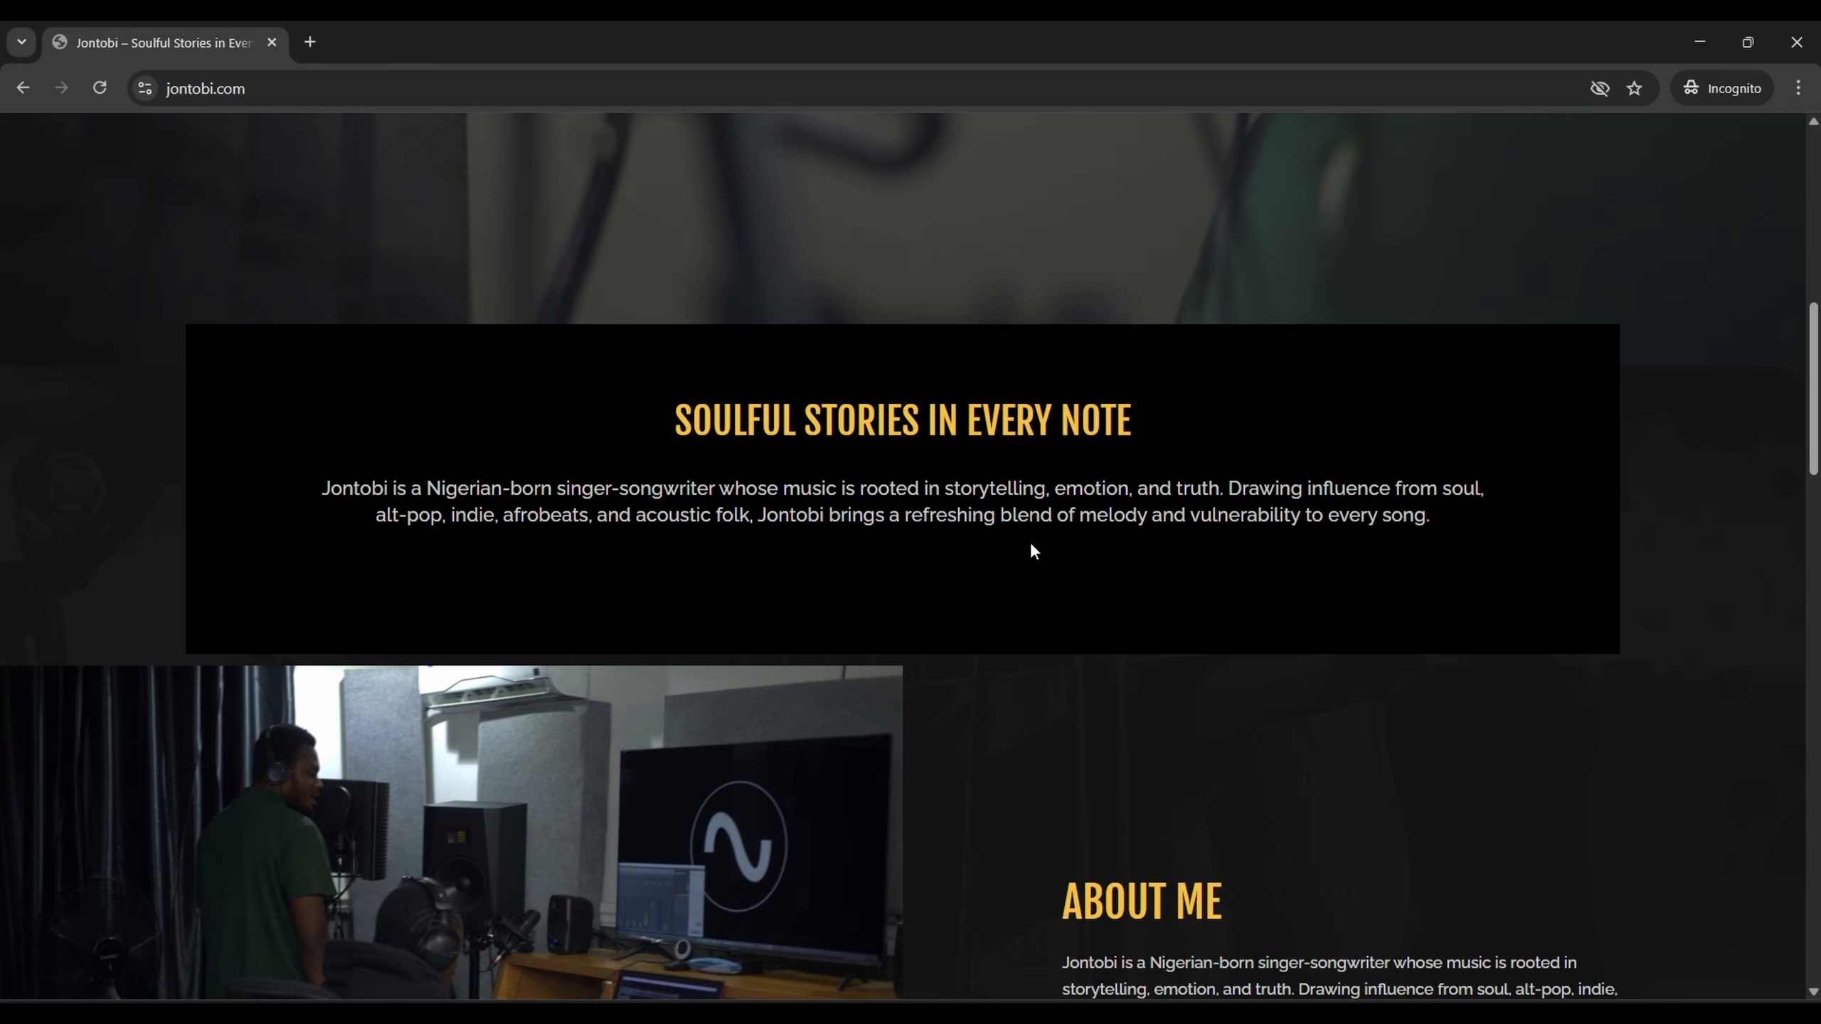
{"action": "scroll", "coordinate": [1032, 551], "scroll_direction": "down", "scroll_amount": 6}
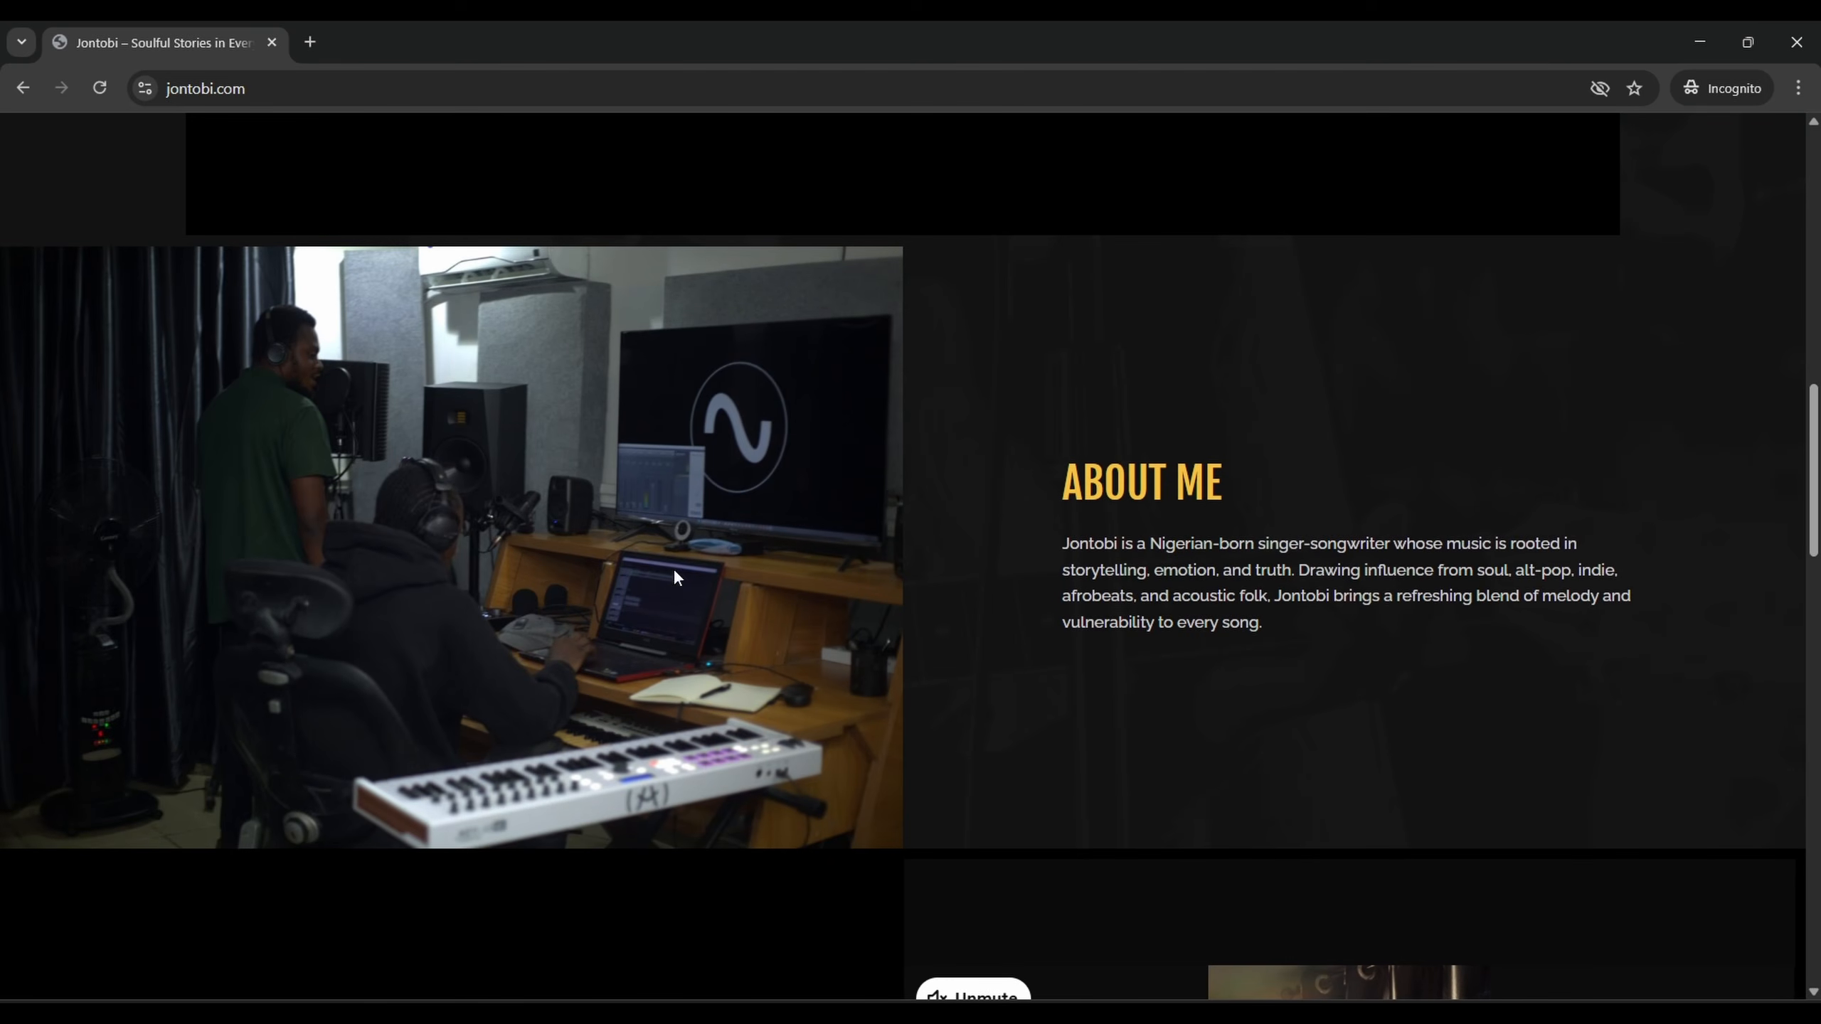
{"action": "scroll", "coordinate": [801, 638], "scroll_direction": "down", "scroll_amount": 8}
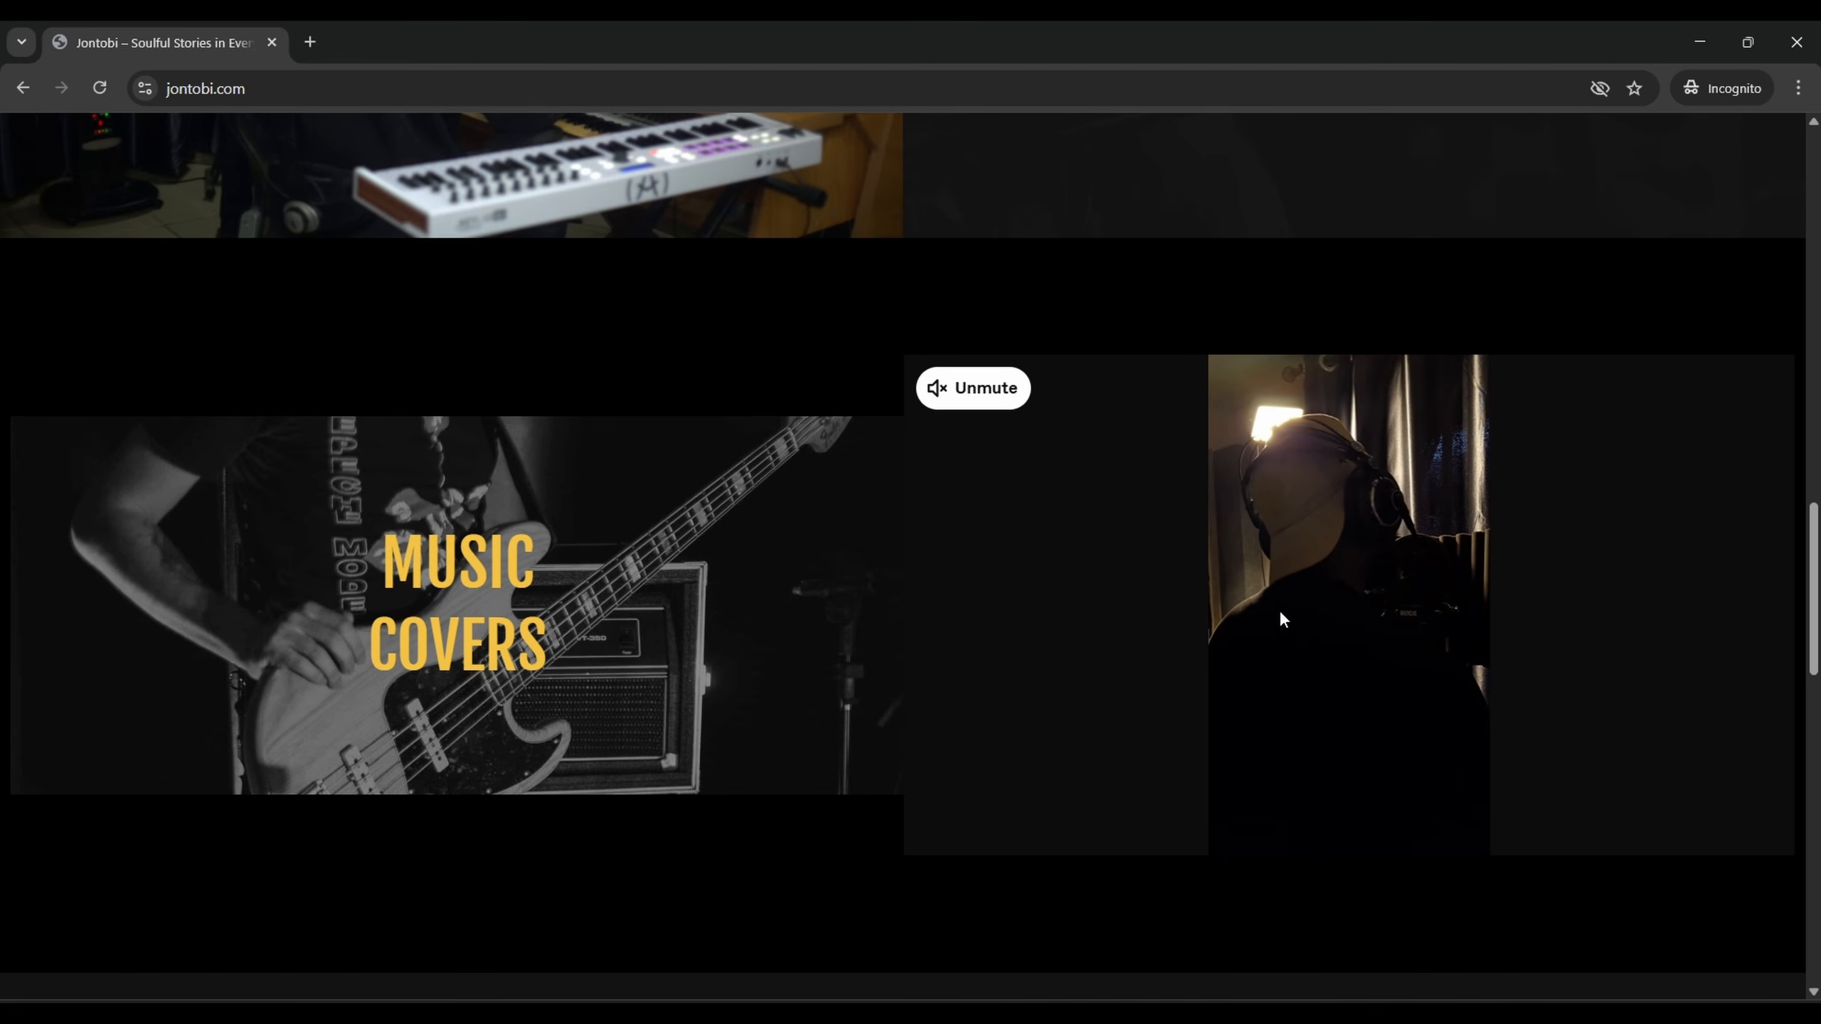
{"action": "scroll", "coordinate": [876, 613], "scroll_direction": "down", "scroll_amount": 8}
{"action": "scroll", "coordinate": [993, 515], "scroll_direction": "down", "scroll_amount": 13}
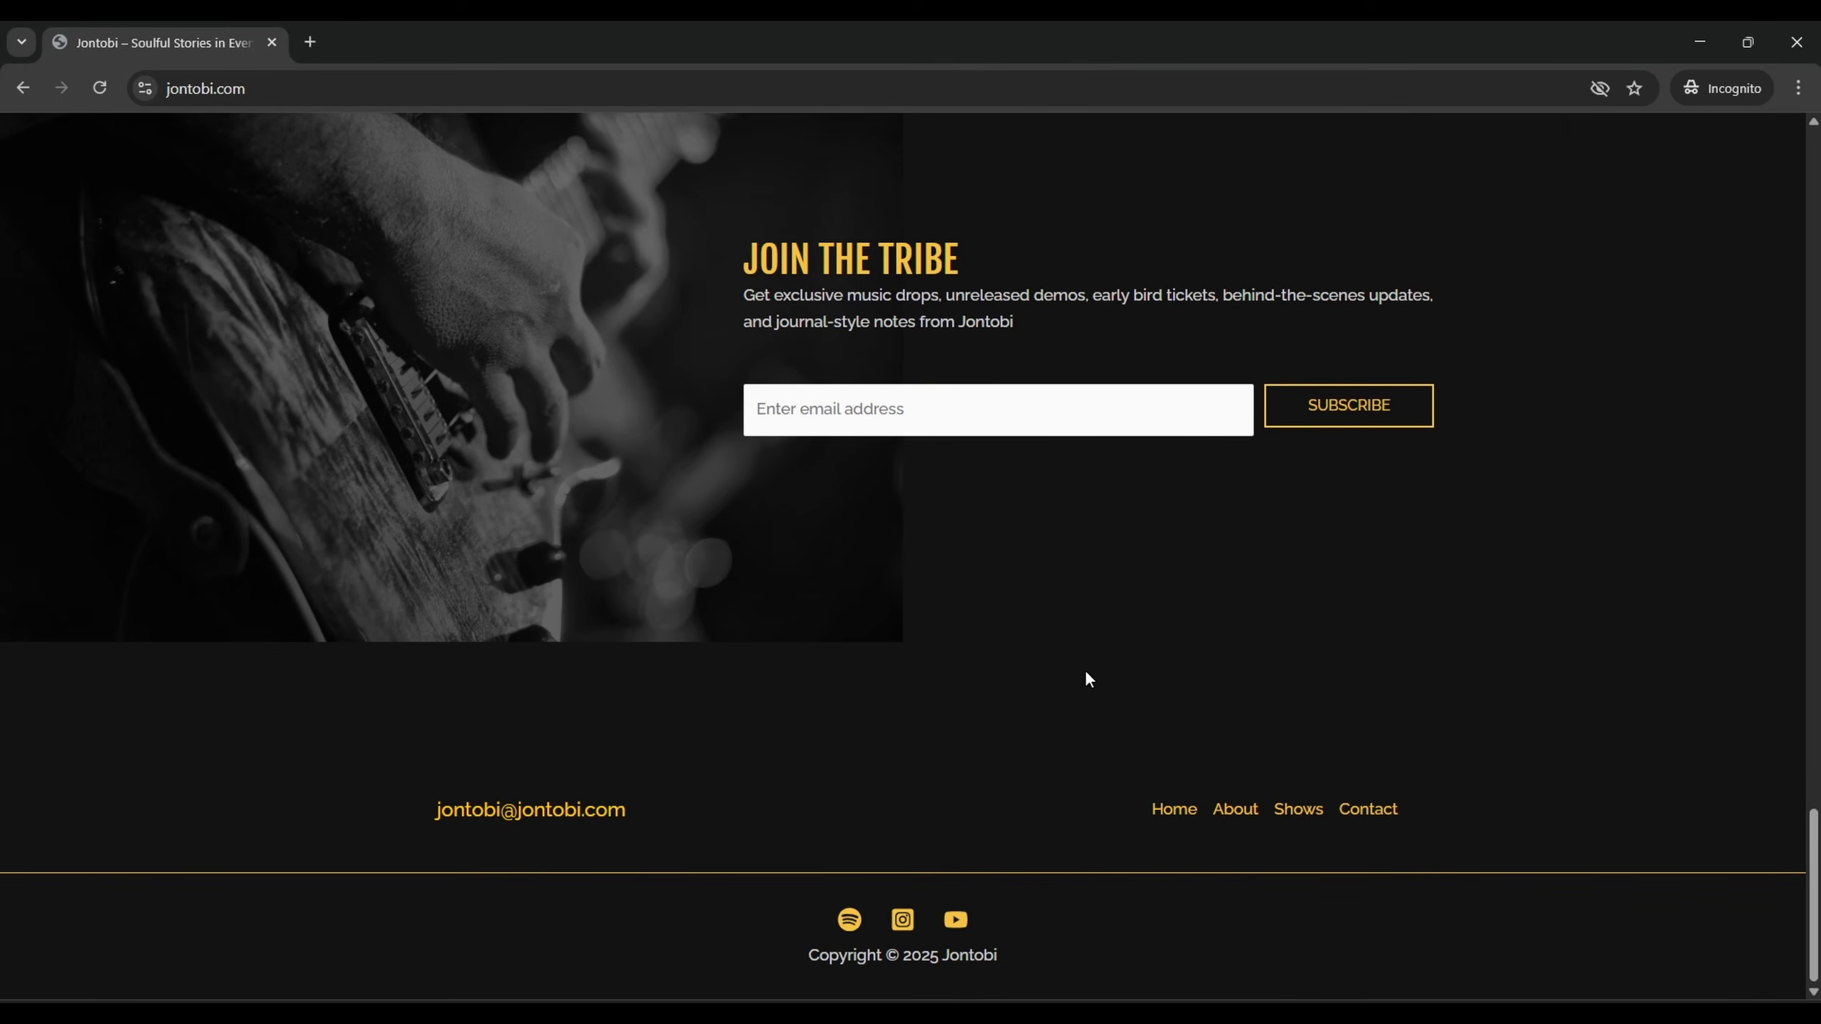
{"action": "scroll", "coordinate": [1079, 671], "scroll_direction": "up", "scroll_amount": 11}
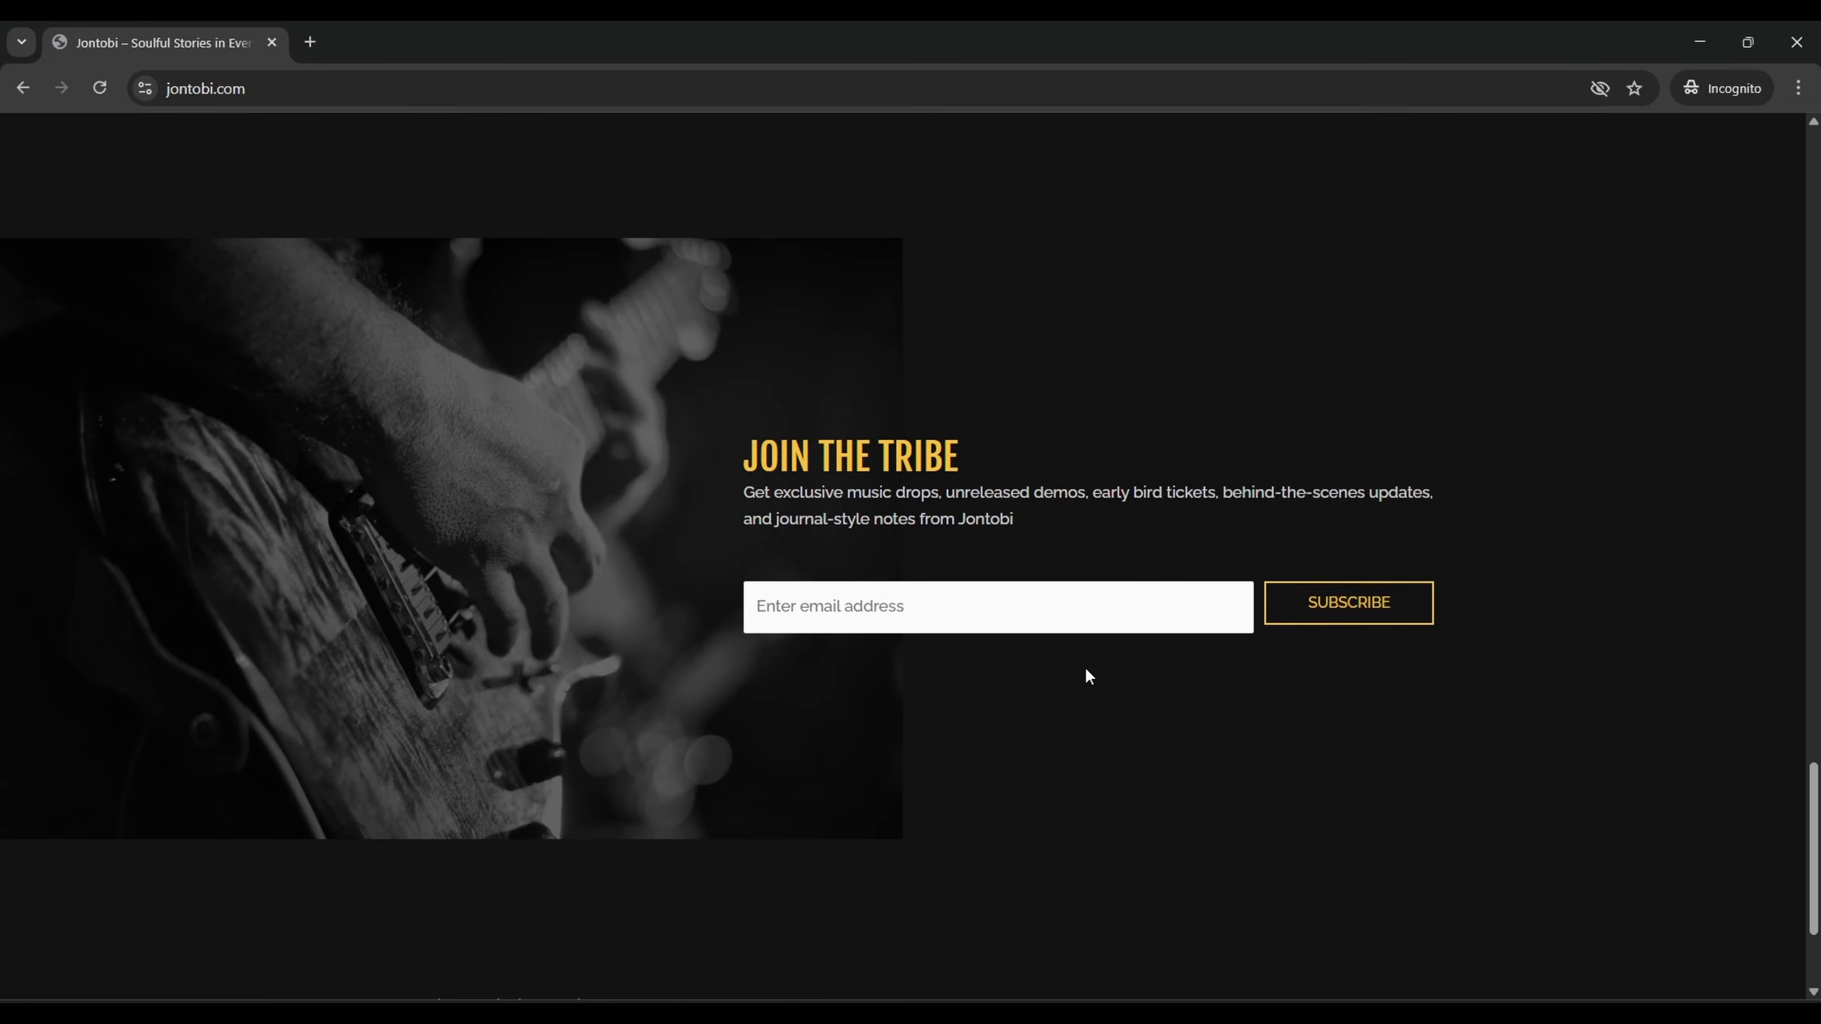
{"action": "scroll", "coordinate": [691, 711], "scroll_direction": "down", "scroll_amount": 11}
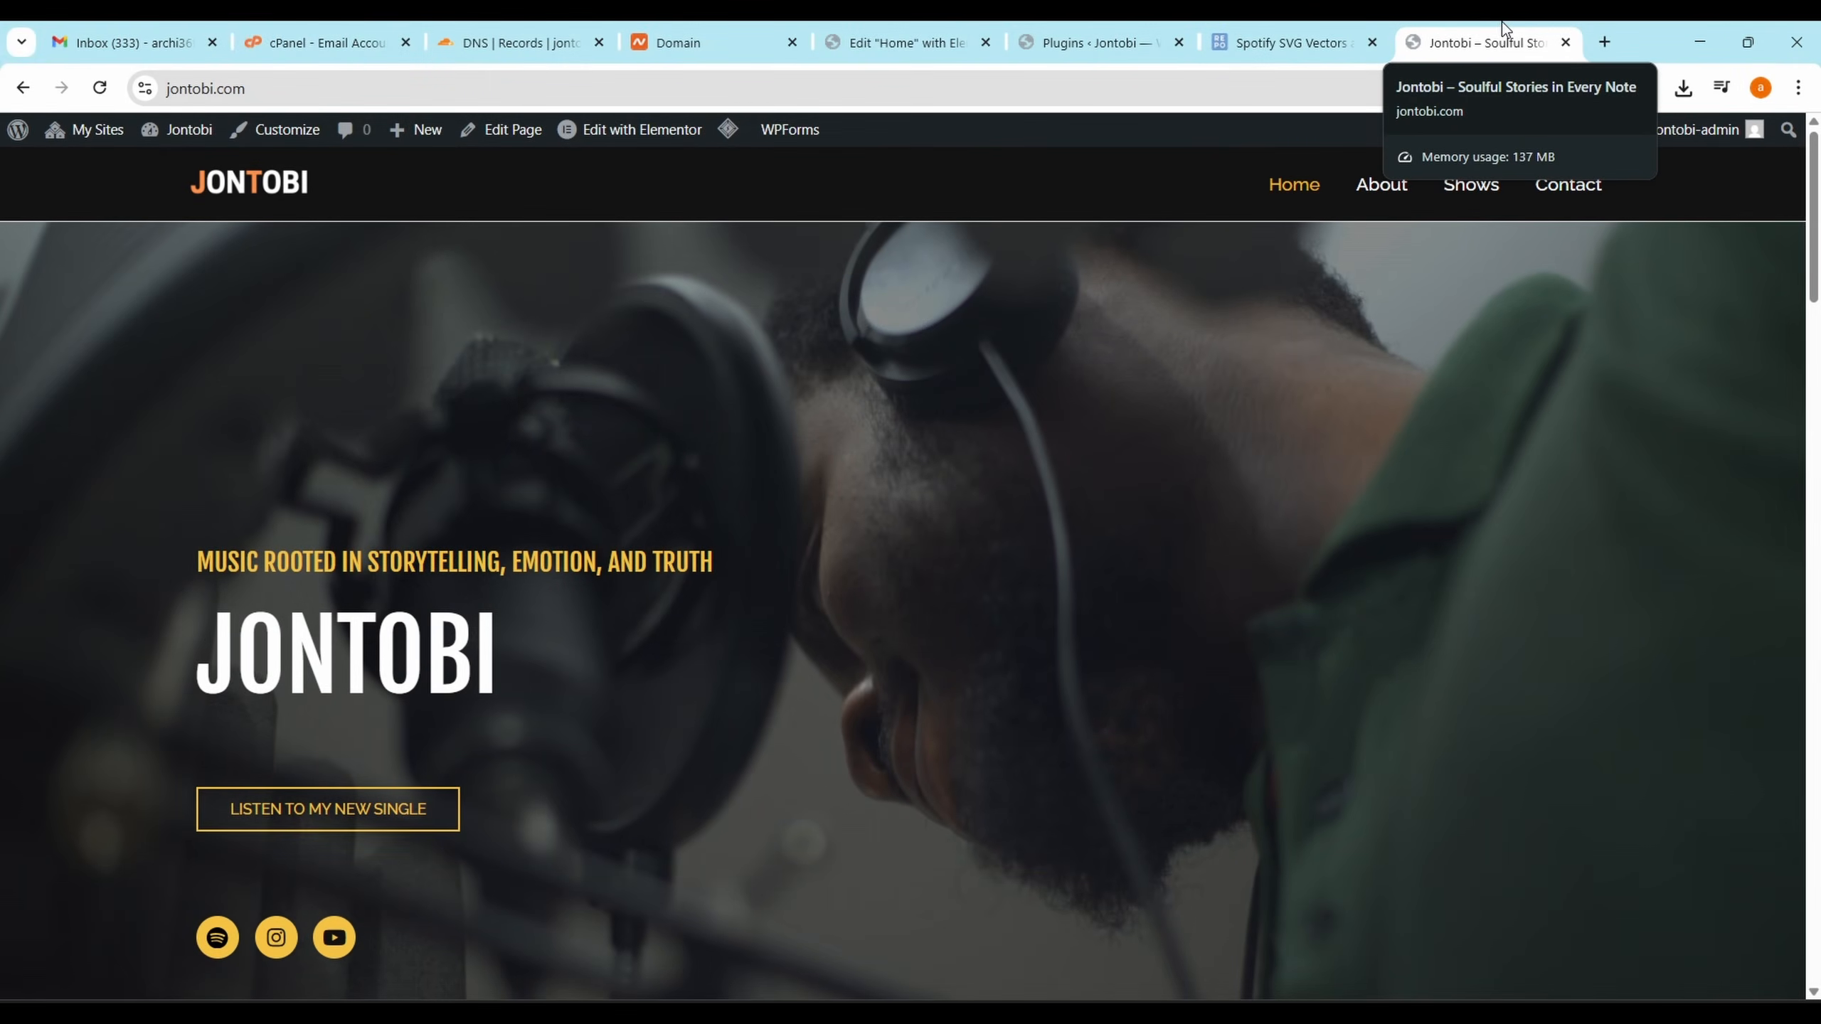
Open the About page in Elementor and select the 'It All Starts In Here' heading
{"action": "left_click", "coordinate": [1395, 190]}
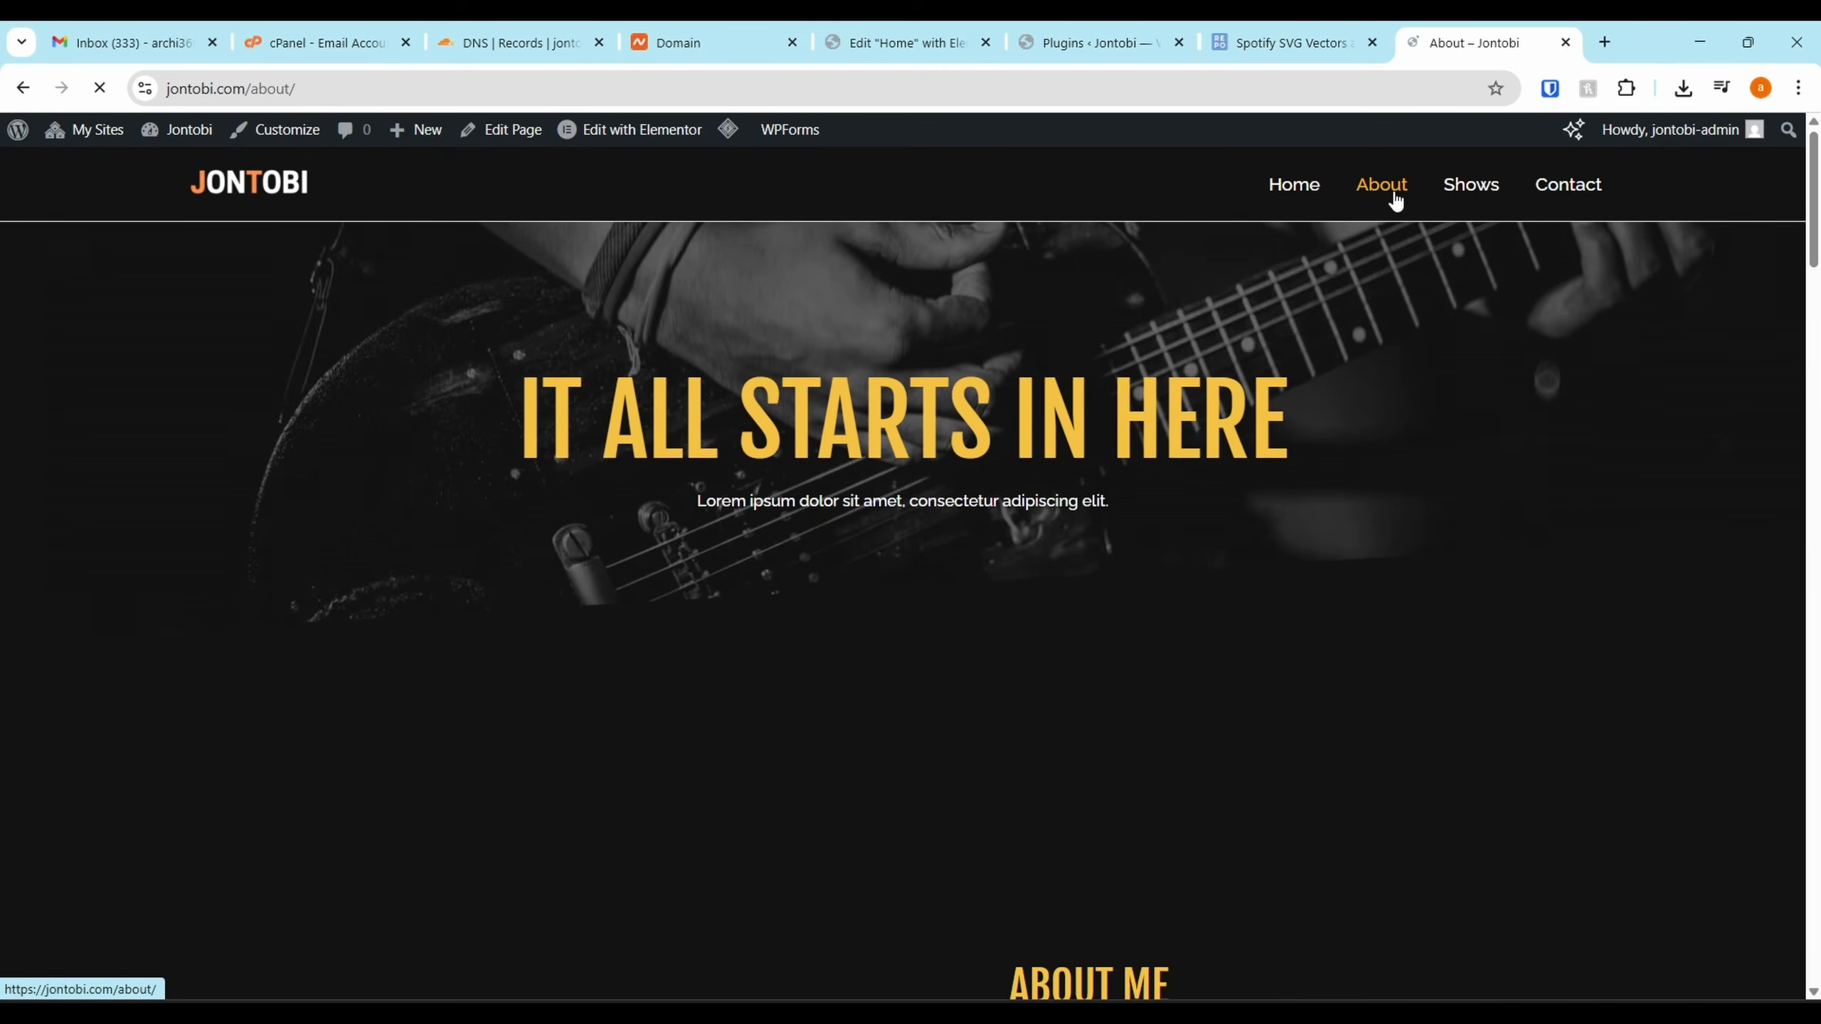
{"action": "mouse_move", "coordinate": [618, 138]}
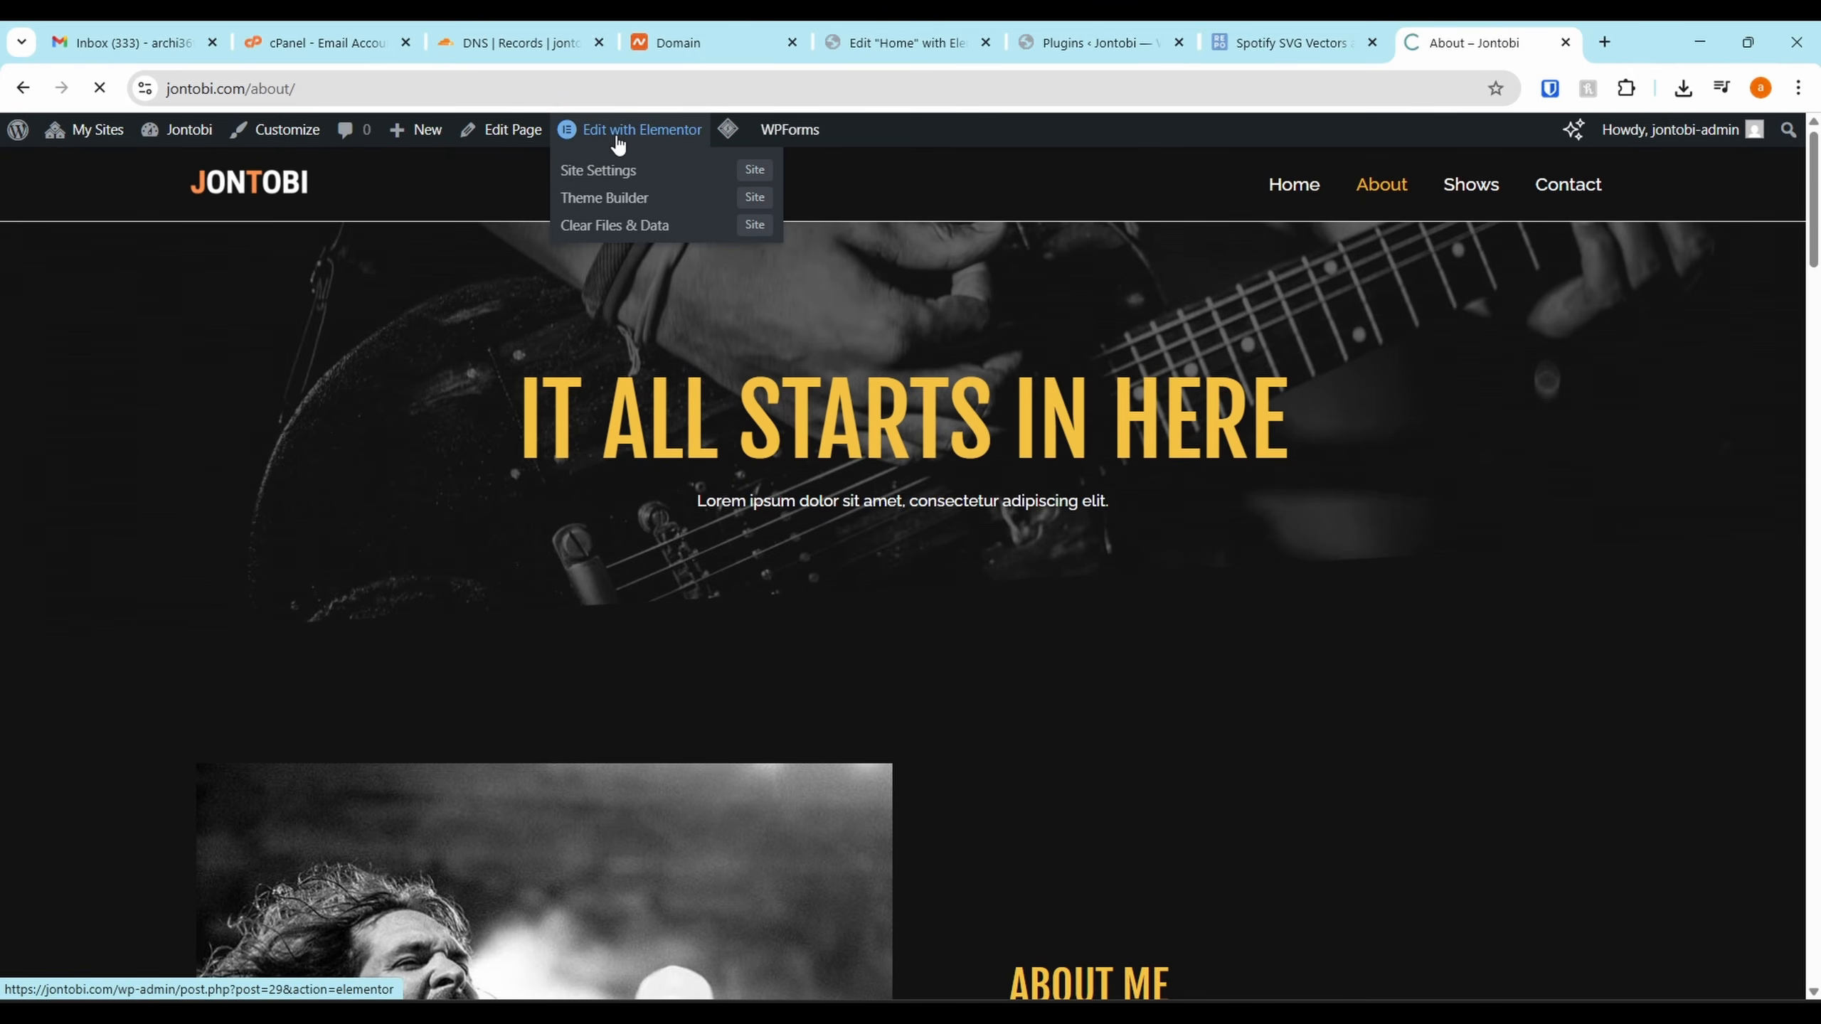
{"action": "left_click", "coordinate": [617, 138]}
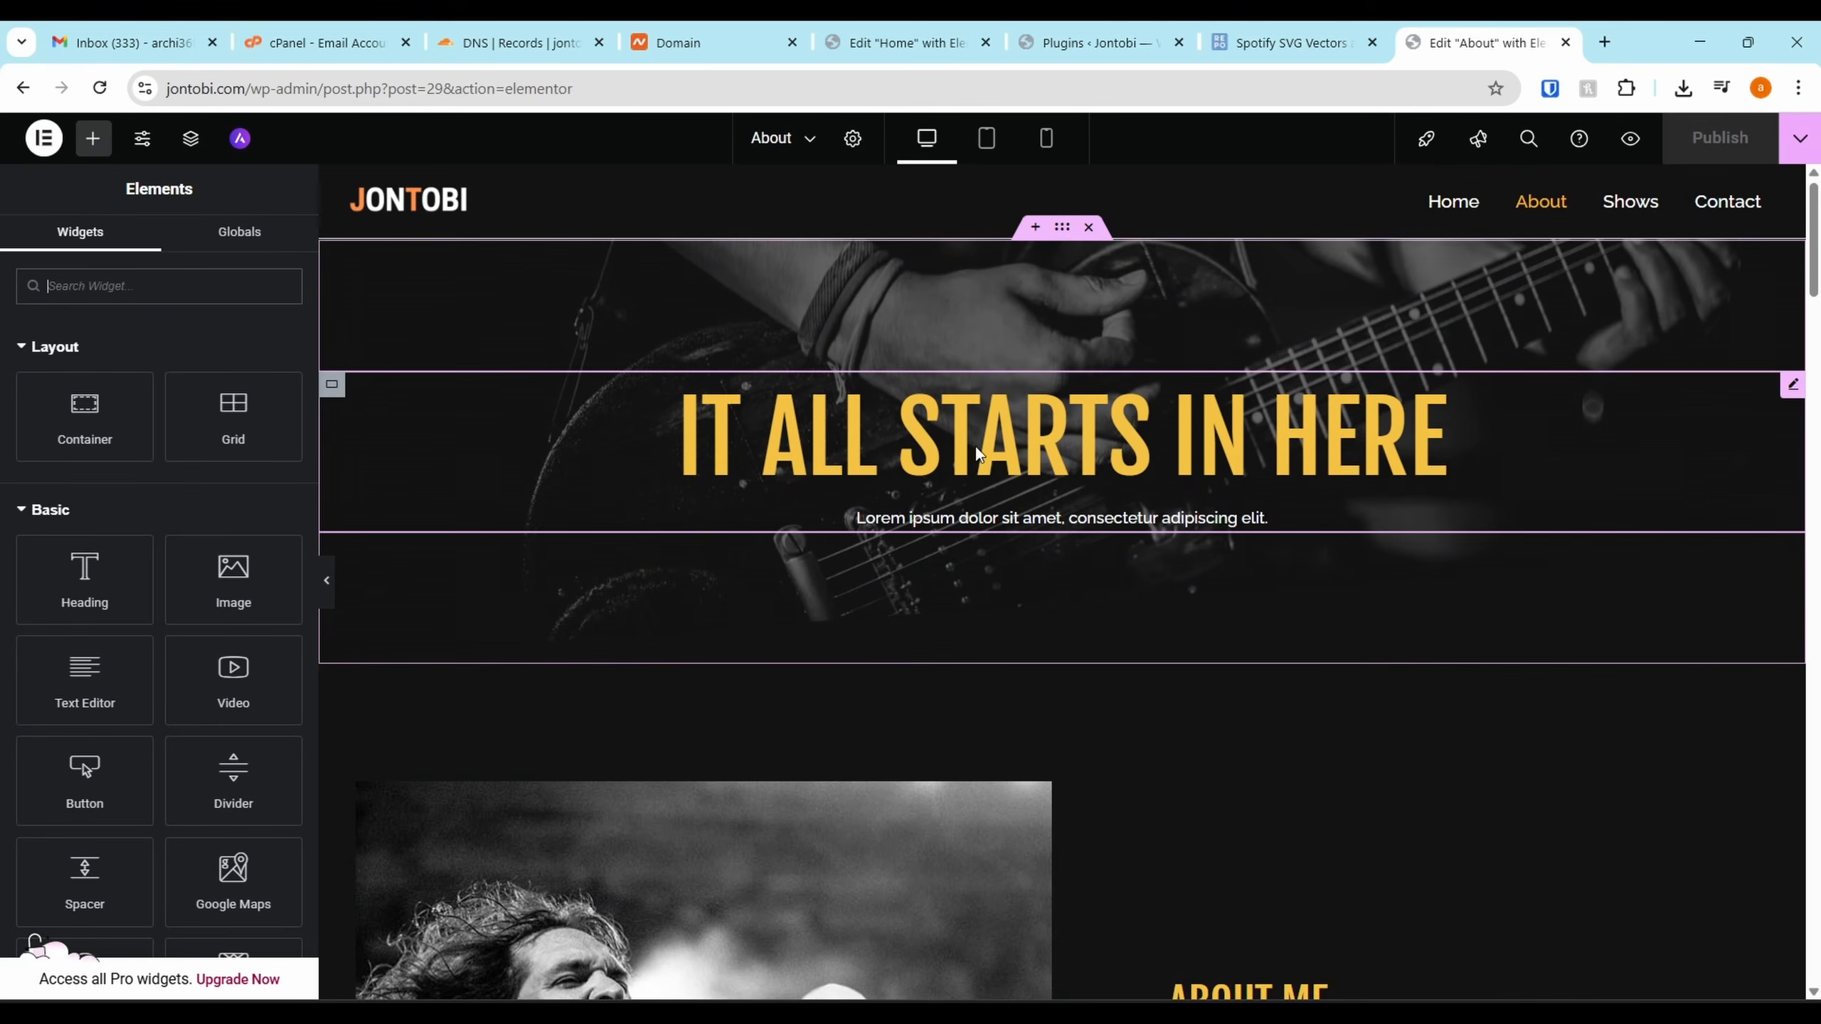
{"action": "left_click", "coordinate": [976, 447]}
{"action": "scroll", "coordinate": [915, 571], "scroll_direction": "down", "scroll_amount": 6}
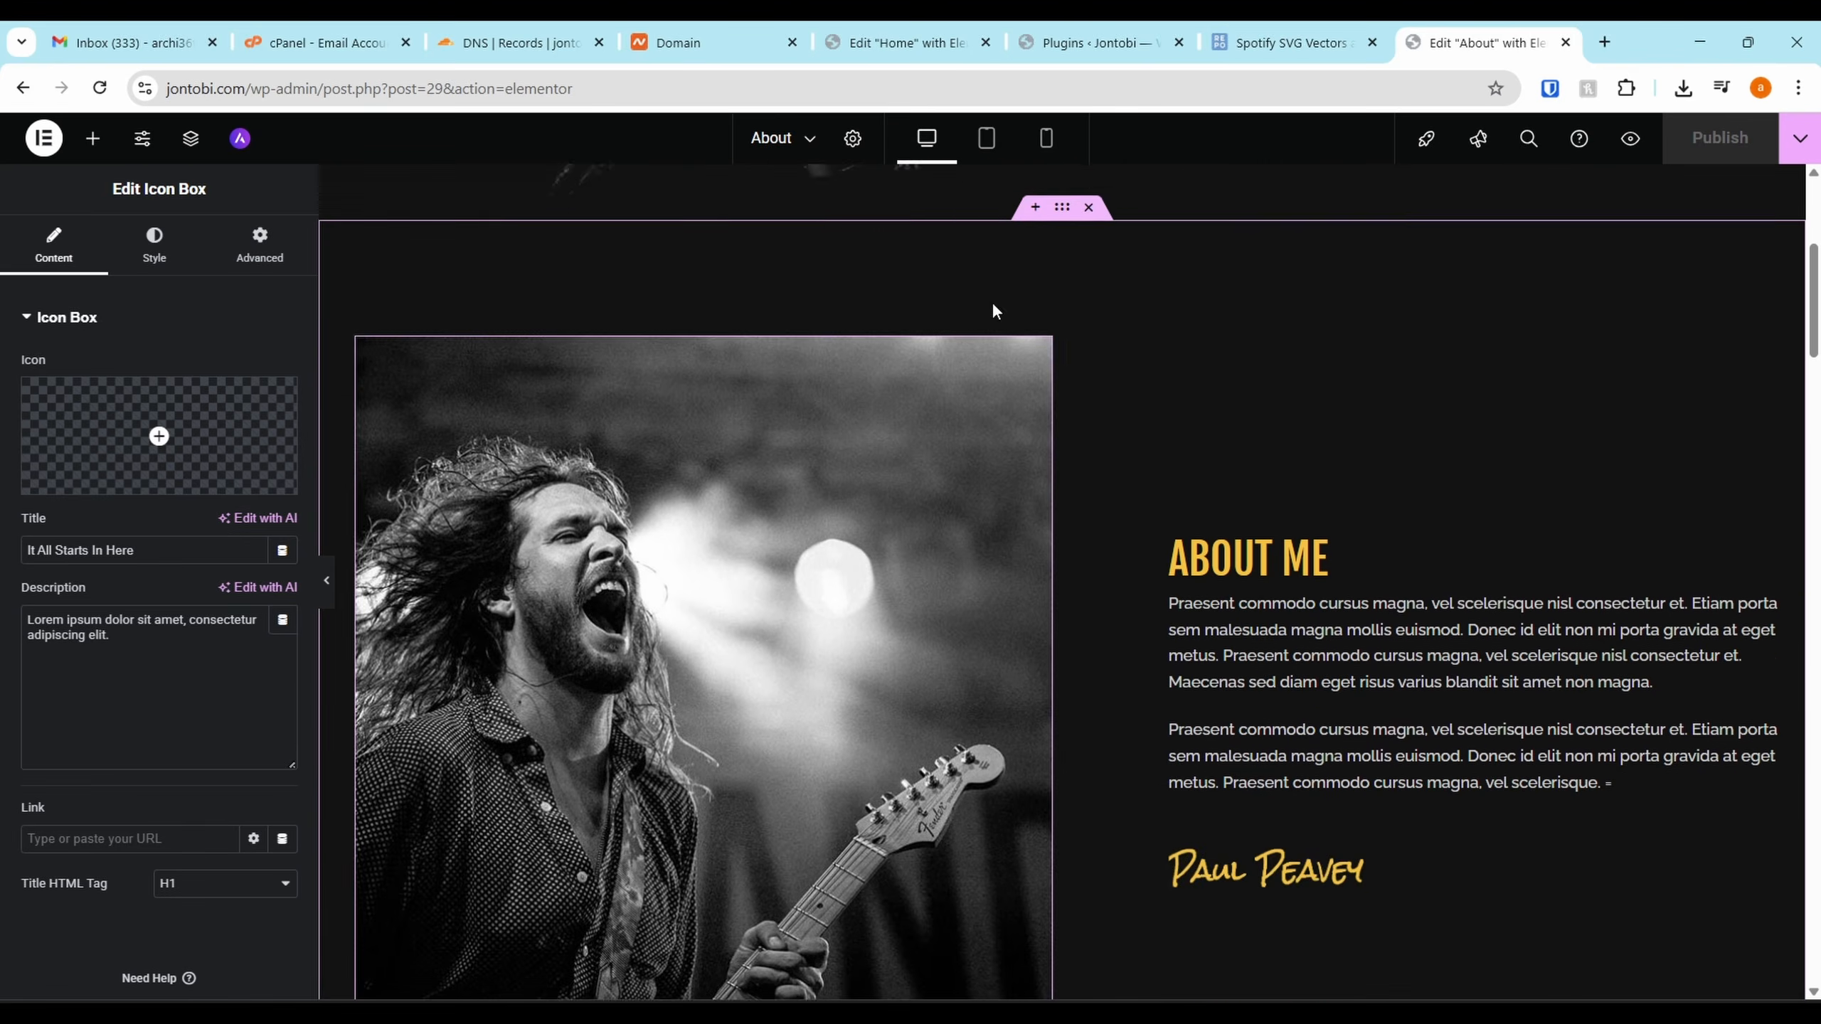
{"action": "scroll", "coordinate": [992, 305], "scroll_direction": "up", "scroll_amount": 3}
Add an empty section below the hero and browse the widget list with the Pro category collapsed
{"action": "left_click", "coordinate": [1035, 445]}
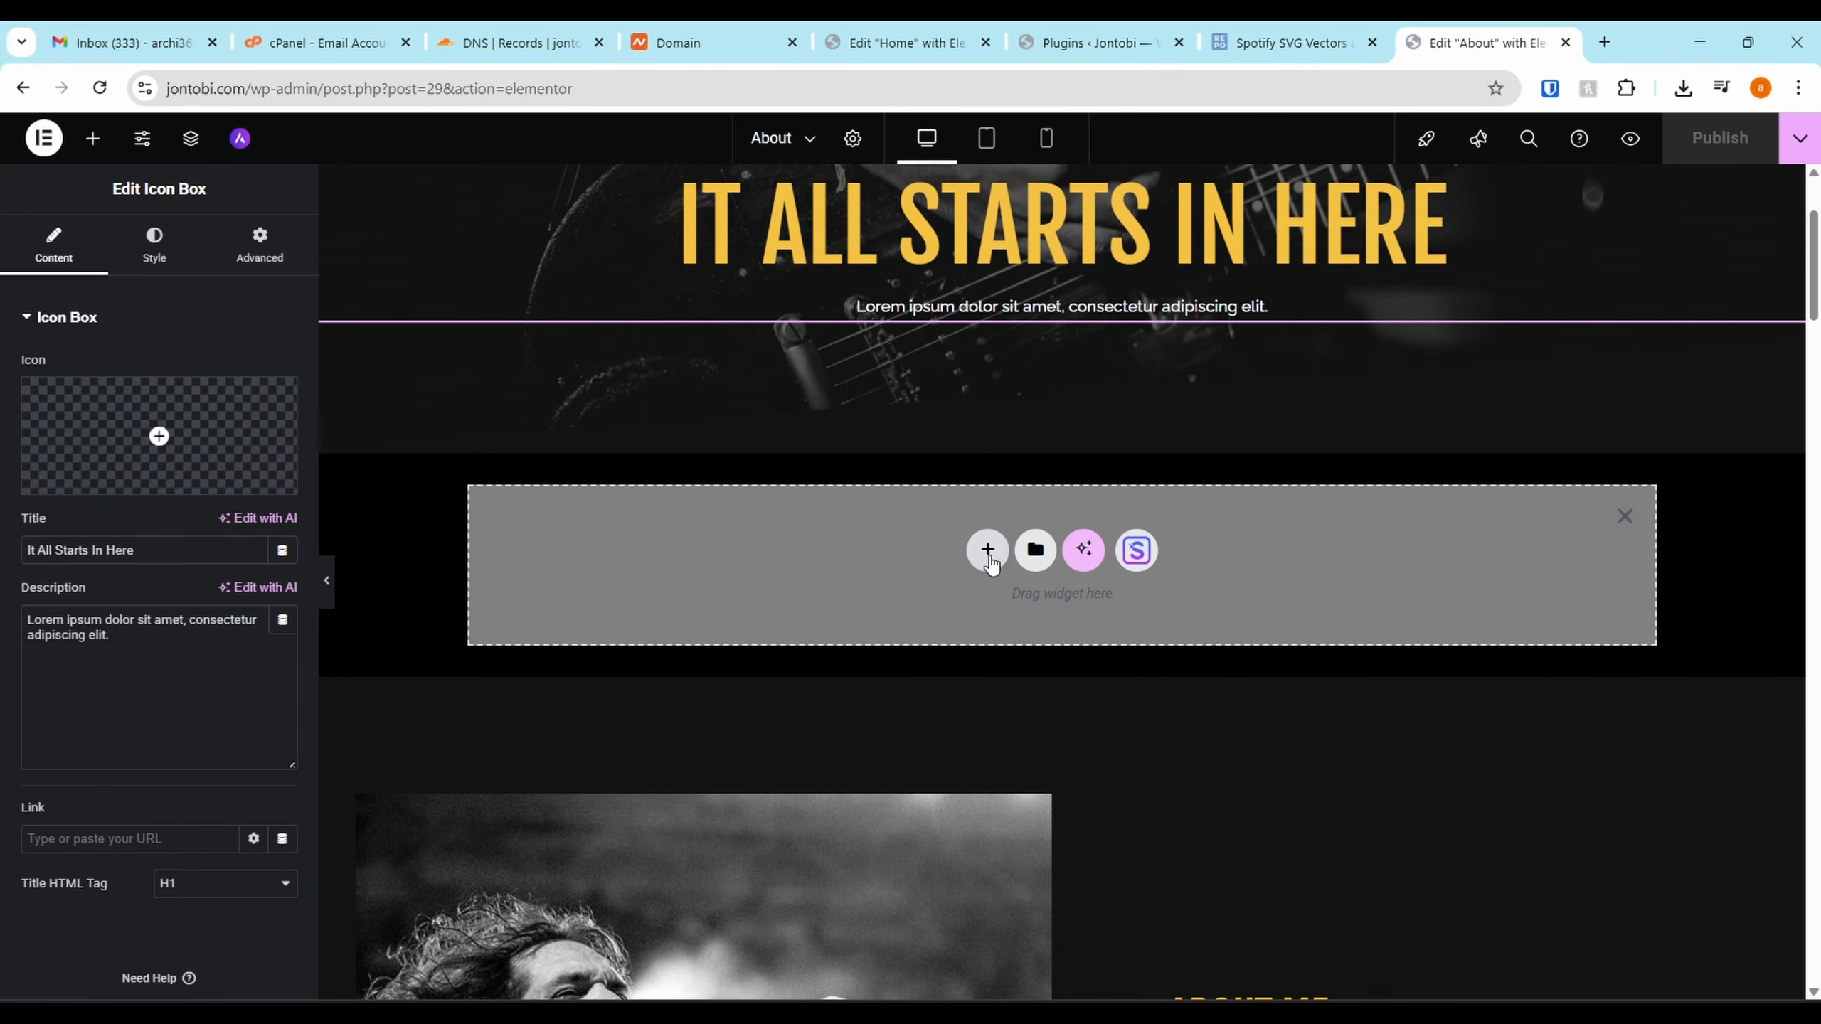
{"action": "left_click", "coordinate": [106, 147]}
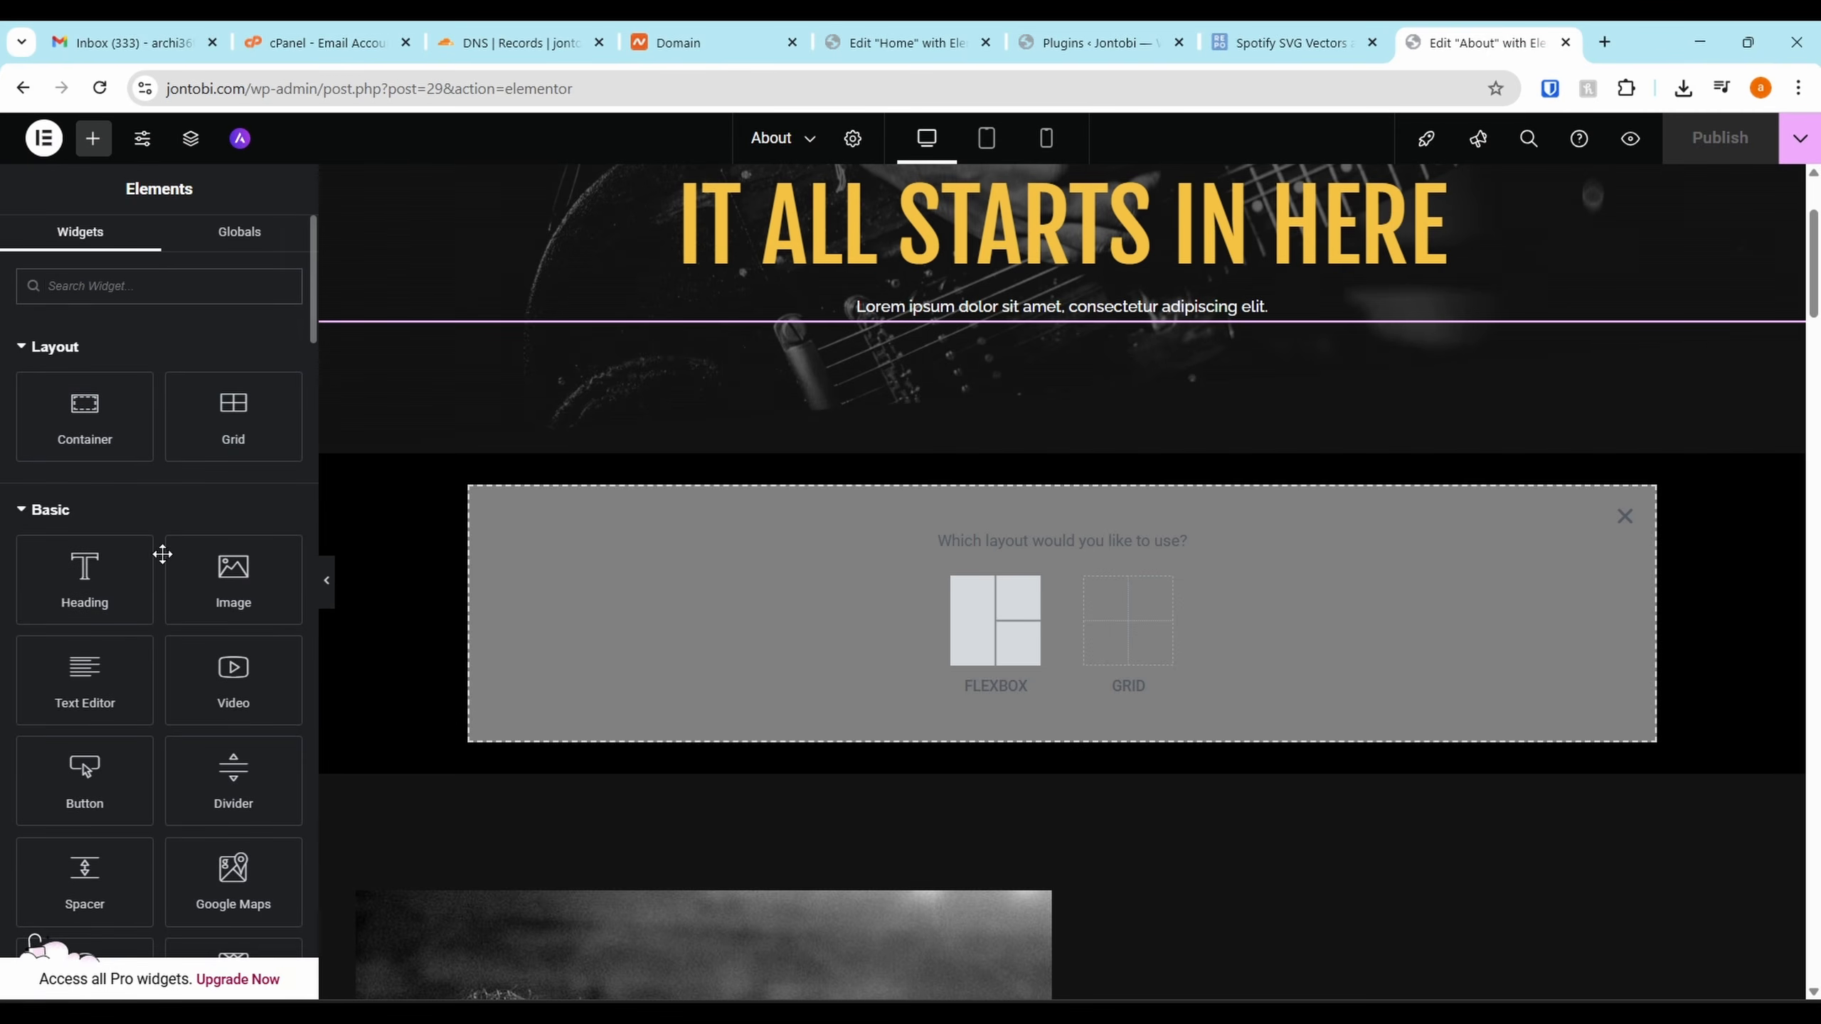
{"action": "scroll", "coordinate": [164, 454], "scroll_direction": "down", "scroll_amount": 5}
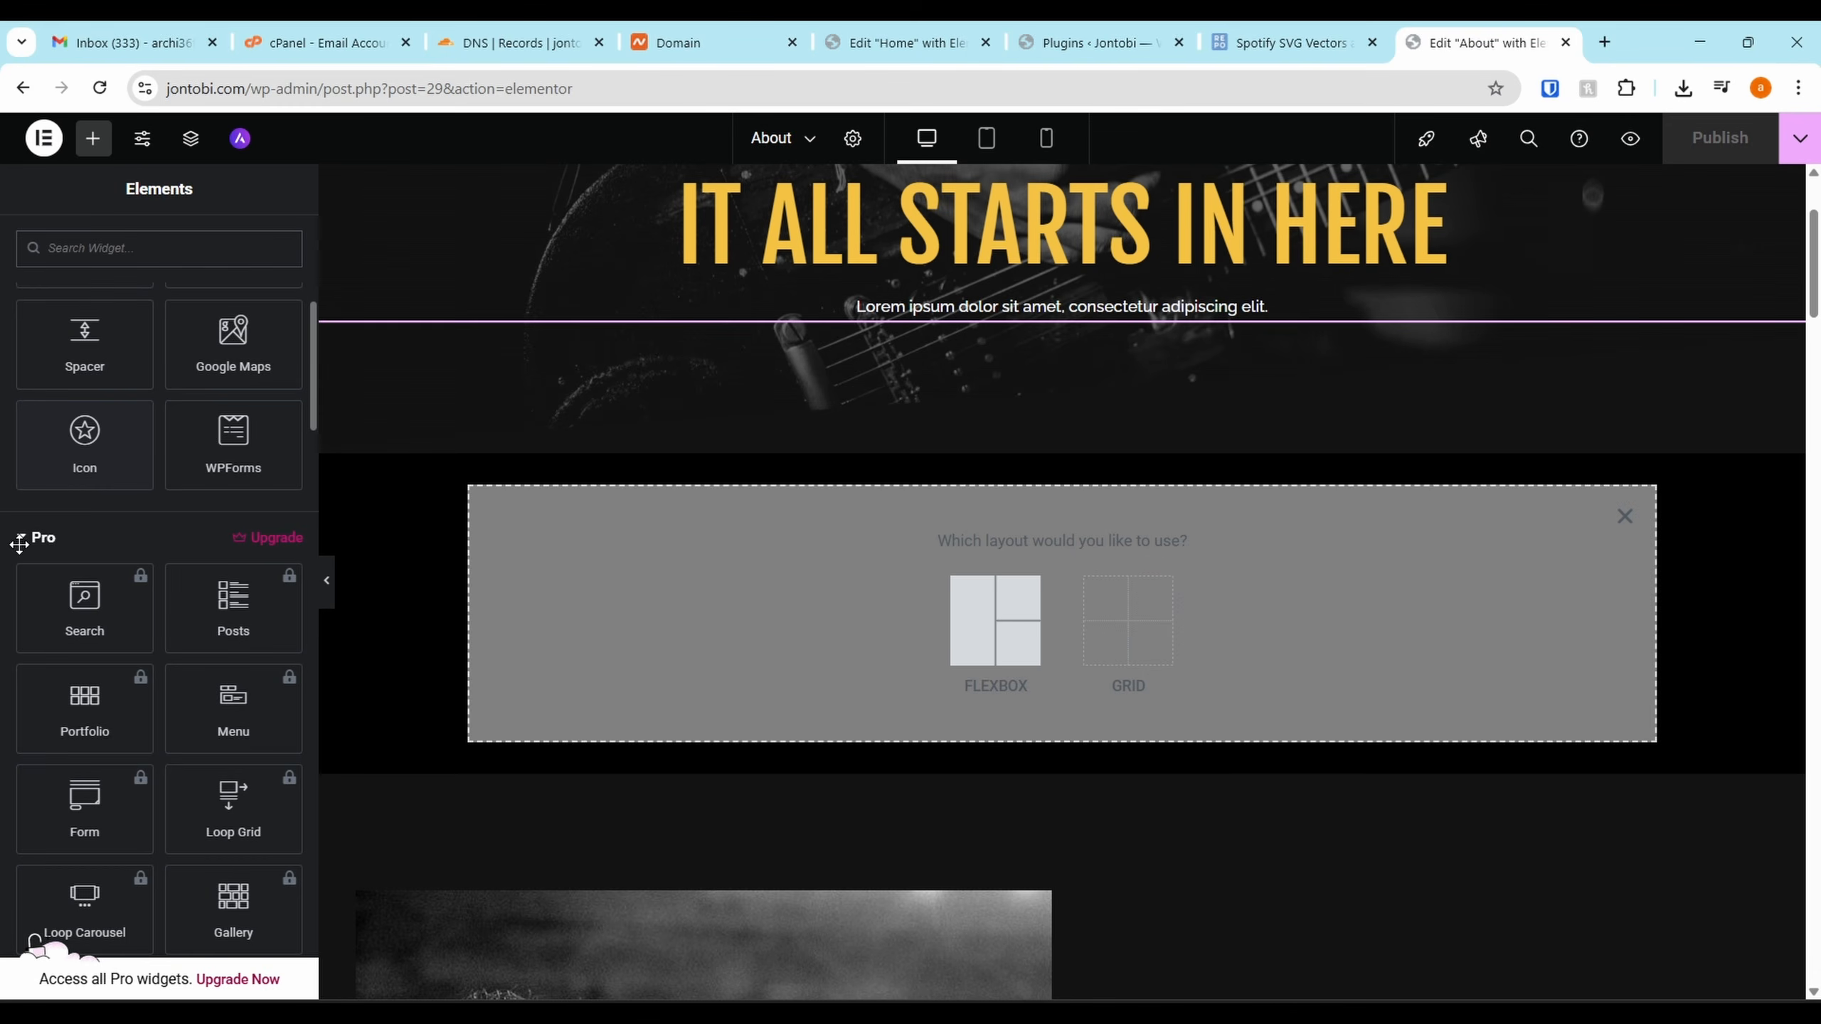
{"action": "scroll", "coordinate": [20, 543], "scroll_direction": "up", "scroll_amount": 1}
{"action": "left_click", "coordinate": [32, 591]}
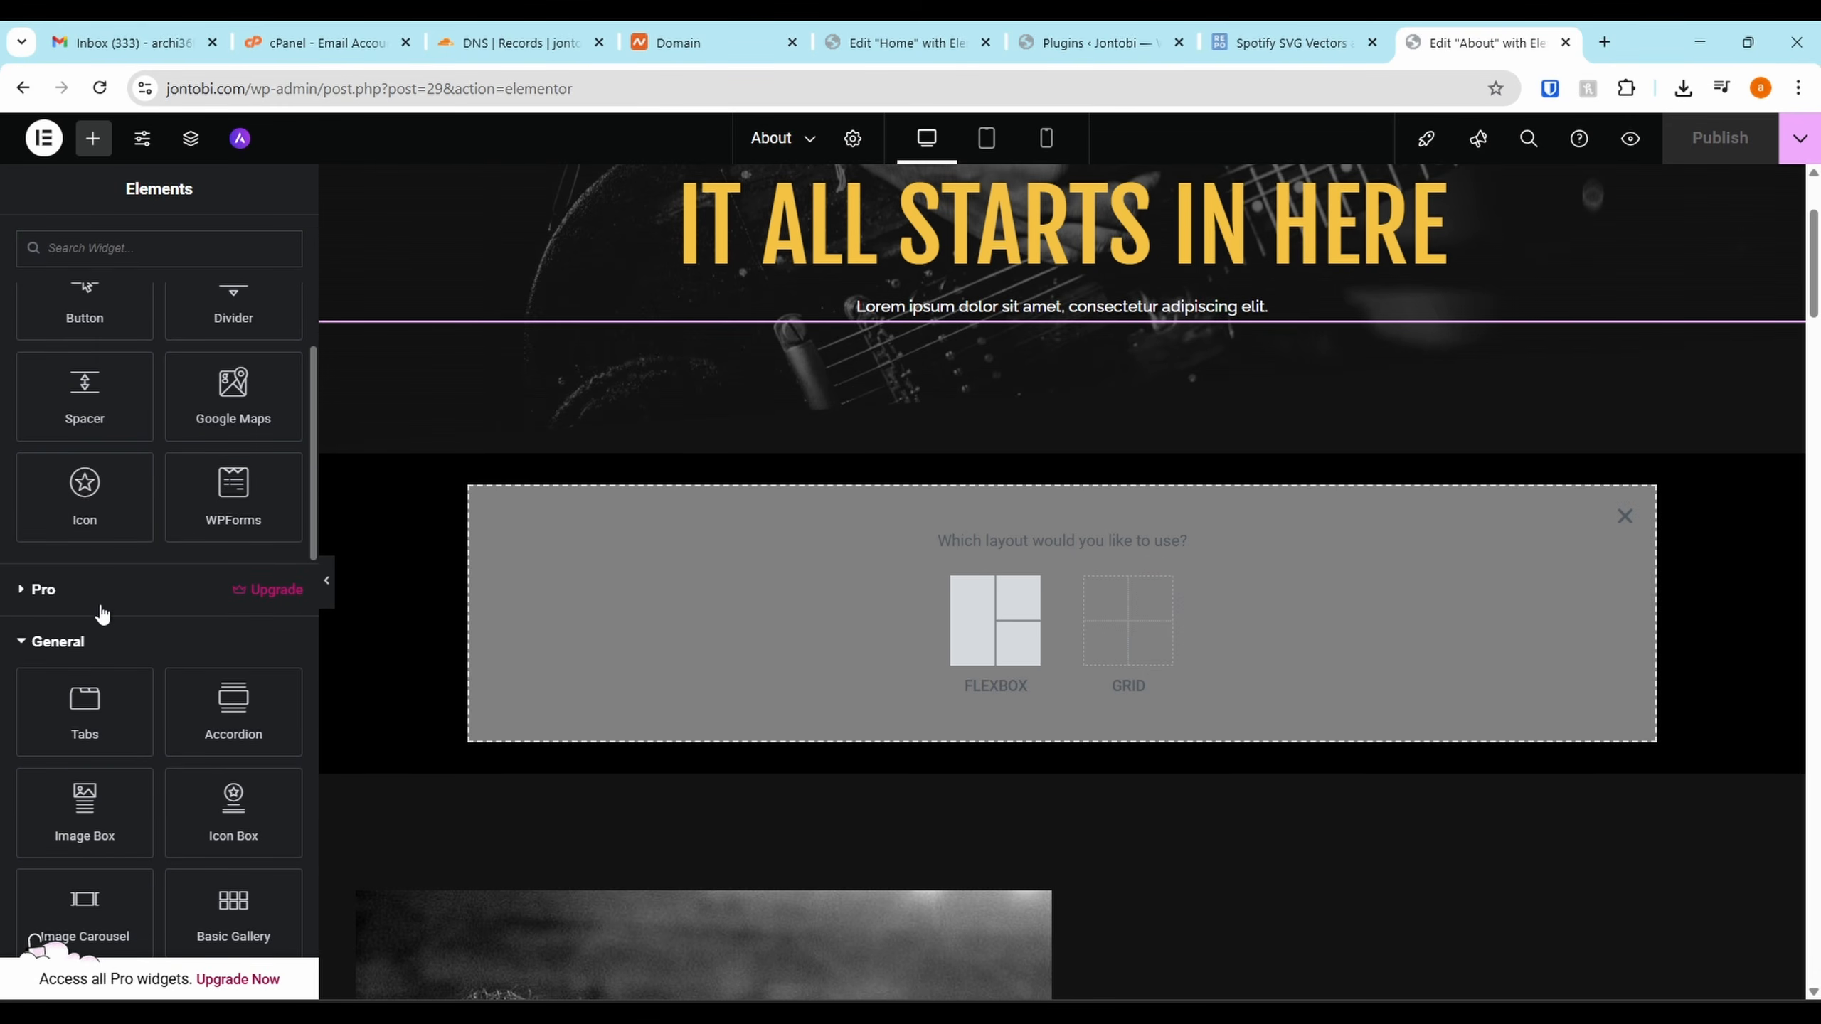
{"action": "scroll", "coordinate": [104, 614], "scroll_direction": "down", "scroll_amount": 10}
{"action": "scroll", "coordinate": [1284, 427], "scroll_direction": "up", "scroll_amount": 4}
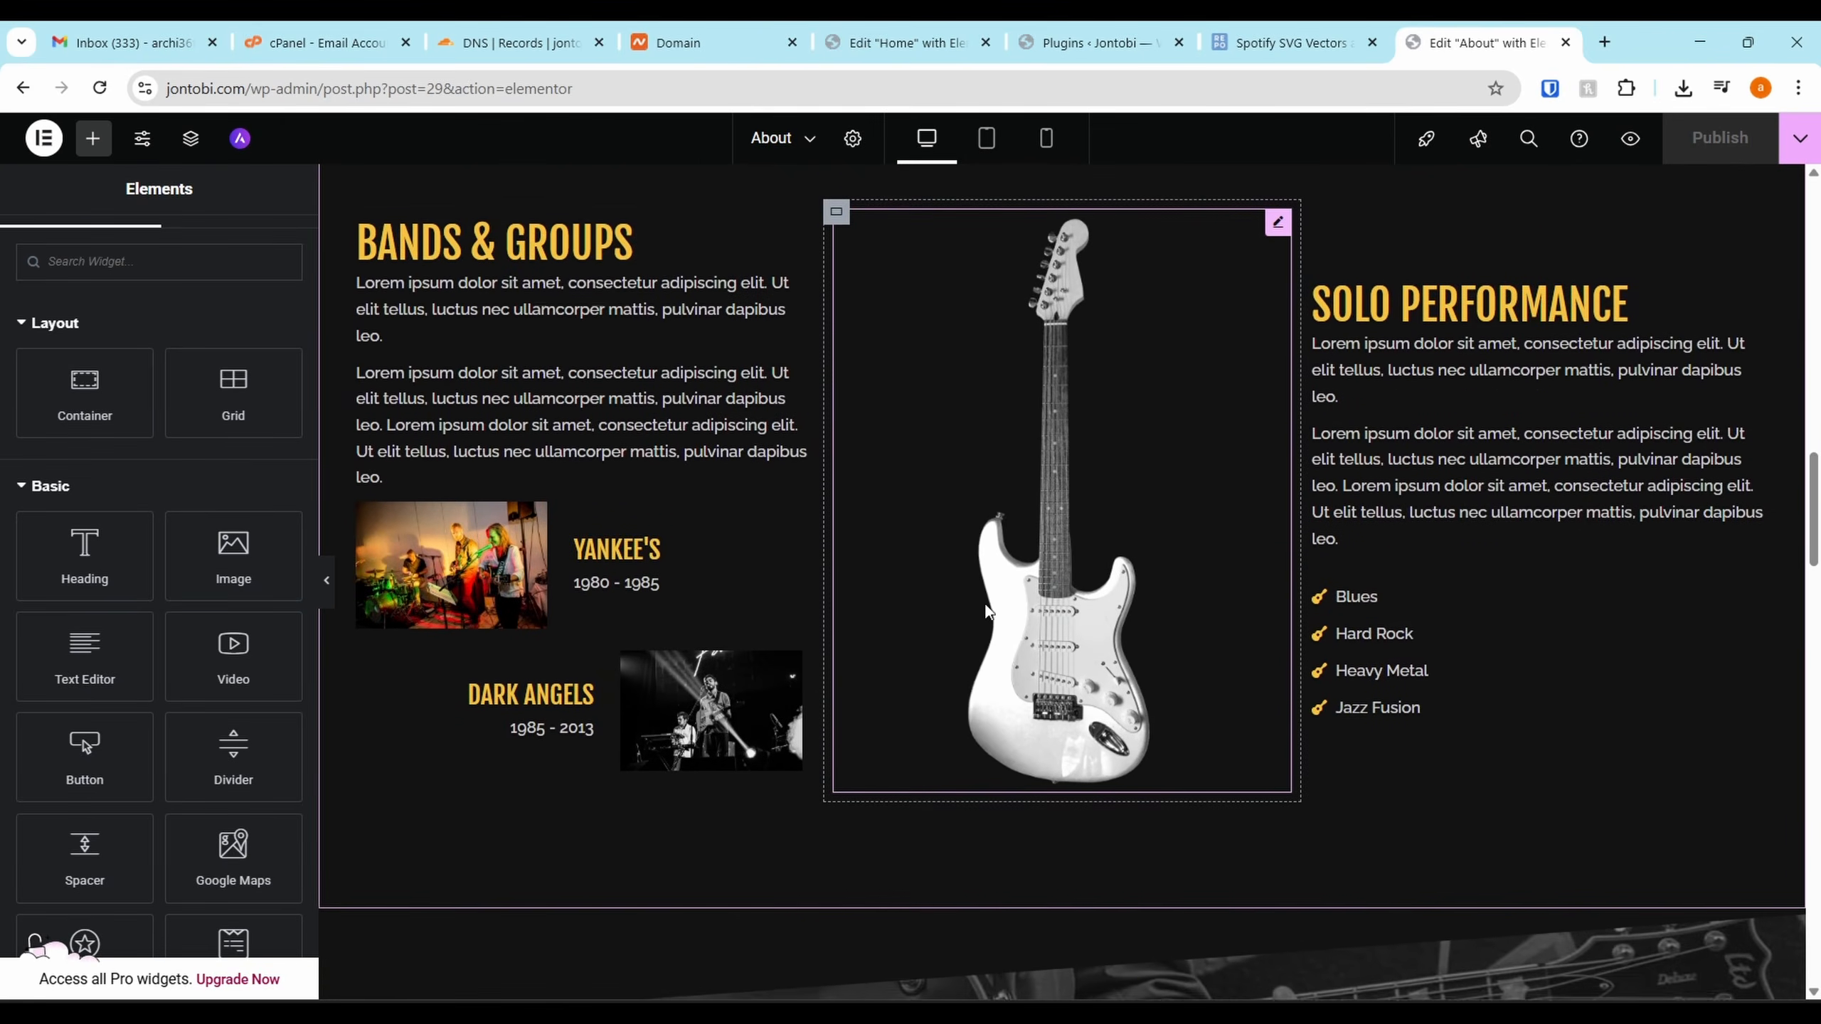
{"action": "scroll", "coordinate": [985, 609], "scroll_direction": "down", "scroll_amount": 20}
{"action": "scroll", "coordinate": [1001, 489], "scroll_direction": "up", "scroll_amount": 15}
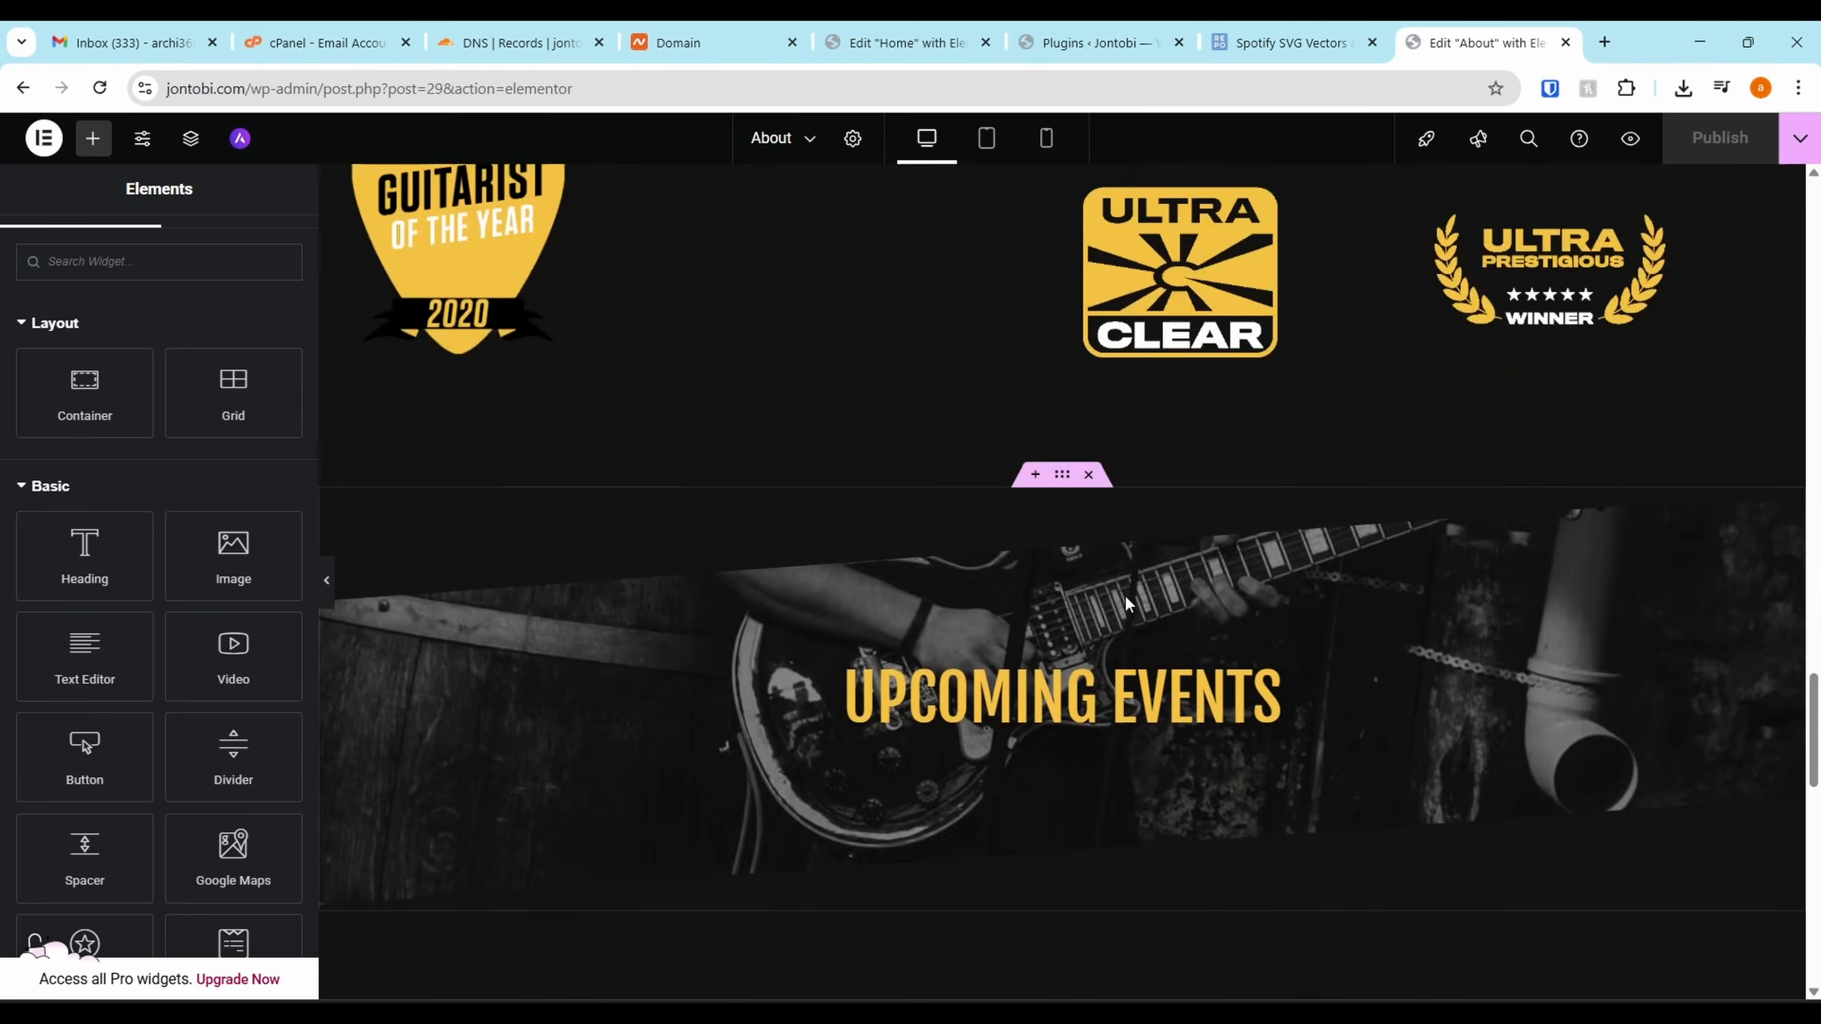
{"action": "scroll", "coordinate": [1125, 595], "scroll_direction": "up", "scroll_amount": 15}
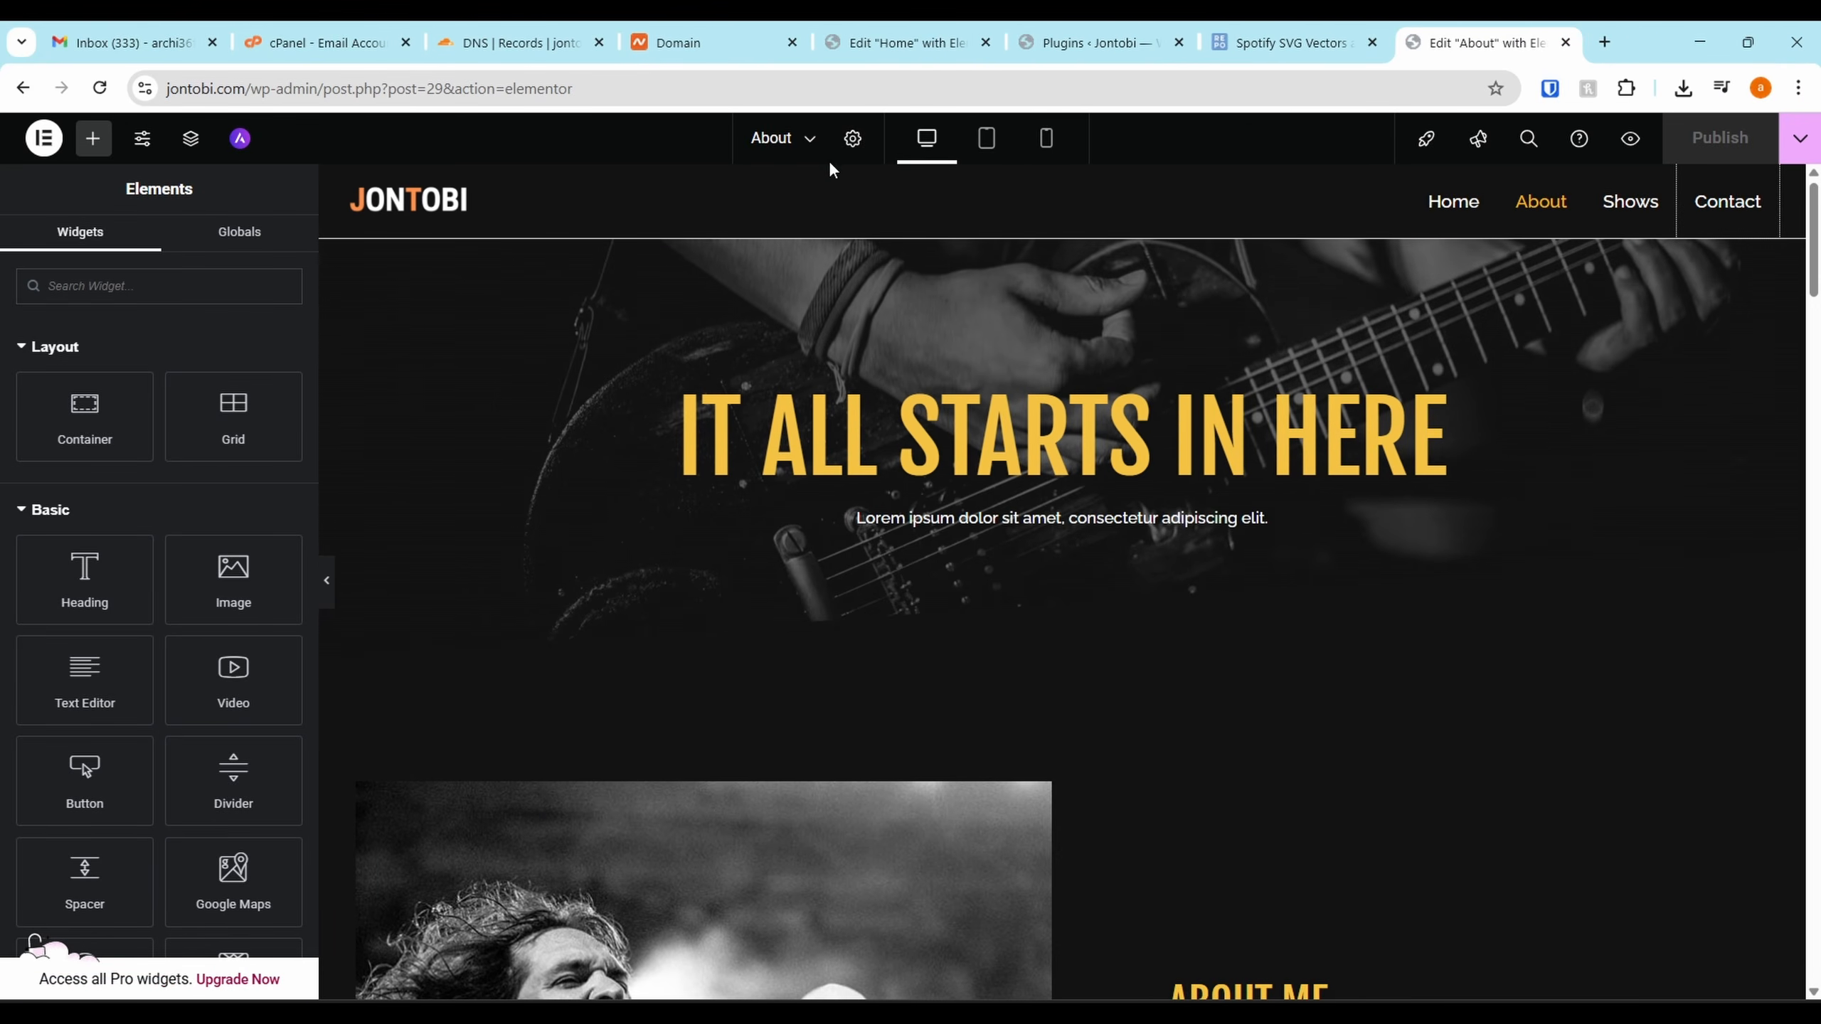
Switch the Elementor editor to the Contact page and select the Get In Touch hero box
{"action": "left_click", "coordinate": [787, 142]}
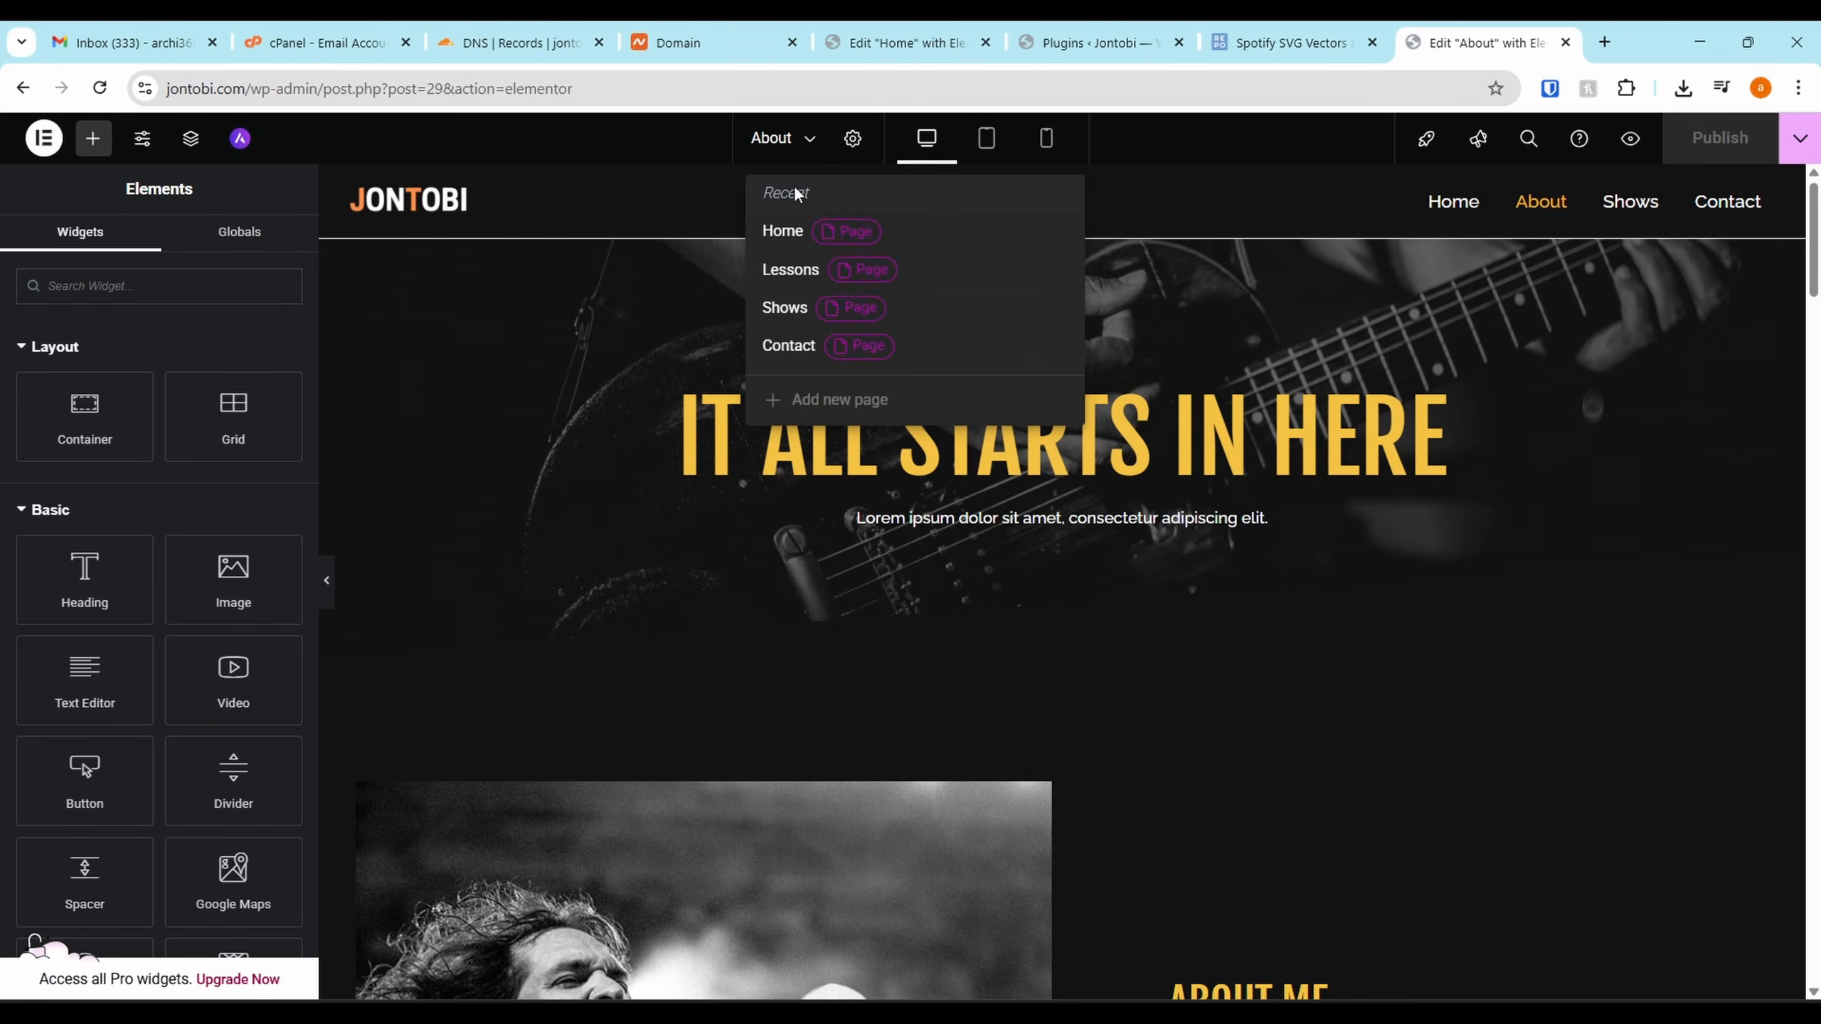
{"action": "left_click", "coordinate": [791, 358]}
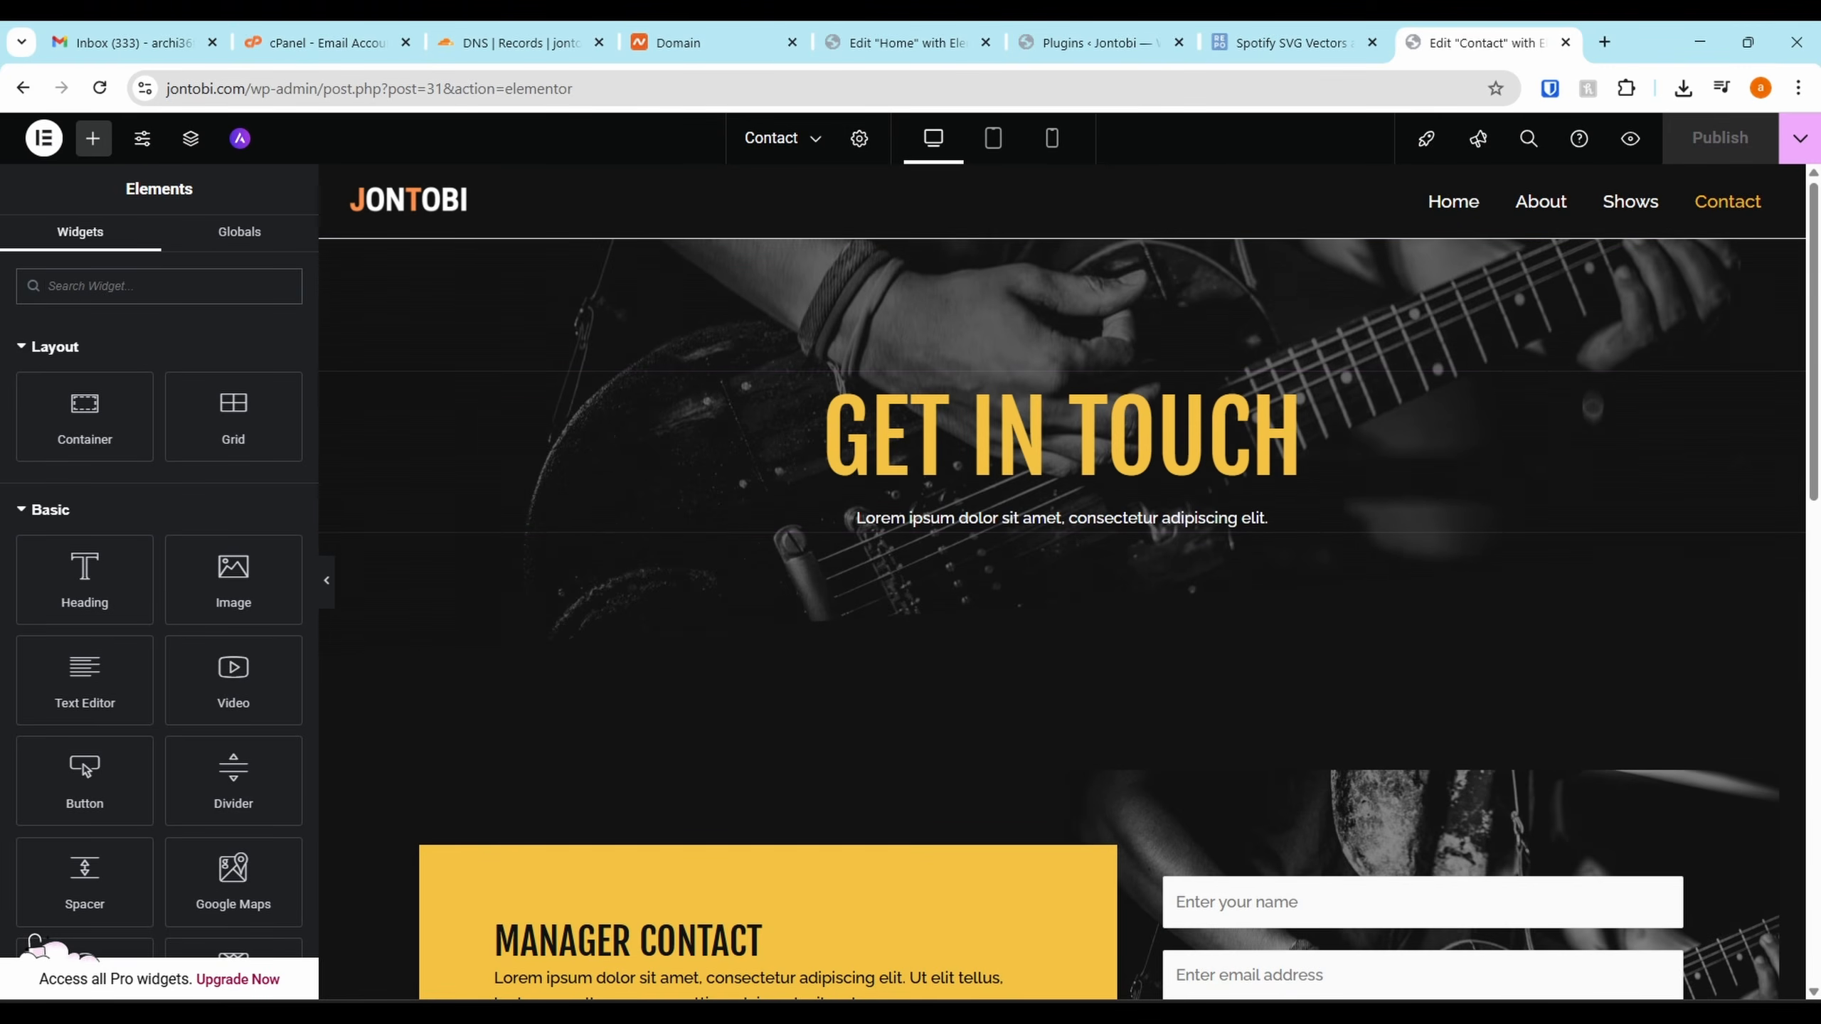
{"action": "left_click", "coordinate": [1011, 690]}
{"action": "scroll", "coordinate": [936, 710], "scroll_direction": "down", "scroll_amount": 5}
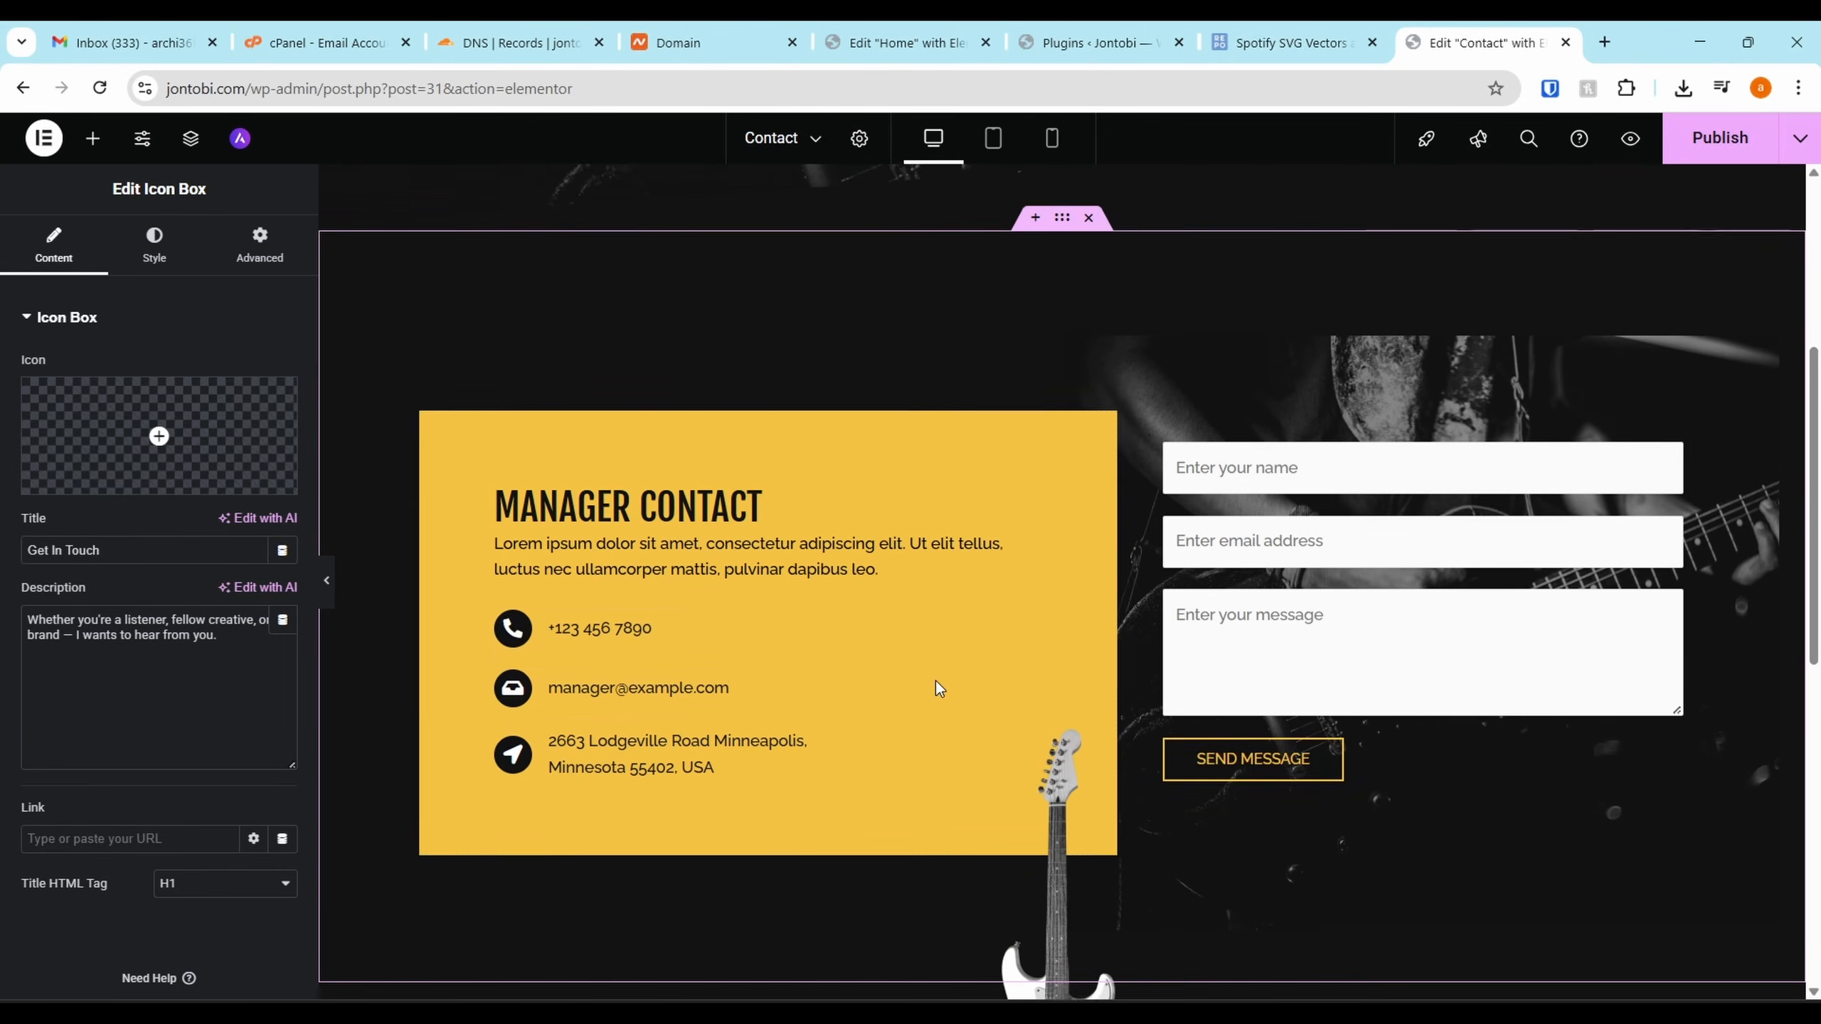
Replace the Manager Contact box's lorem description with the welcoming text for listeners, creatives and brands
{"action": "left_click", "coordinate": [935, 549]}
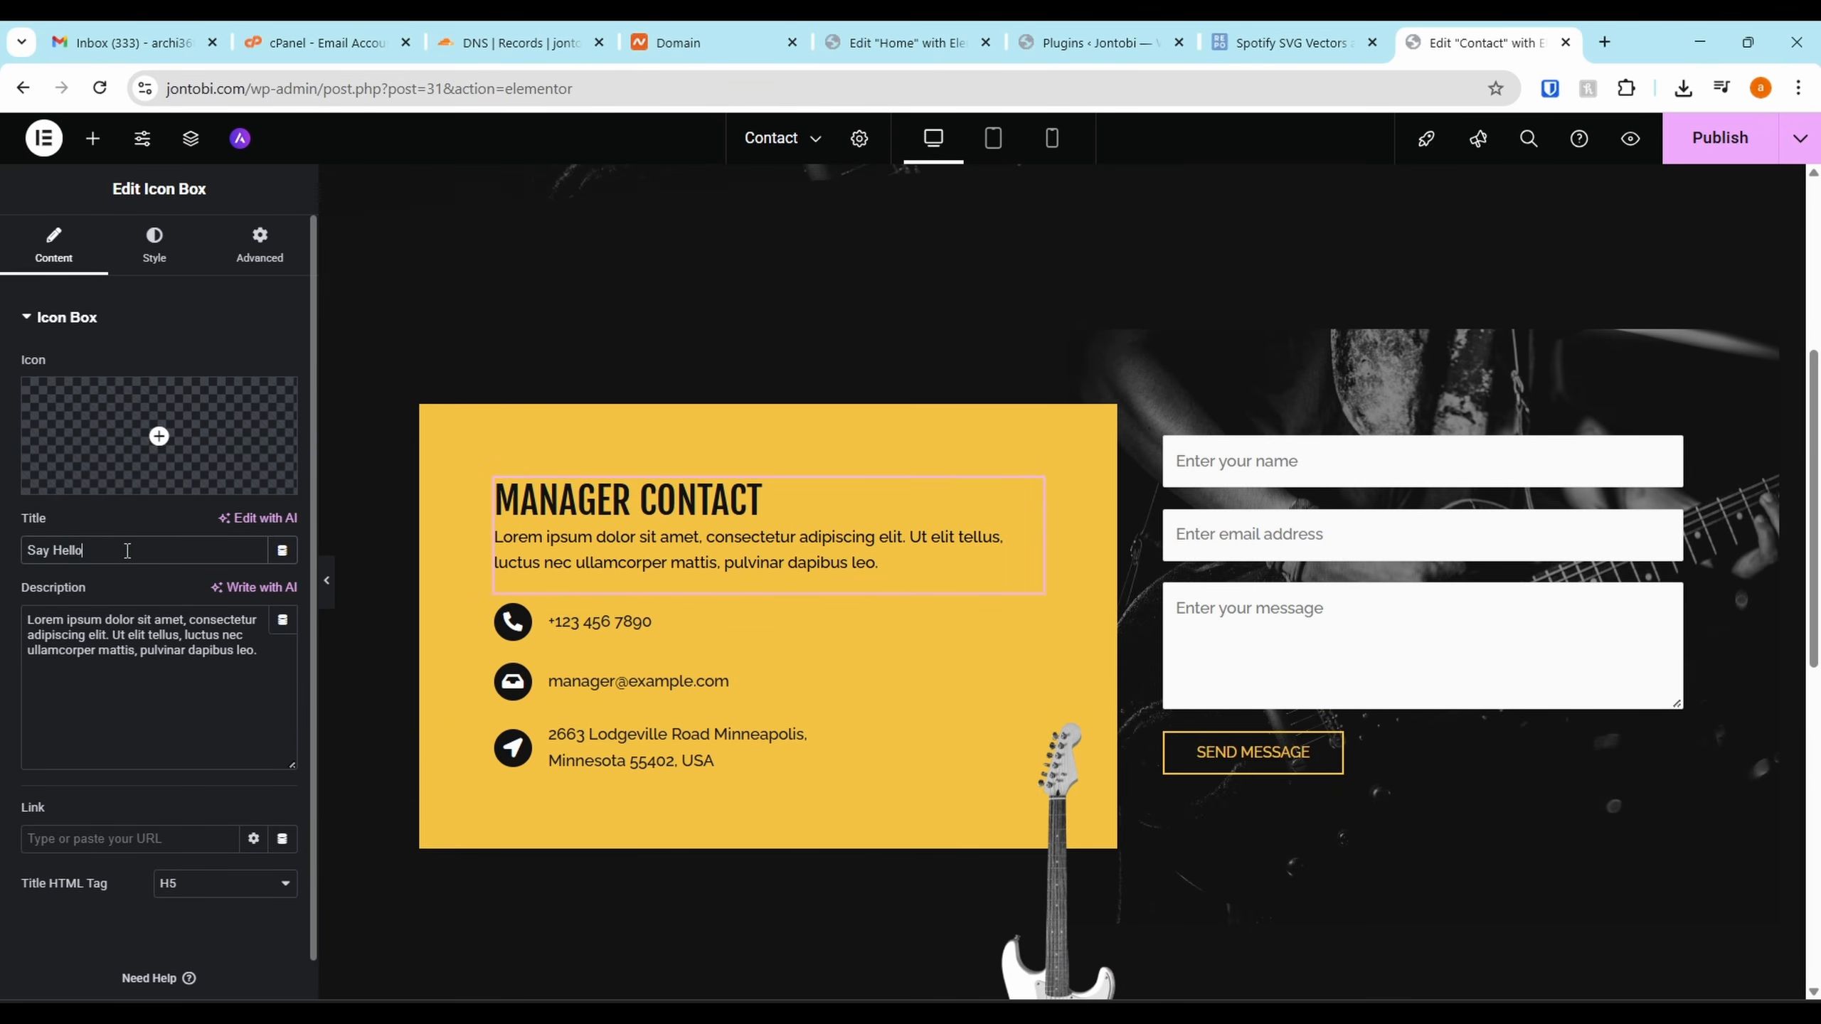
{"action": "left_click", "coordinate": [166, 732]}
{"action": "key", "text": "ctrl+a"}
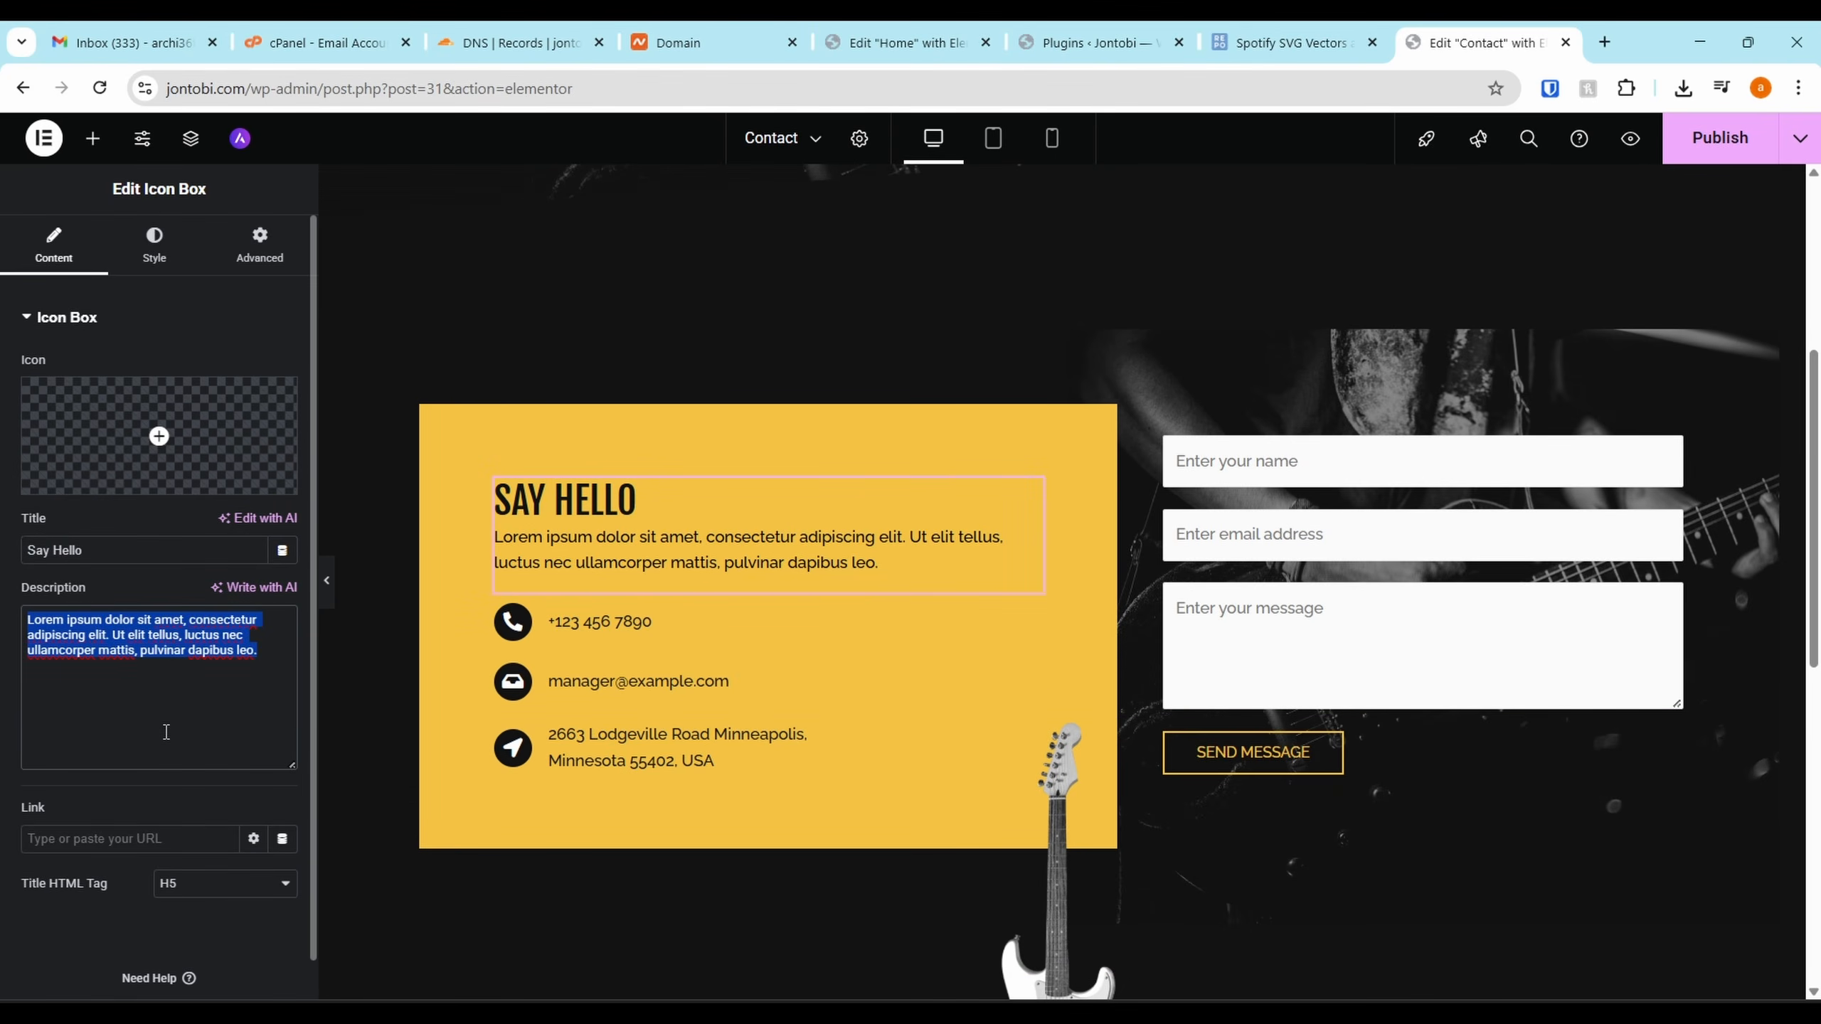
{"action": "type", "text": "Whether you're a listener, fellow creative, or brand—Jontobi wants to hear from you."}
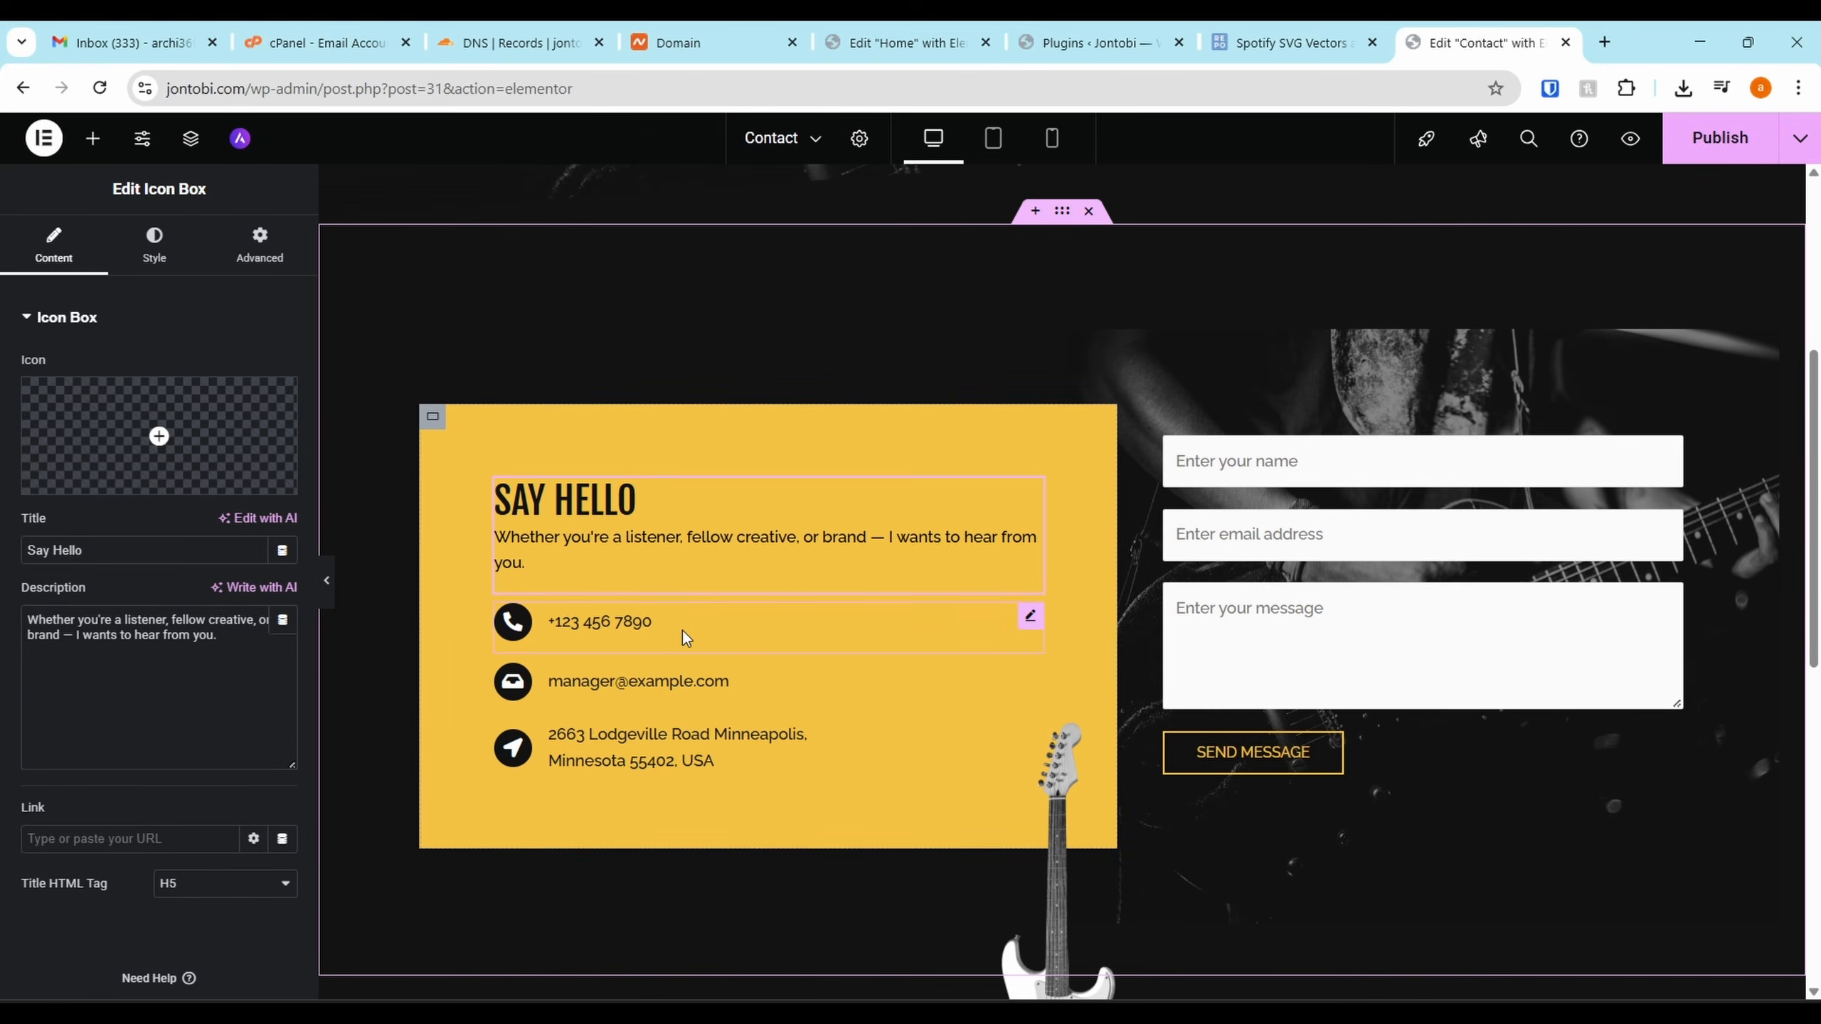
{"action": "left_click", "coordinate": [682, 630]}
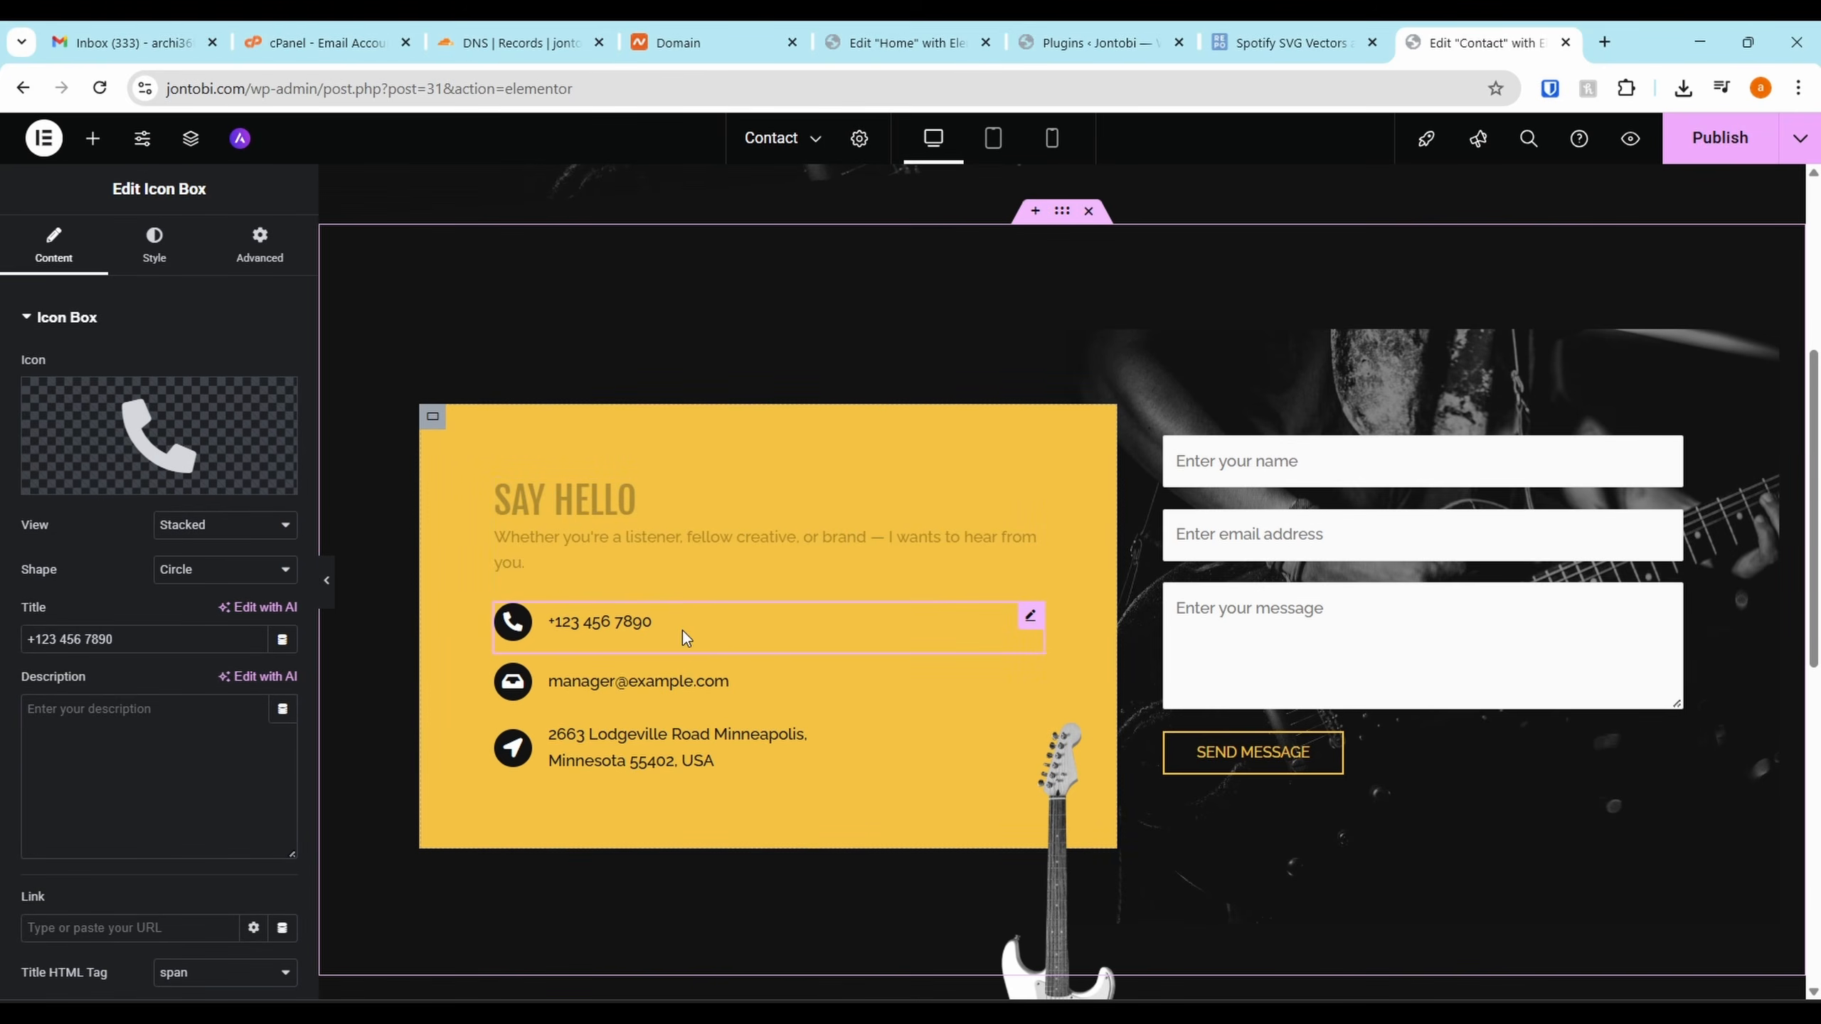
Remove the phone number line and replace the placeholder email with the site's contact address
{"action": "right_click", "coordinate": [1029, 617]}
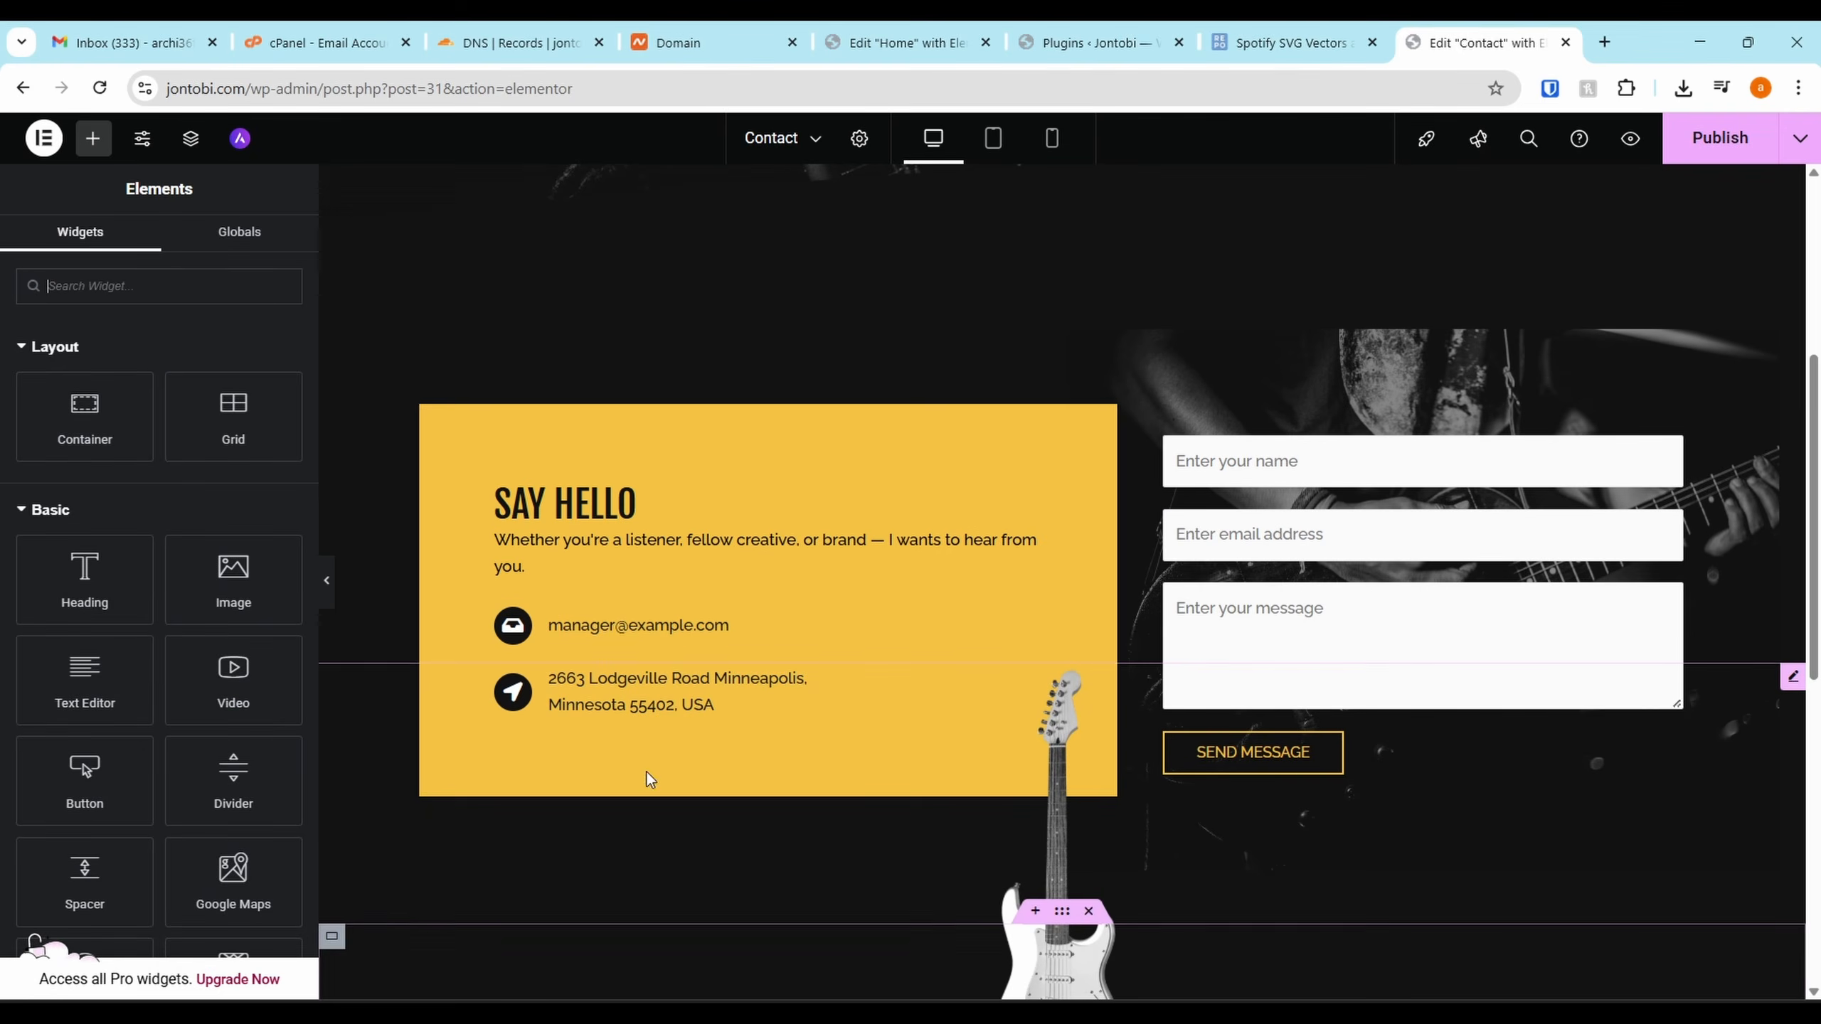
{"action": "left_click", "coordinate": [785, 627]}
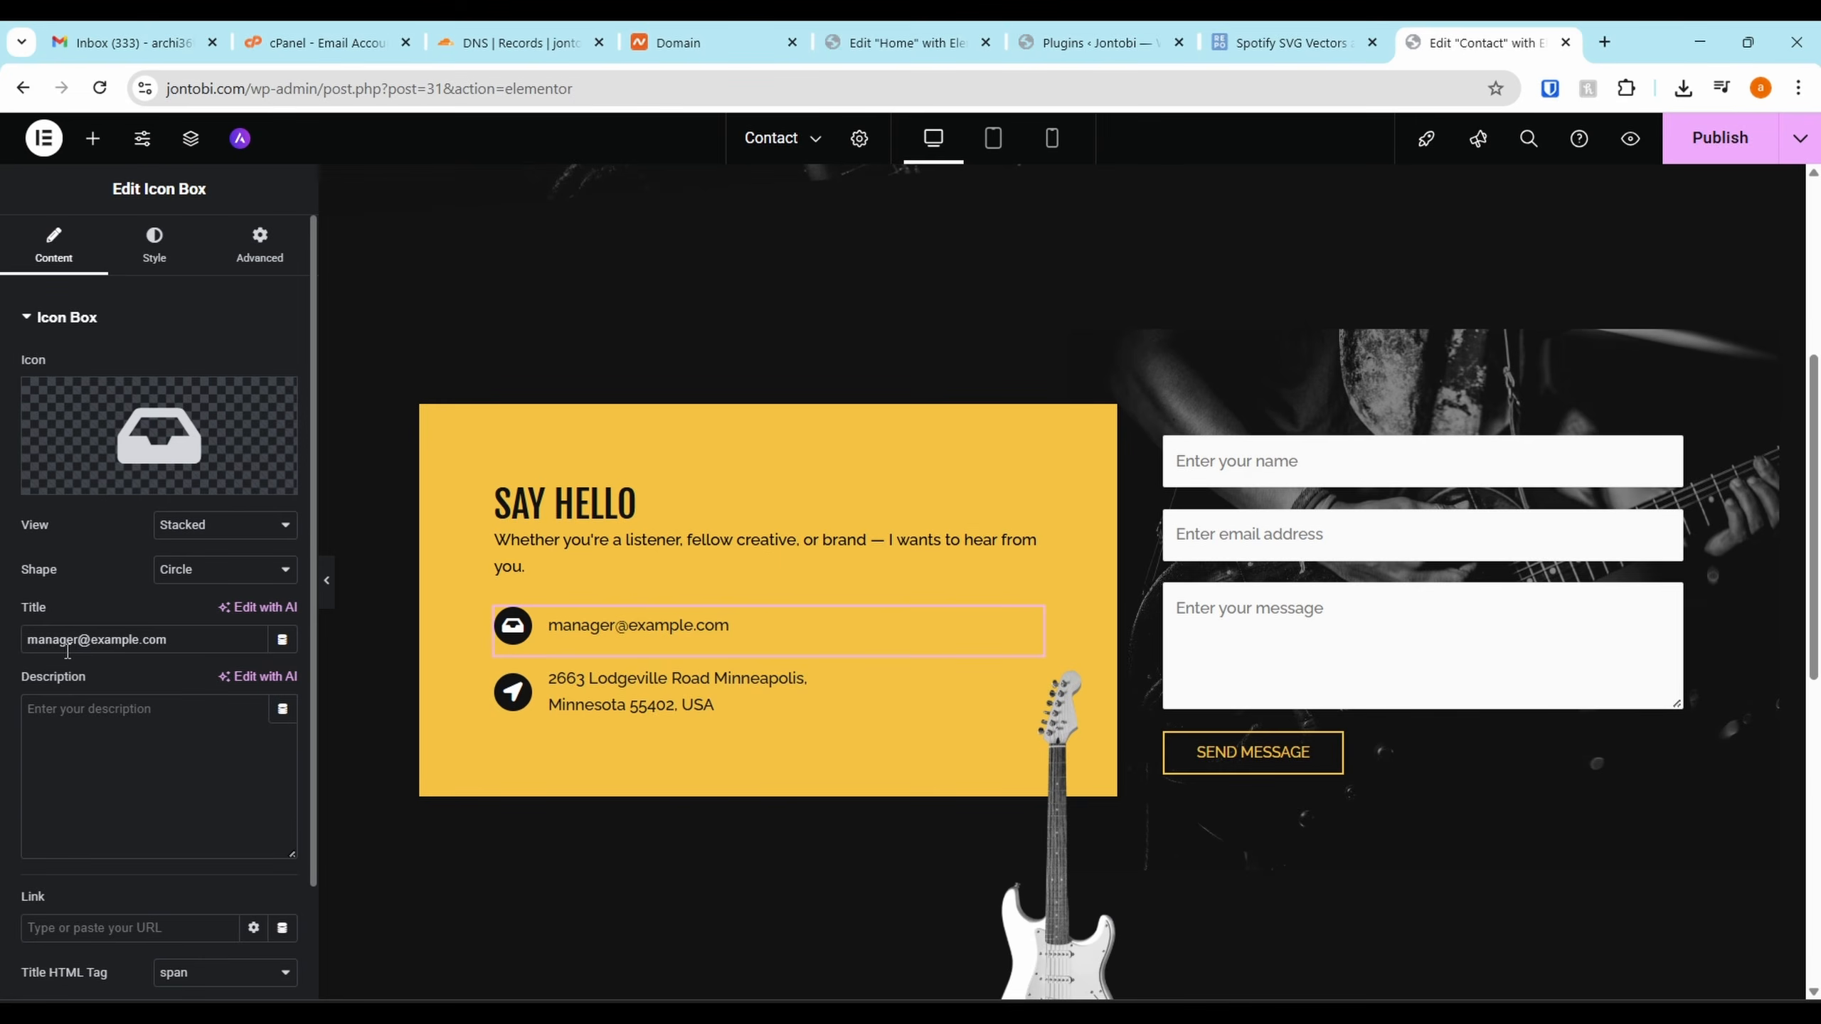
{"action": "left_click_drag", "start_coordinate": [168, 639], "coordinate": [4, 653]}
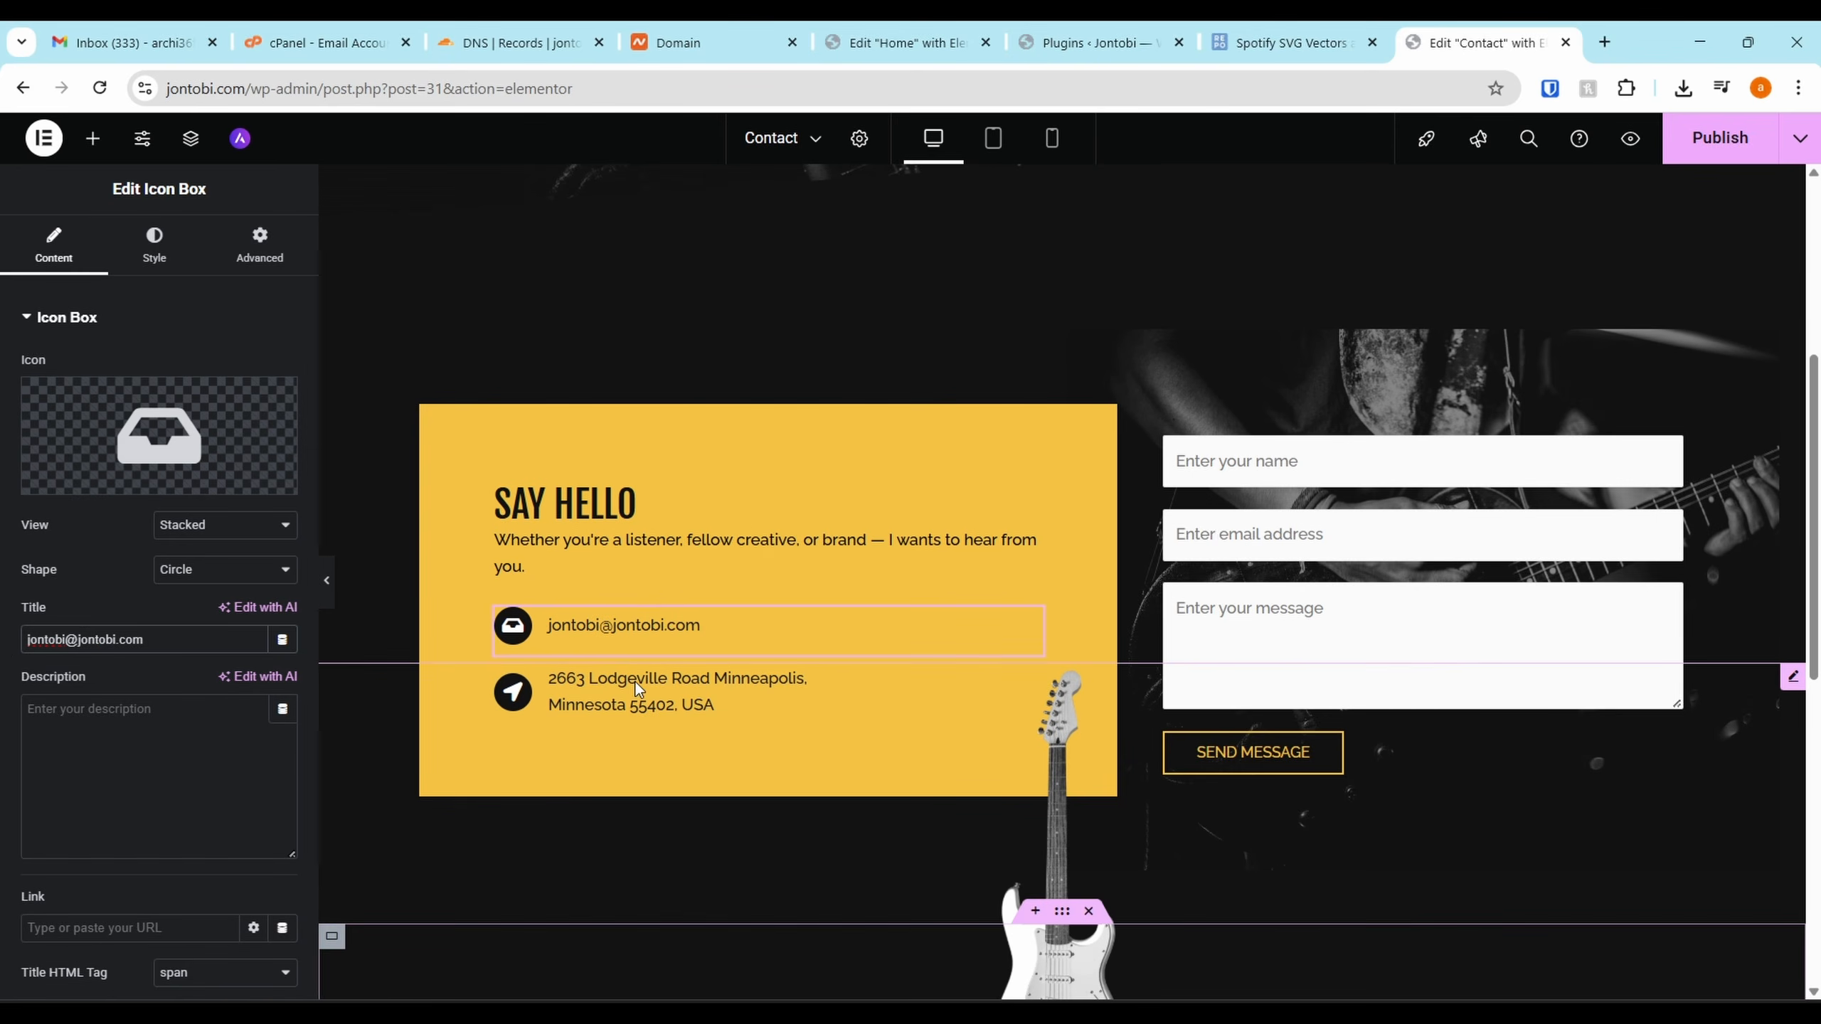
Reselect the email line, yellow contact box and guitar image, and open the Structure navigator
{"action": "left_click", "coordinate": [722, 704]}
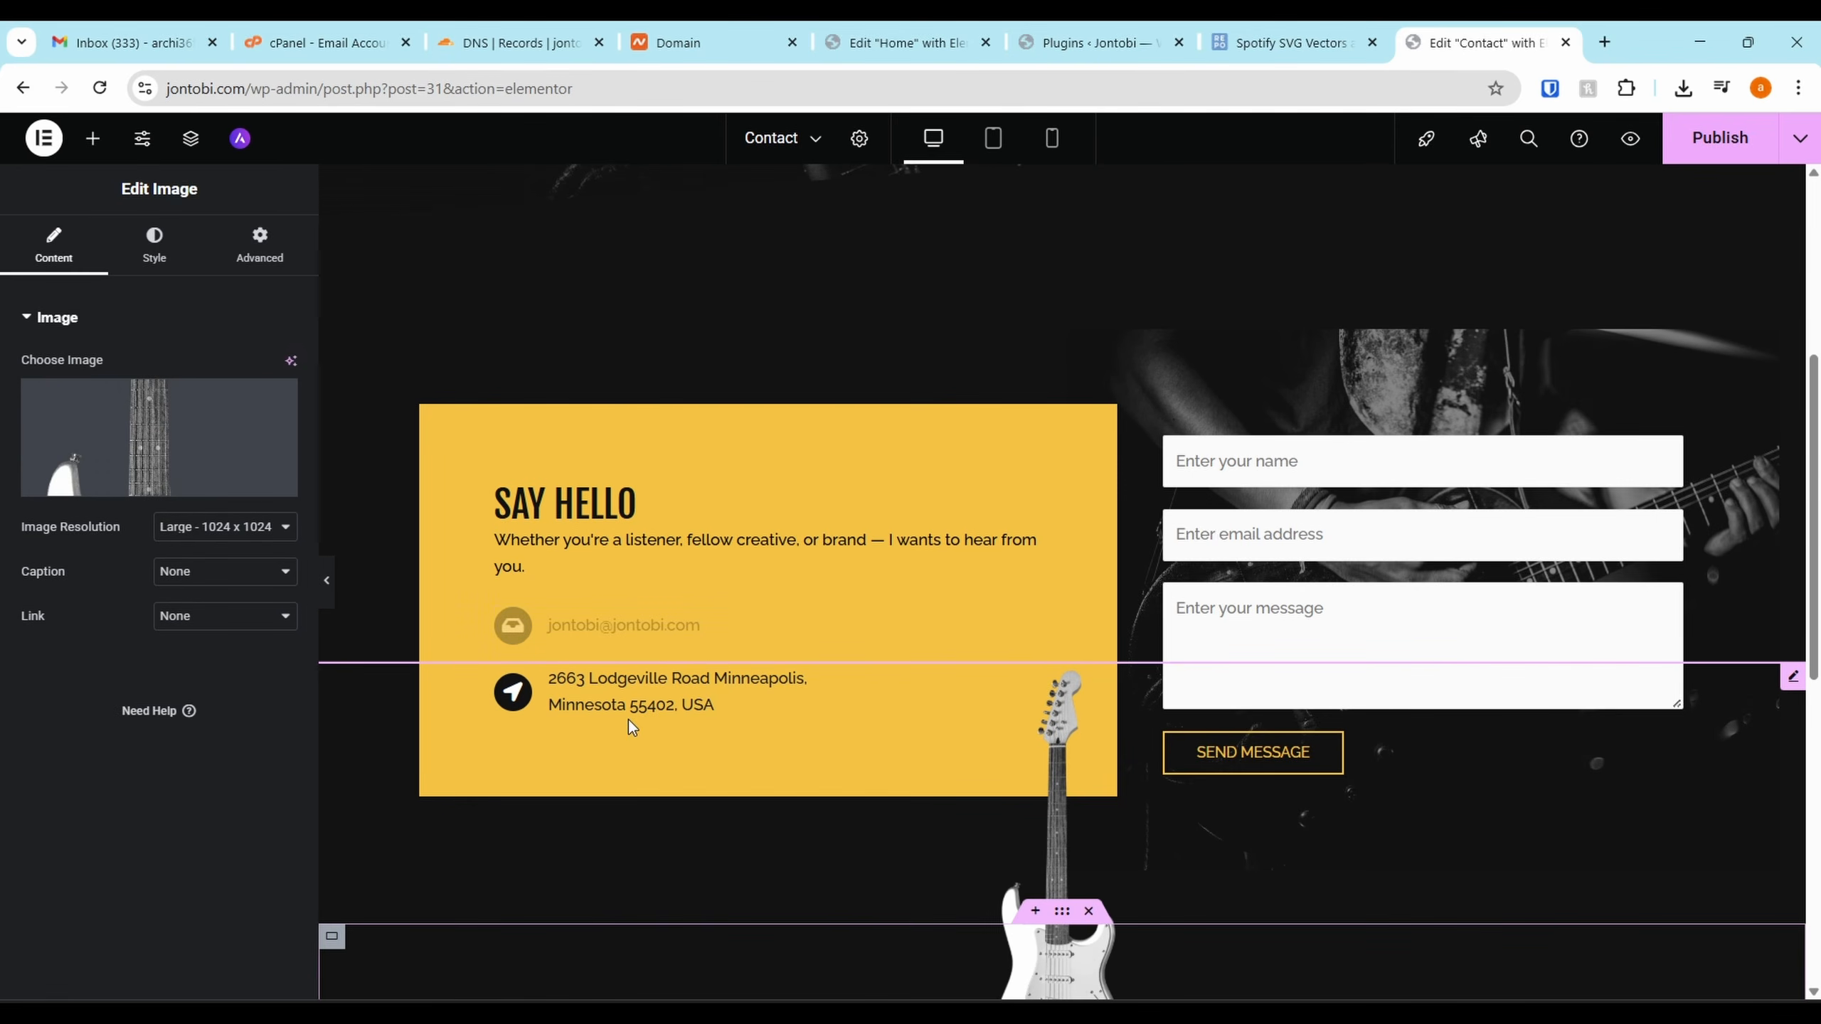
{"action": "left_click", "coordinate": [893, 622]}
{"action": "scroll", "coordinate": [636, 704], "scroll_direction": "down", "scroll_amount": 3}
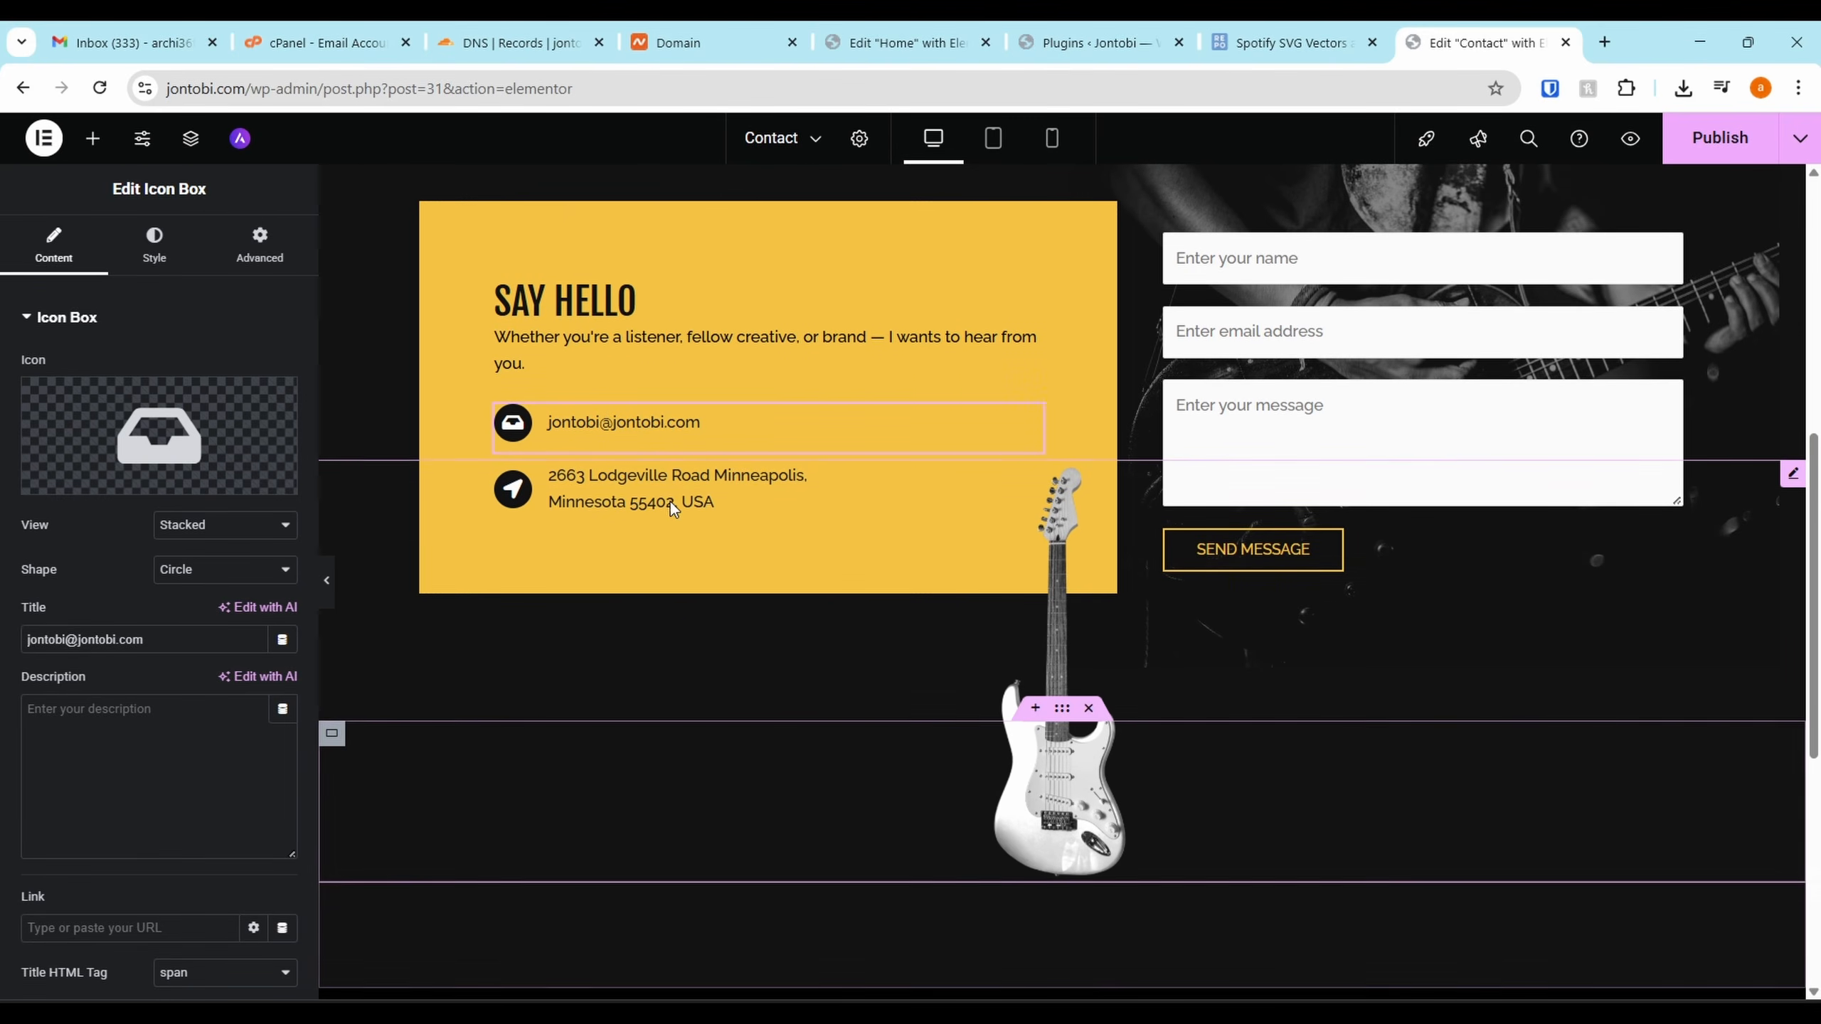
{"action": "left_click", "coordinate": [658, 495]}
{"action": "left_click", "coordinate": [676, 424]}
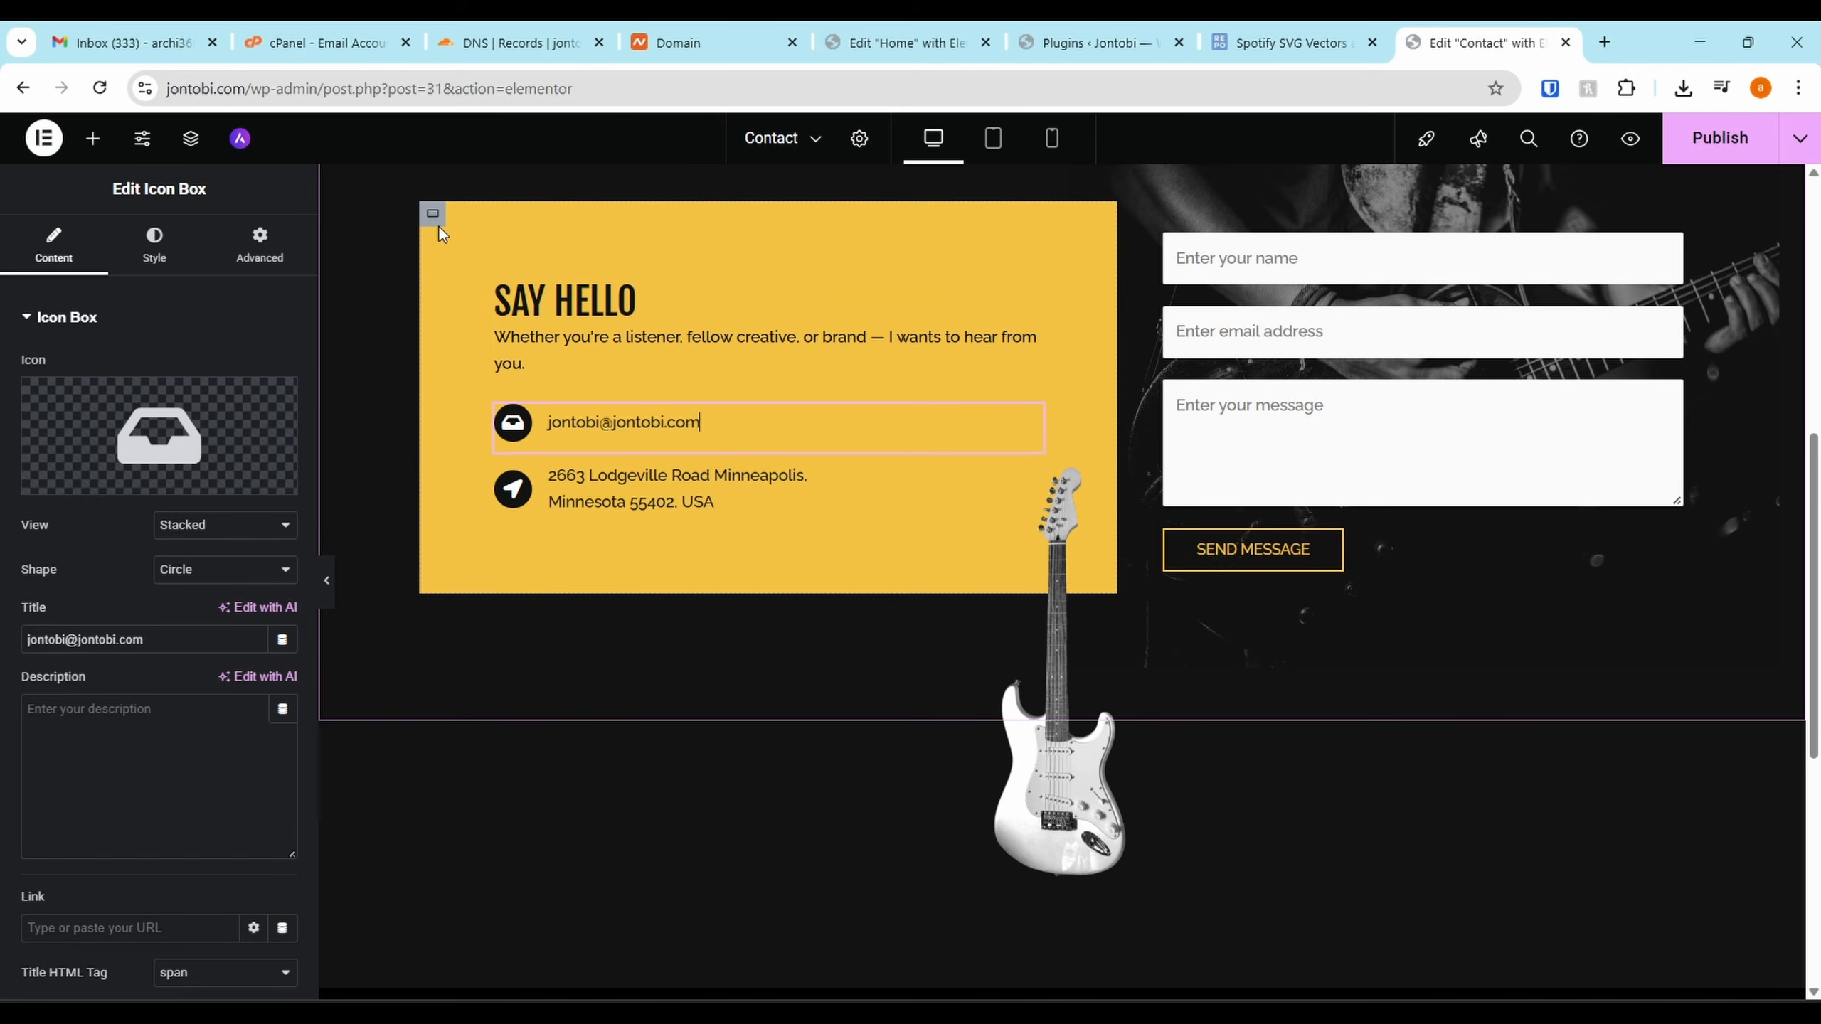
{"action": "left_click", "coordinate": [529, 587]}
{"action": "left_click", "coordinate": [529, 587]}
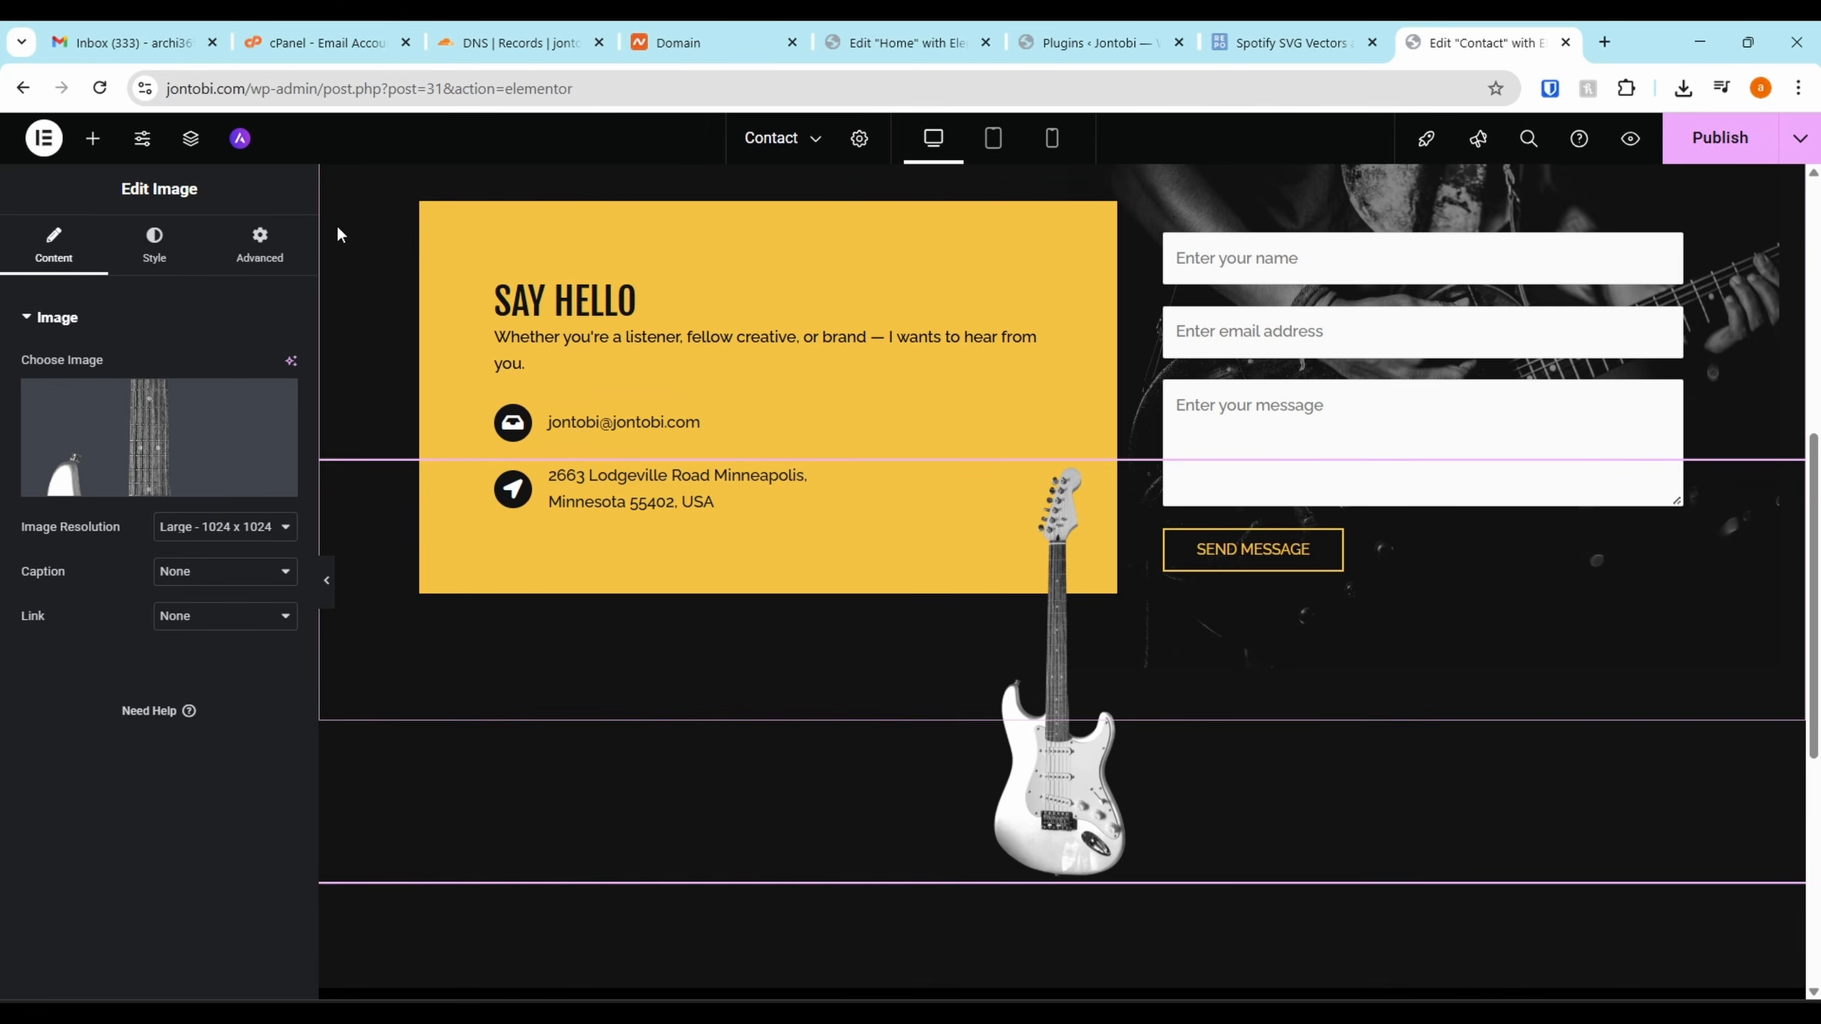
{"action": "left_click", "coordinate": [192, 144]}
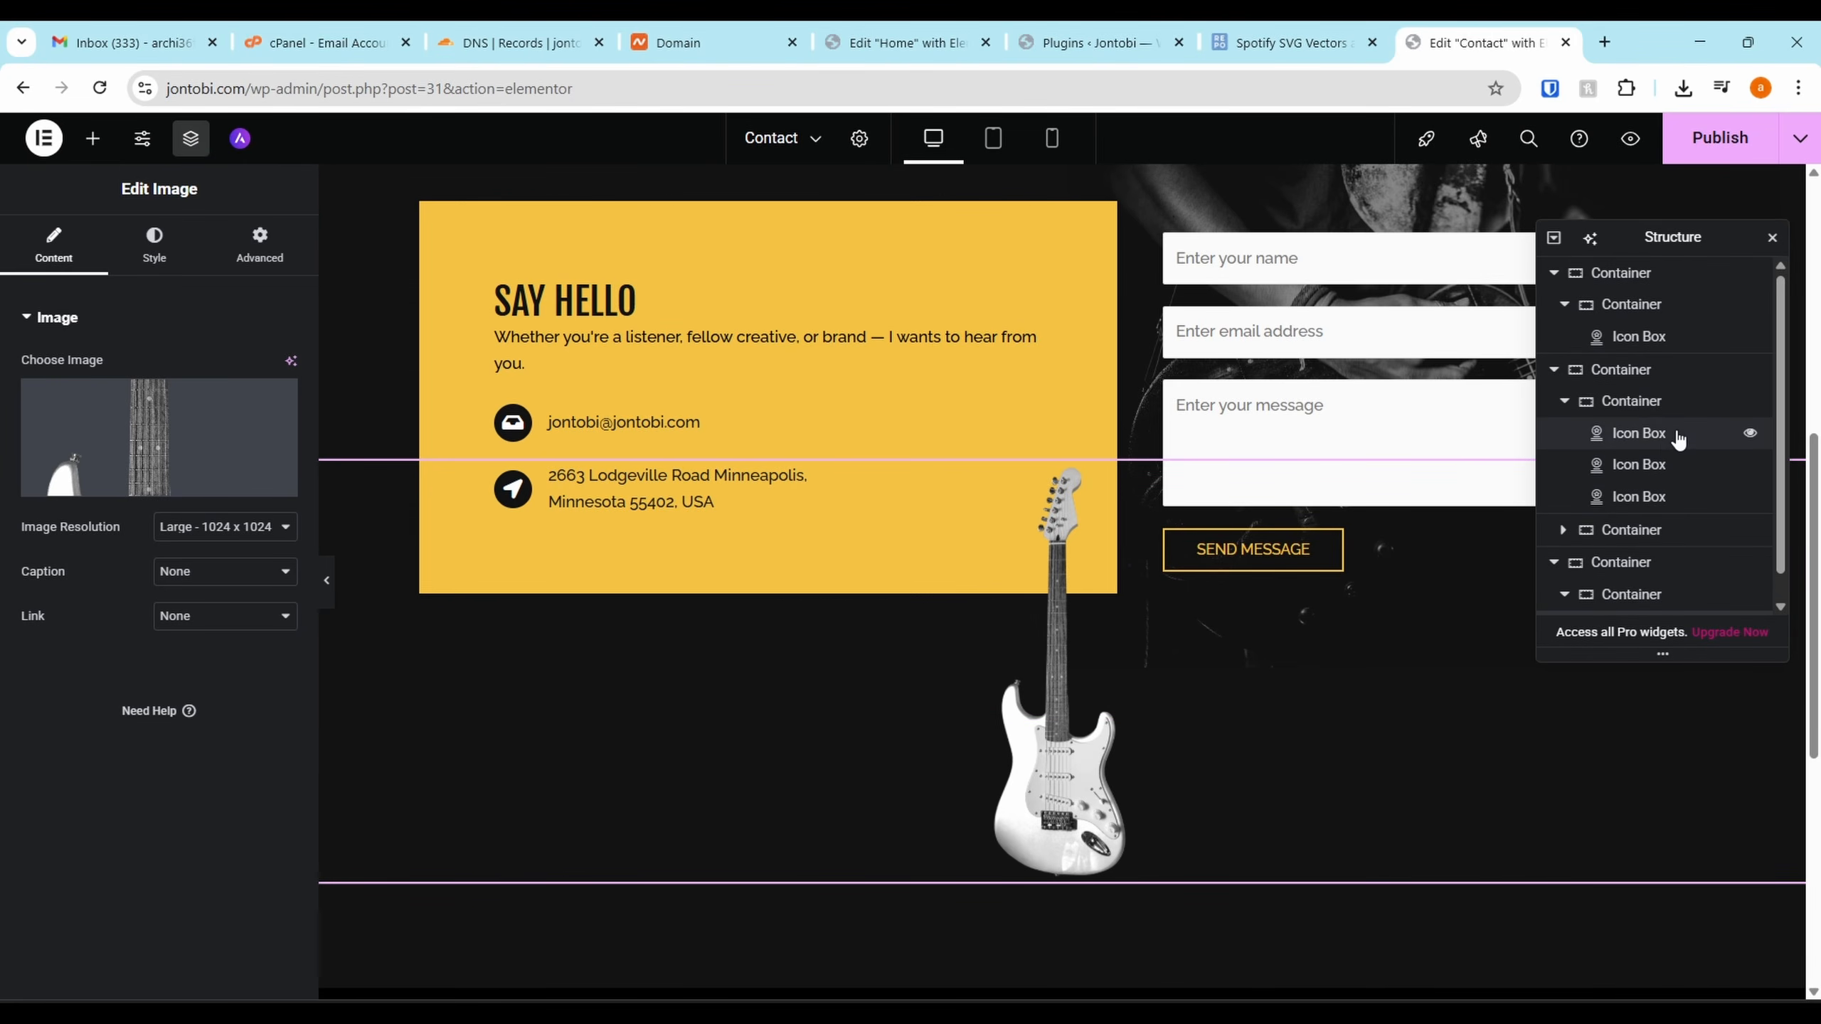
Change the address Icon Box title to 'Abuja, Nigeria' using the Structure tree
{"action": "left_click", "coordinate": [1632, 497]}
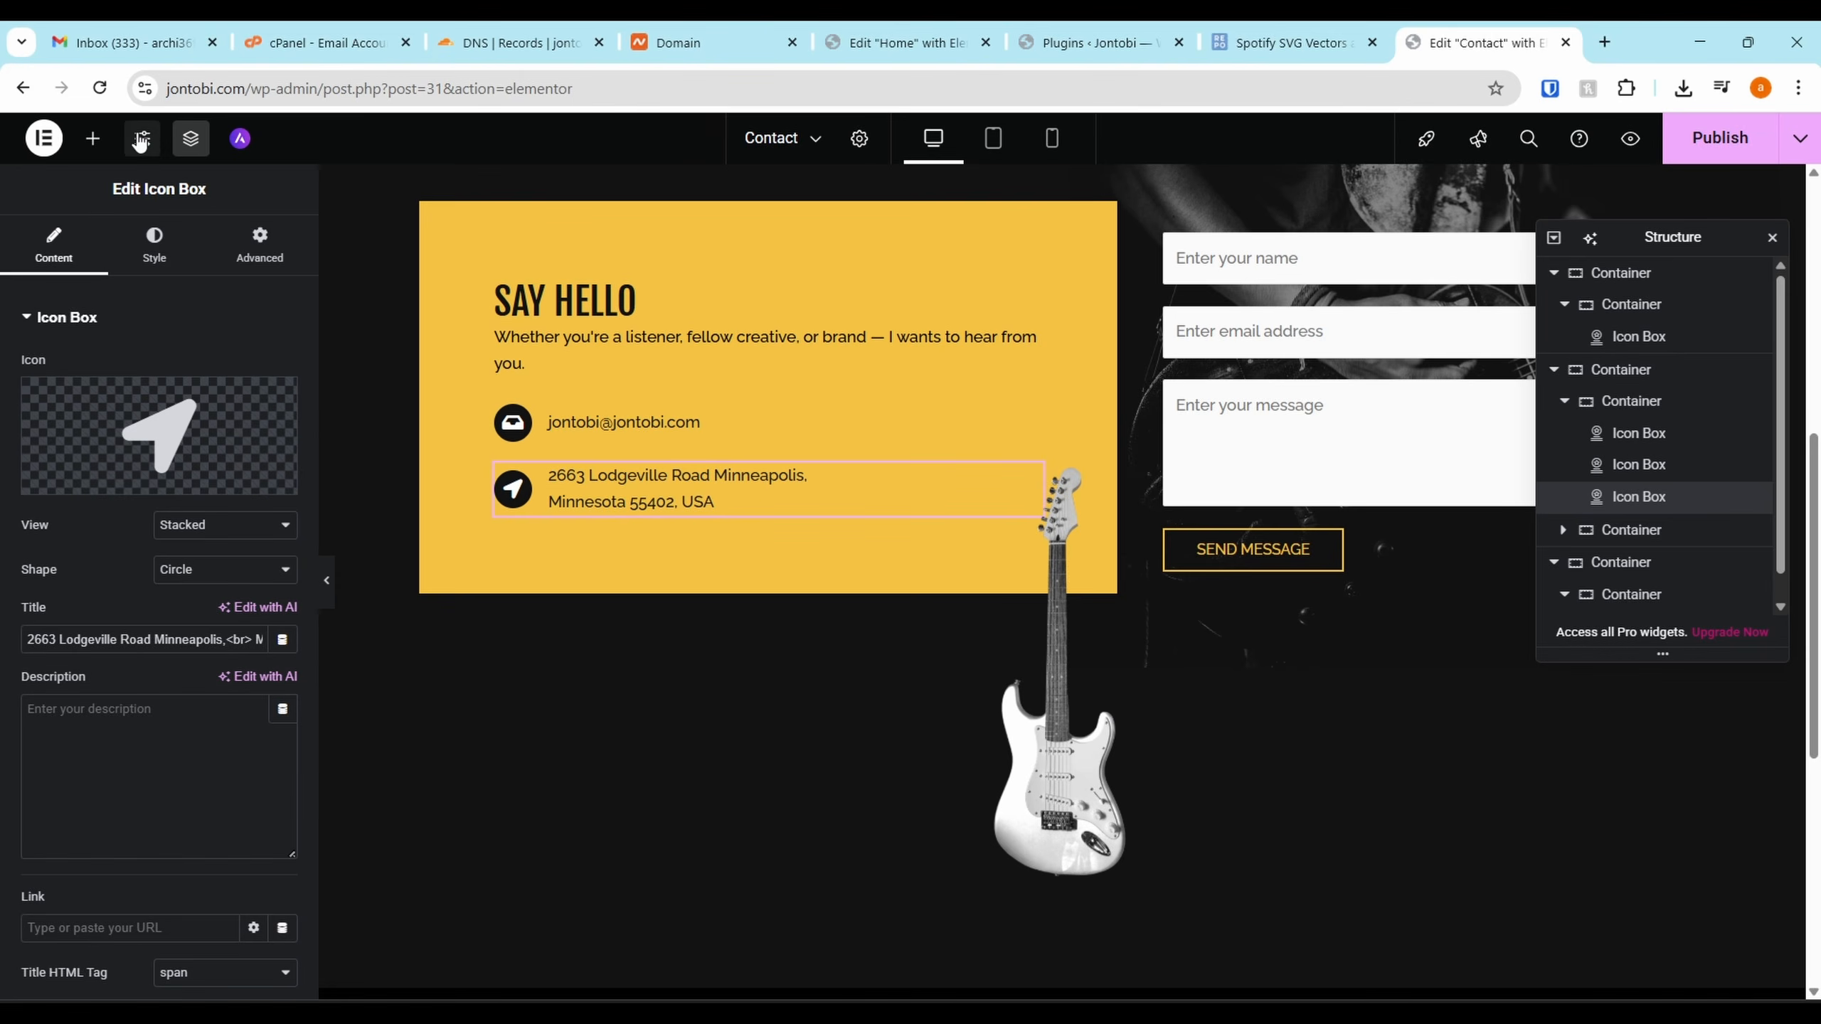
{"action": "left_click", "coordinate": [1643, 466]}
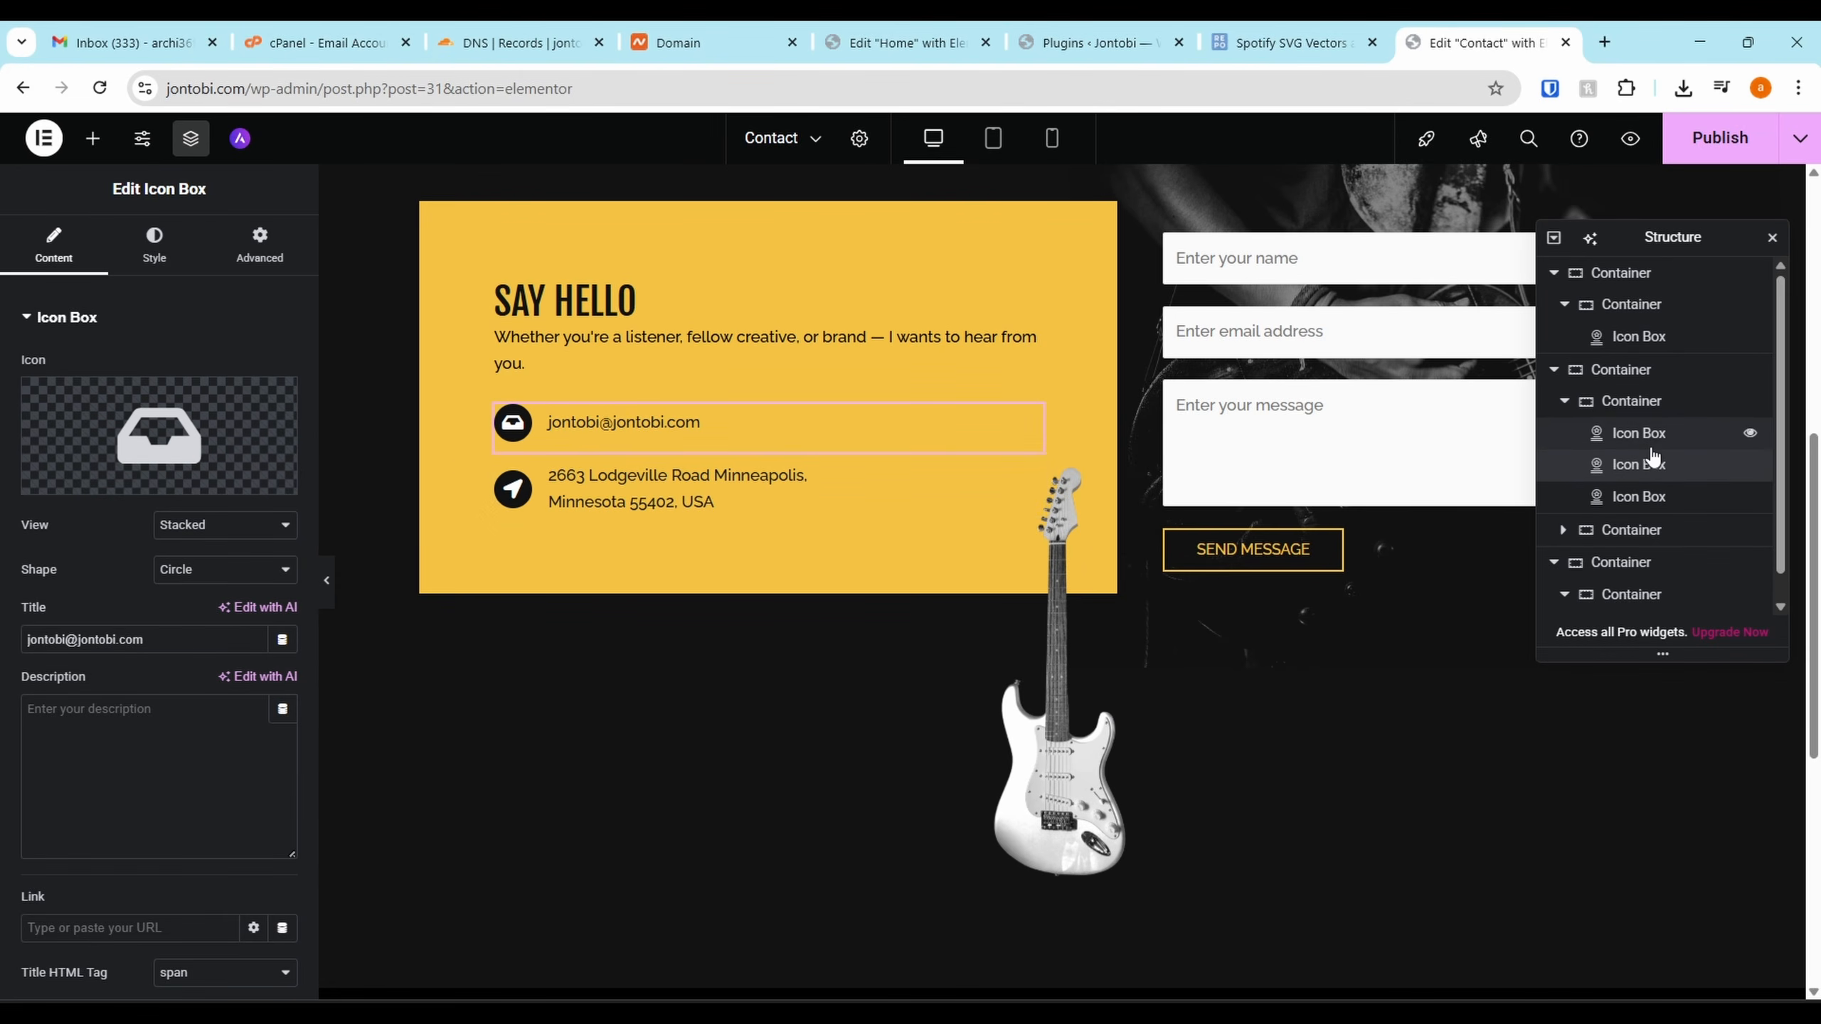
{"action": "left_click", "coordinate": [1650, 497]}
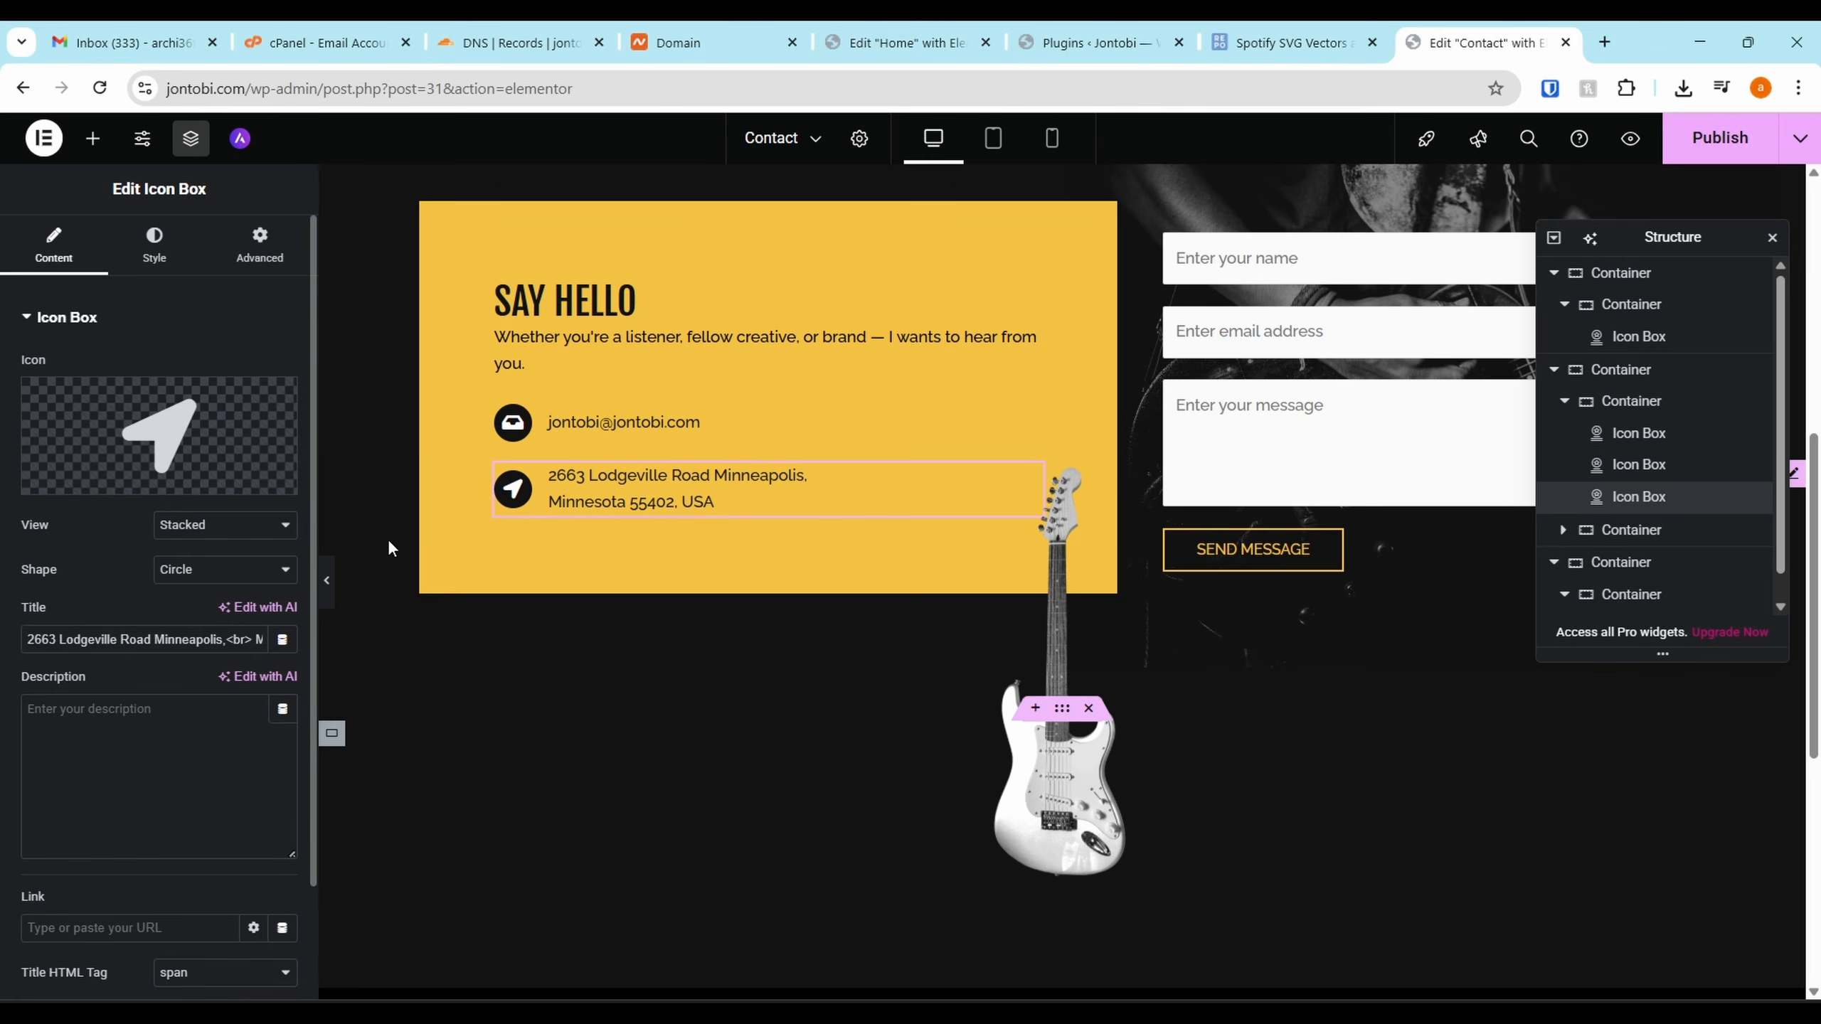
{"action": "triple_click", "coordinate": [126, 641]}
{"action": "type", "text": "Abuja, Nigeria"}
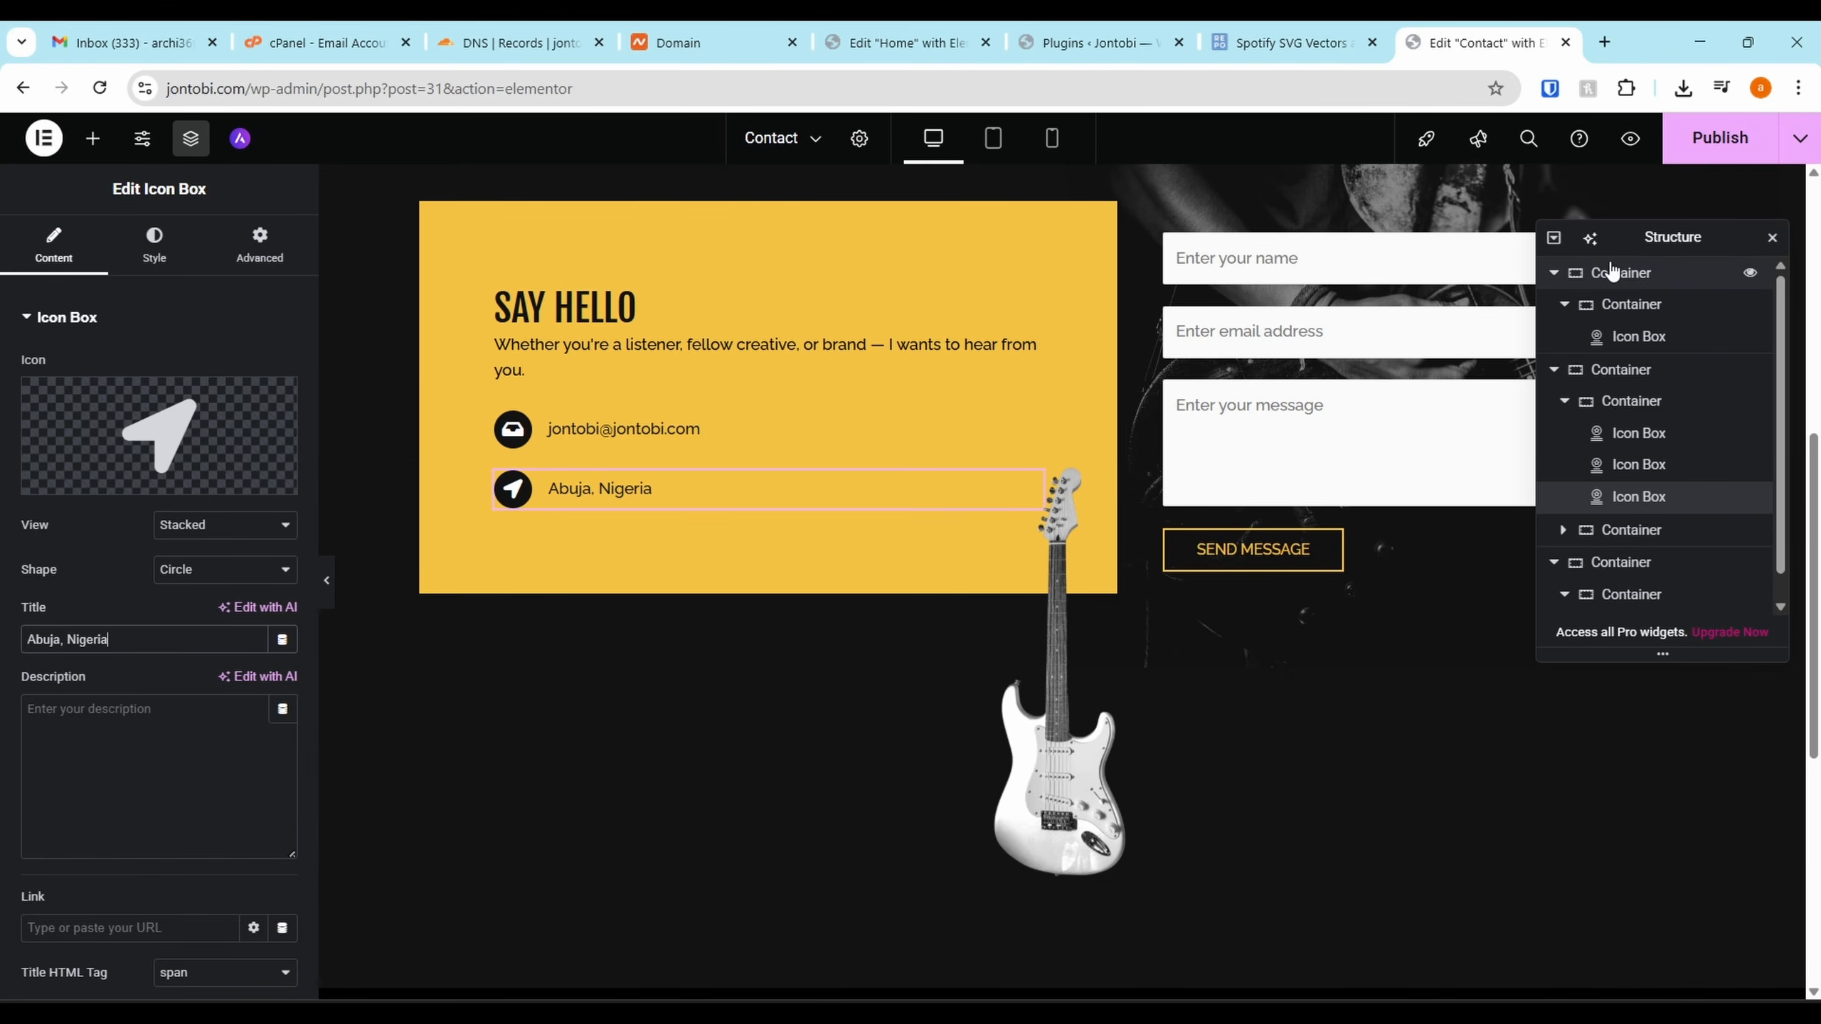
Close the Structure panel, review the Contact page, and go to the Installed Plugins list
{"action": "left_click", "coordinate": [1771, 237]}
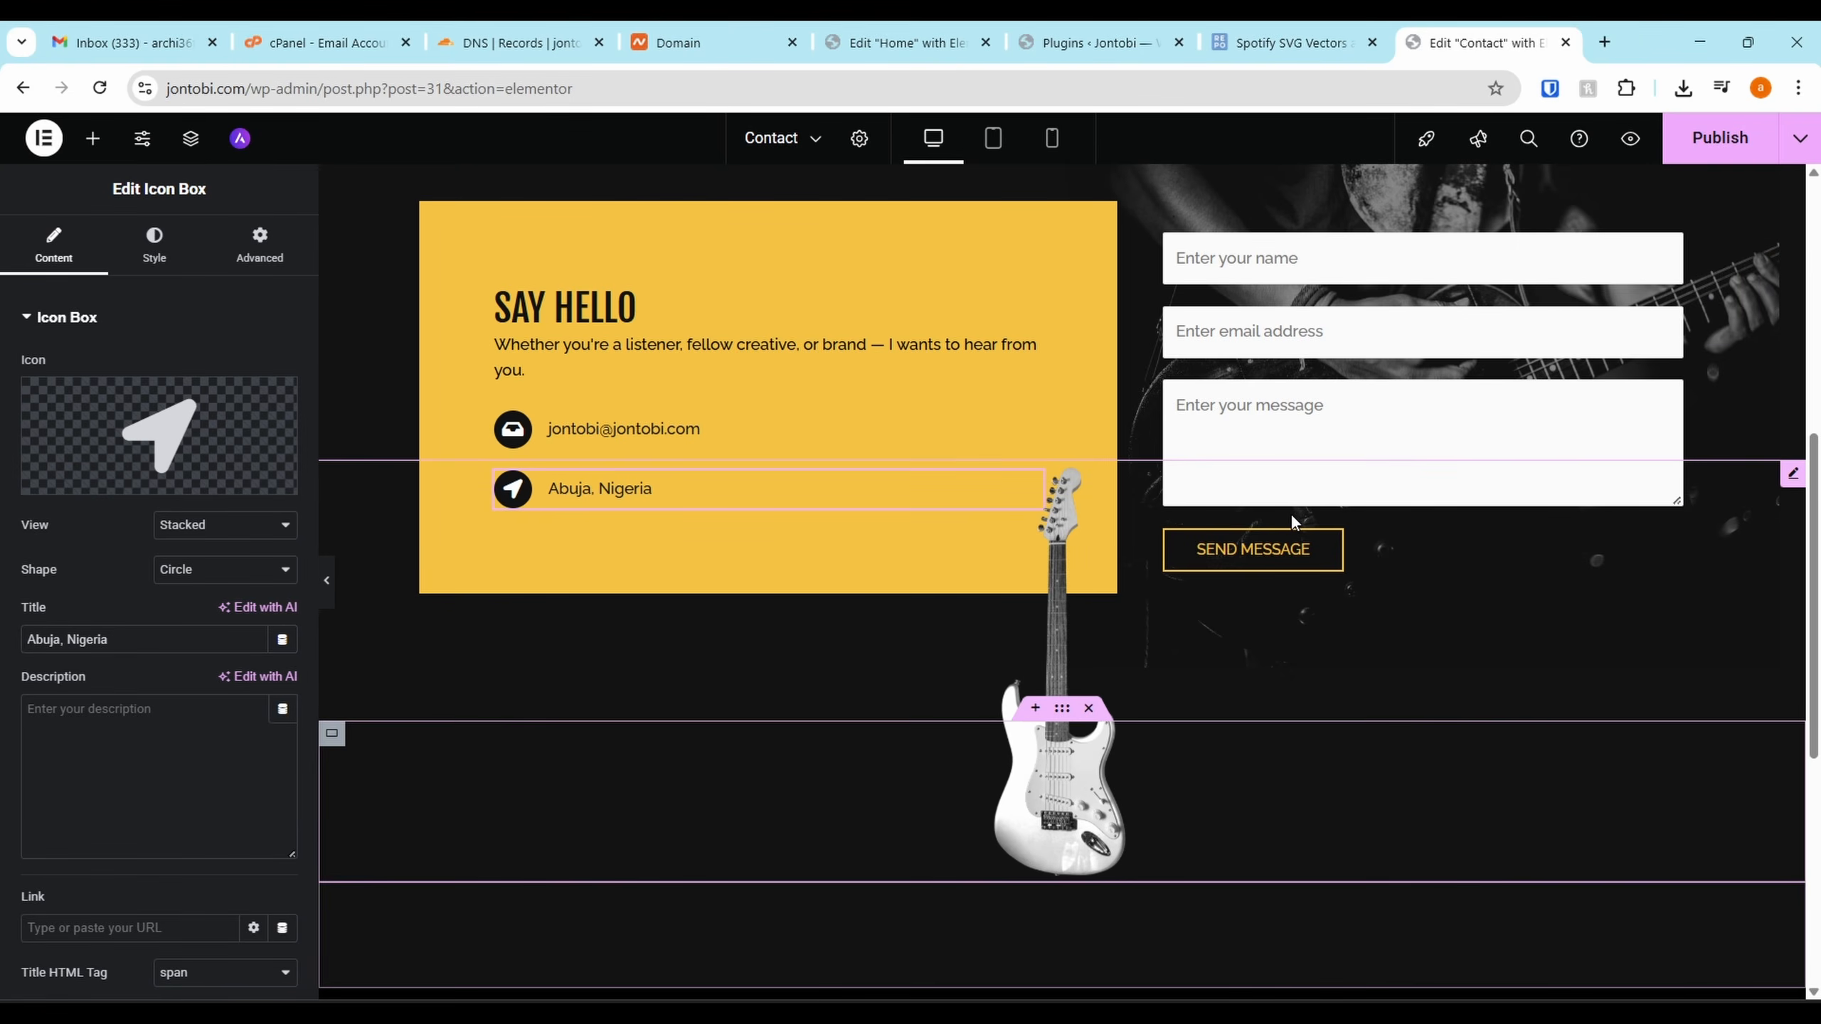
{"action": "scroll", "coordinate": [1291, 515], "scroll_direction": "down", "scroll_amount": 2}
{"action": "scroll", "coordinate": [1284, 715], "scroll_direction": "up", "scroll_amount": 6}
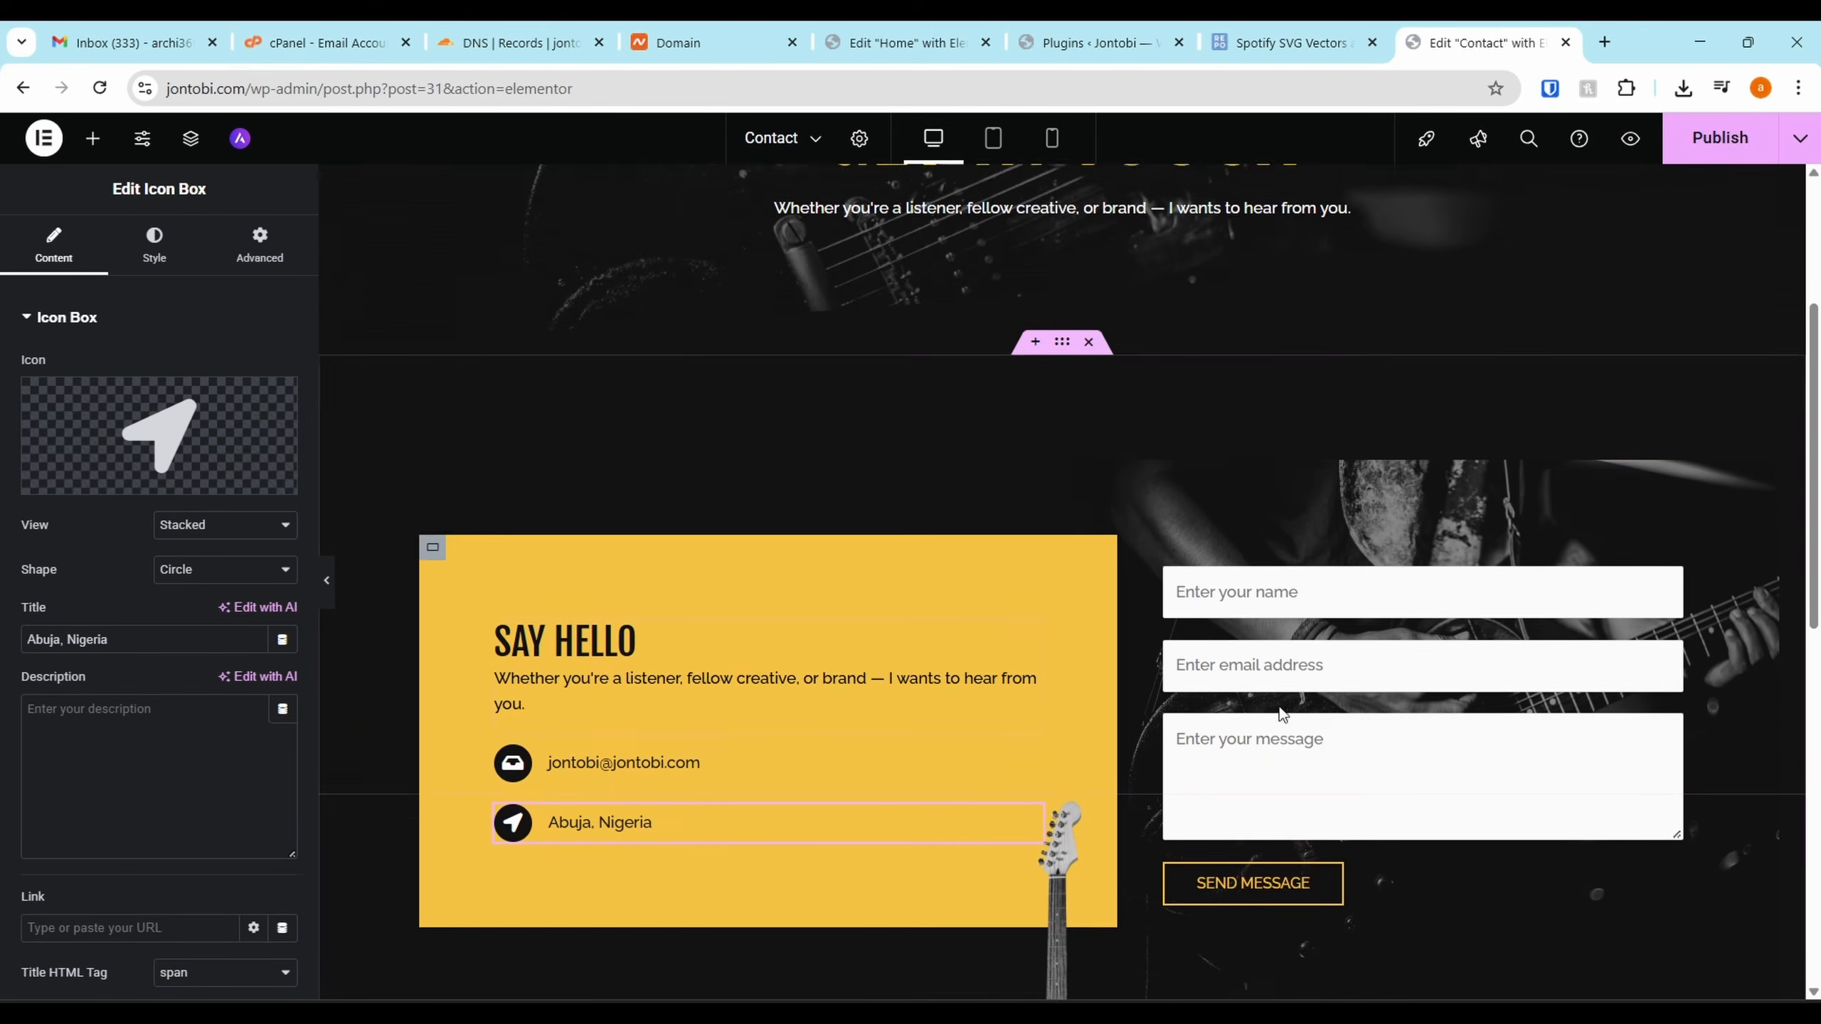
{"action": "scroll", "coordinate": [1250, 880], "scroll_direction": "down", "scroll_amount": 6}
{"action": "scroll", "coordinate": [1120, 522], "scroll_direction": "down", "scroll_amount": 3}
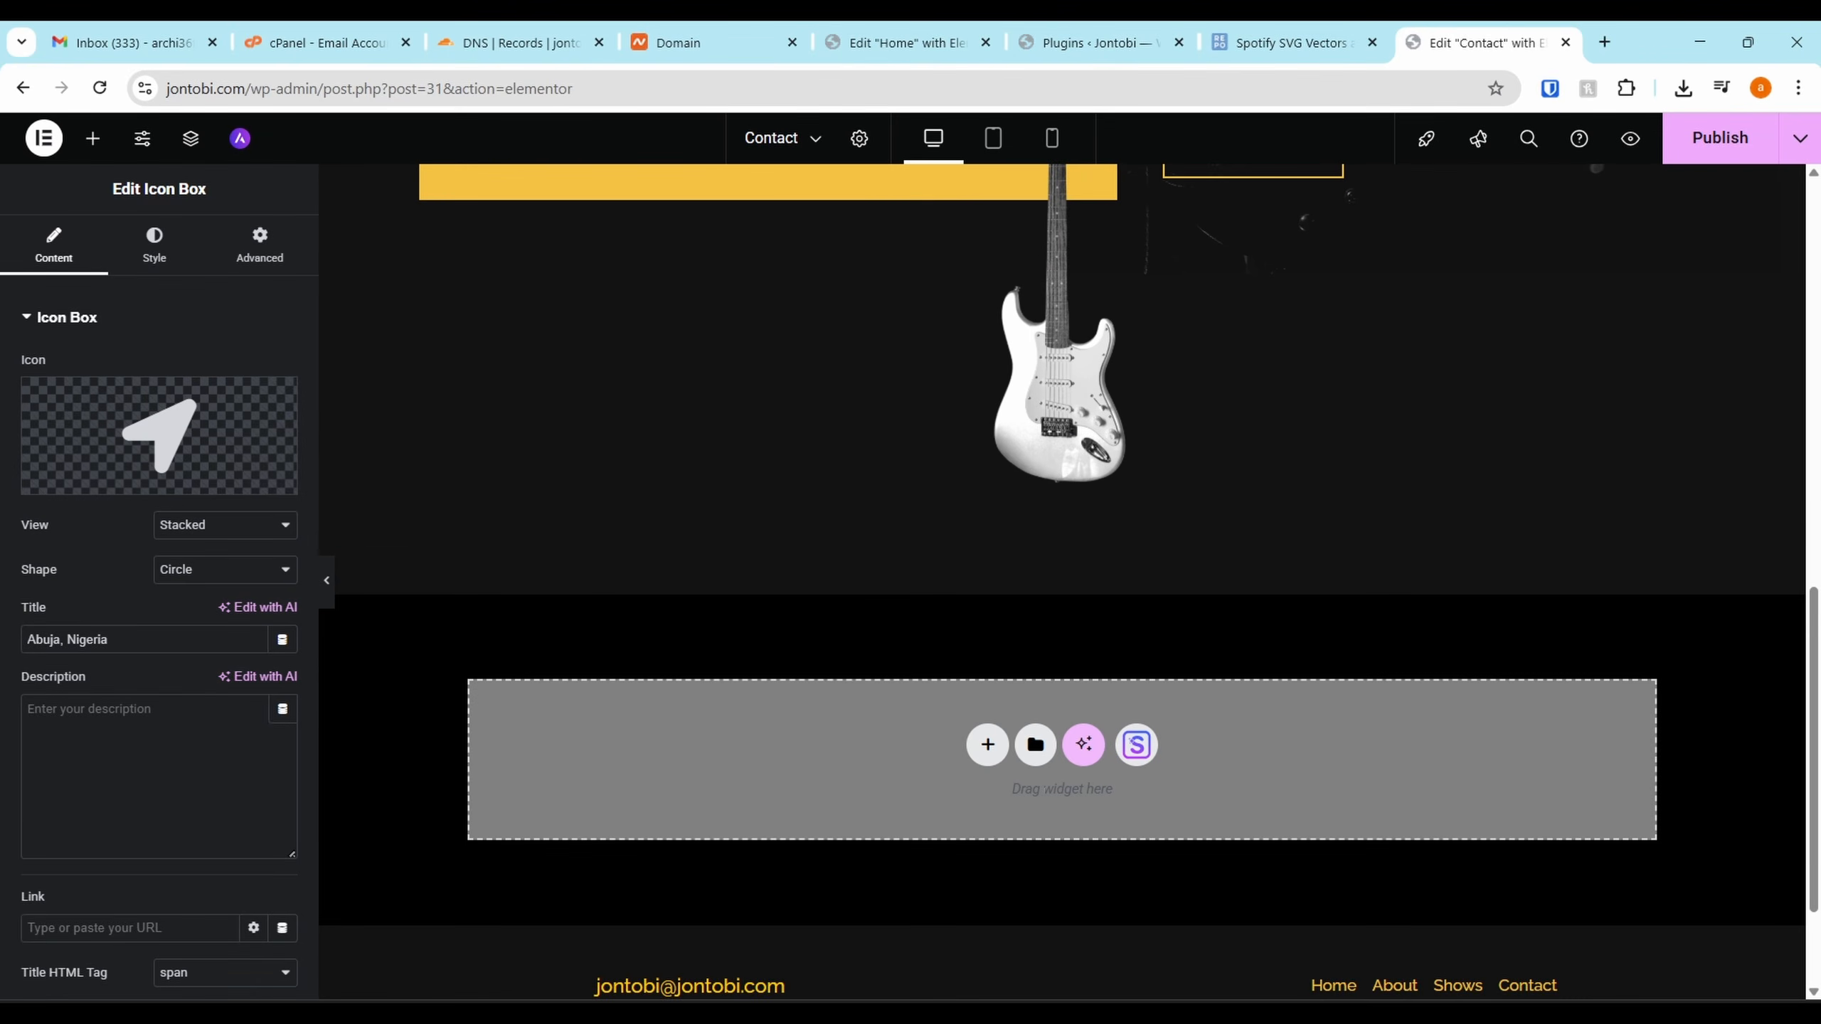
{"action": "scroll", "coordinate": [1041, 792], "scroll_direction": "down", "scroll_amount": 3}
{"action": "scroll", "coordinate": [1041, 792], "scroll_direction": "up", "scroll_amount": 10}
{"action": "scroll", "coordinate": [1028, 788], "scroll_direction": "down", "scroll_amount": 5}
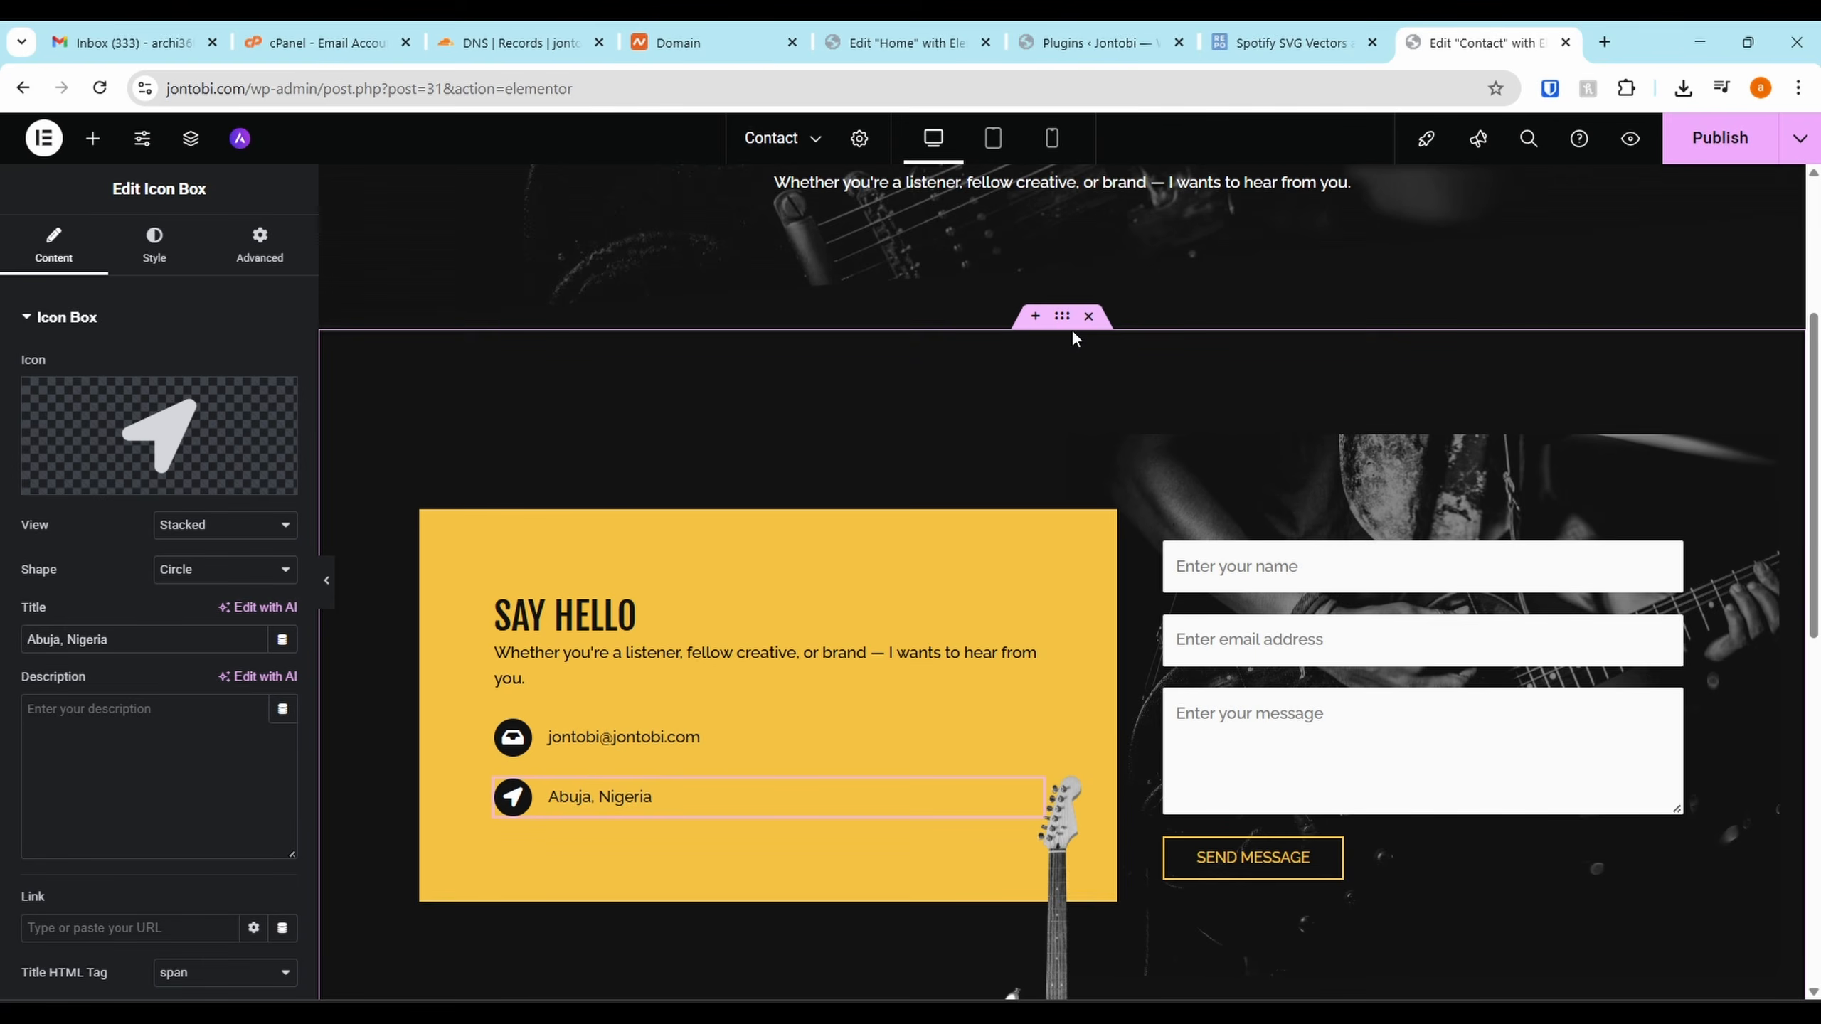
{"action": "left_click", "coordinate": [1059, 25]}
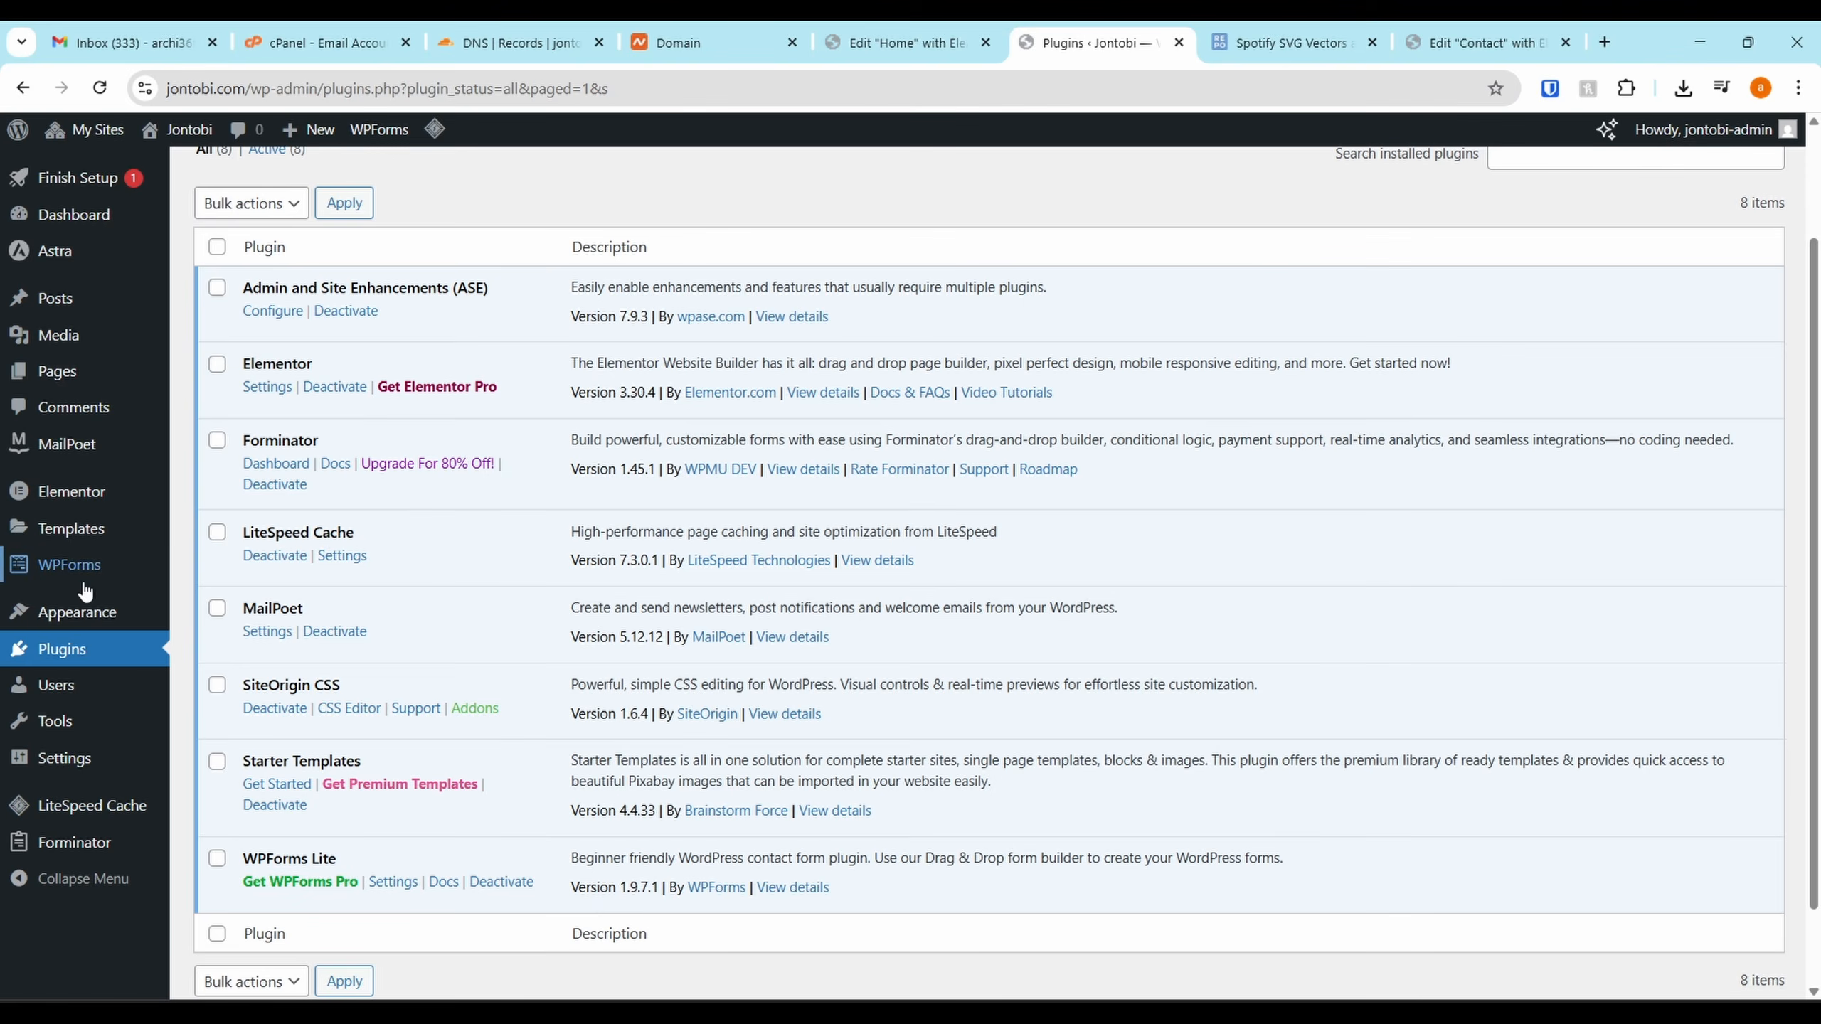
Go to Forminator > Forms in the admin sidebar, which shows no forms yet
{"action": "mouse_move", "coordinate": [99, 572]}
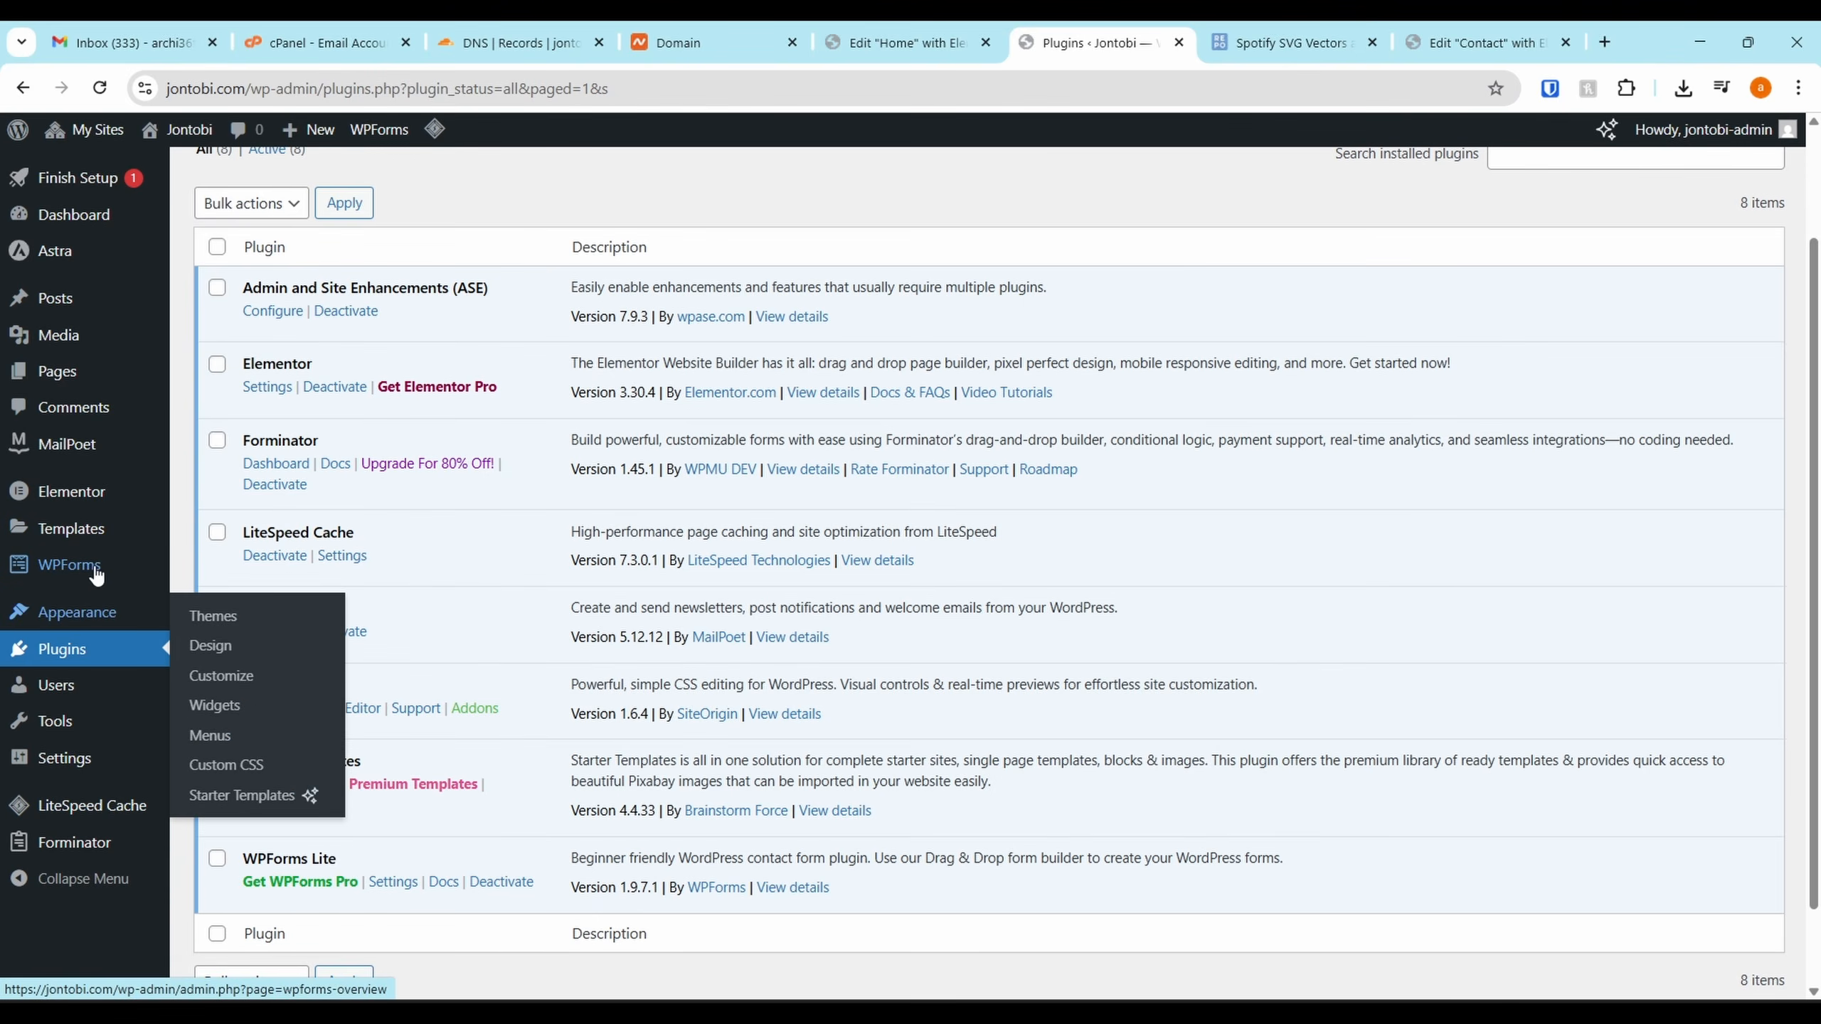
{"action": "mouse_move", "coordinate": [105, 613]}
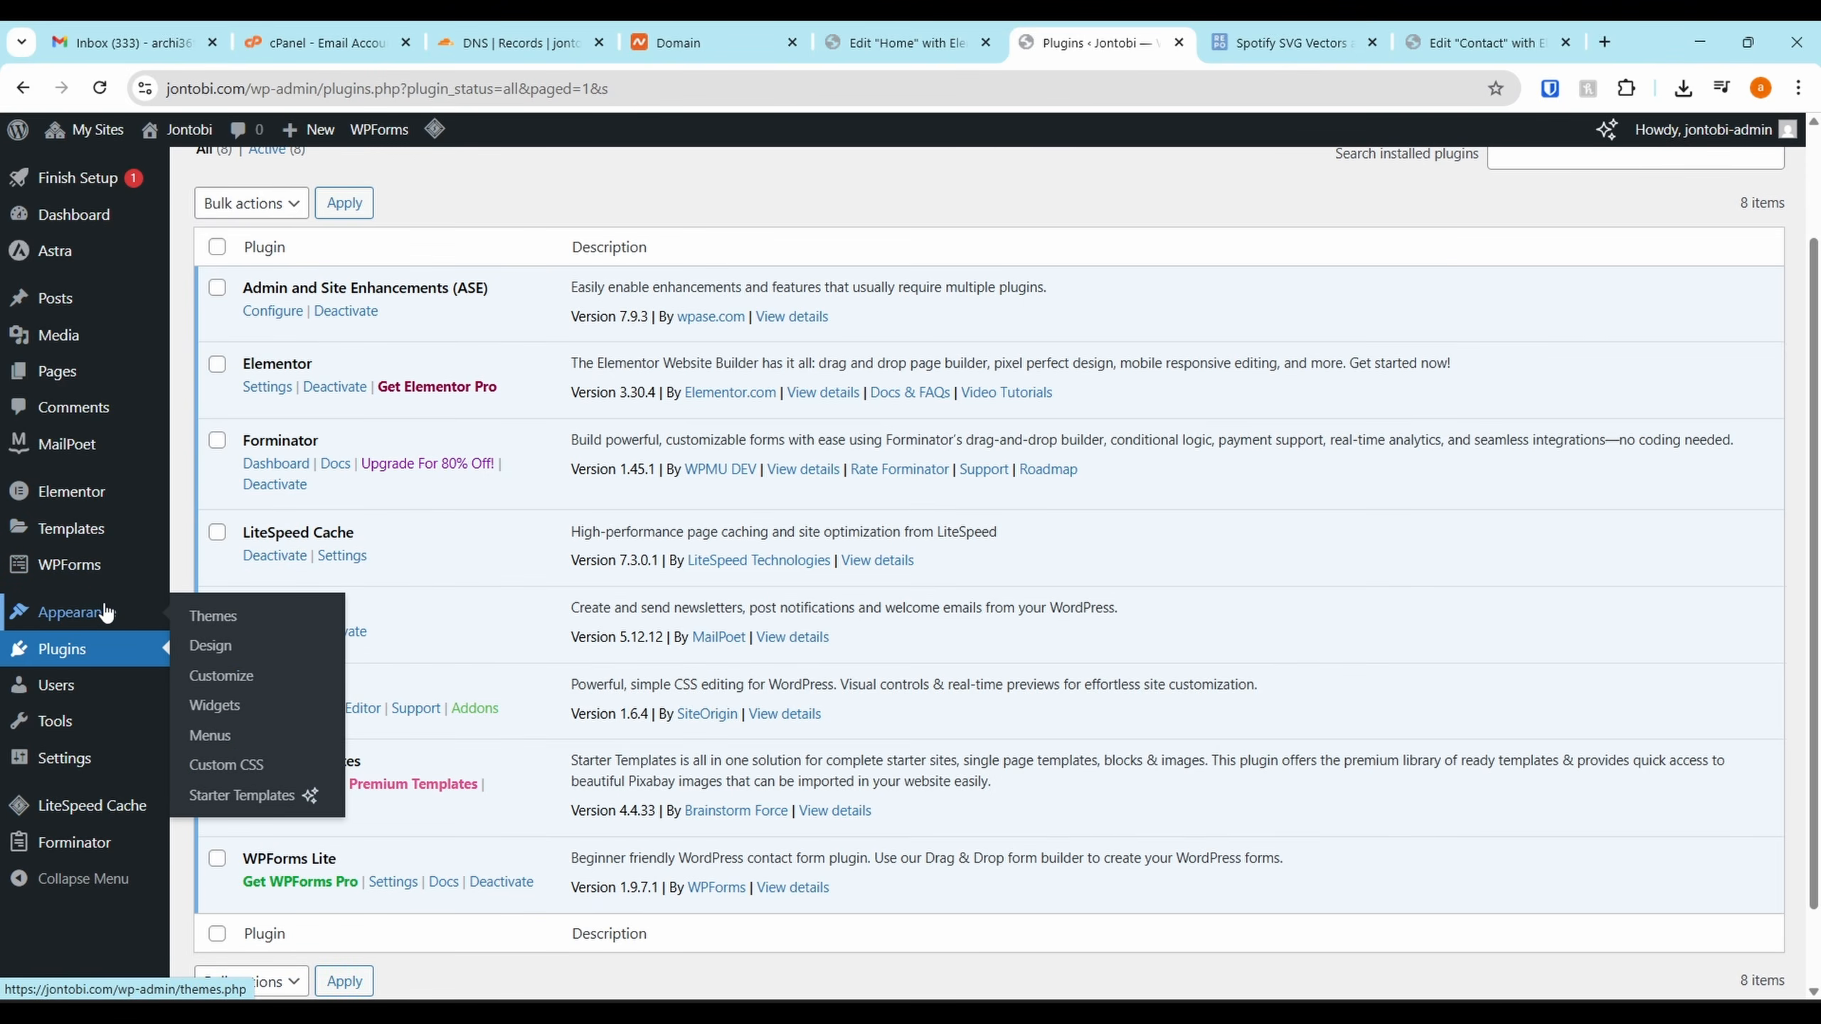
{"action": "mouse_move", "coordinate": [80, 841]}
{"action": "scroll", "coordinate": [80, 841], "scroll_direction": "up", "scroll_amount": 1}
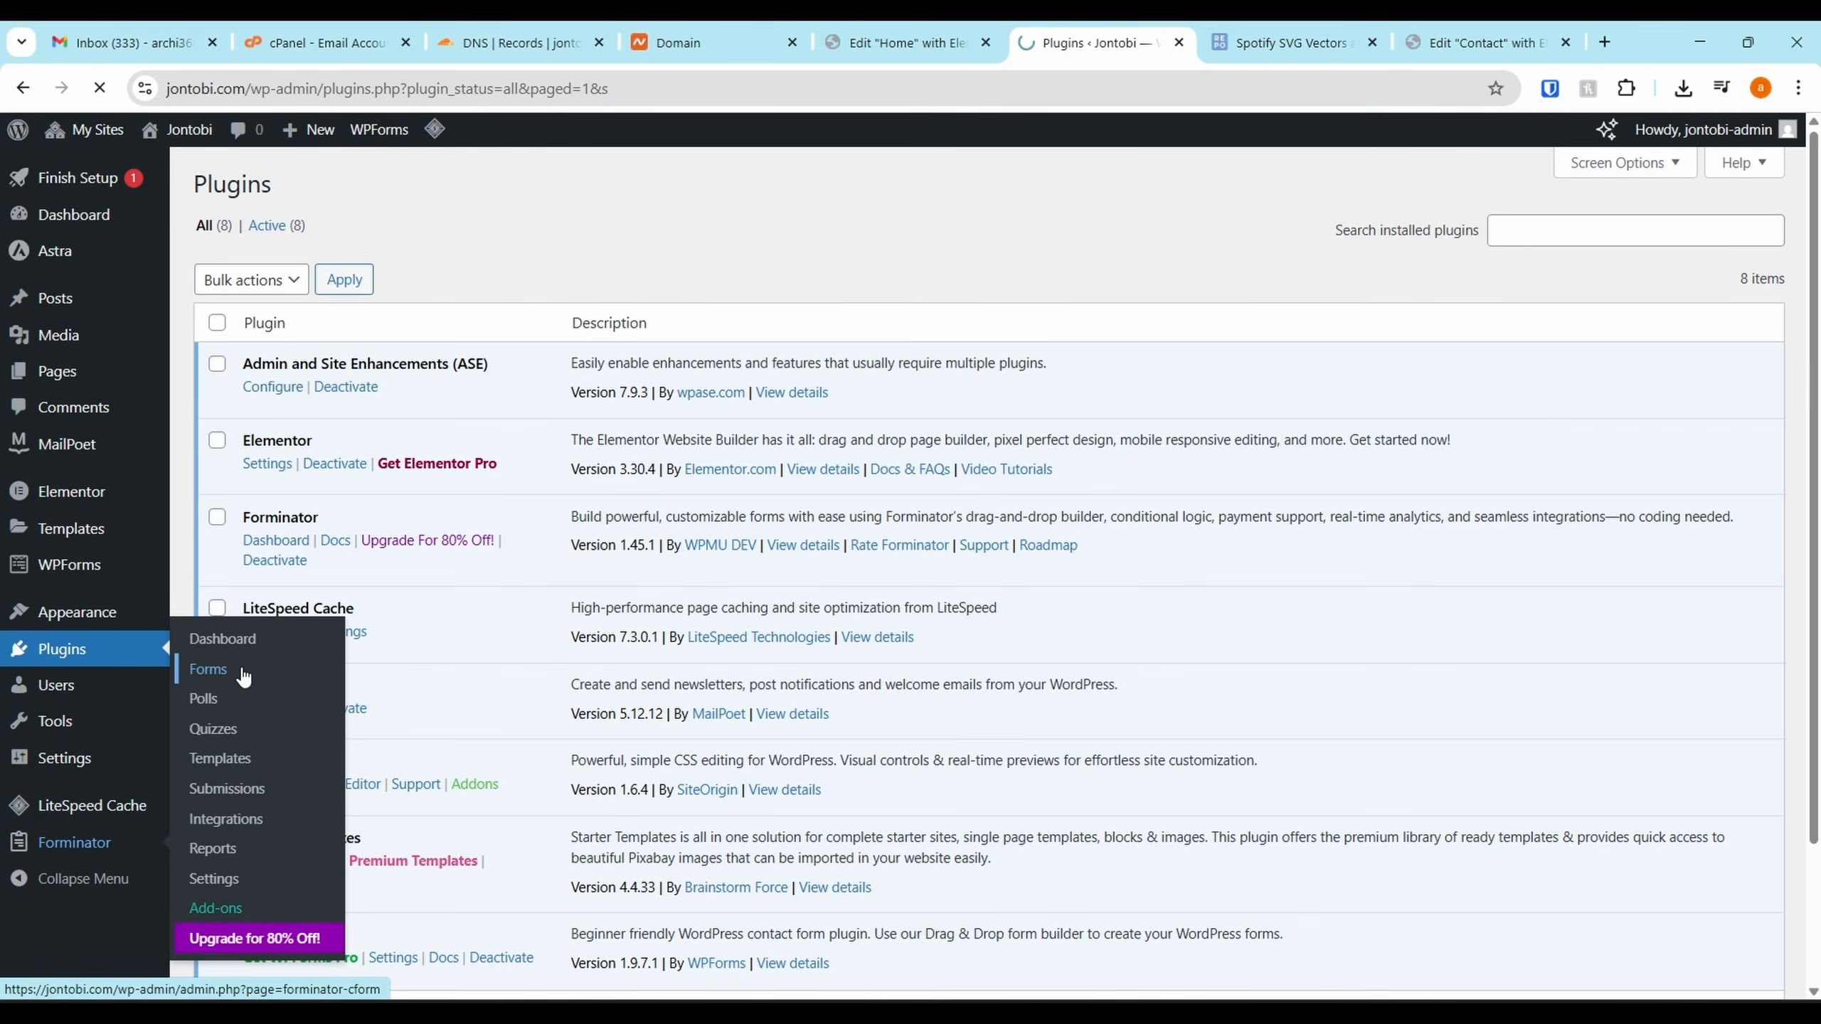
{"action": "left_click", "coordinate": [243, 674]}
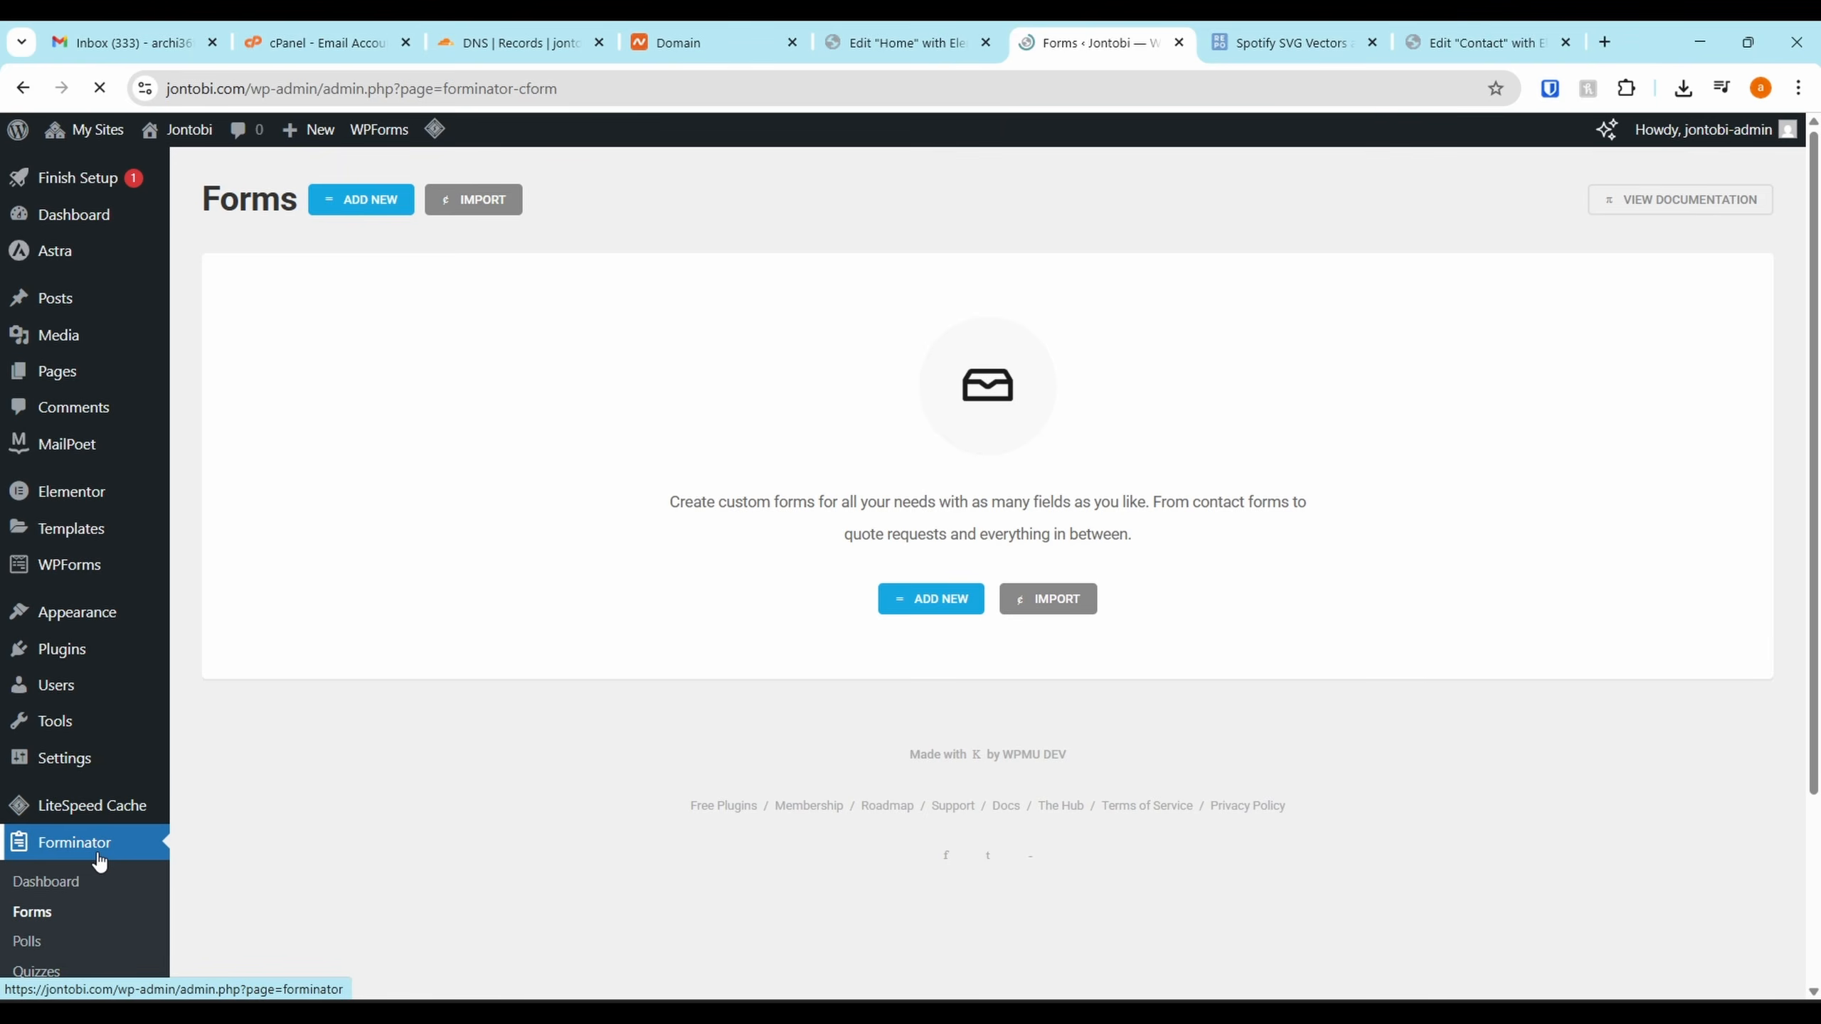
{"action": "scroll", "coordinate": [99, 861], "scroll_direction": "down", "scroll_amount": 3}
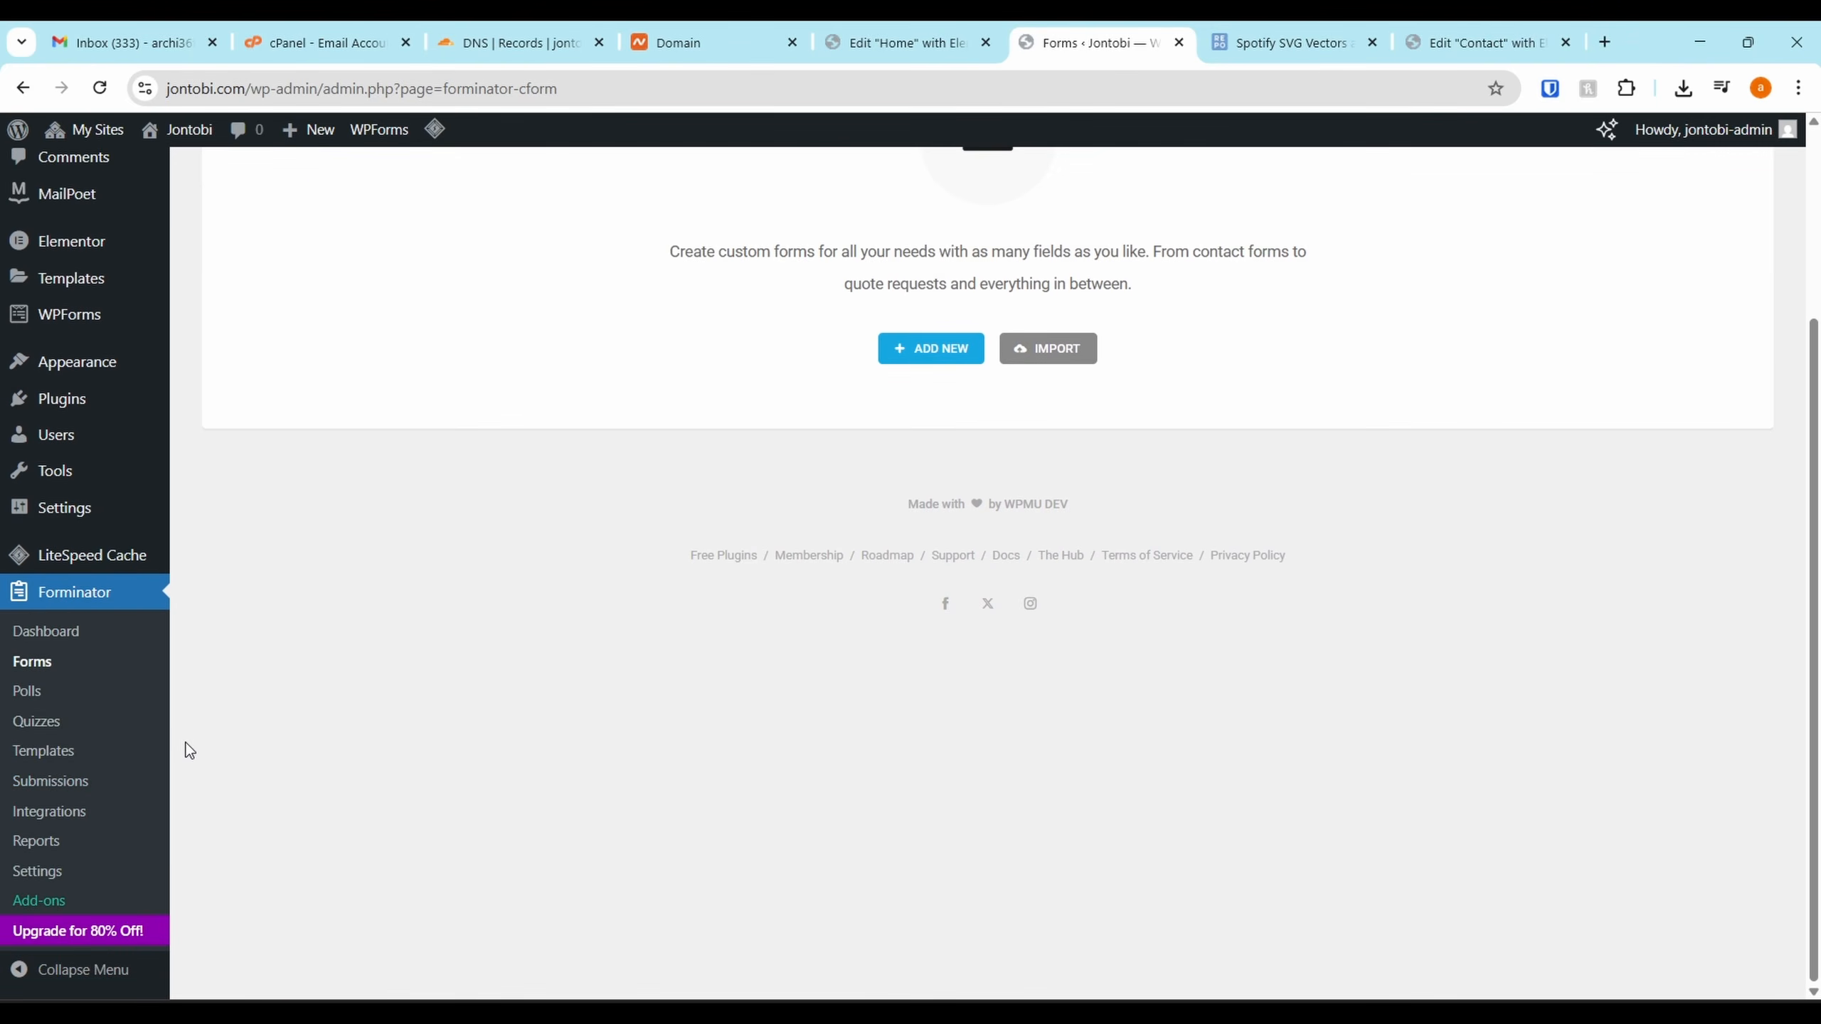
Start a new Forminator form from the Contact Form template
{"action": "scroll", "coordinate": [563, 469], "scroll_direction": "up", "scroll_amount": 3}
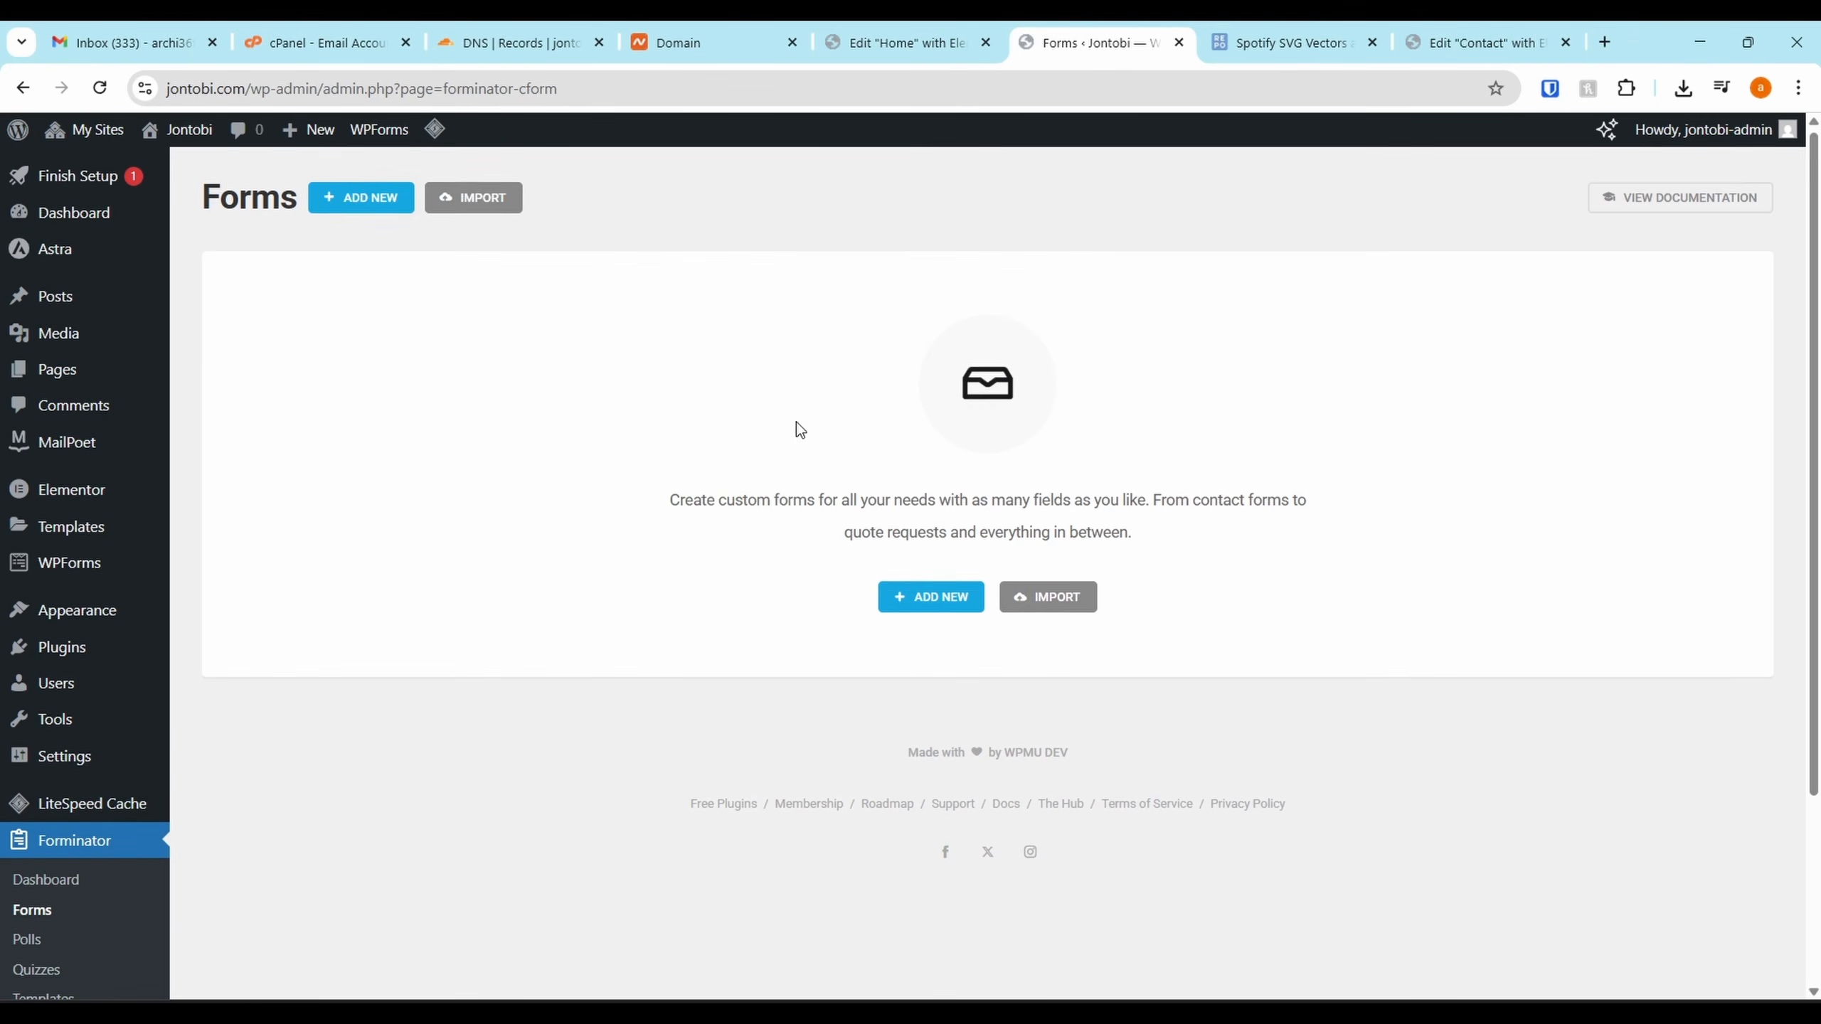
{"action": "left_click", "coordinate": [926, 603]}
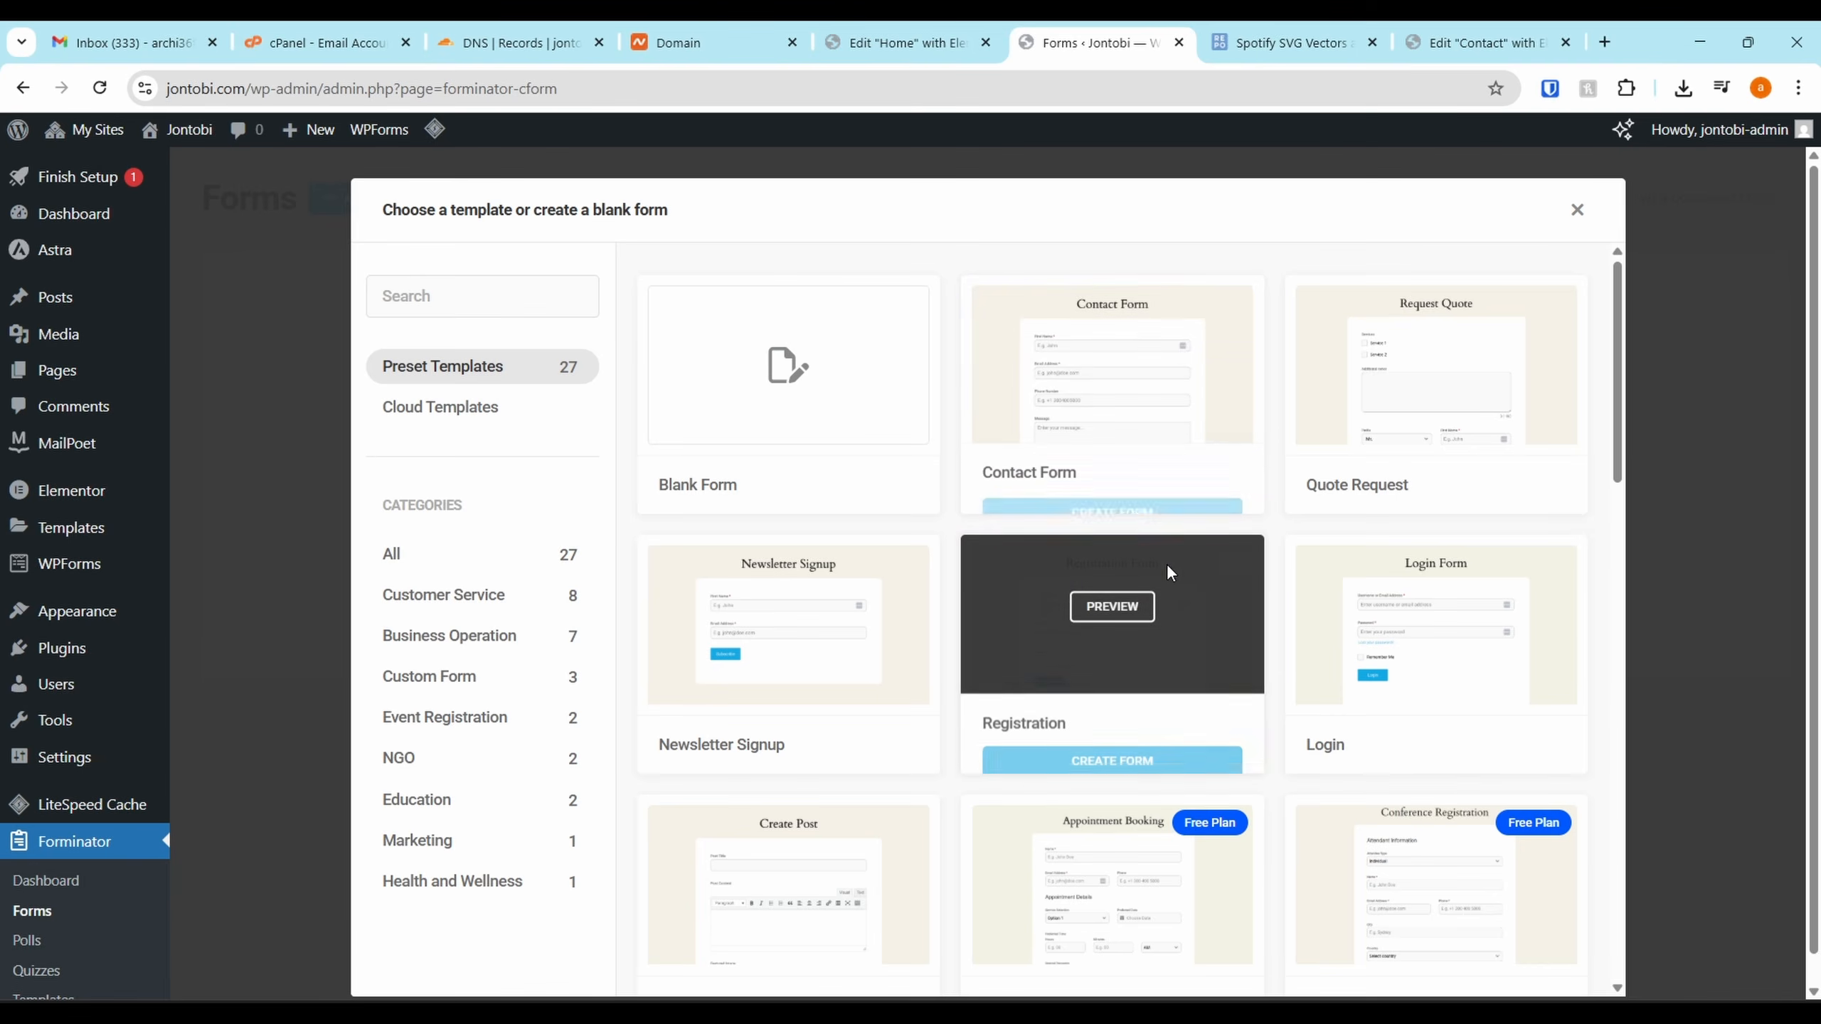
{"action": "scroll", "coordinate": [1190, 480], "scroll_direction": "down", "scroll_amount": 1}
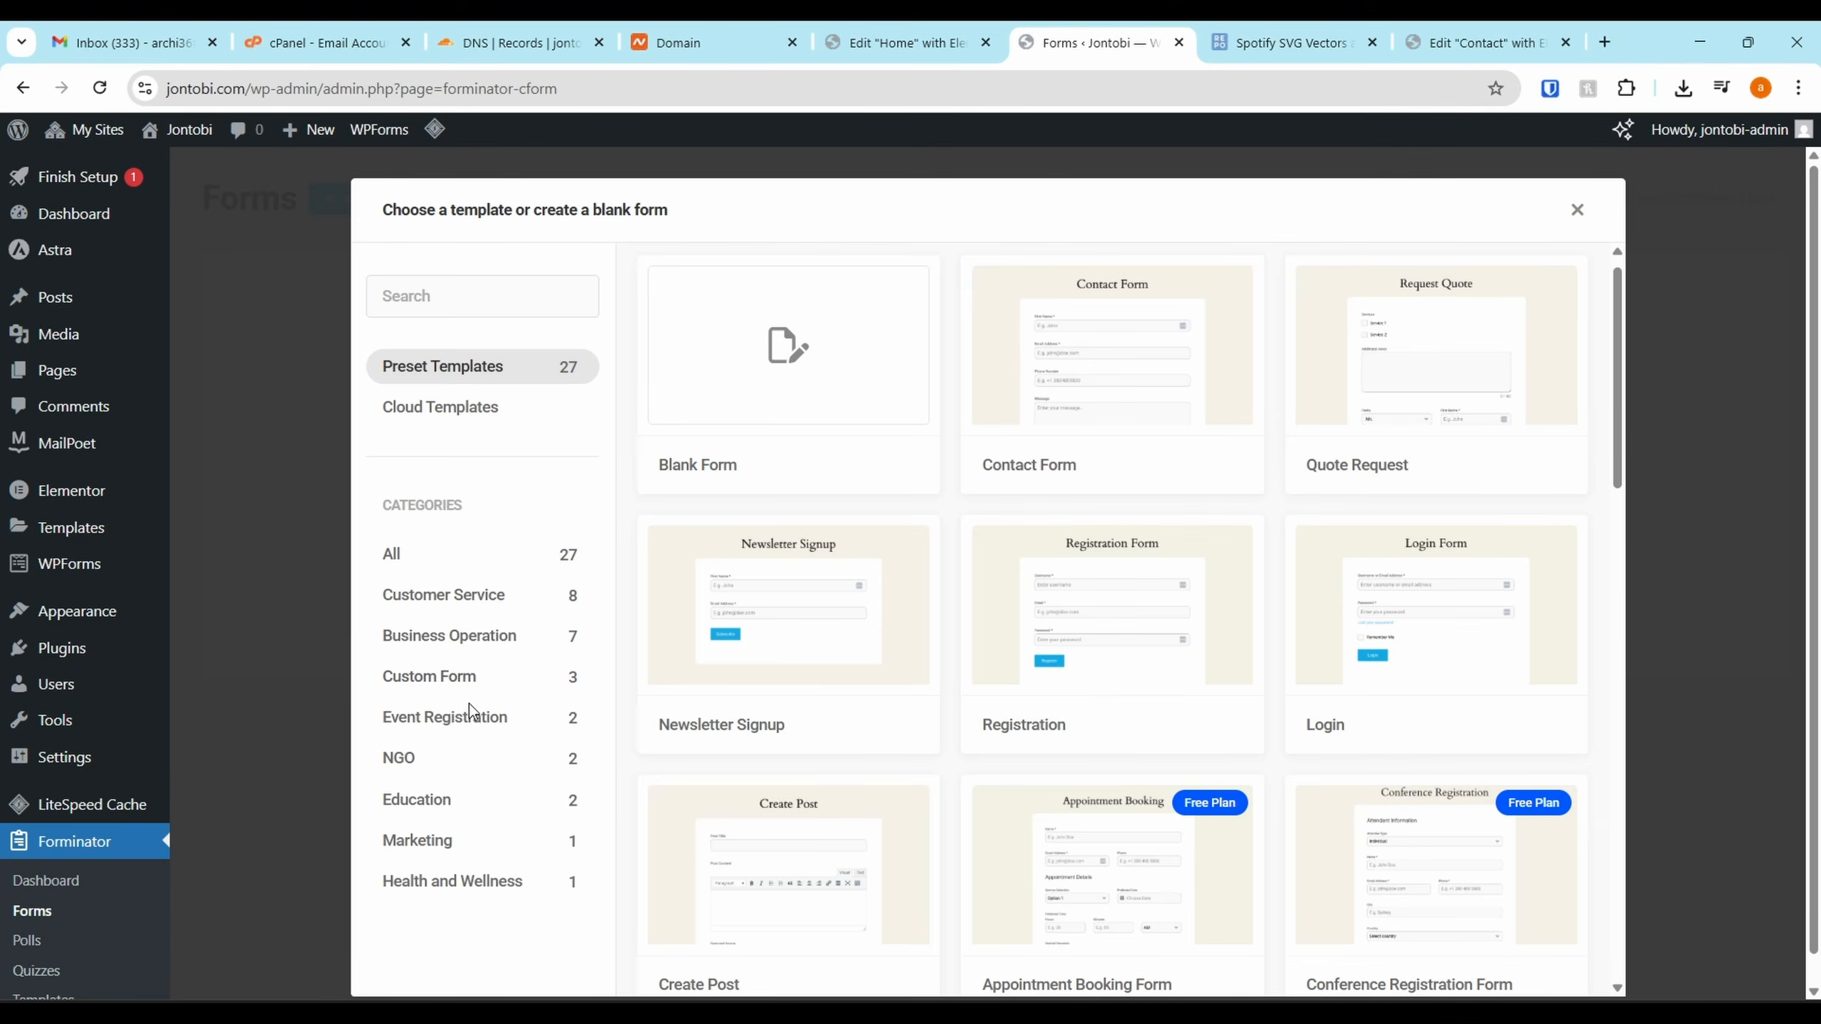
{"action": "left_click", "coordinate": [459, 678]}
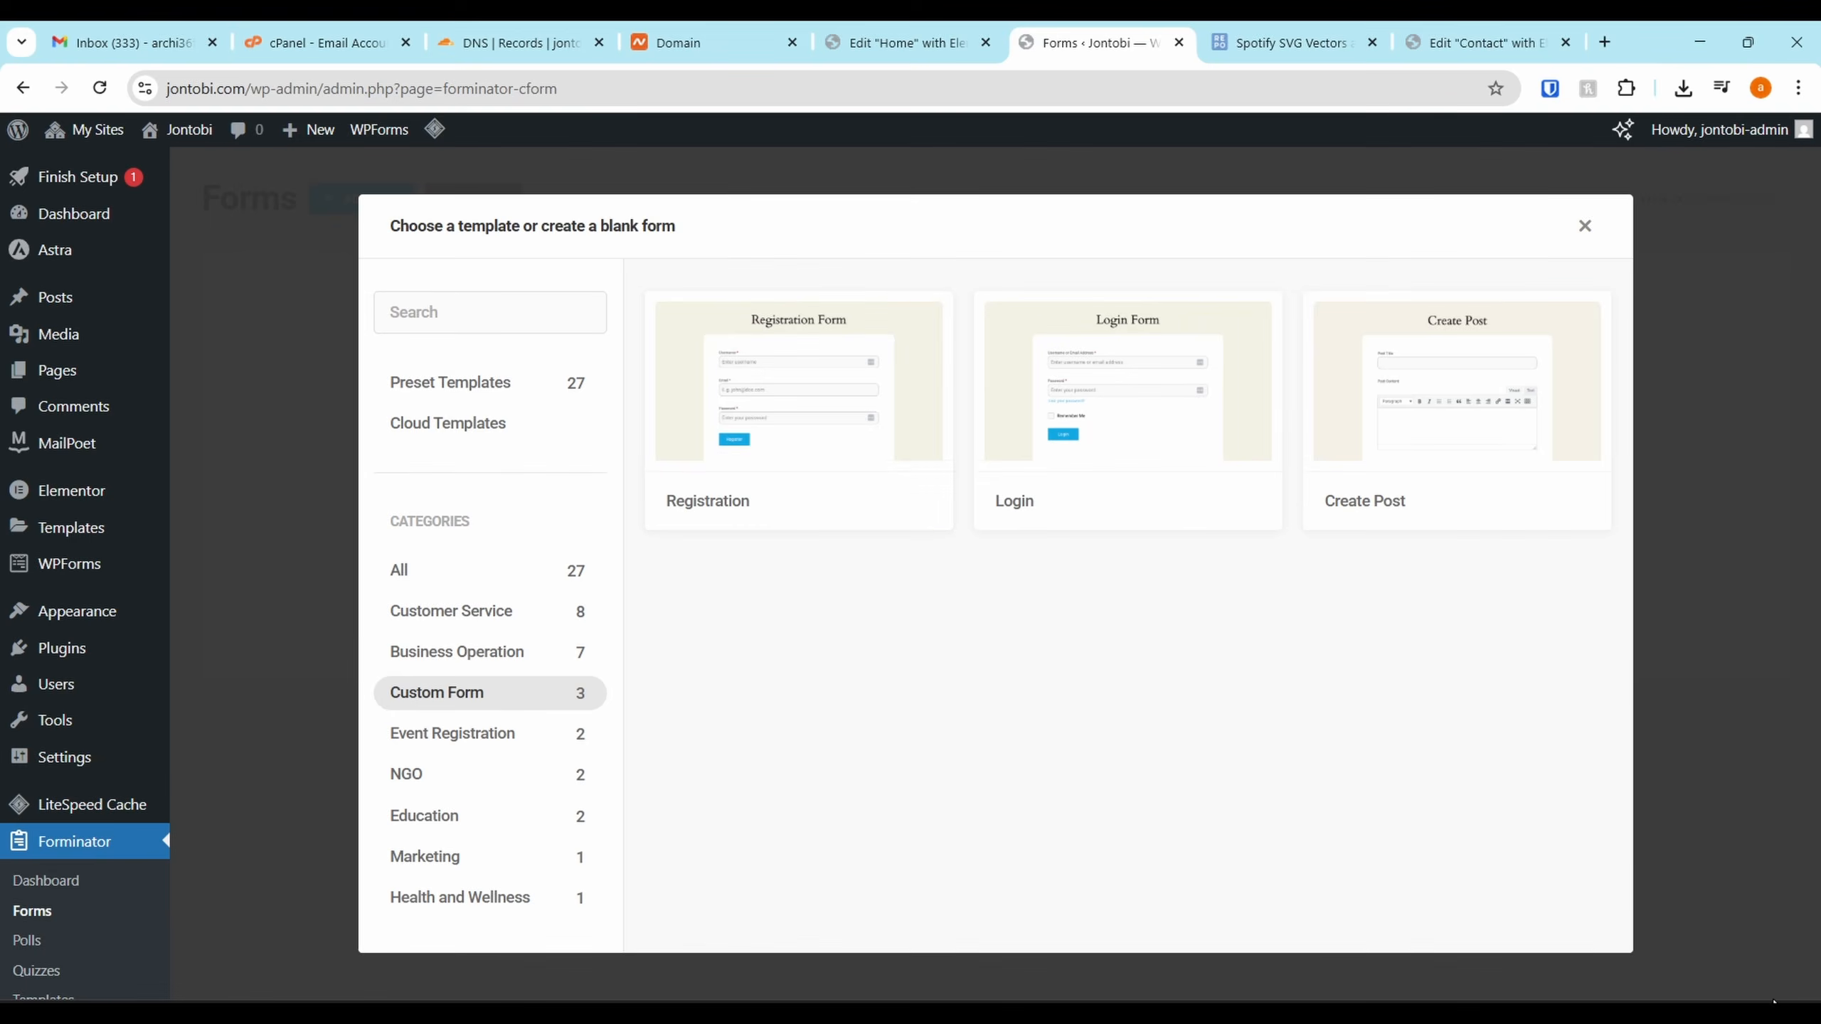
{"action": "left_click", "coordinate": [791, 494]}
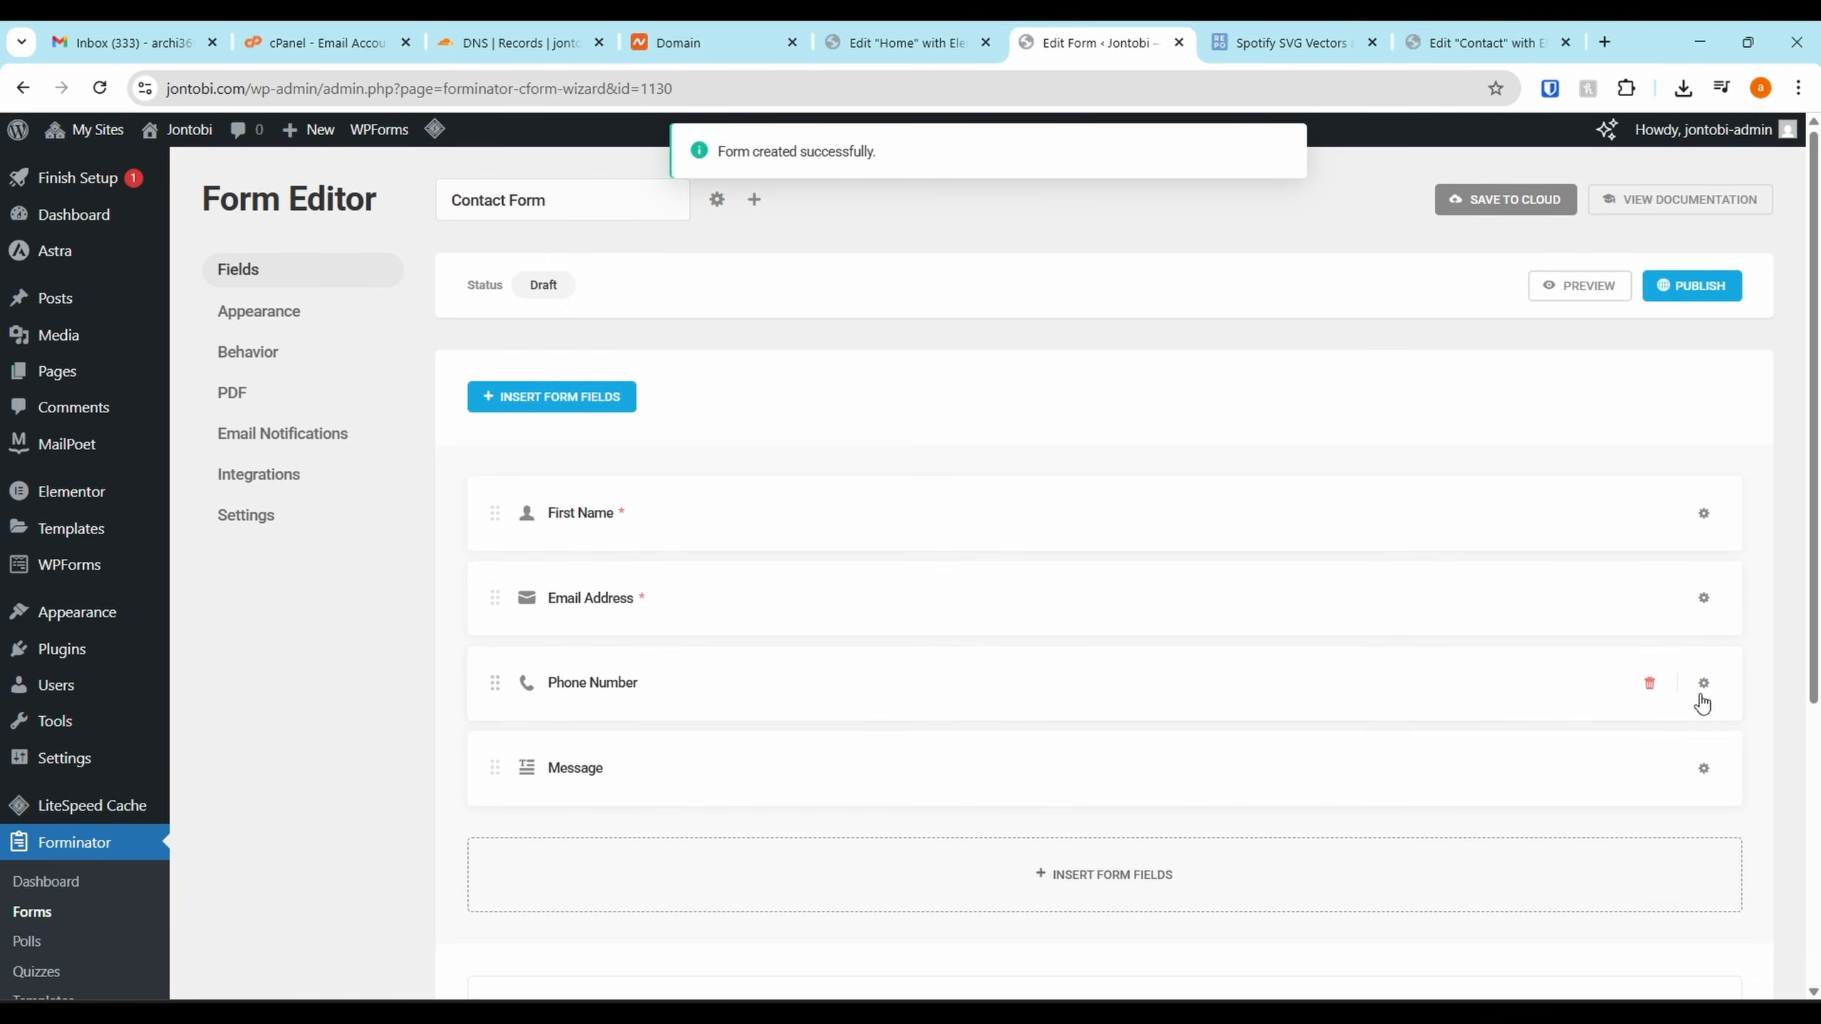
Delete the Phone Number field from the contact form
{"action": "left_click", "coordinate": [1649, 683]}
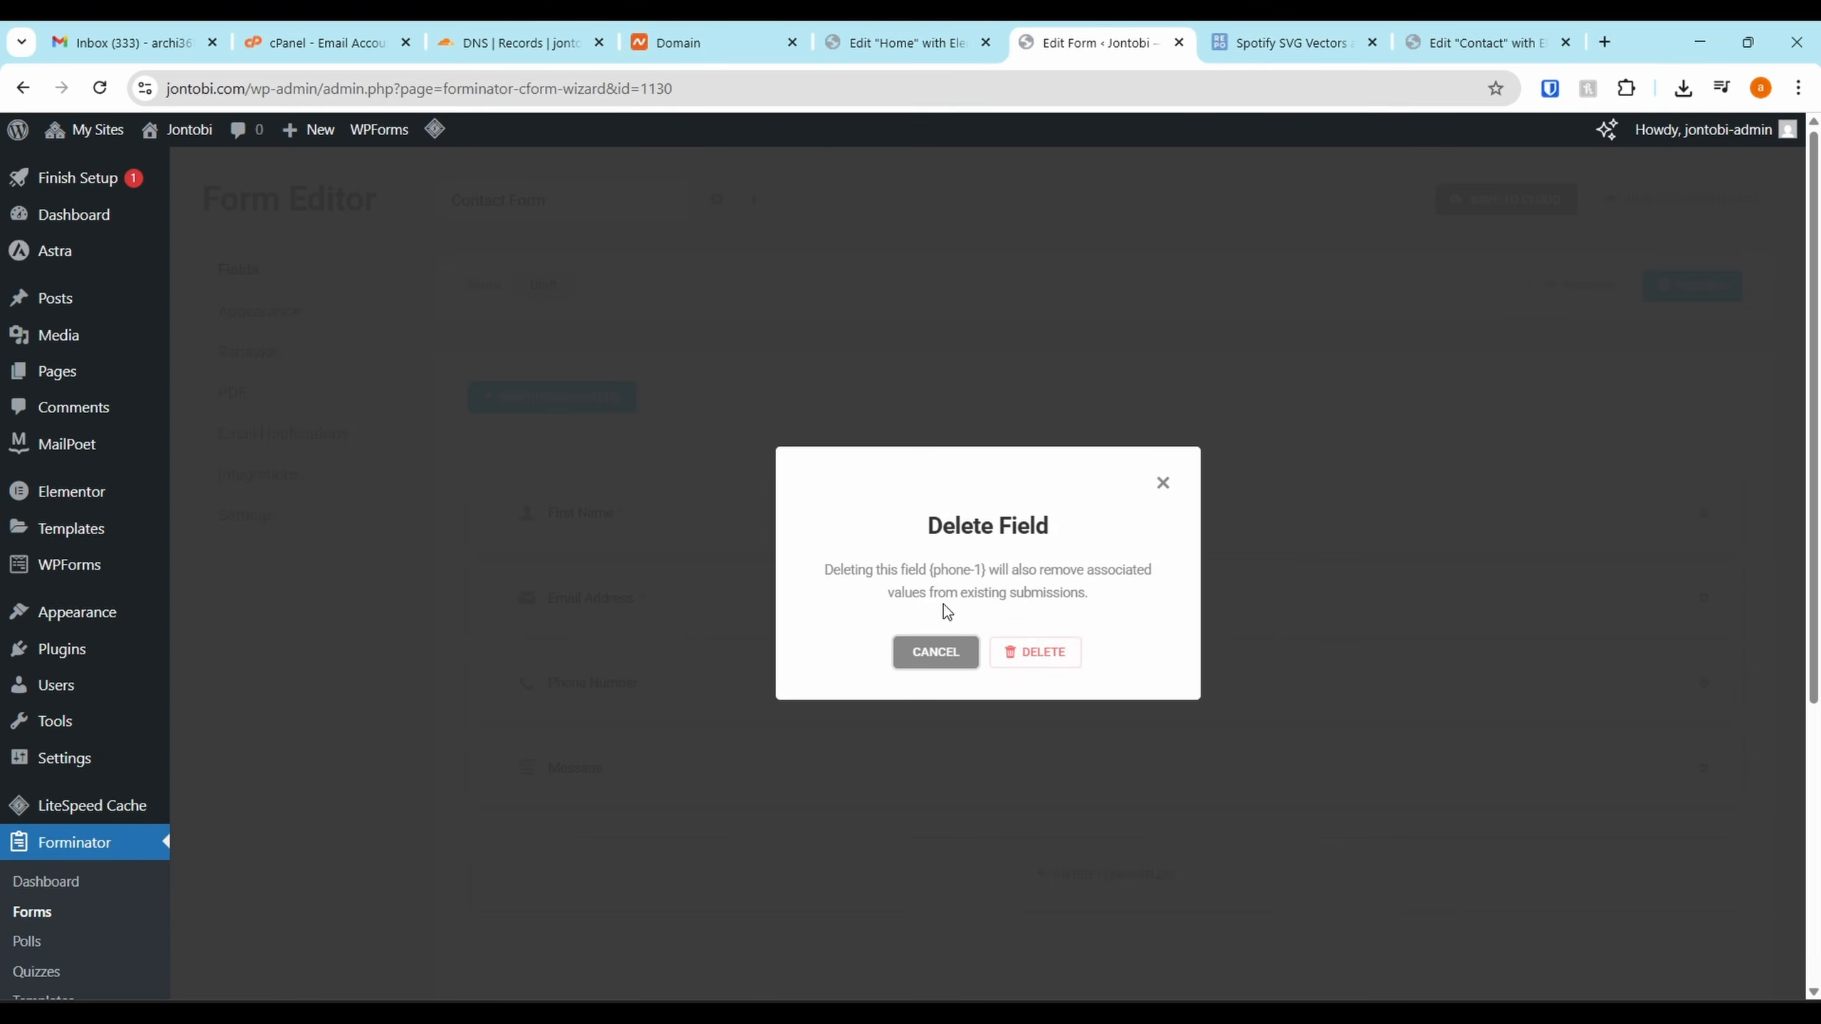
{"action": "left_click", "coordinate": [1023, 663]}
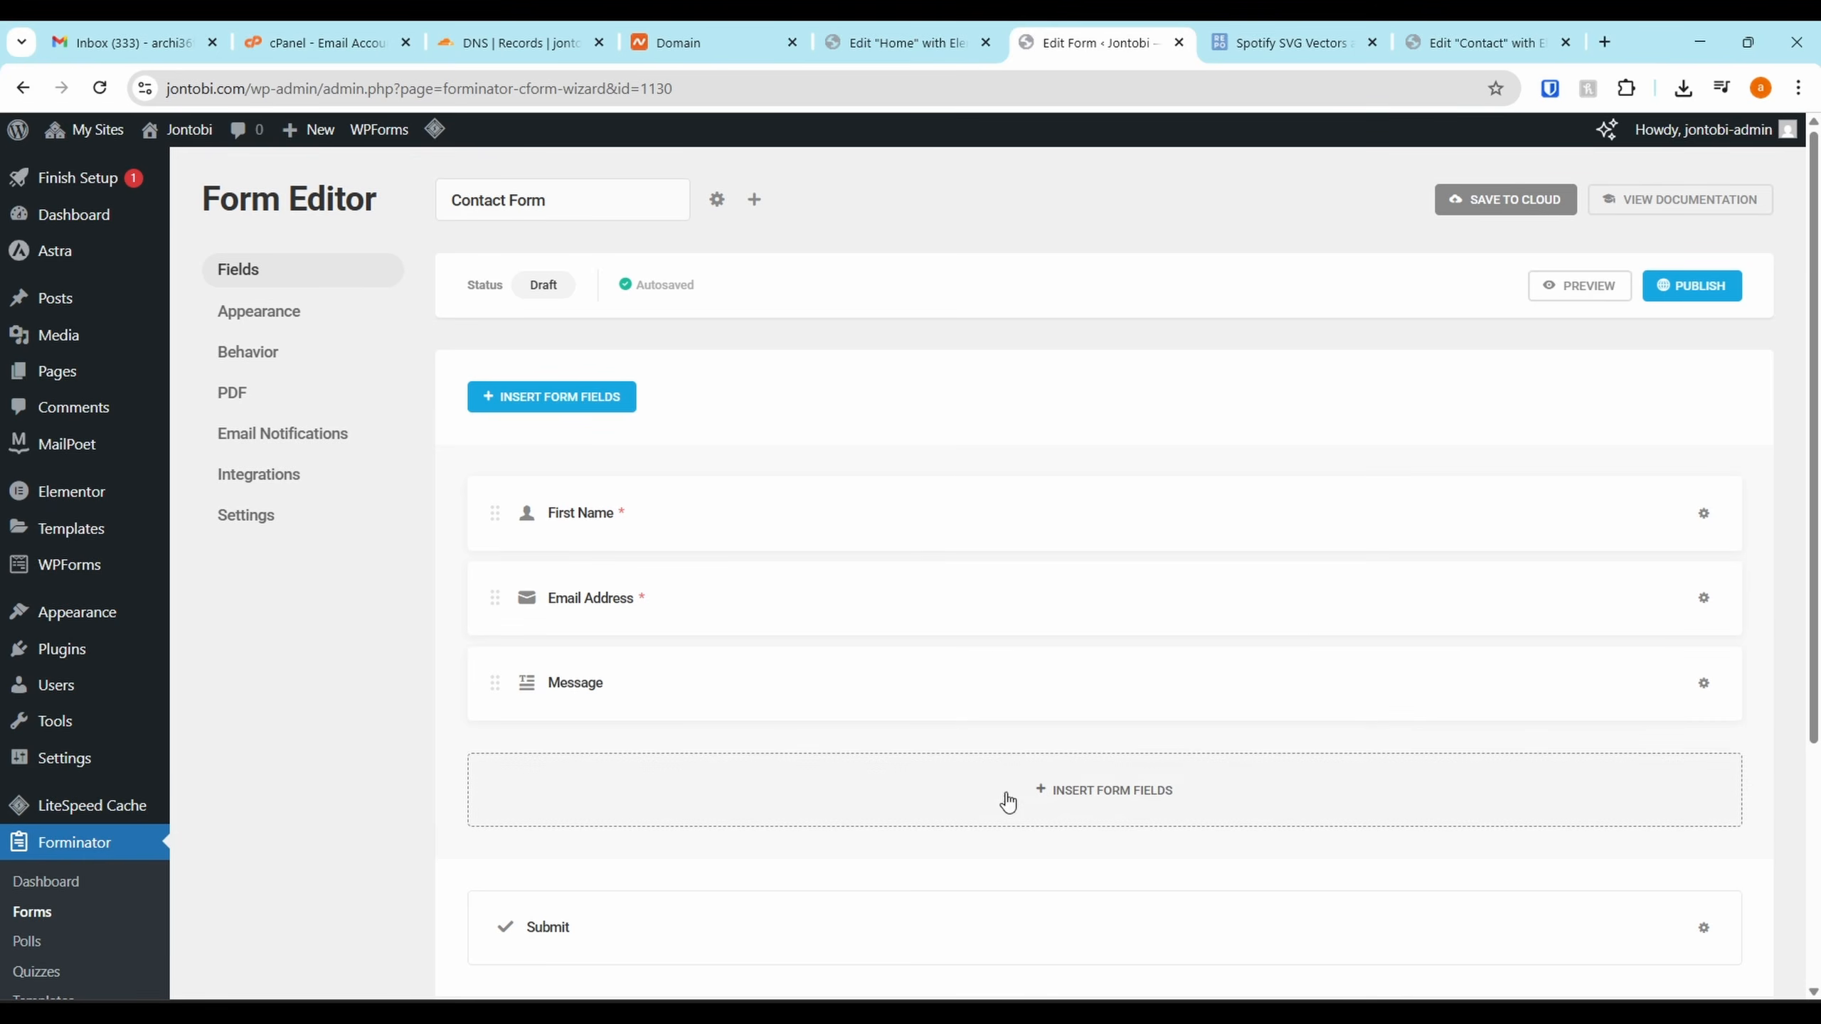
{"action": "left_click", "coordinate": [984, 804]}
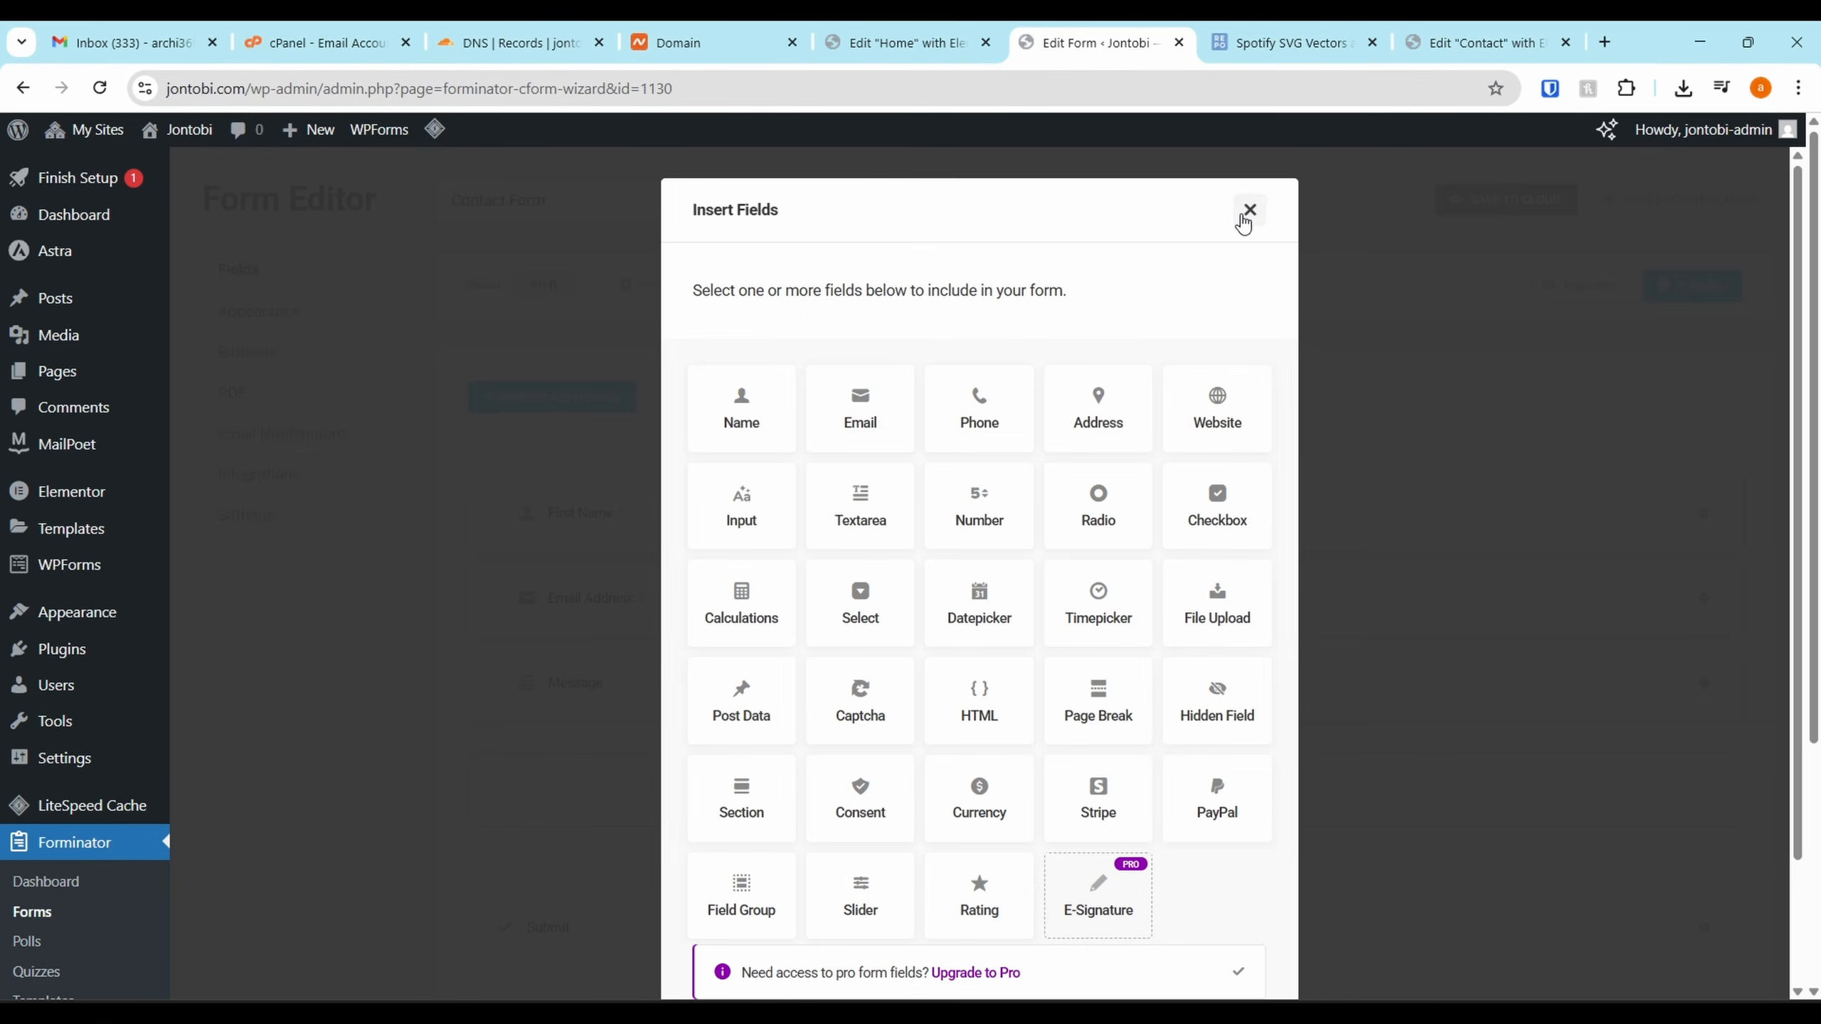
{"action": "left_click", "coordinate": [1244, 220]}
{"action": "scroll", "coordinate": [552, 838], "scroll_direction": "down", "scroll_amount": 5}
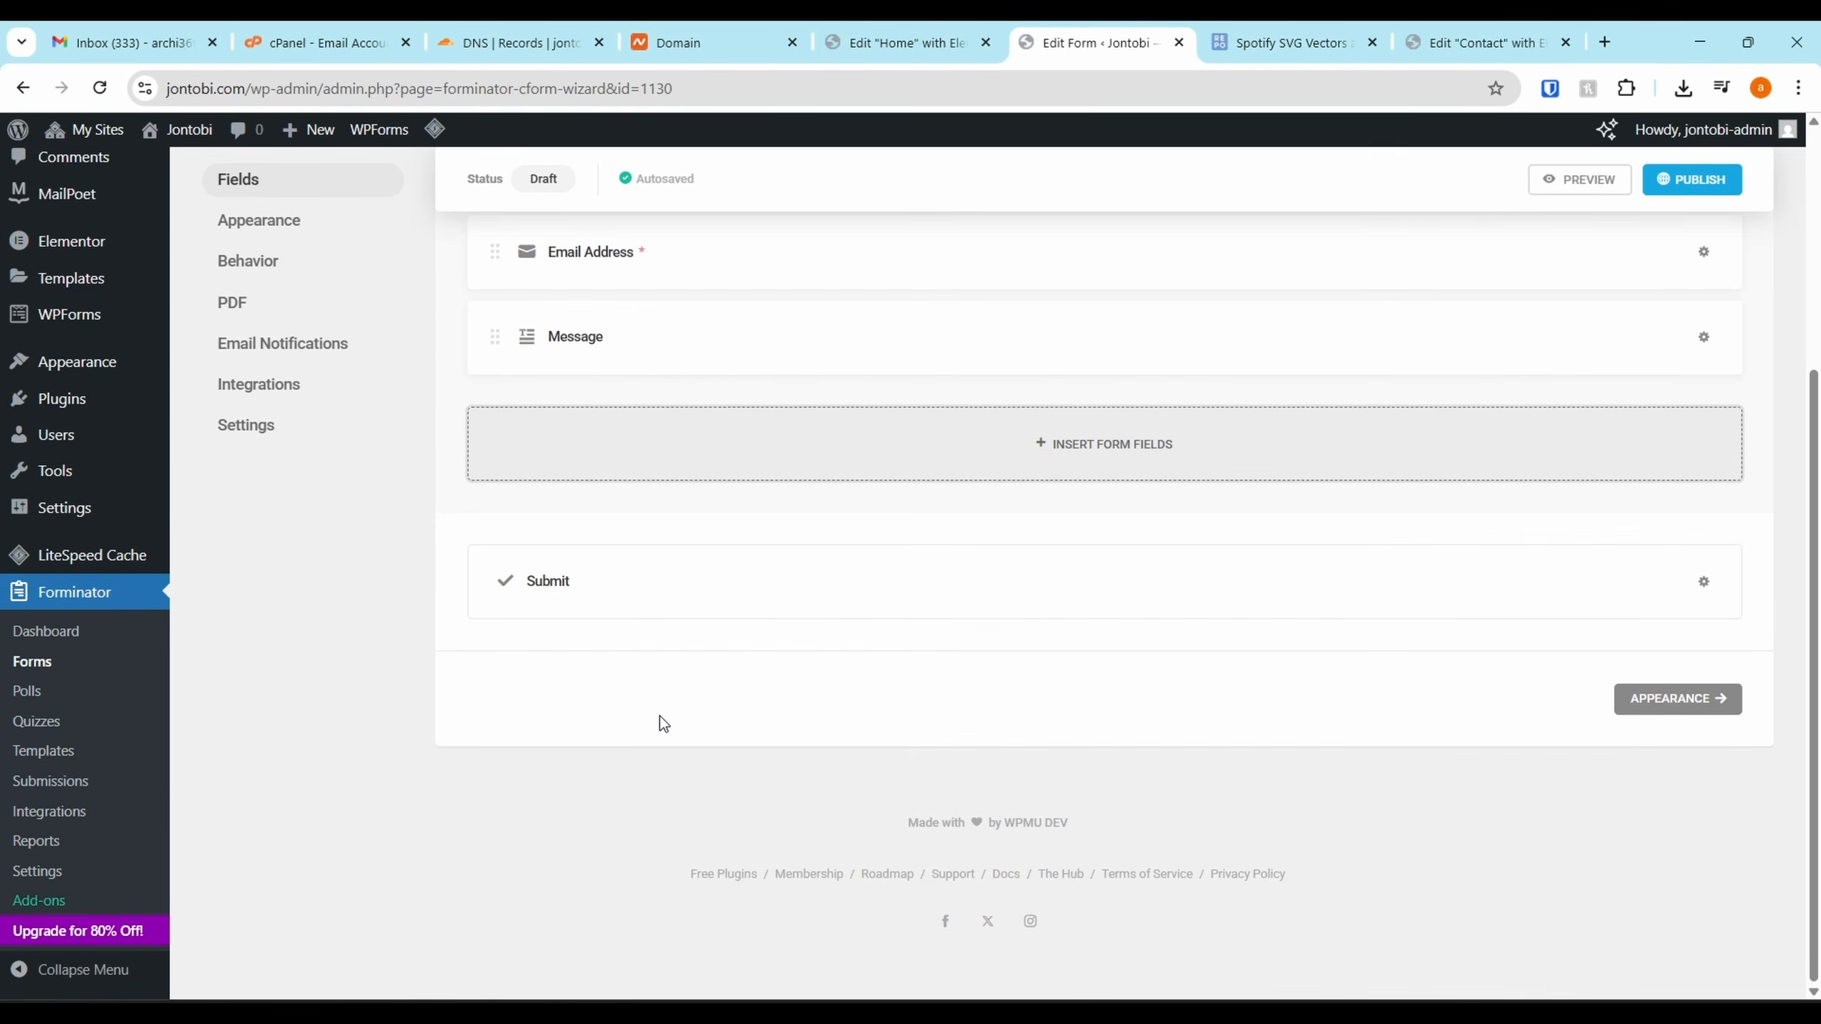
{"action": "scroll", "coordinate": [716, 444], "scroll_direction": "up", "scroll_amount": 5}
Enable Honeypot spam protection in the form's Behavior settings
{"action": "left_click", "coordinate": [286, 222]}
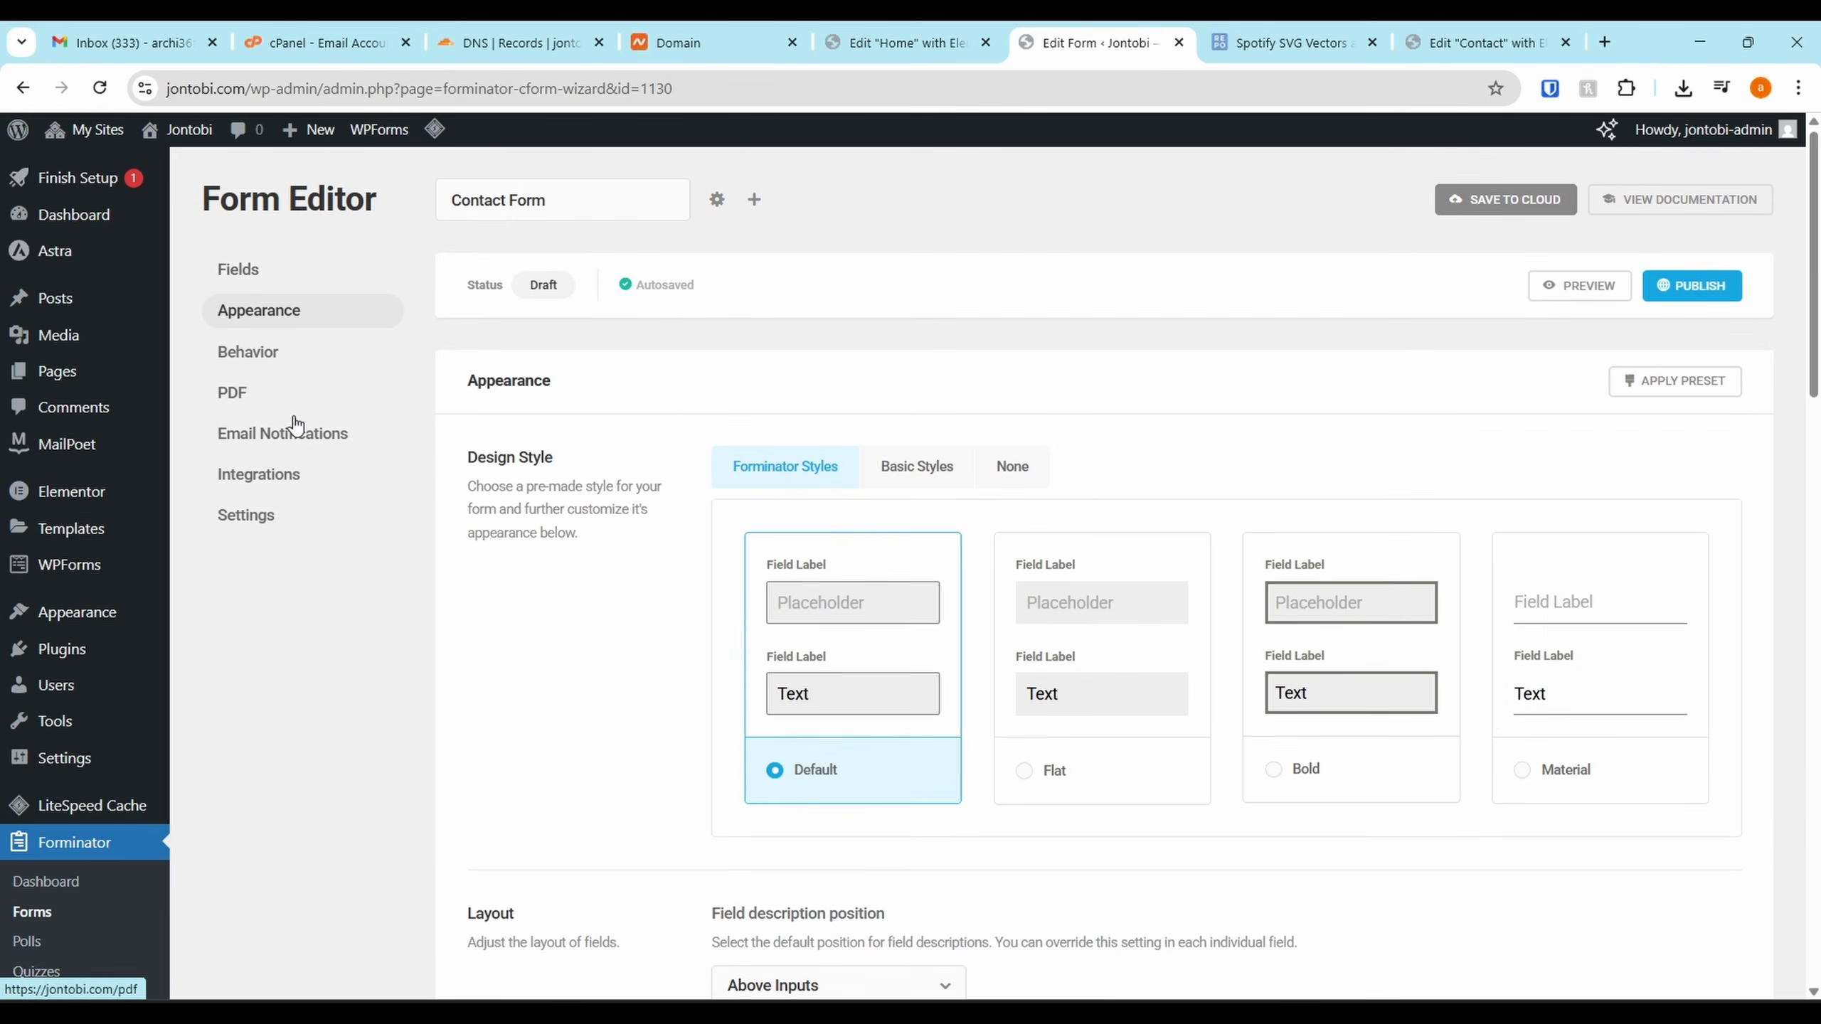
{"action": "scroll", "coordinate": [835, 609], "scroll_direction": "down", "scroll_amount": 2}
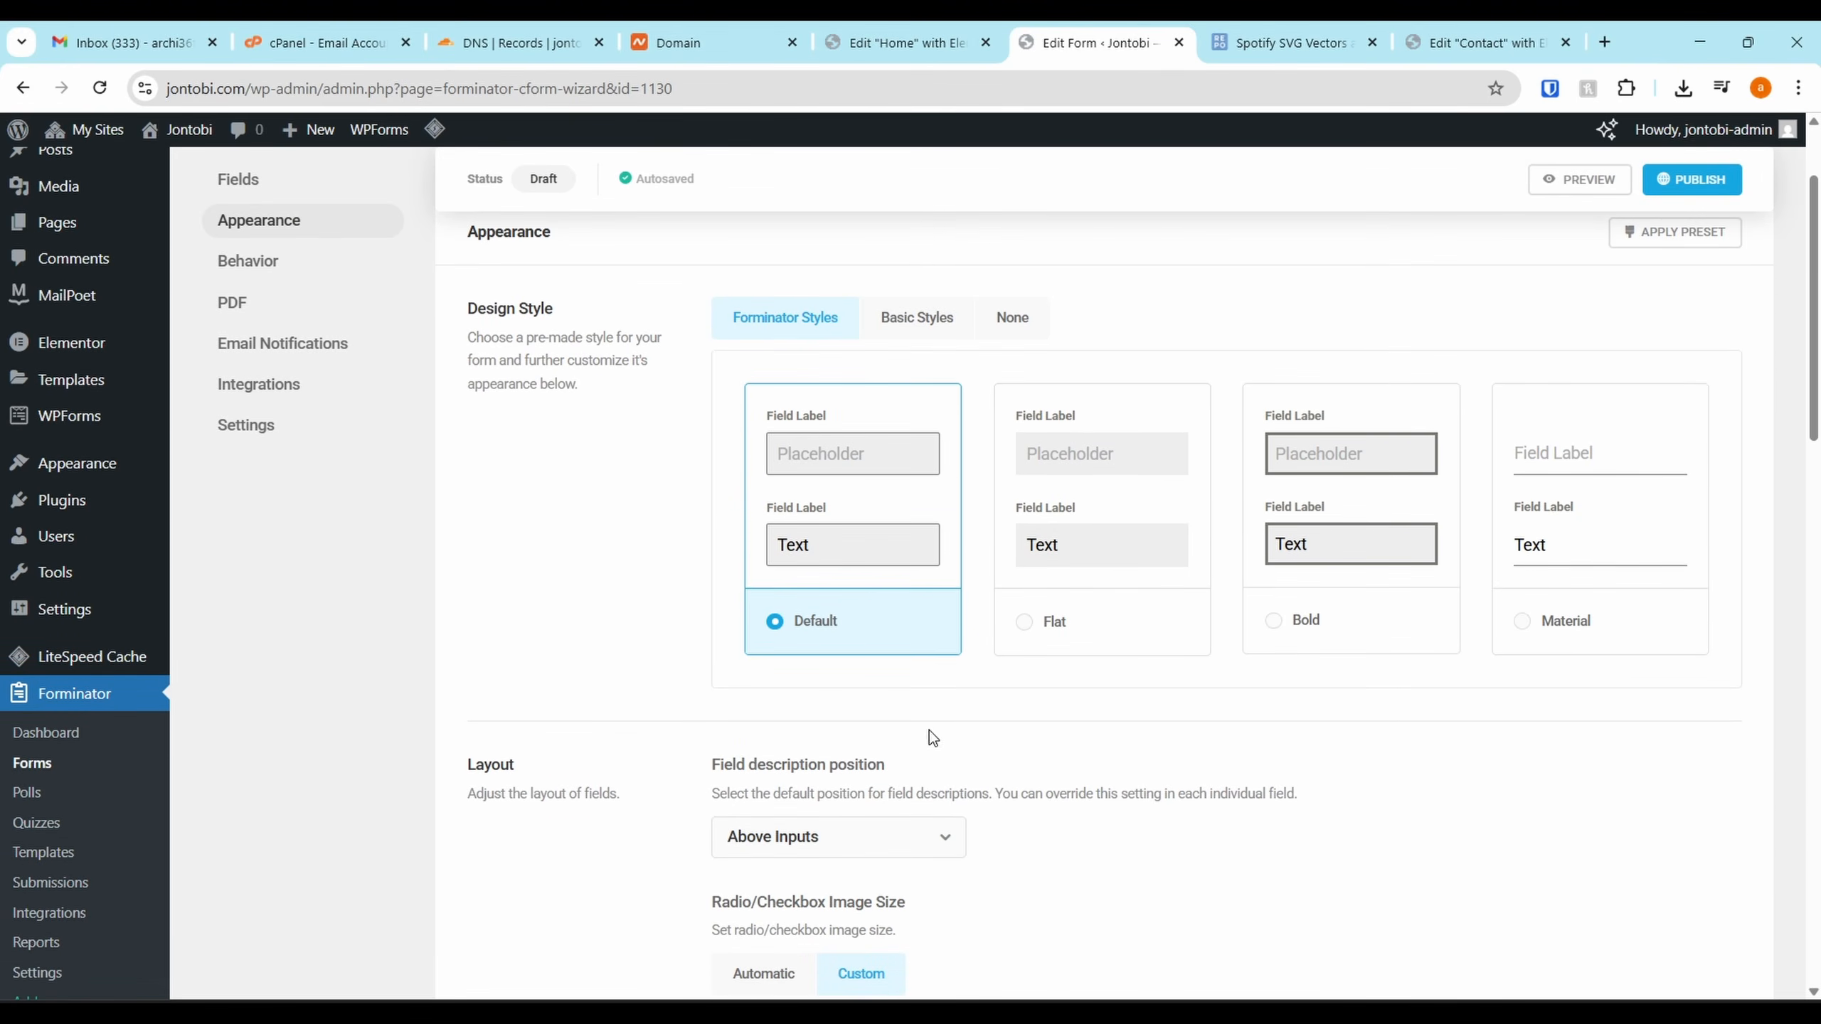
{"action": "left_click", "coordinate": [283, 267]}
{"action": "scroll", "coordinate": [1191, 597], "scroll_direction": "down", "scroll_amount": 3}
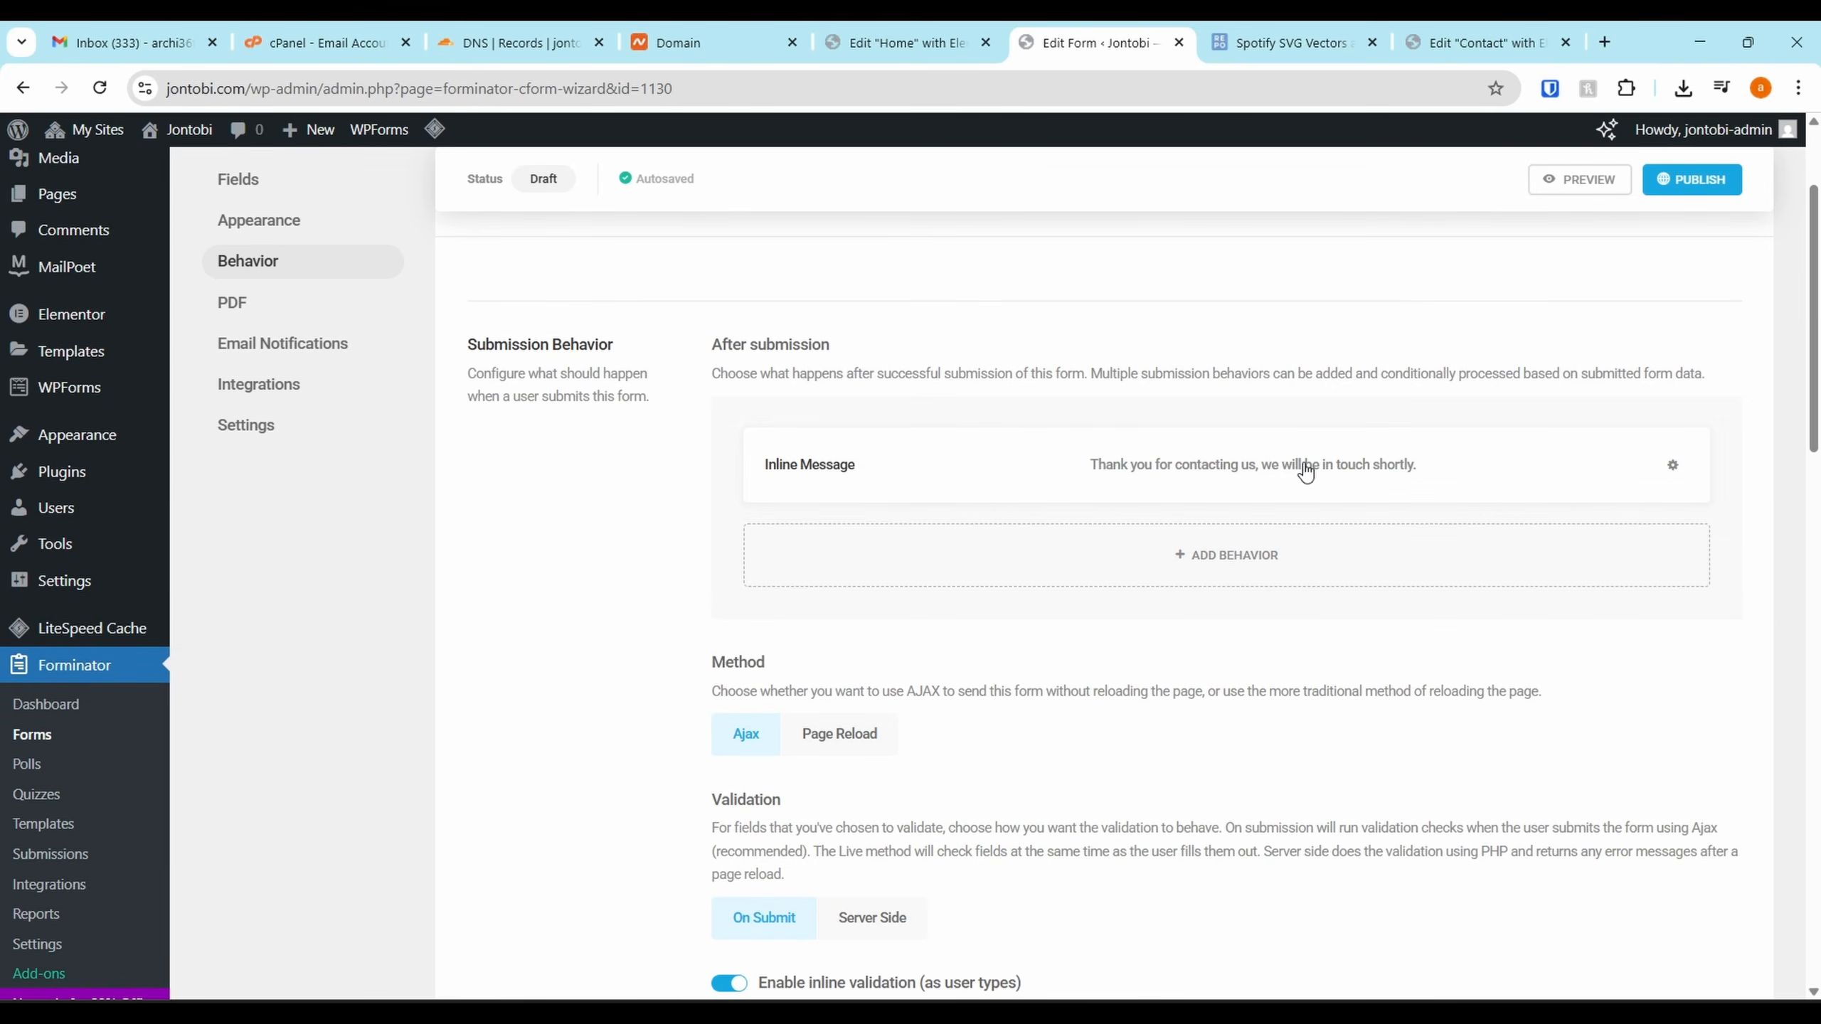
{"action": "scroll", "coordinate": [1155, 556], "scroll_direction": "down", "scroll_amount": 10}
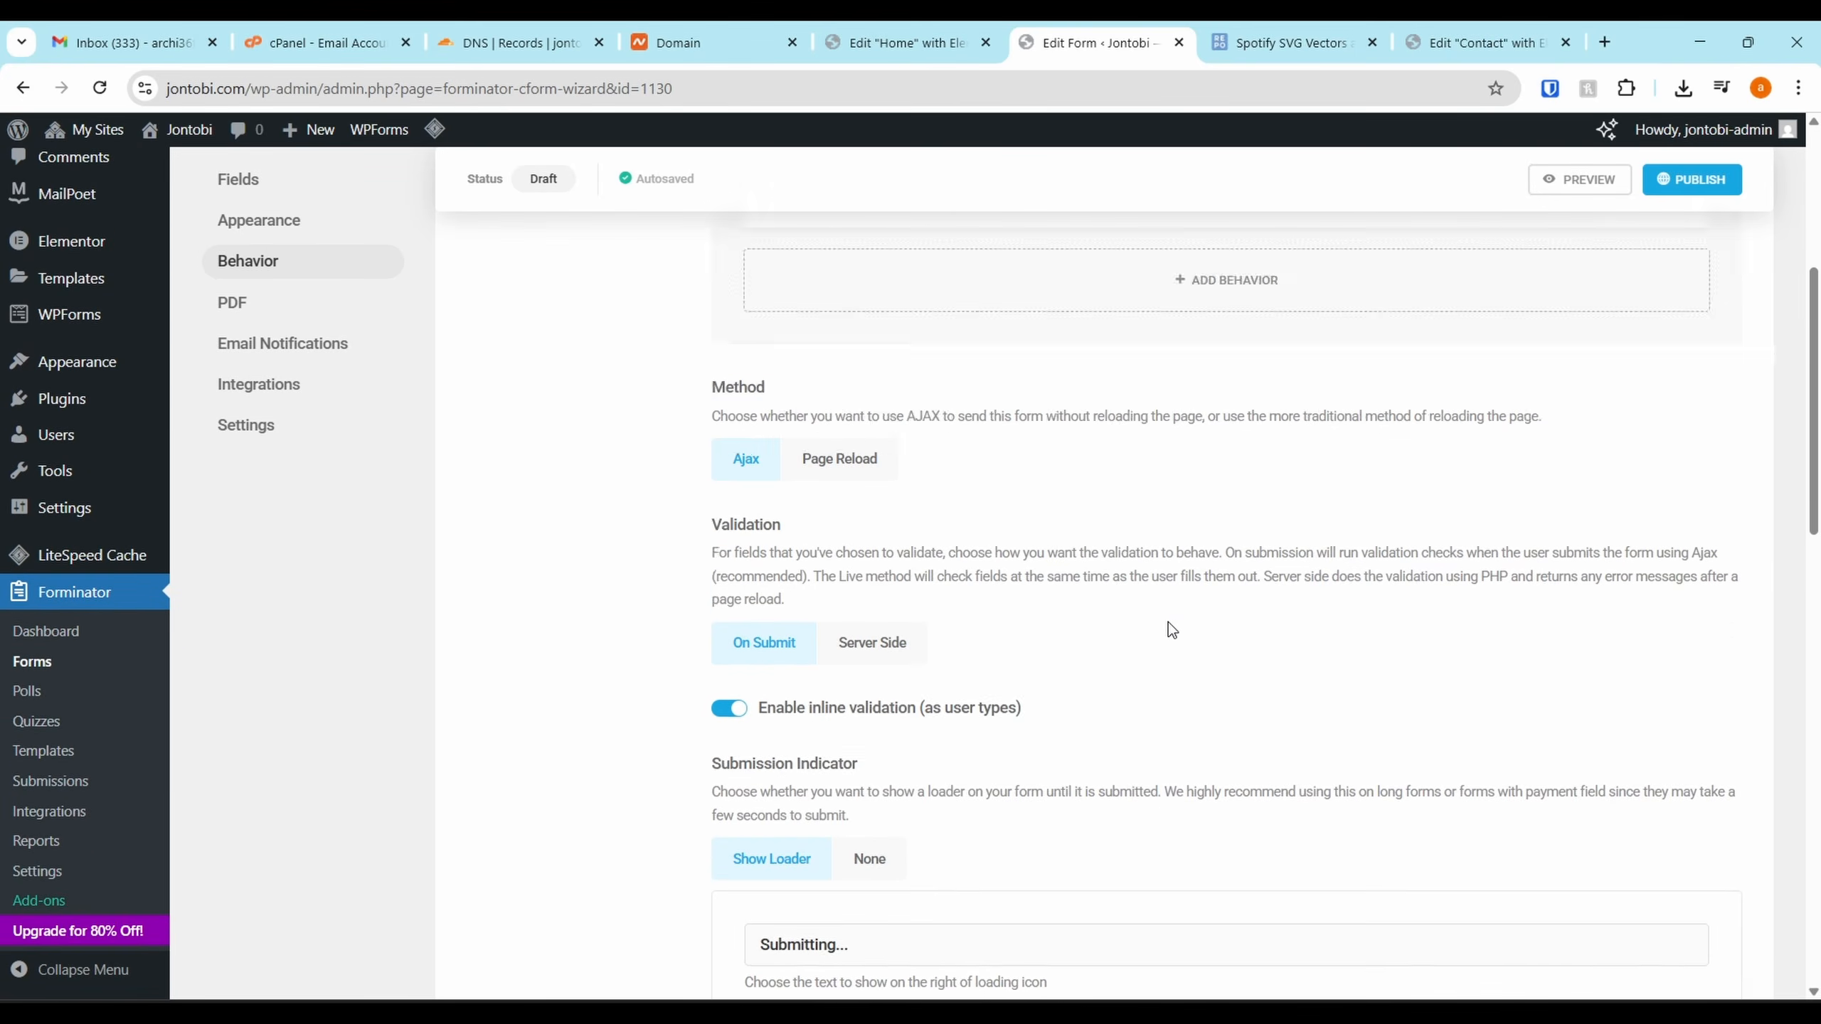
{"action": "scroll", "coordinate": [818, 552], "scroll_direction": "down", "scroll_amount": 5}
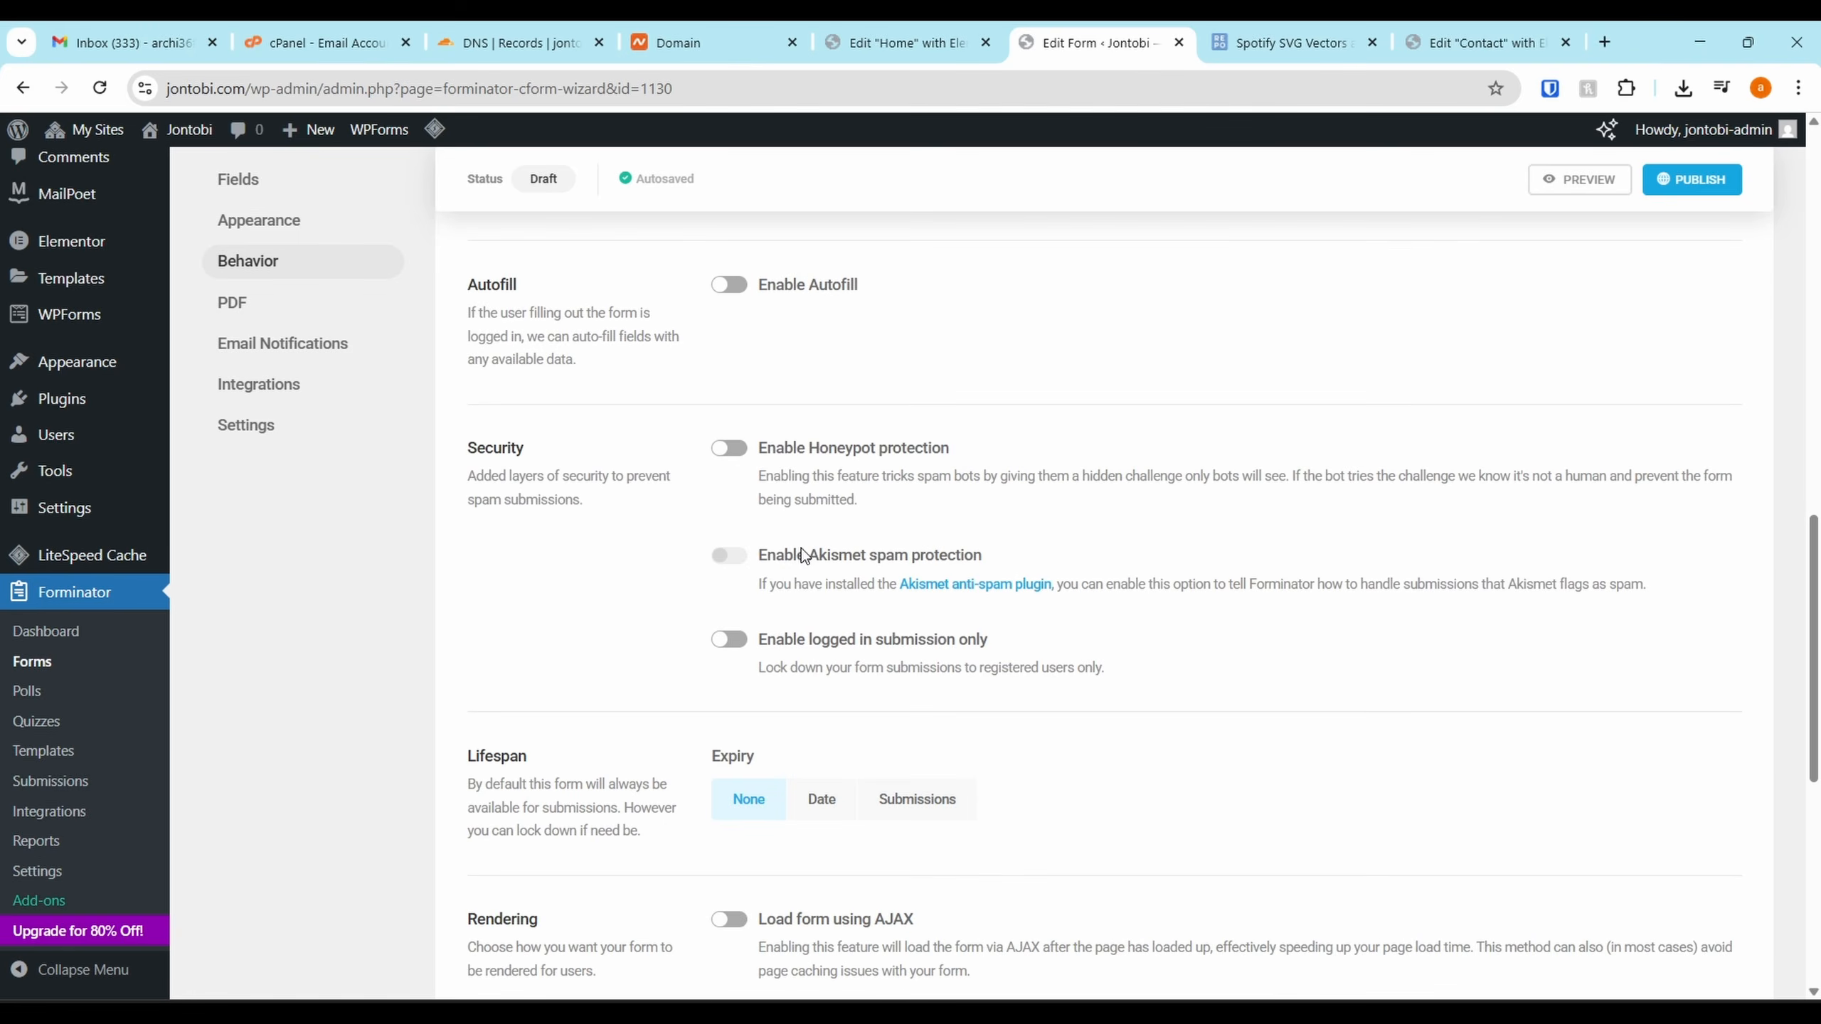
{"action": "left_click", "coordinate": [733, 452]}
{"action": "scroll", "coordinate": [831, 649], "scroll_direction": "down", "scroll_amount": 3}
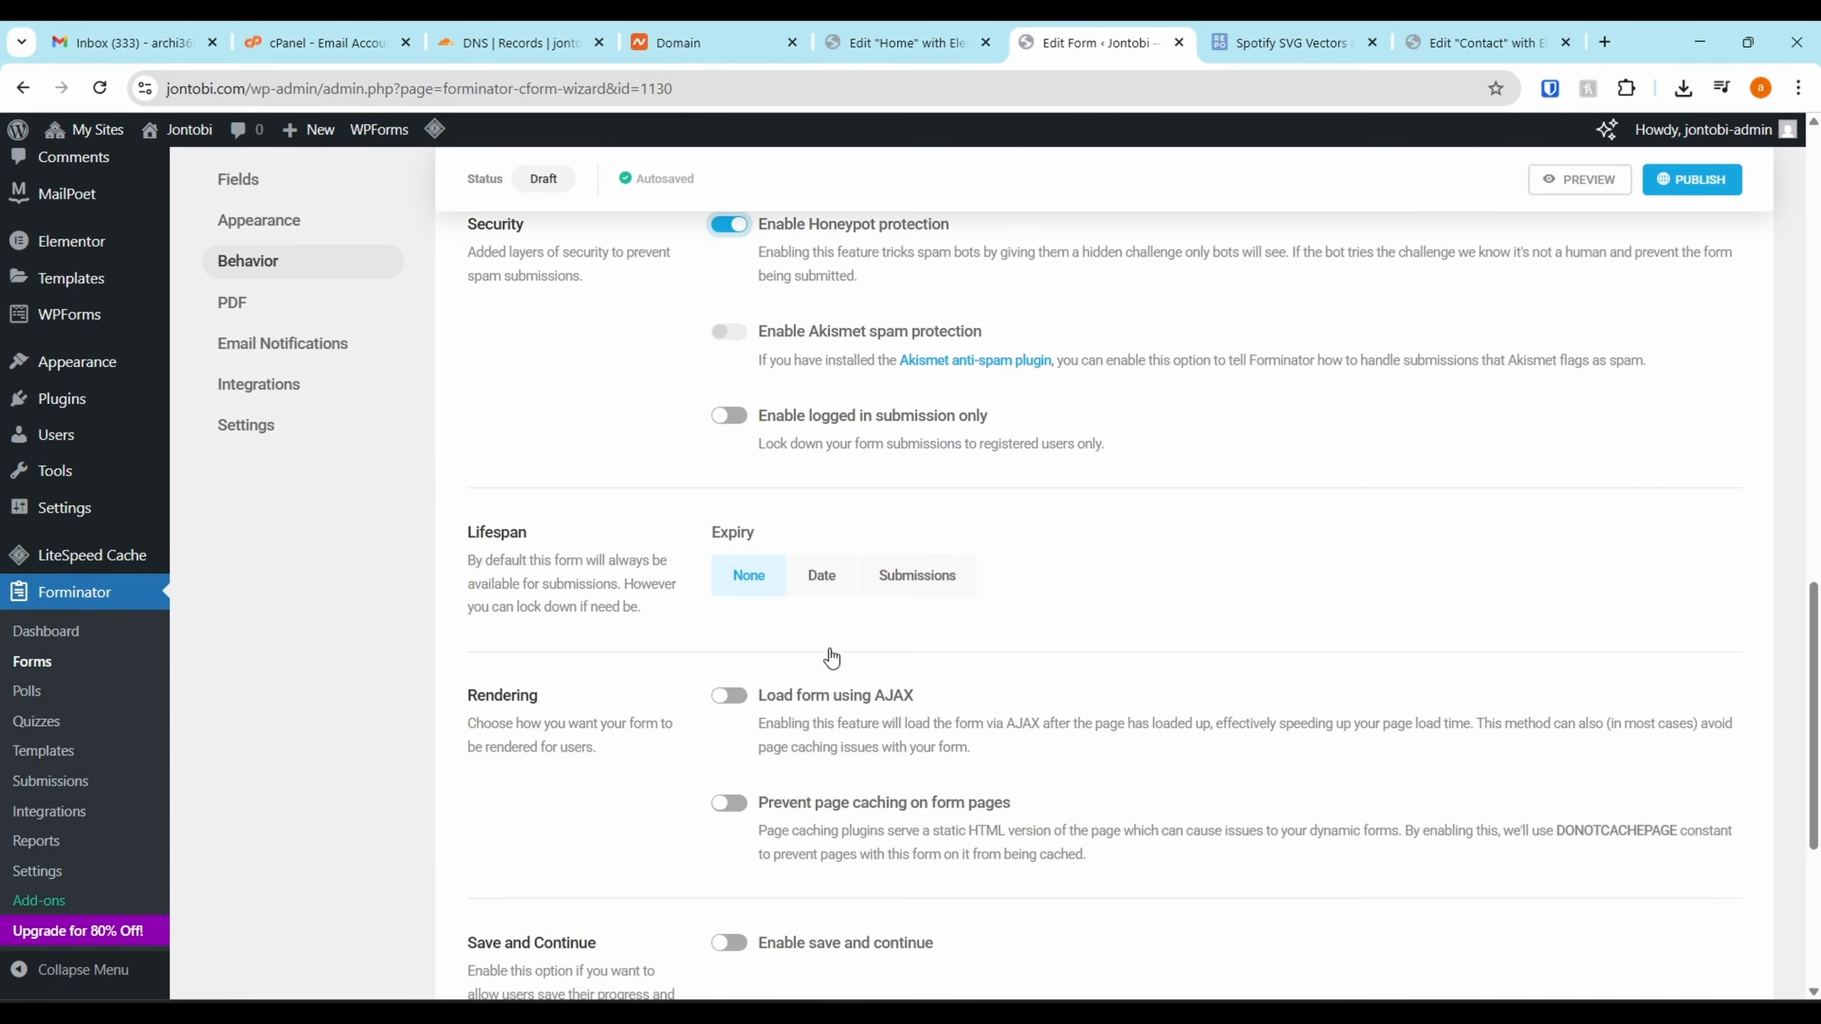
{"action": "scroll", "coordinate": [803, 743], "scroll_direction": "down", "scroll_amount": 3}
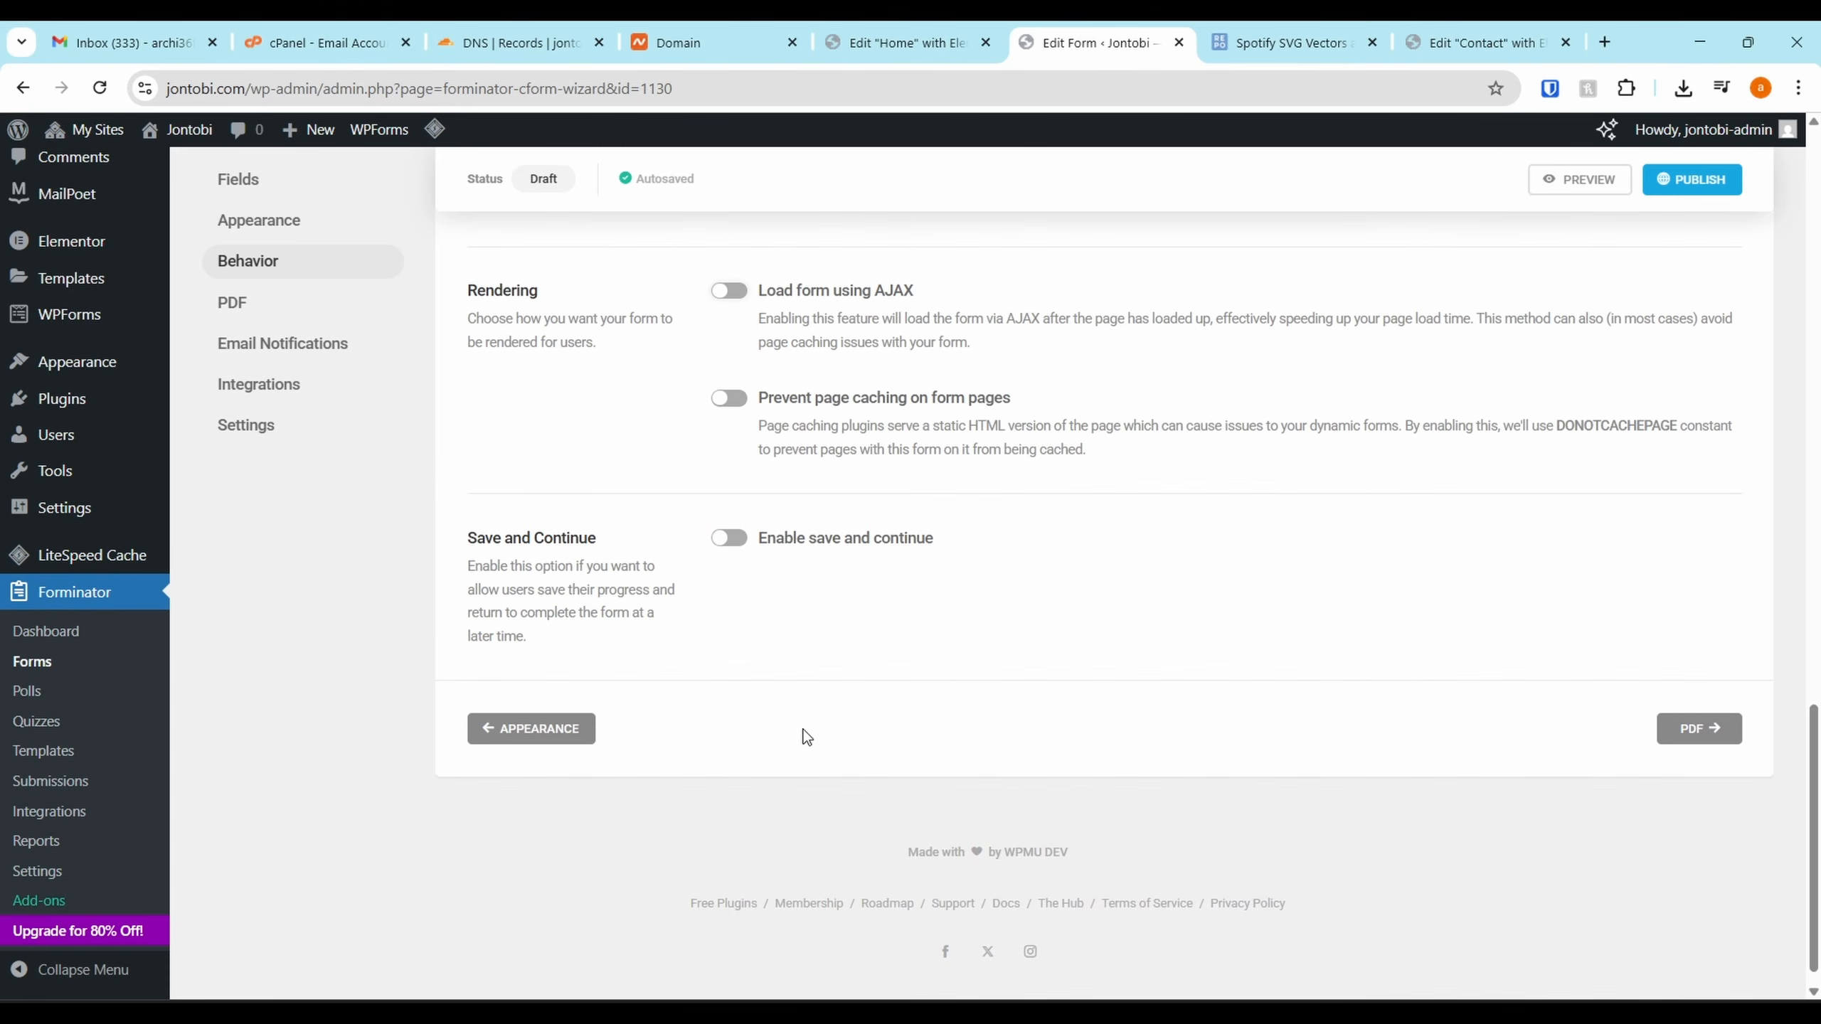
{"action": "left_click", "coordinate": [244, 303]}
Change the Admin Email notification recipient to the site's own address and save it
{"action": "left_click", "coordinate": [267, 448]}
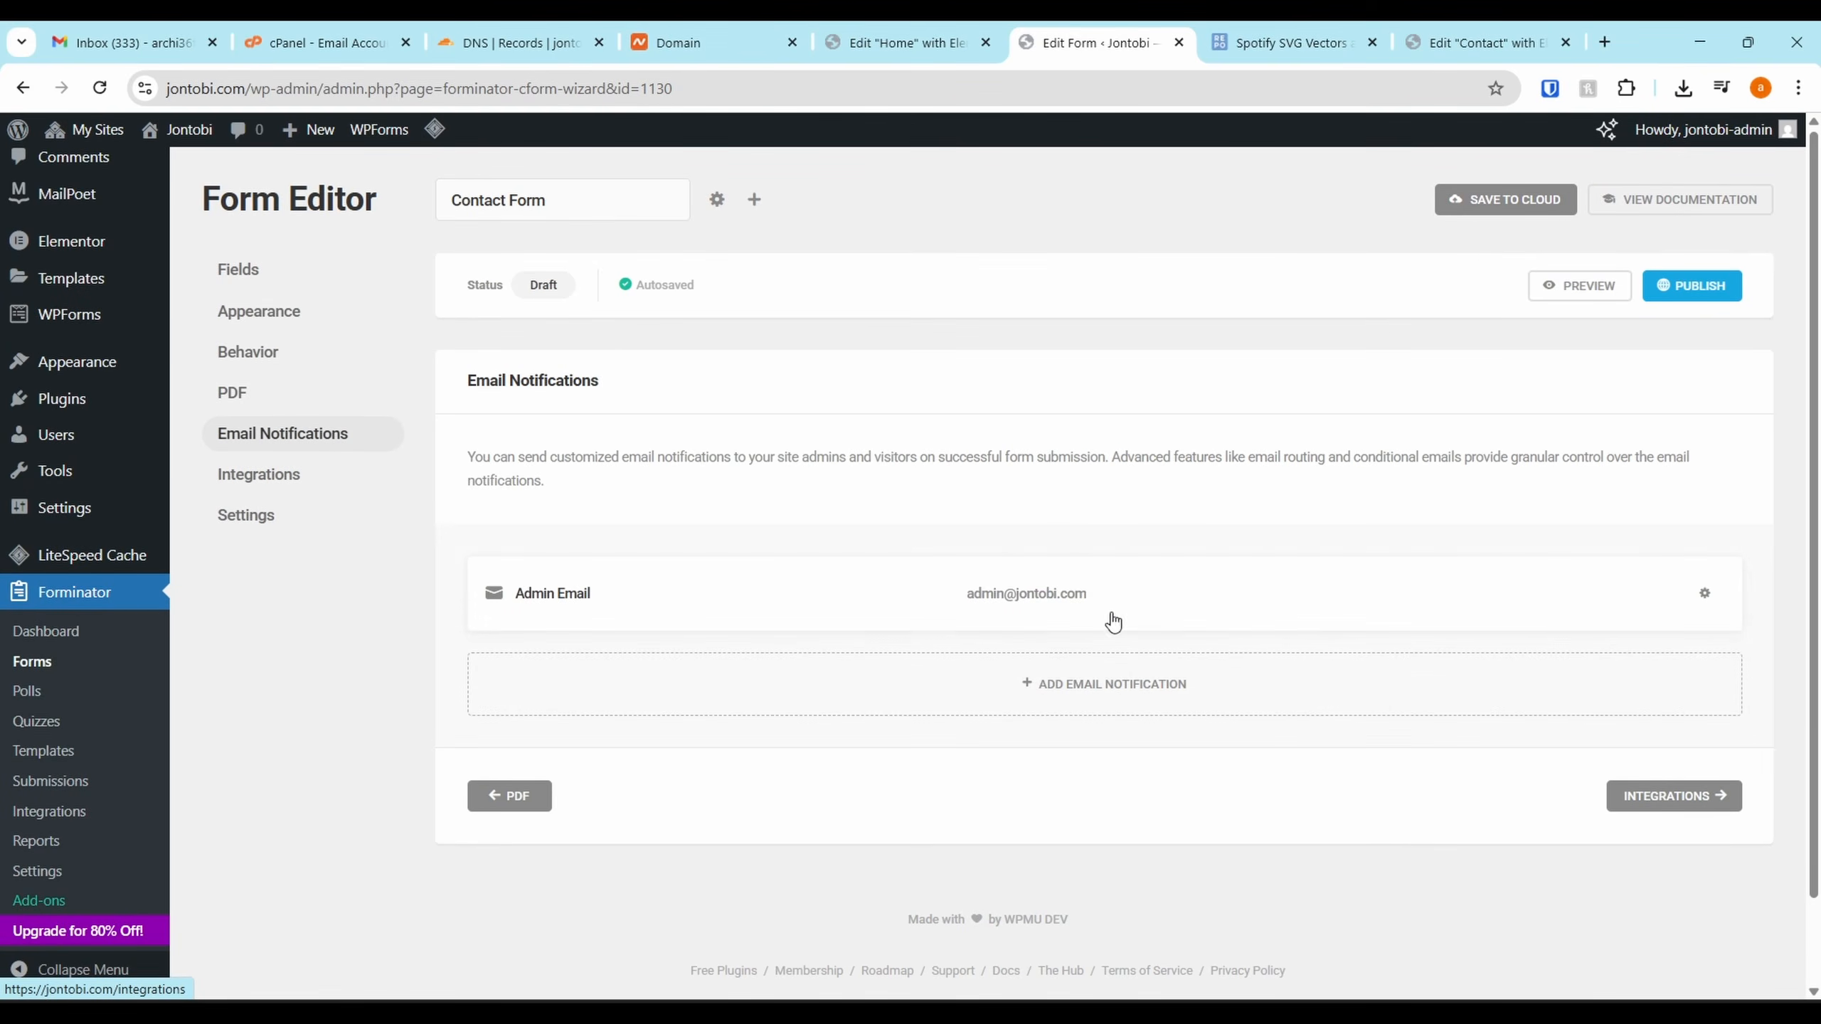
{"action": "left_click", "coordinate": [1080, 601]}
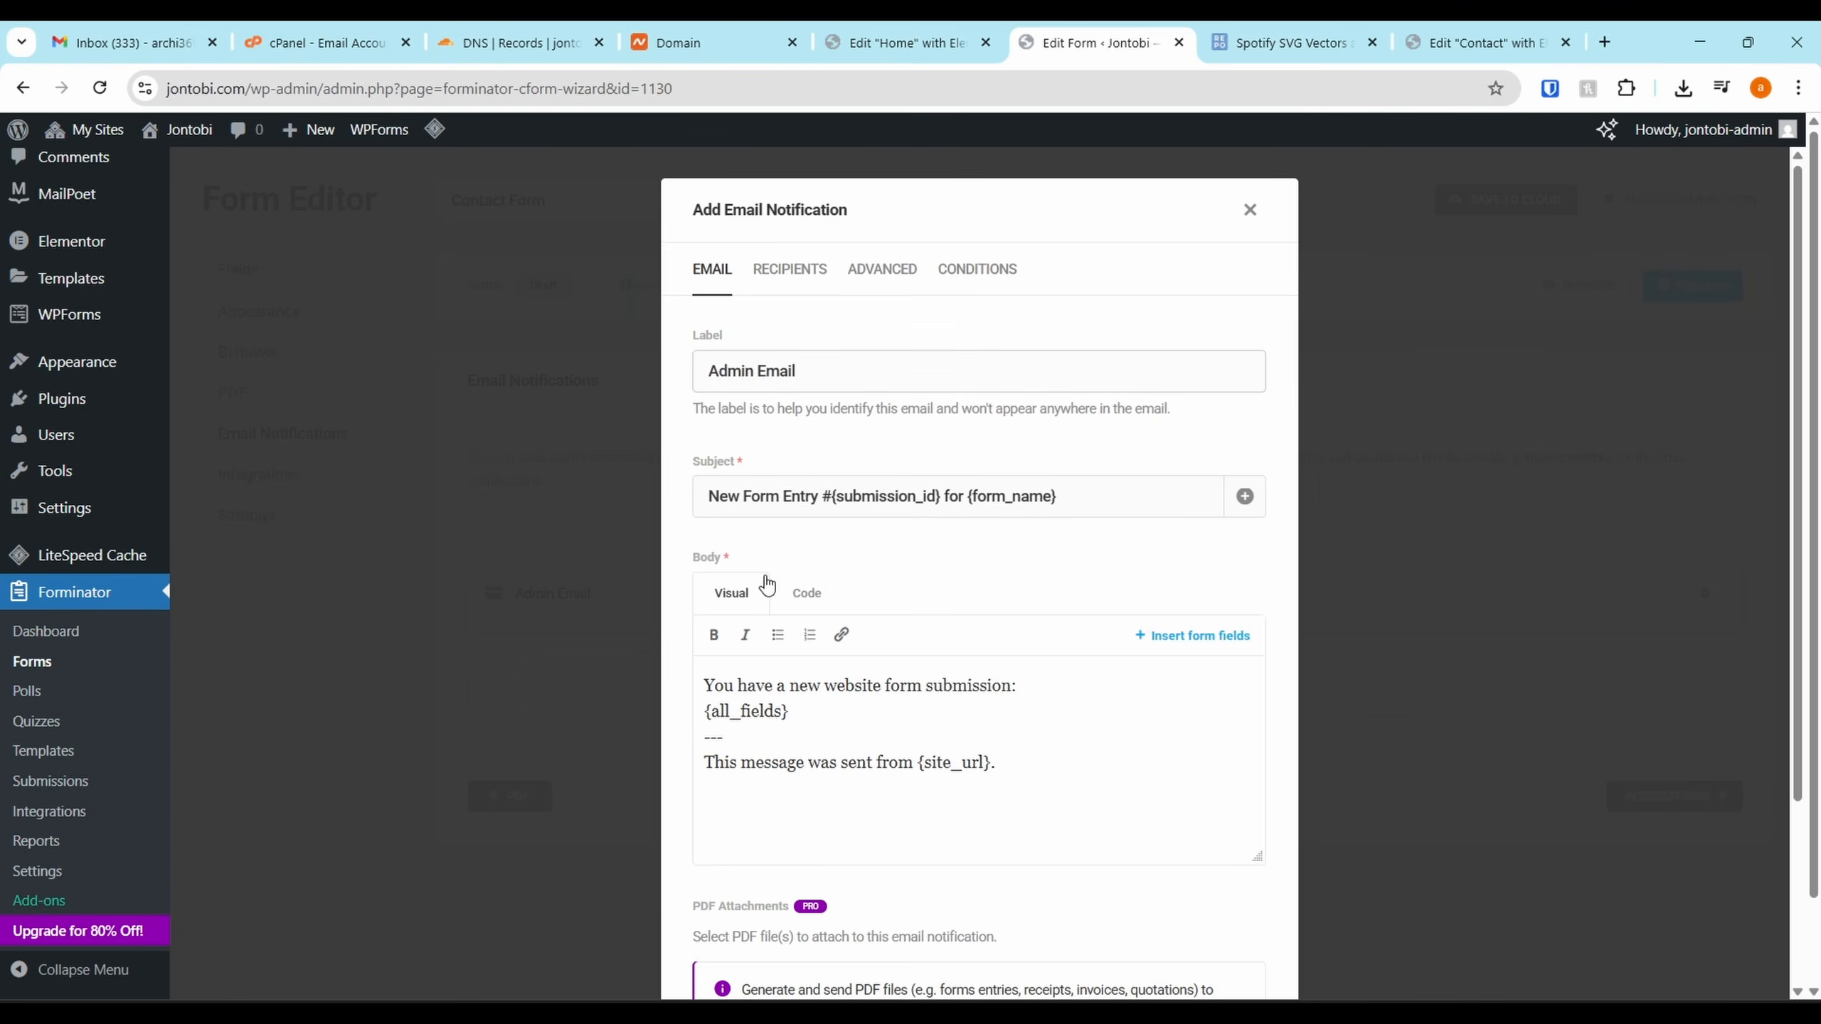
{"action": "left_click", "coordinate": [782, 273]}
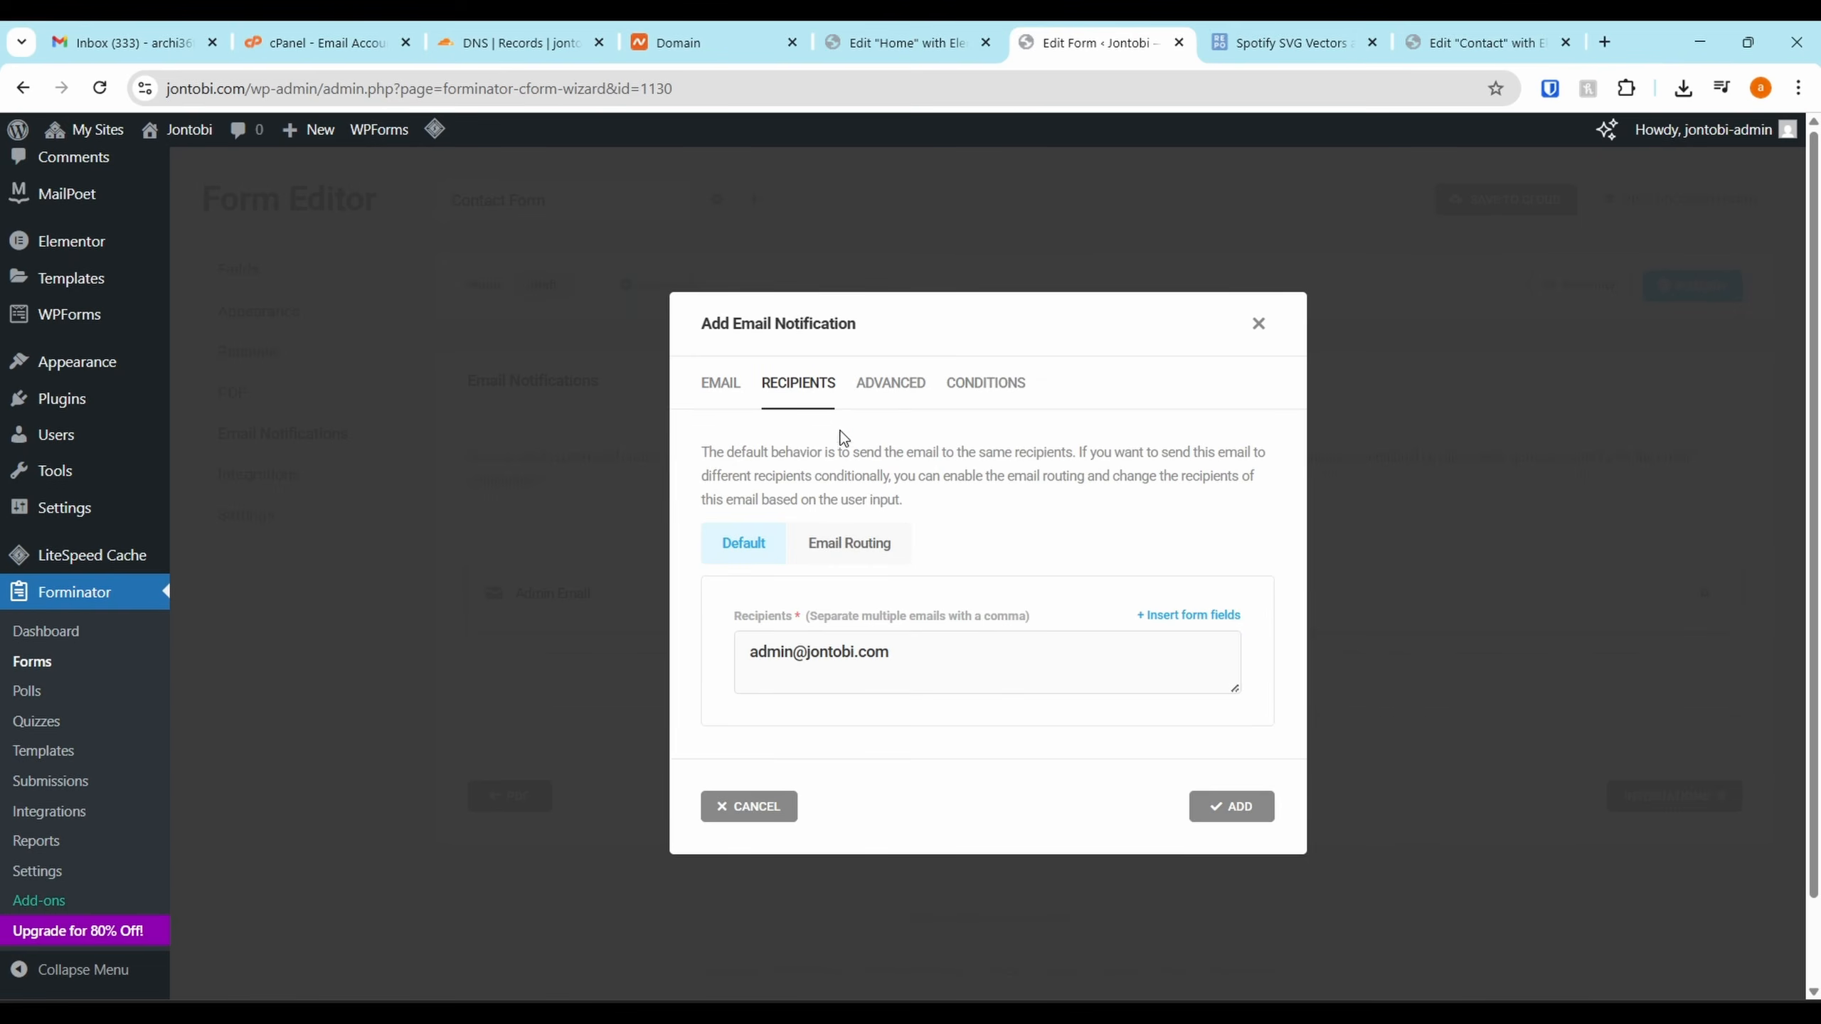
{"action": "double_click", "coordinate": [774, 652]}
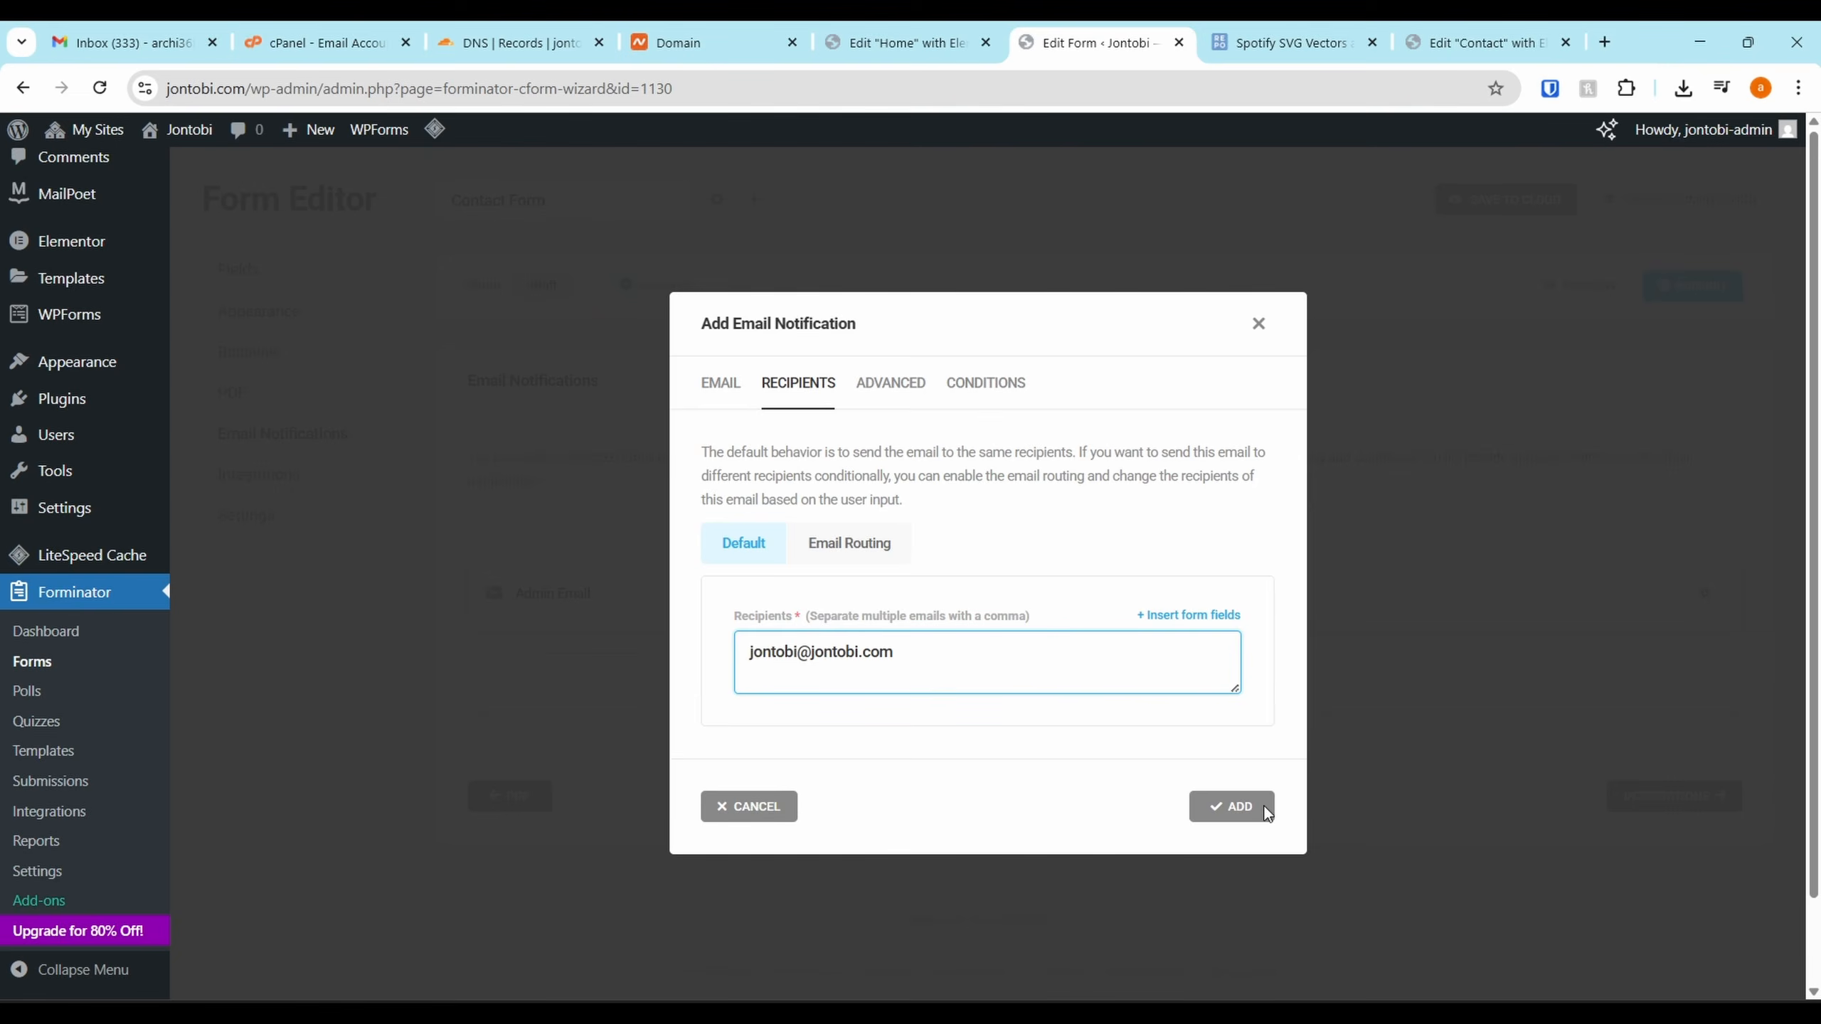
{"action": "left_click", "coordinate": [1232, 806]}
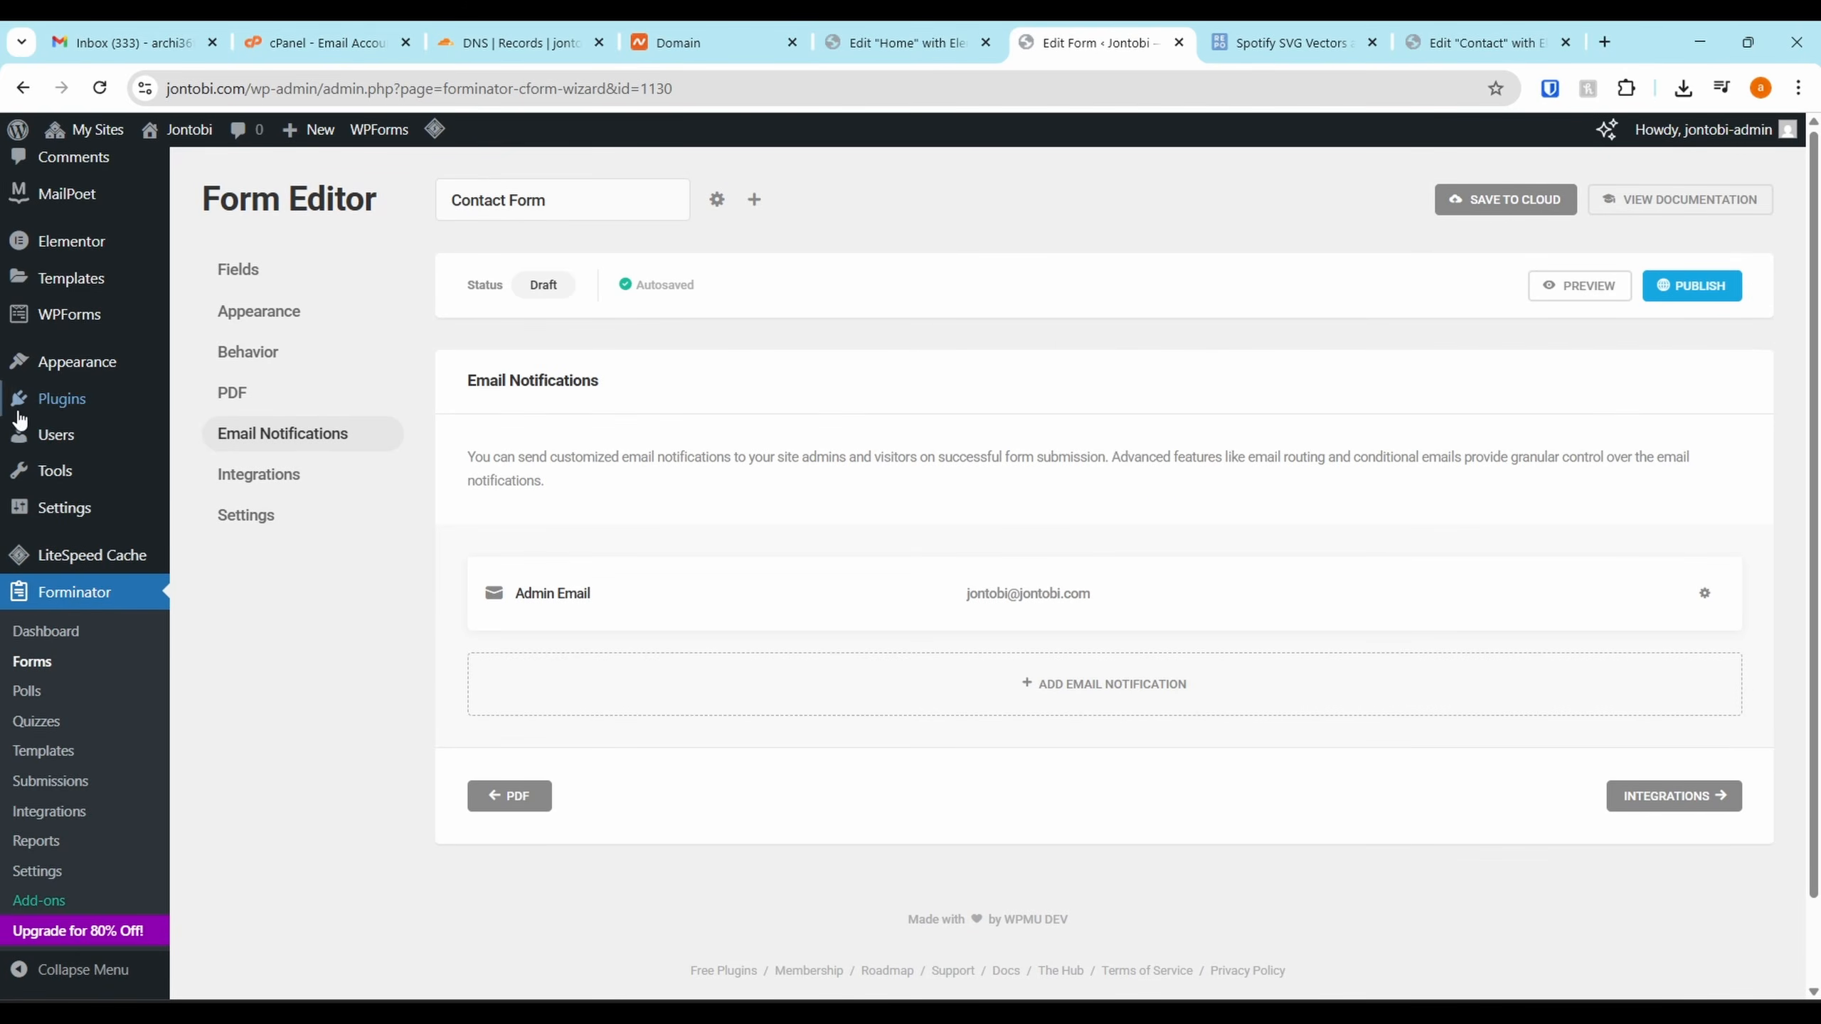
Publish the contact form and copy its shortcode [forminator_form id="1130"]
{"action": "left_click", "coordinate": [258, 476]}
{"action": "left_click", "coordinate": [271, 518]}
{"action": "left_click", "coordinate": [262, 478]}
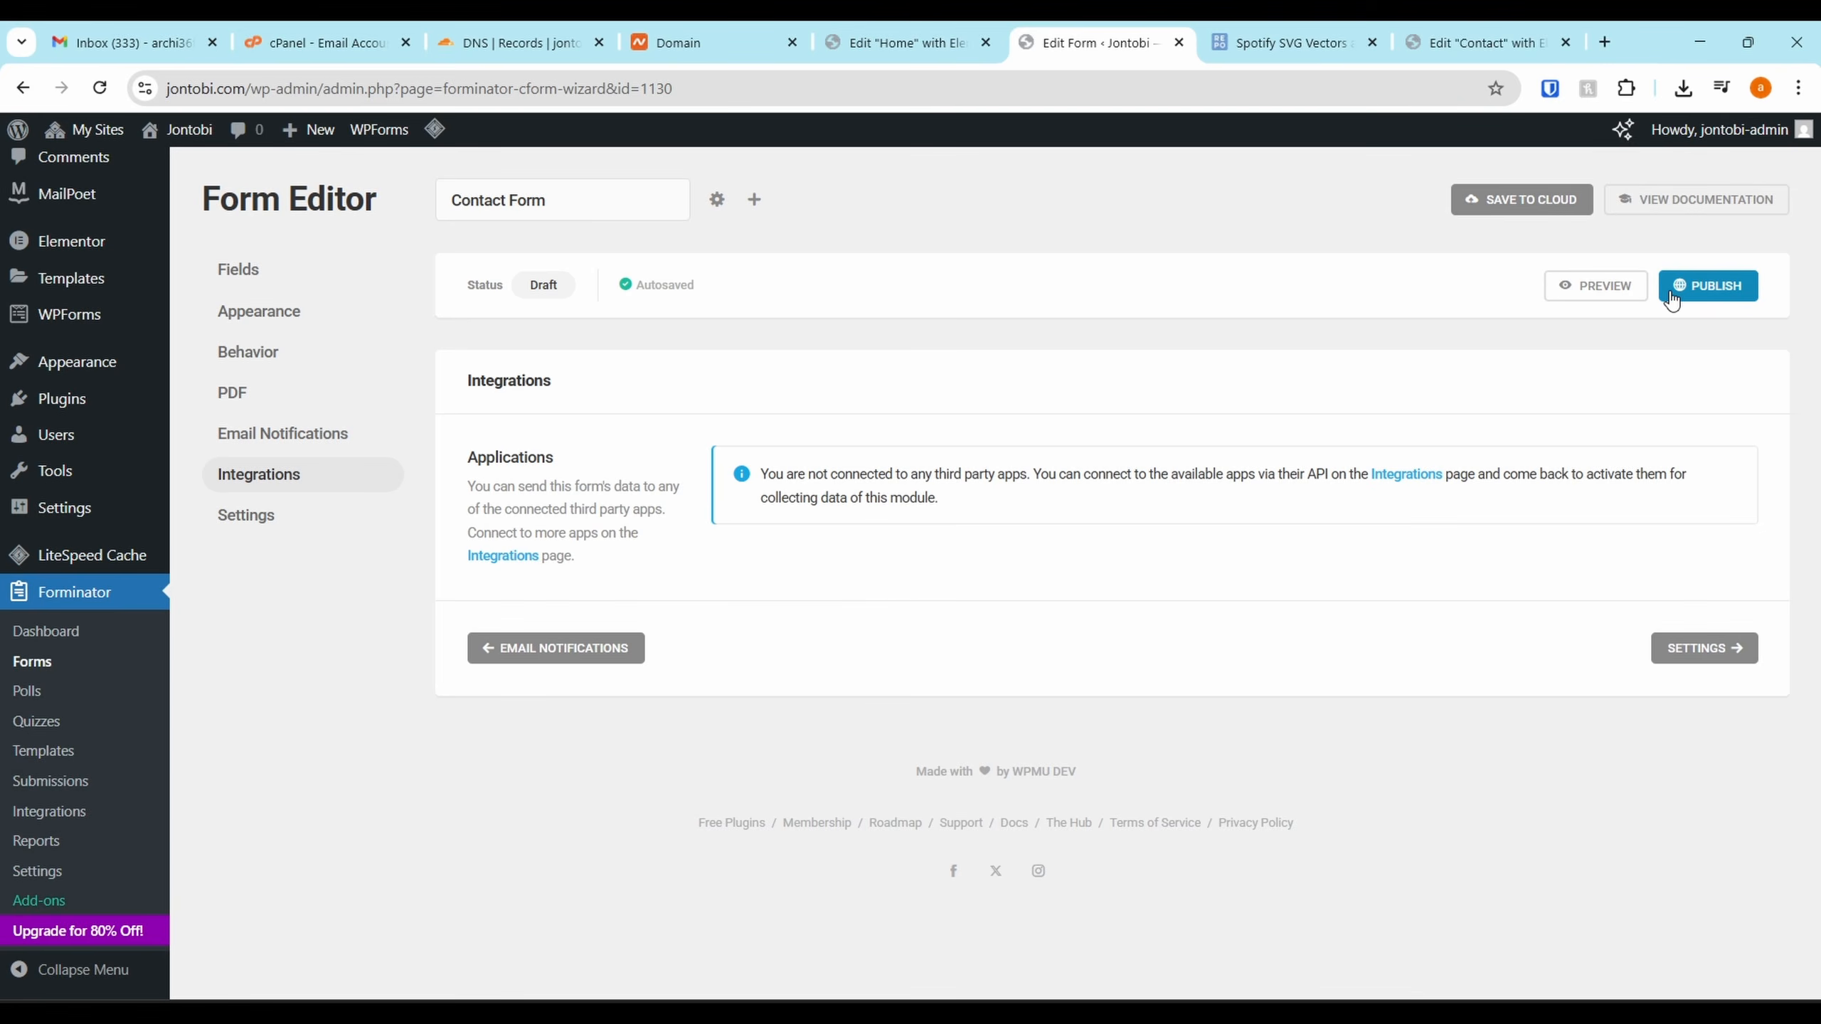
{"action": "left_click", "coordinate": [1731, 295]}
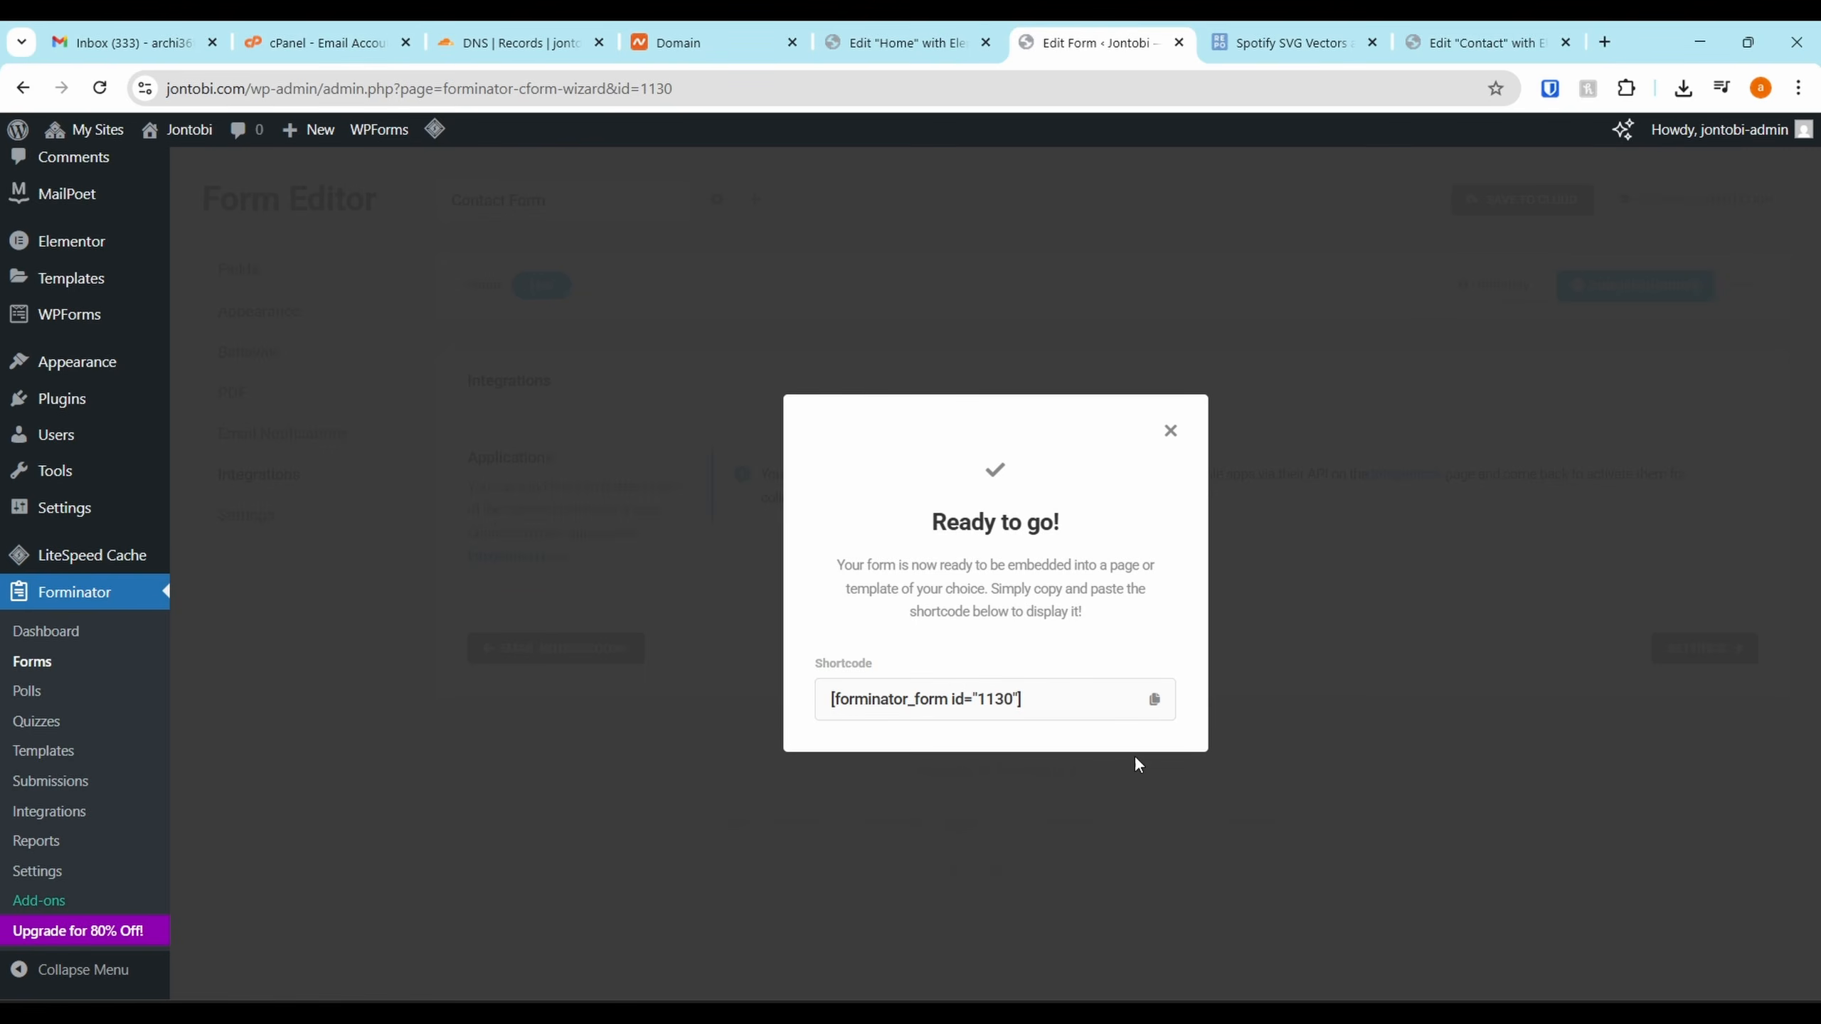
{"action": "left_click", "coordinate": [1151, 707]}
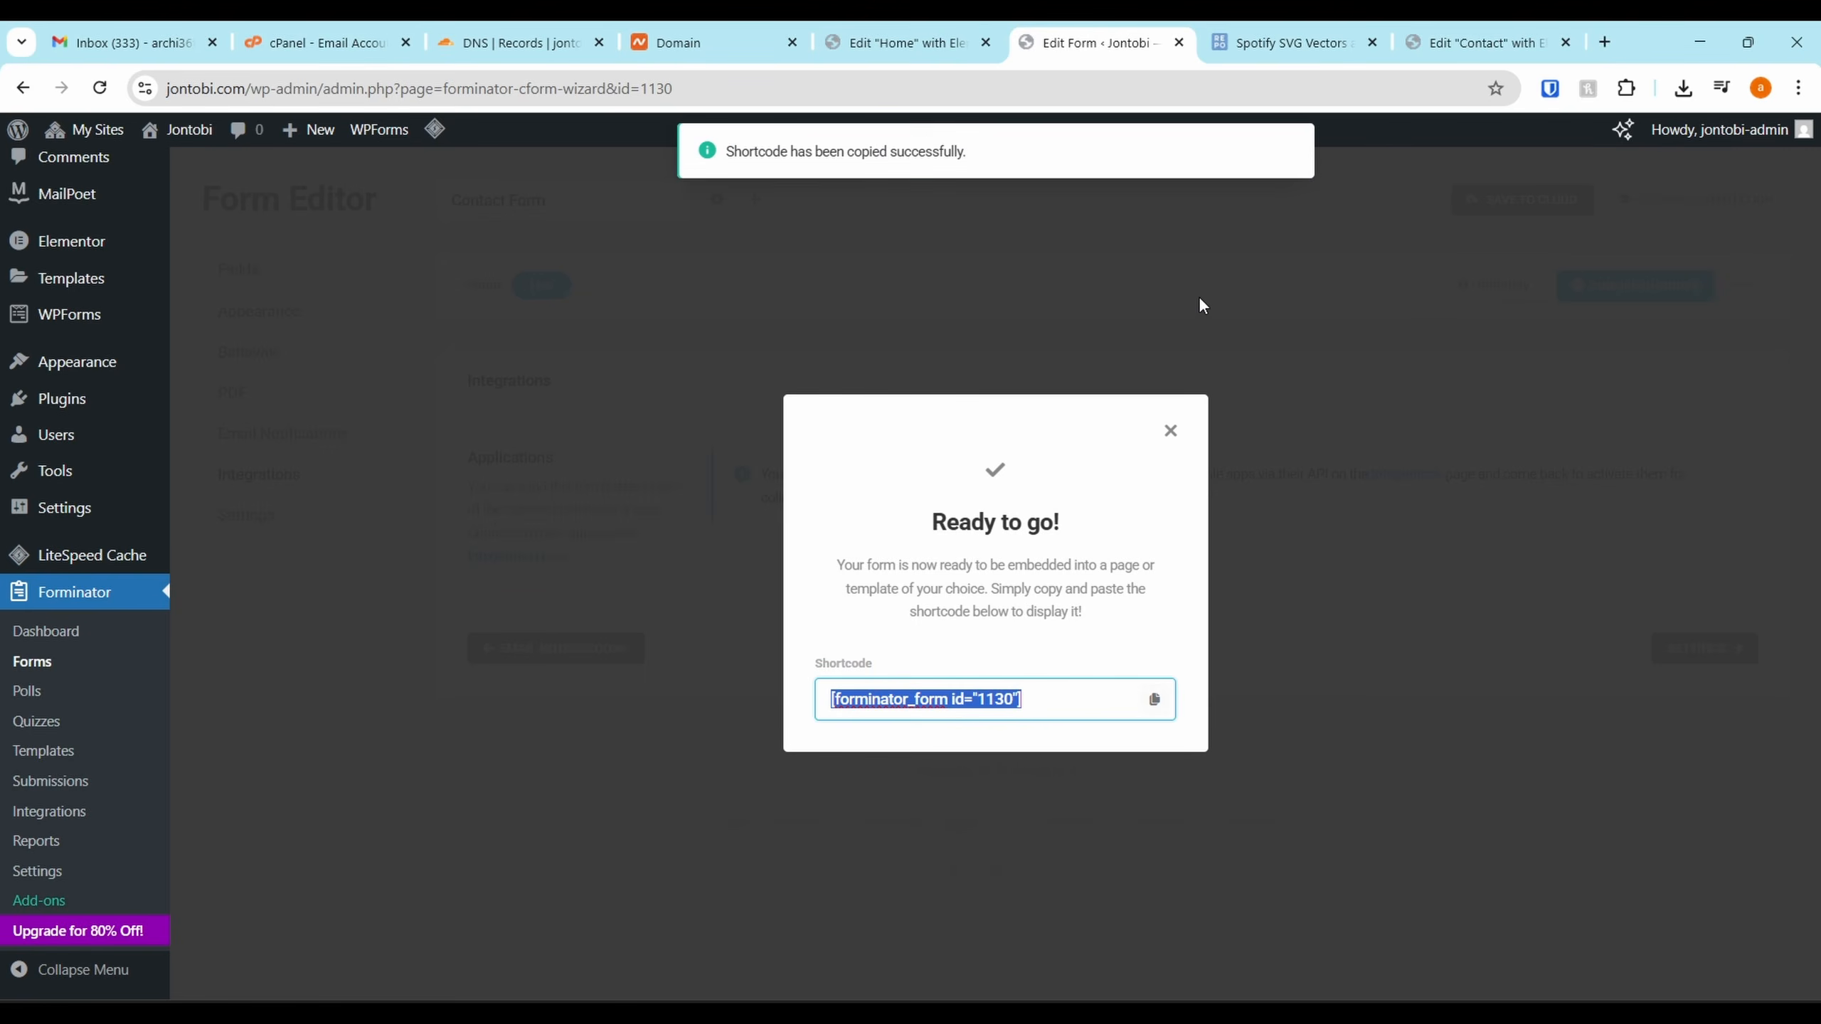
{"action": "left_click", "coordinate": [1401, 41]}
Add a one-column Flexbox container above the guitar image on the Contact page
{"action": "scroll", "coordinate": [857, 861], "scroll_direction": "down", "scroll_amount": 10}
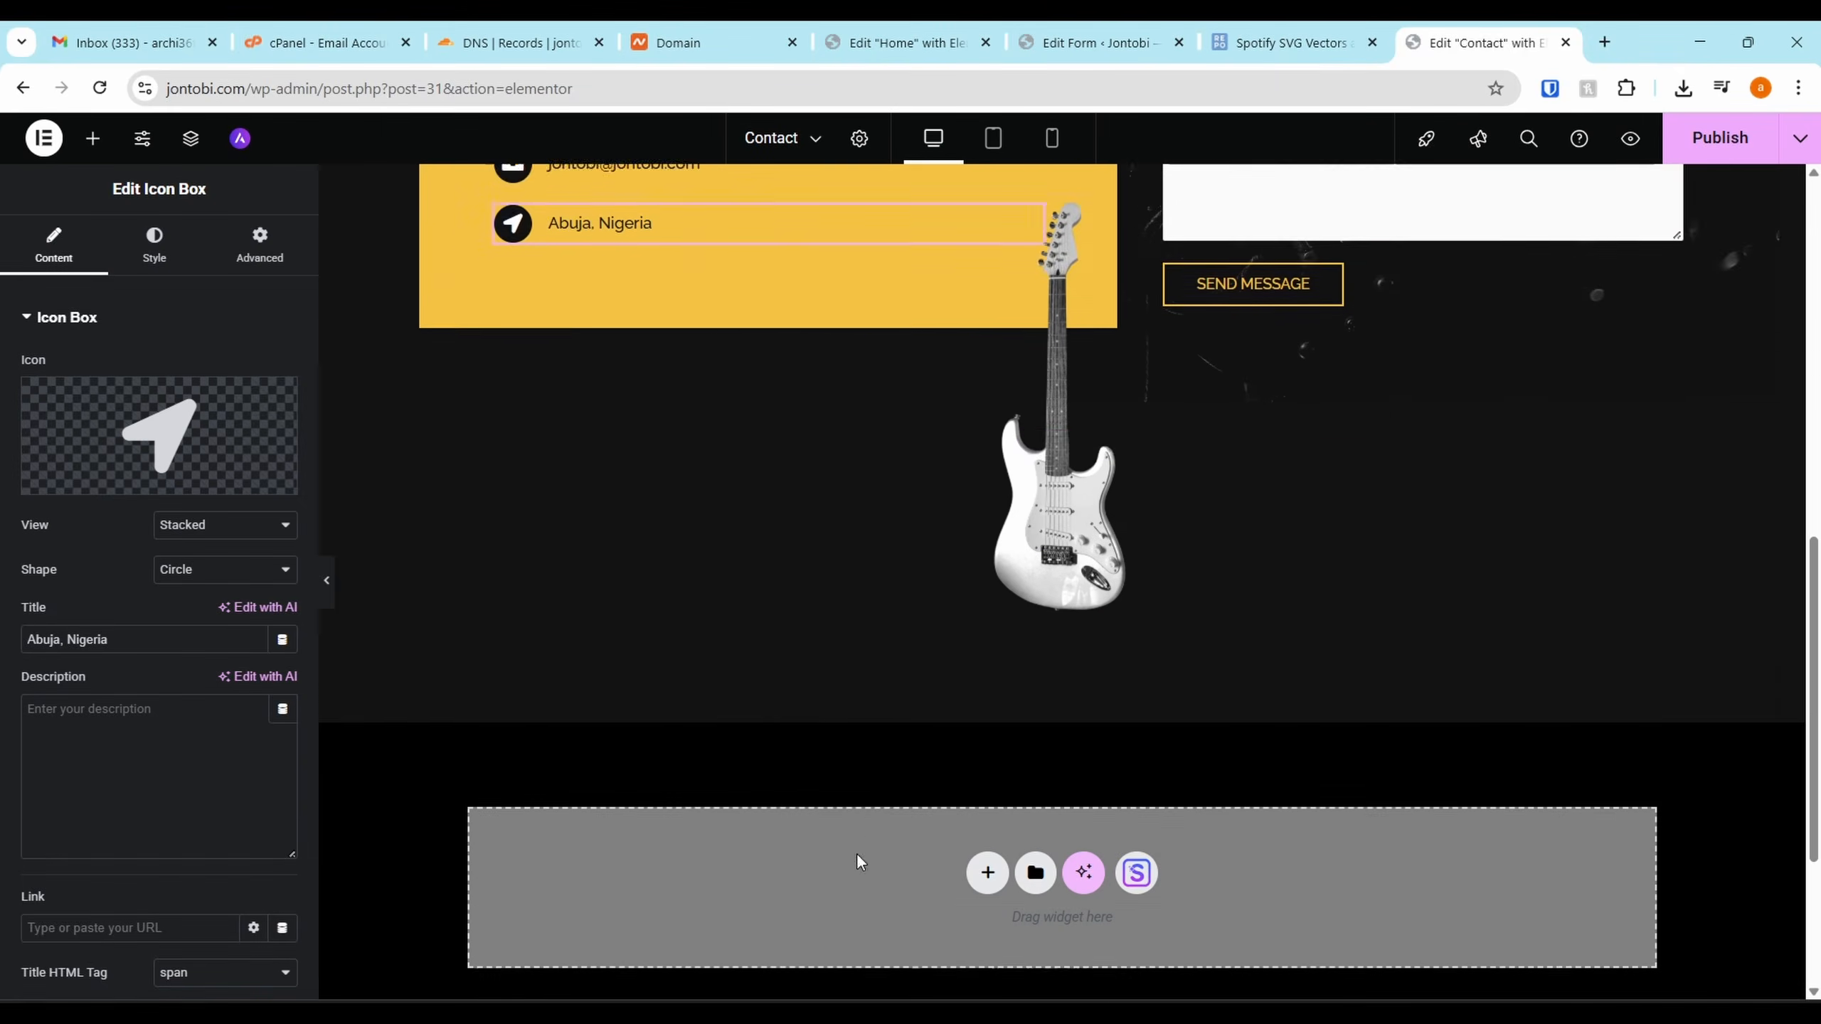
{"action": "left_click", "coordinate": [1035, 320]}
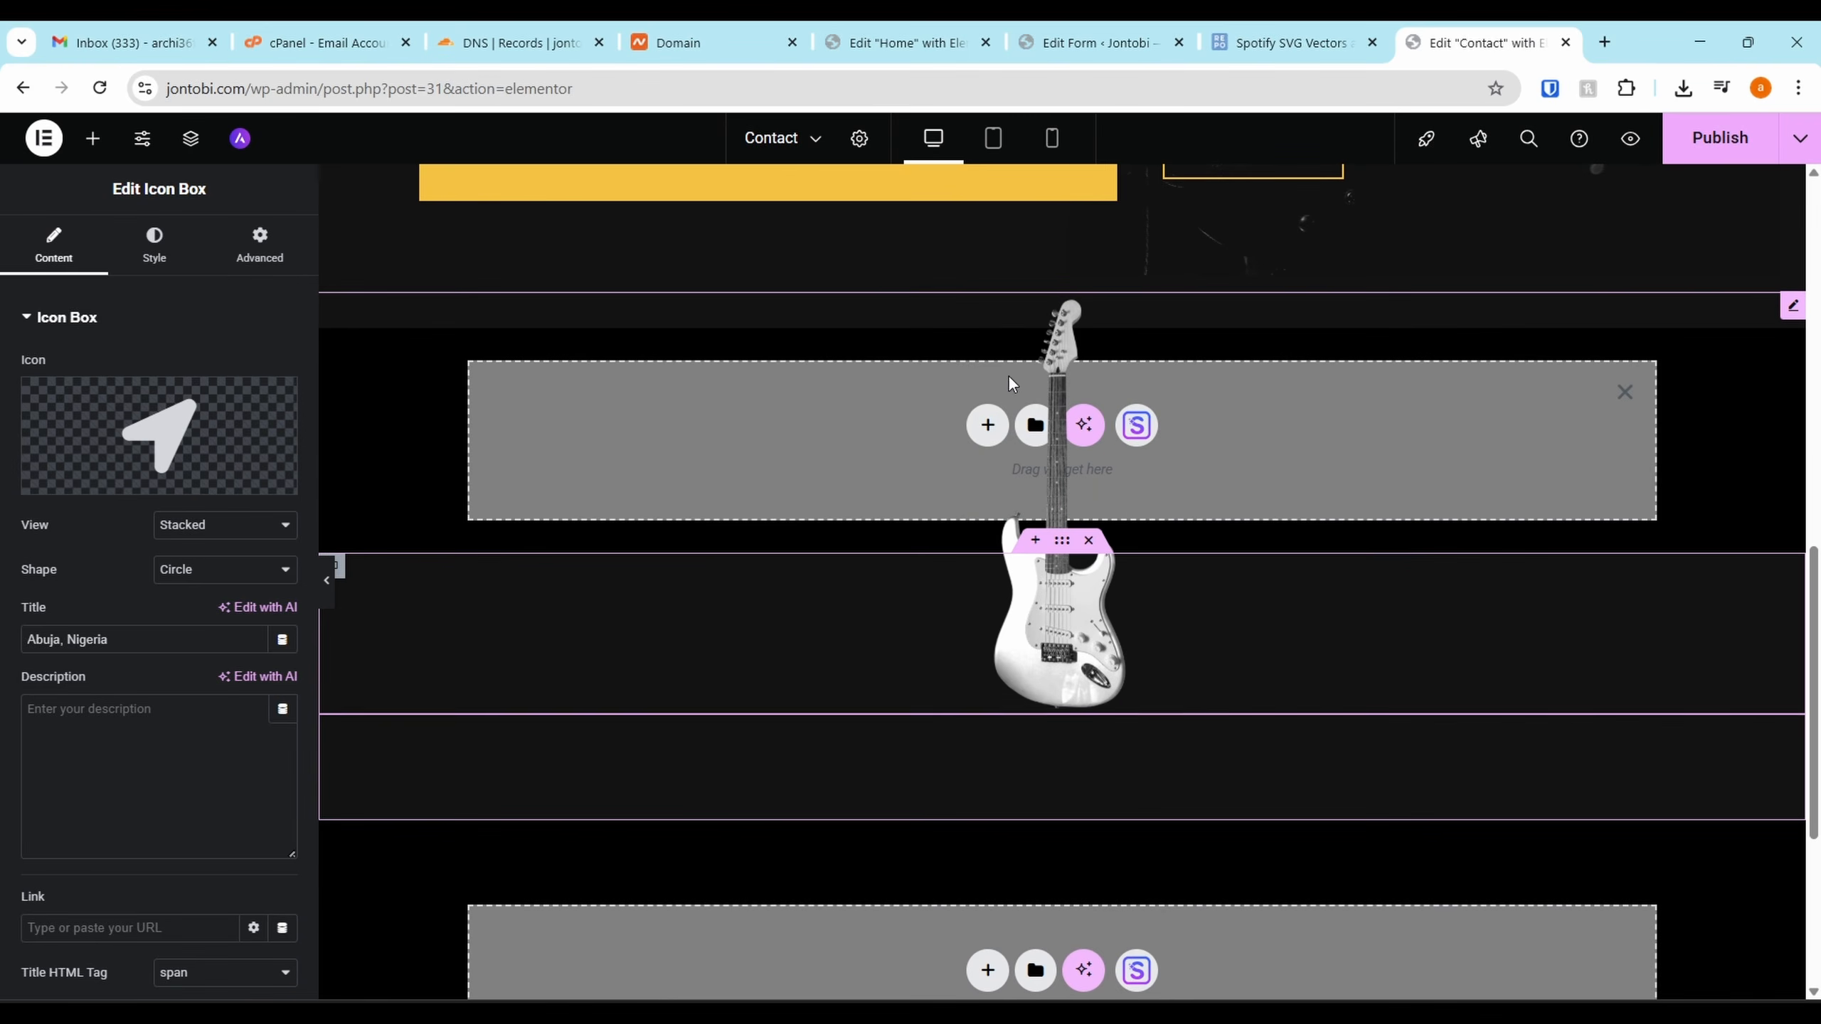
{"action": "scroll", "coordinate": [1263, 799], "scroll_direction": "down", "scroll_amount": 5}
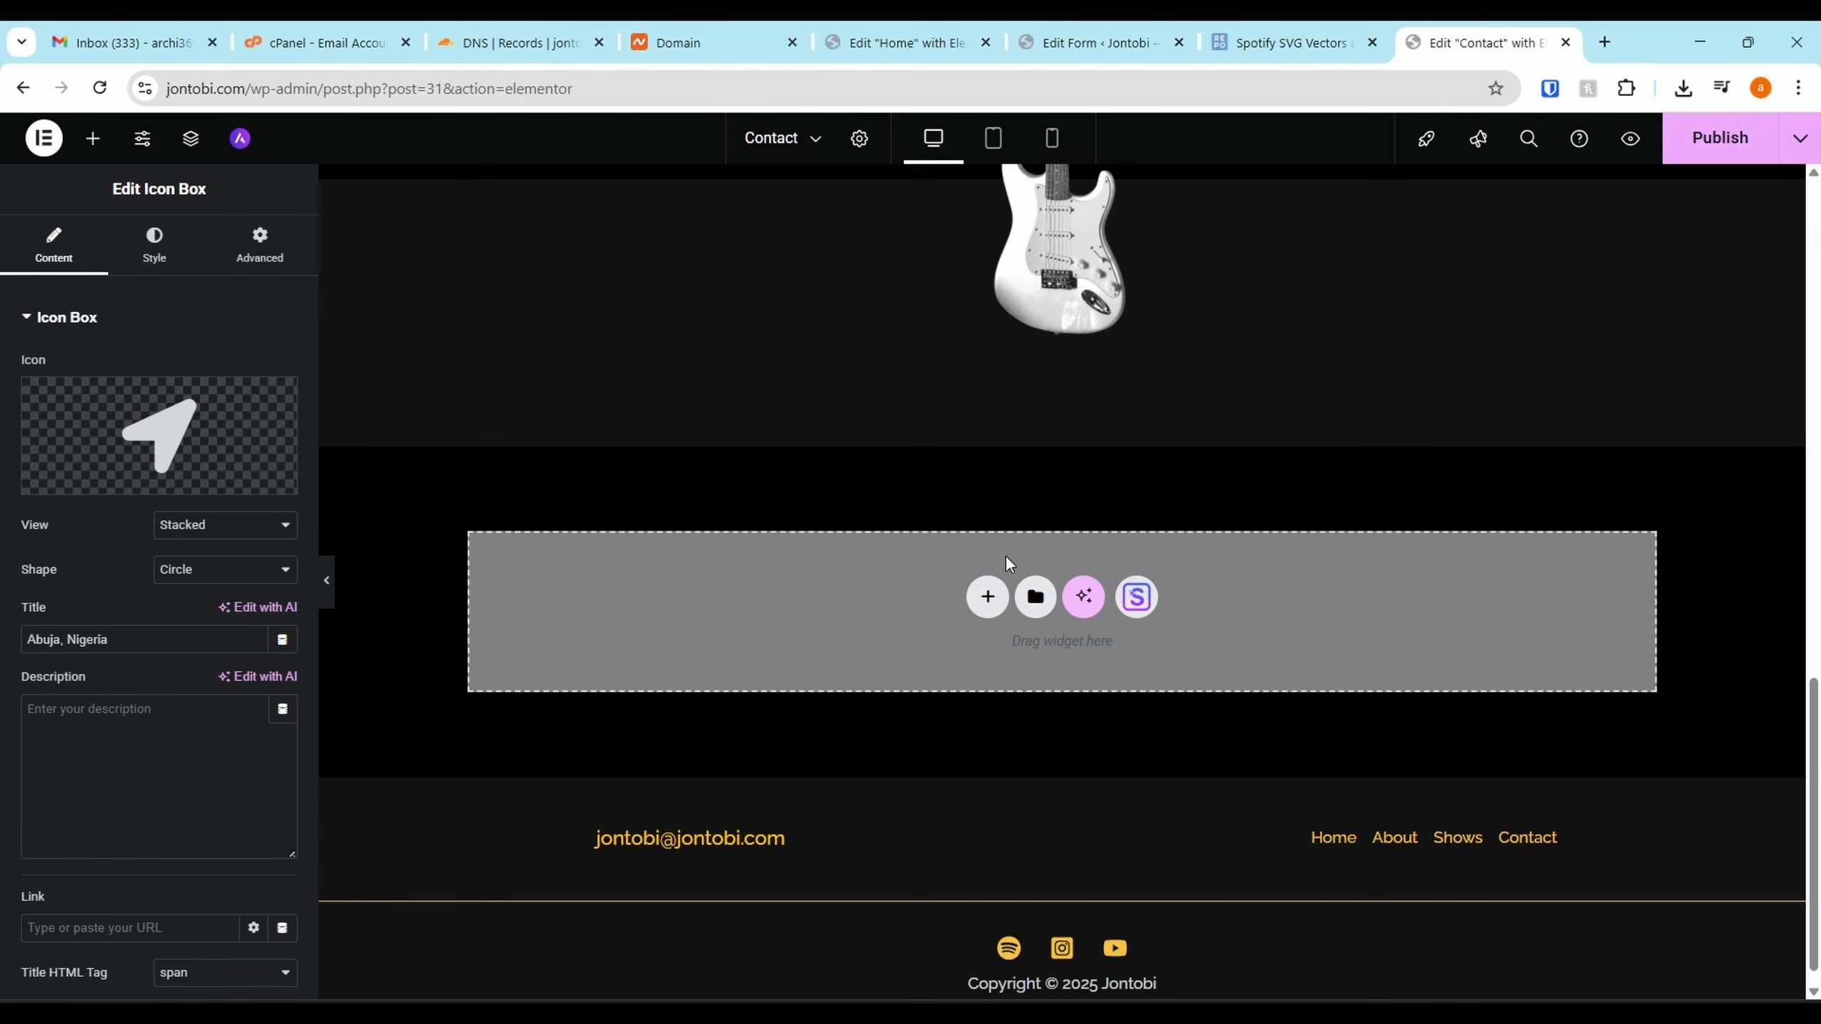
{"action": "left_click", "coordinate": [989, 593]}
{"action": "left_click", "coordinate": [1007, 688]}
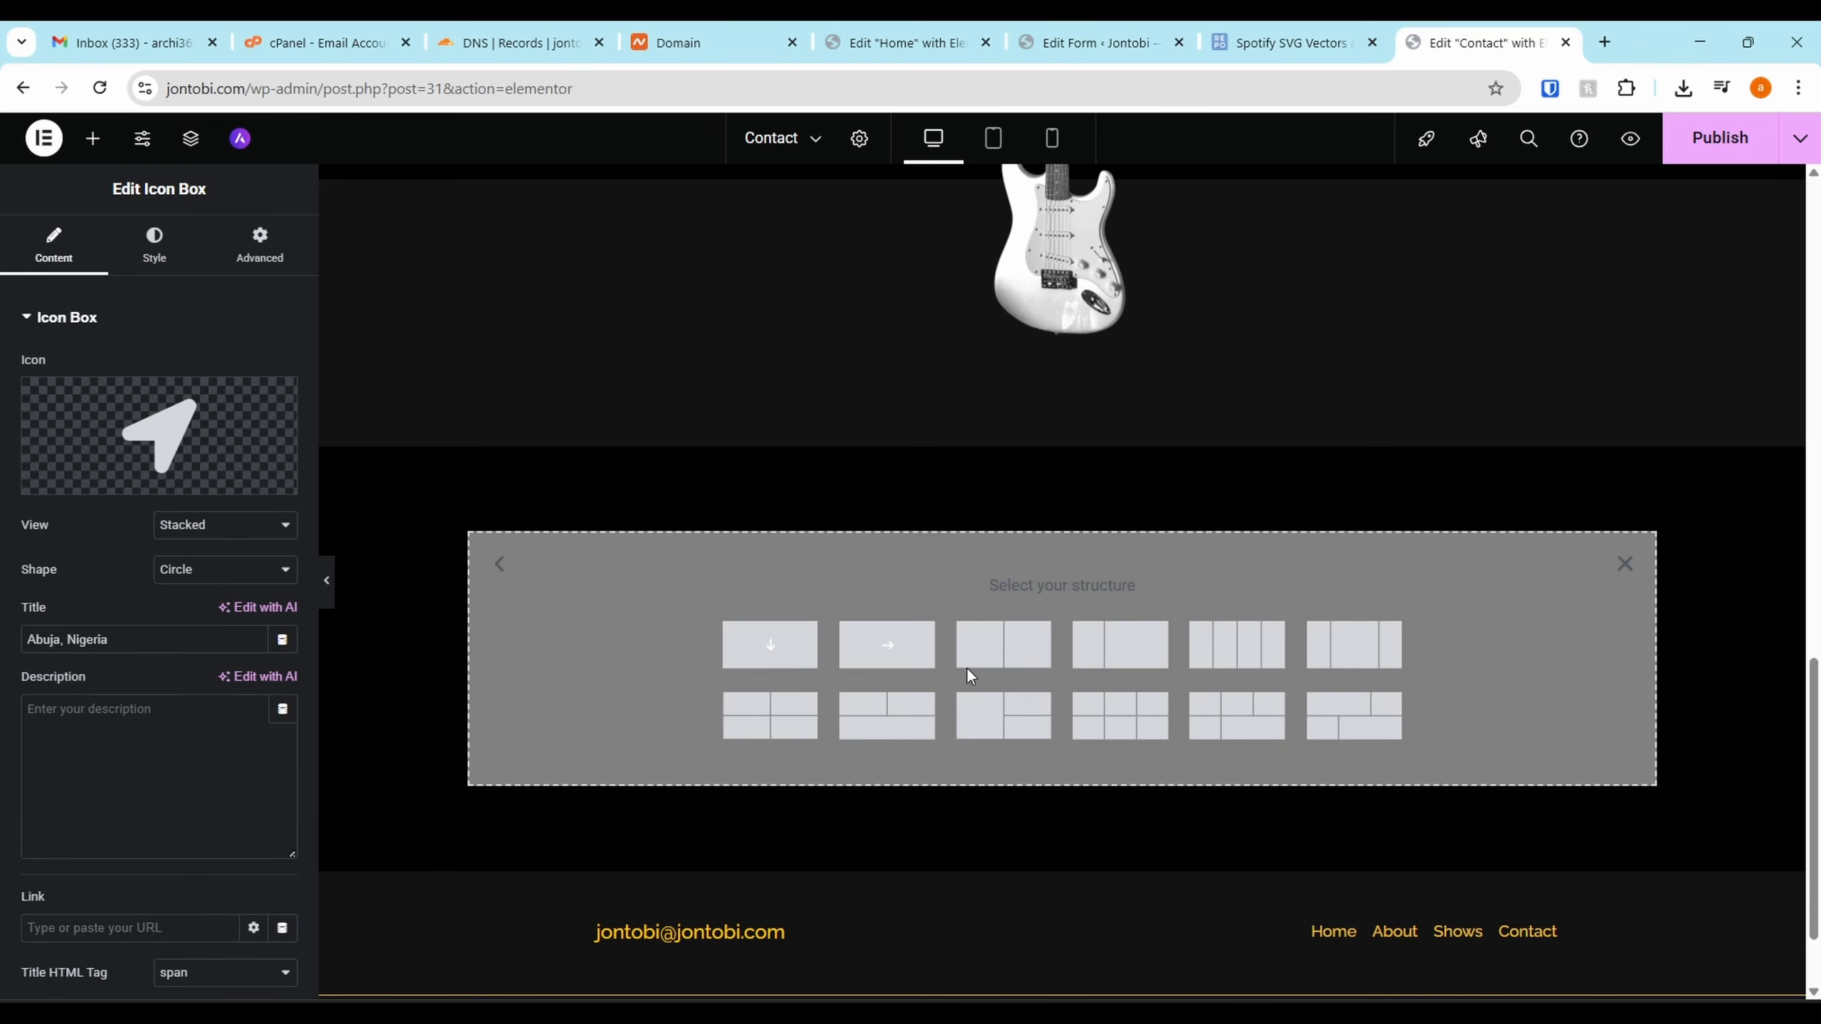
{"action": "left_click", "coordinate": [767, 645]}
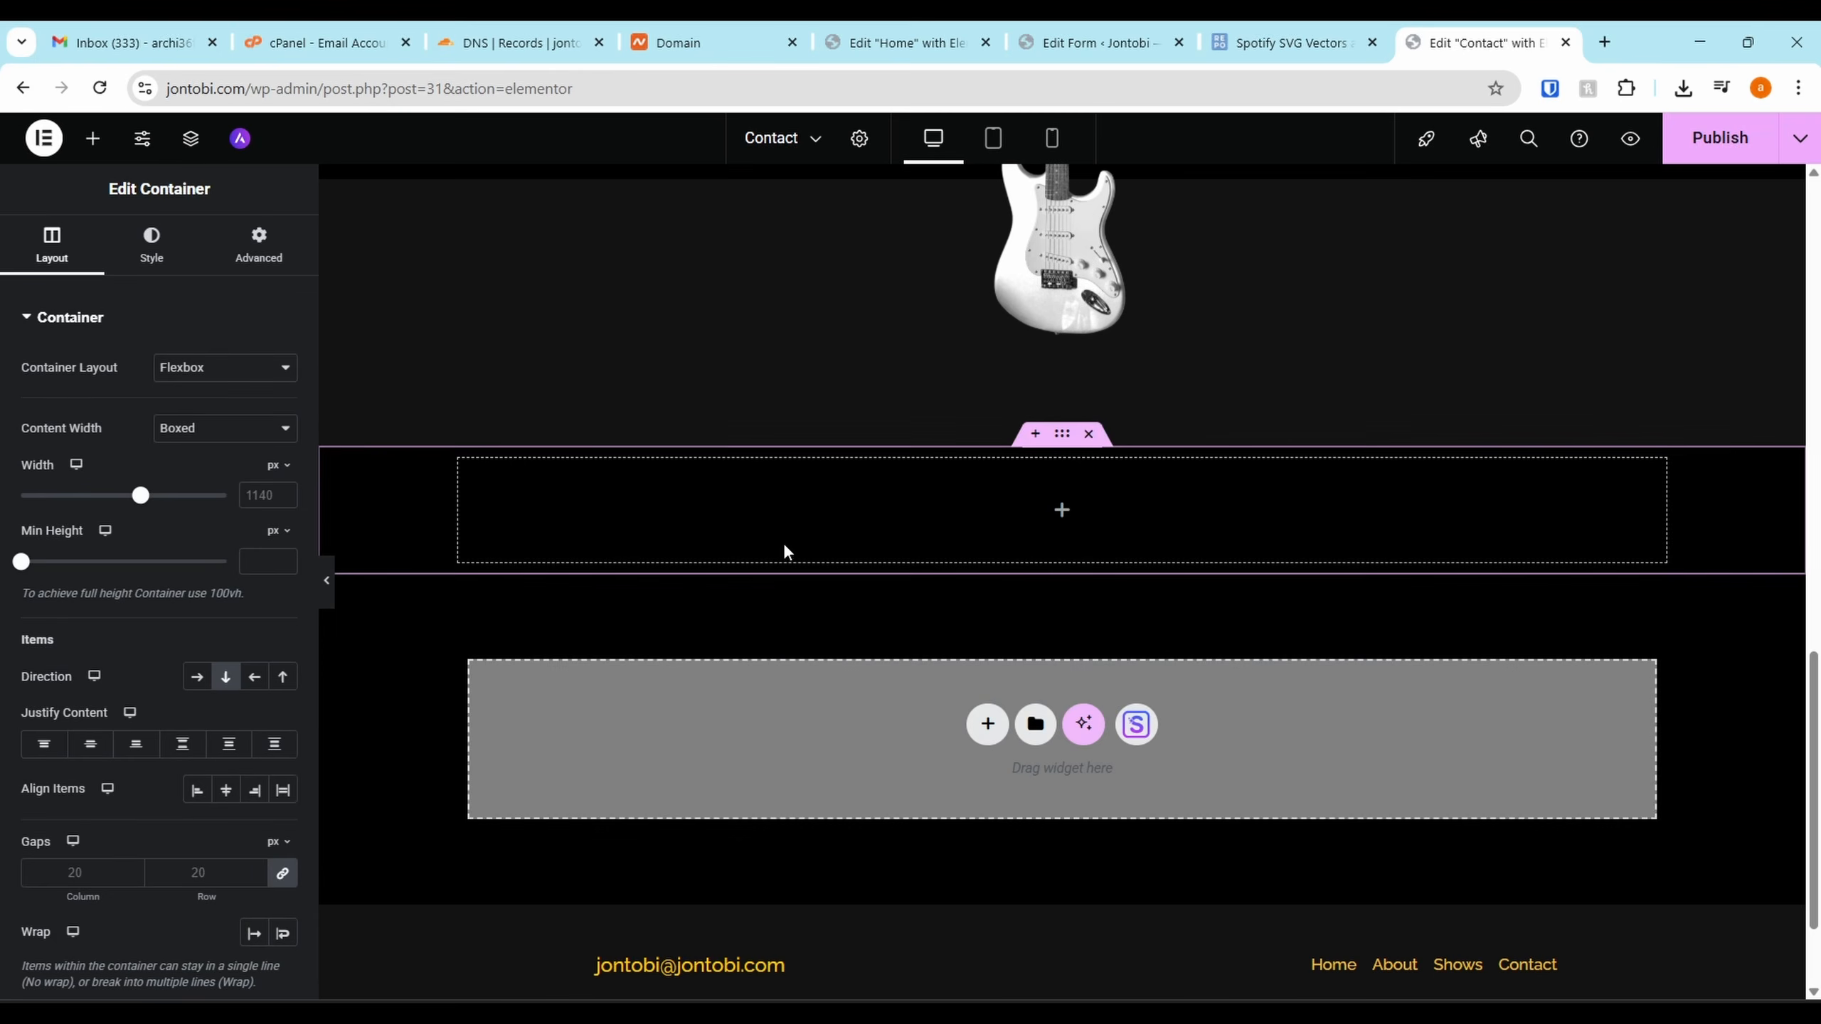
Drop a Shortcode widget into the container with [forminator_form id="1130"] pasted in
{"action": "left_click", "coordinate": [1063, 512]}
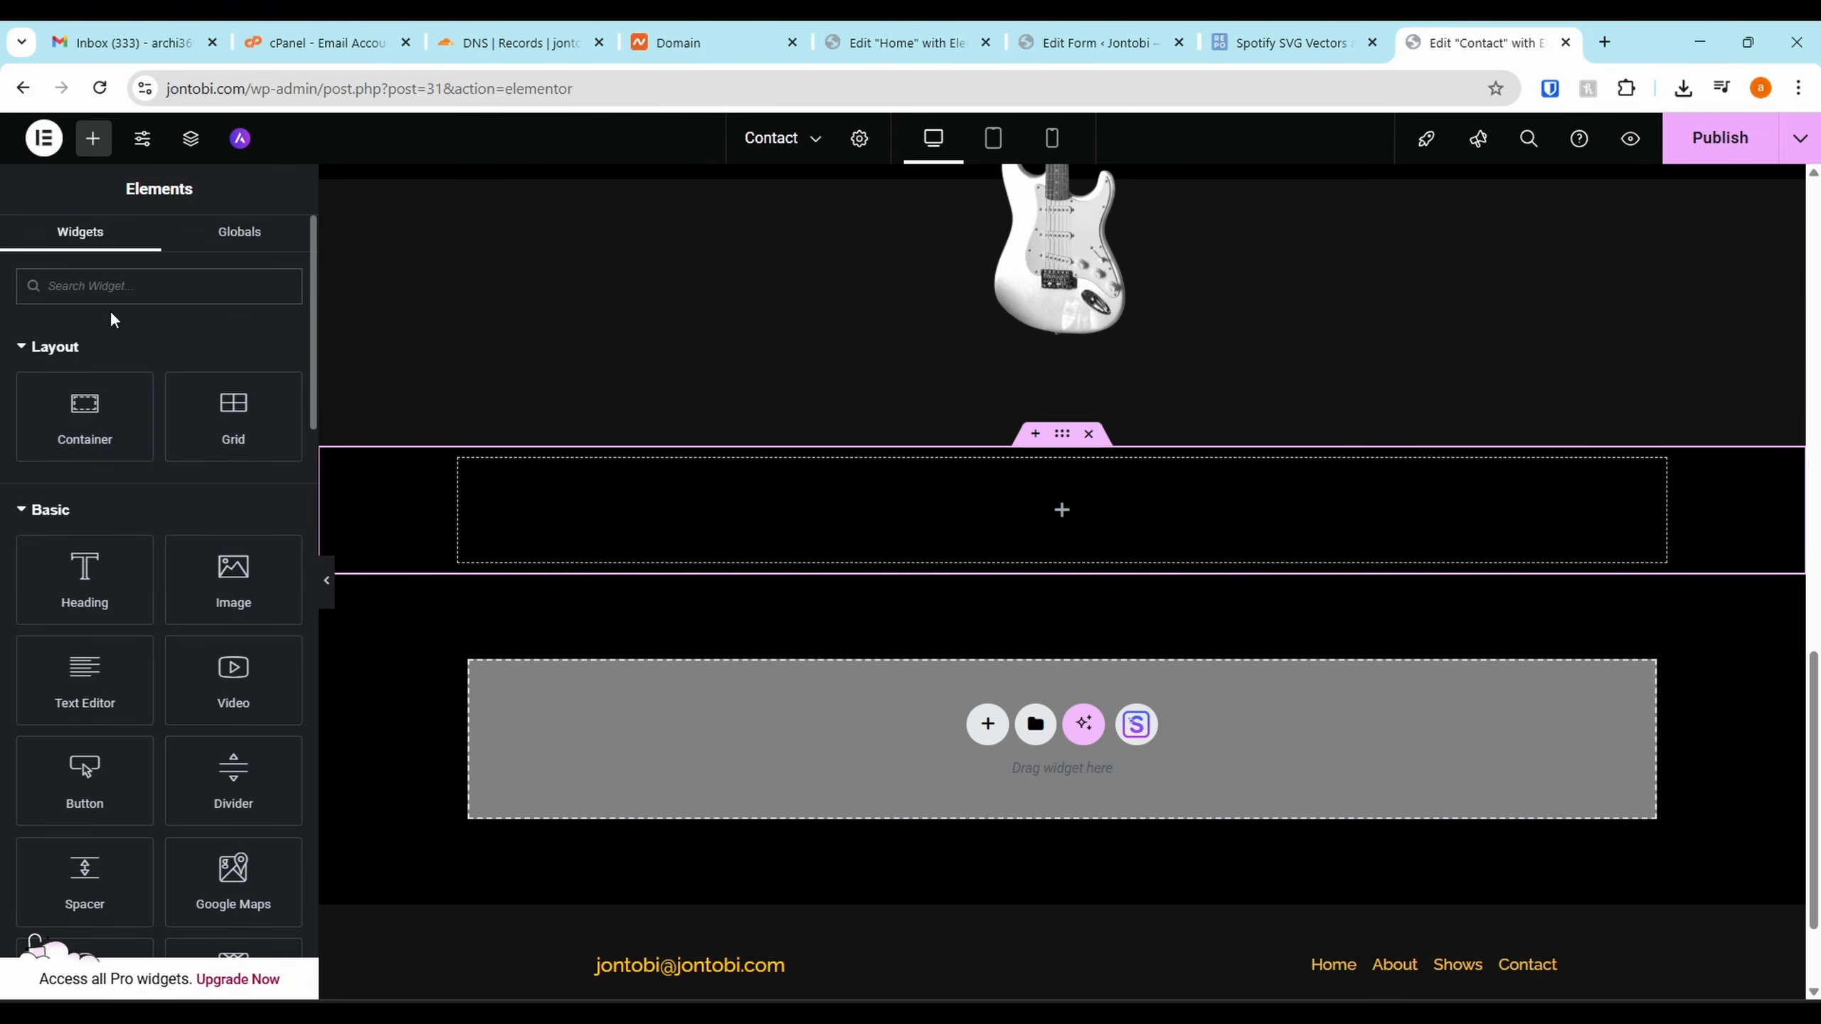
{"action": "type", "text": "short"}
{"action": "left_click_drag", "start_coordinate": [99, 350], "coordinate": [1029, 492]}
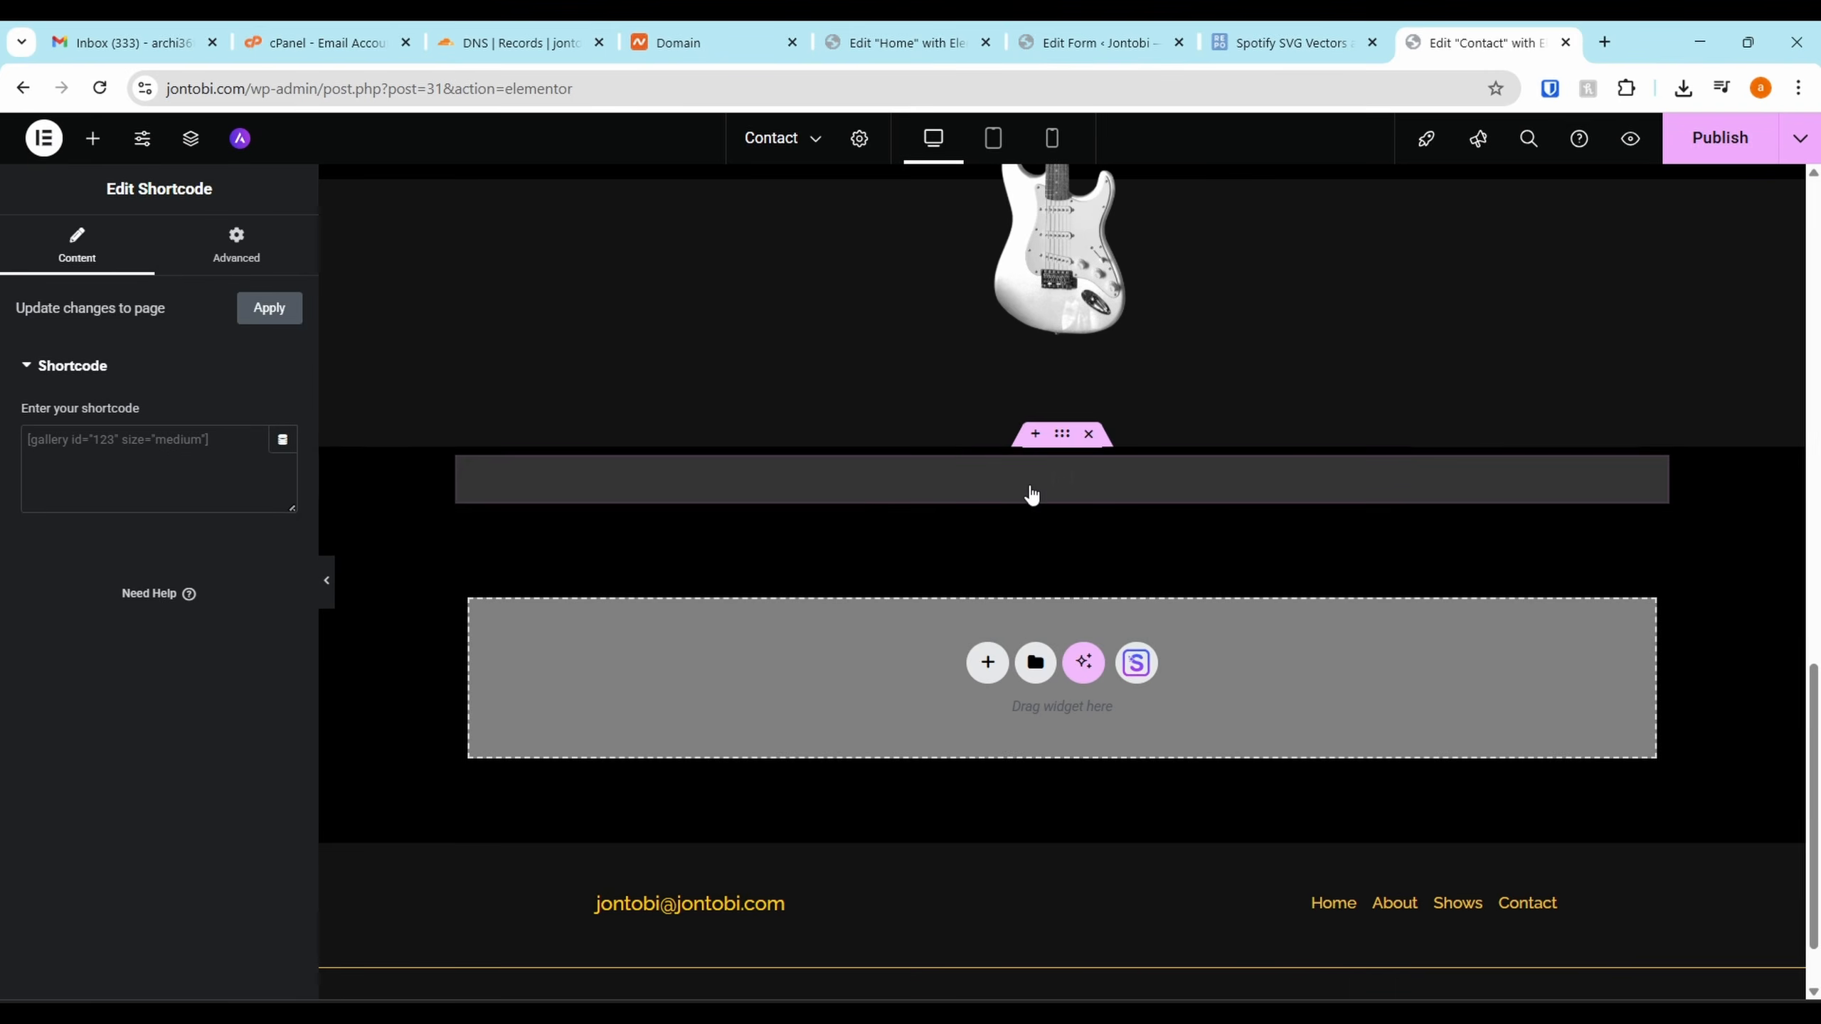
{"action": "key", "text": "ctrl+v"}
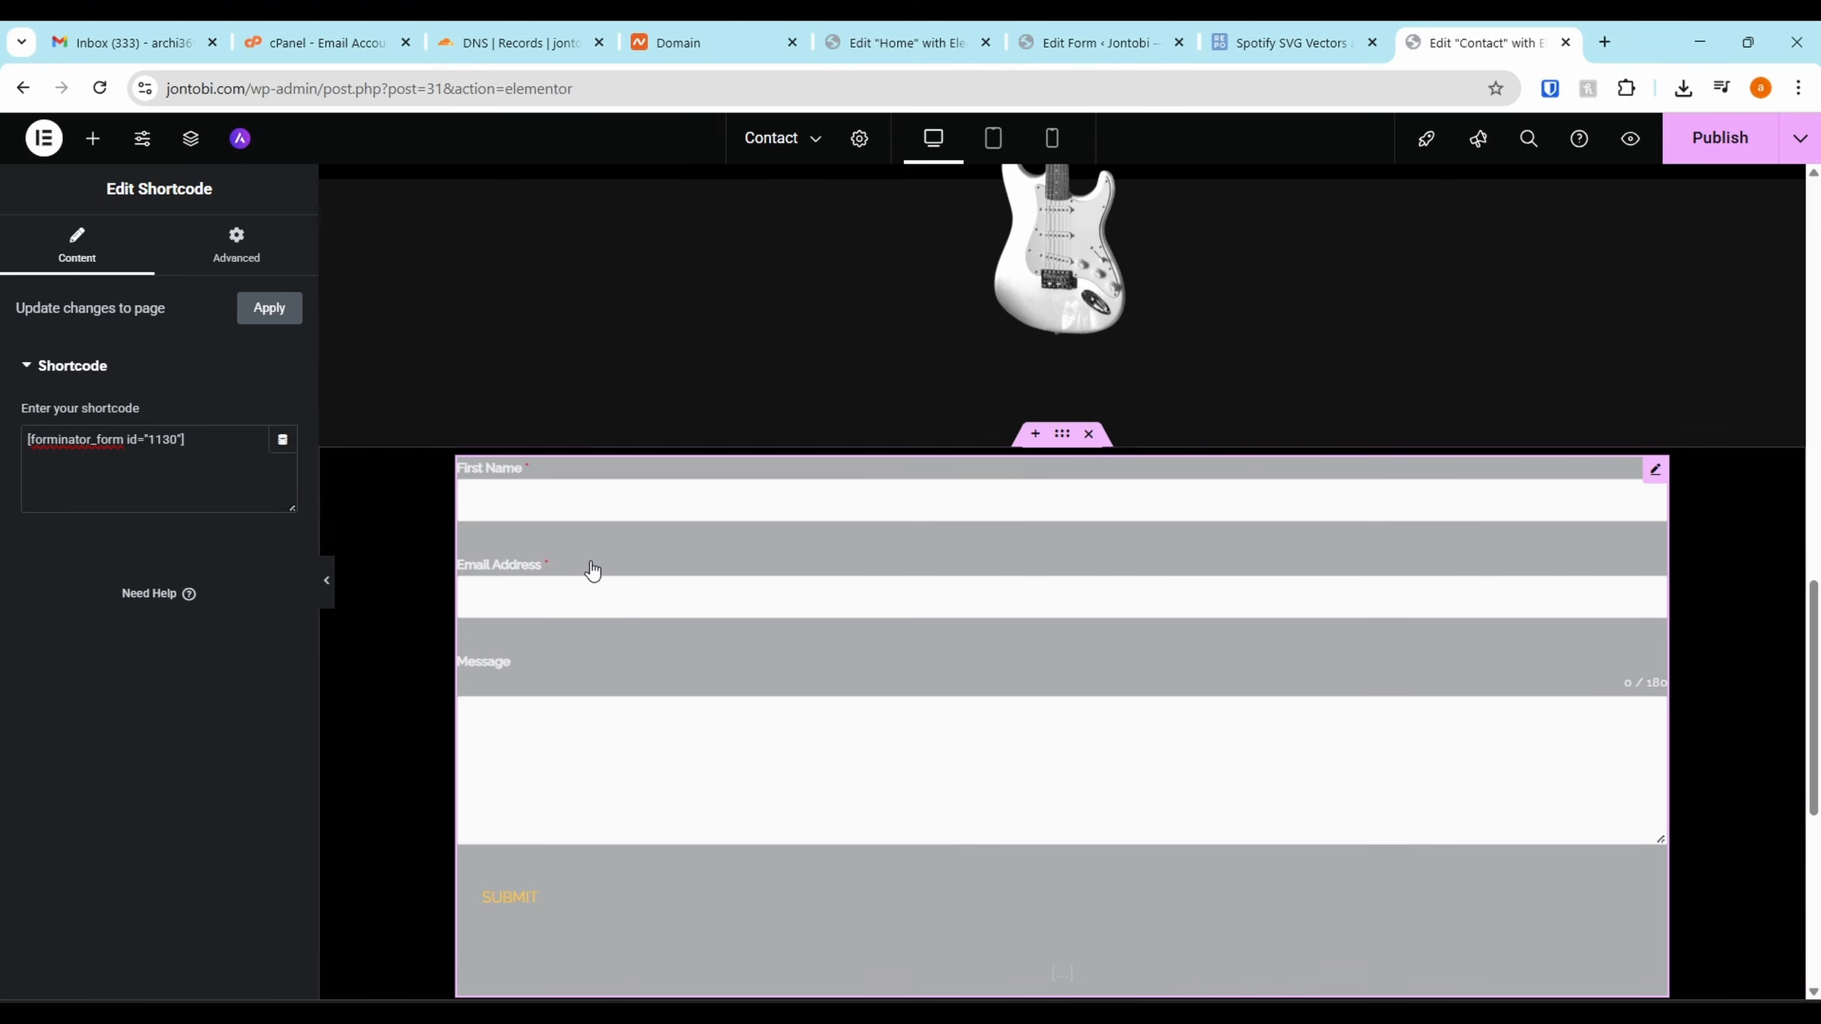
{"action": "scroll", "coordinate": [879, 494], "scroll_direction": "down", "scroll_amount": 2}
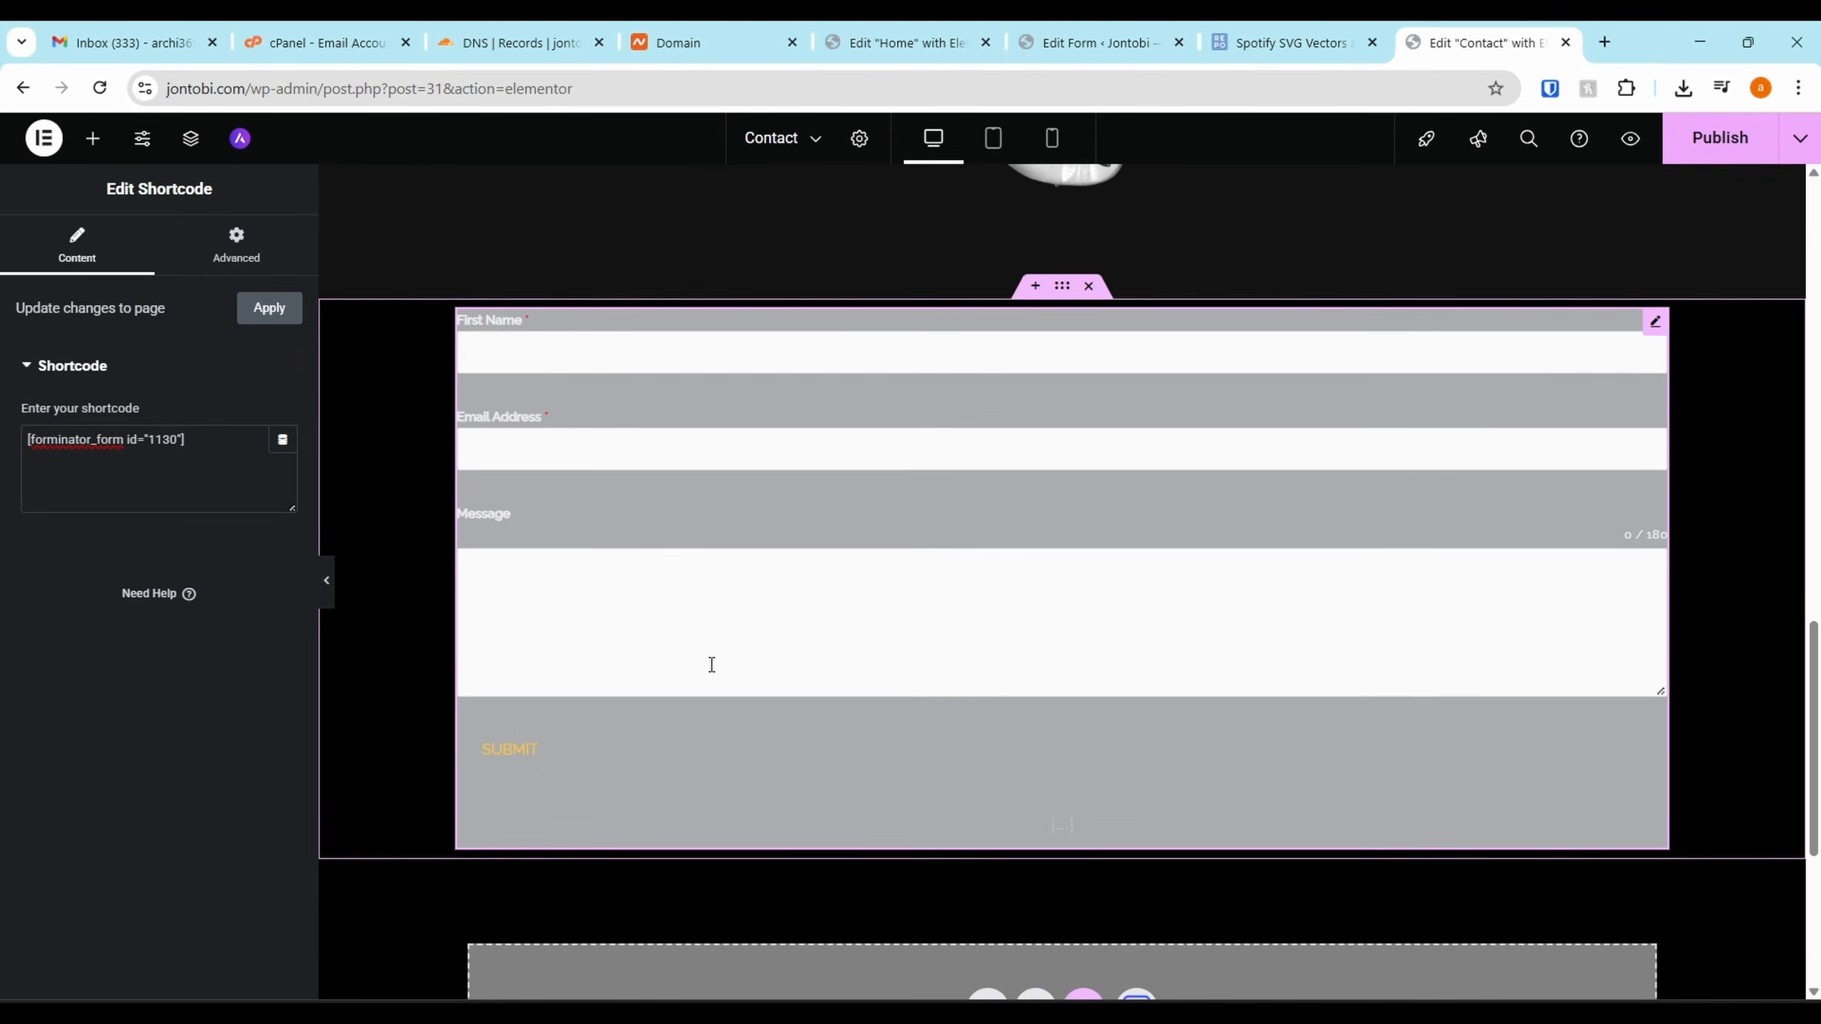
{"action": "left_click_drag", "start_coordinate": [1493, 28], "coordinate": [1305, 32]}
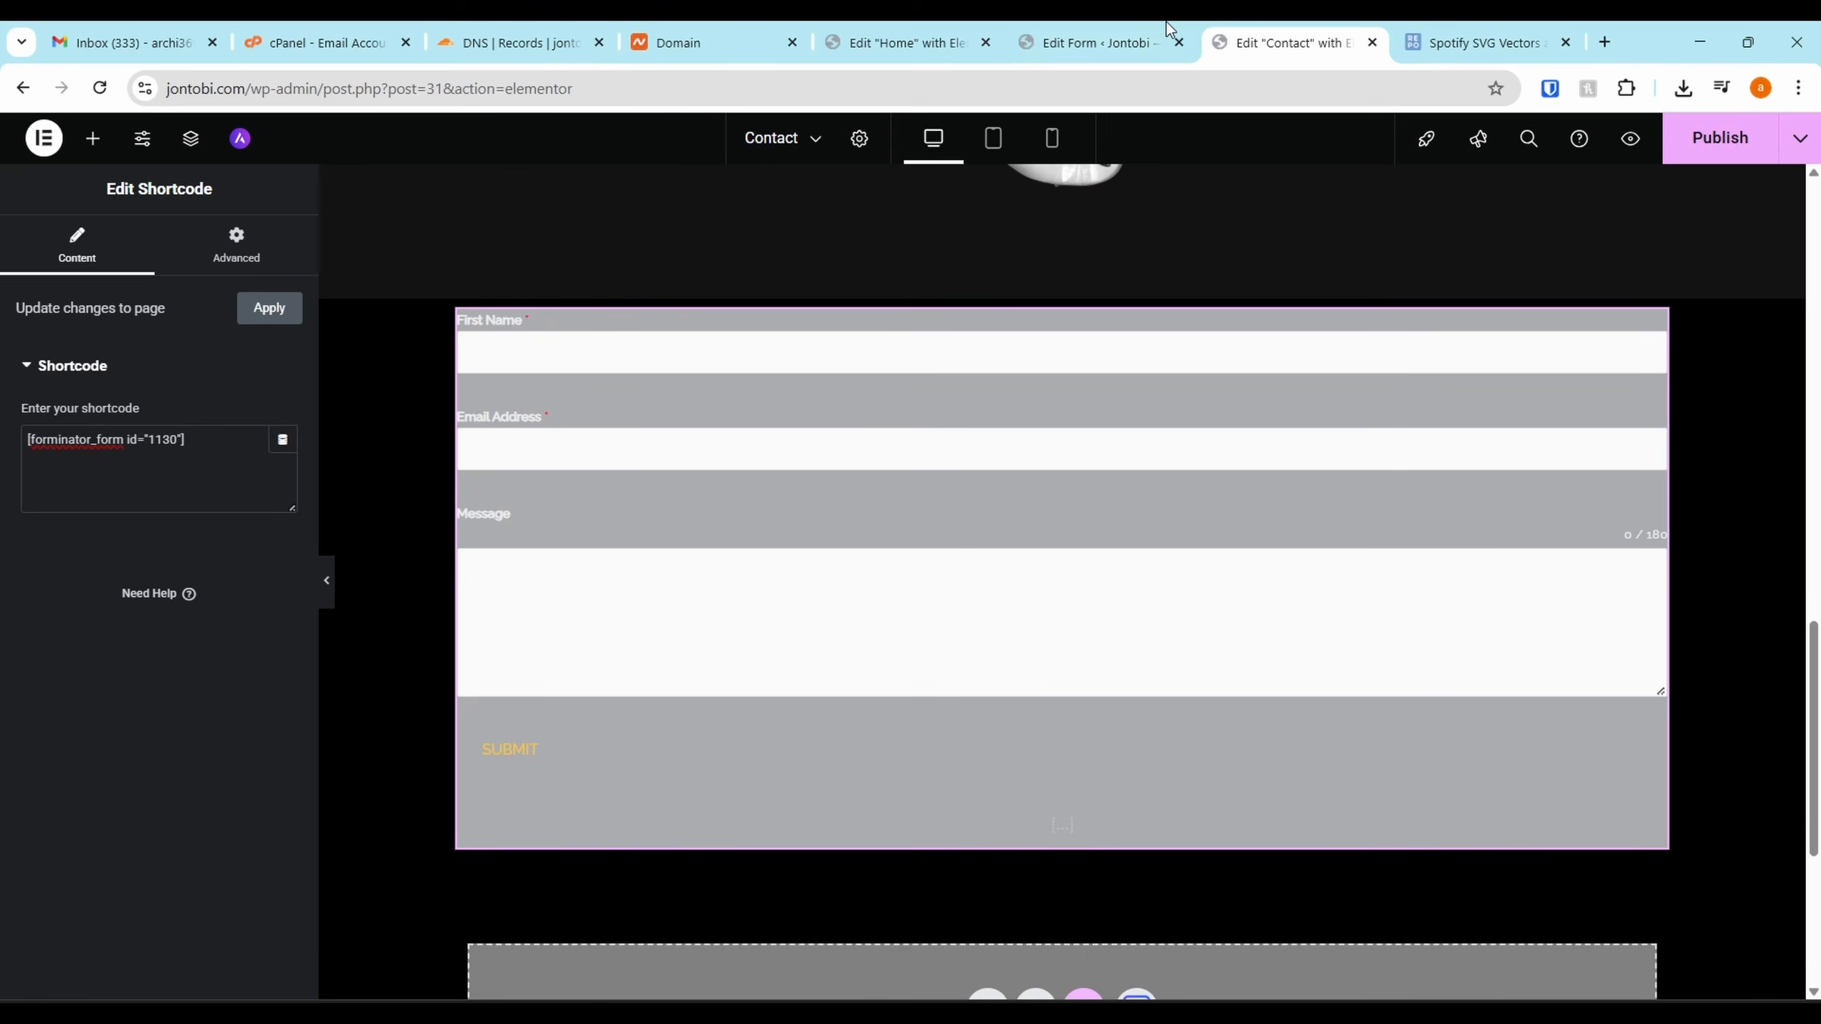
{"action": "left_click", "coordinate": [1048, 35]}
{"action": "left_click", "coordinate": [1170, 430]}
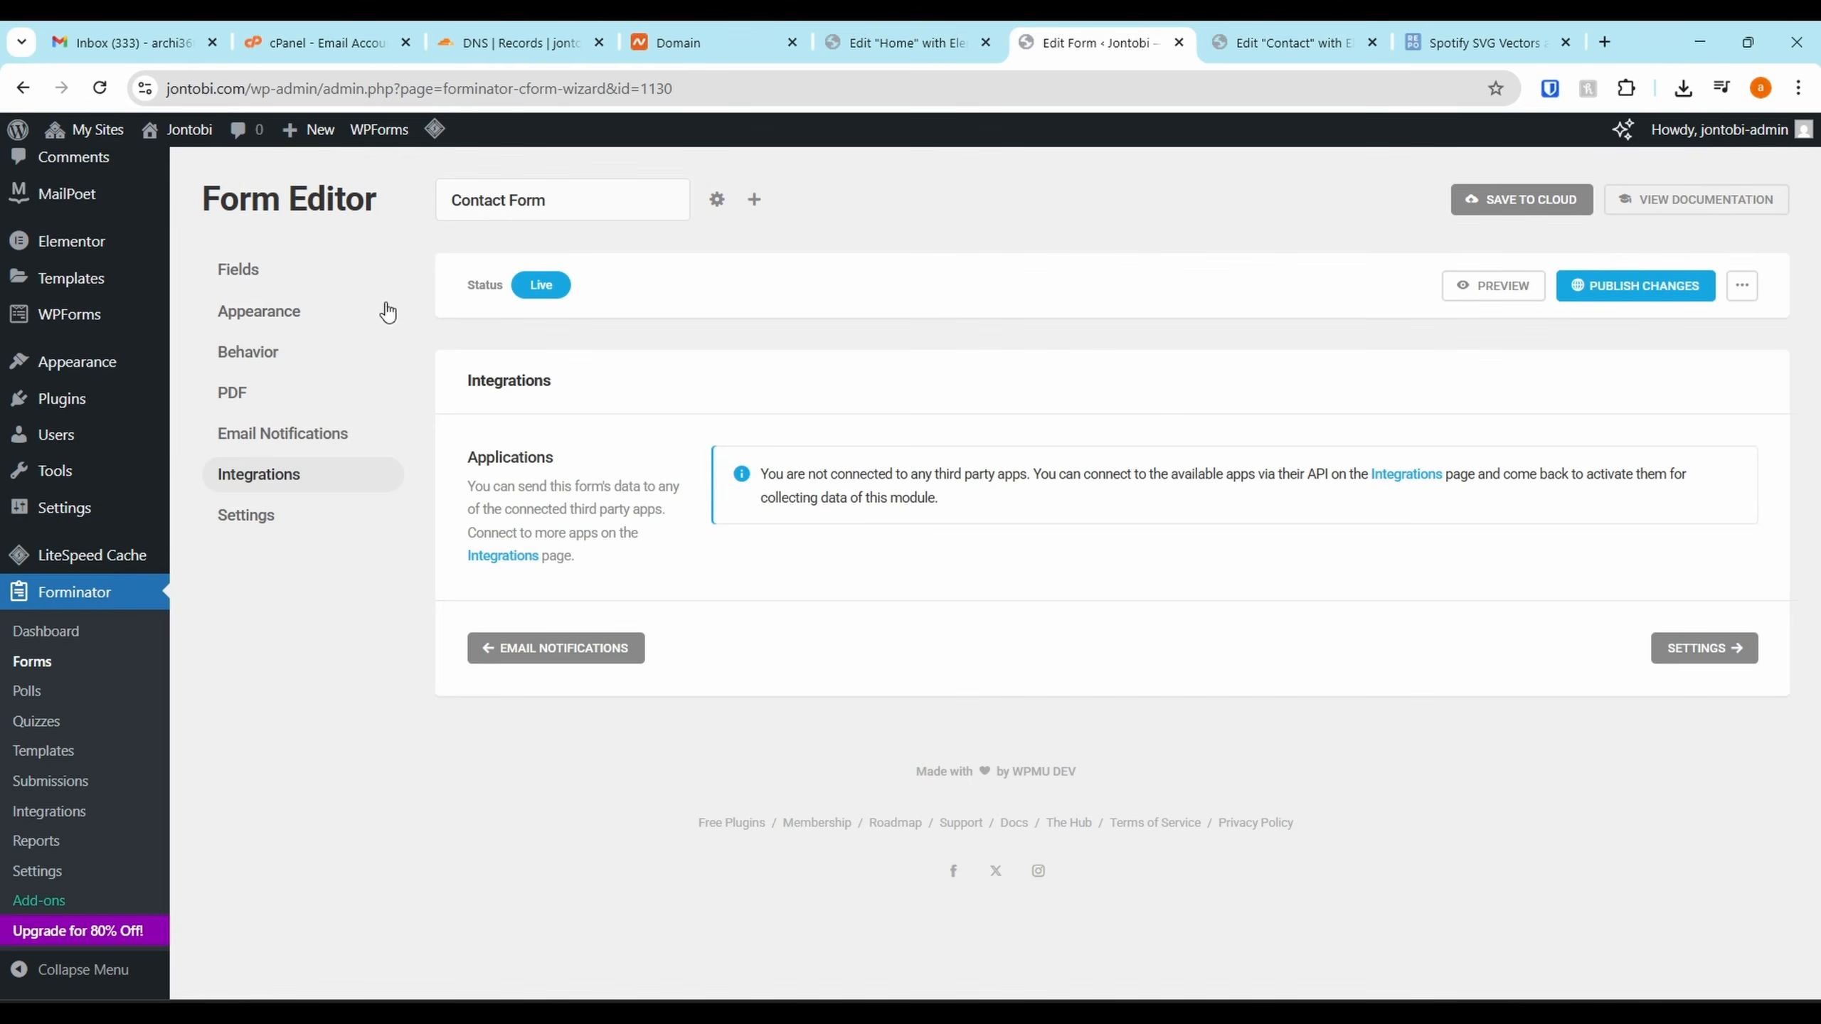
Choose the Flat design style in the form's Appearance settings
{"action": "left_click", "coordinate": [279, 327]}
{"action": "scroll", "coordinate": [1028, 601], "scroll_direction": "down", "scroll_amount": 2}
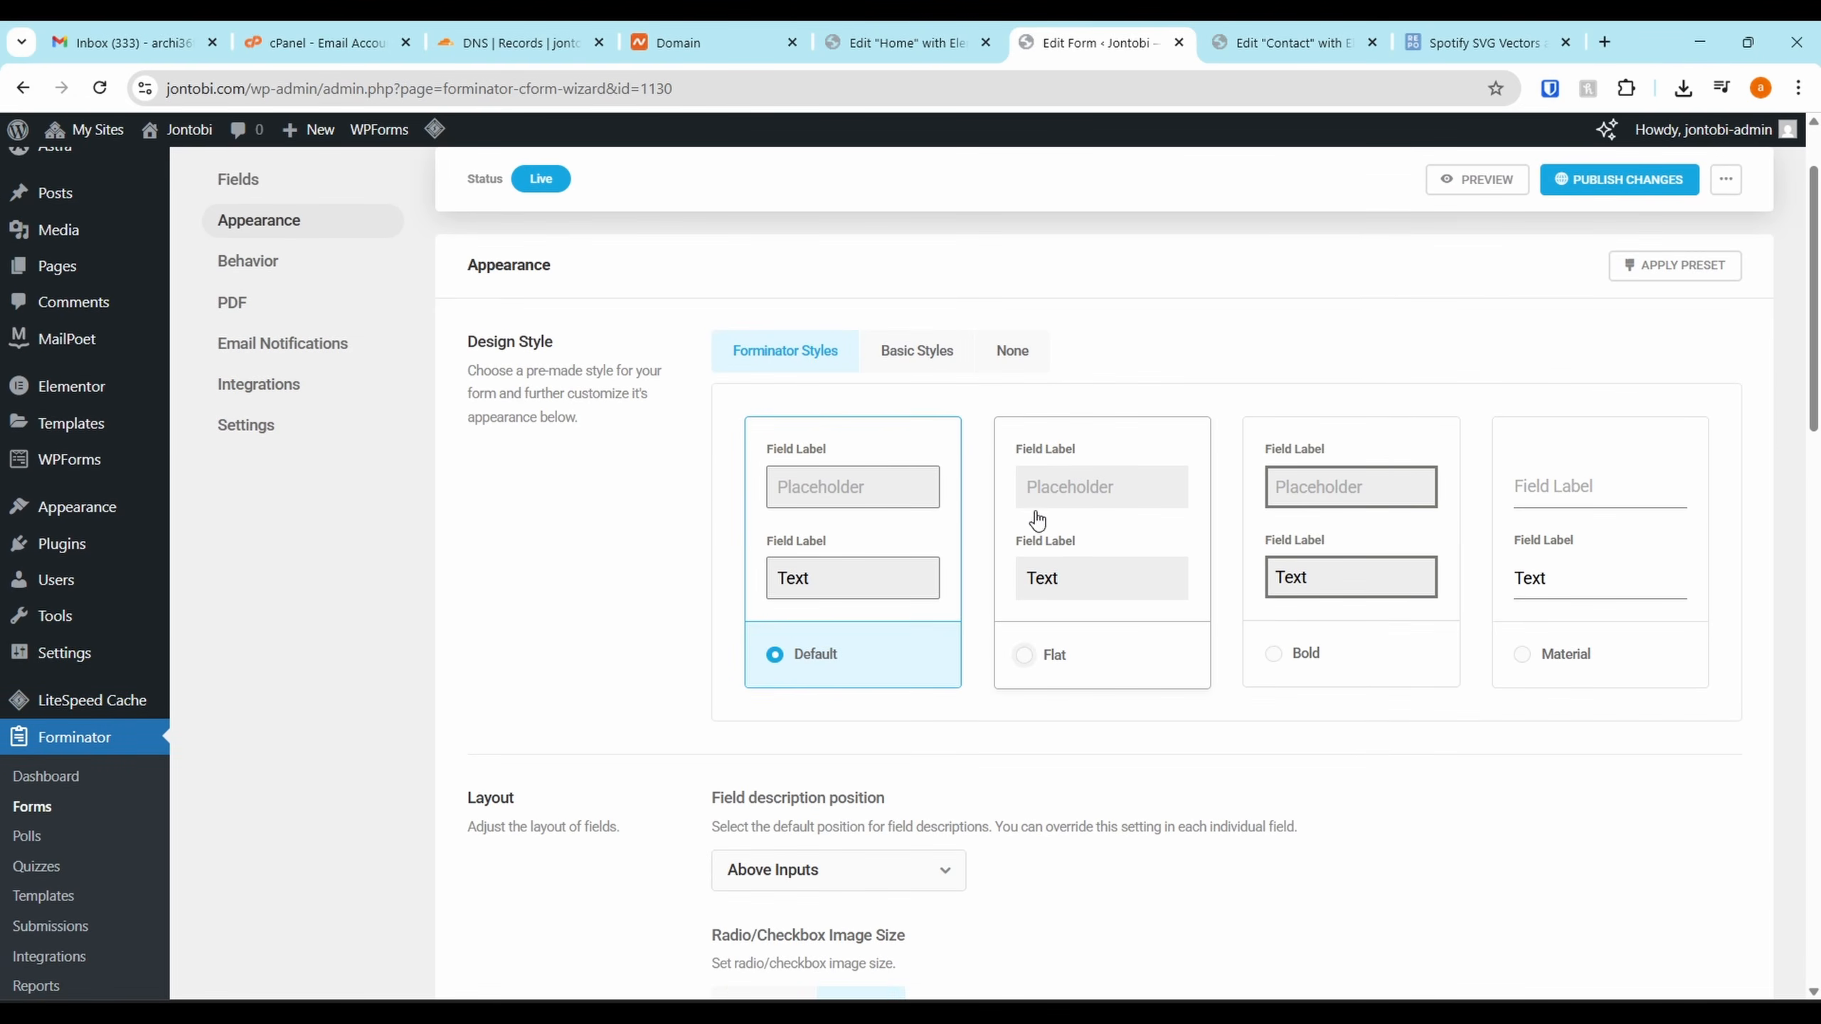
{"action": "left_click", "coordinate": [1103, 615]}
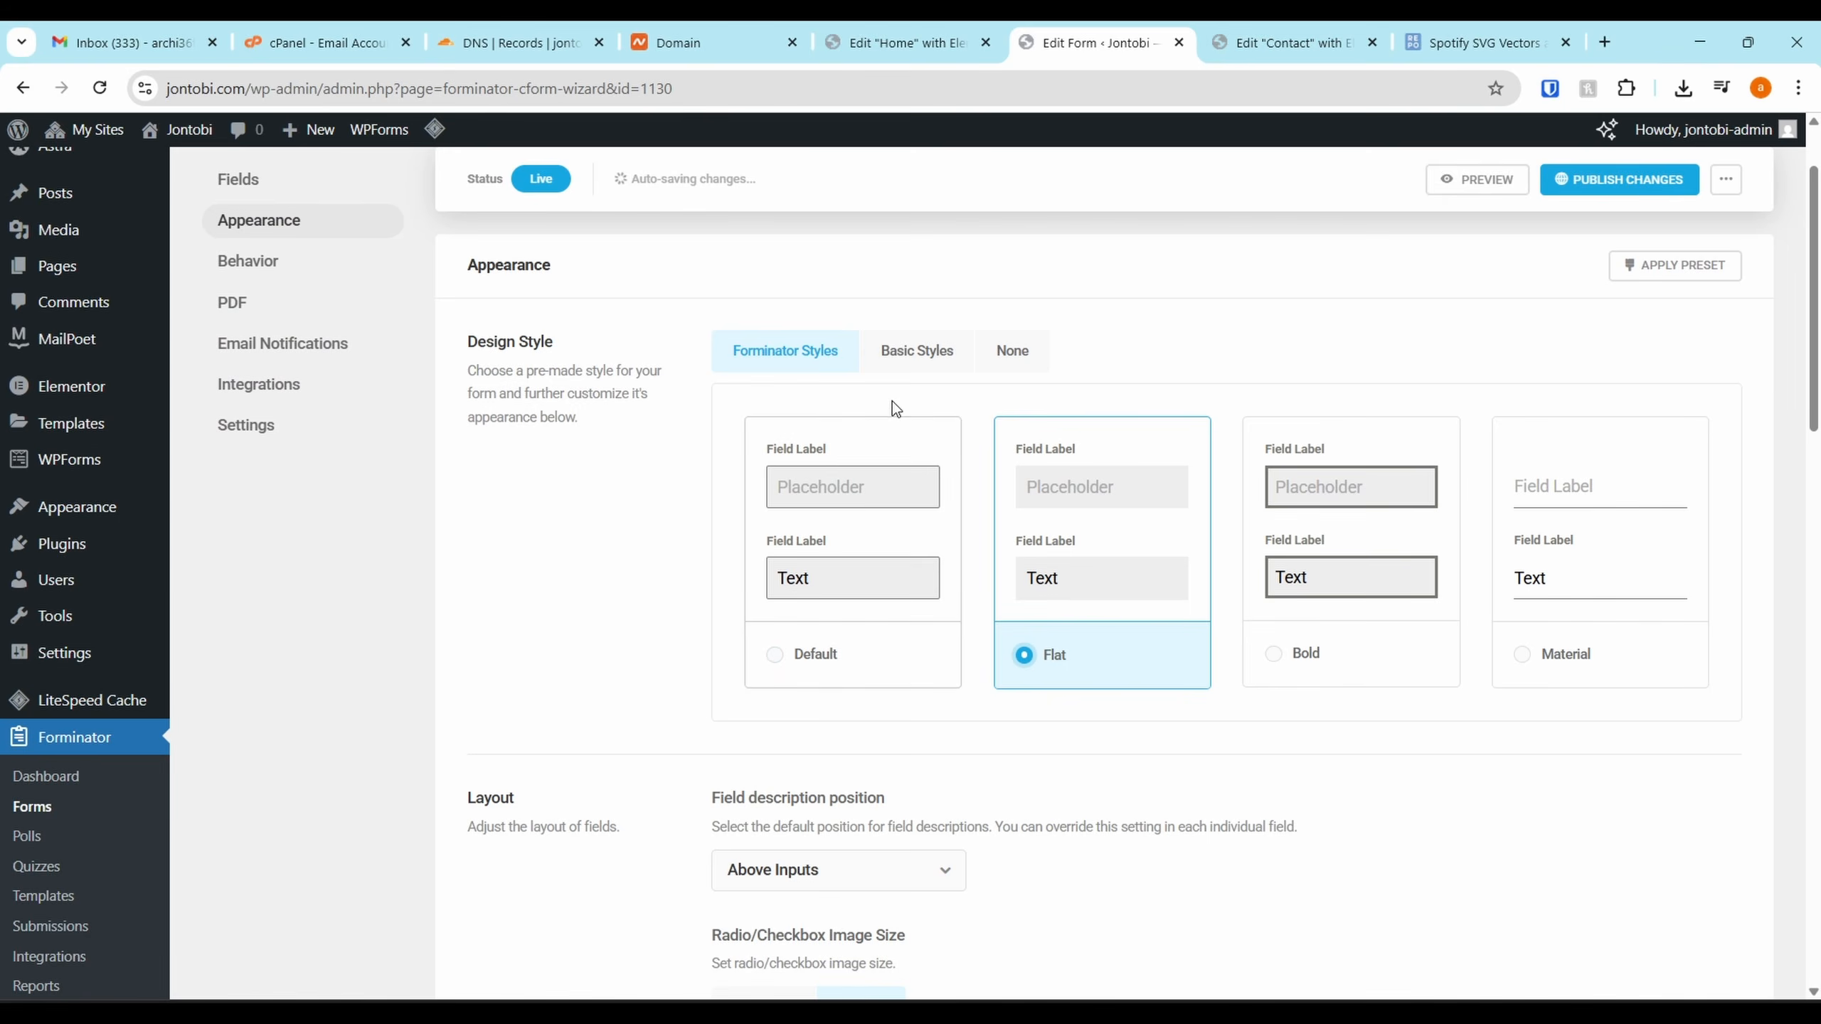
{"action": "left_click", "coordinate": [919, 352]}
{"action": "scroll", "coordinate": [903, 604], "scroll_direction": "down", "scroll_amount": 1}
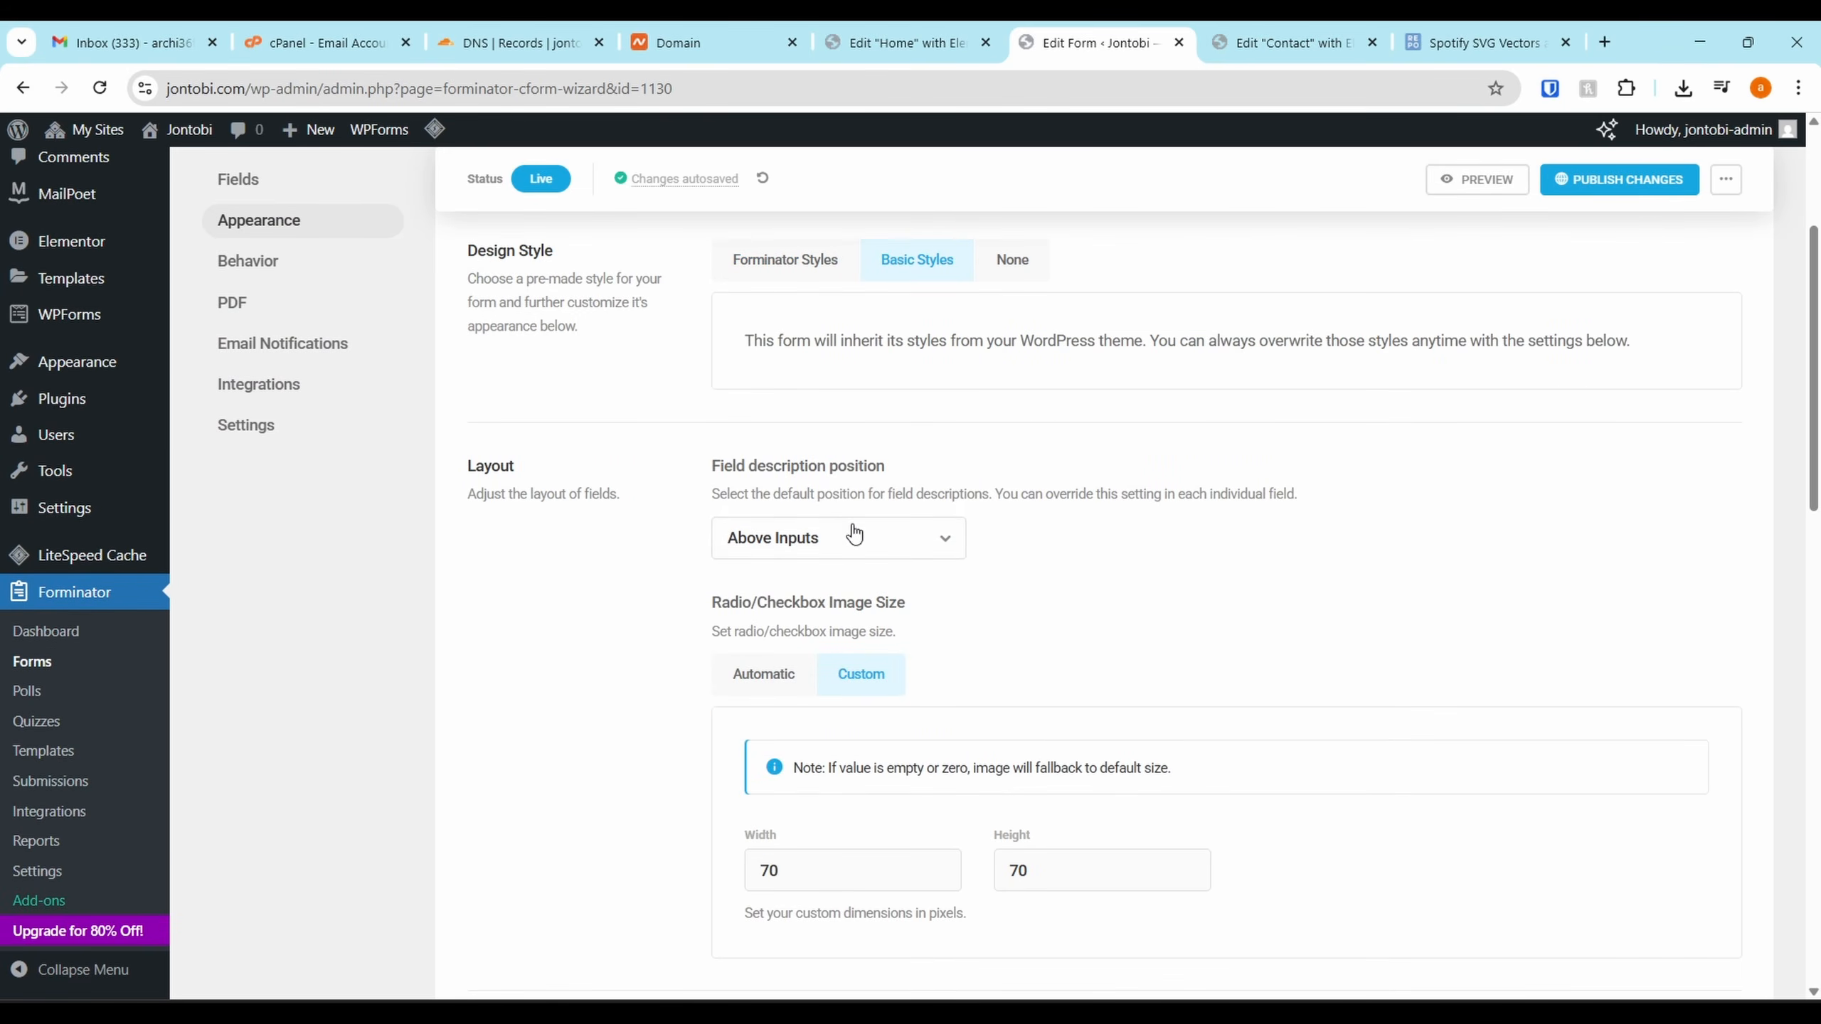
{"action": "scroll", "coordinate": [914, 320], "scroll_direction": "down", "scroll_amount": 1}
{"action": "left_click", "coordinate": [817, 228]}
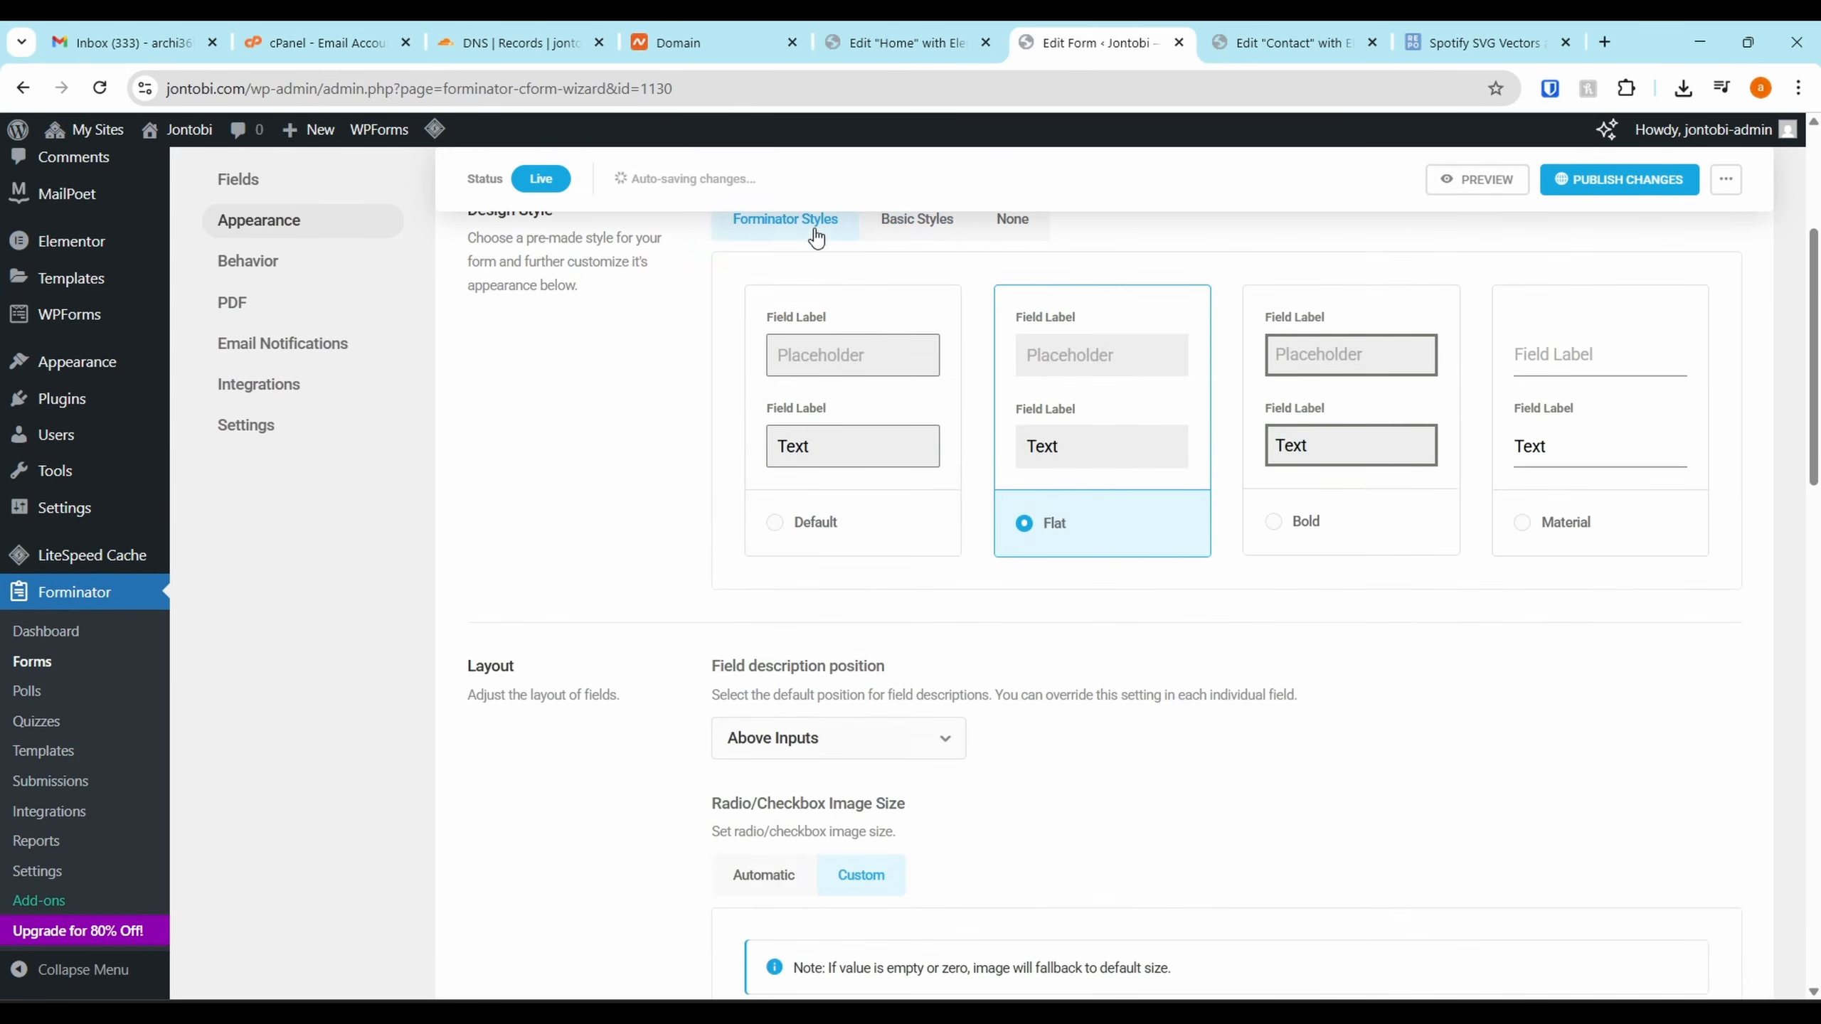
Use Forminator's default colours with Customize colors on, and publish the changes
{"action": "scroll", "coordinate": [1057, 876], "scroll_direction": "down", "scroll_amount": 1}
{"action": "scroll", "coordinate": [837, 466], "scroll_direction": "down", "scroll_amount": 3}
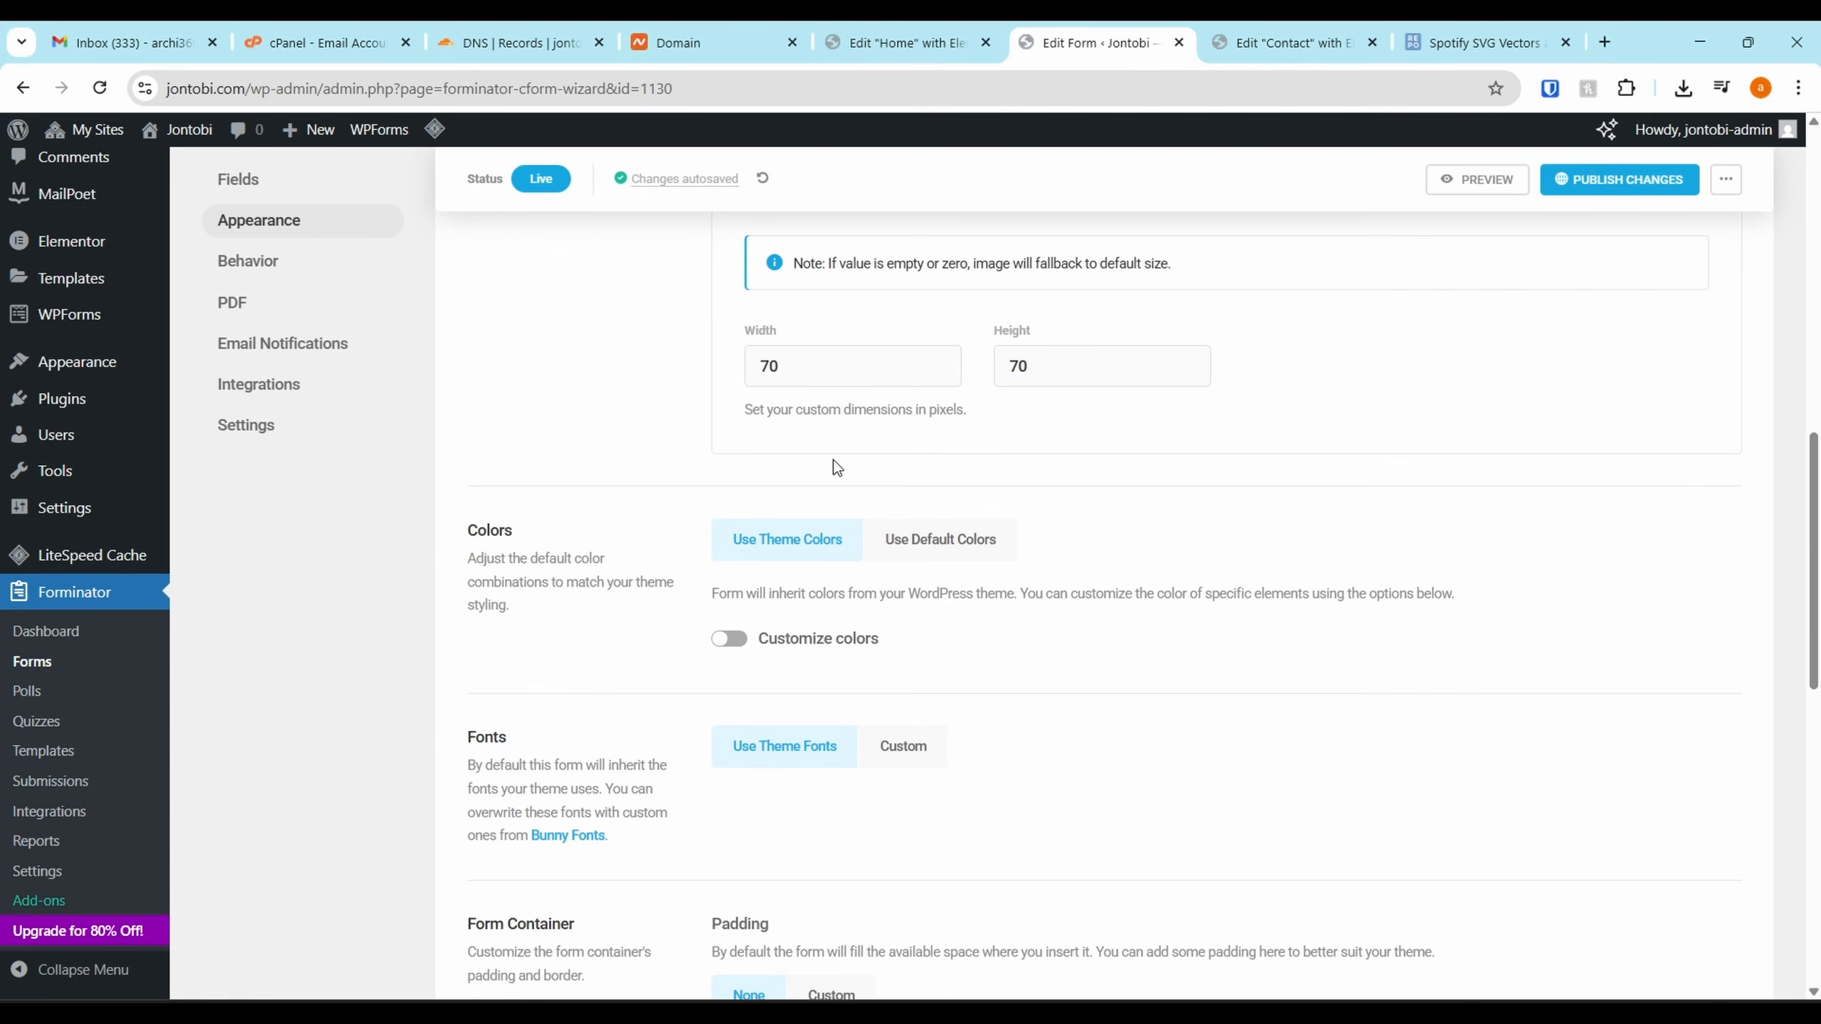
{"action": "left_click", "coordinate": [917, 550]}
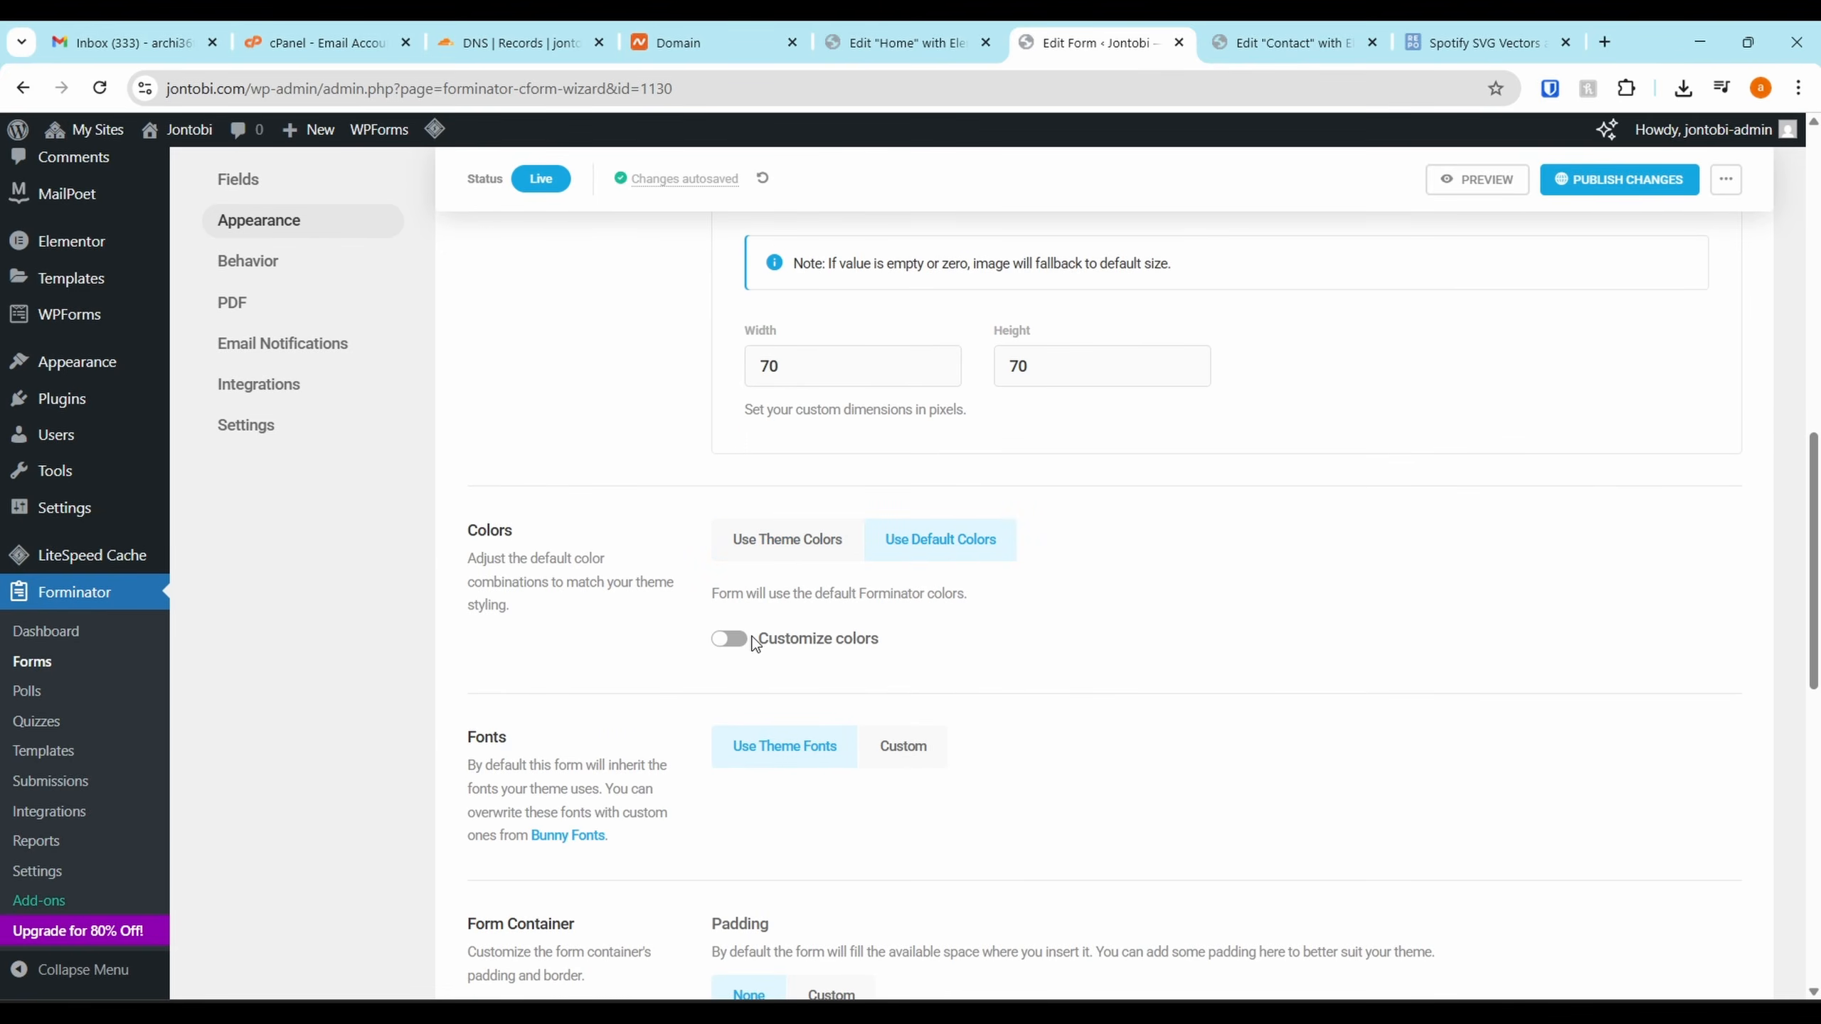
{"action": "left_click", "coordinate": [731, 638]}
{"action": "scroll", "coordinate": [1008, 590], "scroll_direction": "down", "scroll_amount": 5}
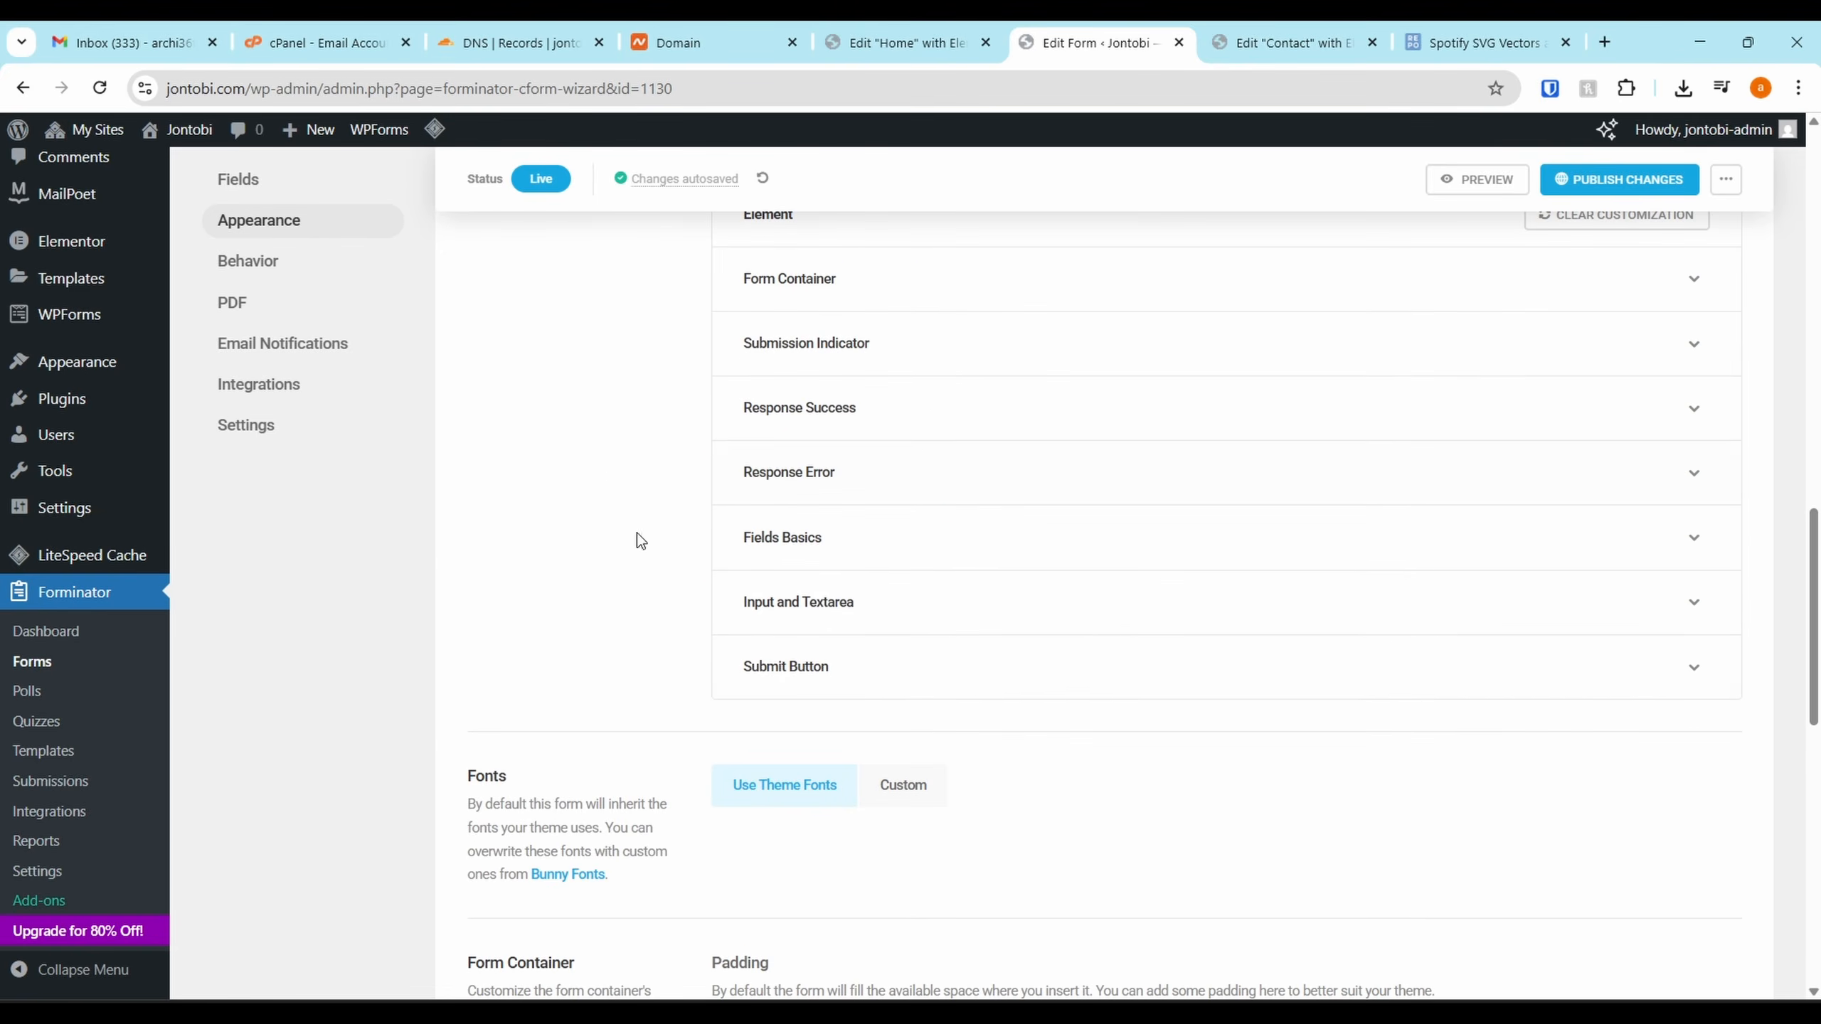
{"action": "left_click", "coordinate": [1619, 179]}
{"action": "left_click", "coordinate": [1283, 42]}
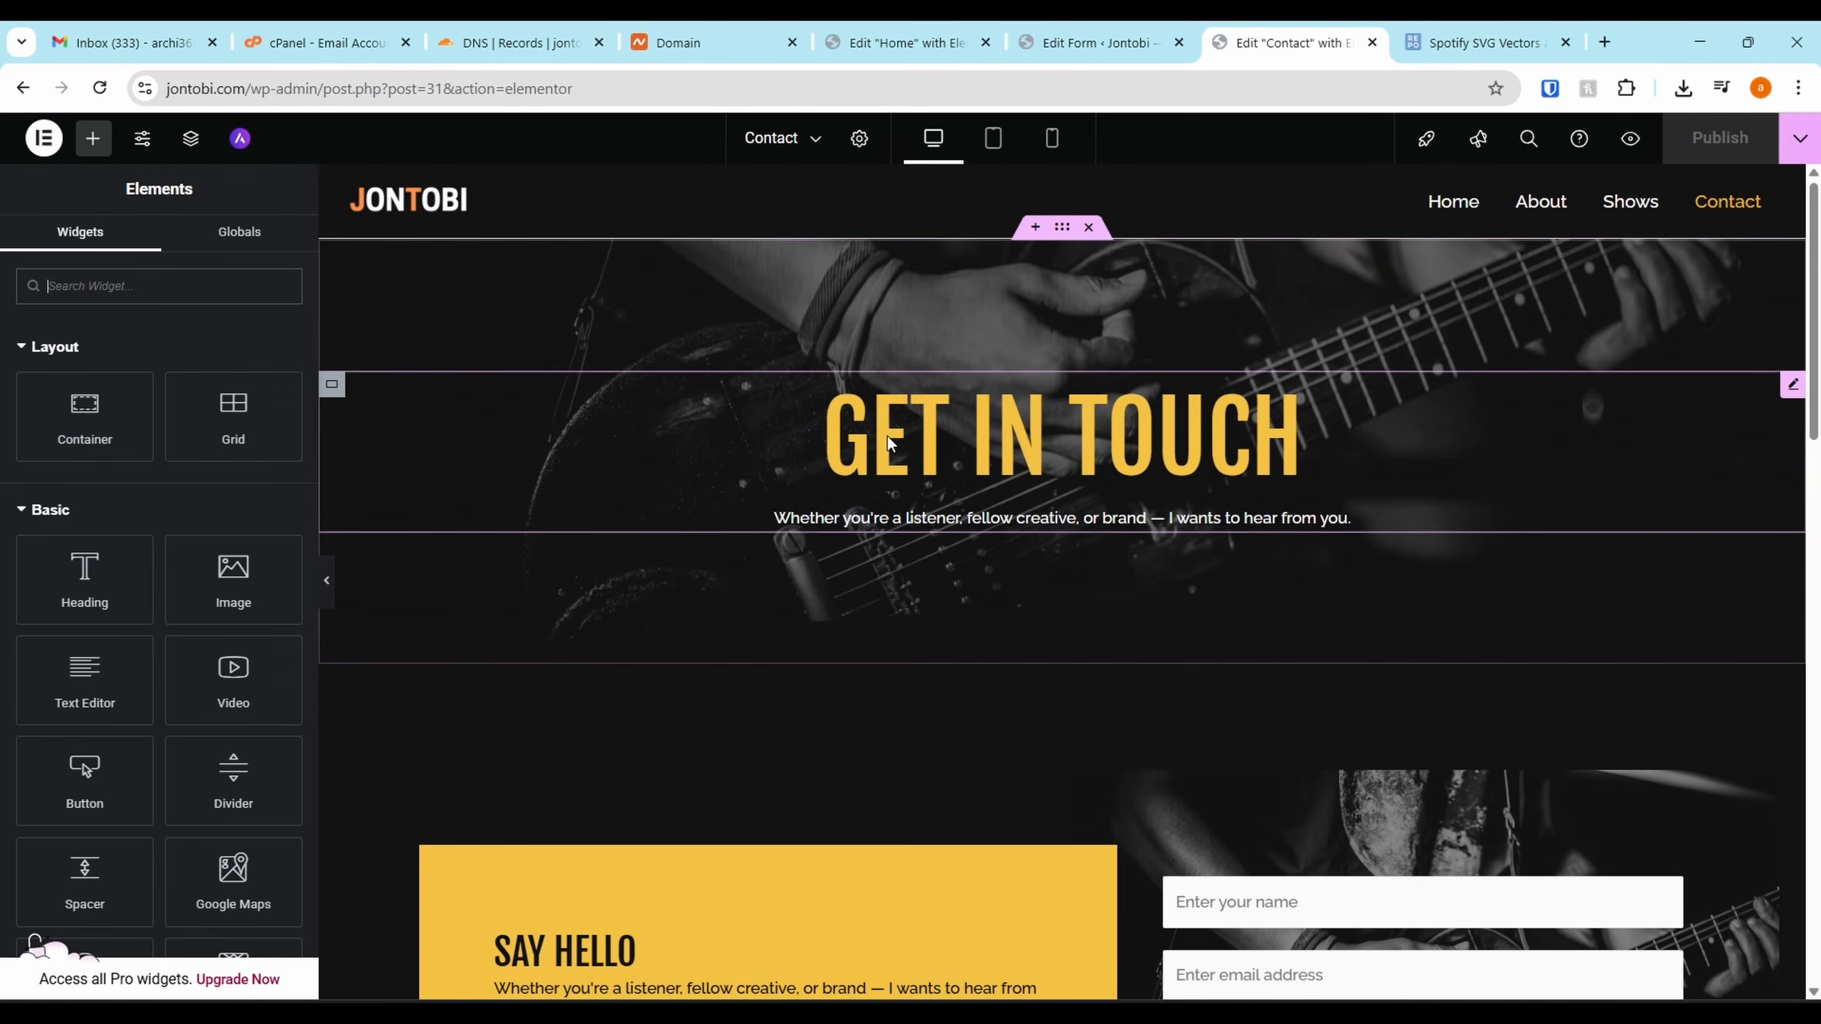
Fill in and submit a test message through the Elementor contact form until its thank-you message appears
{"action": "scroll", "coordinate": [896, 452], "scroll_direction": "down", "scroll_amount": 15}
{"action": "scroll", "coordinate": [908, 502], "scroll_direction": "up", "scroll_amount": 5}
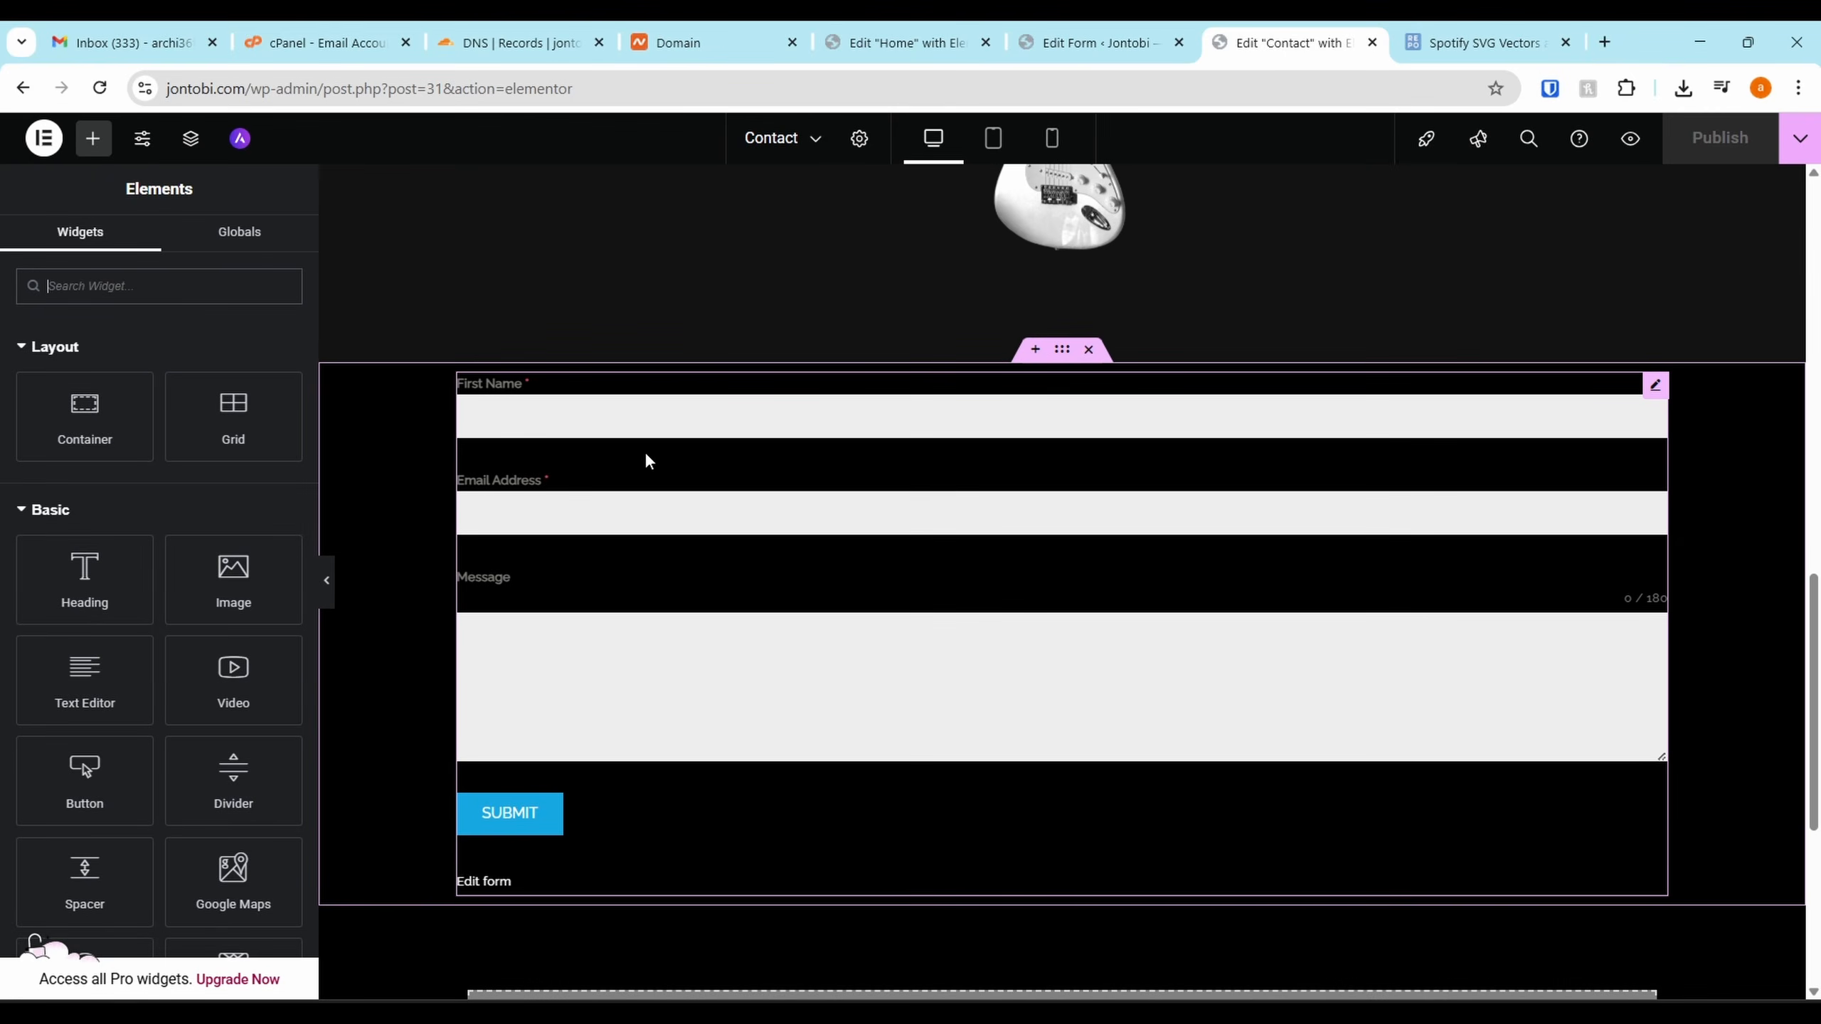
{"action": "left_click", "coordinate": [645, 420]}
{"action": "left_click", "coordinate": [672, 535]}
{"action": "left_click", "coordinate": [668, 740]}
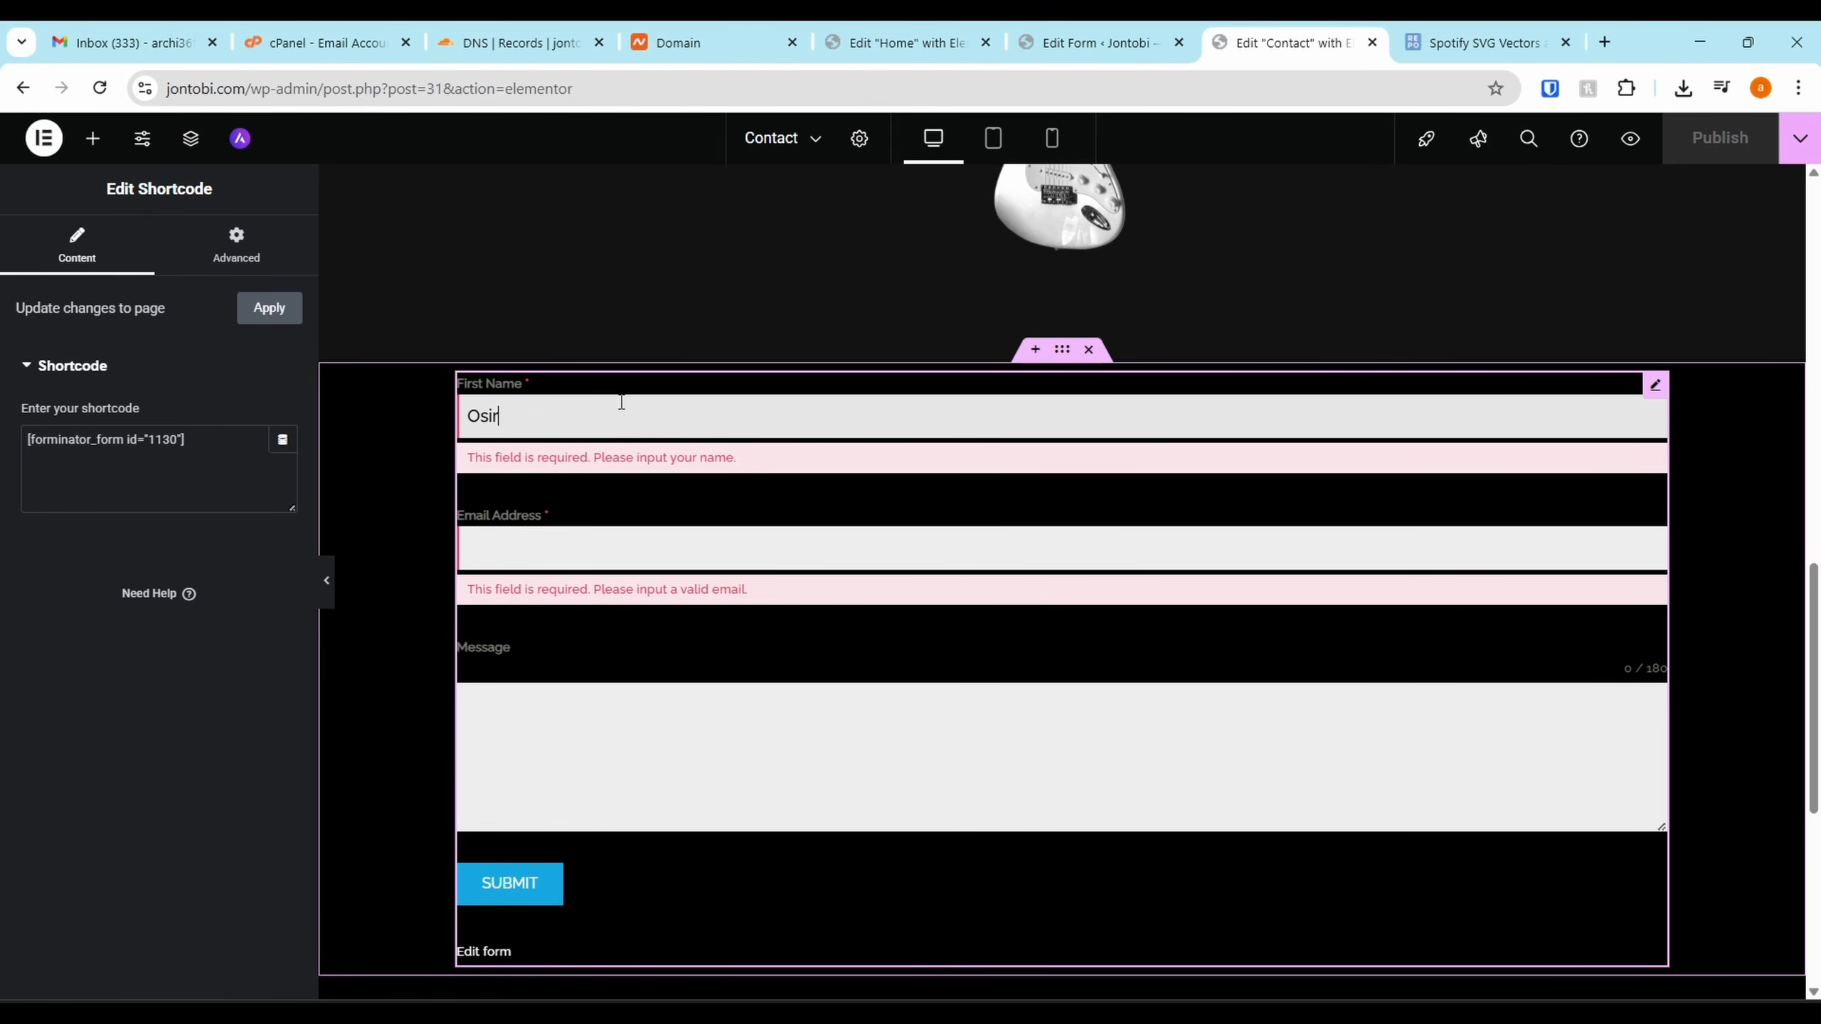
{"action": "key", "text": "Tab"}
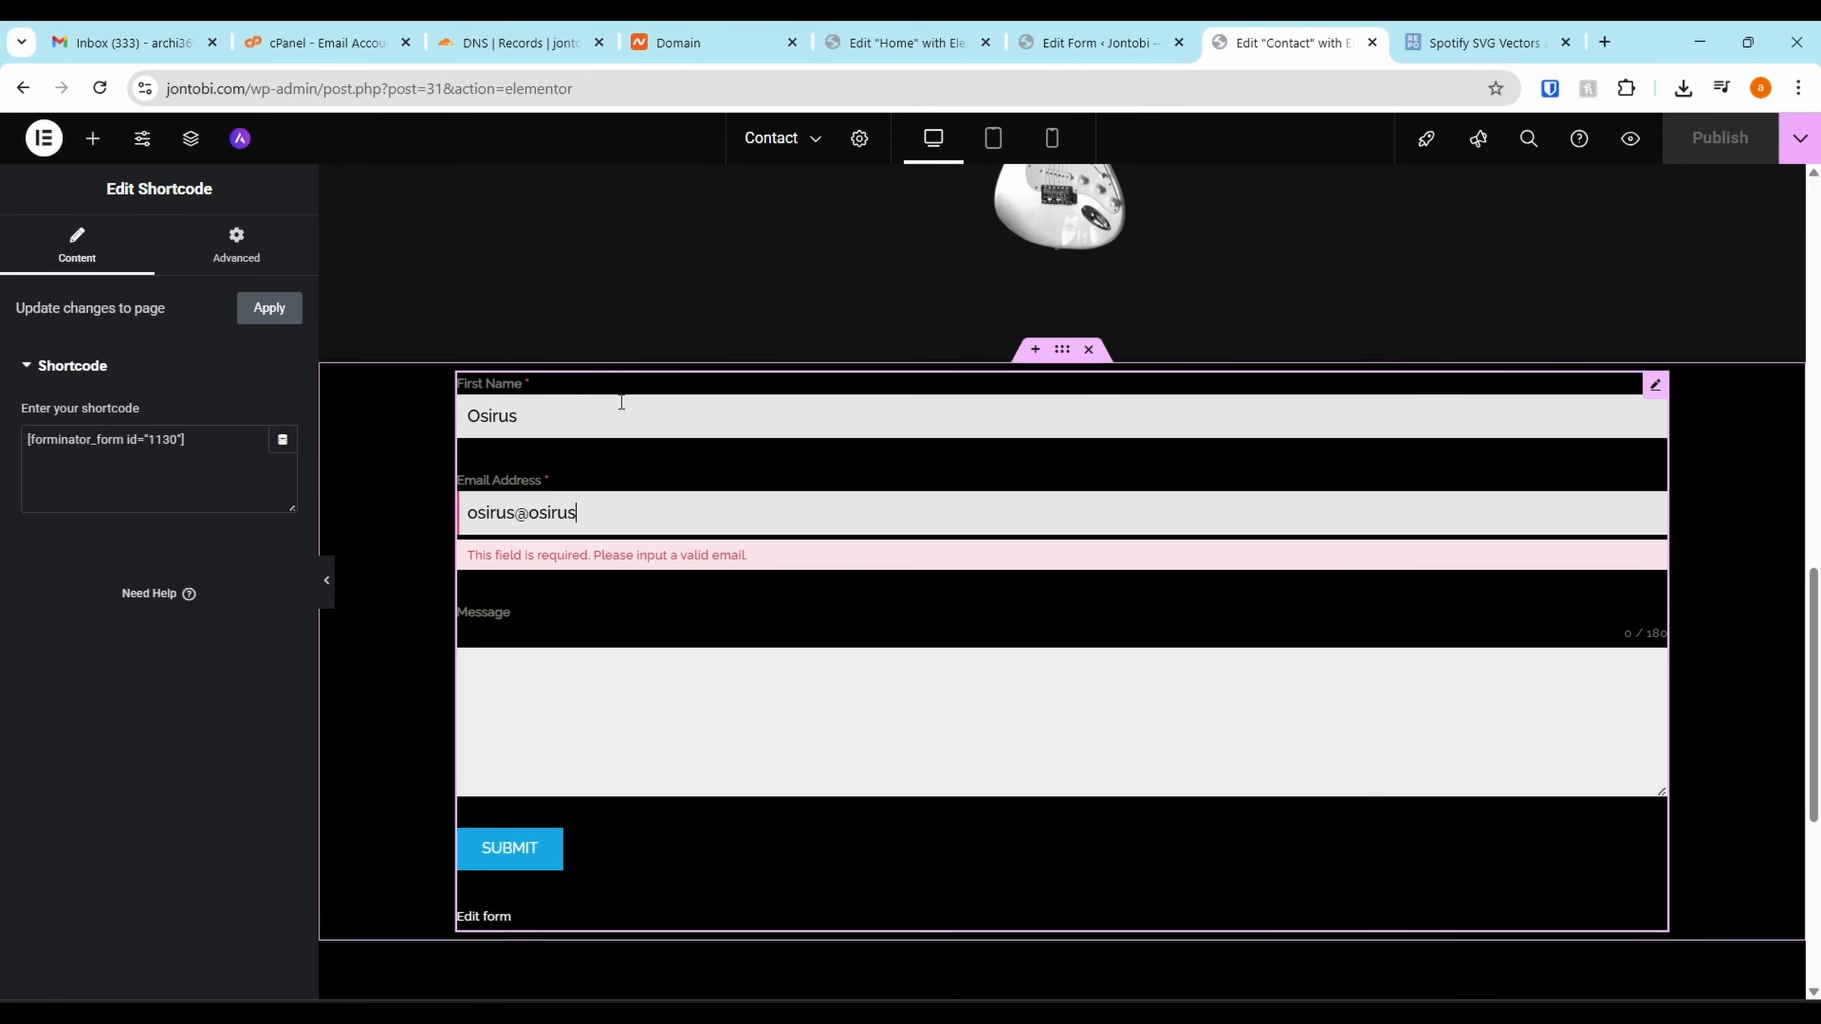
{"action": "type", "text": "com"}
{"action": "key", "text": "Tab"}
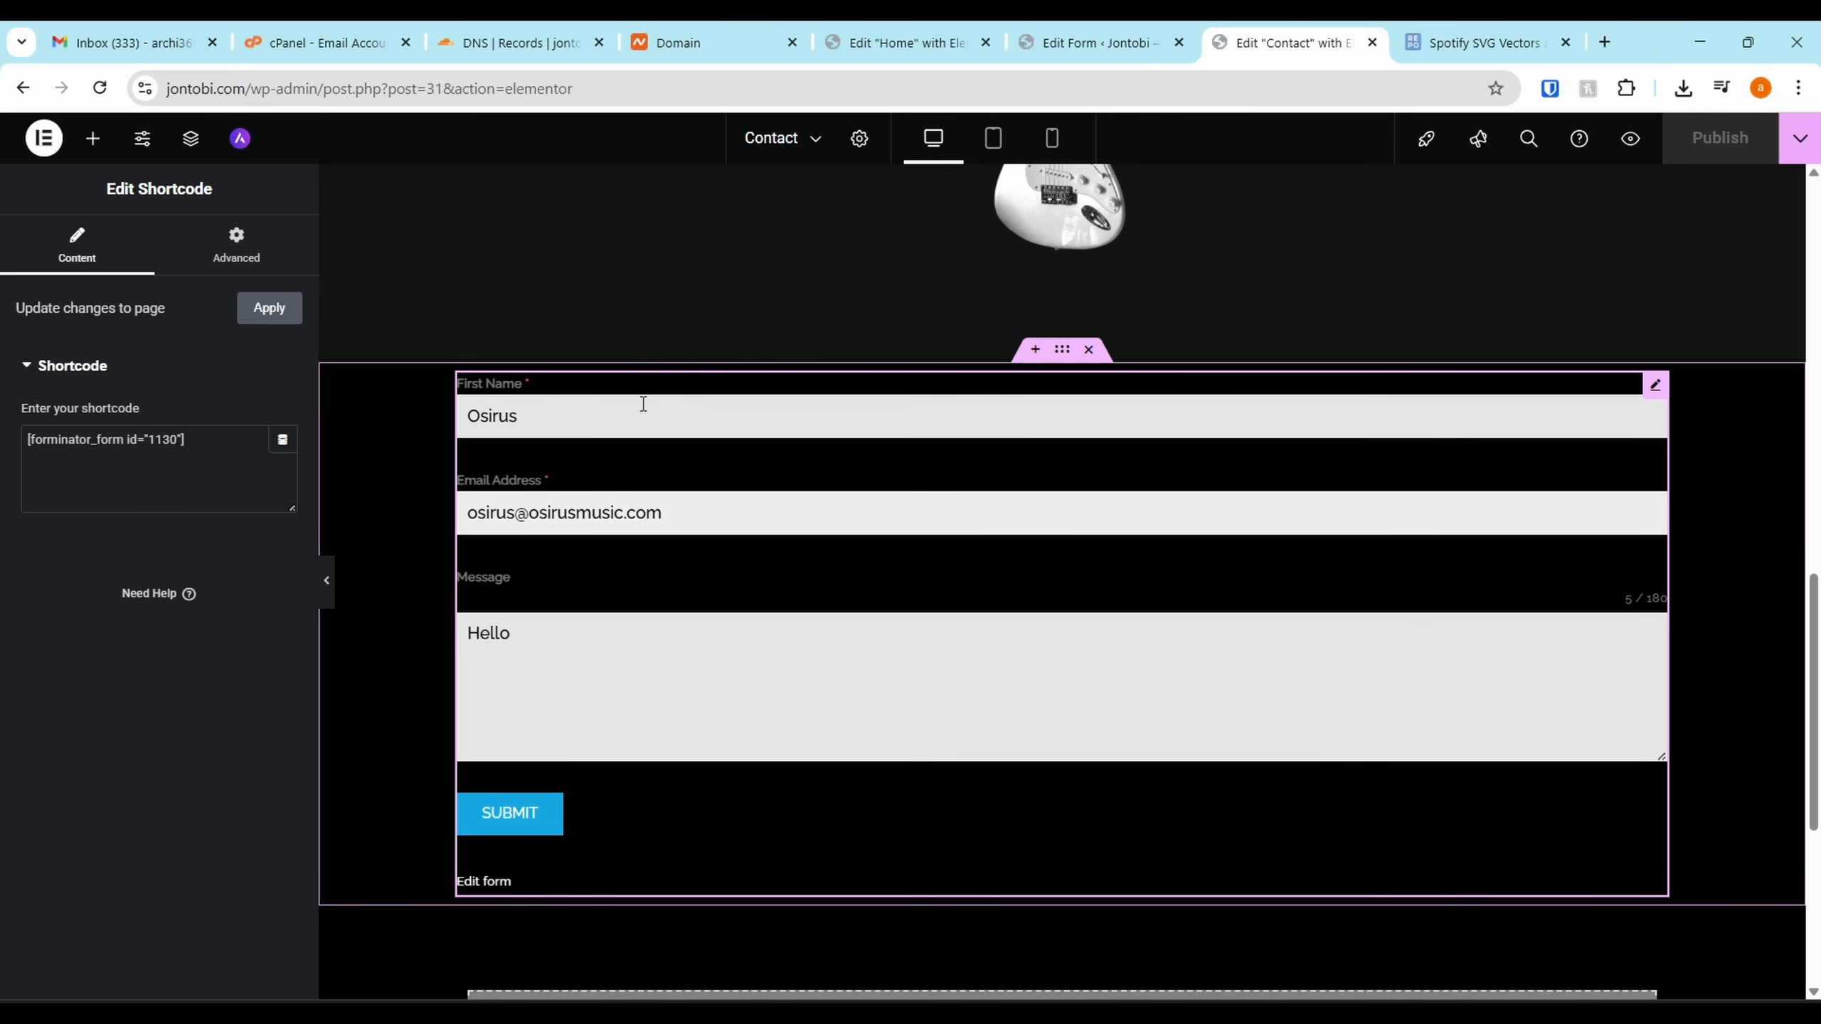
{"action": "left_click", "coordinate": [521, 814]}
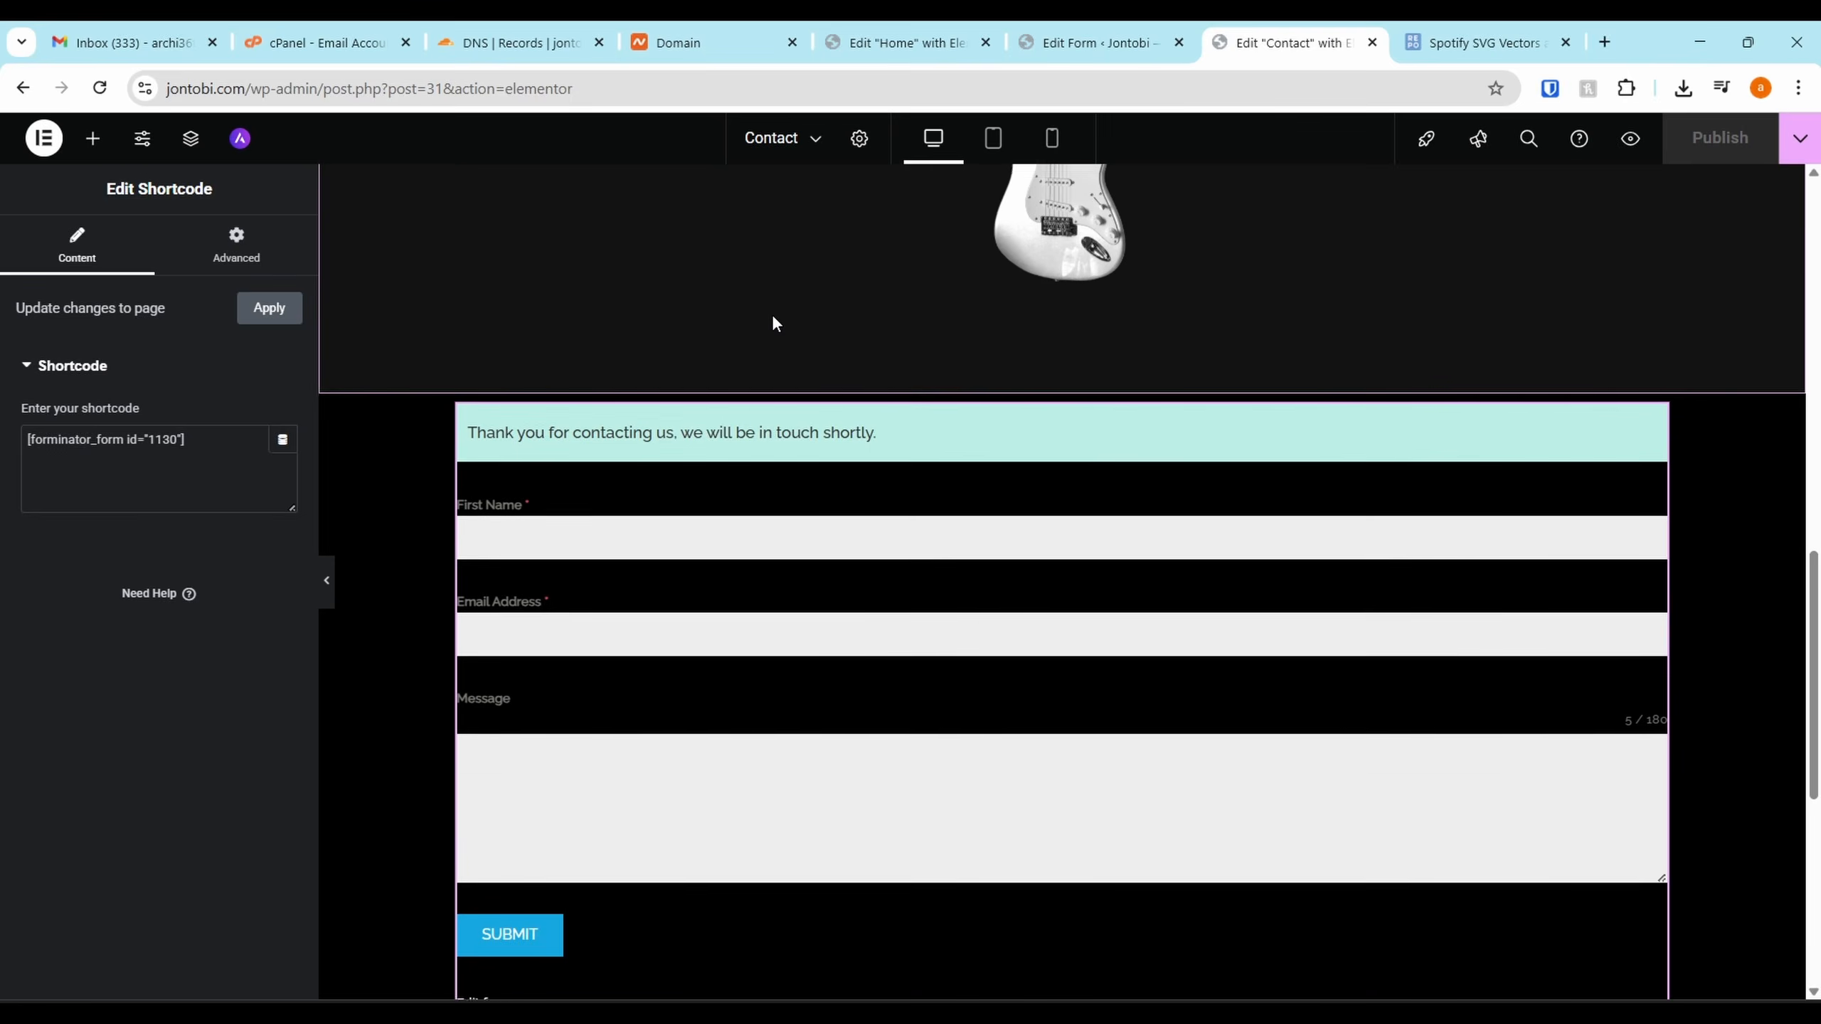
Go to the hosting's cPanel Email Accounts list
{"action": "scroll", "coordinate": [772, 322], "scroll_direction": "up", "scroll_amount": 2}
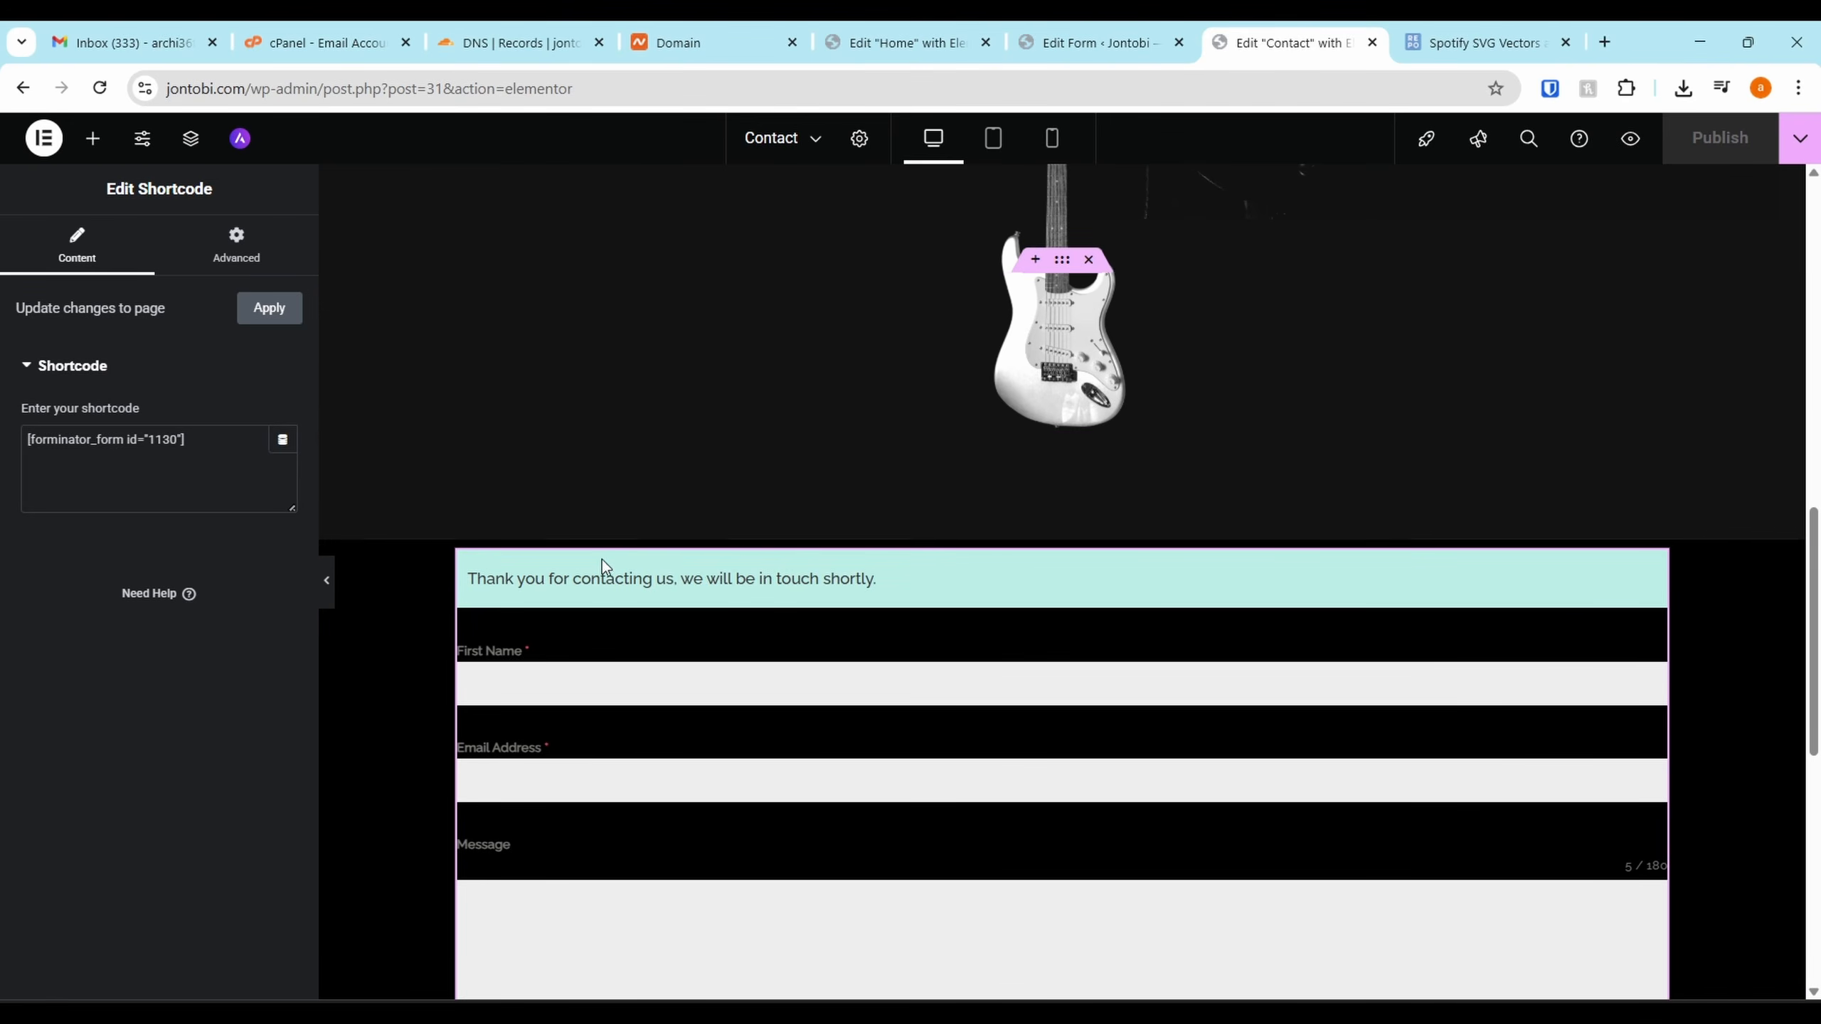
{"action": "left_click", "coordinate": [524, 49]}
{"action": "left_click", "coordinate": [350, 35]}
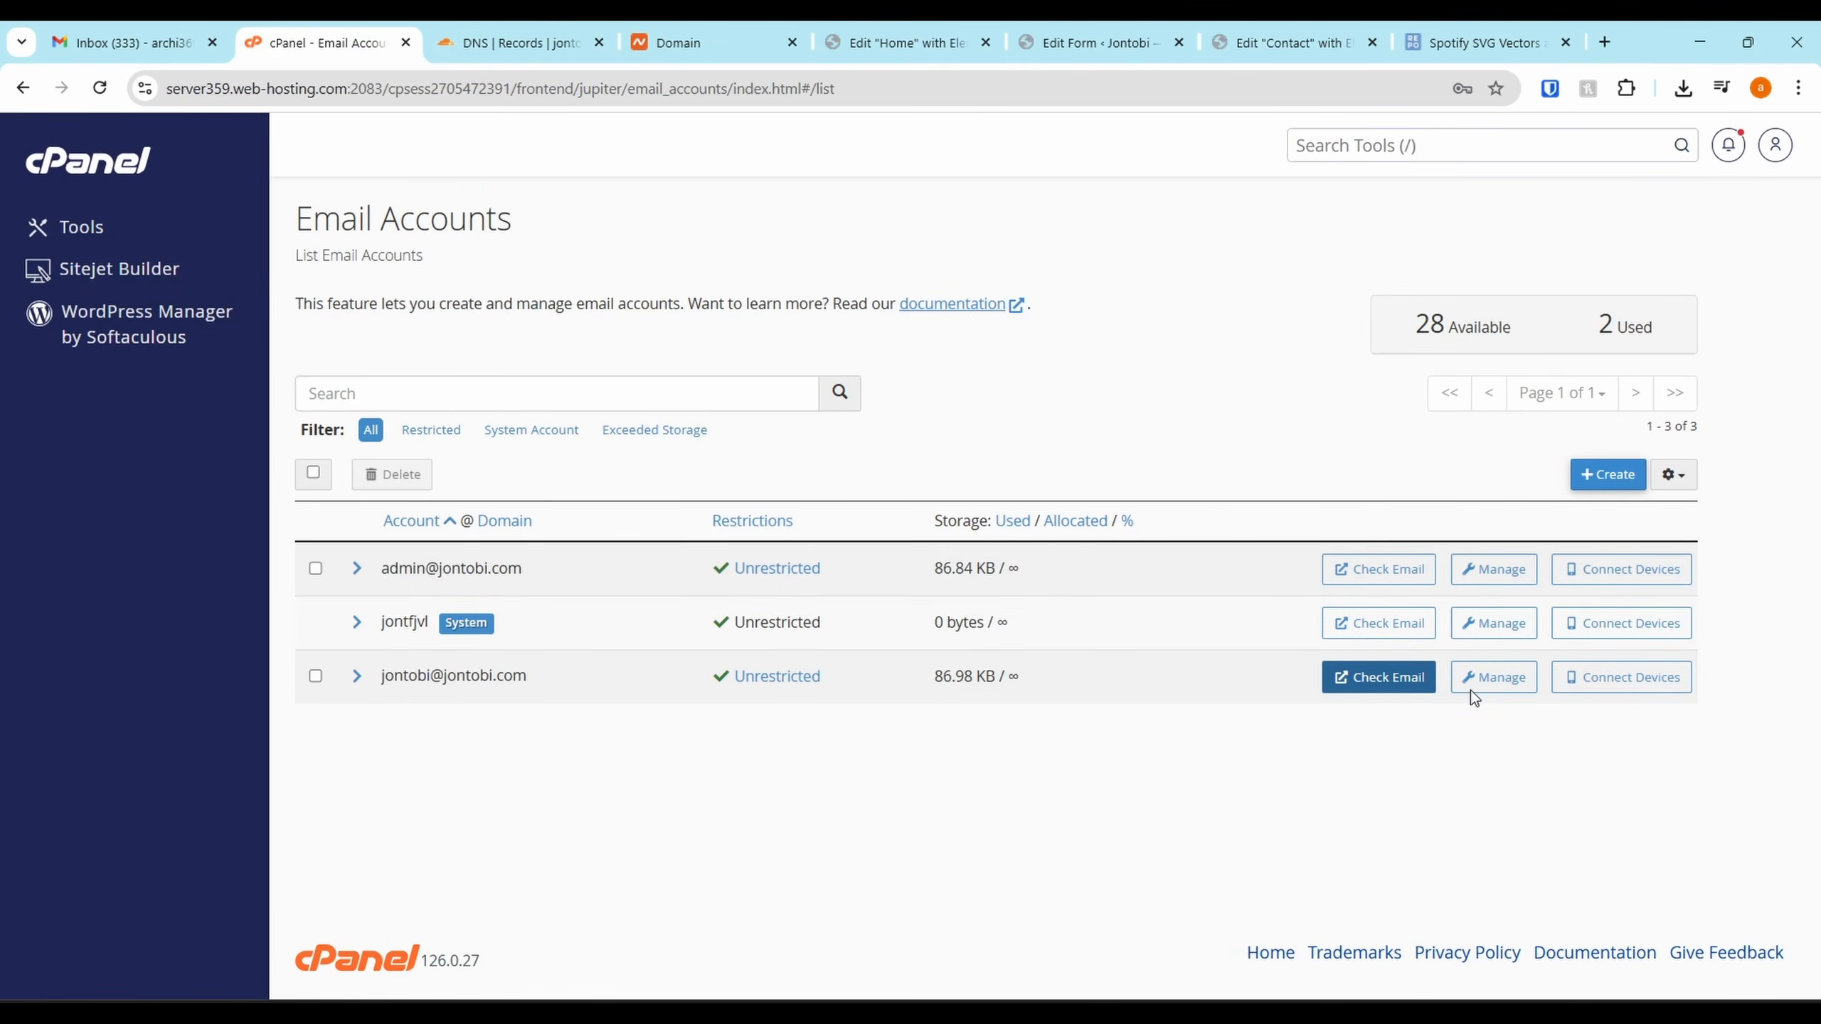
Open the site mailbox in Roundcube and review the 'New Form Entry #1 for Contact Form' details
{"action": "left_click", "coordinate": [1396, 683]}
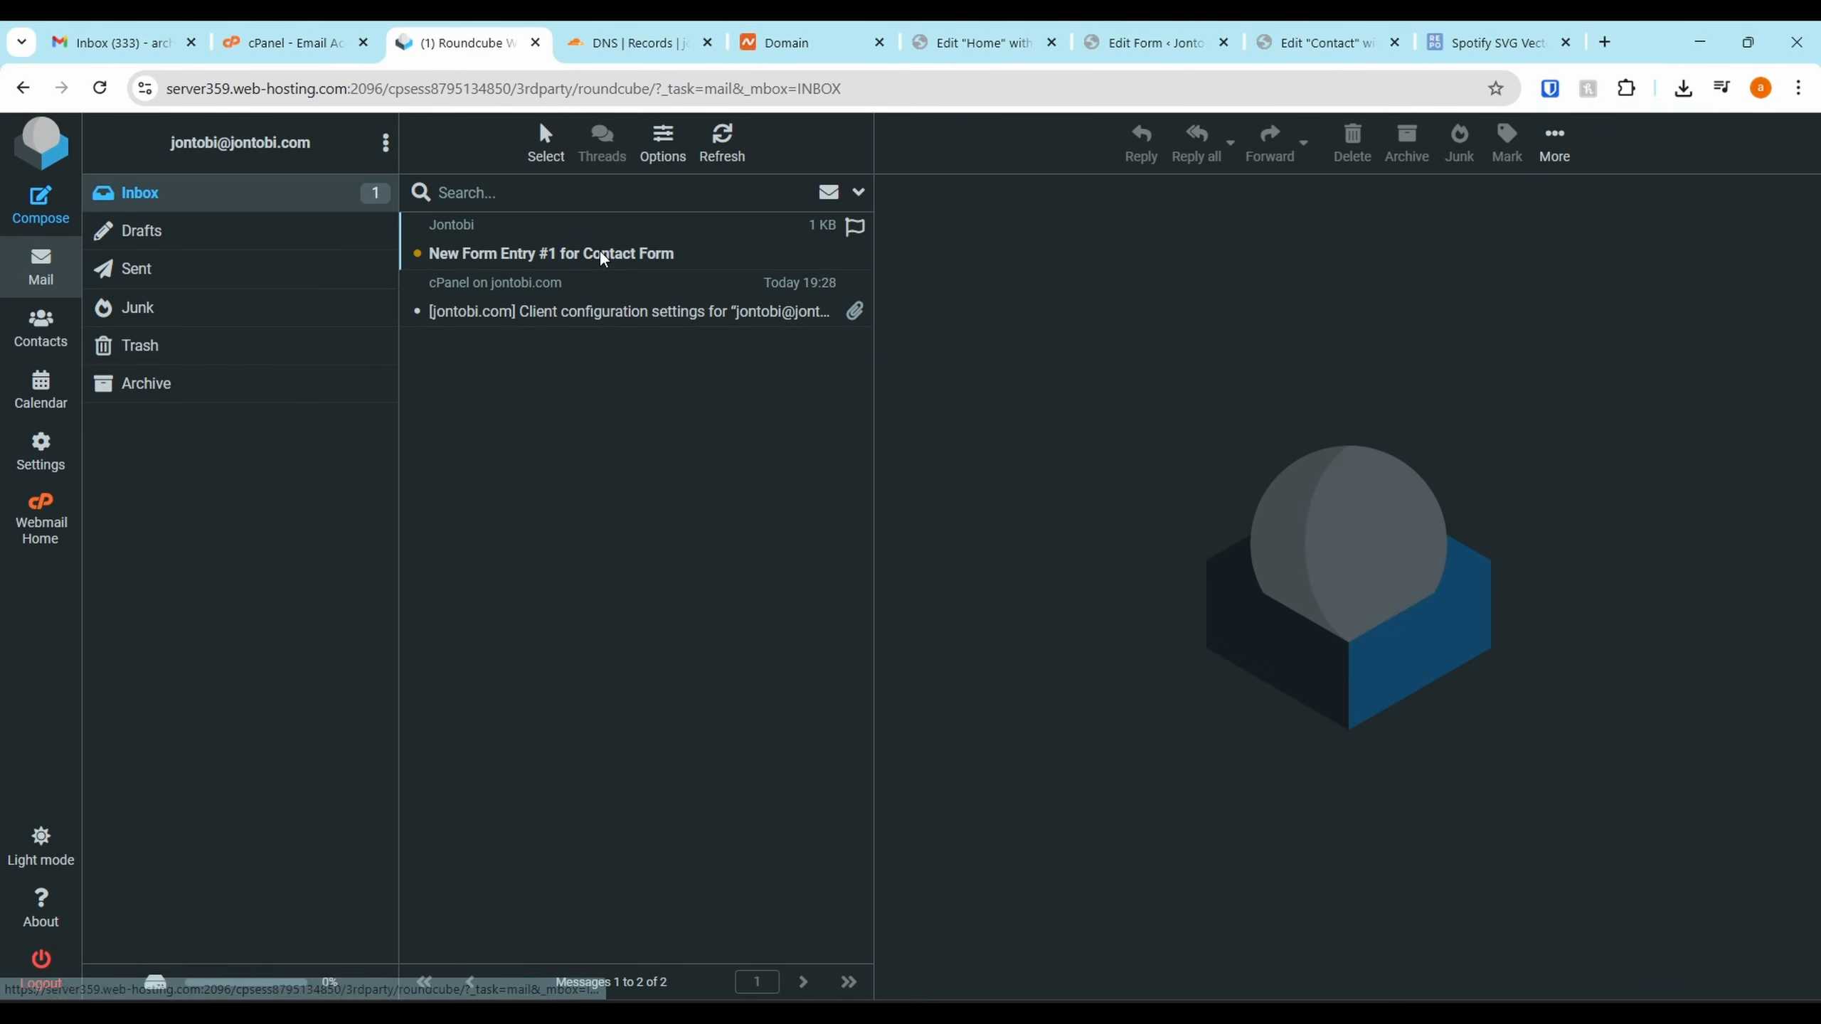
{"action": "left_click", "coordinate": [604, 260]}
{"action": "left_click_drag", "start_coordinate": [930, 368], "coordinate": [1101, 378]}
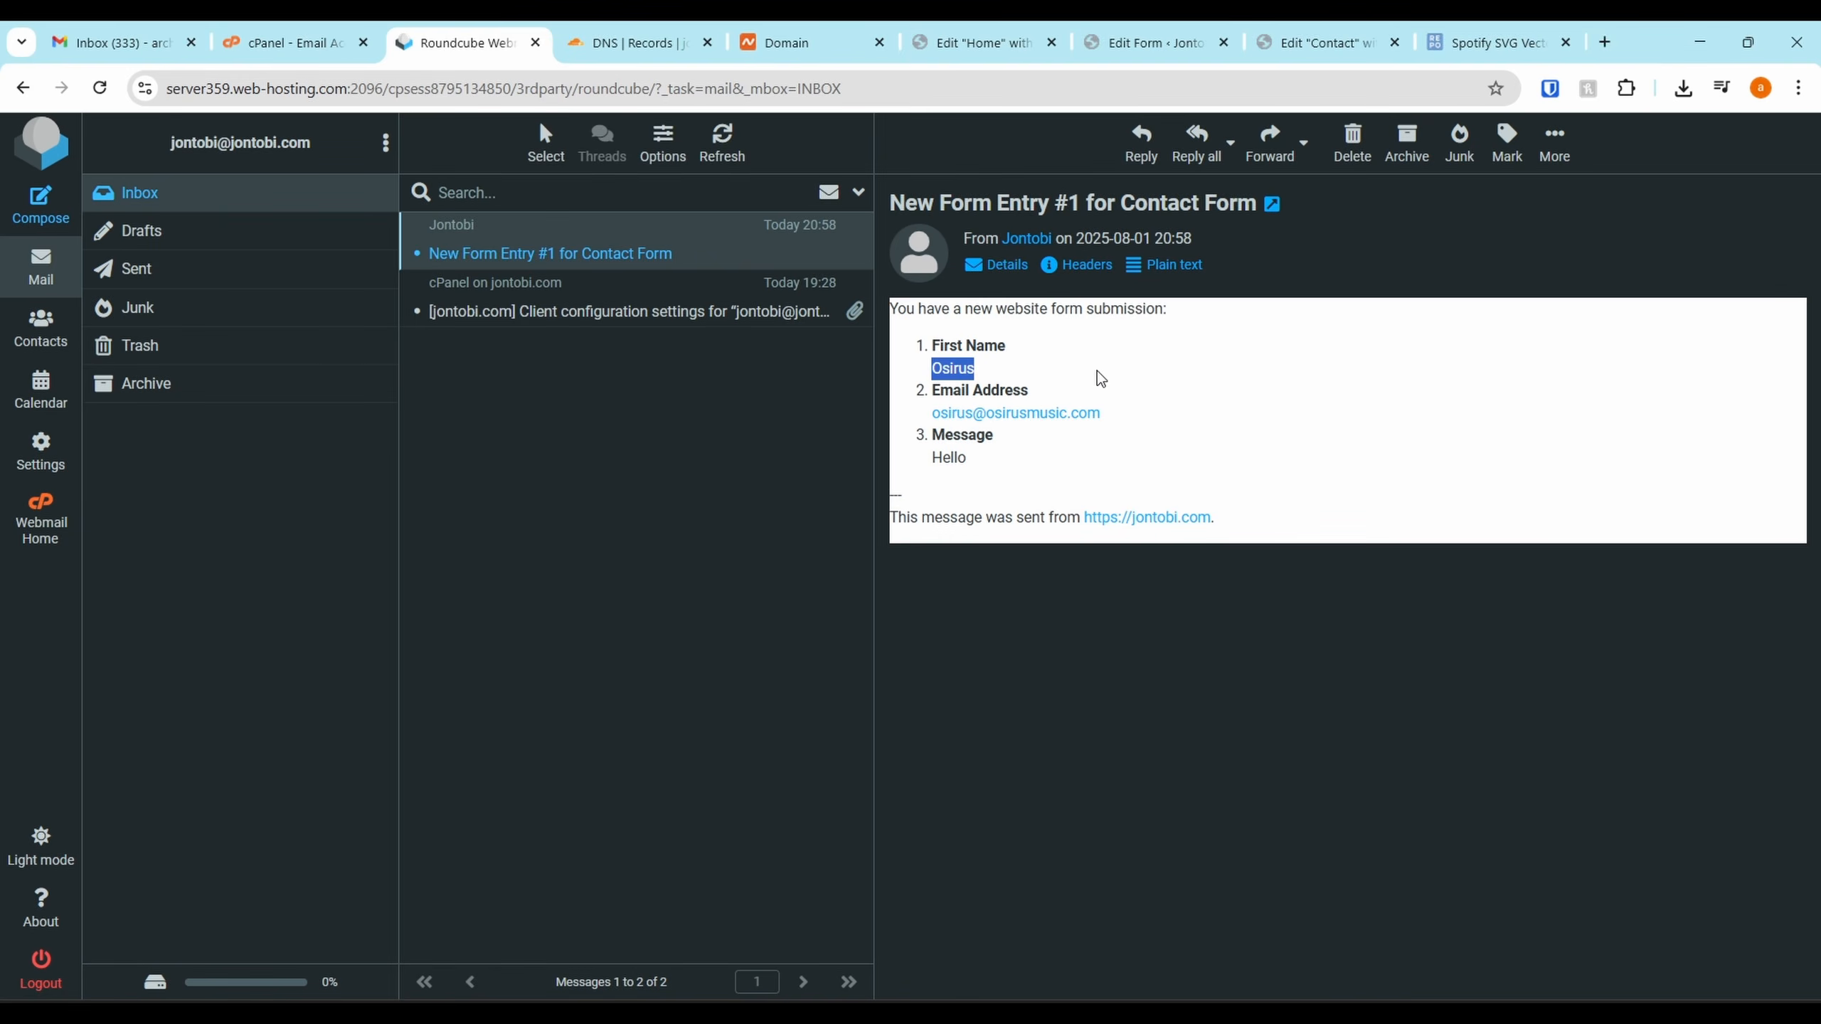
{"action": "left_click_drag", "start_coordinate": [1232, 430], "coordinate": [894, 436]}
{"action": "left_click_drag", "start_coordinate": [1068, 465], "coordinate": [977, 475]}
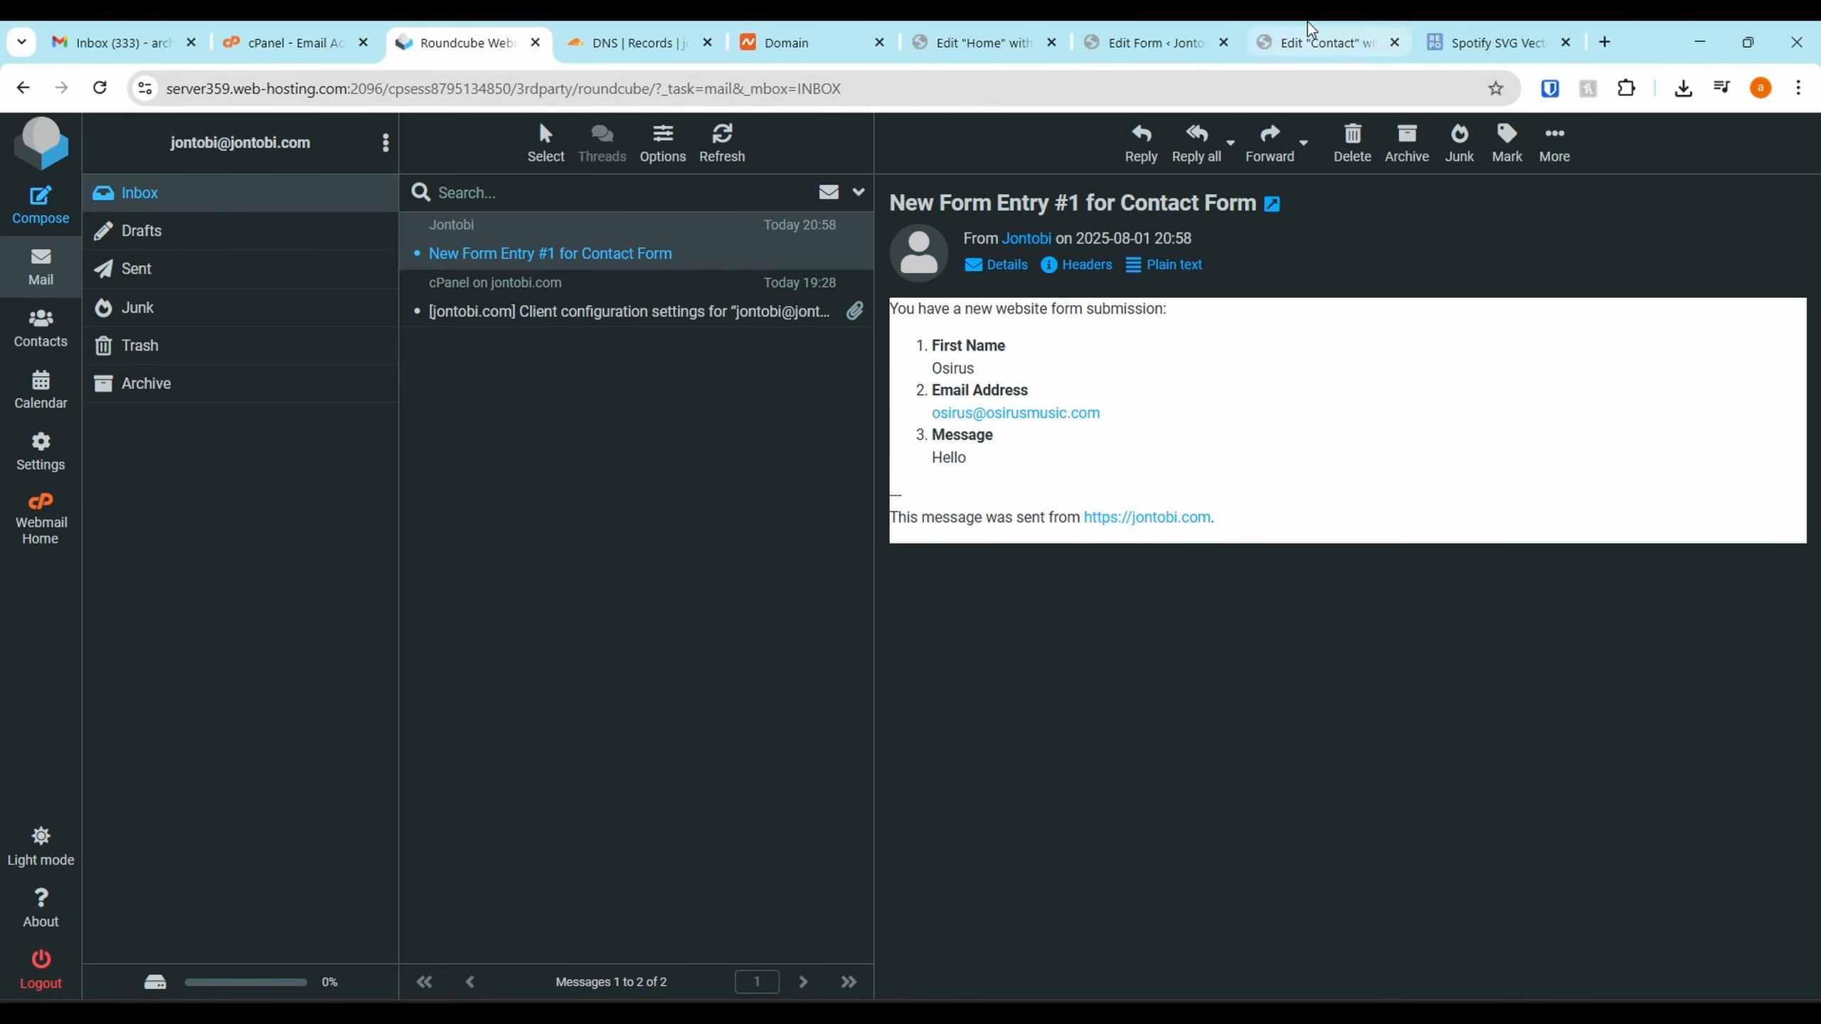
Return to the Contact page's Elementor editor
{"action": "left_click", "coordinate": [1327, 42]}
{"action": "scroll", "coordinate": [865, 651], "scroll_direction": "down", "scroll_amount": 10}
{"action": "scroll", "coordinate": [1026, 397], "scroll_direction": "up", "scroll_amount": 5}
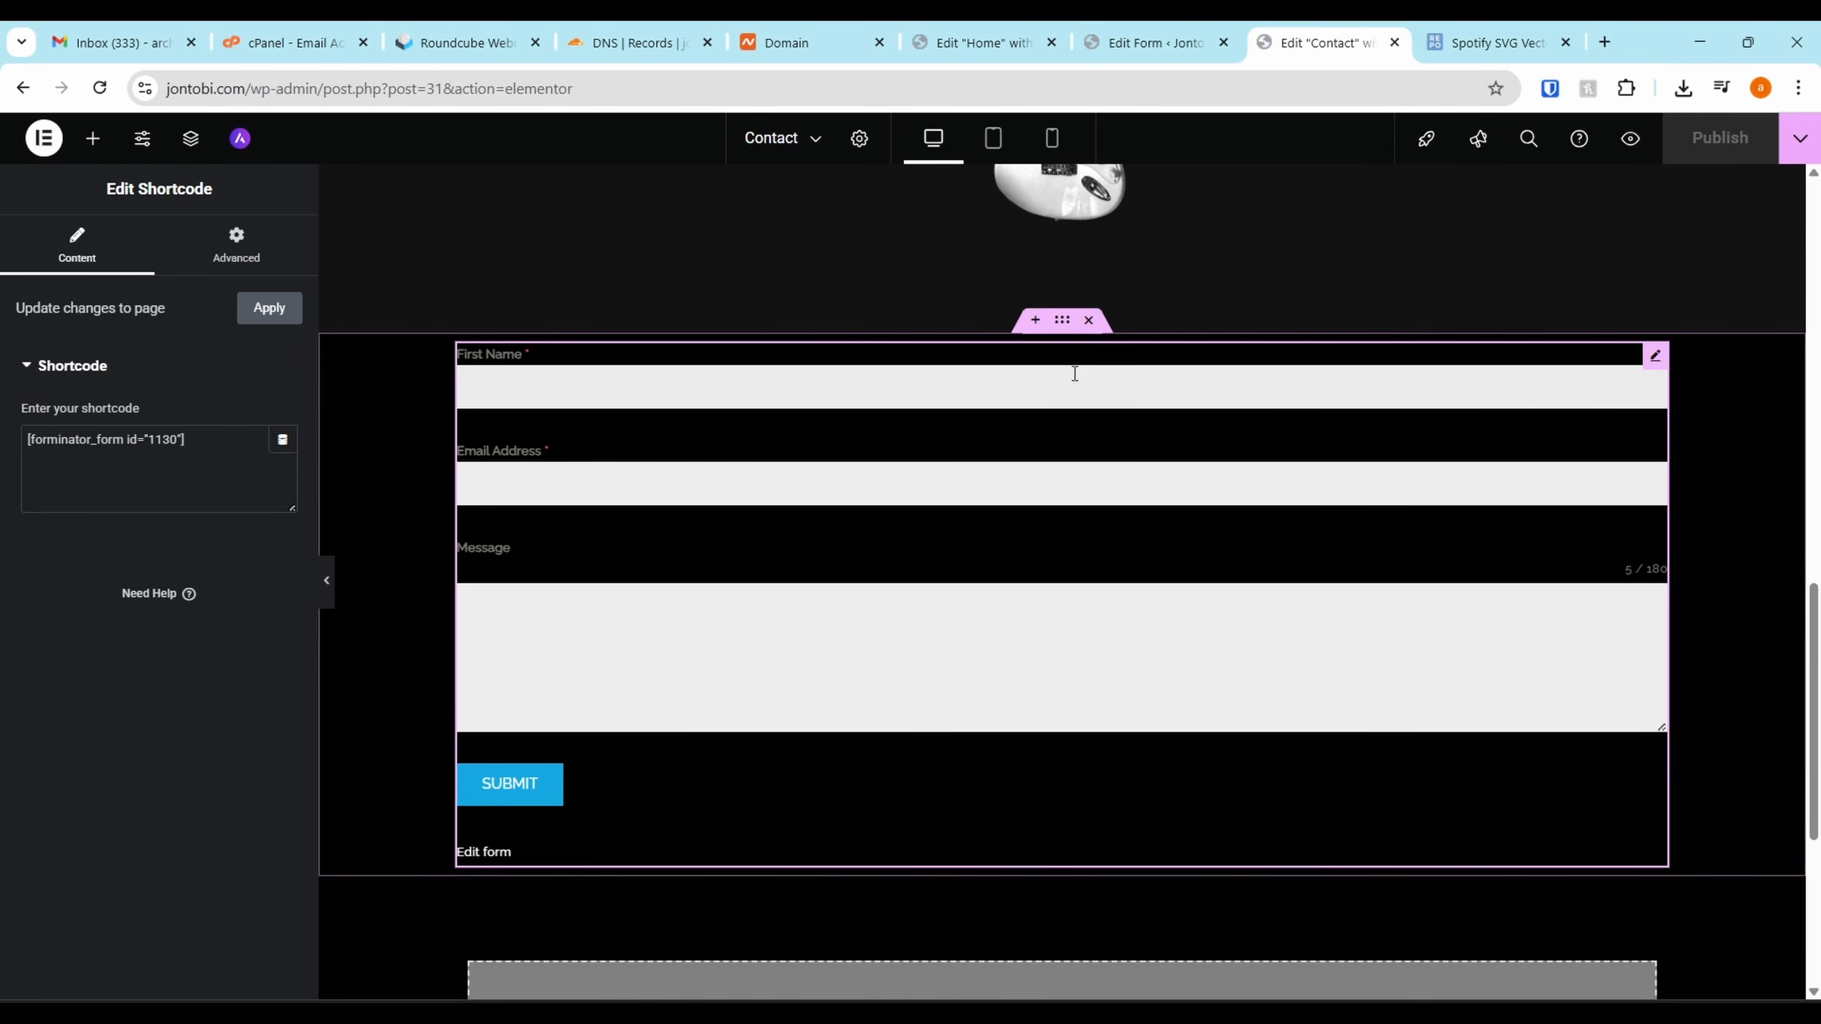
Delete the Forminator shortcode form section from the Contact page
{"action": "left_click", "coordinate": [1088, 320]}
{"action": "scroll", "coordinate": [1484, 412], "scroll_direction": "up", "scroll_amount": 6}
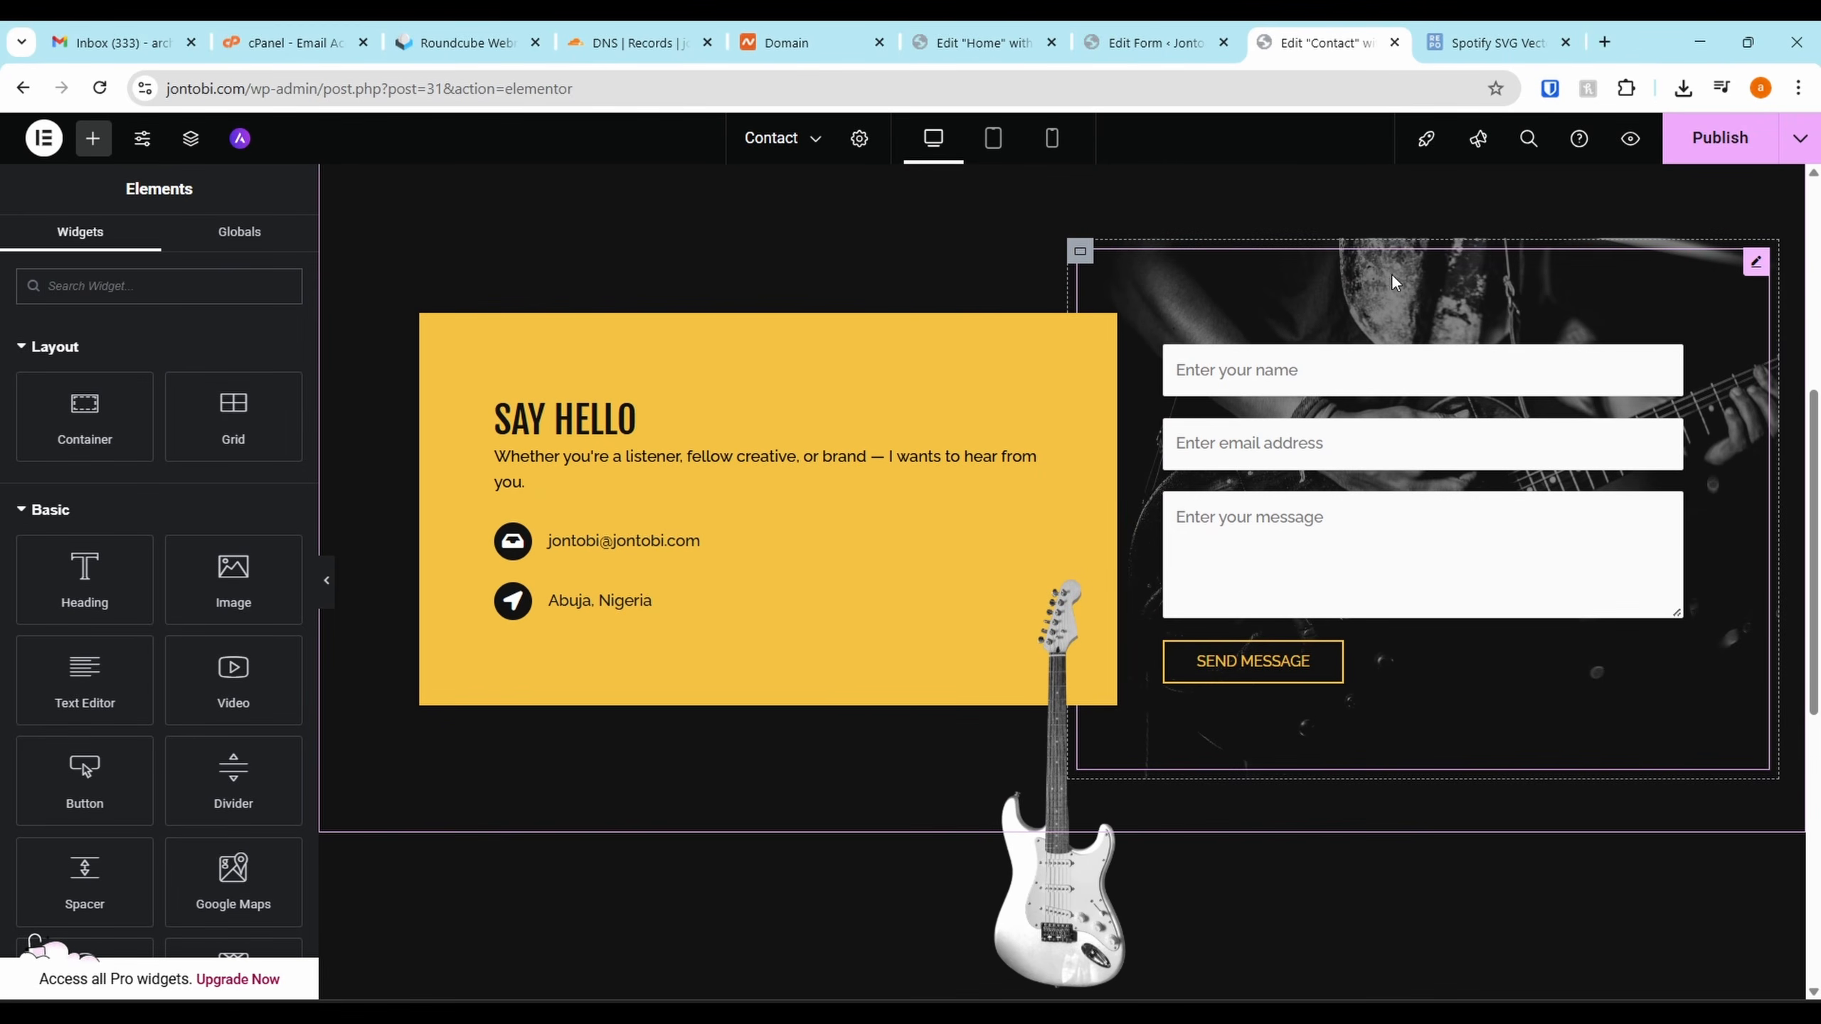
{"action": "left_click", "coordinate": [1151, 42]}
{"action": "scroll", "coordinate": [1001, 356], "scroll_direction": "down", "scroll_amount": 4}
{"action": "scroll", "coordinate": [172, 427], "scroll_direction": "up", "scroll_amount": 1}
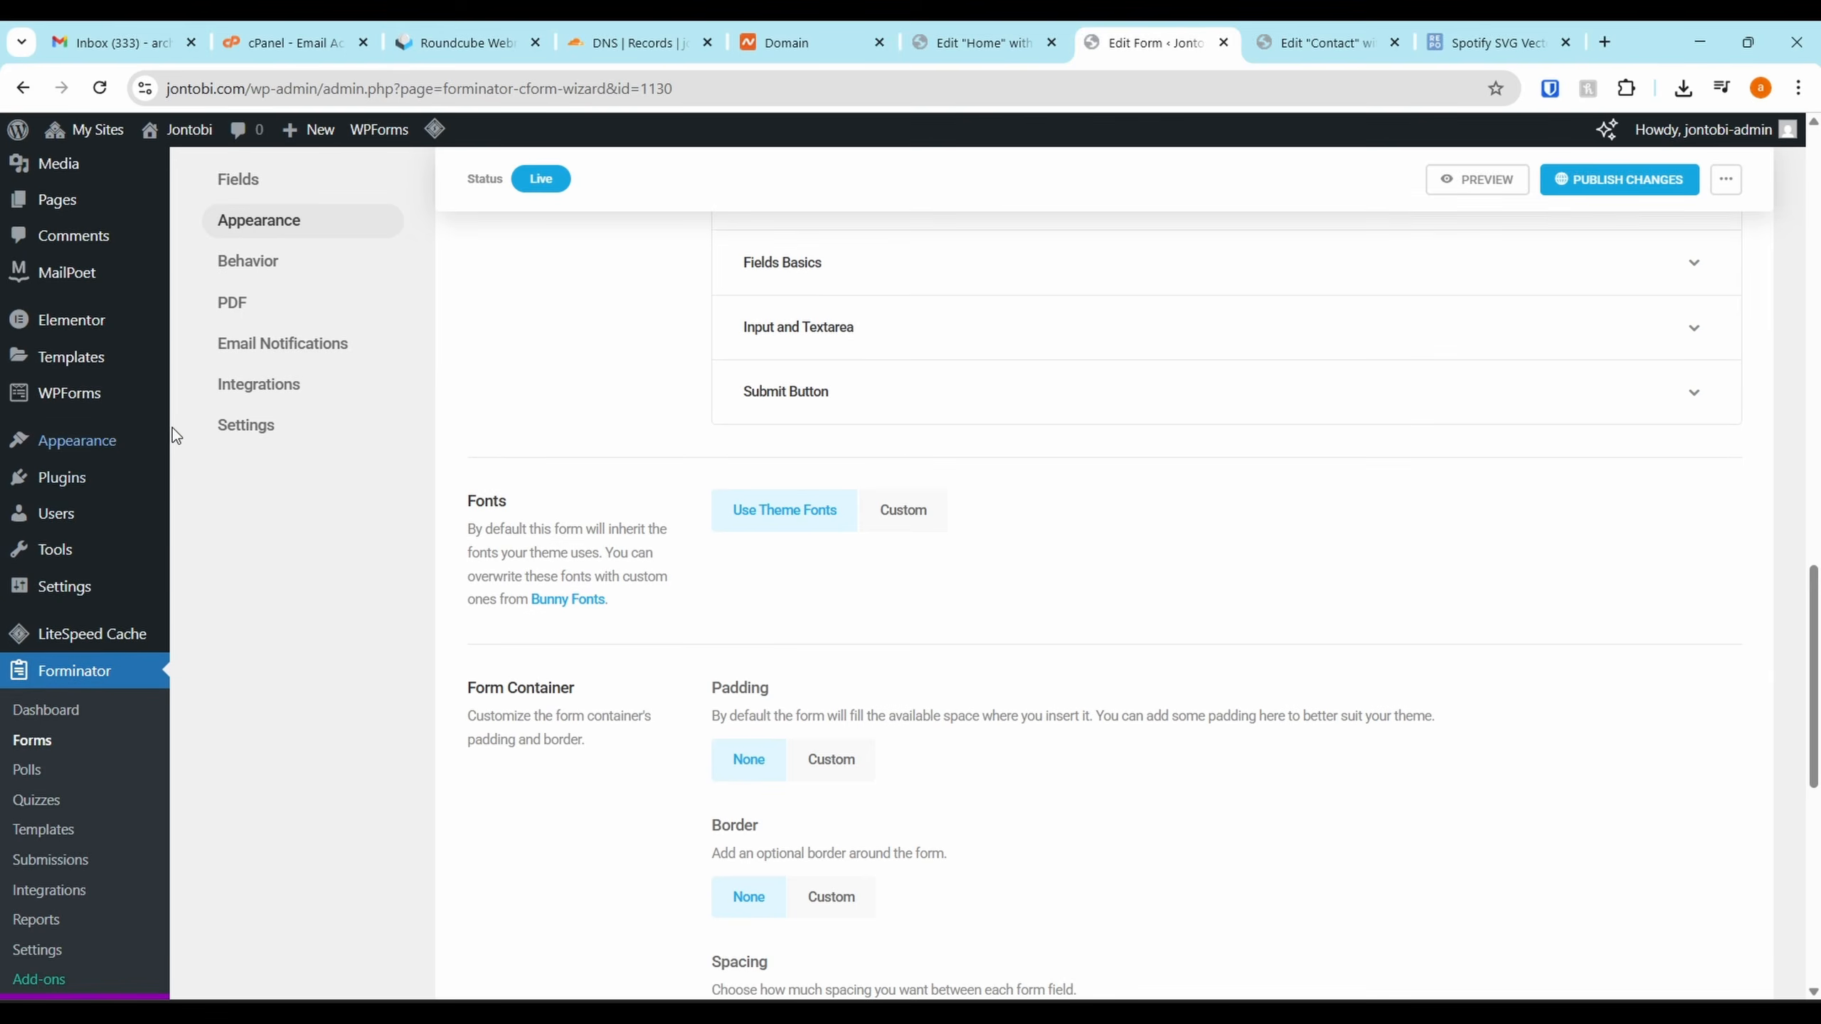
Show the WPForms Forms Overview with the Newsletter Signup and Simple Contact forms
{"action": "left_click", "coordinate": [84, 404]}
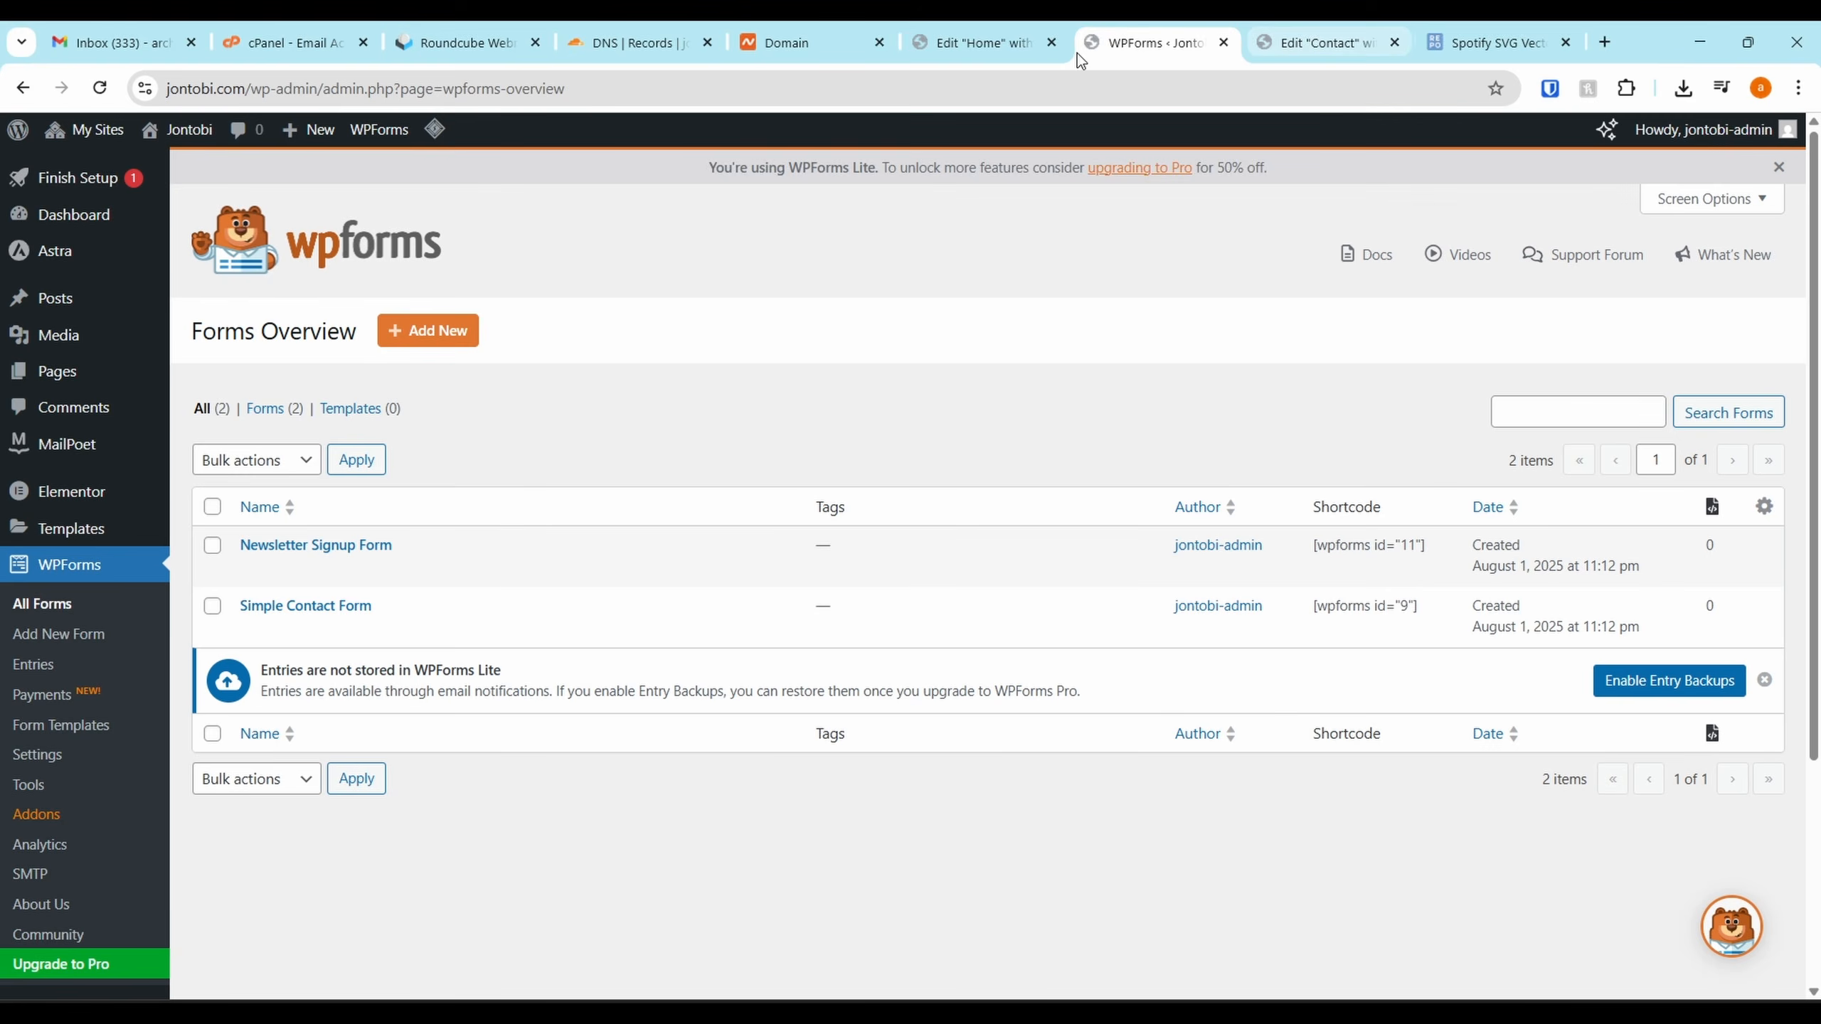
{"action": "left_click", "coordinate": [961, 39]}
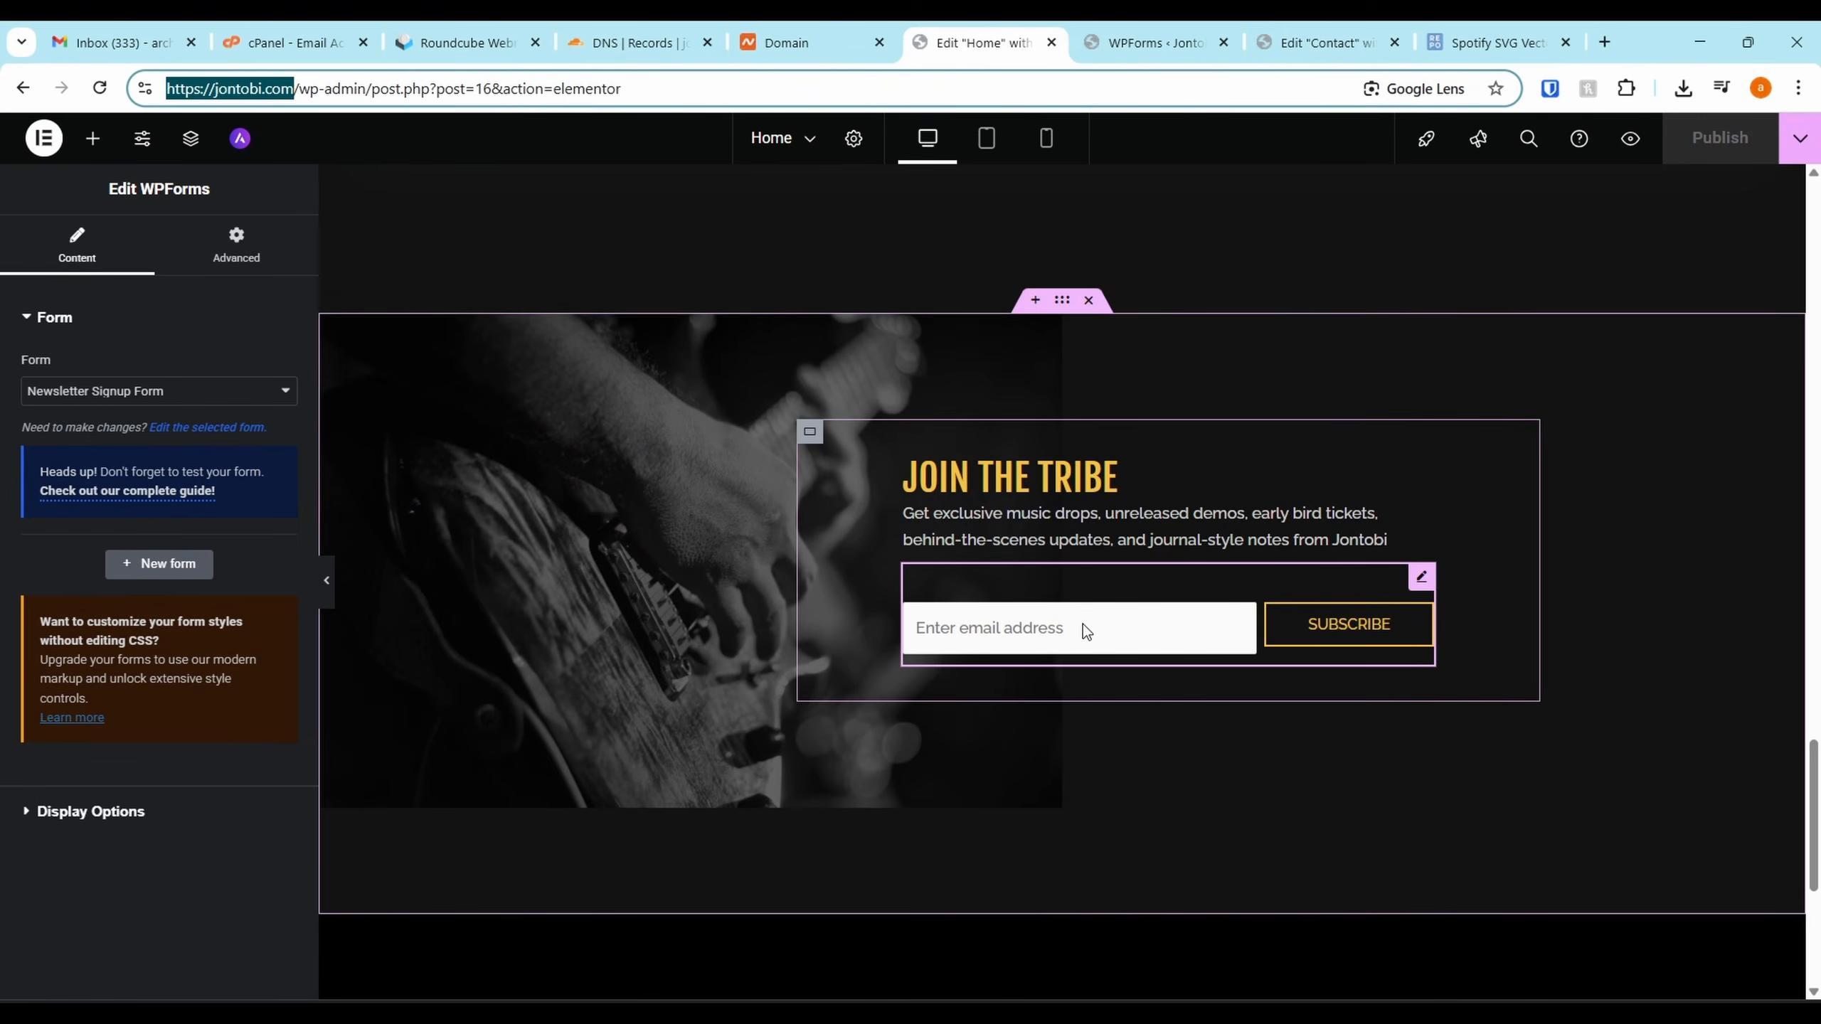
{"action": "left_click", "coordinate": [1151, 39]}
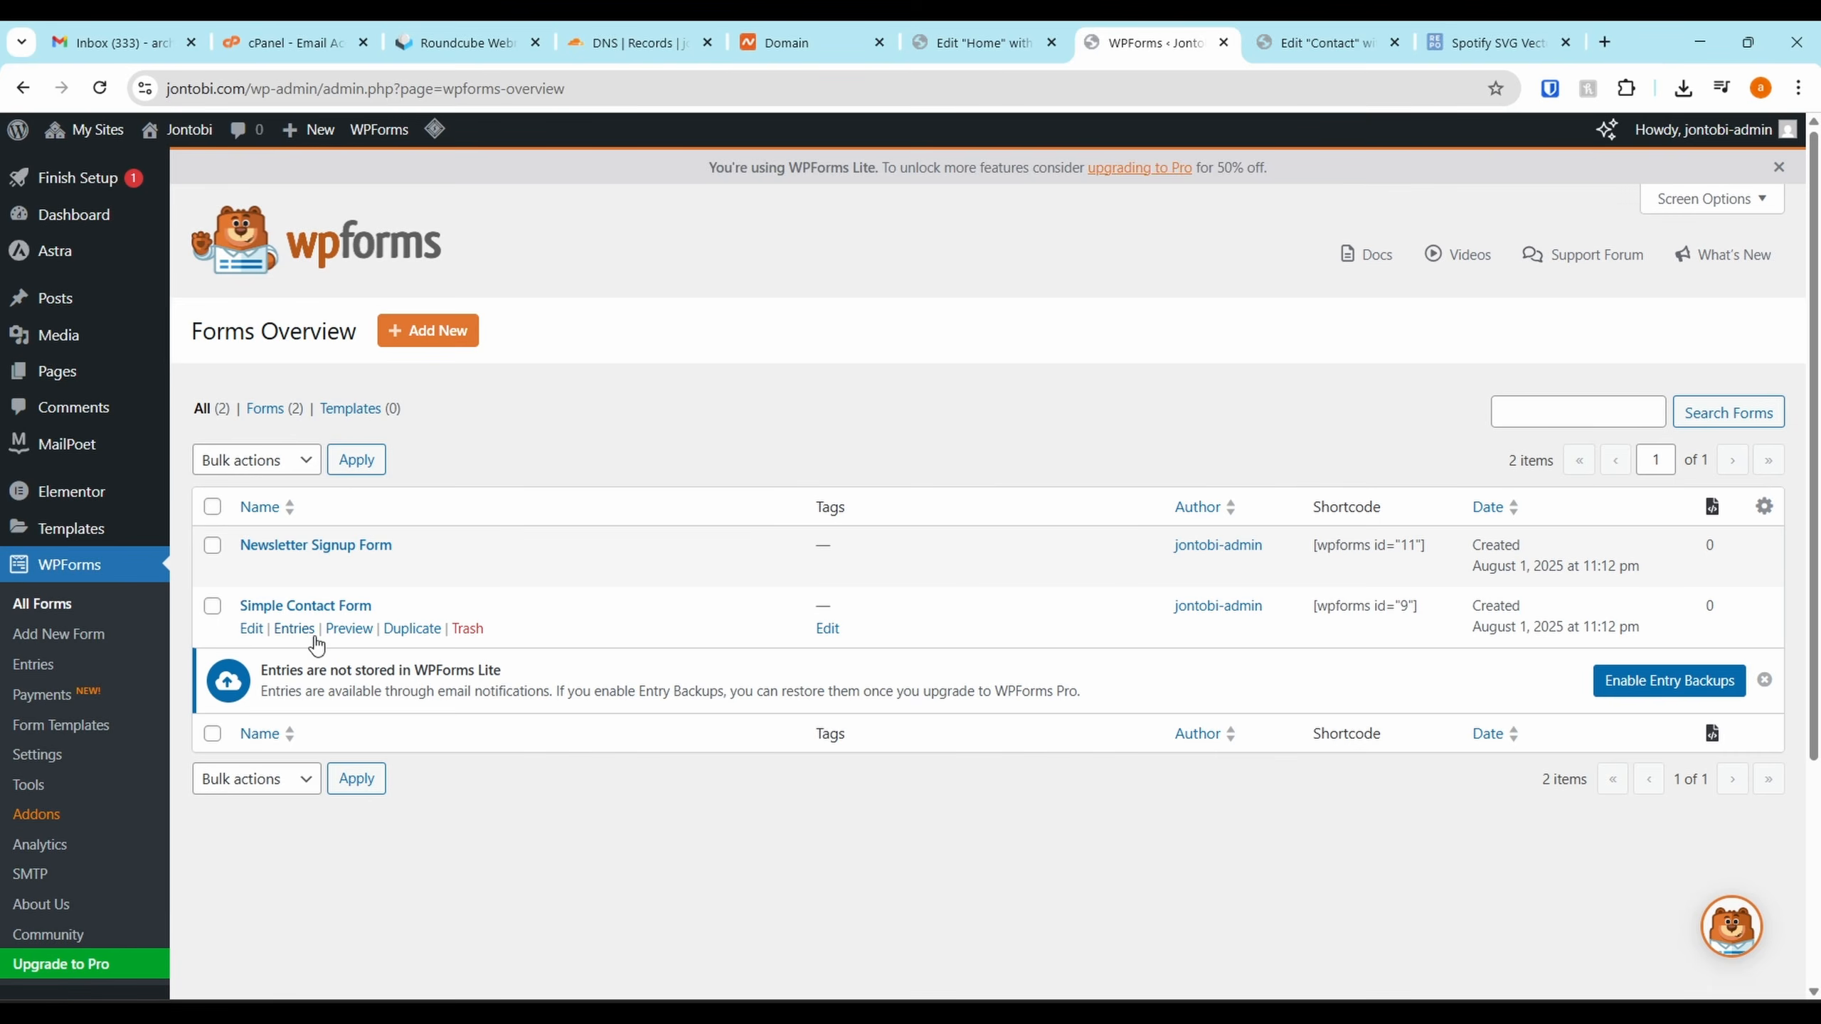
Open Simple Contact Form in the WPForms builder and inspect the Name field's Advanced and Smart Logic options
{"action": "left_click", "coordinate": [253, 630]}
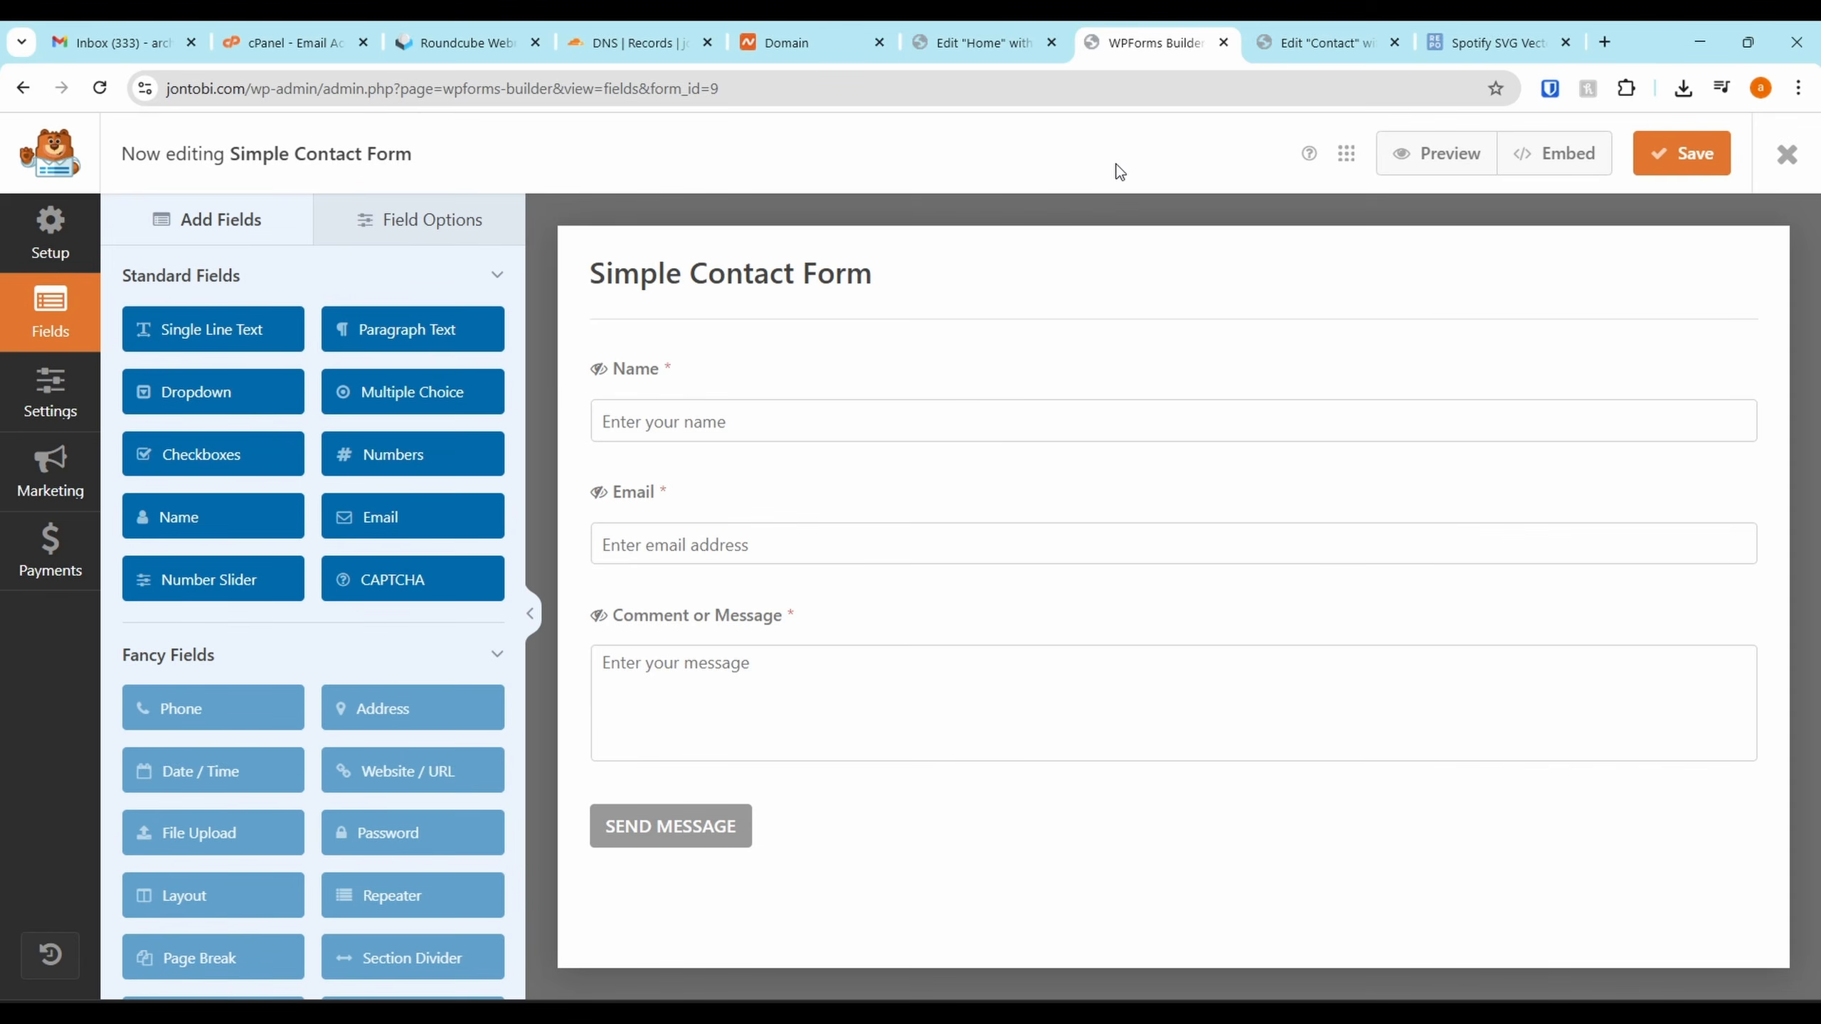
{"action": "scroll", "coordinate": [298, 403], "scroll_direction": "down", "scroll_amount": 10}
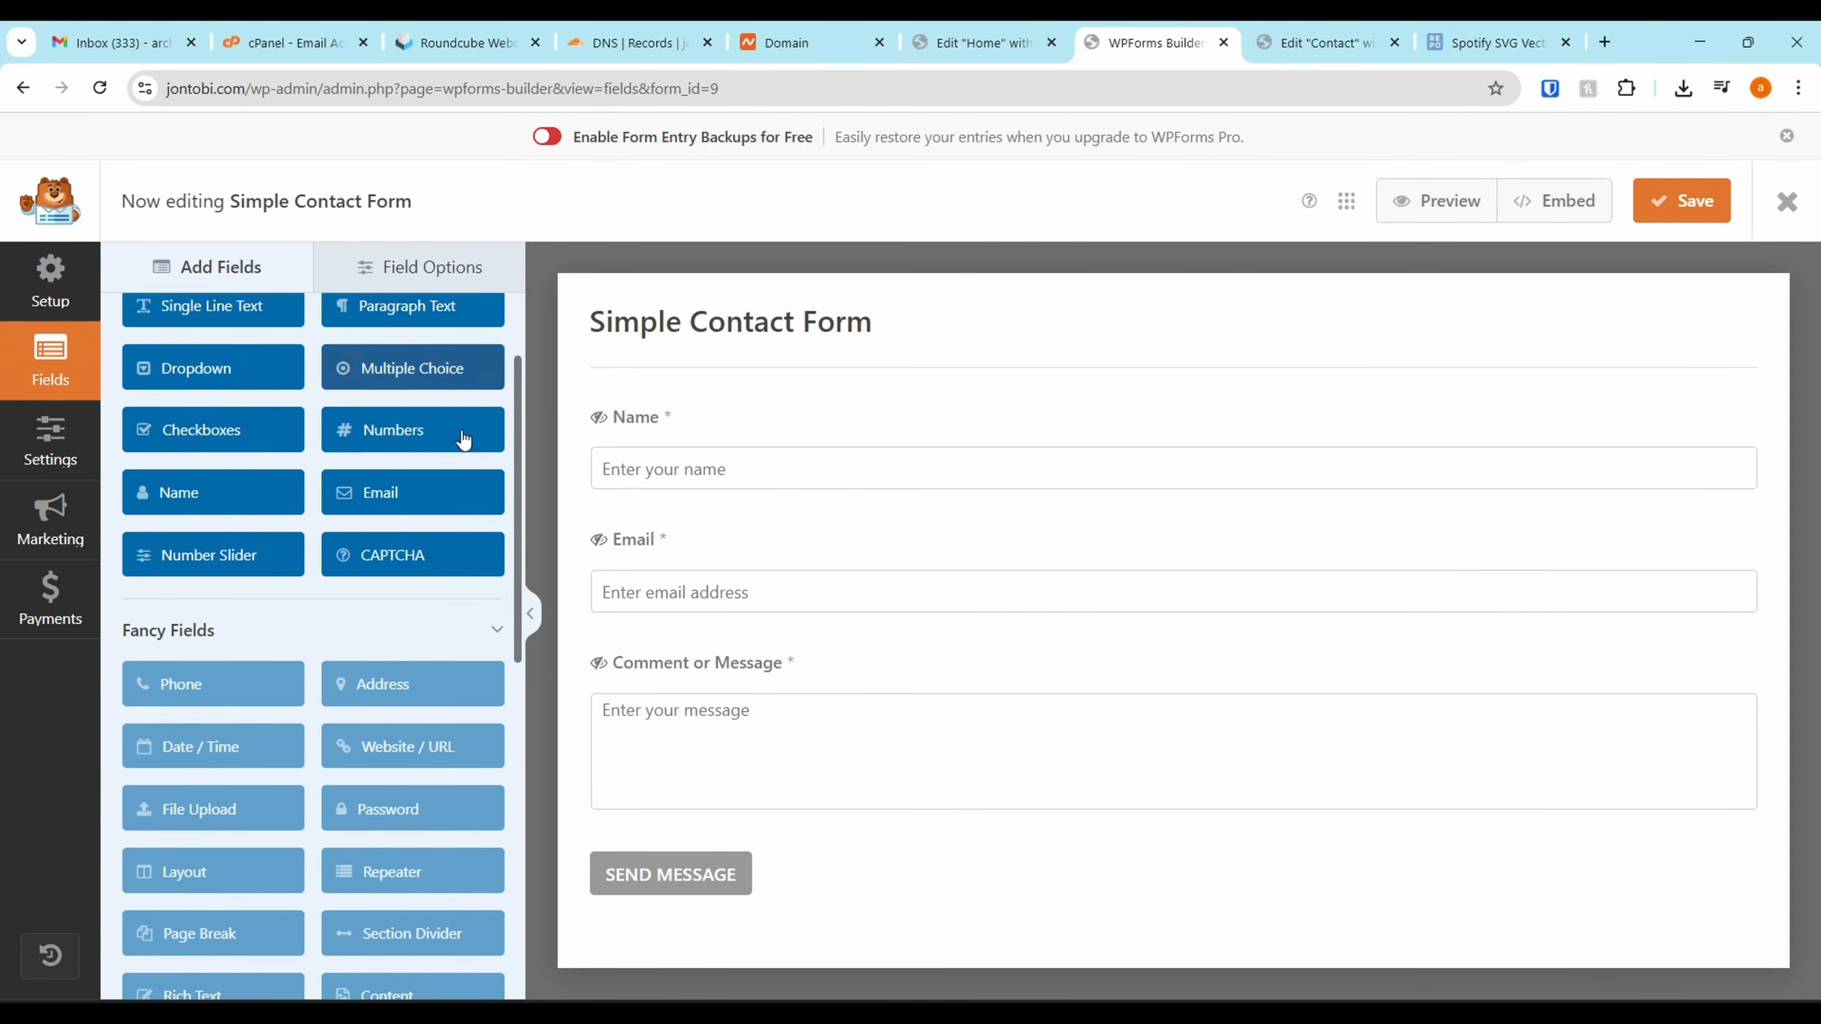
{"action": "left_click", "coordinate": [387, 266]}
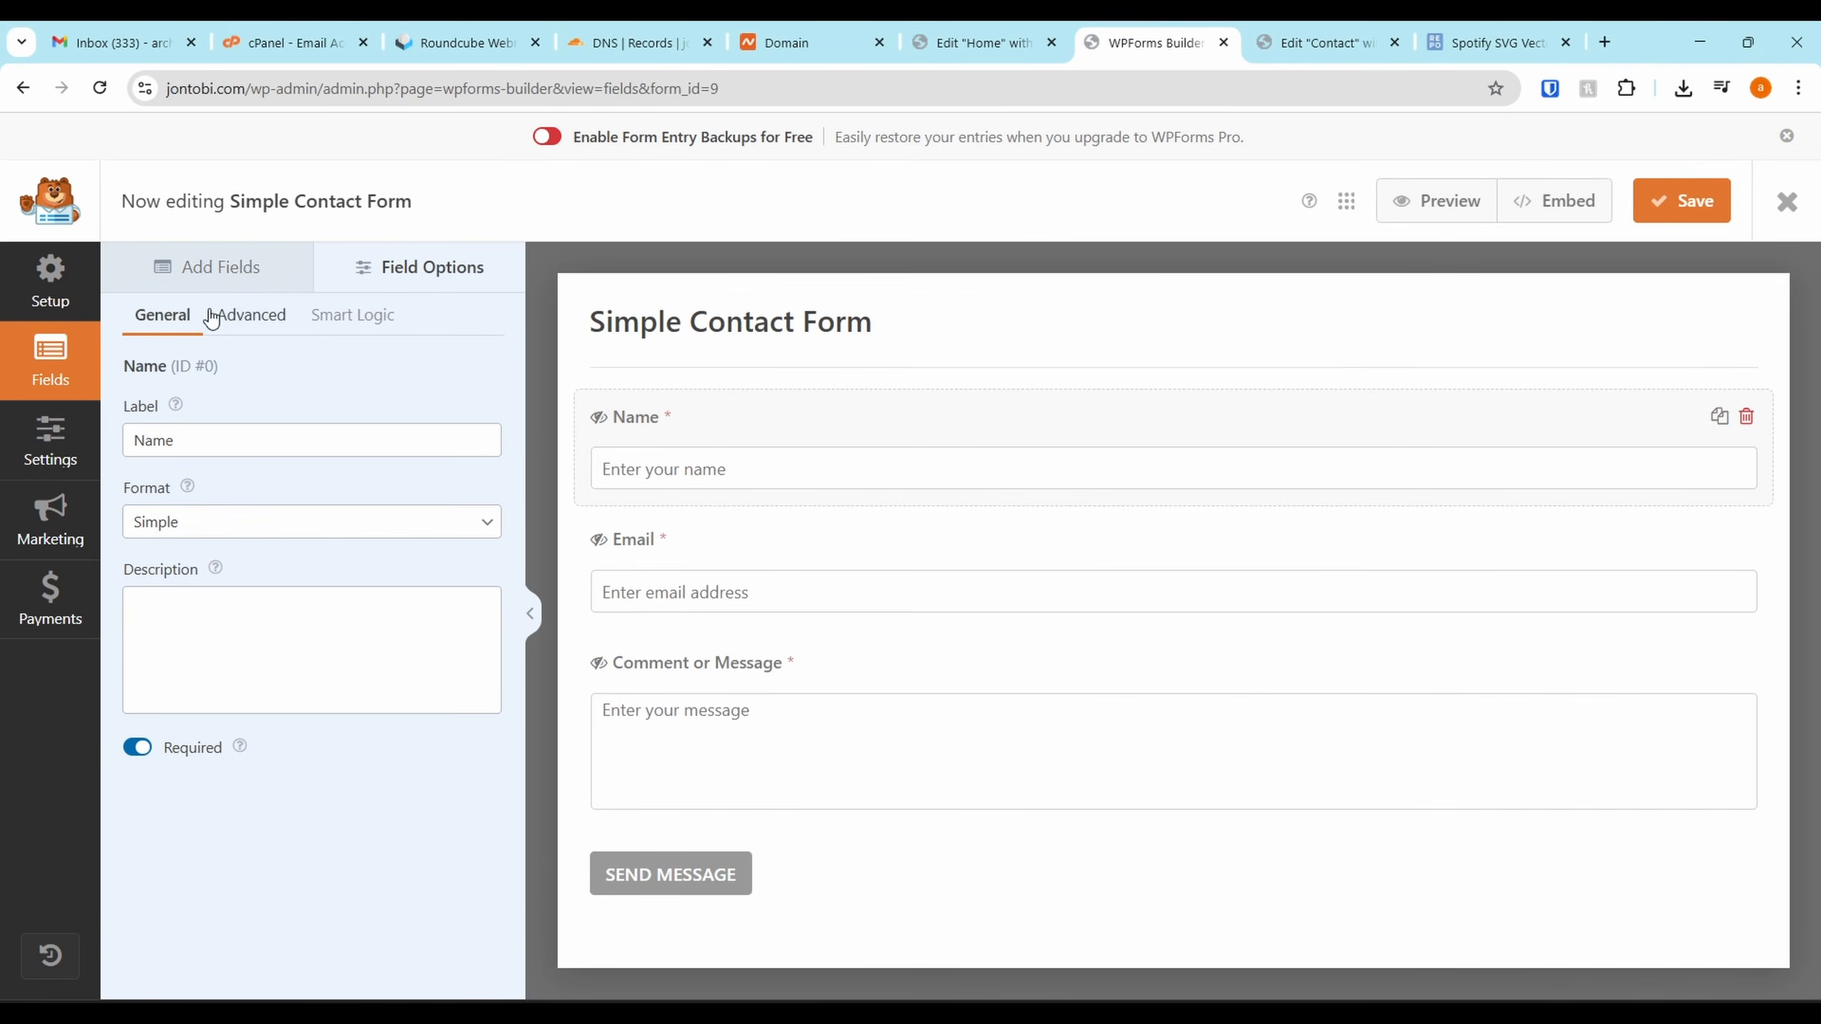
{"action": "left_click", "coordinate": [276, 316]}
{"action": "left_click", "coordinate": [344, 318]}
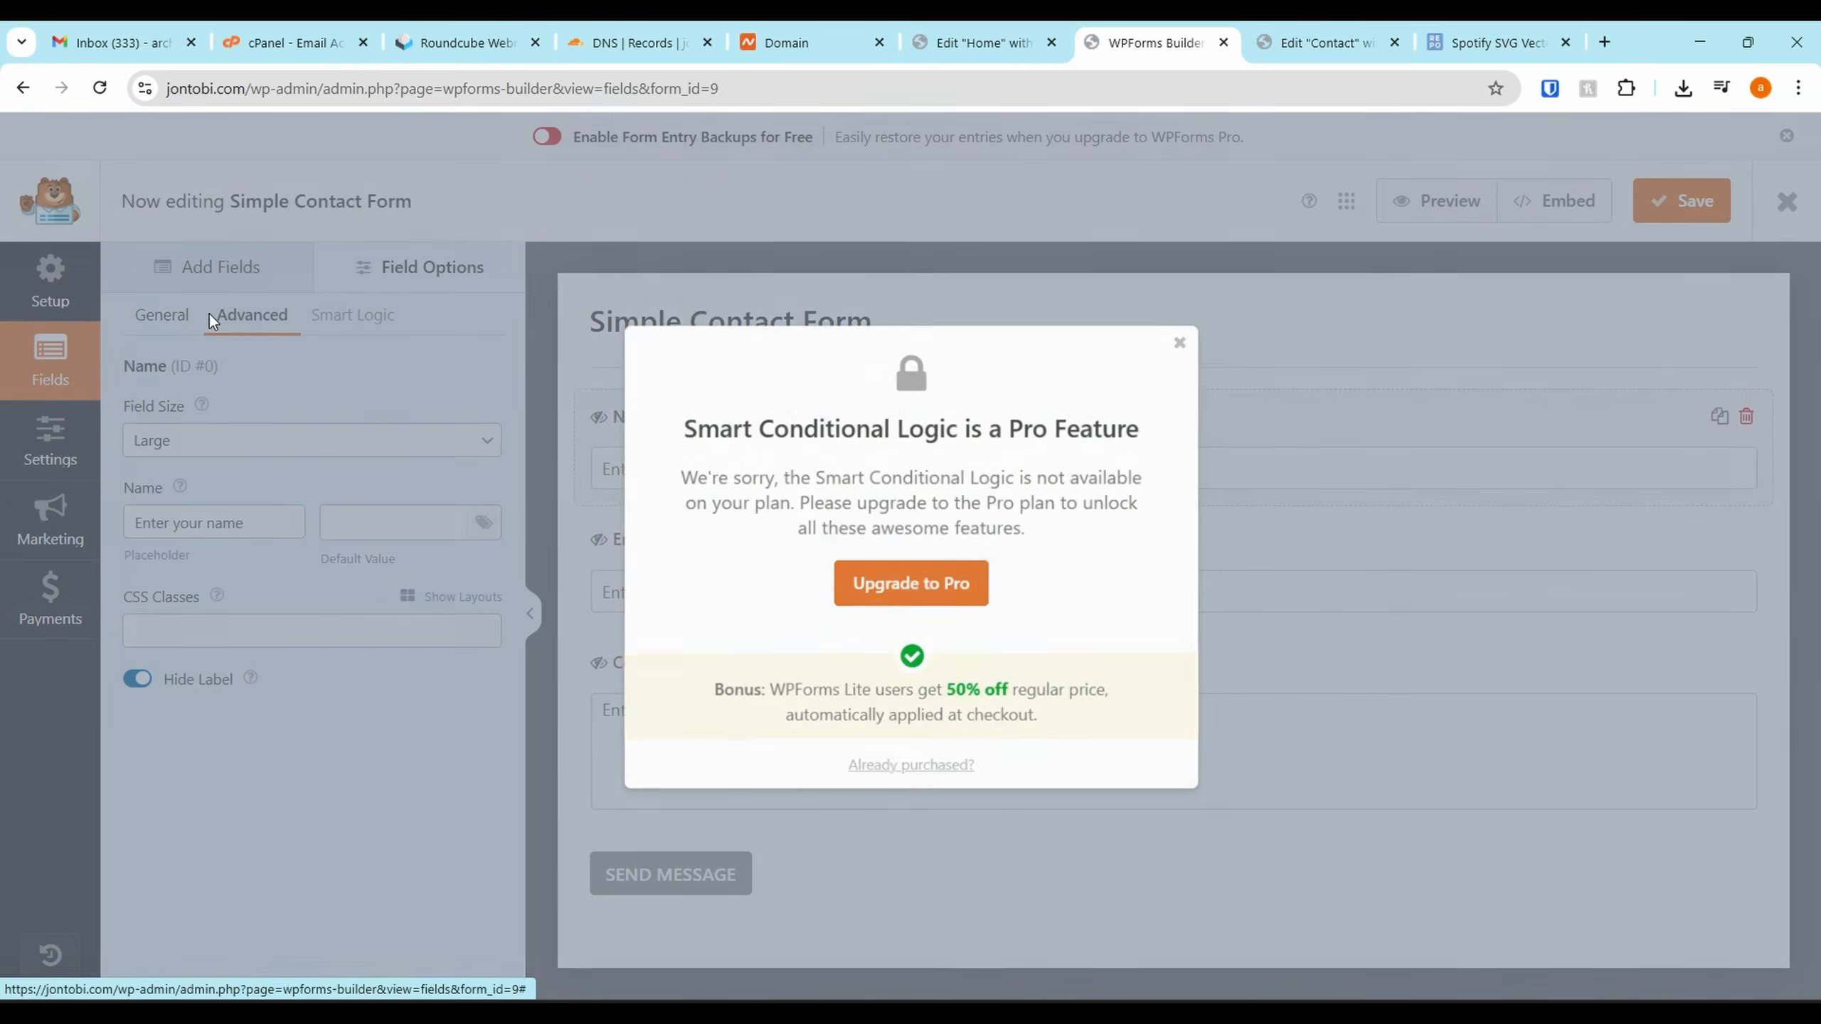
{"action": "left_click", "coordinate": [1184, 338]}
{"action": "left_click", "coordinate": [207, 266]}
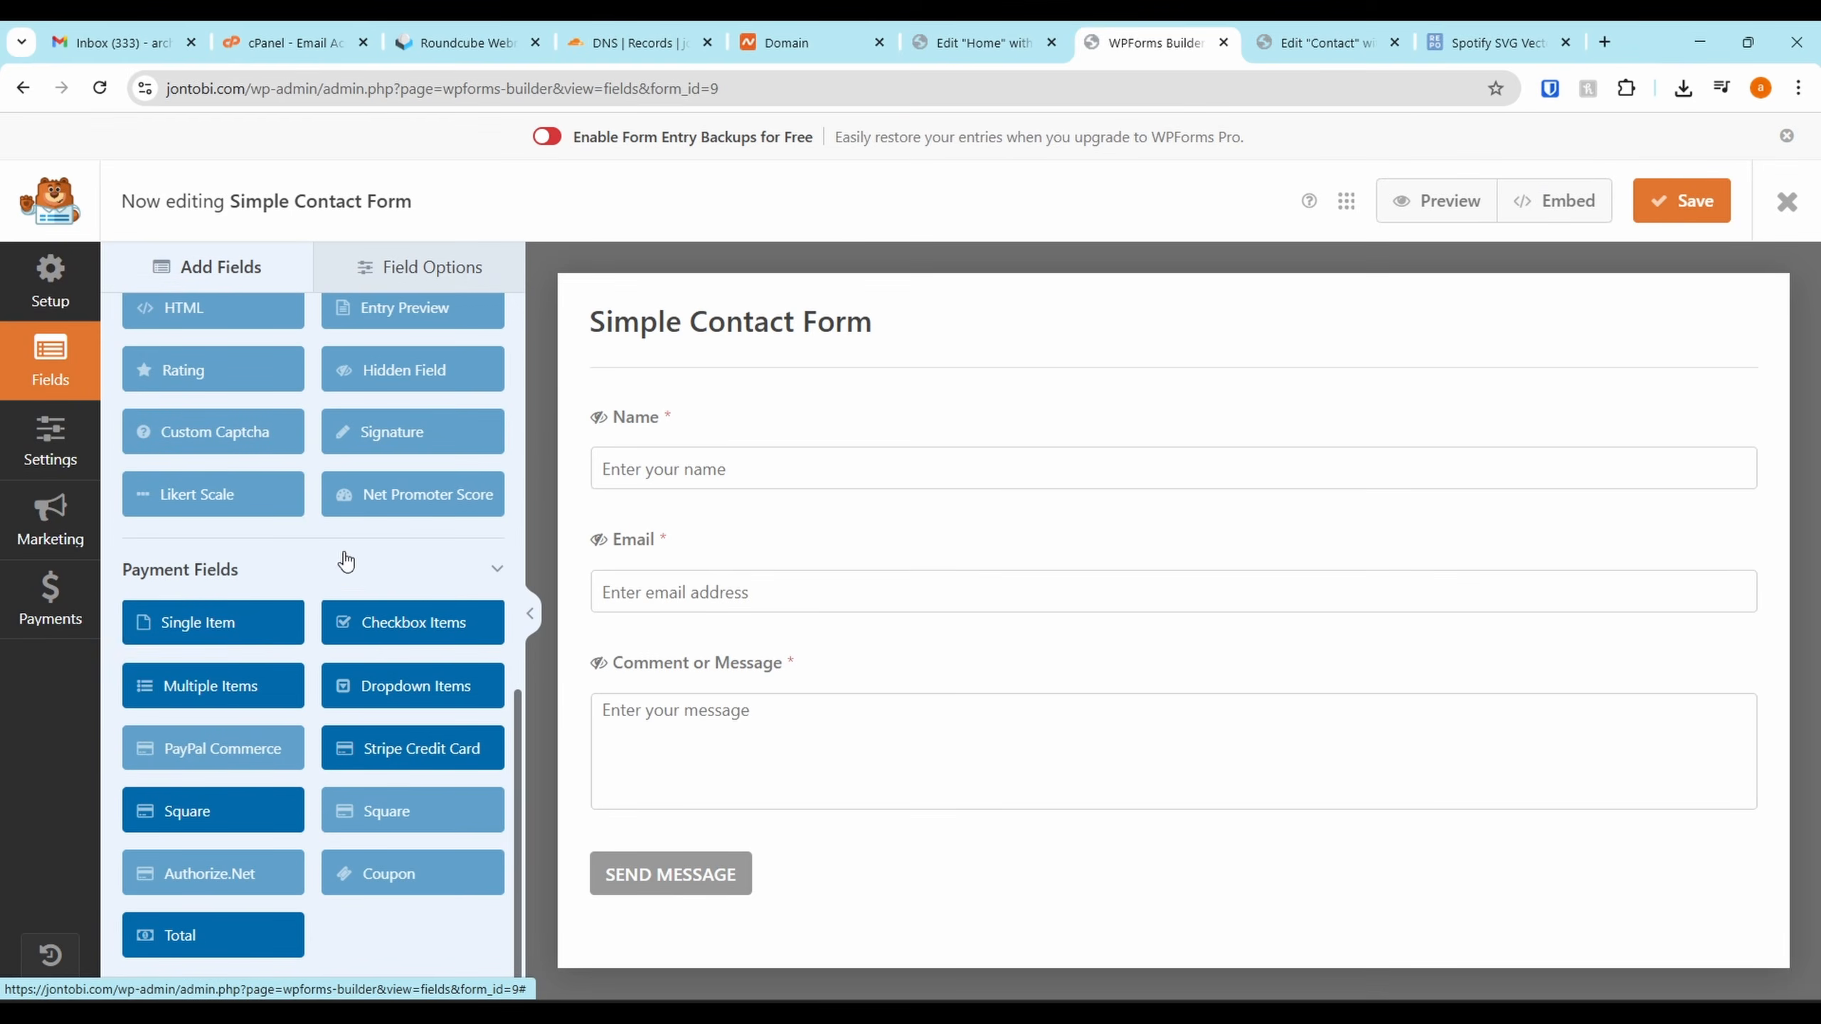
{"action": "scroll", "coordinate": [359, 549], "scroll_direction": "up", "scroll_amount": 2}
Glance at the Contact page editor, then come back to the WPForms builder
{"action": "left_click", "coordinate": [1368, 34]}
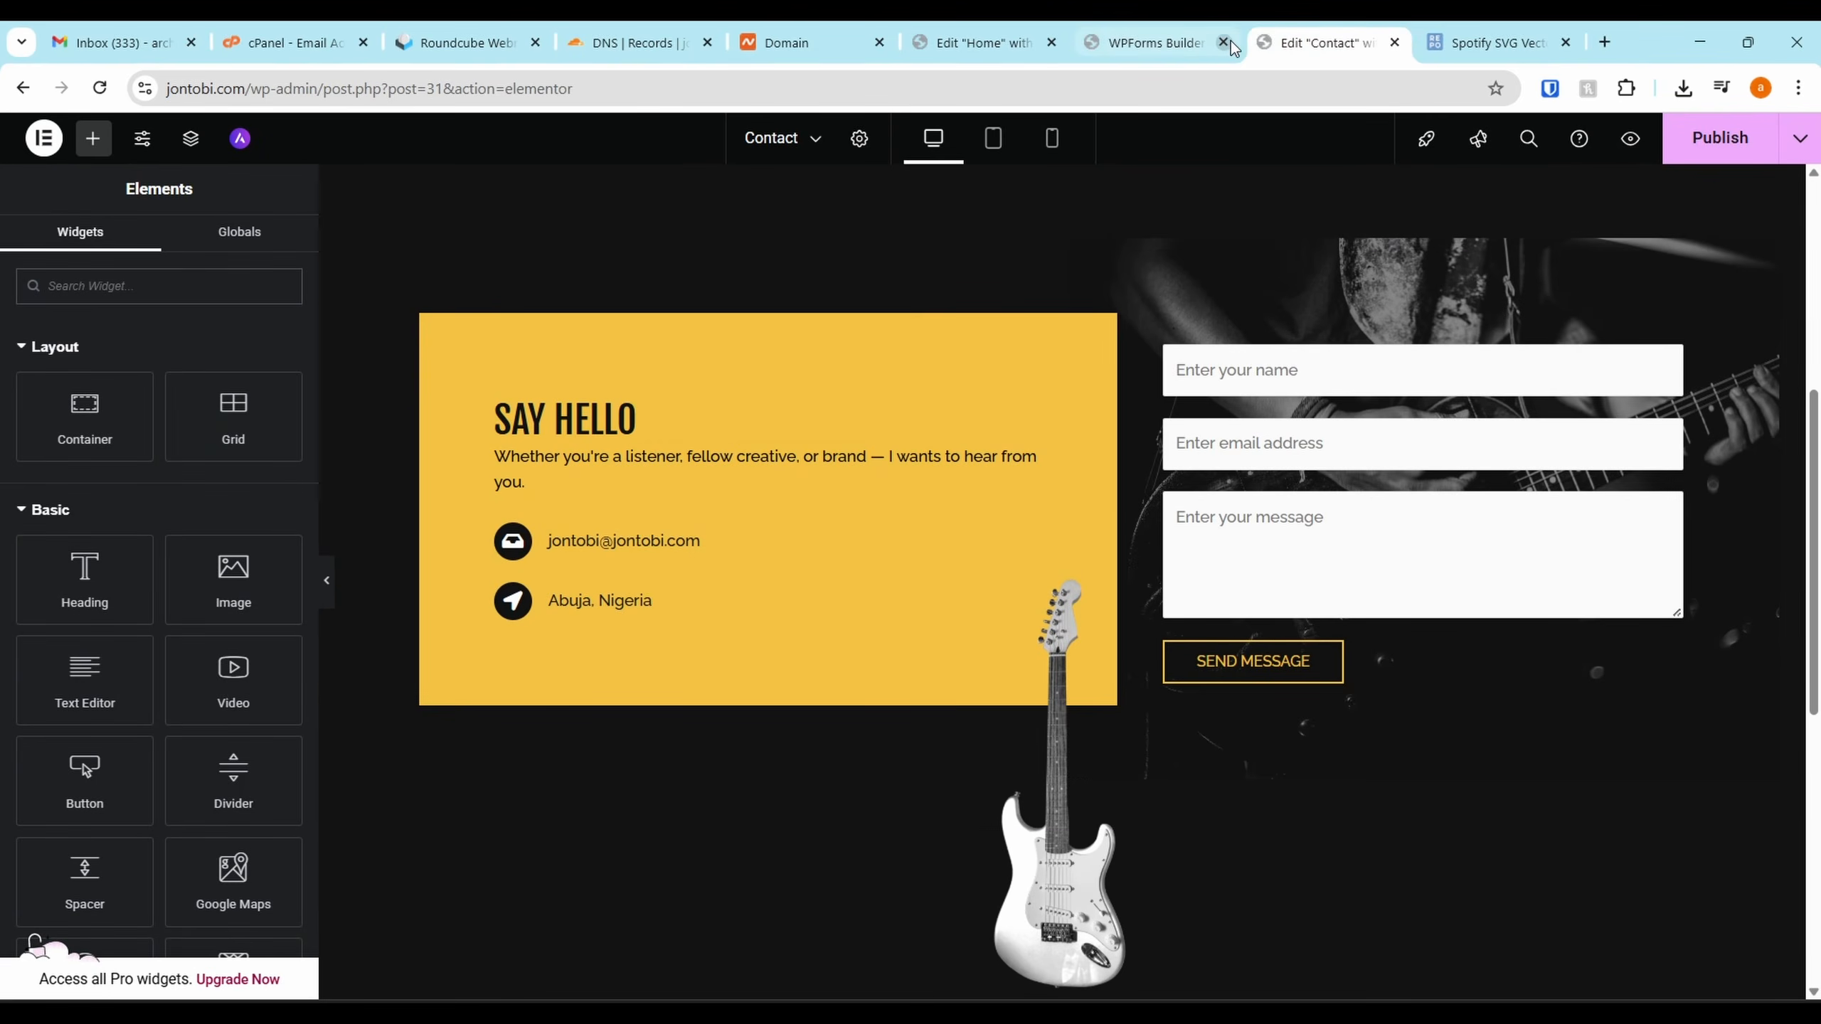
{"action": "left_click", "coordinate": [1154, 42]}
{"action": "scroll", "coordinate": [215, 503], "scroll_direction": "down", "scroll_amount": 2}
Enable modern anti-spam protection in the form's Spam Protection and Security settings
{"action": "left_click", "coordinate": [50, 439]}
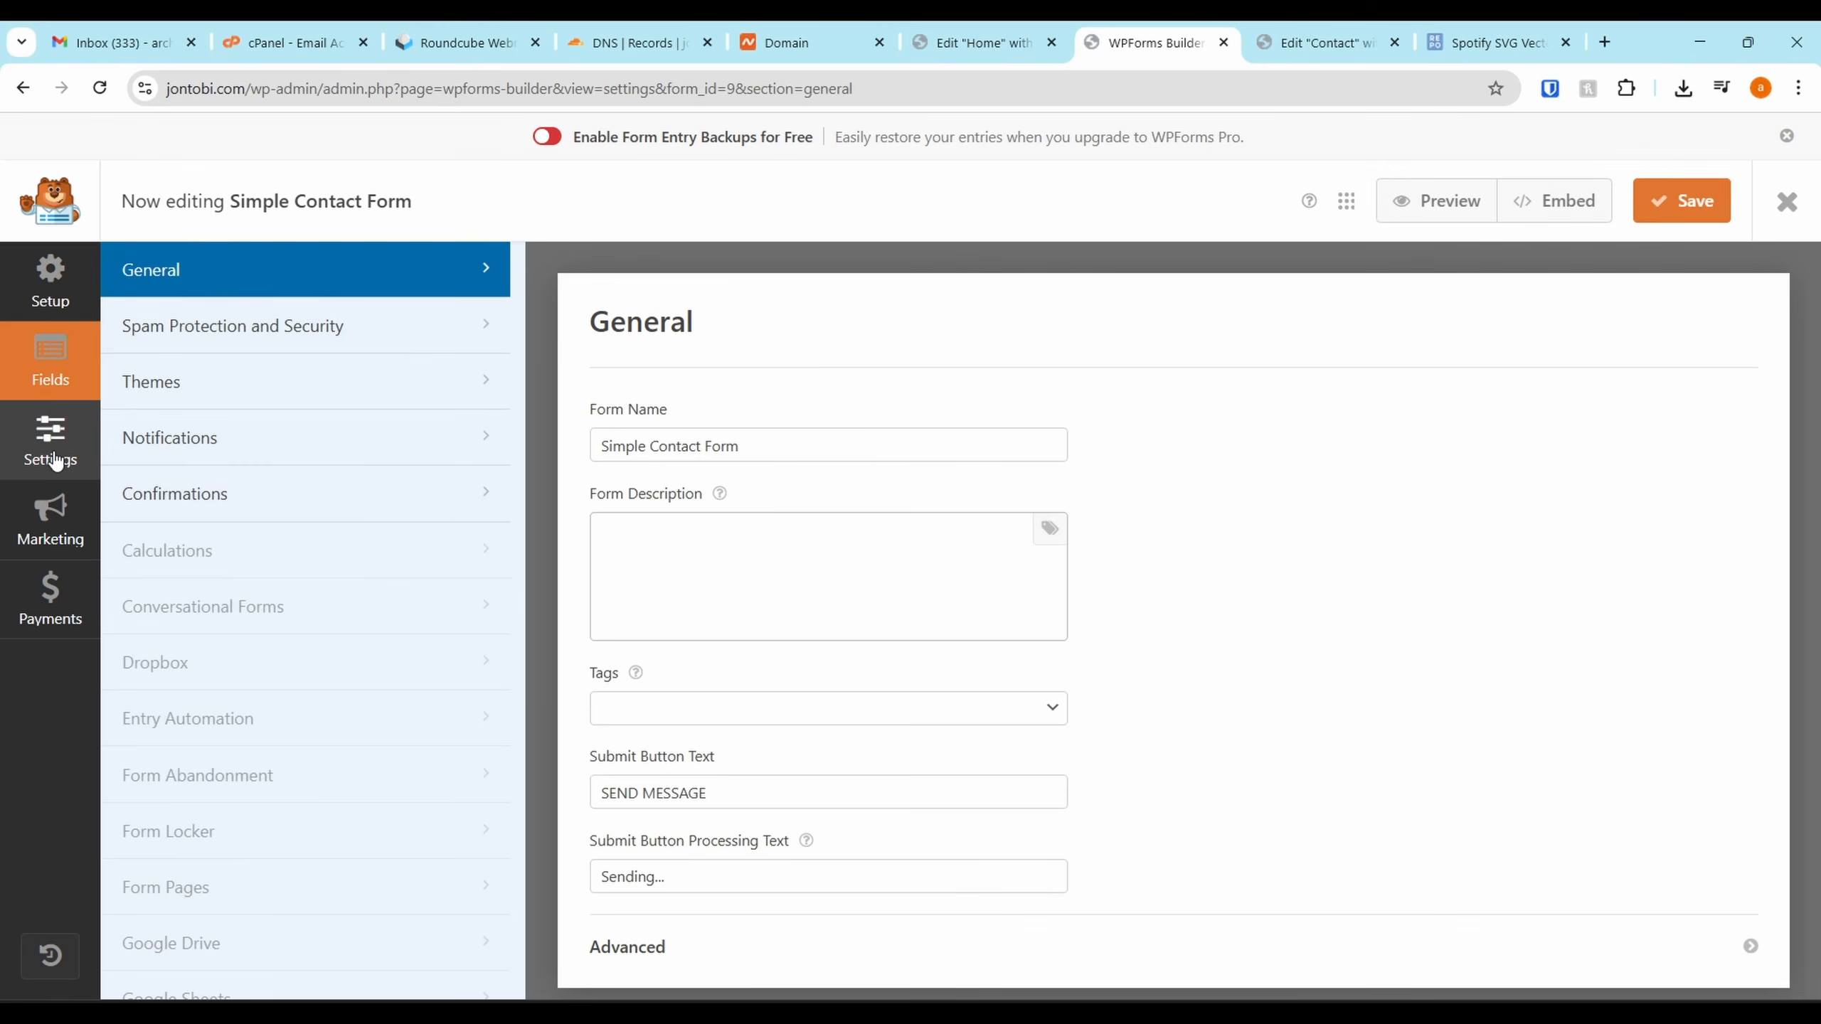
{"action": "left_click", "coordinate": [328, 335]}
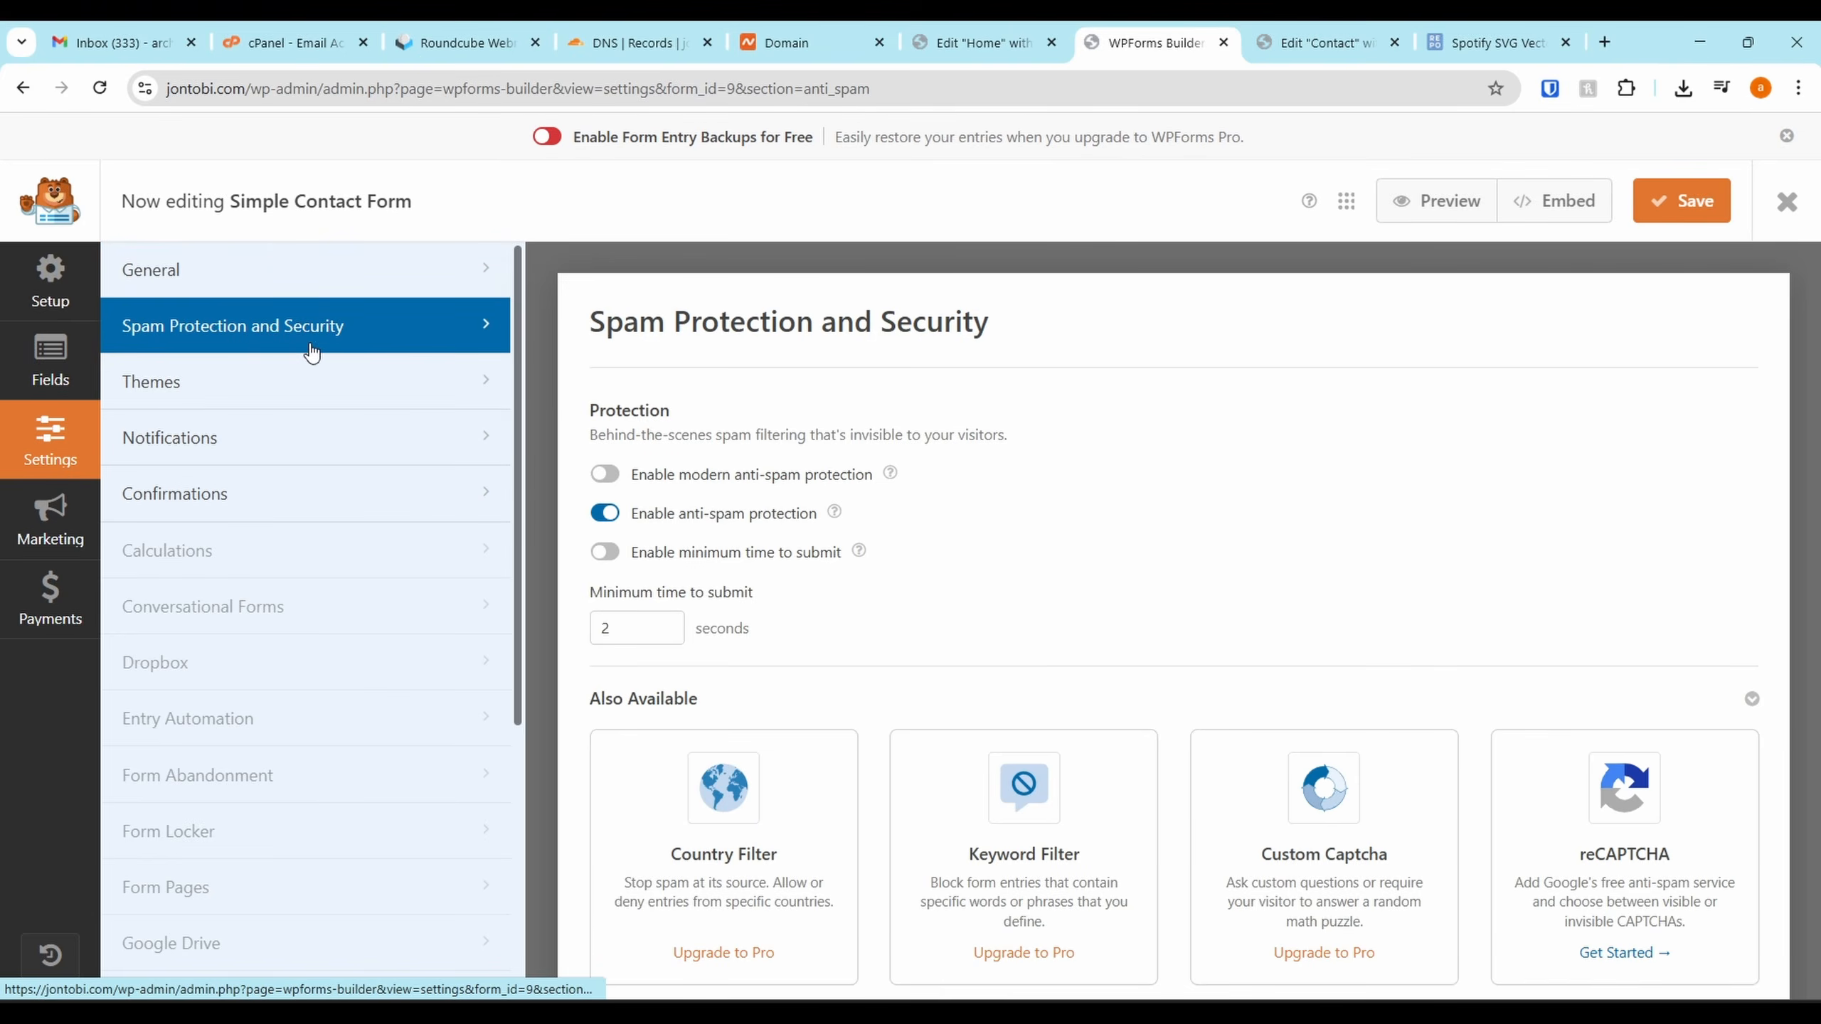
{"action": "left_click", "coordinate": [608, 476]}
{"action": "left_click", "coordinate": [607, 475]}
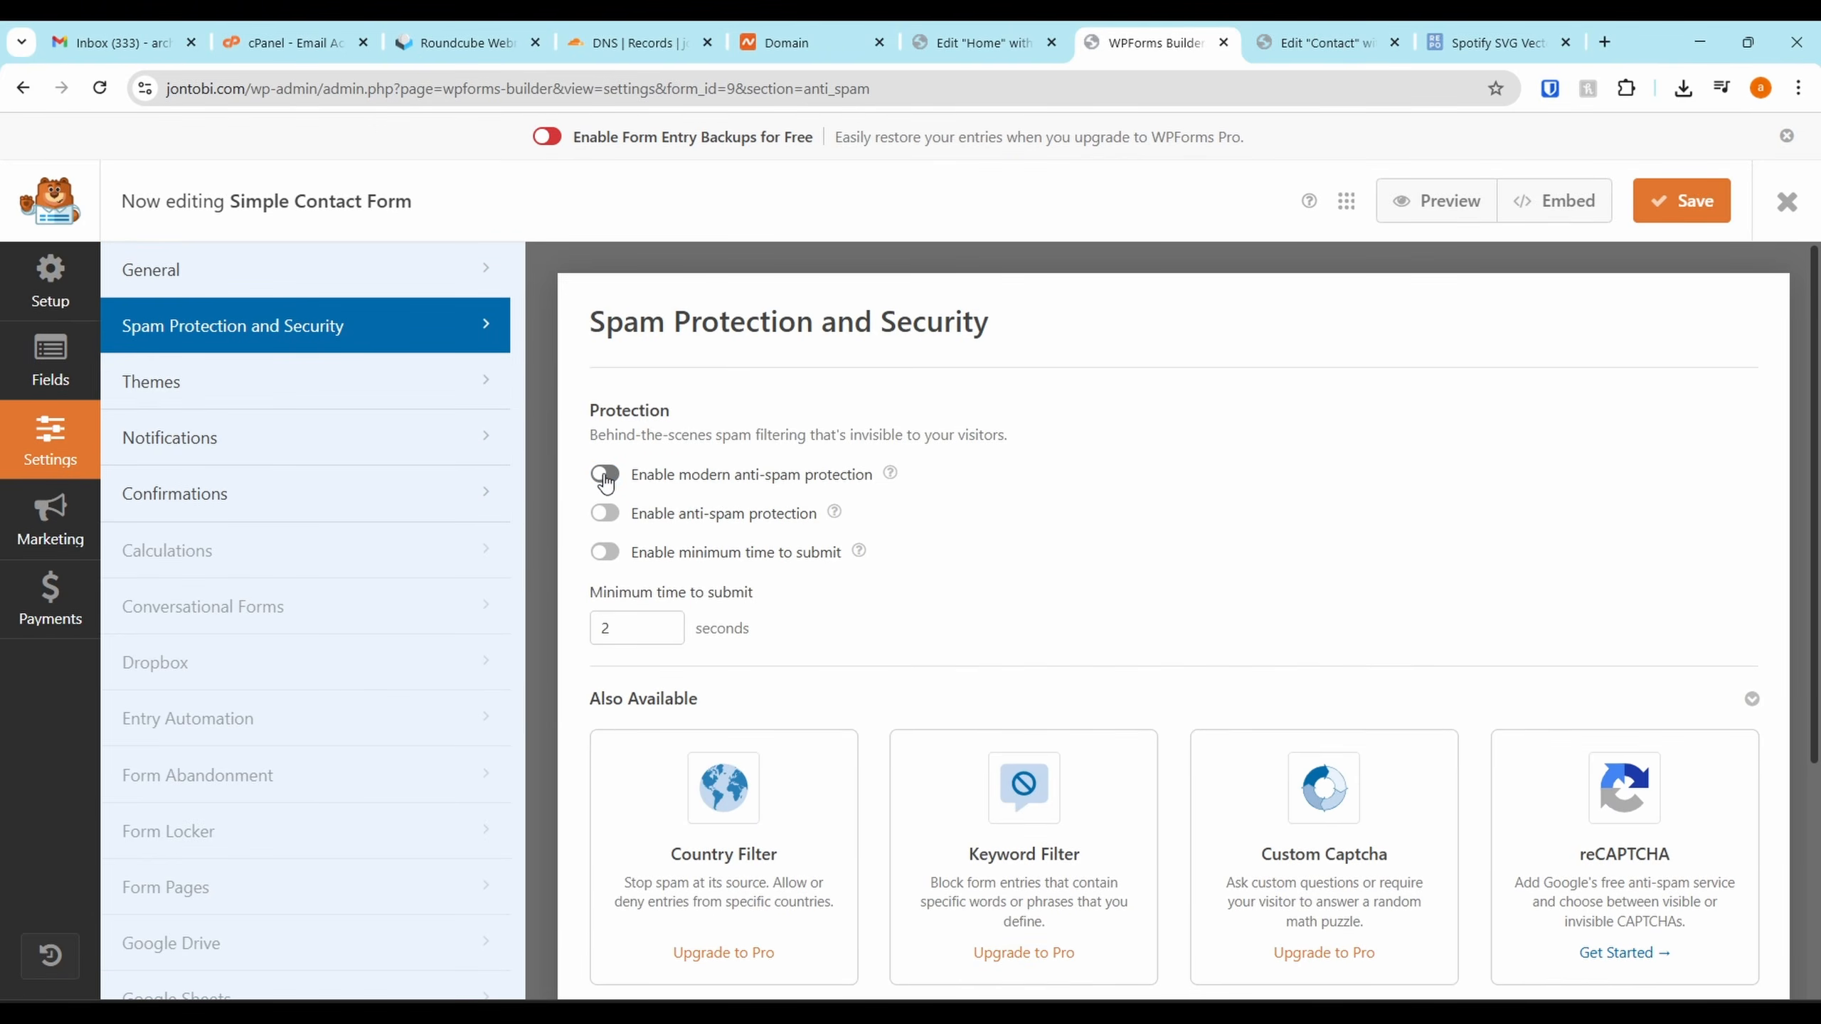
{"action": "left_click", "coordinate": [607, 475]}
Set the notification Send To address to the site's mailbox and save the form
{"action": "left_click", "coordinate": [287, 436]}
{"action": "double_click", "coordinate": [740, 400]}
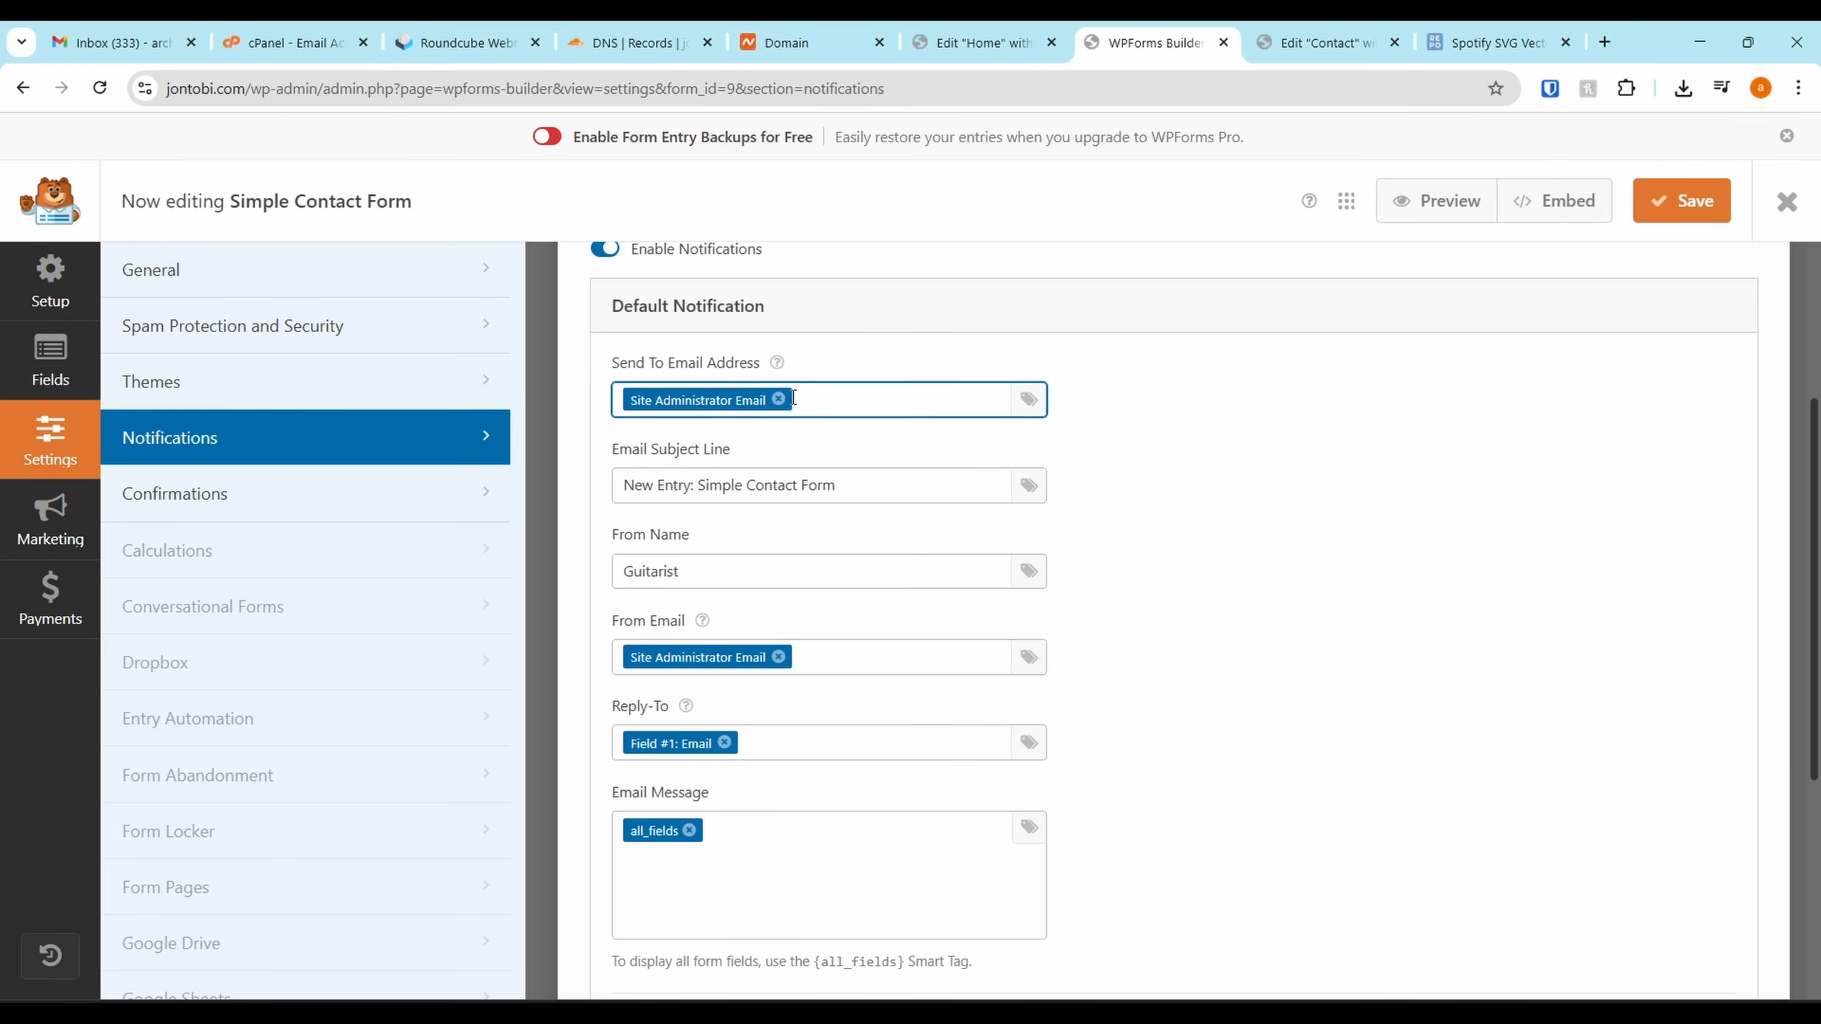
{"action": "left_click", "coordinate": [780, 401]}
{"action": "double_click", "coordinate": [772, 401]}
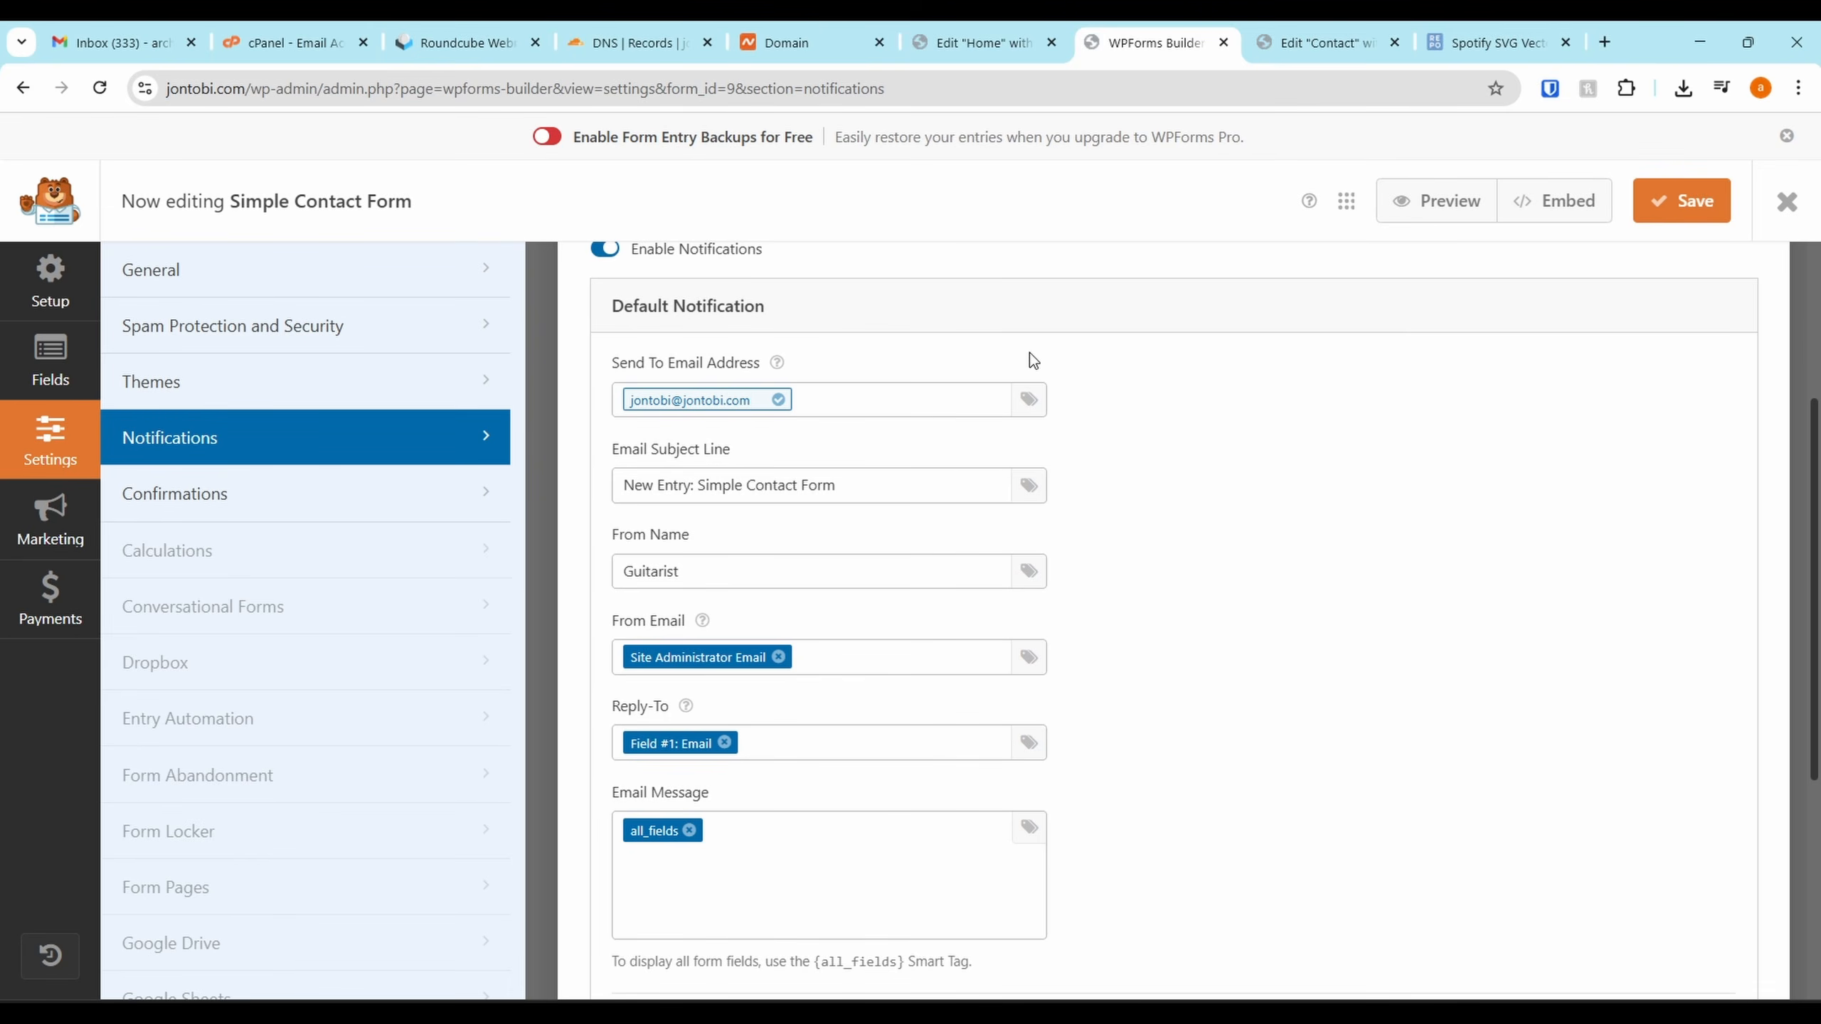
{"action": "left_click", "coordinate": [1677, 211]}
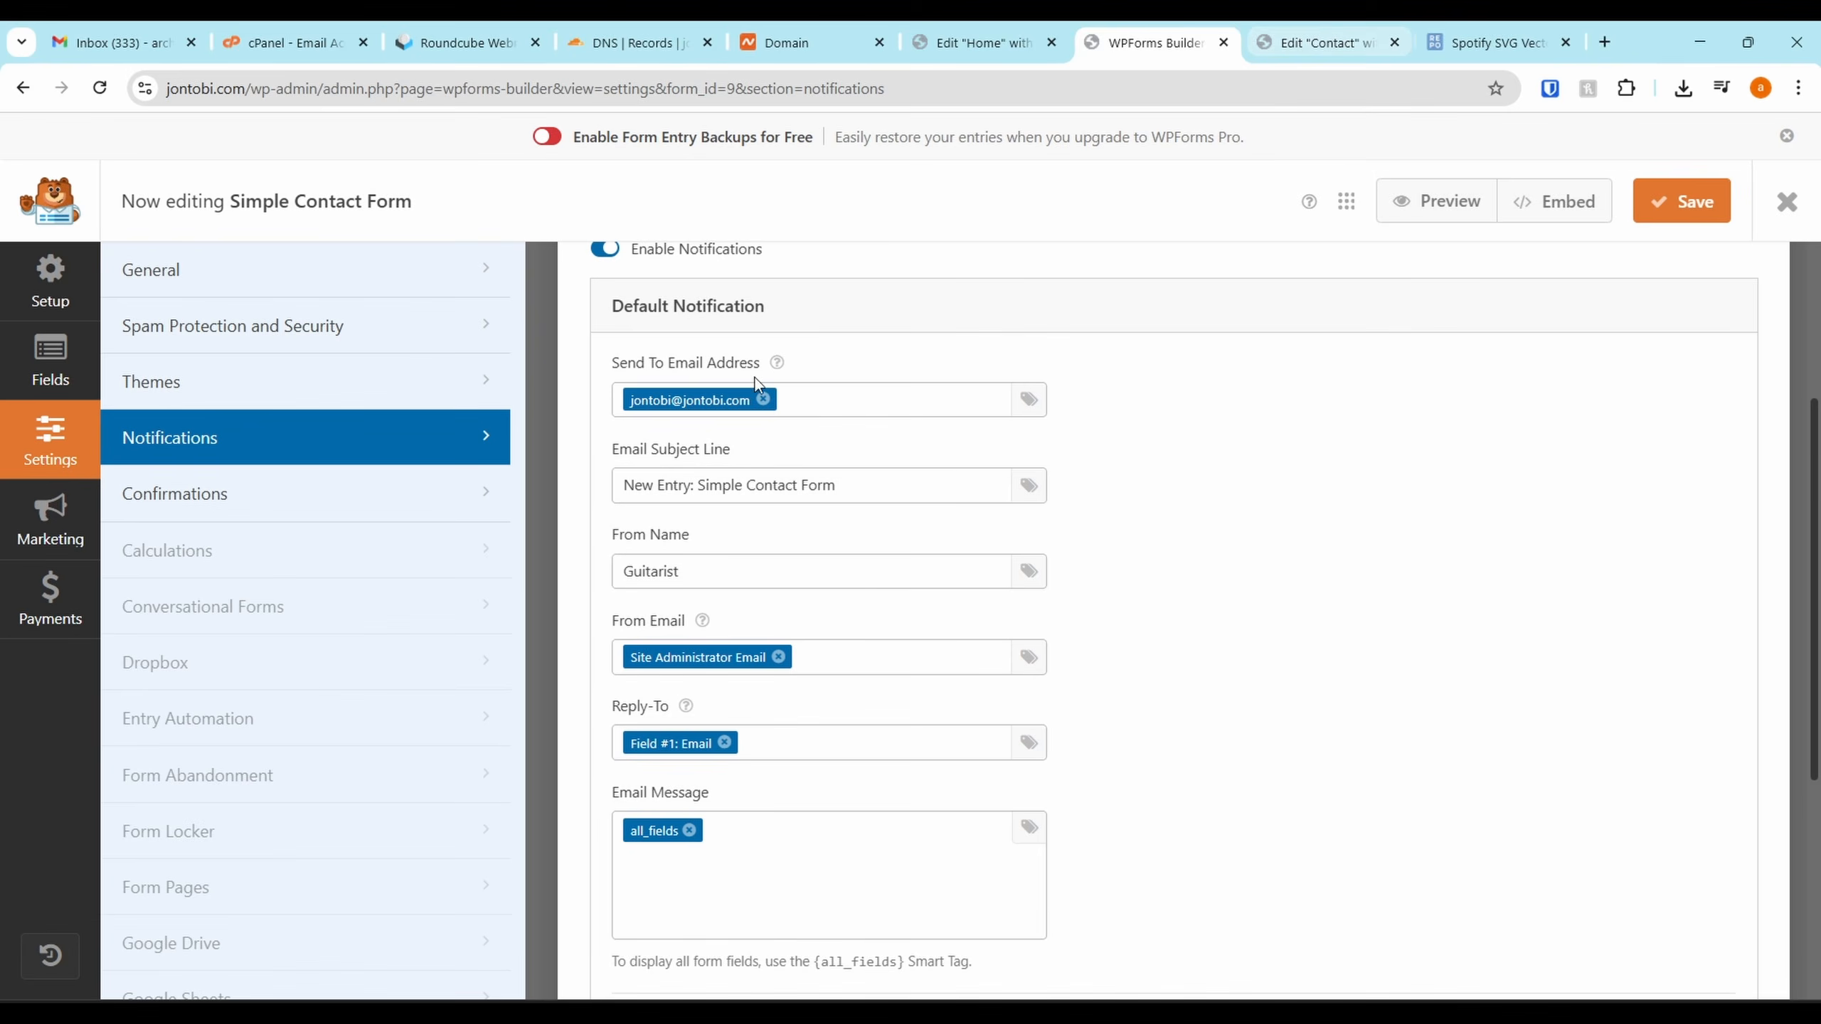
Change the notification From Name to 'Contact' and save
{"action": "left_click_drag", "start_coordinate": [679, 569], "coordinate": [561, 588]}
{"action": "type", "text": "Conta"}
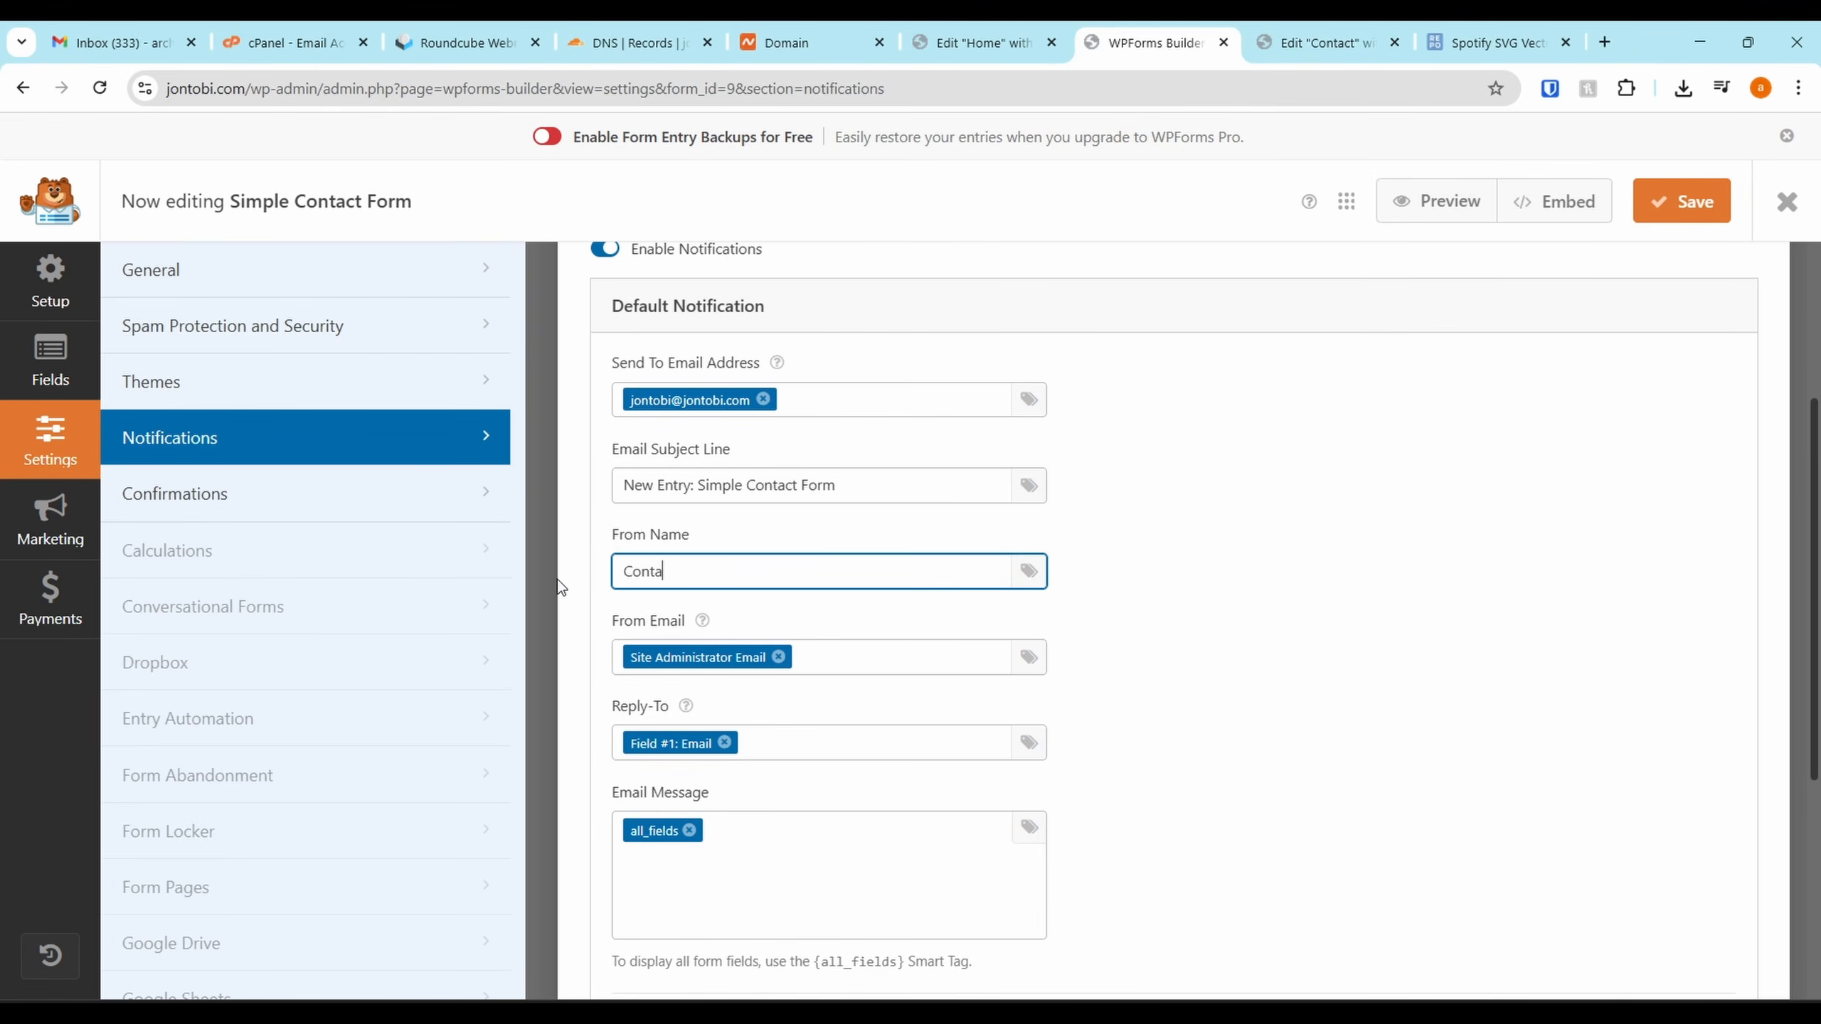
{"action": "type", "text": "ct"}
{"action": "left_click", "coordinate": [1688, 204]}
In the Contact page editor, cancel the reload prompt and select the contact form widget
{"action": "left_click", "coordinate": [1318, 42]}
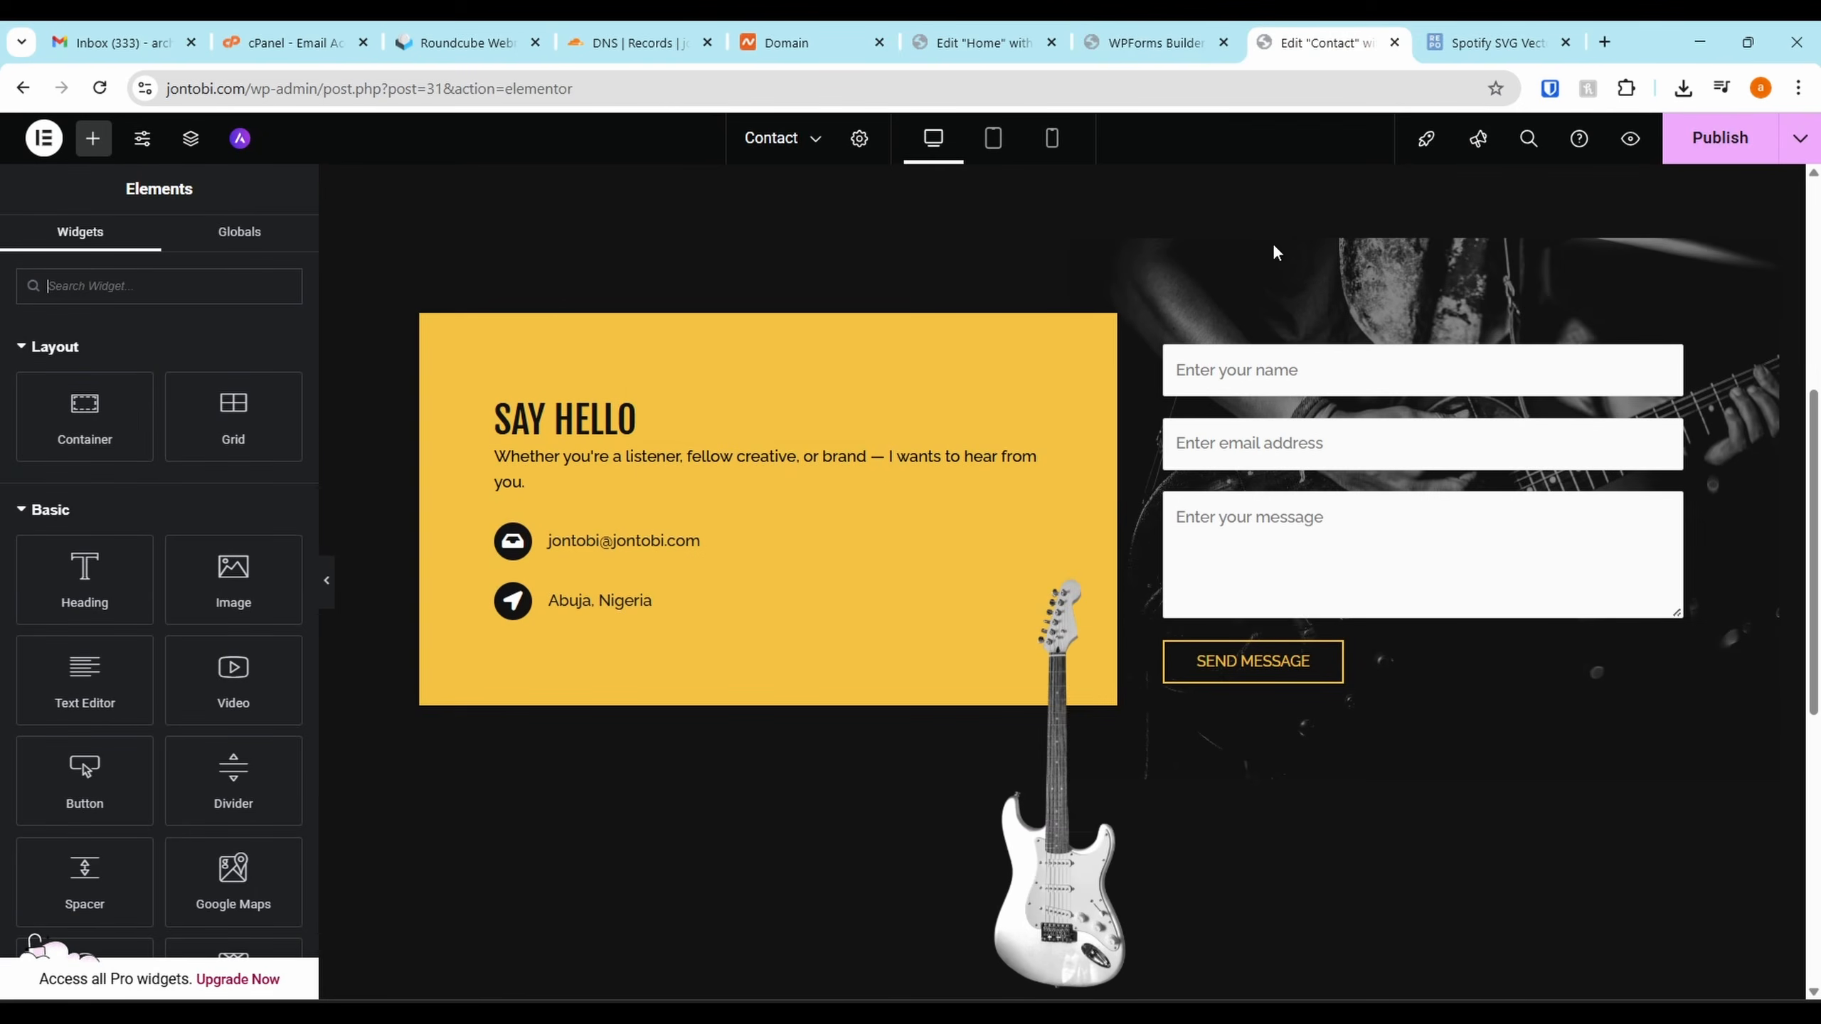
{"action": "key", "text": "F5"}
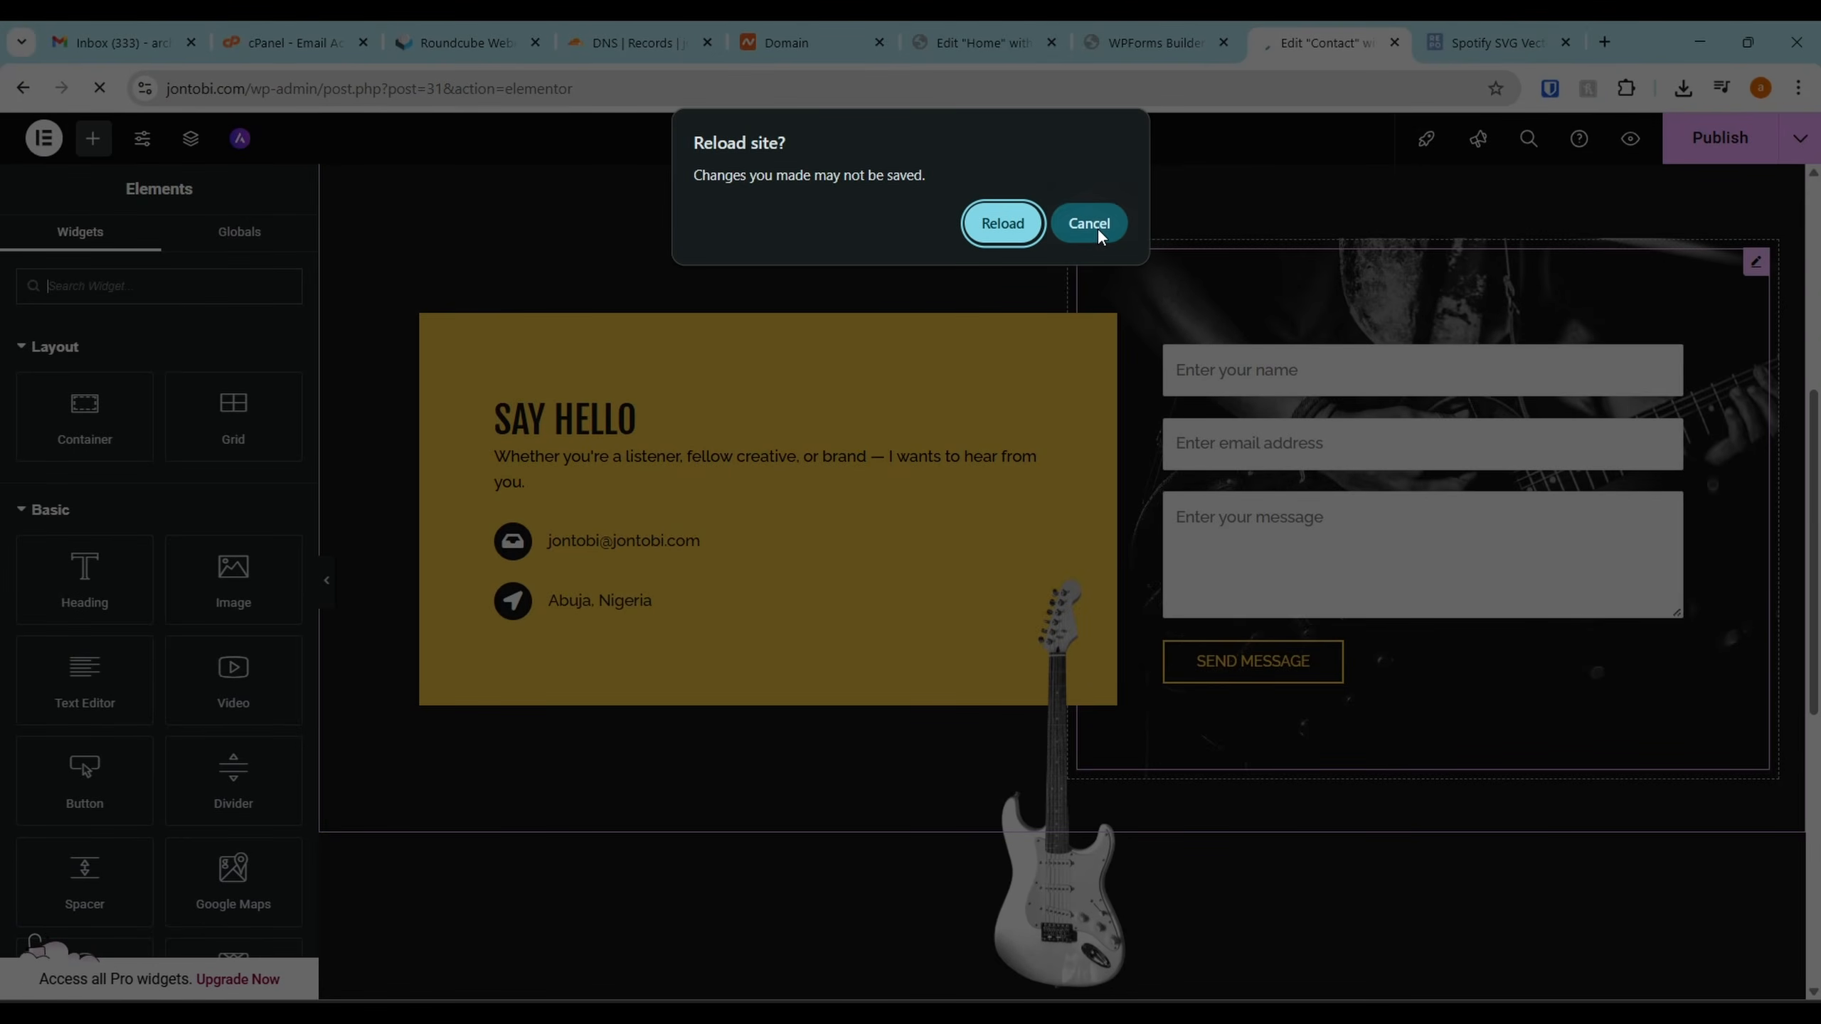
{"action": "left_click", "coordinate": [1098, 229]}
{"action": "scroll", "coordinate": [1599, 226], "scroll_direction": "down", "scroll_amount": 6}
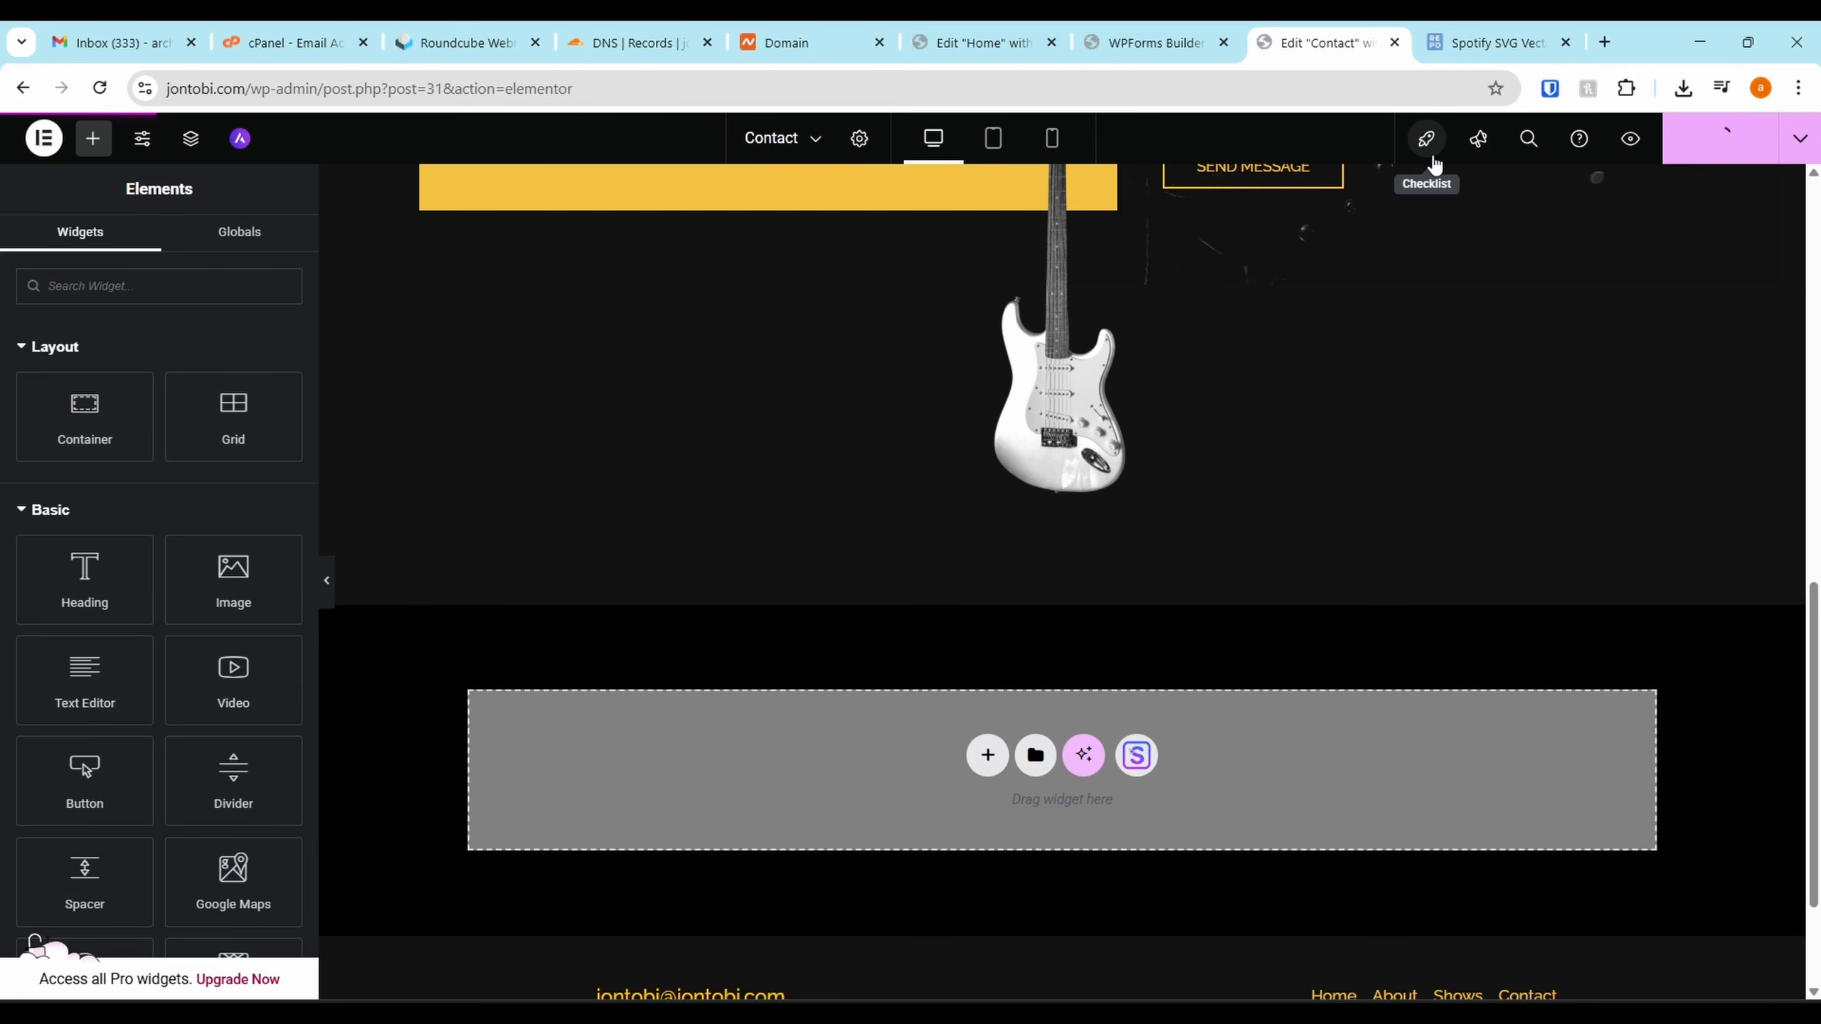
{"action": "scroll", "coordinate": [1290, 287], "scroll_direction": "up", "scroll_amount": 10}
{"action": "left_click", "coordinate": [1270, 652]}
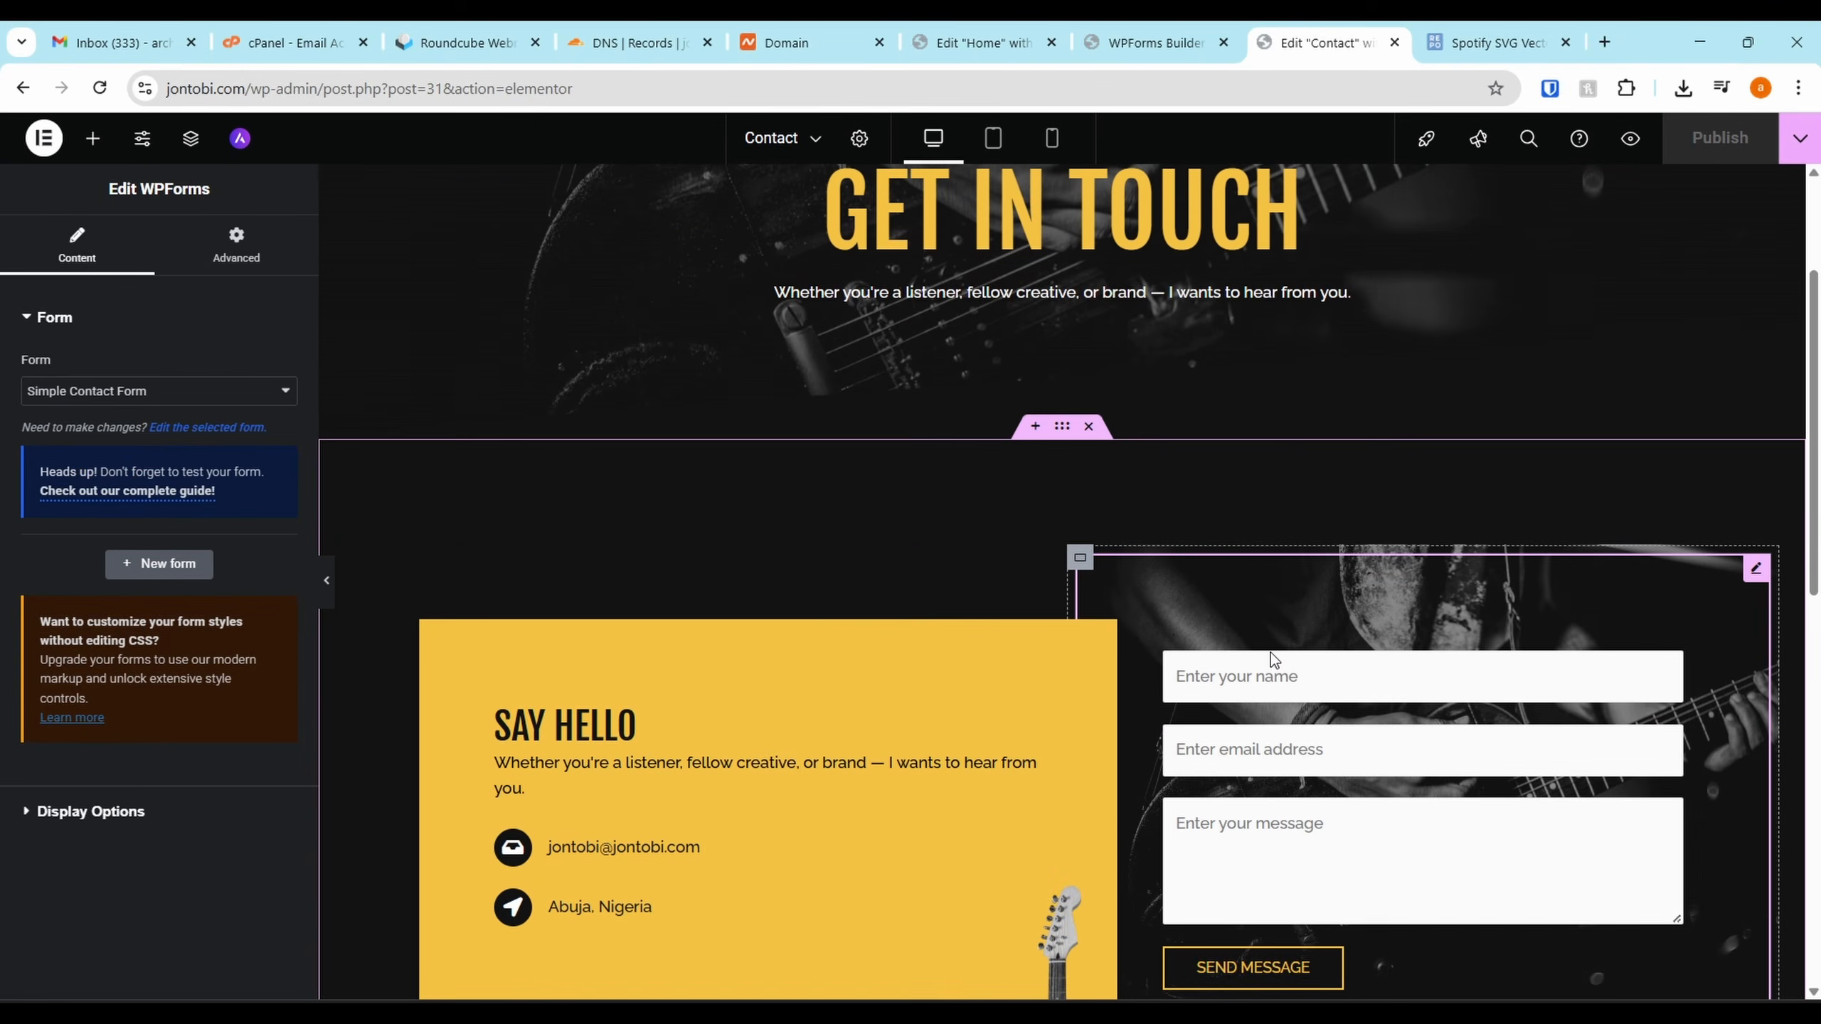
{"action": "key", "text": "F5"}
Open the jontobi.com domain from the address bar in a new browser tab
{"action": "left_click_drag", "start_coordinate": [245, 89], "coordinate": [61, 109]}
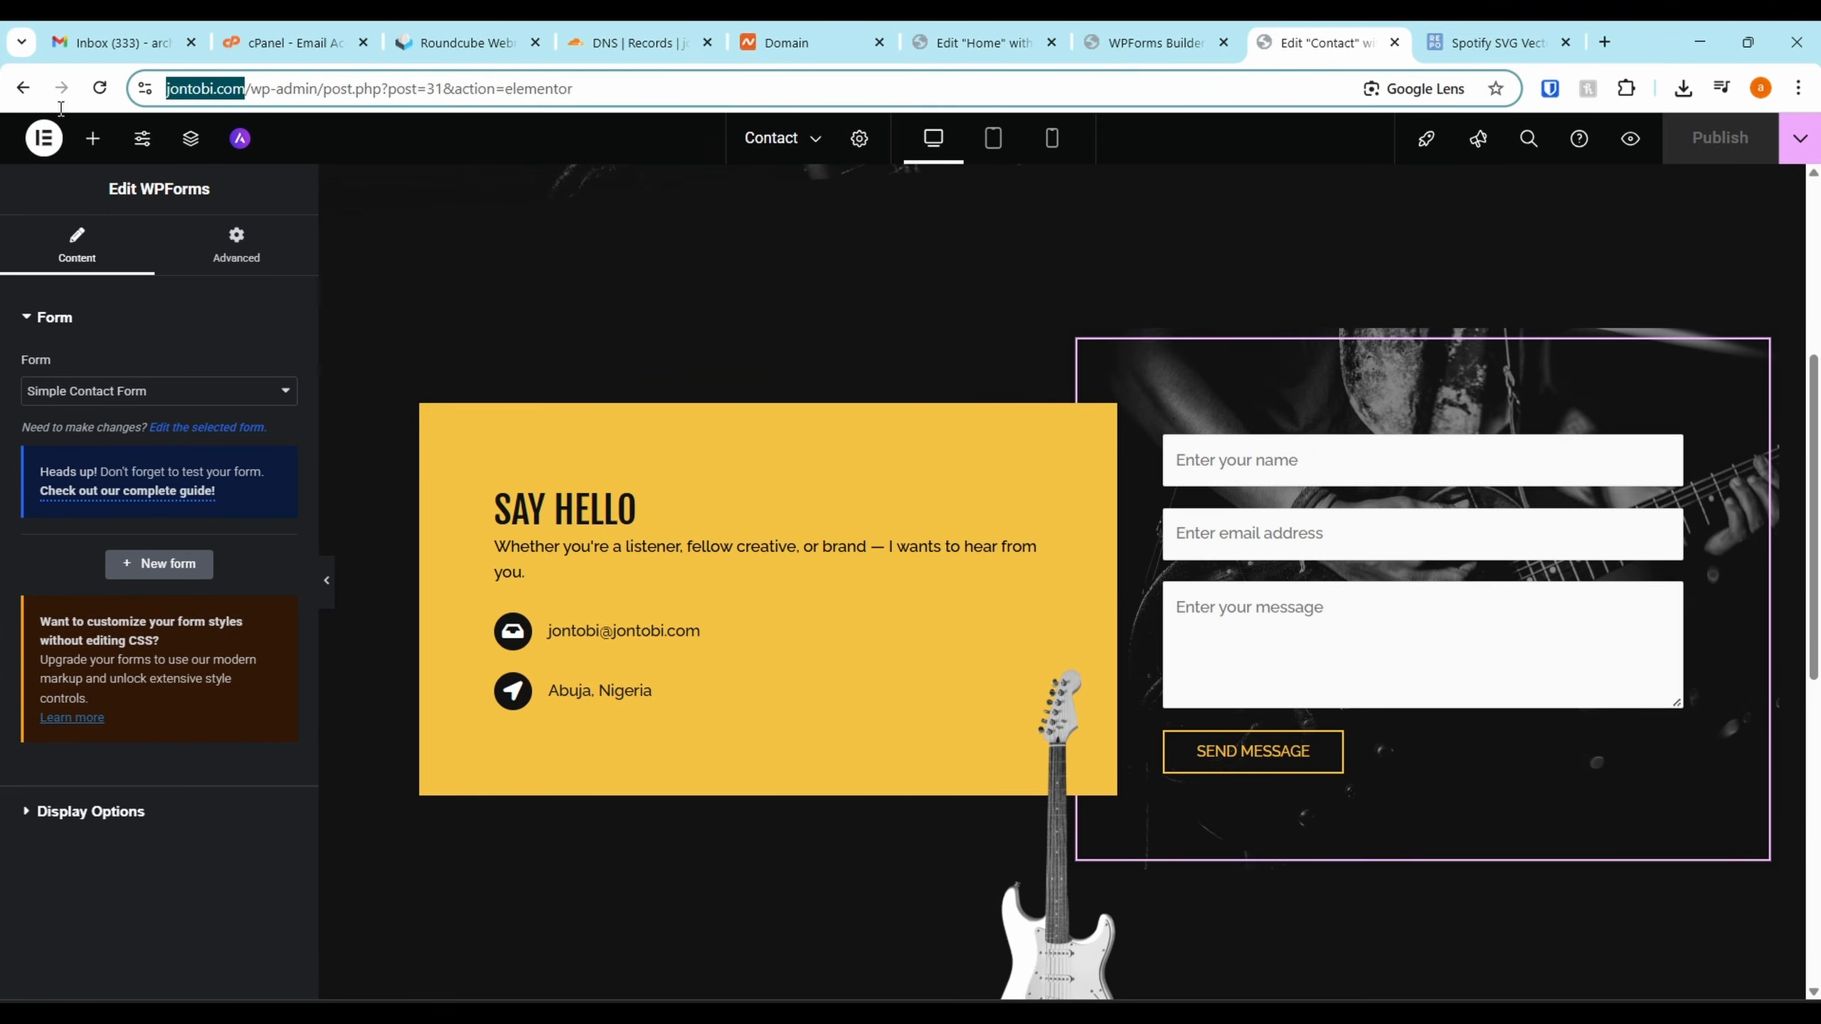
{"action": "key", "text": "ctrl+c"}
{"action": "key", "text": "ctrl+t"}
{"action": "key", "text": "ctrl+v"}
{"action": "key", "text": "Return"}
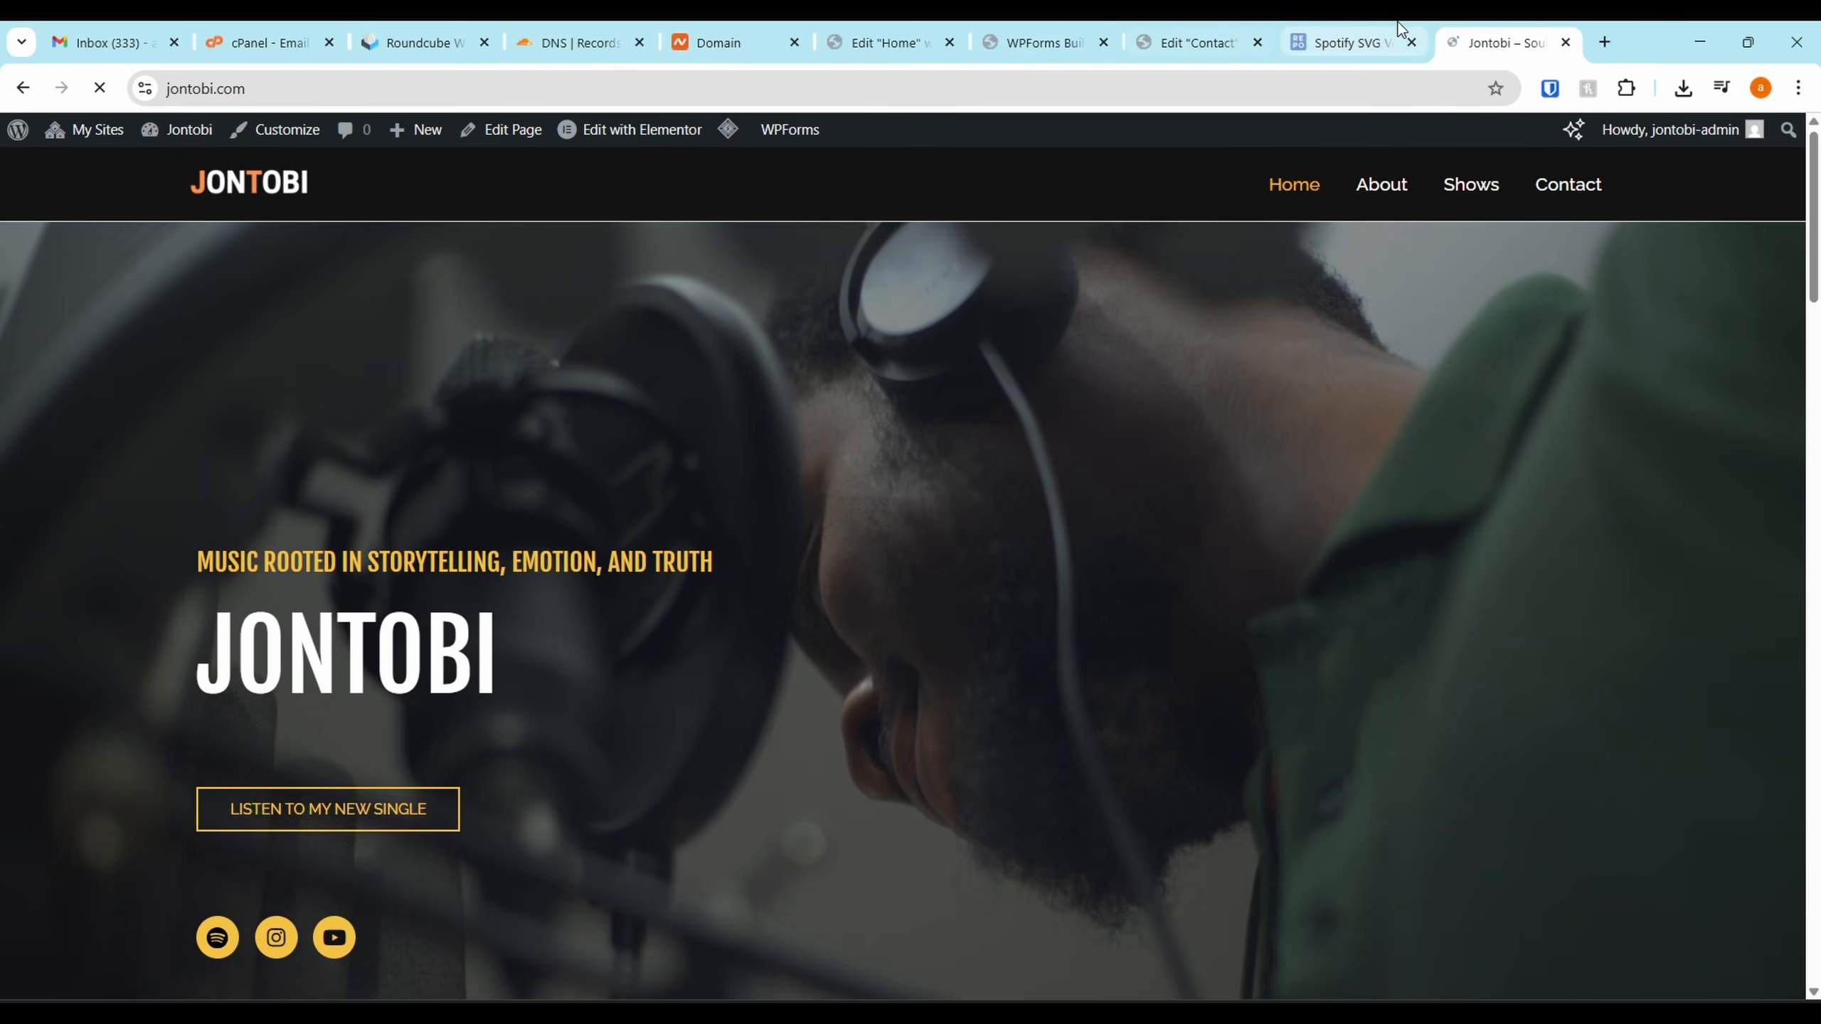
Open the live site's Contact page and scroll to its form
{"action": "left_click_drag", "start_coordinate": [1486, 36], "coordinate": [1330, 25]}
{"action": "left_click", "coordinate": [1548, 185]}
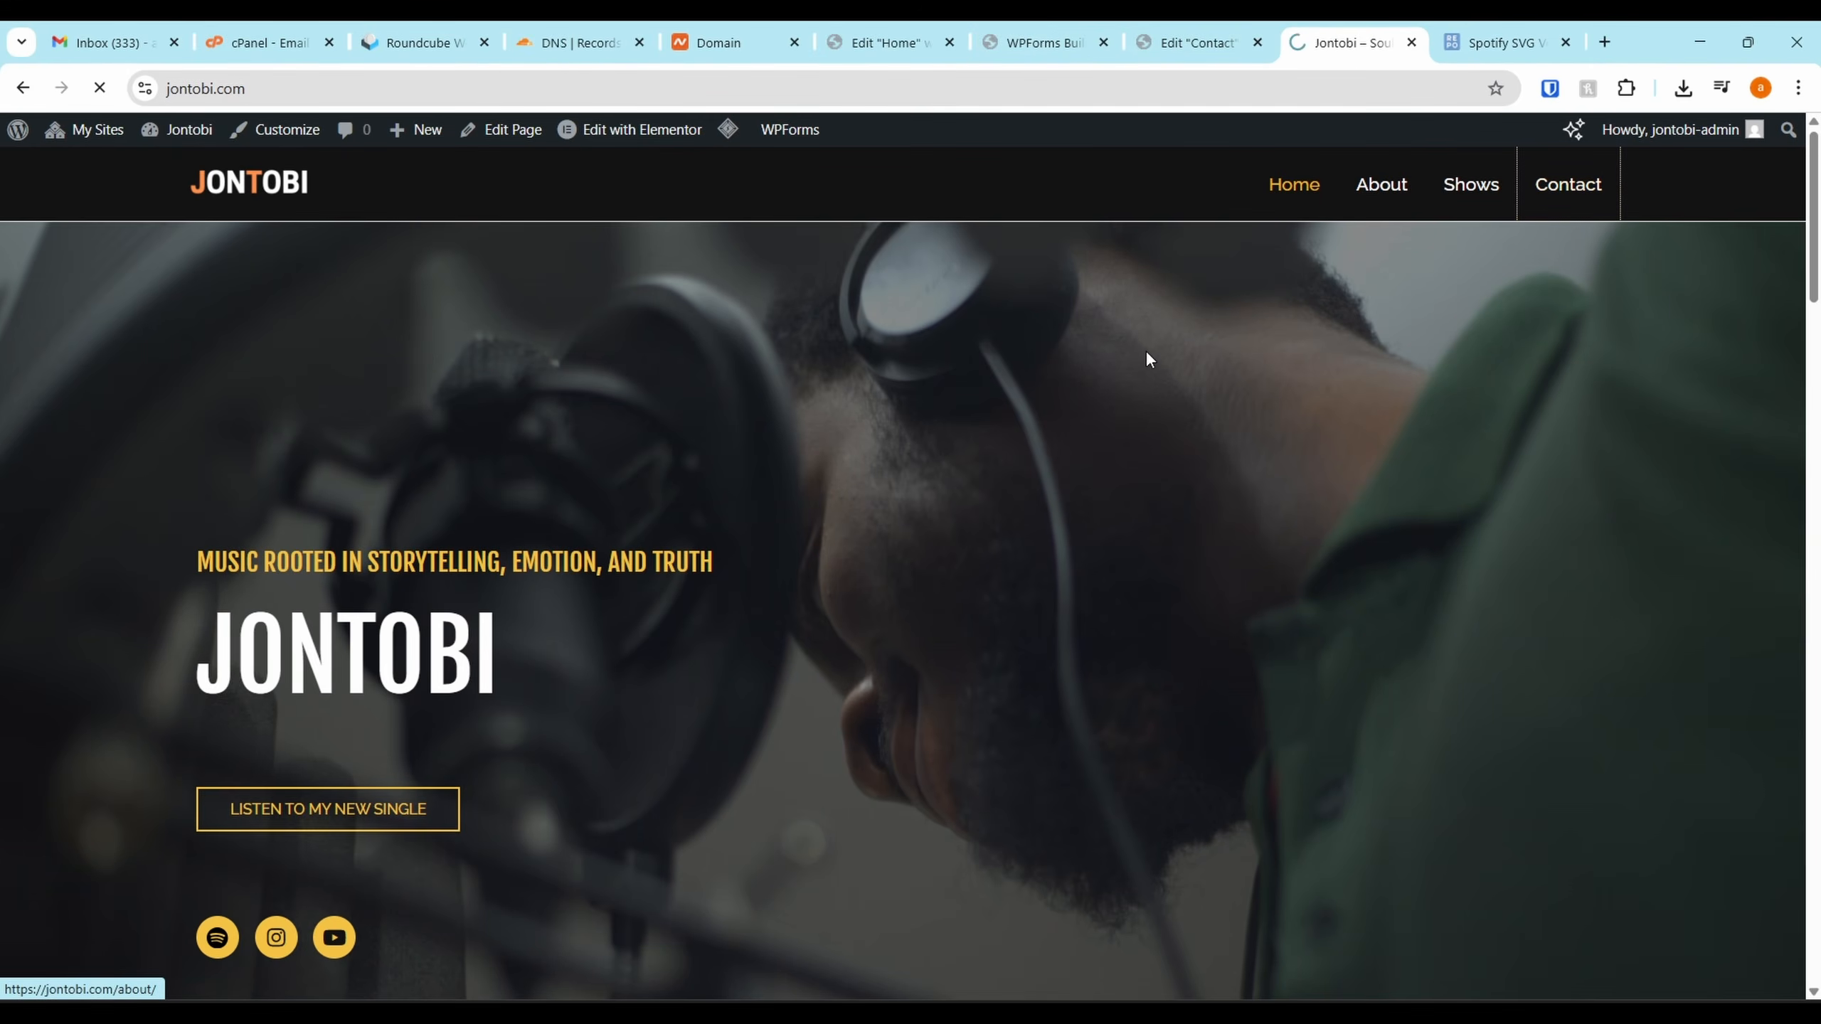
{"action": "scroll", "coordinate": [1218, 419], "scroll_direction": "down", "scroll_amount": 3}
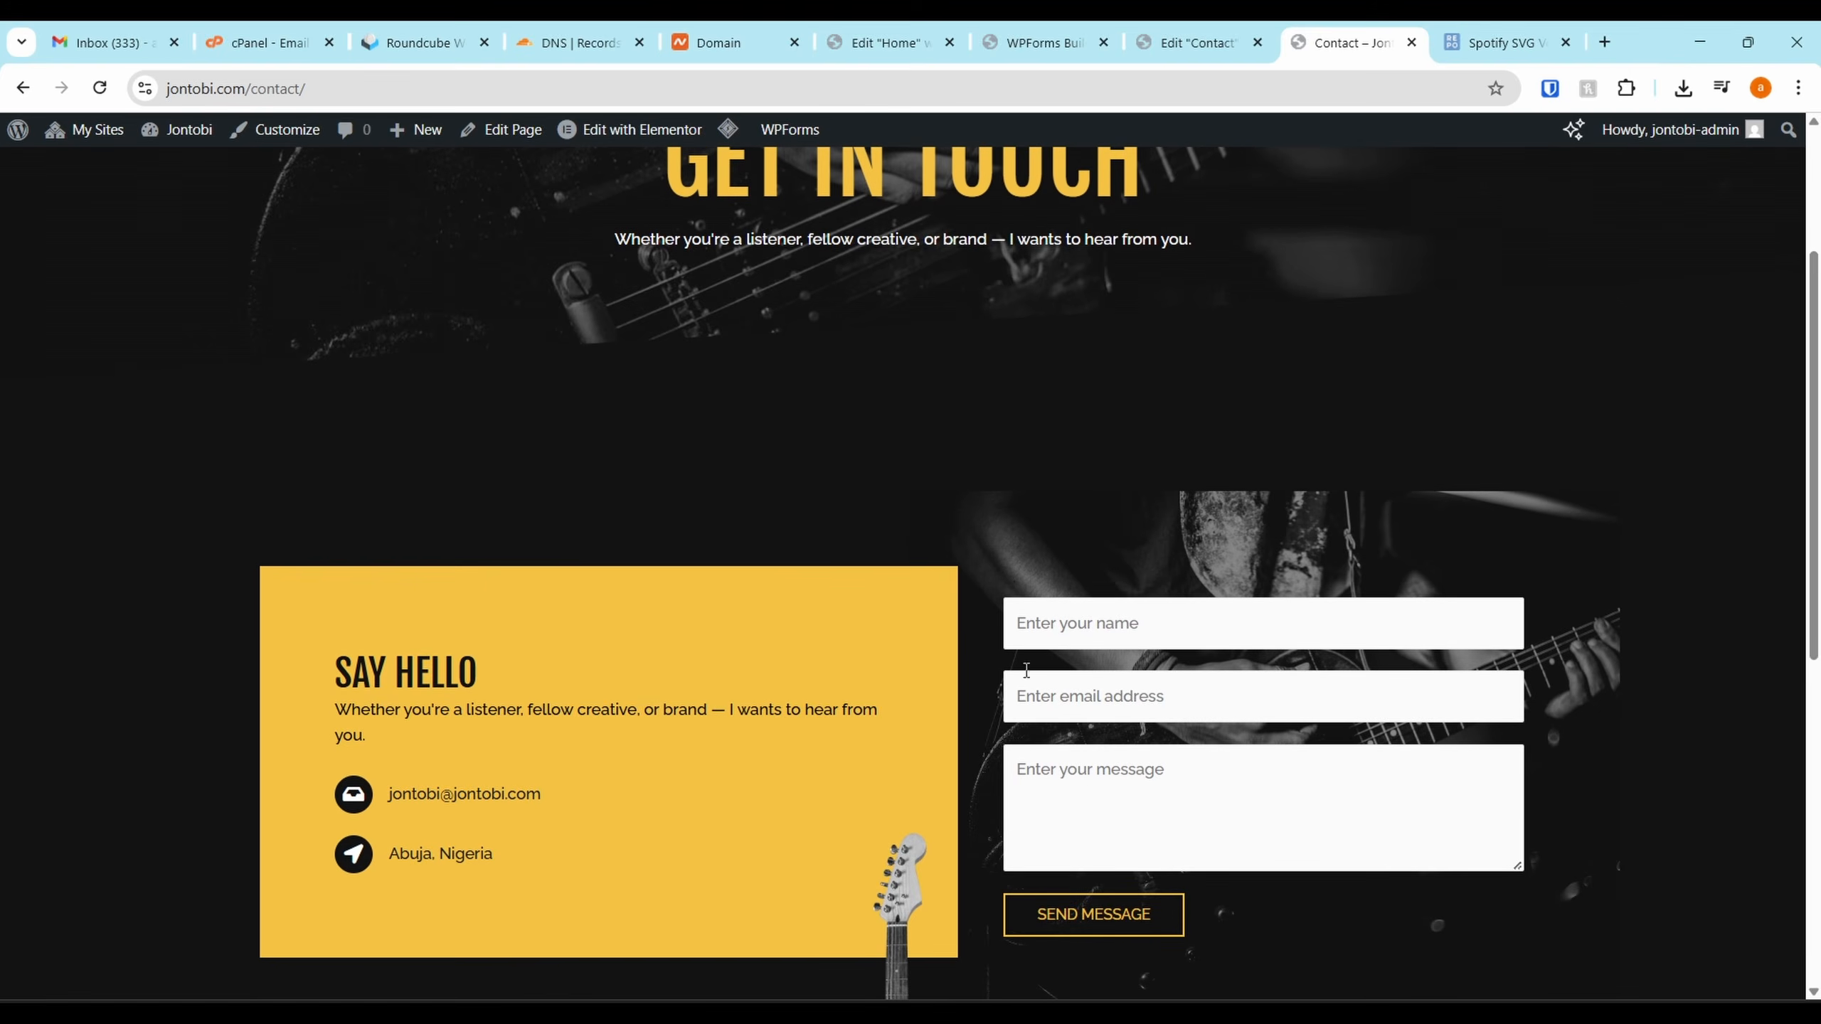
{"action": "scroll", "coordinate": [1026, 670], "scroll_direction": "down", "scroll_amount": 3}
Fill the contact form with a test name, an e-mail address and a short message, then submit it
{"action": "left_click", "coordinate": [1154, 374]}
{"action": "type", "text": "Osirus"}
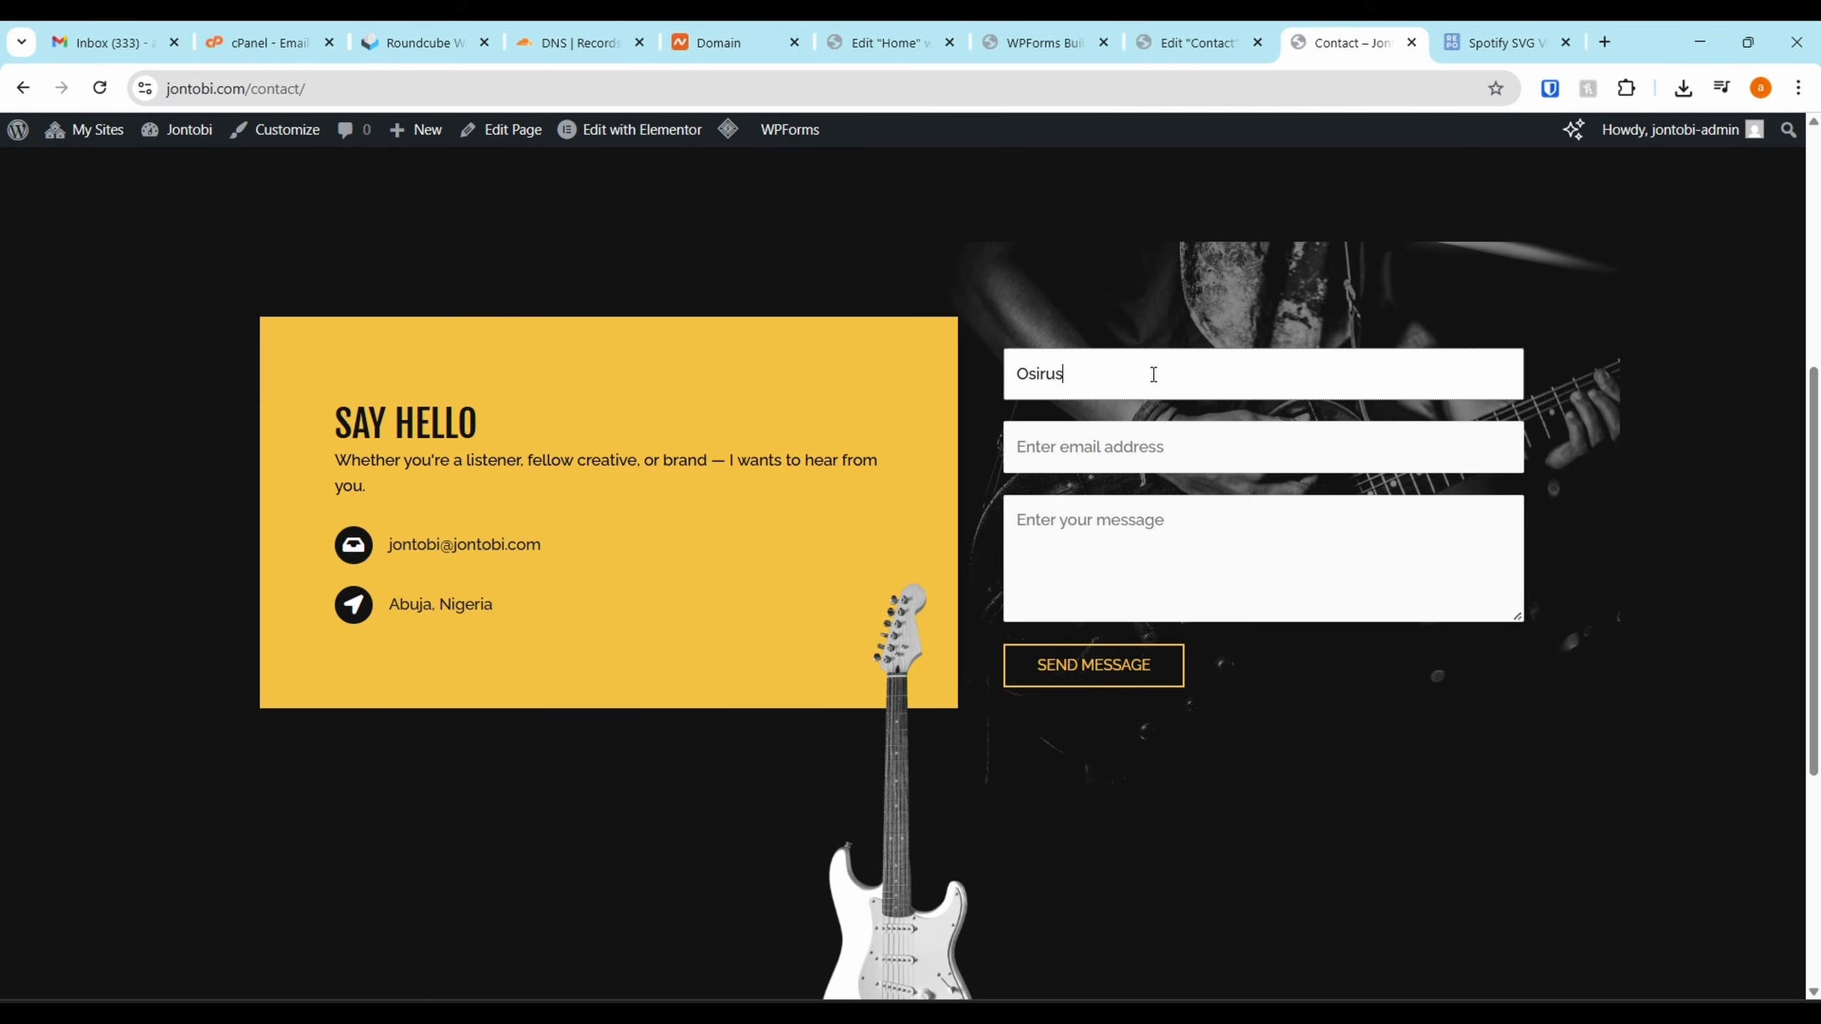
{"action": "key", "text": "Tab"}
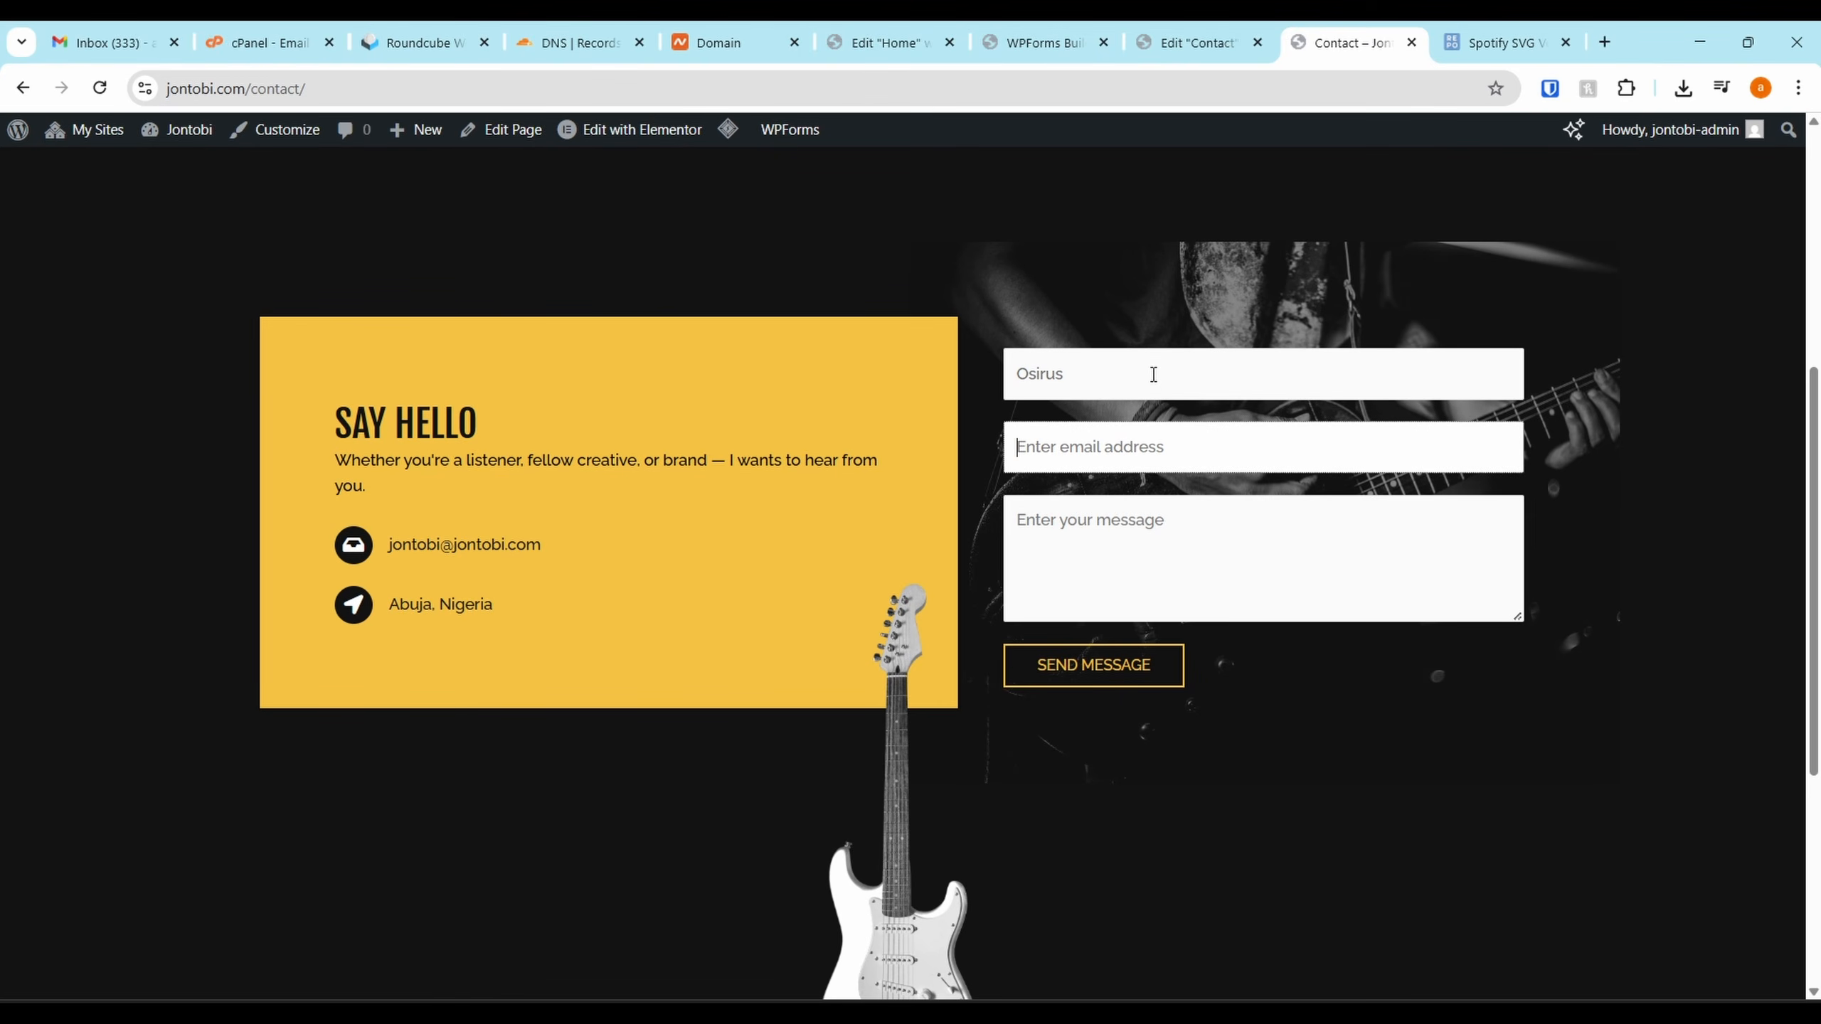
{"action": "key", "text": "Tab"}
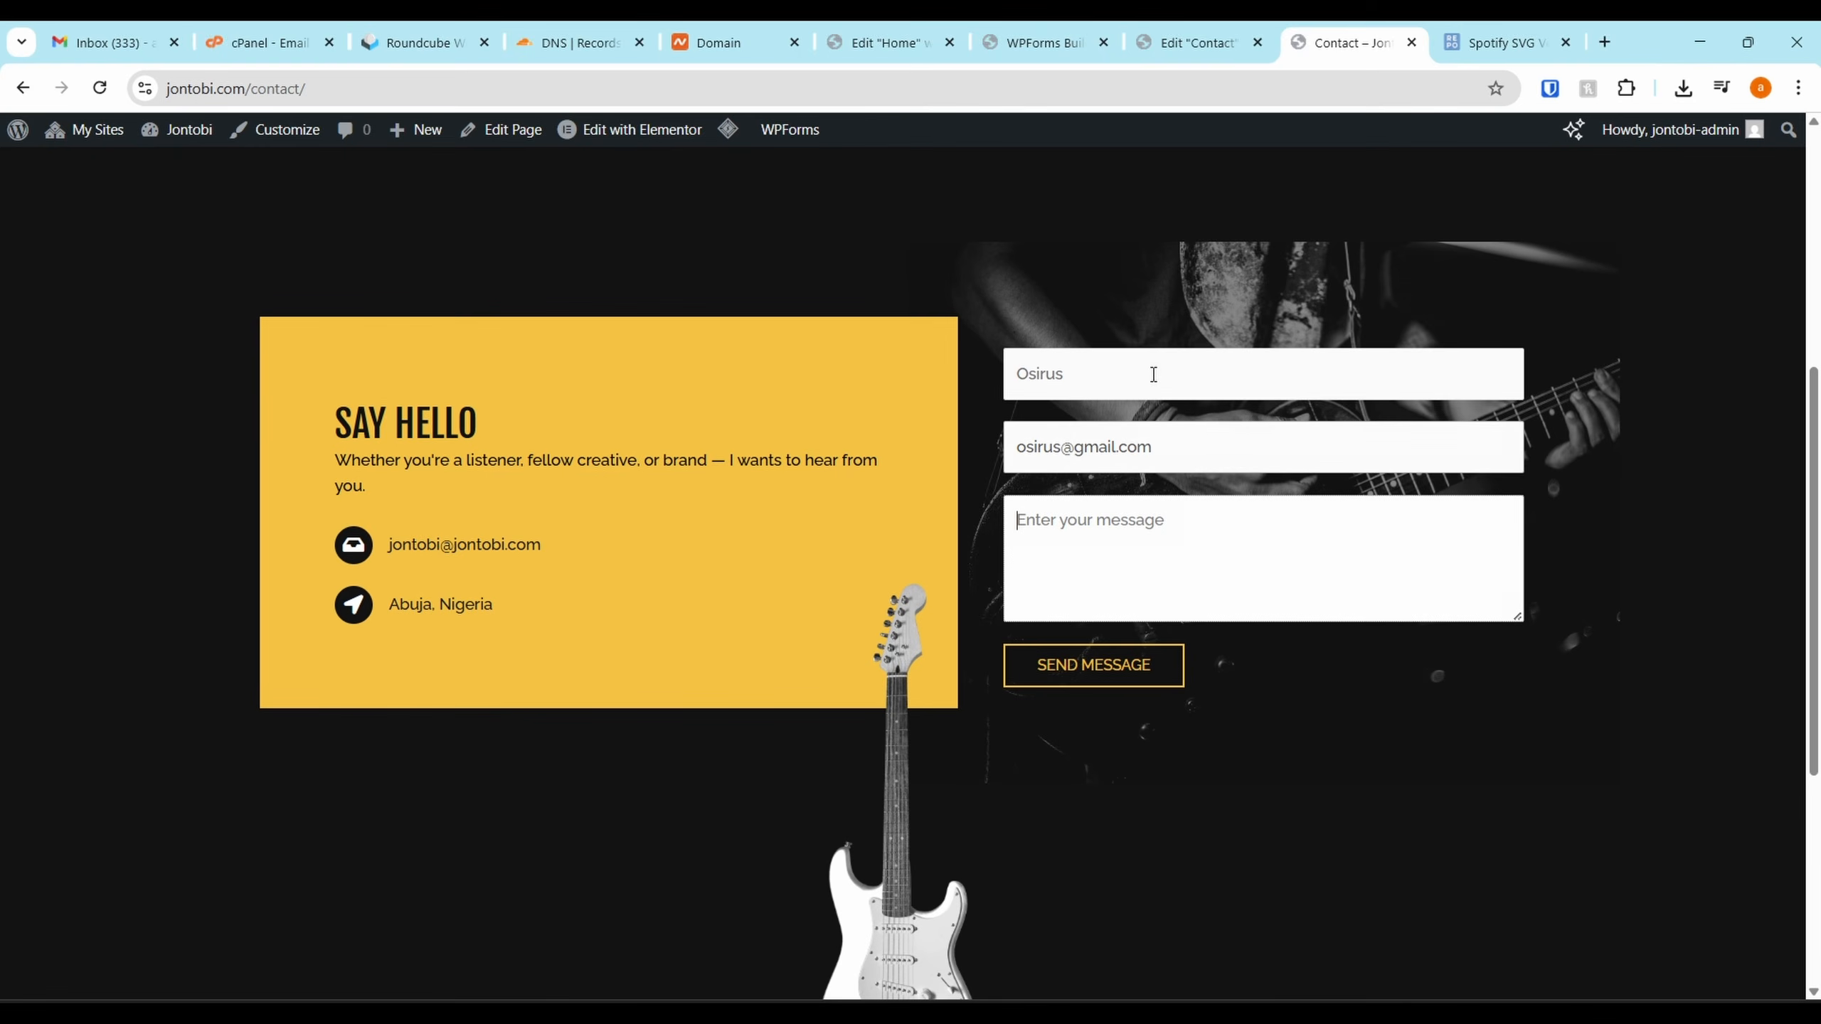
{"action": "type", "text": "Hi"}
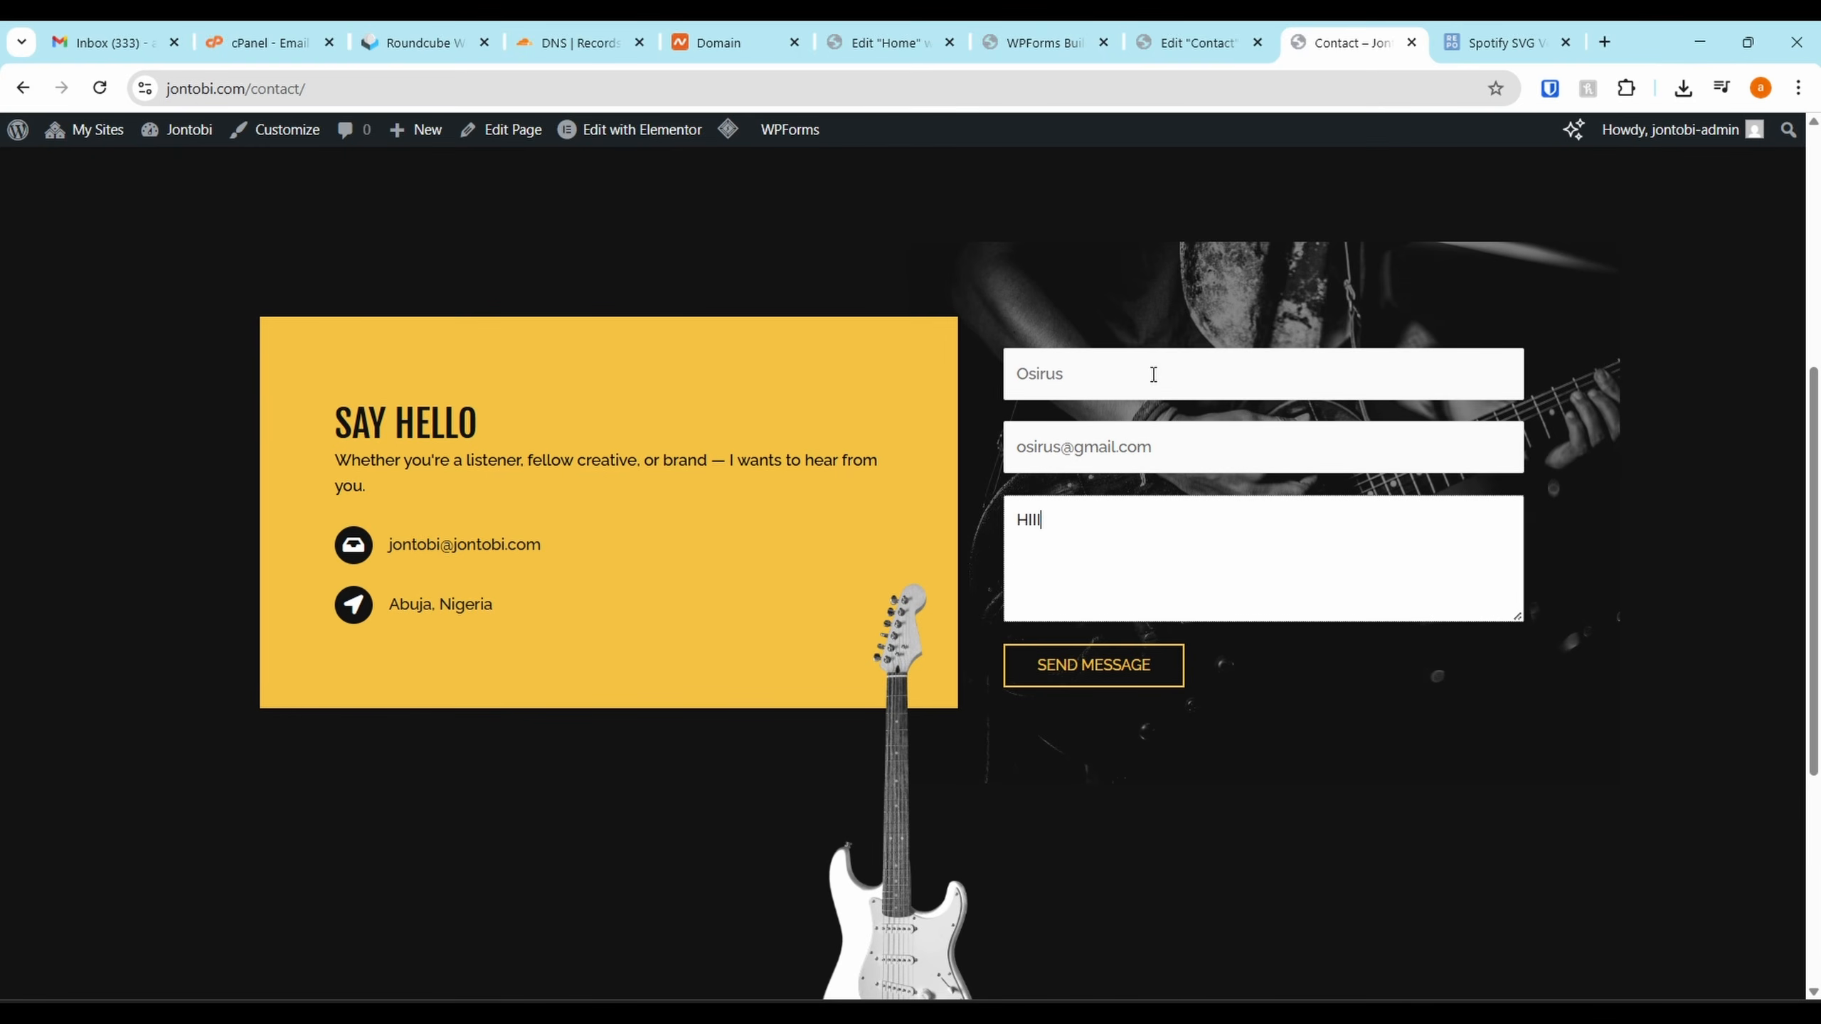
{"action": "left_click", "coordinate": [1163, 678]}
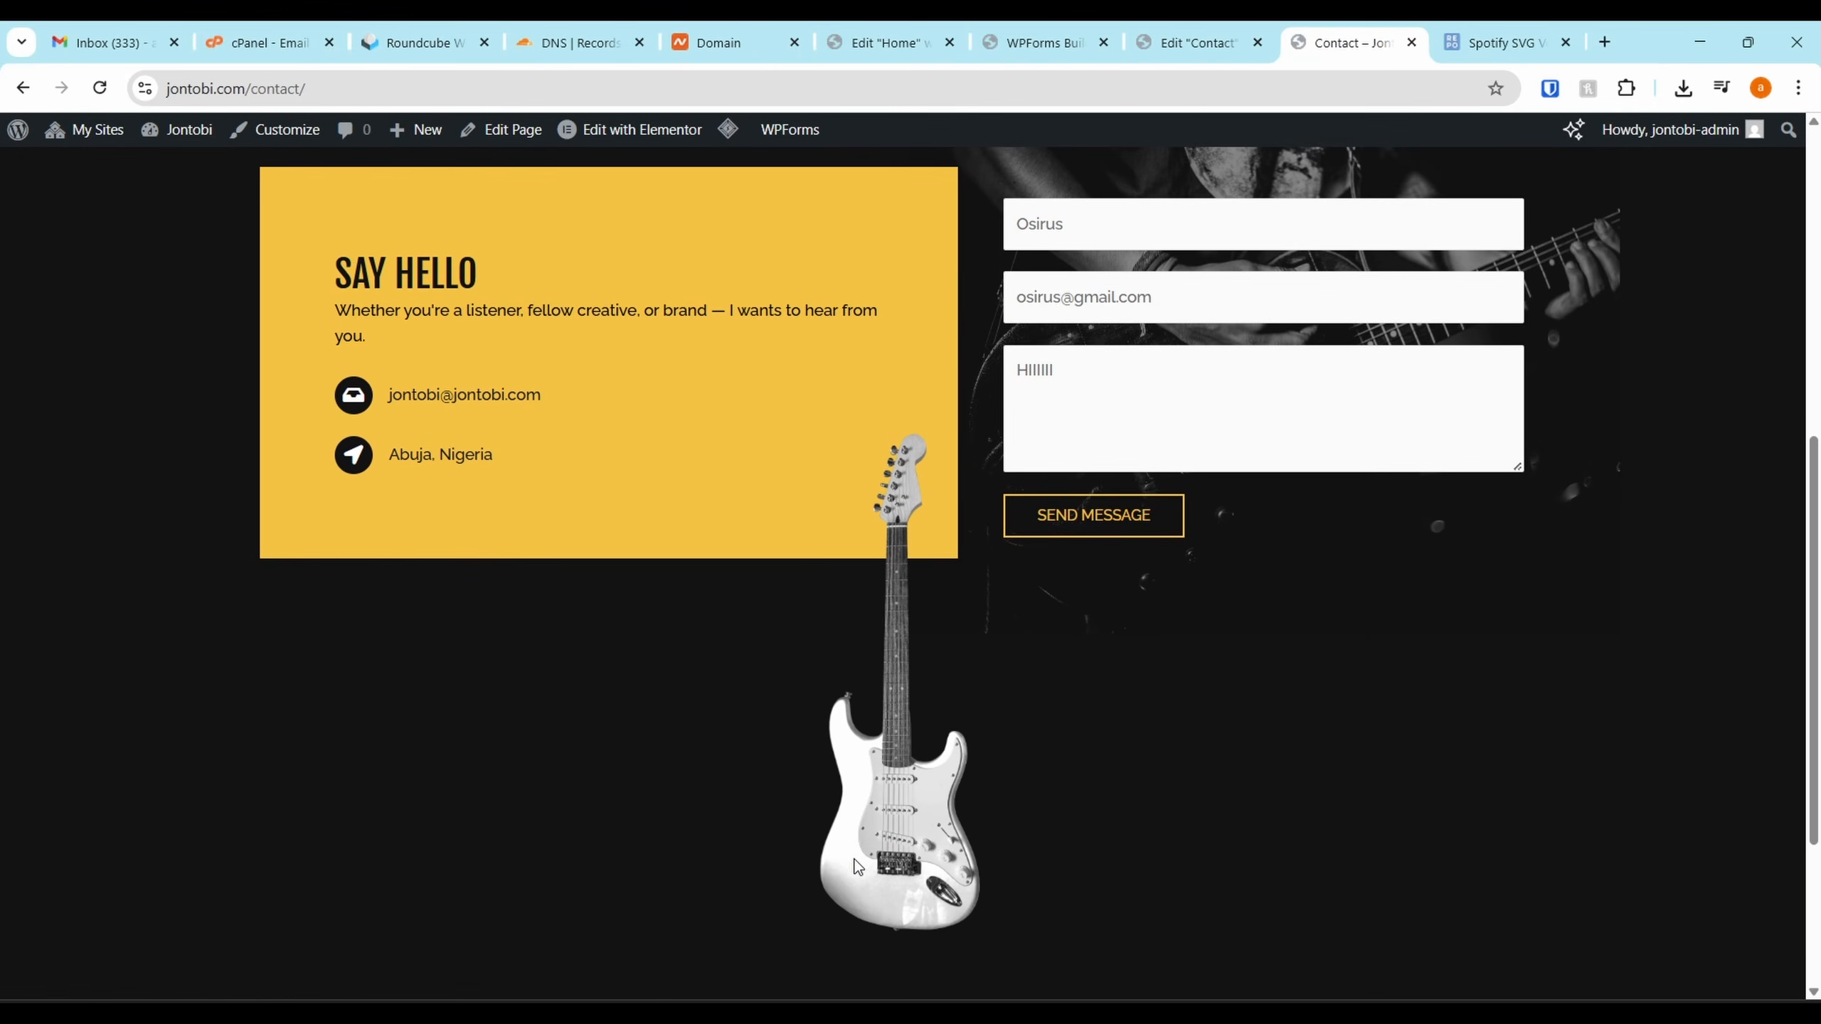
Delete the guitar image widget from the Contact page and publish the page
{"action": "left_click", "coordinate": [1189, 42]}
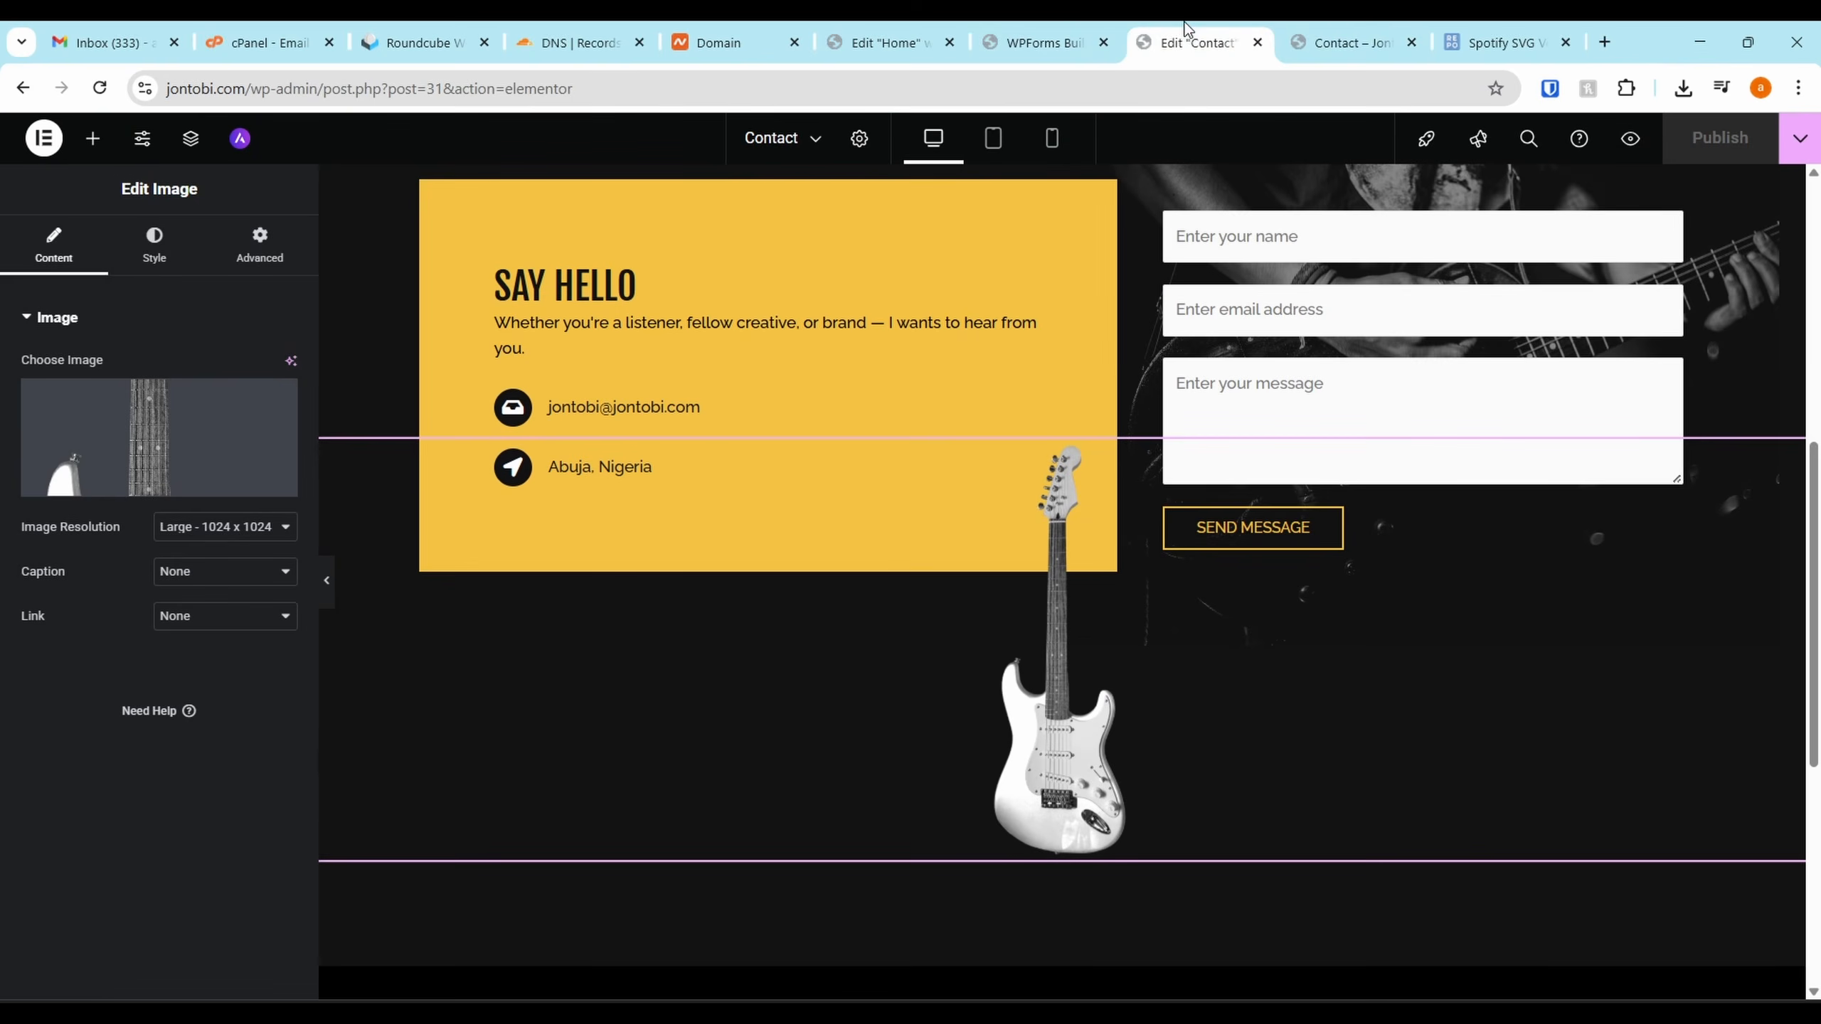
{"action": "right_click", "coordinate": [1794, 459]}
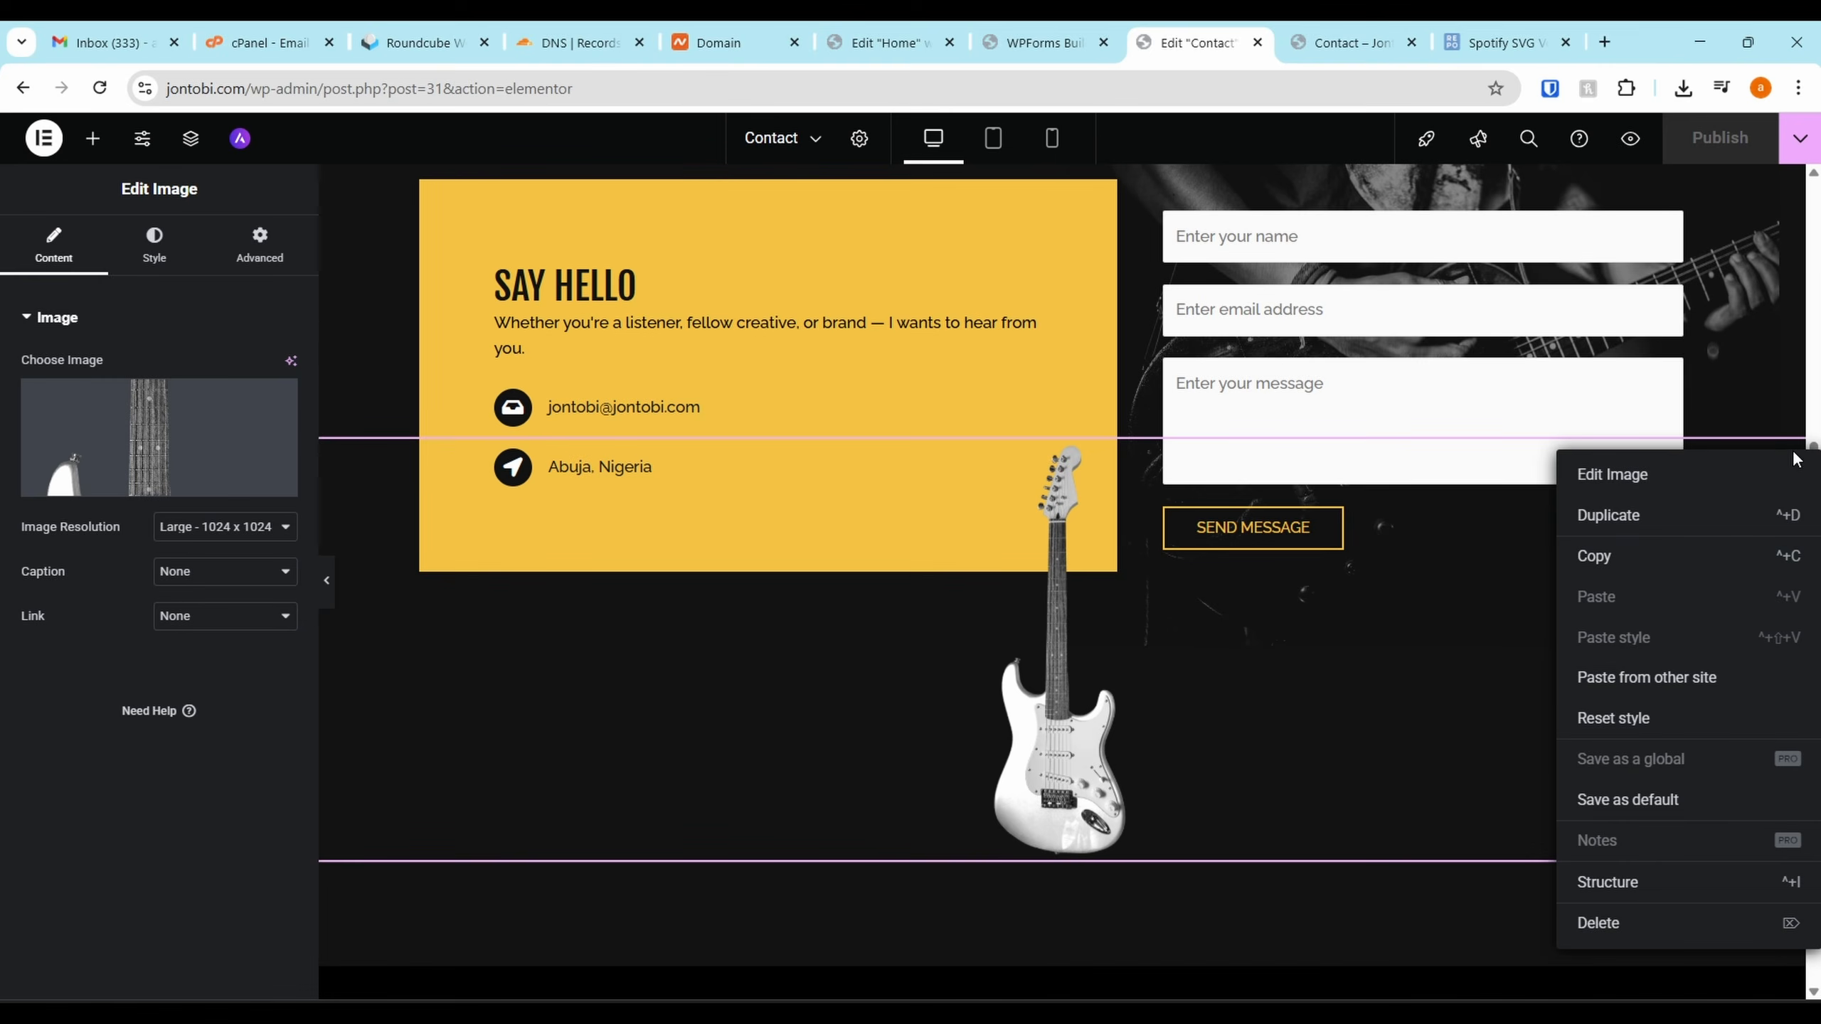
{"action": "left_click", "coordinate": [1602, 922]}
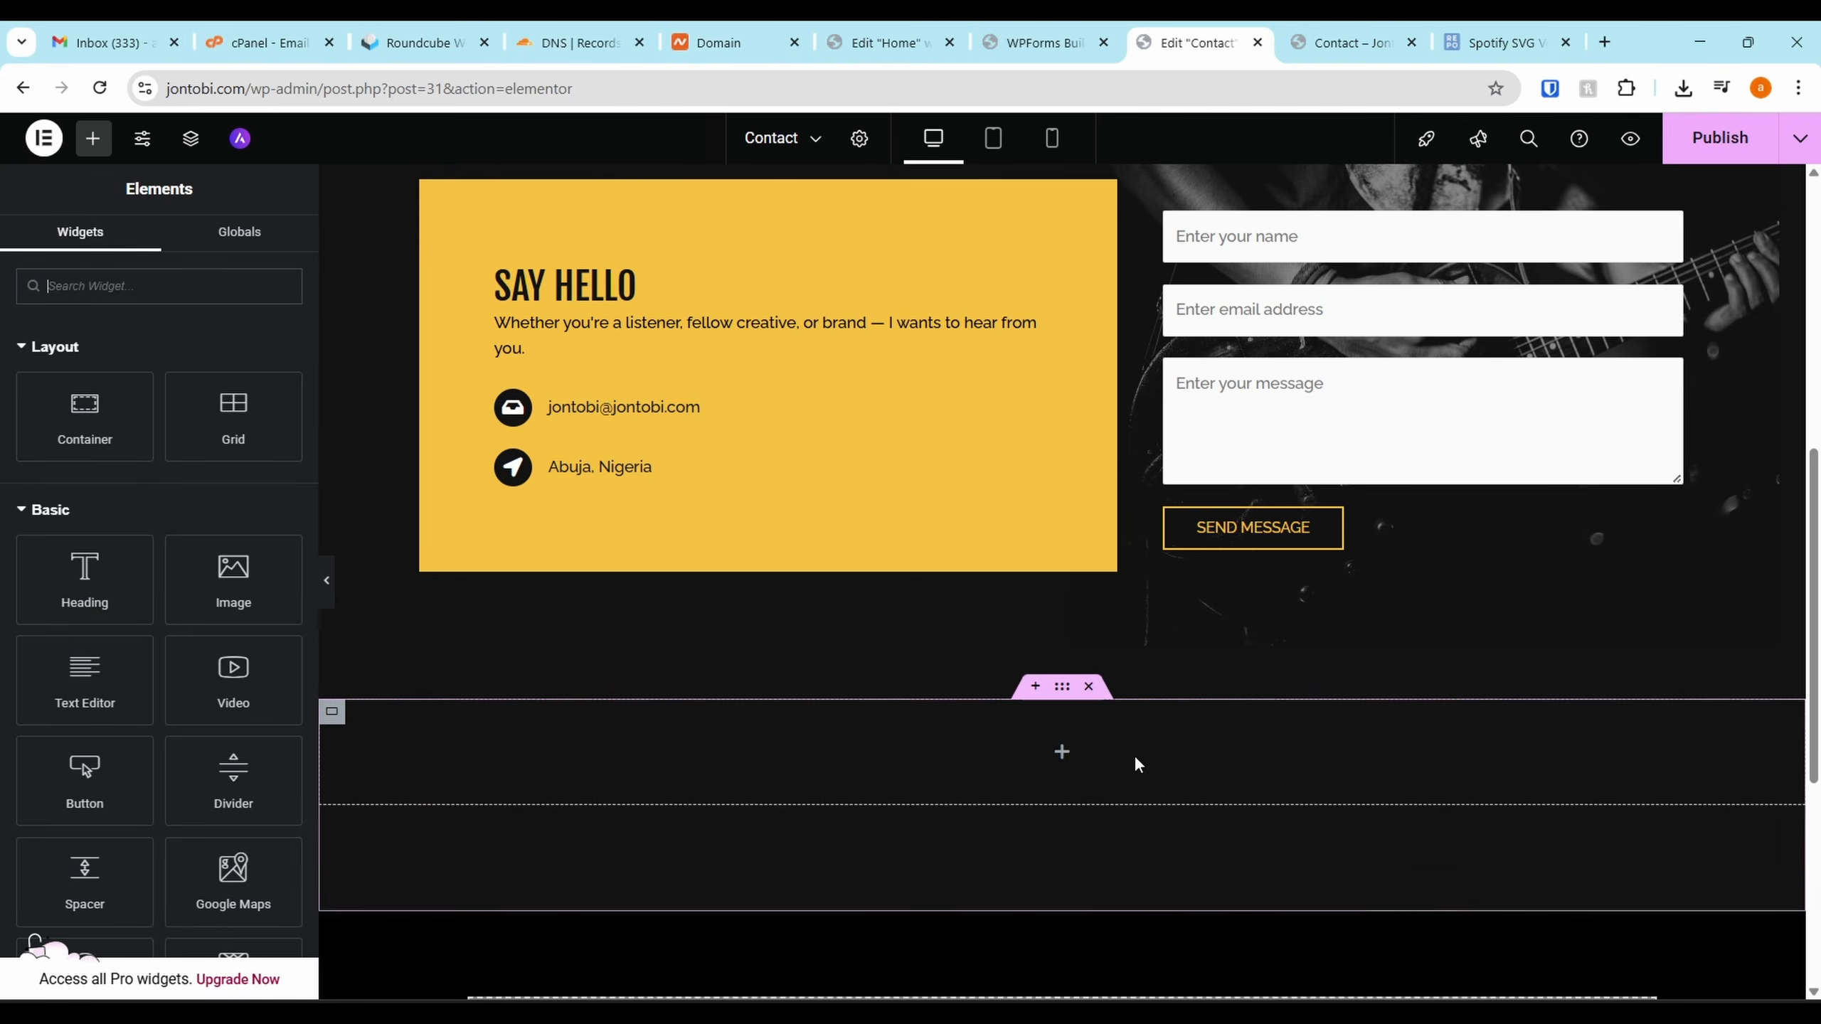
{"action": "left_click", "coordinate": [1692, 137]}
{"action": "left_click", "coordinate": [1265, 524]}
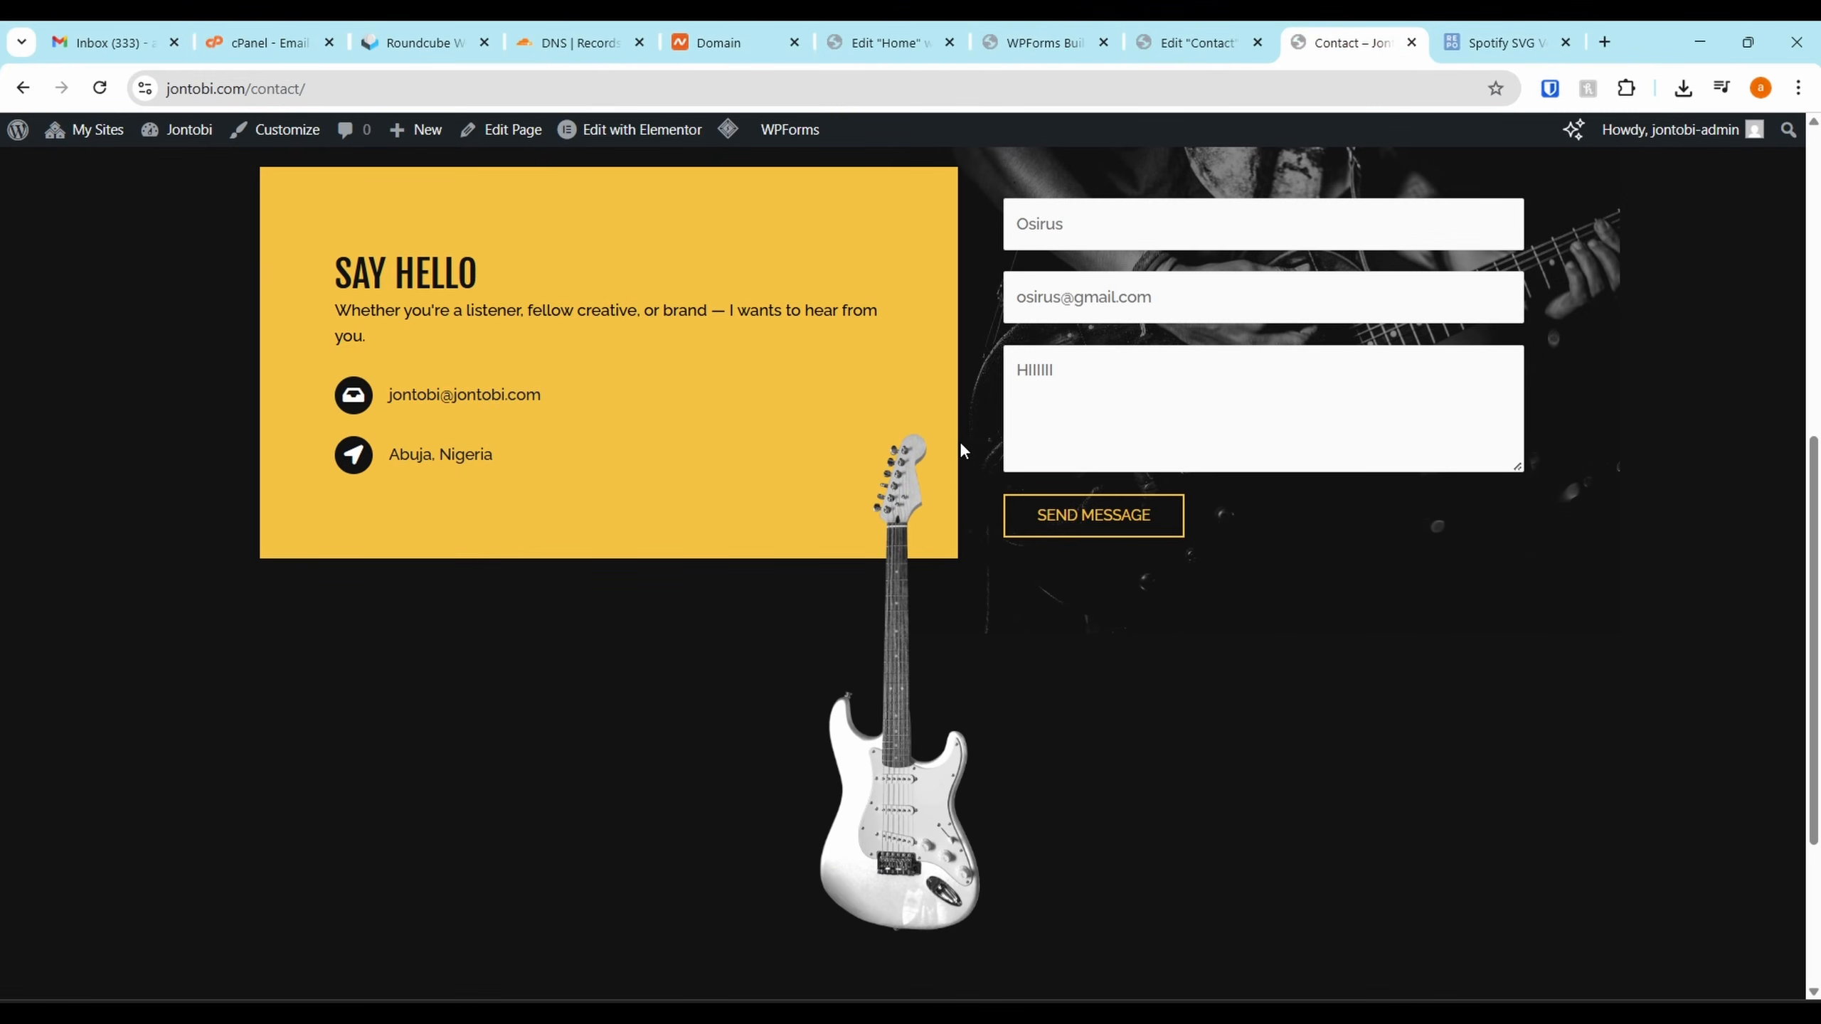
Reload the live Contact page, send a test e-mail and message, and check the thank-you confirmation
{"action": "key", "text": "F5"}
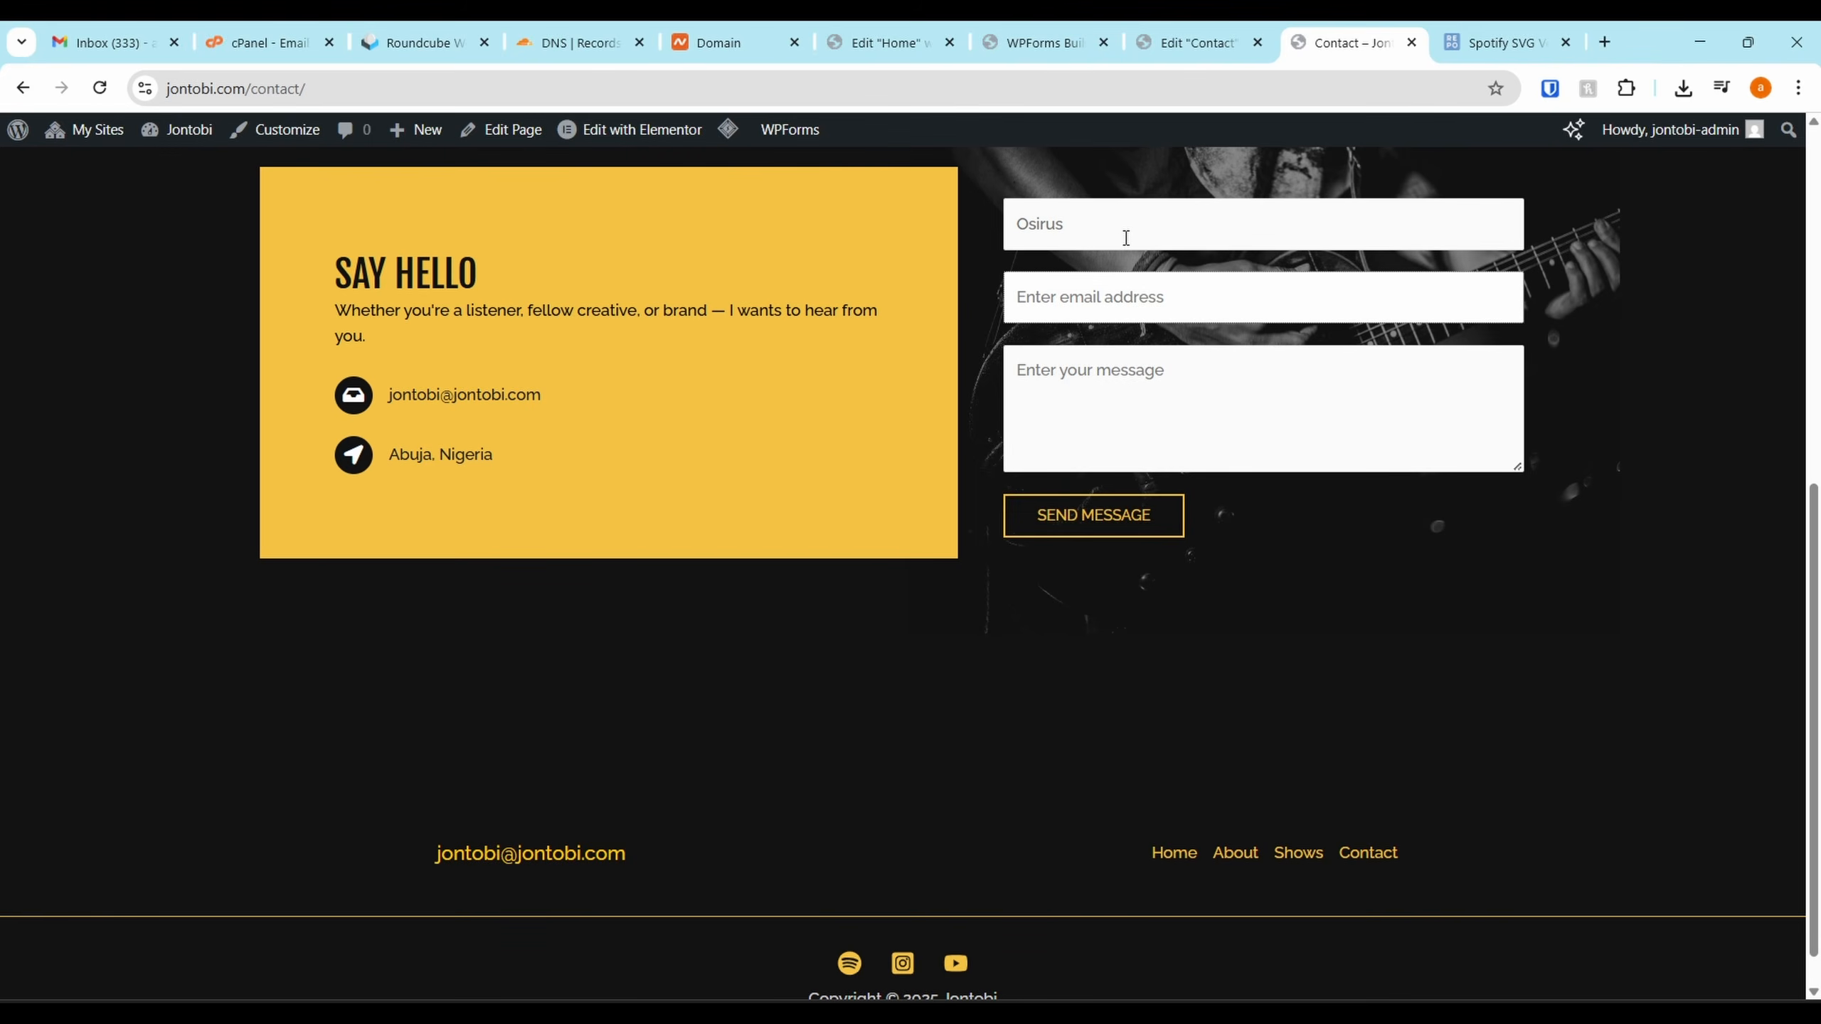
{"action": "key", "text": "Tab"}
{"action": "type", "text": "H"}
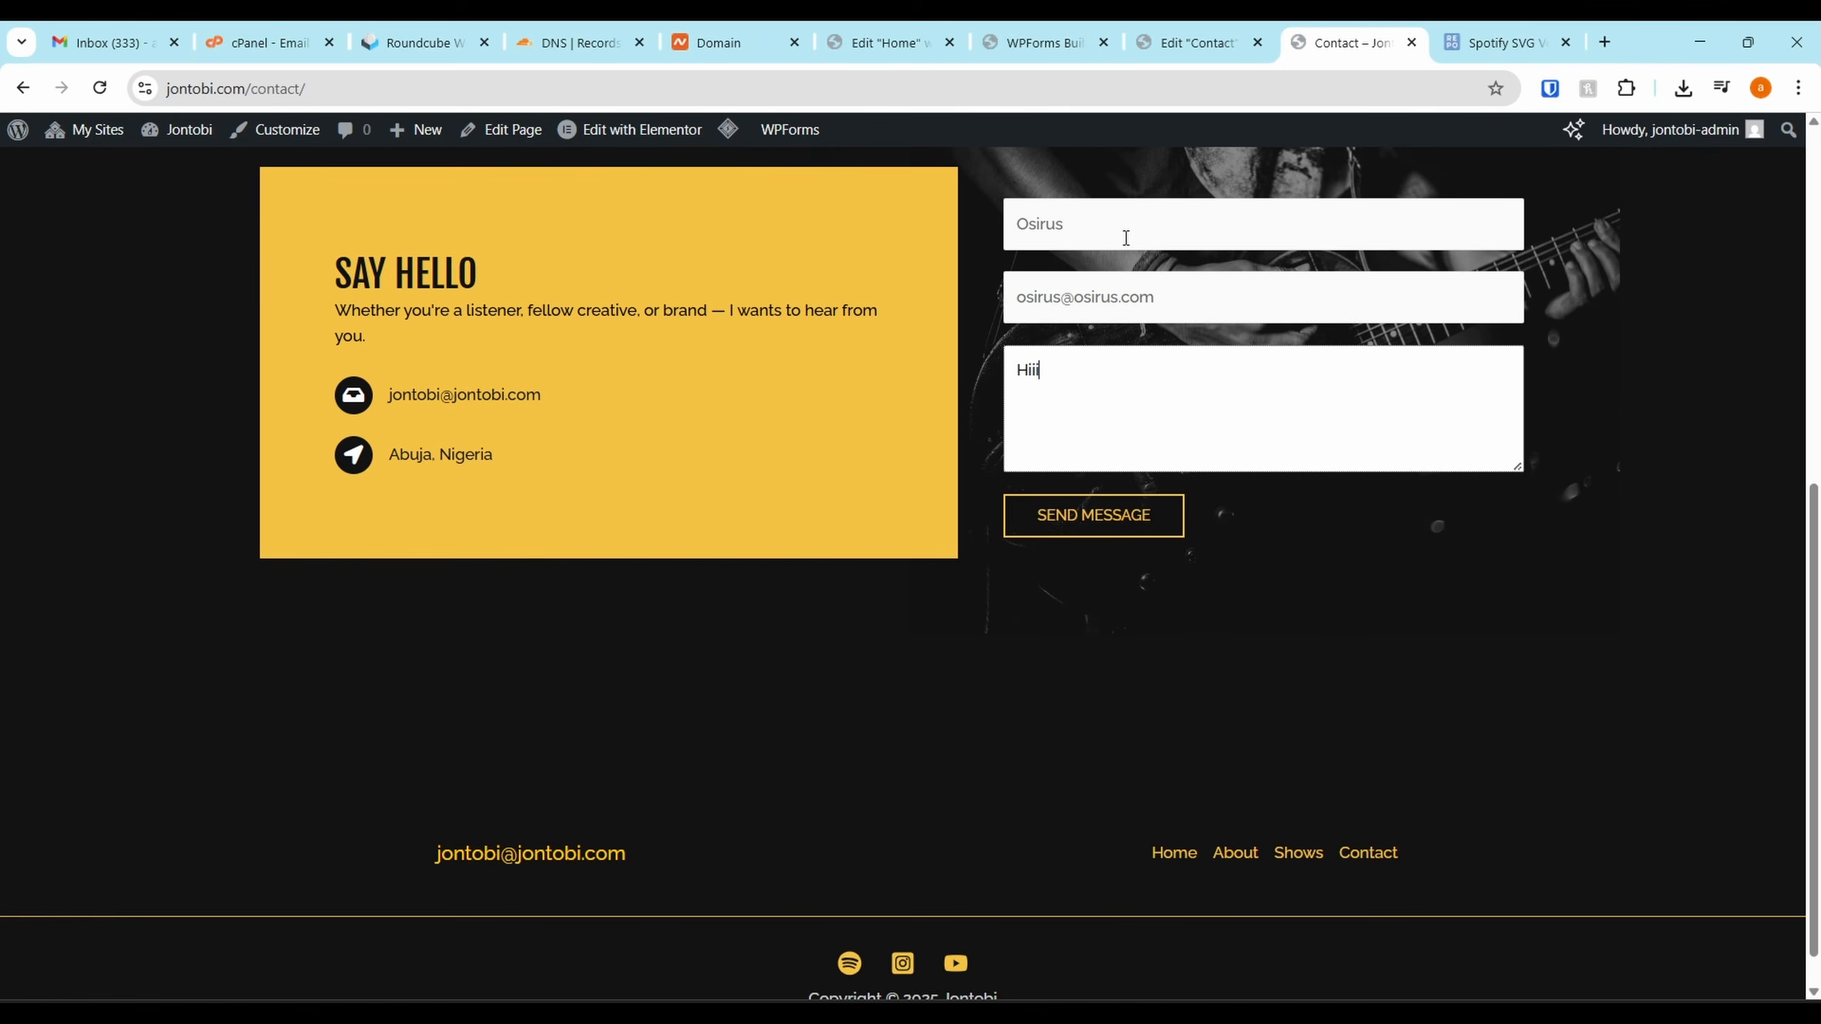
{"action": "left_click", "coordinate": [1124, 524]}
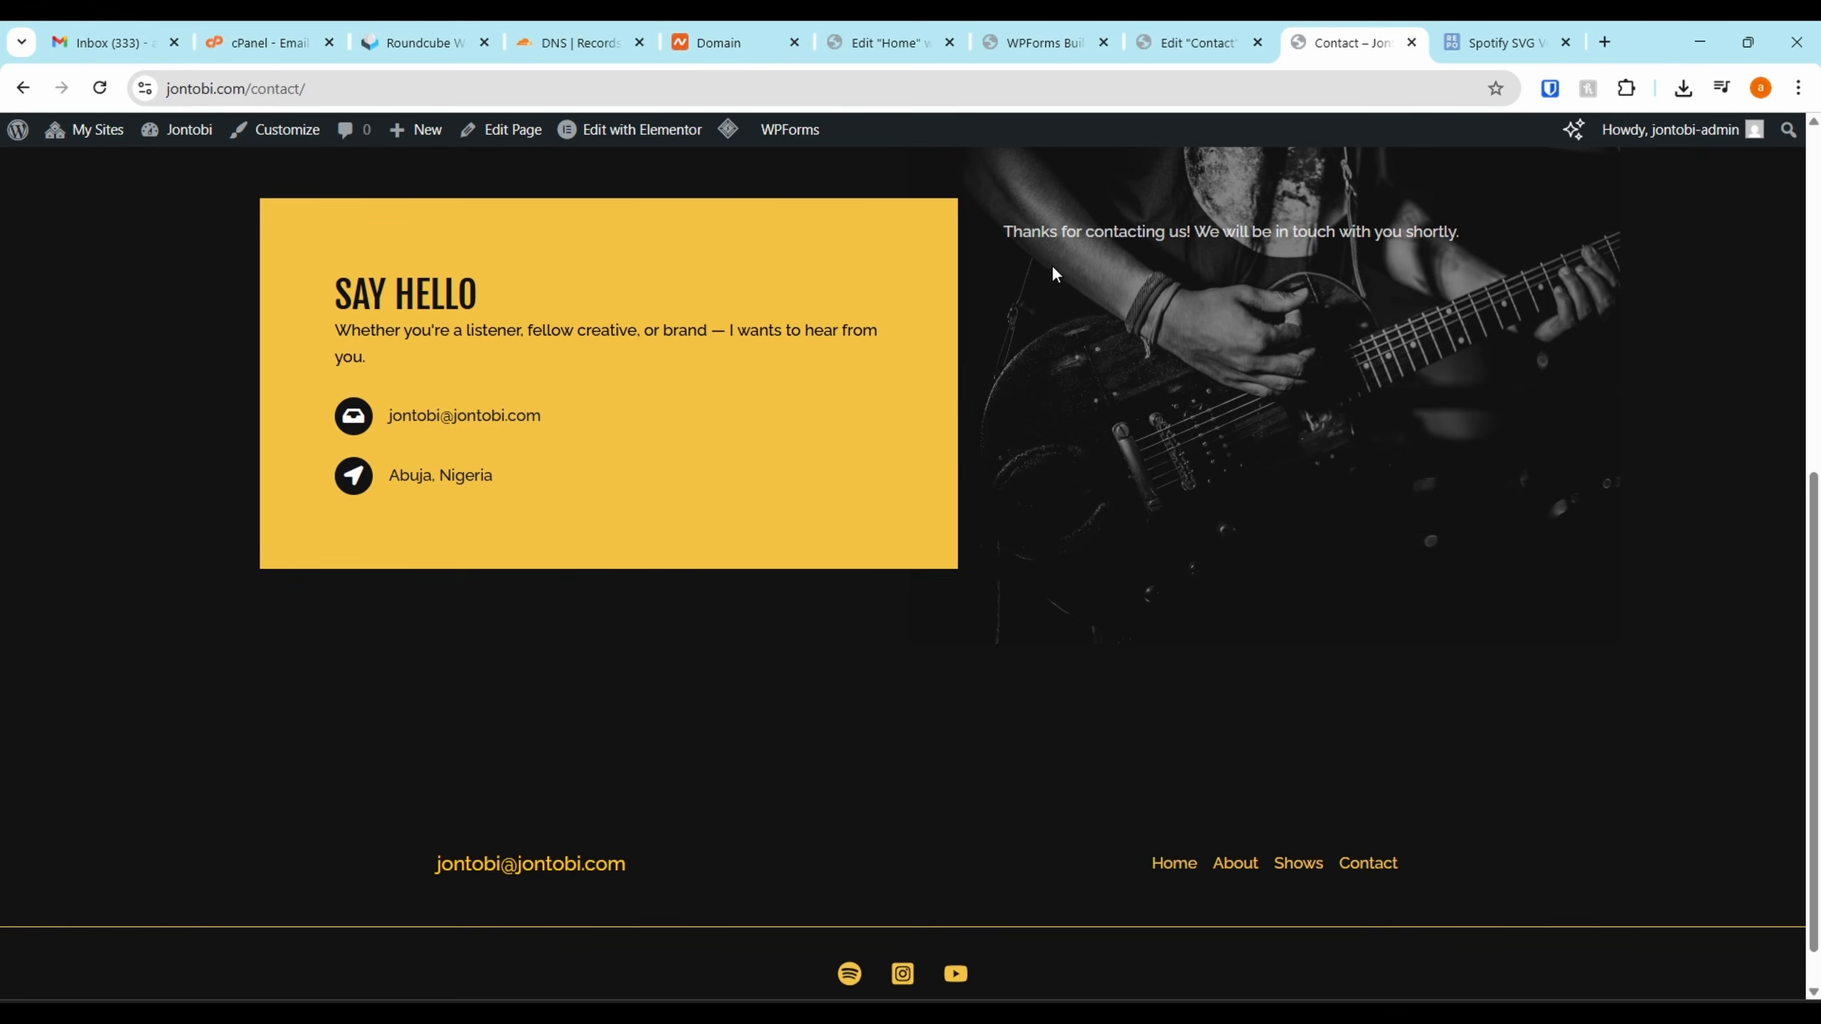
{"action": "left_click_drag", "start_coordinate": [1169, 234], "coordinate": [1077, 236]}
{"action": "left_click", "coordinate": [474, 30]}
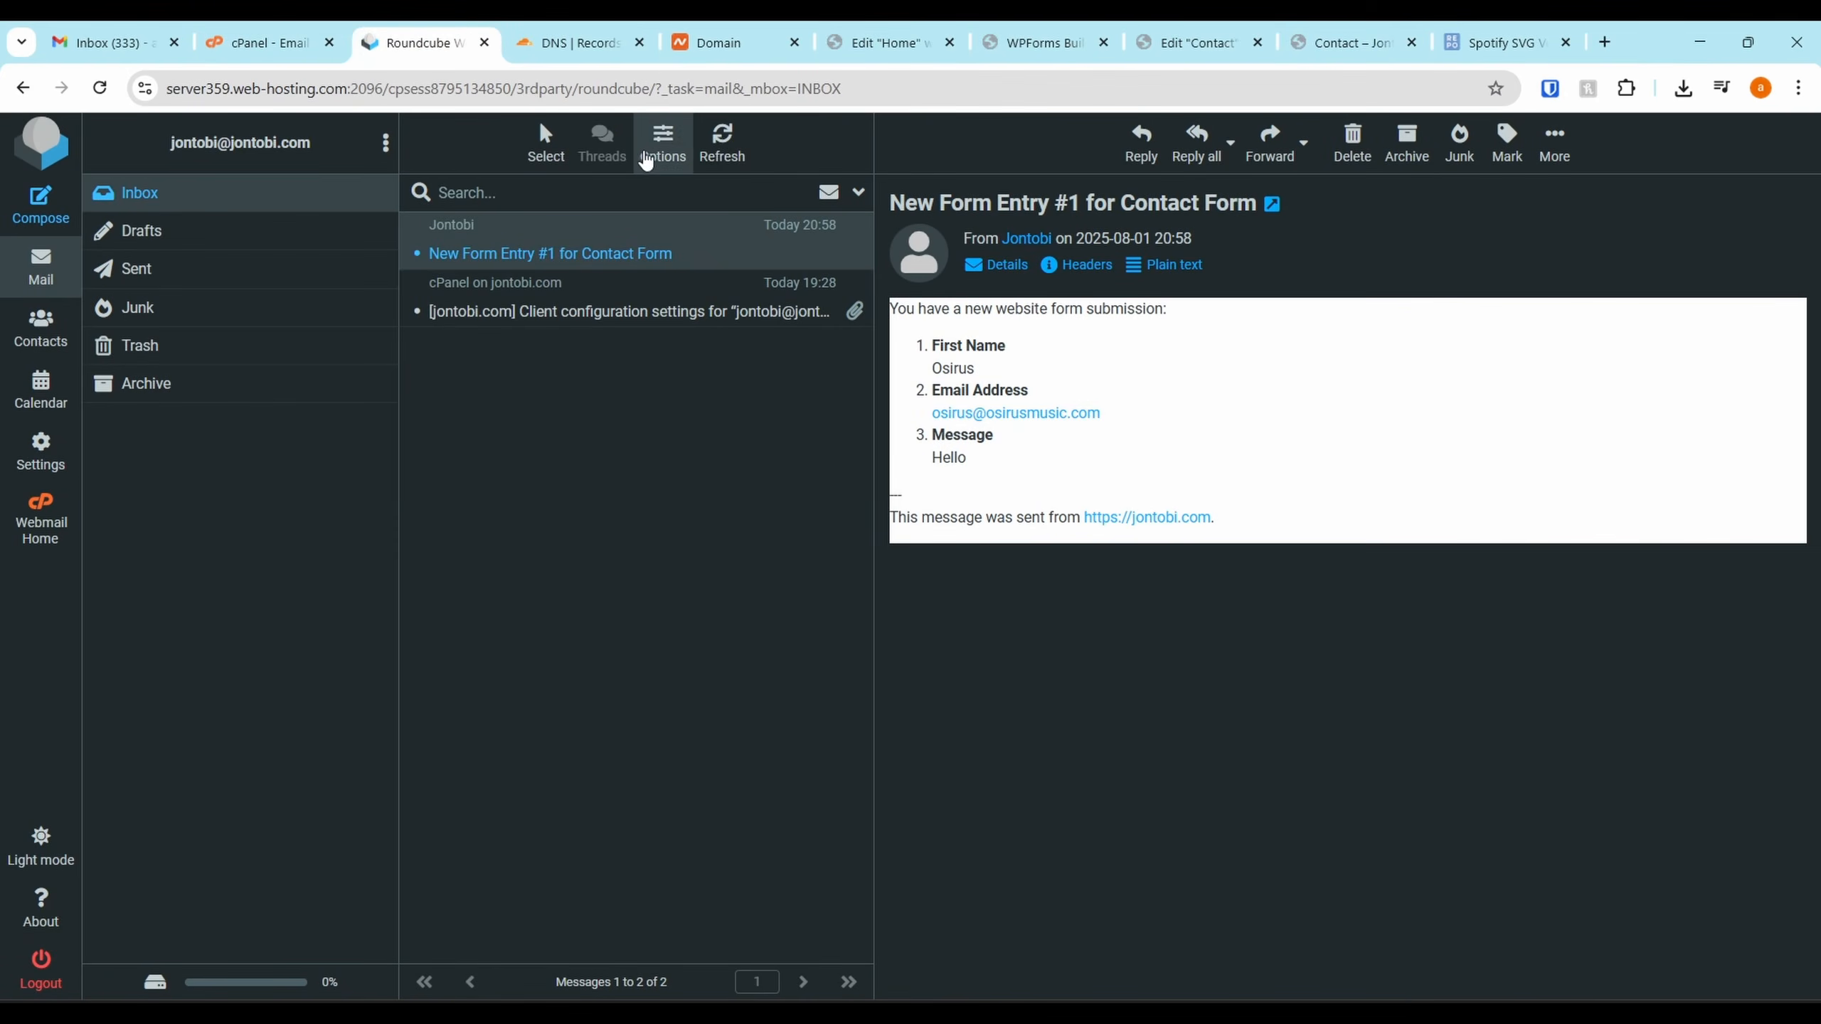
{"action": "left_click", "coordinate": [724, 147]}
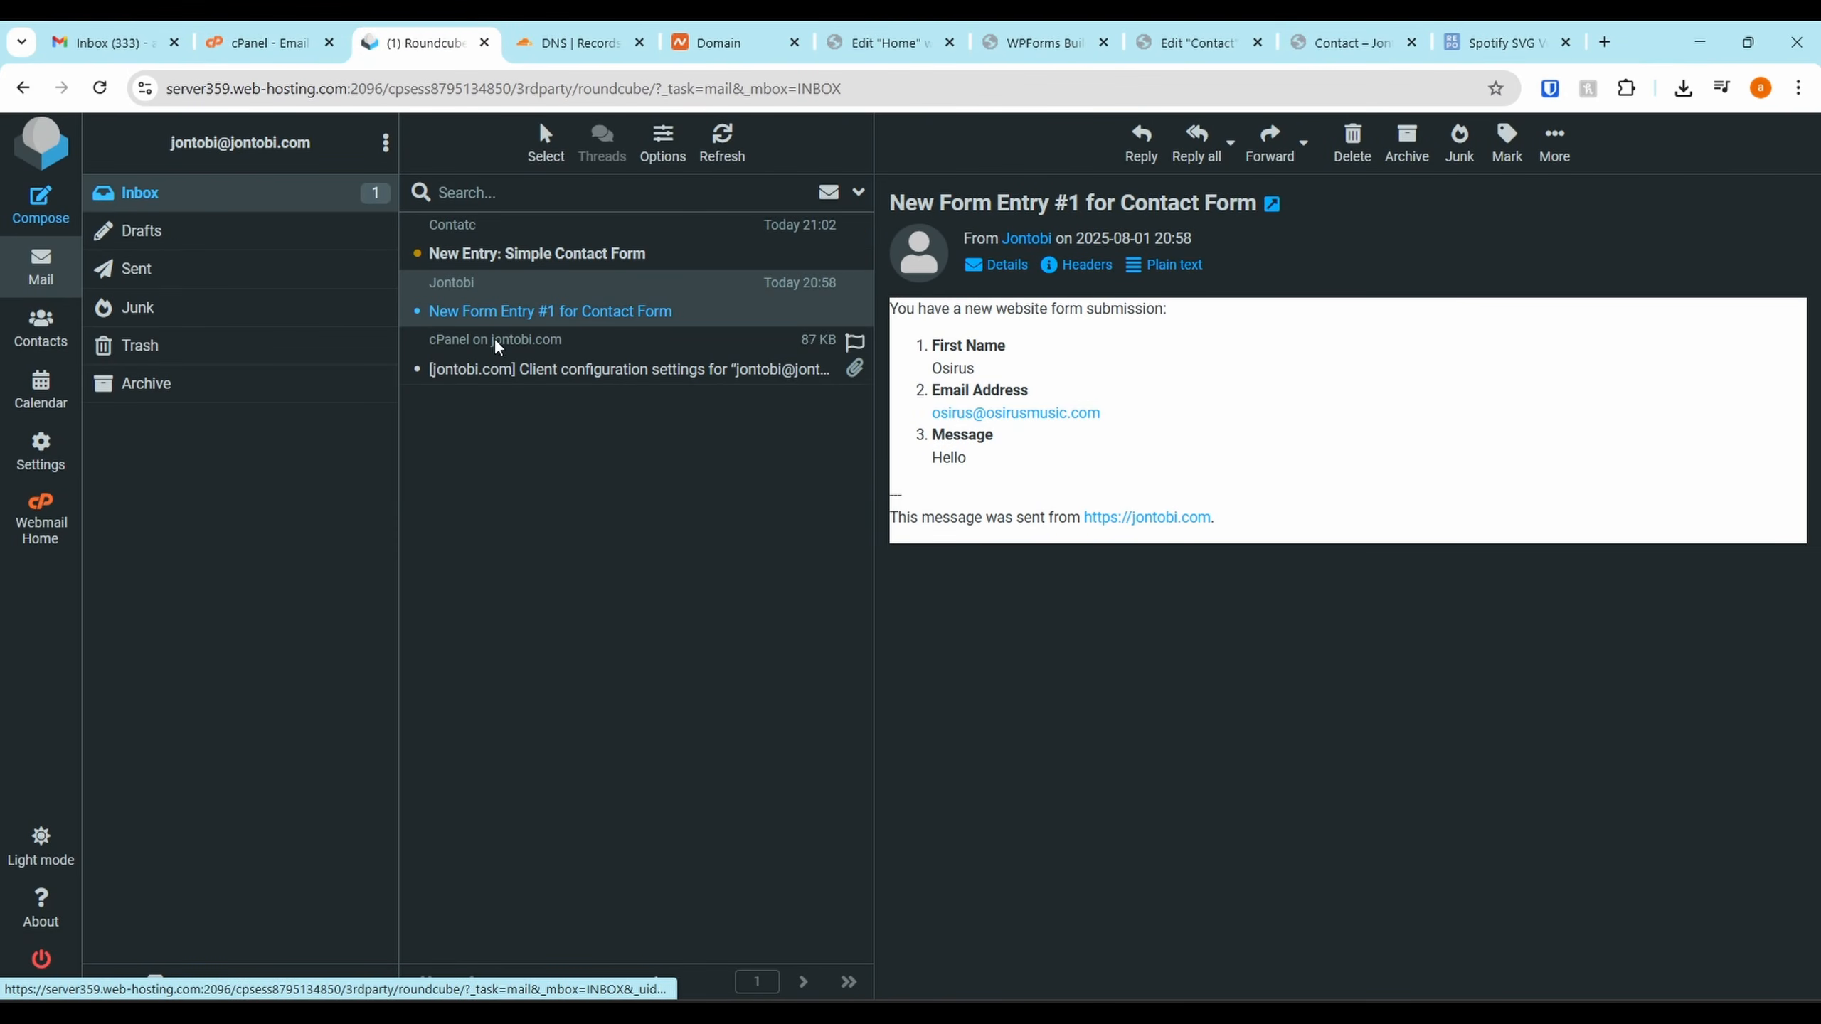
{"action": "left_click", "coordinate": [658, 257]}
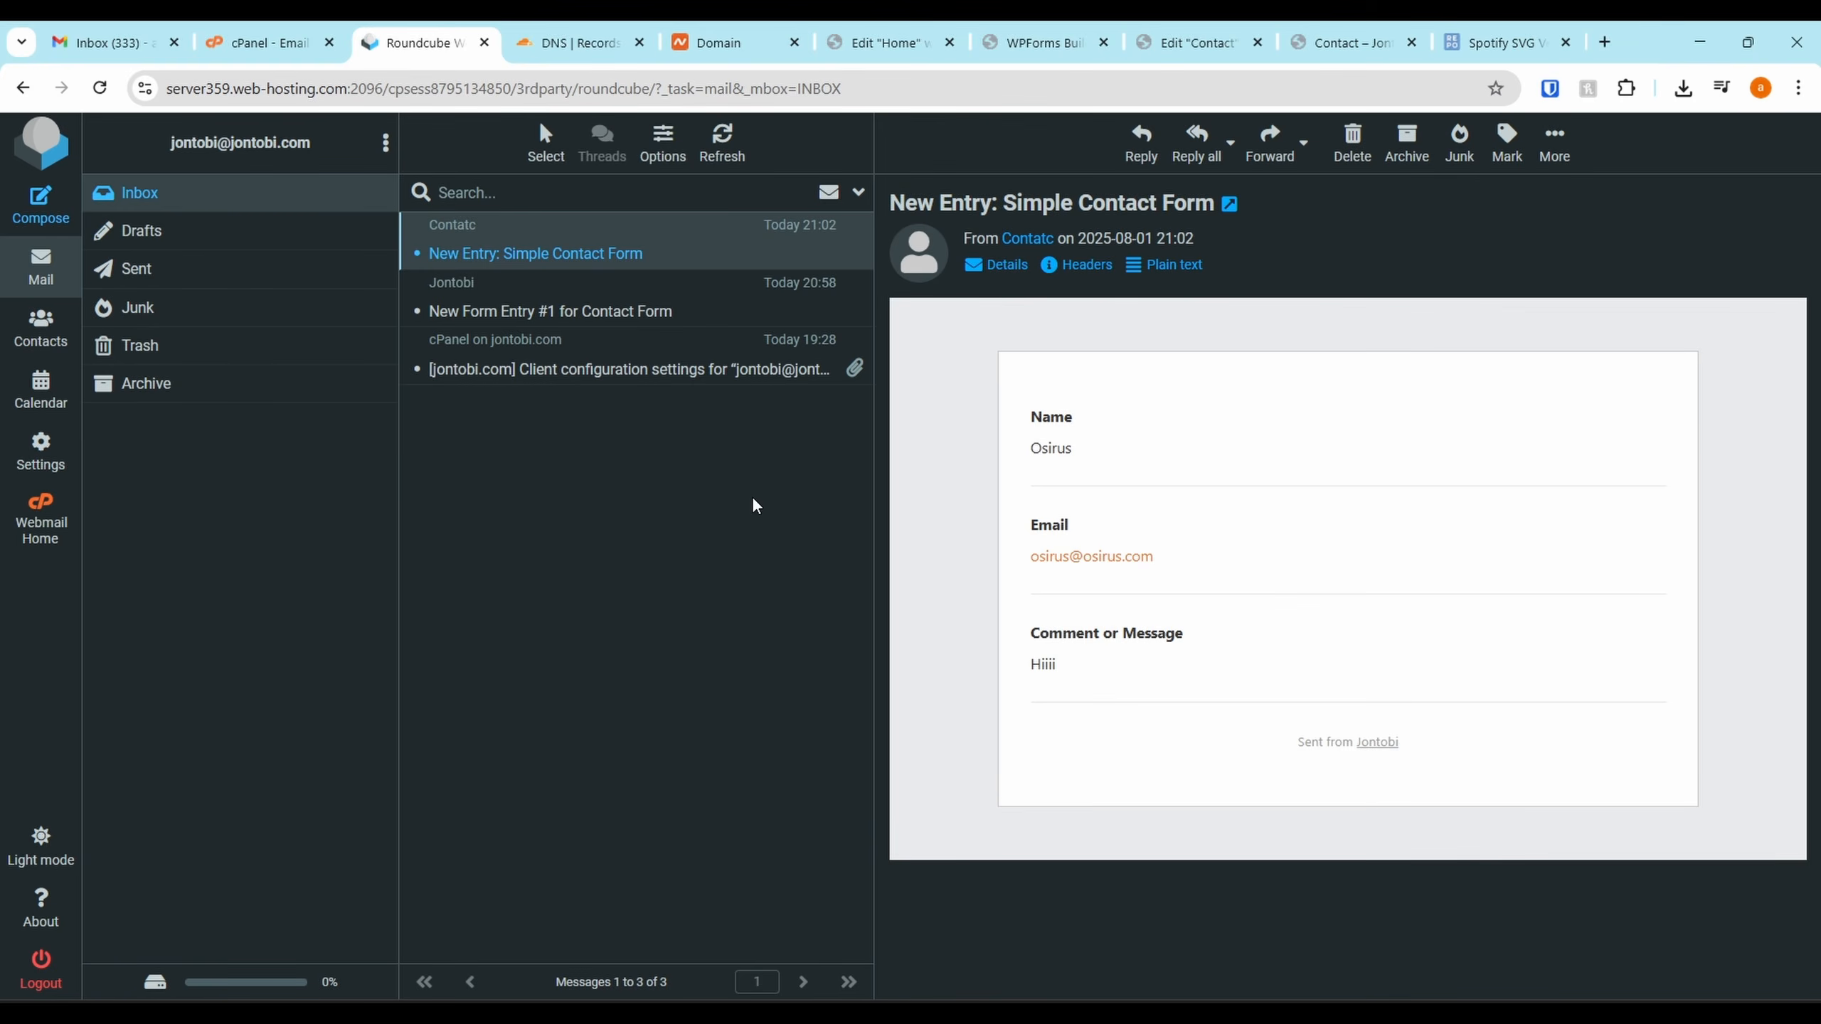
{"action": "left_click", "coordinate": [717, 308]}
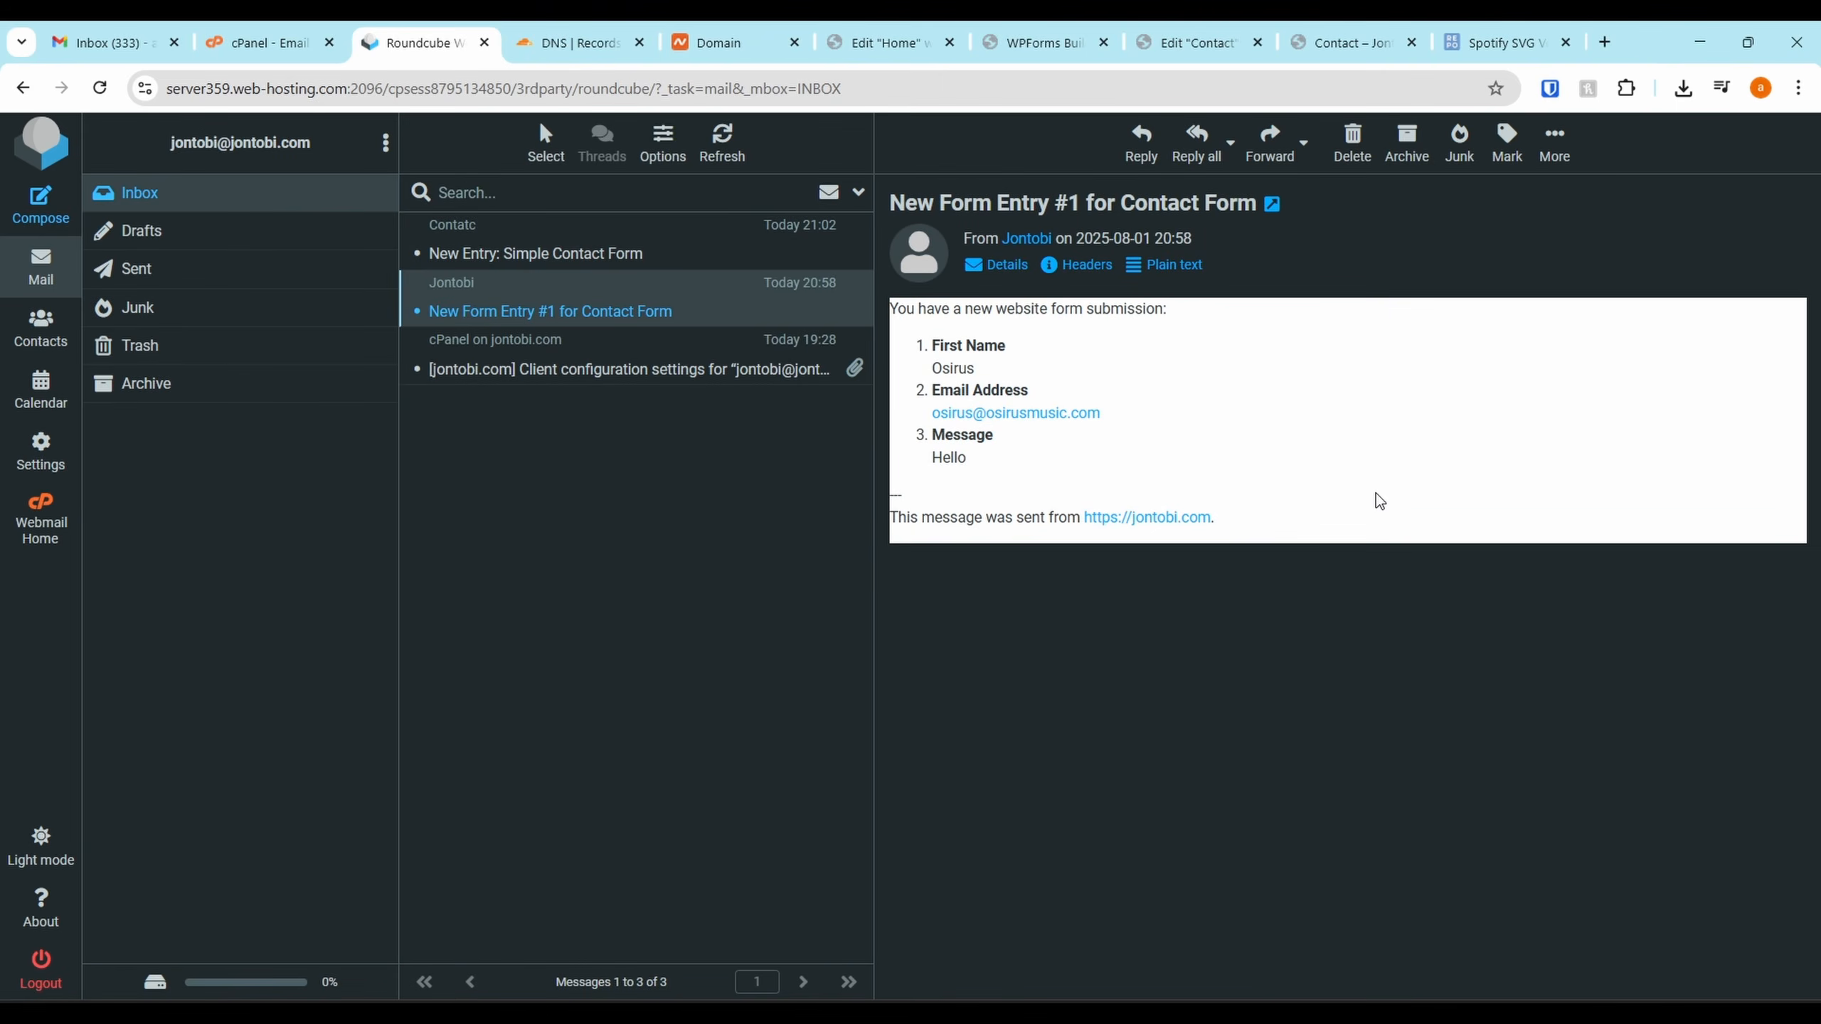
{"action": "left_click", "coordinate": [530, 253]}
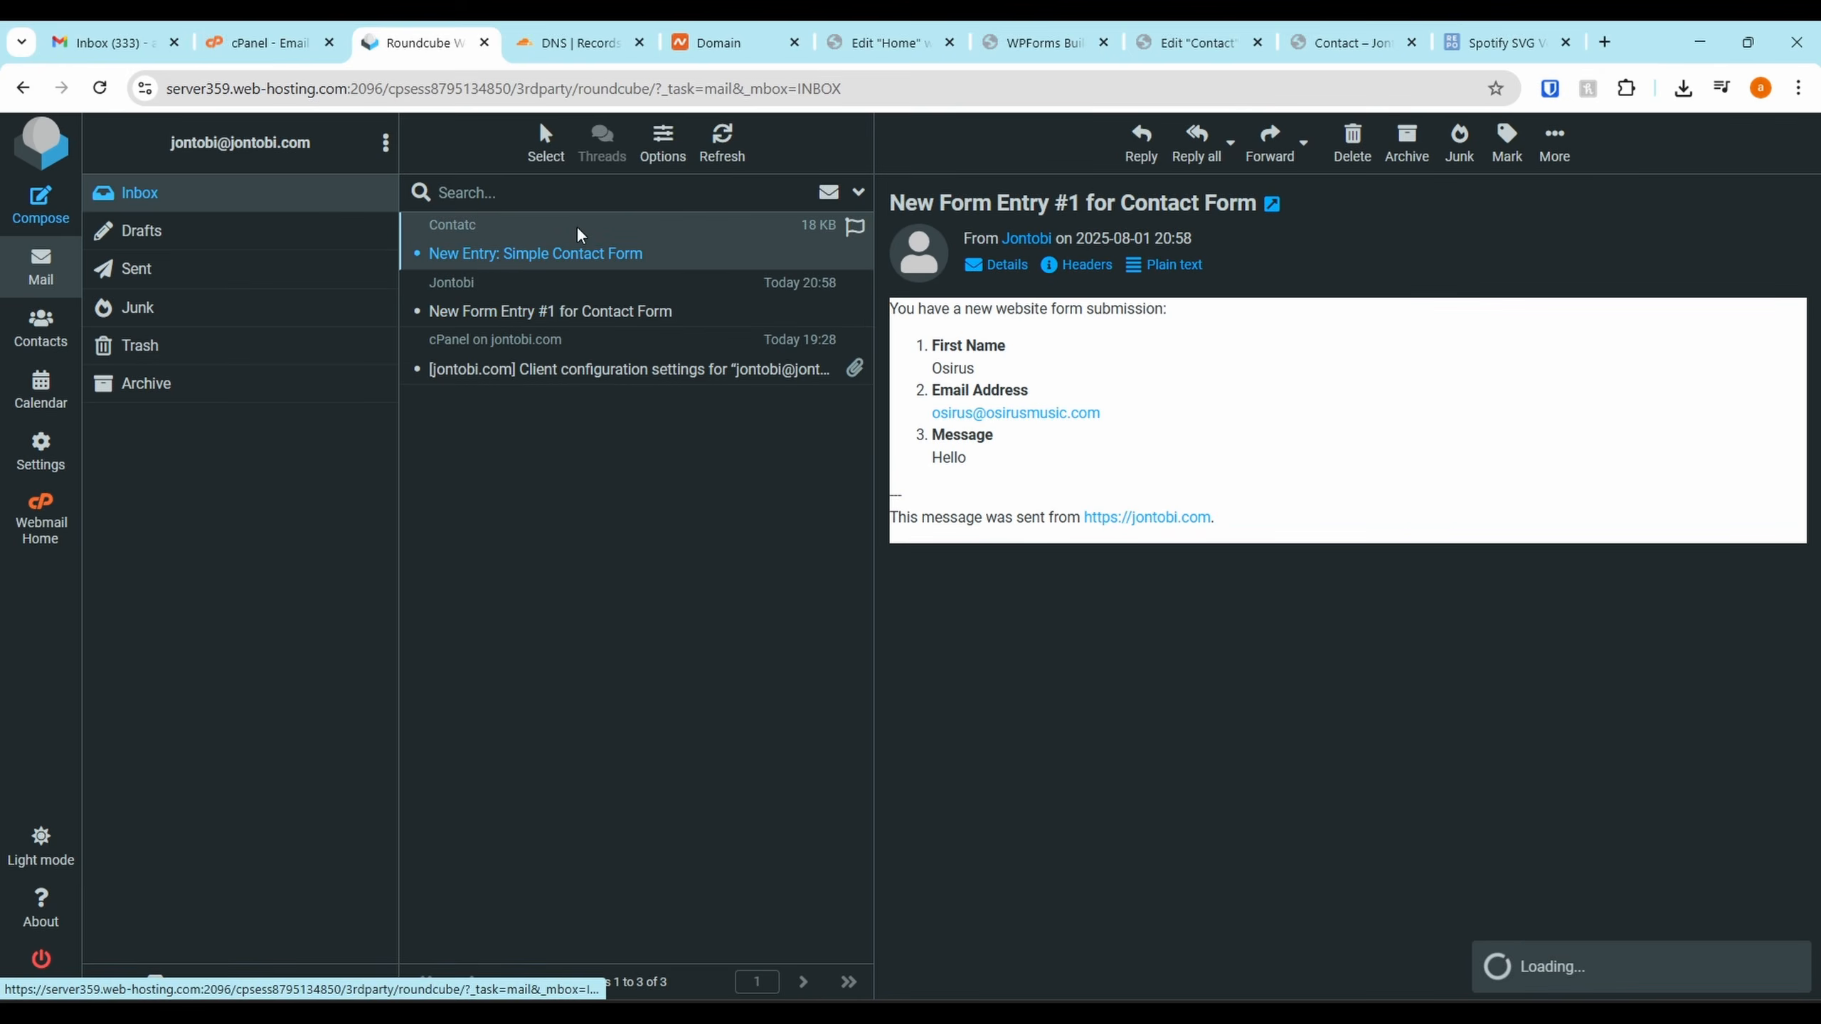
{"action": "left_click", "coordinate": [1351, 32]}
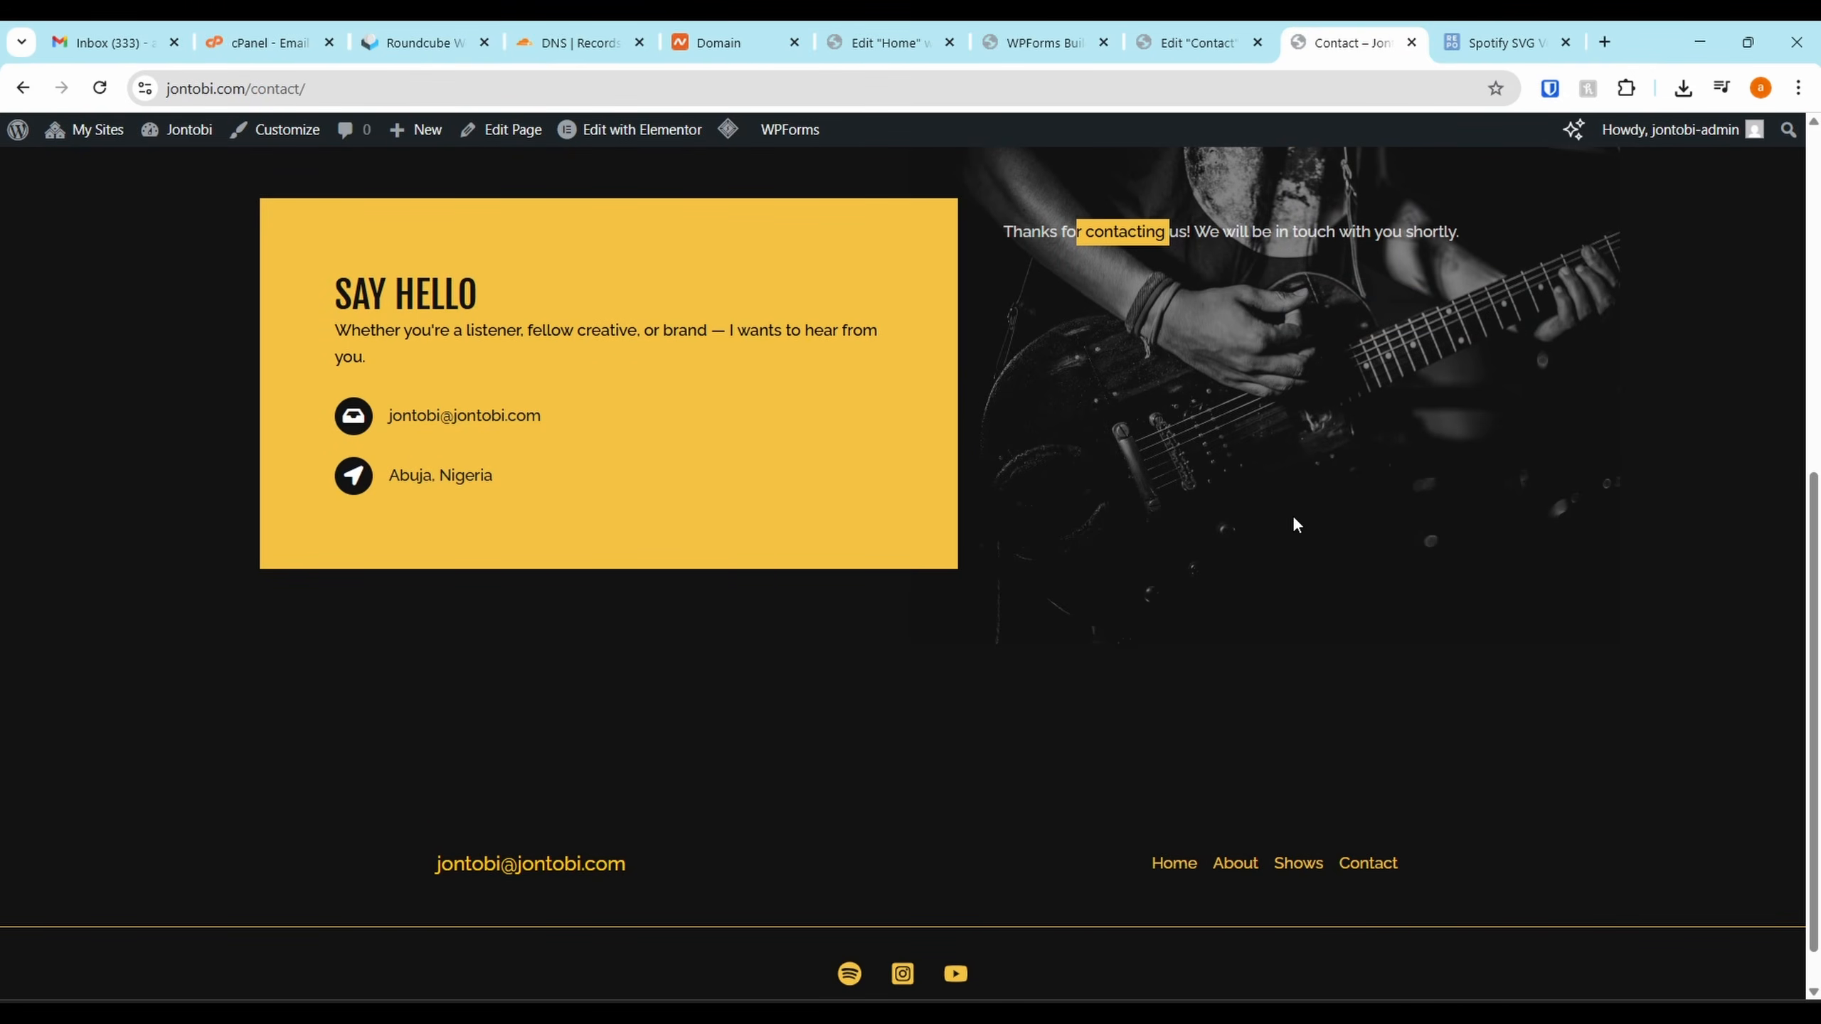
Browse the Jontobi home page and Contact page, then return to the home page
{"action": "scroll", "coordinate": [1296, 523], "scroll_direction": "up", "scroll_amount": 8}
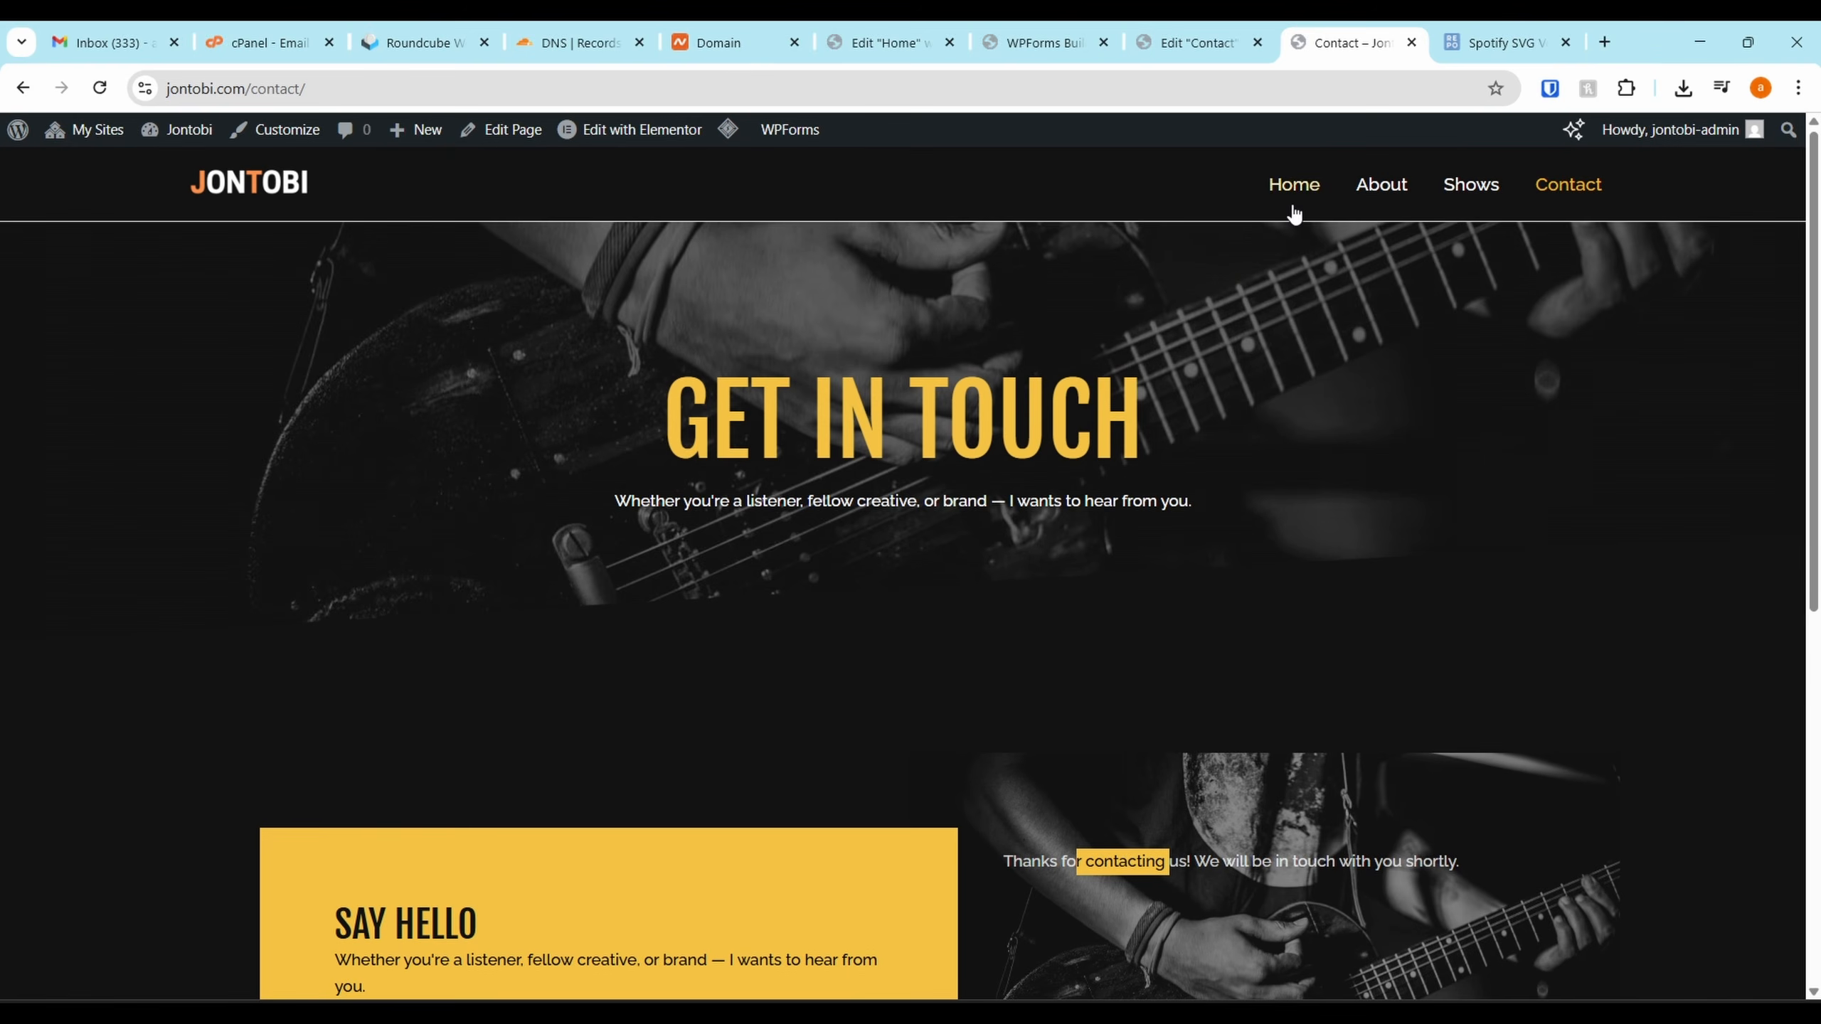
{"action": "left_click", "coordinate": [251, 216]}
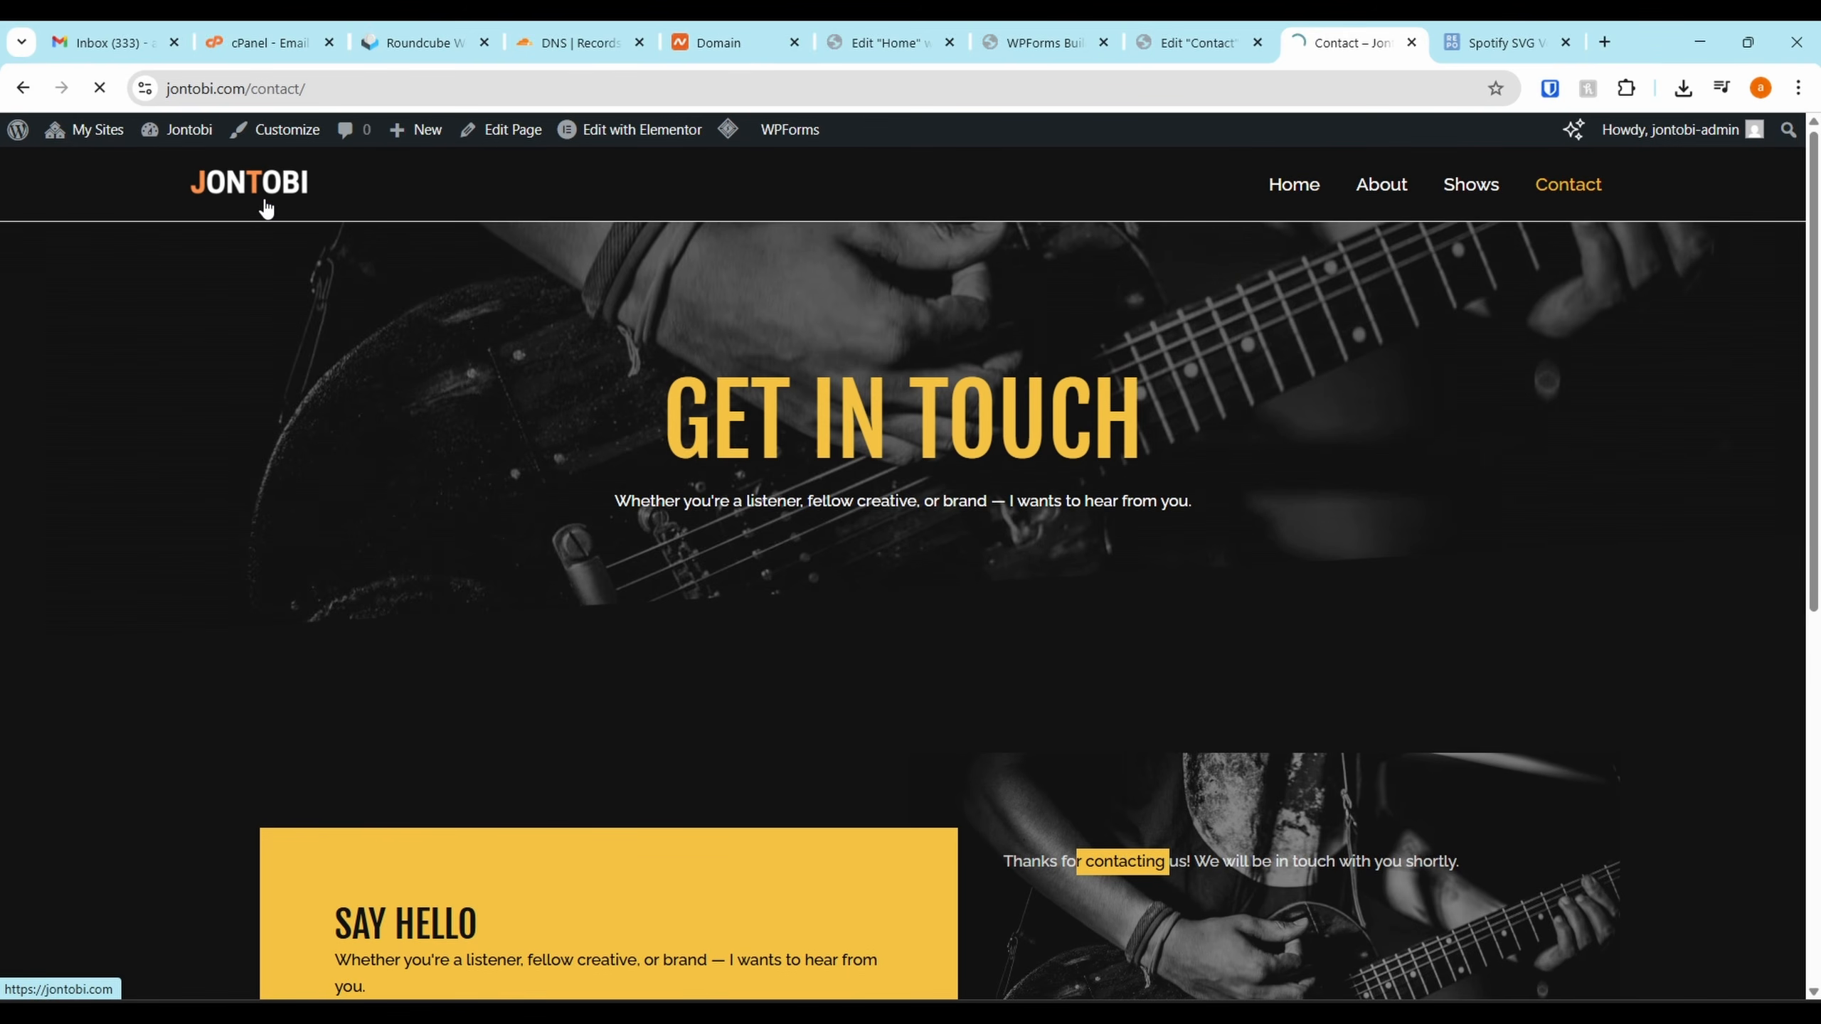
{"action": "scroll", "coordinate": [1240, 380], "scroll_direction": "down", "scroll_amount": 10}
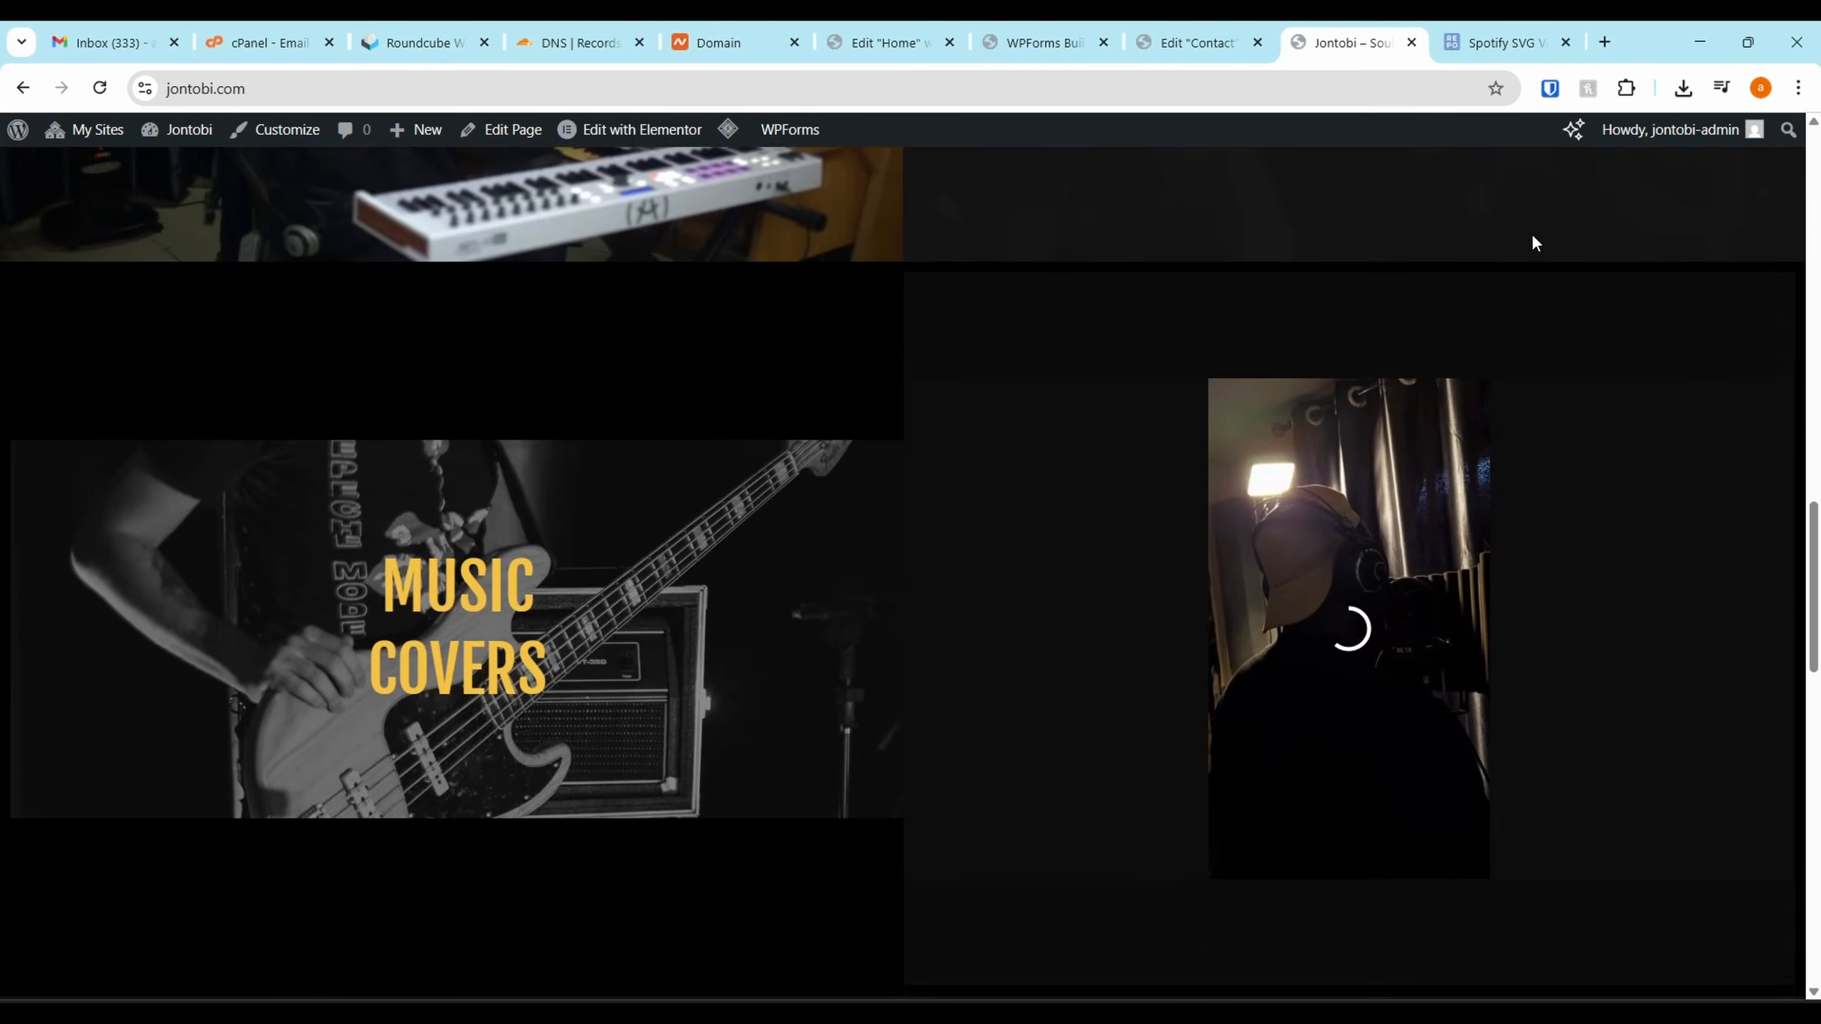
{"action": "scroll", "coordinate": [1527, 248], "scroll_direction": "down", "scroll_amount": 10}
{"action": "scroll", "coordinate": [1471, 325], "scroll_direction": "up", "scroll_amount": 20}
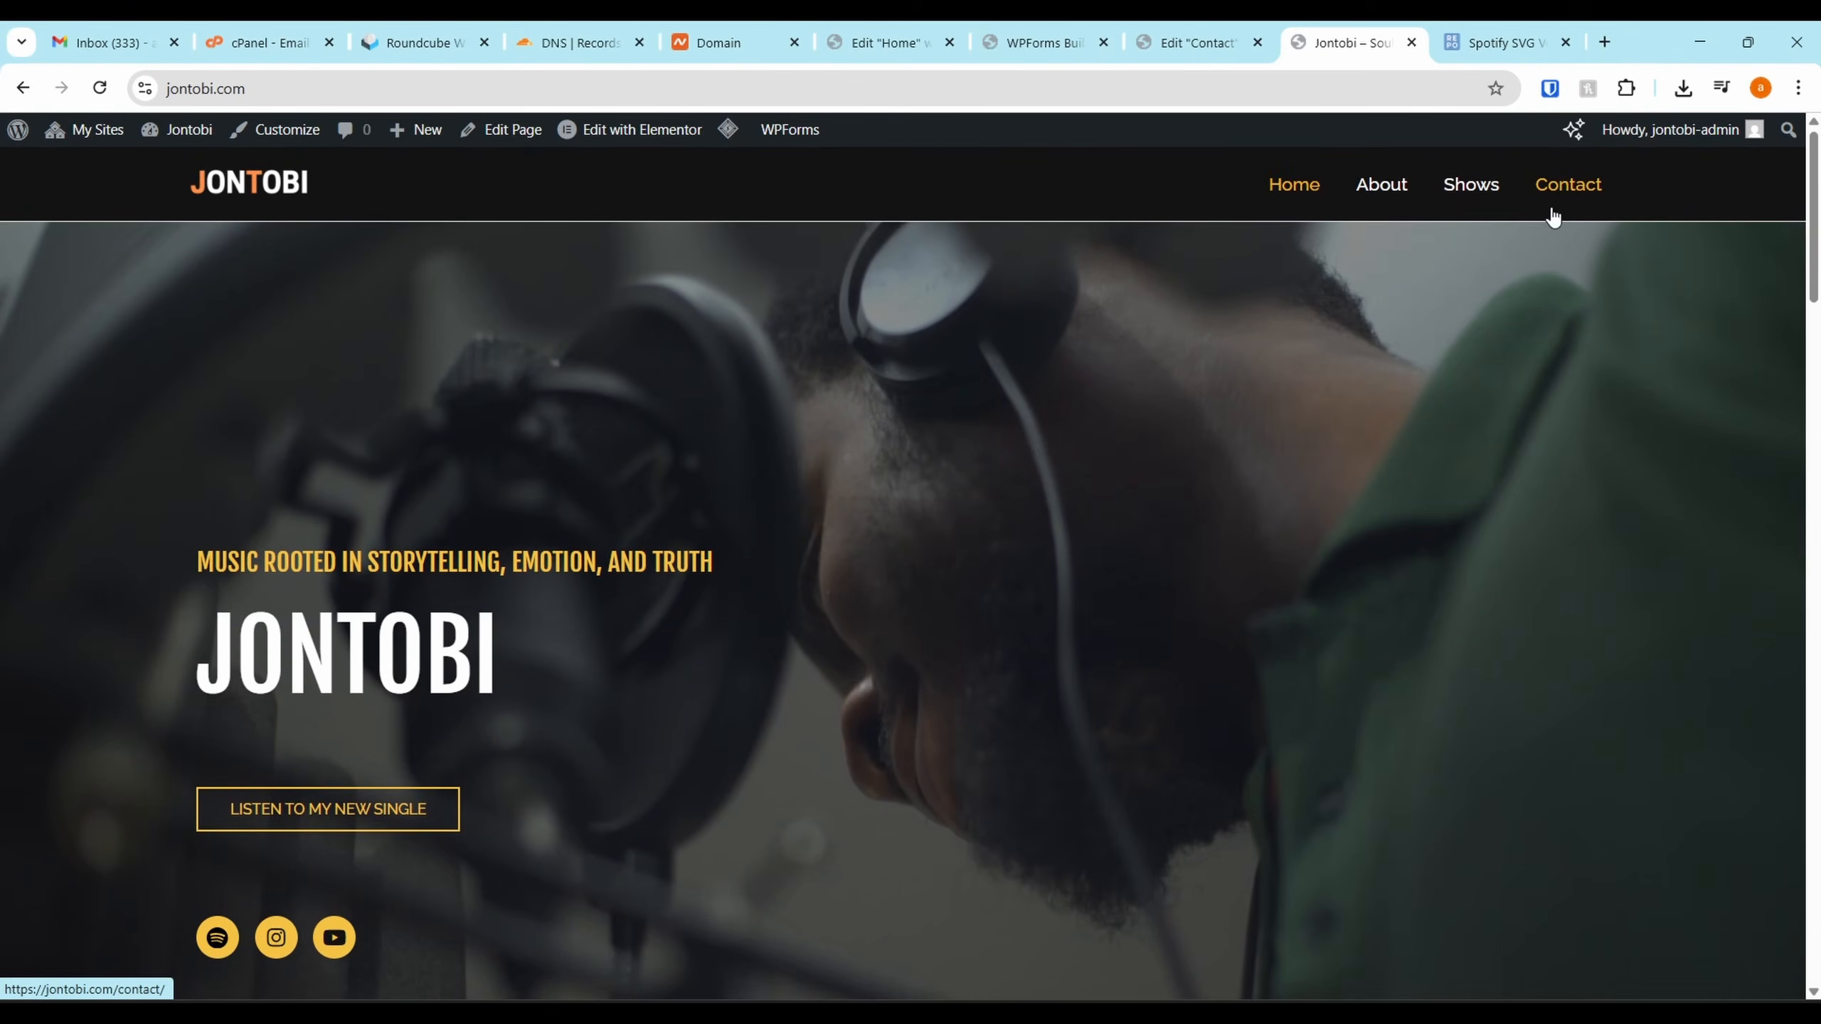
{"action": "left_click", "coordinate": [1557, 204]}
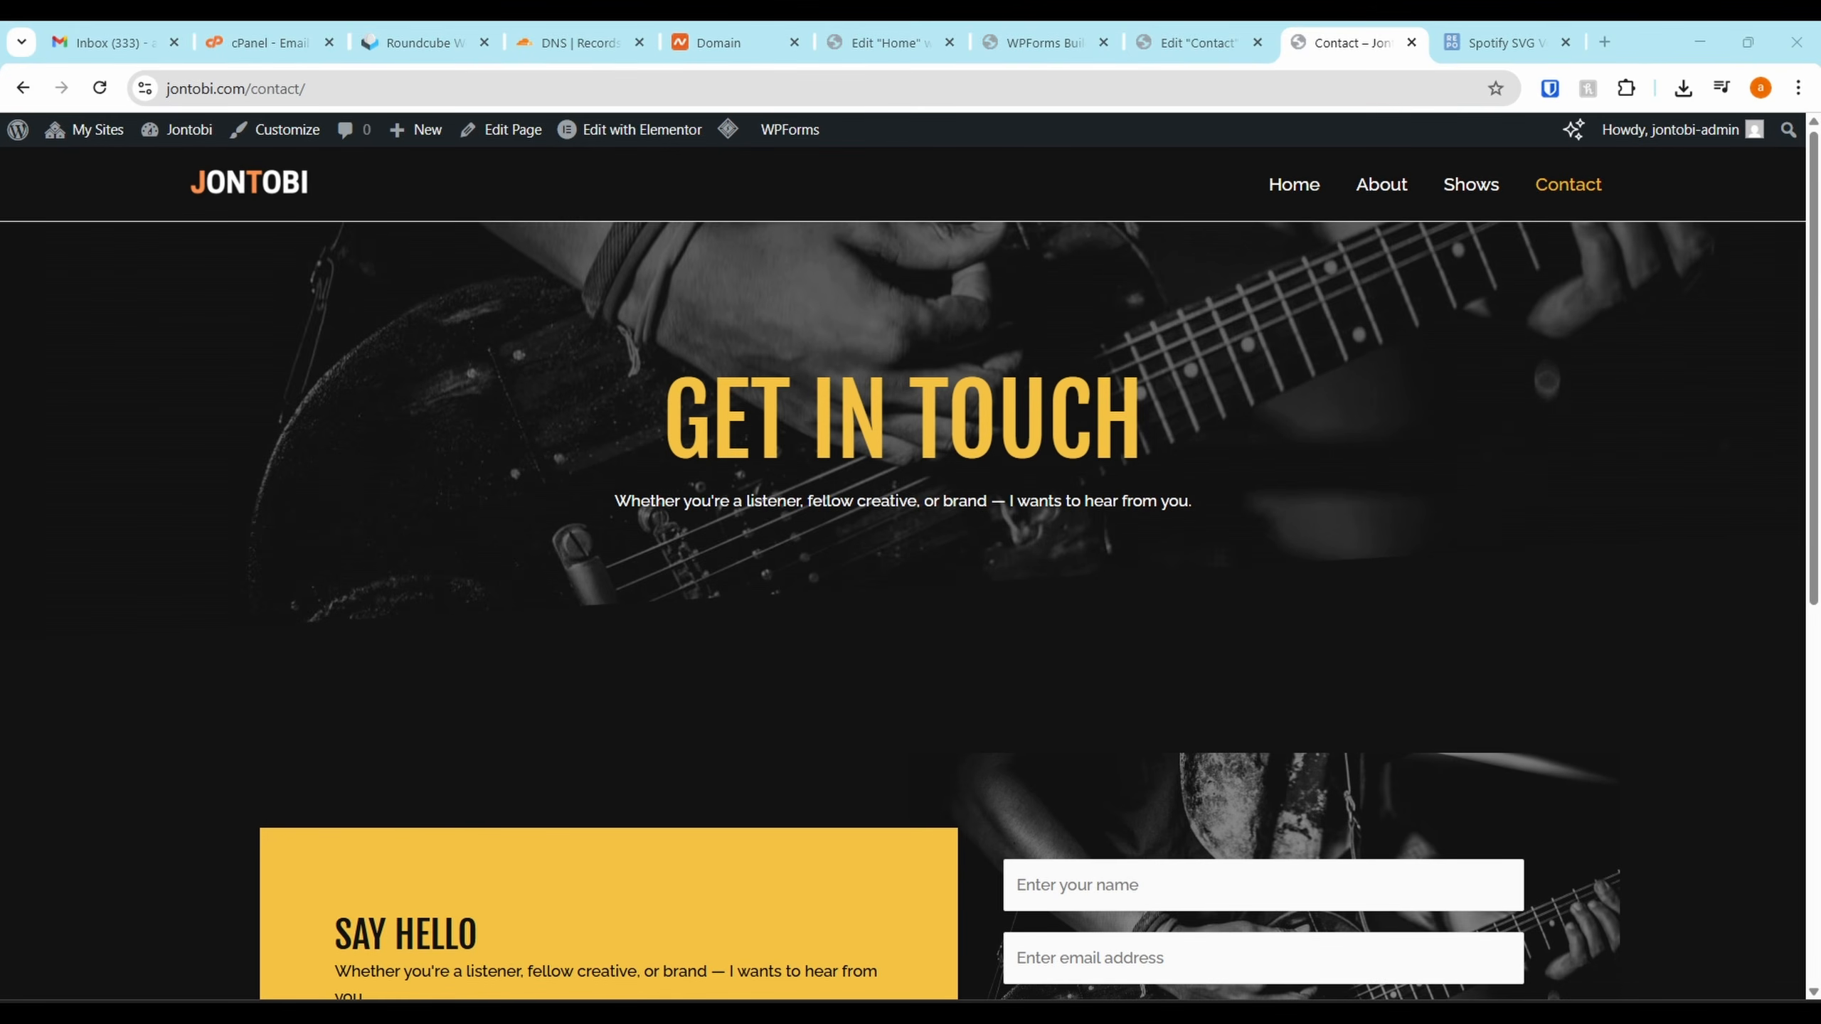
{"action": "left_click", "coordinate": [1288, 192]}
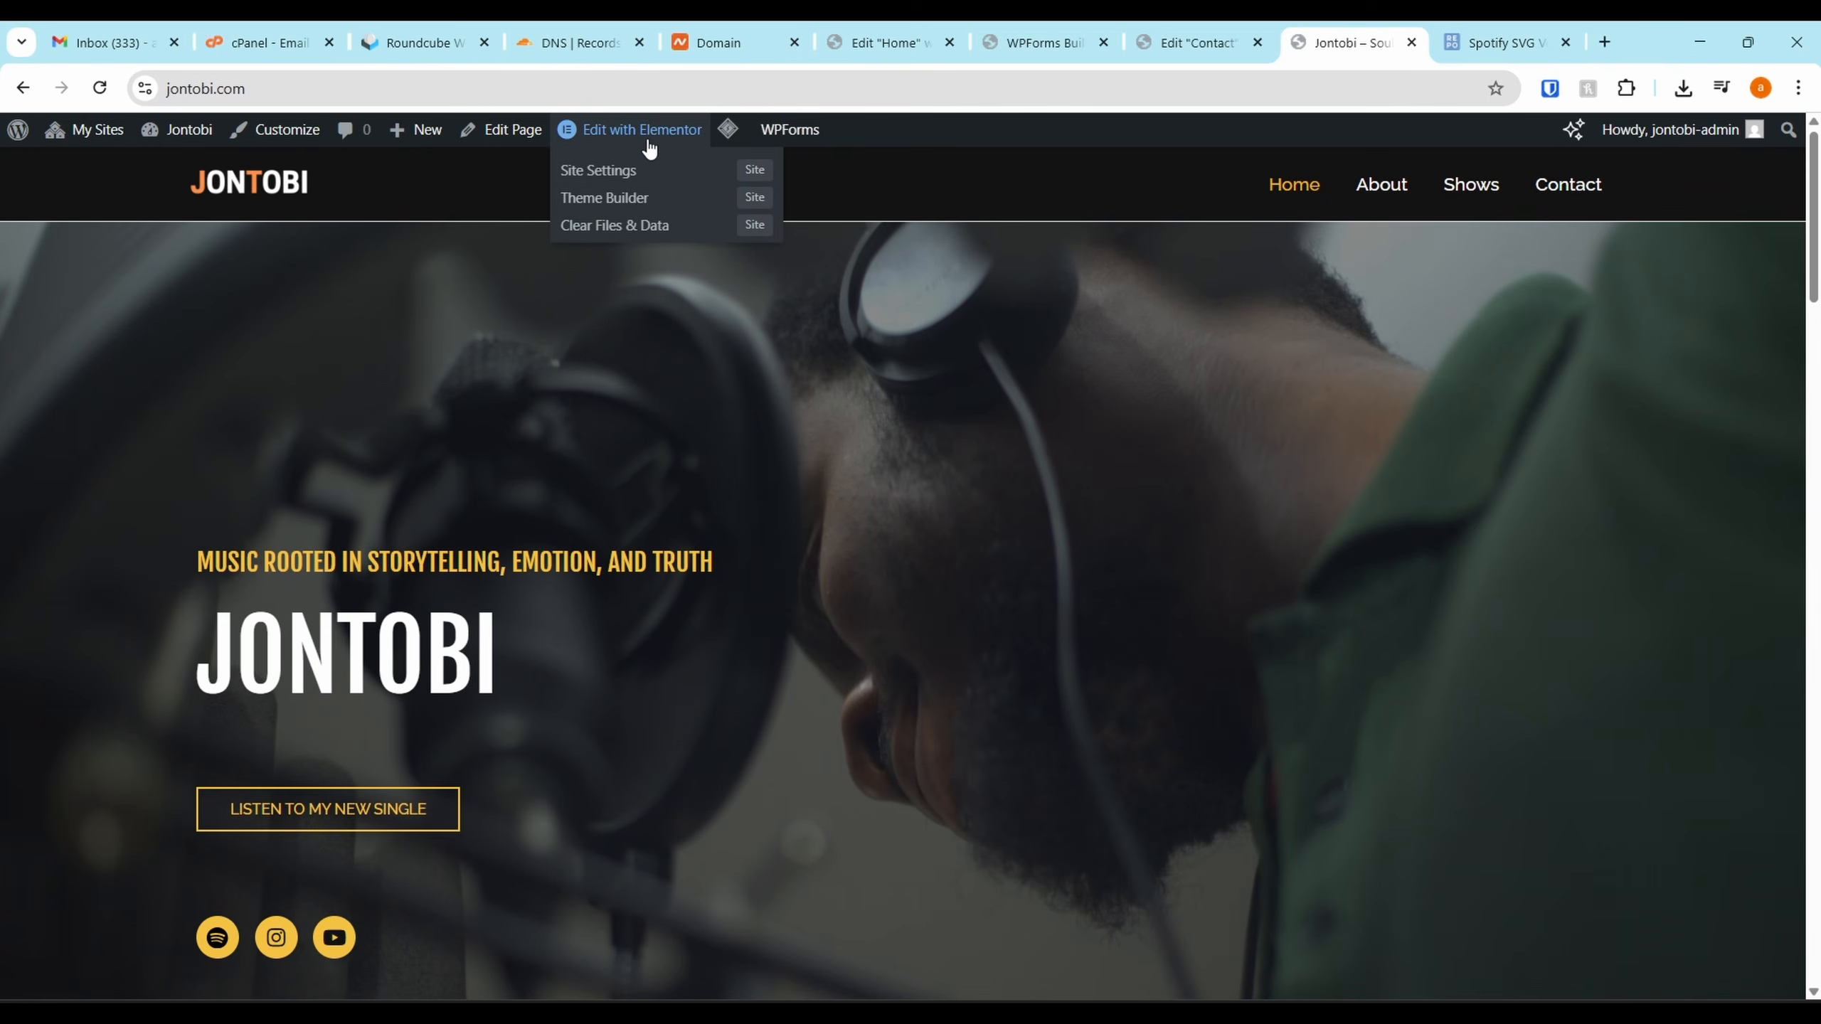
{"action": "scroll", "coordinate": [1092, 527], "scroll_direction": "down", "scroll_amount": 3}
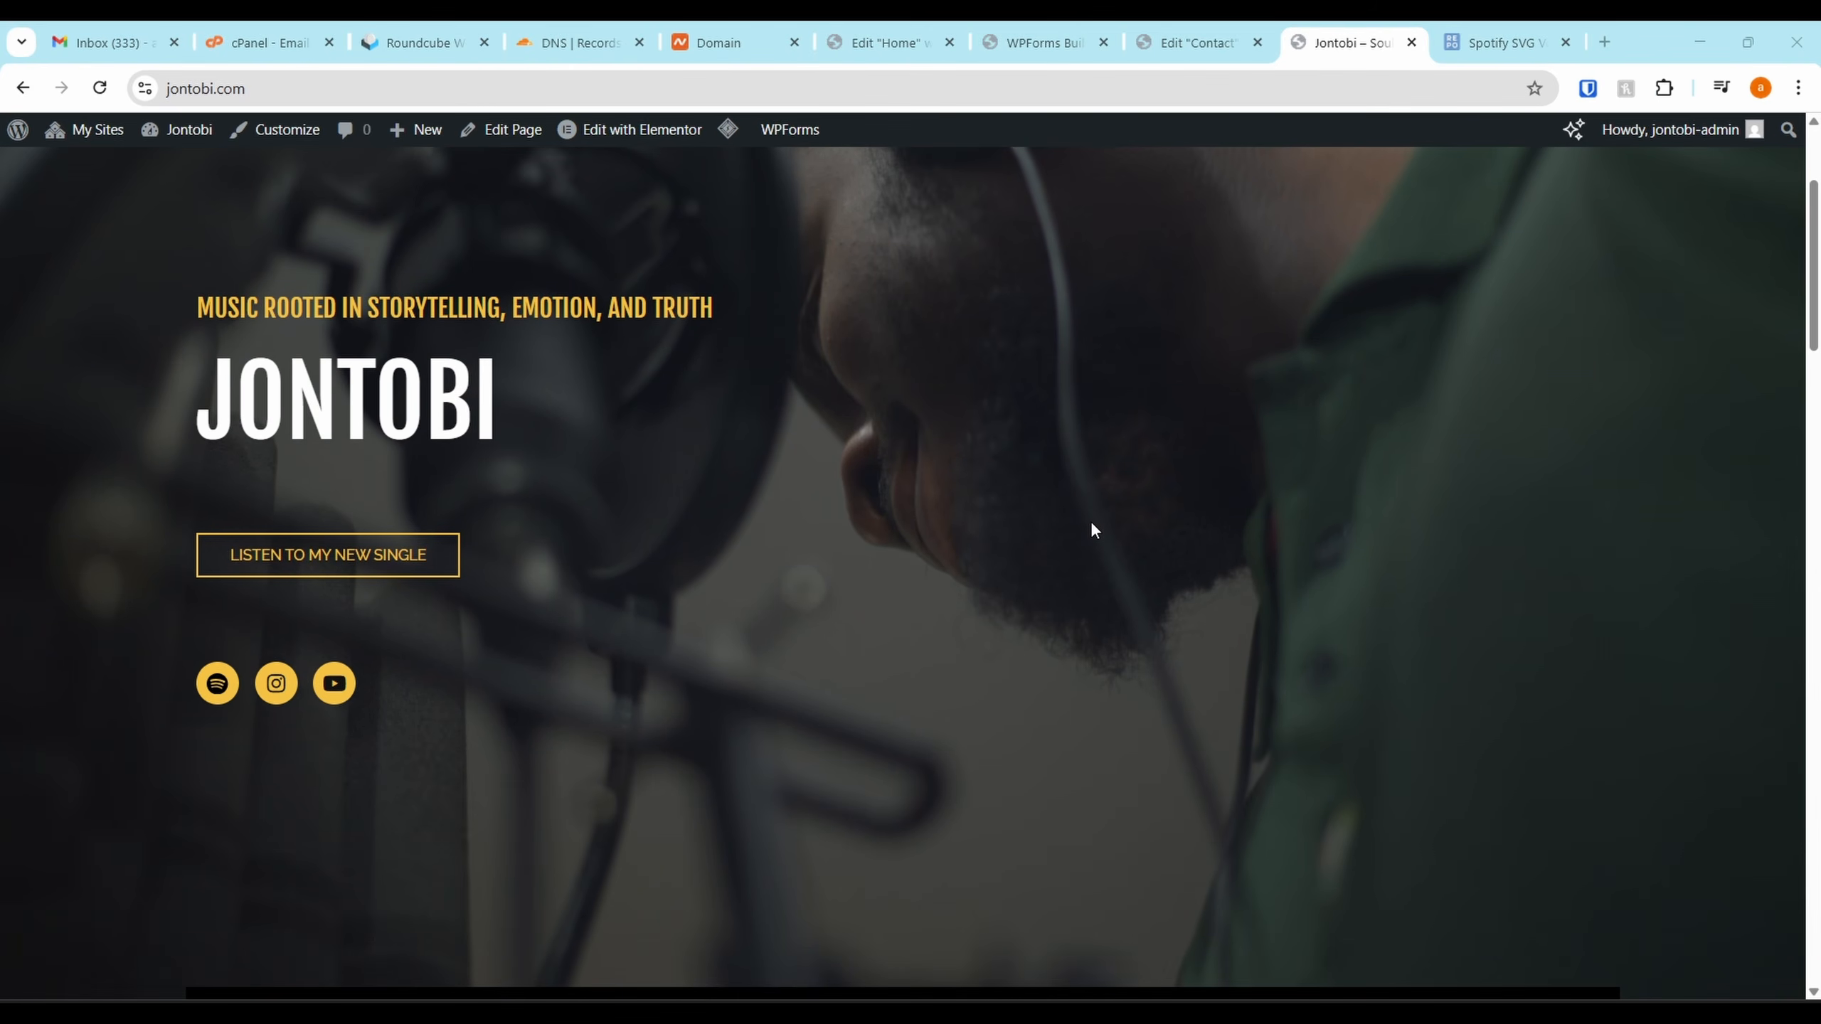
{"action": "scroll", "coordinate": [1091, 527], "scroll_direction": "down", "scroll_amount": 20}
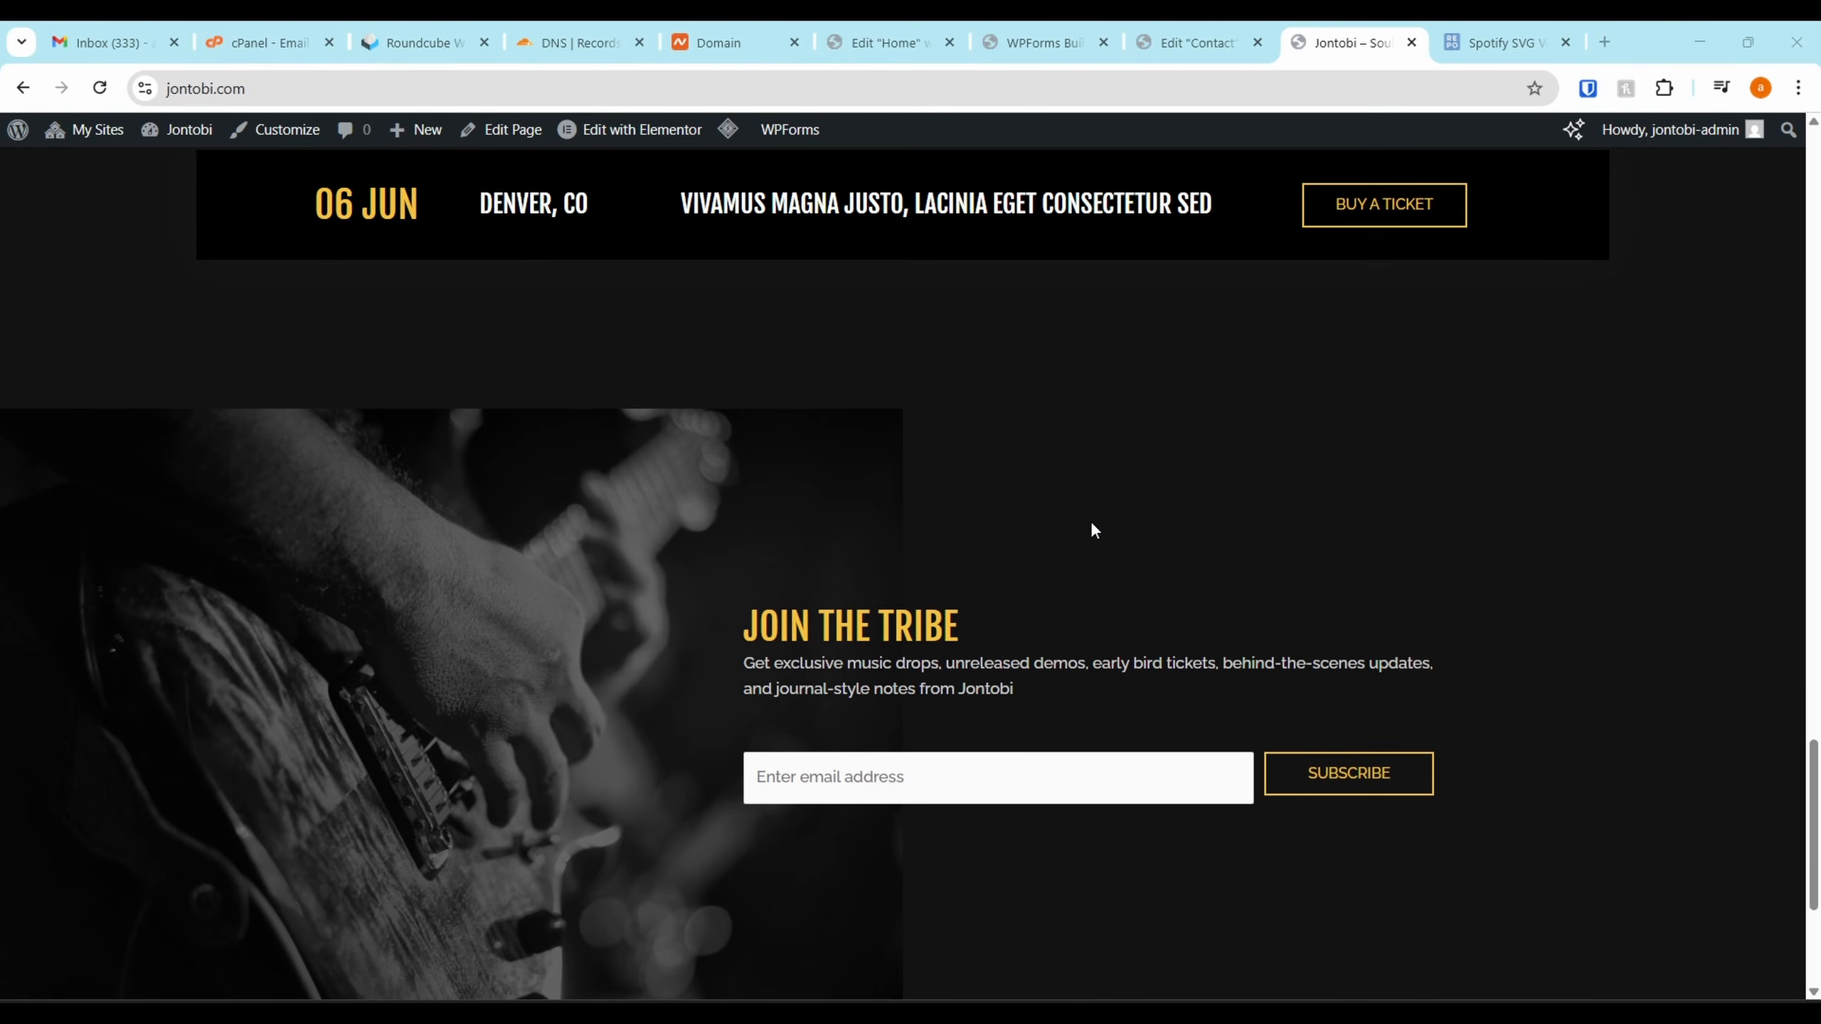
{"action": "scroll", "coordinate": [1091, 530], "scroll_direction": "up", "scroll_amount": 15}
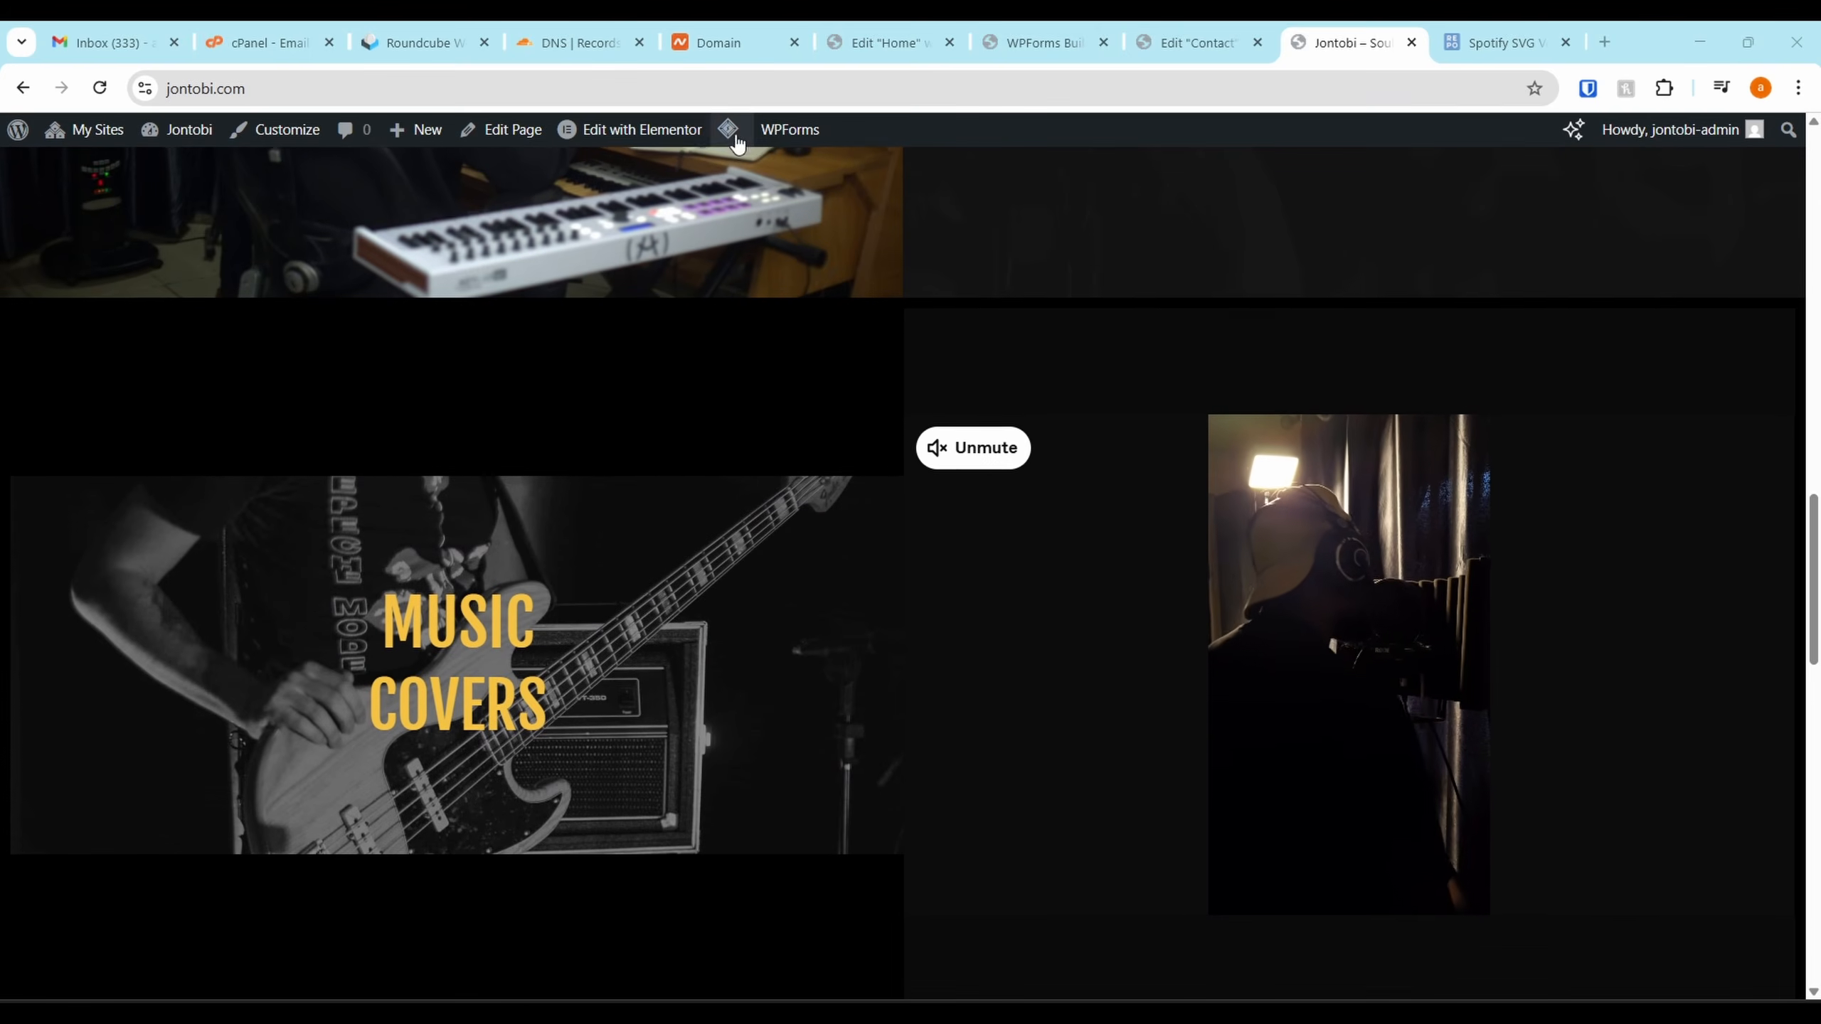
Close the WPForms Builder tab and load the live home page in the Edit Home tab
{"action": "middle_click", "coordinate": [1030, 42]}
{"action": "left_click", "coordinate": [889, 42]}
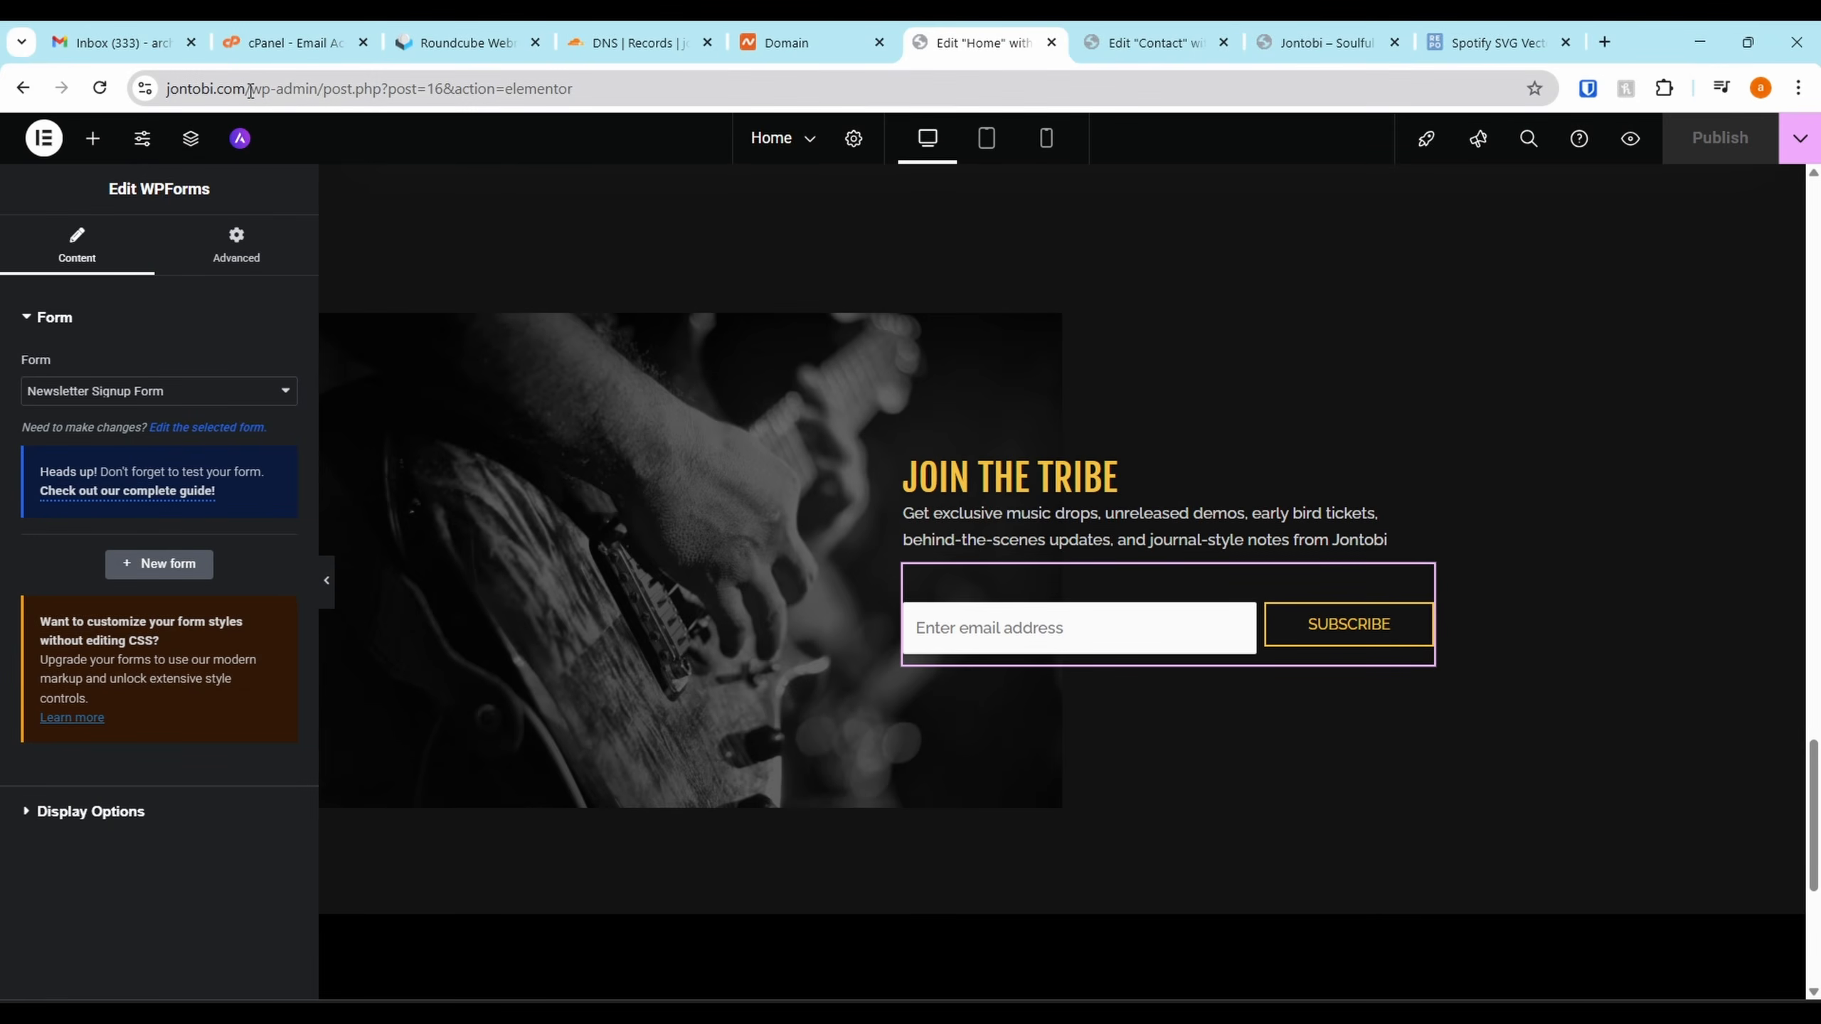
{"action": "left_click_drag", "start_coordinate": [249, 89], "coordinate": [1604, 143]}
{"action": "key", "text": "BackSpace"}
{"action": "key", "text": "Return"}
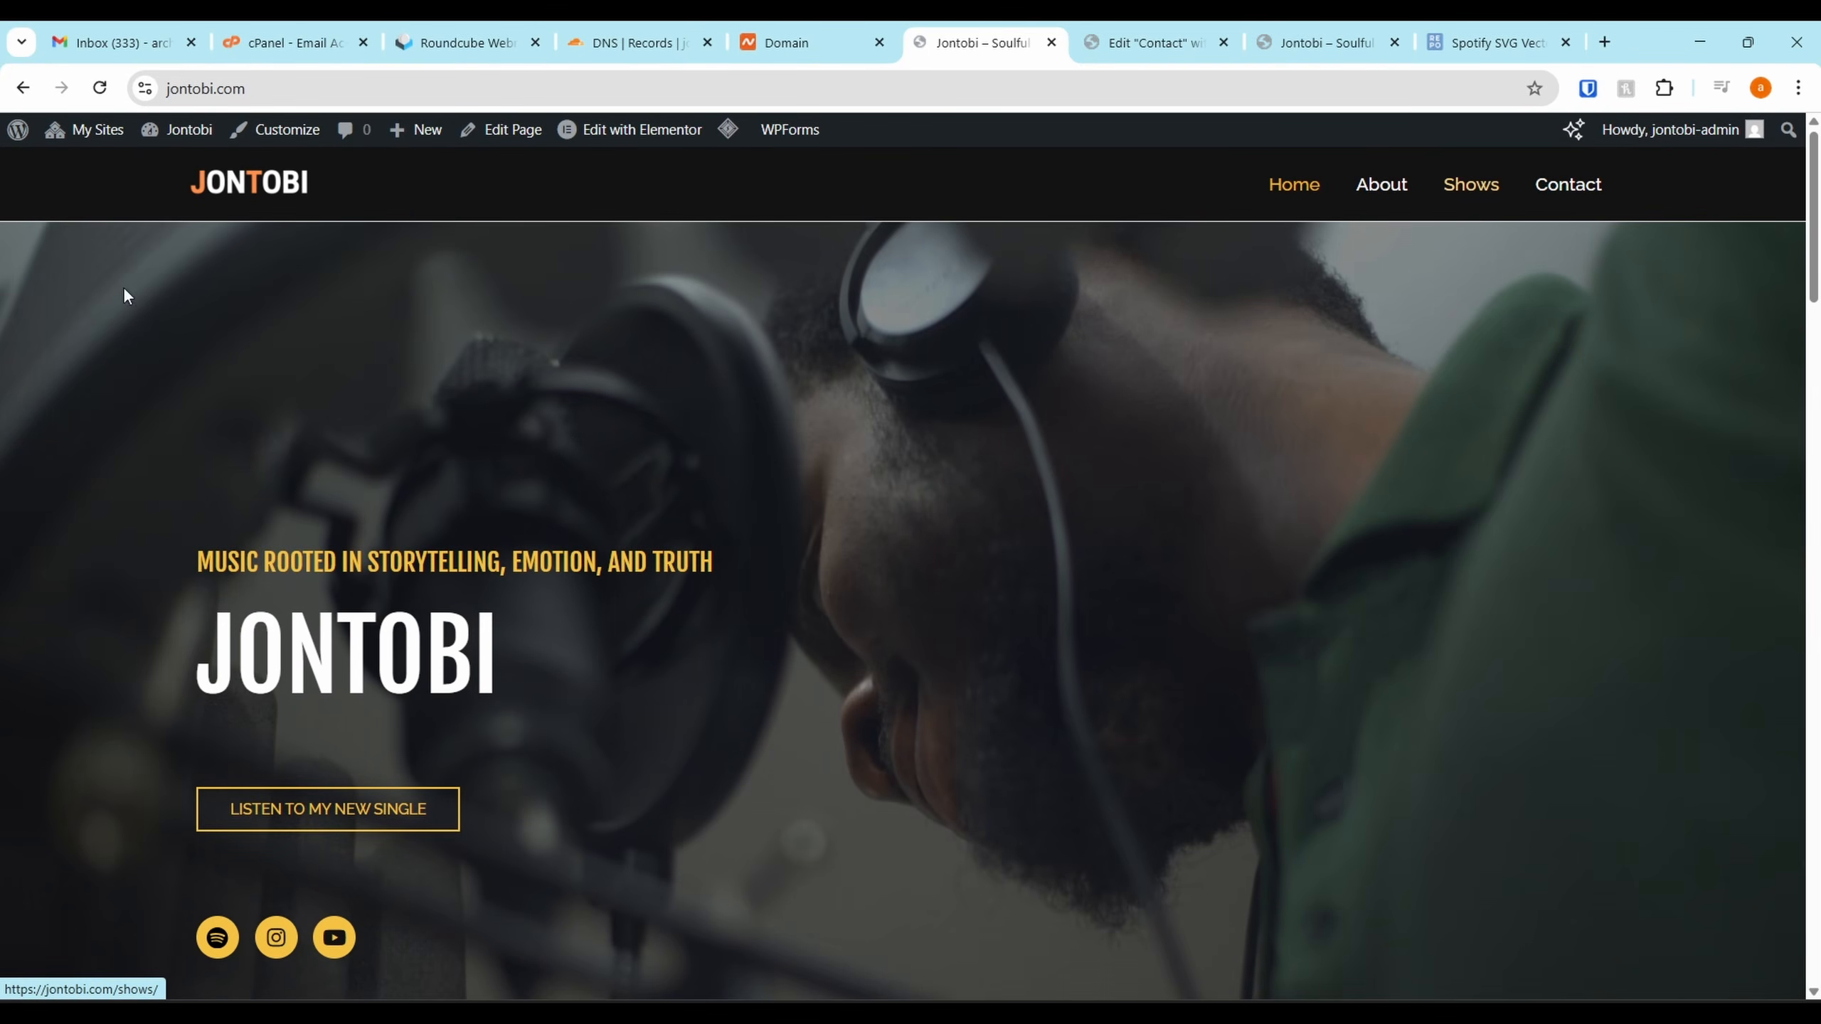
From the network Plugins list, go to Add Plugins and search the directory for 'calendar'
{"action": "mouse_move", "coordinate": [90, 131]}
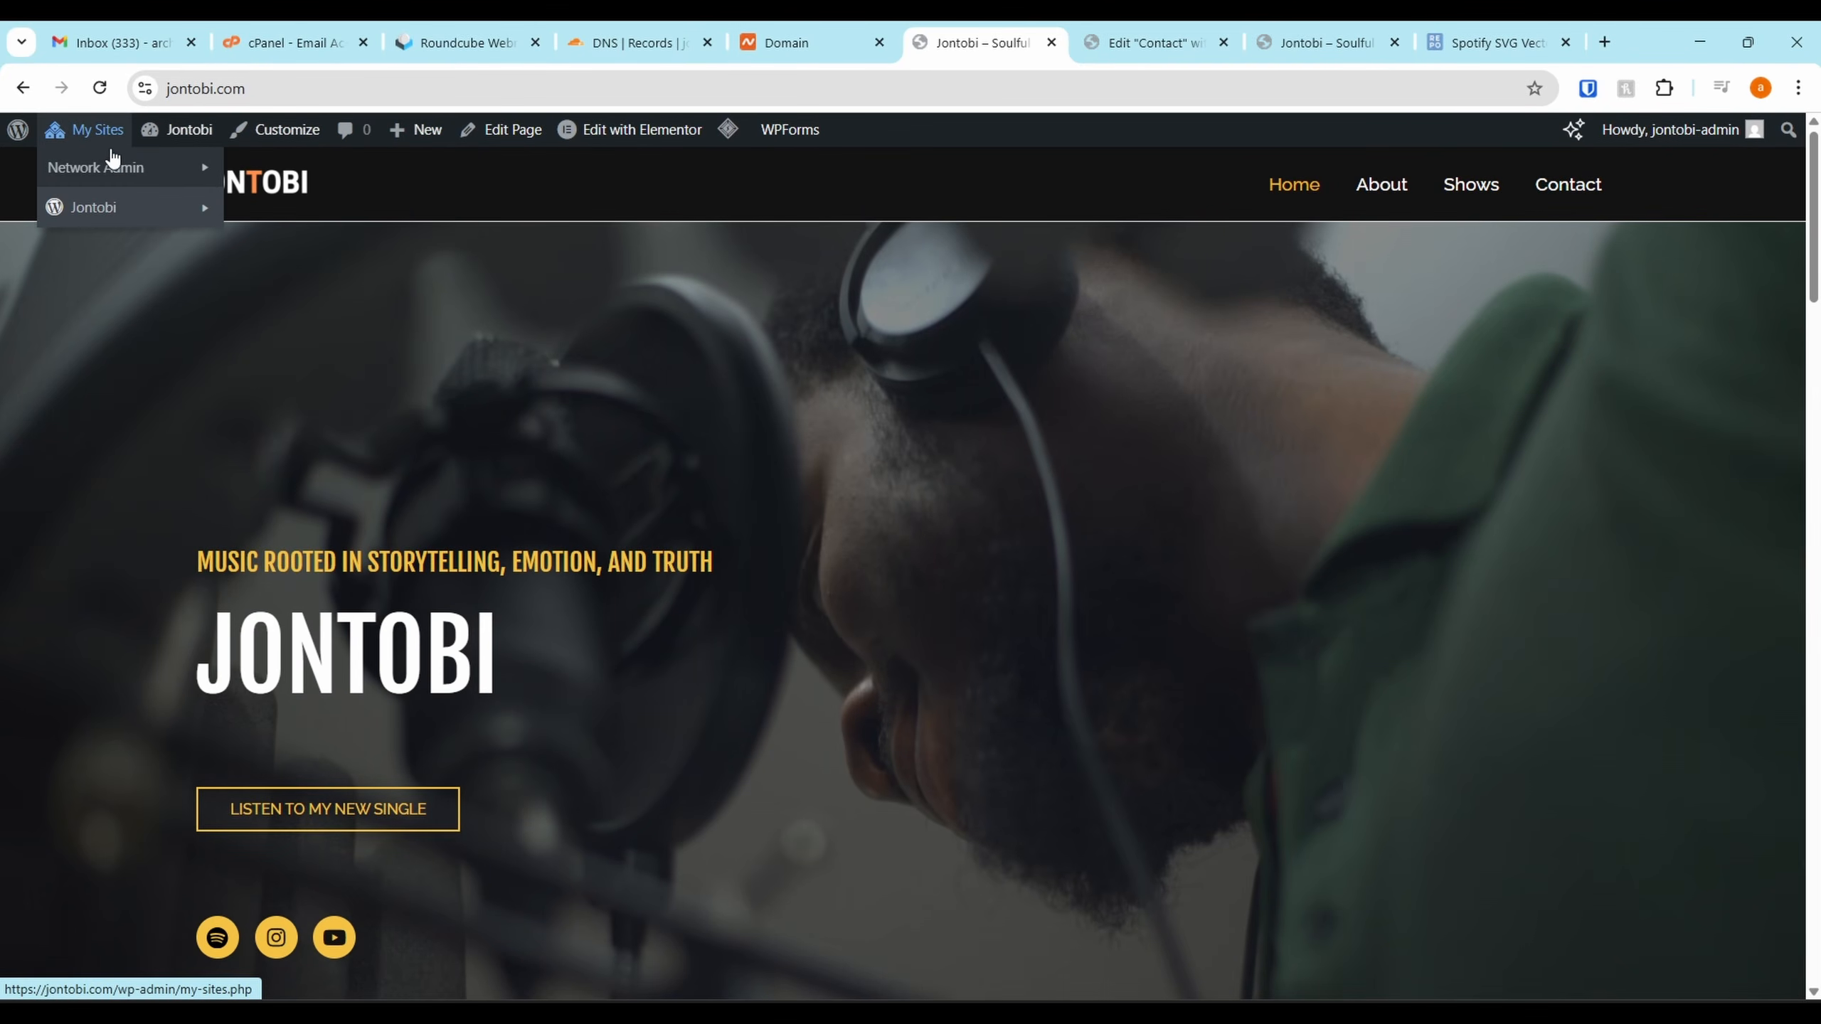
{"action": "mouse_move", "coordinate": [115, 167]}
{"action": "left_click", "coordinate": [256, 279]}
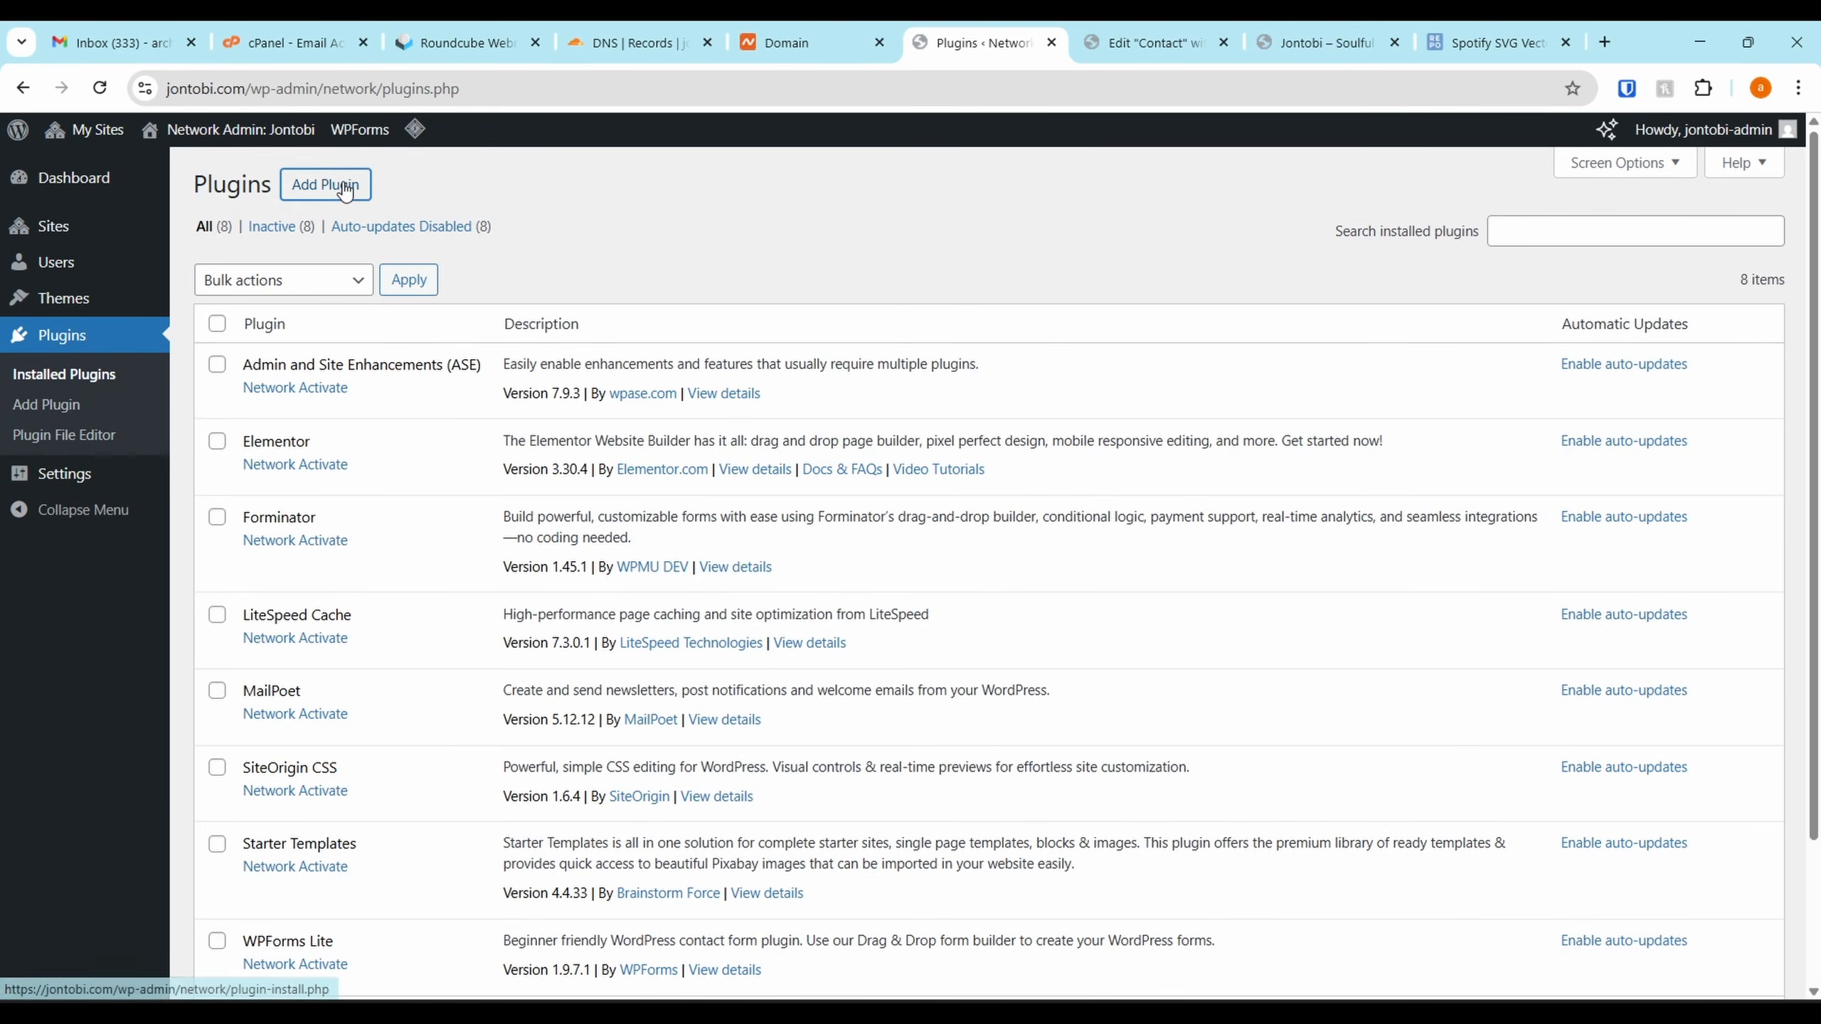
{"action": "left_click", "coordinate": [345, 189]}
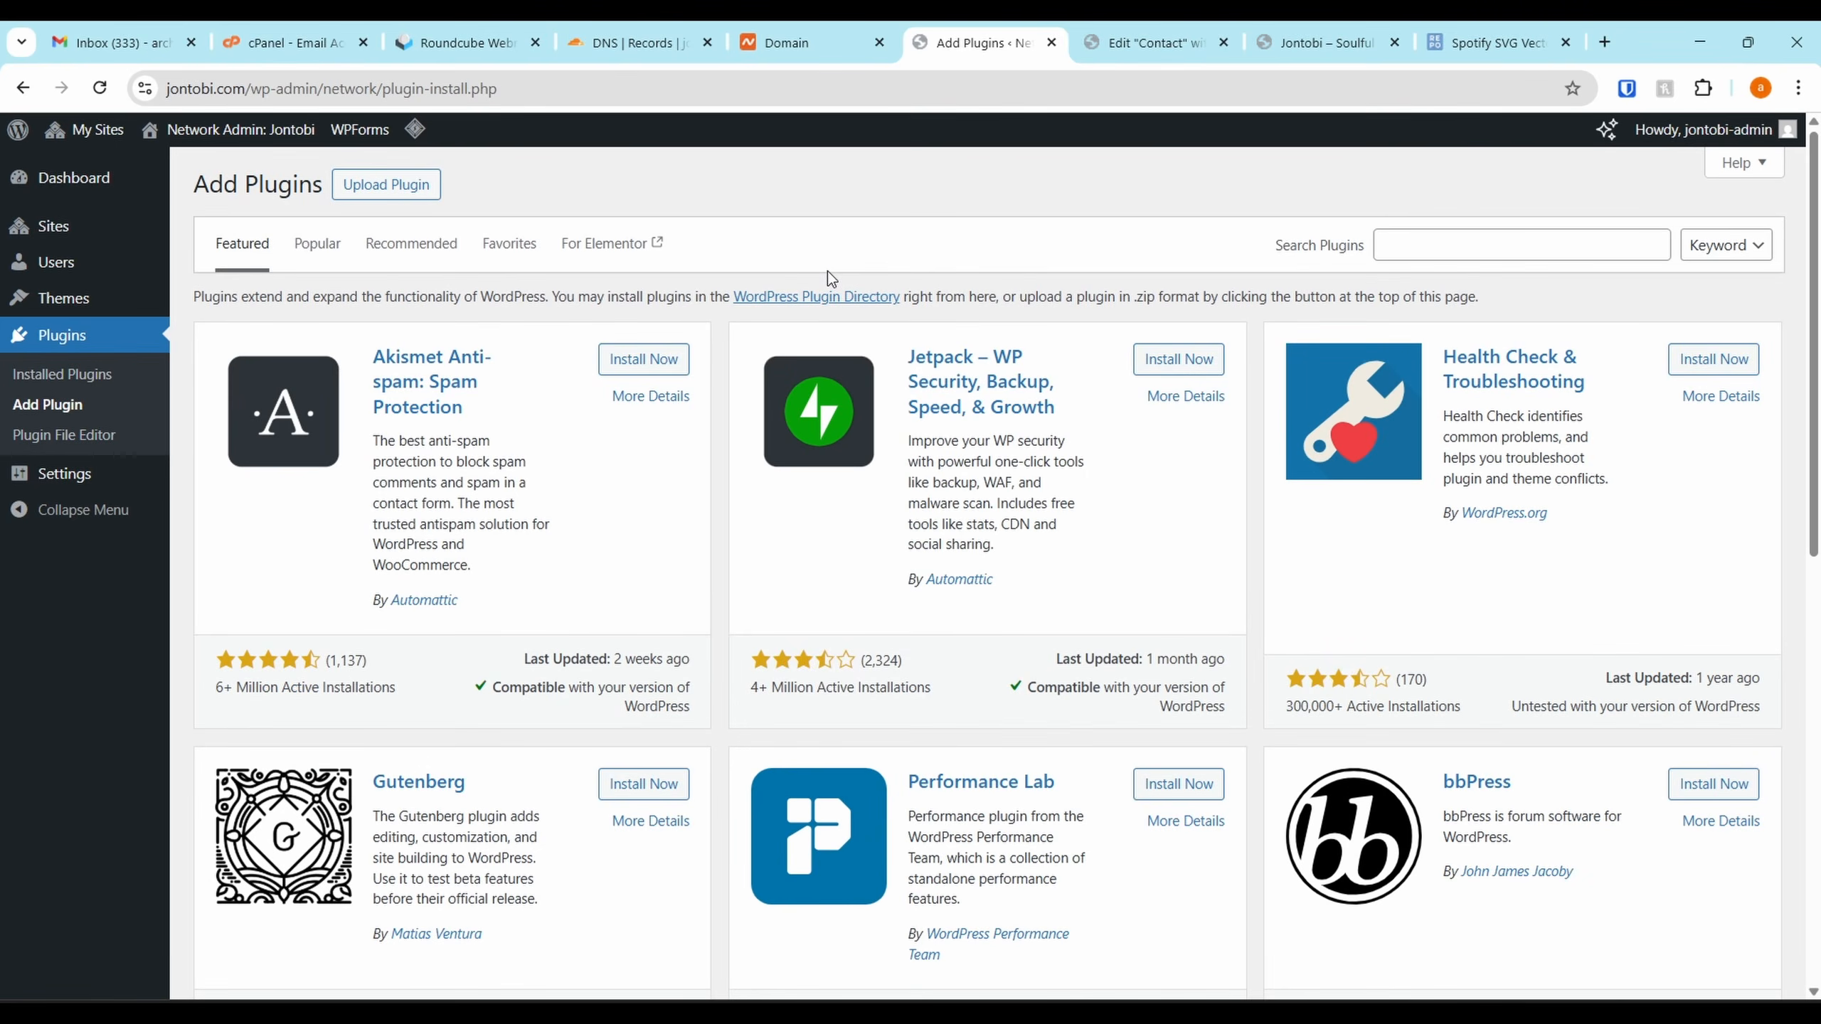
{"action": "left_click", "coordinate": [1512, 251]}
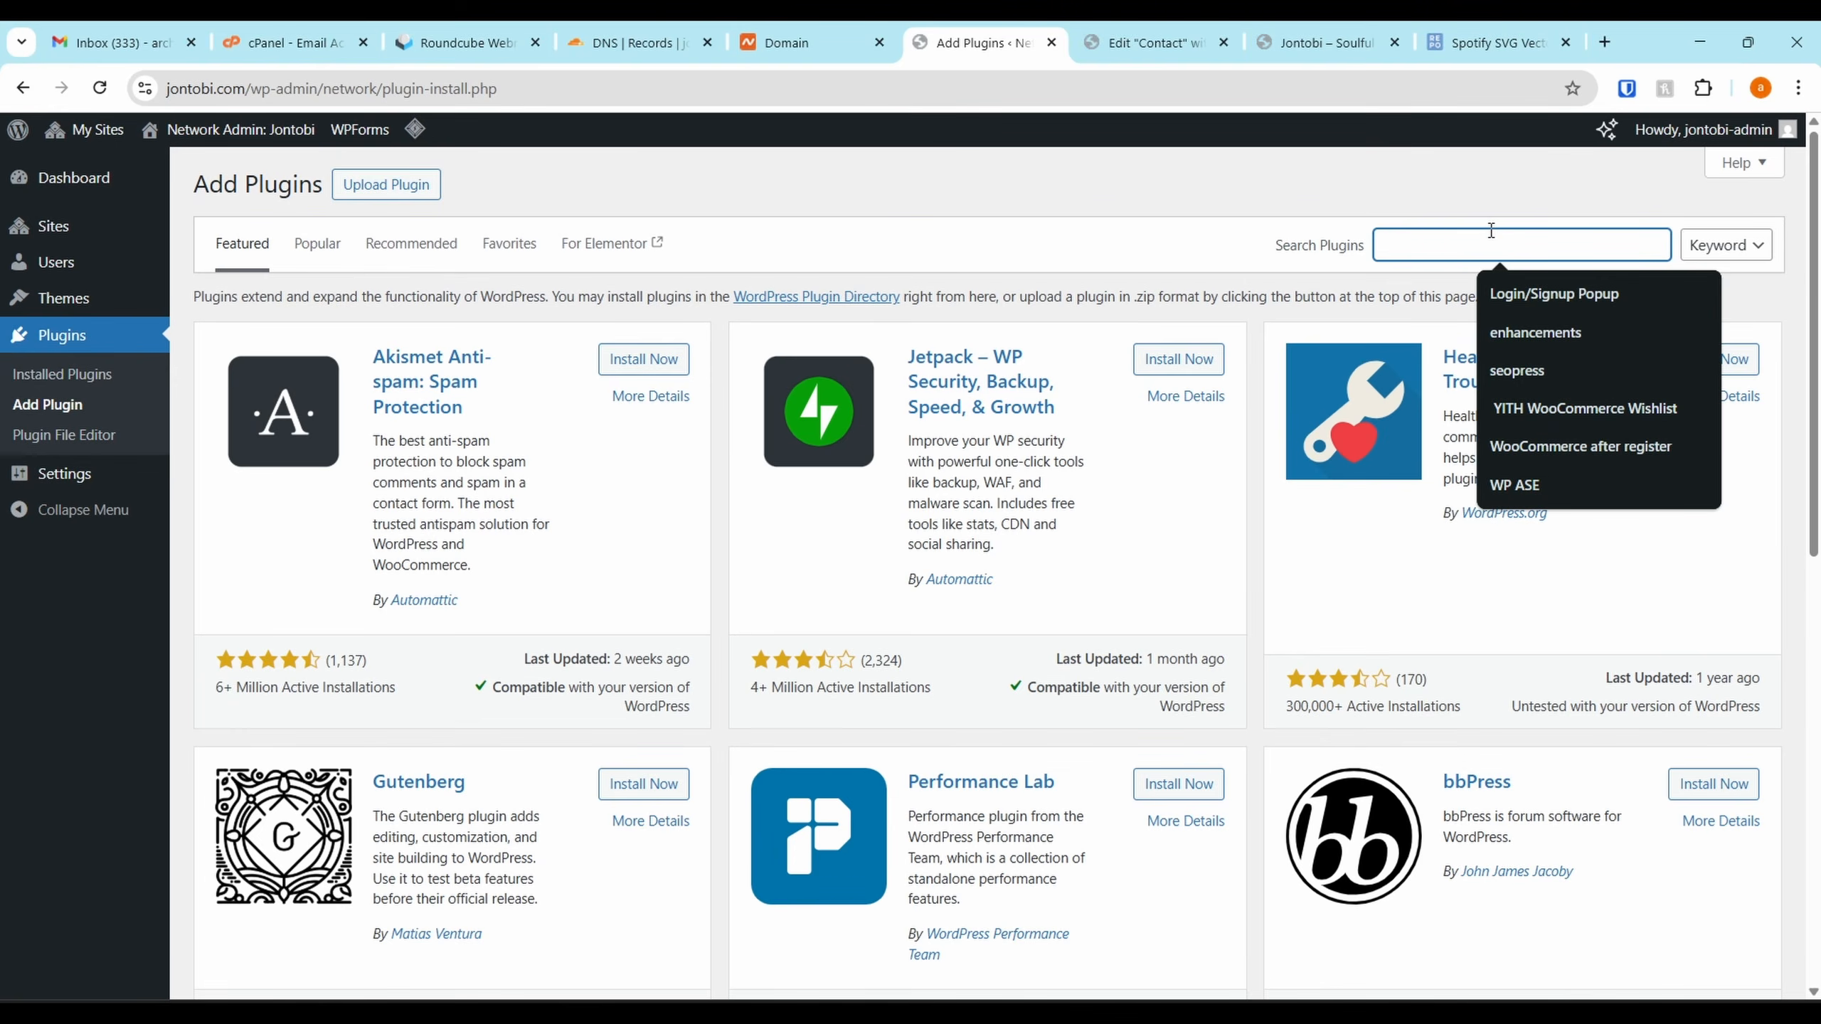
{"action": "type", "text": "cal"}
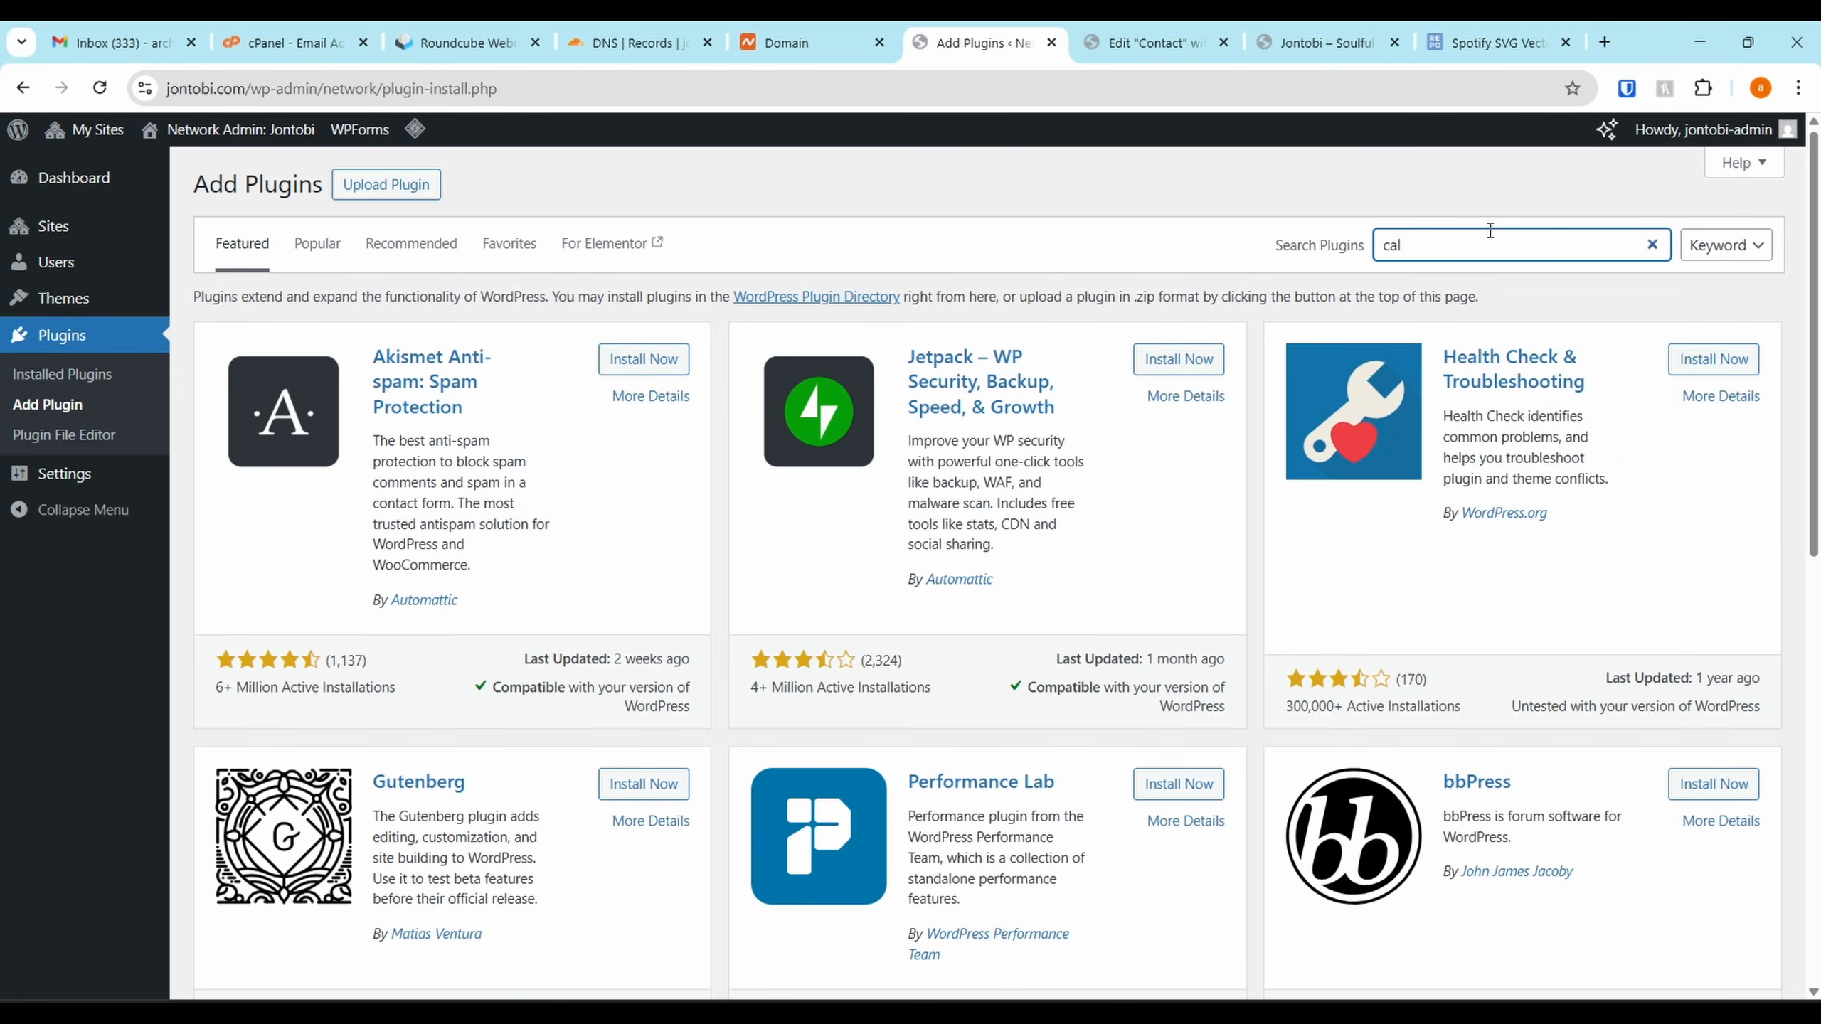
{"action": "type", "text": "enda"}
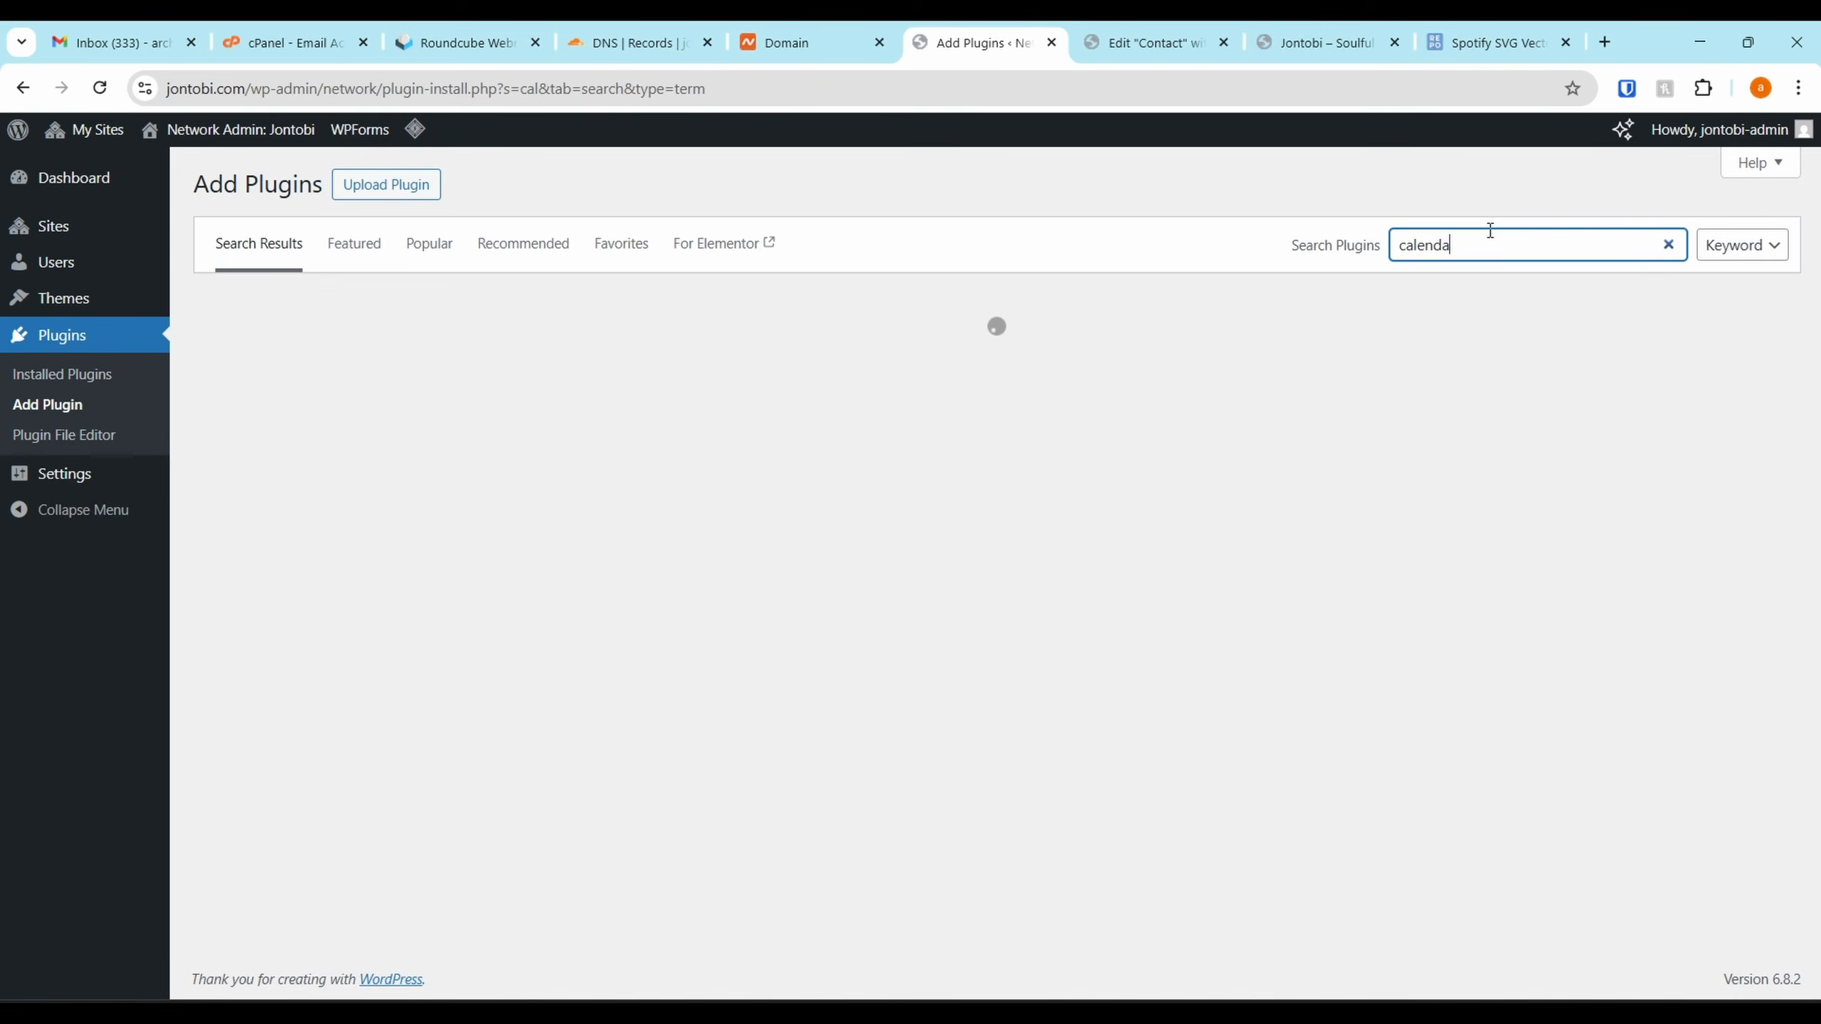
{"action": "type", "text": "r"}
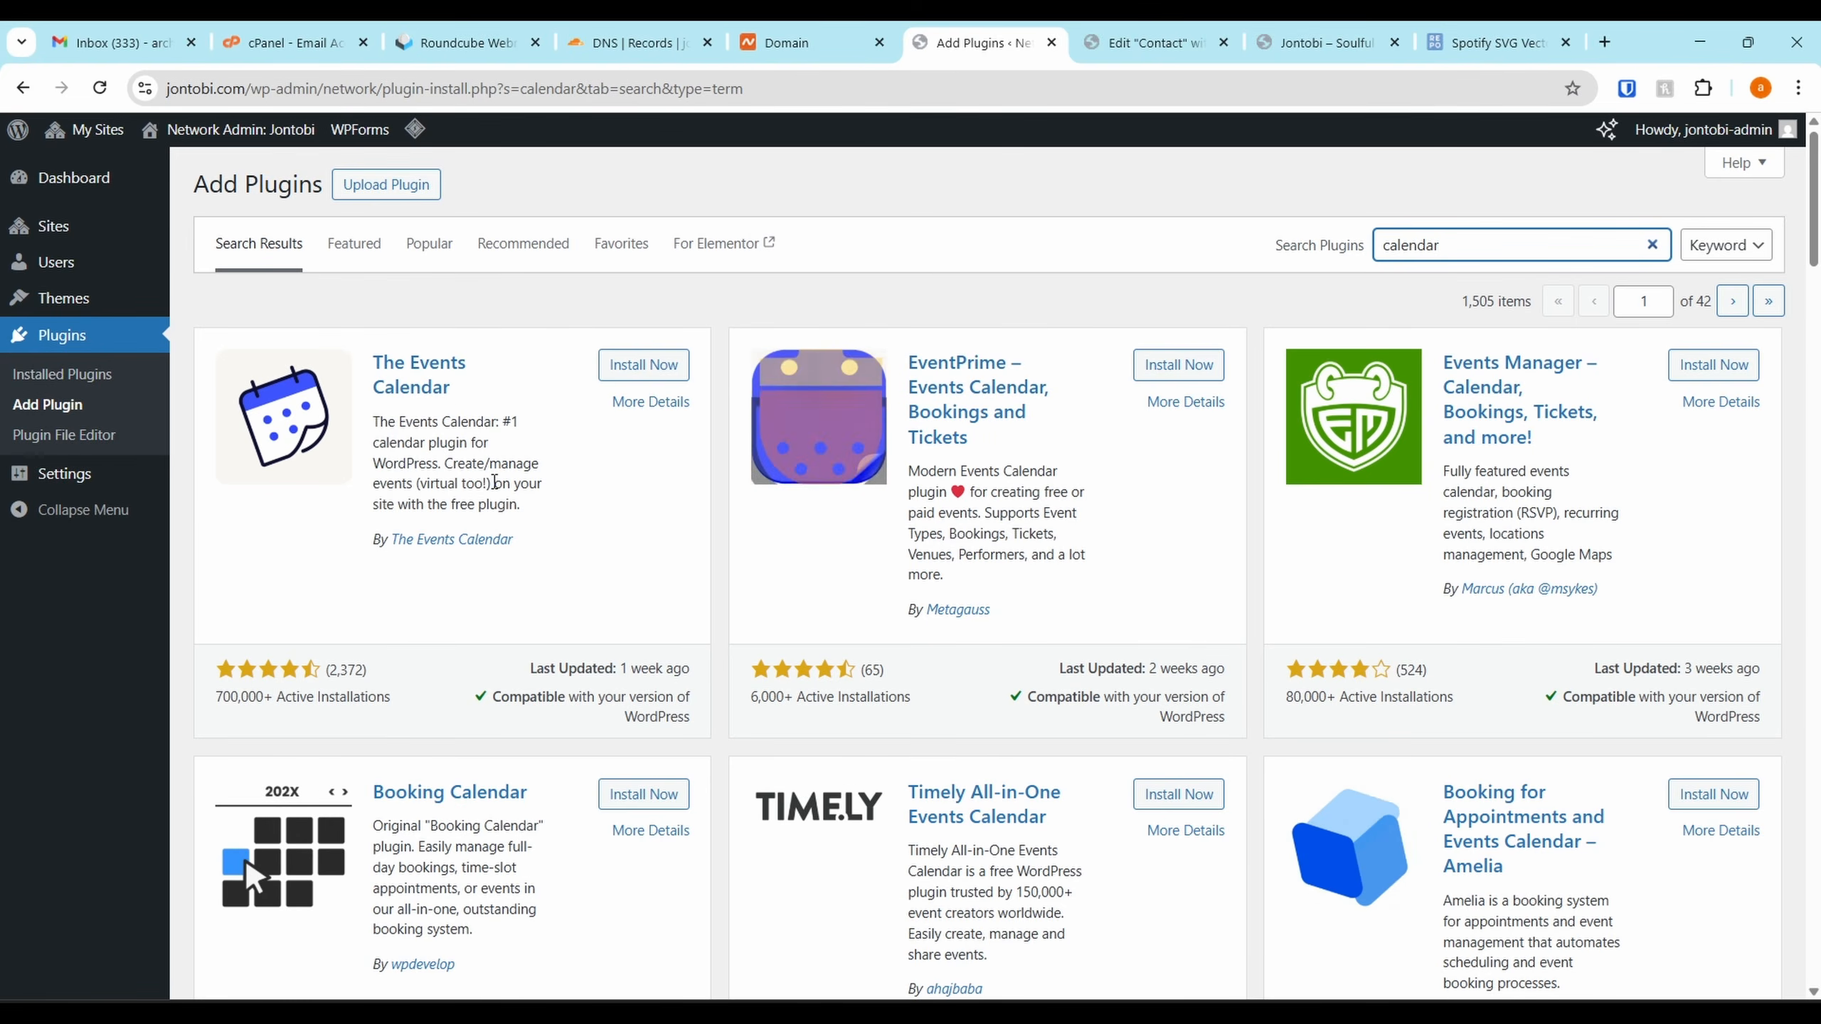
{"action": "mouse_move", "coordinate": [494, 483]}
{"action": "left_mouse_down"}
{"action": "mouse_move", "coordinate": [527, 423]}
{"action": "mouse_move", "coordinate": [492, 492]}
{"action": "left_mouse_up"}
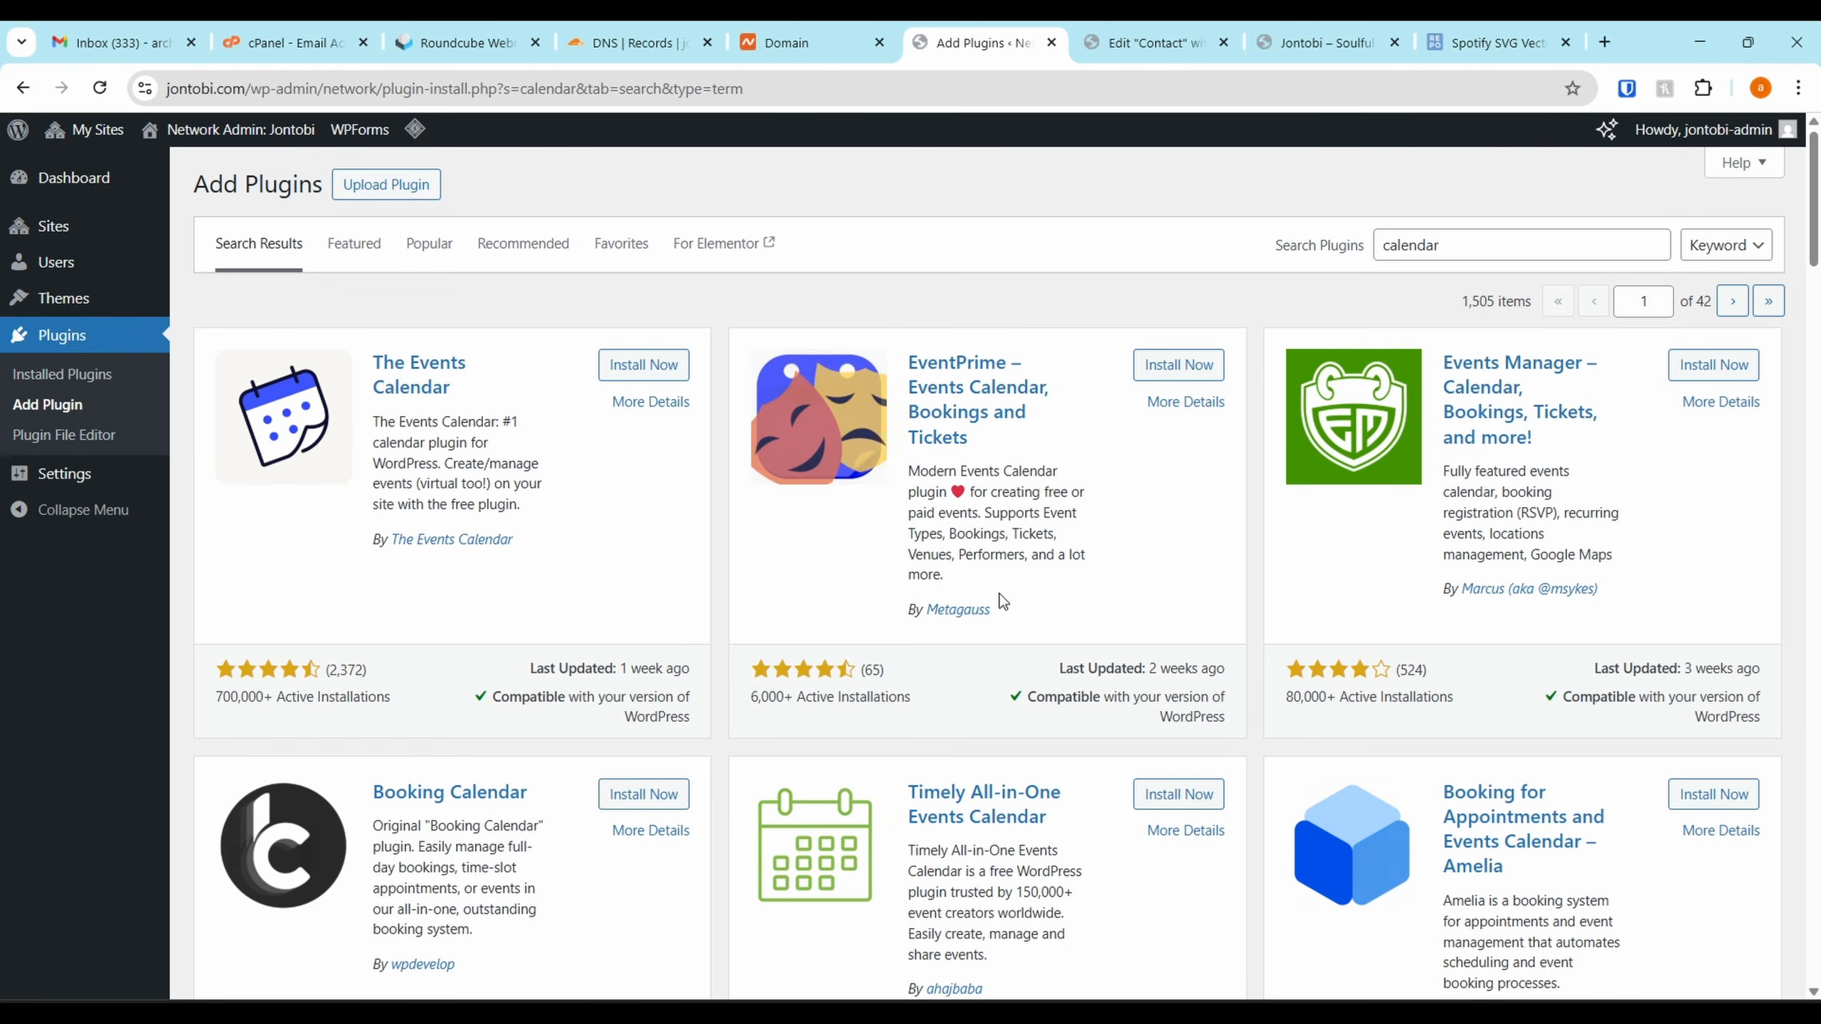
Review EventPrime's details, screenshots and installation instructions
{"action": "left_click", "coordinate": [1183, 401]}
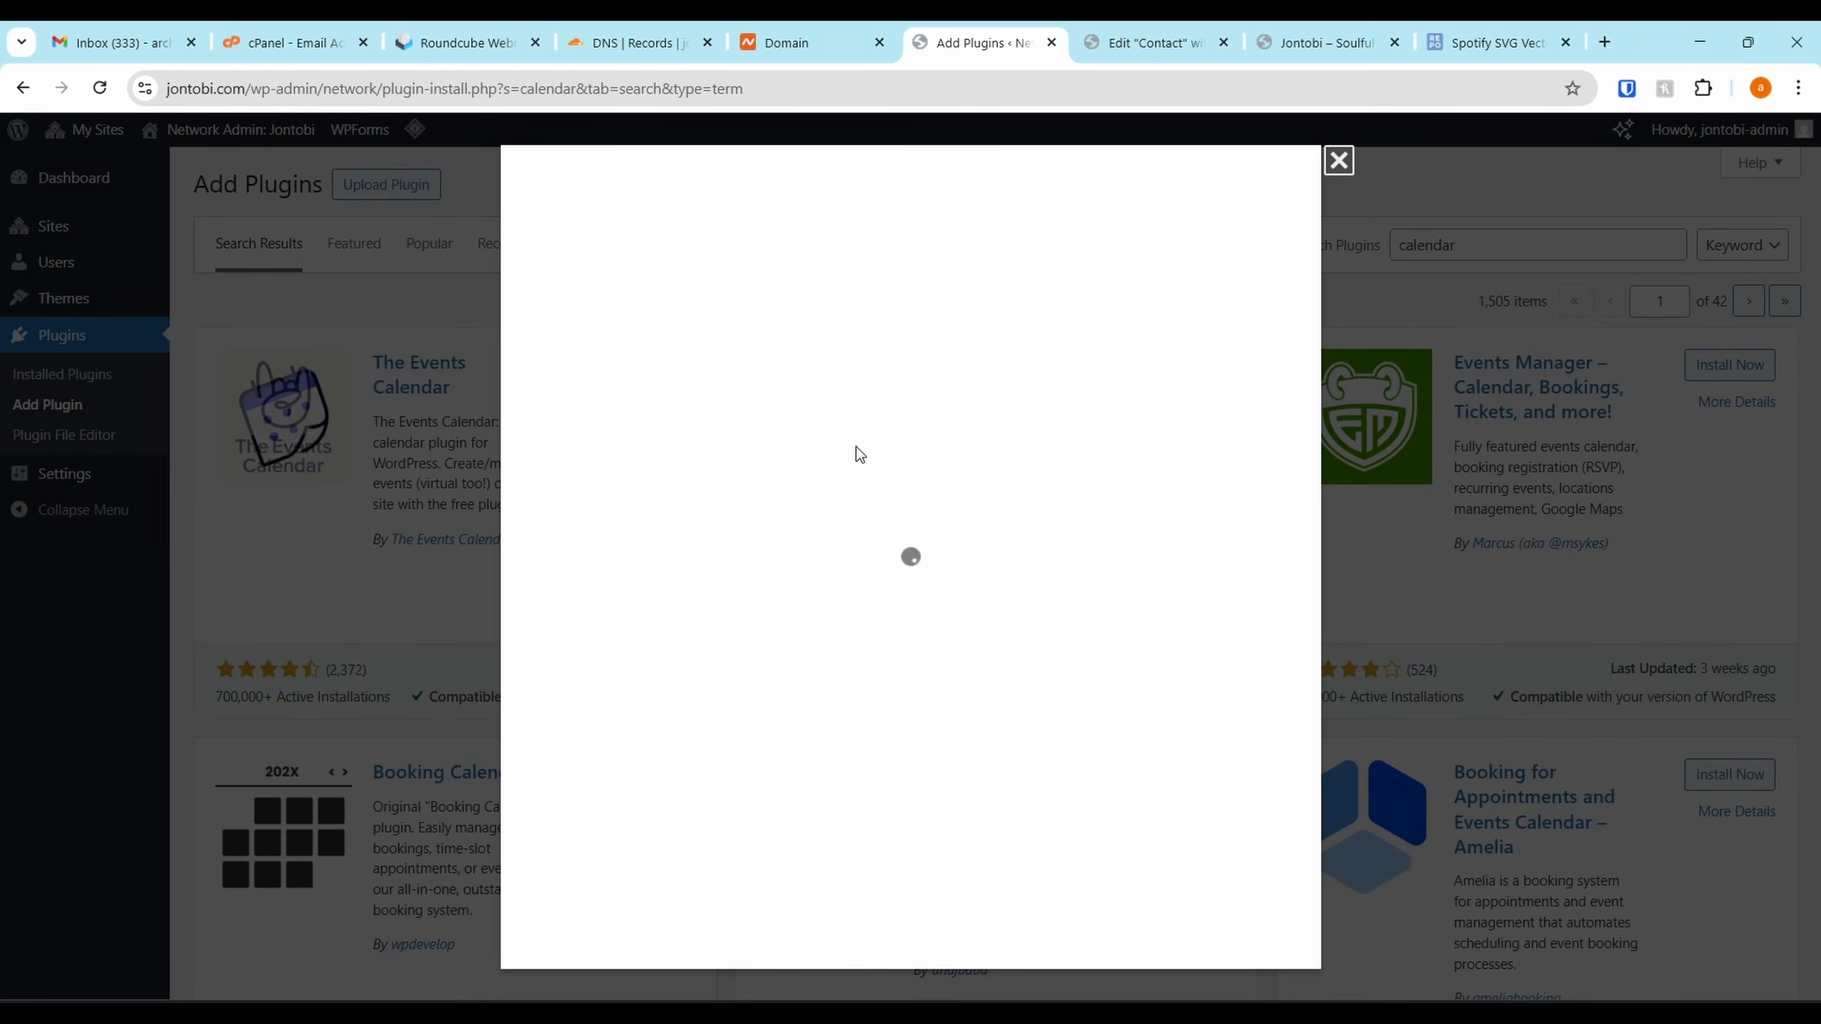
{"action": "left_click", "coordinate": [900, 425]}
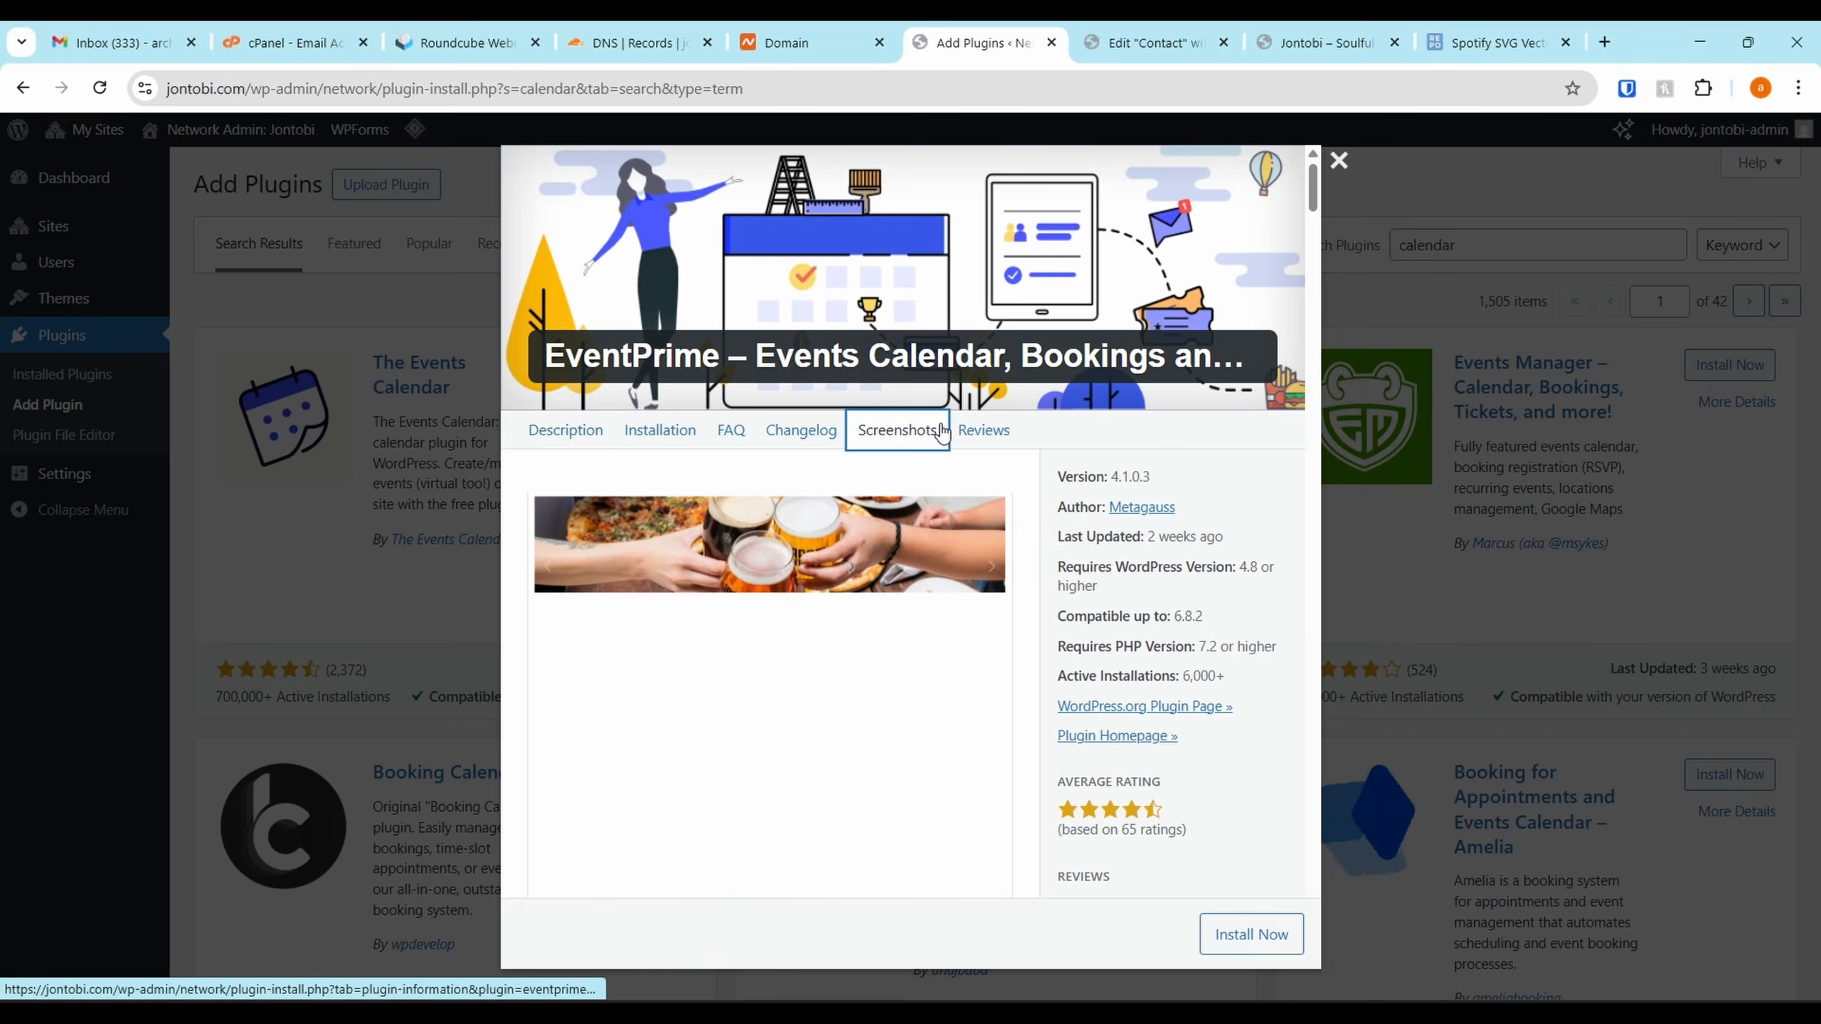
{"action": "scroll", "coordinate": [880, 510], "scroll_direction": "down", "scroll_amount": 3}
{"action": "scroll", "coordinate": [881, 511], "scroll_direction": "down", "scroll_amount": 12}
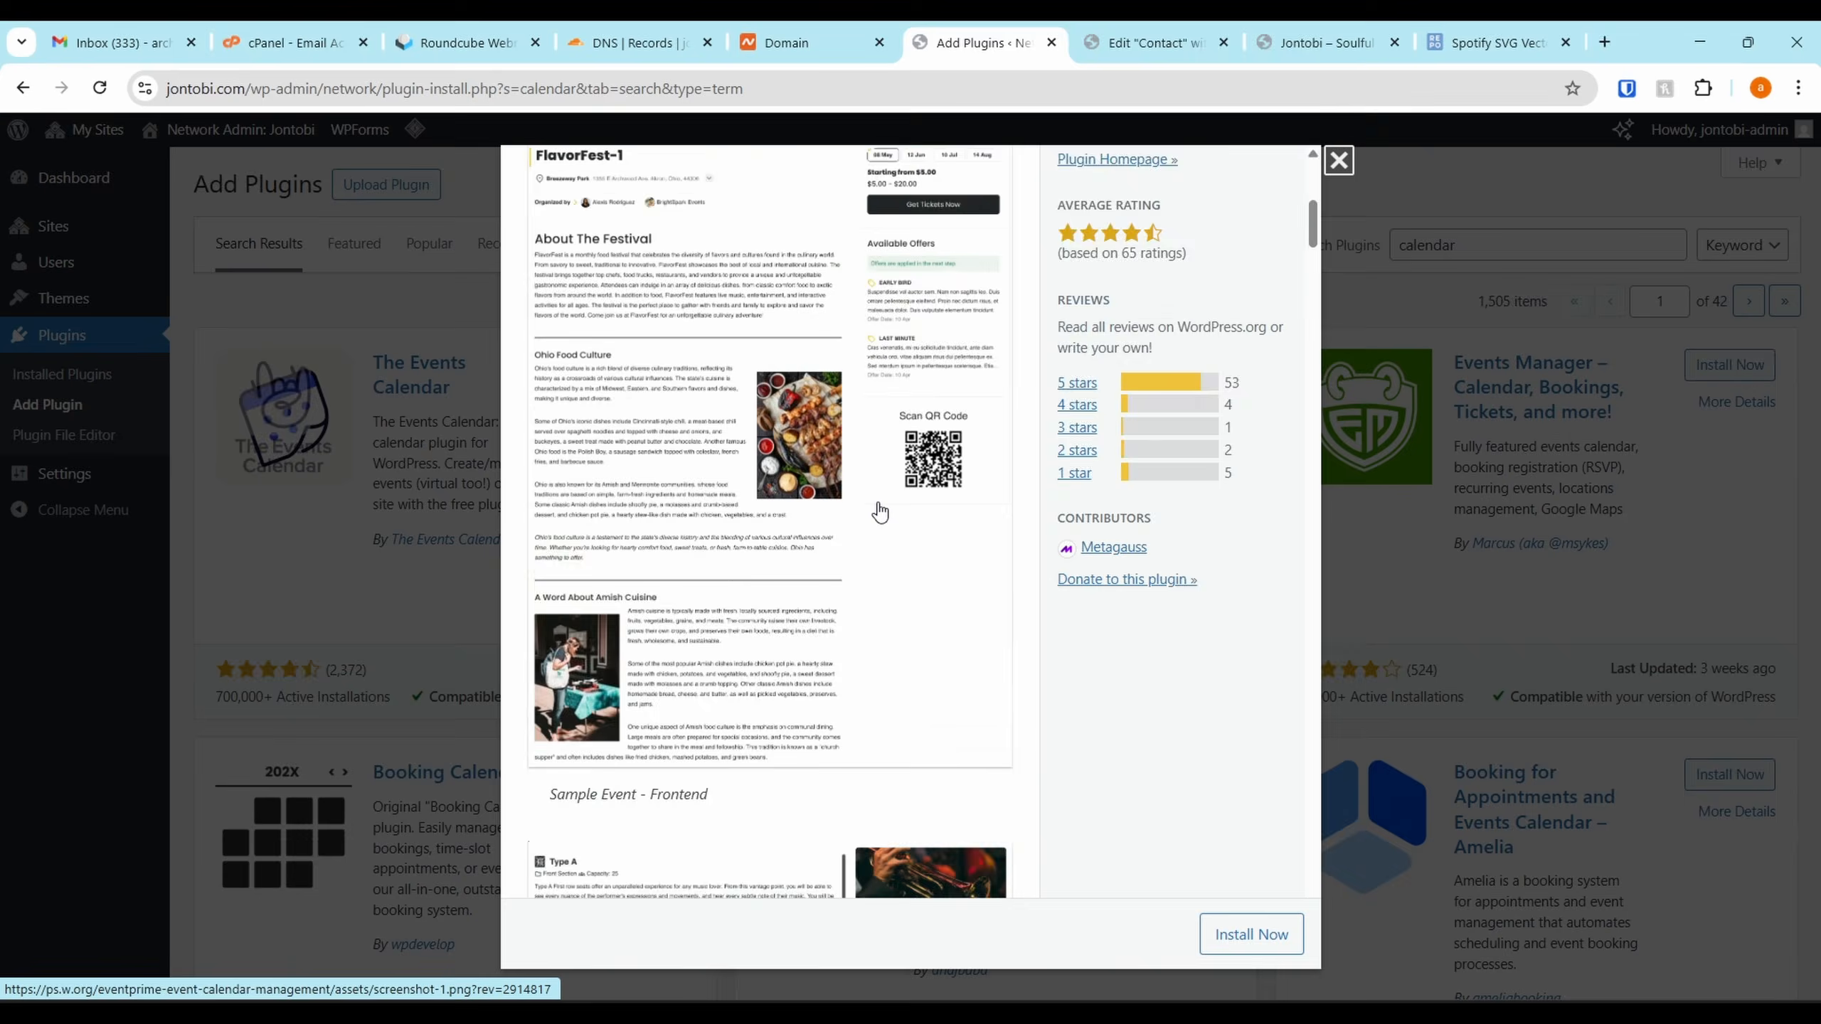
{"action": "scroll", "coordinate": [880, 511], "scroll_direction": "down", "scroll_amount": 8}
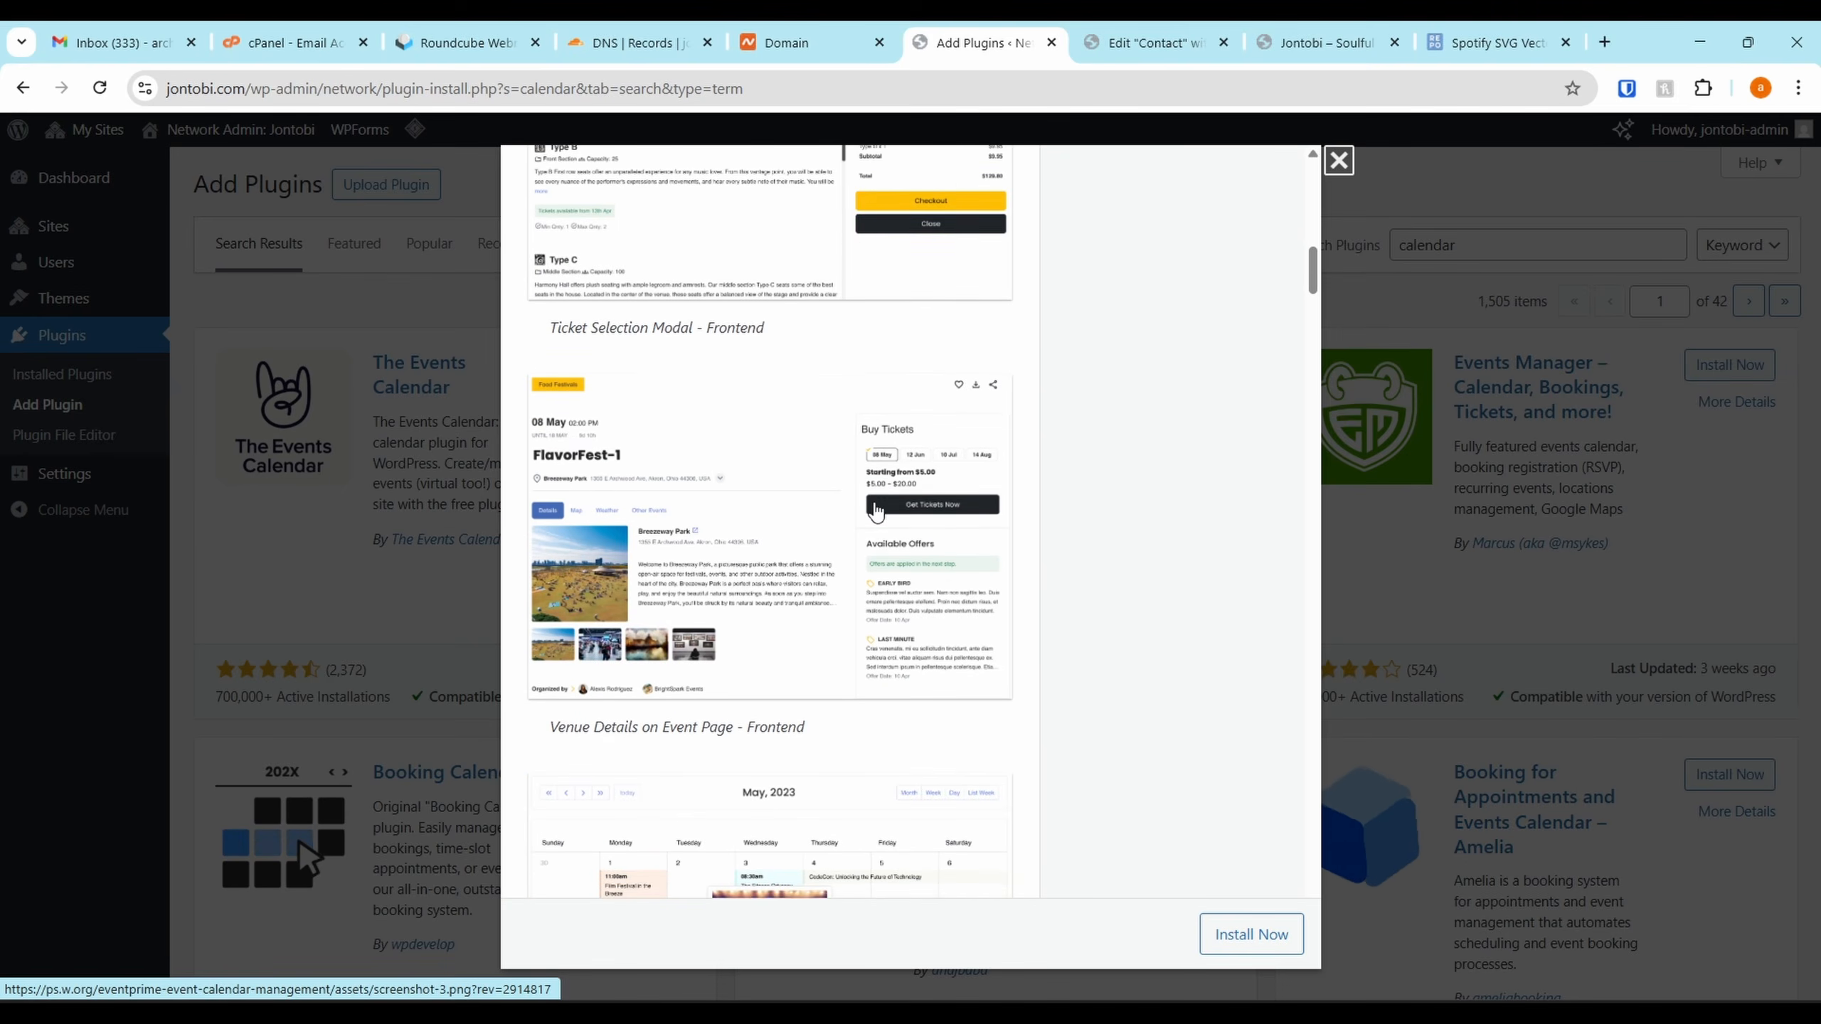
{"action": "scroll", "coordinate": [833, 653], "scroll_direction": "down", "scroll_amount": 10}
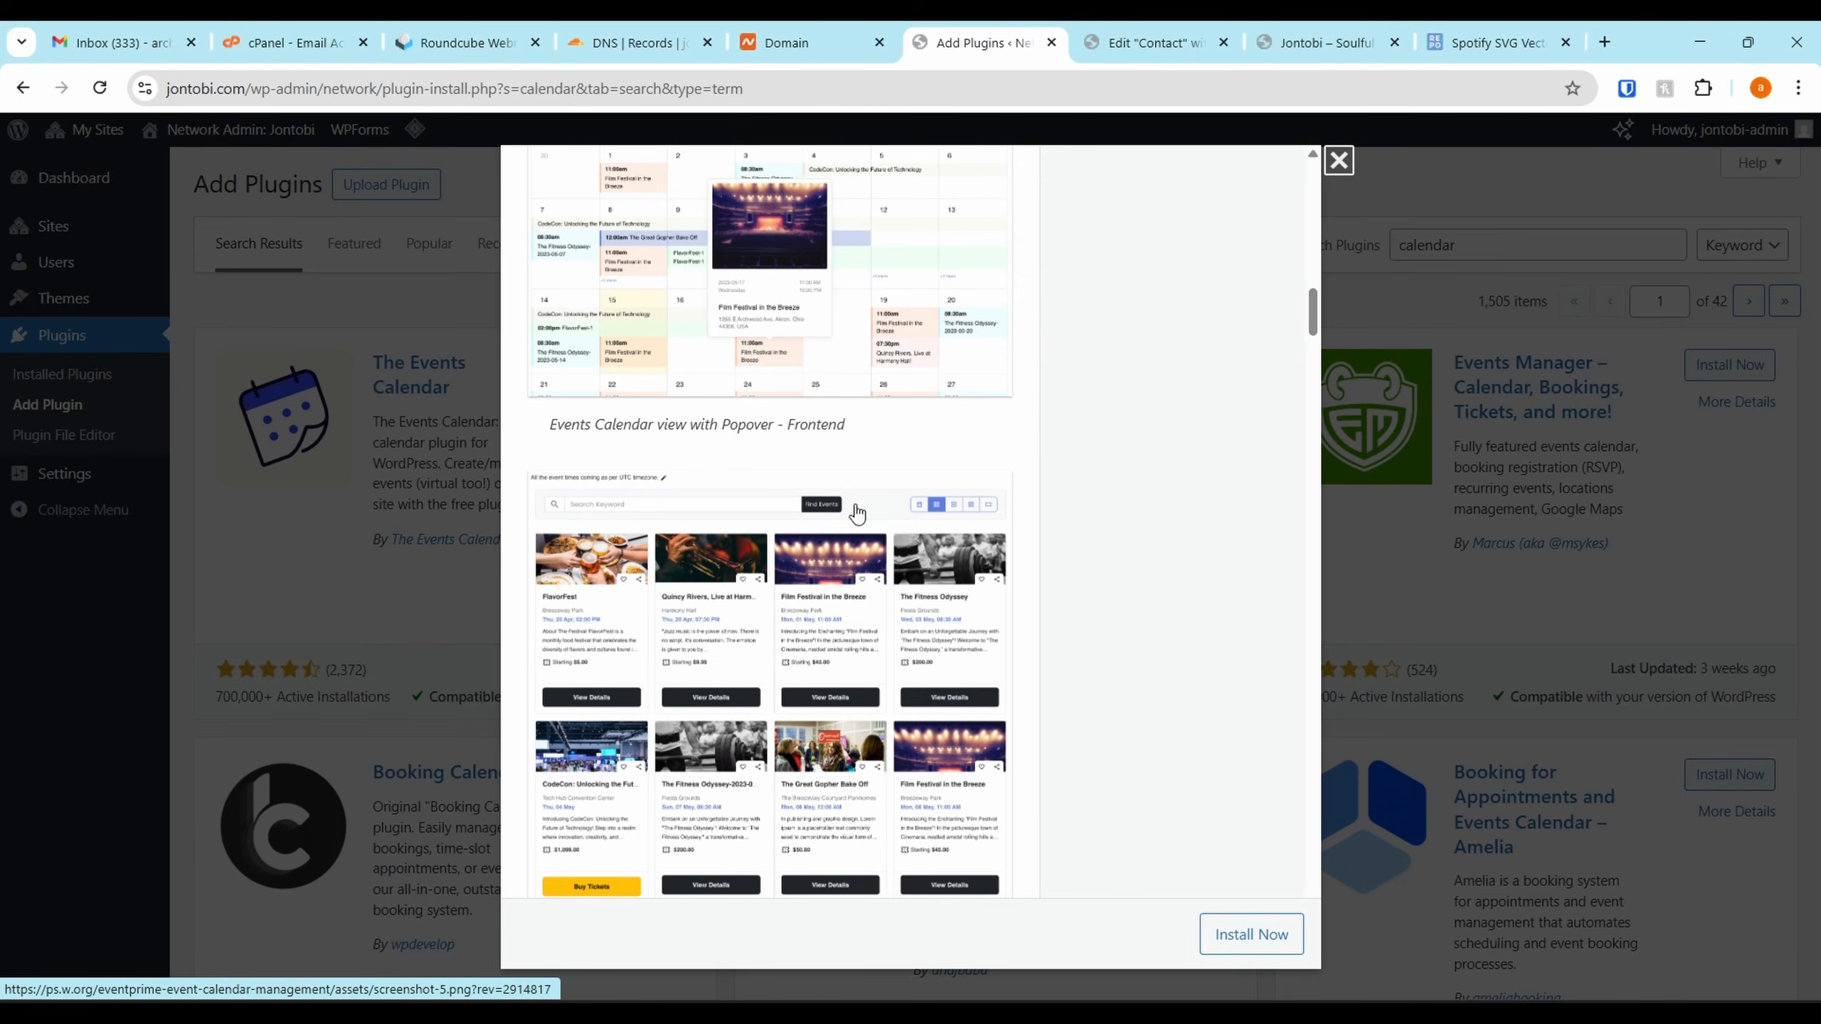
{"action": "scroll", "coordinate": [838, 458], "scroll_direction": "down", "scroll_amount": 12}
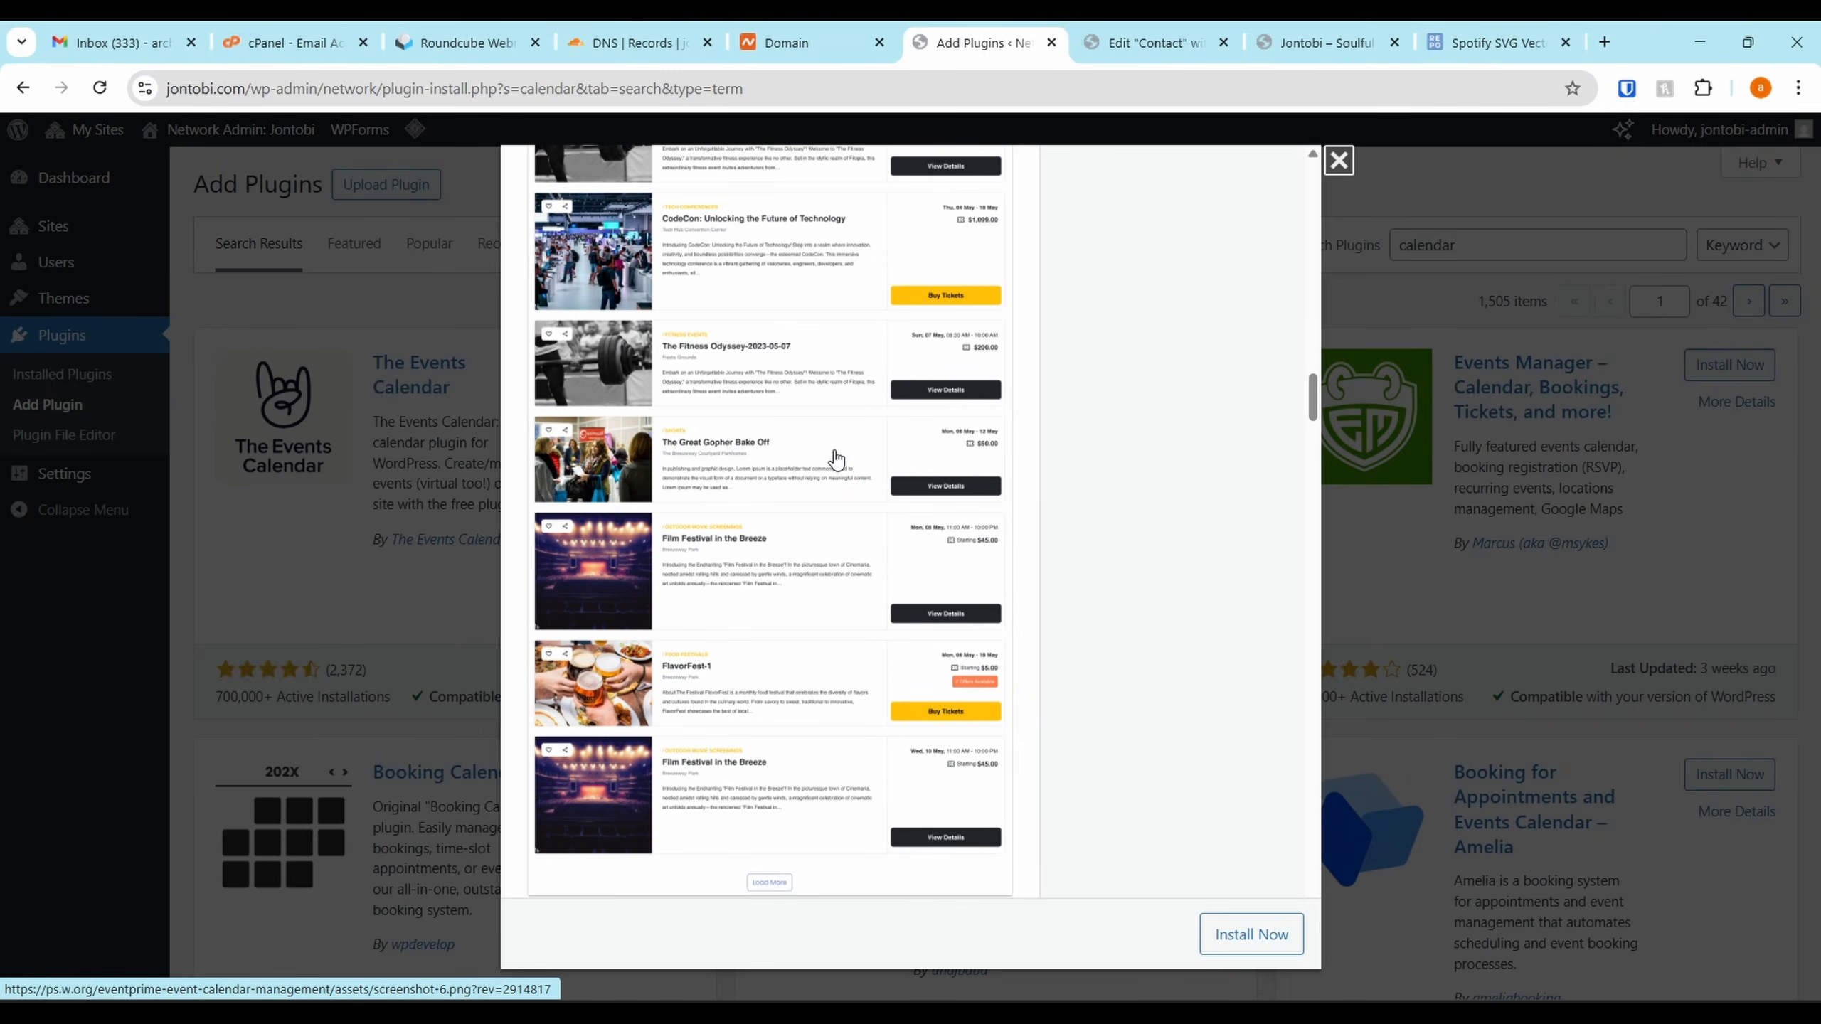
{"action": "scroll", "coordinate": [844, 456], "scroll_direction": "down", "scroll_amount": 3}
{"action": "scroll", "coordinate": [845, 457], "scroll_direction": "up", "scroll_amount": 20}
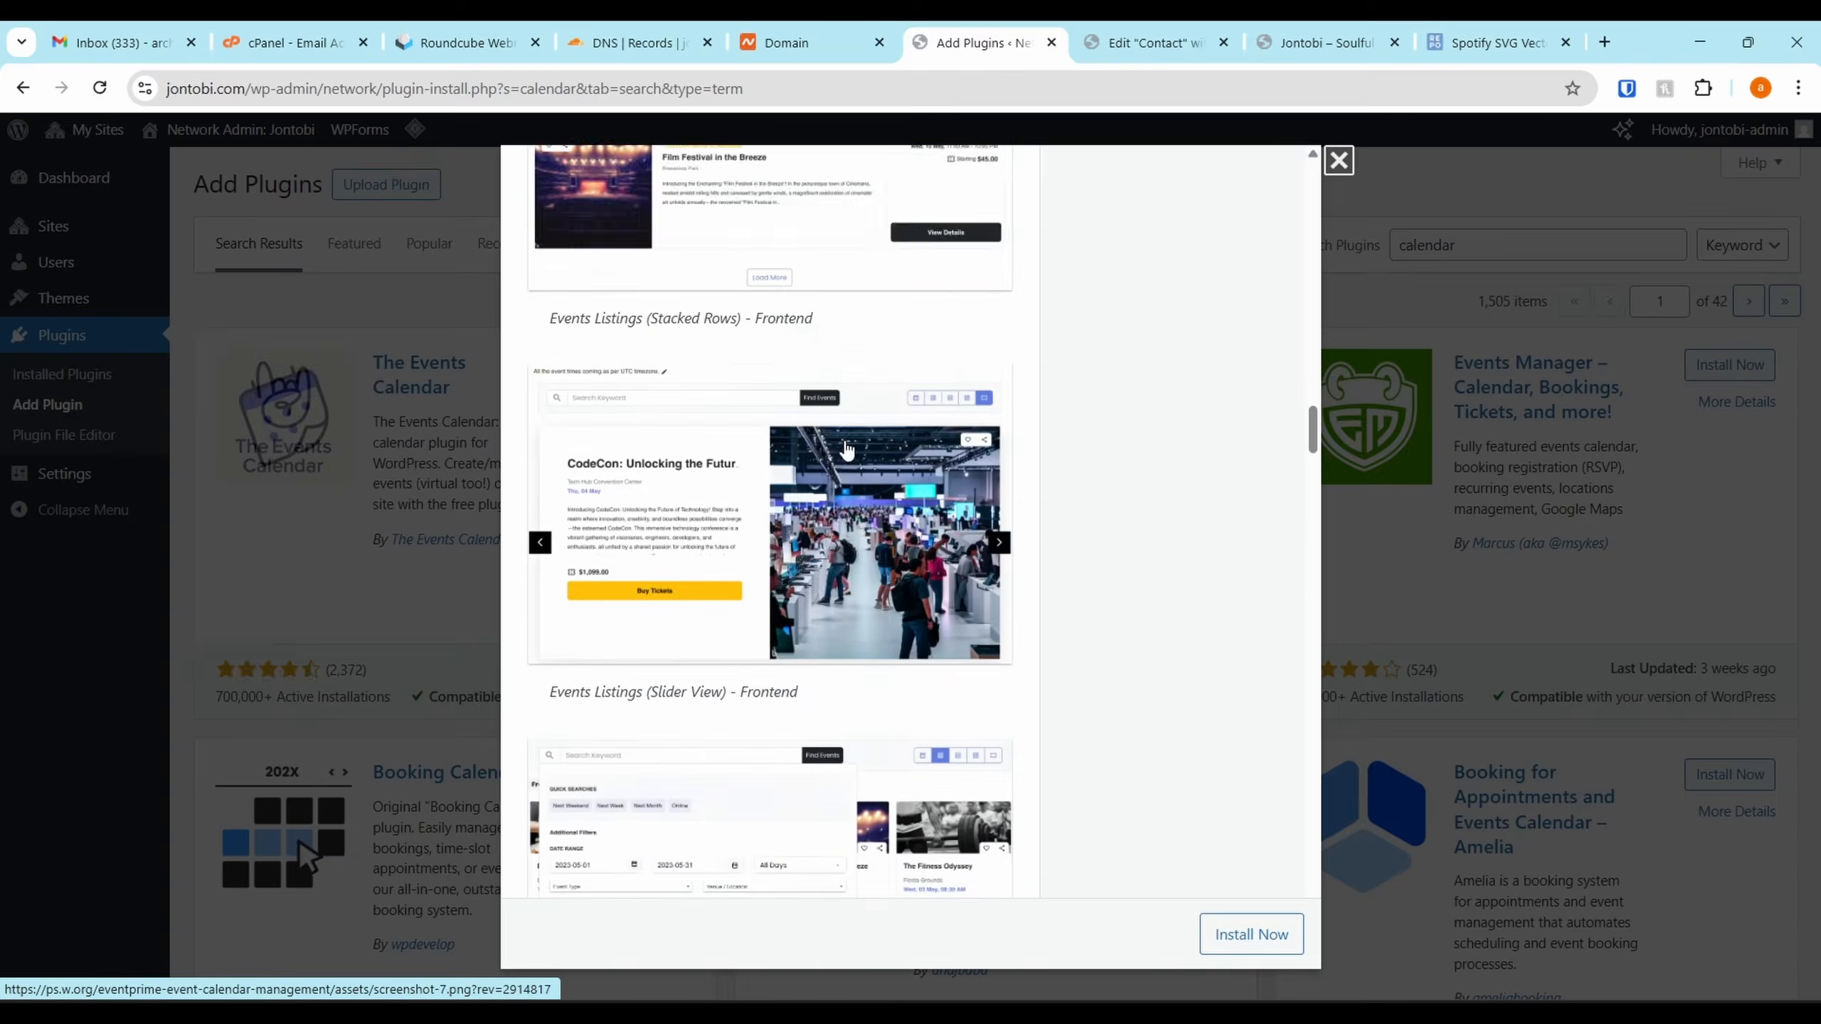
{"action": "left_click", "coordinate": [566, 430]}
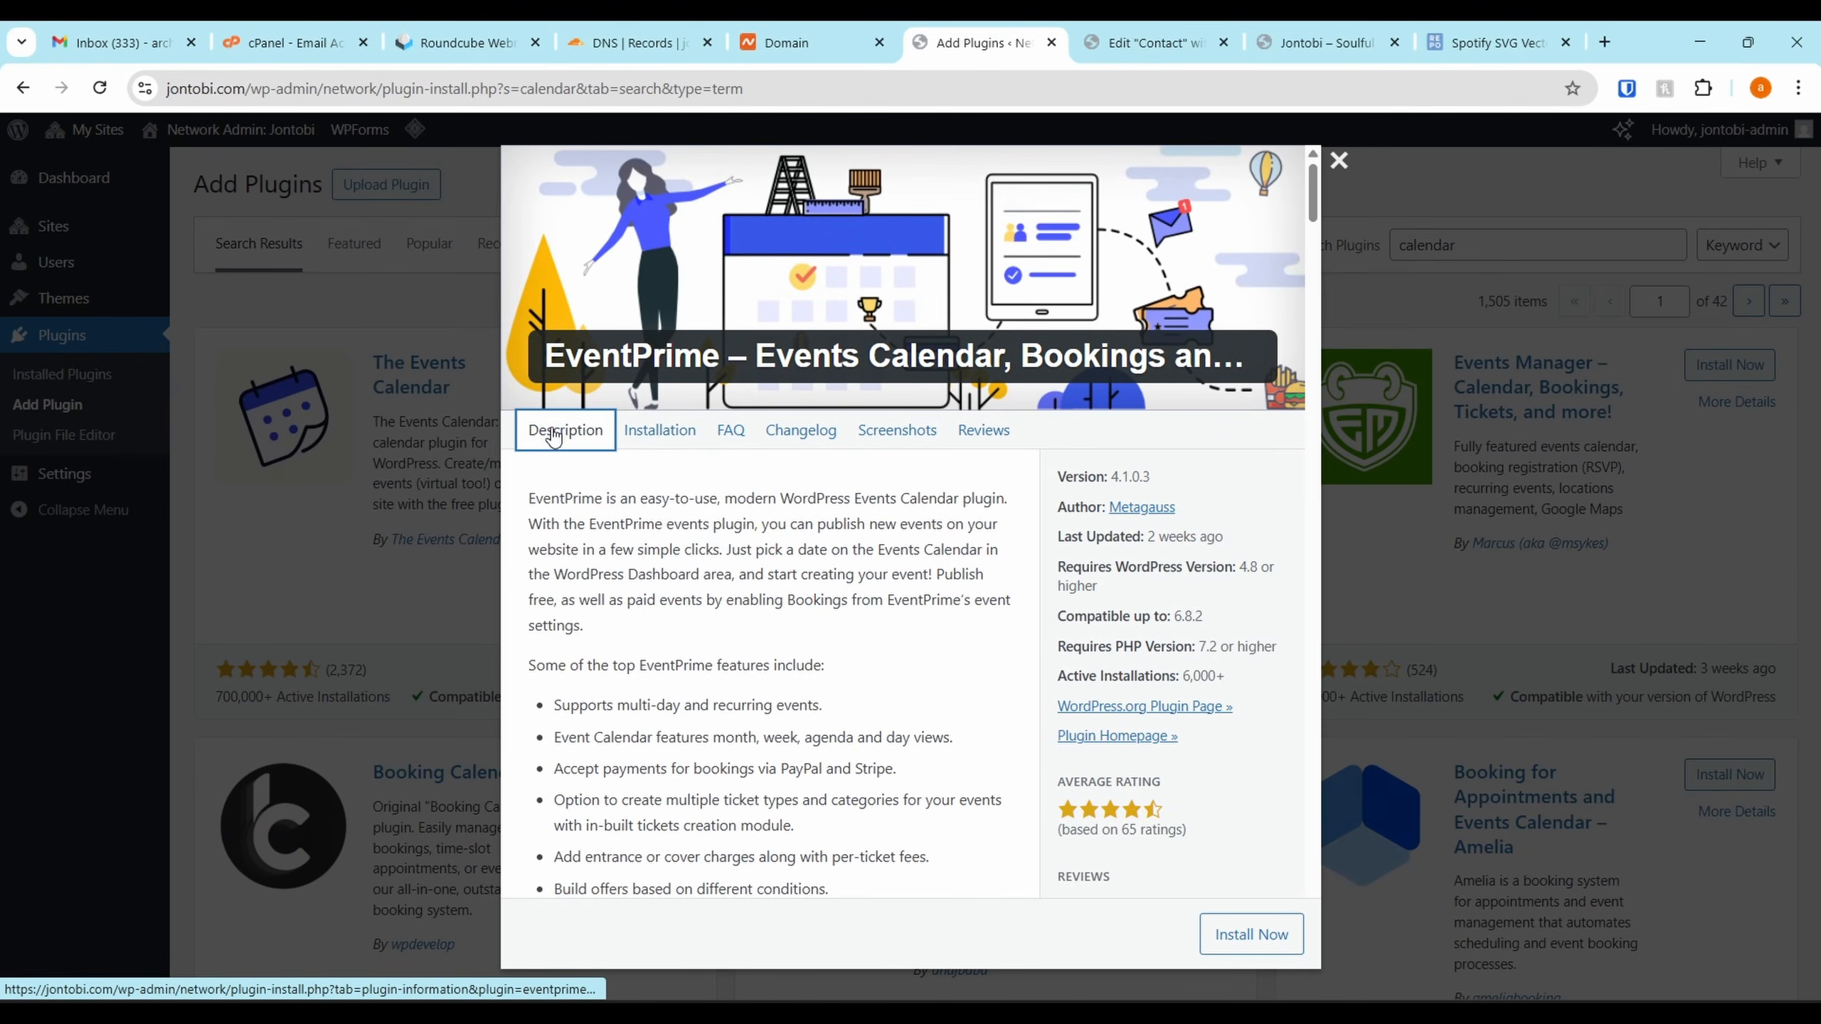
{"action": "left_click", "coordinate": [659, 430]}
{"action": "scroll", "coordinate": [761, 397], "scroll_direction": "down", "scroll_amount": 3}
{"action": "scroll", "coordinate": [761, 397], "scroll_direction": "up", "scroll_amount": 3}
{"action": "left_click", "coordinate": [1339, 161]}
Review Booking Calendar's details and screenshots
{"action": "scroll", "coordinate": [844, 473], "scroll_direction": "down", "scroll_amount": 5}
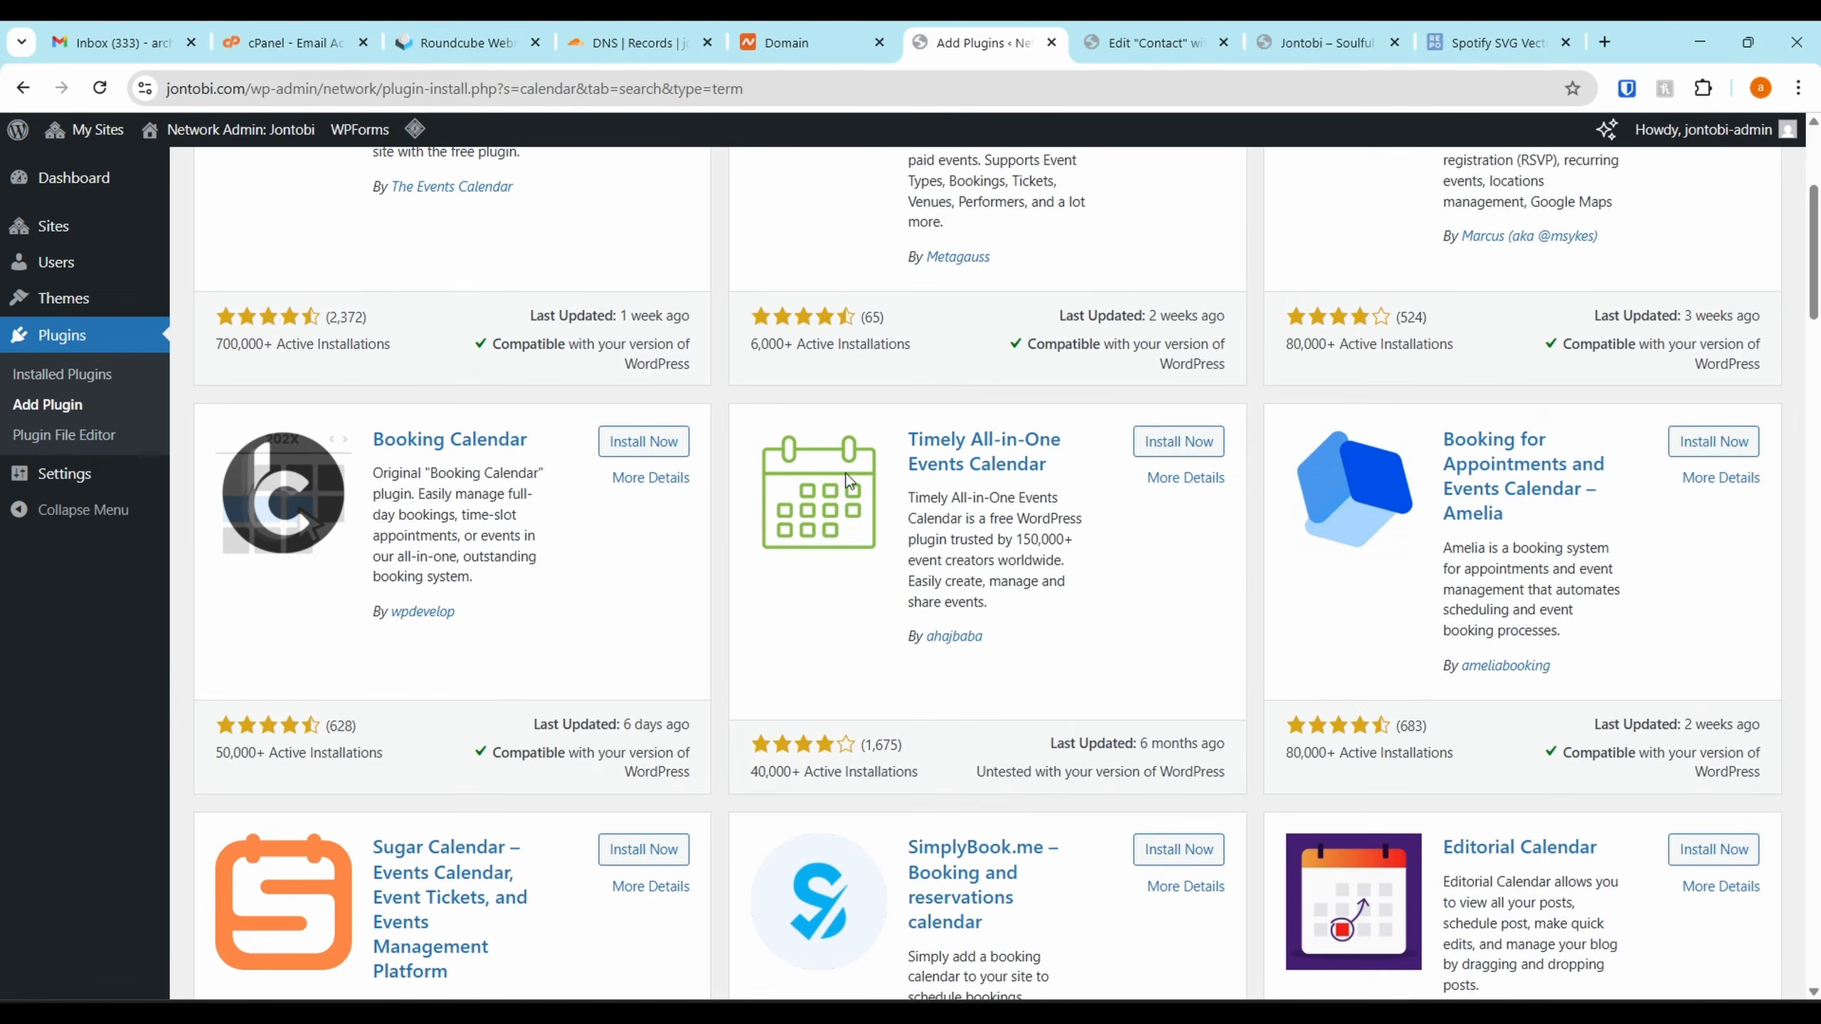
{"action": "left_click", "coordinate": [640, 477]}
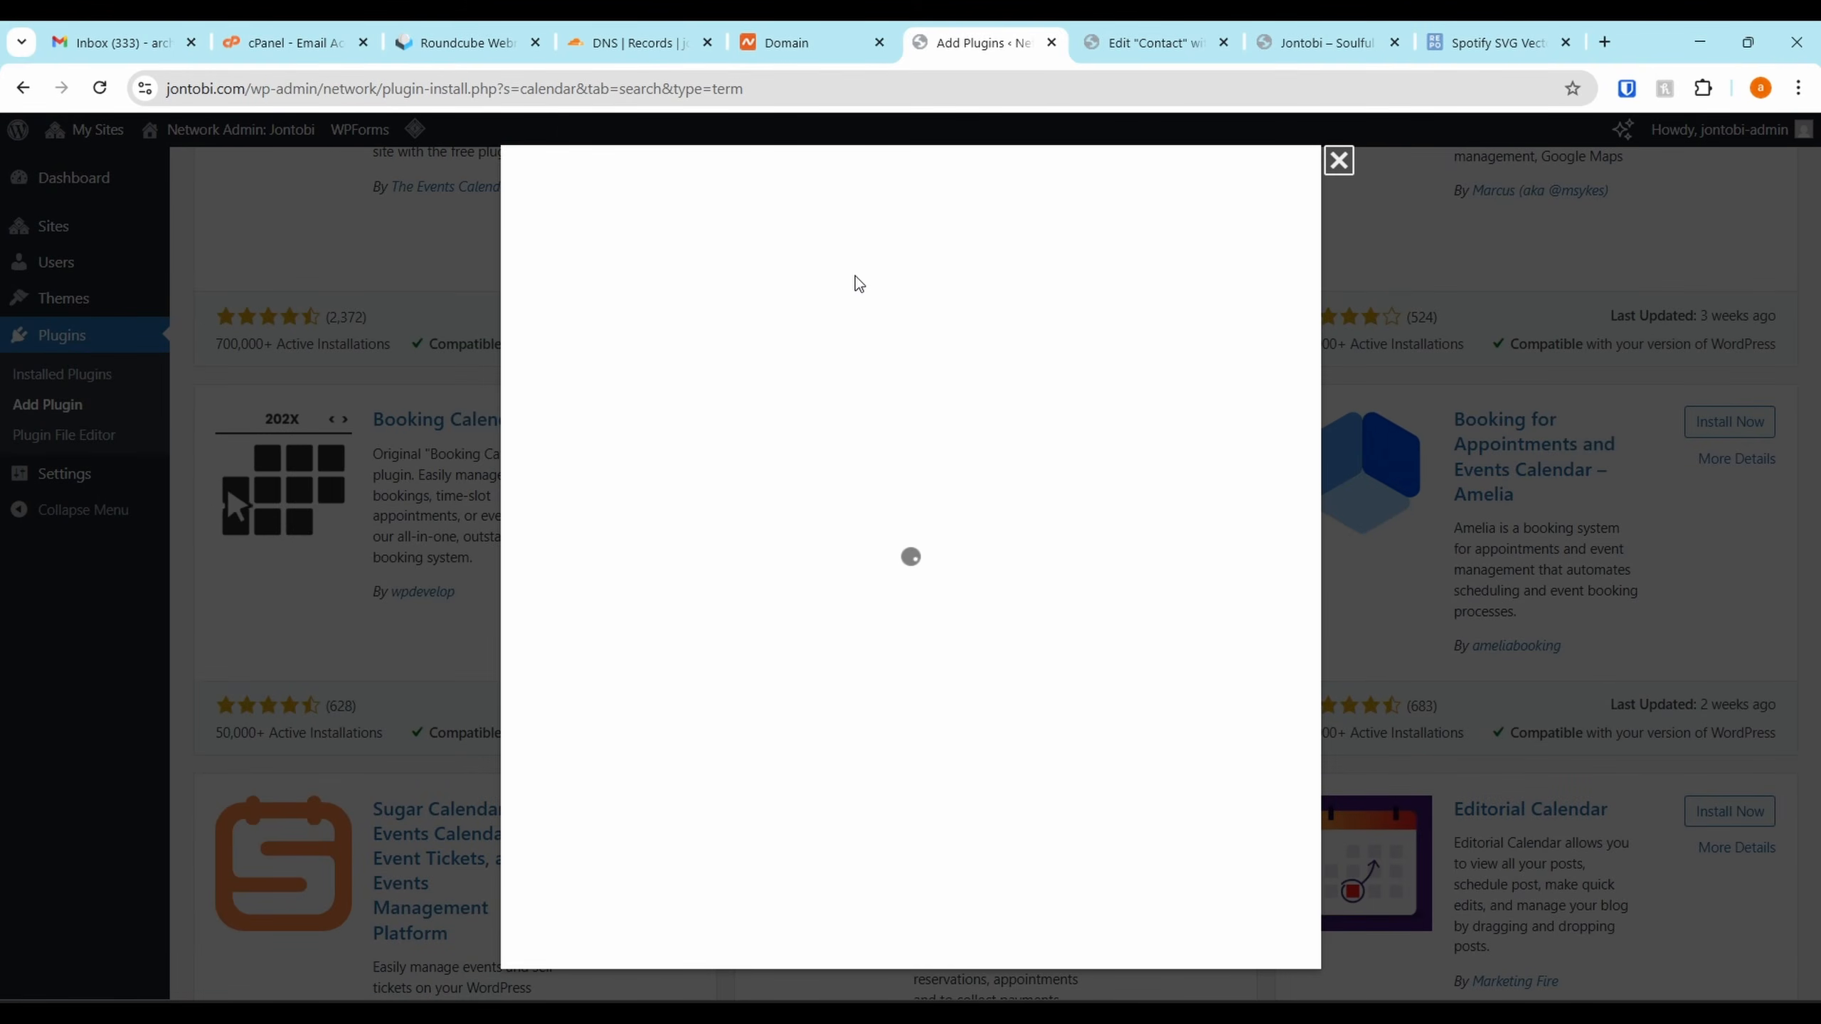
{"action": "left_click", "coordinate": [897, 446]}
{"action": "scroll", "coordinate": [832, 643], "scroll_direction": "down", "scroll_amount": 7}
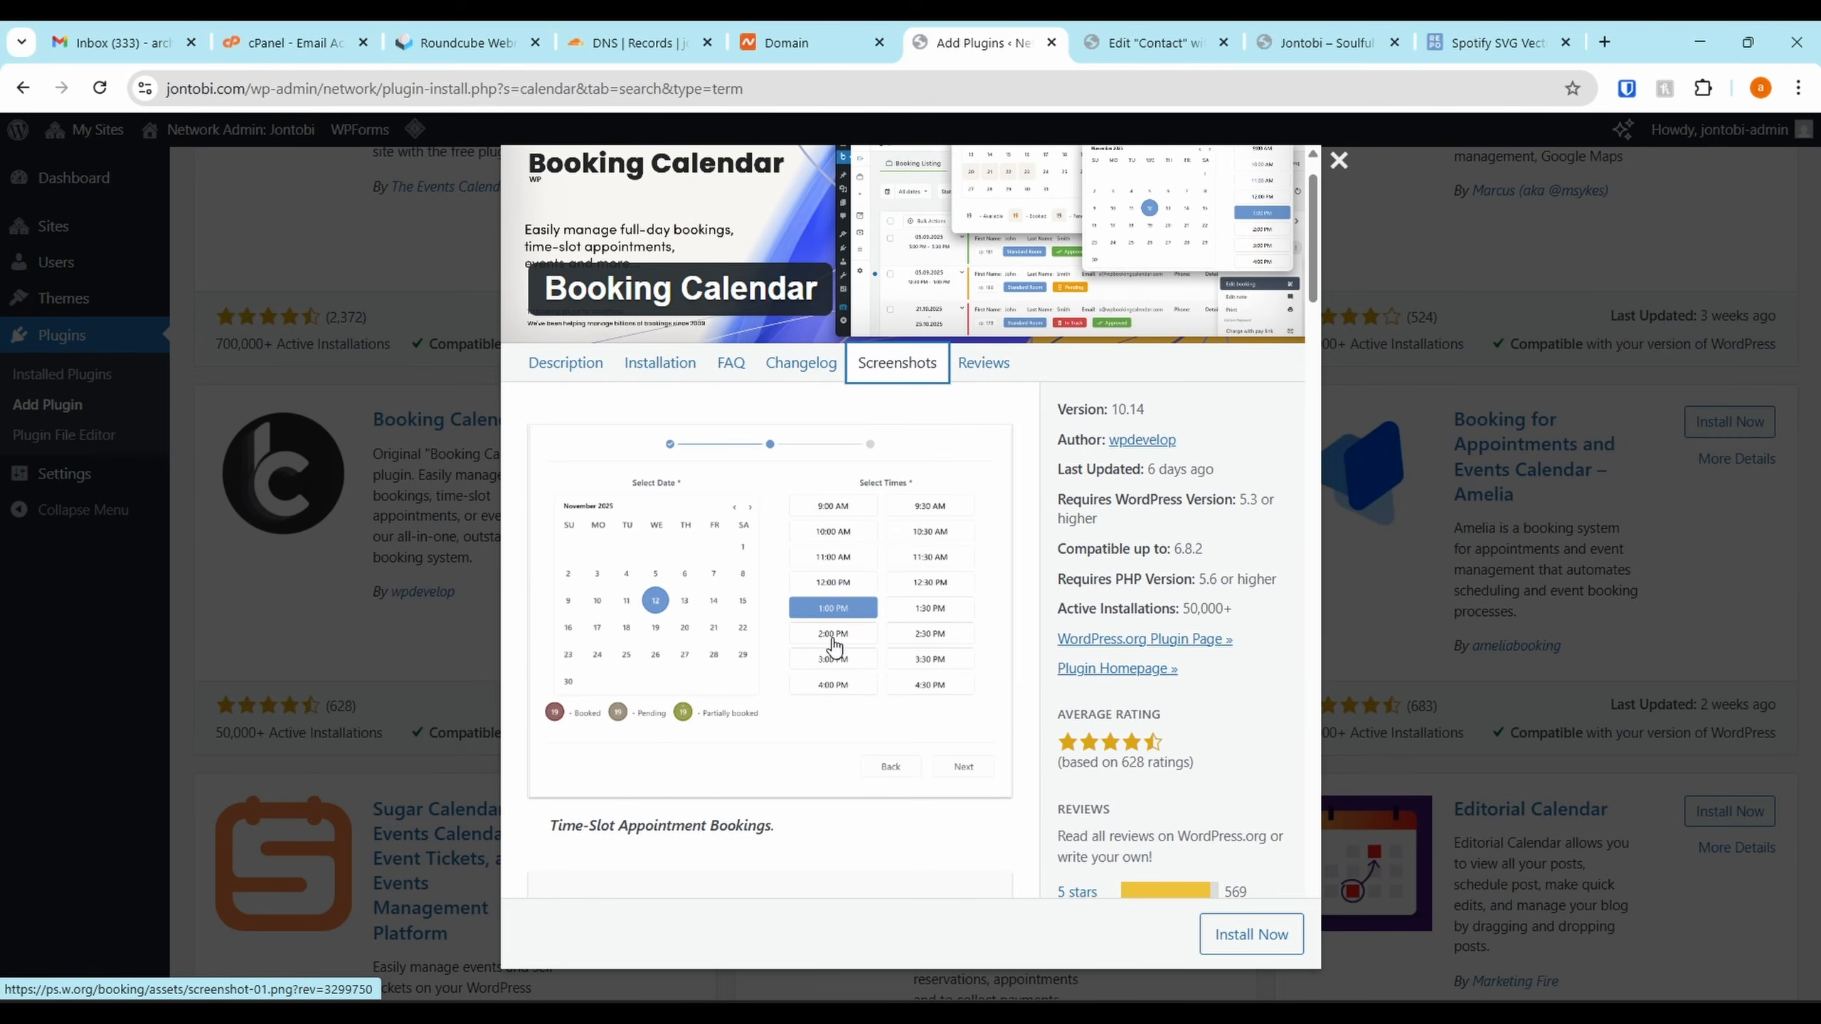
{"action": "scroll", "coordinate": [807, 453], "scroll_direction": "down", "scroll_amount": 15}
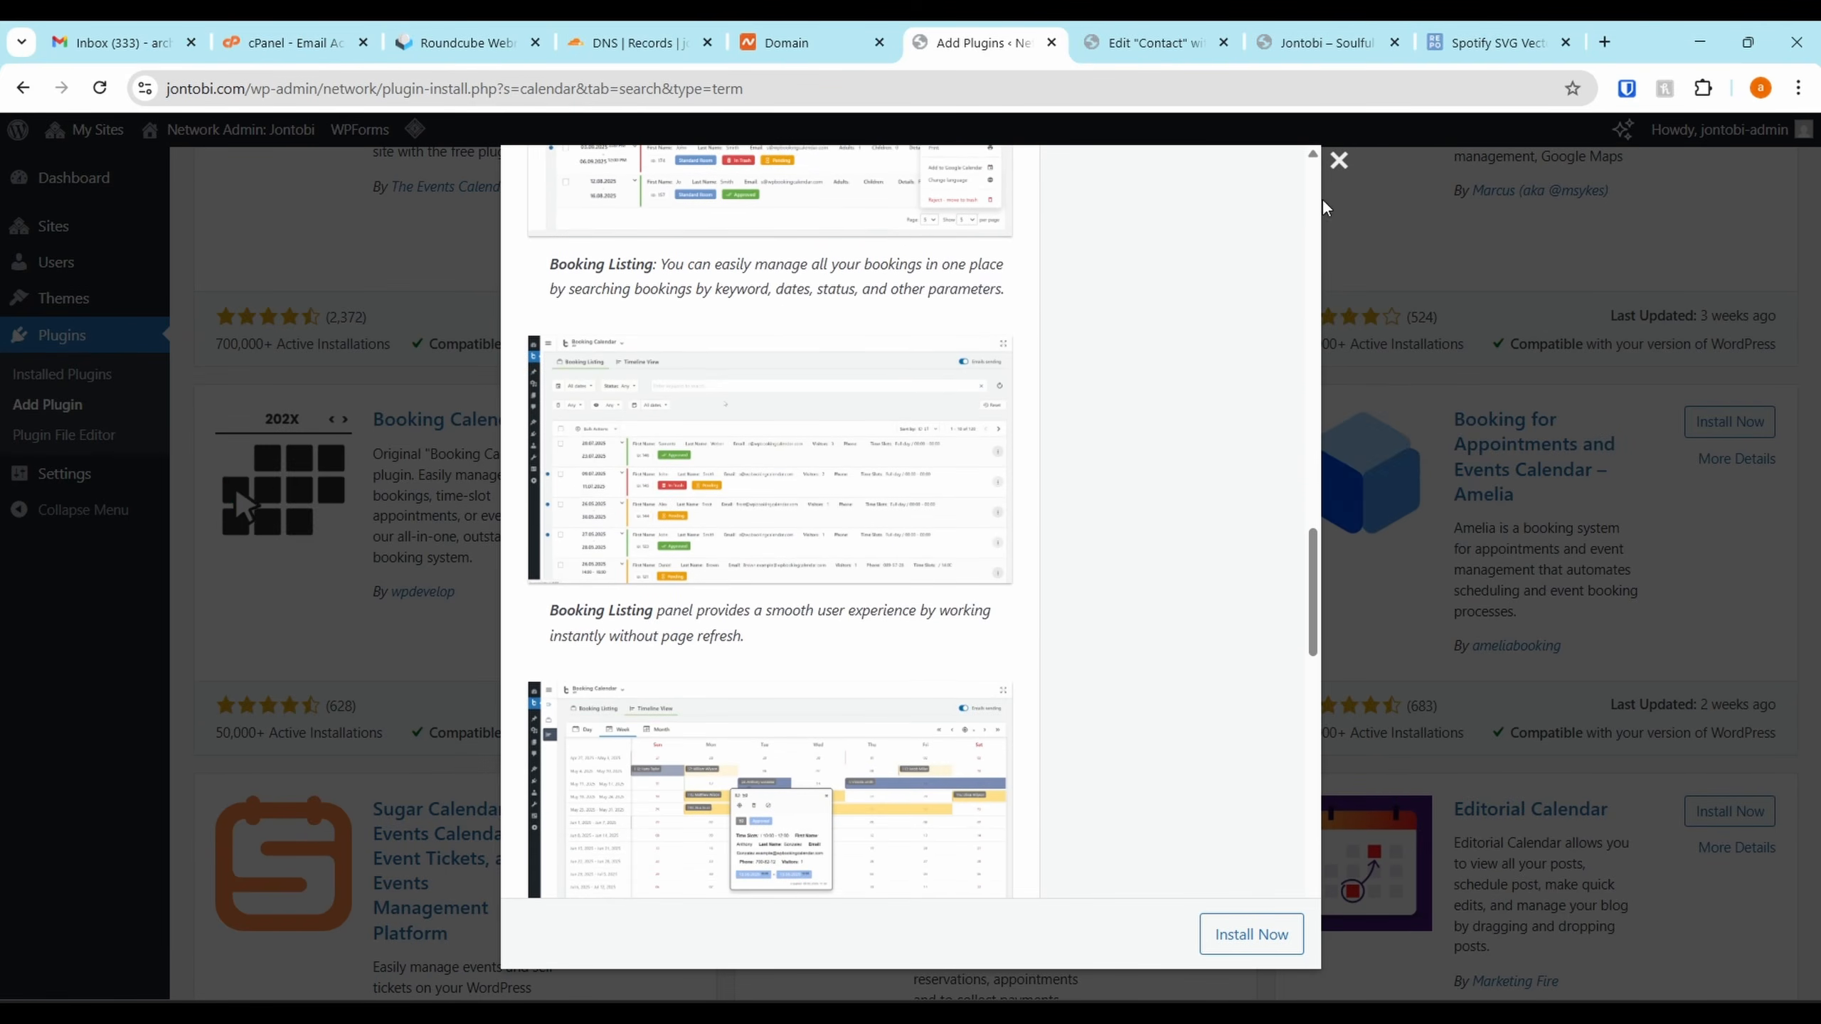
{"action": "left_click", "coordinate": [1336, 162]}
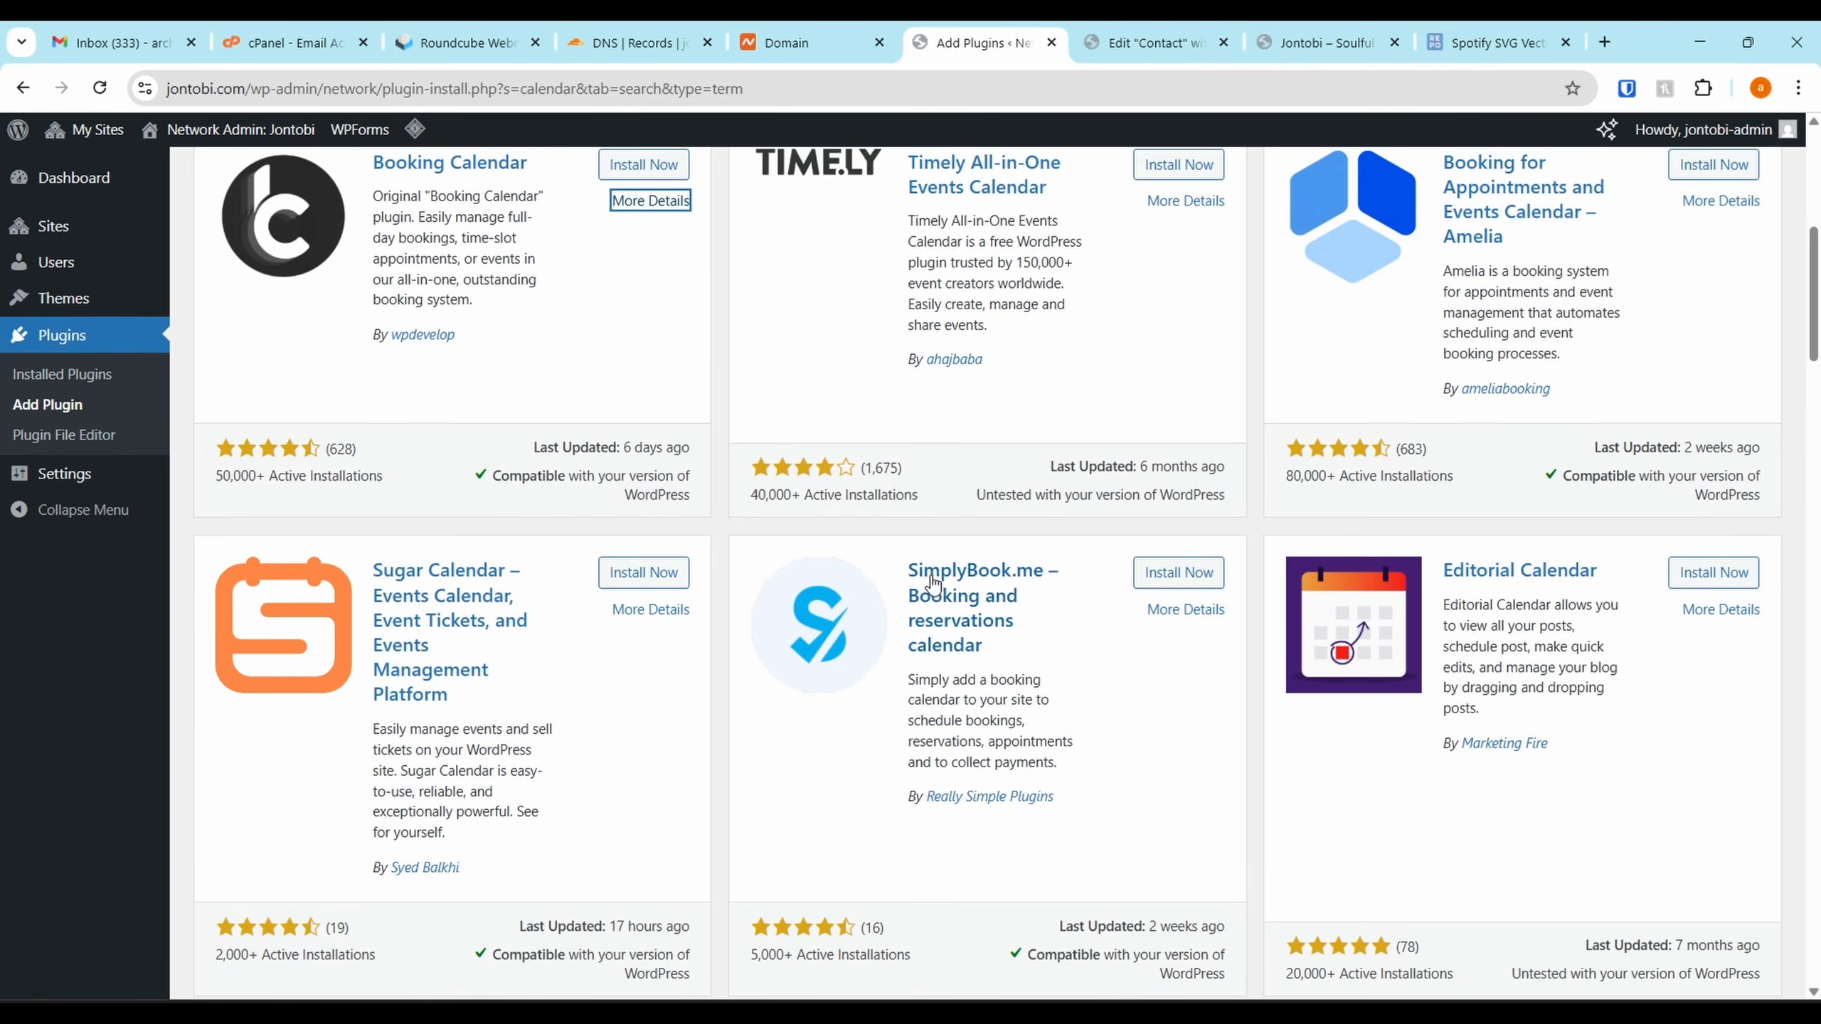
{"action": "scroll", "coordinate": [1107, 572], "scroll_direction": "up", "scroll_amount": 10}
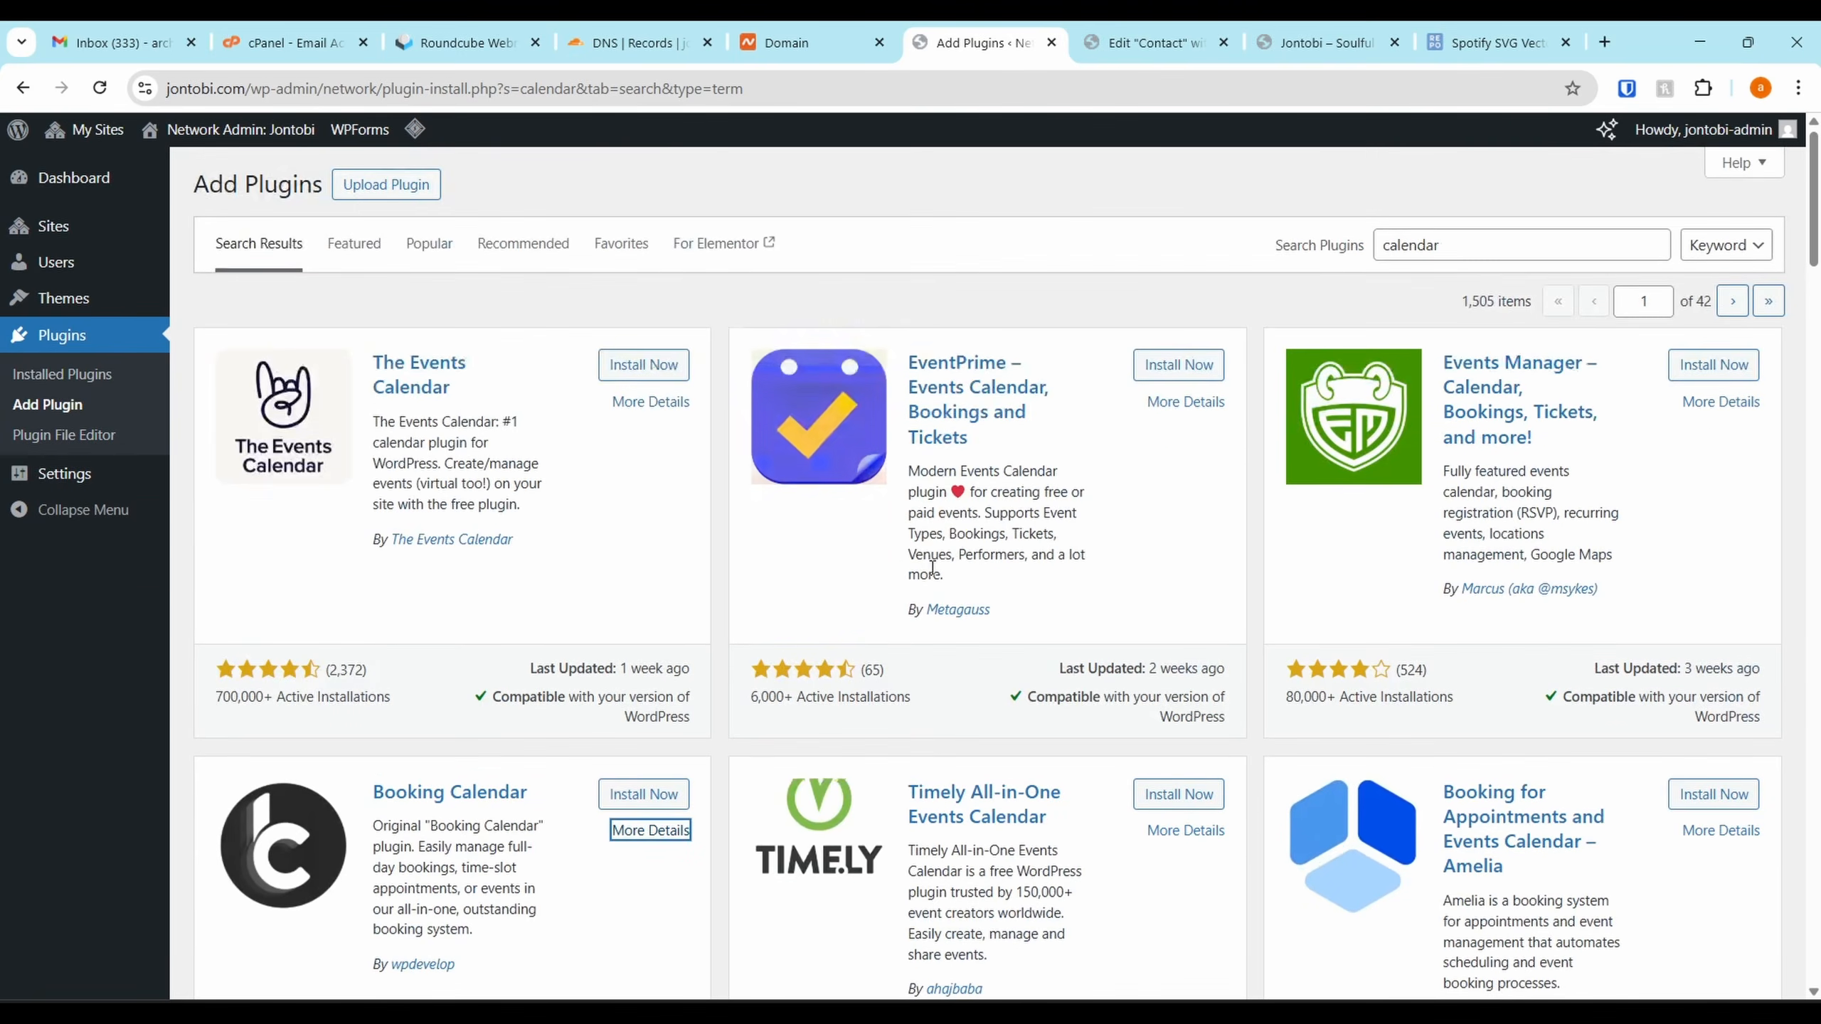
Review The Events Calendar's details and screenshots
{"action": "left_click", "coordinate": [631, 402]}
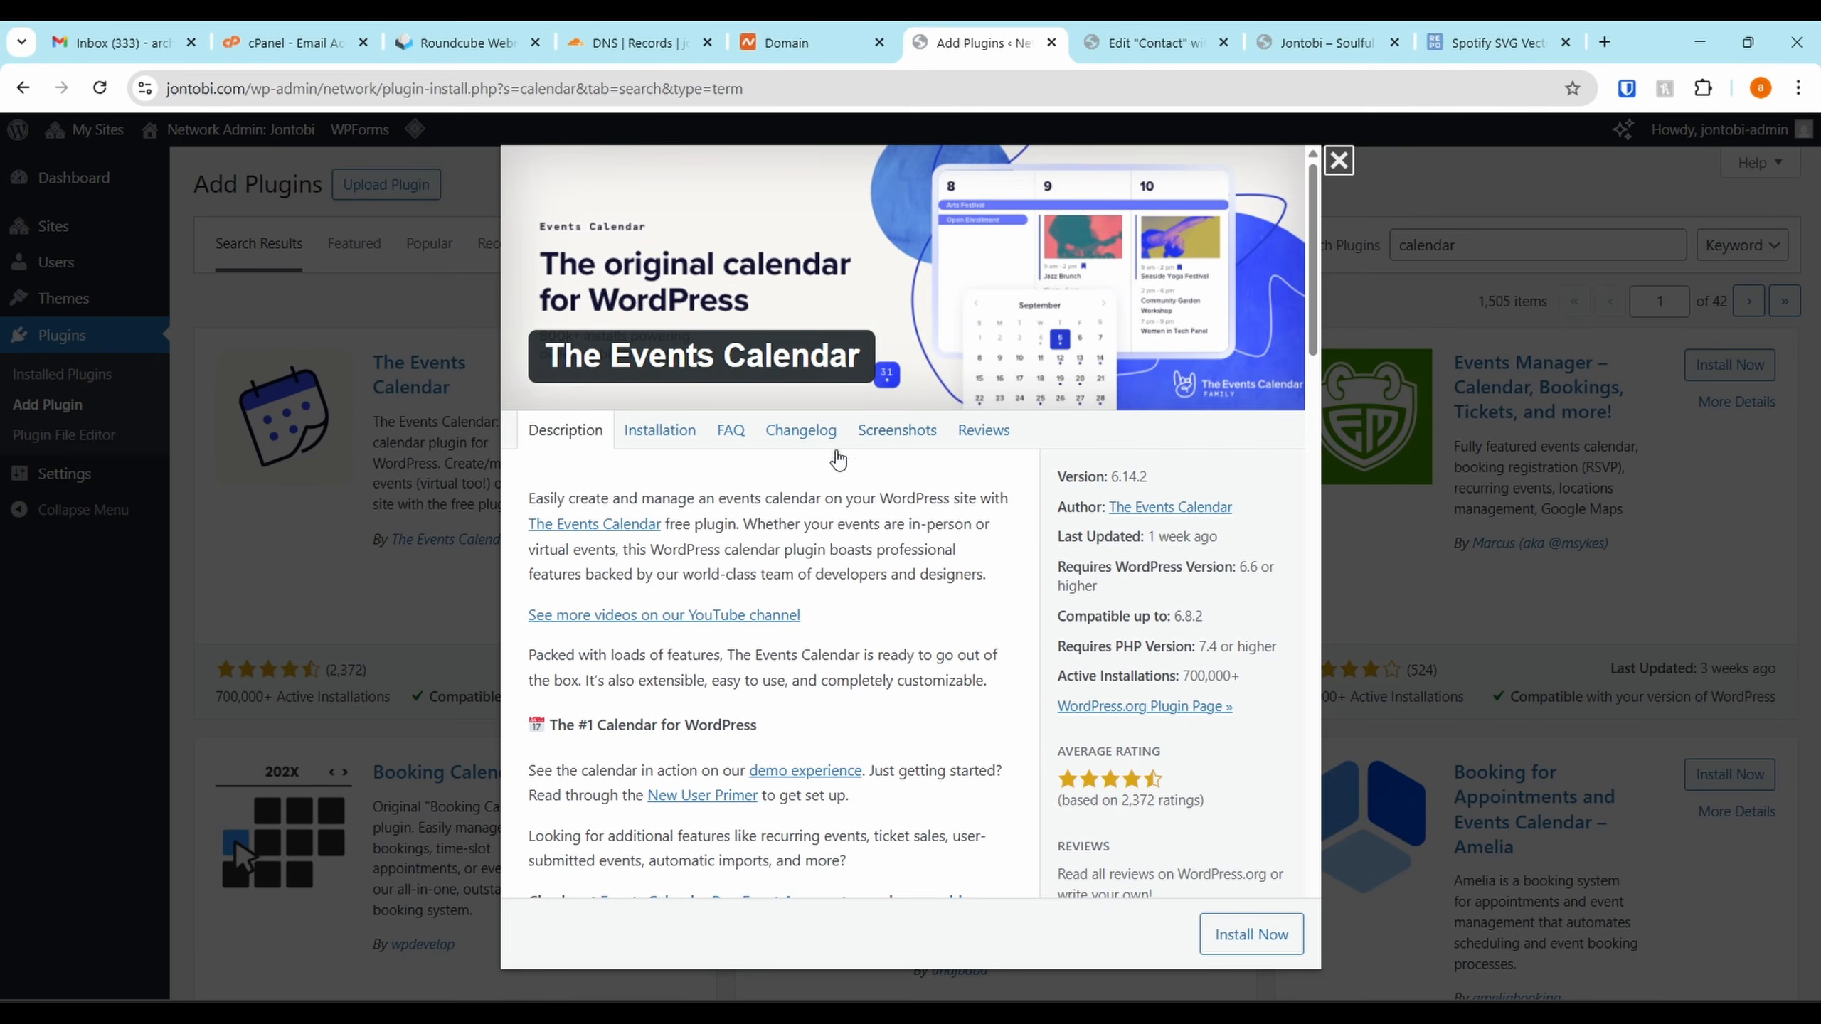
{"action": "left_click", "coordinate": [897, 430]}
{"action": "scroll", "coordinate": [841, 623], "scroll_direction": "down", "scroll_amount": 5}
{"action": "scroll", "coordinate": [853, 524], "scroll_direction": "down", "scroll_amount": 10}
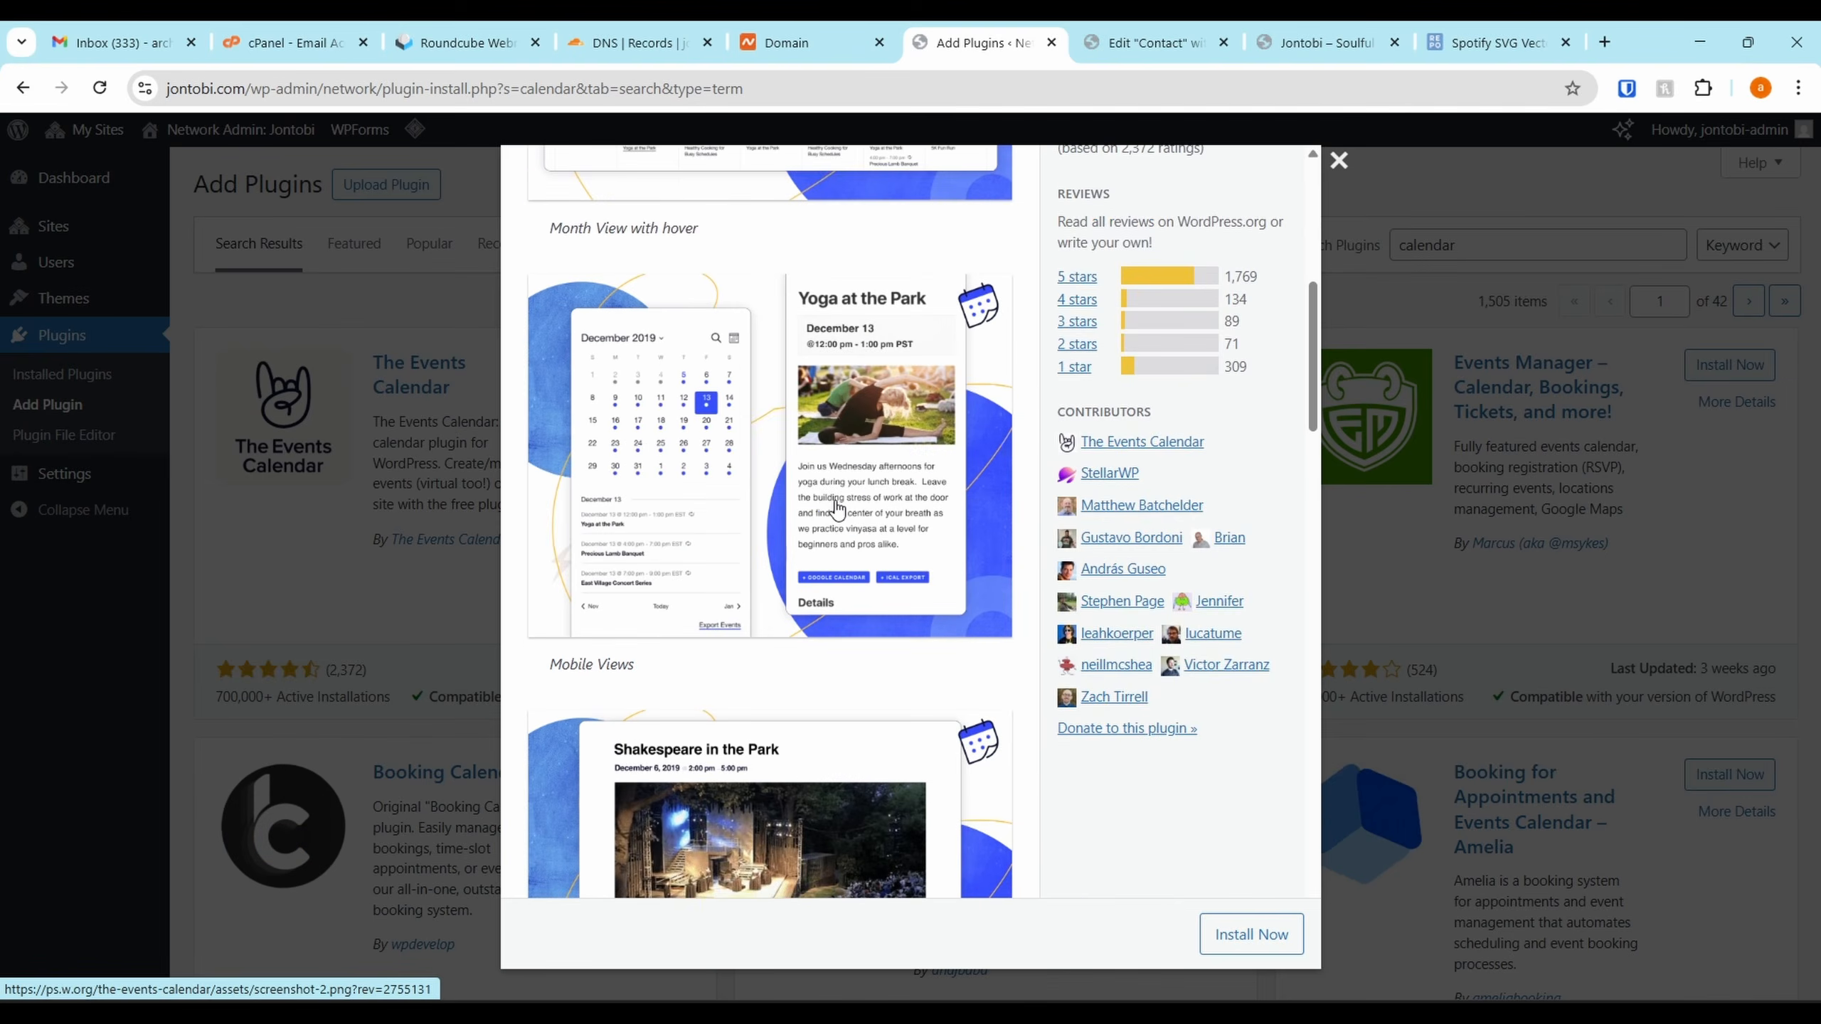
{"action": "scroll", "coordinate": [879, 534], "scroll_direction": "down", "scroll_amount": 20}
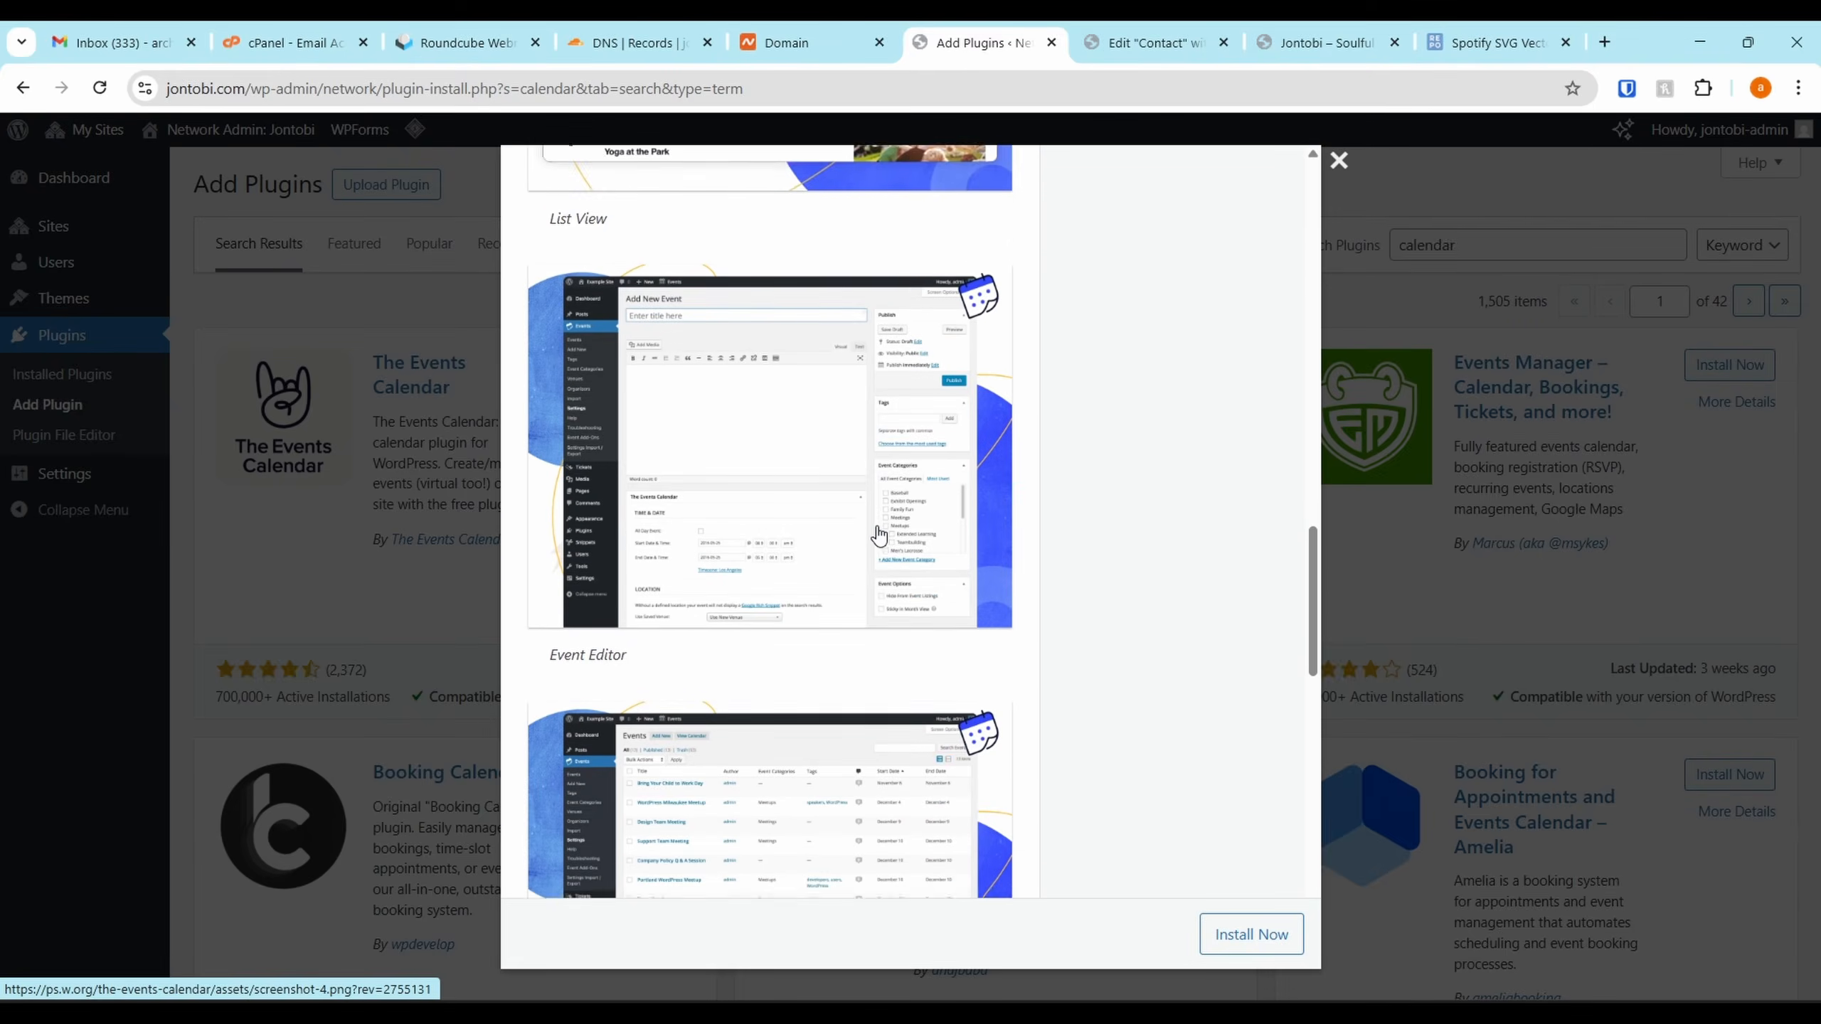
{"action": "left_click", "coordinate": [1335, 165]}
Install the EventPrime plugin from the search results
{"action": "scroll", "coordinate": [1216, 596], "scroll_direction": "down", "scroll_amount": 15}
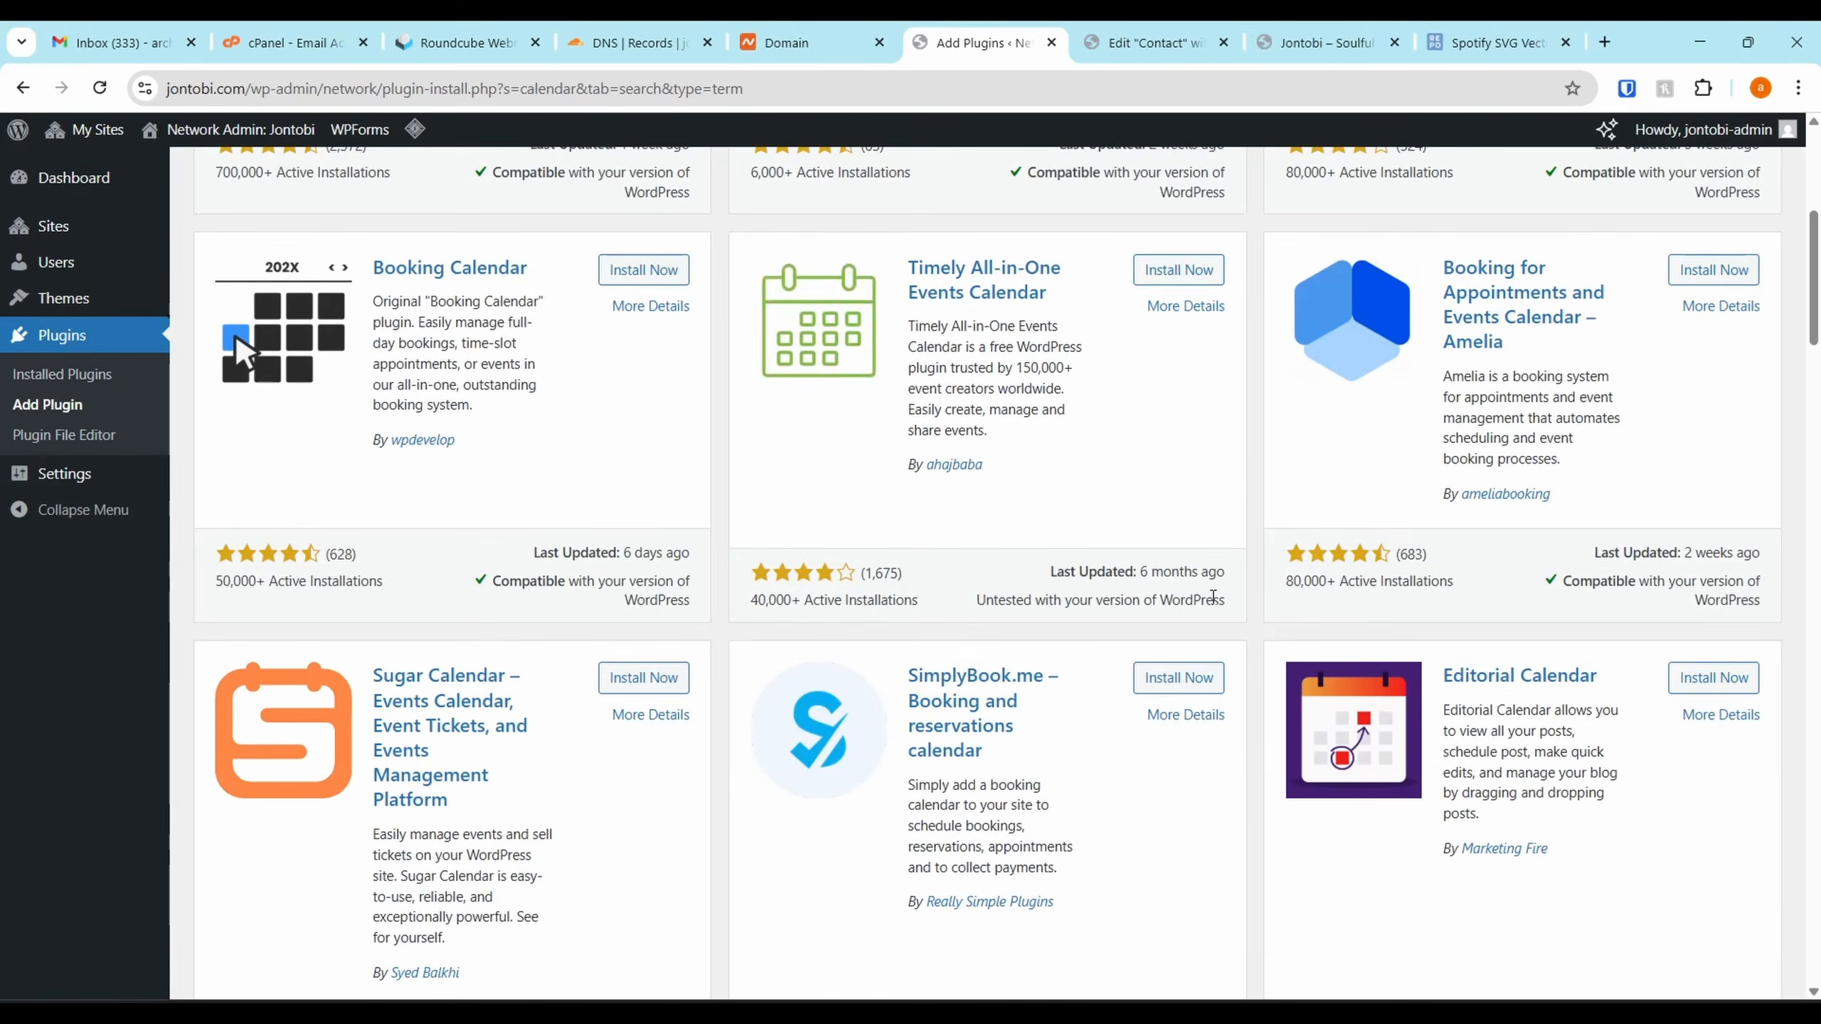
{"action": "scroll", "coordinate": [1216, 595], "scroll_direction": "up", "scroll_amount": 15}
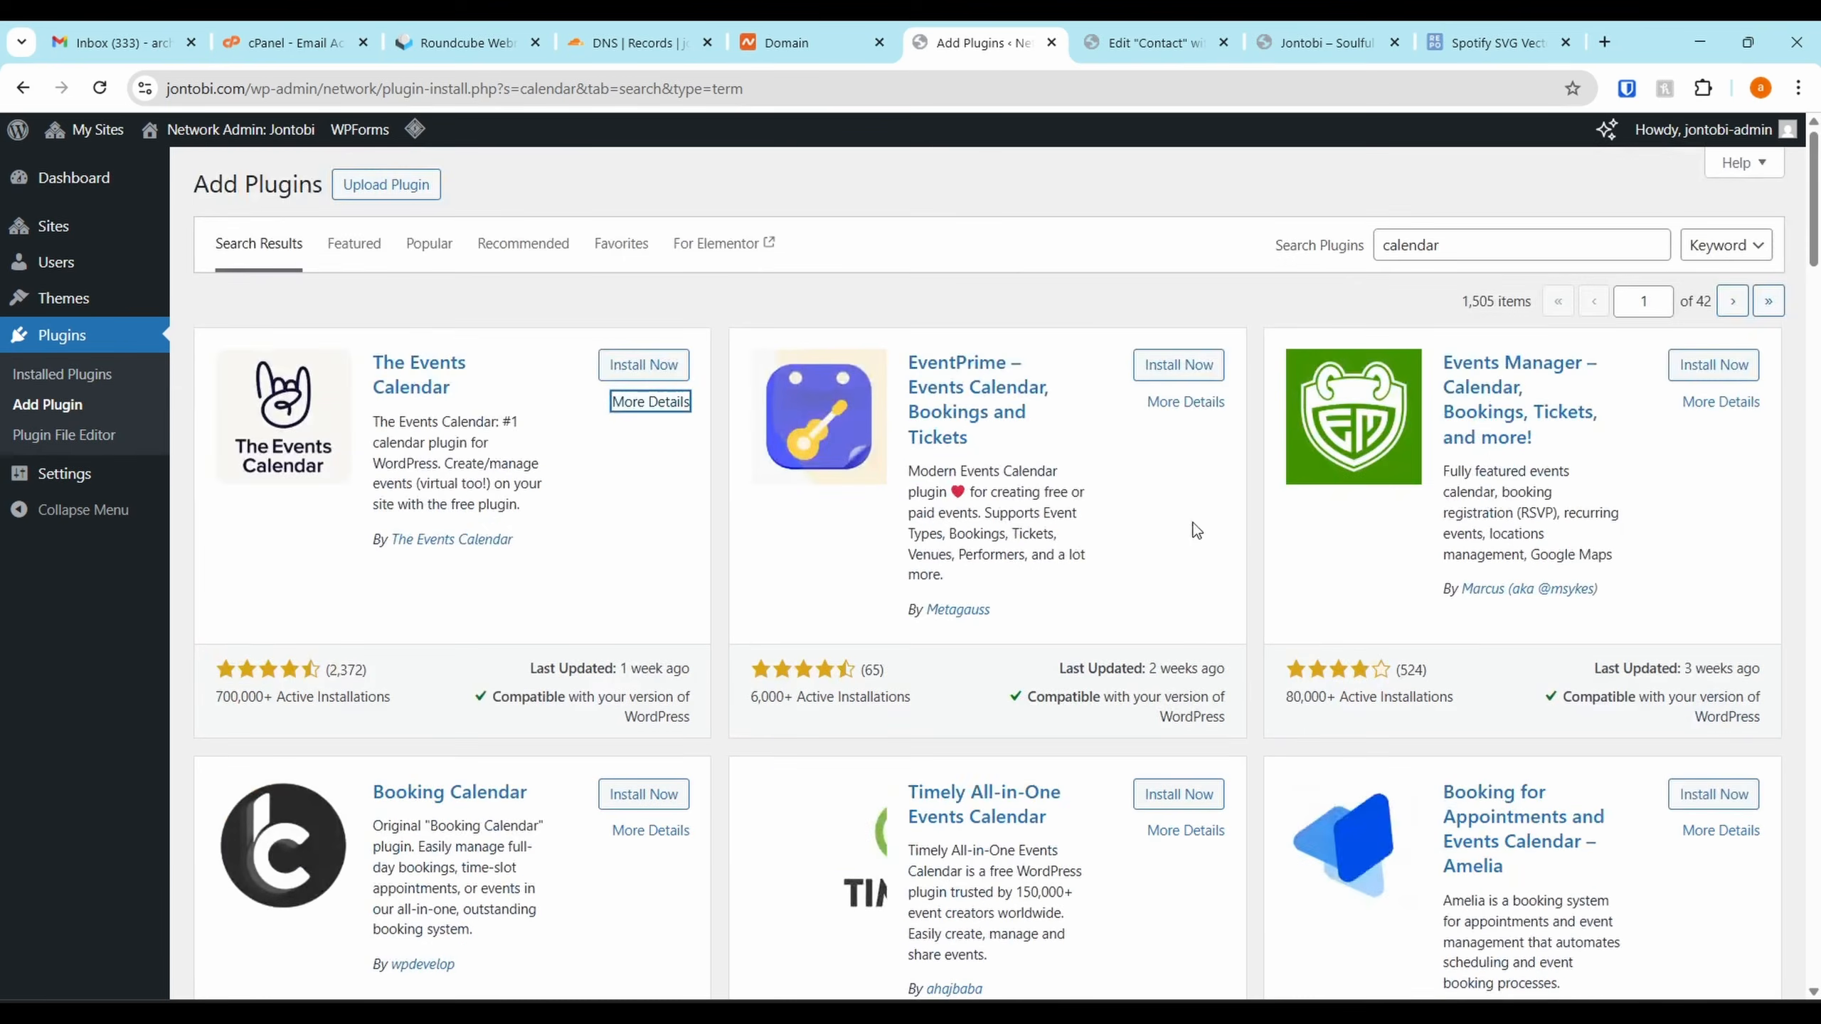
{"action": "left_click", "coordinate": [1163, 364]}
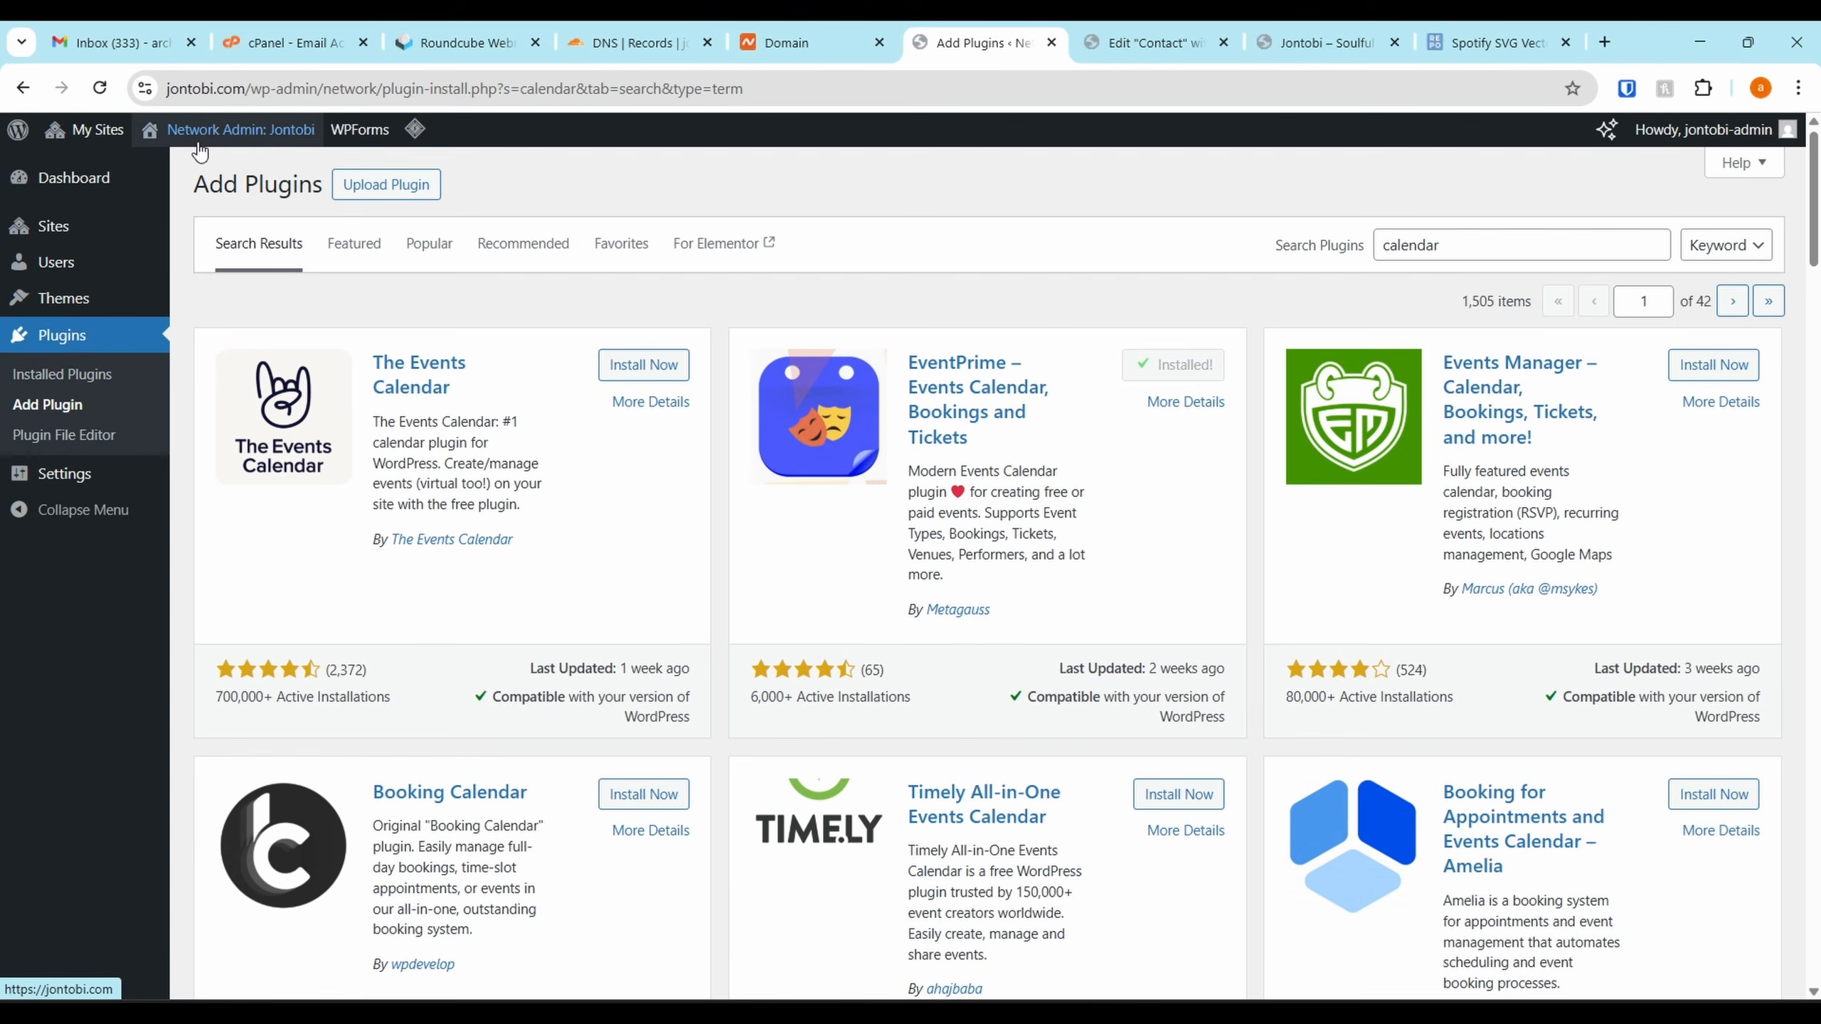
Activate EventPrime on the Jontobi site's Plugins page and open EventPrime's Add New Event
{"action": "mouse_move", "coordinate": [86, 131]}
{"action": "mouse_move", "coordinate": [101, 216]}
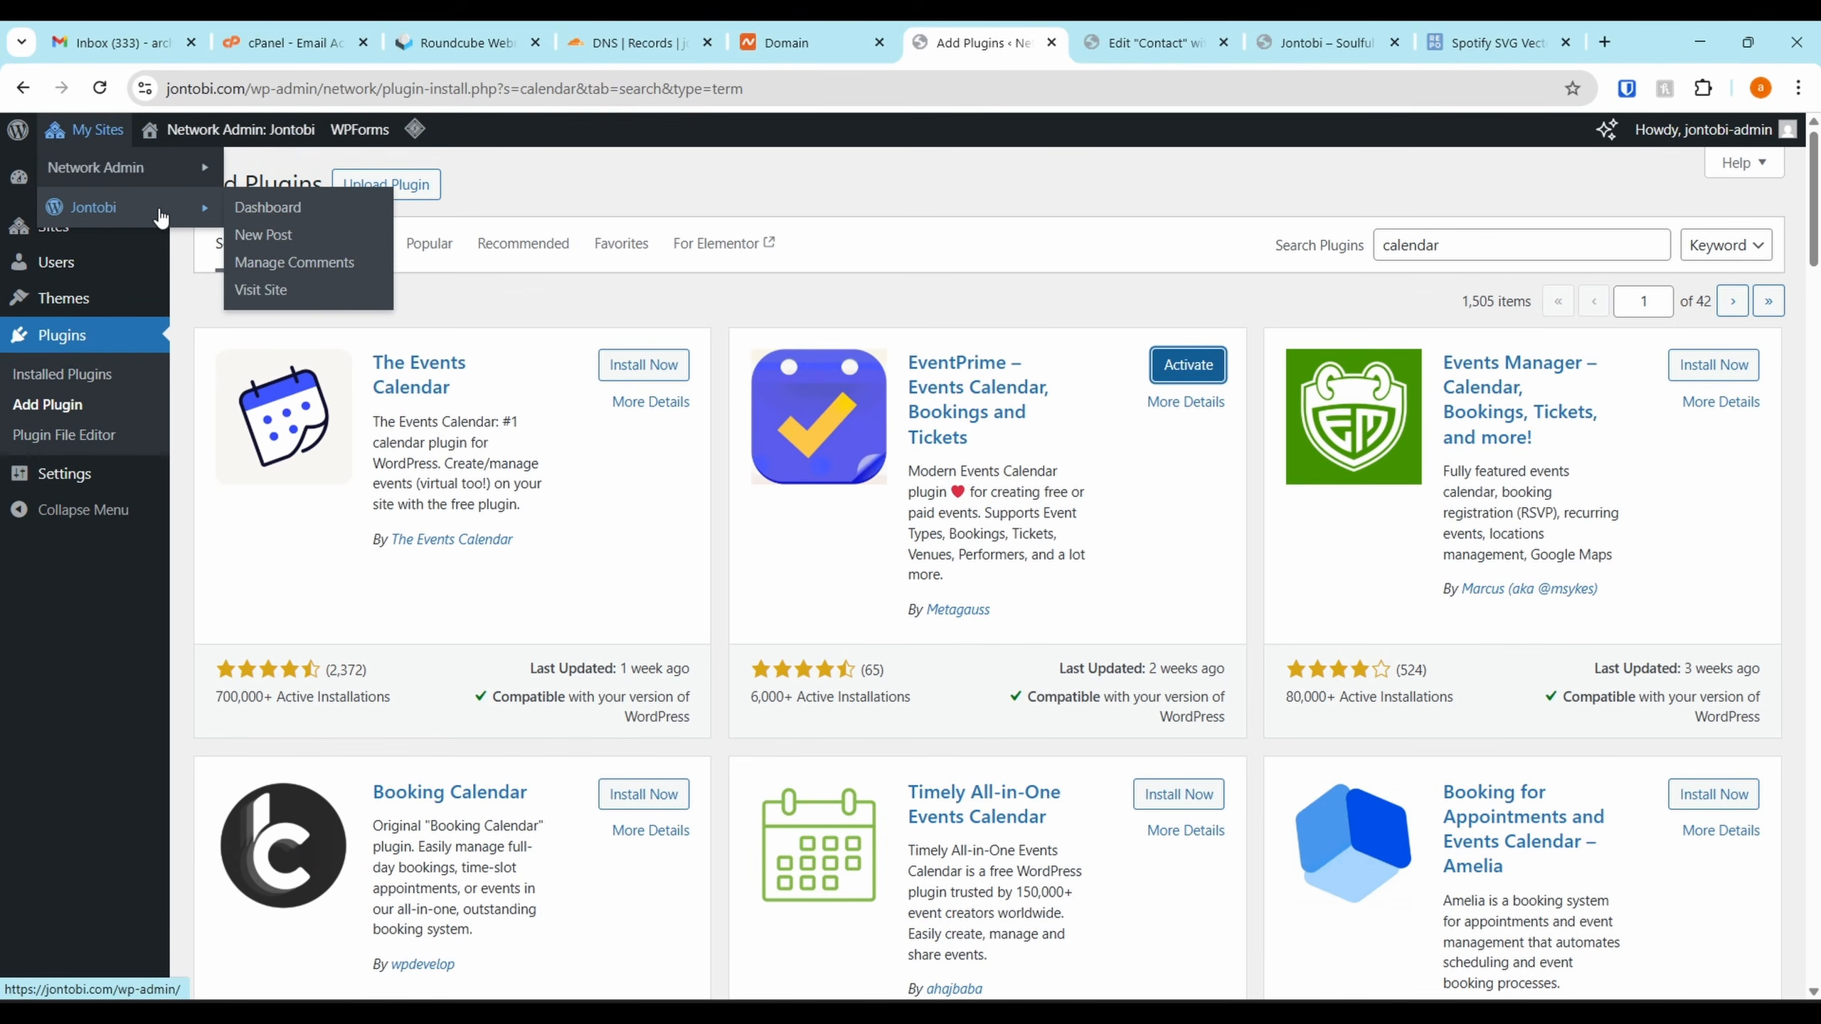
{"action": "left_click", "coordinate": [267, 208]}
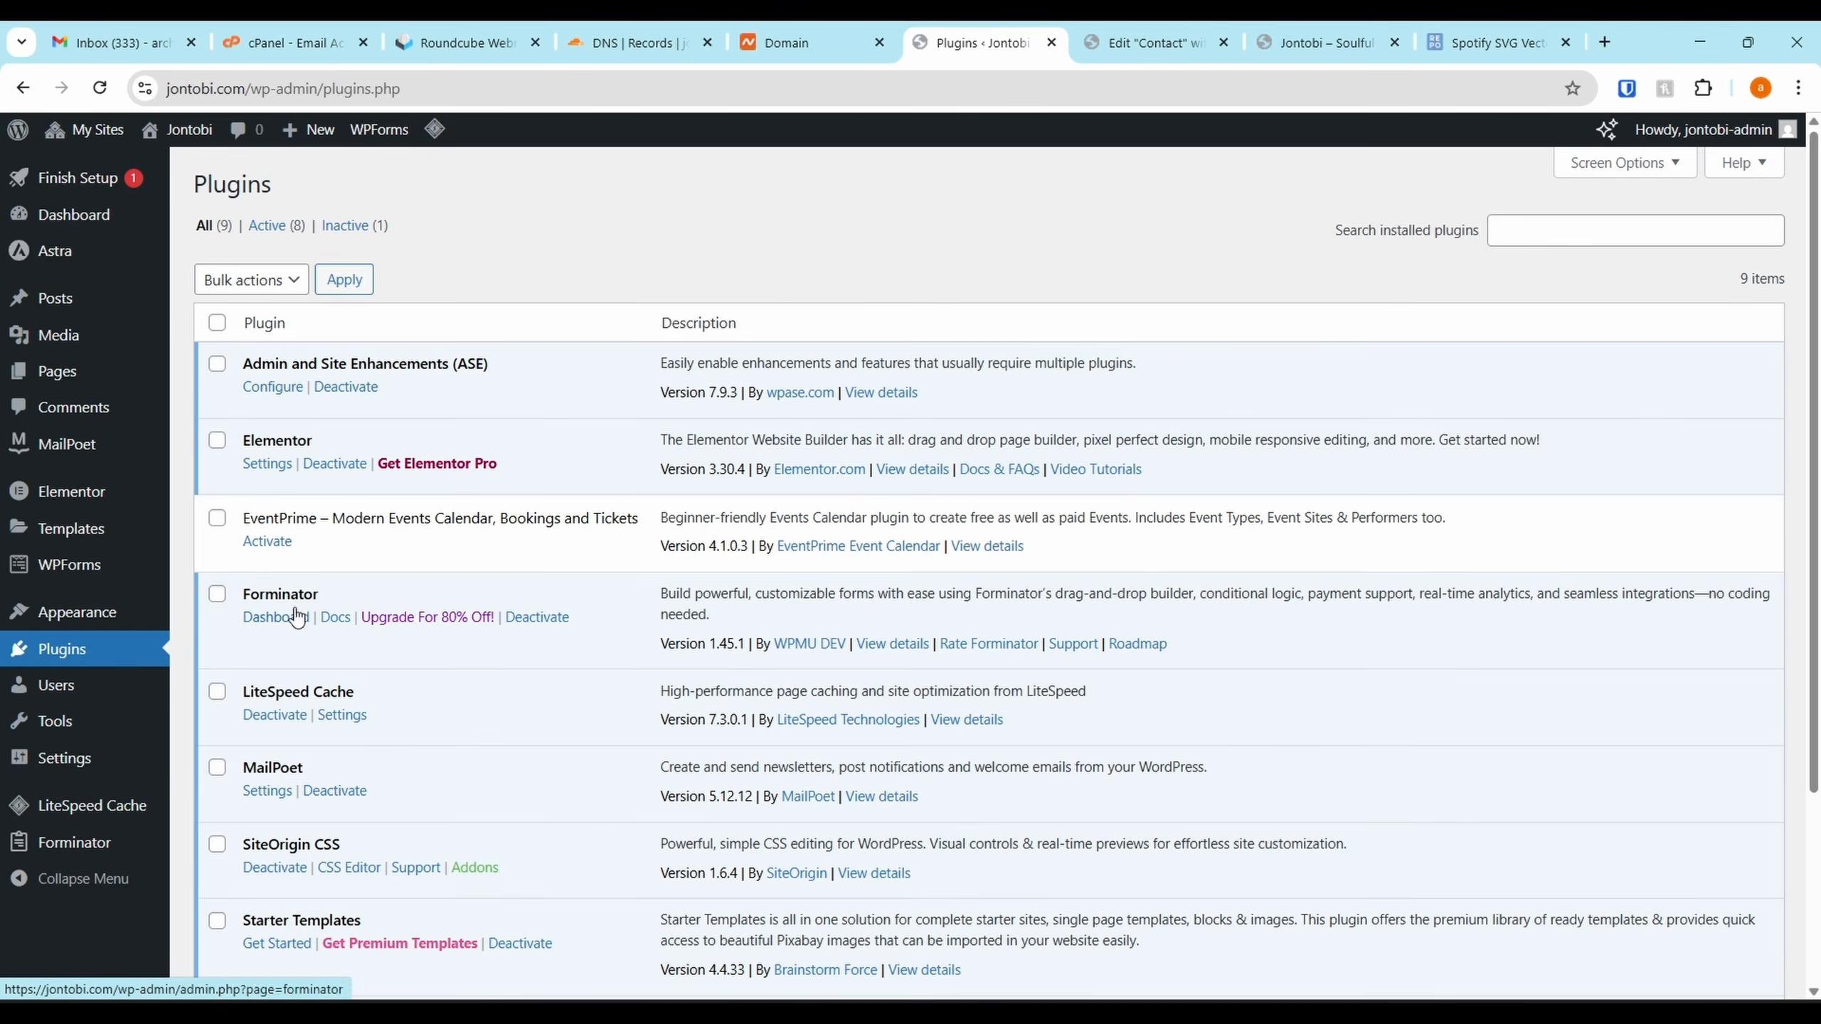
{"action": "left_click", "coordinate": [269, 542]}
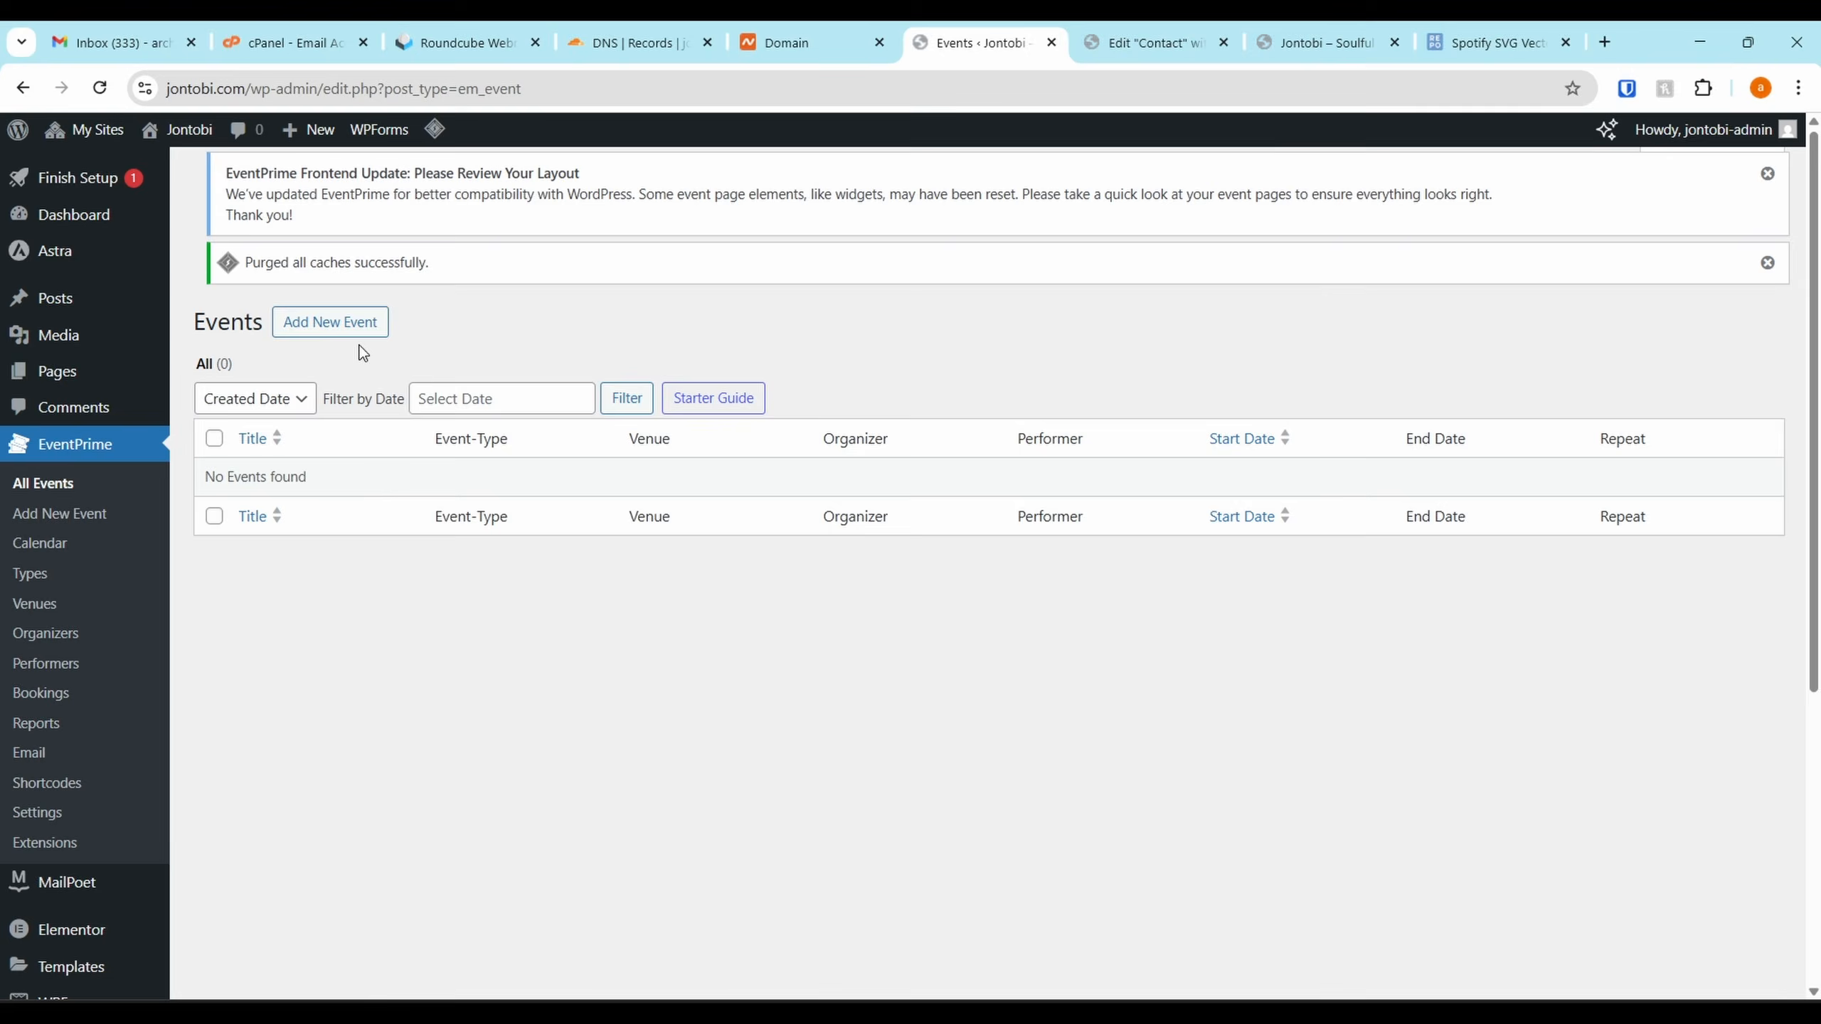
{"action": "left_click", "coordinate": [359, 343]}
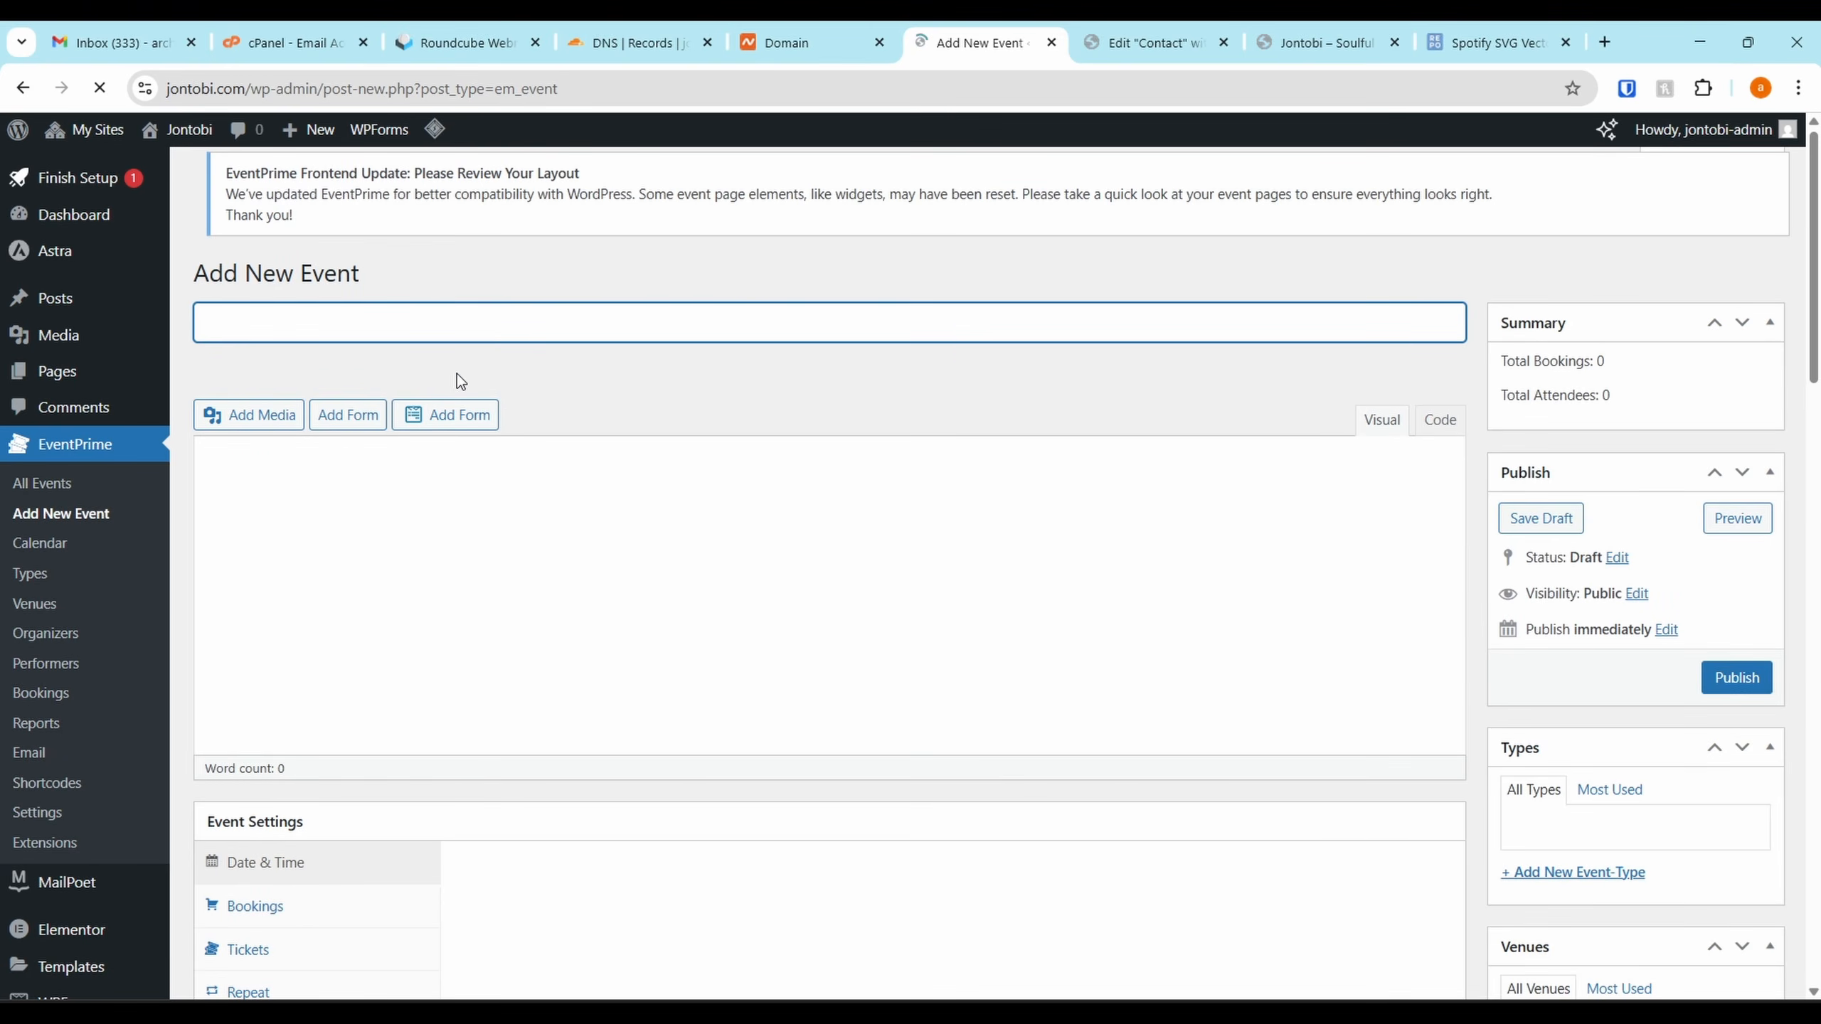
Title the event 'Lagos Tour' and describe it as 'Jontobi Lagos Tour. Bariga to Lekki'
{"action": "type", "text": "Lagou"}
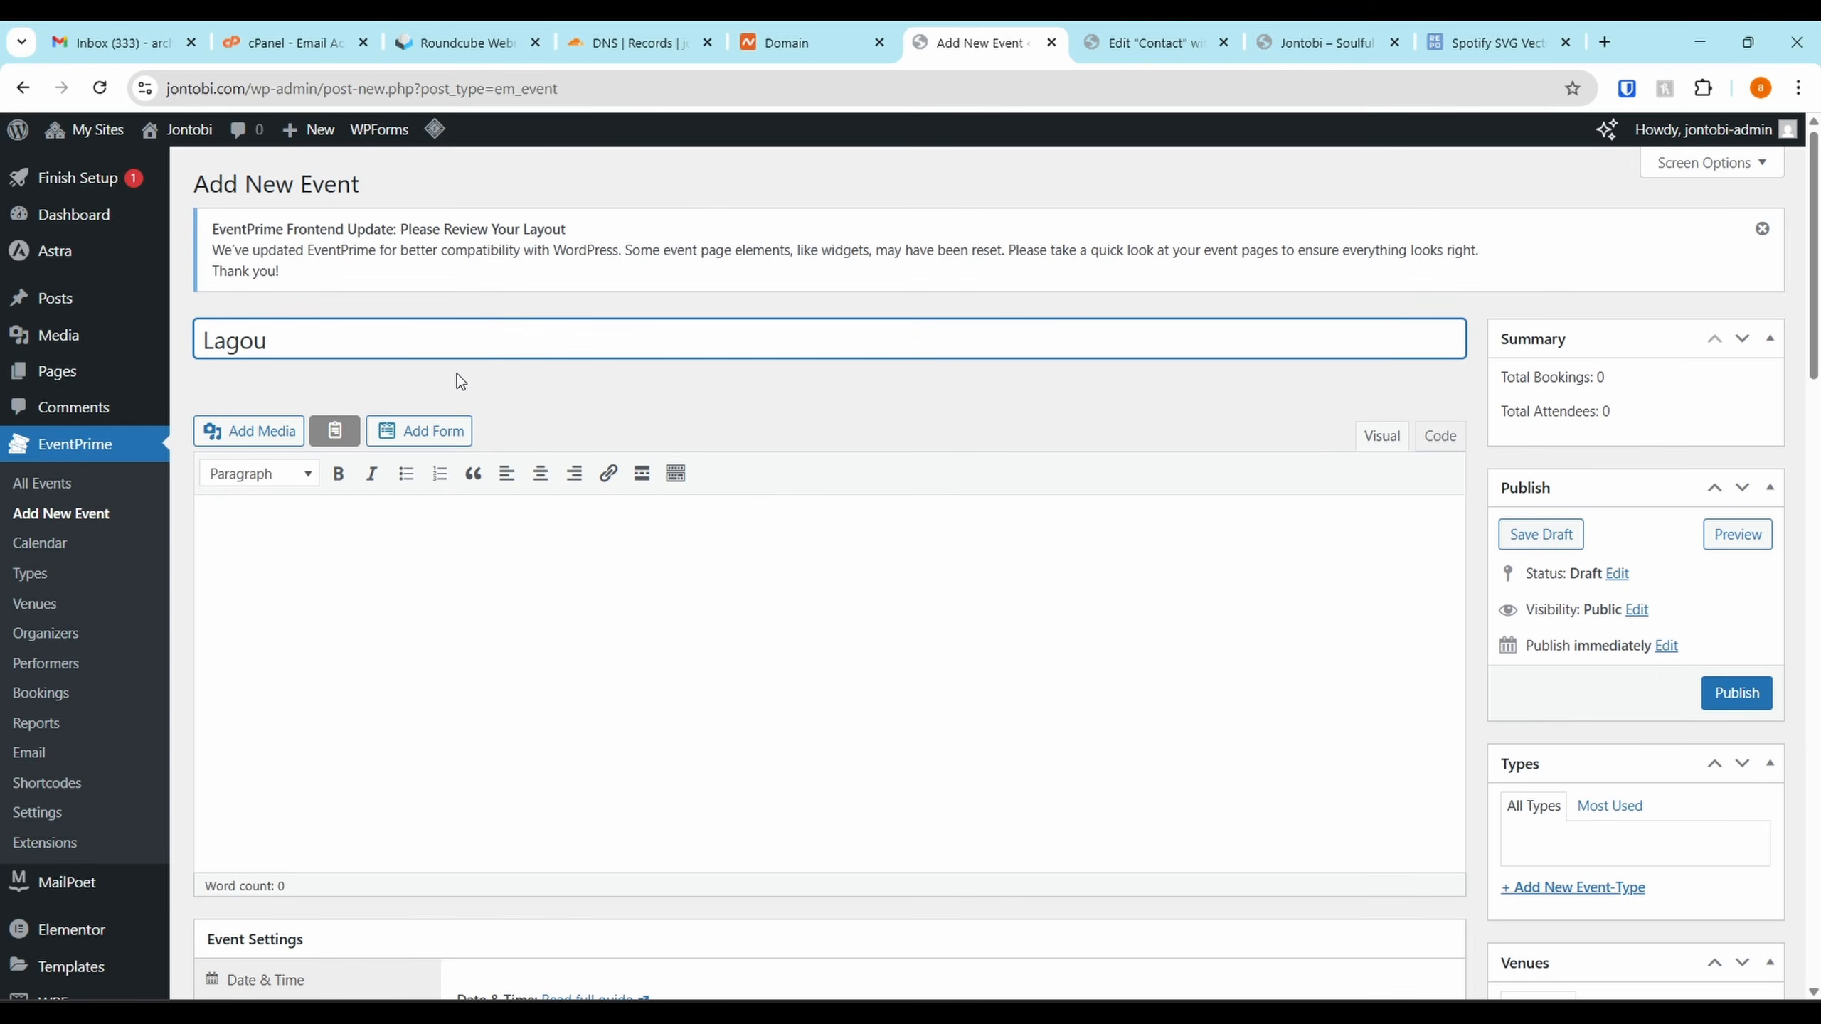
{"action": "key", "text": "BackSpace"}
{"action": "type", "text": "s Tour"}
{"action": "key", "text": "ctrl+a"}
{"action": "key", "text": "ctrl+c"}
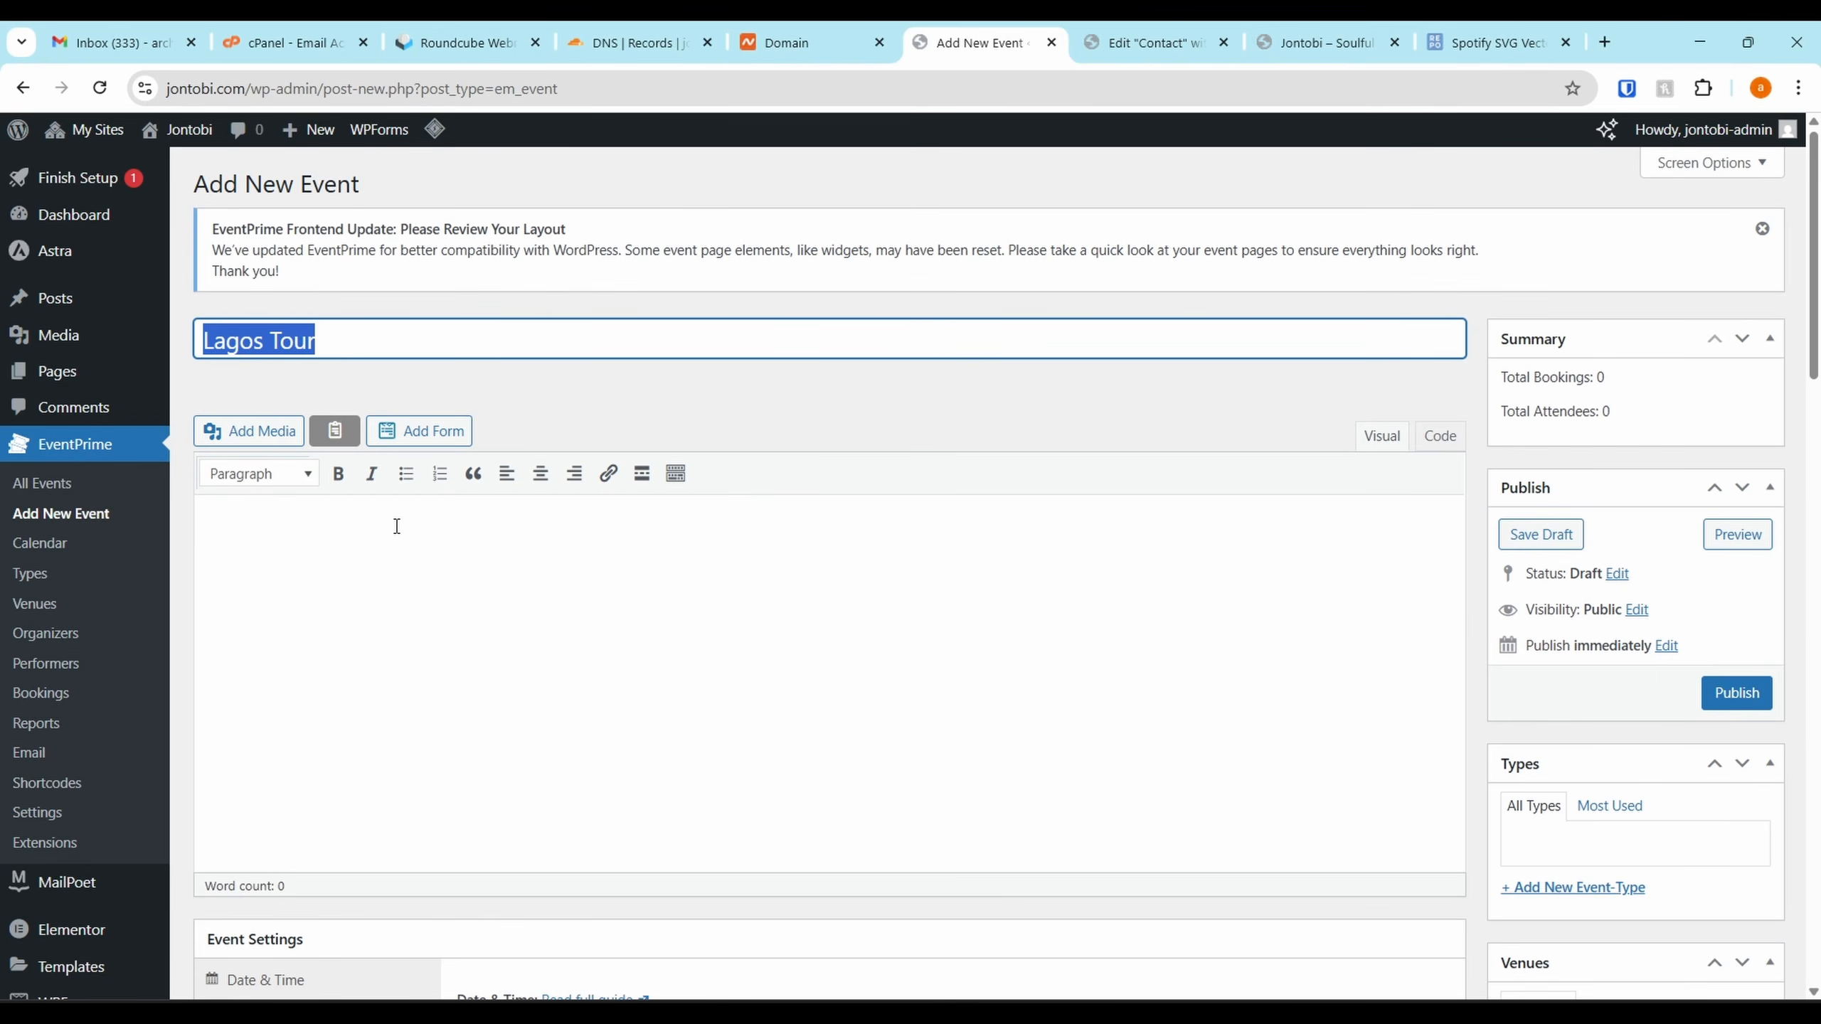
{"action": "left_click", "coordinate": [355, 594]}
{"action": "type", "text": "Jonto"}
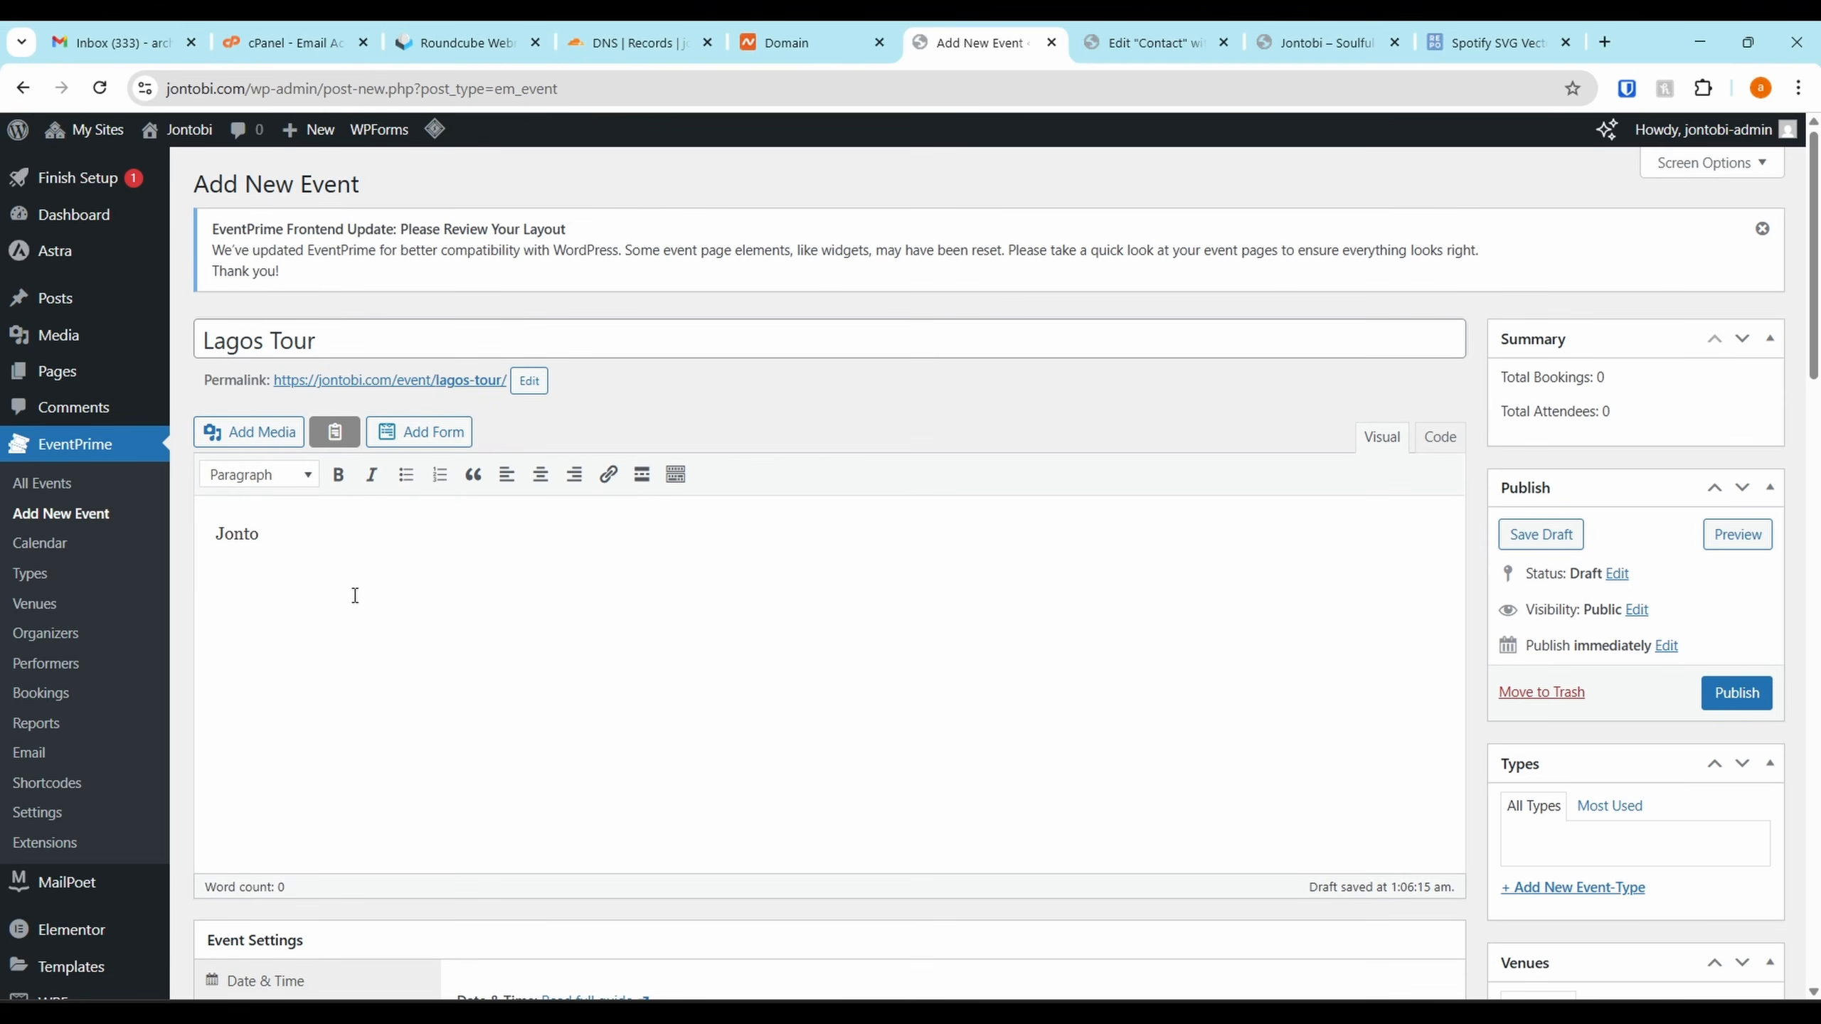
{"action": "type", "text": "bi"}
{"action": "key", "text": "ctrl+v"}
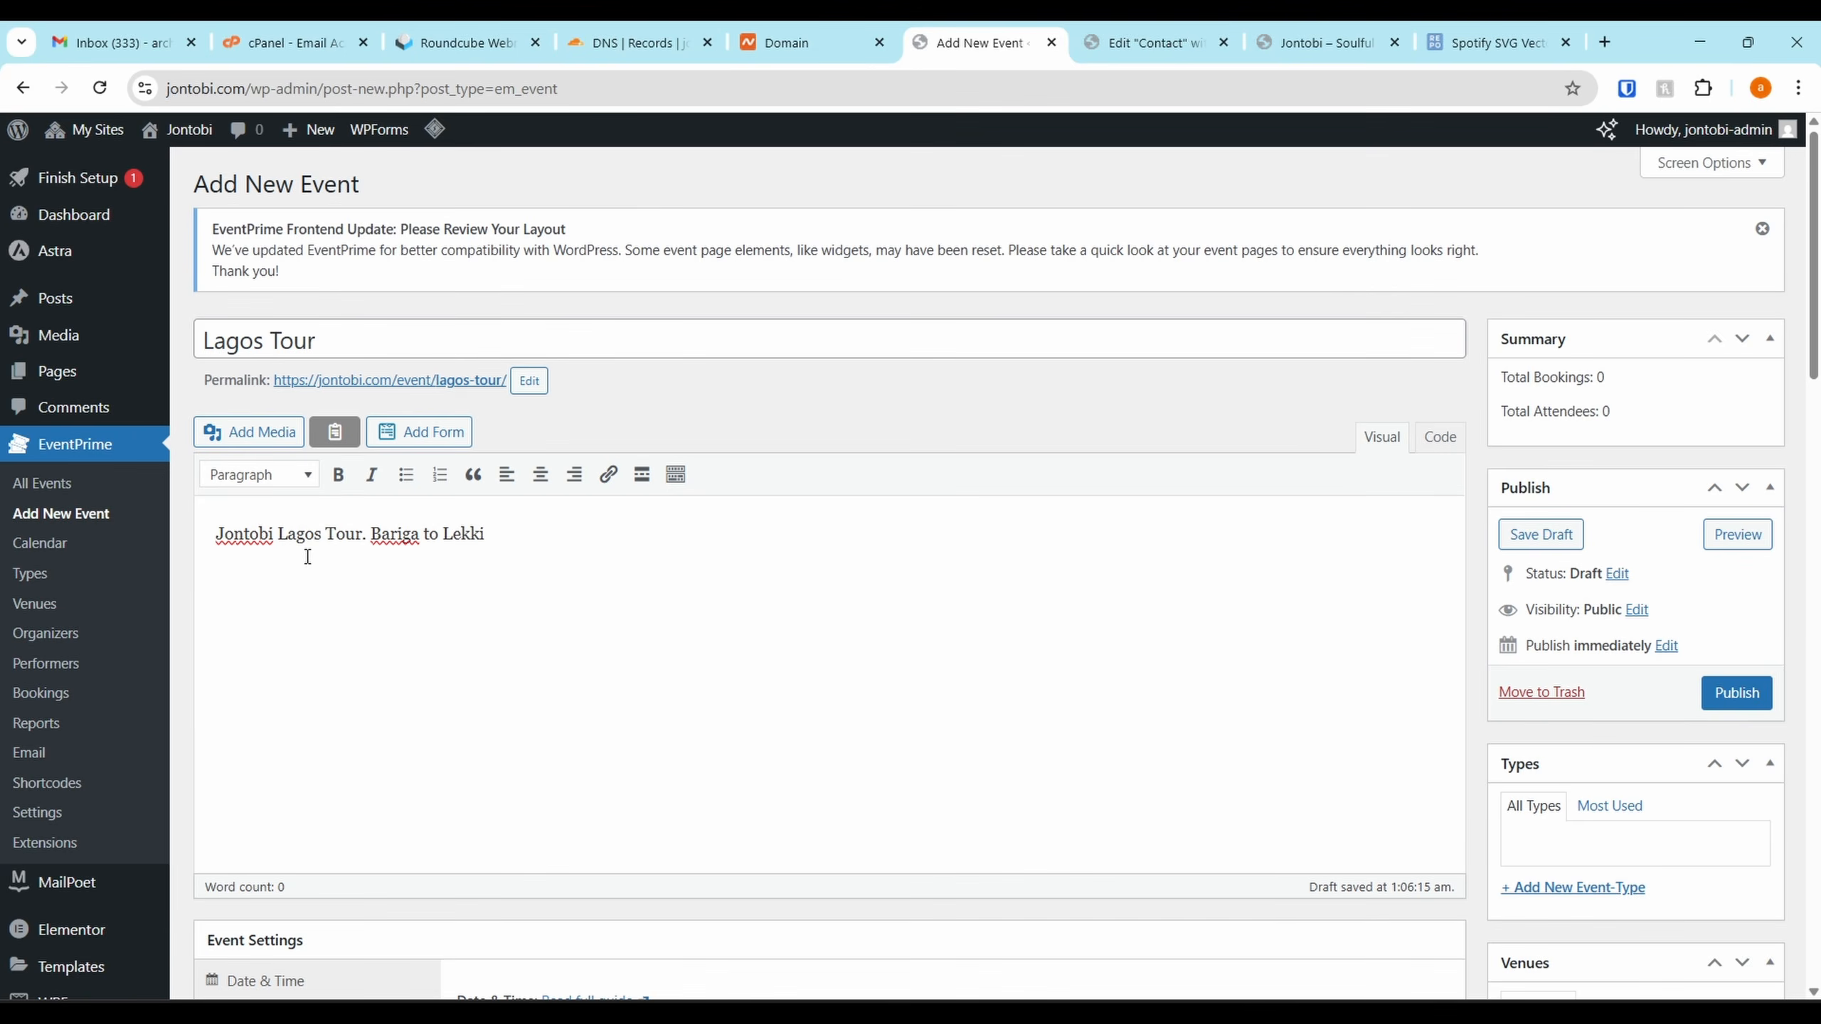
Set the event's start date to 2025-08-22 and end date to 2025-08-31
{"action": "scroll", "coordinate": [427, 512], "scroll_direction": "down", "scroll_amount": 2}
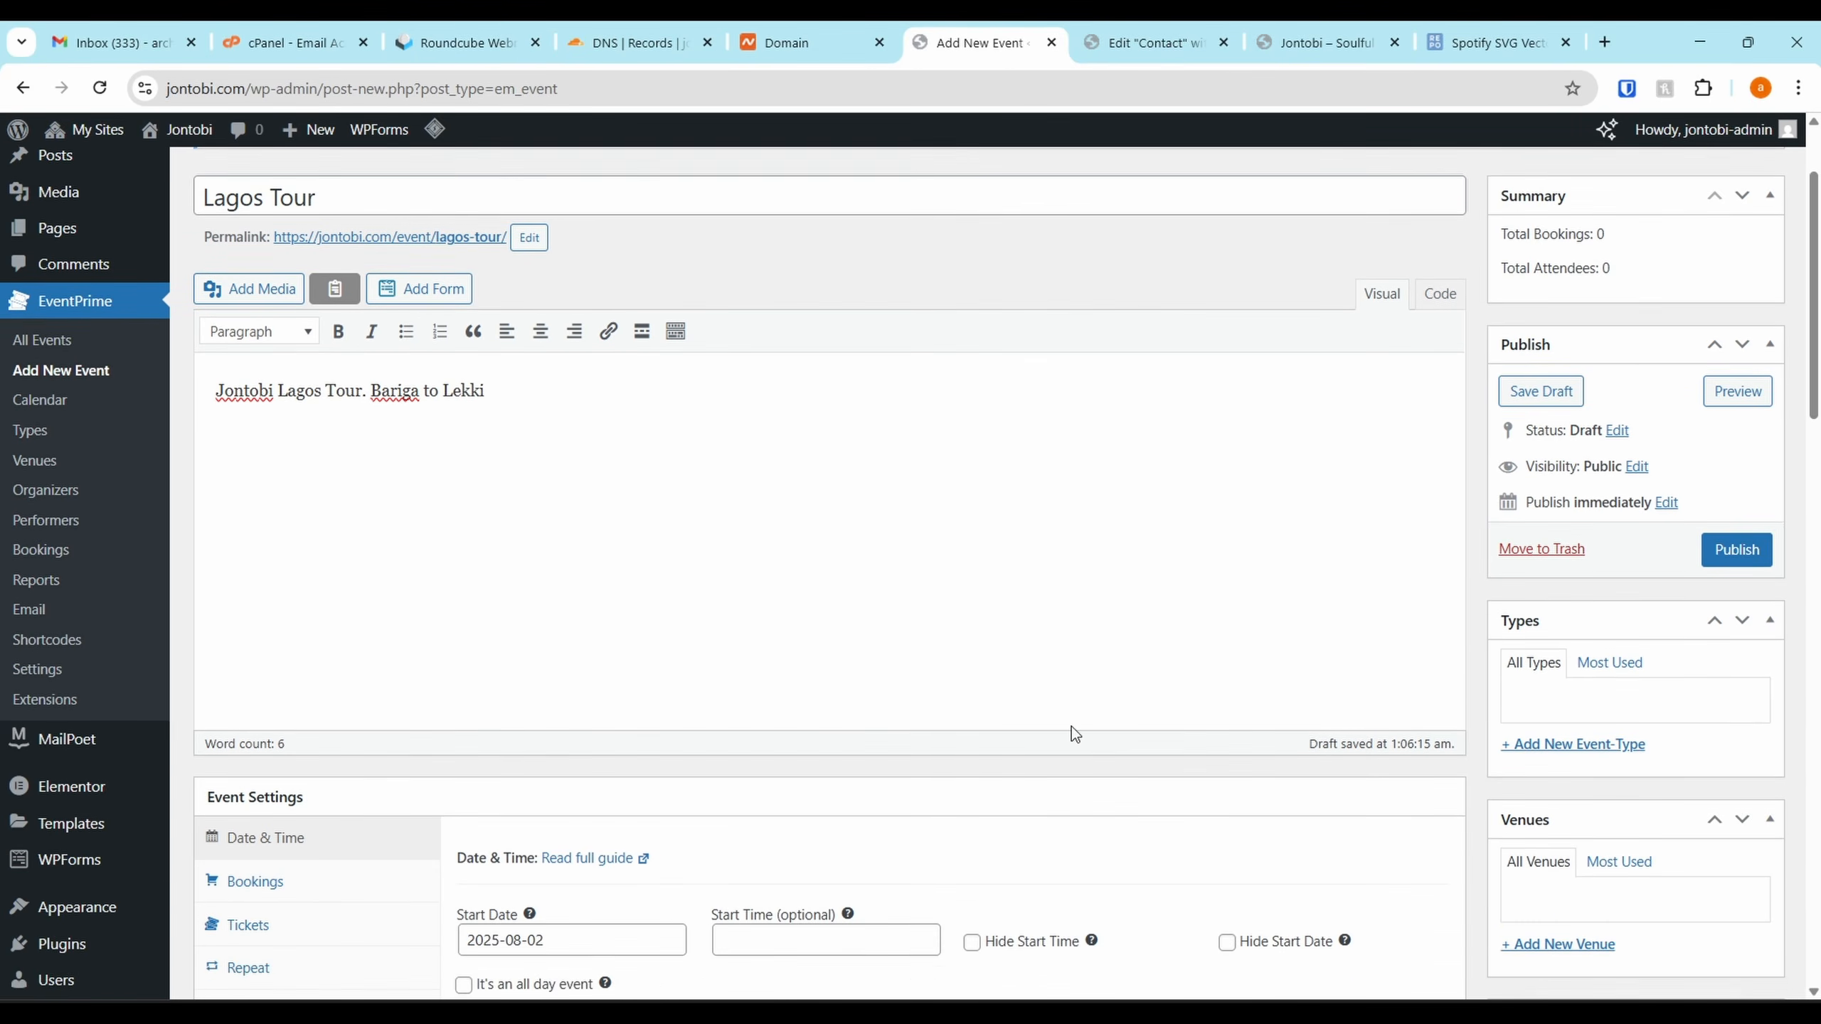
{"action": "scroll", "coordinate": [568, 661], "scroll_direction": "down", "scroll_amount": 5}
{"action": "left_click", "coordinate": [580, 542]}
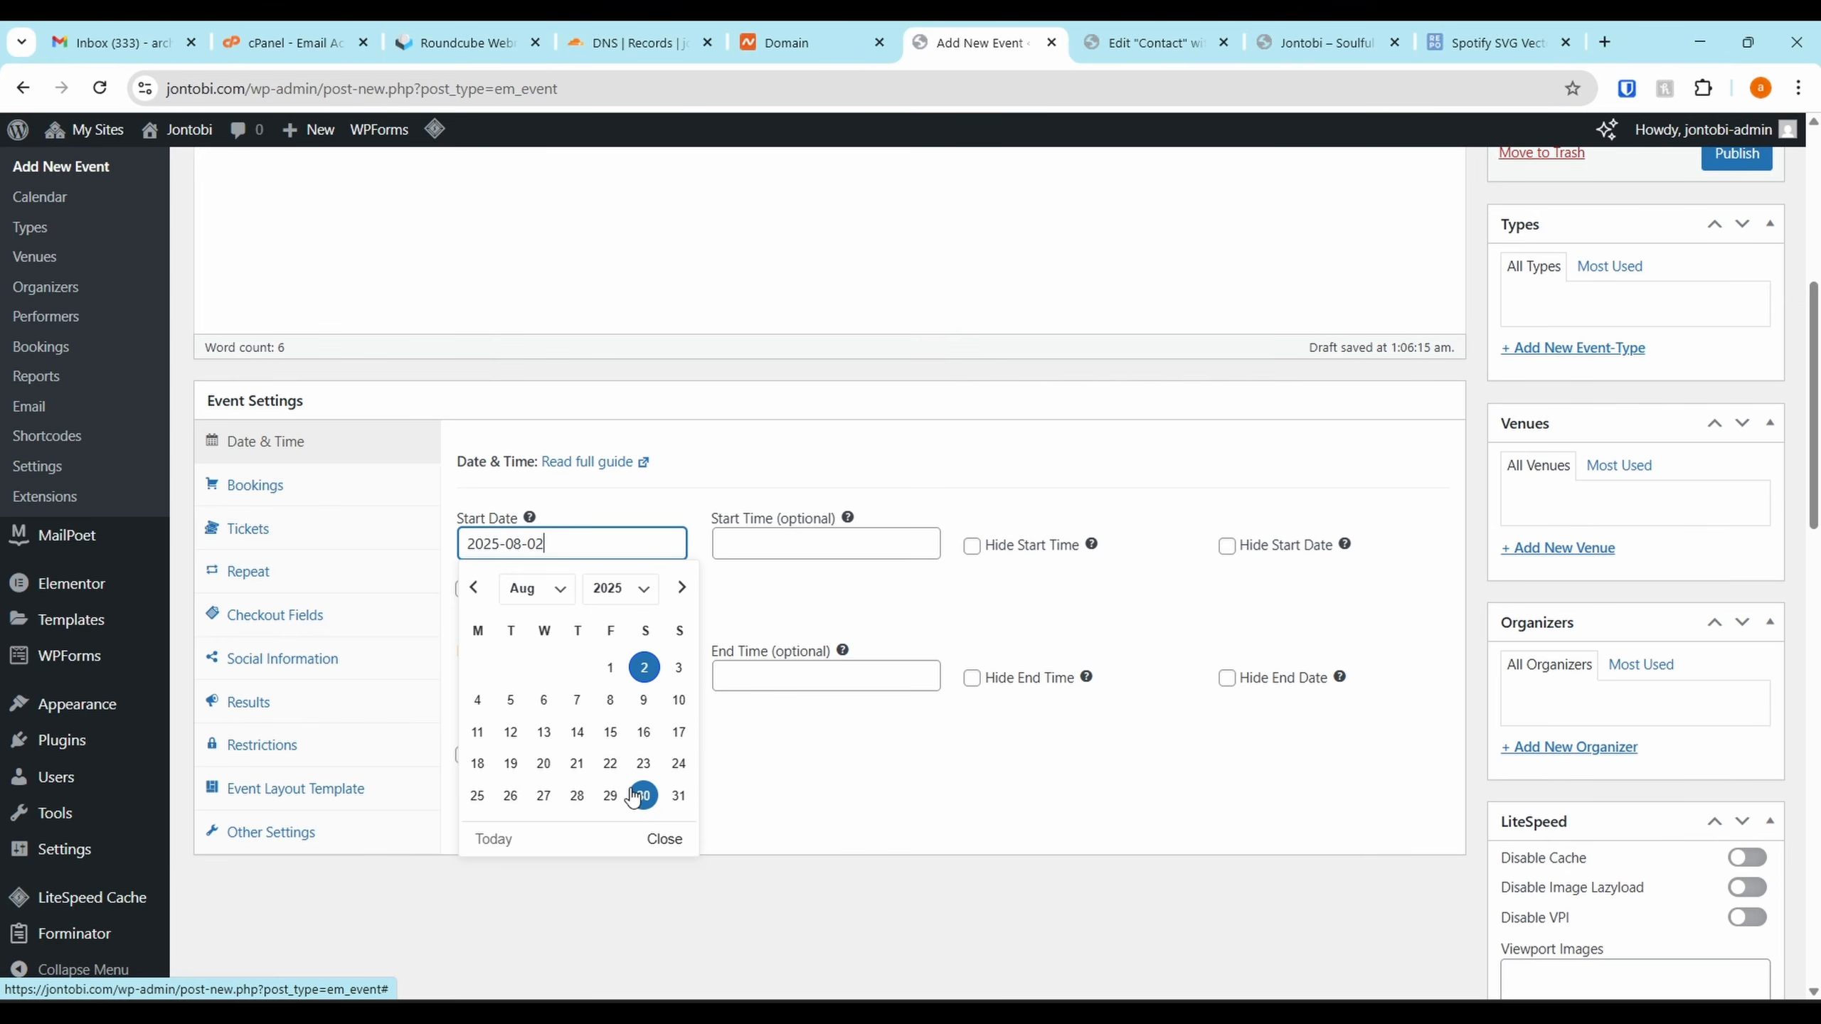
{"action": "left_click", "coordinate": [610, 763]}
{"action": "left_click", "coordinate": [558, 677]}
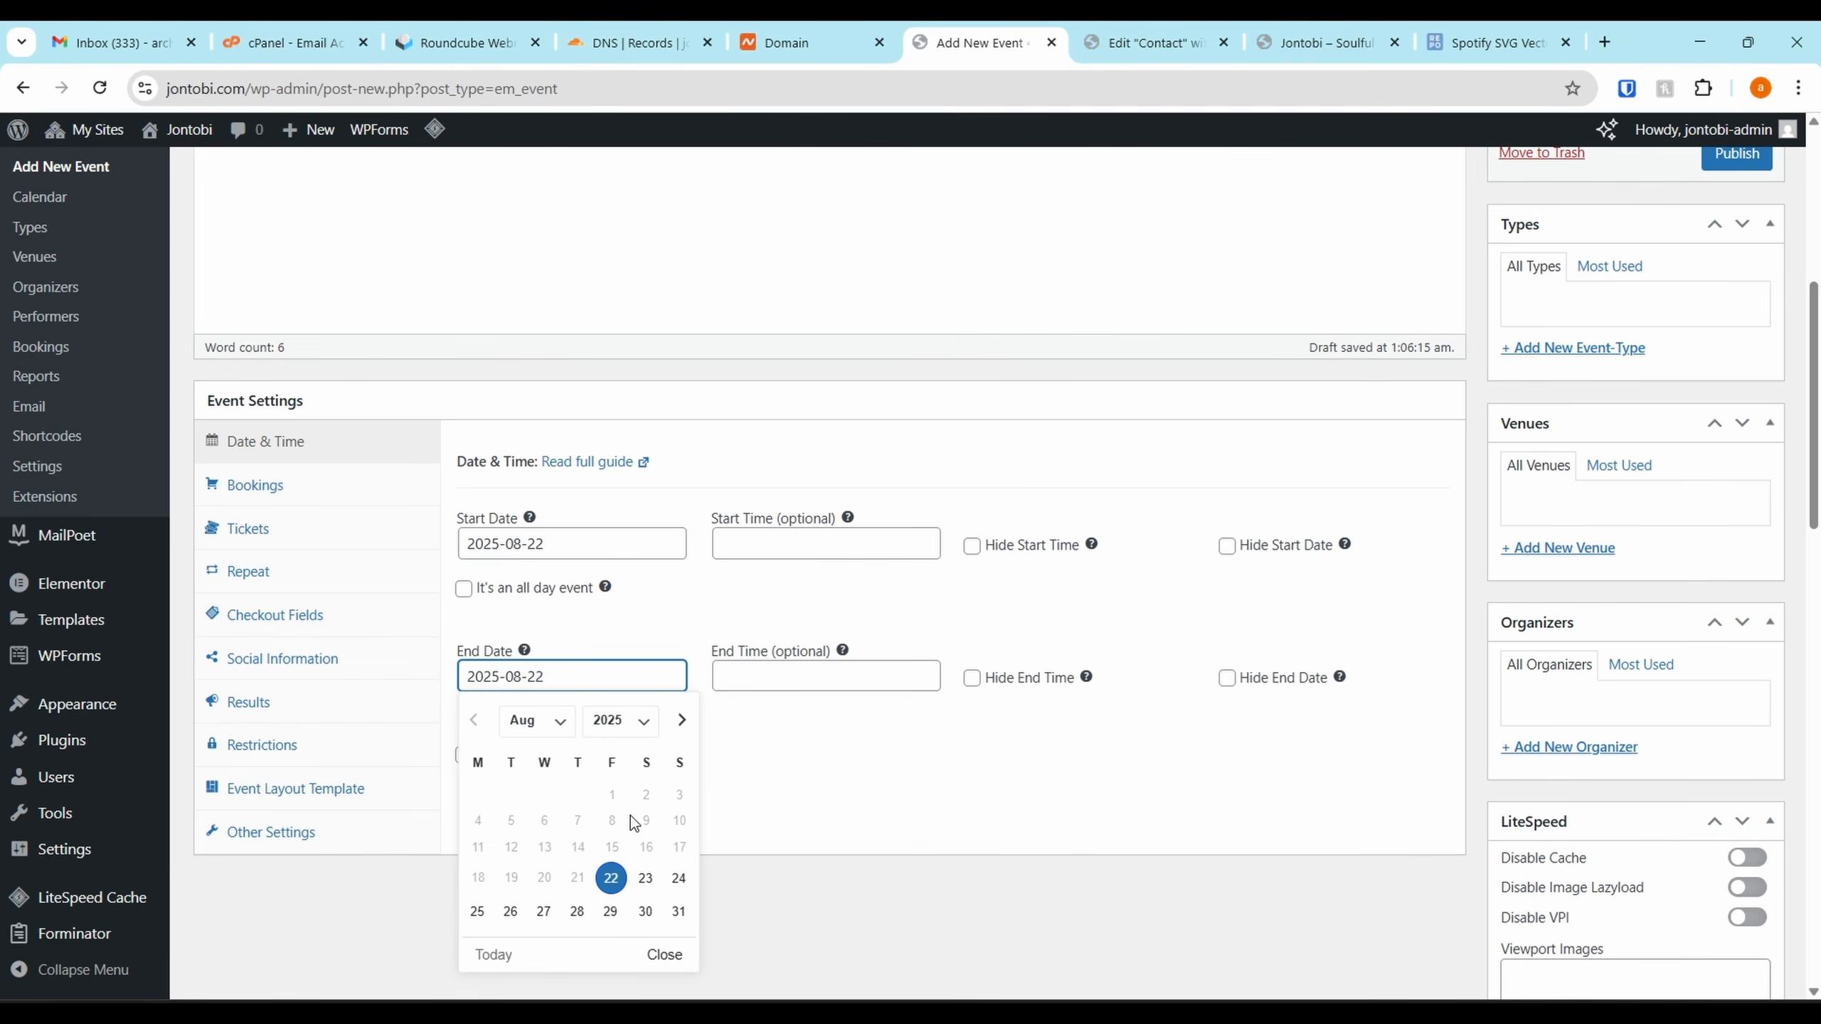
{"action": "left_click", "coordinate": [681, 912]}
Check the booking, ticket, repeat and social settings, then publish the Lagos Tour event
{"action": "scroll", "coordinate": [715, 739], "scroll_direction": "down", "scroll_amount": 1}
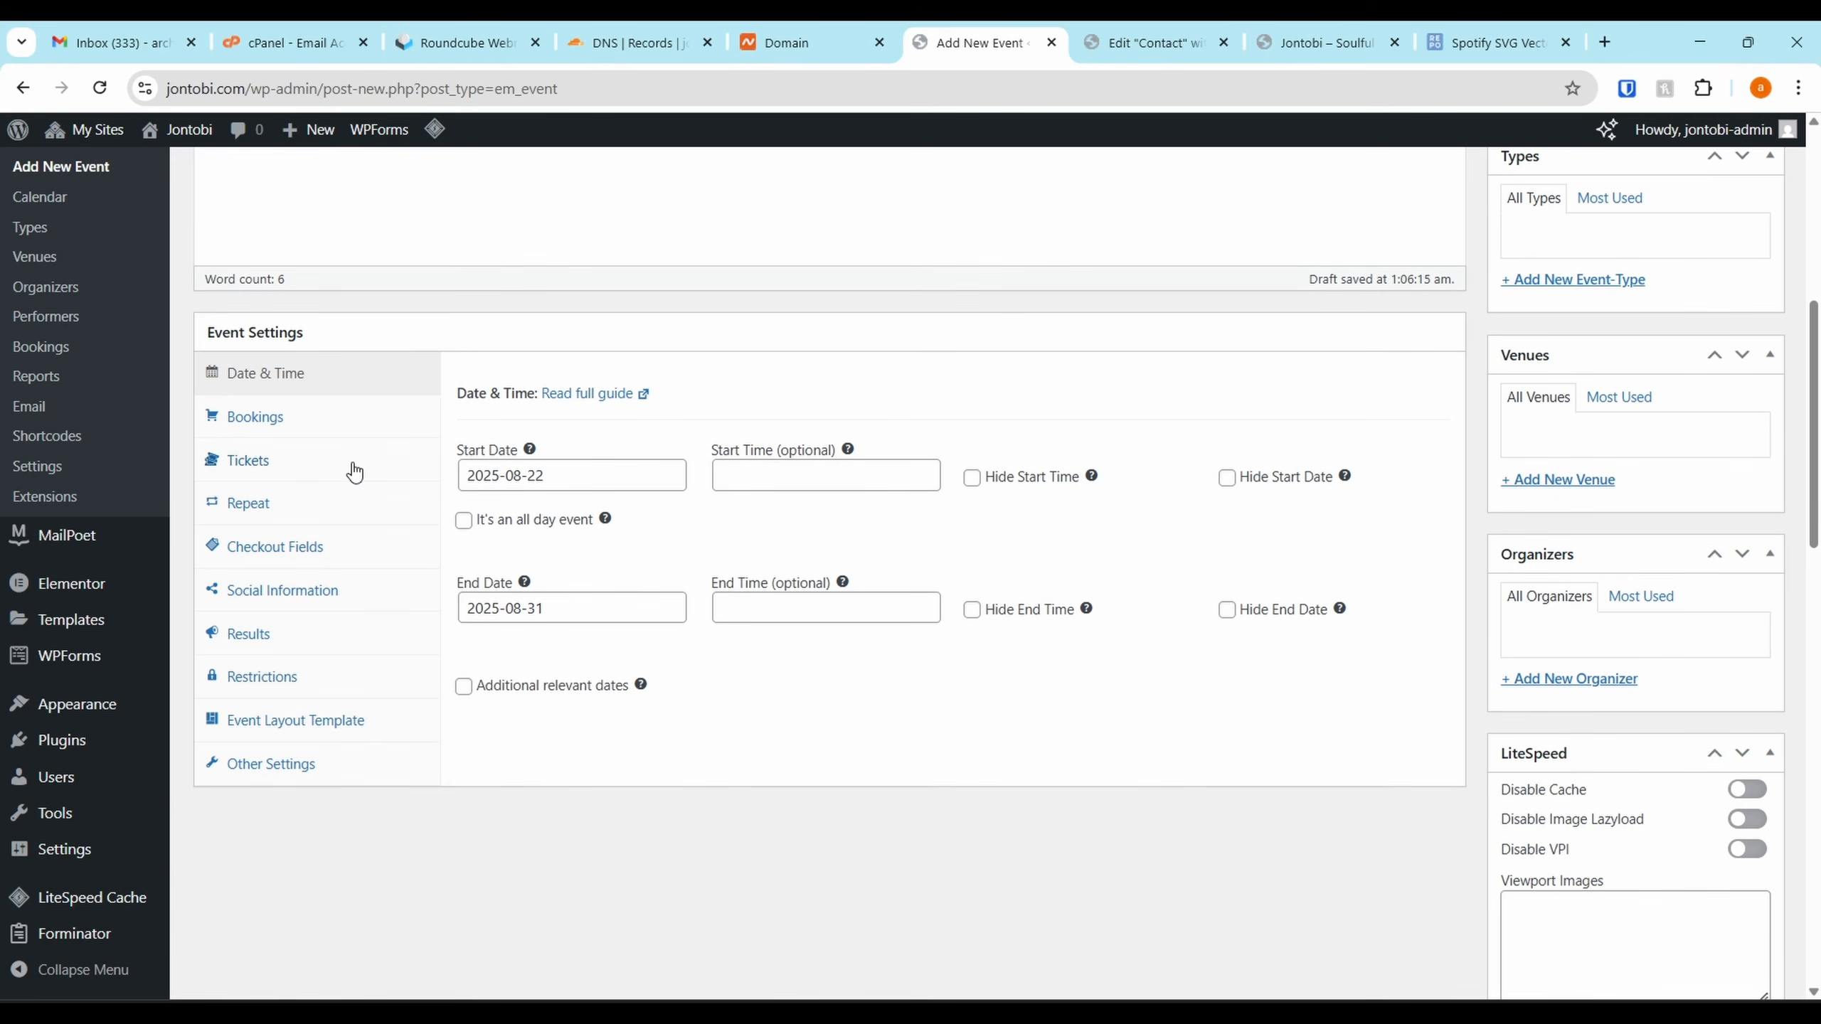
{"action": "left_click", "coordinate": [326, 424]}
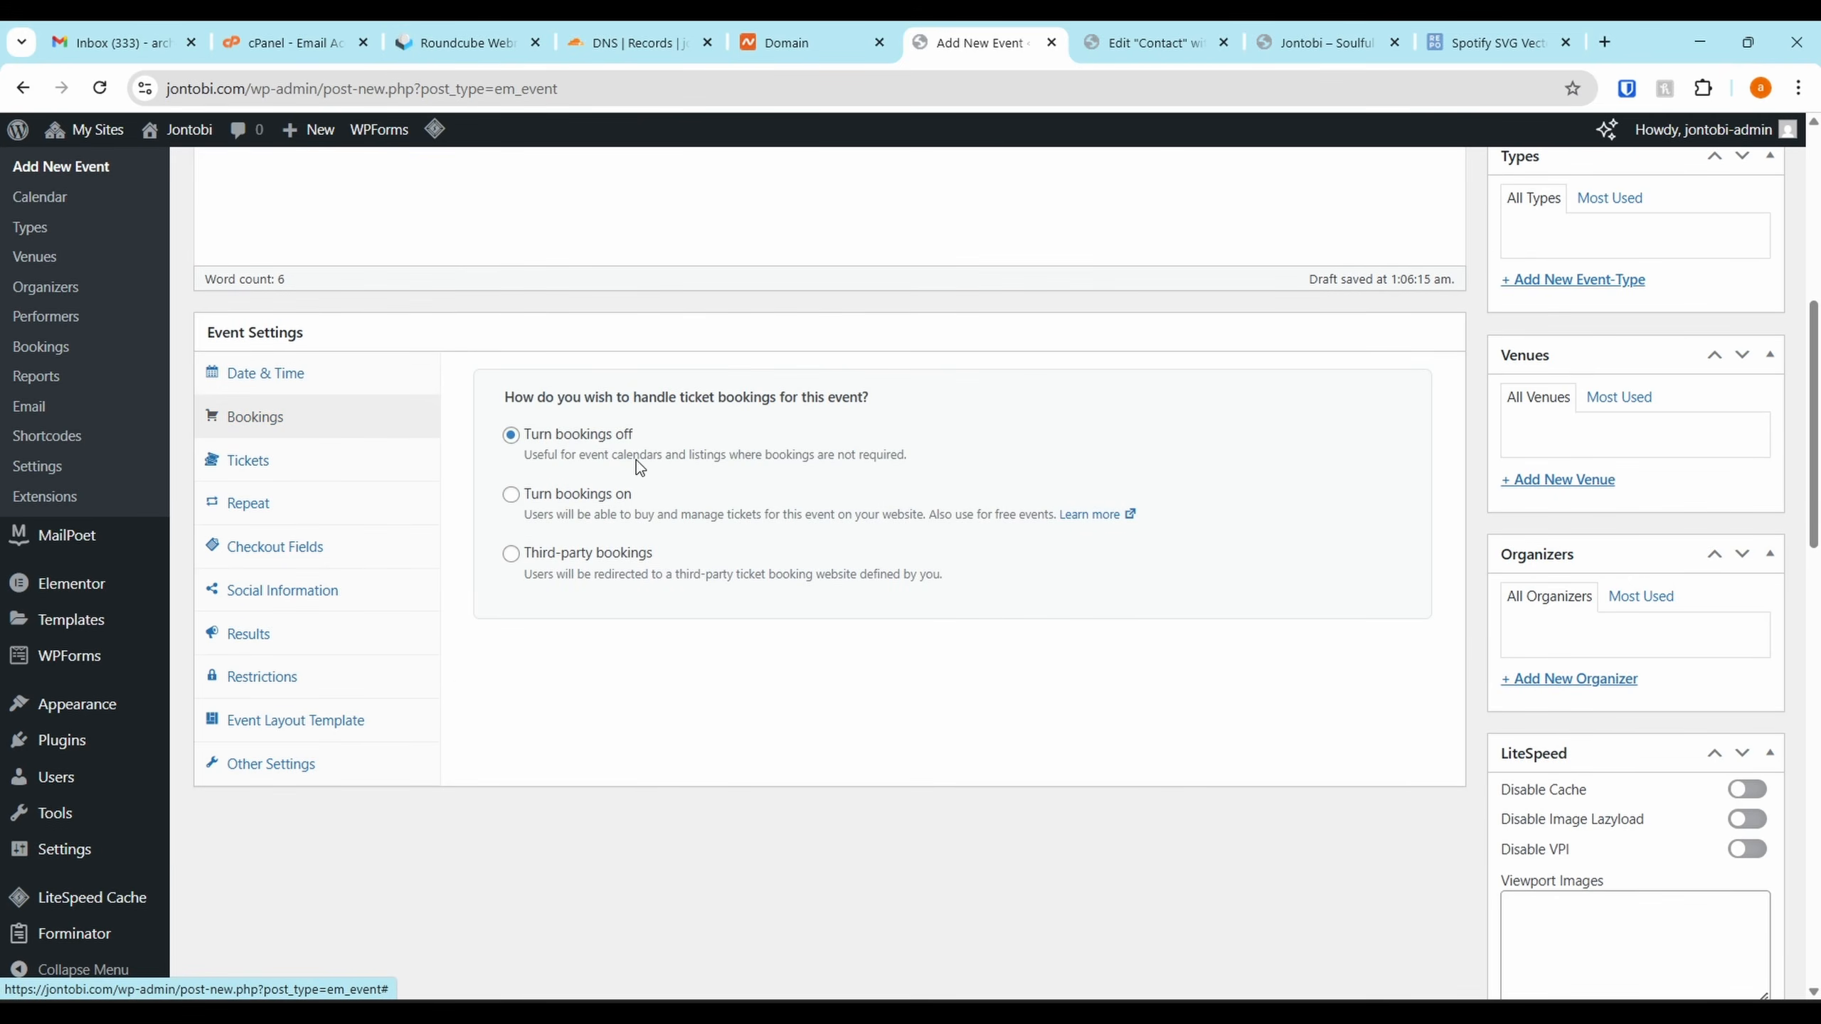
{"action": "left_click", "coordinate": [323, 473]}
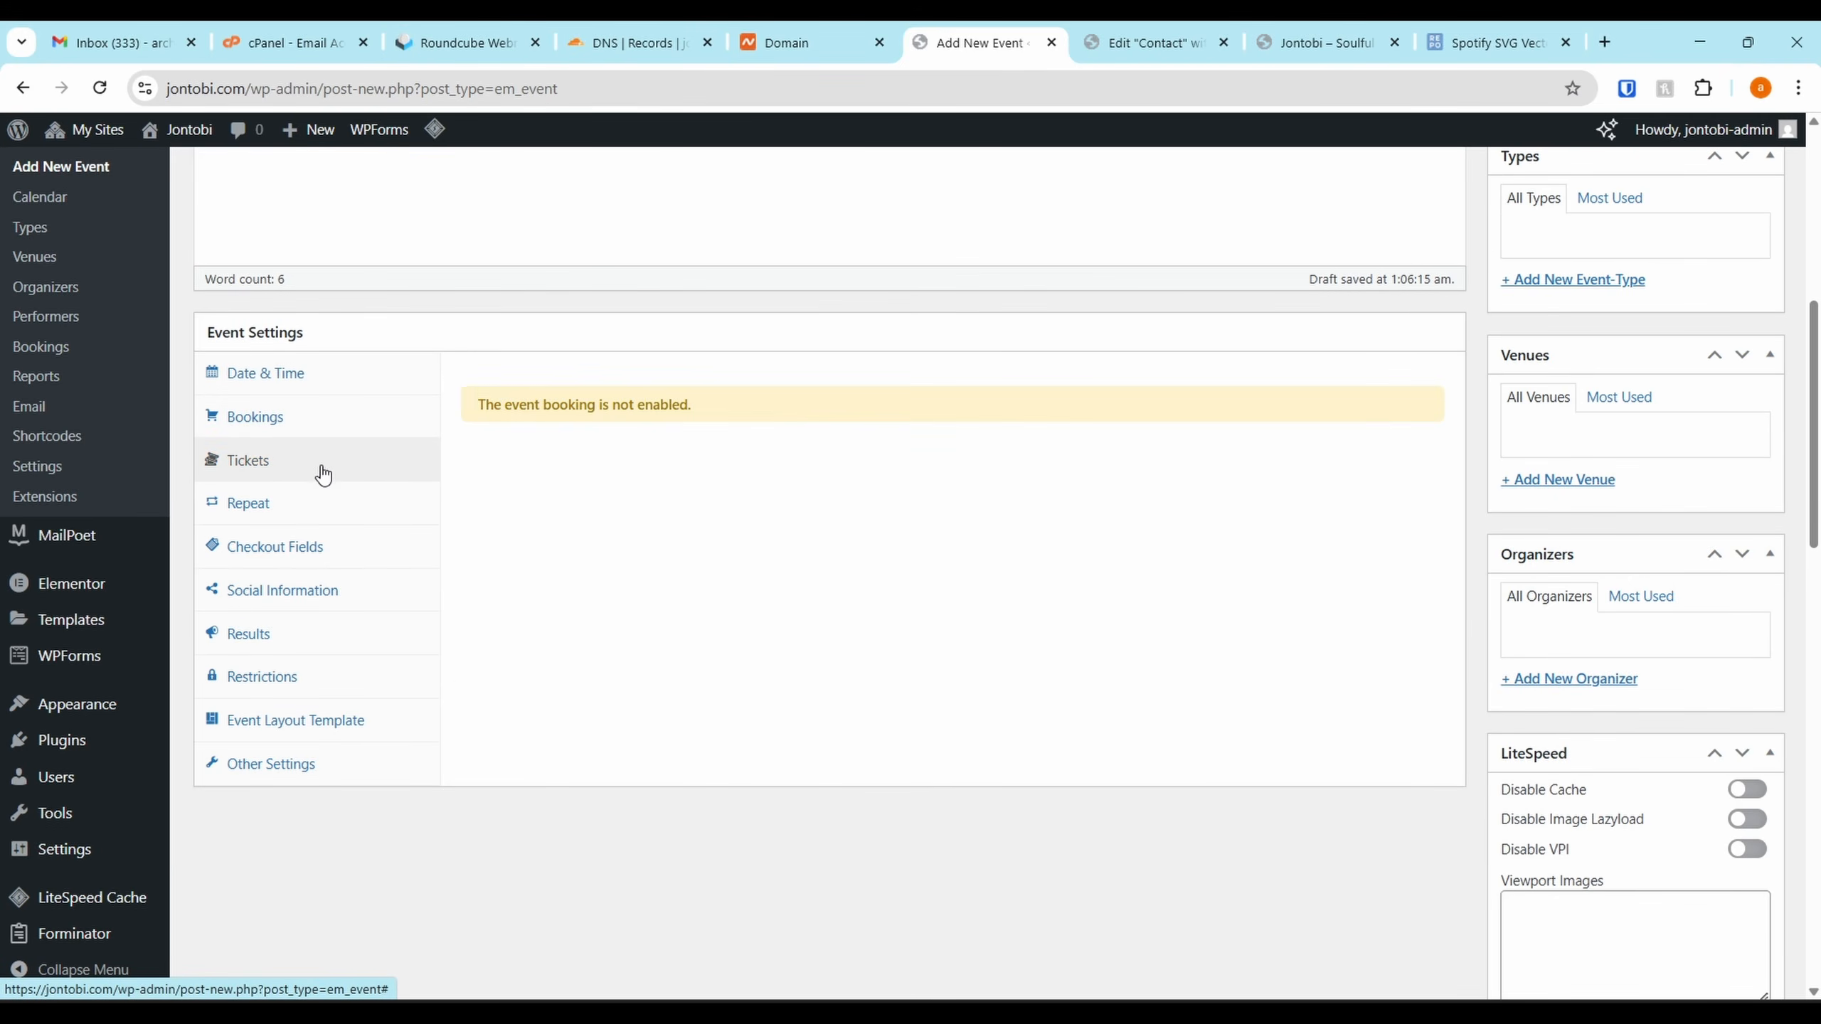
{"action": "left_click", "coordinate": [321, 426]}
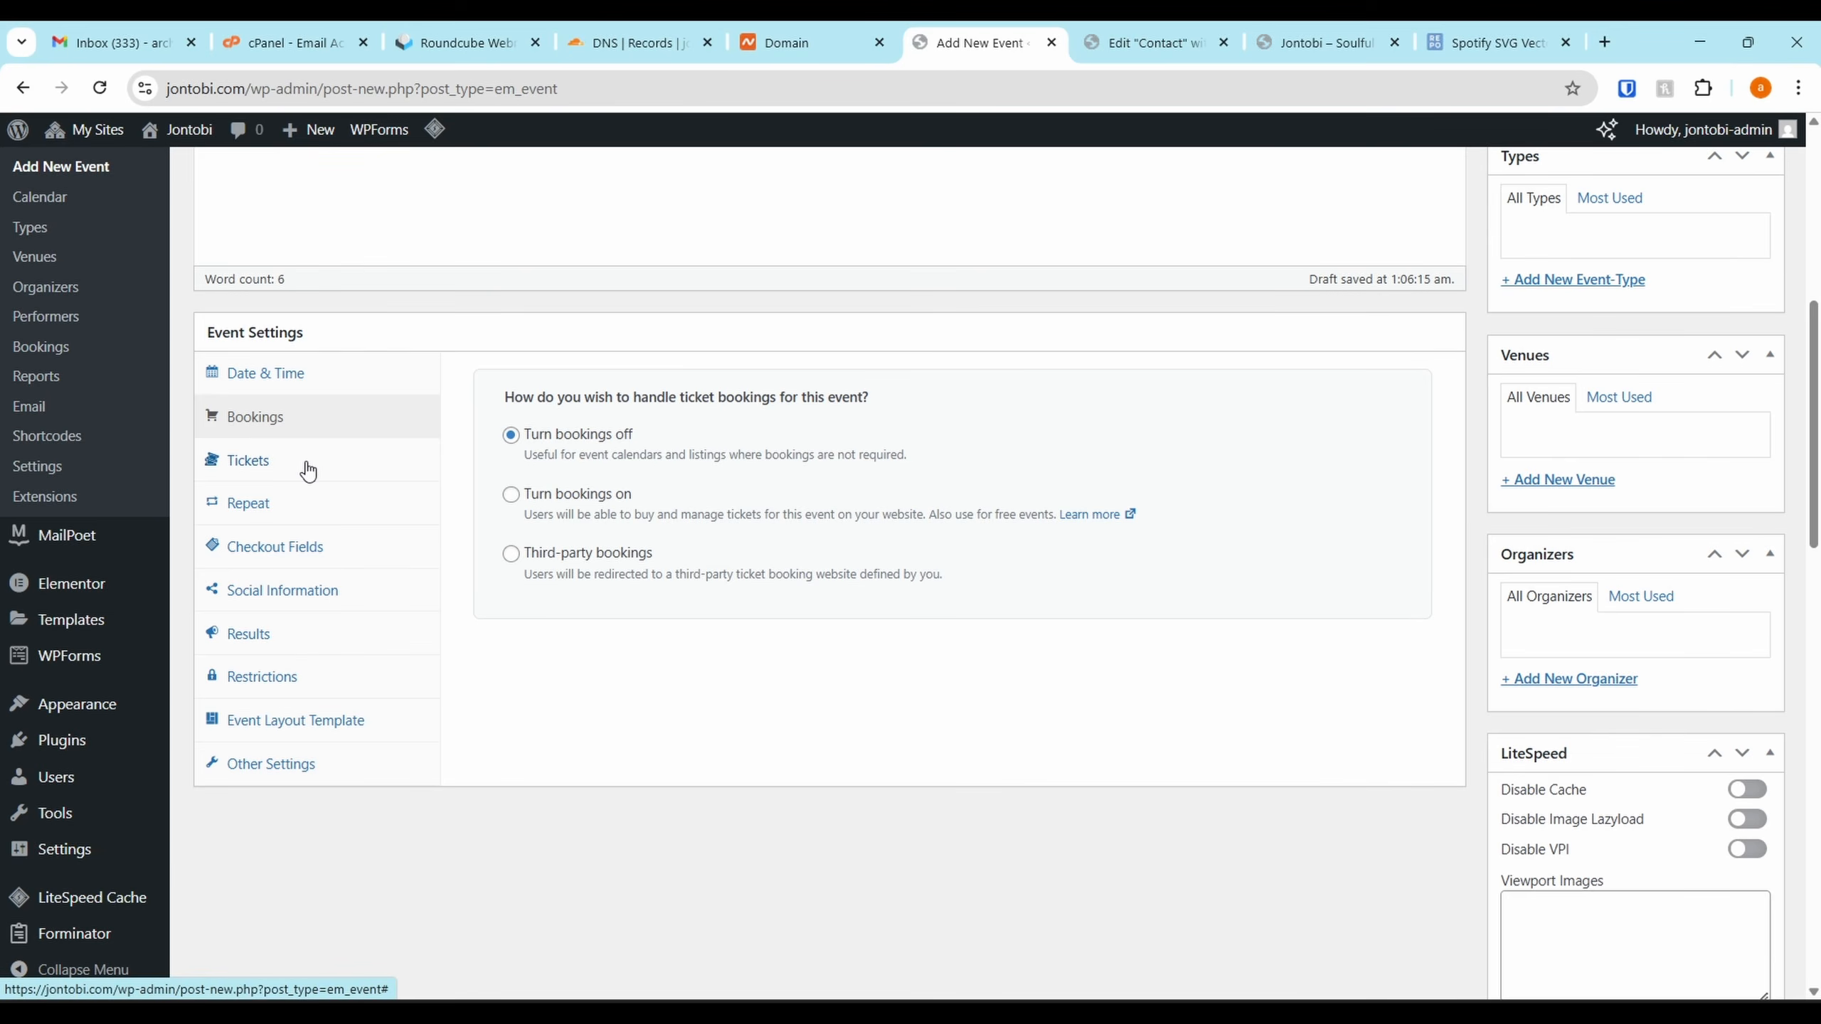
{"action": "left_click", "coordinate": [345, 504]}
{"action": "left_click", "coordinate": [353, 590]}
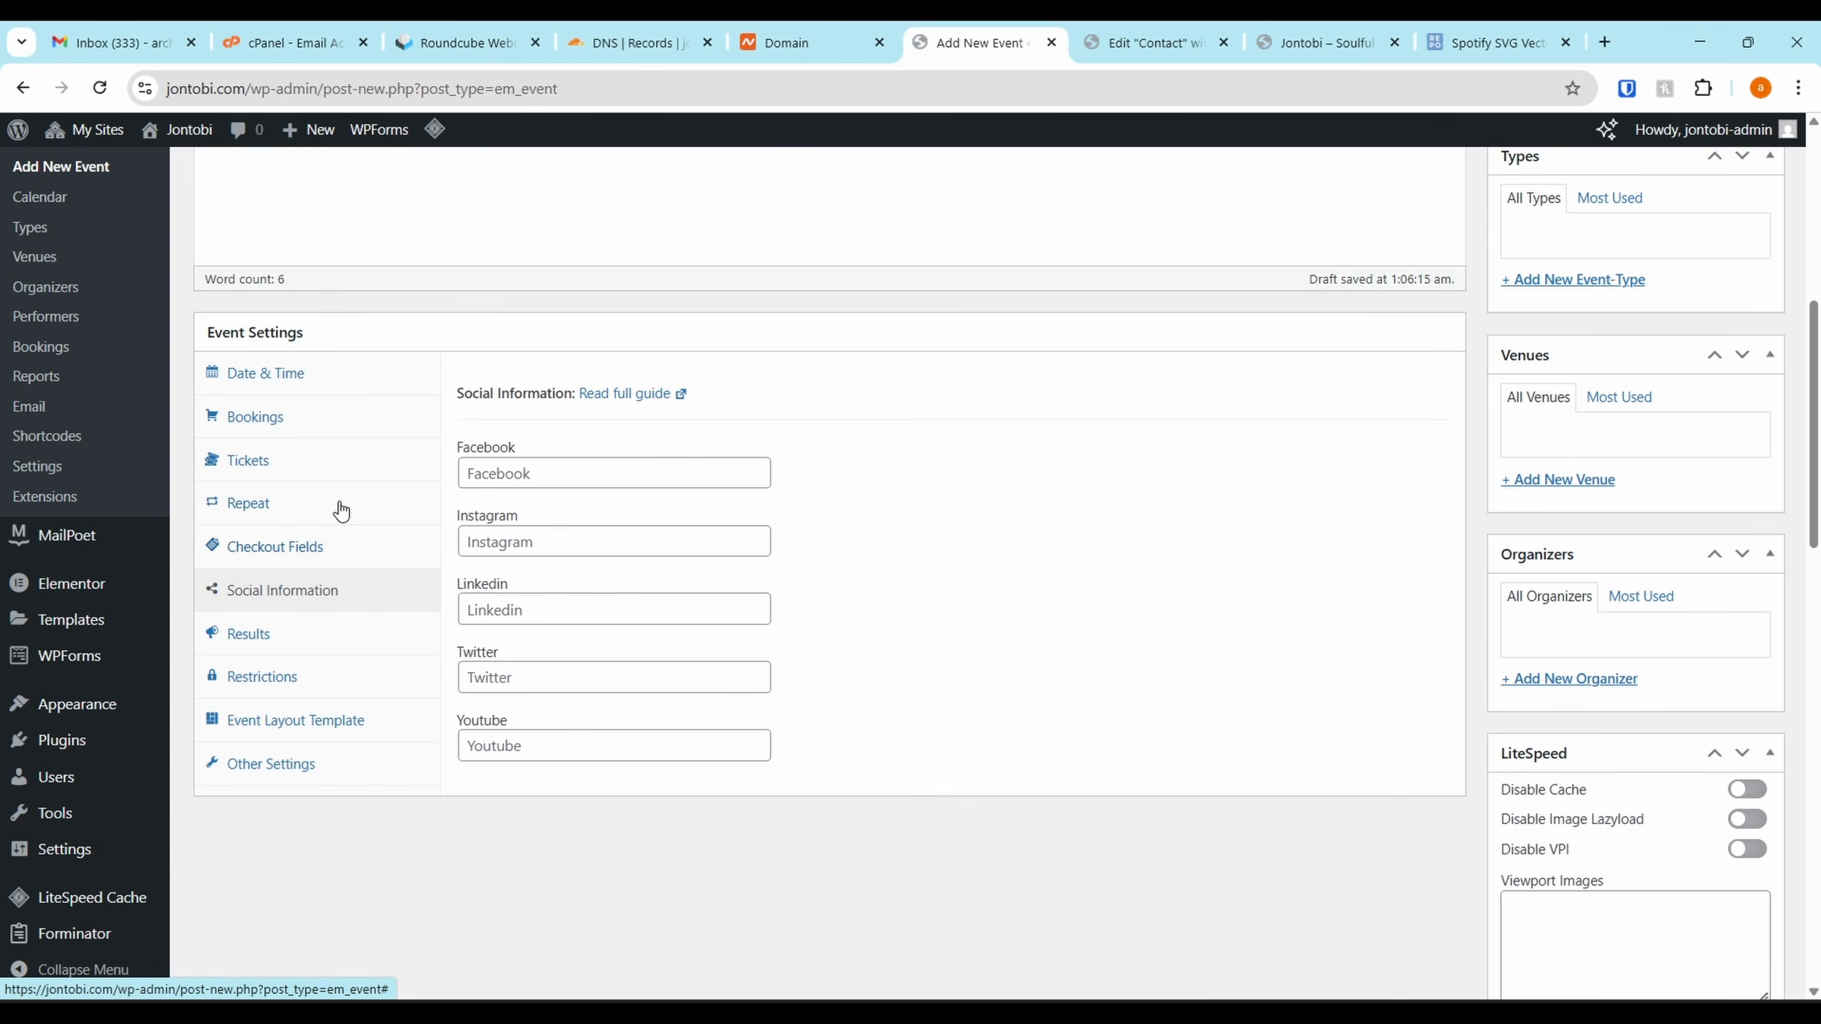
{"action": "left_click", "coordinate": [306, 434]}
{"action": "scroll", "coordinate": [1280, 403], "scroll_direction": "up", "scroll_amount": 8}
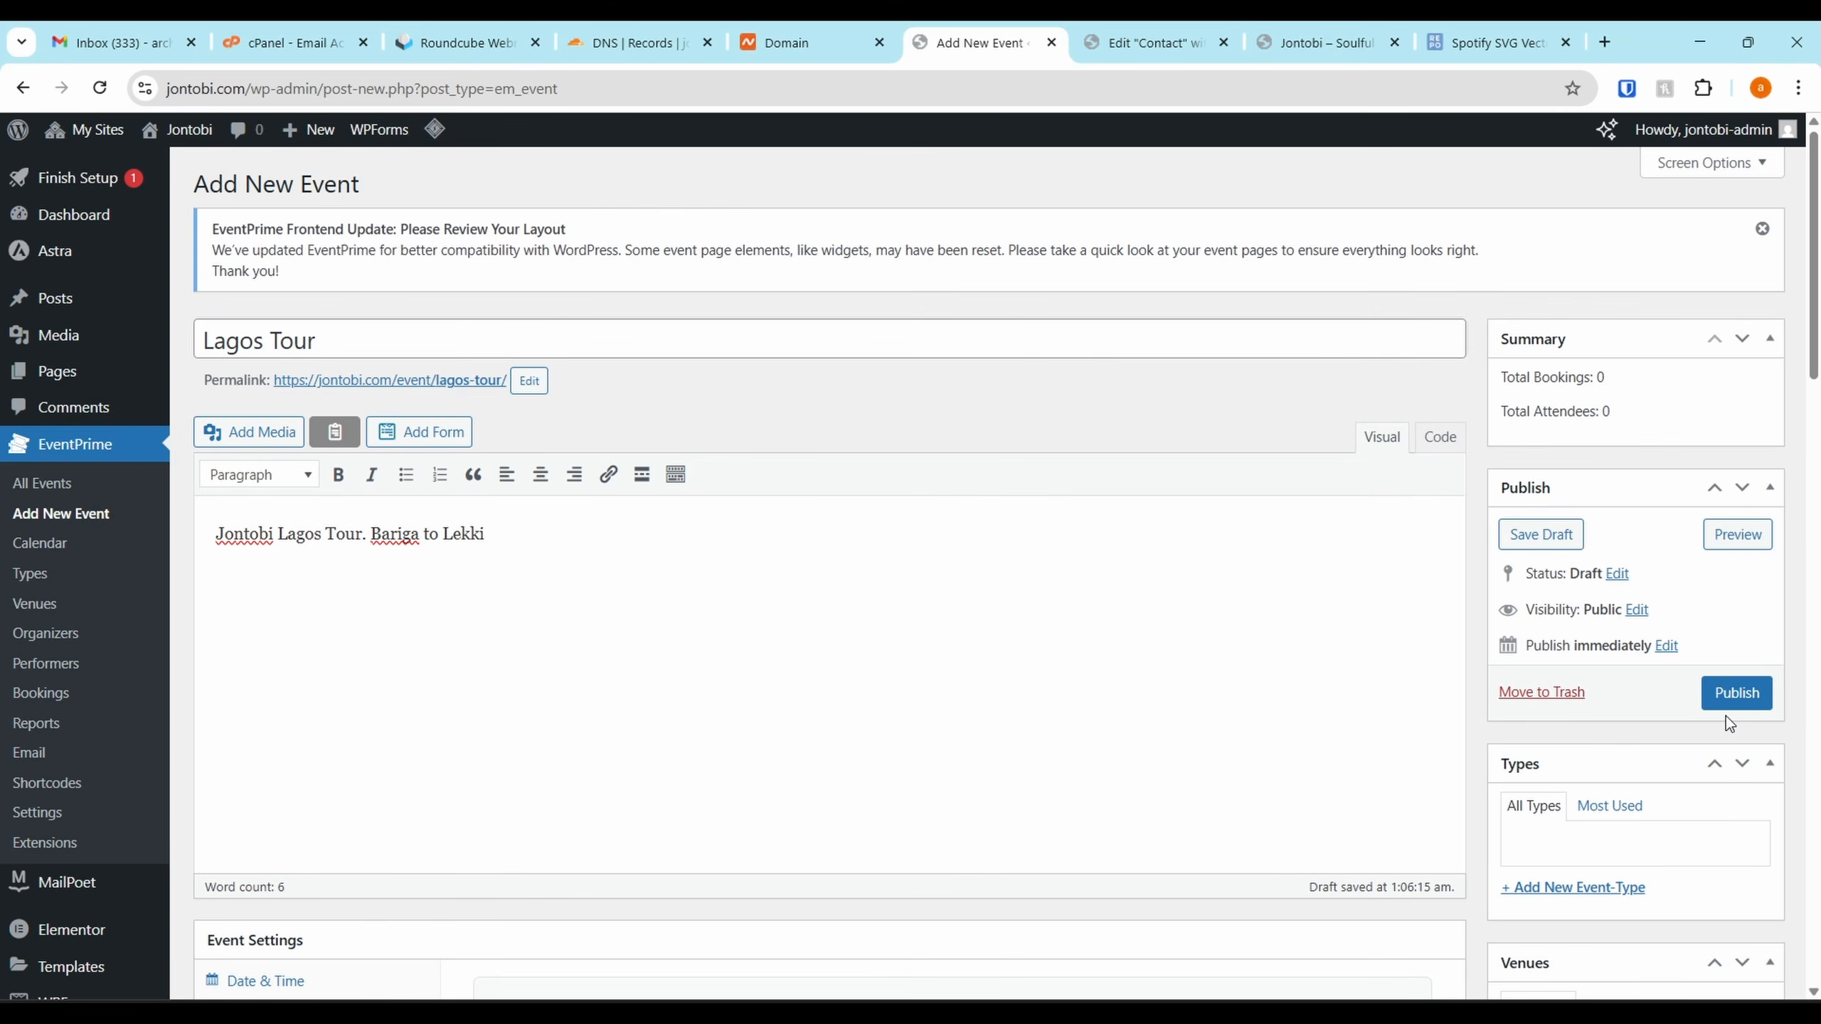
{"action": "left_click", "coordinate": [1727, 702]}
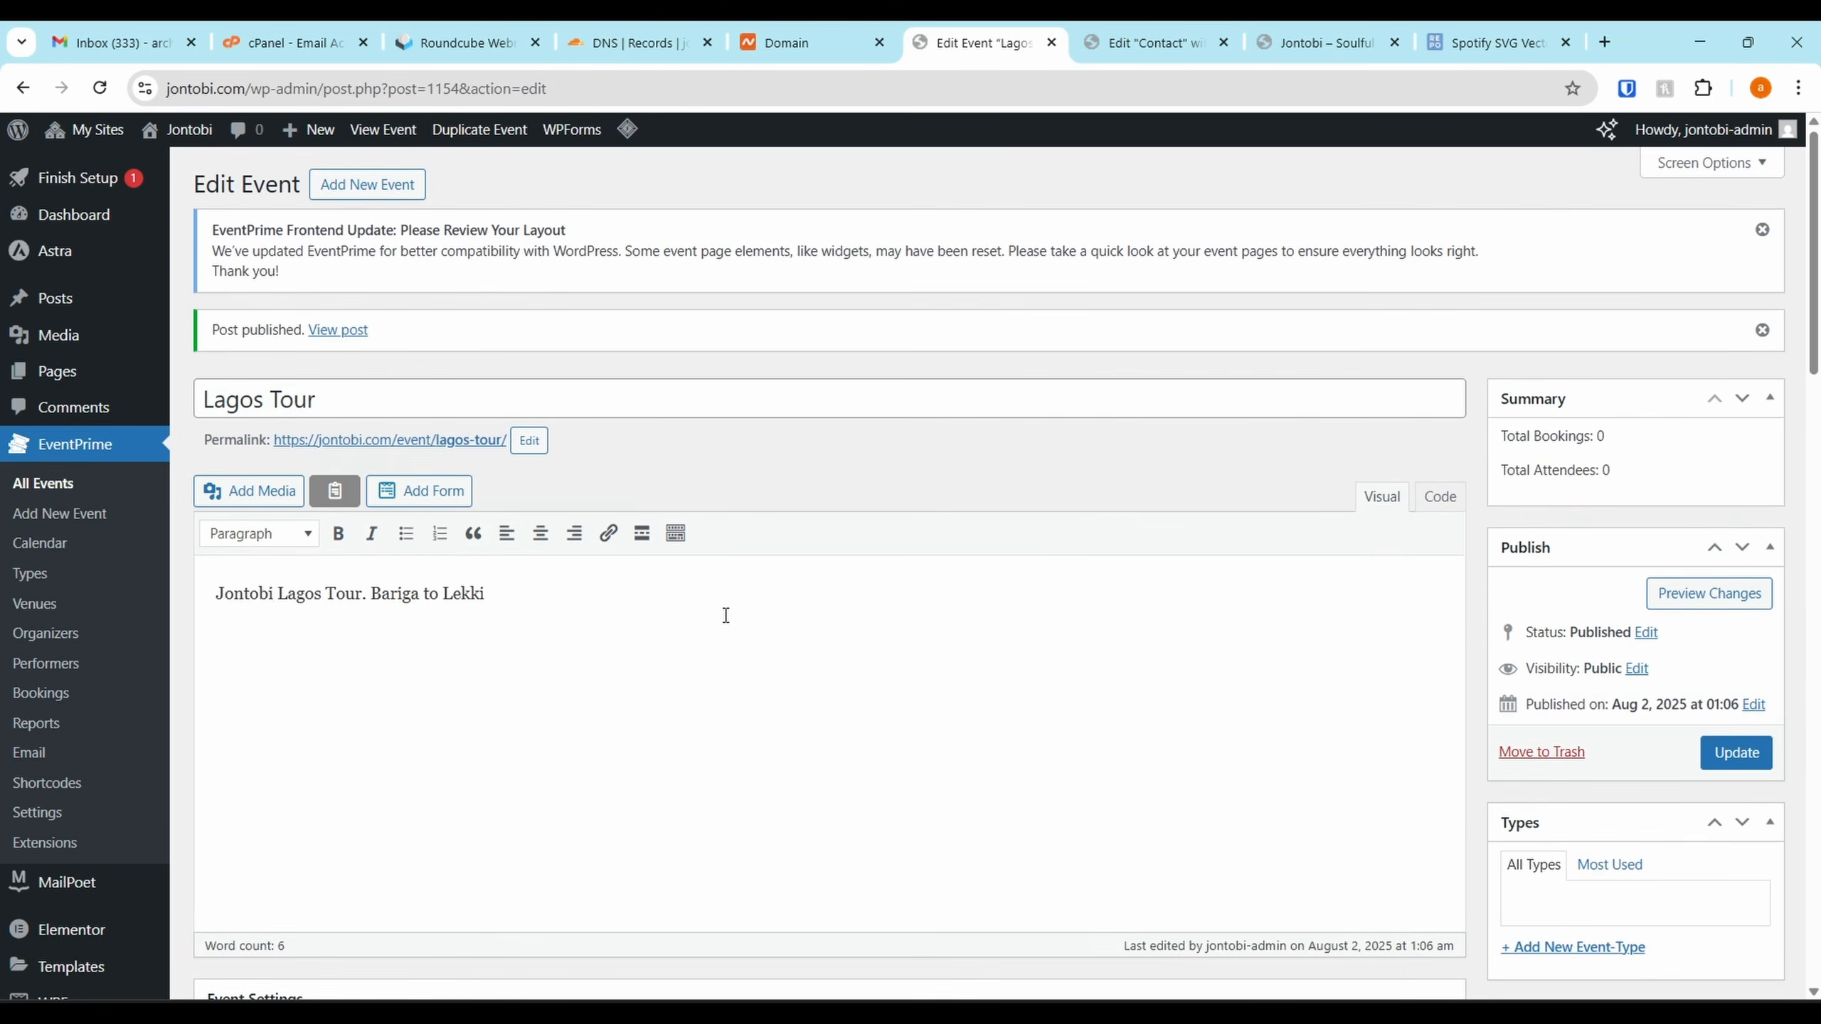
Start a new event titled 'Osirus & Friends Show' described 'Meet Jontobi at Osirus & Friends'
{"action": "left_click", "coordinate": [367, 184]}
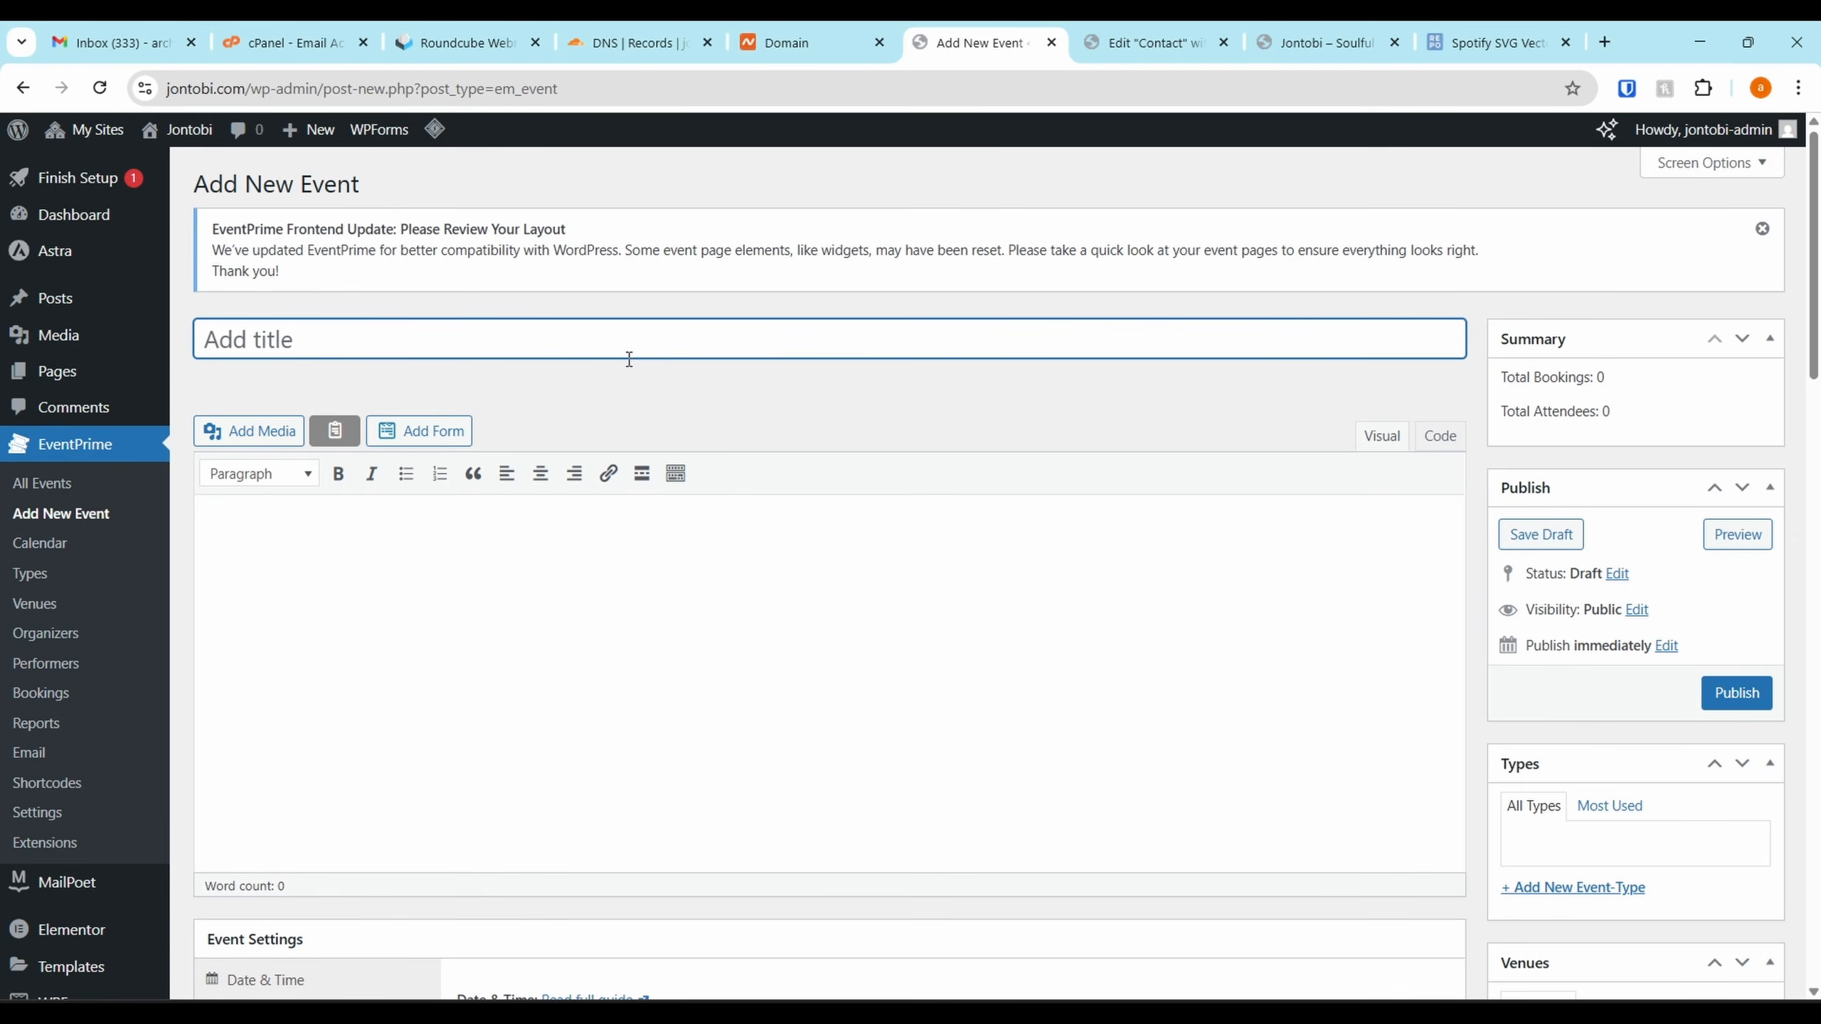
{"action": "type", "text": "A"}
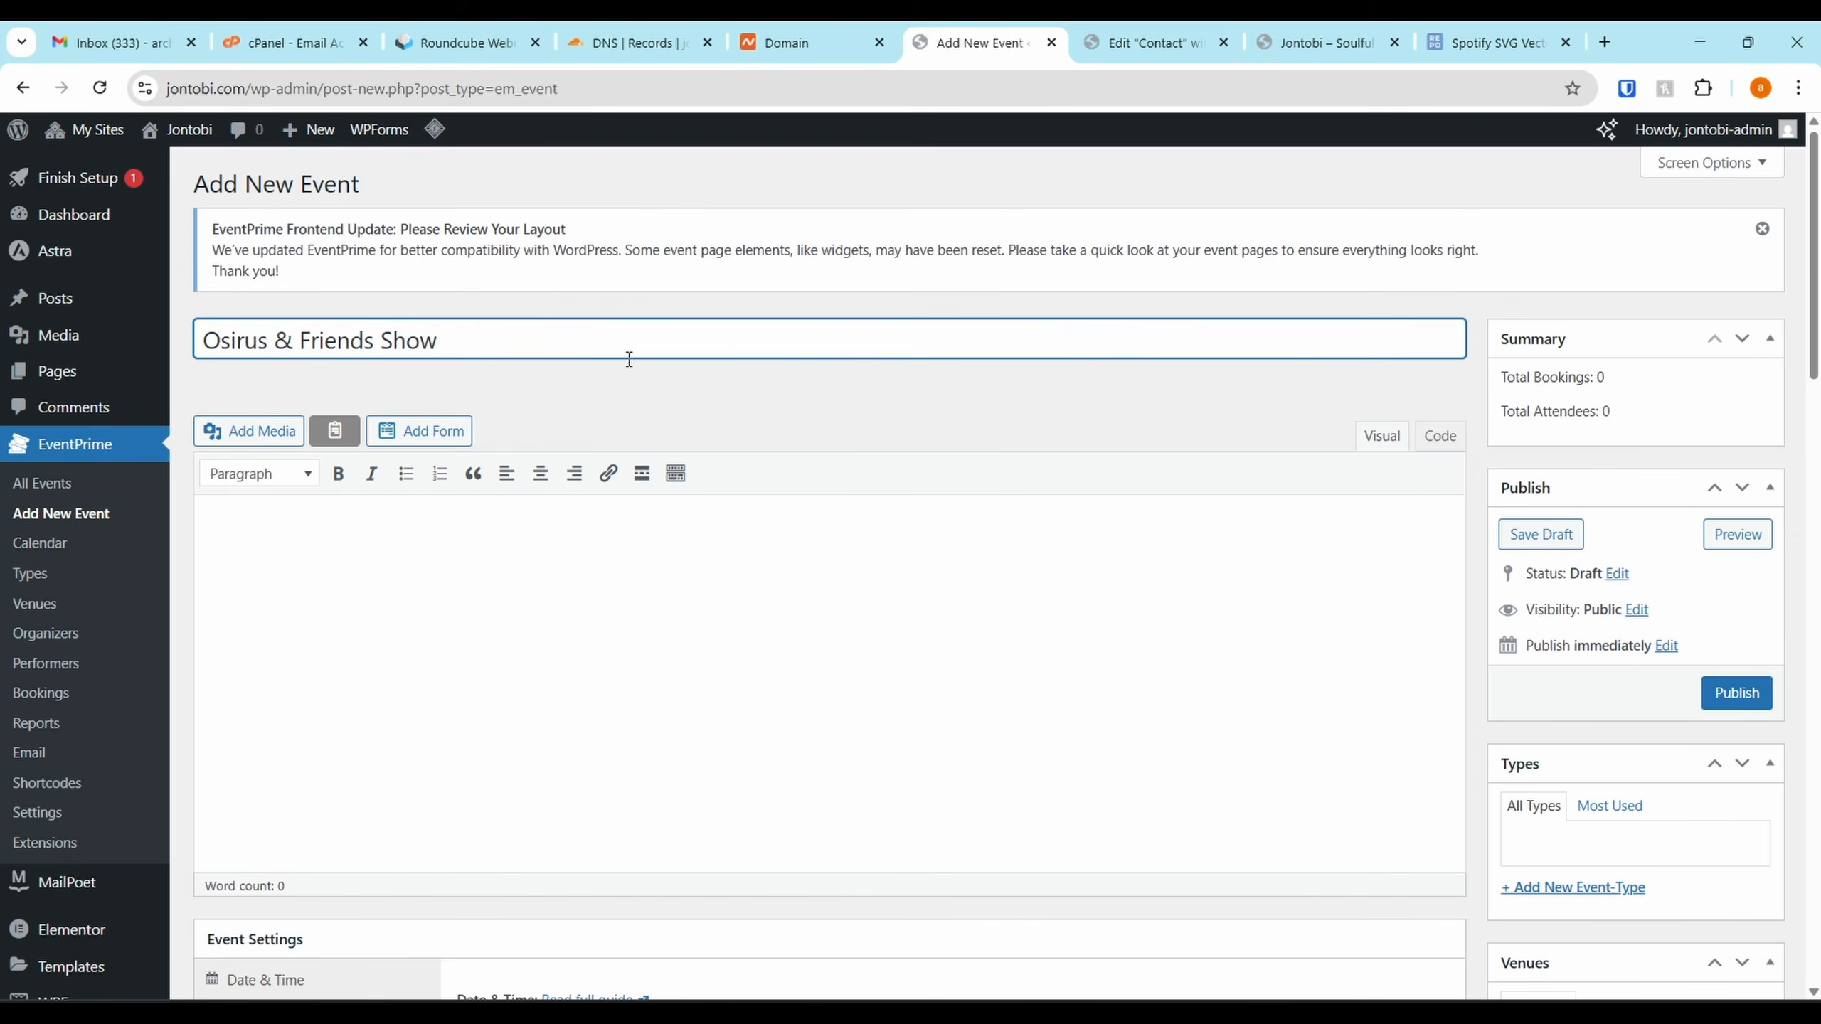
{"action": "left_click", "coordinate": [436, 595]}
{"action": "type", "text": "Meet "}
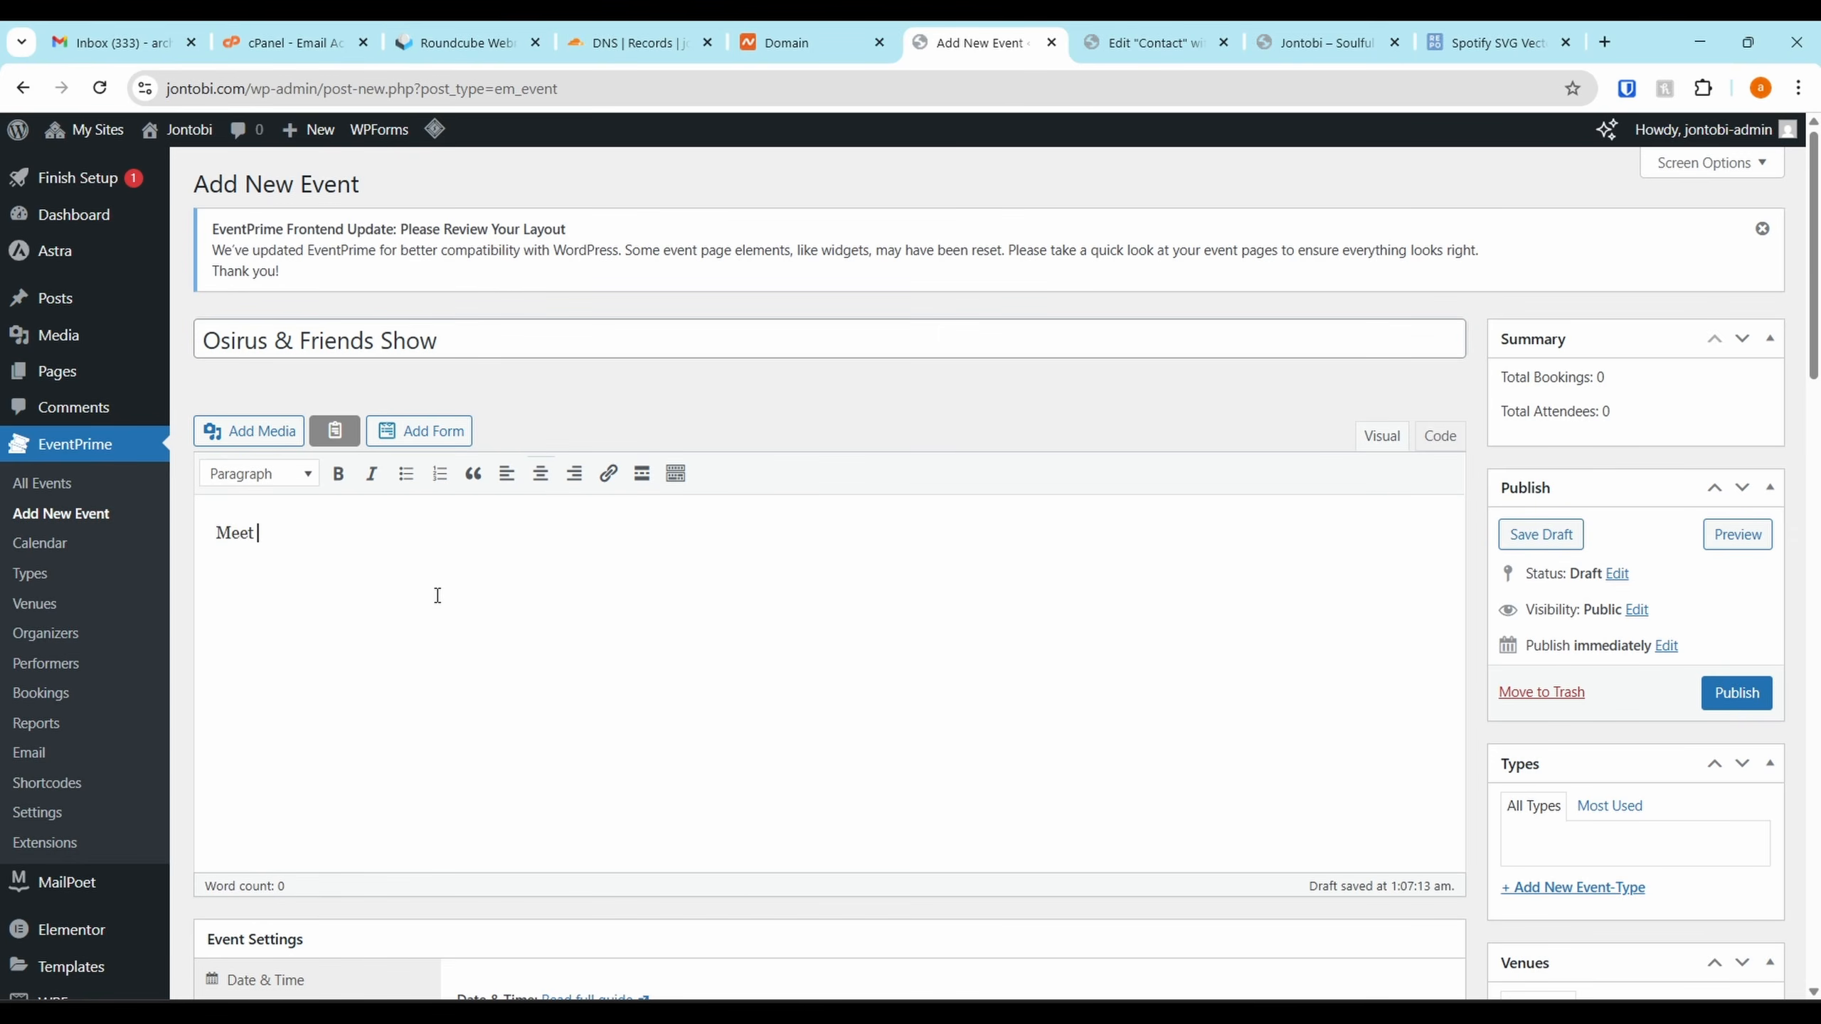
{"action": "type", "text": "Jontobi at Osirus & Friends"}
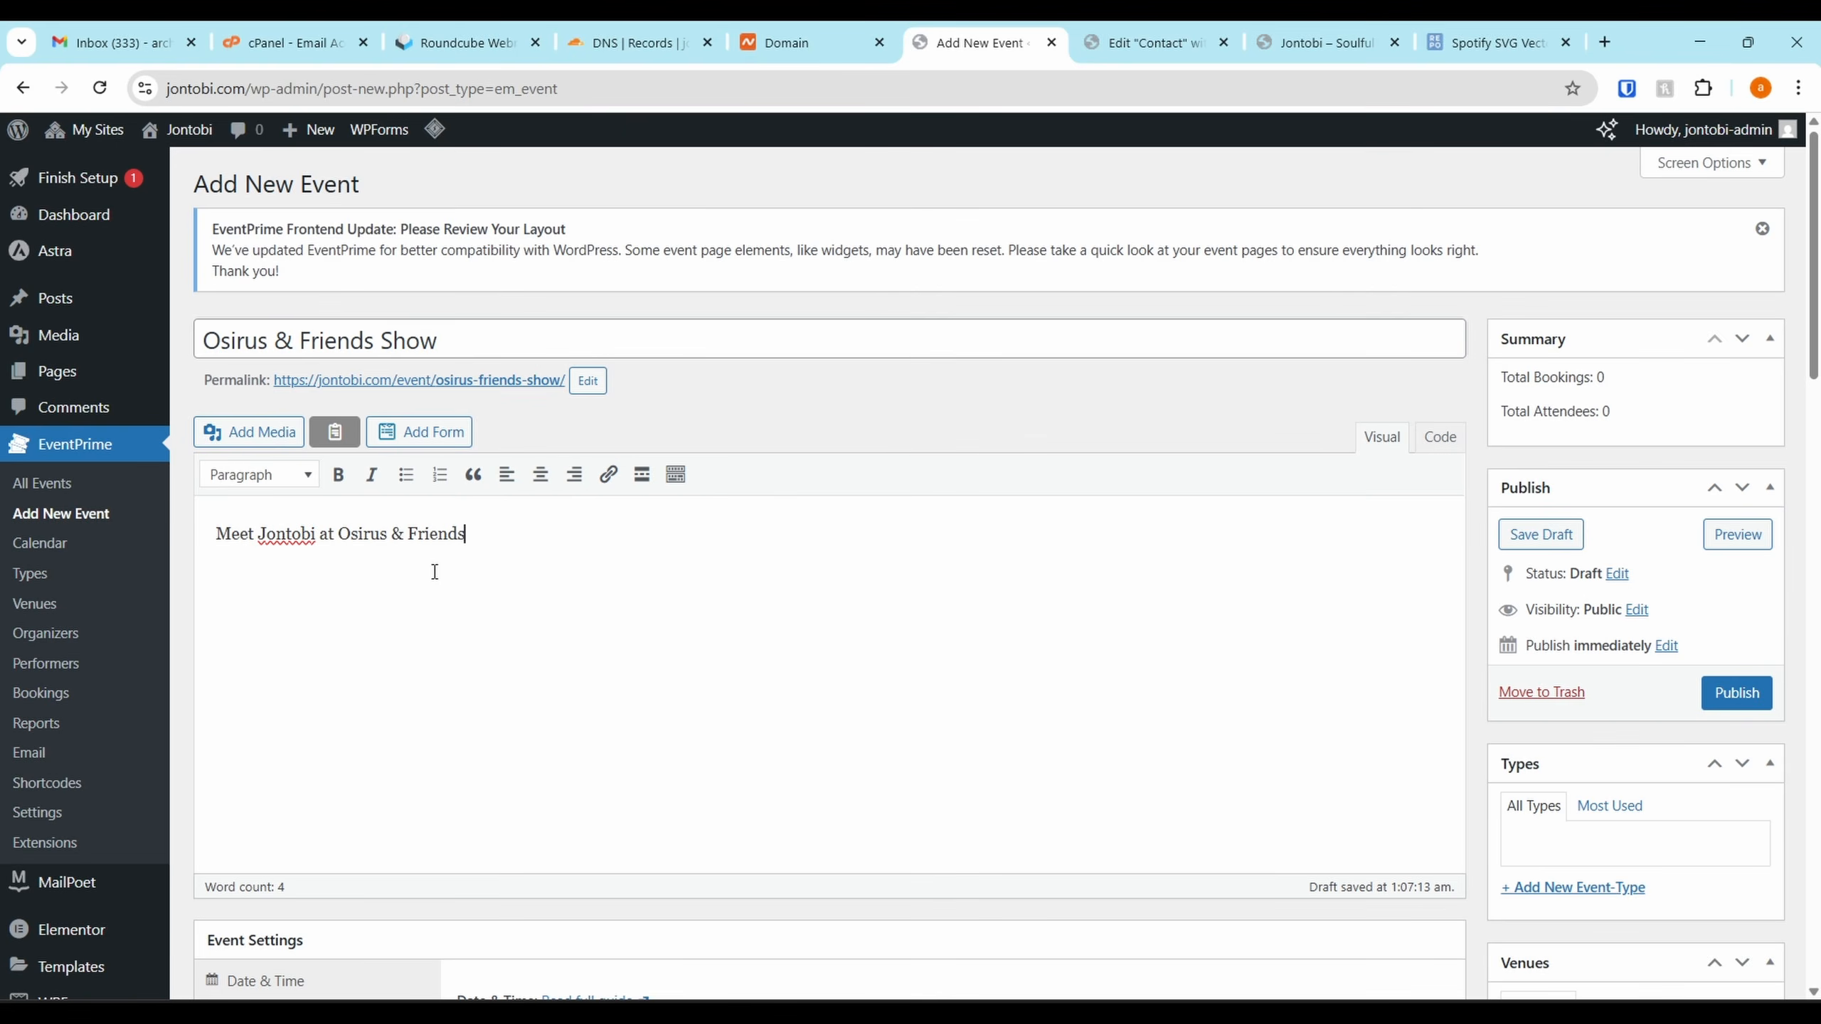
Set the event date to 23 August 2025 as an all-day event
{"action": "scroll", "coordinate": [434, 581], "scroll_direction": "down", "scroll_amount": 5}
{"action": "left_click", "coordinate": [538, 705]}
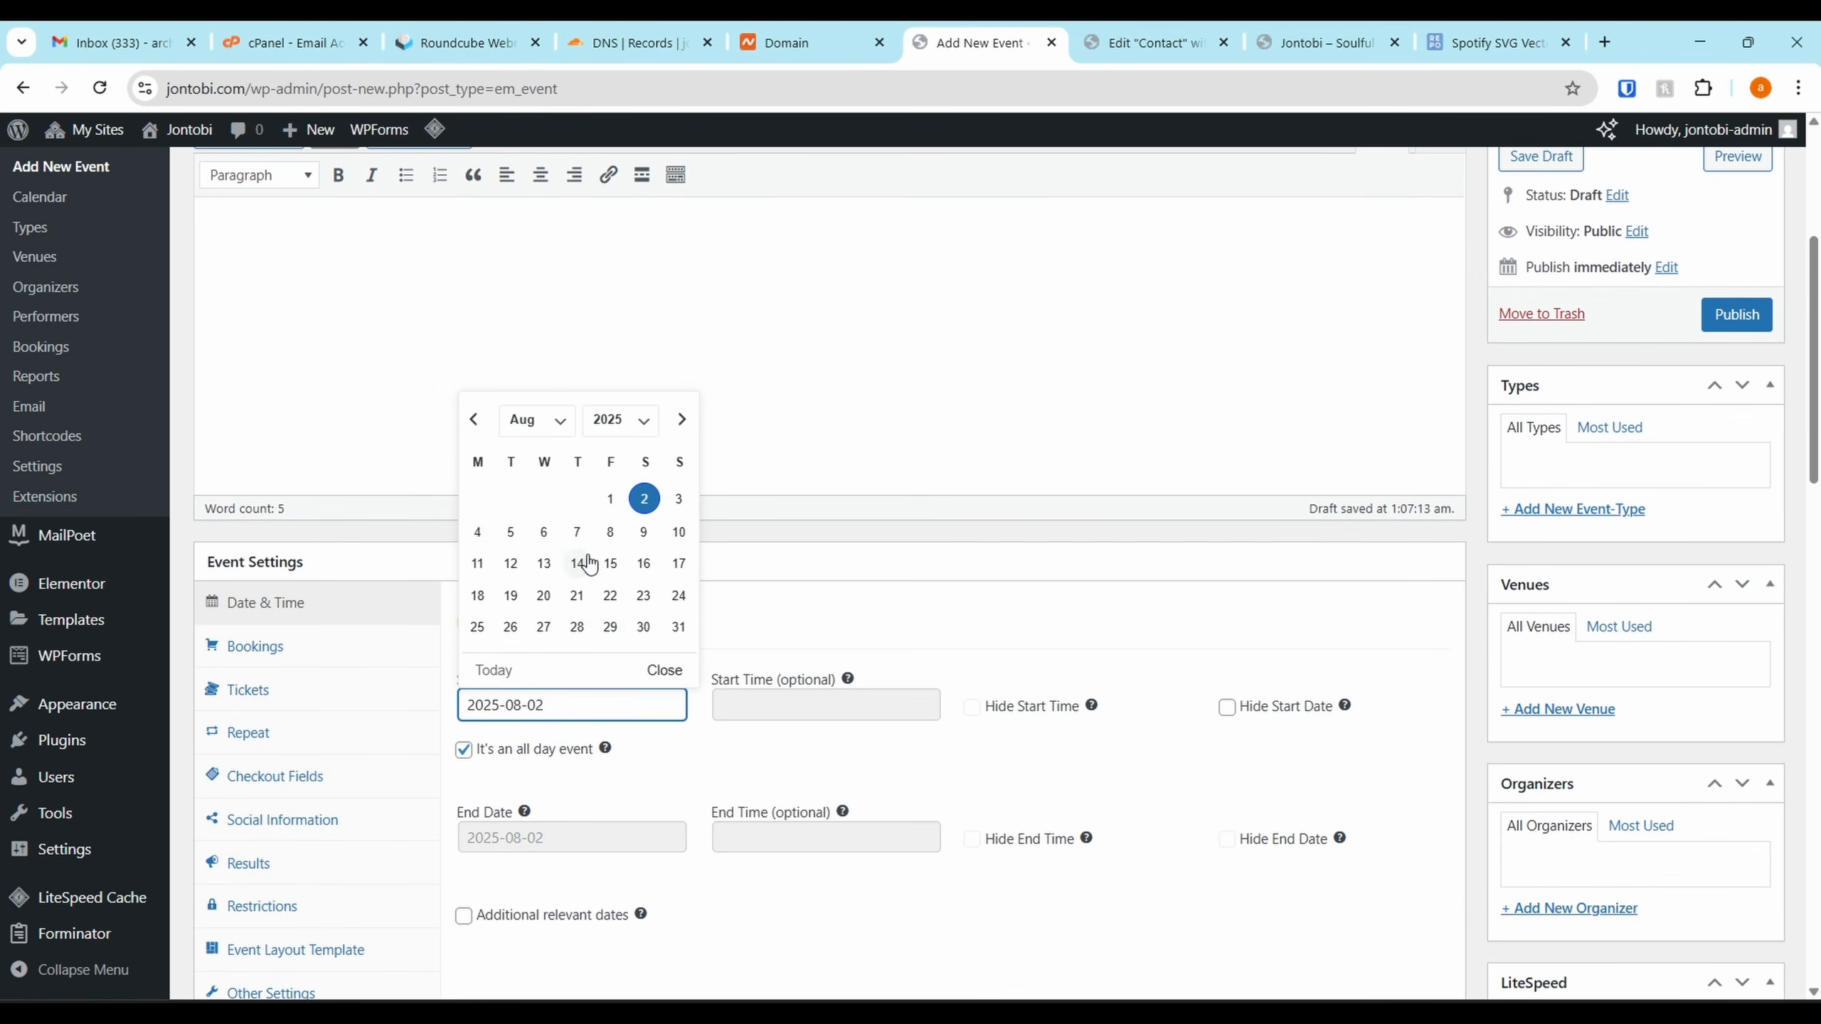
{"action": "left_click", "coordinate": [643, 564]}
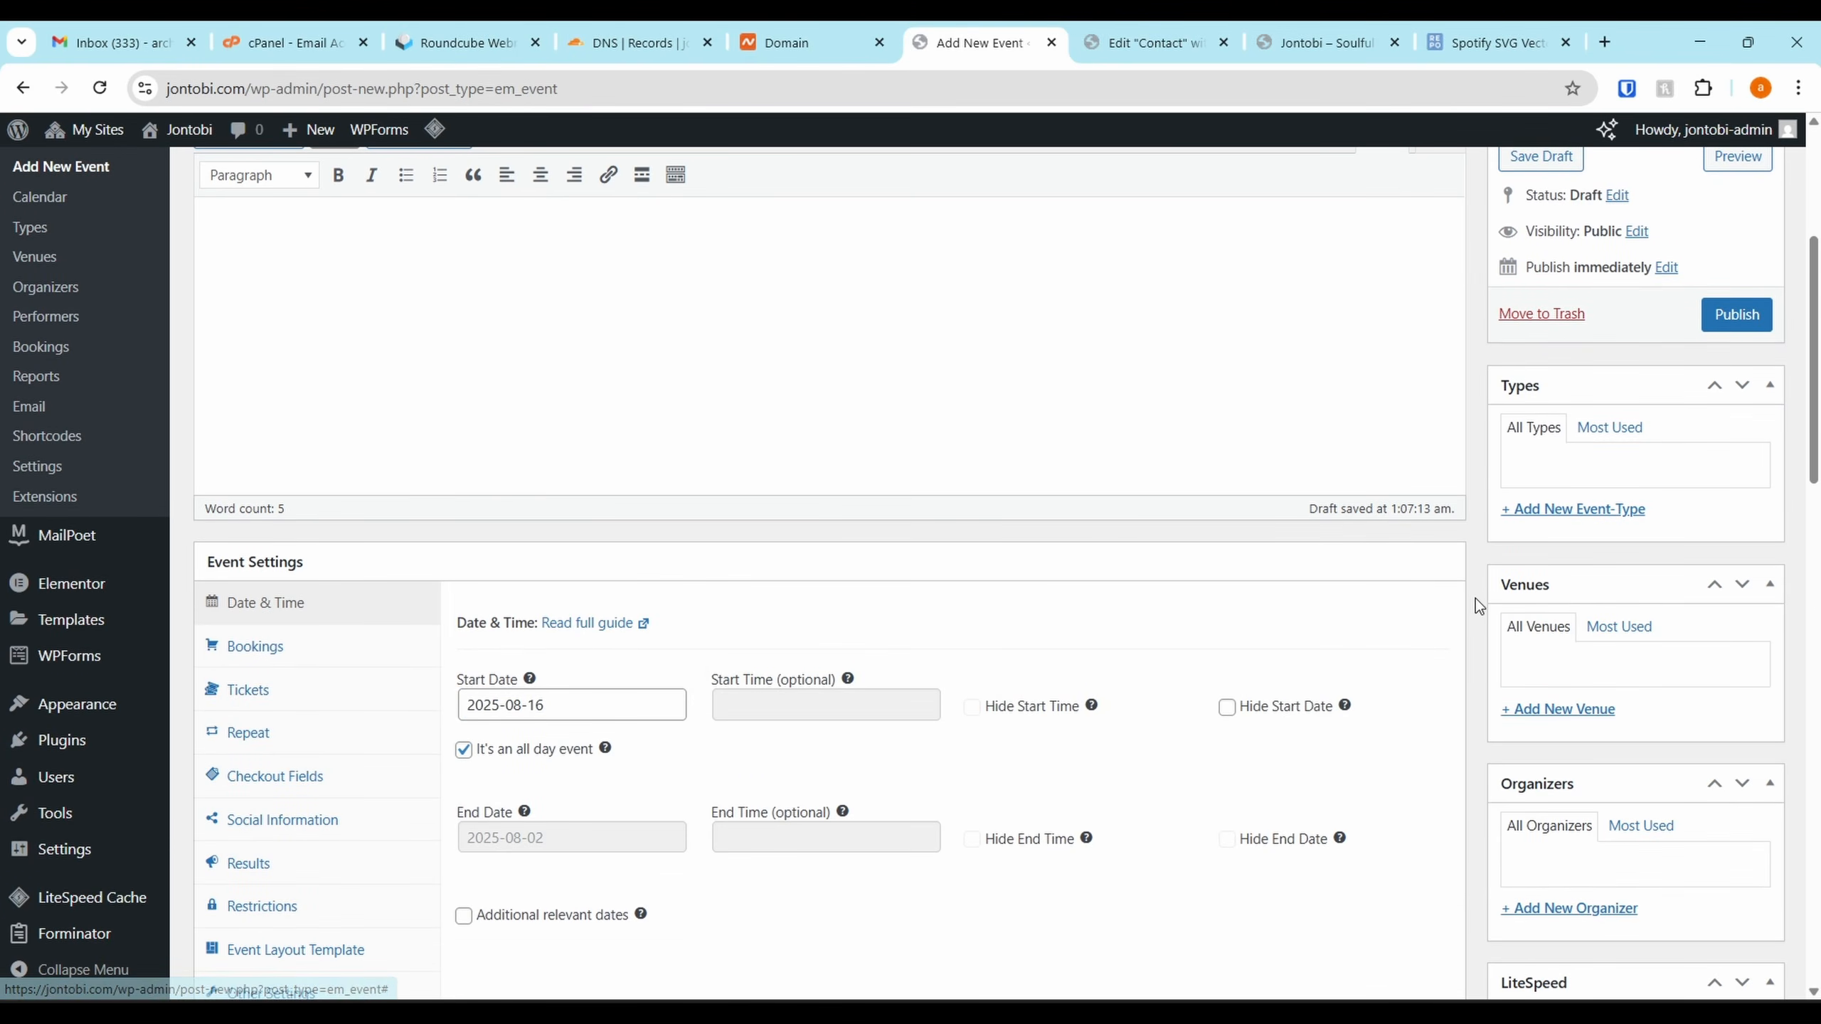
{"action": "scroll", "coordinate": [1276, 729], "scroll_direction": "up", "scroll_amount": 5}
{"action": "left_click", "coordinate": [1736, 692]}
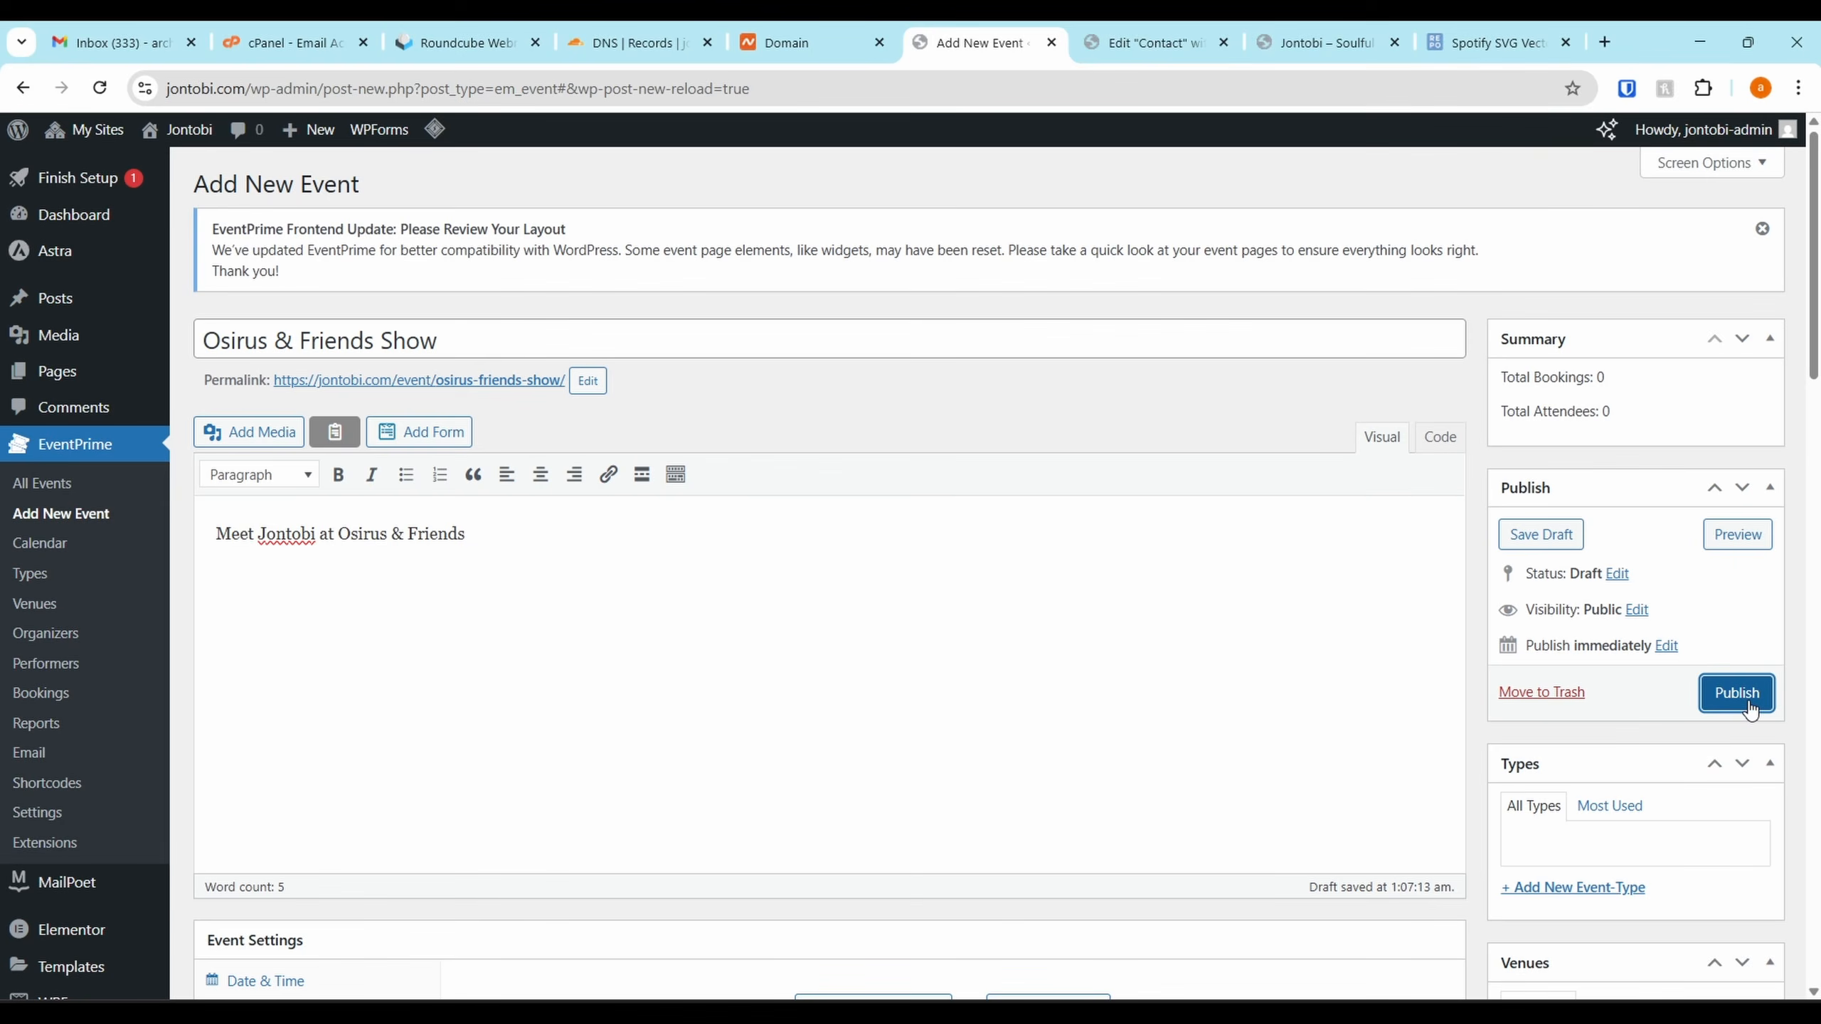
{"action": "scroll", "coordinate": [1222, 649], "scroll_direction": "down", "scroll_amount": 8}
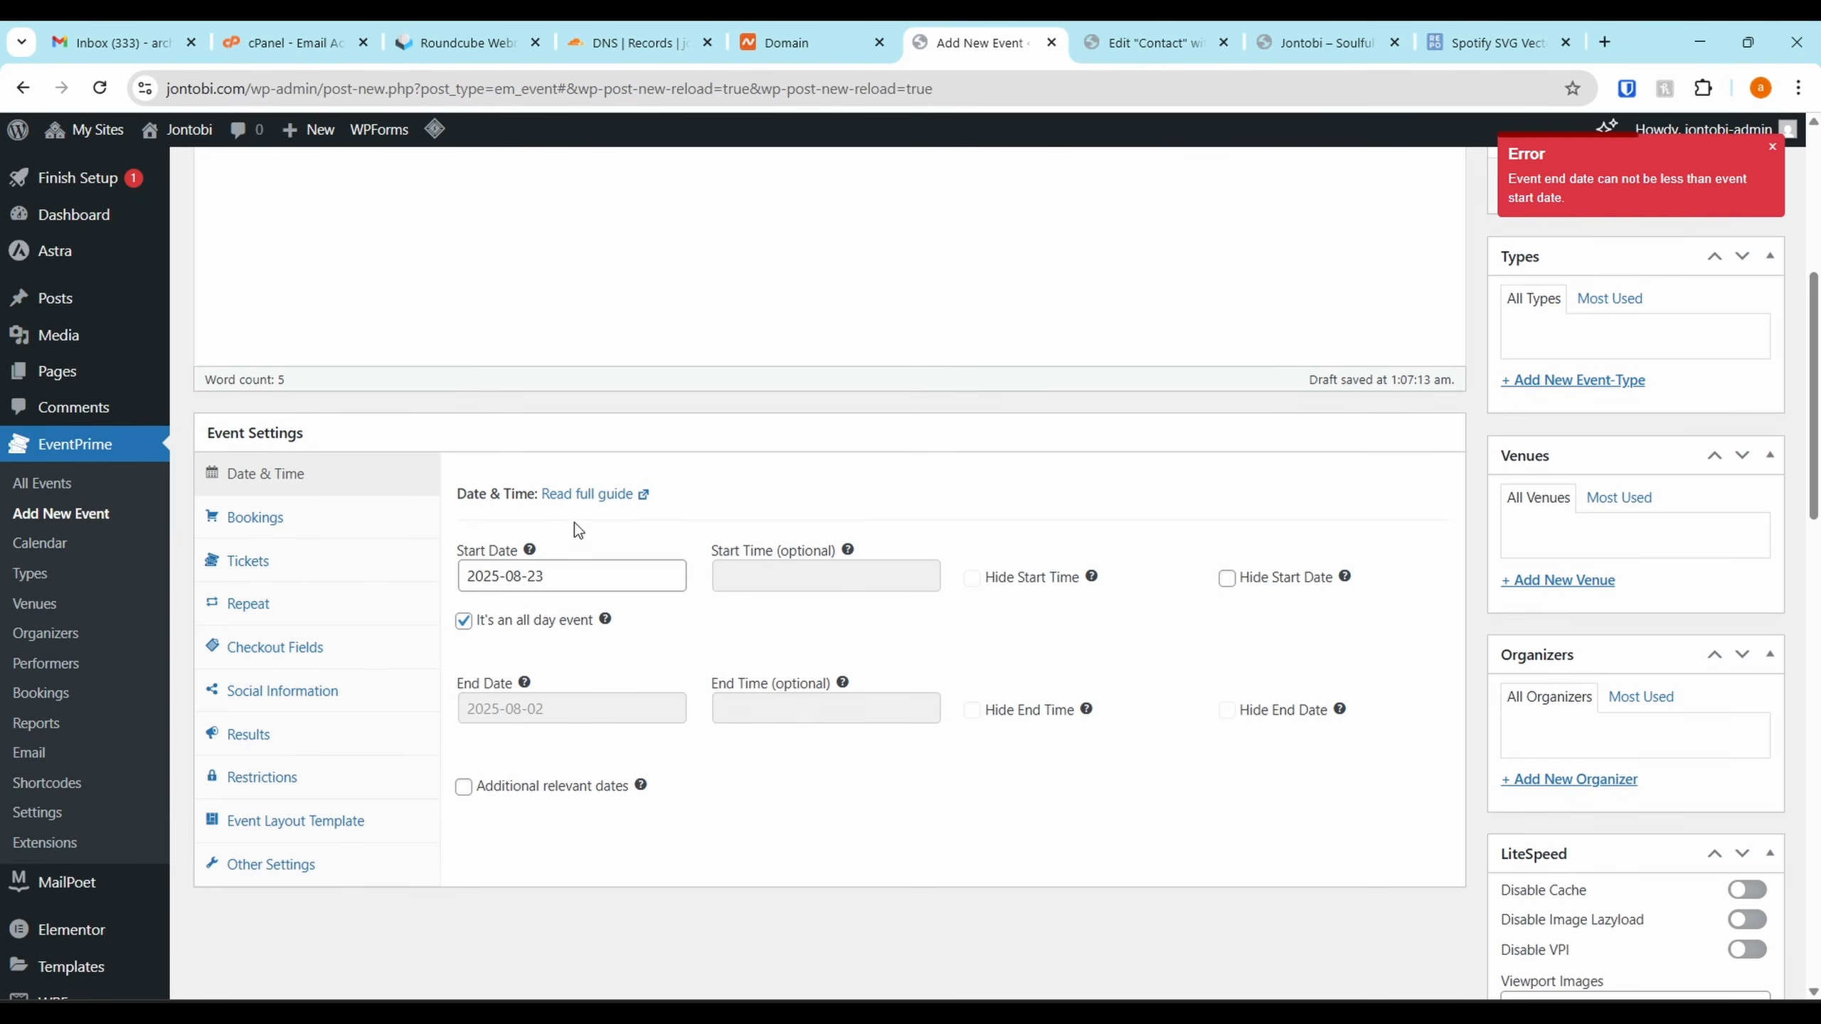
{"action": "left_click", "coordinate": [464, 622]}
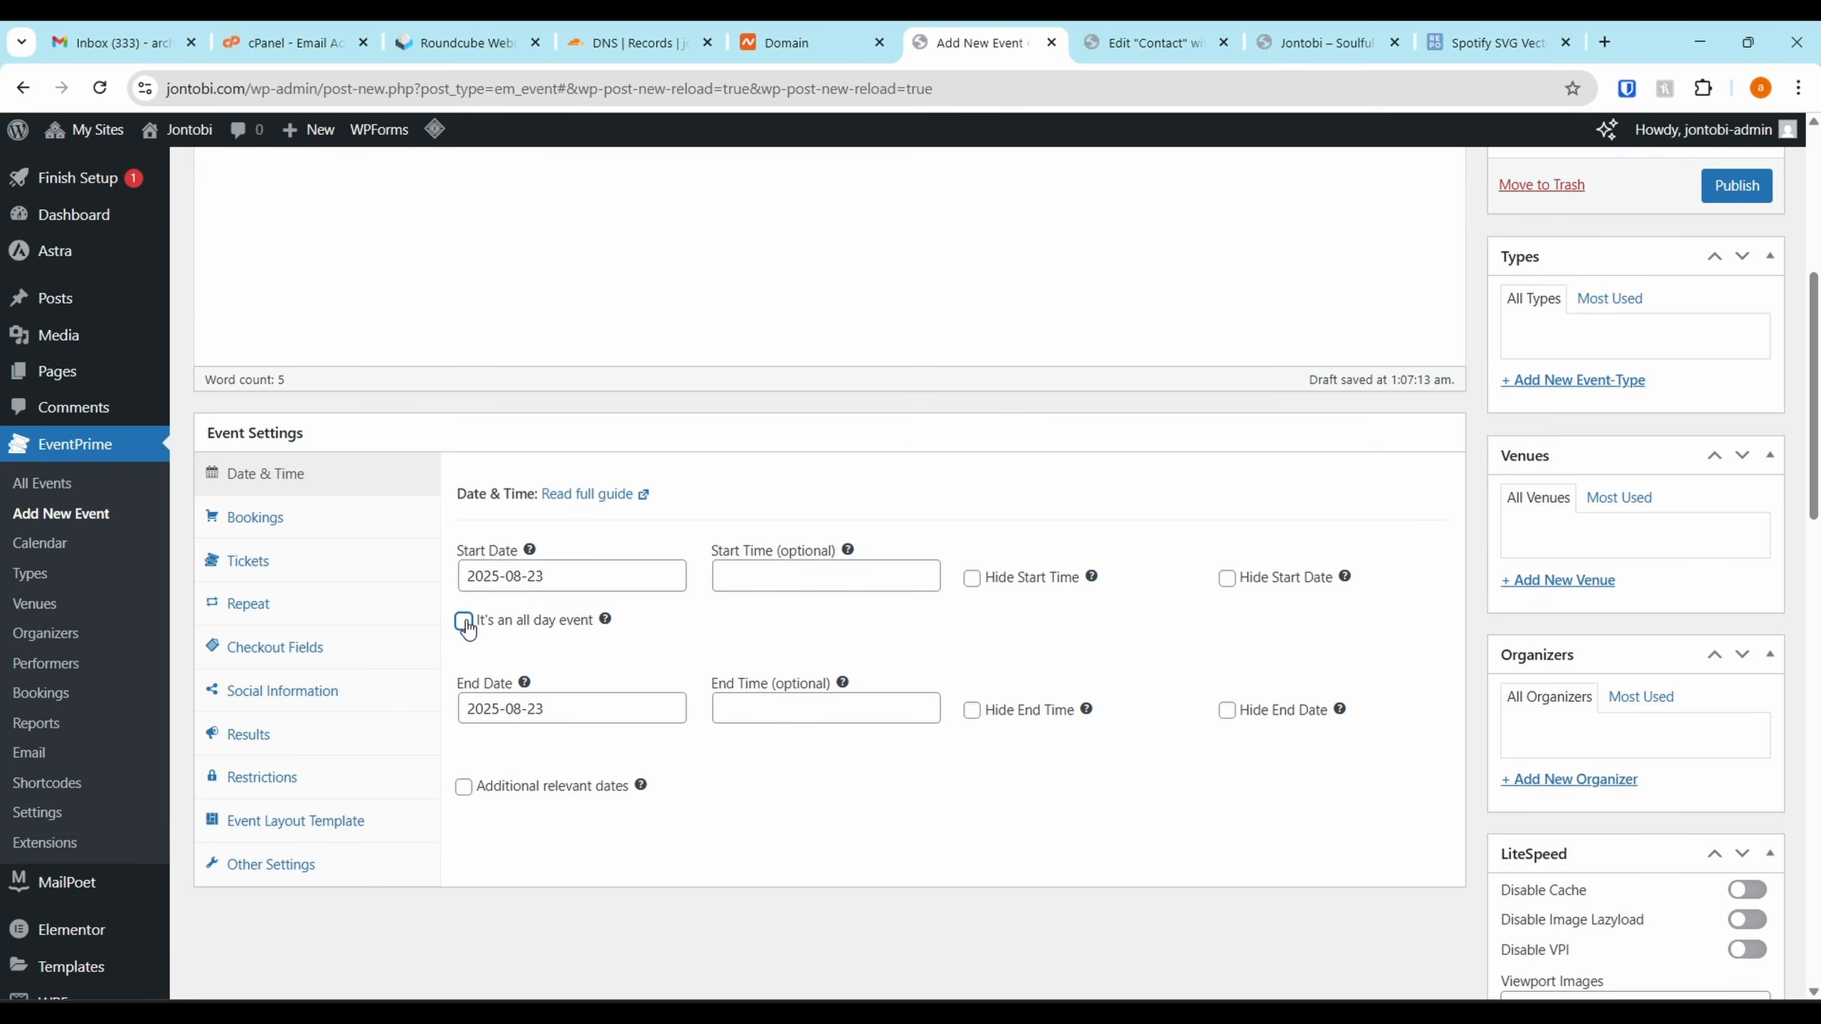
{"action": "left_click", "coordinate": [530, 581]}
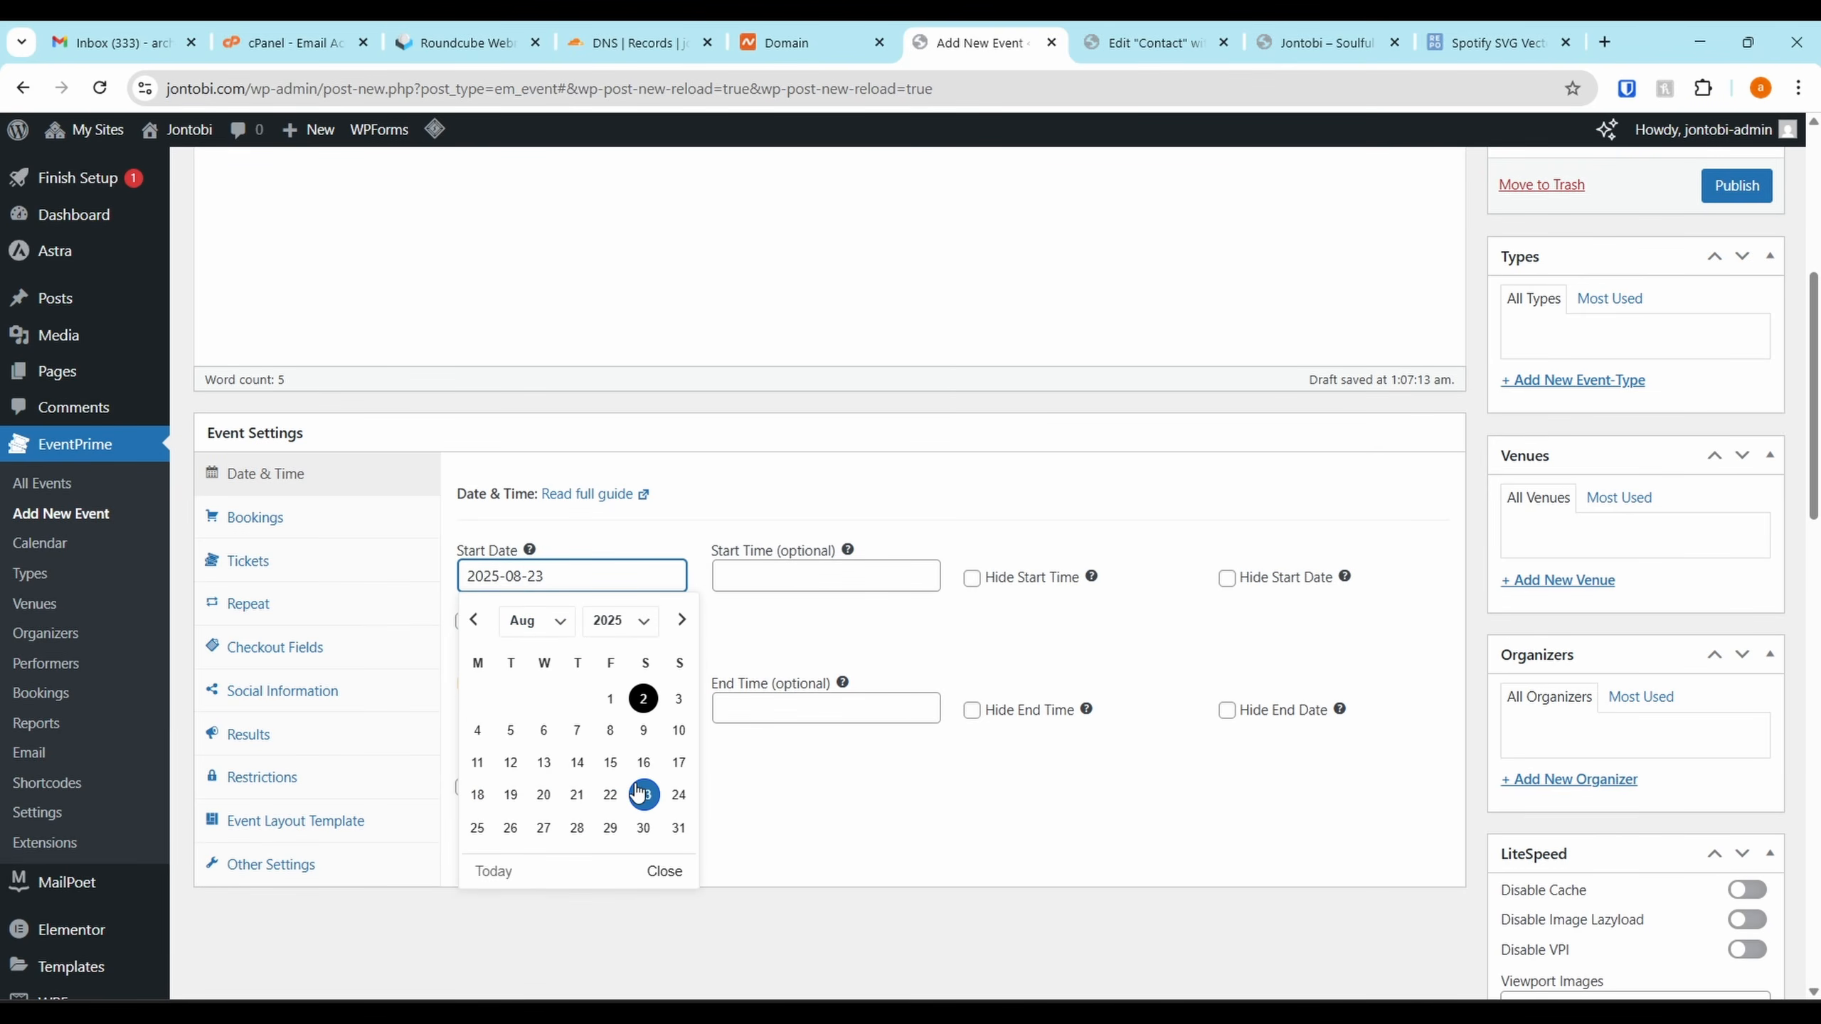
{"action": "left_click", "coordinate": [538, 709]}
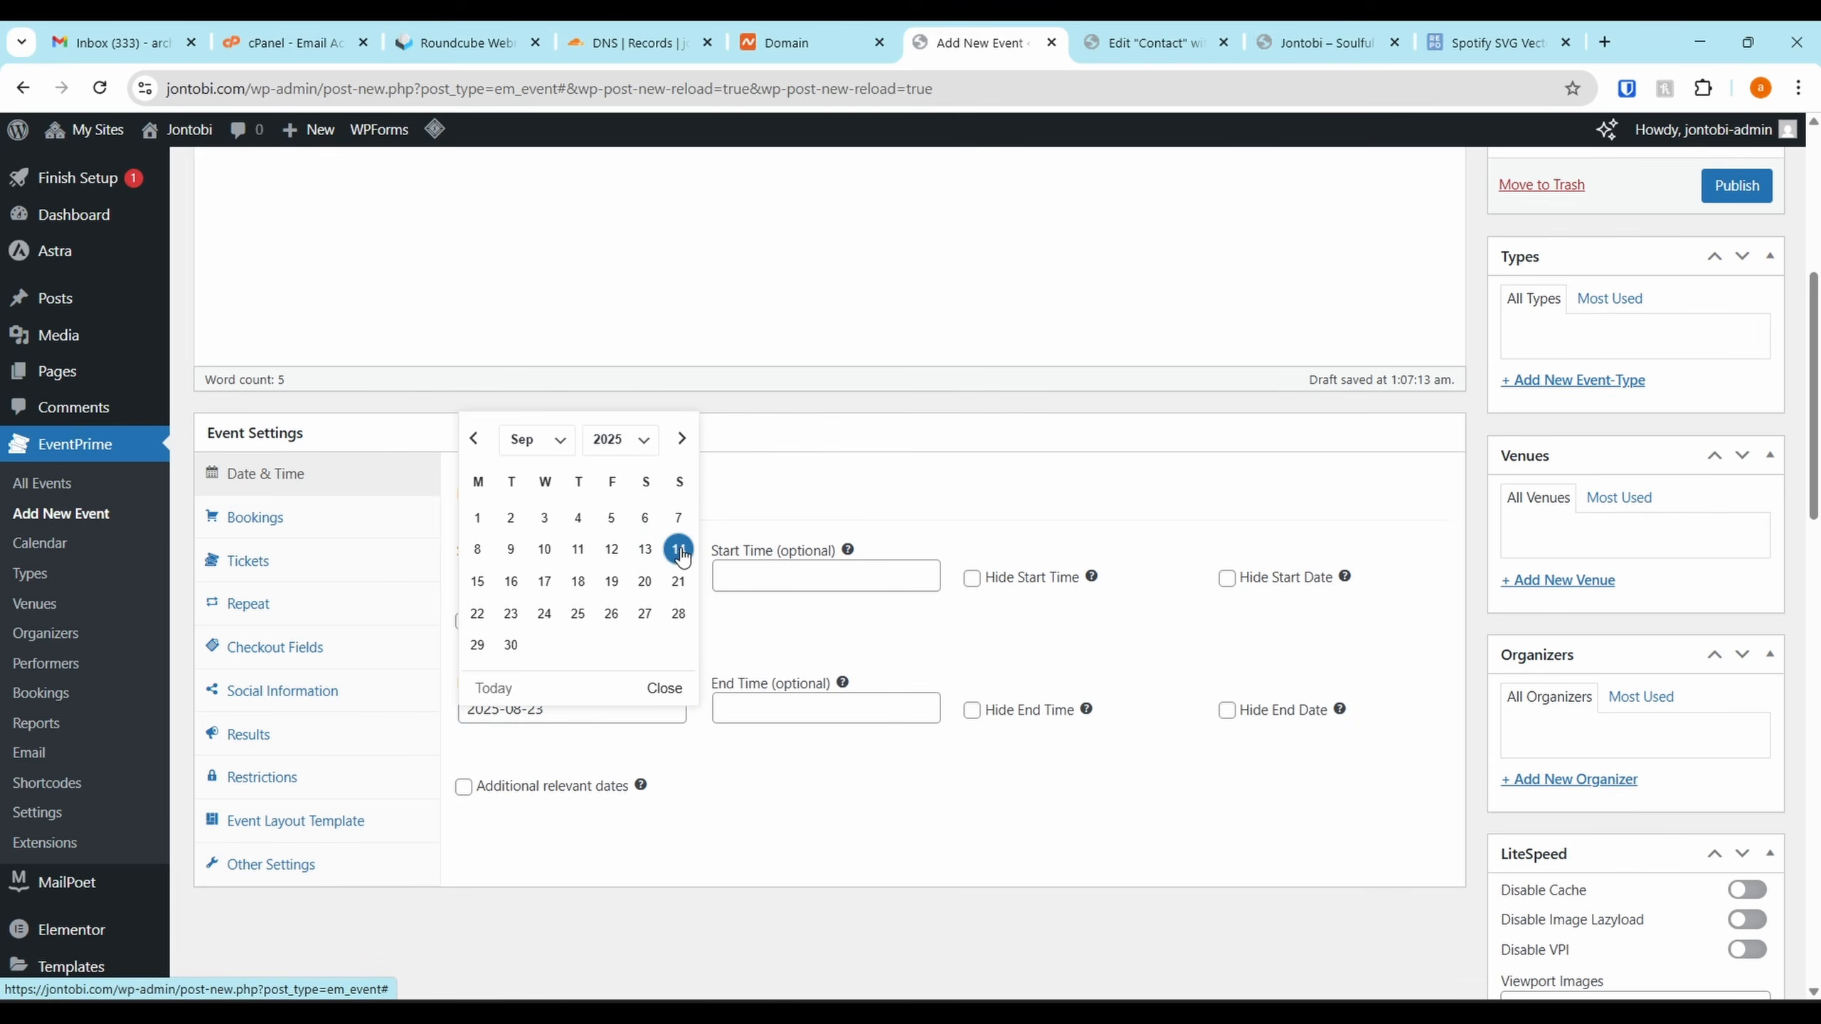
{"action": "left_click", "coordinate": [643, 596]}
{"action": "left_click", "coordinate": [464, 621]}
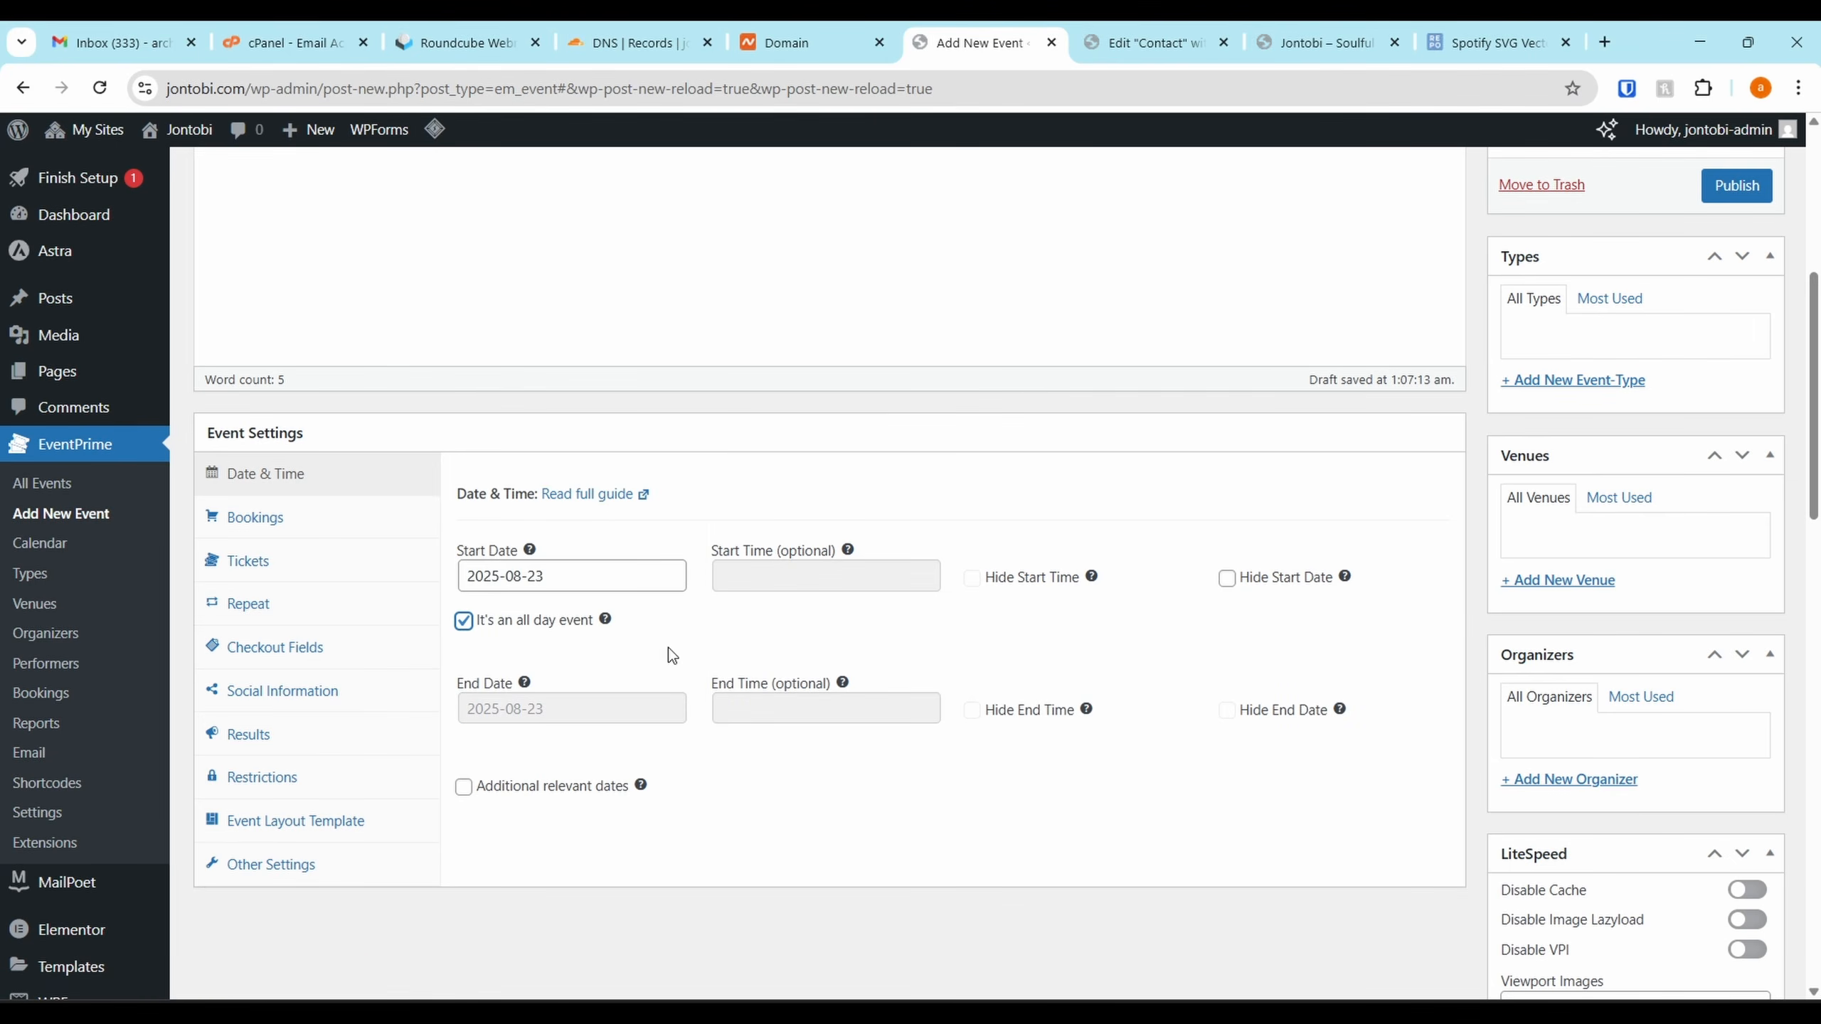
Attempt publishing, dismiss the no-ticket warning, and close a ticket type form unsaved
{"action": "left_click", "coordinate": [1734, 185]}
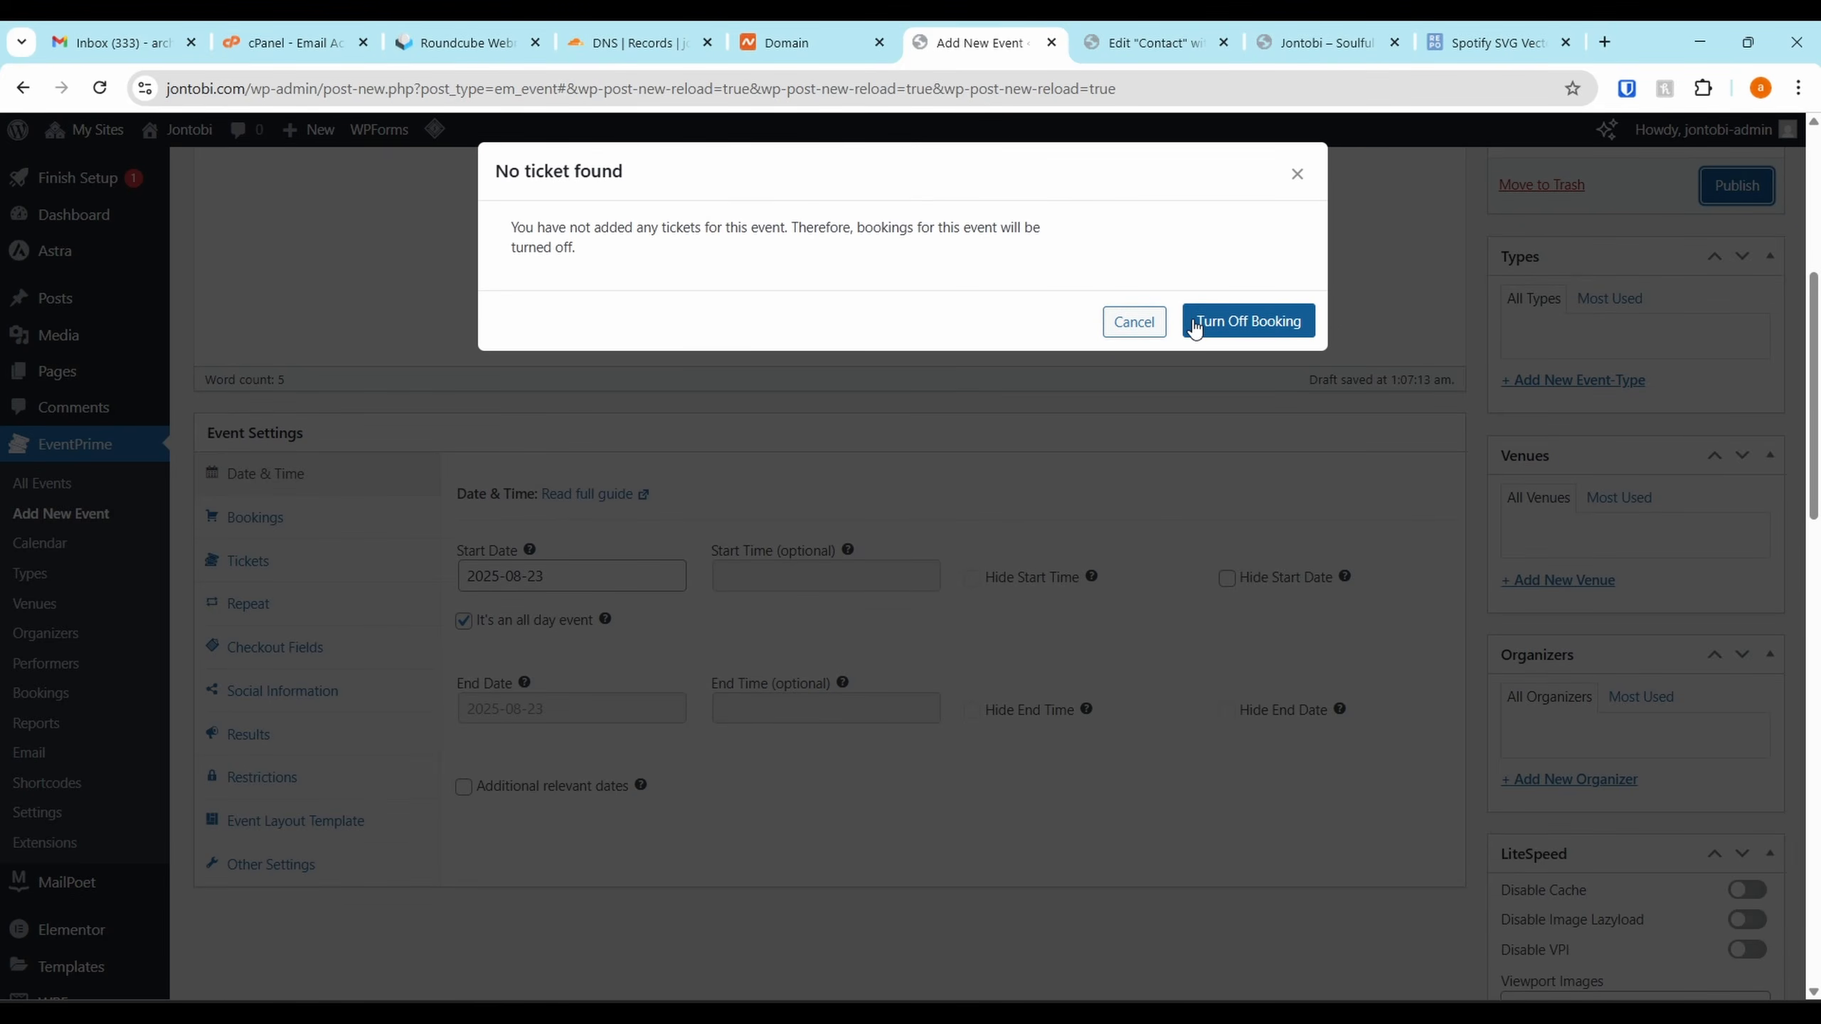
{"action": "left_click", "coordinate": [1132, 323]}
{"action": "left_click", "coordinate": [285, 557]}
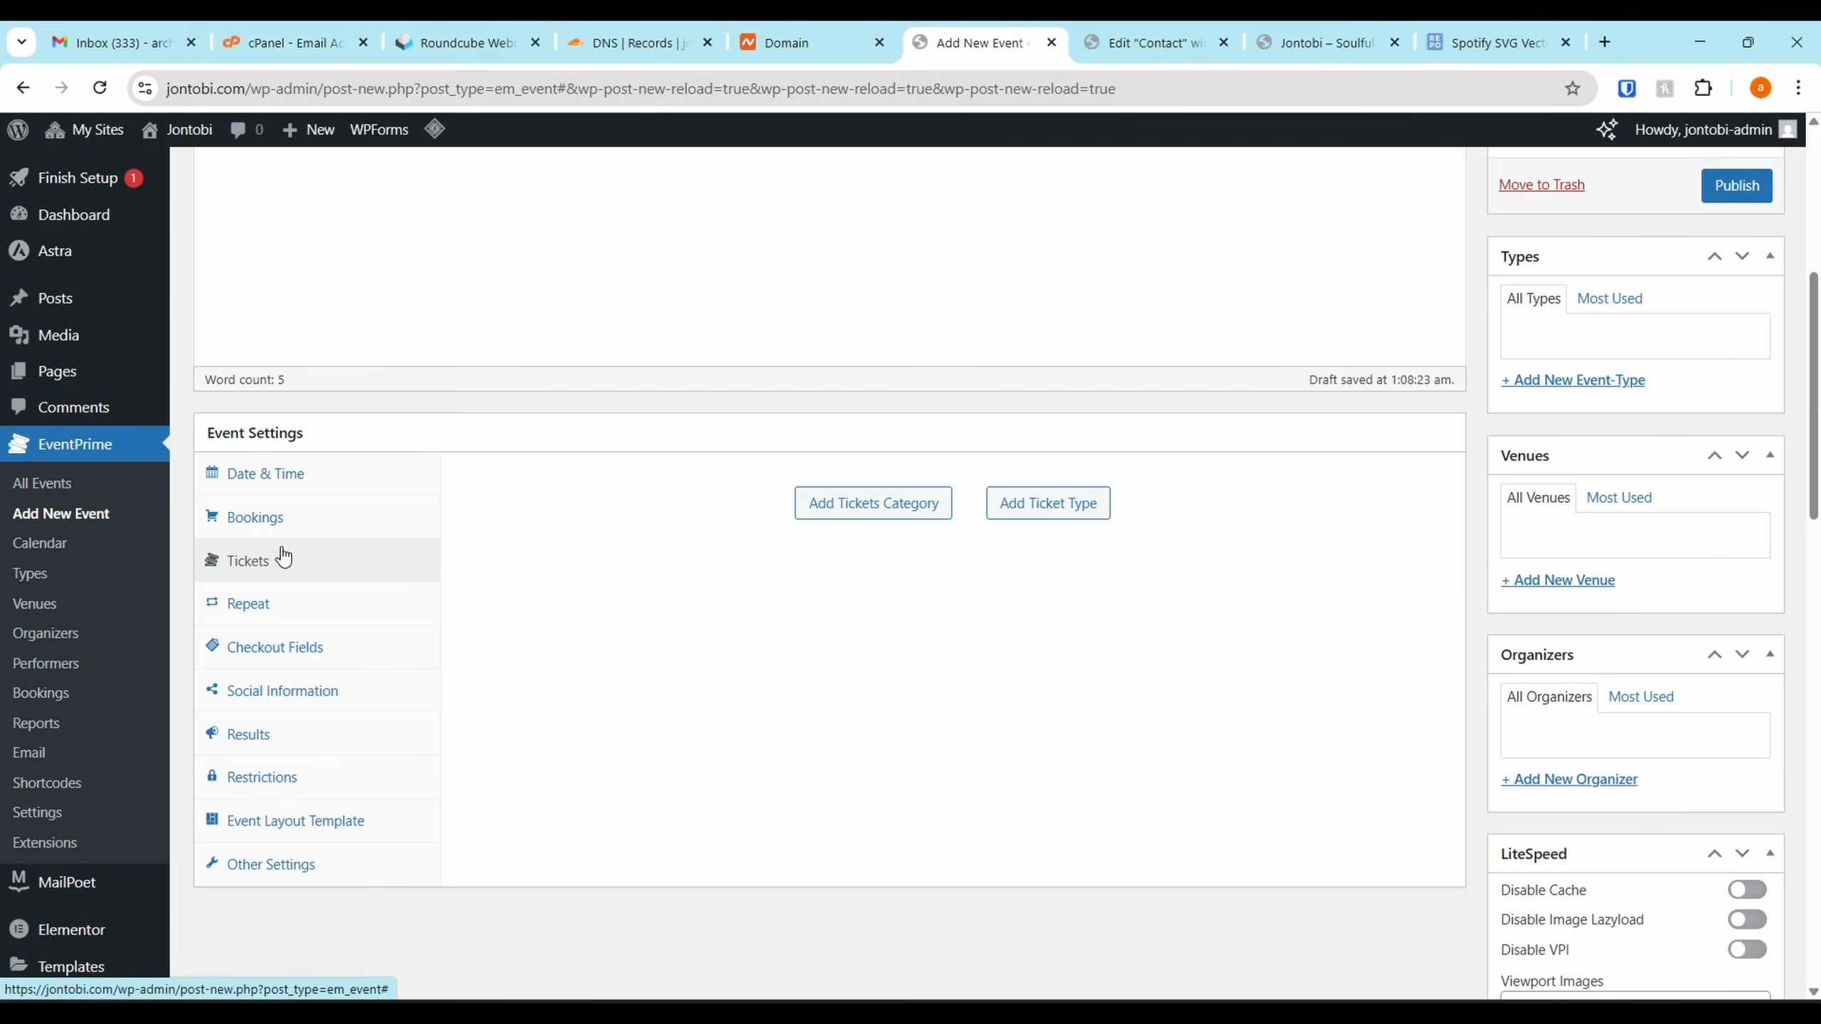
{"action": "left_click", "coordinate": [995, 504]}
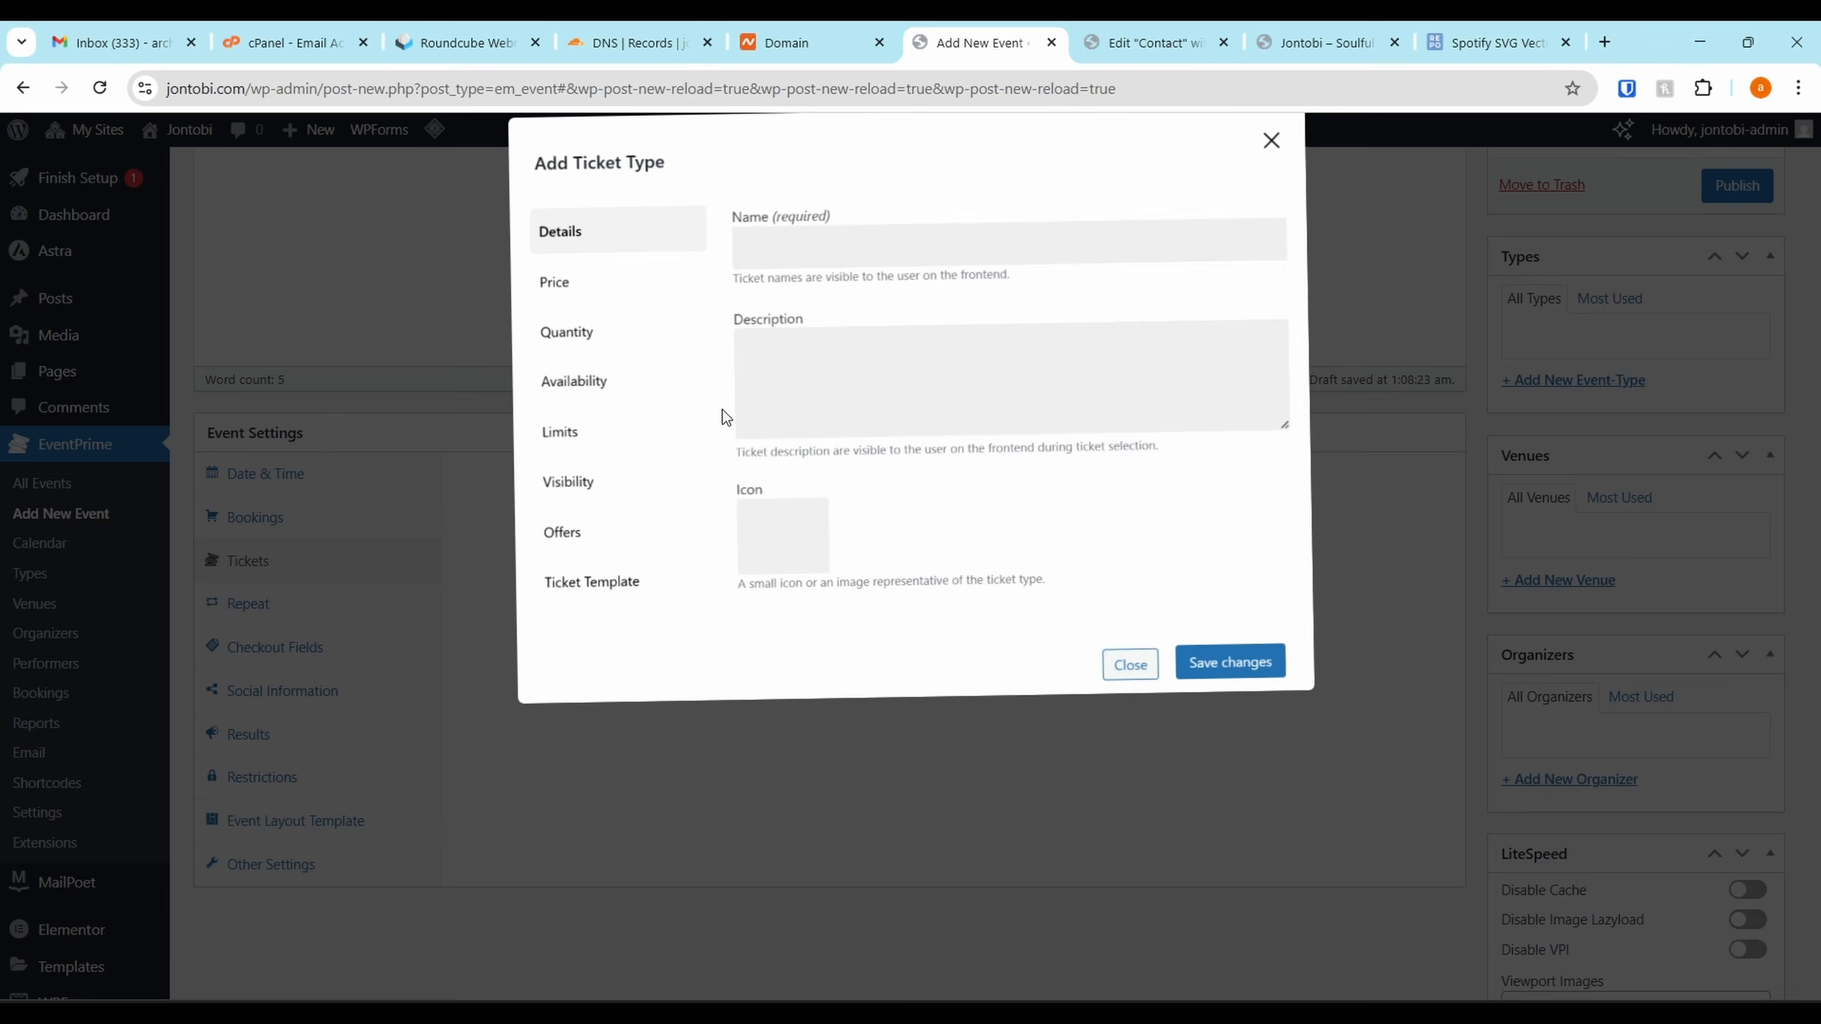
{"action": "left_click", "coordinate": [796, 279]}
{"action": "left_click", "coordinate": [1273, 179]}
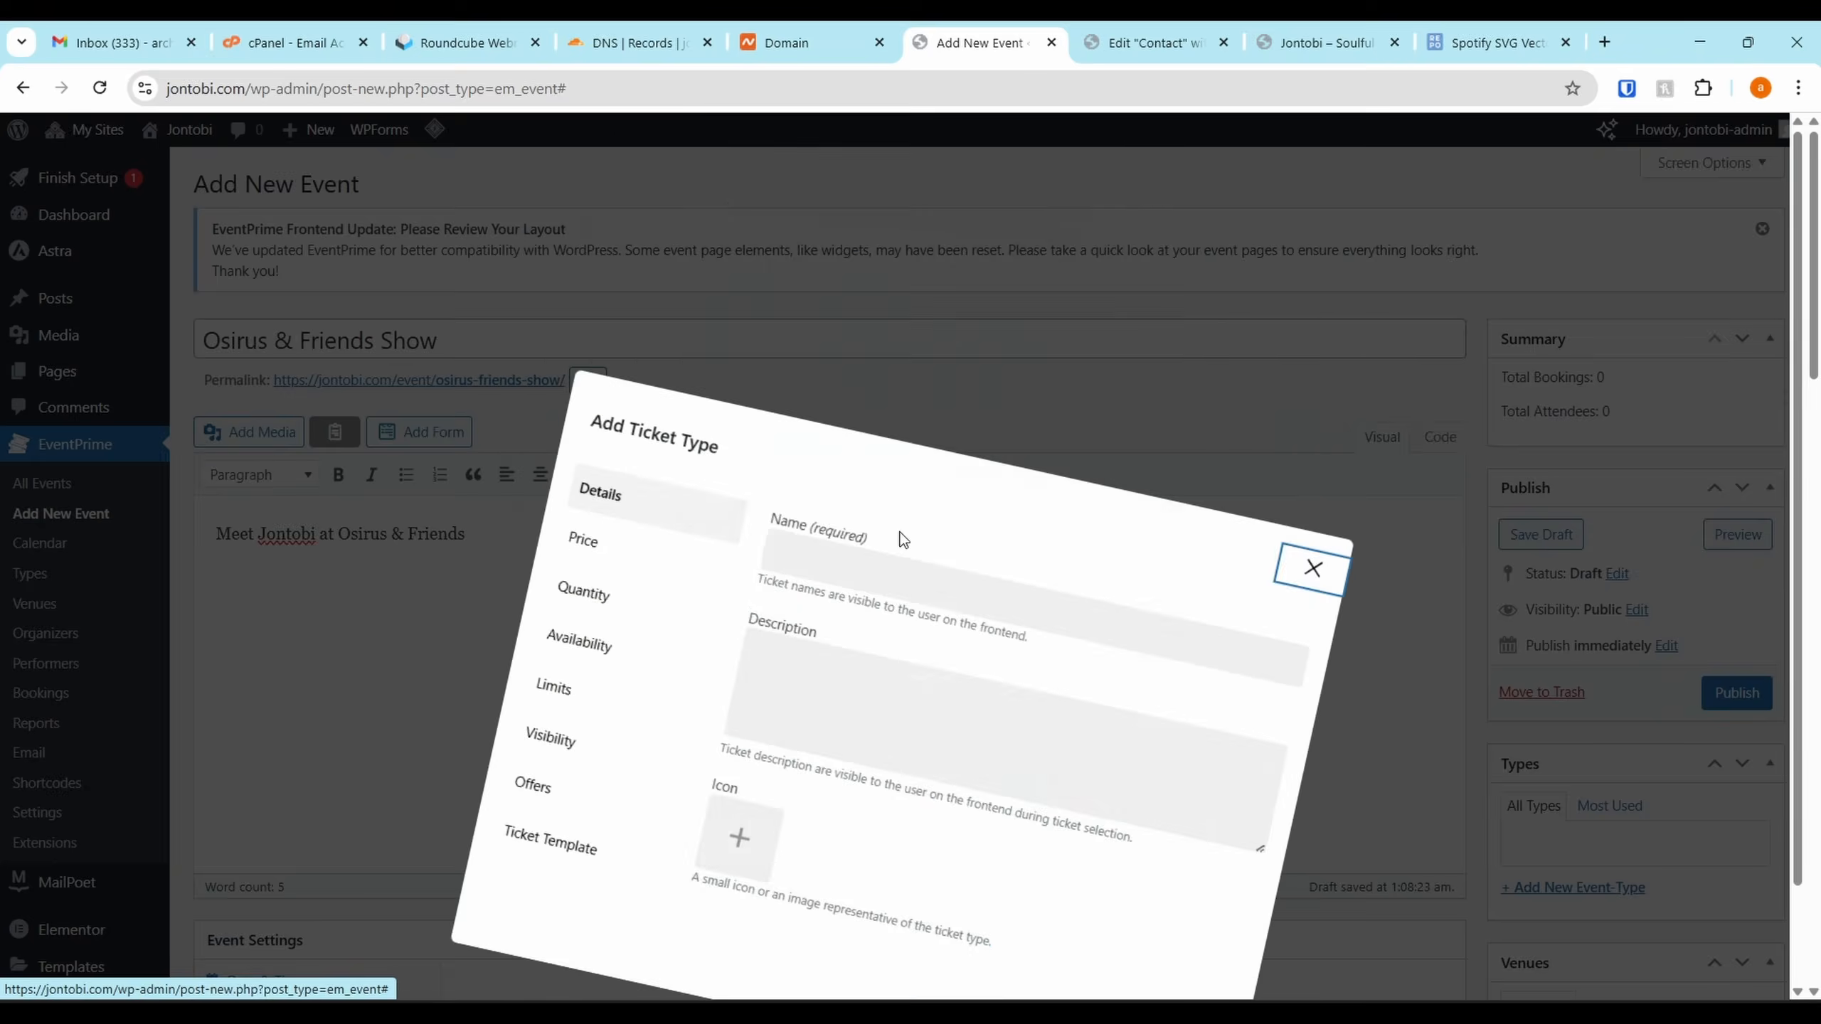
Turn bookings off for the event in its booking options
{"action": "scroll", "coordinate": [292, 447], "scroll_direction": "down", "scroll_amount": 12}
{"action": "scroll", "coordinate": [334, 423], "scroll_direction": "up", "scroll_amount": 6}
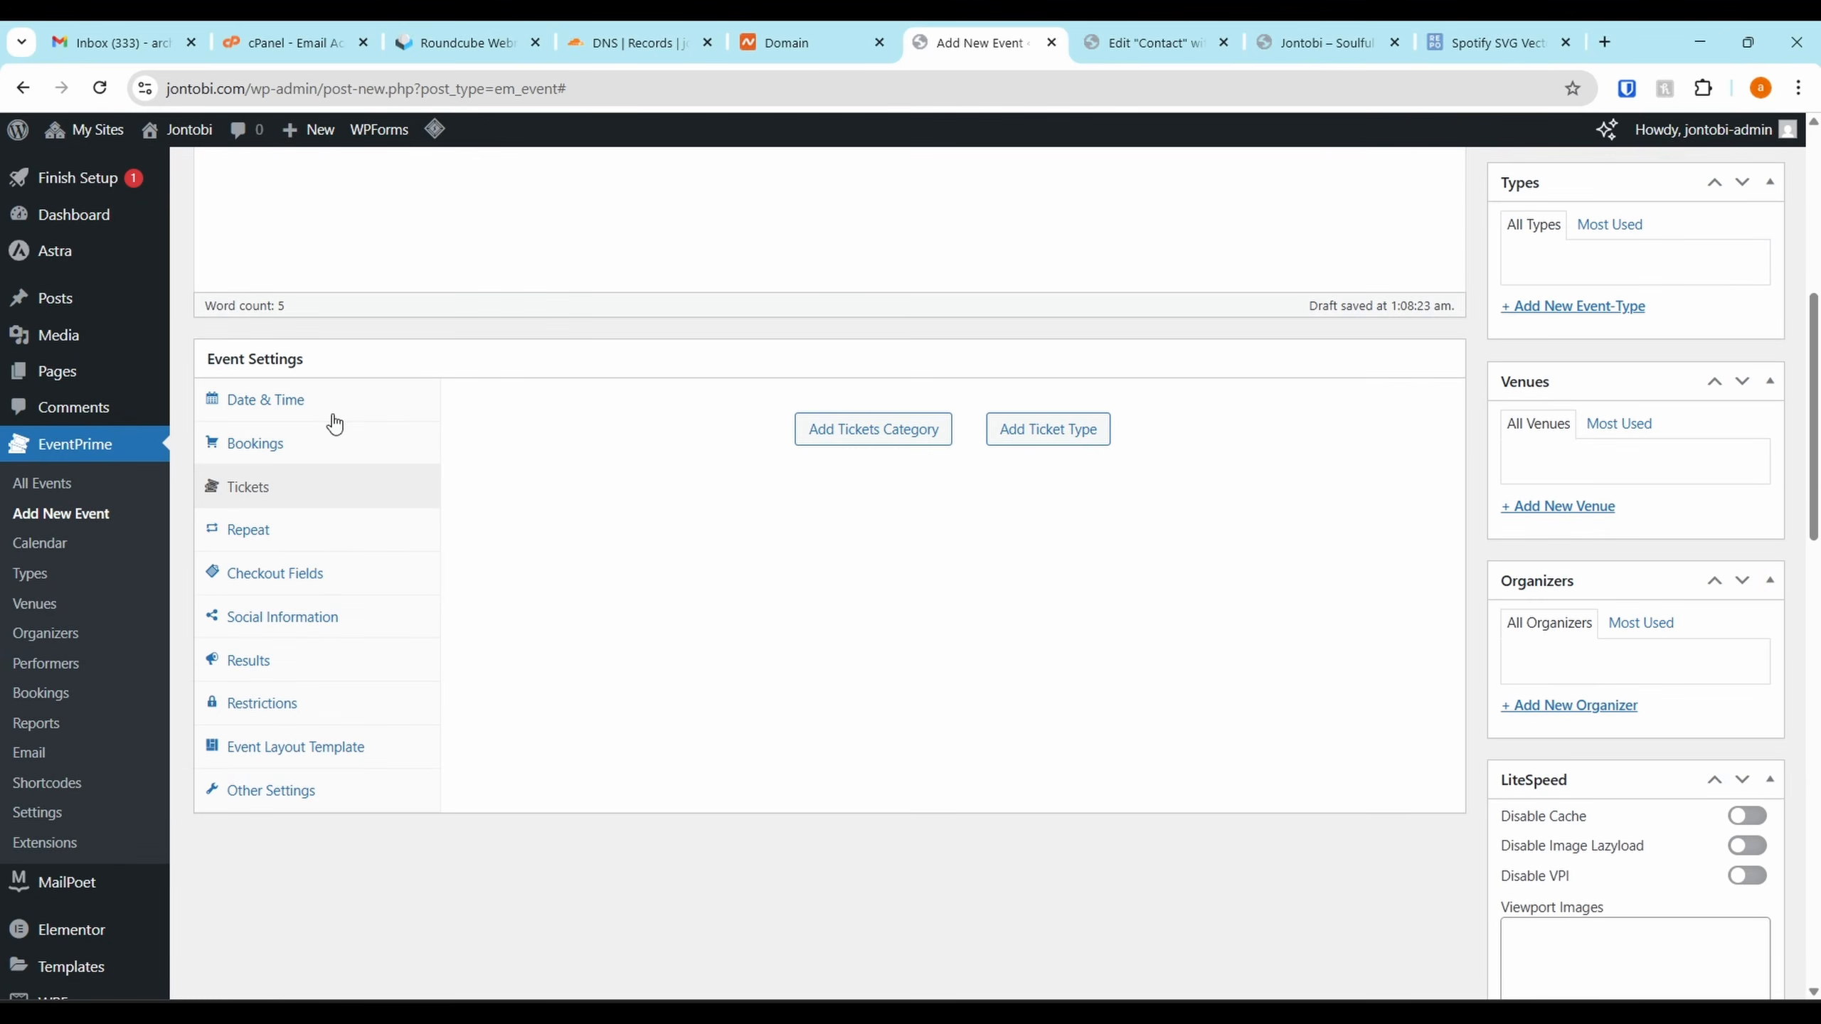
{"action": "left_click", "coordinate": [268, 446]}
{"action": "left_click", "coordinate": [323, 492]}
{"action": "left_click", "coordinate": [255, 444]}
{"action": "left_click", "coordinate": [567, 462]}
{"action": "scroll", "coordinate": [560, 476], "scroll_direction": "up", "scroll_amount": 6}
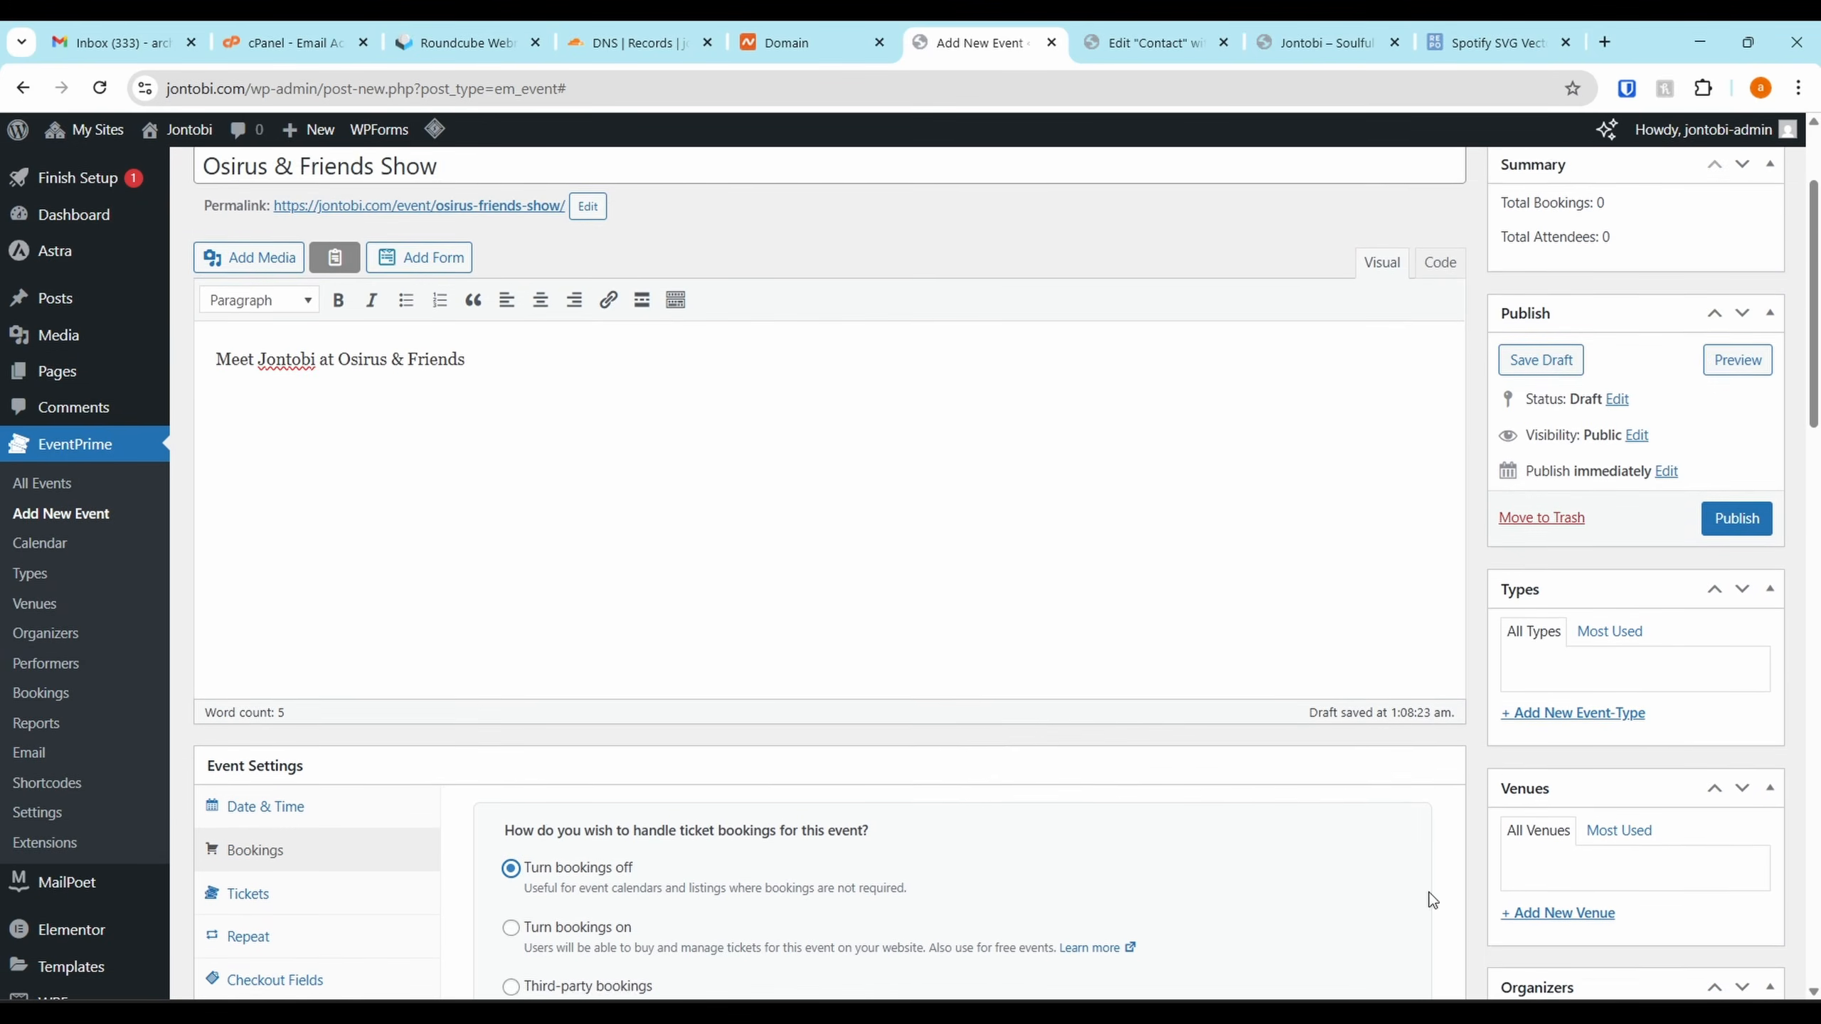
Publish the Osirus & Friends Show event and copy the All Events shortcode
{"action": "left_click", "coordinate": [1736, 533]}
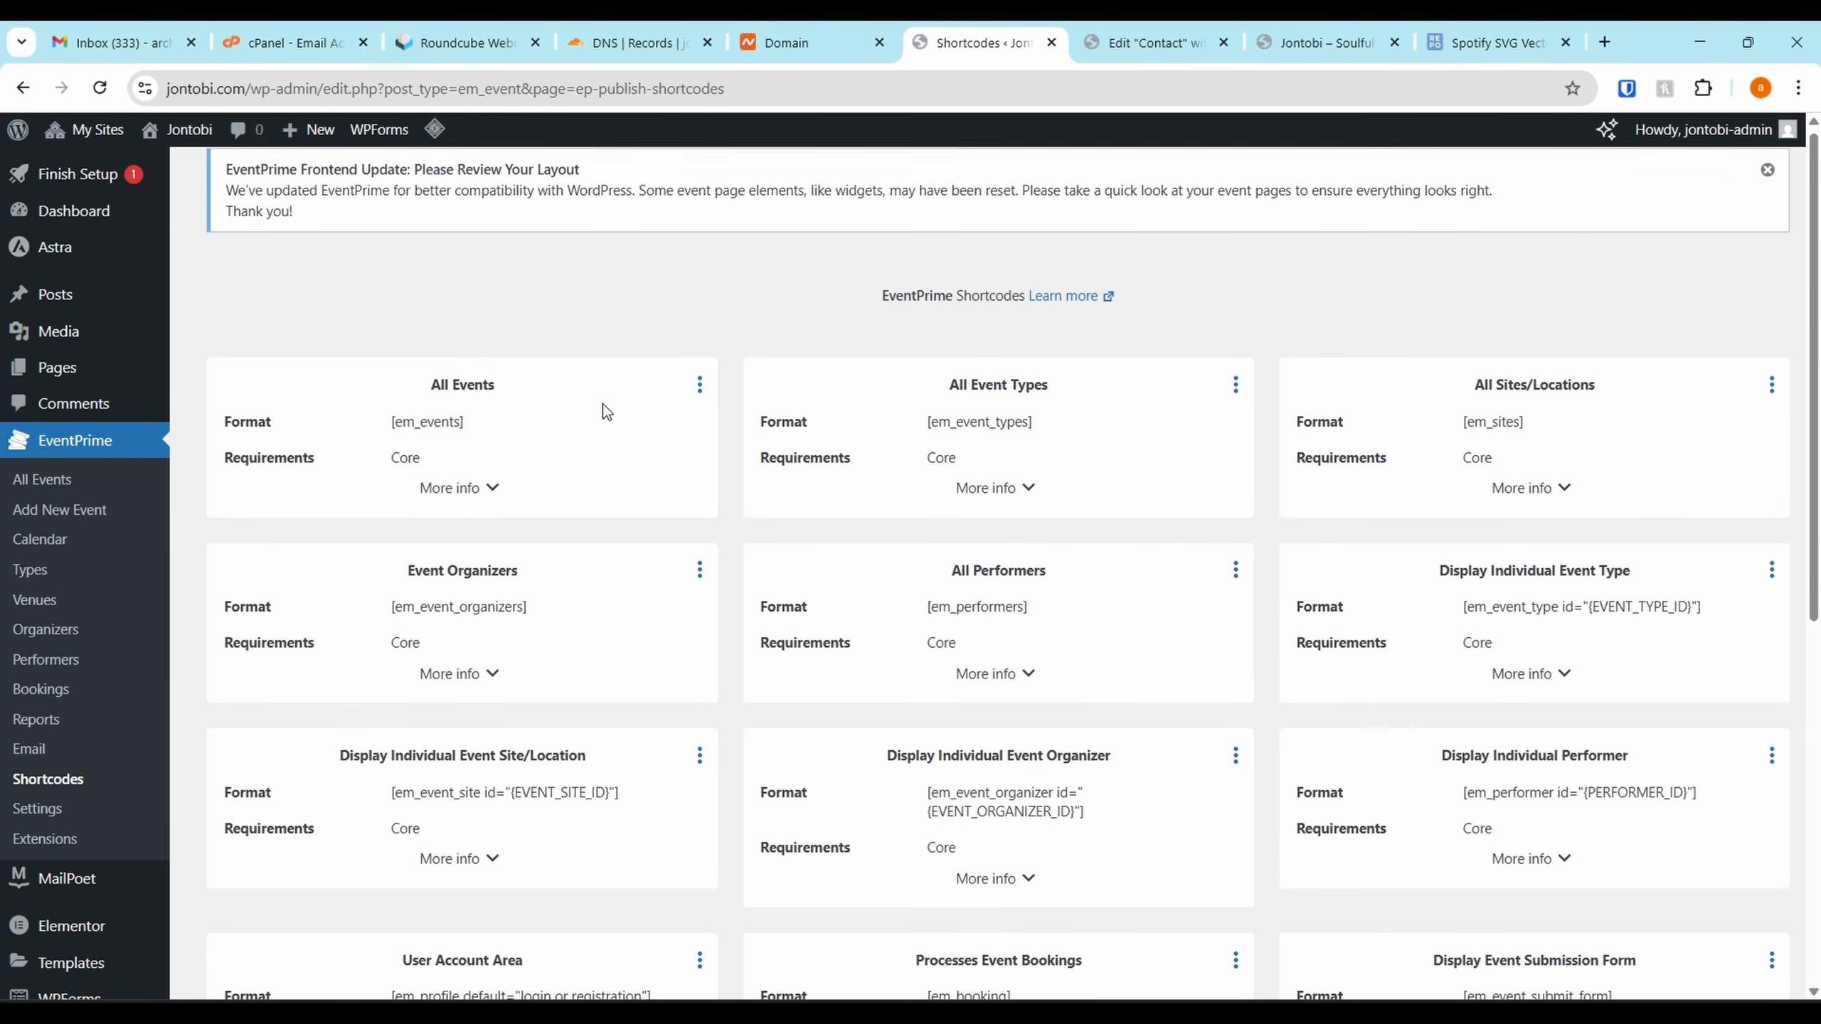
{"action": "scroll", "coordinate": [567, 405], "scroll_direction": "down", "scroll_amount": 2}
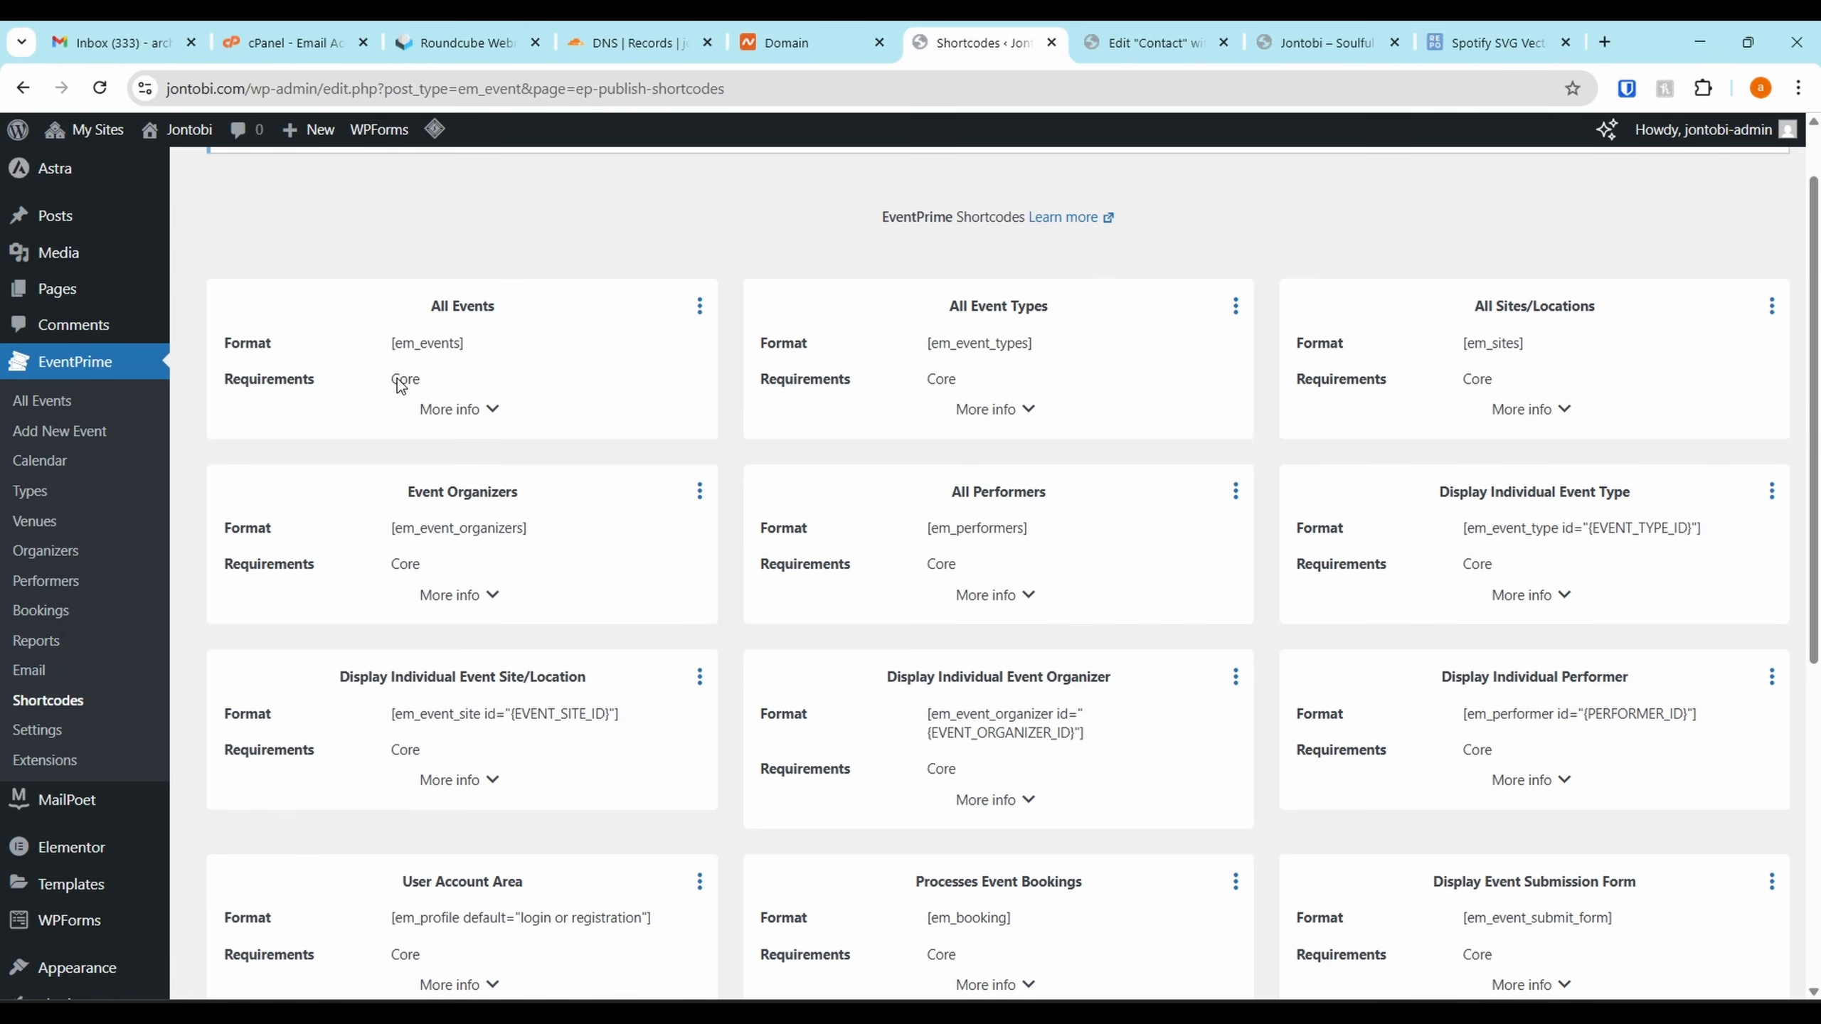
{"action": "left_click", "coordinate": [701, 307]}
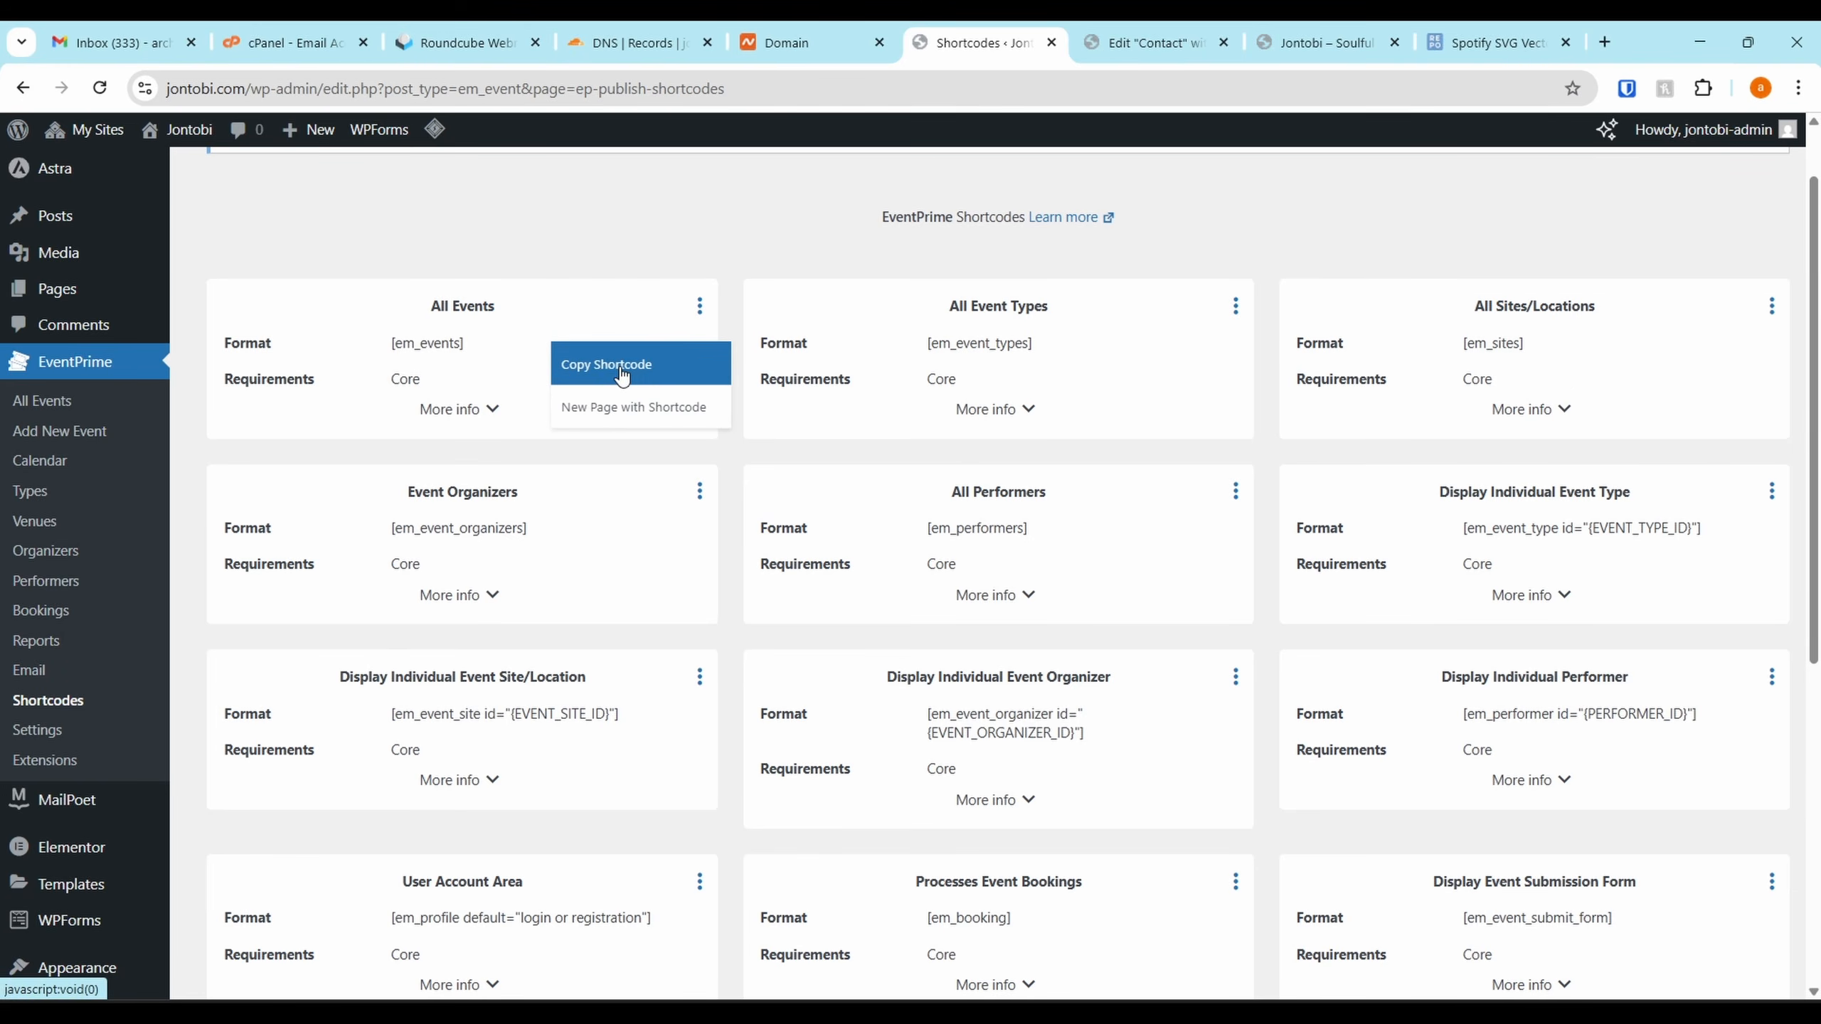
{"action": "left_click", "coordinate": [677, 371]}
Check the EventPrime calendar showing both August events
{"action": "left_click", "coordinate": [68, 465]}
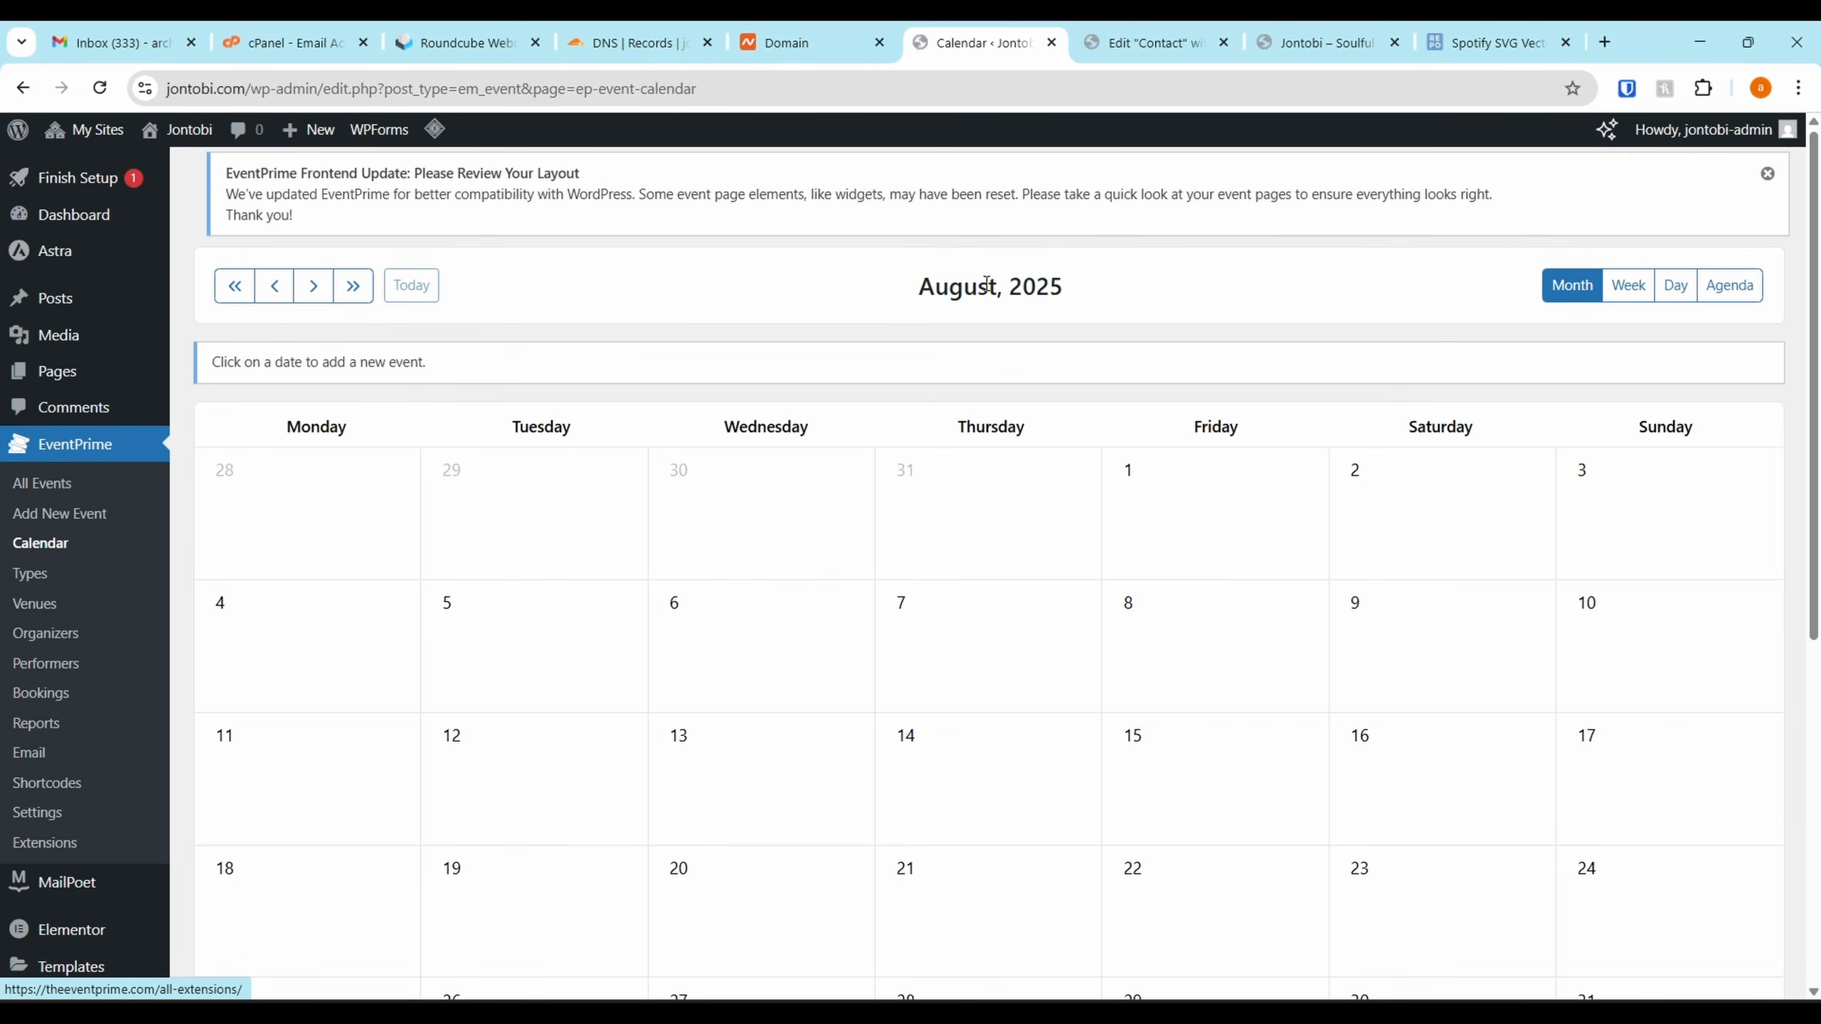
{"action": "scroll", "coordinate": [1106, 470], "scroll_direction": "down", "scroll_amount": 4}
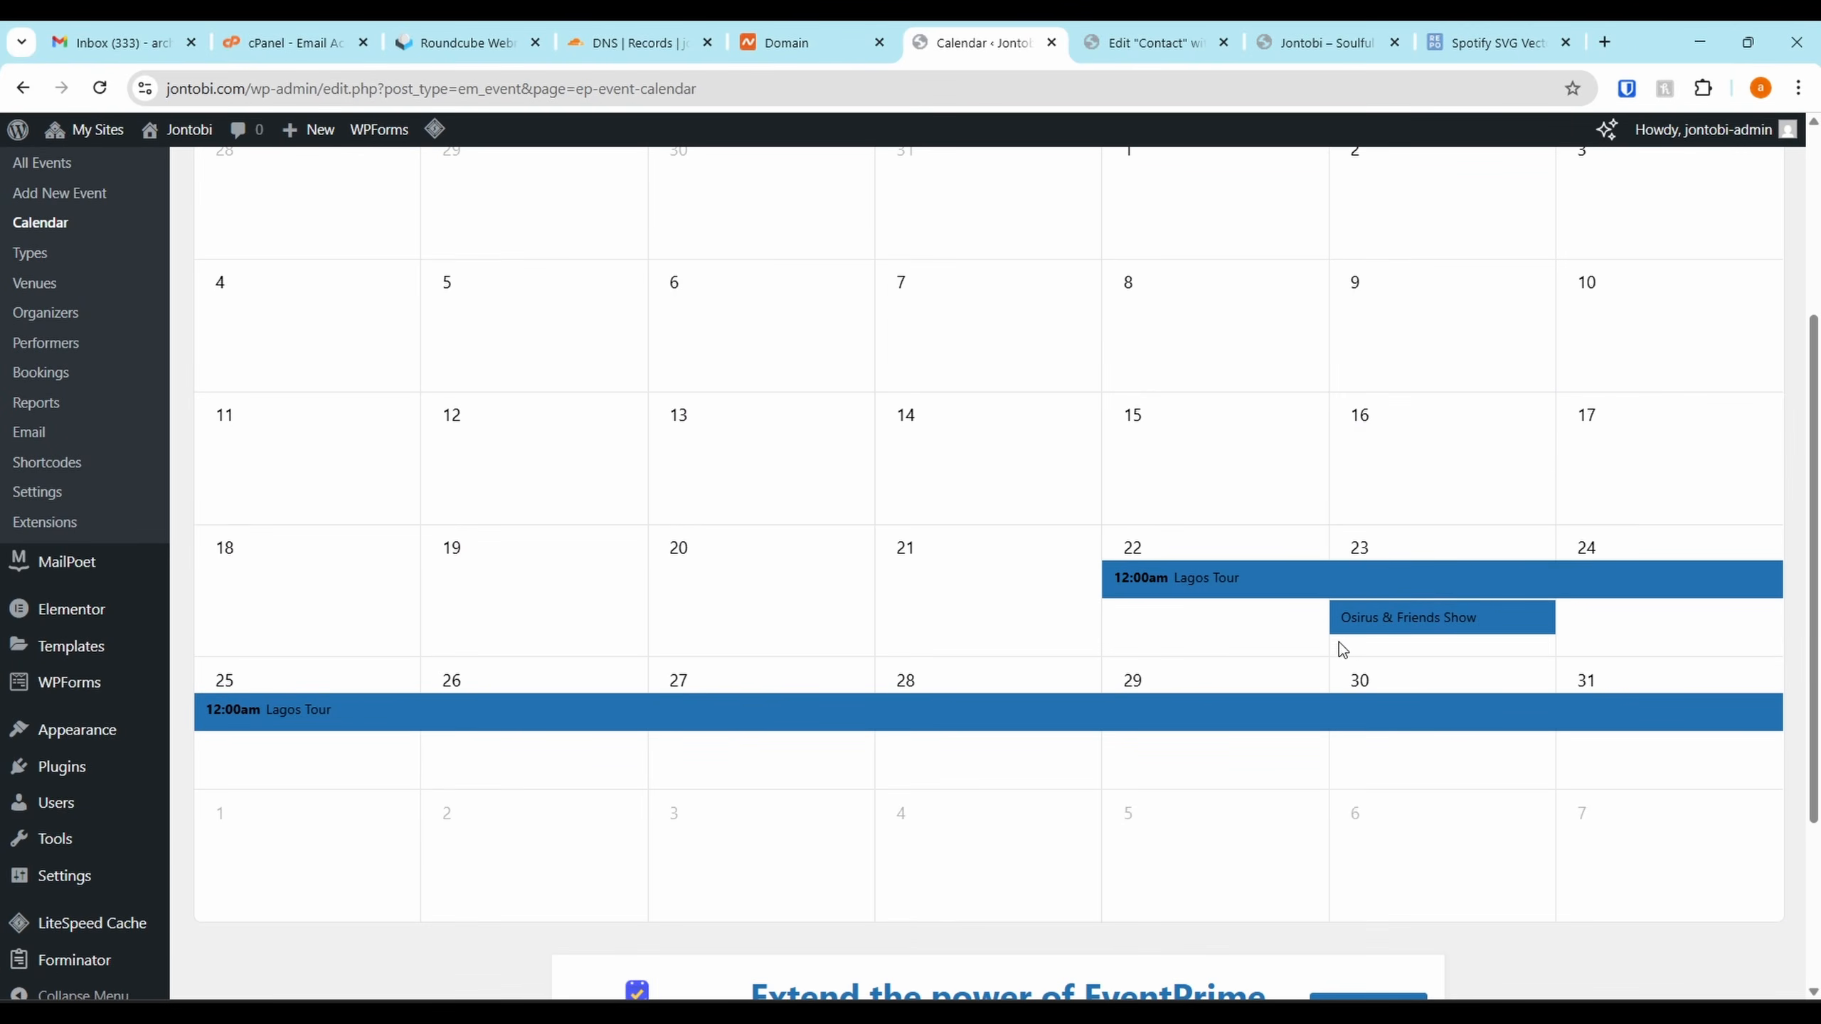
{"action": "scroll", "coordinate": [1339, 642], "scroll_direction": "down", "scroll_amount": 3}
{"action": "mouse_move", "coordinate": [1173, 388]}
{"action": "scroll", "coordinate": [241, 365], "scroll_direction": "up", "scroll_amount": 3}
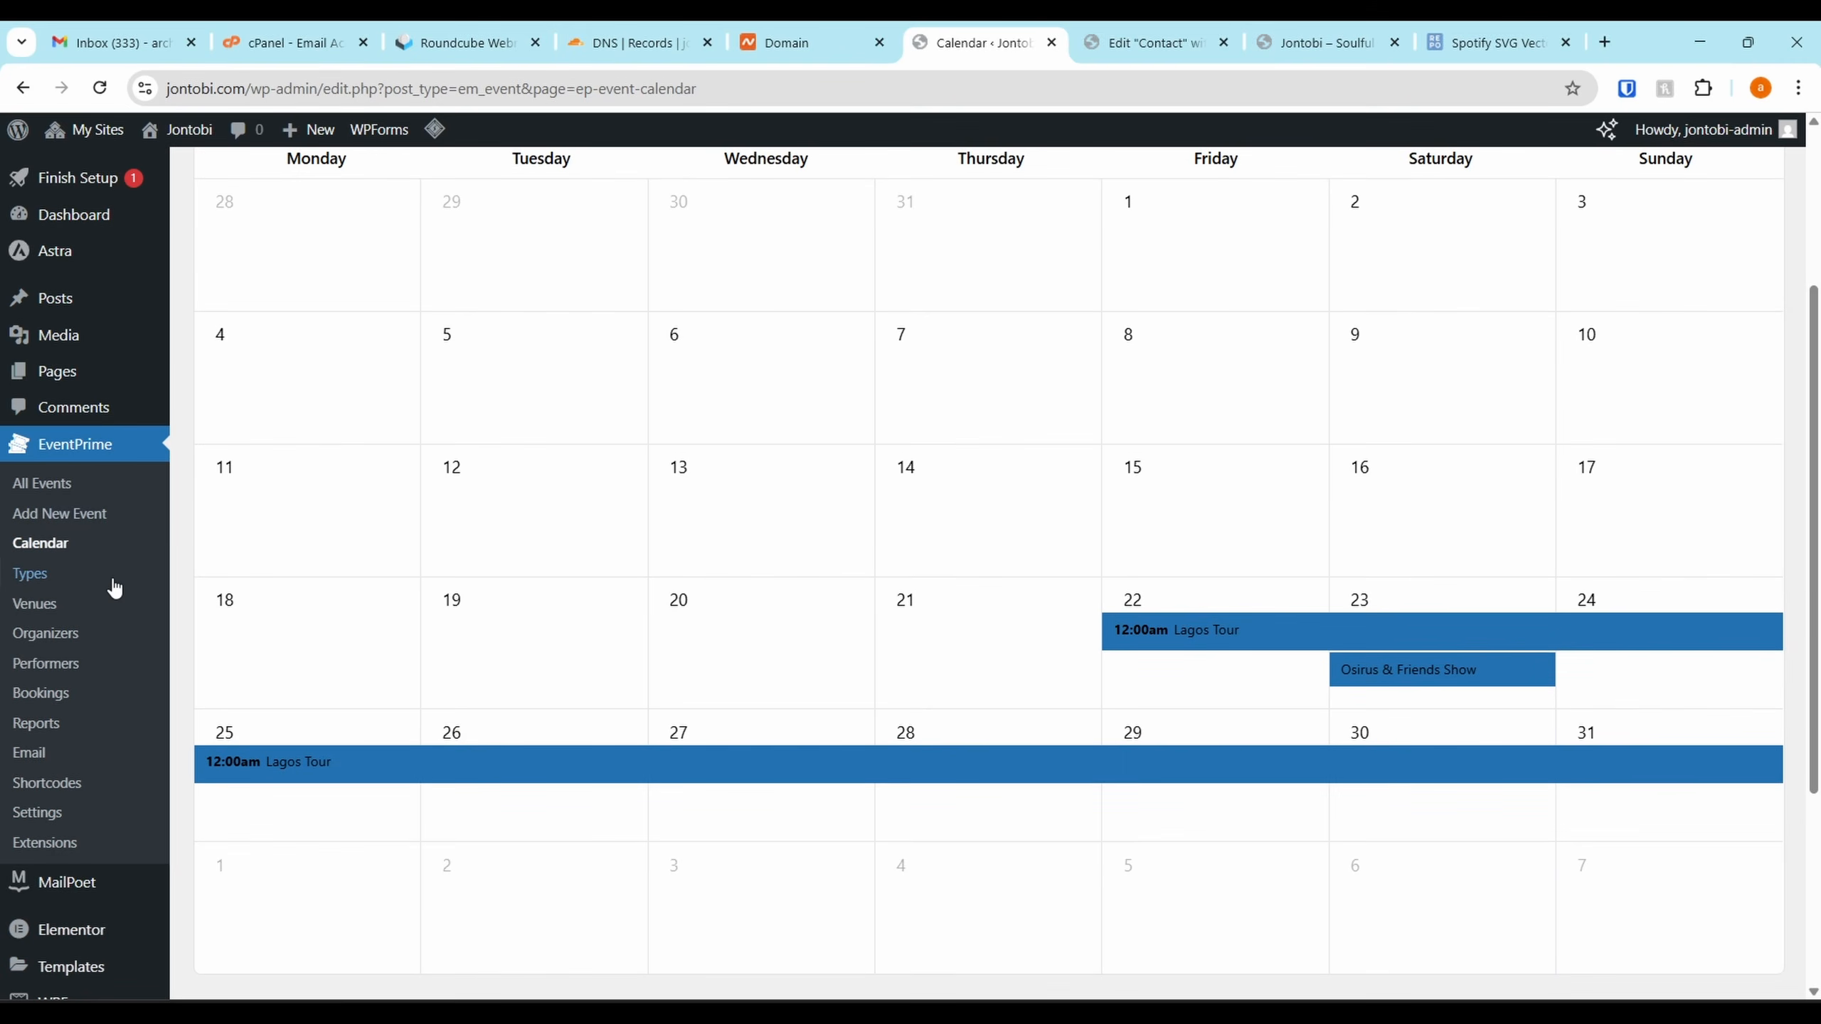
{"action": "scroll", "coordinate": [82, 695], "scroll_direction": "down", "scroll_amount": 3}
Look over EventPrime's Frontend Views settings, then return to the Jontobi site tab
{"action": "left_click", "coordinate": [63, 557]}
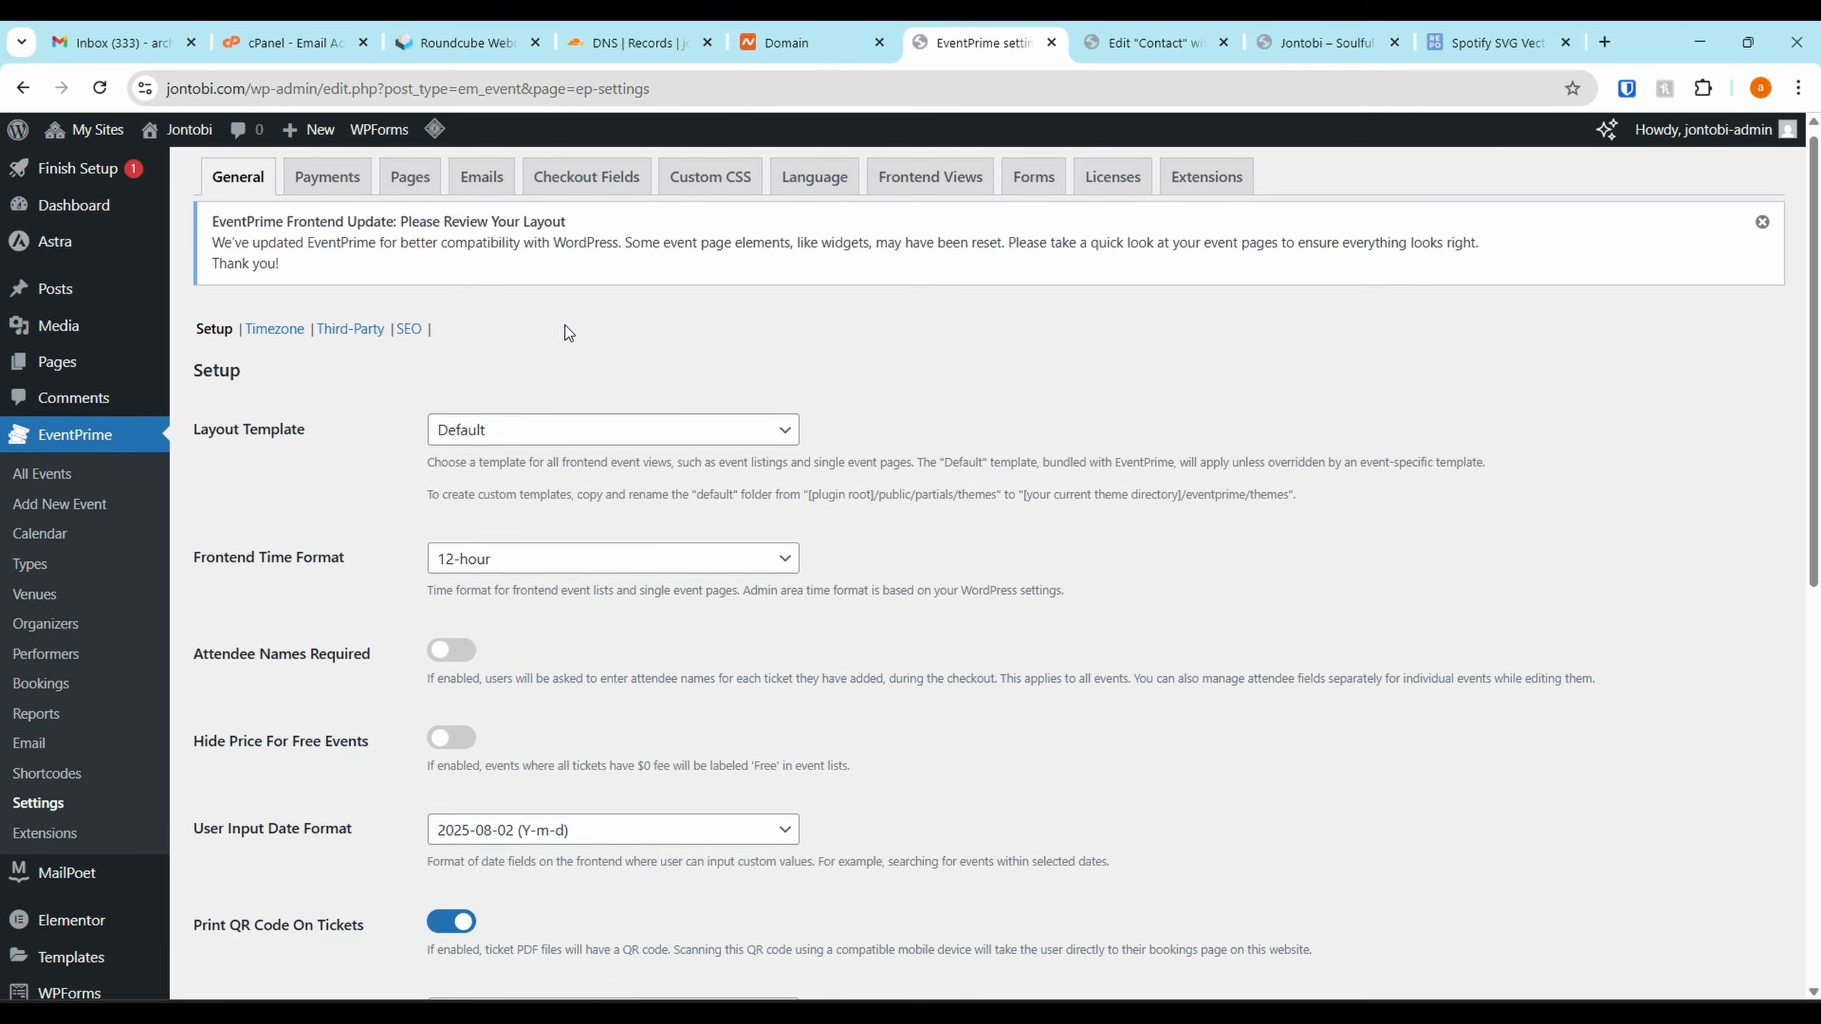
{"action": "left_click", "coordinate": [925, 192]}
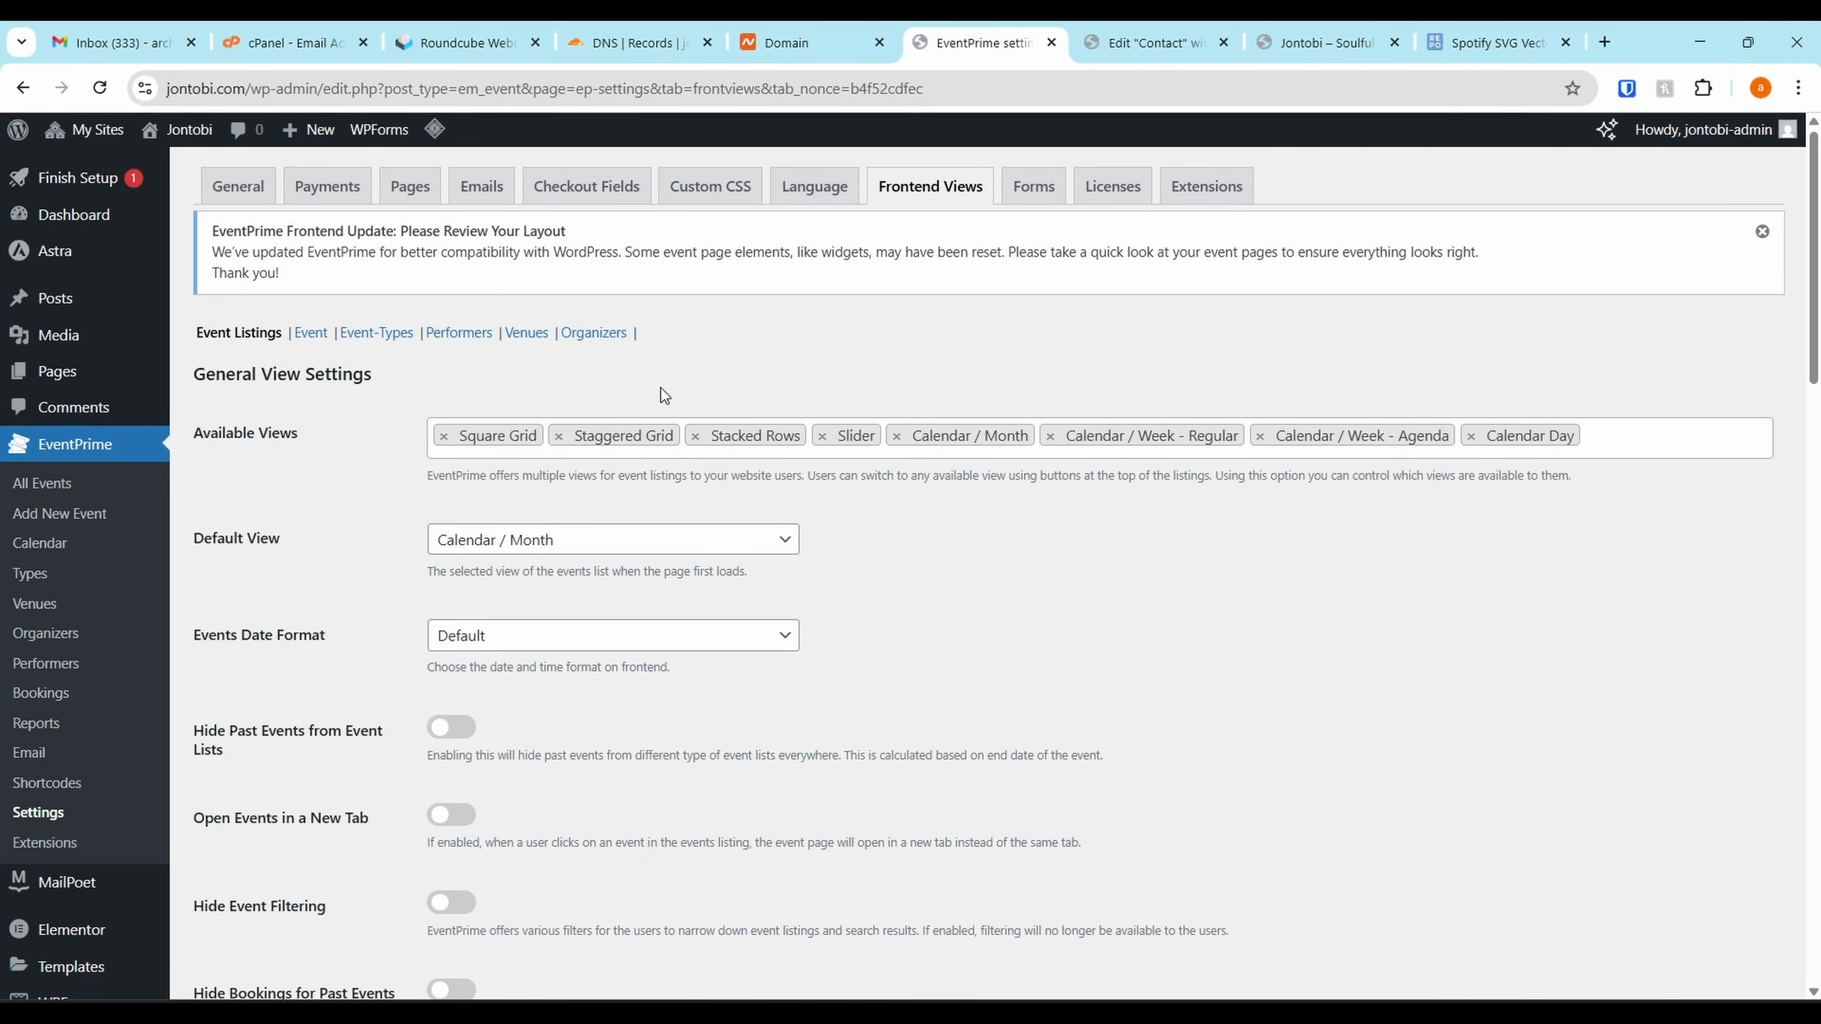
{"action": "scroll", "coordinate": [699, 419], "scroll_direction": "down", "scroll_amount": 12}
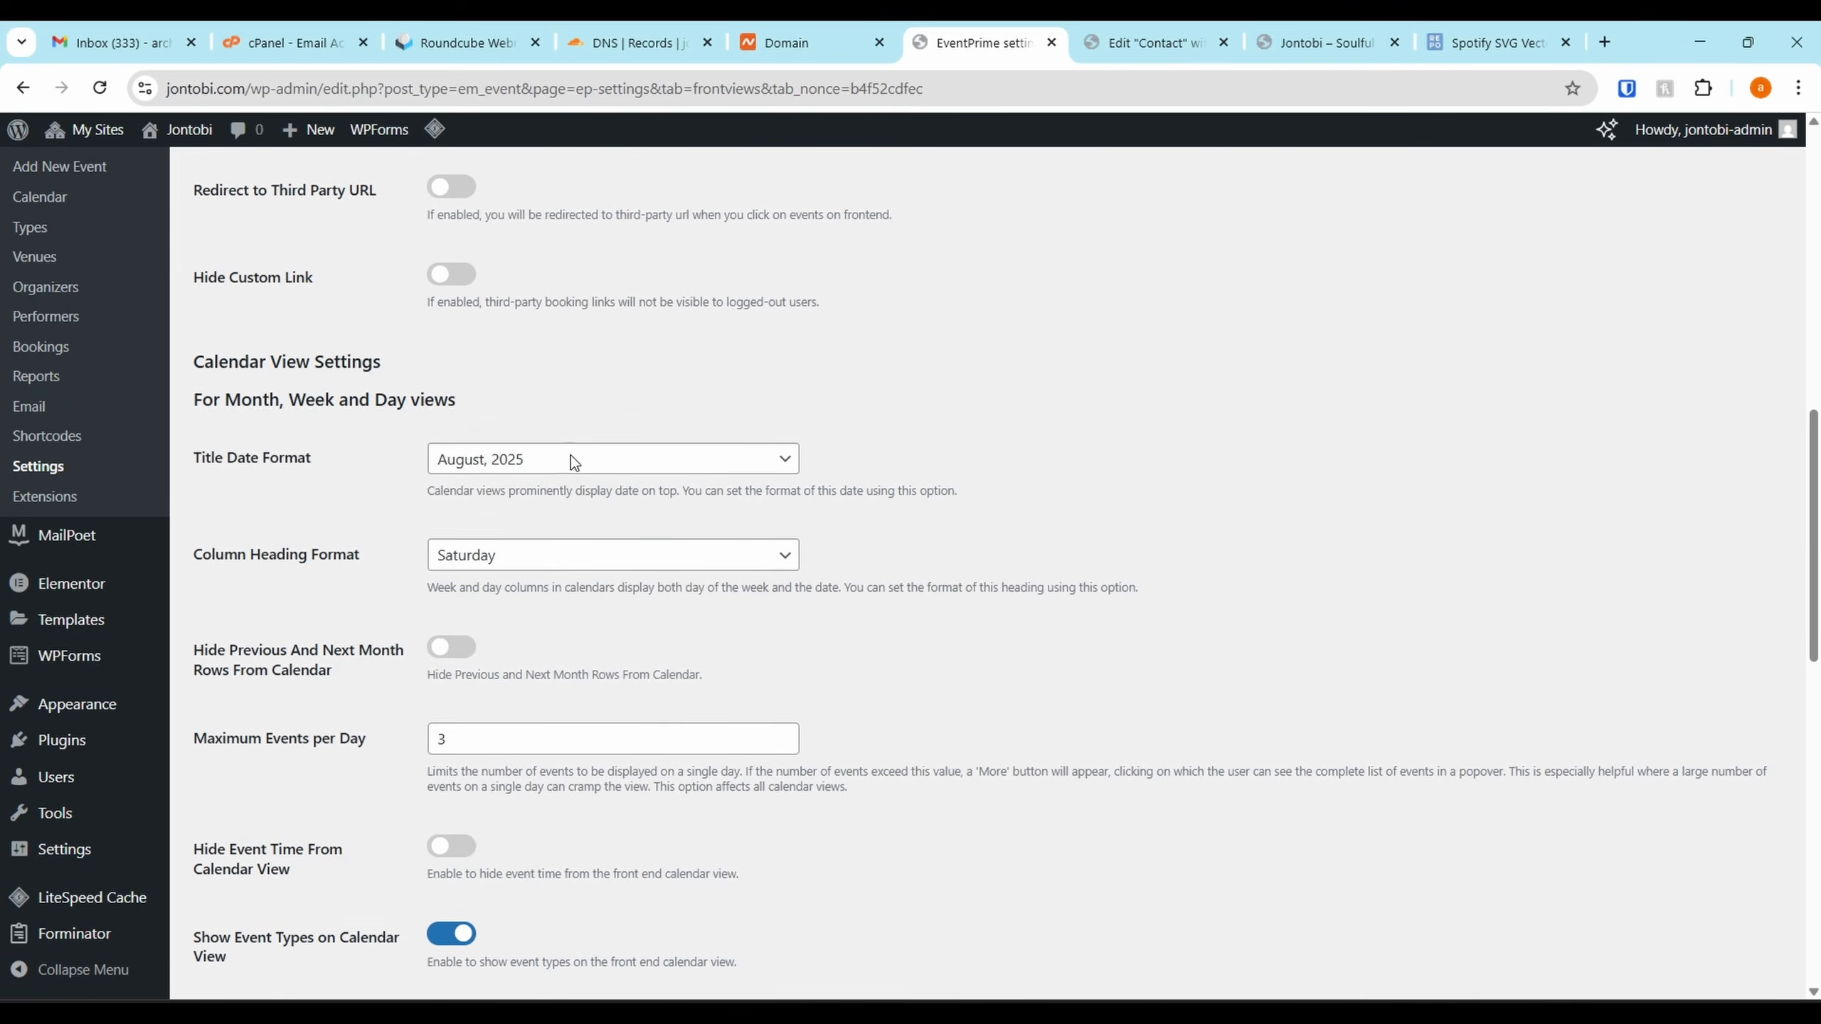
{"action": "scroll", "coordinate": [570, 455], "scroll_direction": "down", "scroll_amount": 5}
{"action": "scroll", "coordinate": [570, 455], "scroll_direction": "up", "scroll_amount": 20}
{"action": "left_click", "coordinate": [1161, 39]}
Open the Home page in Elementor and close the Contact editor and Spotify icons tabs
{"action": "left_click", "coordinate": [1303, 41]}
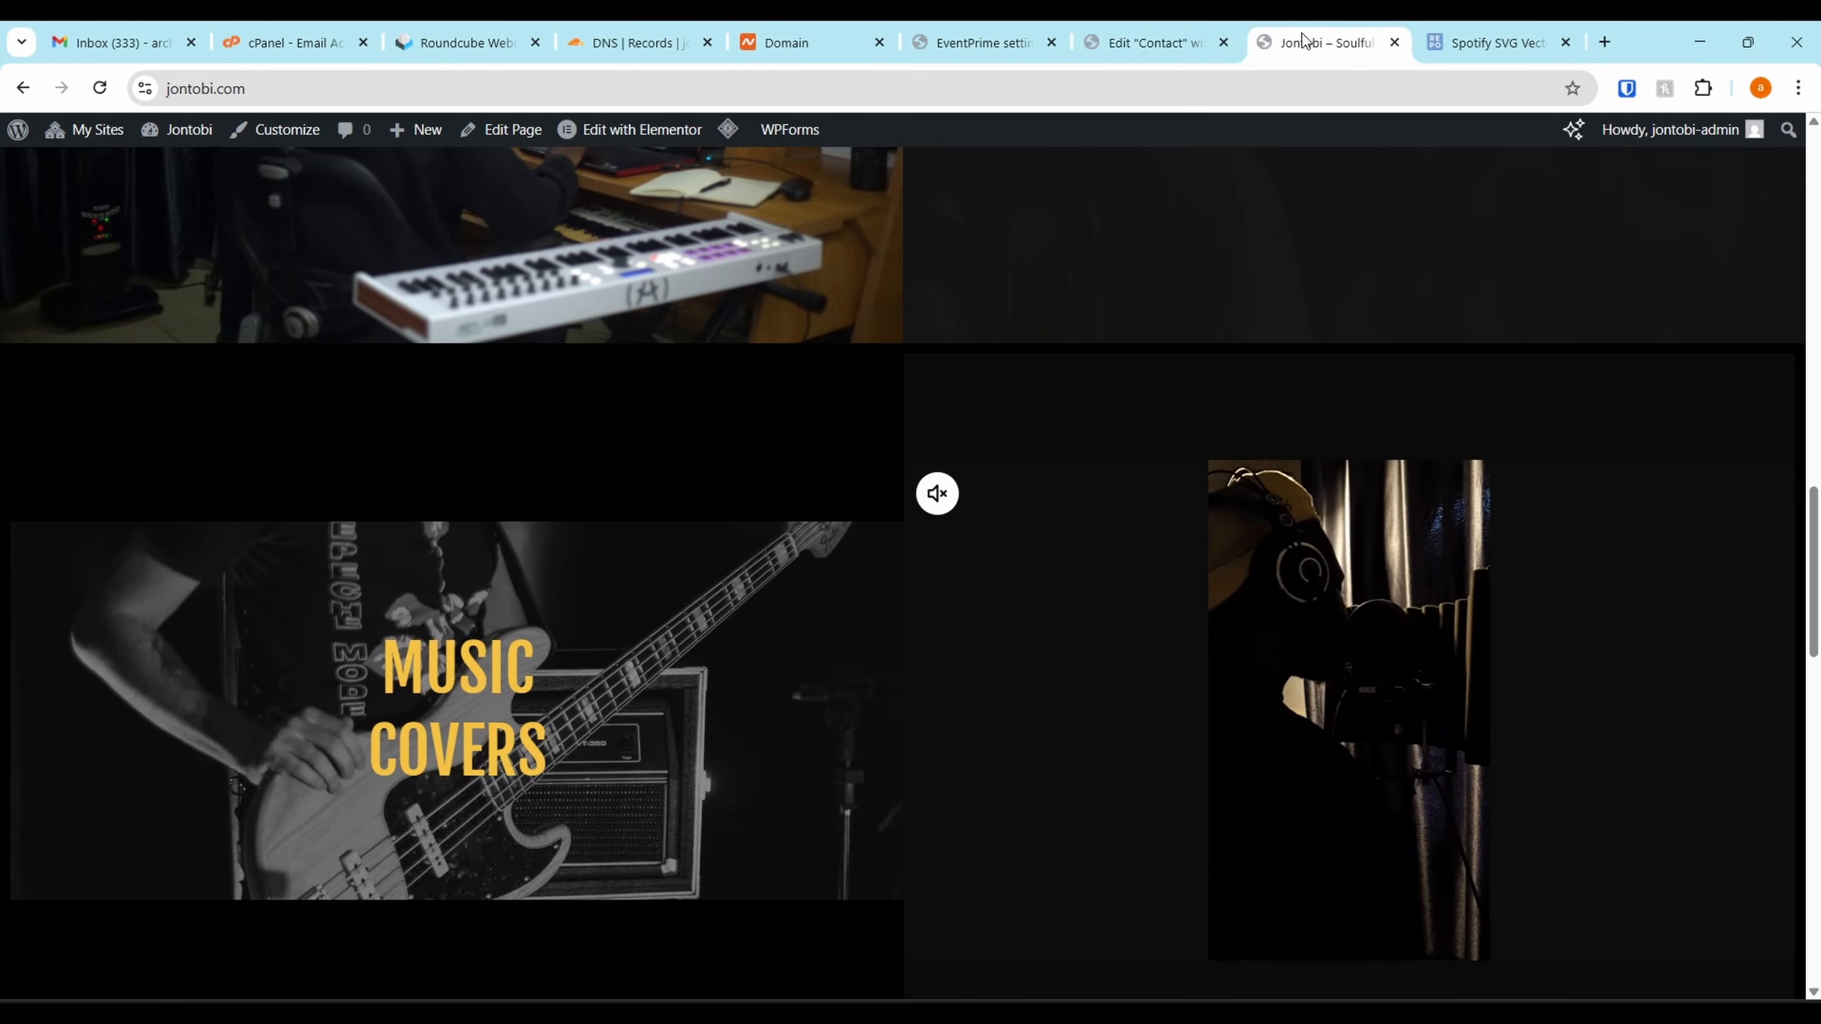
{"action": "scroll", "coordinate": [805, 500], "scroll_direction": "up", "scroll_amount": 15}
{"action": "left_click", "coordinate": [670, 144]}
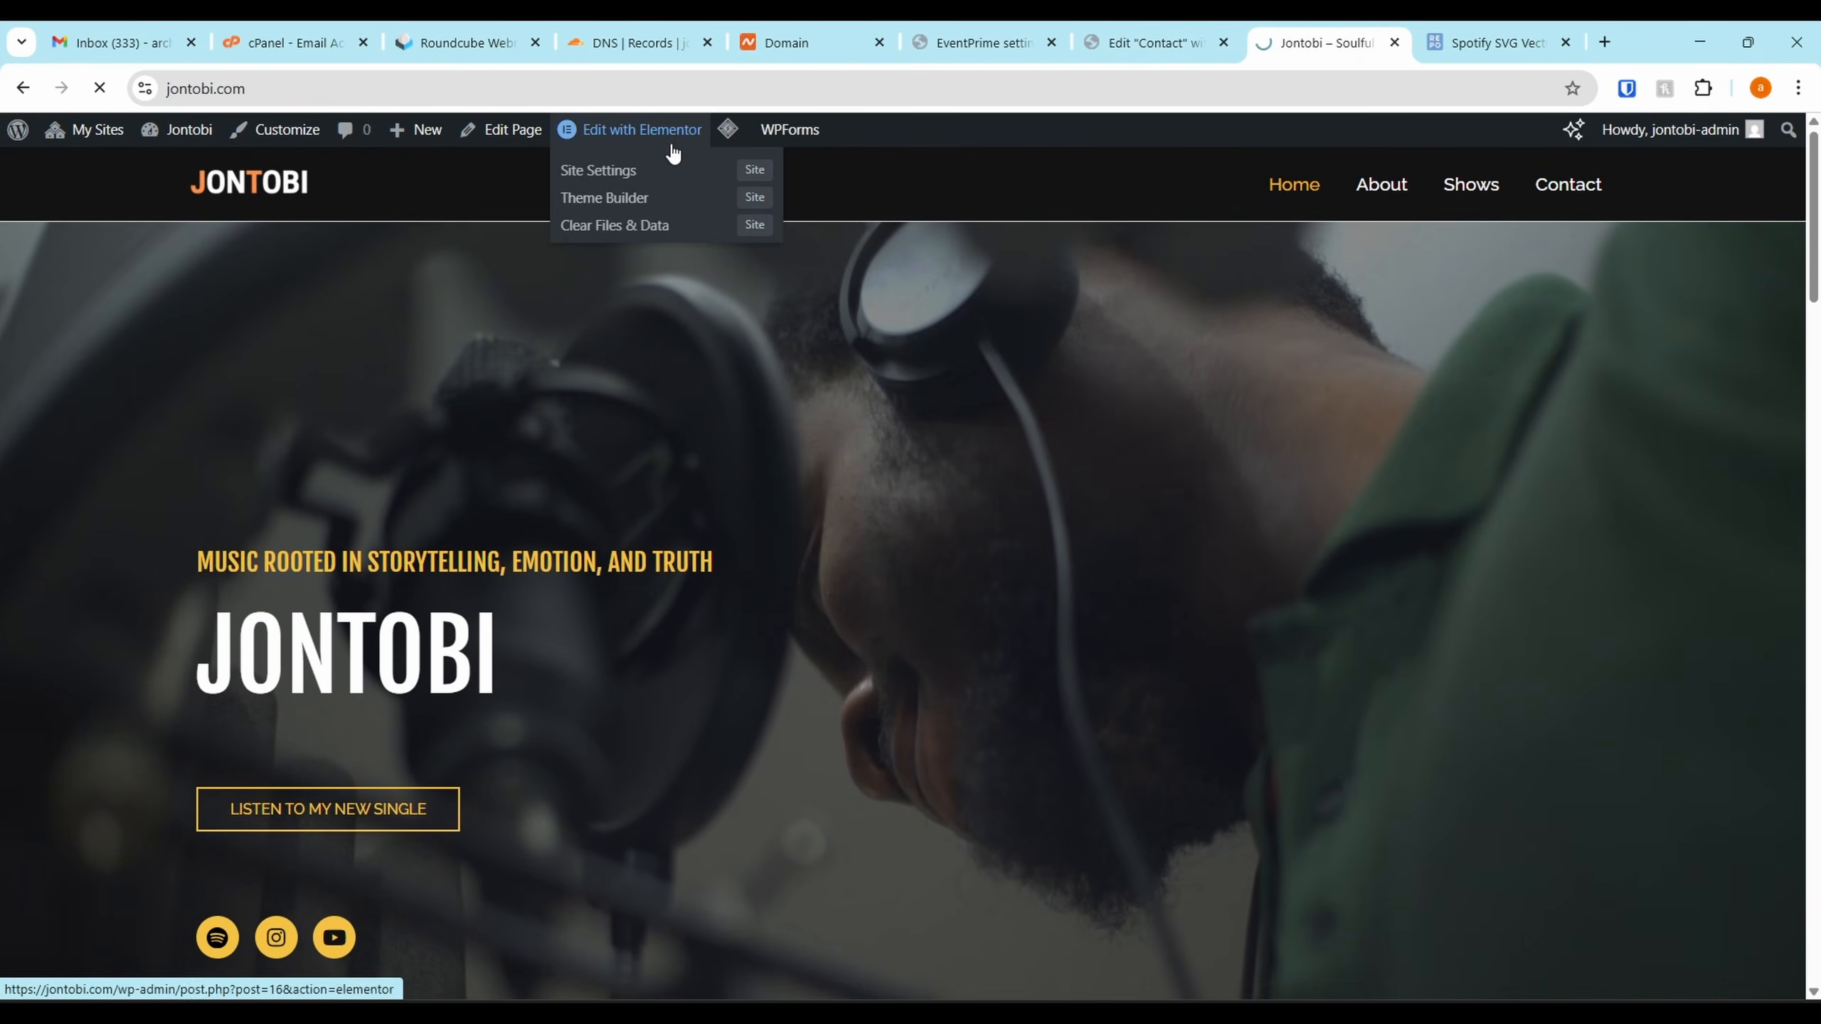
{"action": "left_click", "coordinate": [1147, 39]}
{"action": "left_click", "coordinate": [1223, 42]}
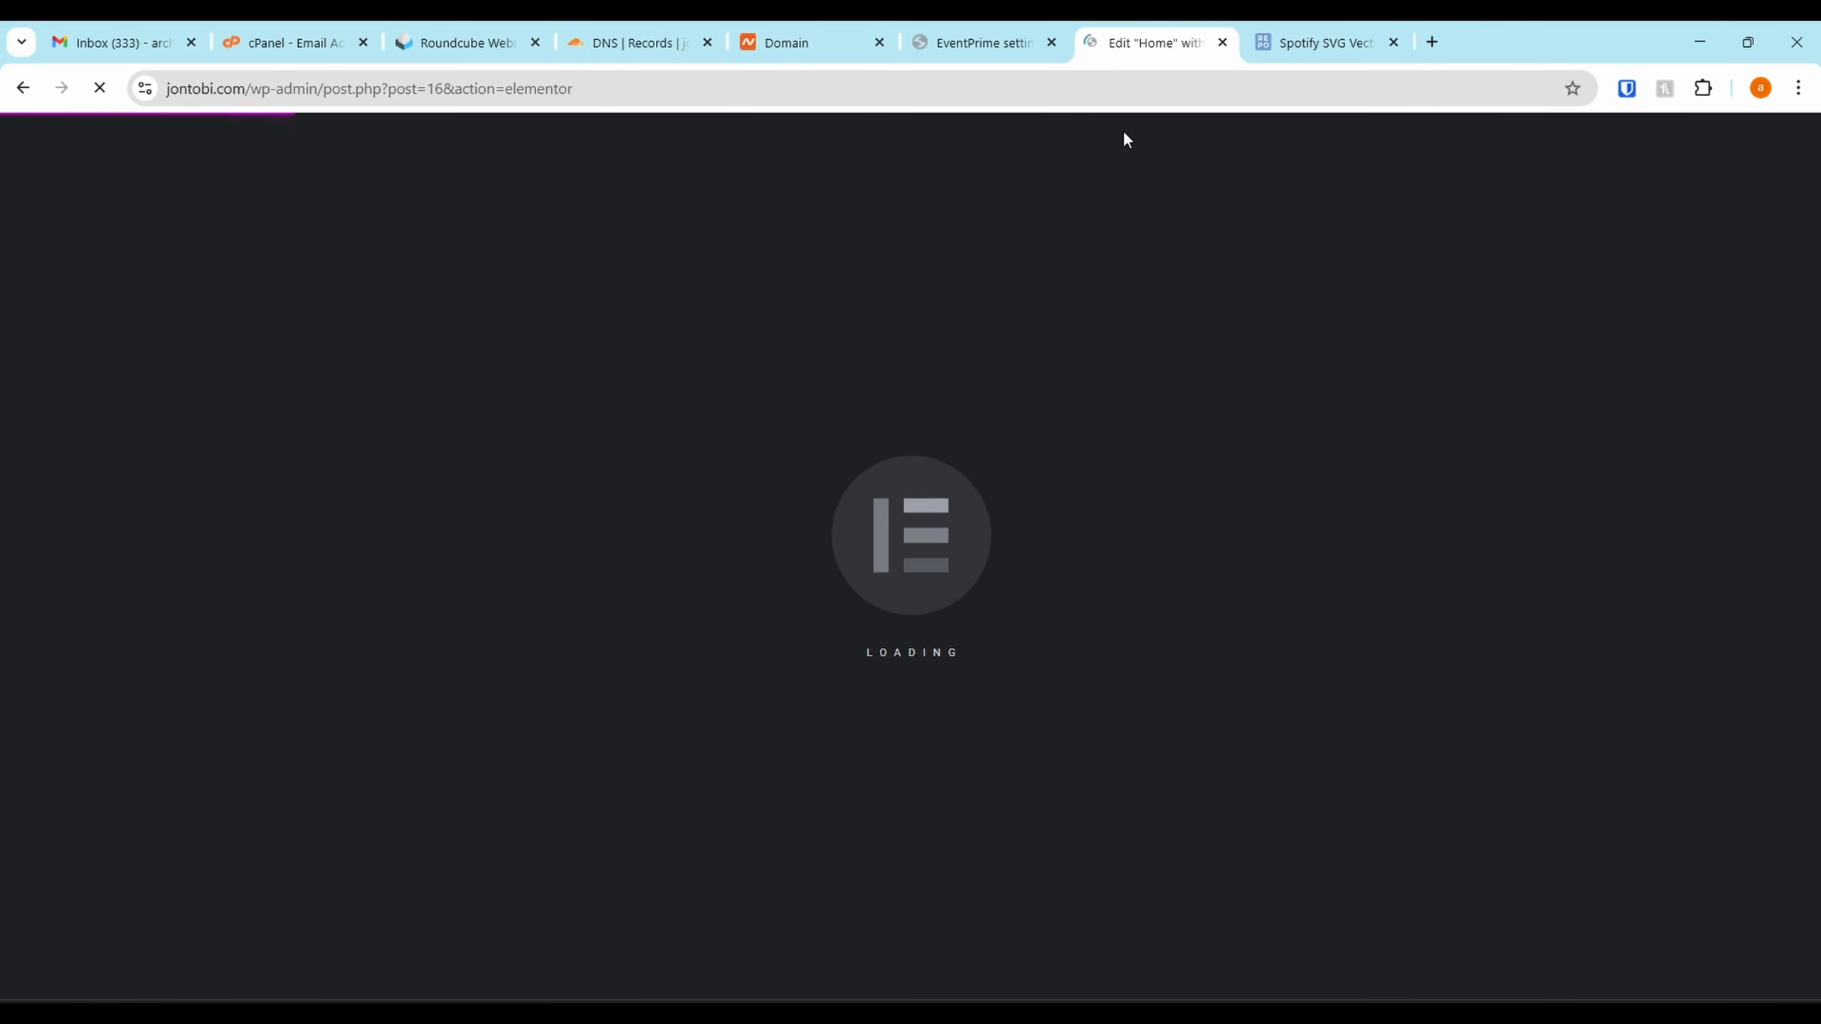
{"action": "left_click", "coordinate": [1549, 45]}
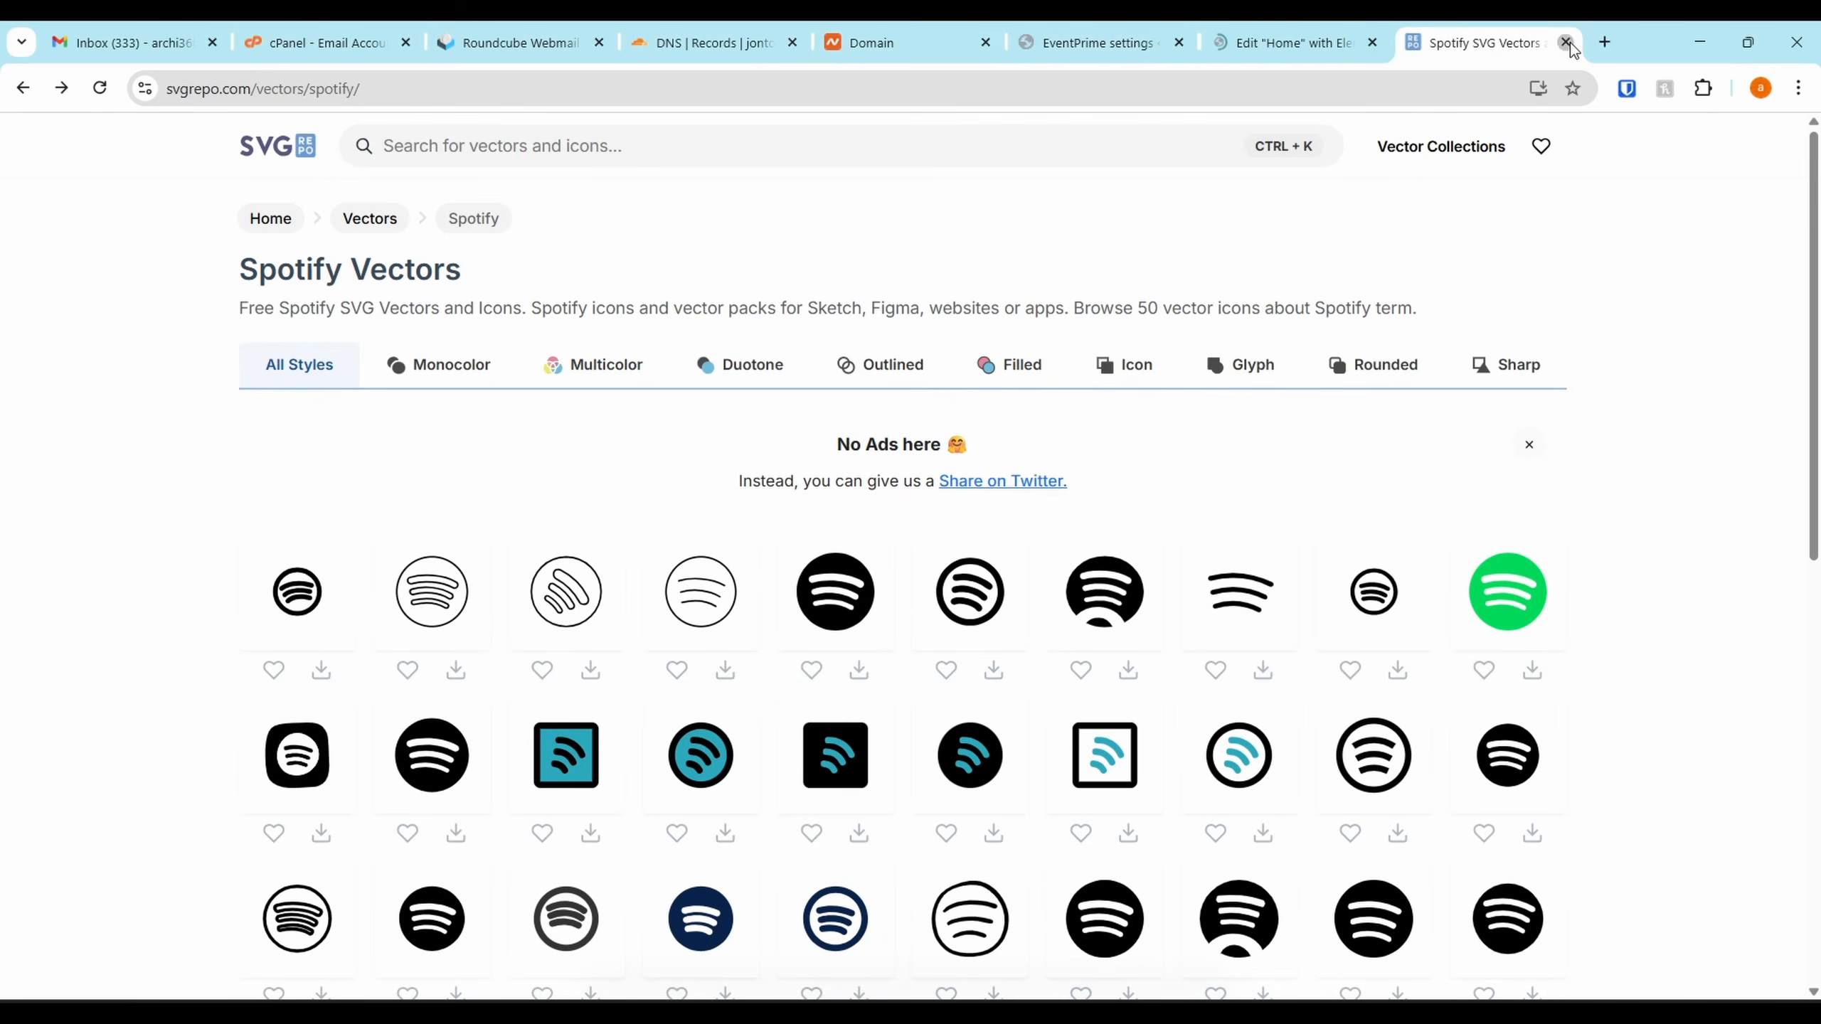
{"action": "left_click", "coordinate": [1567, 44]}
{"action": "left_click", "coordinate": [1206, 36]}
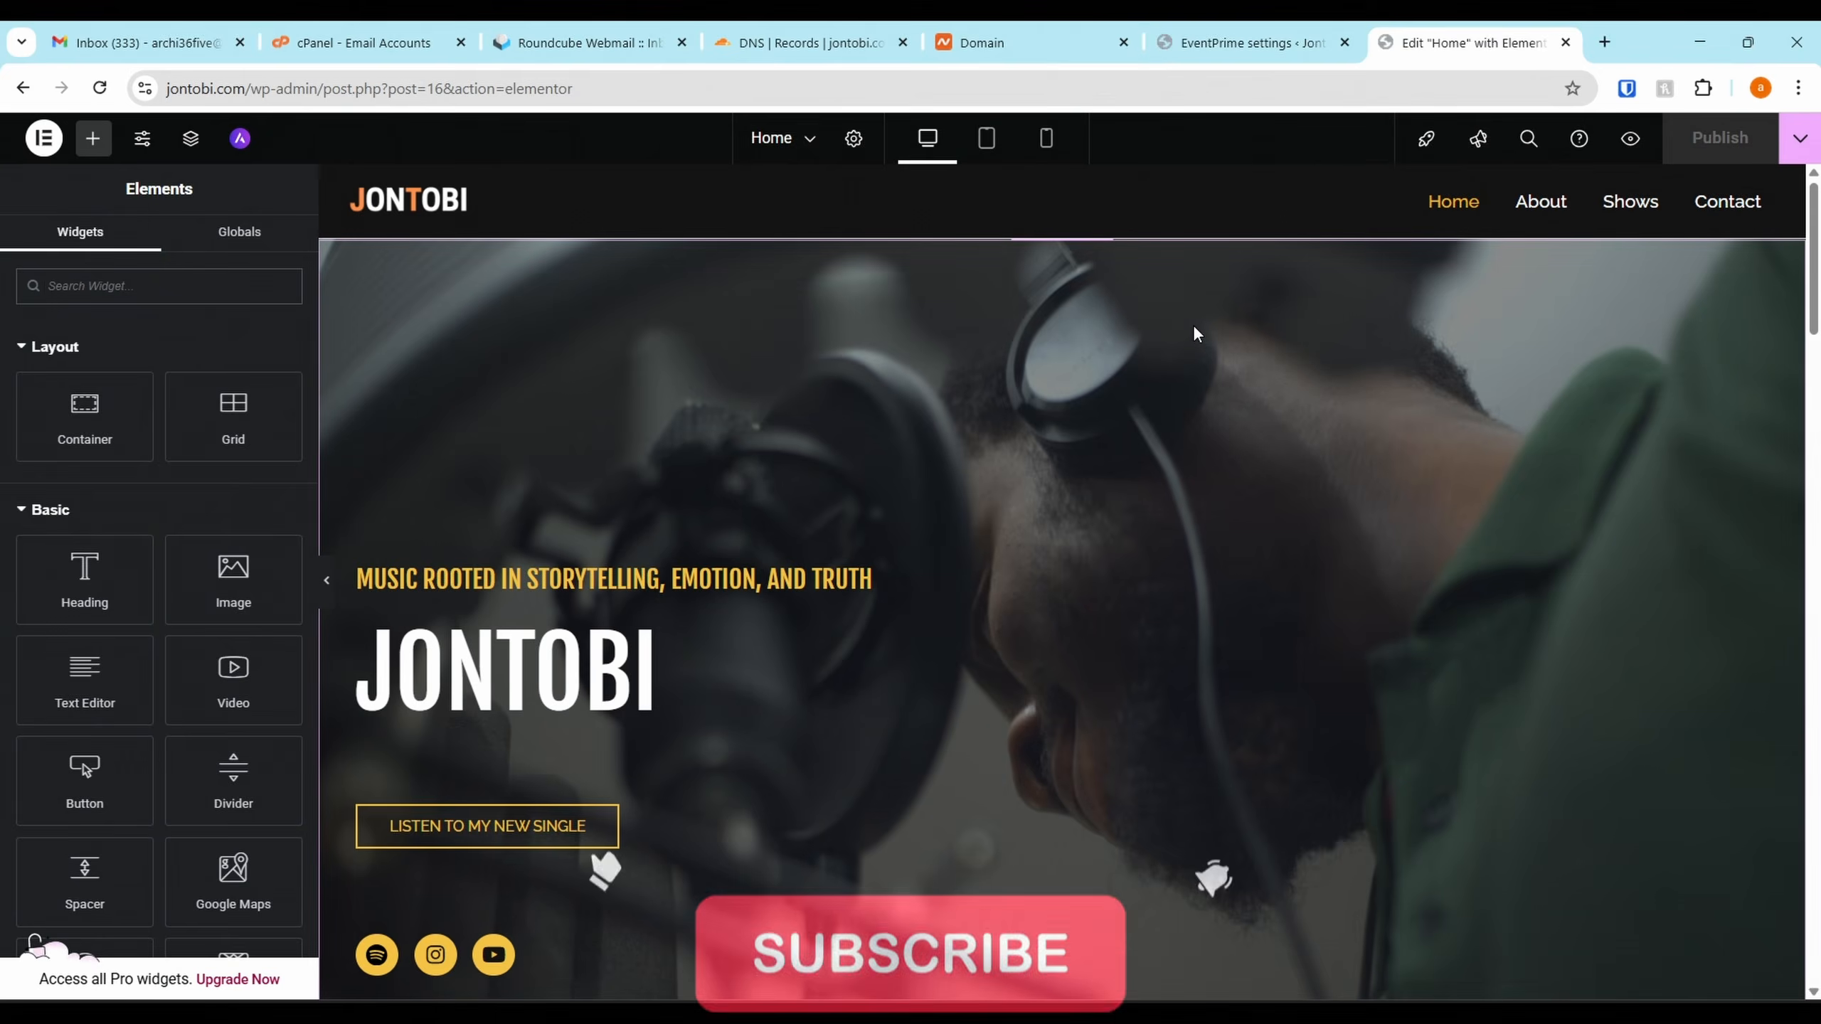
{"action": "scroll", "coordinate": [1192, 326], "scroll_direction": "down", "scroll_amount": 15}
{"action": "scroll", "coordinate": [1119, 367], "scroll_direction": "up", "scroll_amount": 3}
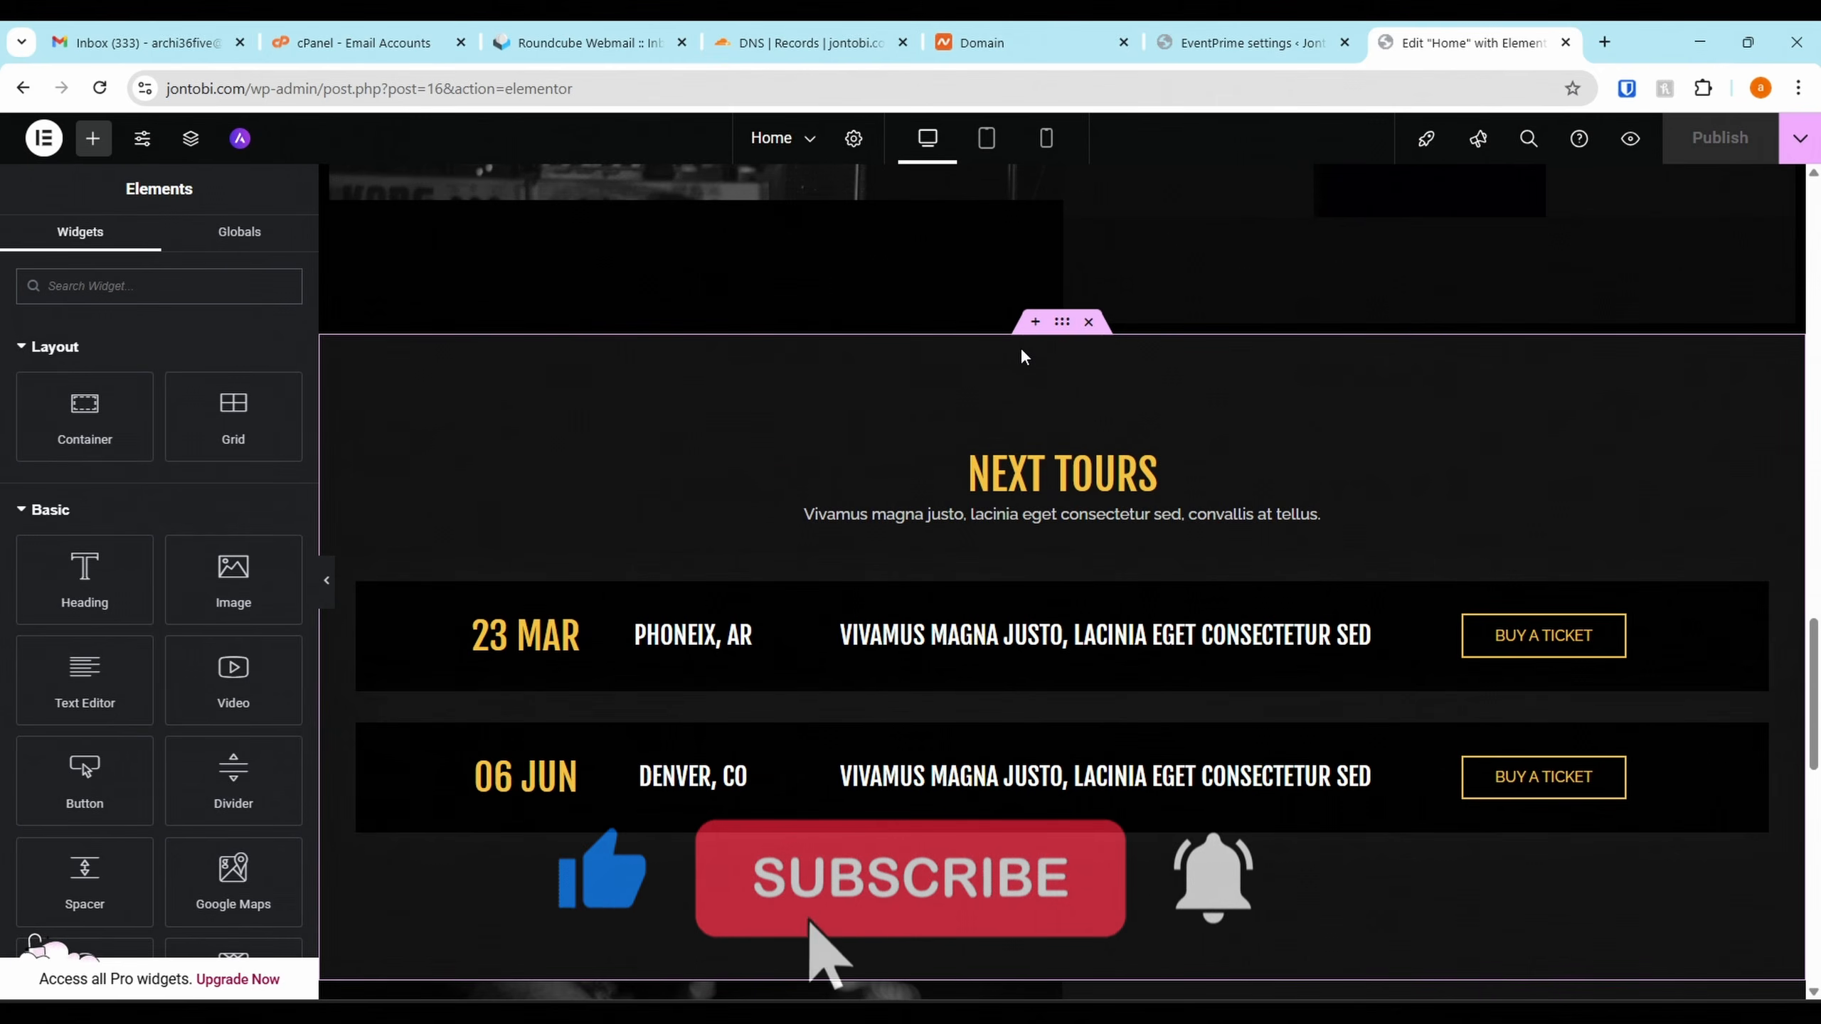
Add a container above Next Tours holding a Shortcode widget with the pasted [em_events] shortcode
{"action": "left_click", "coordinate": [1034, 321]}
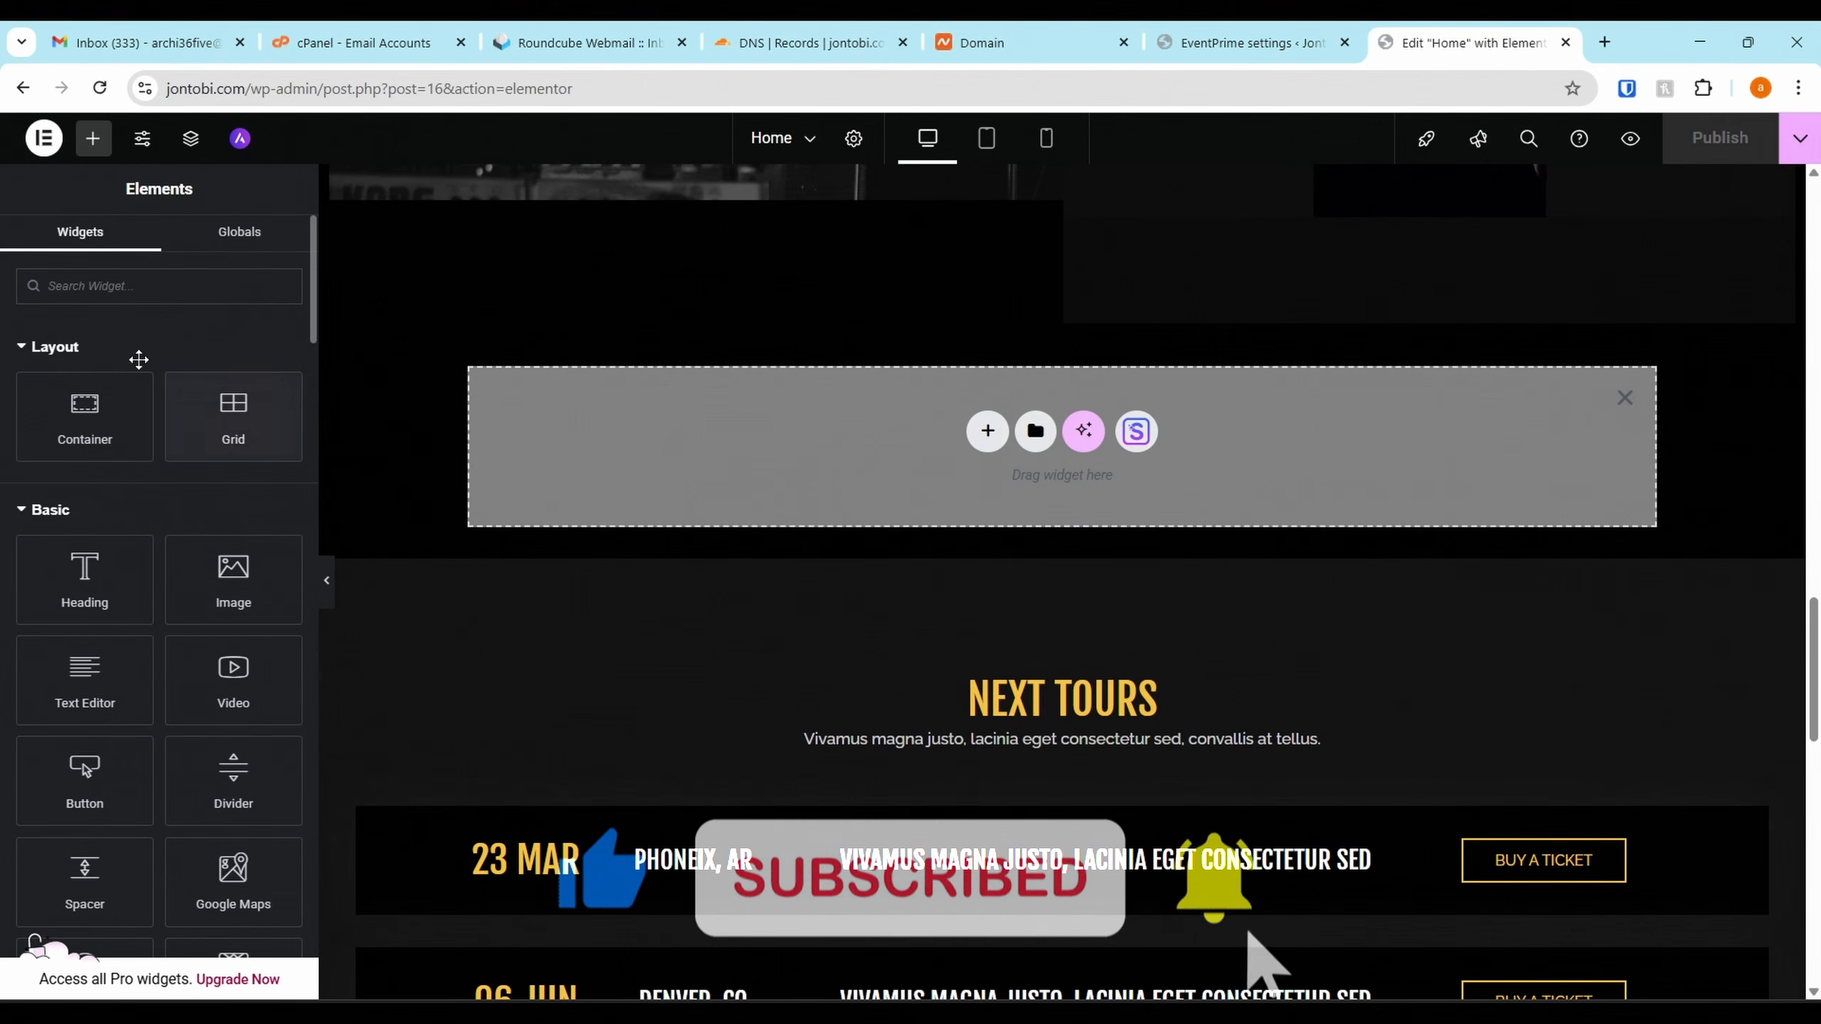
{"action": "left_click", "coordinate": [167, 277]}
{"action": "type", "text": "eve"}
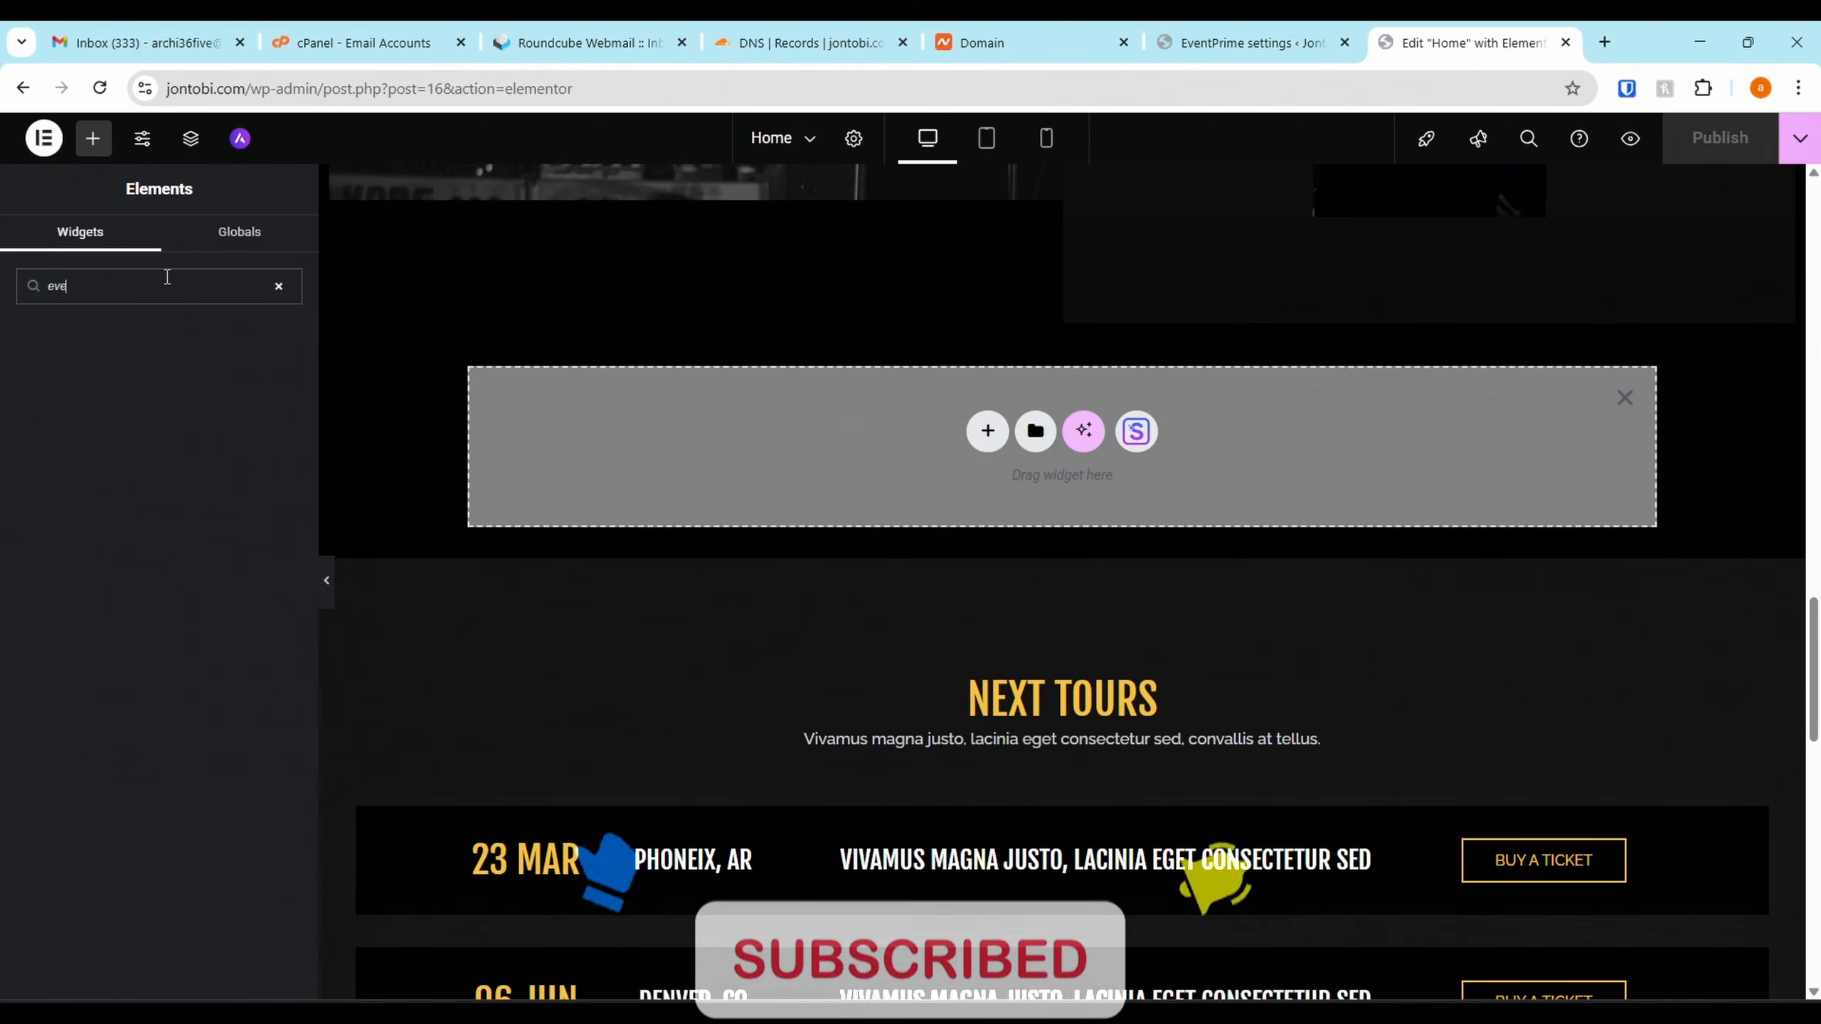
{"action": "key", "text": "BackSpace"}
{"action": "key", "text": "BackSpace"}
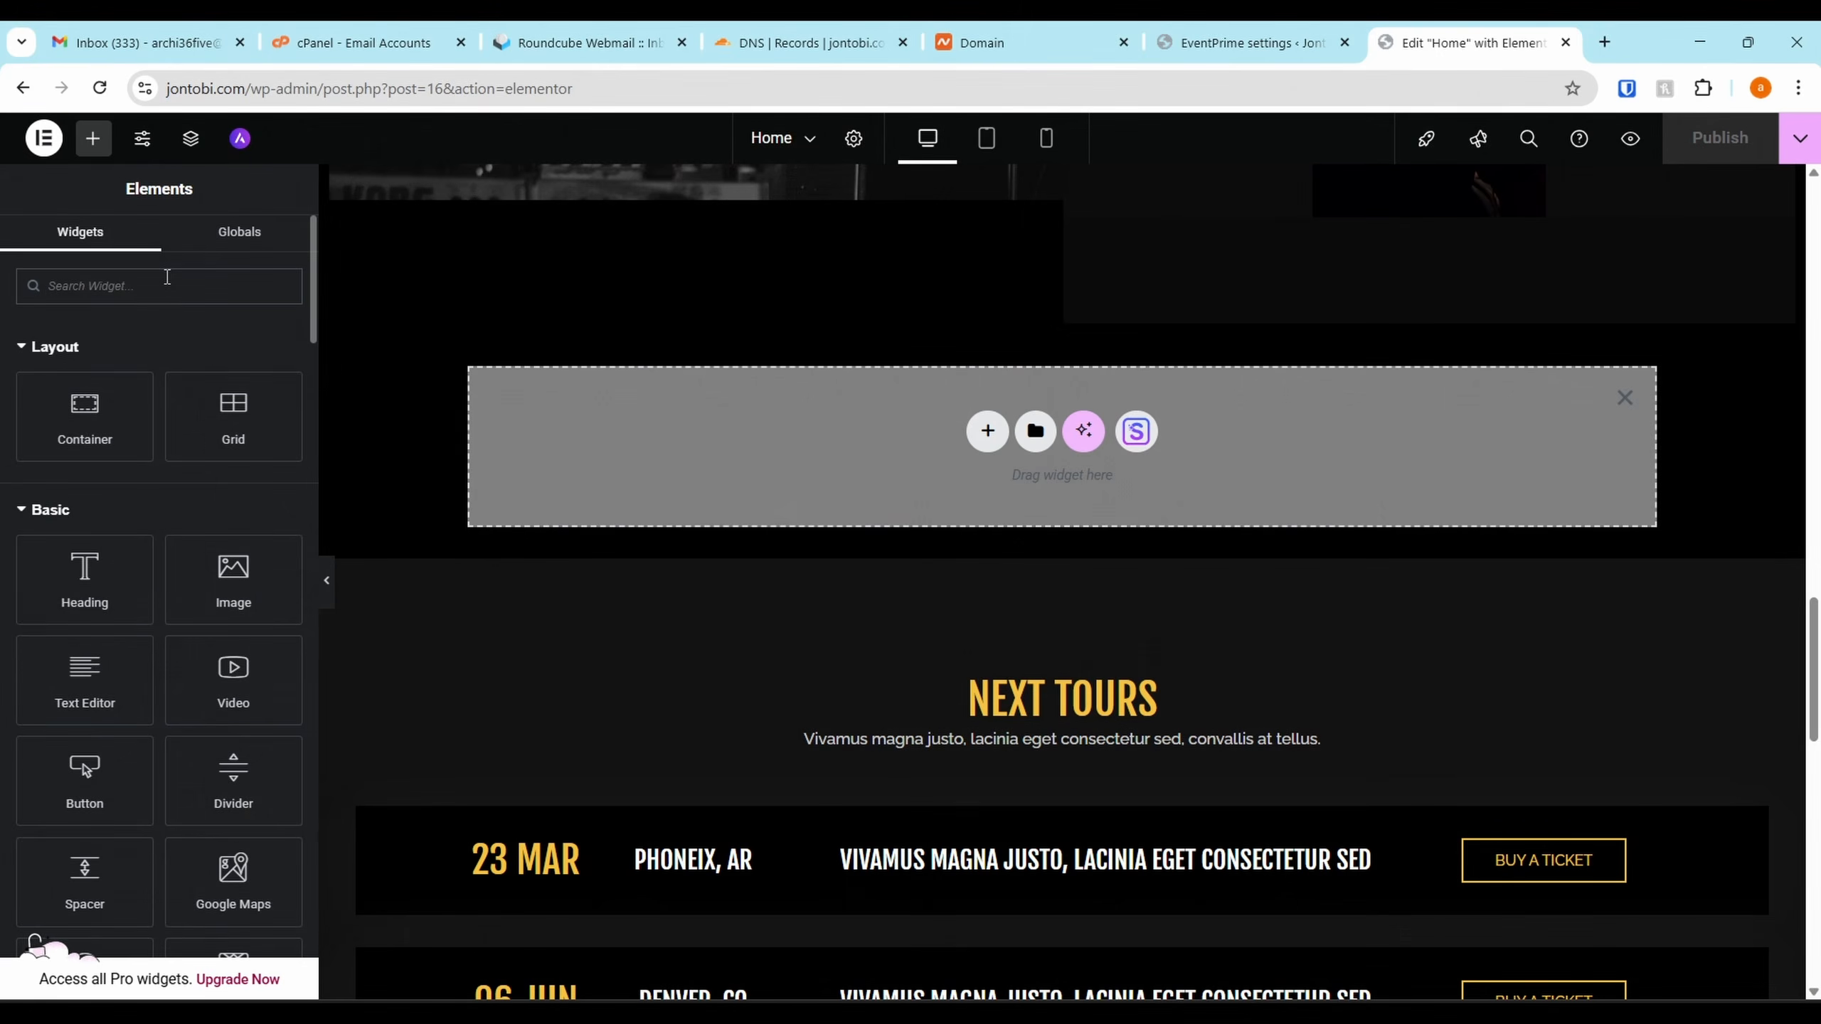
{"action": "type", "text": "cal"}
{"action": "key", "text": "BackSpace"}
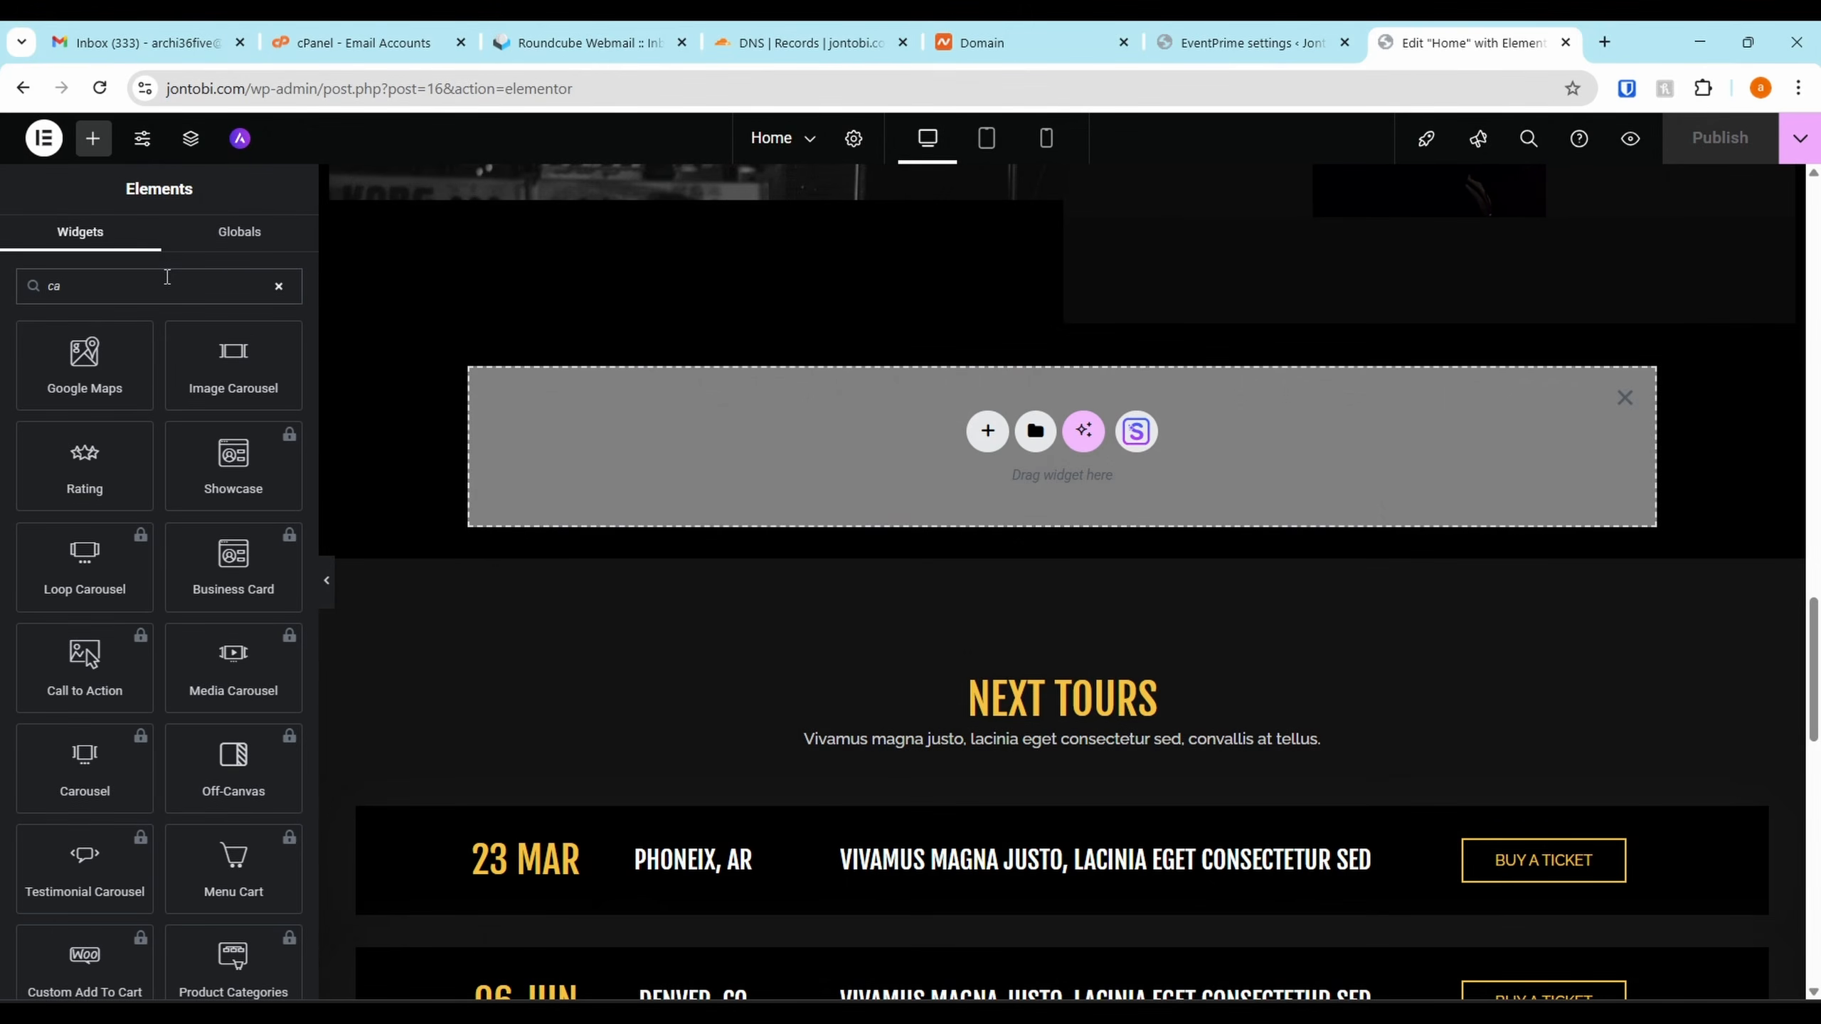
{"action": "key", "text": "BackSpace"}
{"action": "key", "text": "BackSpace"}
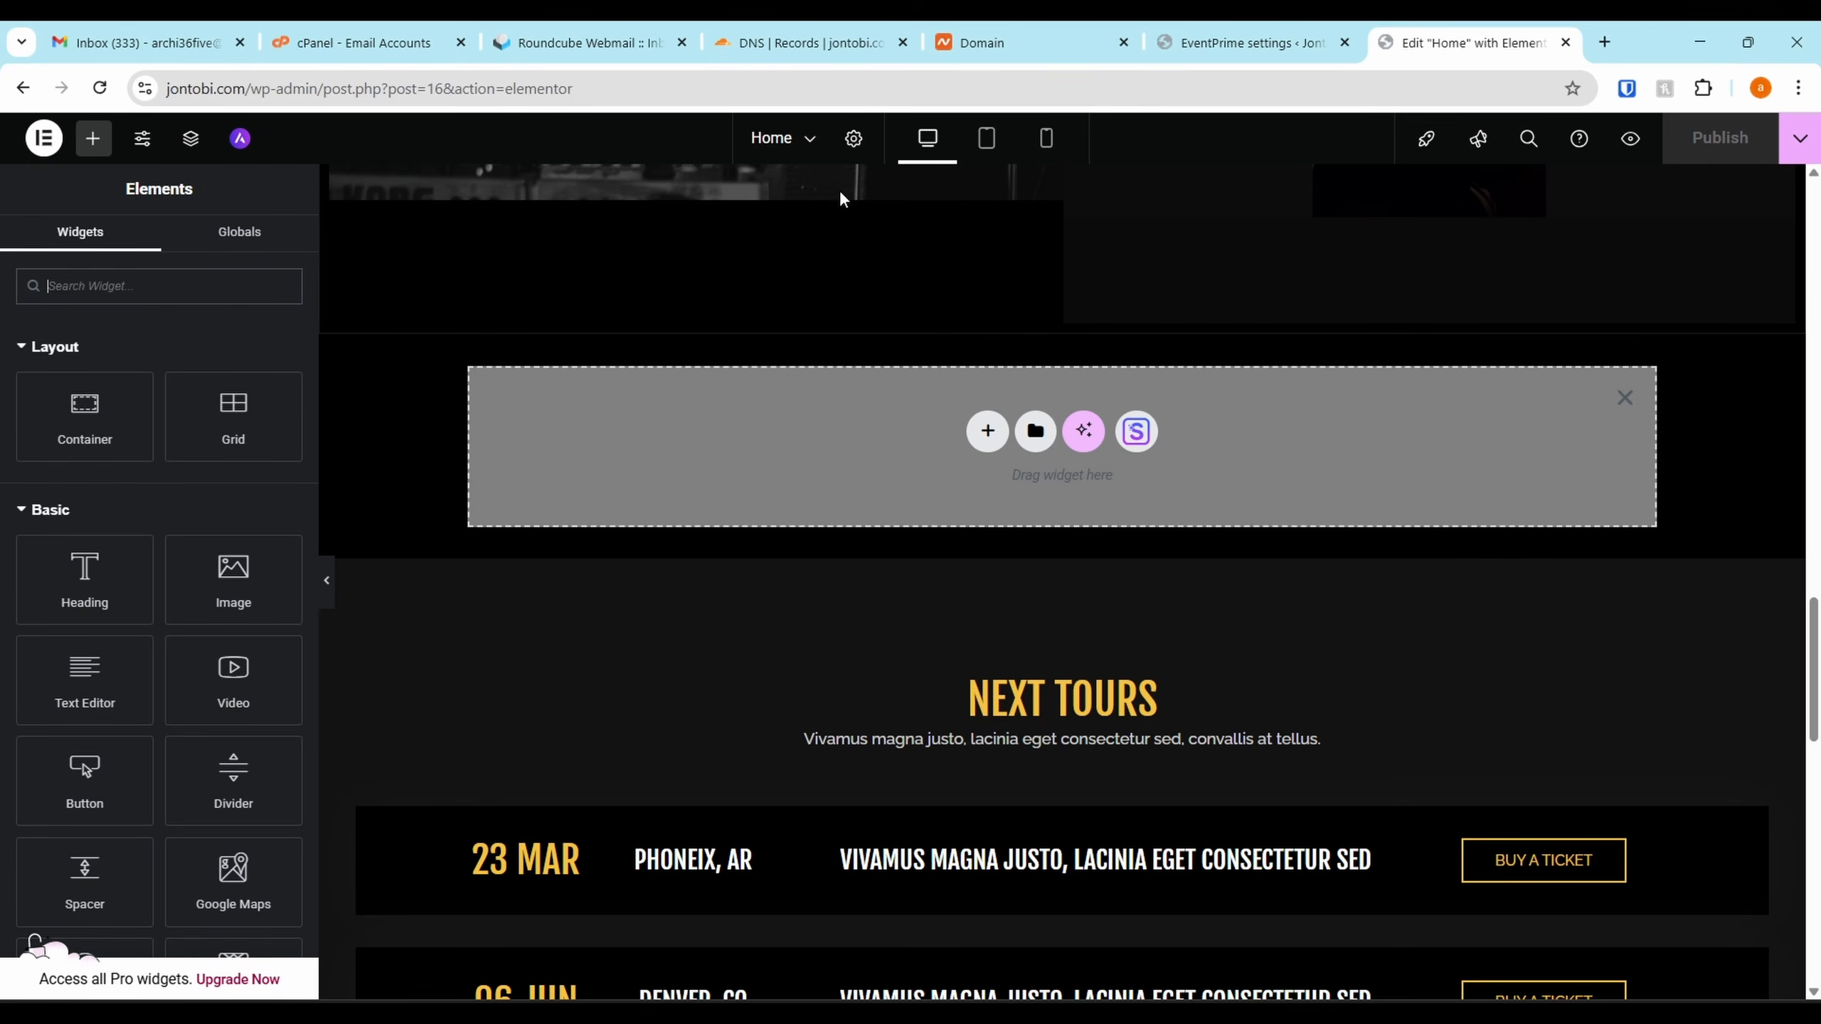
{"action": "type", "text": "shor"}
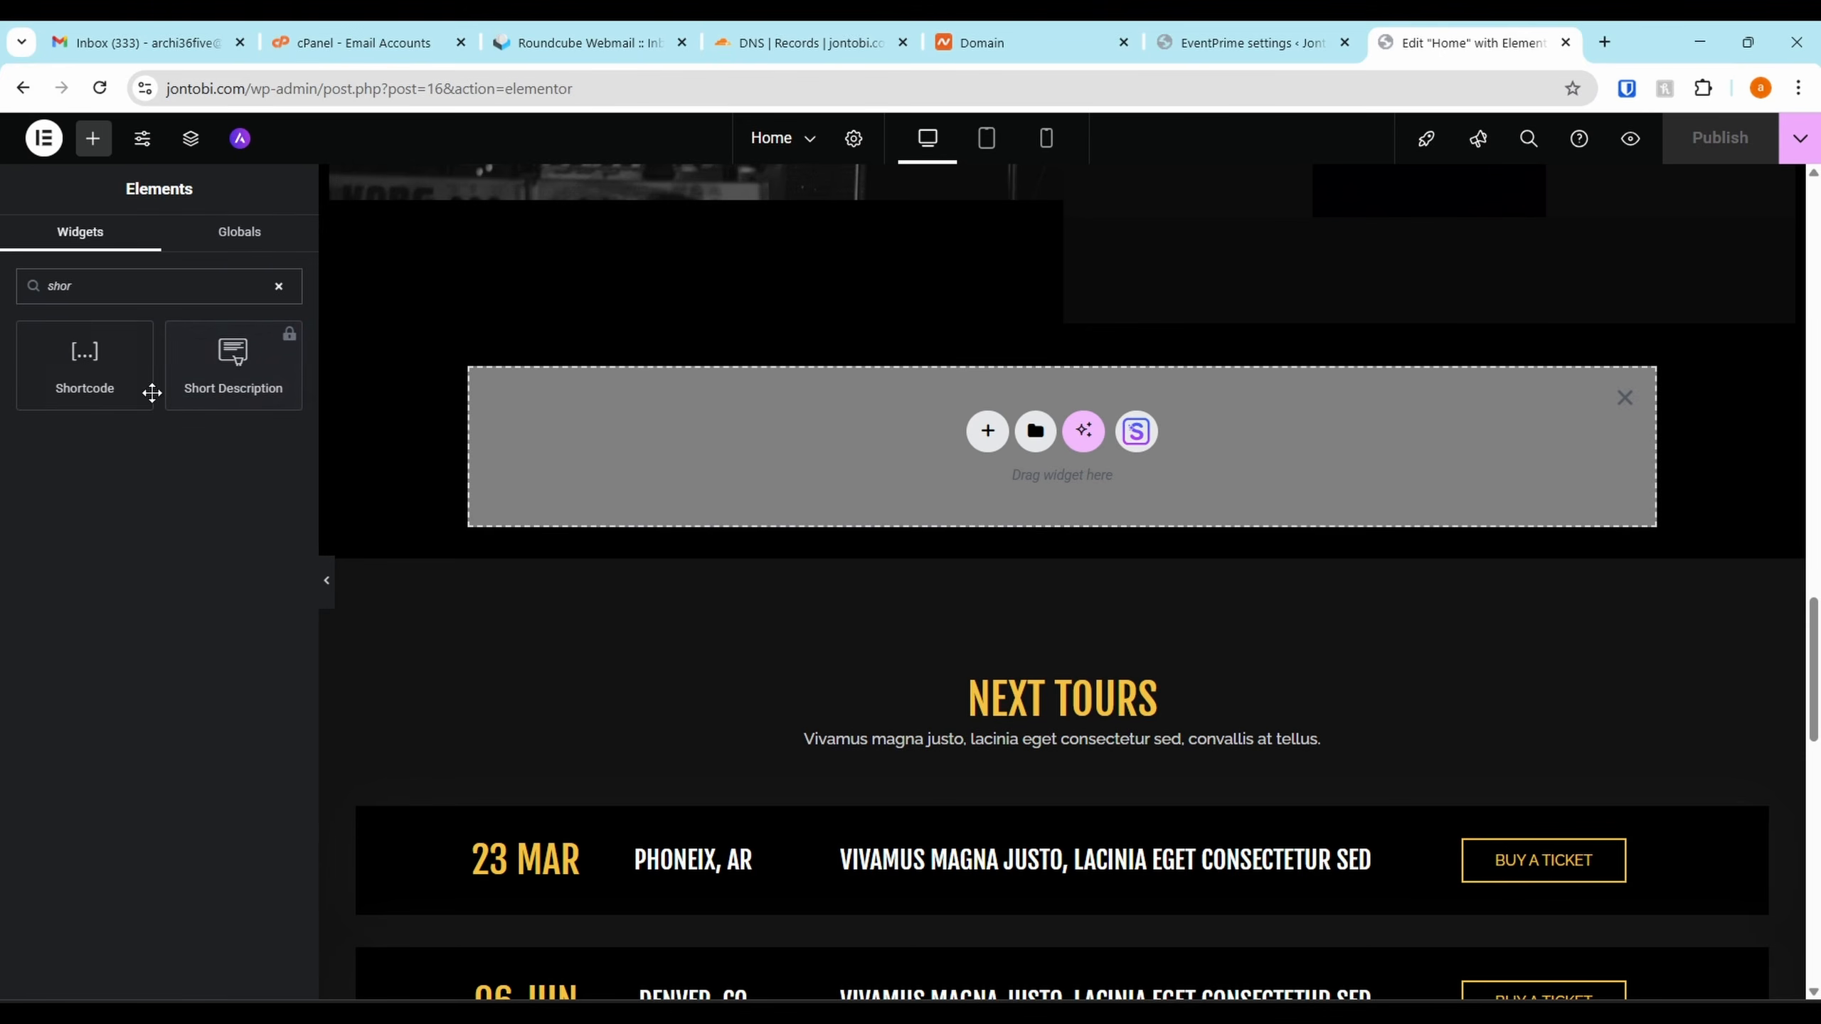
{"action": "left_click_drag", "start_coordinate": [152, 392], "coordinate": [845, 395]}
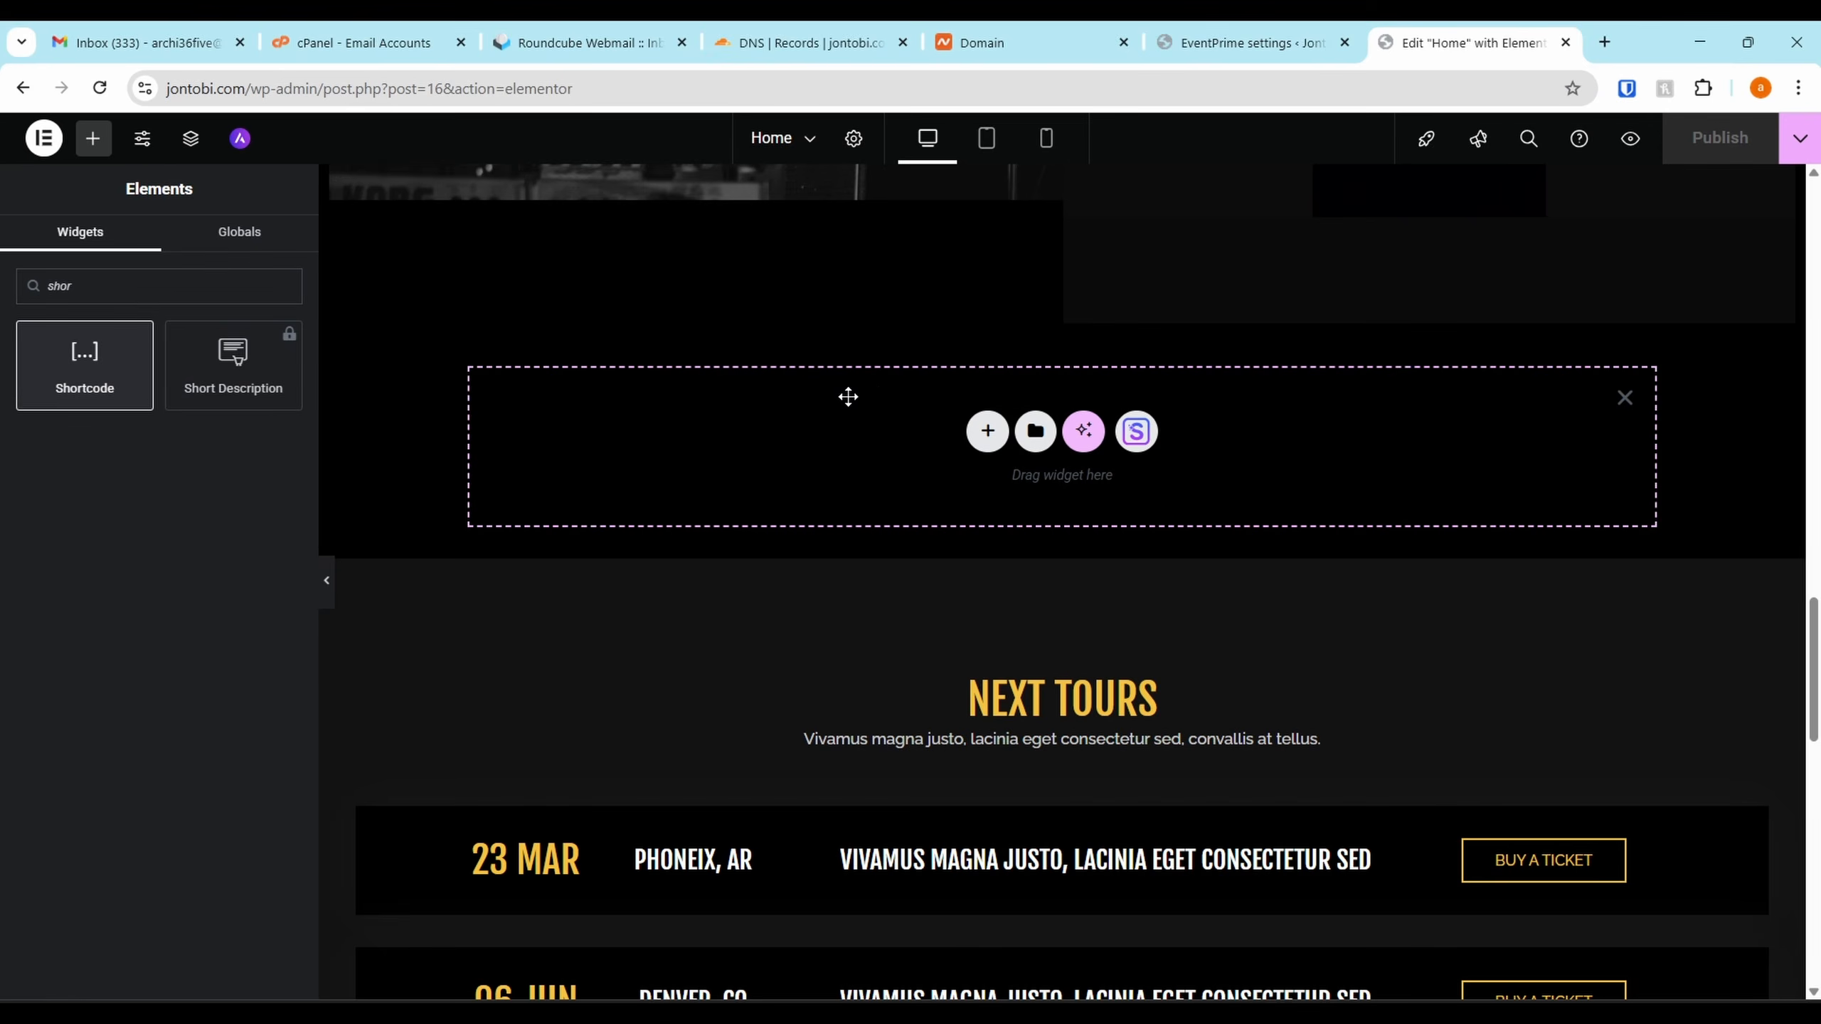
{"action": "type", "text": "[em_events]"}
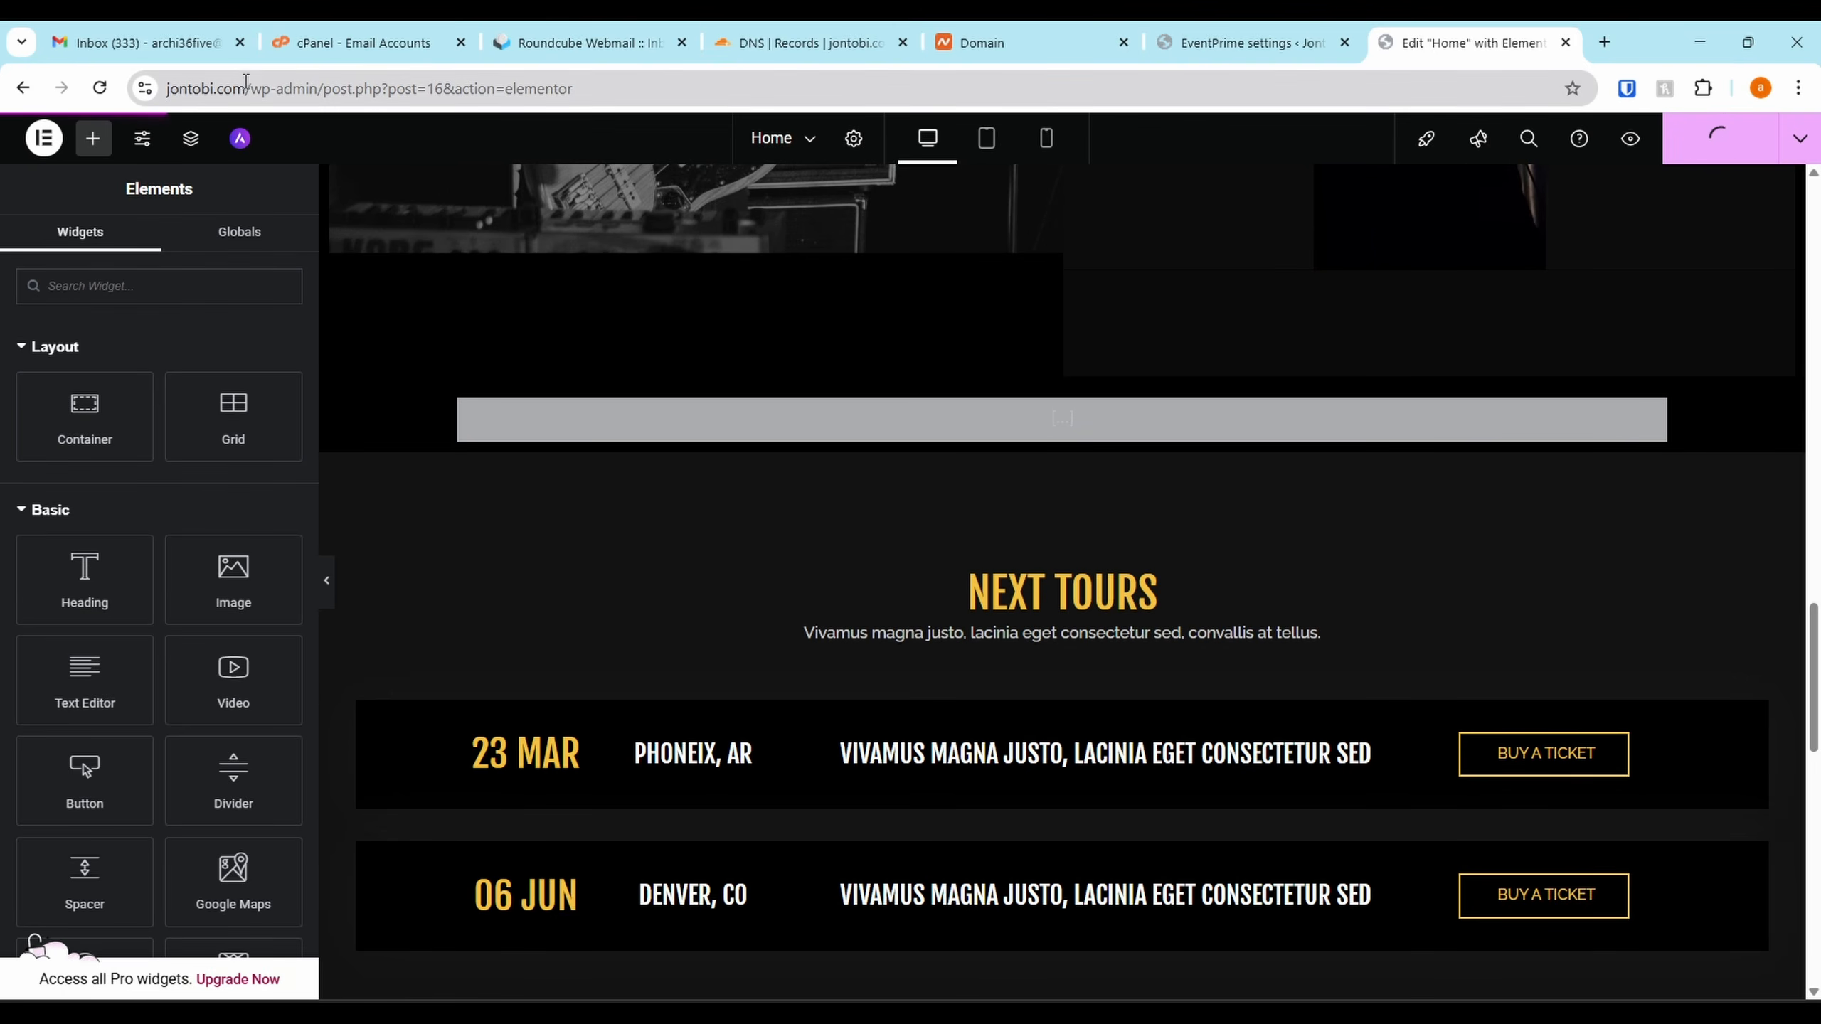
Open the live jontobi.com site in a new browser tab
{"action": "left_click_drag", "start_coordinate": [246, 82], "coordinate": [14, 93]}
{"action": "key", "text": "ctrl+c"}
{"action": "key", "text": "ctrl+t"}
{"action": "key", "text": "ctrl+v"}
{"action": "key", "text": "Return"}
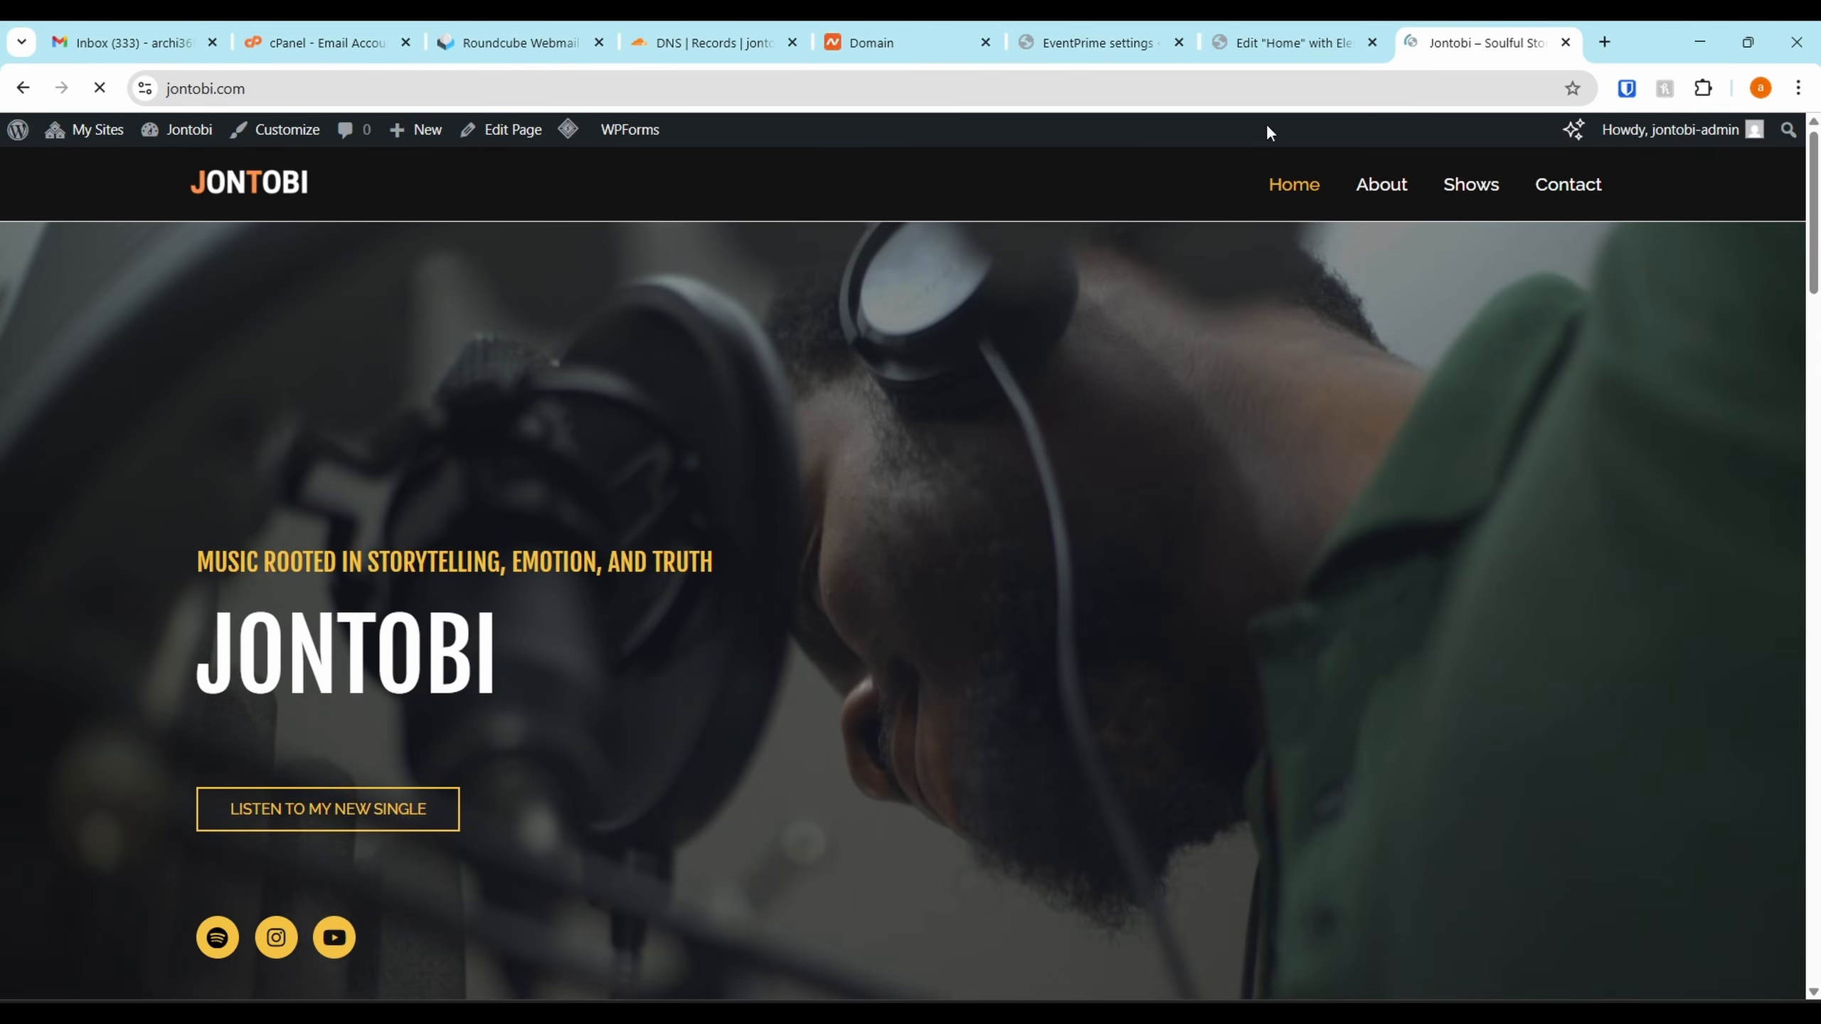
Scroll to the new August 2025 events calendar and try its keyword search
{"action": "scroll", "coordinate": [1318, 366], "scroll_direction": "down", "scroll_amount": 20}
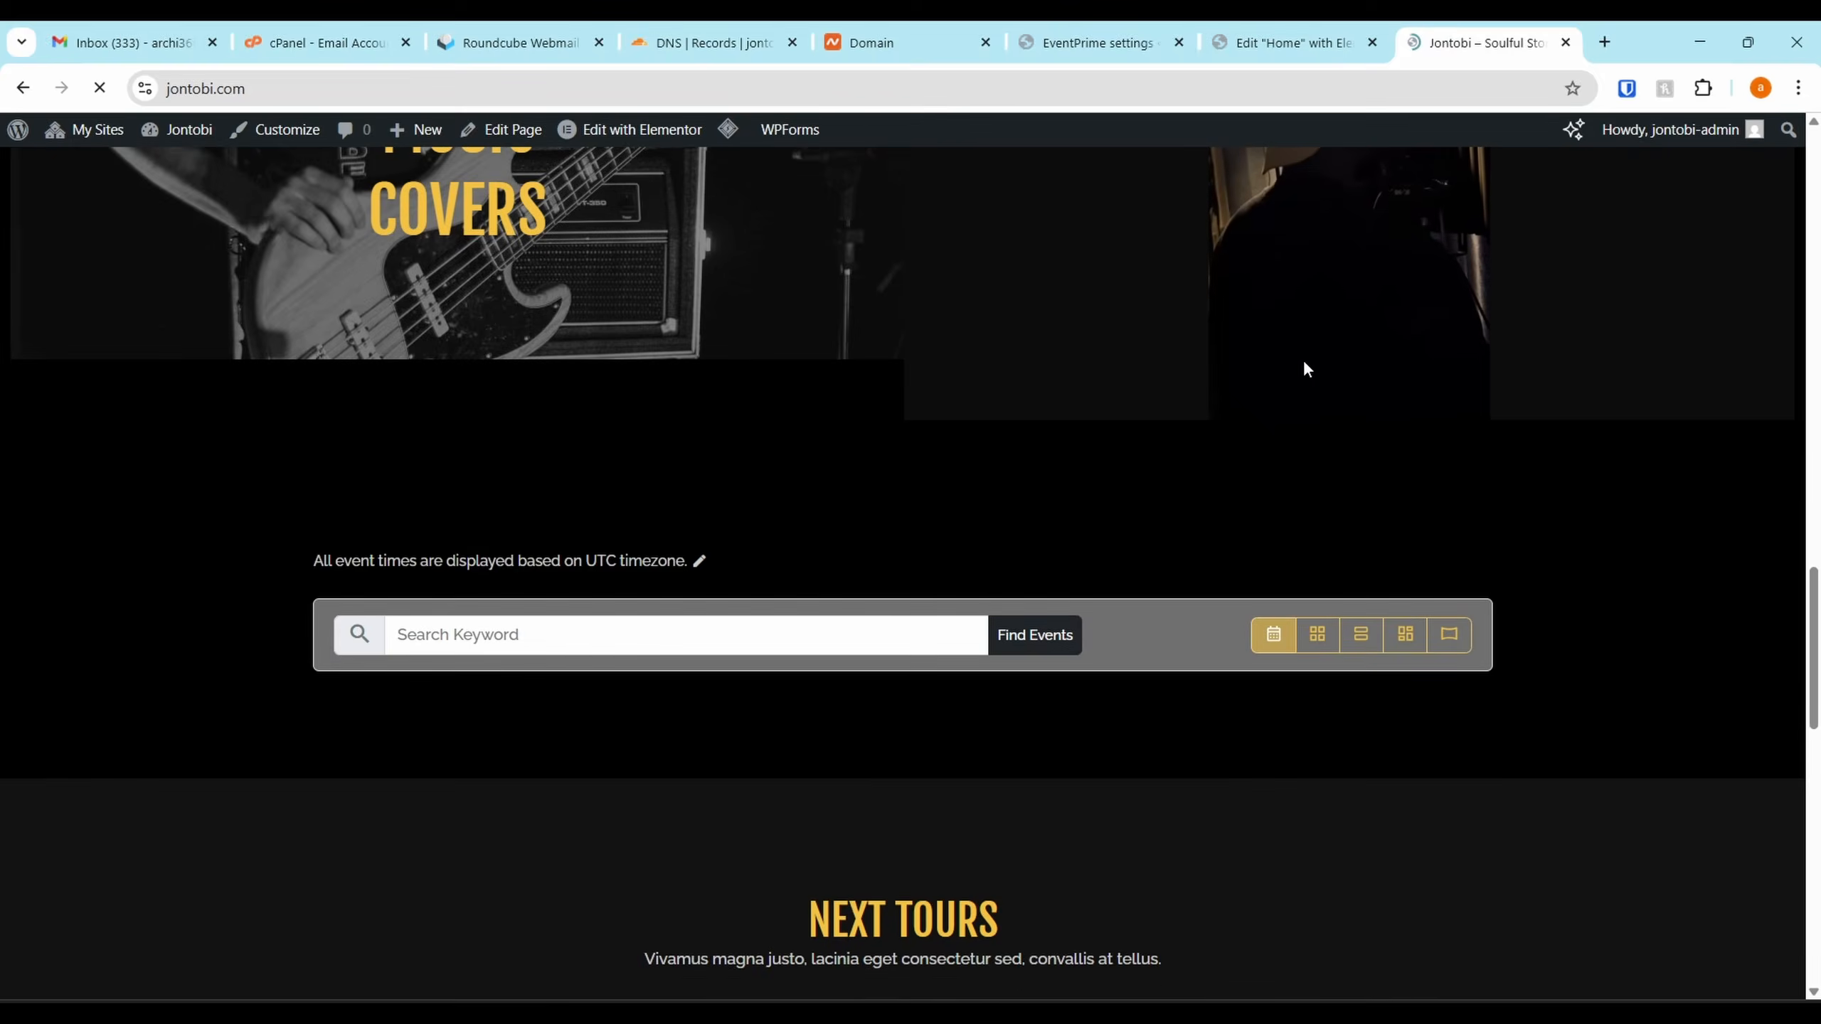
{"action": "scroll", "coordinate": [1087, 606], "scroll_direction": "down", "scroll_amount": 2}
{"action": "scroll", "coordinate": [1165, 582], "scroll_direction": "down", "scroll_amount": 3}
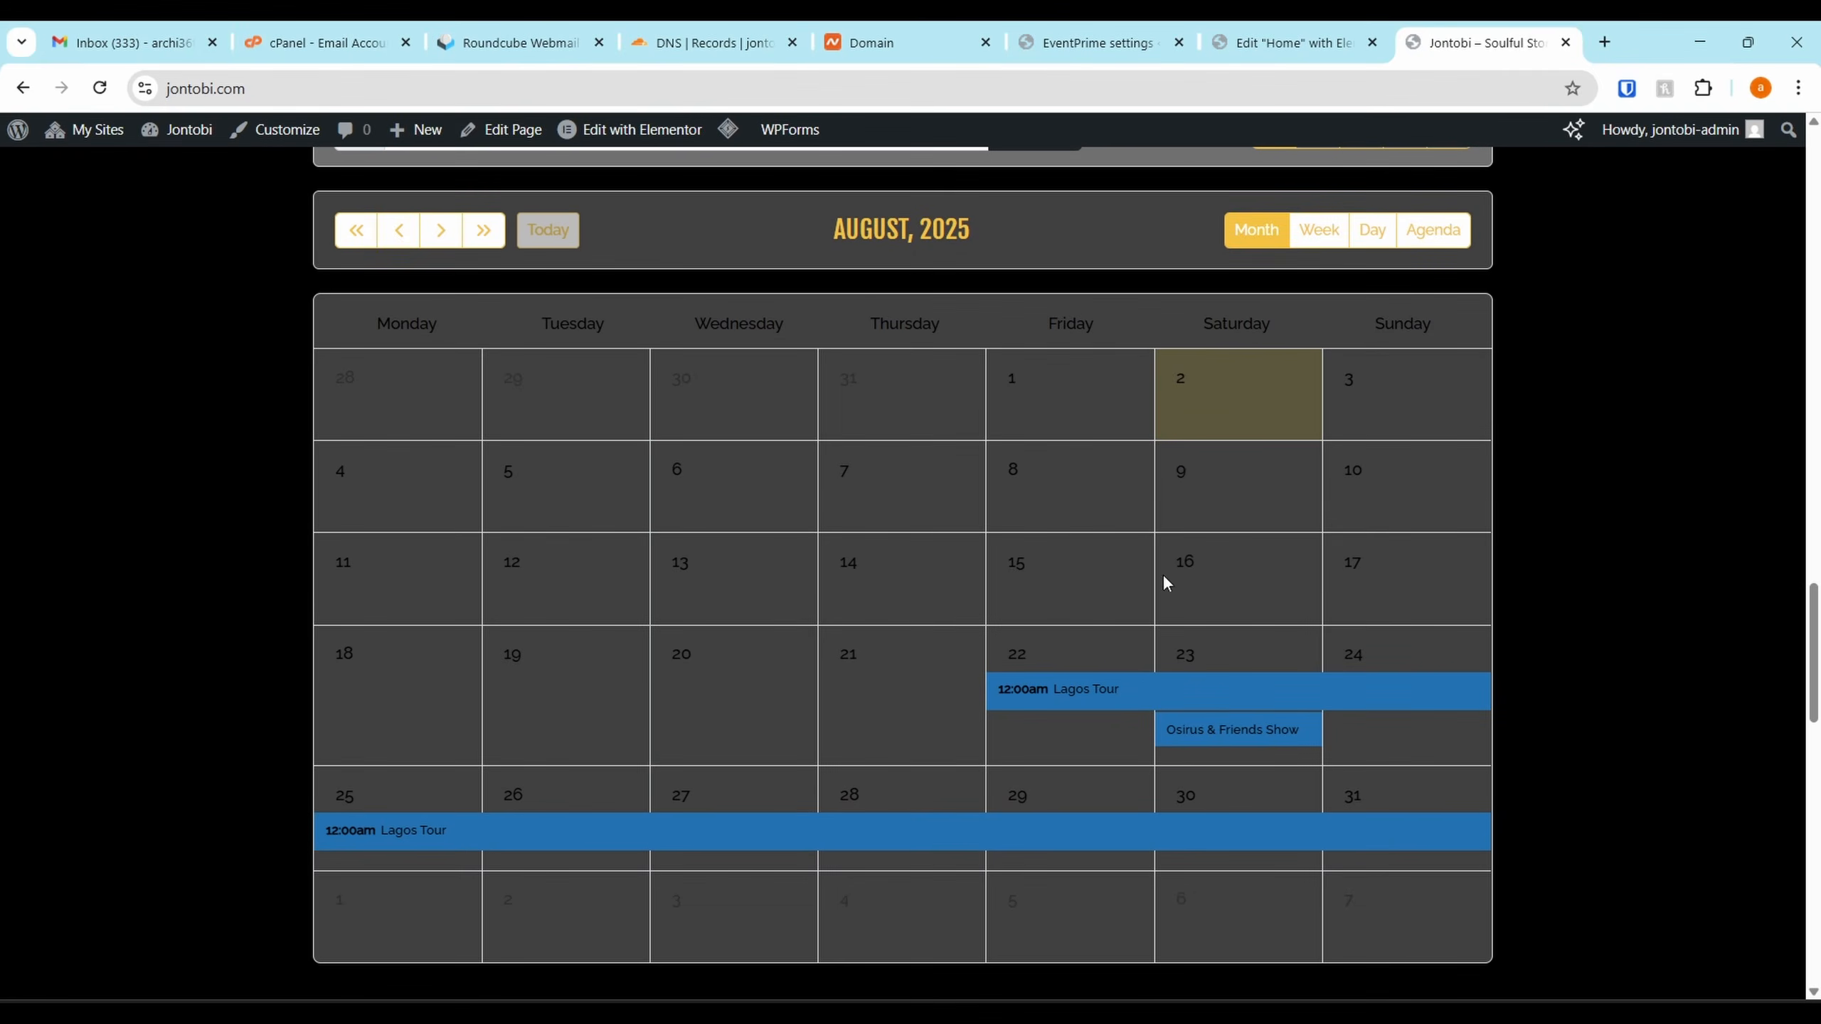
{"action": "scroll", "coordinate": [635, 408], "scroll_direction": "up", "scroll_amount": 3}
{"action": "left_click", "coordinate": [745, 398]}
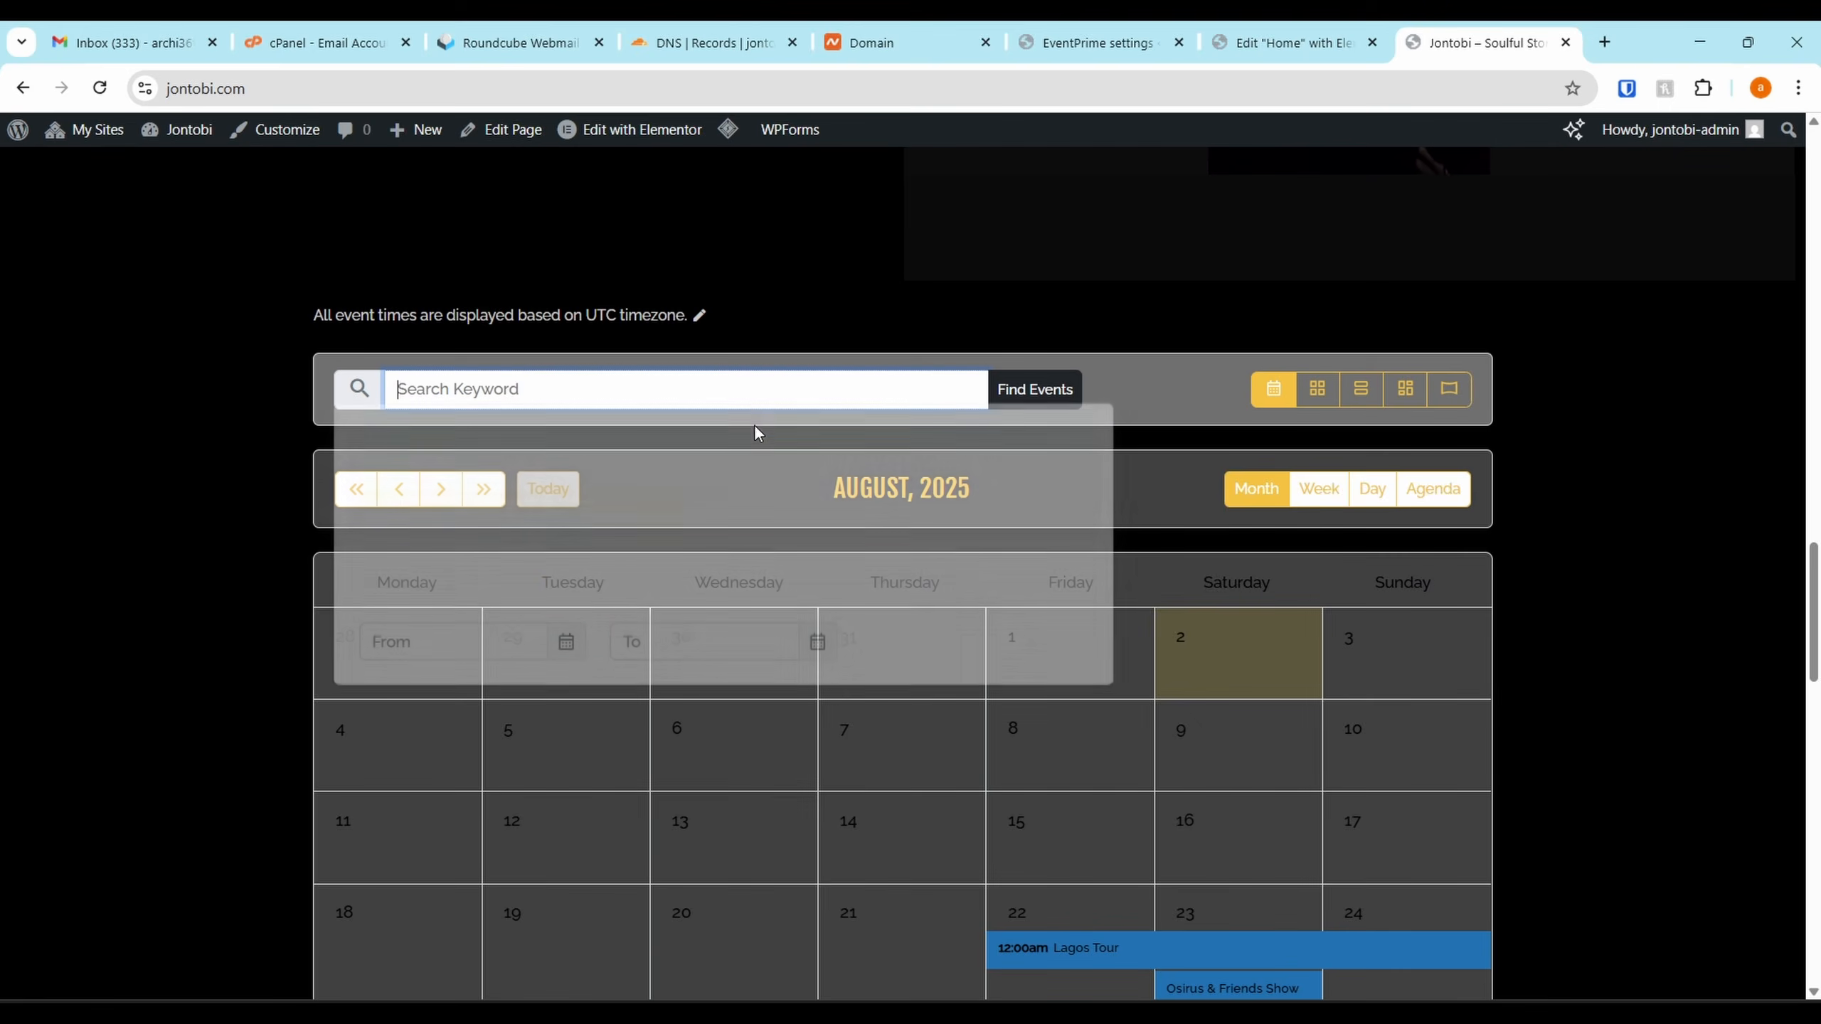
Review the rest of the homepage, then go back to the EventPrime Frontend Views settings
{"action": "scroll", "coordinate": [1054, 410], "scroll_direction": "down", "scroll_amount": 6}
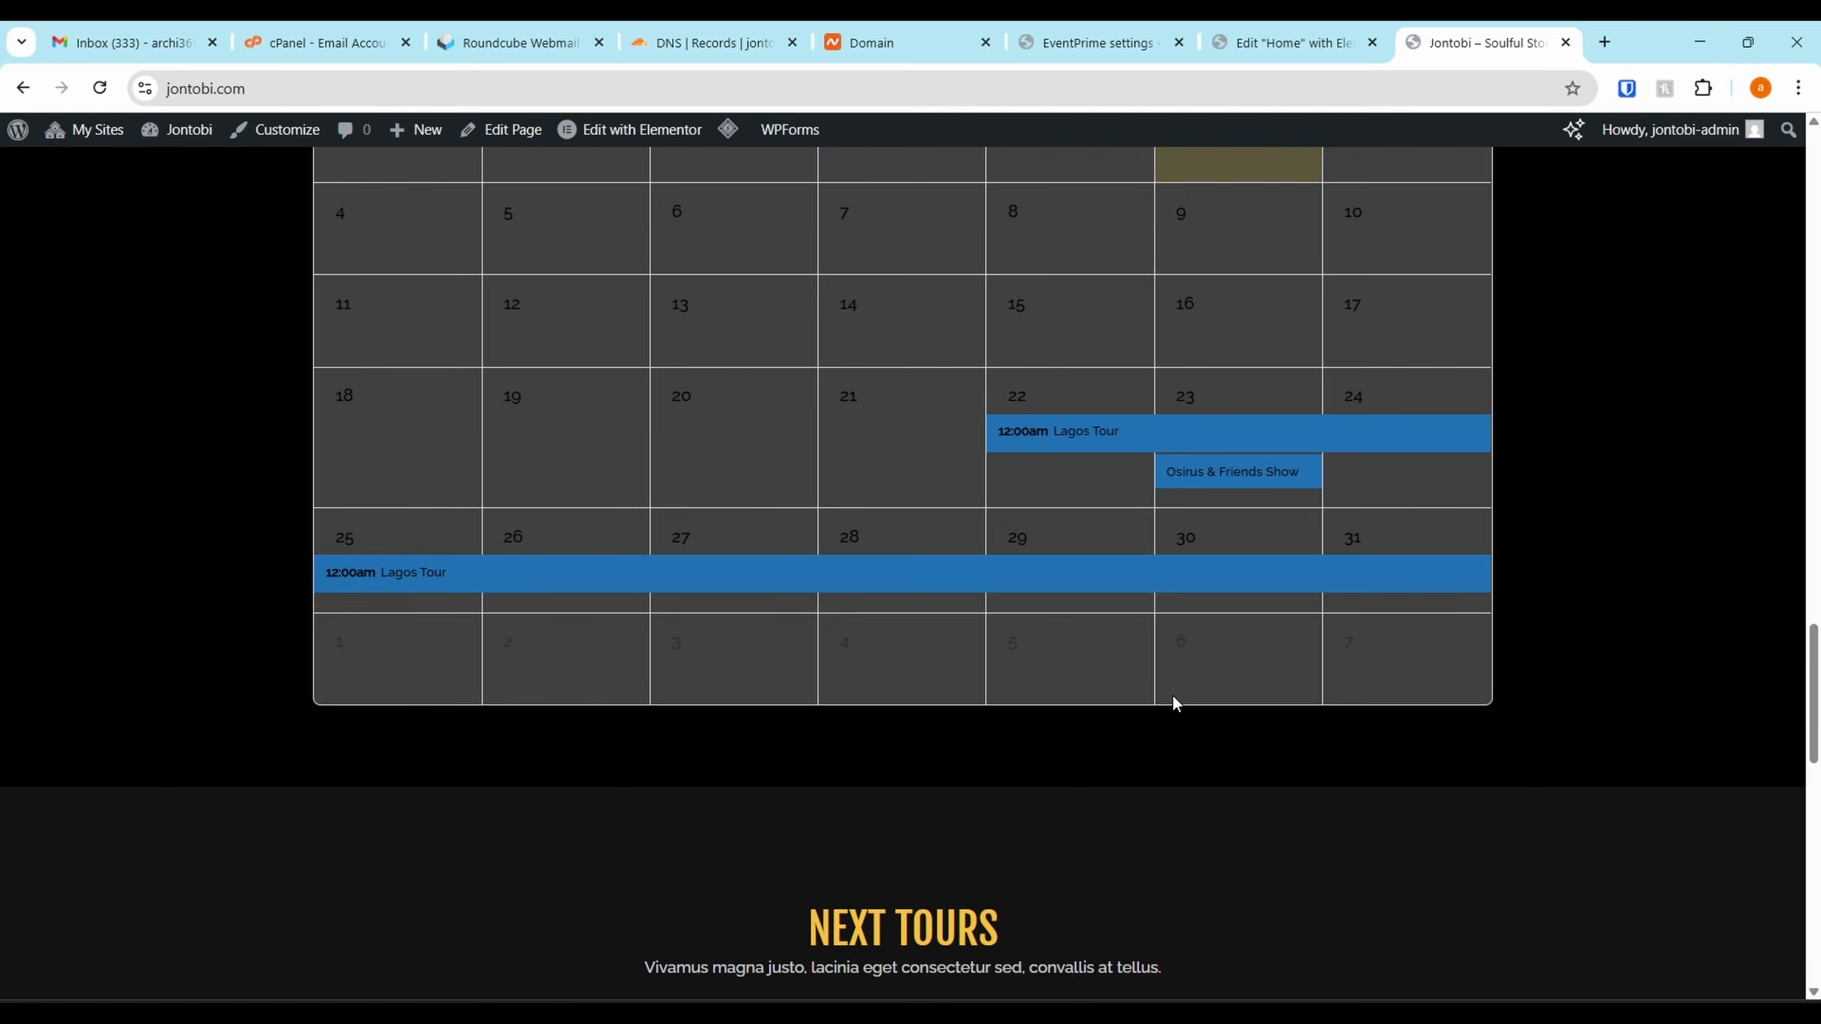
{"action": "scroll", "coordinate": [1172, 694], "scroll_direction": "down", "scroll_amount": 10}
{"action": "scroll", "coordinate": [1348, 411], "scroll_direction": "up", "scroll_amount": 10}
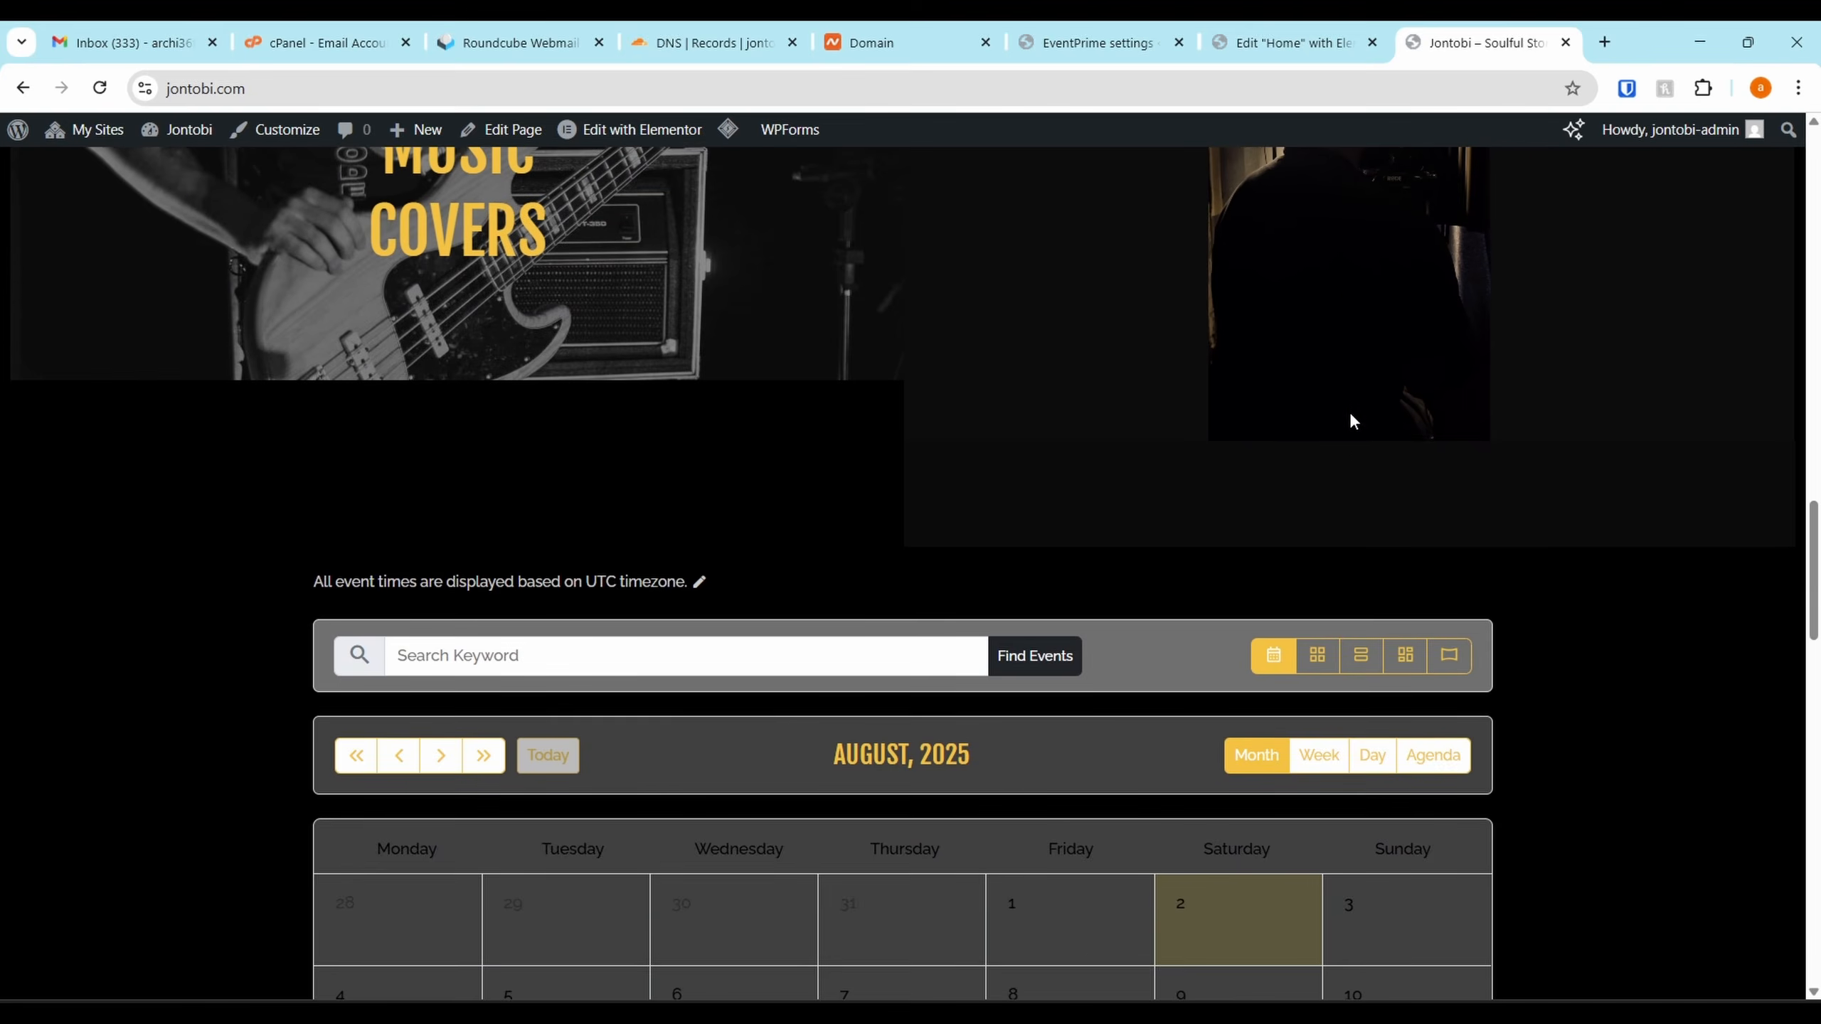
{"action": "scroll", "coordinate": [1348, 411], "scroll_direction": "down", "scroll_amount": 3}
{"action": "scroll", "coordinate": [959, 359], "scroll_direction": "down", "scroll_amount": 5}
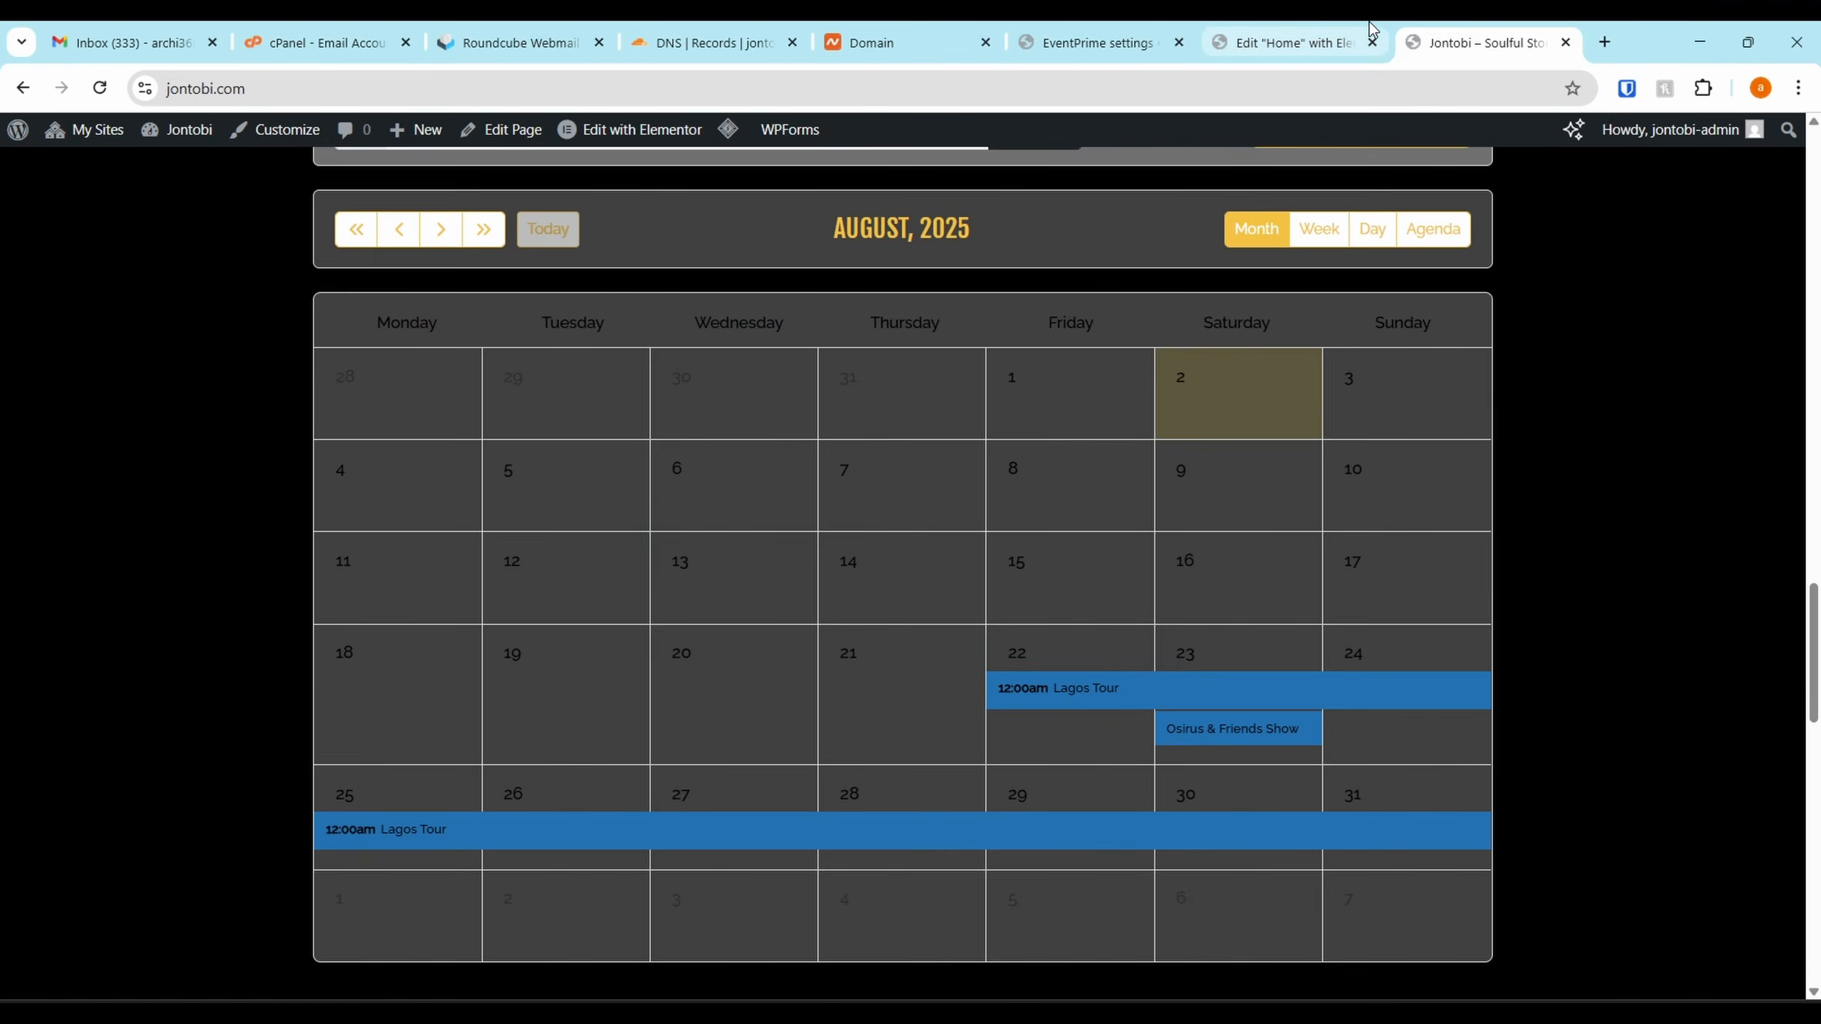
{"action": "left_click", "coordinate": [1290, 42]}
{"action": "left_click", "coordinate": [1097, 42]}
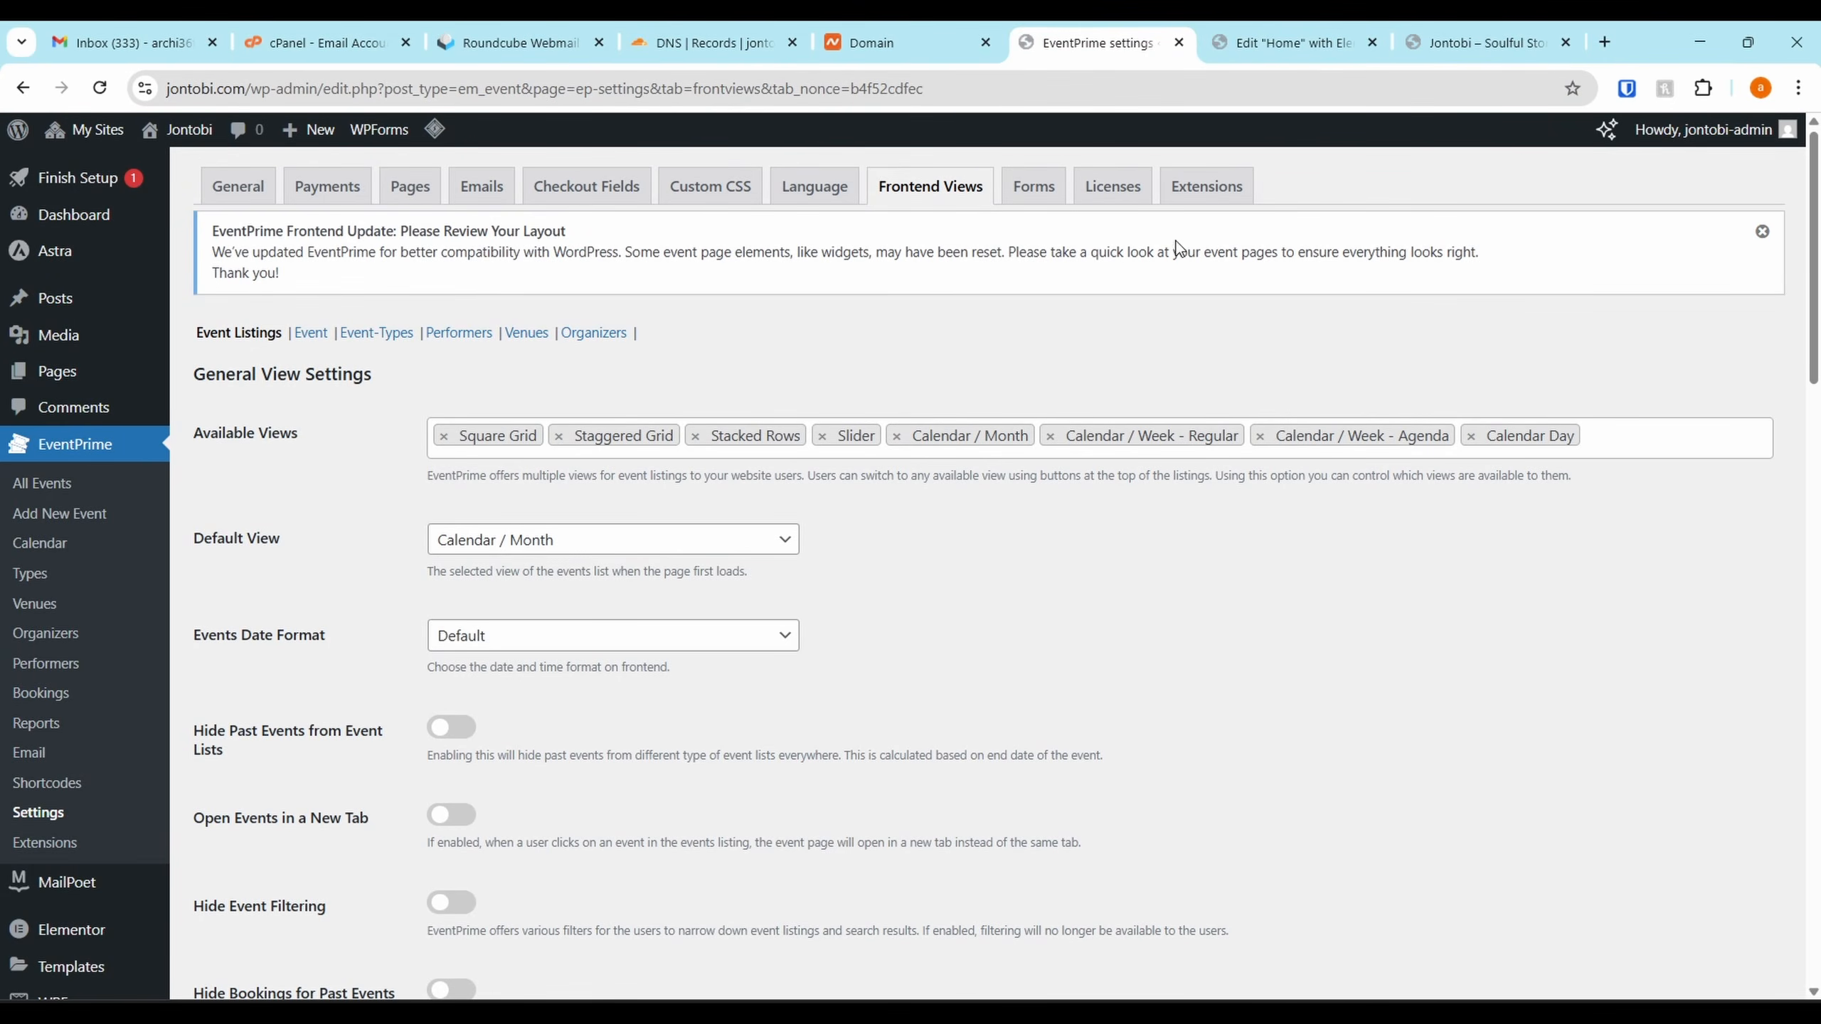
Remove Week Agenda, Week Regular, Month, Stacked Rows, Staggered Grid and Square Grid from Available Views
{"action": "scroll", "coordinate": [542, 500], "scroll_direction": "down", "scroll_amount": 6}
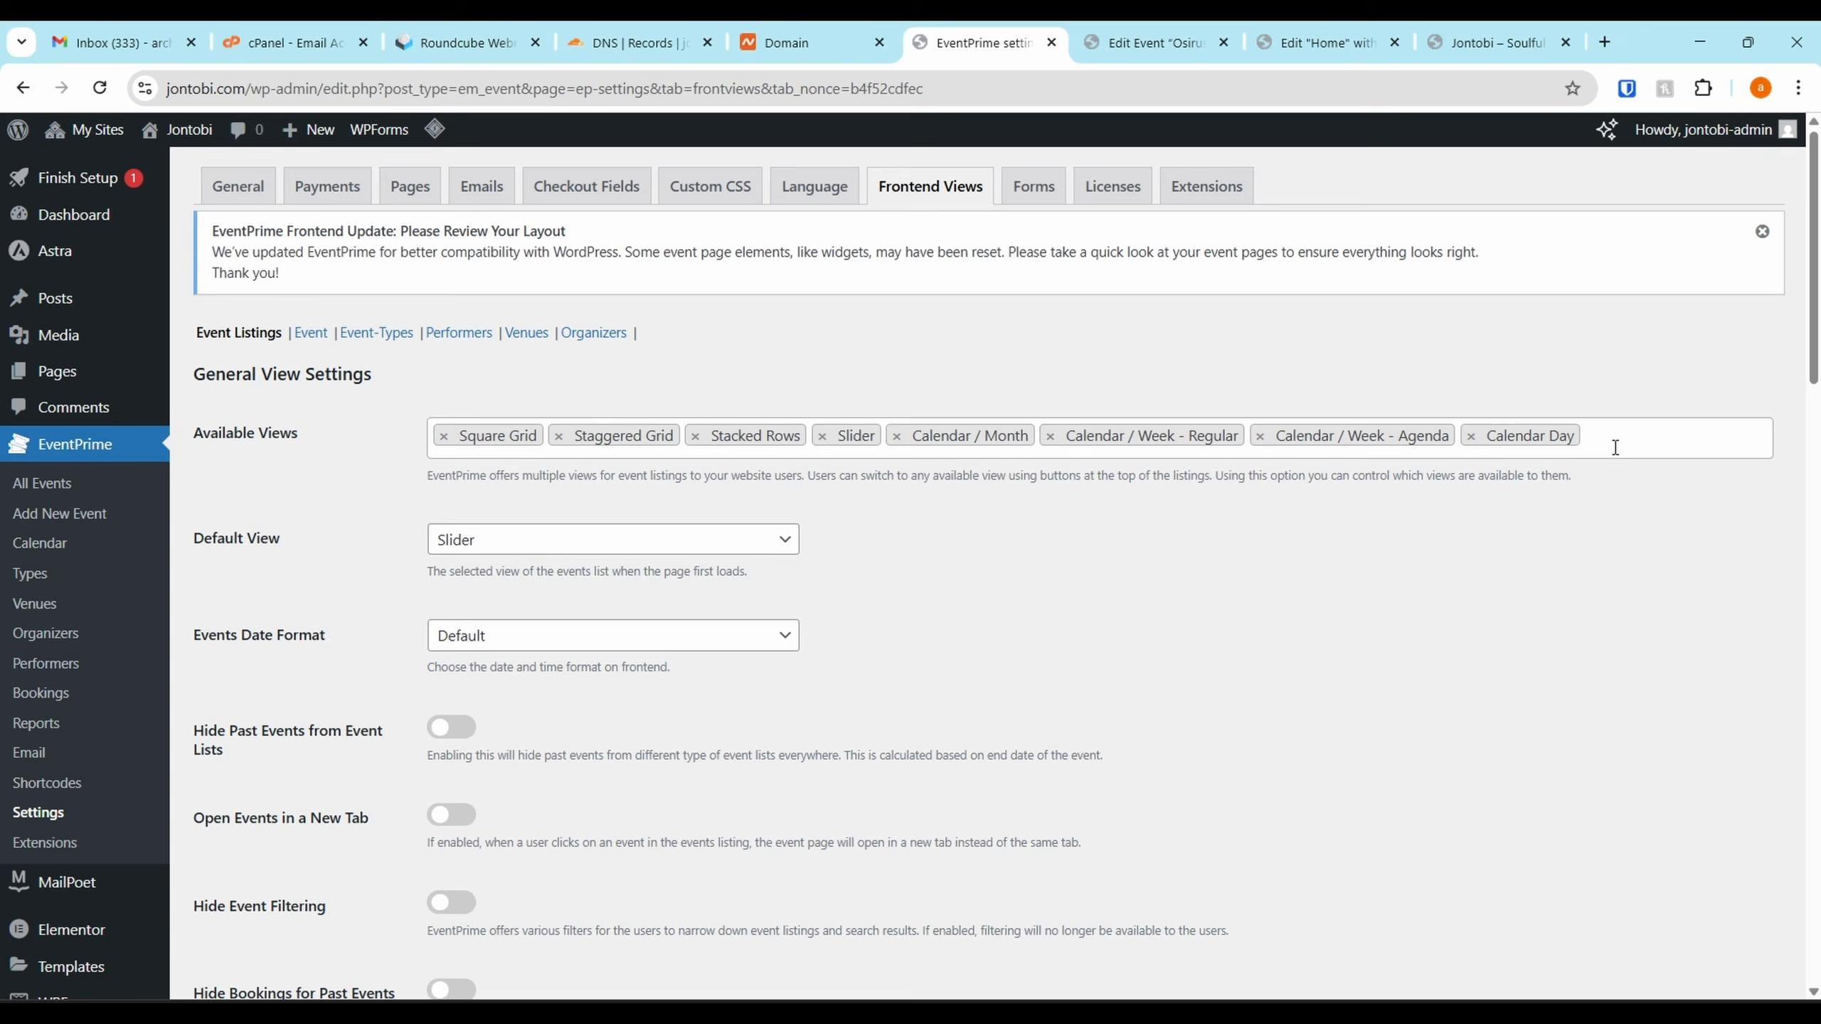
{"action": "left_click", "coordinate": [1476, 435]}
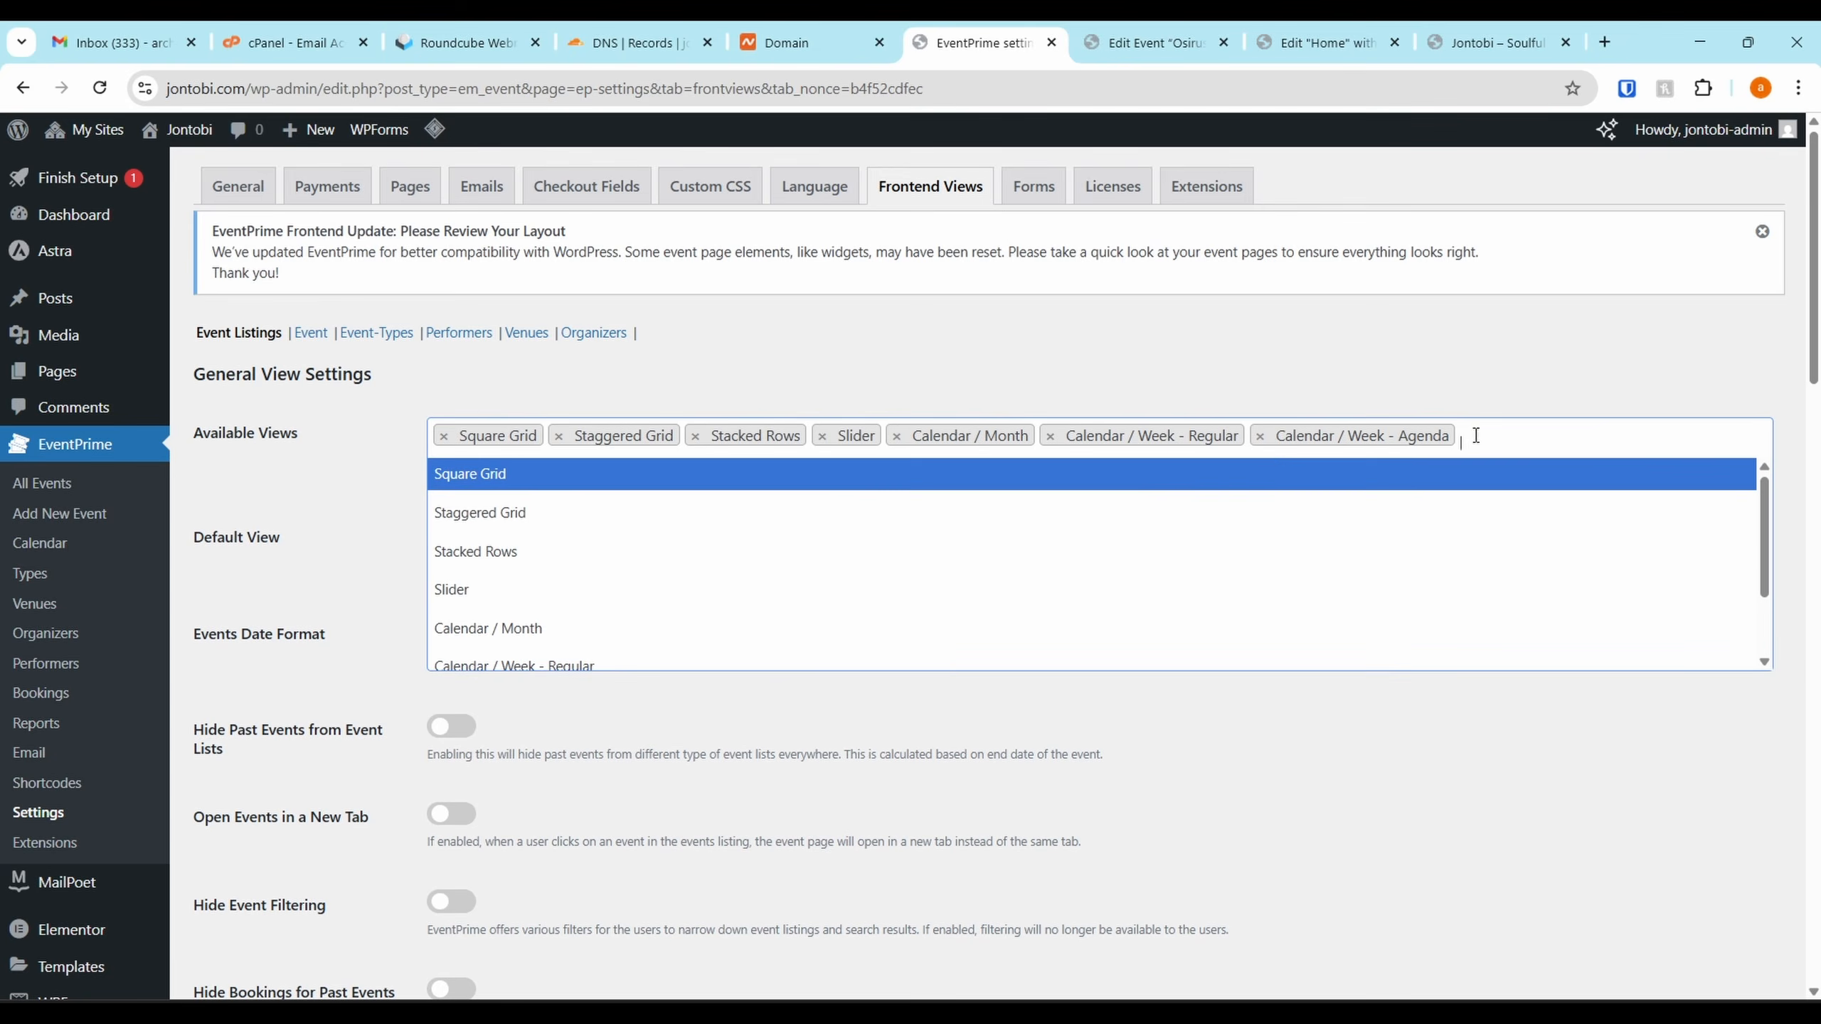
{"action": "left_click", "coordinate": [1261, 436]}
{"action": "left_click", "coordinate": [1051, 435]}
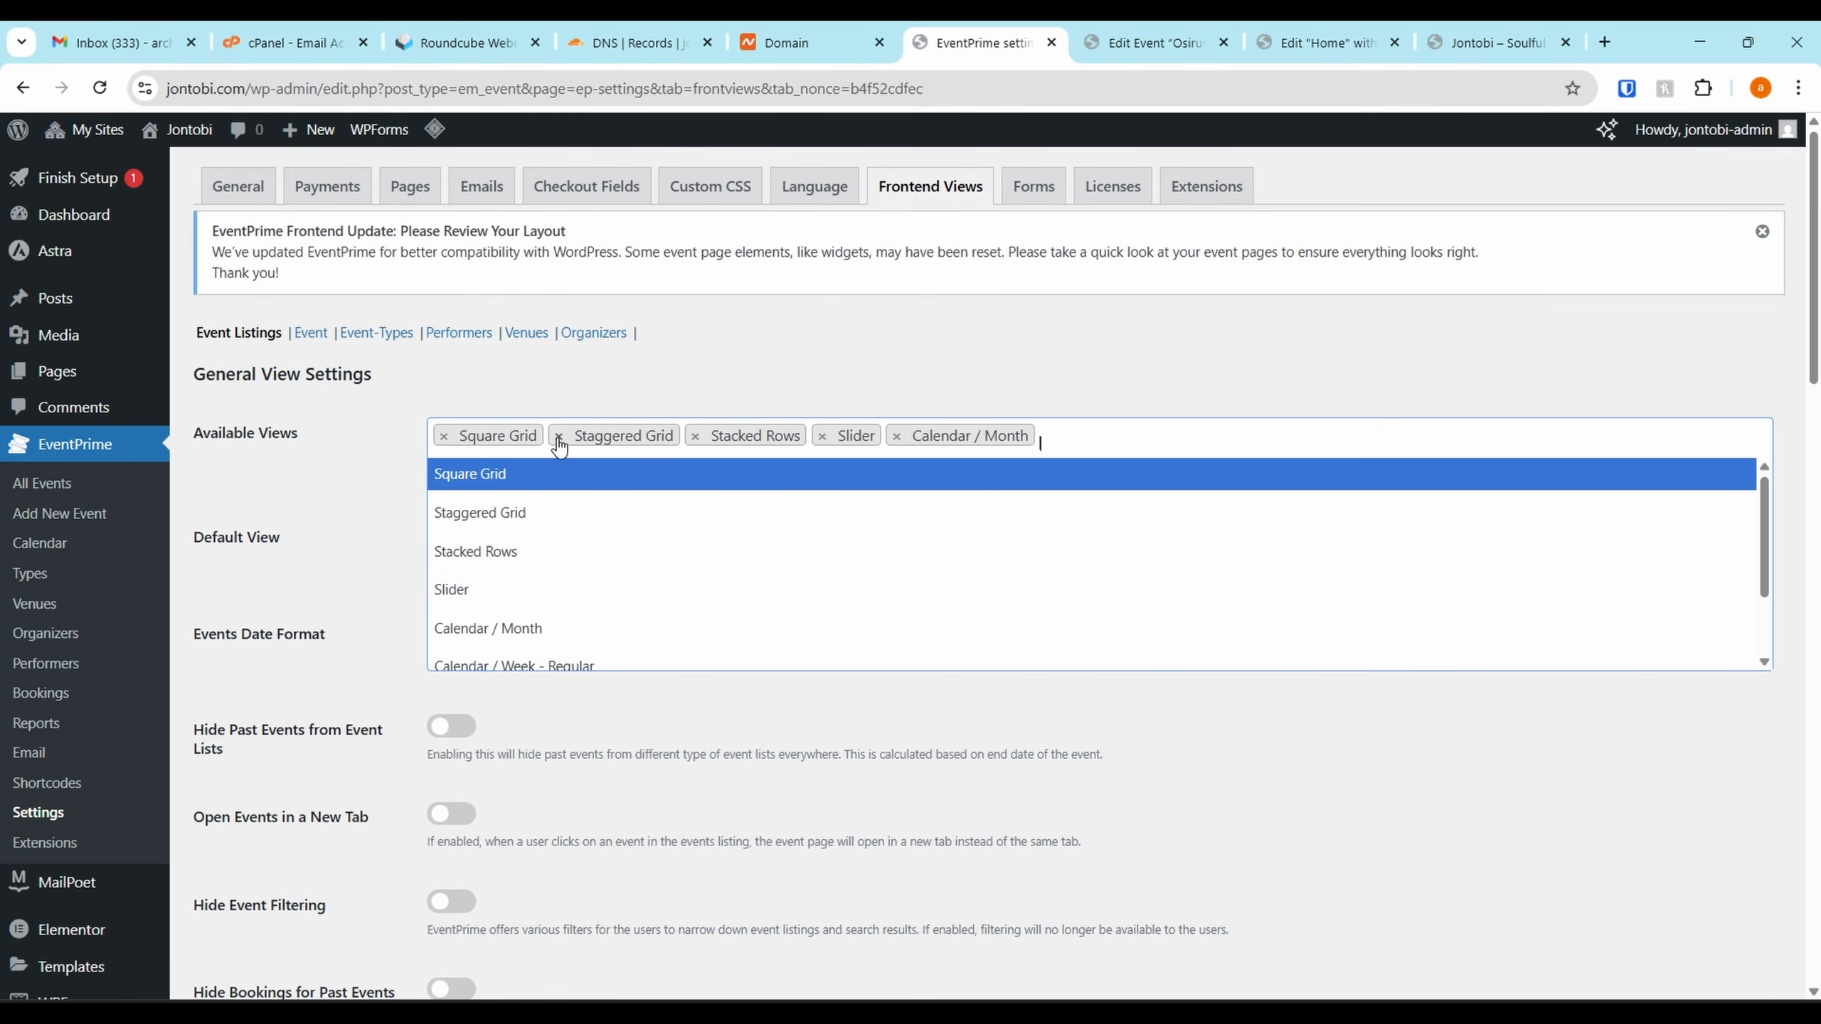
{"action": "left_click", "coordinate": [897, 436]}
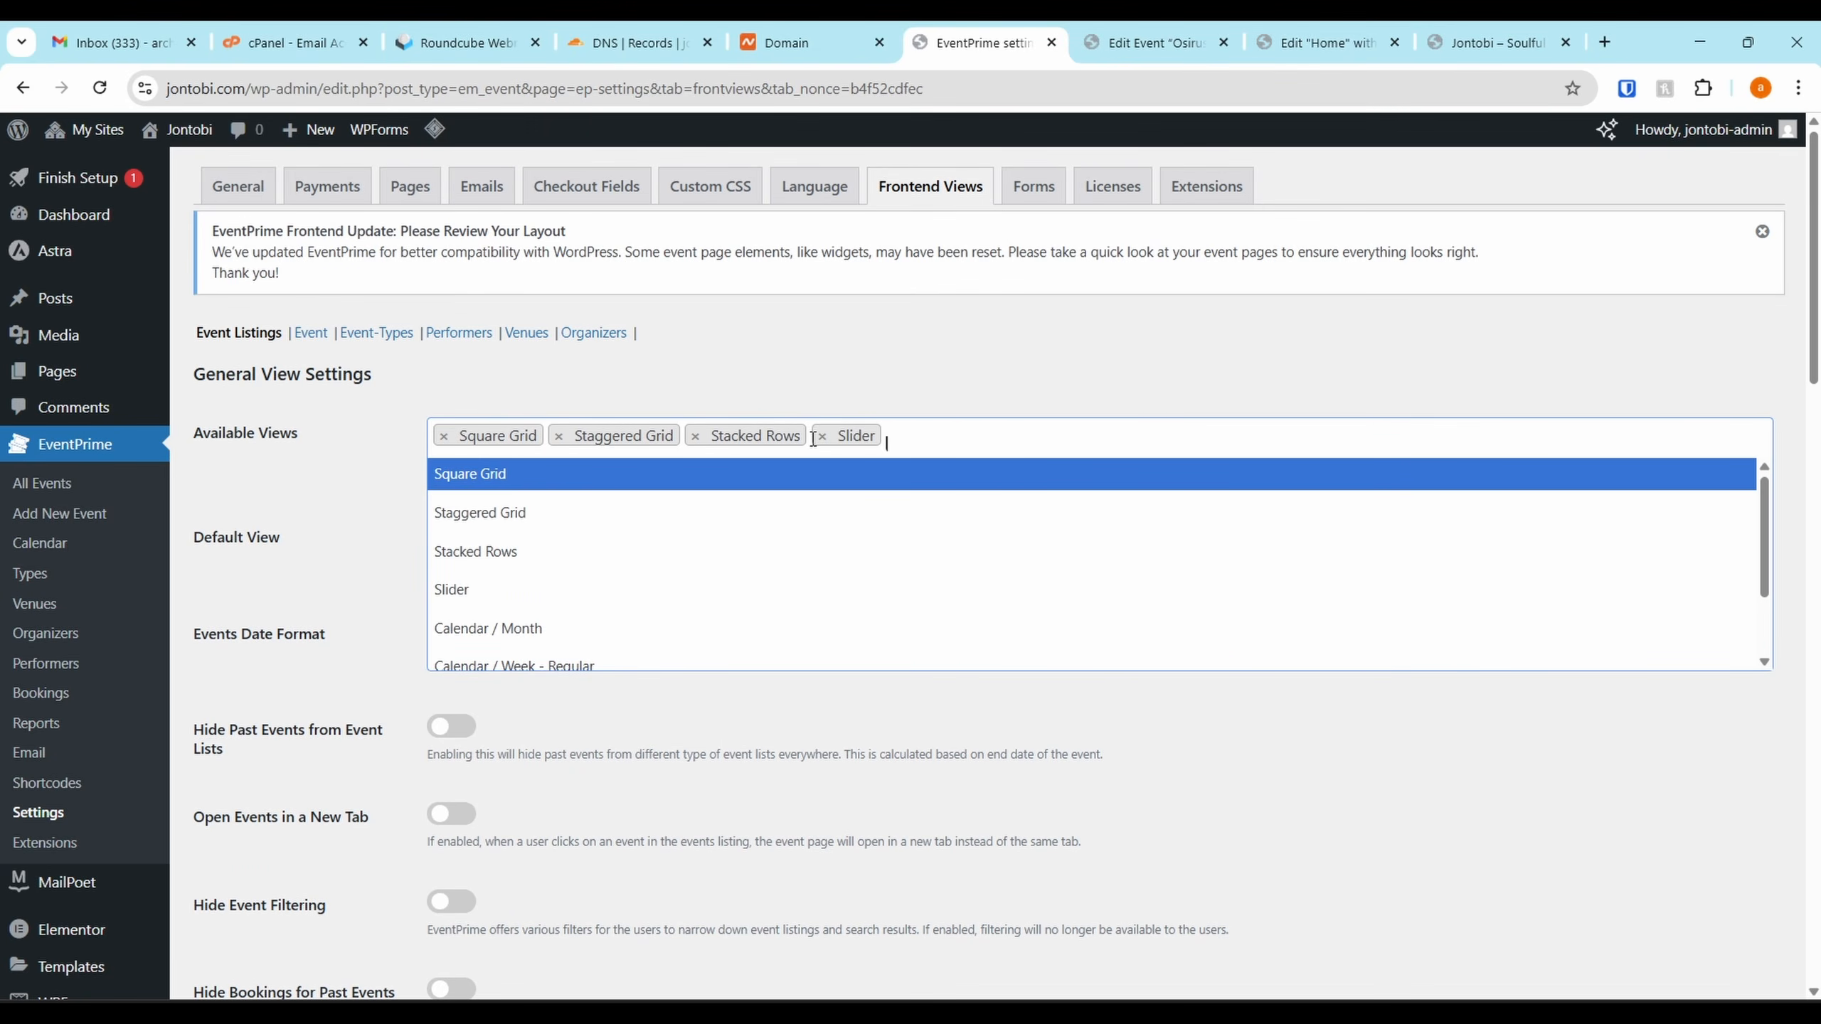
{"action": "left_click", "coordinate": [696, 436]}
{"action": "left_click", "coordinate": [558, 436]}
{"action": "left_click", "coordinate": [444, 436]}
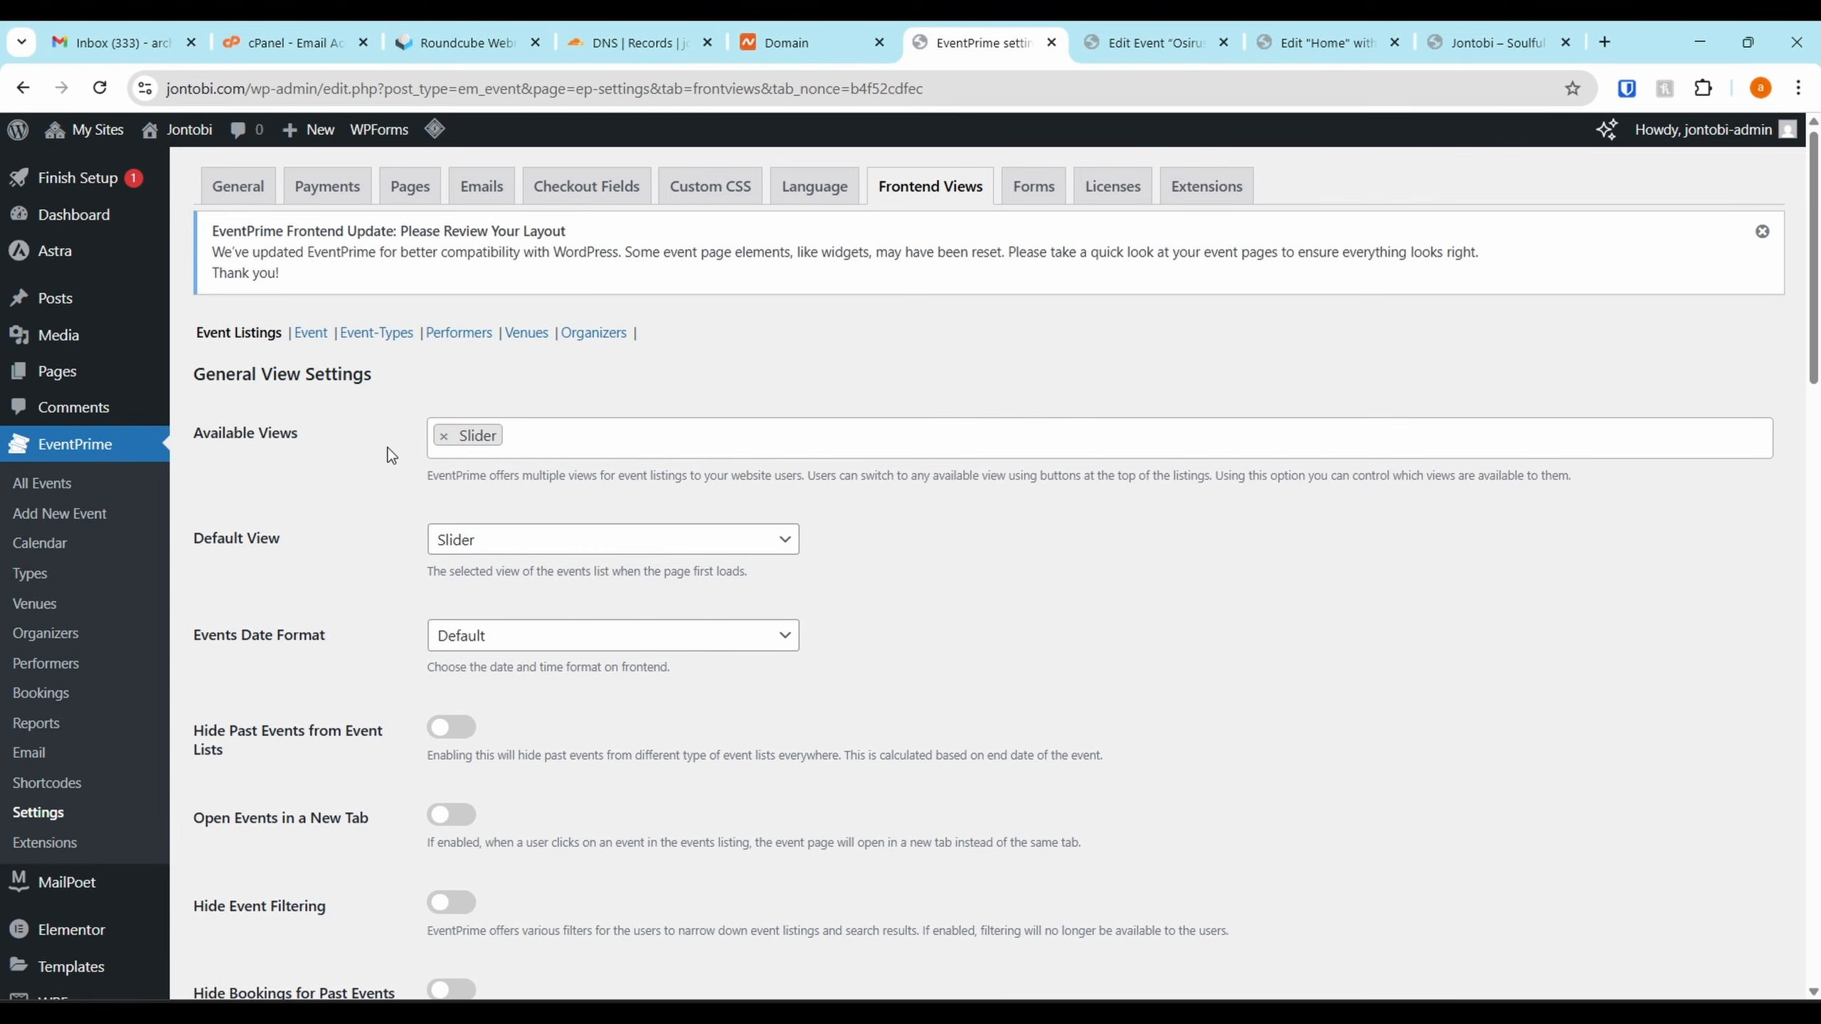
Keep Slider as the Default View and save the Frontend Views settings
{"action": "left_click", "coordinate": [518, 549]}
{"action": "left_click", "coordinate": [518, 549]}
{"action": "scroll", "coordinate": [358, 681], "scroll_direction": "down", "scroll_amount": 15}
{"action": "left_click", "coordinate": [269, 728]}
Go to the EventPrime Shortcodes reference page
{"action": "left_click", "coordinate": [1185, 37]}
{"action": "left_click", "coordinate": [1009, 28]}
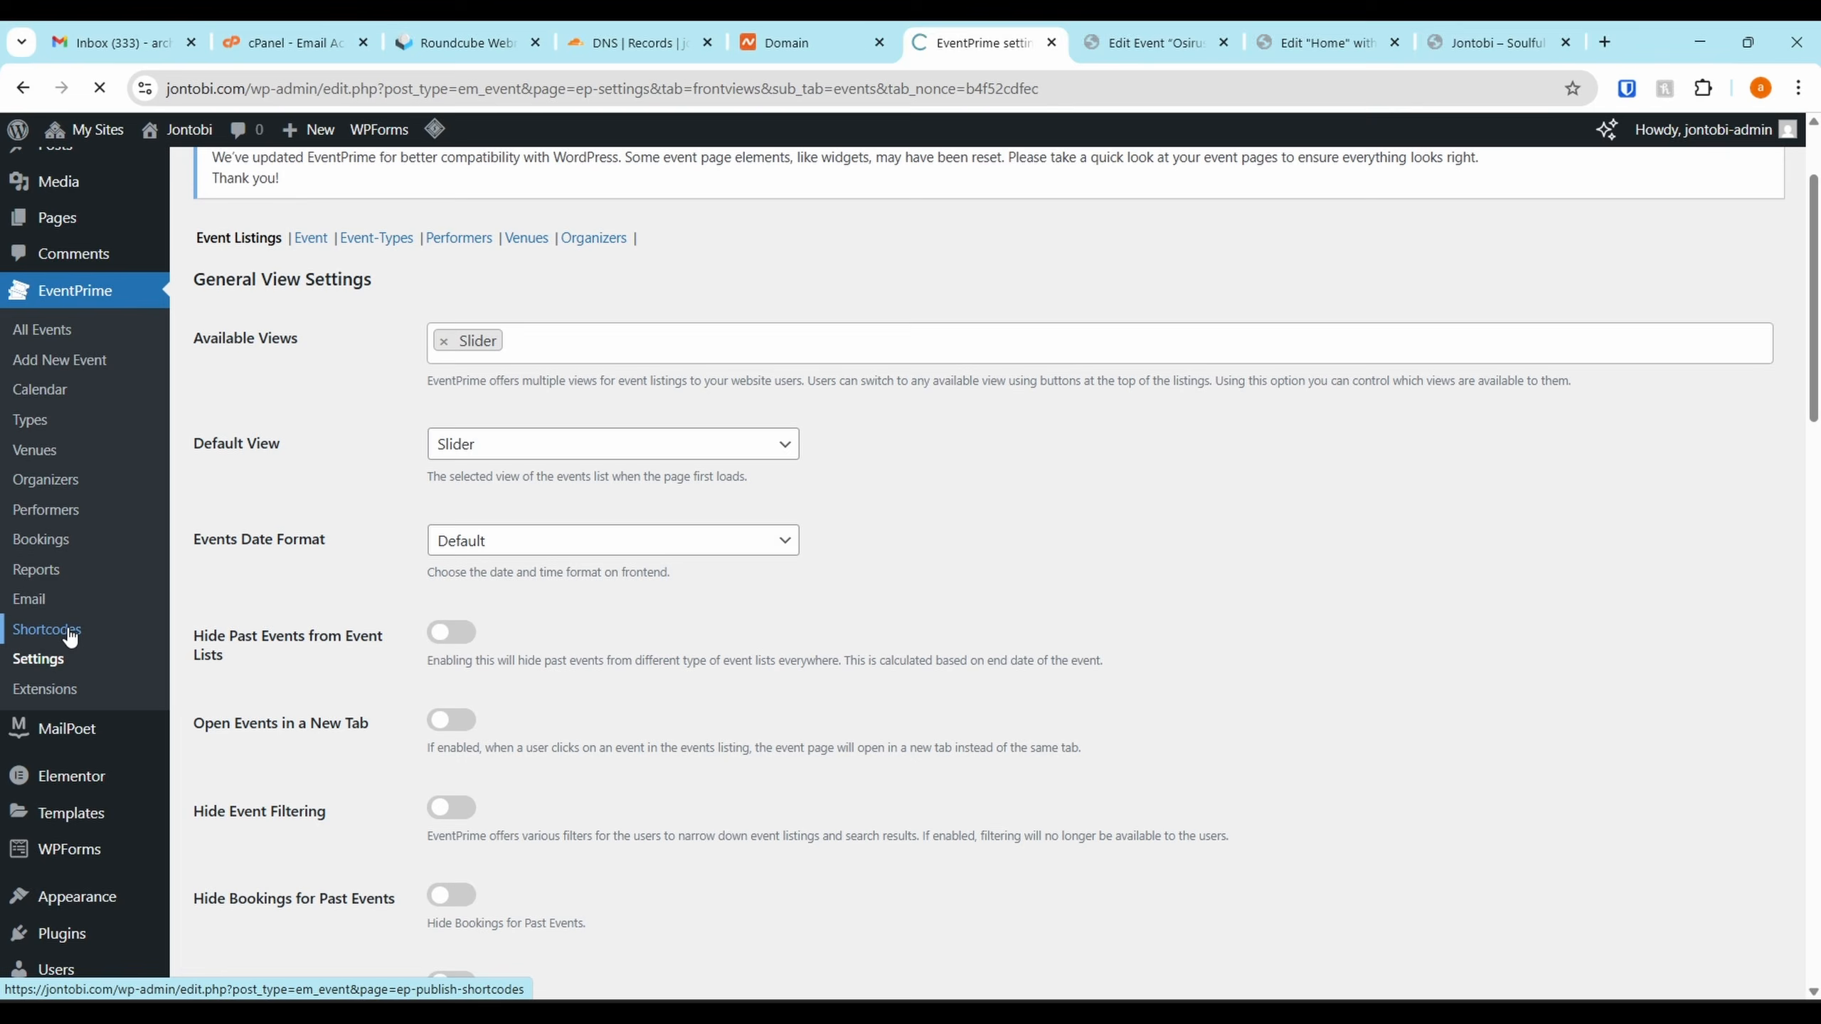
{"action": "left_click", "coordinate": [68, 632]}
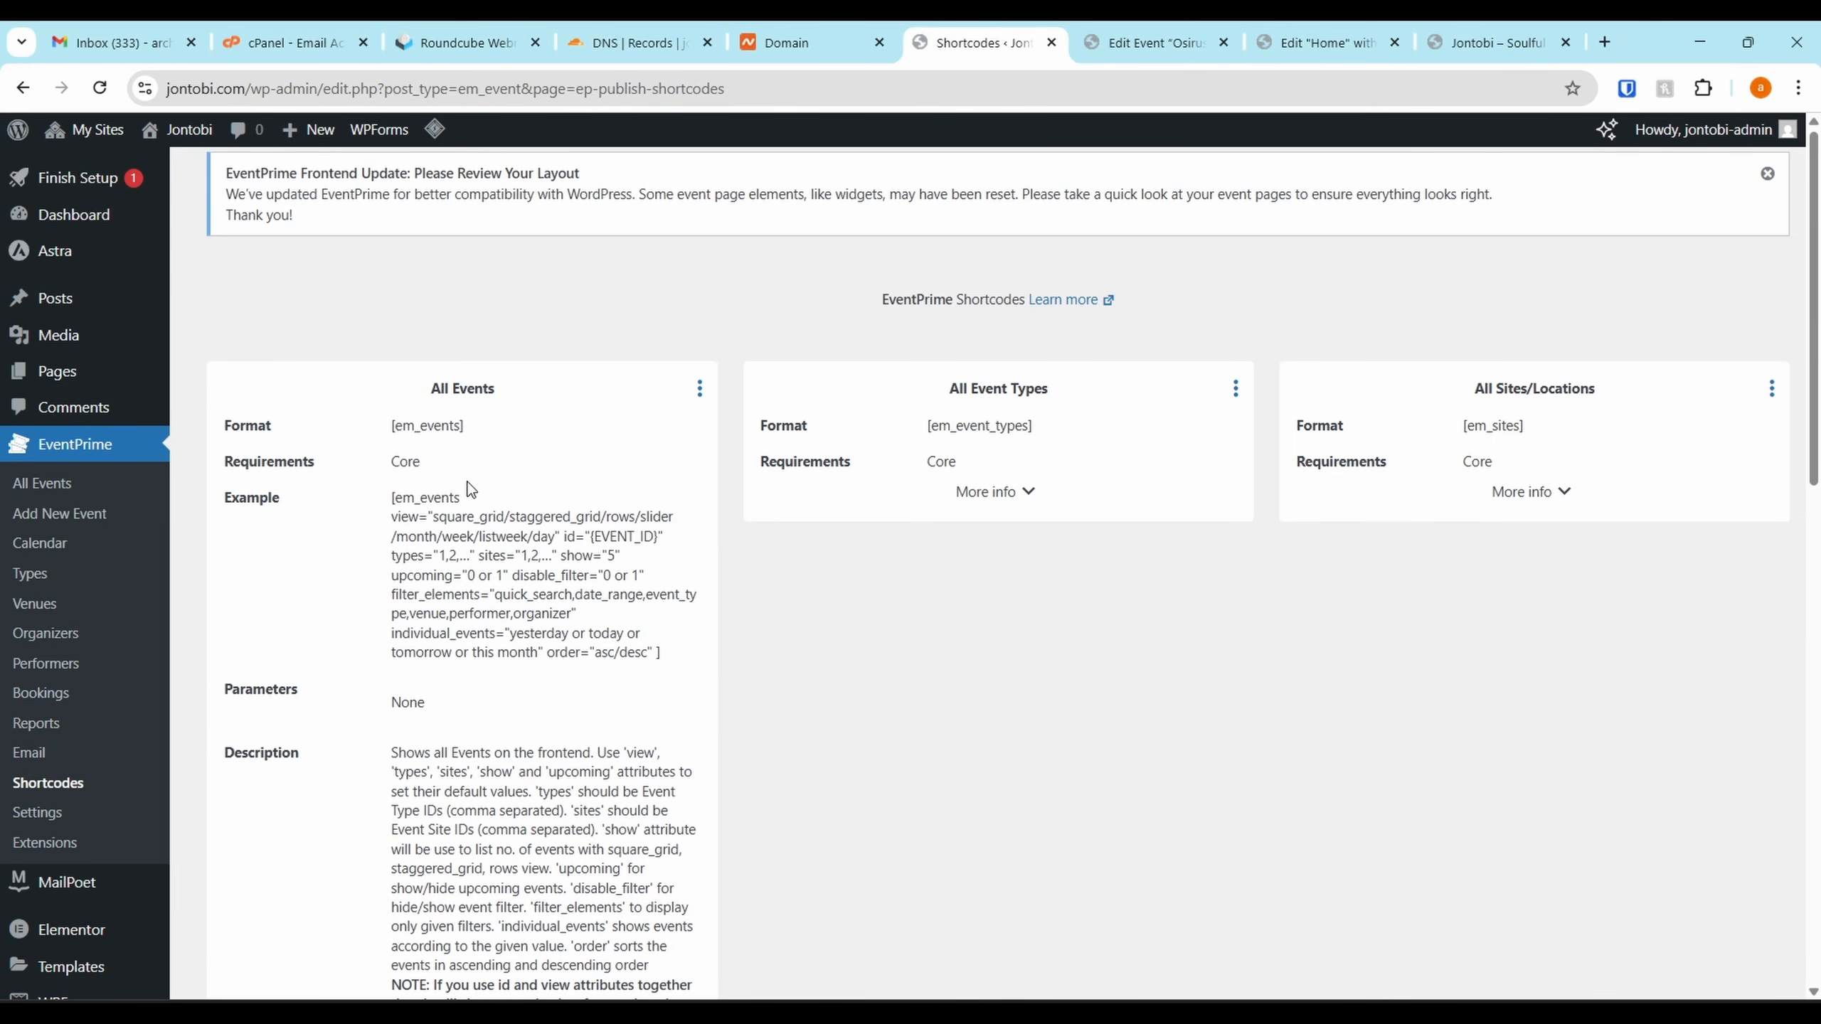
Replace the Elementor shortcode text with the copied All Events [em_events] shortcode and apply it
{"action": "left_click", "coordinate": [695, 388]}
{"action": "left_click", "coordinate": [617, 439]}
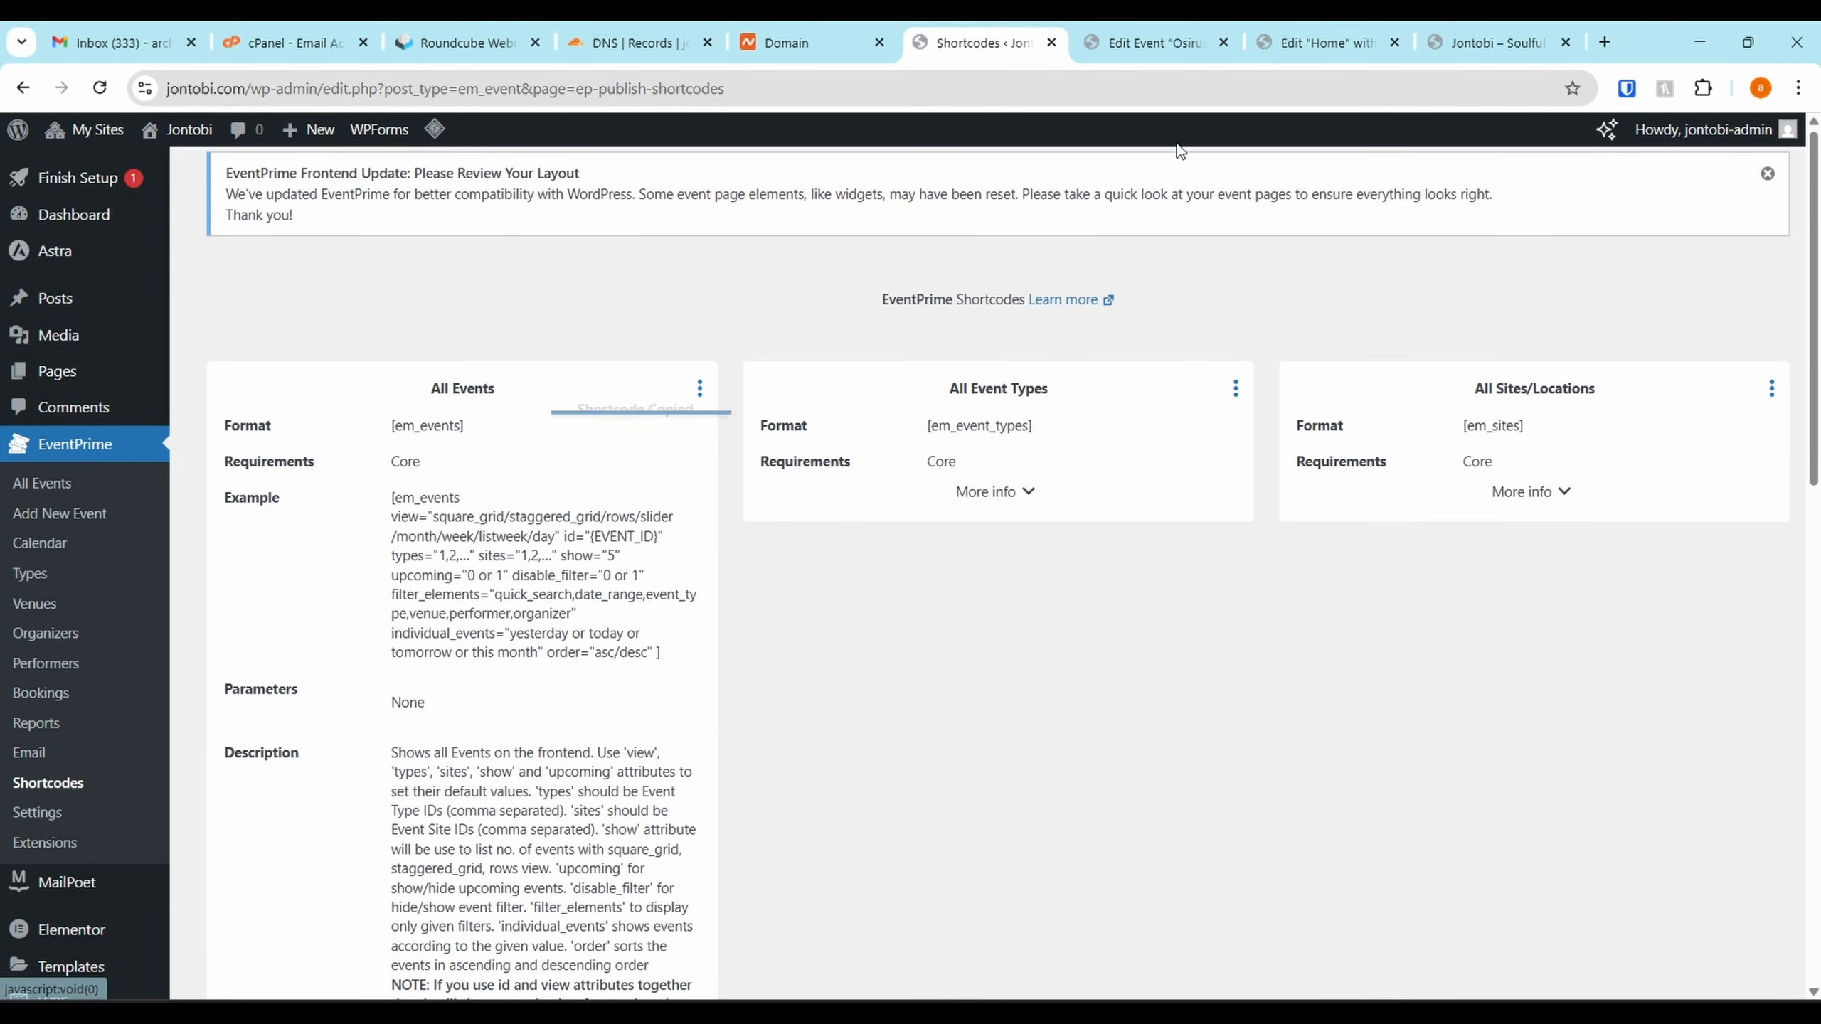
{"action": "left_click", "coordinate": [1494, 42]}
{"action": "left_click", "coordinate": [1348, 40]}
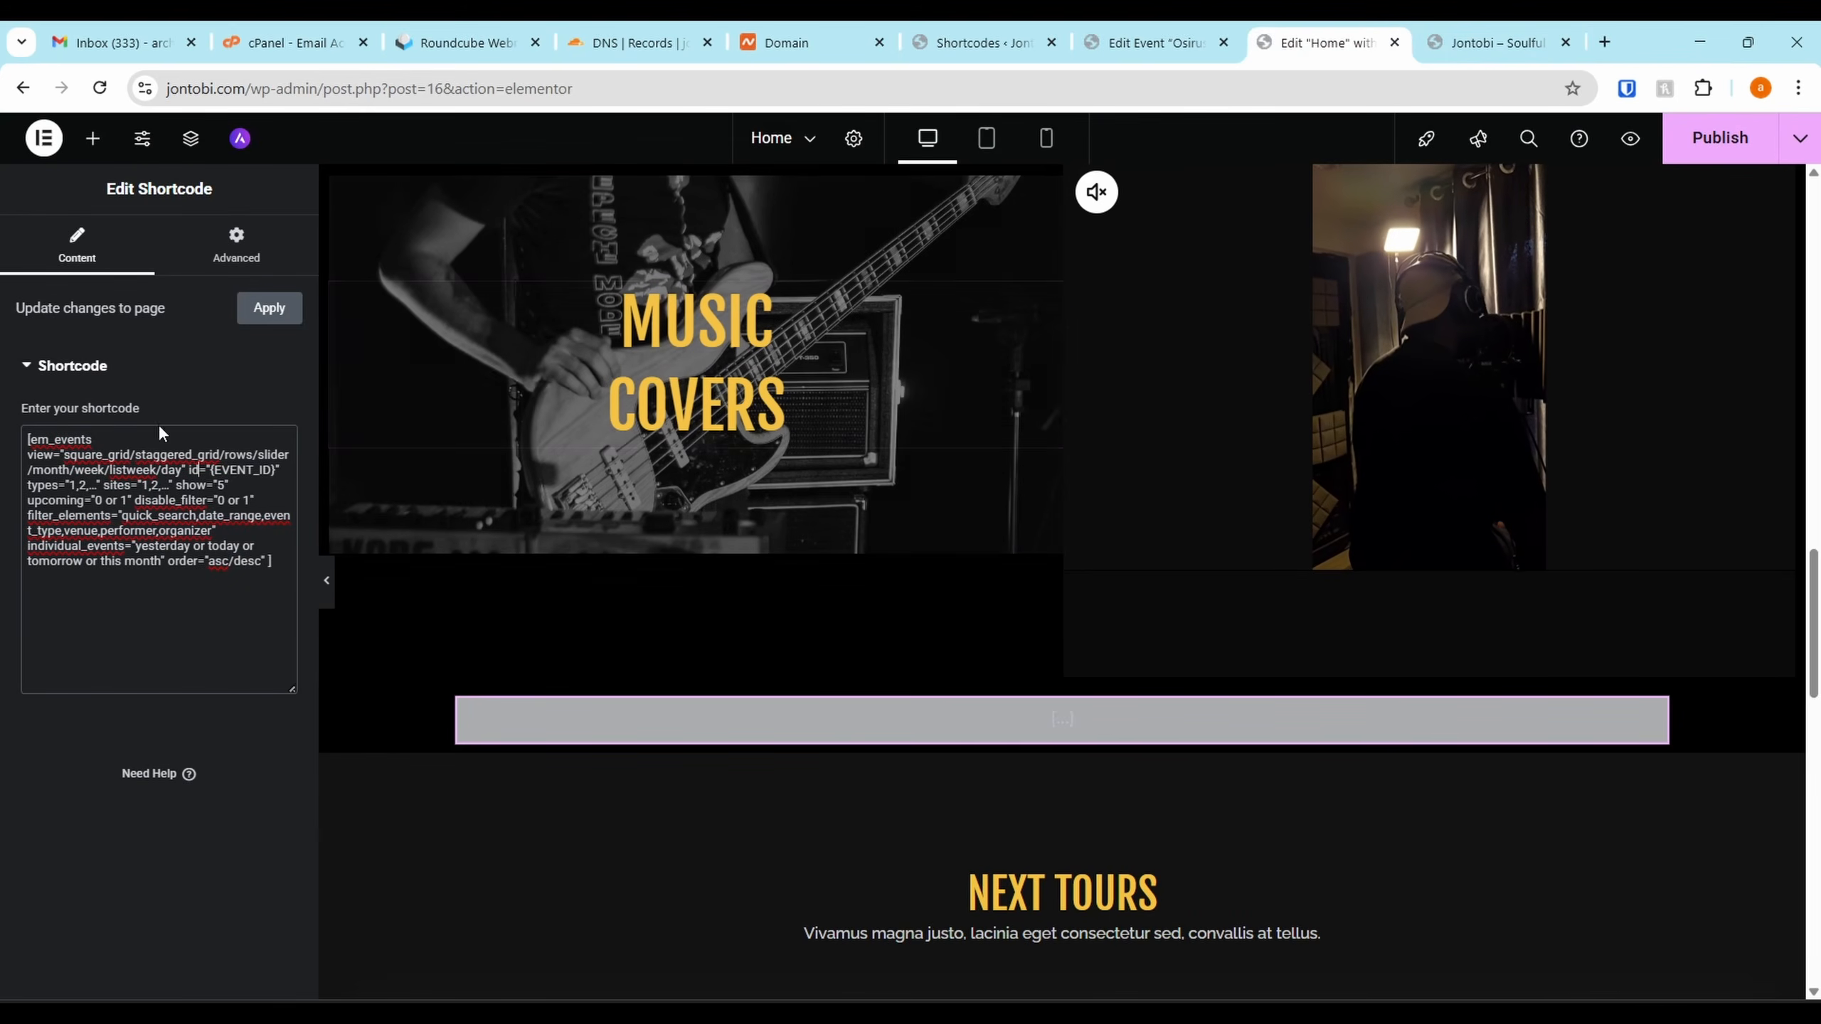
{"action": "triple_click", "coordinate": [124, 562]}
{"action": "key", "text": "ctrl+v"}
{"action": "left_click", "coordinate": [265, 310]}
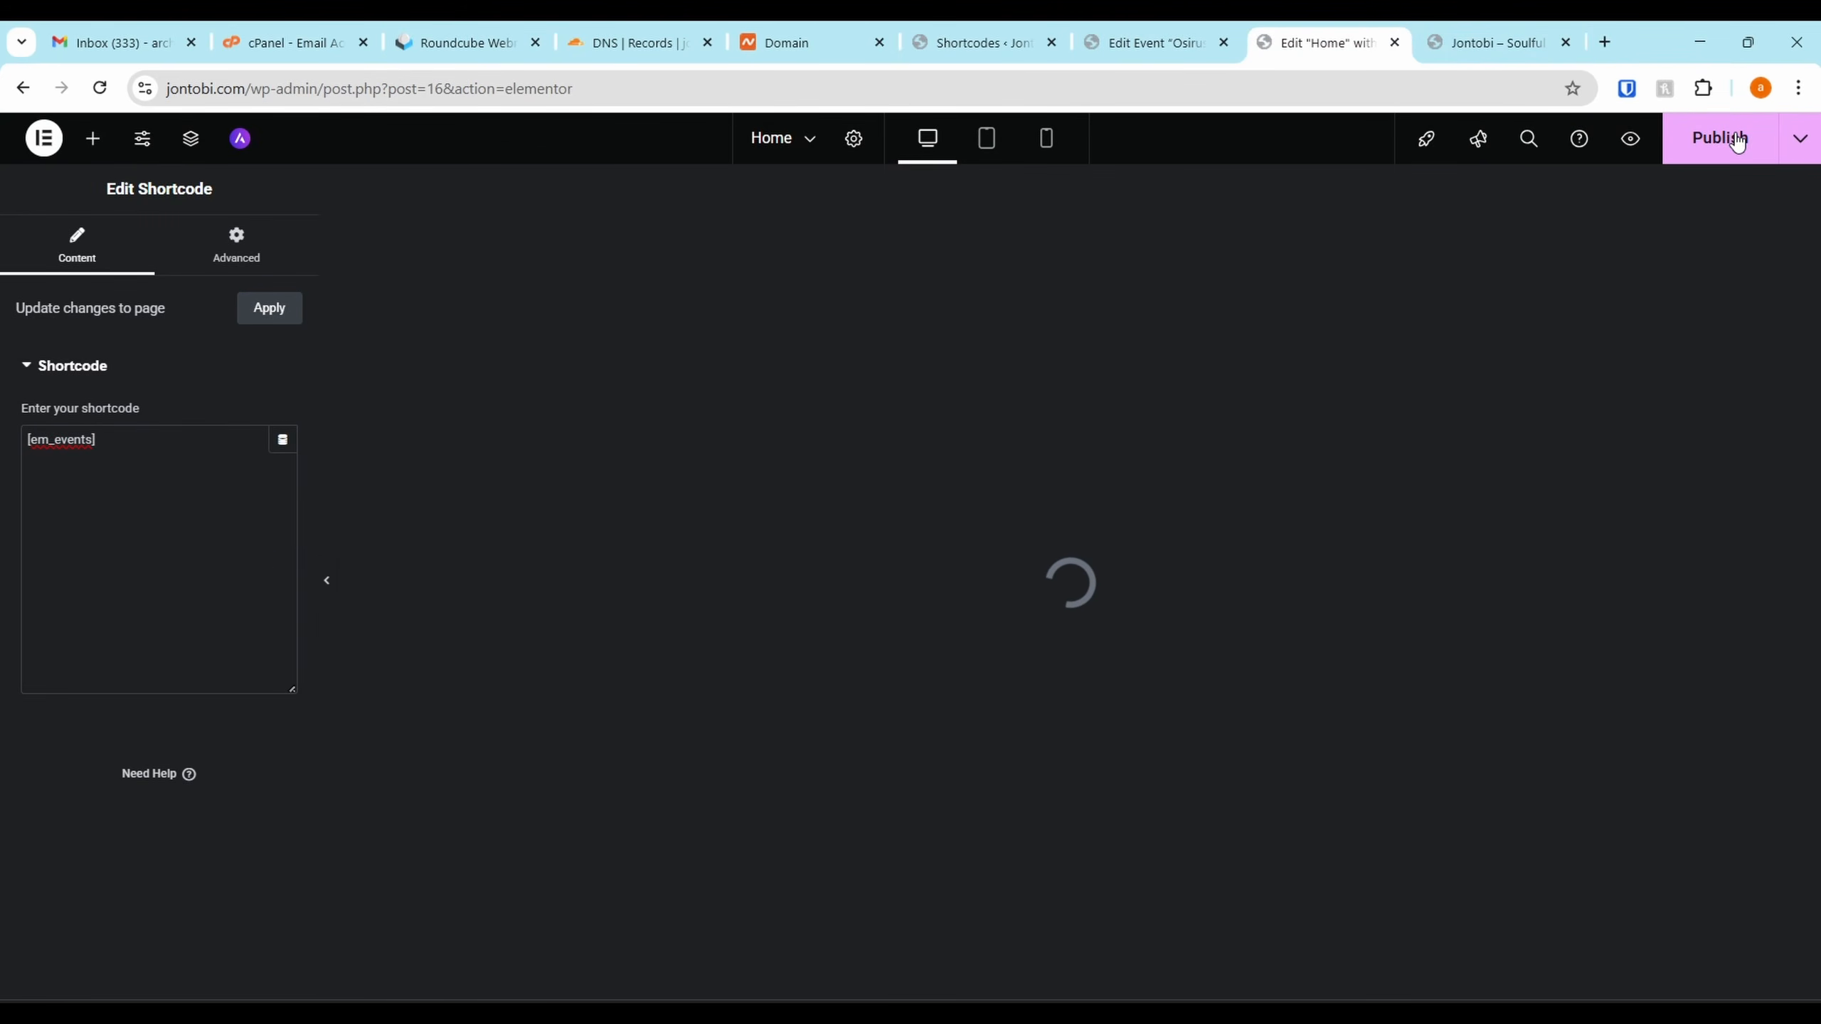
Publish the homepage and reload the live jontobi.com tab
{"action": "left_click", "coordinate": [1160, 32]}
{"action": "left_click", "coordinate": [1015, 32]}
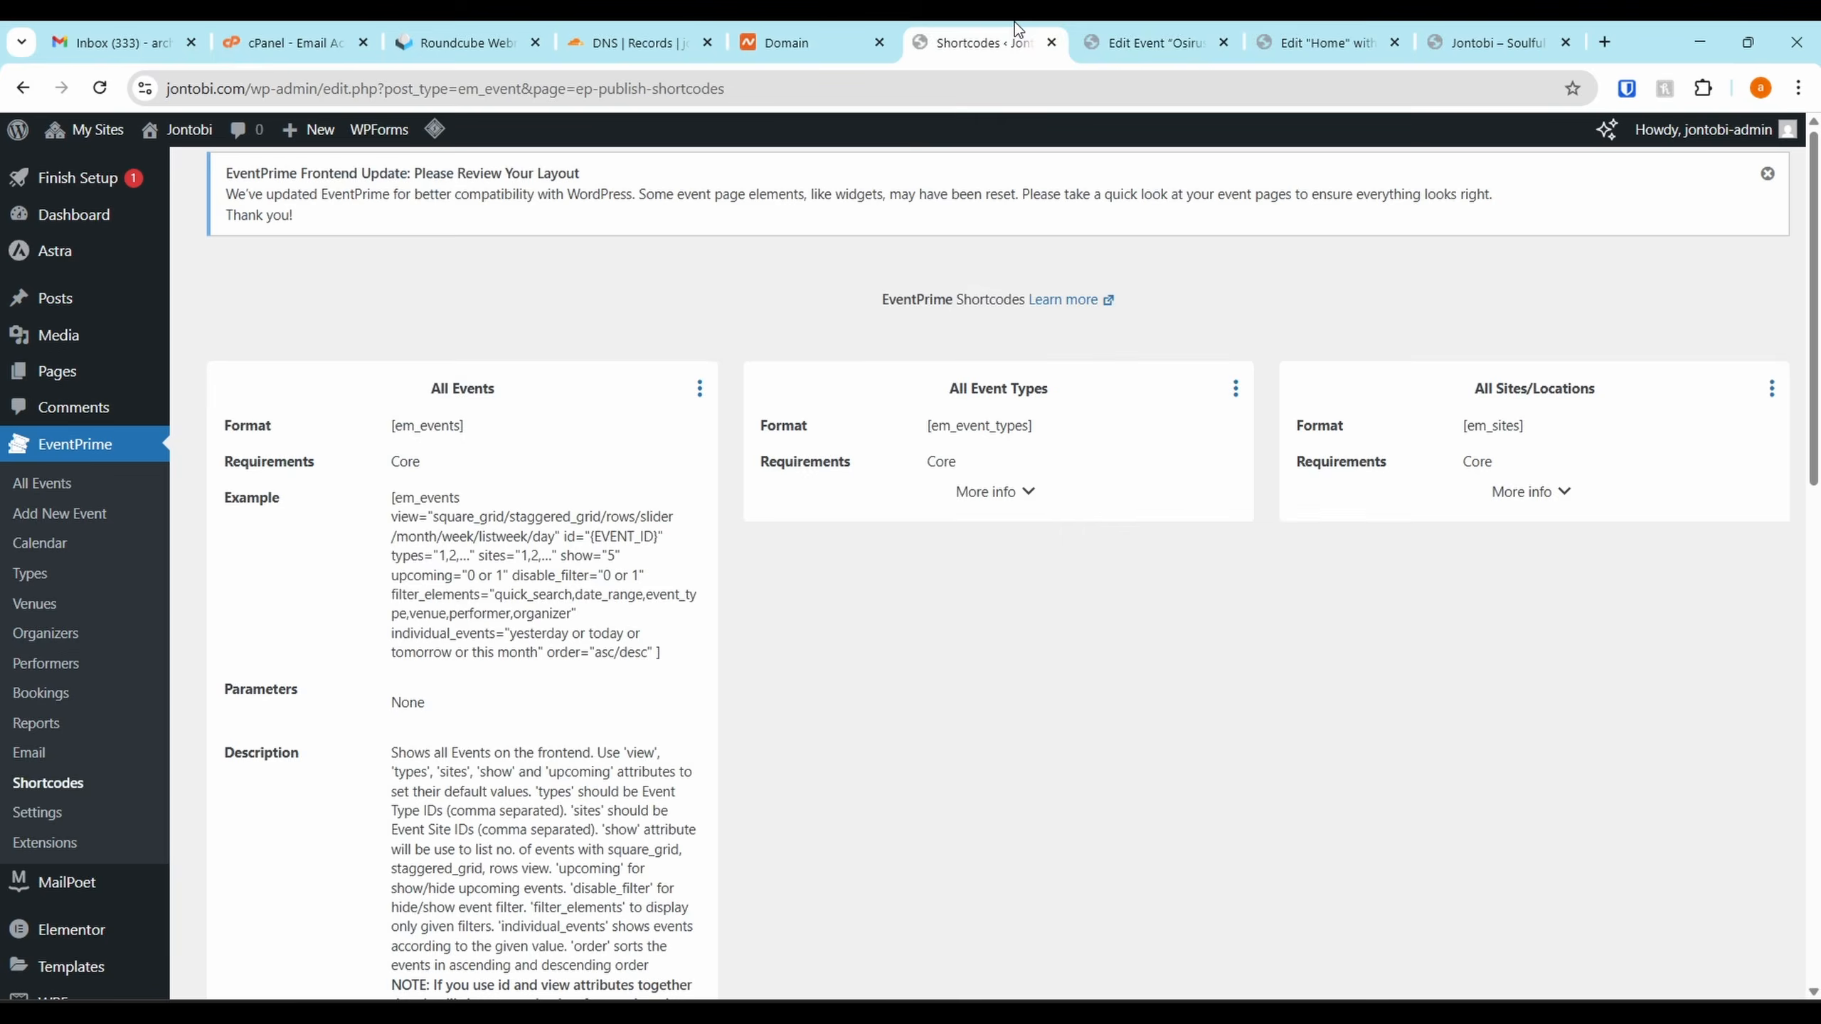
{"action": "left_click", "coordinate": [1494, 41]}
{"action": "key", "text": "F5"}
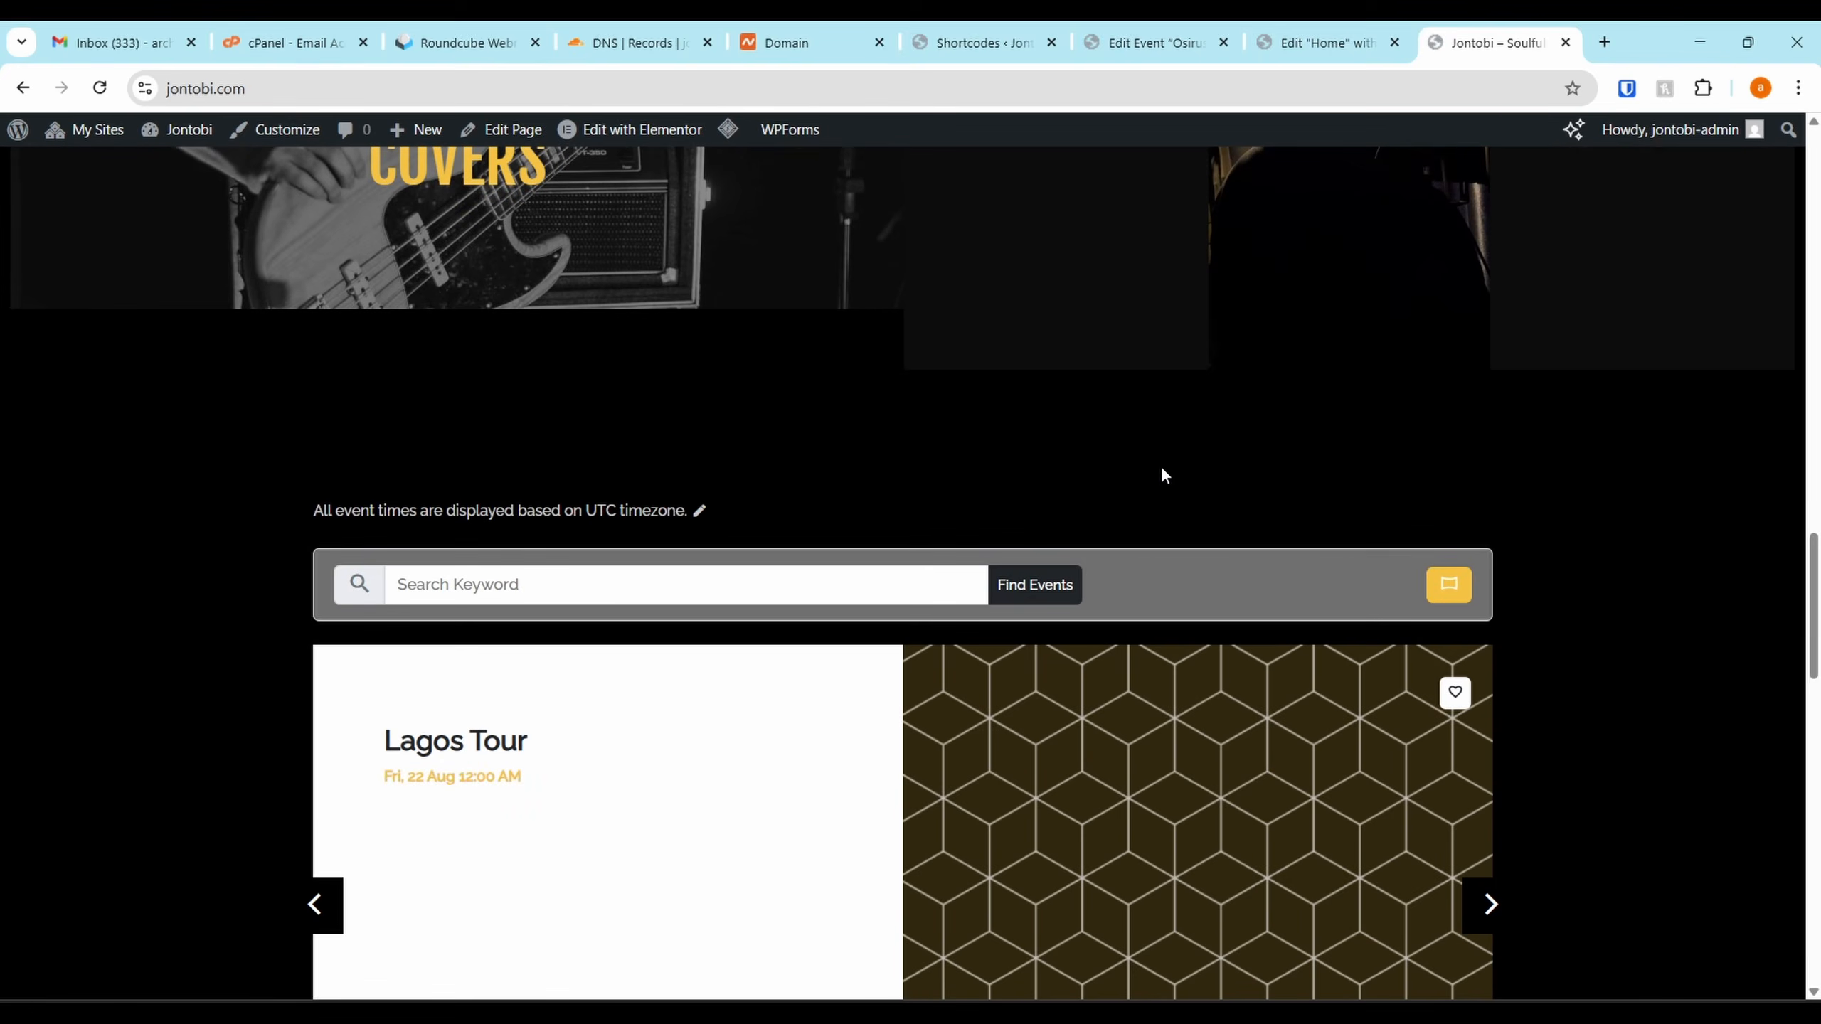
Browse the events slider between Lagos Tour and Osirus & Friends Show
{"action": "scroll", "coordinate": [1164, 495], "scroll_direction": "down", "scroll_amount": 2}
{"action": "scroll", "coordinate": [1170, 551], "scroll_direction": "down", "scroll_amount": 2}
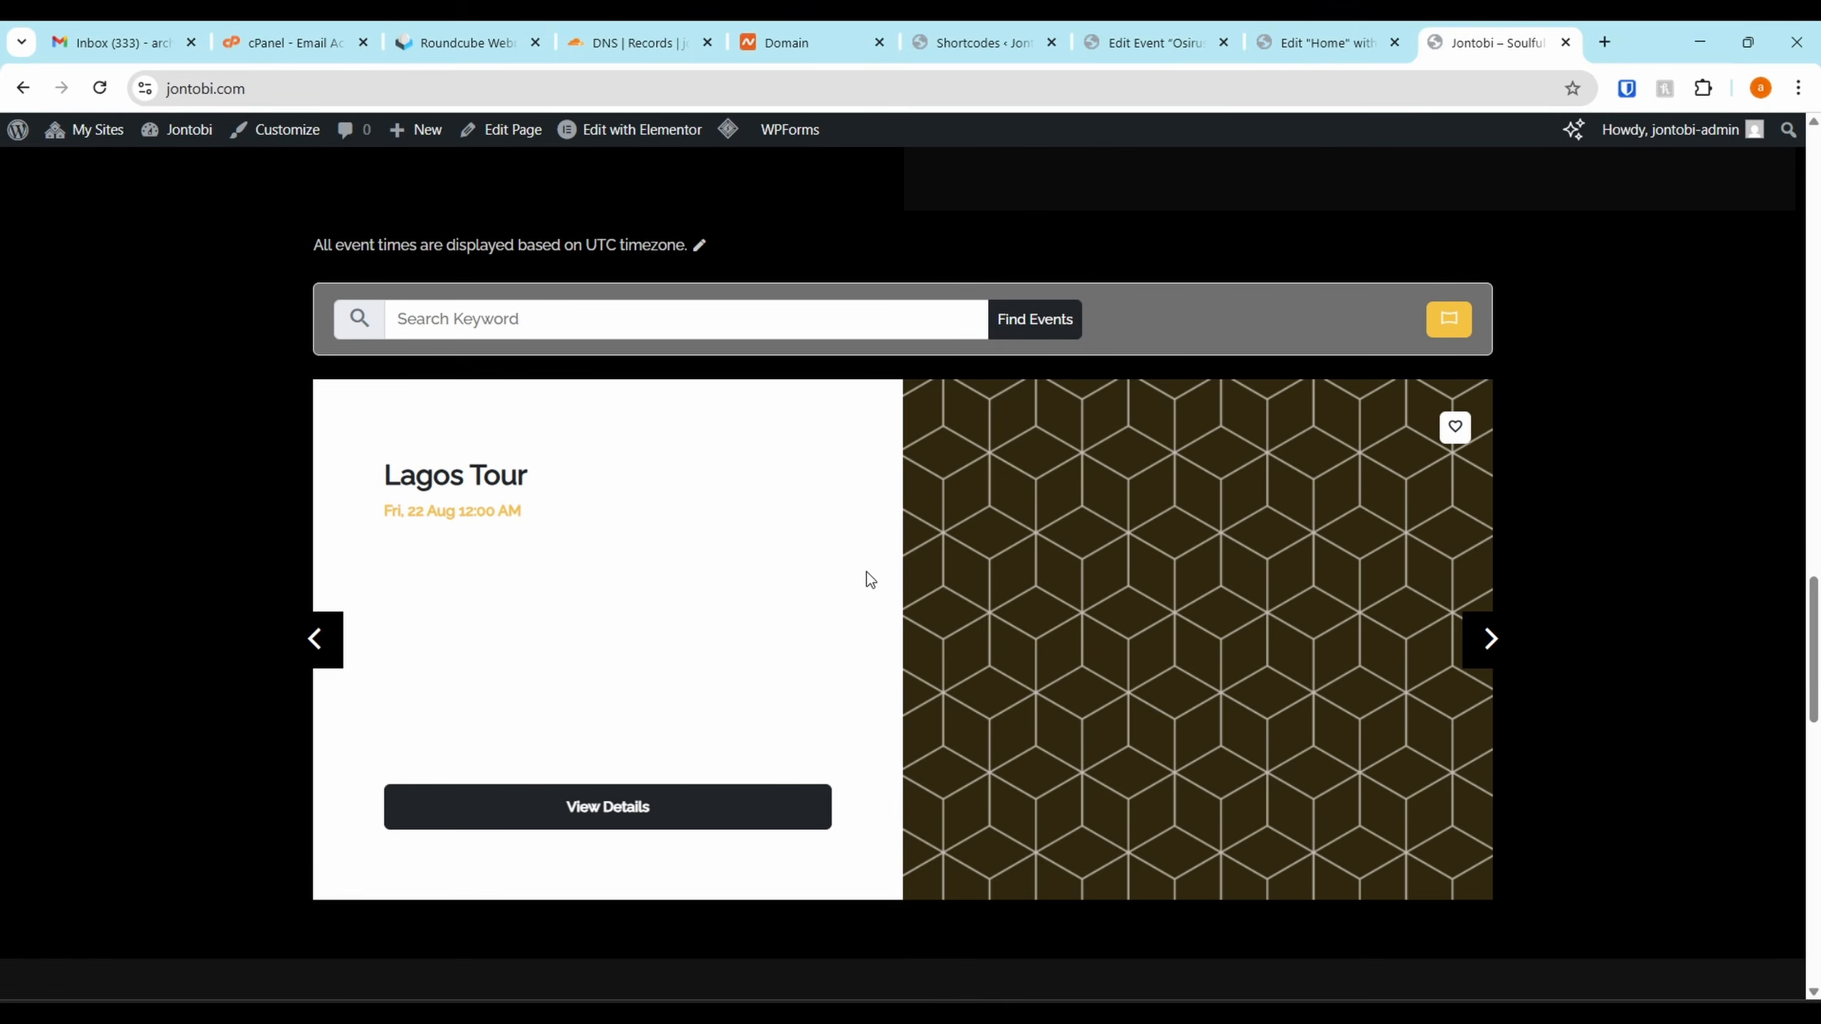
{"action": "left_click", "coordinate": [1485, 649]}
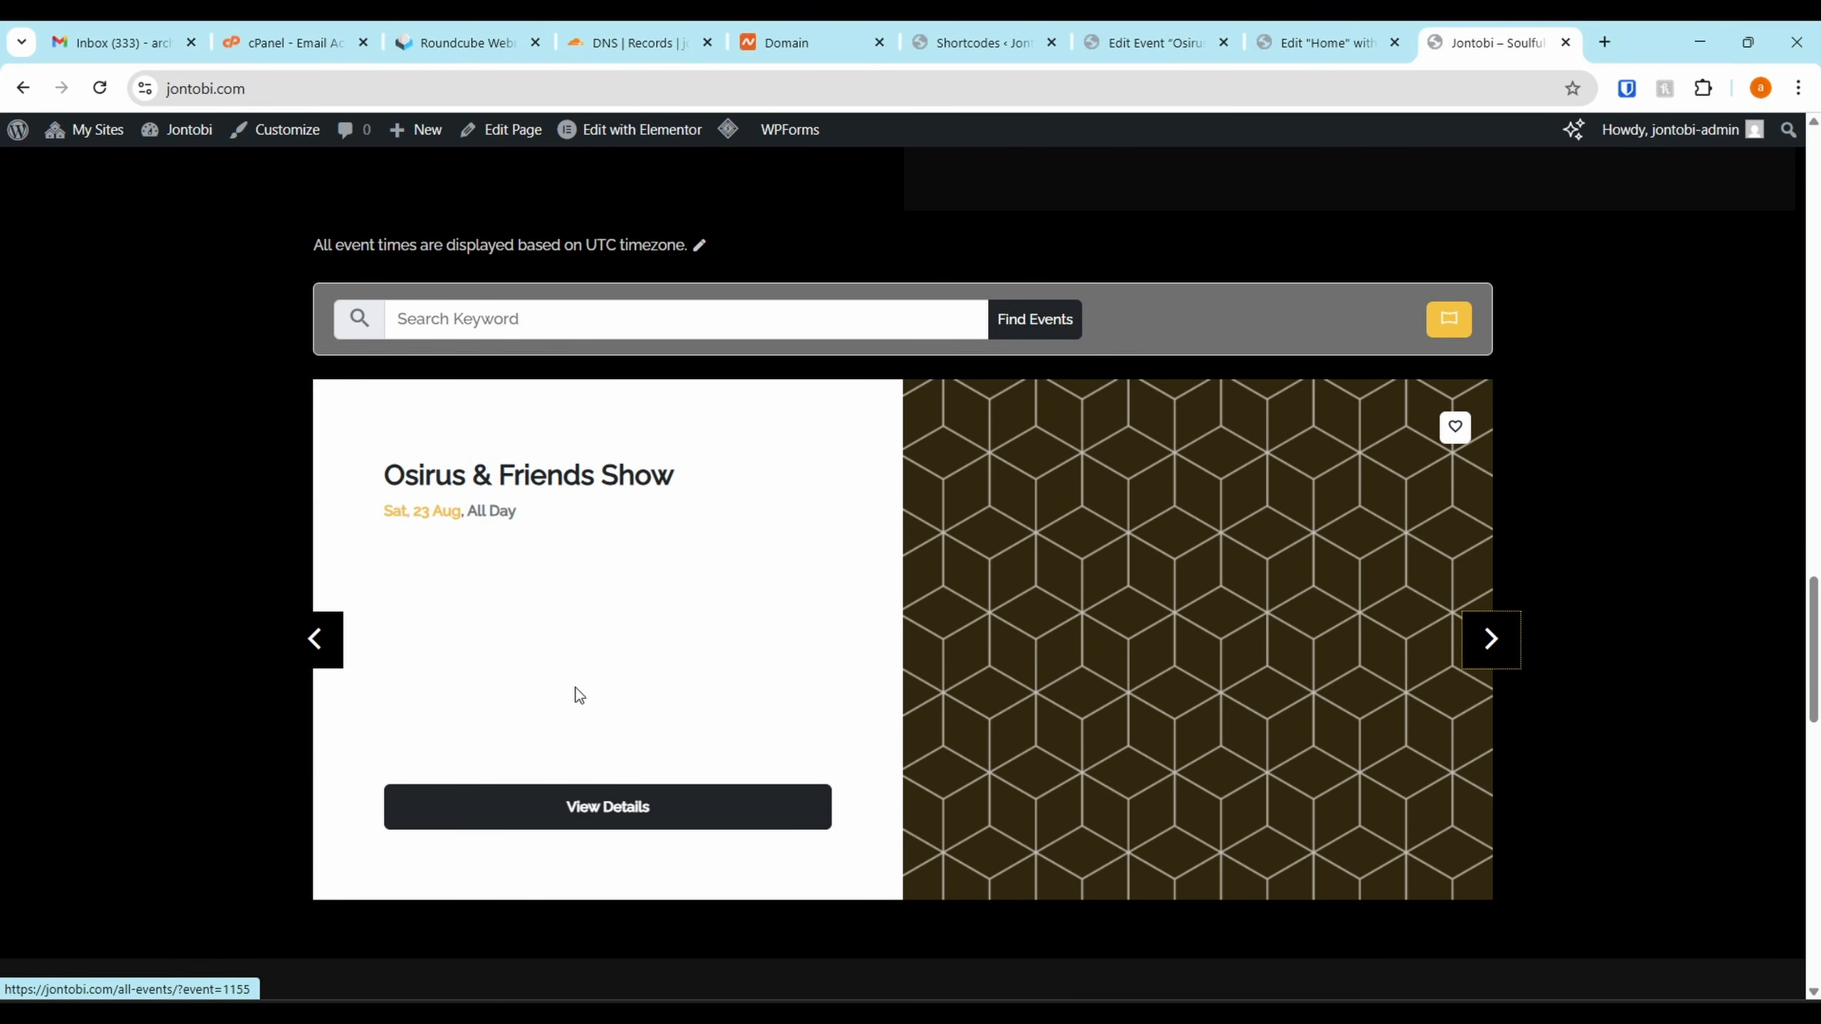
{"action": "left_click", "coordinate": [310, 638]}
{"action": "left_click", "coordinate": [1492, 642]}
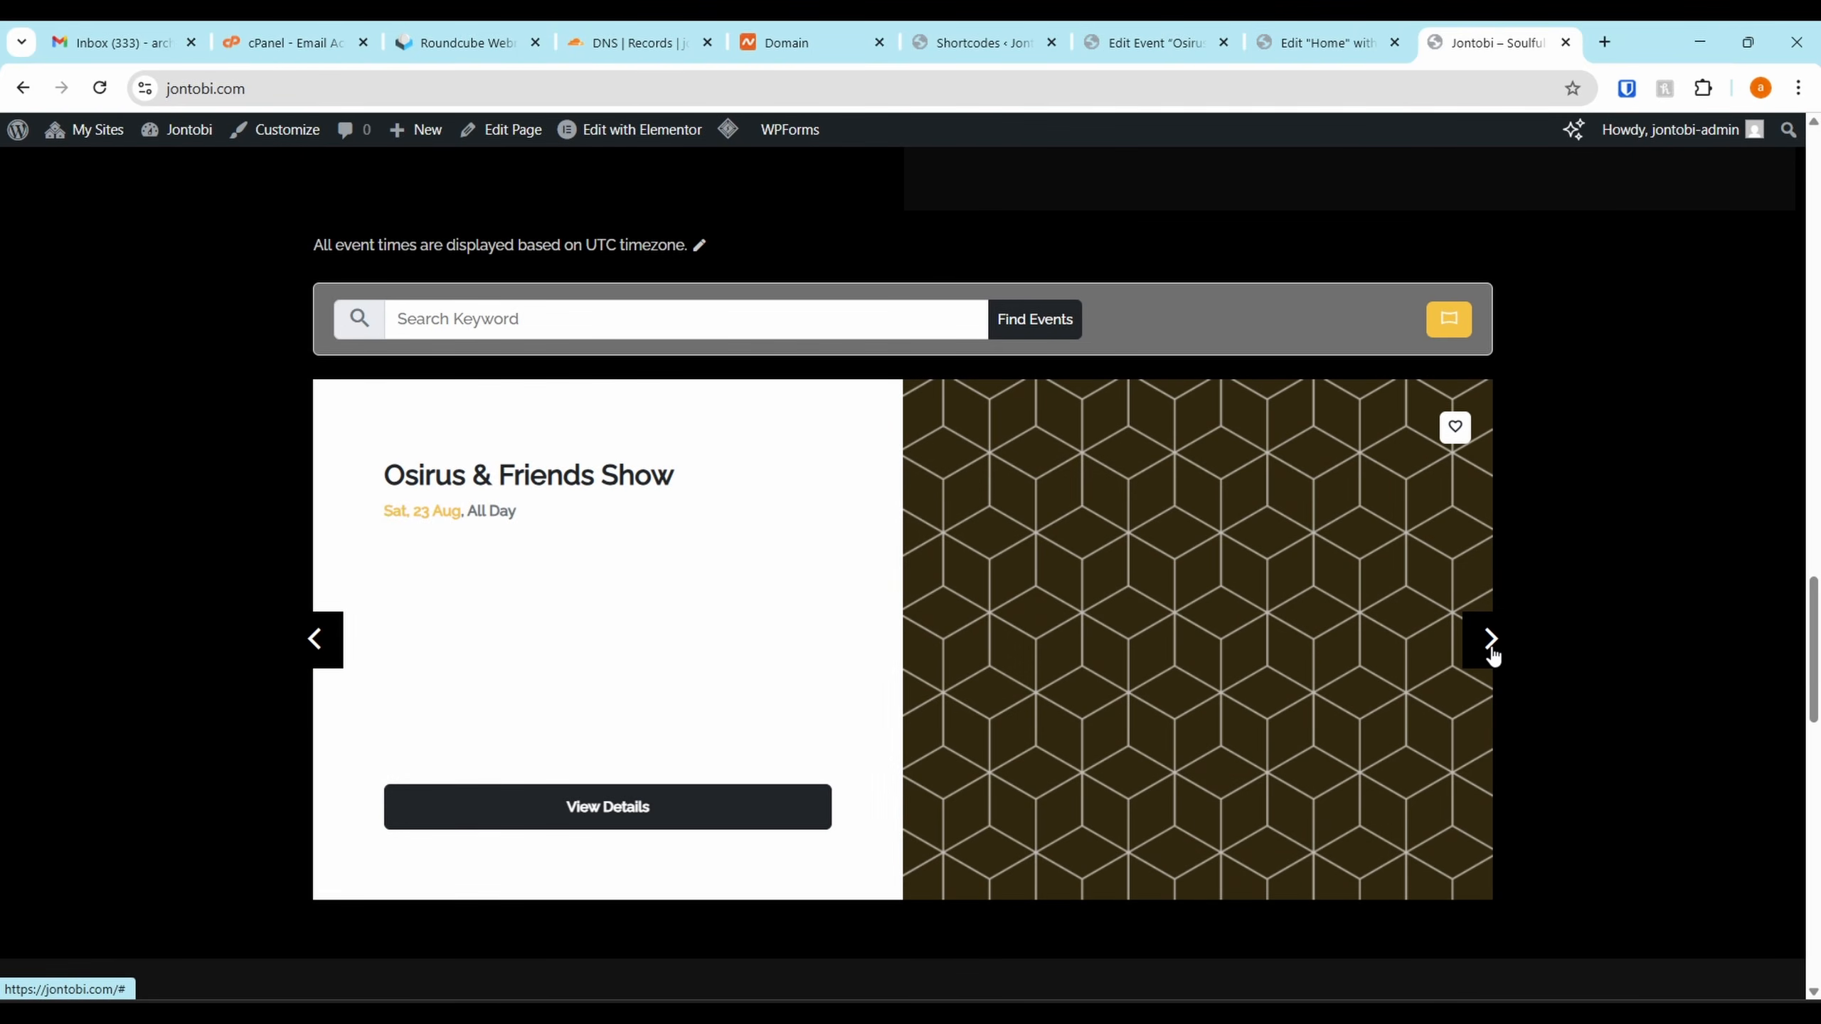
{"action": "left_click", "coordinate": [988, 42]}
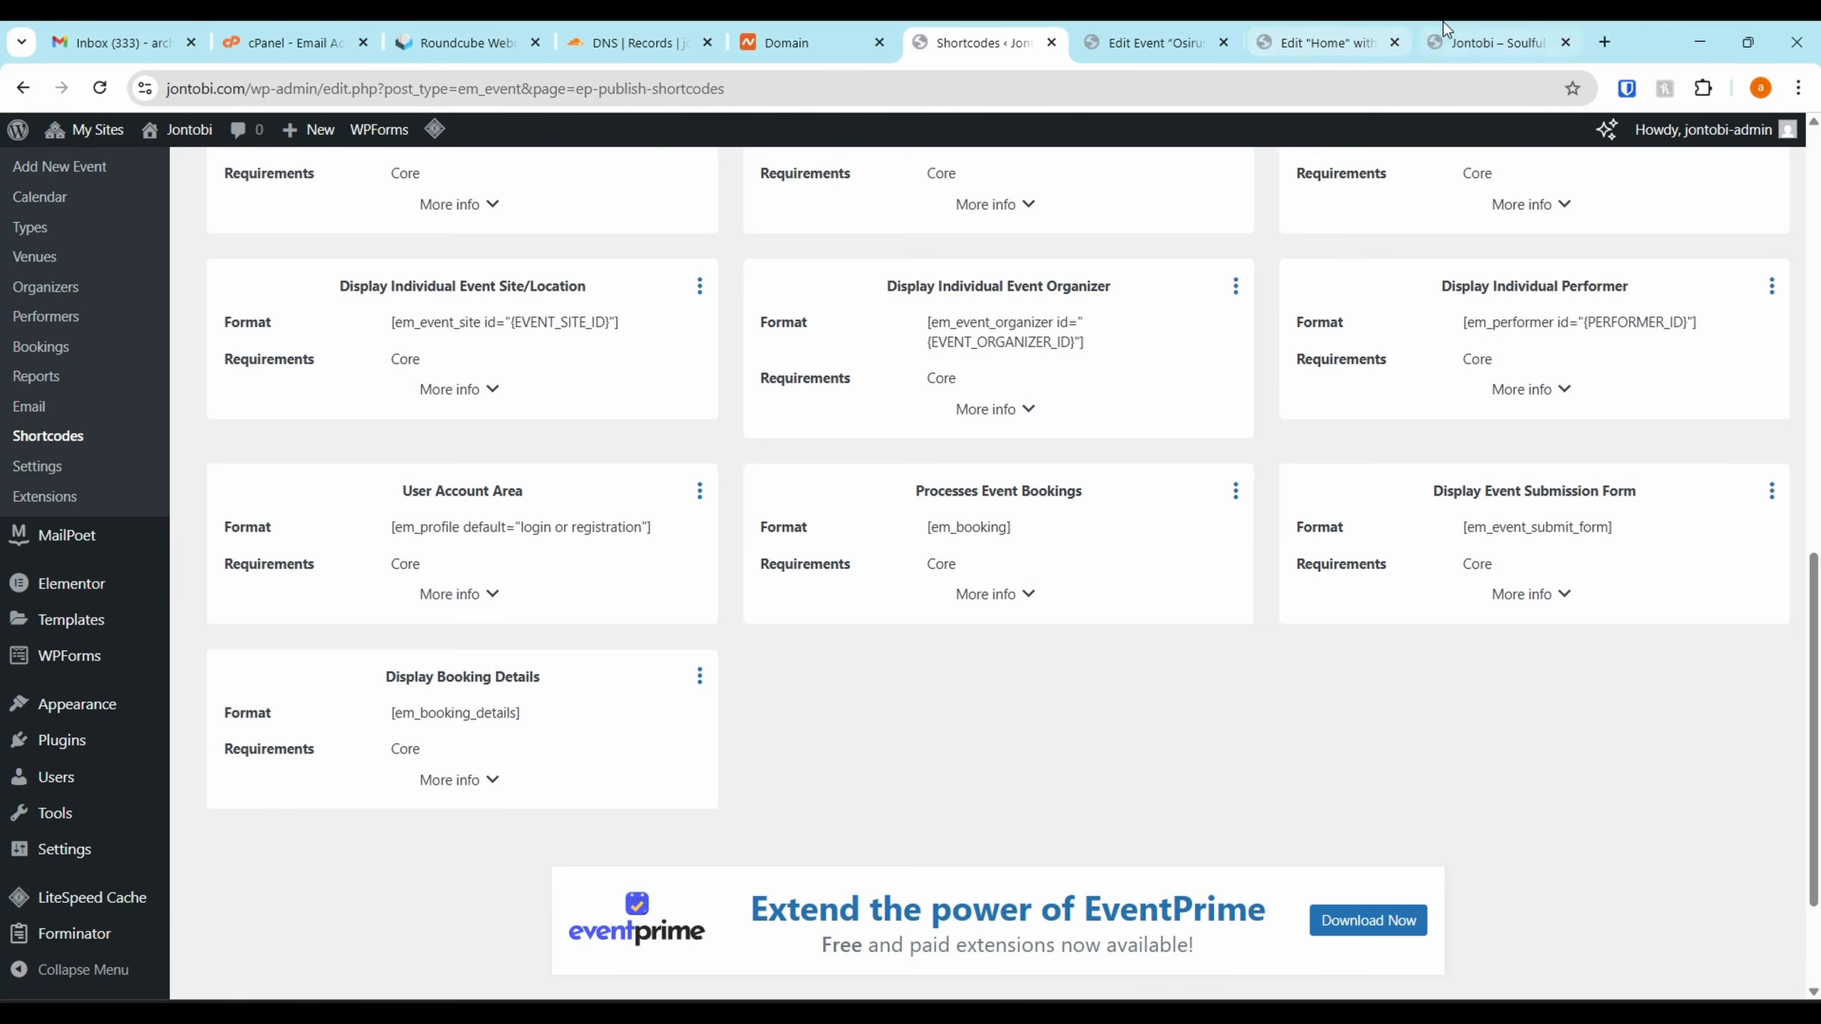
{"action": "left_click", "coordinate": [1473, 42]}
{"action": "left_click", "coordinate": [1501, 641]}
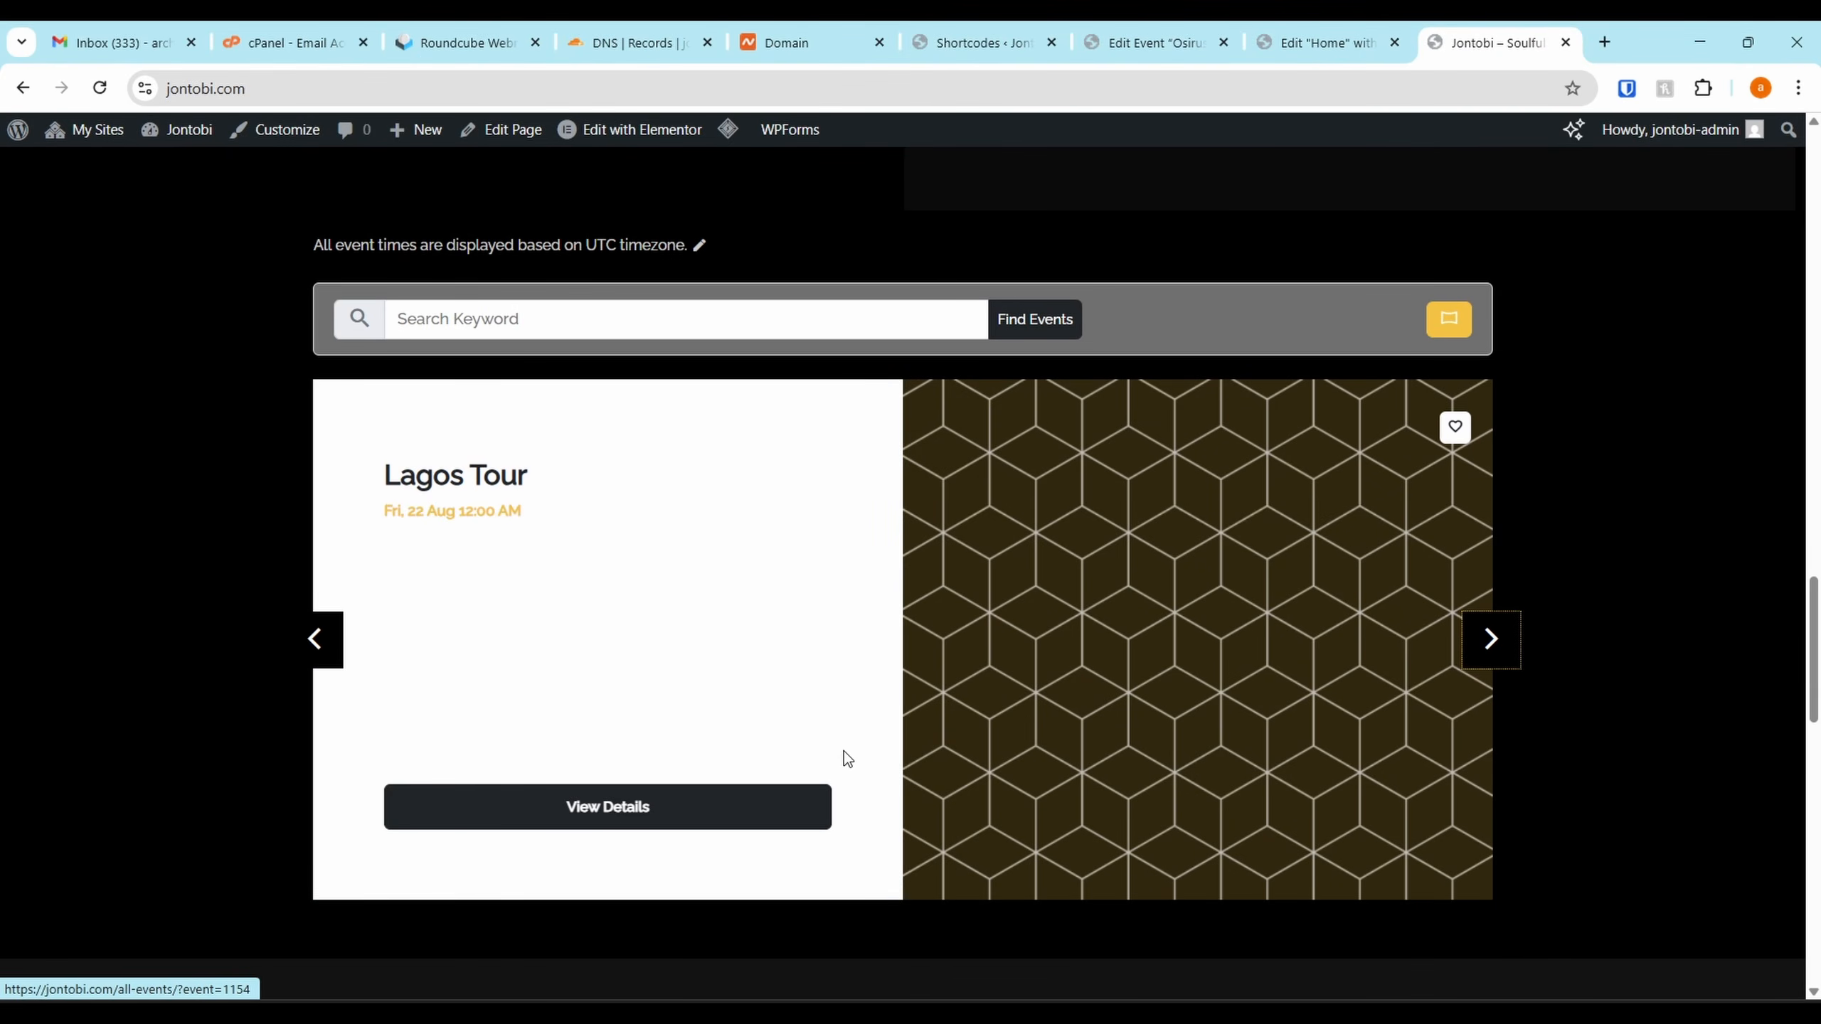
Consult the EventPrime shortcodes reference, then return to the live homepage
{"action": "left_click", "coordinate": [1039, 29]}
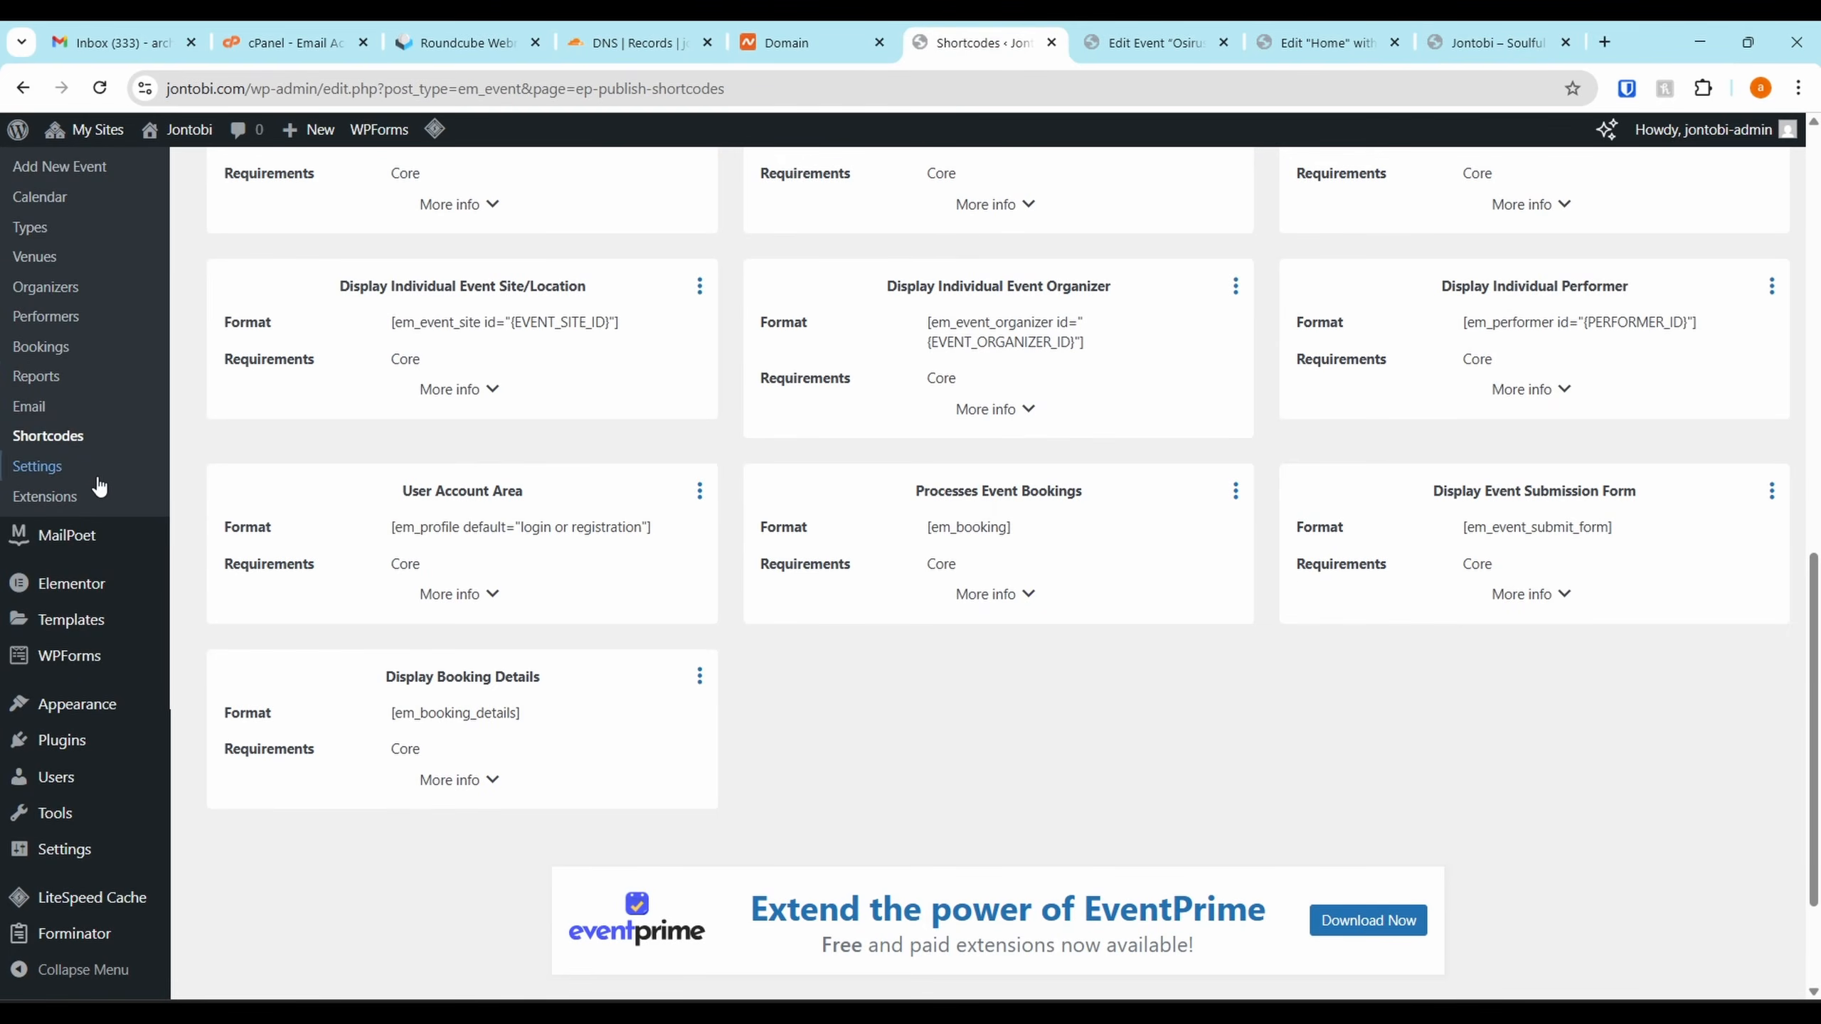
{"action": "scroll", "coordinate": [99, 486], "scroll_direction": "up", "scroll_amount": 5}
{"action": "scroll", "coordinate": [828, 470], "scroll_direction": "down", "scroll_amount": 3}
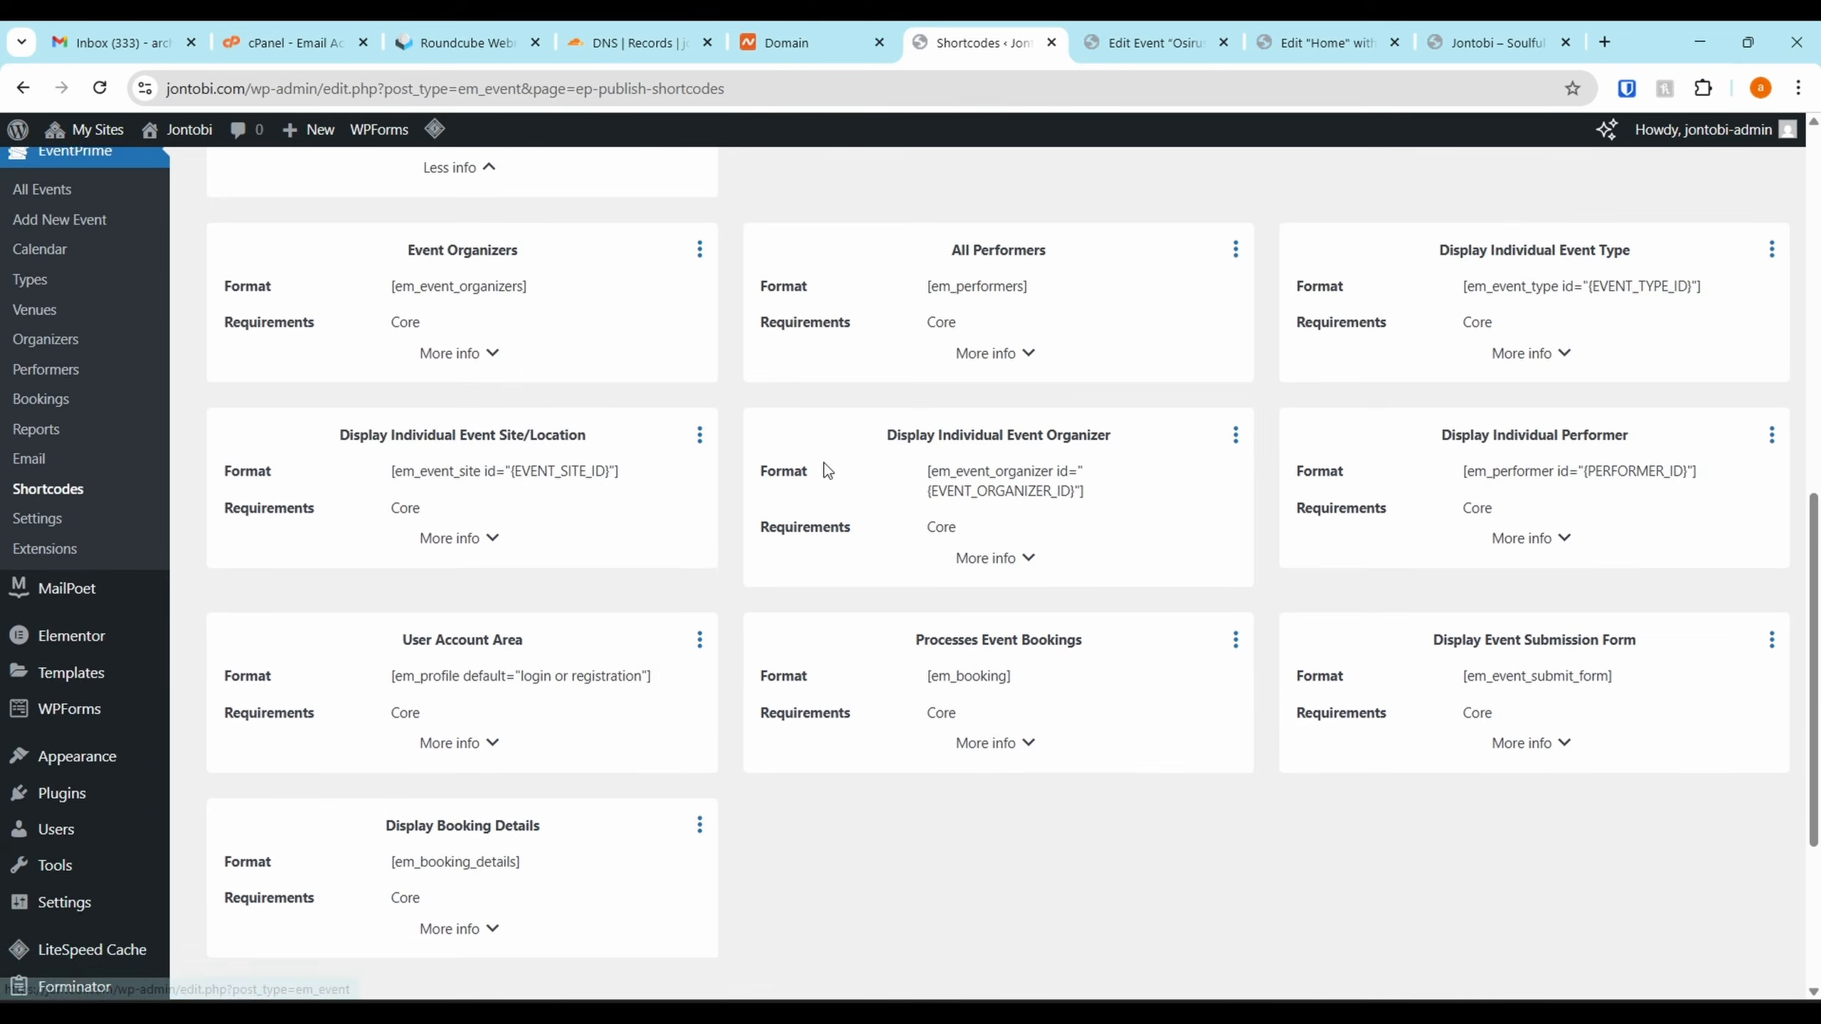
{"action": "scroll", "coordinate": [828, 470], "scroll_direction": "up", "scroll_amount": 10}
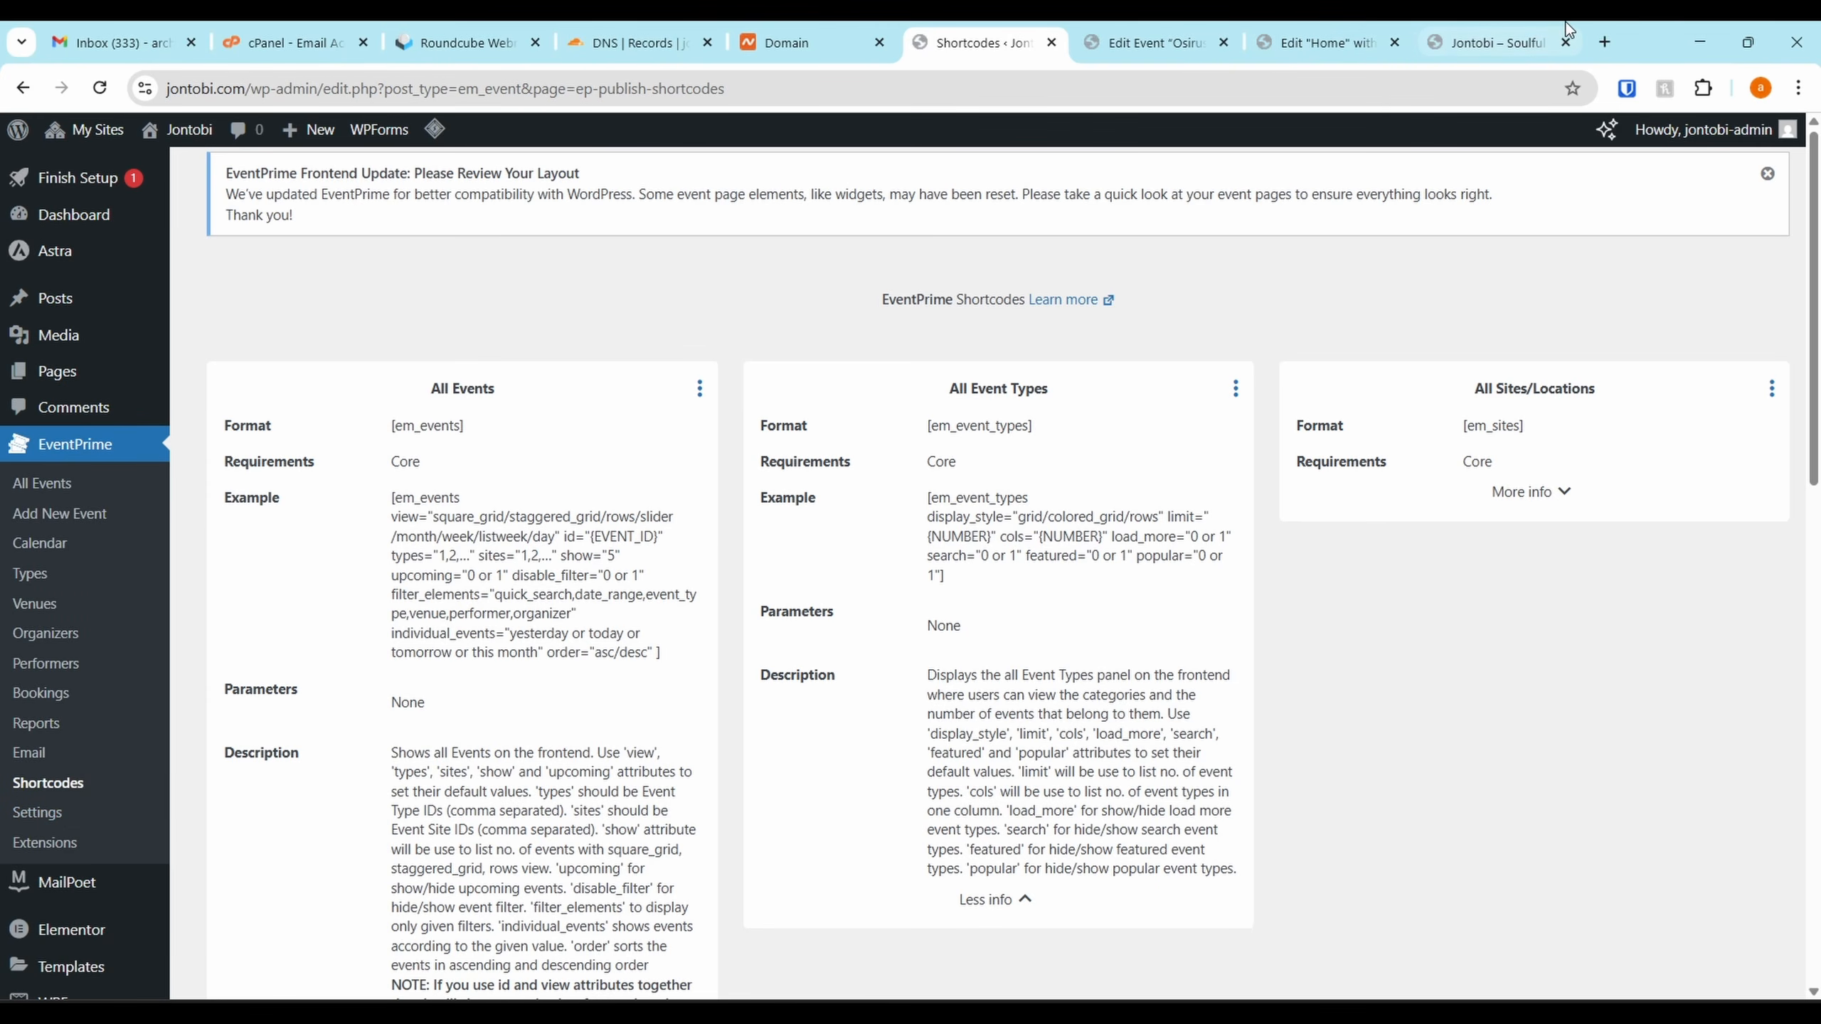
{"action": "left_click", "coordinate": [1520, 39]}
{"action": "scroll", "coordinate": [1218, 410], "scroll_direction": "down", "scroll_amount": 3}
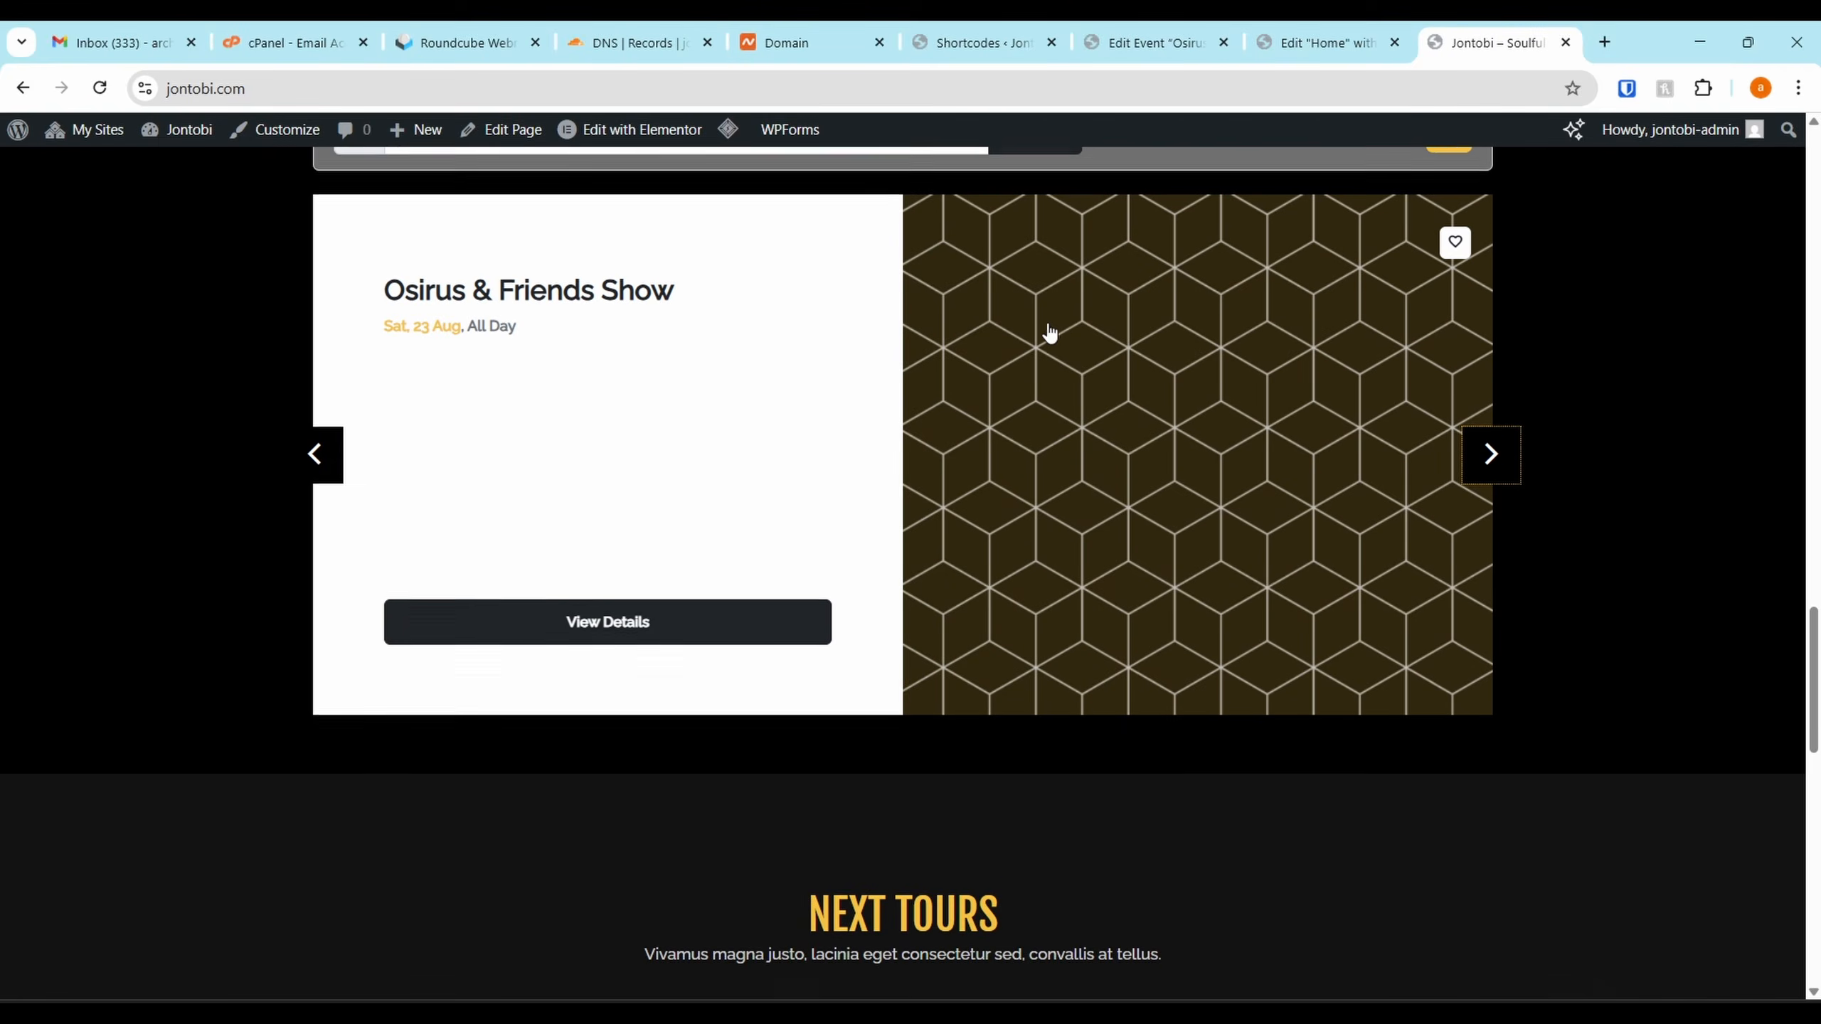
{"action": "scroll", "coordinate": [1048, 337], "scroll_direction": "up", "scroll_amount": 2}
Add Osirus & Friends Show to the wishlist with the slider's heart icon
{"action": "left_click", "coordinate": [1455, 374]}
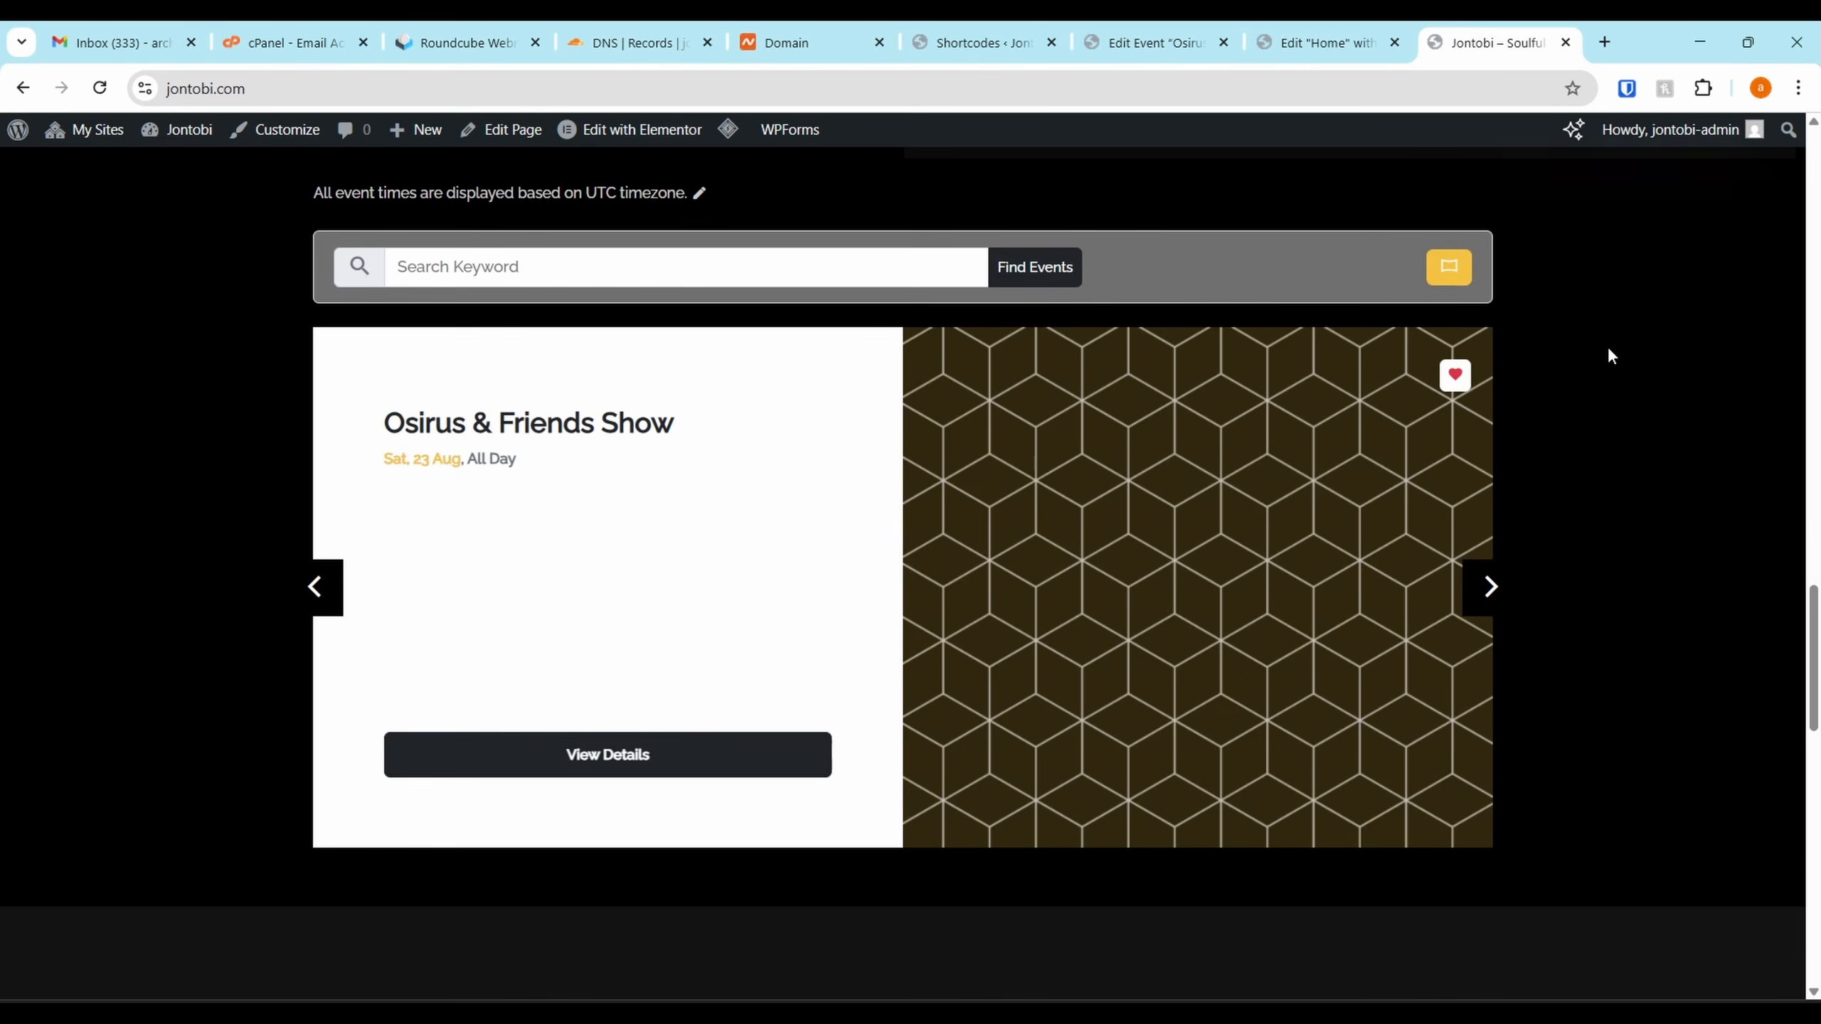
{"action": "scroll", "coordinate": [1470, 458], "scroll_direction": "up", "scroll_amount": 4}
{"action": "scroll", "coordinate": [1470, 476], "scroll_direction": "down", "scroll_amount": 7}
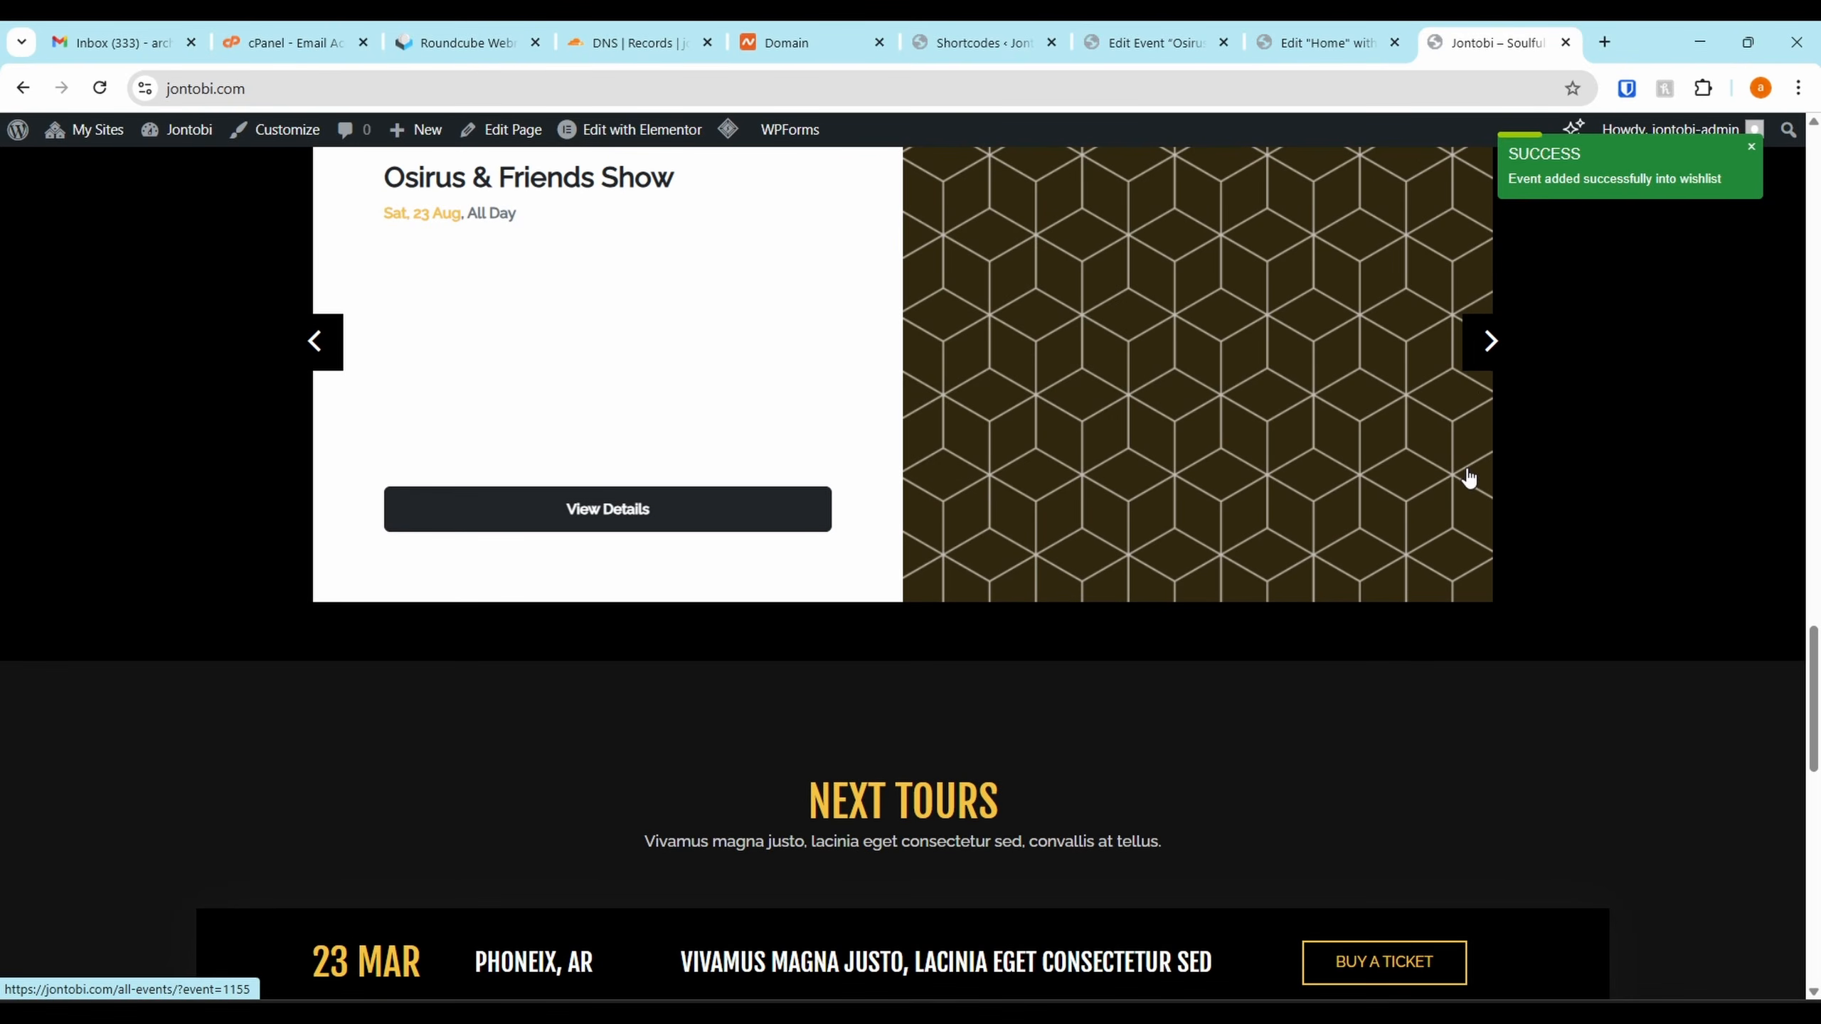
{"action": "left_click", "coordinate": [1483, 350]}
{"action": "scroll", "coordinate": [1476, 366], "scroll_direction": "up", "scroll_amount": 2}
{"action": "scroll", "coordinate": [1462, 399], "scroll_direction": "up", "scroll_amount": 15}
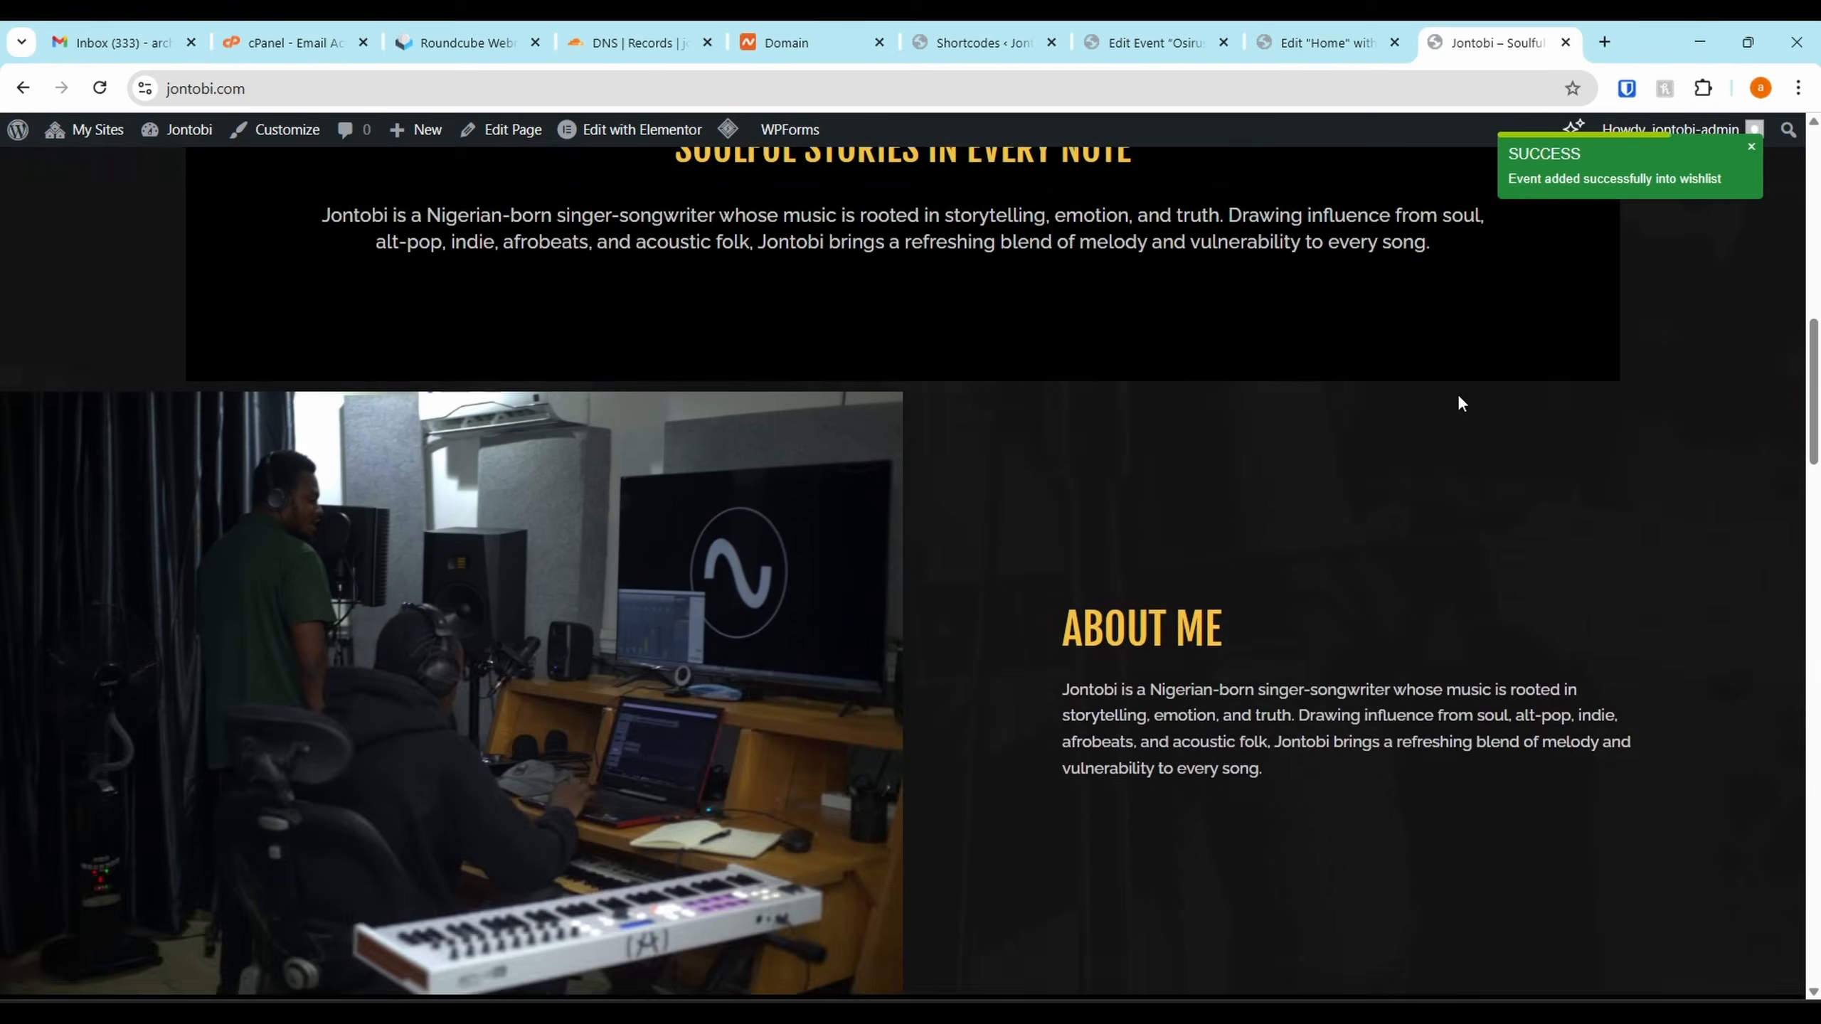
{"action": "scroll", "coordinate": [1461, 403], "scroll_direction": "down", "scroll_amount": 15}
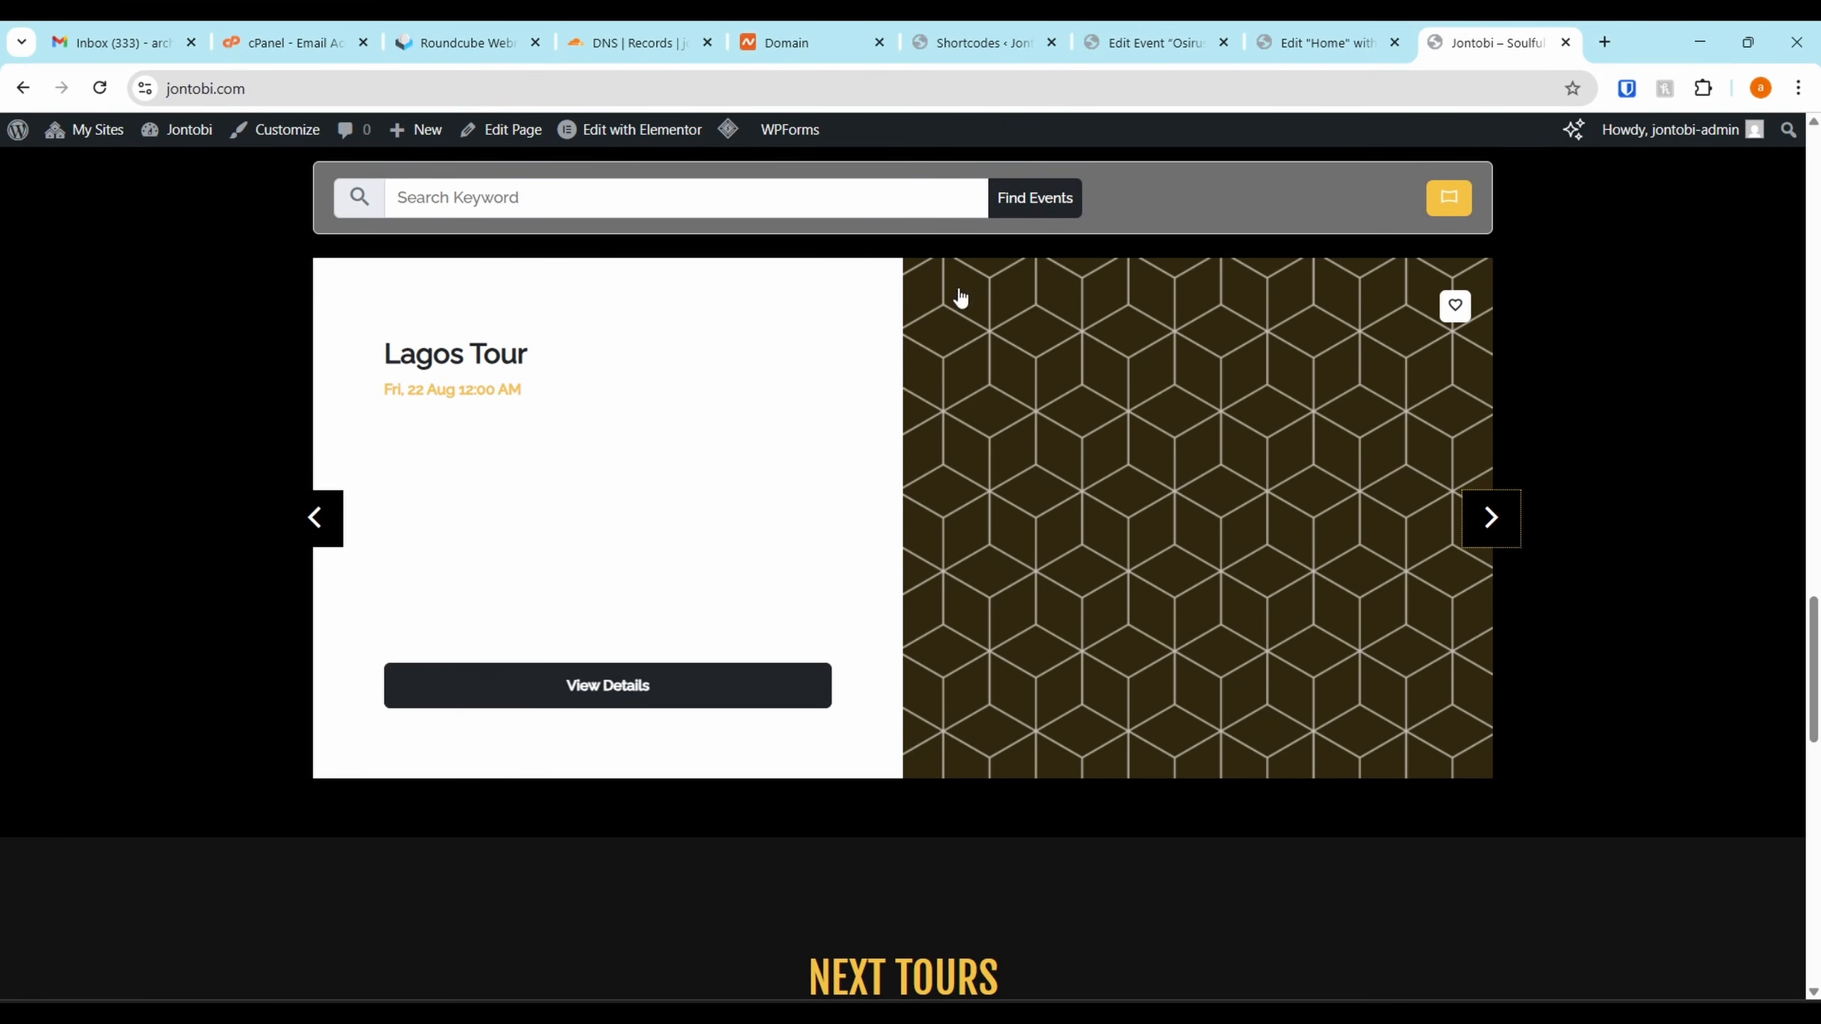
{"action": "scroll", "coordinate": [831, 470], "scroll_direction": "down", "scroll_amount": 6}
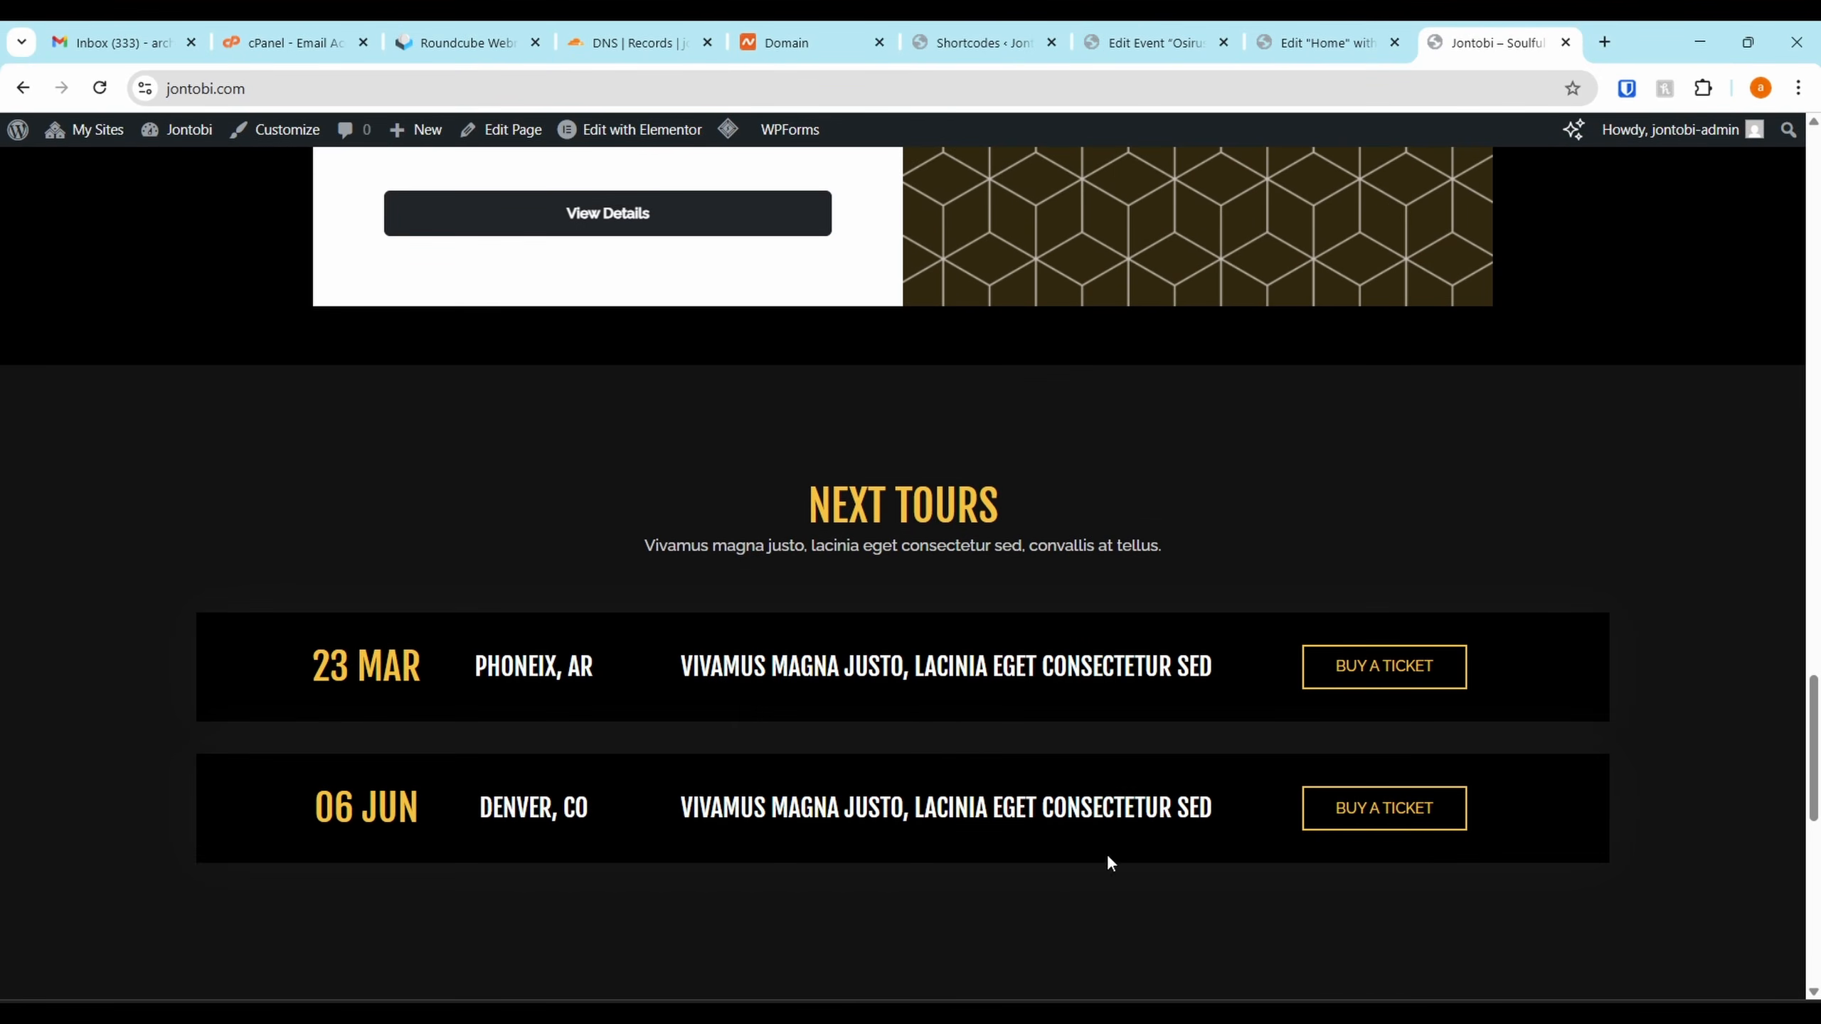
{"action": "left_click_drag", "start_coordinate": [478, 660], "coordinate": [1517, 650]}
{"action": "left_click", "coordinate": [958, 732]}
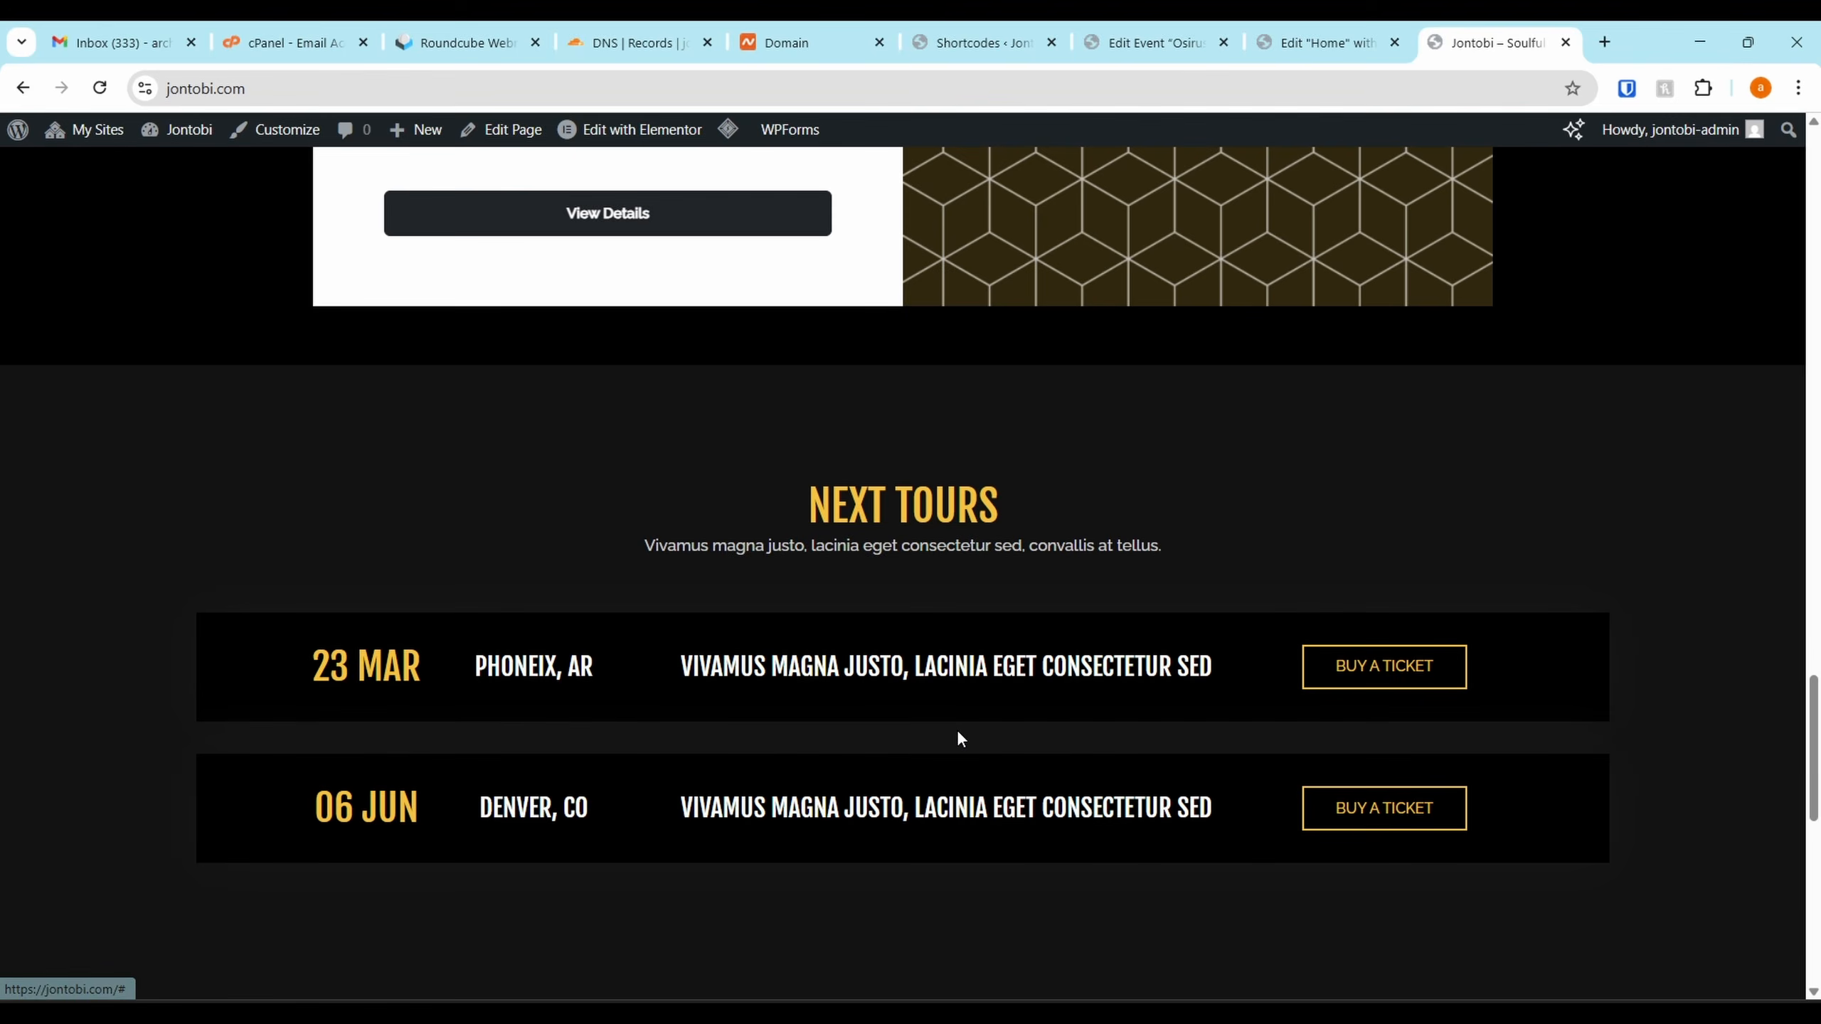
{"action": "scroll", "coordinate": [1040, 767], "scroll_direction": "down", "scroll_amount": 3}
{"action": "scroll", "coordinate": [951, 492], "scroll_direction": "up", "scroll_amount": 8}
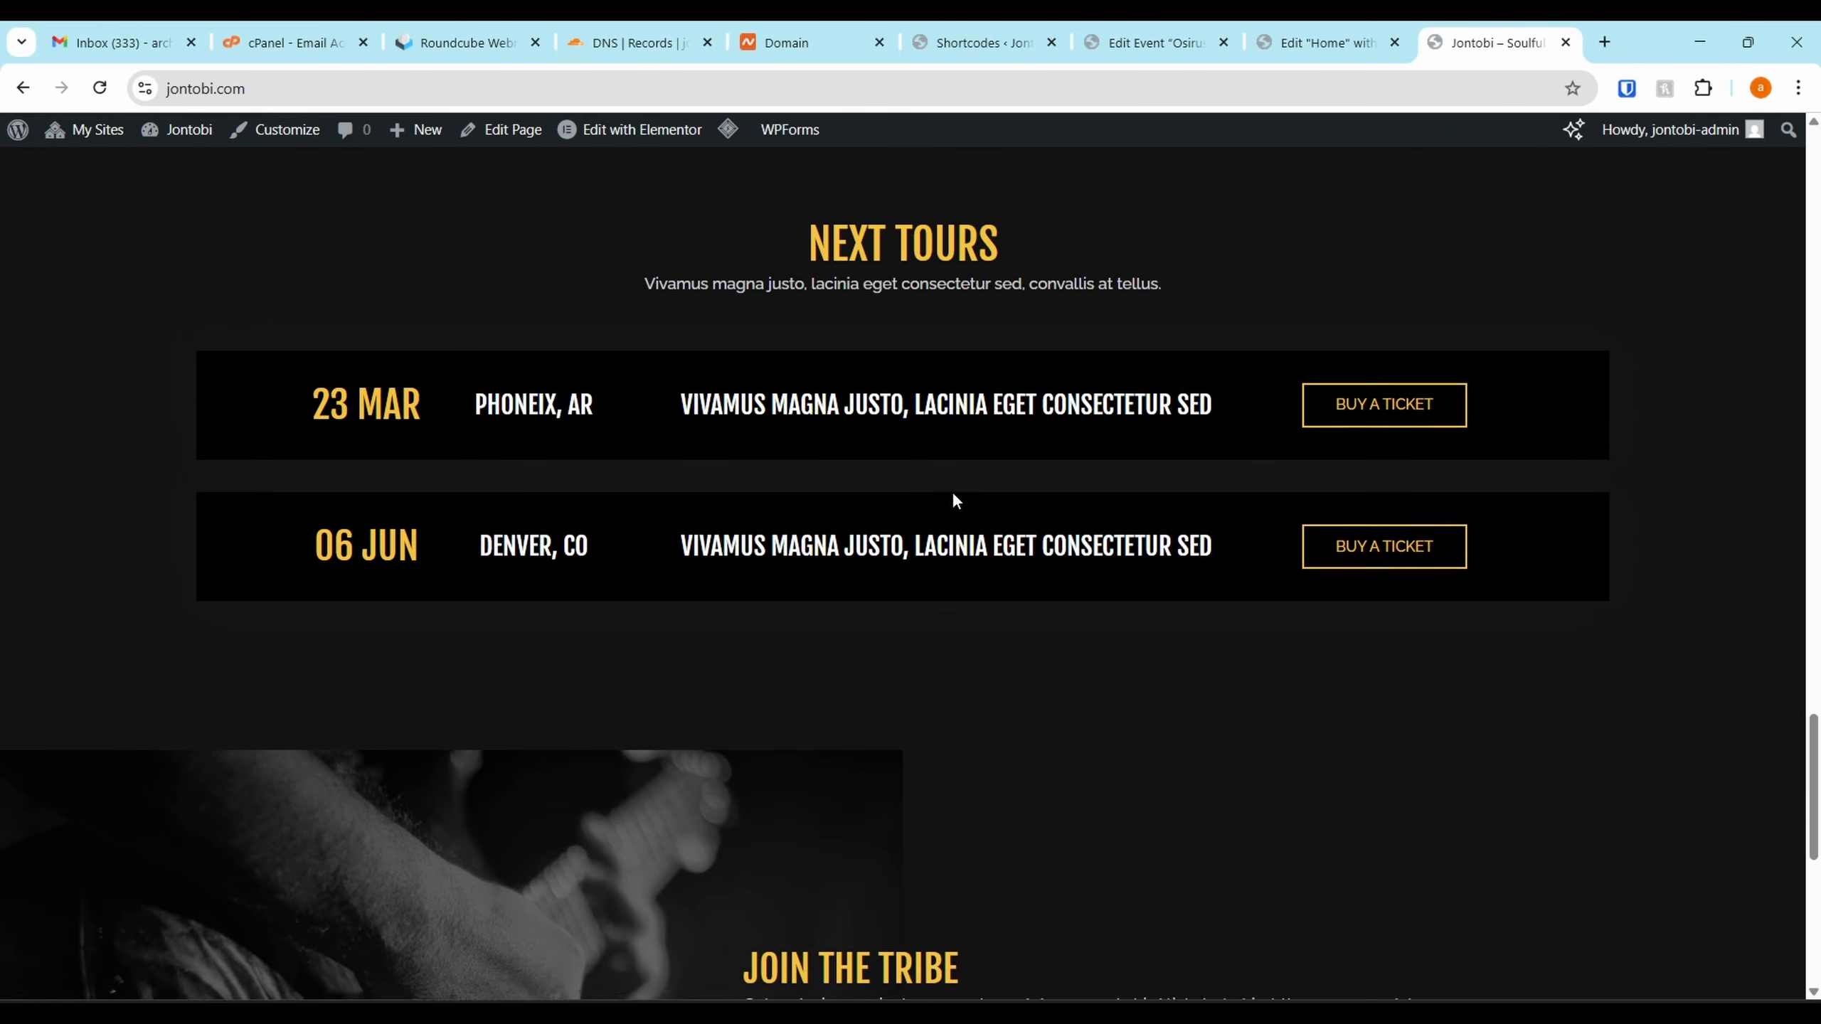
{"action": "scroll", "coordinate": [954, 500], "scroll_direction": "up", "scroll_amount": 3}
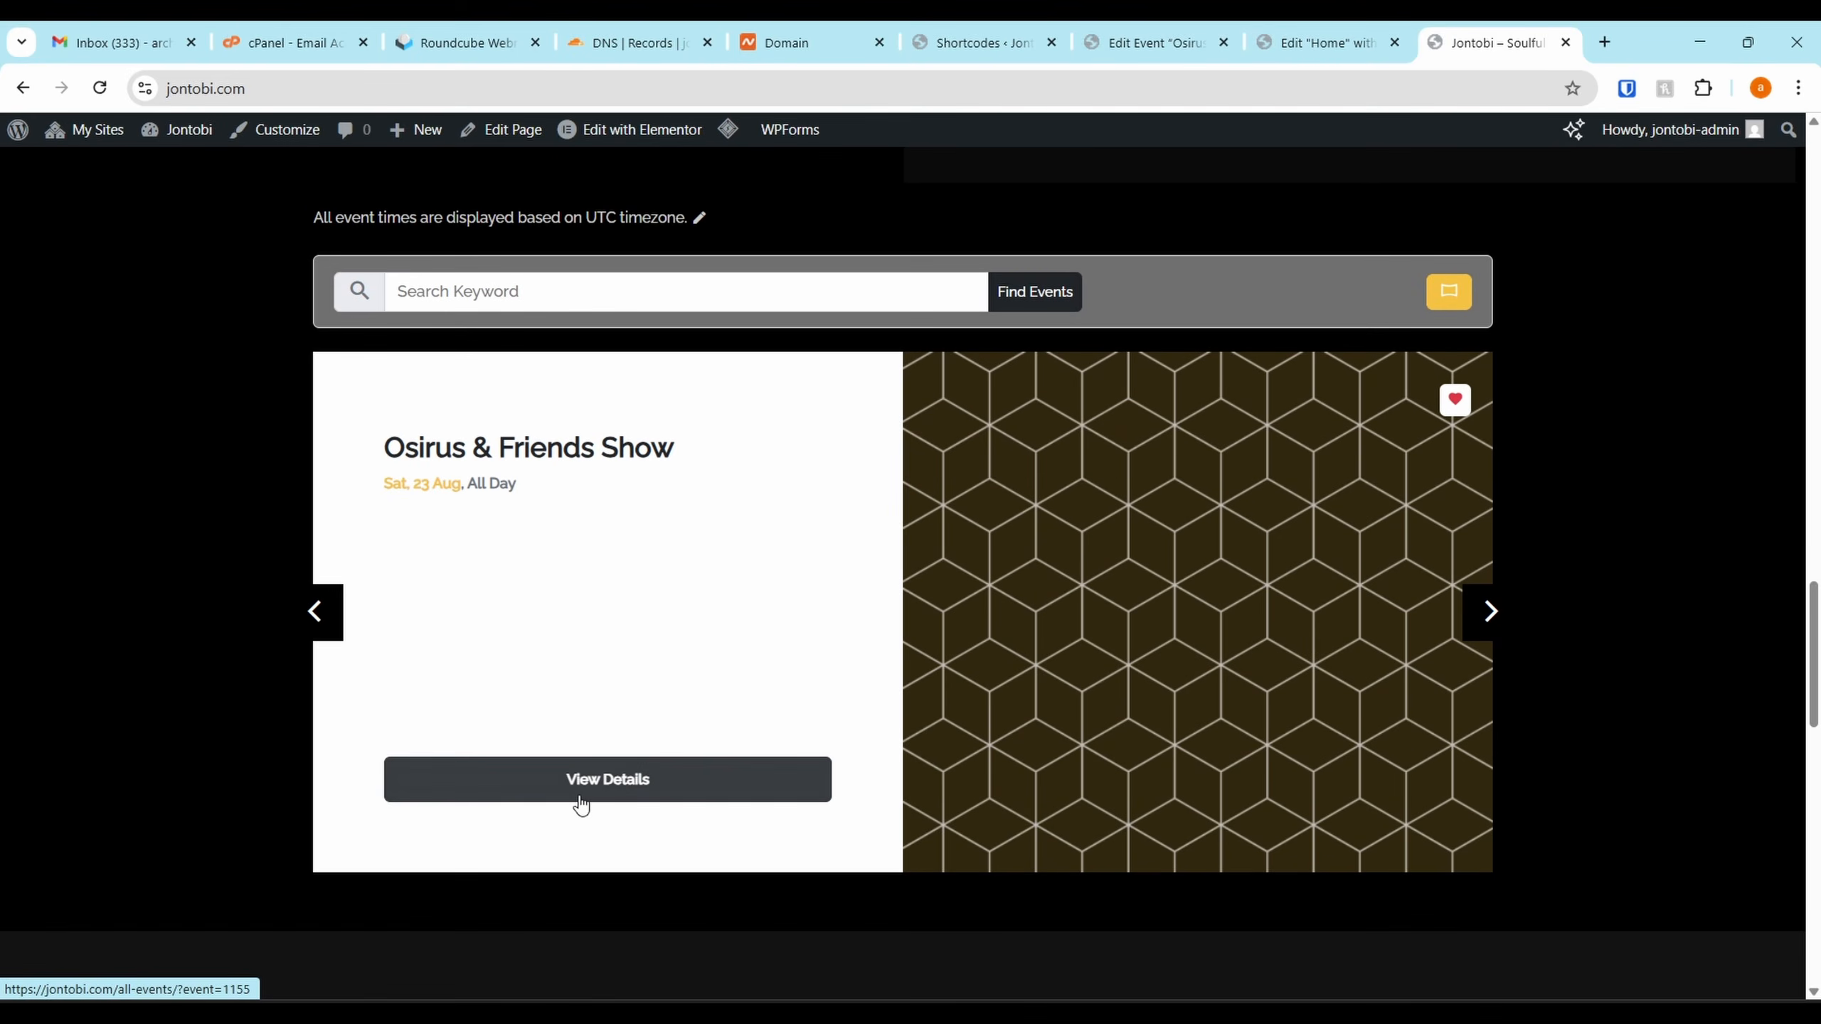
View the Osirus & Friends Show details page, then go back to the homepage
{"action": "left_click", "coordinate": [581, 797]}
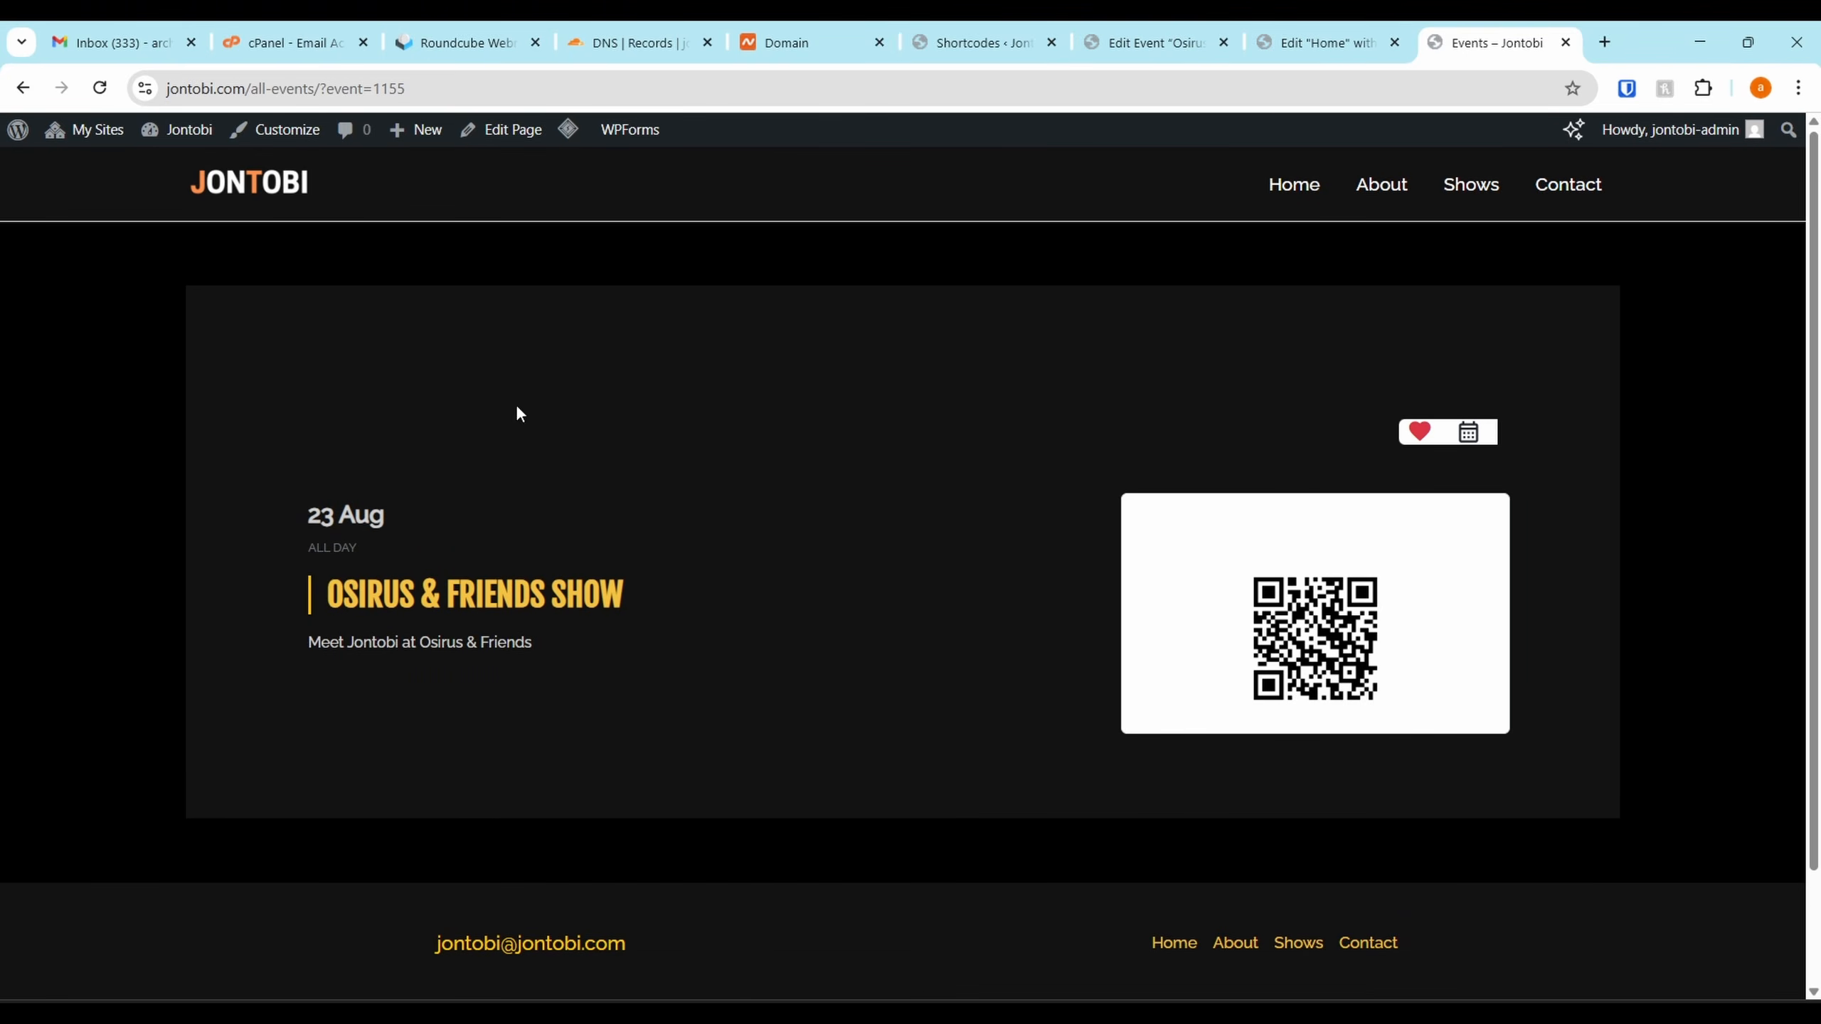
{"action": "scroll", "coordinate": [1248, 429], "scroll_direction": "down", "scroll_amount": 2}
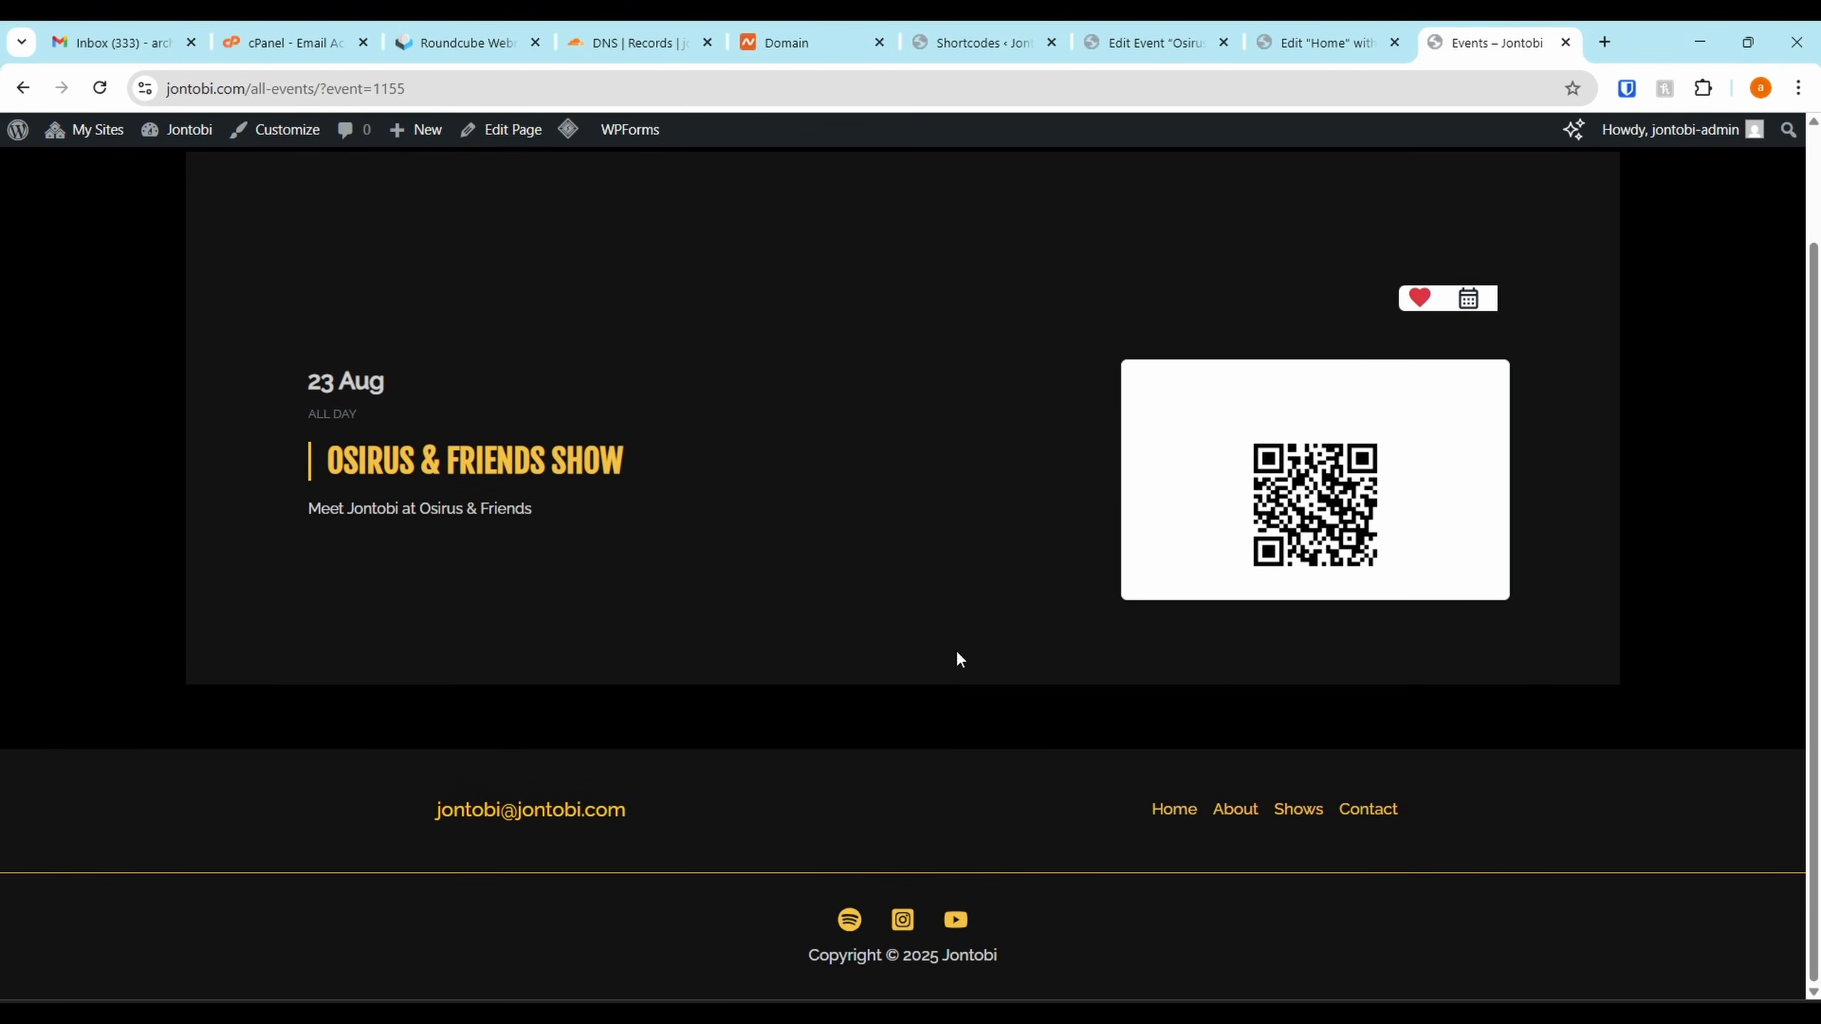
{"action": "scroll", "coordinate": [958, 654], "scroll_direction": "up", "scroll_amount": 2}
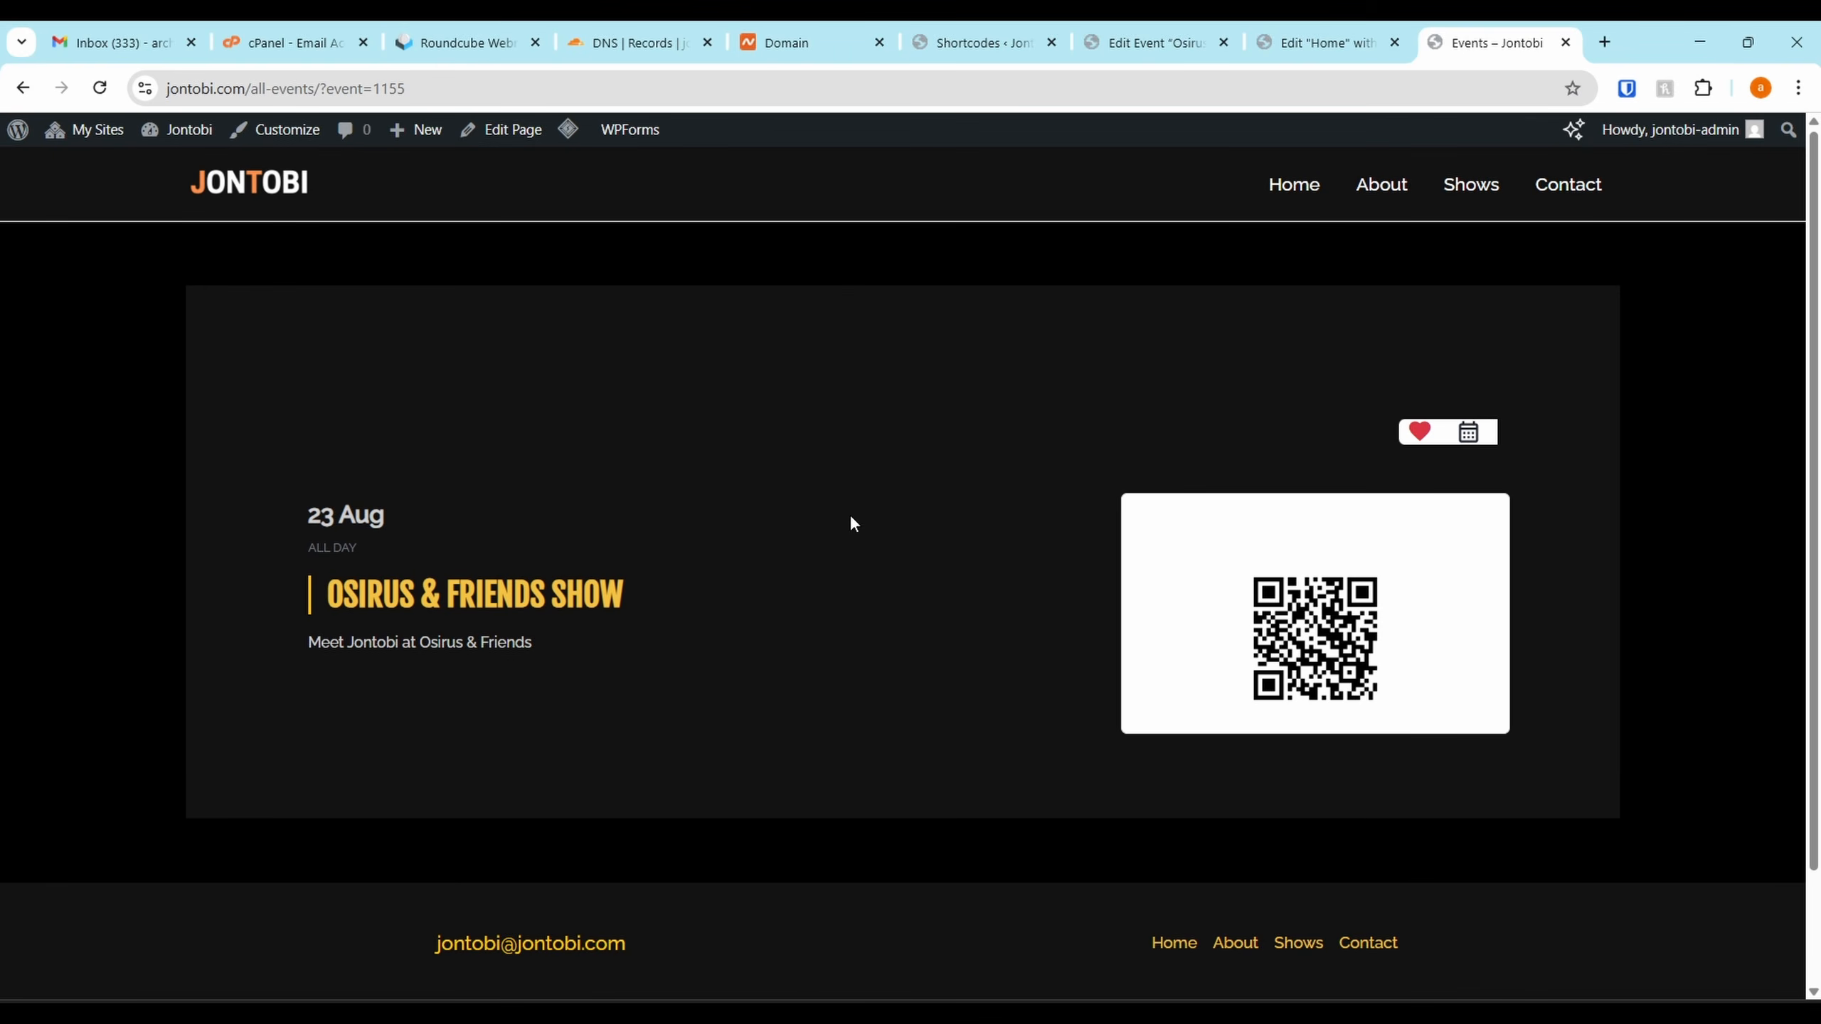
{"action": "right_click", "coordinate": [10, 100]}
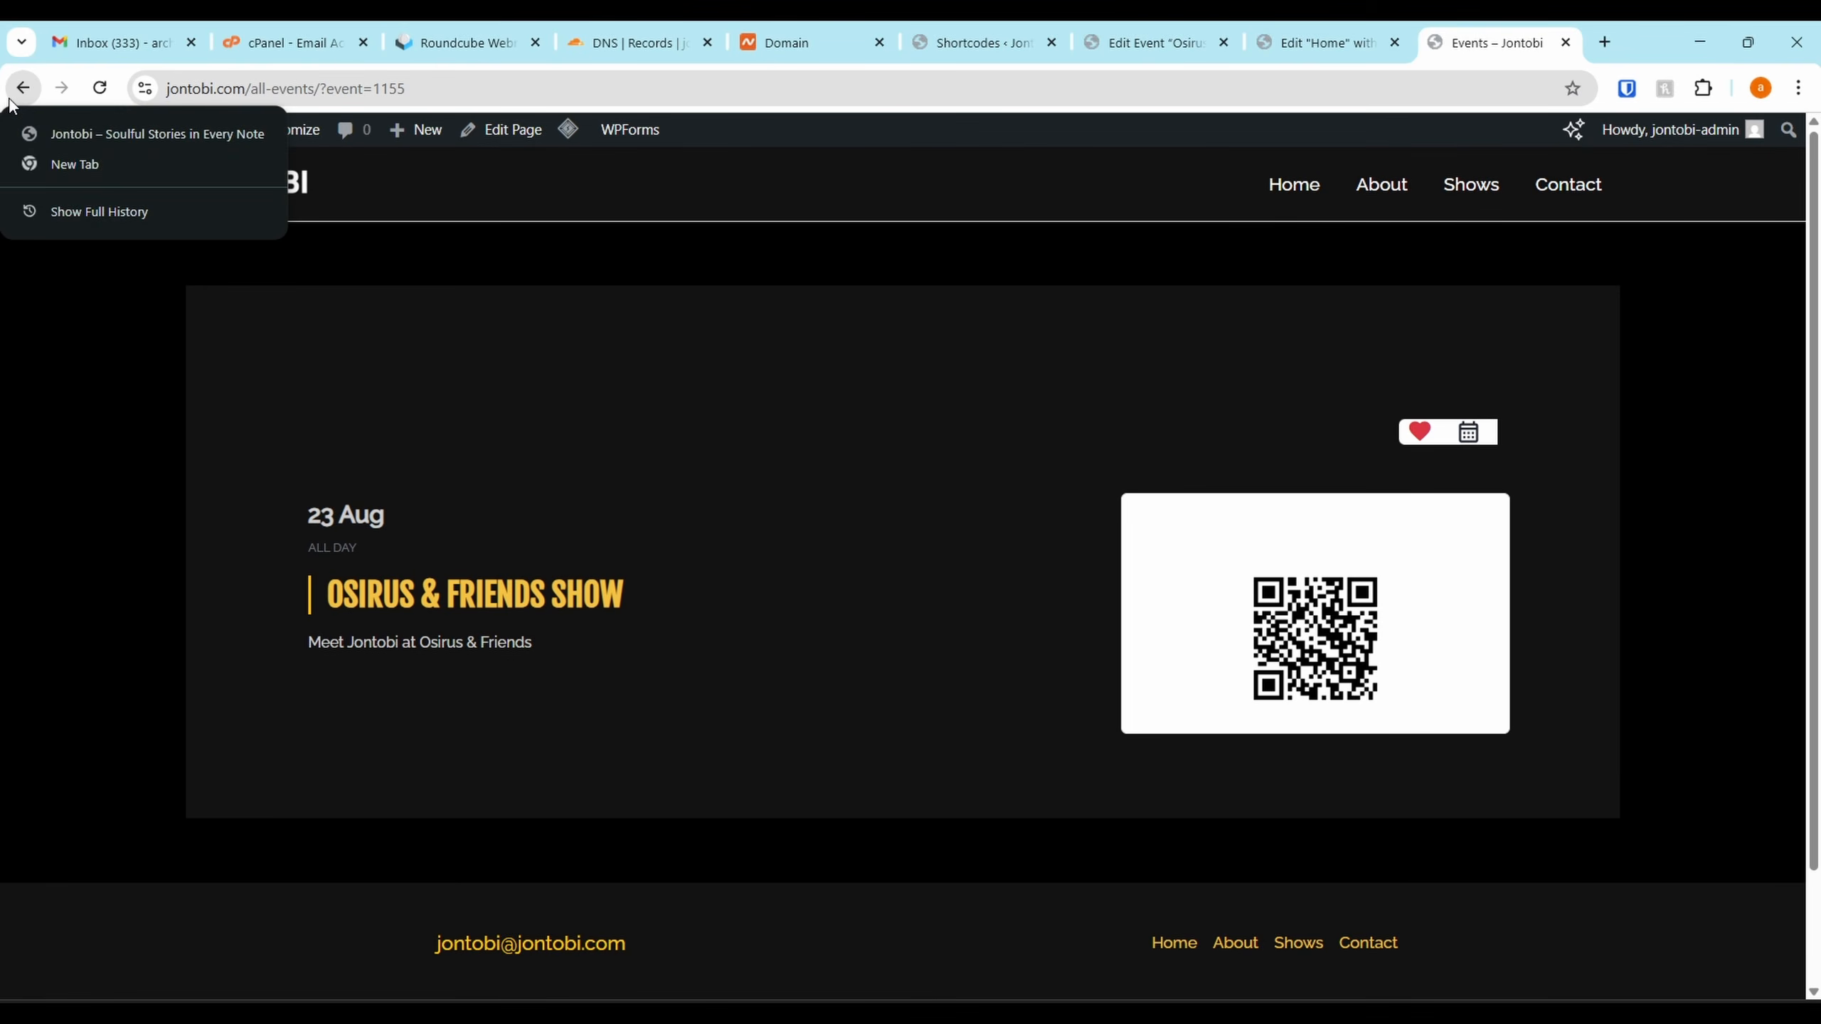
{"action": "left_click", "coordinate": [22, 88]}
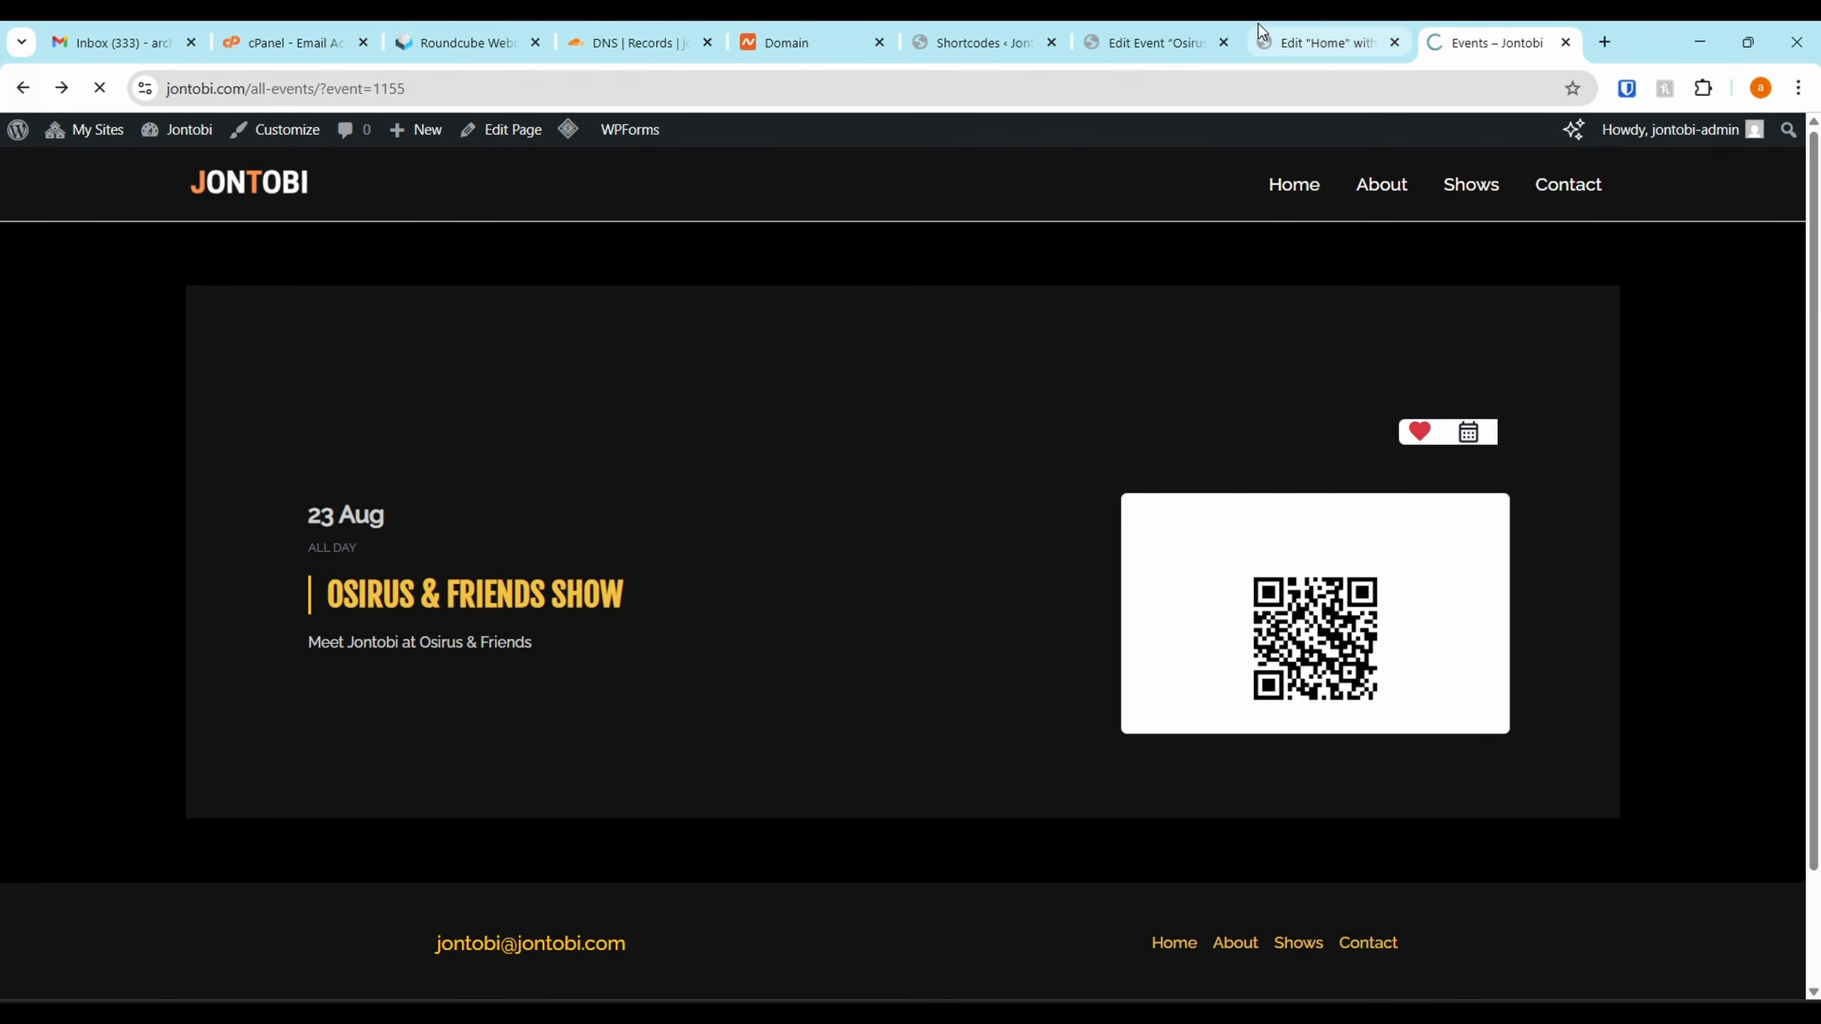
Publish the Home page from the Elementor editor
{"action": "left_click", "coordinate": [1319, 42]}
{"action": "scroll", "coordinate": [1158, 655], "scroll_direction": "down", "scroll_amount": 10}
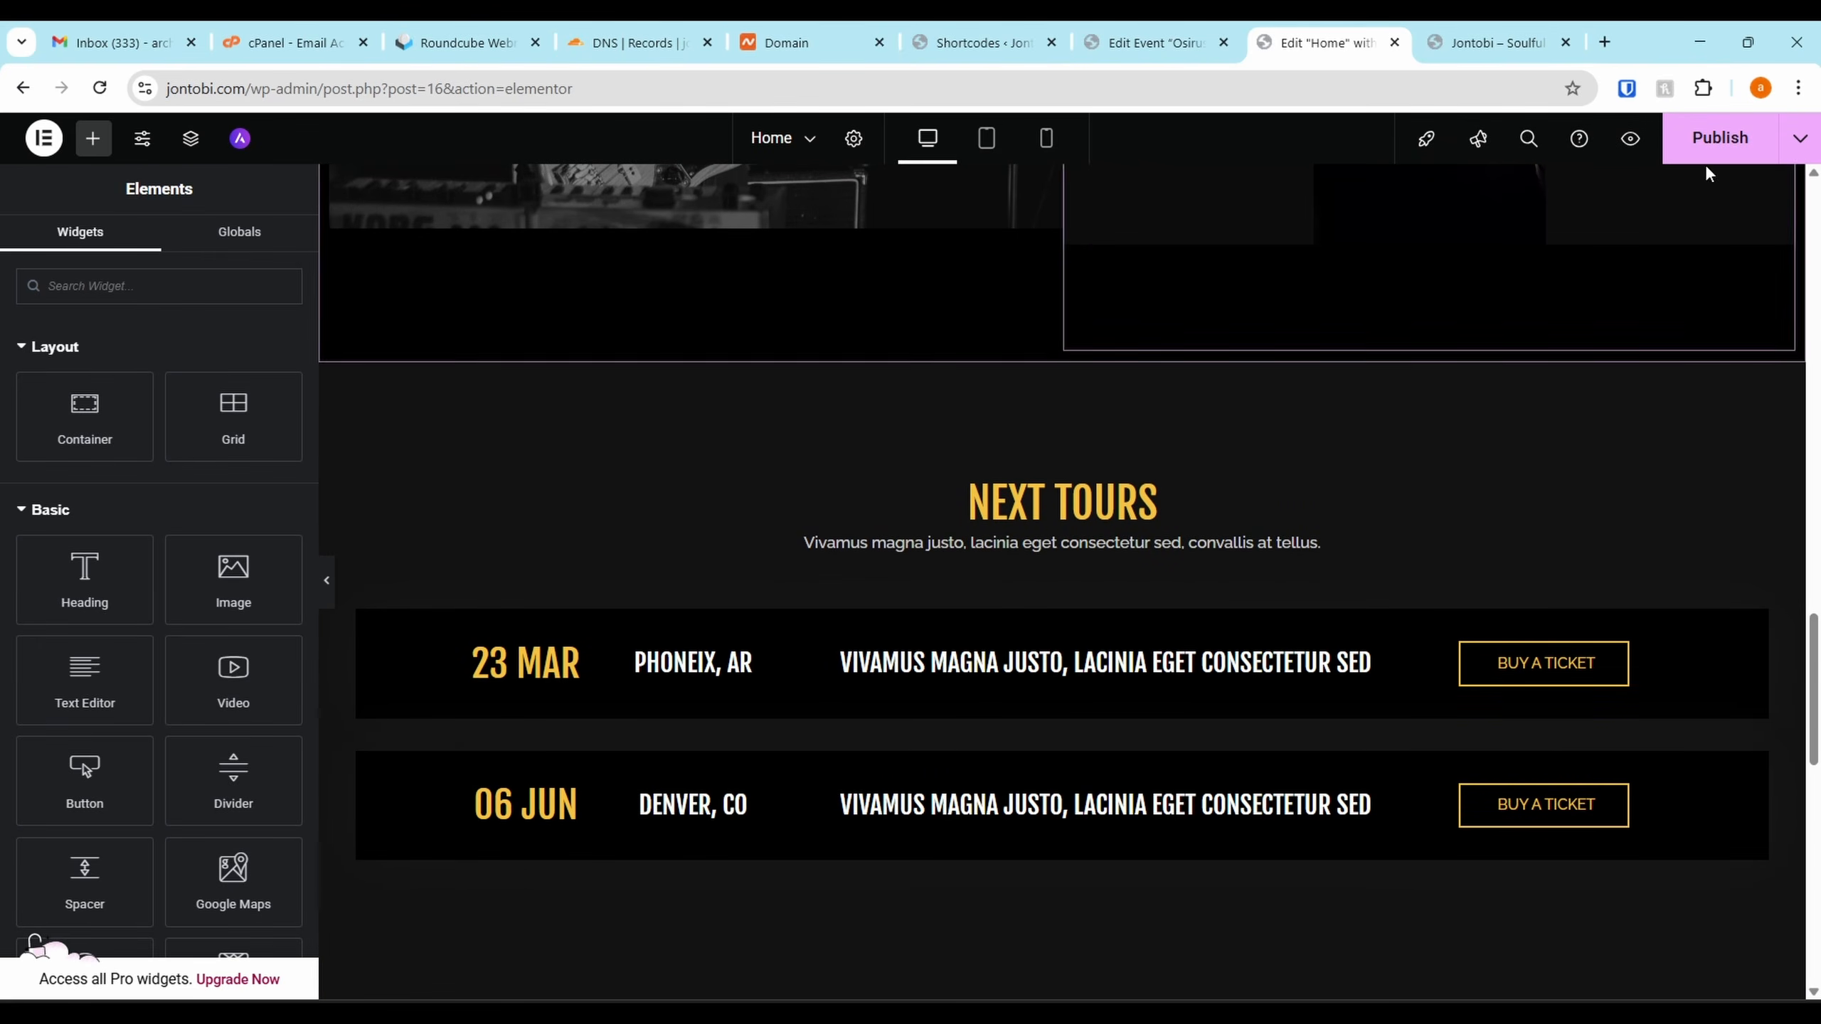
{"action": "left_click", "coordinate": [1721, 140]}
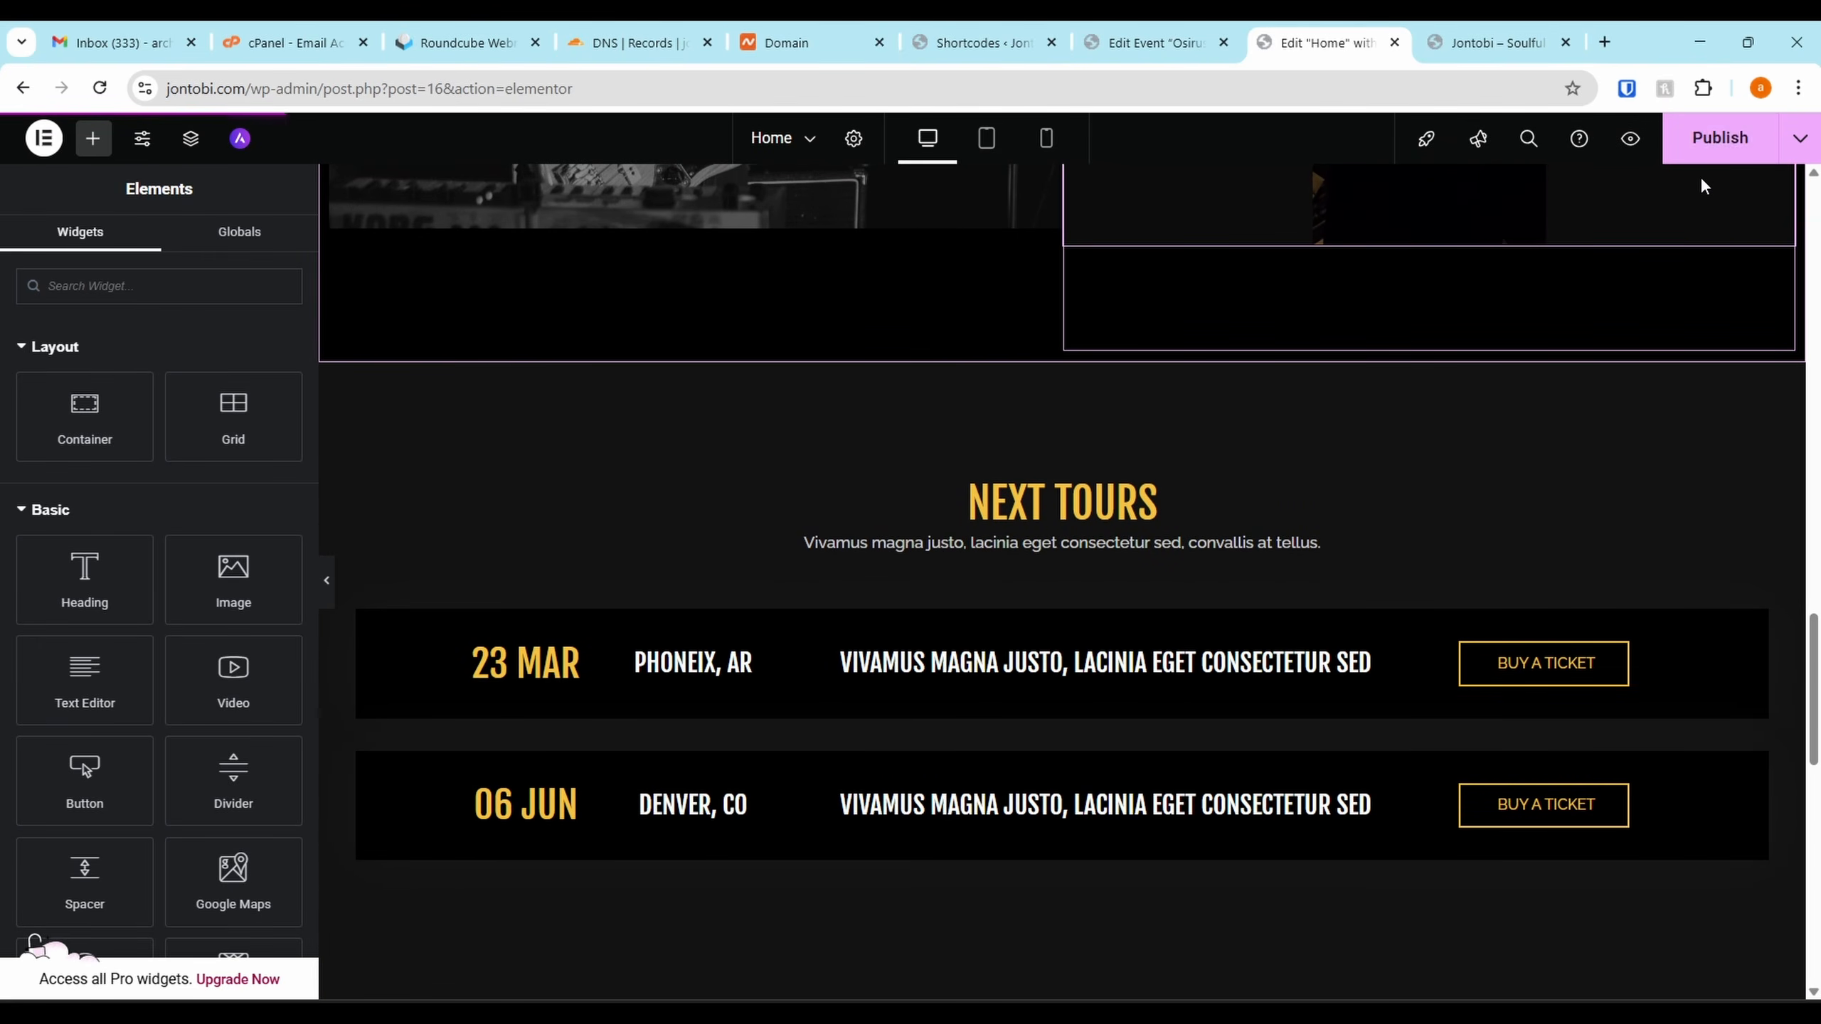
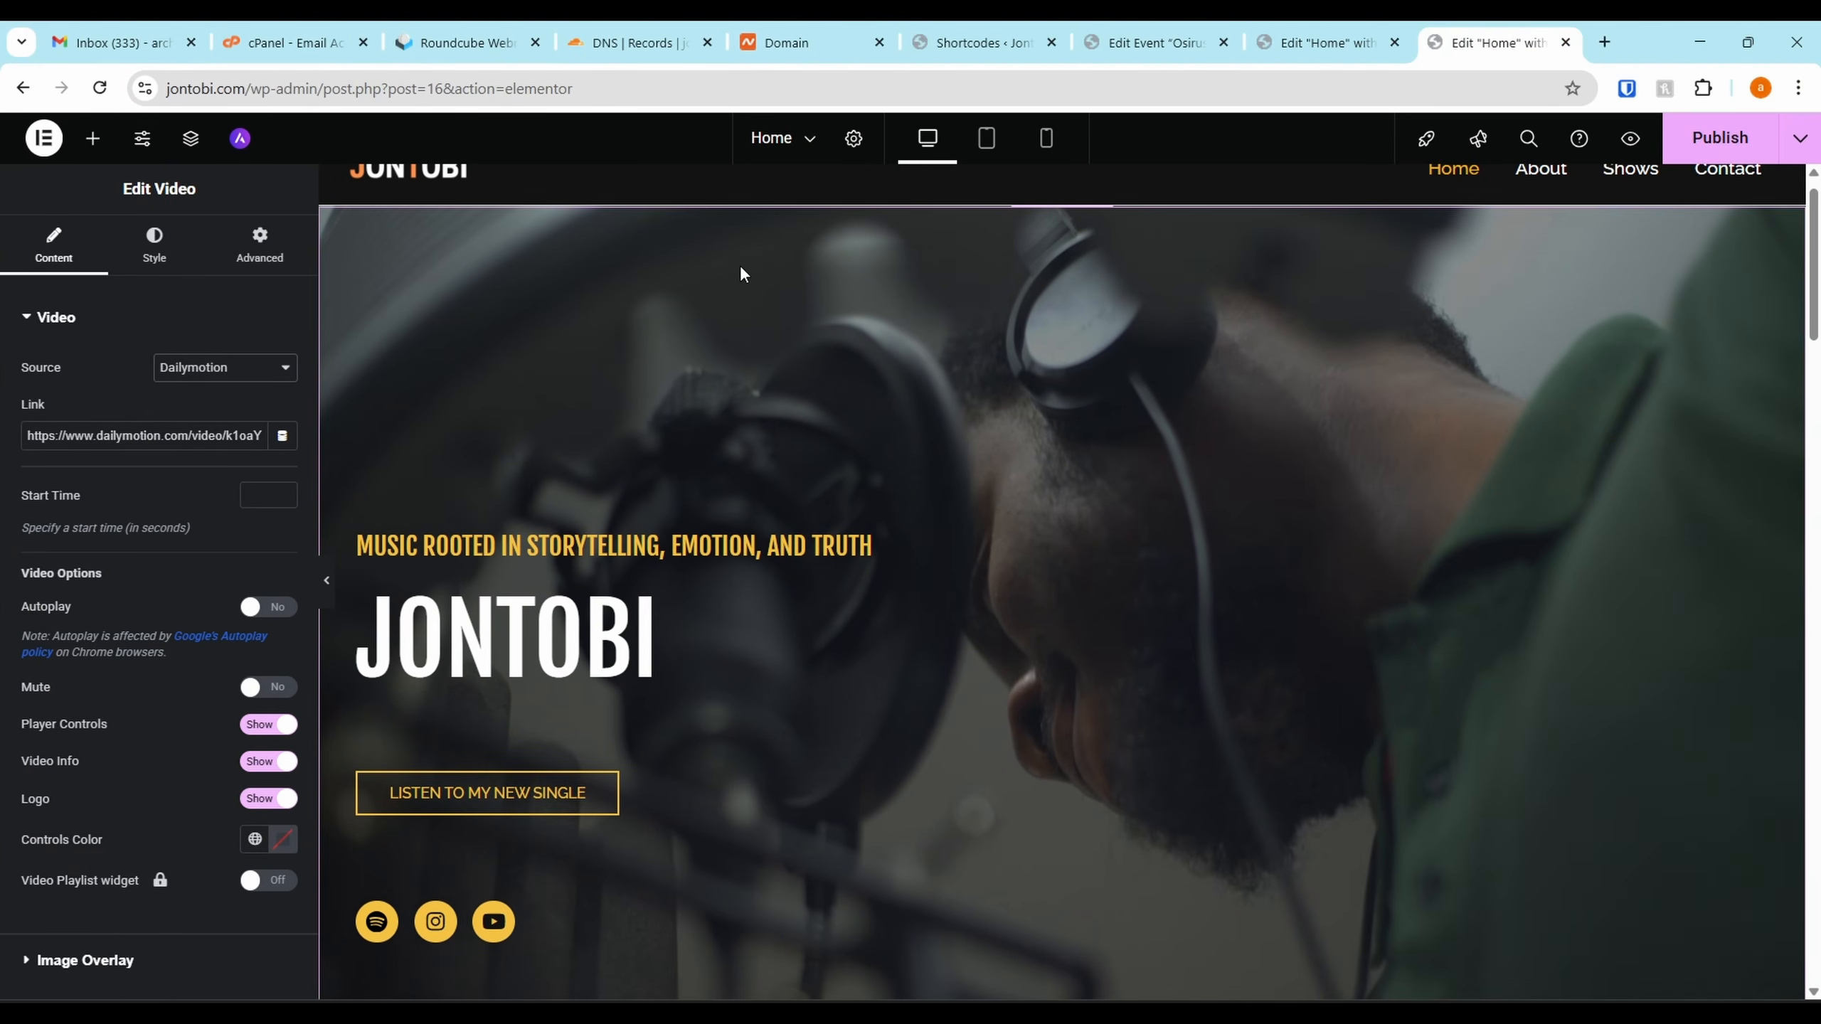
Glance at the omahlay.com reference window, then switch to the EventPrime Shortcodes admin page
{"action": "scroll", "coordinate": [801, 429], "scroll_direction": "down", "scroll_amount": 10}
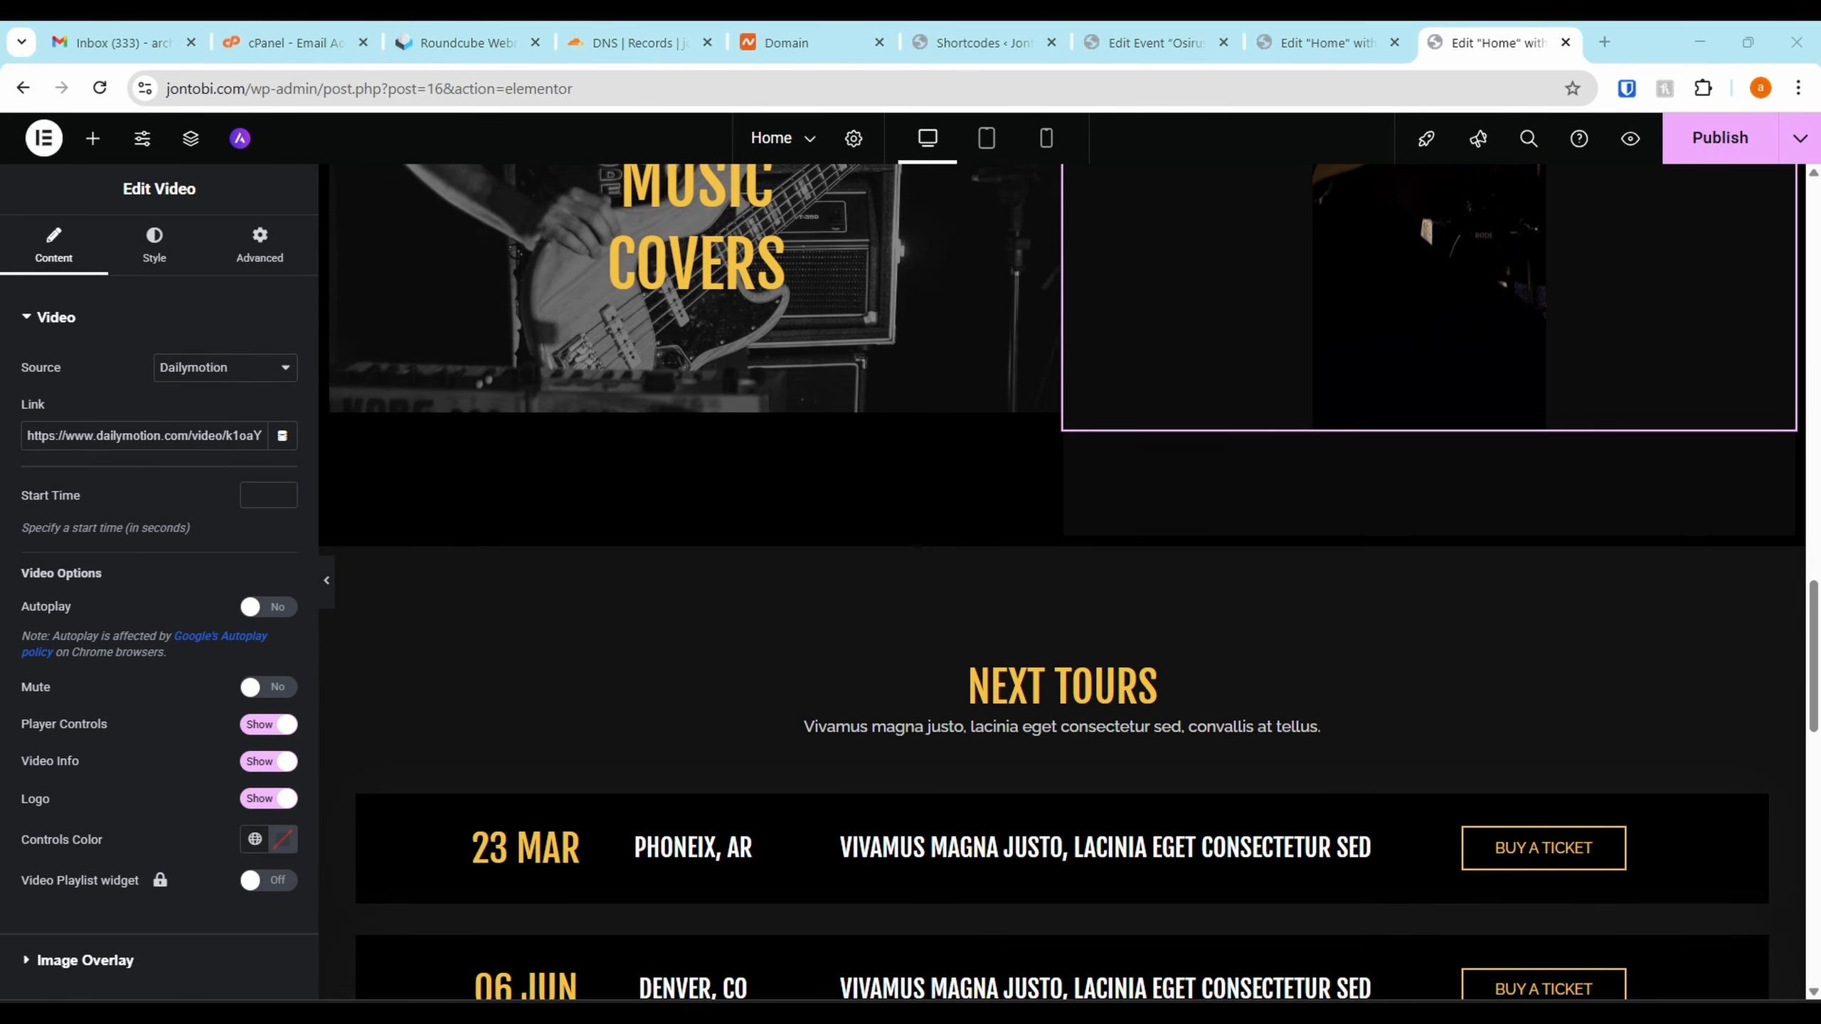
{"action": "key", "text": "alt+Tab"}
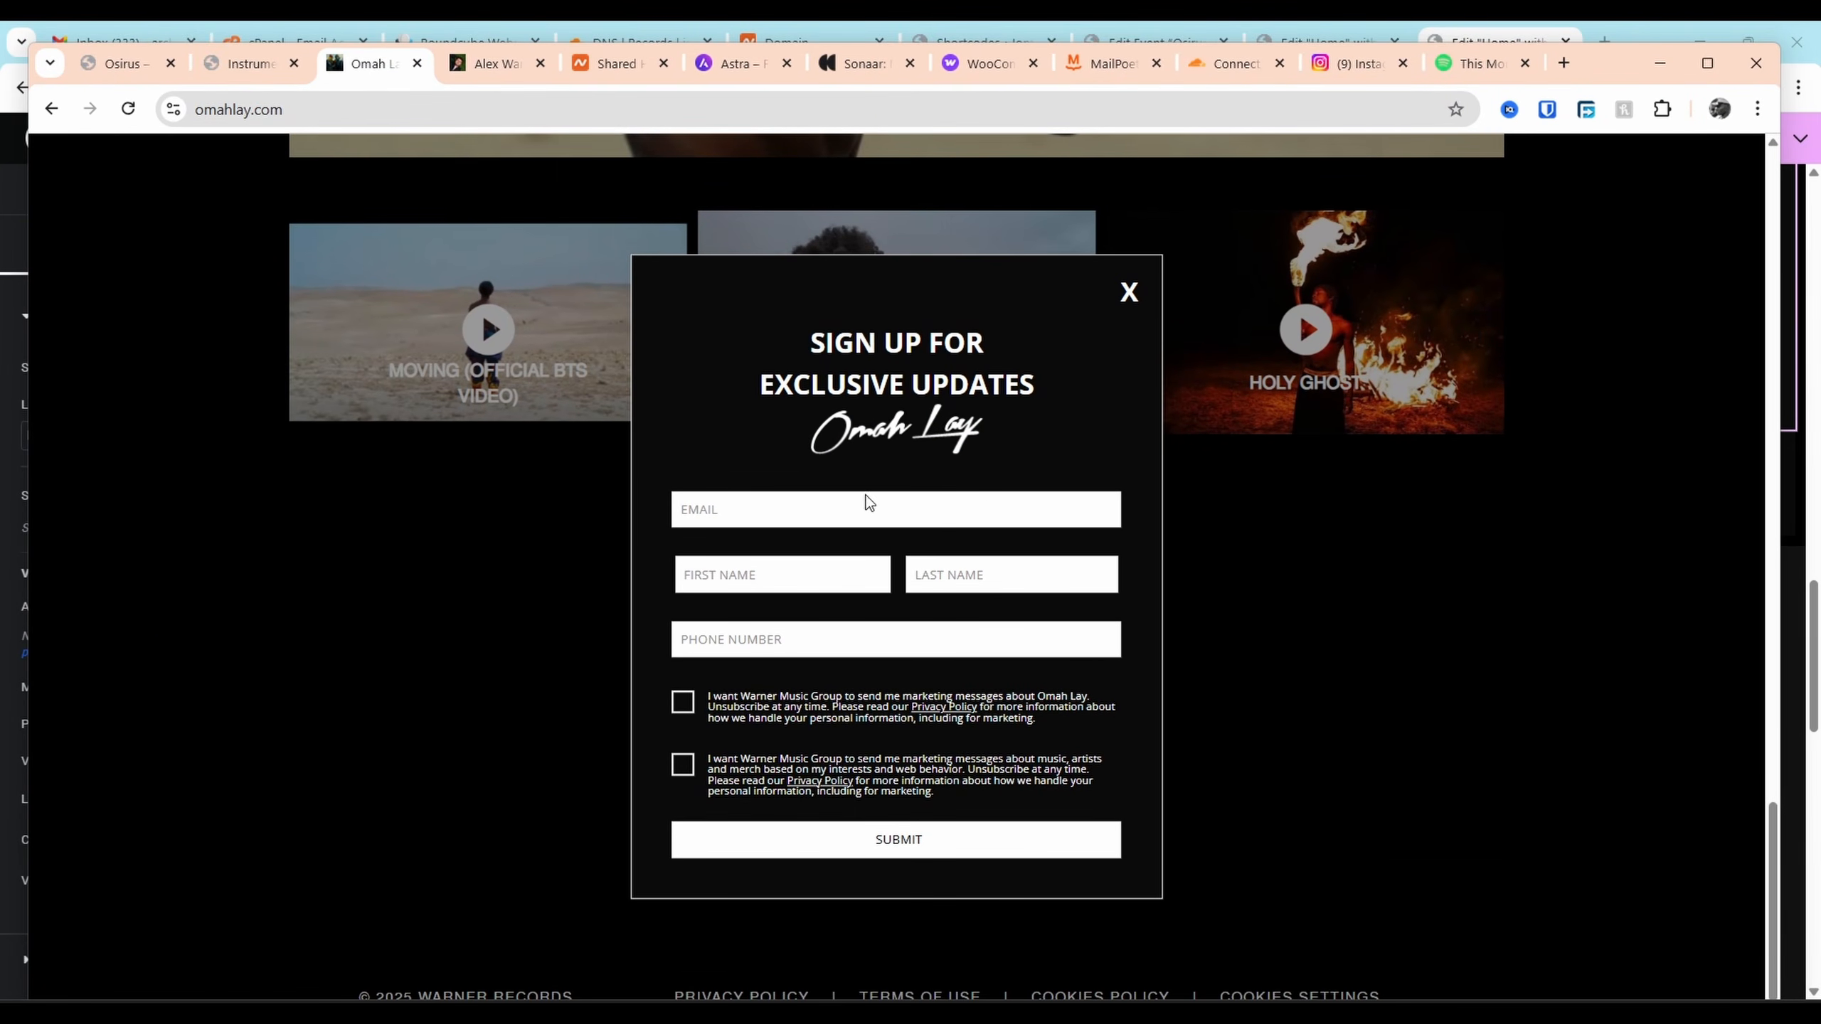
{"action": "left_click", "coordinate": [1660, 64]}
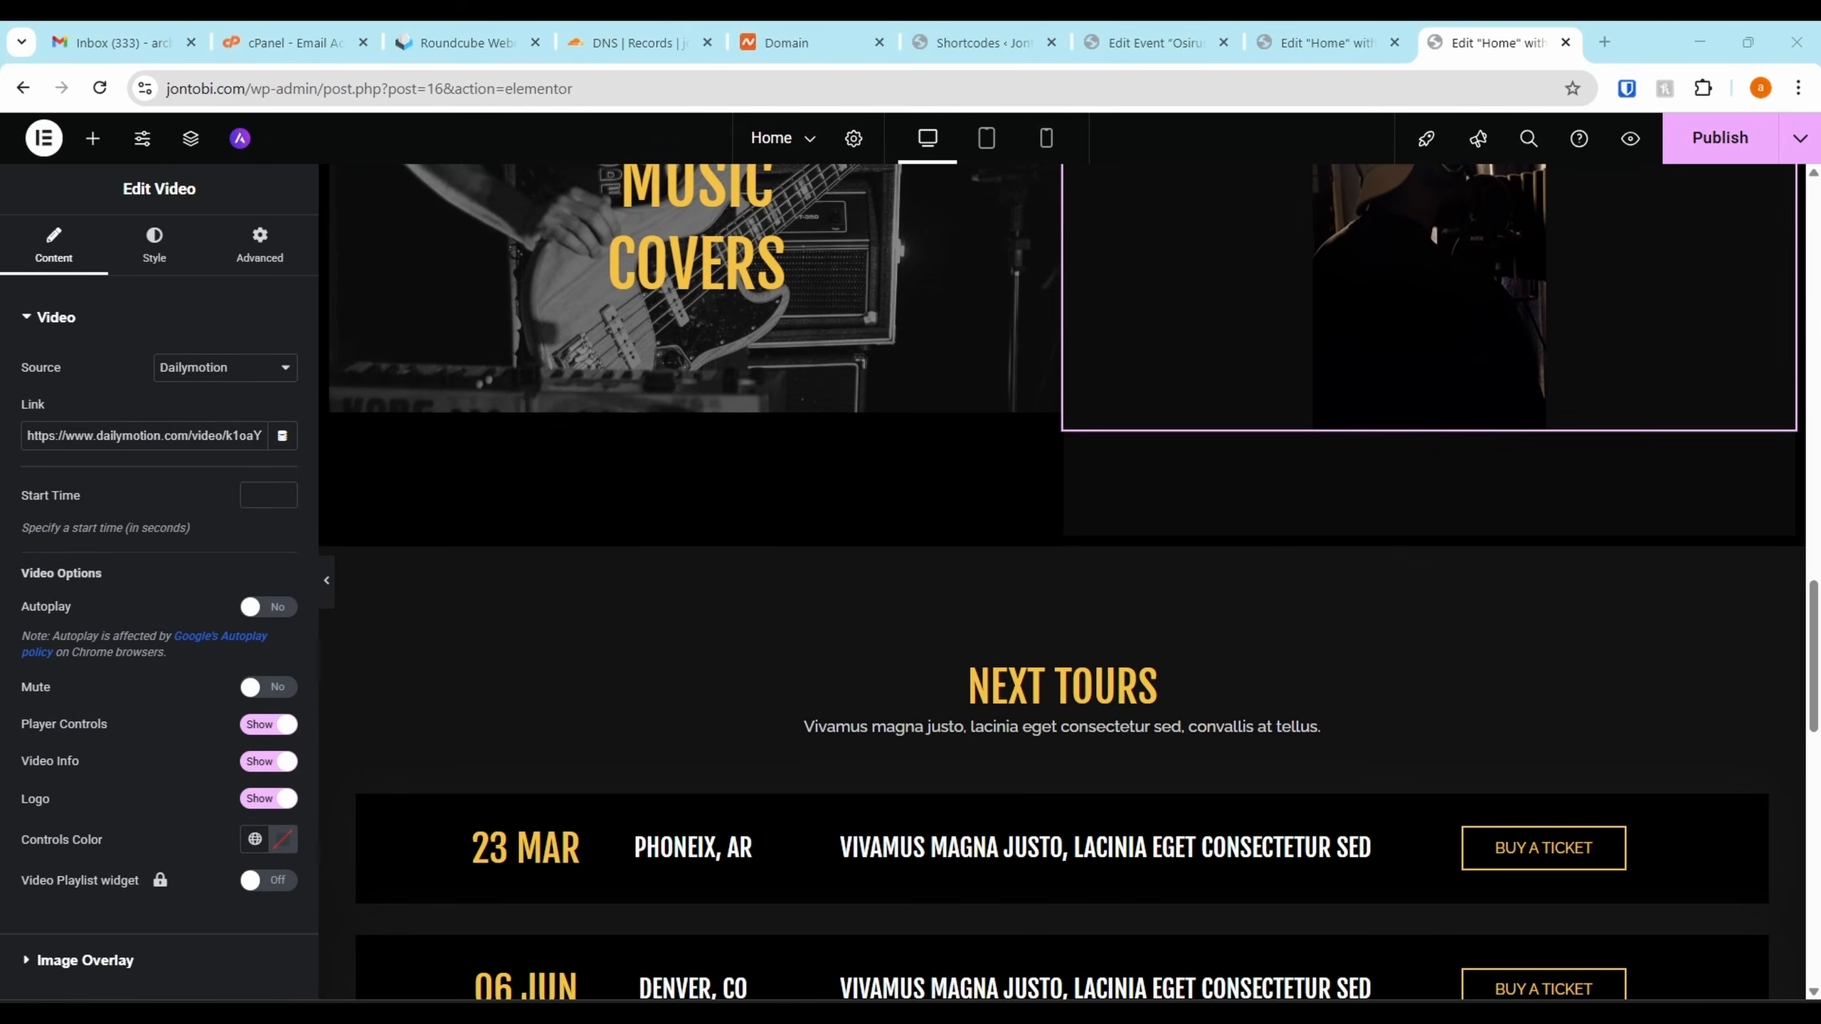
{"action": "scroll", "coordinate": [842, 423], "scroll_direction": "up", "scroll_amount": 10}
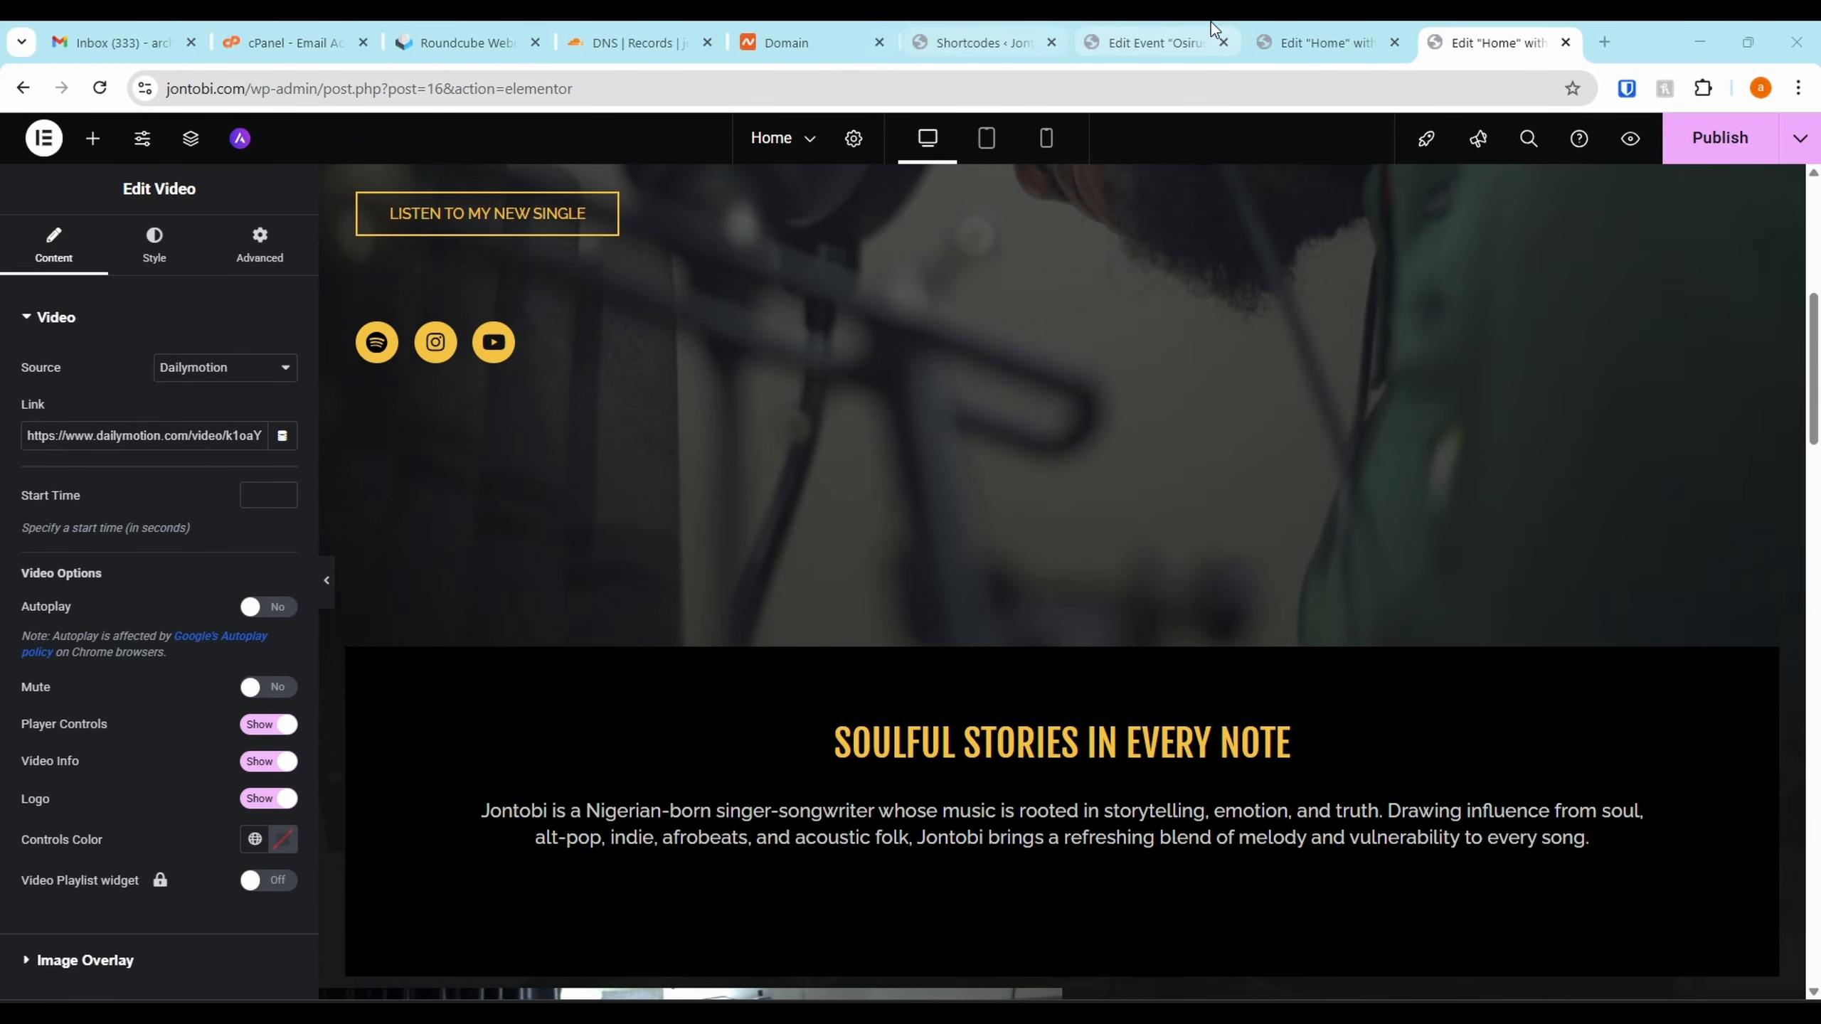
{"action": "left_click", "coordinate": [1154, 39]}
{"action": "left_click", "coordinate": [1008, 26]}
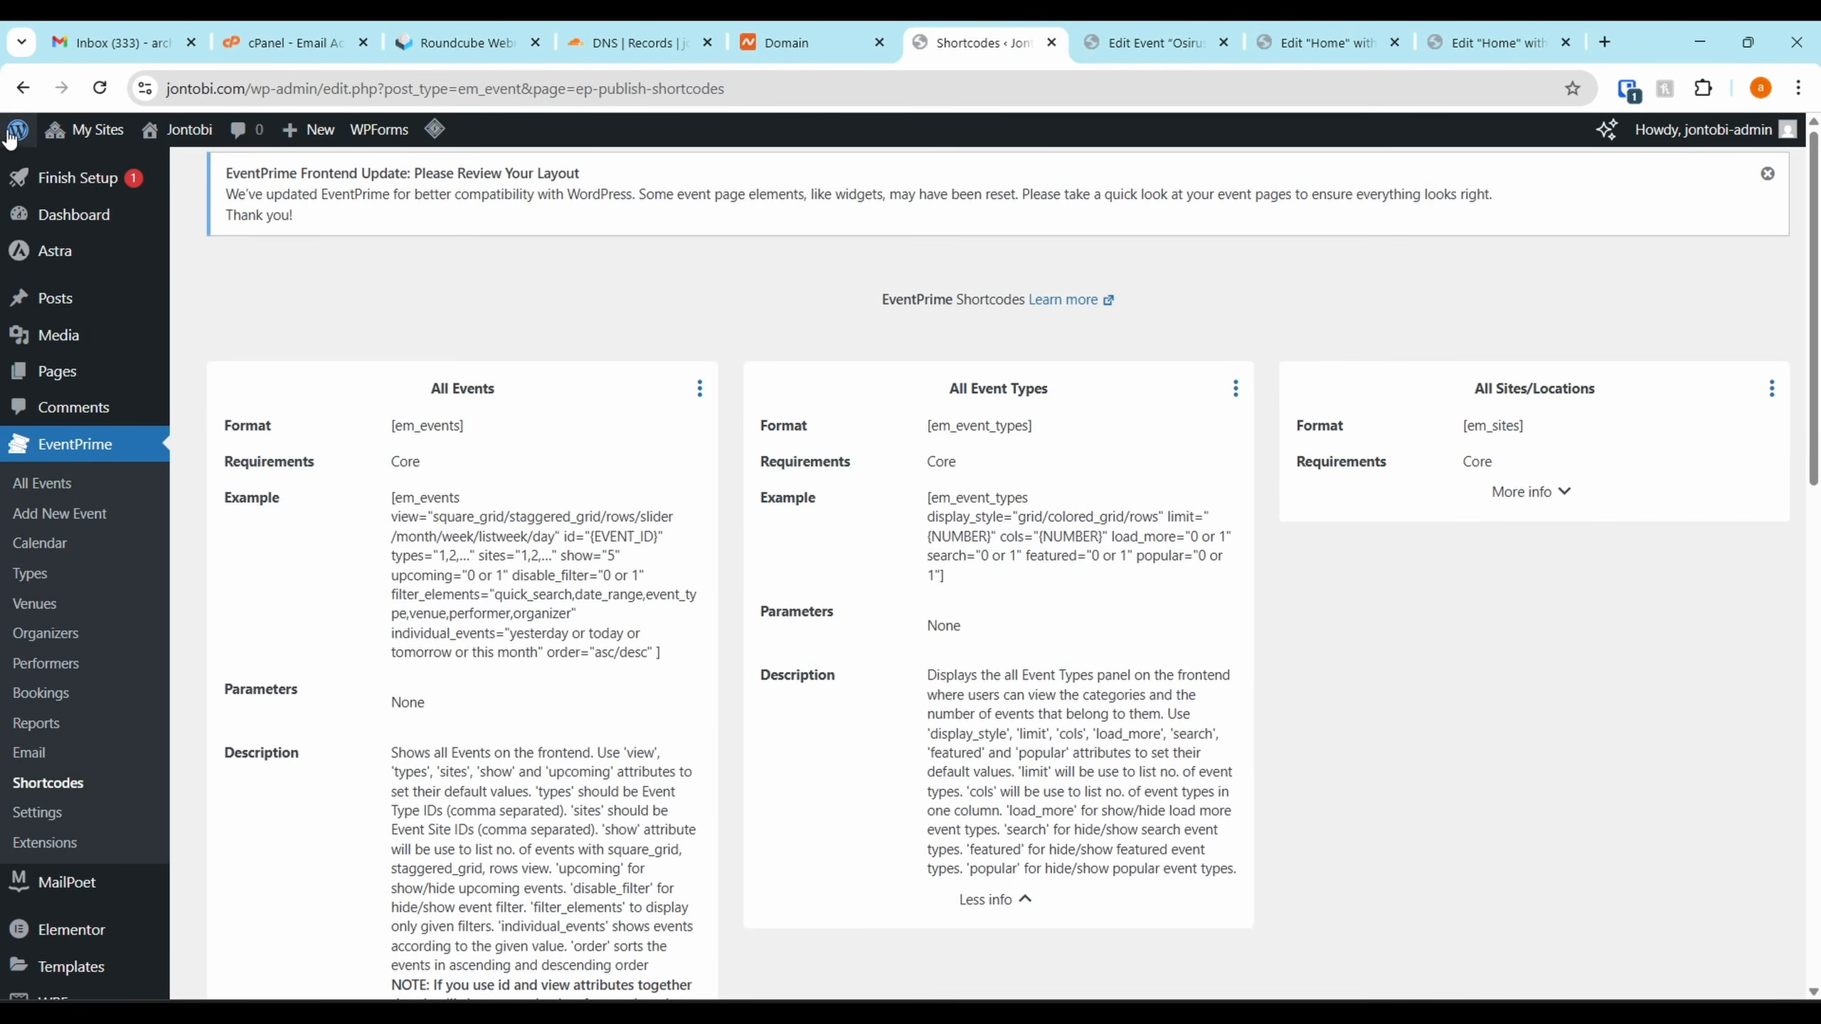
Search the network's Add Plugins page for 'gtranslate' and install GTranslate
{"action": "mouse_move", "coordinate": [84, 129]}
{"action": "mouse_move", "coordinate": [143, 167]}
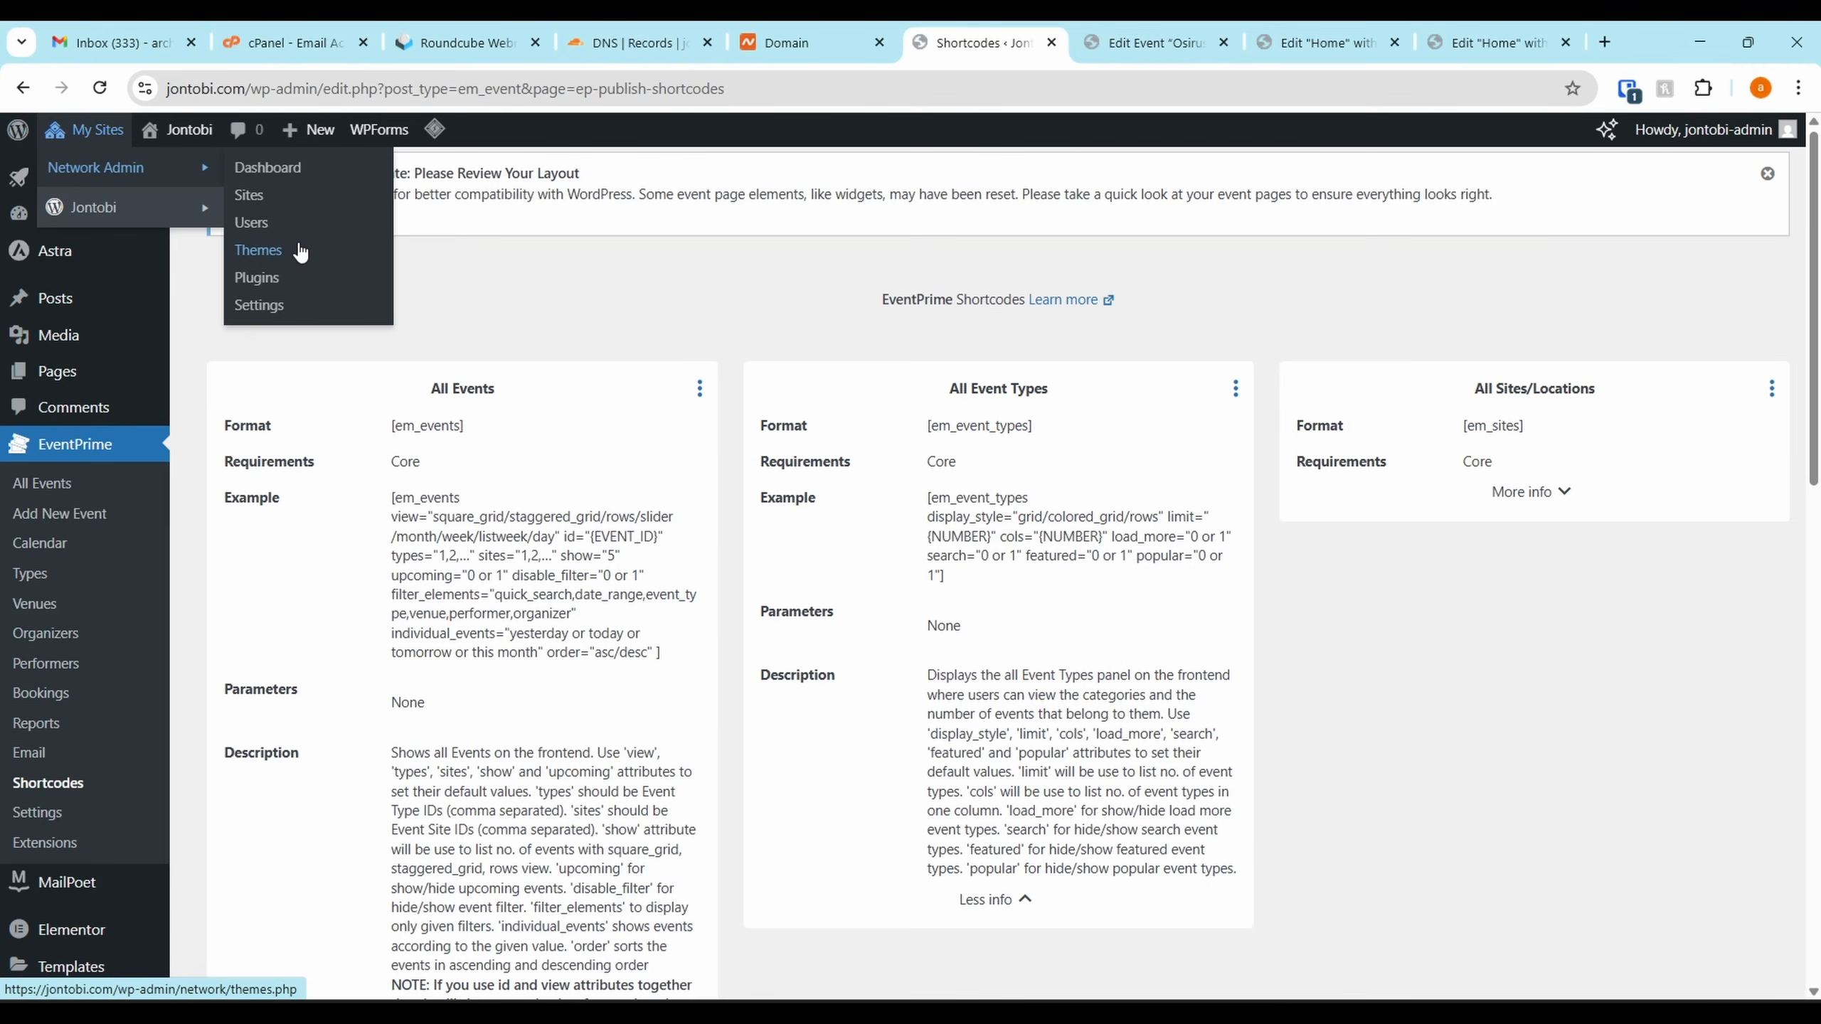
{"action": "left_click", "coordinate": [276, 280]}
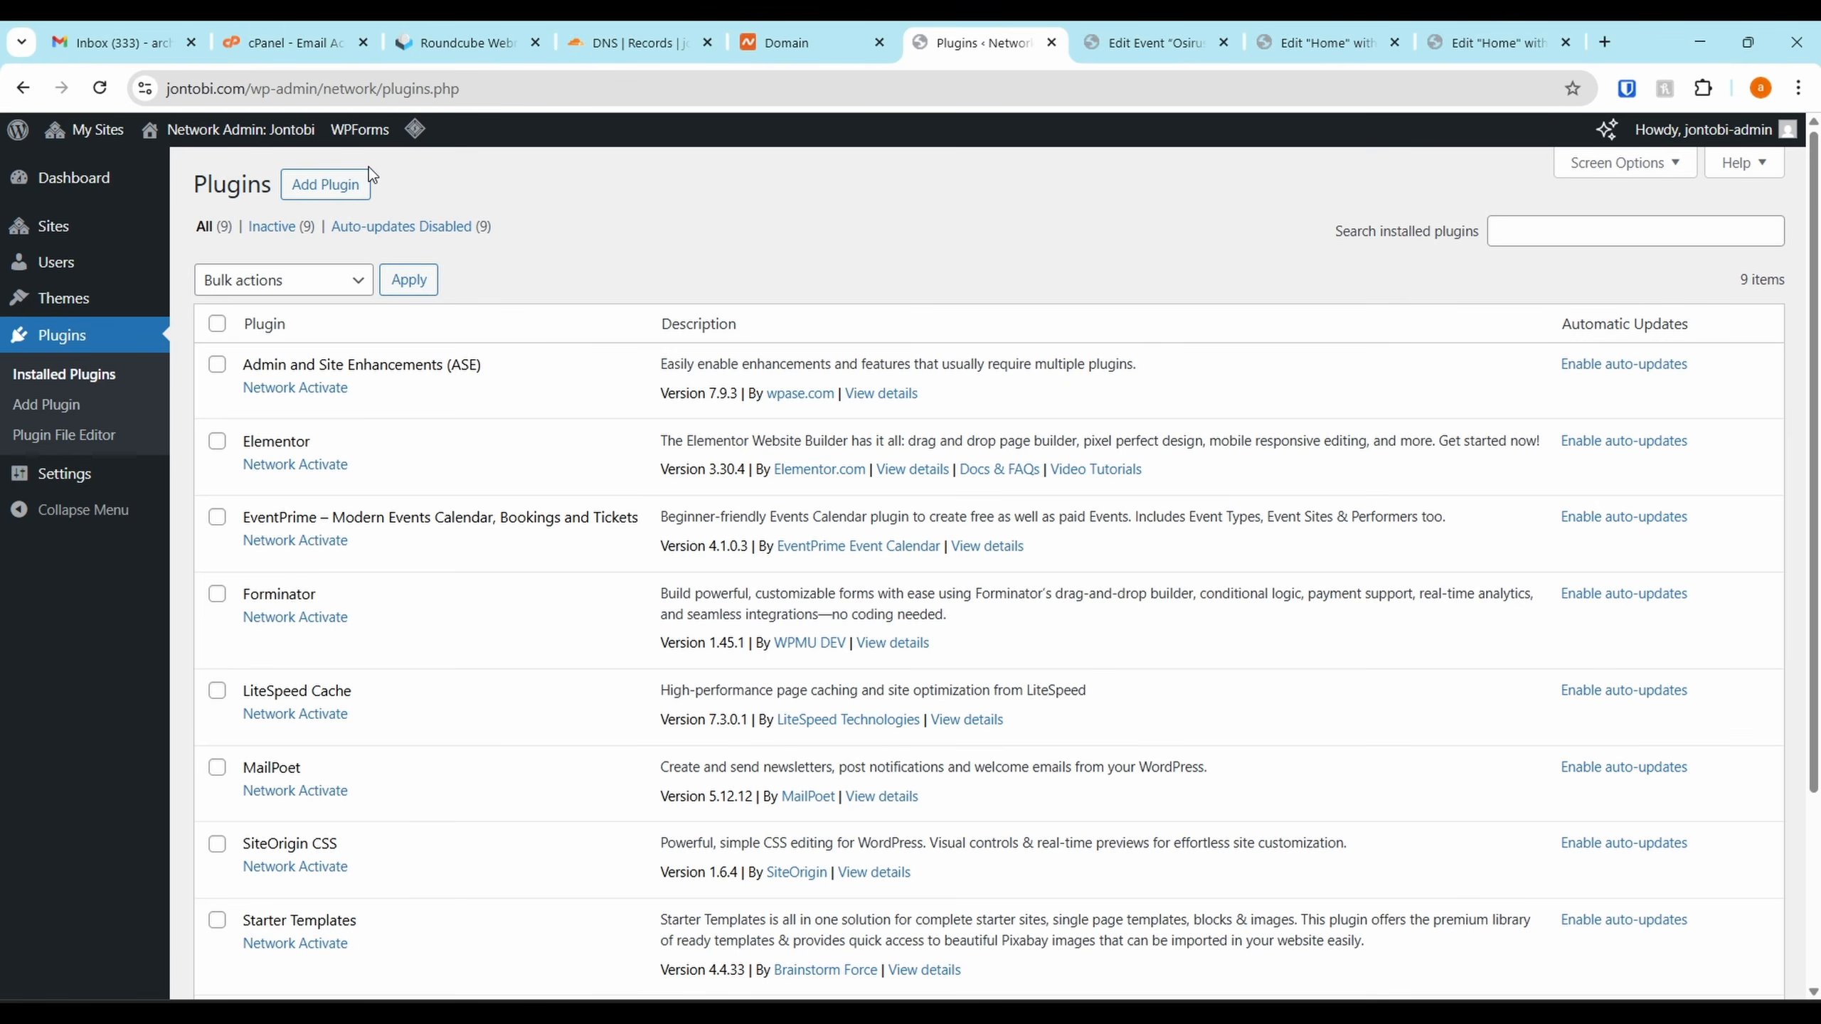
{"action": "left_click", "coordinate": [315, 184]}
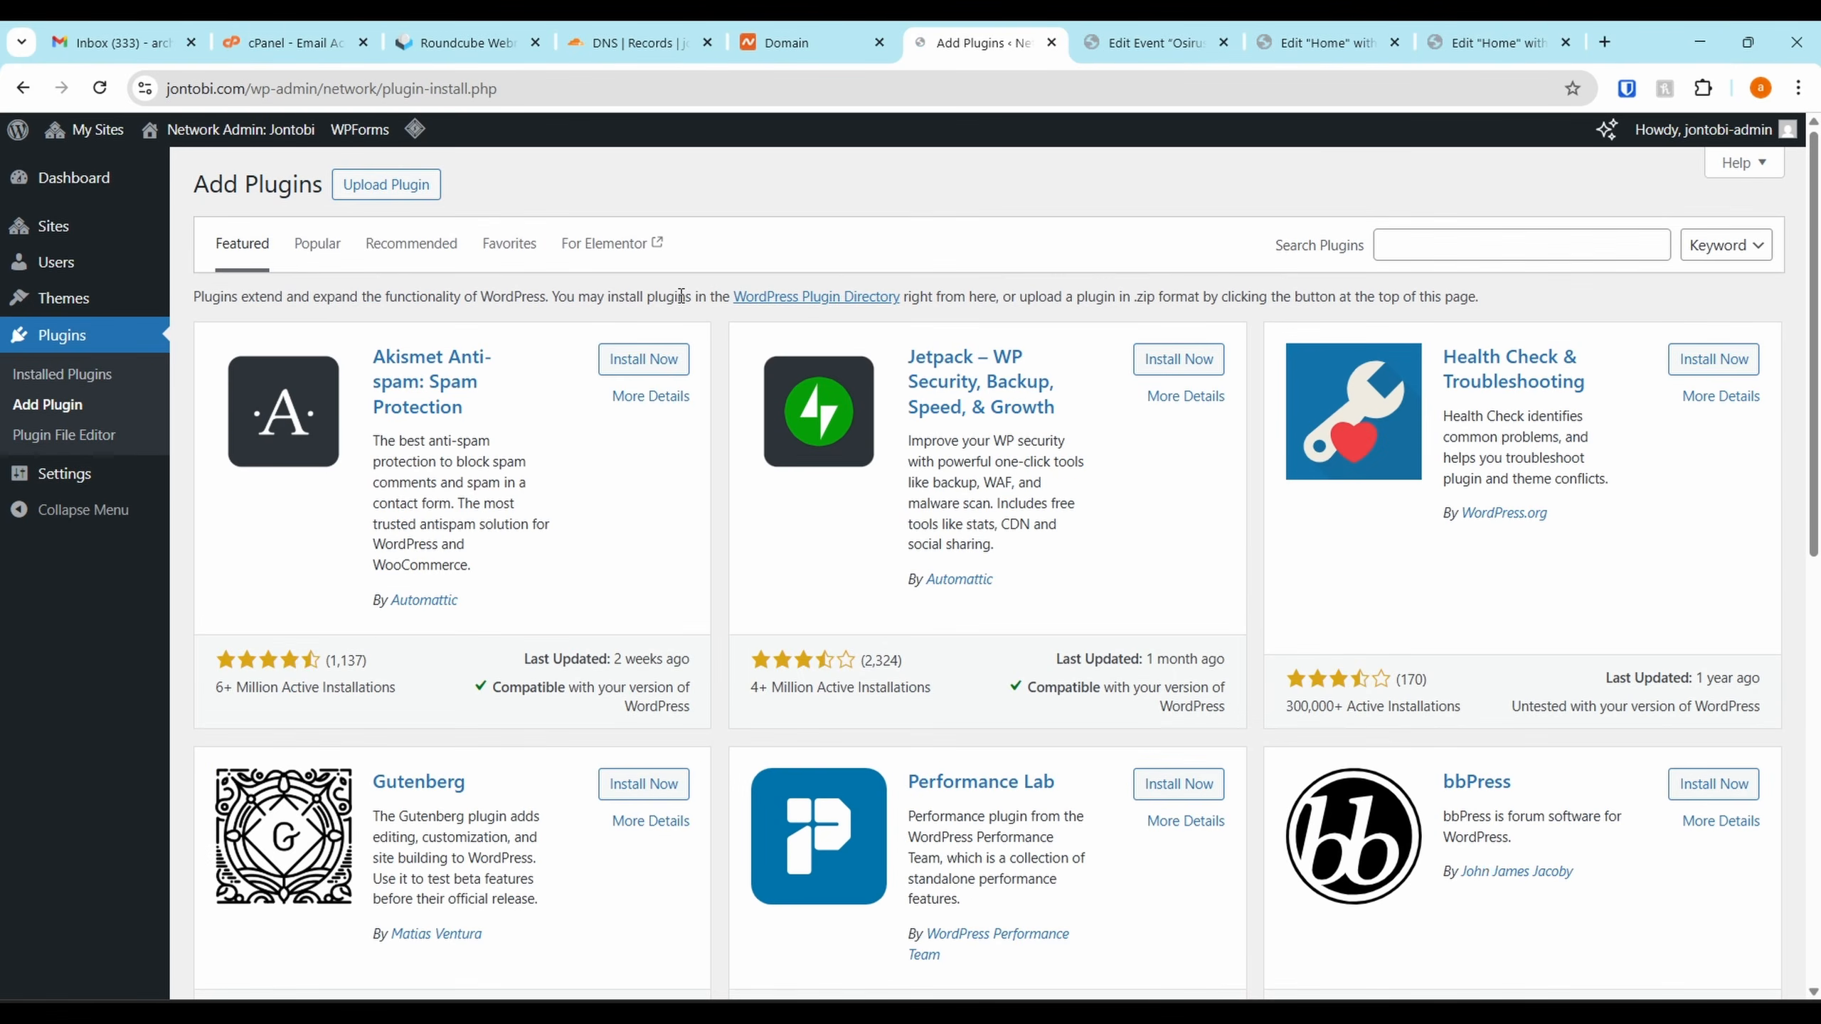
{"action": "left_click", "coordinate": [1421, 249]}
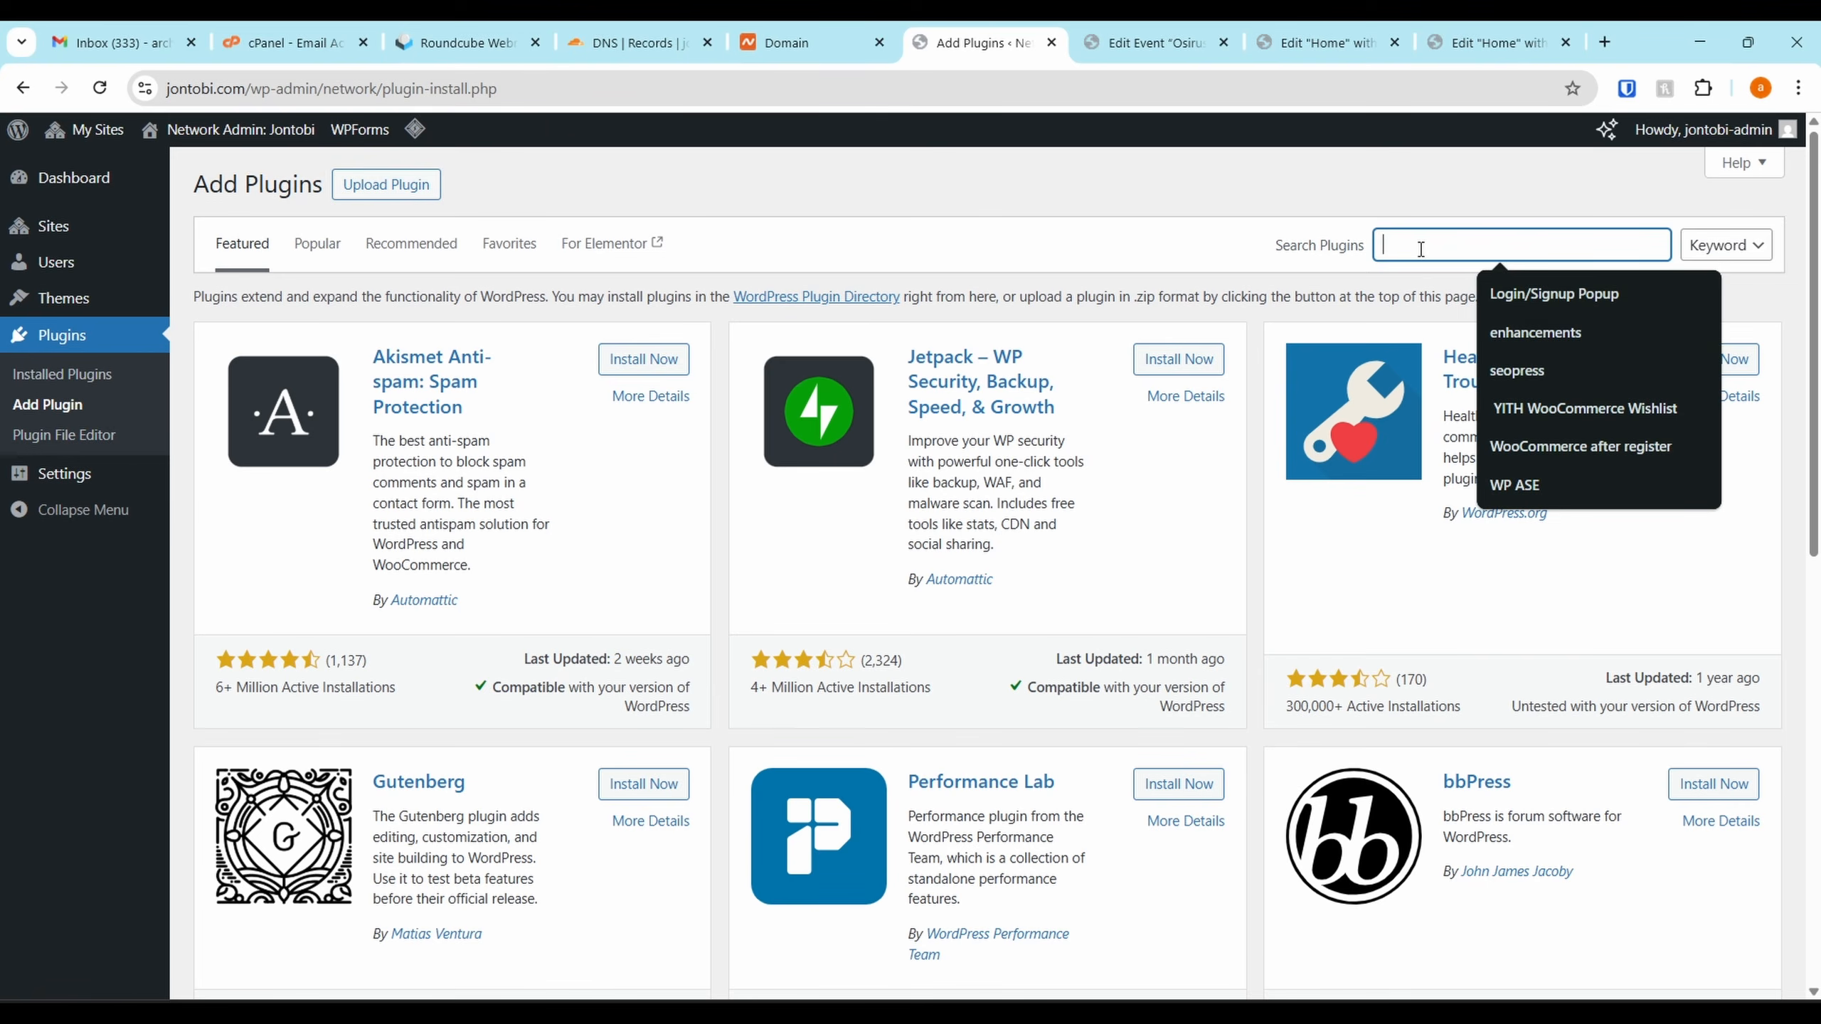
{"action": "type", "text": "gtrans"}
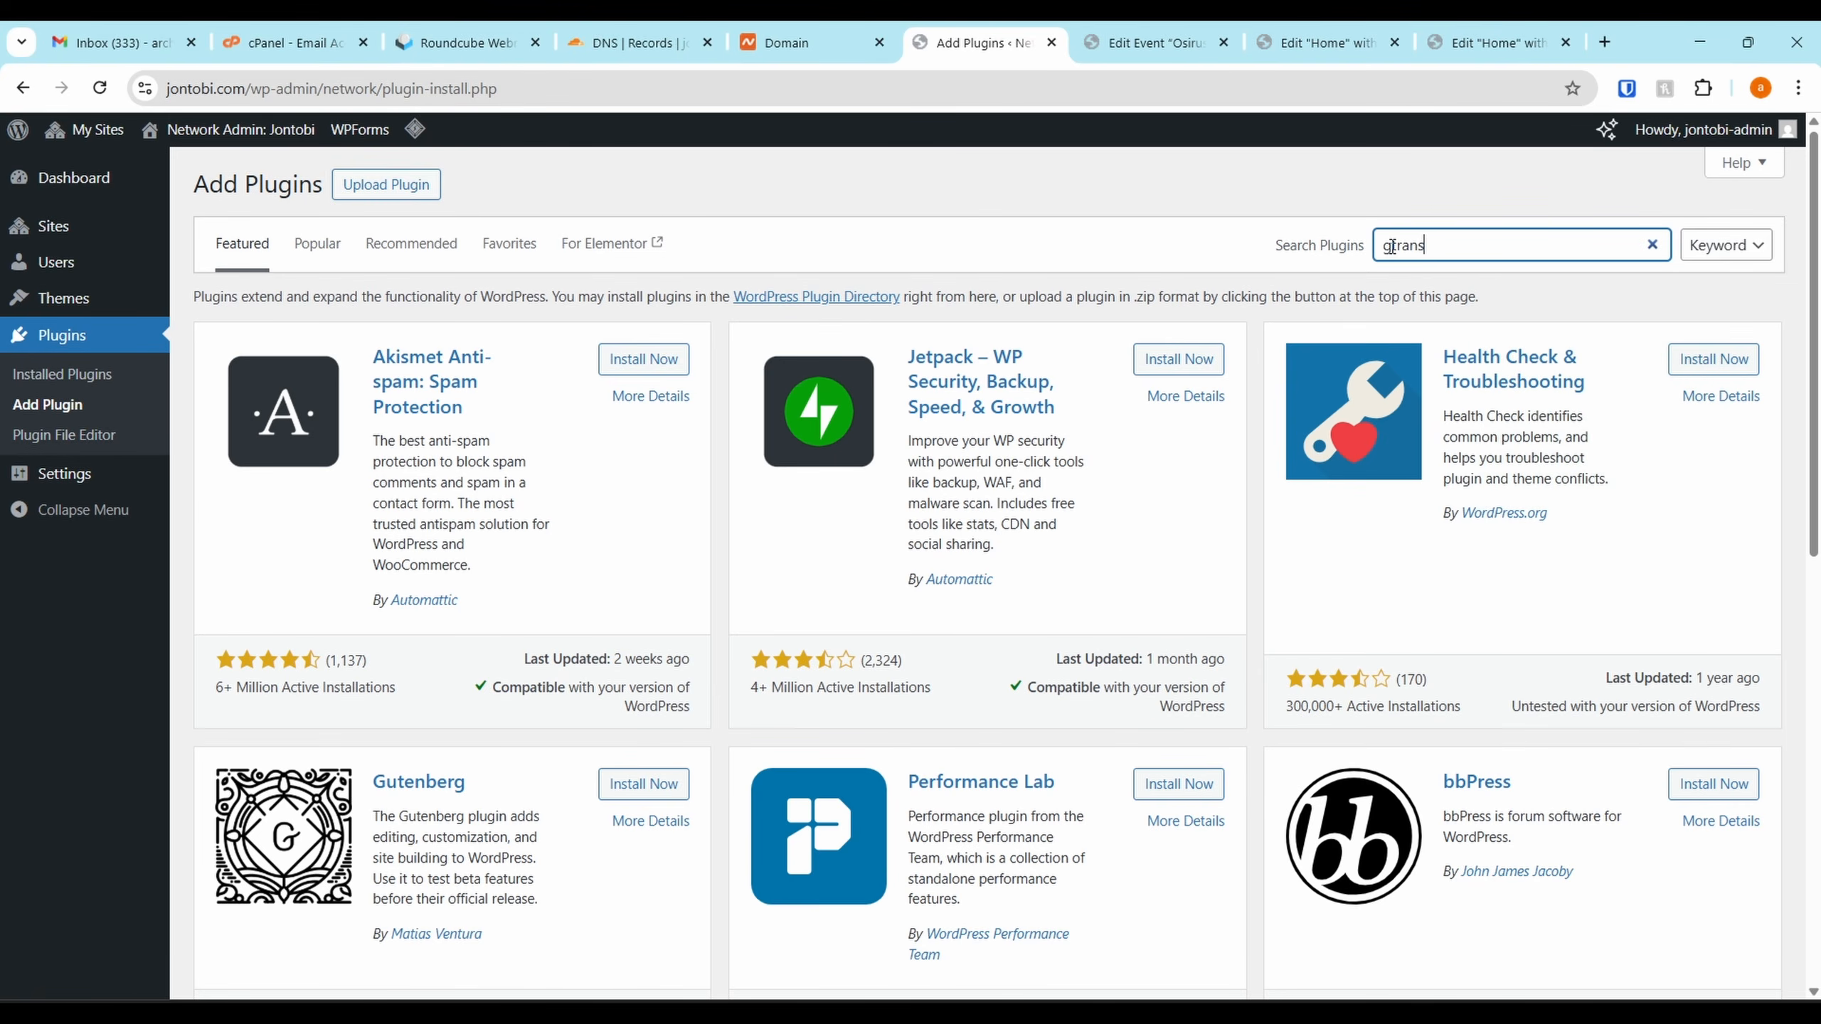
{"action": "type", "text": "late"}
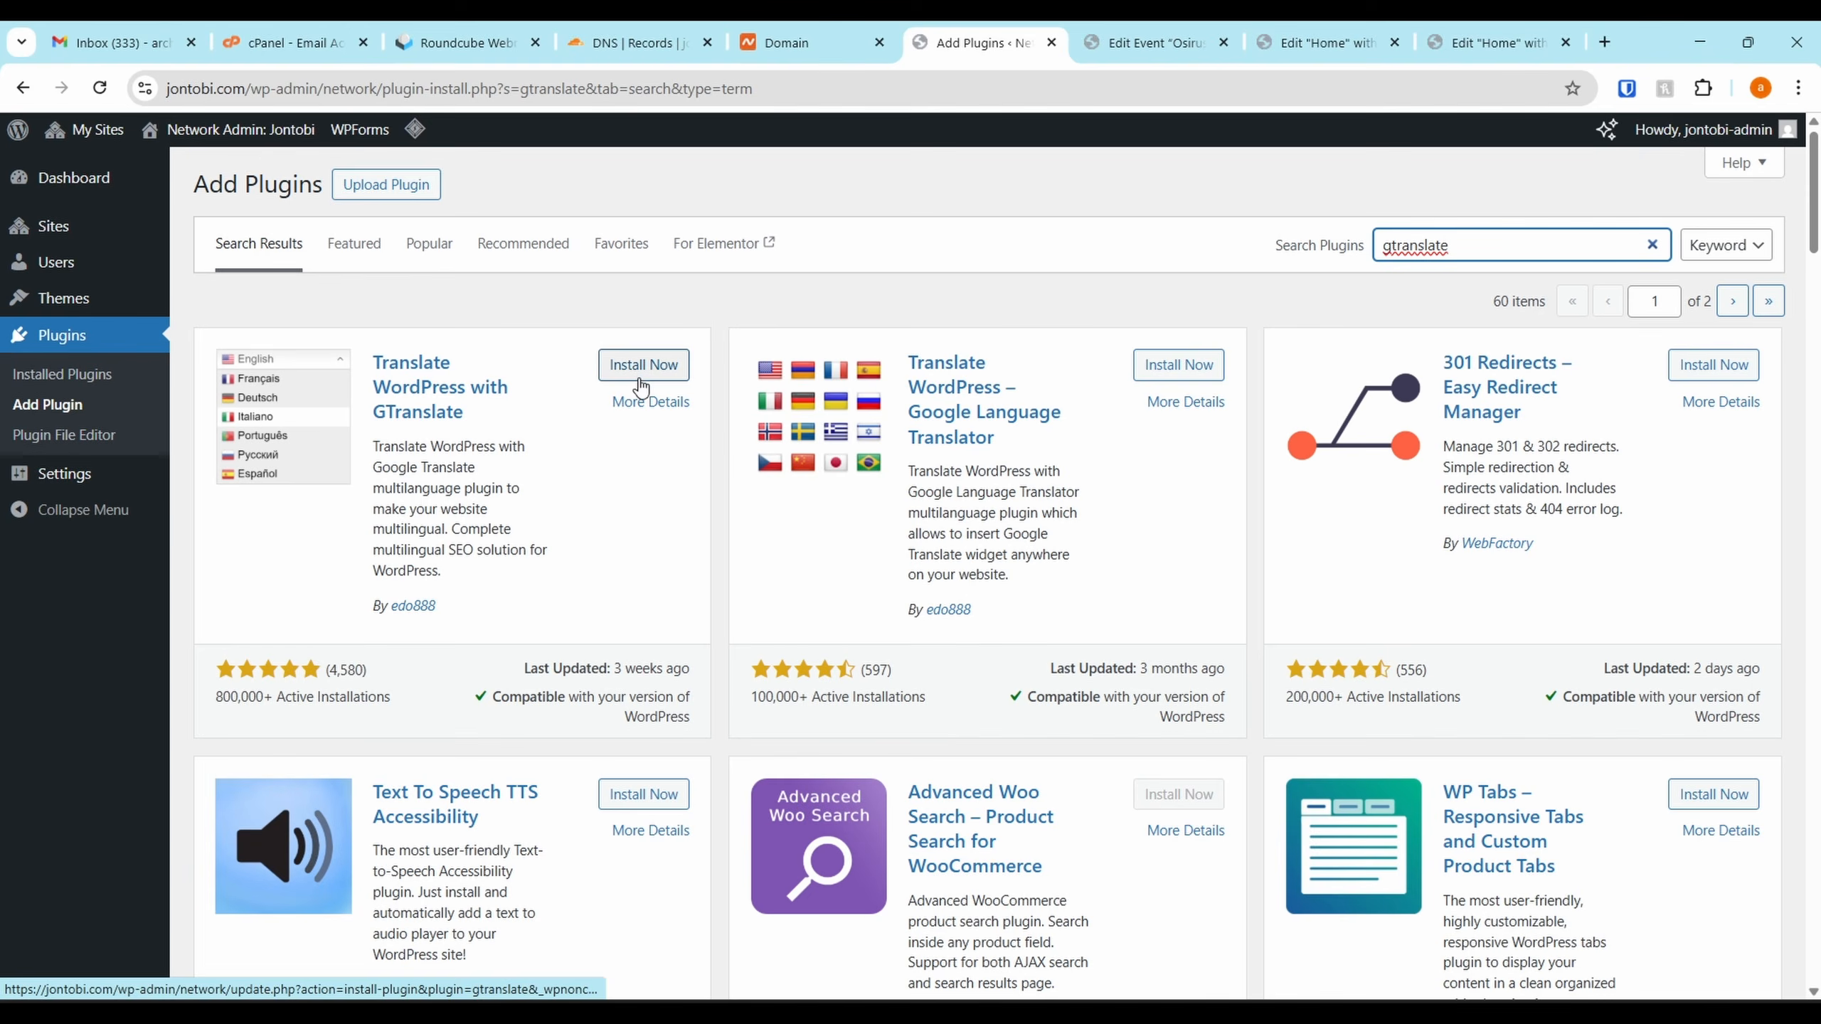
{"action": "left_click", "coordinate": [642, 370]}
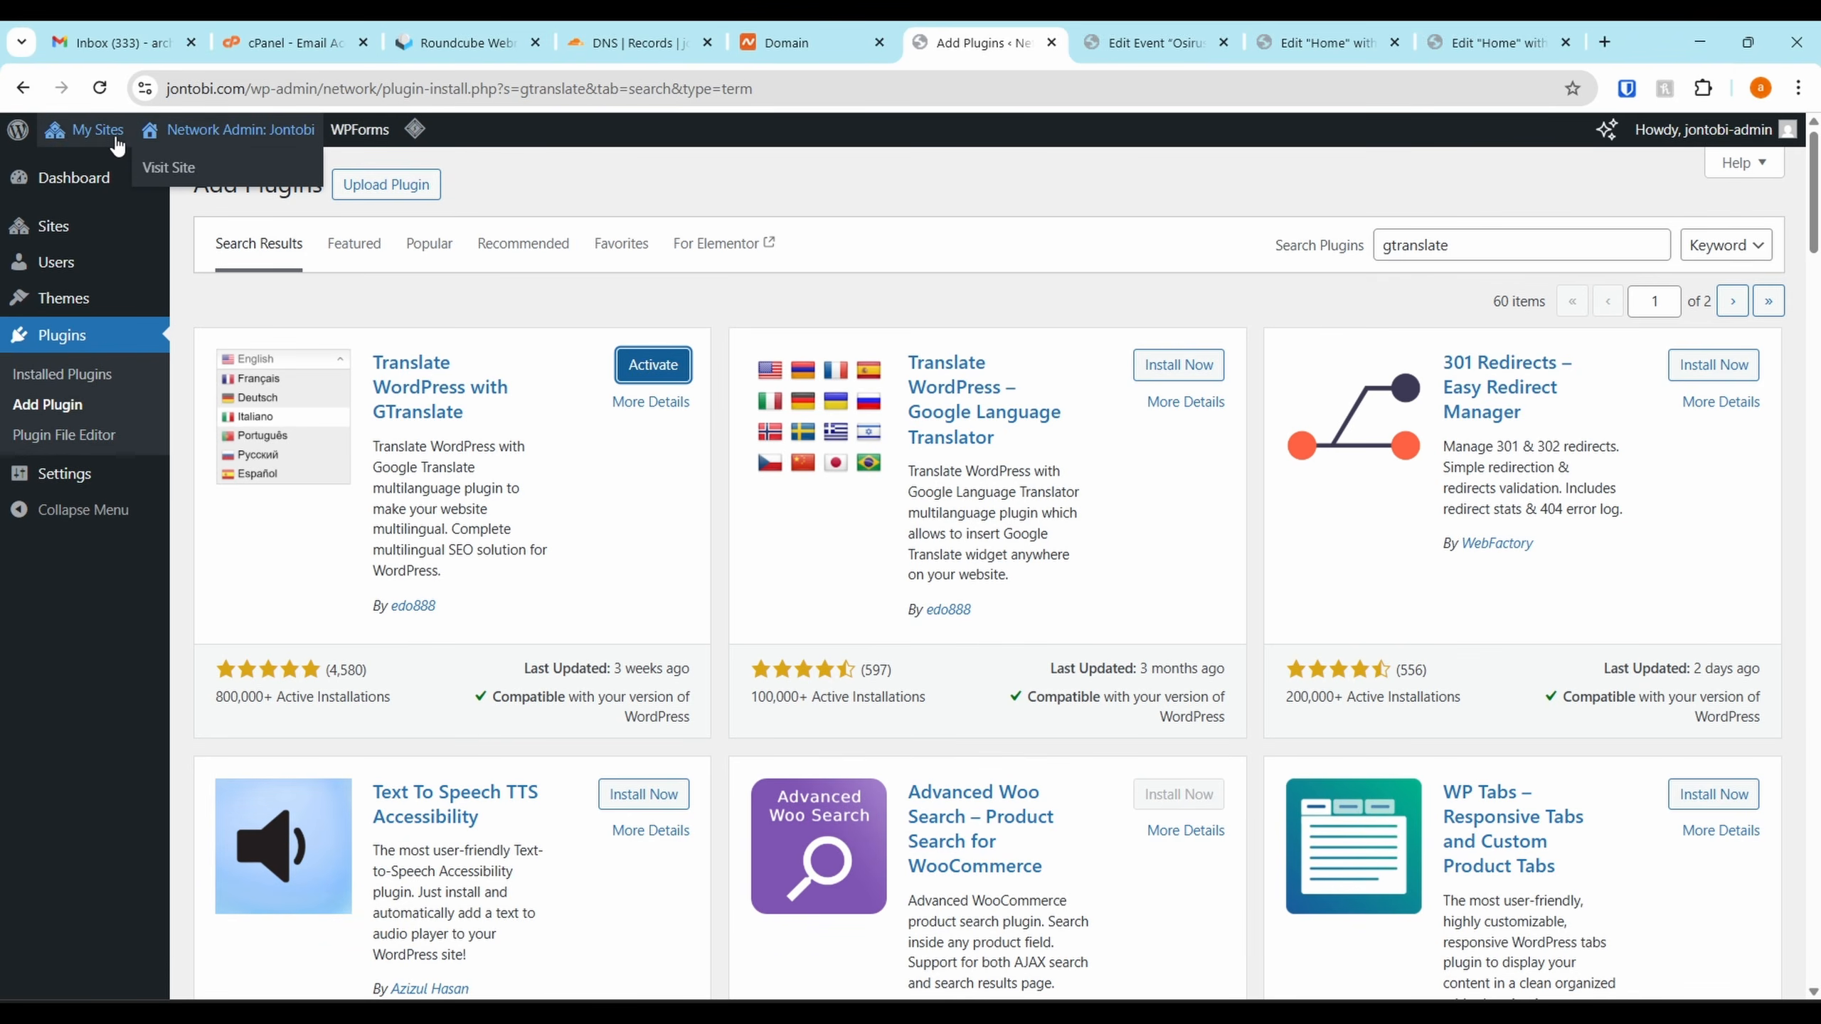
Go to the Jontobi site dashboard and bring up its plugins list
{"action": "mouse_move", "coordinate": [86, 130]}
{"action": "mouse_move", "coordinate": [129, 207]}
{"action": "left_click", "coordinate": [290, 212]}
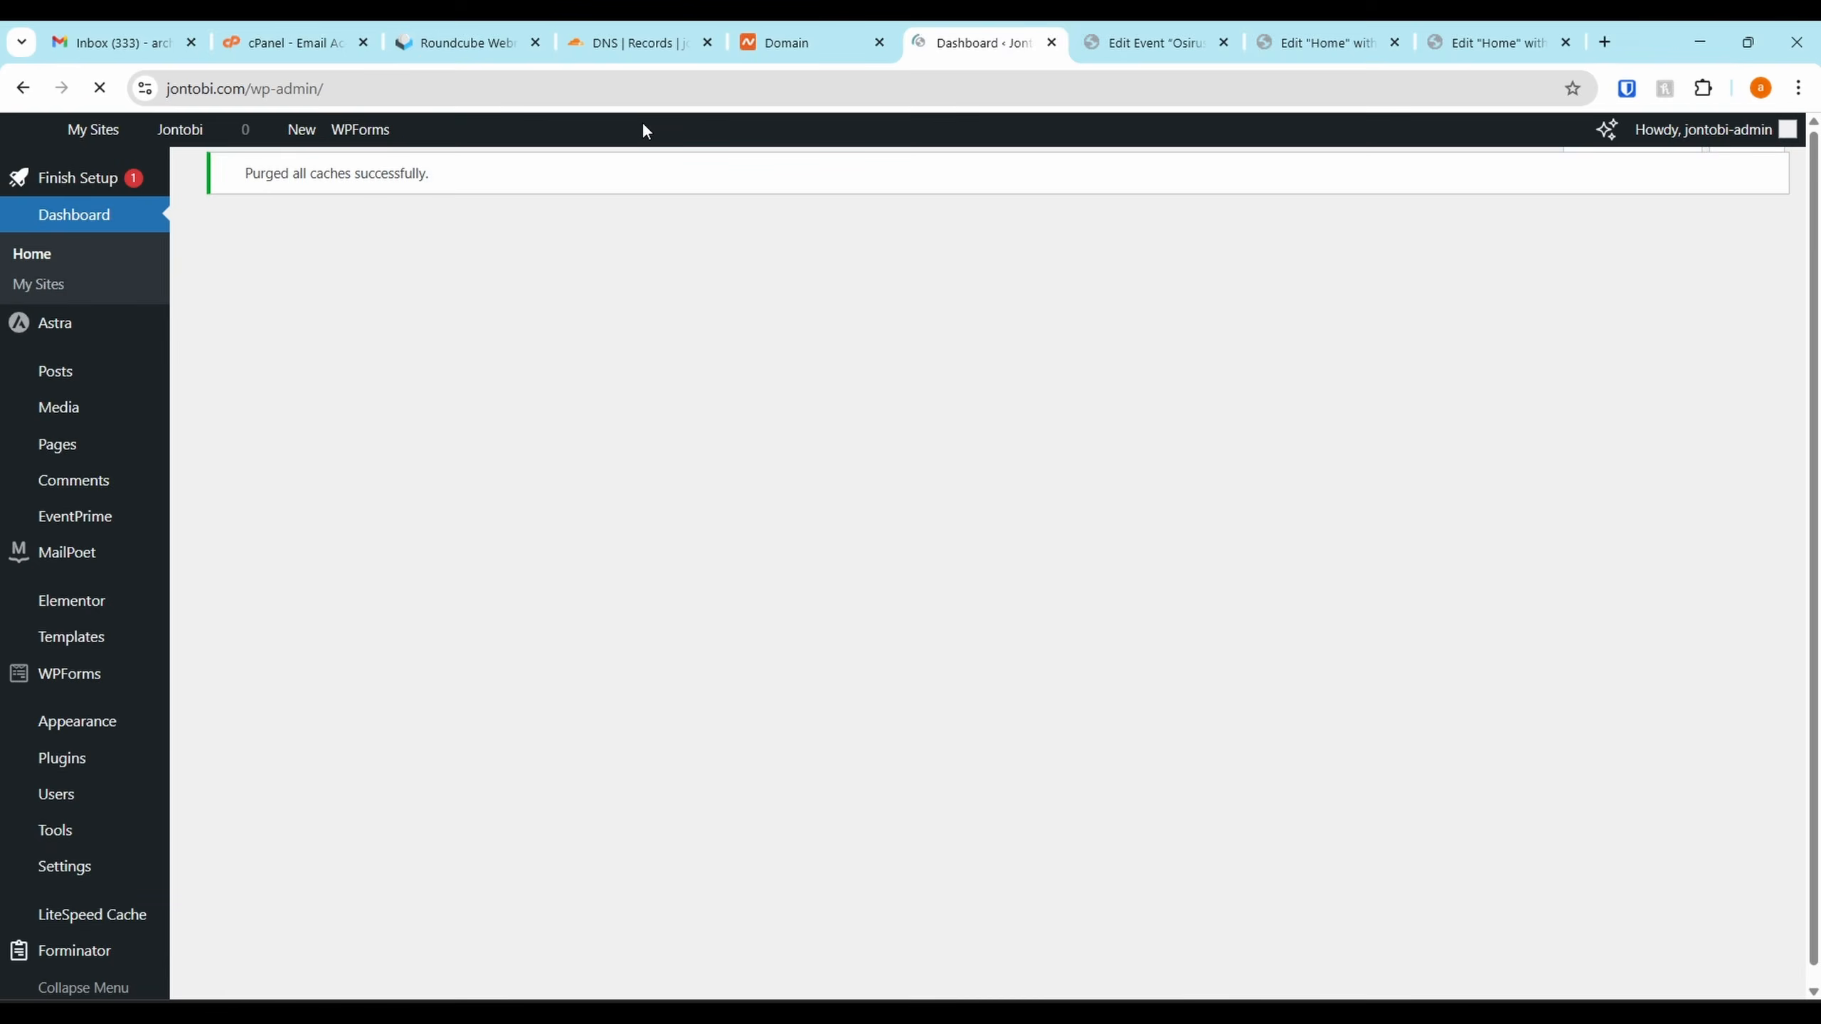
{"action": "scroll", "coordinate": [511, 427], "scroll_direction": "down", "scroll_amount": 3}
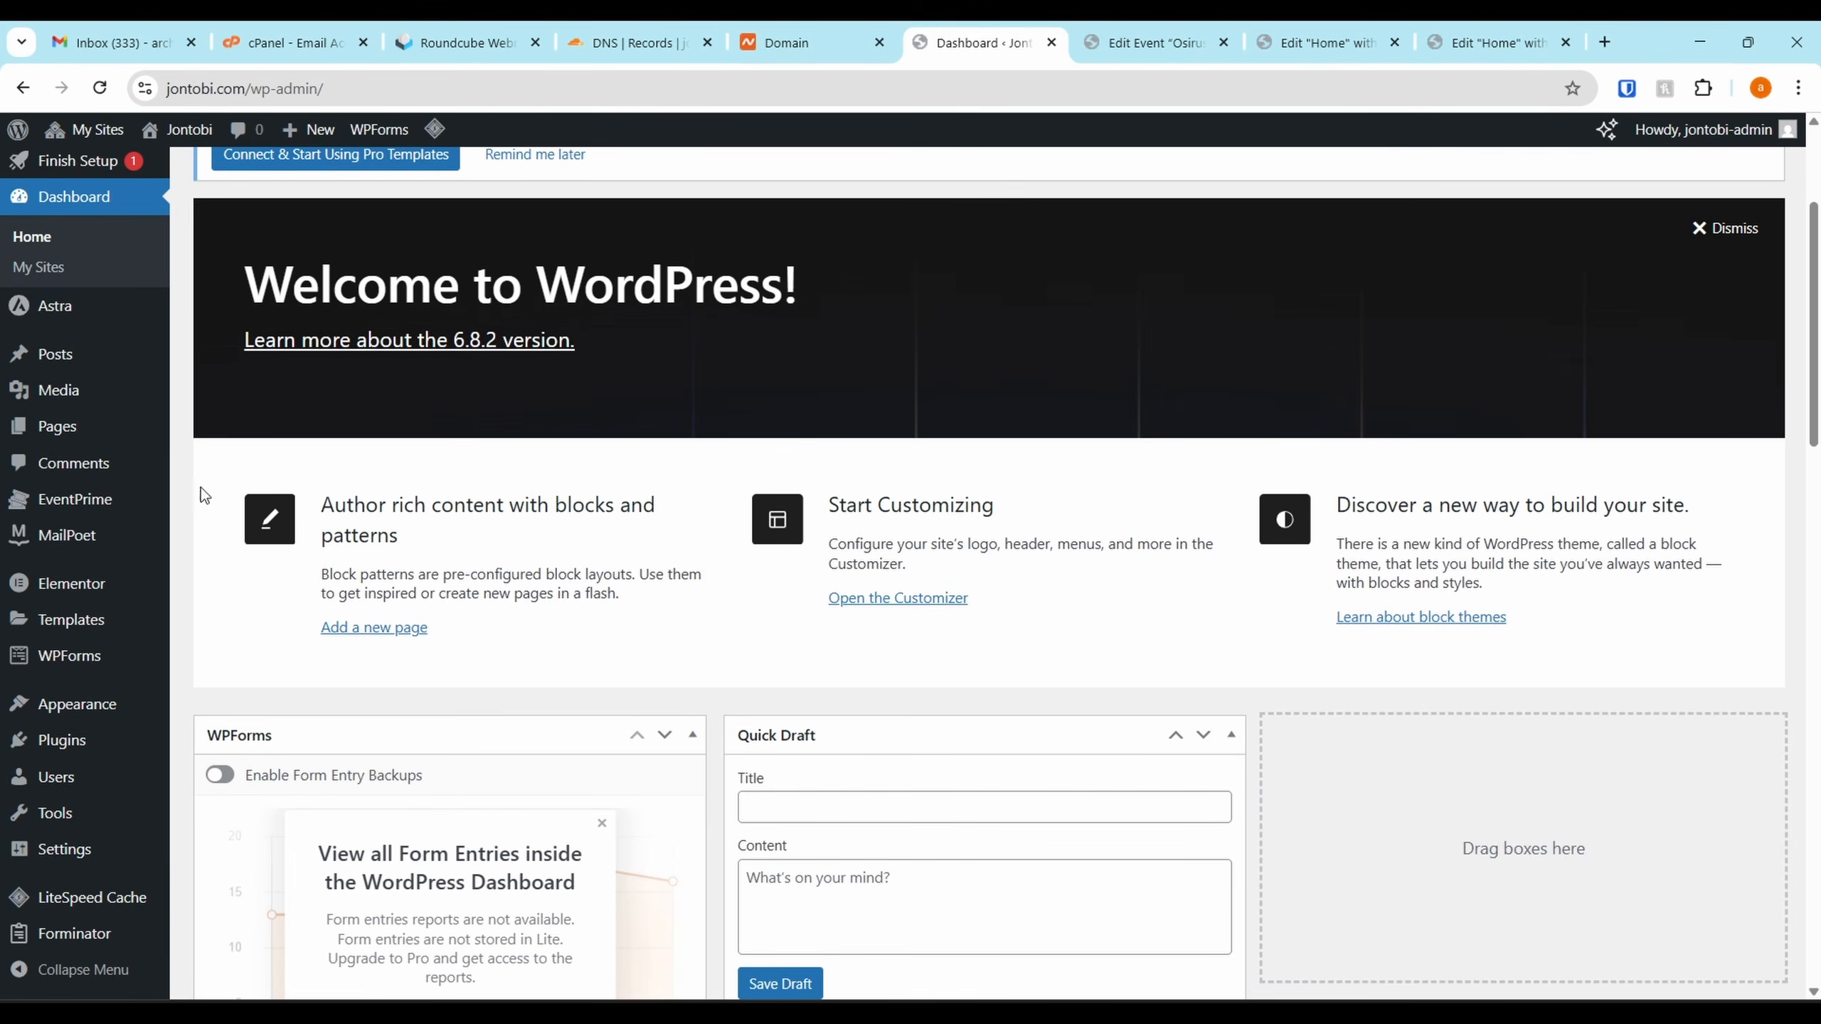
{"action": "left_click", "coordinate": [85, 740]}
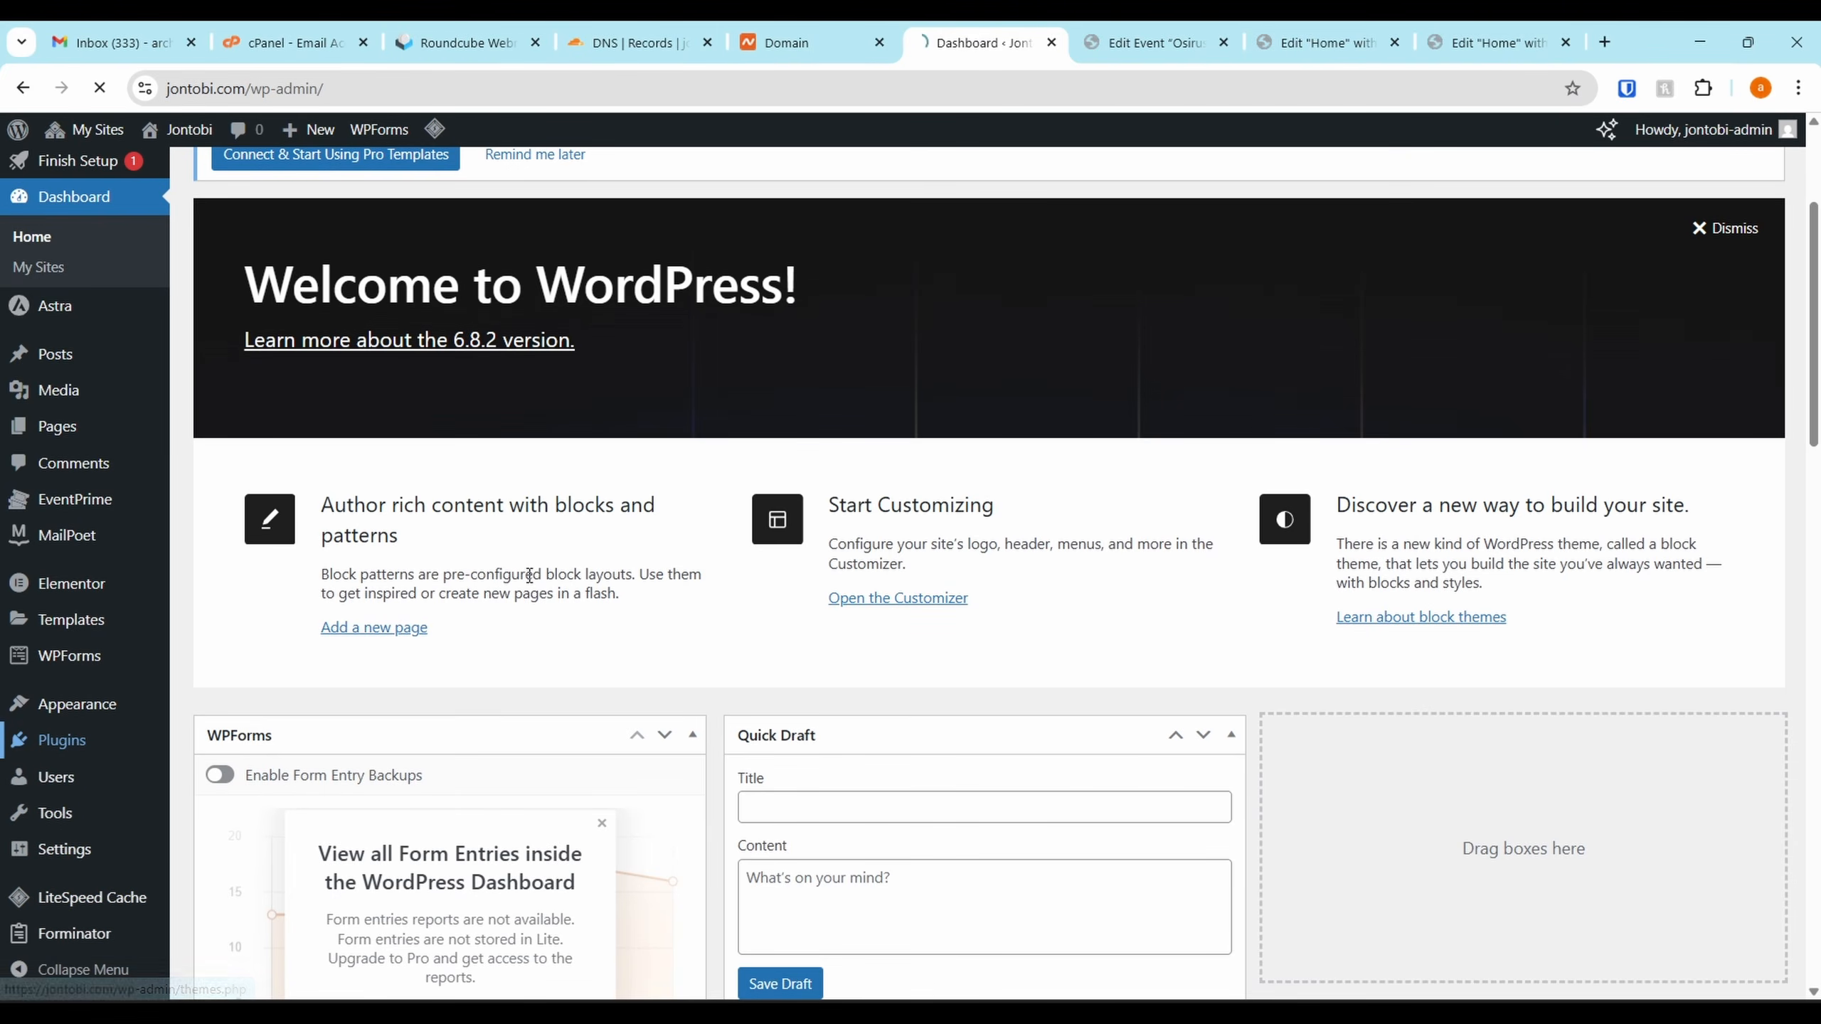
{"action": "scroll", "coordinate": [389, 615], "scroll_direction": "down", "scroll_amount": 2}
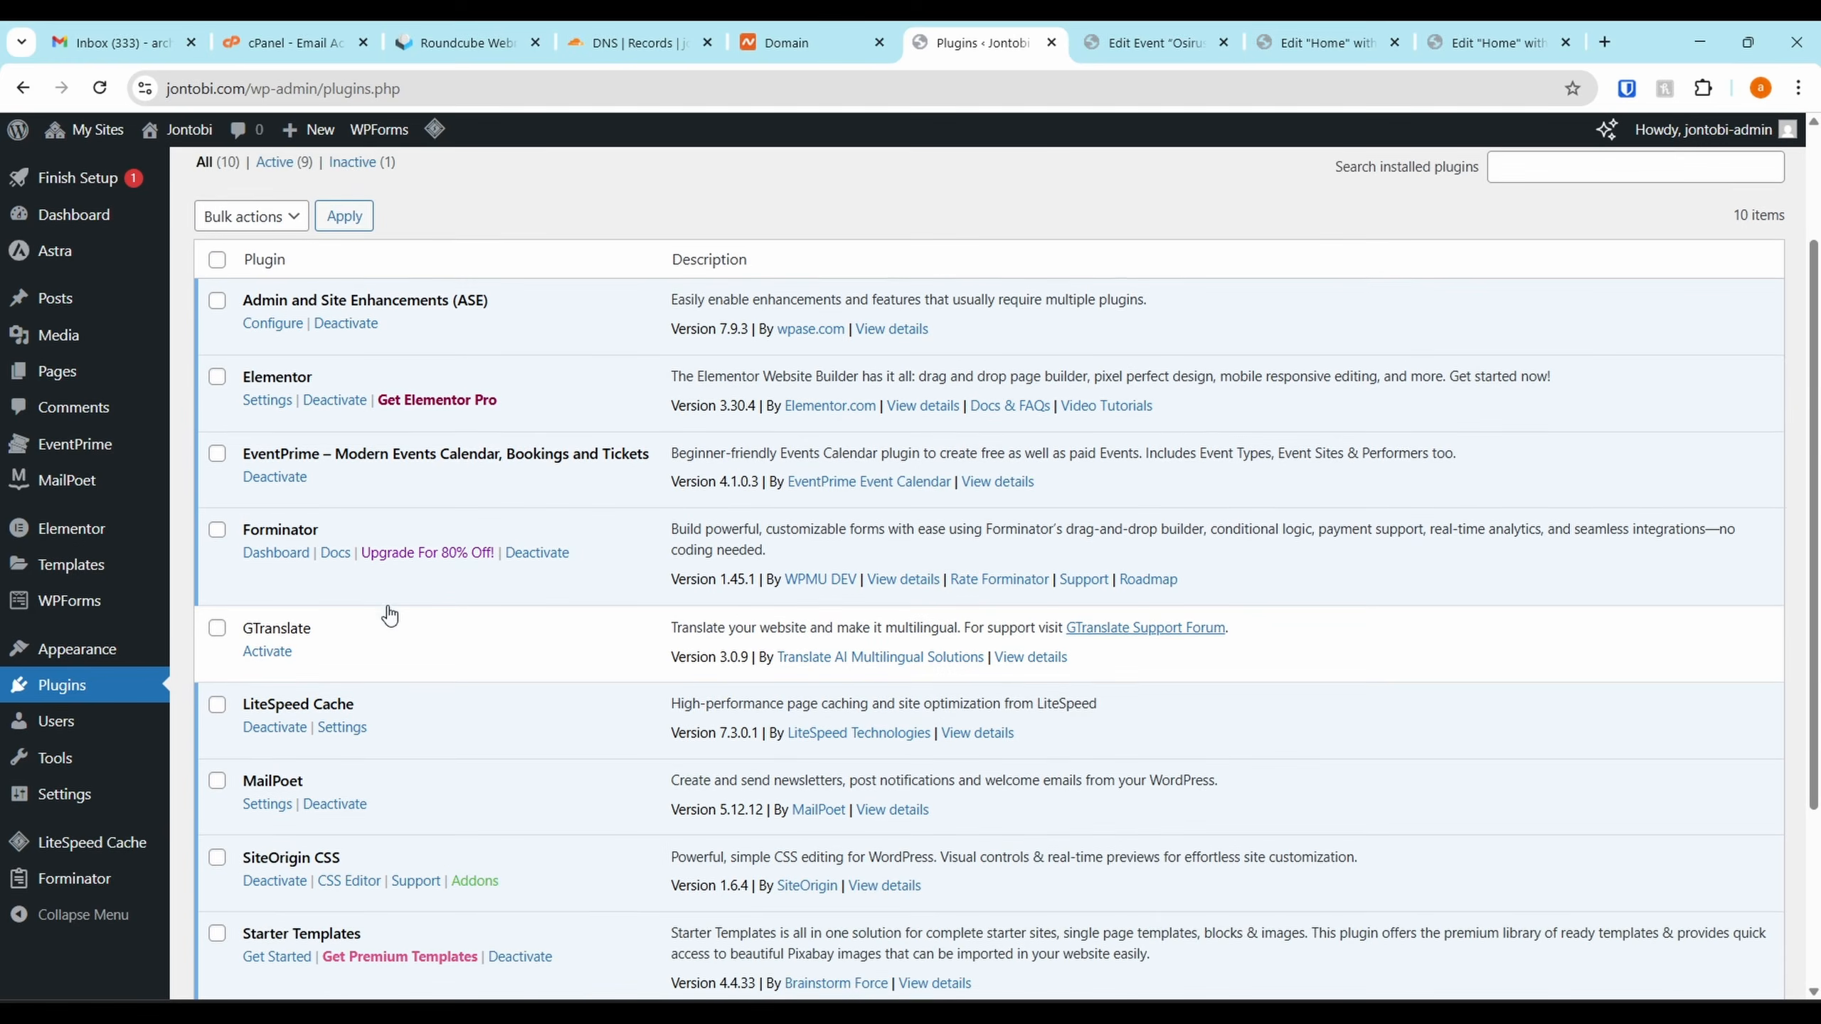
{"action": "scroll", "coordinate": [389, 615], "scroll_direction": "down", "scroll_amount": 1}
Activate GTranslate, keep the Float widget look, add Hausa and Igbo, and save
{"action": "left_click", "coordinate": [284, 634]}
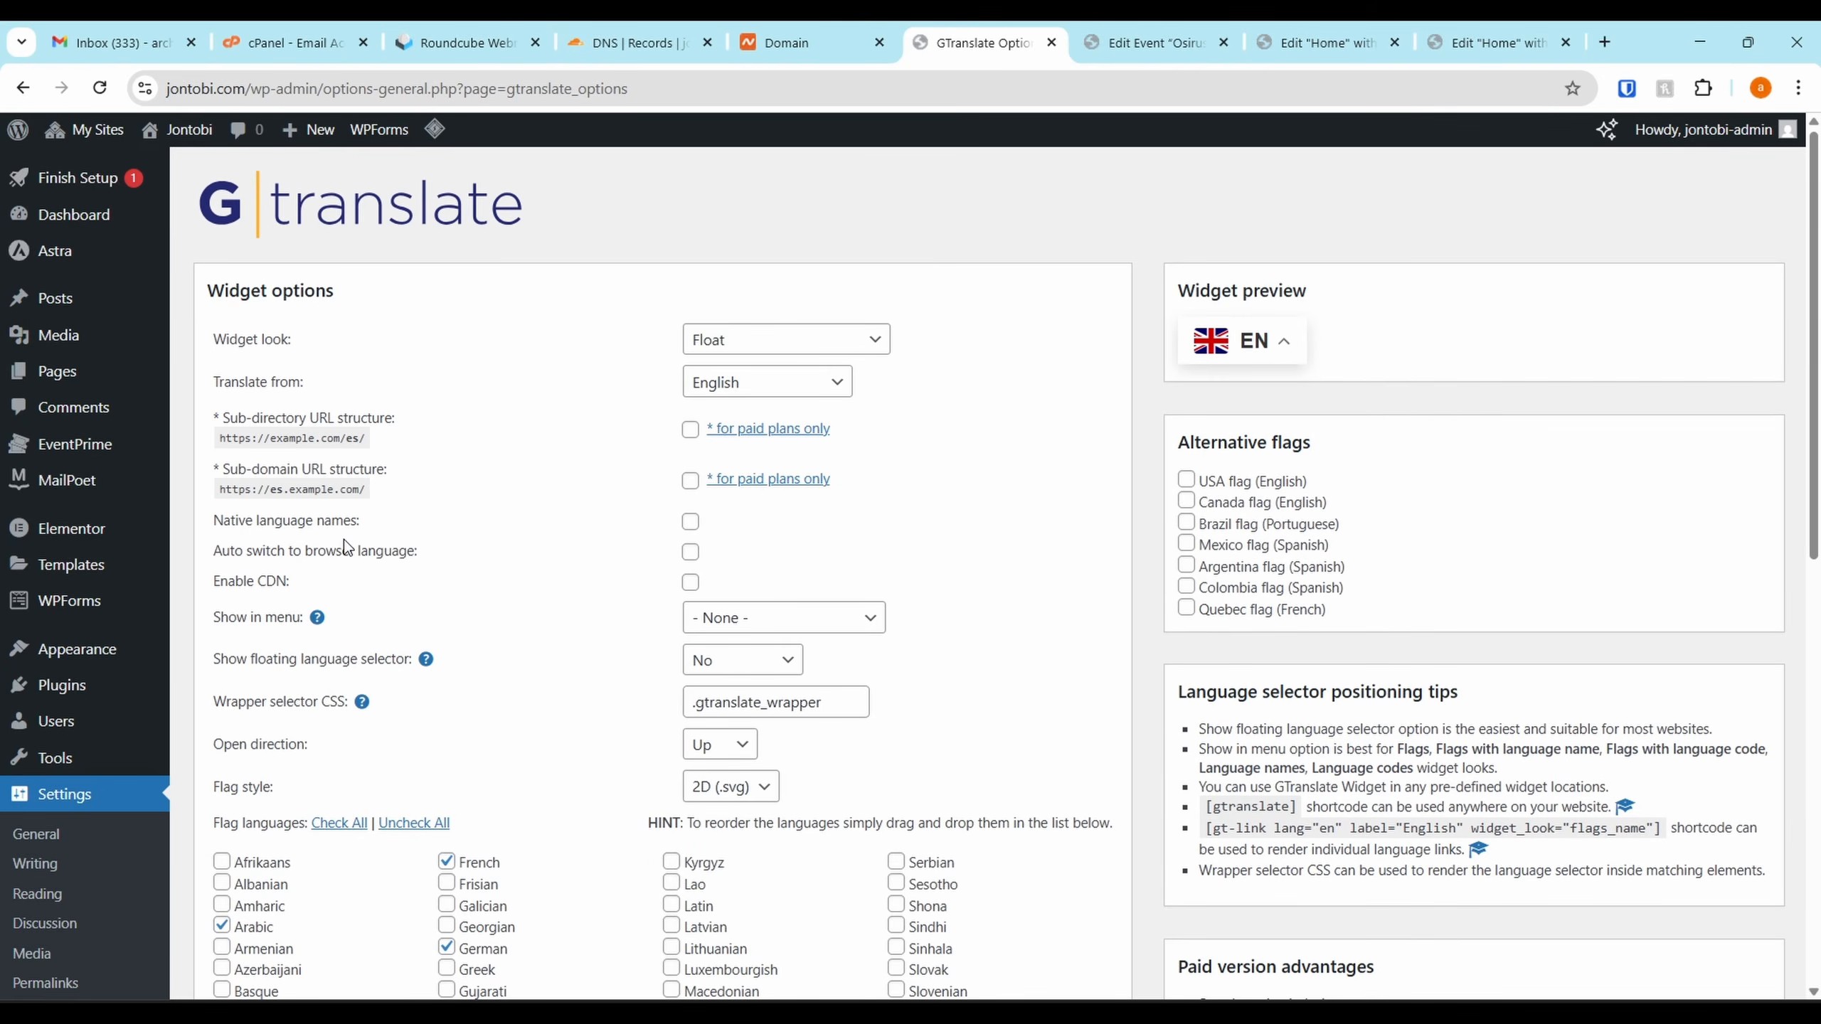
{"action": "left_click", "coordinate": [772, 360]}
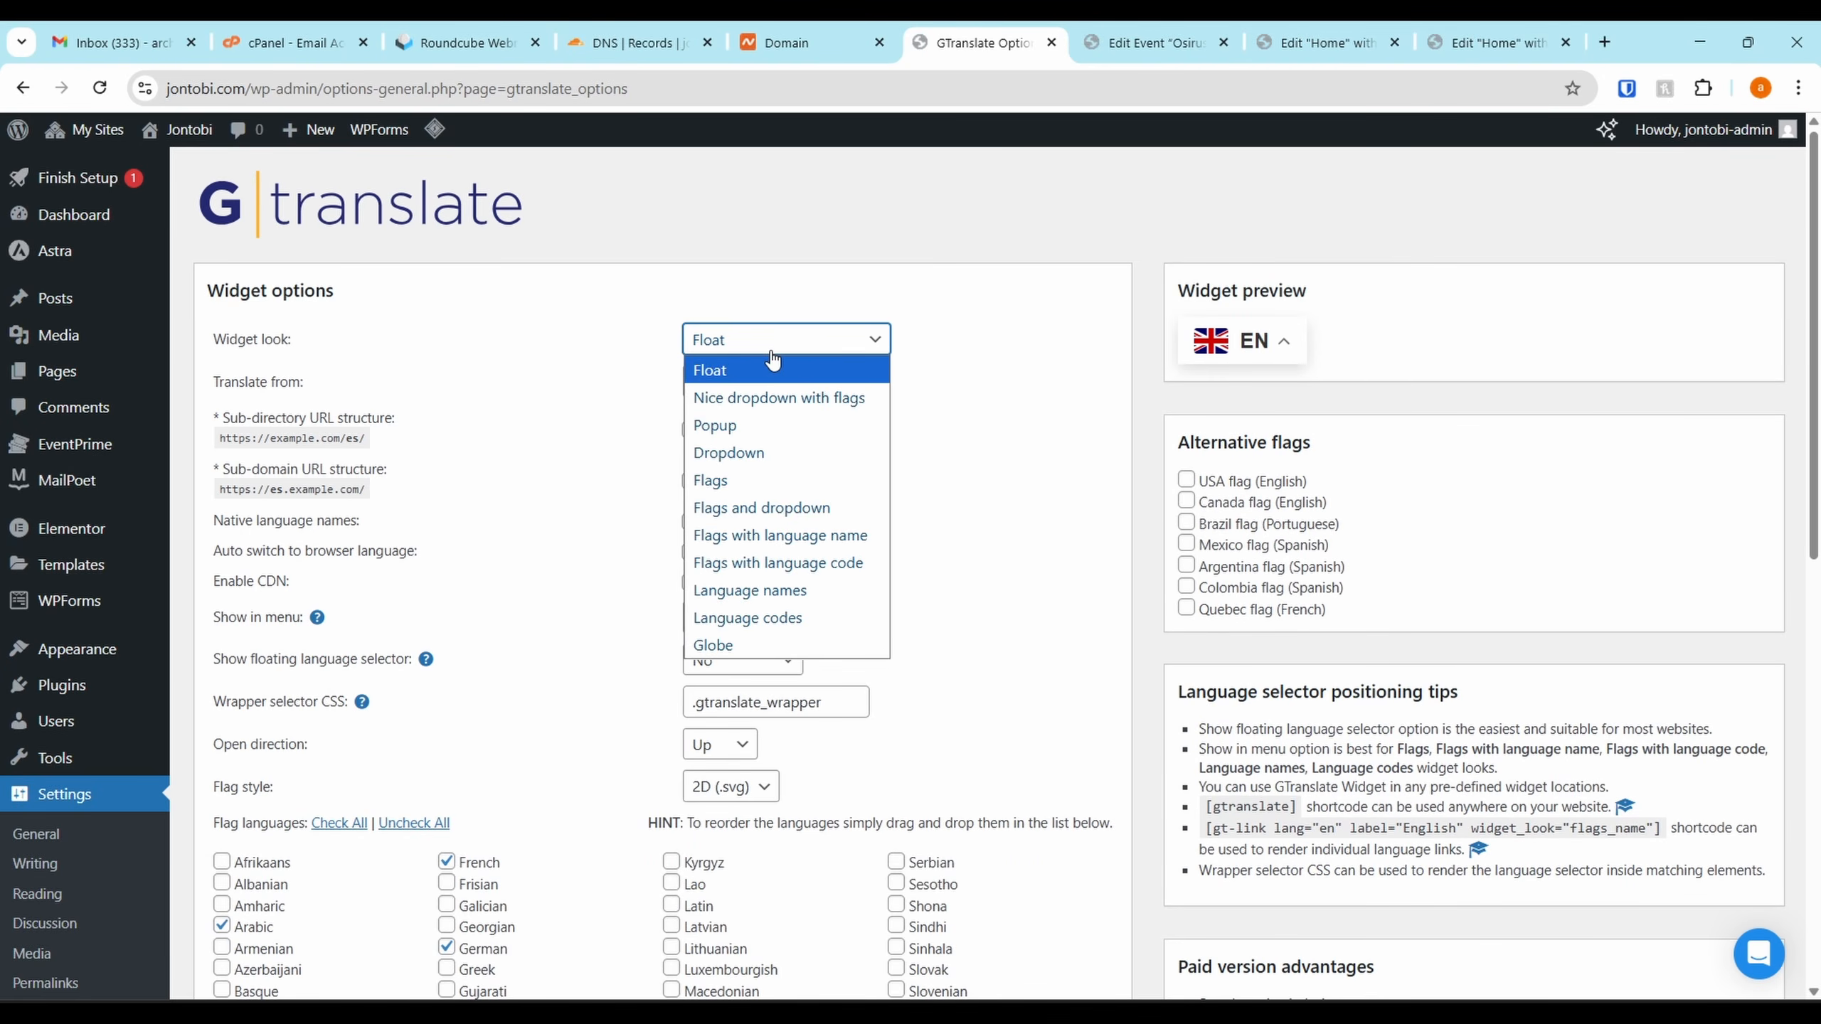
{"action": "left_click", "coordinate": [772, 359]}
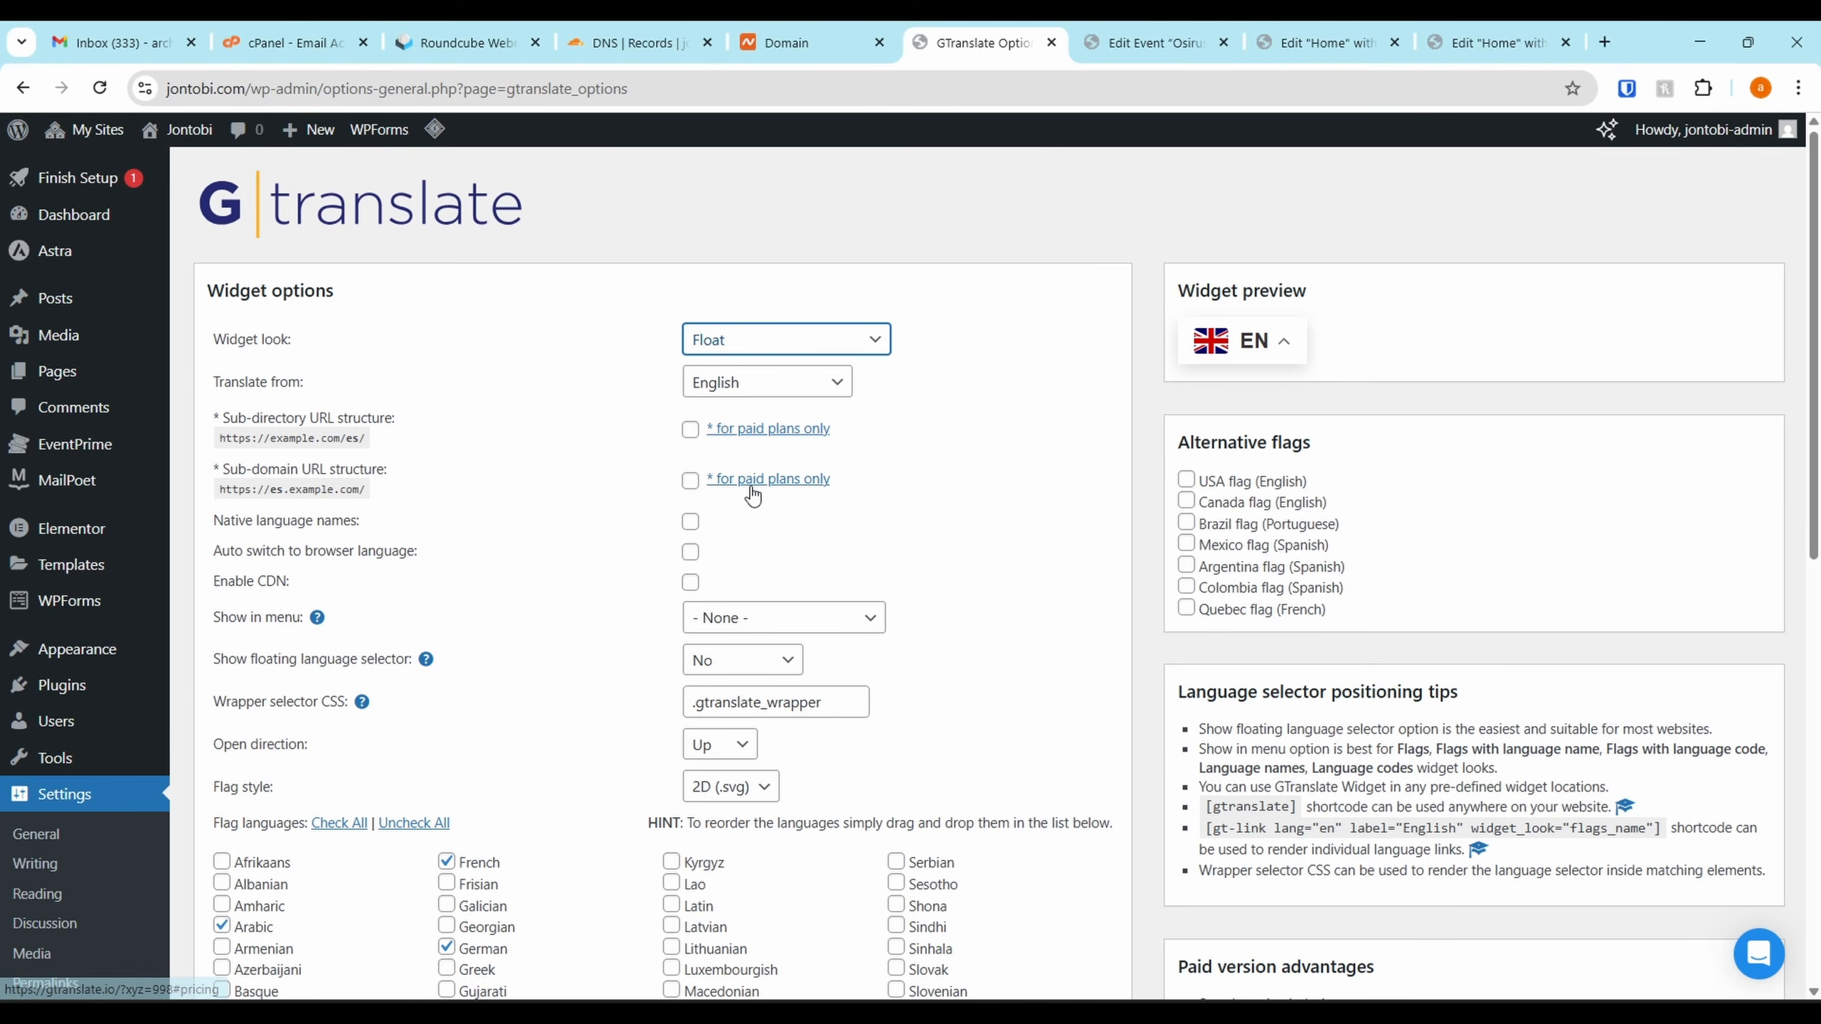
{"action": "scroll", "coordinate": [515, 618], "scroll_direction": "down", "scroll_amount": 2}
{"action": "scroll", "coordinate": [515, 618], "scroll_direction": "down", "scroll_amount": 4}
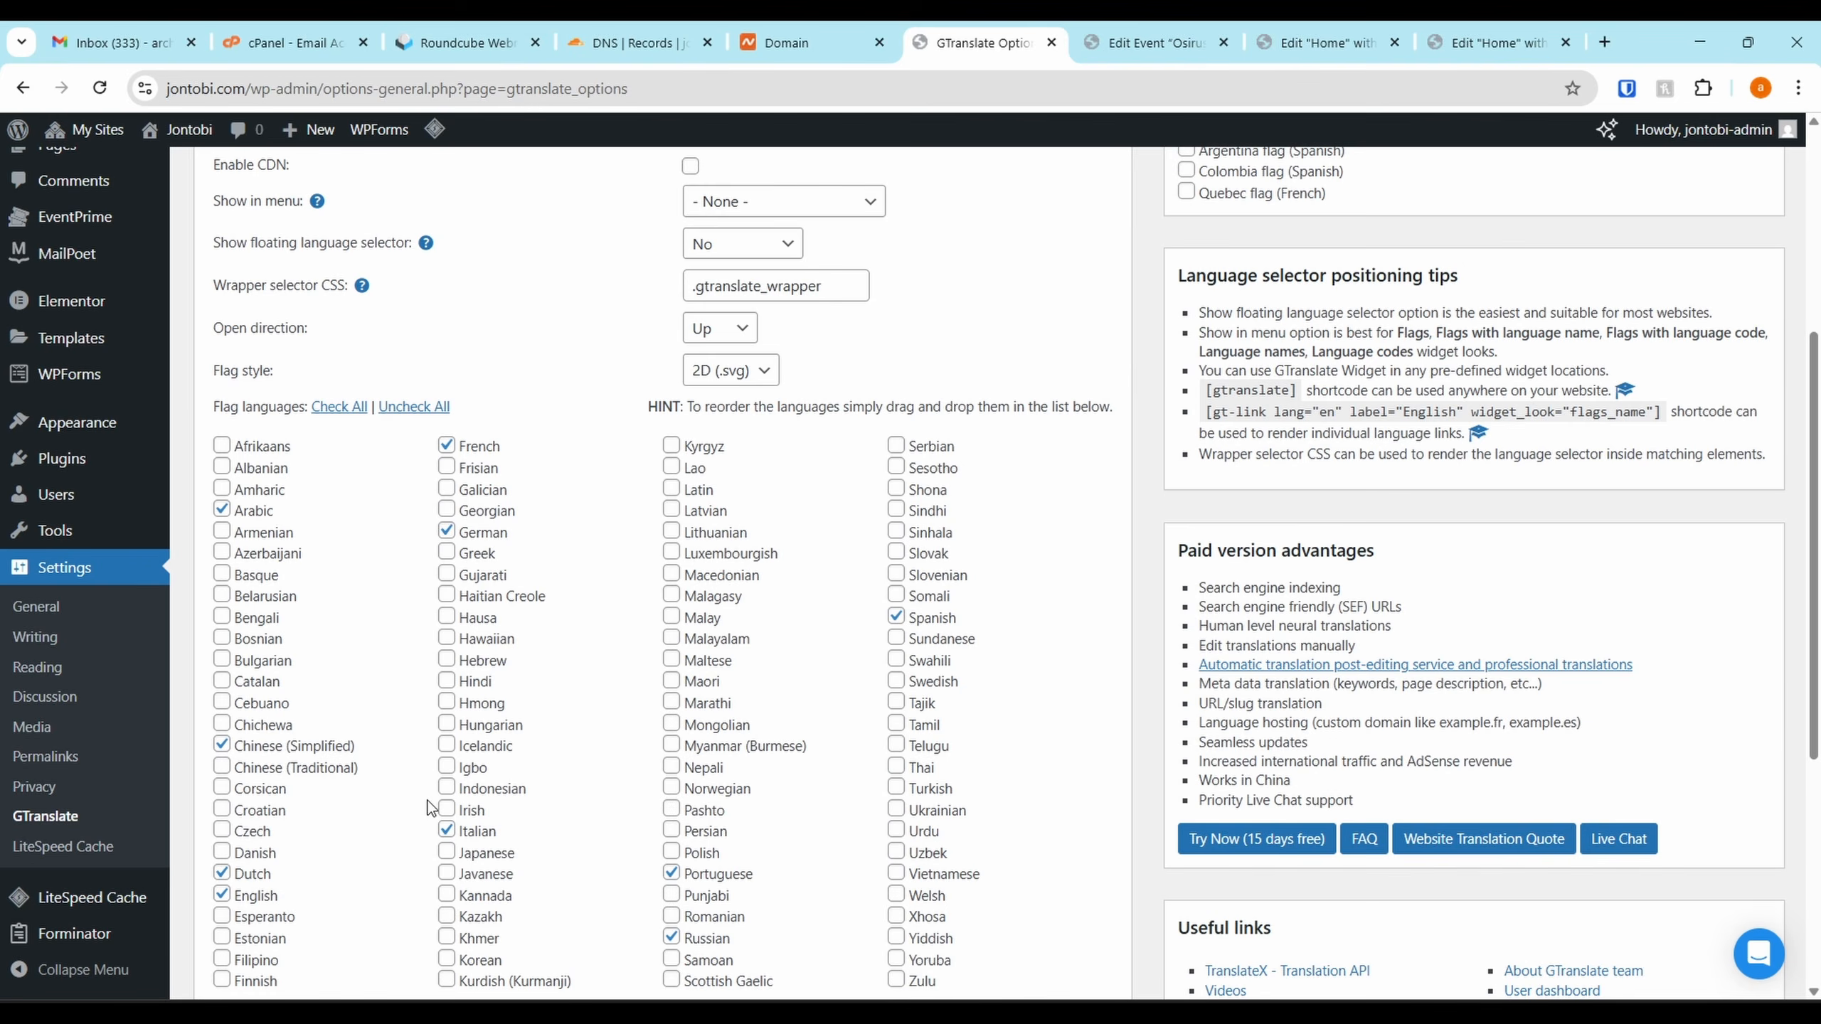
{"action": "scroll", "coordinate": [428, 808], "scroll_direction": "down", "scroll_amount": 2}
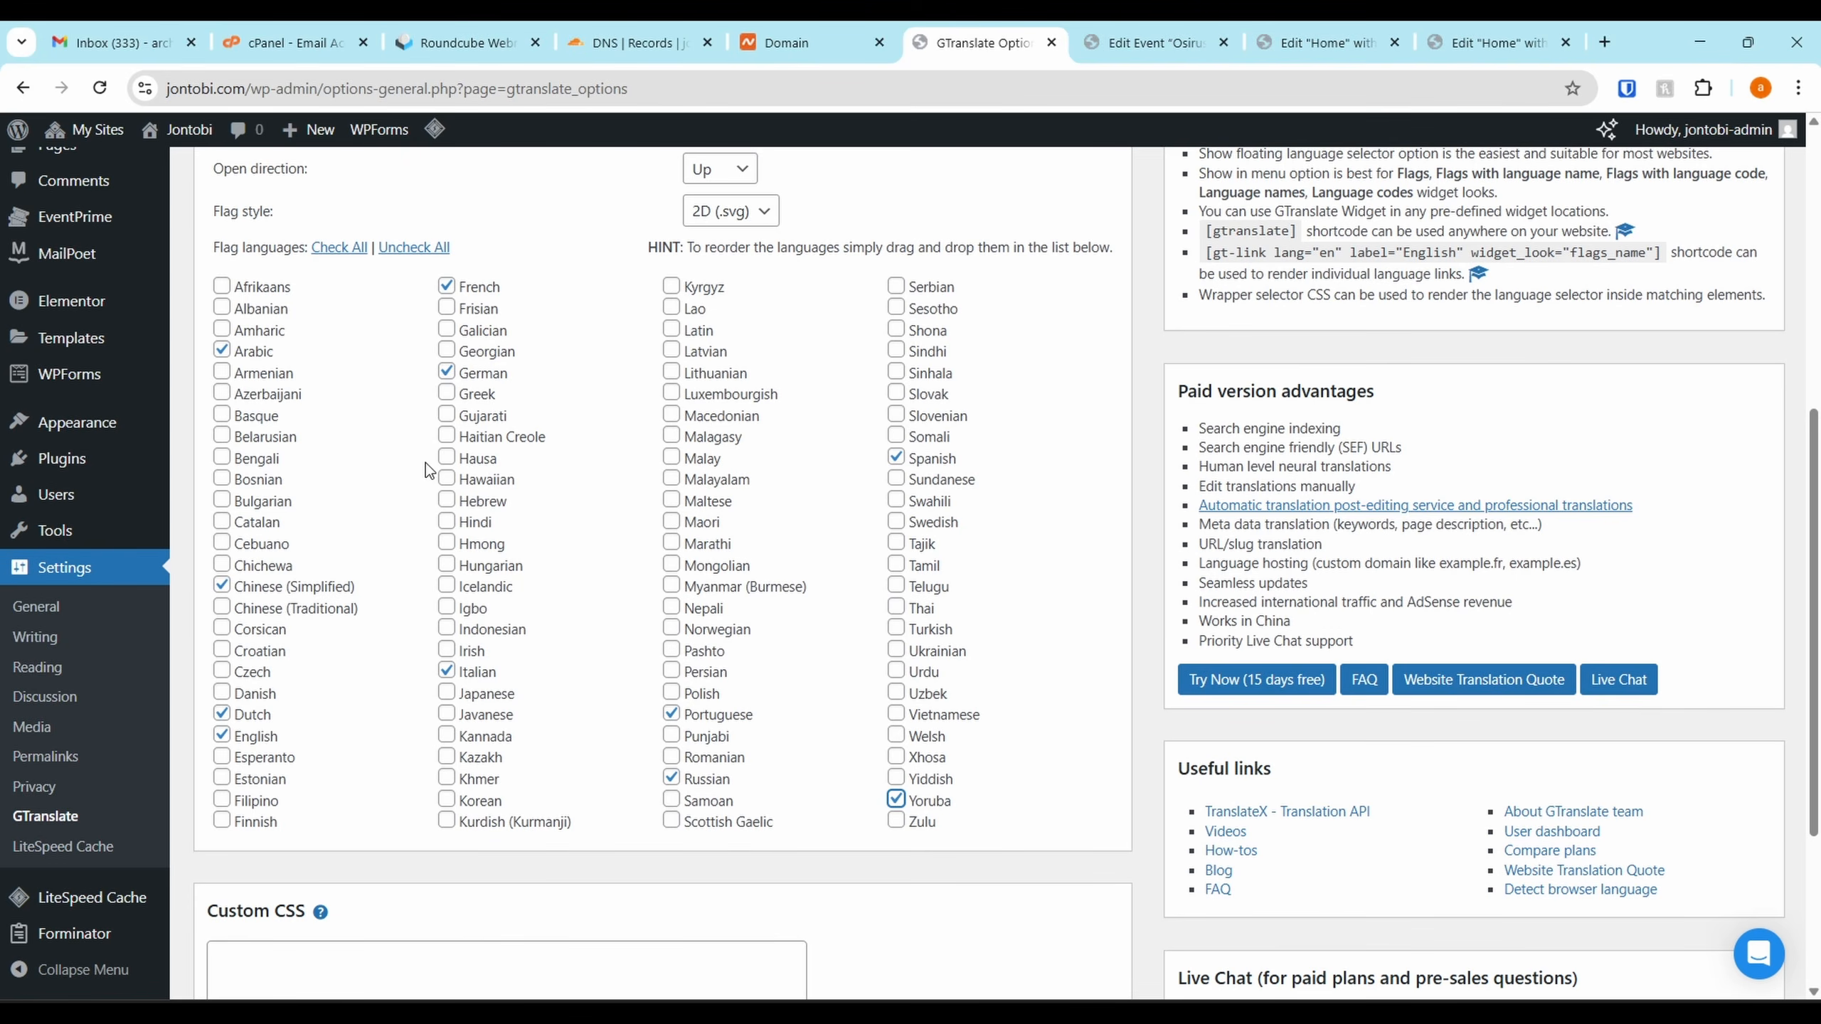
{"action": "left_click", "coordinate": [448, 462]}
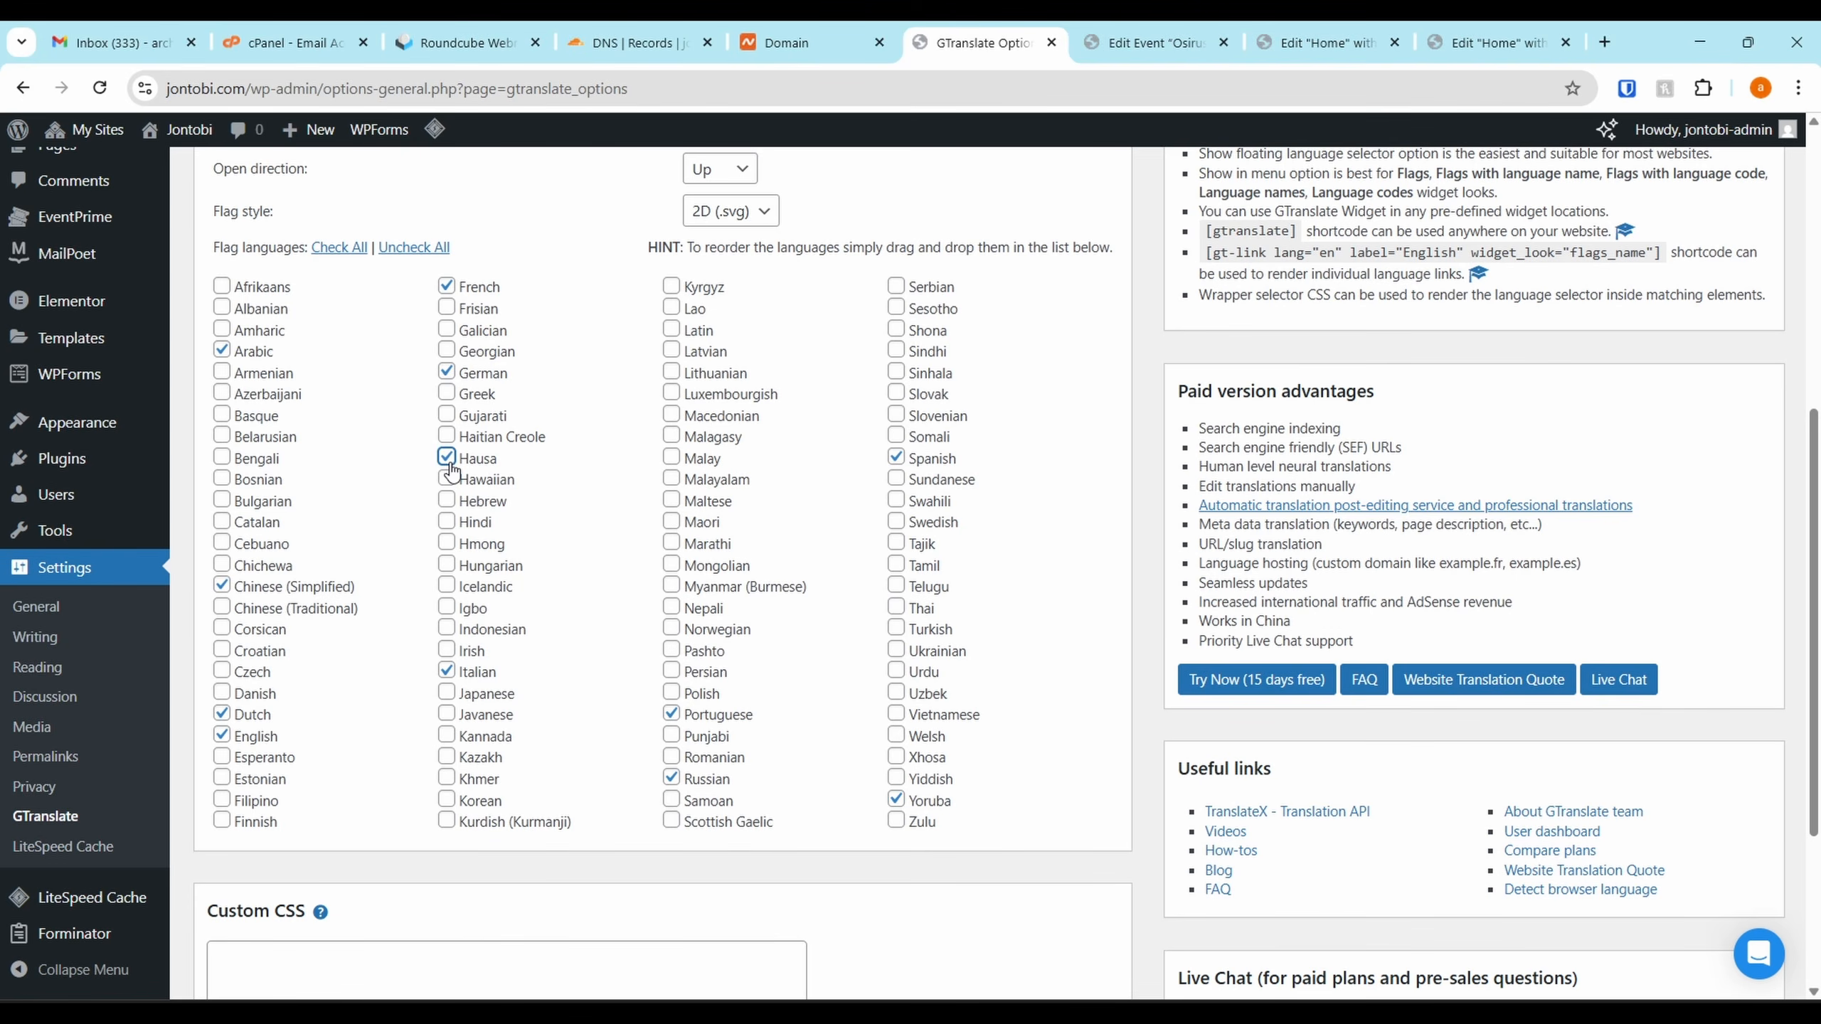
{"action": "left_click", "coordinate": [447, 612]}
{"action": "scroll", "coordinate": [1013, 592], "scroll_direction": "down", "scroll_amount": 5}
{"action": "left_click", "coordinate": [252, 857]}
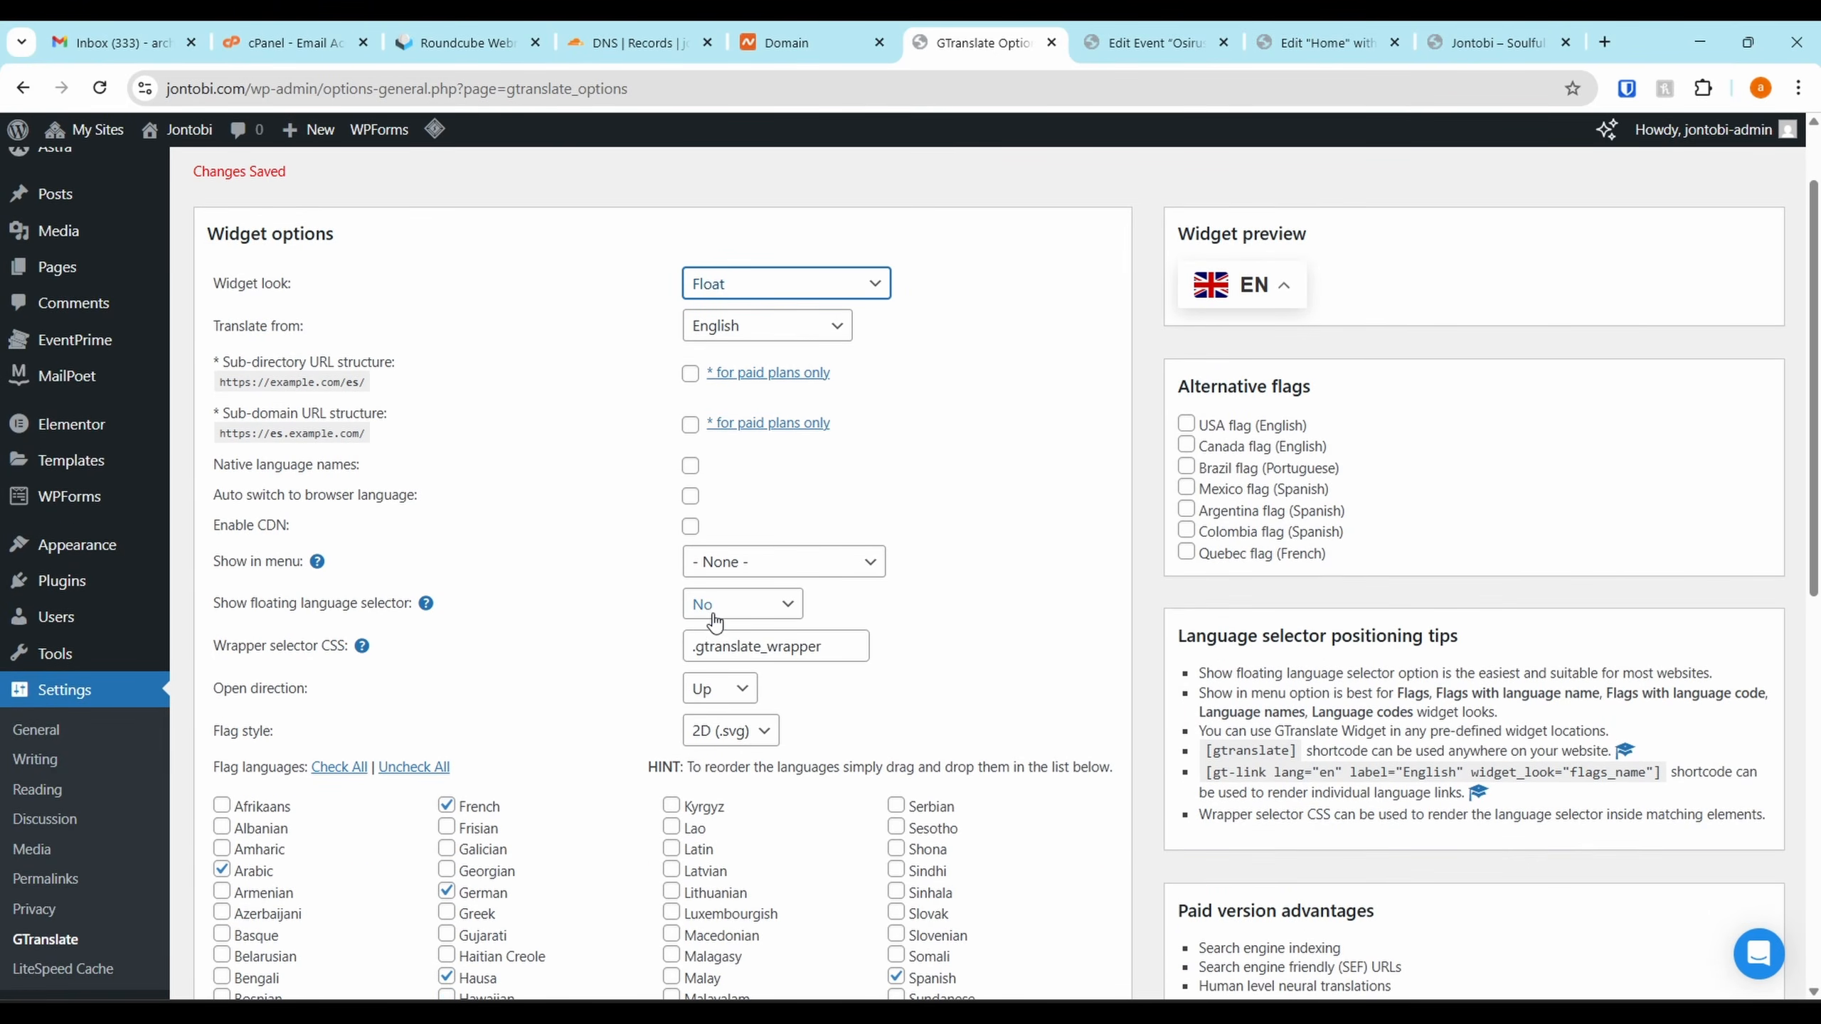
Set the floating language selector position to Bottom right and save
{"action": "left_click", "coordinate": [720, 617]}
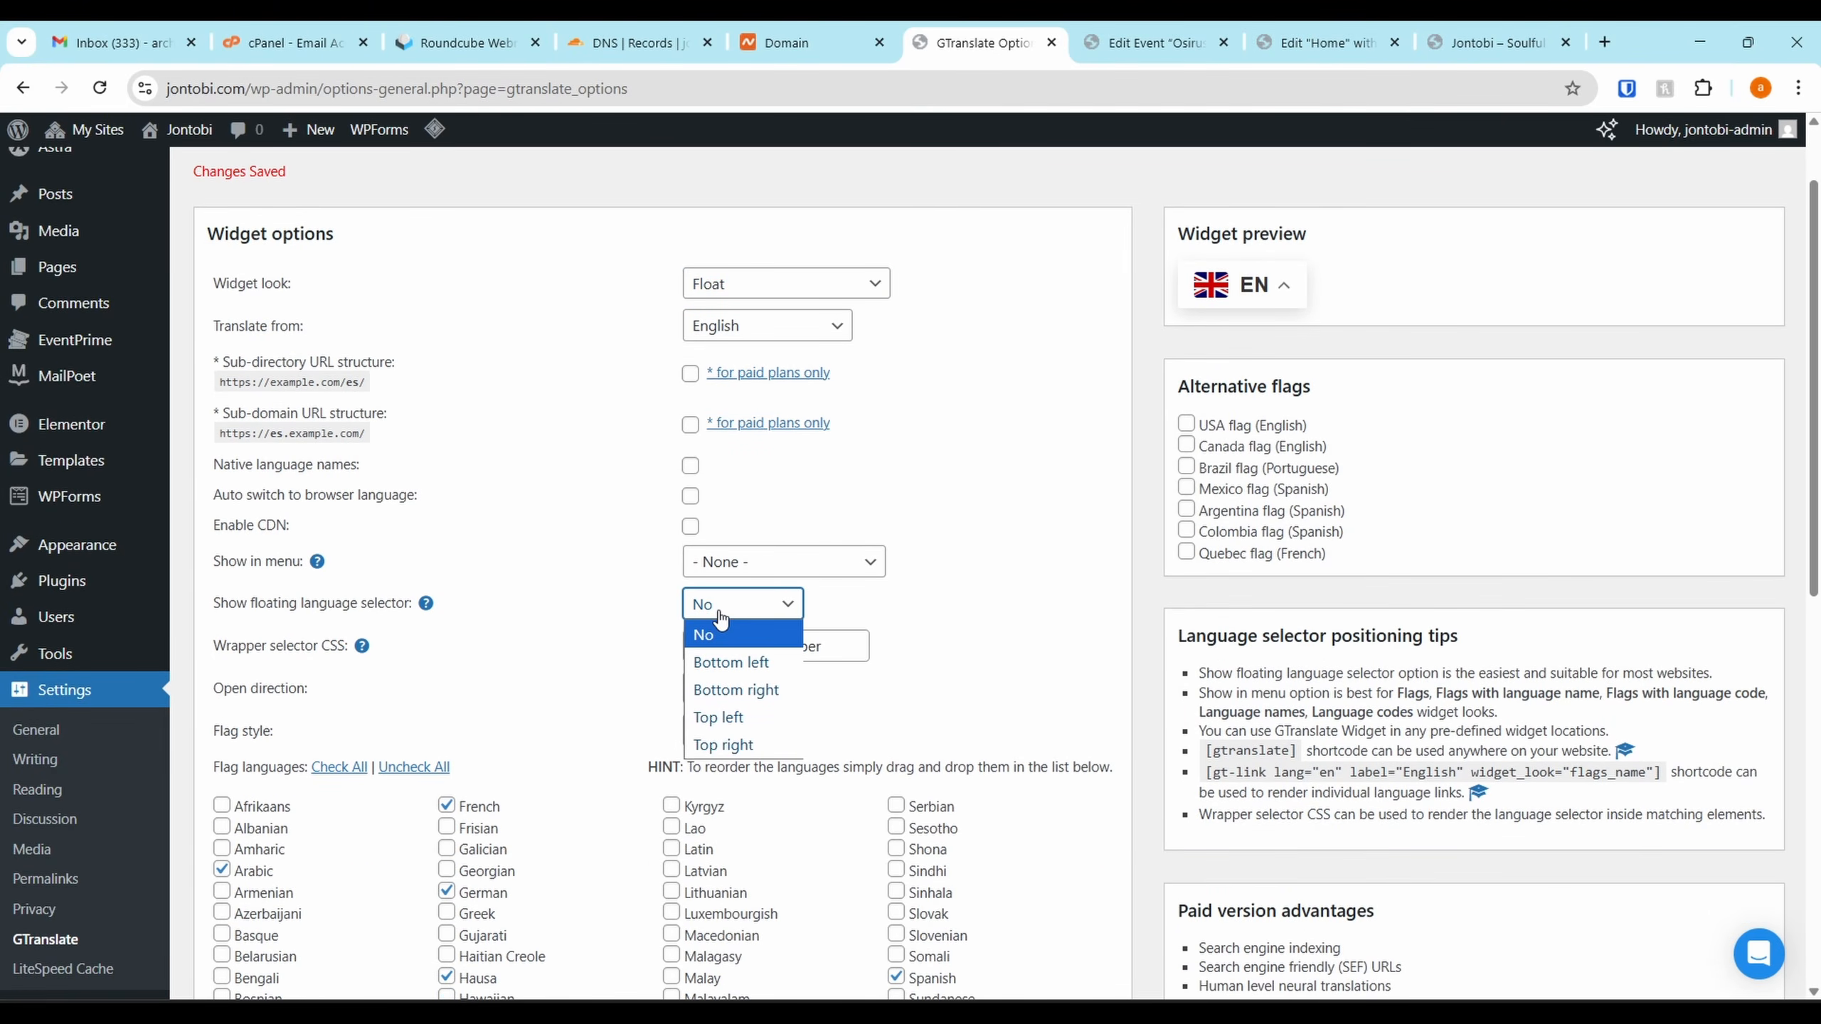
{"action": "left_click", "coordinate": [738, 667]}
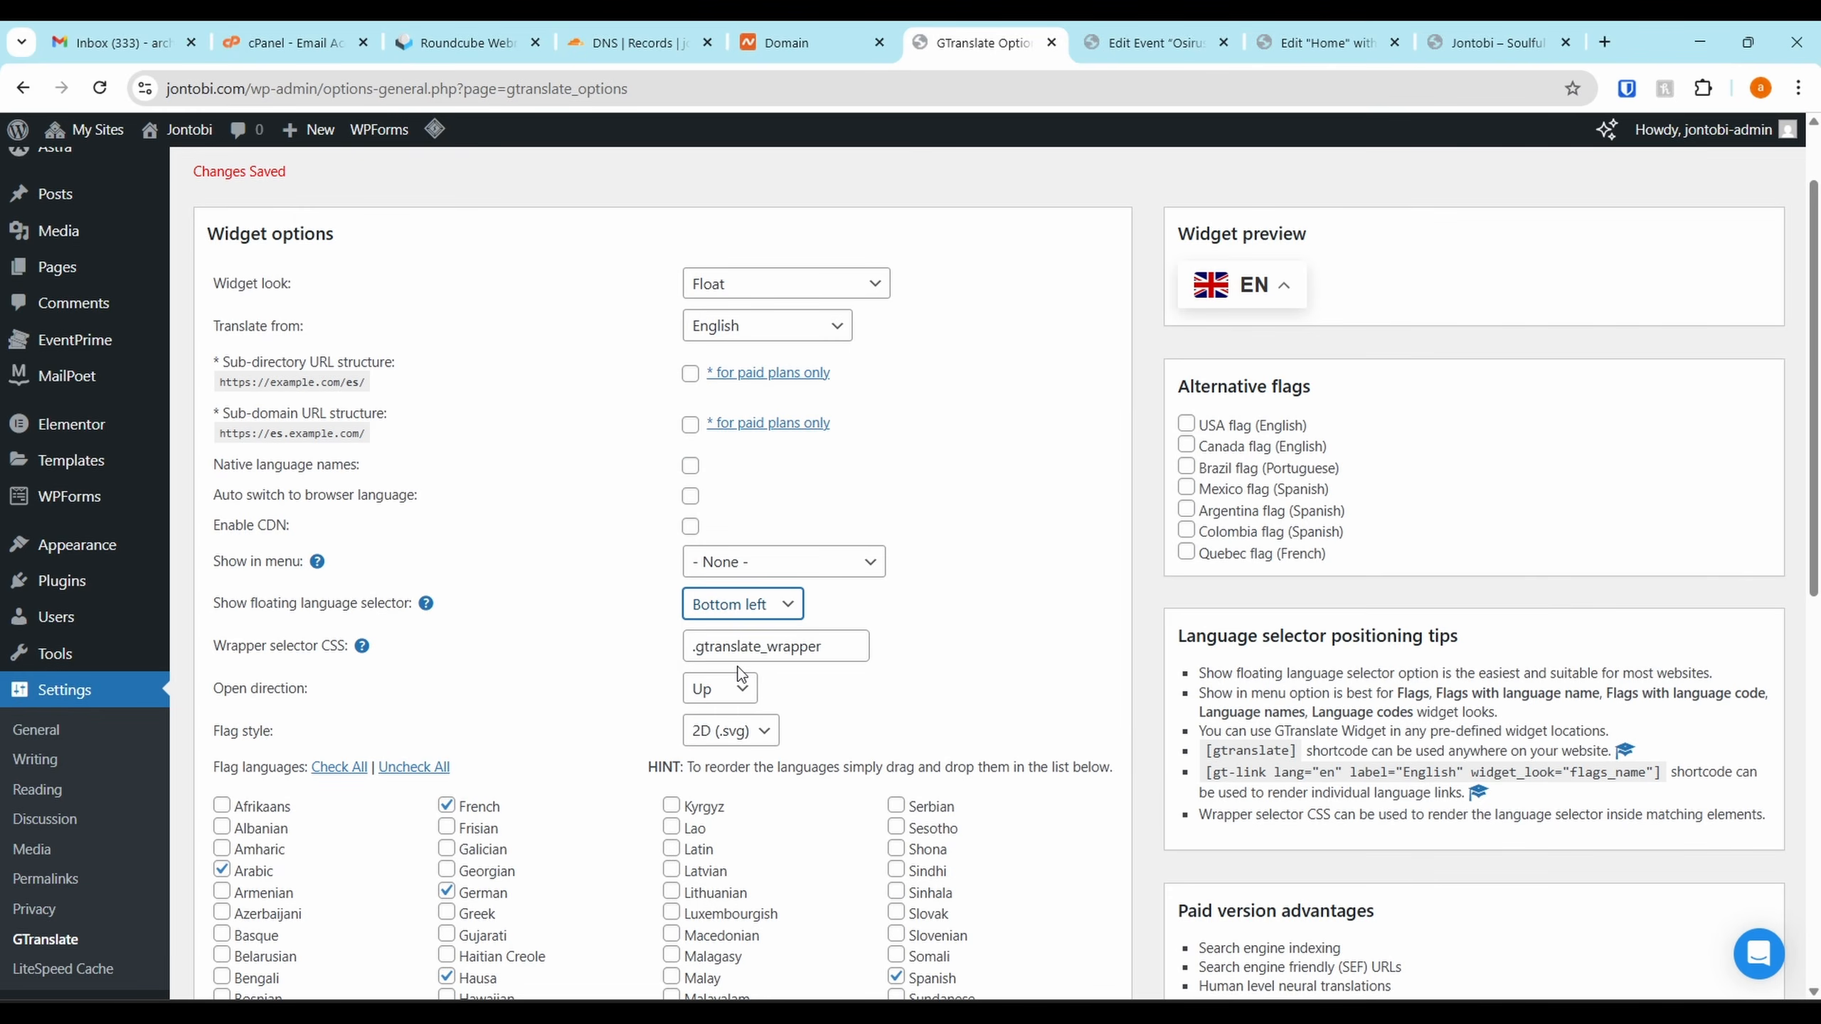
{"action": "scroll", "coordinate": [1186, 312], "scroll_direction": "down", "scroll_amount": 3}
{"action": "left_click", "coordinate": [741, 353]}
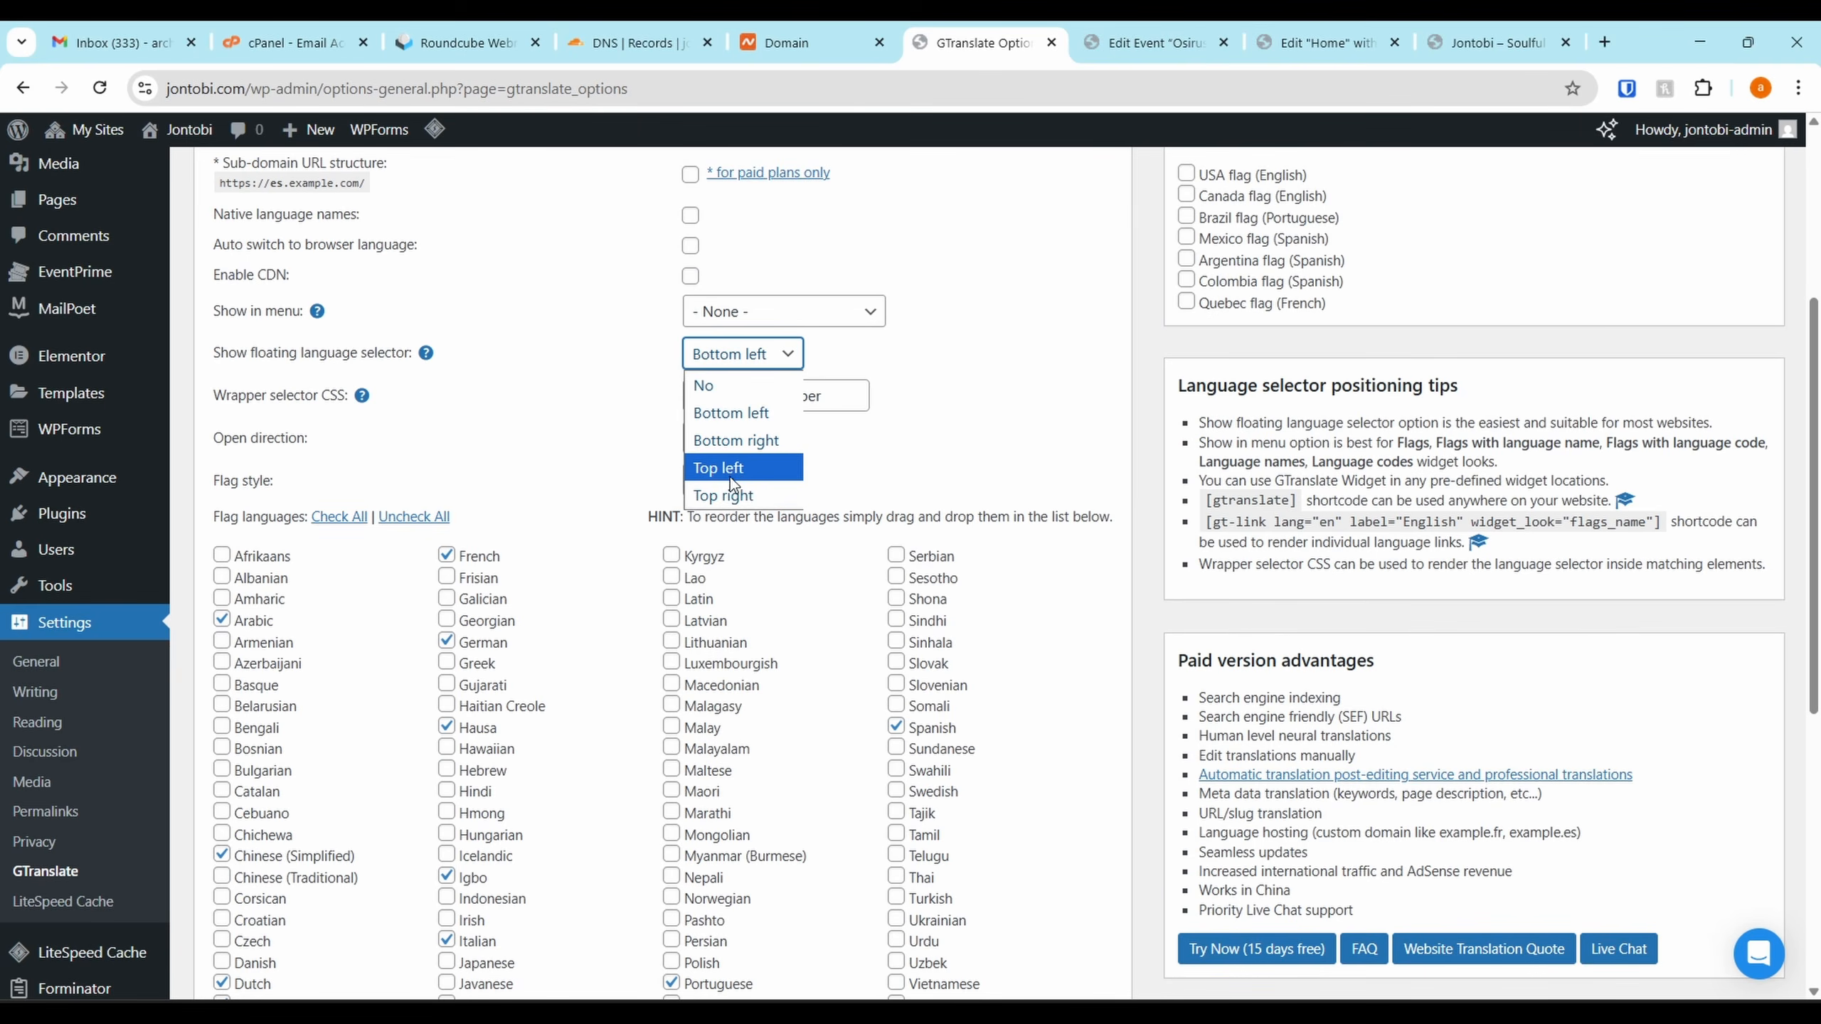
{"action": "left_click", "coordinate": [742, 451]}
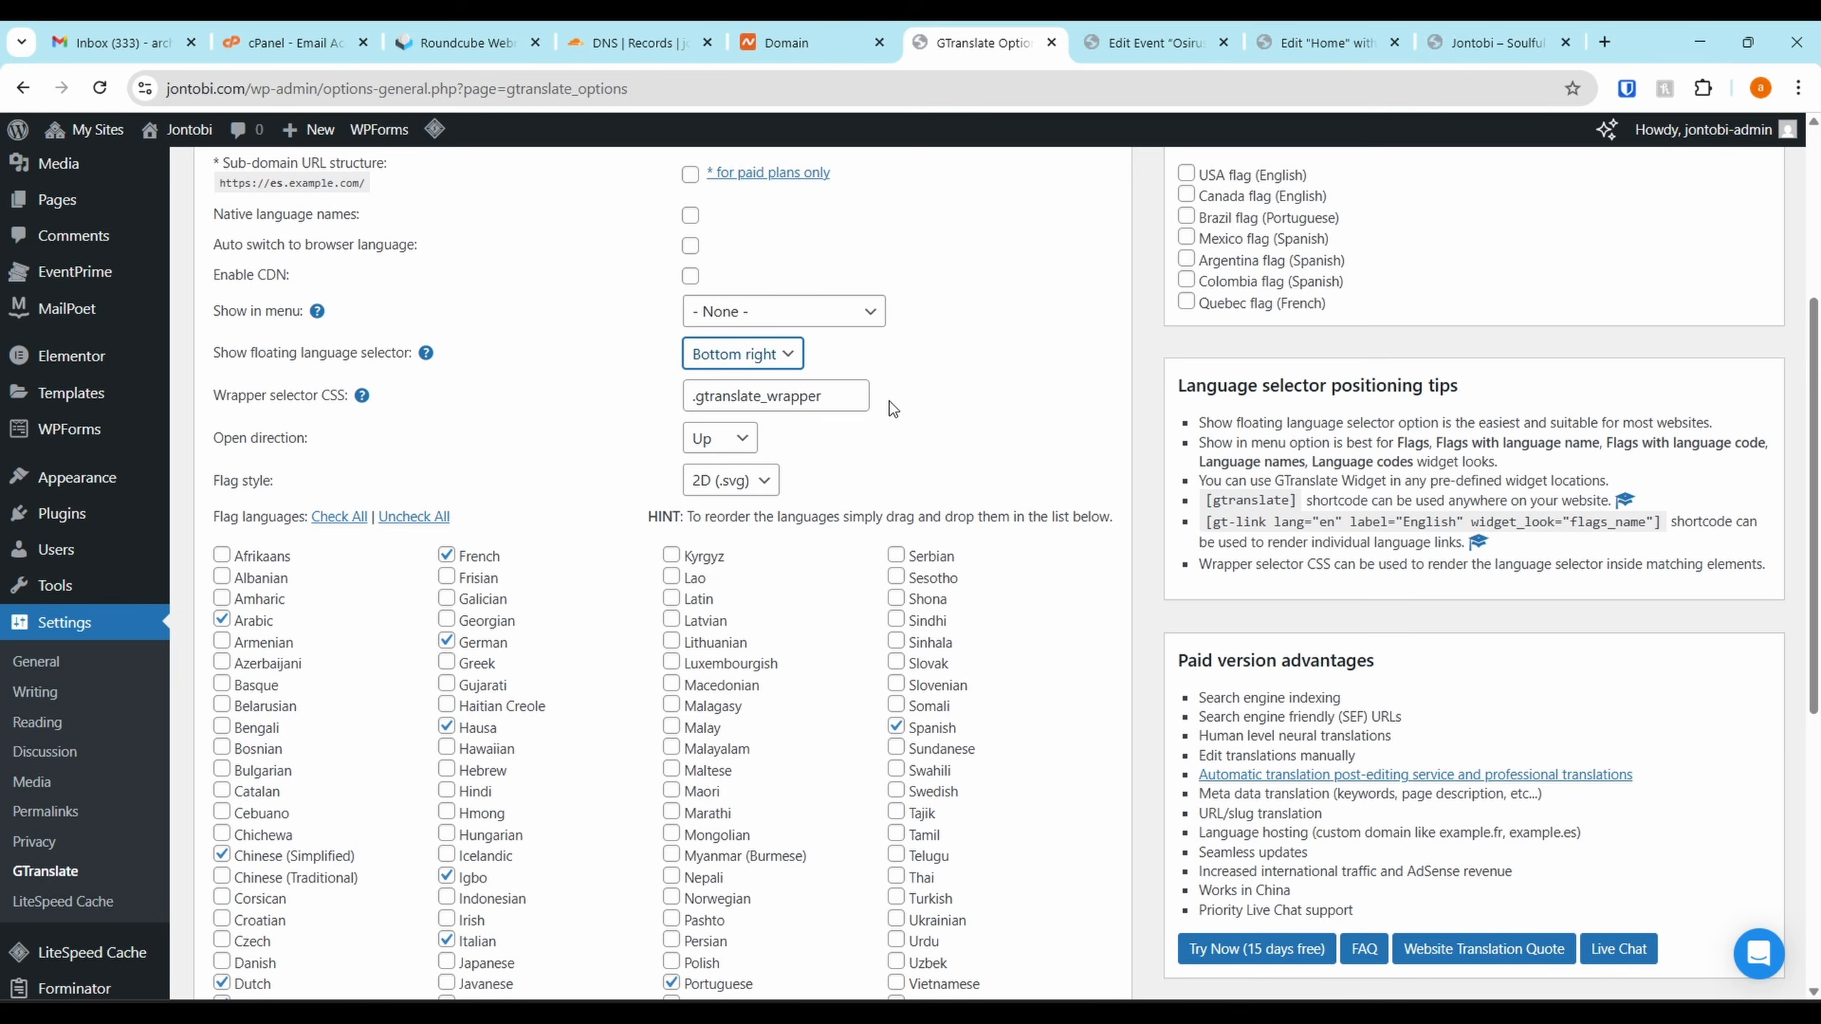
{"action": "scroll", "coordinate": [853, 416], "scroll_direction": "down", "scroll_amount": 8}
{"action": "left_click", "coordinate": [249, 867]}
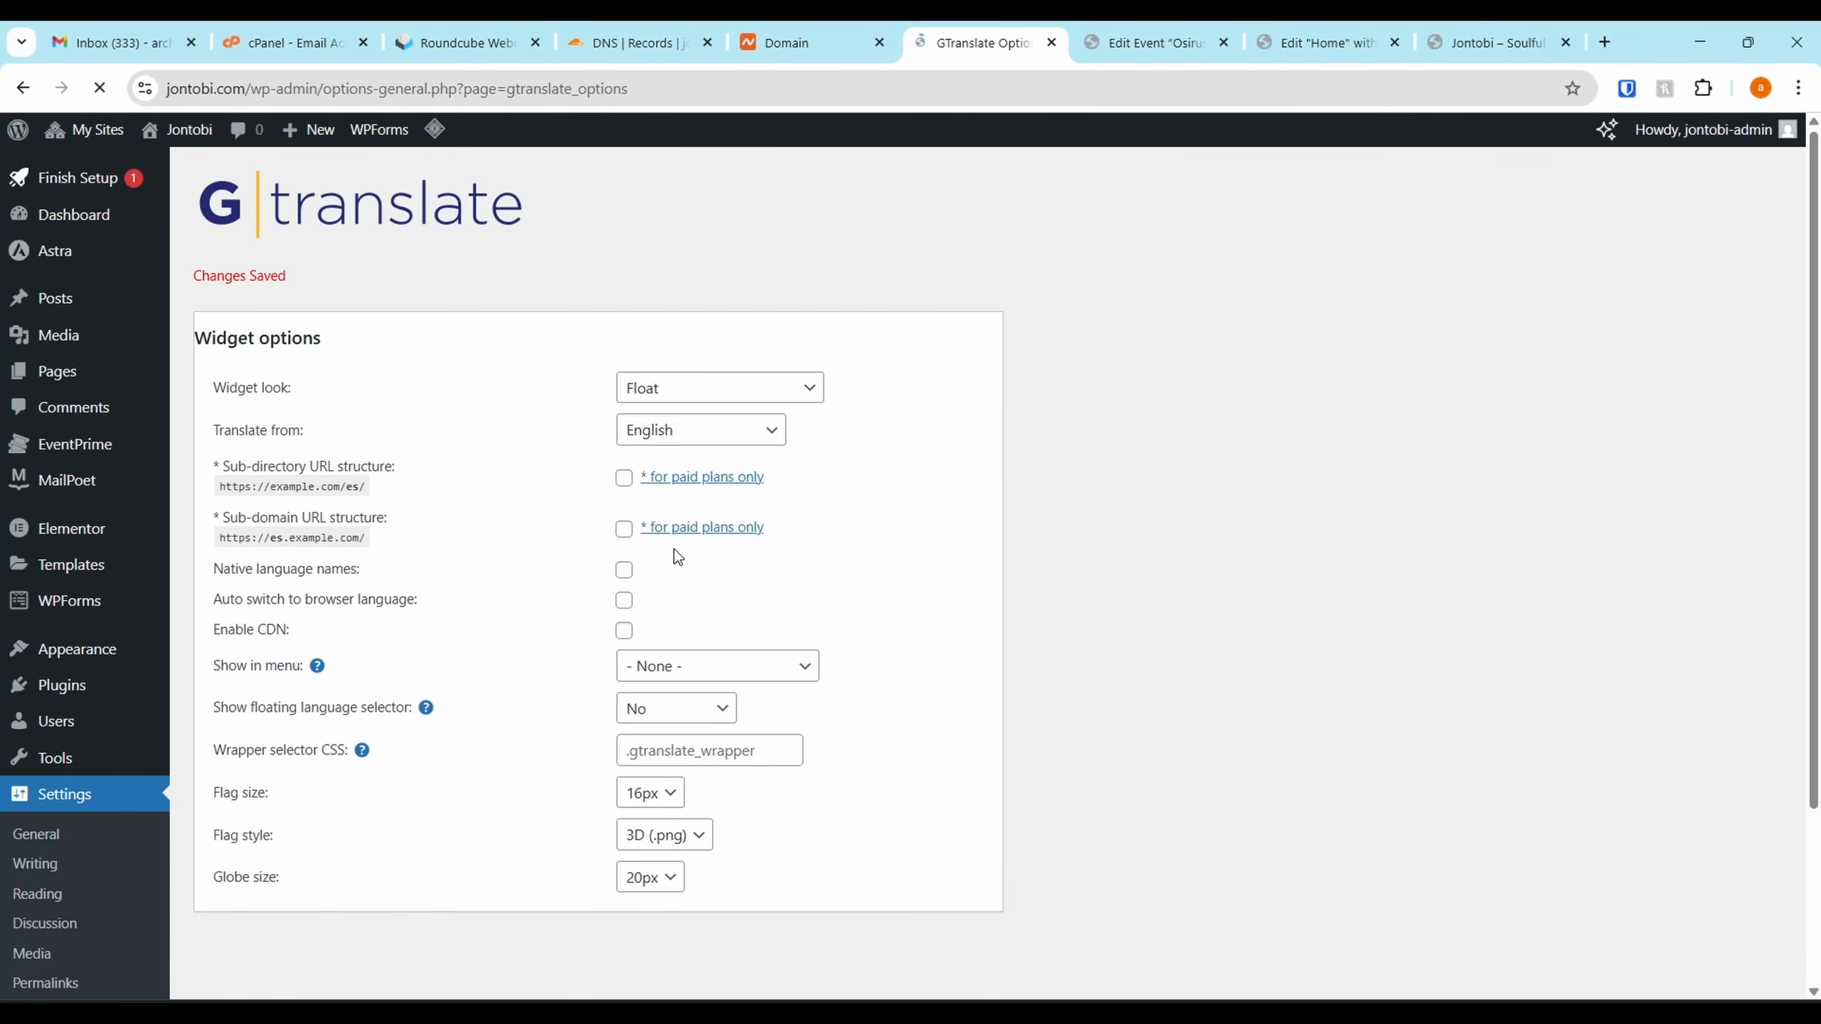
Switch to the live Jontobi homepage and select its web address
{"action": "scroll", "coordinate": [726, 492], "scroll_direction": "down", "scroll_amount": 3}
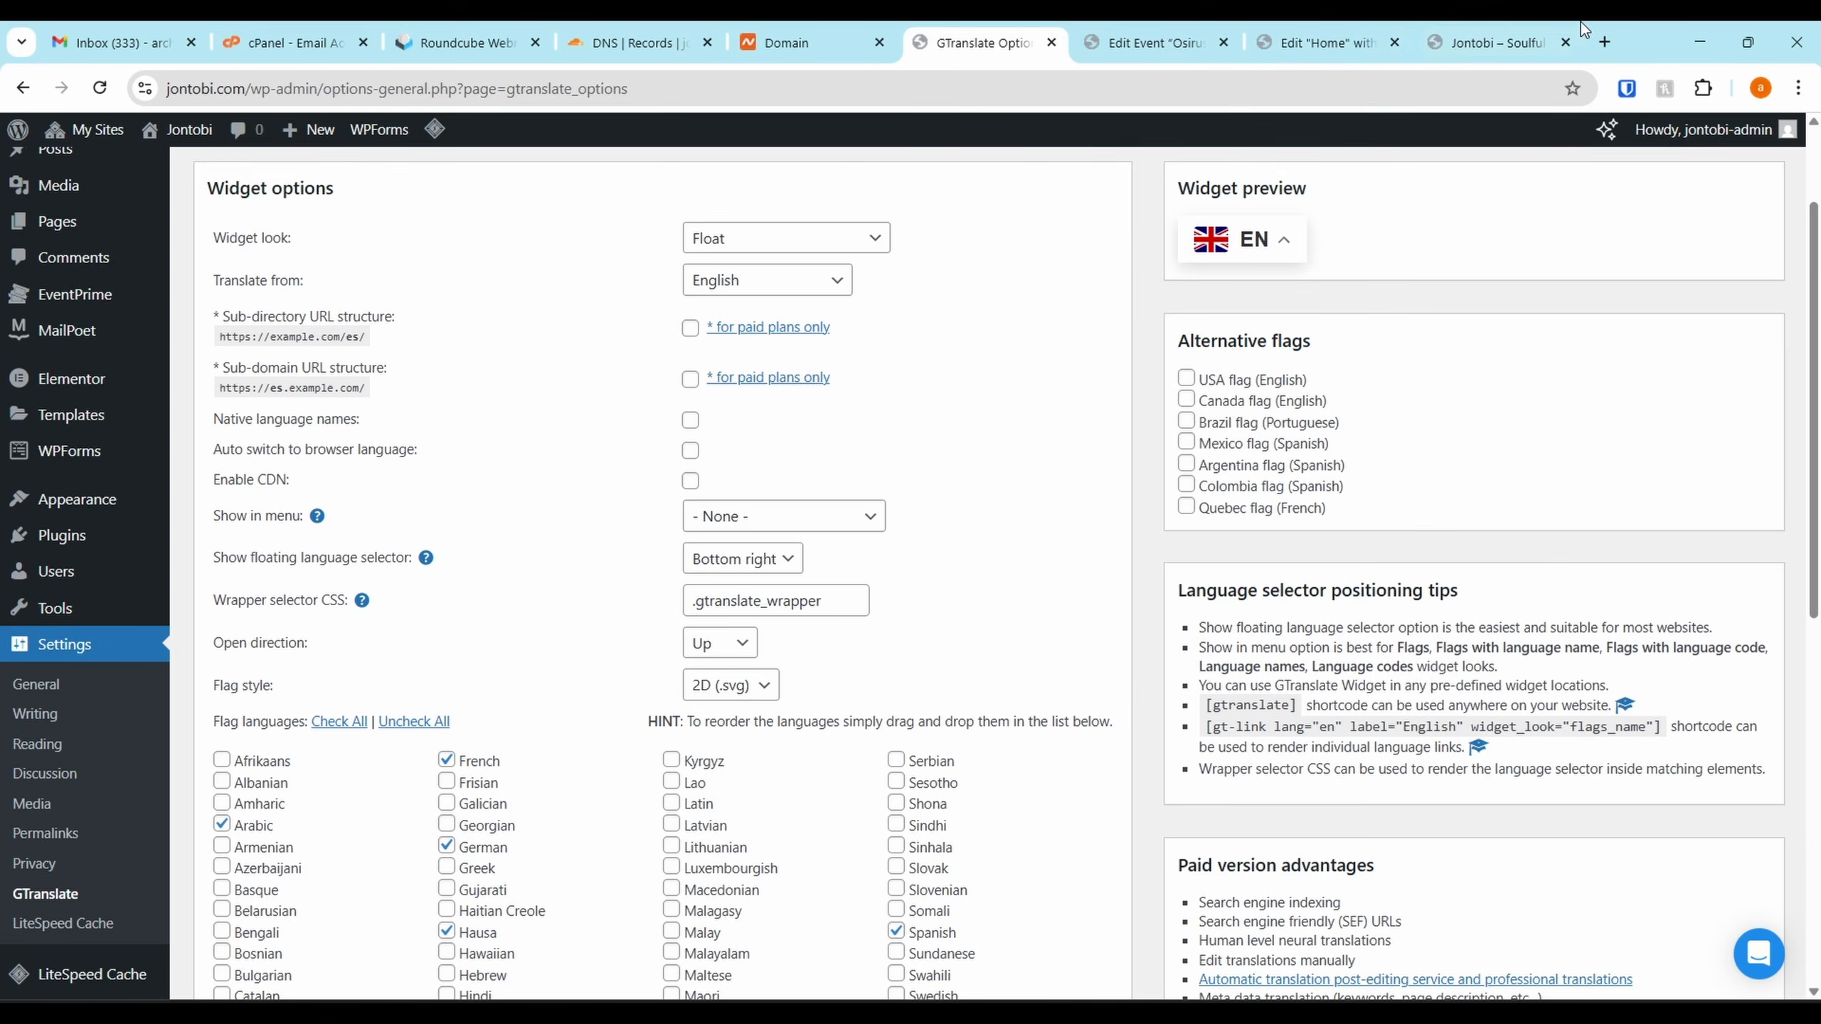
{"action": "left_click", "coordinate": [1498, 42]}
{"action": "left_click", "coordinate": [634, 94]}
{"action": "key", "text": "ctrl+c"}
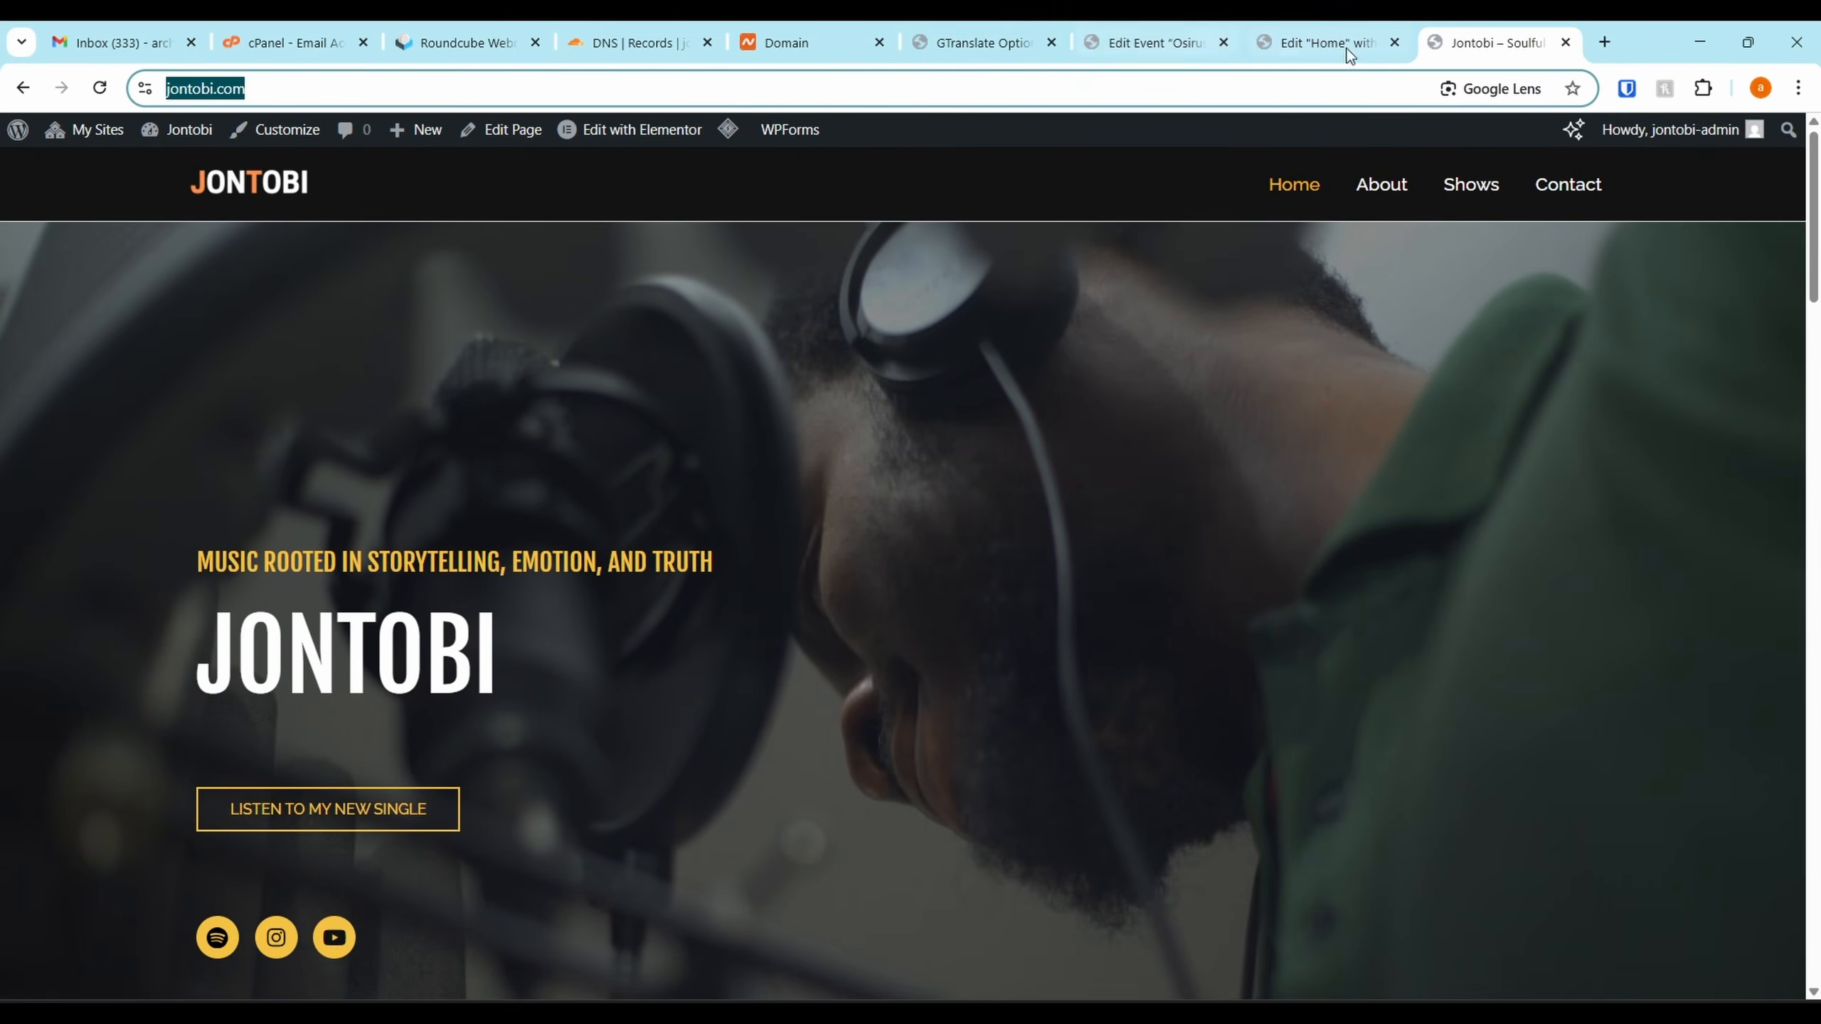
Load jontobi.com in a private window and translate the site into Yoruba
{"action": "left_click", "coordinate": [1797, 86]}
{"action": "left_click", "coordinate": [1642, 189]}
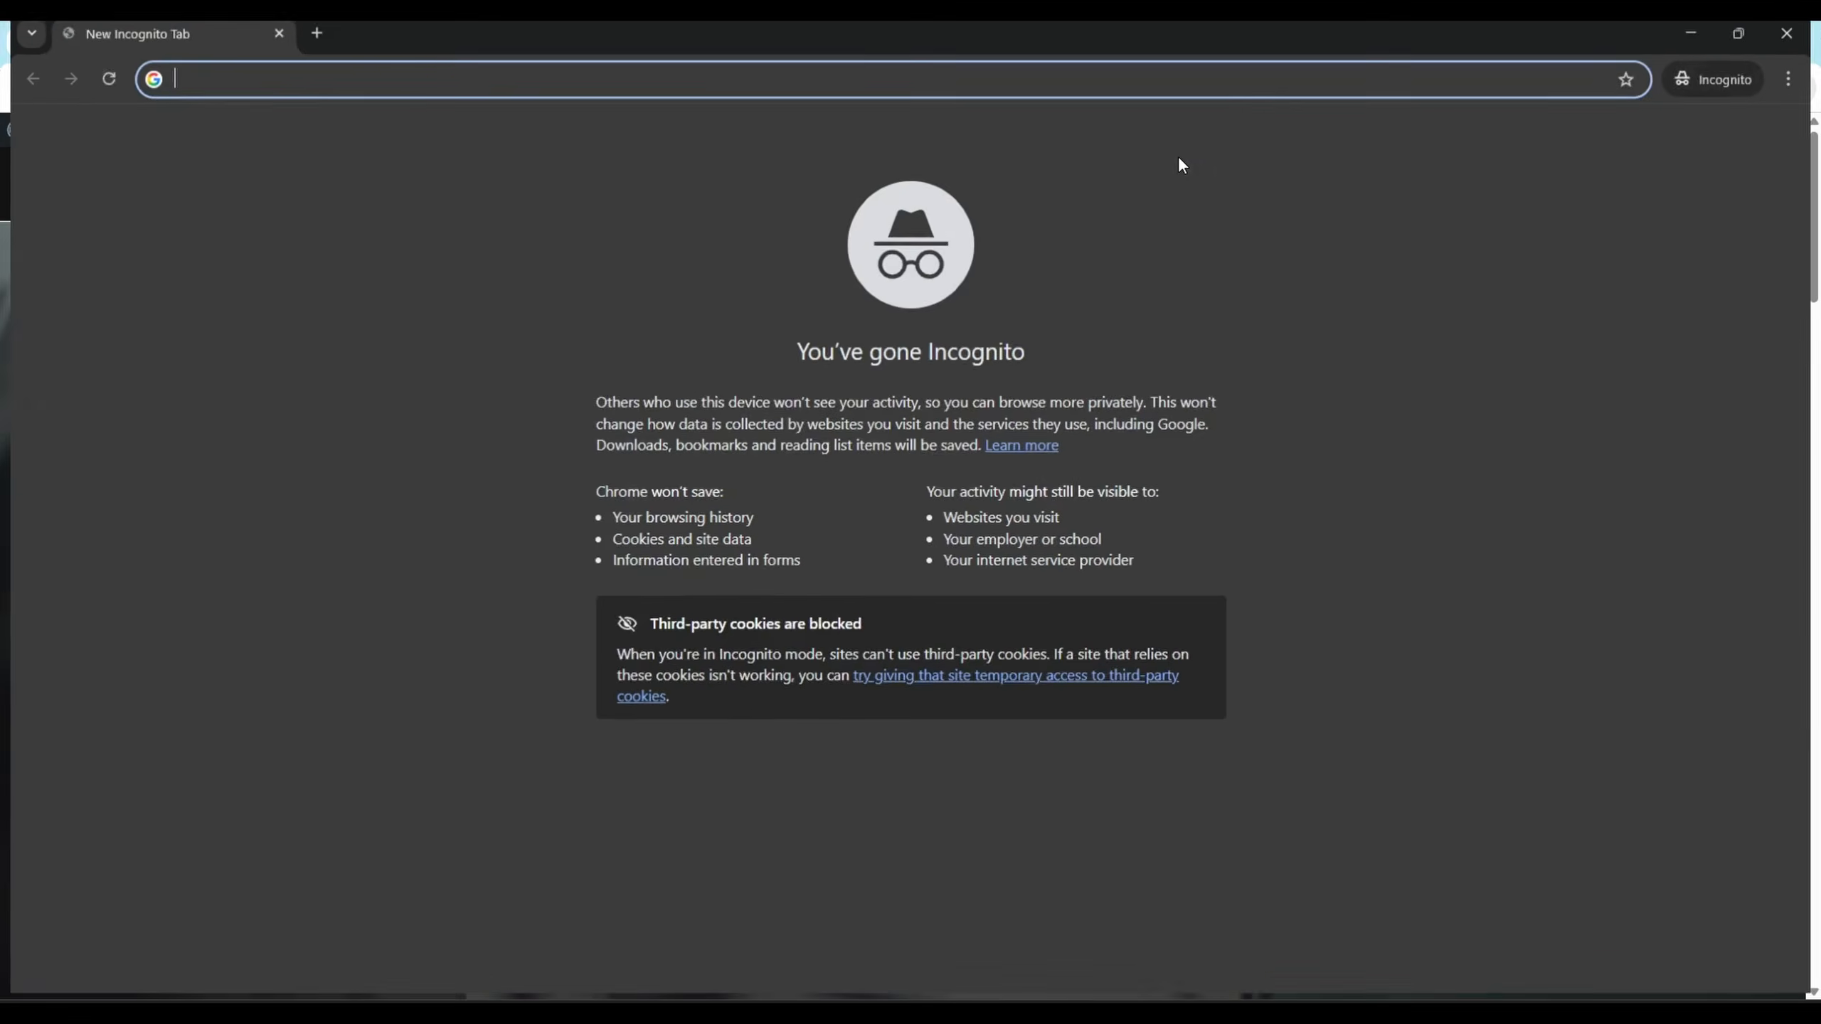
{"action": "key", "text": "ctrl+v"}
{"action": "key", "text": "Return"}
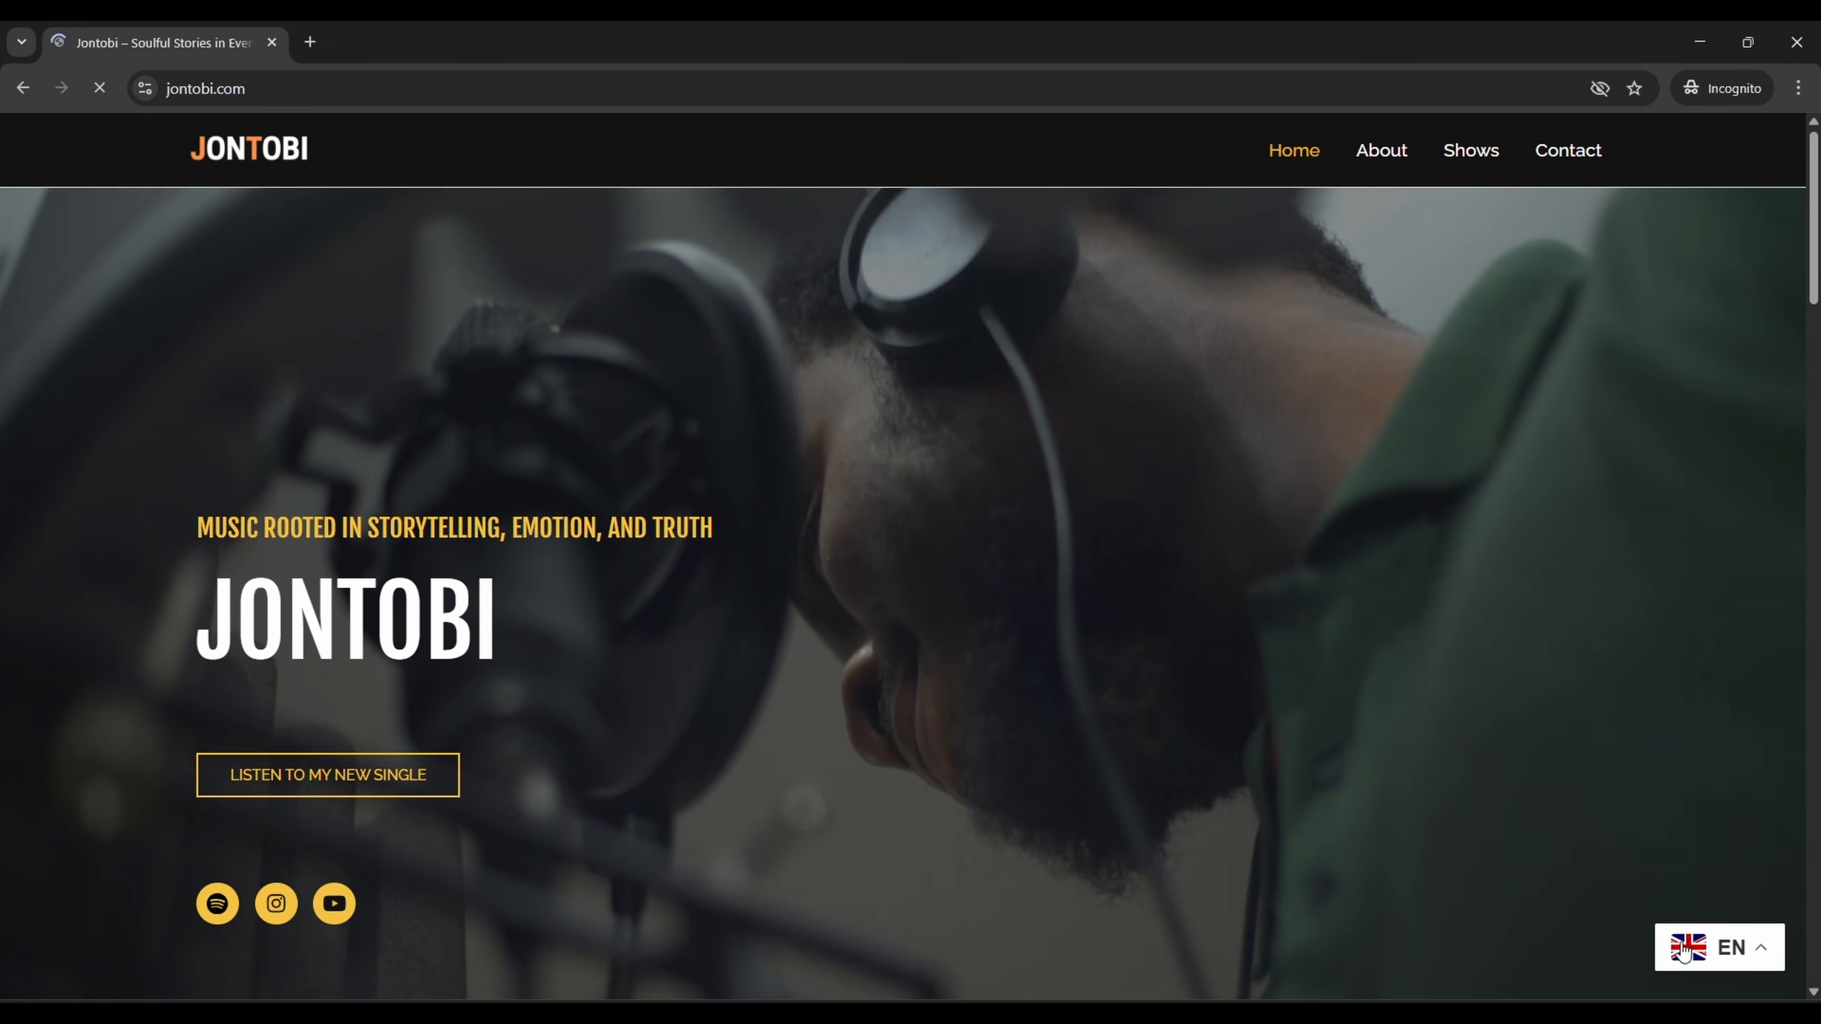
{"action": "left_click", "coordinate": [1720, 947]}
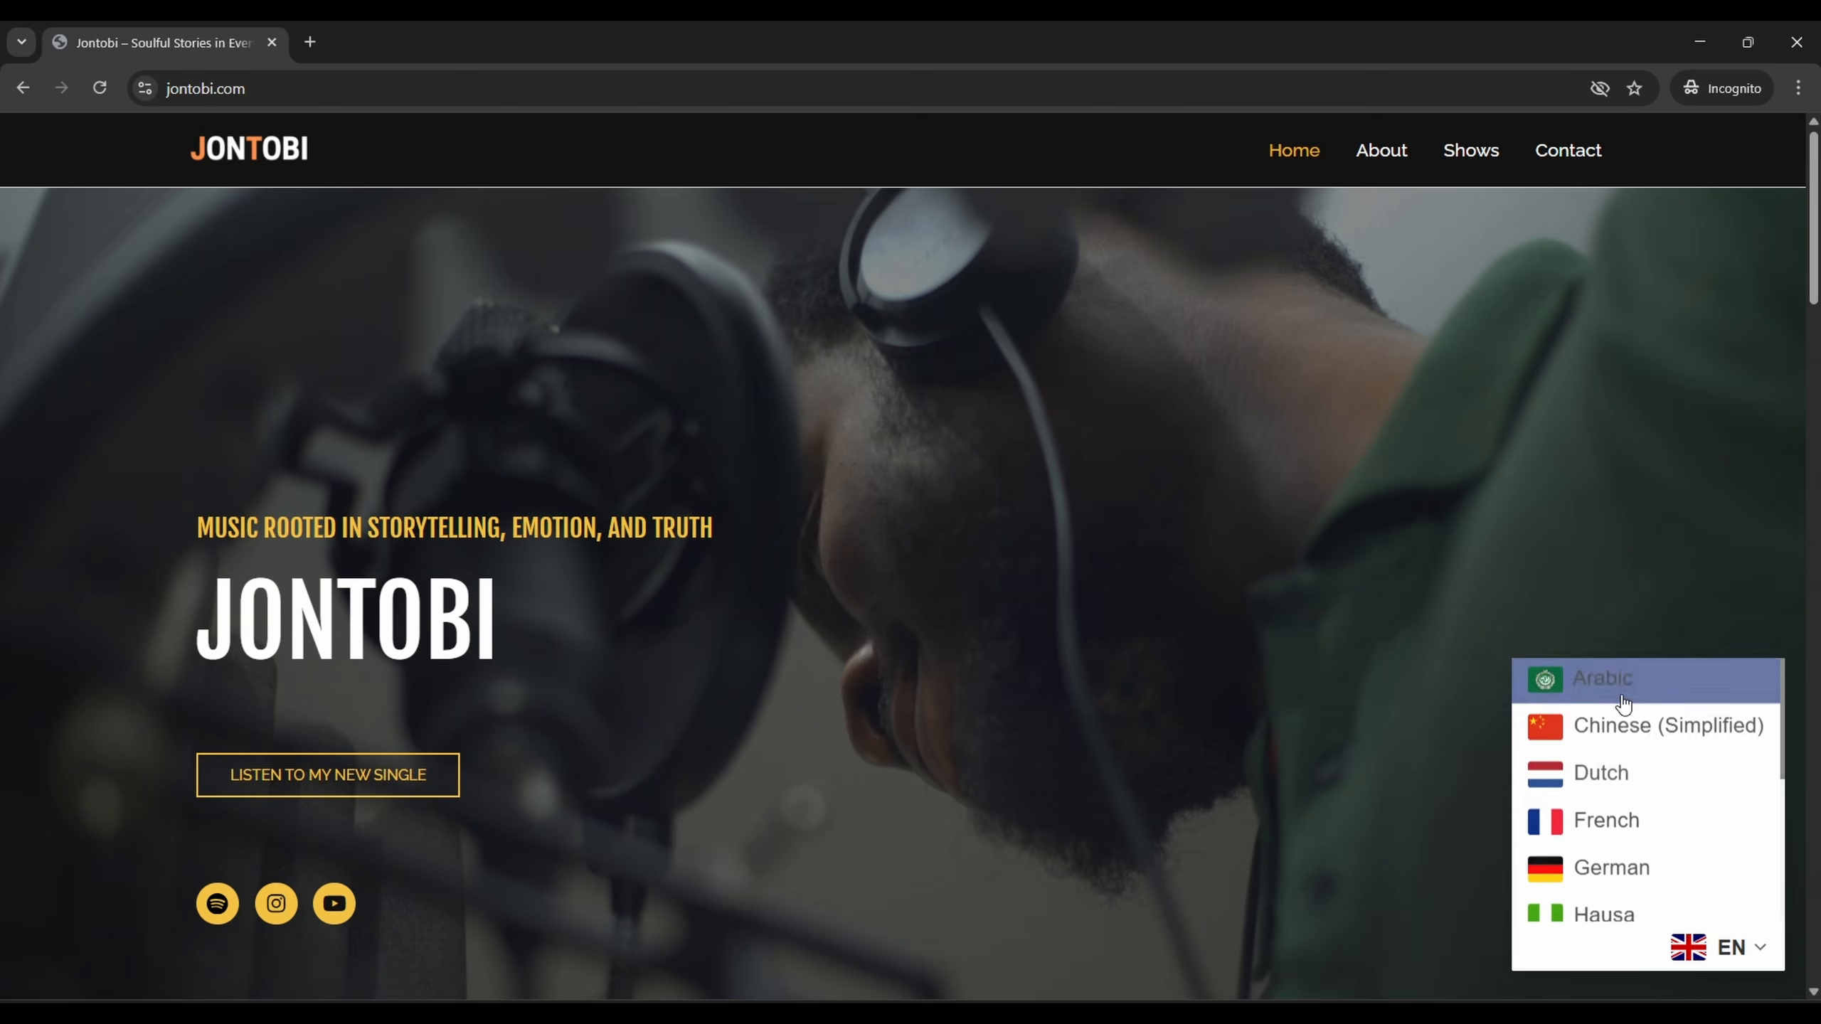
{"action": "scroll", "coordinate": [1618, 914], "scroll_direction": "down", "scroll_amount": 3}
{"action": "left_click", "coordinate": [1606, 895]}
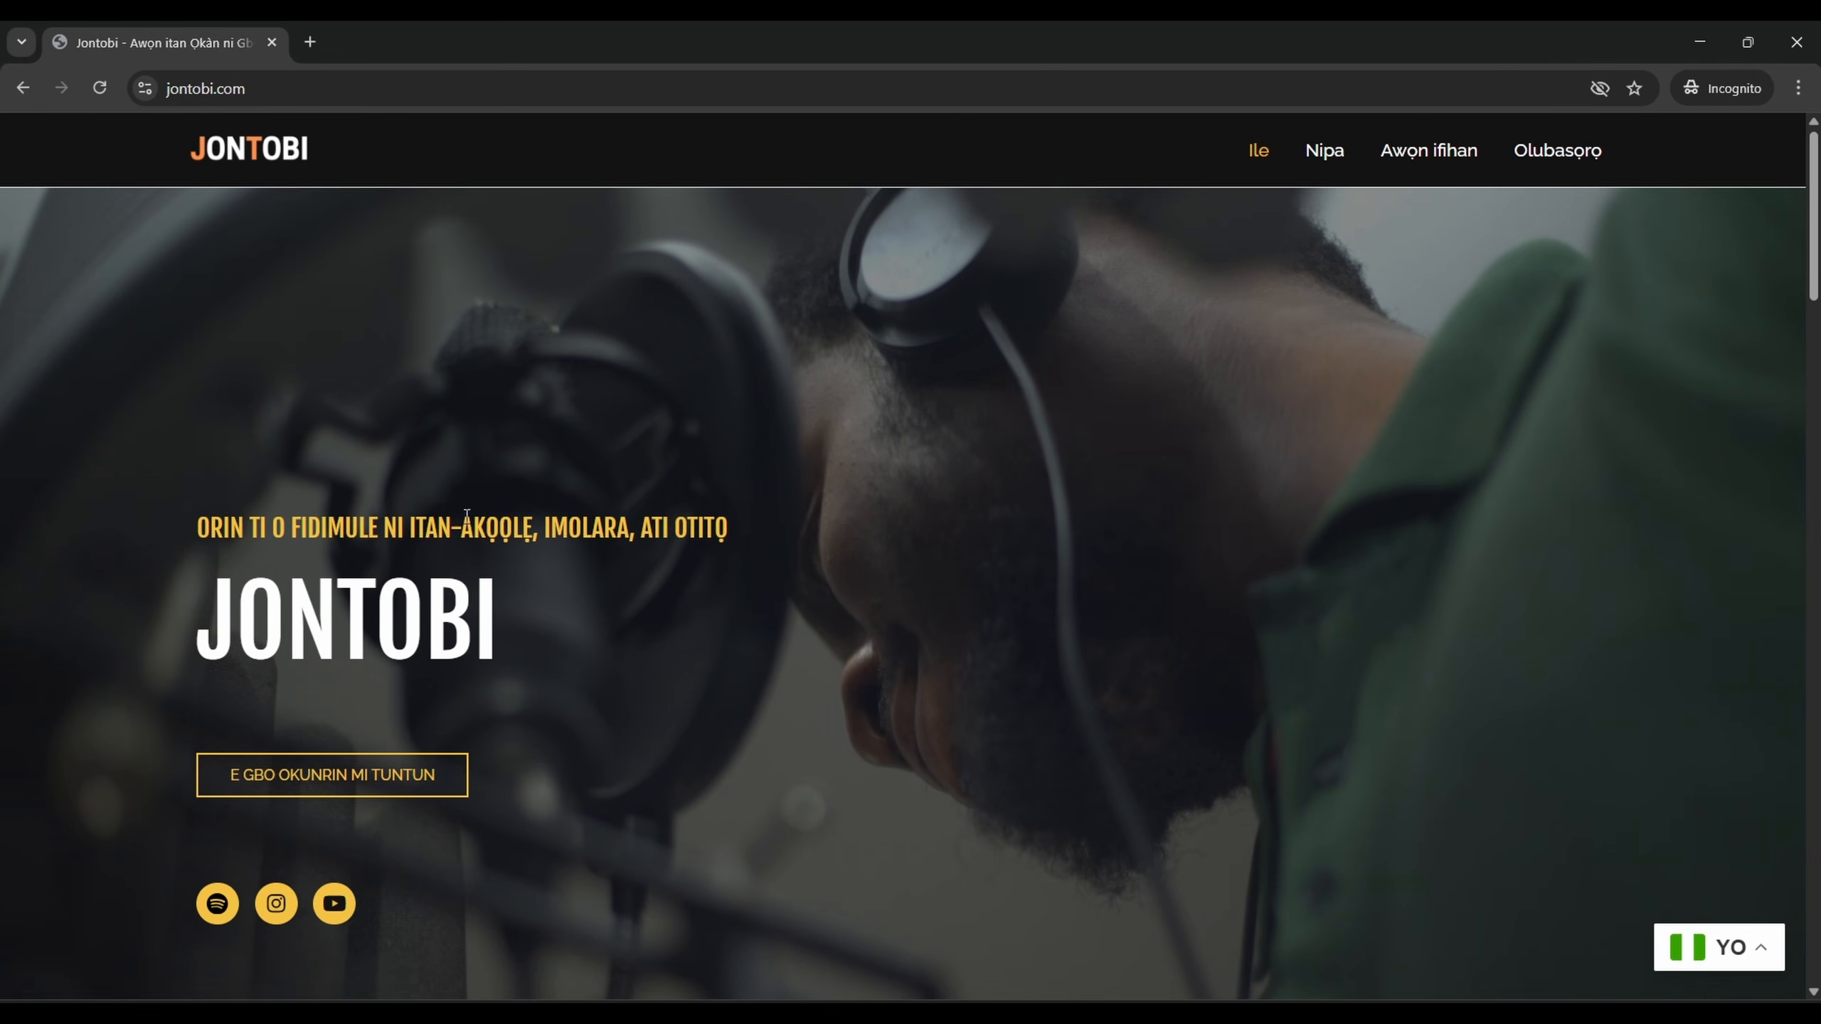
{"action": "left_click_drag", "start_coordinate": [244, 529], "coordinate": [828, 662]}
{"action": "left_click", "coordinate": [828, 662]}
{"action": "scroll", "coordinate": [770, 620], "scroll_direction": "down", "scroll_amount": 10}
{"action": "scroll", "coordinate": [1116, 749], "scroll_direction": "up", "scroll_amount": 3}
{"action": "scroll", "coordinate": [1116, 750], "scroll_direction": "up", "scroll_amount": 3}
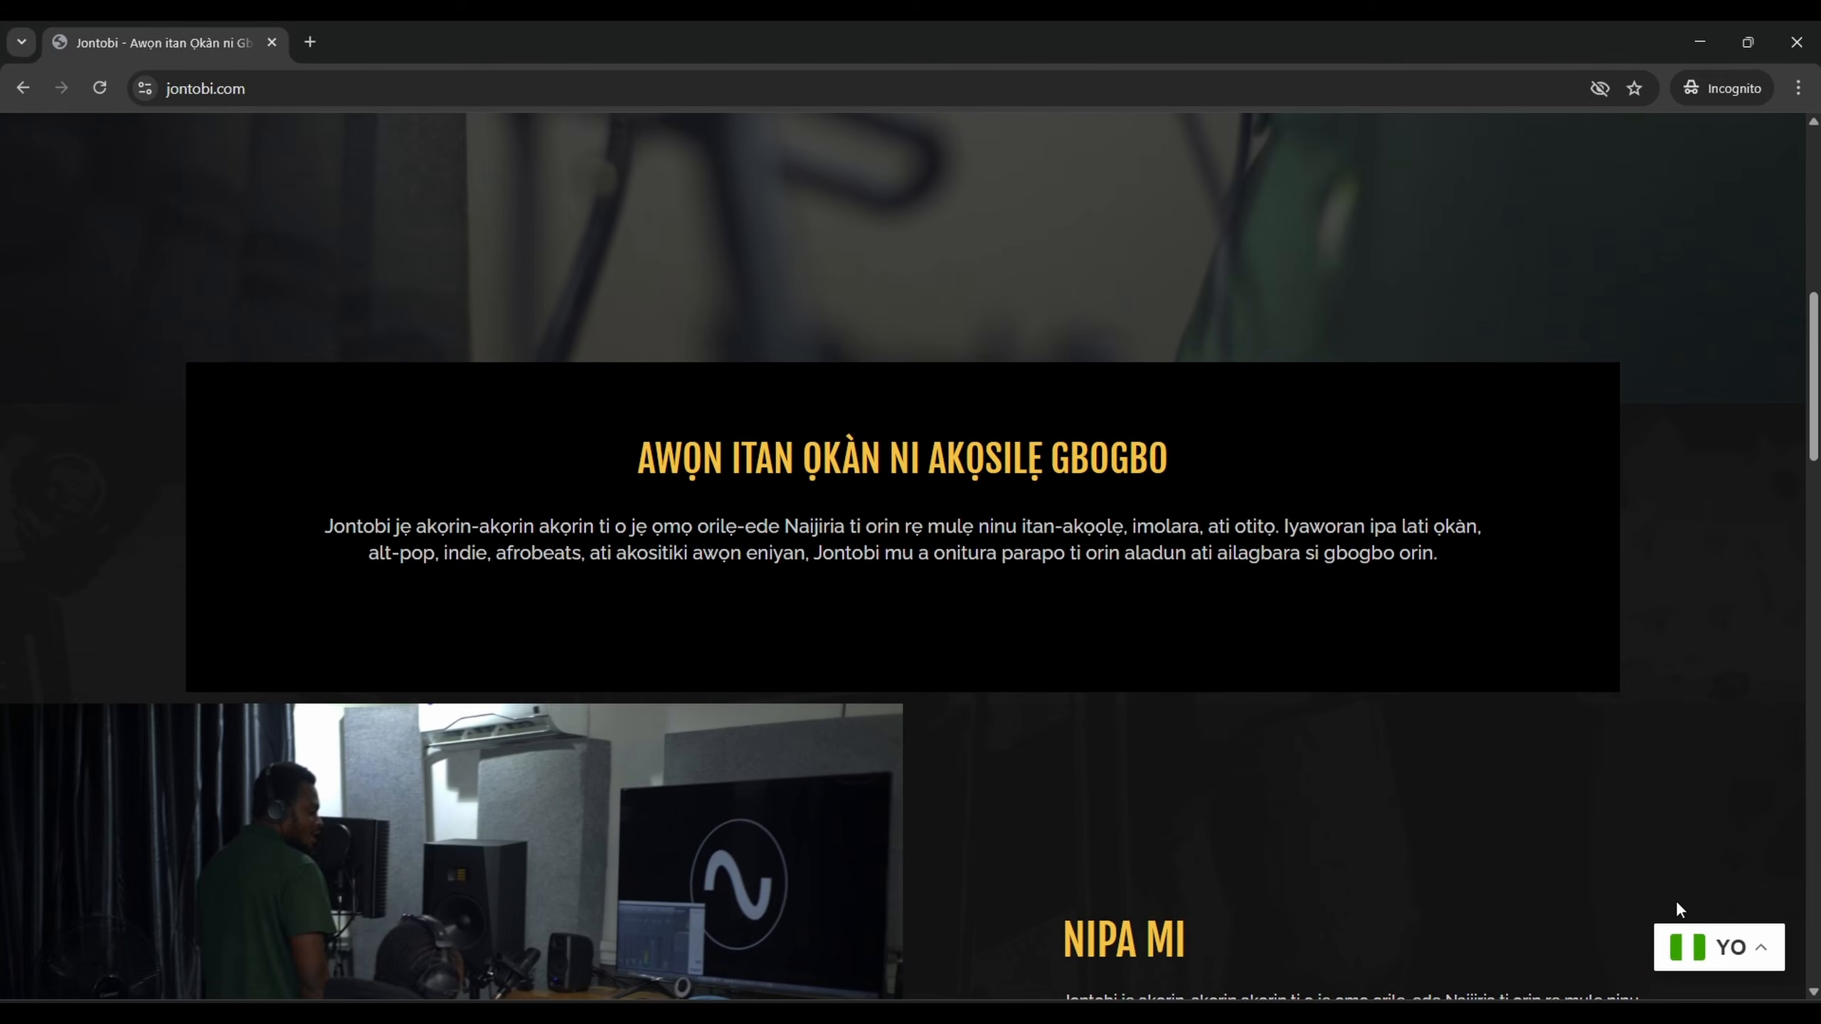
Switch the site's language to French with the floating selector
{"action": "left_click", "coordinate": [1731, 947]}
{"action": "scroll", "coordinate": [1628, 788], "scroll_direction": "up", "scroll_amount": 6}
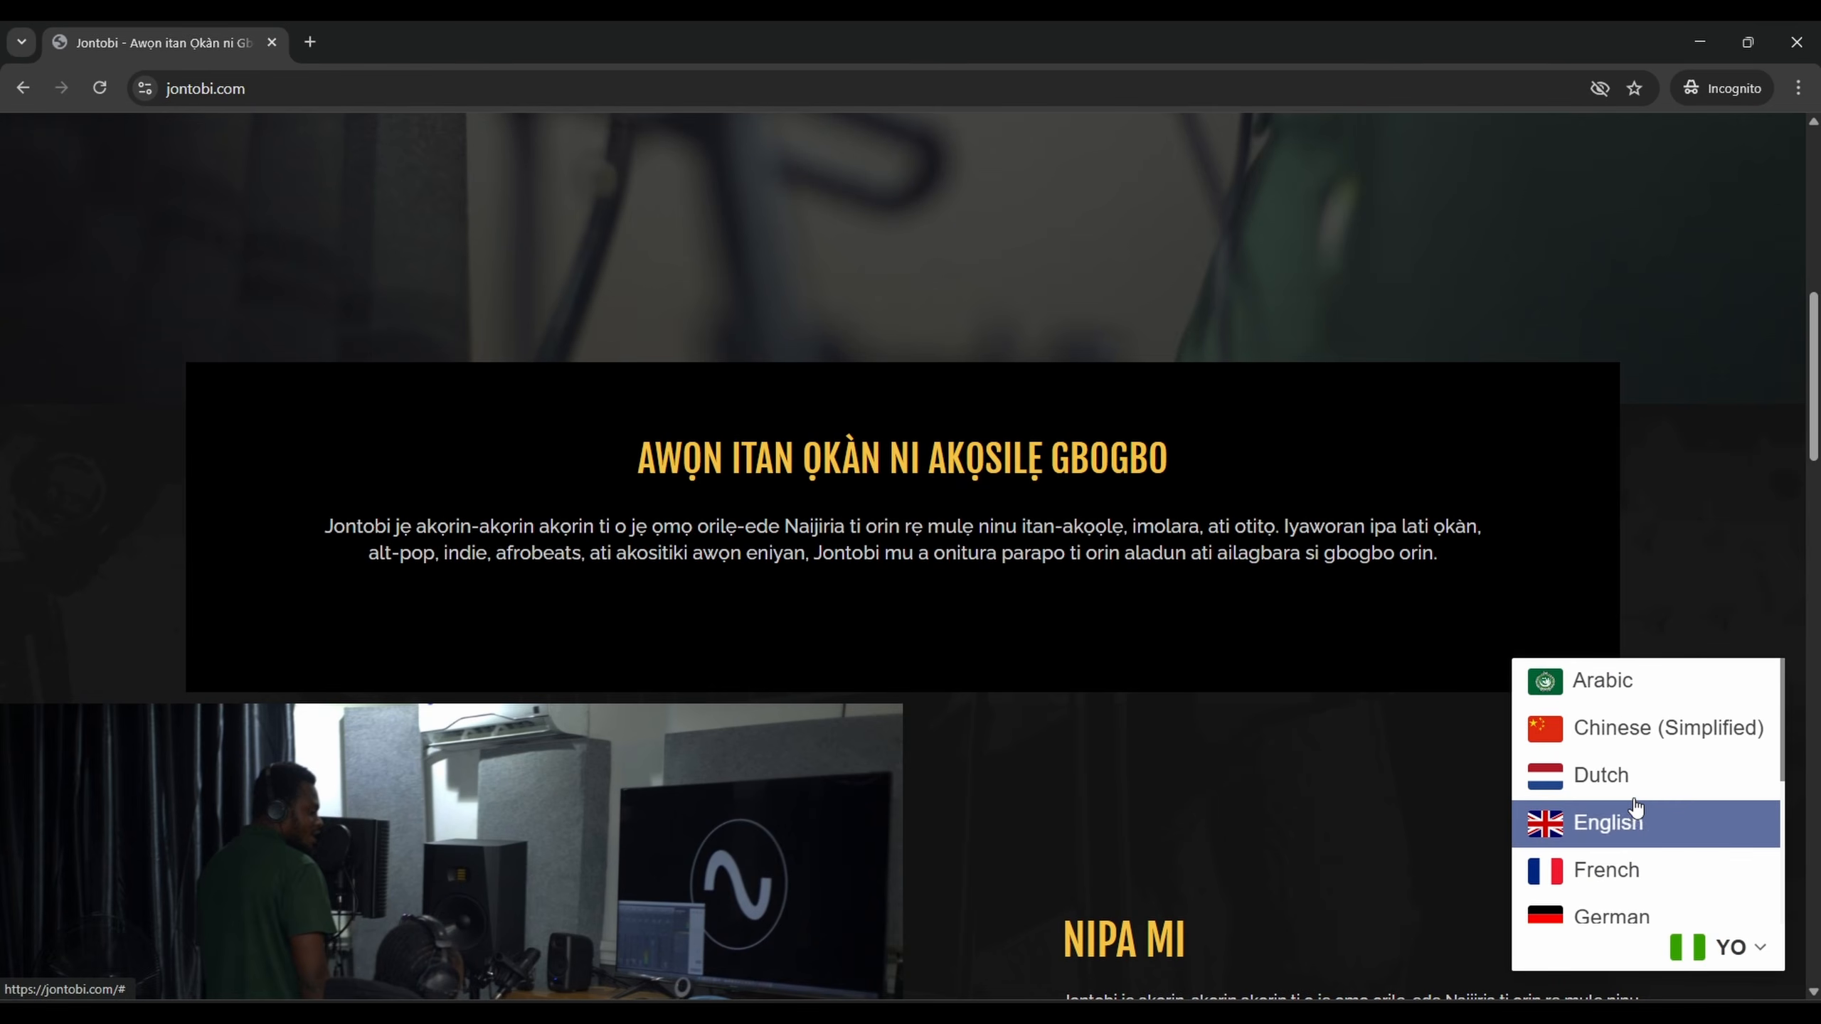
{"action": "scroll", "coordinate": [1718, 804], "scroll_direction": "down", "scroll_amount": 4}
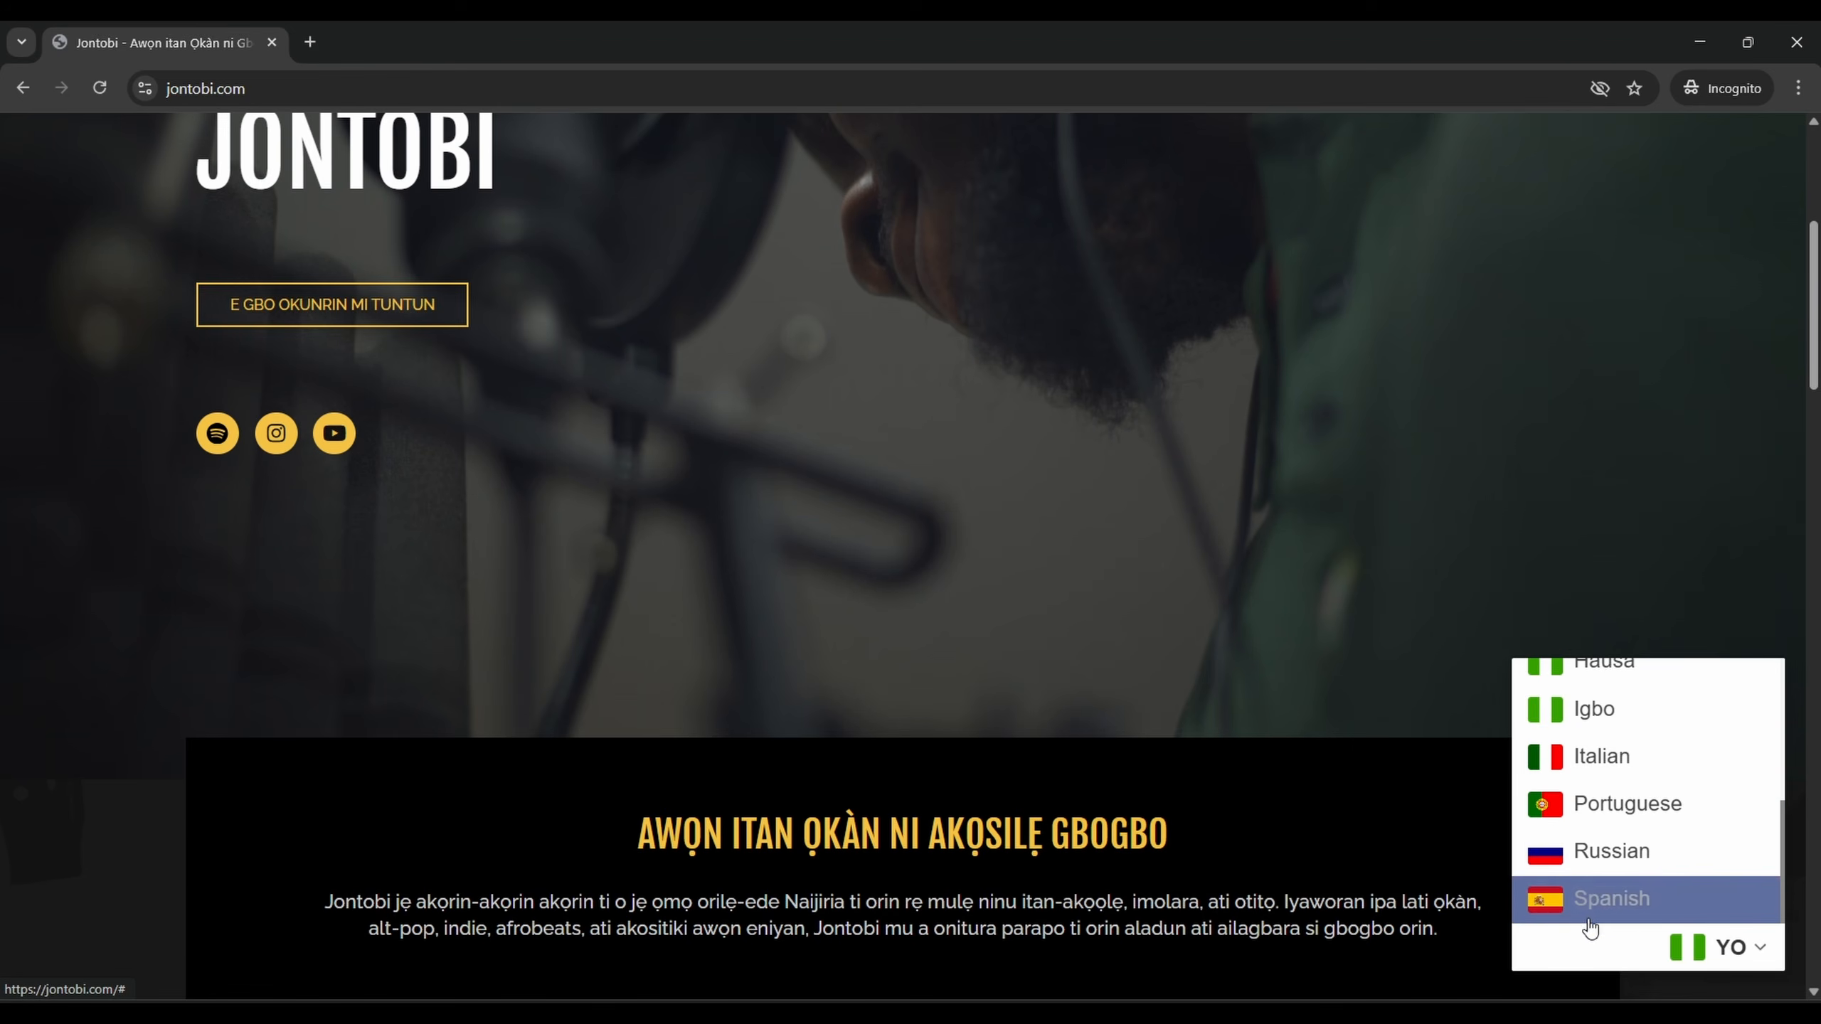
{"action": "scroll", "coordinate": [1714, 807], "scroll_direction": "down", "scroll_amount": 1}
{"action": "scroll", "coordinate": [1613, 789], "scroll_direction": "up", "scroll_amount": 4}
{"action": "scroll", "coordinate": [1620, 825], "scroll_direction": "down", "scroll_amount": 3}
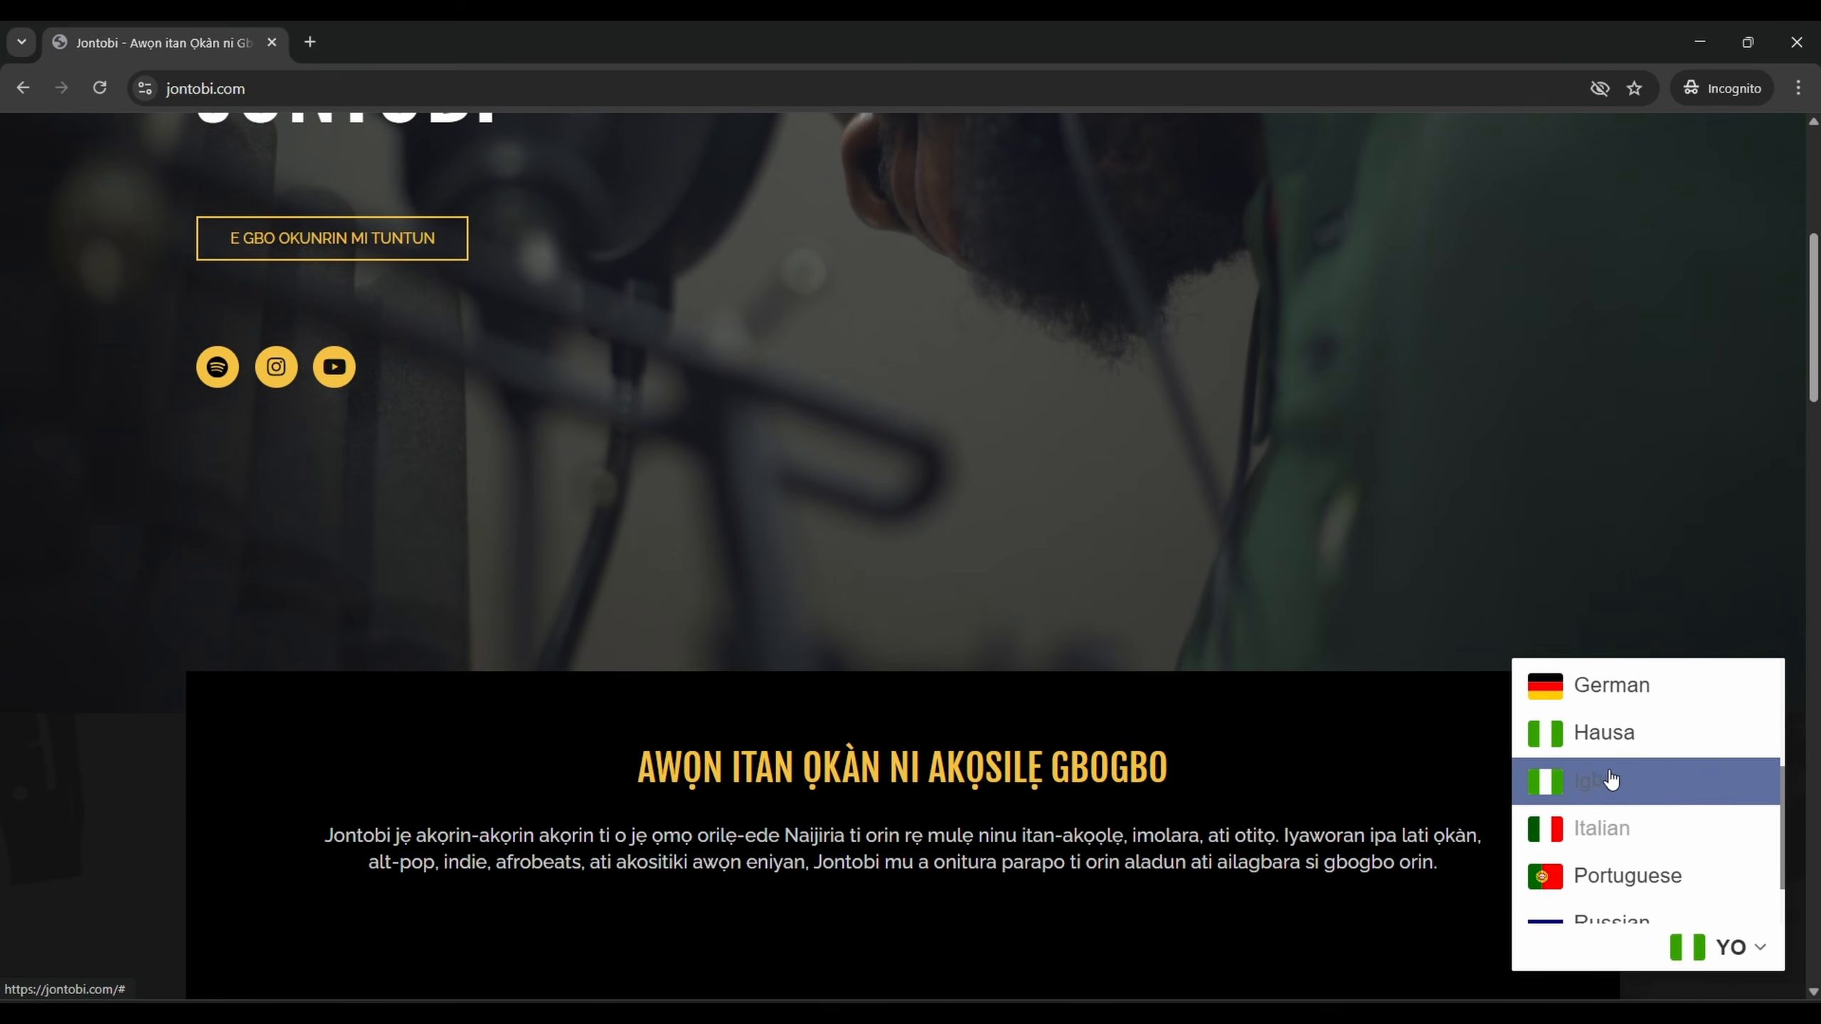
{"action": "scroll", "coordinate": [1614, 778], "scroll_direction": "up", "scroll_amount": 2}
{"action": "left_click", "coordinate": [1613, 755]}
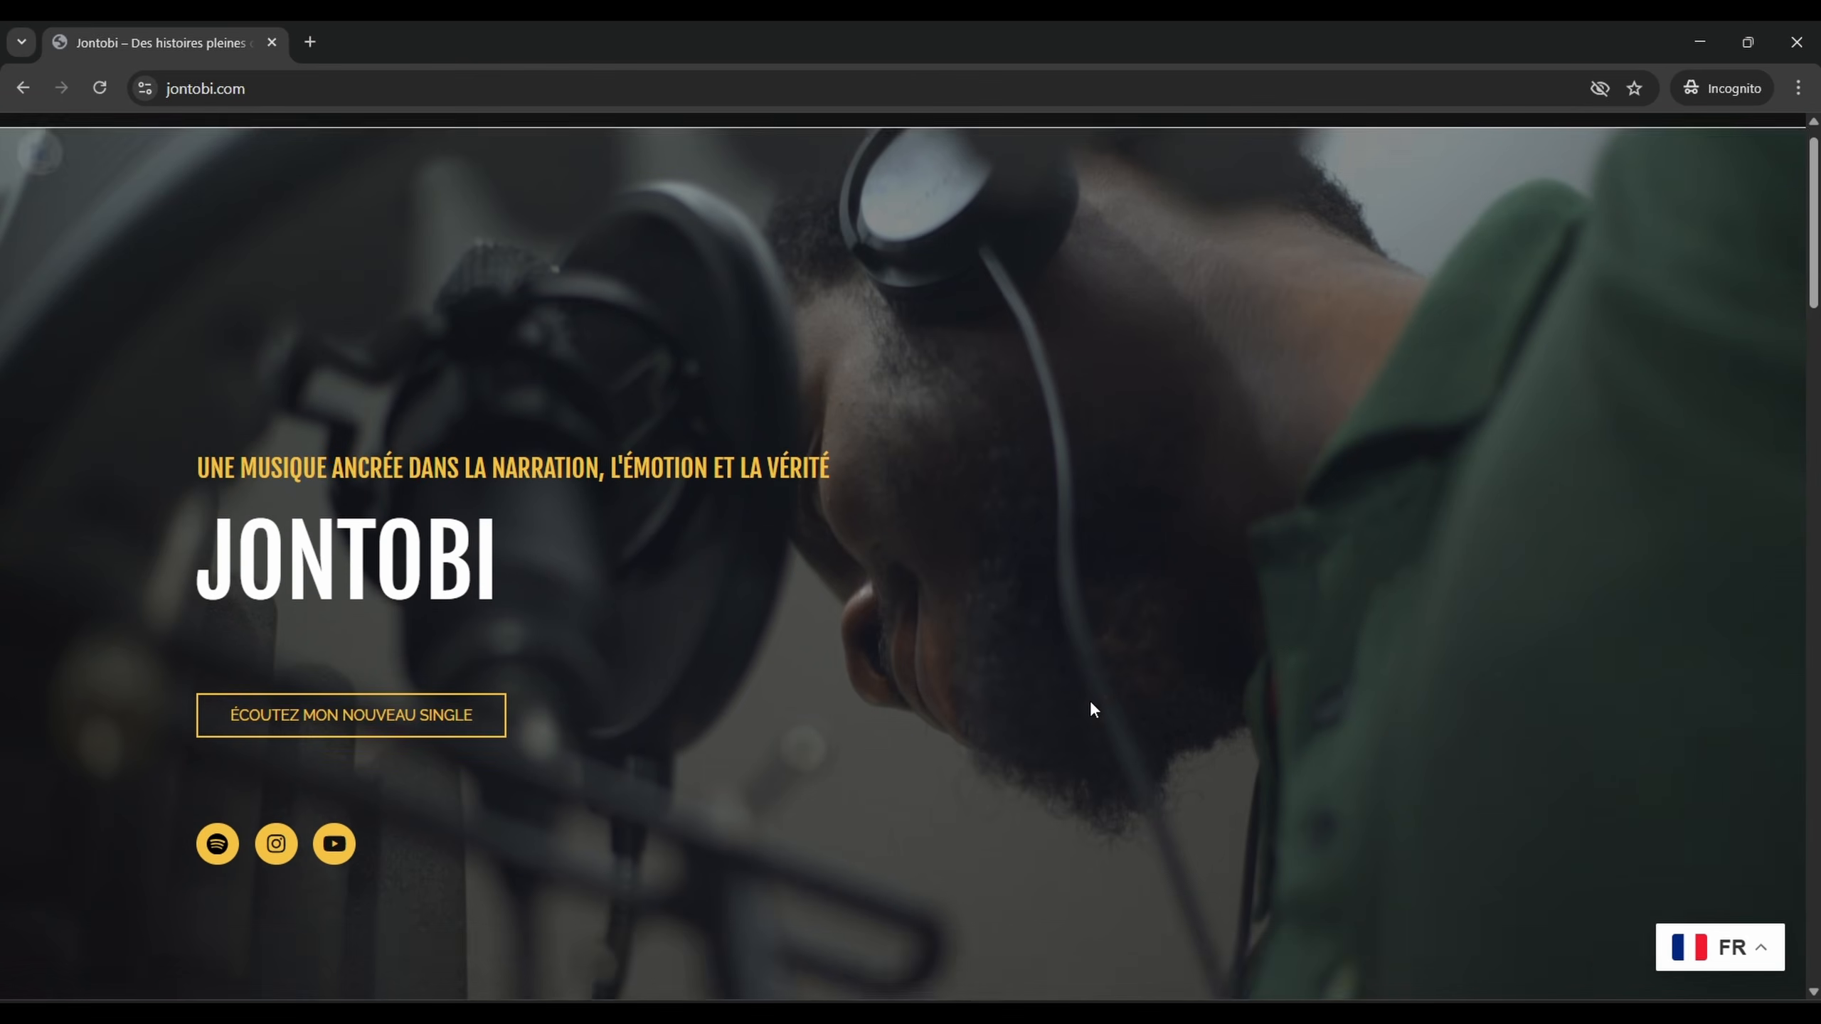
{"action": "scroll", "coordinate": [644, 579], "scroll_direction": "down", "scroll_amount": 10}
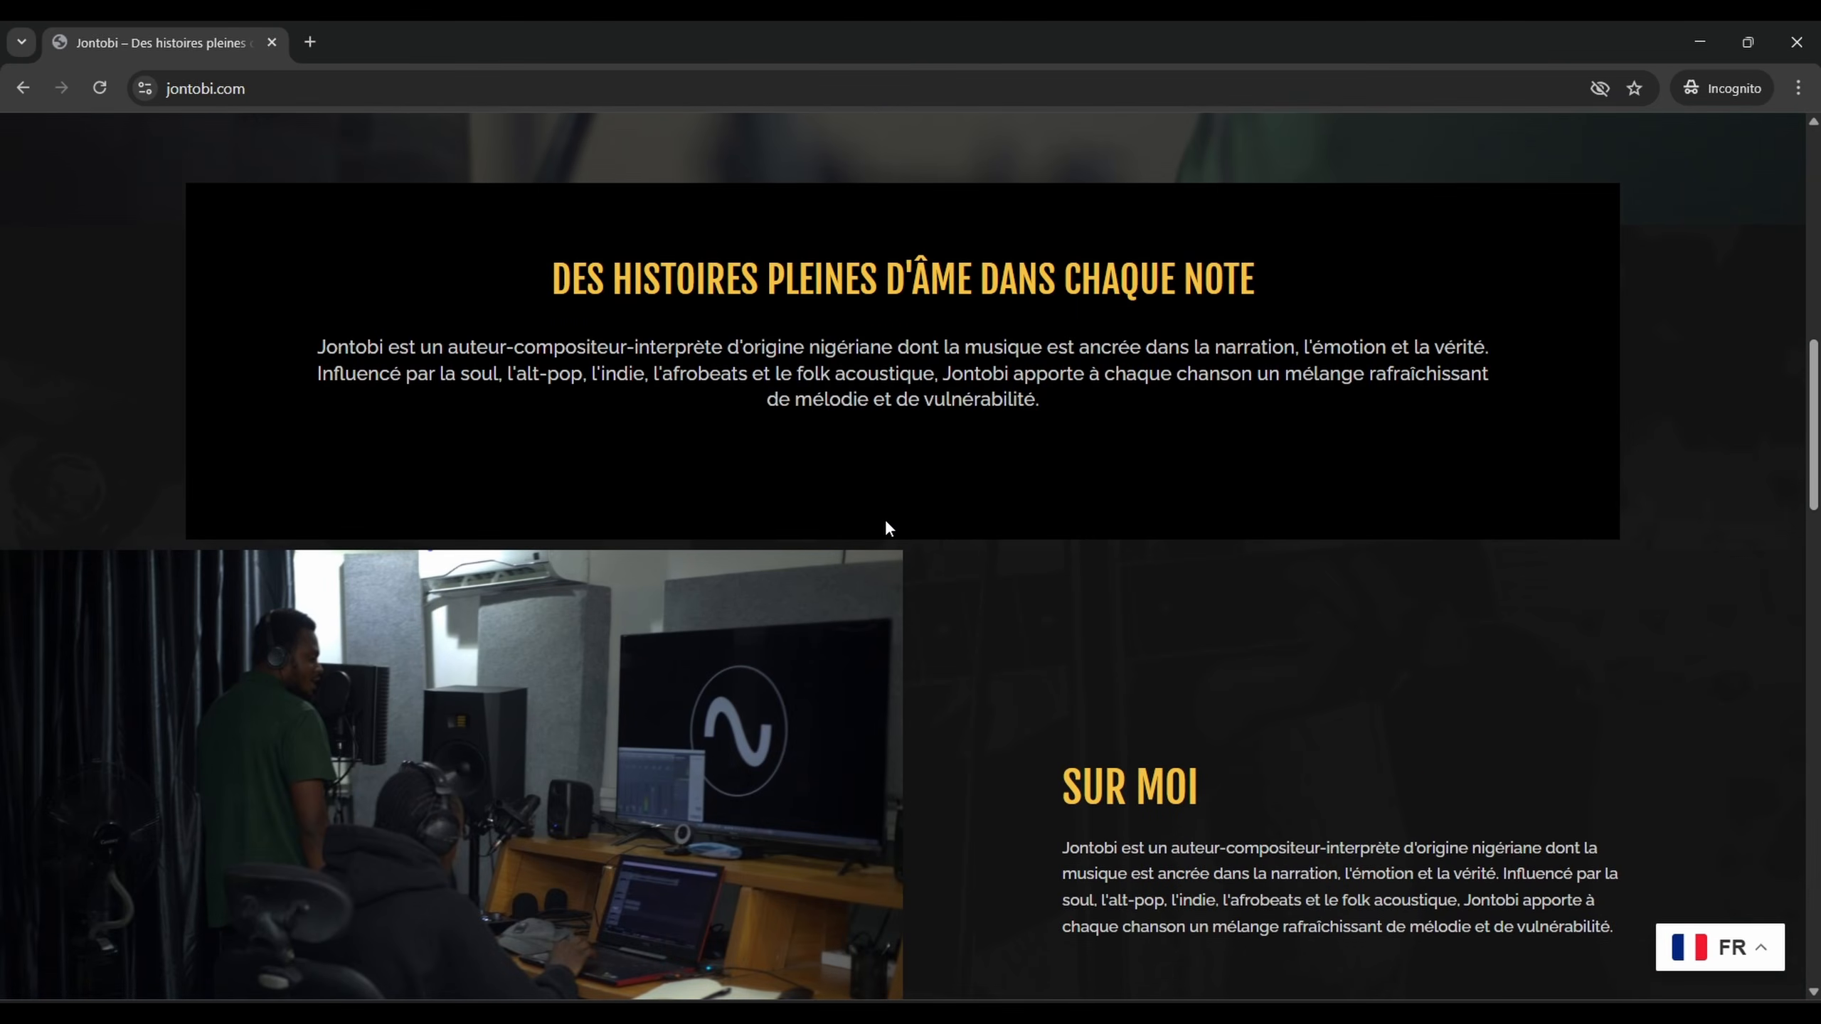
{"action": "scroll", "coordinate": [885, 517], "scroll_direction": "down", "scroll_amount": 15}
{"action": "scroll", "coordinate": [1587, 825], "scroll_direction": "down", "scroll_amount": 3}
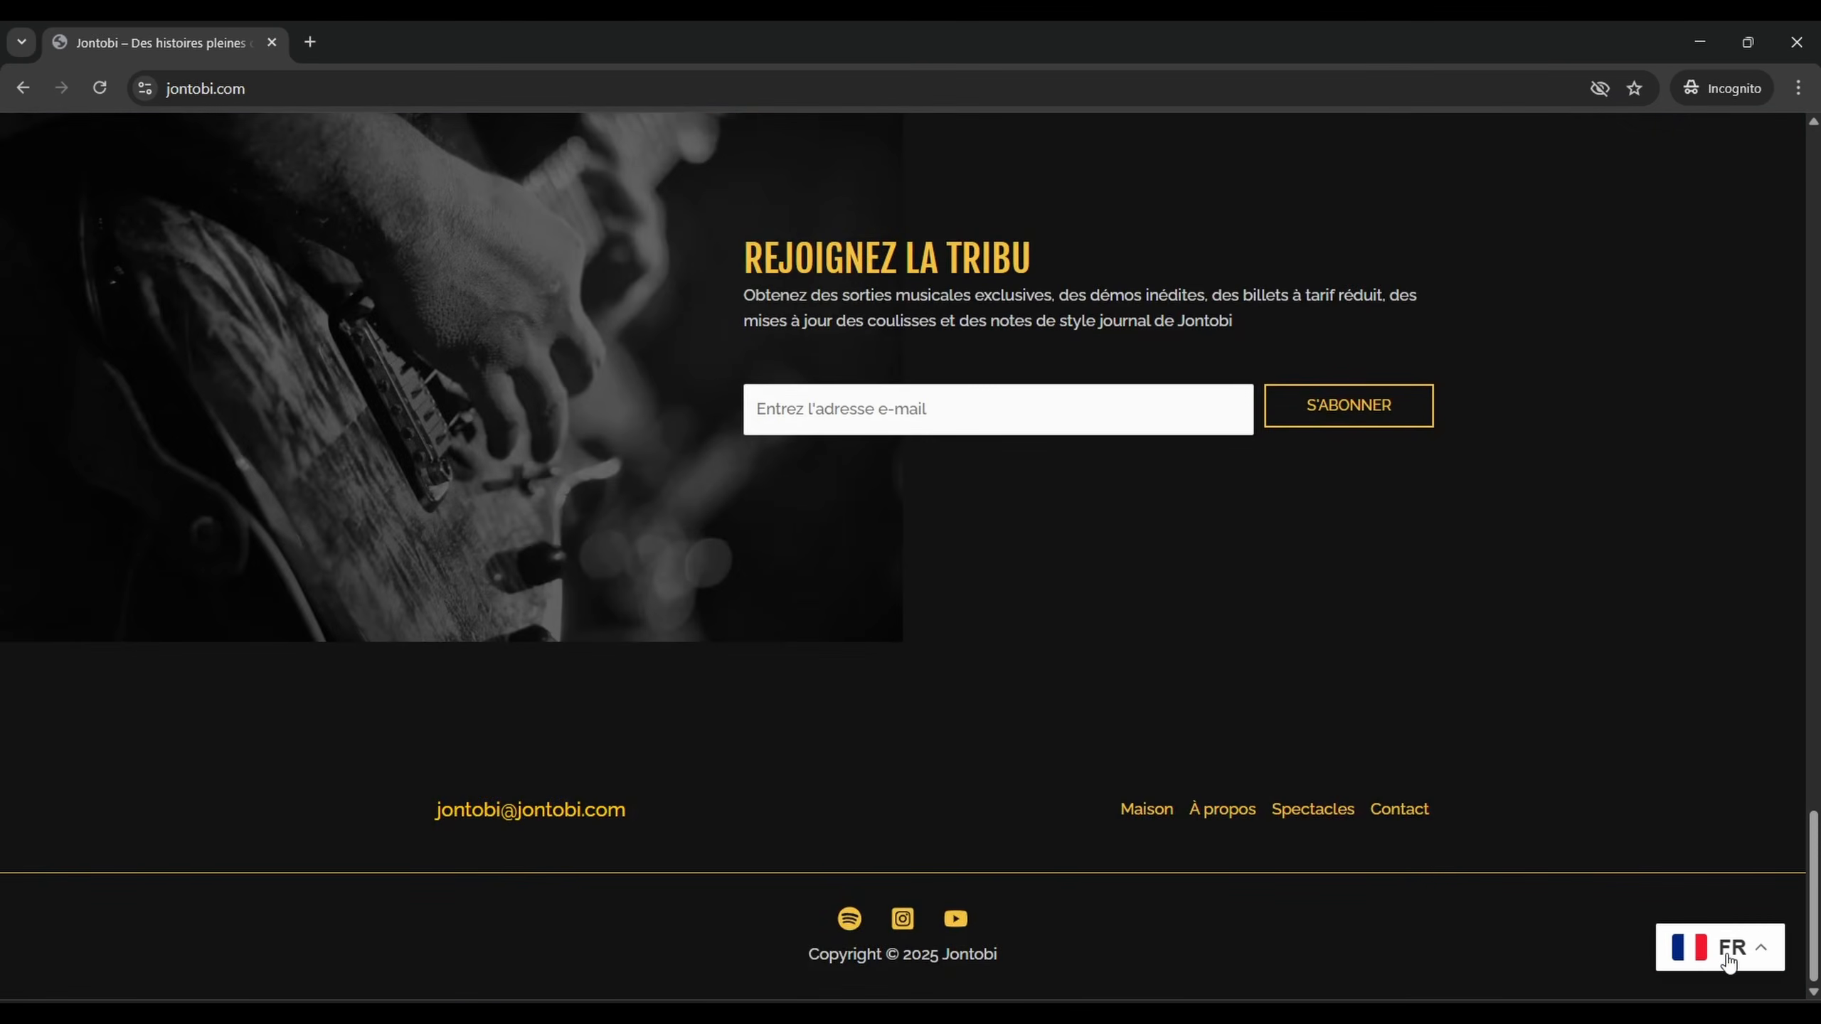
Translate the site into Chinese (Simplified), then switch it back to English
{"action": "left_click", "coordinate": [1731, 946]}
{"action": "scroll", "coordinate": [1625, 773], "scroll_direction": "up", "scroll_amount": 2}
{"action": "left_click", "coordinate": [1631, 732]}
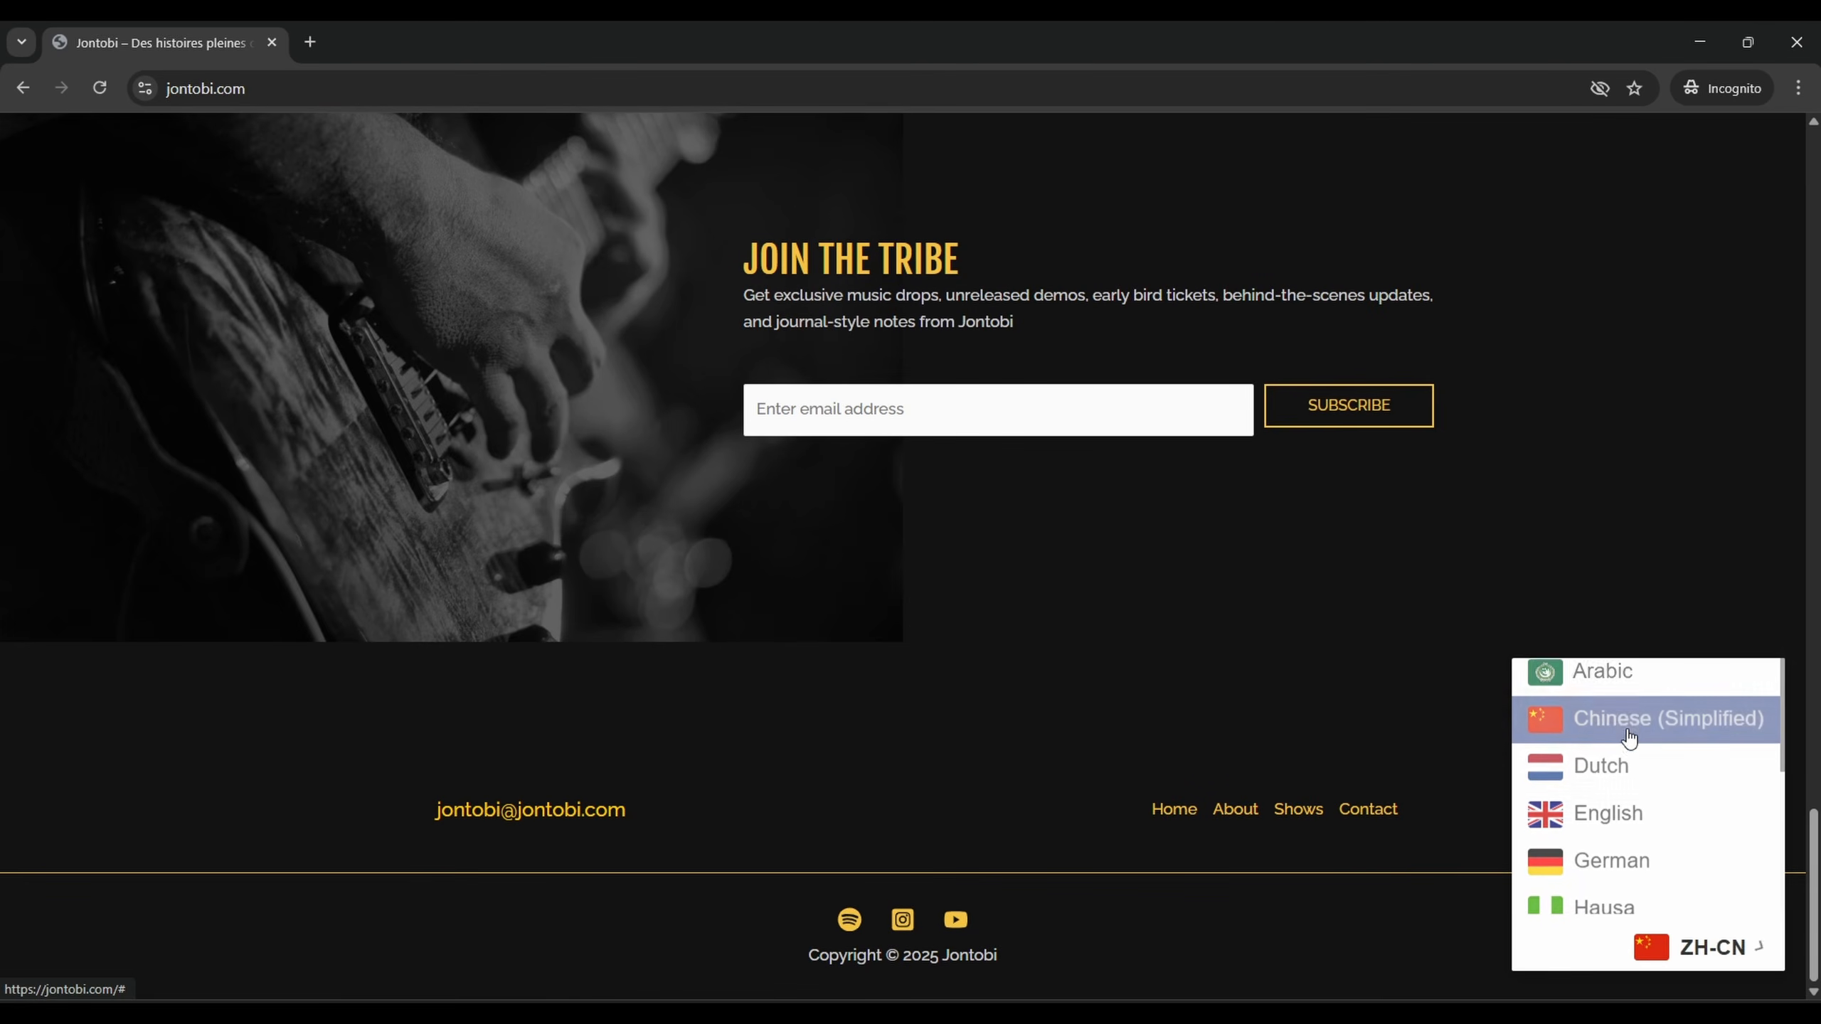
{"action": "scroll", "coordinate": [1433, 495], "scroll_direction": "up", "scroll_amount": 10}
{"action": "scroll", "coordinate": [1433, 496], "scroll_direction": "up", "scroll_amount": 8}
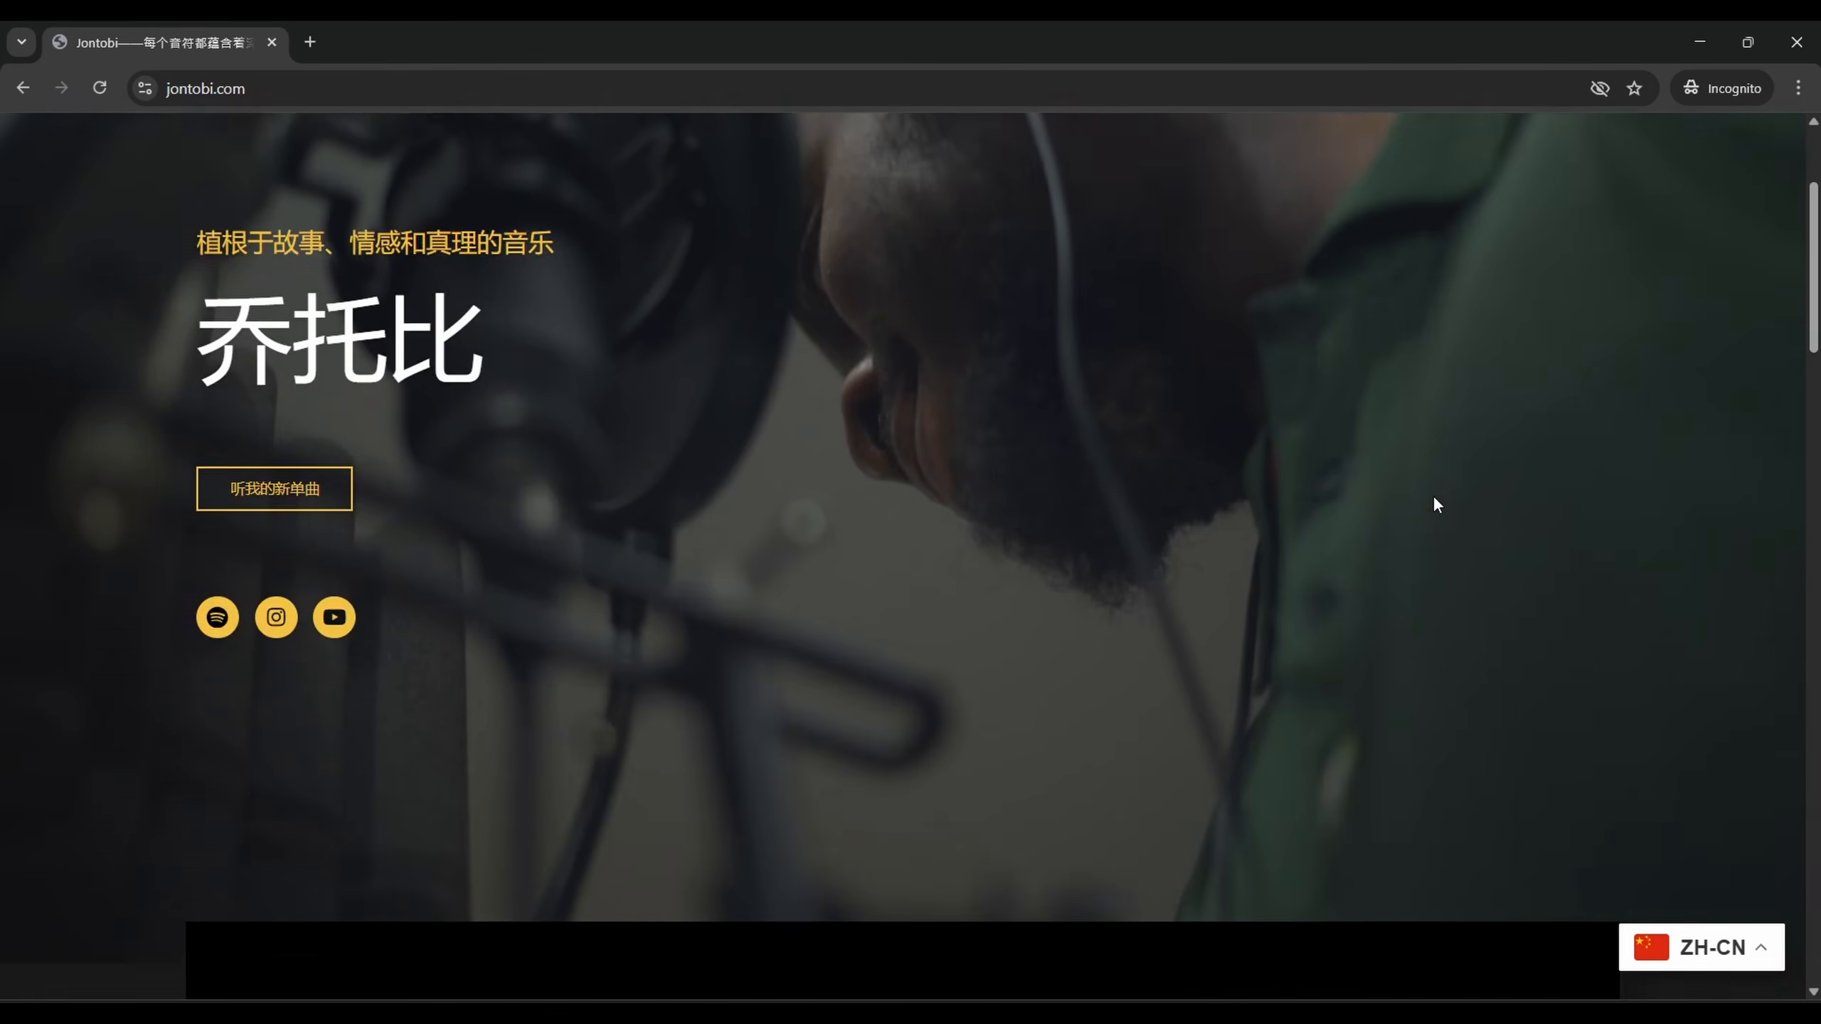
{"action": "left_click", "coordinate": [1683, 938]}
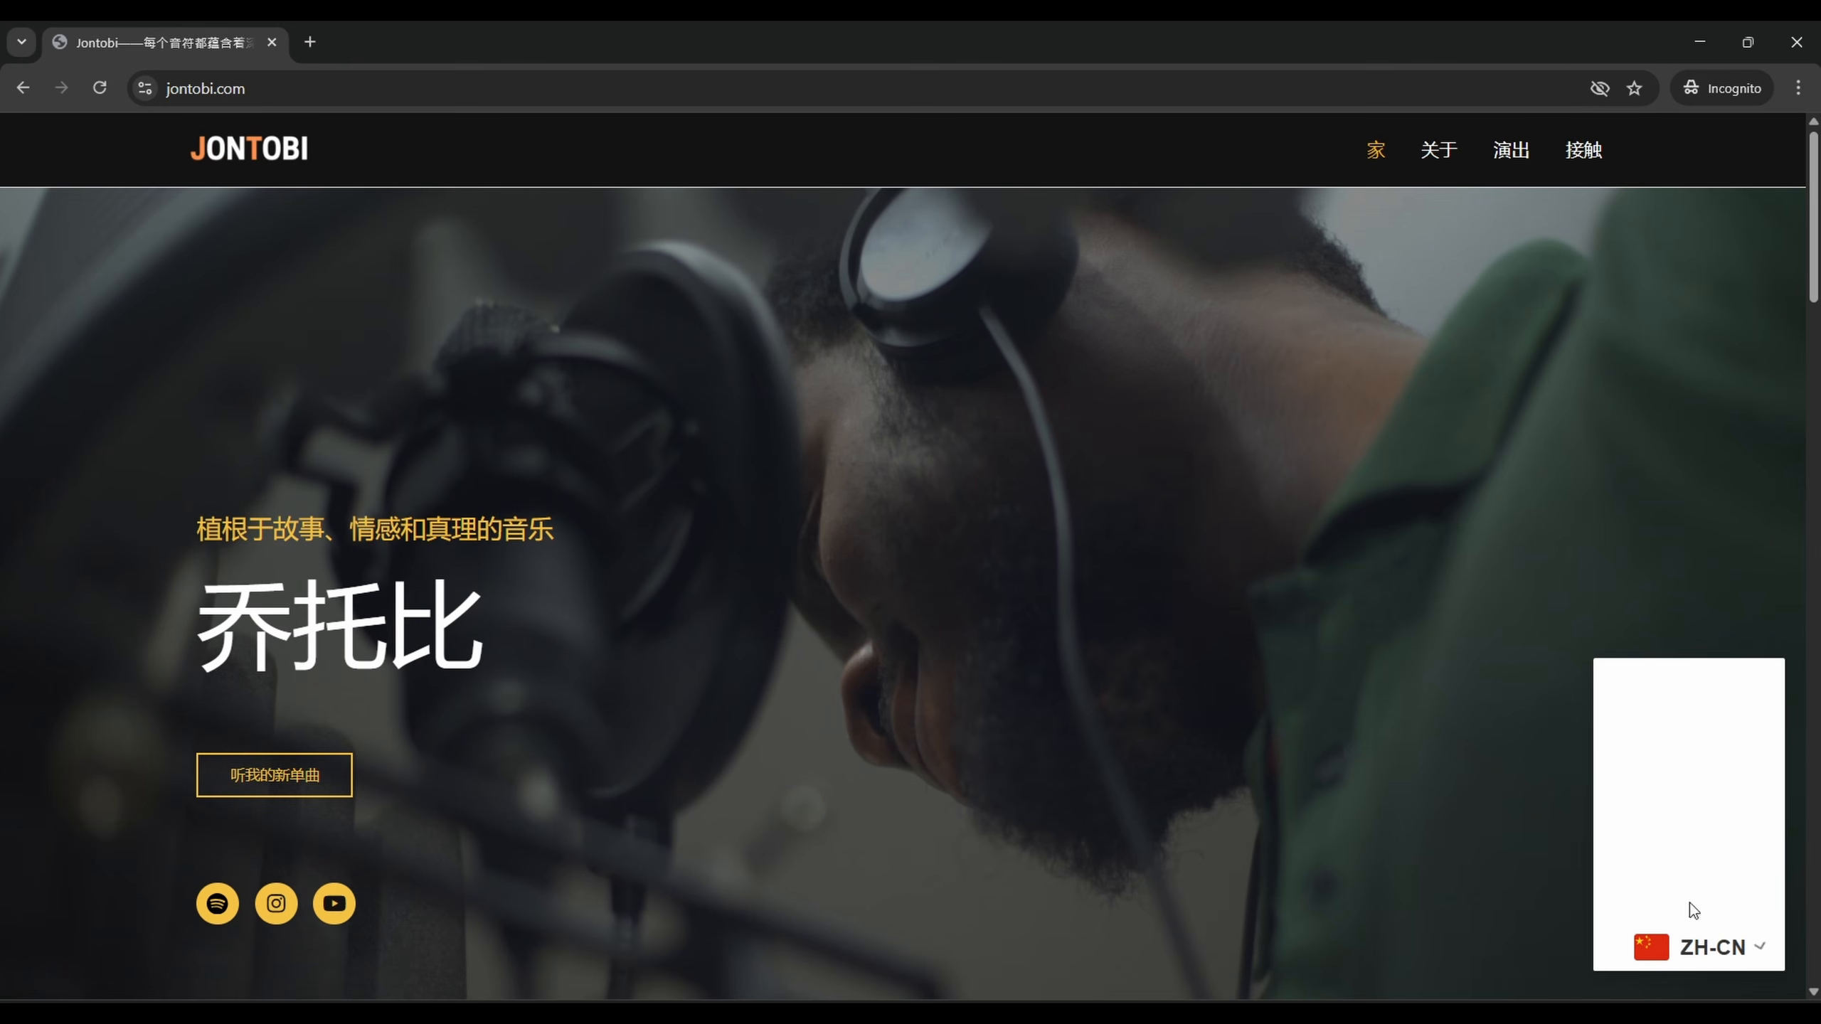
{"action": "left_click", "coordinate": [1675, 773]}
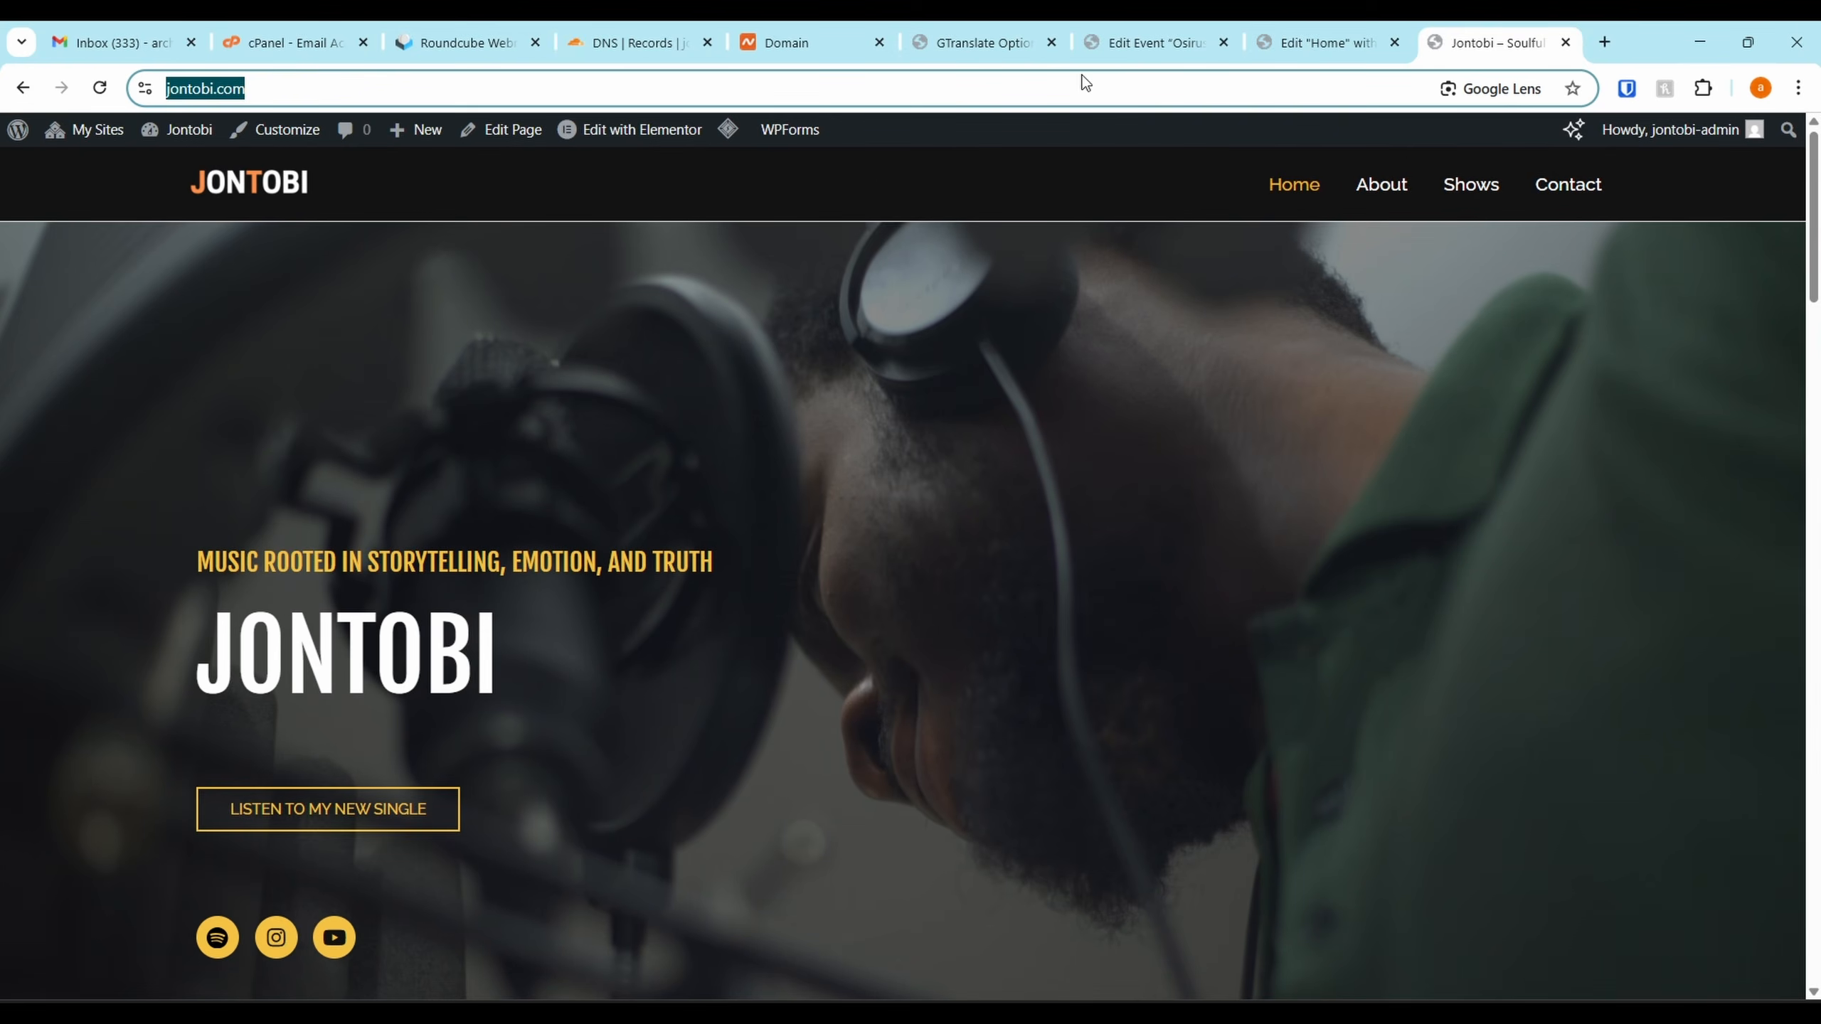
Start MailPoet setup and change the sender name and address to use 'jontobi'
{"action": "left_click", "coordinate": [998, 25]}
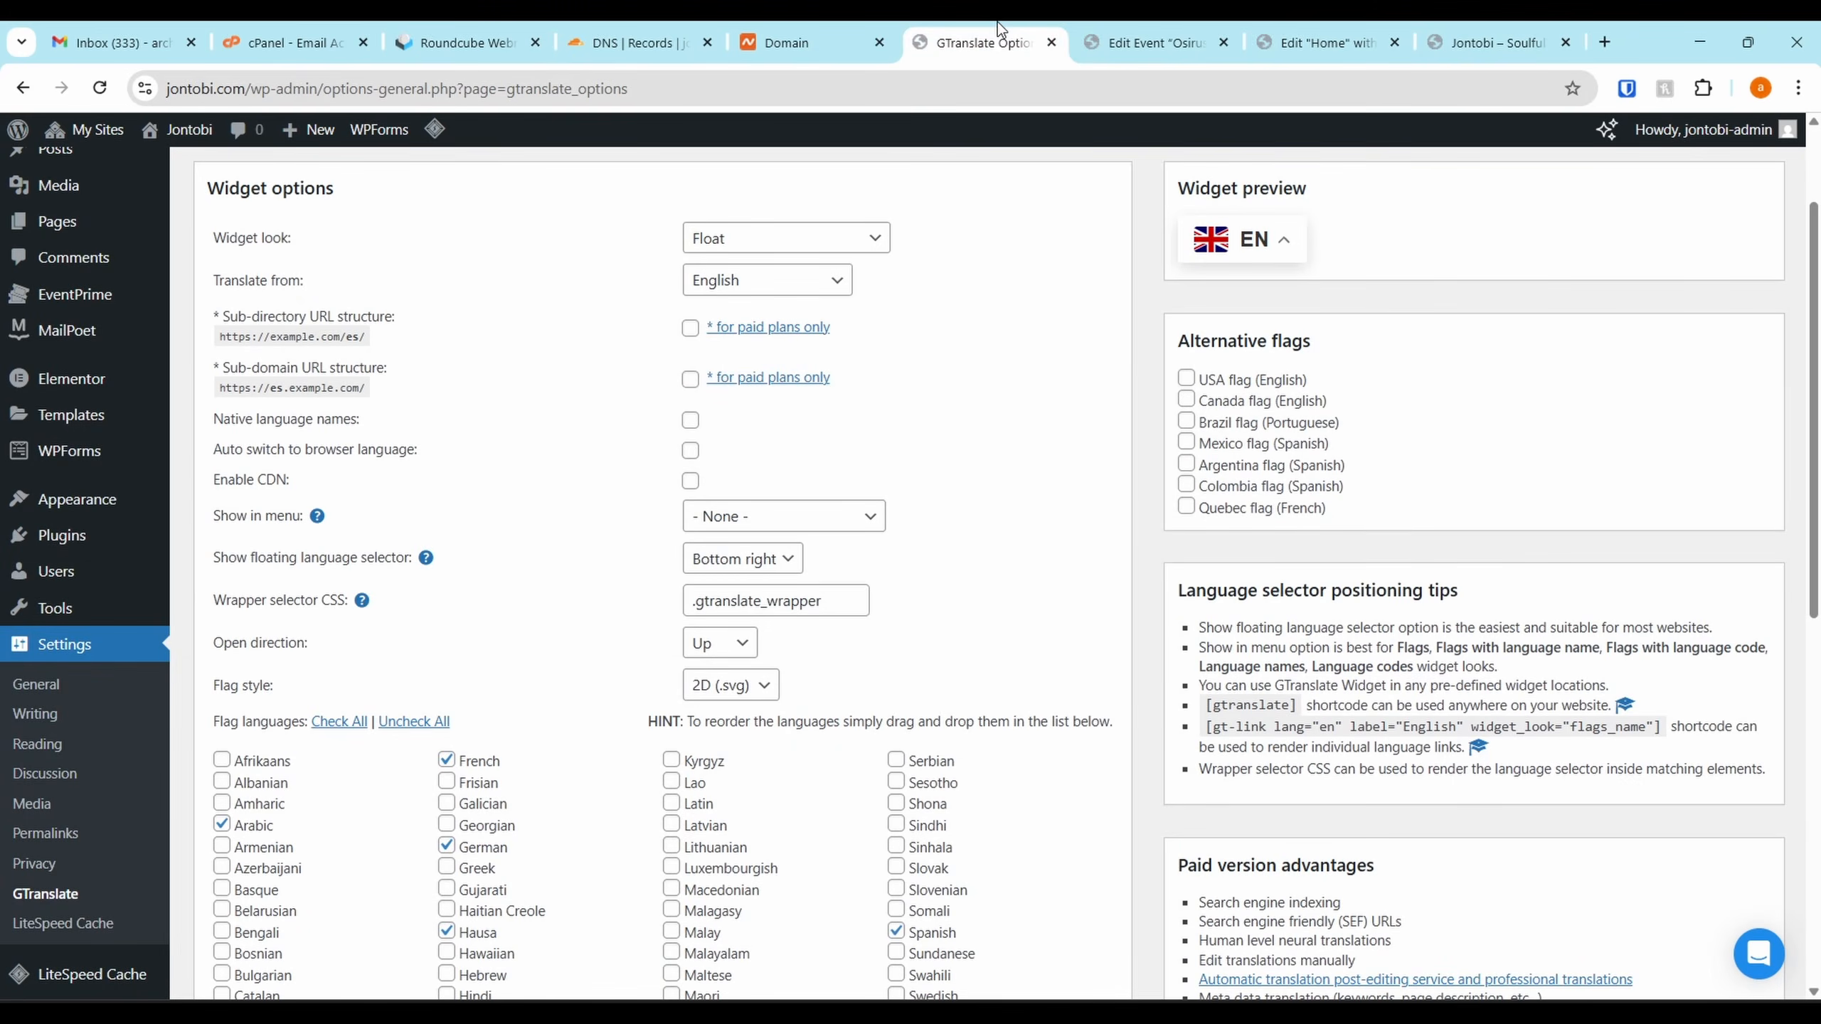
{"action": "mouse_move", "coordinate": [84, 357]}
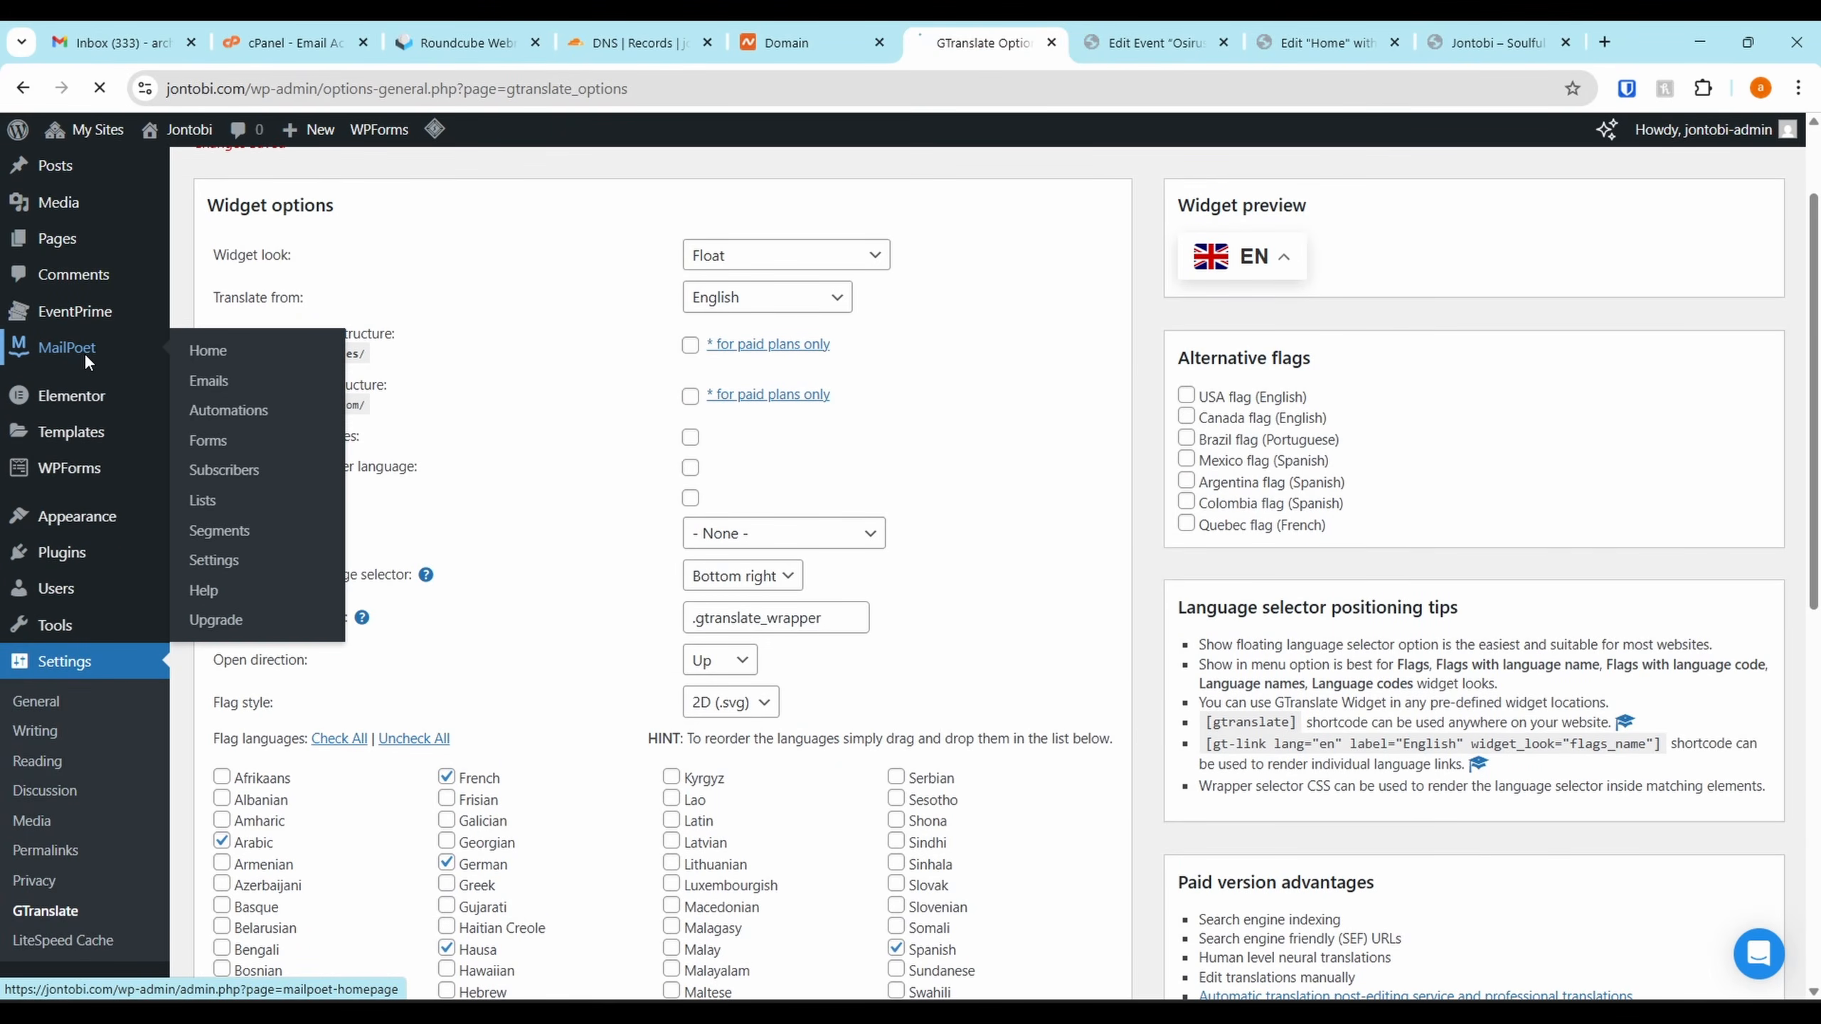
{"action": "left_click", "coordinate": [84, 353]}
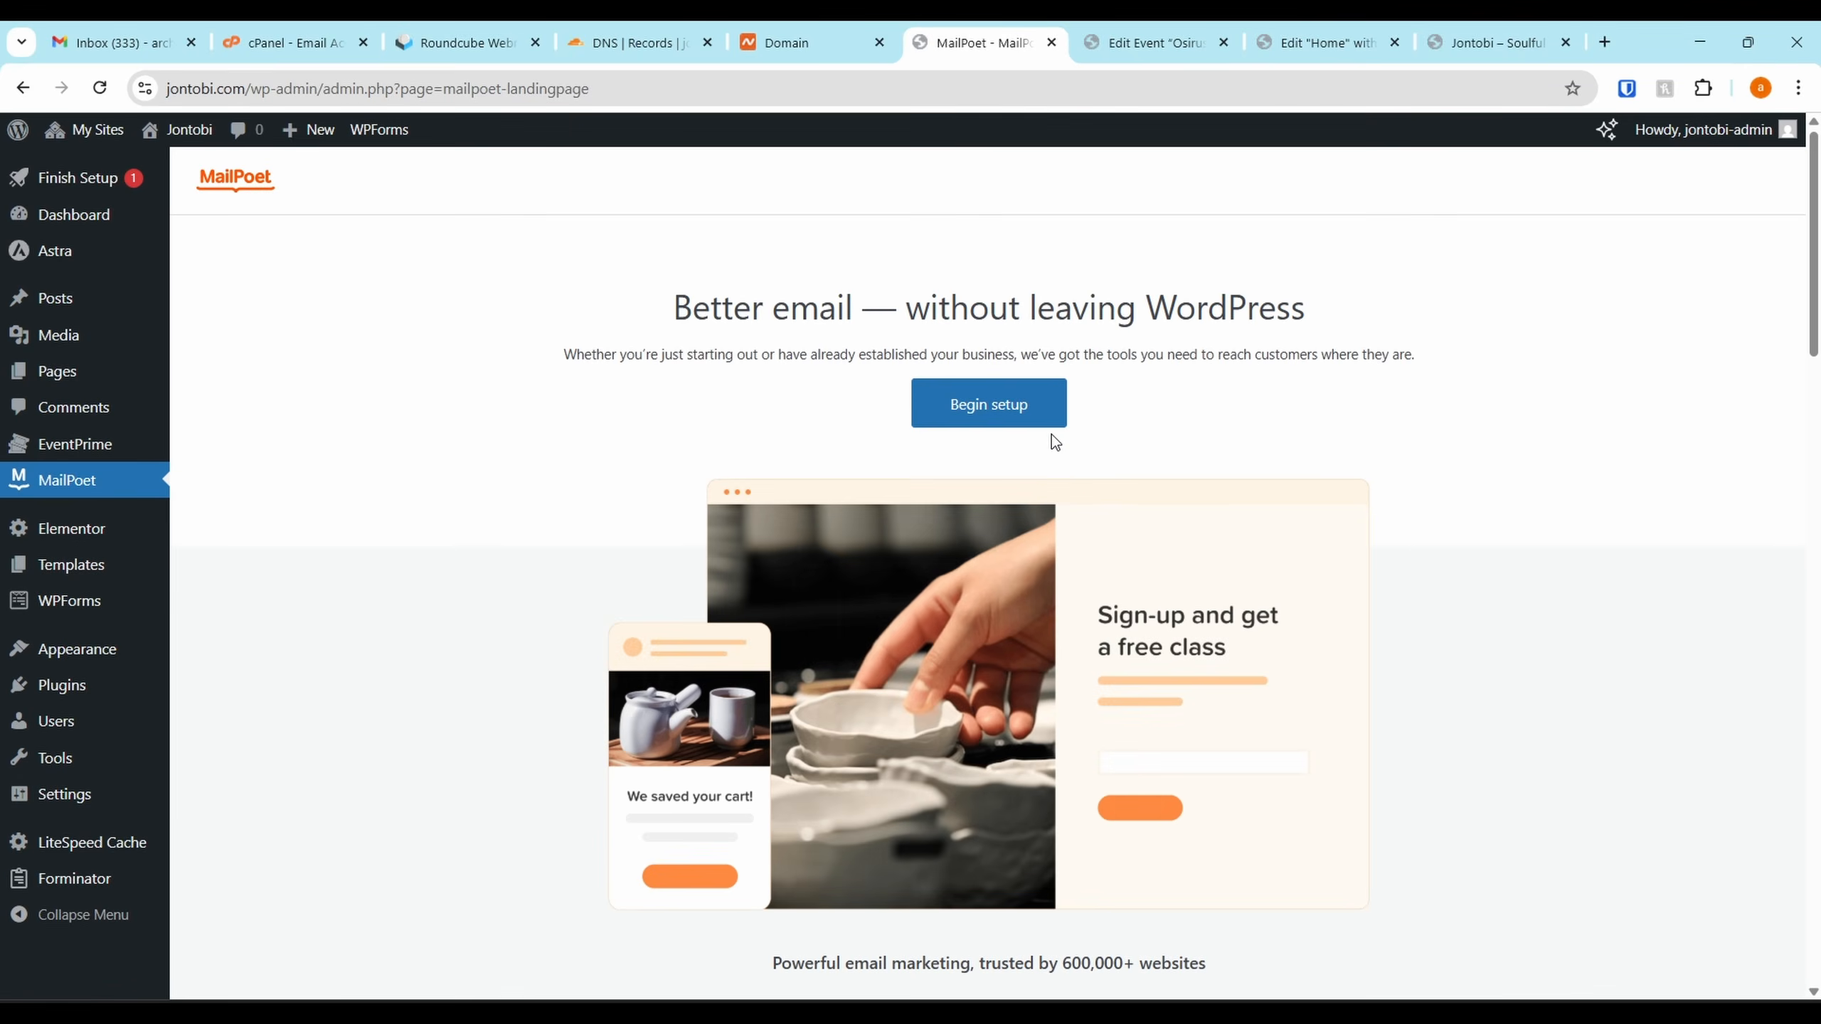
{"action": "left_click", "coordinate": [1040, 419]}
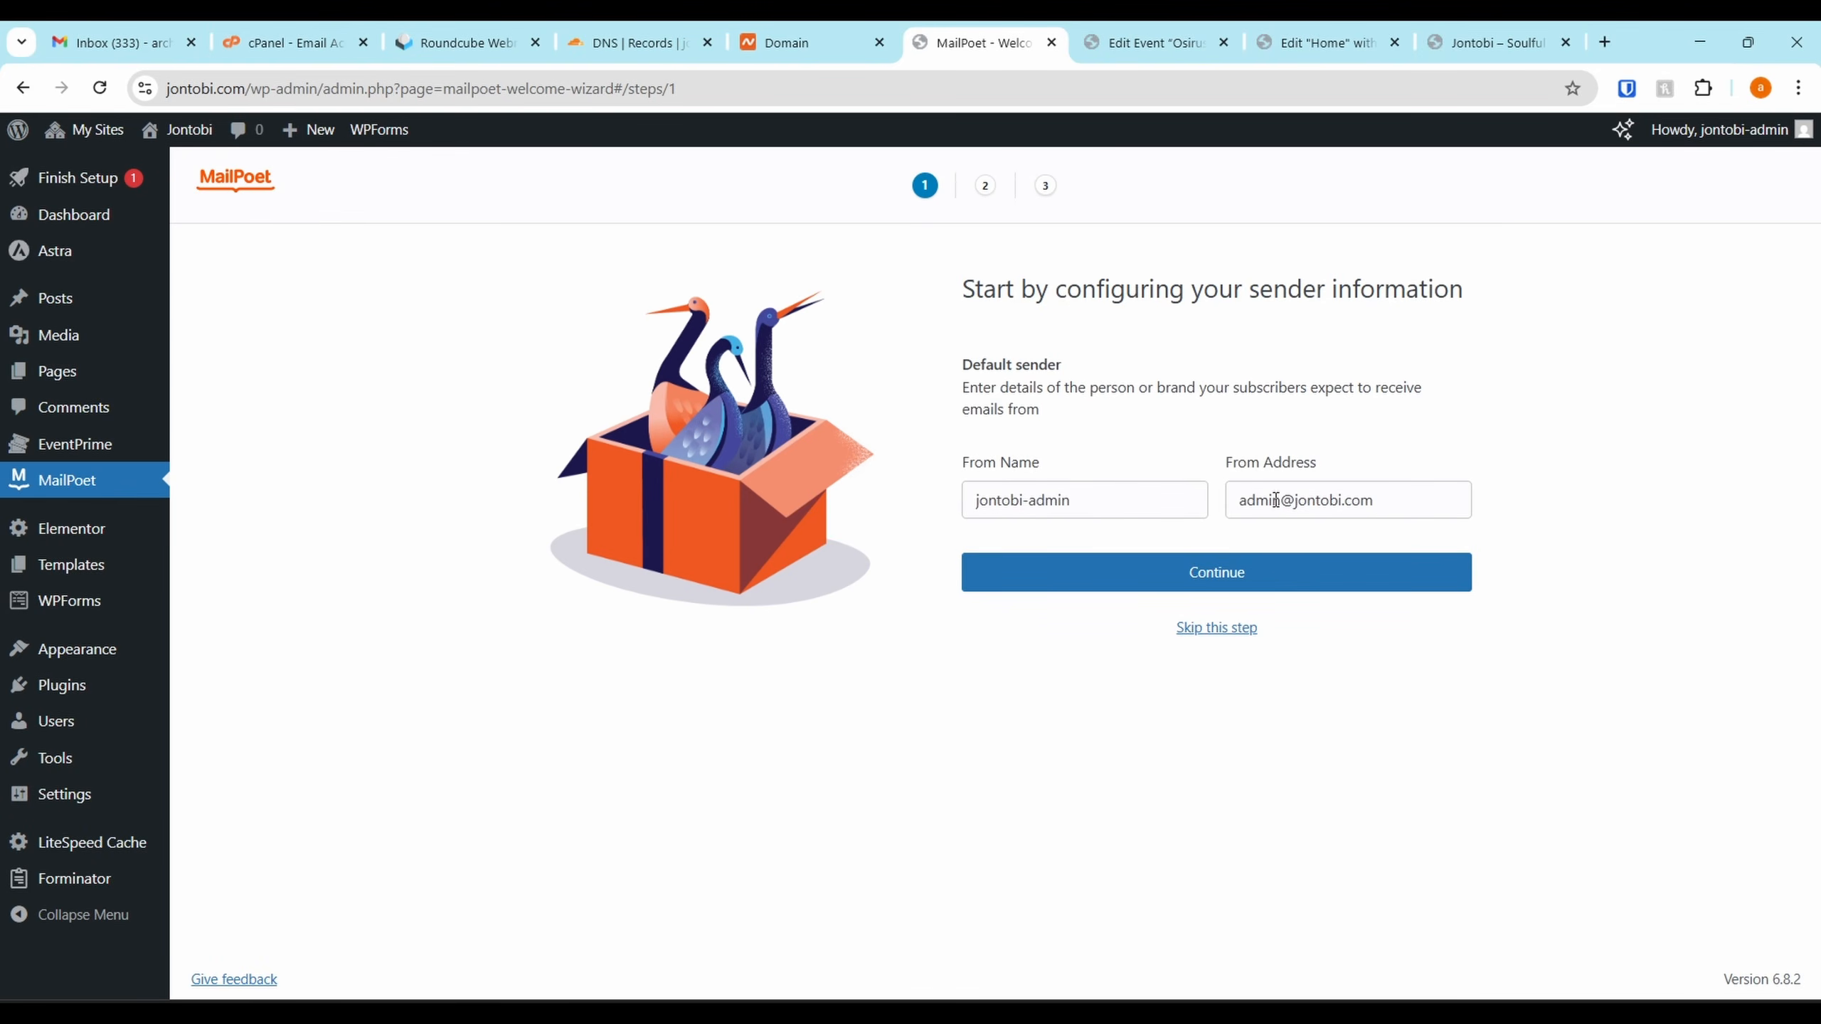
{"action": "mouse_move", "coordinate": [1275, 500]}
{"action": "left_mouse_down"}
{"action": "mouse_move", "coordinate": [1251, 486]}
{"action": "mouse_move", "coordinate": [1282, 507]}
{"action": "left_mouse_up"}
{"action": "key", "text": "BackSpace"}
{"action": "left_click_drag", "start_coordinate": [1147, 496], "coordinate": [889, 500]}
{"action": "type", "text": "J"}
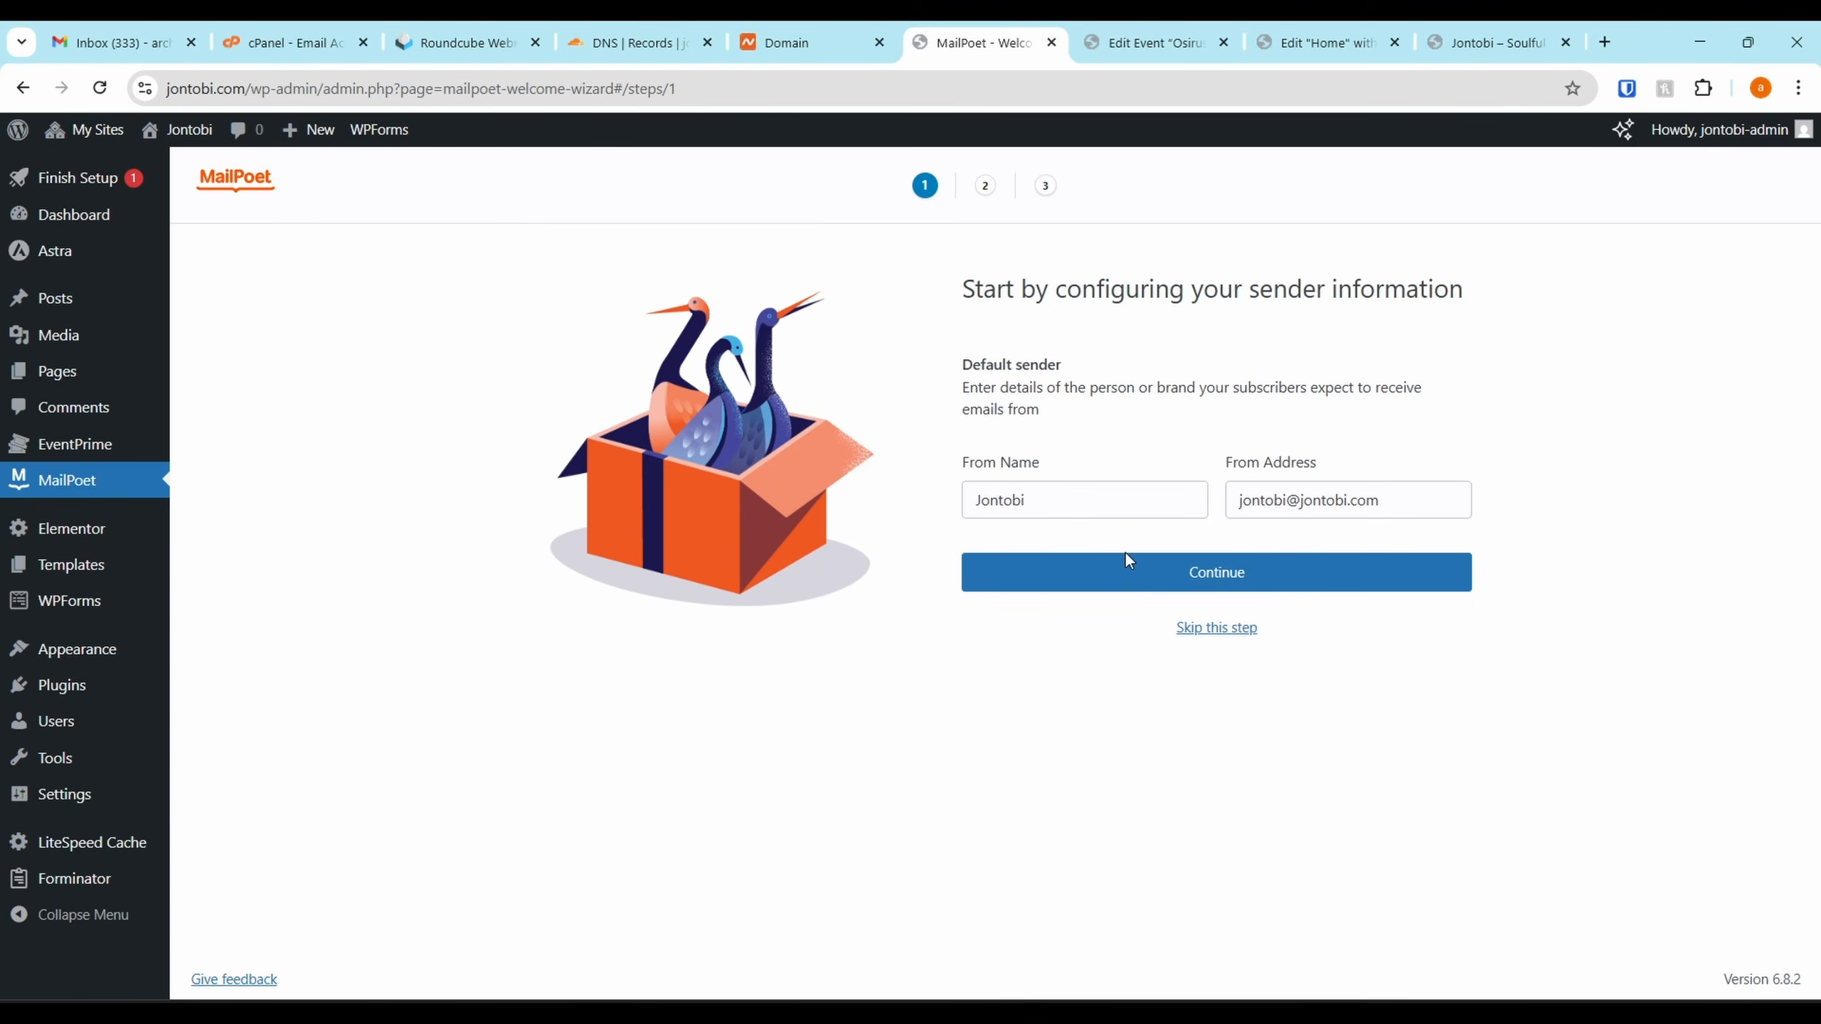
{"action": "left_click", "coordinate": [1155, 570]}
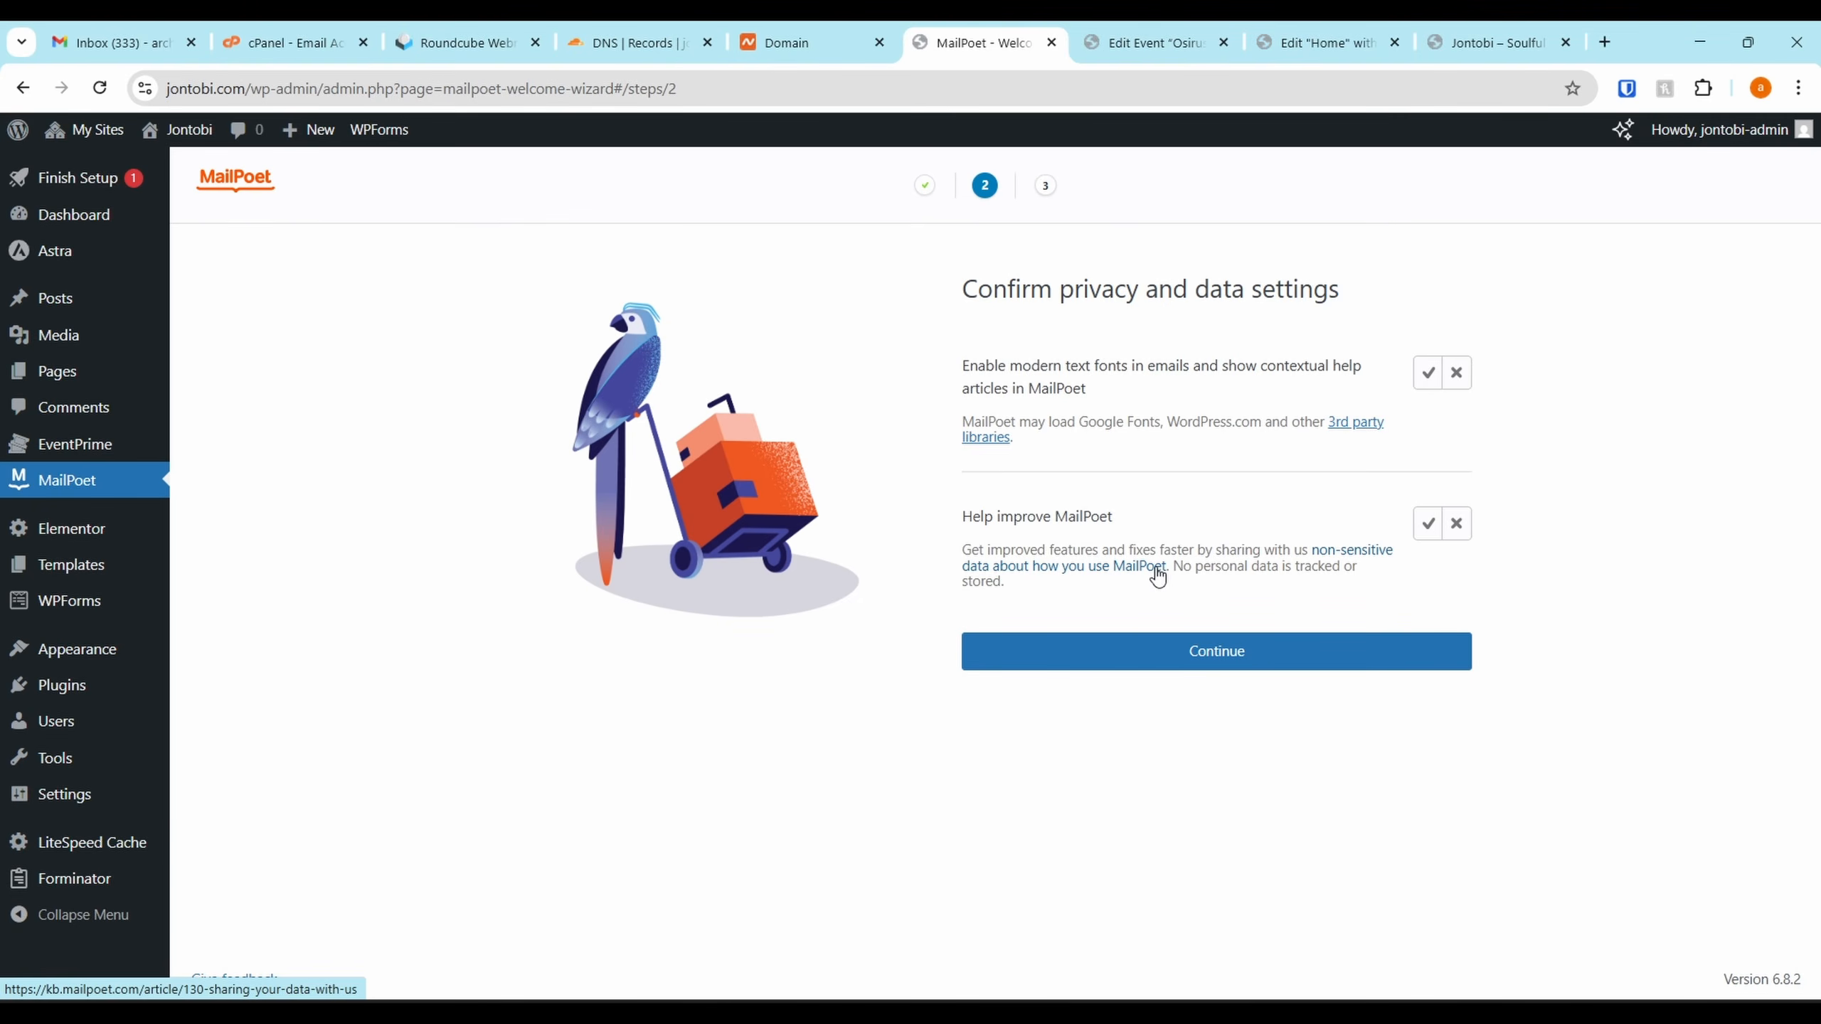
Allow fonts and help articles, decline usage sharing, and connect a MailPoet account
{"action": "left_click", "coordinate": [1427, 372]}
{"action": "left_click", "coordinate": [1455, 522]}
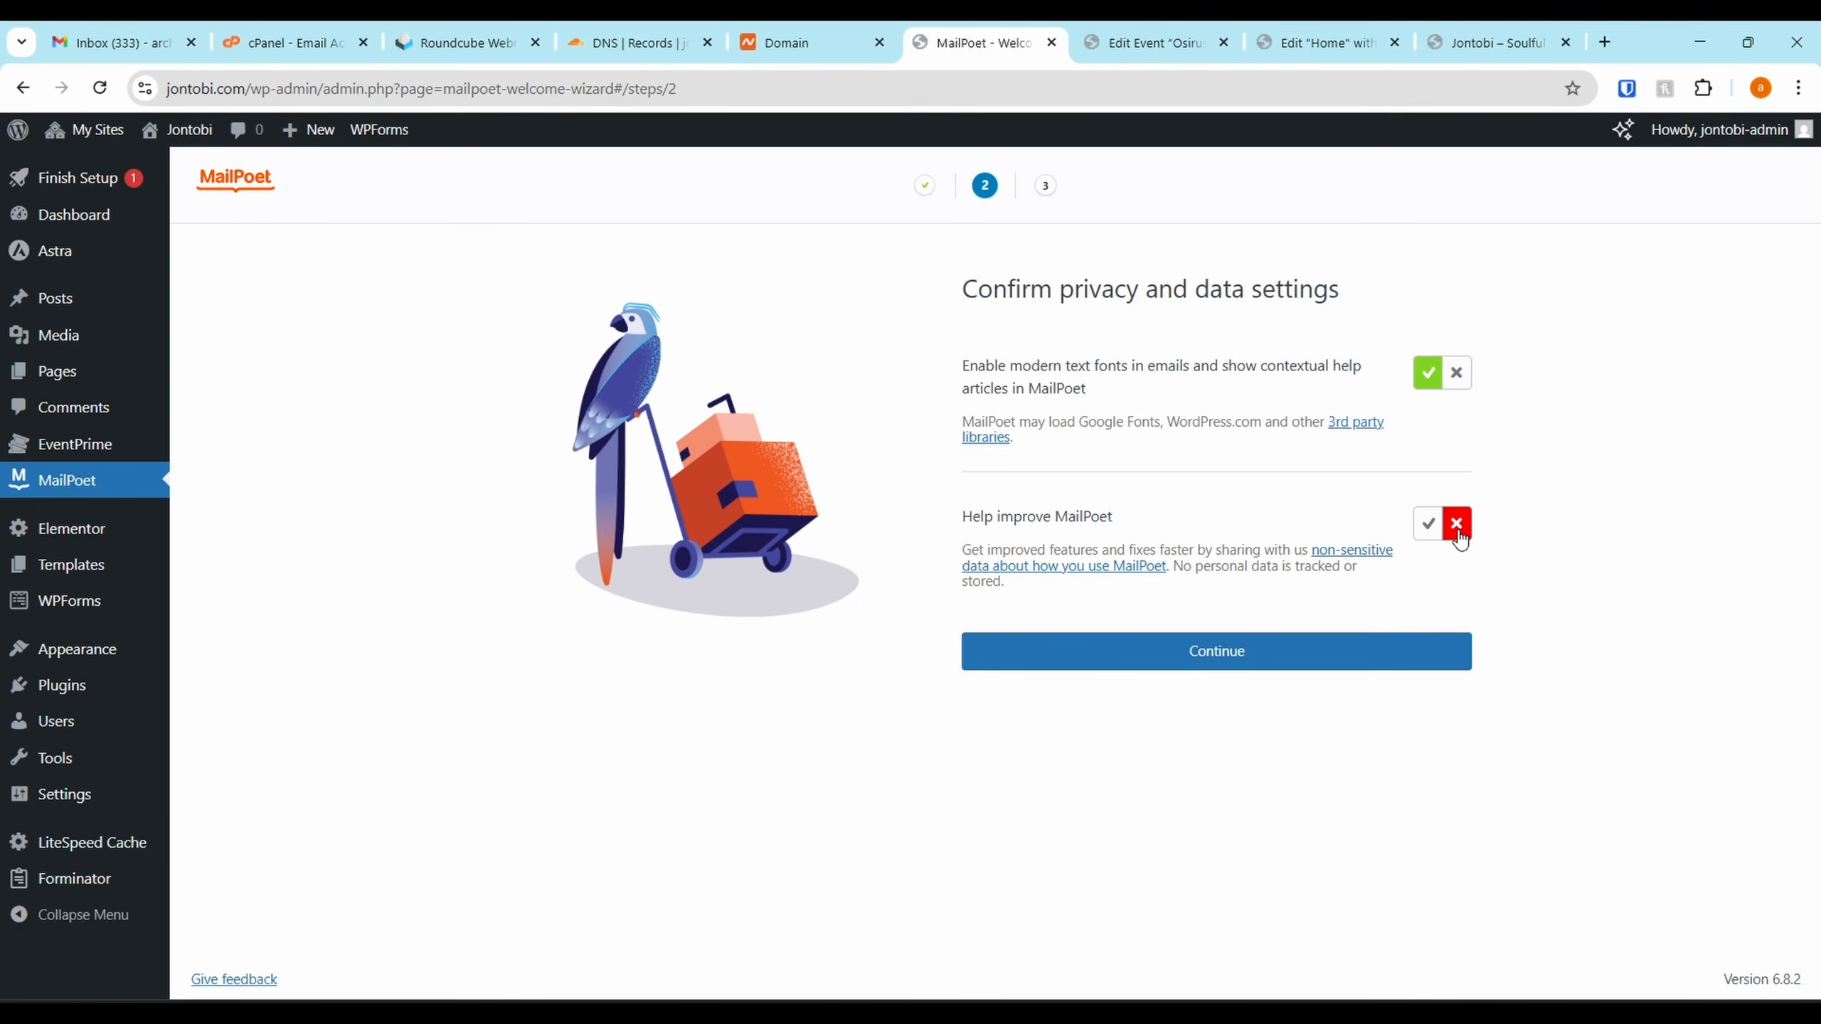
{"action": "left_click", "coordinate": [1262, 670]}
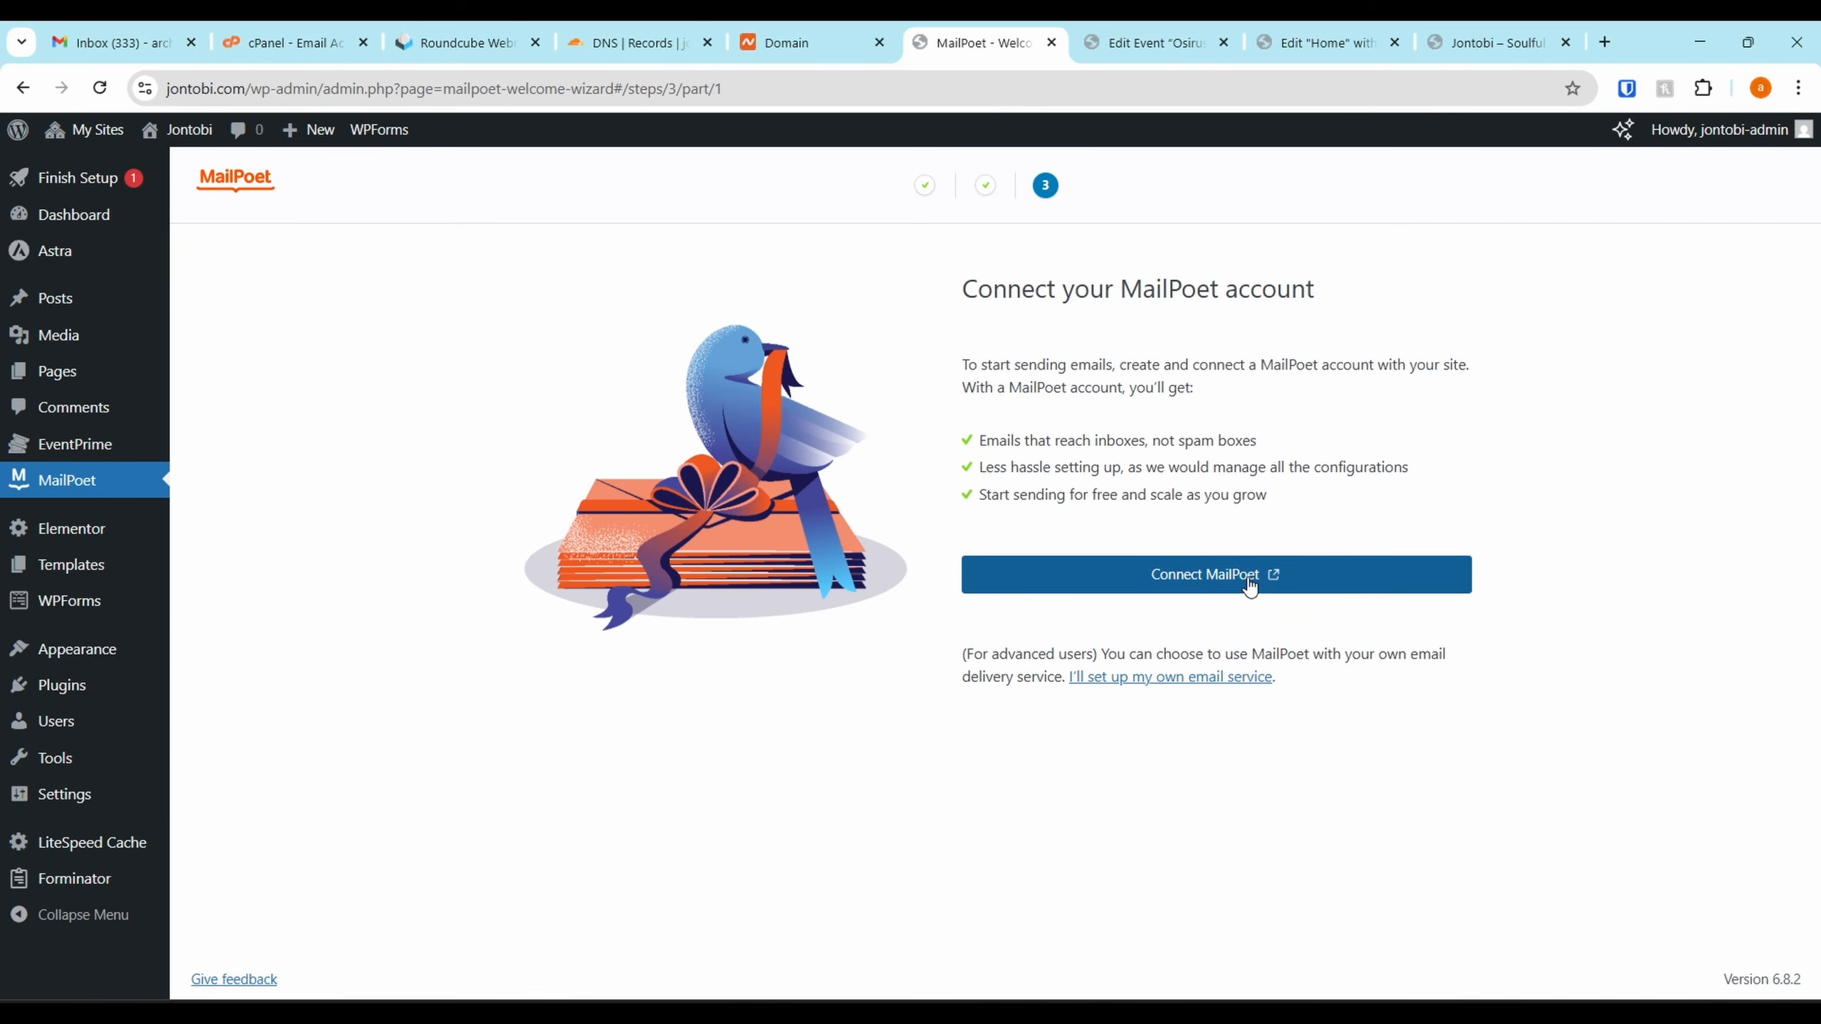
{"action": "left_click", "coordinate": [869, 28]}
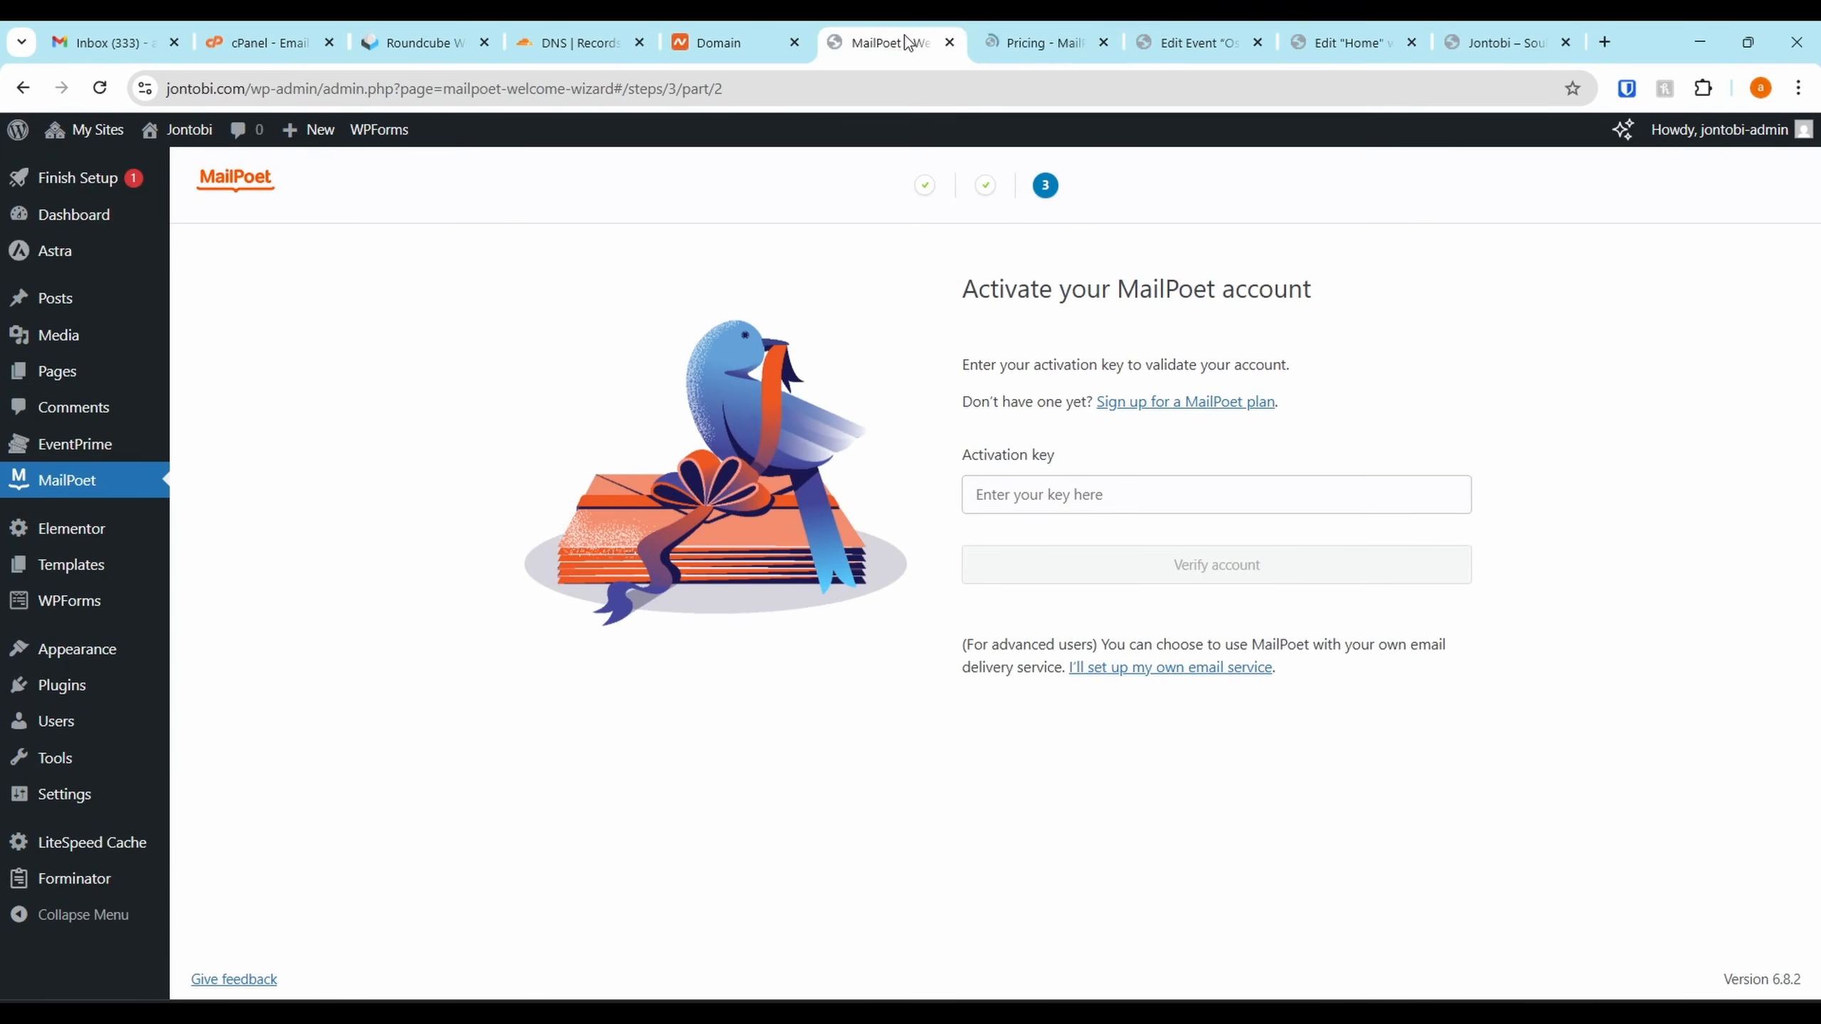
{"action": "left_click", "coordinate": [1030, 24]}
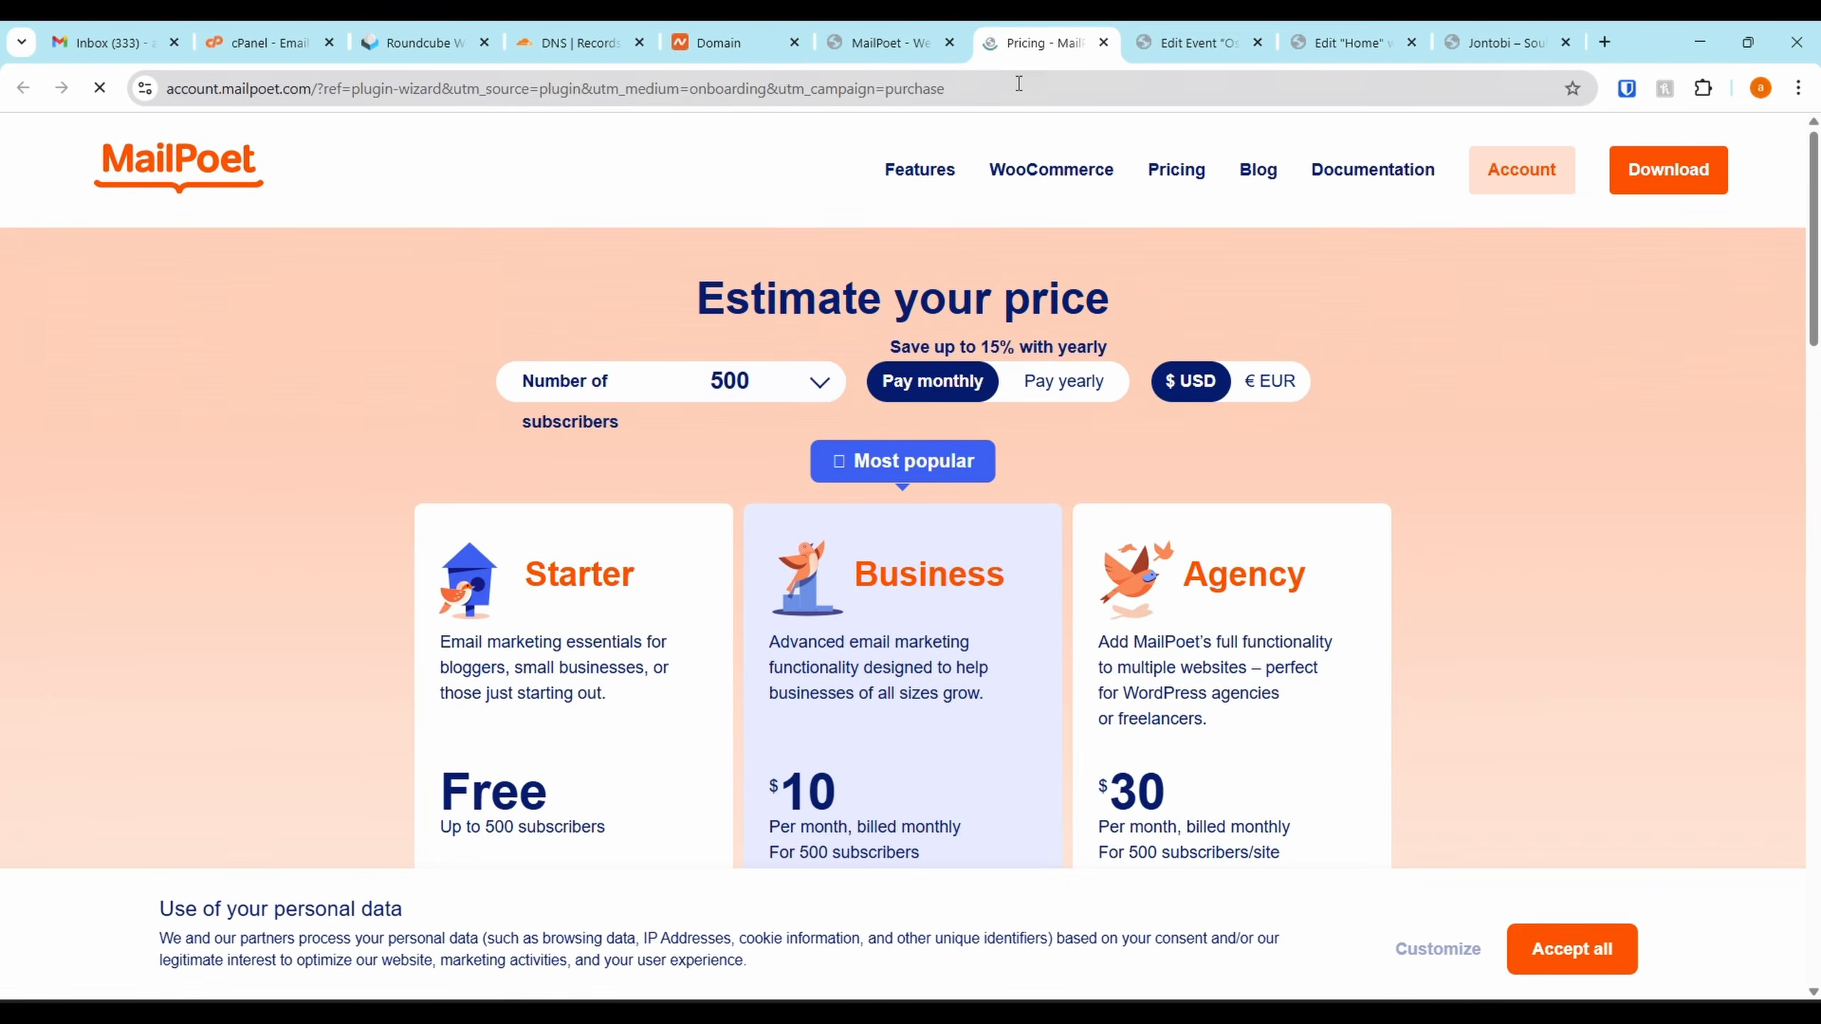
Dismiss the cookie consent notice on the MailPoet pricing page
{"action": "scroll", "coordinate": [341, 758], "scroll_direction": "down", "scroll_amount": 5}
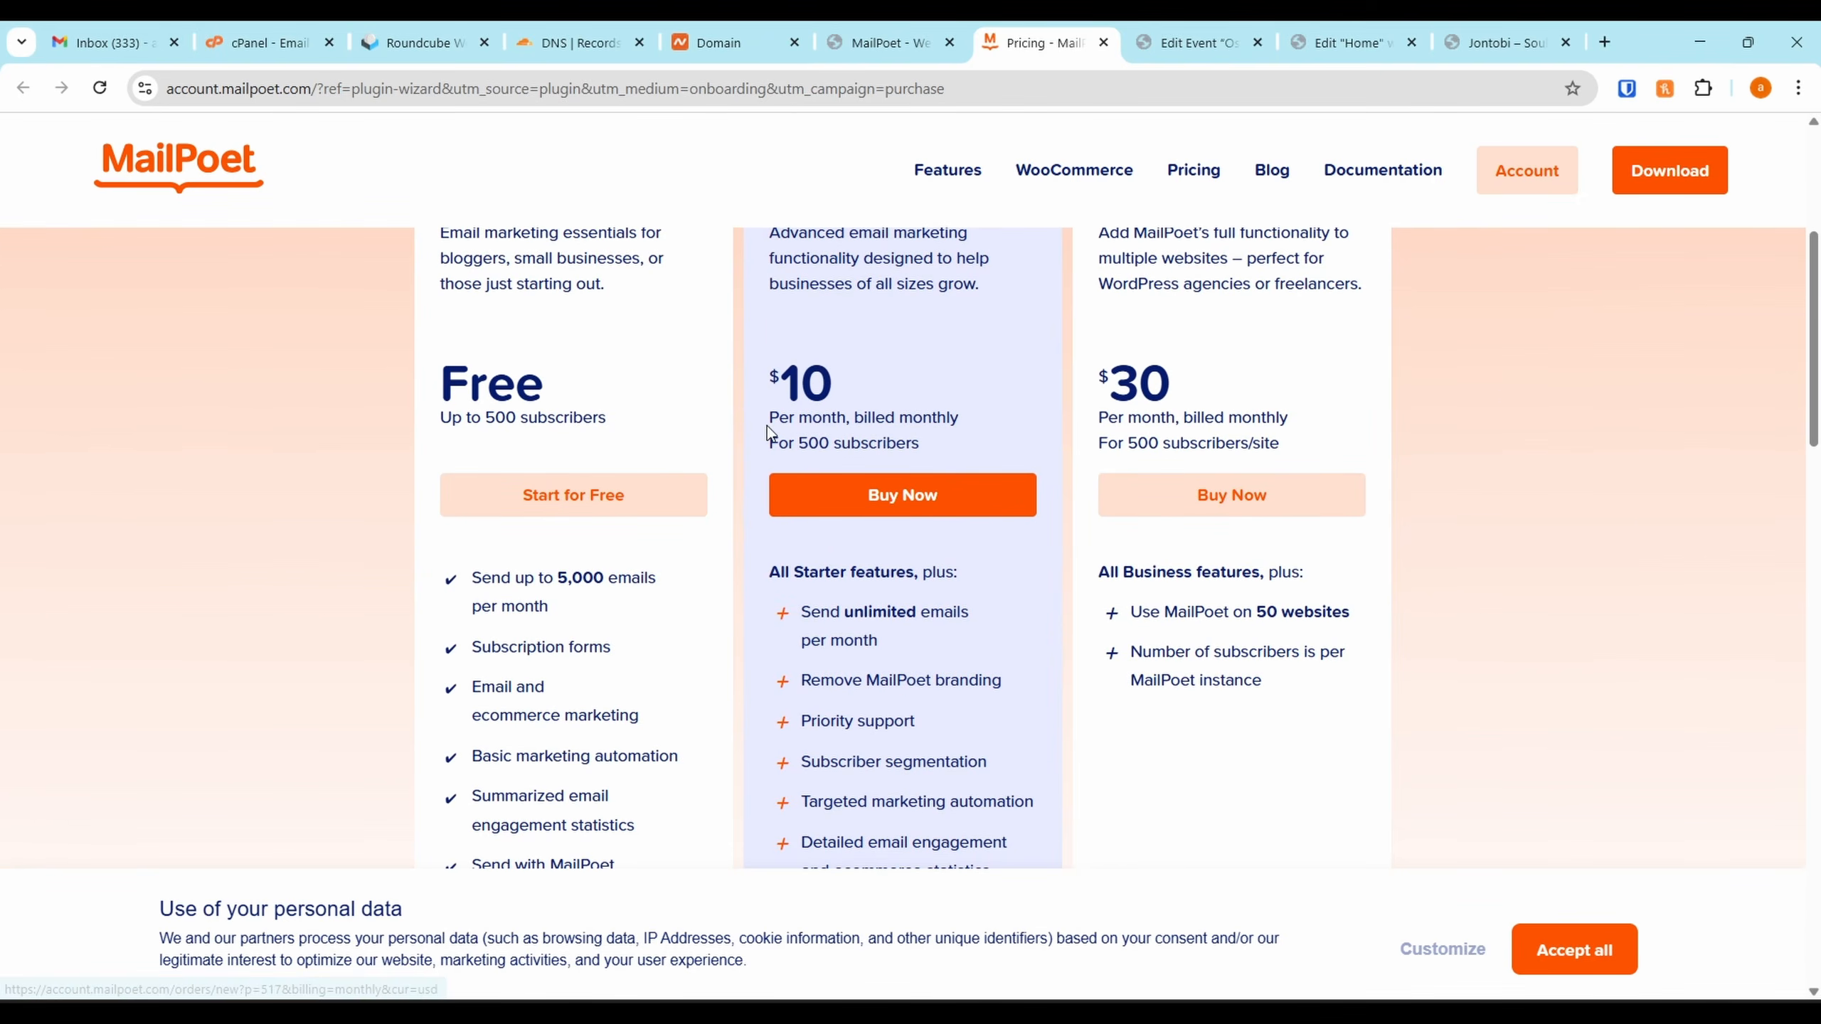
{"action": "scroll", "coordinate": [767, 426], "scroll_direction": "down", "scroll_amount": 1}
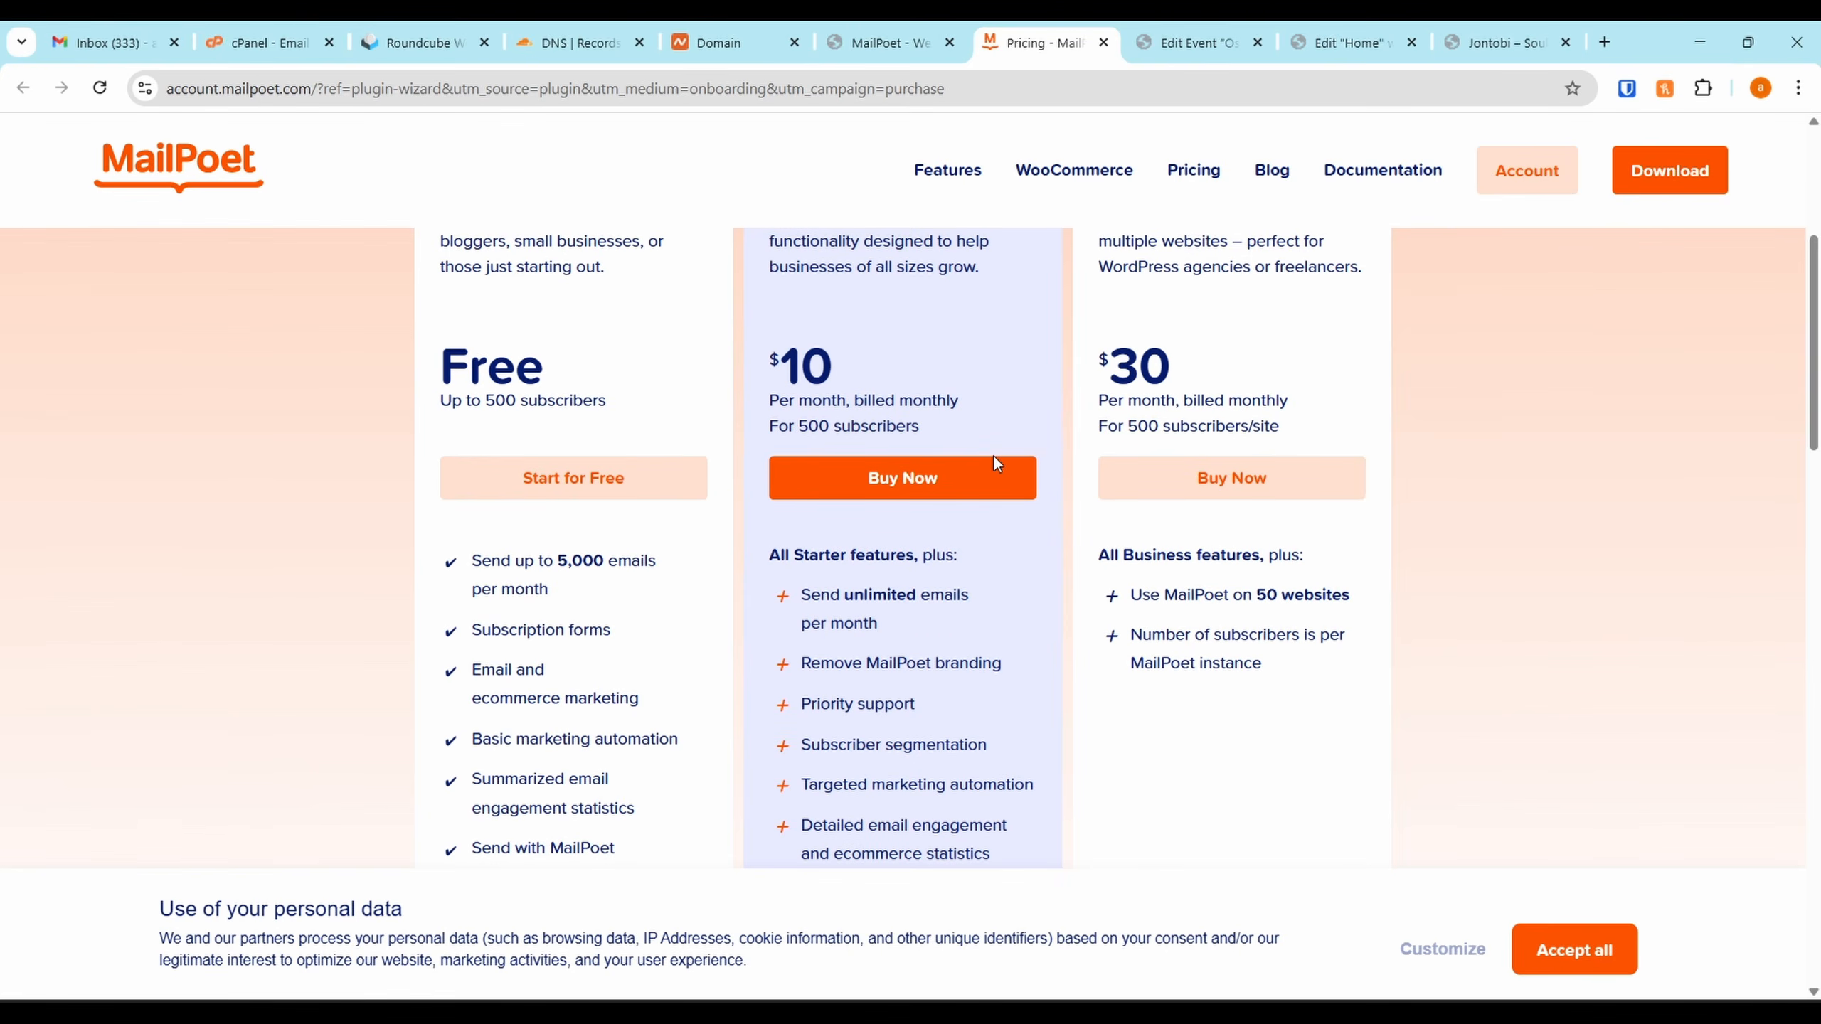
{"action": "left_click", "coordinate": [1434, 948]}
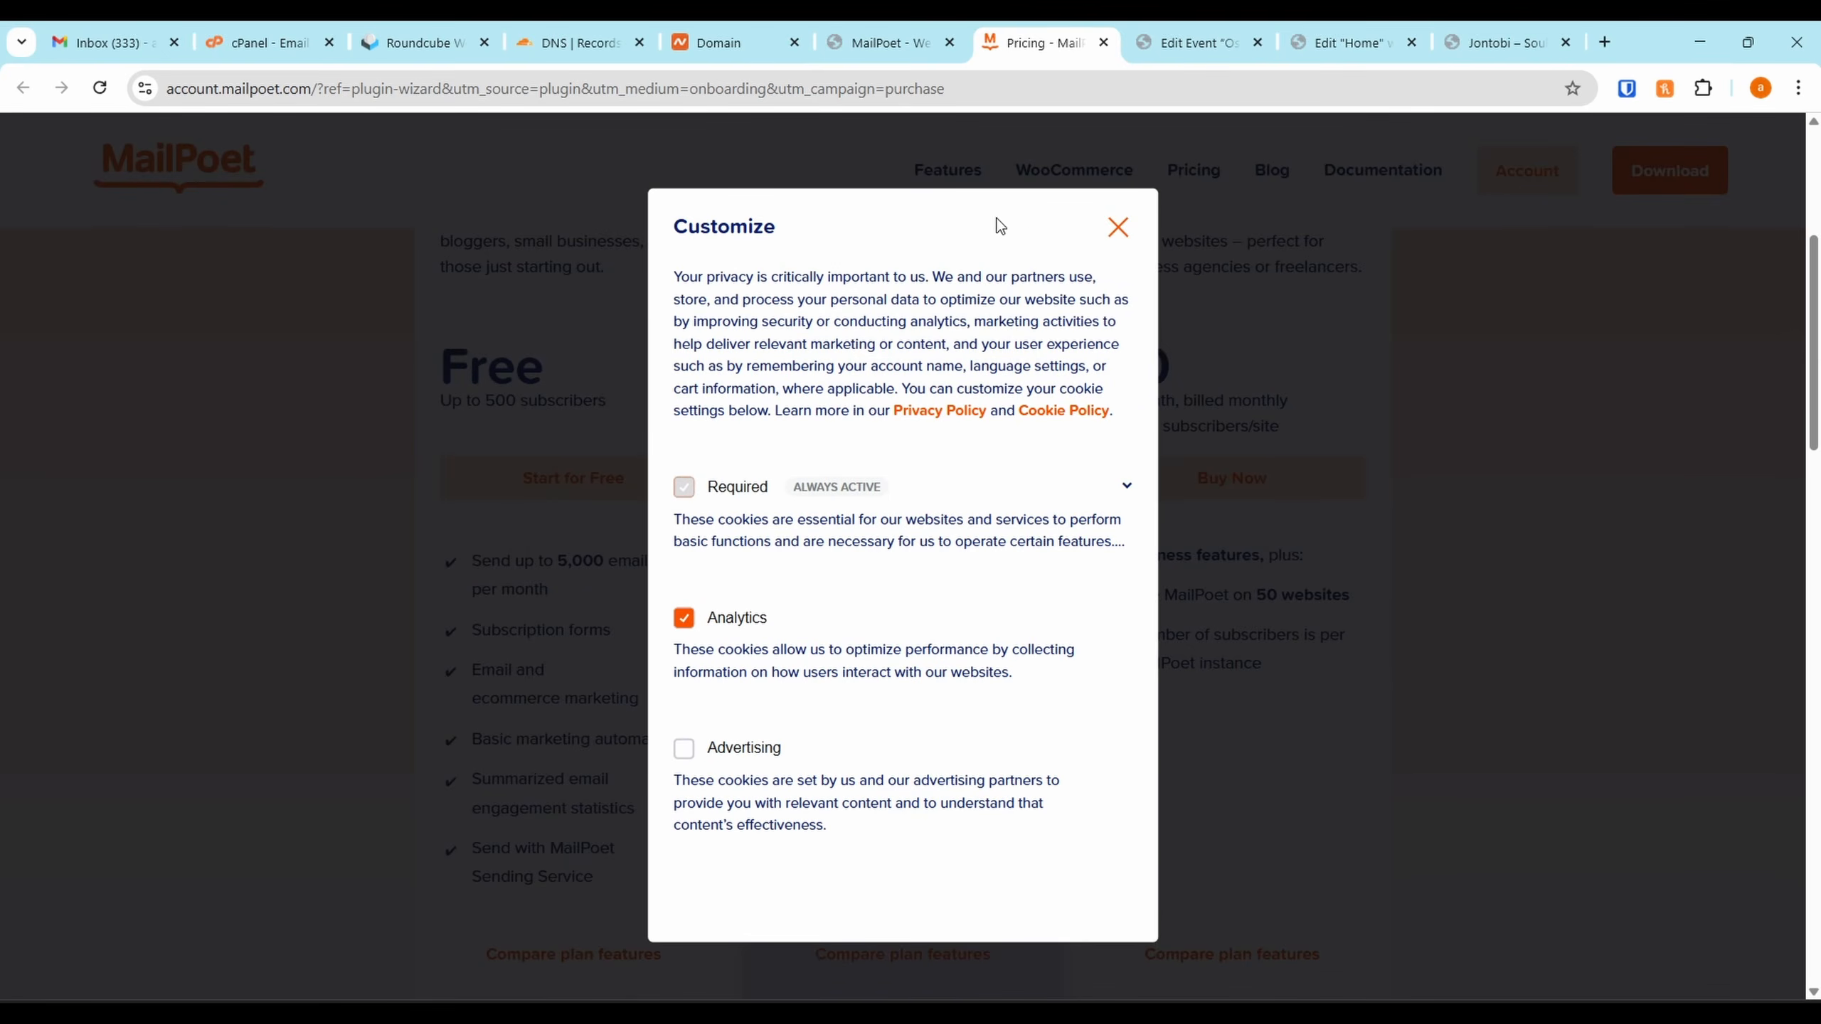
{"action": "left_click", "coordinate": [1116, 228]}
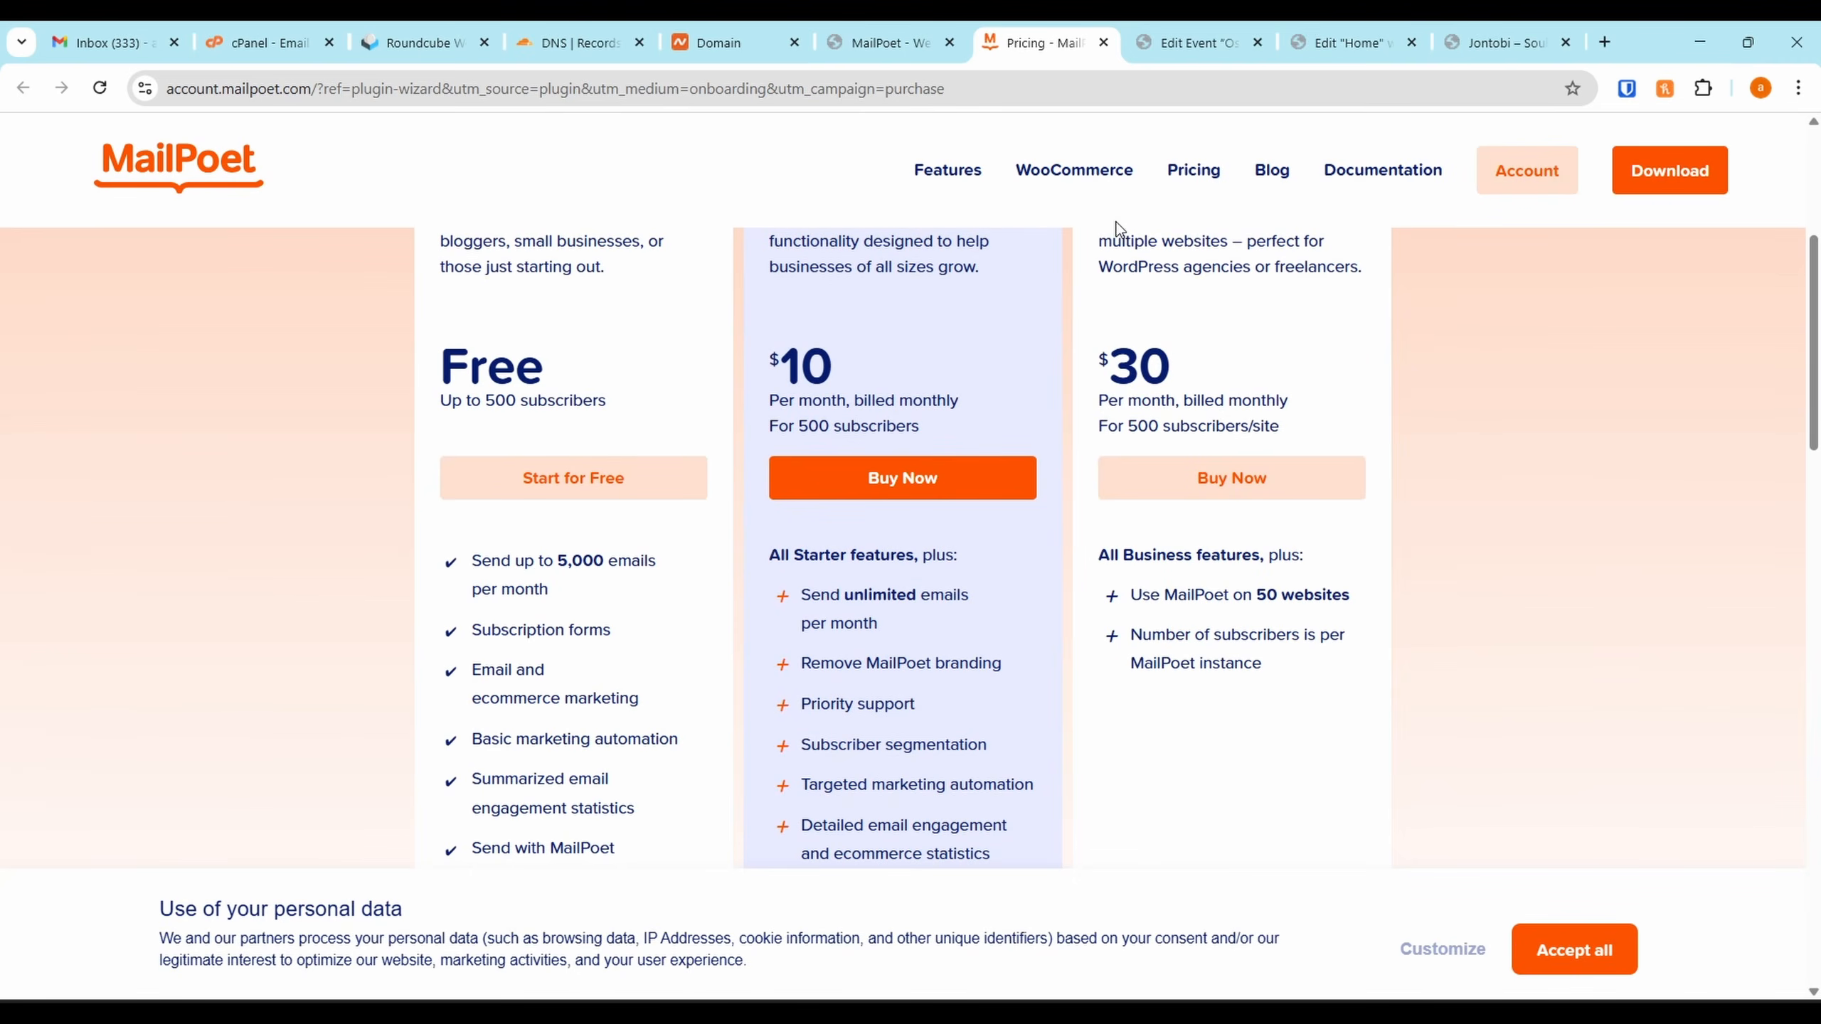
{"action": "left_click", "coordinate": [1465, 951]}
Choose the free Starter plan and accept MailPoet's terms and spam policy
{"action": "scroll", "coordinate": [651, 423], "scroll_direction": "down", "scroll_amount": 3}
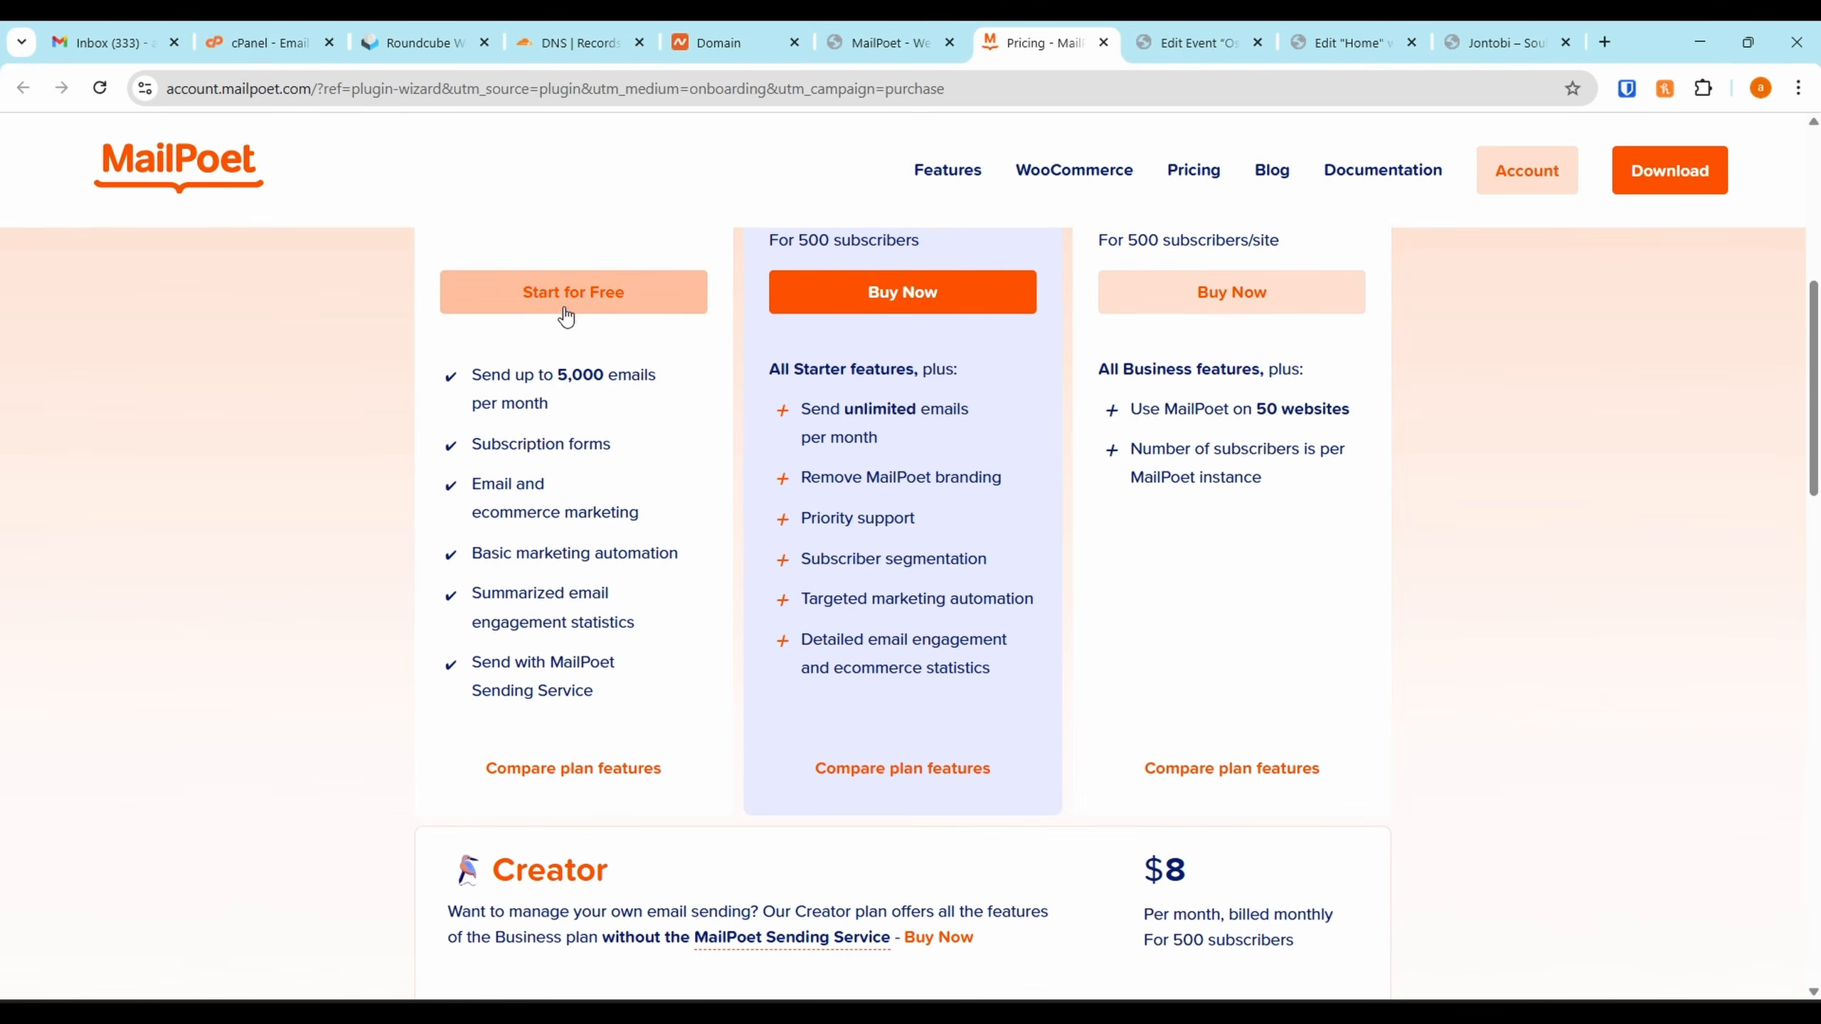
{"action": "left_click", "coordinate": [567, 302]}
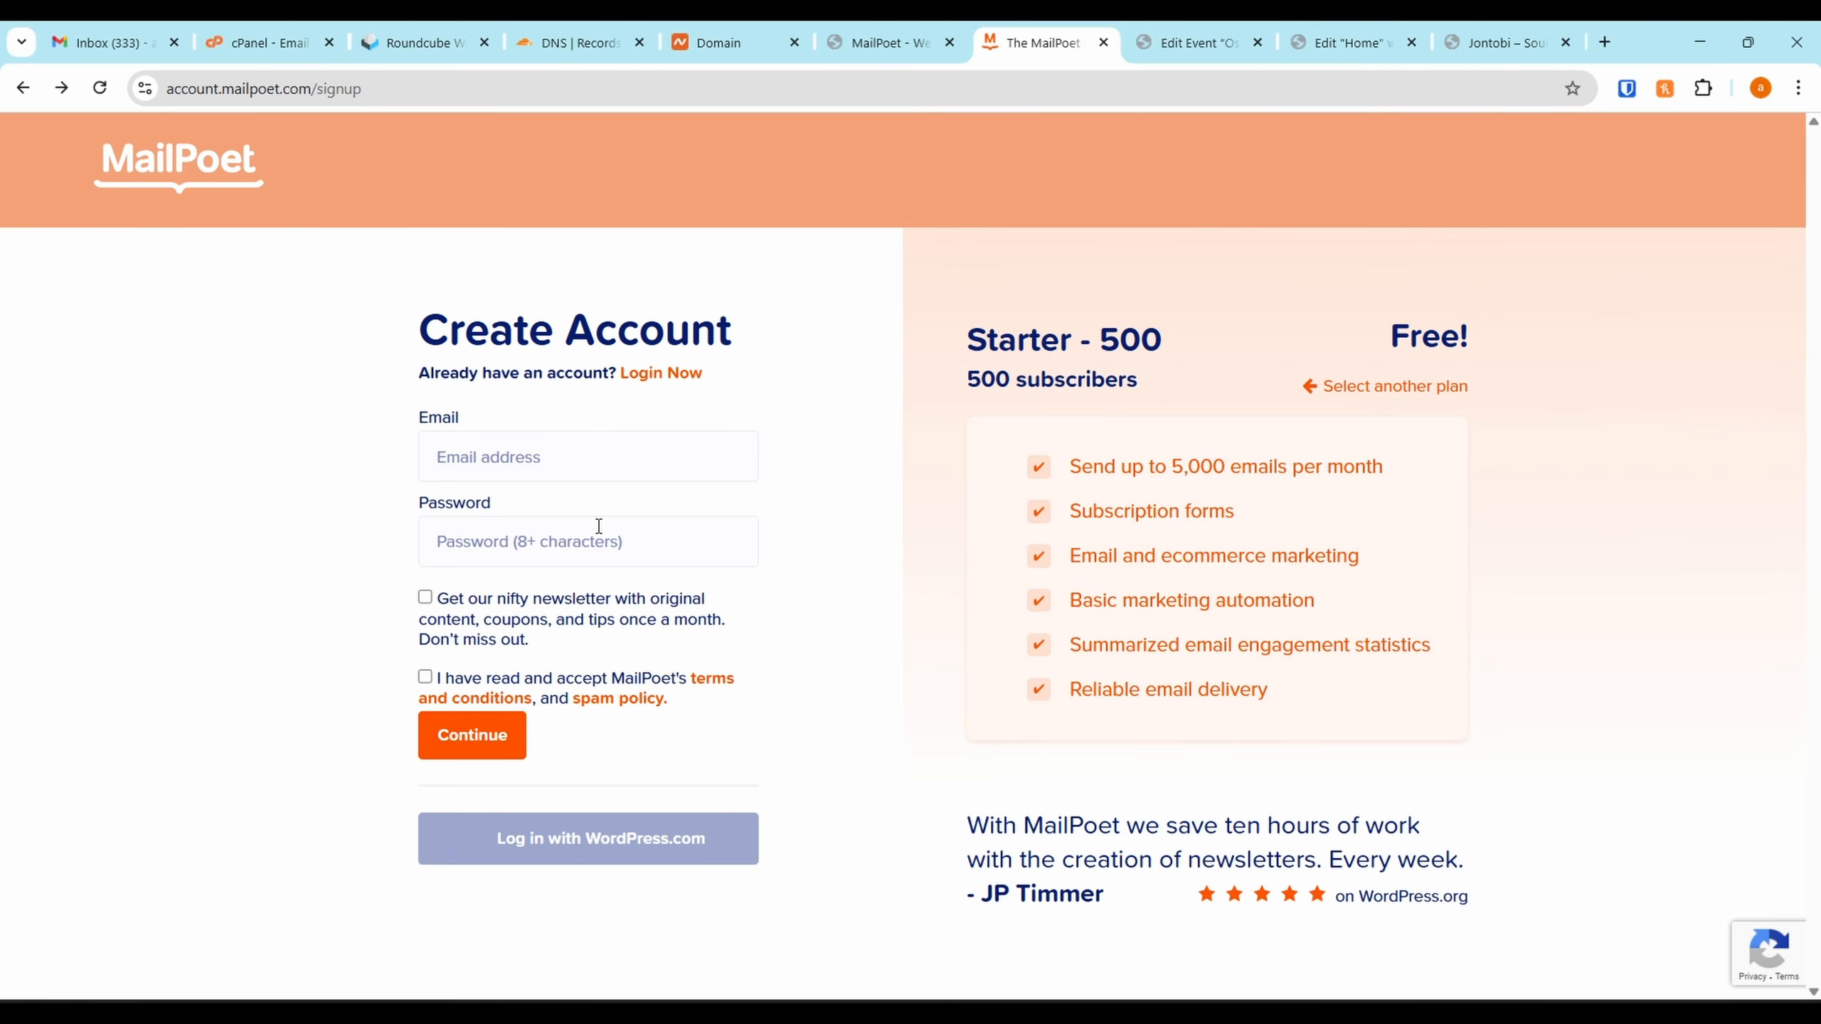
{"action": "left_click", "coordinate": [1700, 42]}
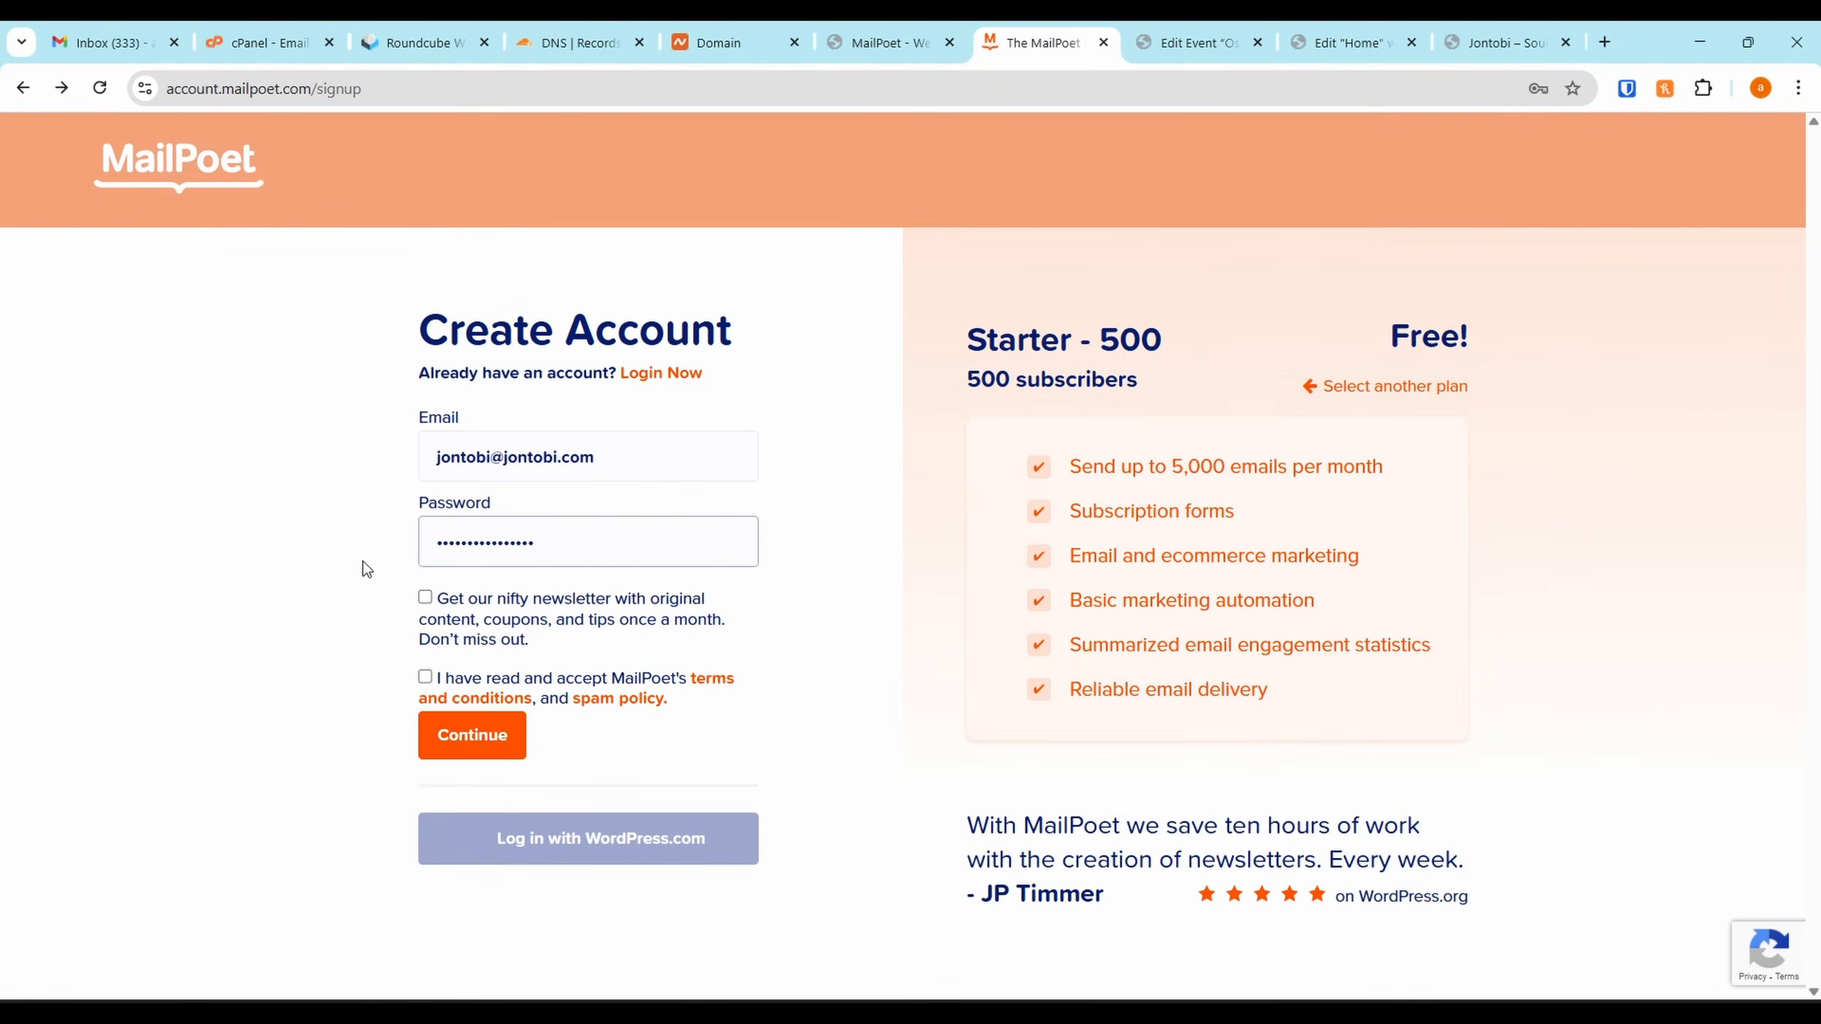
{"action": "left_click", "coordinate": [426, 678]}
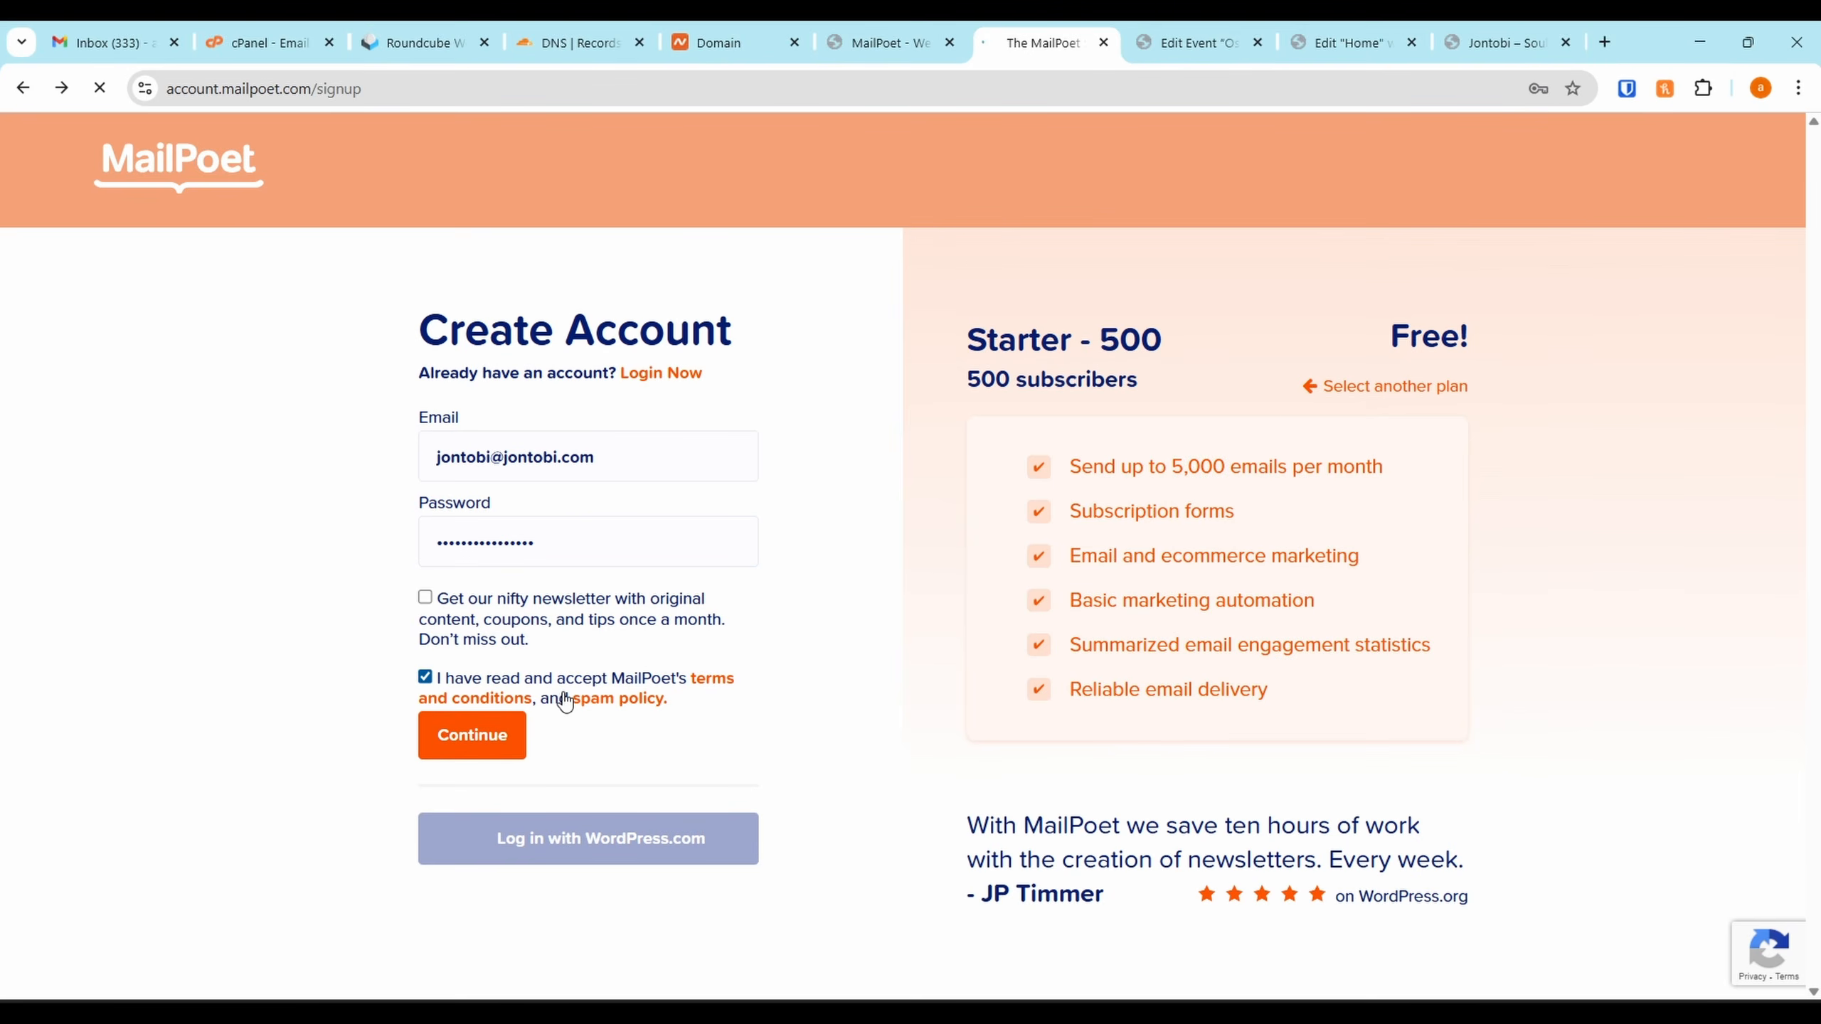
Open MailPoet's 'Please activate your account' email and follow its confirmation link
{"action": "left_click", "coordinate": [423, 42]}
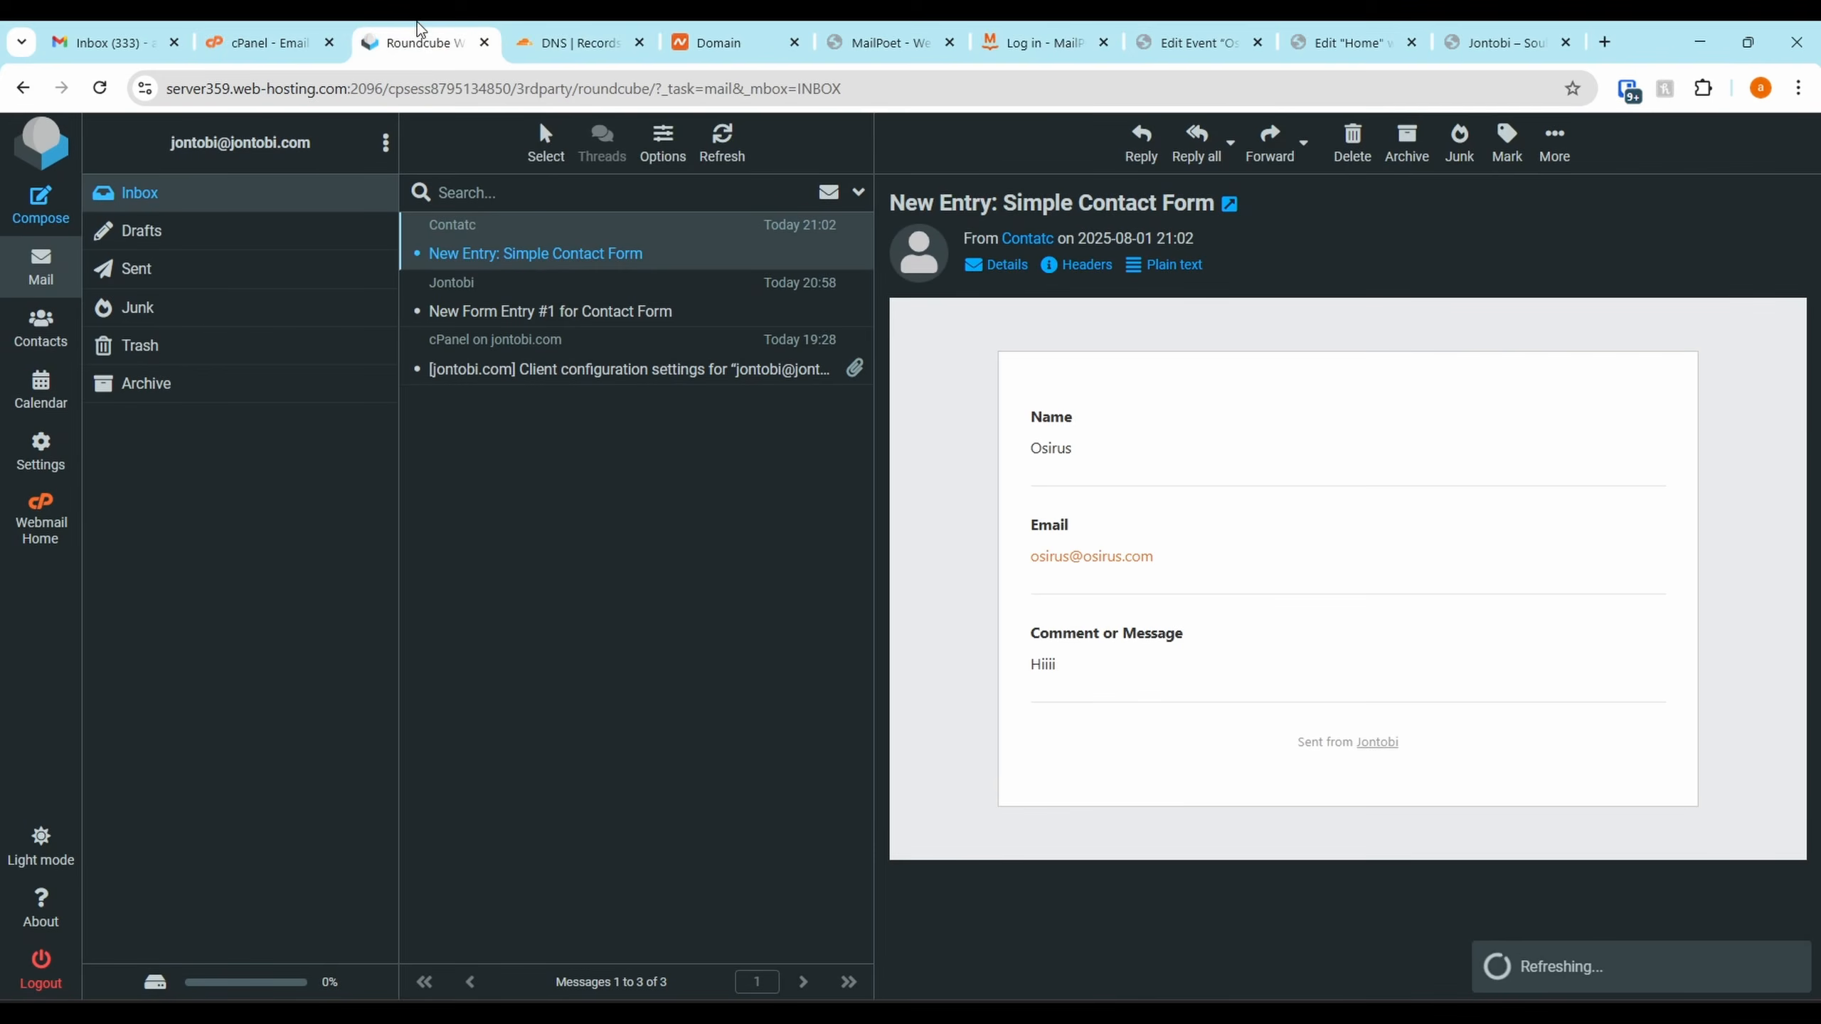
{"action": "left_click", "coordinate": [724, 151]}
{"action": "left_click", "coordinate": [642, 256]}
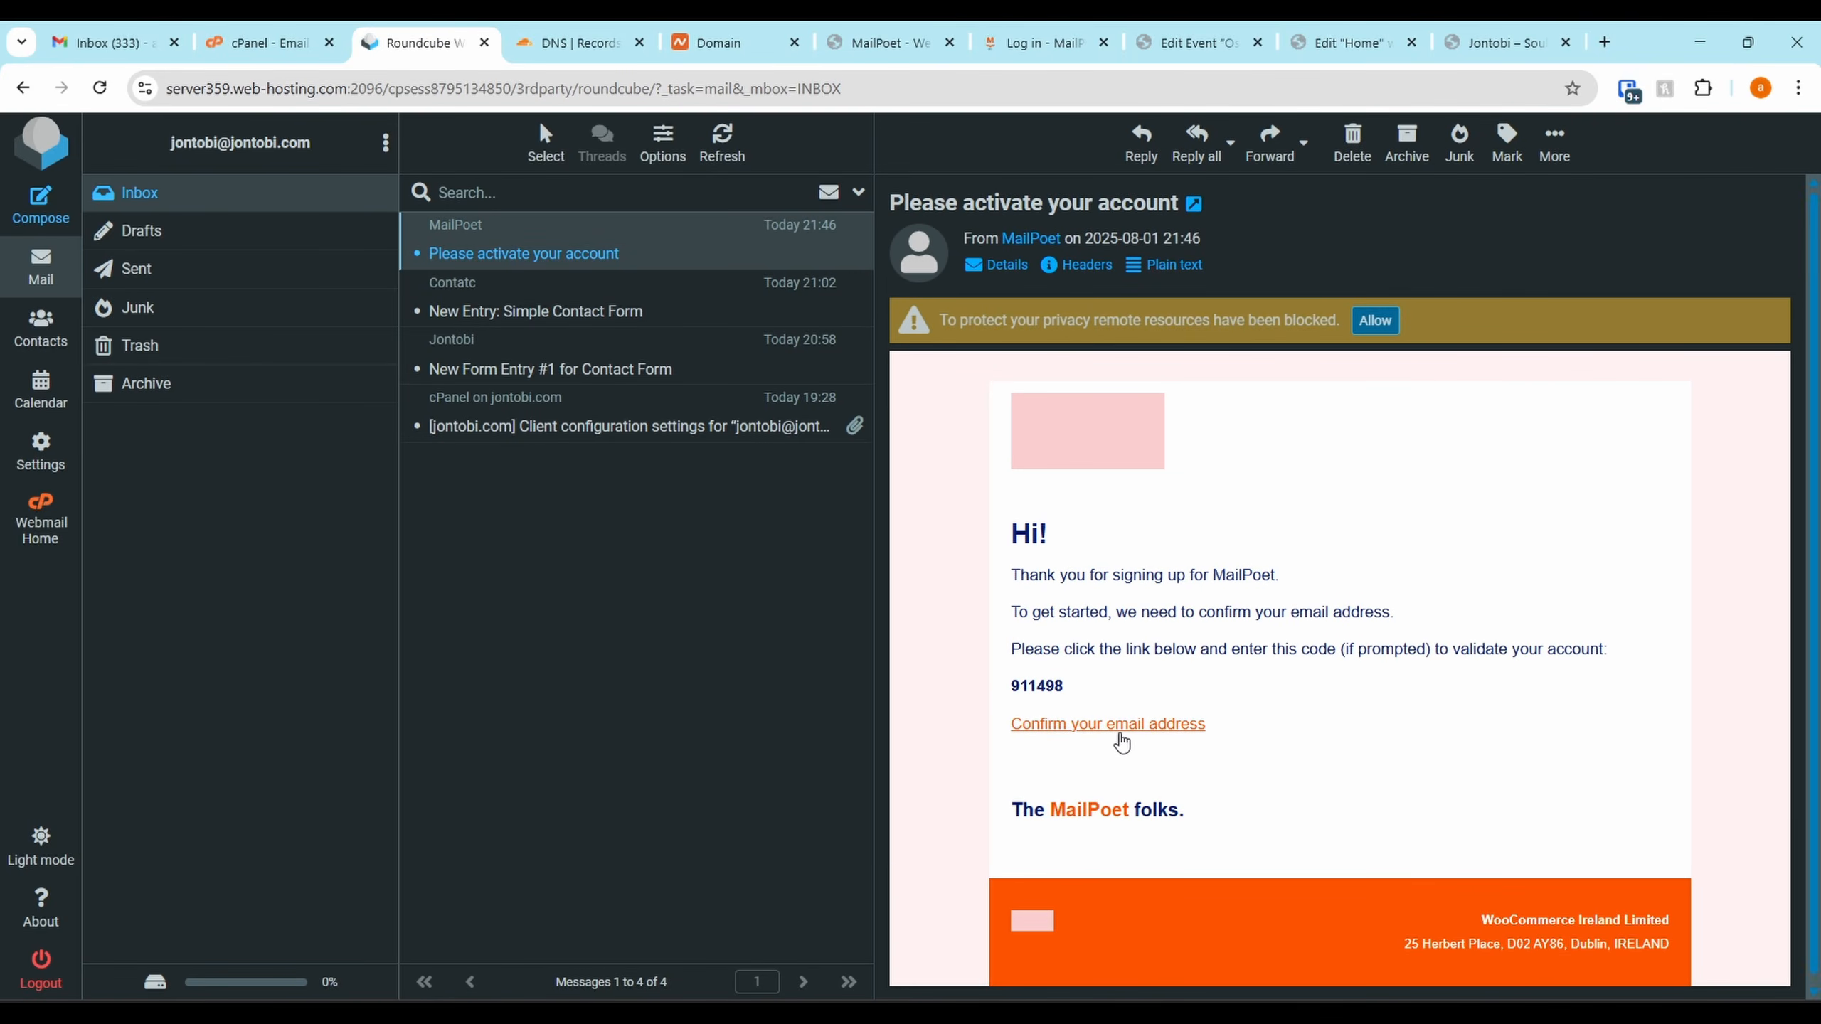
{"action": "left_click", "coordinate": [1119, 726]}
{"action": "left_click_drag", "start_coordinate": [527, 42], "coordinate": [1004, 32]}
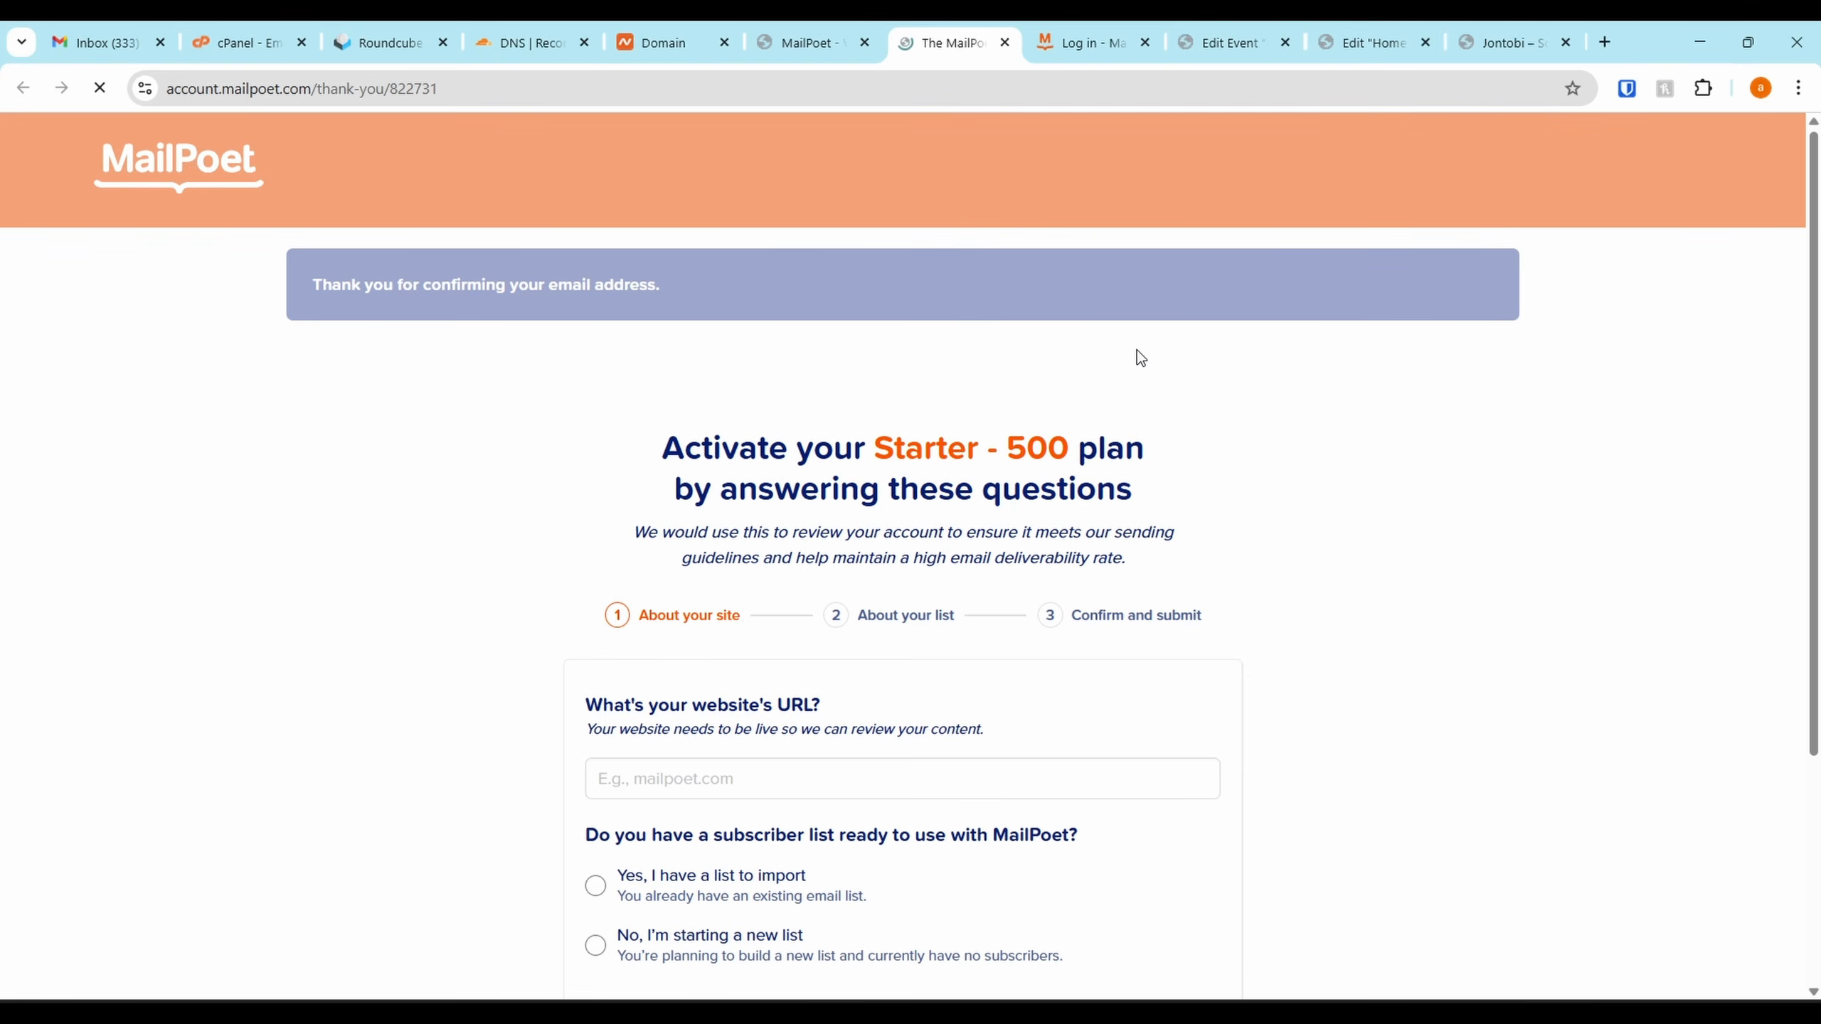
{"action": "scroll", "coordinate": [785, 615], "scroll_direction": "down", "scroll_amount": 2}
{"action": "left_click", "coordinate": [1506, 41]}
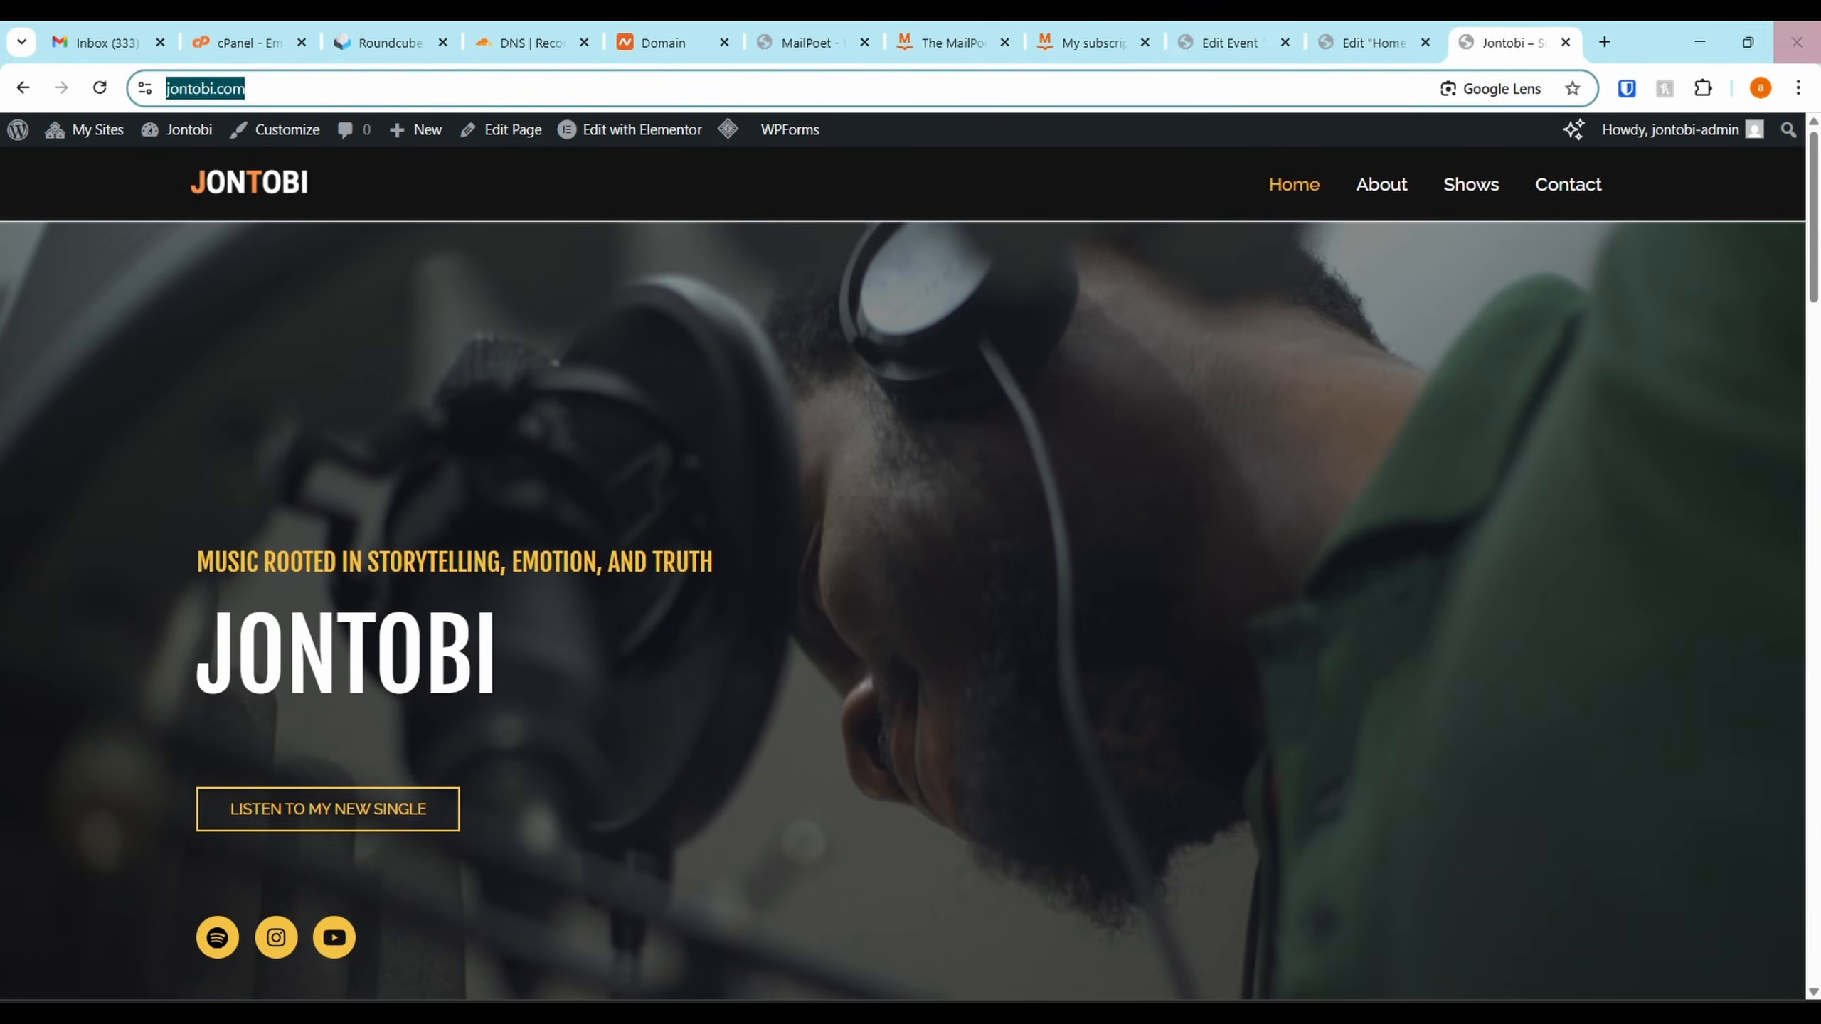
{"action": "left_click", "coordinate": [932, 41]}
{"action": "left_click", "coordinate": [718, 598]}
{"action": "type", "text": "https://jontobi.com/"}
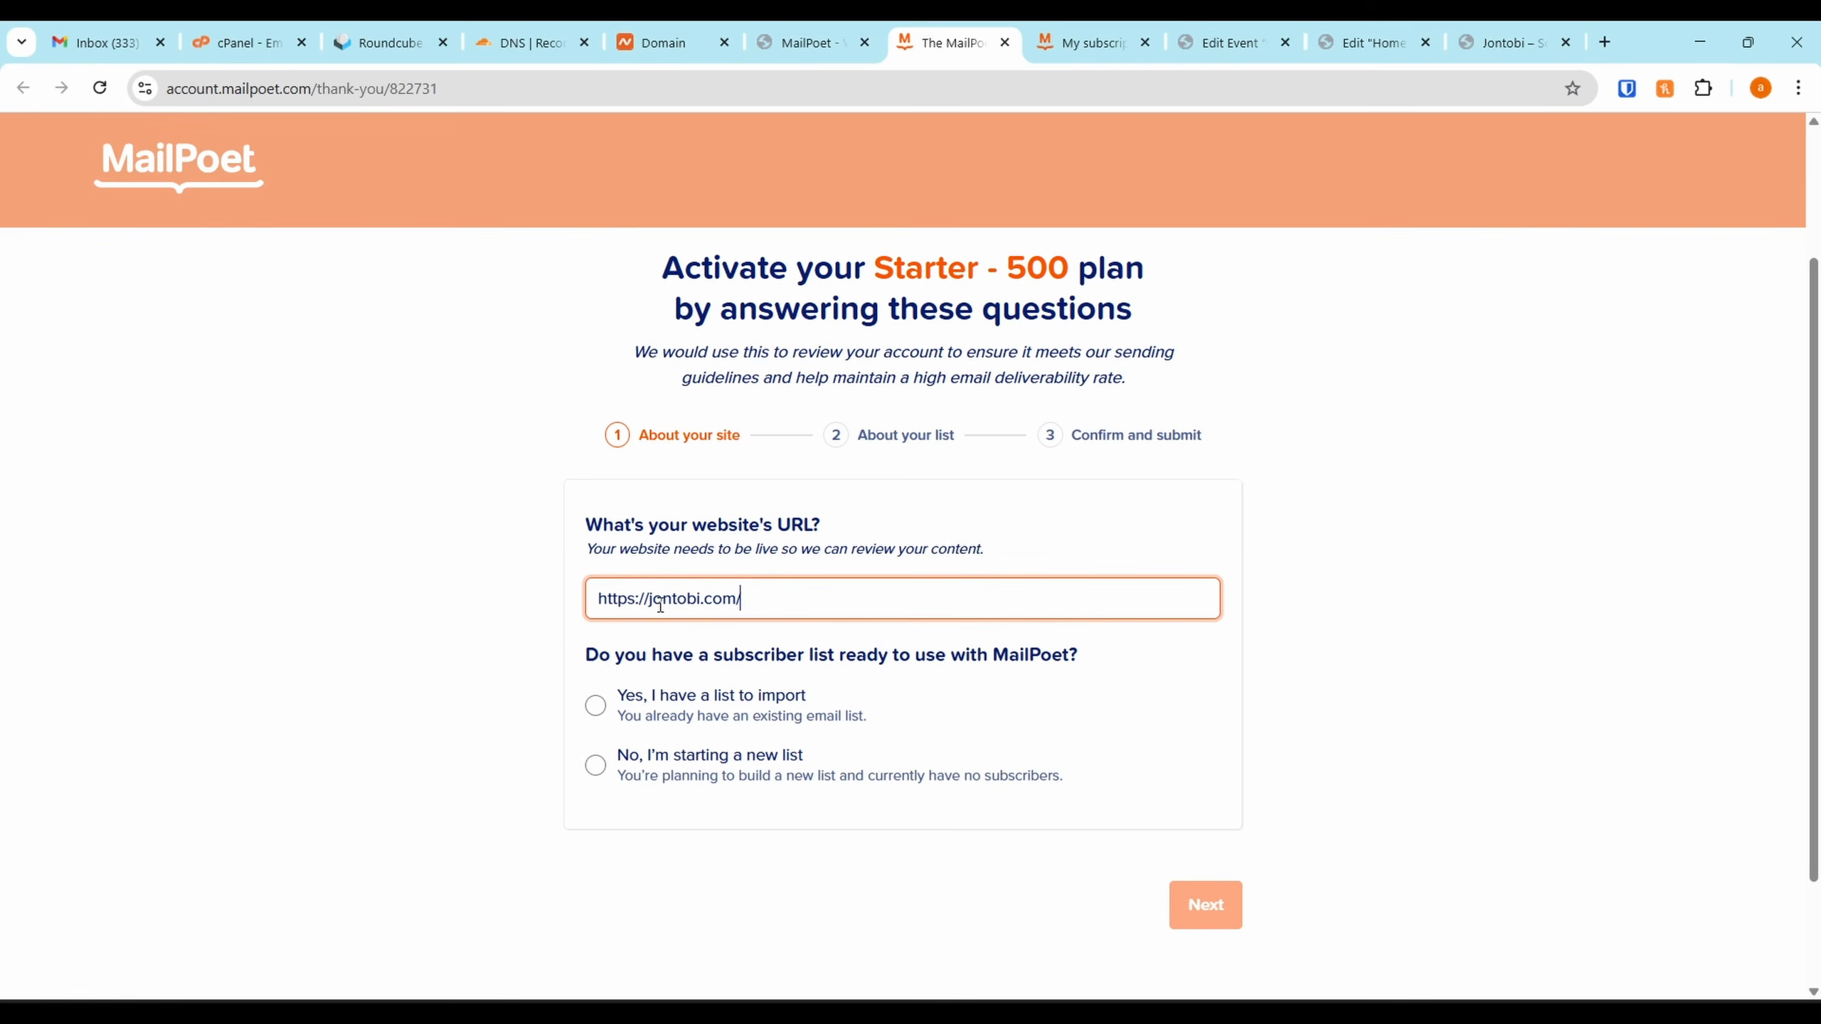
{"action": "left_click_drag", "start_coordinate": [626, 601], "coordinate": [512, 638]}
{"action": "key", "text": "BackSpace"}
Answer 'starting a new list', accept the Anti-Spam Policy, submit, and copy the API key
{"action": "left_click", "coordinate": [681, 759]}
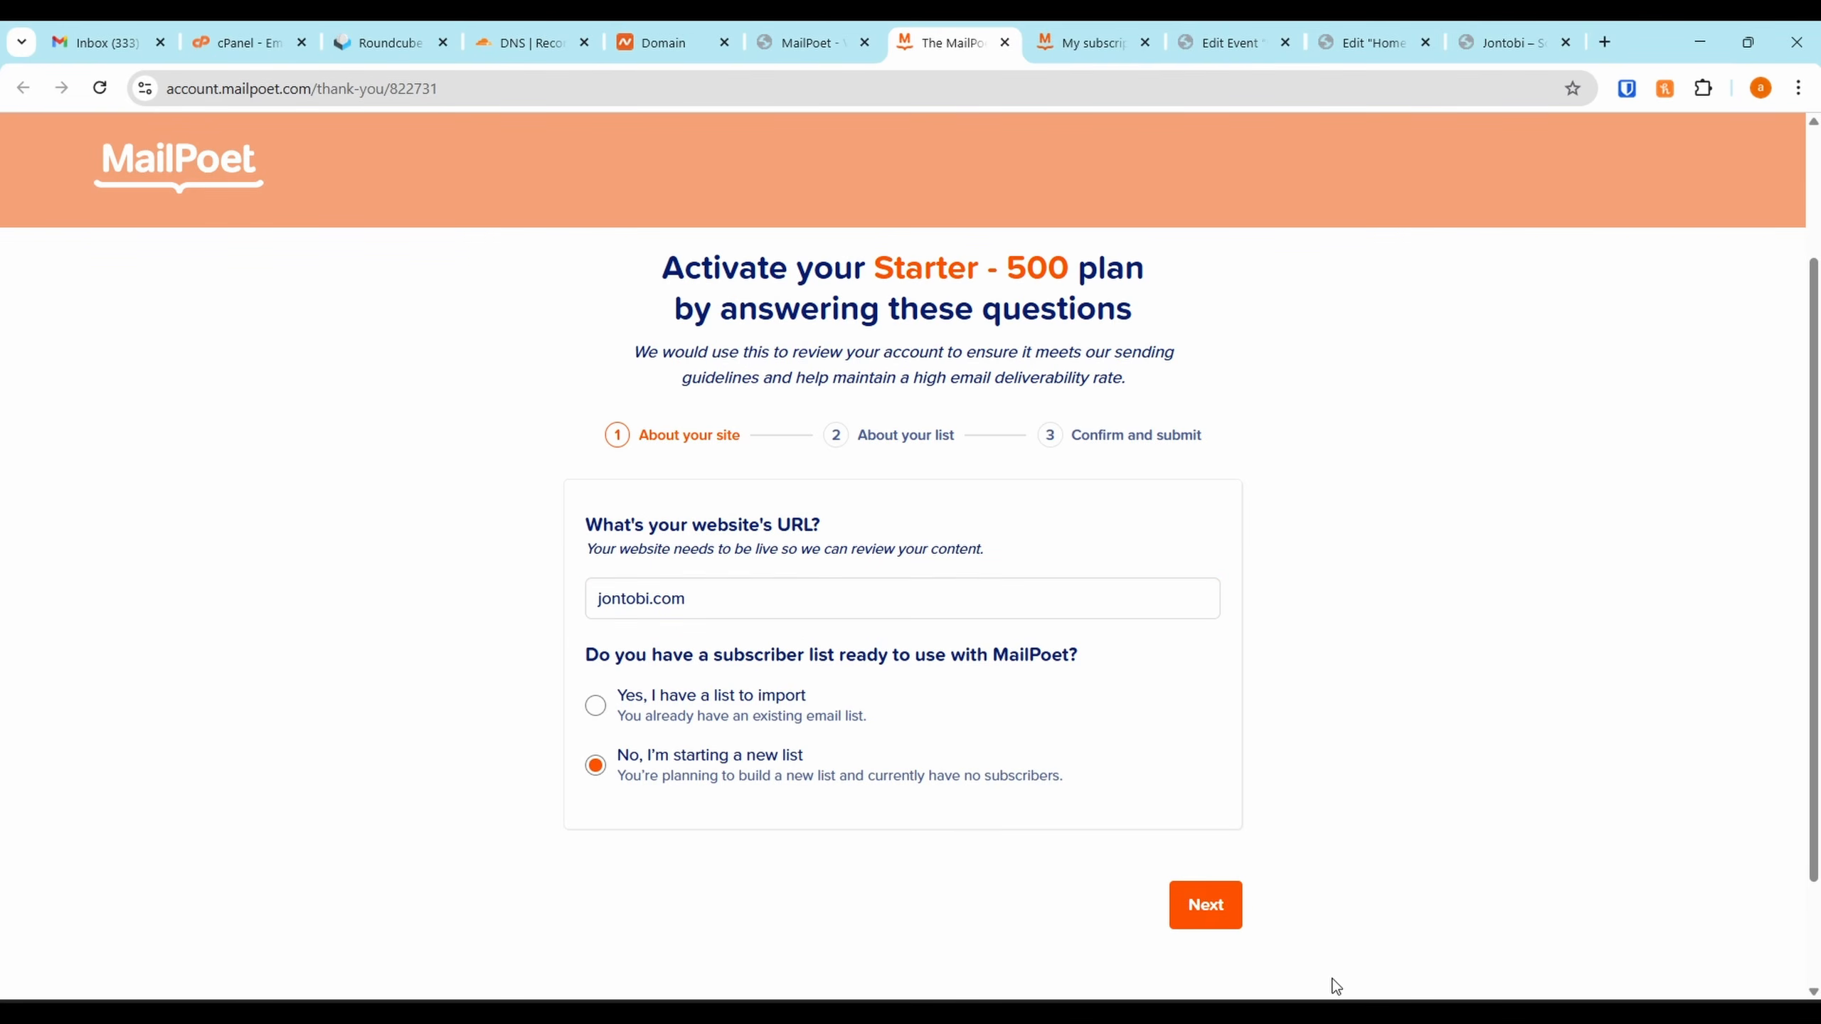
{"action": "left_click", "coordinate": [1202, 912]}
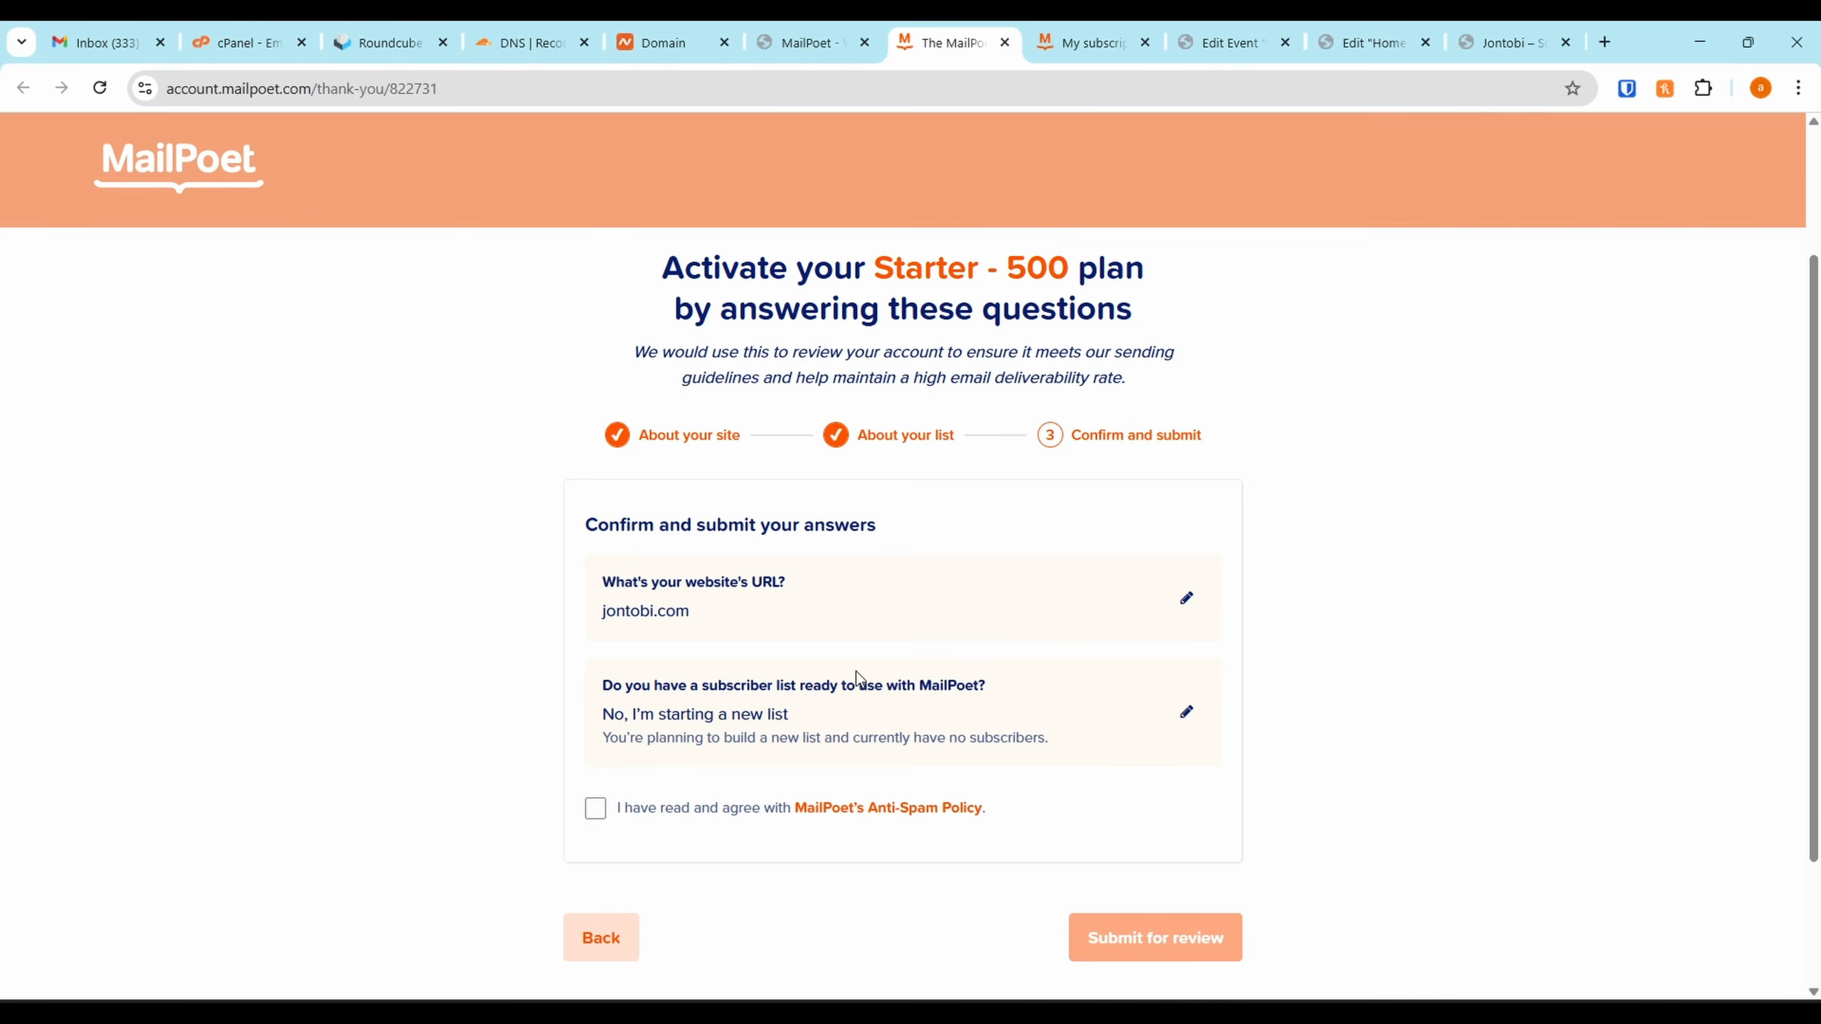
{"action": "scroll", "coordinate": [856, 674], "scroll_direction": "down", "scroll_amount": 2}
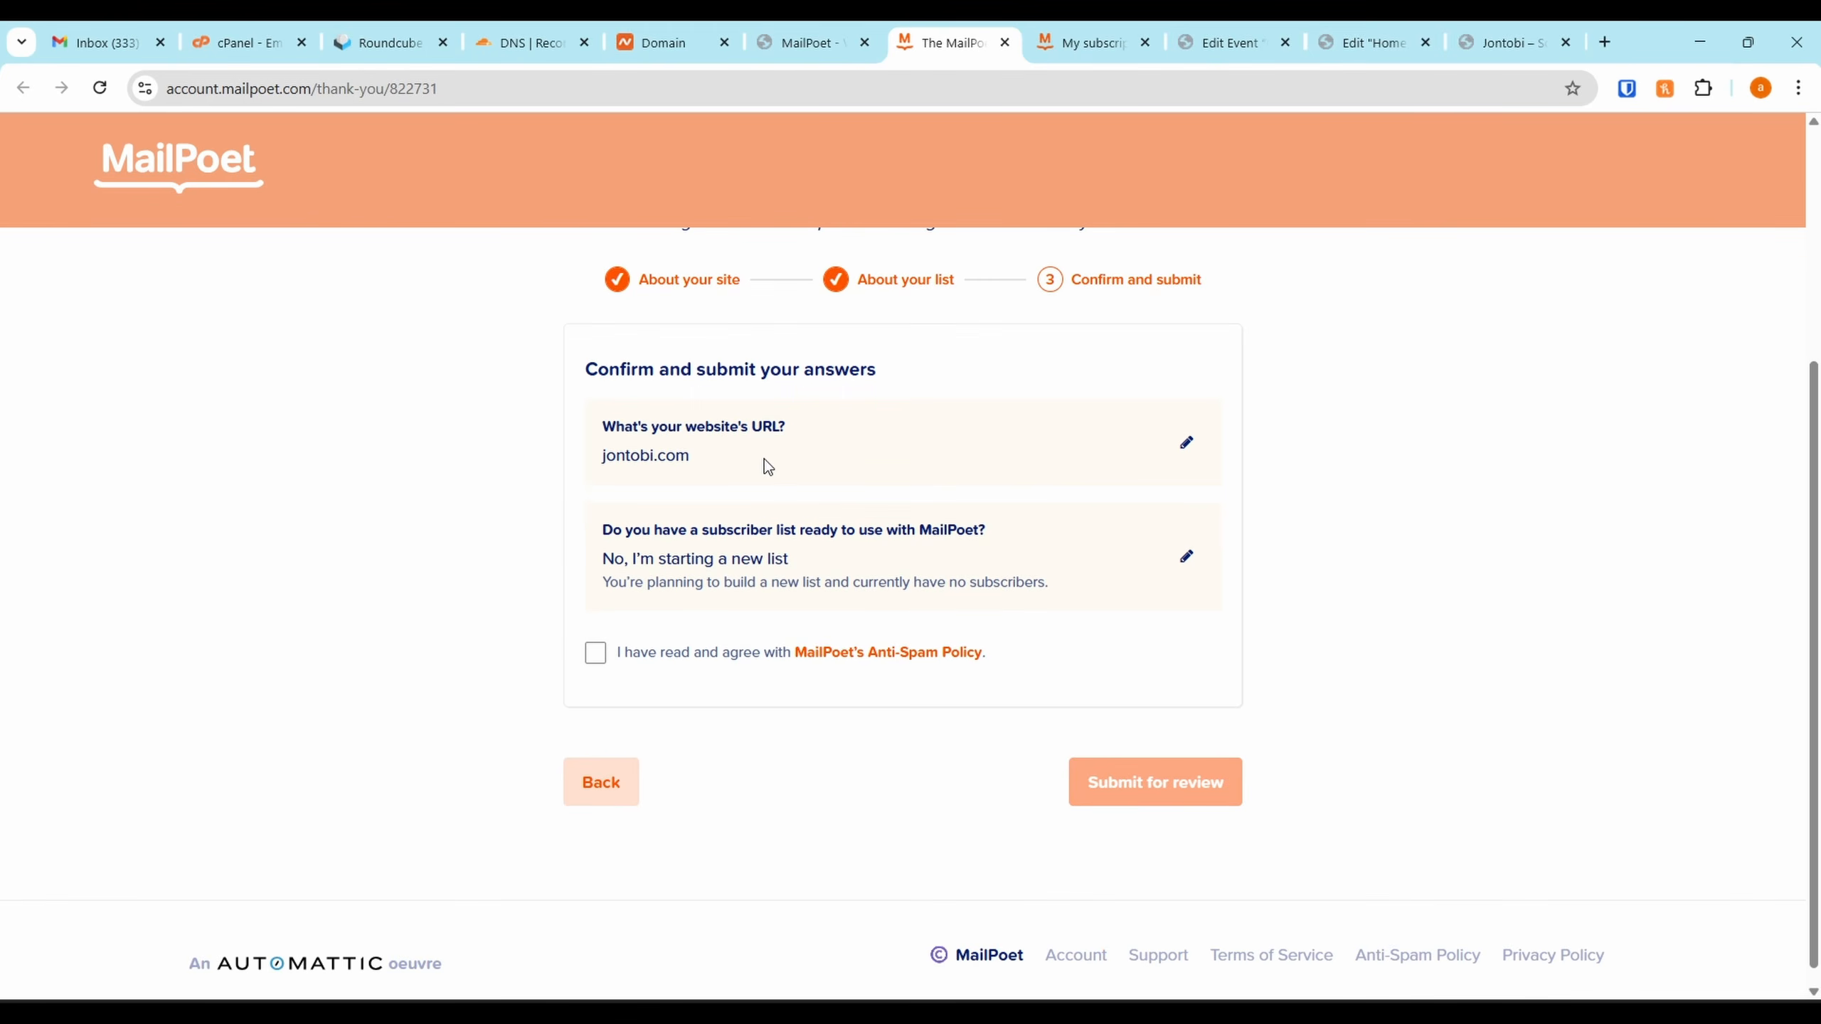
{"action": "left_click", "coordinate": [645, 656]}
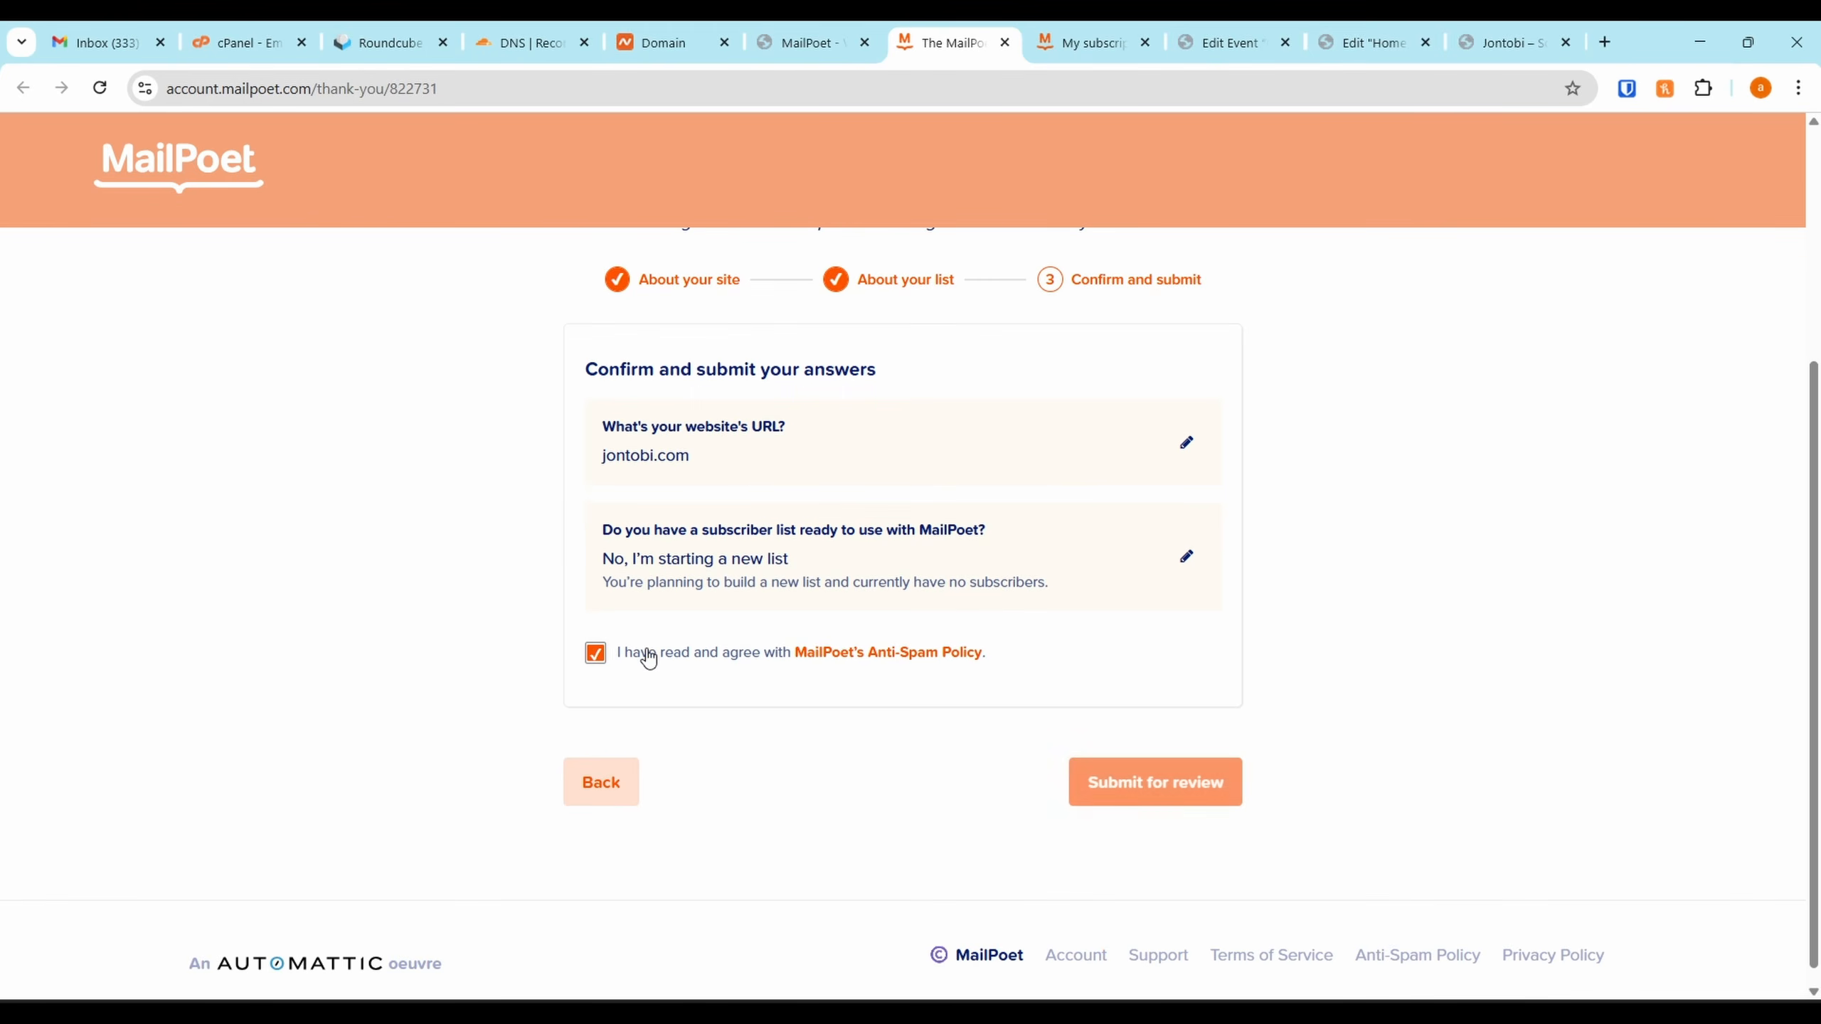
{"action": "left_click", "coordinate": [1169, 795]}
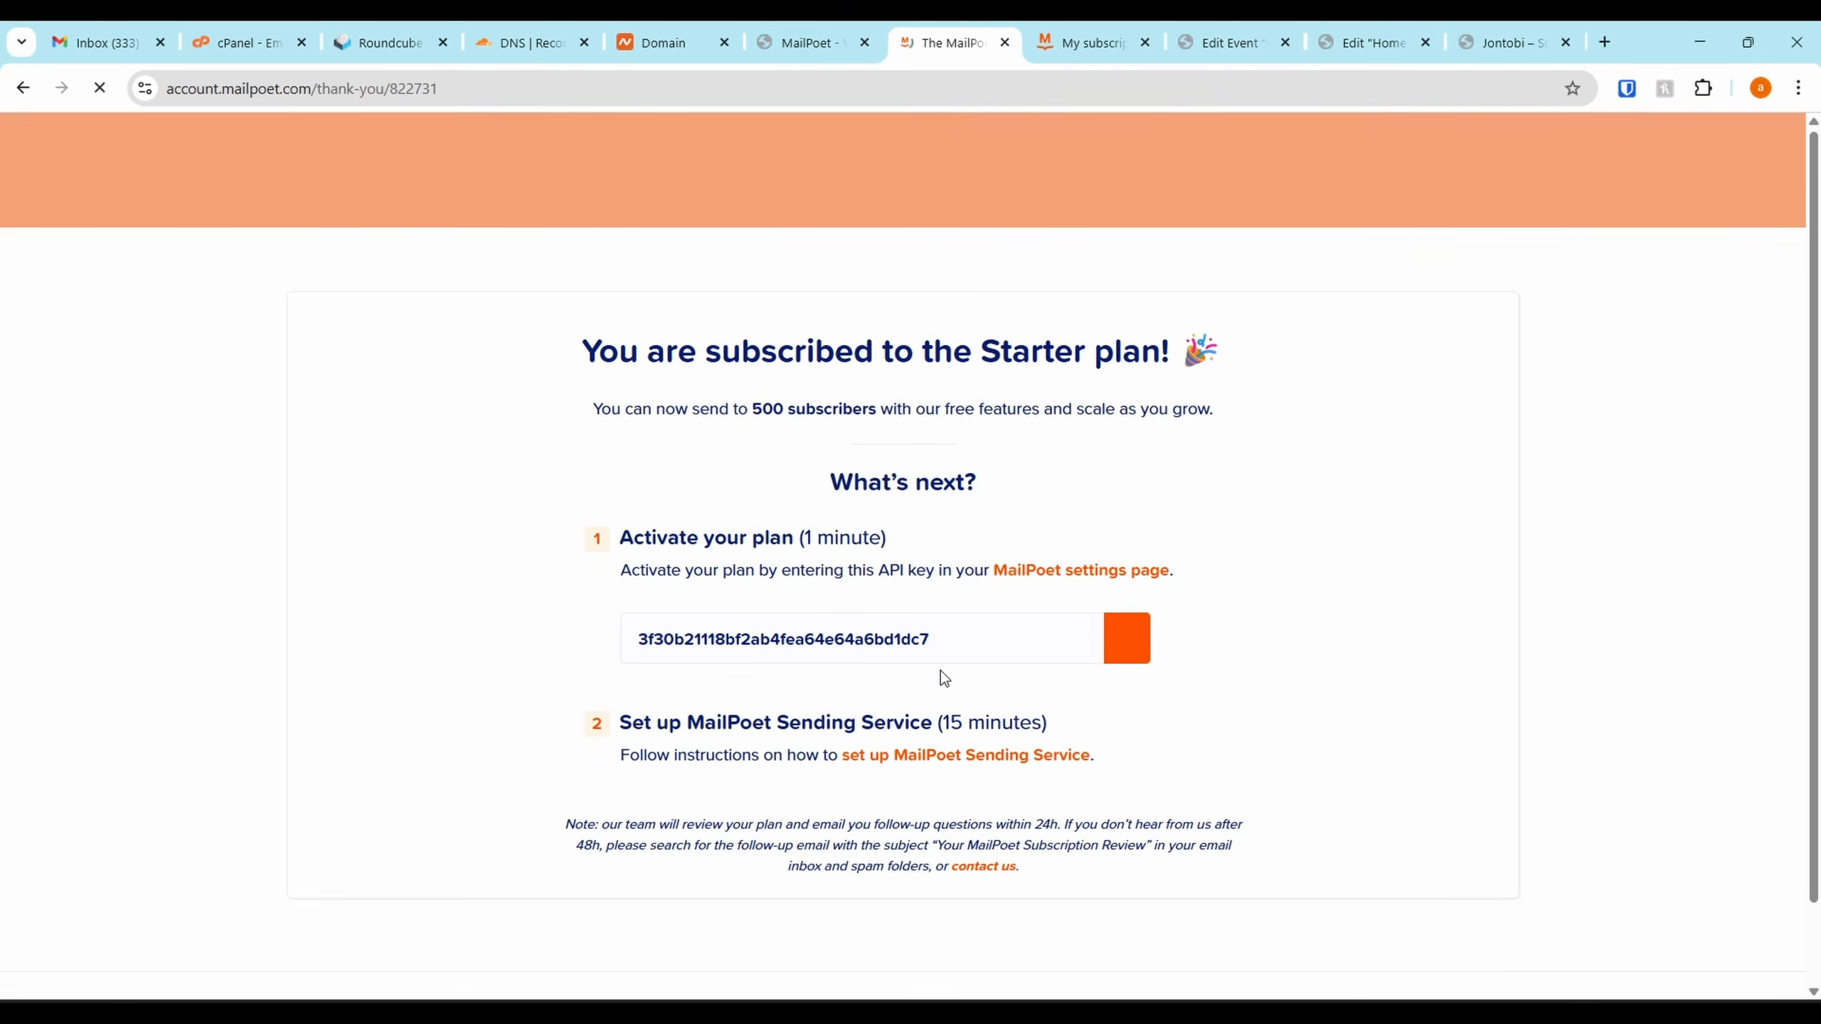
{"action": "left_click", "coordinate": [1126, 638]}
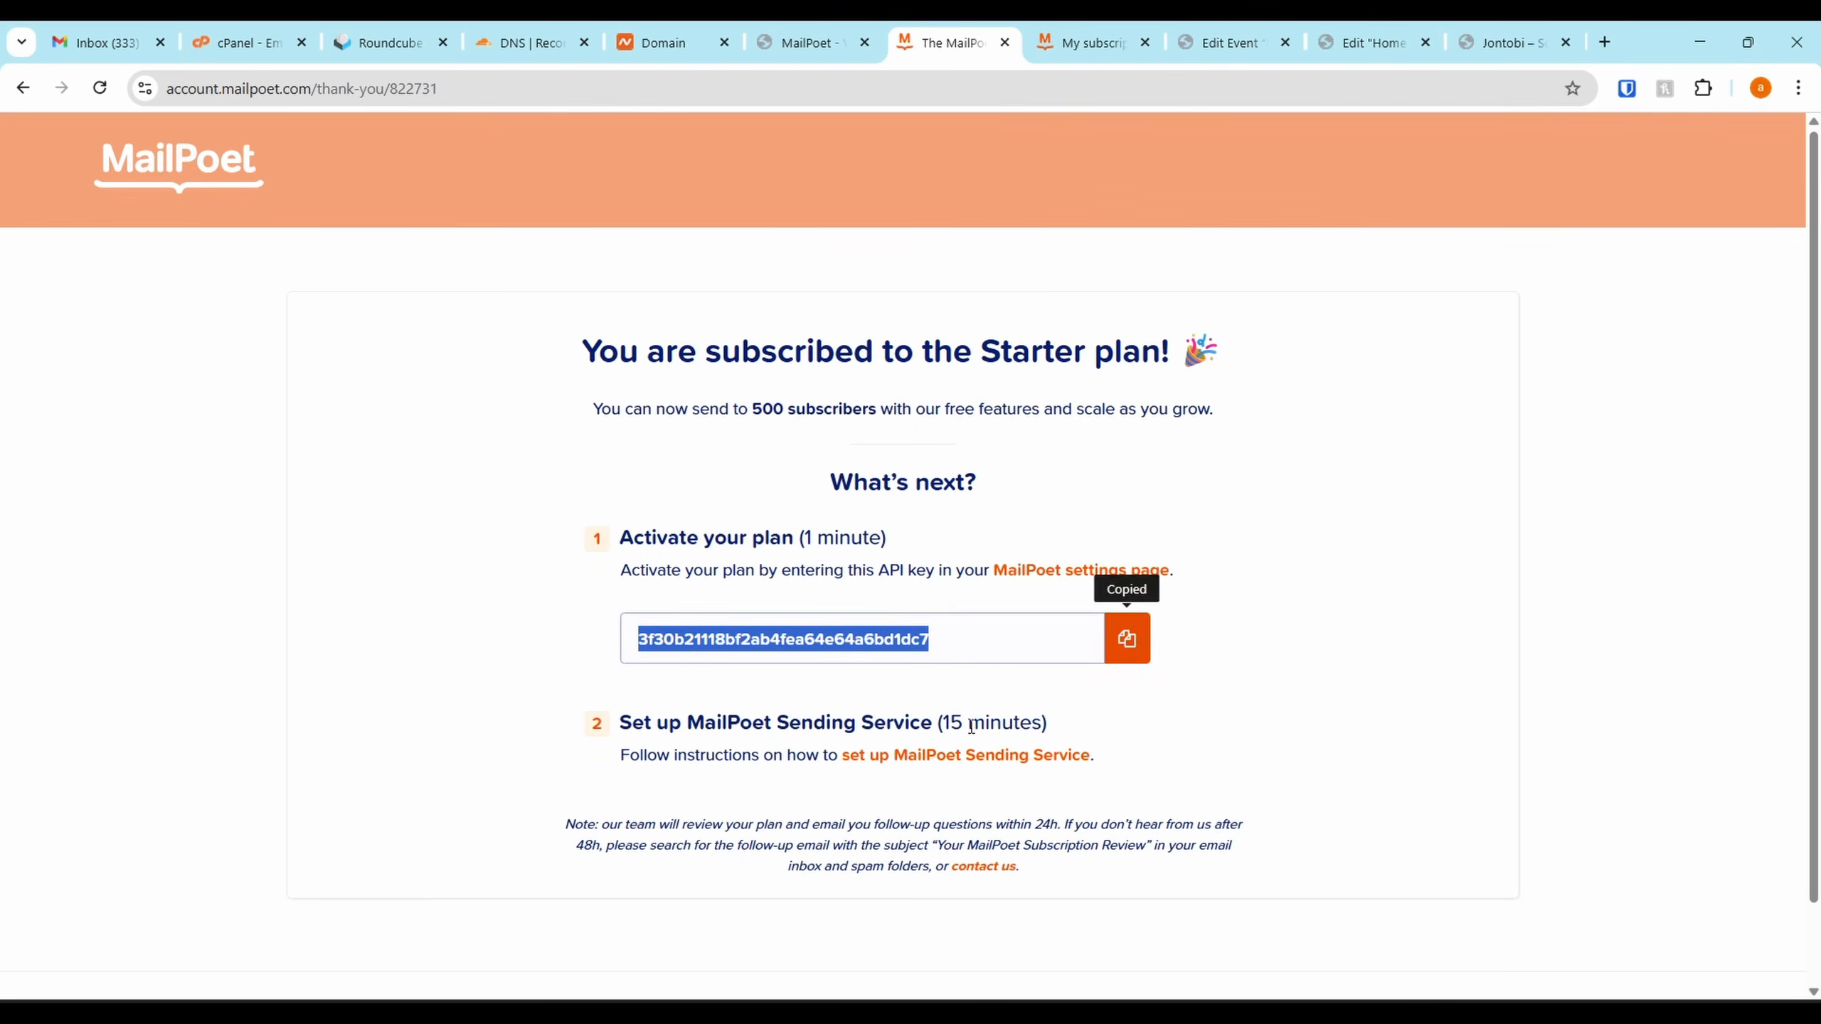
{"action": "left_click", "coordinate": [801, 41]}
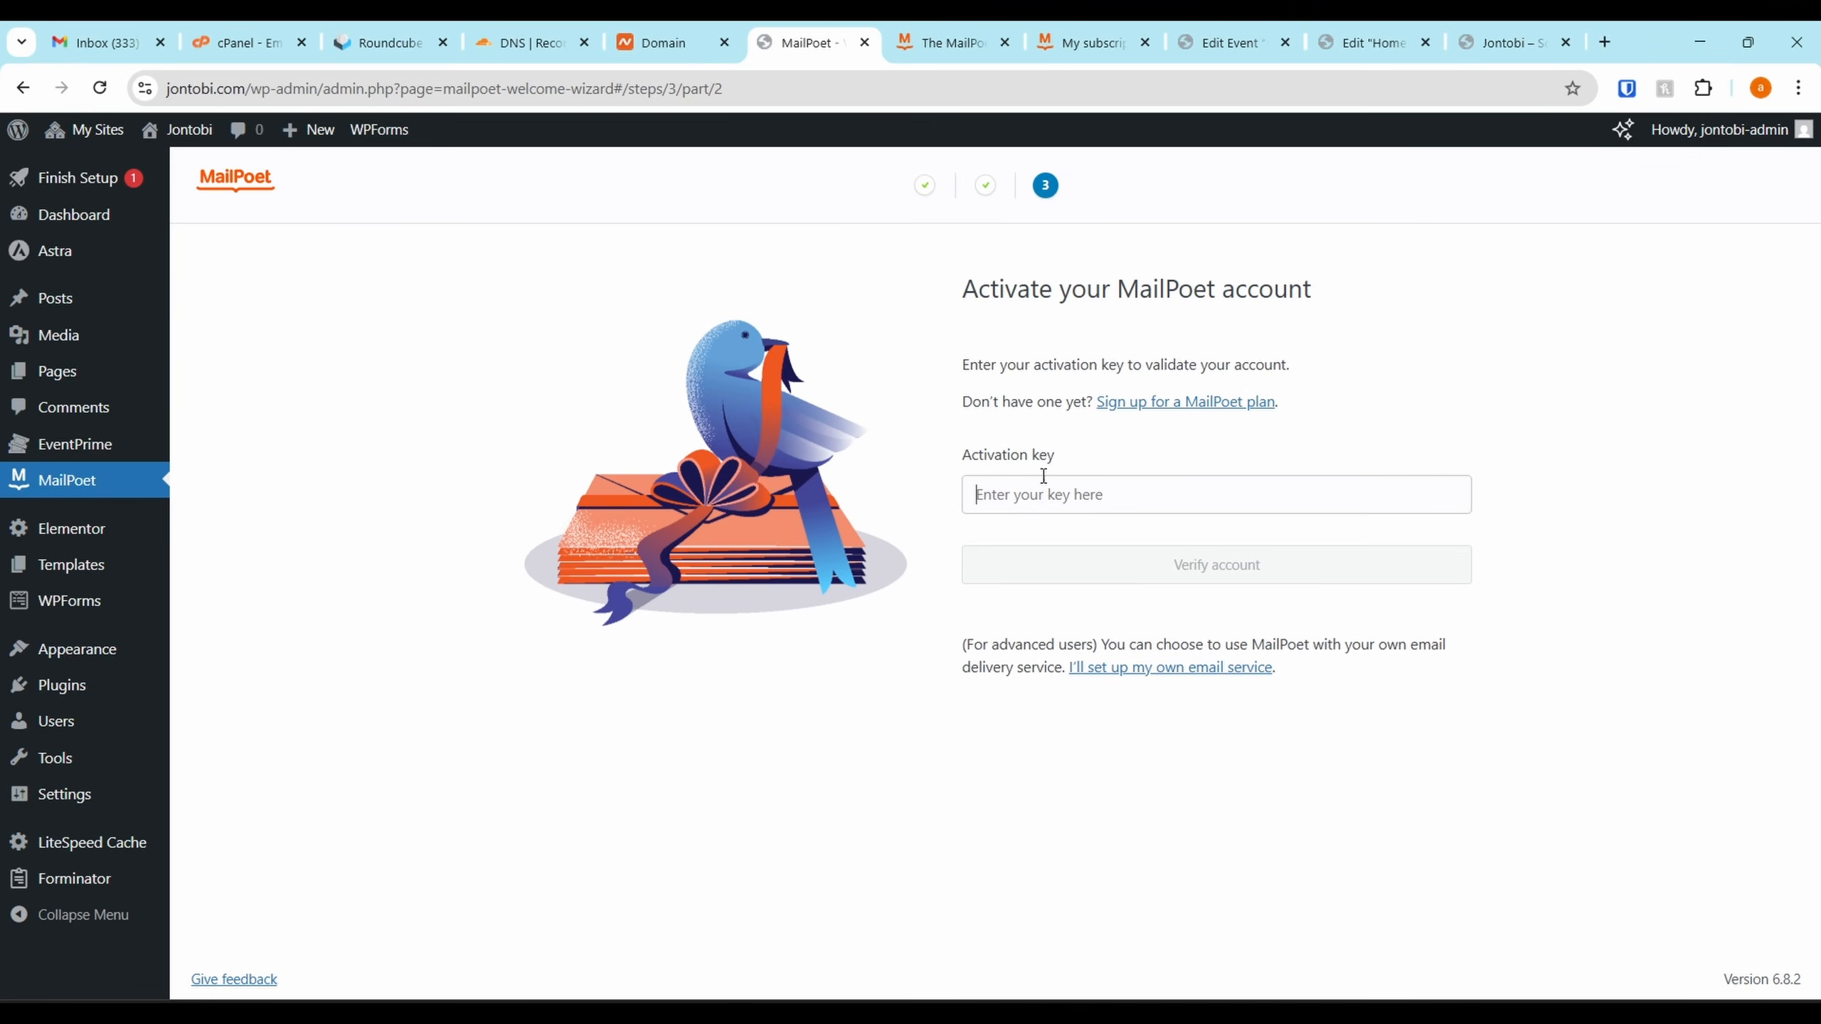
Paste the copied API key as the MailPoet activation key and verify the account
{"action": "left_click", "coordinate": [1075, 43]}
{"action": "left_click", "coordinate": [1013, 33]}
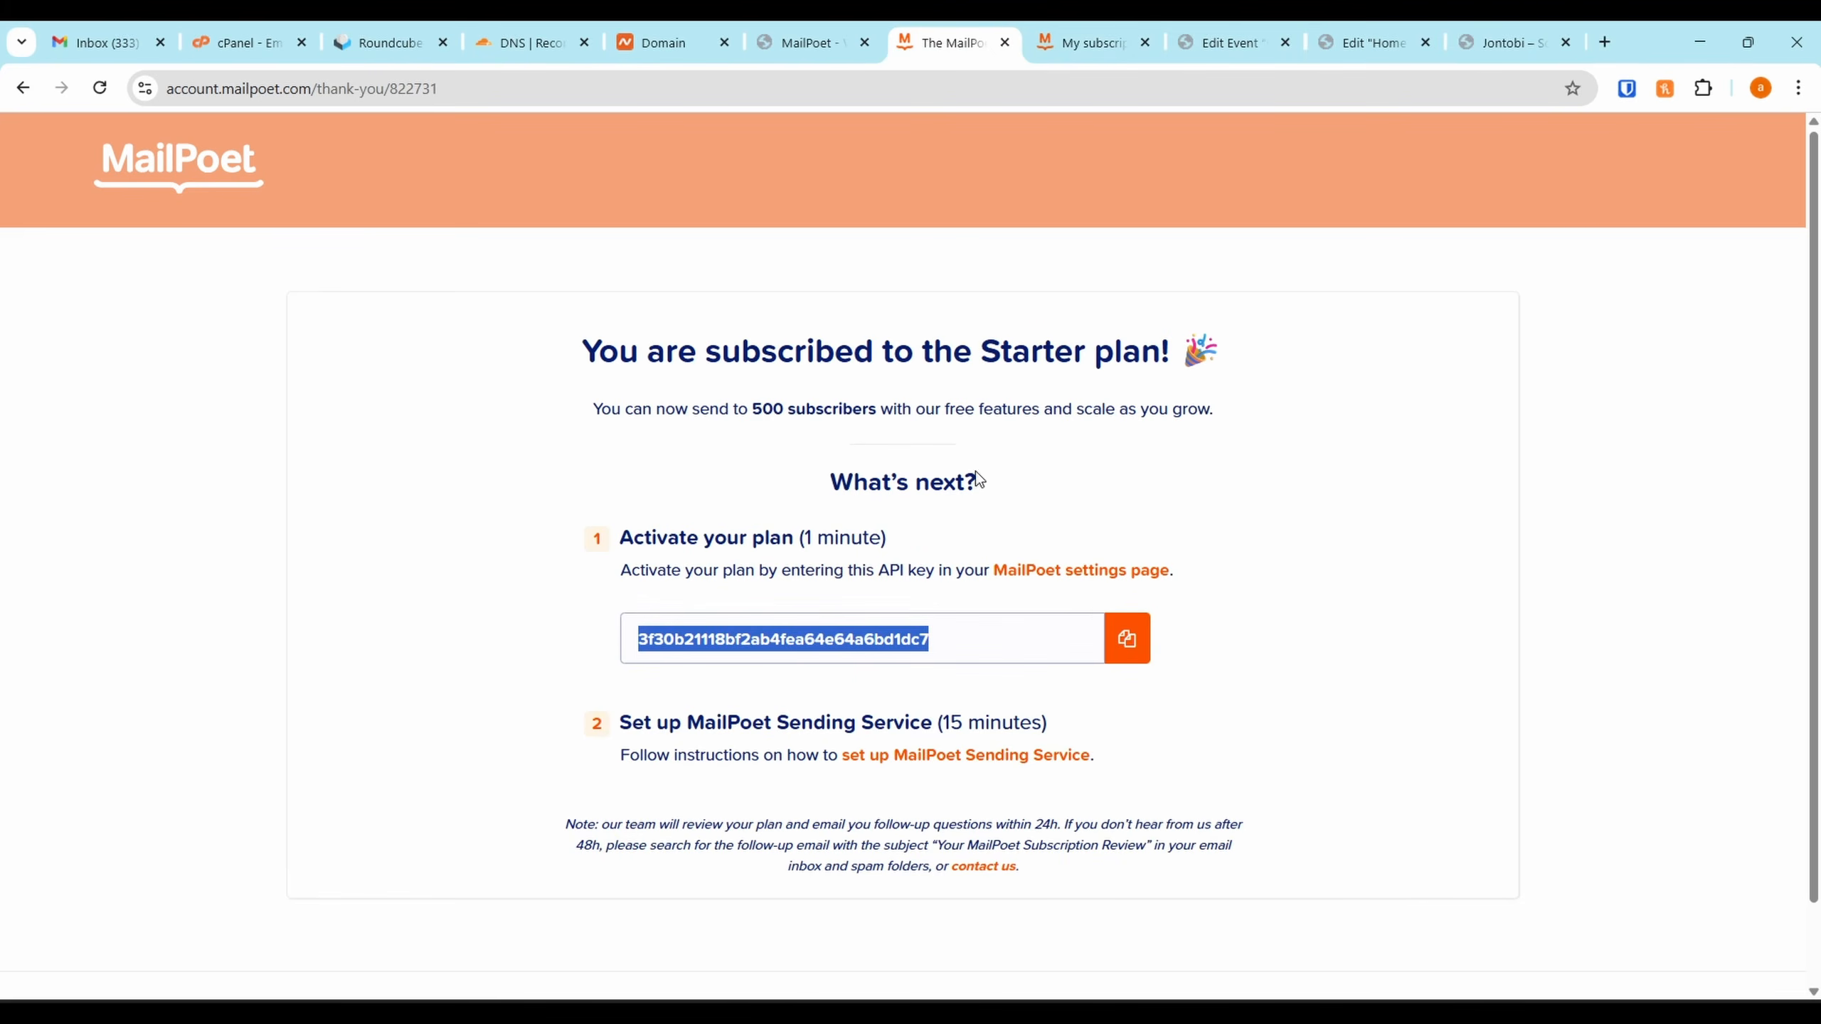
{"action": "left_click", "coordinate": [1128, 640]}
{"action": "left_click", "coordinate": [801, 41]}
{"action": "key", "text": "ctrl+v"}
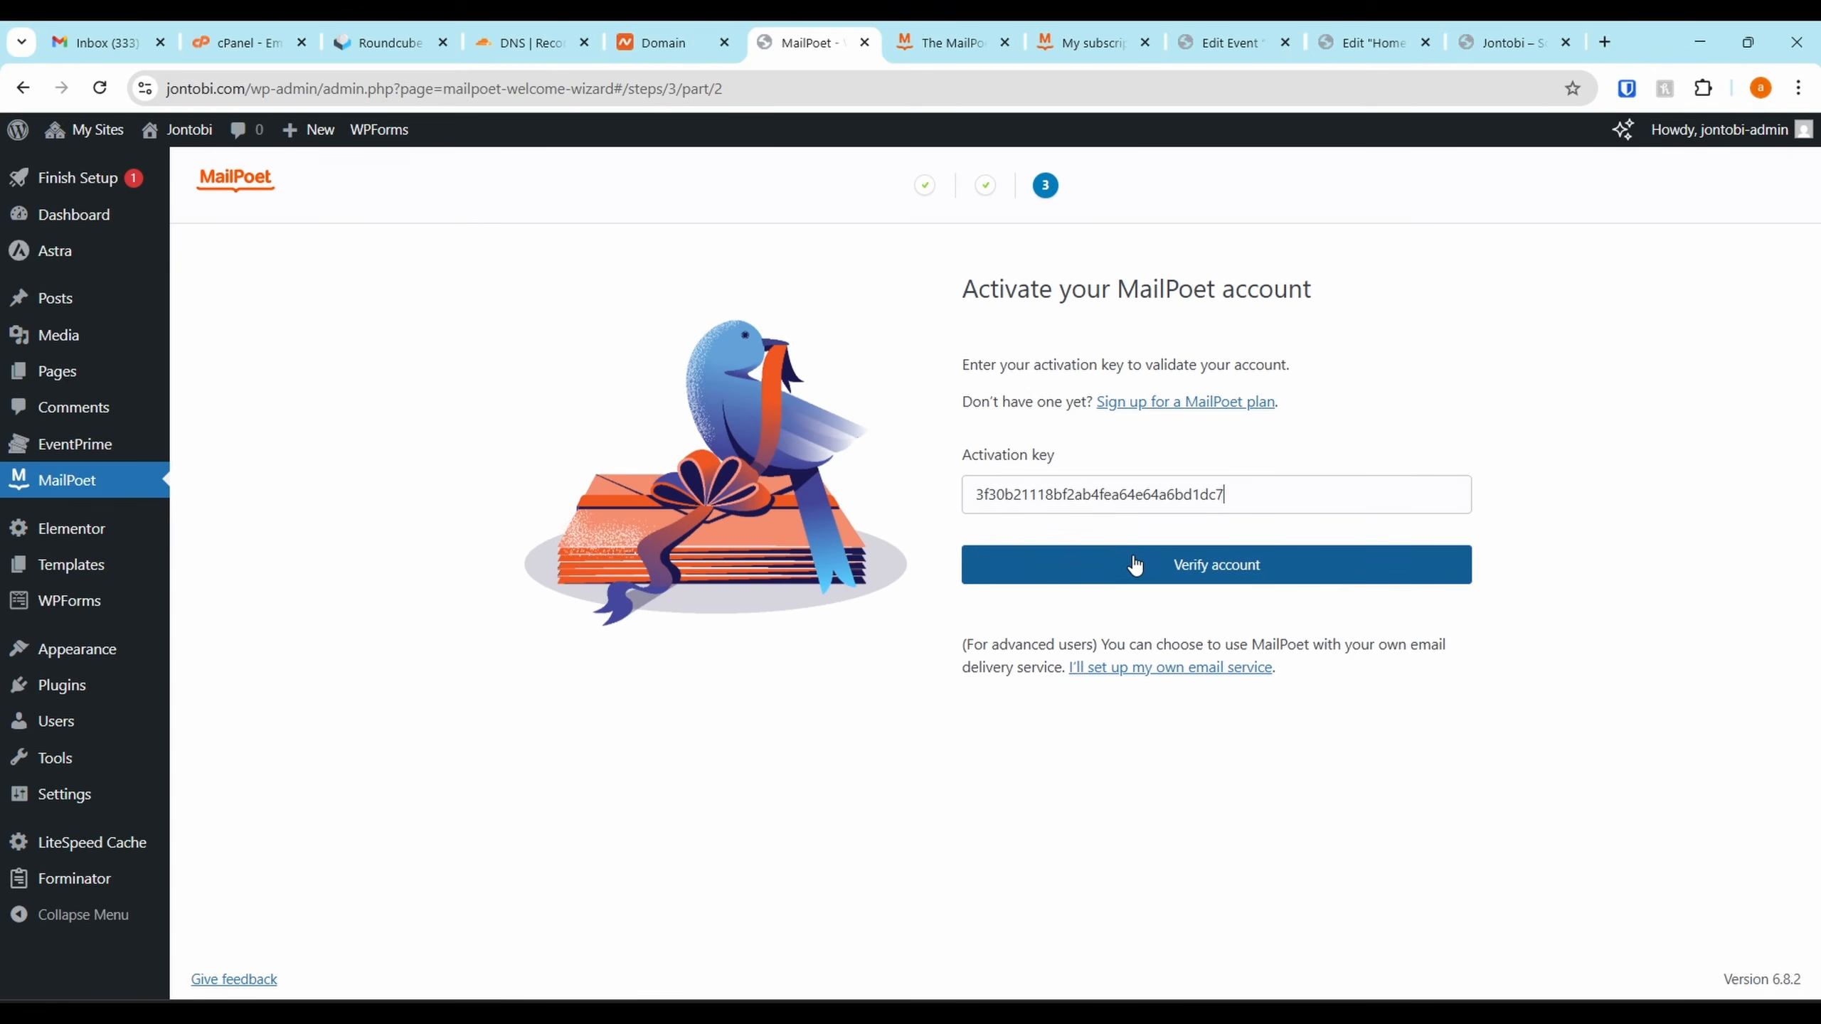
{"action": "left_click", "coordinate": [1136, 566]}
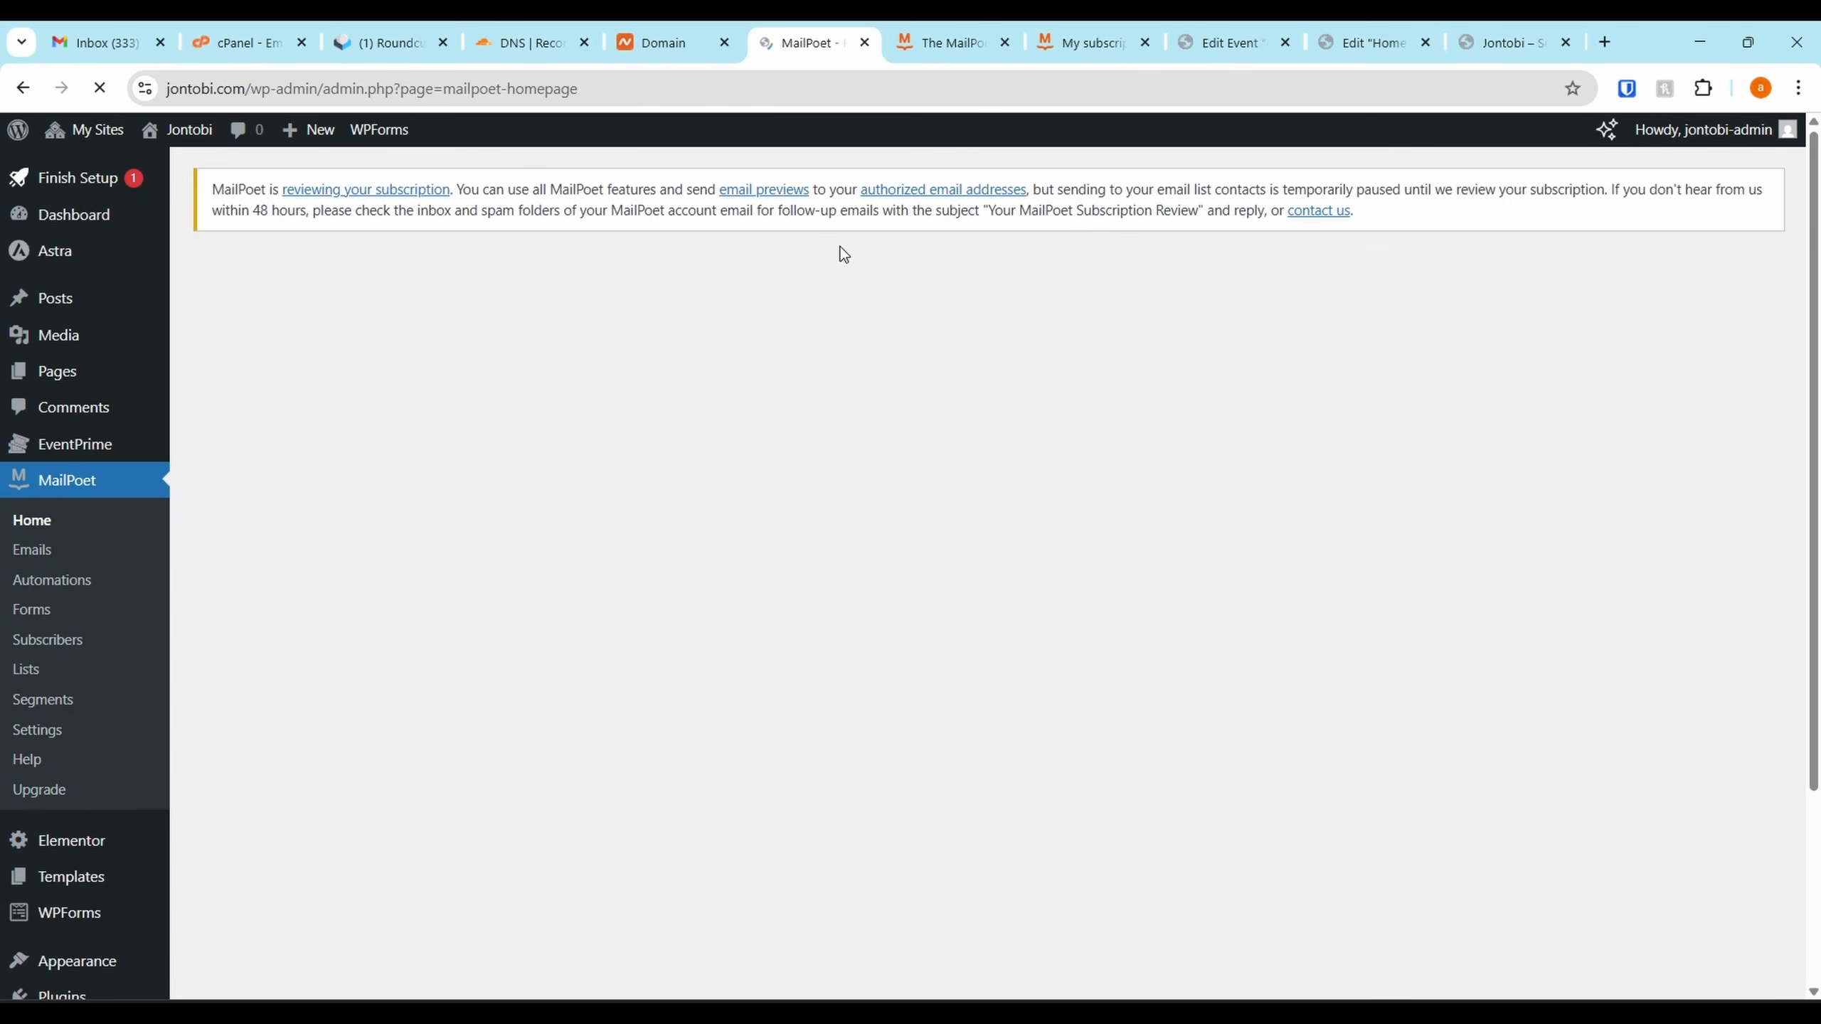
Open the sender domain authentication step from the MailPoet home page
{"action": "scroll", "coordinate": [752, 443], "scroll_direction": "down", "scroll_amount": 3}
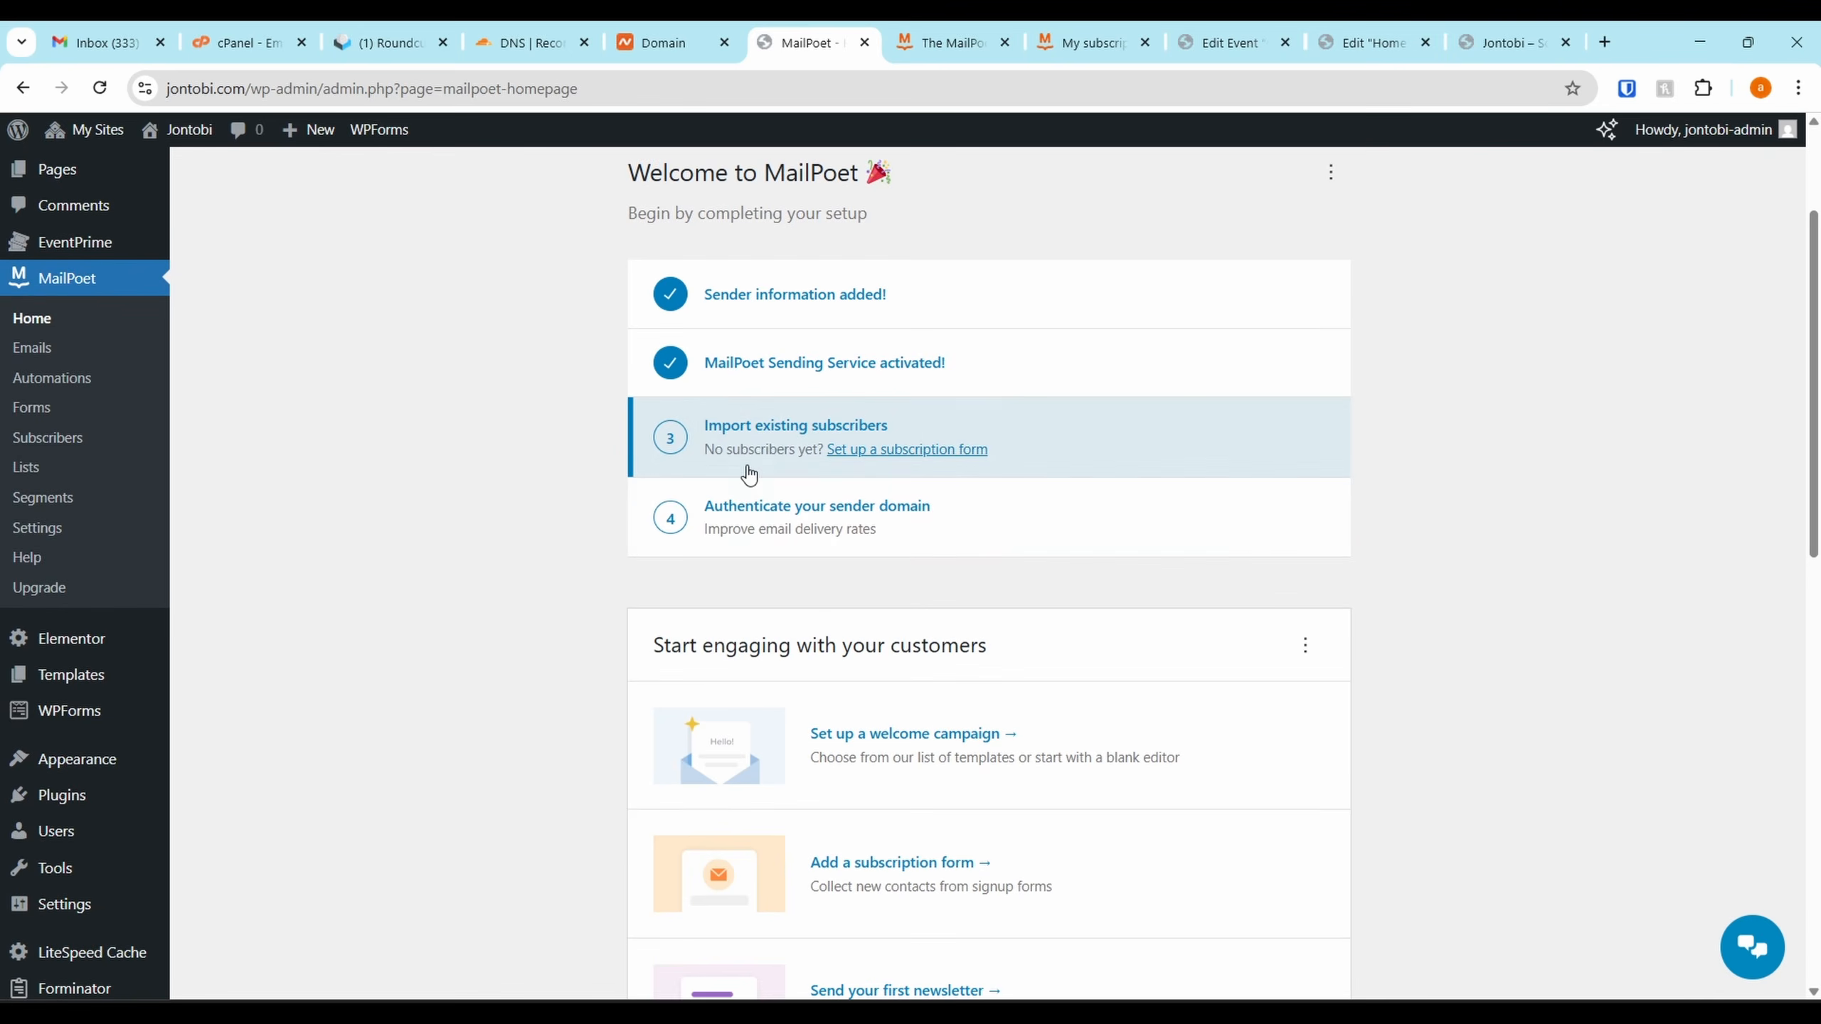
{"action": "scroll", "coordinate": [867, 553], "scroll_direction": "down", "scroll_amount": 2}
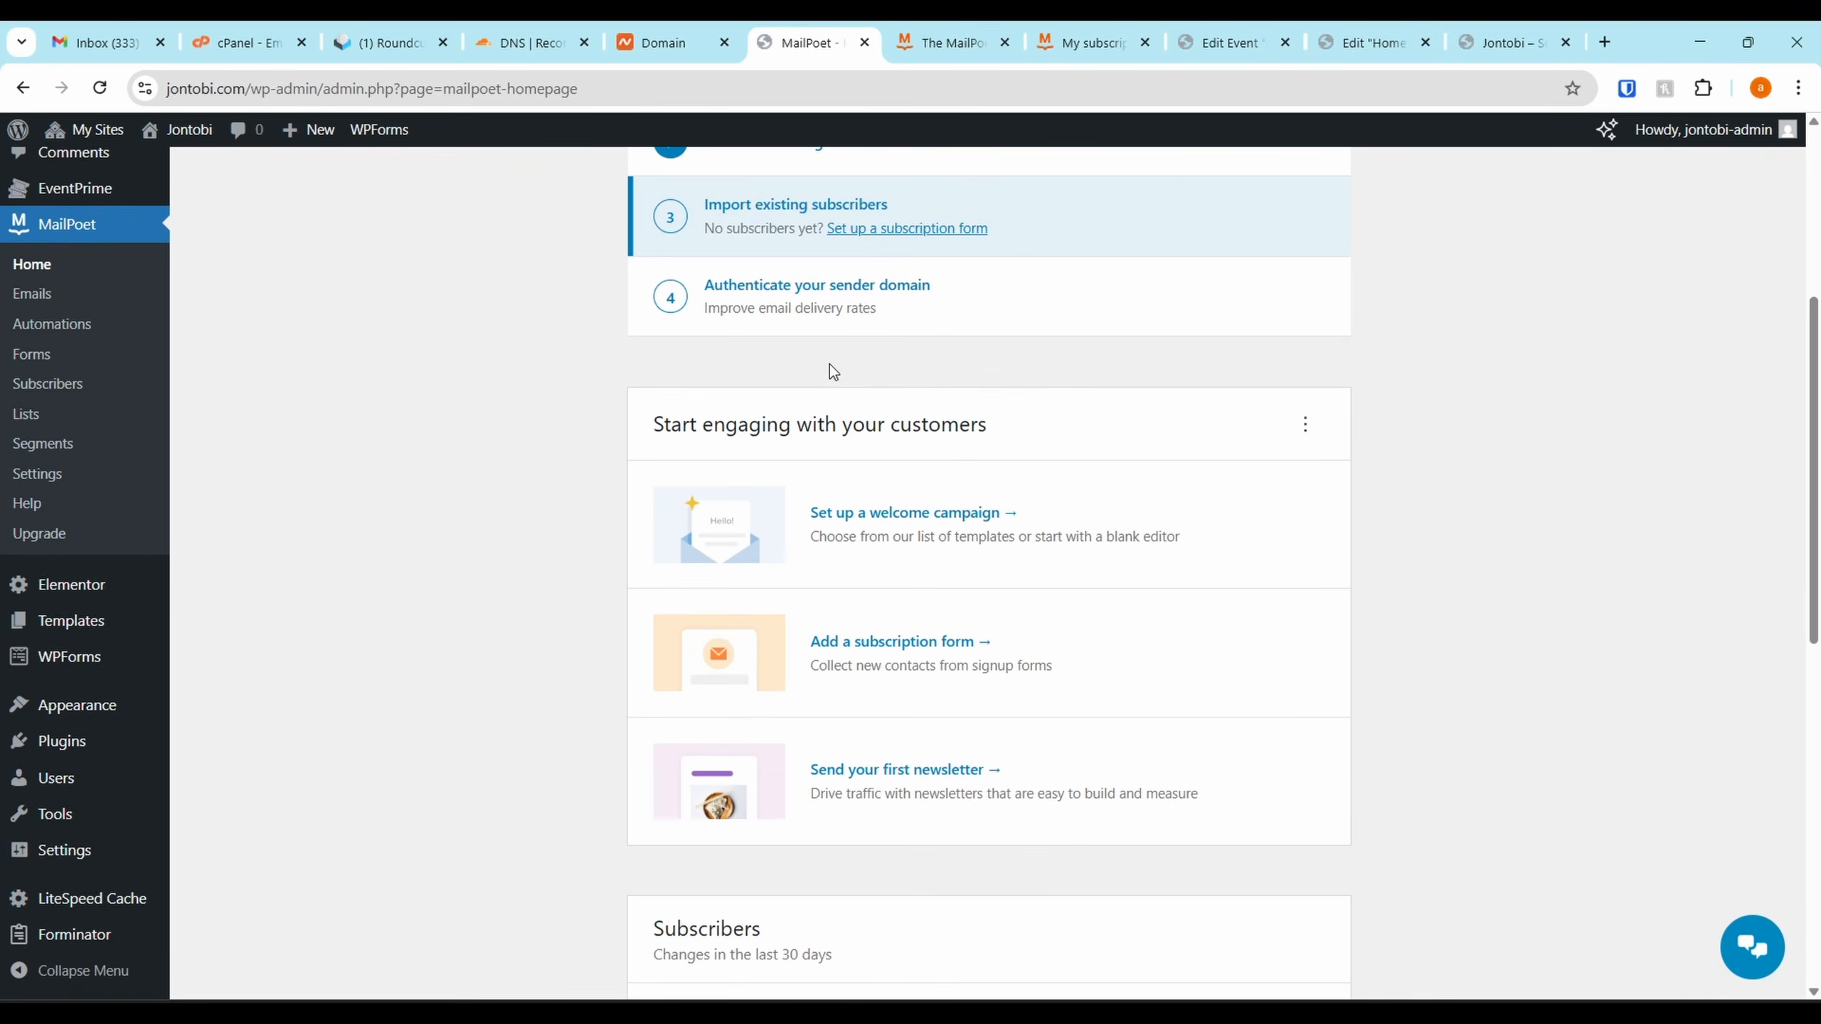
{"action": "left_click", "coordinate": [928, 300]}
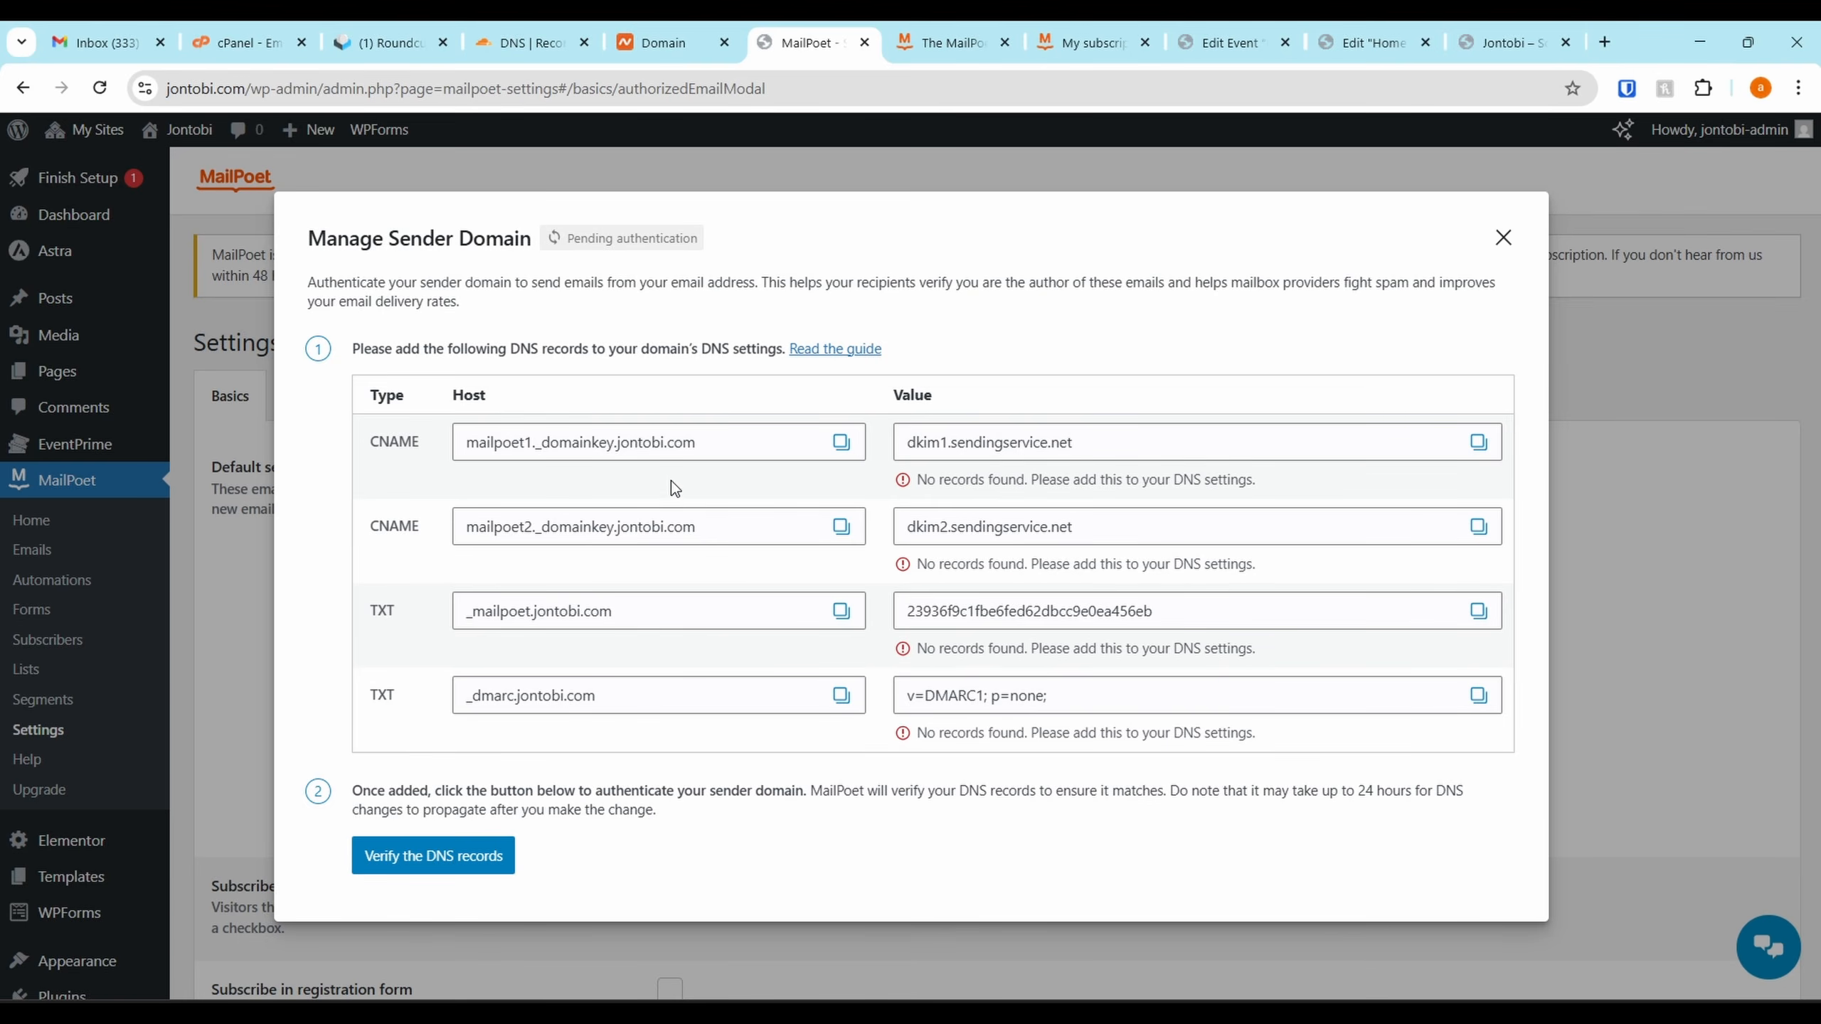
Copy the first CNAME host name from MailPoet's sender-domain records
{"action": "left_click", "coordinate": [841, 442]}
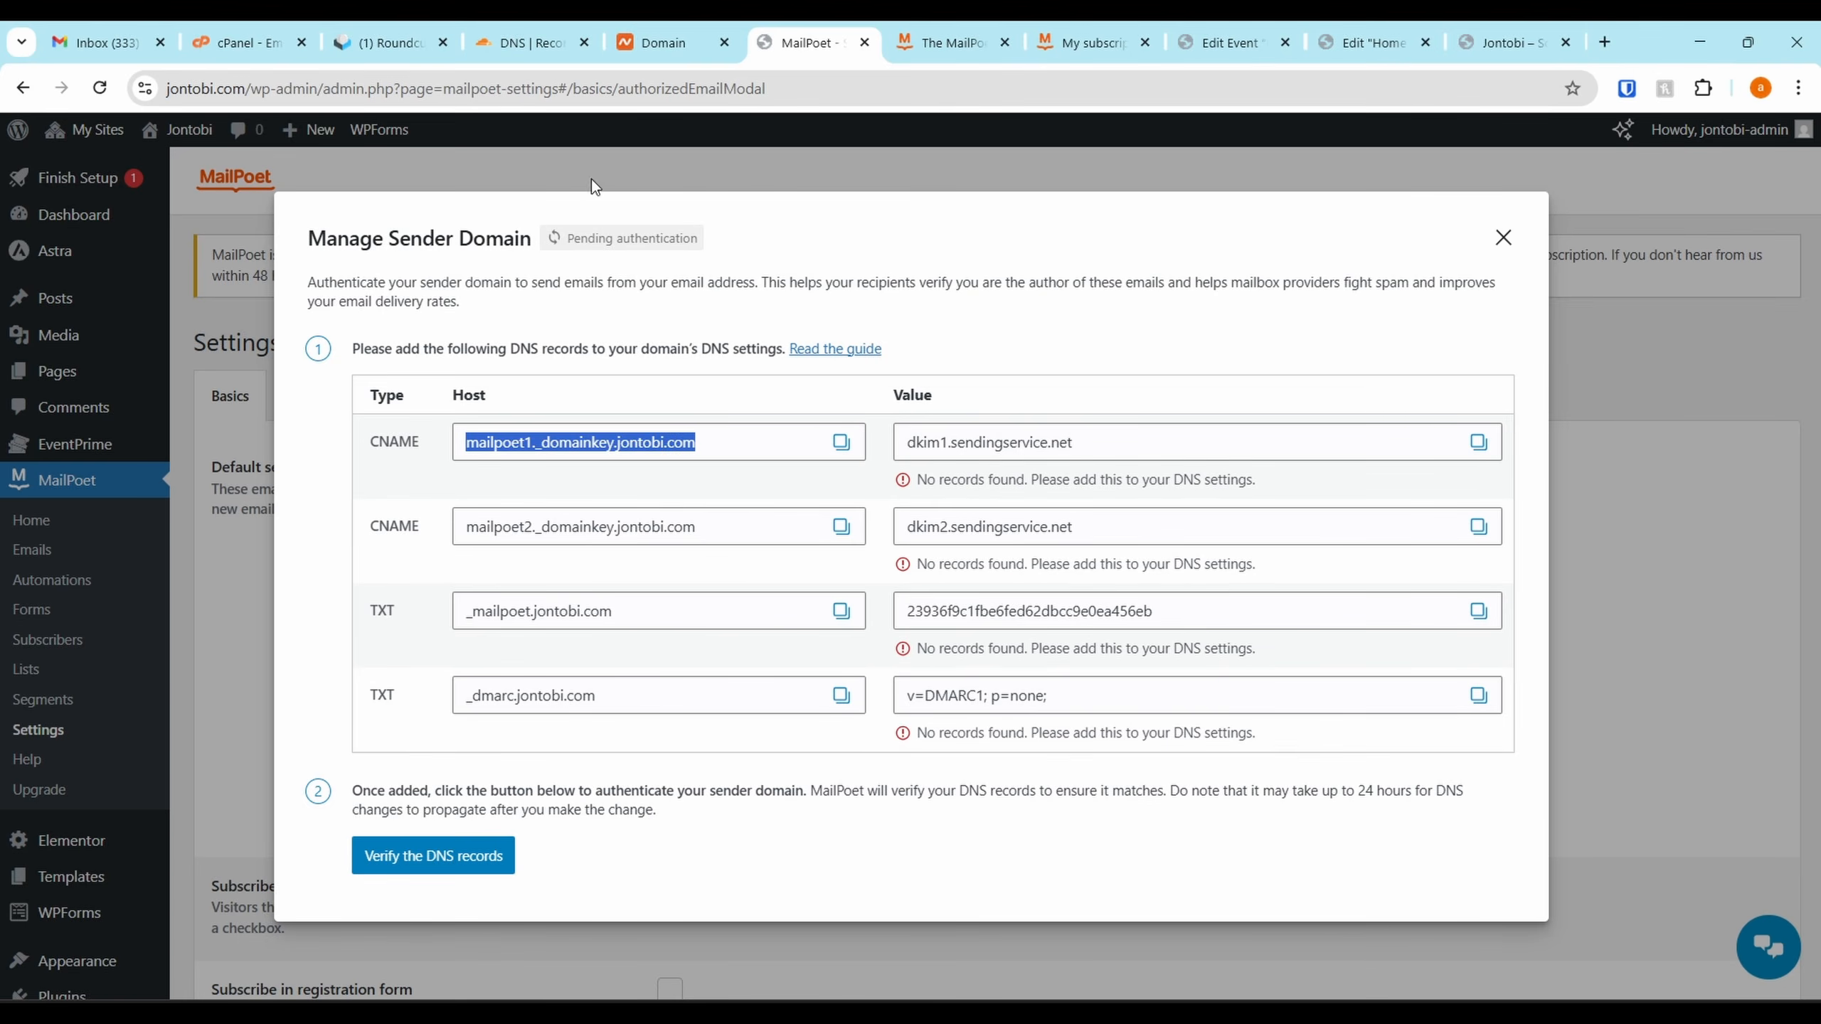
{"action": "left_click_drag", "start_coordinate": [526, 21], "coordinate": [809, 28]}
{"action": "scroll", "coordinate": [528, 441], "scroll_direction": "up", "scroll_amount": 10}
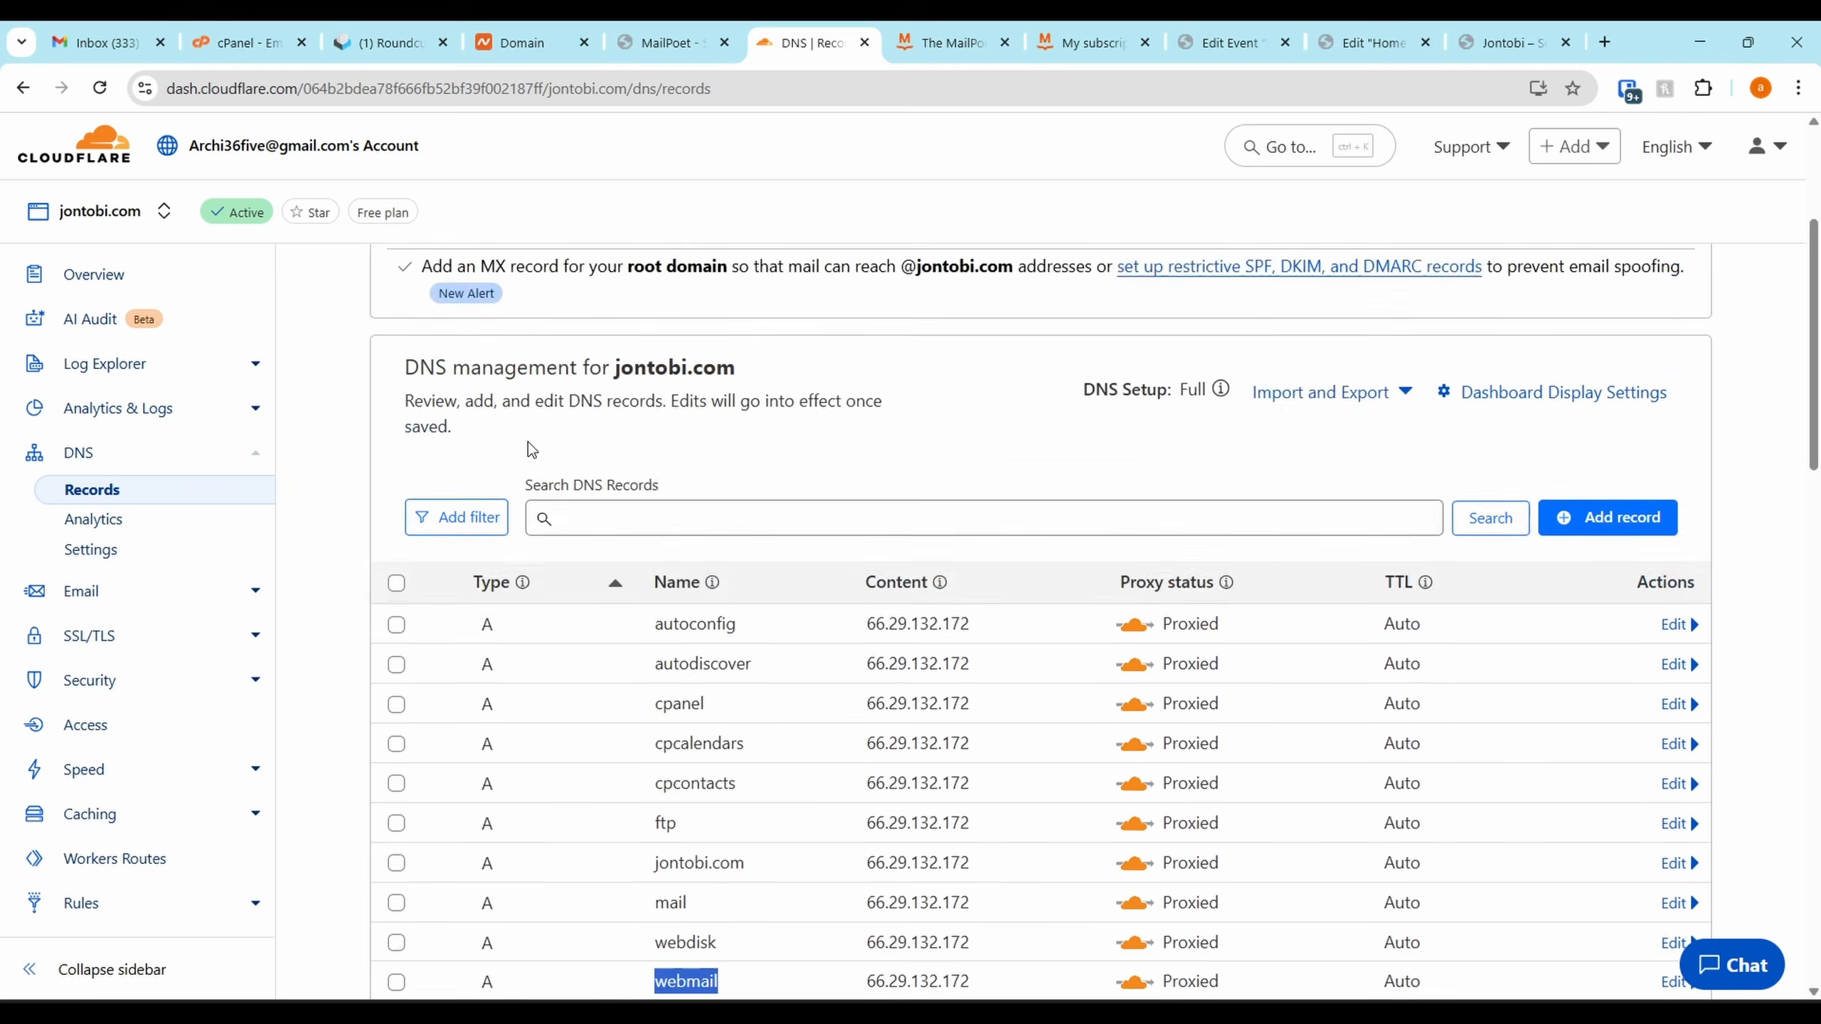
{"action": "scroll", "coordinate": [542, 348], "scroll_direction": "up", "scroll_amount": 1}
{"action": "scroll", "coordinate": [1303, 617], "scroll_direction": "down", "scroll_amount": 6}
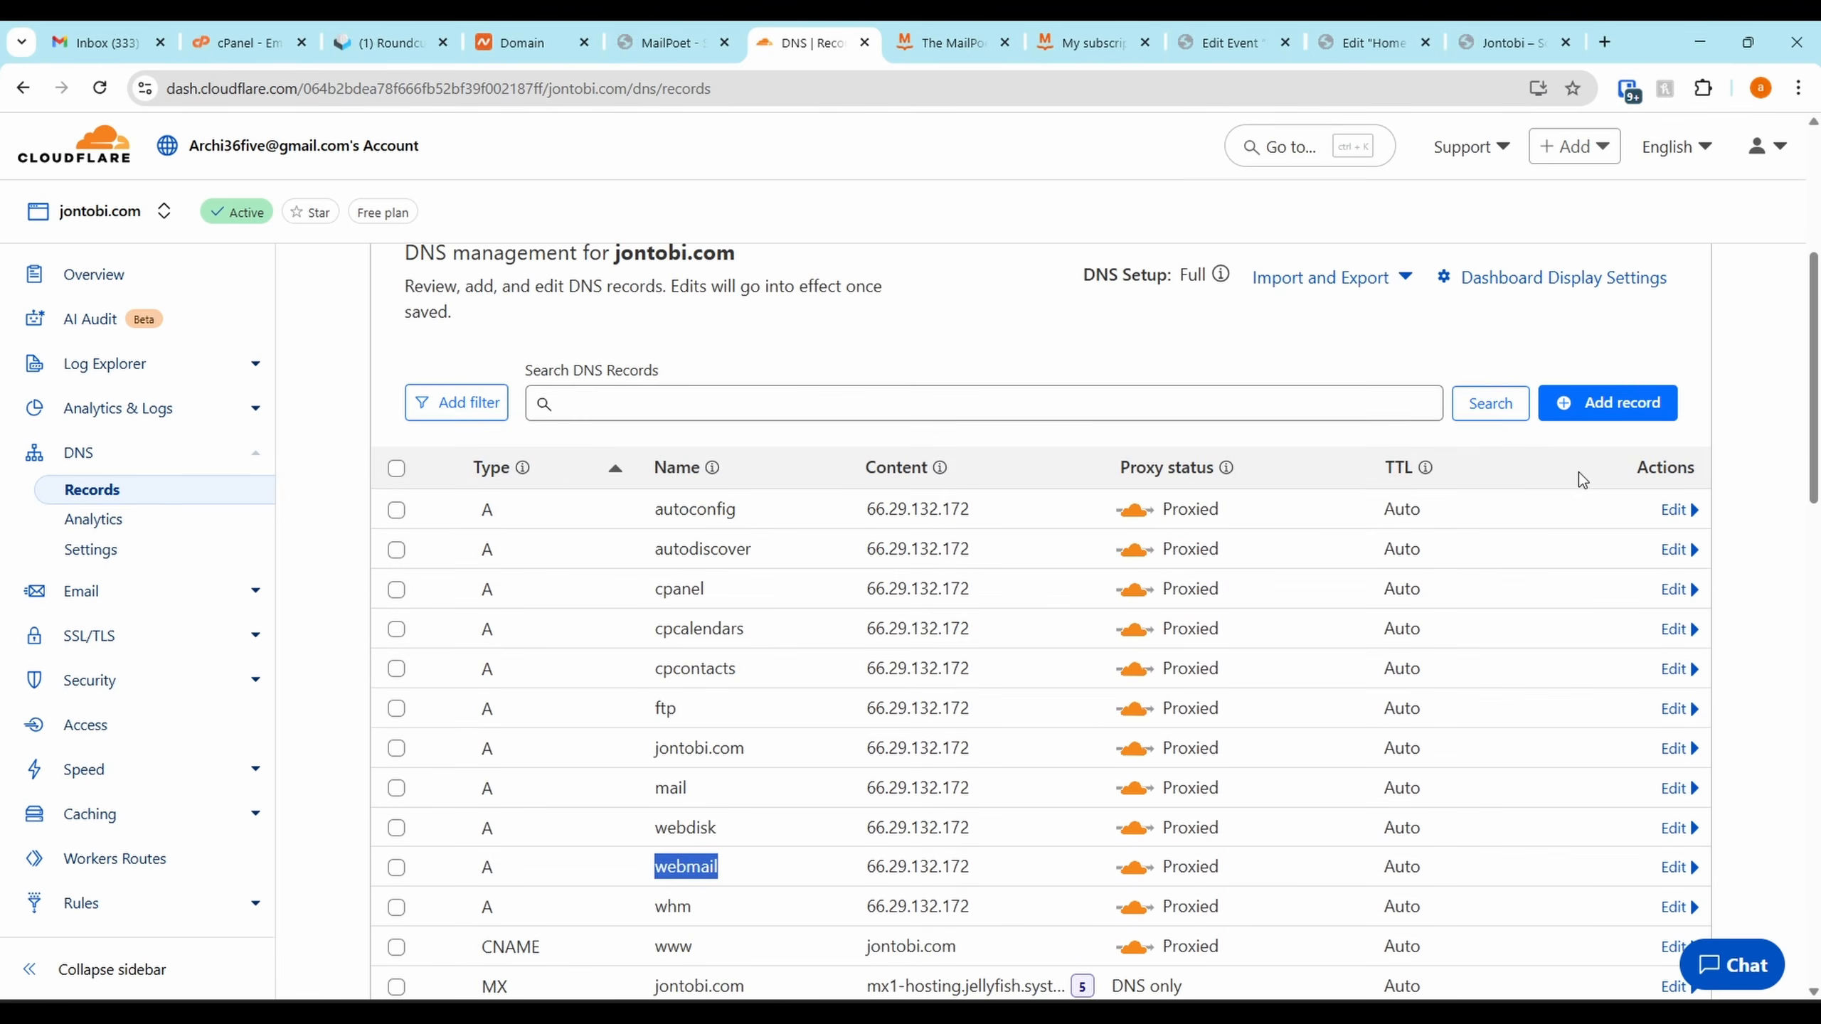
Add a new DNS record for jontobi.com in Cloudflare and expand its record types
{"action": "left_click", "coordinate": [1613, 402]}
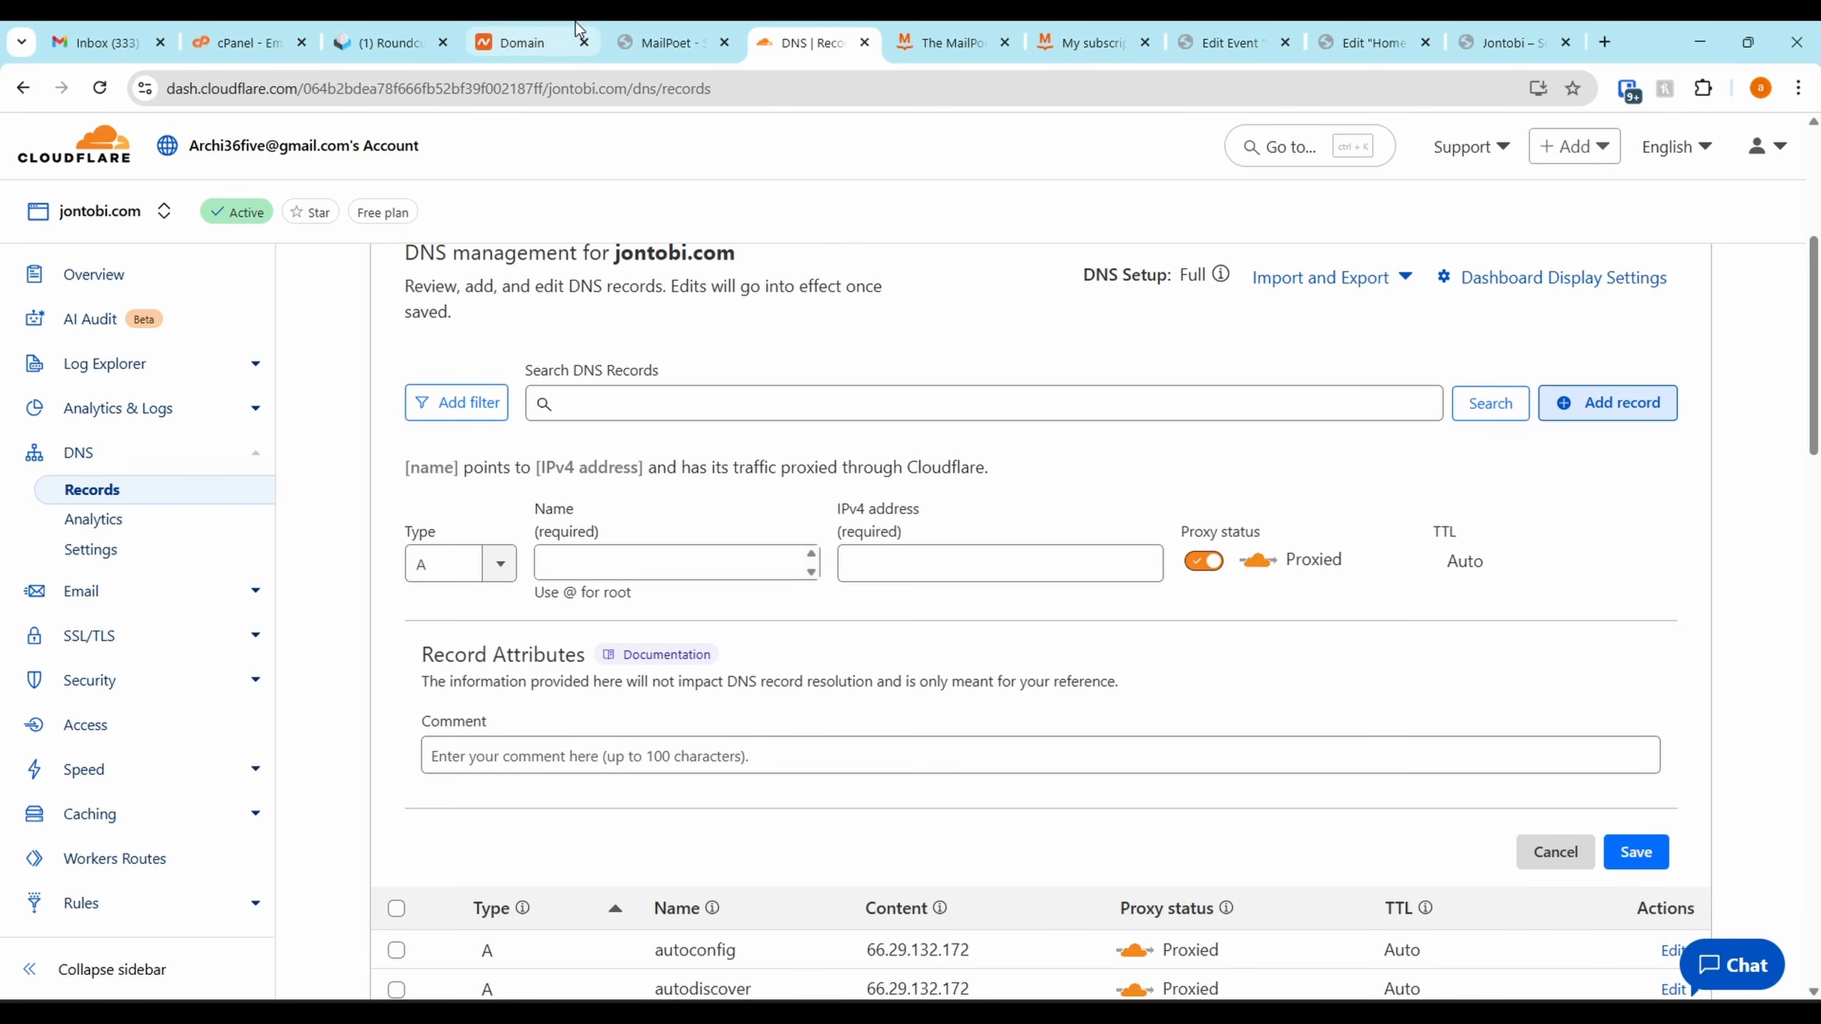
{"action": "left_click", "coordinate": [670, 42]}
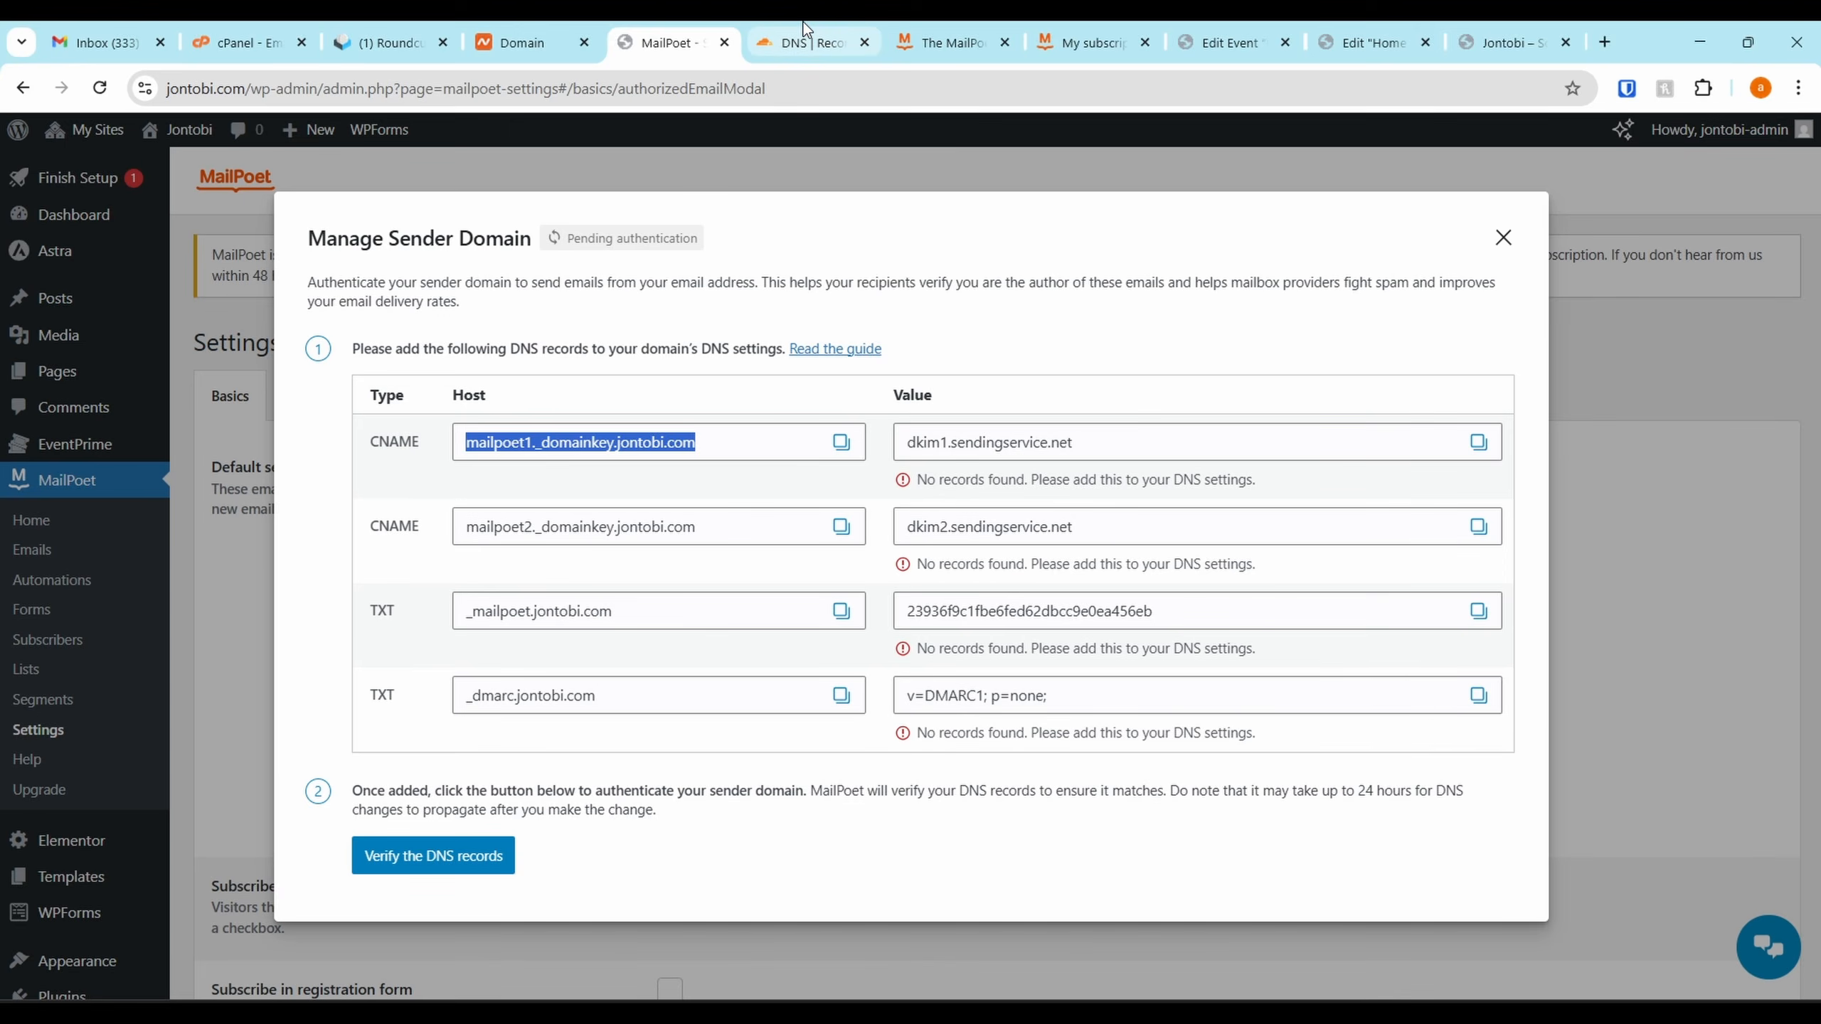
{"action": "left_click", "coordinate": [803, 42]}
{"action": "left_click", "coordinate": [499, 564]}
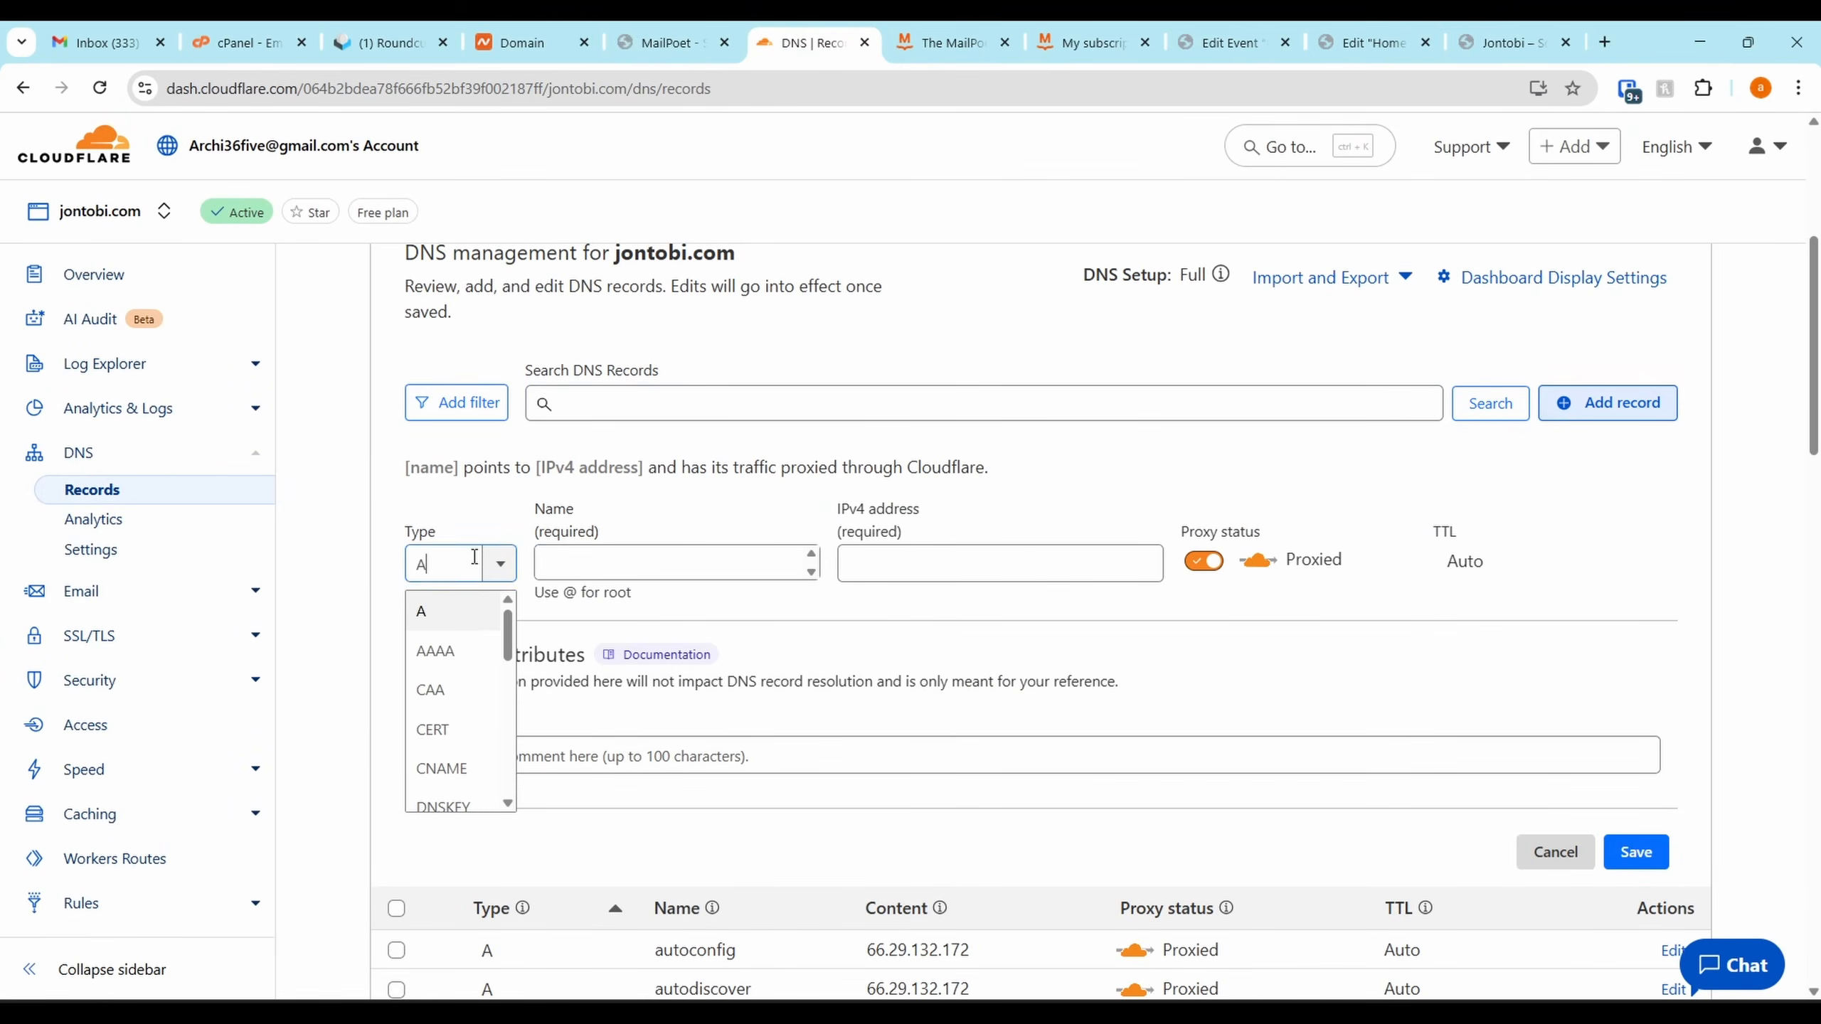
Save a DNS-only CNAME record mailpoet1._domainkey.jontobi.com pointing to dkim1.sendingservice.net
{"action": "scroll", "coordinate": [469, 646], "scroll_direction": "down", "scroll_amount": 3}
{"action": "scroll", "coordinate": [467, 699], "scroll_direction": "up", "scroll_amount": 1}
{"action": "left_click", "coordinate": [467, 630]}
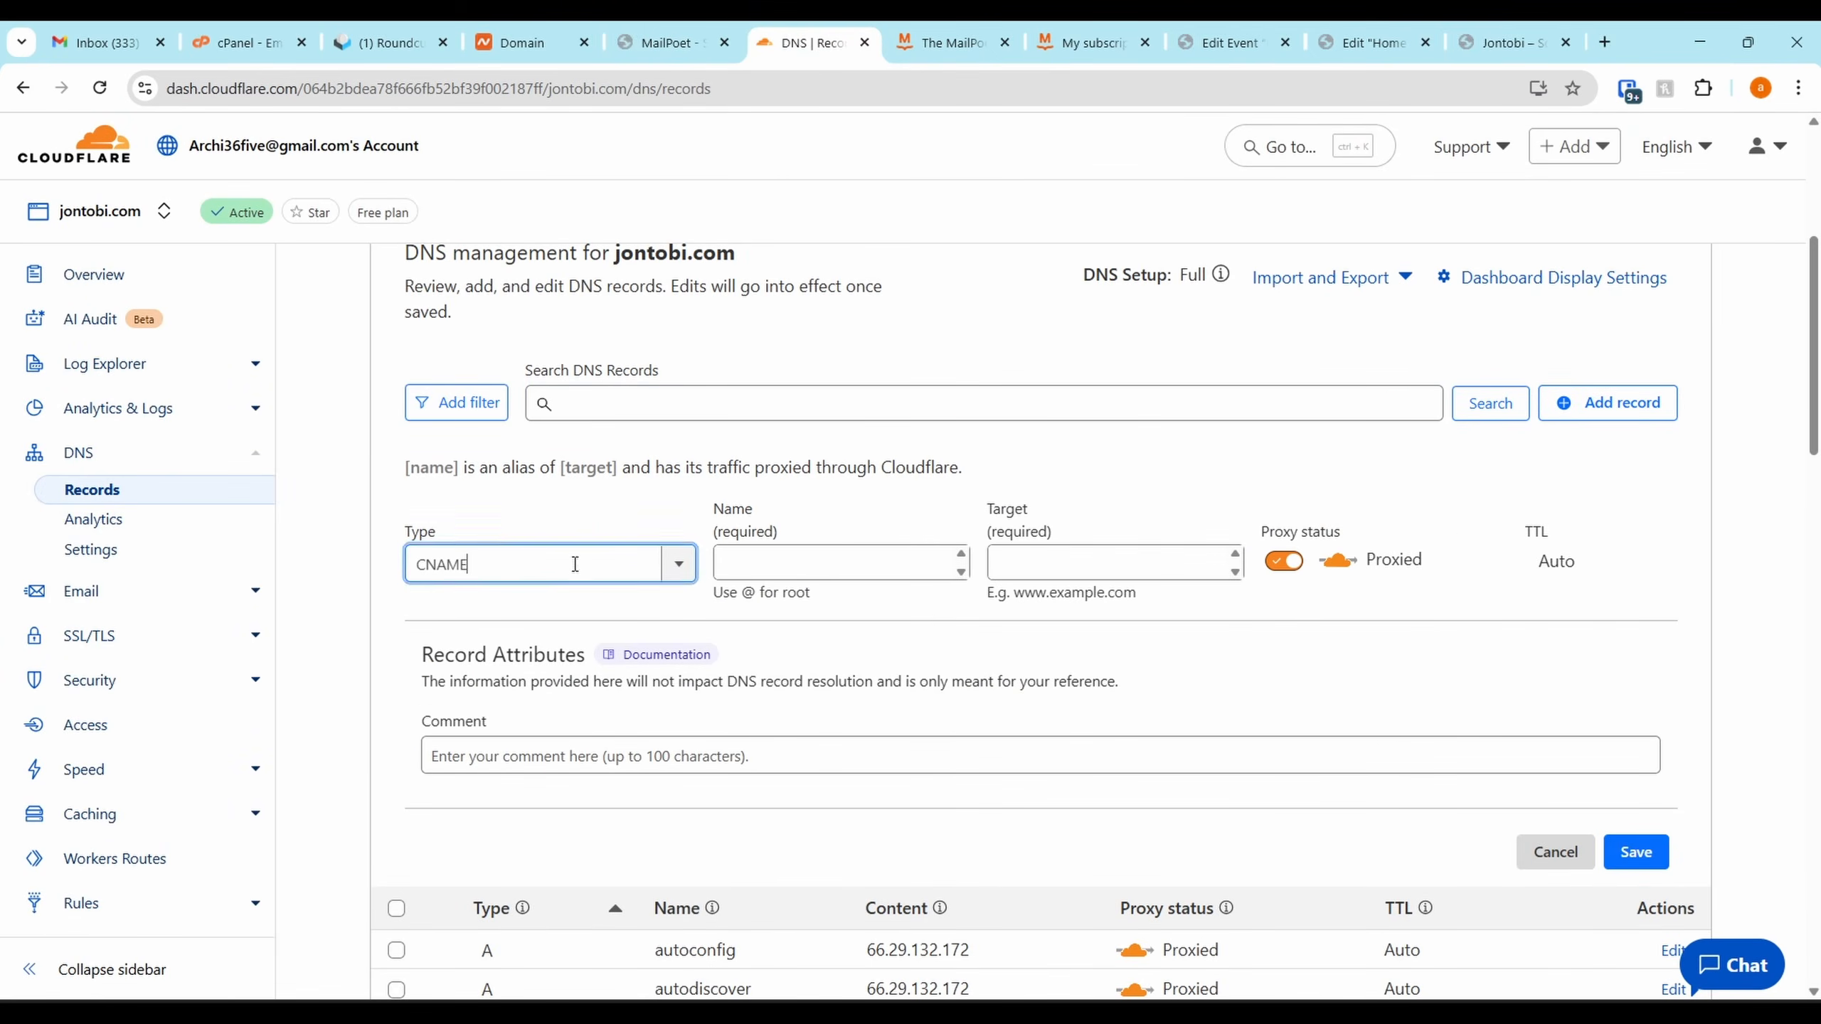
{"action": "left_click", "coordinate": [784, 556]}
{"action": "key", "text": "ctrl+v"}
{"action": "left_click", "coordinate": [671, 42]}
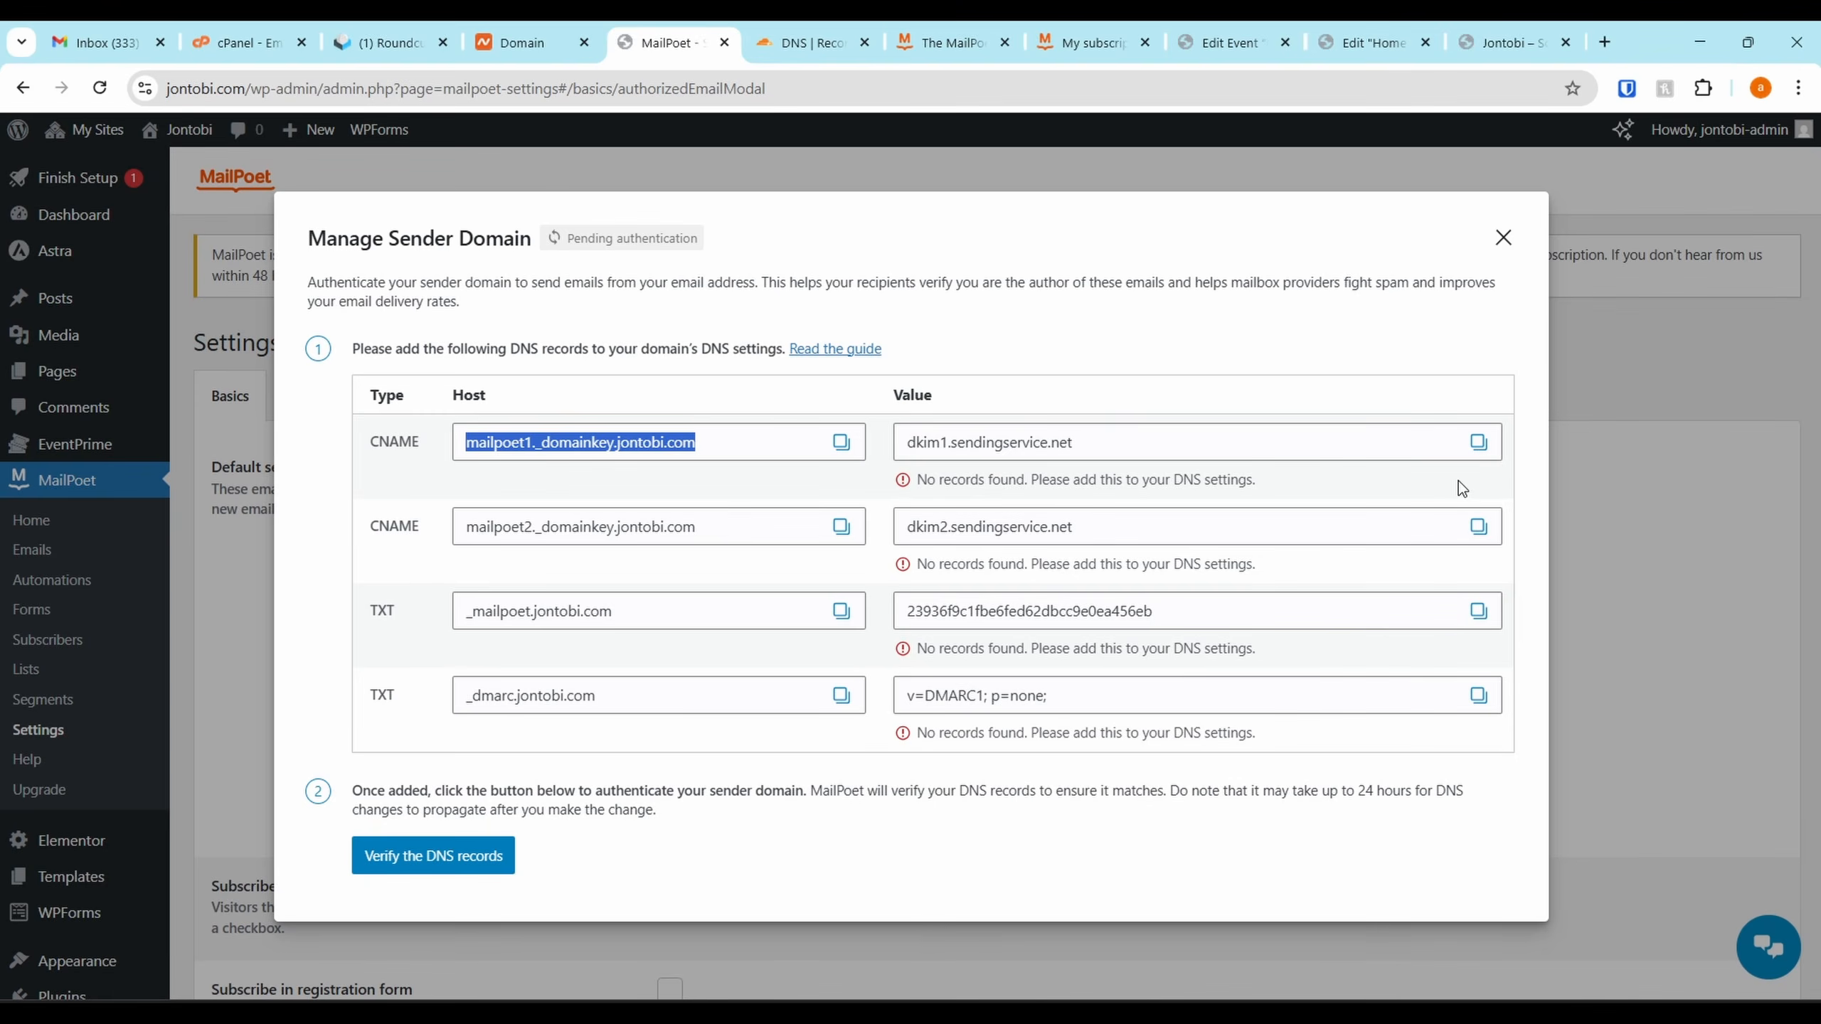
{"action": "left_click", "coordinate": [1477, 442]}
{"action": "left_click", "coordinate": [810, 42]}
{"action": "left_click", "coordinate": [1018, 566]}
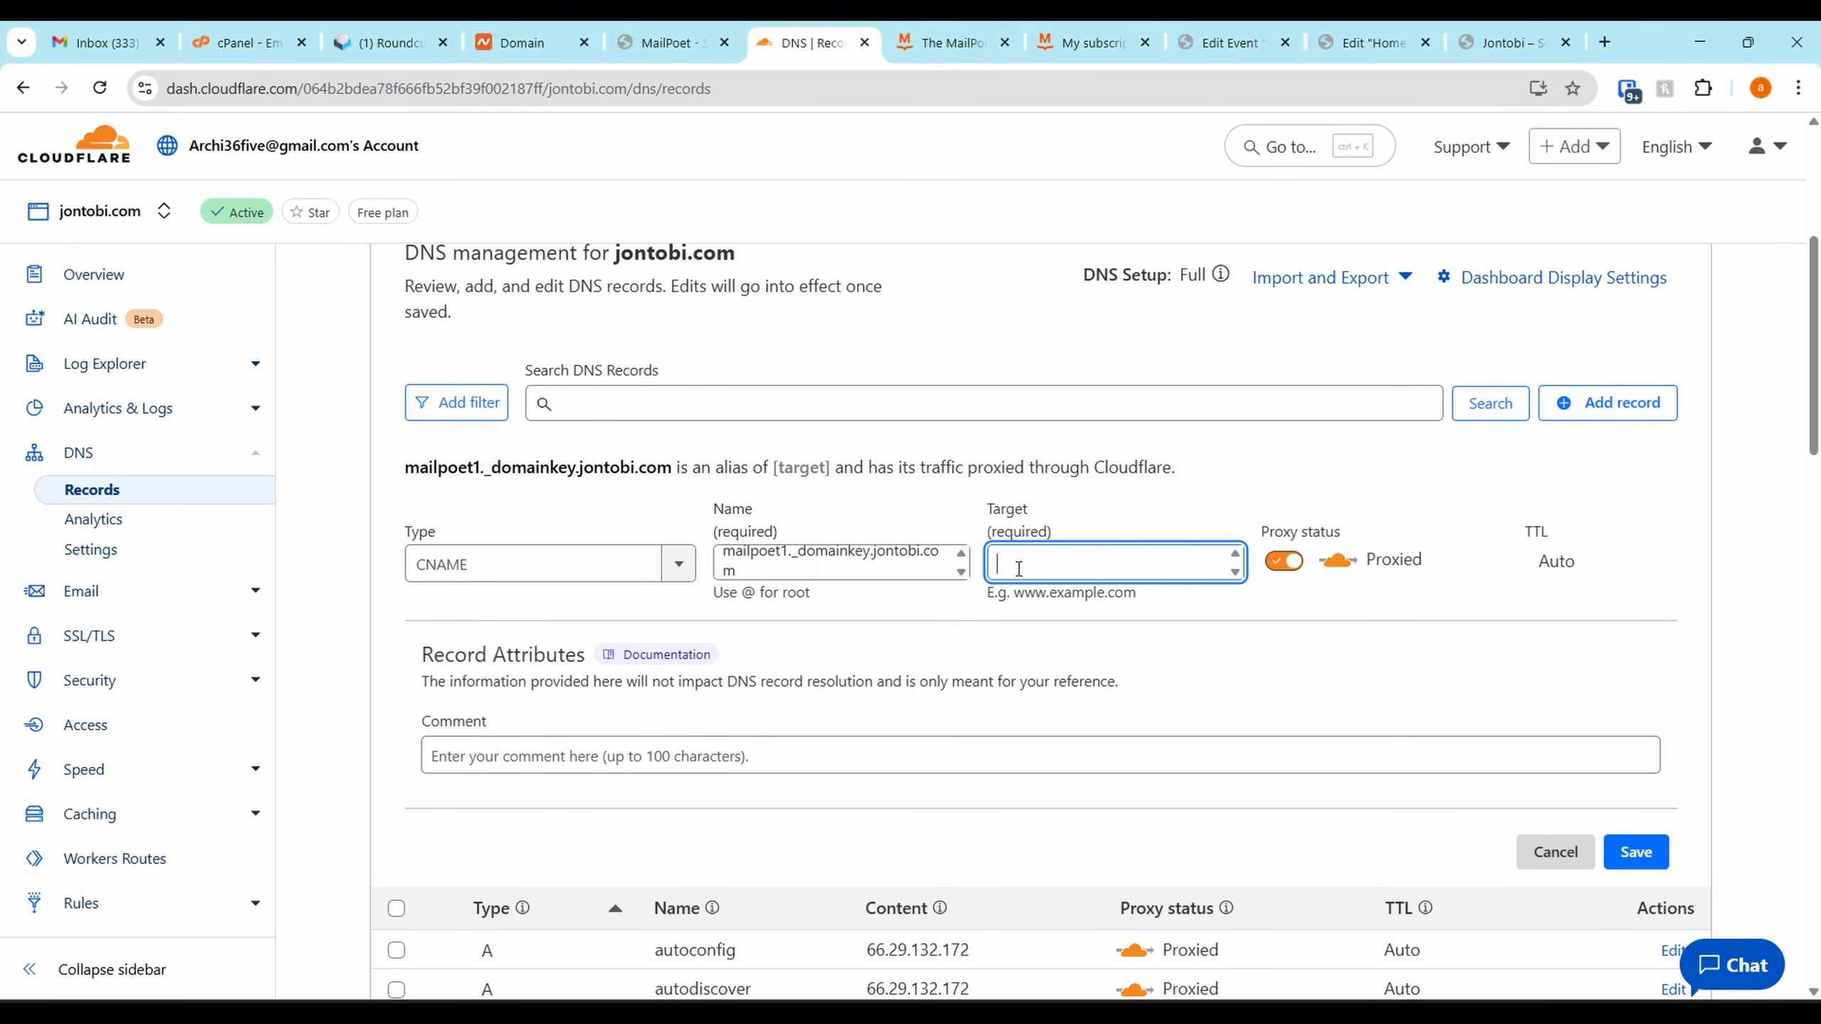
{"action": "key", "text": "ctrl+v"}
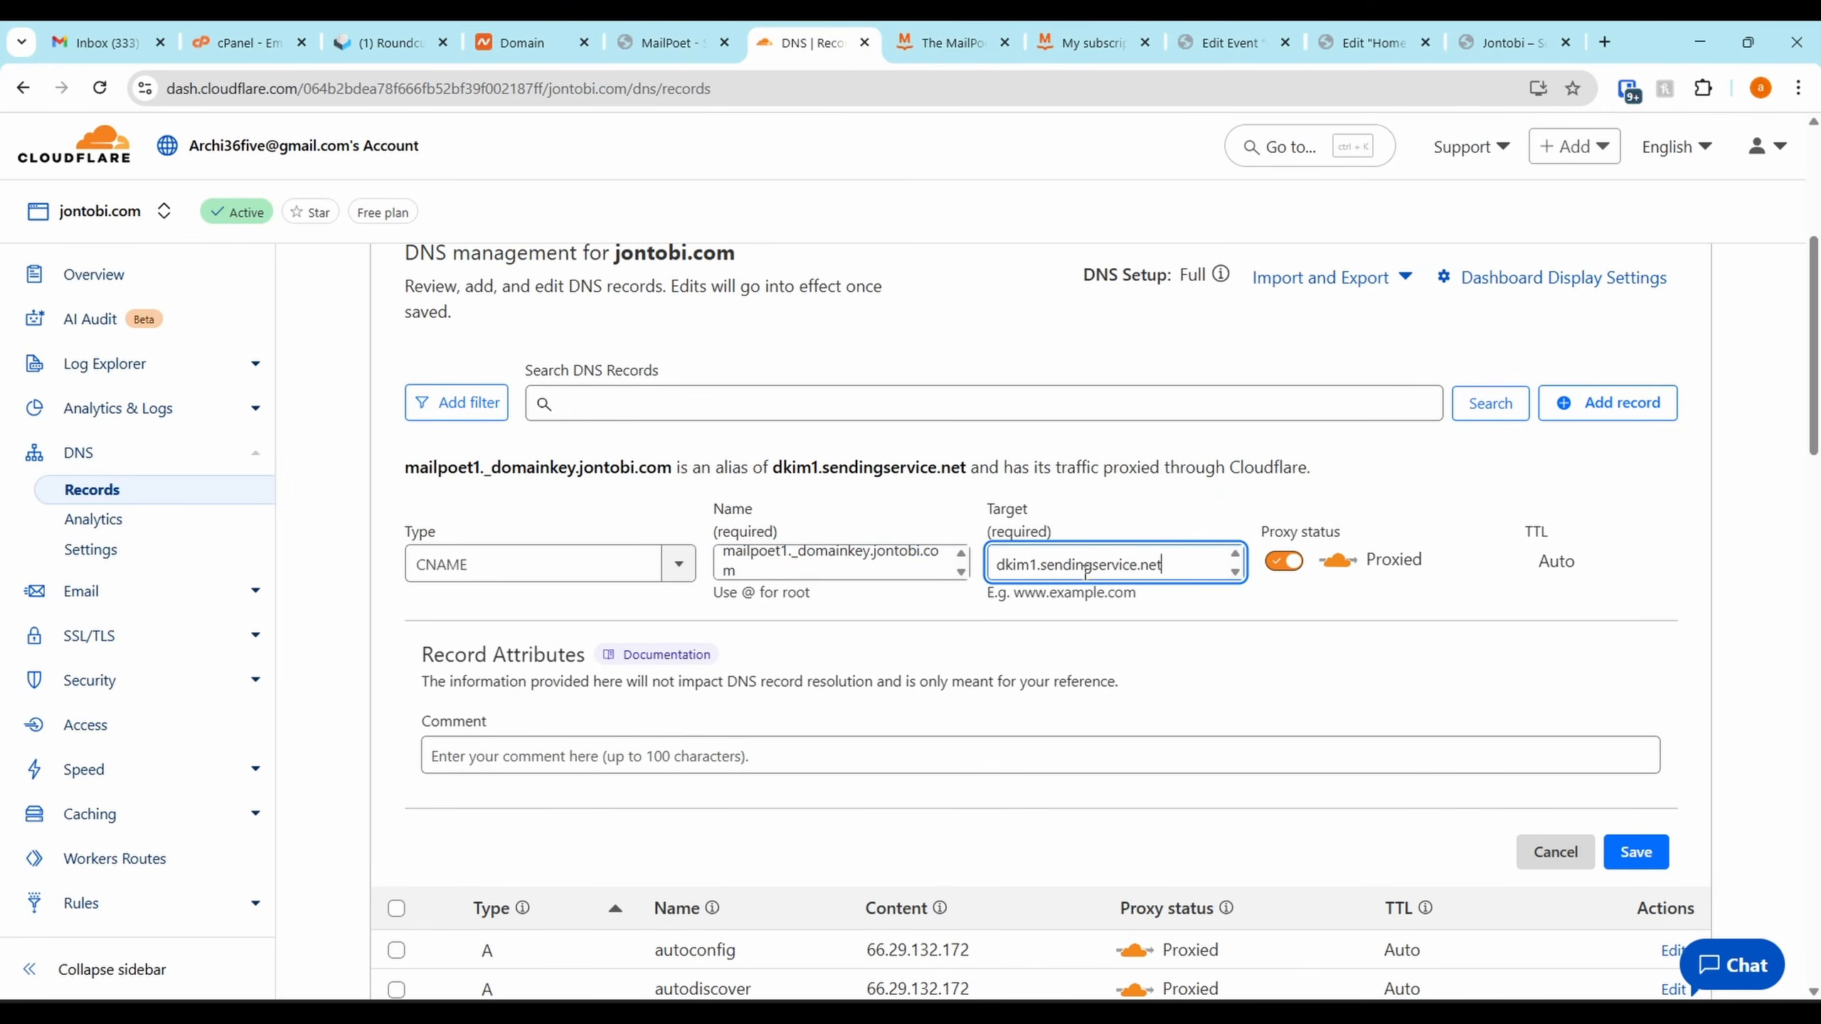
{"action": "left_click", "coordinate": [1290, 572]}
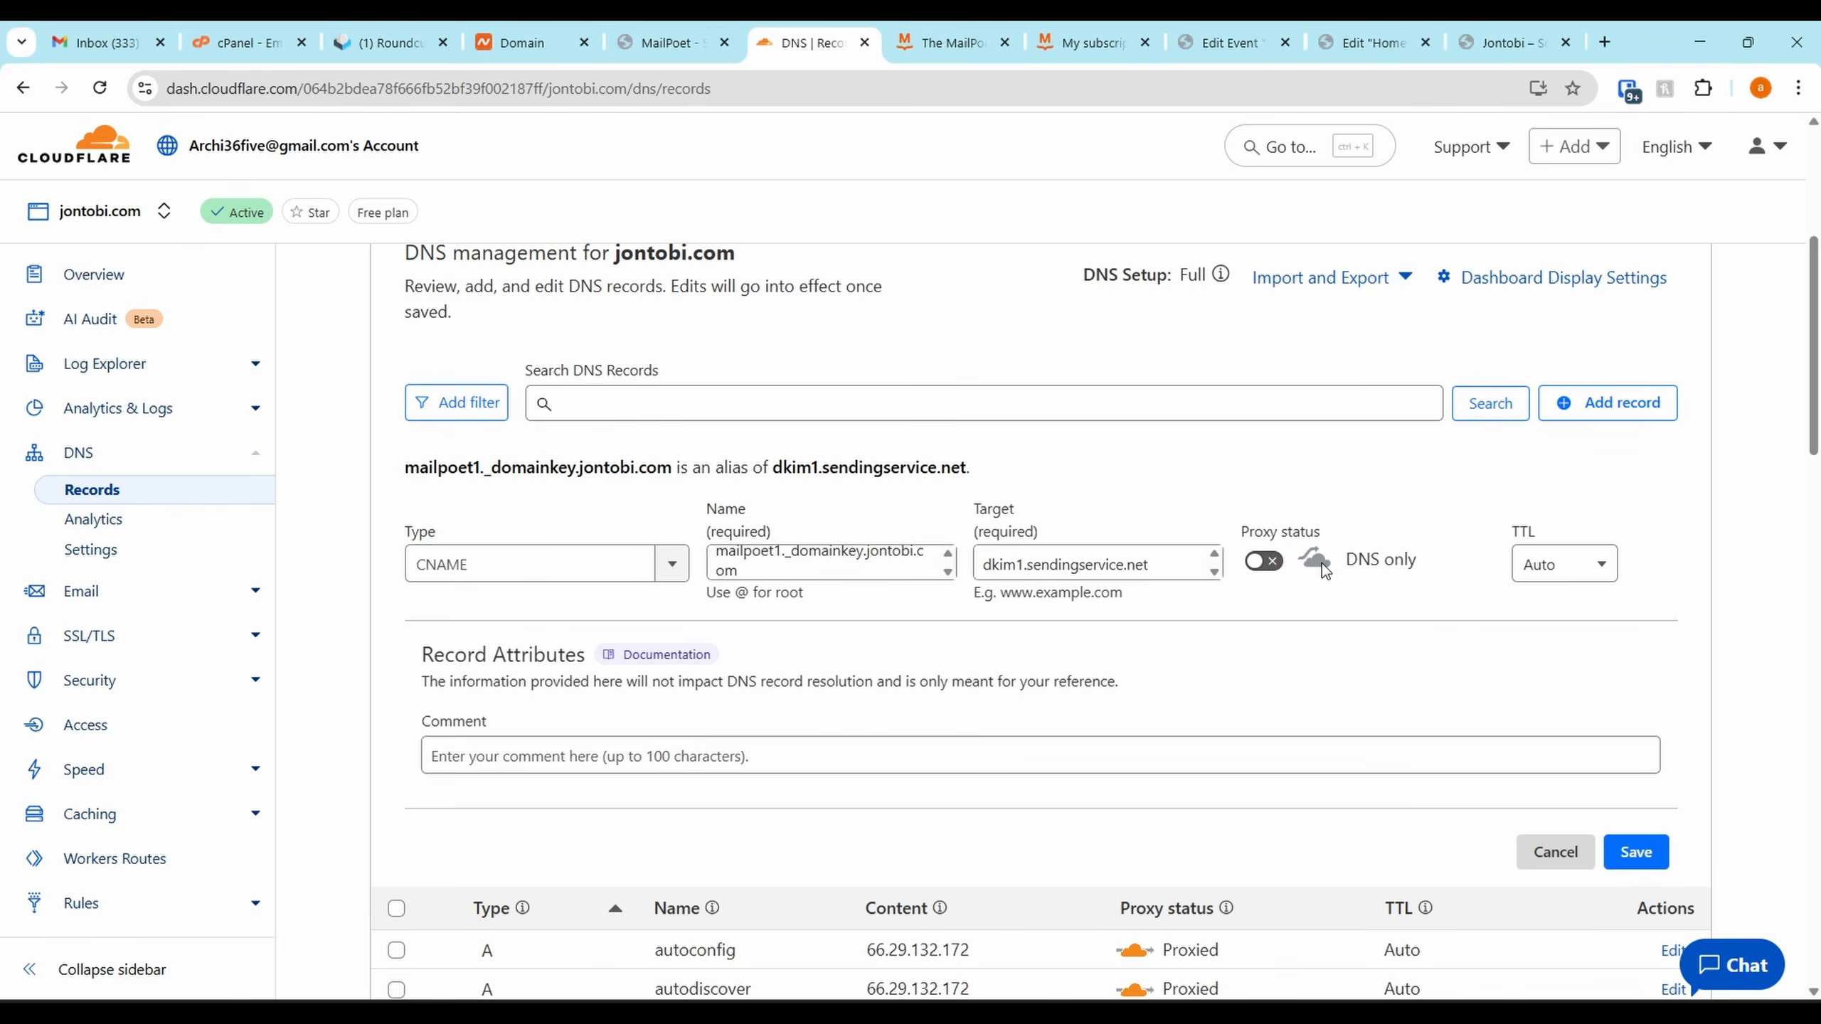
{"action": "left_click", "coordinate": [1627, 861]}
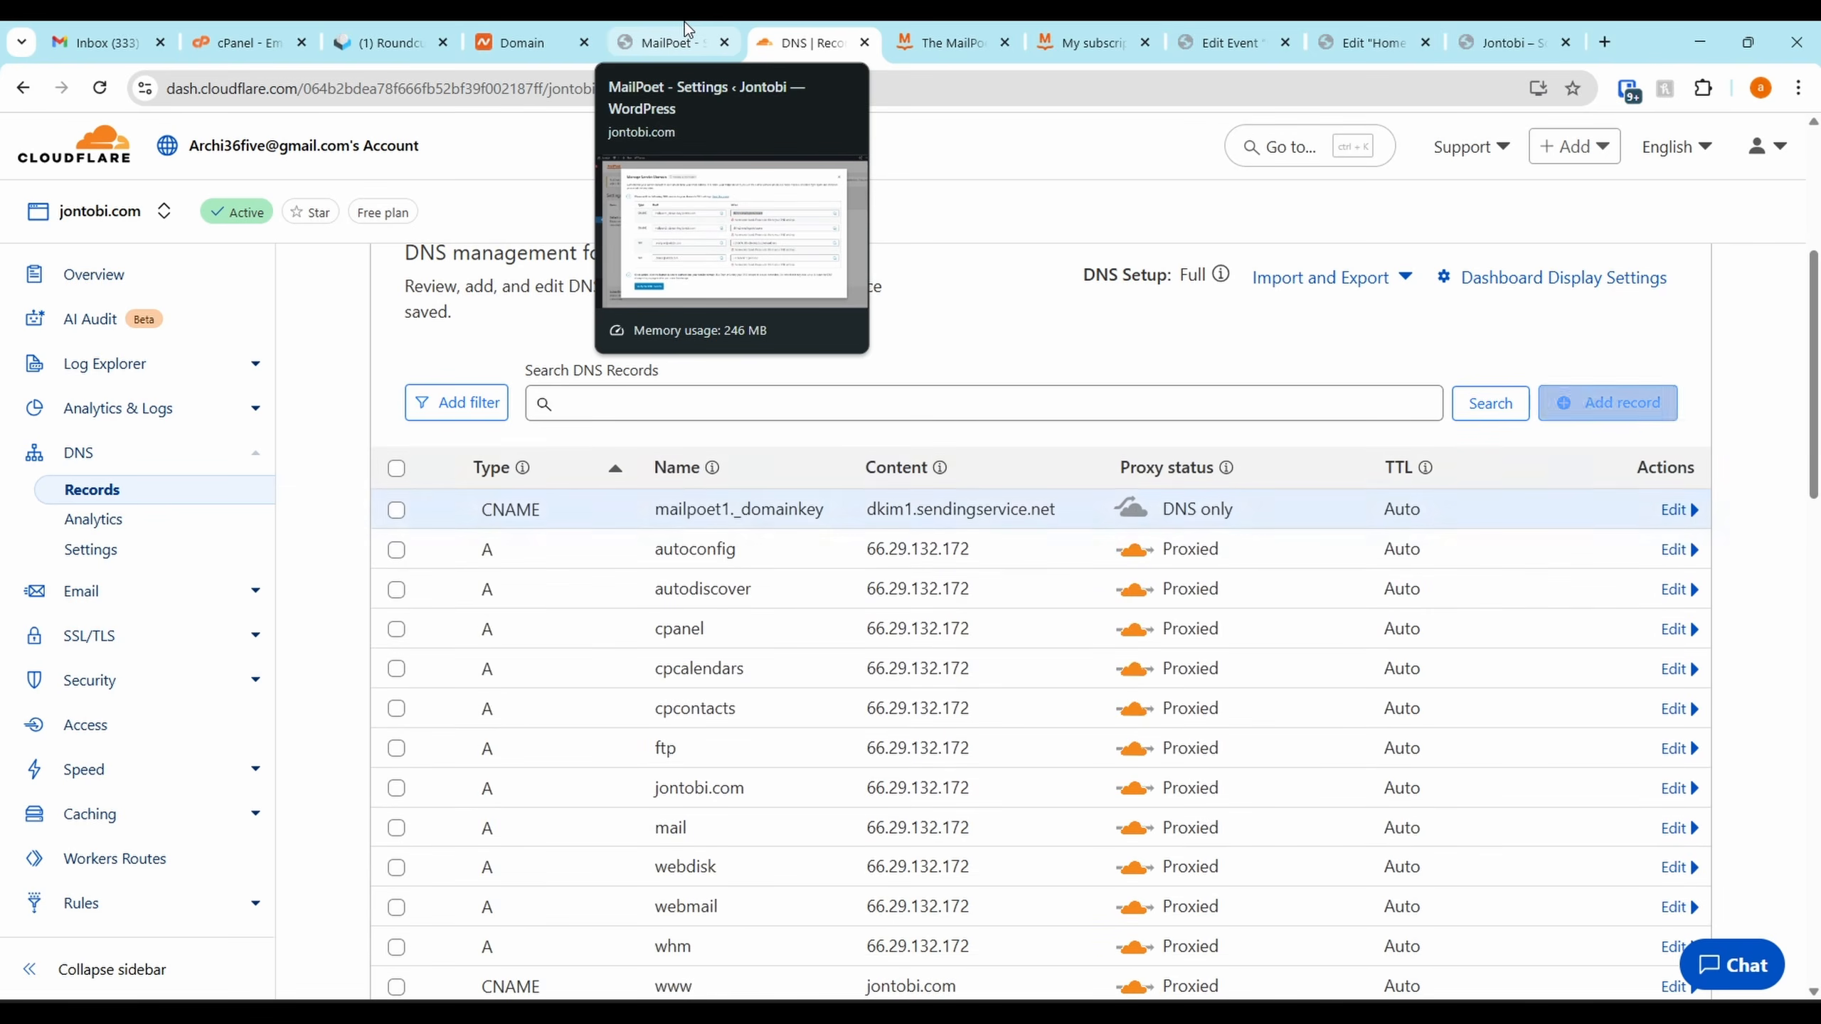
Copy the mailpoet2._domainkey.jontobi.com host from MailPoet and start a new CNAME record in Cloudflare
{"action": "left_click", "coordinate": [685, 41]}
{"action": "left_click", "coordinate": [839, 527]}
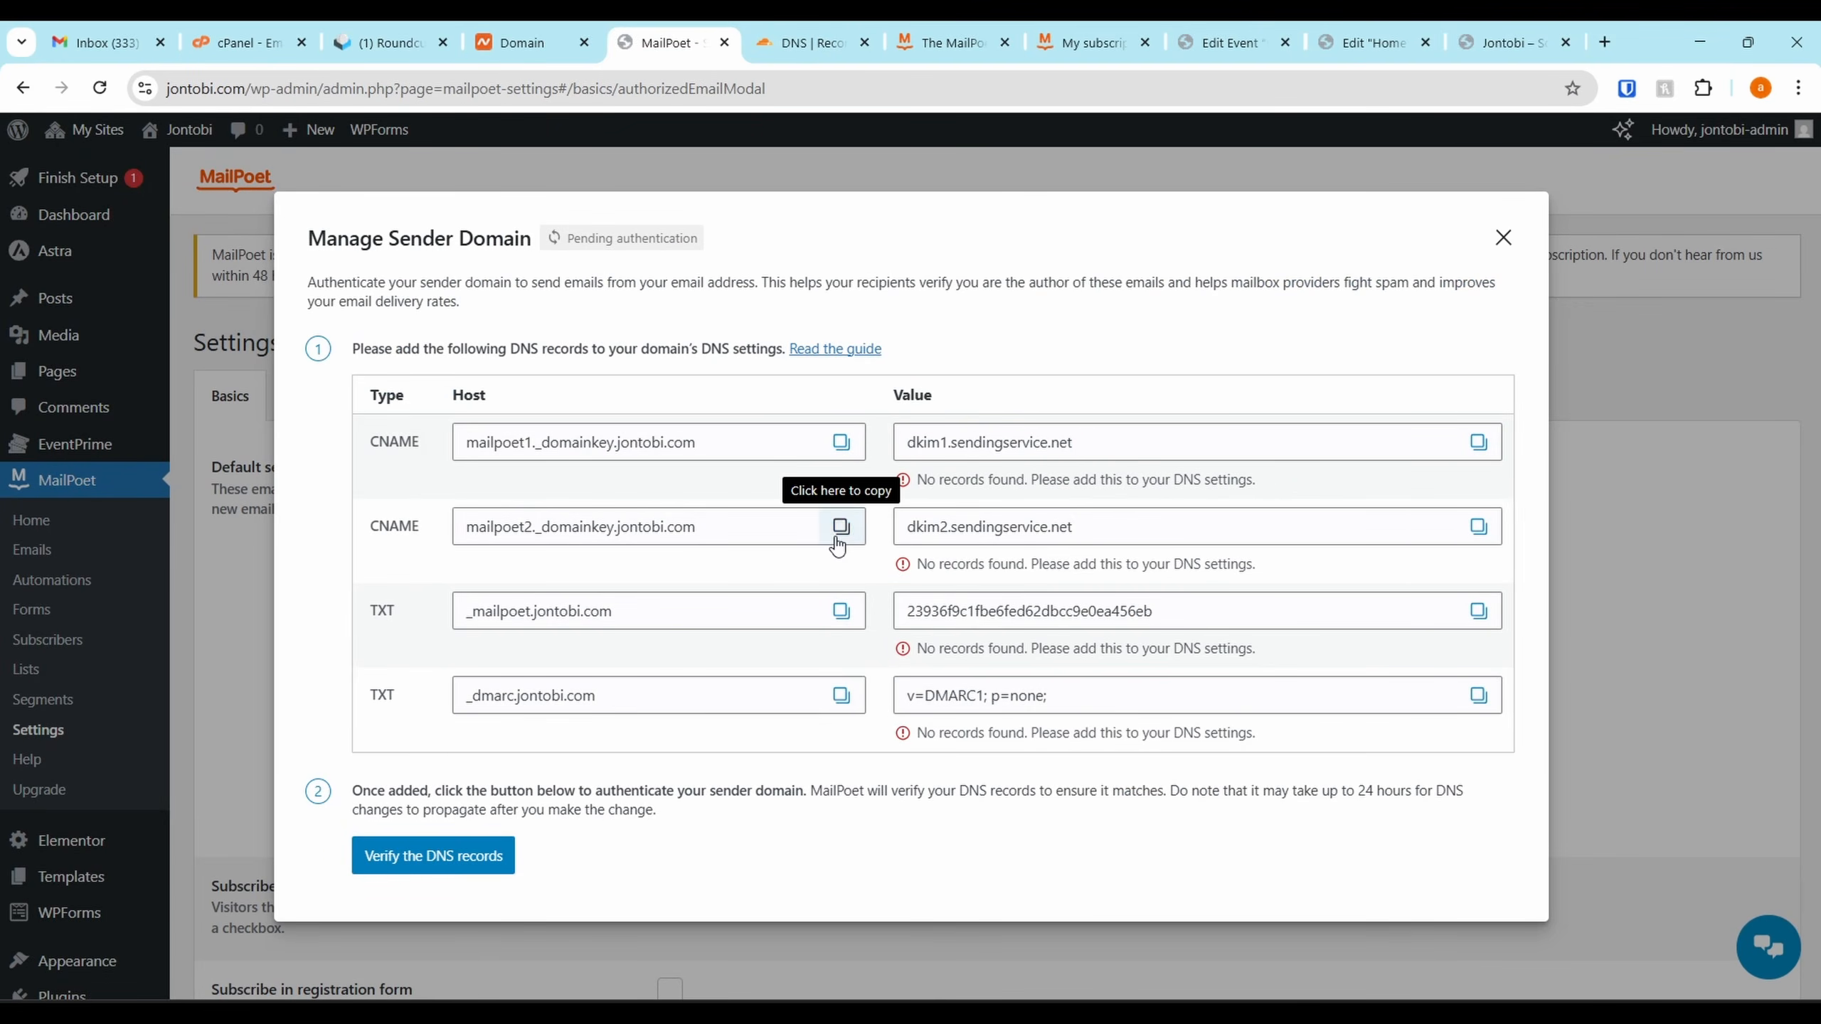
{"action": "left_click", "coordinate": [807, 42]}
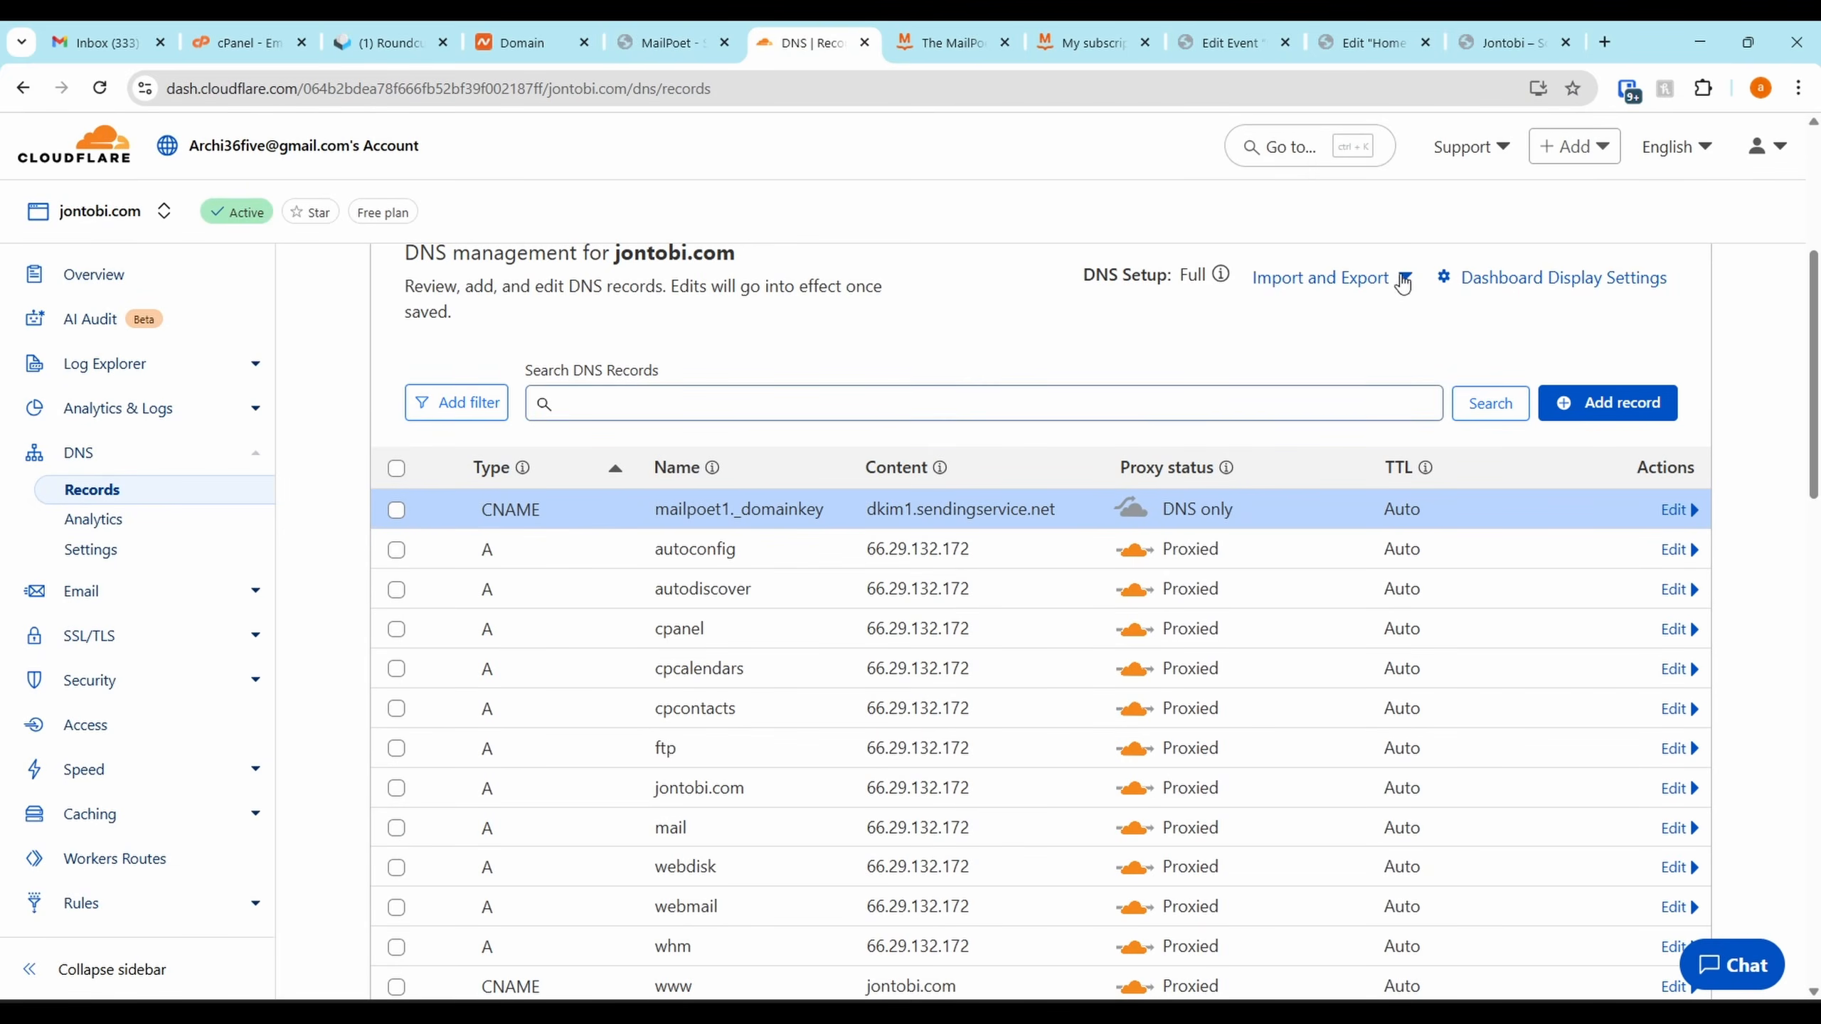
{"action": "left_click", "coordinate": [1575, 402]}
{"action": "left_click", "coordinate": [458, 564]}
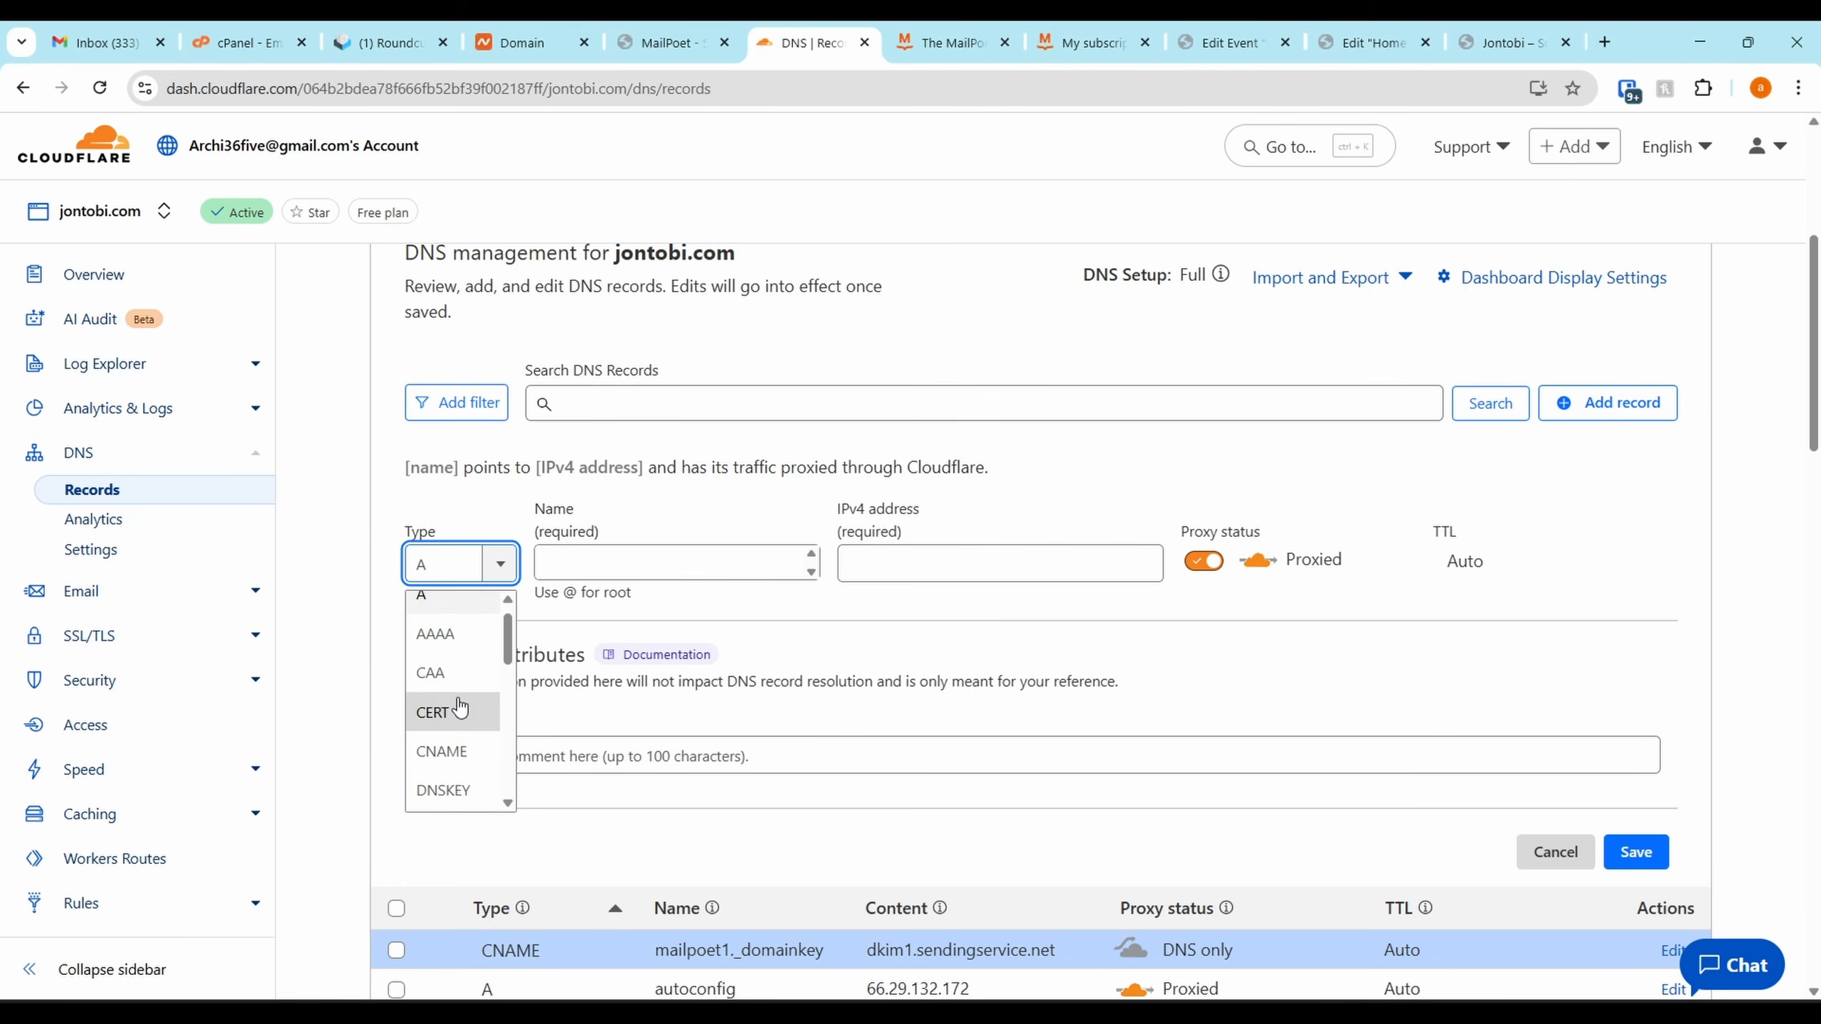
{"action": "scroll", "coordinate": [453, 671], "scroll_direction": "down", "scroll_amount": 3}
{"action": "scroll", "coordinate": [477, 653], "scroll_direction": "up", "scroll_amount": 2}
{"action": "left_click", "coordinate": [475, 682]}
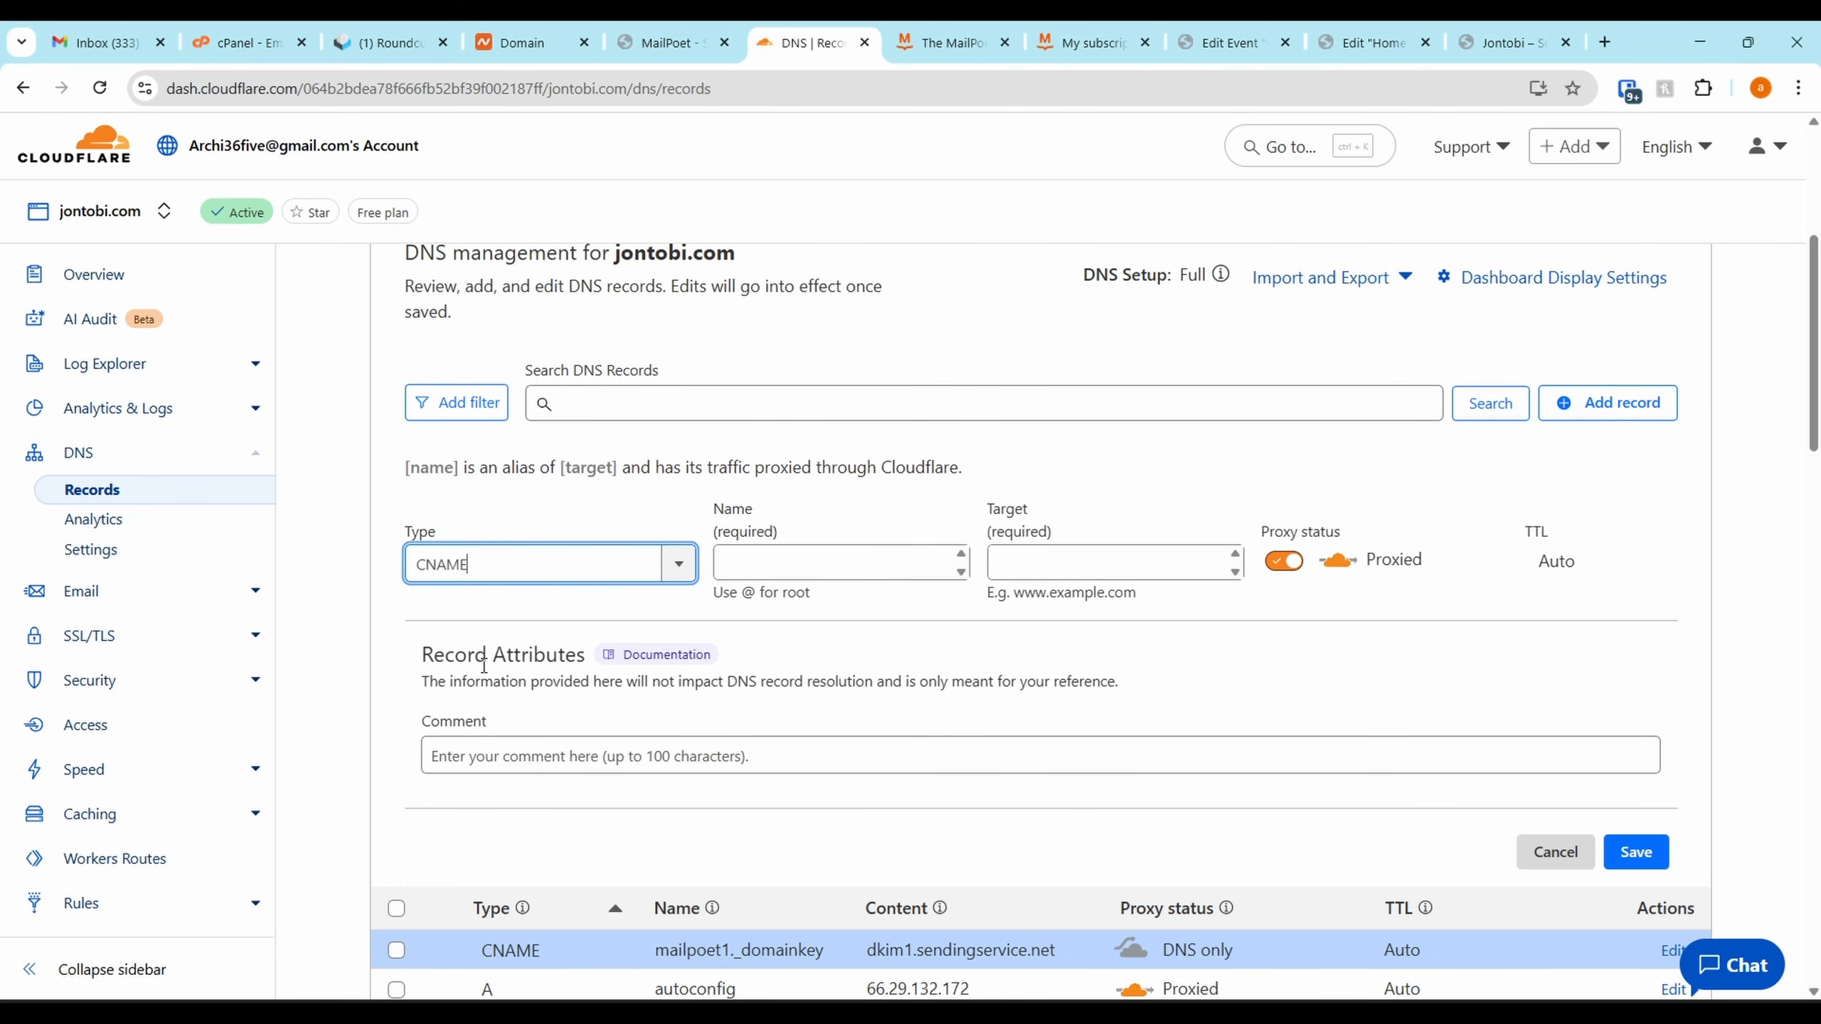
Save the mailpoet2 CNAME targeting dkim2.sendingservice.net as DNS only, then copy the _mailpoet host
{"action": "left_click", "coordinate": [775, 548]}
{"action": "key", "text": "ctrl+v"}
{"action": "key", "text": "ctrl+shift+Tab"}
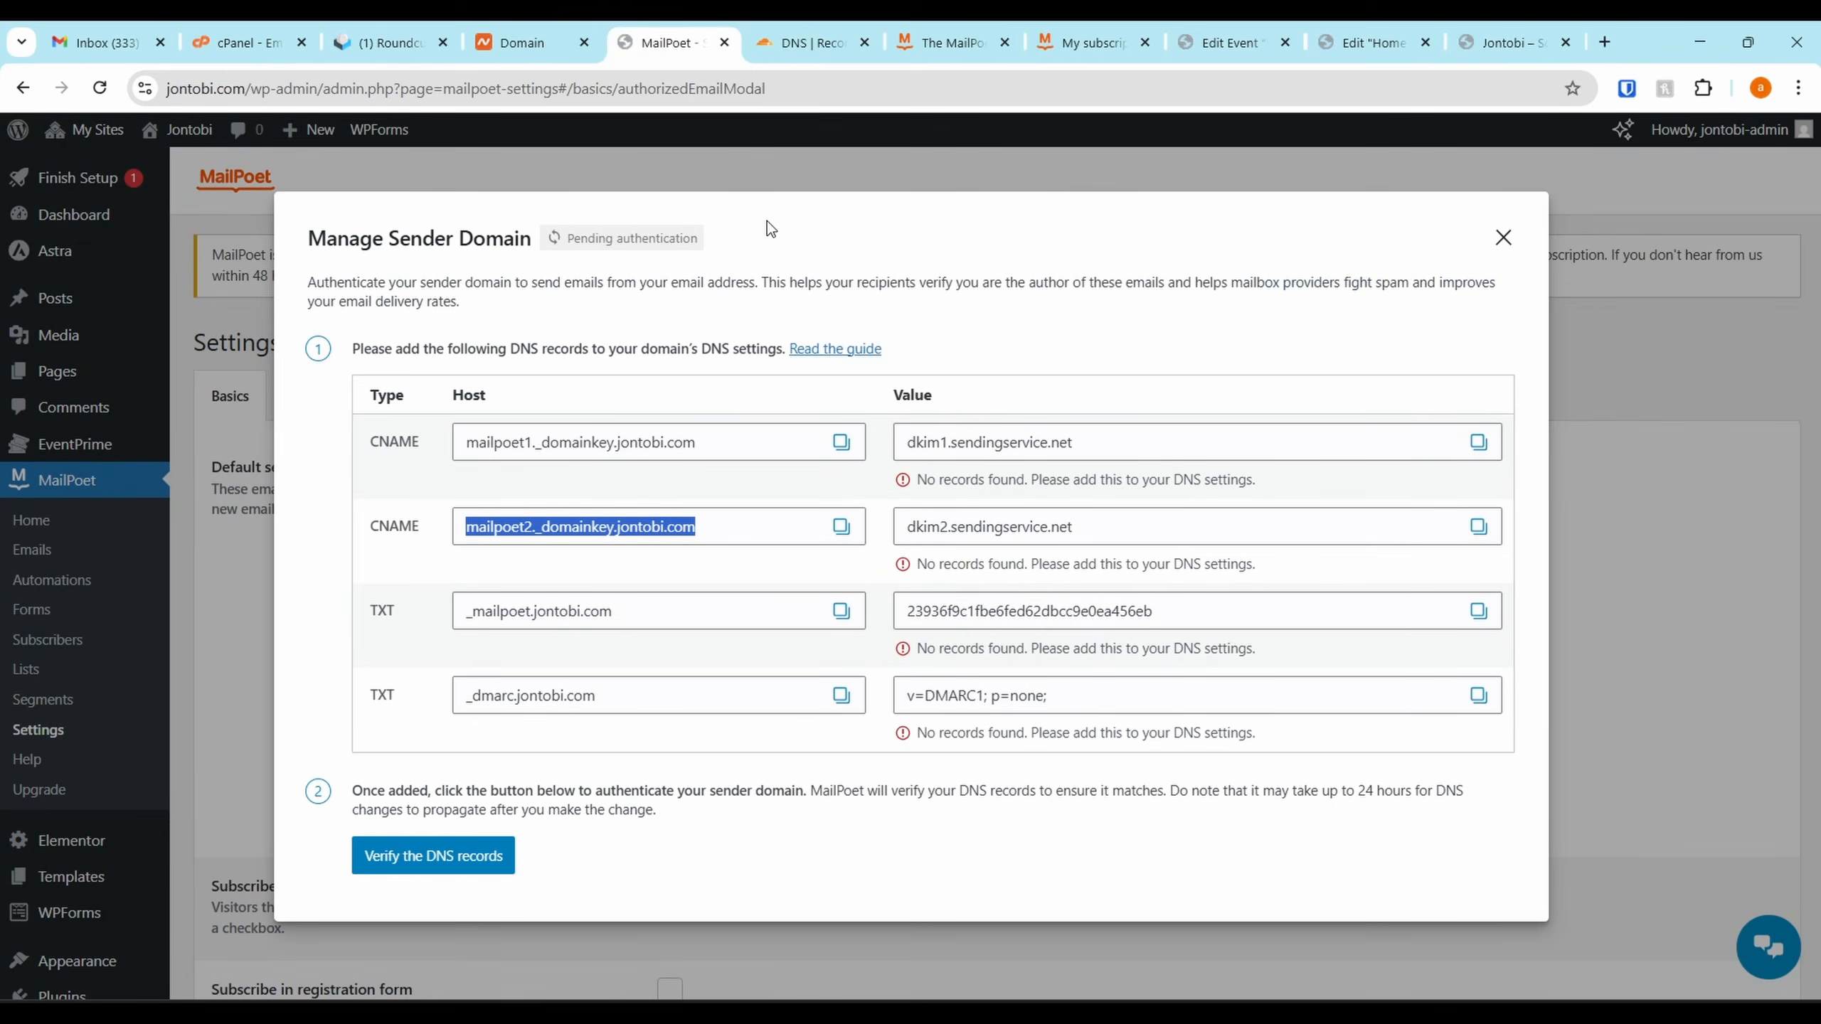
{"action": "left_click", "coordinate": [1478, 527]}
{"action": "left_click", "coordinate": [789, 32]}
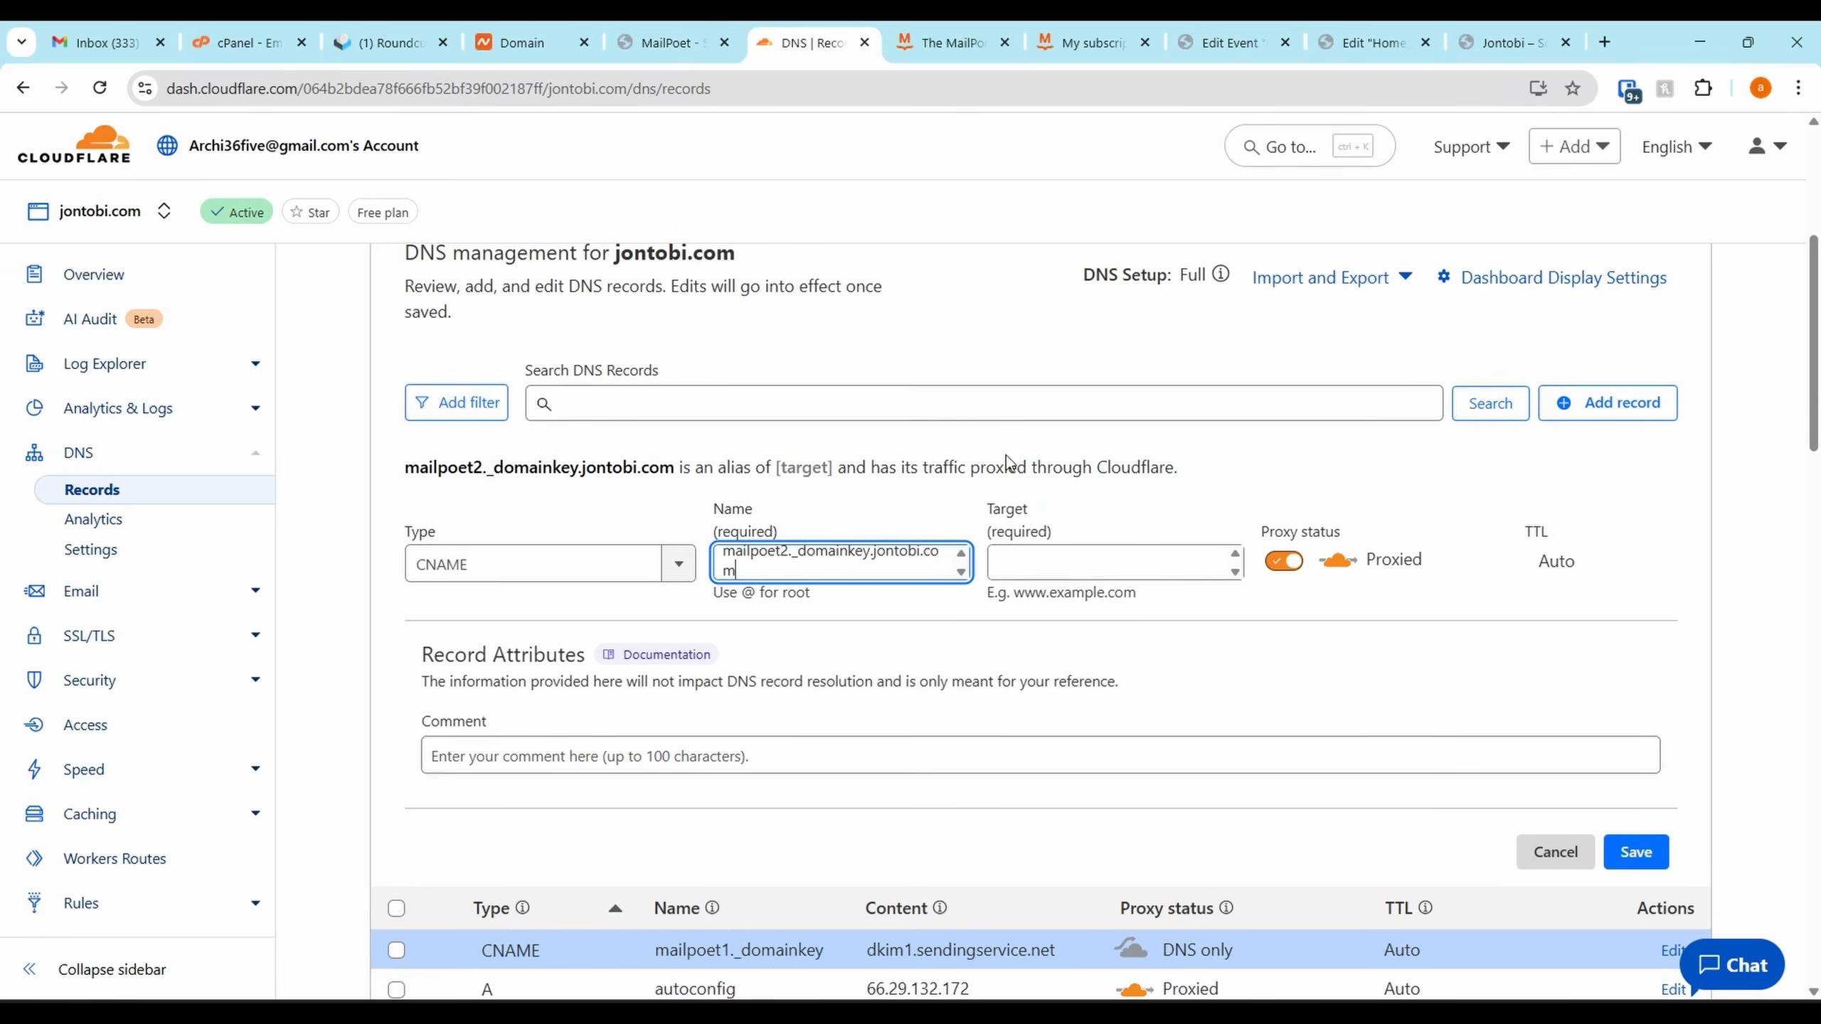
{"action": "left_click", "coordinate": [1065, 568]}
{"action": "key", "text": "ctrl+v"}
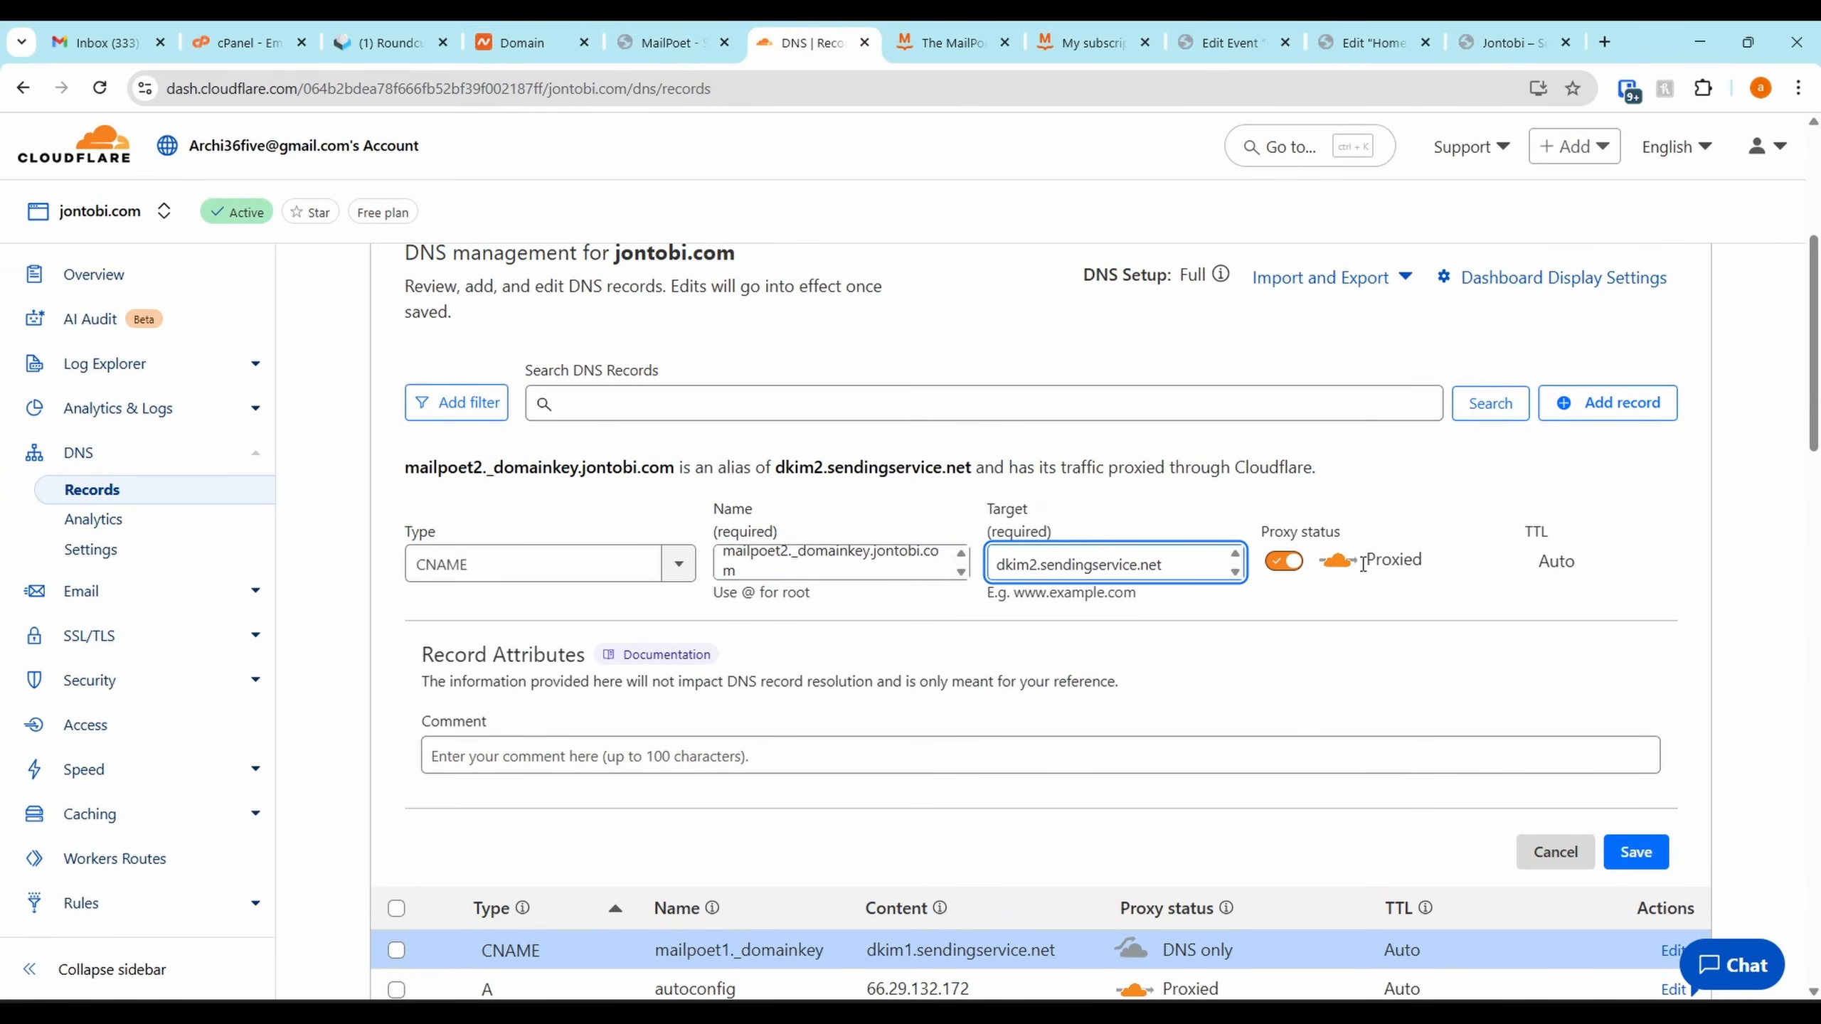
{"action": "left_click", "coordinate": [1280, 567]}
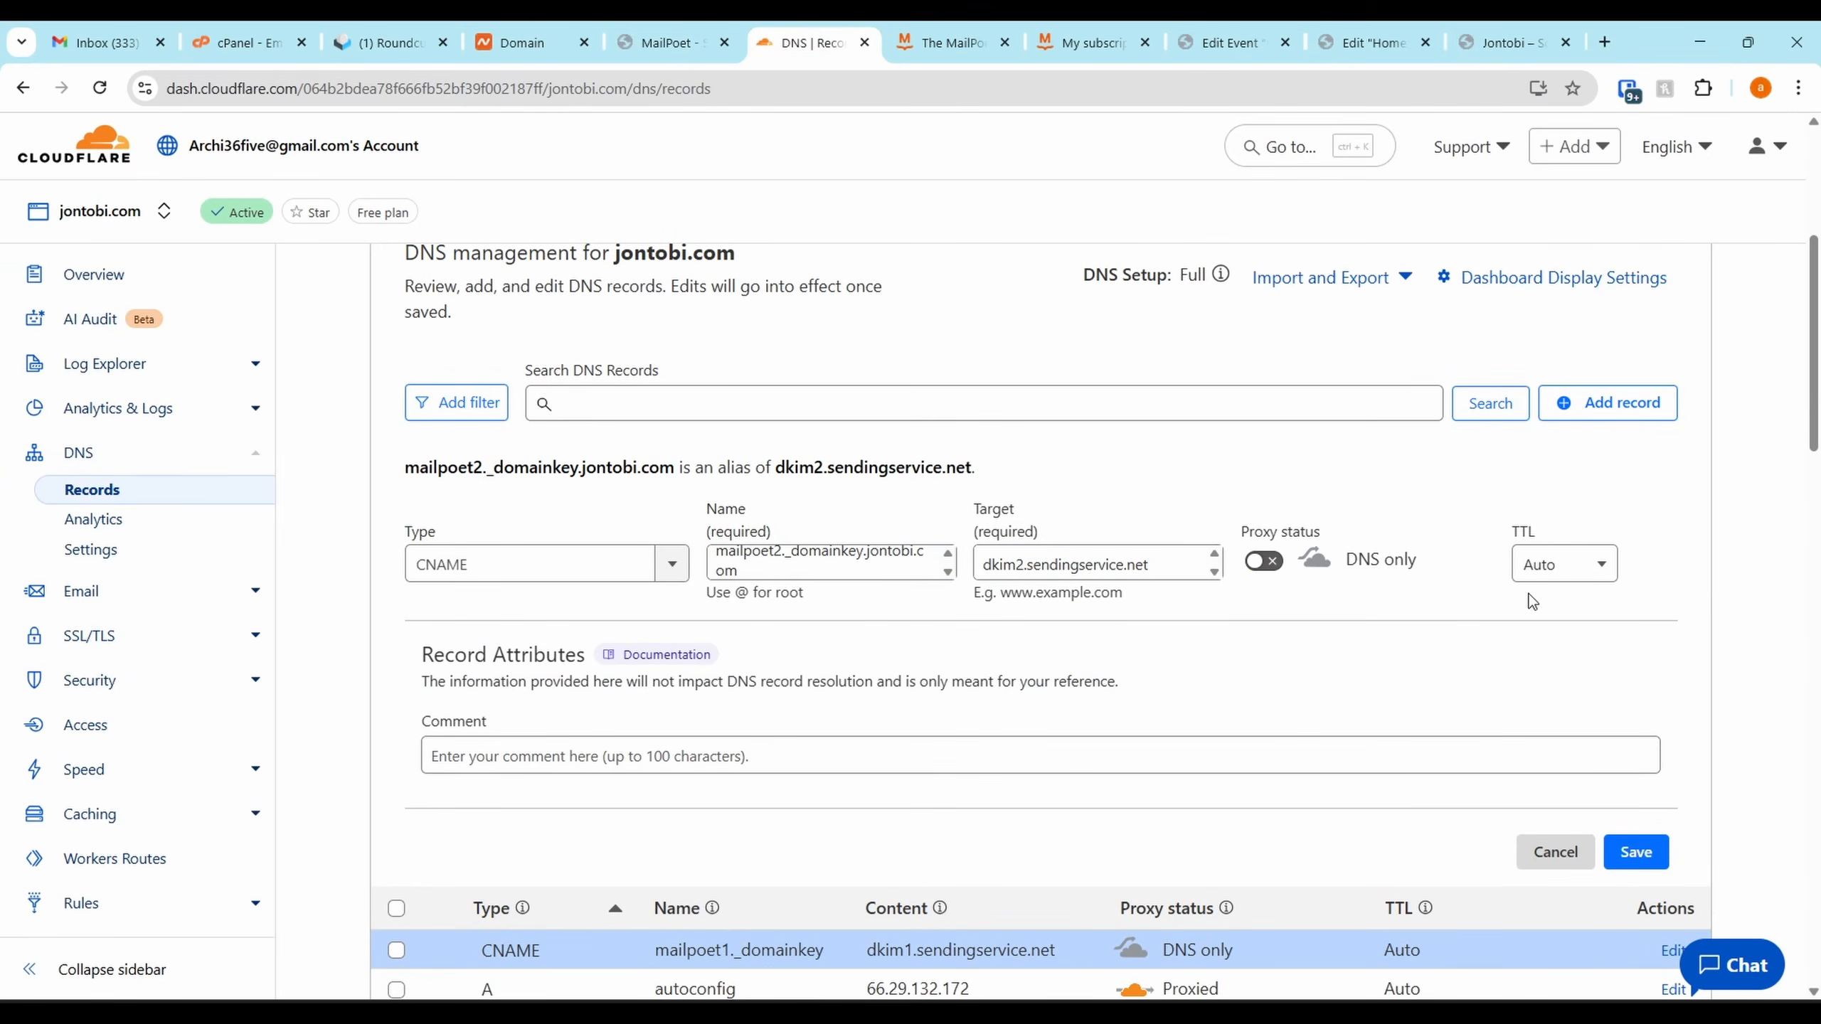
{"action": "left_click", "coordinate": [1612, 868]}
{"action": "left_click", "coordinate": [640, 30]}
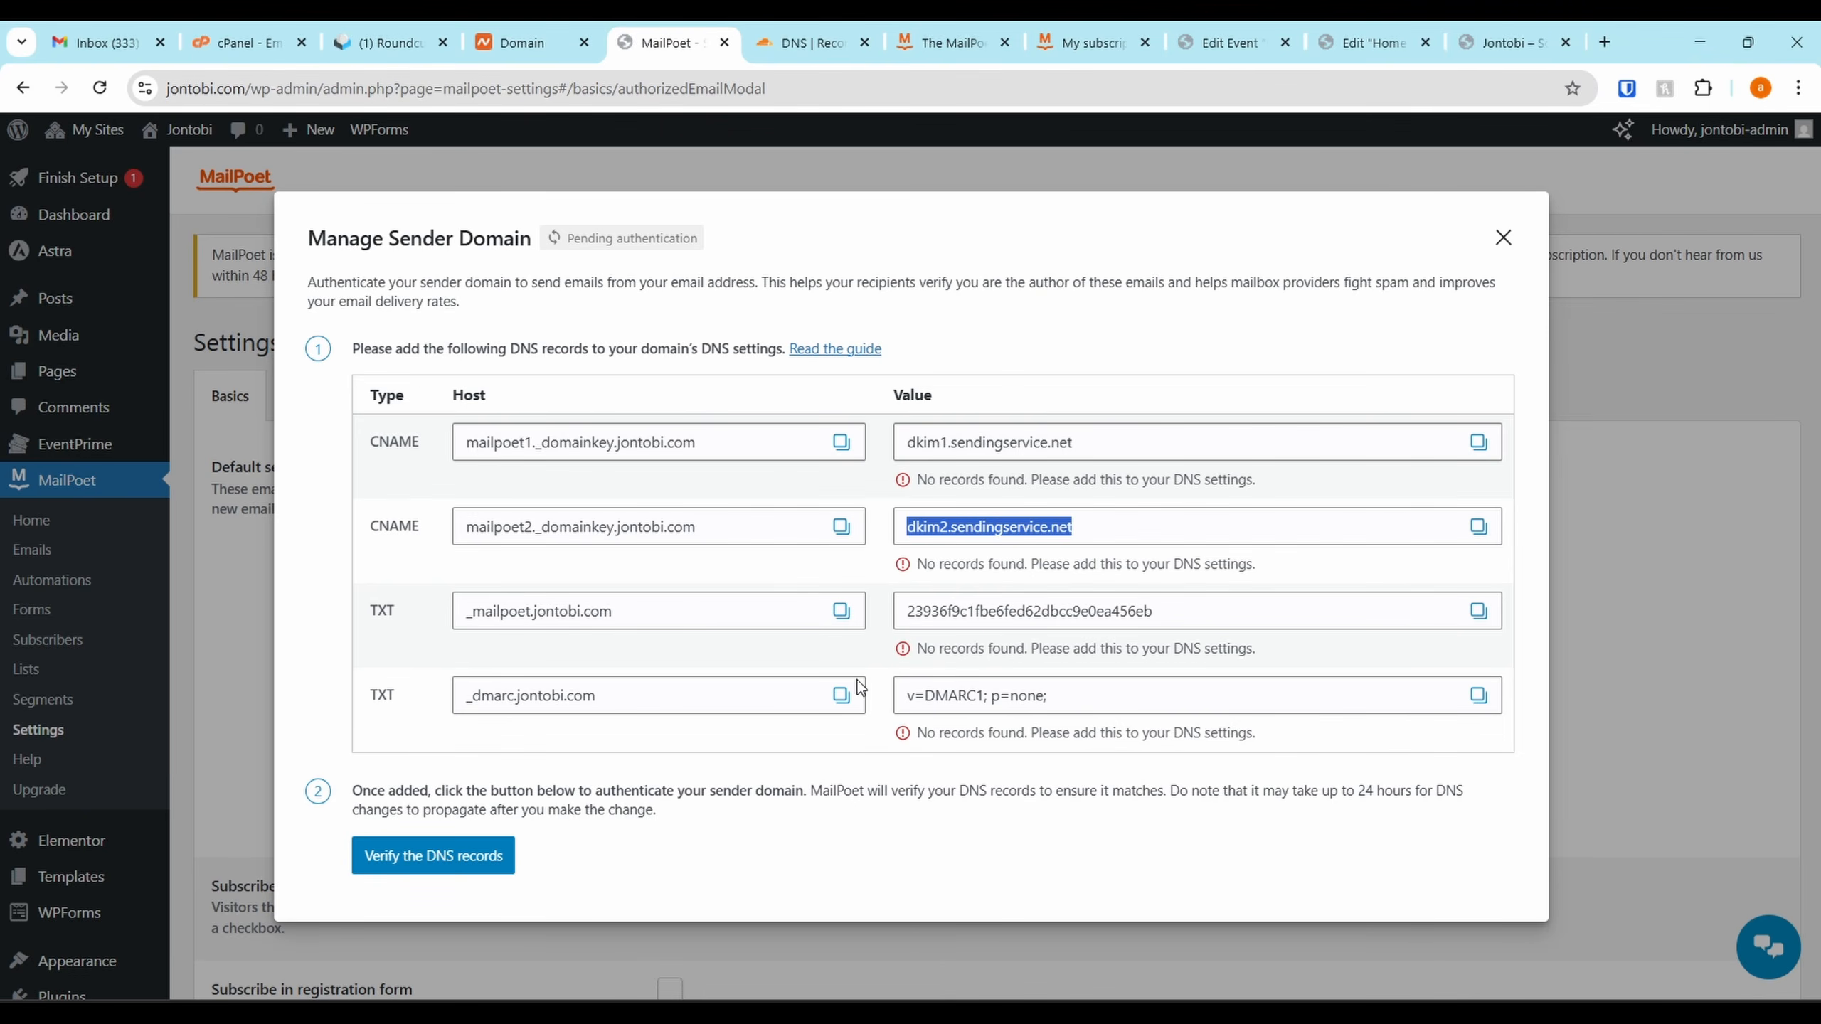
{"action": "left_click", "coordinate": [851, 622]}
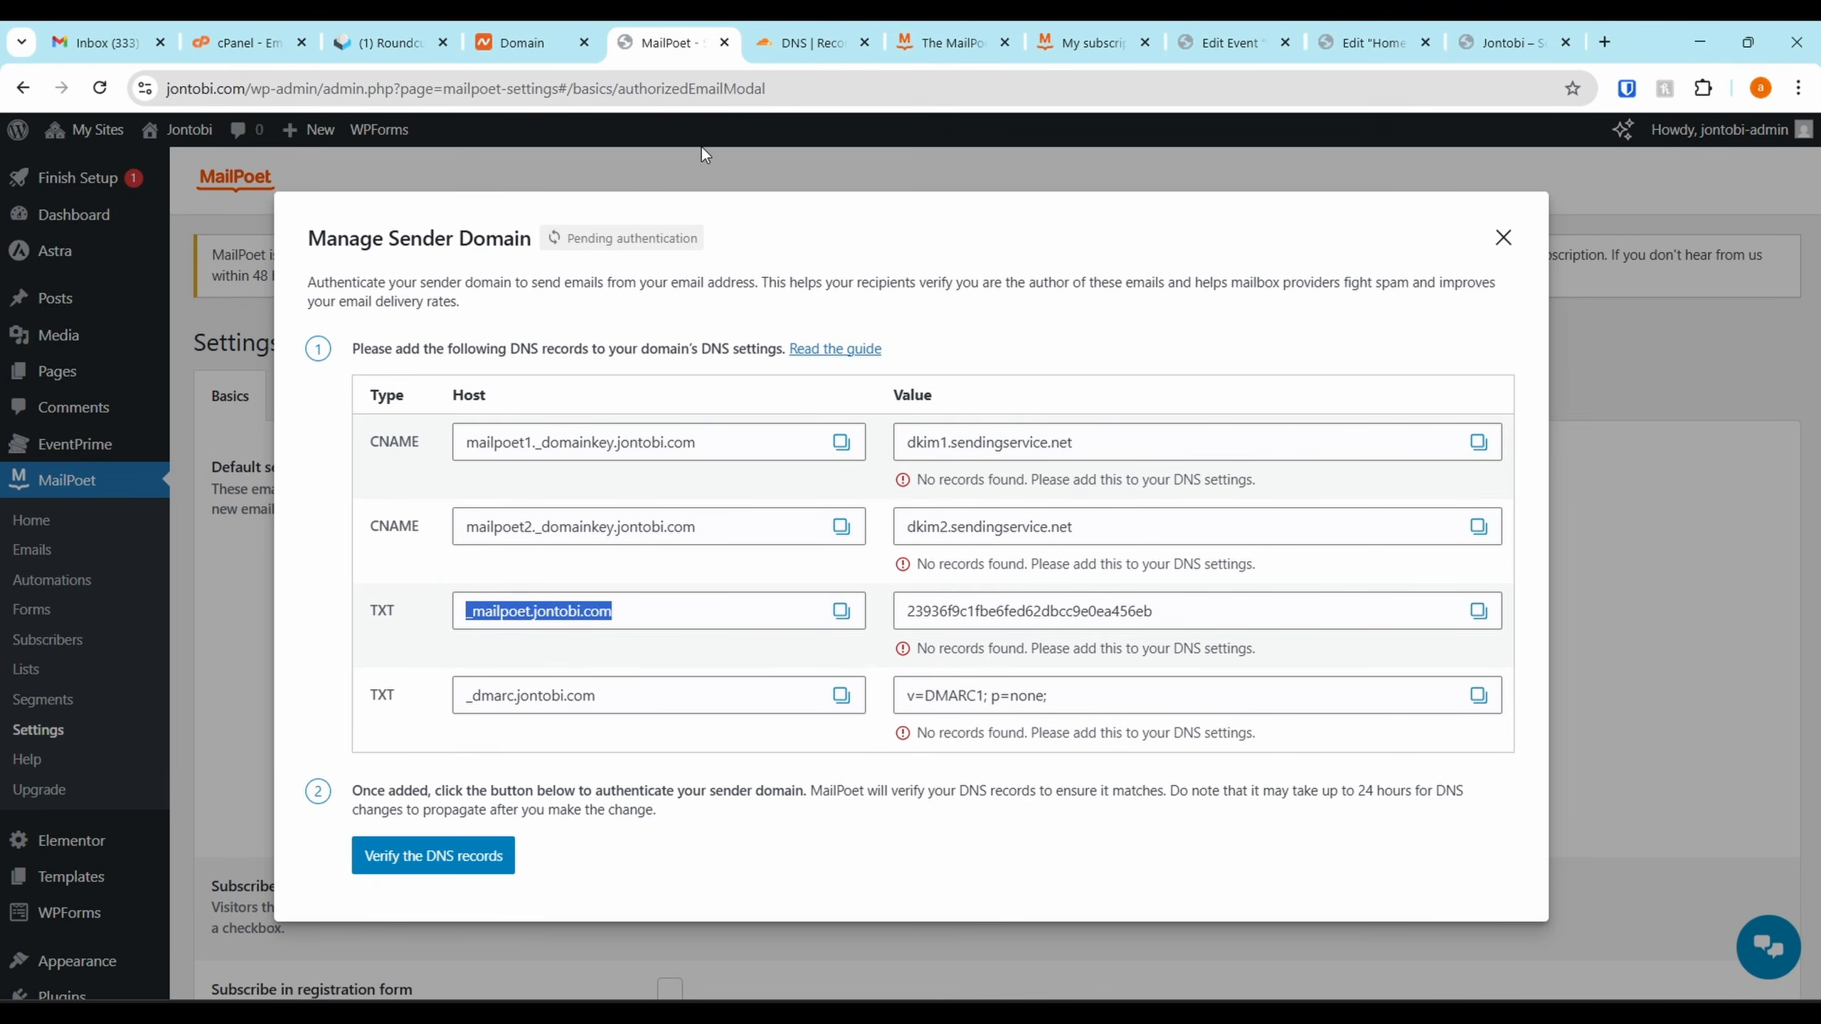
Start a new TXT record in Cloudflare named _mailpoet.jontobi.com
{"action": "left_click", "coordinate": [808, 25]}
{"action": "scroll", "coordinate": [1362, 495], "scroll_direction": "up", "scroll_amount": 1}
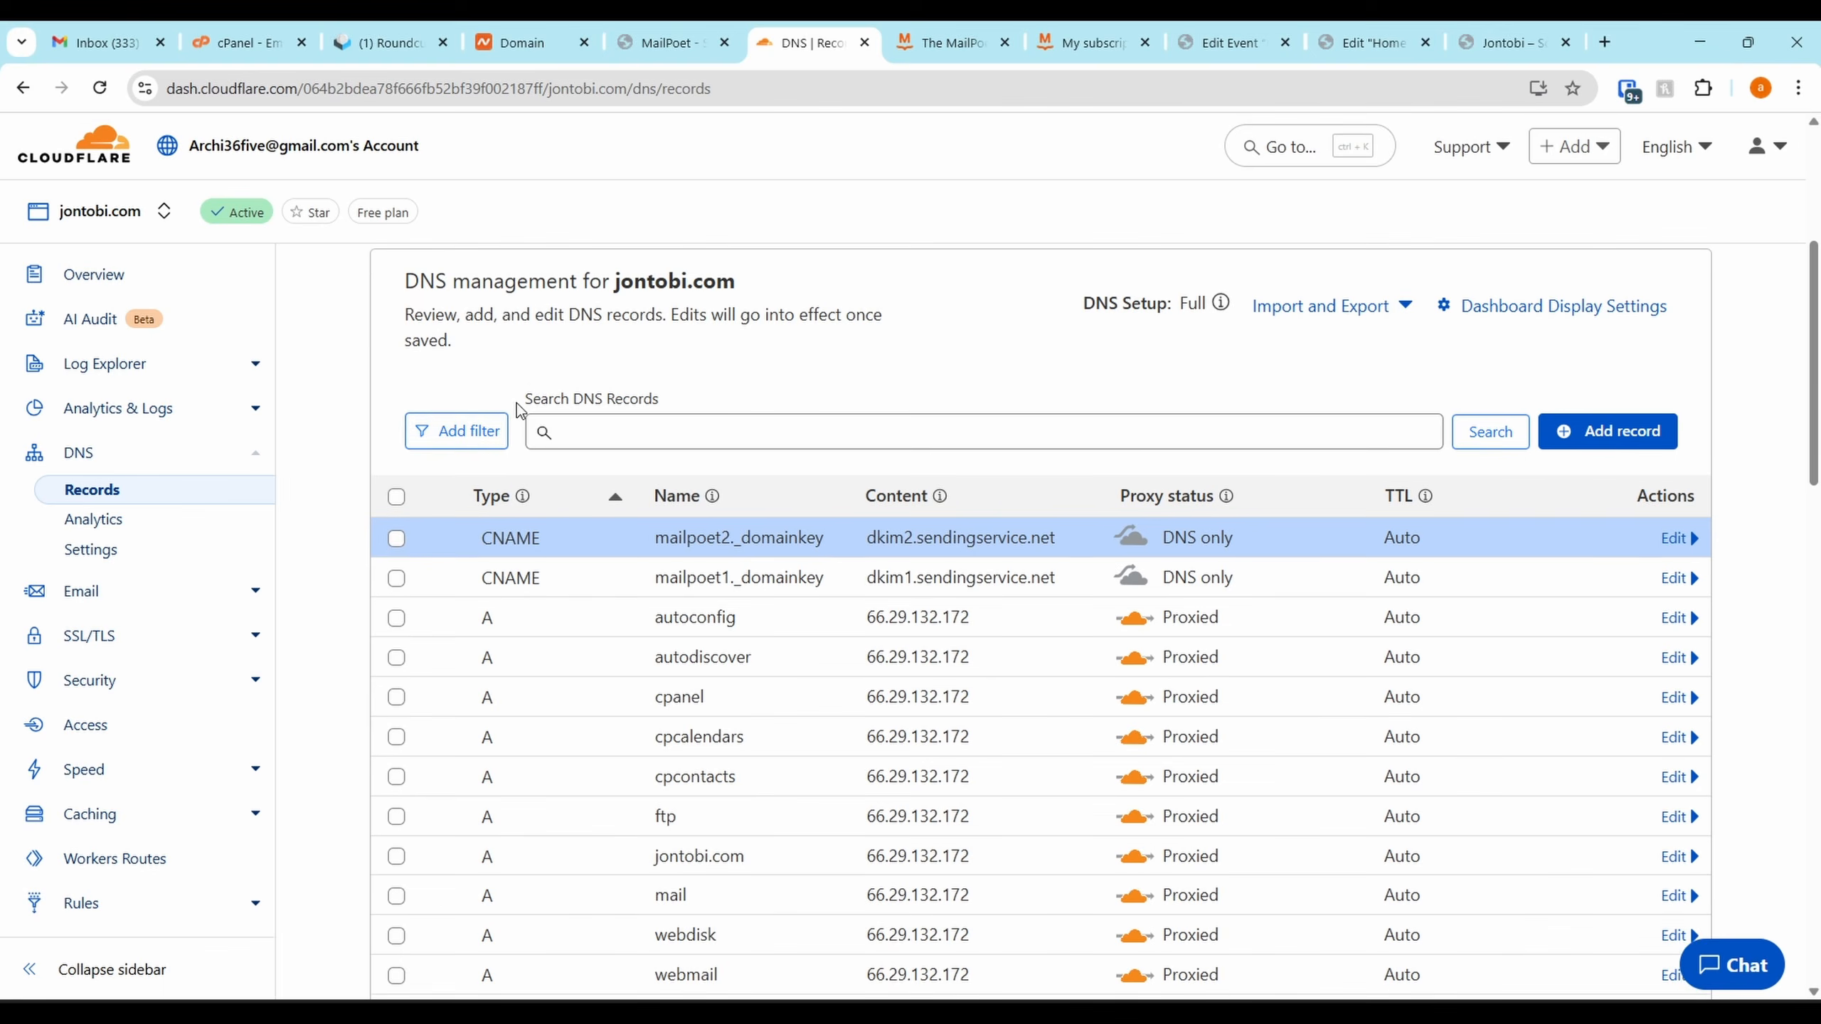
{"action": "left_click", "coordinate": [1638, 478]}
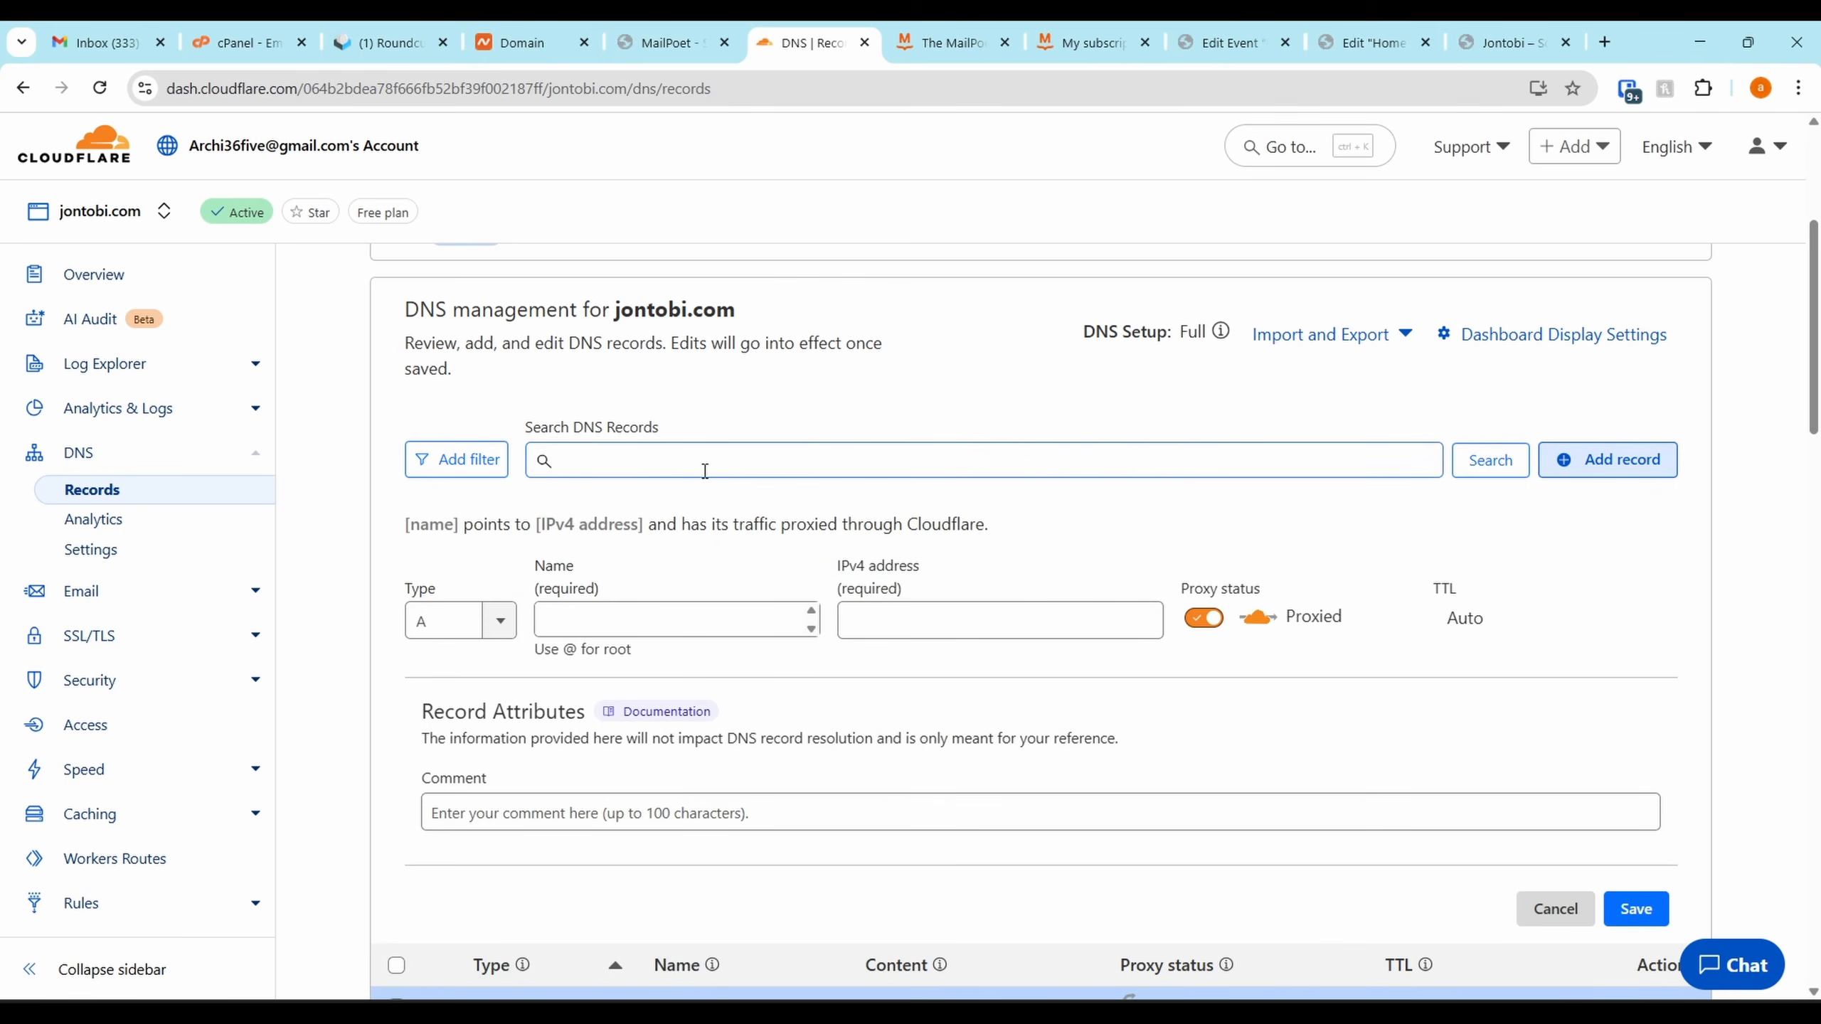
{"action": "left_click", "coordinate": [477, 628]}
{"action": "scroll", "coordinate": [458, 775], "scroll_direction": "down", "scroll_amount": 8}
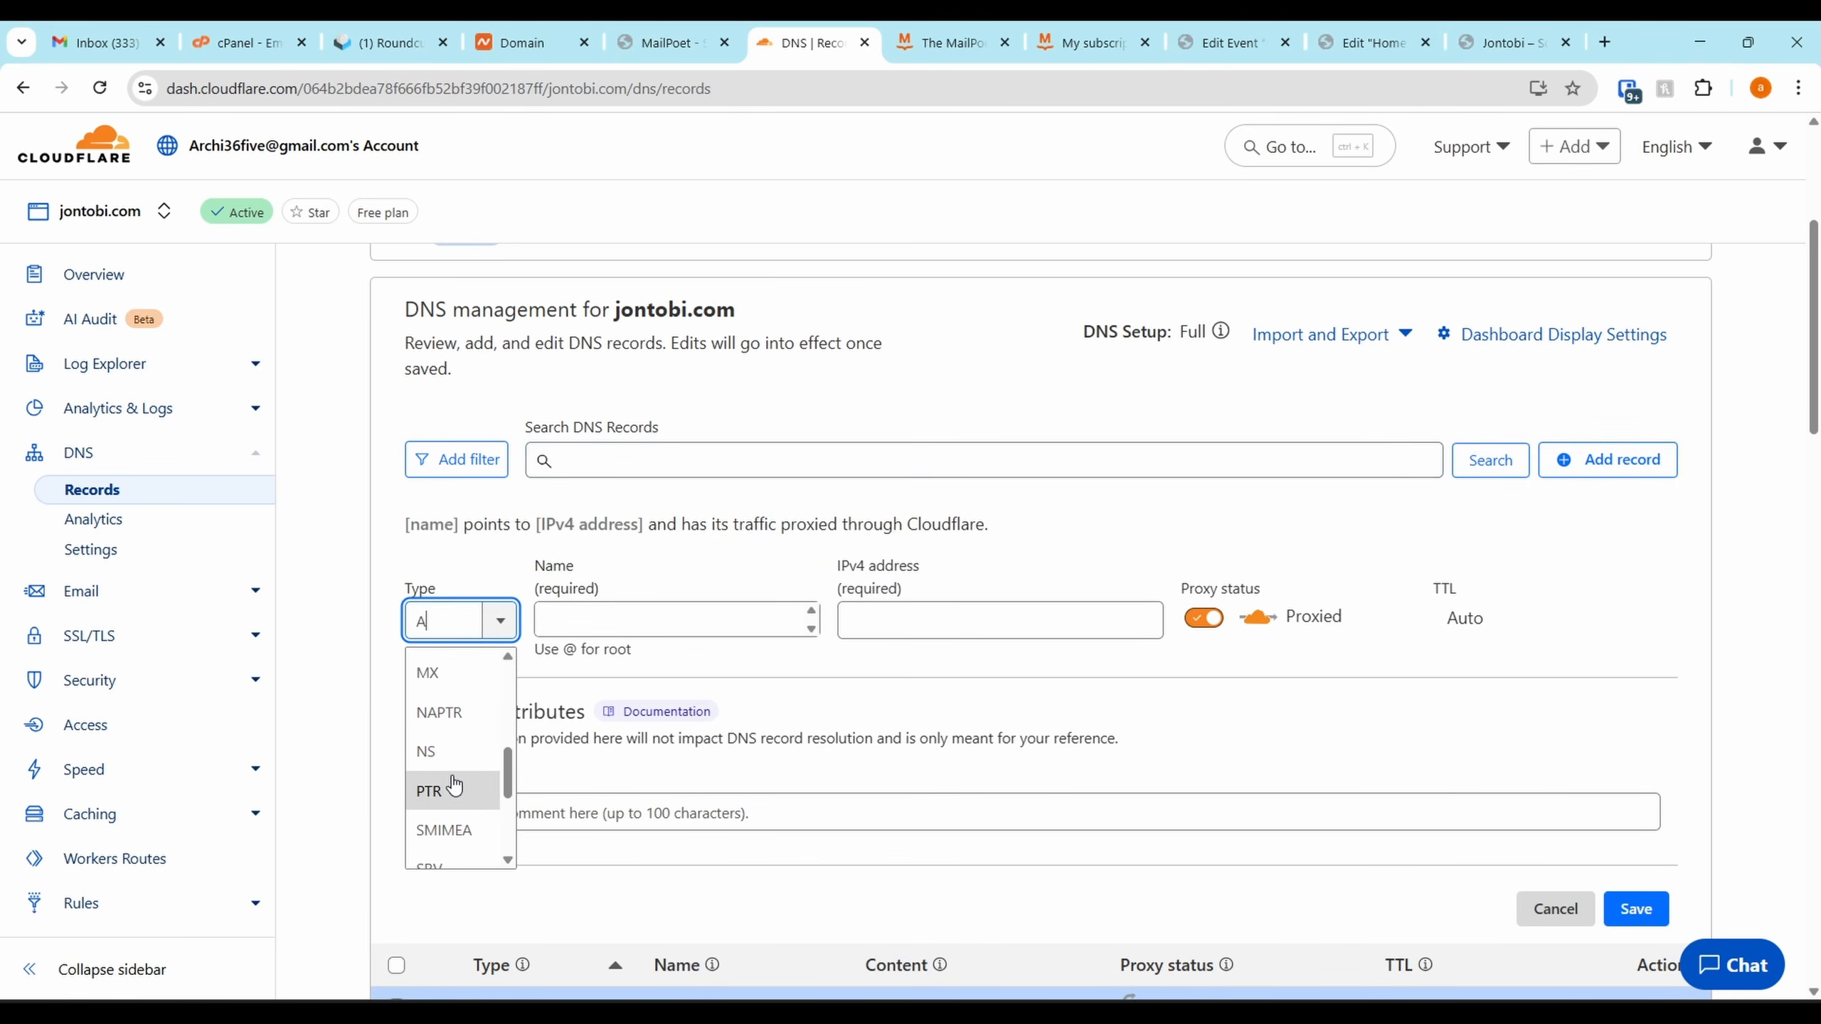
{"action": "left_click", "coordinate": [454, 810]}
{"action": "left_click", "coordinate": [674, 618]}
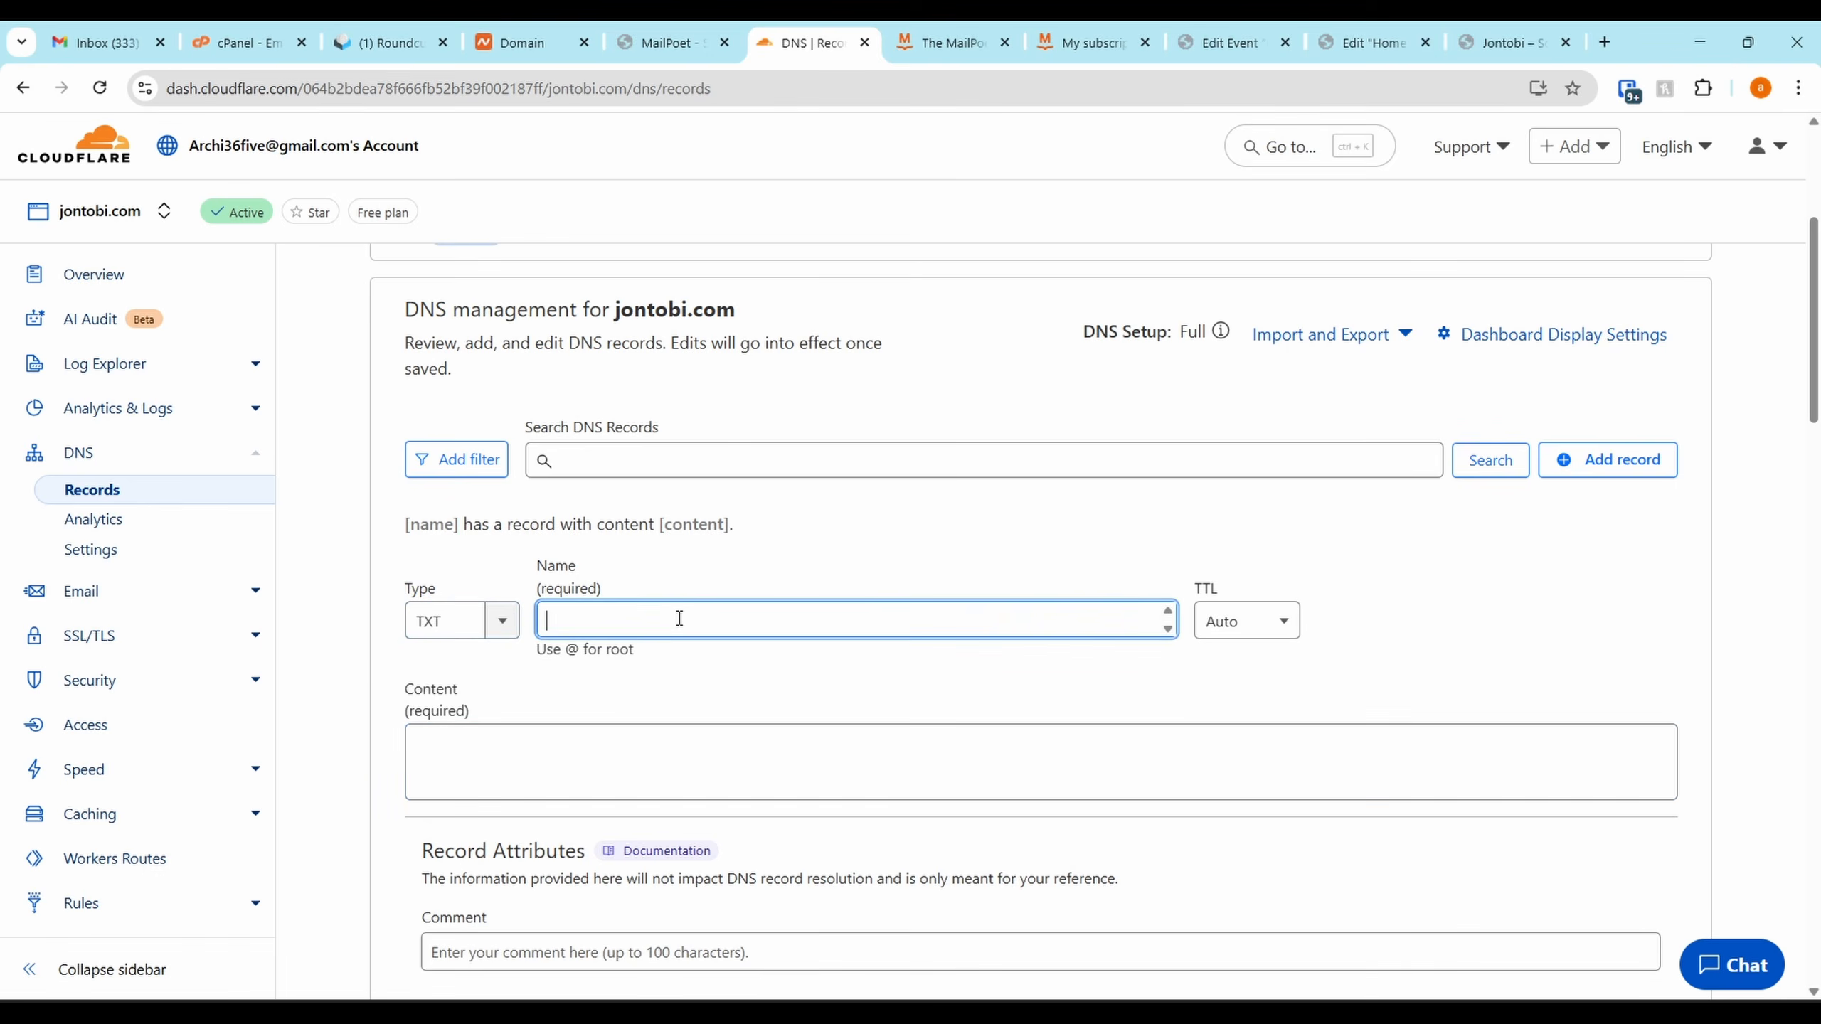
{"action": "key", "text": "ctrl+v"}
Fill the TXT content with MailPoet's verification value, then copy the _dmarc host name
{"action": "left_click", "coordinate": [667, 27]}
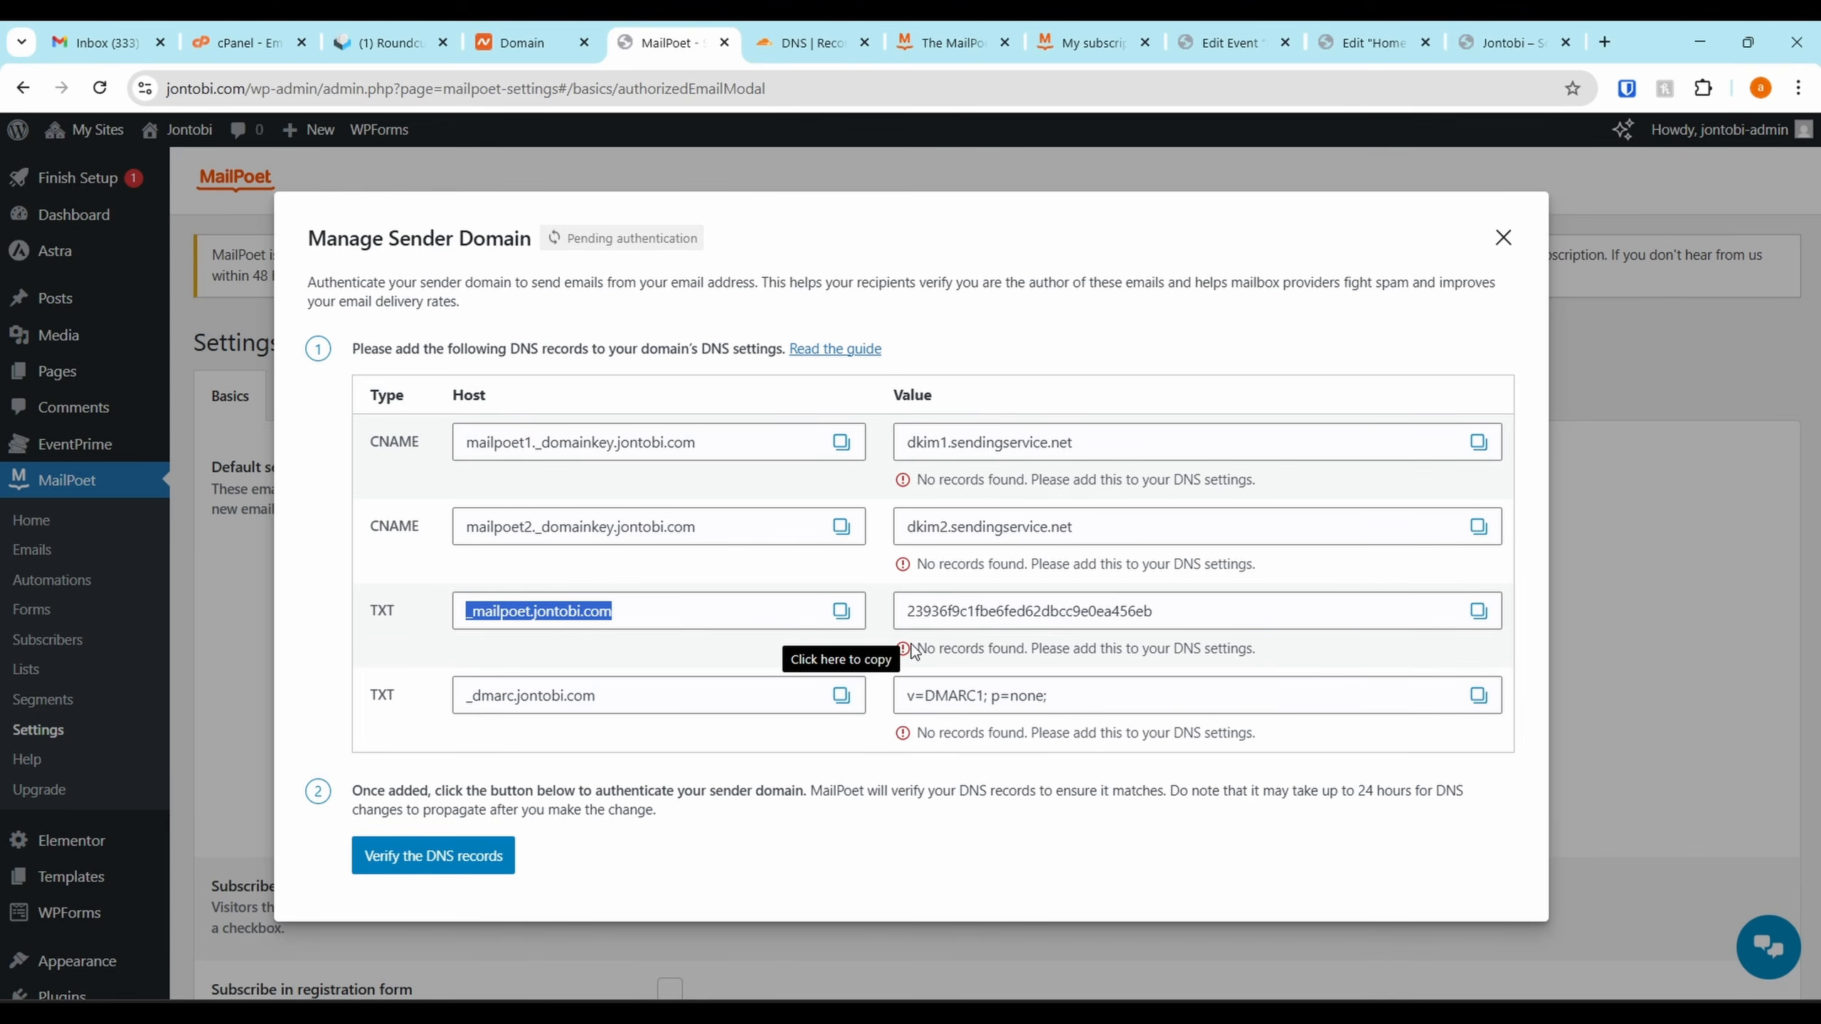
{"action": "left_click", "coordinate": [1478, 611]}
{"action": "left_click", "coordinate": [853, 47]}
{"action": "left_click", "coordinate": [670, 760]}
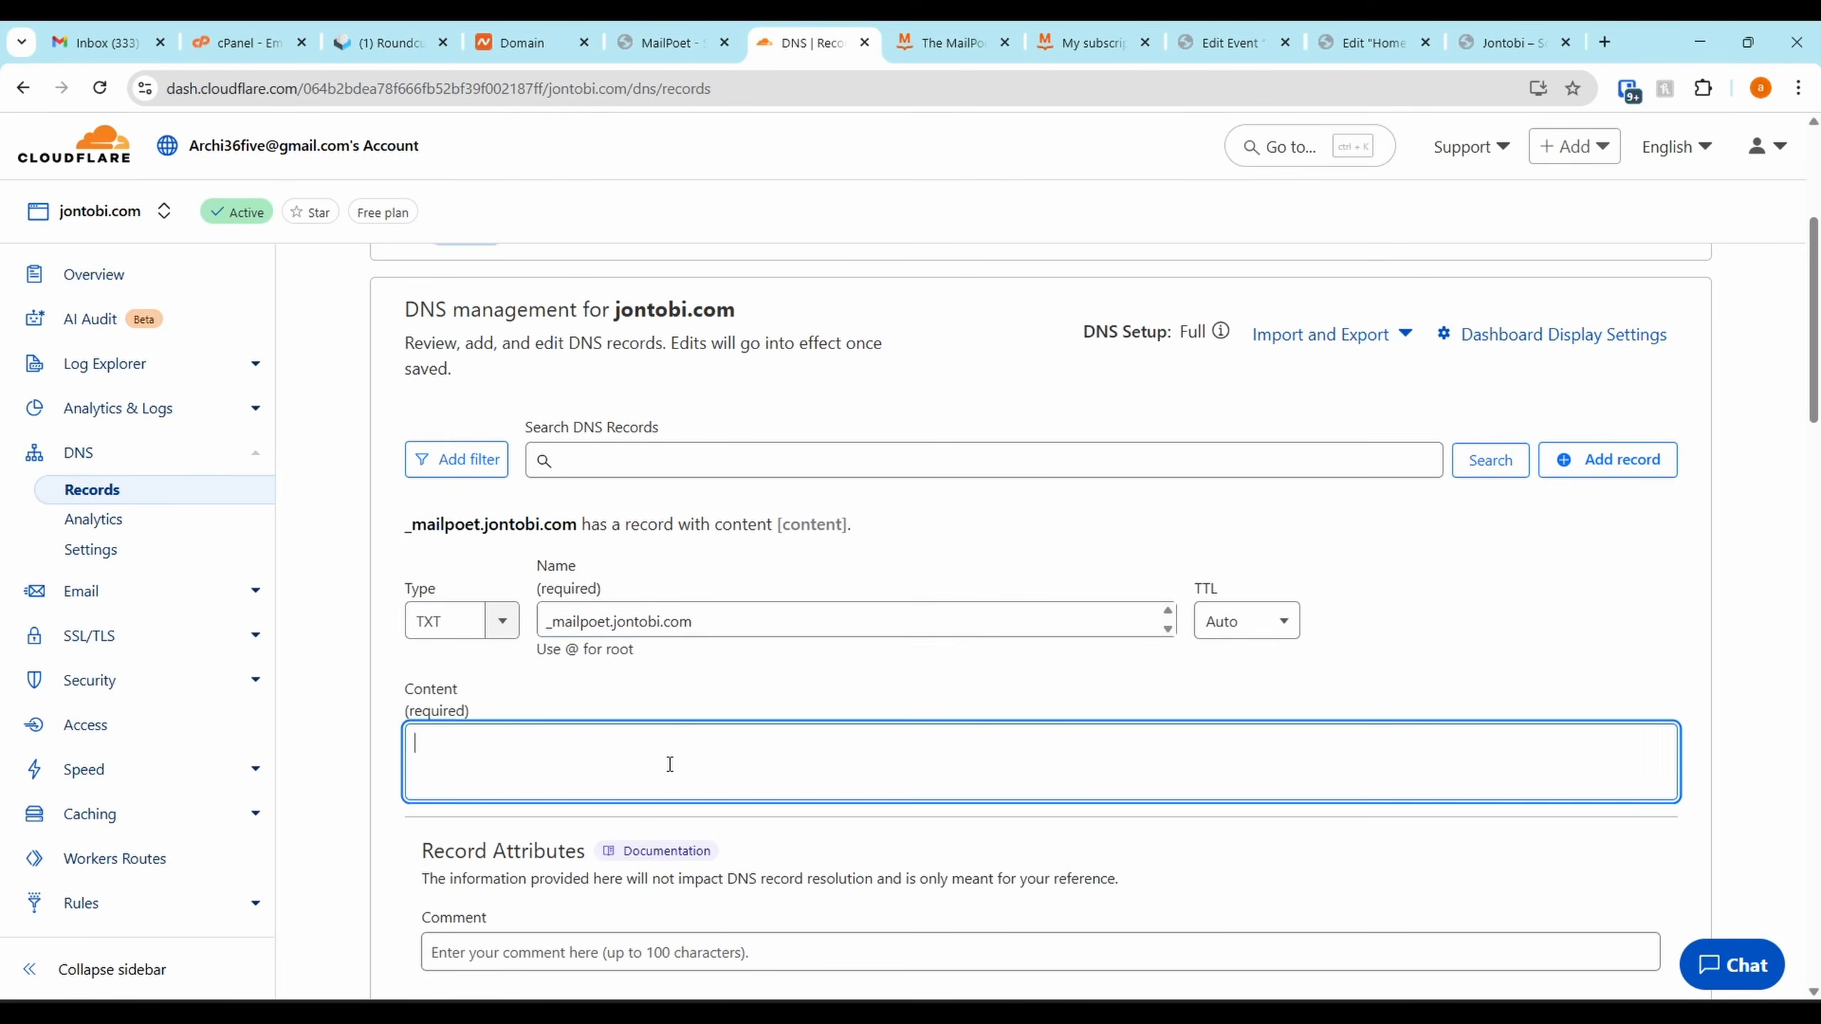
{"action": "key", "text": "ctrl+v"}
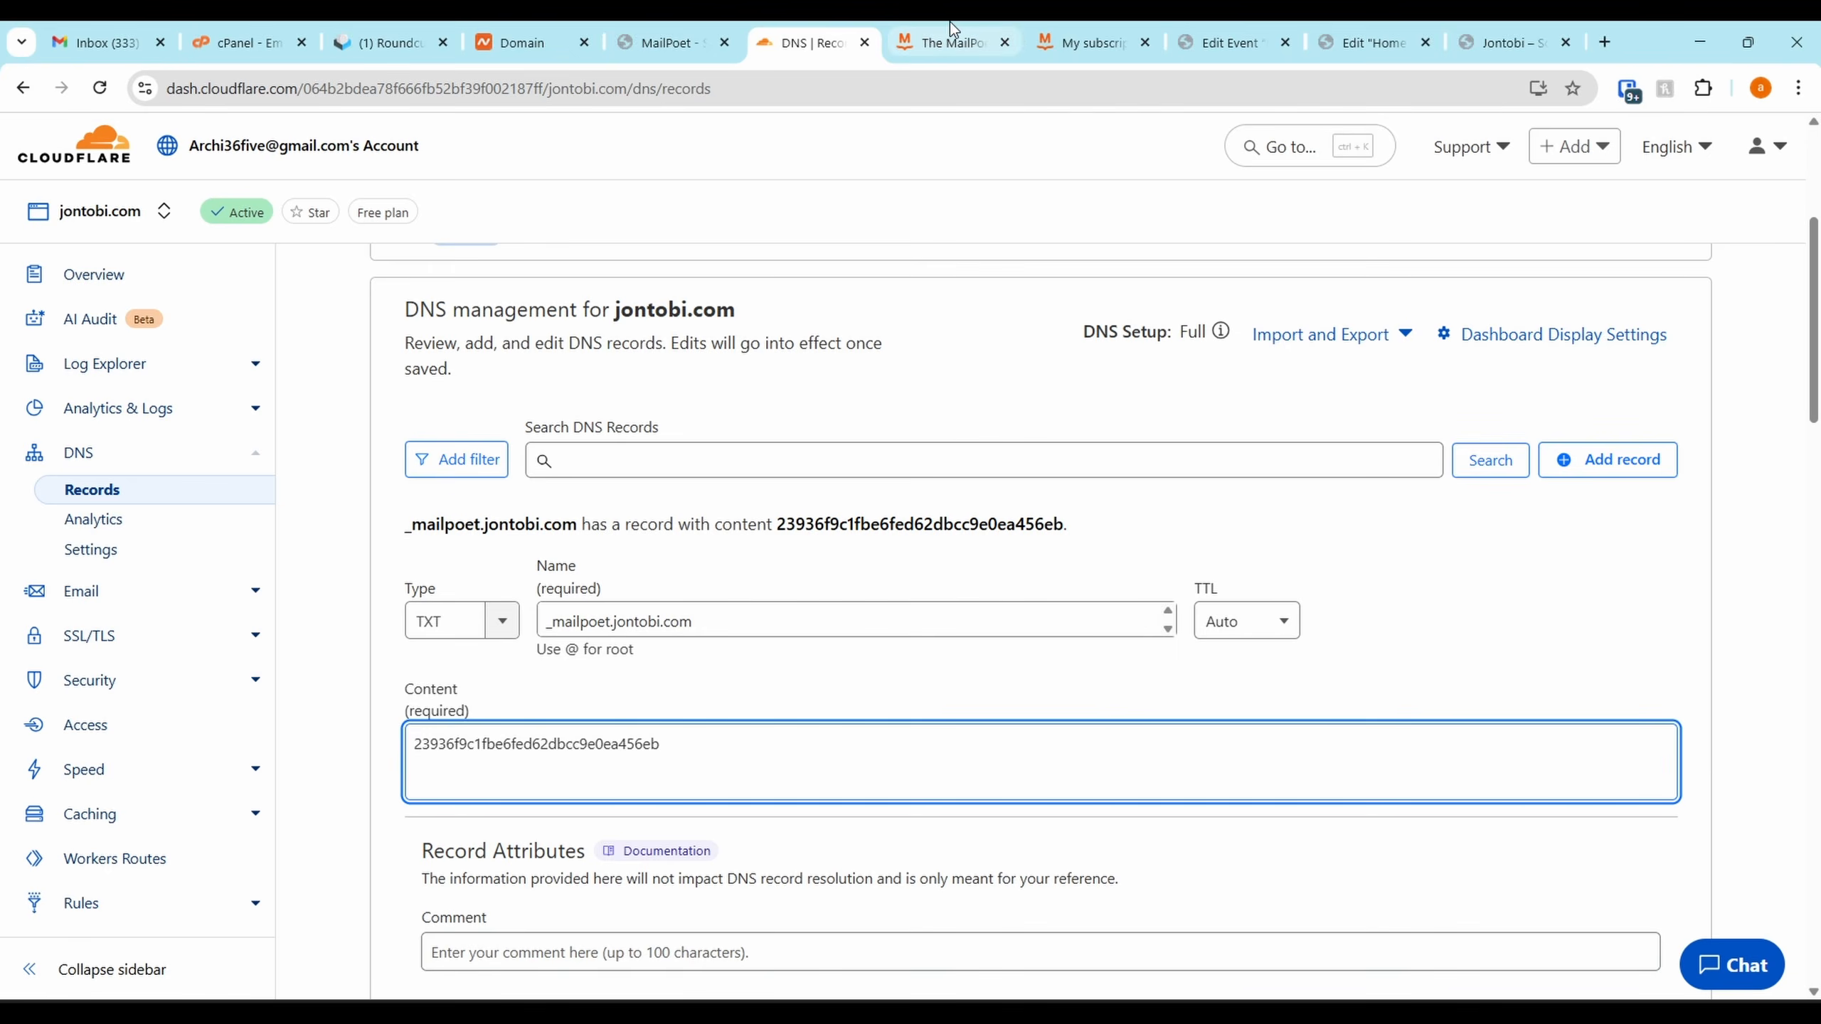
{"action": "scroll", "coordinate": [1645, 922], "scroll_direction": "down", "scroll_amount": 3}
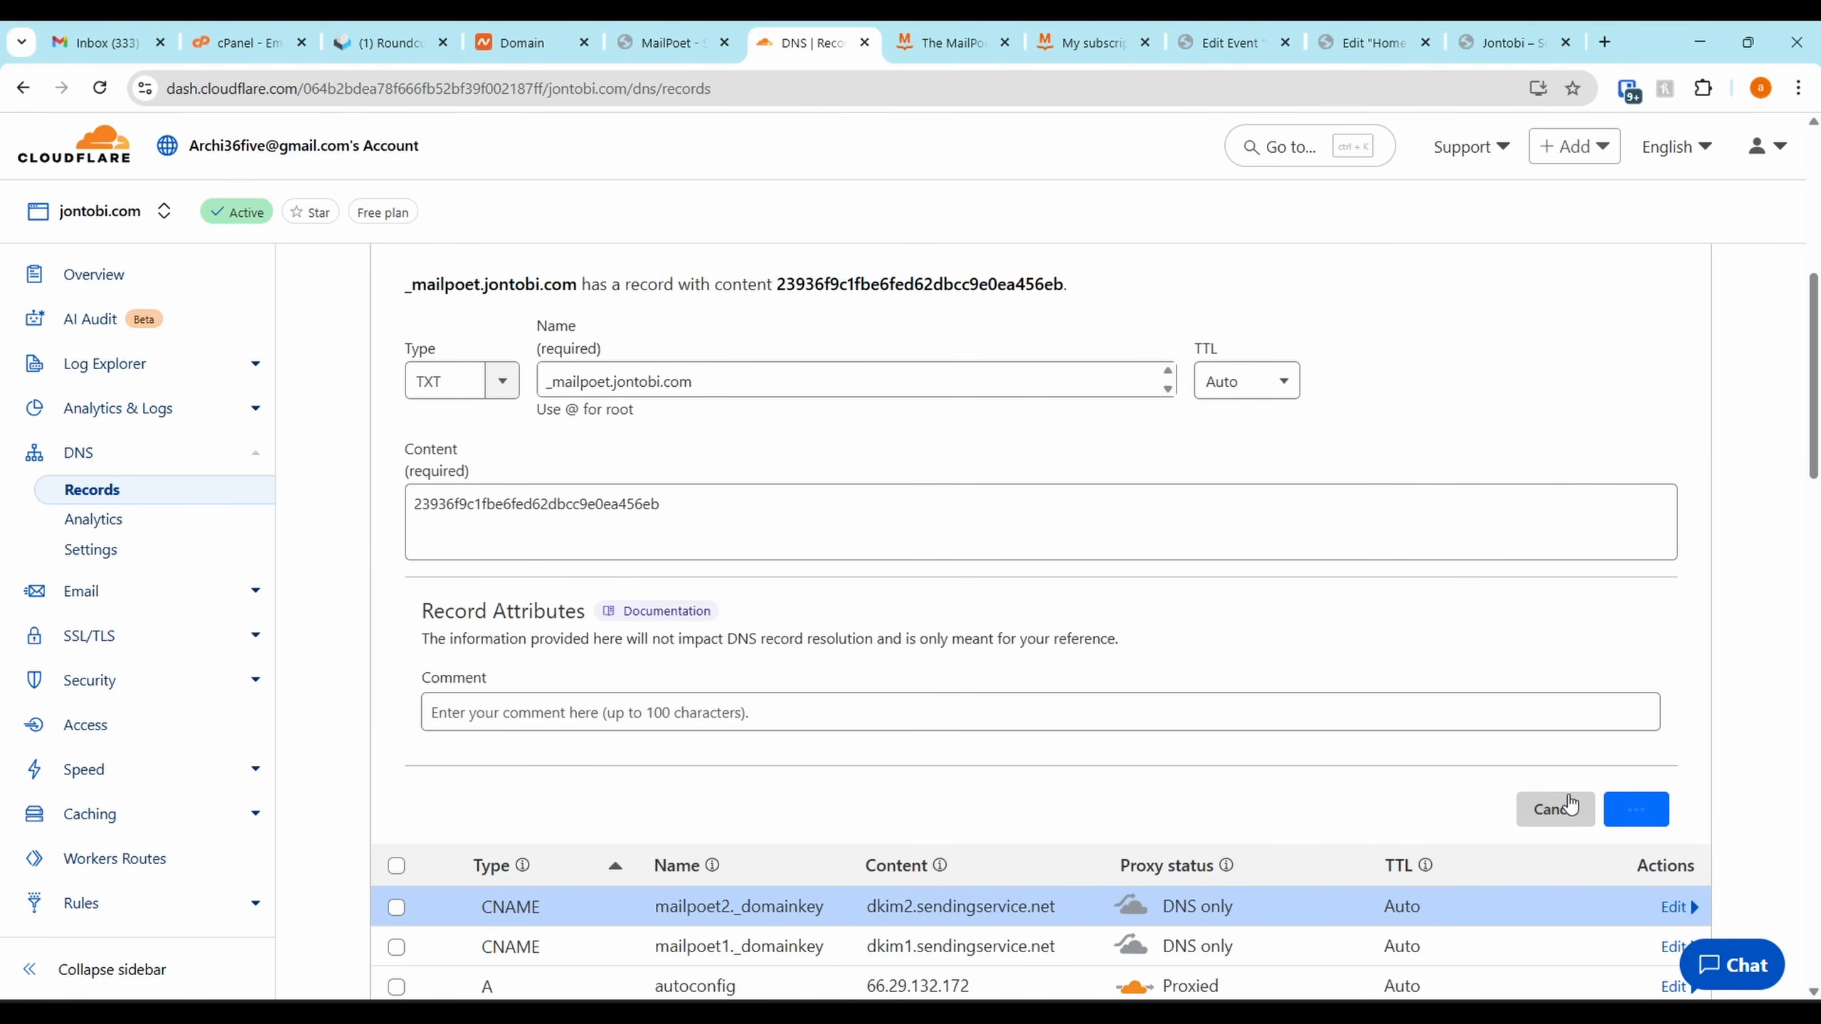
{"action": "left_click", "coordinate": [638, 32]}
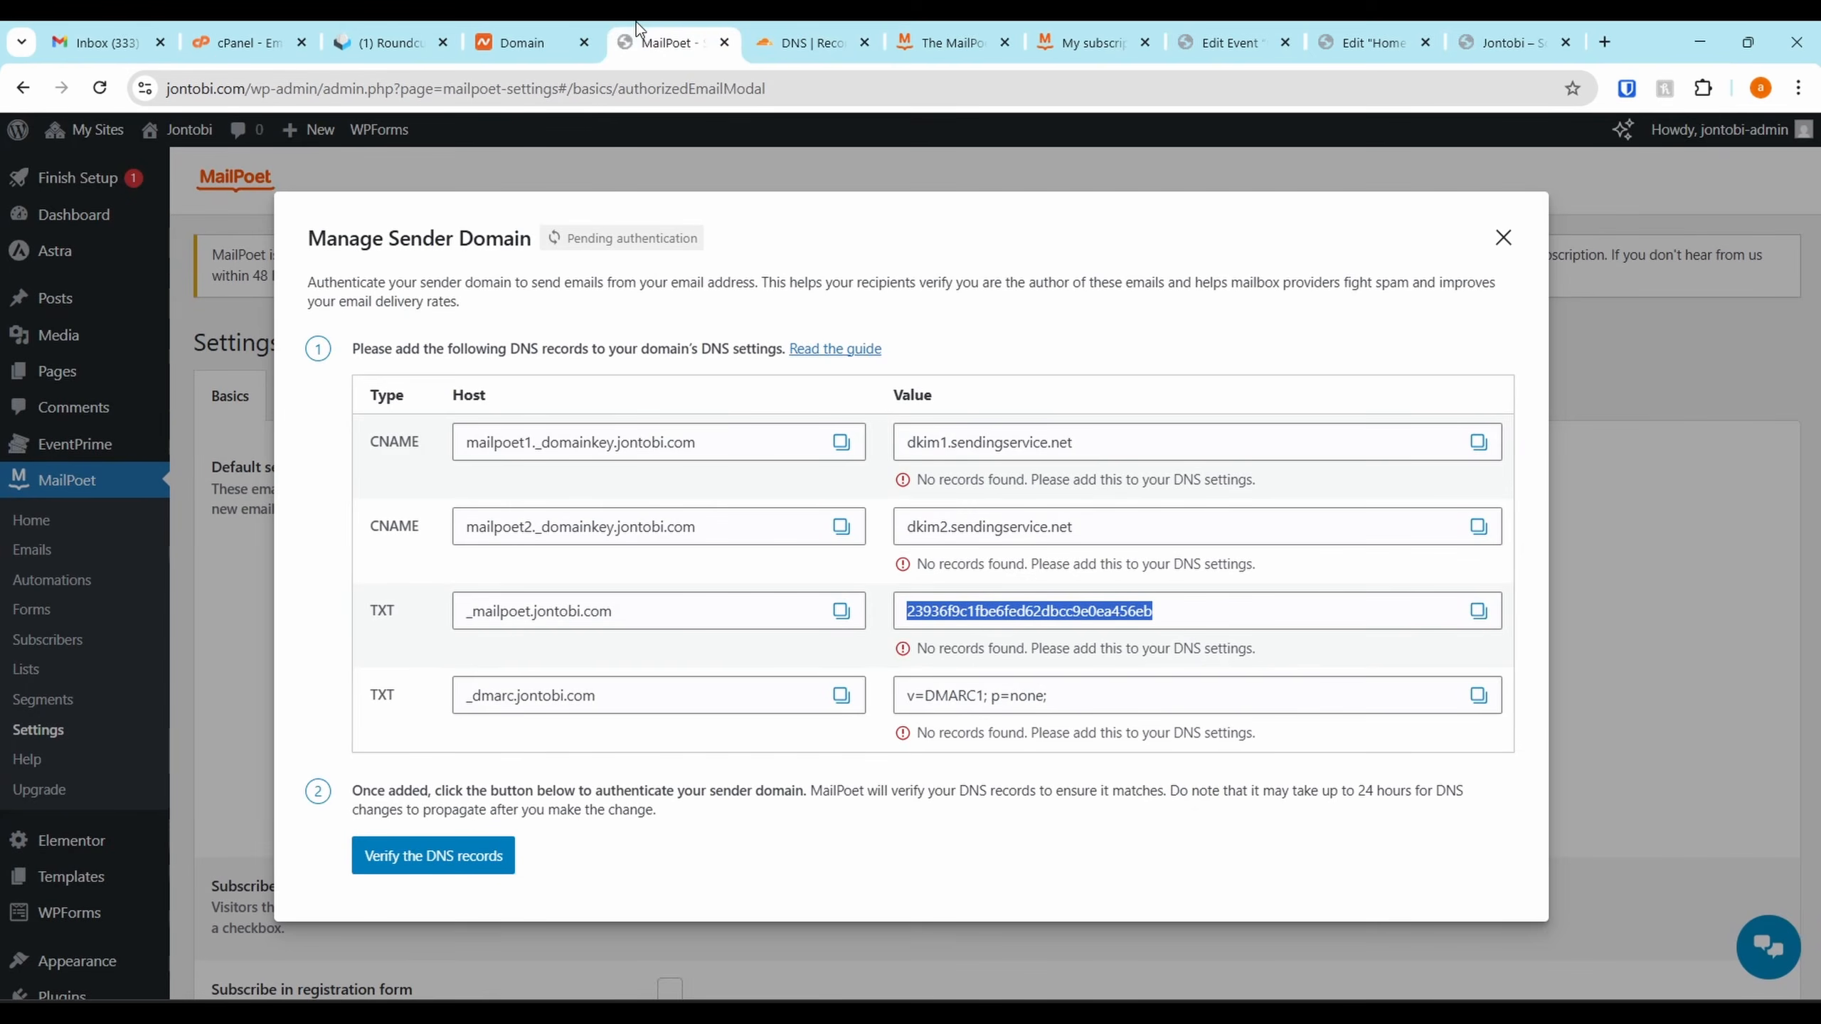
{"action": "left_click", "coordinate": [841, 697]}
{"action": "left_click", "coordinate": [796, 32]}
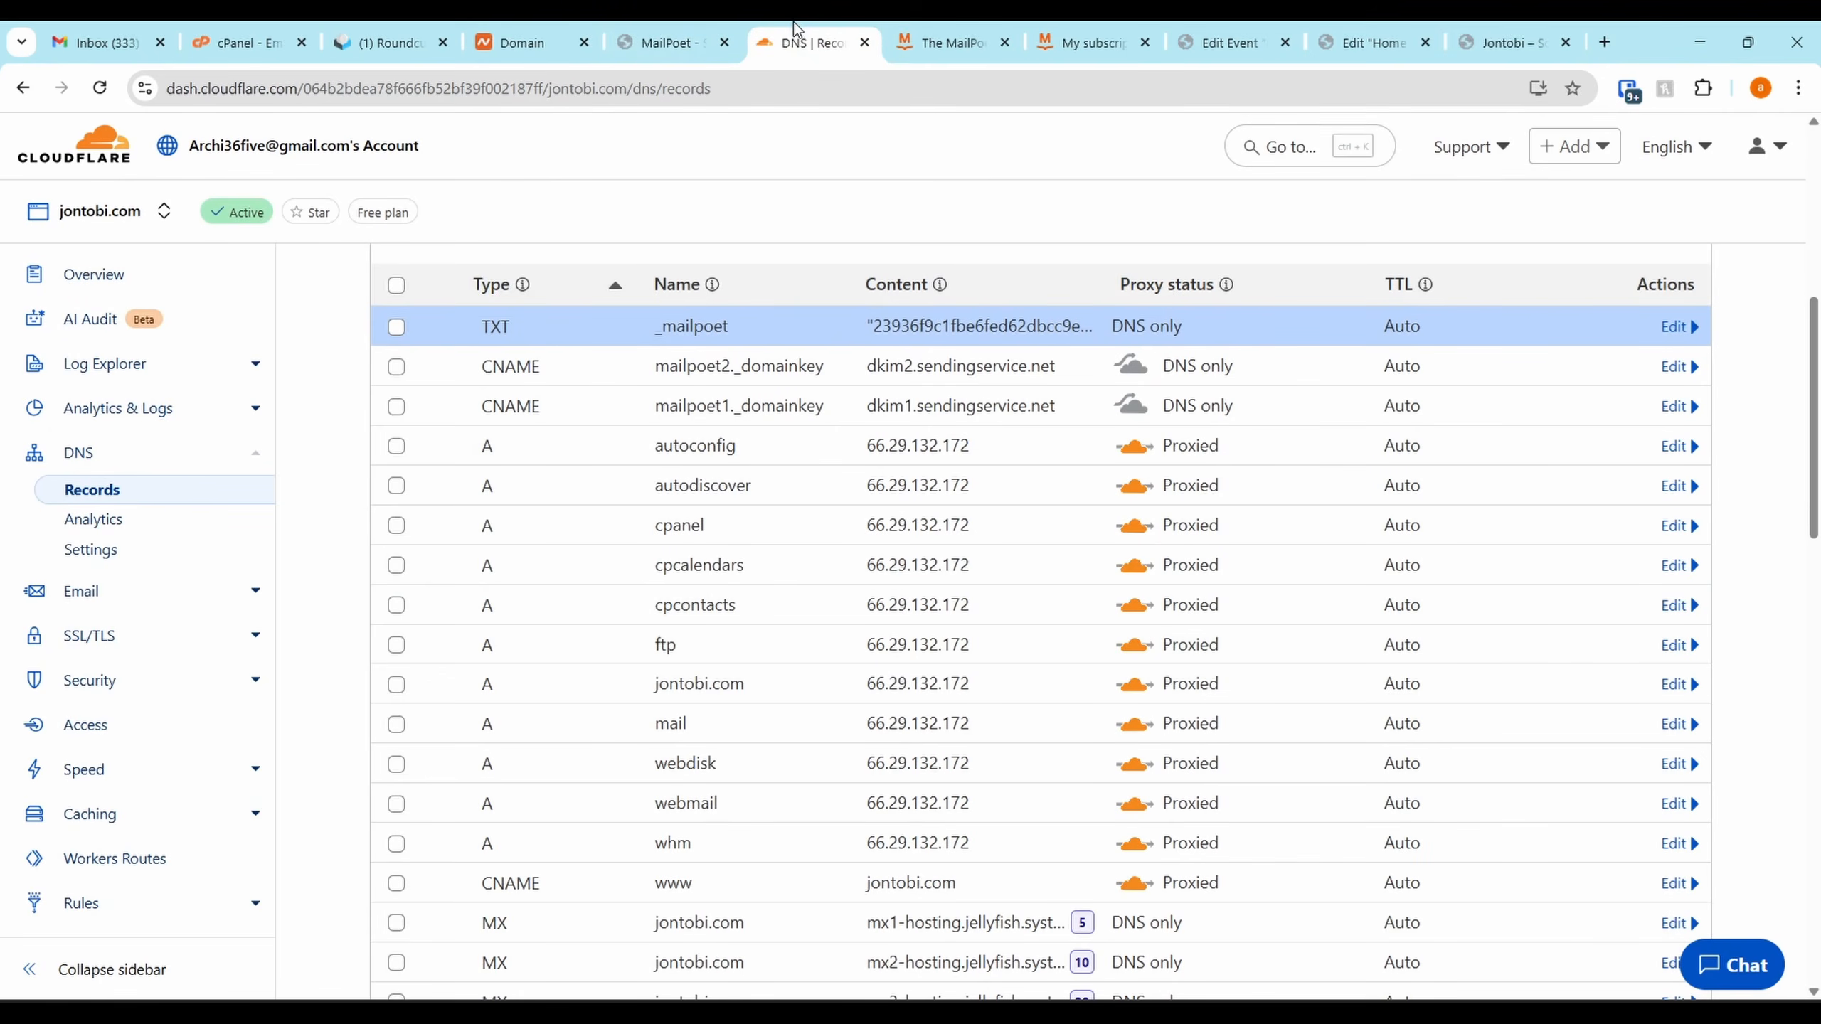
{"action": "scroll", "coordinate": [1472, 488], "scroll_direction": "up", "scroll_amount": 3}
Fill in a TXT record named _dmarc.jontobi.com with content v=DMARC1; p=none;
{"action": "left_click", "coordinate": [1585, 448]}
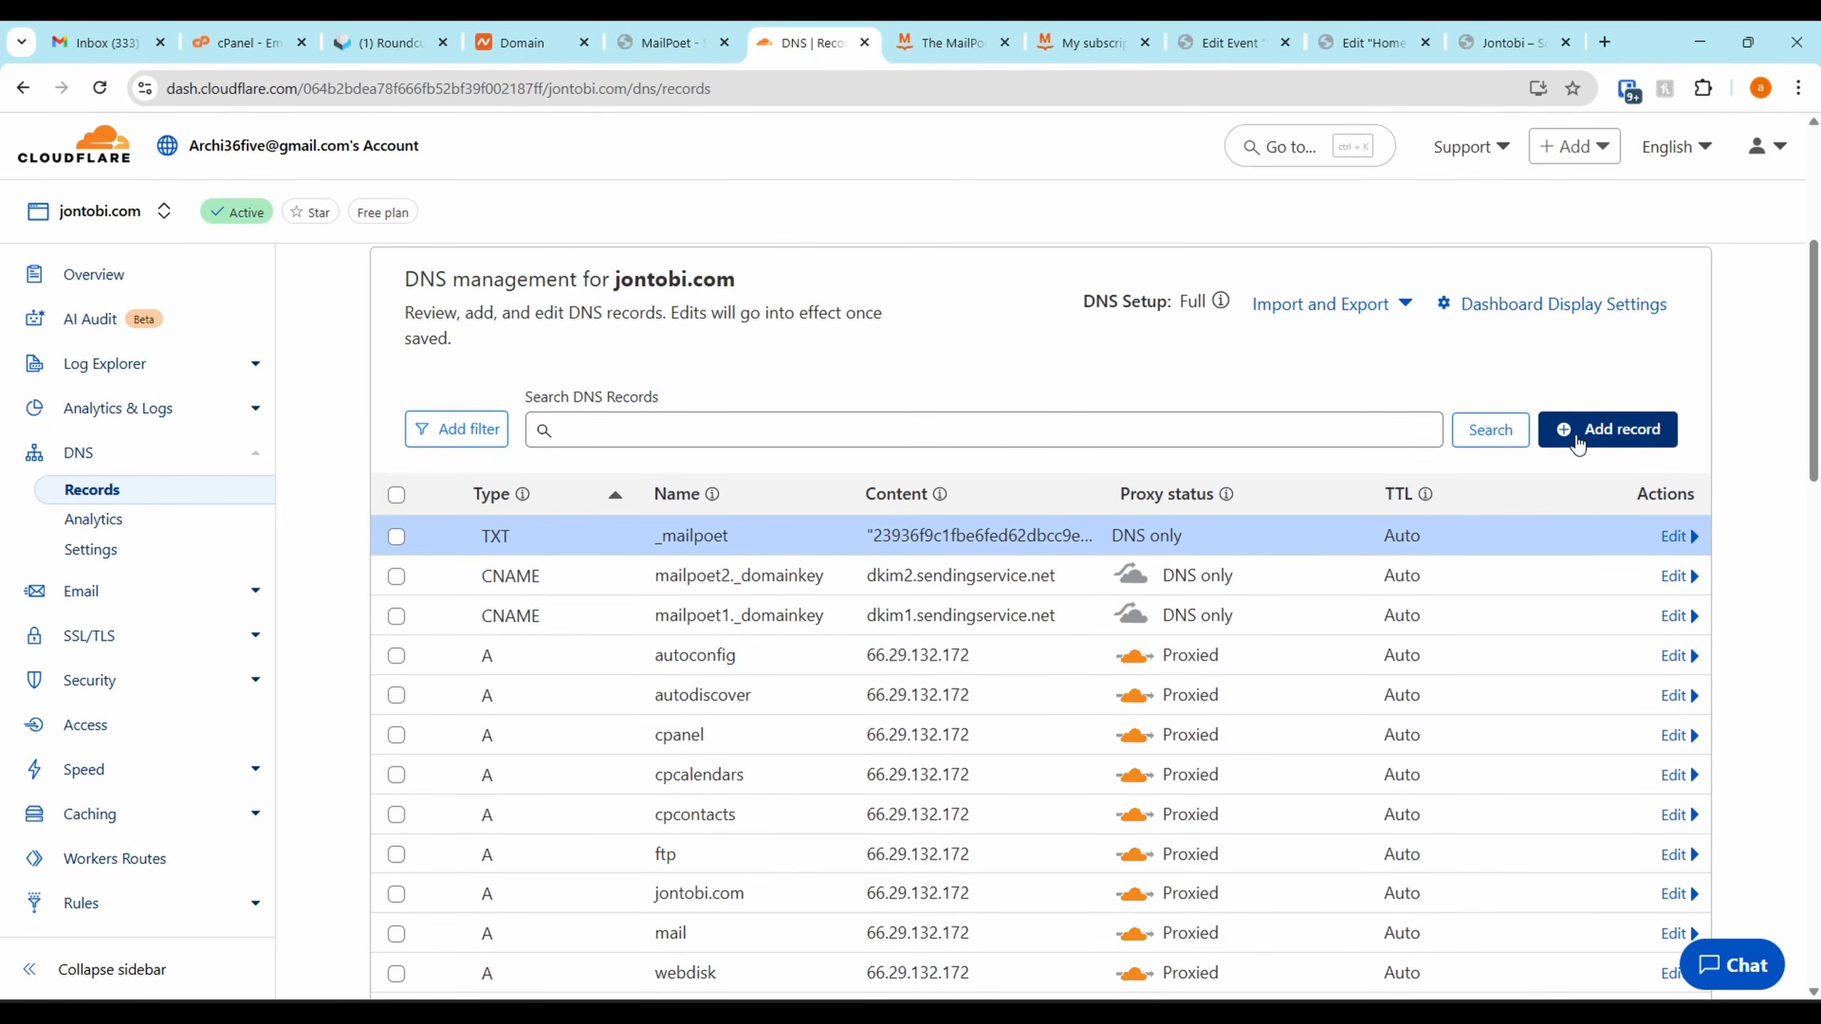
{"action": "left_click", "coordinate": [473, 592]}
{"action": "scroll", "coordinate": [466, 739], "scroll_direction": "down", "scroll_amount": 8}
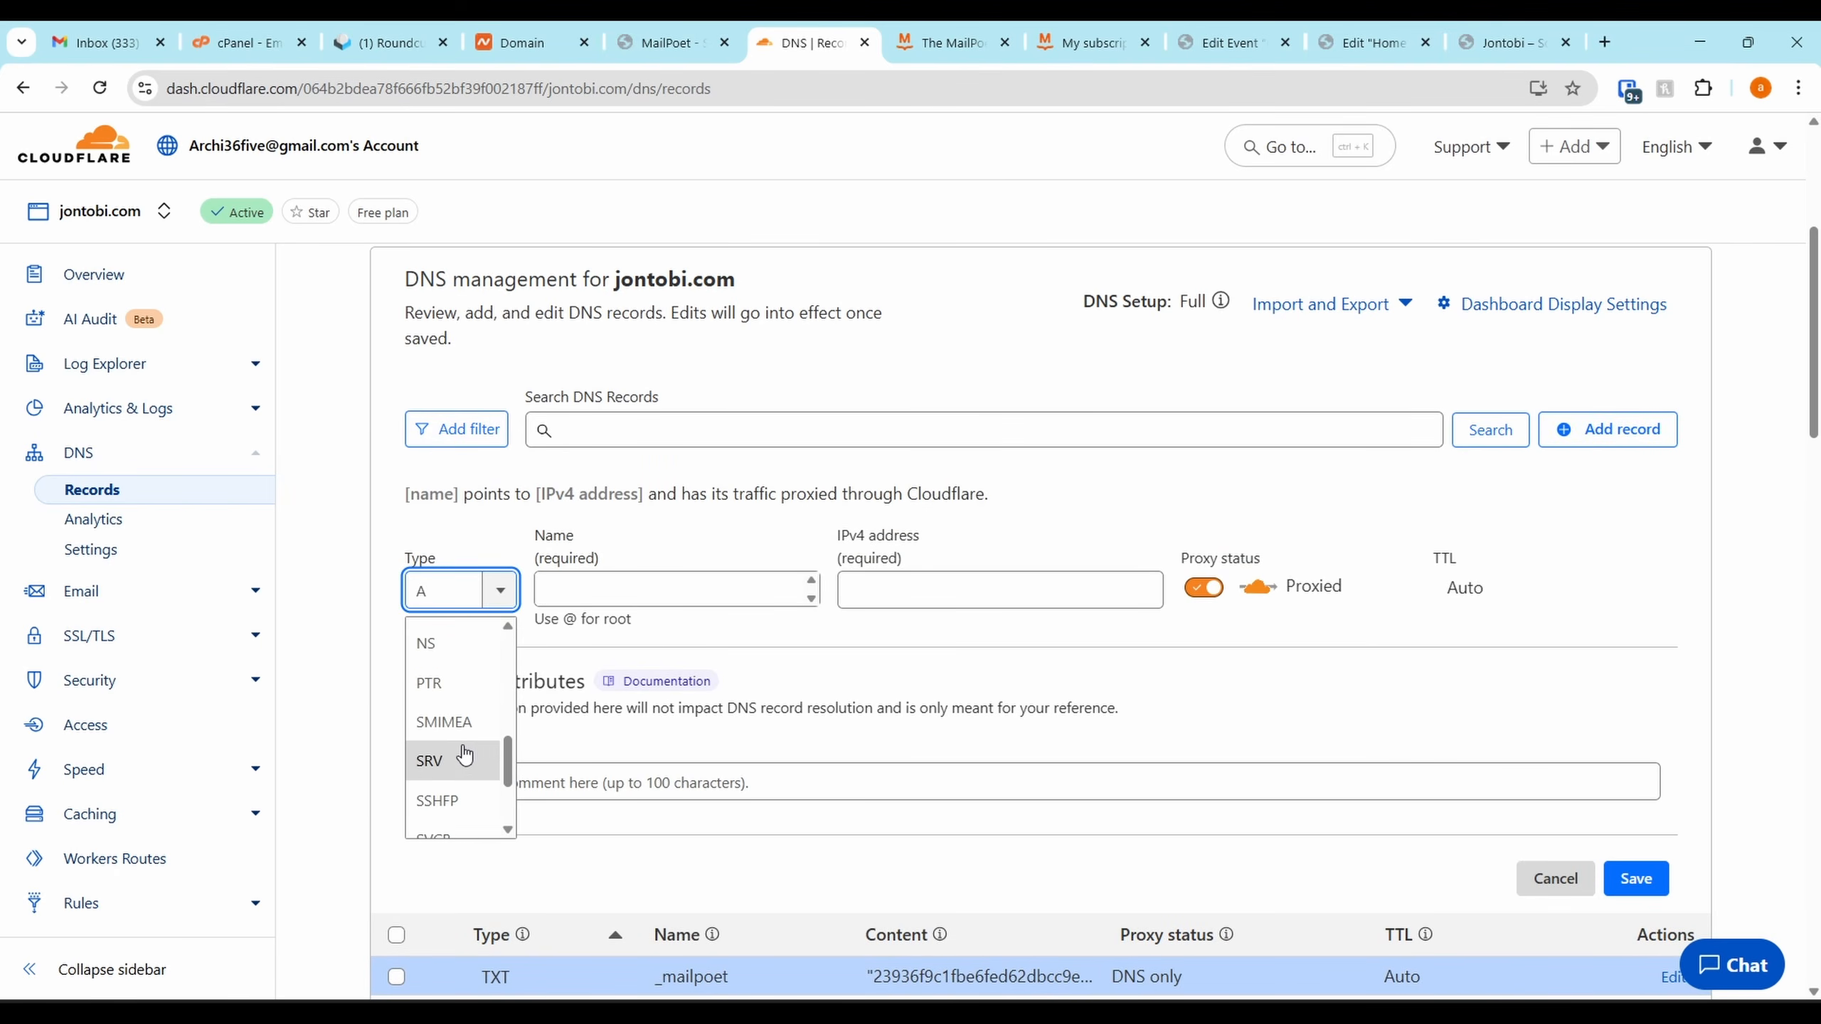
{"action": "left_click", "coordinate": [459, 775]}
{"action": "left_click", "coordinate": [667, 575]}
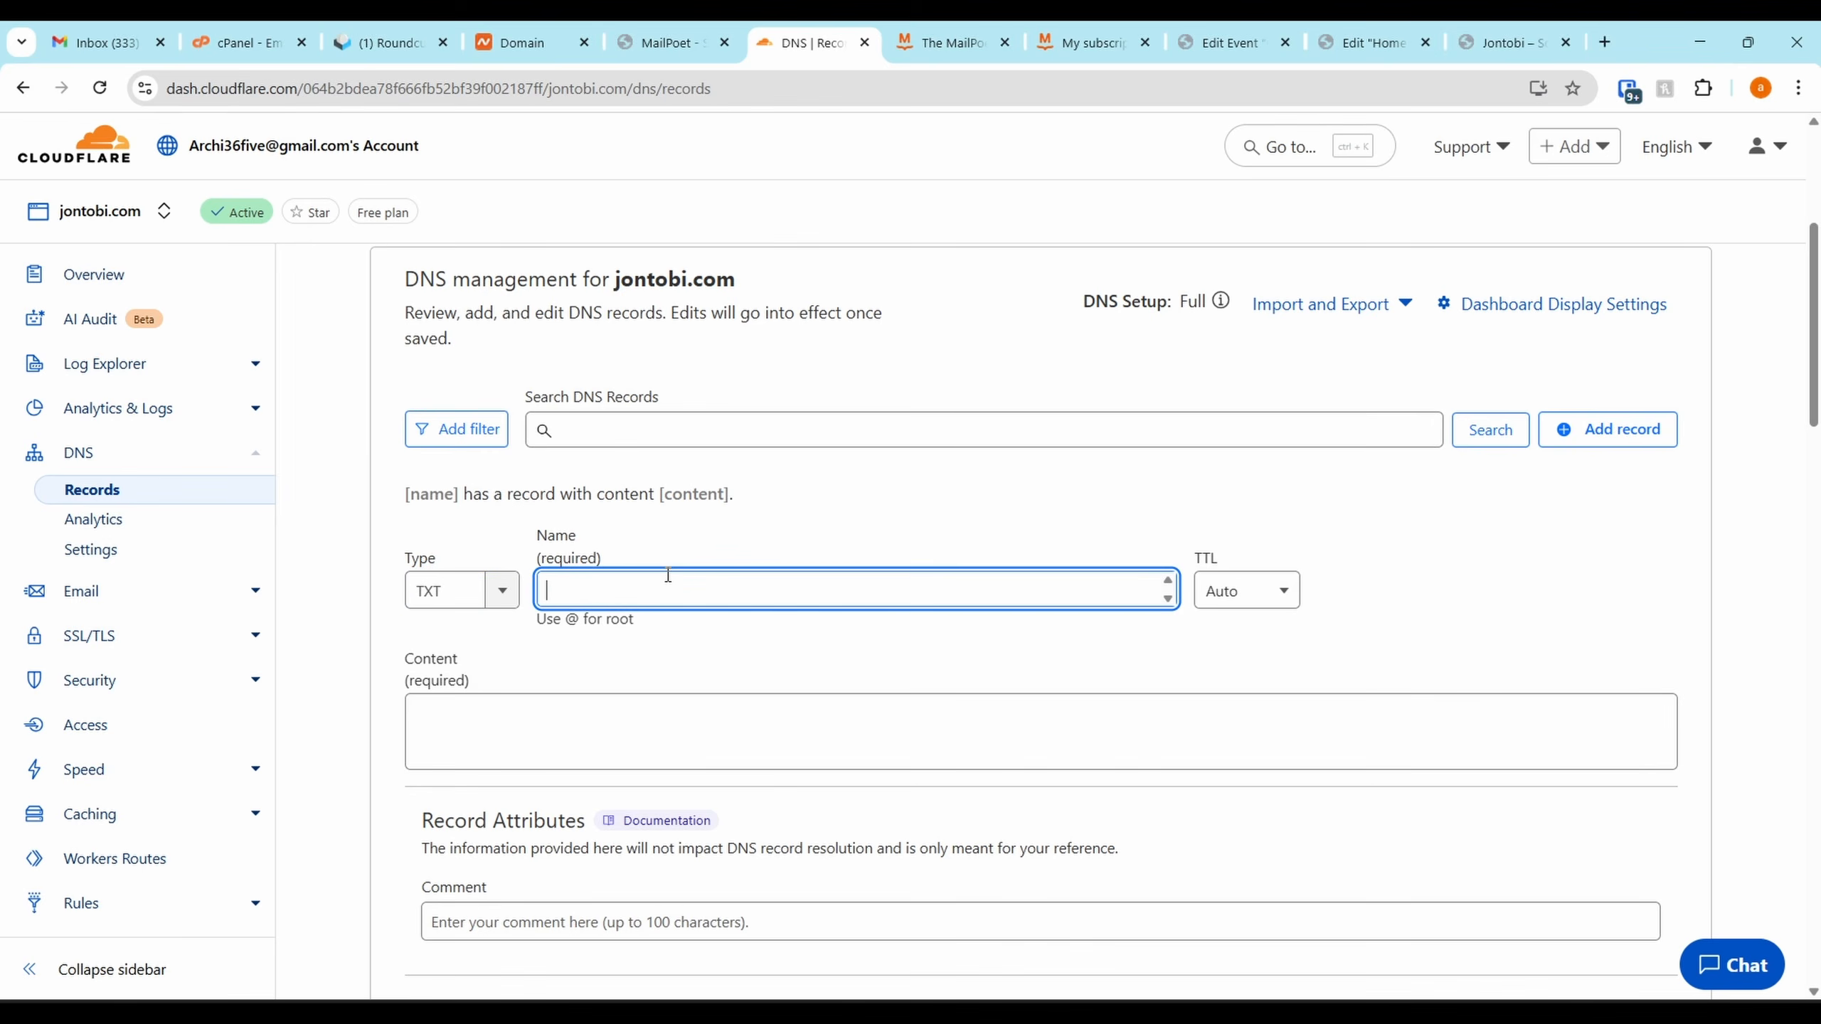
{"action": "key", "text": "ctrl+v"}
{"action": "left_click", "coordinate": [666, 42]}
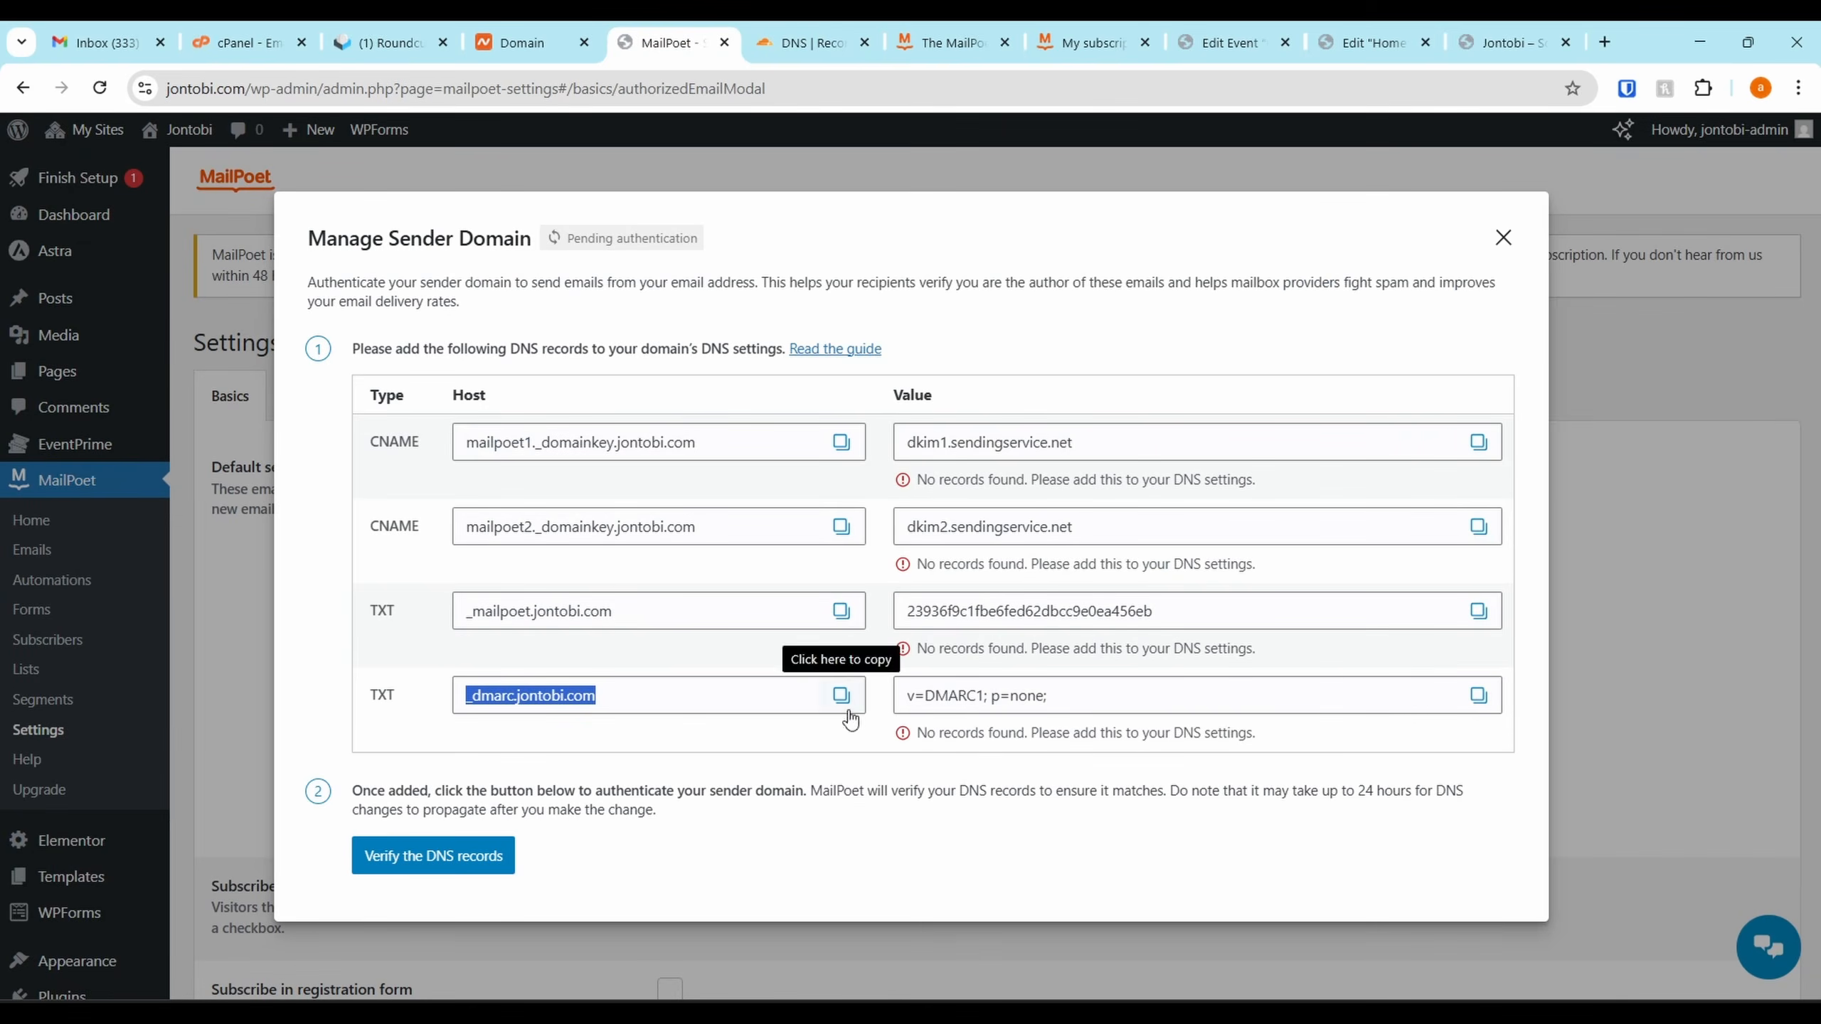
{"action": "left_click", "coordinate": [1478, 694]}
{"action": "left_click", "coordinate": [806, 42]}
{"action": "left_click", "coordinate": [672, 719]}
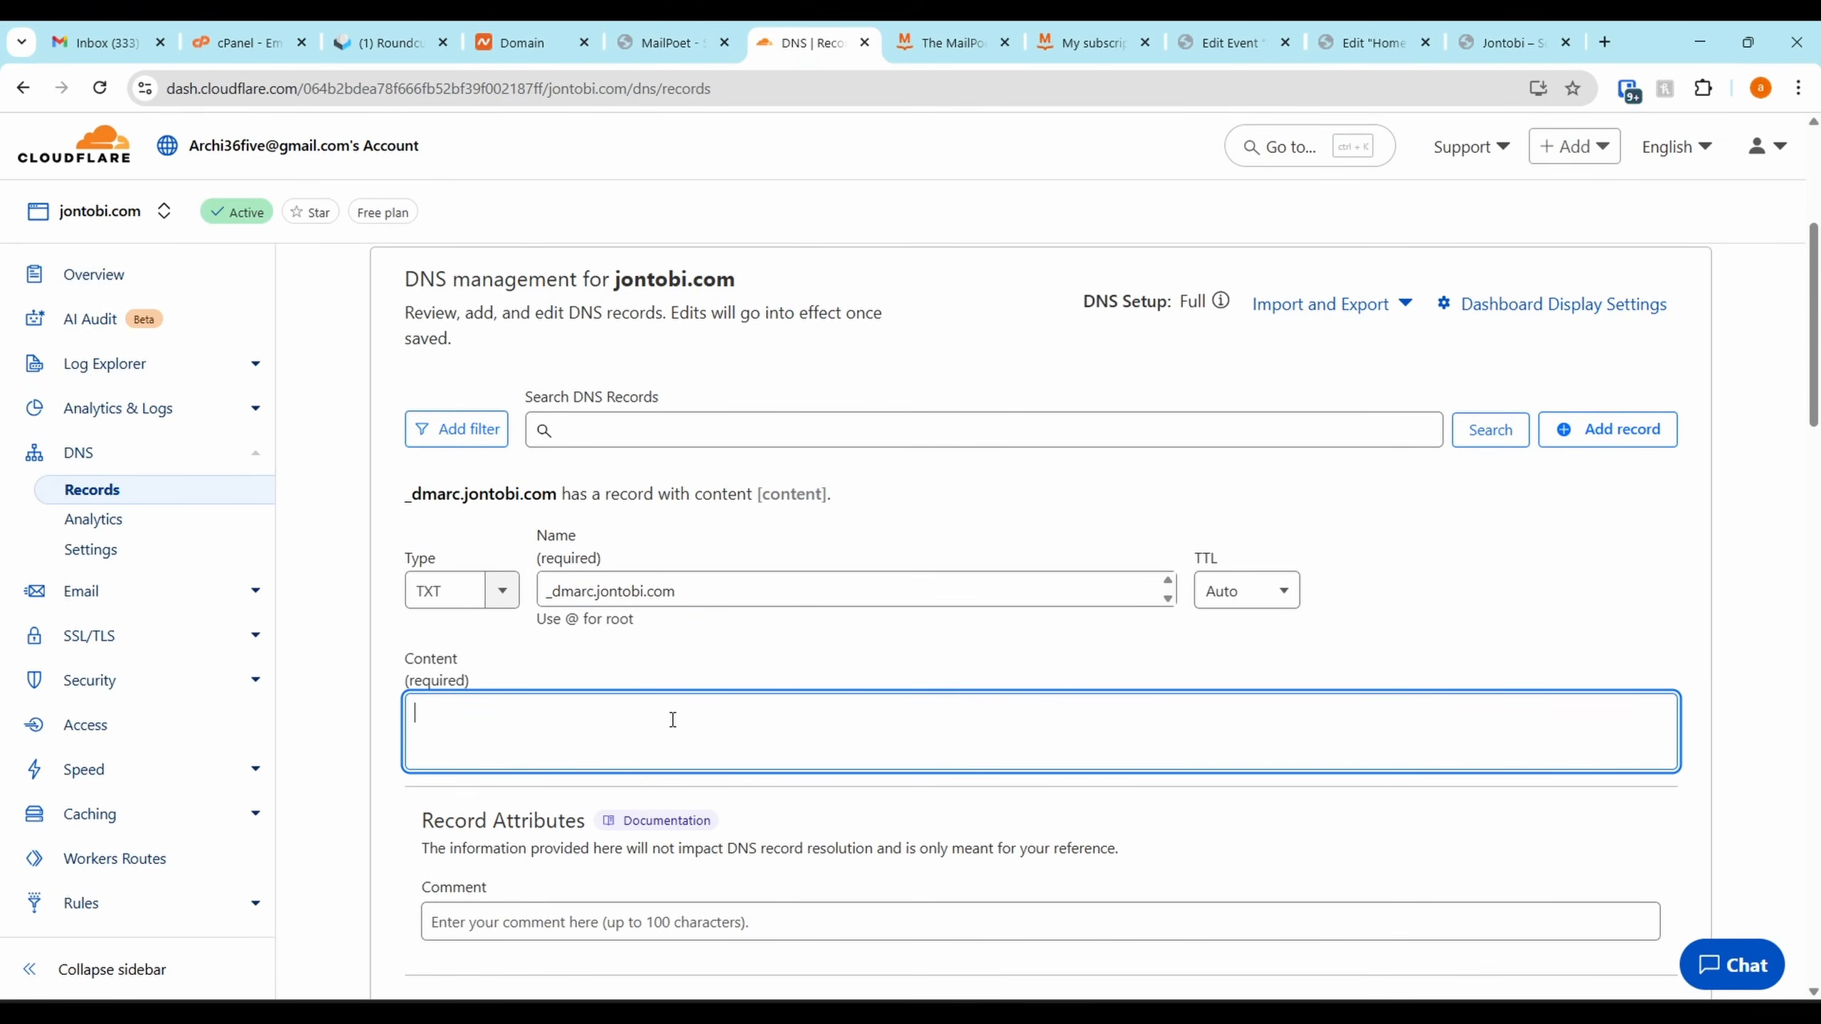
{"action": "key", "text": "ctrl+v"}
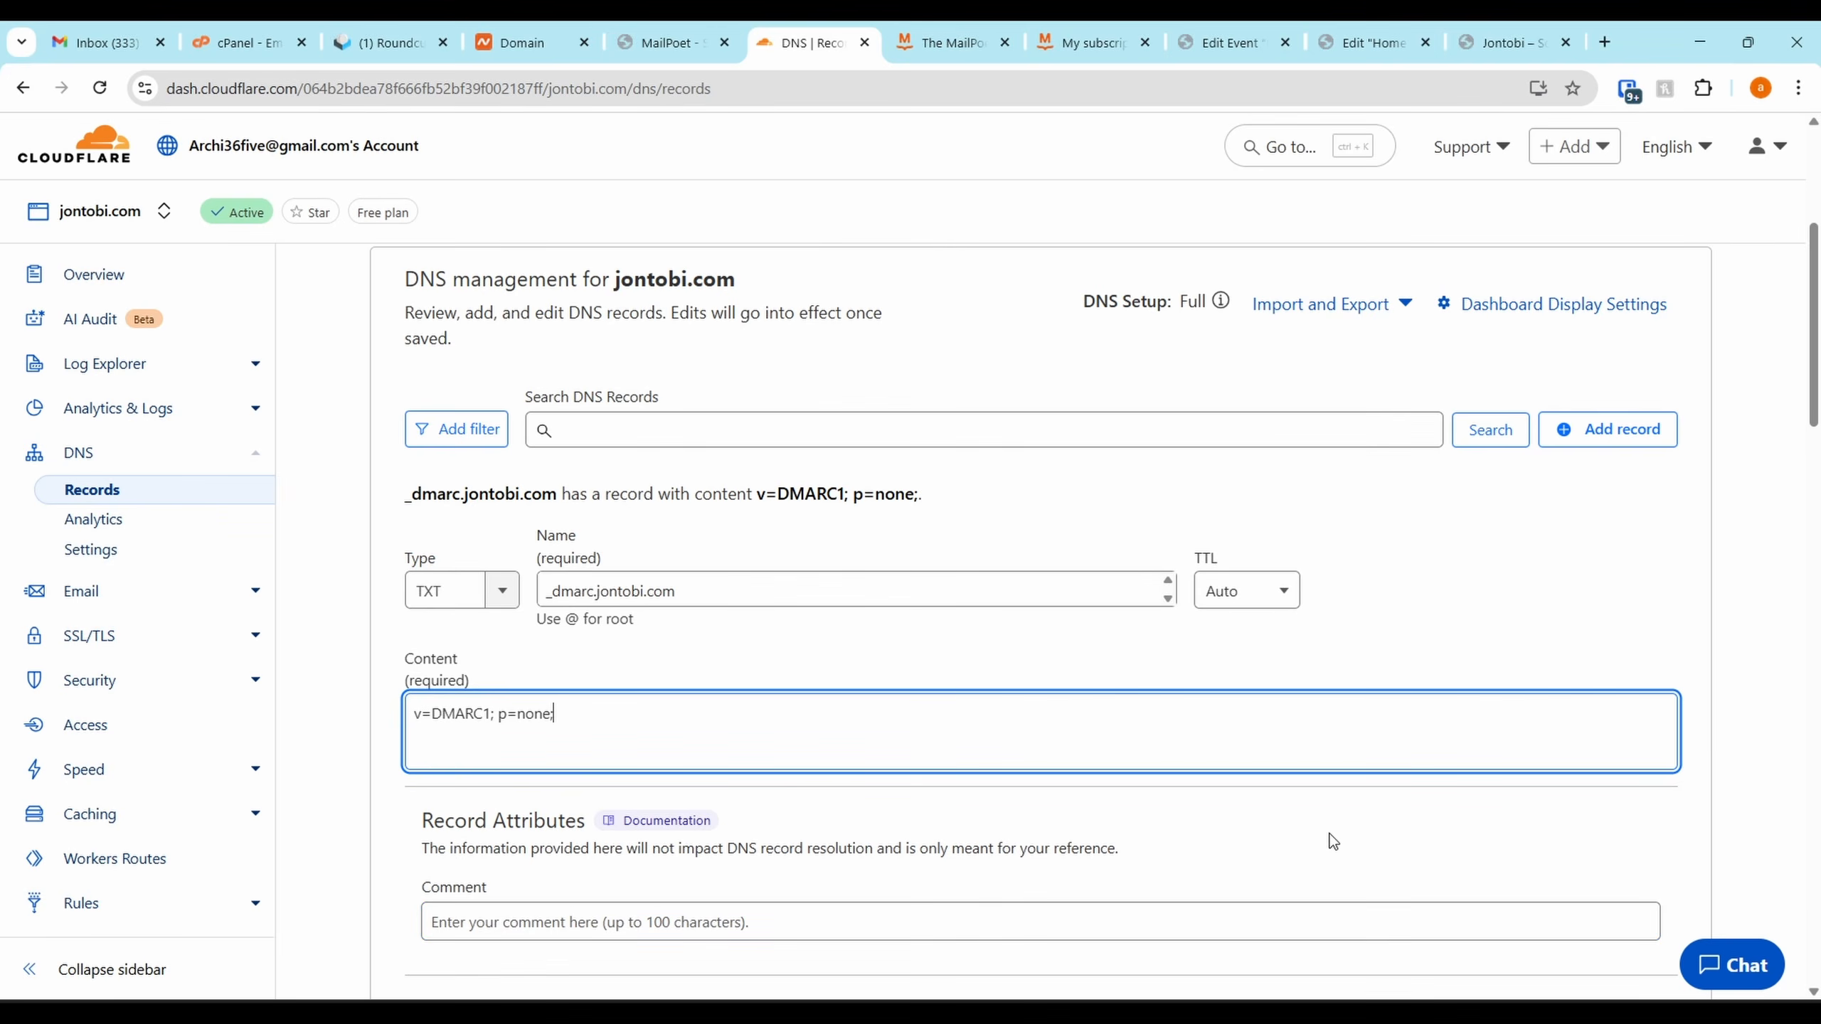
Try saving it, confirm the existing _dmarc record makes it a duplicate, cancel, and return to MailPoet
{"action": "scroll", "coordinate": [1324, 830], "scroll_direction": "down", "scroll_amount": 4}
{"action": "left_click", "coordinate": [1636, 688]}
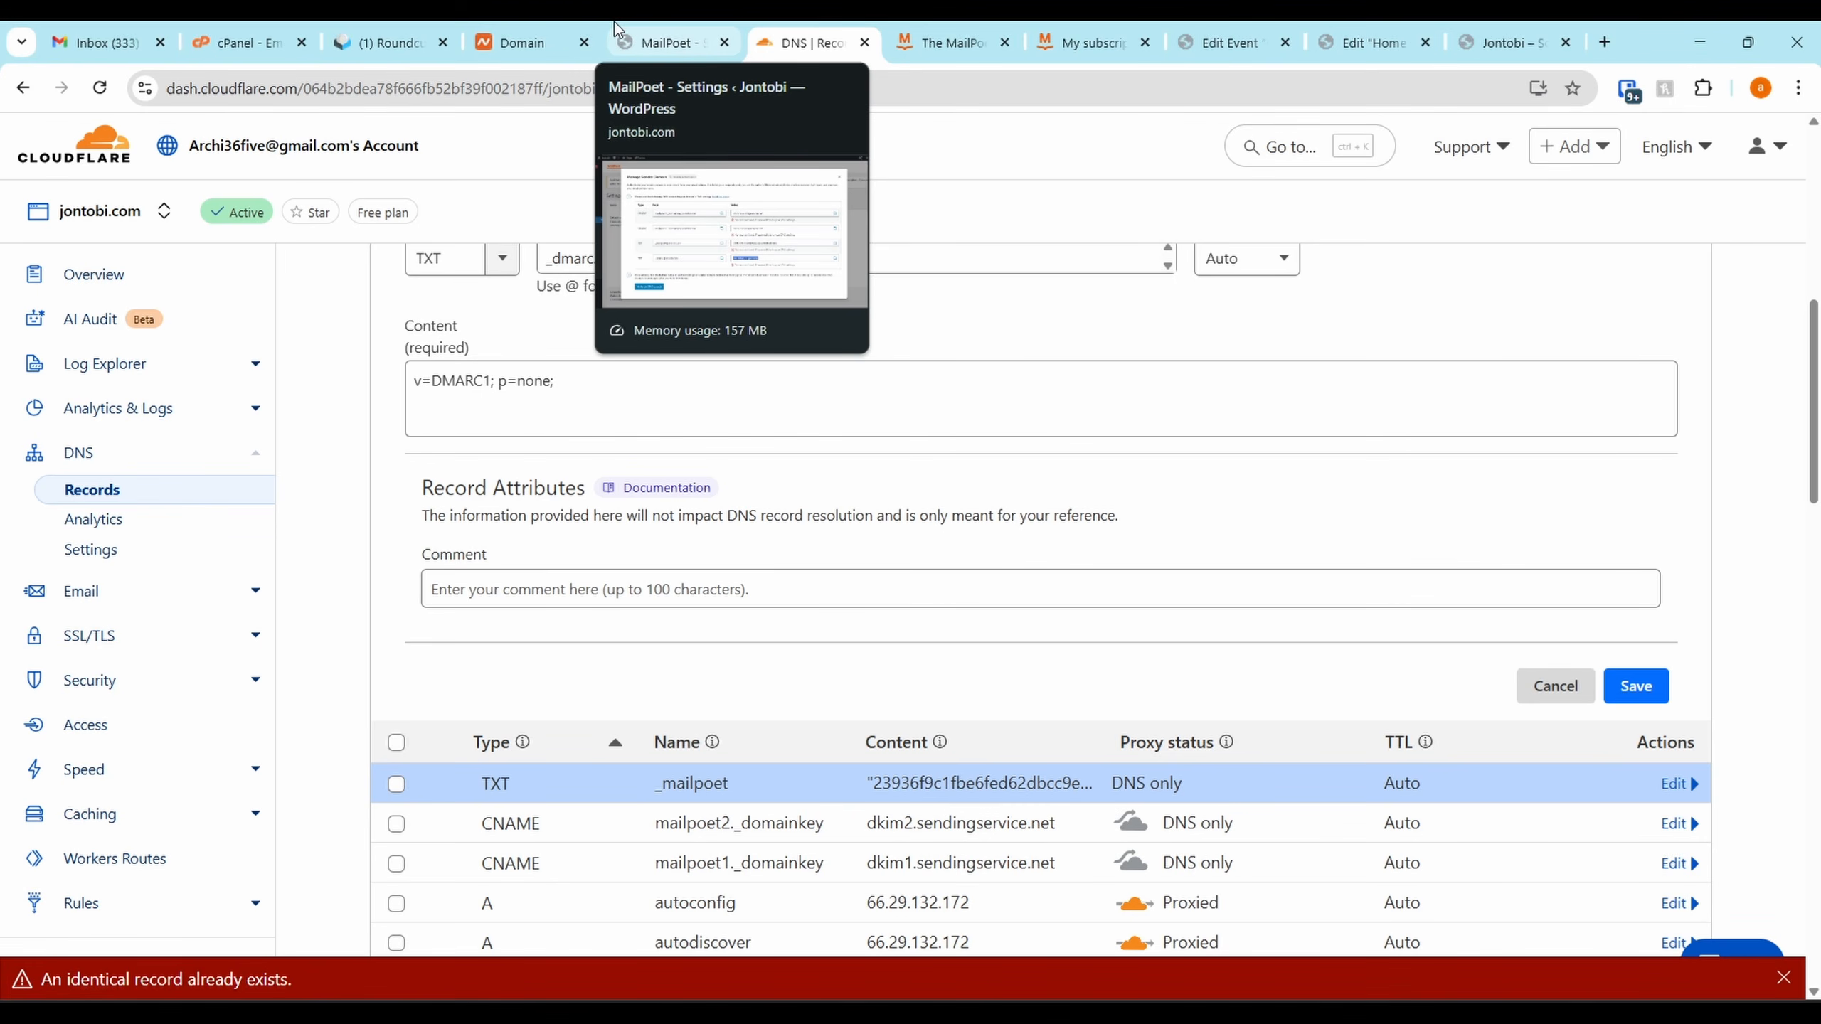
{"action": "scroll", "coordinate": [1441, 740], "scroll_direction": "up", "scroll_amount": 2}
{"action": "left_click", "coordinate": [1094, 692]}
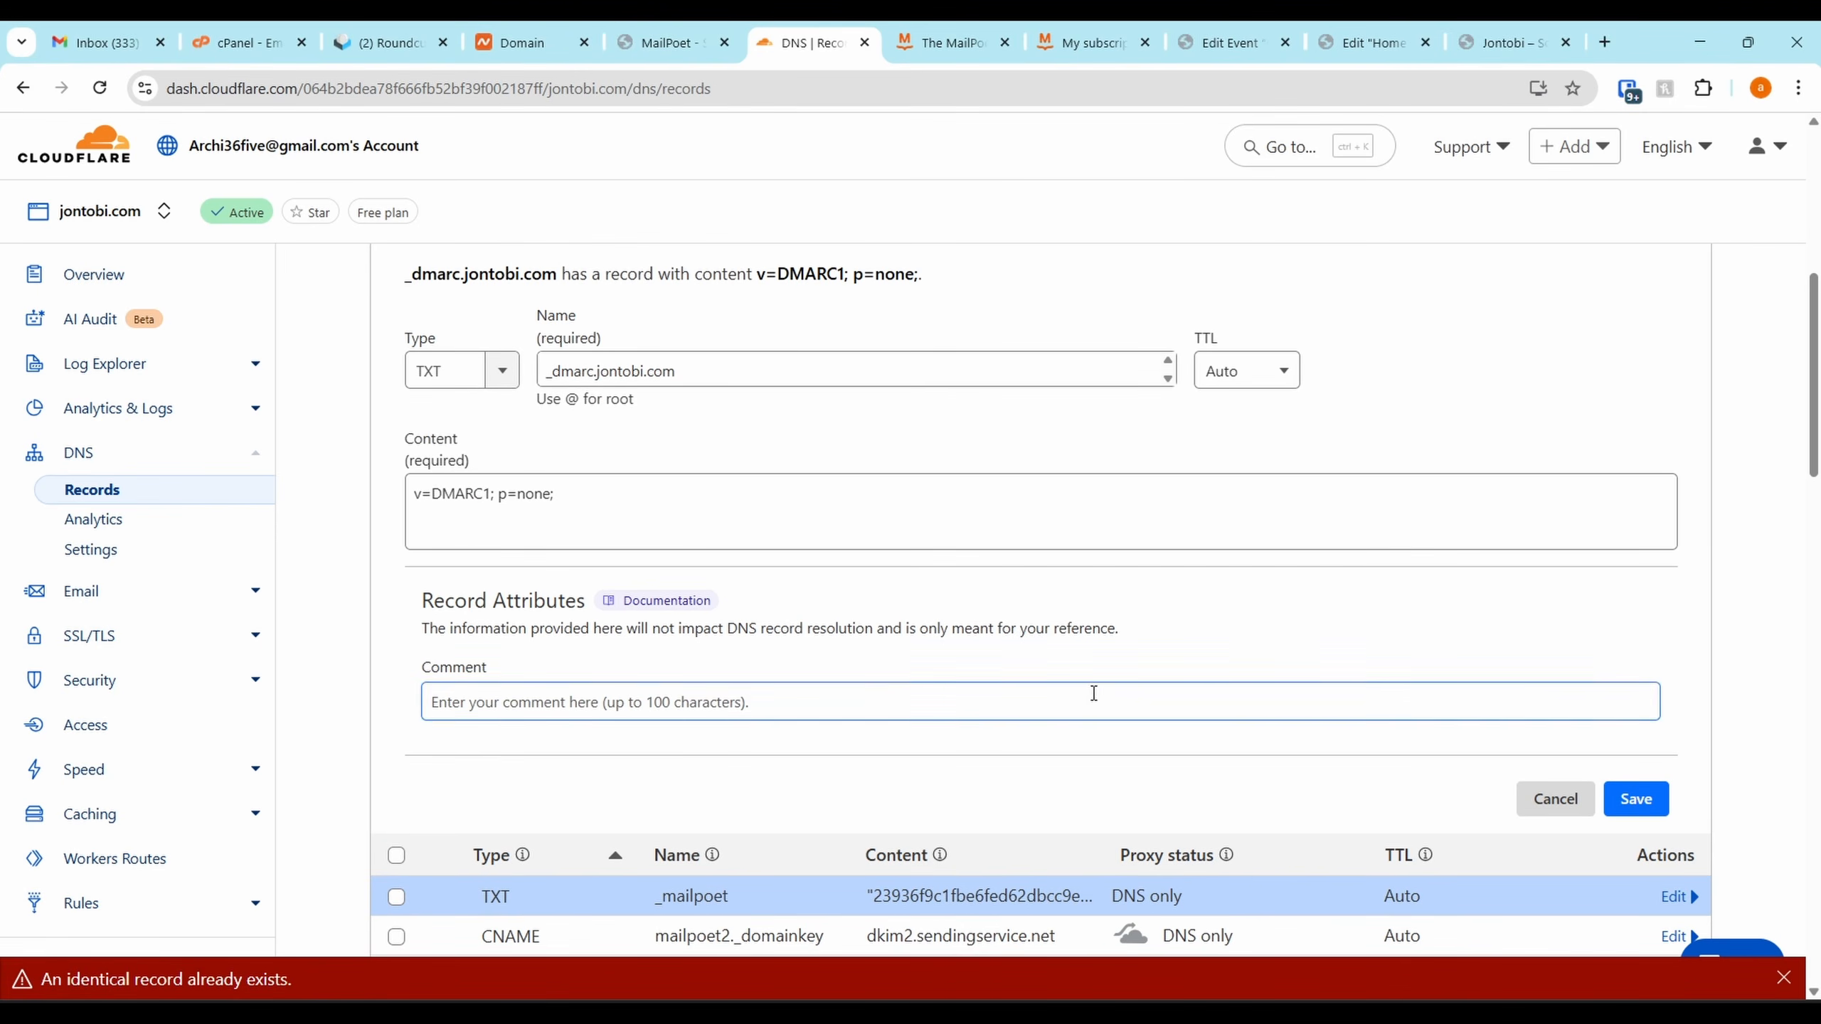
{"action": "scroll", "coordinate": [1302, 730], "scroll_direction": "down", "scroll_amount": 5}
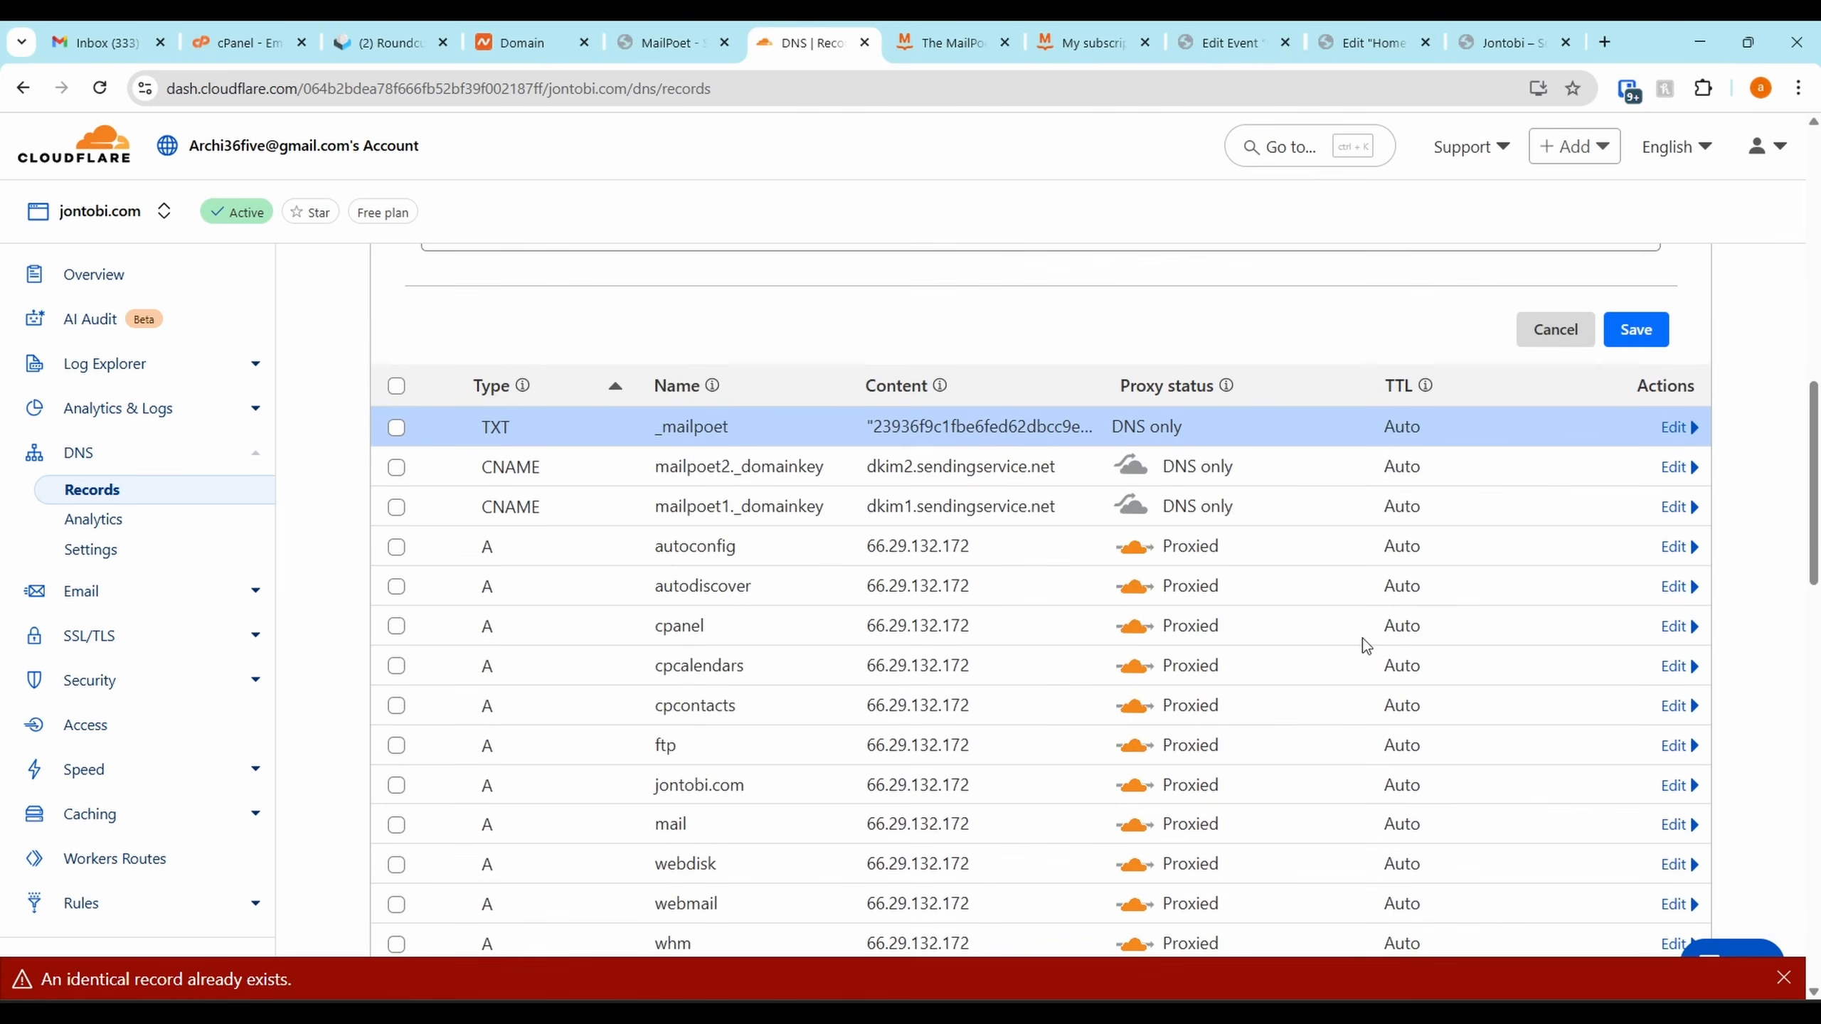
{"action": "scroll", "coordinate": [1353, 503], "scroll_direction": "down", "scroll_amount": 10}
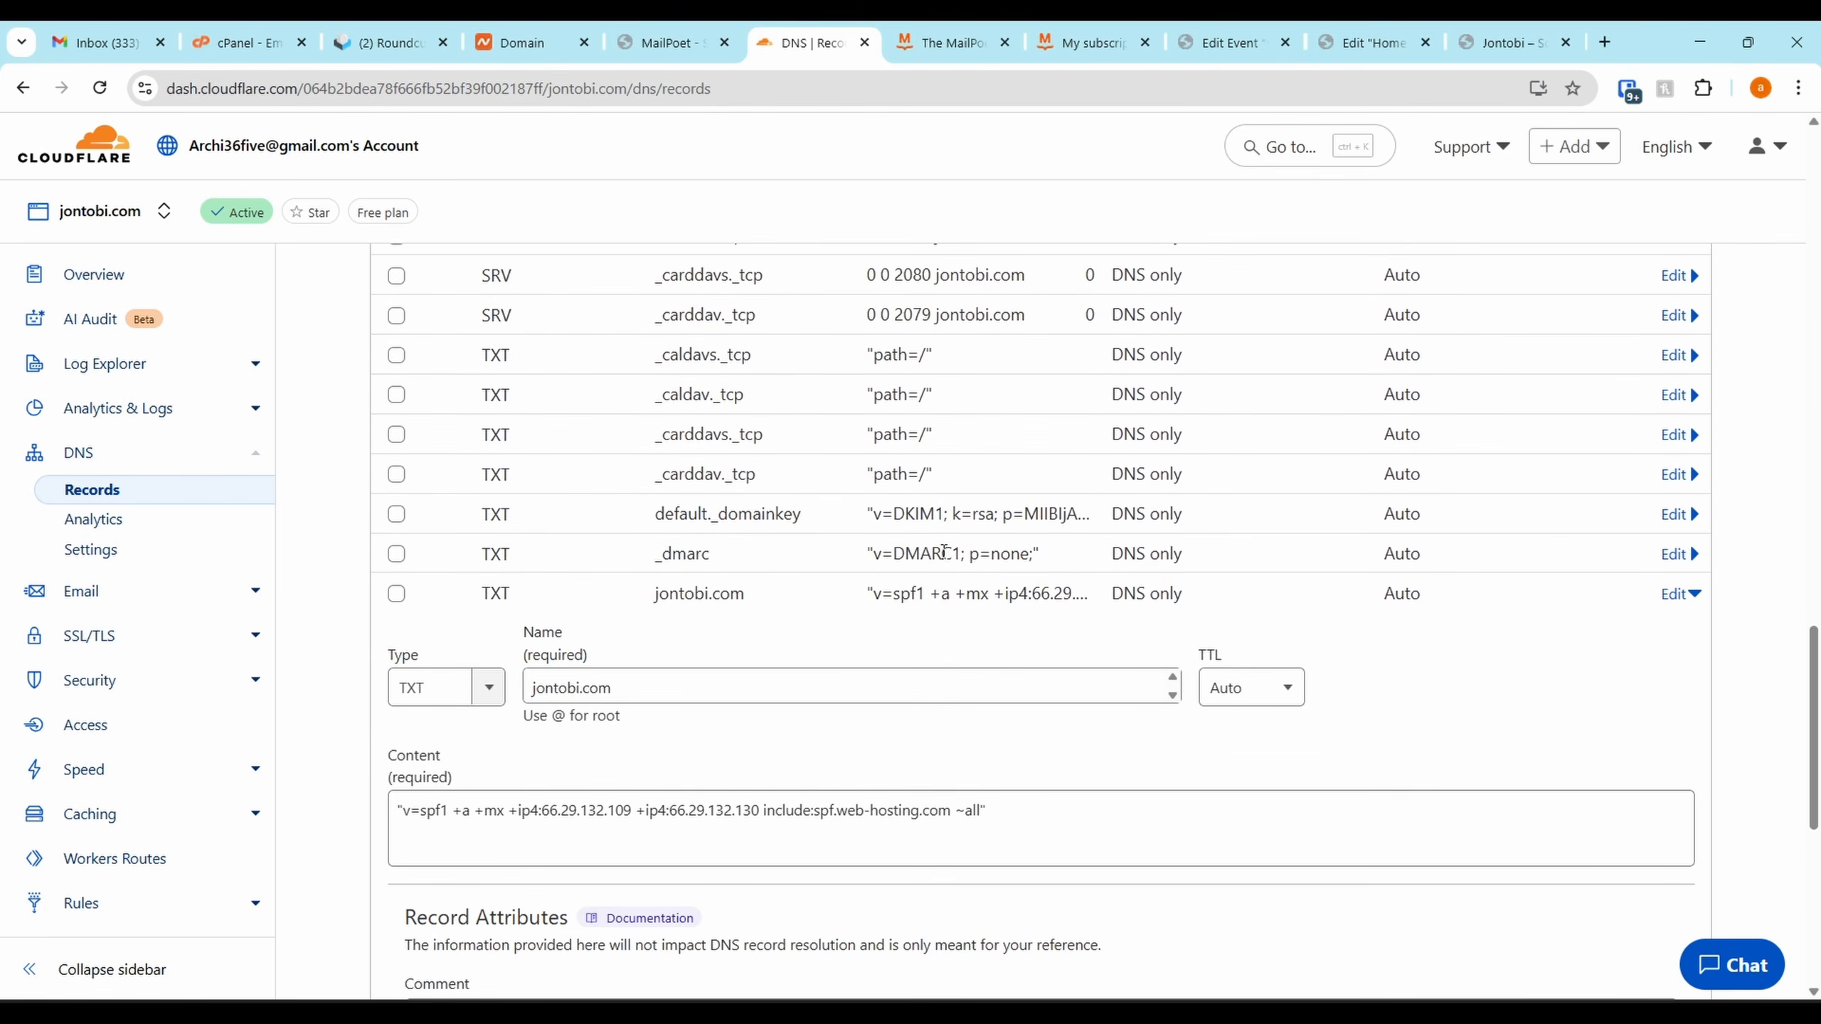
{"action": "left_click", "coordinate": [945, 550]}
{"action": "scroll", "coordinate": [1606, 700], "scroll_direction": "down", "scroll_amount": 8}
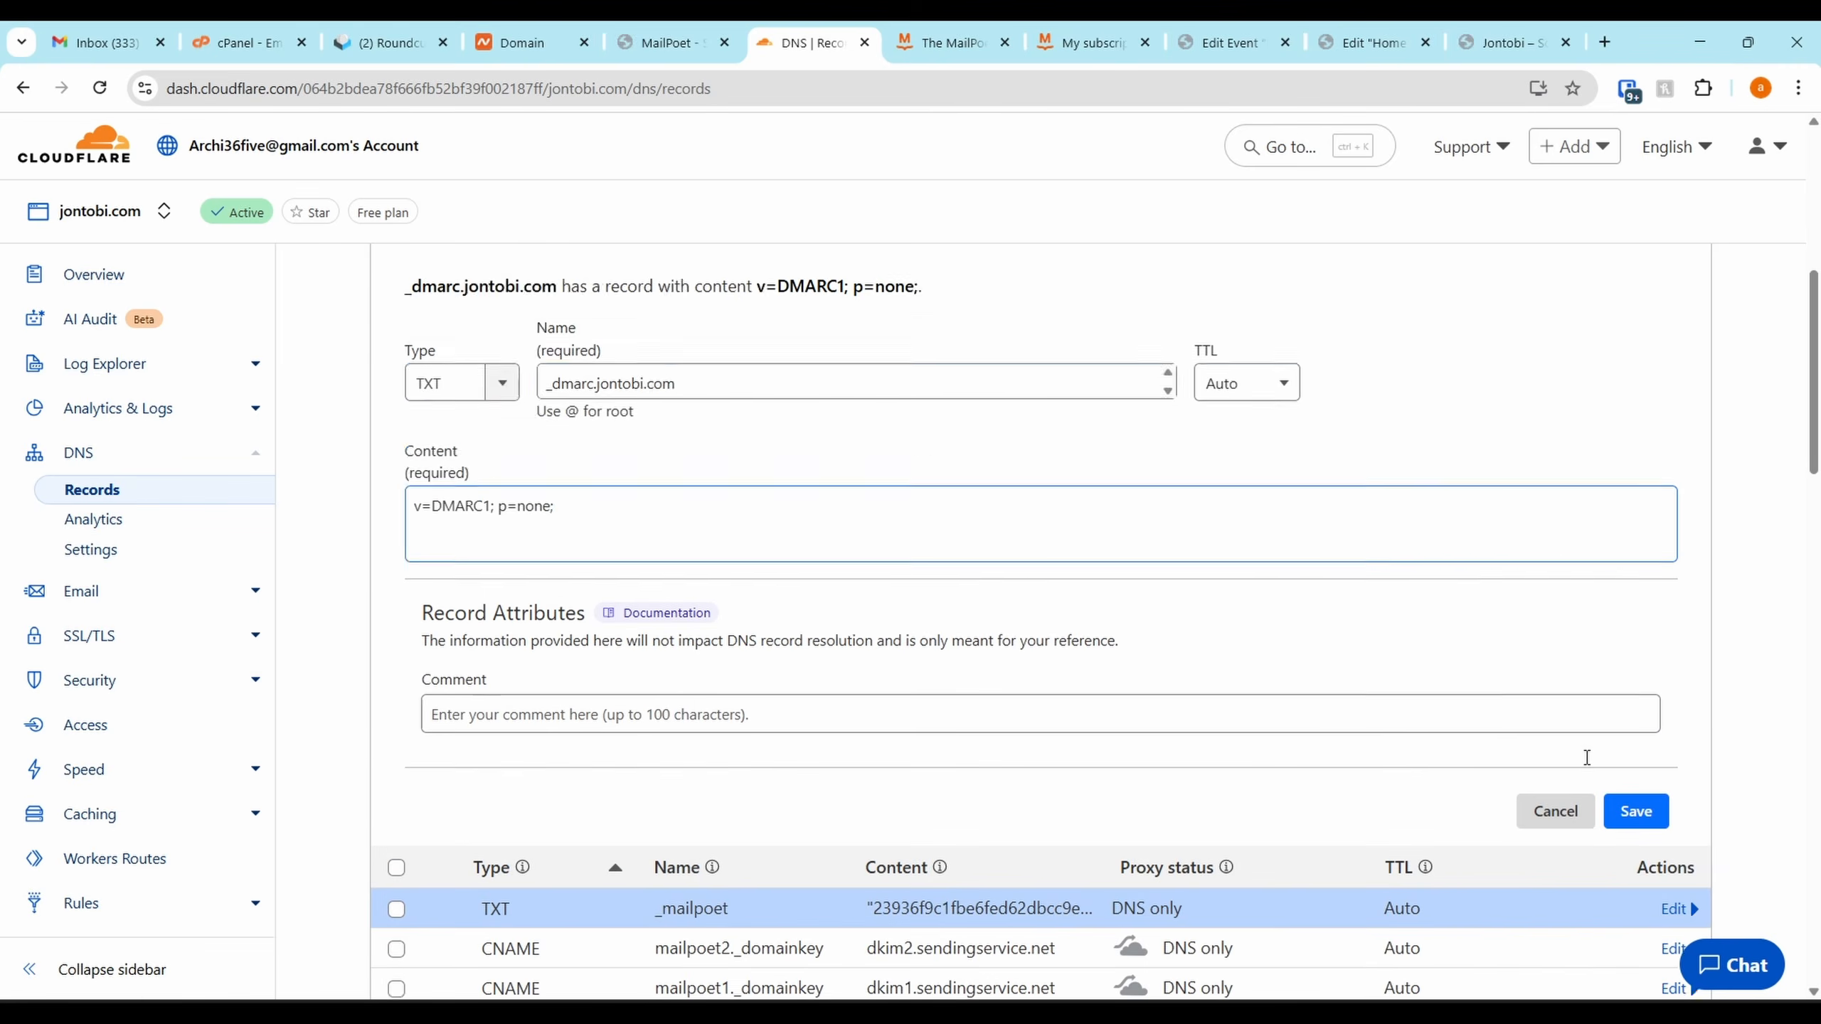
{"action": "scroll", "coordinate": [1569, 710], "scroll_direction": "down", "scroll_amount": 2}
{"action": "left_click", "coordinate": [1551, 646]}
{"action": "left_click", "coordinate": [663, 42]}
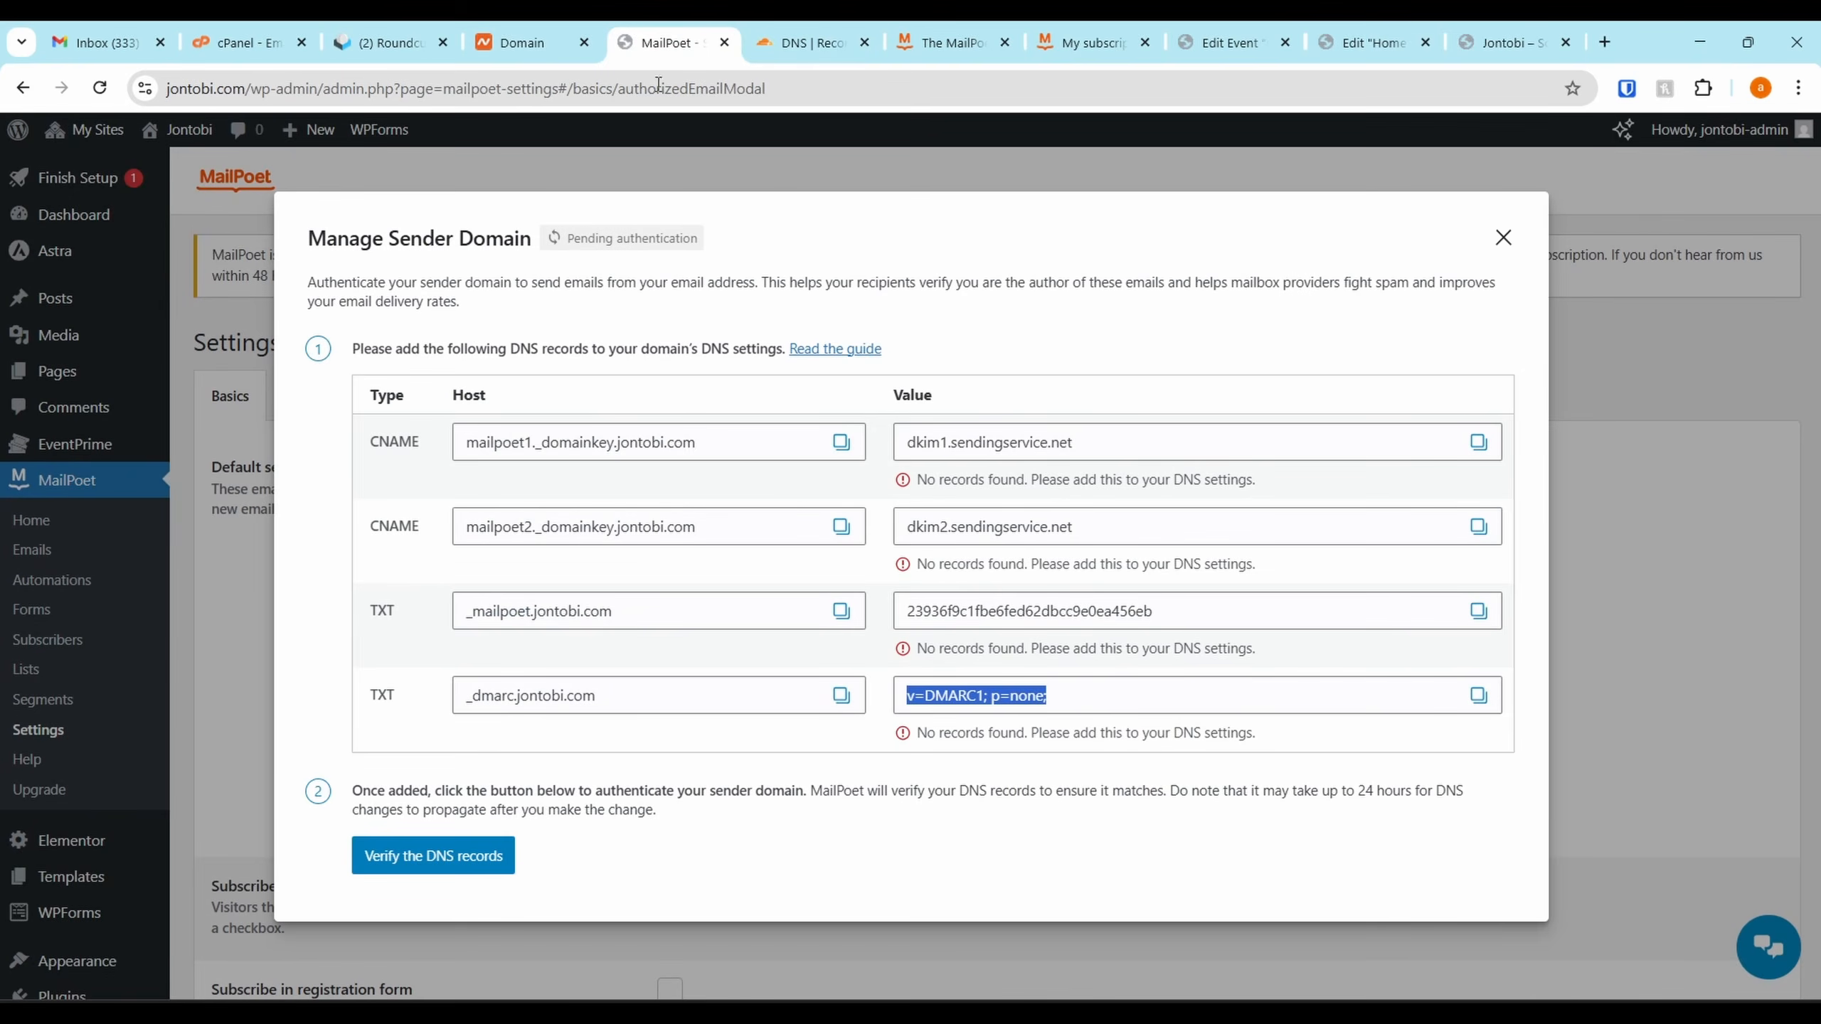
Have MailPoet verify the sender-domain DNS records and save the basic settings
{"action": "left_click", "coordinate": [485, 853]}
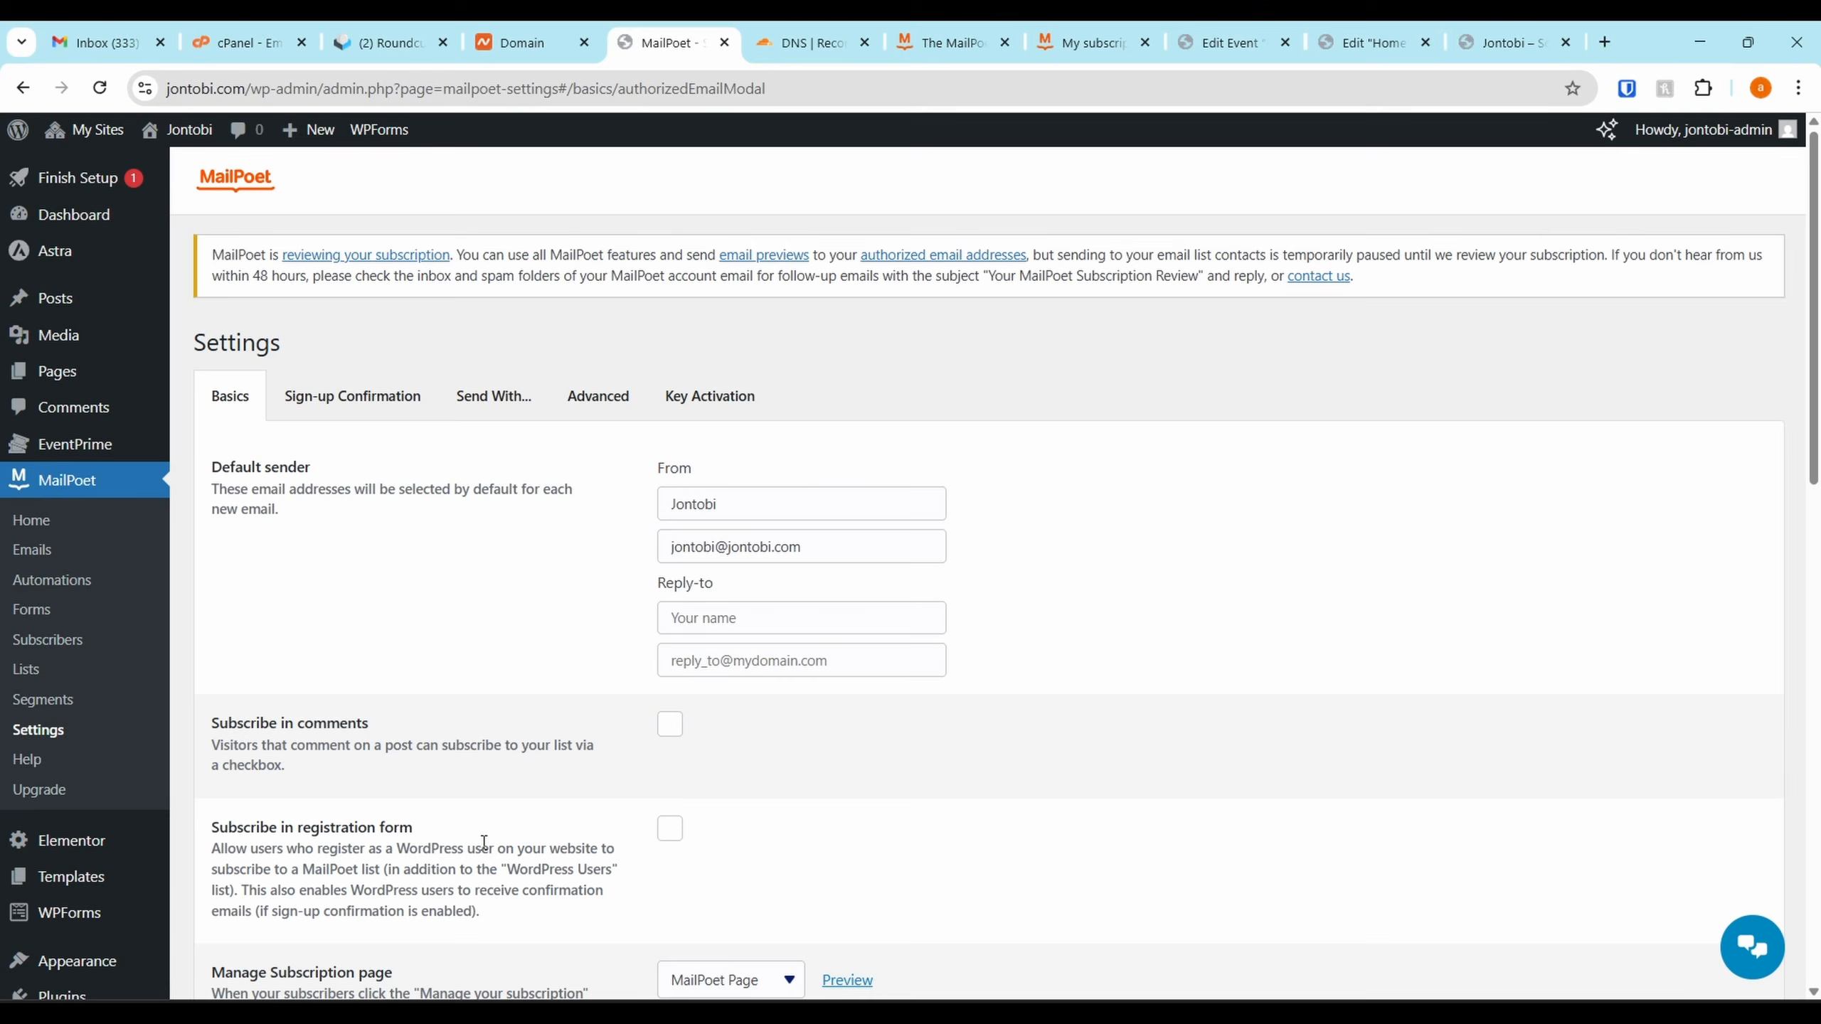
{"action": "scroll", "coordinate": [627, 529], "scroll_direction": "down", "scroll_amount": 1}
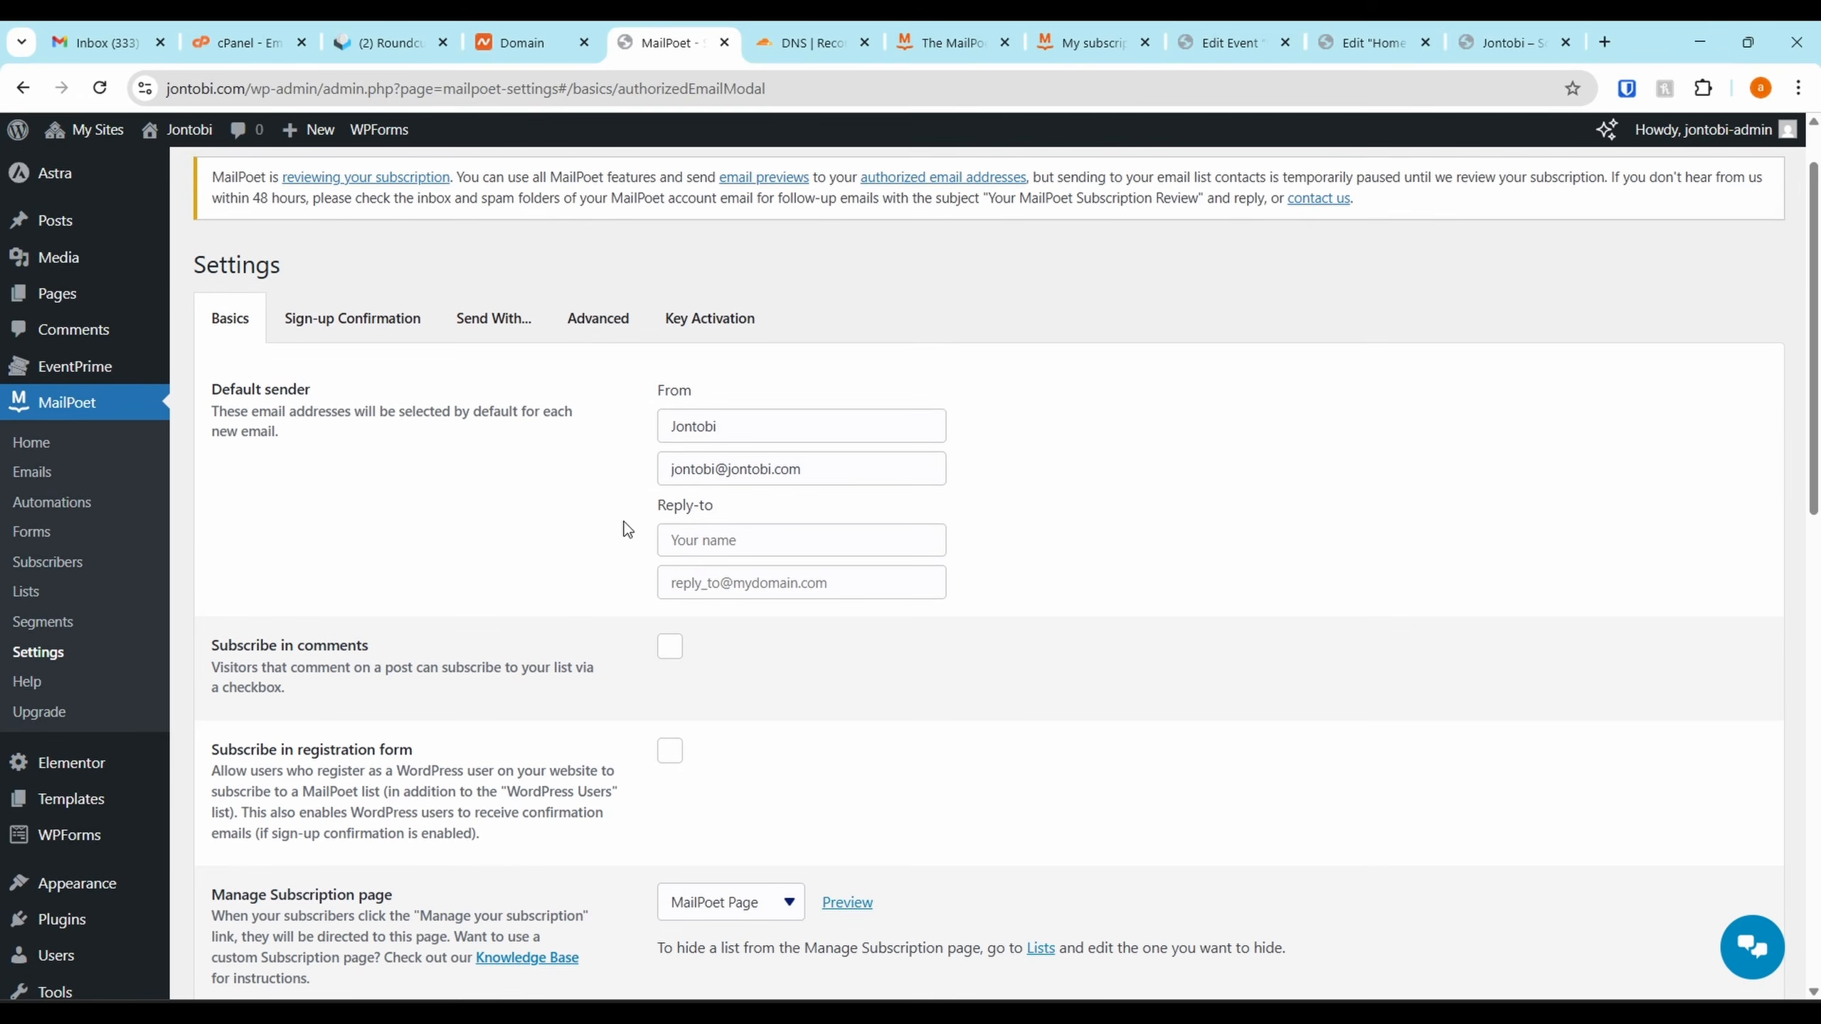
{"action": "scroll", "coordinate": [764, 558], "scroll_direction": "down", "scroll_amount": 10}
{"action": "left_click", "coordinate": [240, 974]}
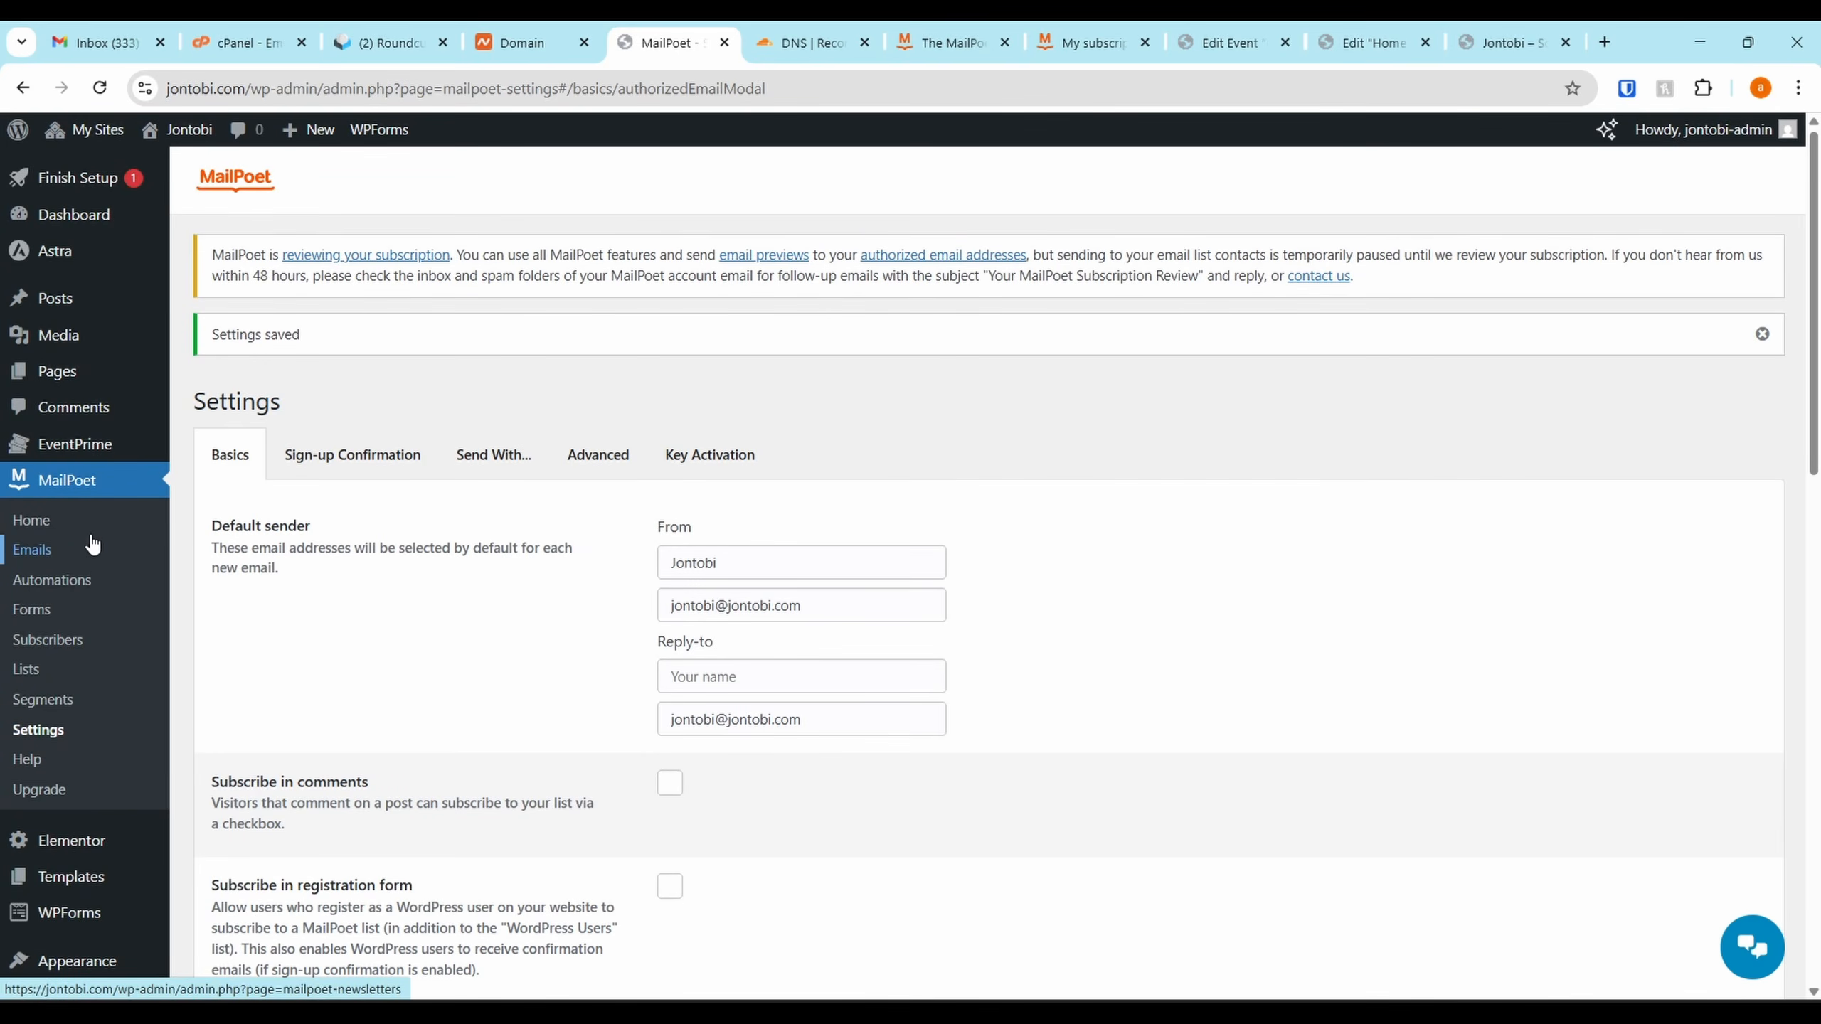
Create a new MailPoet form from the Priority List pop-up template
{"action": "left_click", "coordinate": [56, 615]}
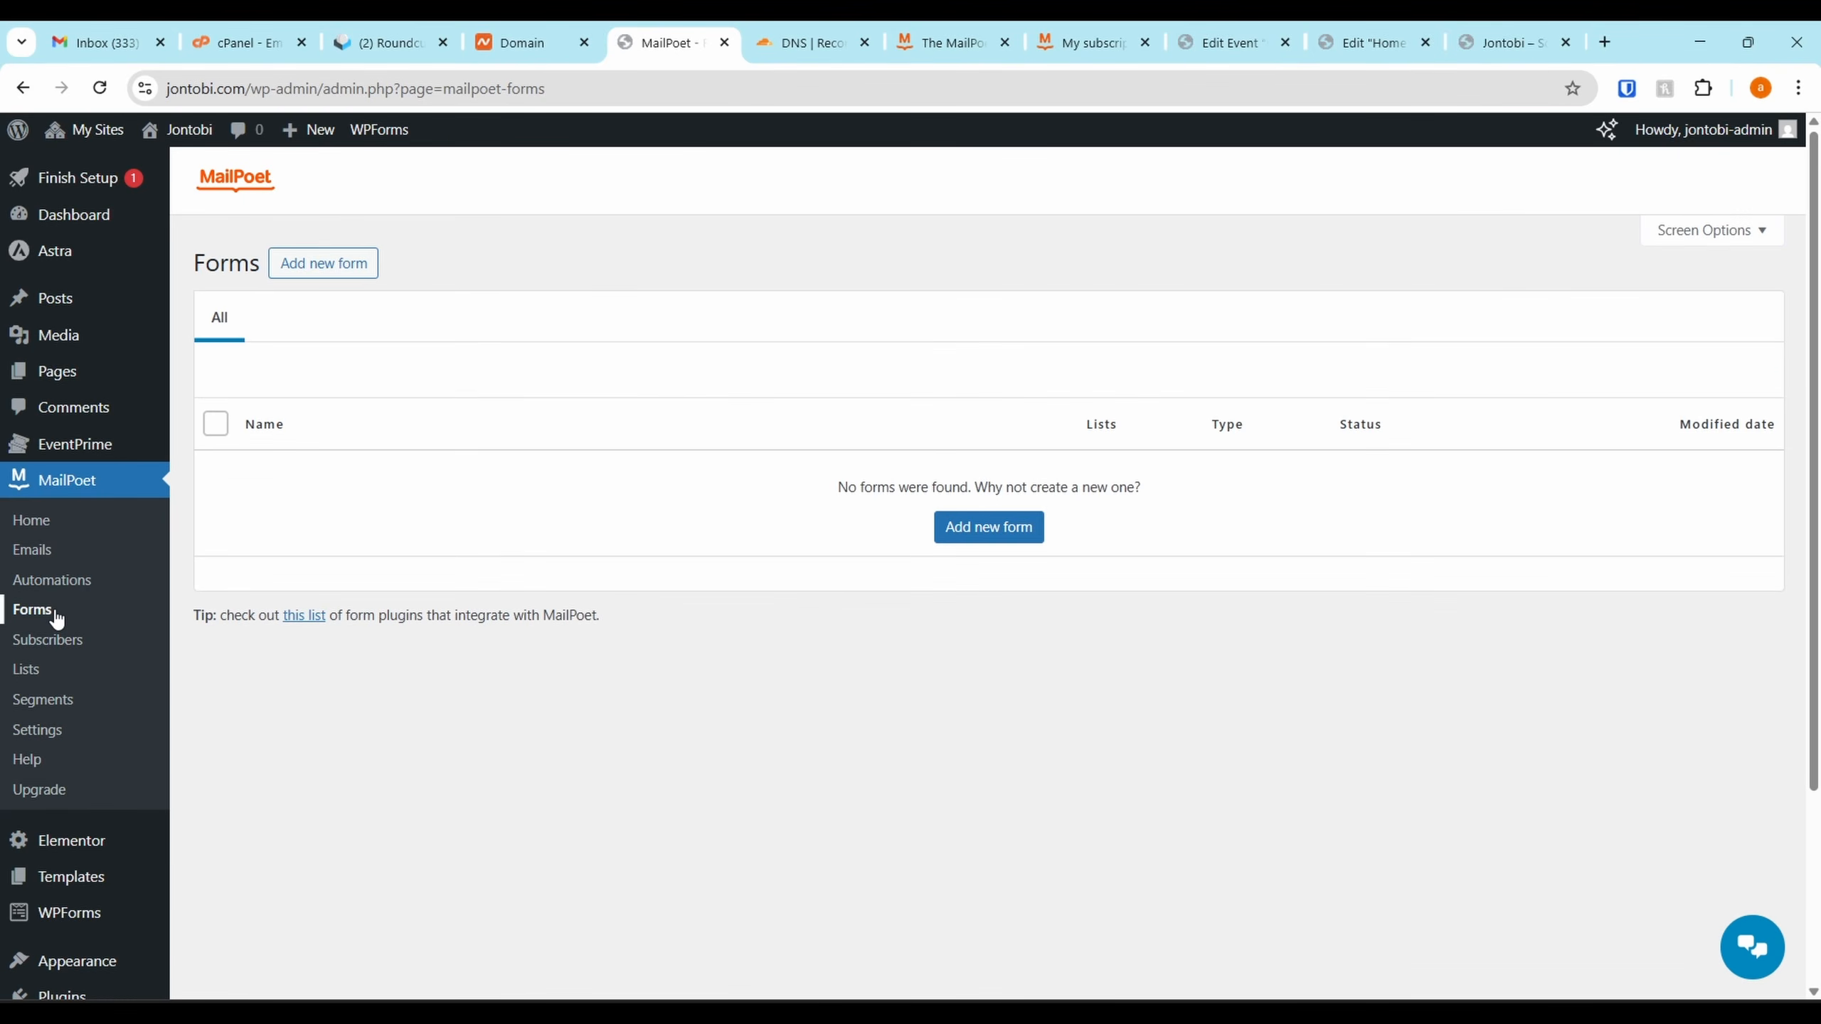
{"action": "left_click", "coordinate": [1032, 532]}
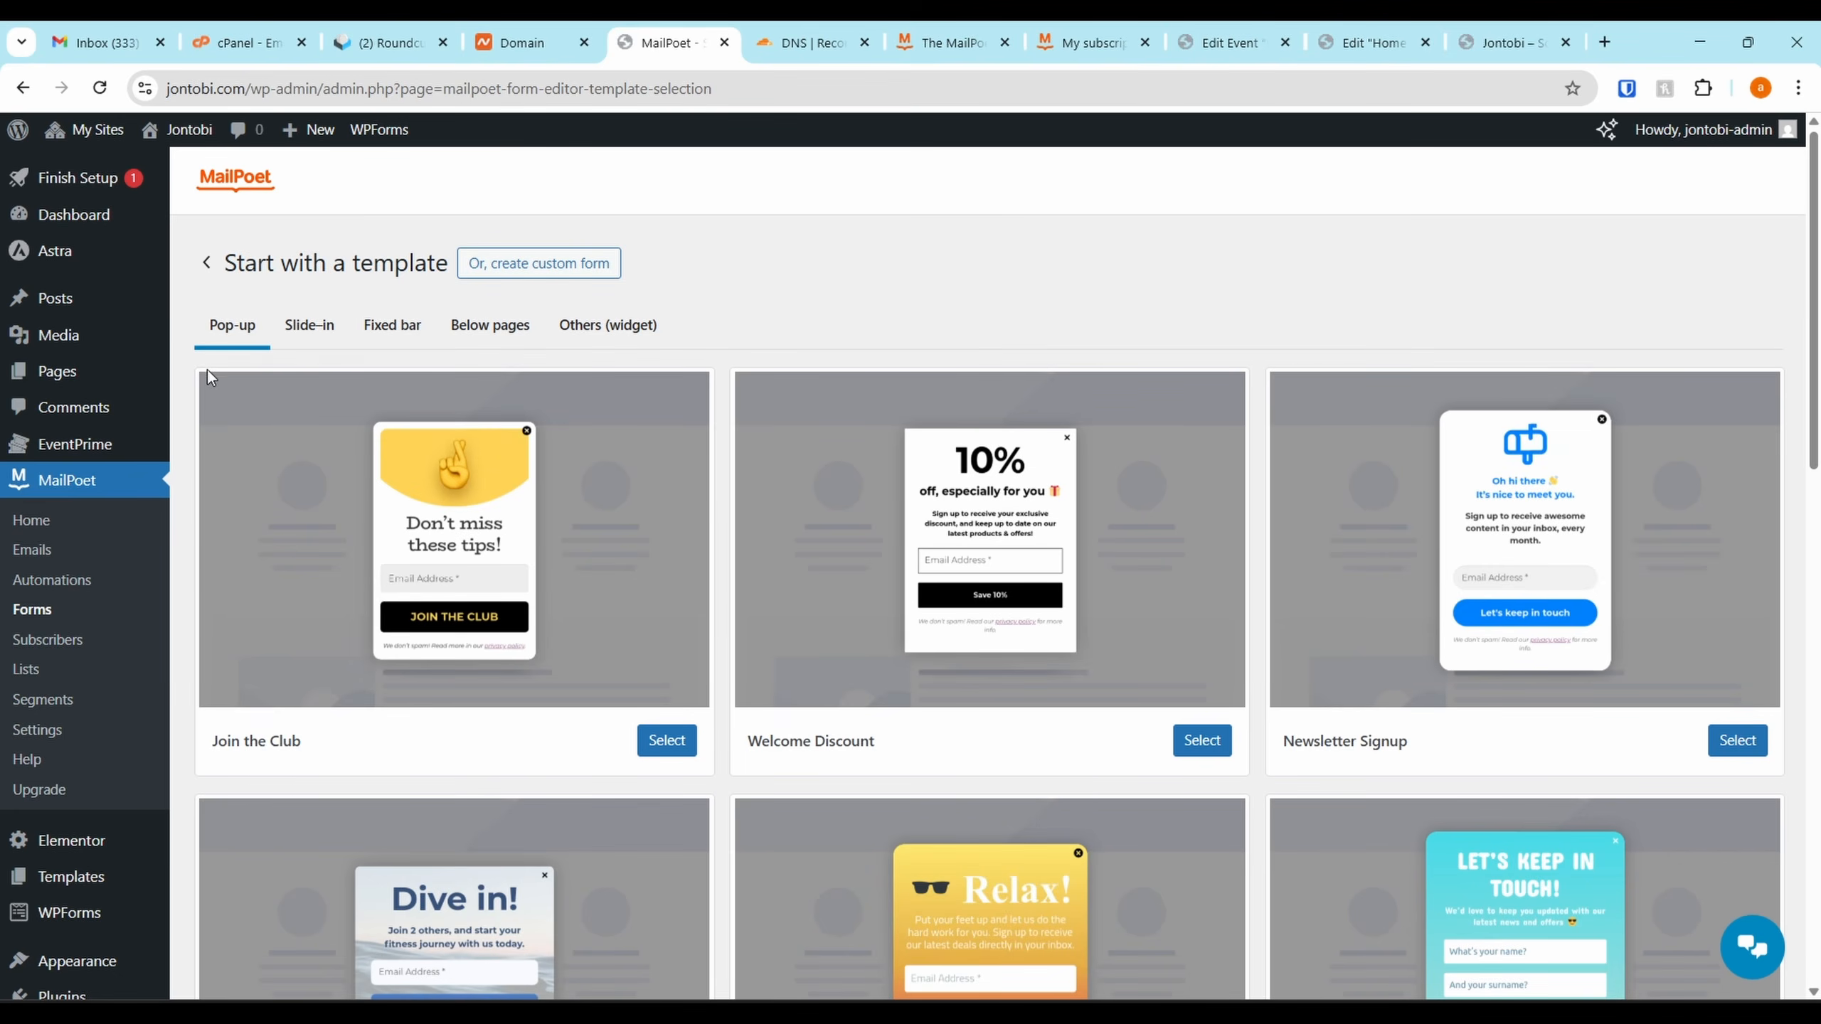
{"action": "scroll", "coordinate": [893, 541], "scroll_direction": "down", "scroll_amount": 3}
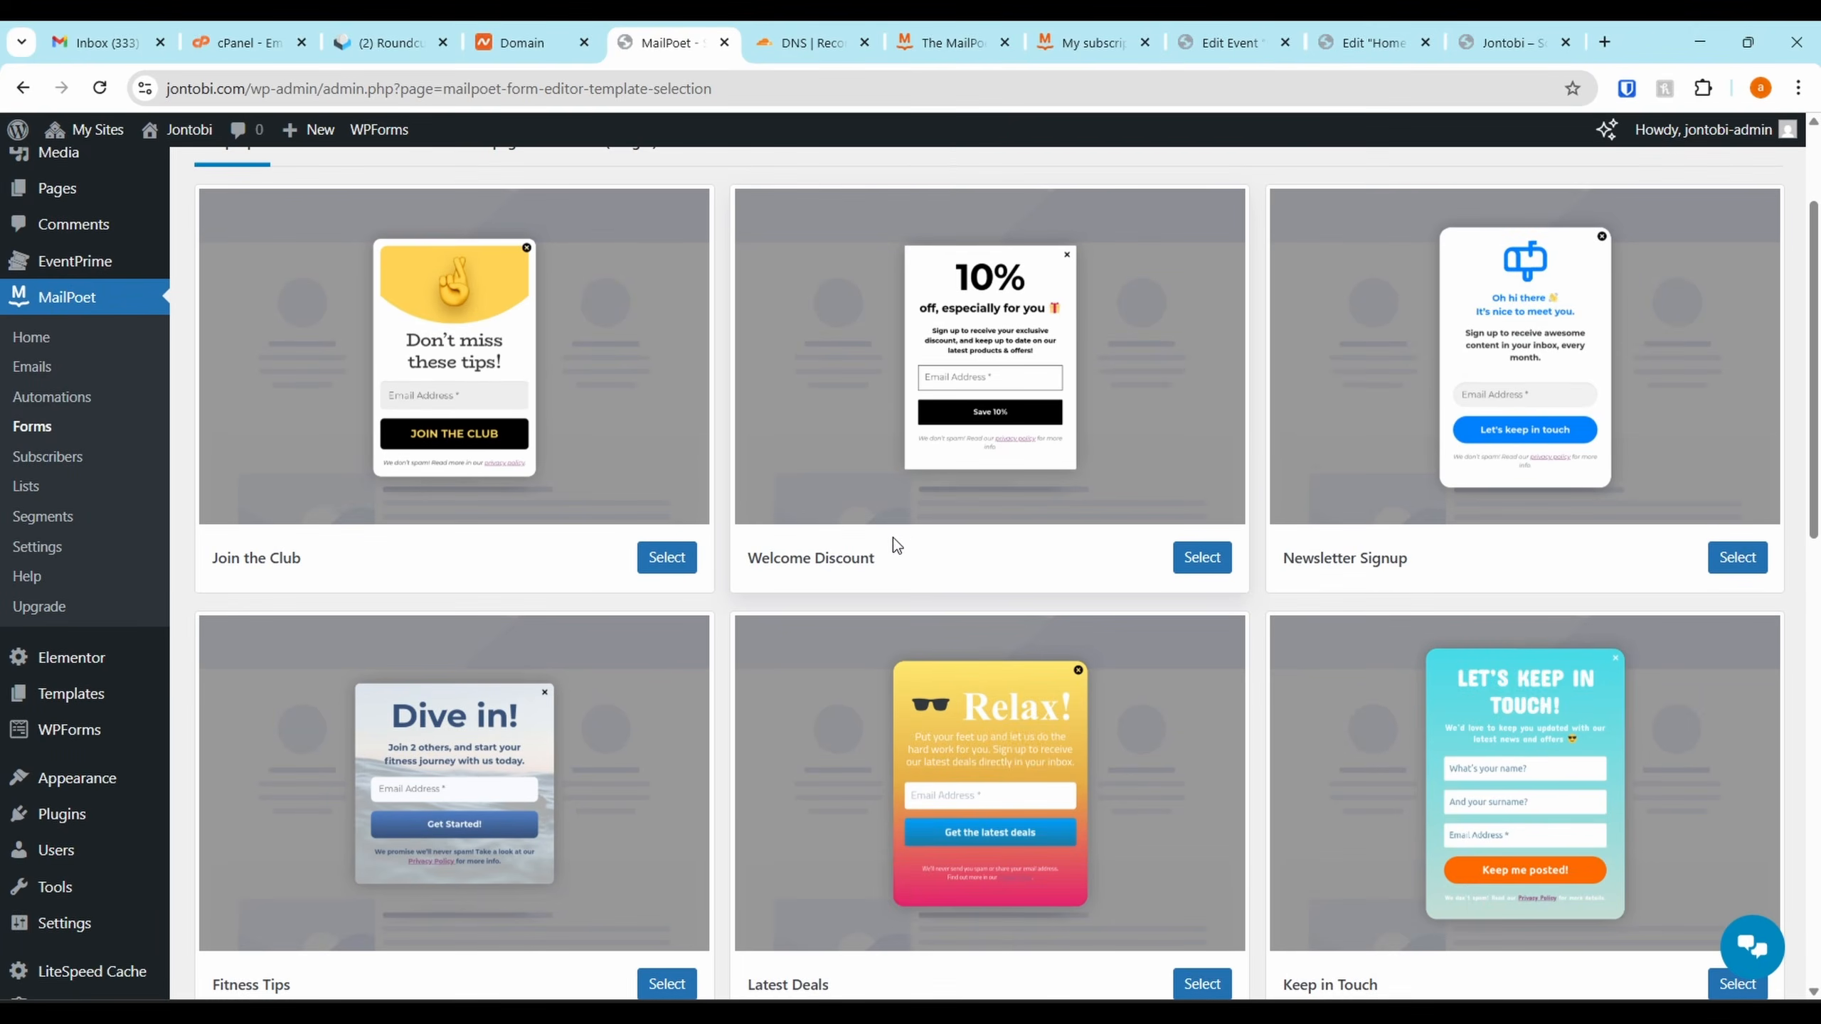
{"action": "scroll", "coordinate": [894, 538], "scroll_direction": "up", "scroll_amount": 3}
{"action": "scroll", "coordinate": [900, 528], "scroll_direction": "down", "scroll_amount": 12}
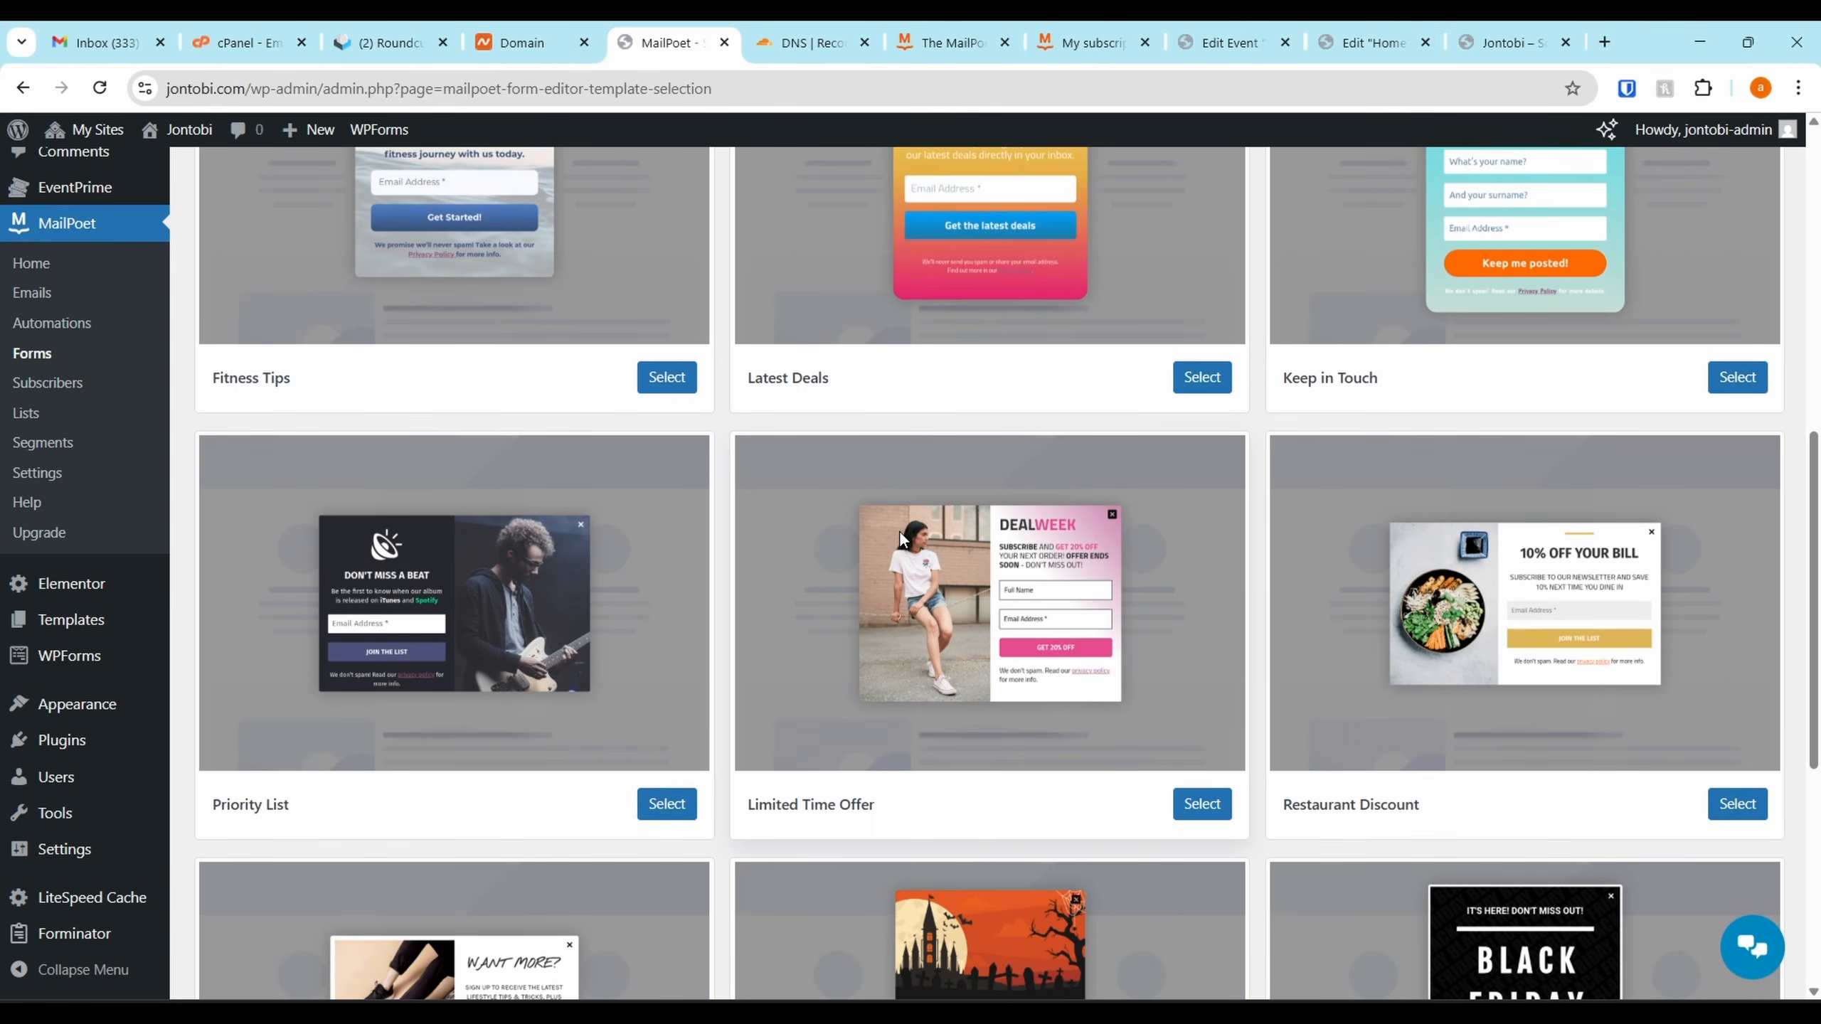
{"action": "scroll", "coordinate": [899, 529], "scroll_direction": "down", "scroll_amount": 2}
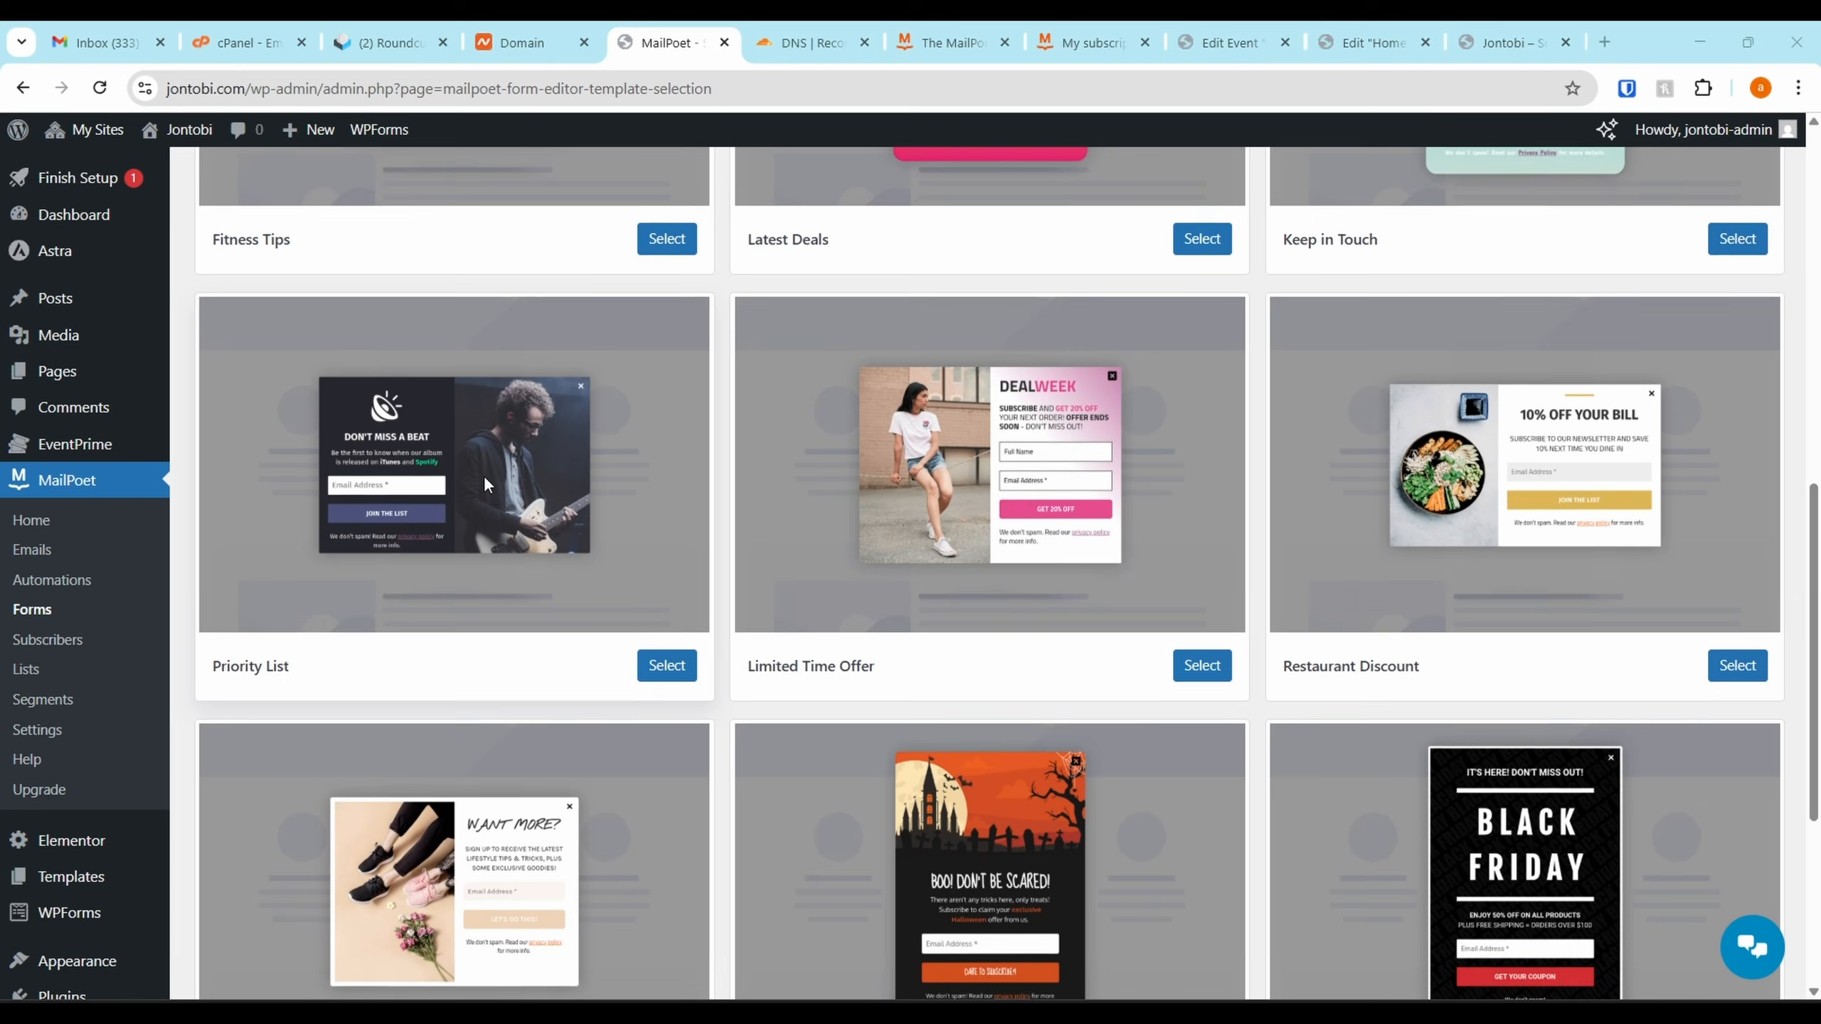
{"action": "scroll", "coordinate": [484, 476], "scroll_direction": "up", "scroll_amount": 1}
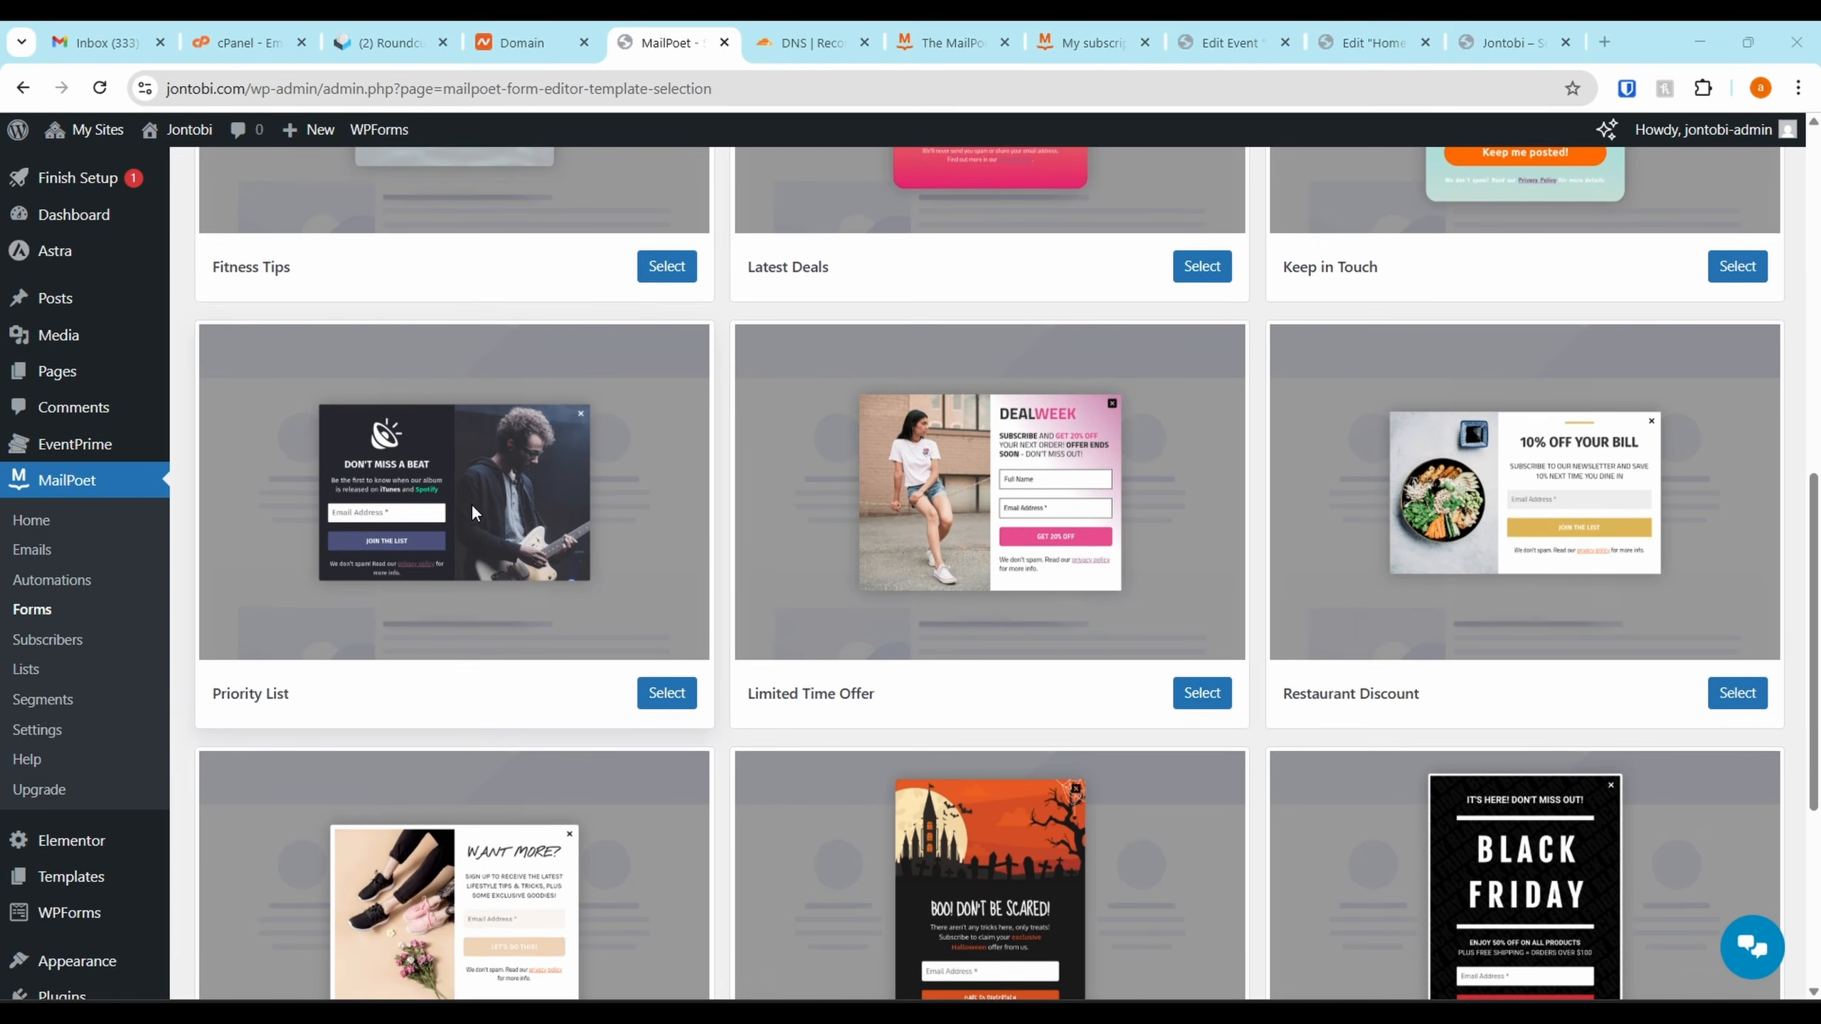
{"action": "scroll", "coordinate": [451, 597], "scroll_direction": "up", "scroll_amount": 3}
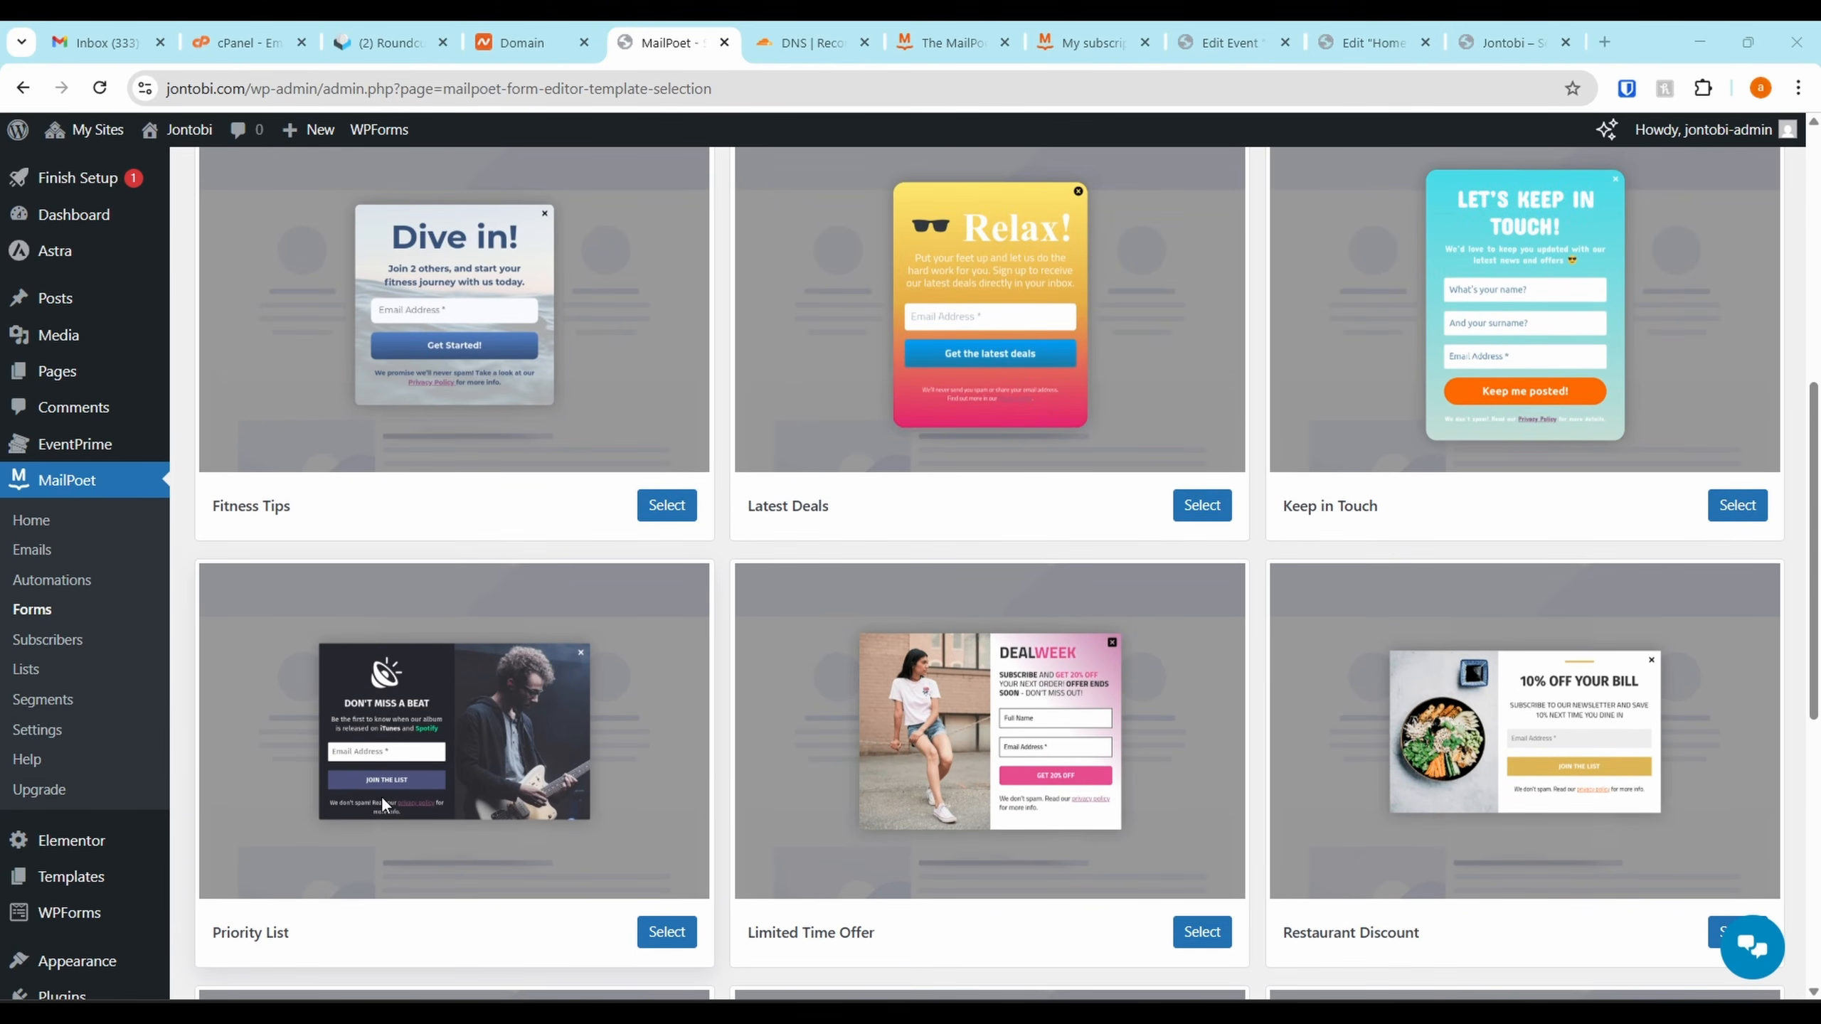
{"action": "scroll", "coordinate": [499, 802], "scroll_direction": "up", "scroll_amount": 2}
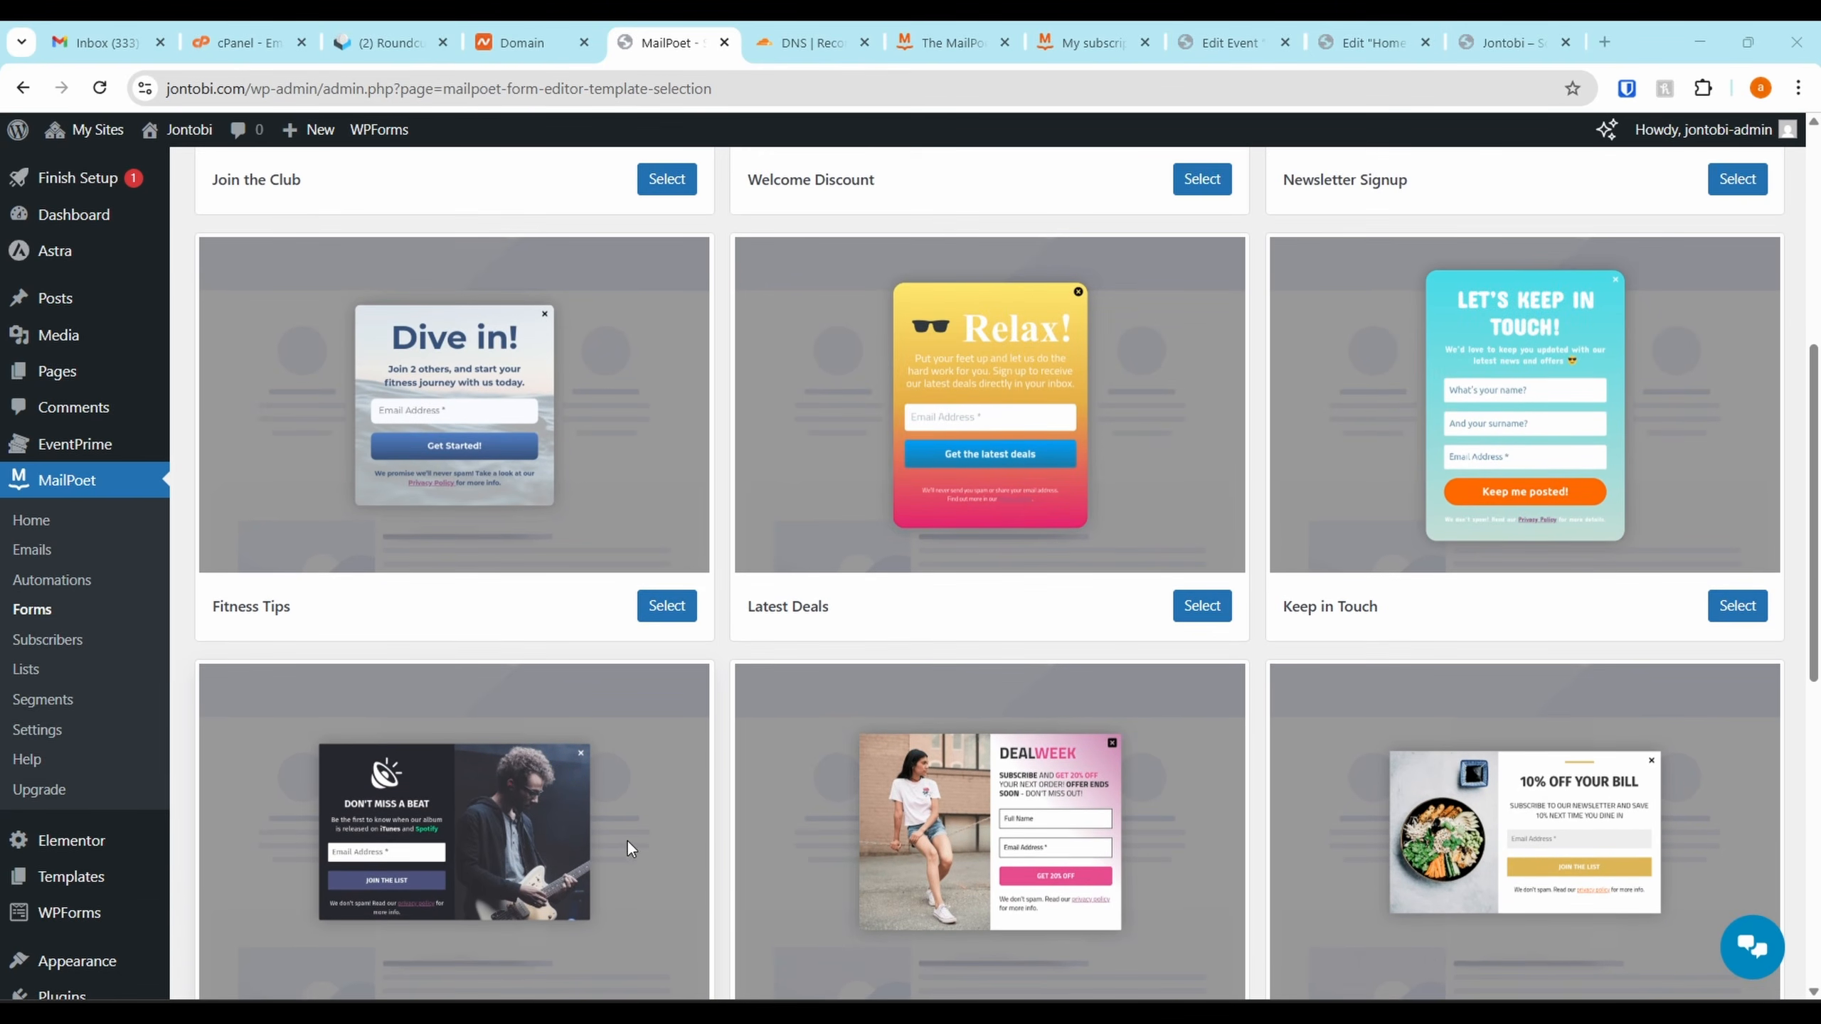
{"action": "scroll", "coordinate": [610, 801], "scroll_direction": "down", "scroll_amount": 4}
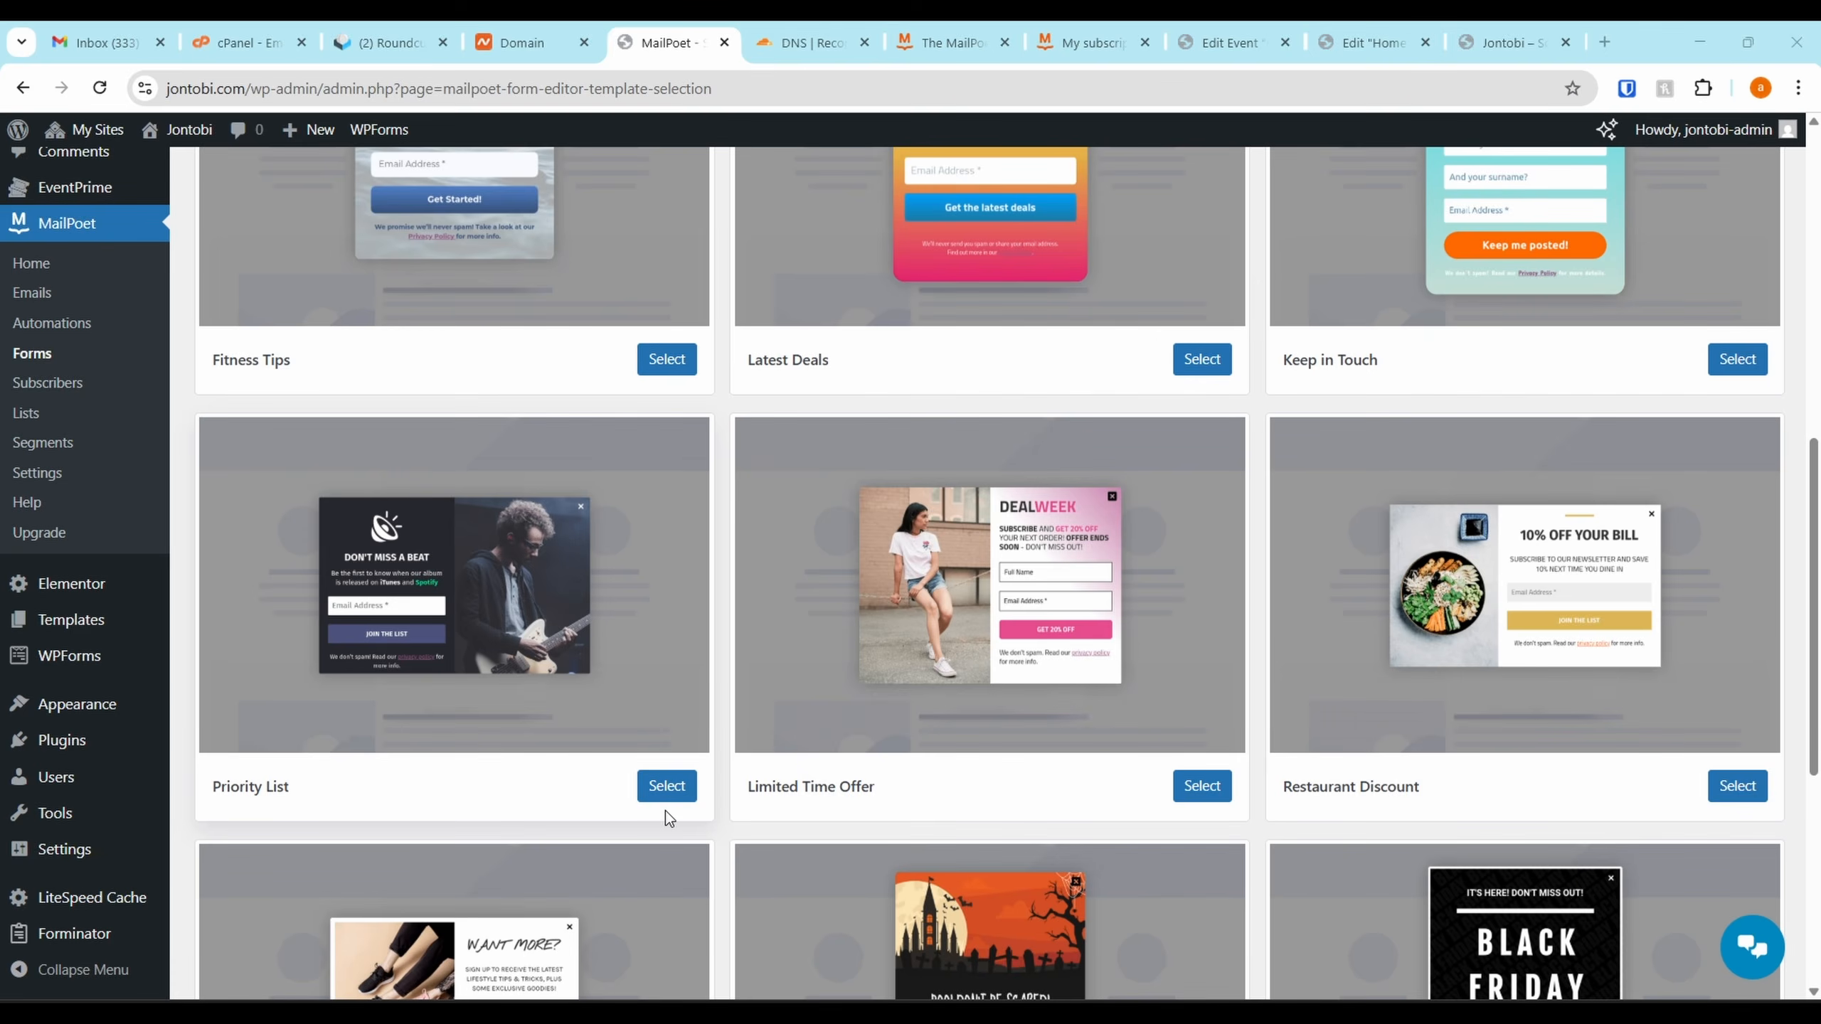
{"action": "left_click", "coordinate": [669, 783]}
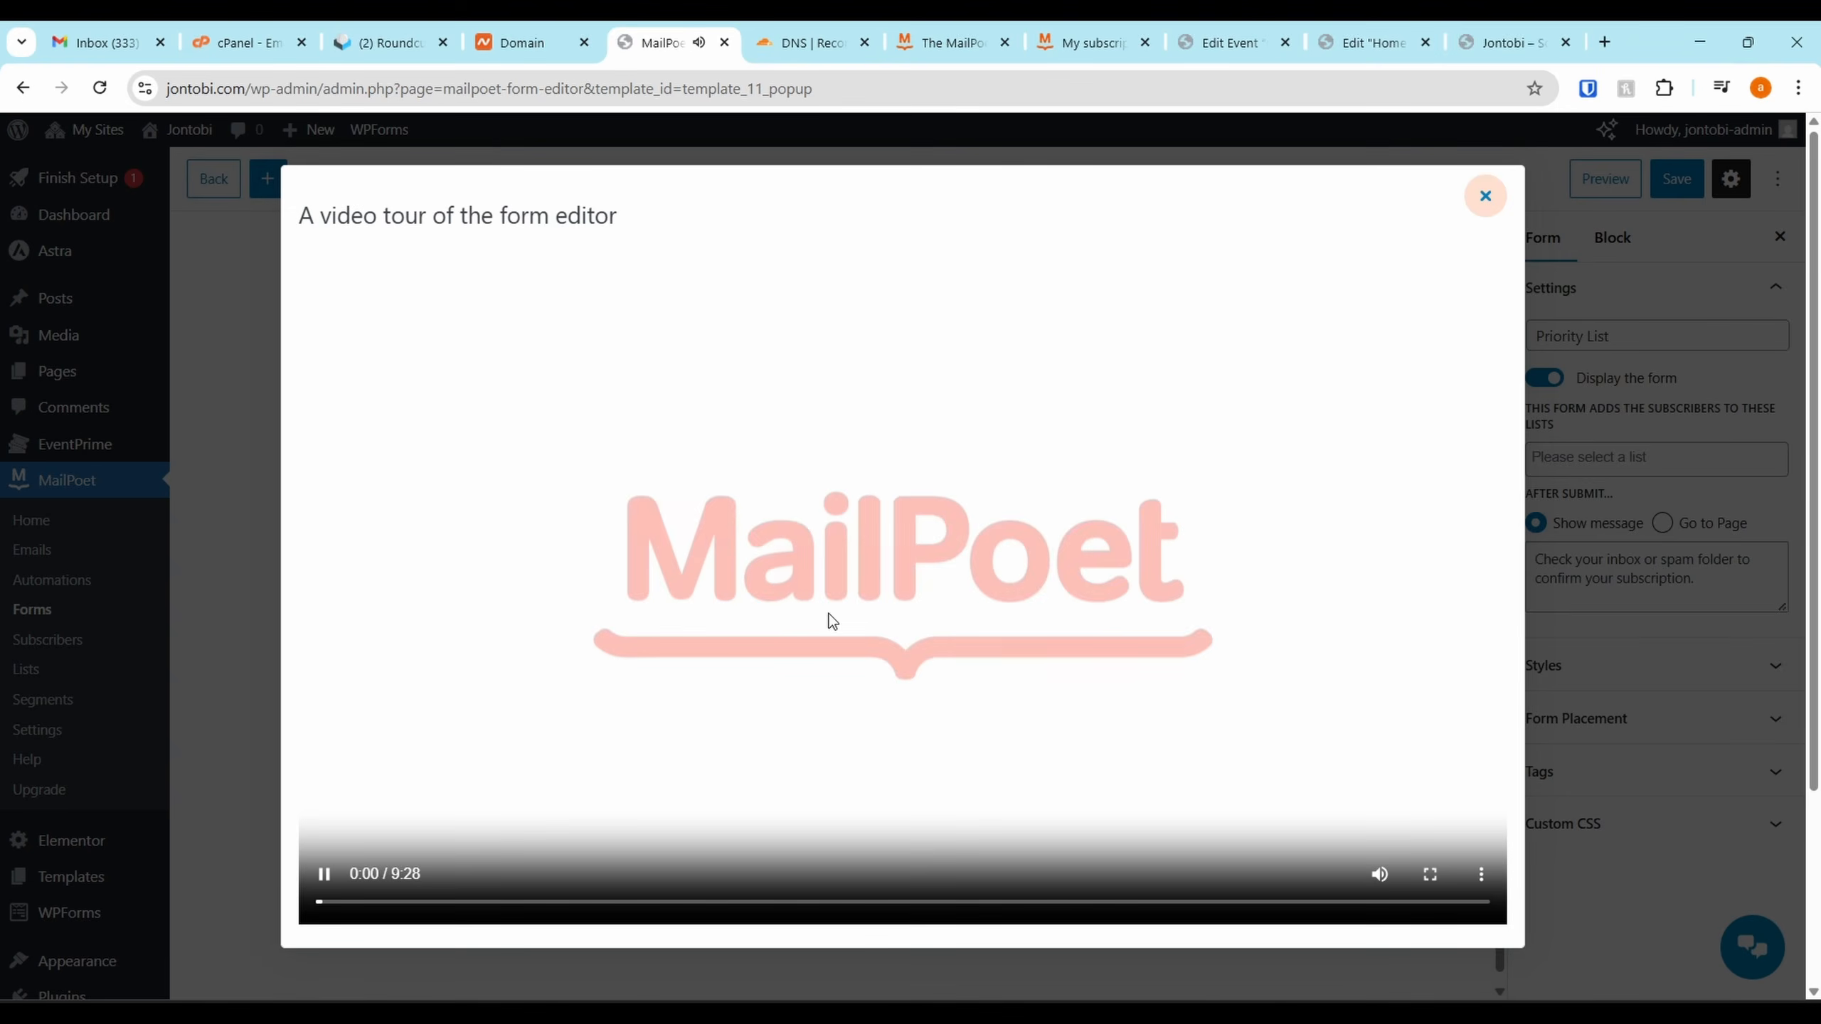
Delete the guitarist photo and its column, then set the Columns block to 1 column
{"action": "left_click", "coordinate": [1484, 196]}
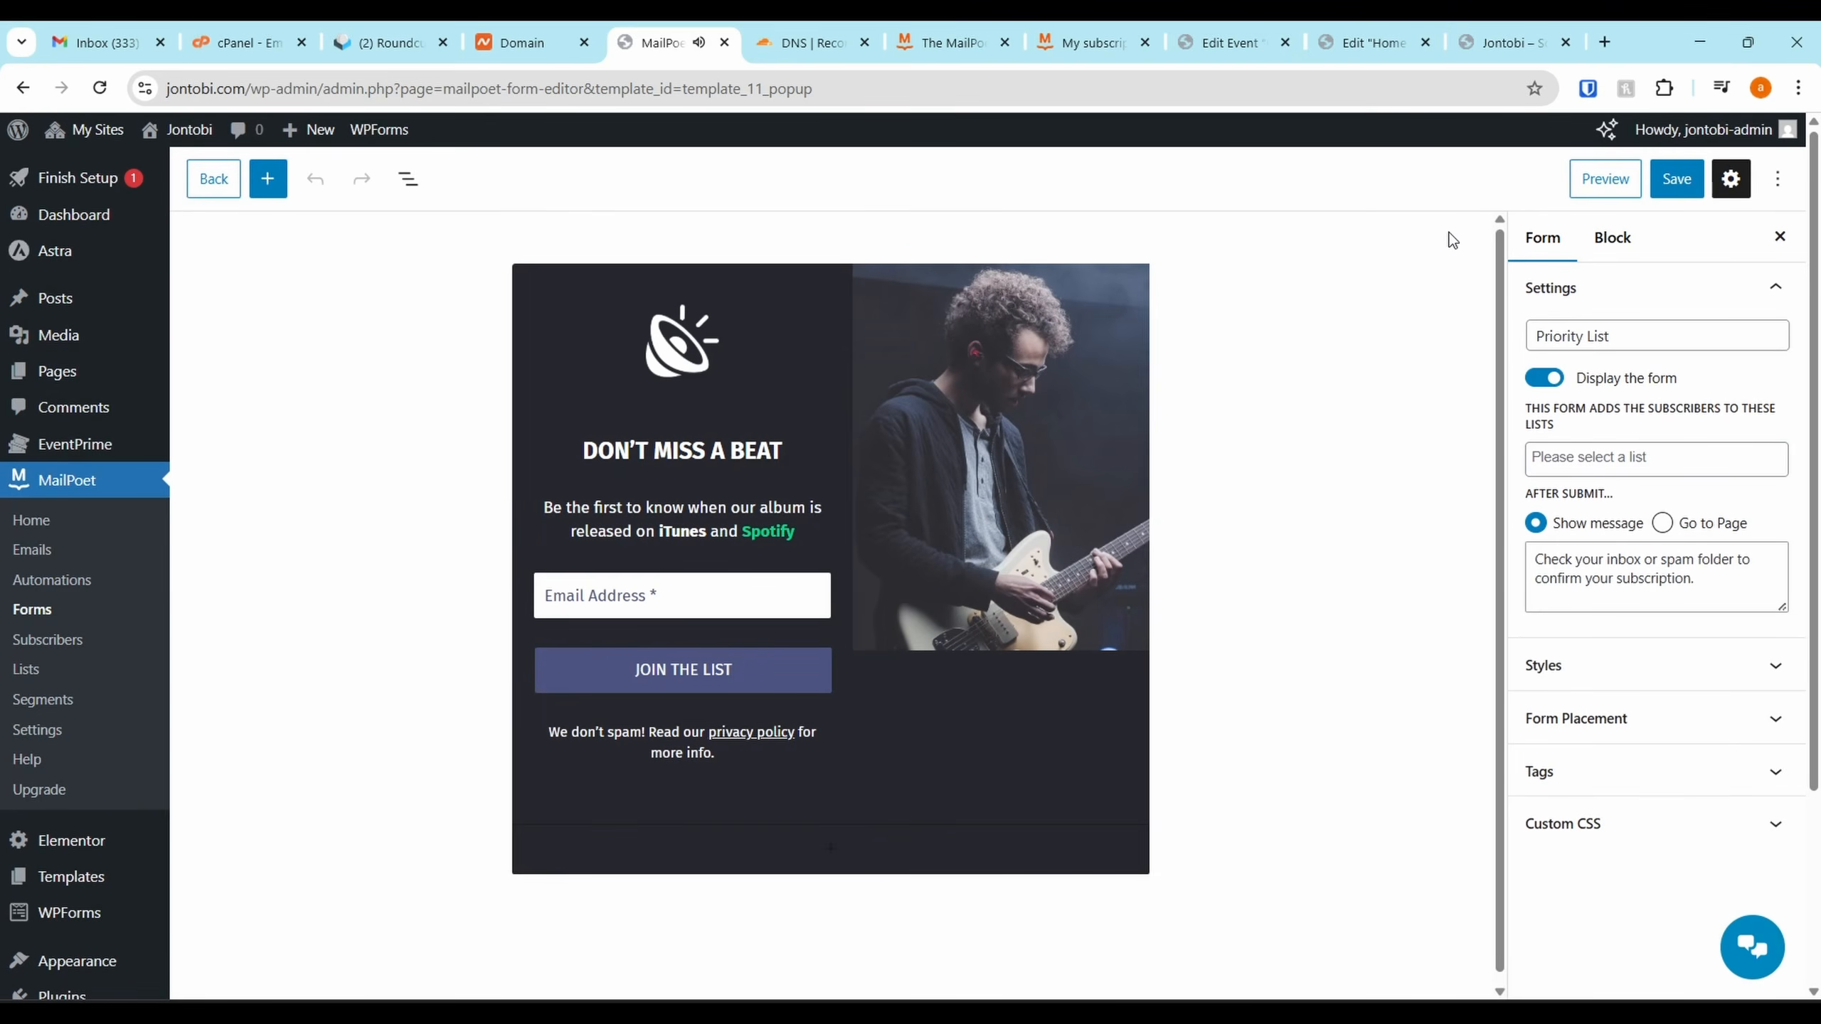
{"action": "left_click", "coordinate": [1024, 407]}
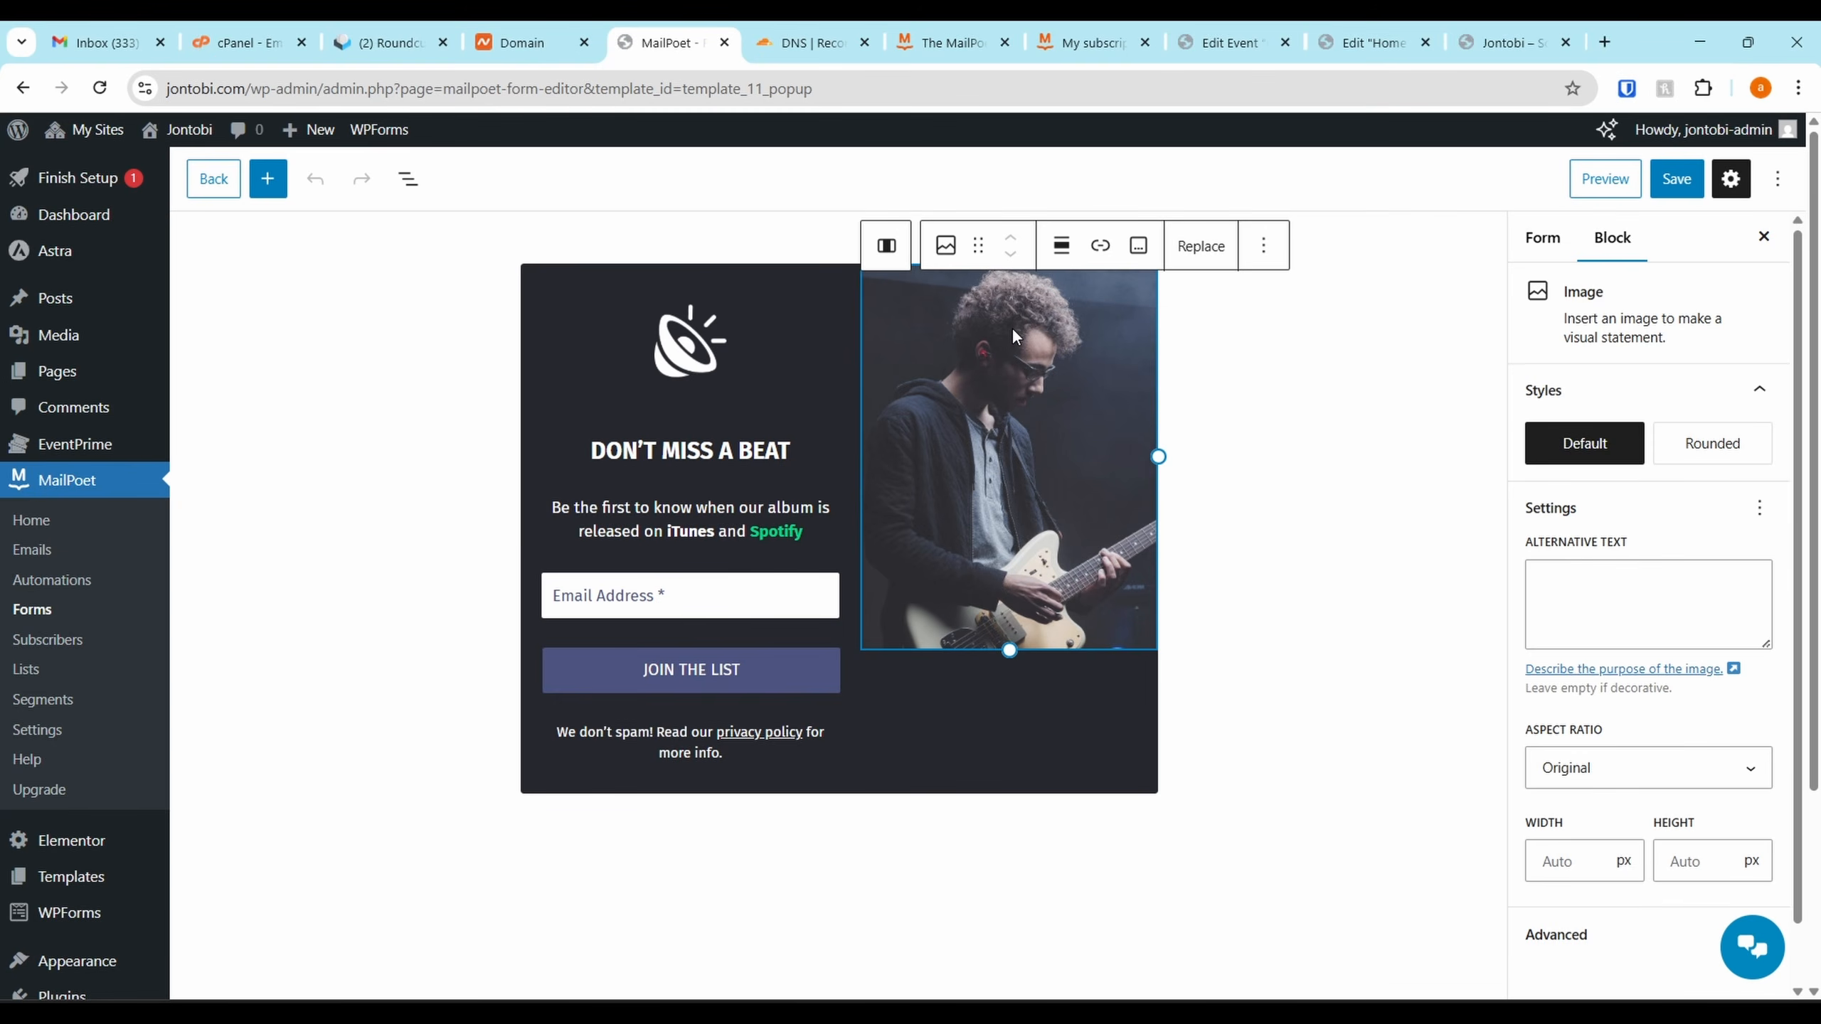
{"action": "key", "text": "Delete"}
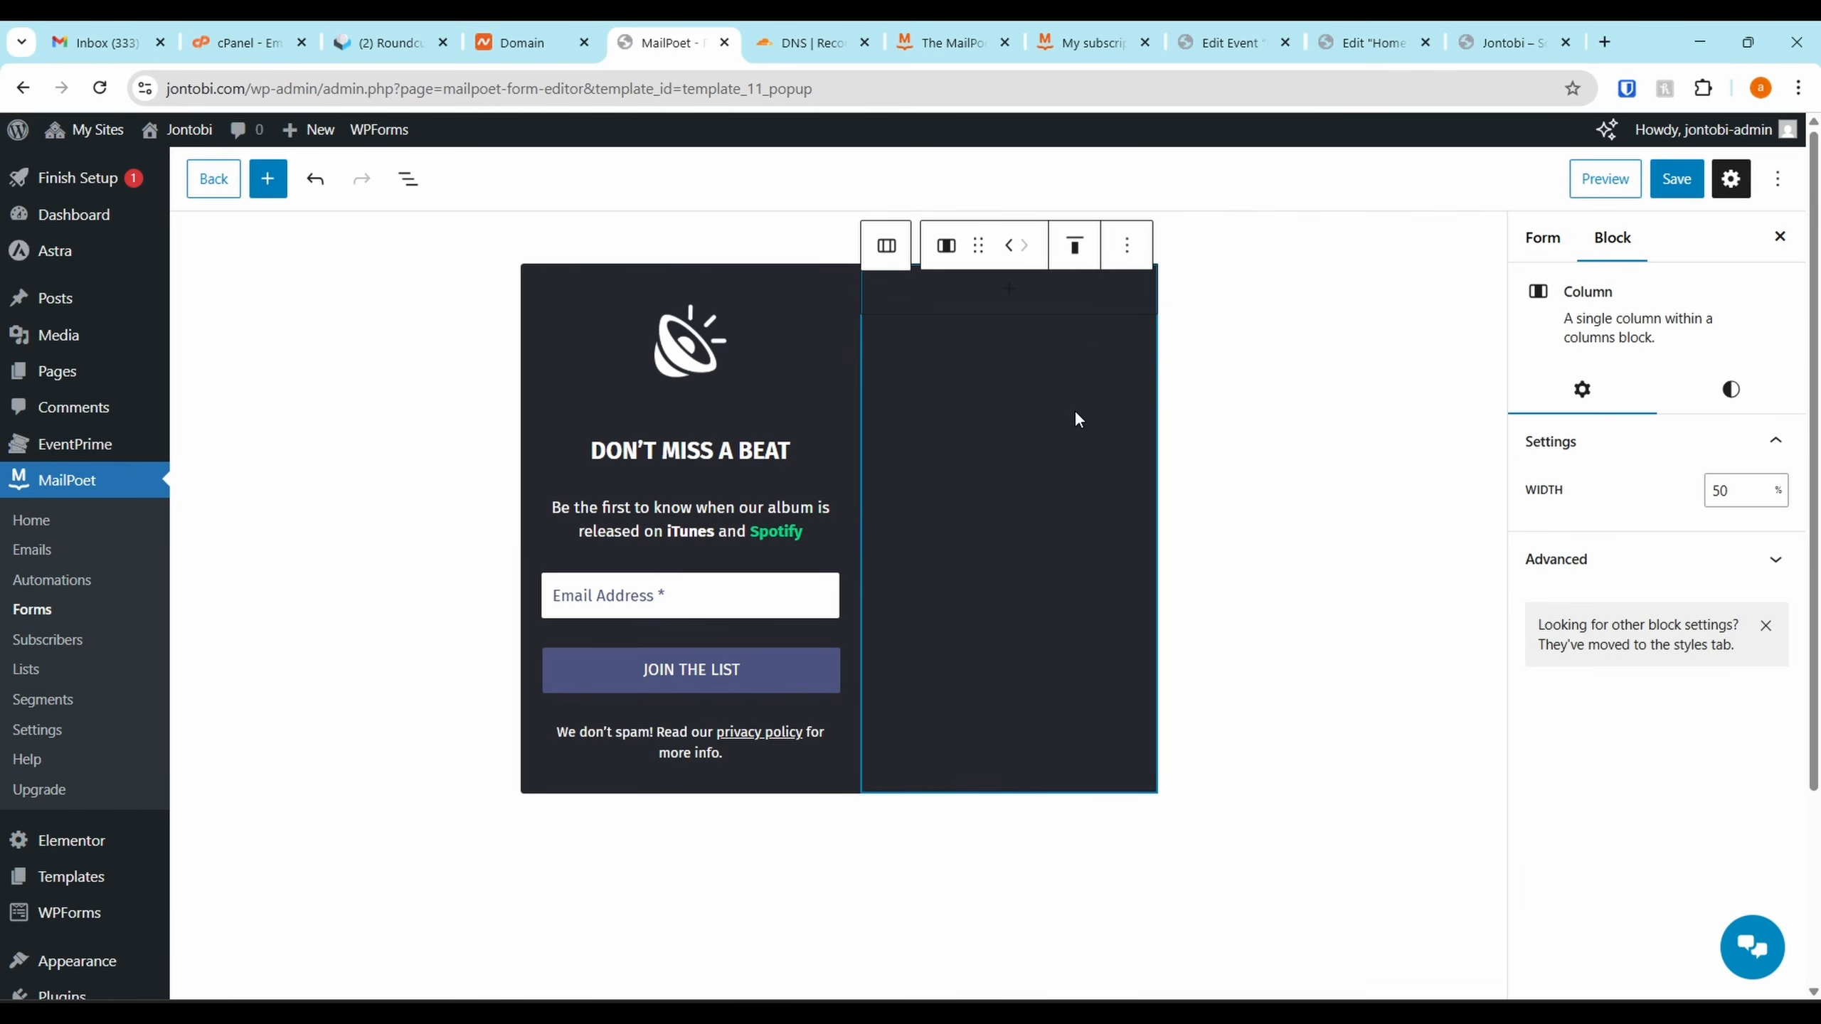
{"action": "key", "text": "Delete"}
{"action": "left_click", "coordinate": [1039, 397]}
{"action": "key", "text": "Delete"}
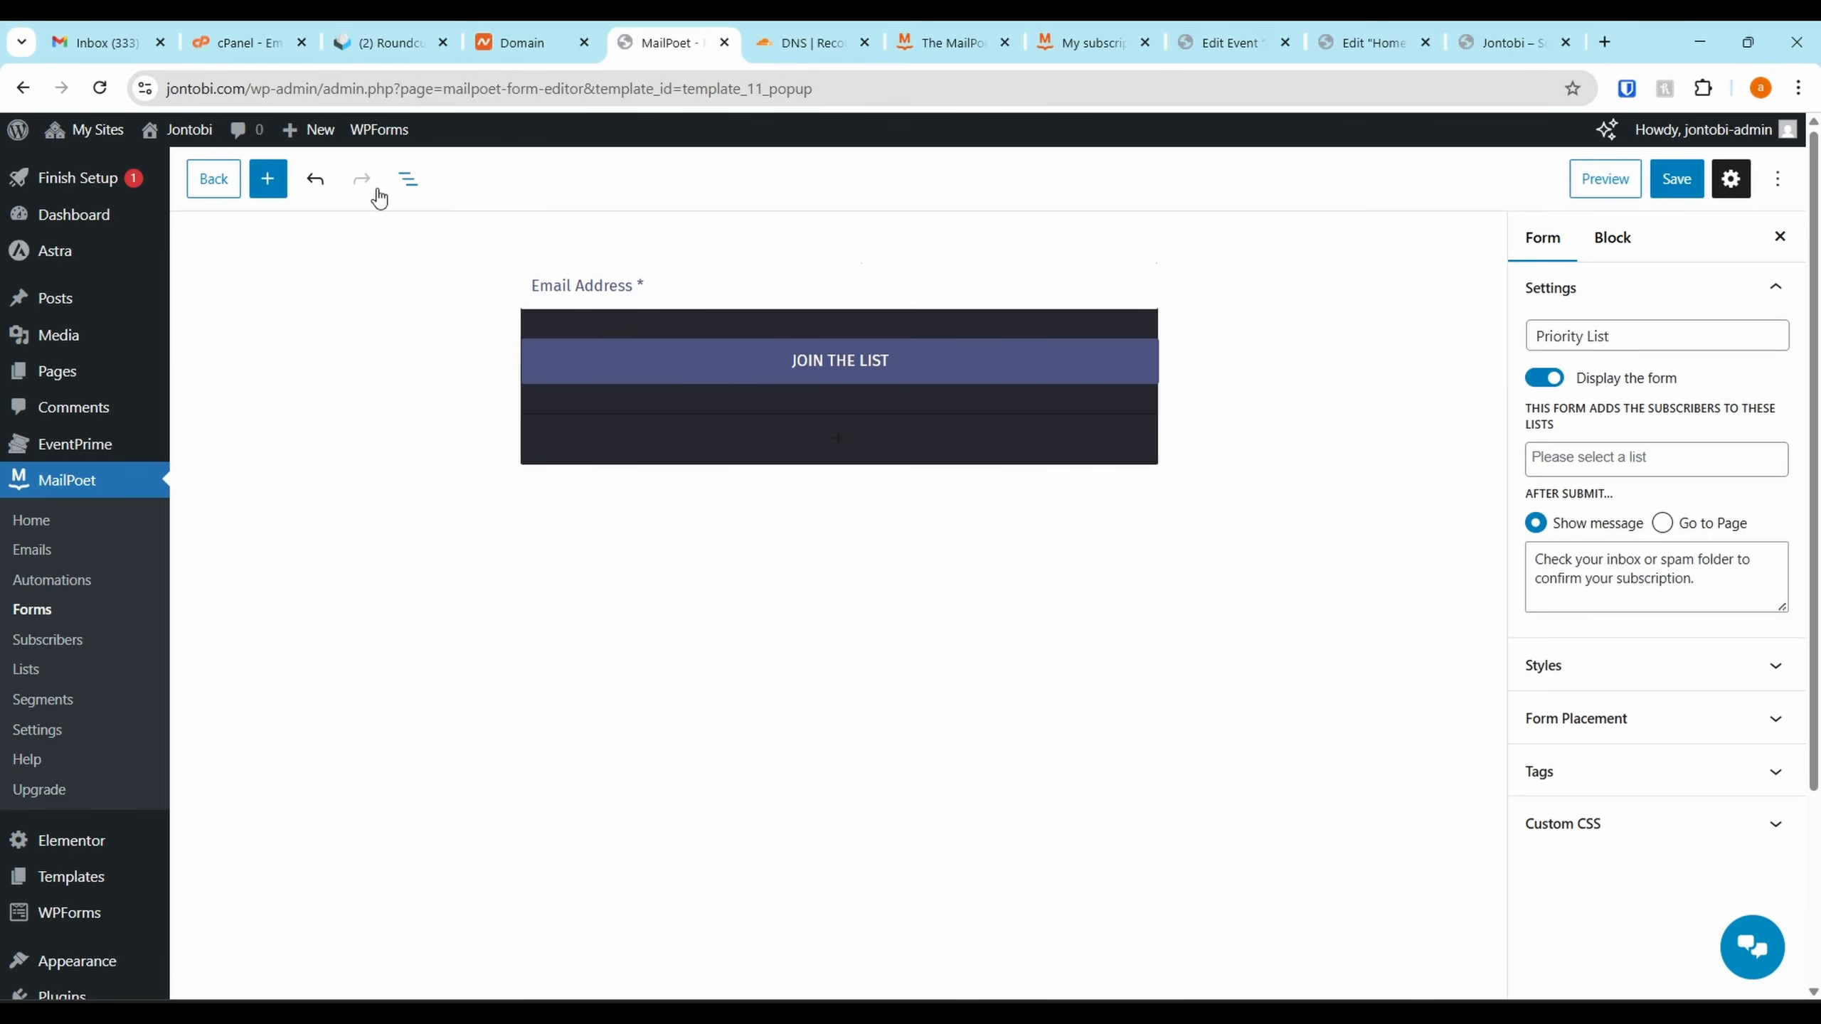
{"action": "left_click", "coordinate": [315, 179]}
{"action": "left_click", "coordinate": [1002, 404]}
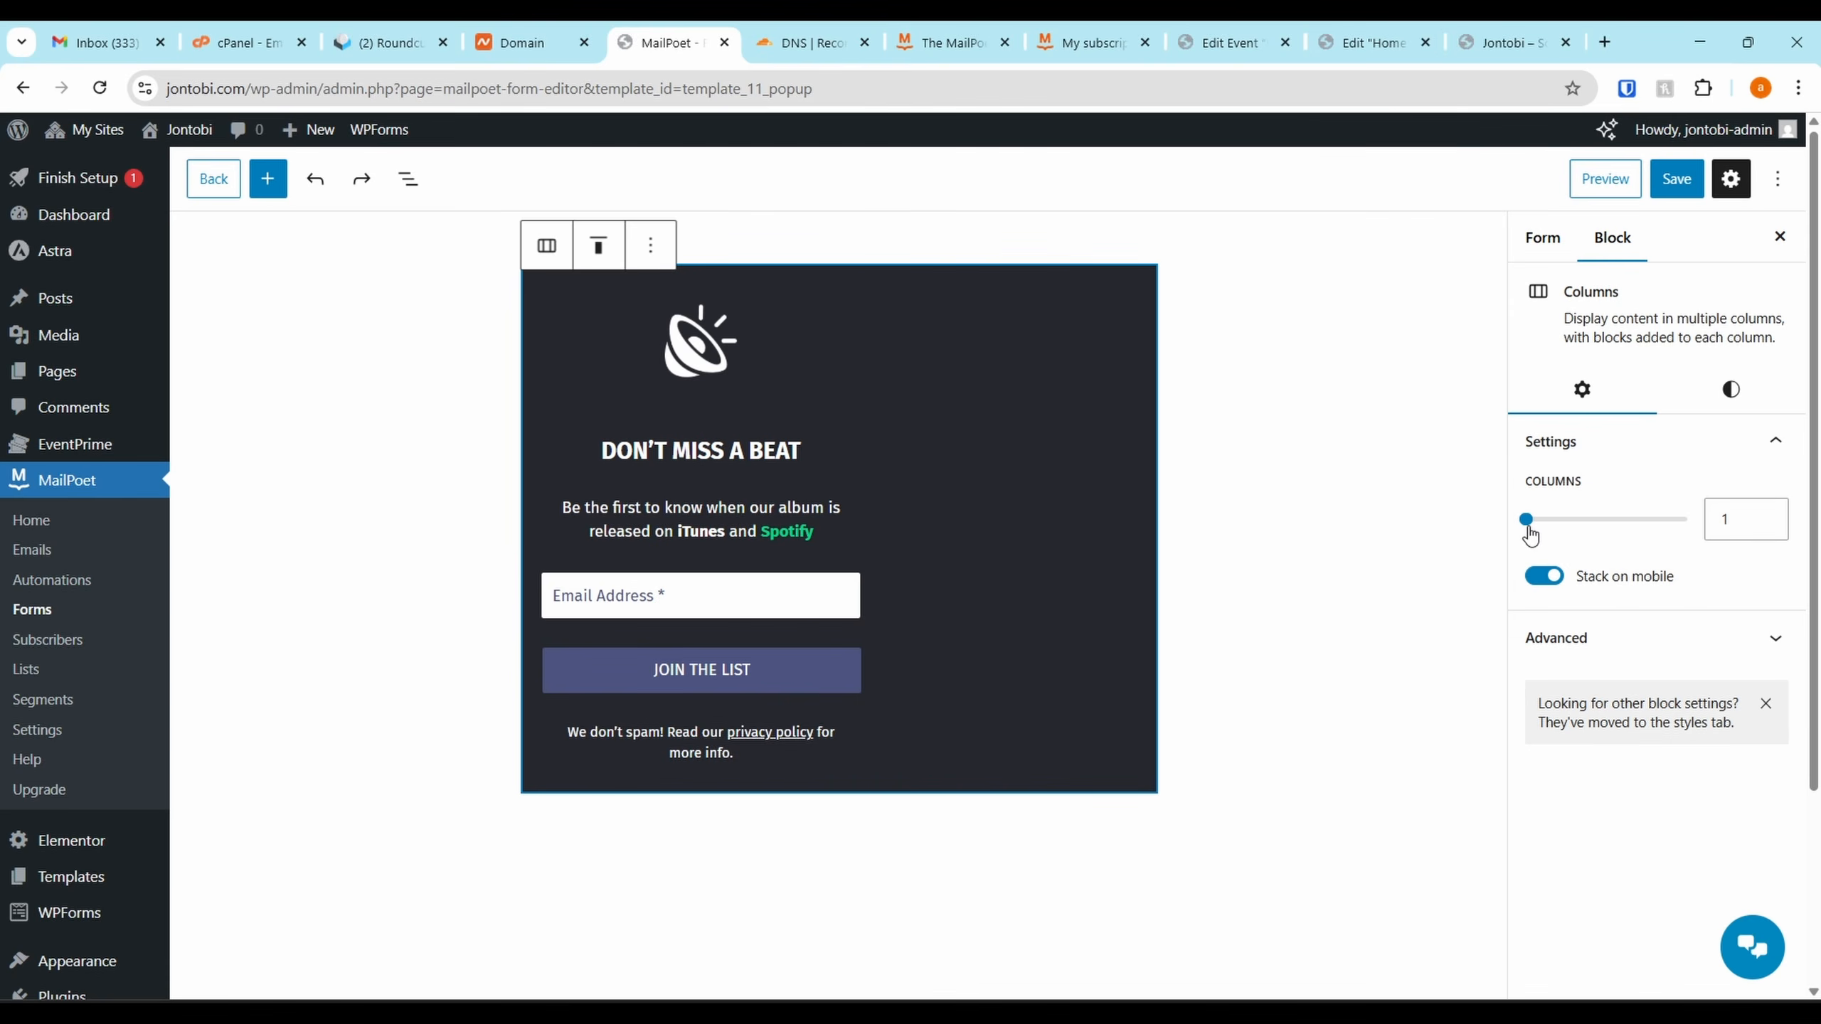
{"action": "left_click_drag", "start_coordinate": [1531, 534], "coordinate": [1473, 534]}
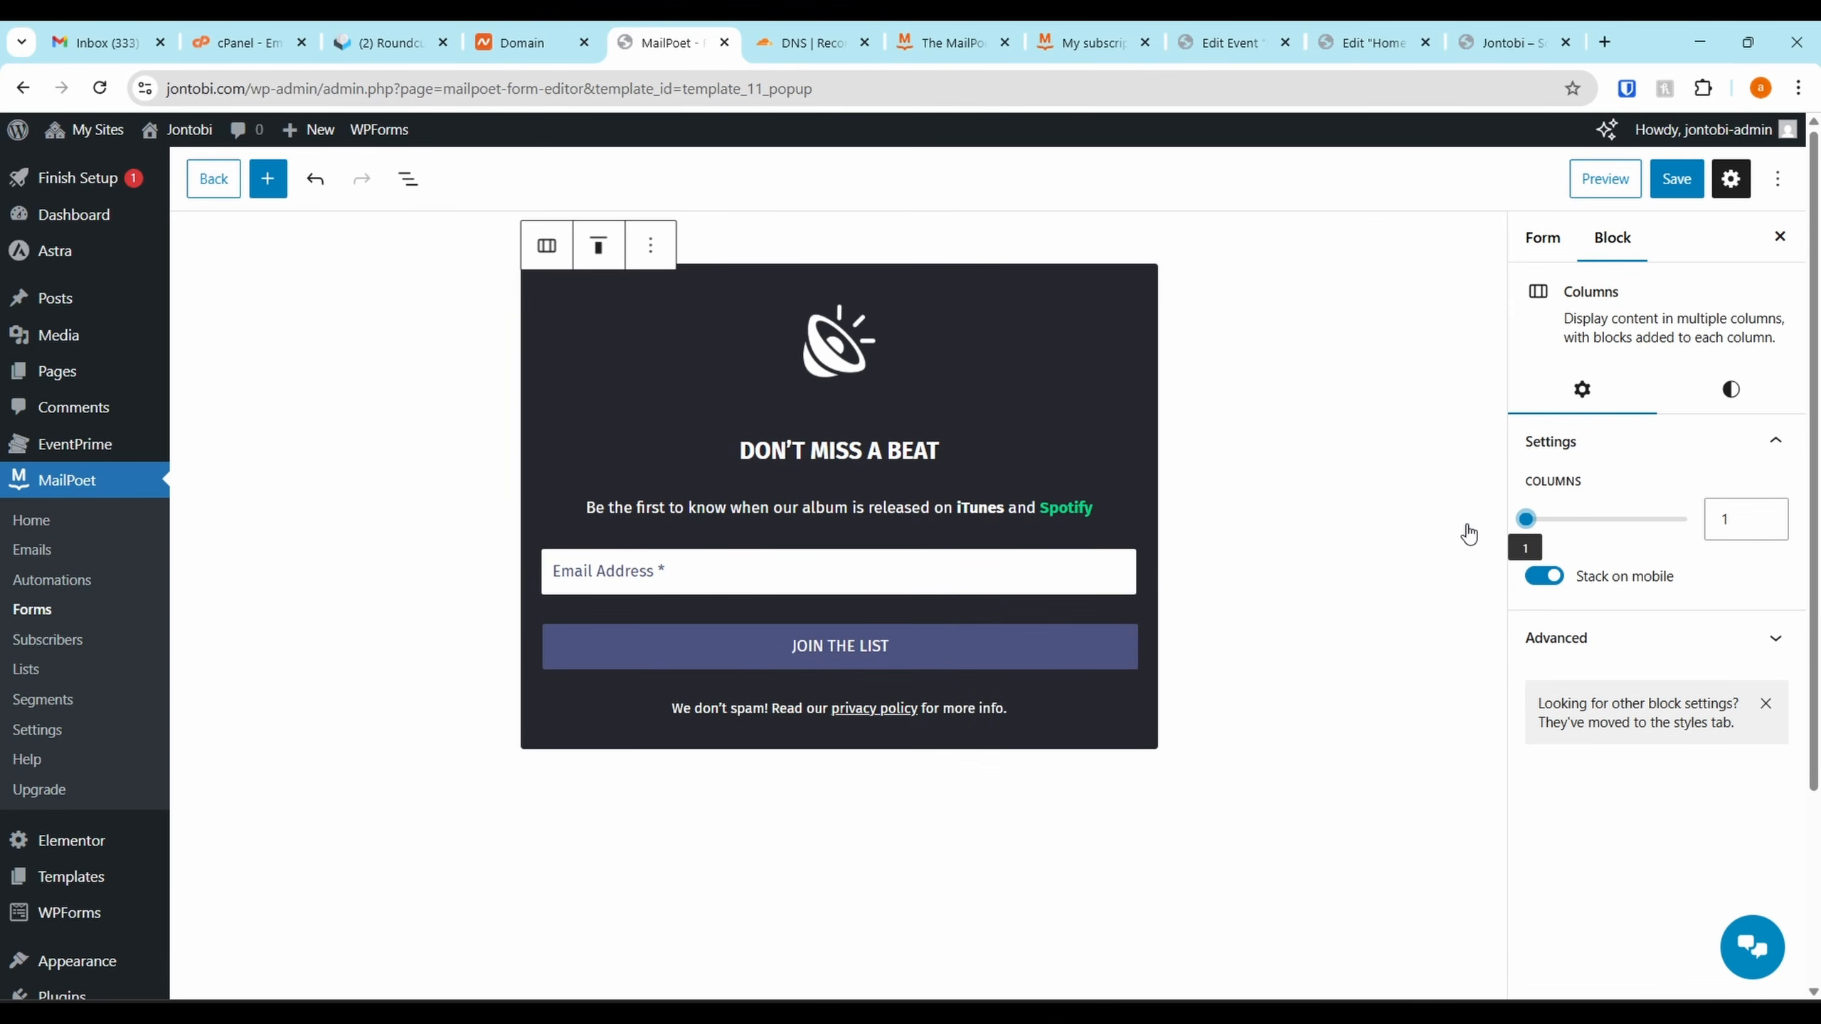
Replace the speaker icon with cropped-JONTOBI.png from the Media Library
{"action": "left_click", "coordinate": [868, 356]}
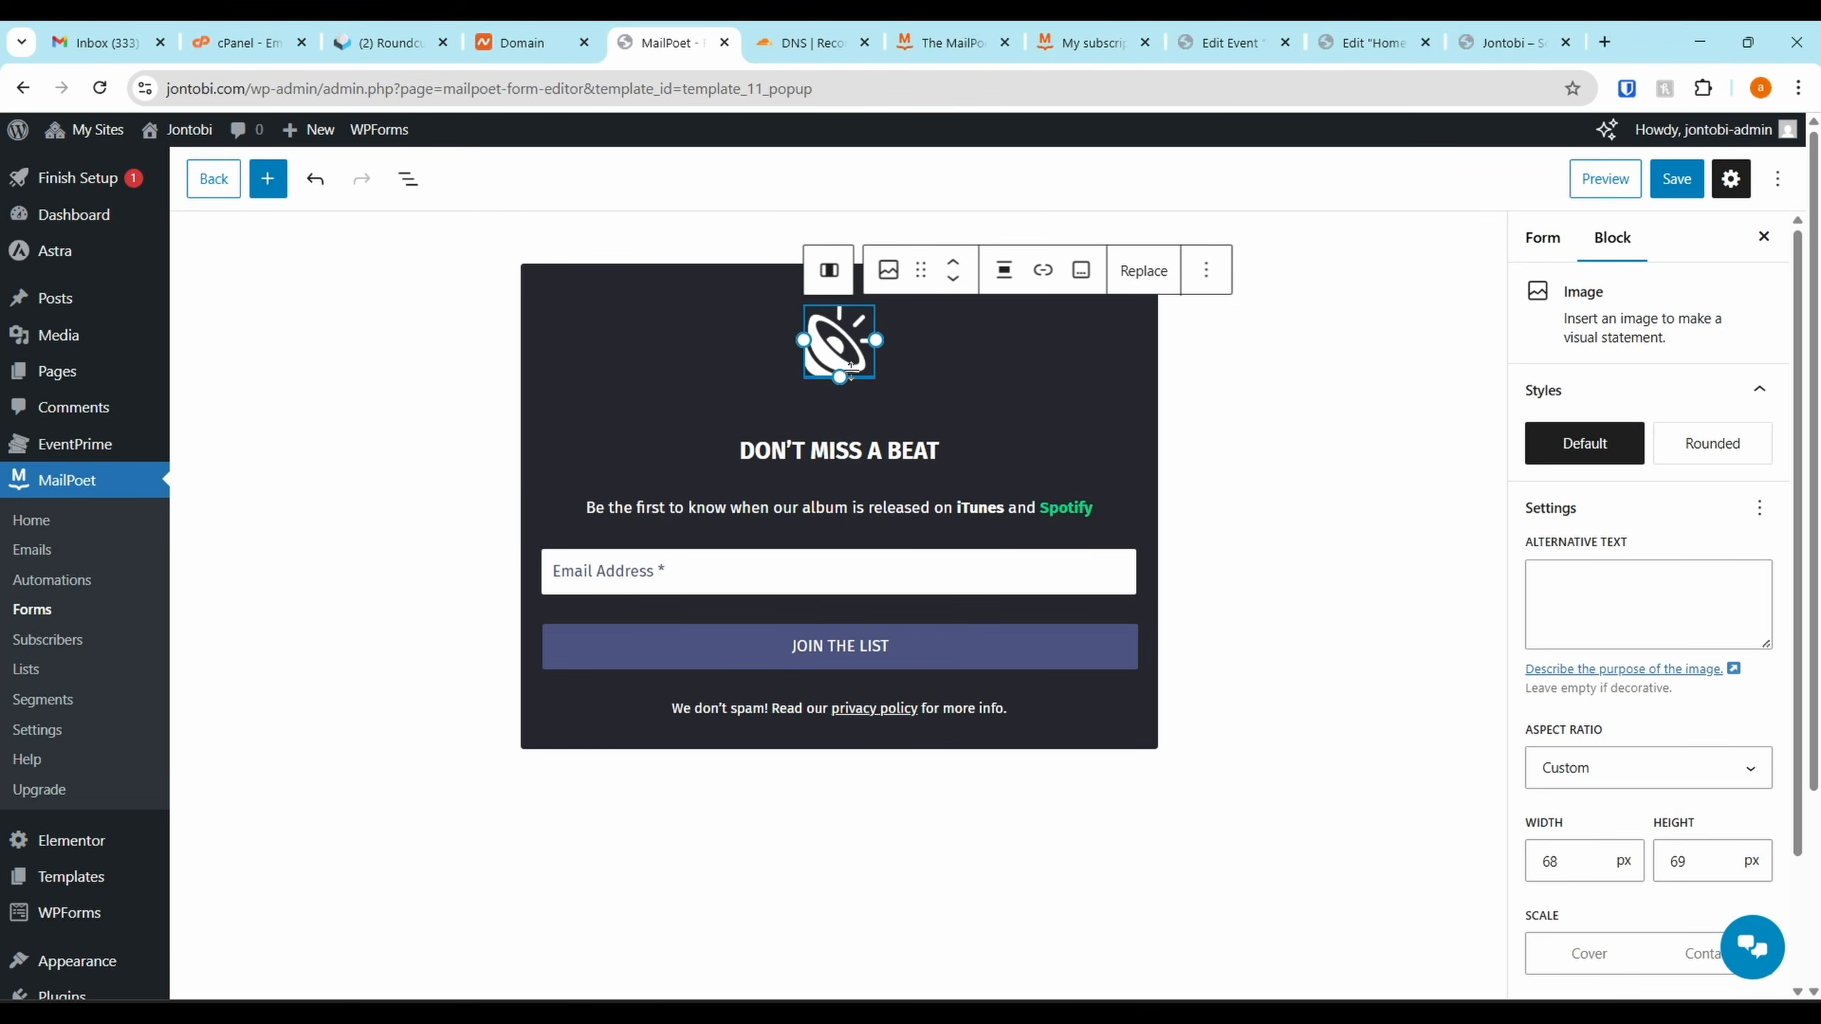
{"action": "left_click", "coordinate": [1144, 271]}
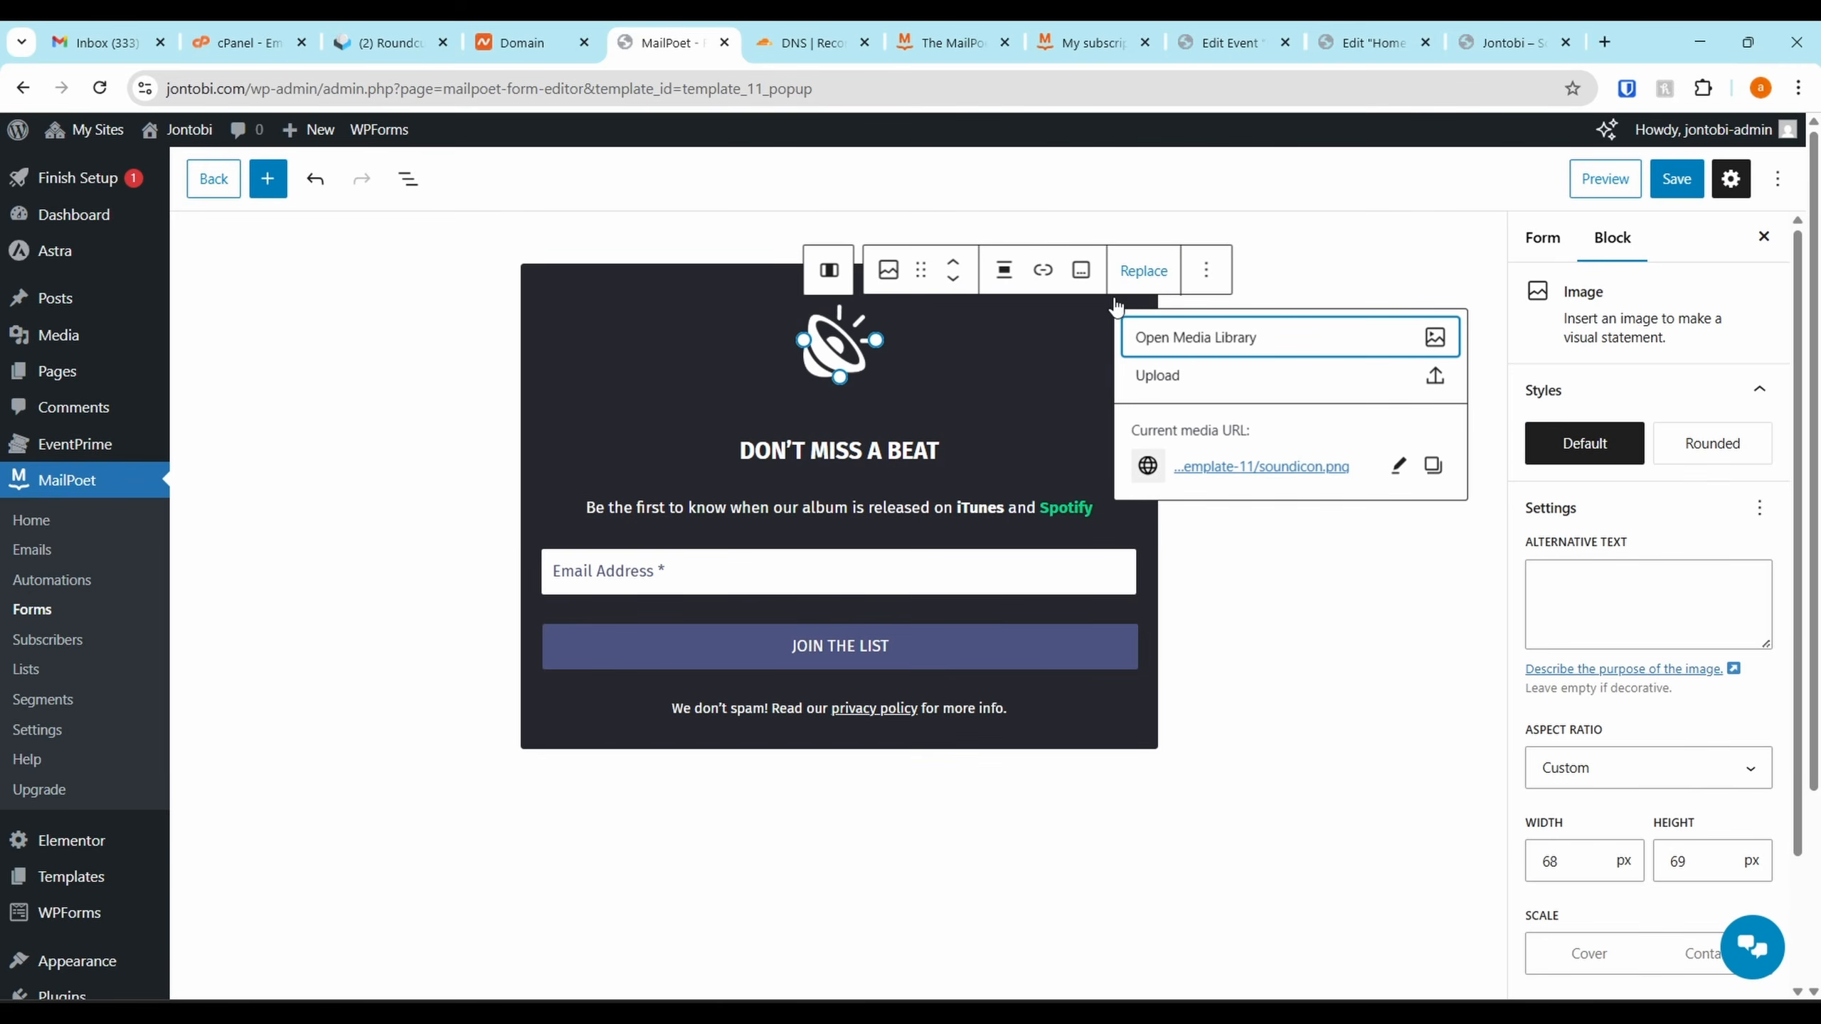
{"action": "left_click", "coordinate": [1196, 354]}
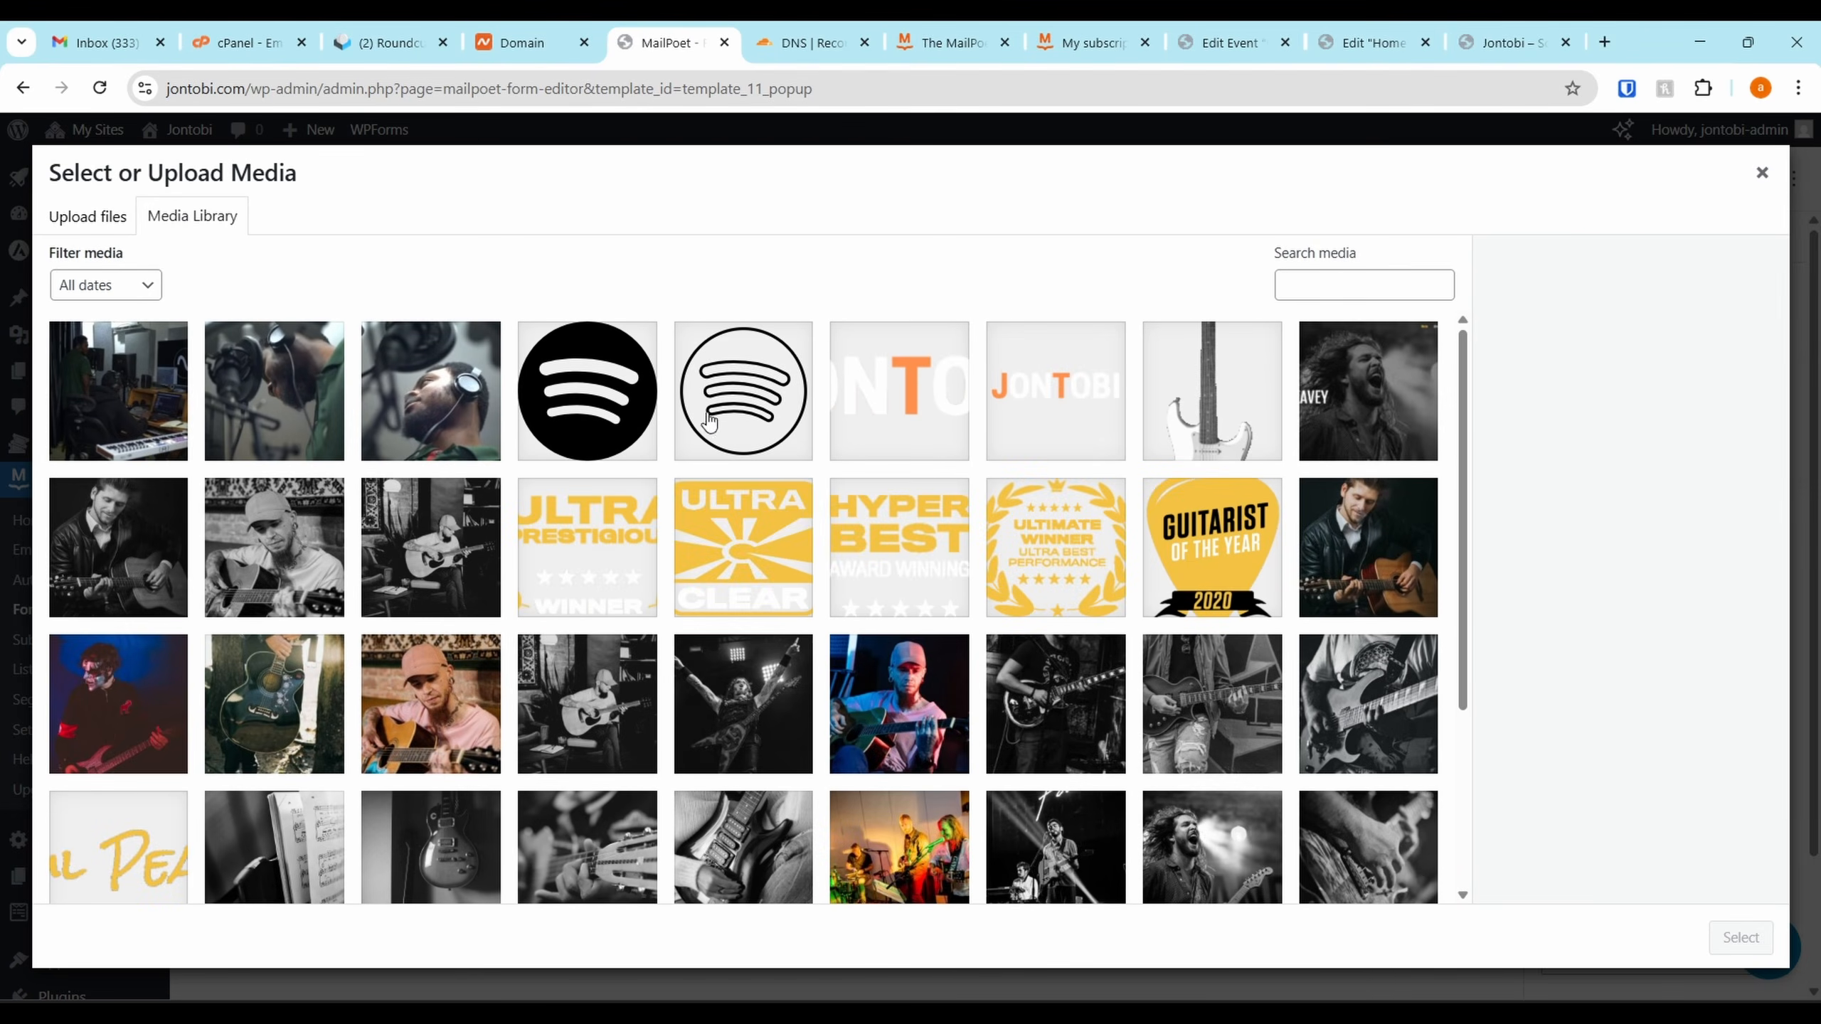
{"action": "left_click", "coordinate": [1028, 403]}
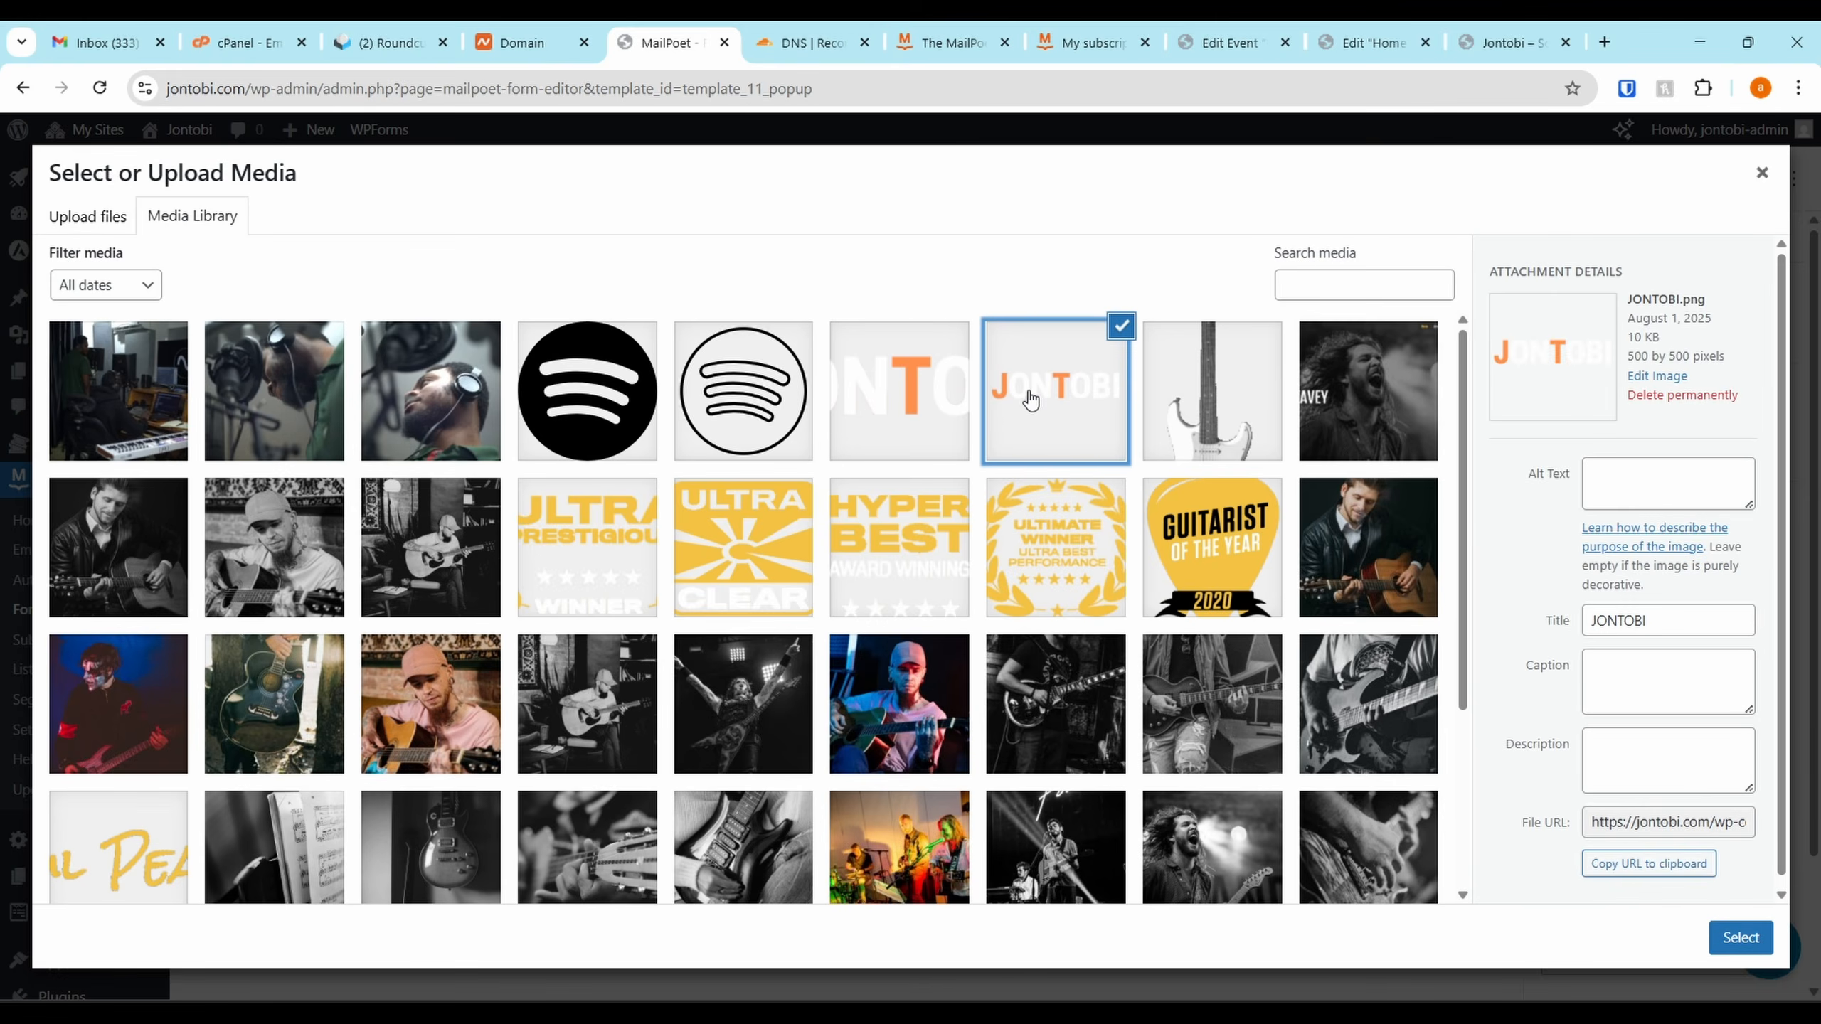
{"action": "left_click", "coordinate": [893, 414]}
{"action": "left_click", "coordinate": [1739, 938]}
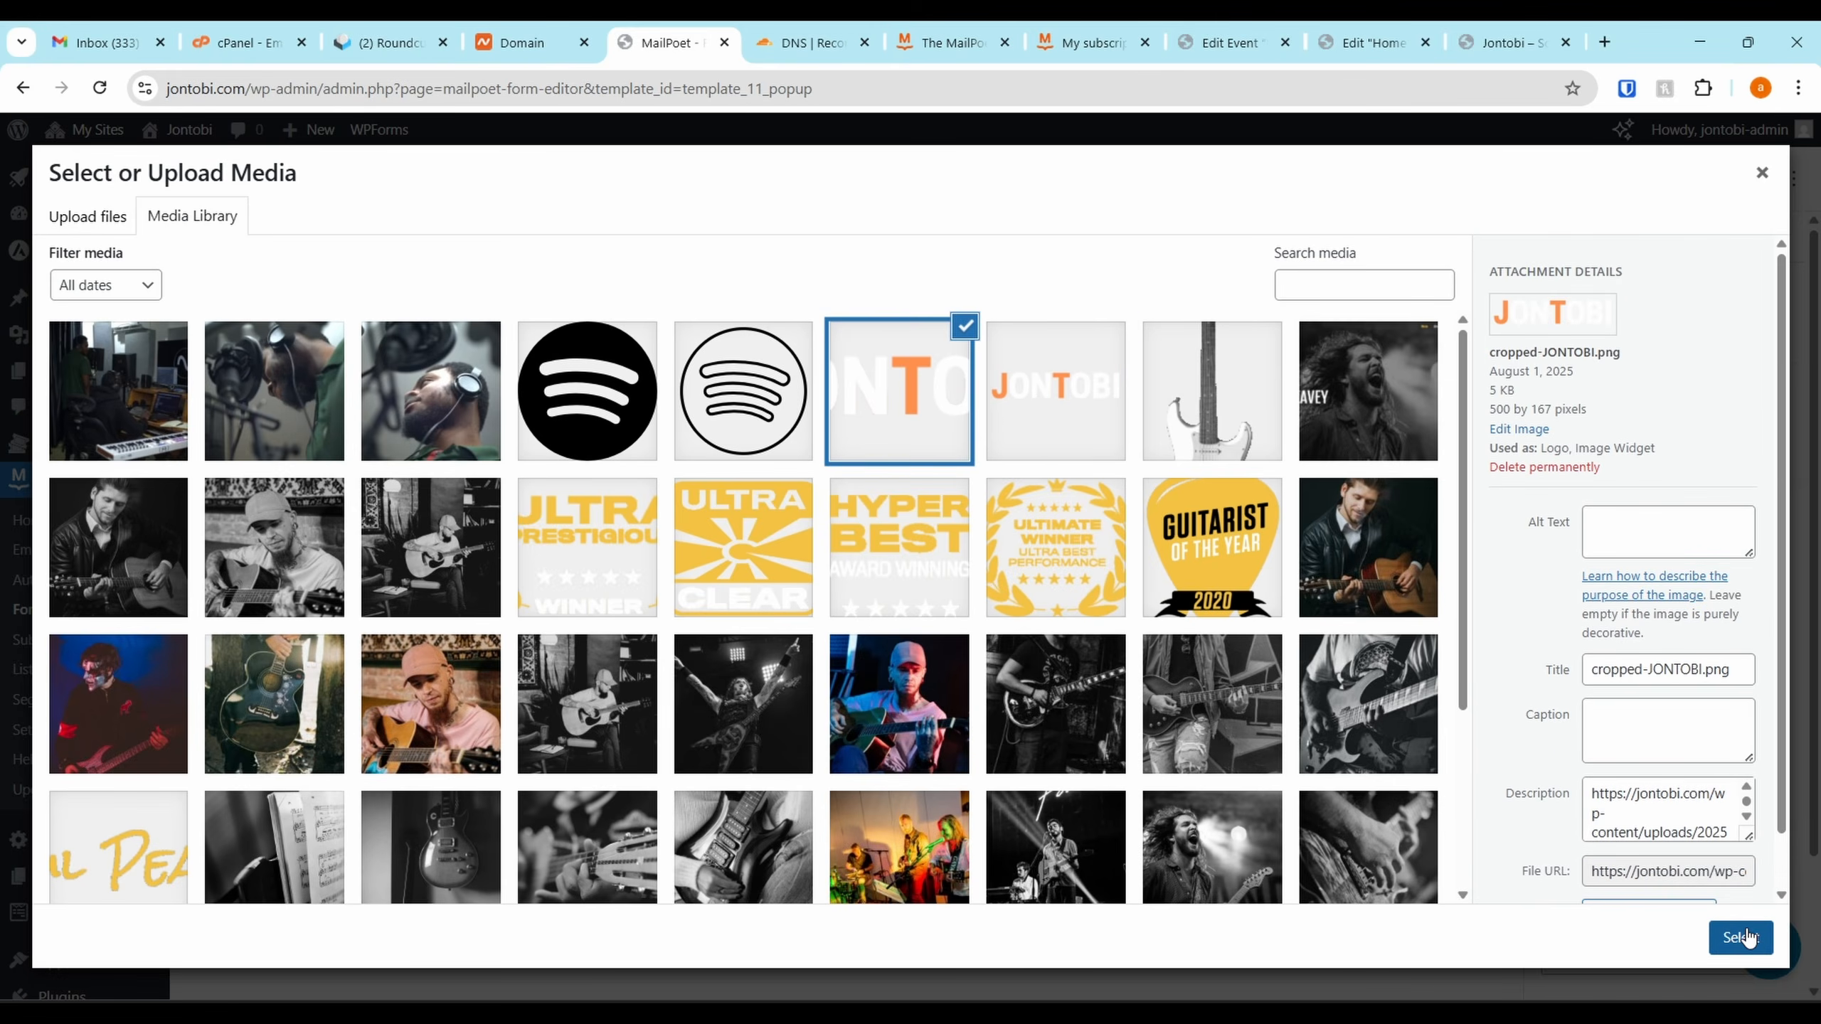
Set the logo to Contain scaling and Medium resolution, and shrink it to about 126 px wide
{"action": "key", "text": "BackSpace"}
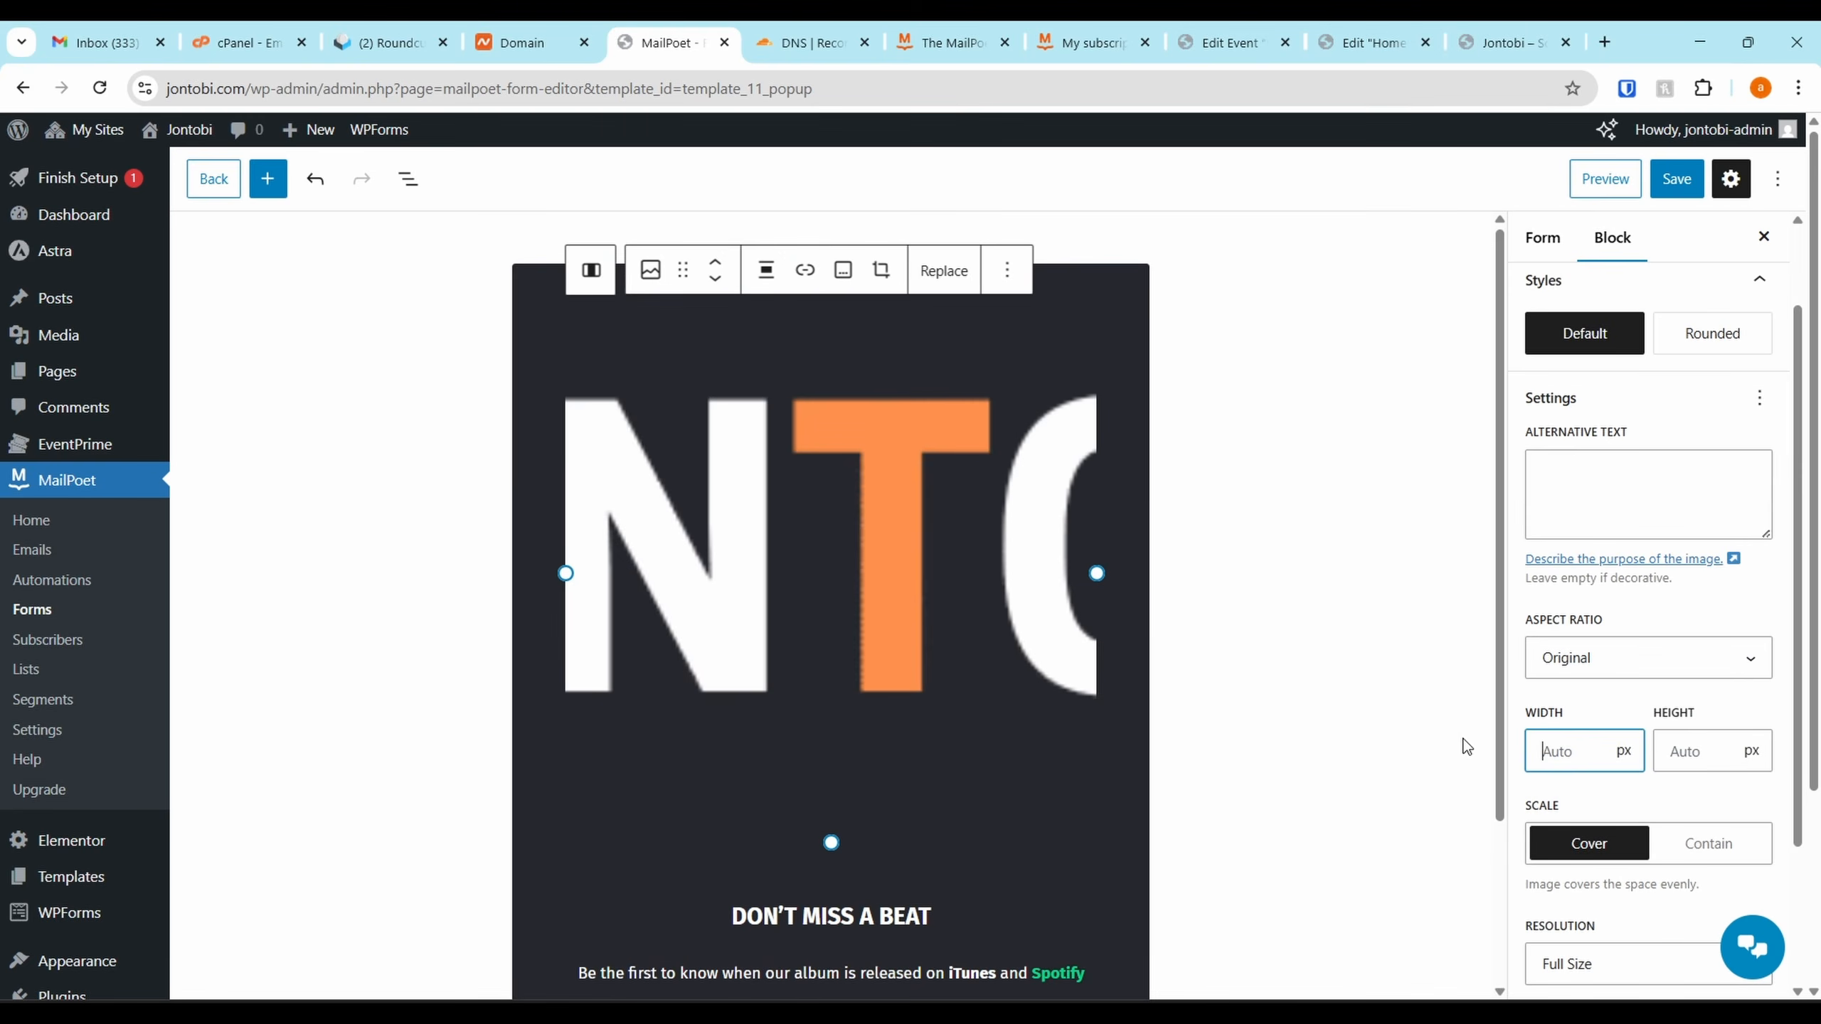
{"action": "left_click", "coordinate": [1708, 844]}
{"action": "scroll", "coordinate": [1688, 748], "scroll_direction": "down", "scroll_amount": 3}
{"action": "left_click", "coordinate": [1633, 764]}
{"action": "left_click", "coordinate": [1618, 796]}
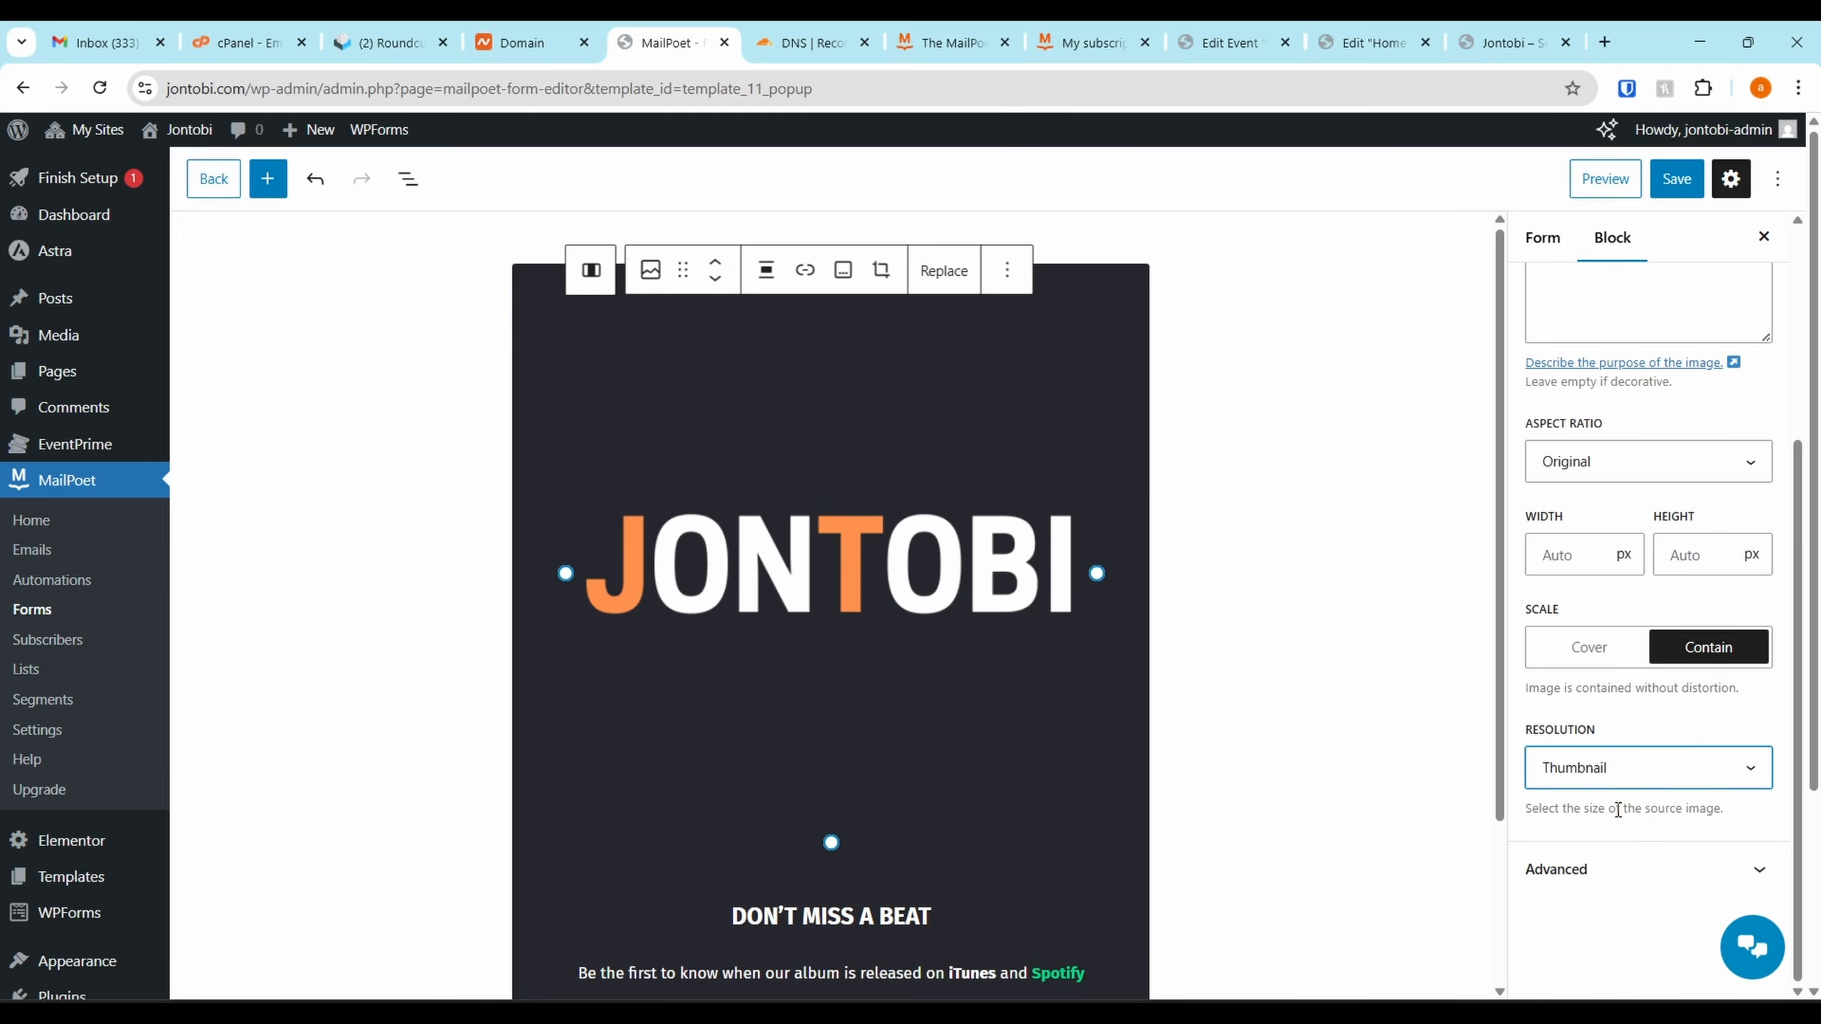
{"action": "key", "text": "super+Tab"}
{"action": "left_click", "coordinate": [1563, 757]}
{"action": "left_click", "coordinate": [1646, 866]}
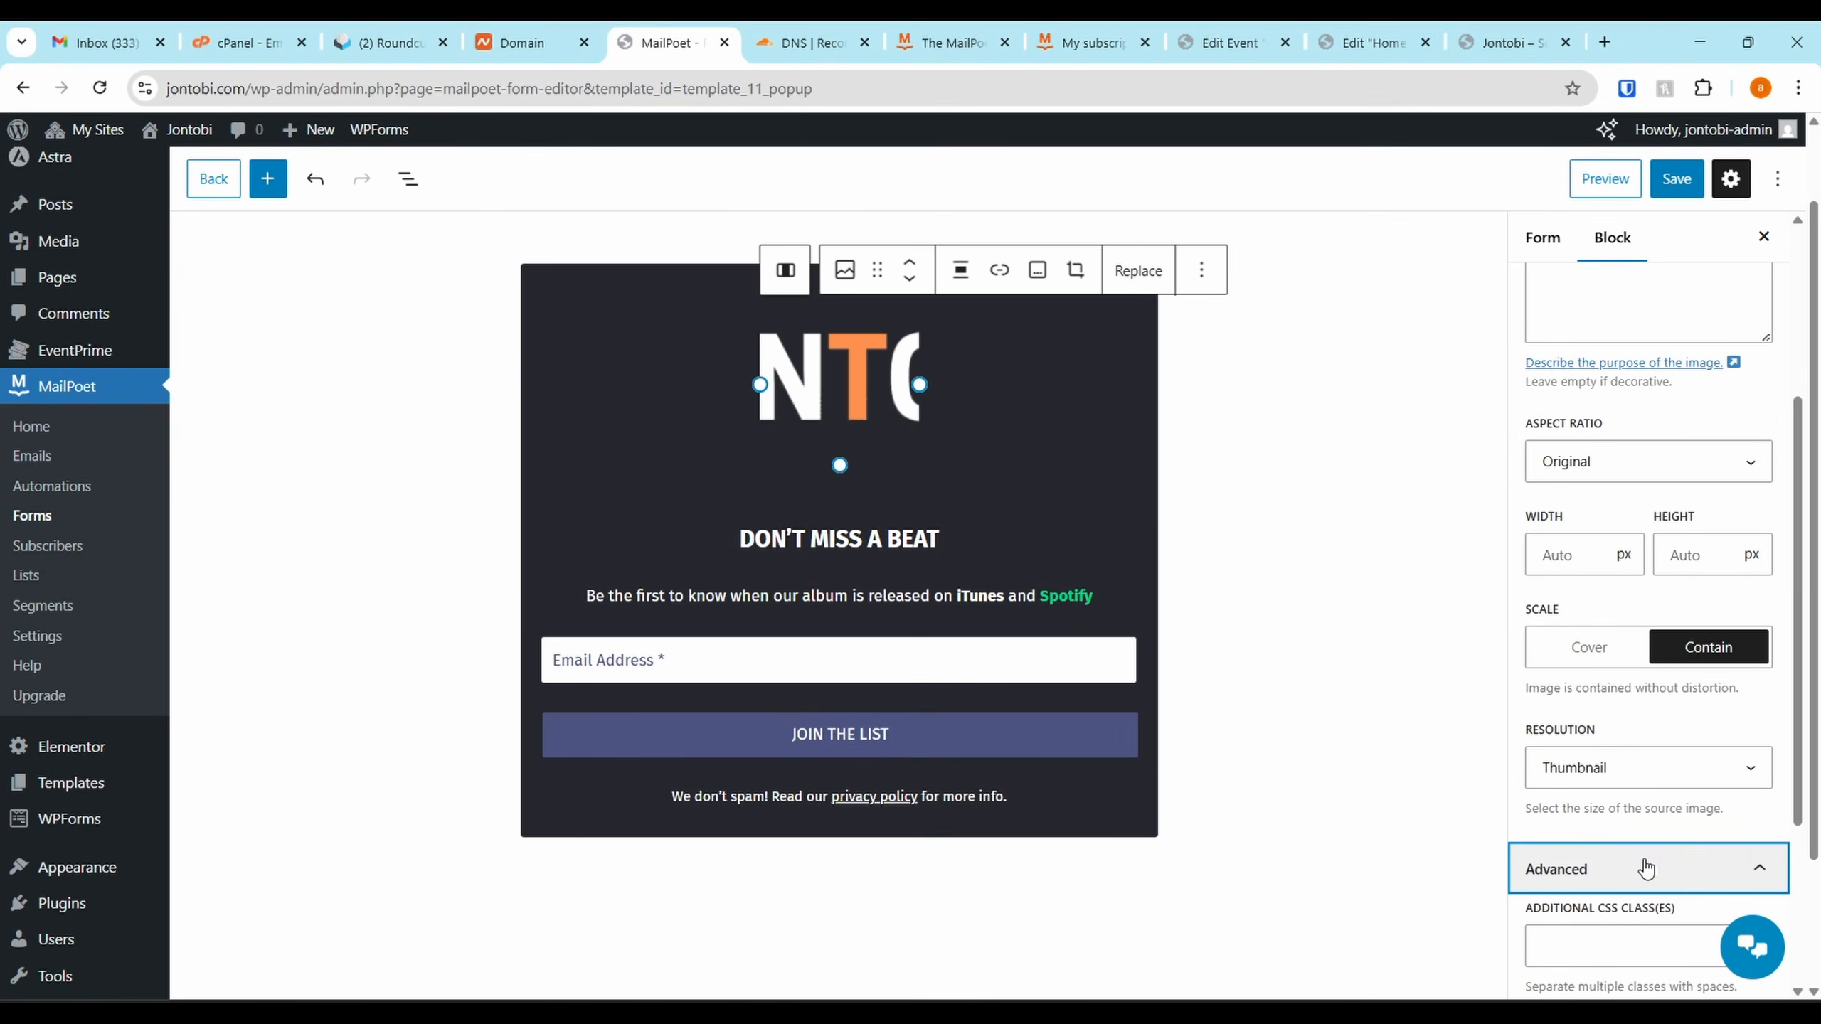
{"action": "left_click", "coordinate": [1584, 646]}
{"action": "left_click", "coordinate": [1673, 649]}
{"action": "left_click", "coordinate": [1627, 769]}
{"action": "left_click", "coordinate": [1591, 831]}
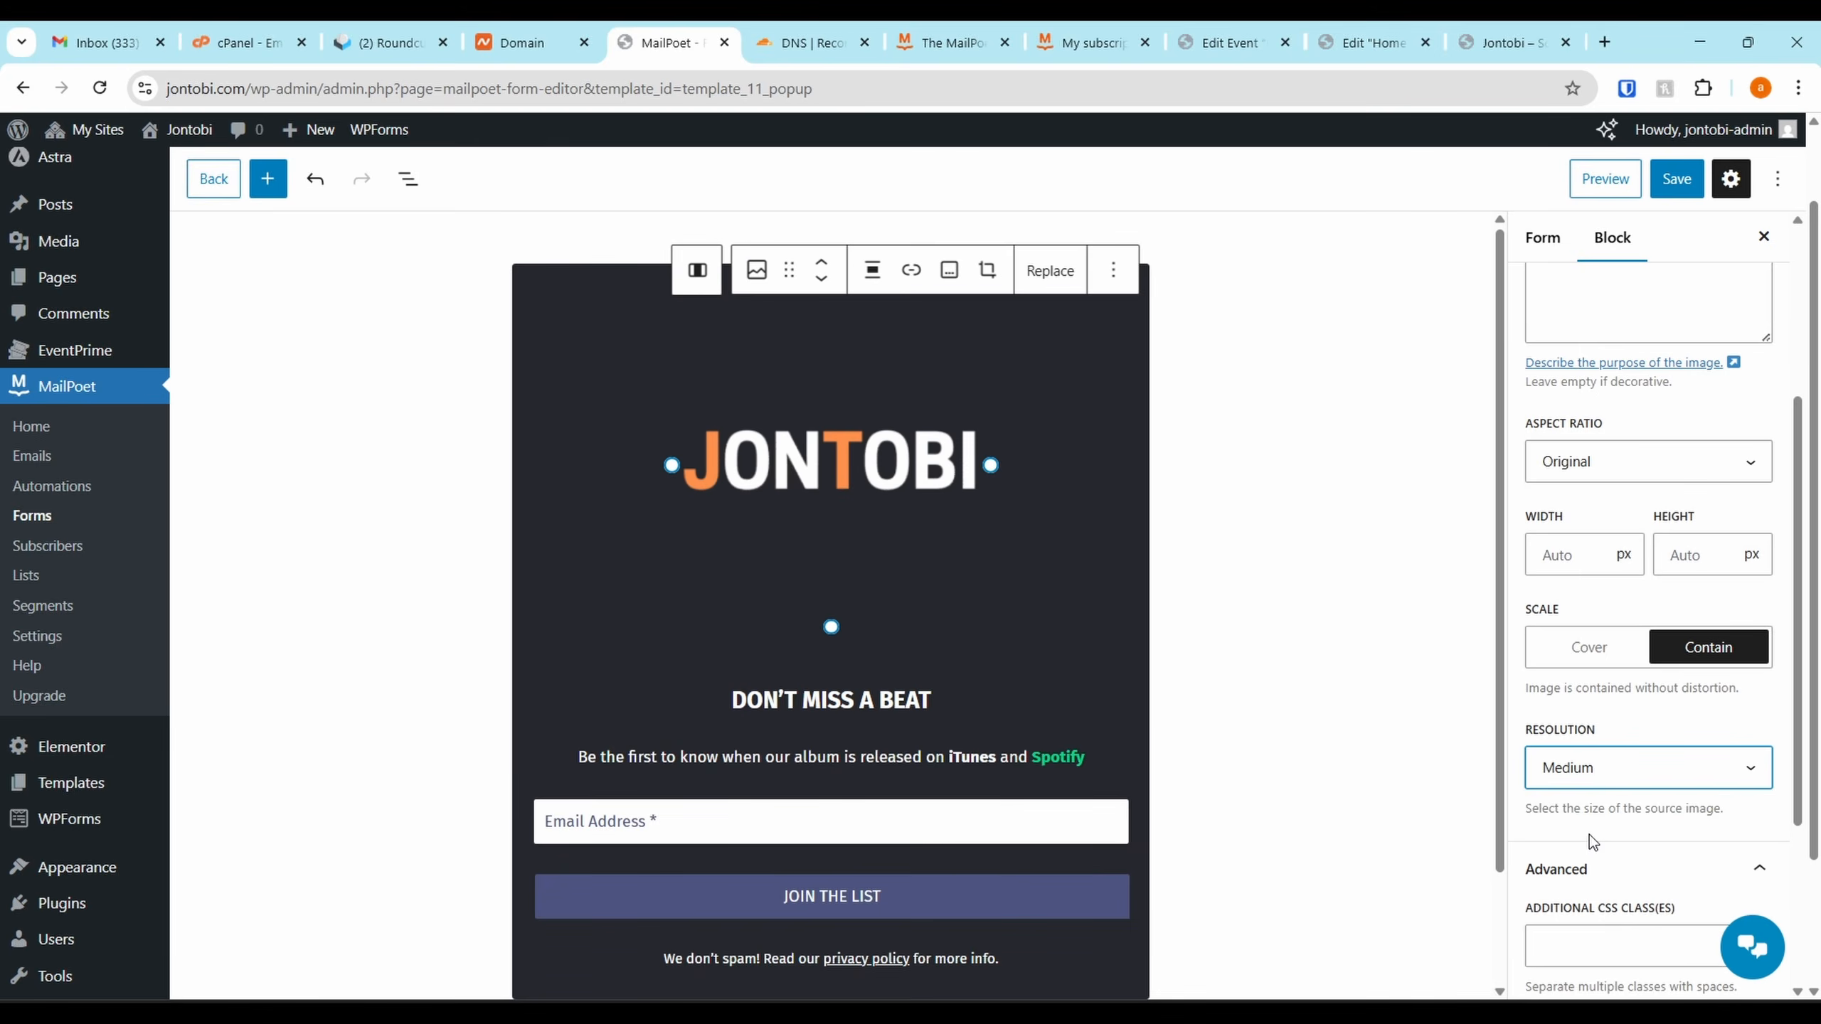
{"action": "left_click_drag", "start_coordinate": [830, 567], "coordinate": [833, 440]}
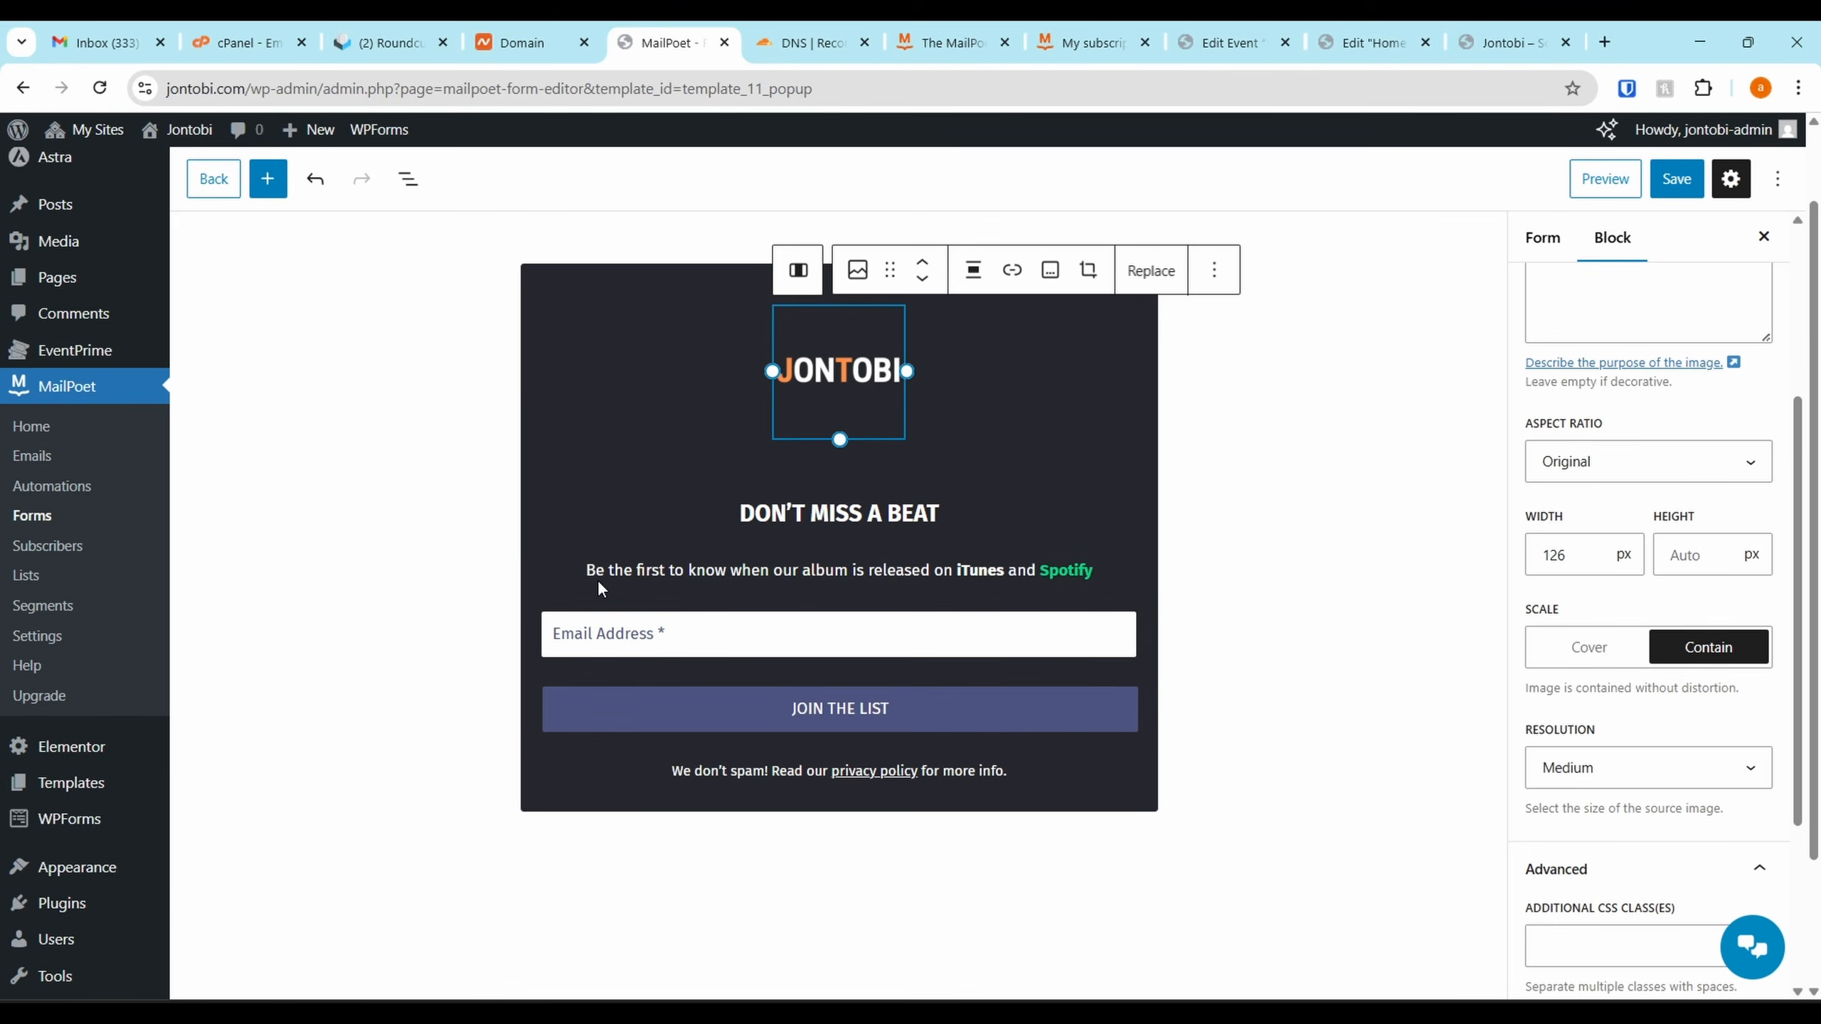
{"action": "left_click", "coordinate": [527, 638]}
Replace the intro paragraph with the pasted exclusive-music sentence
{"action": "left_click", "coordinate": [681, 578]}
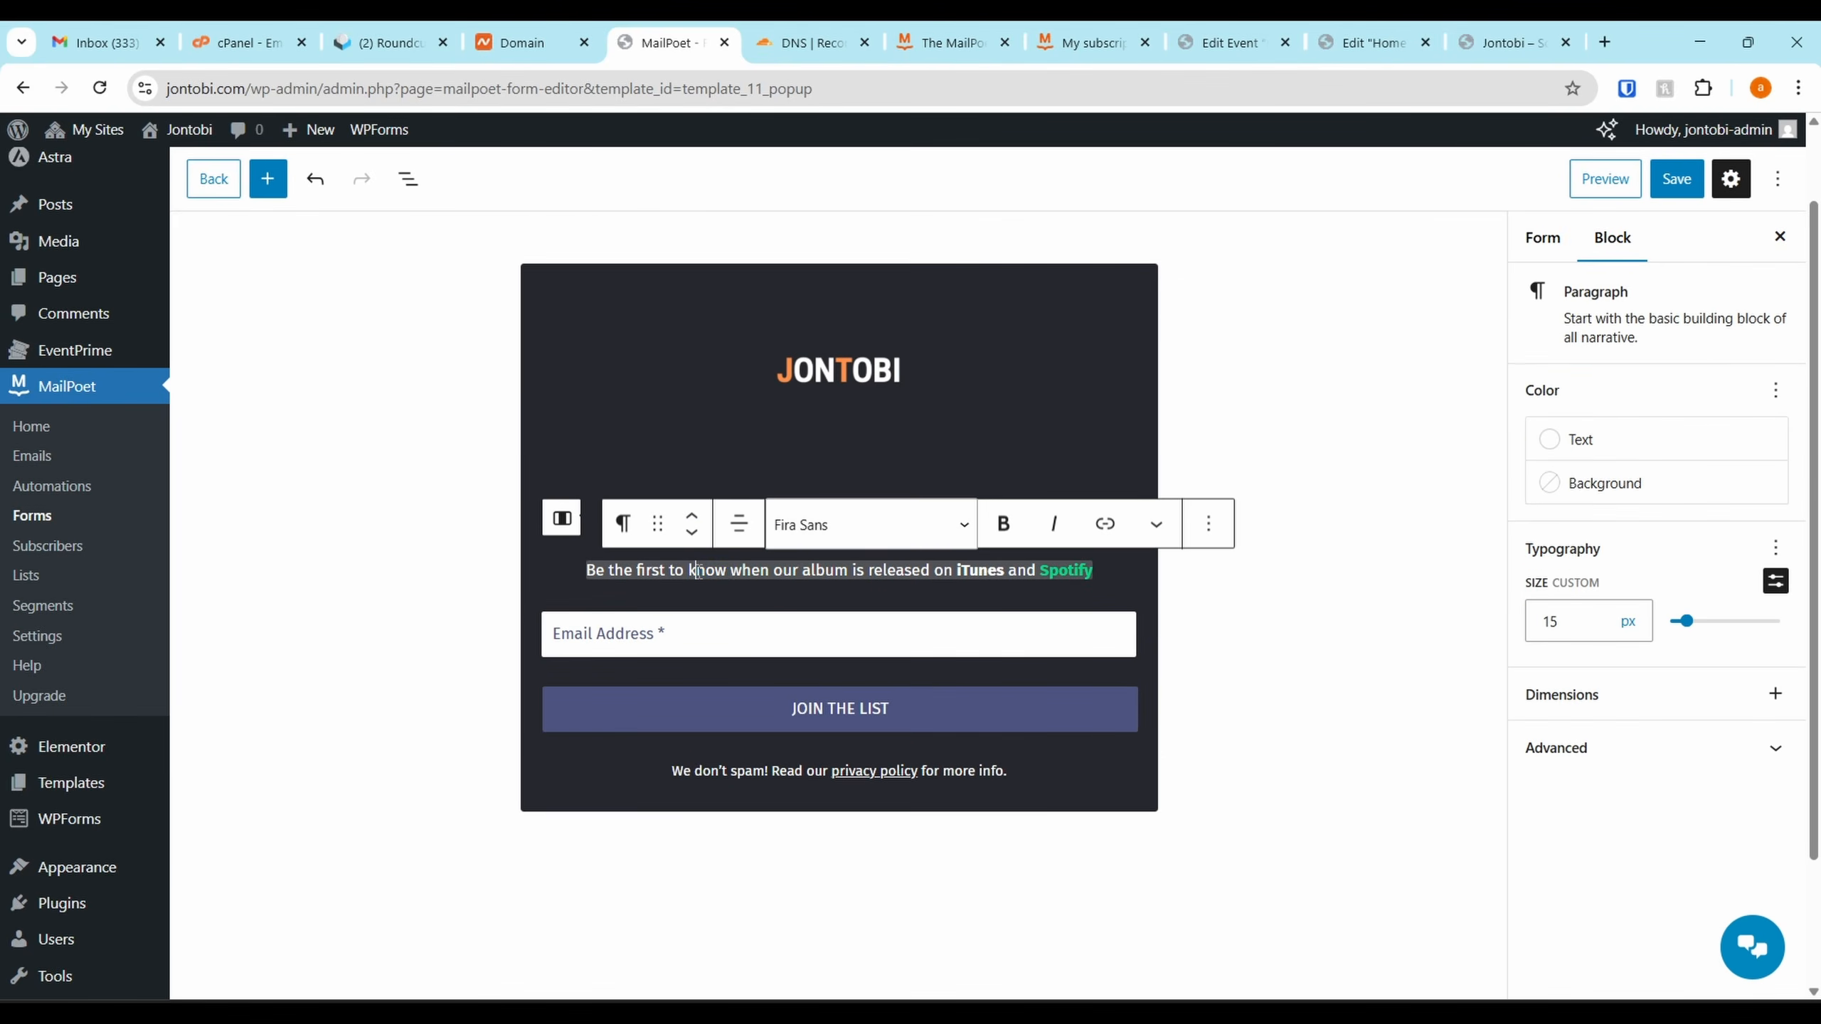
{"action": "triple_click", "coordinate": [586, 570]}
{"action": "type", "text": "Get exclusive music drops, unreleased demos, early bird tickets, behind-the-scenes updates, and journal-style notes from Jontobi."}
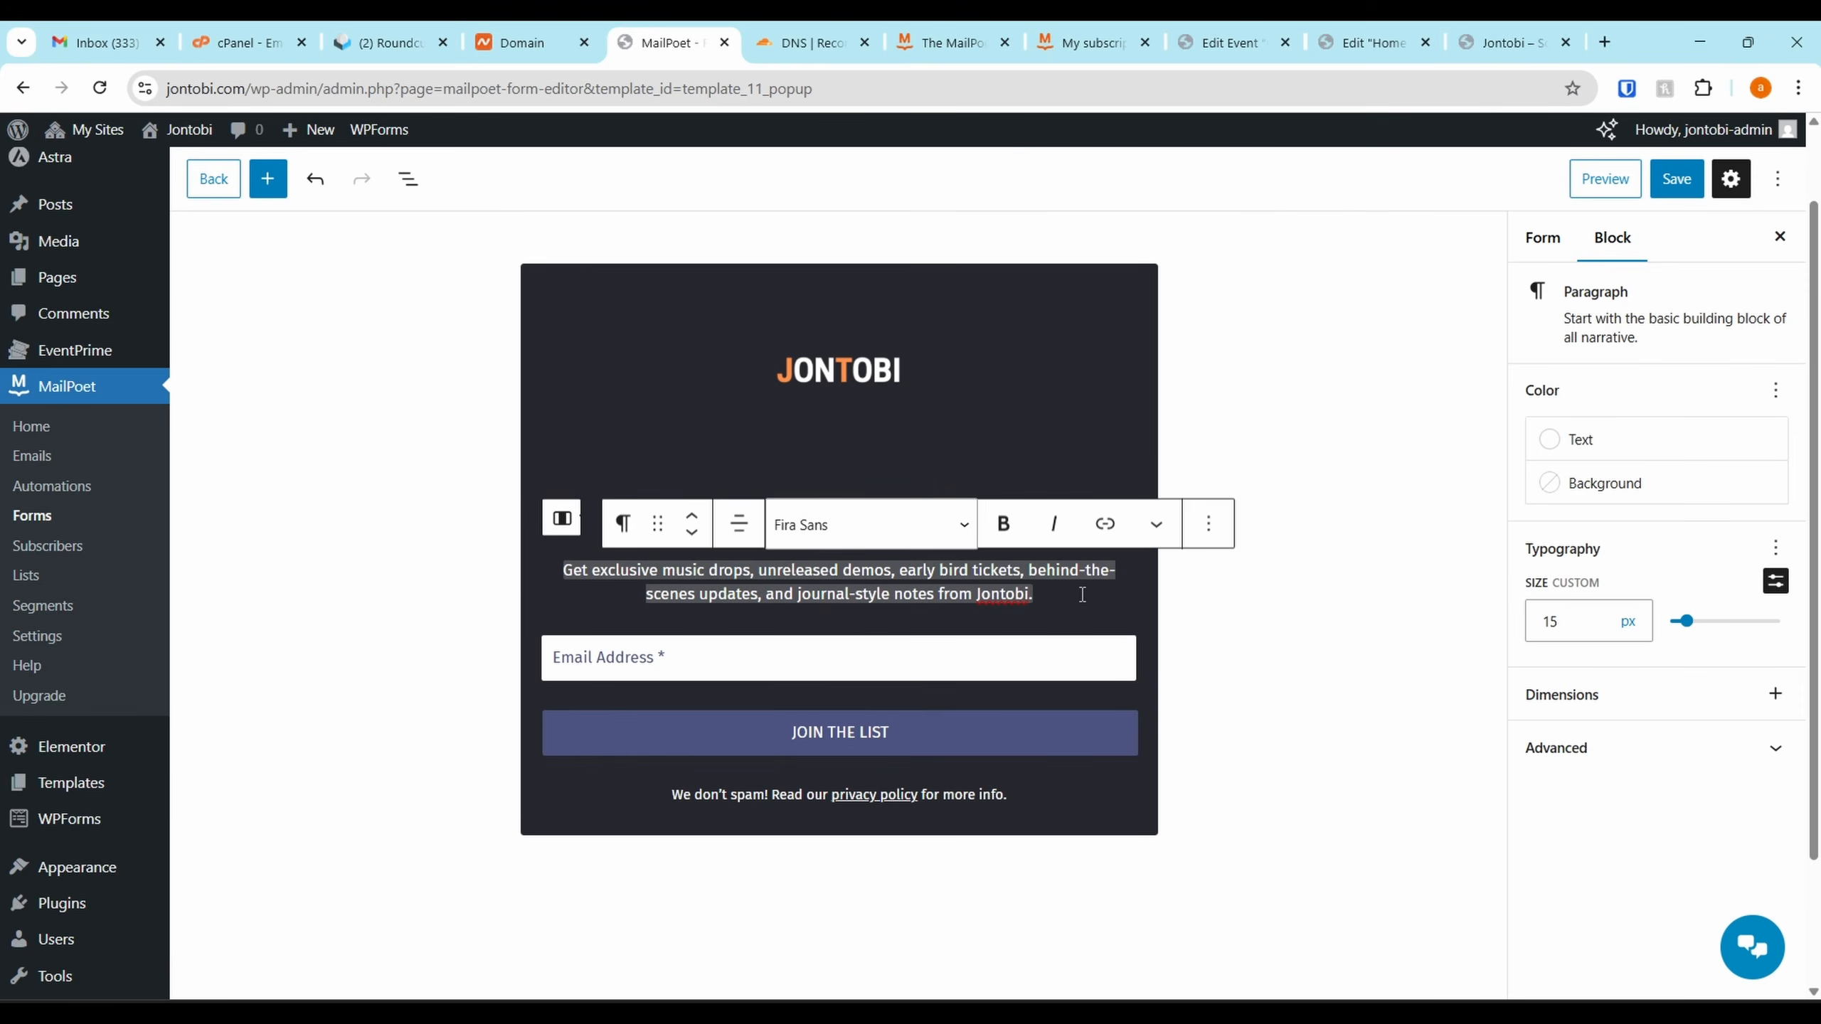
{"action": "left_click", "coordinate": [704, 658]}
Insert a First name field above the Email Address field
{"action": "left_click", "coordinate": [706, 658]}
{"action": "left_click", "coordinate": [845, 710]}
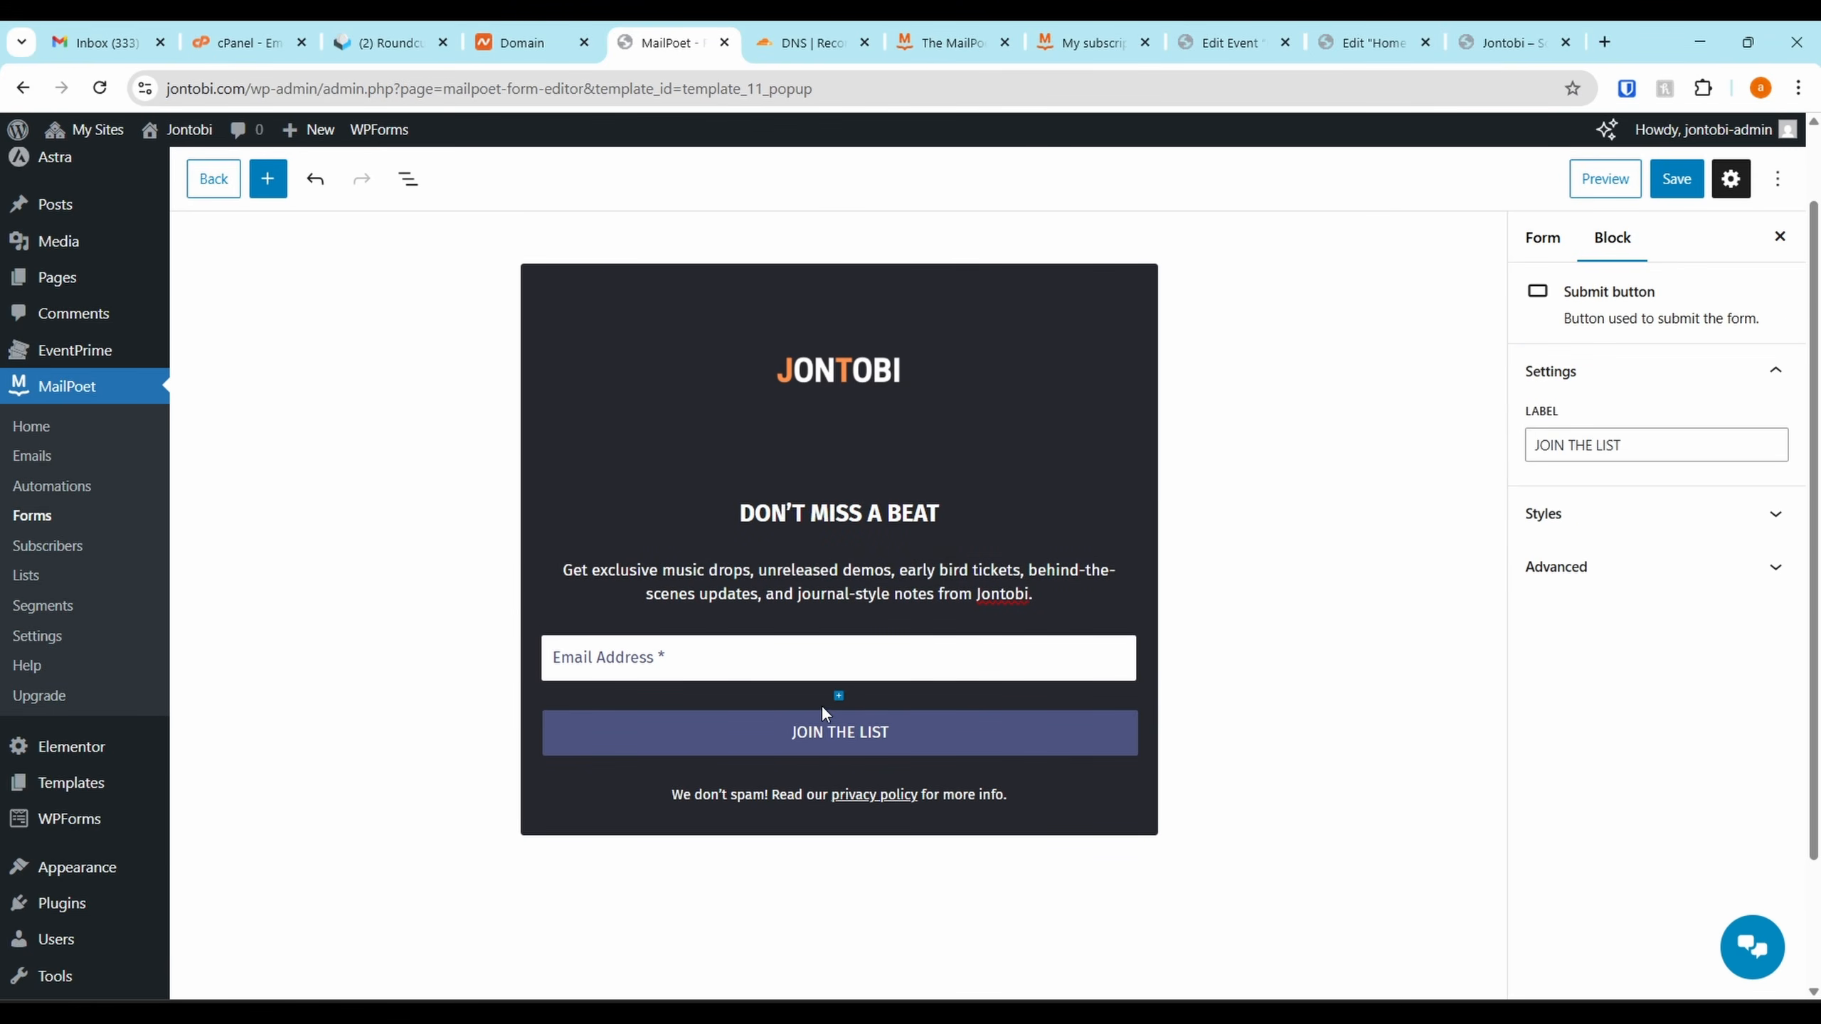
{"action": "left_click", "coordinate": [827, 661]}
{"action": "left_click", "coordinate": [1531, 251]}
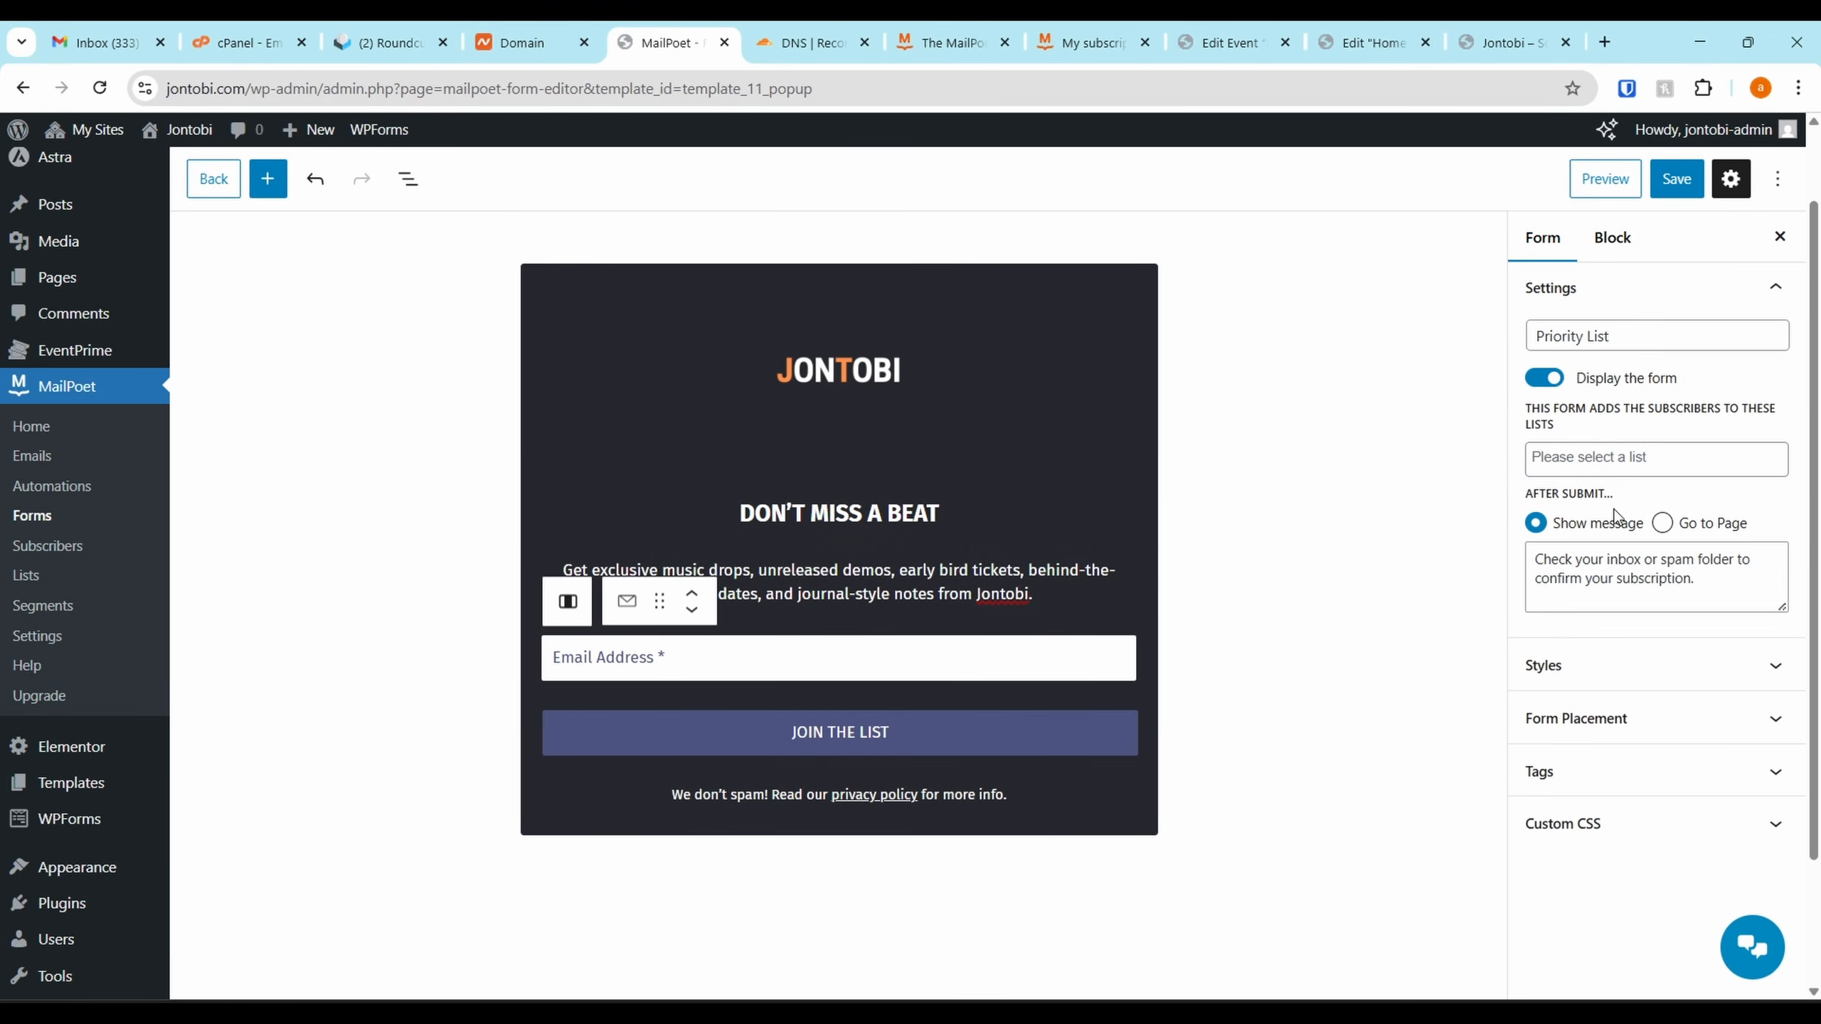
{"action": "scroll", "coordinate": [1147, 502], "scroll_direction": "down", "scroll_amount": 1}
{"action": "left_click", "coordinate": [817, 730]}
{"action": "left_click", "coordinate": [839, 696]}
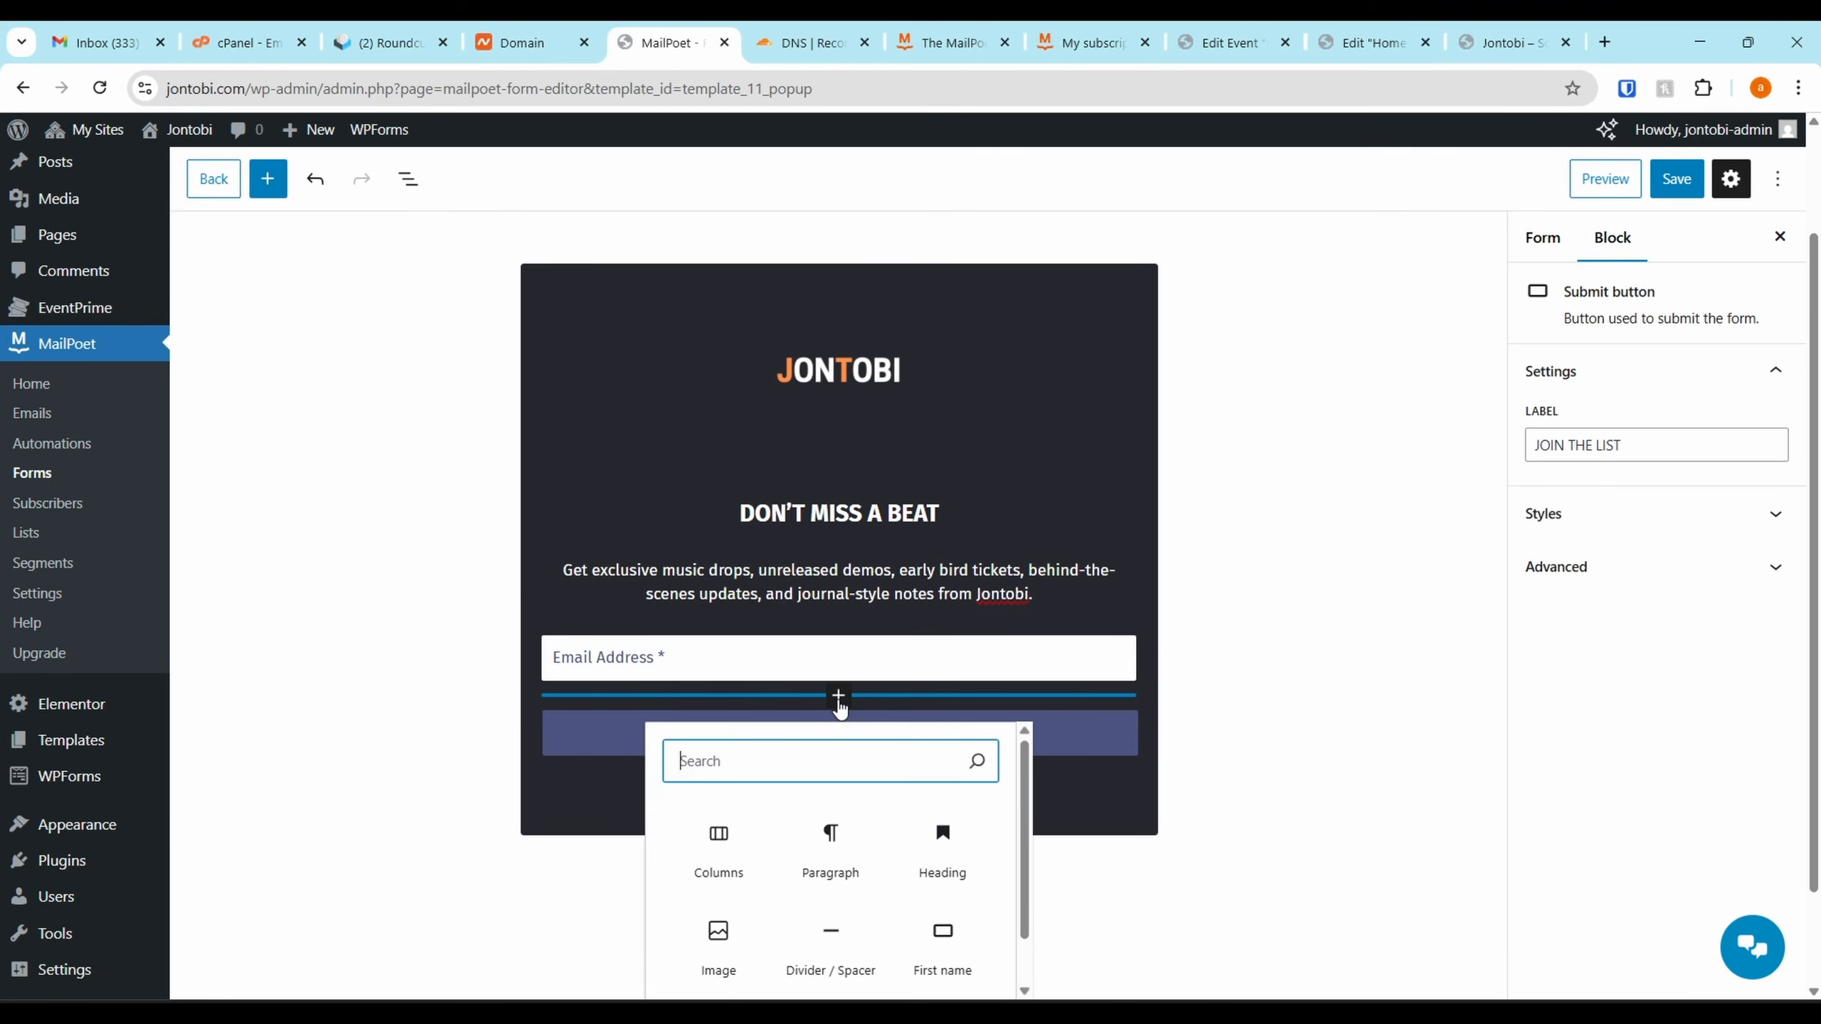
{"action": "left_click", "coordinate": [838, 705]}
{"action": "left_click", "coordinate": [838, 713]}
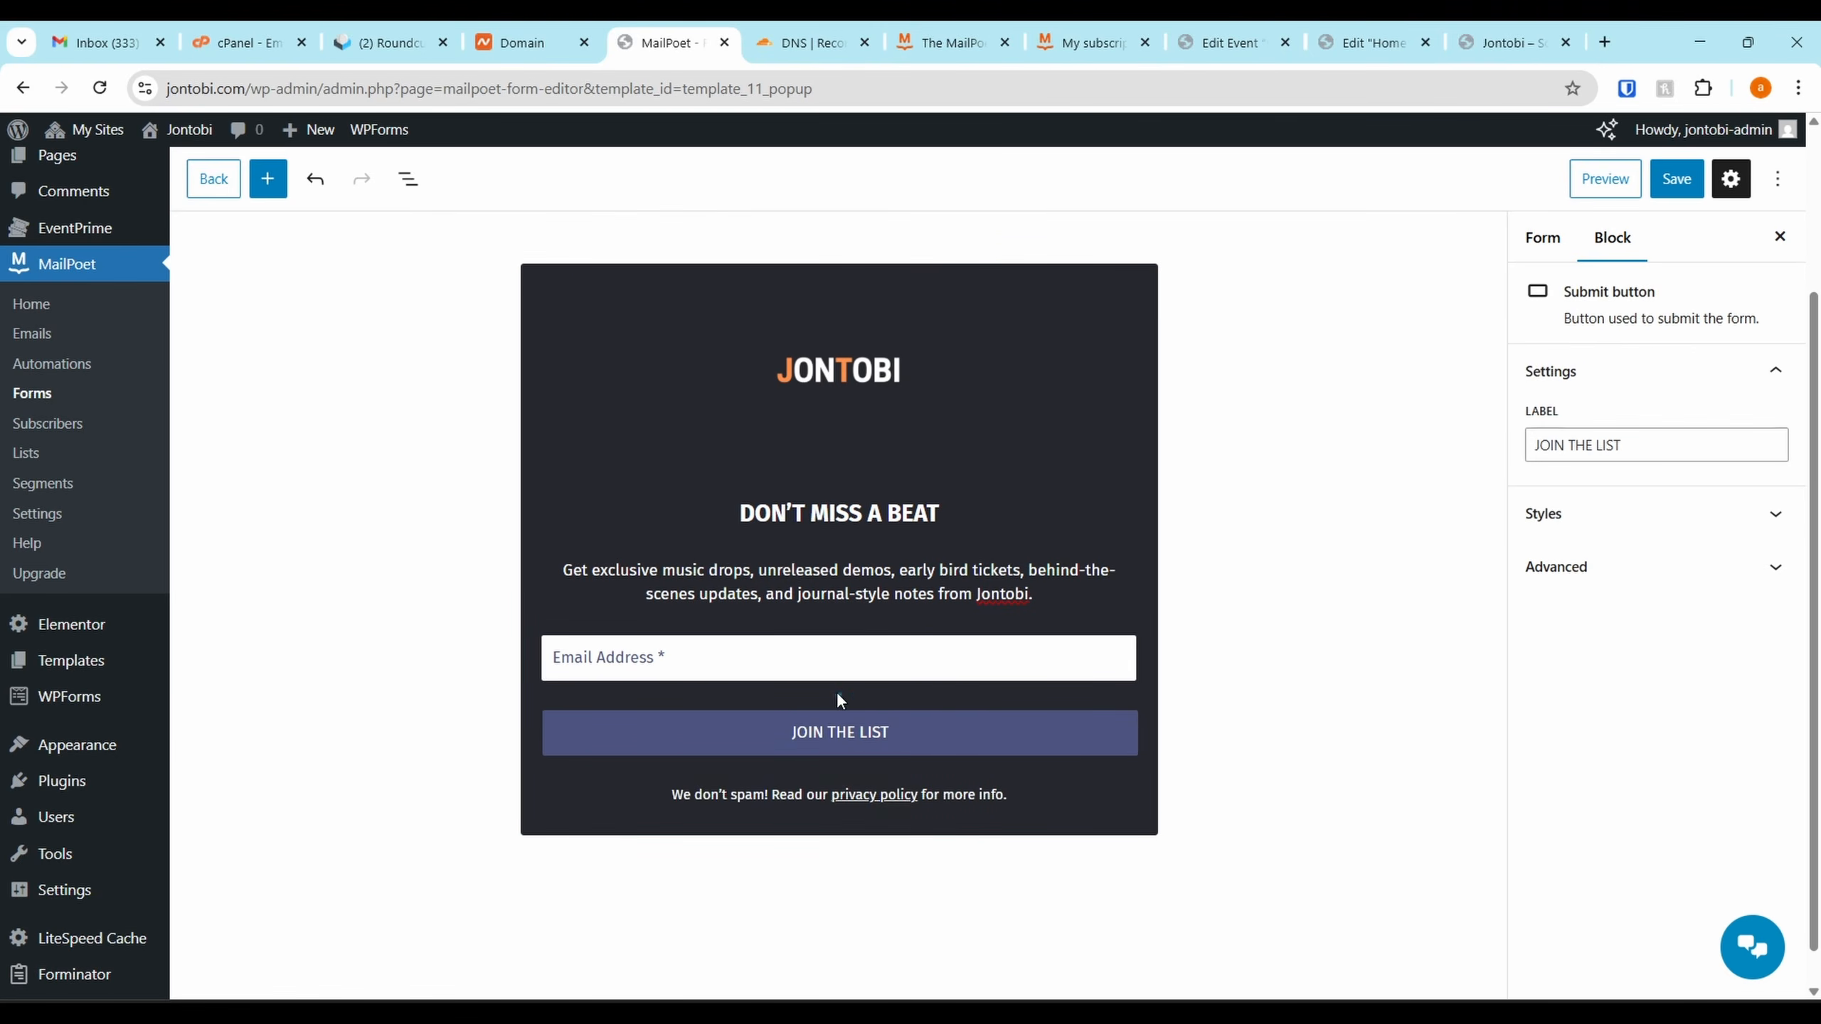
{"action": "left_click", "coordinate": [833, 621]}
{"action": "left_click", "coordinate": [946, 866]}
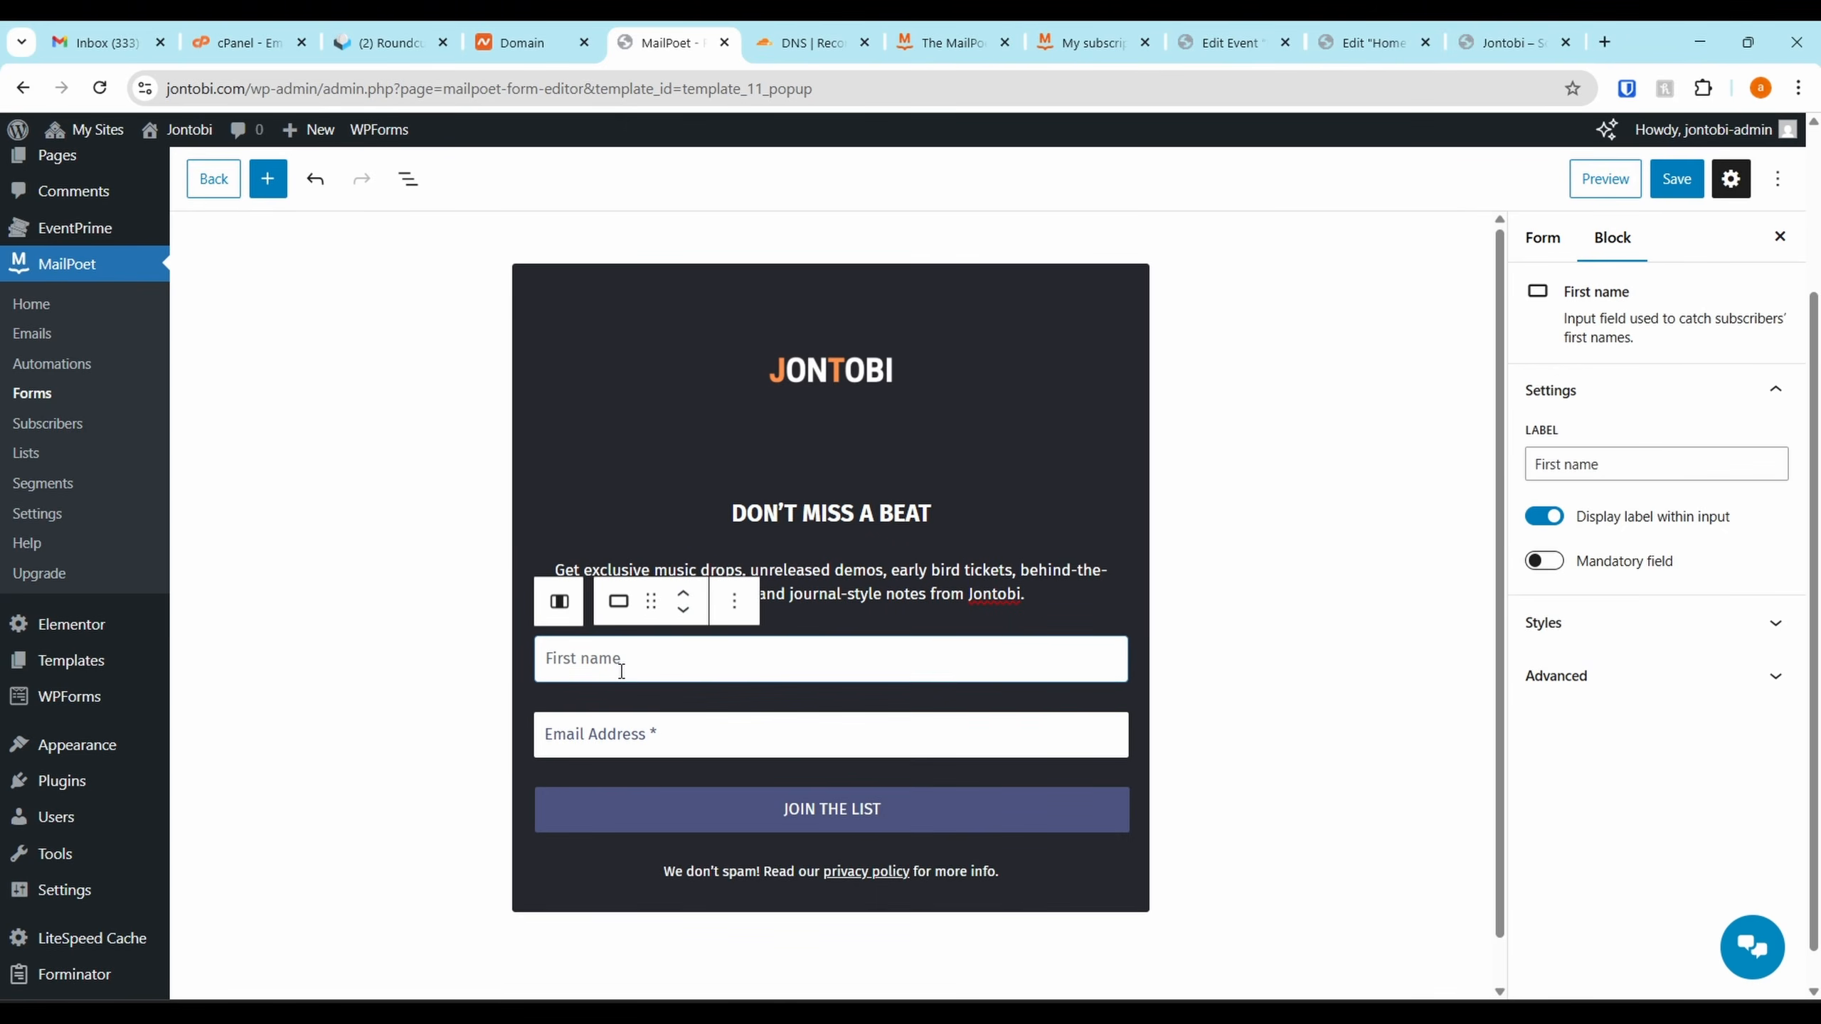
{"action": "left_click_drag", "start_coordinate": [1820, 689], "coordinate": [1638, 118]}
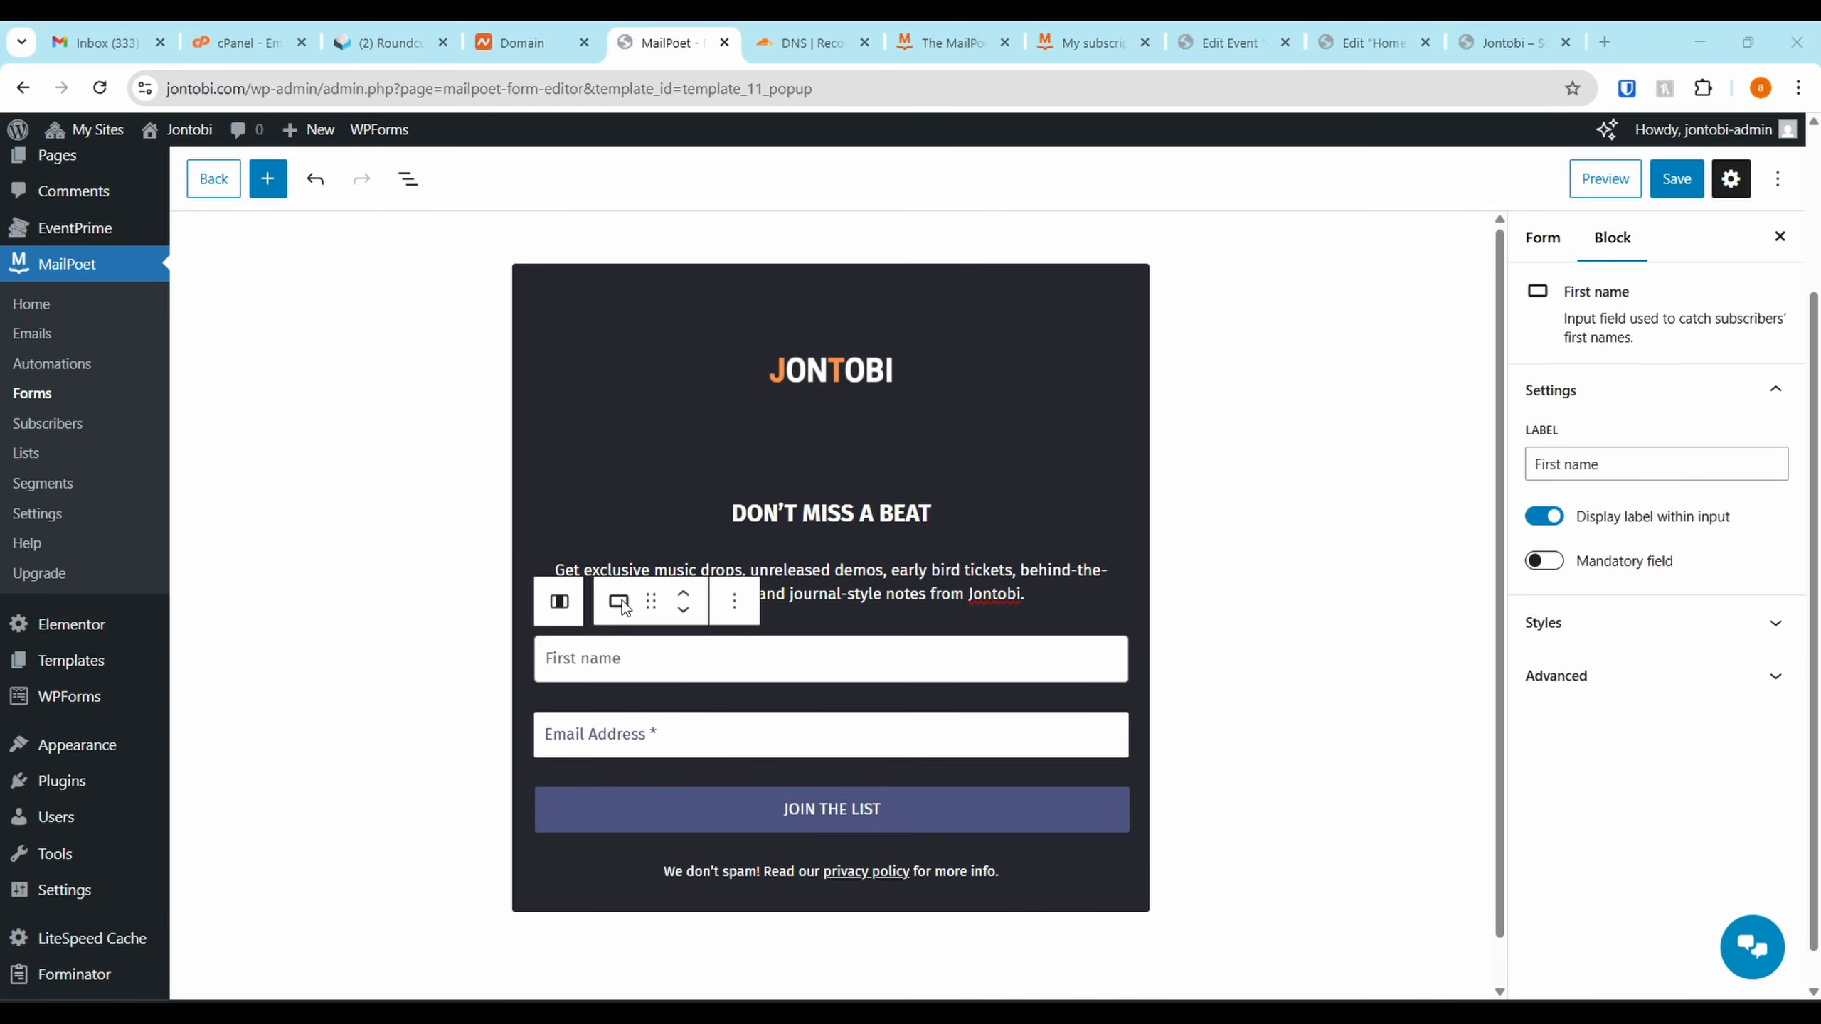
Bring up the block inserter between the Email field and the JOIN THE LIST button
{"action": "left_click", "coordinate": [793, 746]}
{"action": "left_click", "coordinate": [826, 649]}
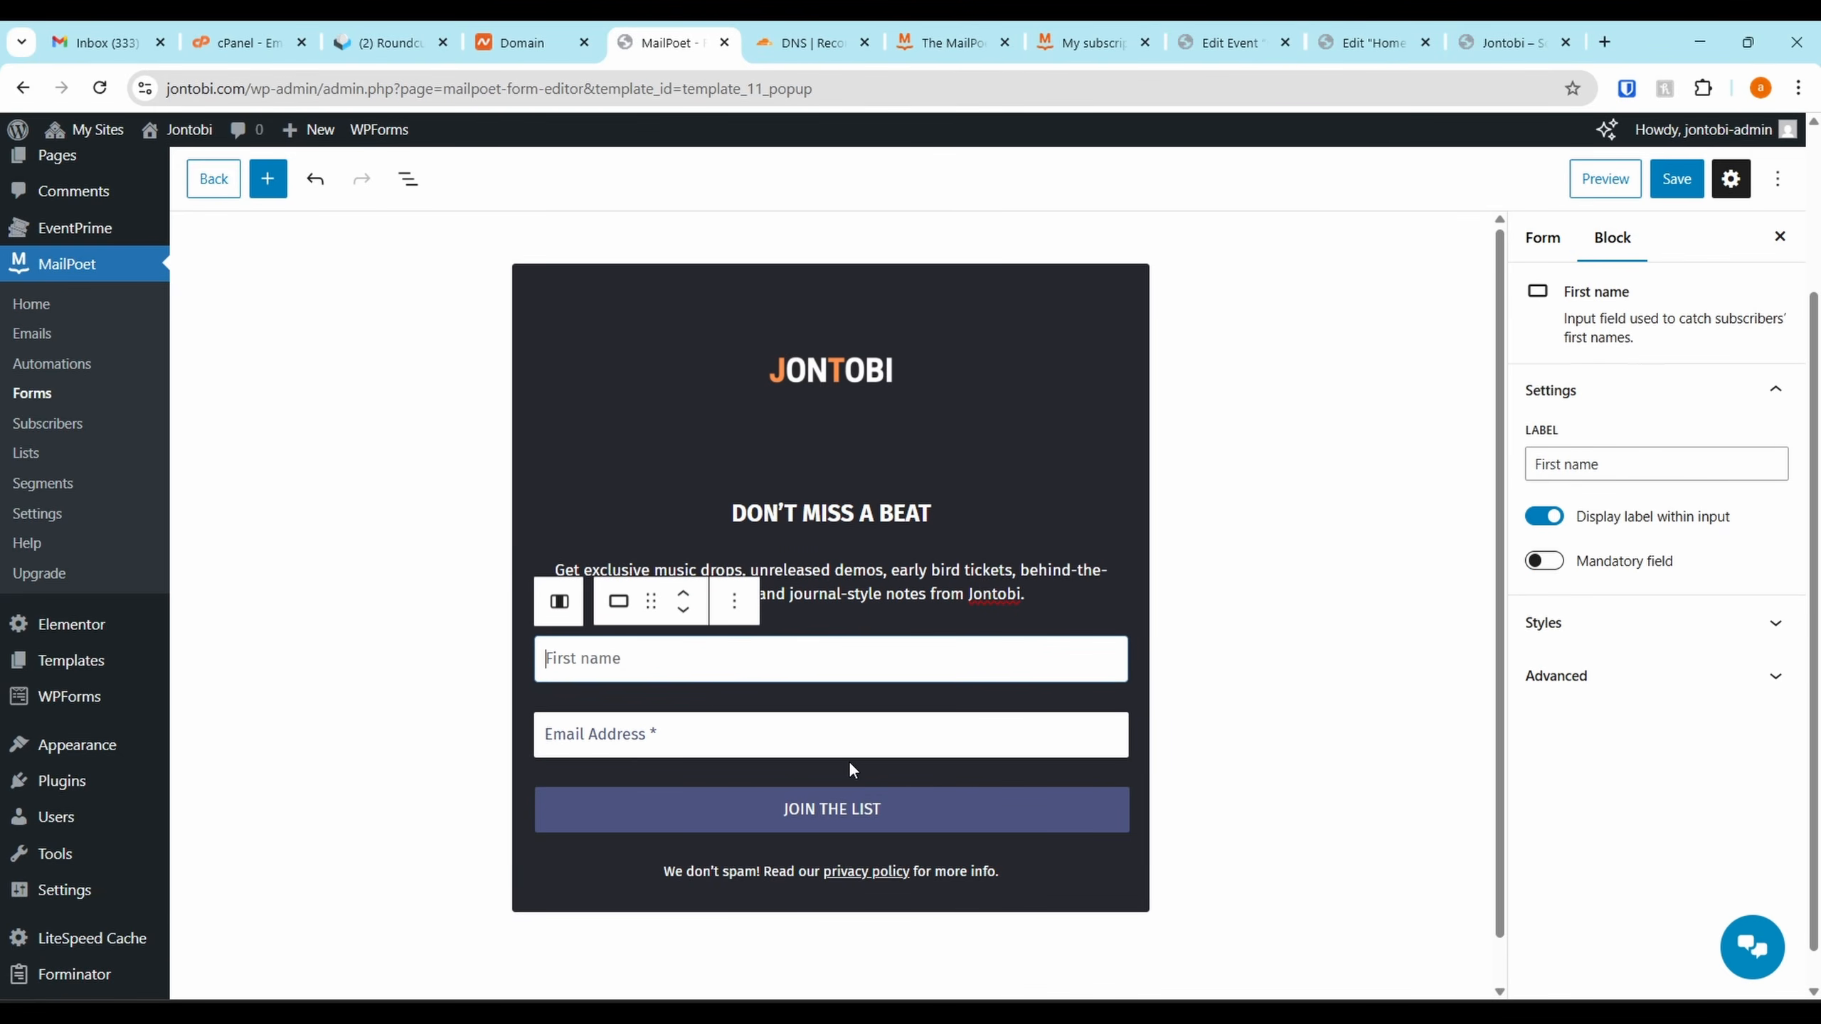
{"action": "left_click", "coordinate": [825, 775]}
{"action": "left_click", "coordinate": [830, 772]}
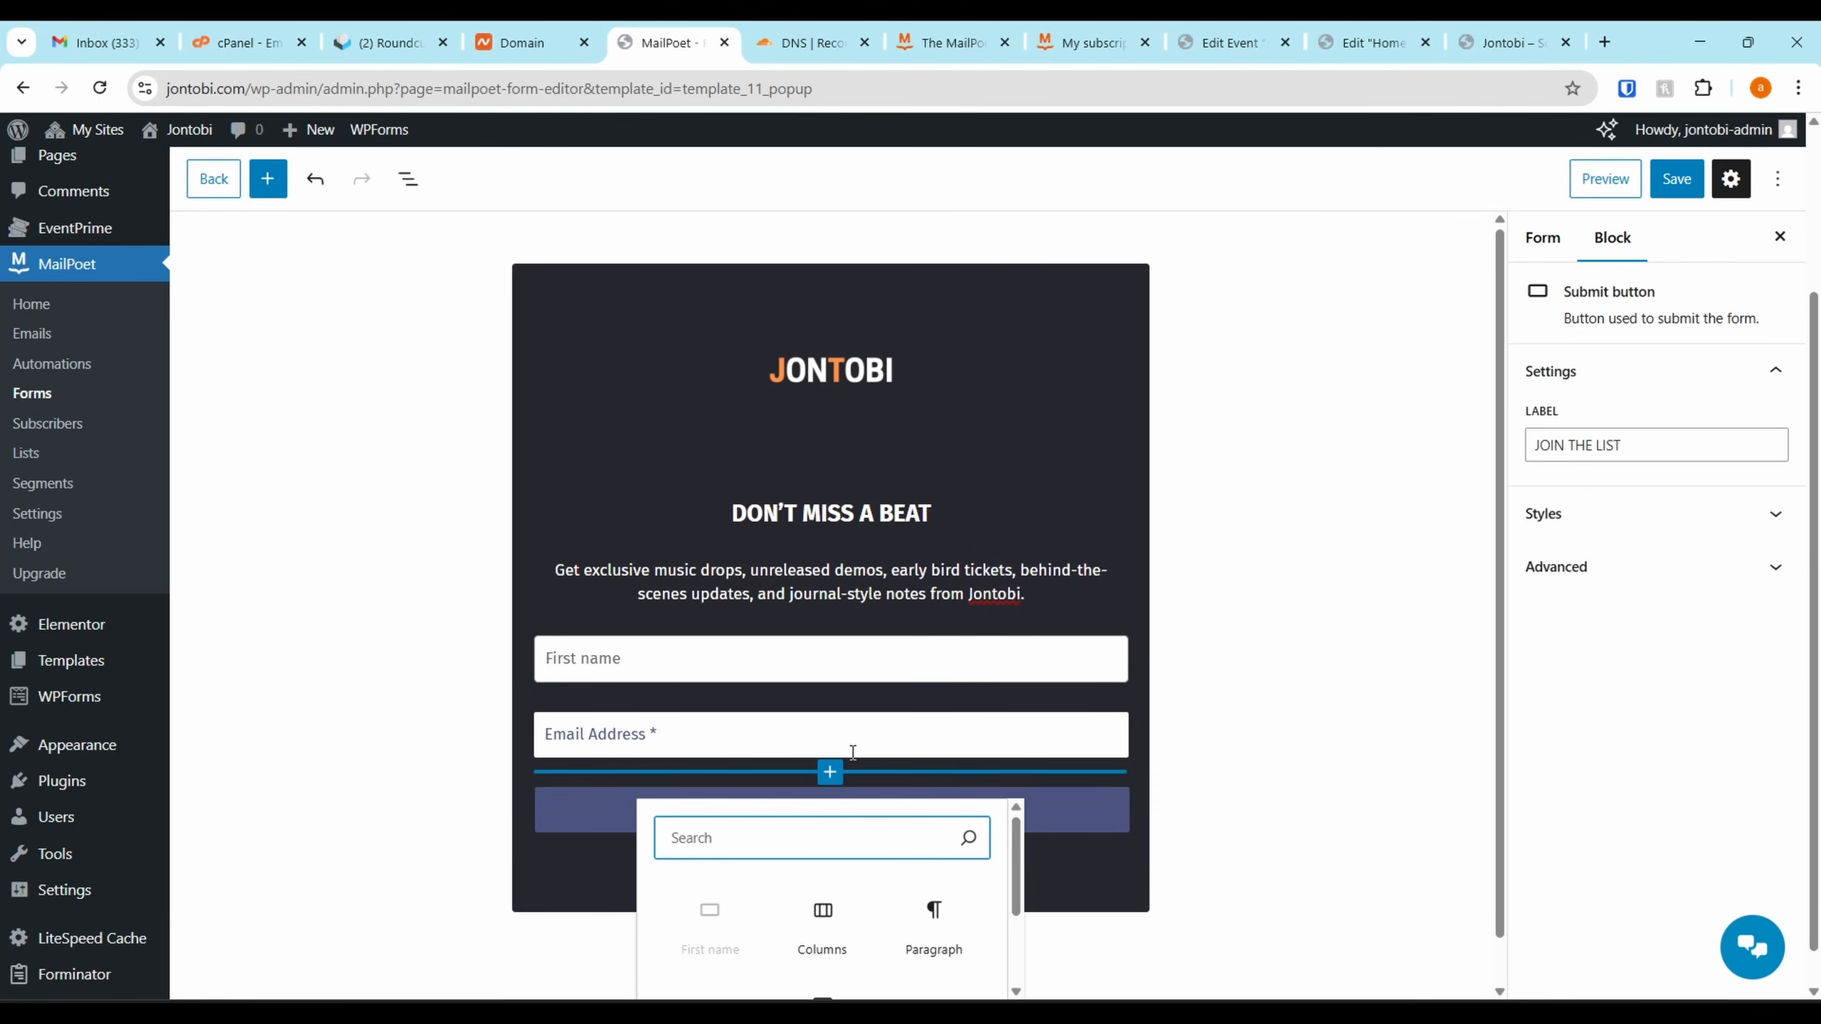
Browse all form blocks and select the Column block holding the Priority List form
{"action": "scroll", "coordinate": [866, 833], "scroll_direction": "down", "scroll_amount": 3}
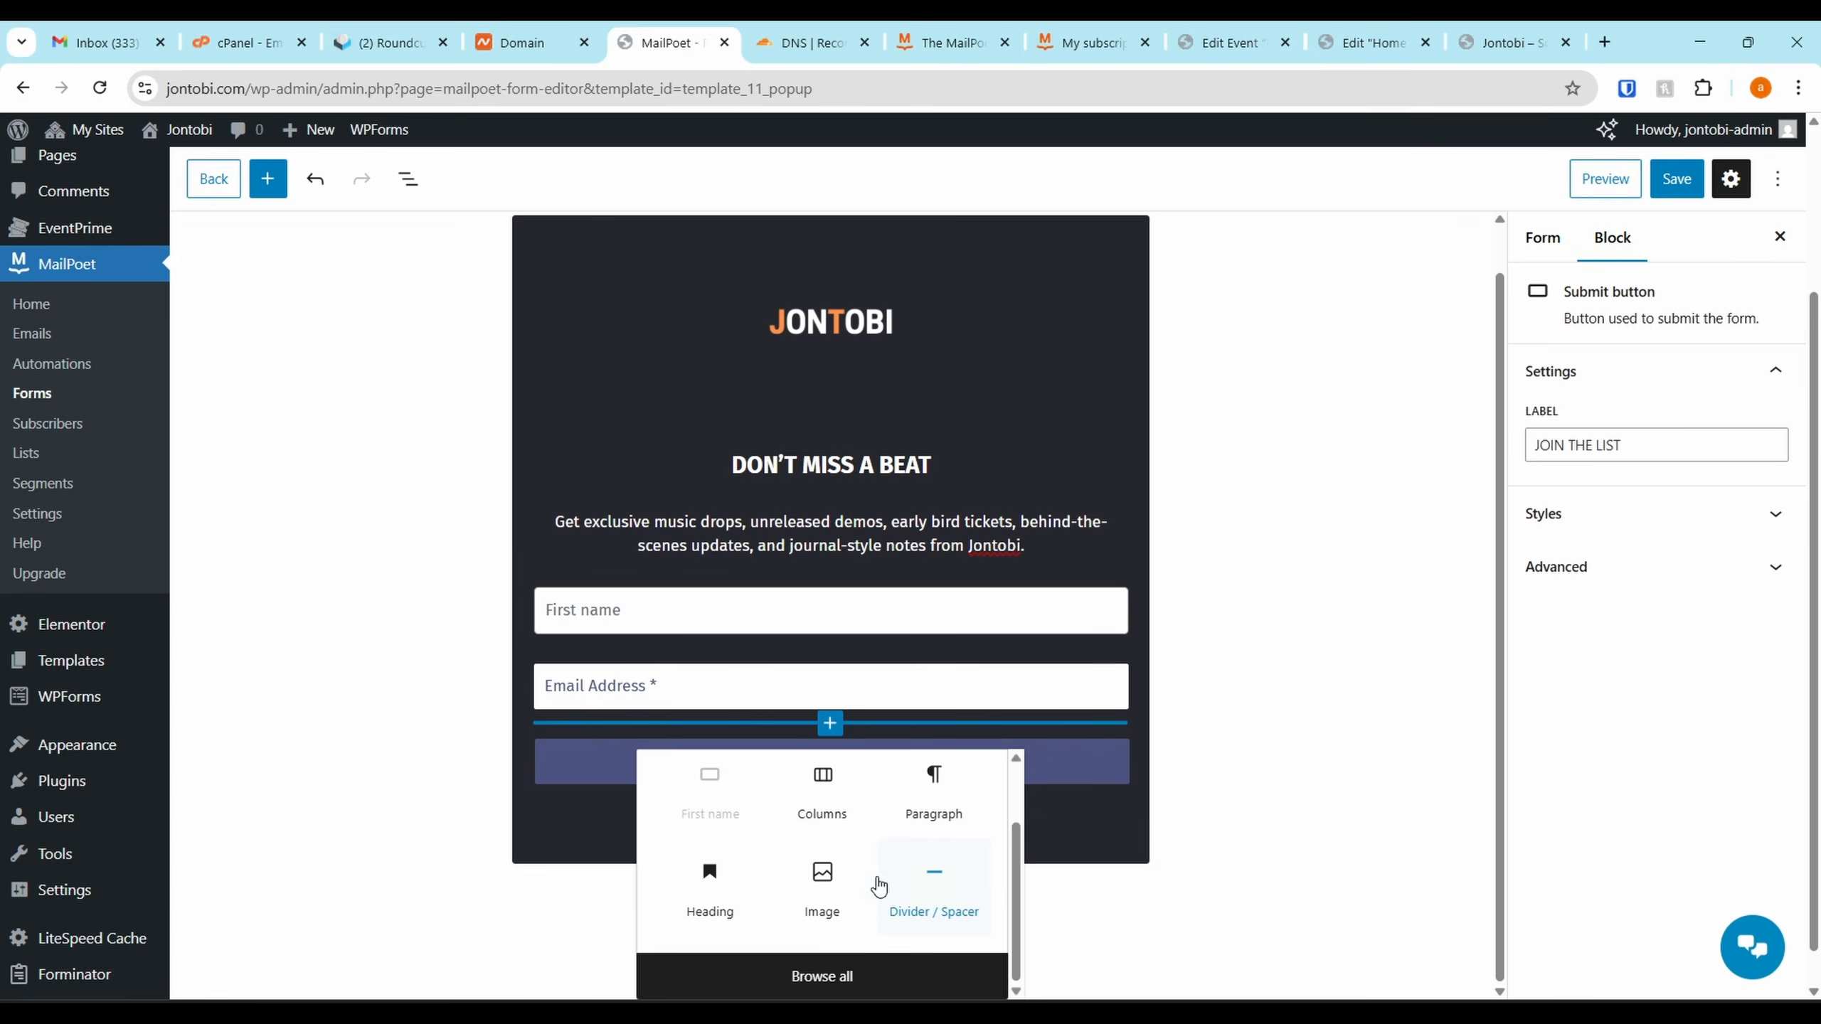
{"action": "left_click", "coordinate": [807, 972]}
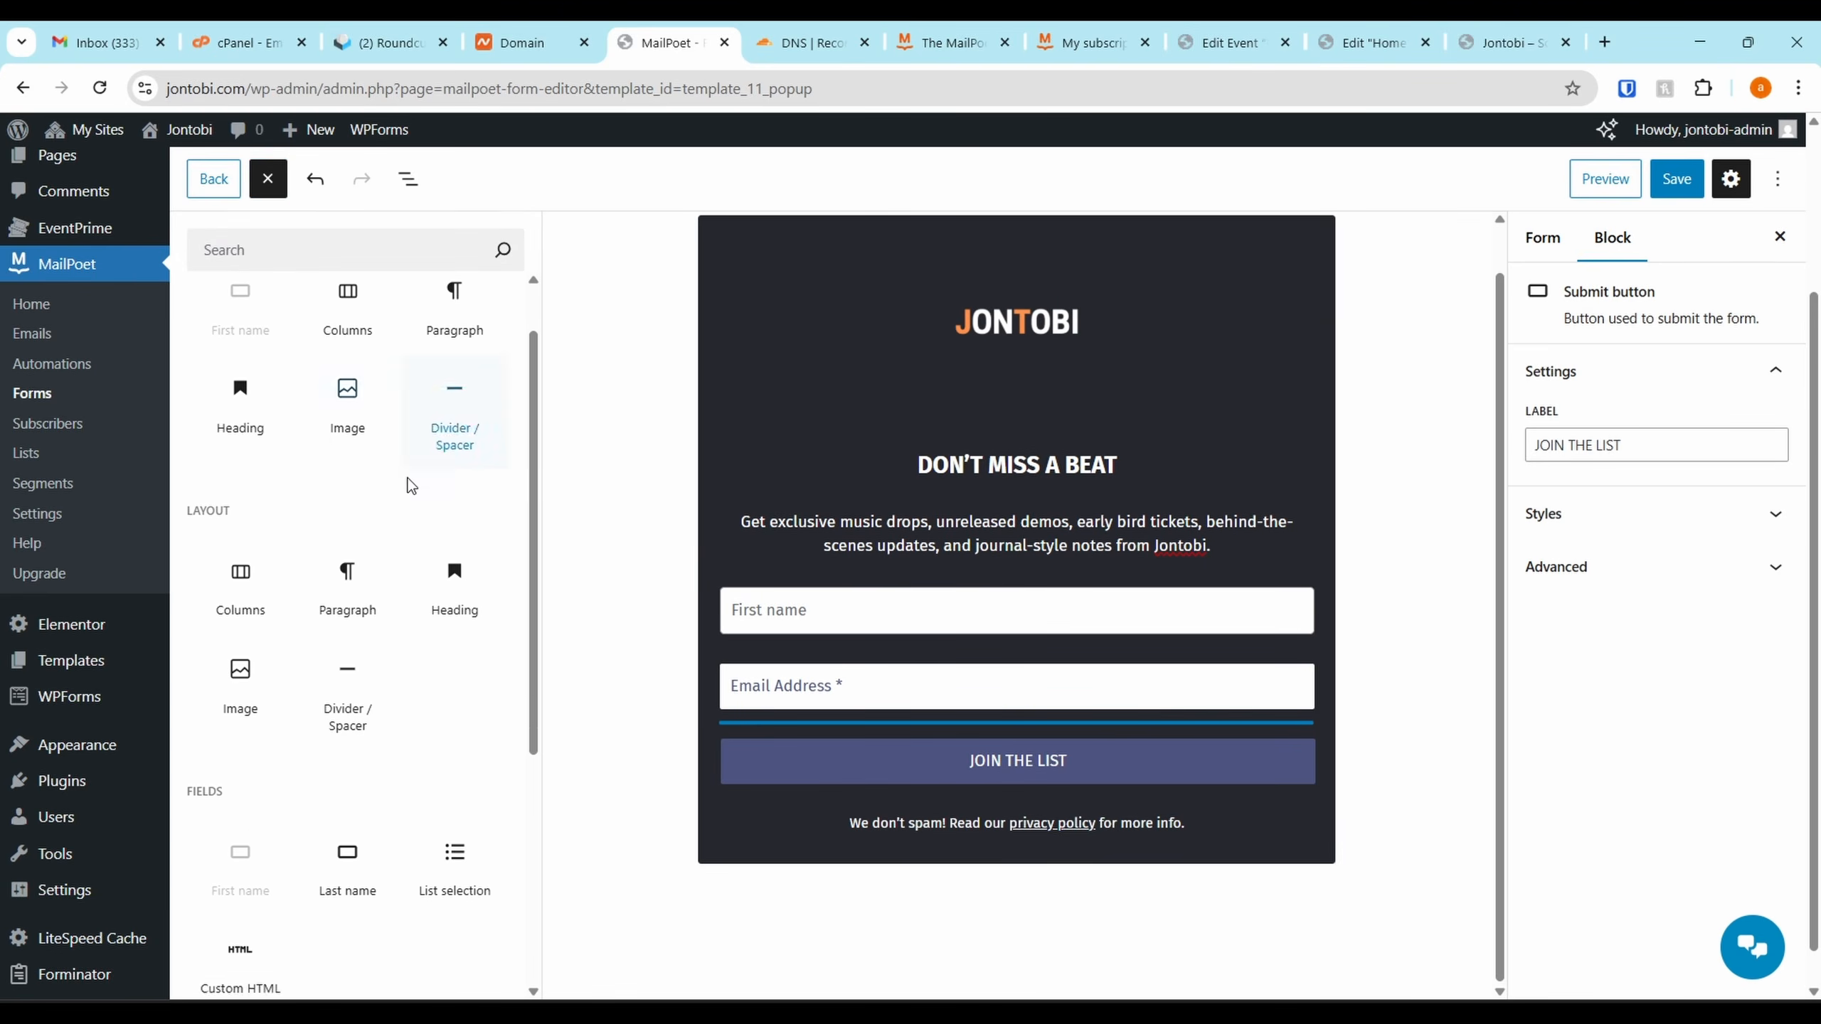
{"action": "scroll", "coordinate": [398, 658], "scroll_direction": "down", "scroll_amount": 5}
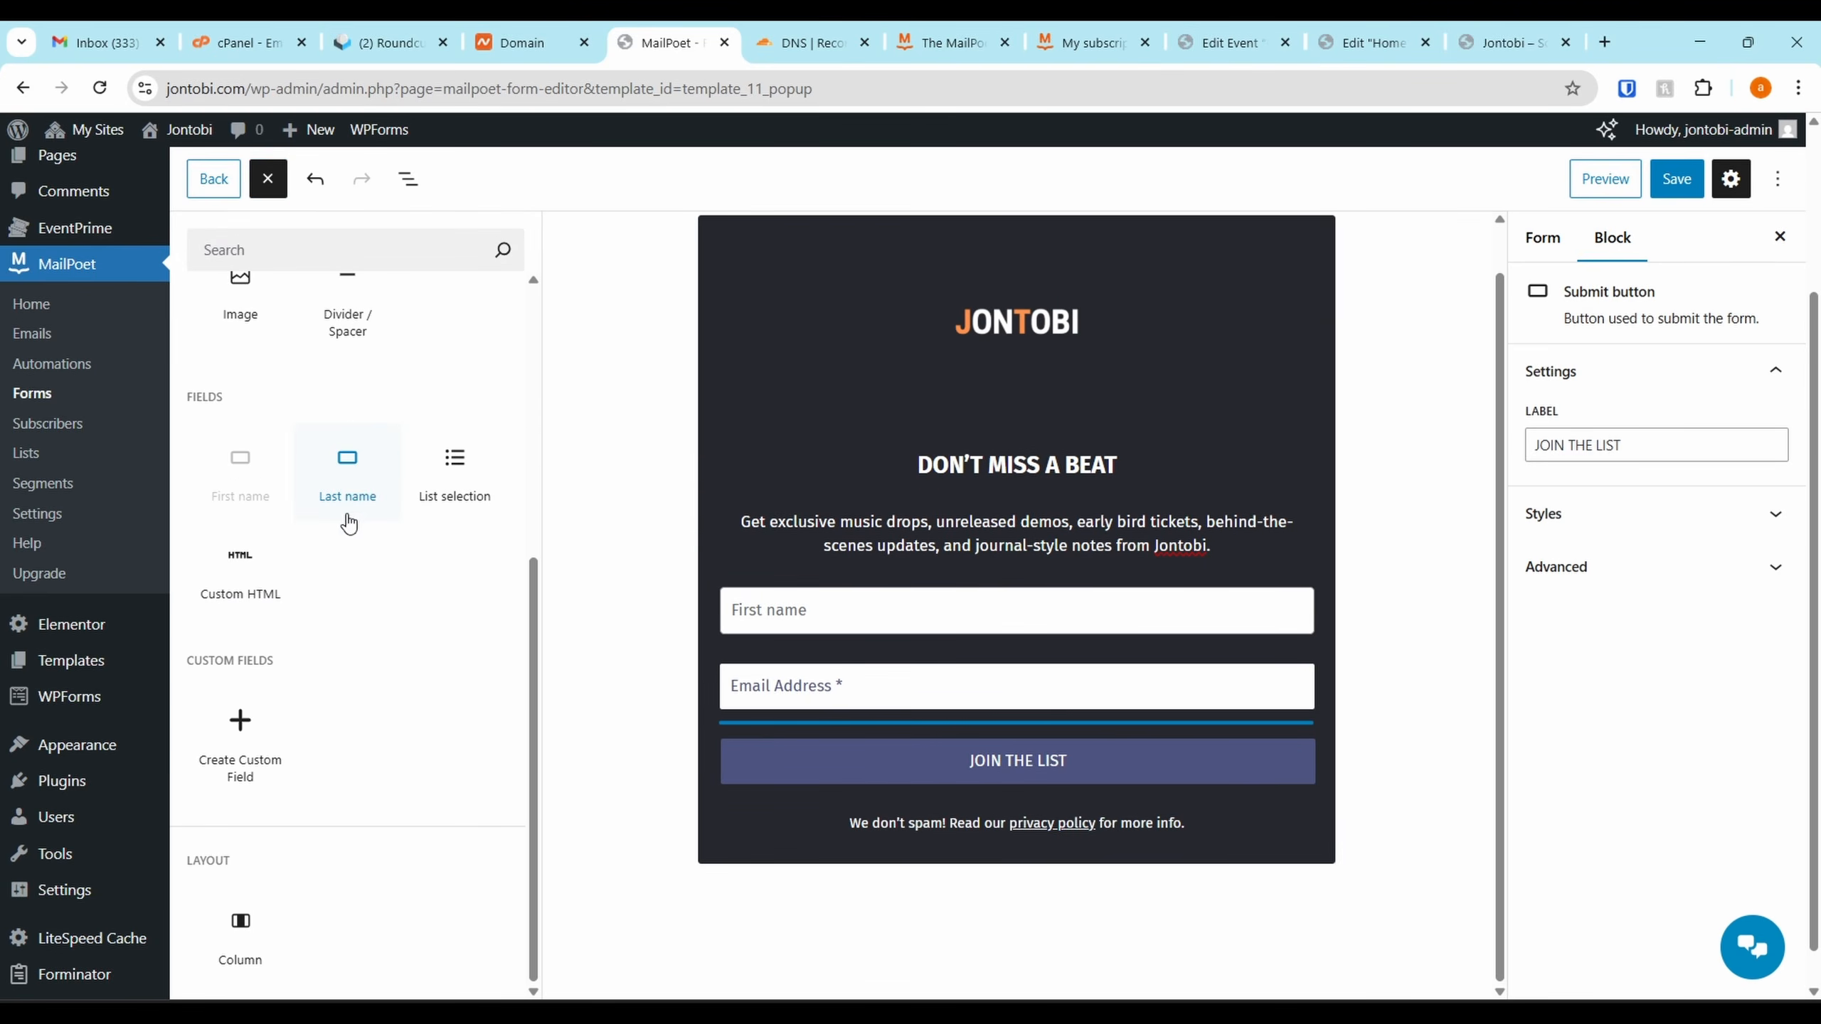
{"action": "scroll", "coordinate": [258, 517], "scroll_direction": "down", "scroll_amount": 1}
{"action": "scroll", "coordinate": [264, 574], "scroll_direction": "up", "scroll_amount": 2}
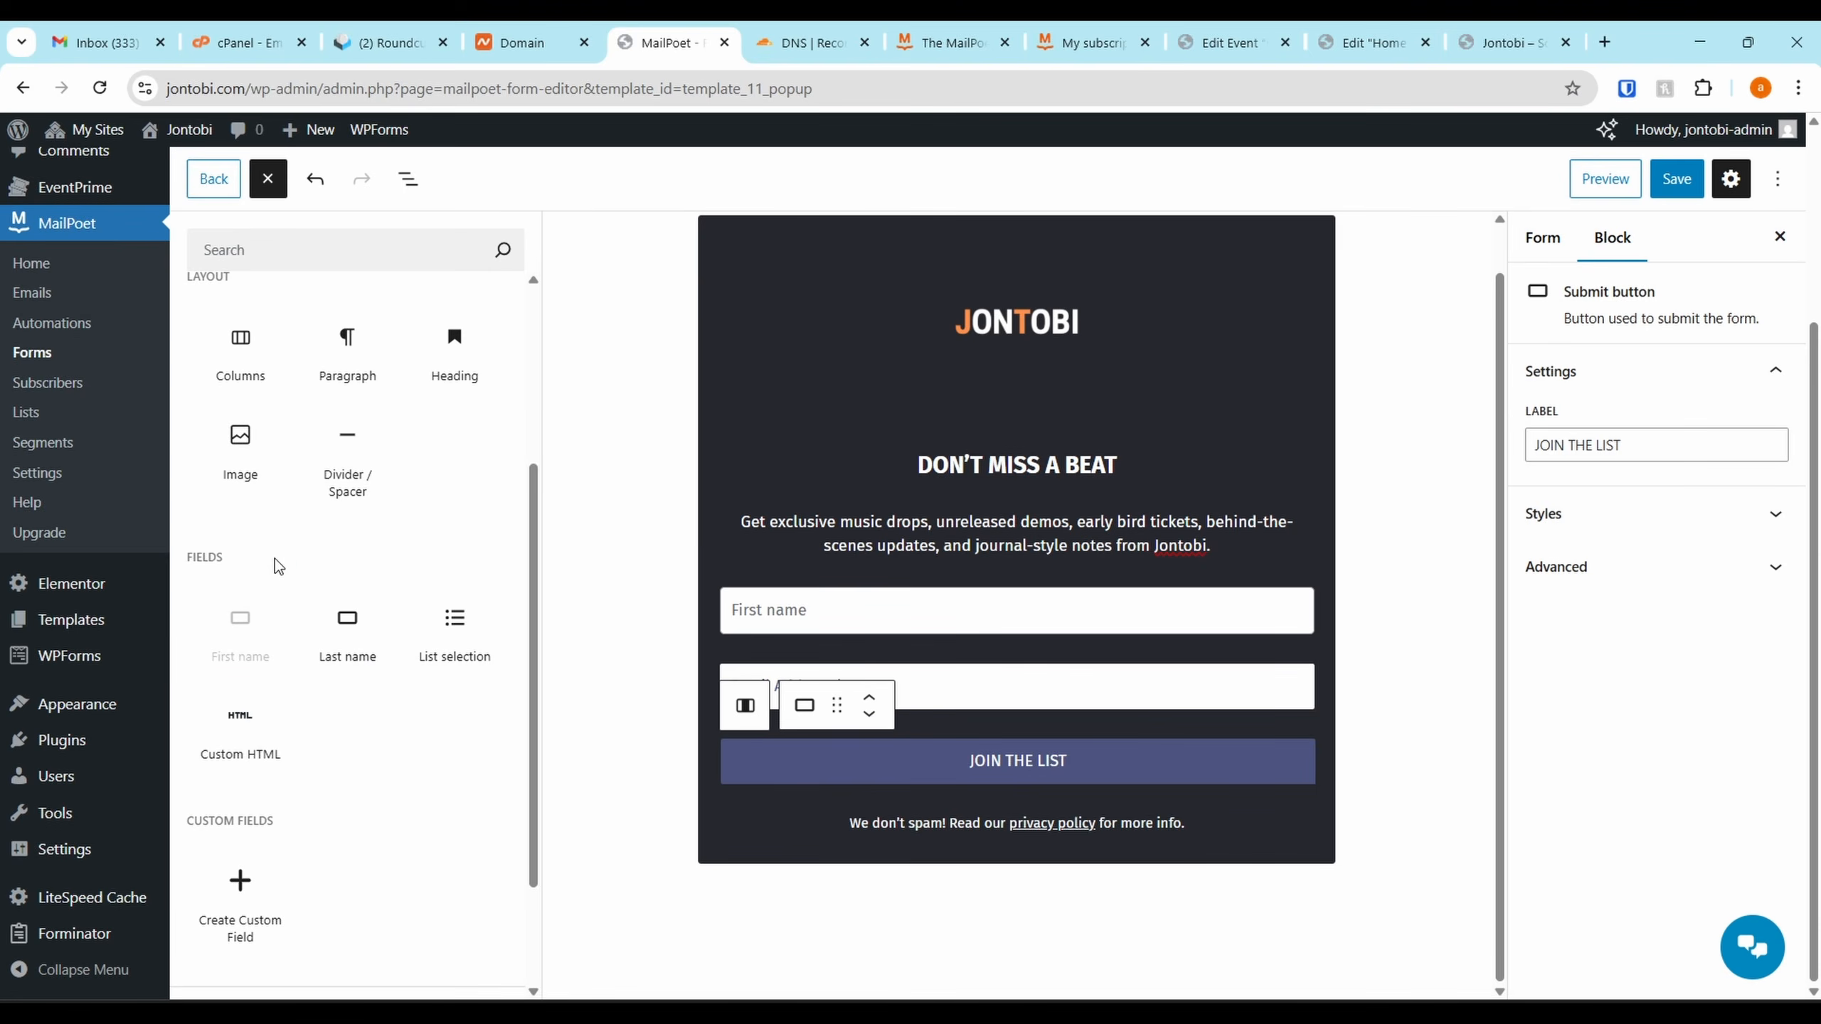
{"action": "scroll", "coordinate": [323, 513], "scroll_direction": "up", "scroll_amount": 5}
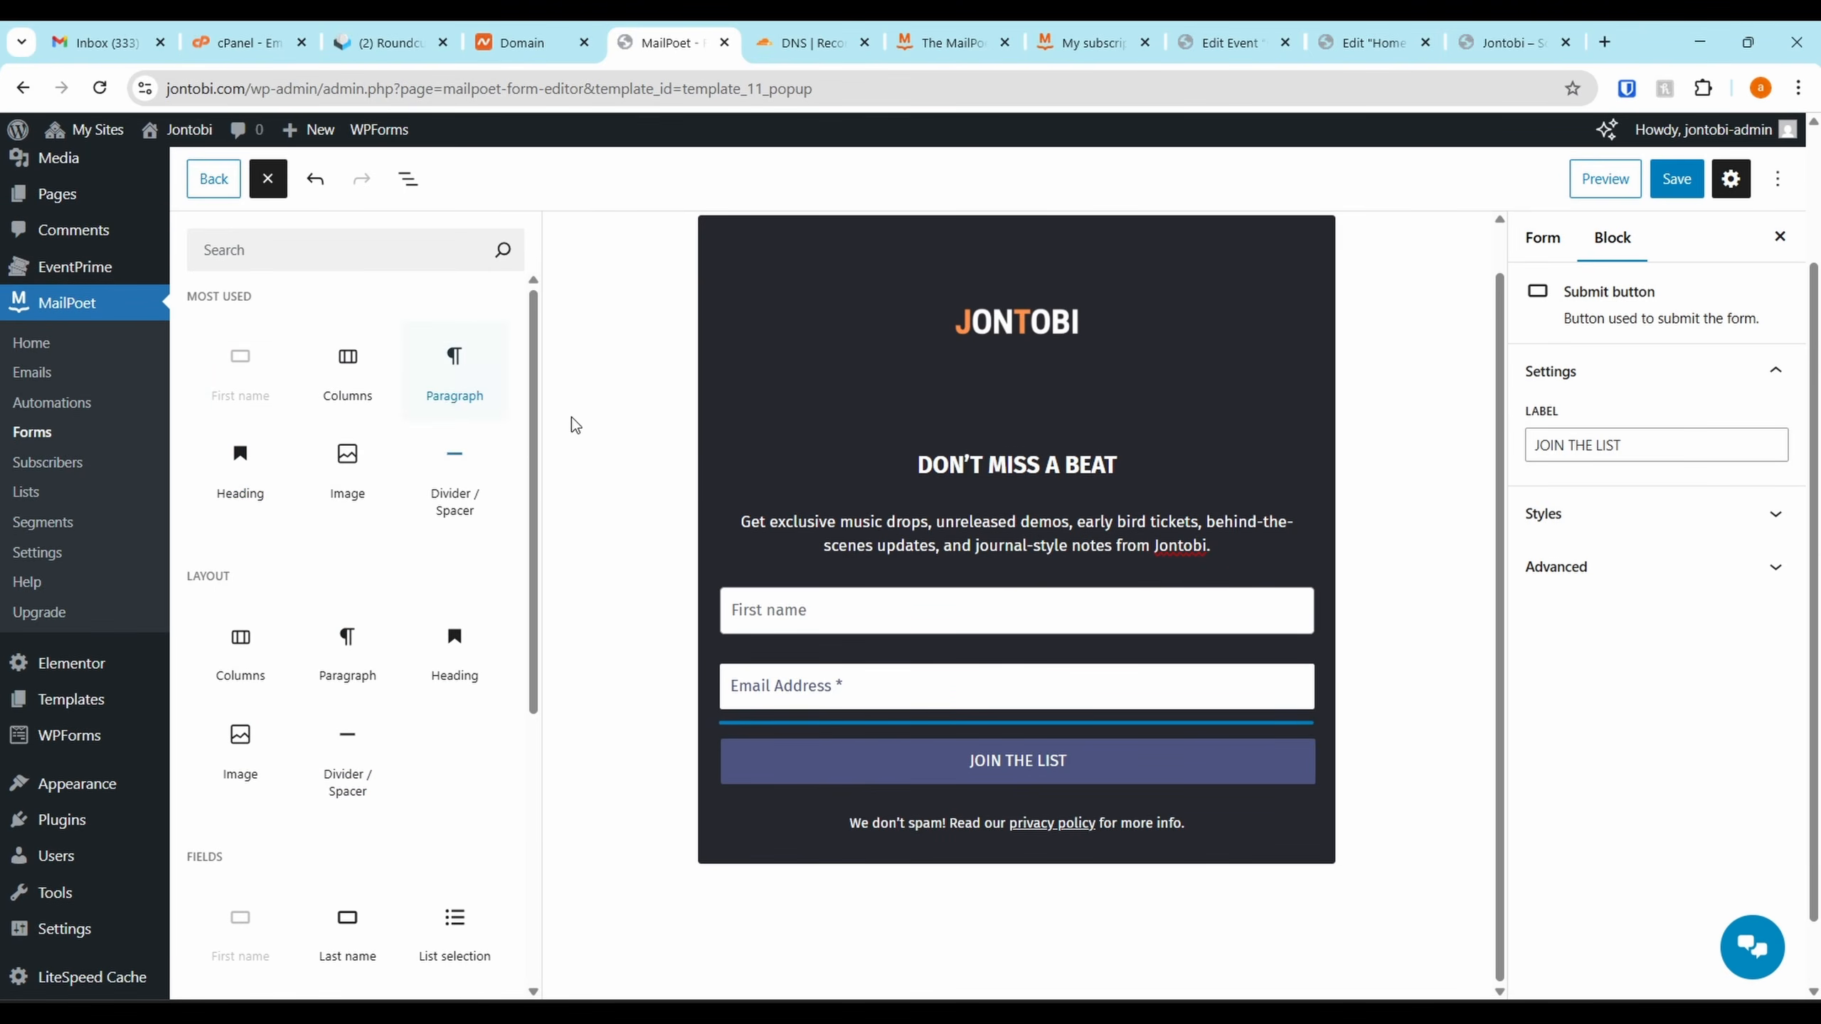
{"action": "left_click", "coordinate": [1113, 356]}
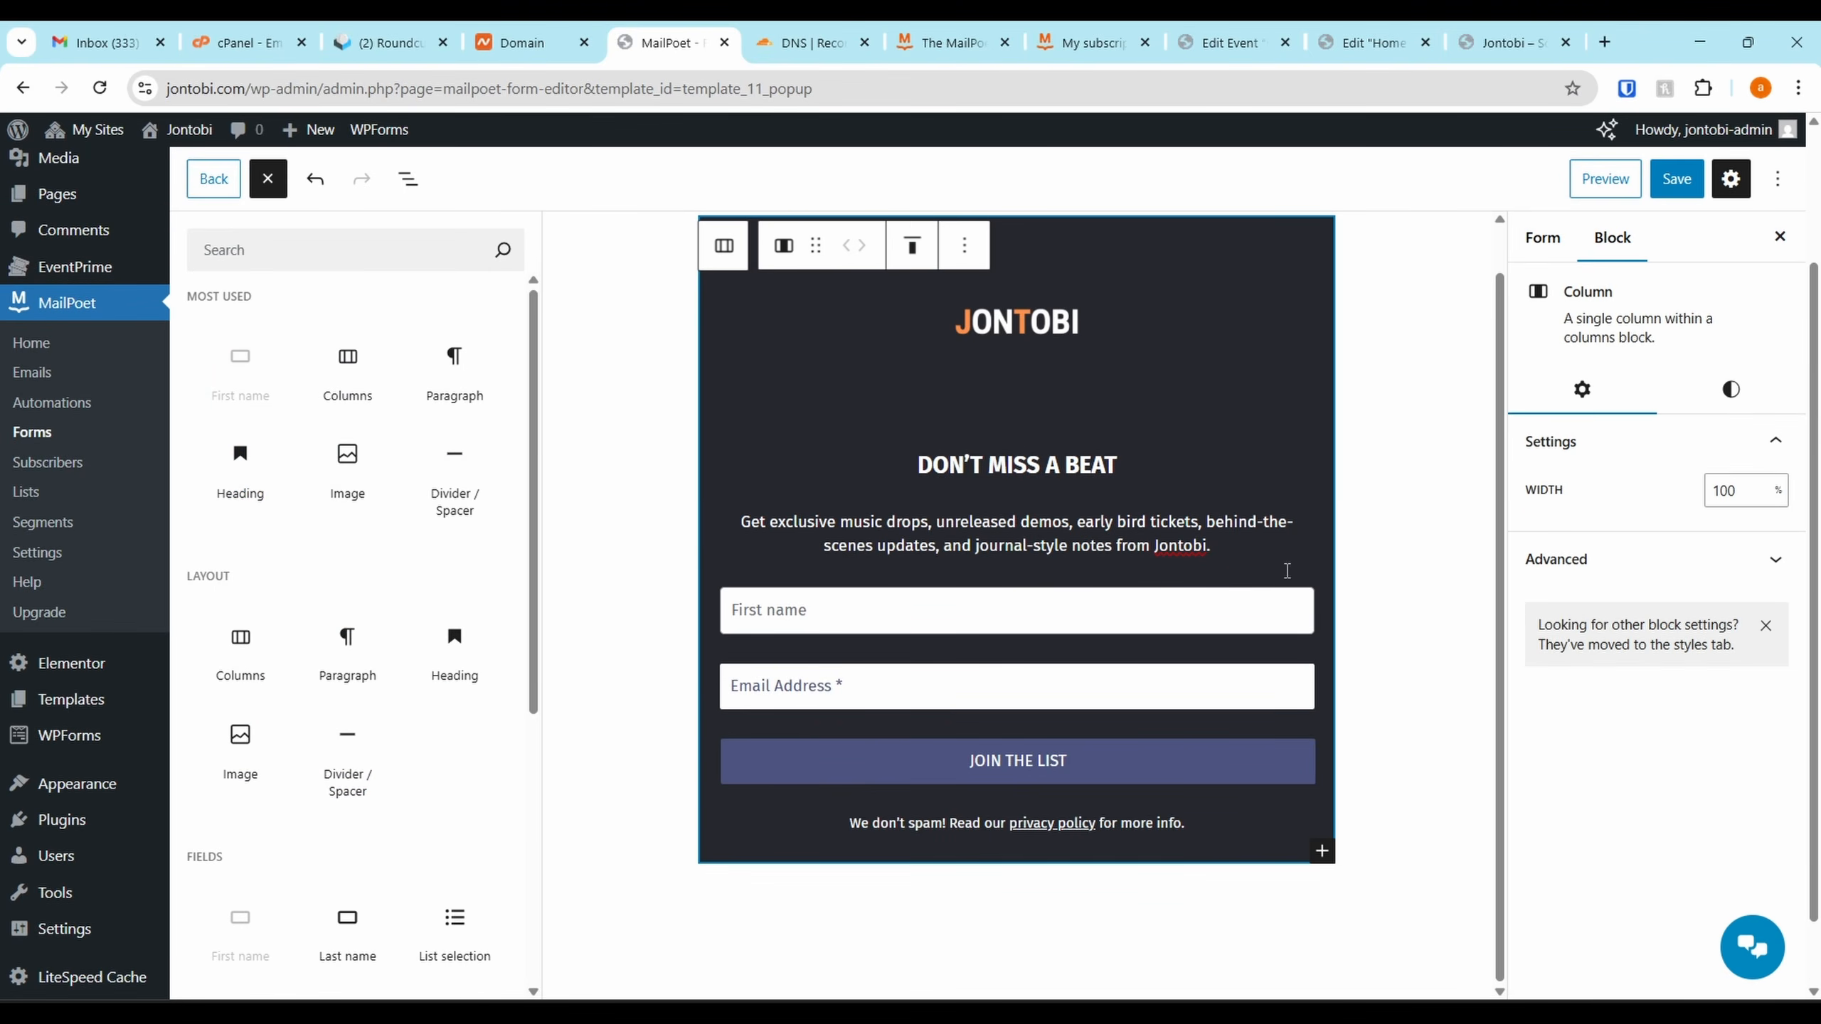
Set the form to add subscribers to the Newsletter mailing list and save it
{"action": "left_click", "coordinate": [1676, 179]}
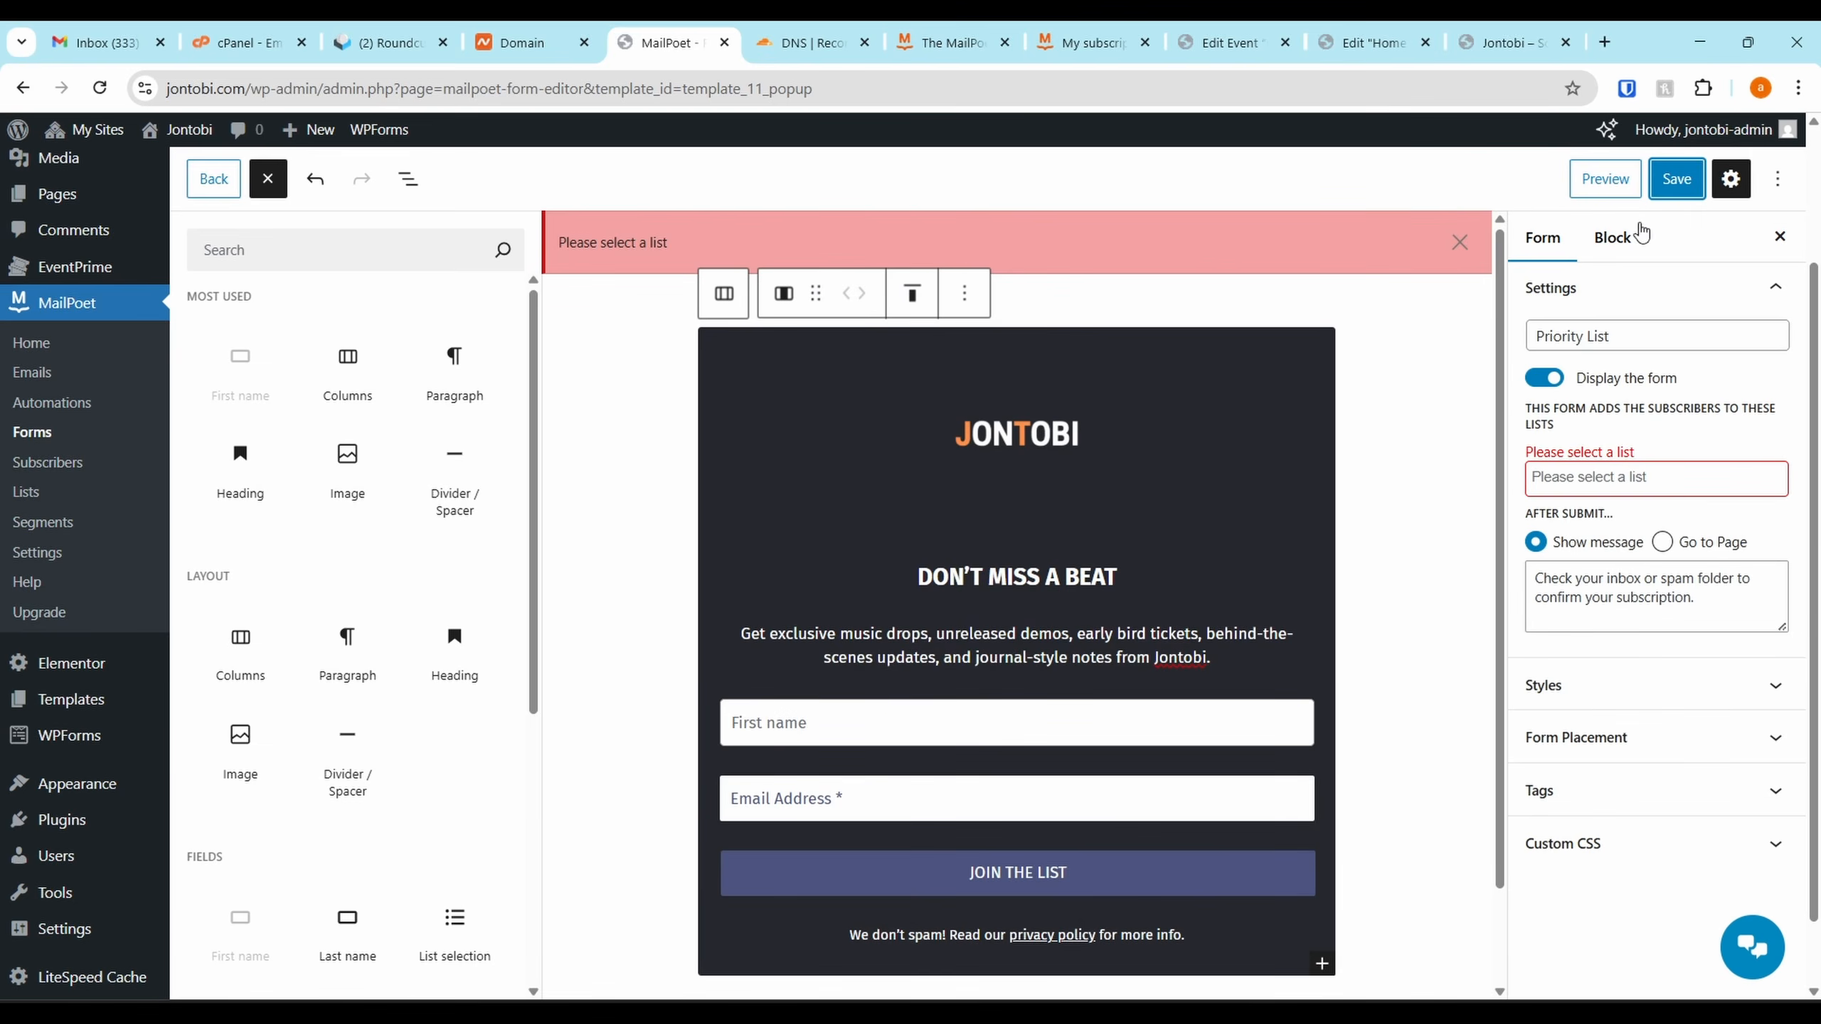
{"action": "left_click", "coordinate": [1581, 336]}
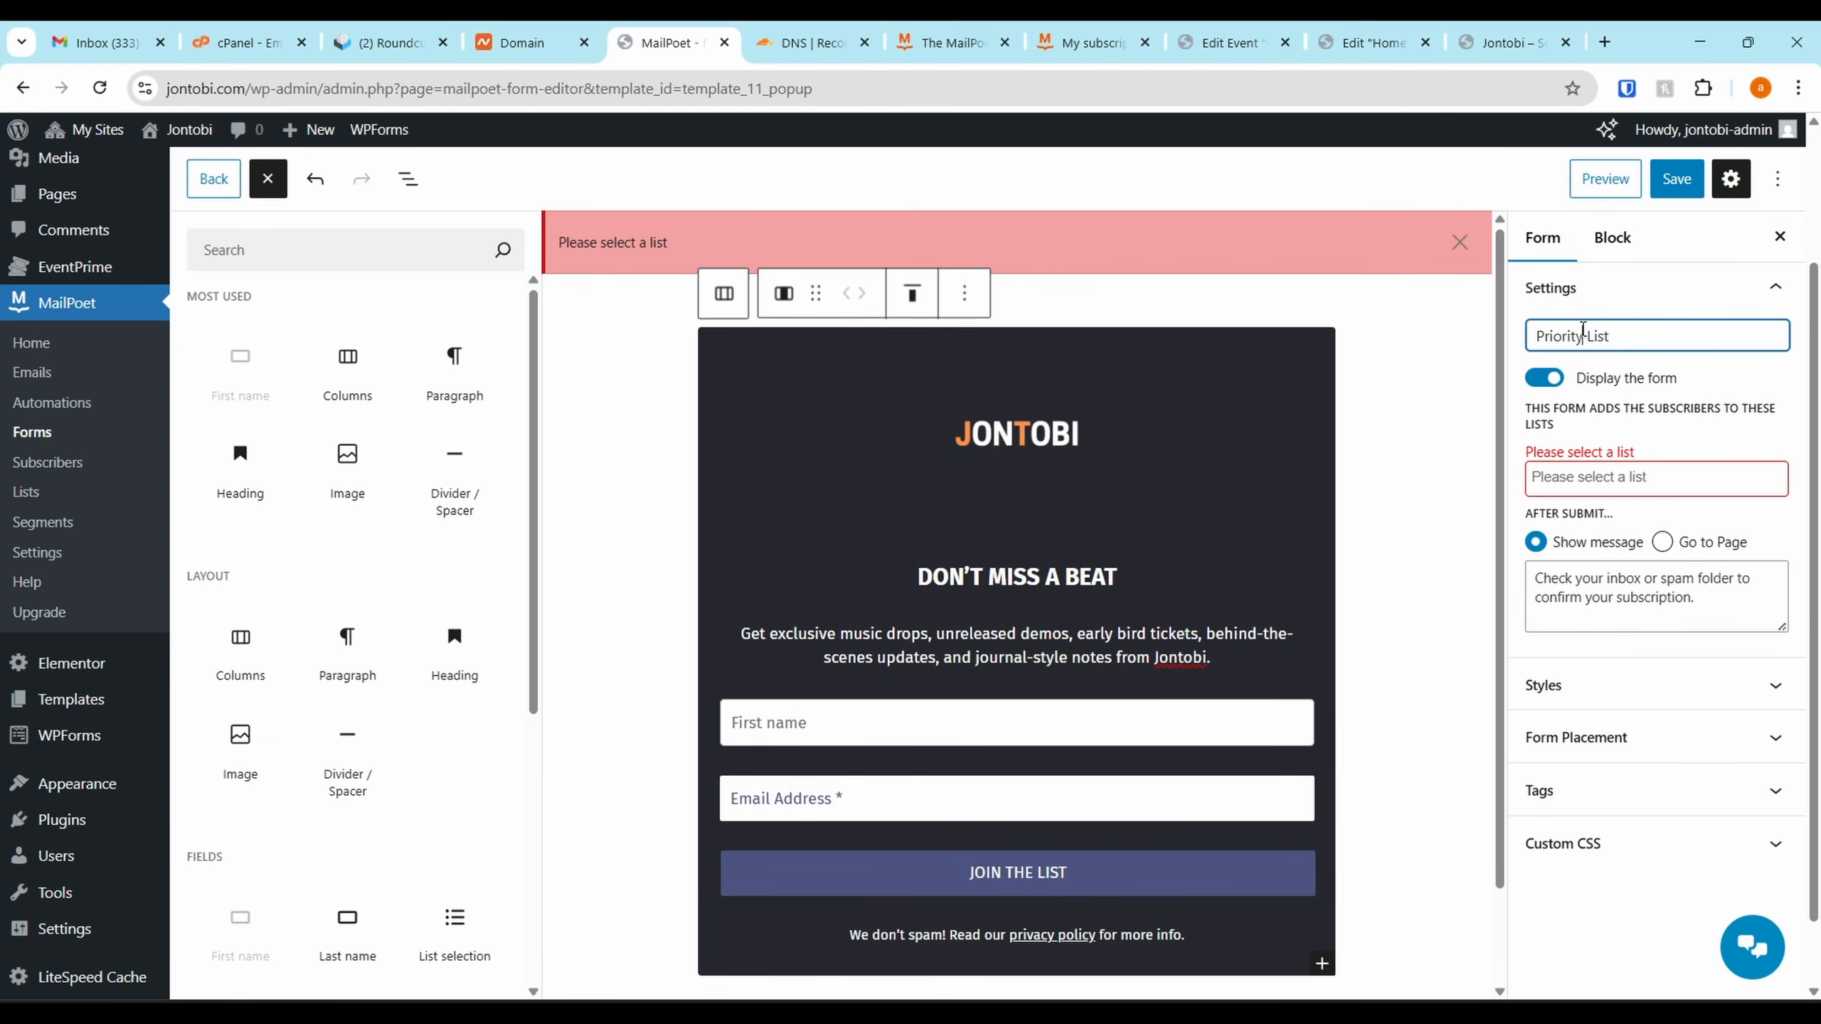
{"action": "left_click", "coordinate": [1606, 480]}
{"action": "left_click", "coordinate": [1620, 508]}
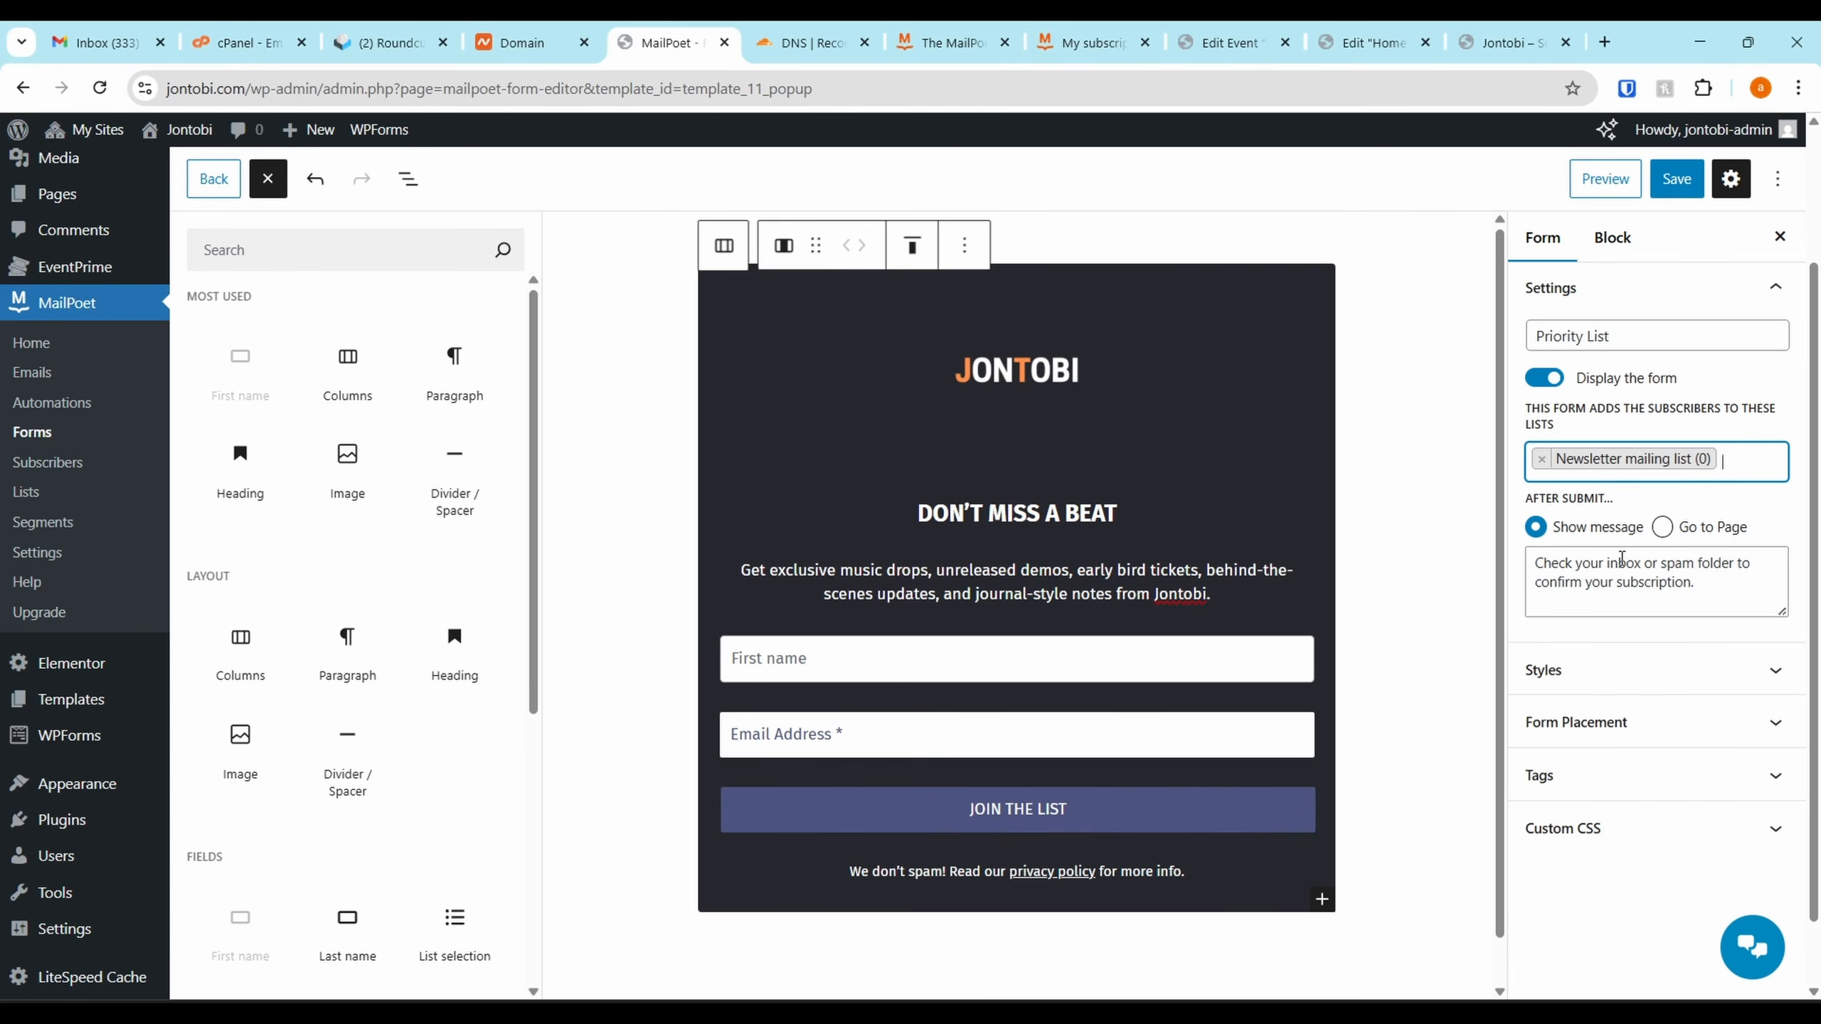
{"action": "left_click", "coordinate": [1676, 179]}
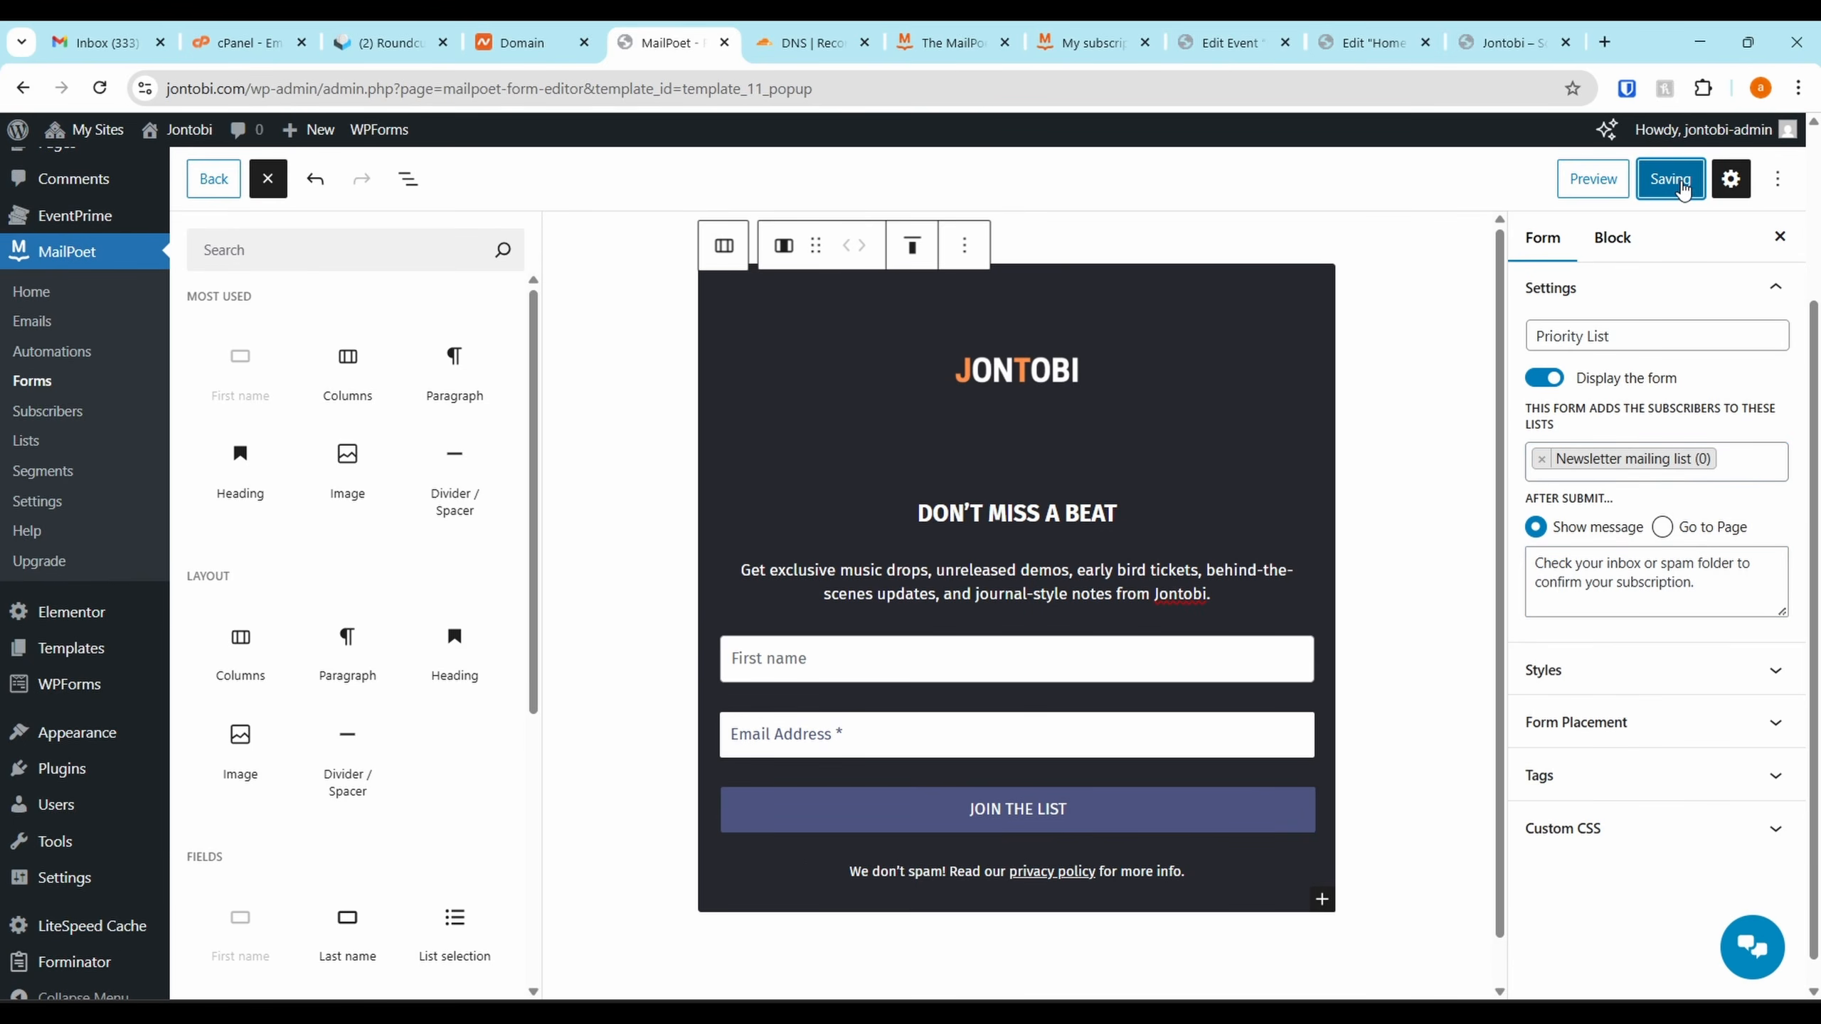
{"action": "left_click", "coordinate": [1777, 179]}
In the form preview, keep Pop-up placement and display it on the homepage and all pages
{"action": "left_click", "coordinate": [1592, 179]}
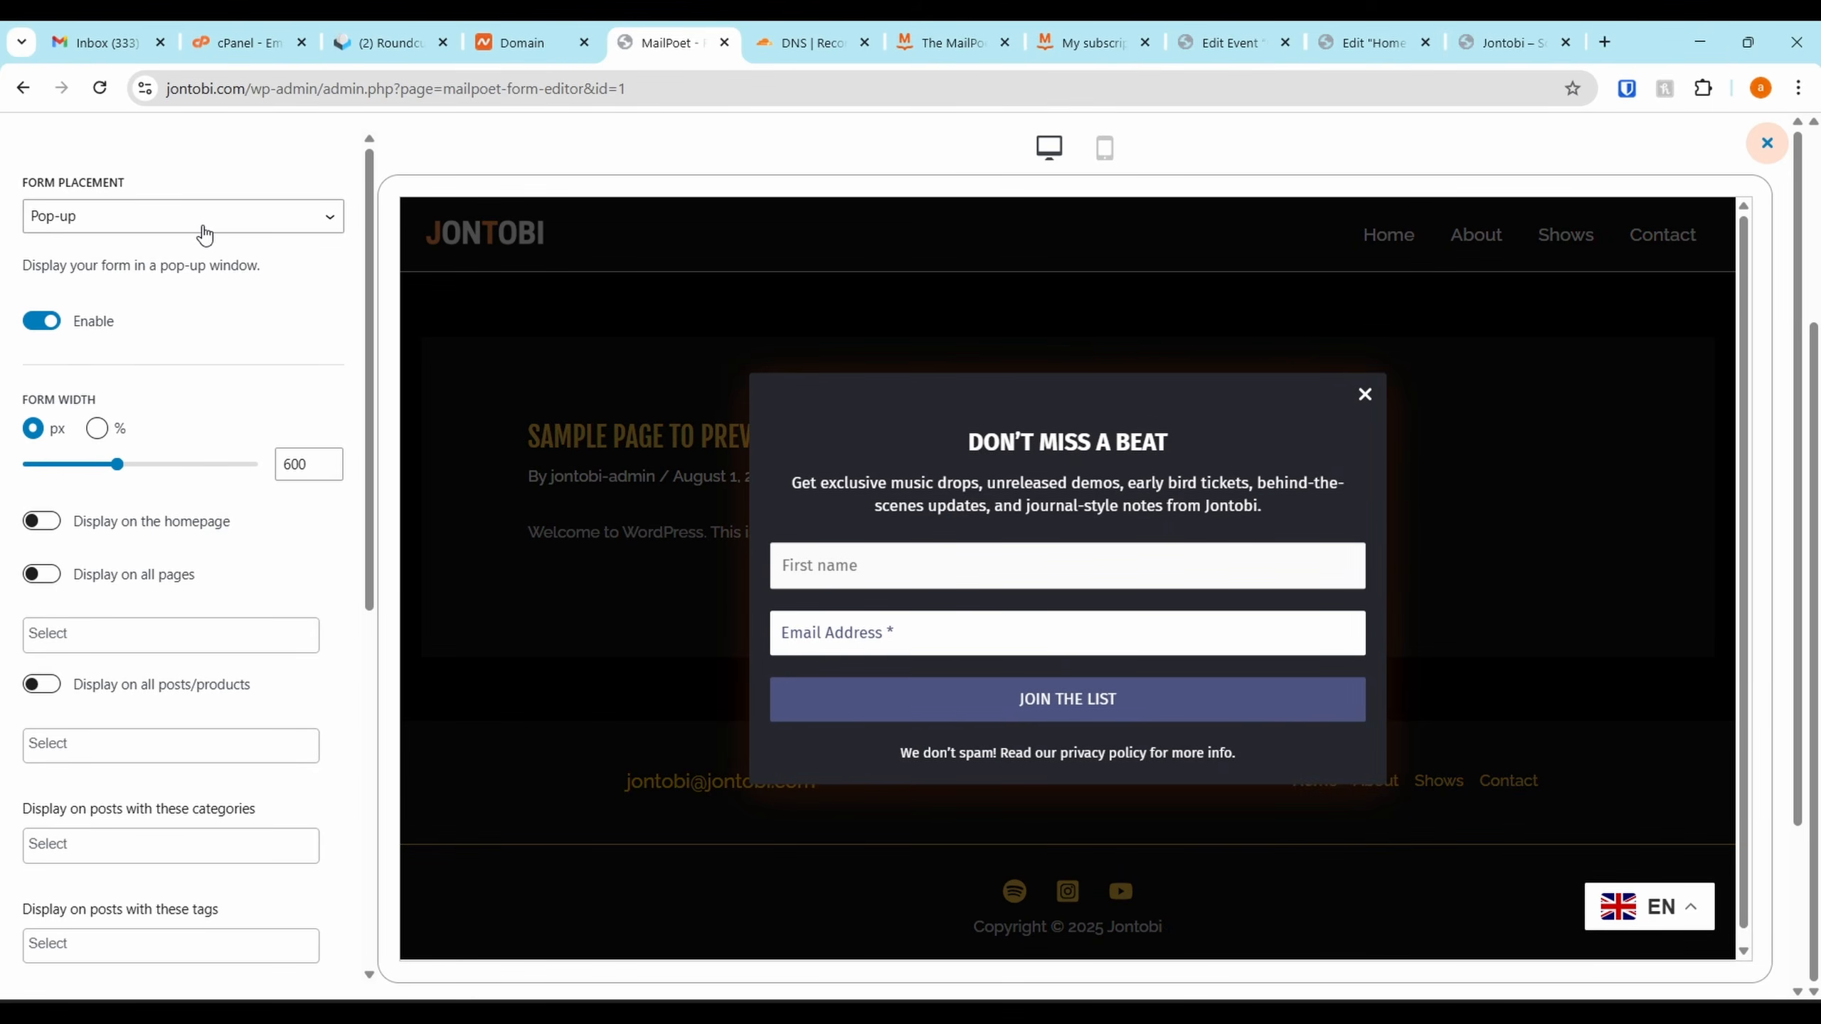
{"action": "left_click", "coordinate": [204, 220]}
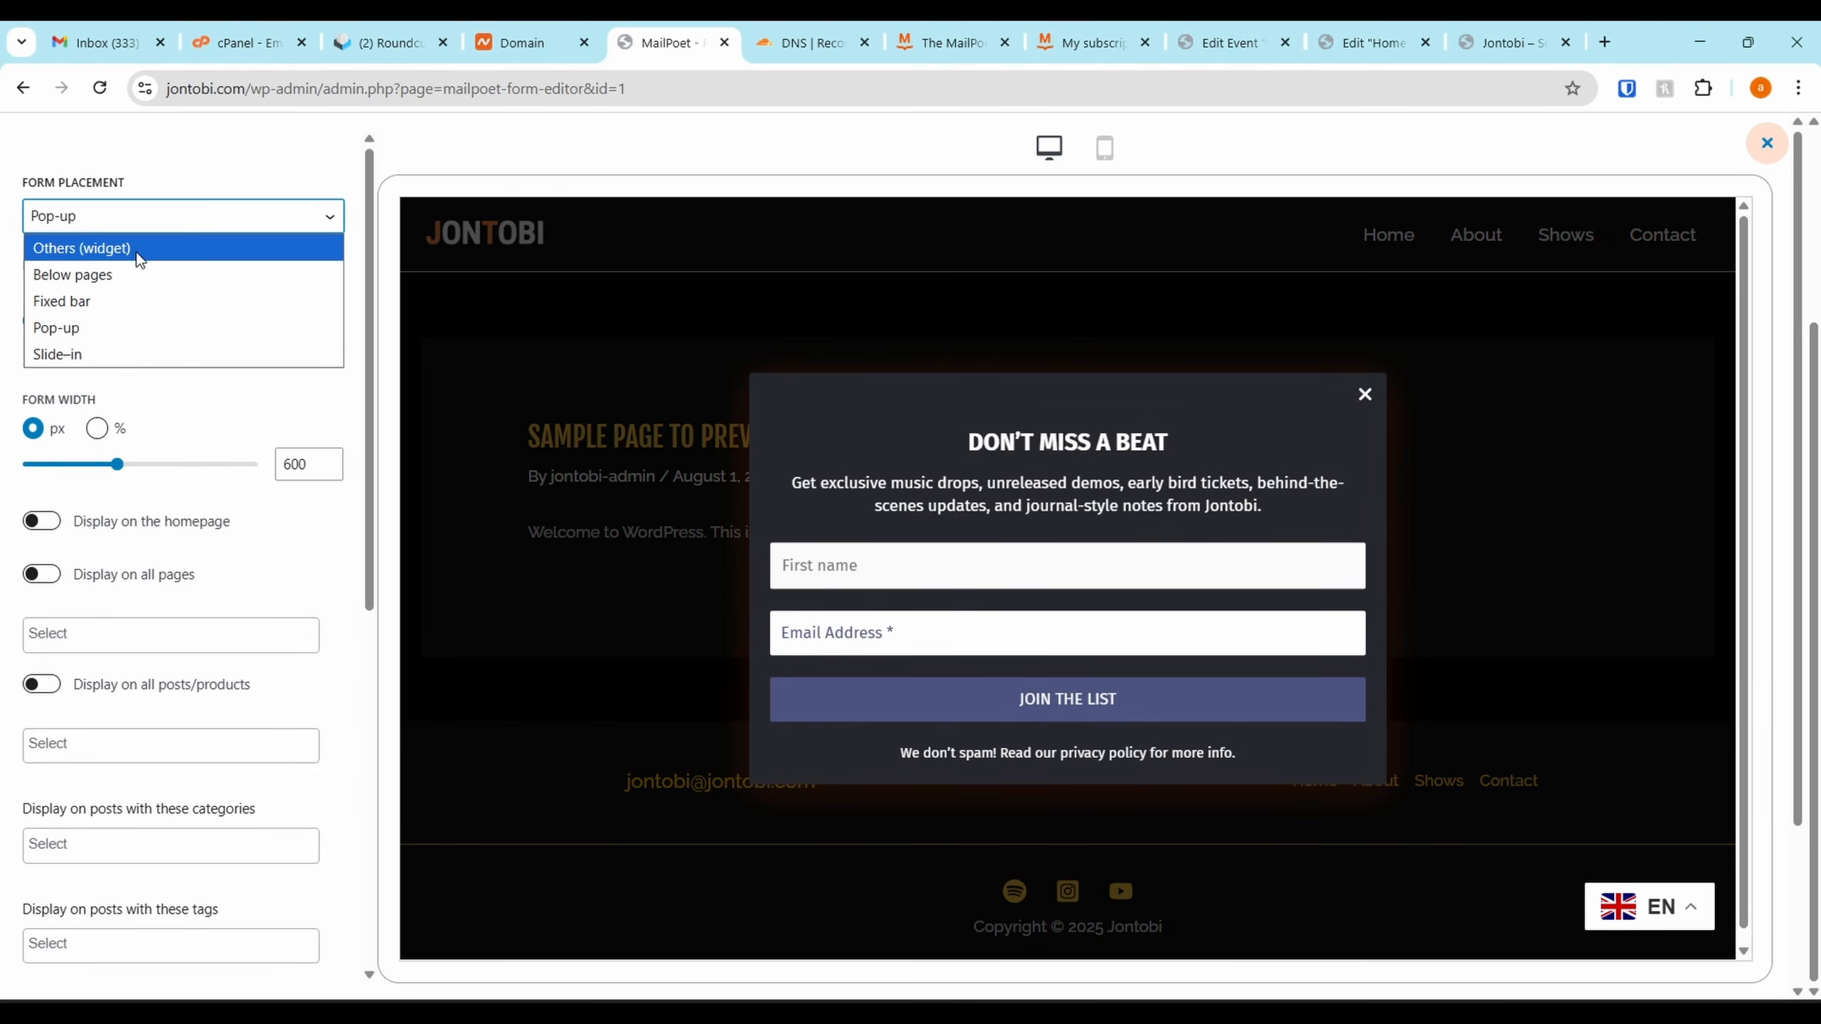
{"action": "left_click", "coordinate": [179, 227]}
{"action": "left_click", "coordinate": [114, 221]}
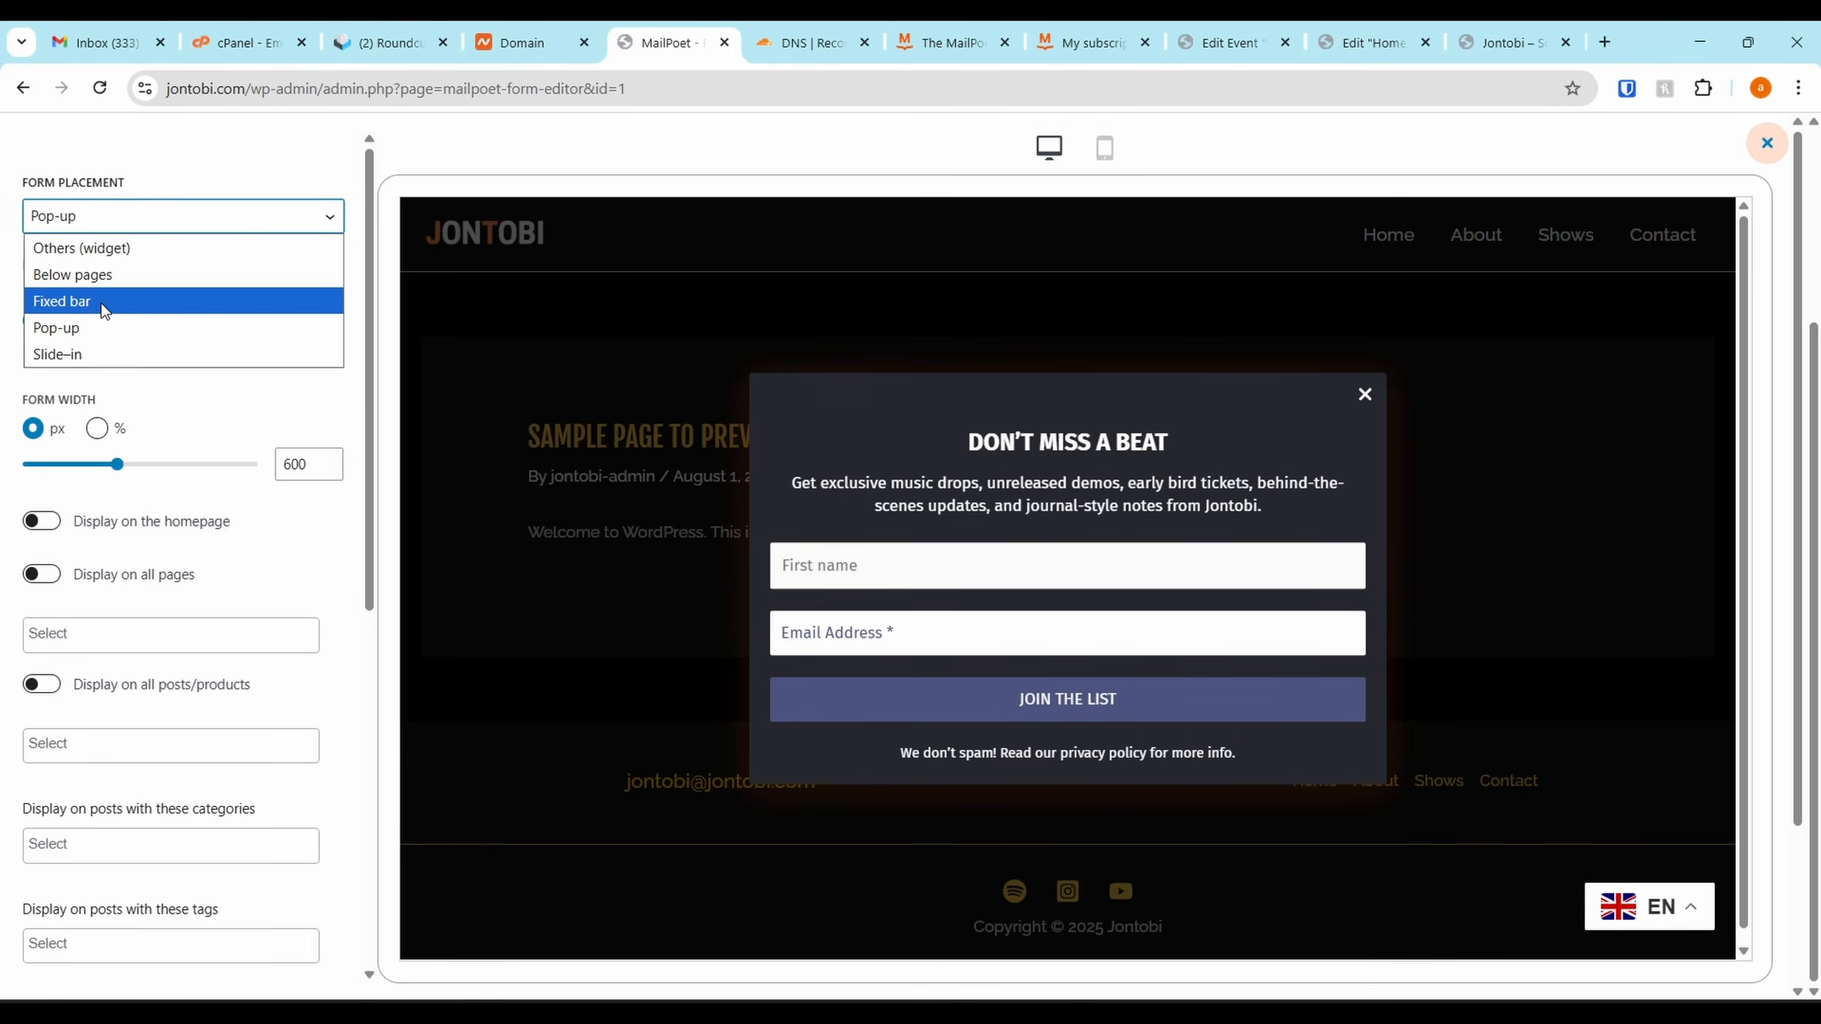
{"action": "left_click", "coordinate": [243, 185]}
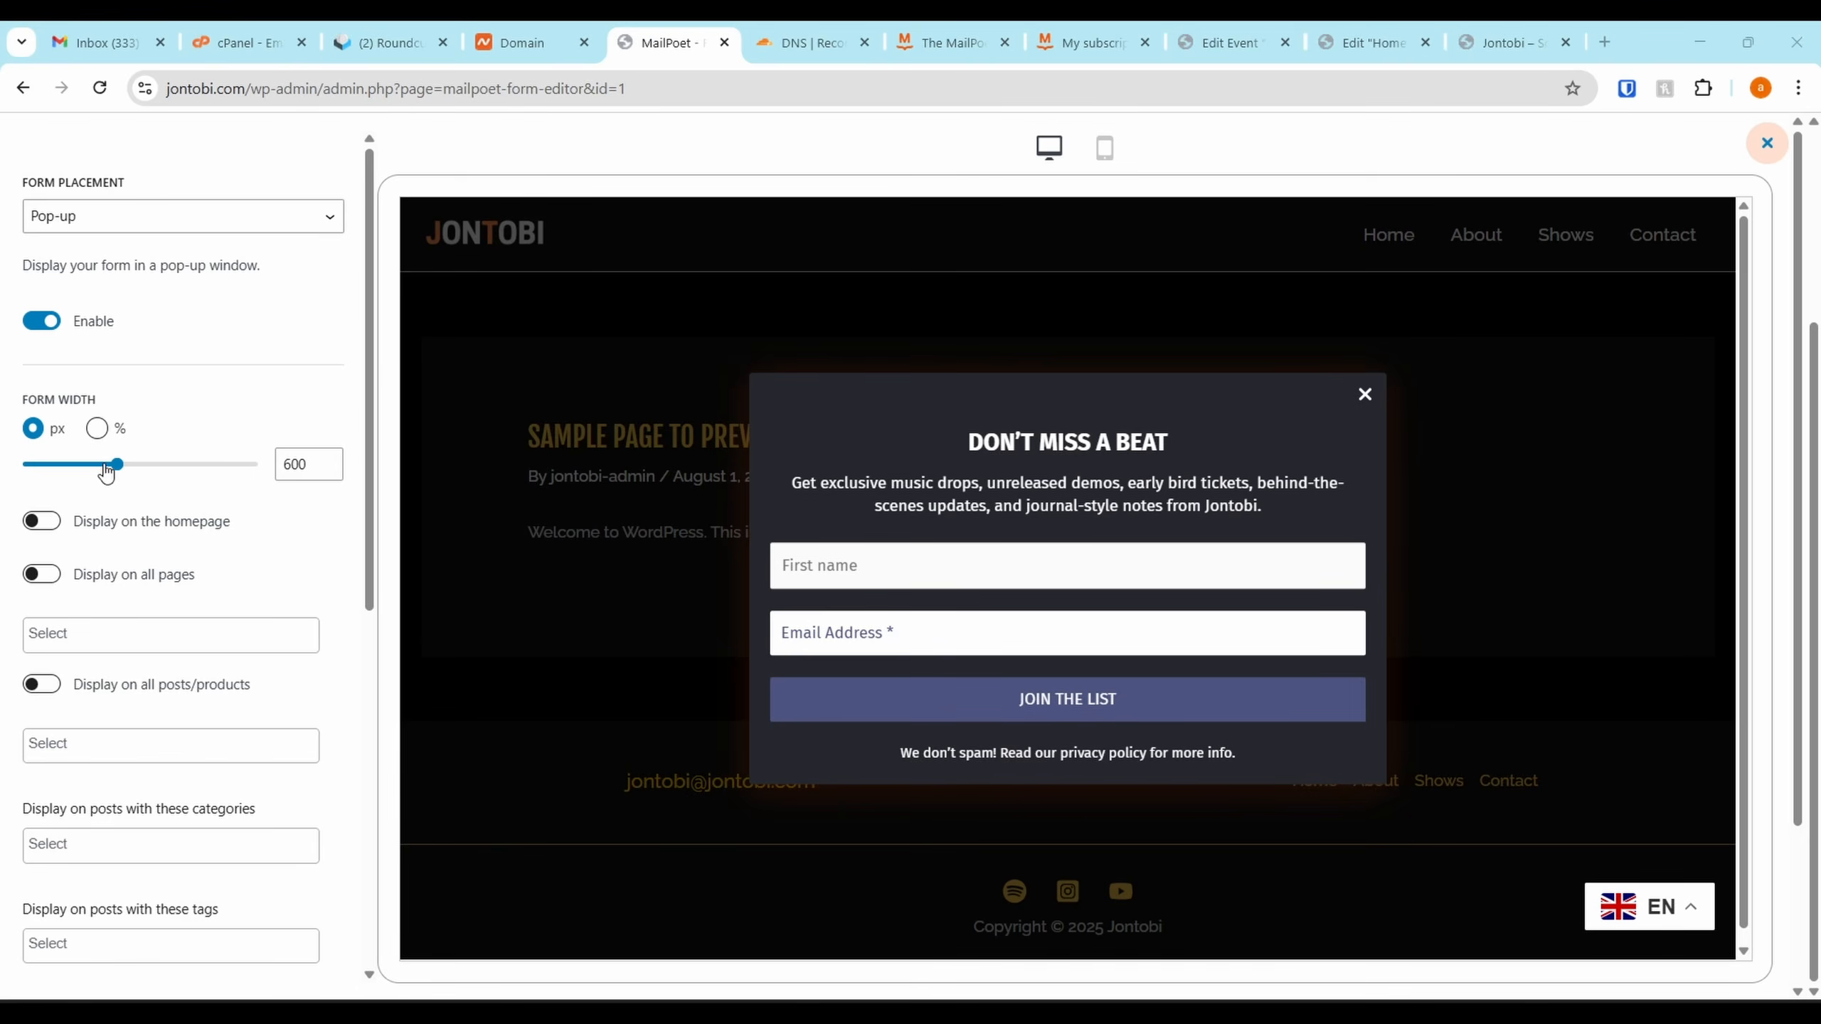
{"action": "scroll", "coordinate": [242, 611], "scroll_direction": "down", "scroll_amount": 3}
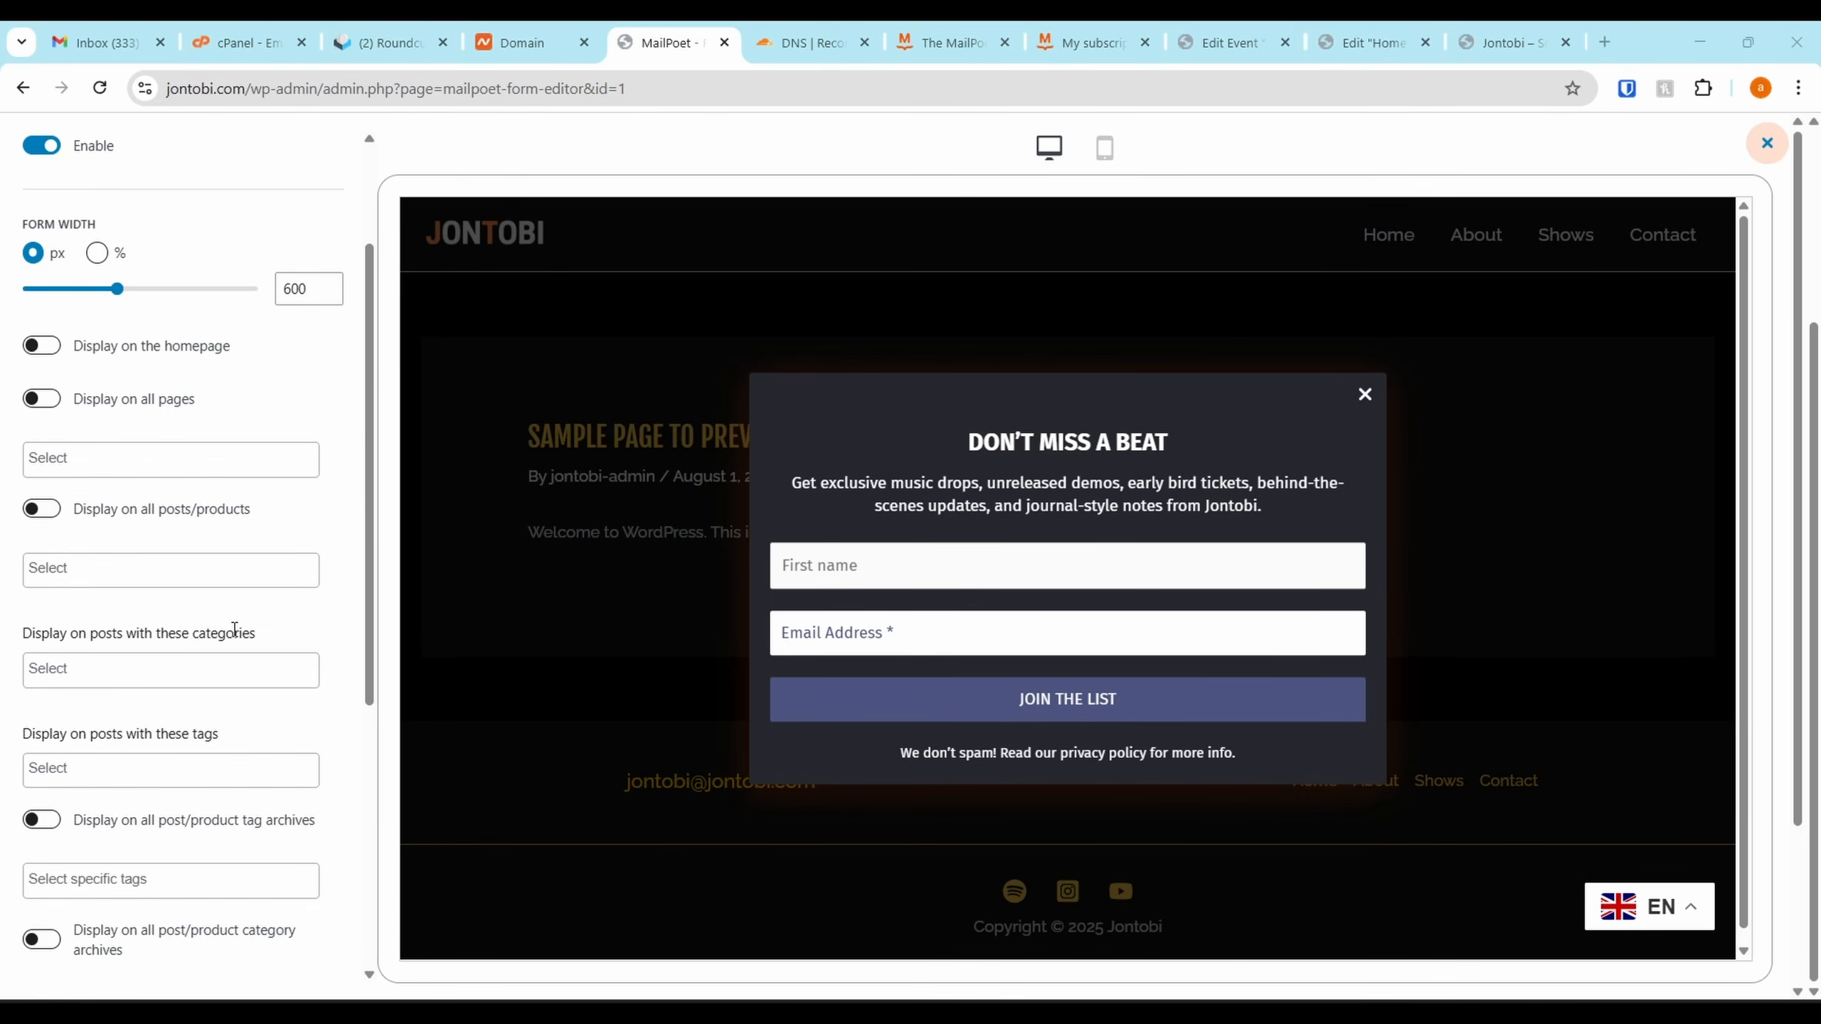
{"action": "left_click", "coordinate": [44, 348]}
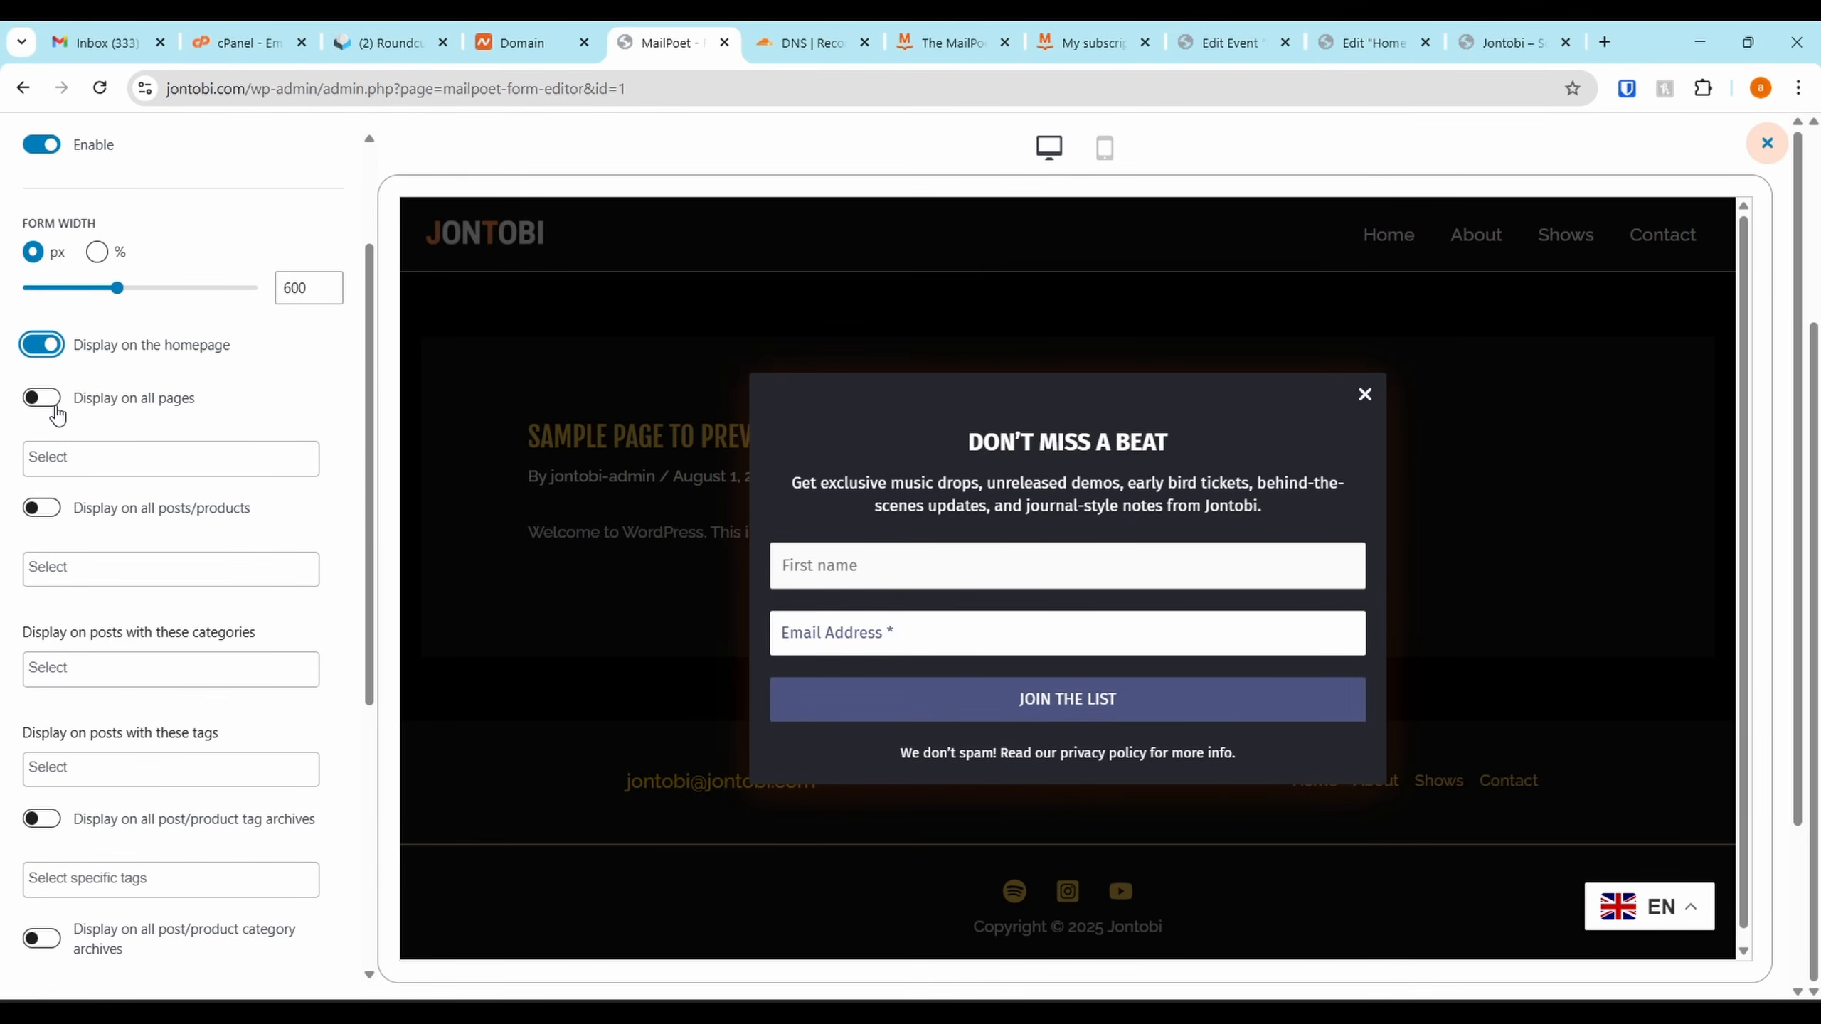
{"action": "left_click", "coordinate": [56, 412]}
Show the pop-up once every 30 days, close the preview and save the form
{"action": "scroll", "coordinate": [69, 589], "scroll_direction": "down", "scroll_amount": 7}
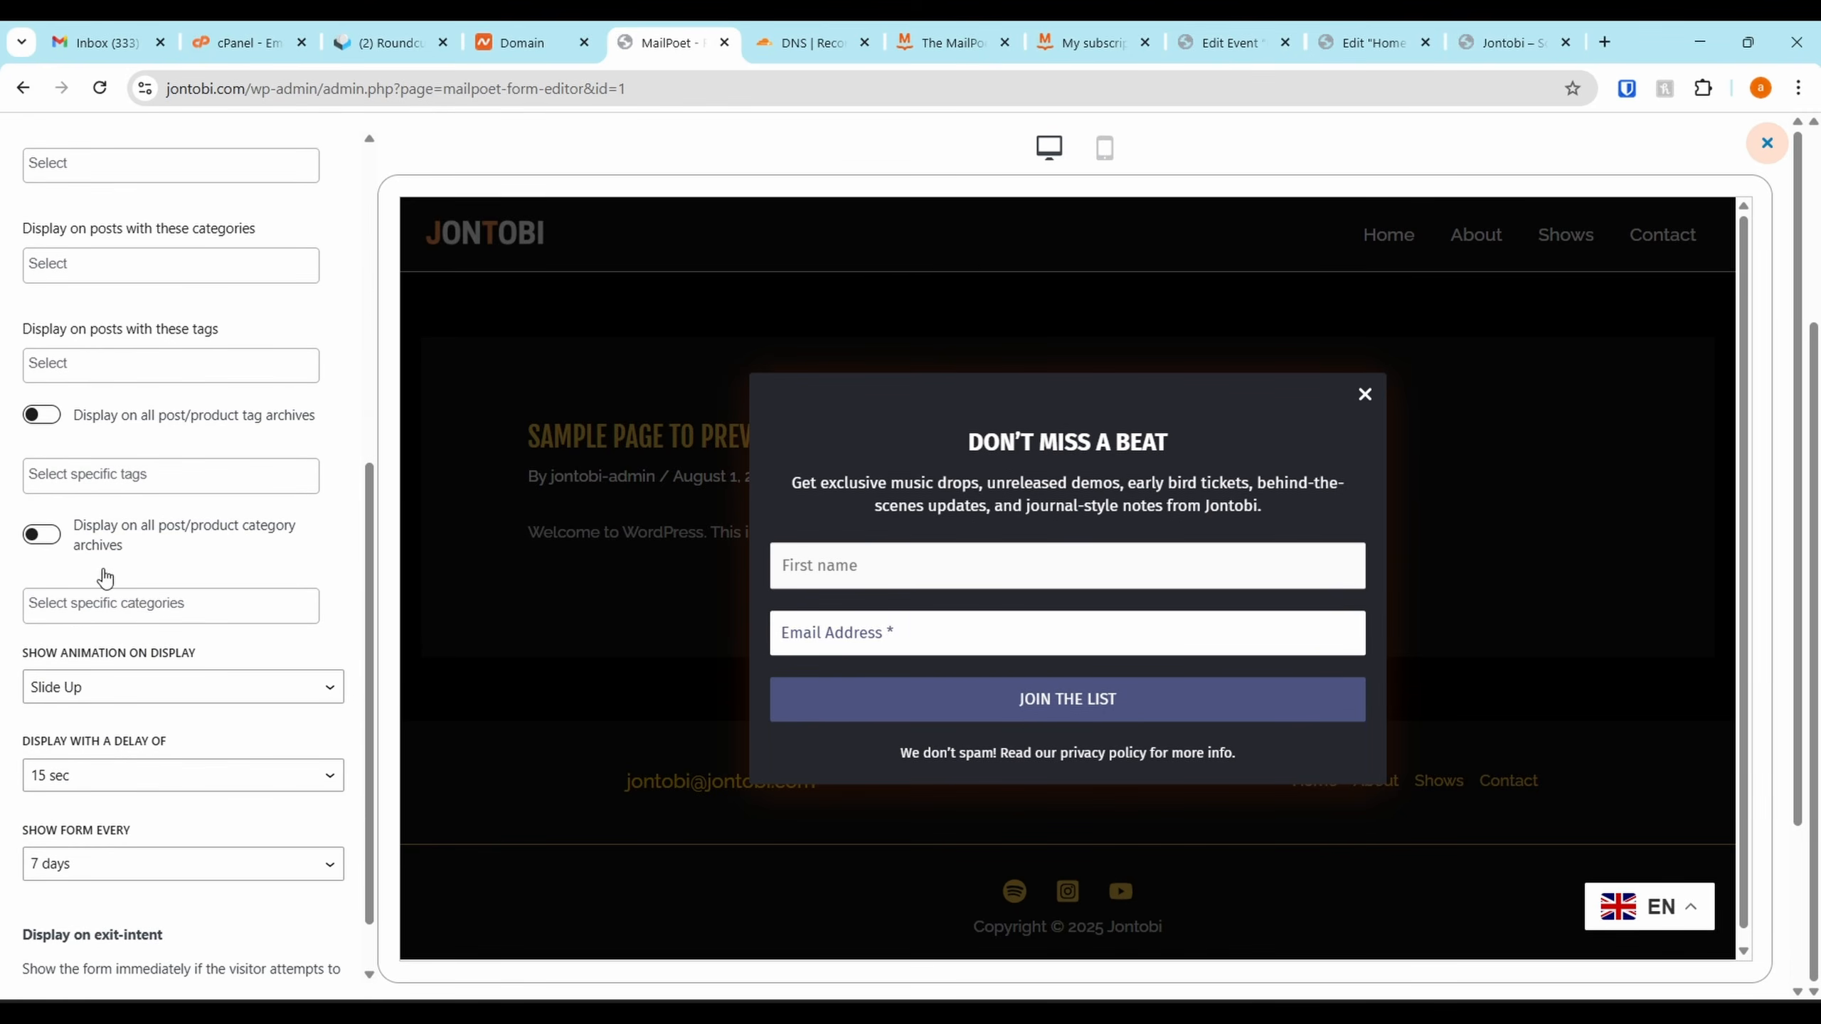
{"action": "scroll", "coordinate": [105, 577], "scroll_direction": "down", "scroll_amount": 1}
{"action": "left_click", "coordinate": [103, 802]}
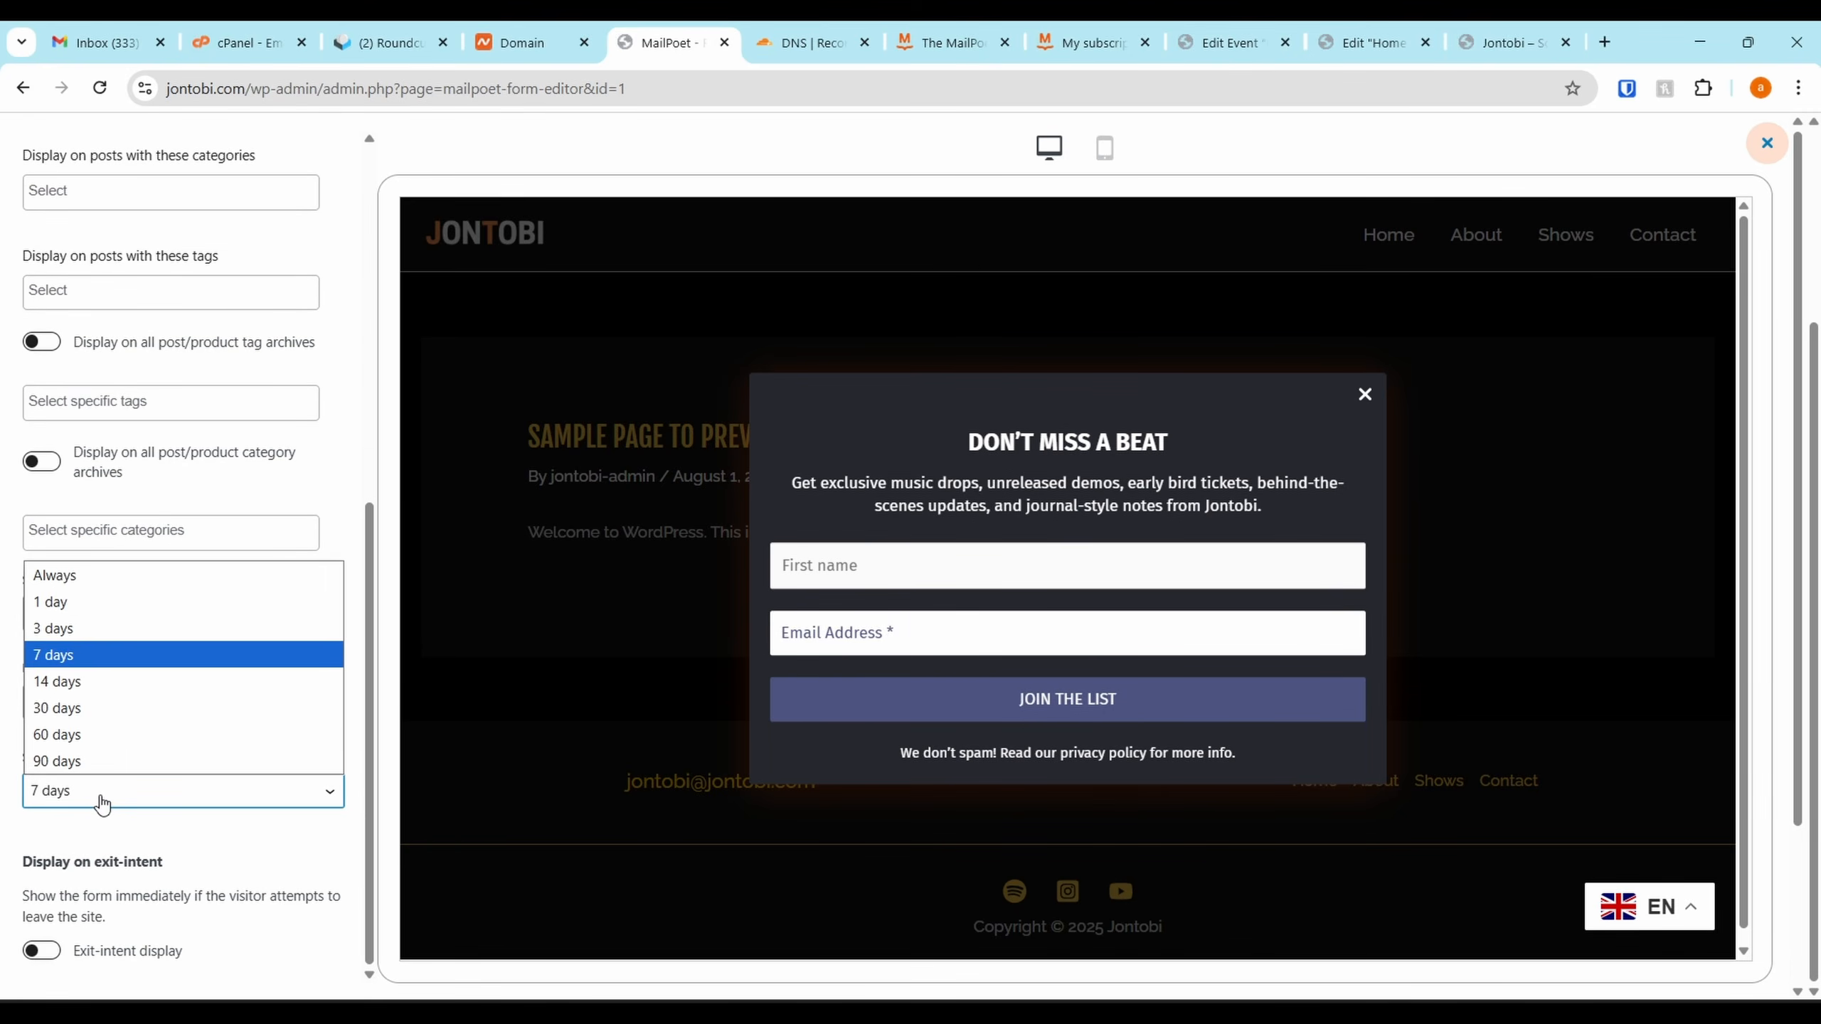
{"action": "left_click", "coordinate": [91, 712]}
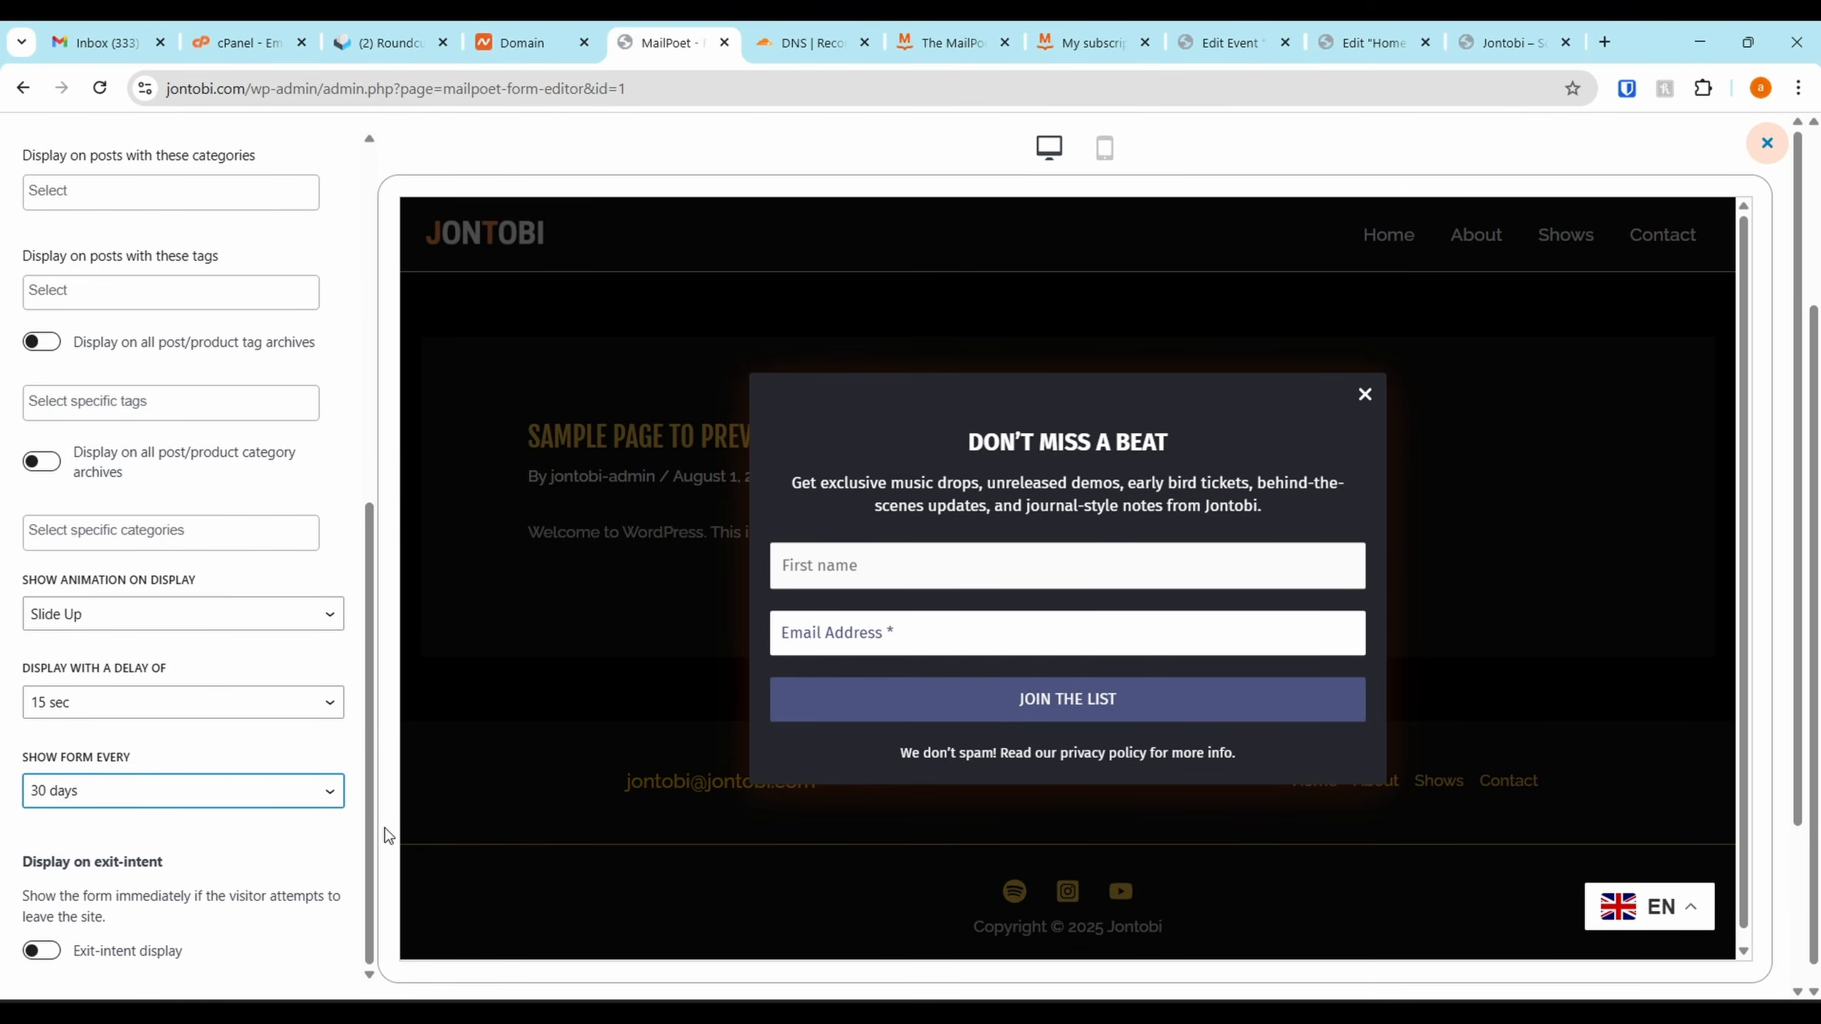
{"action": "scroll", "coordinate": [207, 663], "scroll_direction": "up", "scroll_amount": 10}
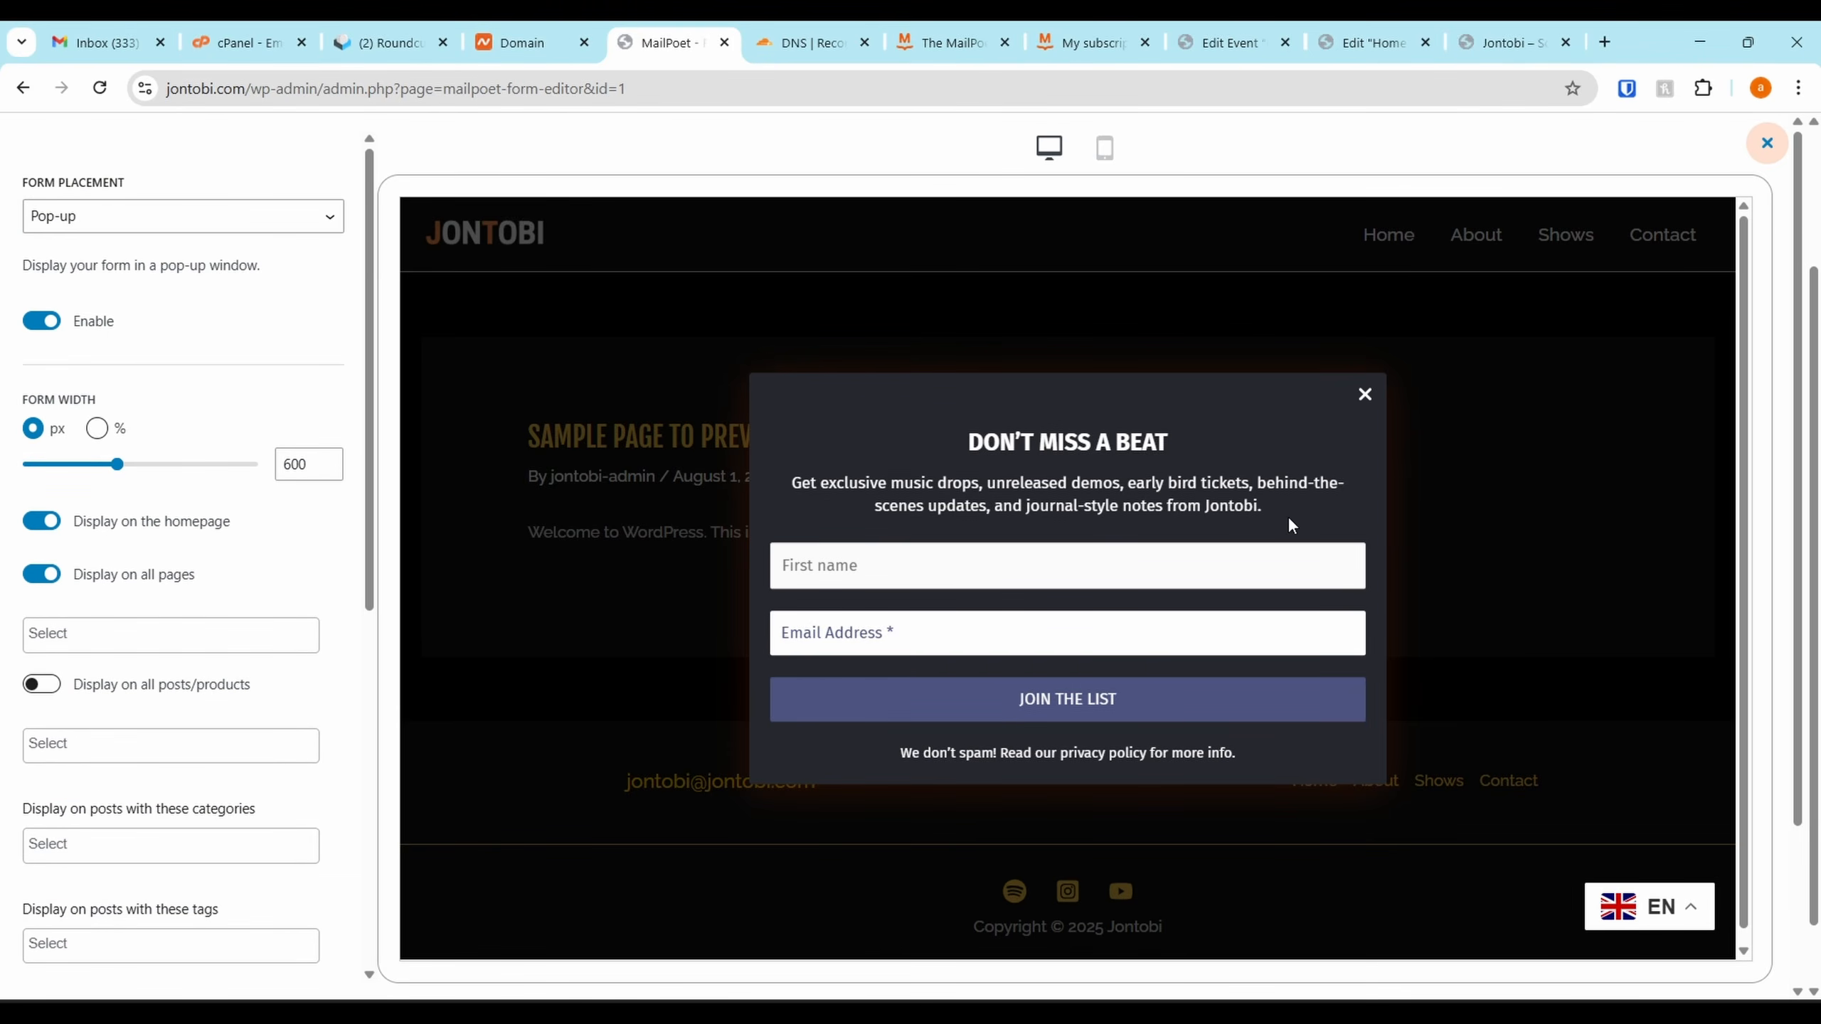
{"action": "scroll", "coordinate": [246, 685], "scroll_direction": "down", "scroll_amount": 8}
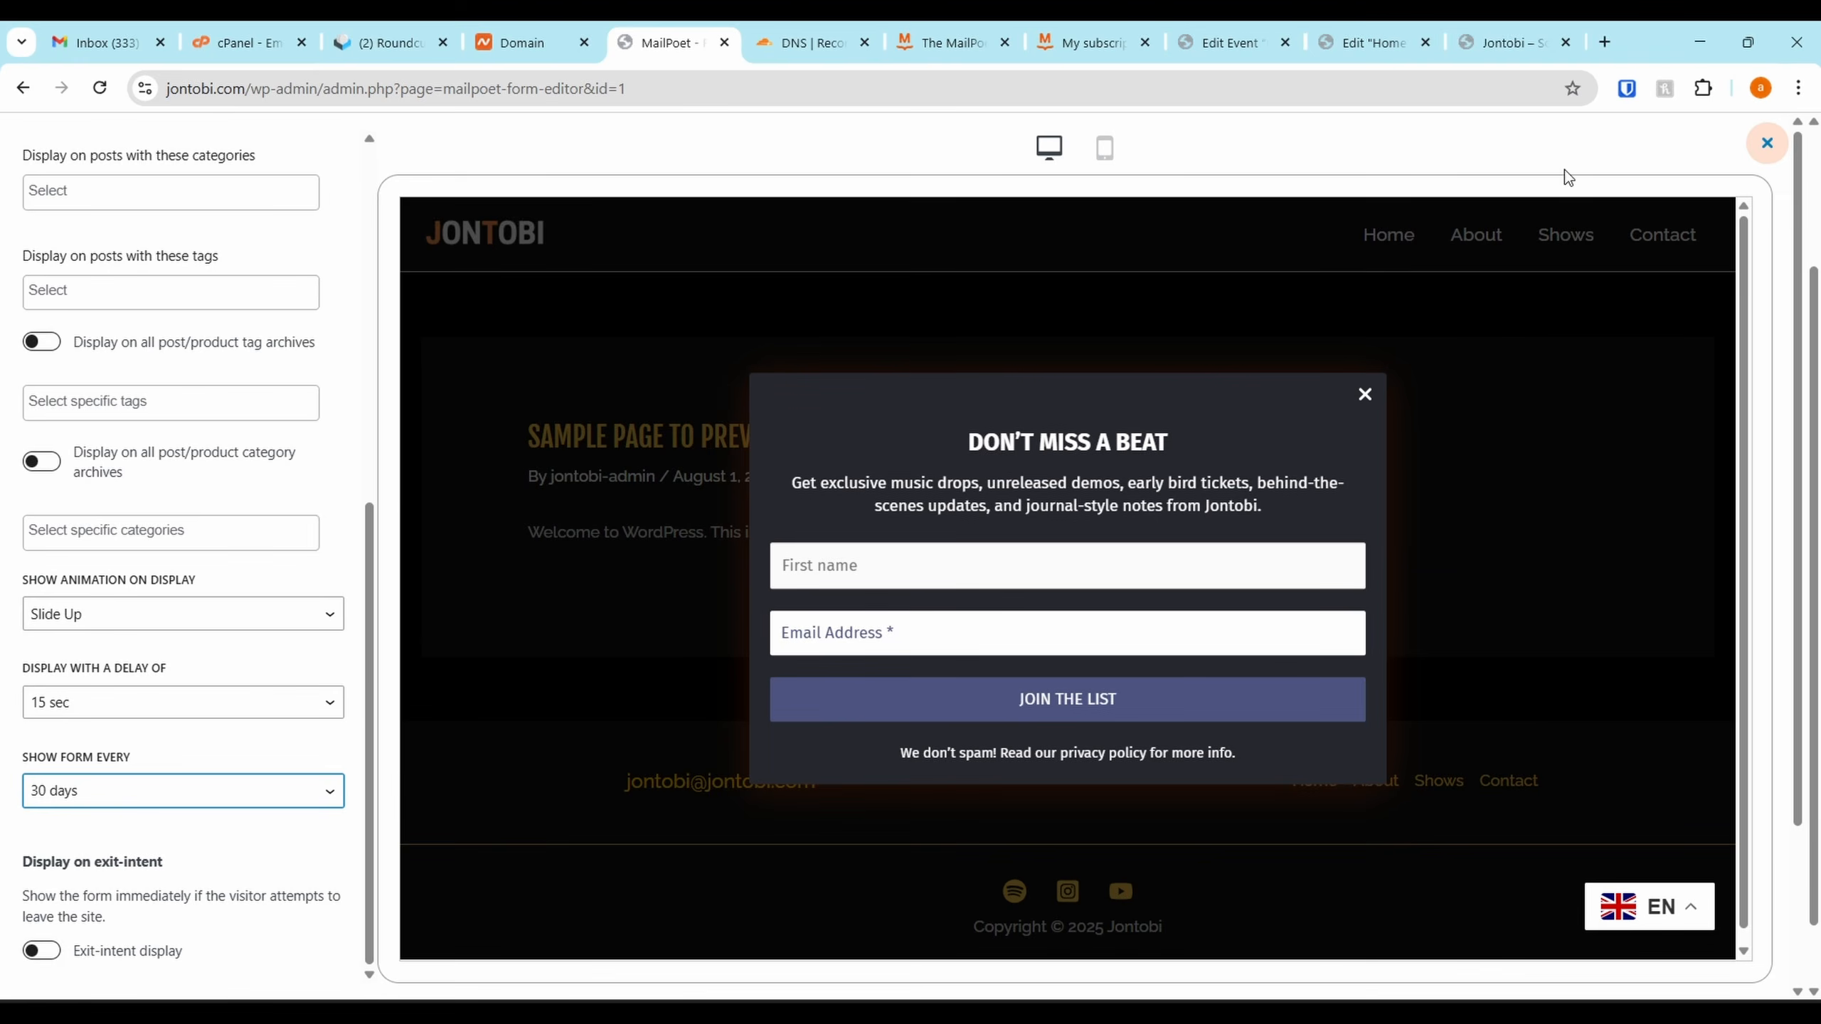
{"action": "left_click", "coordinate": [1766, 143]}
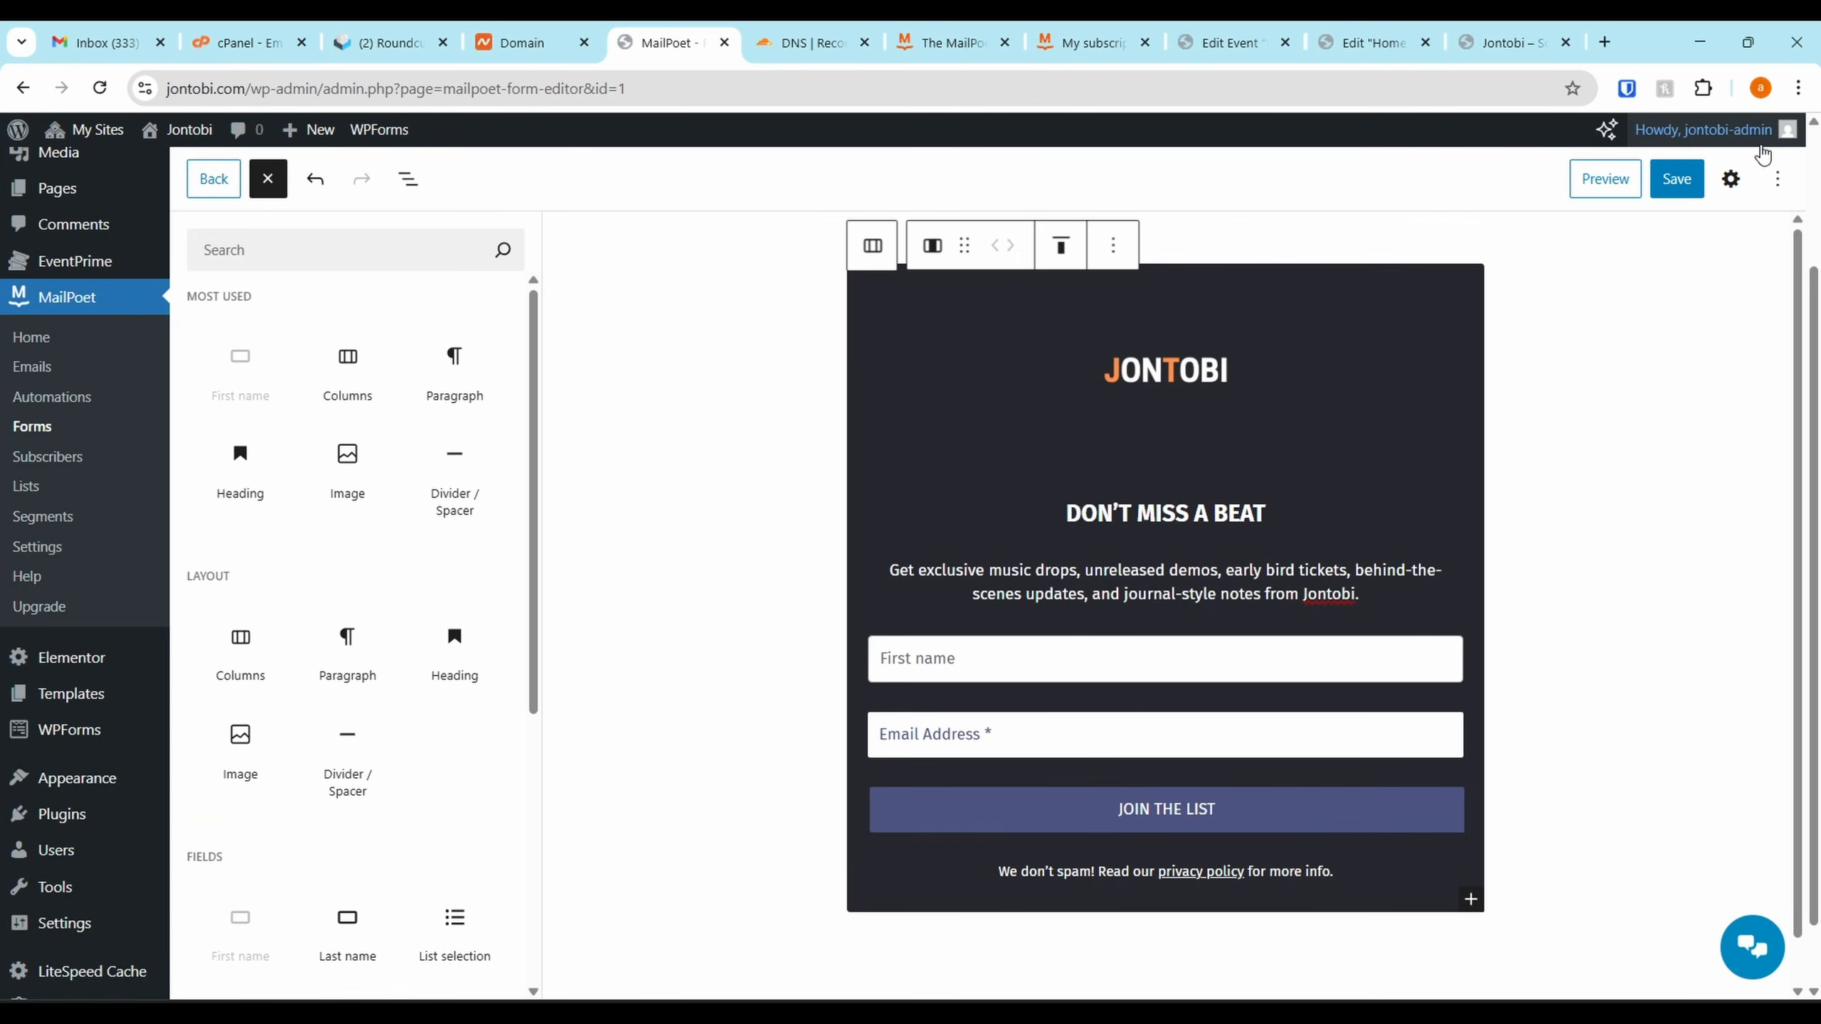
{"action": "left_click", "coordinate": [1681, 194]}
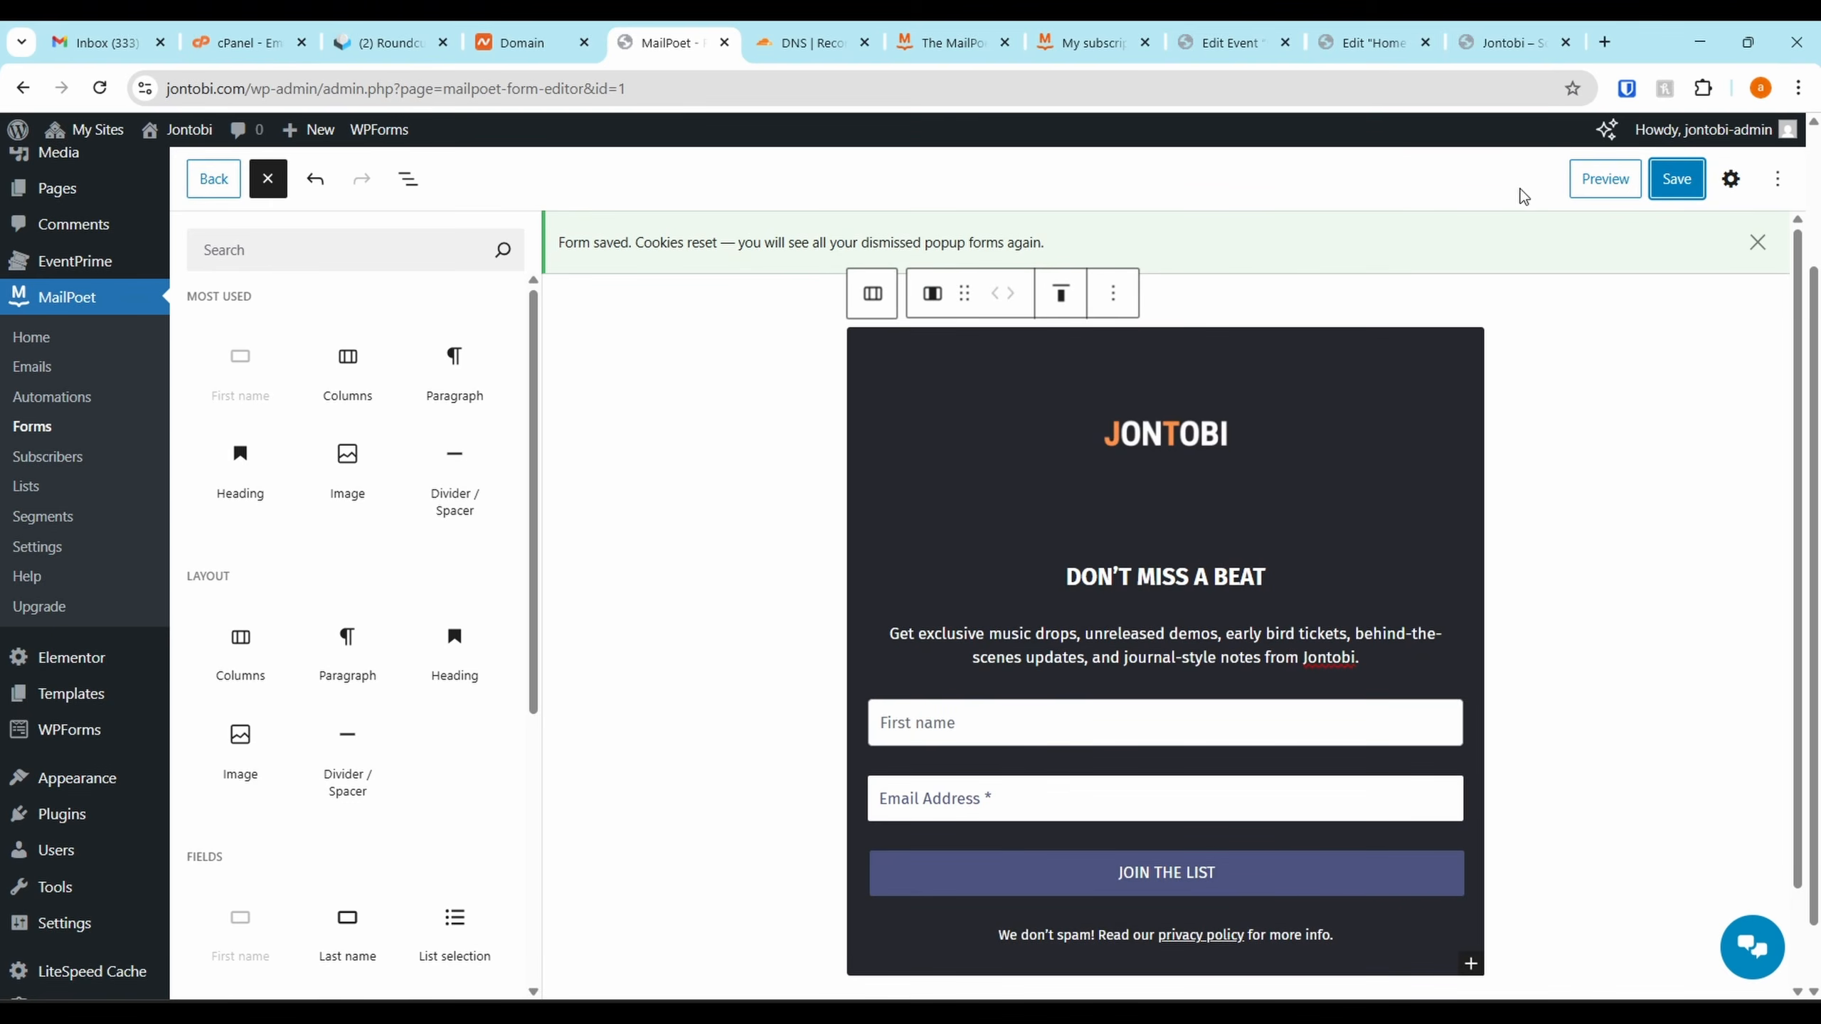
Load jontobi.com in a new Incognito window and scroll through its homepage
{"action": "left_click", "coordinate": [1506, 42]}
{"action": "left_click", "coordinate": [1798, 88]}
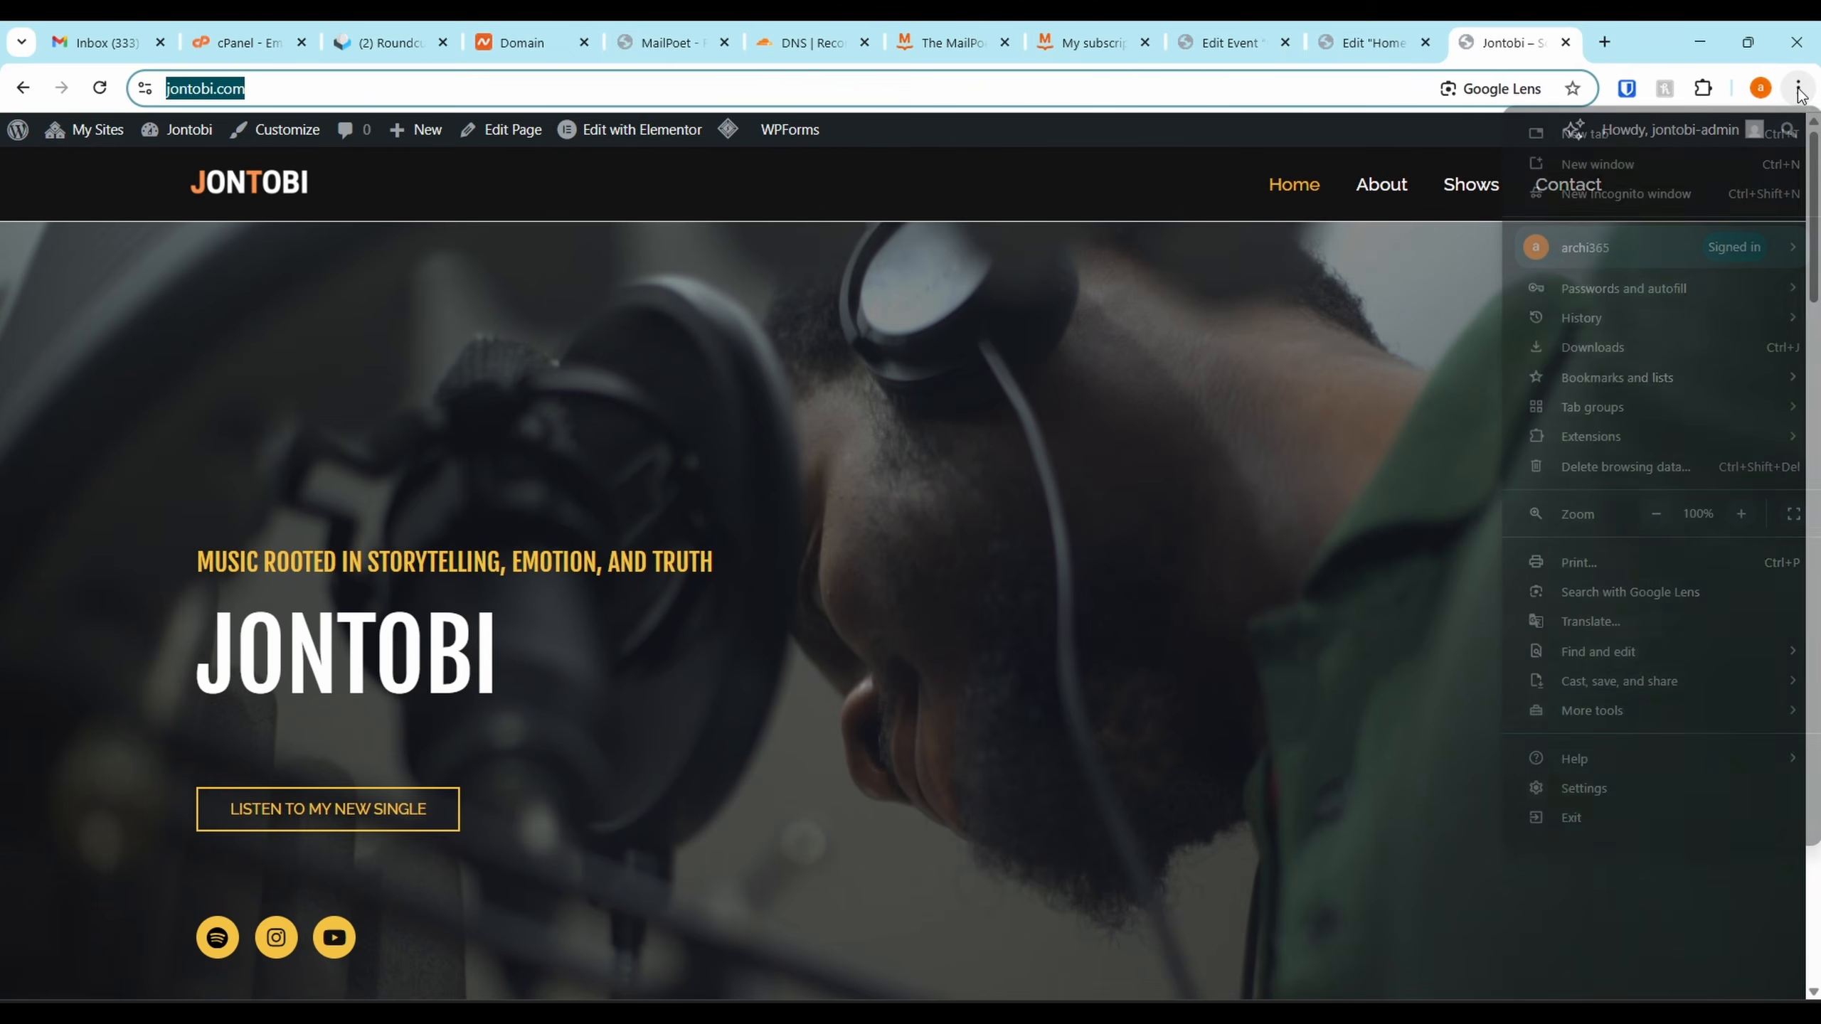
{"action": "left_click", "coordinate": [1606, 189]}
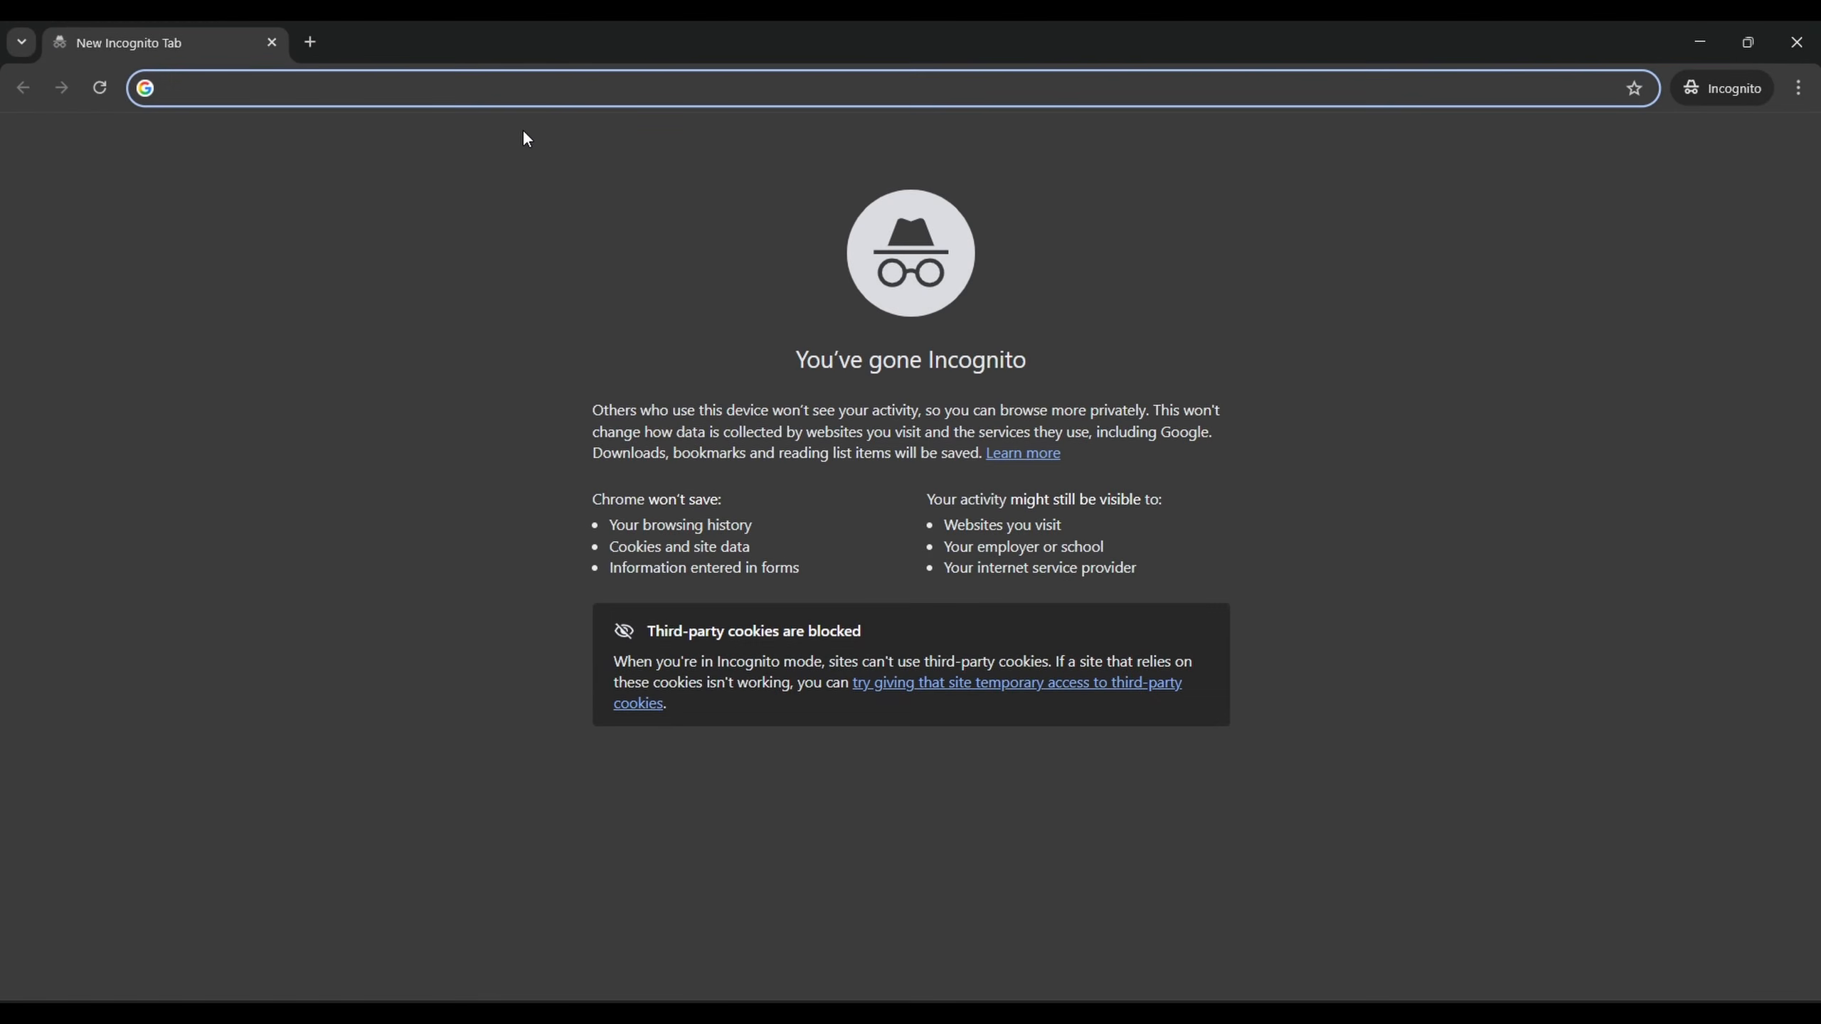
{"action": "type", "text": "https://jontobi.com/"}
{"action": "key", "text": "Return"}
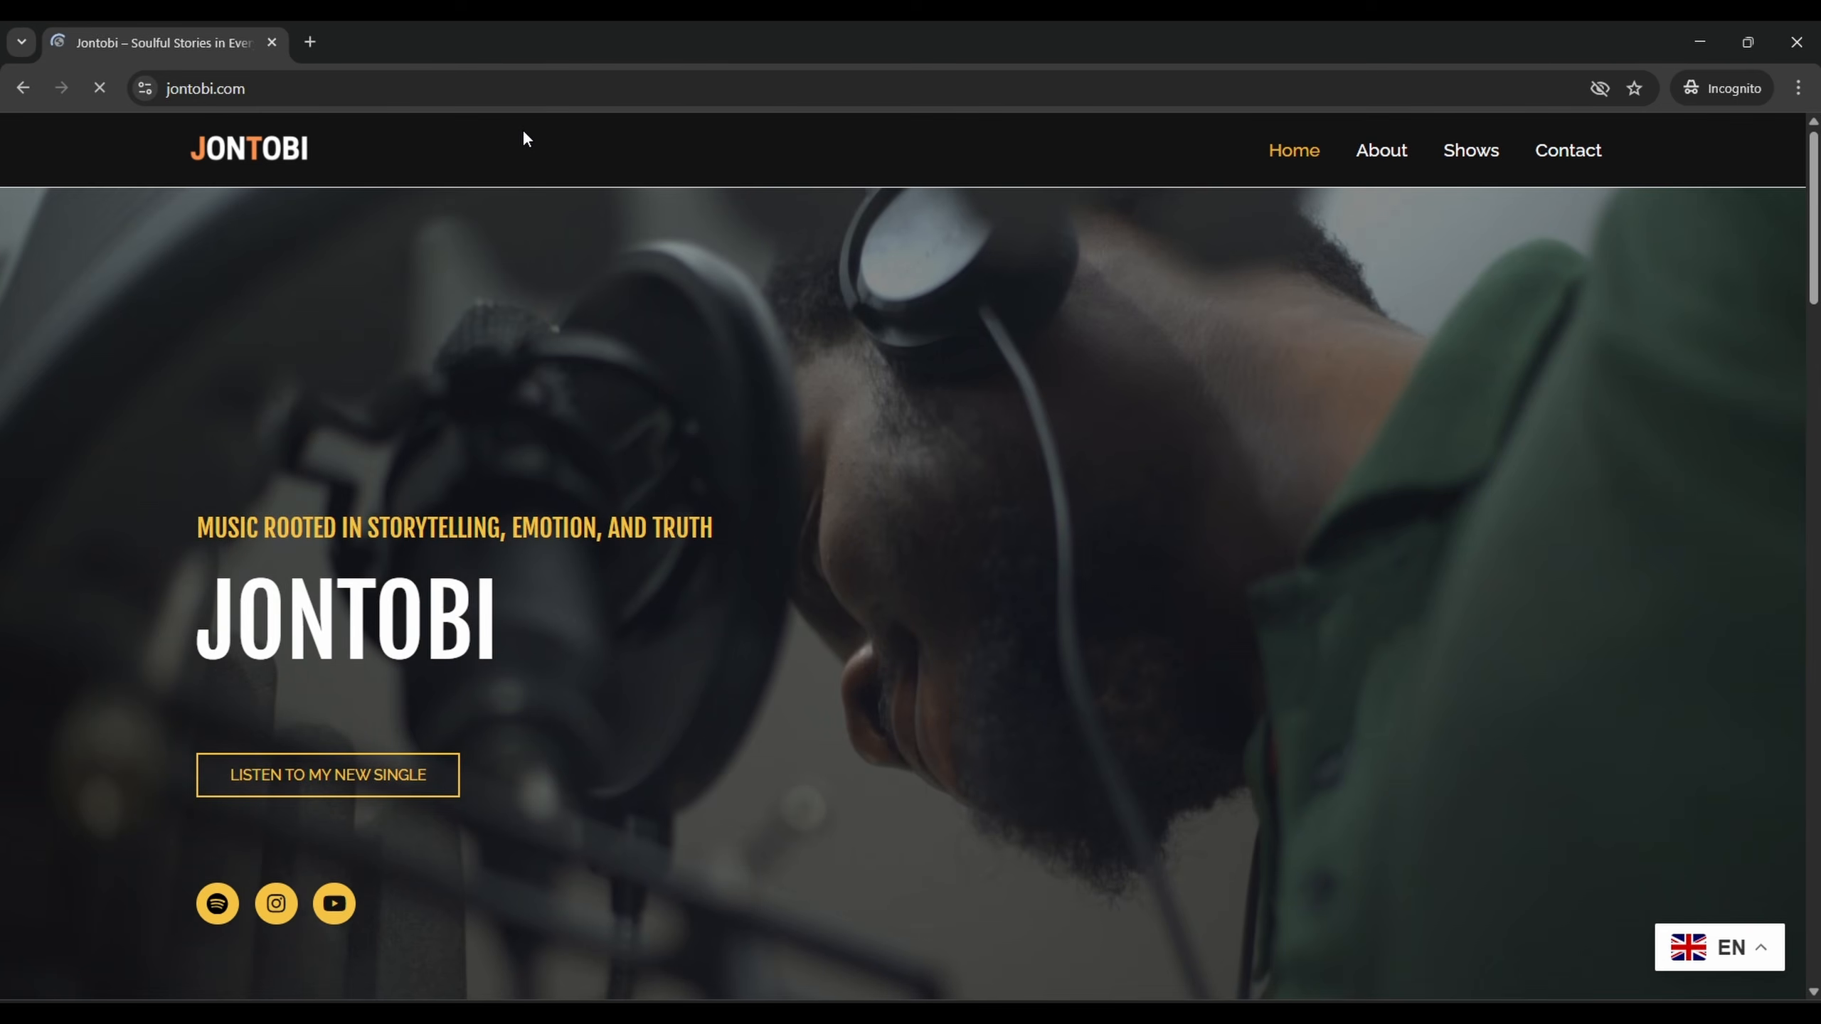
{"action": "scroll", "coordinate": [721, 534], "scroll_direction": "down", "scroll_amount": 15}
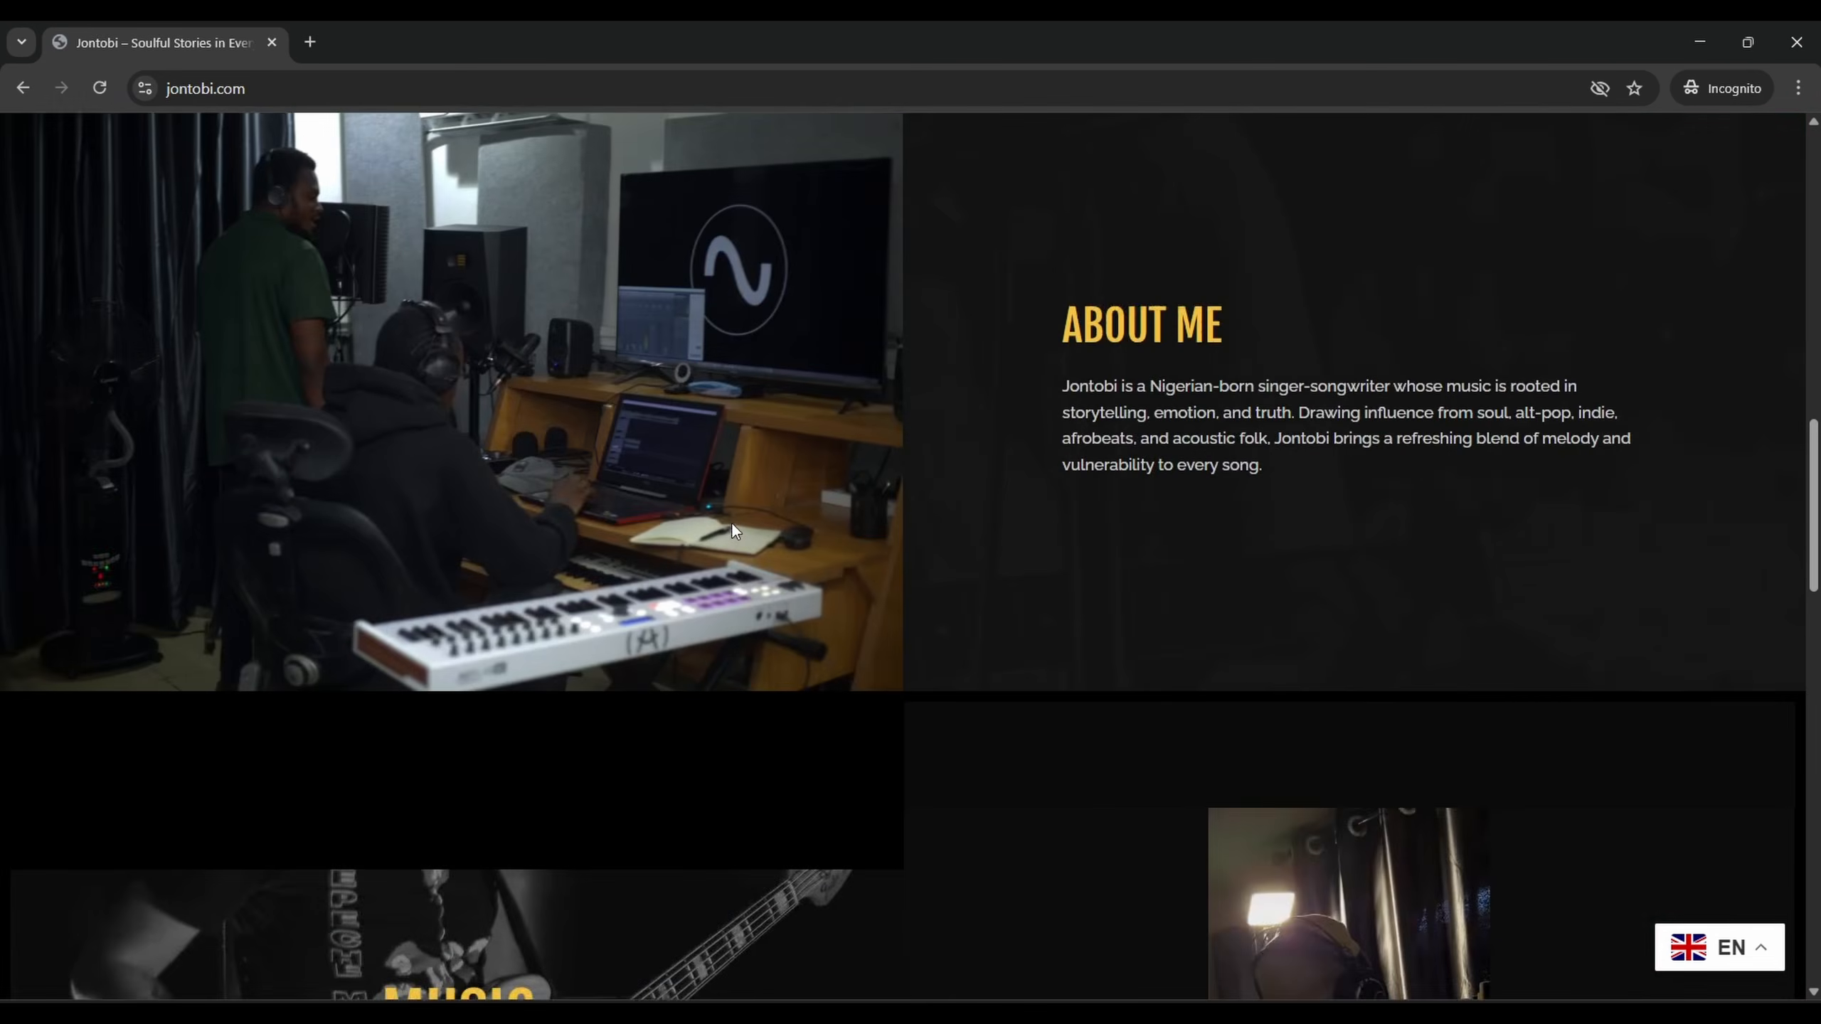
{"action": "scroll", "coordinate": [729, 519], "scroll_direction": "down", "scroll_amount": 10}
{"action": "scroll", "coordinate": [1379, 154], "scroll_direction": "up", "scroll_amount": 20}
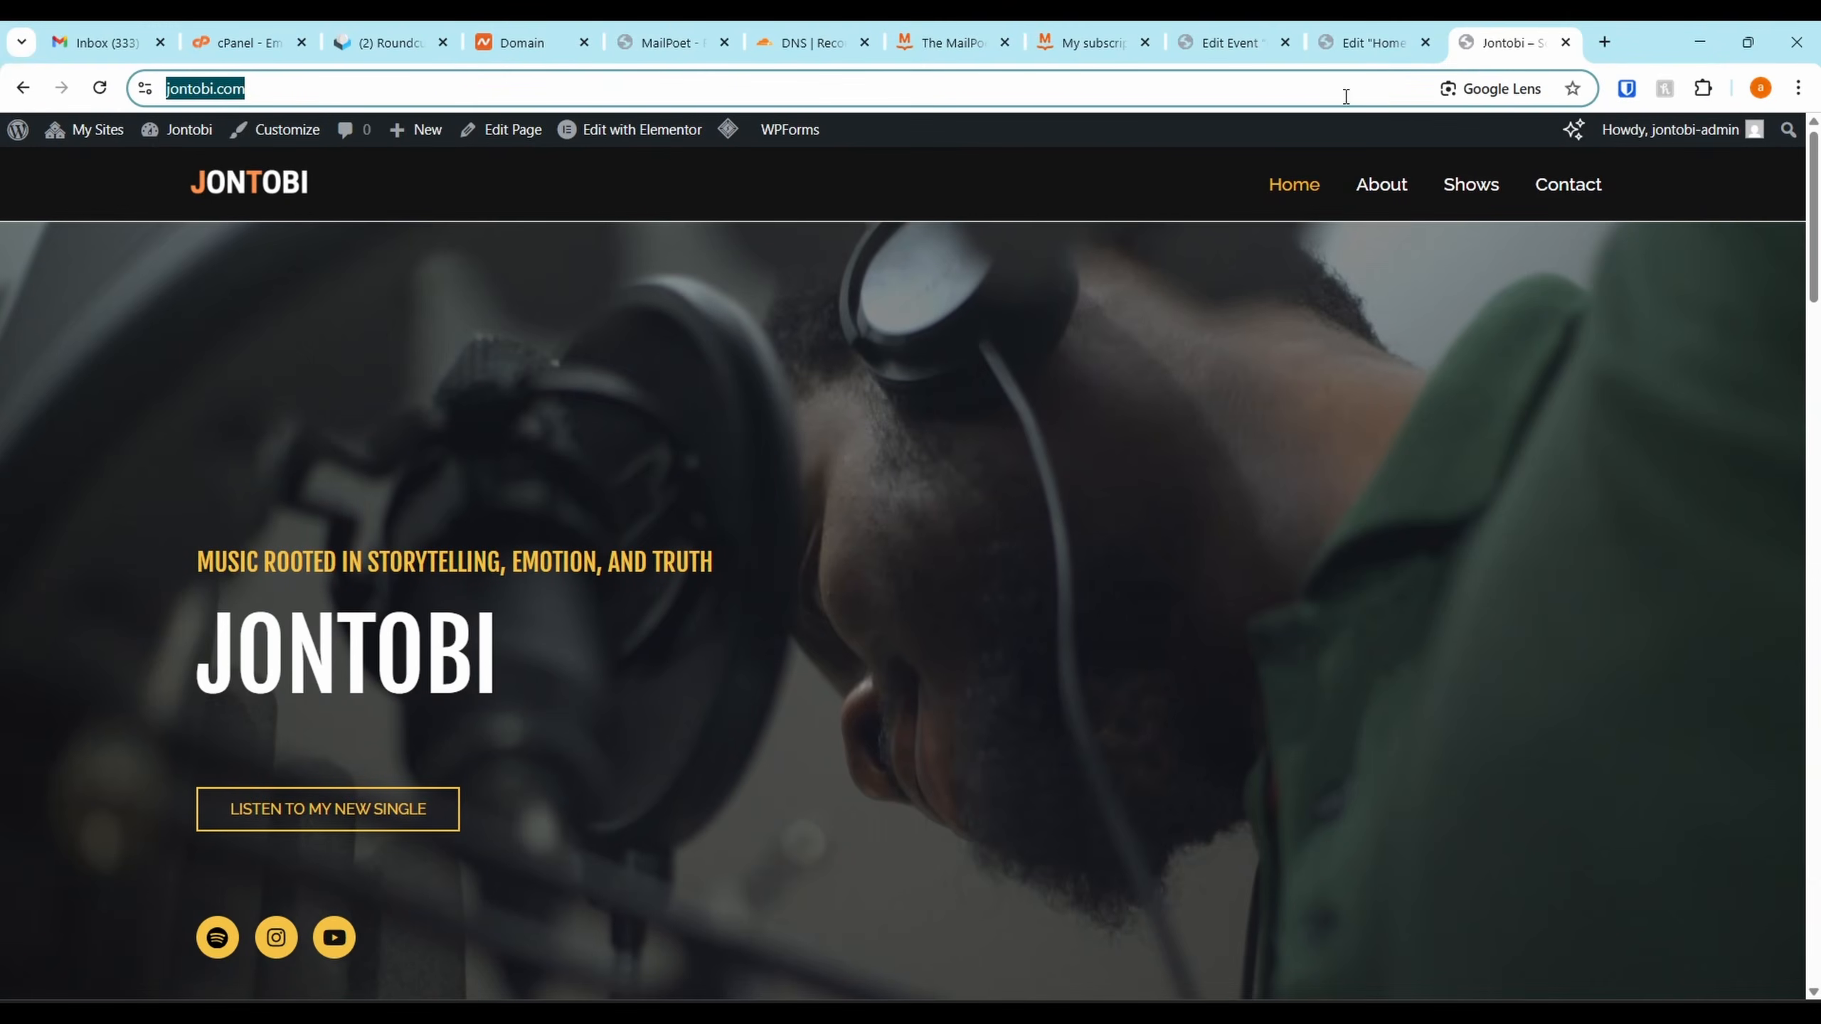
Purge All LiteSpeed cache from the network dashboard's admin bar, then view the live Jontobi homepage
{"action": "left_click", "coordinate": [1346, 42]}
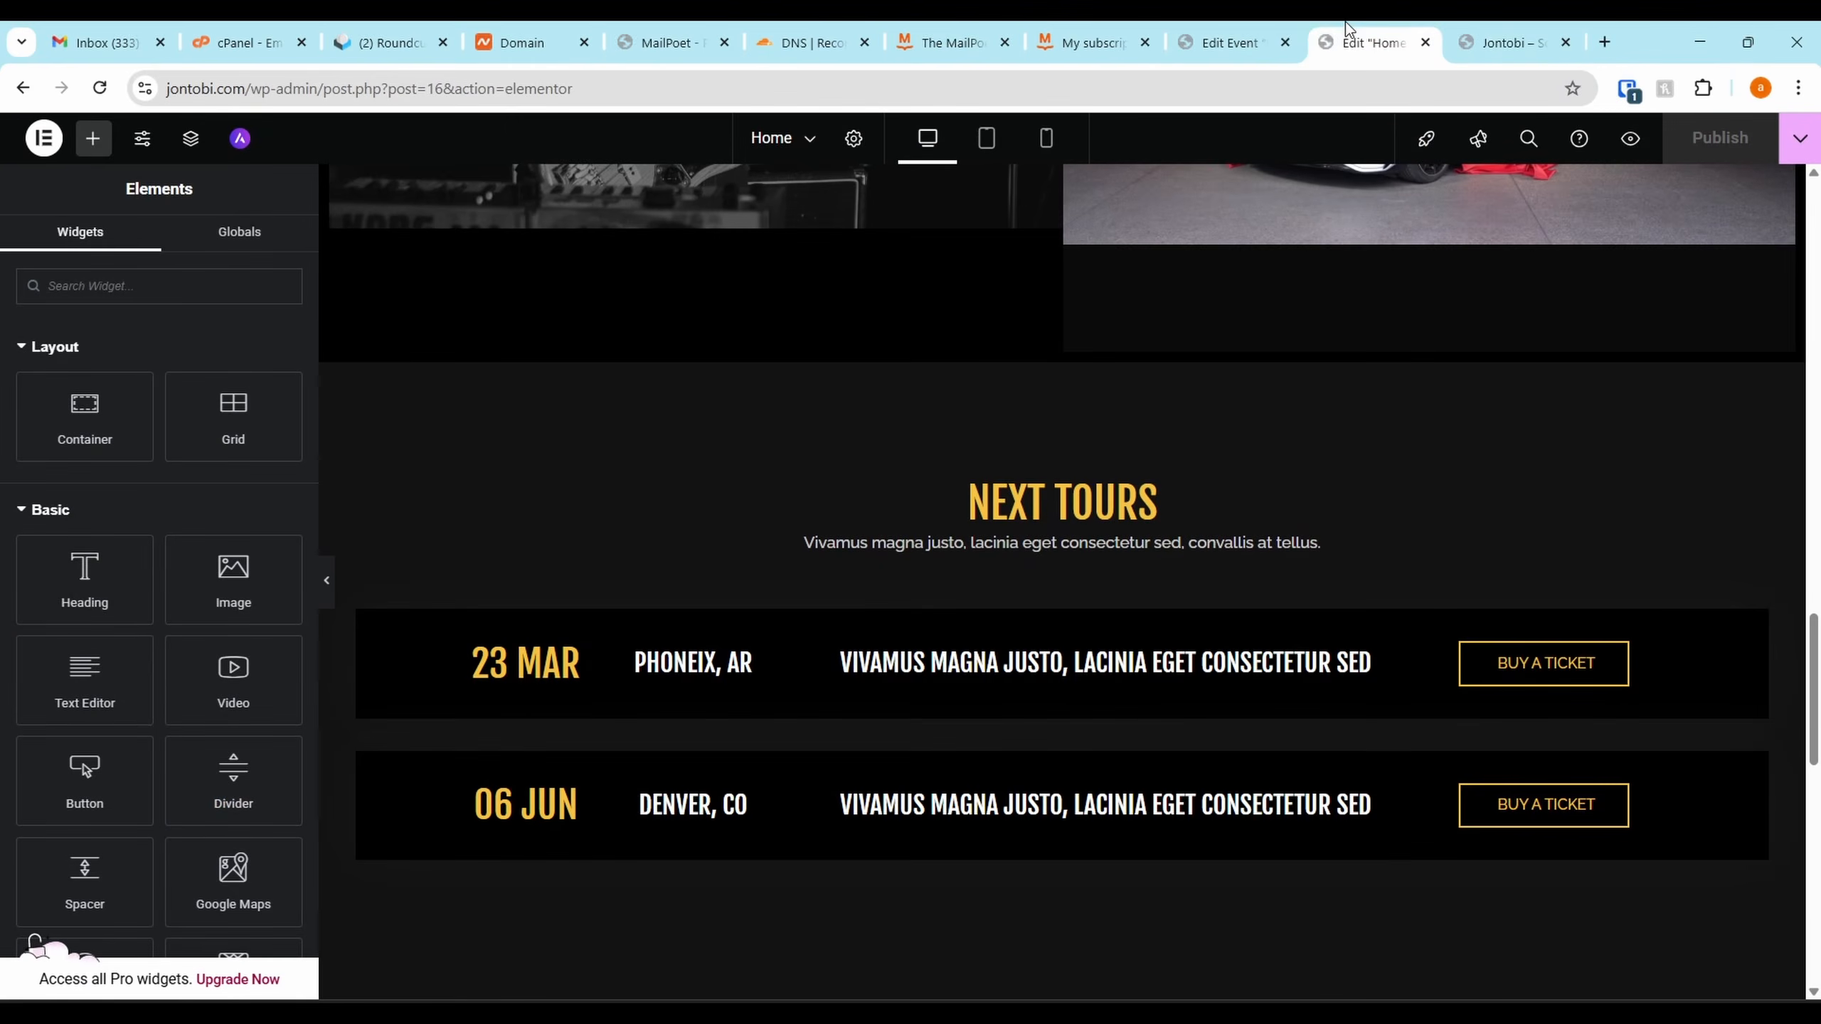
{"action": "left_click", "coordinate": [1039, 42]}
{"action": "mouse_move", "coordinate": [415, 130]}
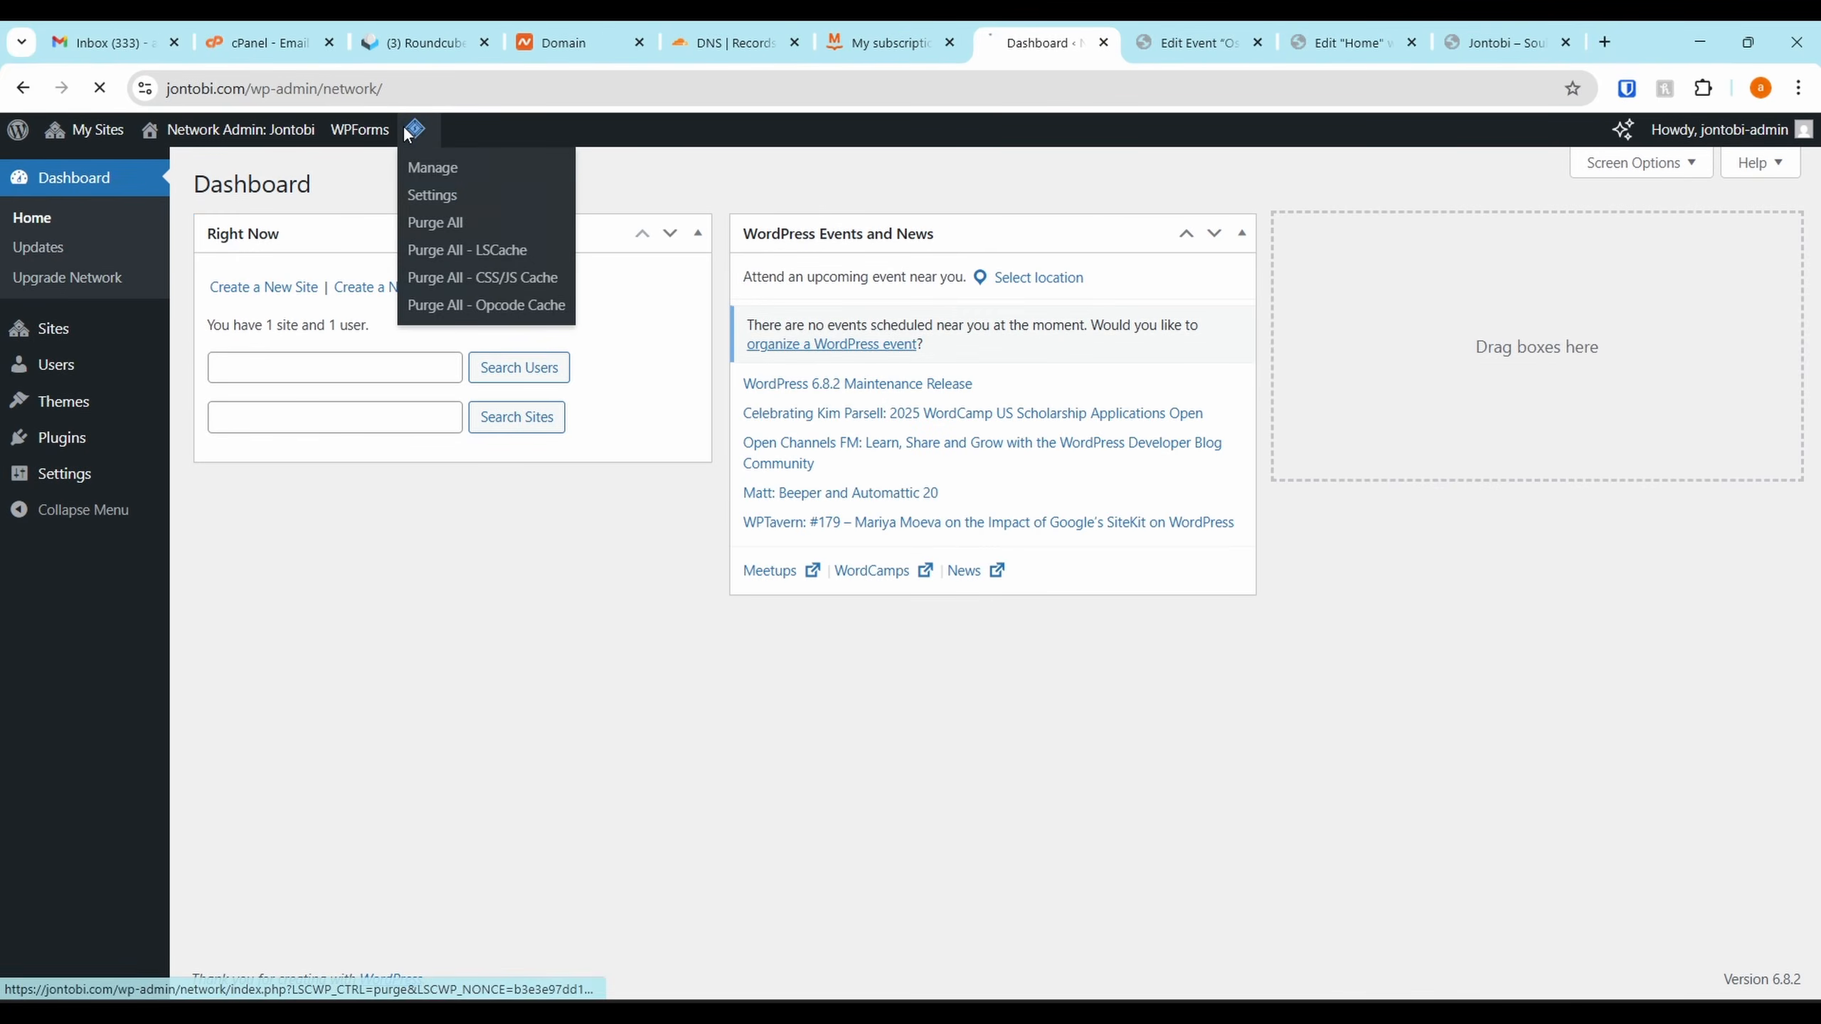
{"action": "left_click", "coordinate": [431, 223]}
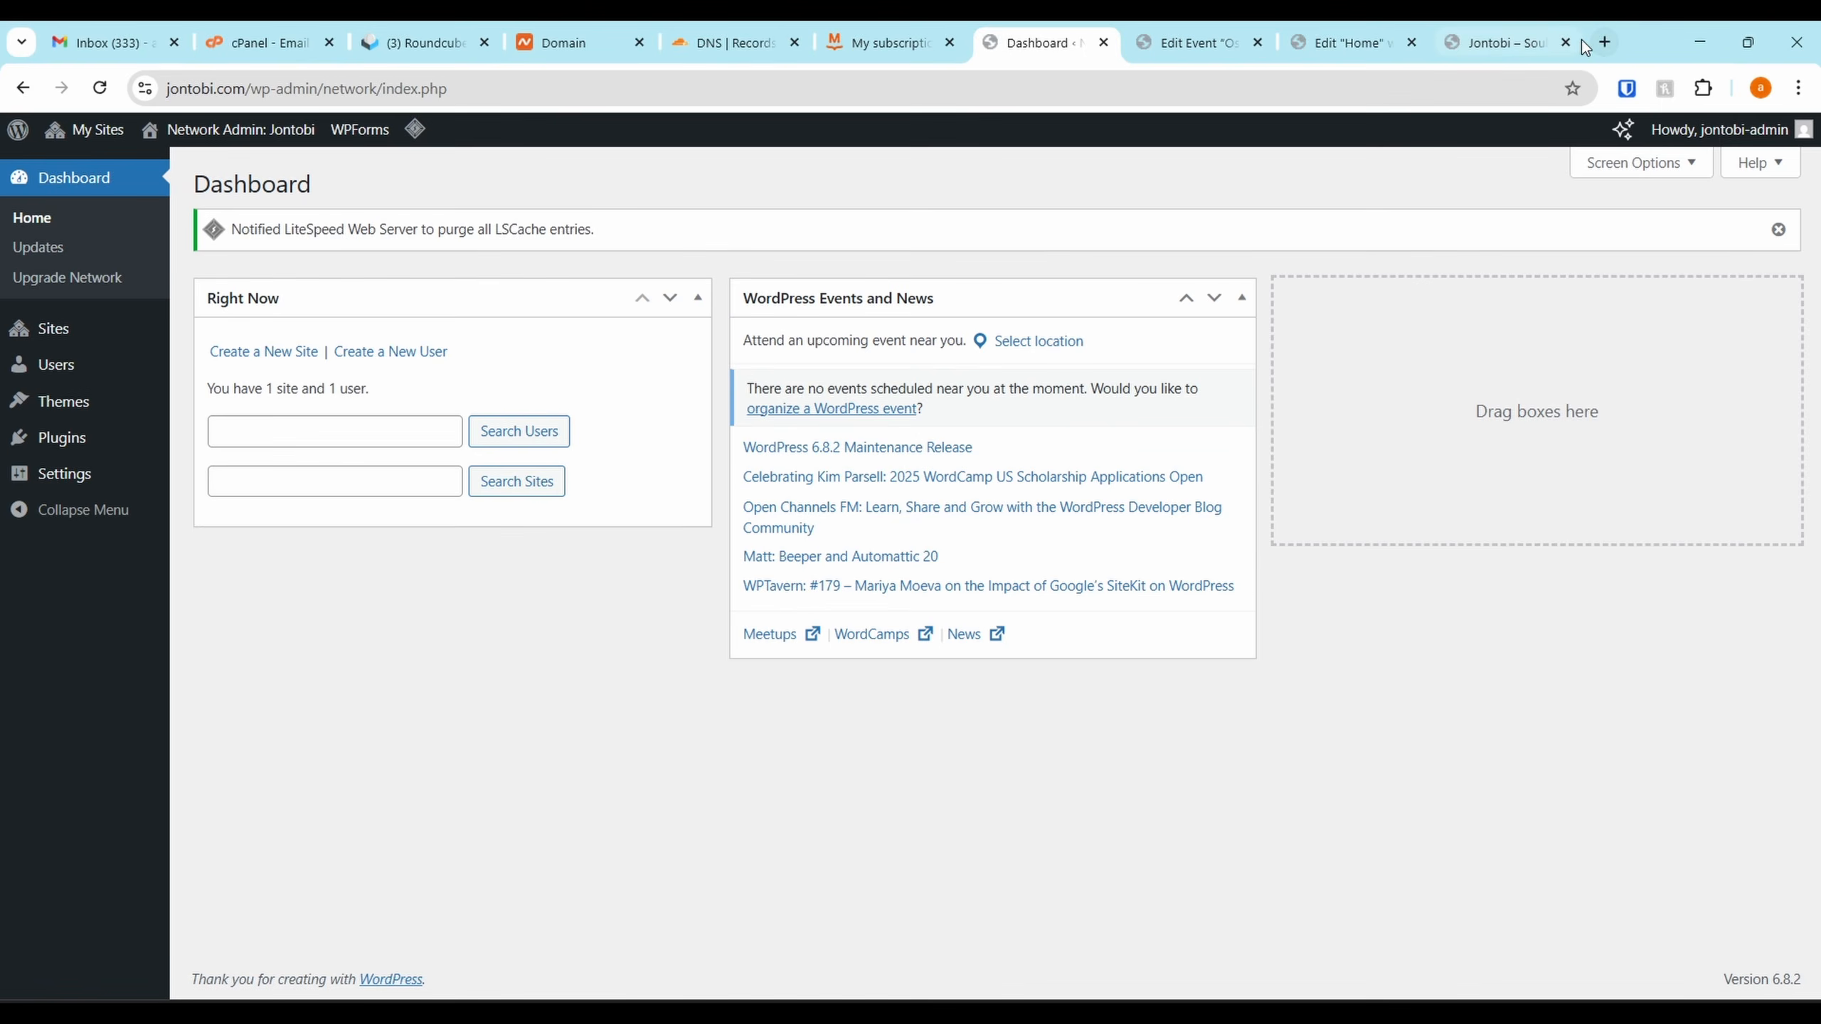
{"action": "left_click", "coordinate": [1530, 39]}
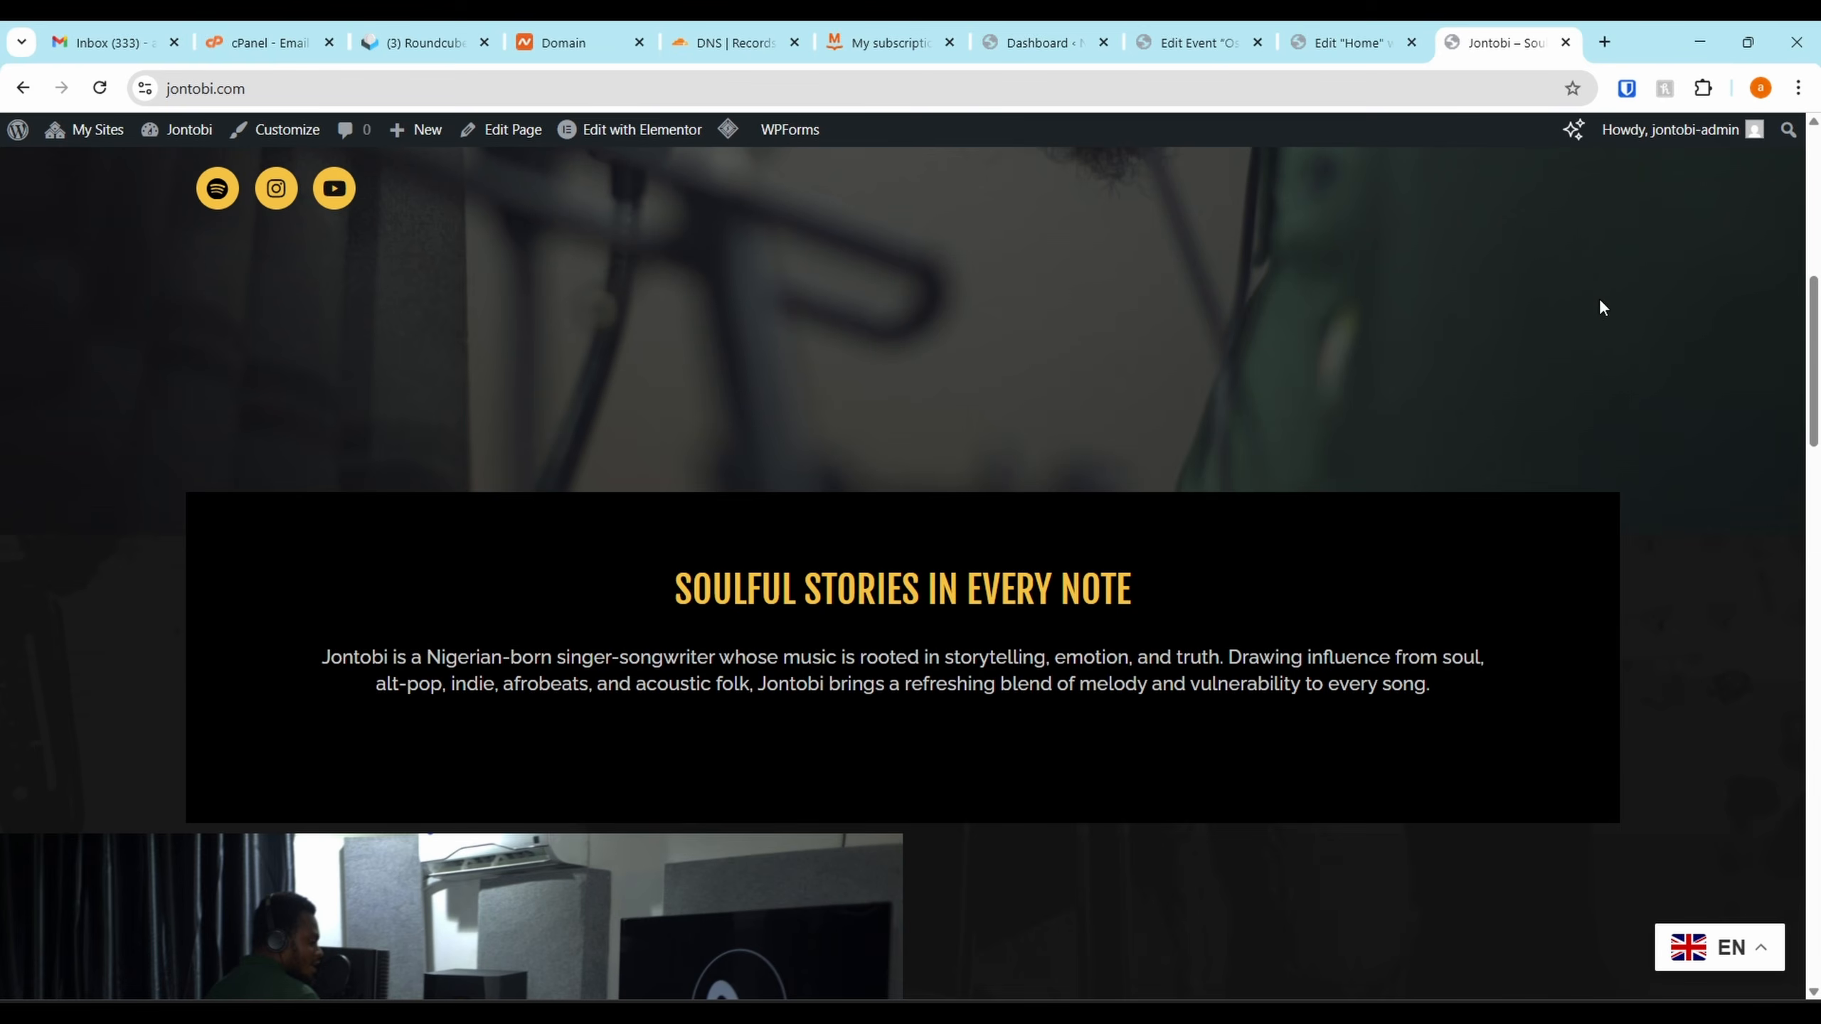
{"action": "scroll", "coordinate": [1722, 727], "scroll_direction": "down", "scroll_amount": 15}
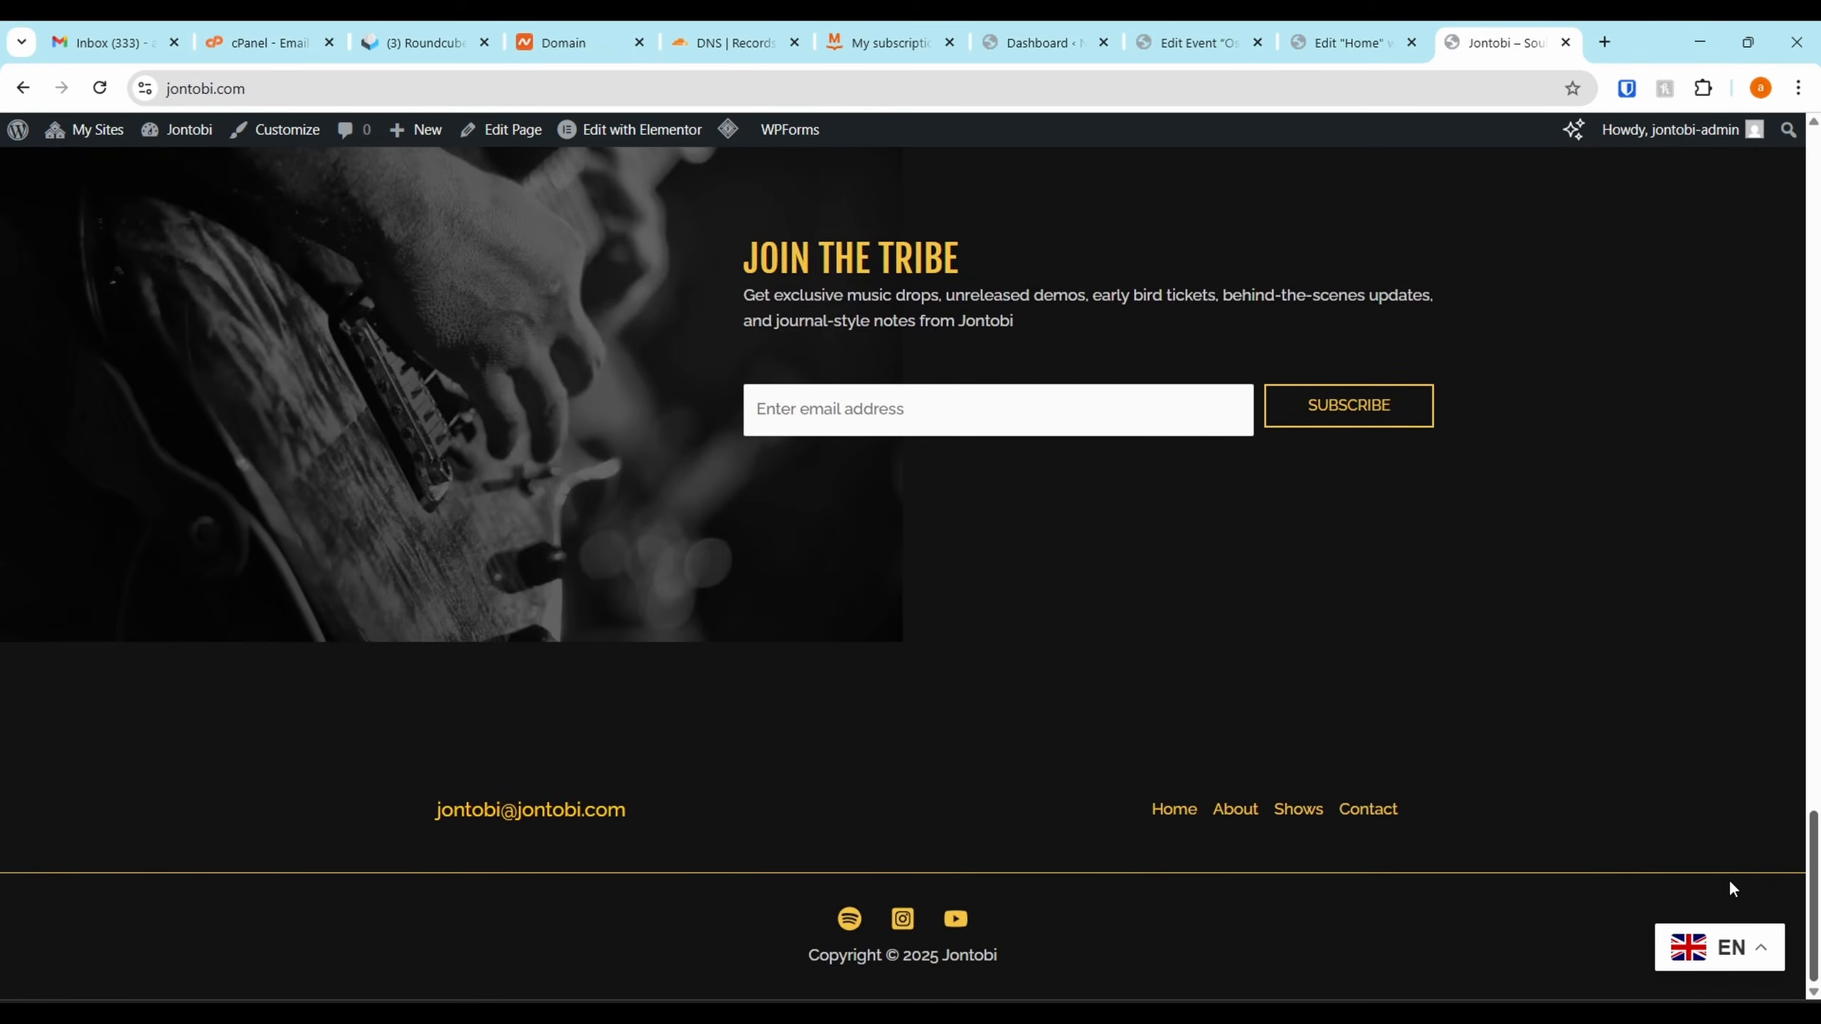
{"action": "key", "text": "Home"}
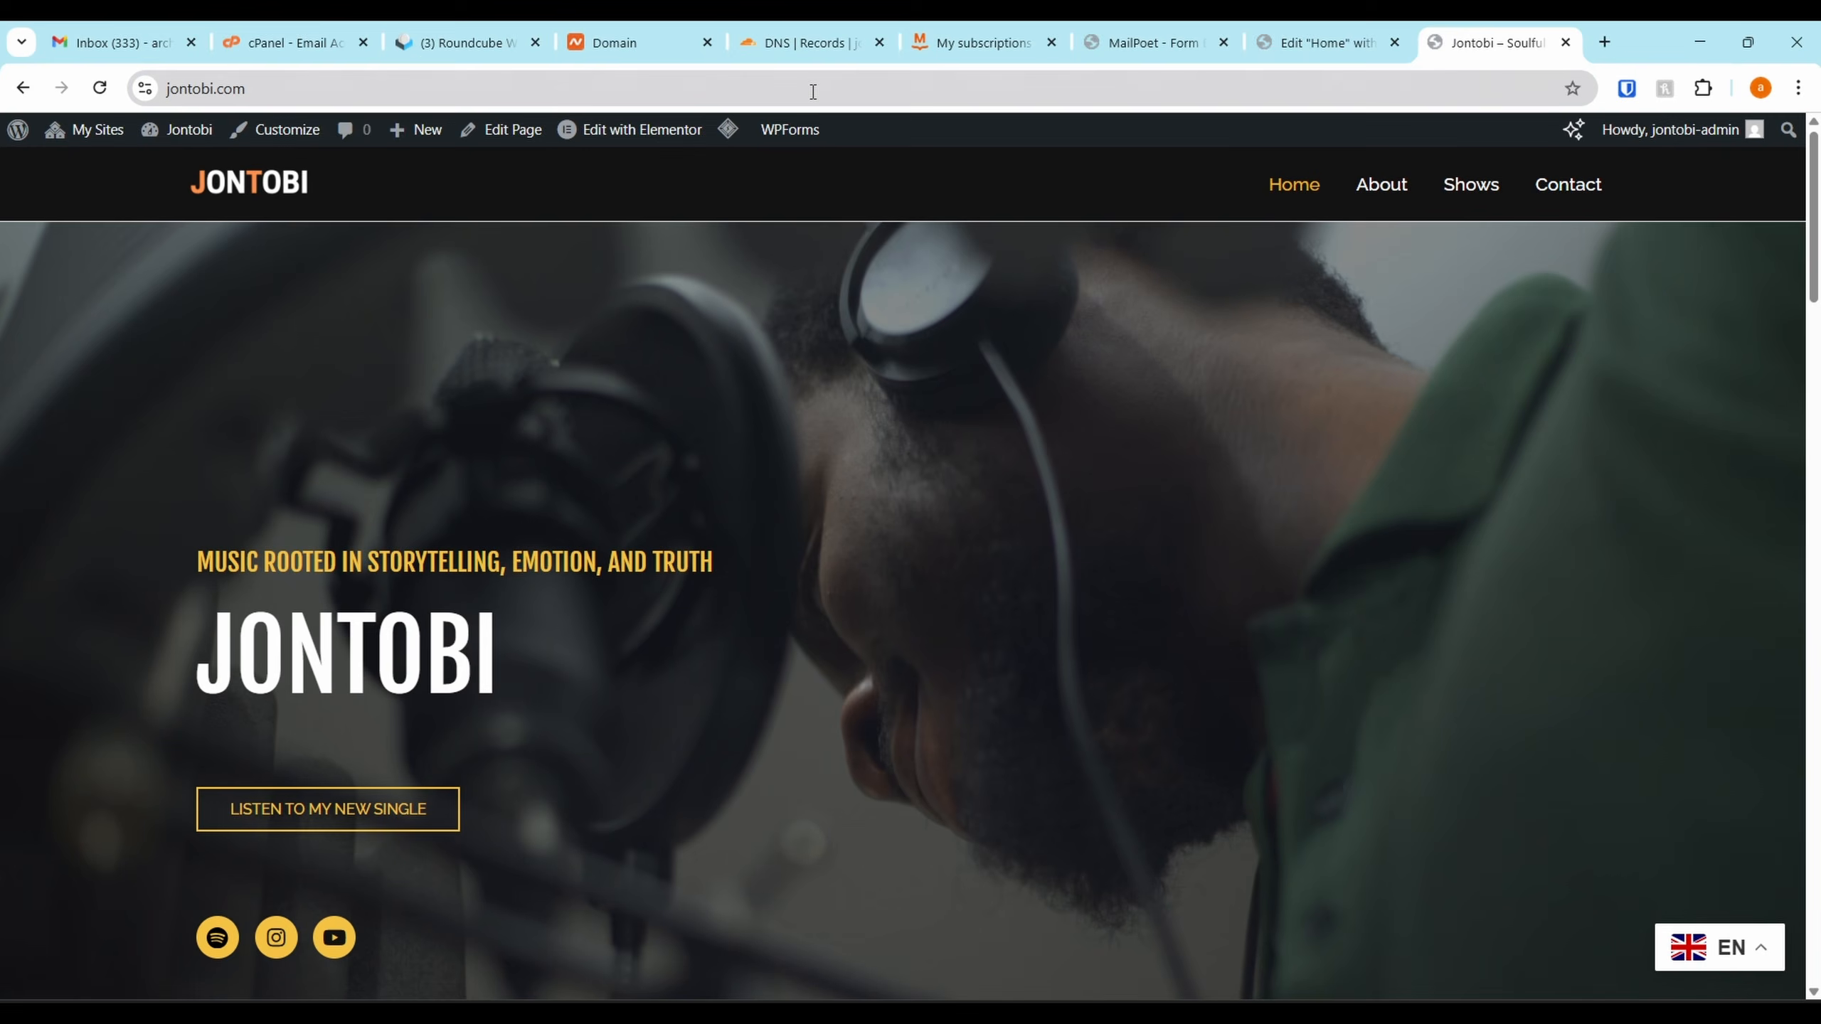
Open the jontobi.com Contact page in a new Incognito window to bring up the signup pop-up
{"action": "left_click", "coordinate": [1042, 75]}
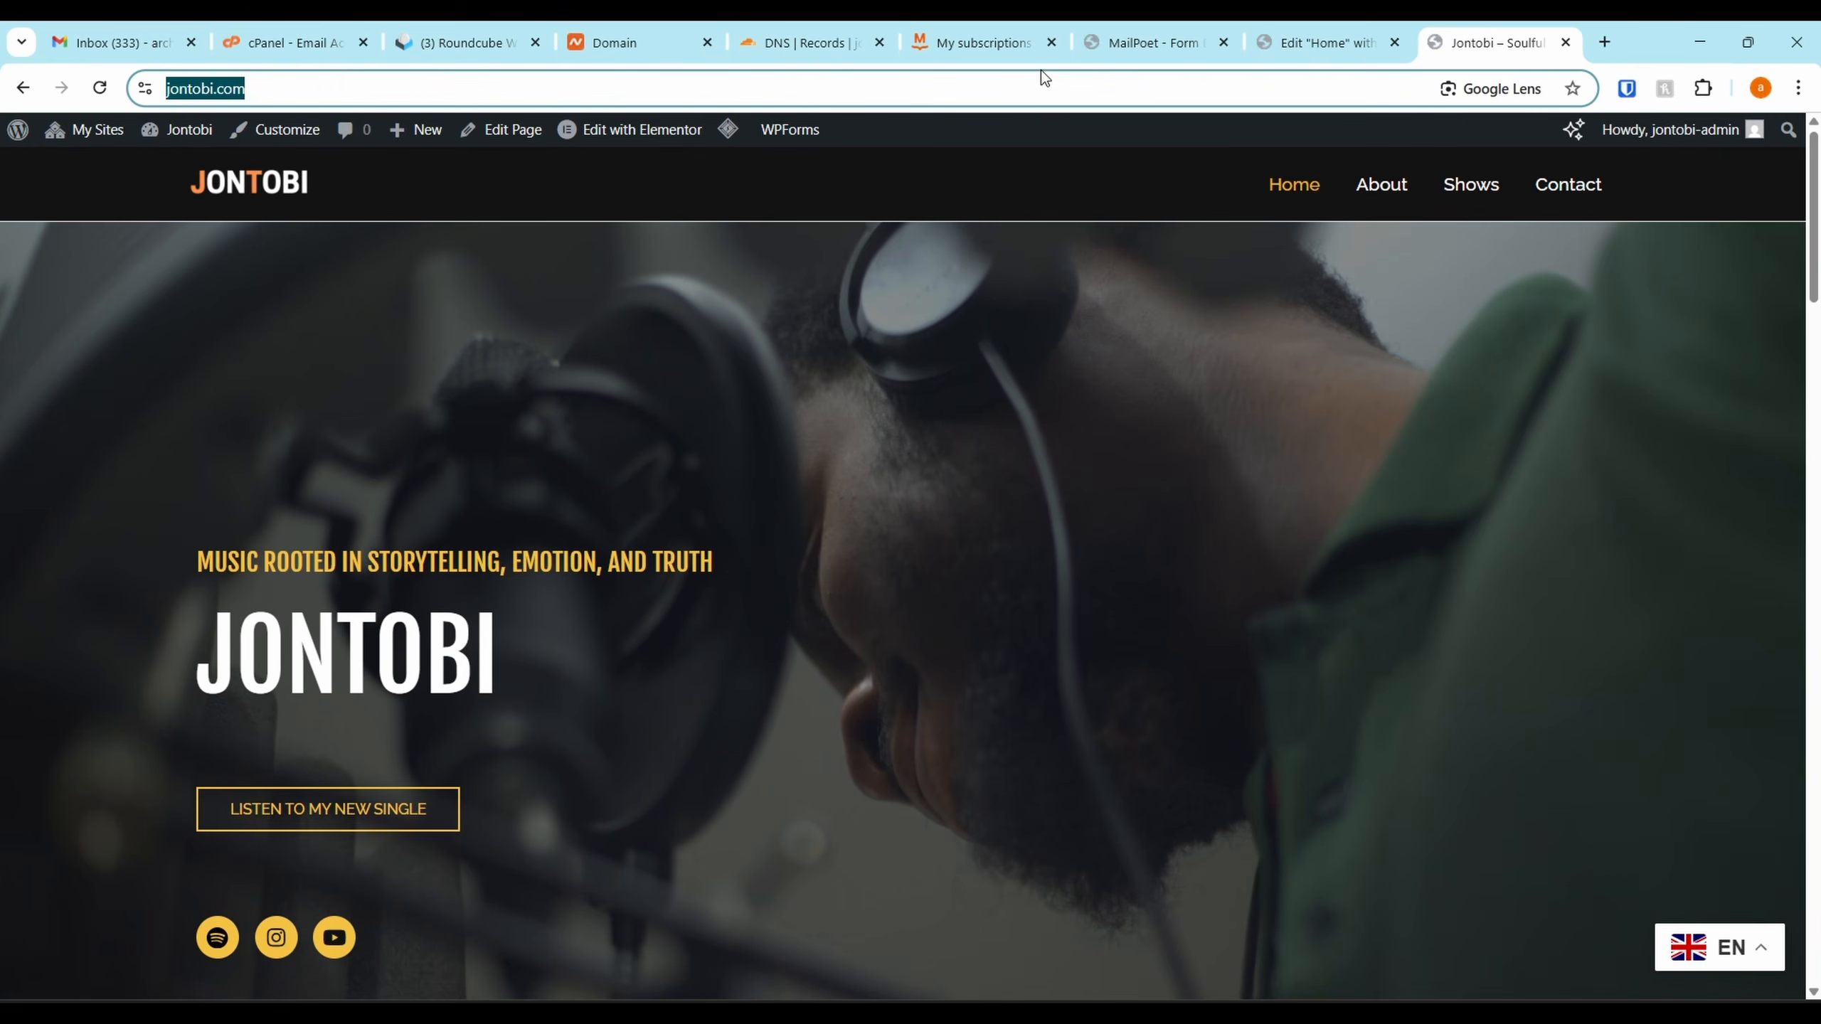
{"action": "left_click", "coordinate": [1798, 88]}
{"action": "left_click", "coordinate": [1590, 190]}
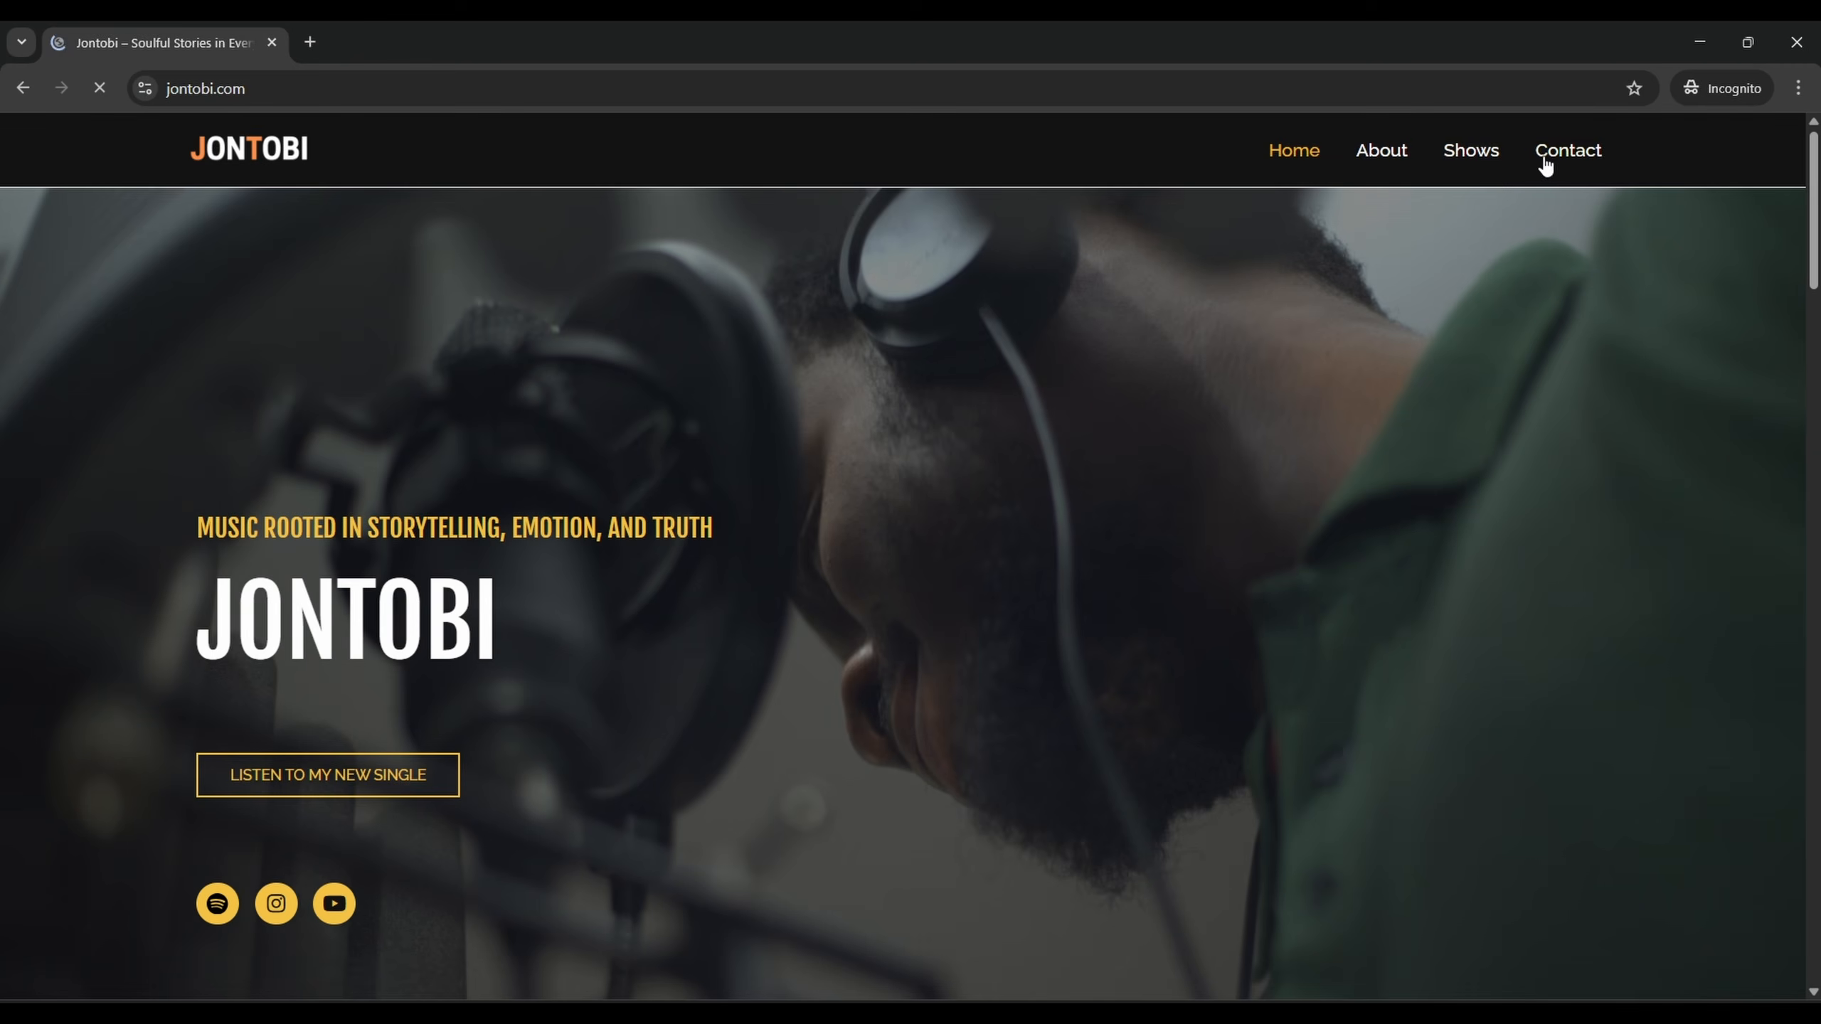
{"action": "left_click", "coordinate": [1548, 161]}
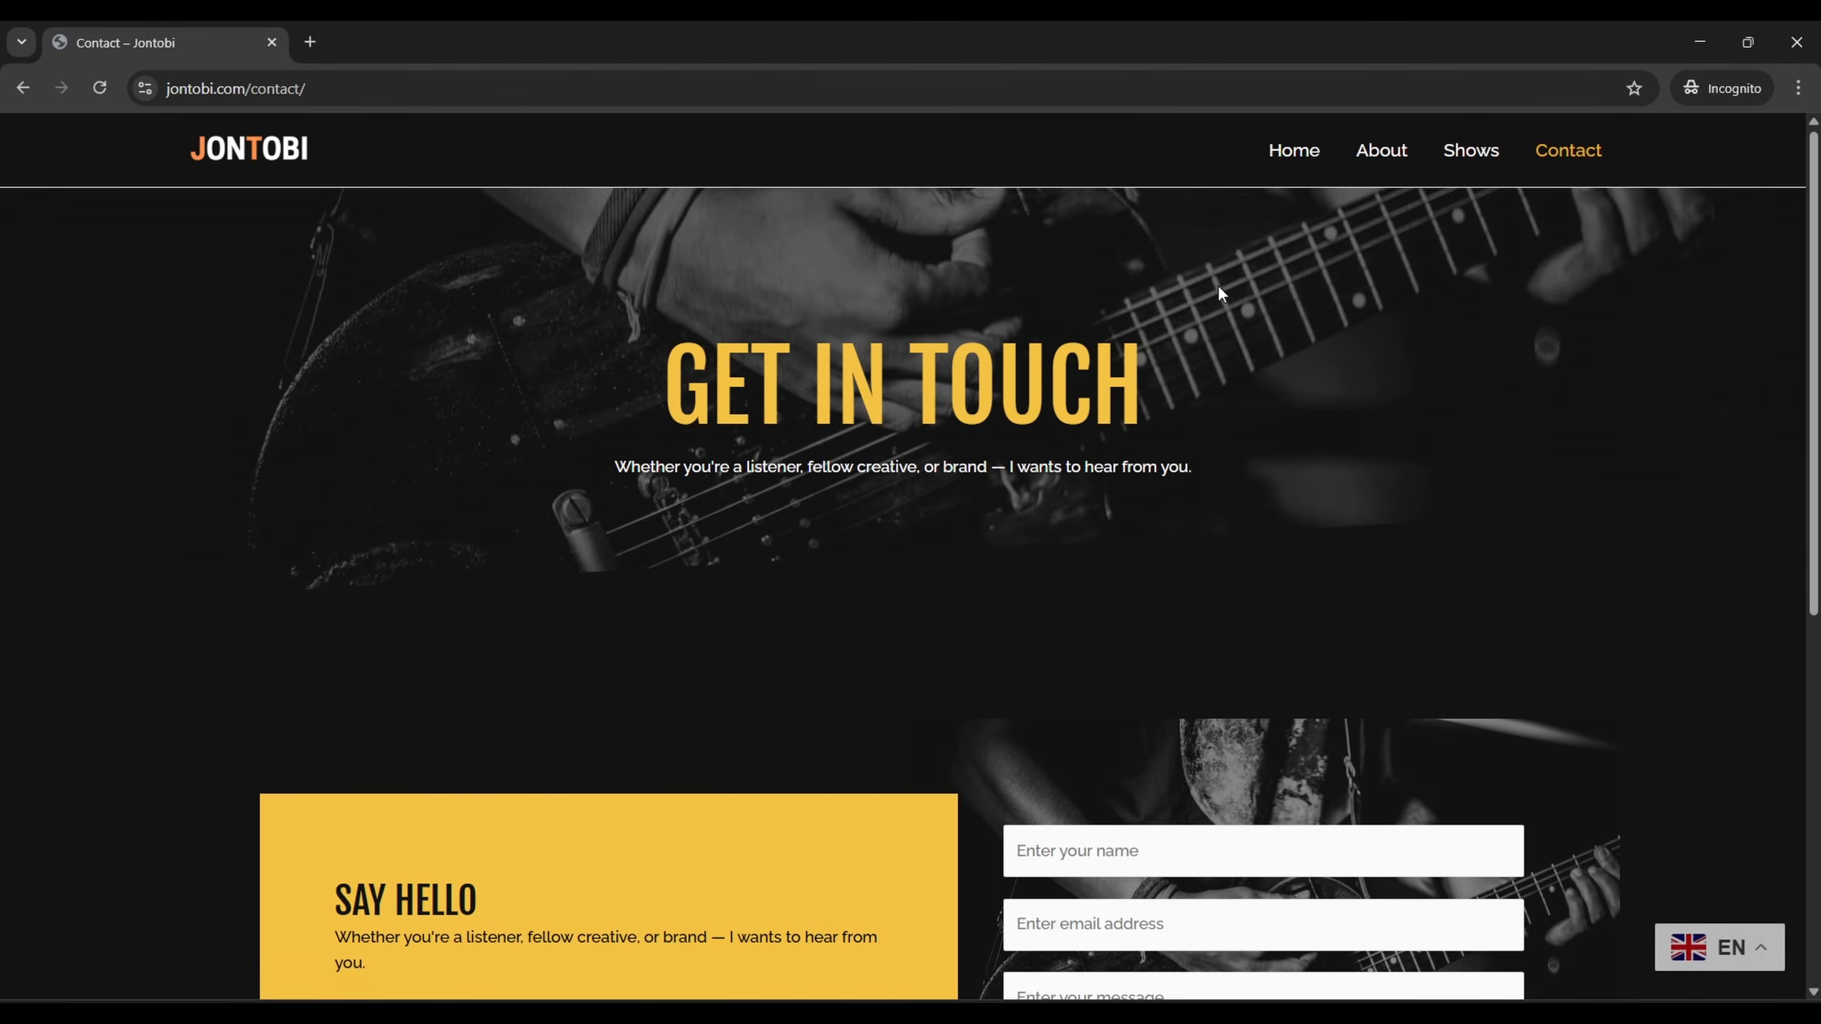
{"action": "scroll", "coordinate": [1218, 284], "scroll_direction": "down", "scroll_amount": 6}
{"action": "scroll", "coordinate": [1219, 285], "scroll_direction": "up", "scroll_amount": 8}
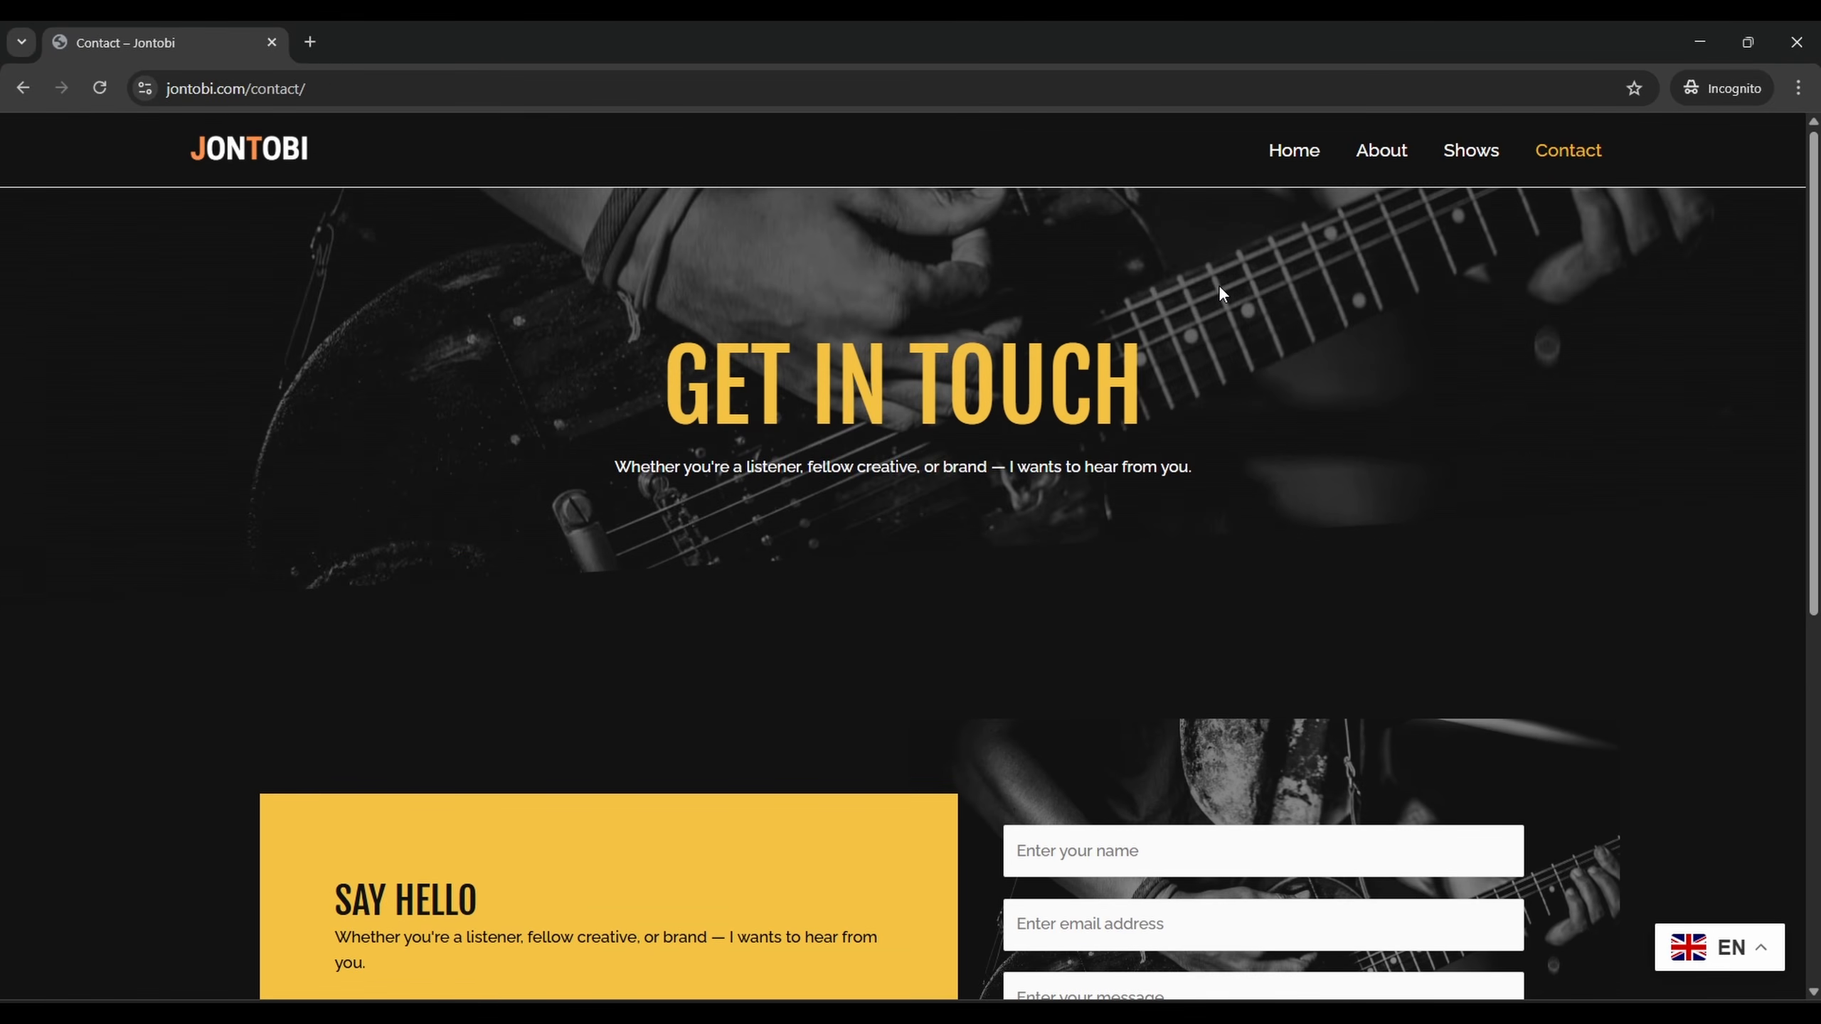
{"action": "scroll", "coordinate": [1221, 291], "scroll_direction": "down", "scroll_amount": 8}
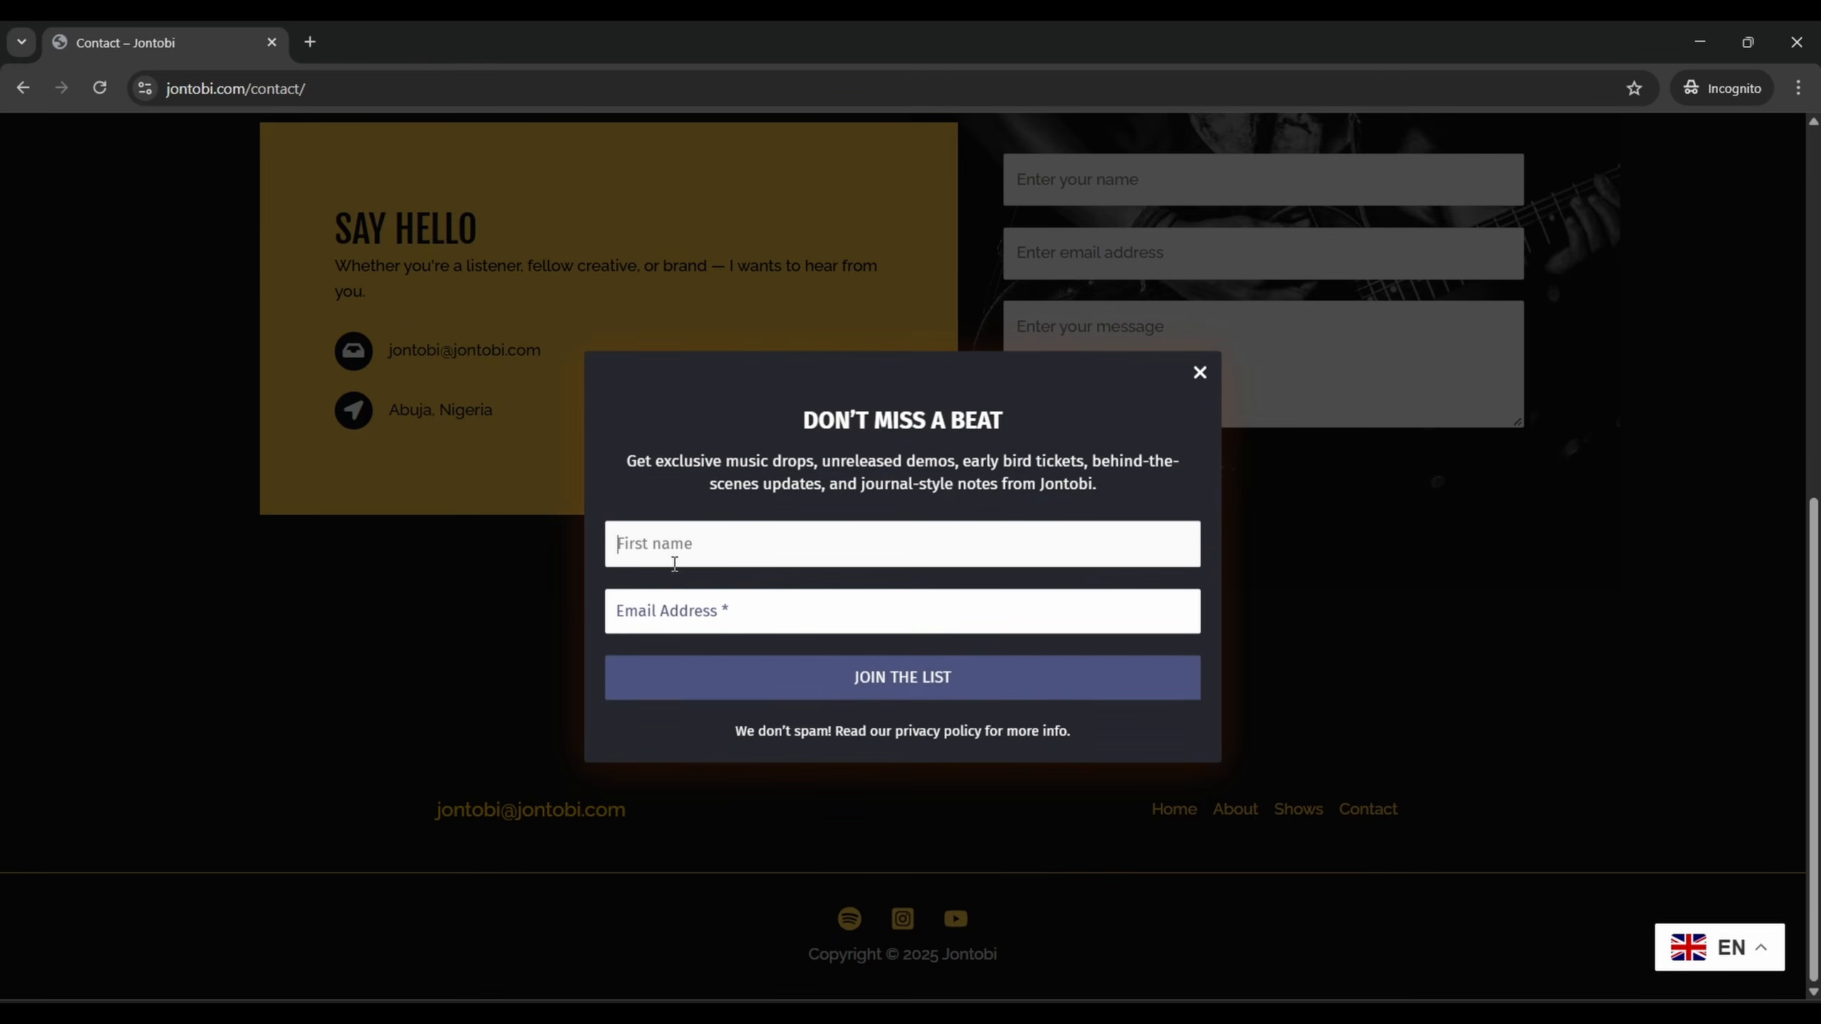
Enter a test first name and email in the pop-up, Join the List, solve the captcha, and return home
{"action": "type", "text": "Osirus"}
{"action": "key", "text": "Tab"}
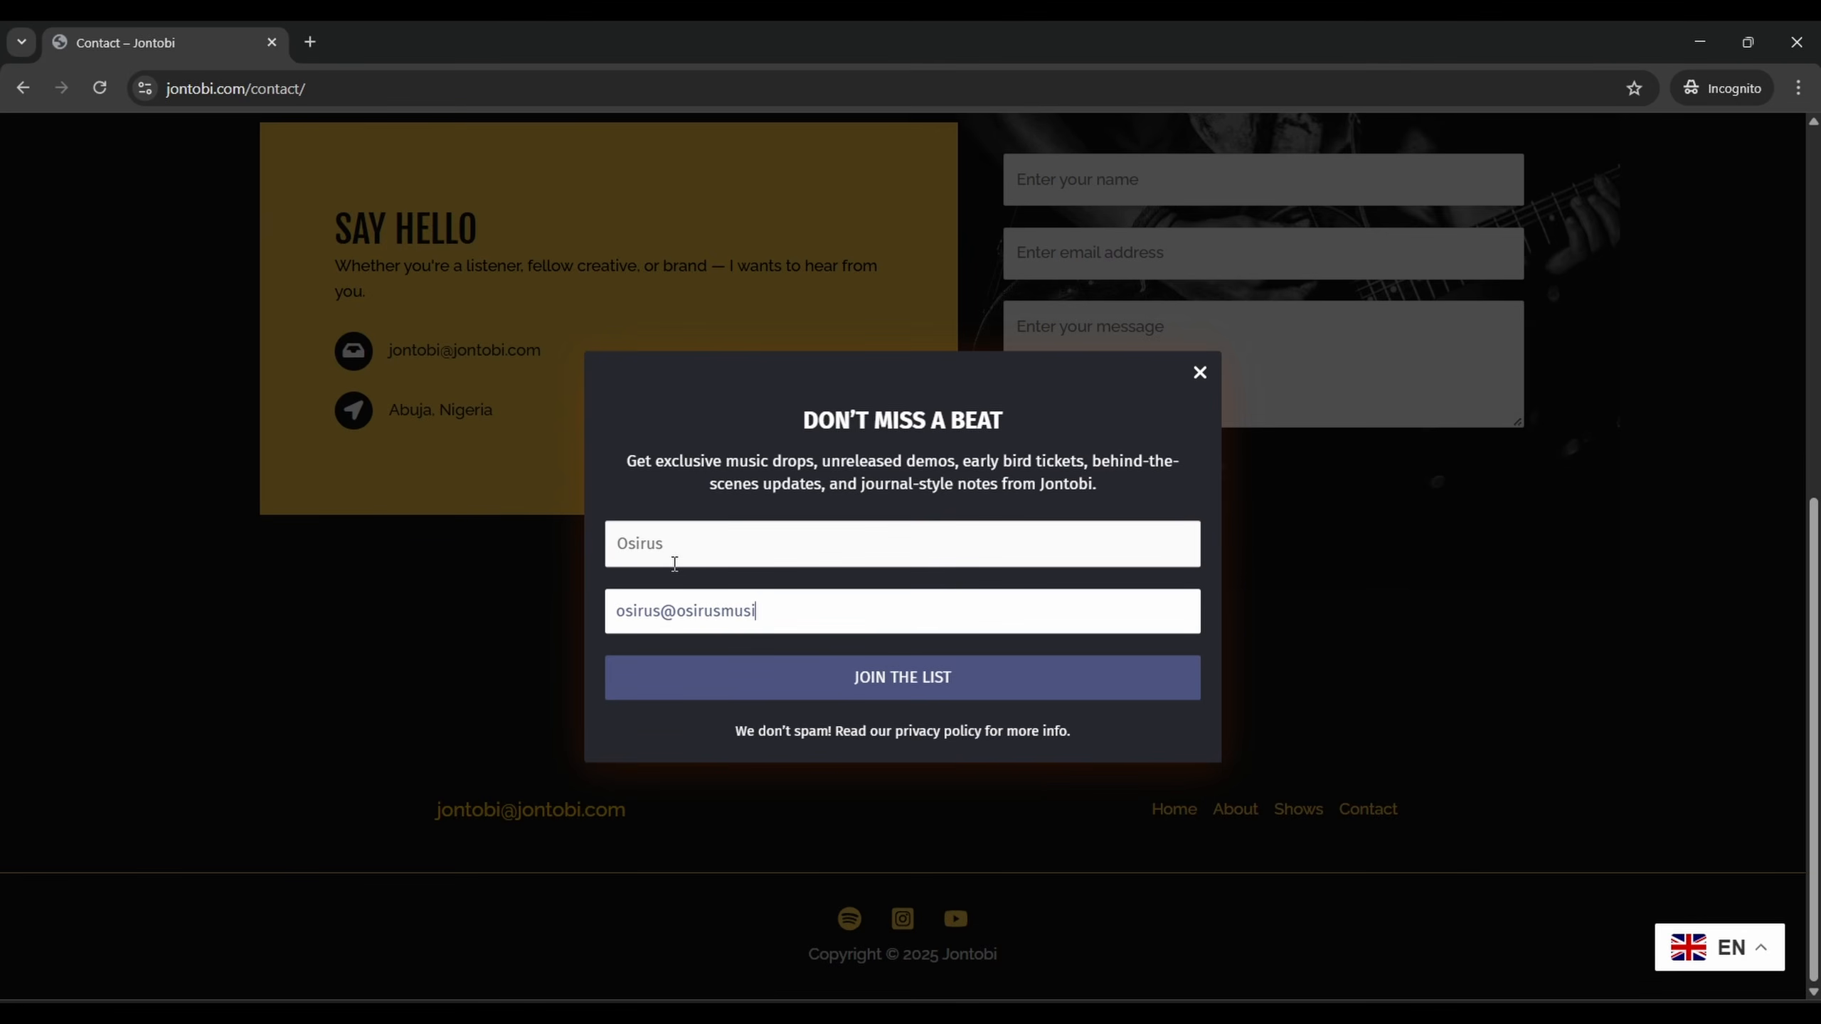
{"action": "left_click", "coordinate": [931, 676]}
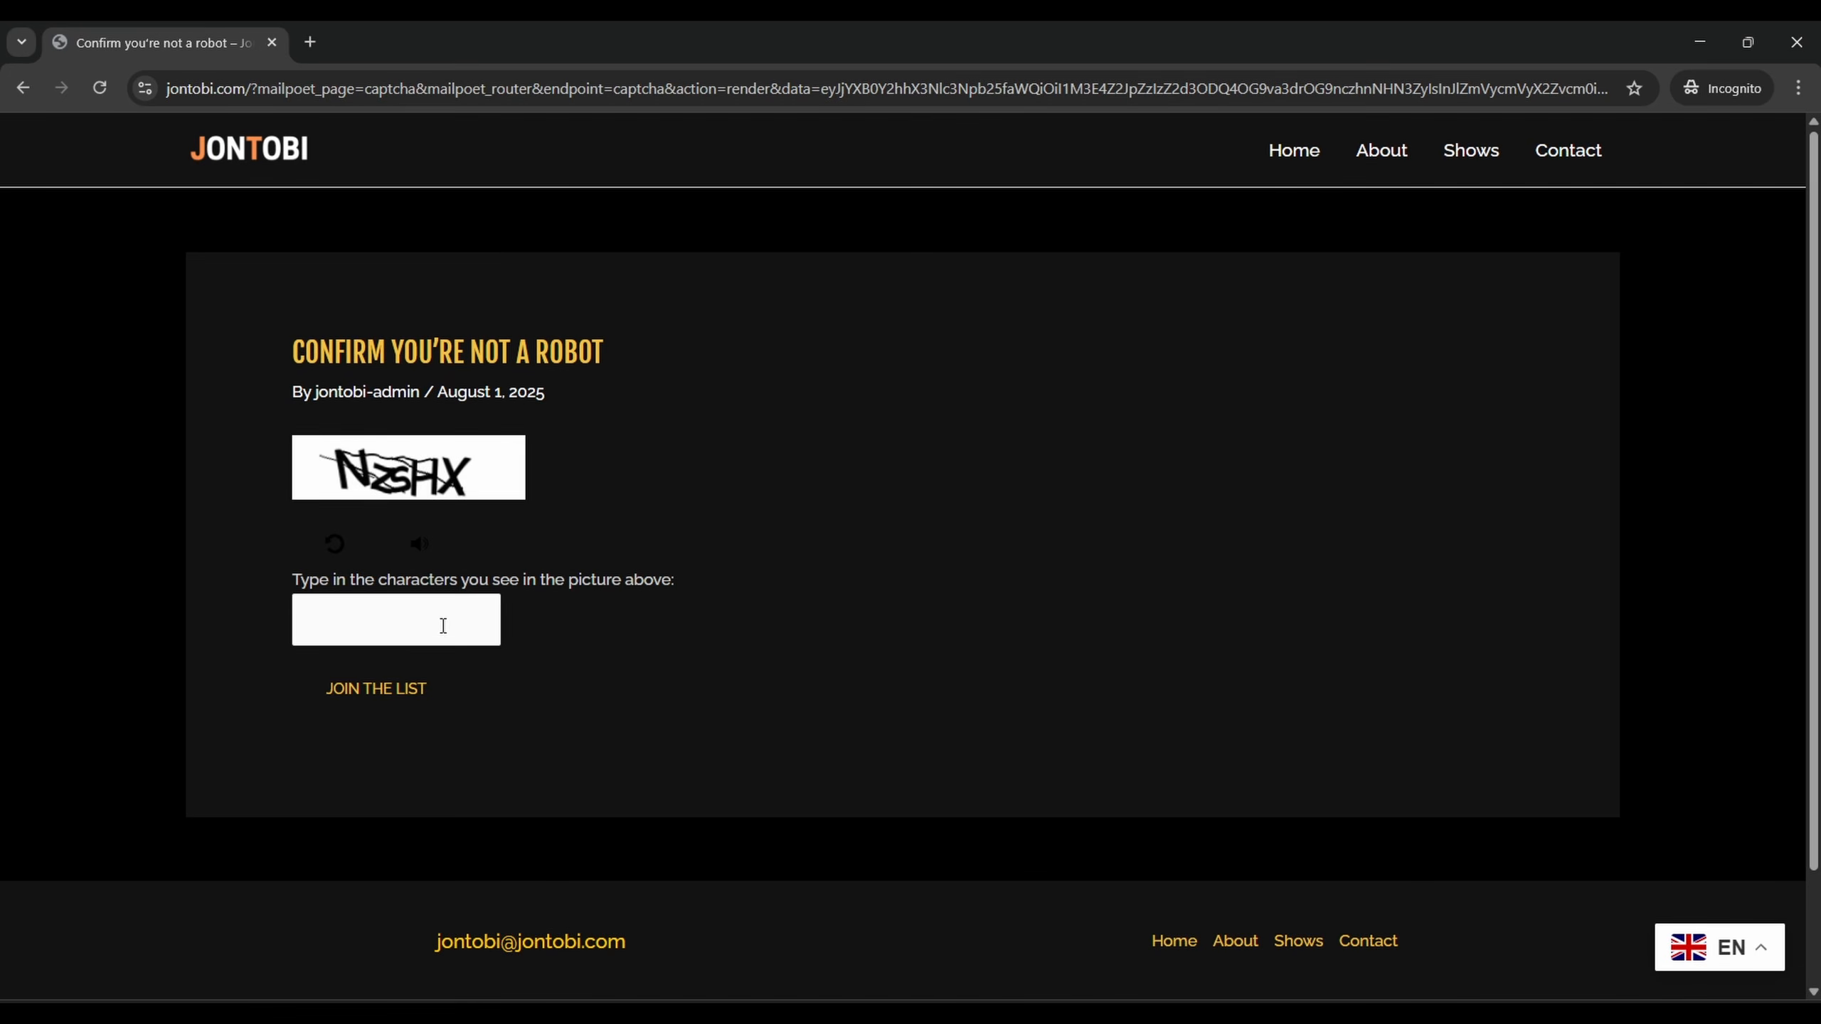
{"action": "left_click", "coordinate": [405, 635]}
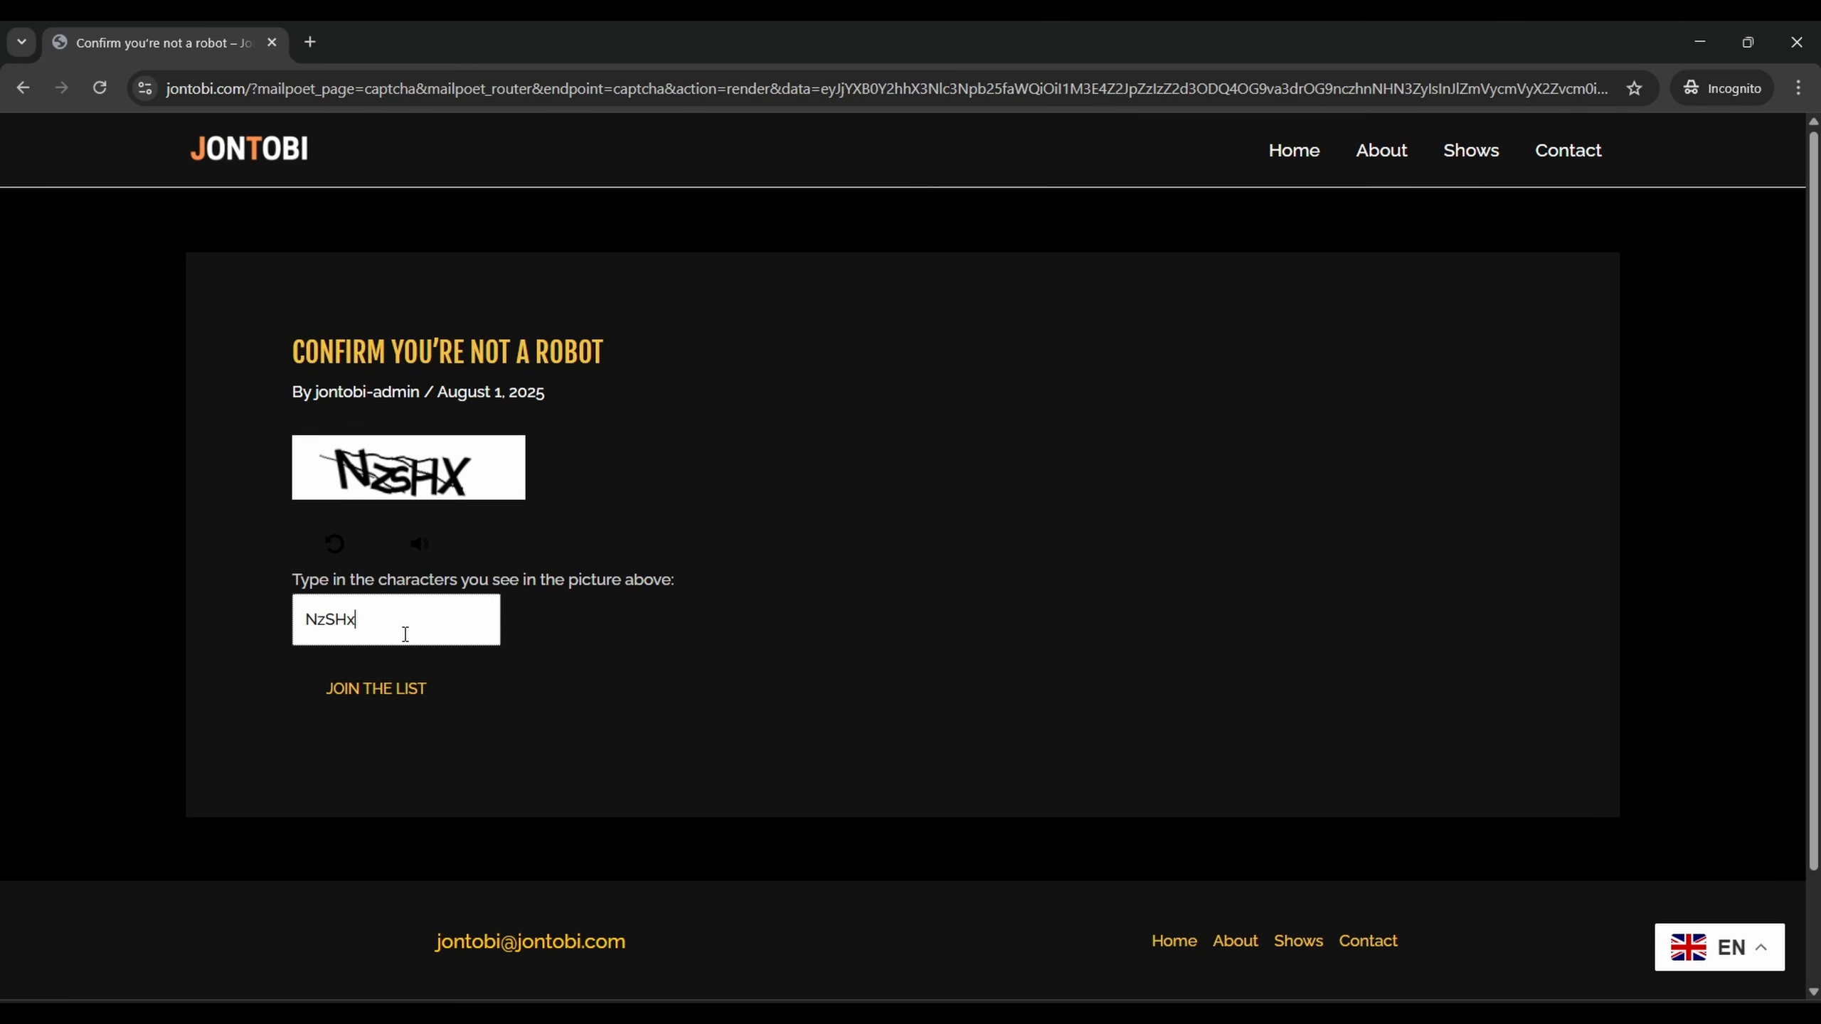
{"action": "left_click", "coordinate": [380, 687]}
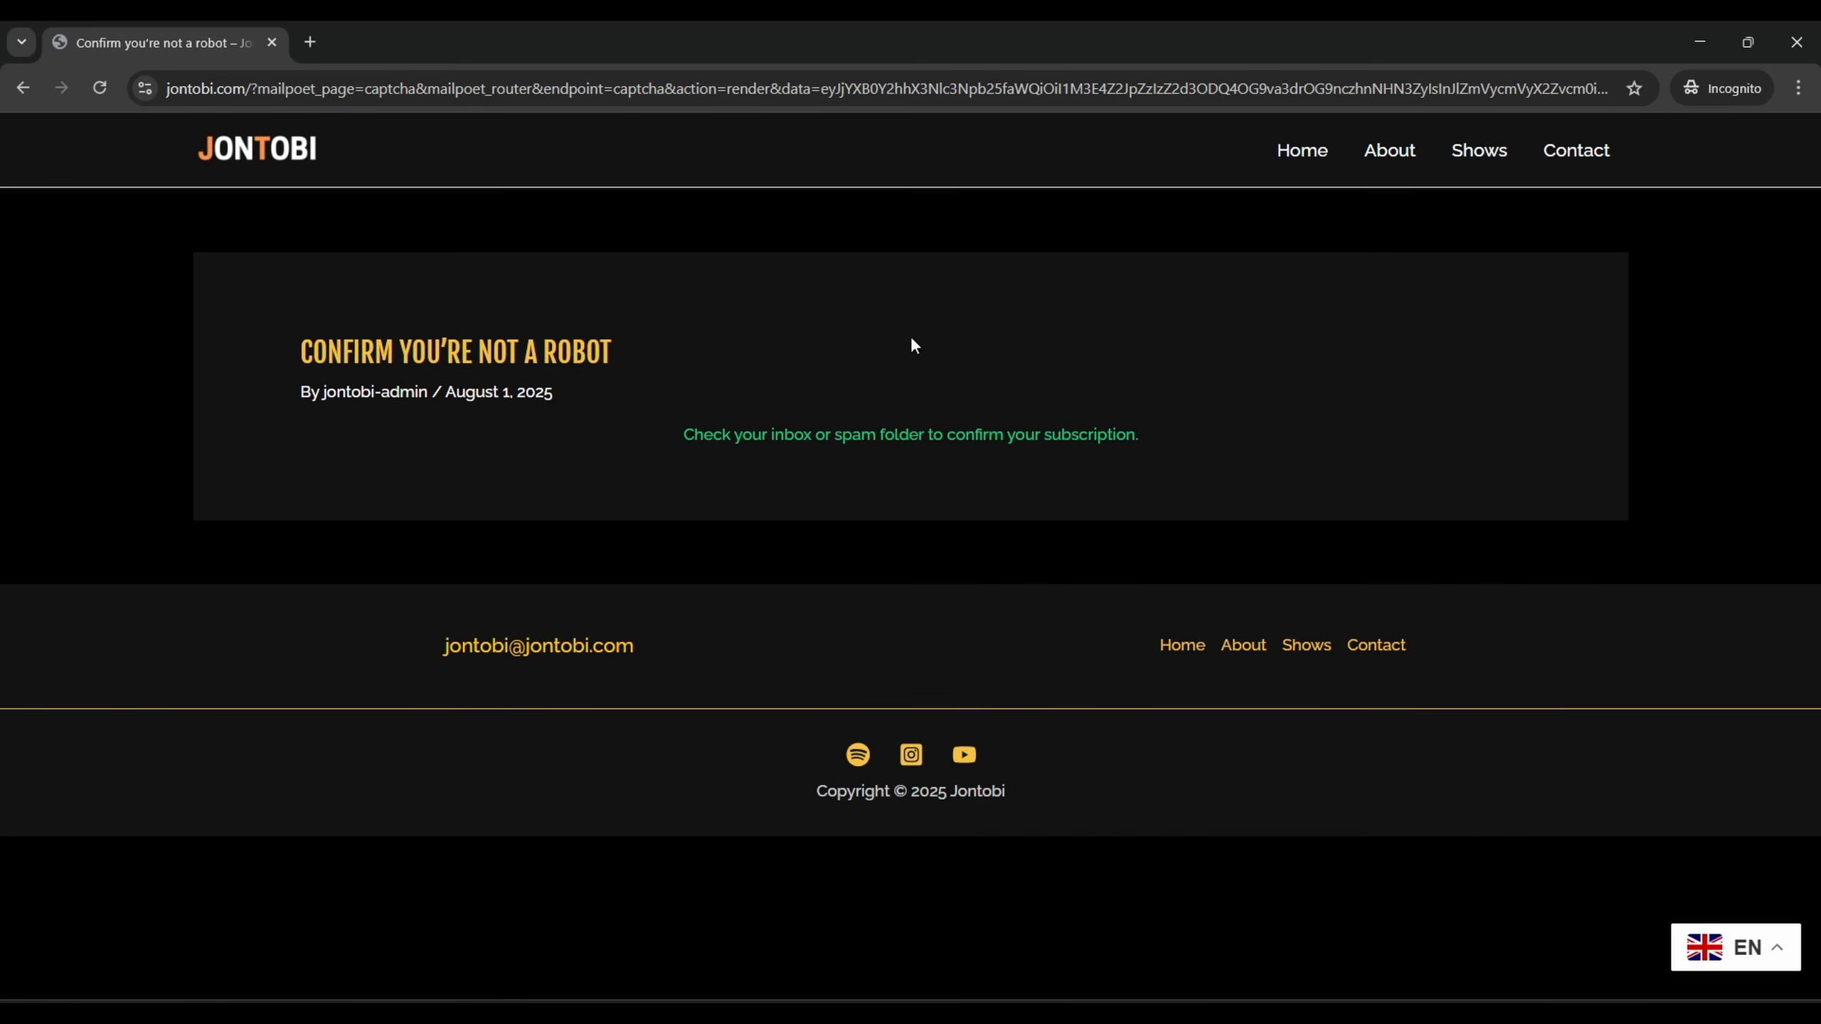
{"action": "left_click", "coordinate": [1303, 152]}
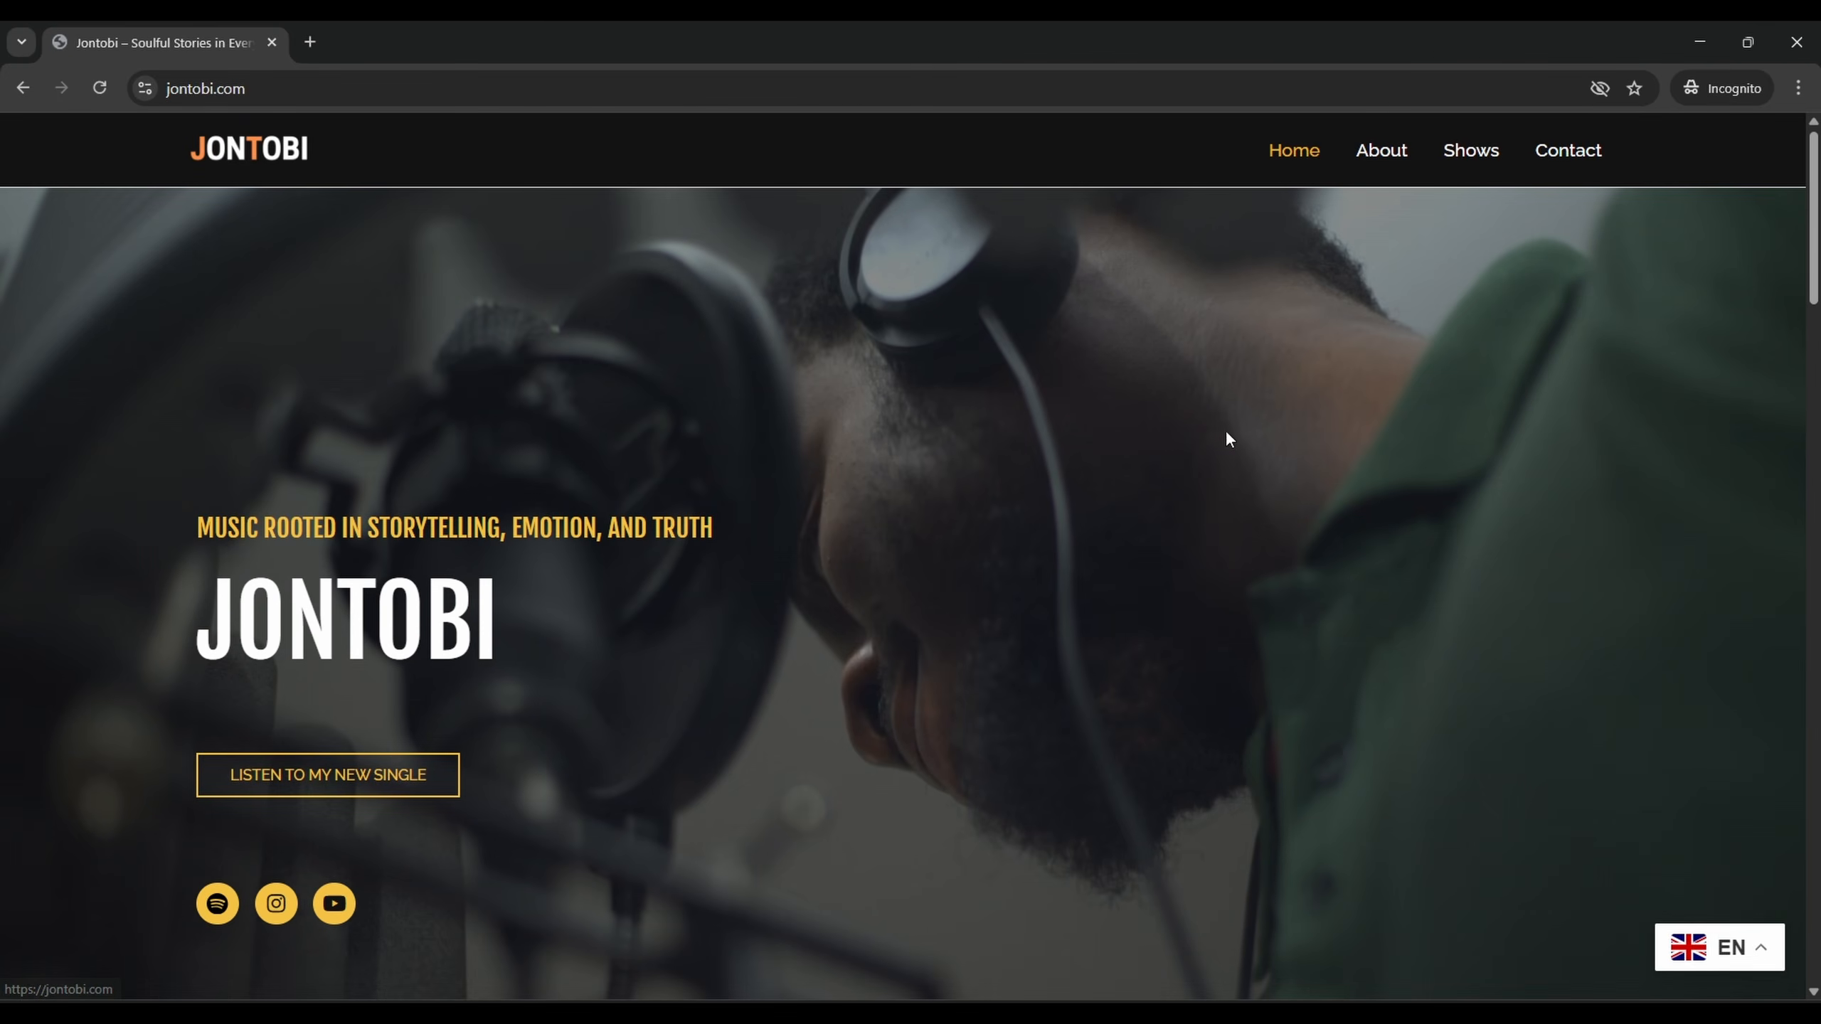
Close the Incognito window, check the Unconfirmed subscriber in MailPoet Subscribers, then go to MailPoet Automations
{"action": "scroll", "coordinate": [1223, 431], "scroll_direction": "down", "scroll_amount": 15}
{"action": "scroll", "coordinate": [1220, 351], "scroll_direction": "up", "scroll_amount": 15}
{"action": "left_click", "coordinate": [1796, 41]}
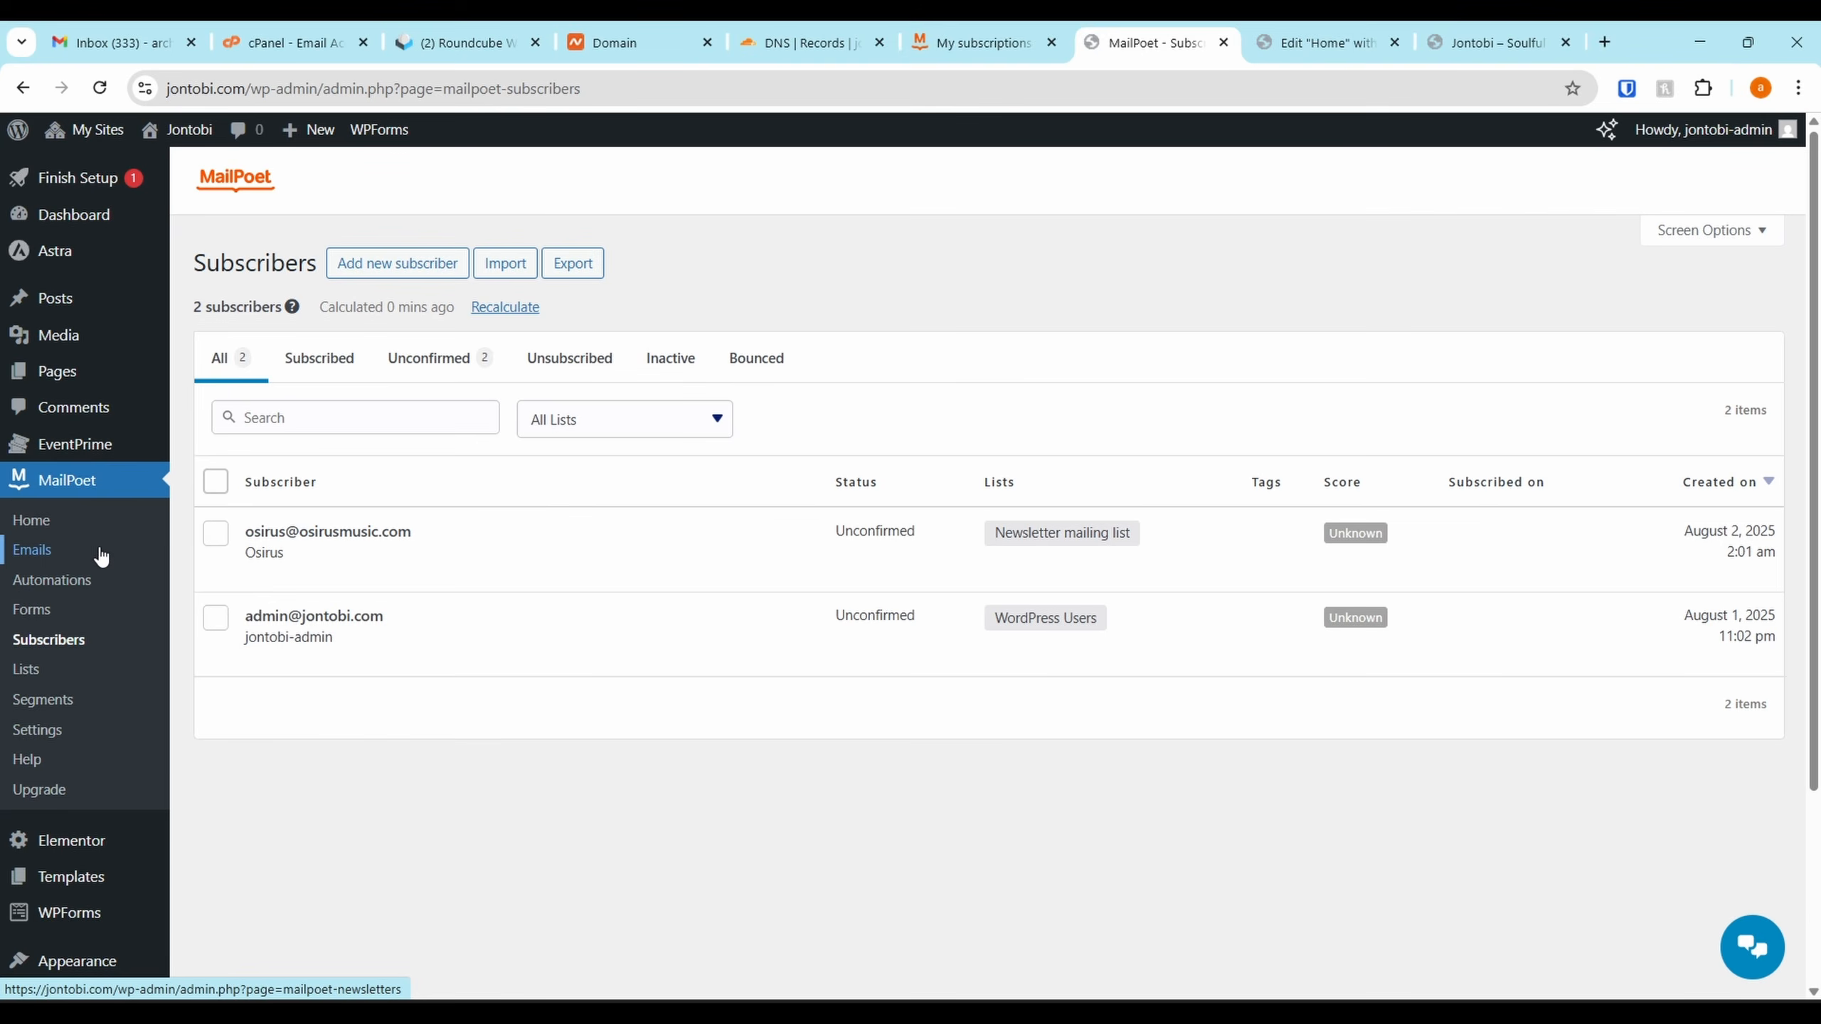
{"action": "left_click", "coordinate": [72, 579]}
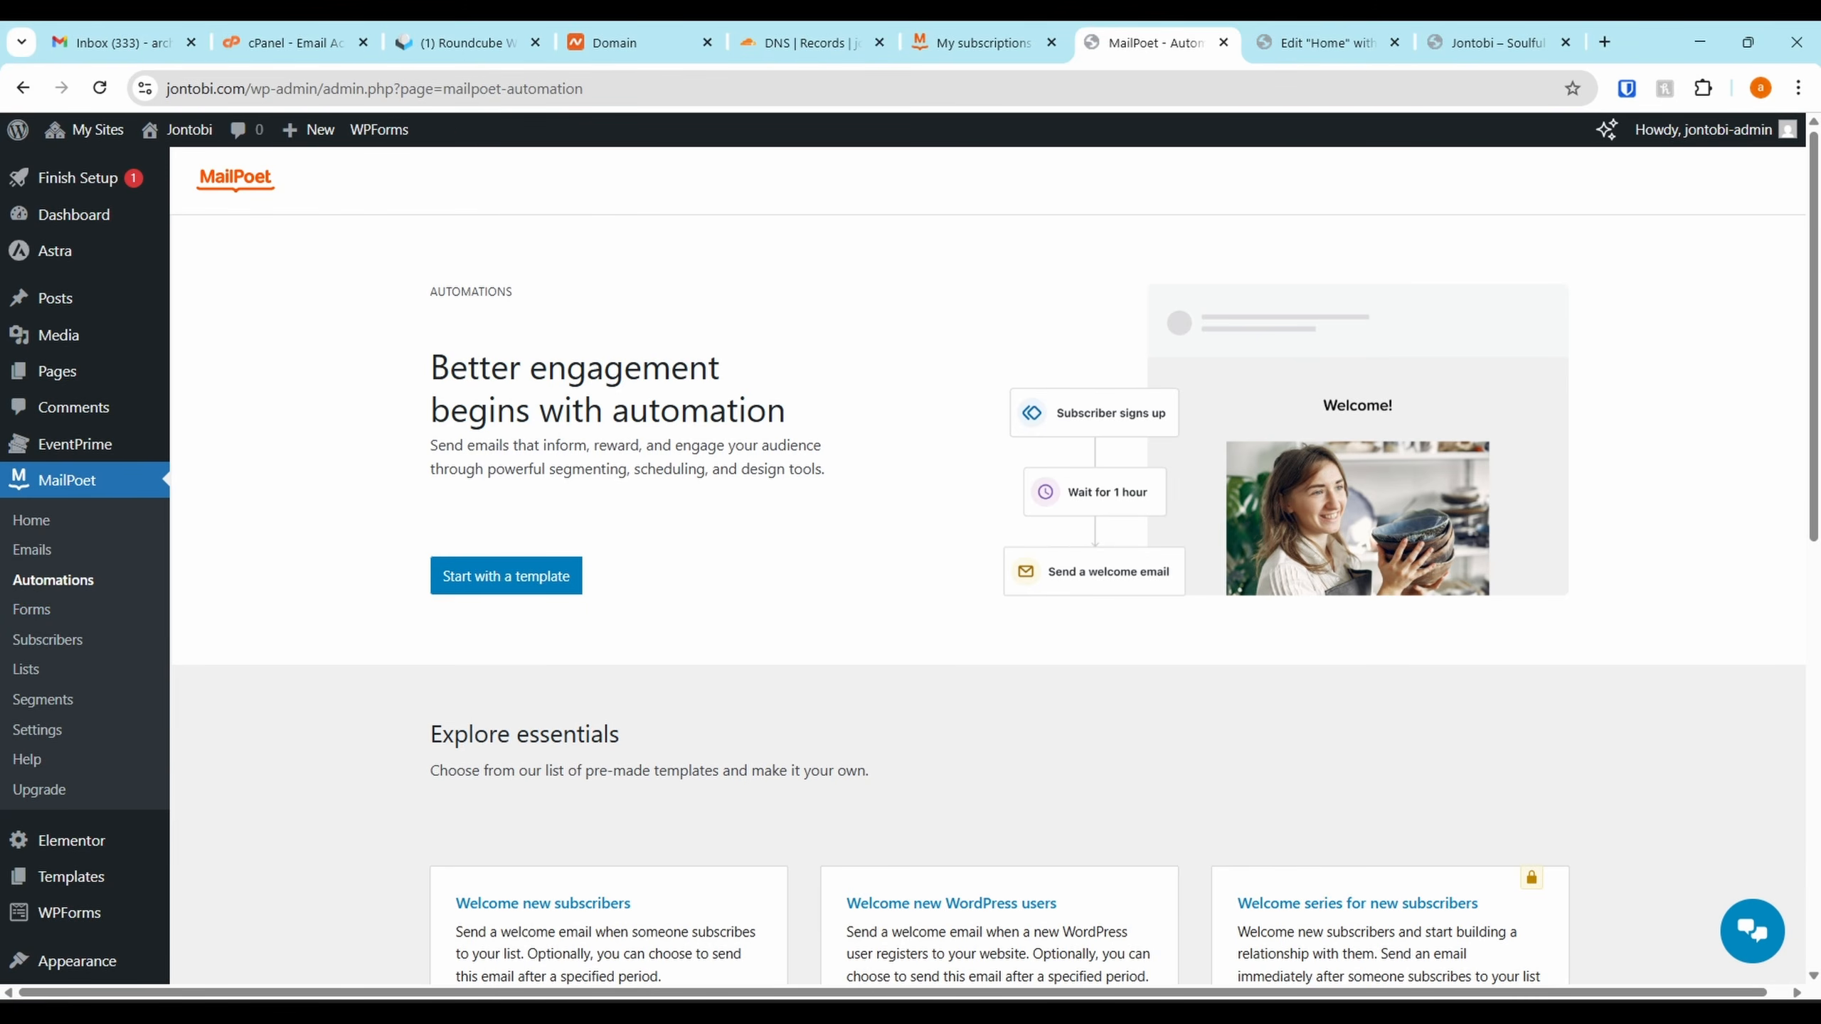
{"action": "left_click_drag", "start_coordinate": [1820, 997], "coordinate": [1545, 91]}
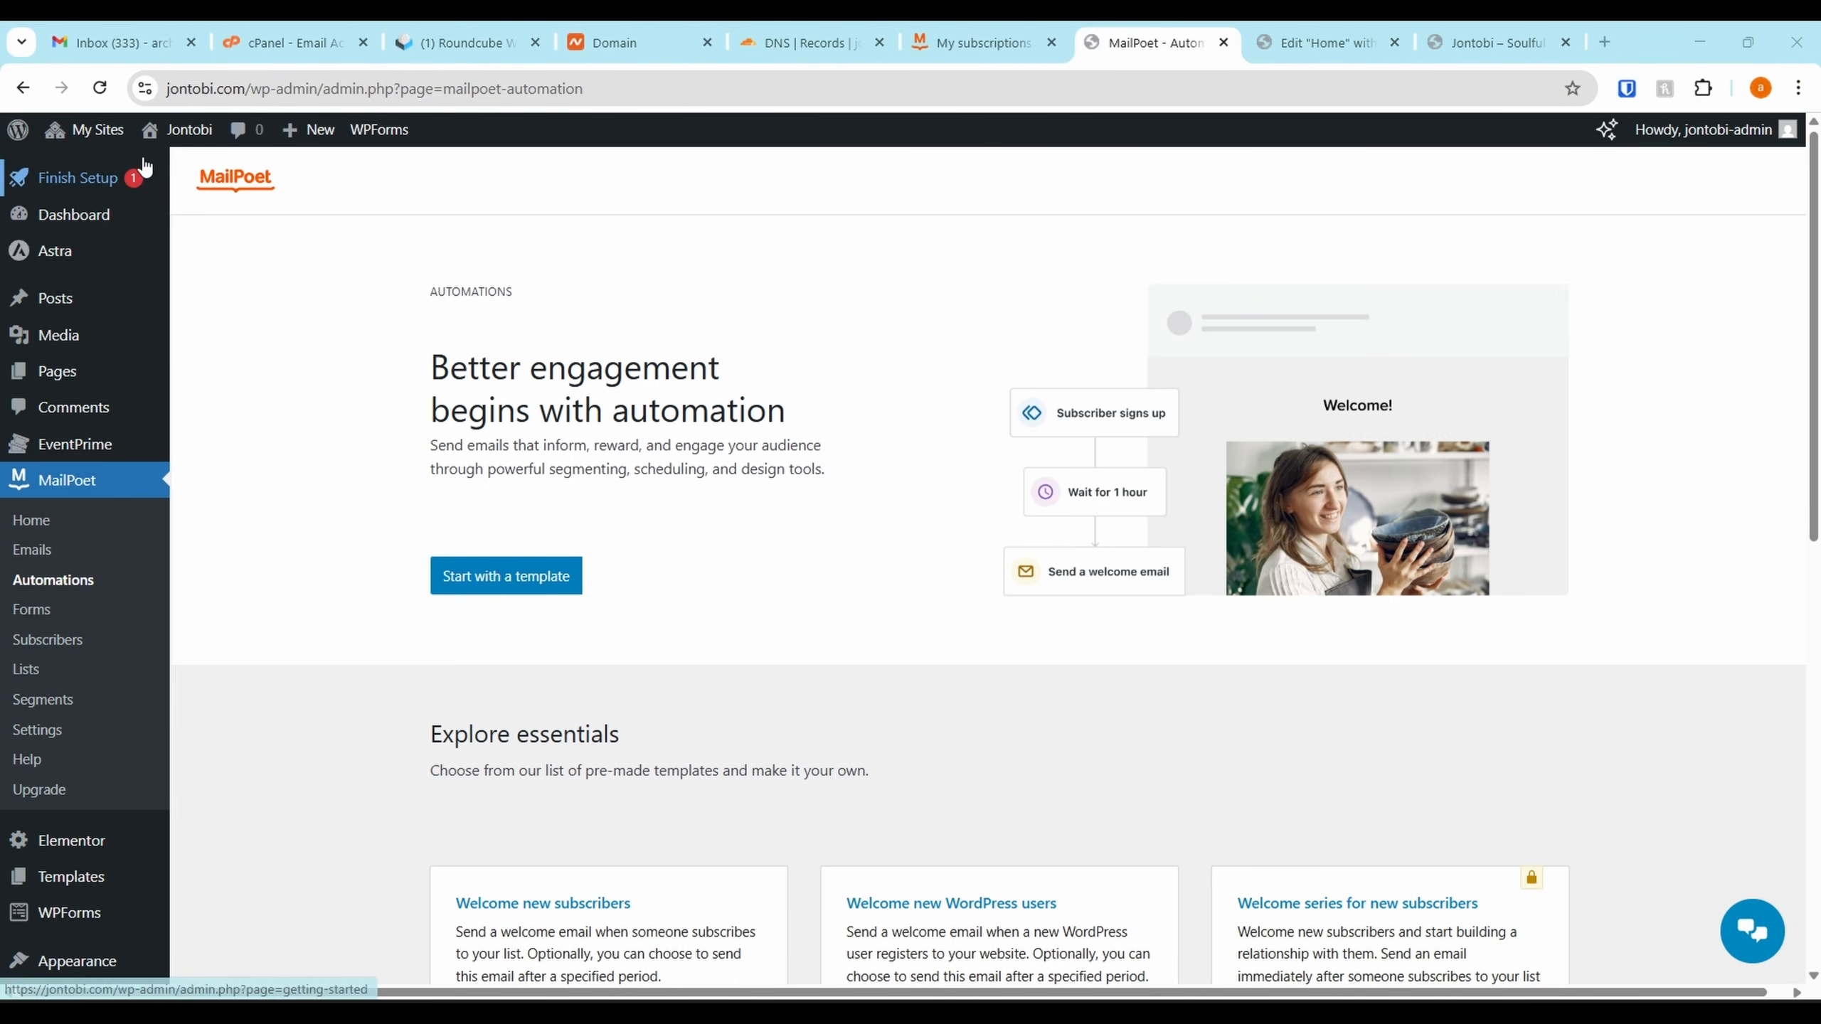
{"action": "left_click", "coordinate": [154, 136]}
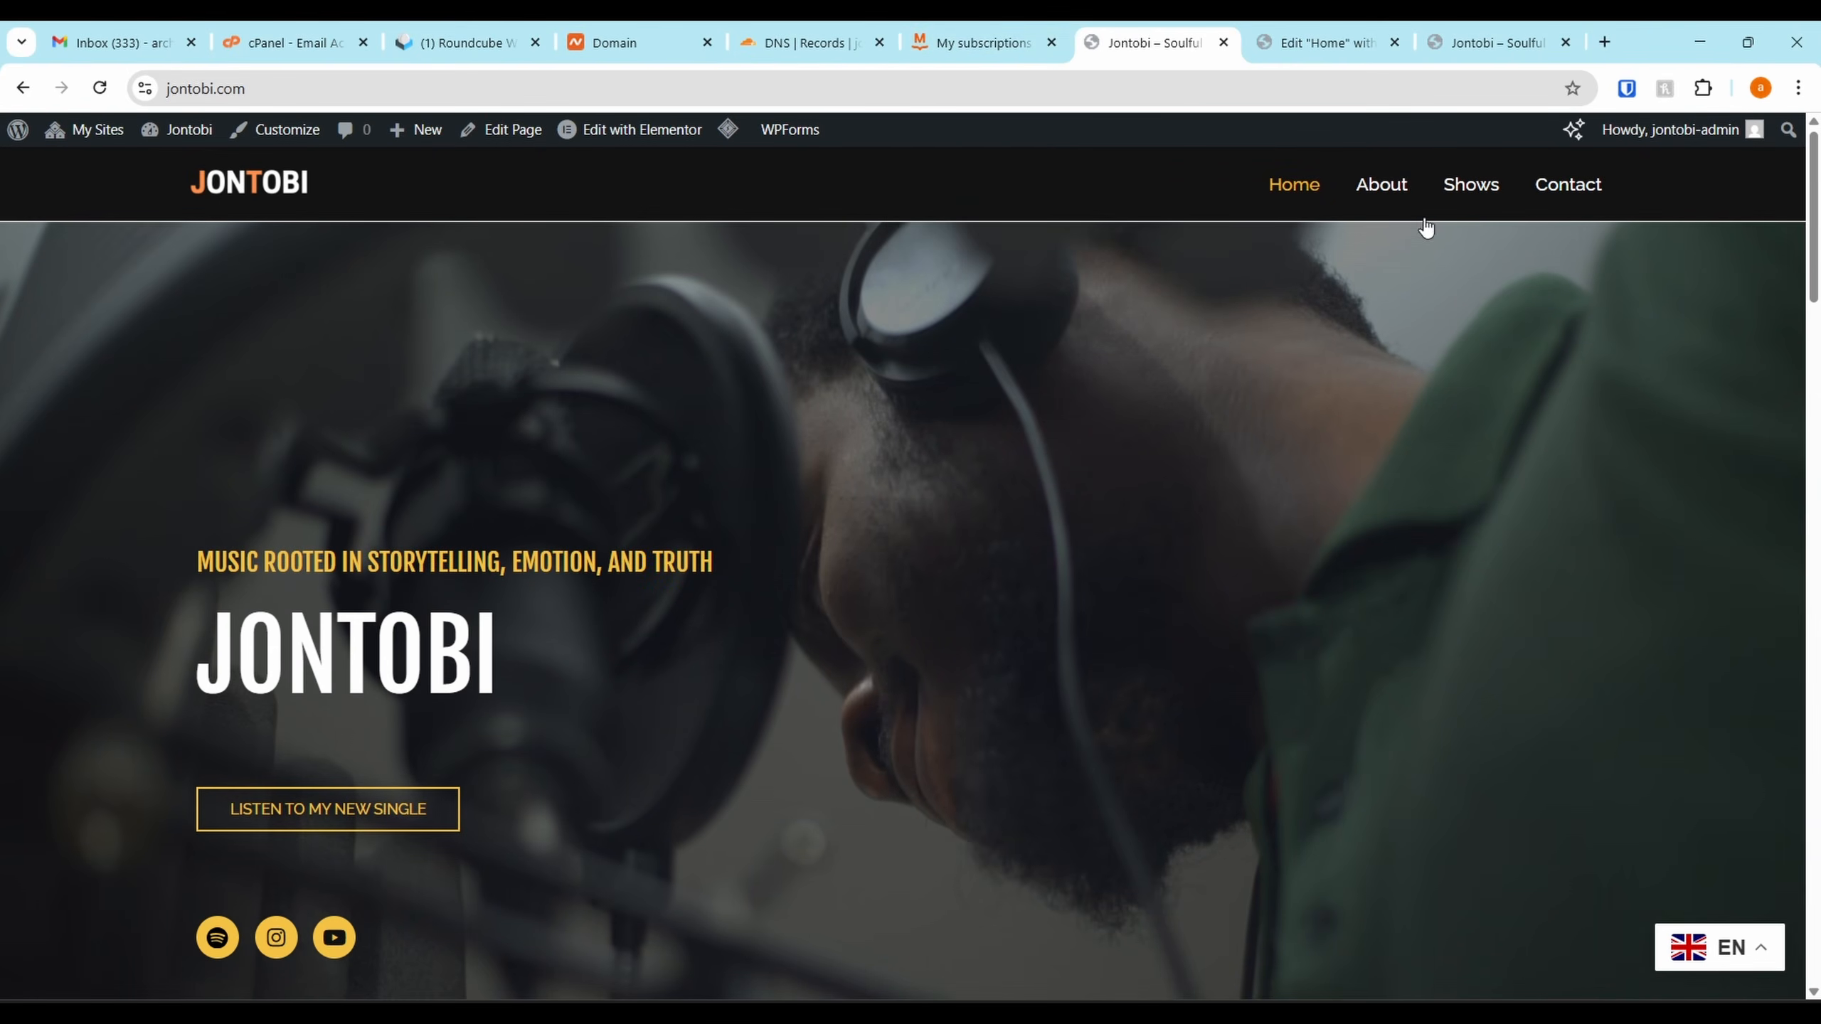
Open the Shows page on the live site and launch Edit Page from the admin bar
{"action": "left_click", "coordinate": [1455, 206]}
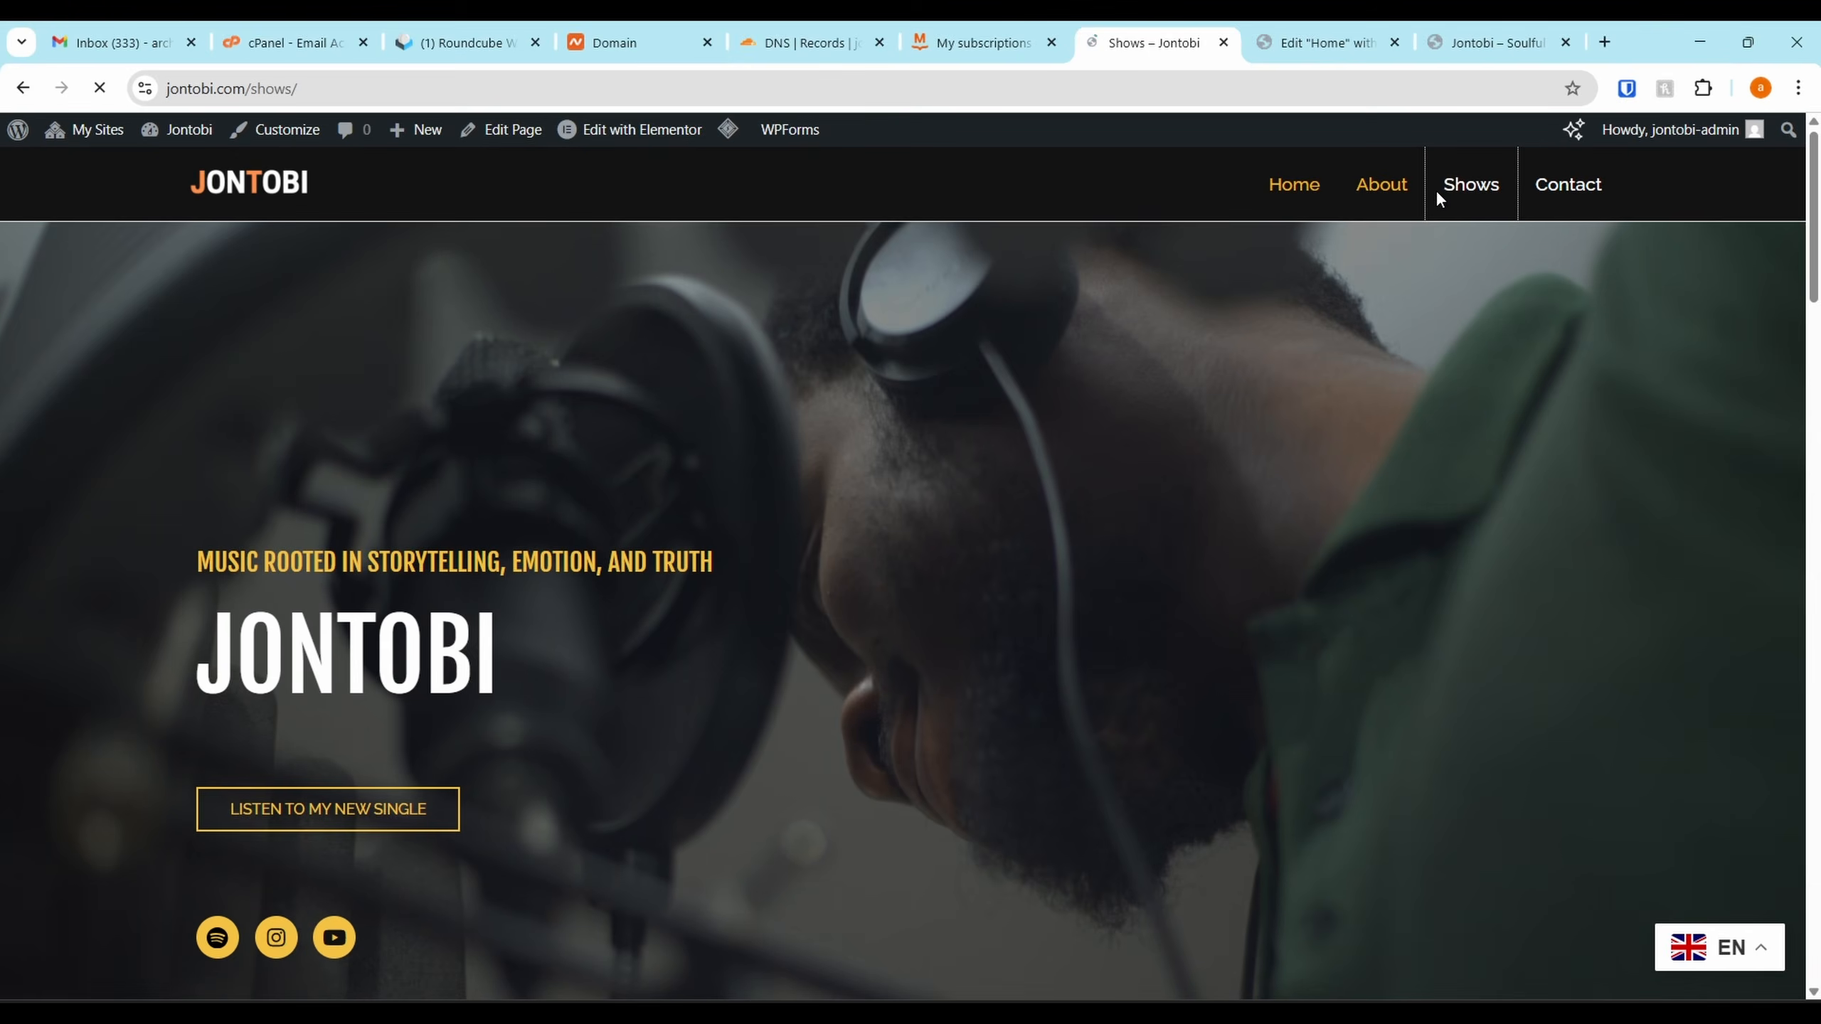
{"action": "scroll", "coordinate": [1150, 602], "scroll_direction": "down", "scroll_amount": 10}
{"action": "scroll", "coordinate": [1118, 606], "scroll_direction": "up", "scroll_amount": 4}
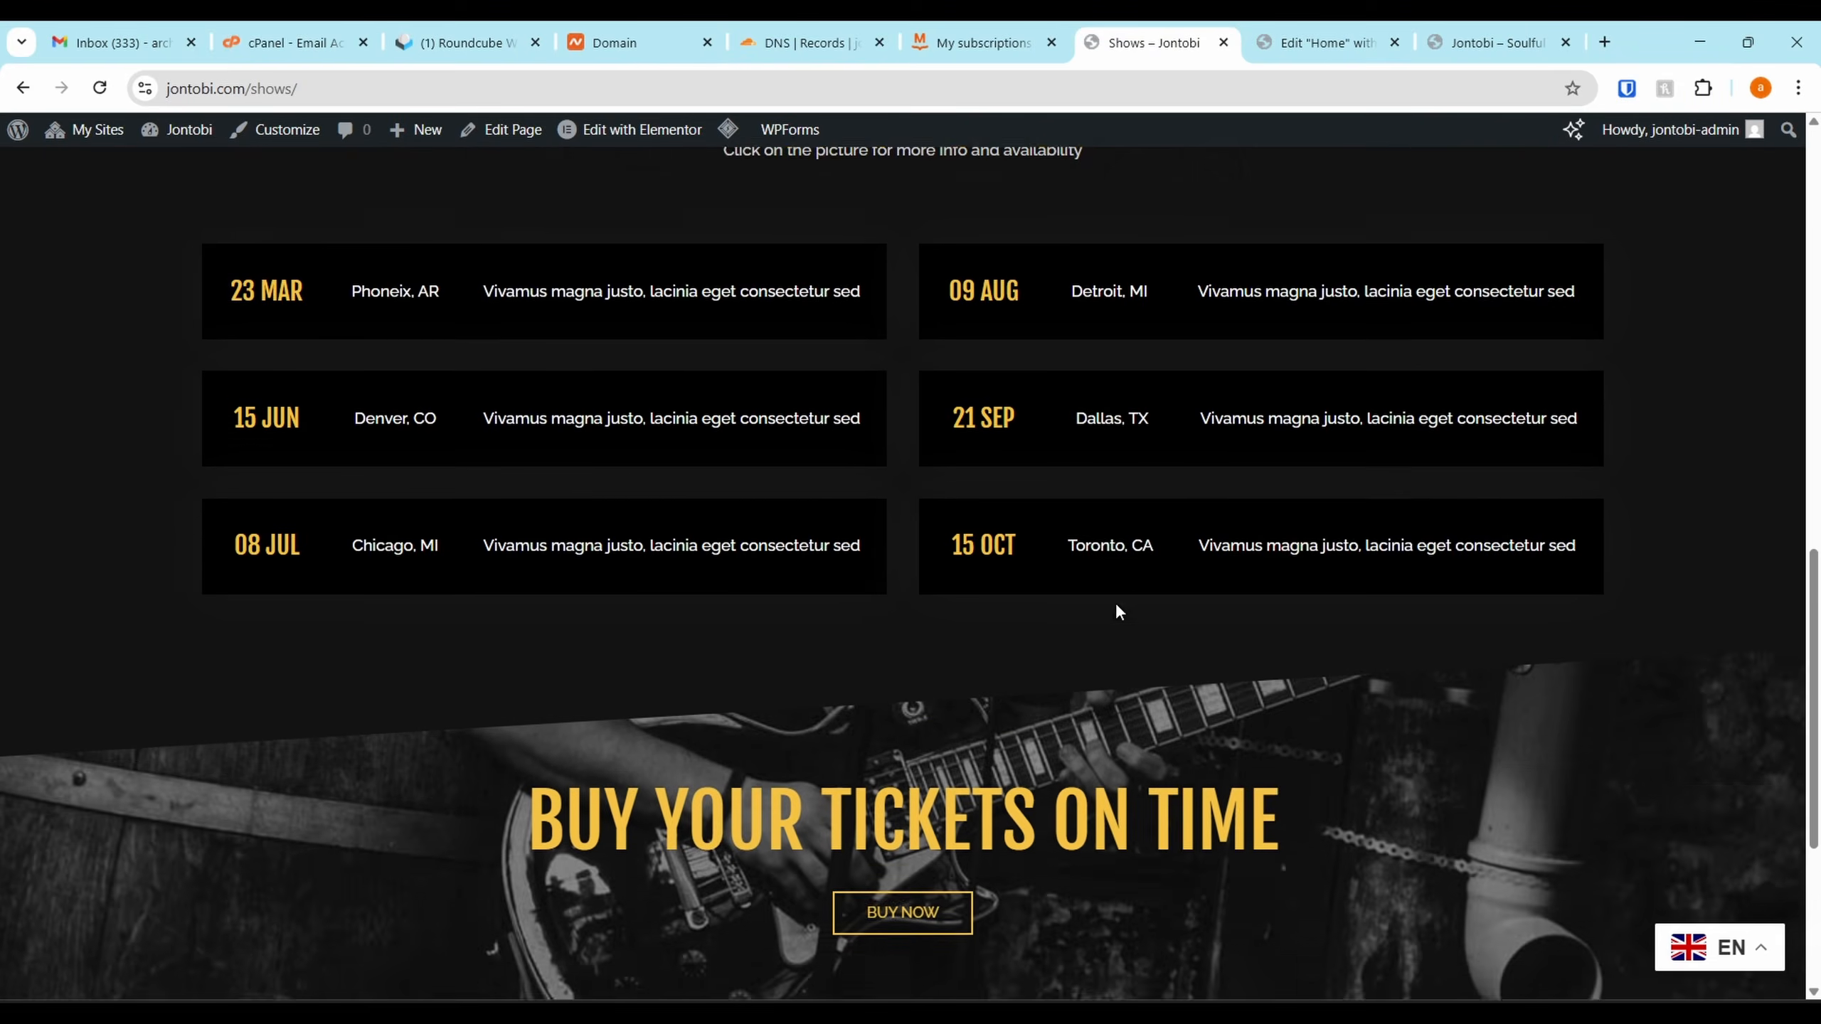
{"action": "scroll", "coordinate": [1118, 609], "scroll_direction": "up", "scroll_amount": 10}
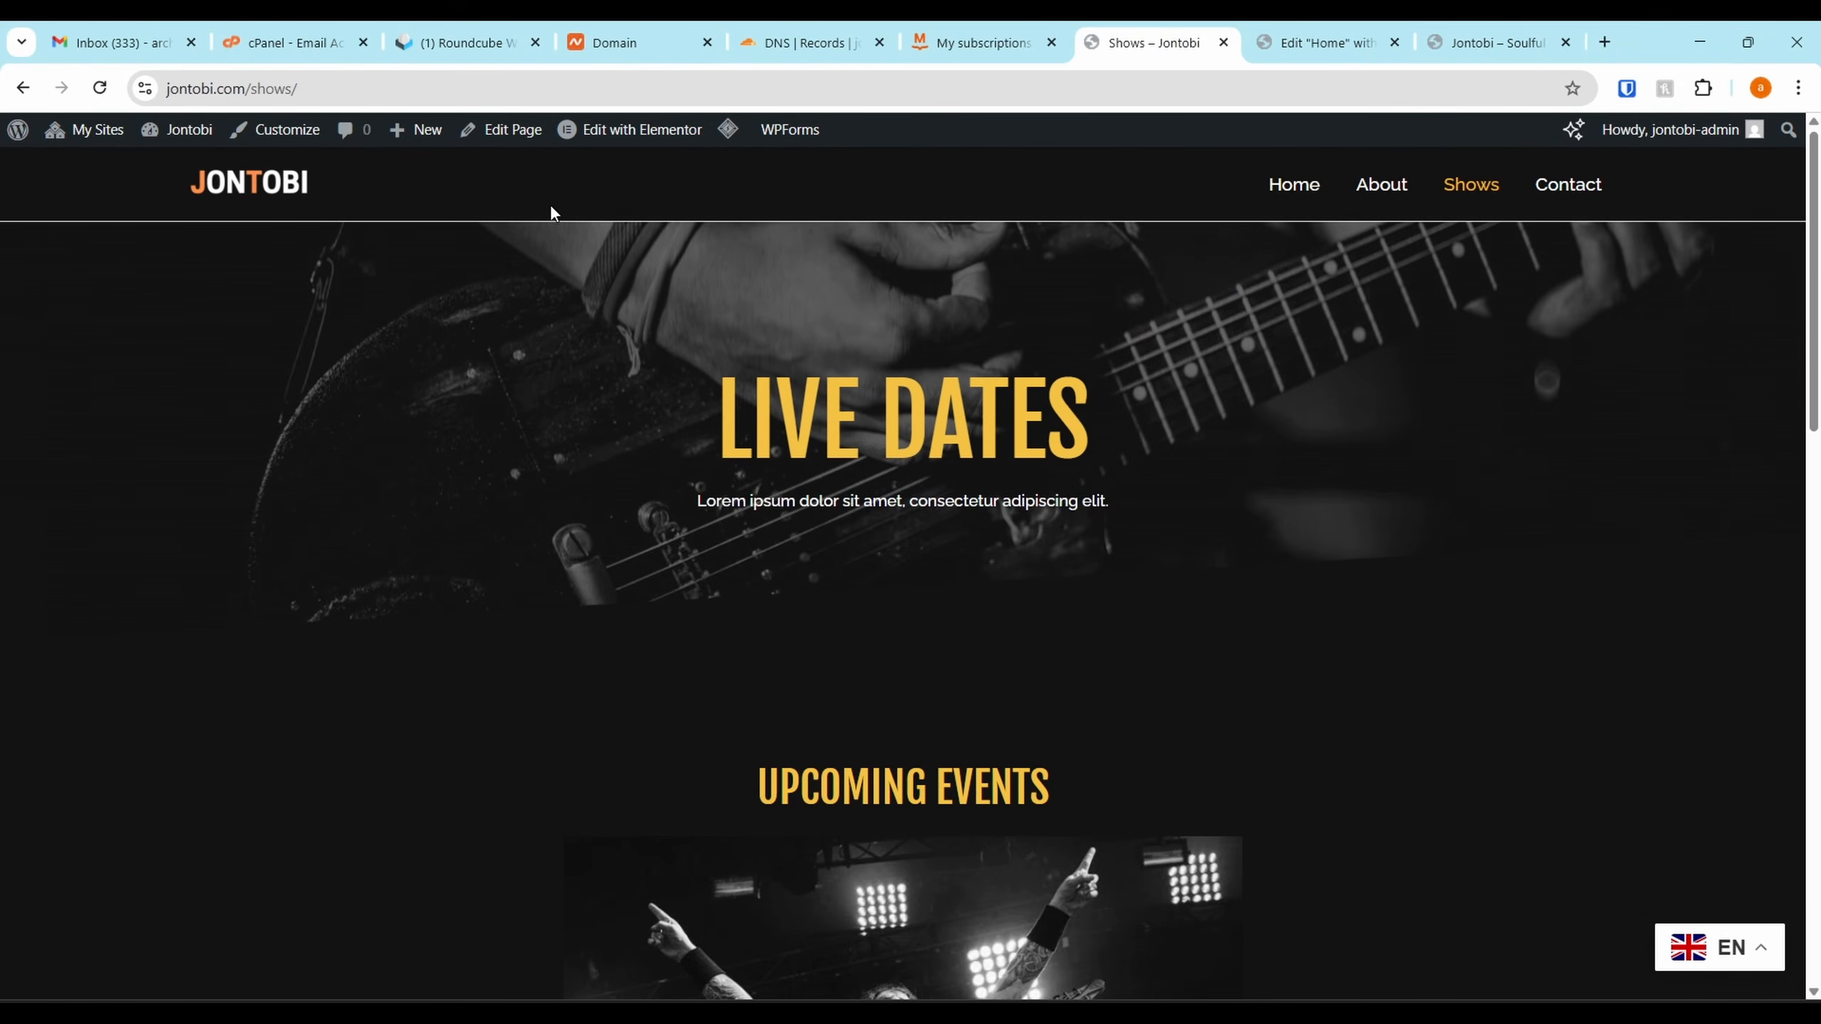
{"action": "left_click", "coordinate": [525, 137]}
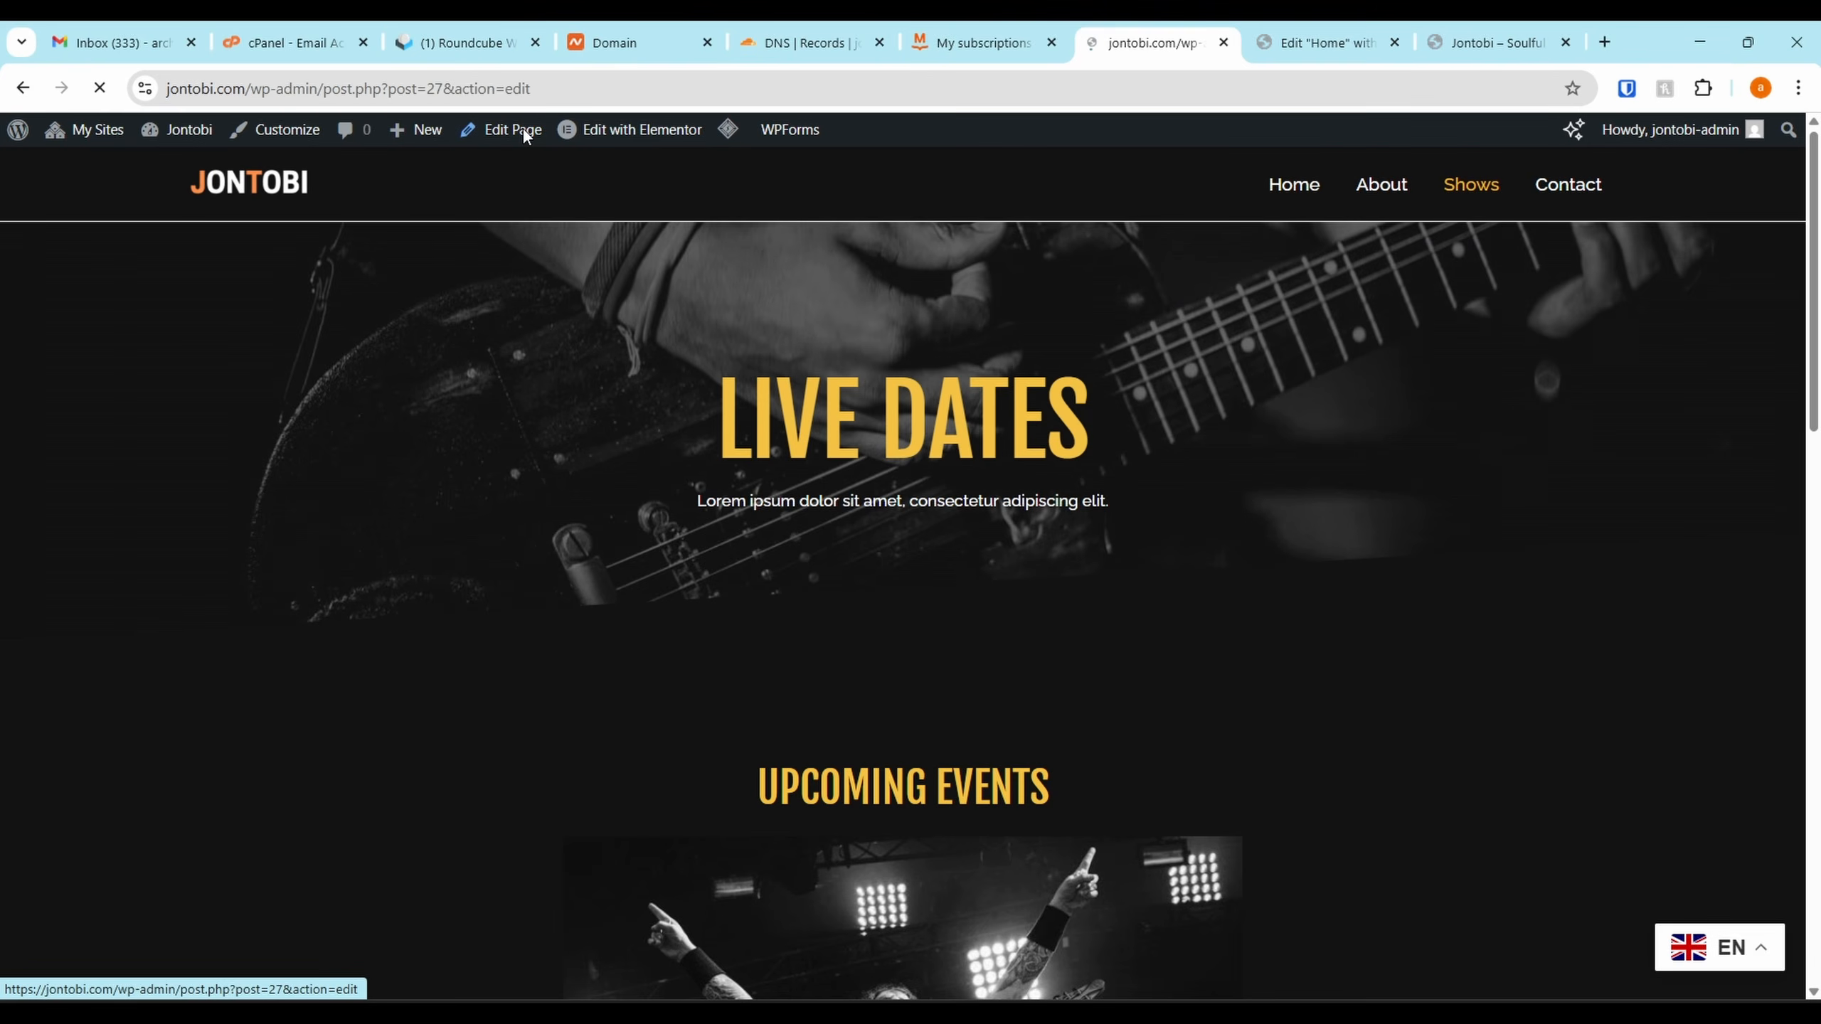
In the other tab, go from the dashboard to All Pages, then switch to the Shows page editor
{"action": "left_click", "coordinate": [1288, 37]}
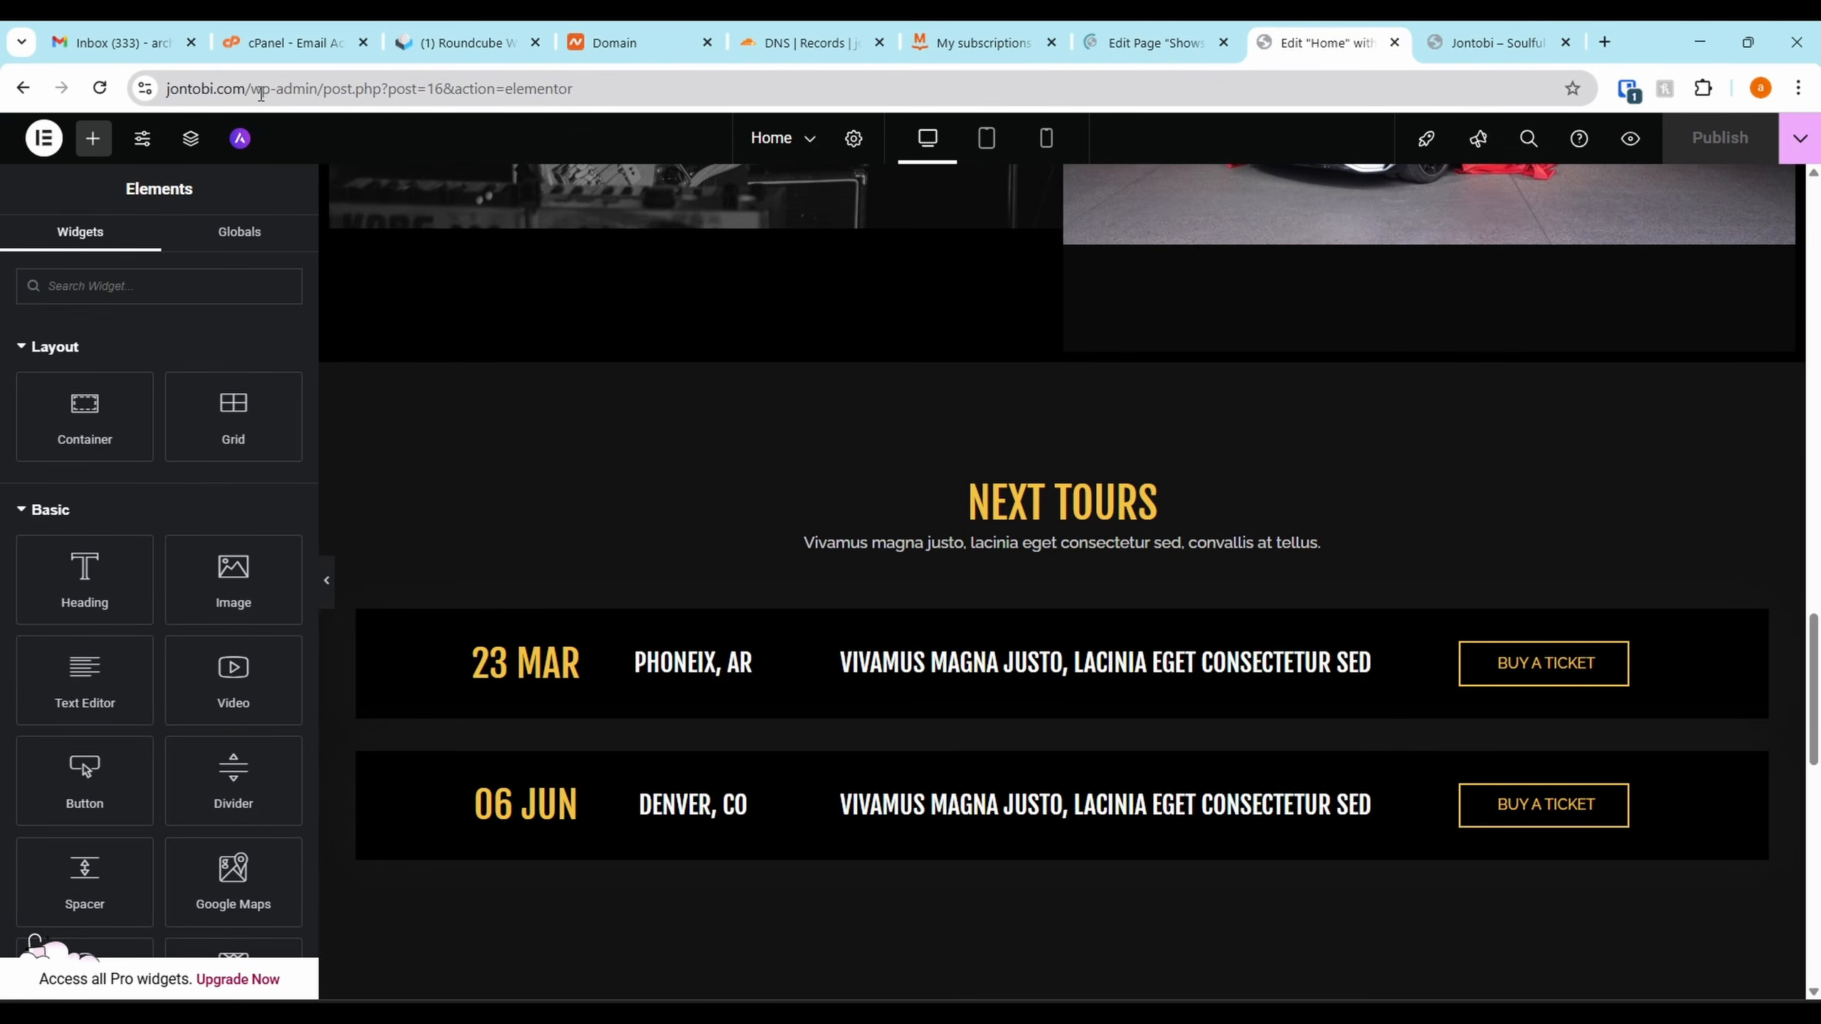
{"action": "left_click_drag", "start_coordinate": [253, 89], "coordinate": [1183, 158]}
{"action": "key", "text": "BackSpace"}
{"action": "key", "text": "Return"}
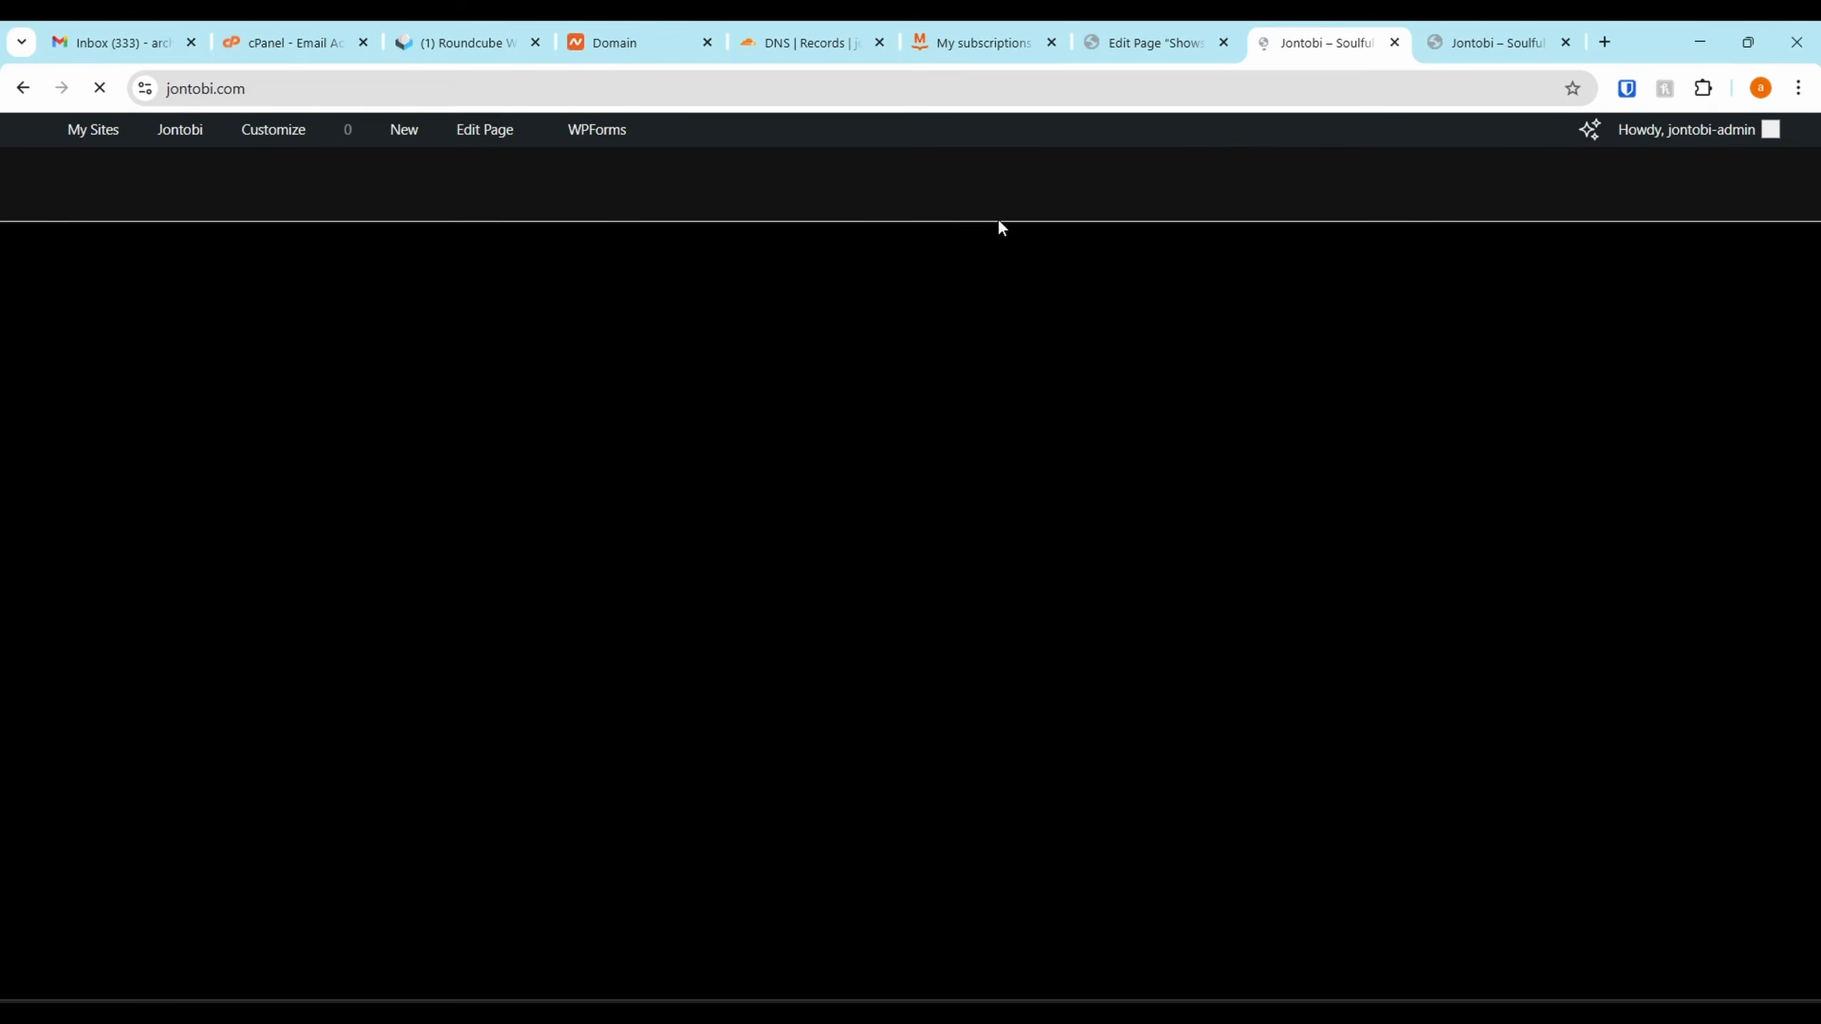
{"action": "mouse_move", "coordinate": [168, 169]}
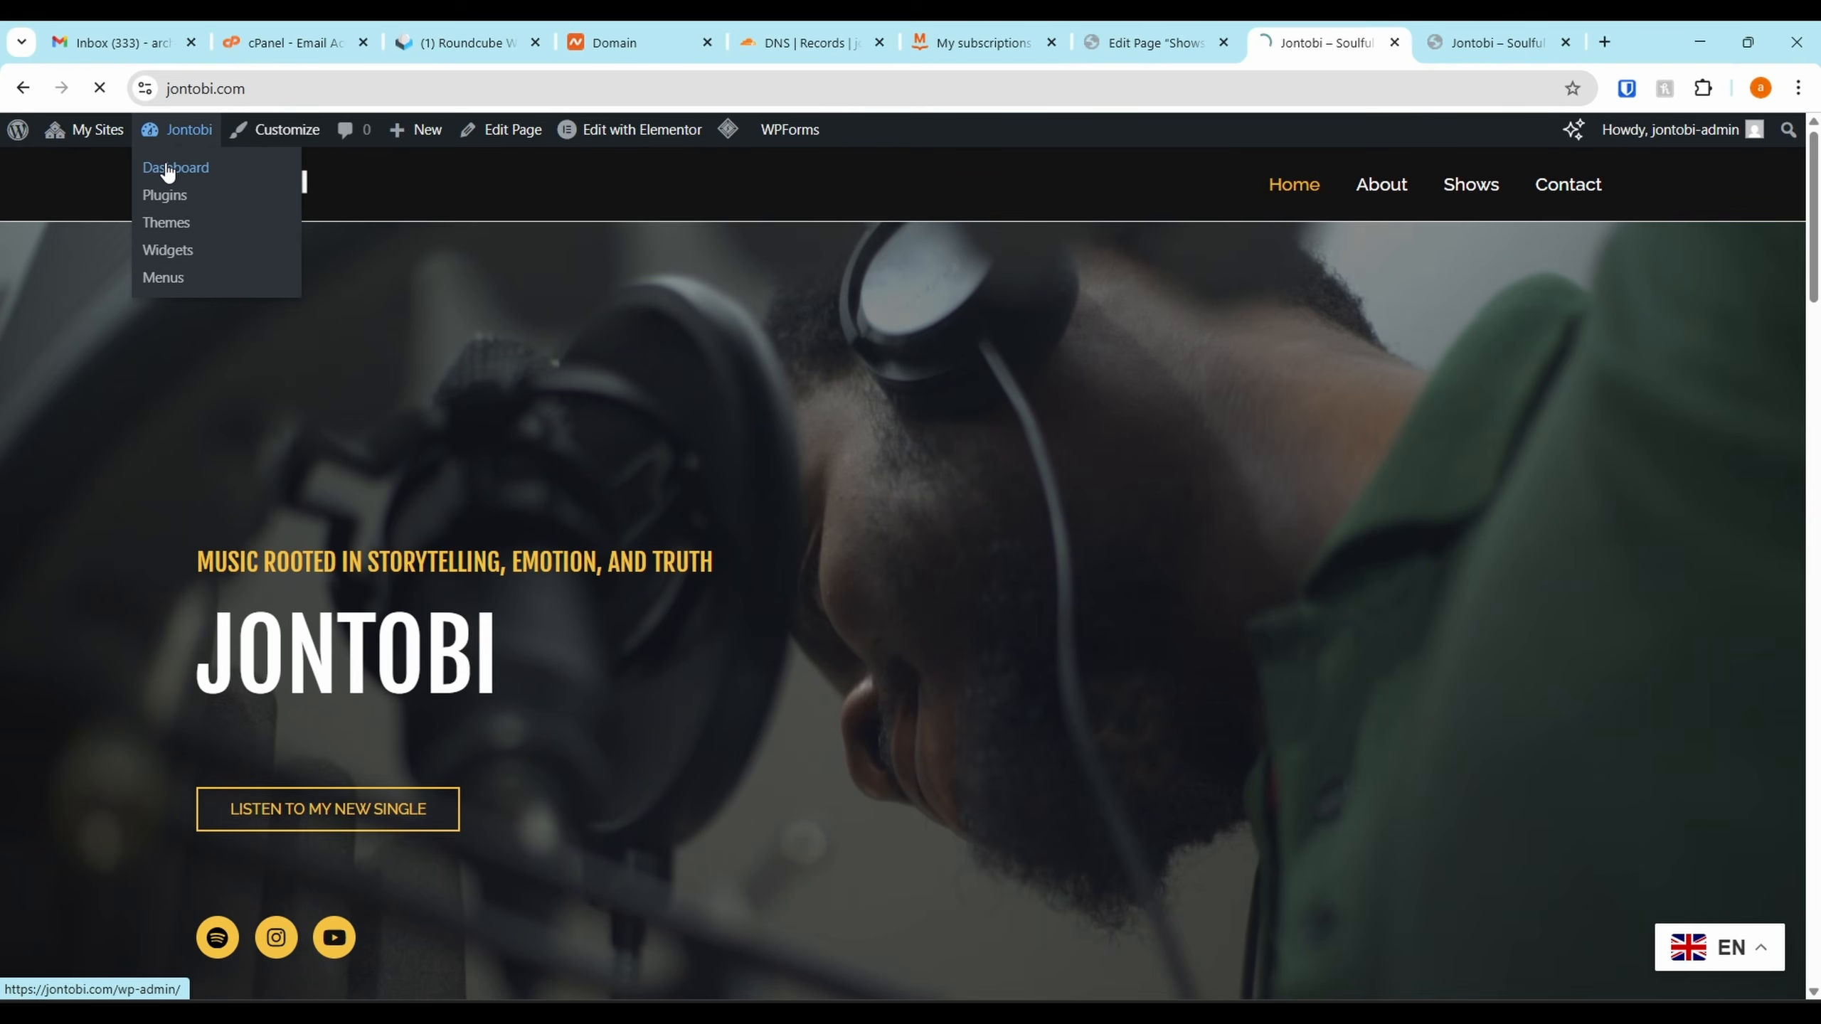
{"action": "left_click", "coordinate": [167, 170]}
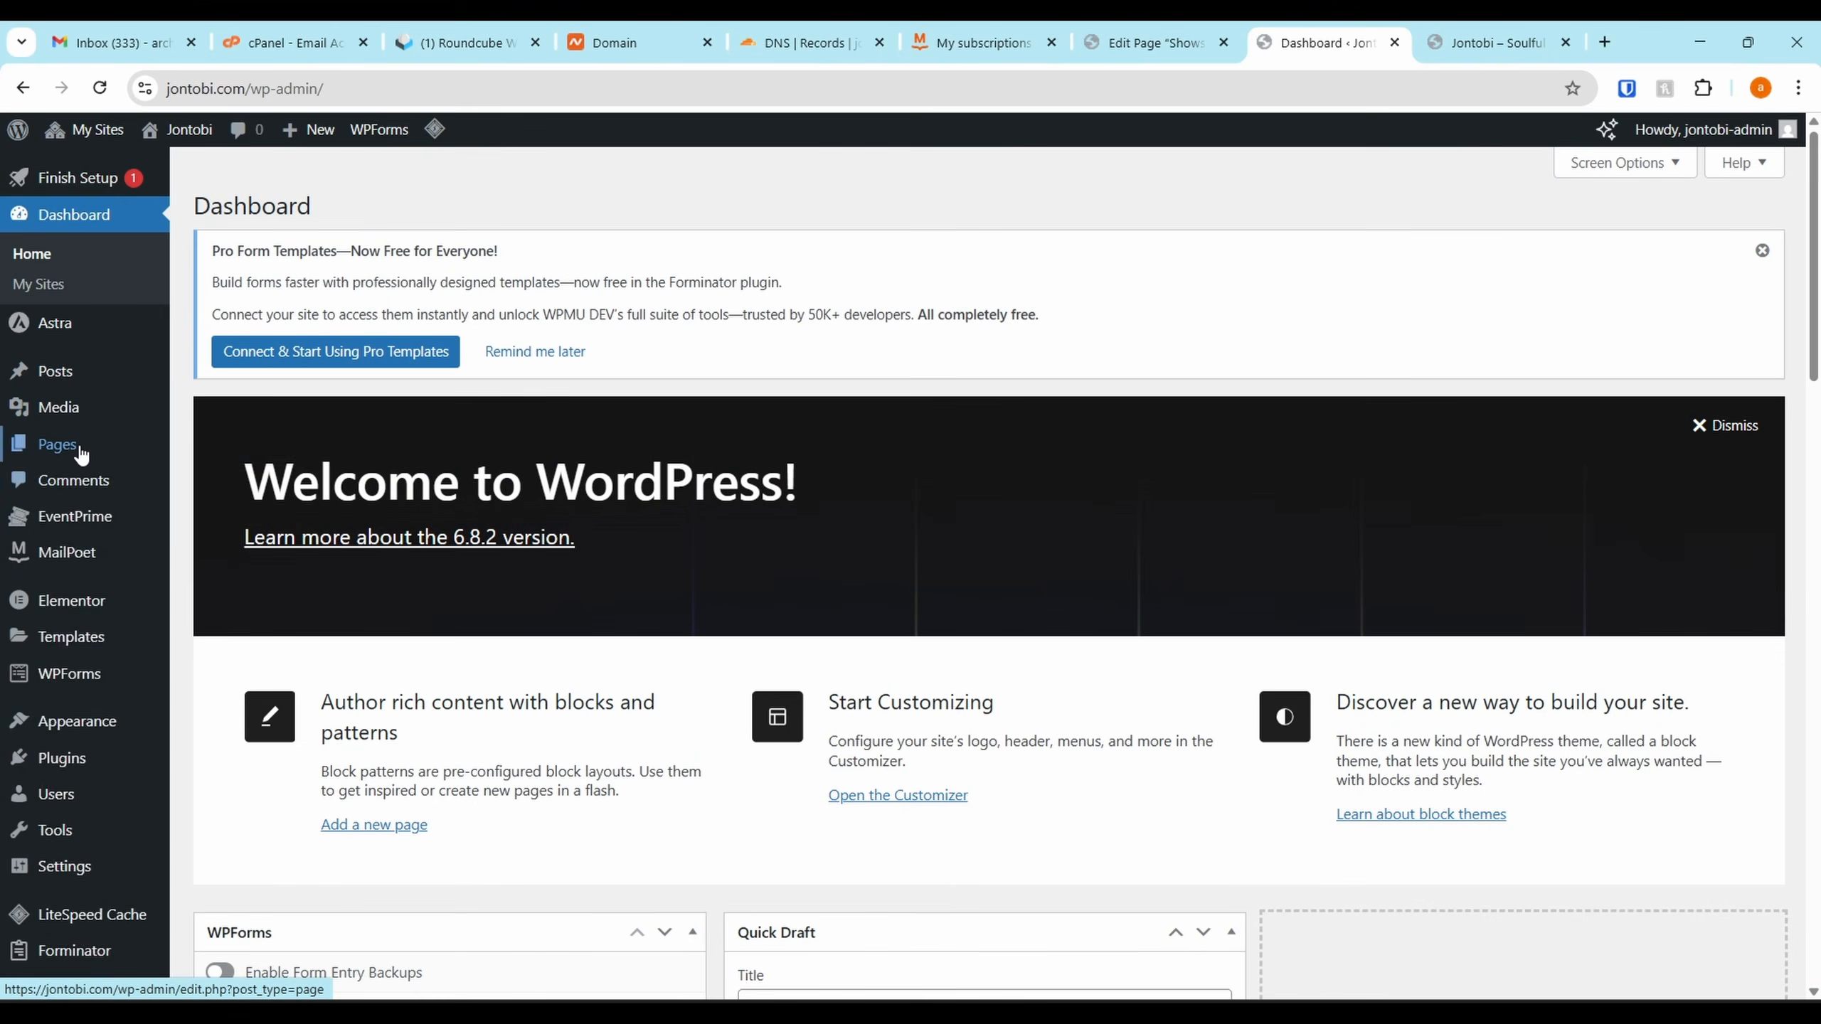
{"action": "mouse_move", "coordinate": [179, 432]}
{"action": "left_click", "coordinate": [114, 446]}
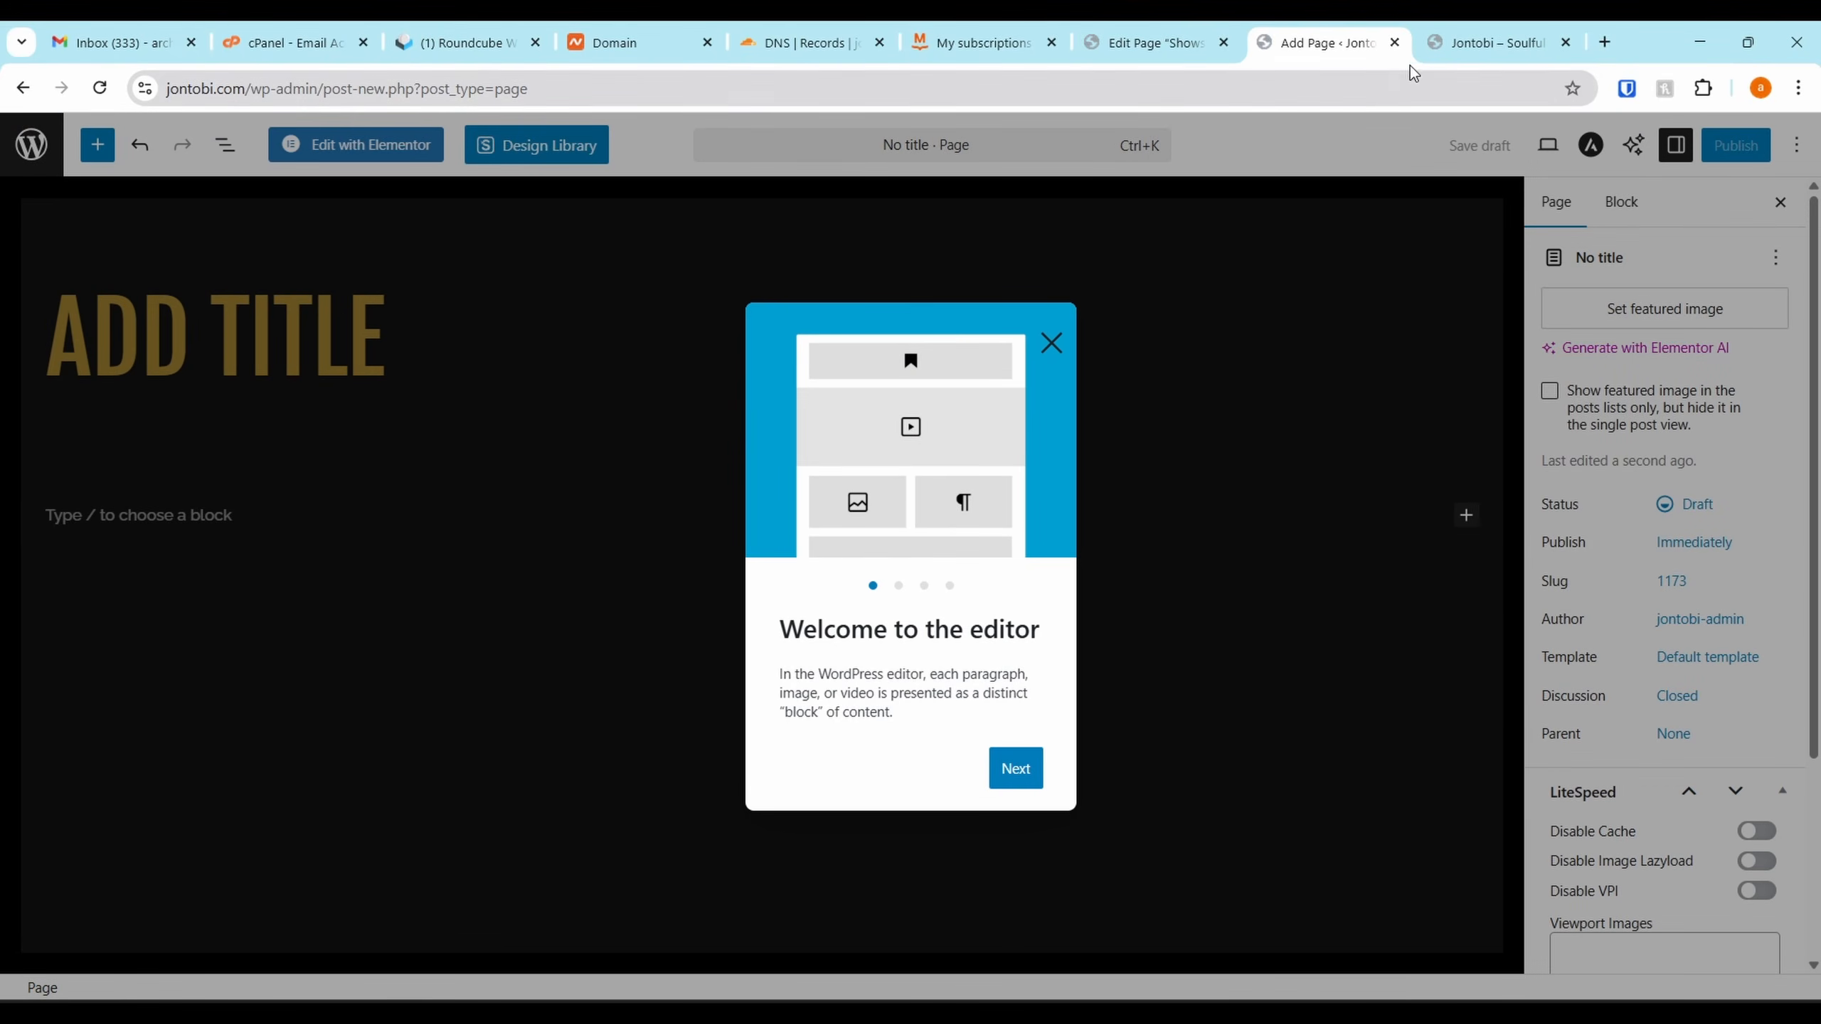
{"action": "left_click", "coordinate": [1129, 25]}
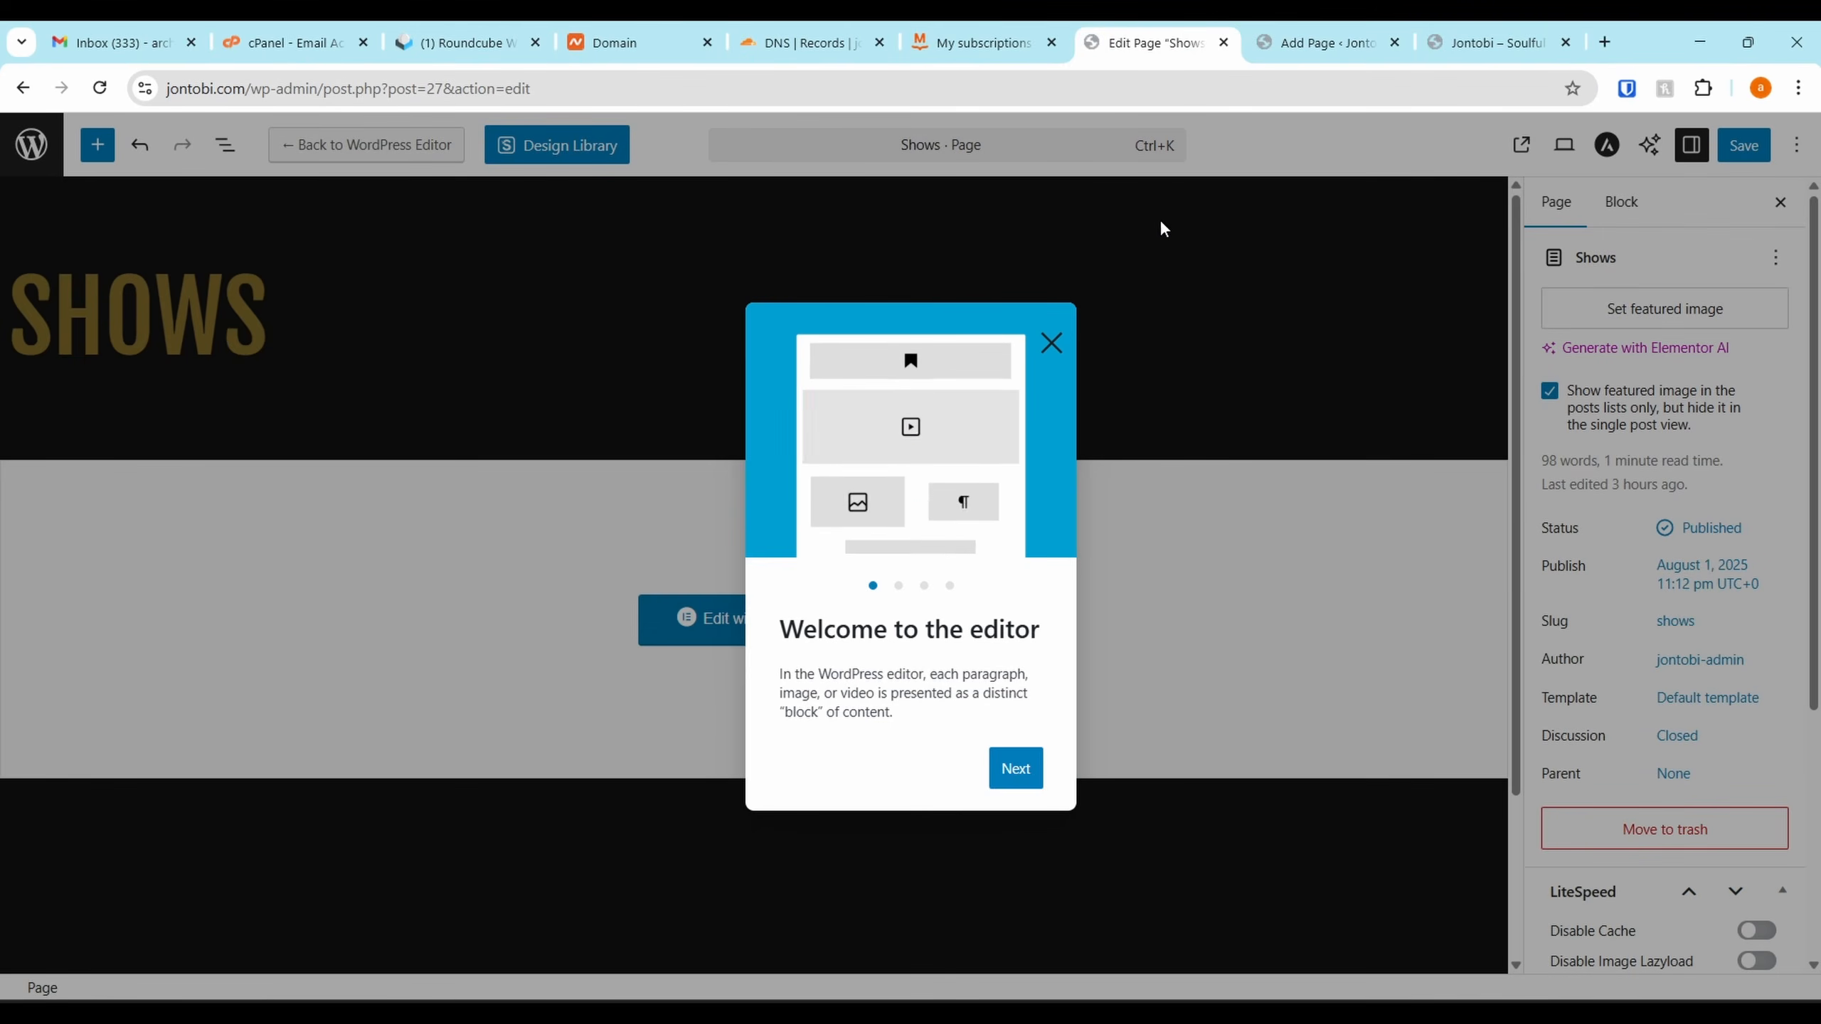
Retitle the Shows page to 'Beat Store' and save it
{"action": "left_click", "coordinate": [1394, 42]}
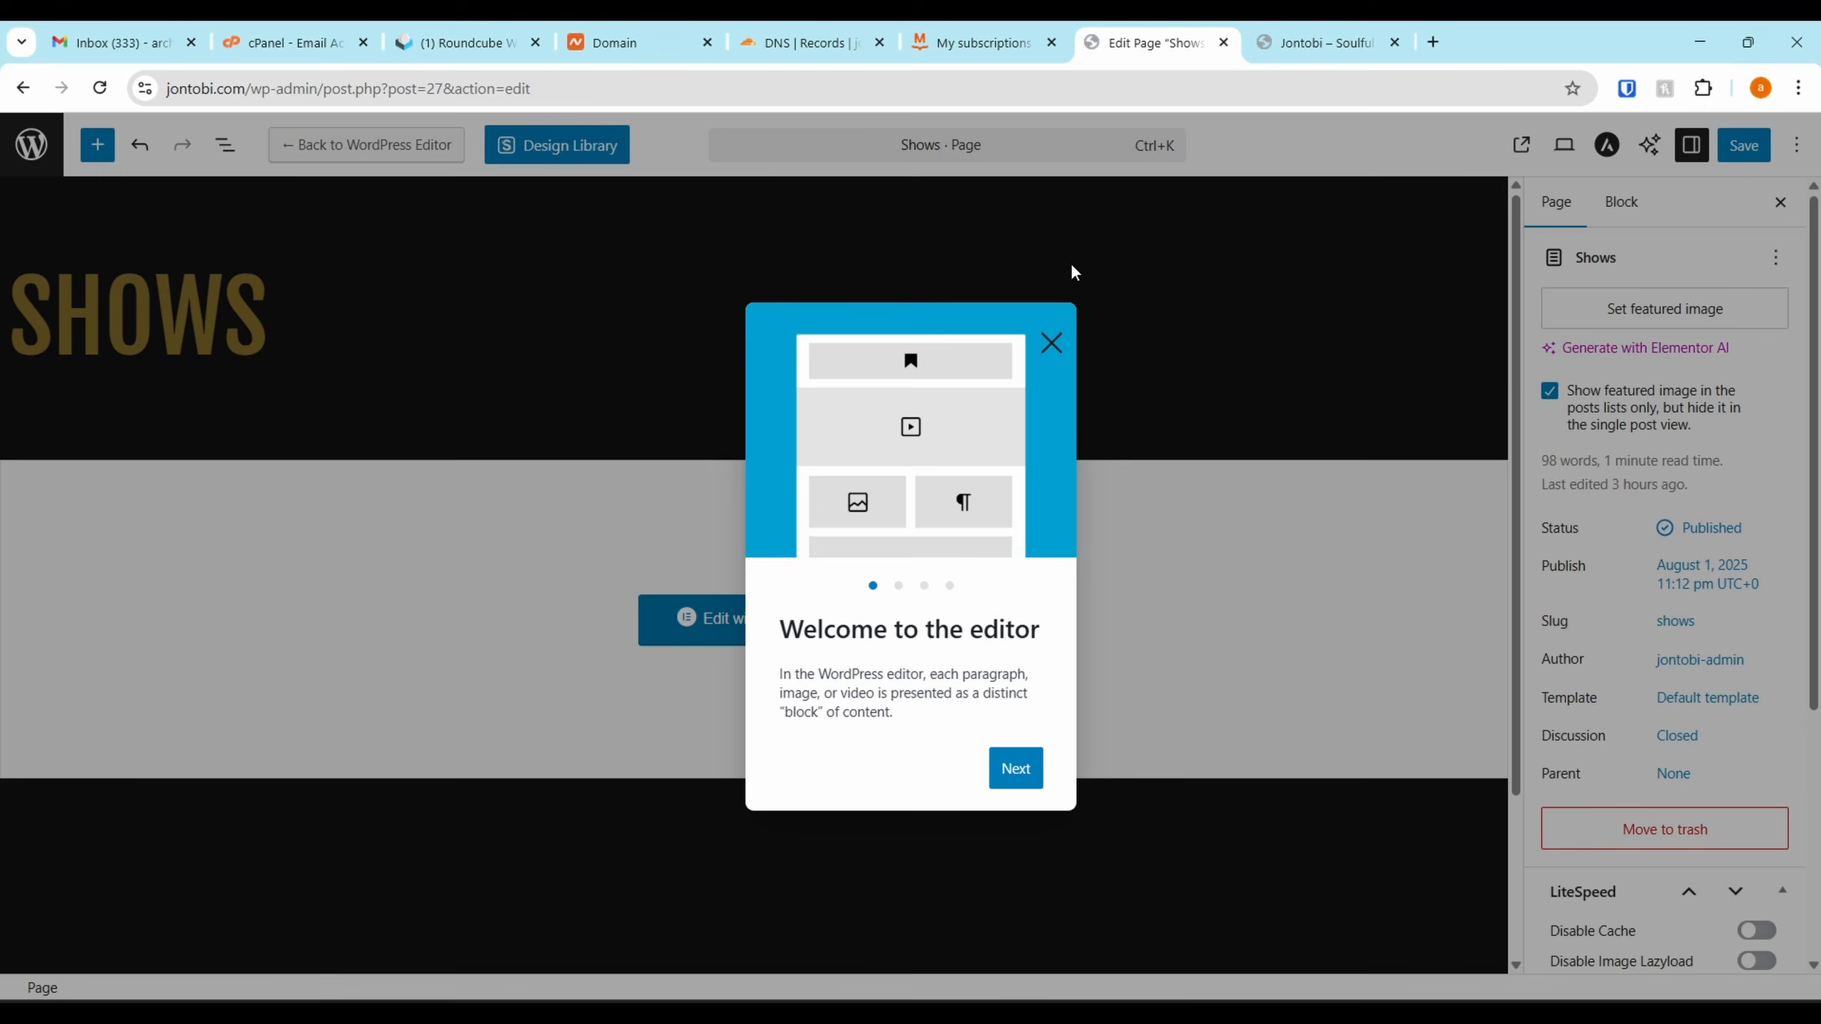
{"action": "left_click", "coordinate": [1052, 343]}
{"action": "left_click", "coordinate": [334, 307]}
{"action": "double_click", "coordinate": [335, 310]}
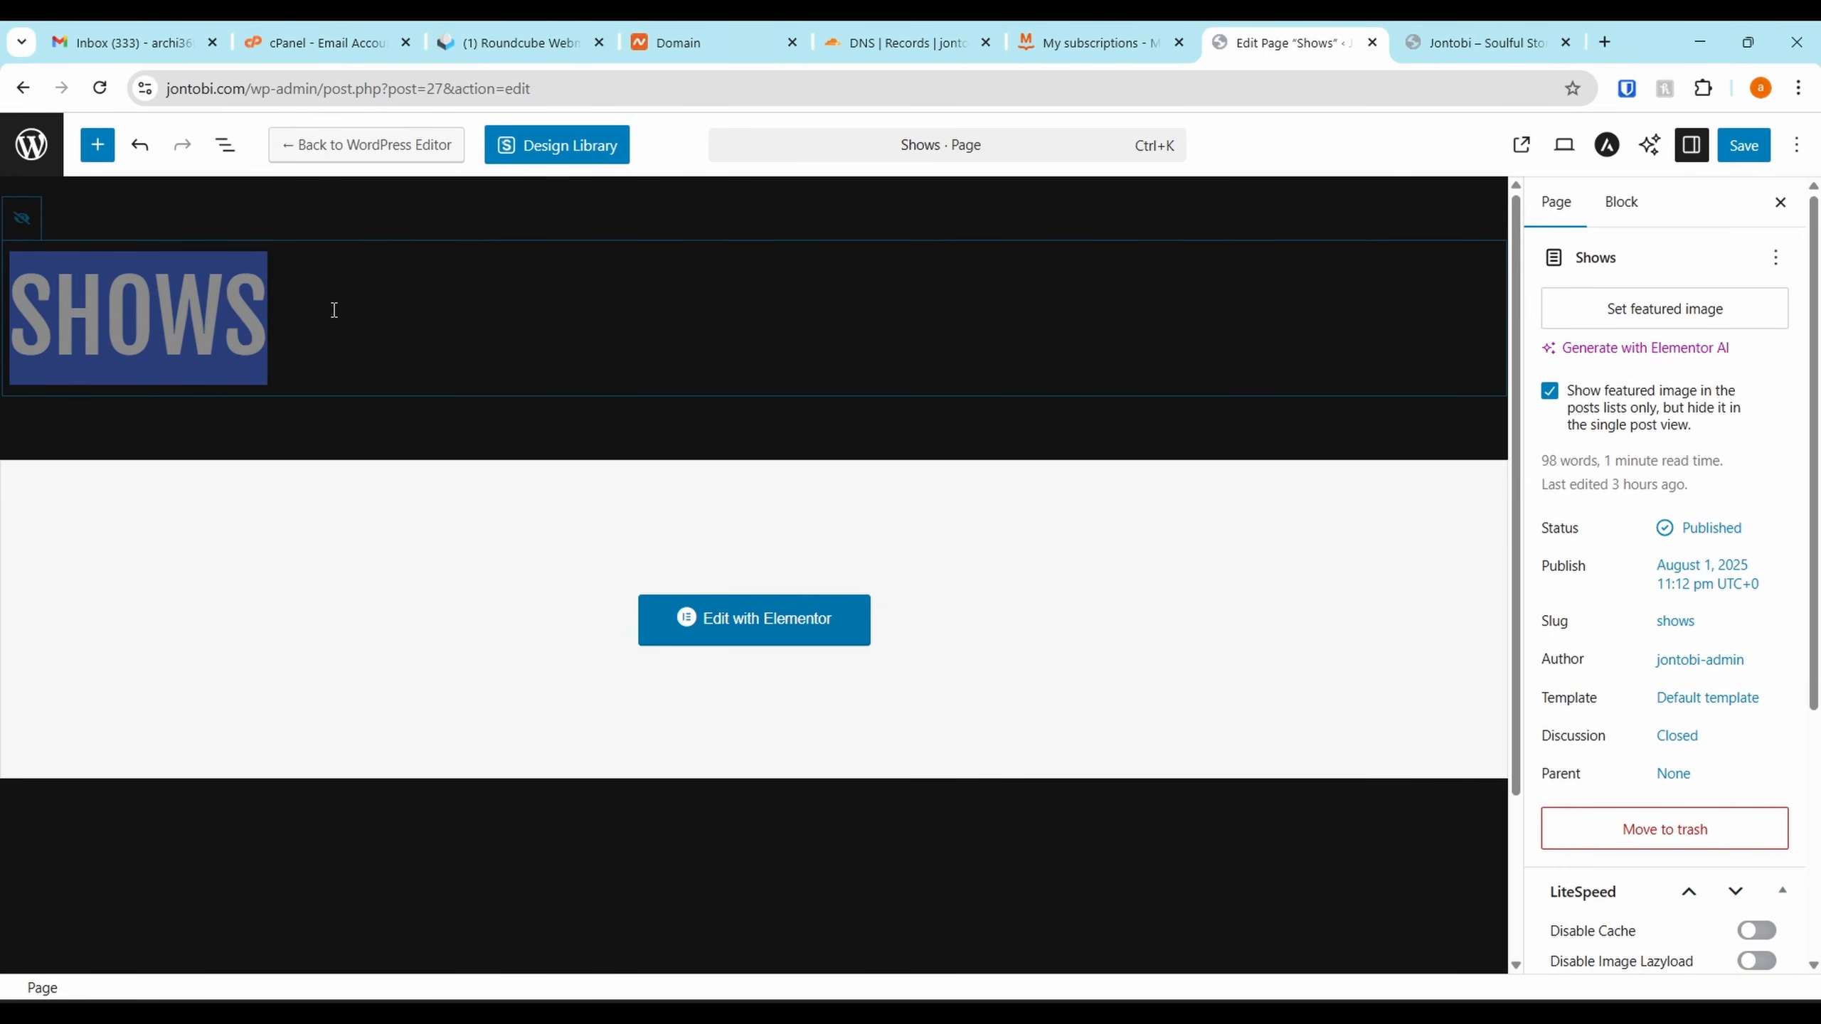
{"action": "type", "text": "Beat Store"}
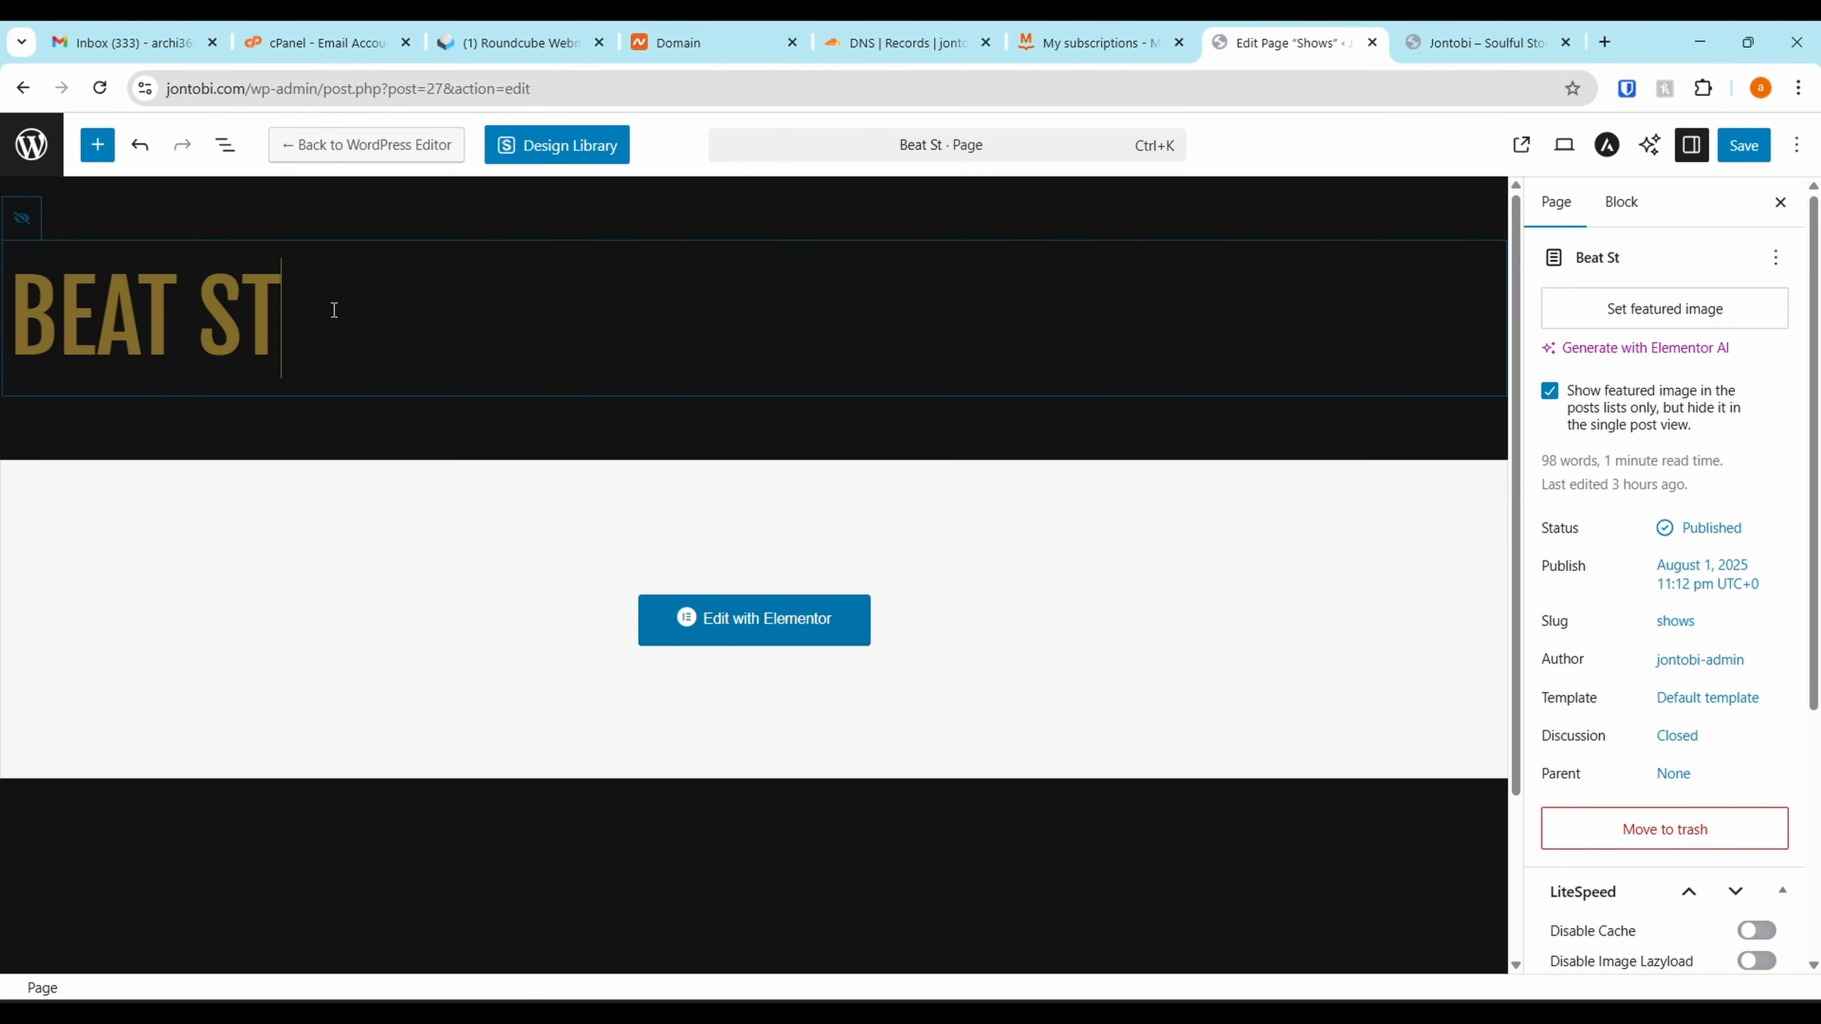
{"action": "left_click", "coordinate": [1743, 145]}
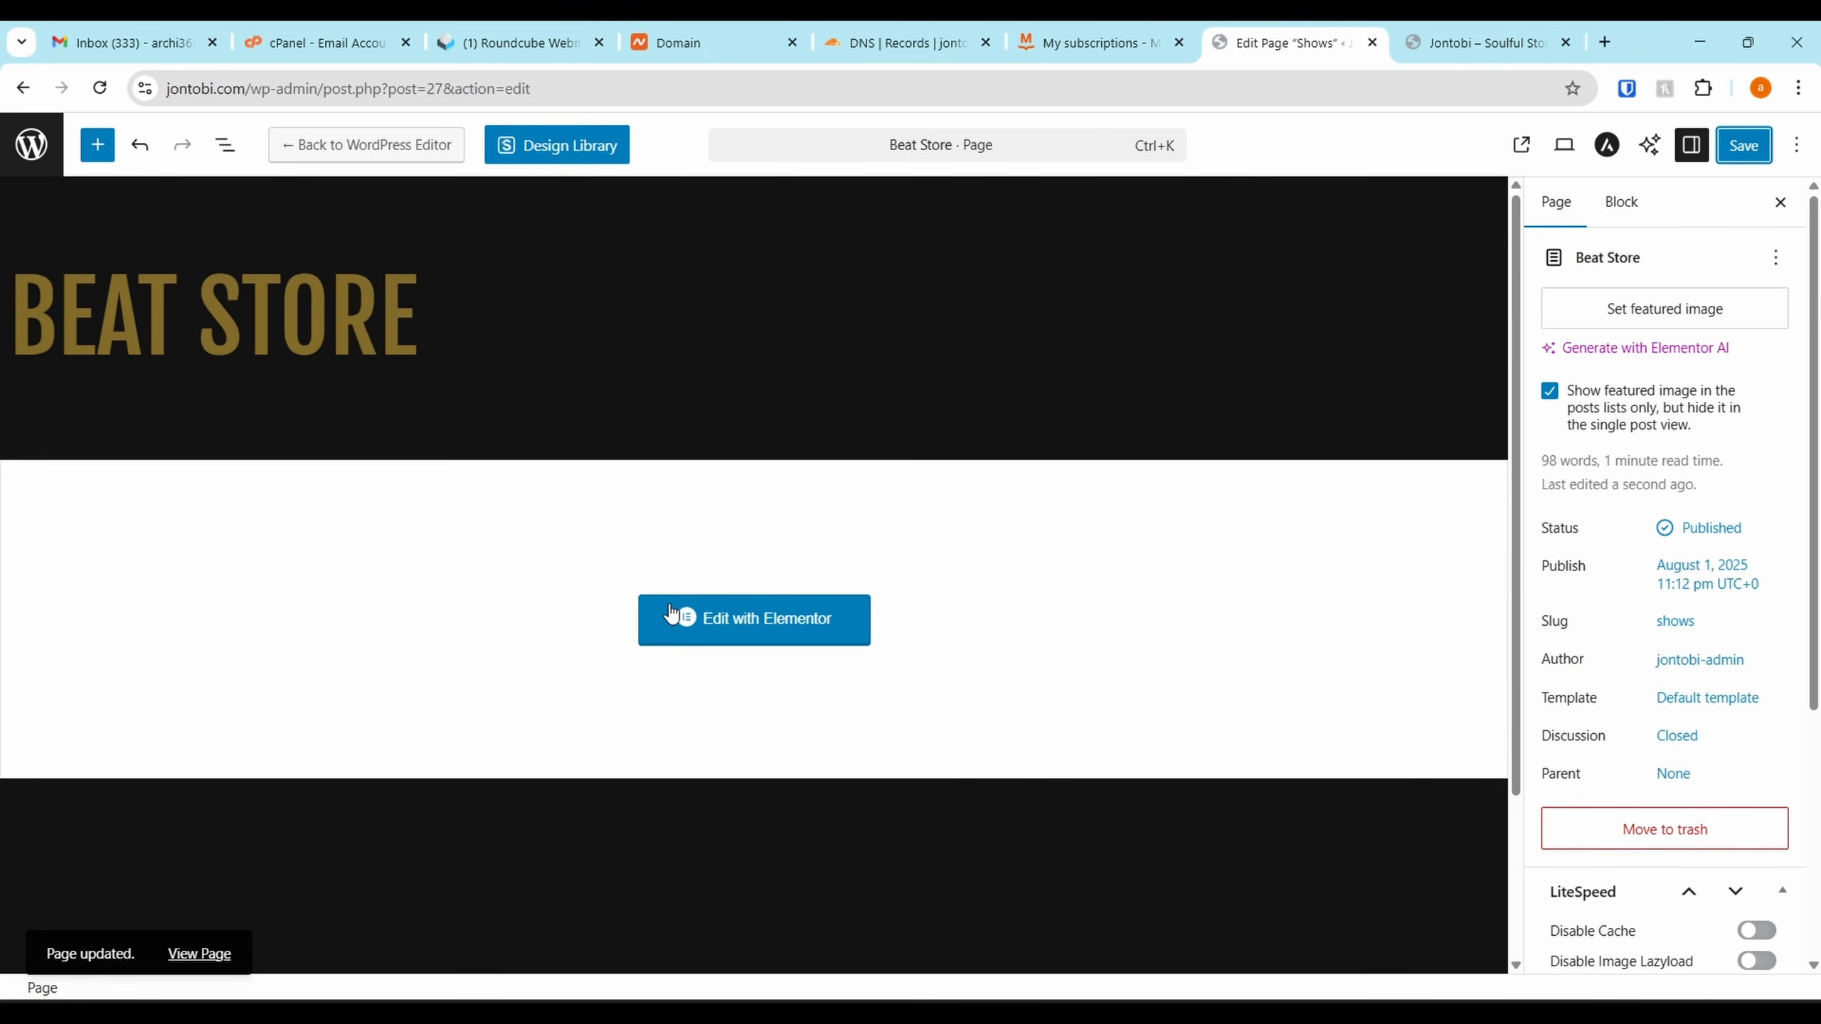
Open the Beat Store page in Elementor alongside the Instrumentals reference page
{"action": "left_click", "coordinate": [668, 611]}
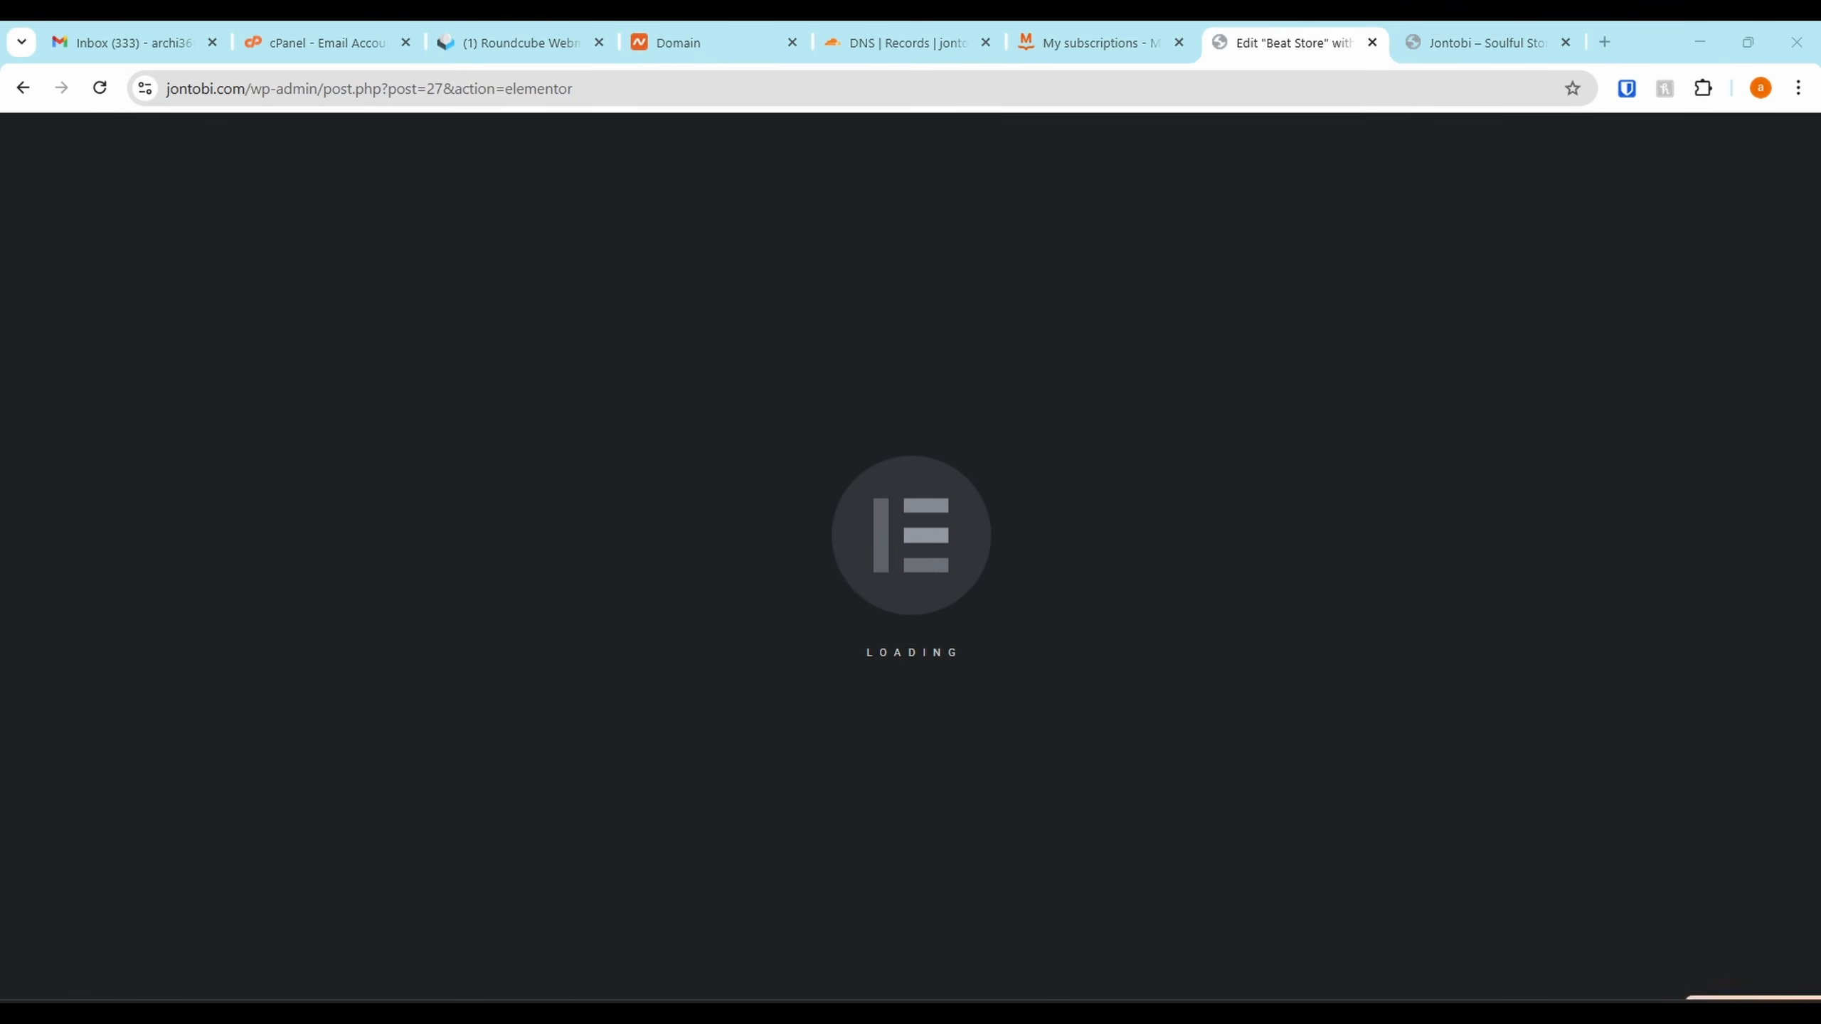
{"action": "left_click_drag", "start_coordinate": [1818, 932], "coordinate": [1559, 21]}
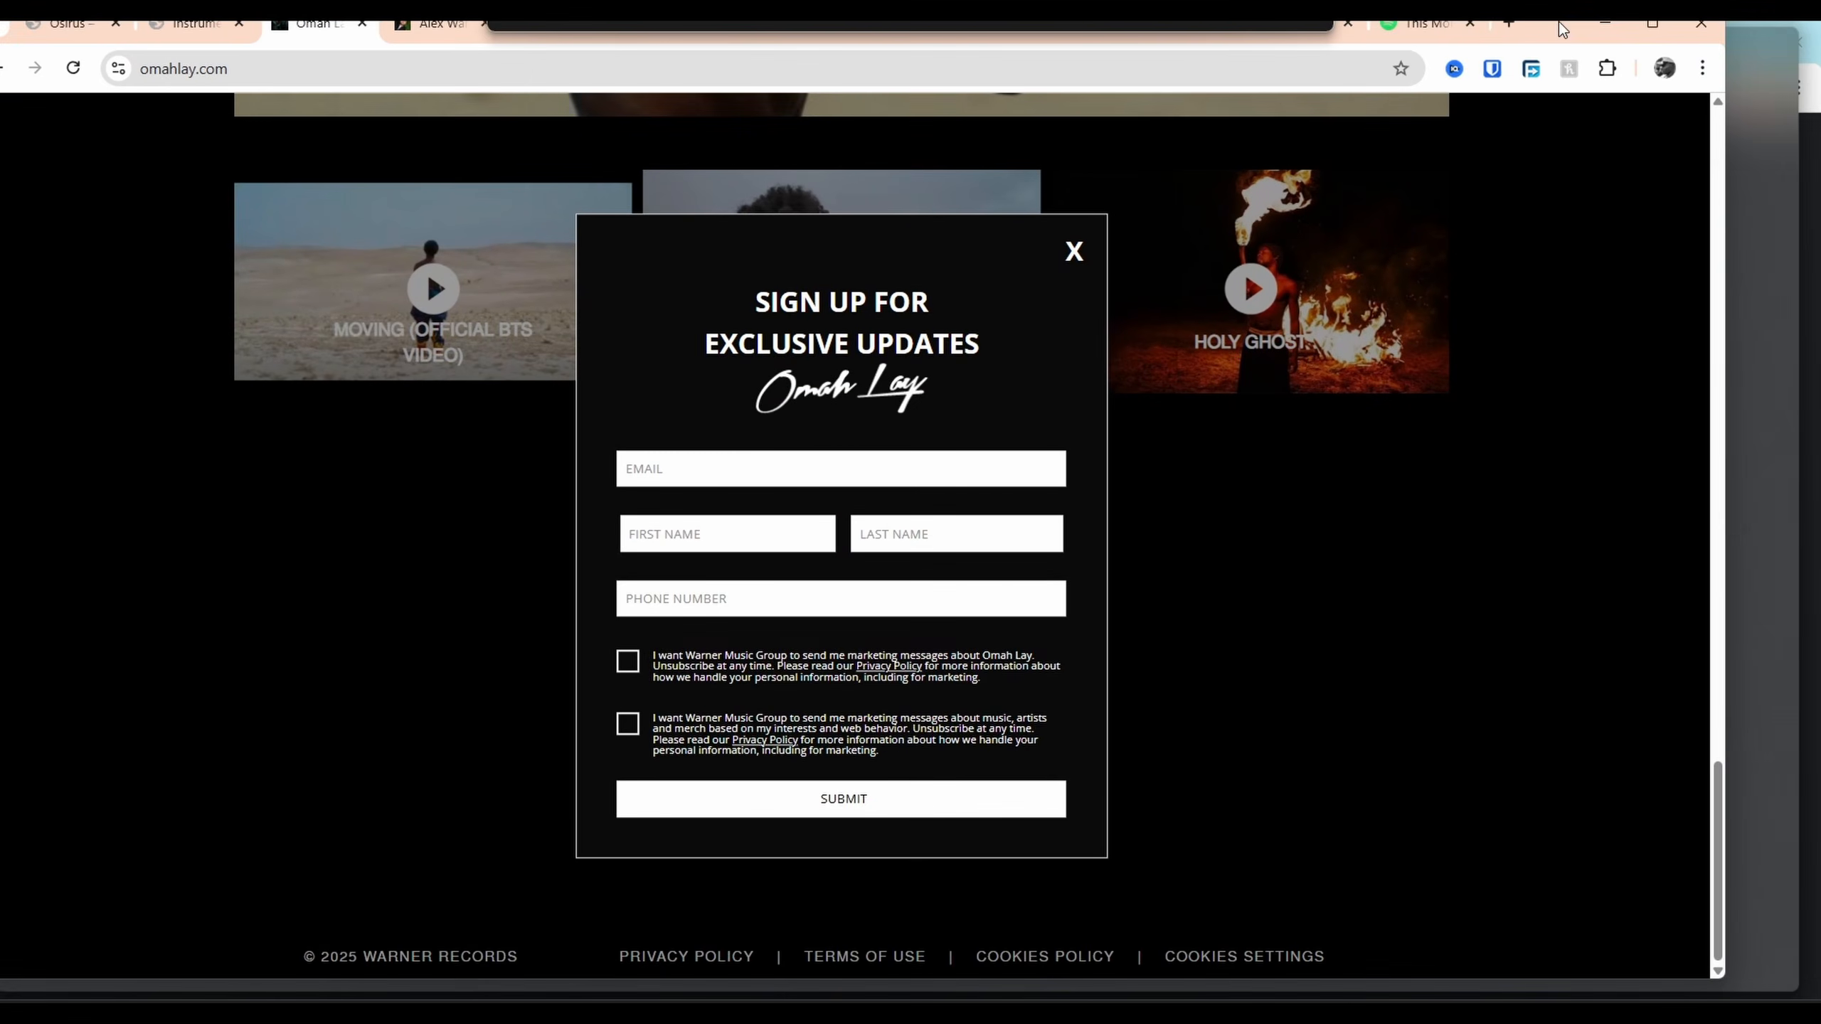
{"action": "left_click", "coordinate": [222, 42]}
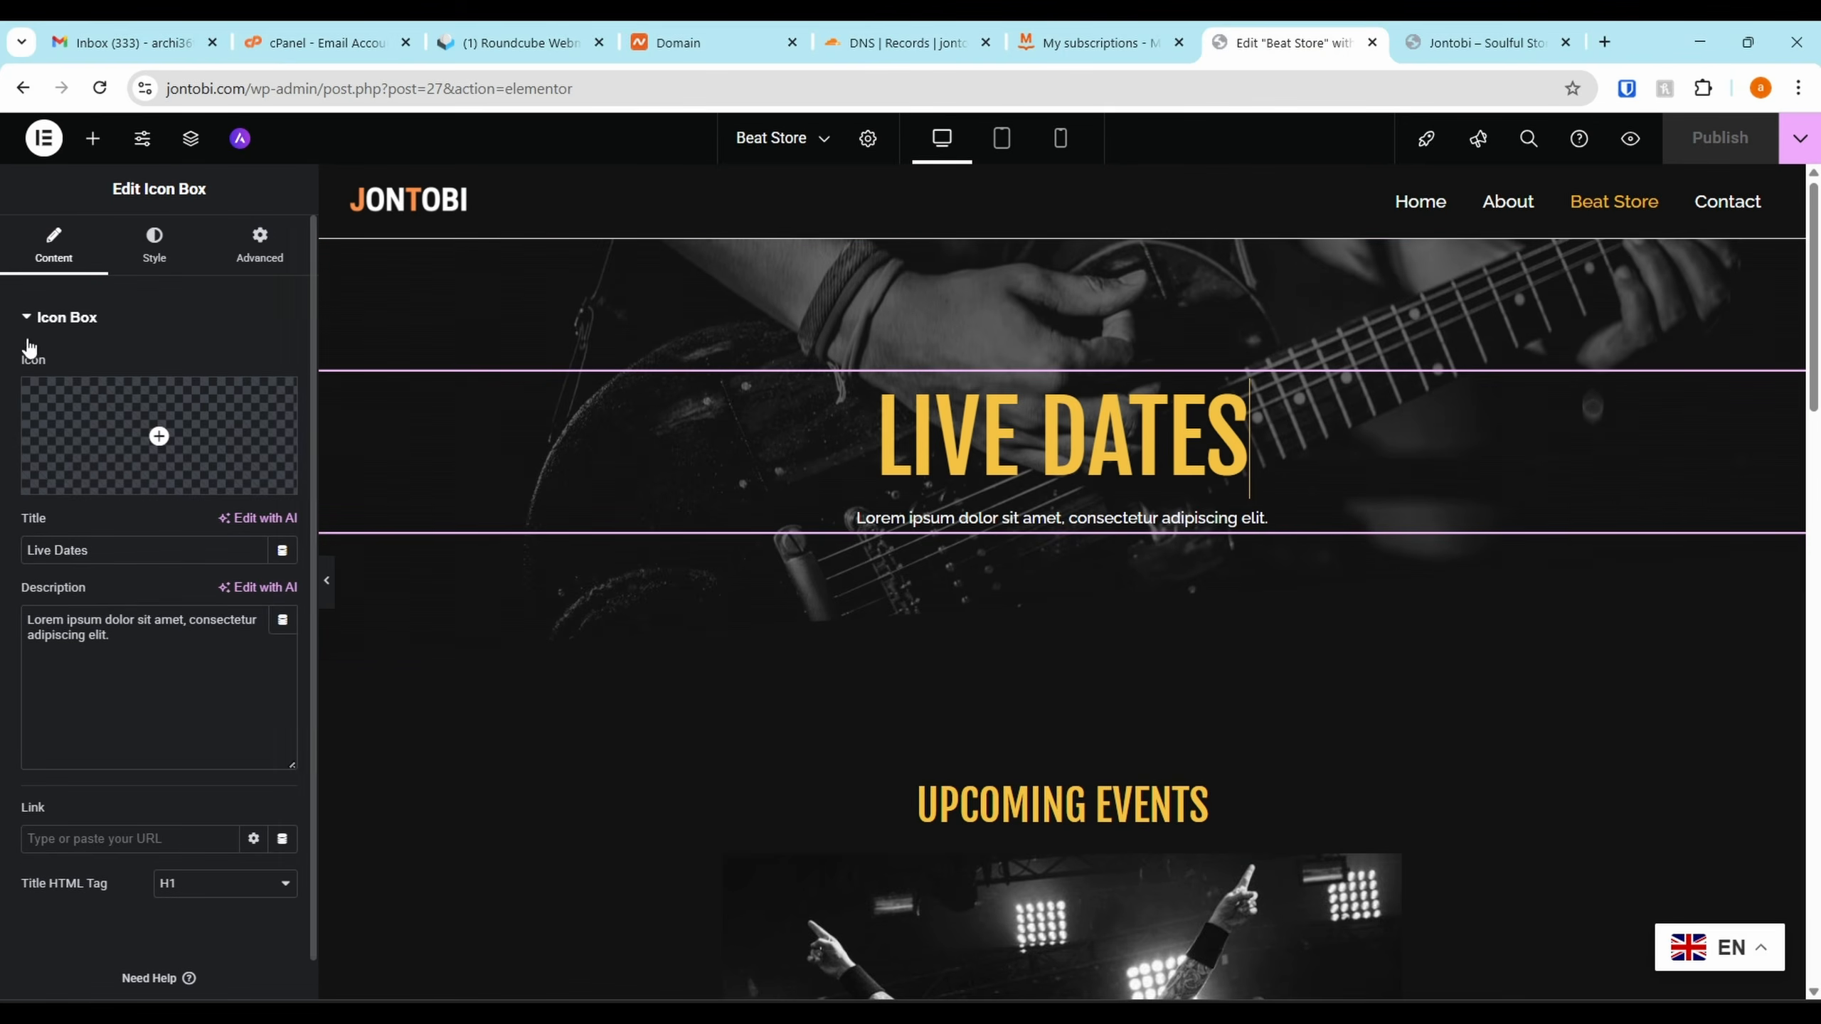
Change the Live Dates icon box title to 'Buy MY BEATS' and delete its description
{"action": "left_click_drag", "start_coordinate": [89, 550], "coordinate": [4, 530]}
{"action": "type", "text": "Buy "}
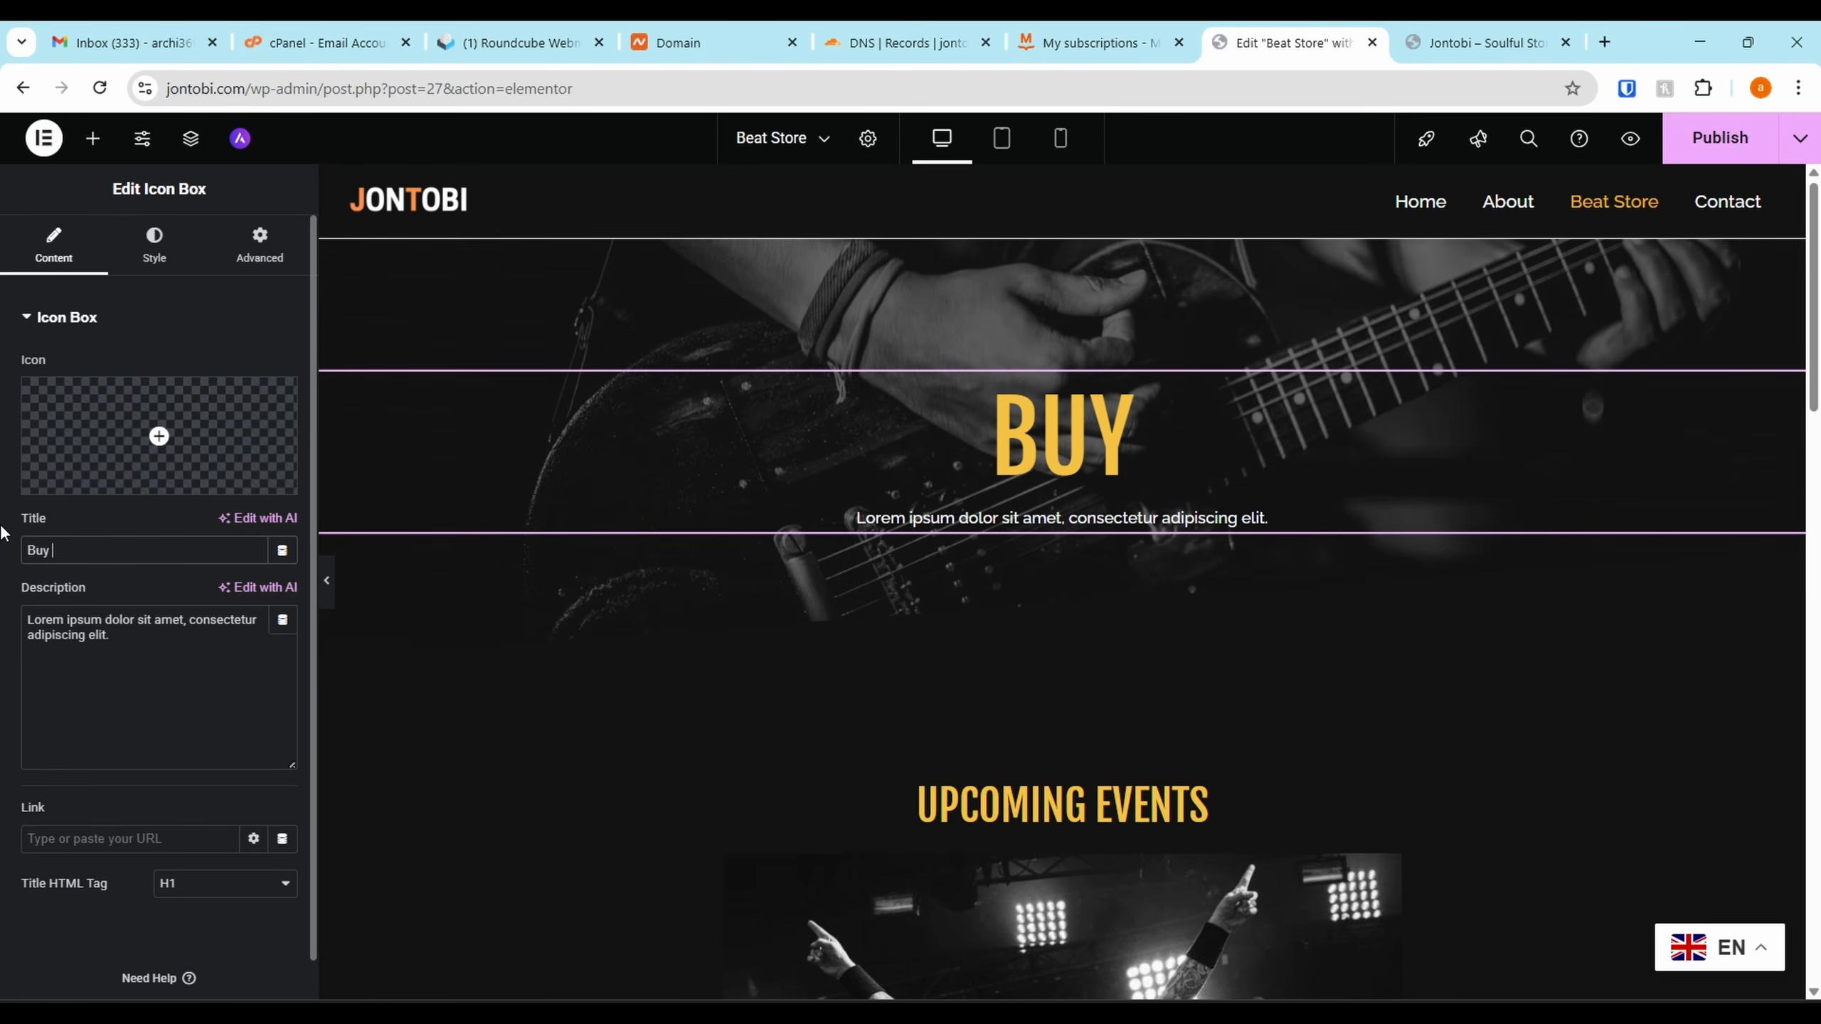
{"action": "type", "text": "MY"}
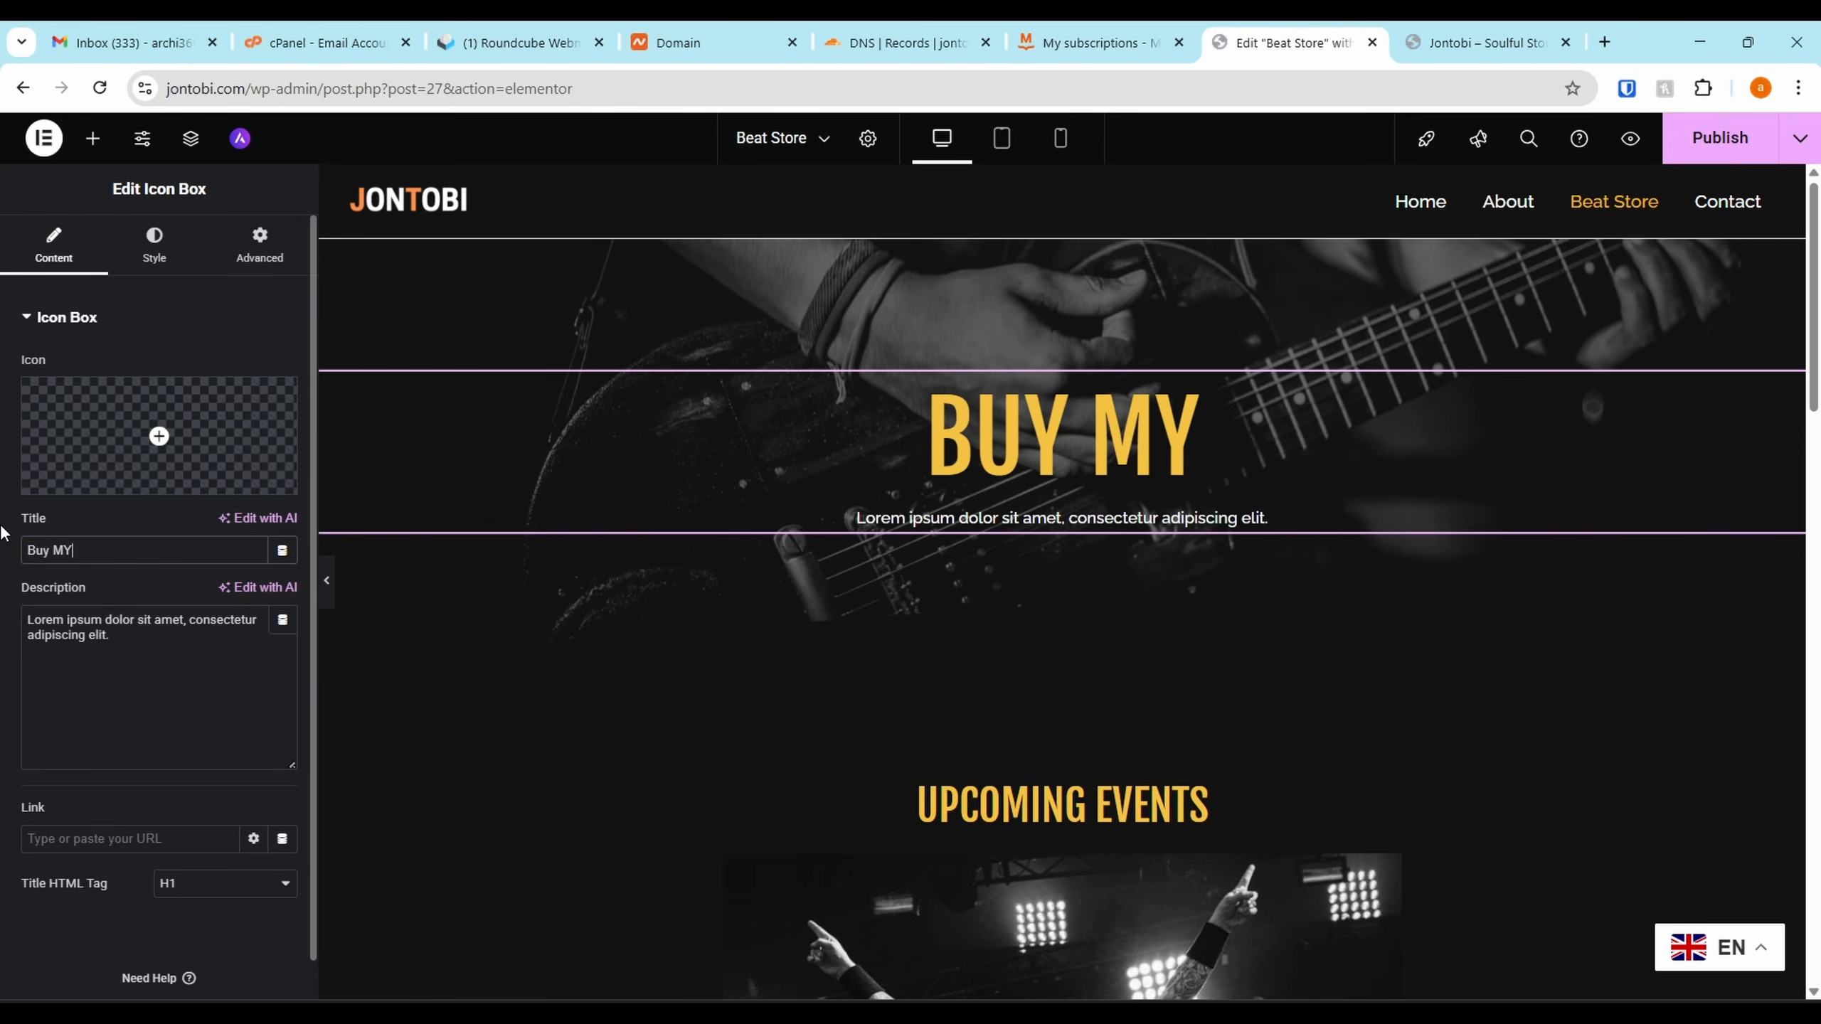
{"action": "type", "text": " BEATS"}
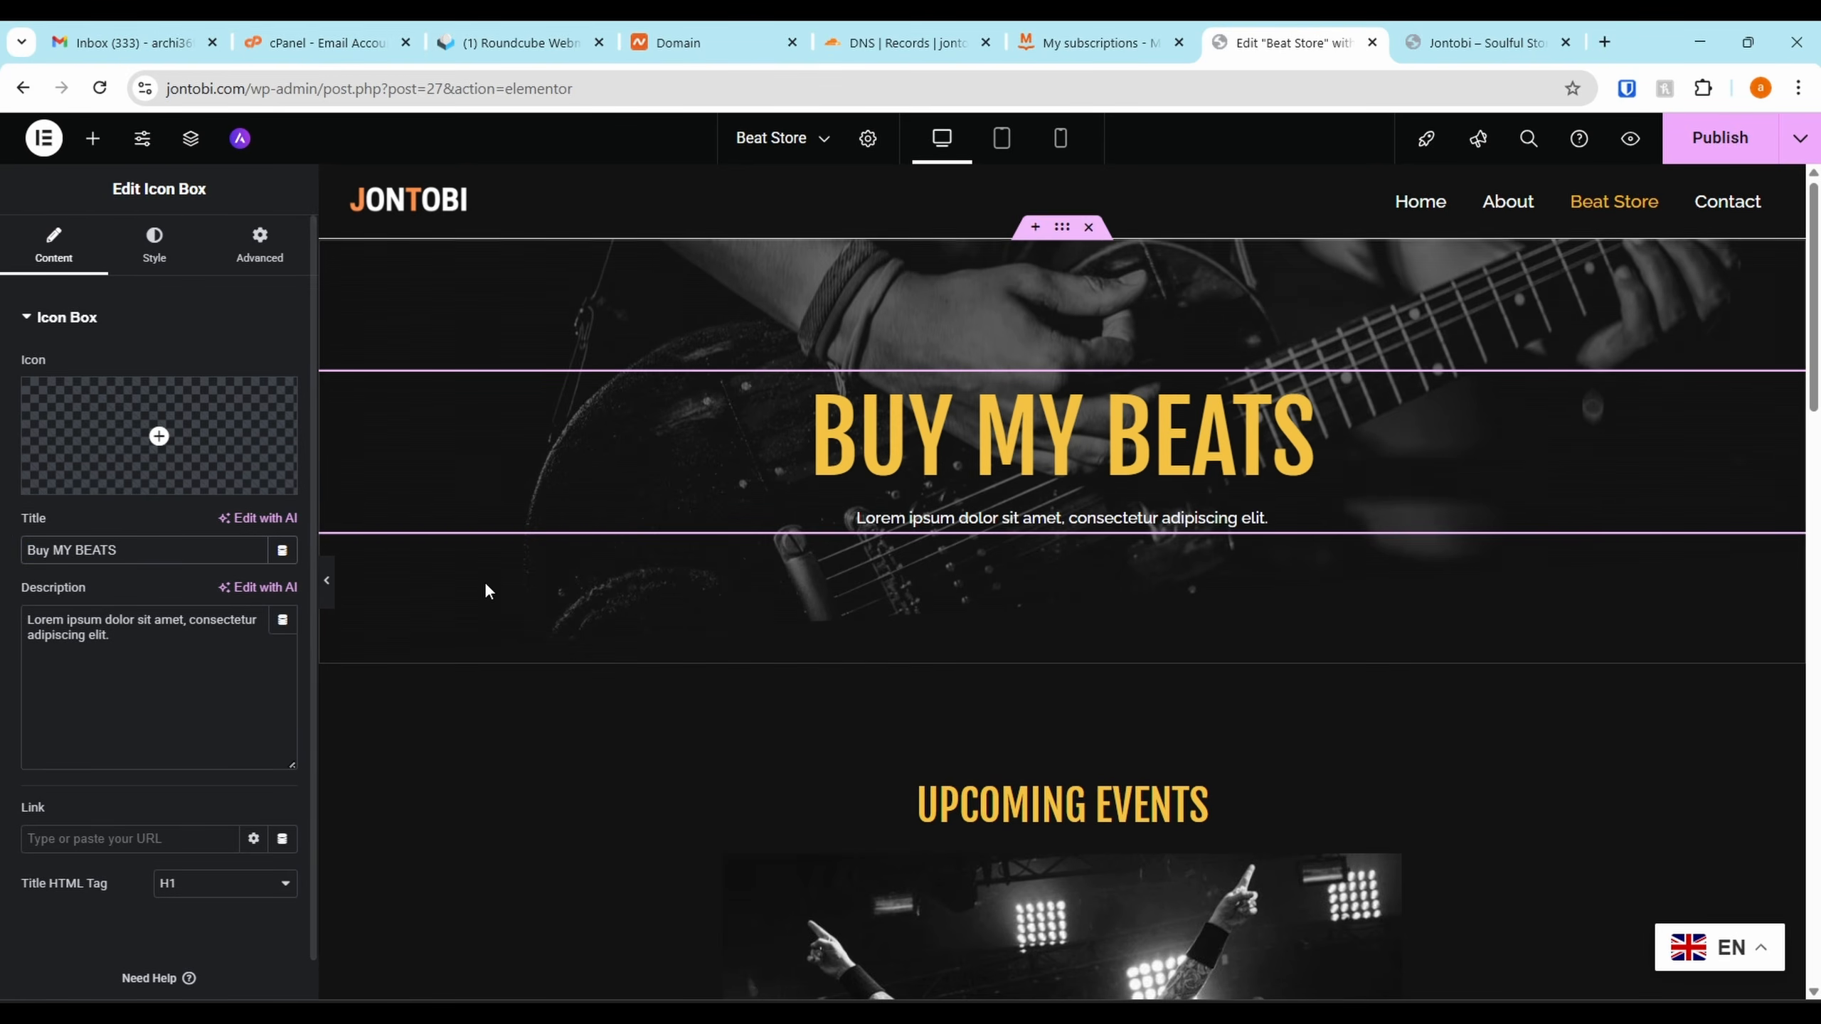
{"action": "triple_click", "coordinate": [182, 657]}
{"action": "key", "text": "BackSpace"}
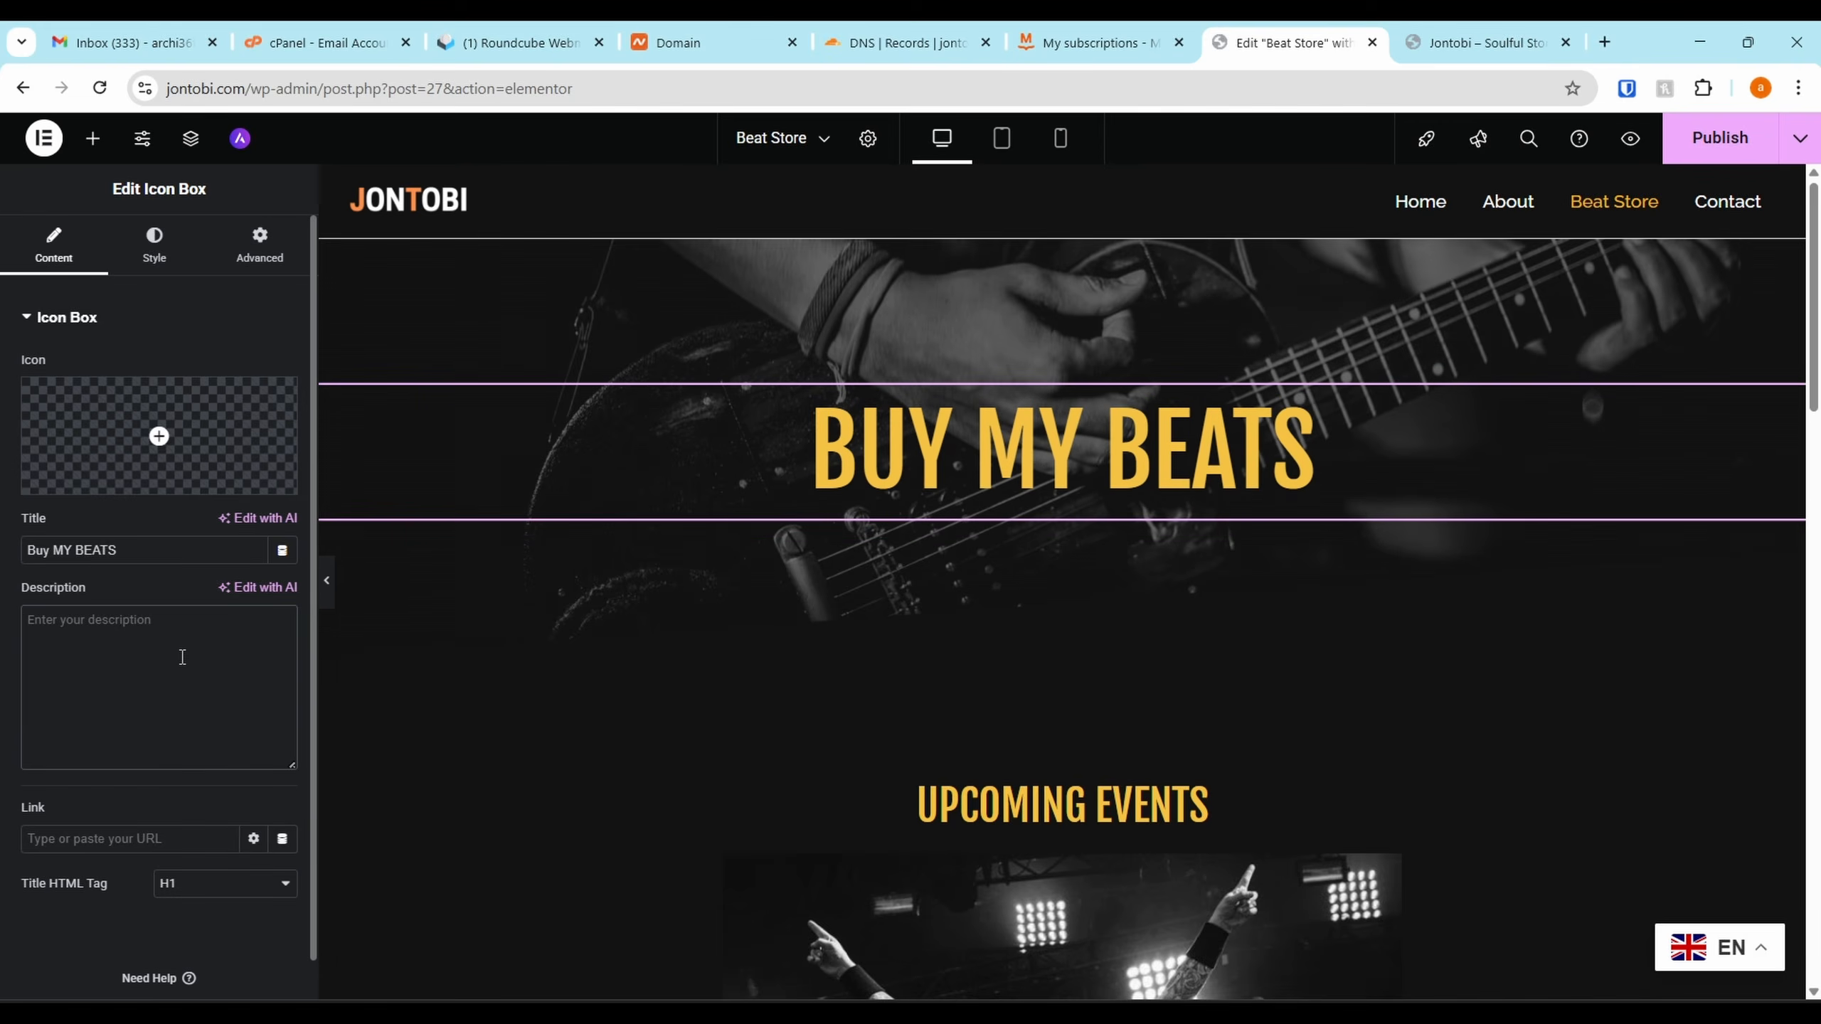
{"action": "scroll", "coordinate": [402, 992], "scroll_direction": "down", "scroll_amount": 6}
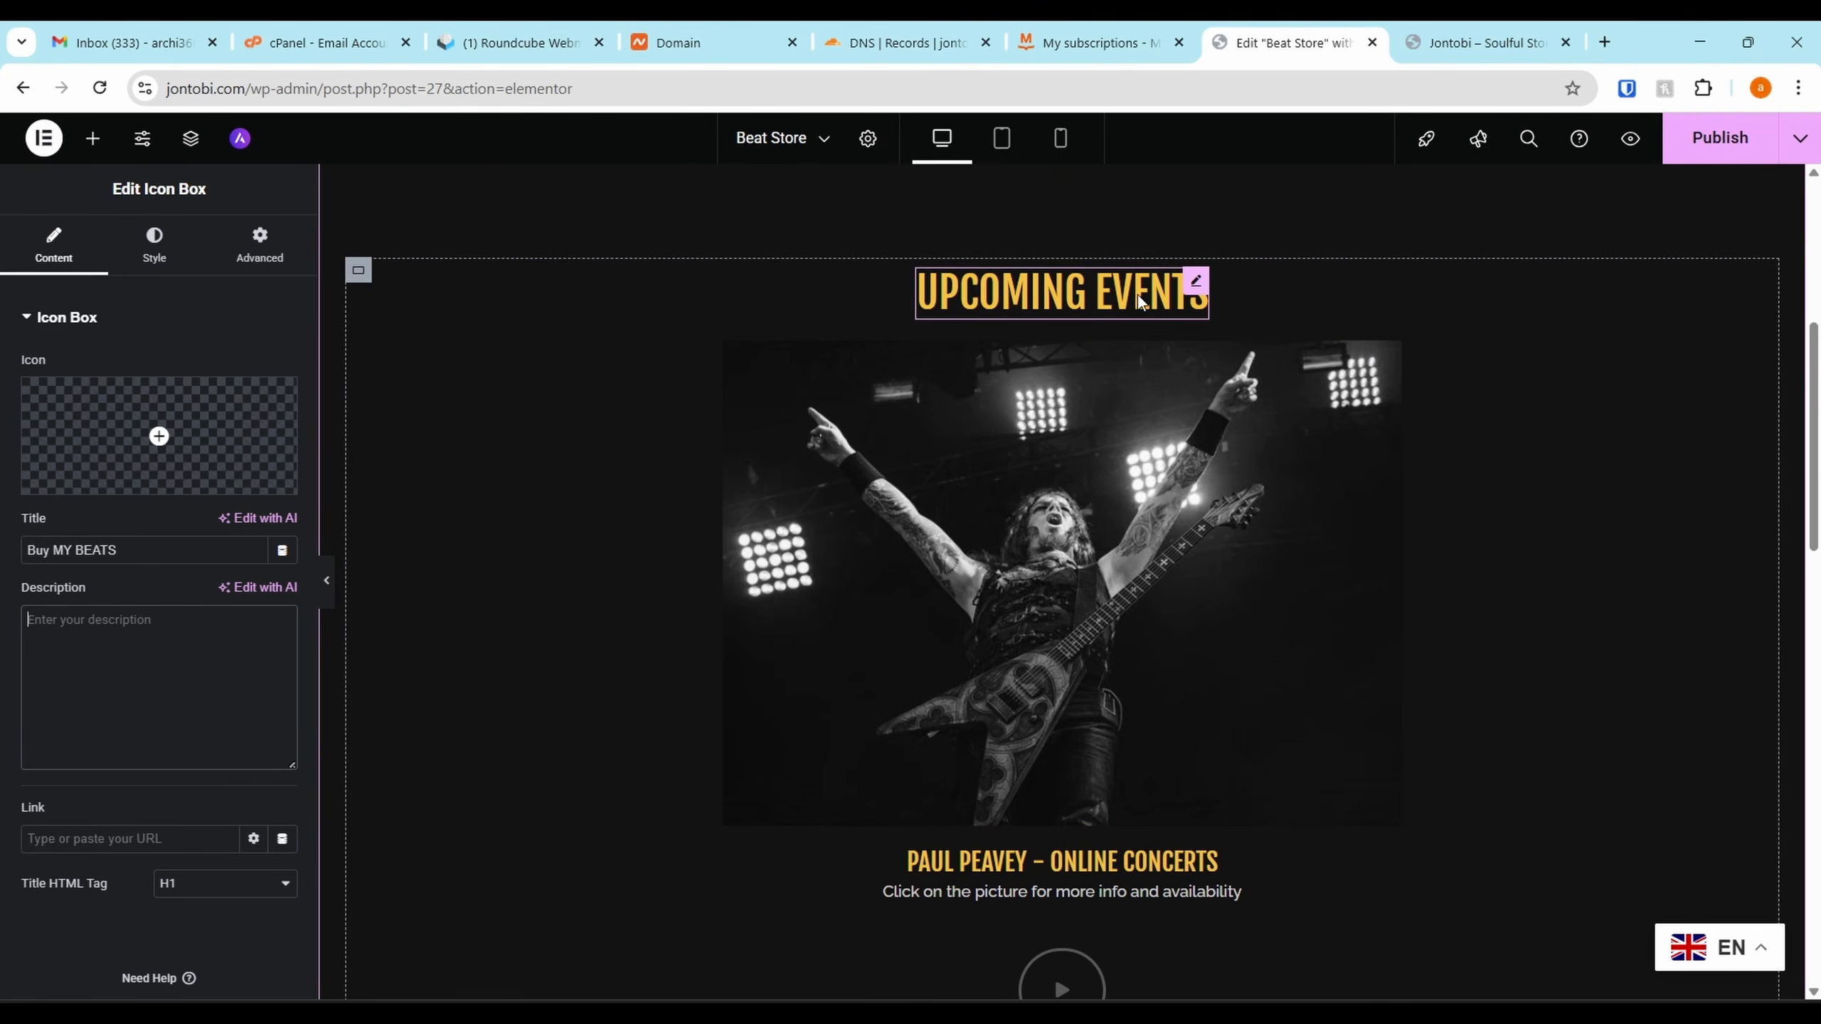
Delete the Upcoming Events heading, concert image, online concerts block, play button and tickets section, then publish
{"action": "right_click", "coordinate": [1201, 294]}
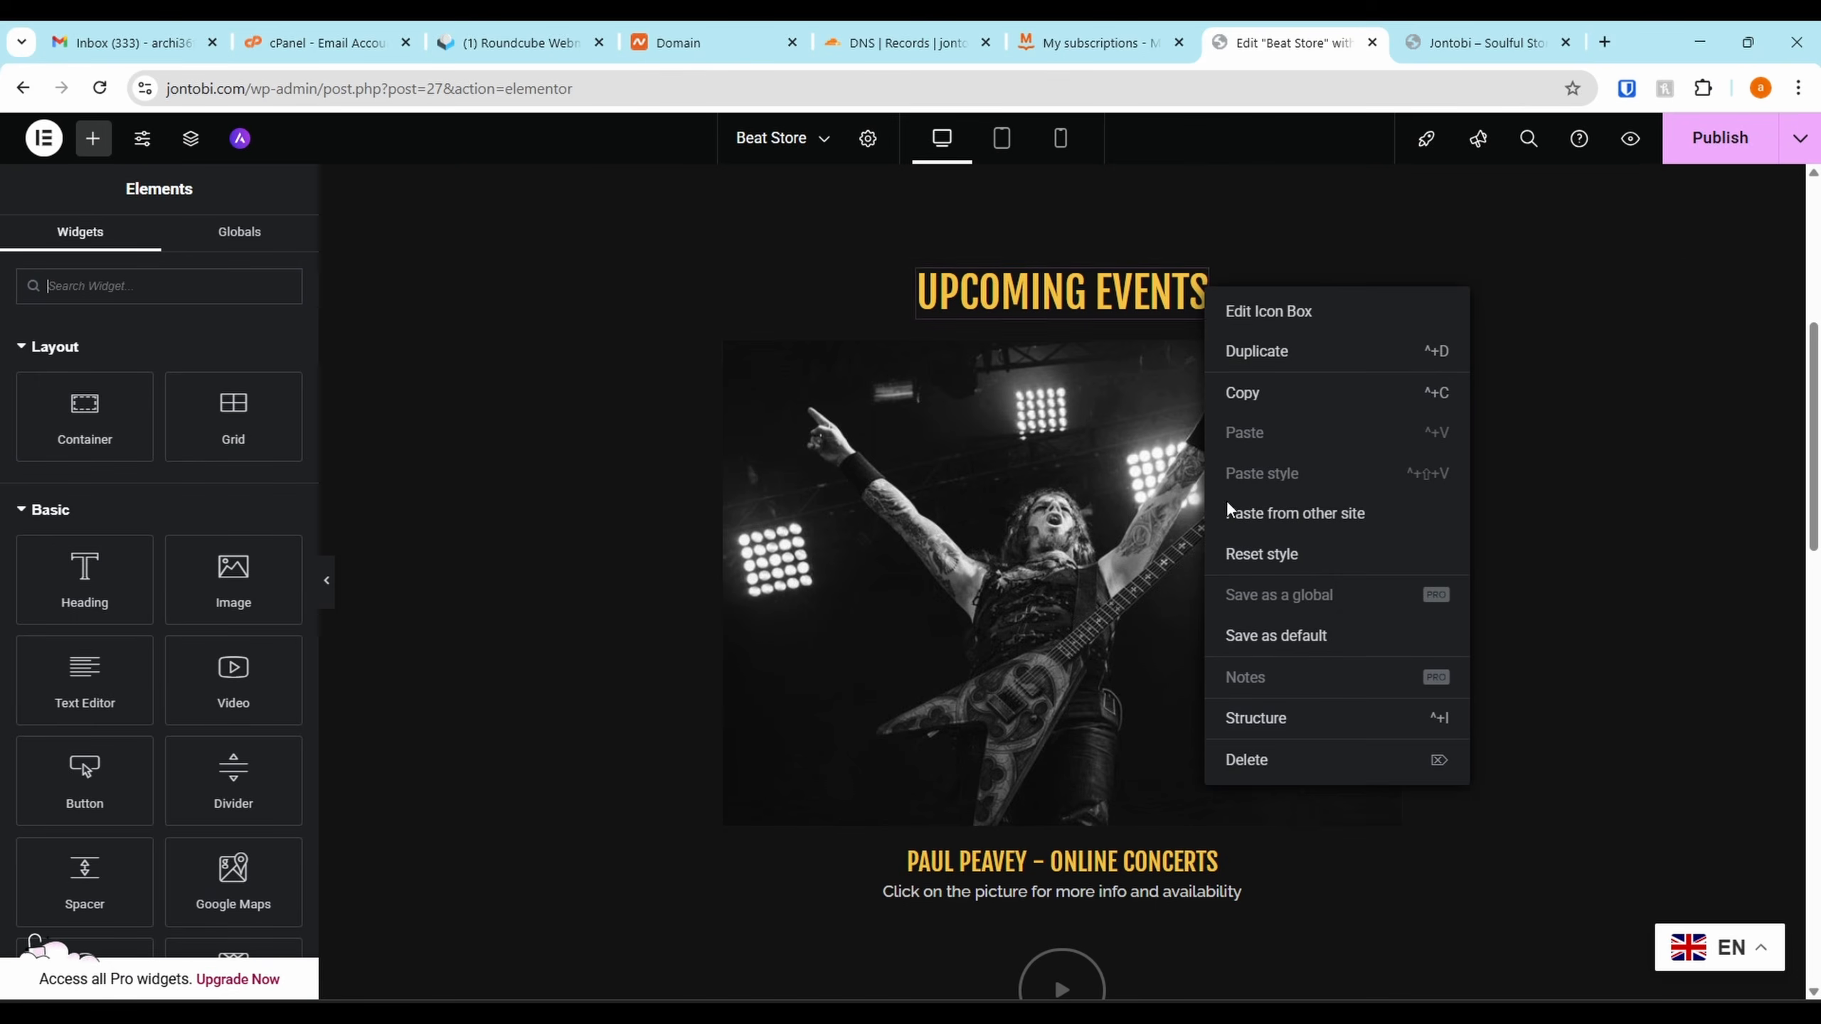
{"action": "left_click", "coordinate": [1285, 761]}
{"action": "right_click", "coordinate": [1373, 270]}
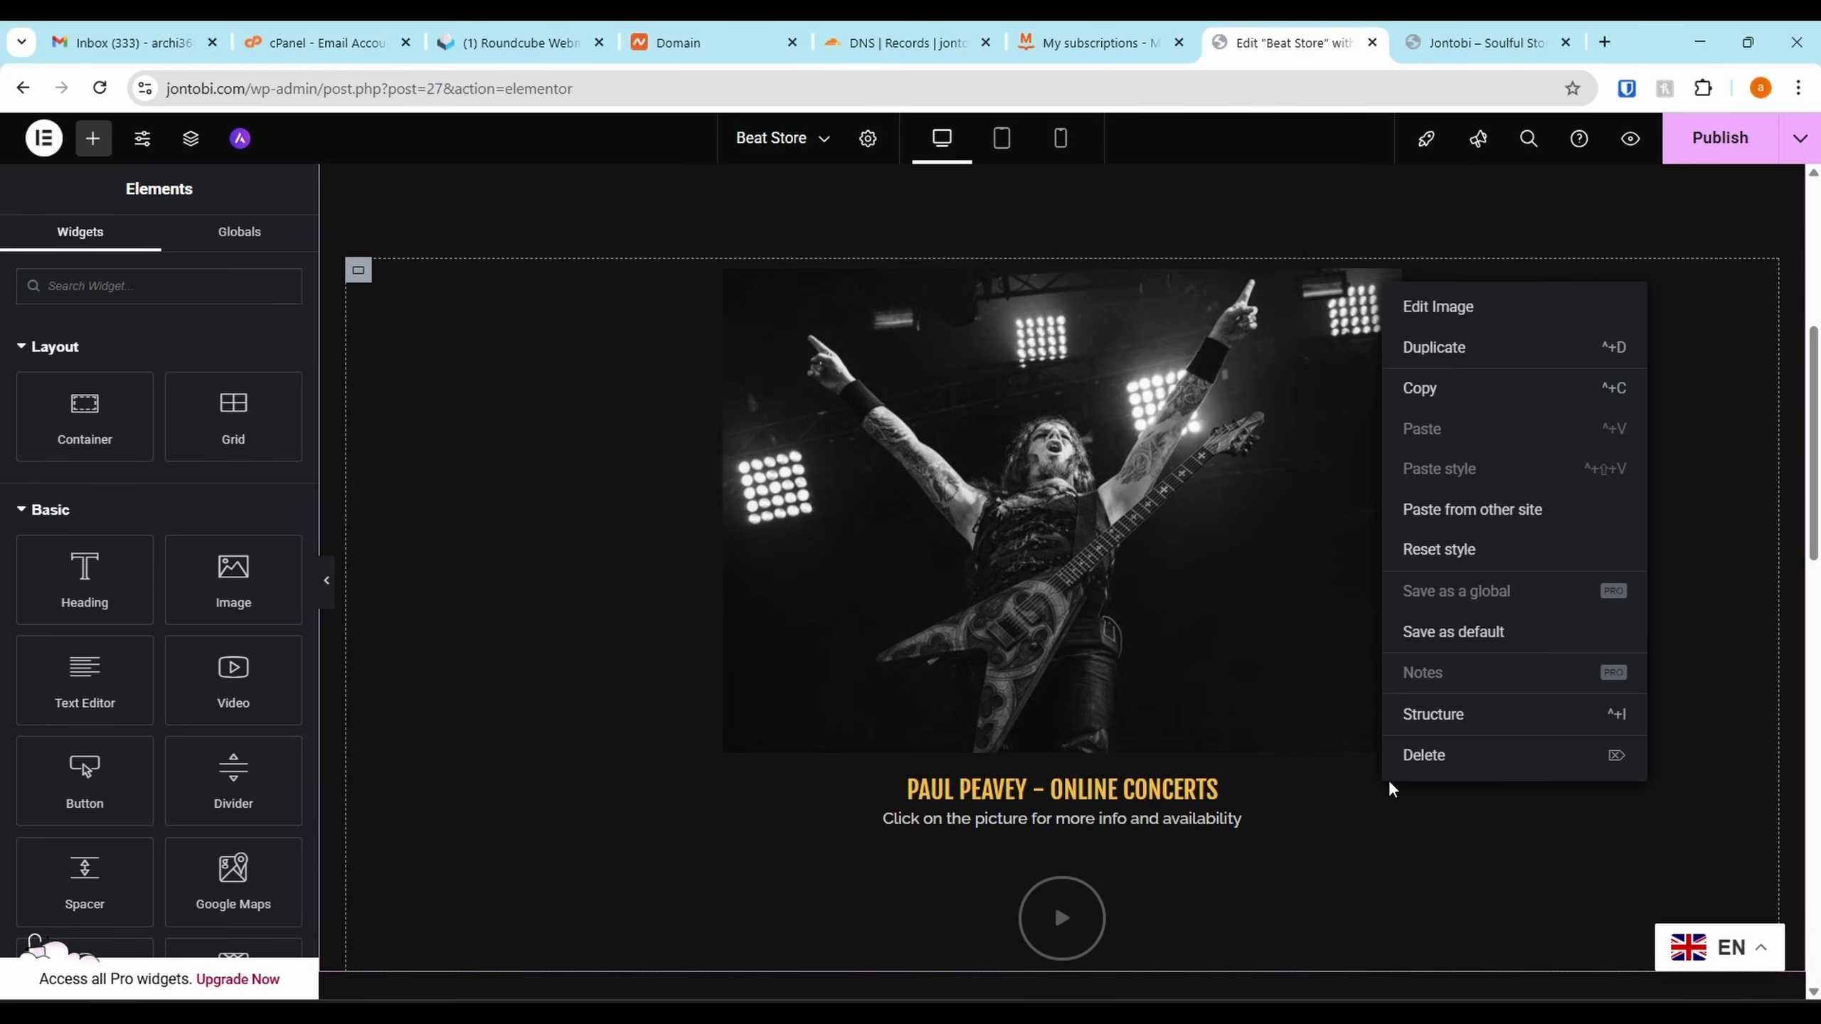
{"action": "left_click", "coordinate": [1405, 757]}
{"action": "scroll", "coordinate": [1118, 416], "scroll_direction": "up", "scroll_amount": 4}
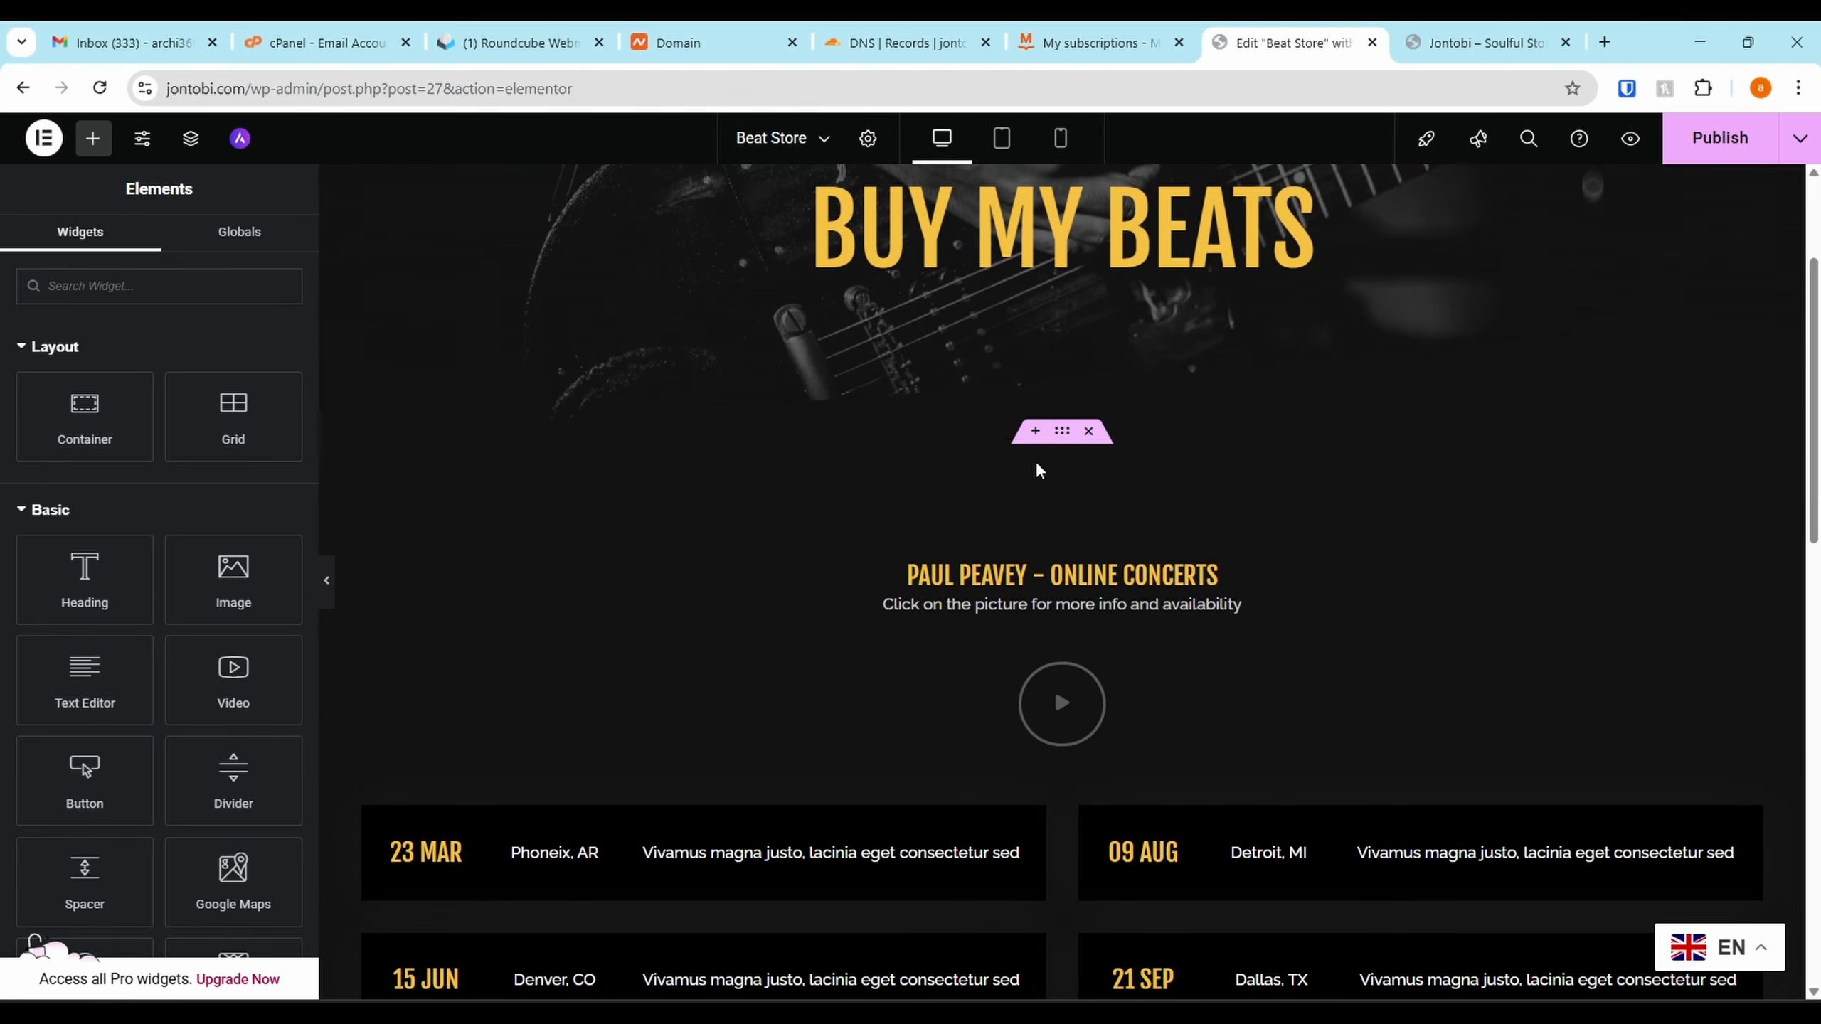
{"action": "right_click", "coordinate": [1218, 582]}
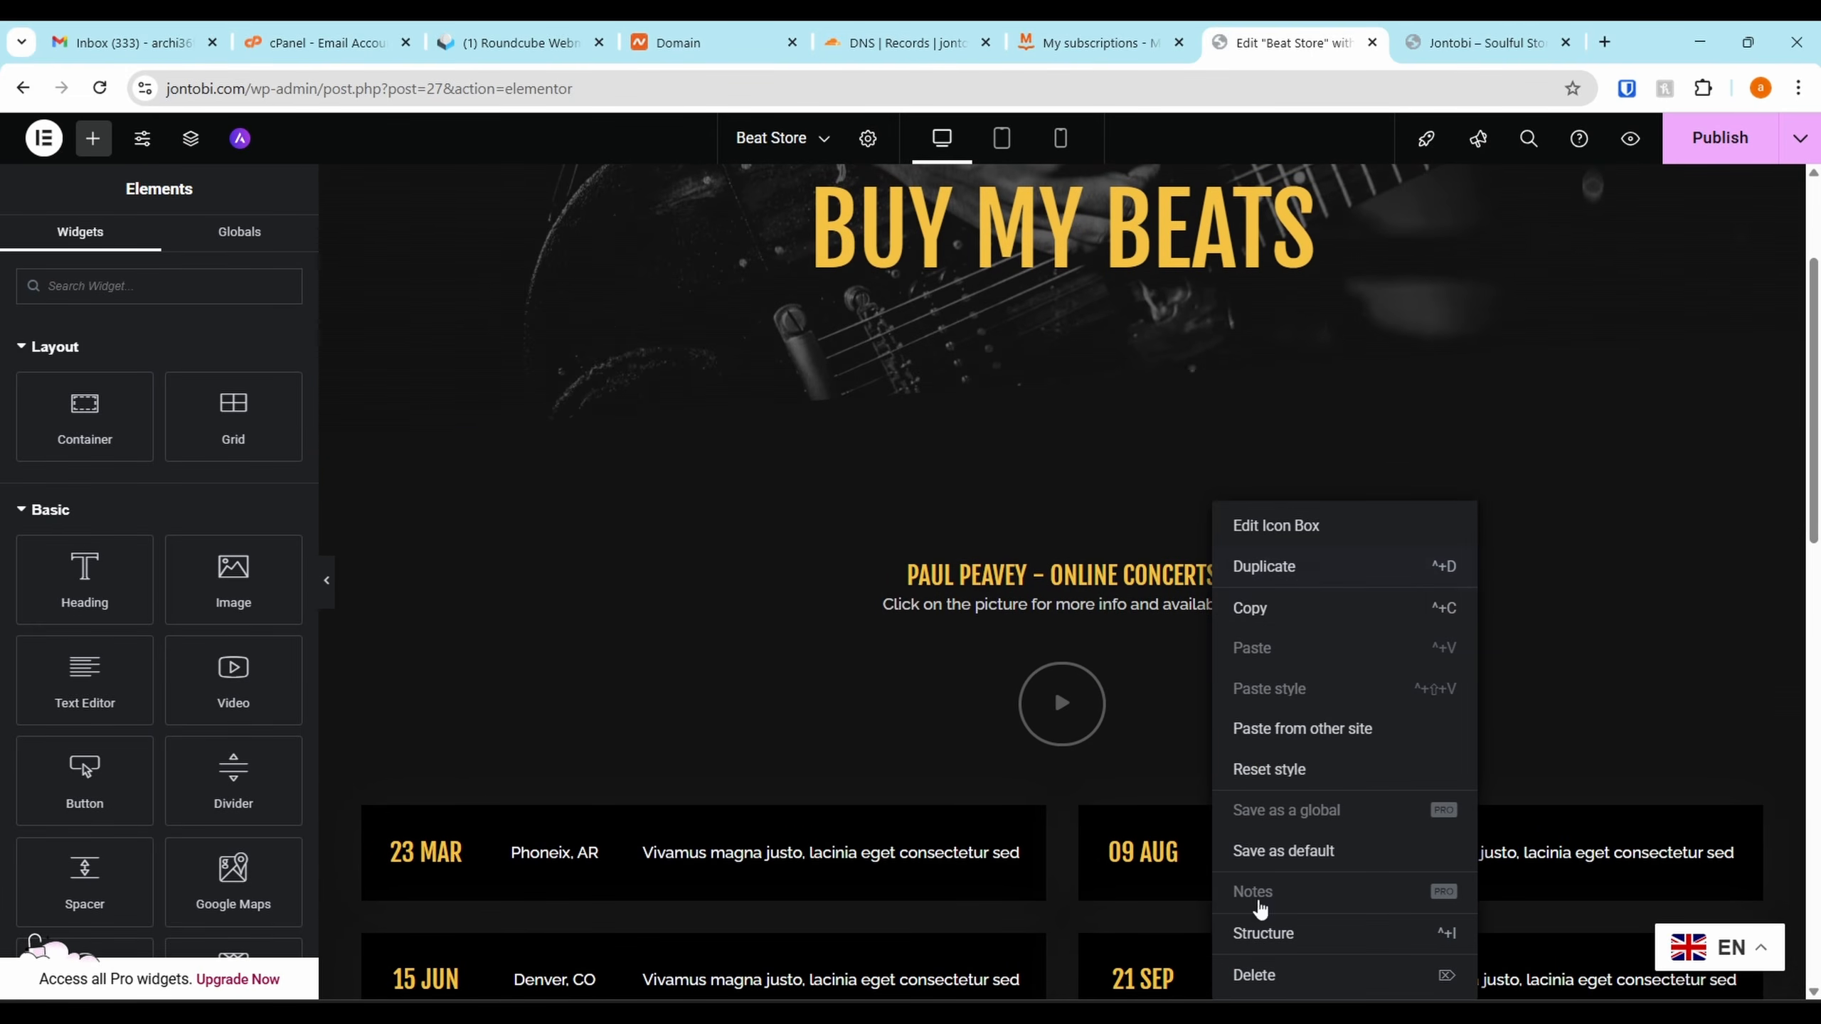
{"action": "left_click", "coordinate": [1278, 978]}
{"action": "right_click", "coordinate": [1099, 599]}
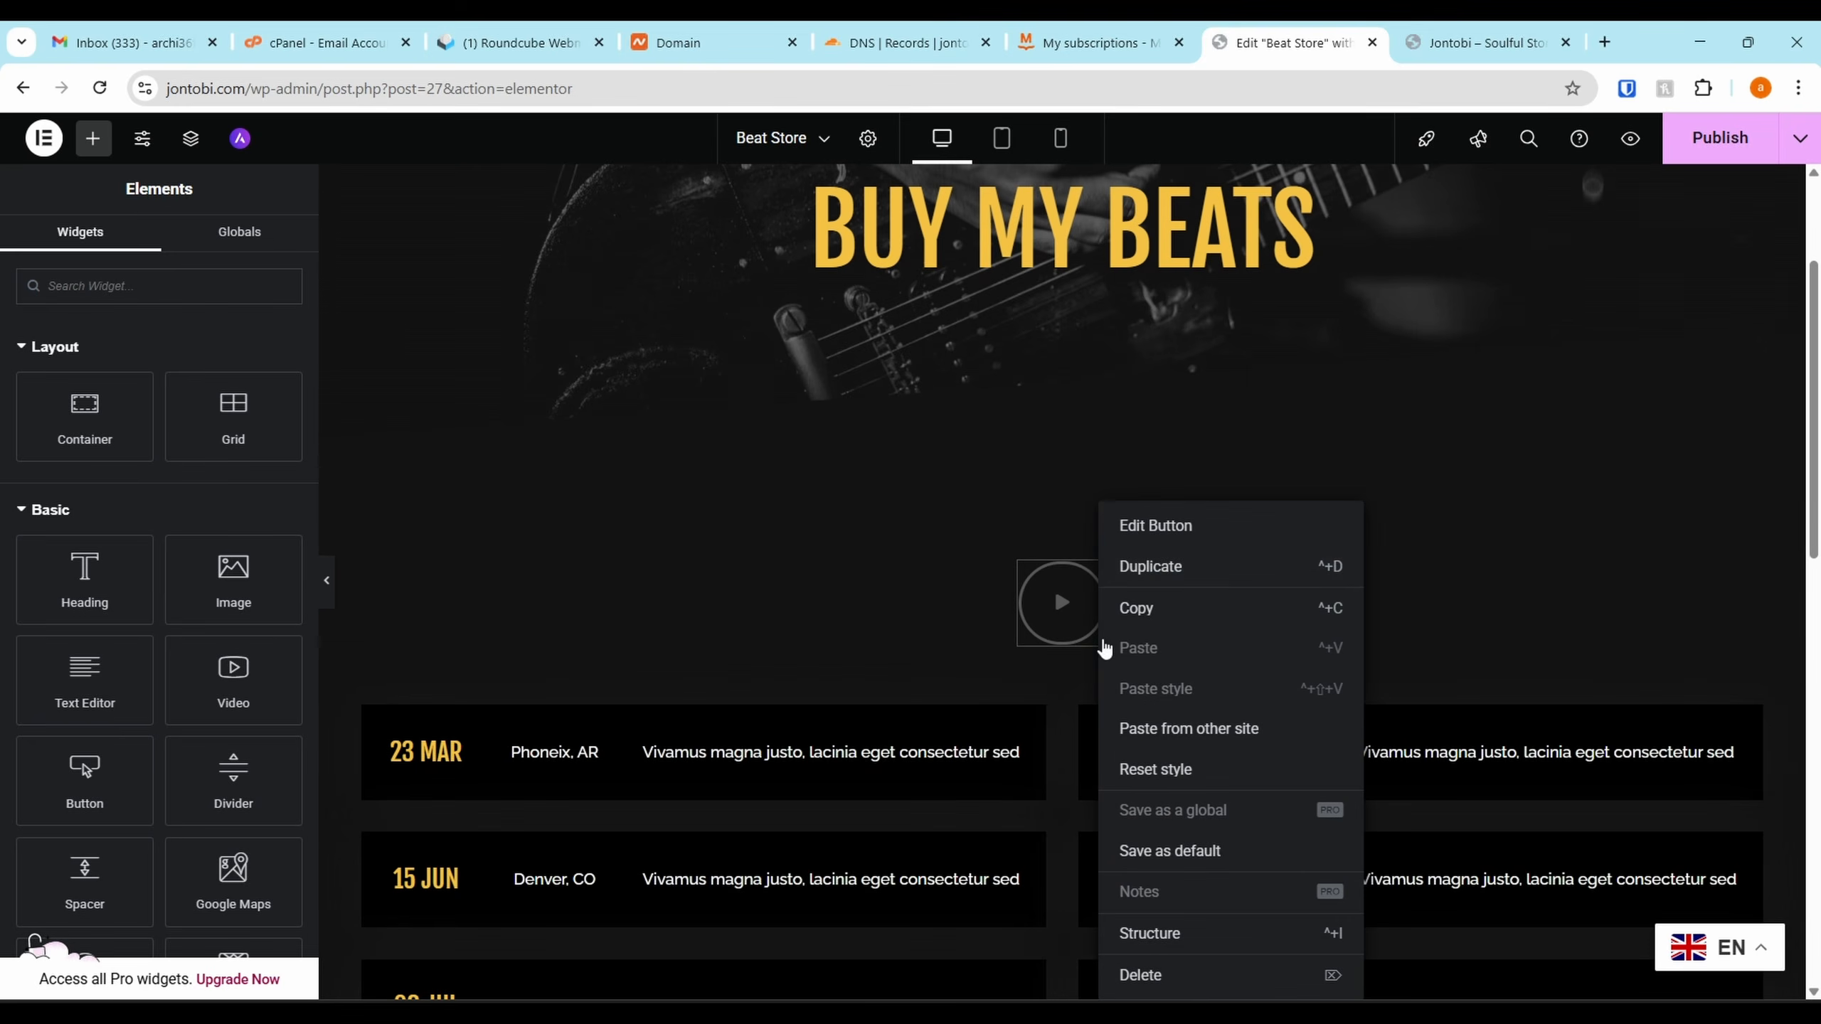
{"action": "left_click", "coordinate": [1223, 976]}
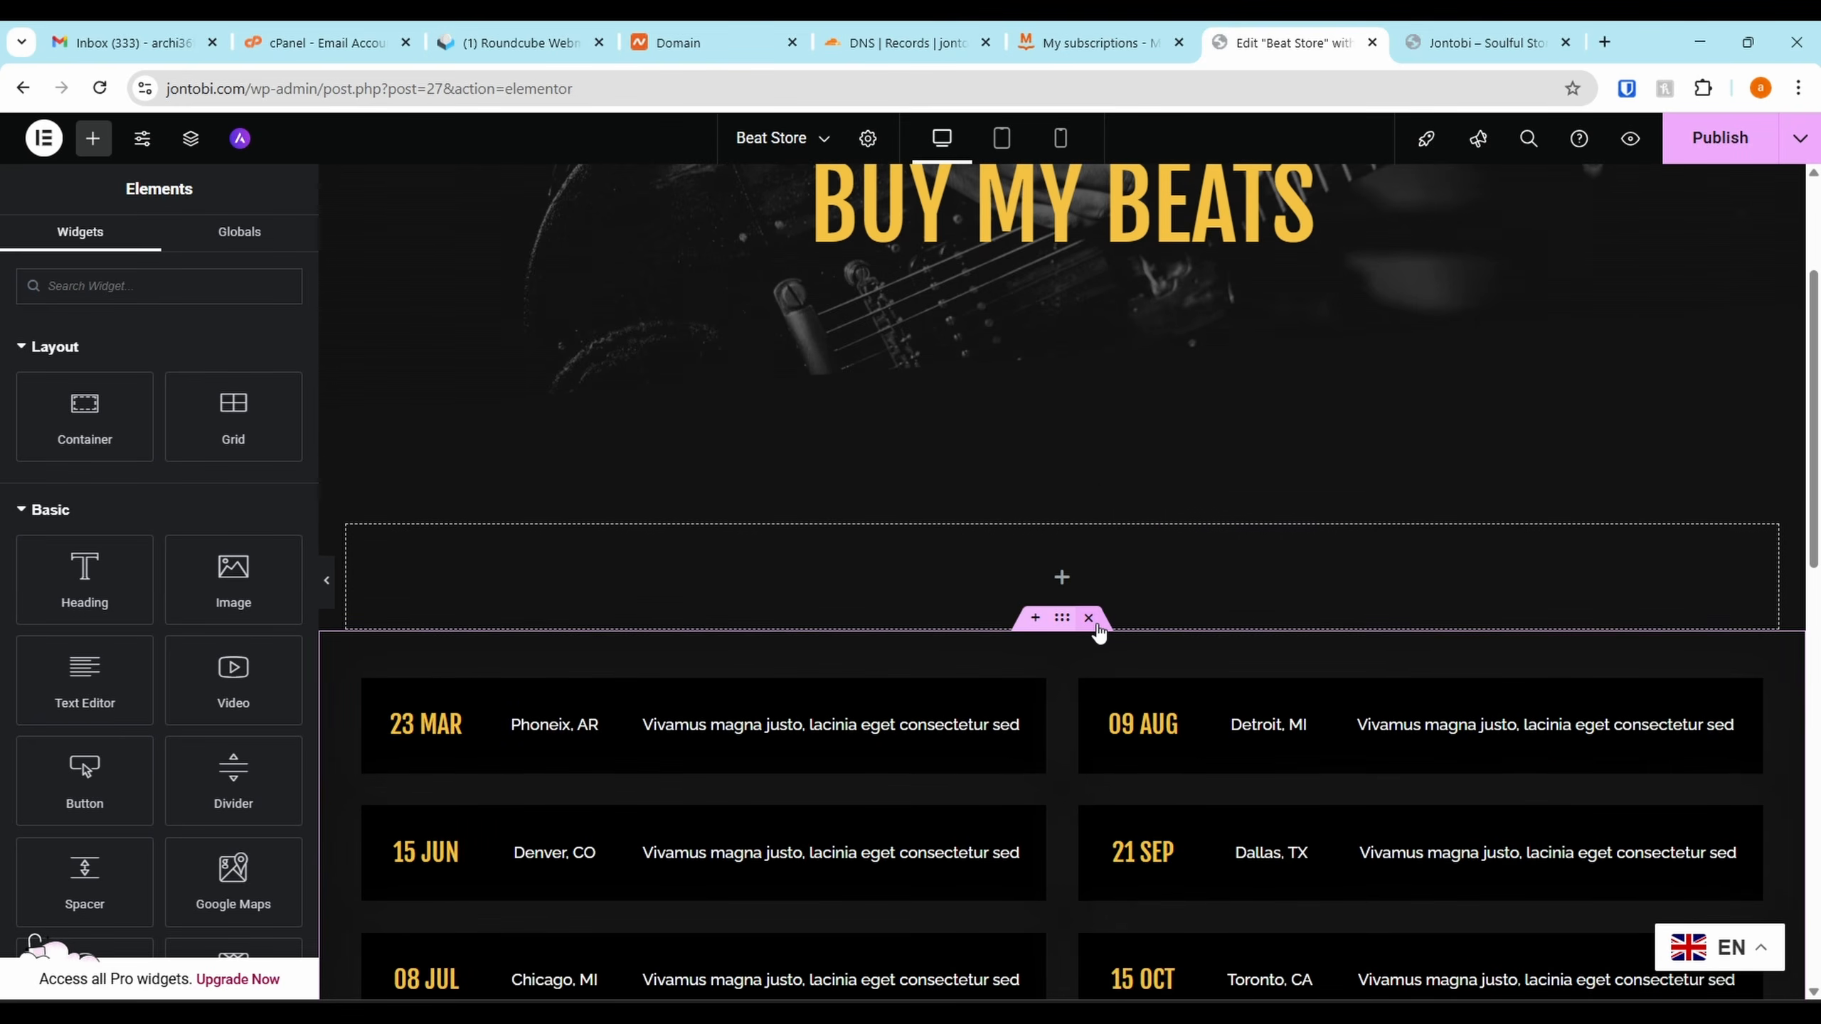
{"action": "scroll", "coordinate": [1076, 682], "scroll_direction": "down", "scroll_amount": 3}
{"action": "left_click", "coordinate": [1089, 407]}
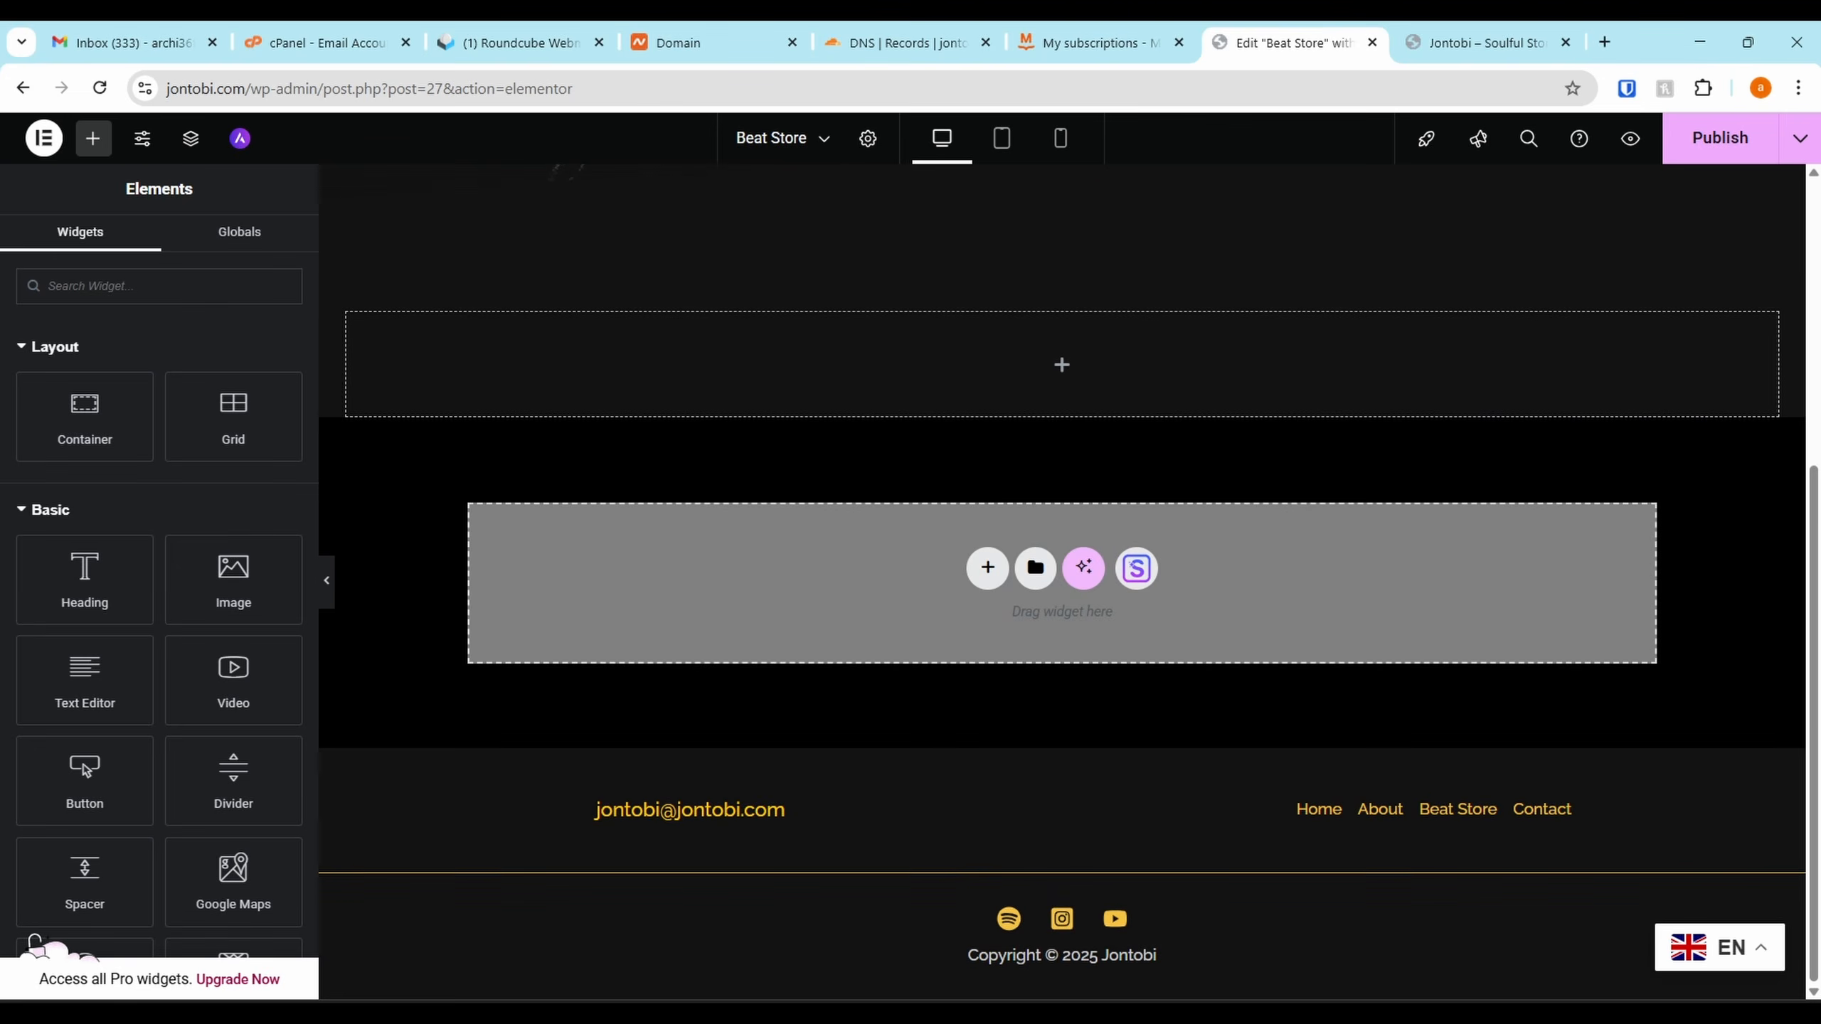
{"action": "left_click", "coordinate": [1727, 149]}
{"action": "scroll", "coordinate": [1646, 346], "scroll_direction": "up", "scroll_amount": 5}
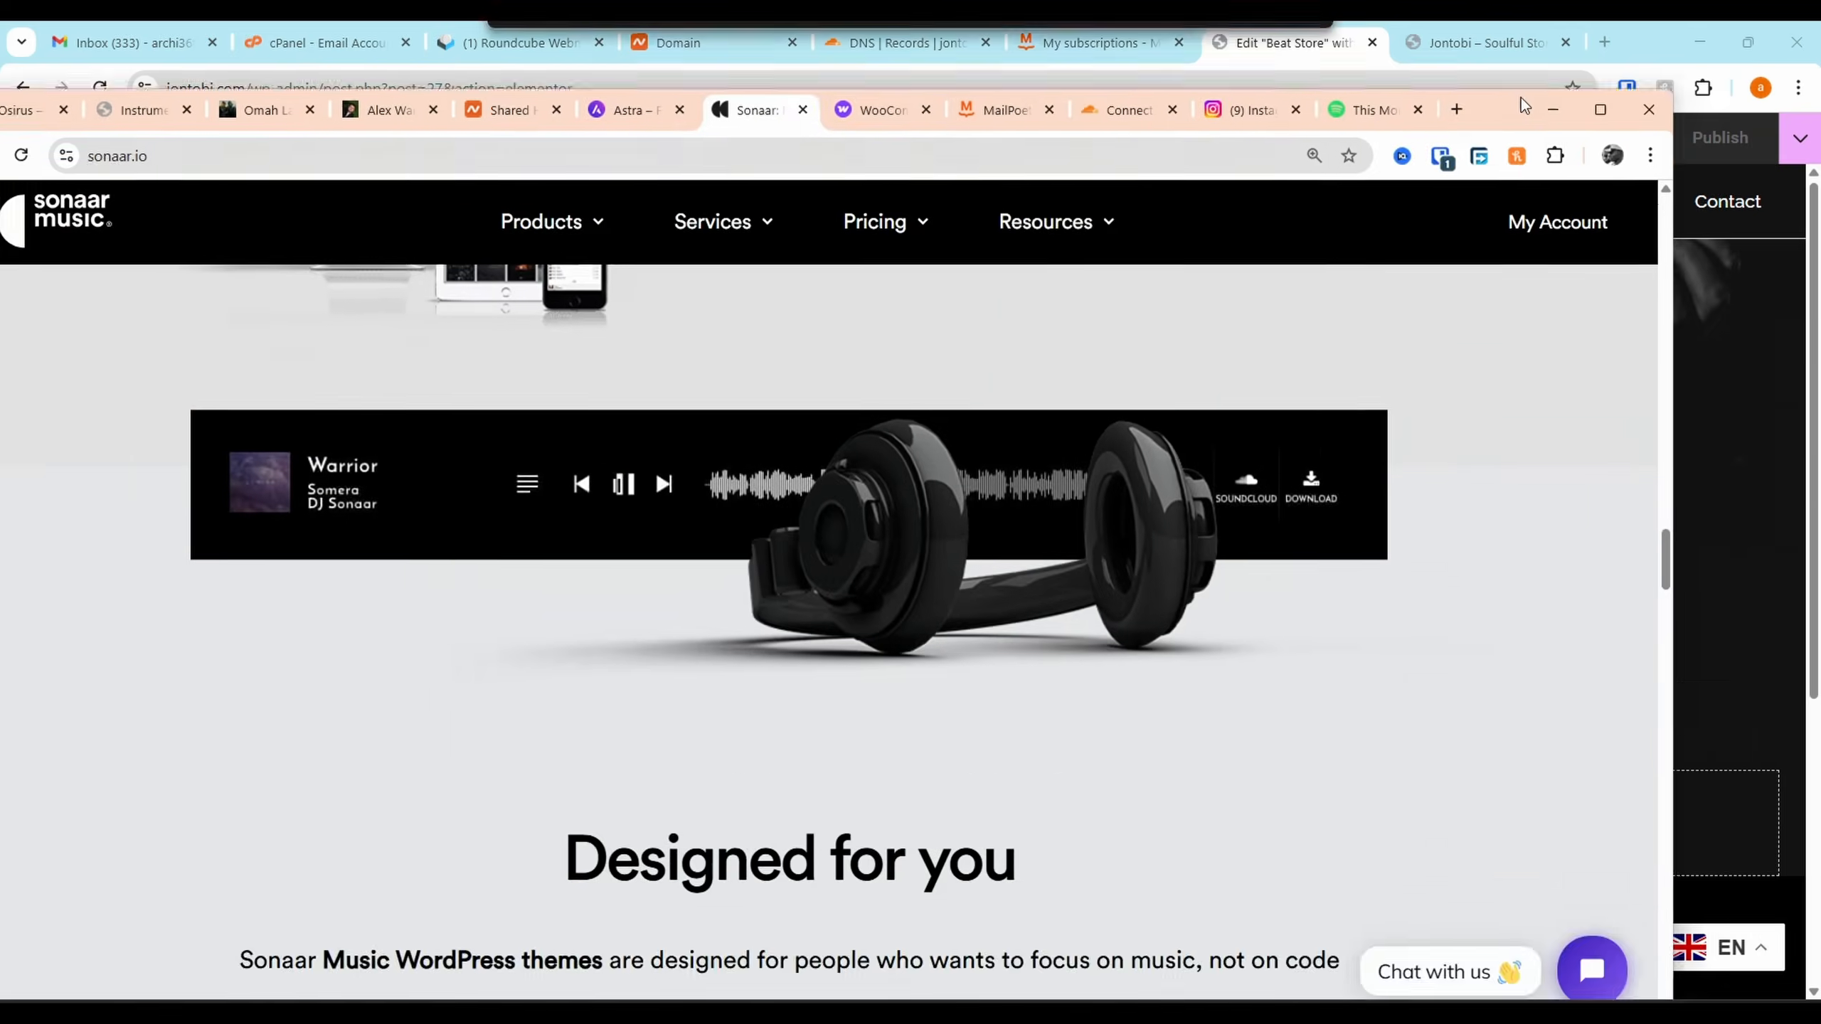
{"action": "double_click", "coordinate": [1525, 105]}
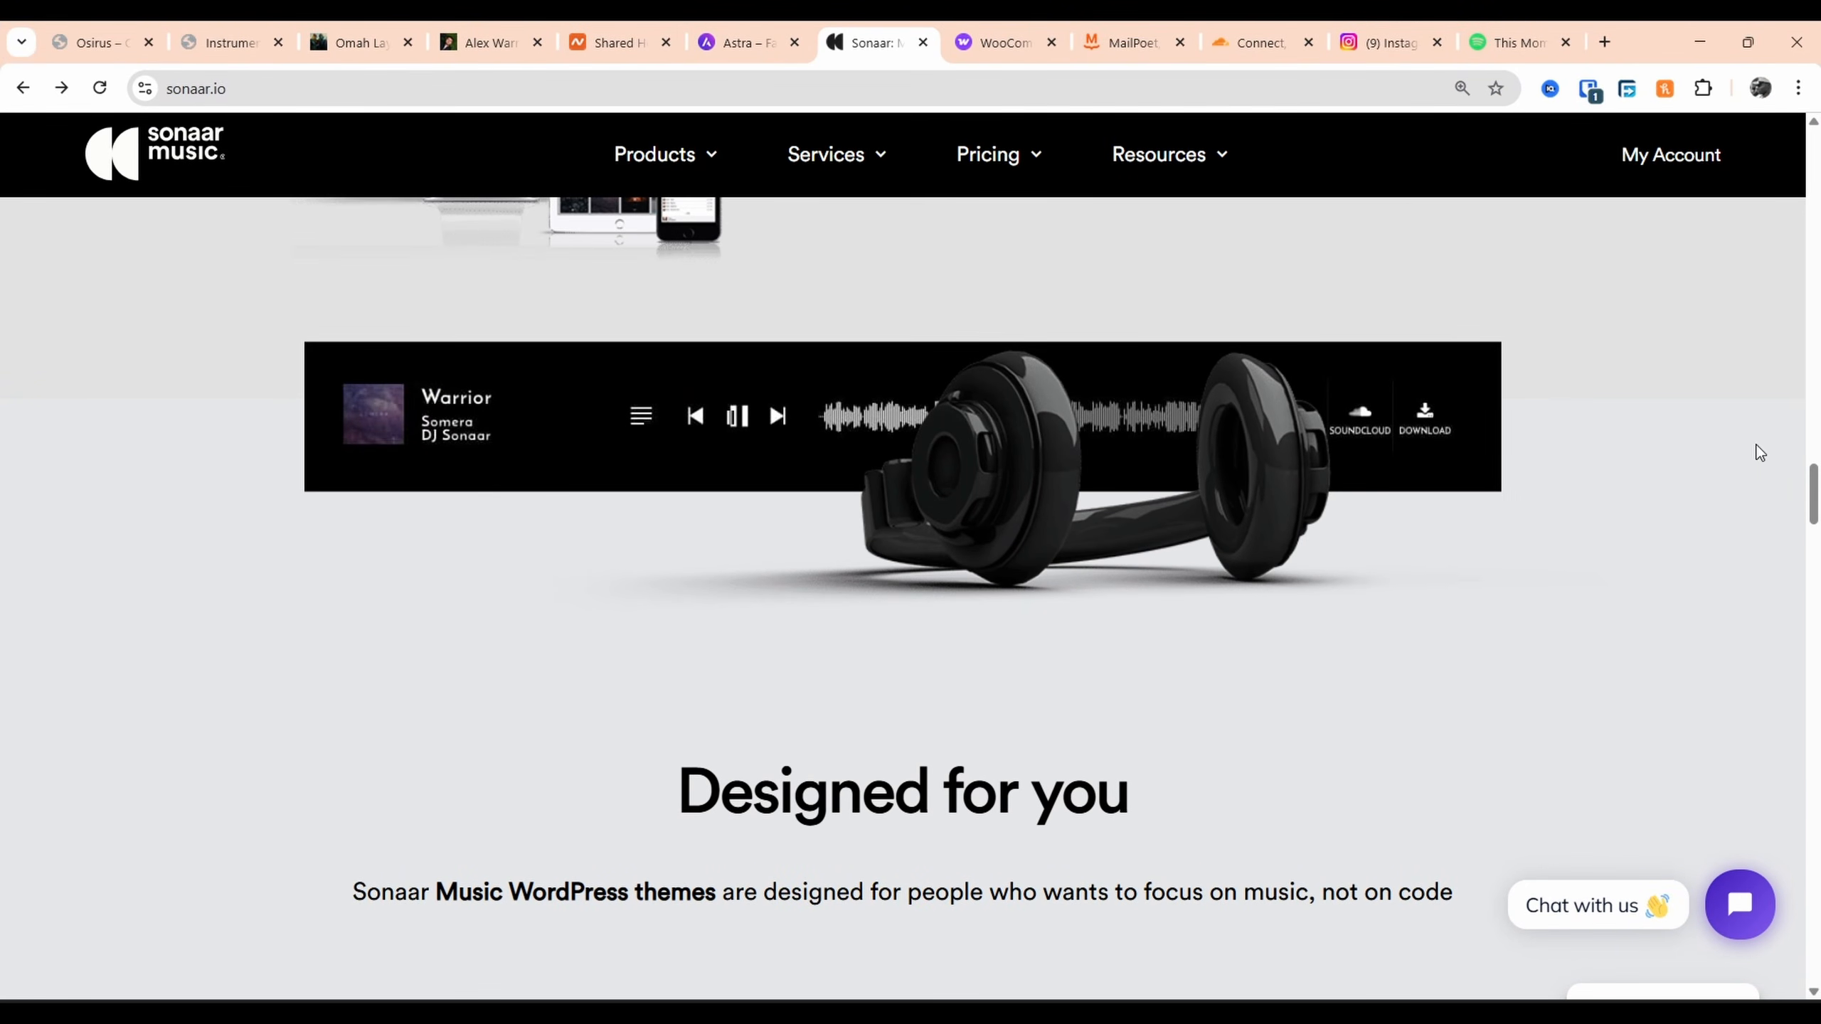
{"action": "scroll", "coordinate": [1718, 202], "scroll_direction": "up", "scroll_amount": 10}
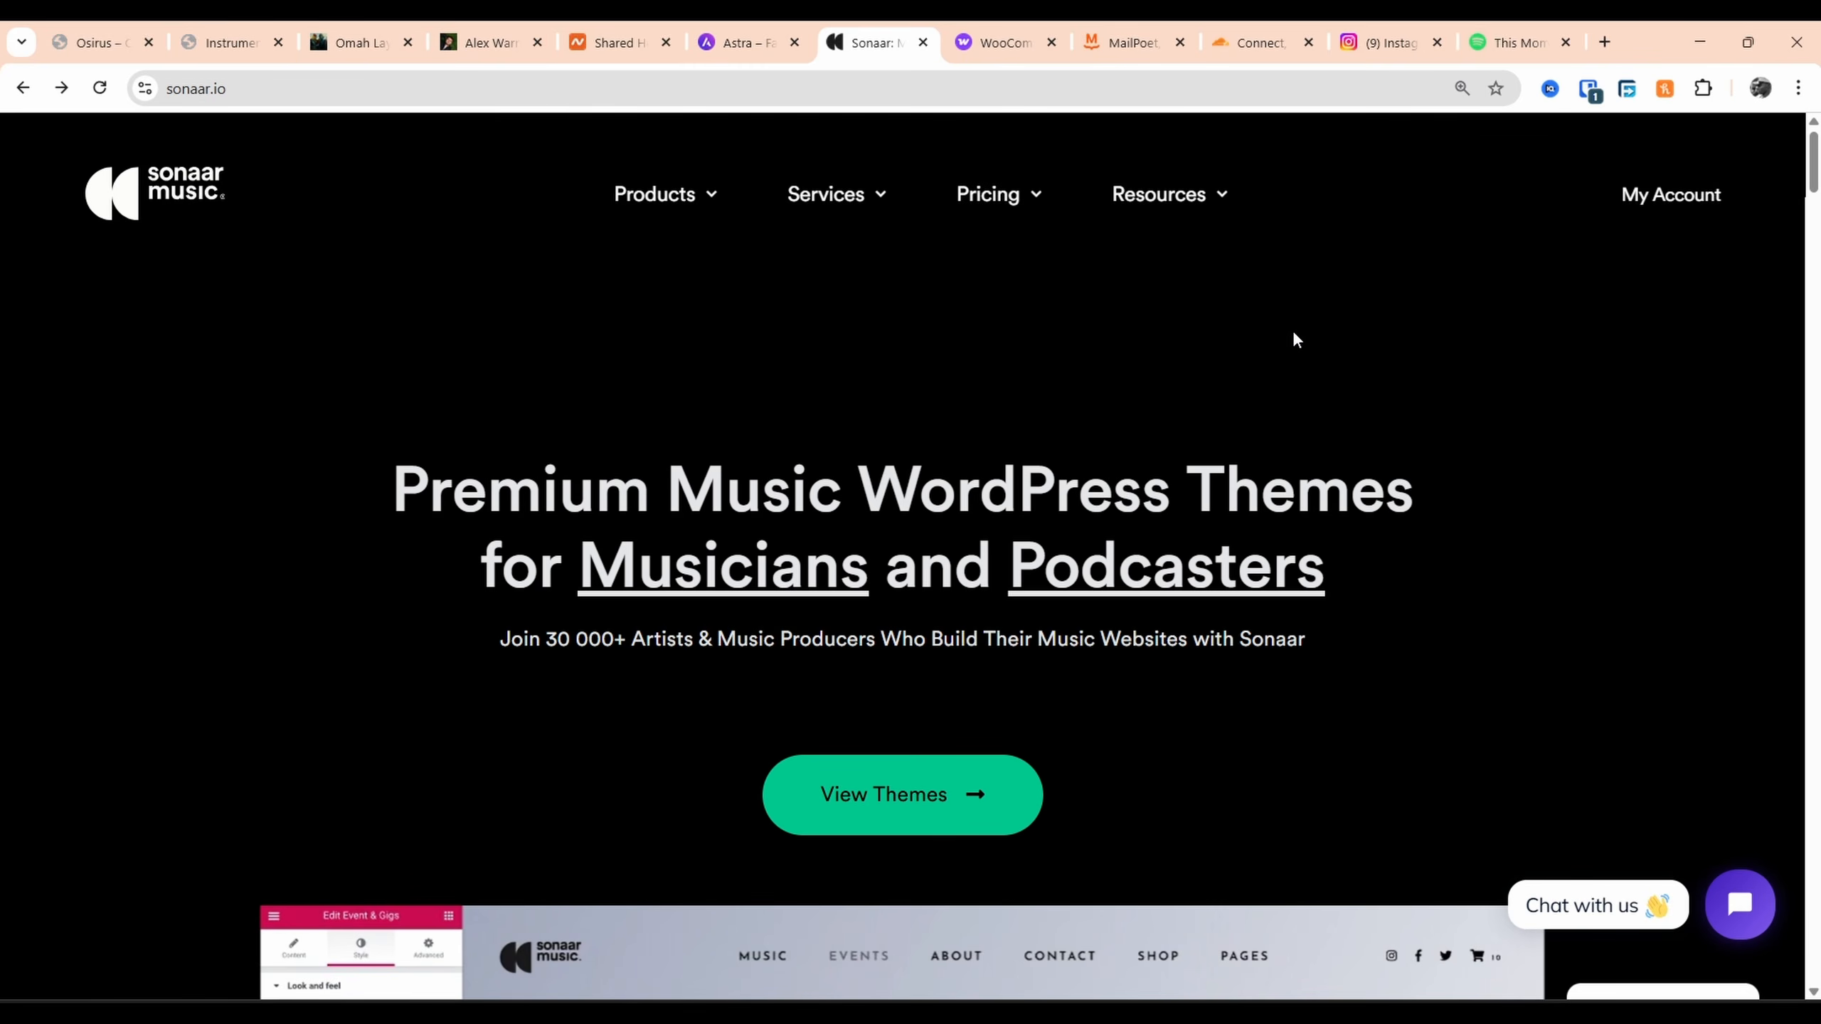
{"action": "scroll", "coordinate": [1294, 334], "scroll_direction": "down", "scroll_amount": 10}
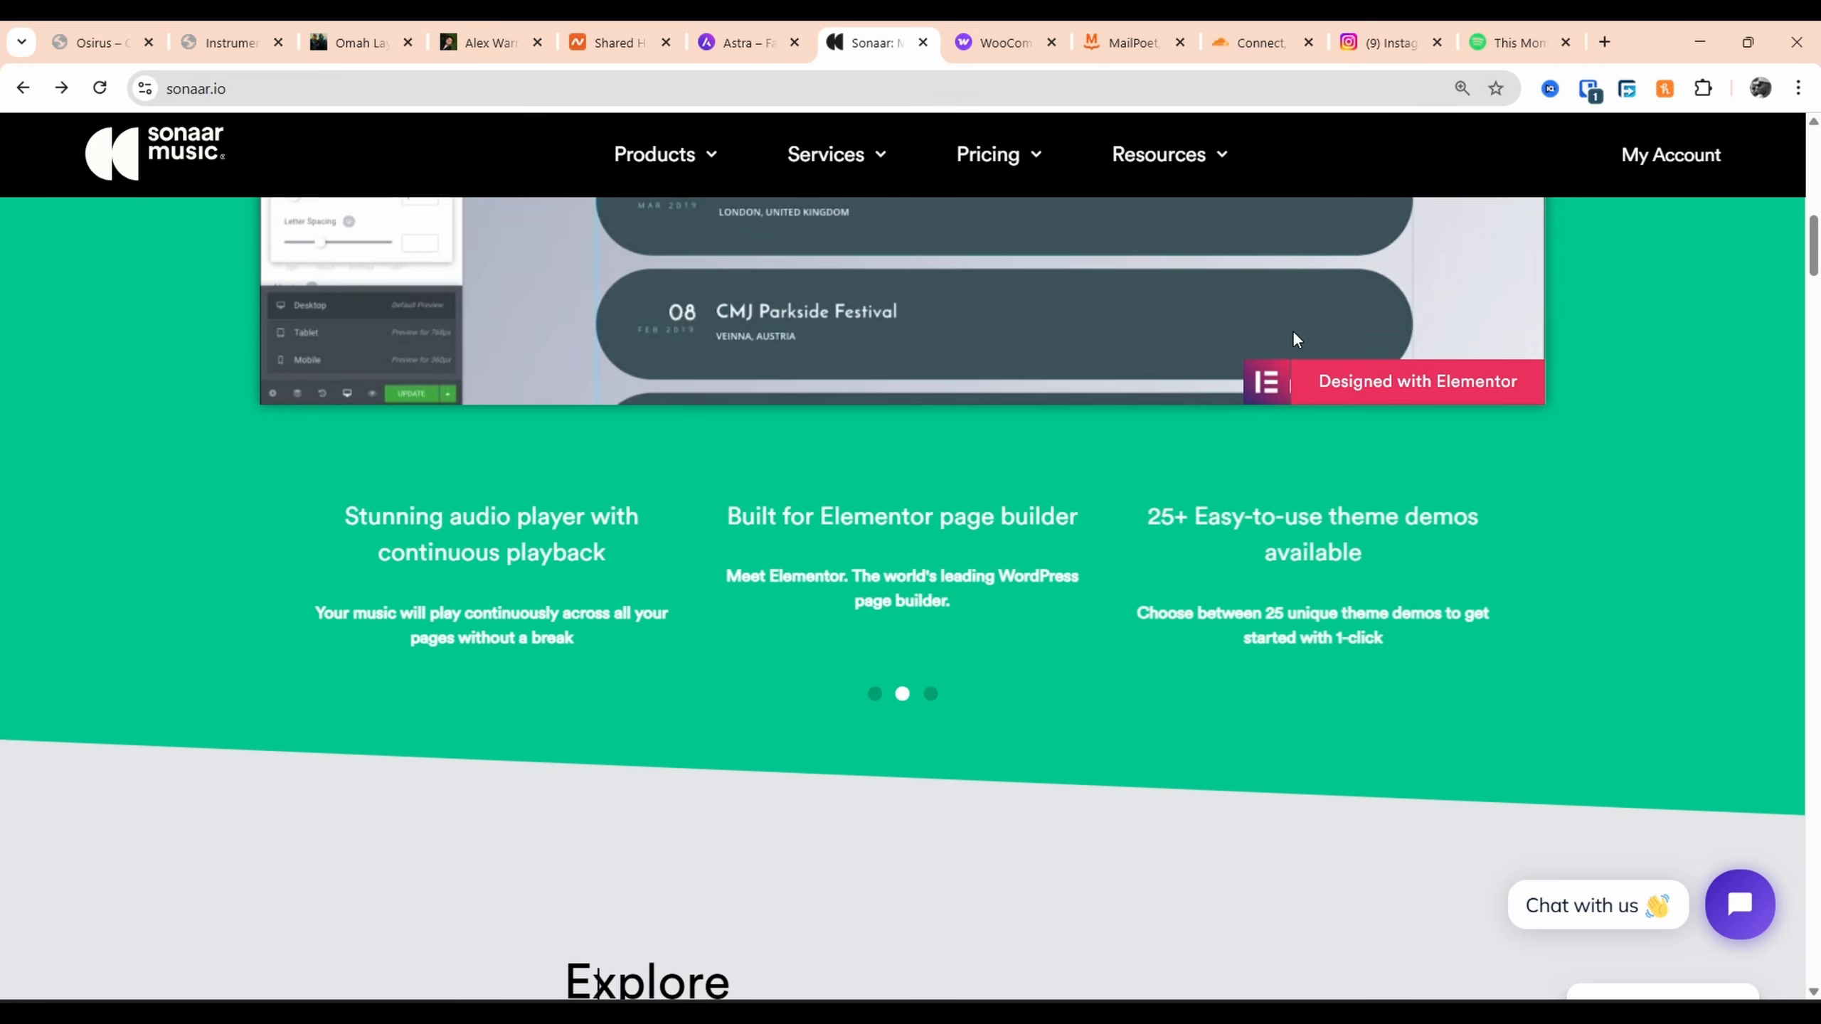
{"action": "scroll", "coordinate": [1295, 334], "scroll_direction": "down", "scroll_amount": 5}
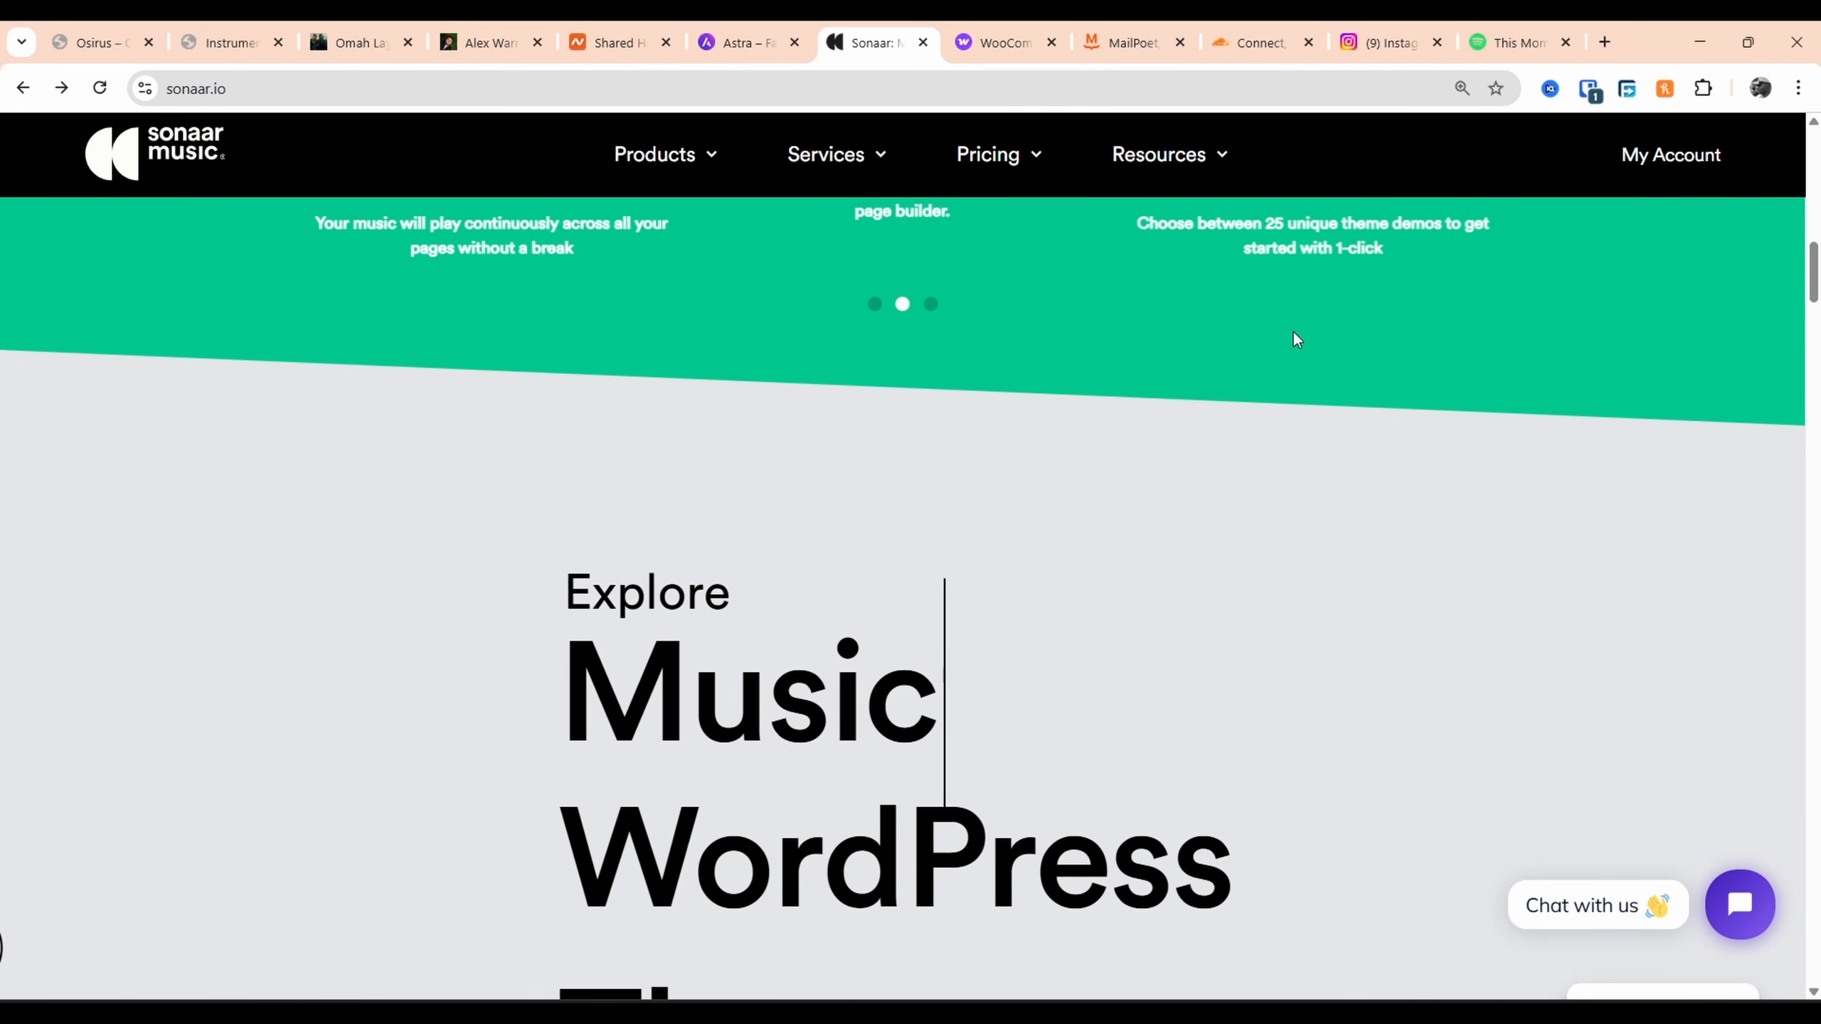
{"action": "scroll", "coordinate": [1295, 337], "scroll_direction": "down", "scroll_amount": 15}
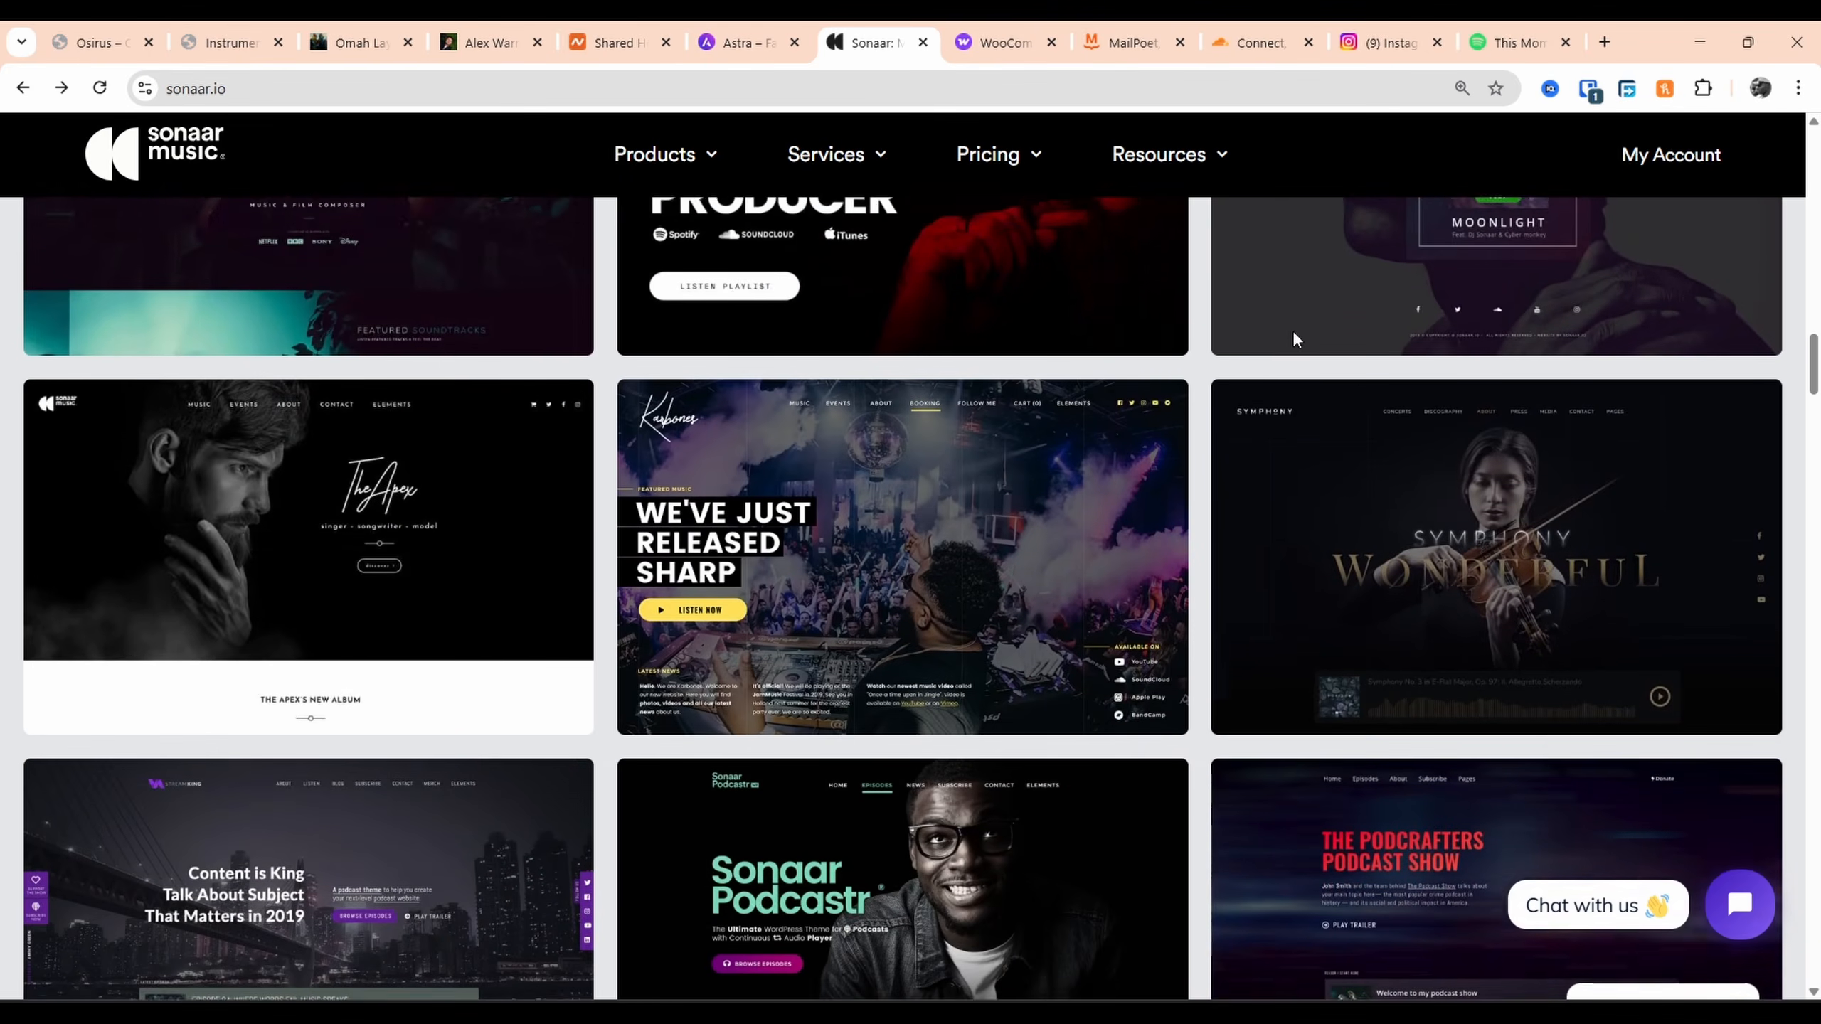
{"action": "scroll", "coordinate": [1295, 337], "scroll_direction": "down", "scroll_amount": 1}
{"action": "scroll", "coordinate": [1294, 342], "scroll_direction": "down", "scroll_amount": 5}
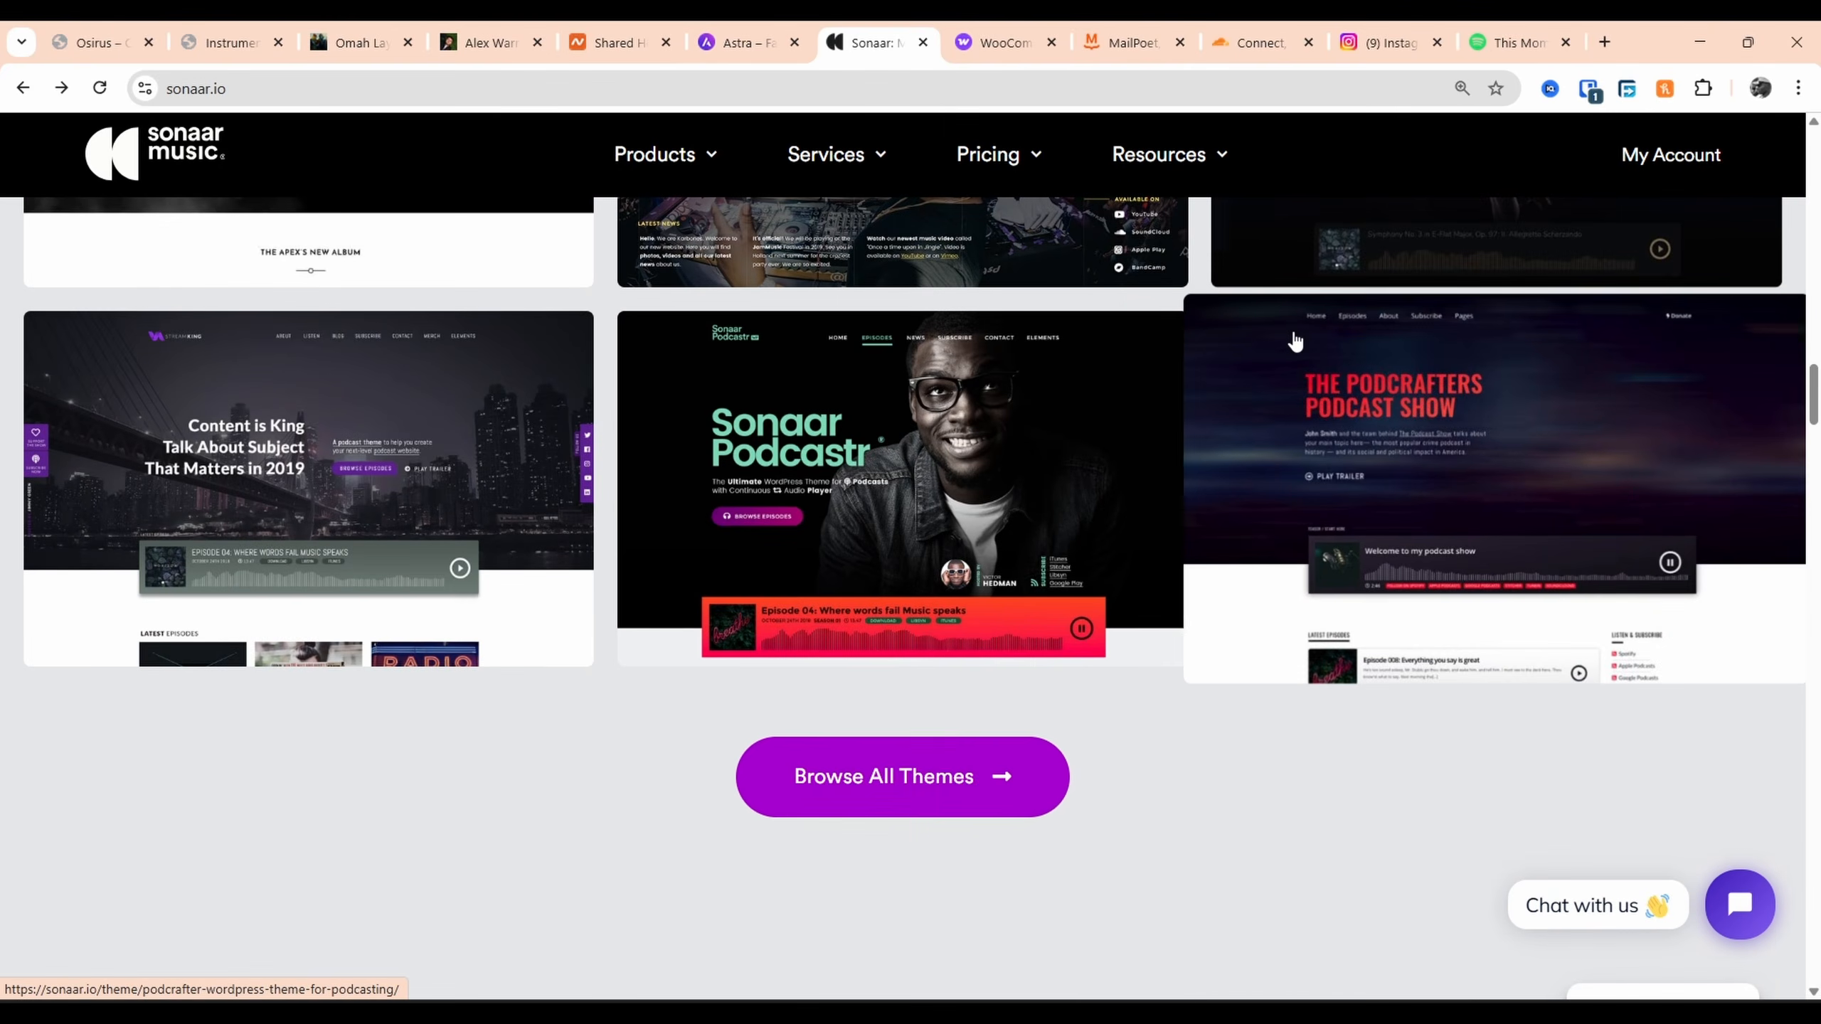
{"action": "scroll", "coordinate": [1295, 342], "scroll_direction": "down", "scroll_amount": 4}
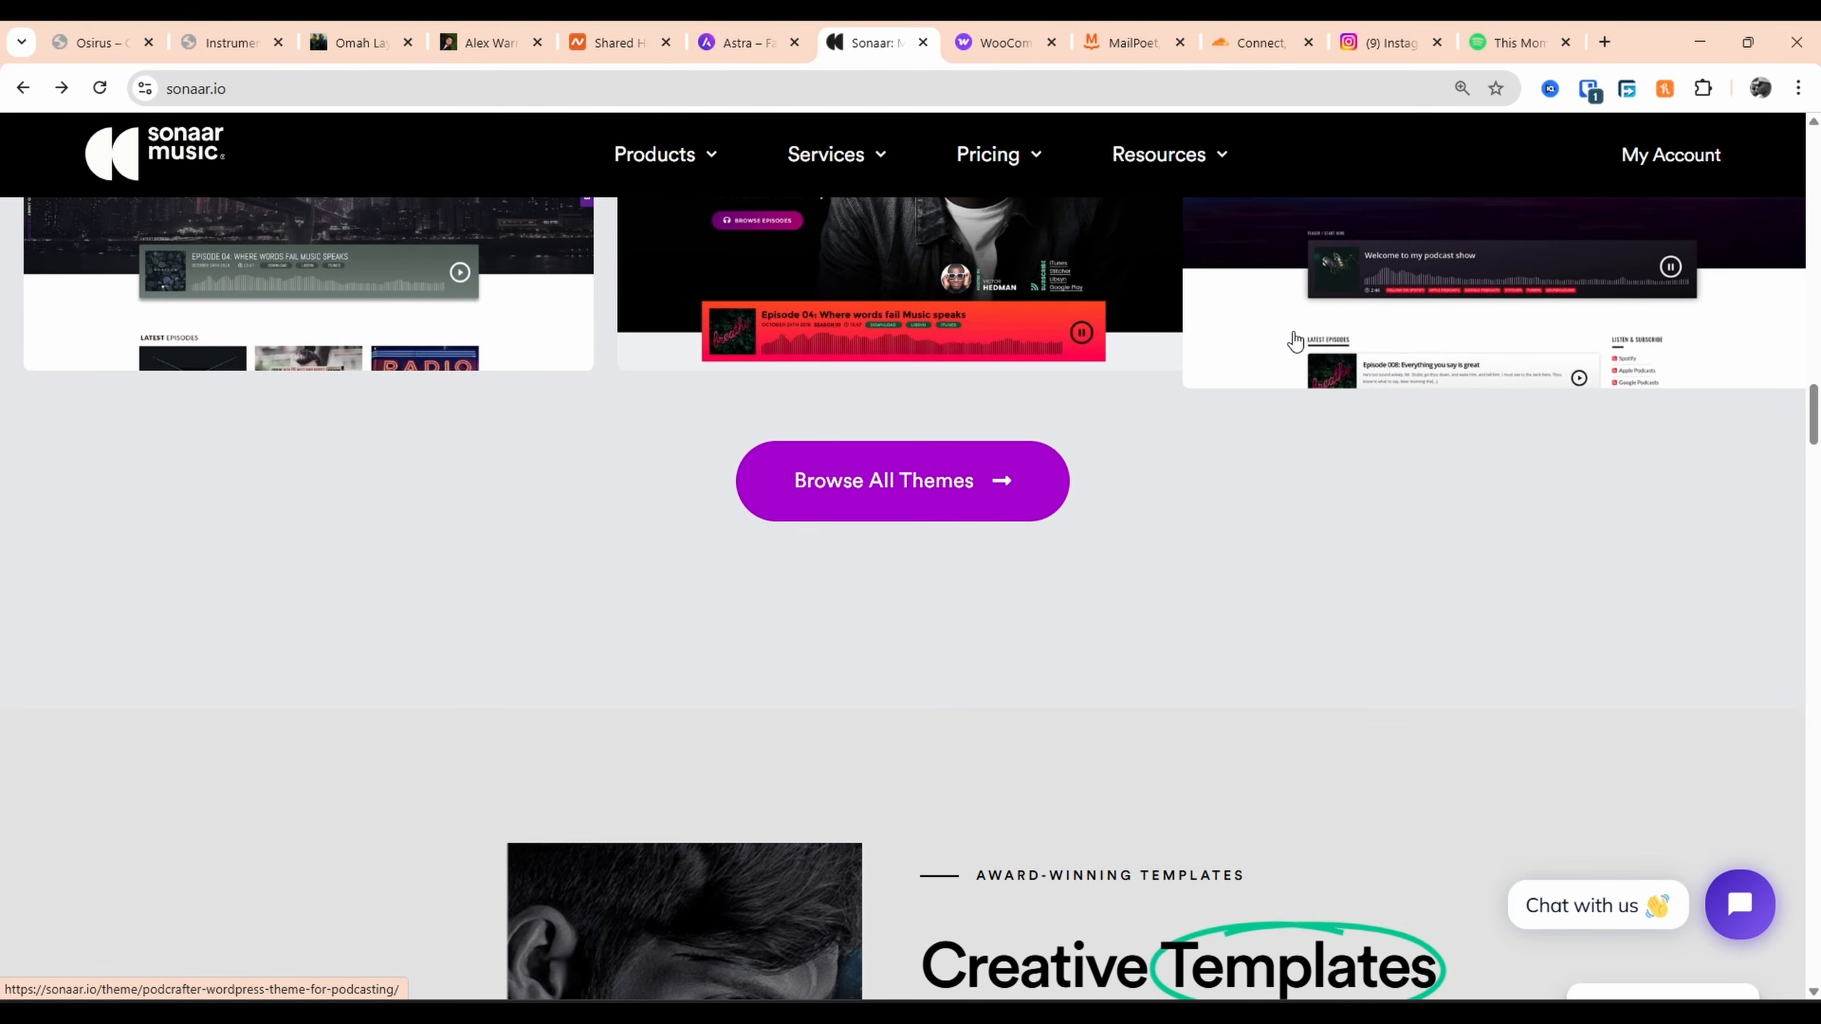
{"action": "scroll", "coordinate": [1294, 341], "scroll_direction": "down", "scroll_amount": 12}
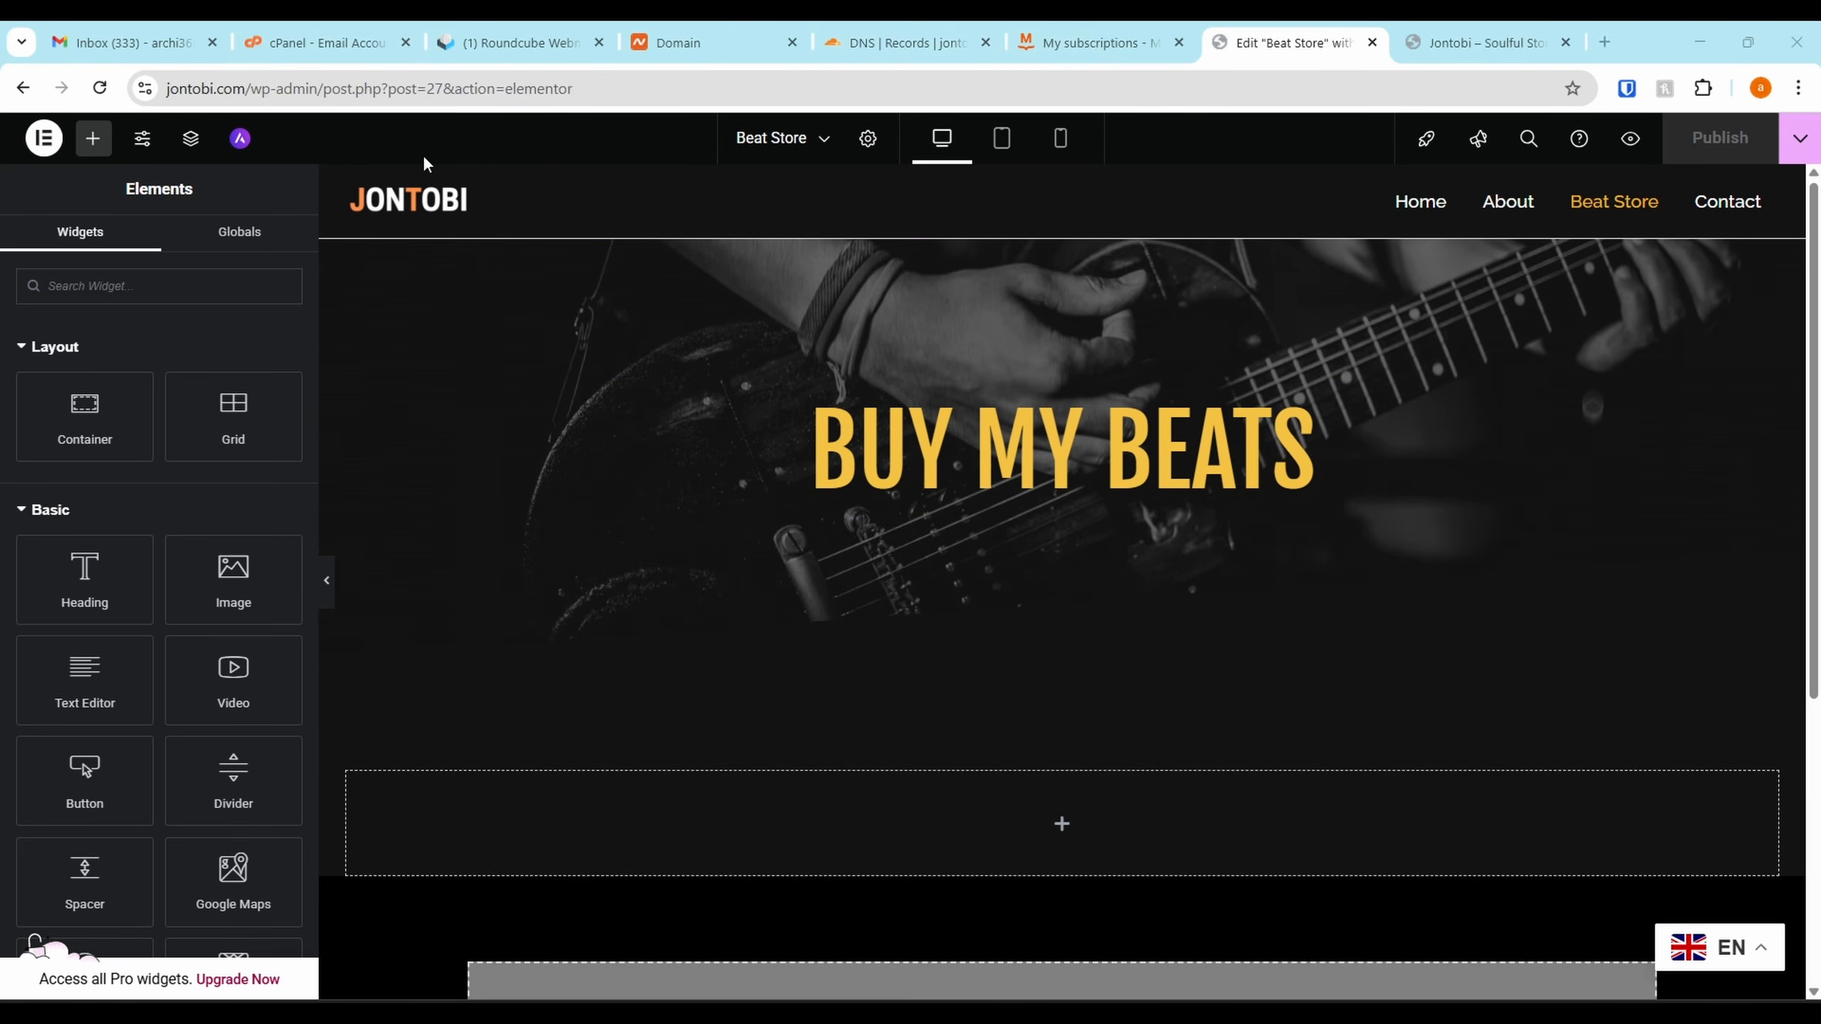
Open jontobi.com/wp-admin/ in a new tab placed beside the editor tab
{"action": "key", "text": "ctrl+t"}
{"action": "type", "text": "jontobi.com/wp-admin/"}
{"action": "key", "text": "Return"}
{"action": "left_click_drag", "start_coordinate": [1477, 40], "coordinate": [1066, 64]}
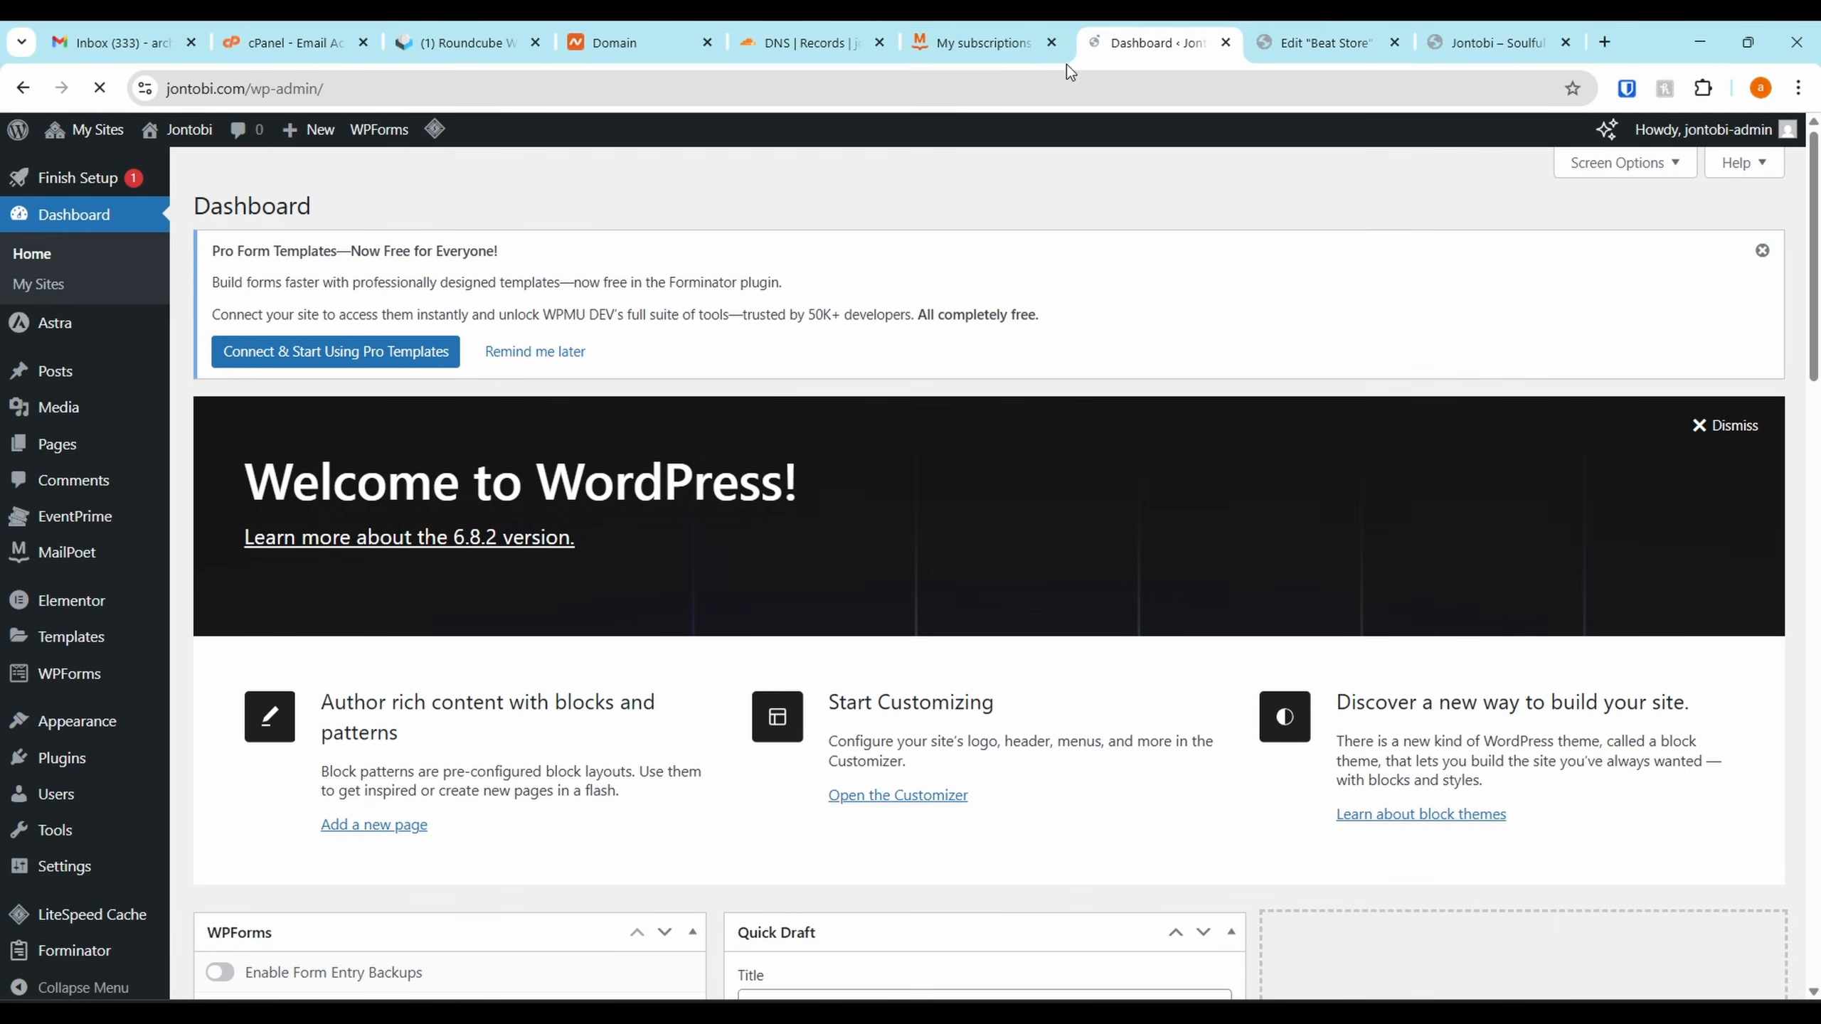
Go to the network's Add Plugins page and search for 'sona'
{"action": "mouse_move", "coordinate": [90, 134]}
{"action": "mouse_move", "coordinate": [111, 172]}
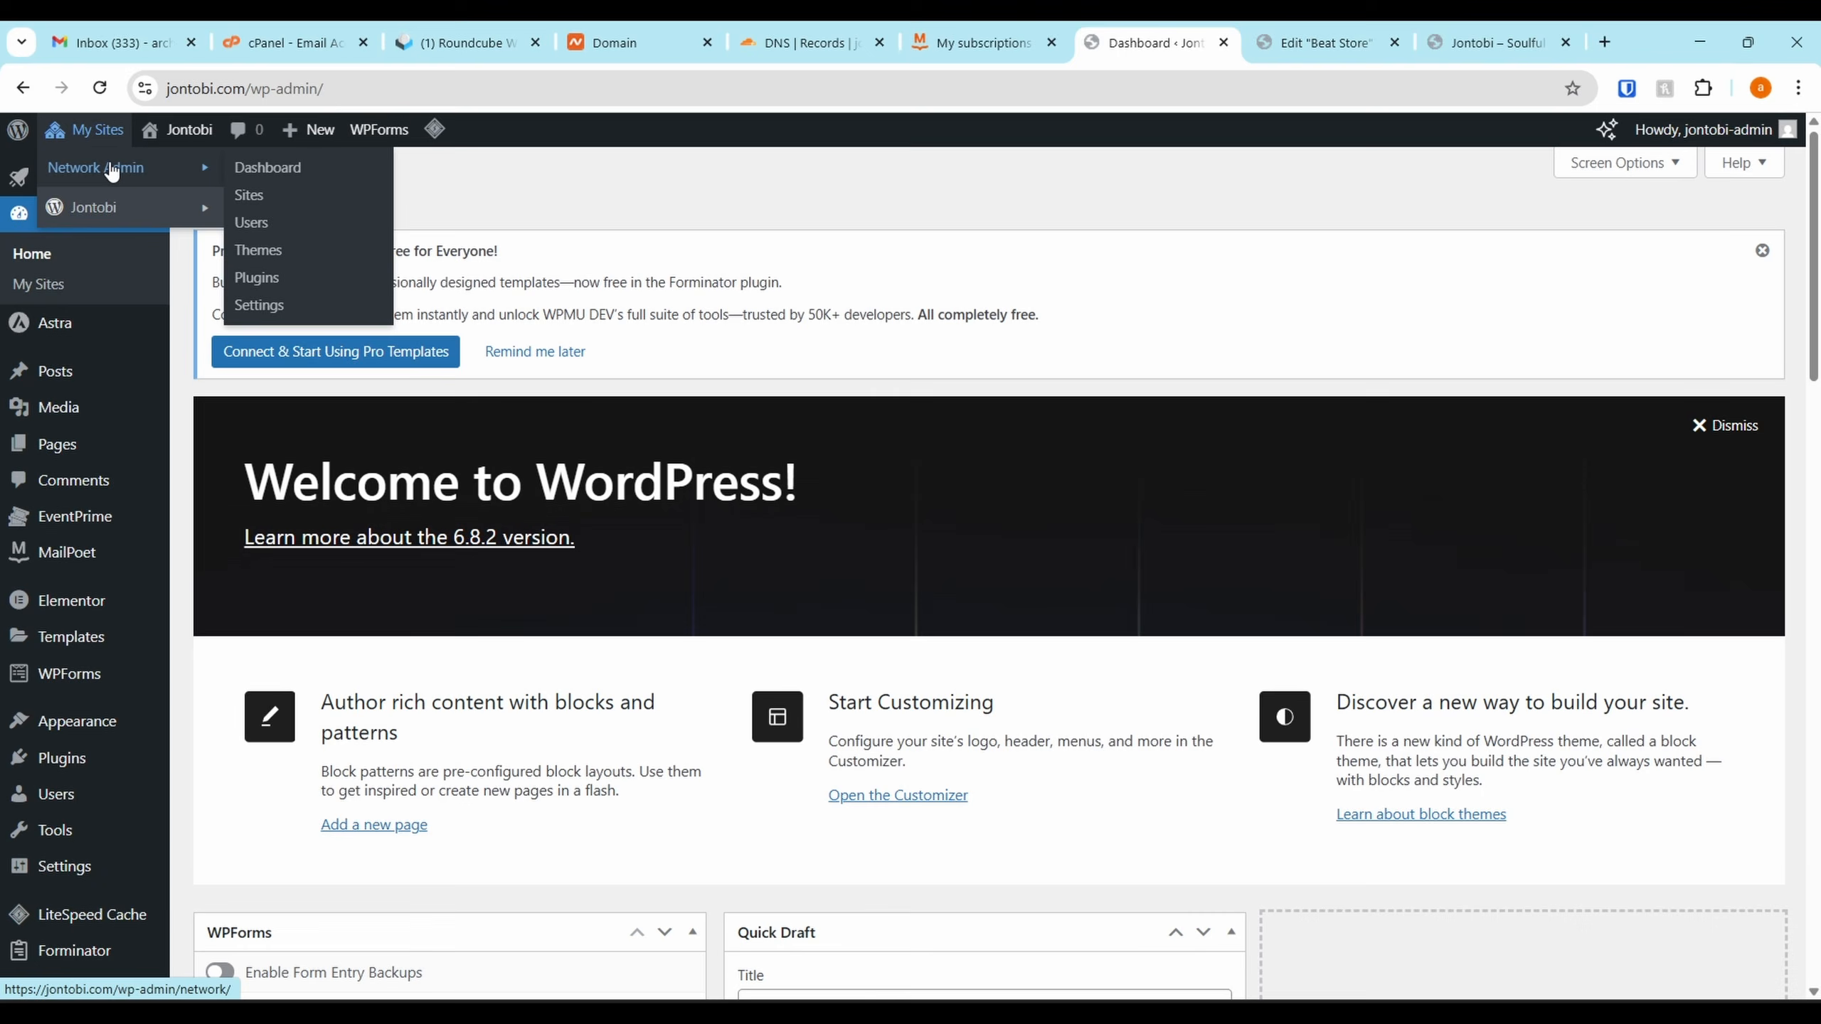
{"action": "left_click", "coordinate": [296, 283]}
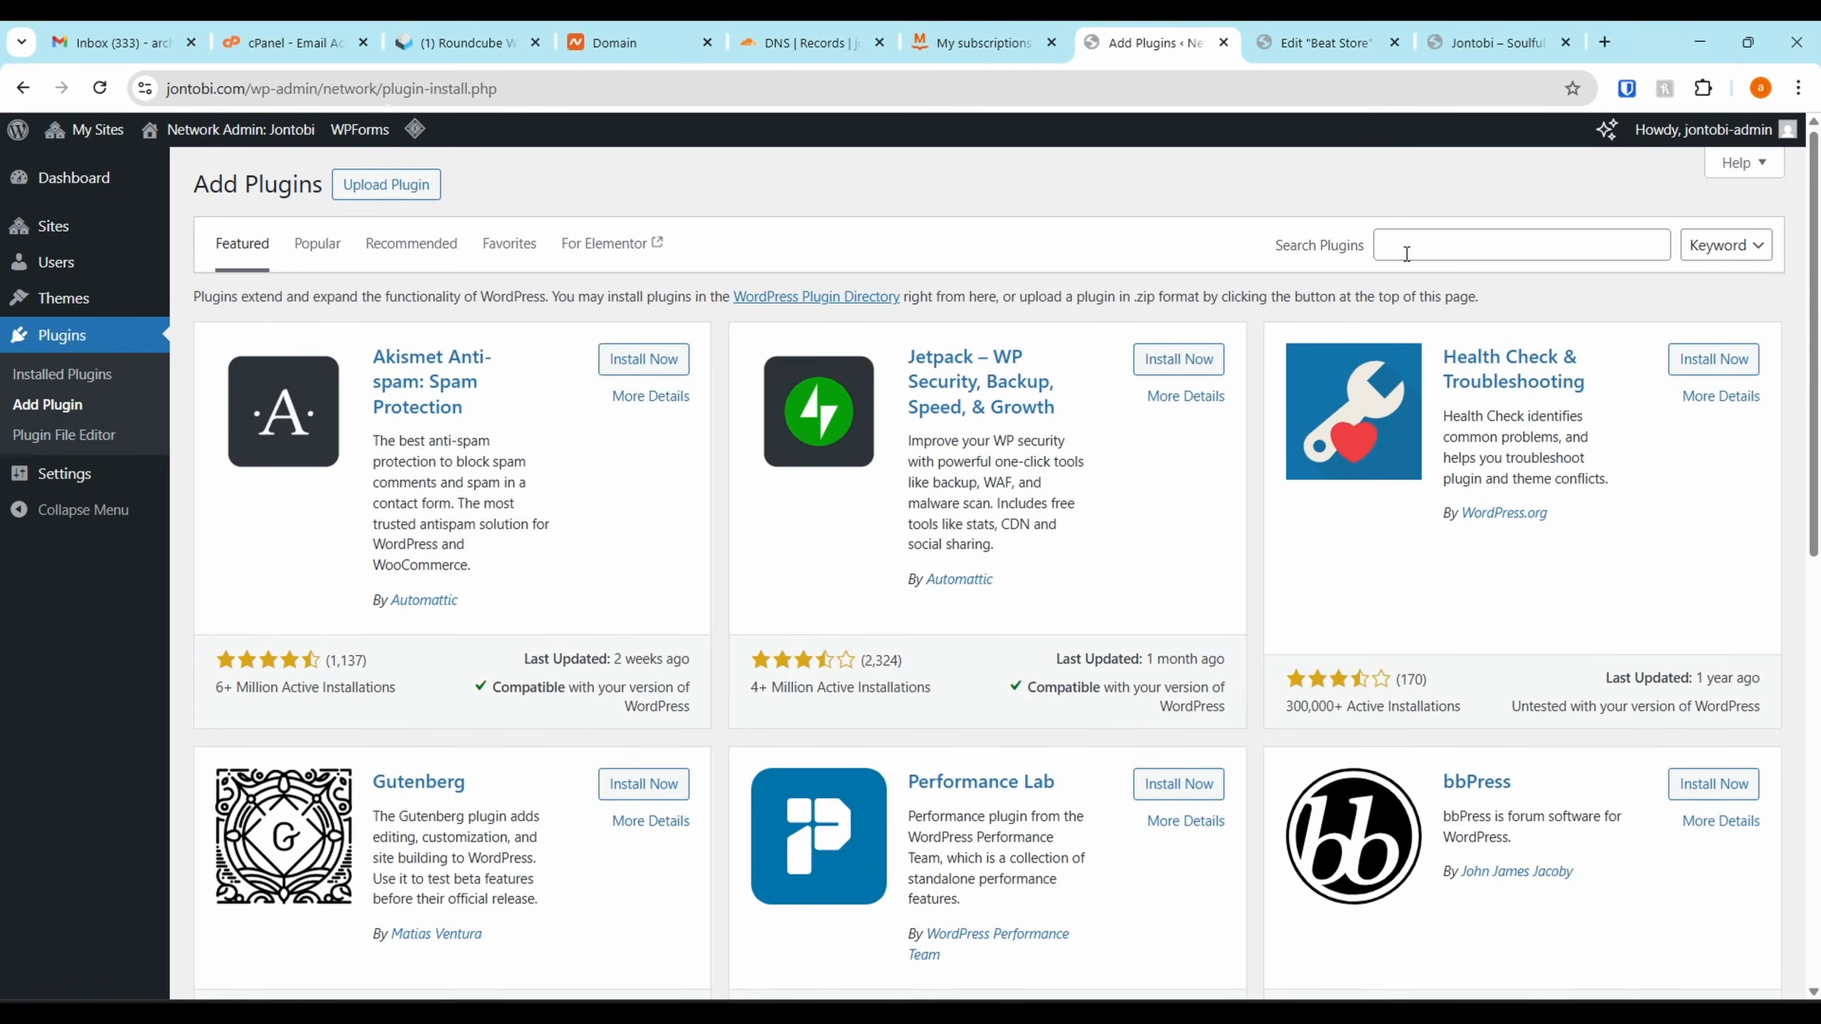
{"action": "left_click", "coordinate": [1405, 251]}
{"action": "type", "text": "s"}
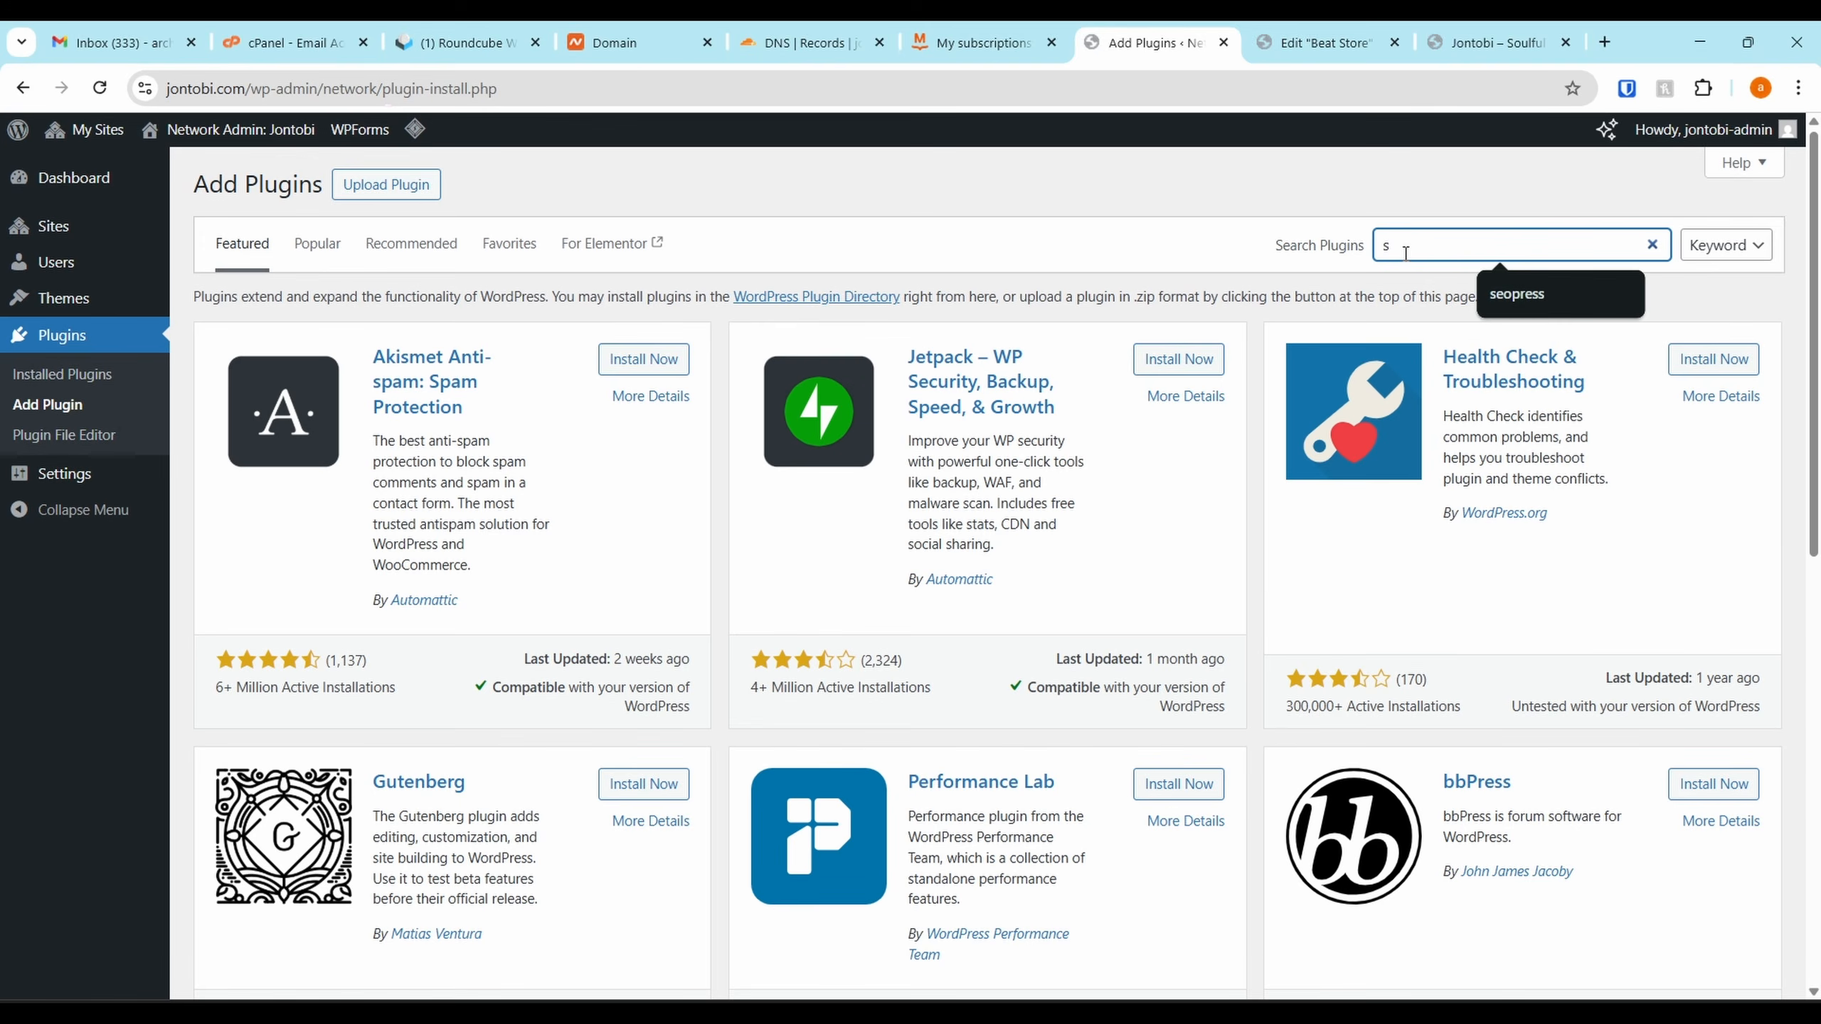
{"action": "type", "text": "onaar"}
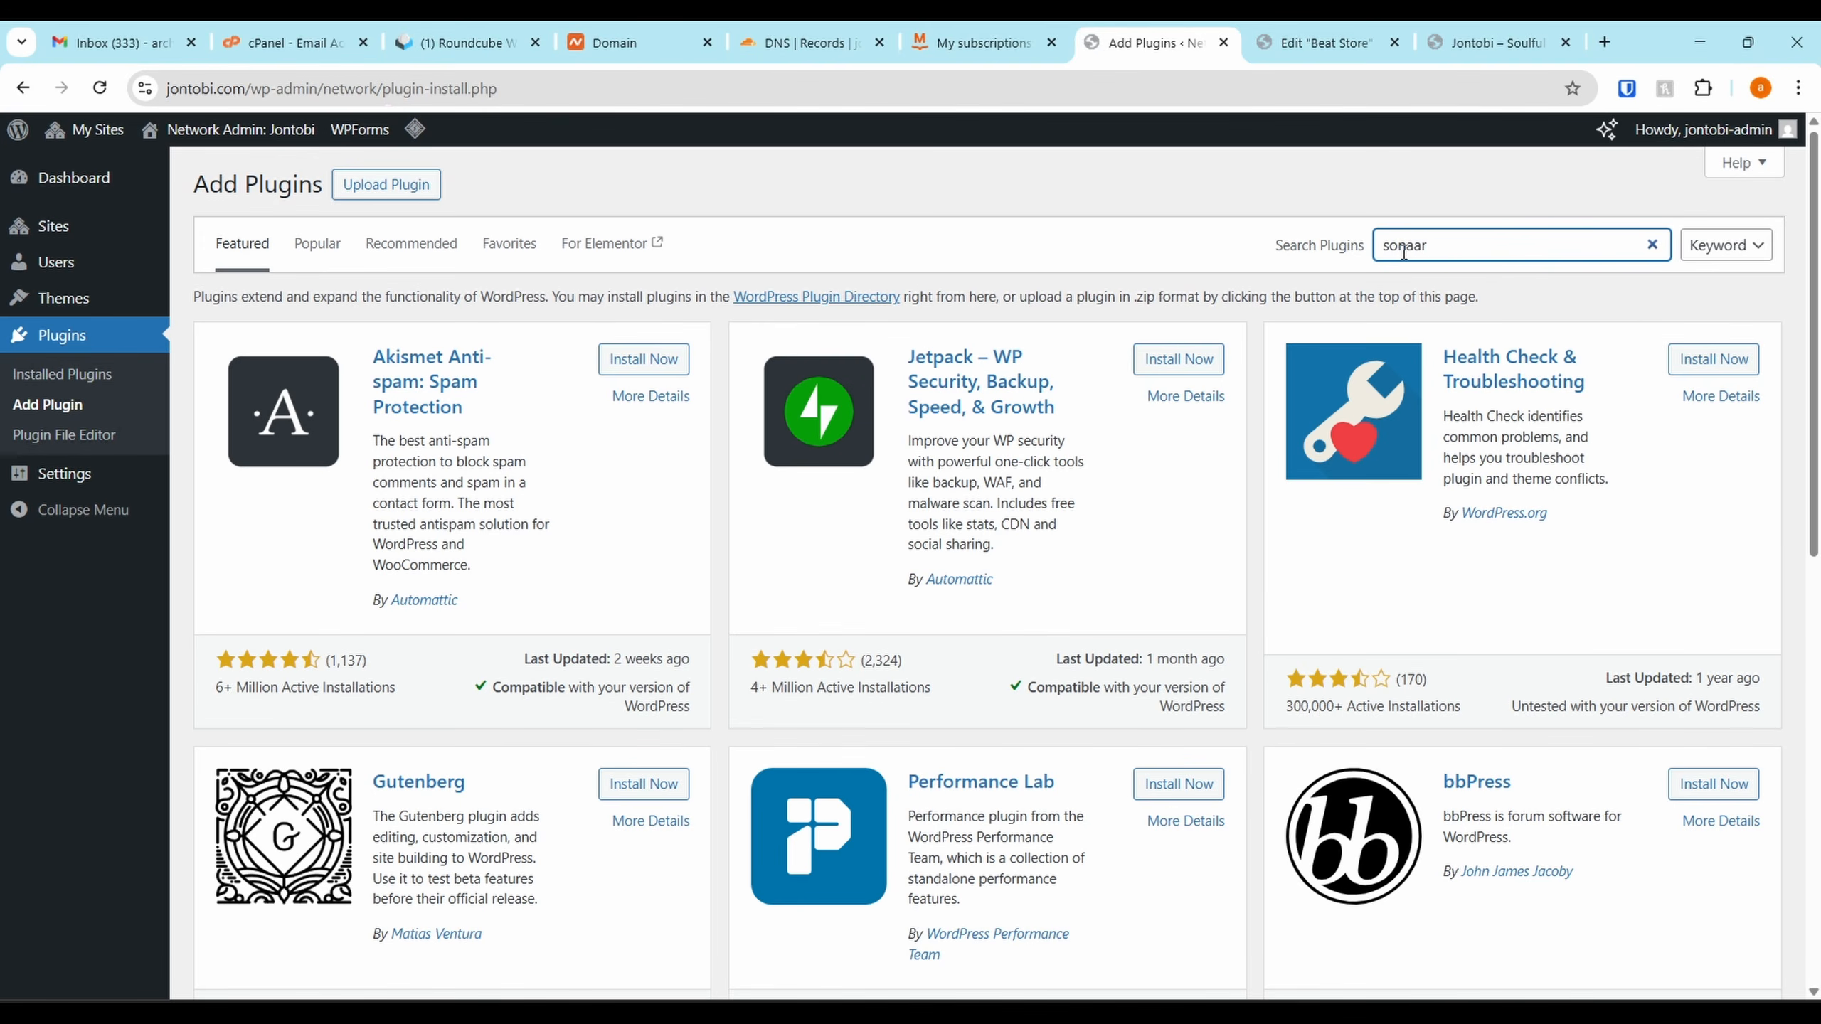
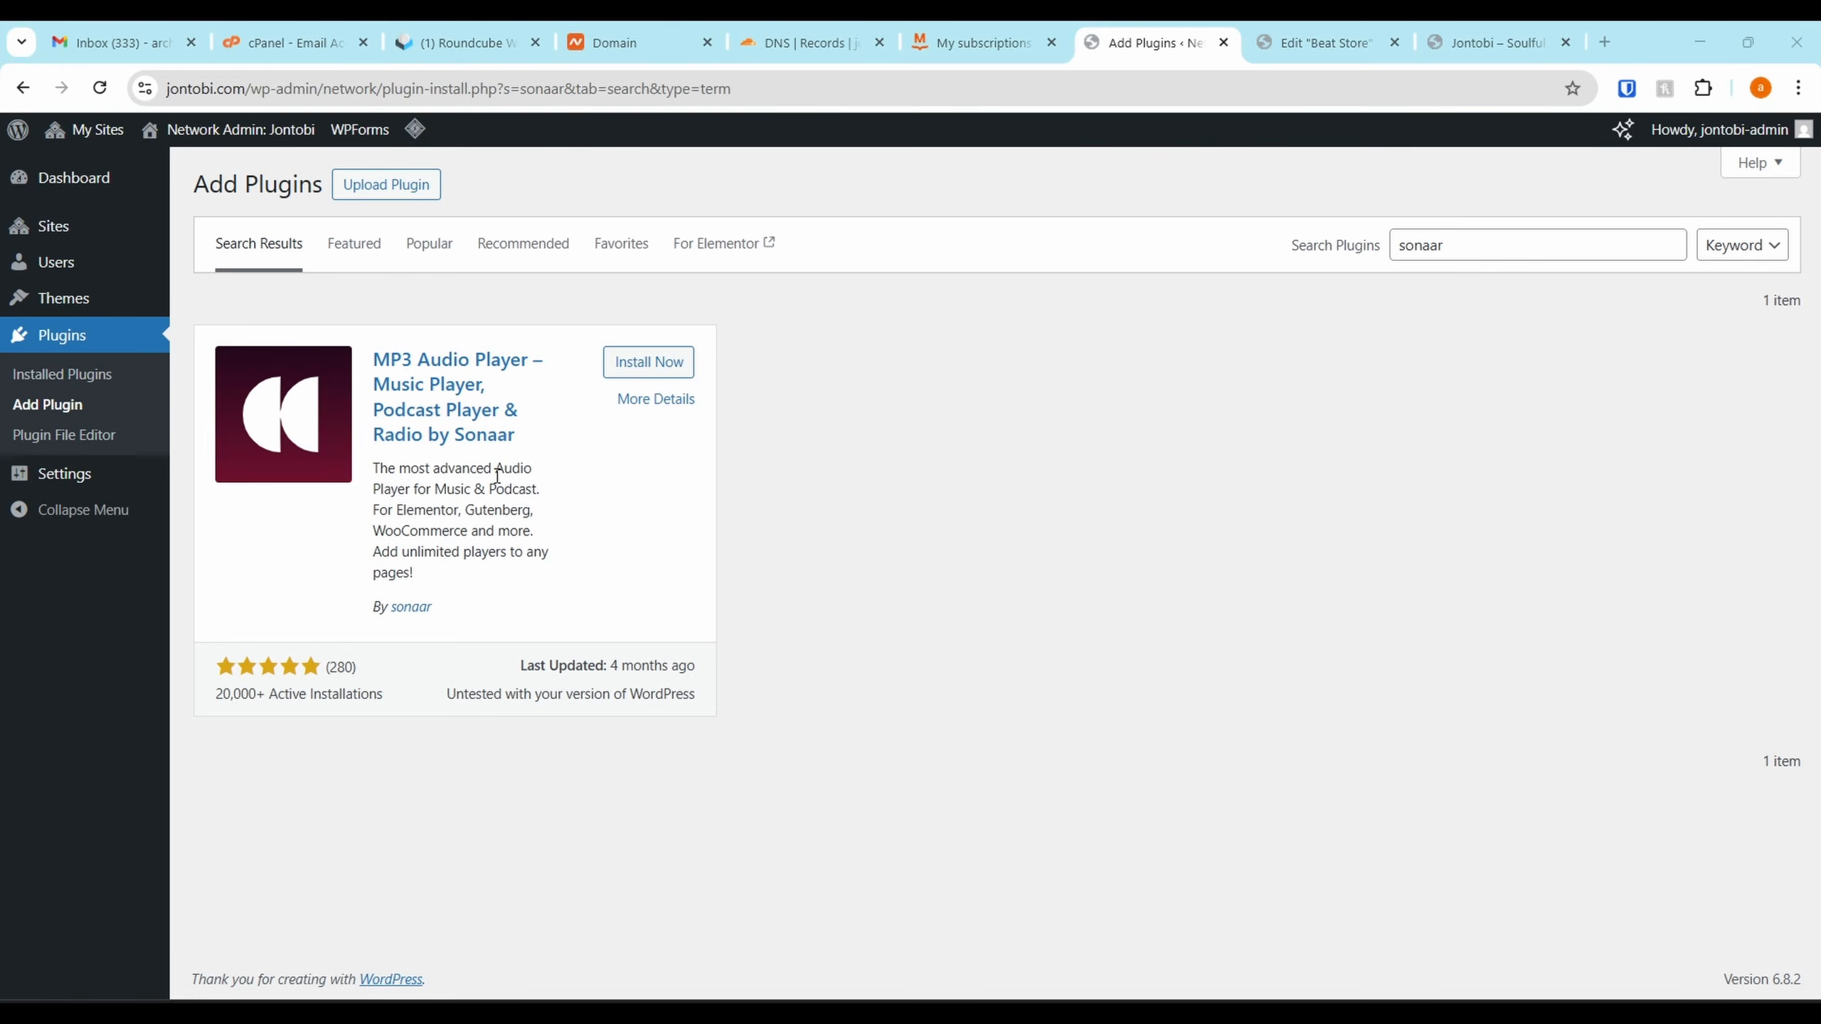
Install MP3 Audio Player by Sonaar 5.9.5 and activate it network-wide
{"action": "left_click", "coordinate": [643, 374]}
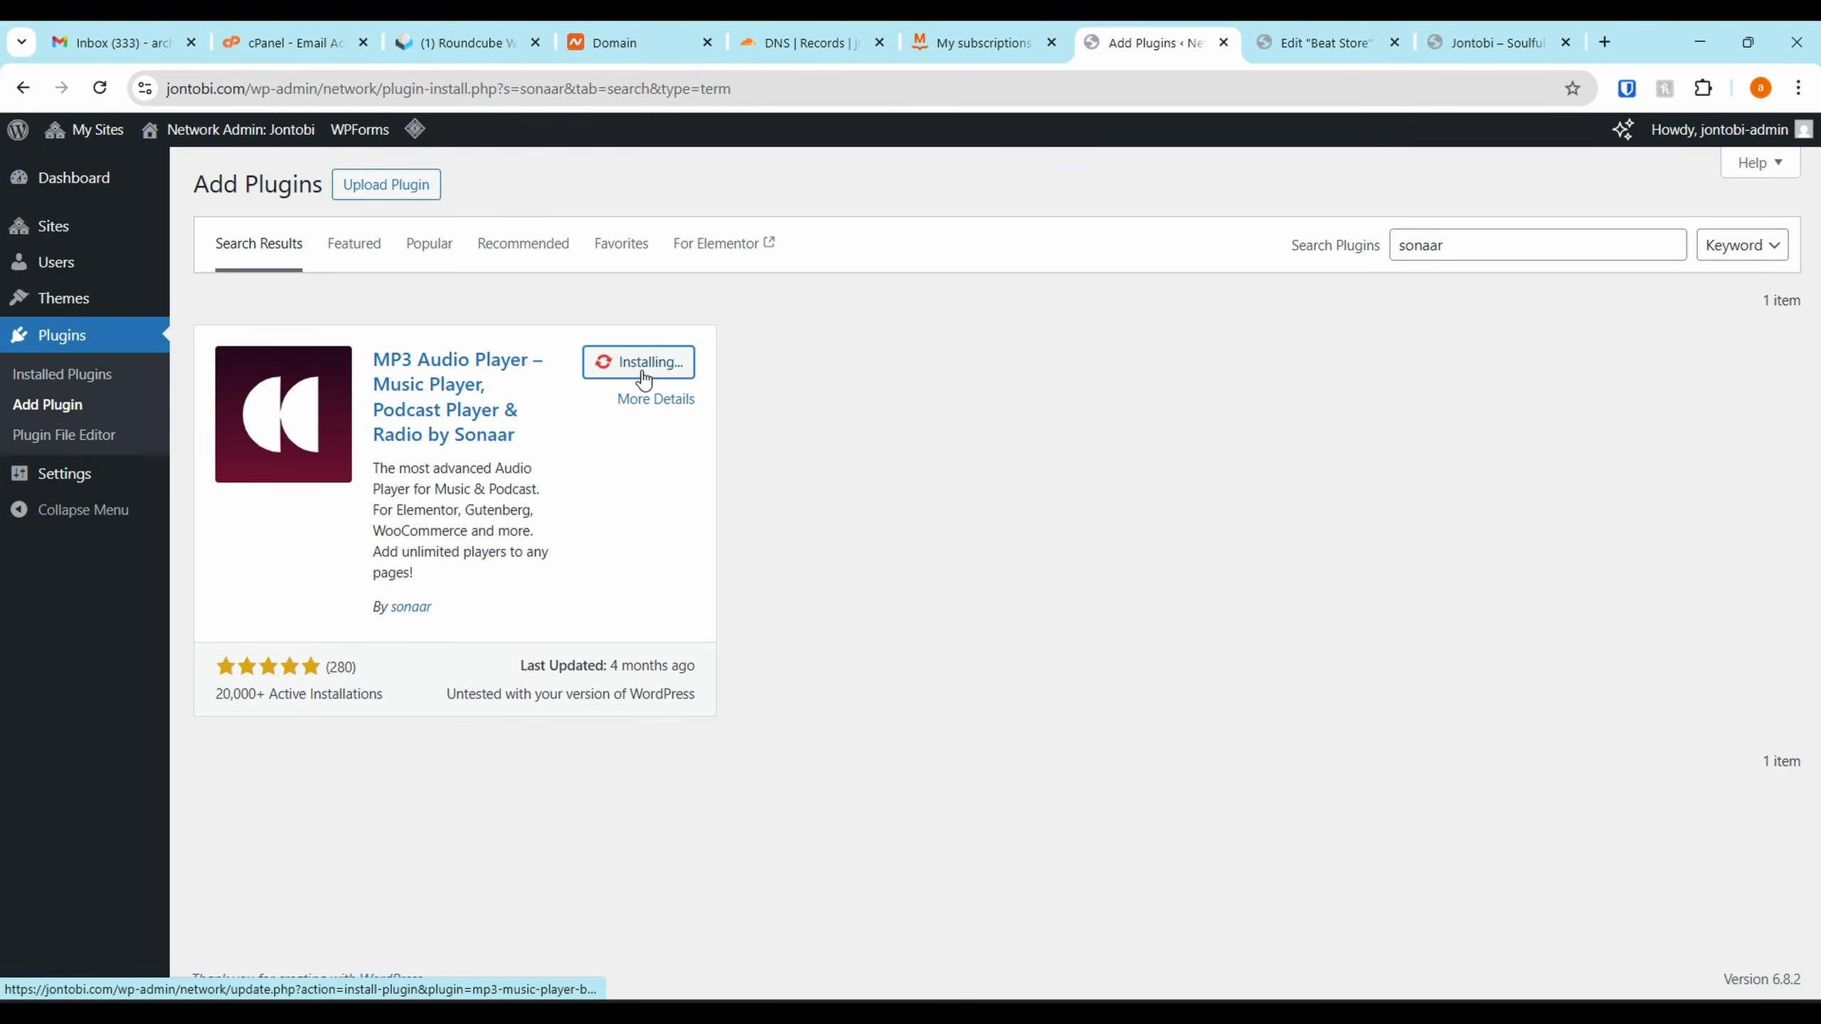
{"action": "left_click_drag", "start_coordinate": [1470, 252], "coordinate": [866, 378]}
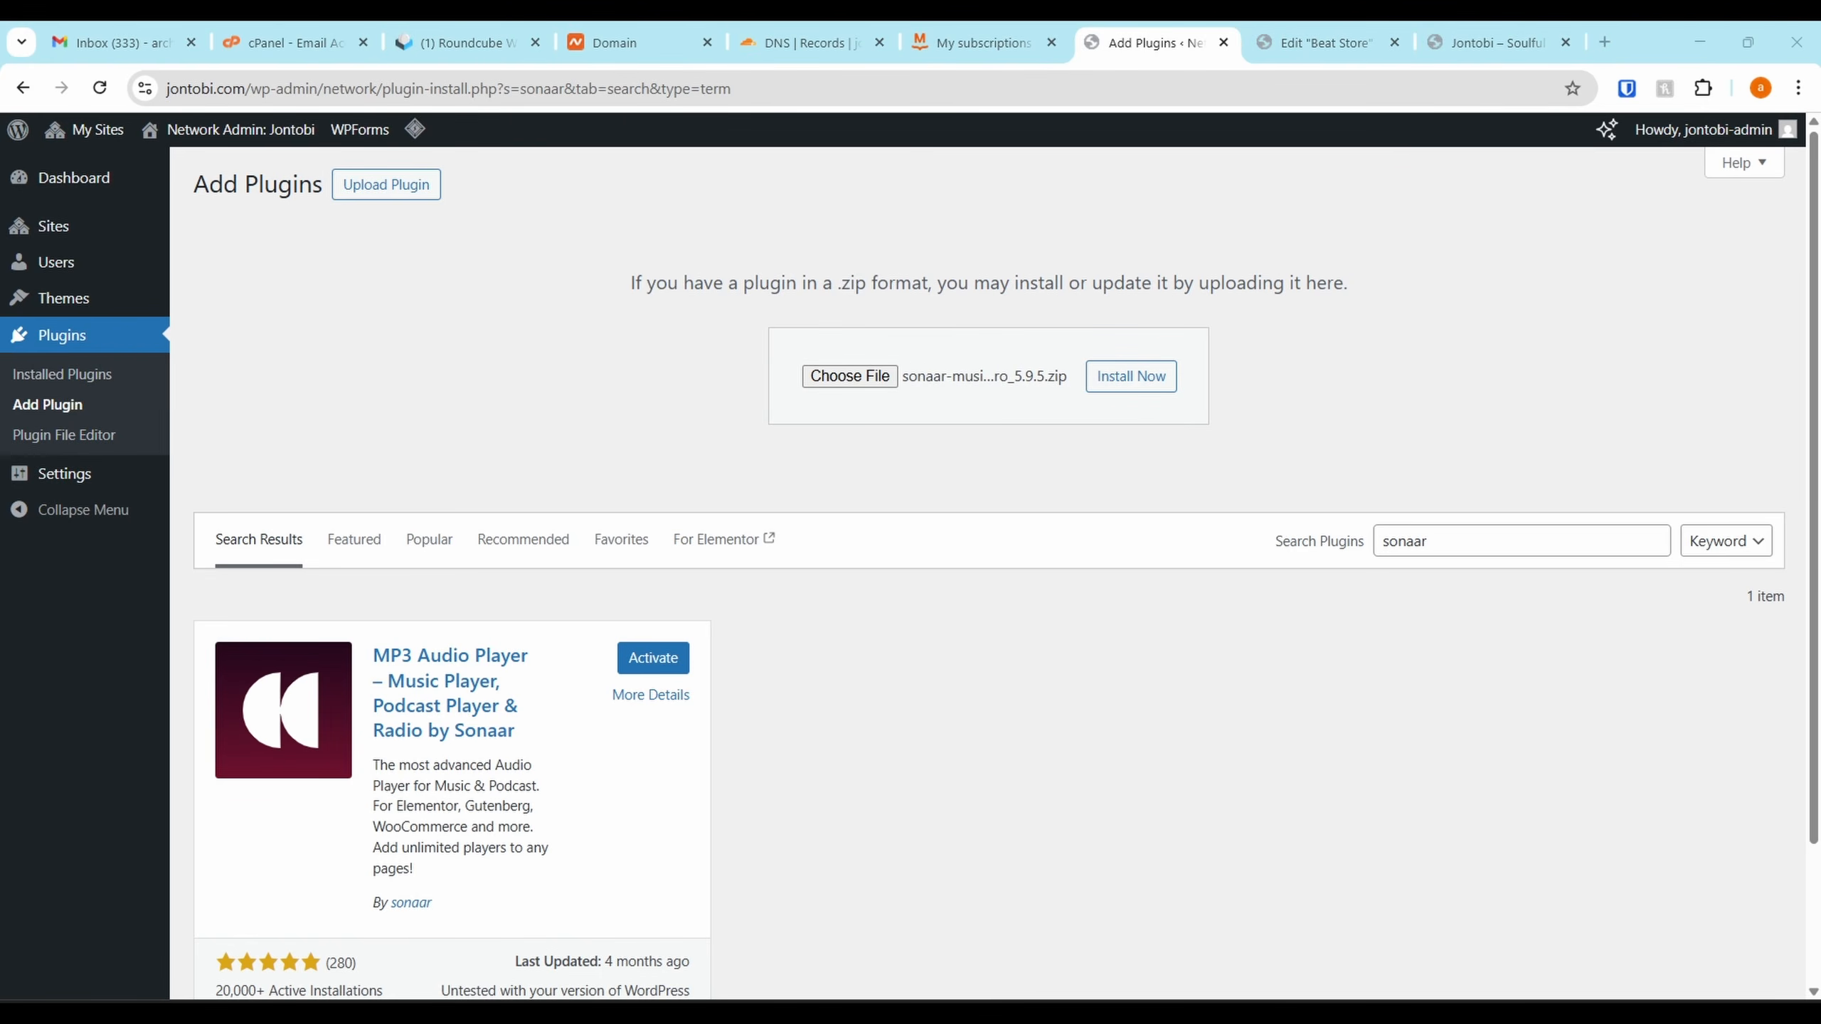
{"action": "left_click_drag", "start_coordinate": [1352, 562], "coordinate": [190, 28]}
{"action": "left_click", "coordinate": [631, 656]}
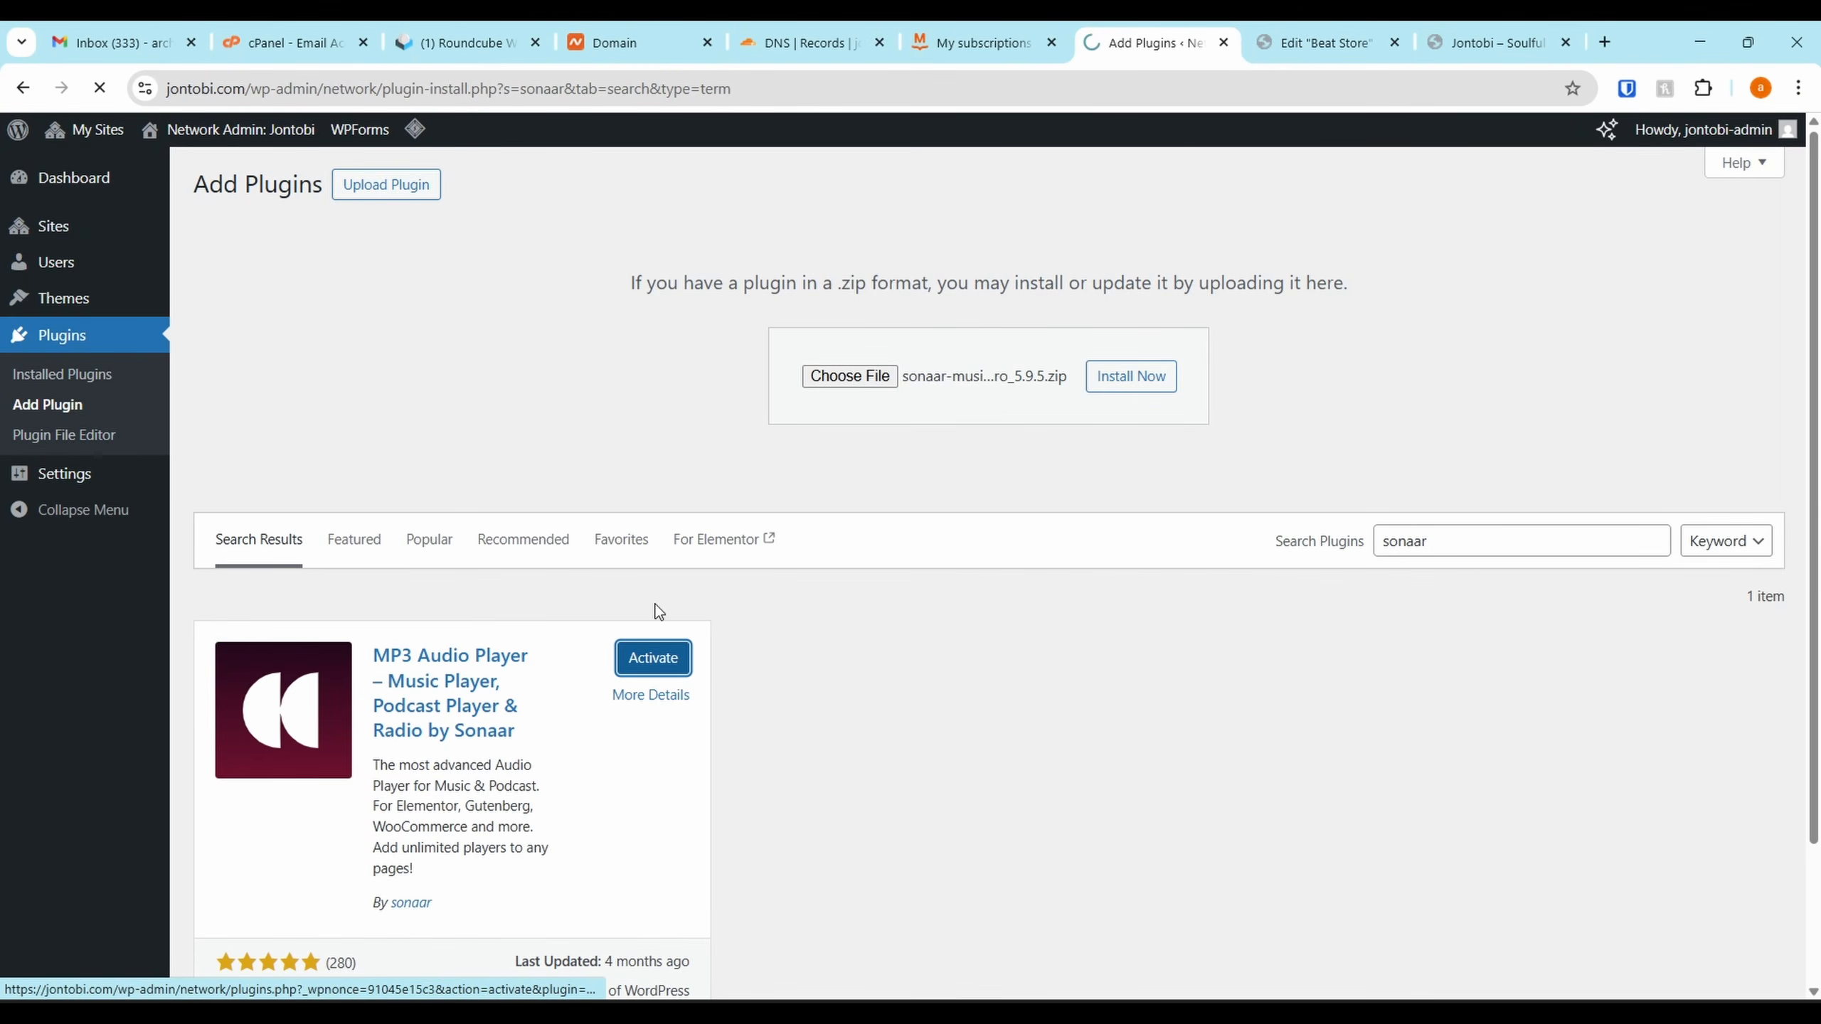
{"action": "scroll", "coordinate": [316, 631], "scroll_direction": "down", "scroll_amount": 2}
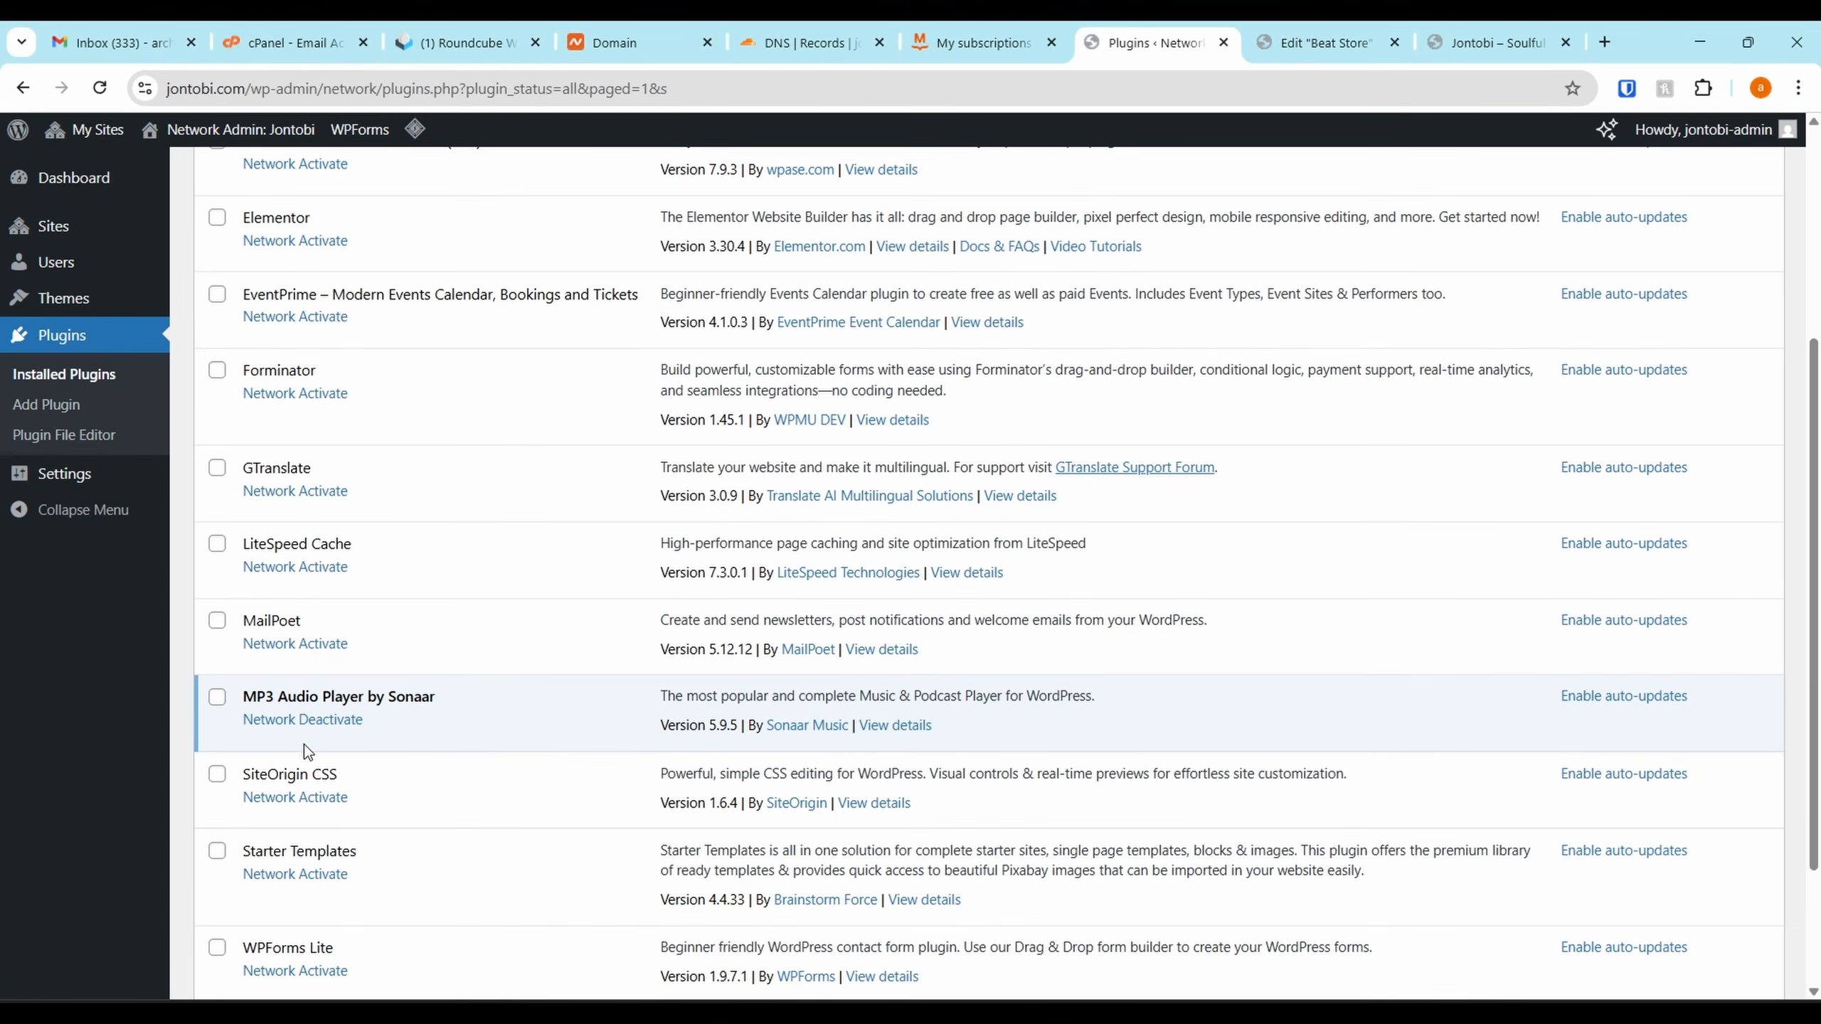
Network-deactivate the Sonaar player, activate it on the main site, and skip its setup wizard
{"action": "left_click", "coordinate": [322, 711]}
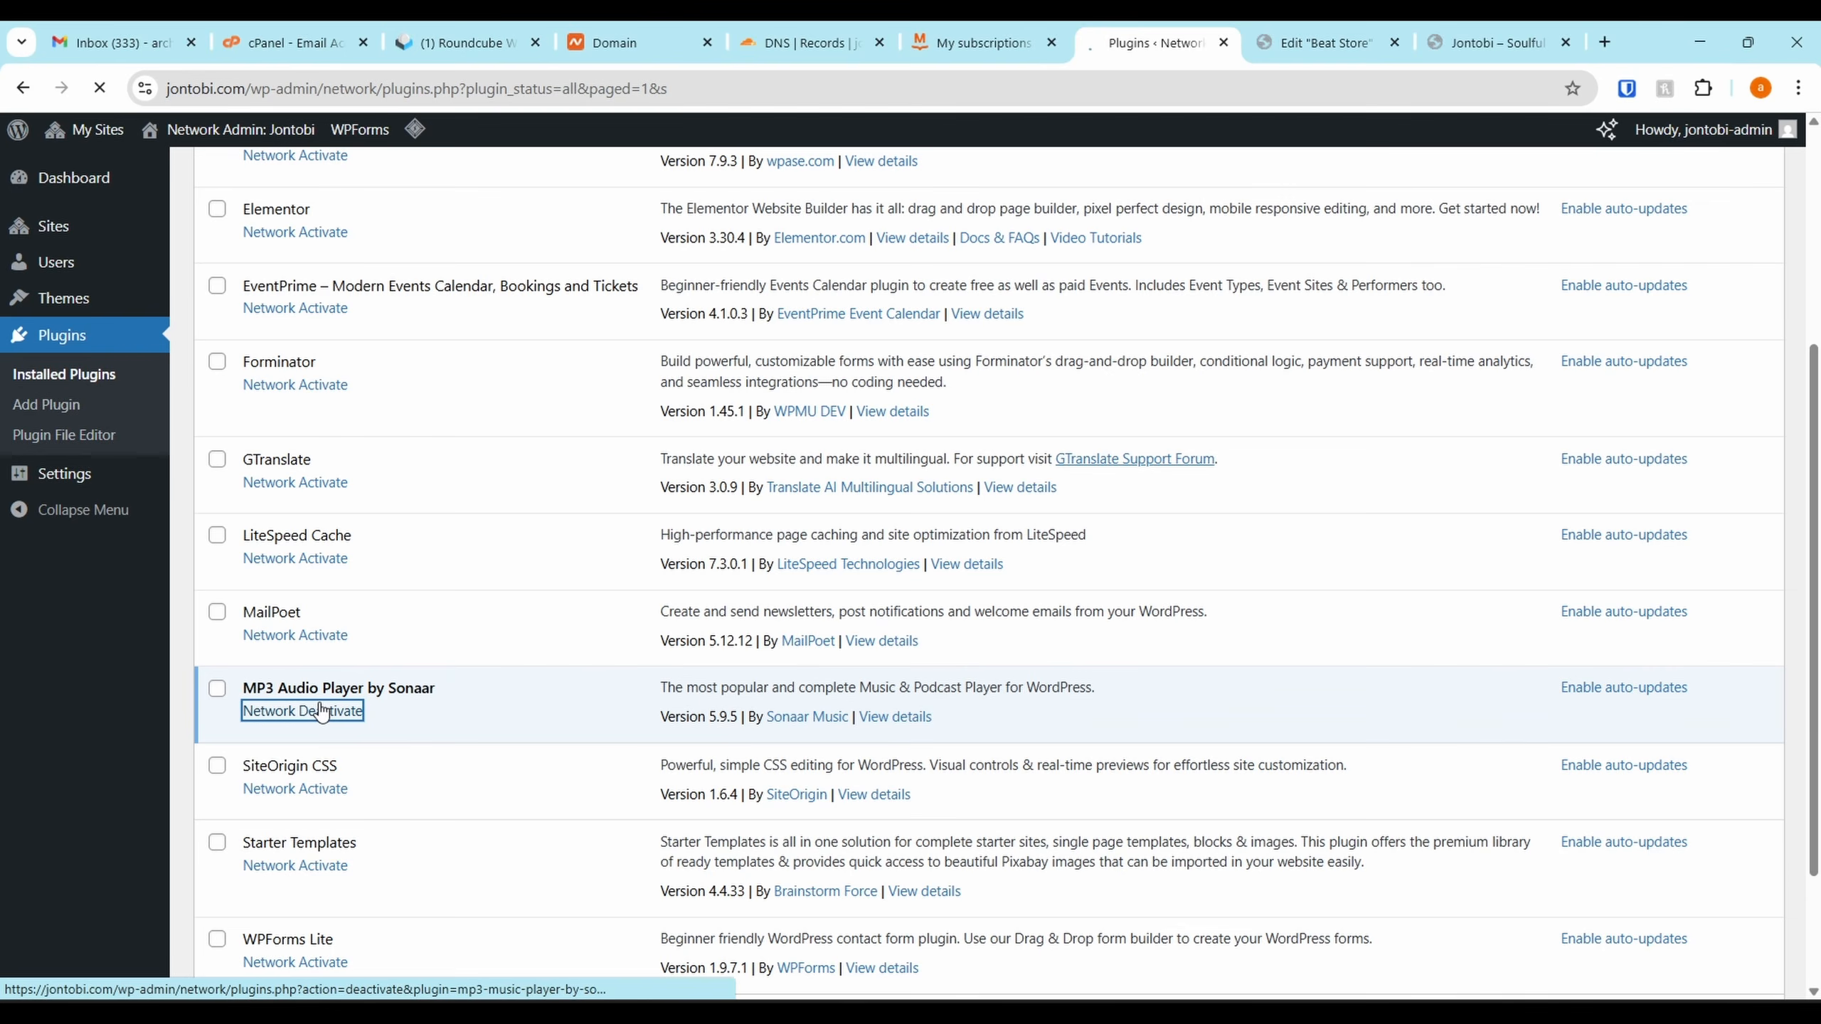
{"action": "mouse_move", "coordinate": [136, 226]}
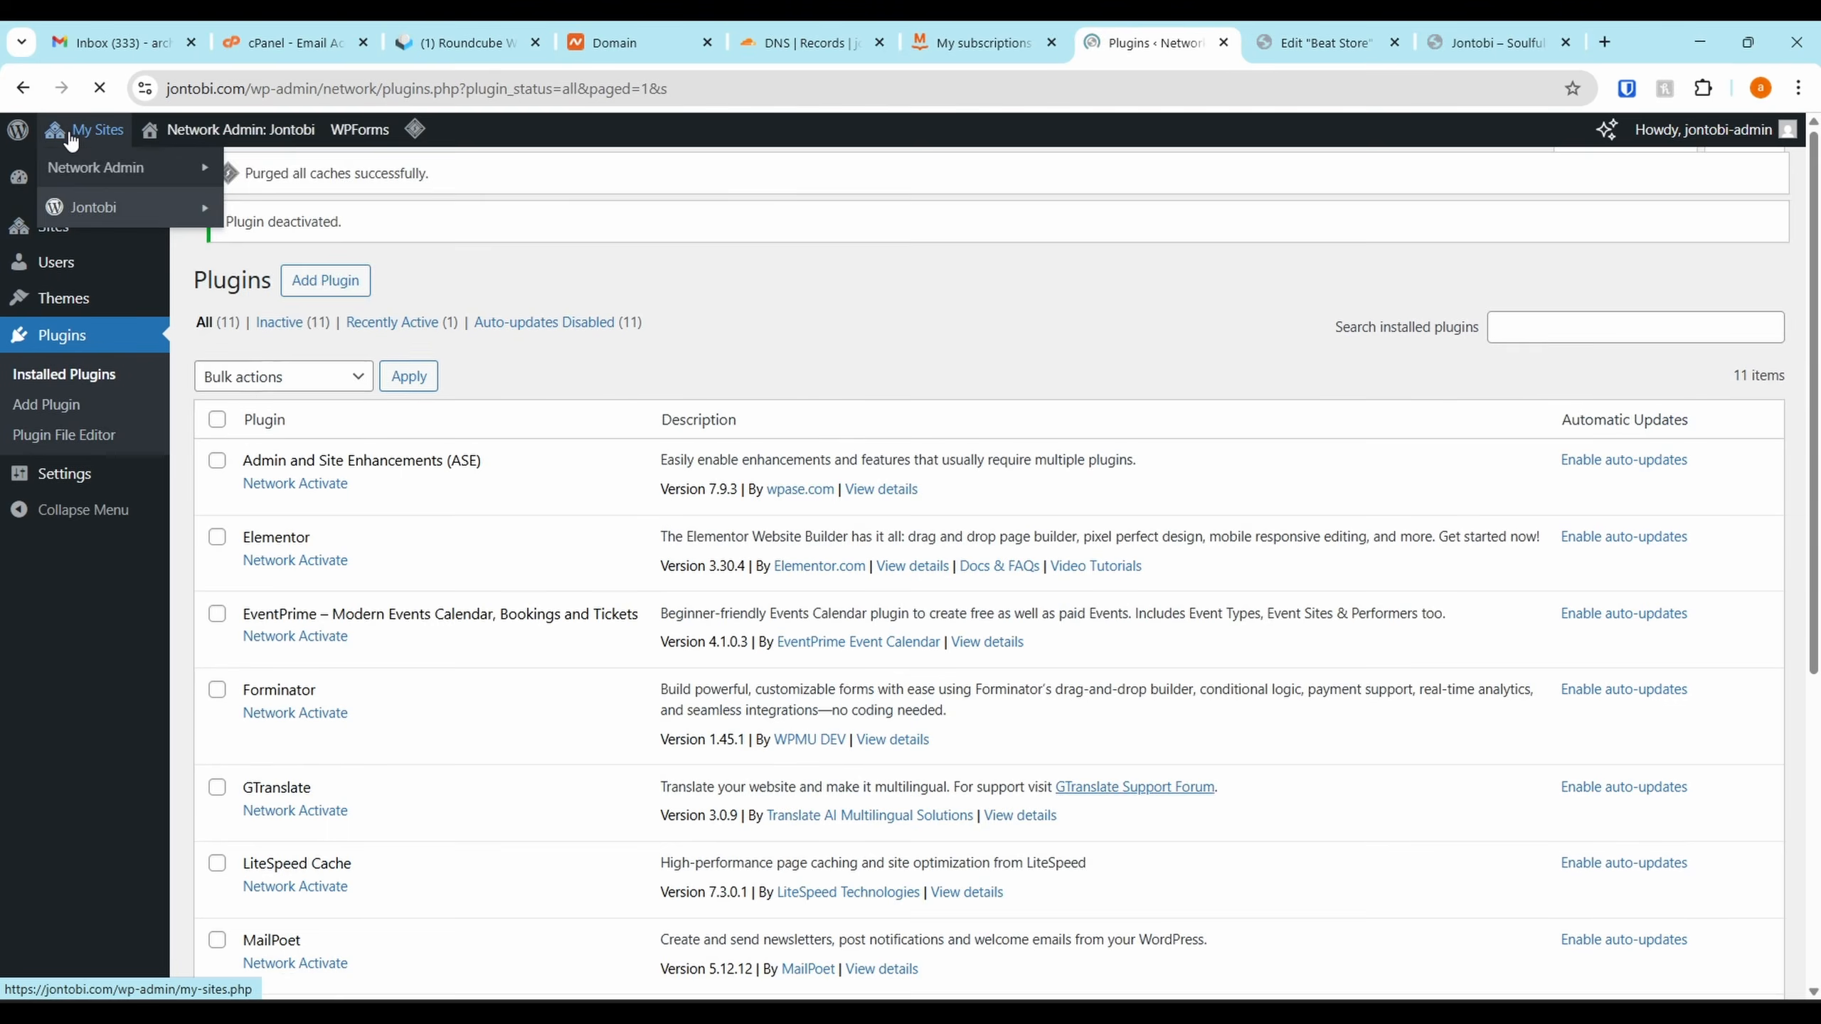
{"action": "mouse_move", "coordinate": [91, 149]}
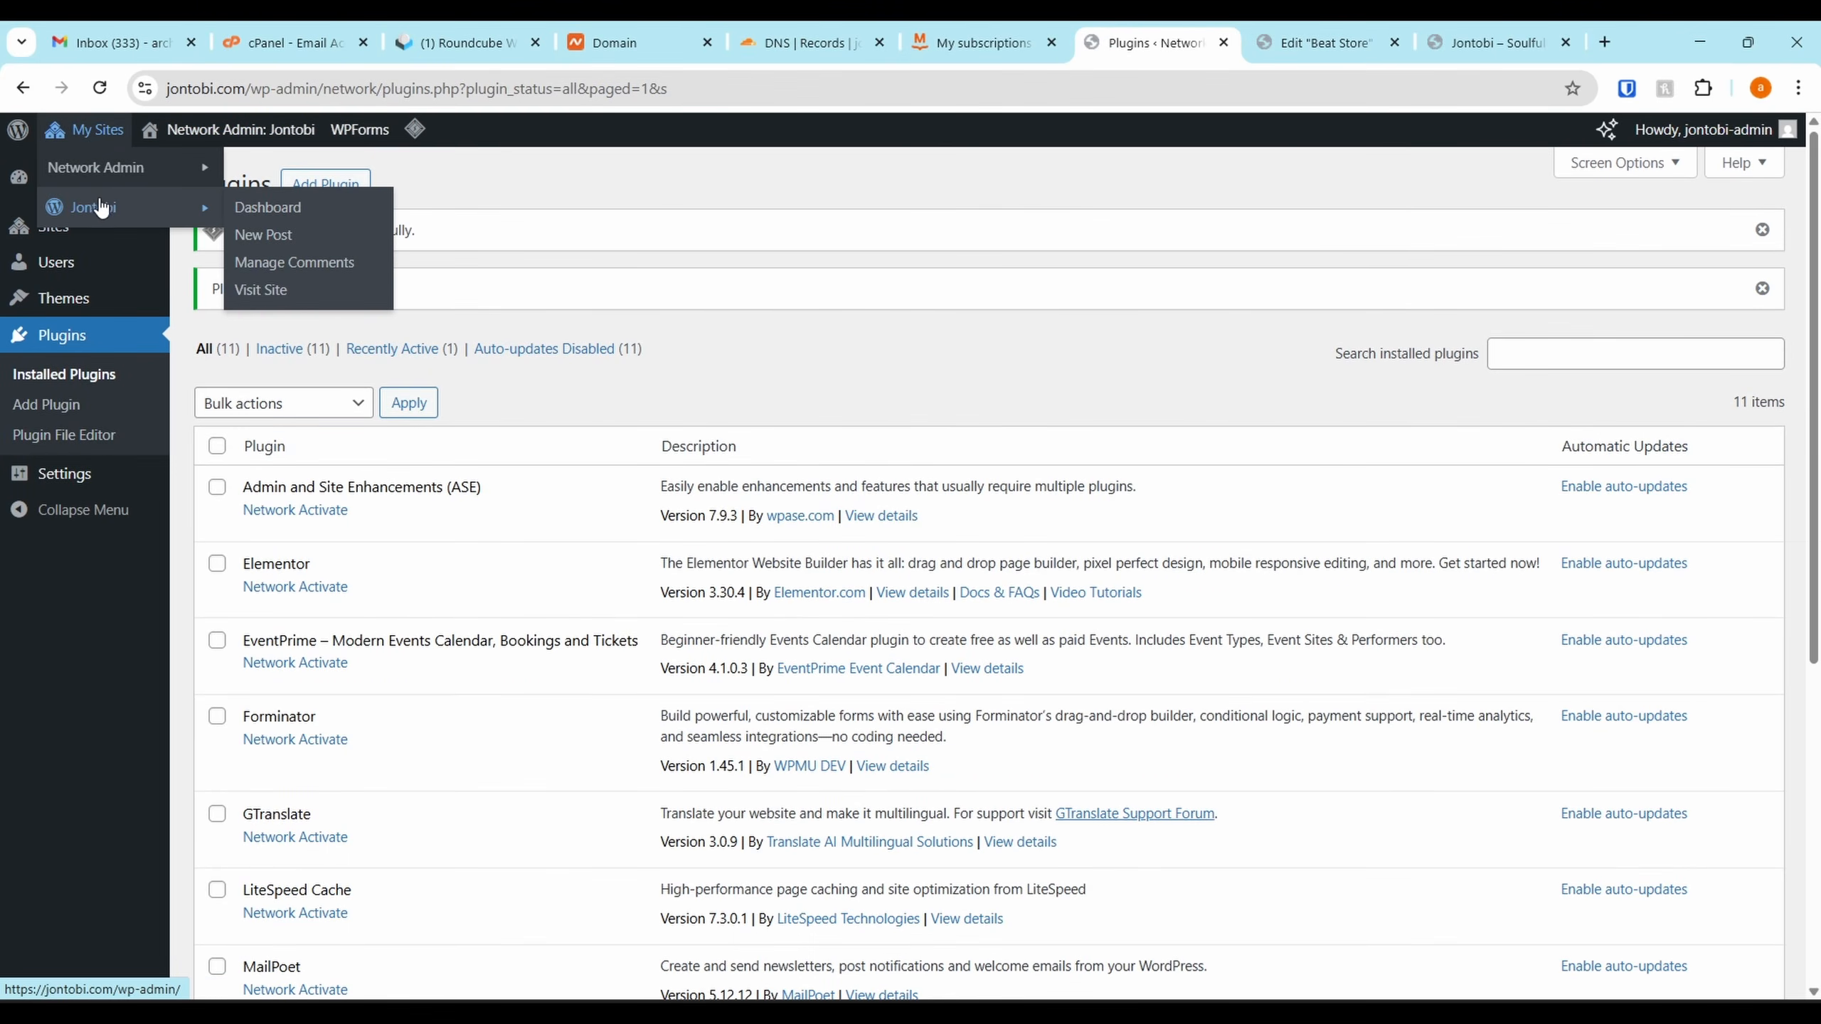
{"action": "left_click", "coordinate": [286, 209]}
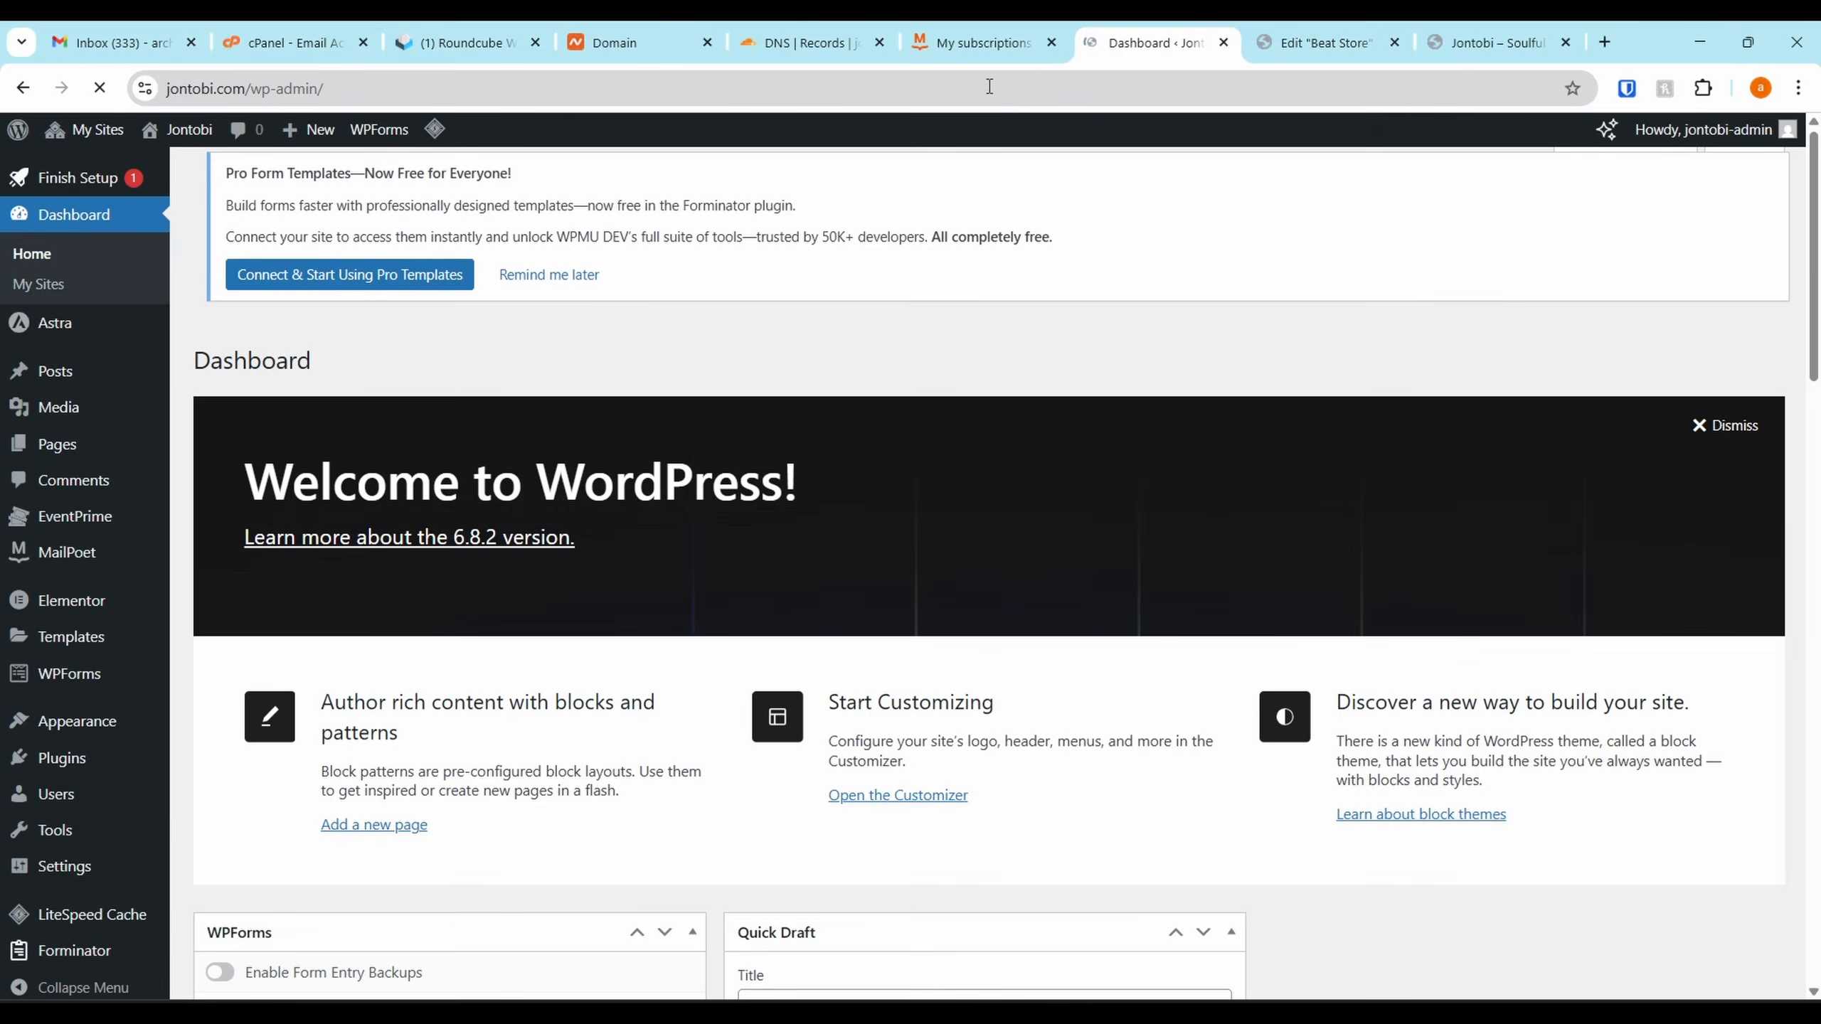
{"action": "scroll", "coordinate": [75, 355], "scroll_direction": "down", "scroll_amount": 5}
{"action": "left_click", "coordinate": [72, 747]}
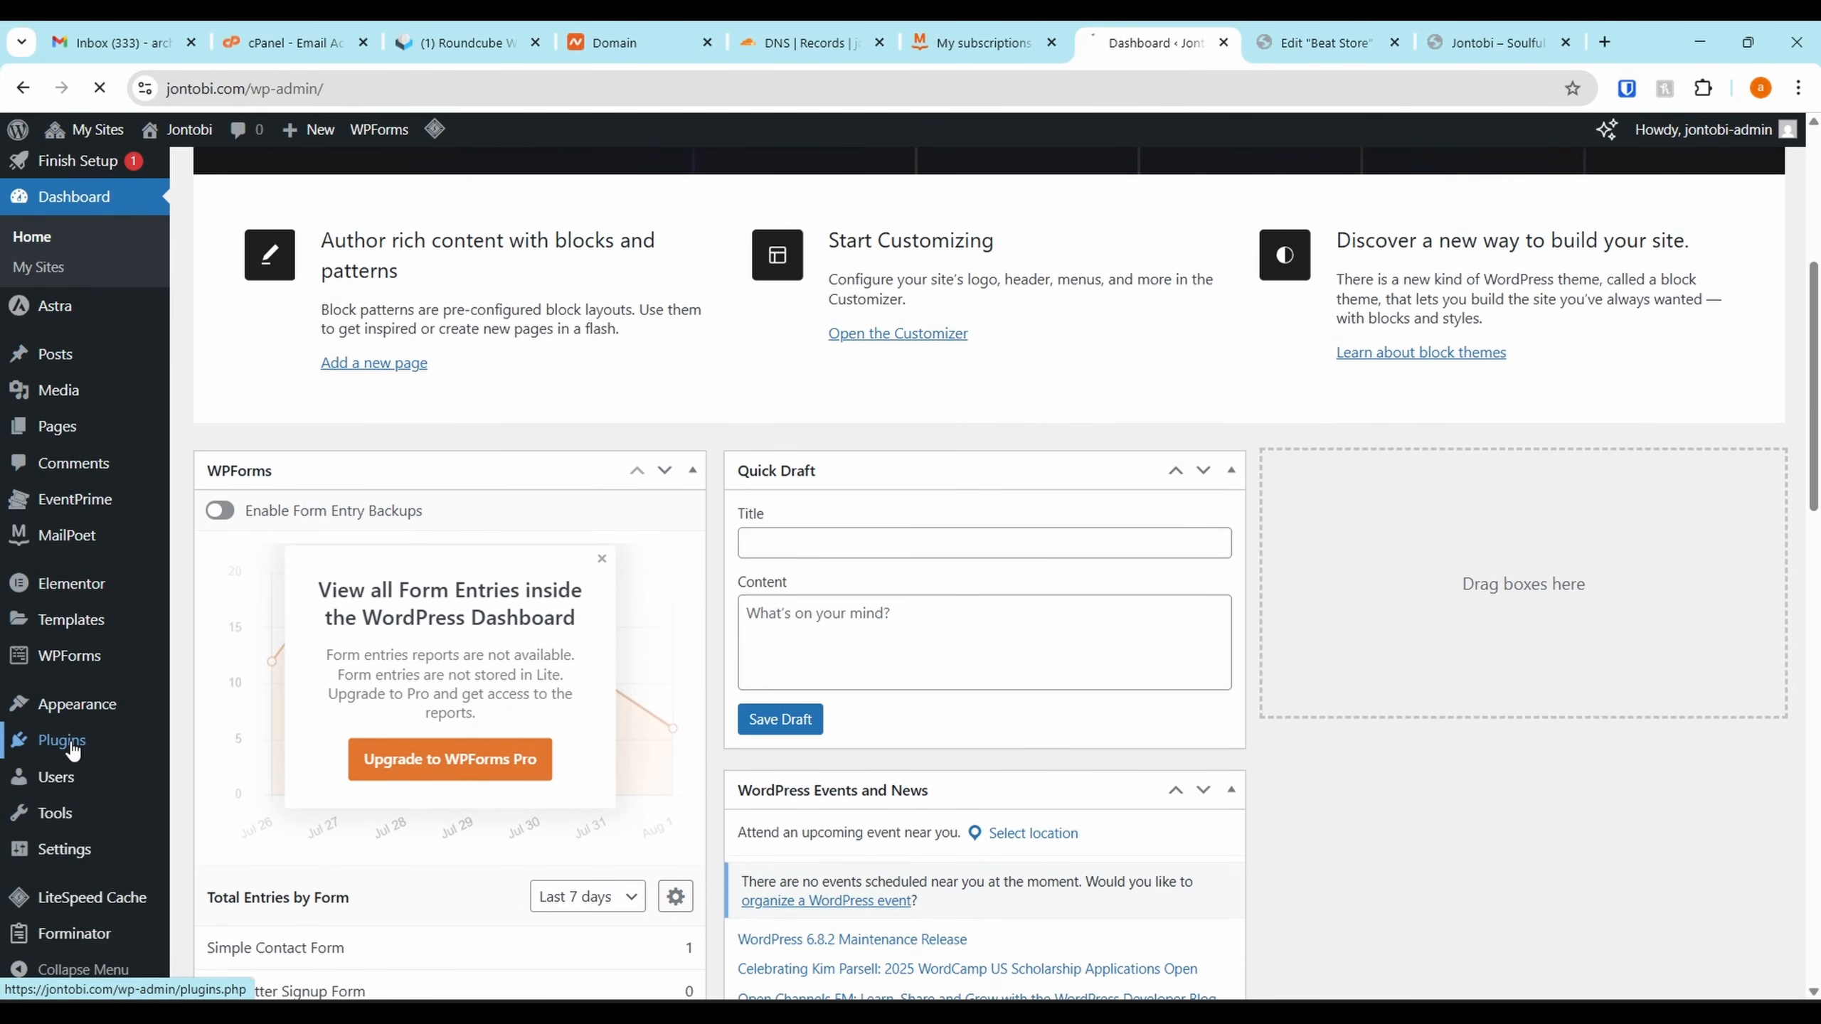
{"action": "scroll", "coordinate": [543, 590], "scroll_direction": "down", "scroll_amount": 5}
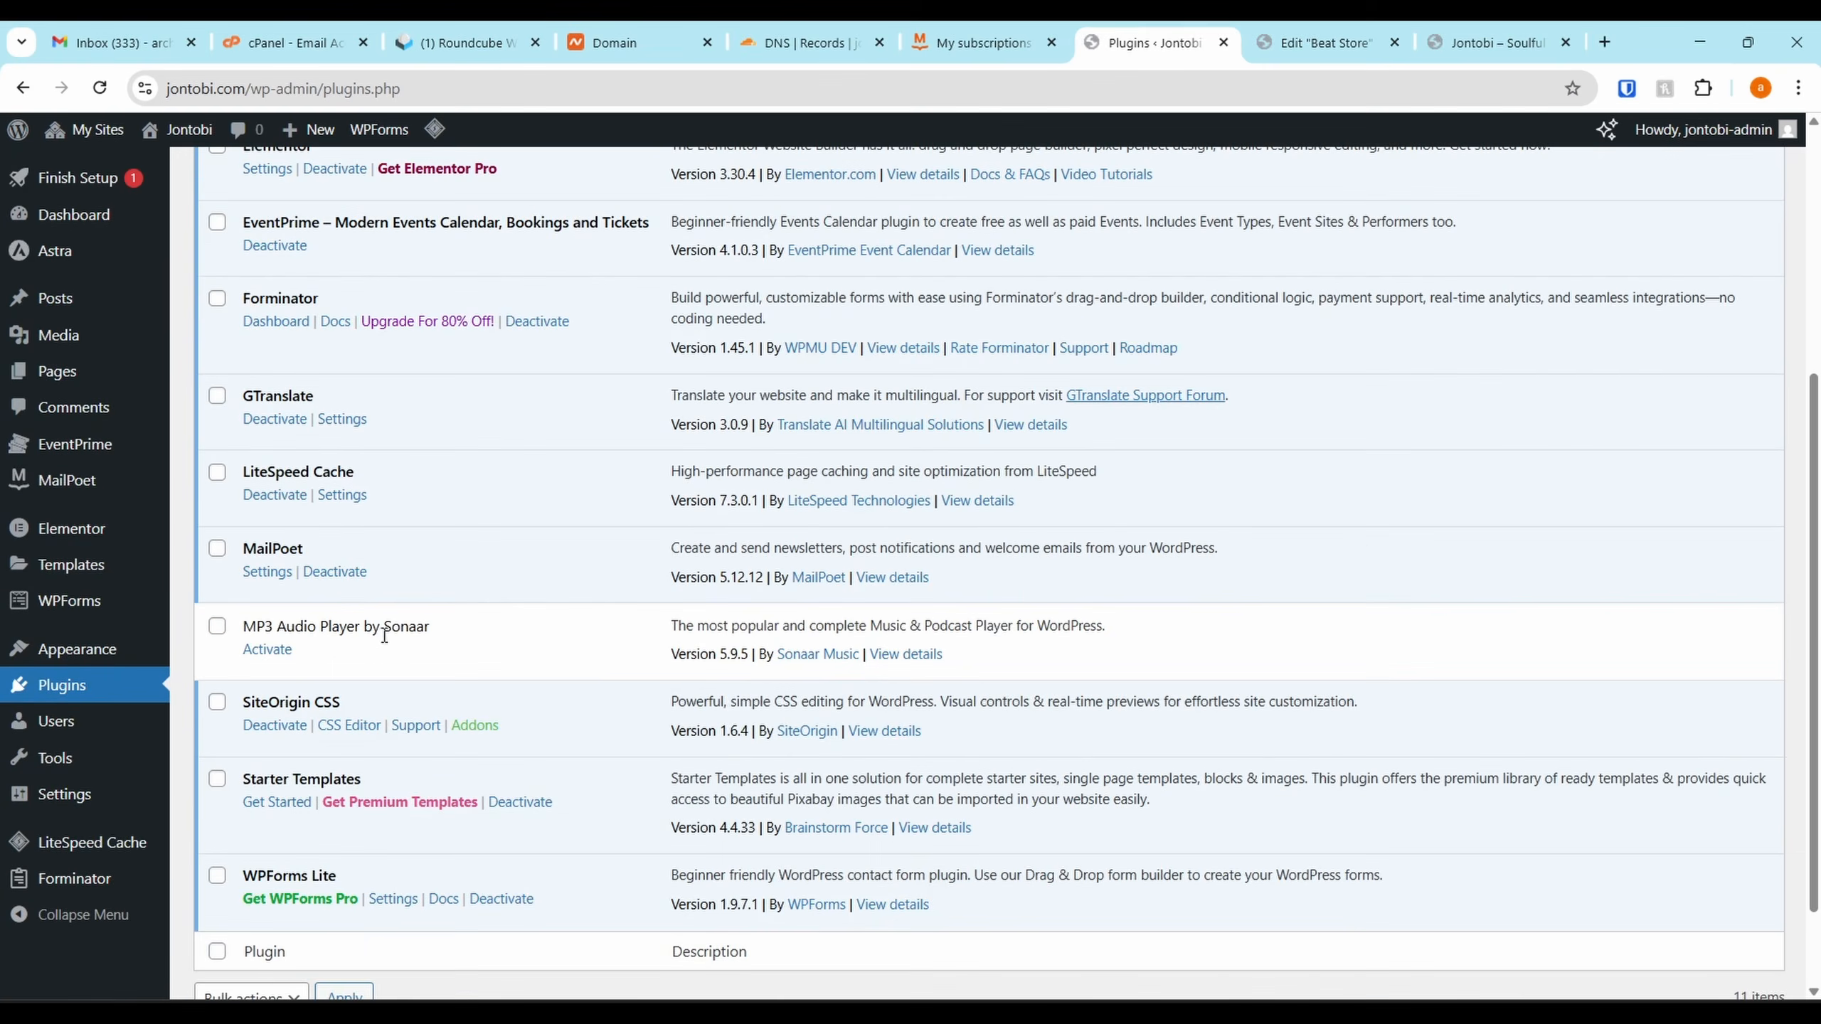
{"action": "left_click", "coordinate": [269, 651]}
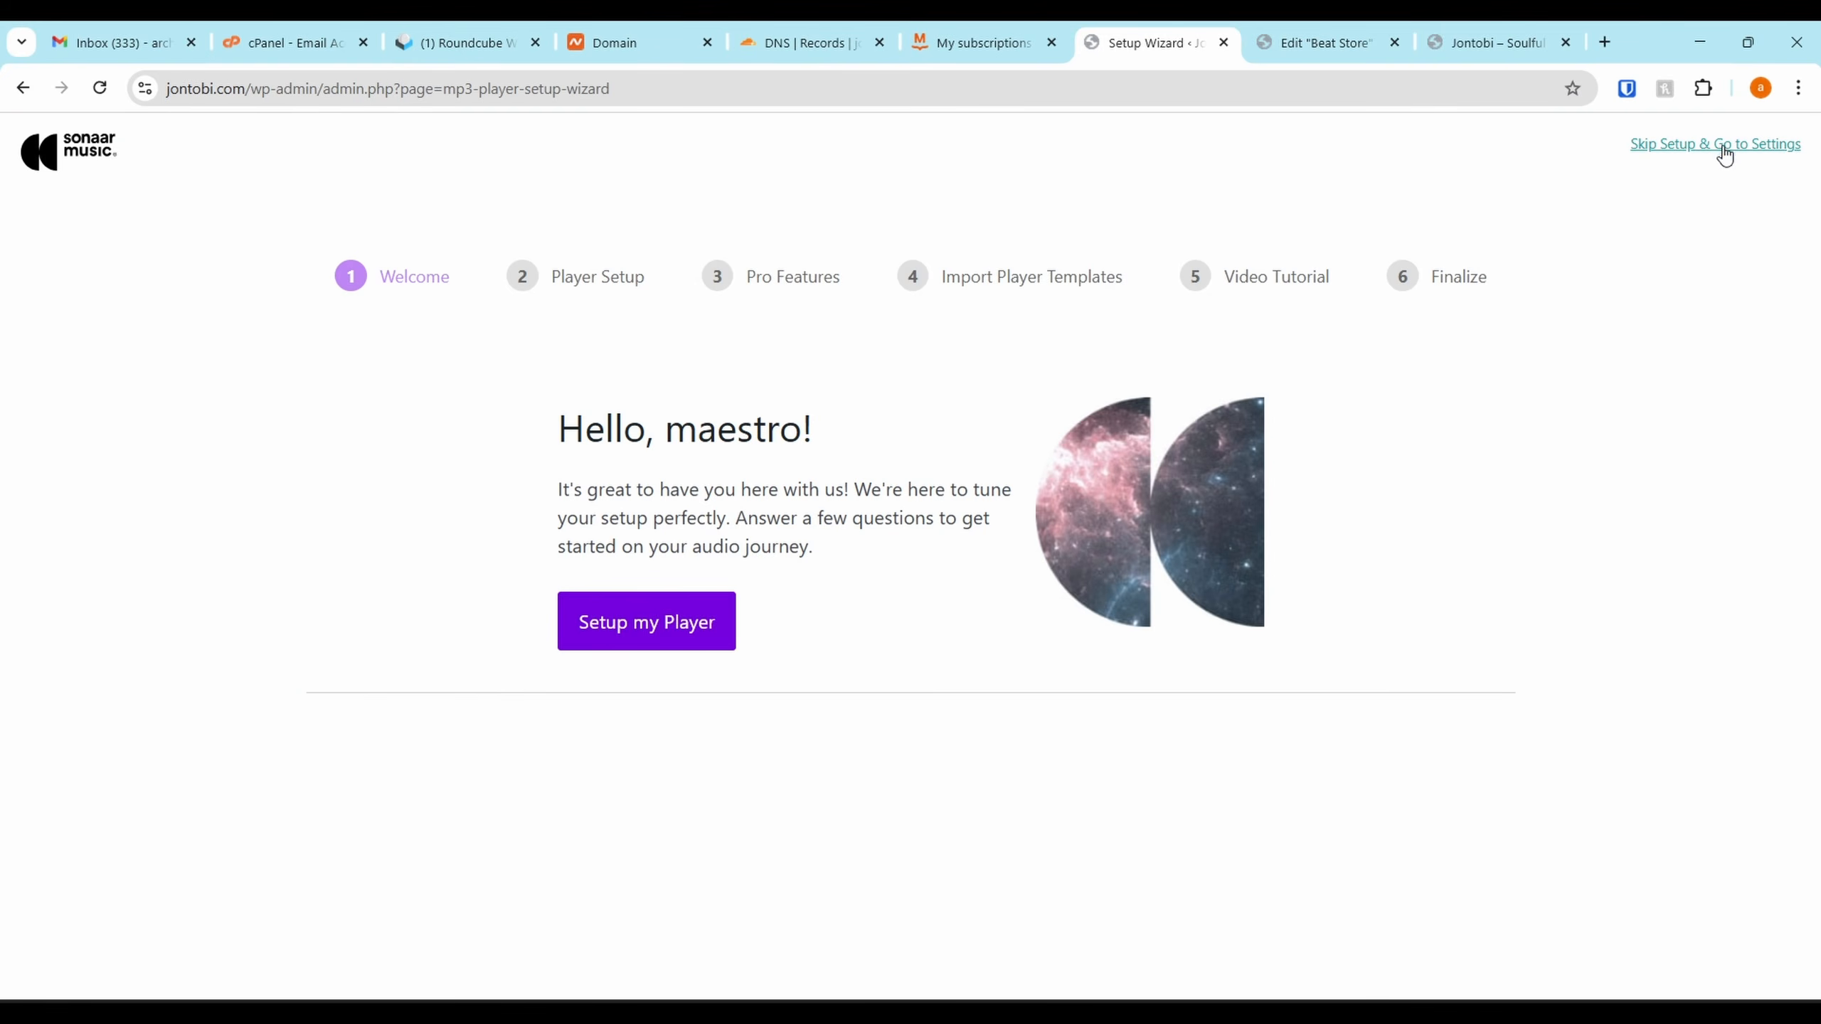
{"action": "left_click", "coordinate": [1716, 145]}
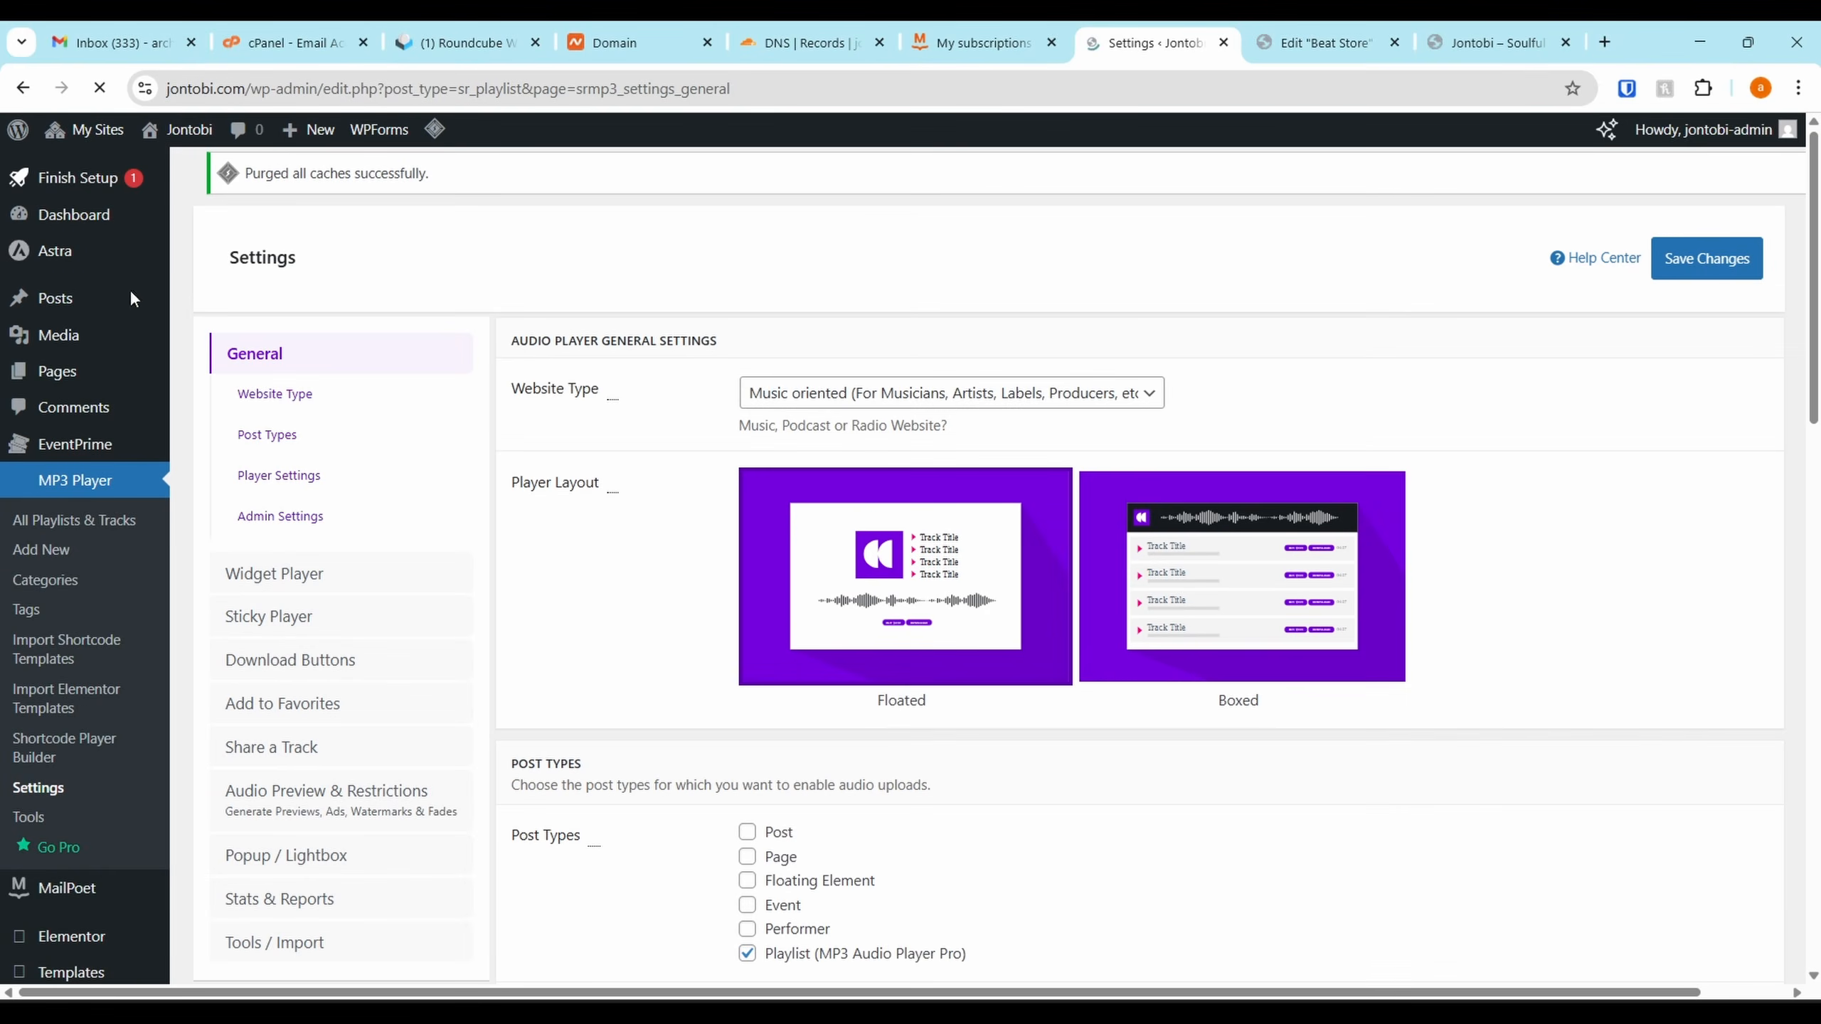
Go back to the Network Admin Plugins list
{"action": "mouse_move", "coordinate": [94, 131]}
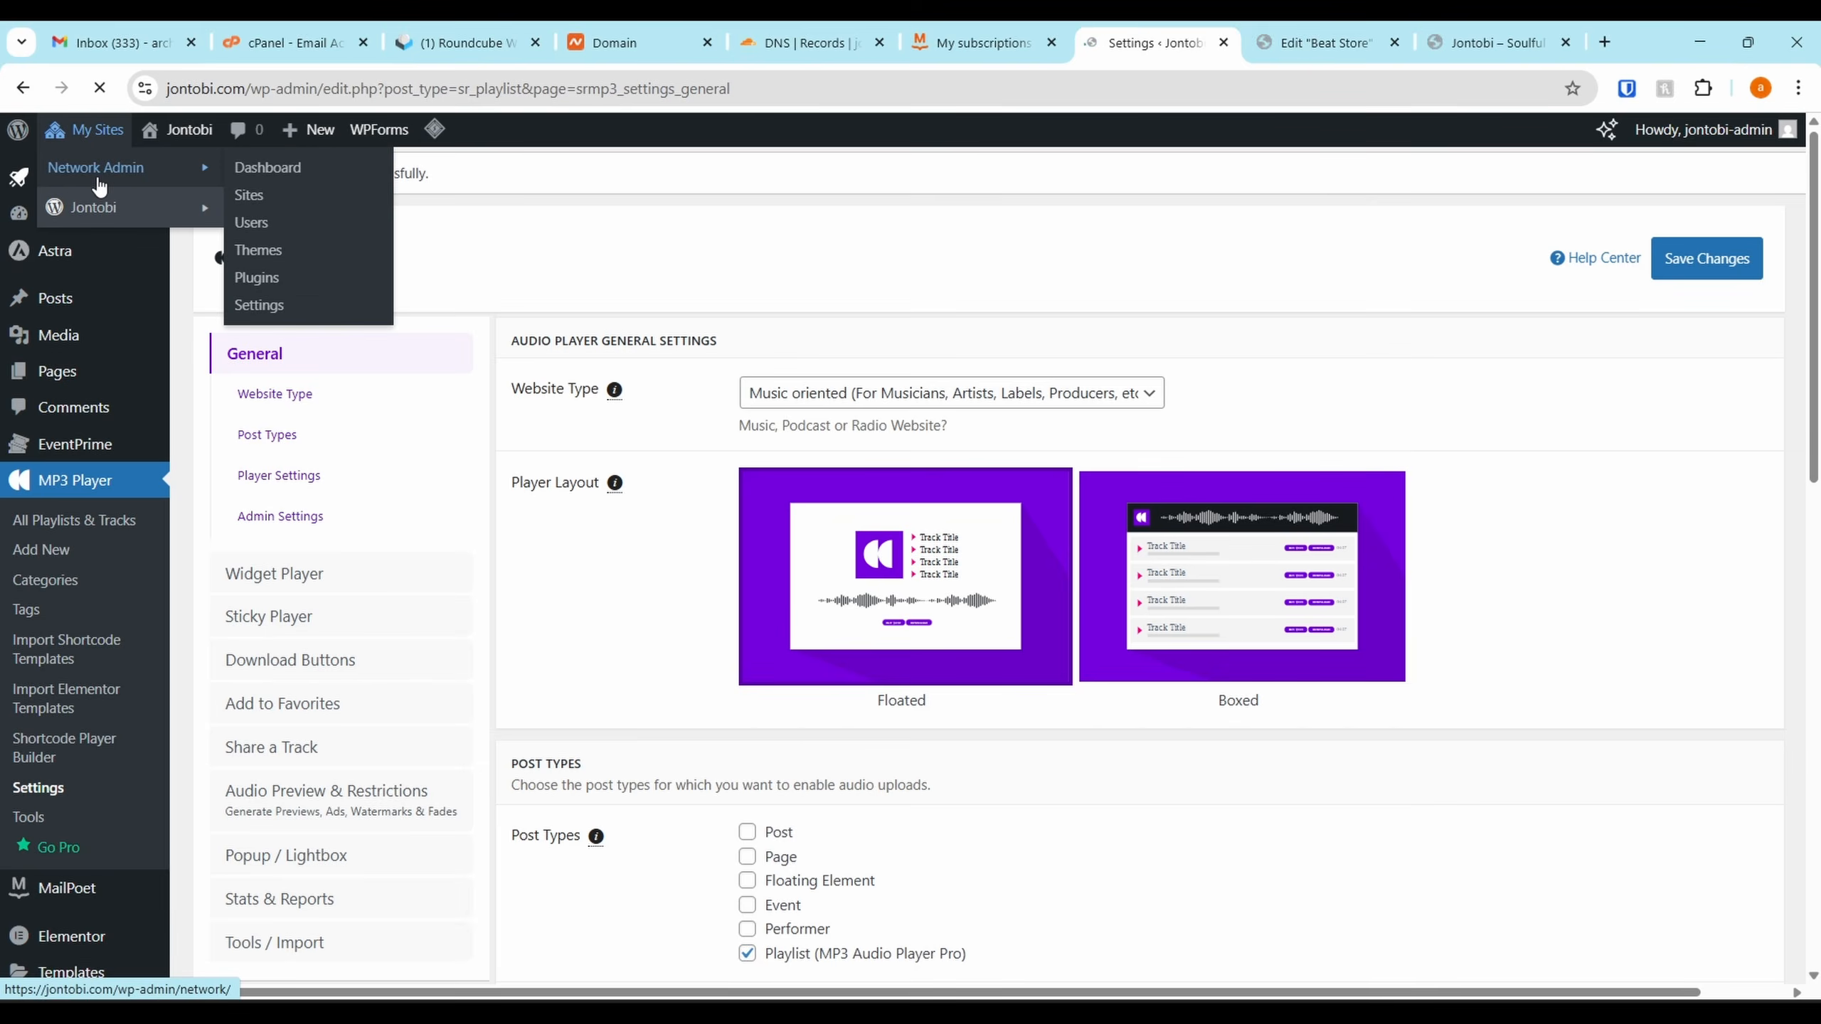
{"action": "mouse_move", "coordinate": [123, 181]}
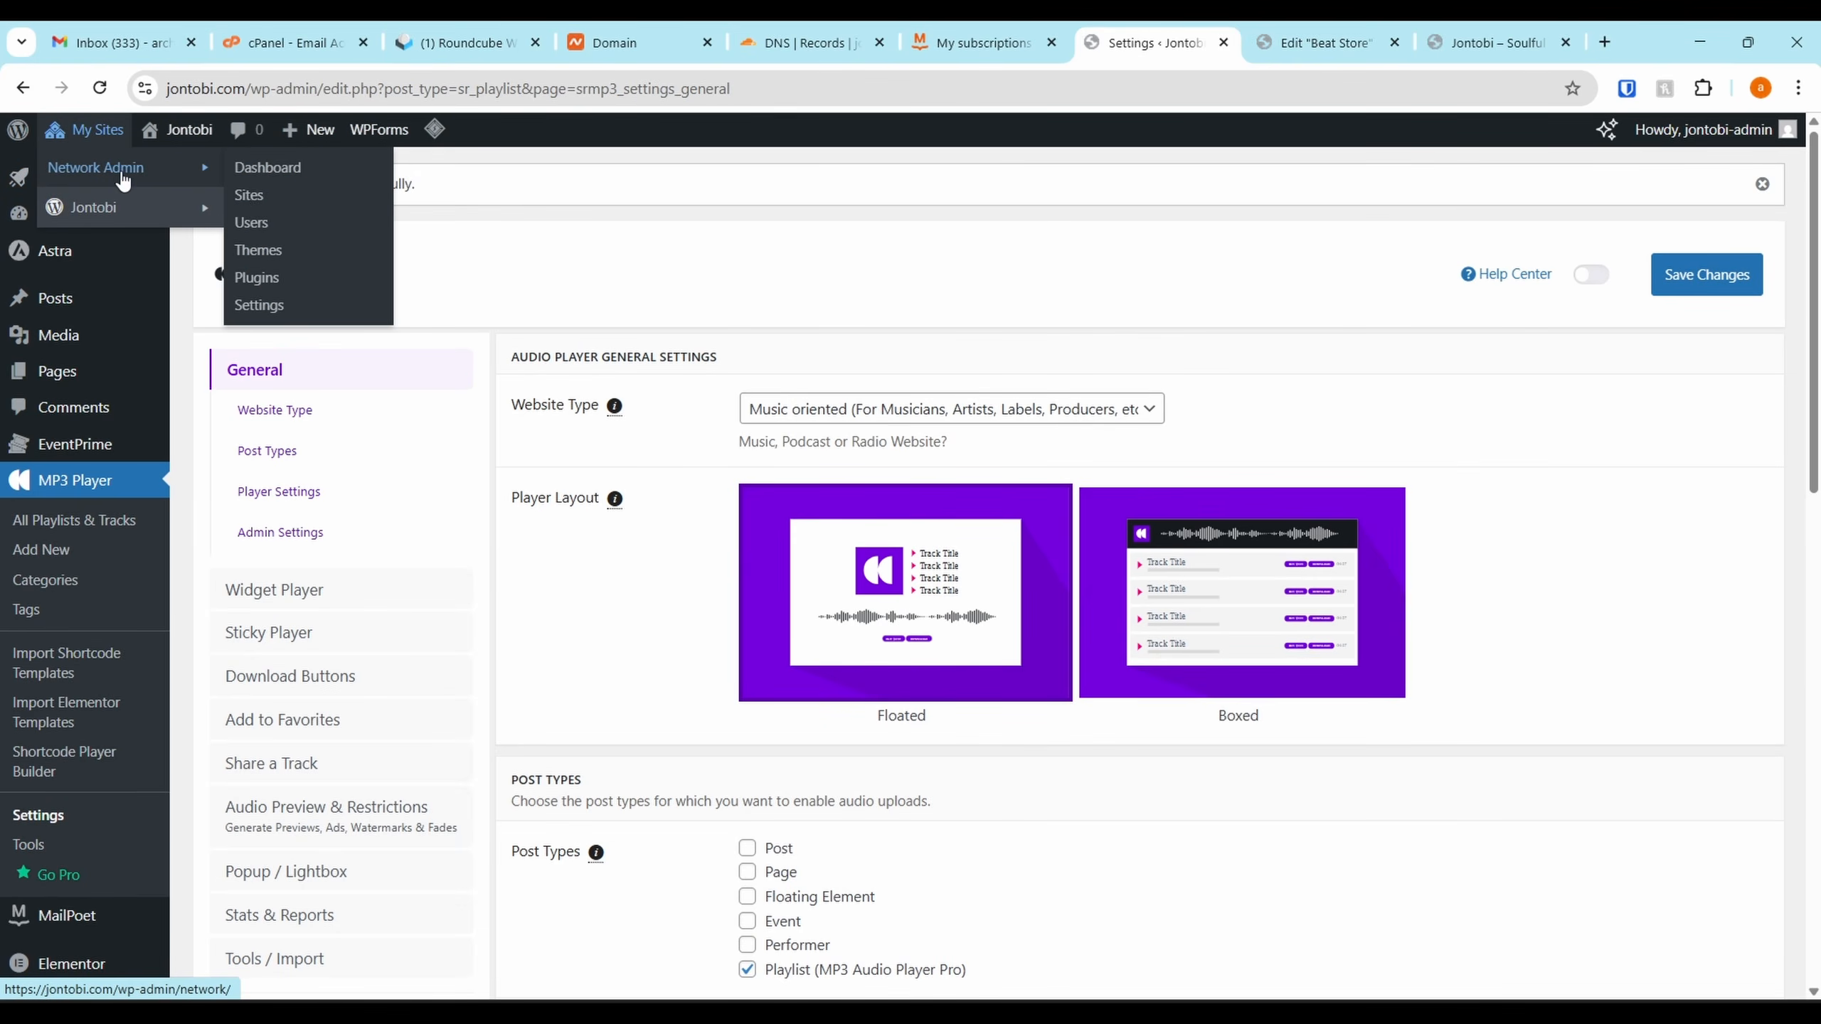
{"action": "left_click", "coordinate": [307, 287]}
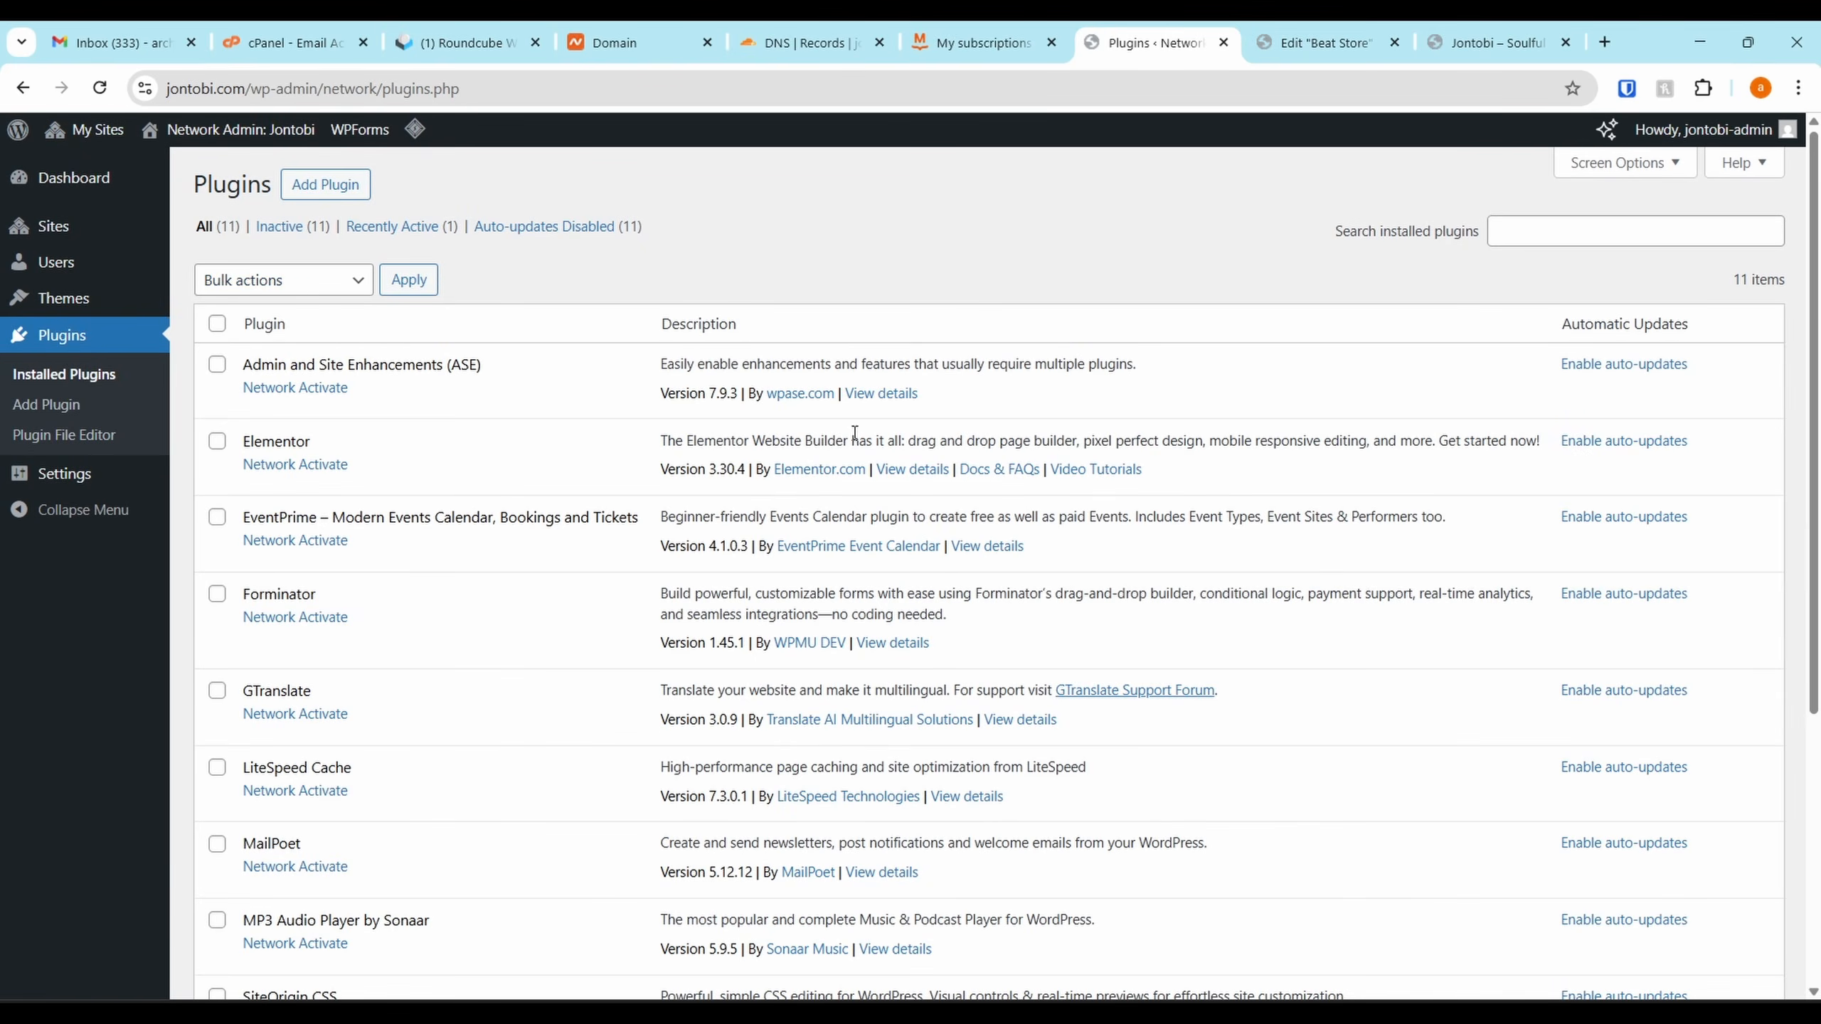
Upload and install the sonaar-music-pro_5.9.5.zip plugin on the network
{"action": "left_click", "coordinate": [342, 187]}
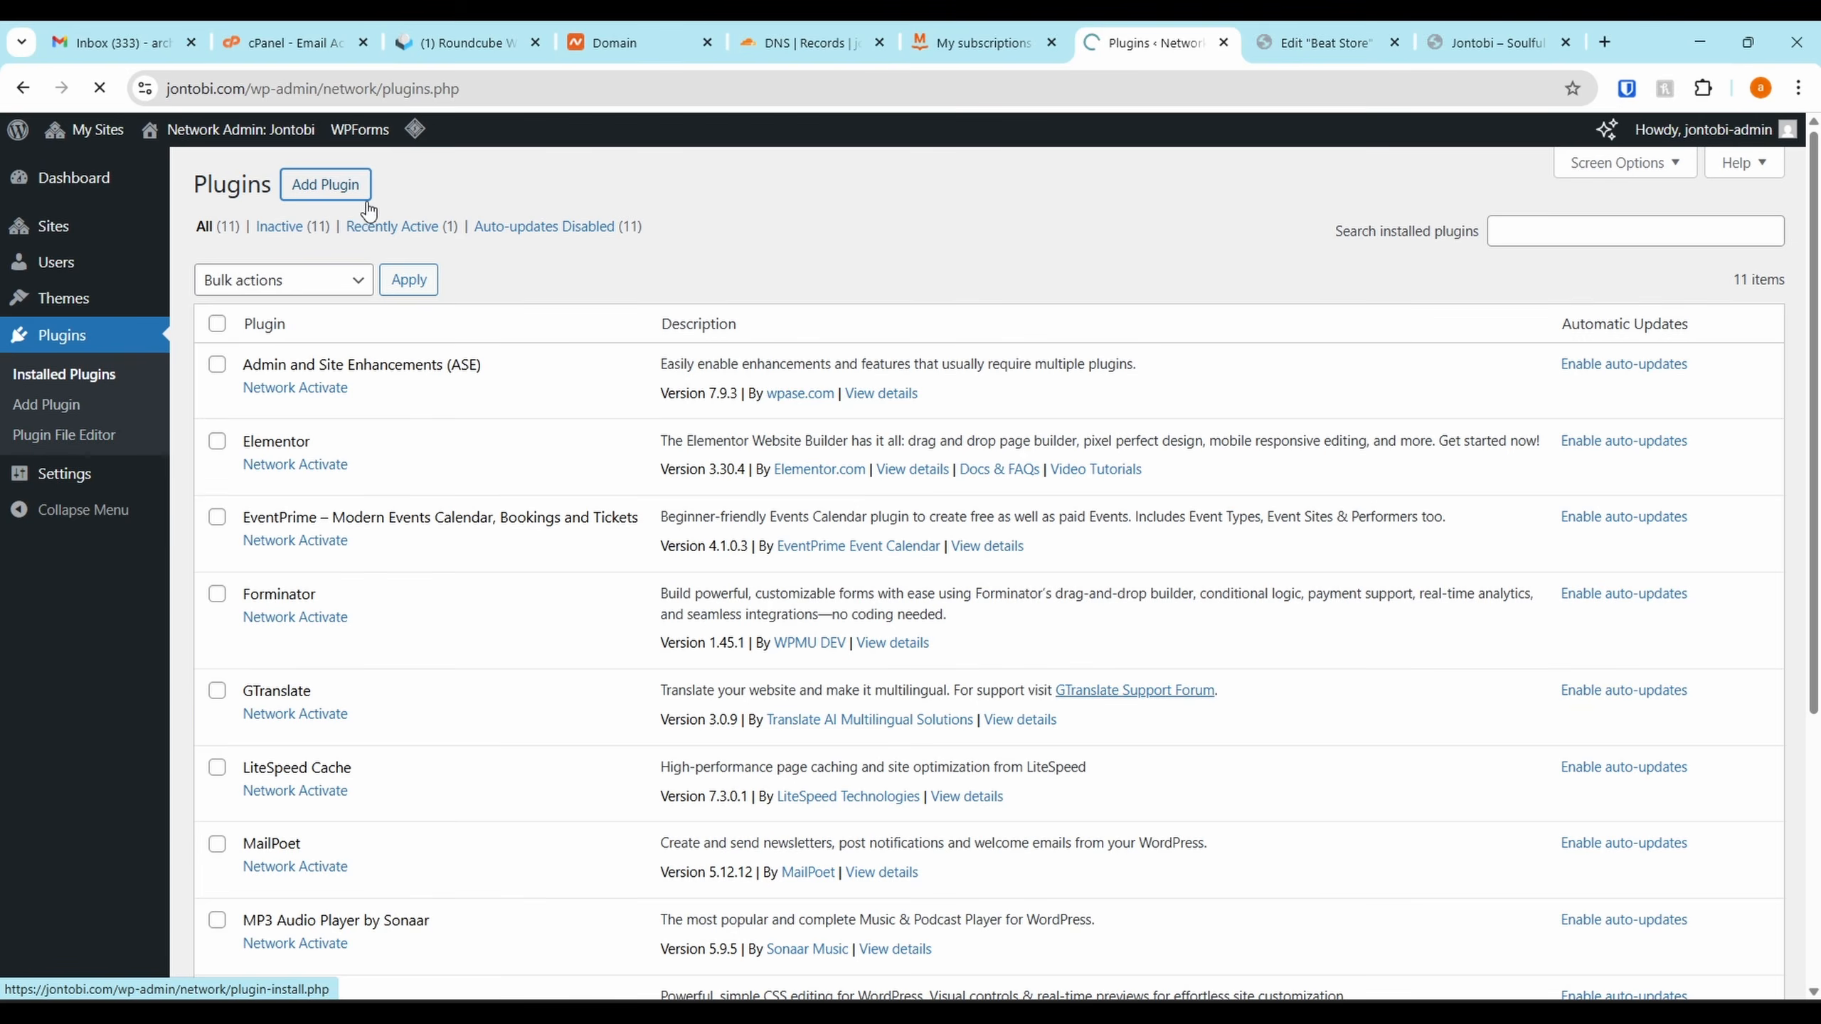
{"action": "scroll", "coordinate": [569, 420], "scroll_direction": "down", "scroll_amount": 5}
{"action": "scroll", "coordinate": [690, 456], "scroll_direction": "up", "scroll_amount": 5}
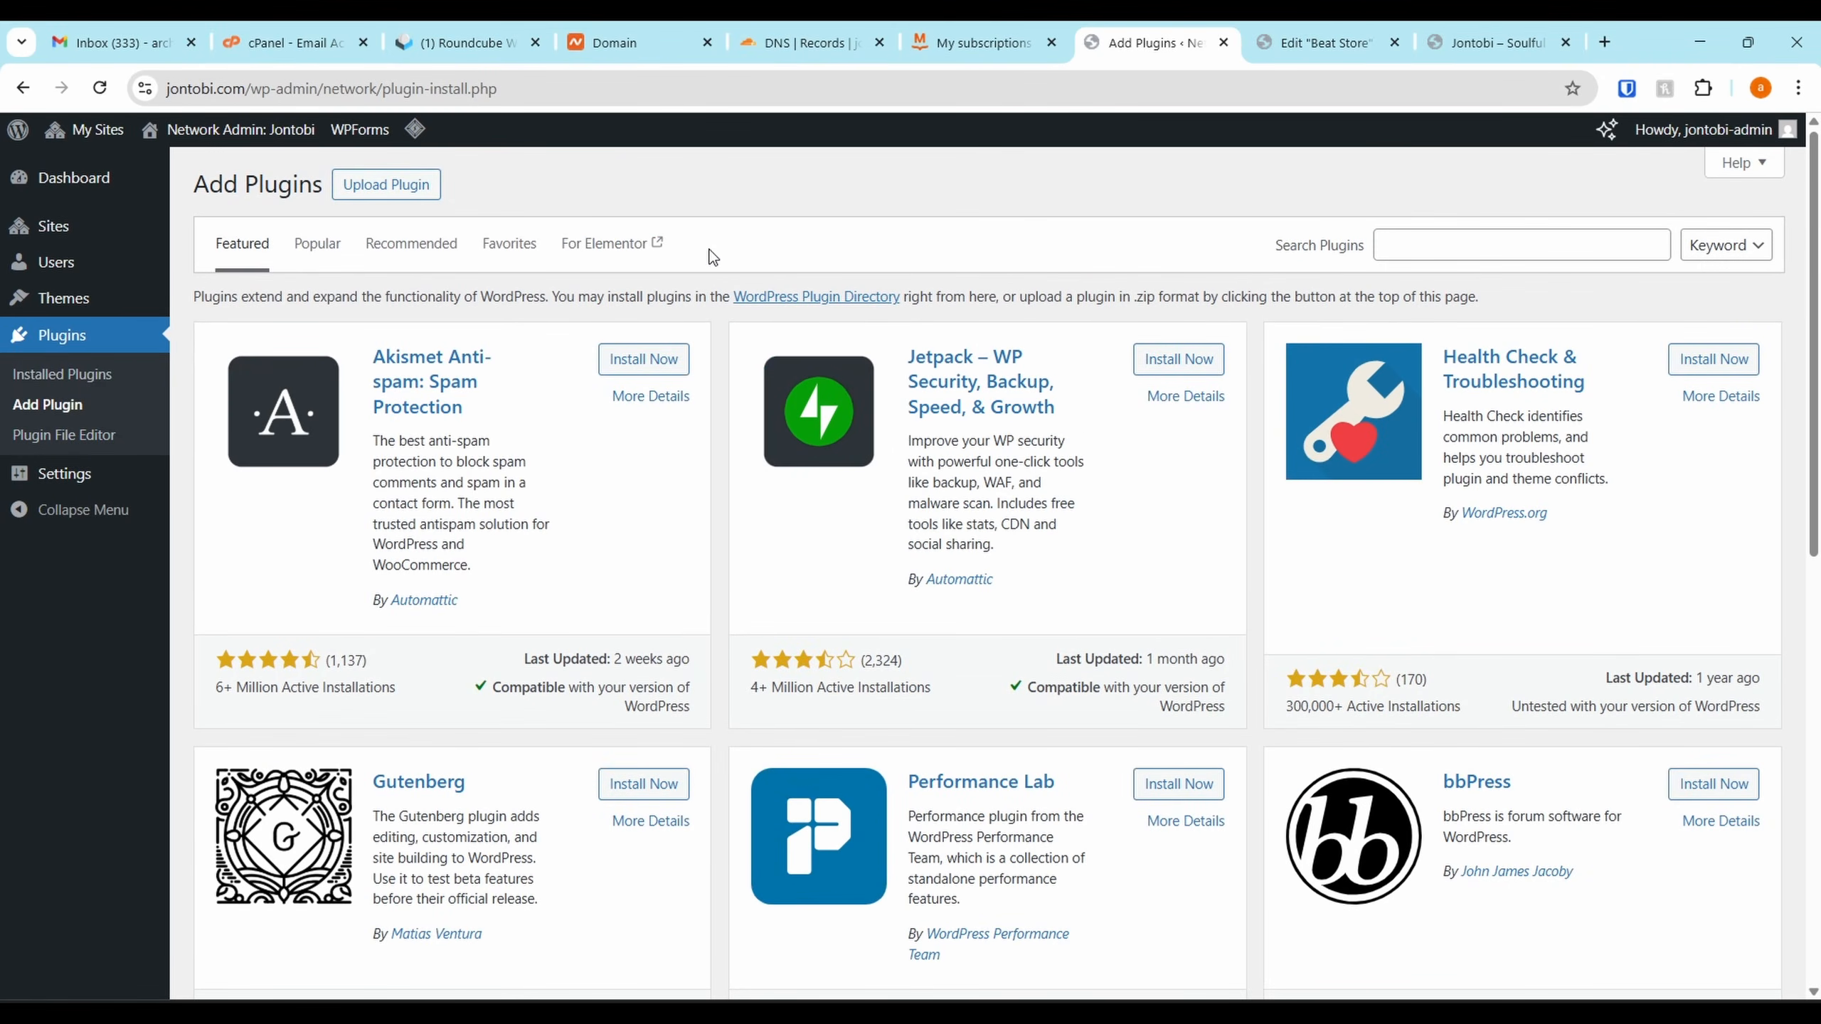
{"action": "left_click", "coordinate": [385, 184]}
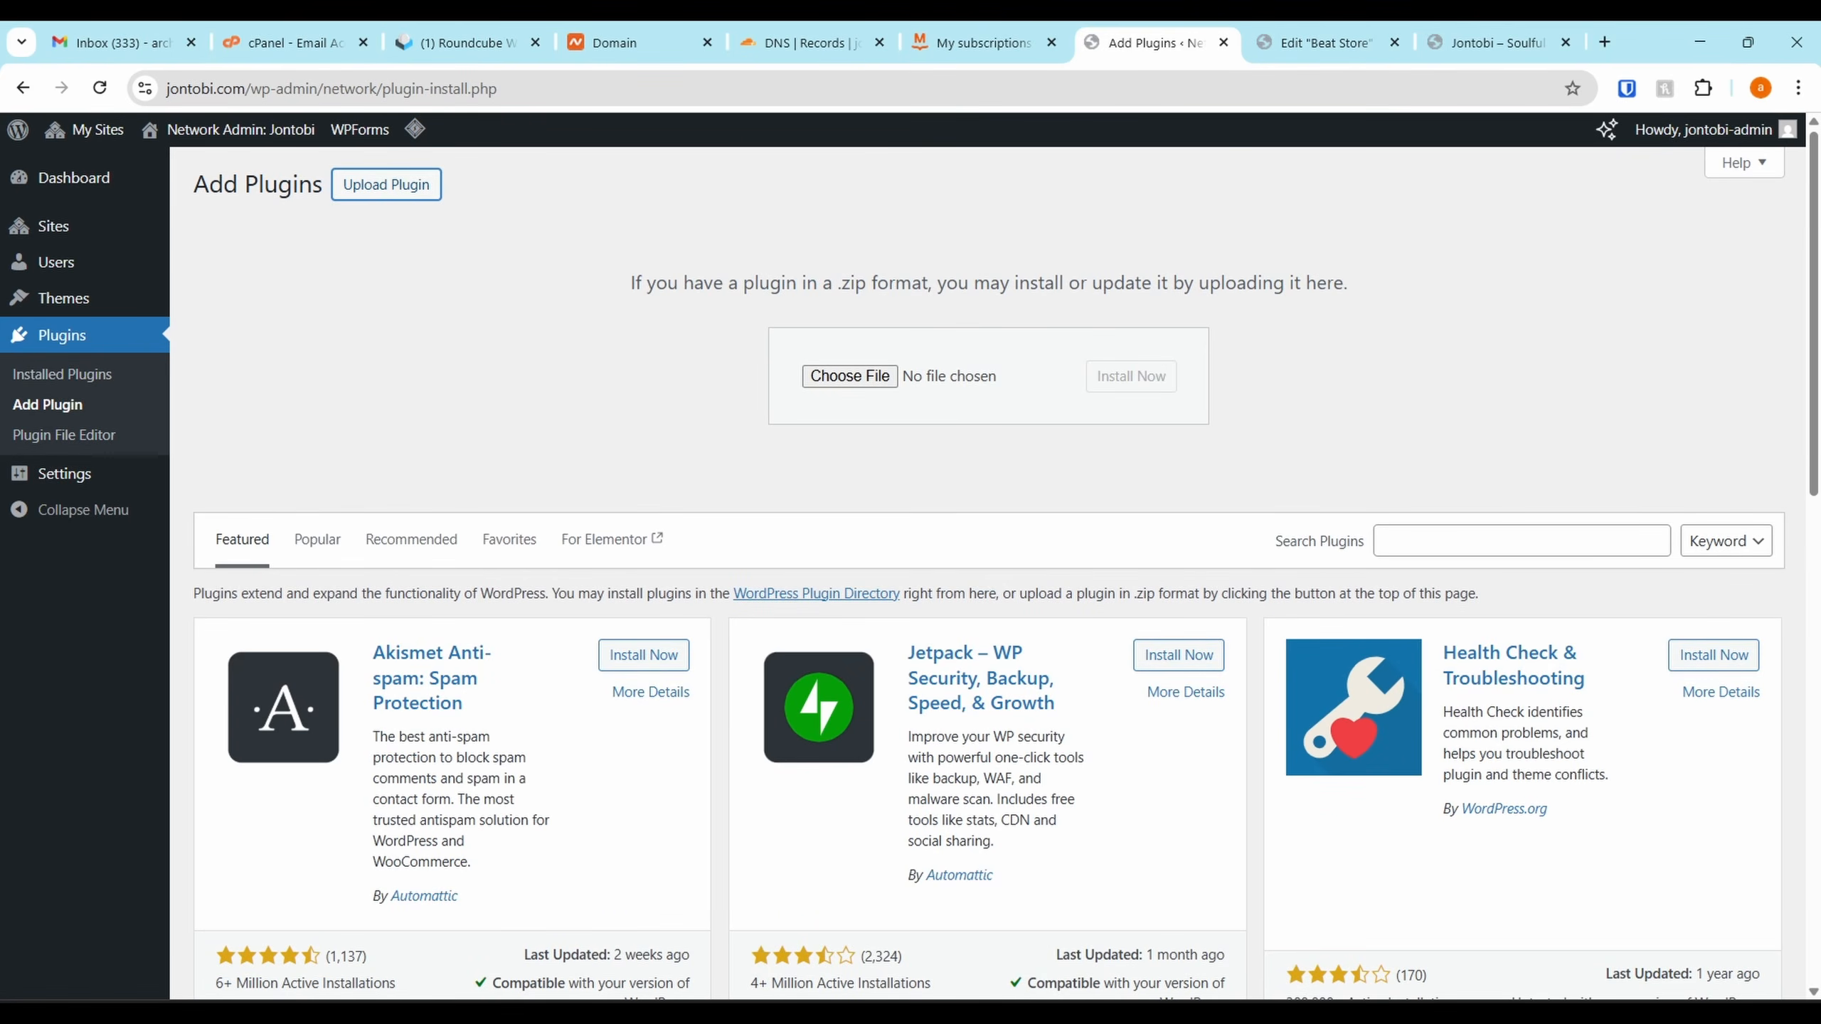
{"action": "left_click_drag", "start_coordinate": [1817, 402], "coordinate": [896, 376]}
{"action": "left_click", "coordinate": [1140, 377]}
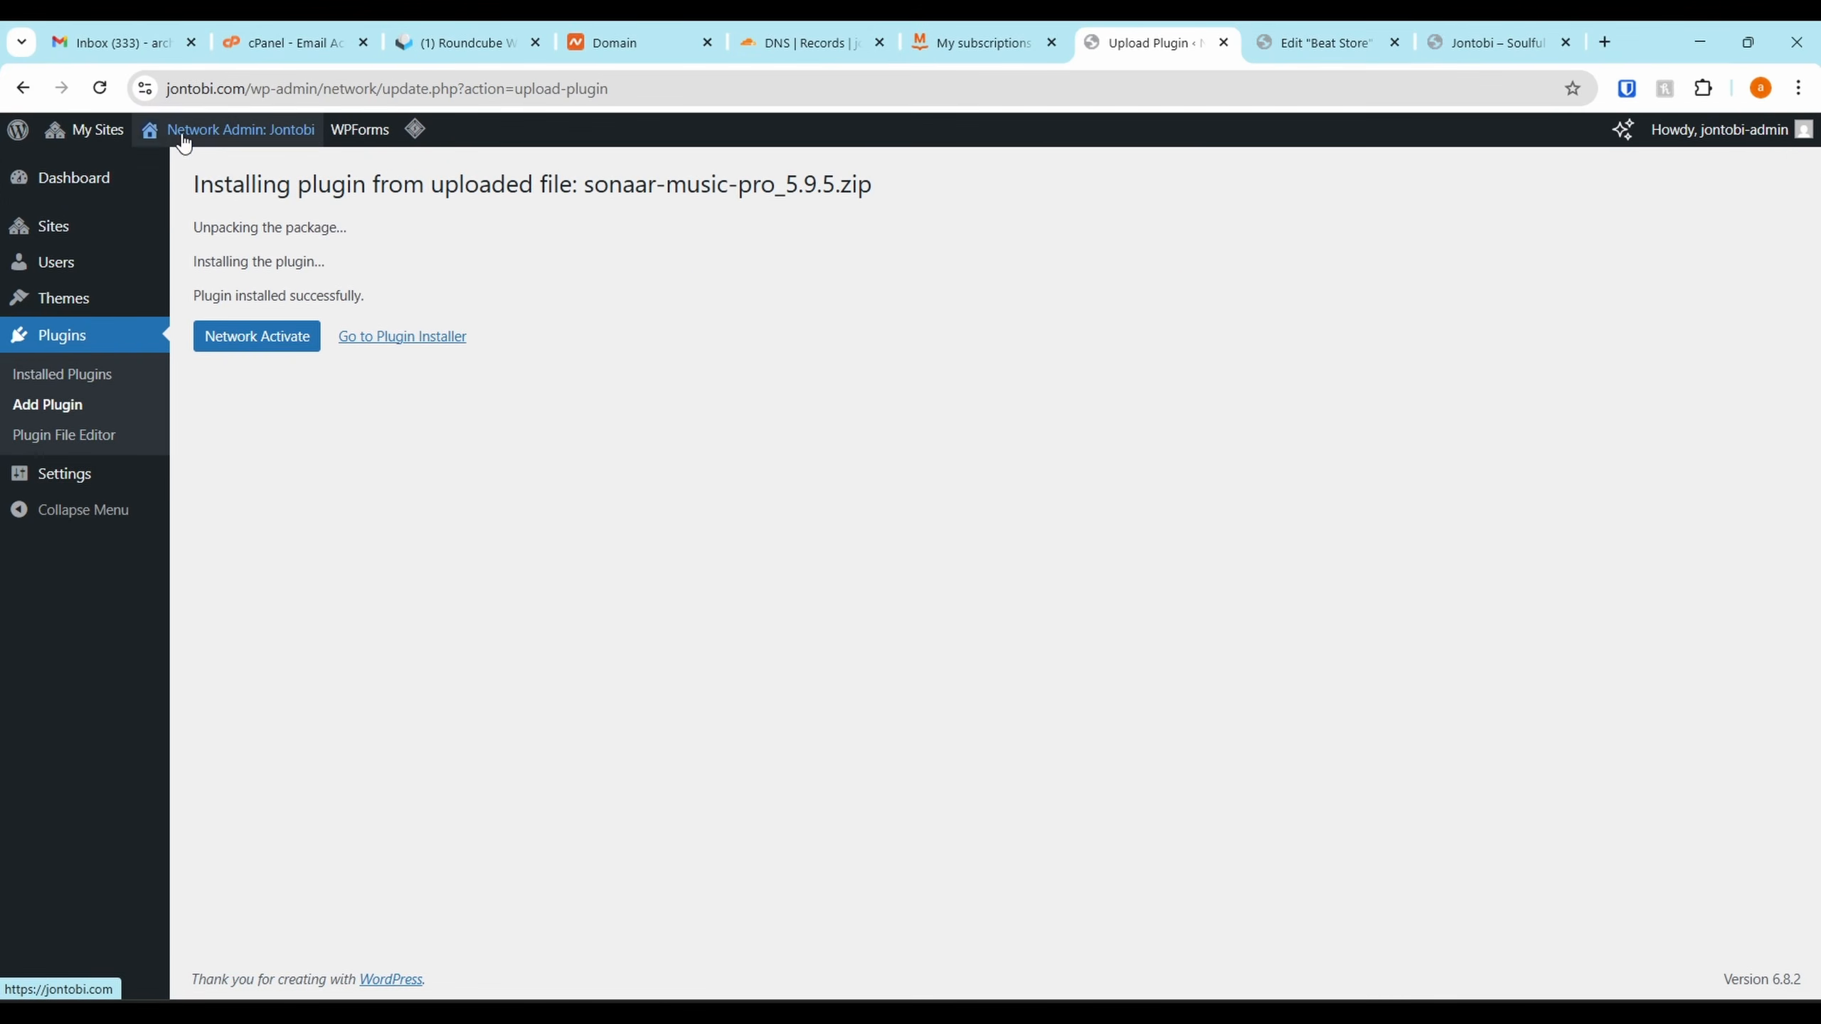
Activate MP3 Audio Player by Sonaar - Pro Addon on the individual site
{"action": "mouse_move", "coordinate": [95, 134]}
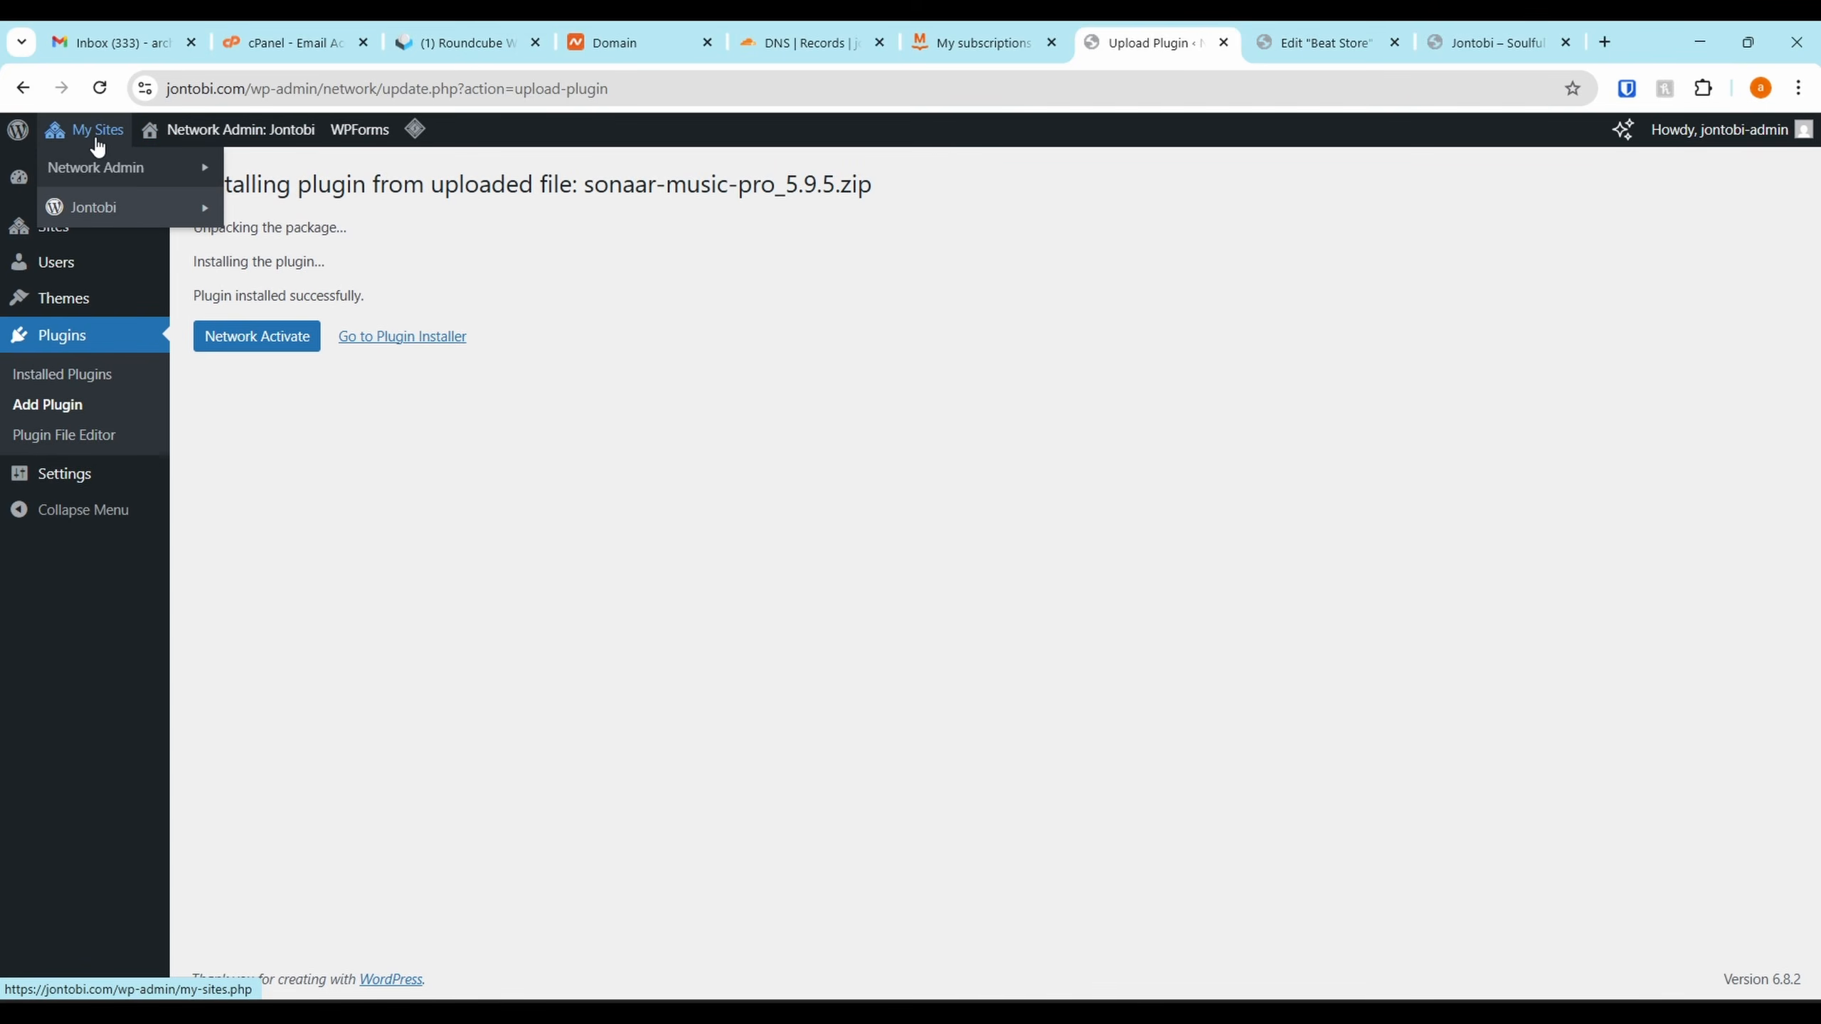
{"action": "mouse_move", "coordinate": [102, 216]}
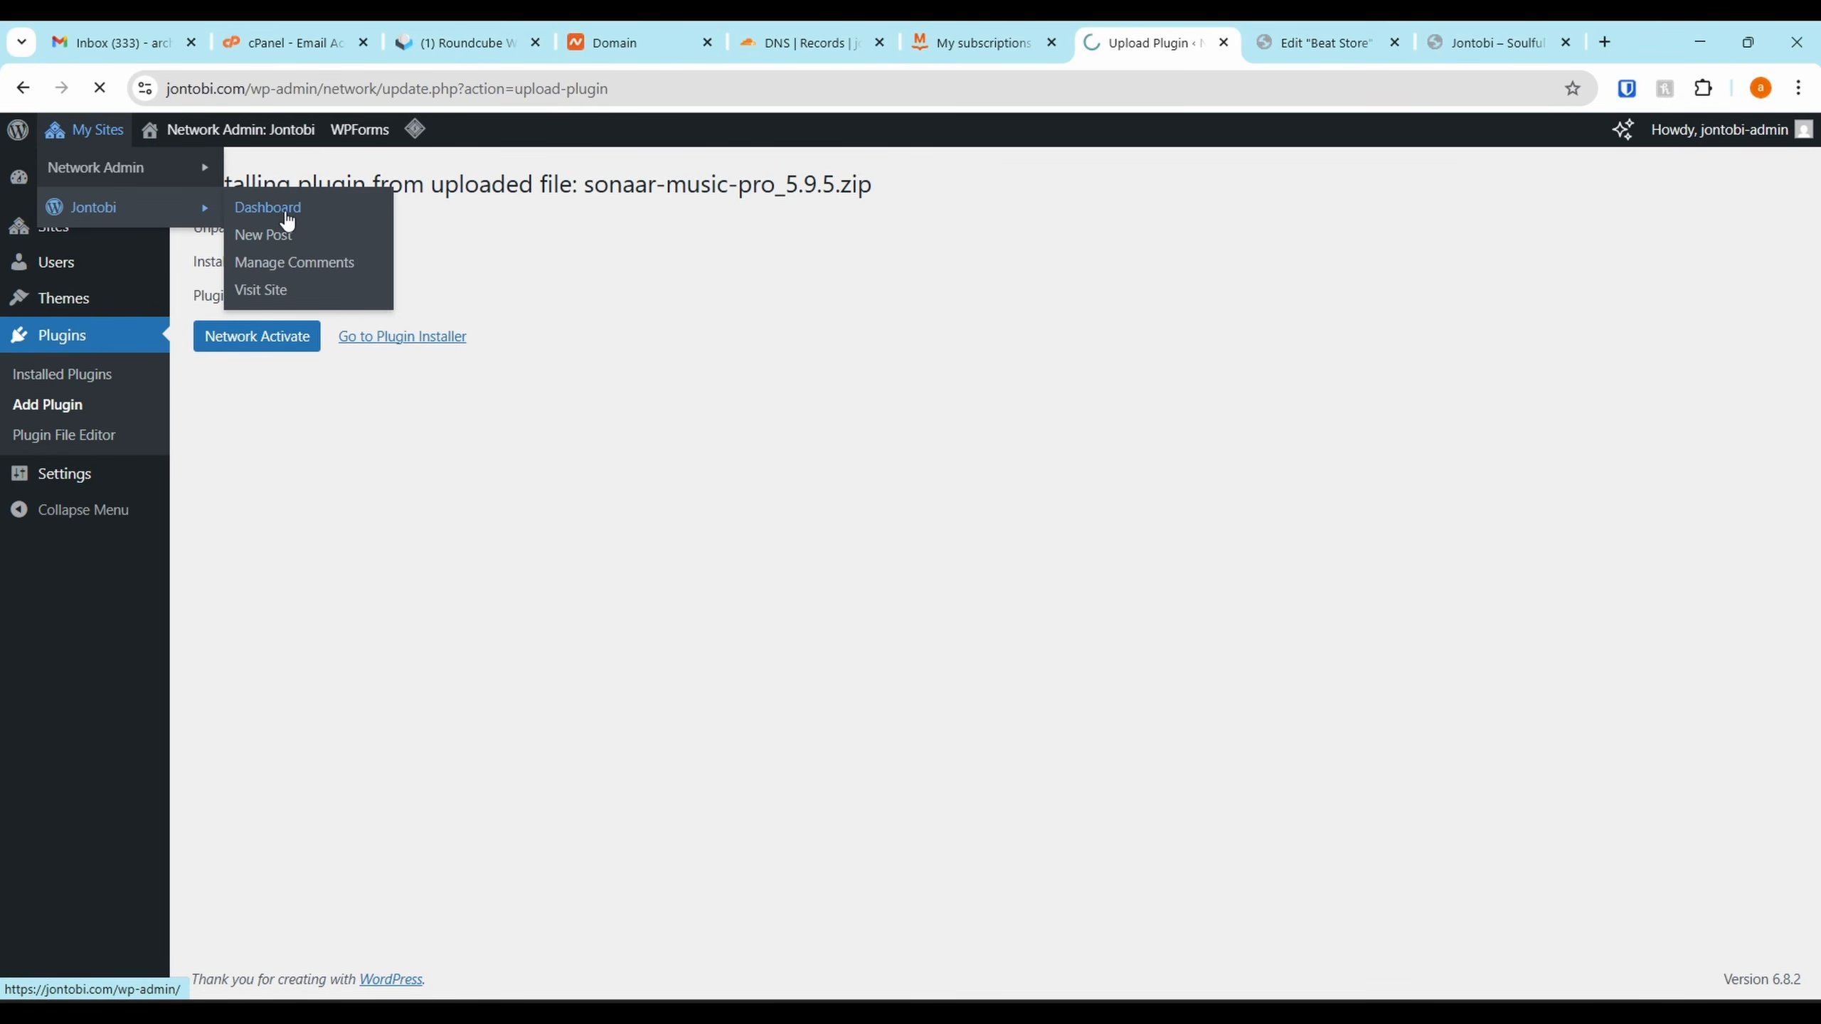
{"action": "left_click", "coordinate": [287, 221]}
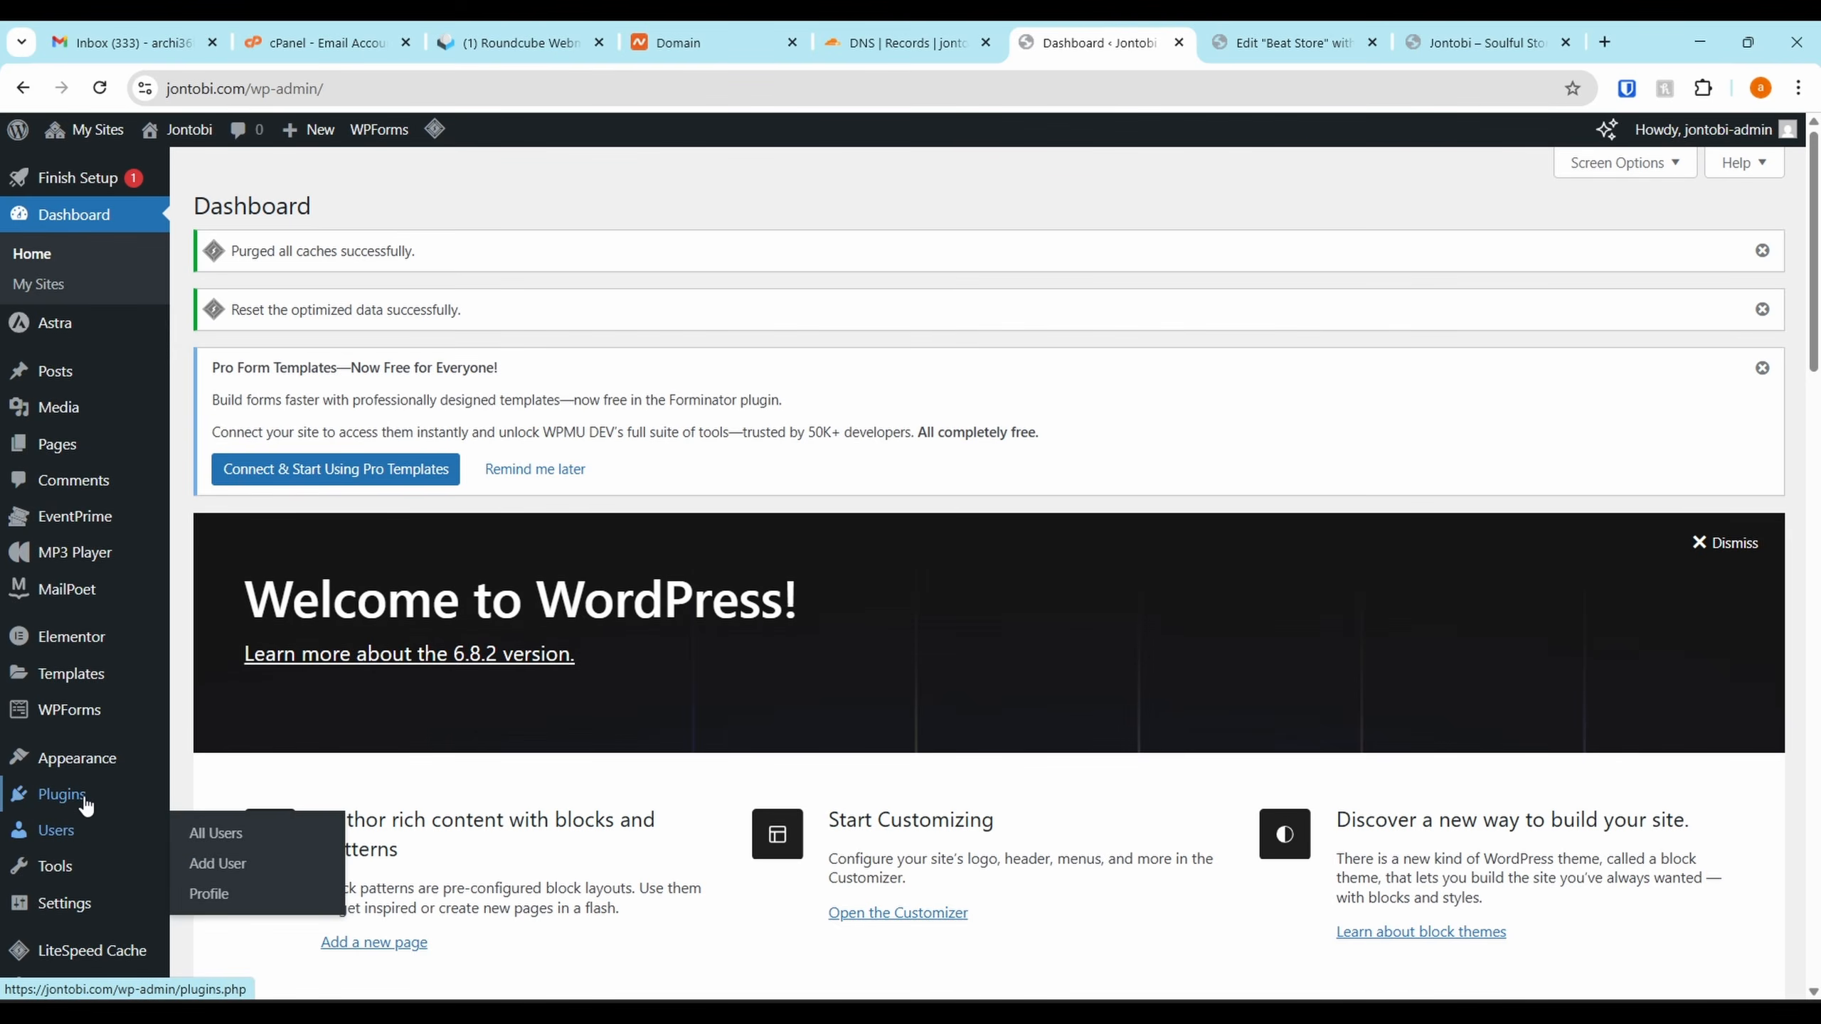
{"action": "left_click", "coordinate": [109, 794]}
{"action": "scroll", "coordinate": [333, 633], "scroll_direction": "down", "scroll_amount": 2}
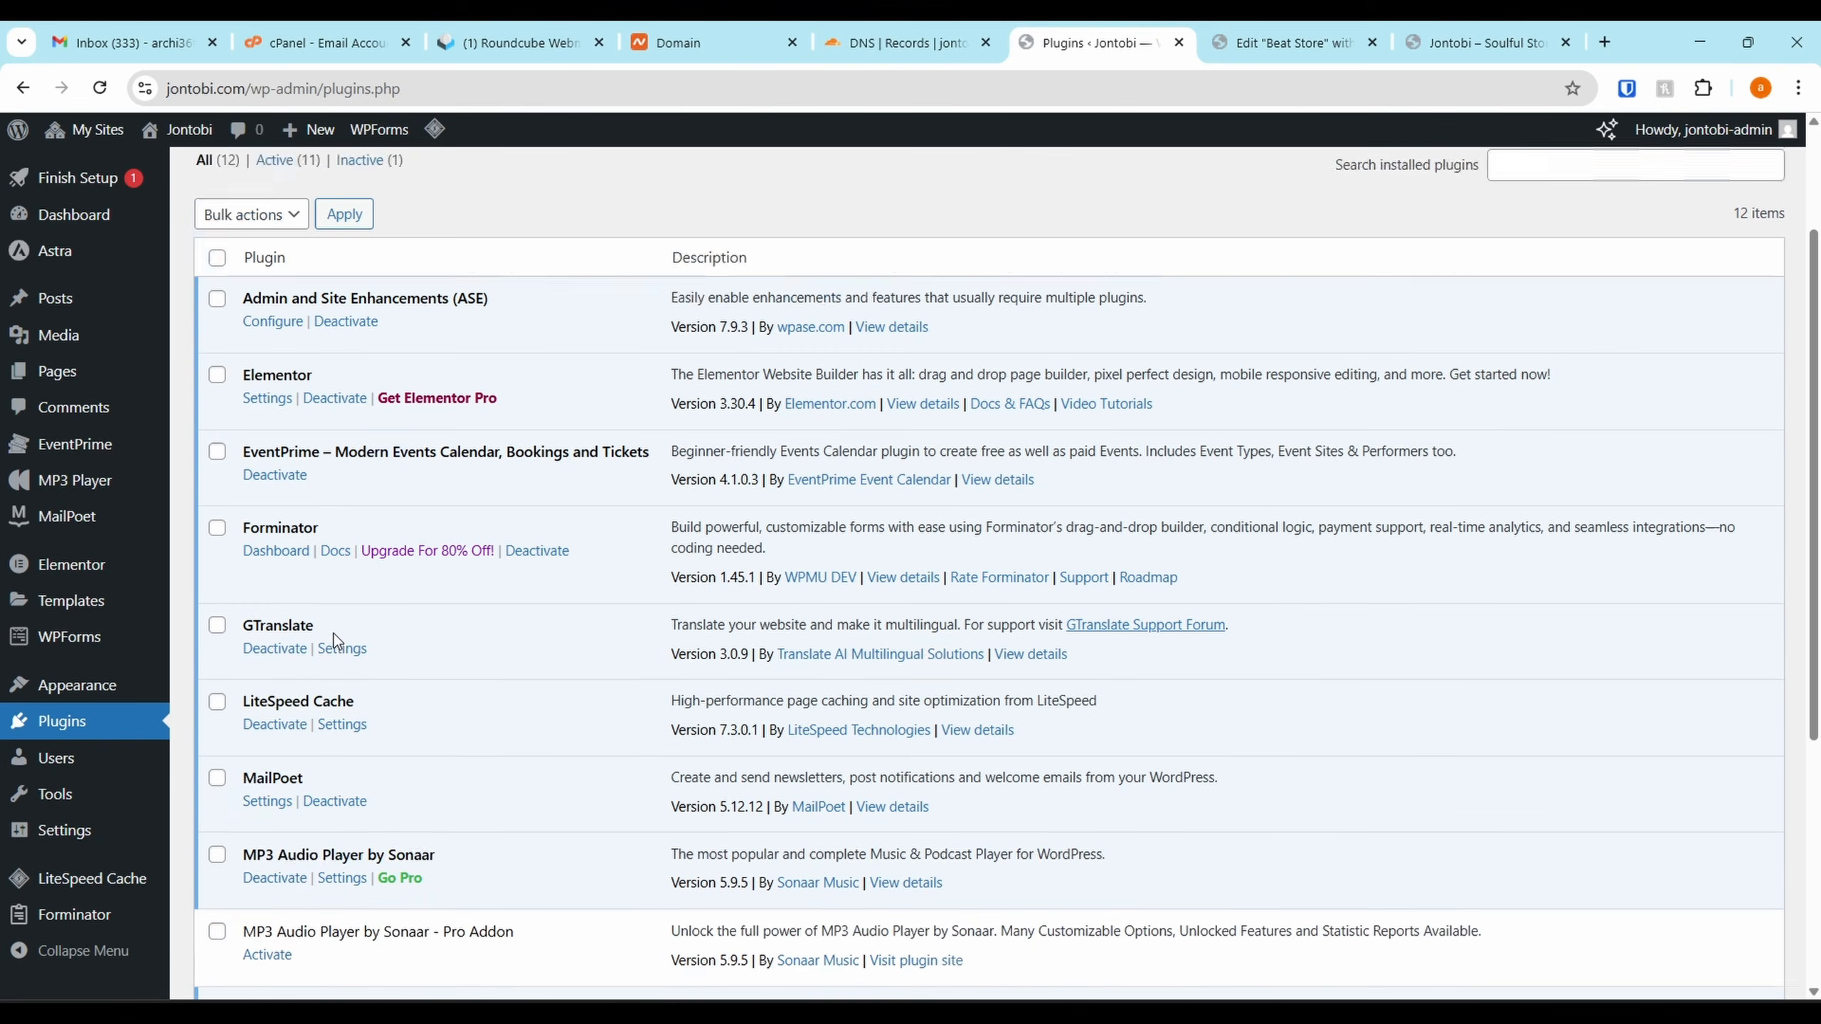
{"action": "scroll", "coordinate": [333, 633], "scroll_direction": "down", "scroll_amount": 2}
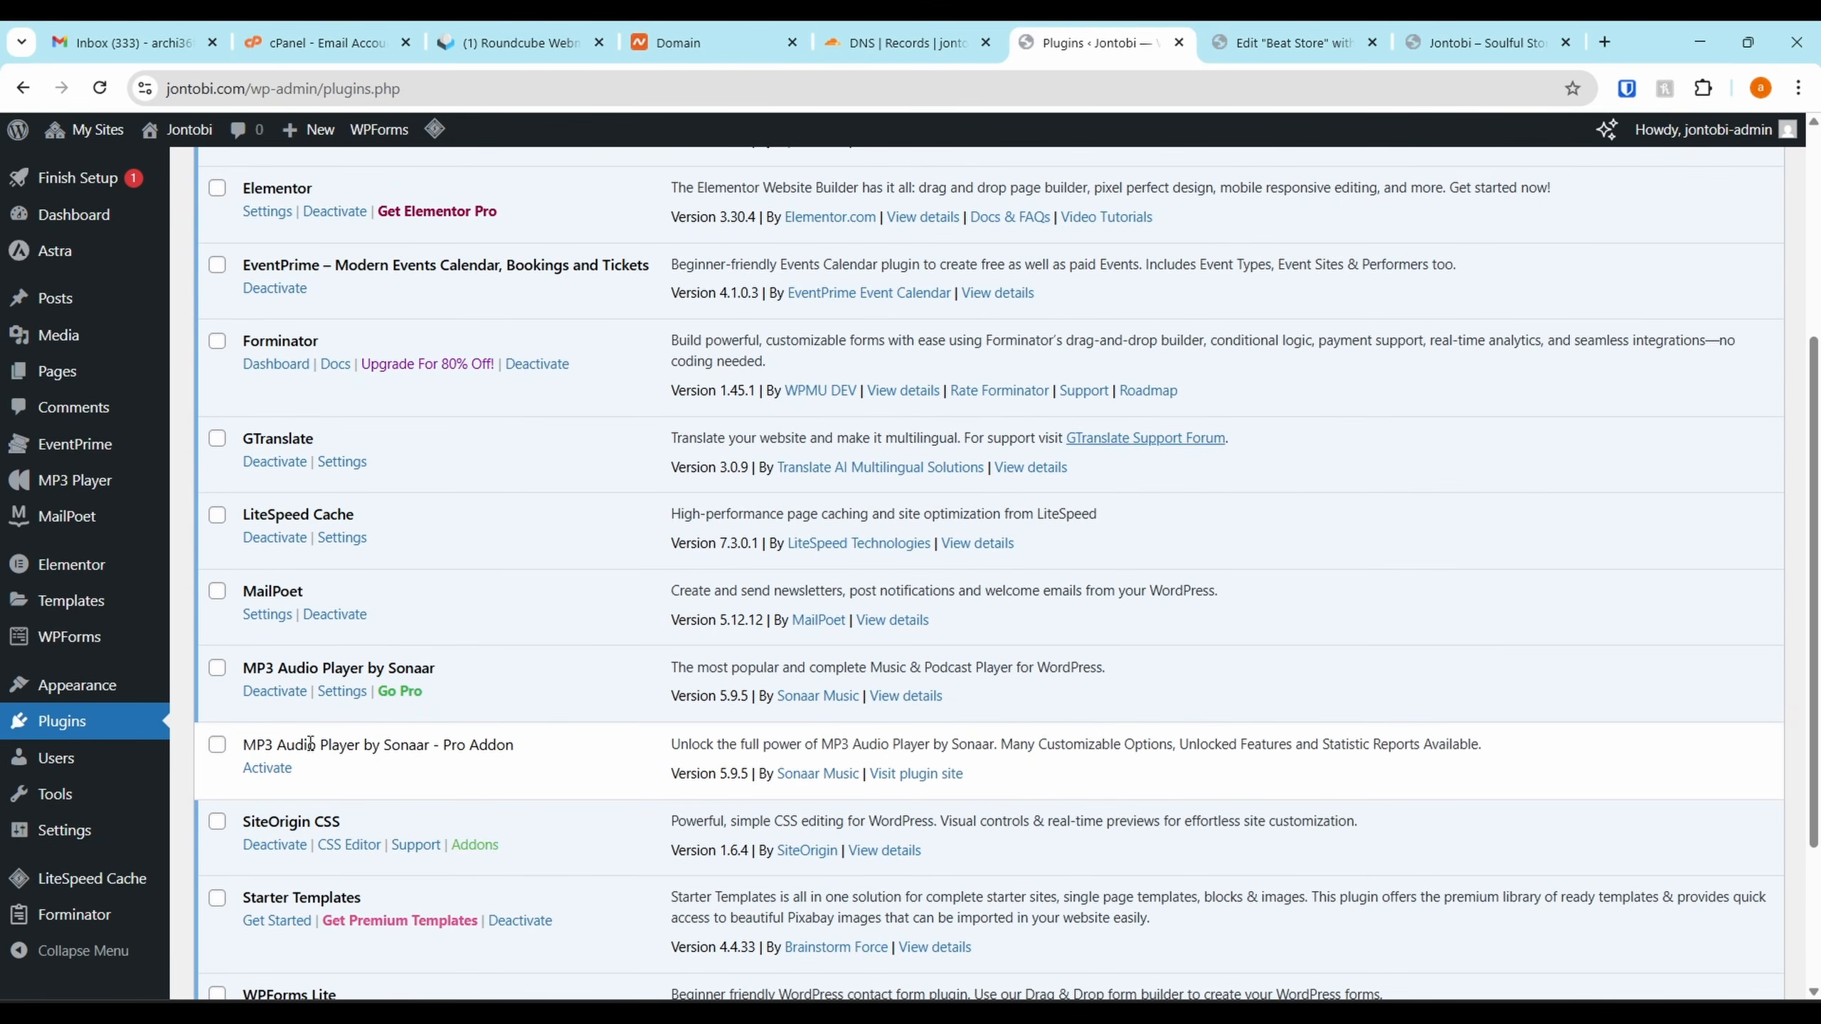
{"action": "left_click", "coordinate": [268, 768]}
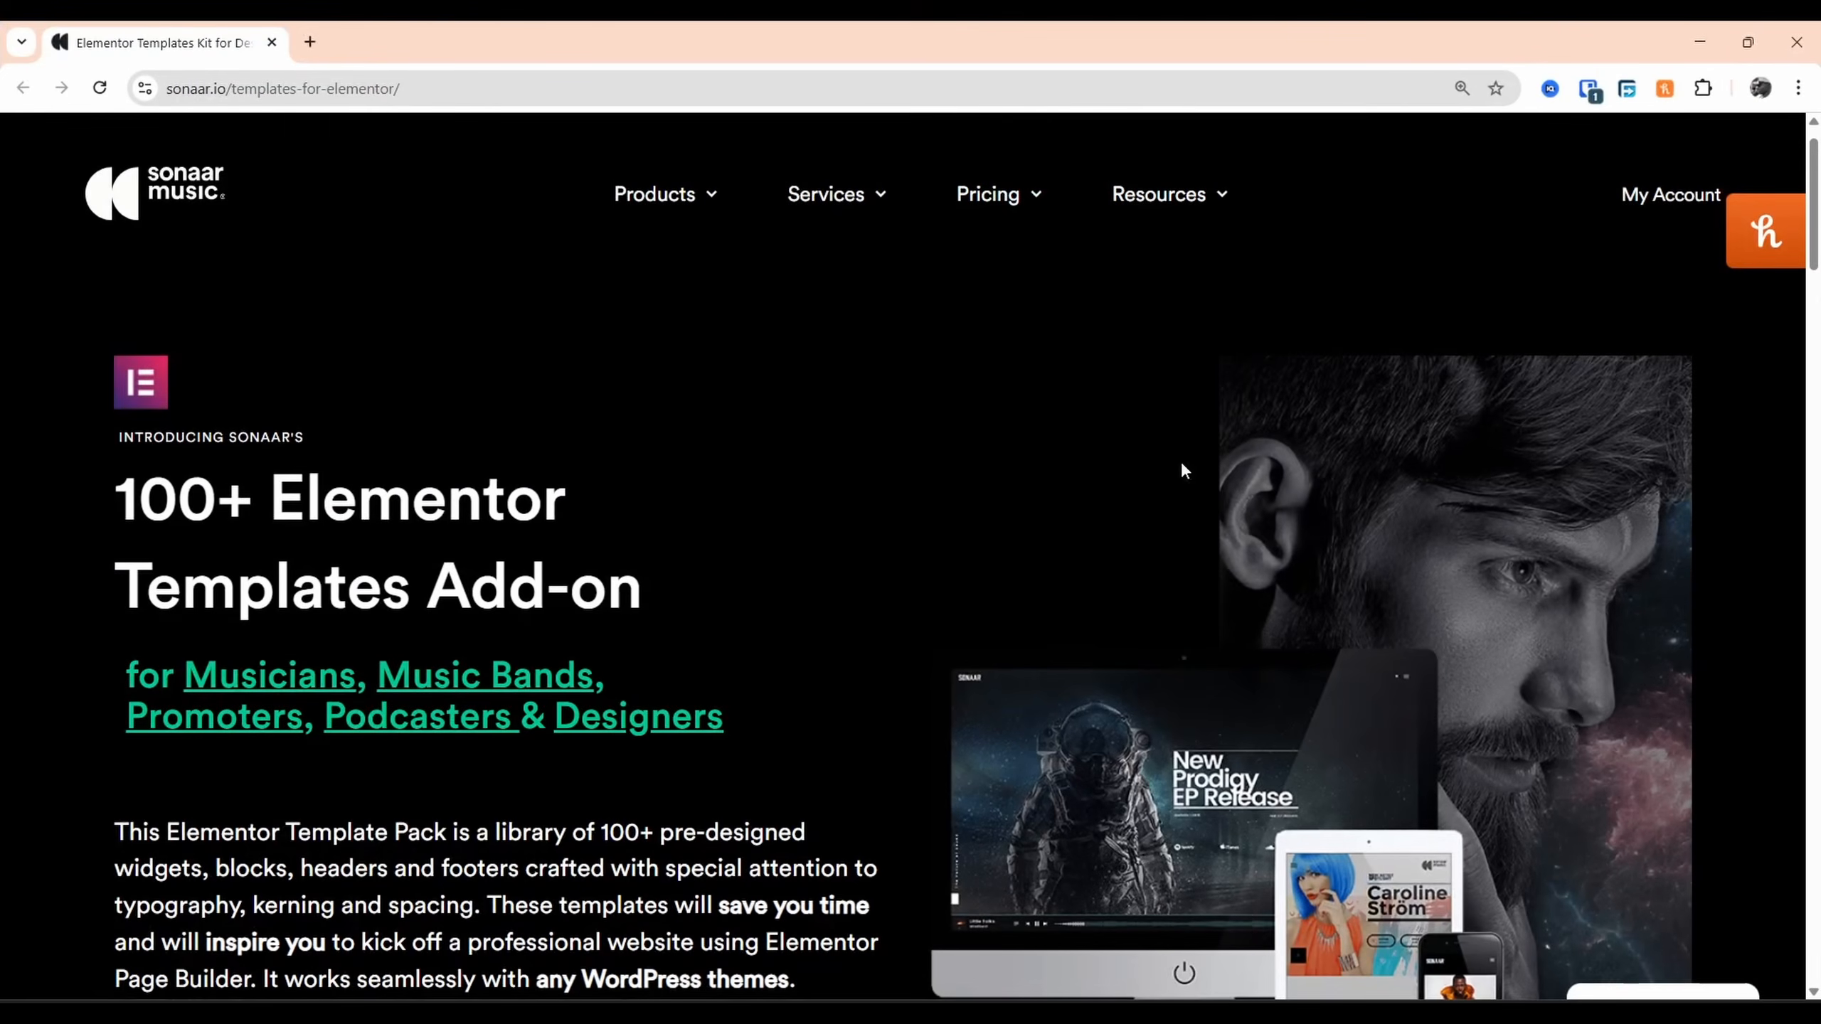
Scroll through the Sonaar templates-for-Elementor grid to browse the included templates
{"action": "scroll", "coordinate": [670, 500], "scroll_direction": "down", "scroll_amount": 5}
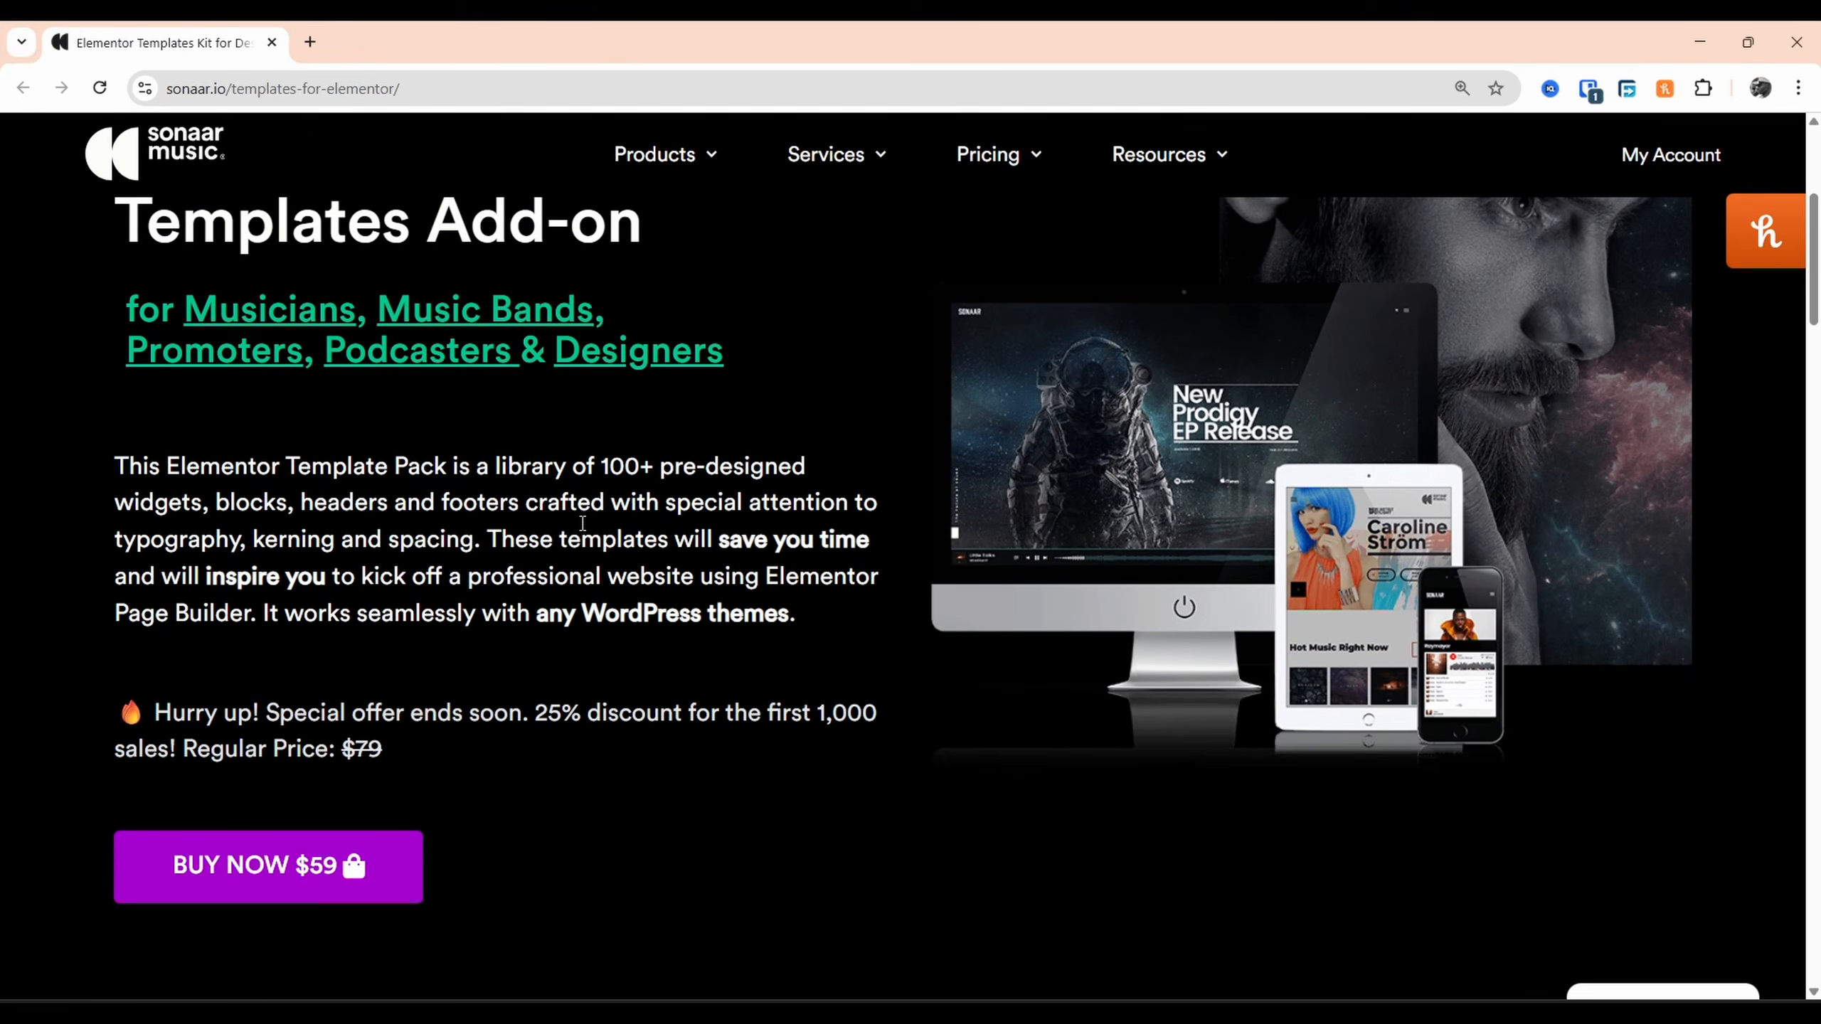
{"action": "scroll", "coordinate": [661, 562], "scroll_direction": "down", "scroll_amount": 10}
{"action": "scroll", "coordinate": [658, 650], "scroll_direction": "up", "scroll_amount": 3}
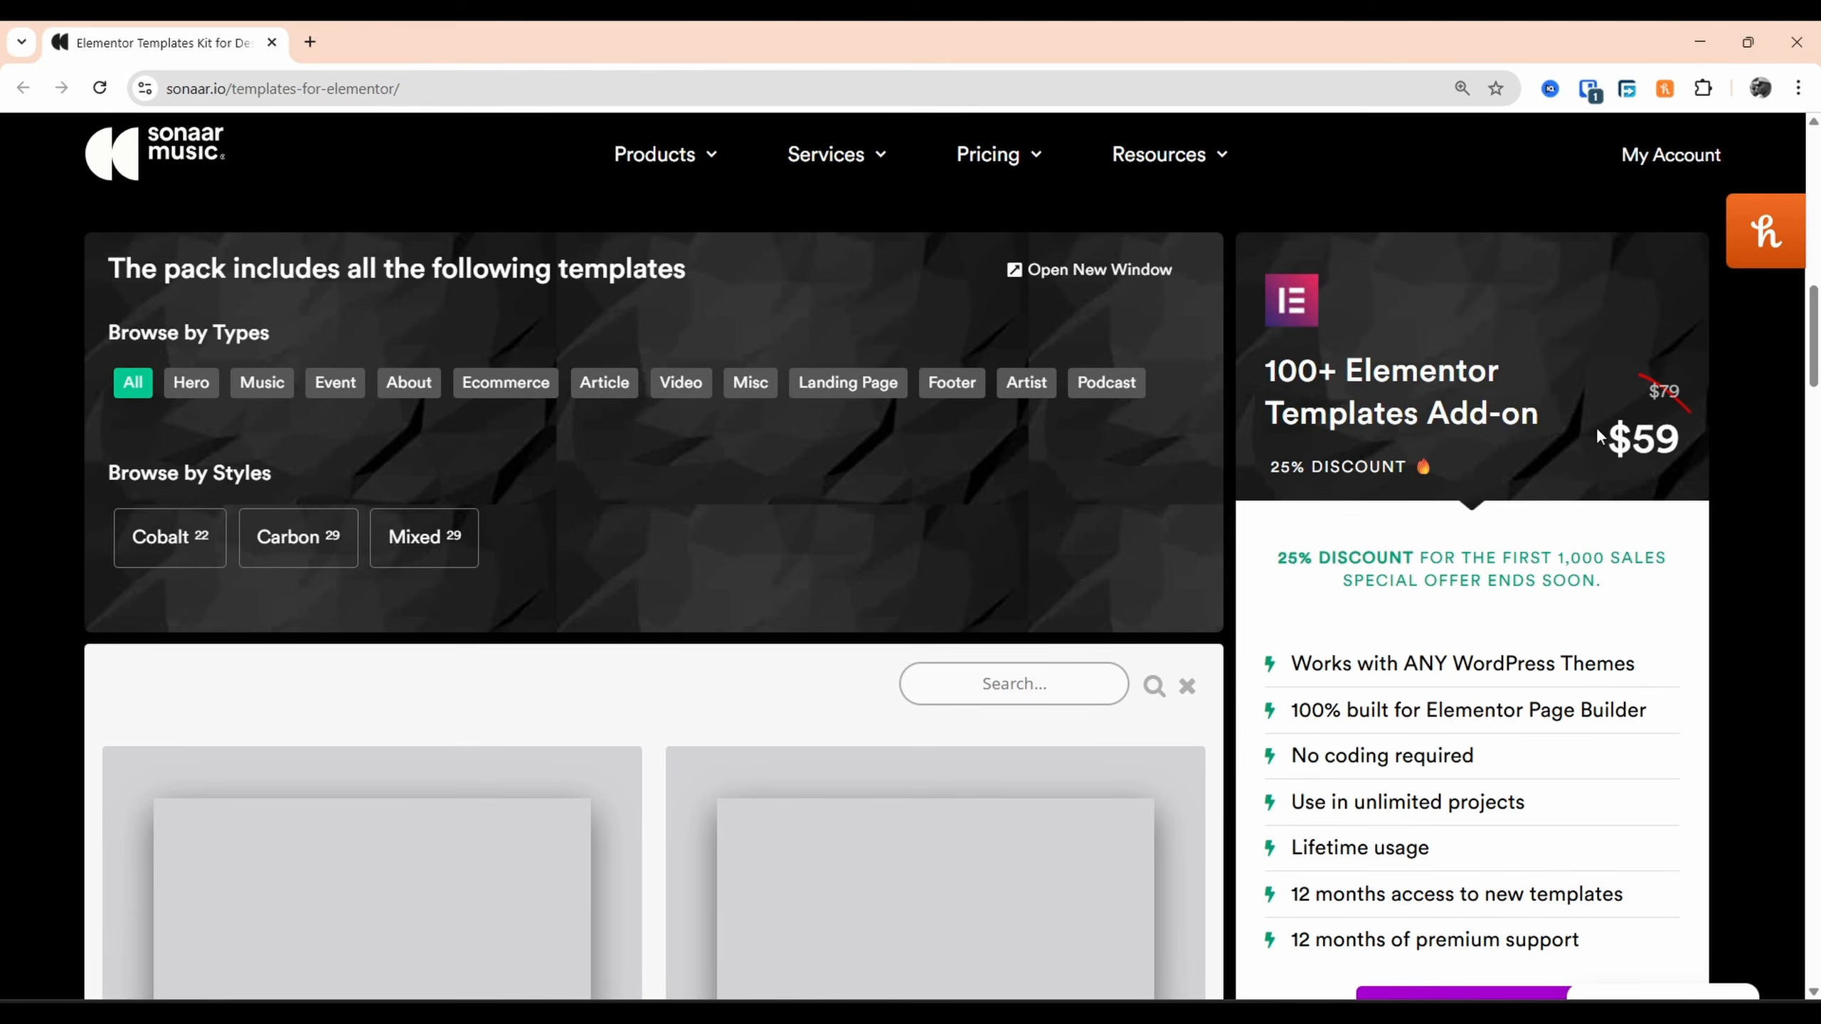
{"action": "scroll", "coordinate": [720, 560], "scroll_direction": "down", "scroll_amount": 8}
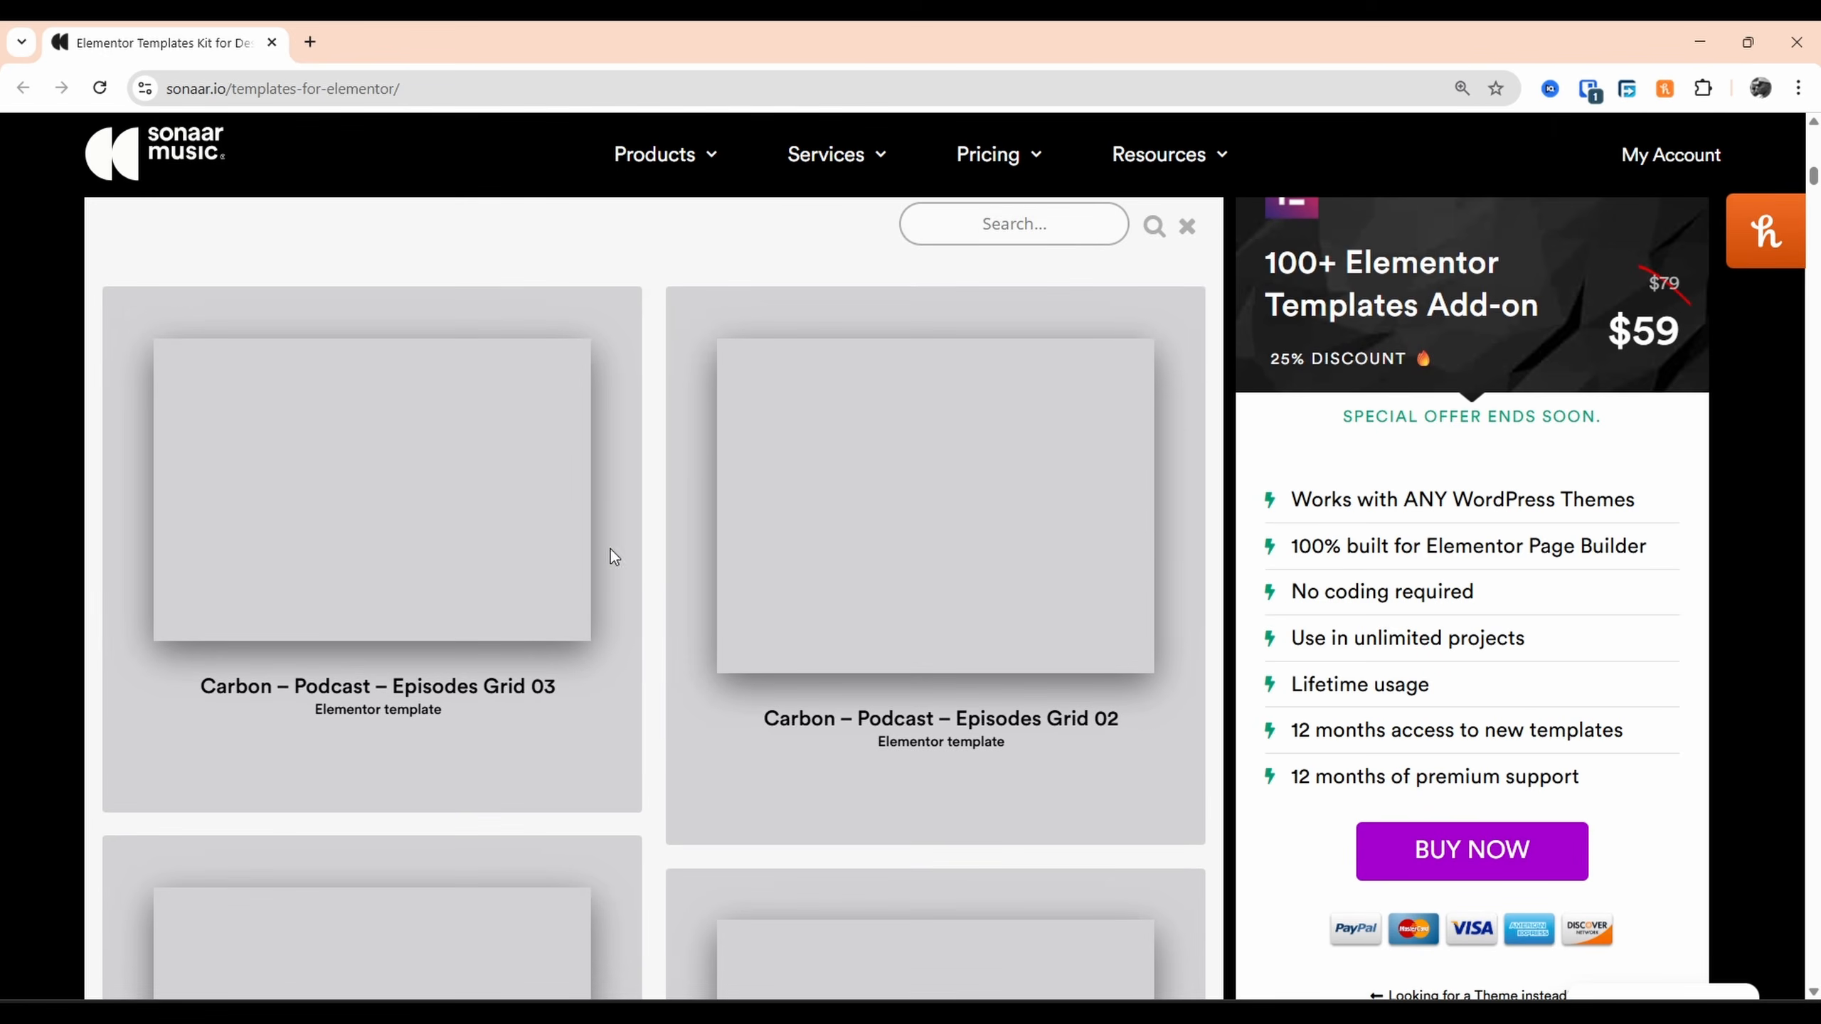
{"action": "scroll", "coordinate": [910, 502], "scroll_direction": "up", "scroll_amount": 5}
{"action": "scroll", "coordinate": [891, 557], "scroll_direction": "down", "scroll_amount": 10}
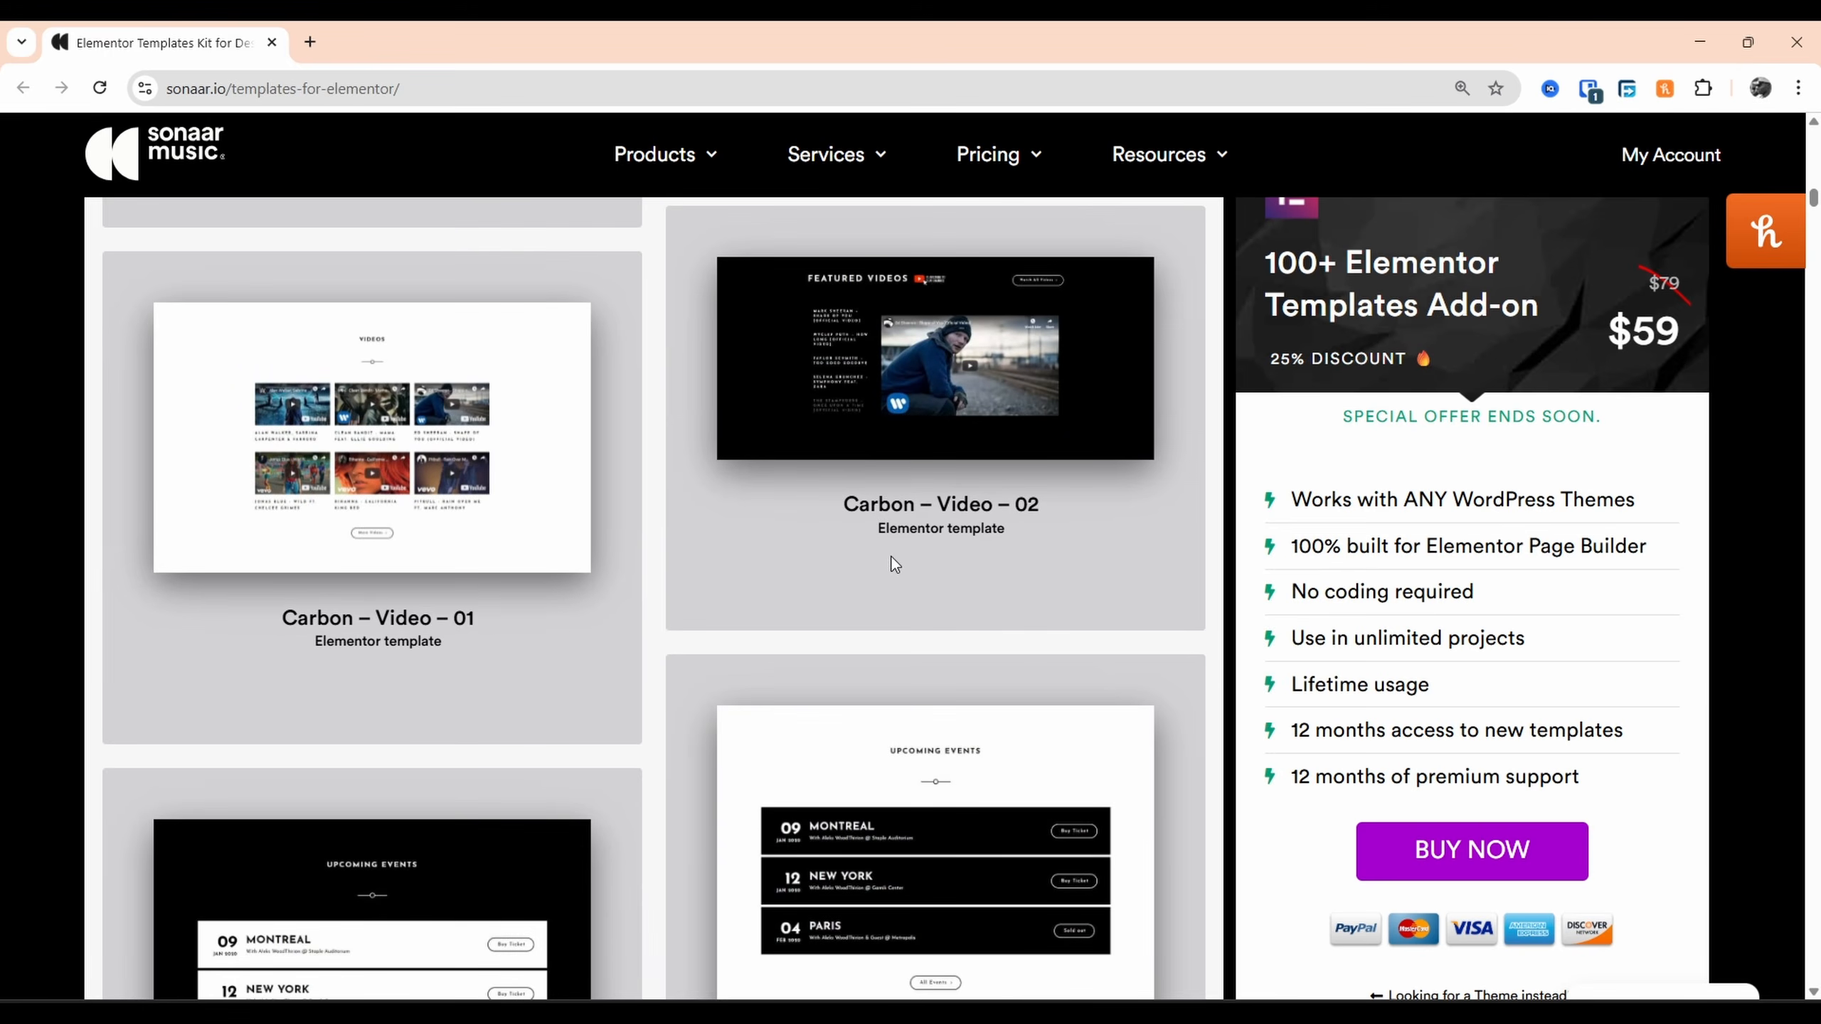
{"action": "scroll", "coordinate": [890, 556], "scroll_direction": "down", "scroll_amount": 5}
{"action": "scroll", "coordinate": [887, 558], "scroll_direction": "down", "scroll_amount": 15}
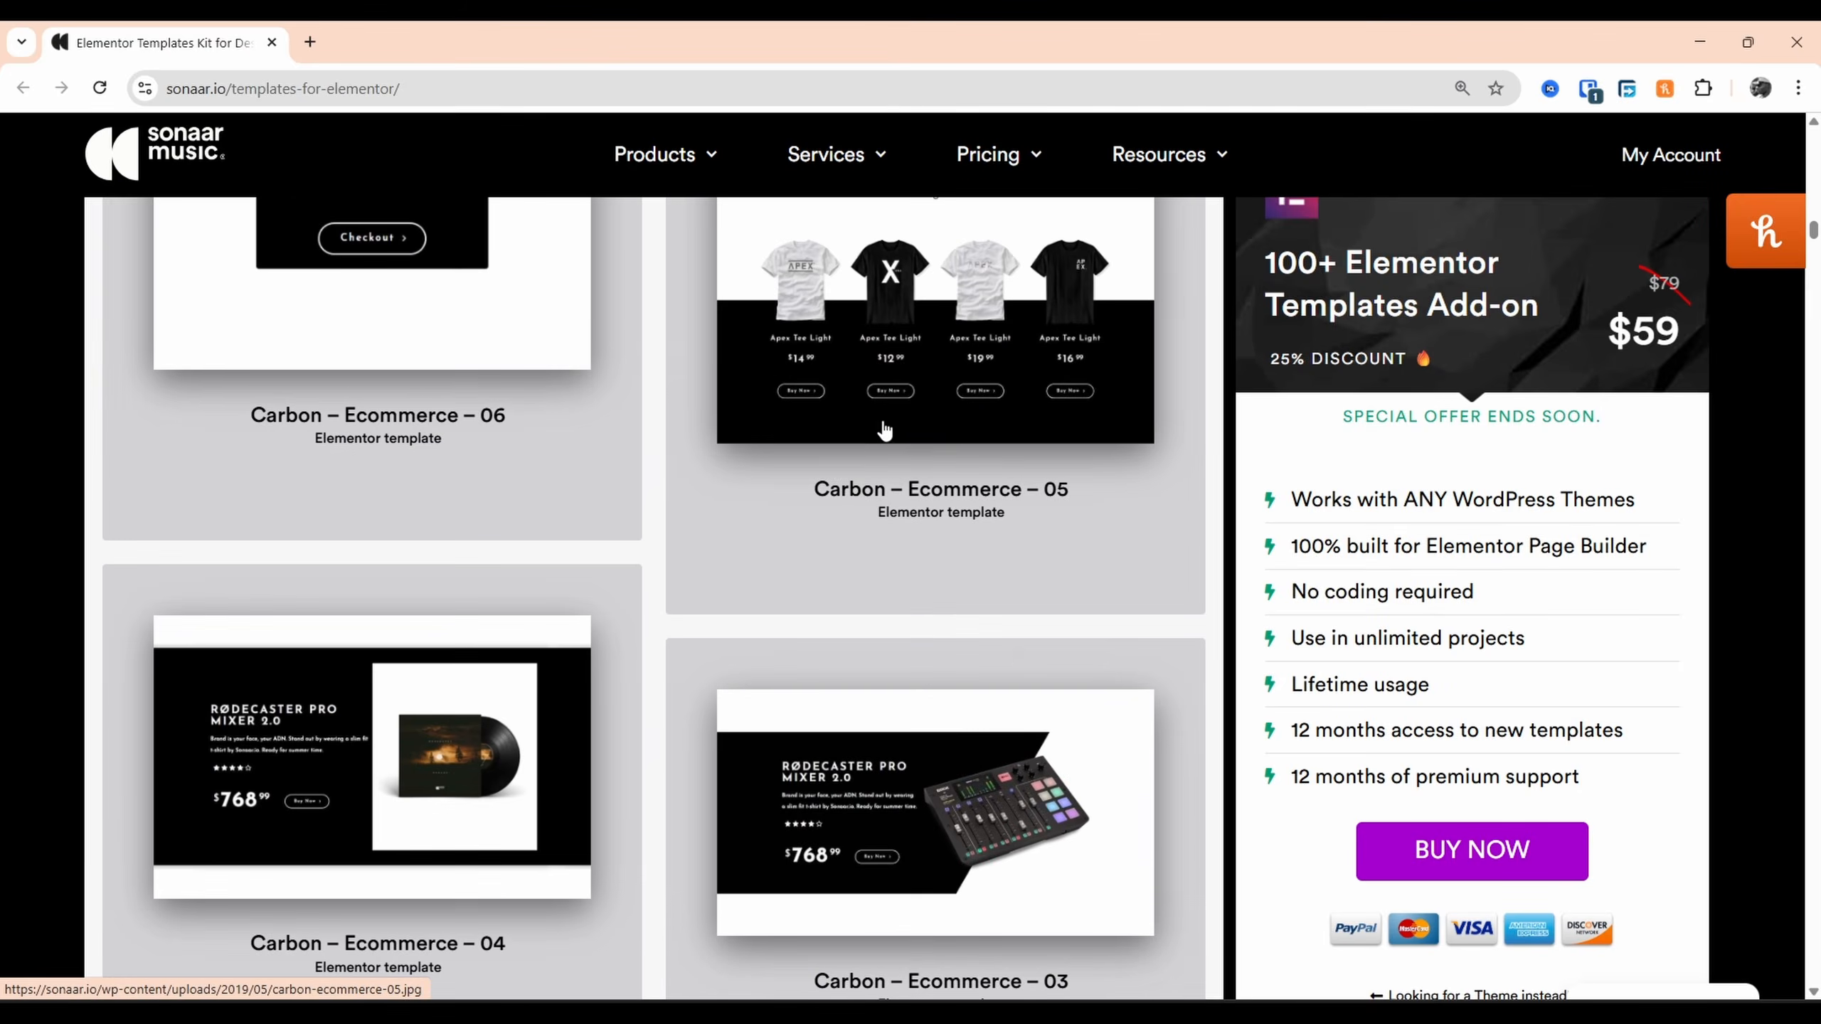
{"action": "scroll", "coordinate": [765, 612], "scroll_direction": "down", "scroll_amount": 20}
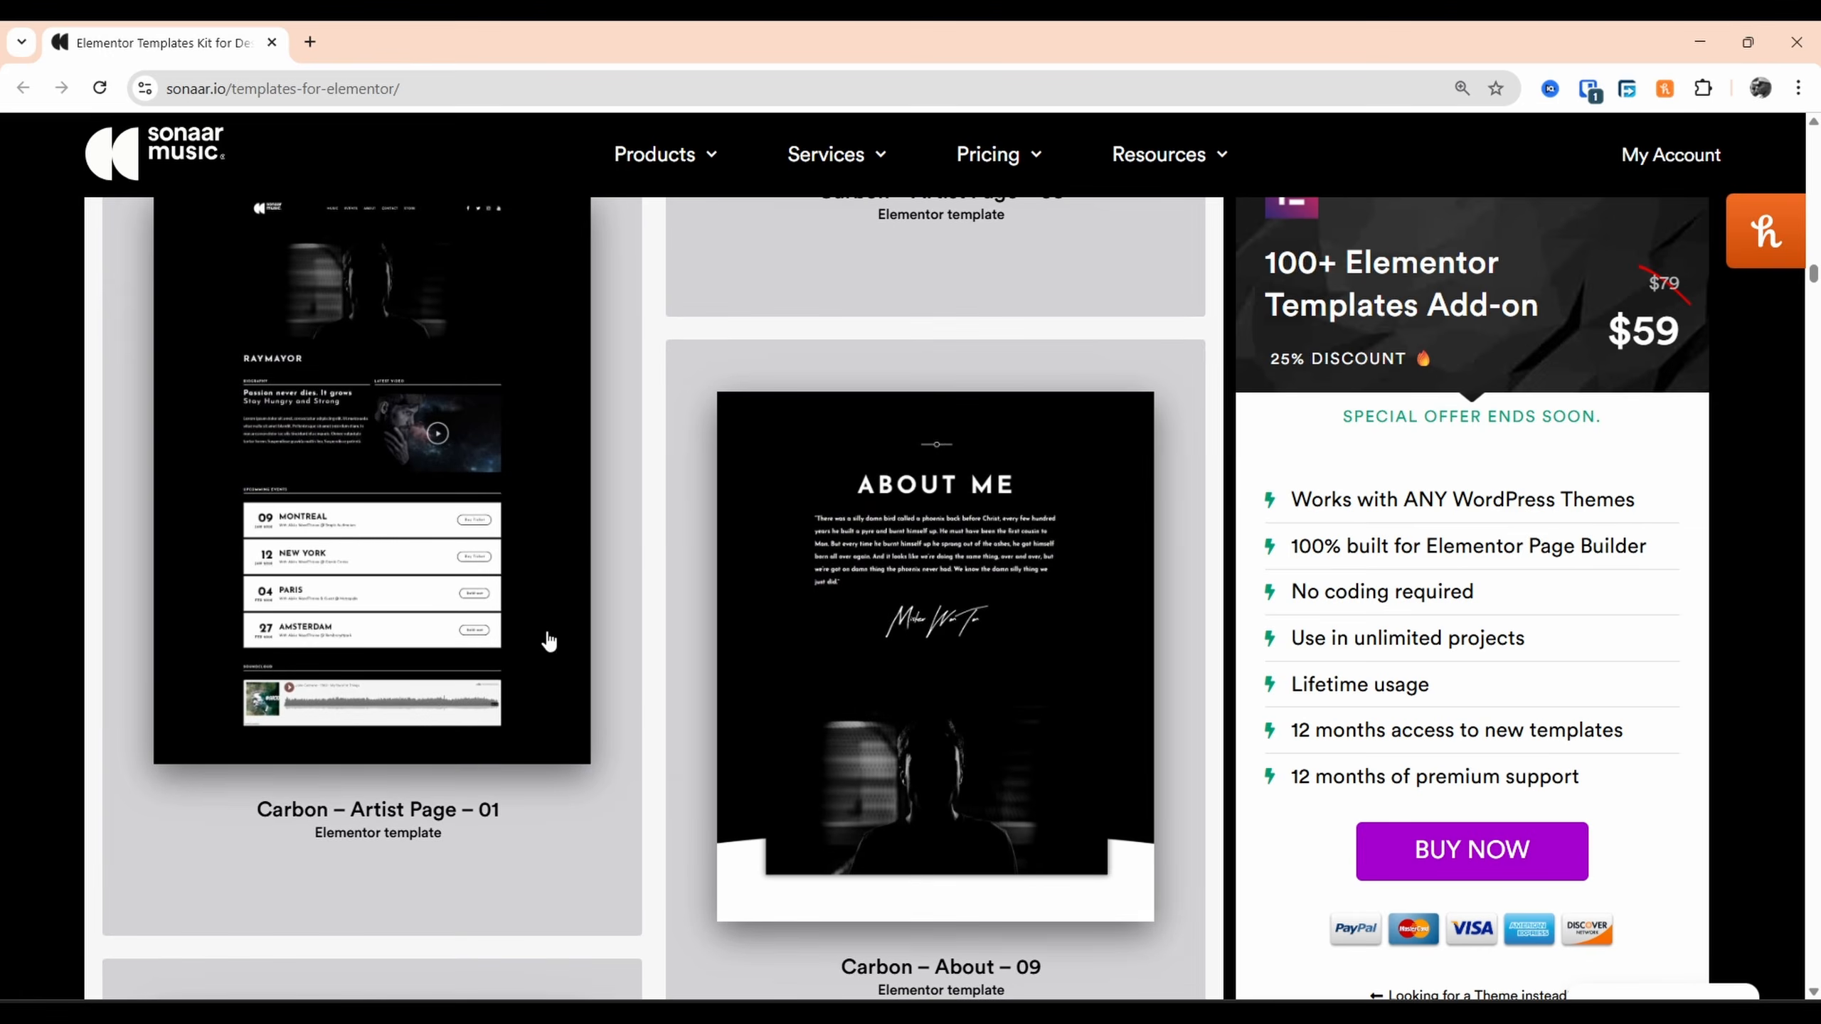
{"action": "scroll", "coordinate": [702, 546], "scroll_direction": "down", "scroll_amount": 20}
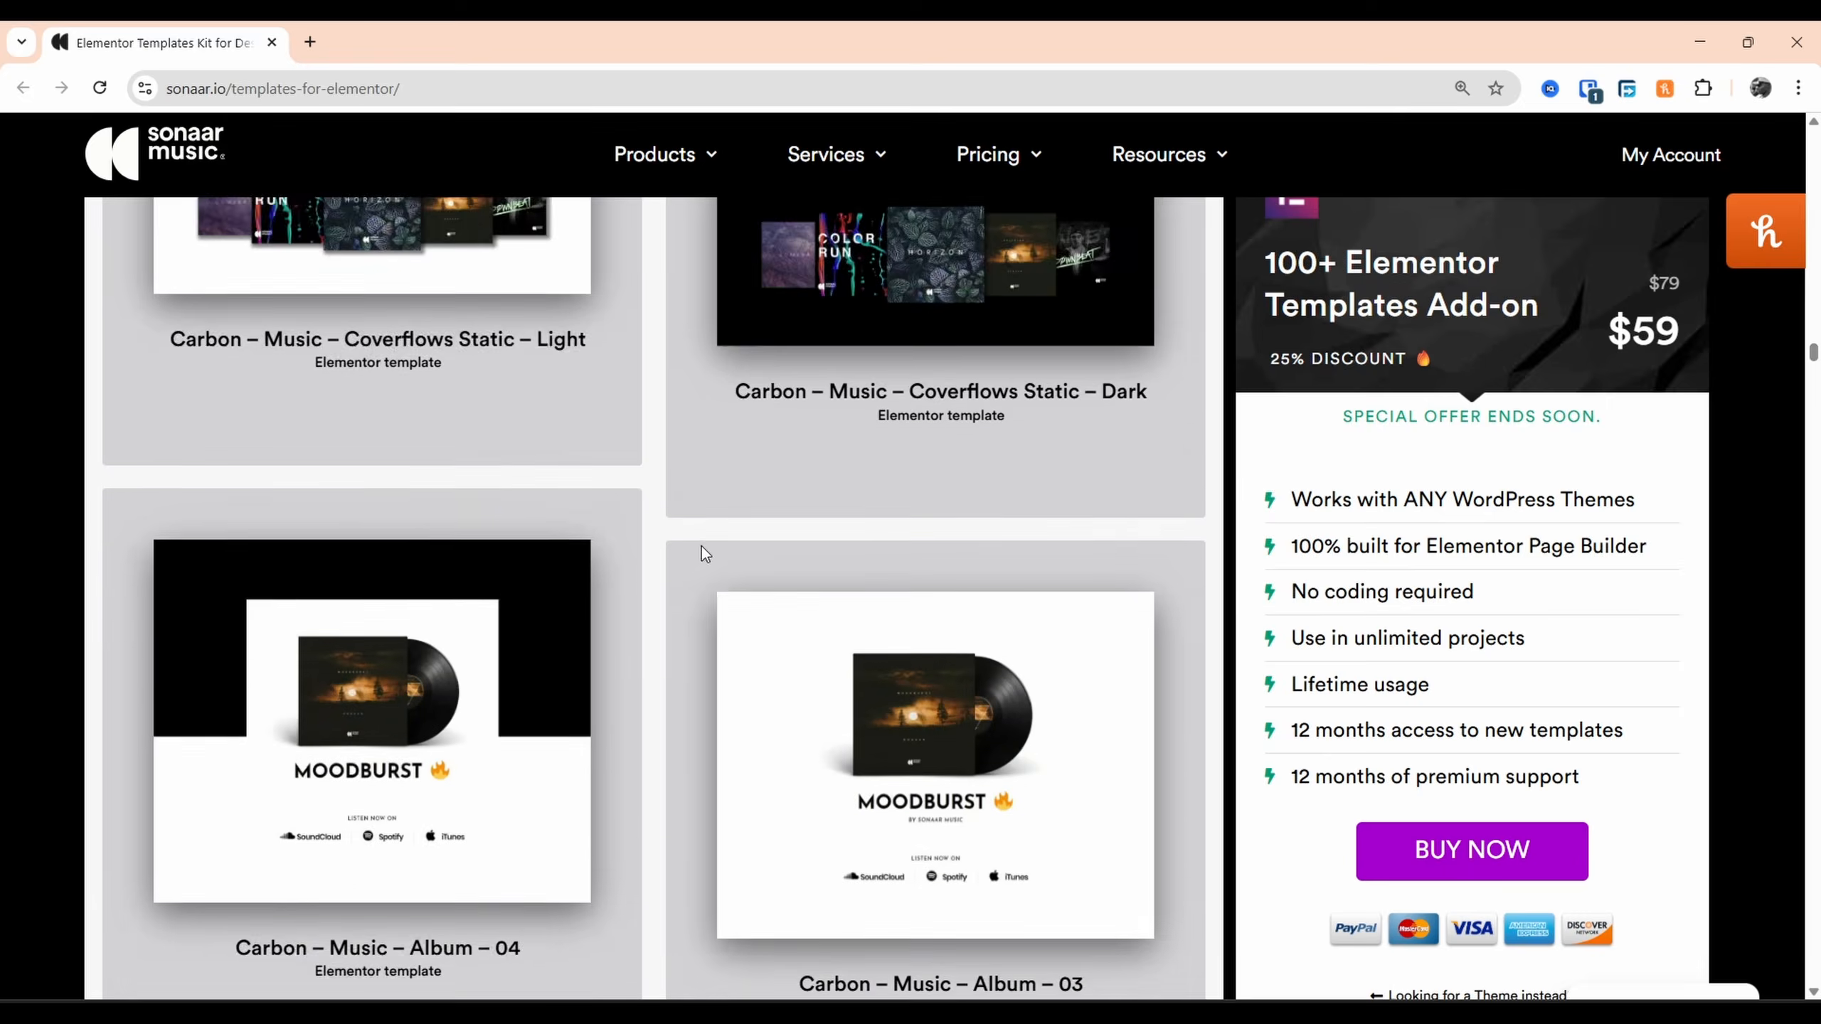
{"action": "scroll", "coordinate": [953, 427], "scroll_direction": "up", "scroll_amount": 20}
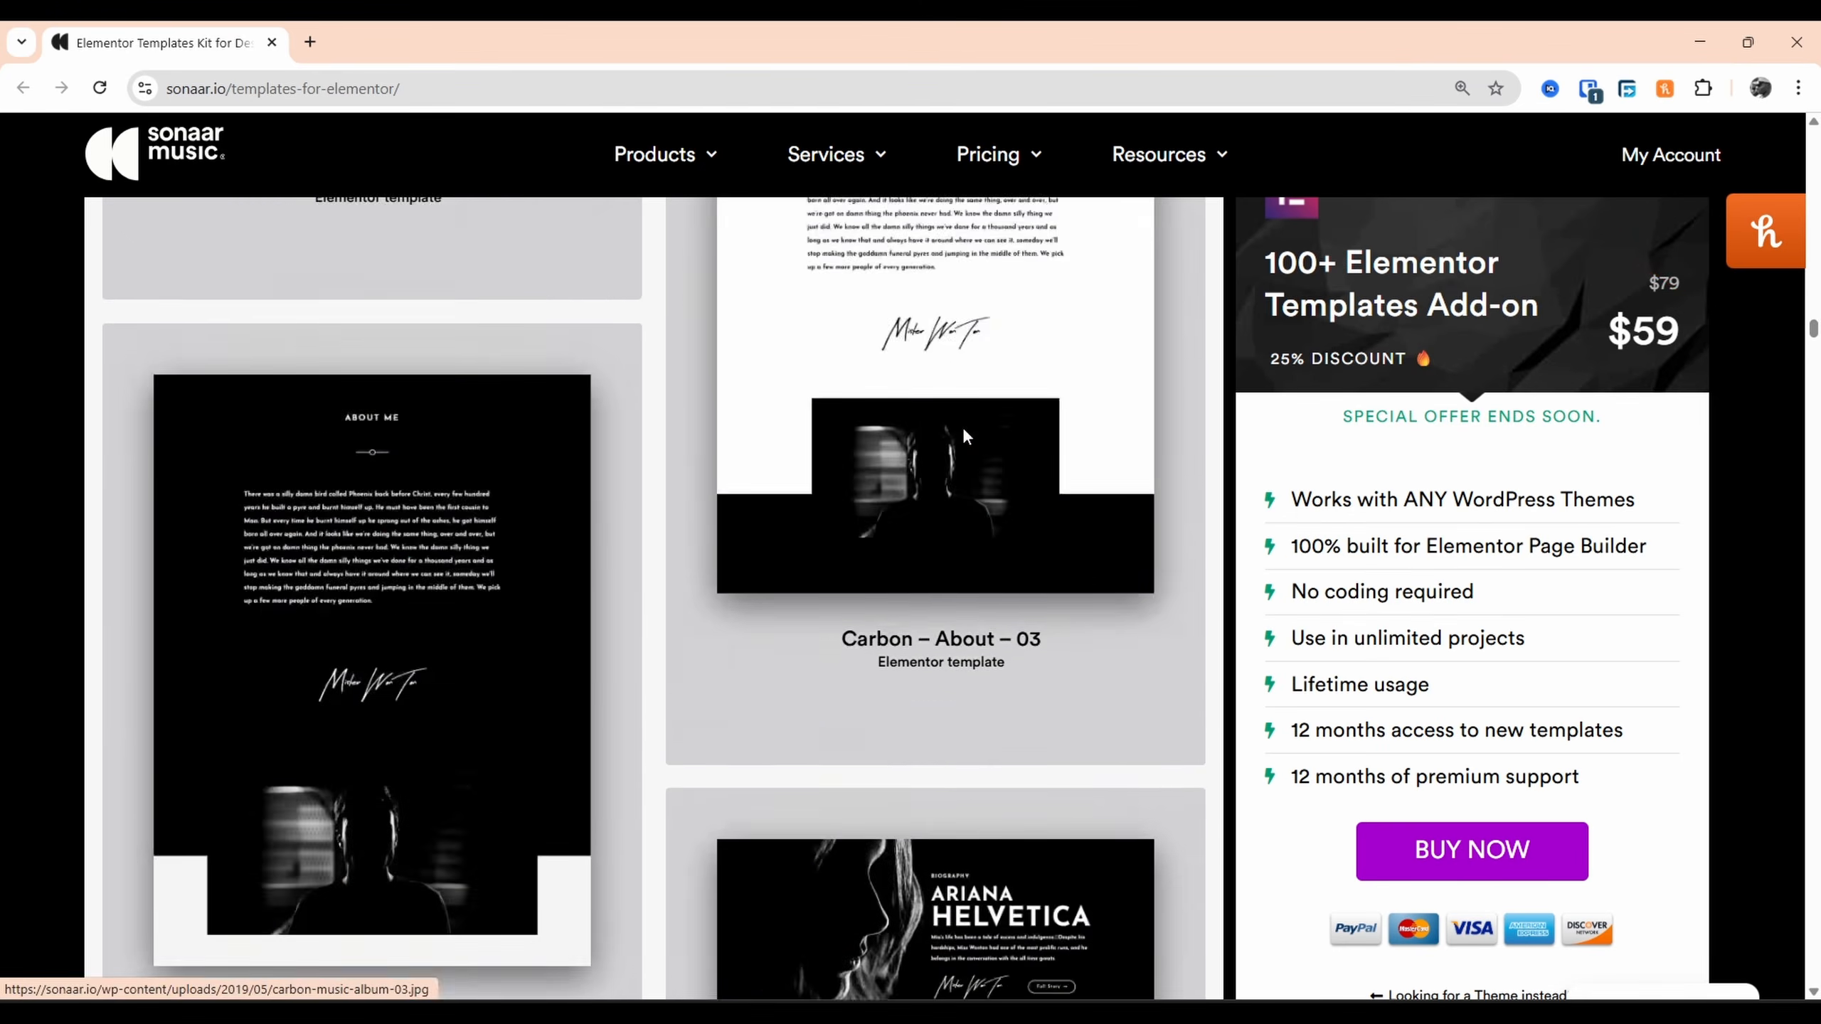
{"action": "scroll", "coordinate": [946, 428], "scroll_direction": "up", "scroll_amount": 20}
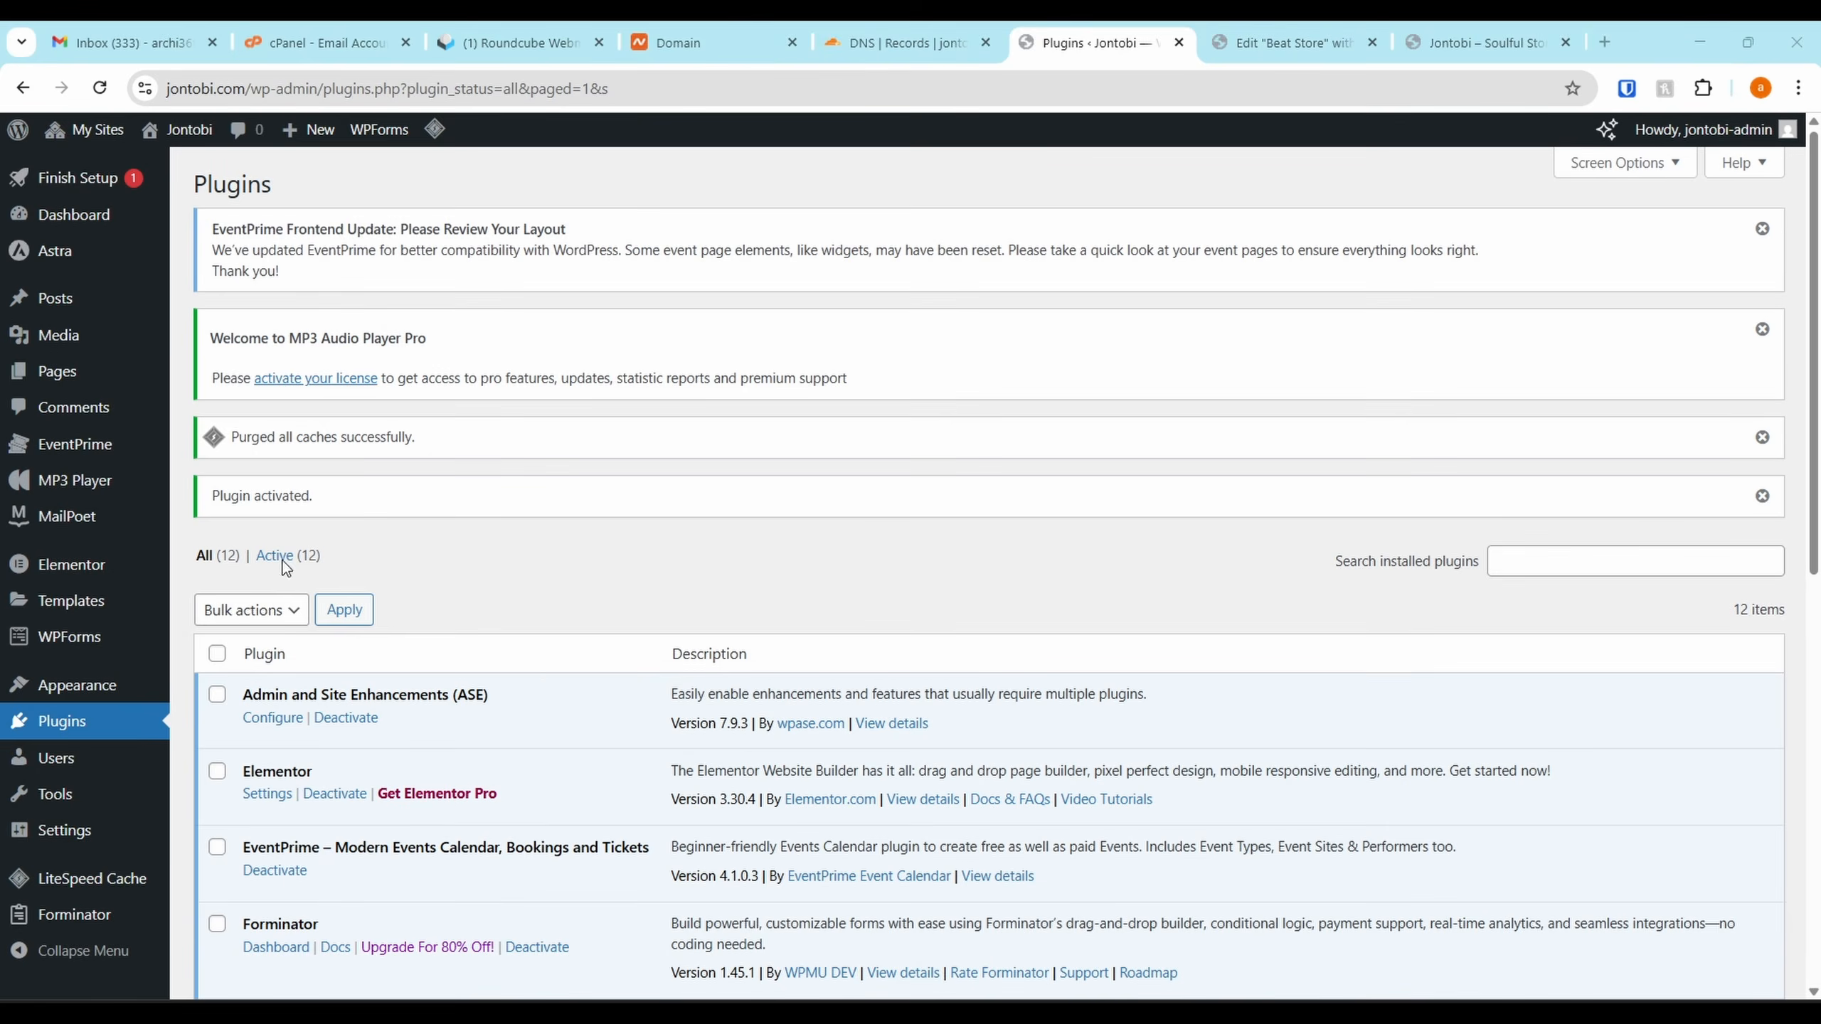
{"action": "scroll", "coordinate": [16, 616], "scroll_direction": "down", "scroll_amount": 3}
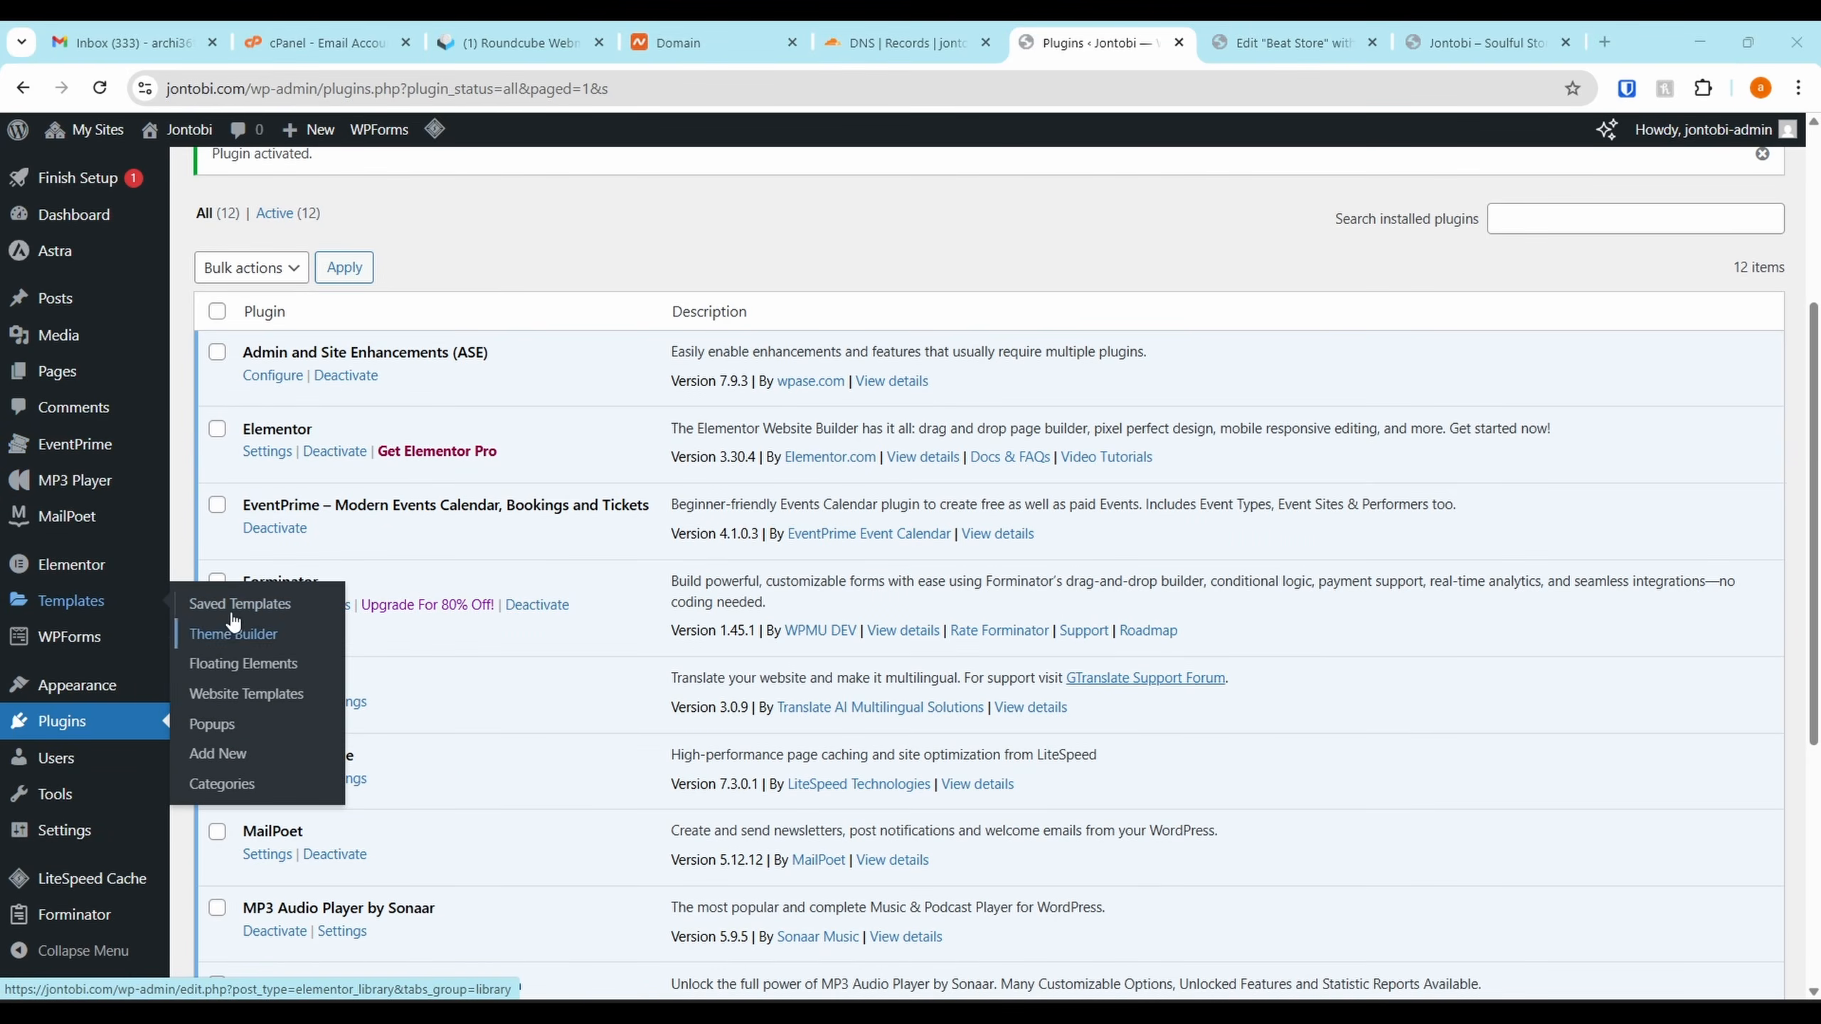
Import the Elementor templates zip into Saved Templates, then bring up the live Jontobi homepage
{"action": "left_click", "coordinate": [81, 608]}
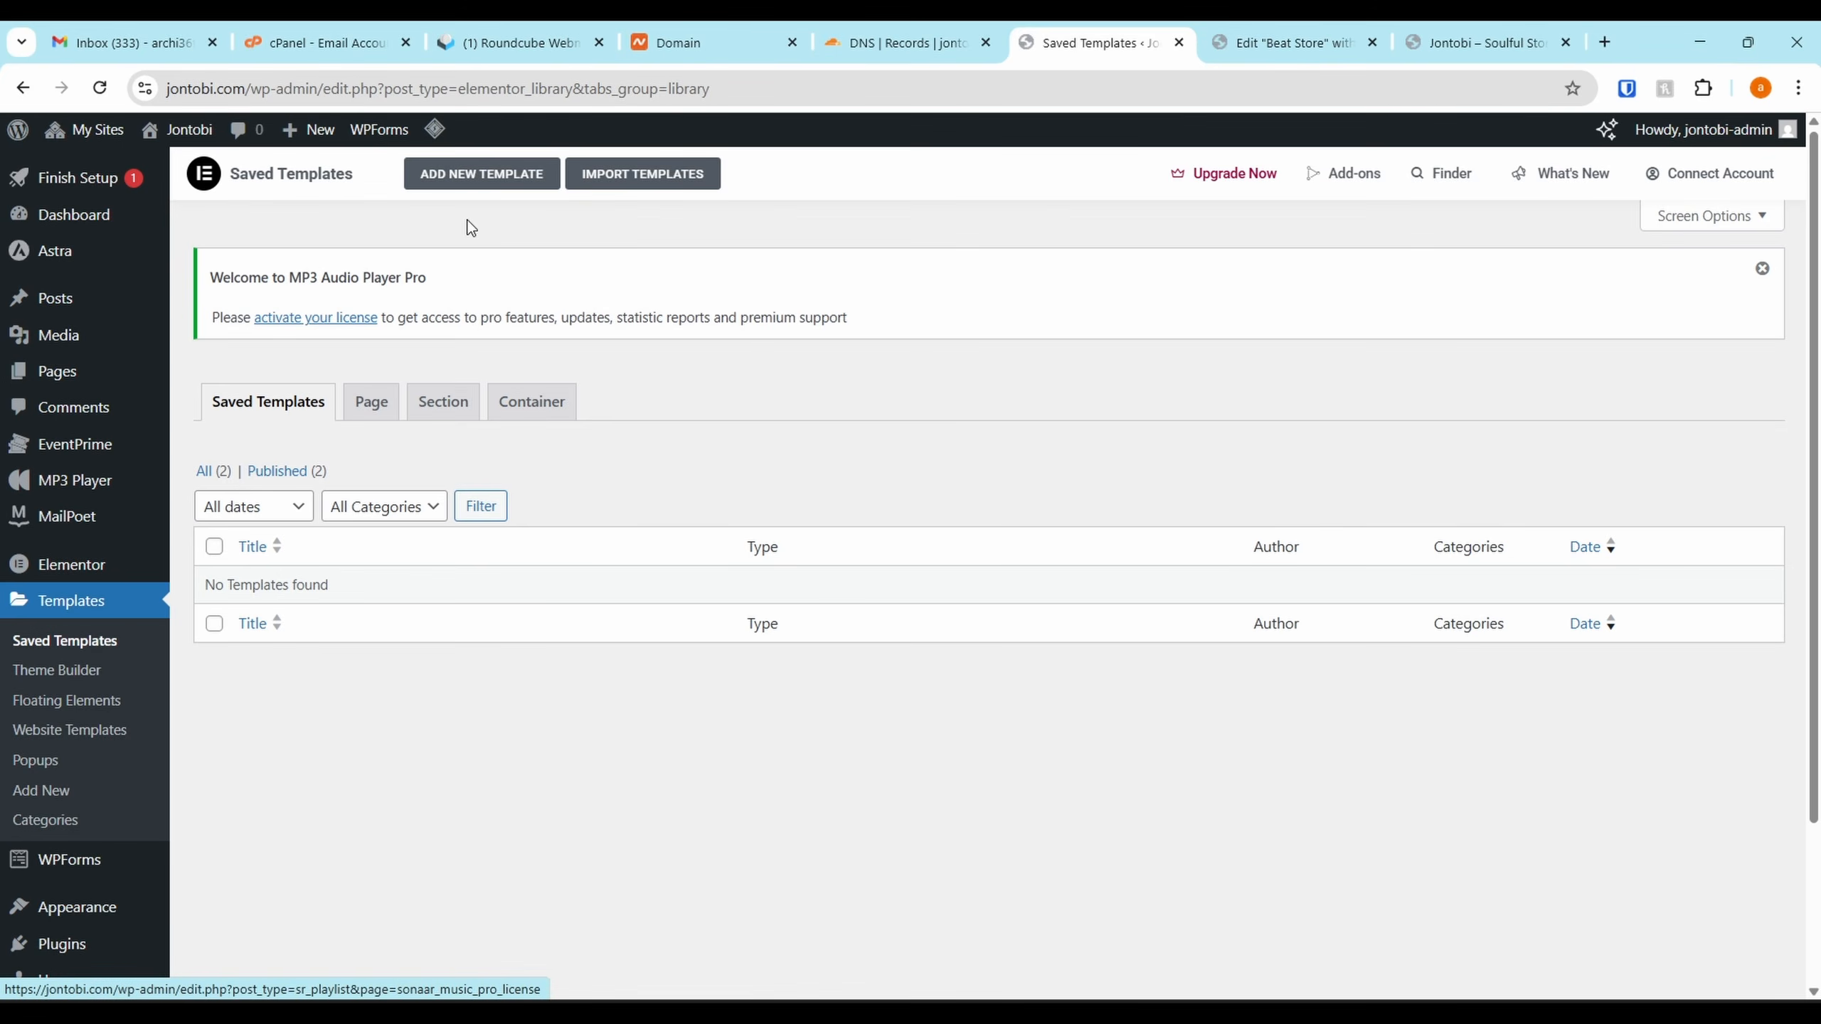
{"action": "left_click", "coordinate": [642, 175]}
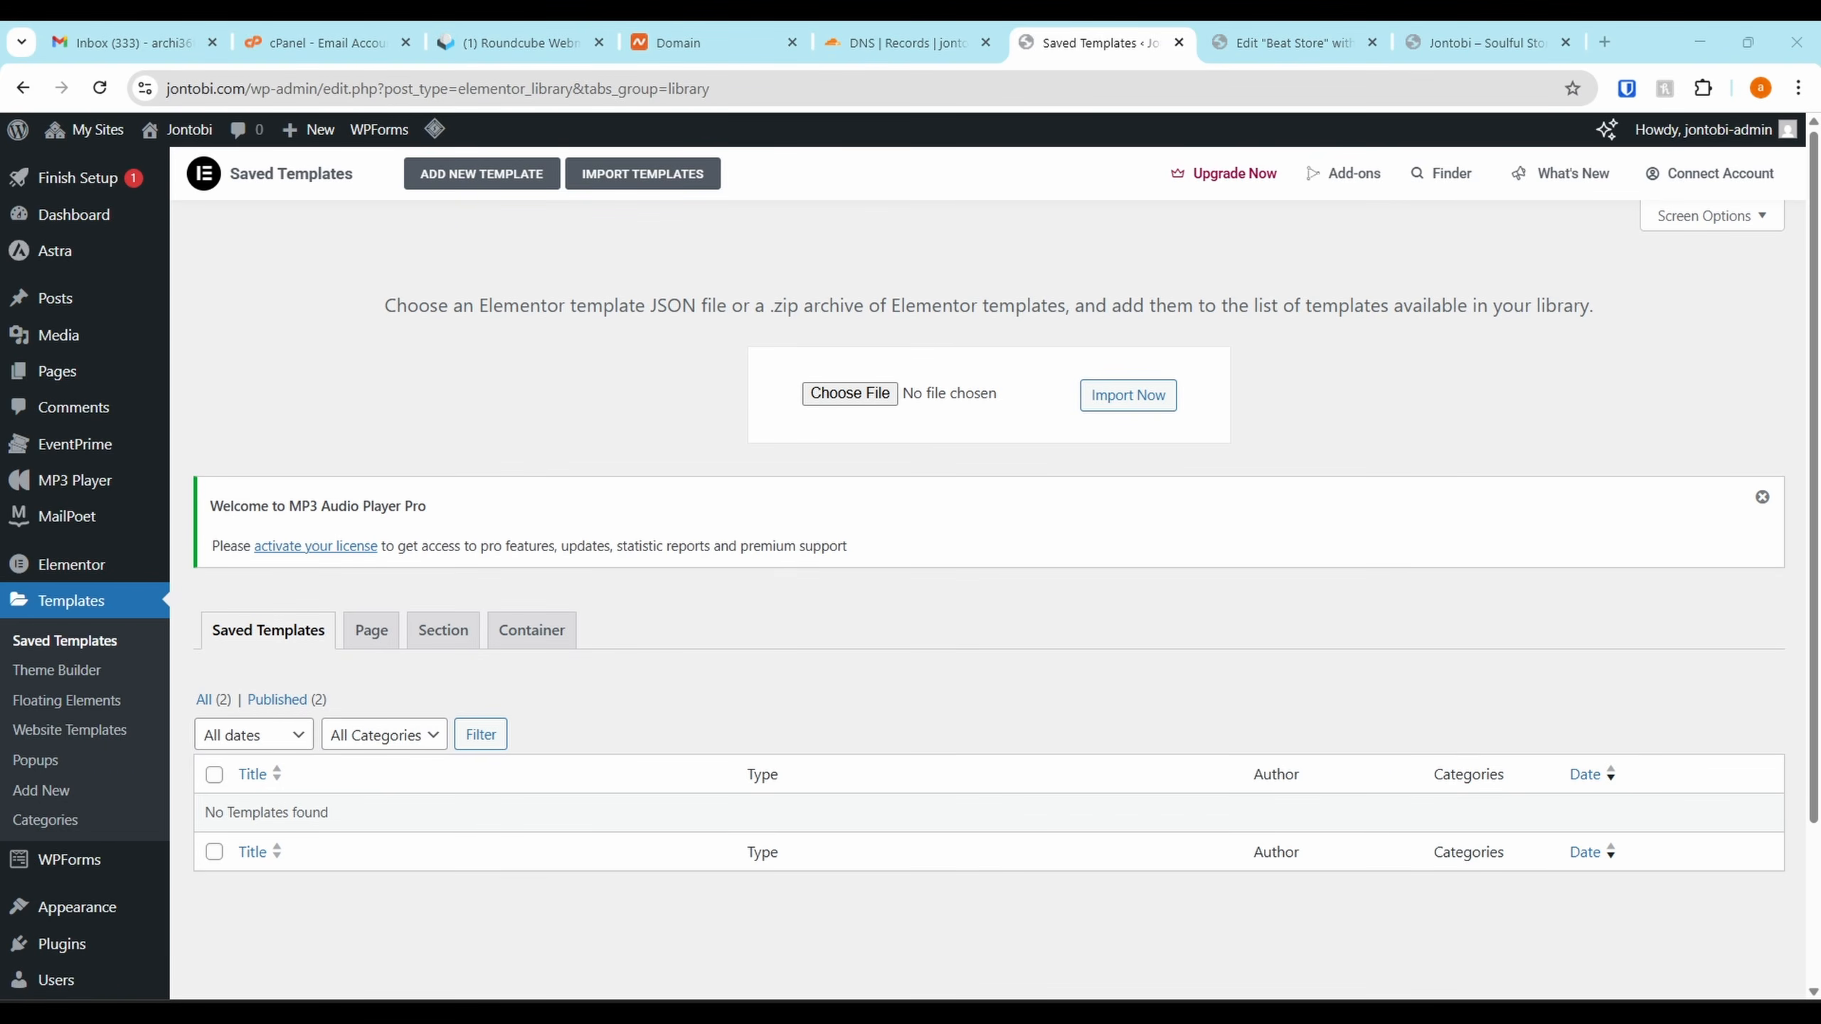
{"action": "left_click_drag", "start_coordinate": [1586, 617], "coordinate": [875, 393]}
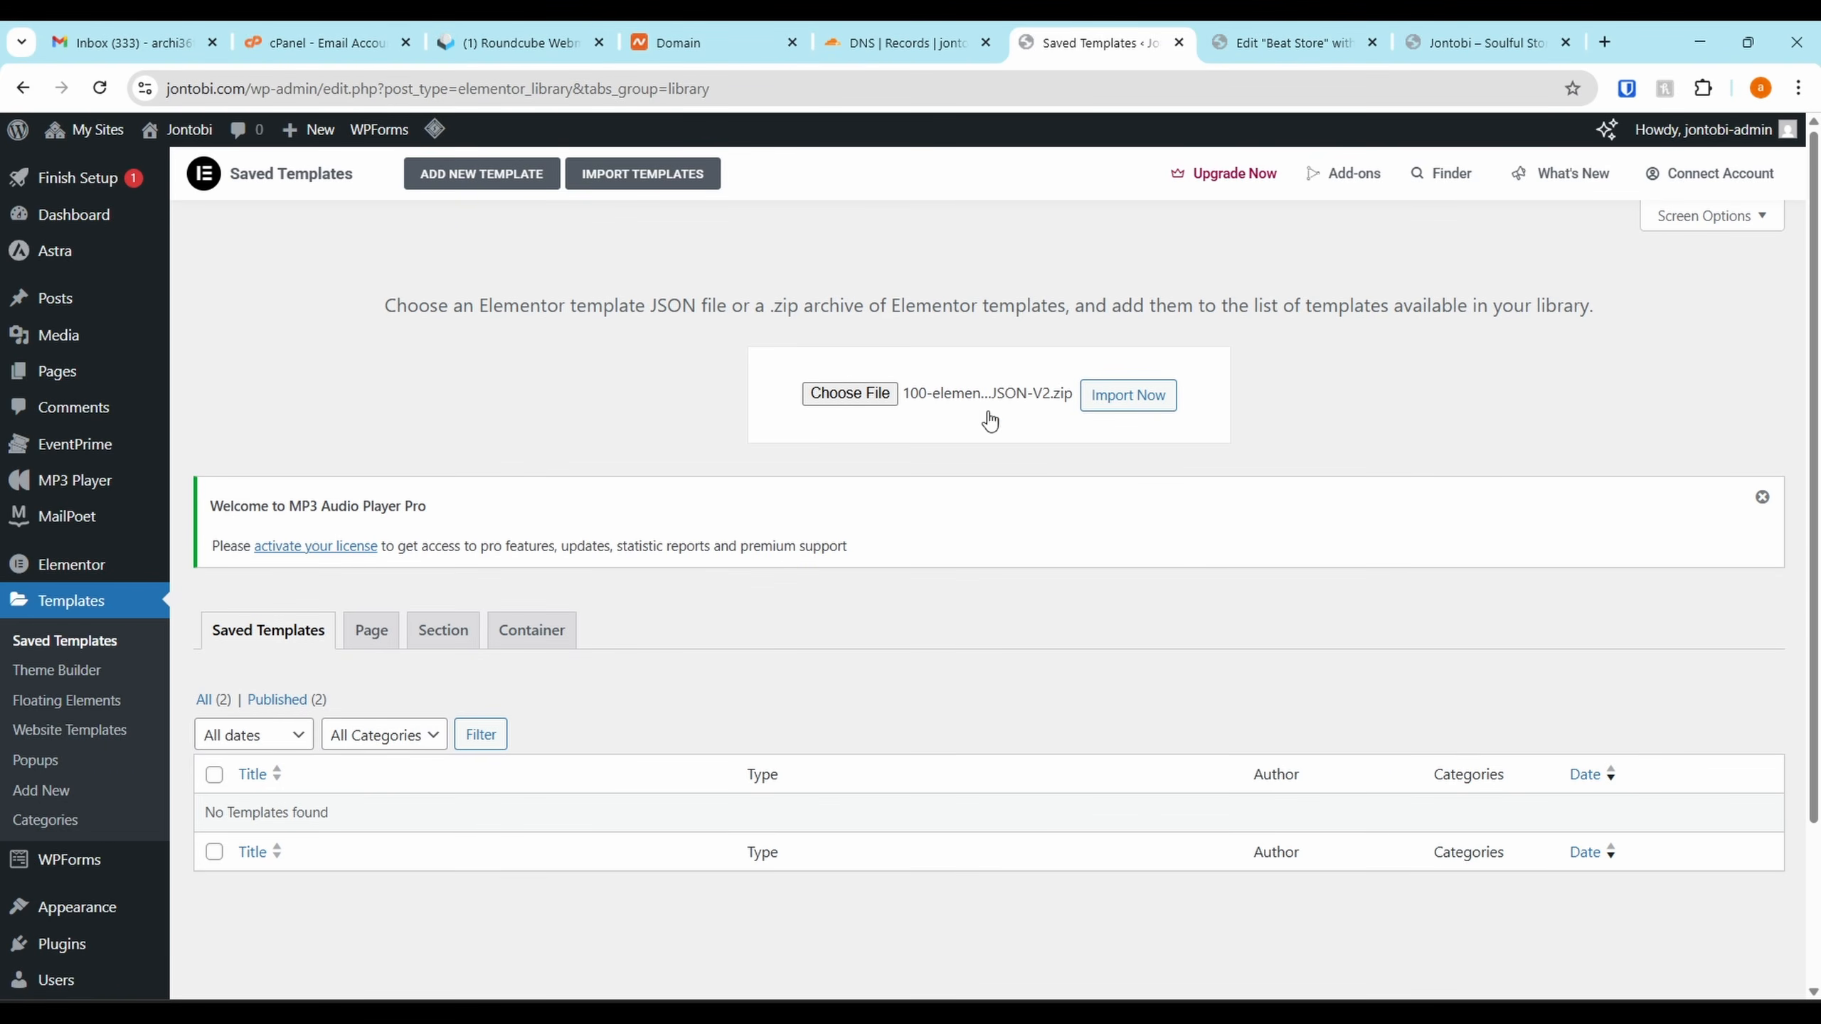
{"action": "left_click", "coordinate": [1127, 395]}
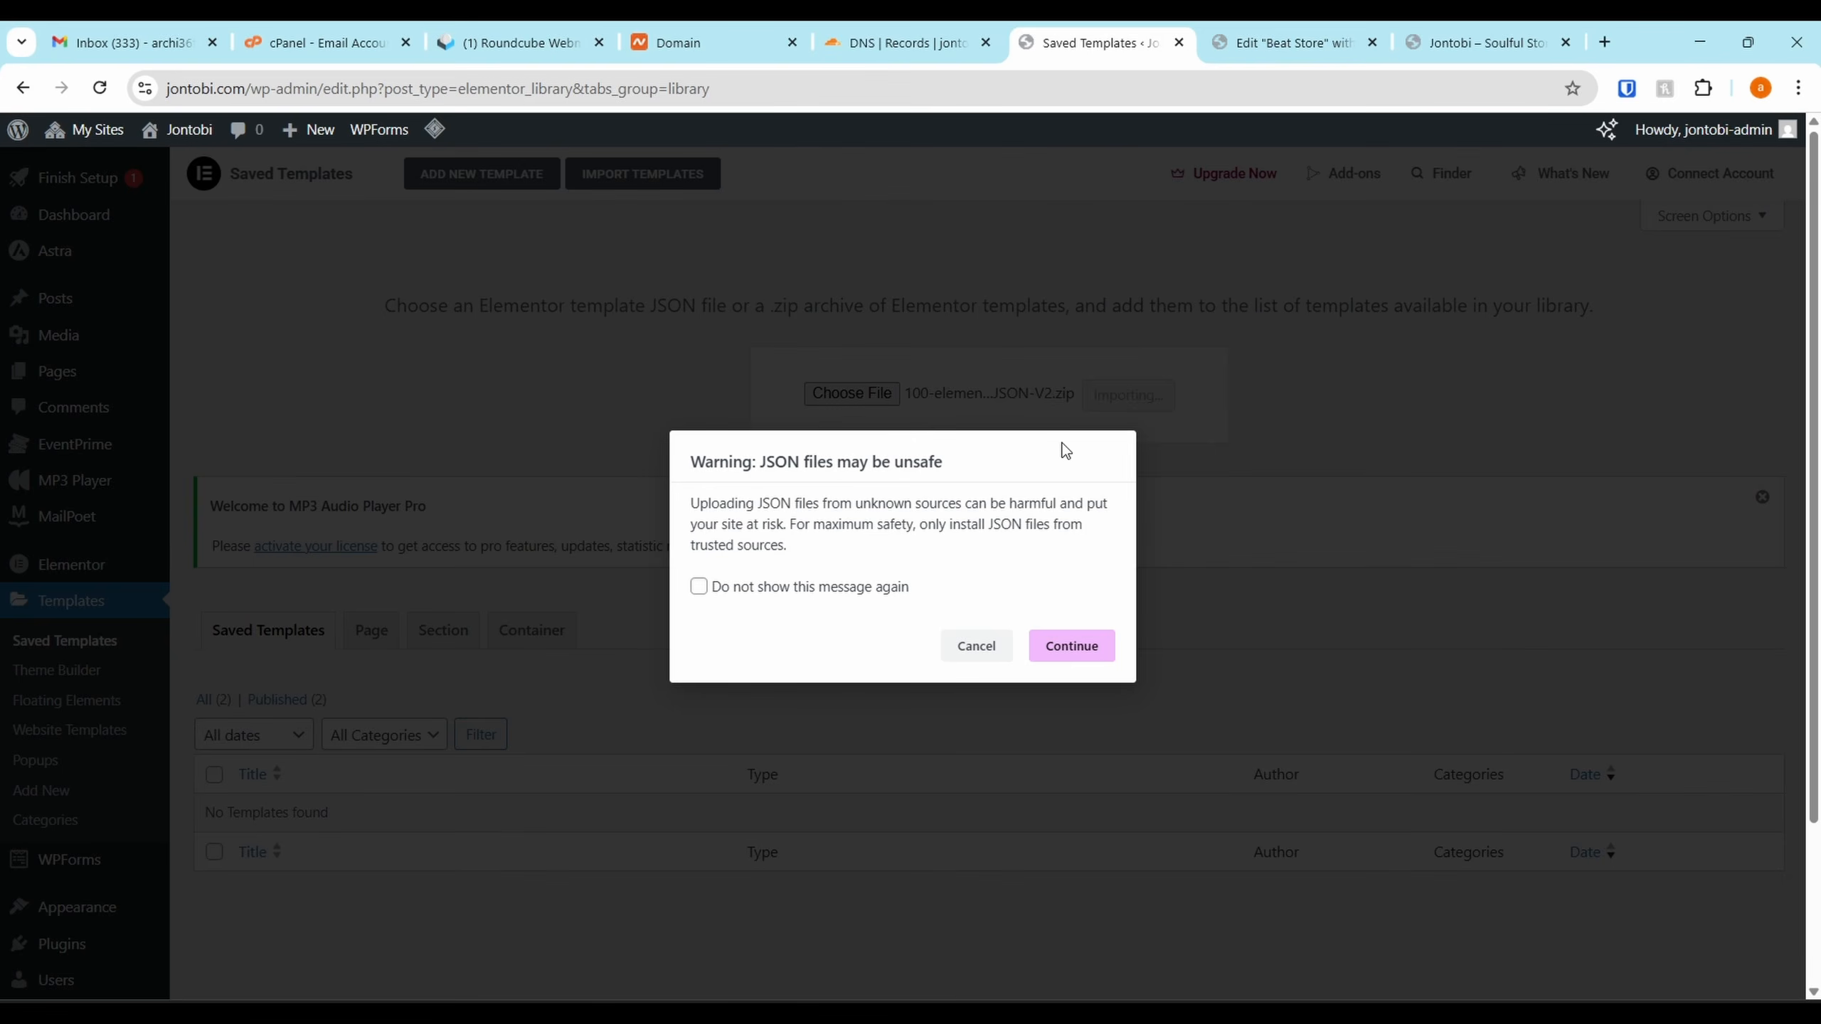
{"action": "left_click", "coordinate": [1066, 664]}
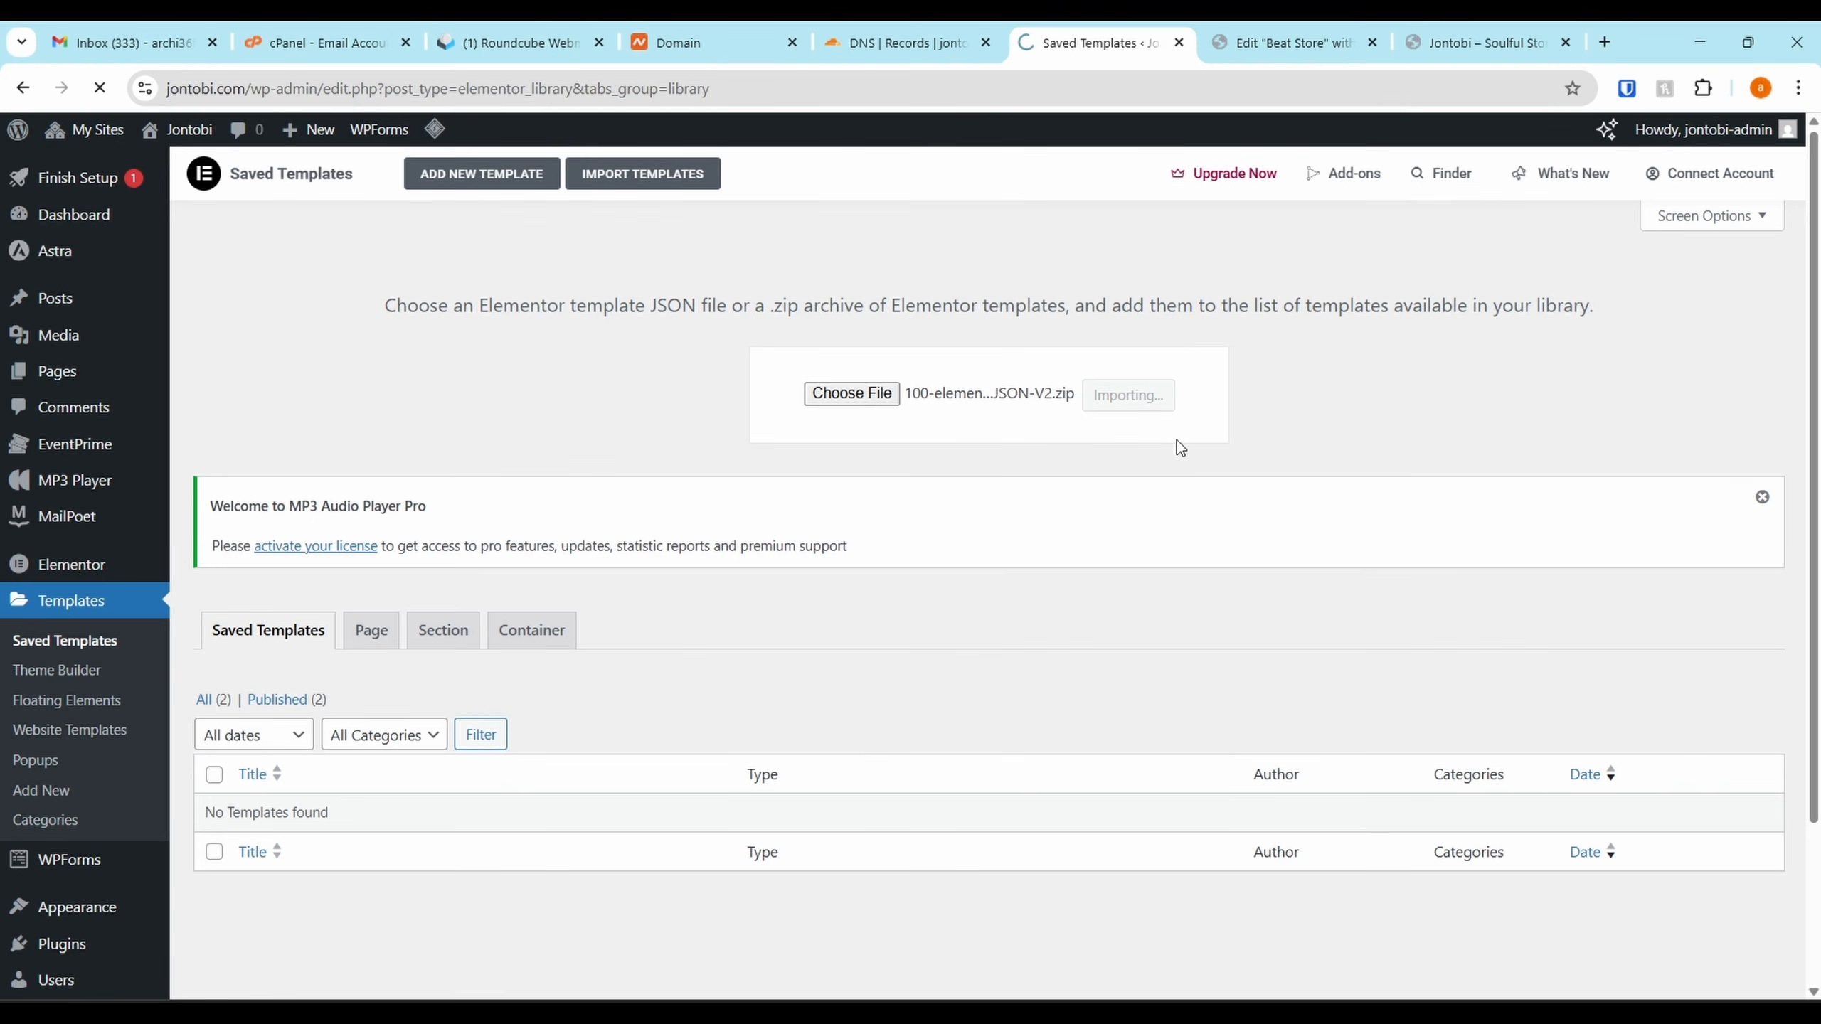
{"action": "left_click", "coordinate": [1300, 25]}
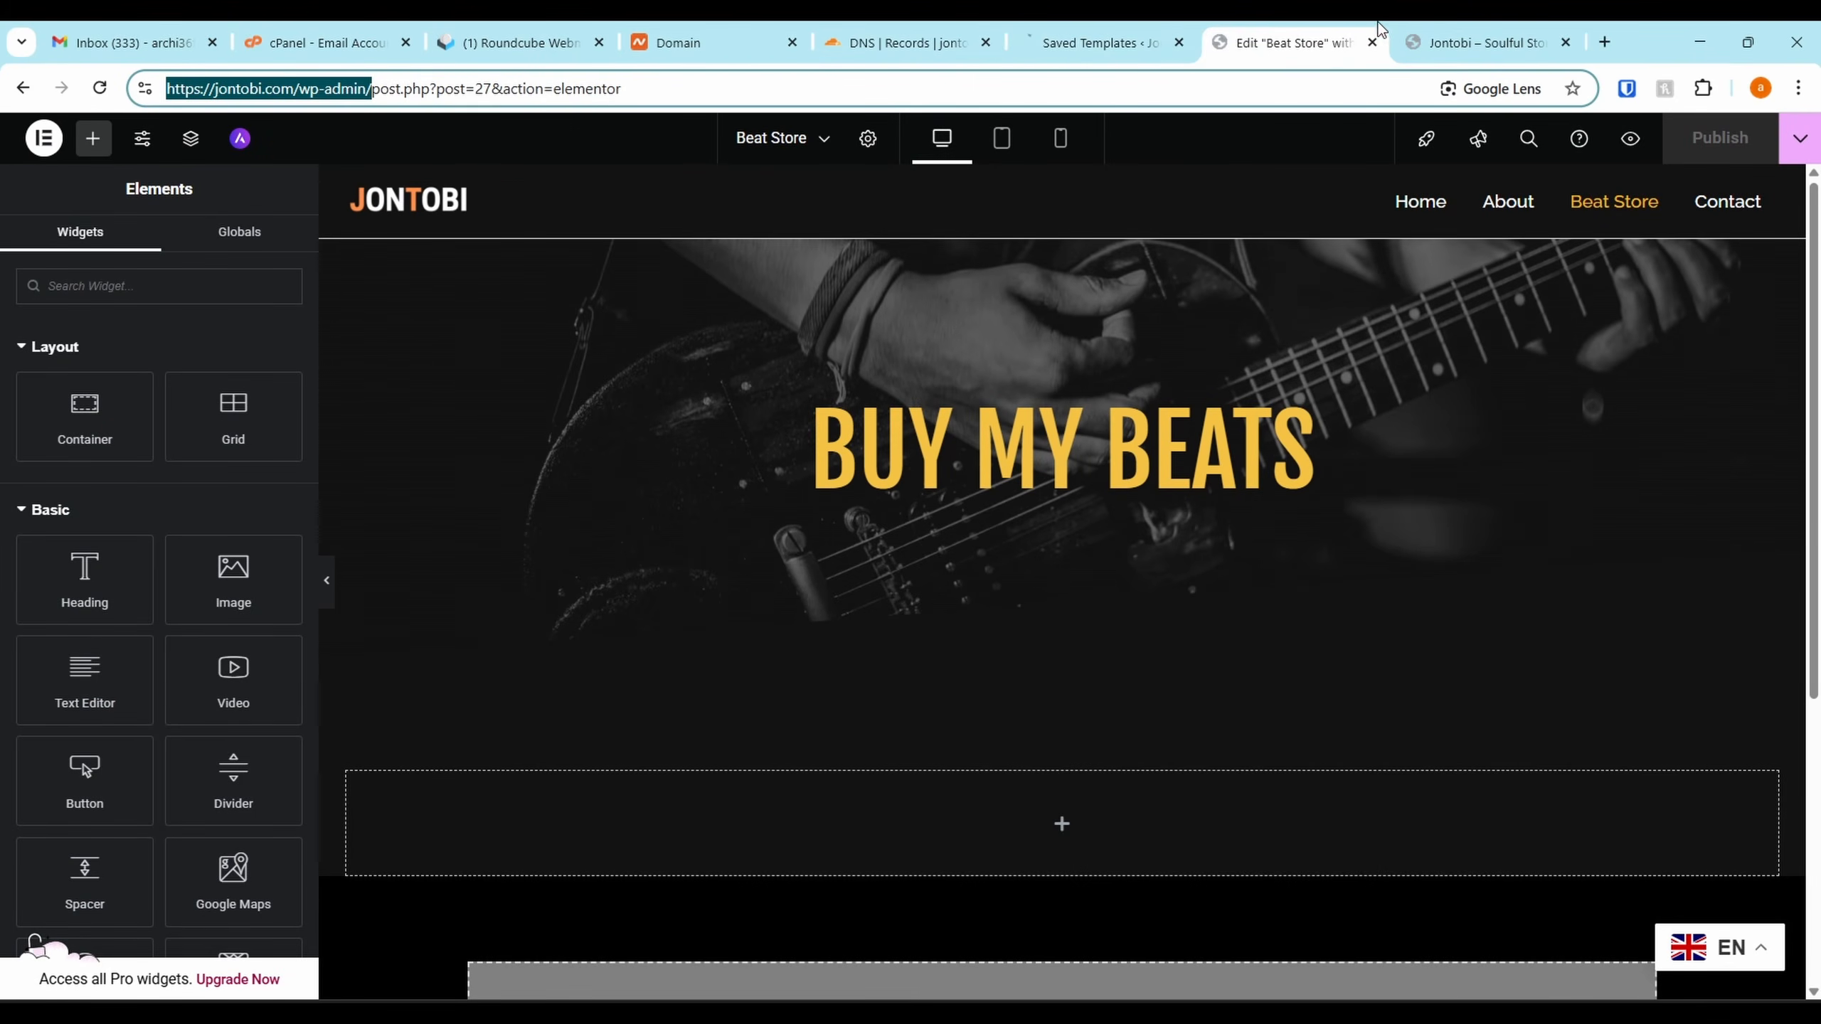
{"action": "left_click", "coordinate": [1421, 48]}
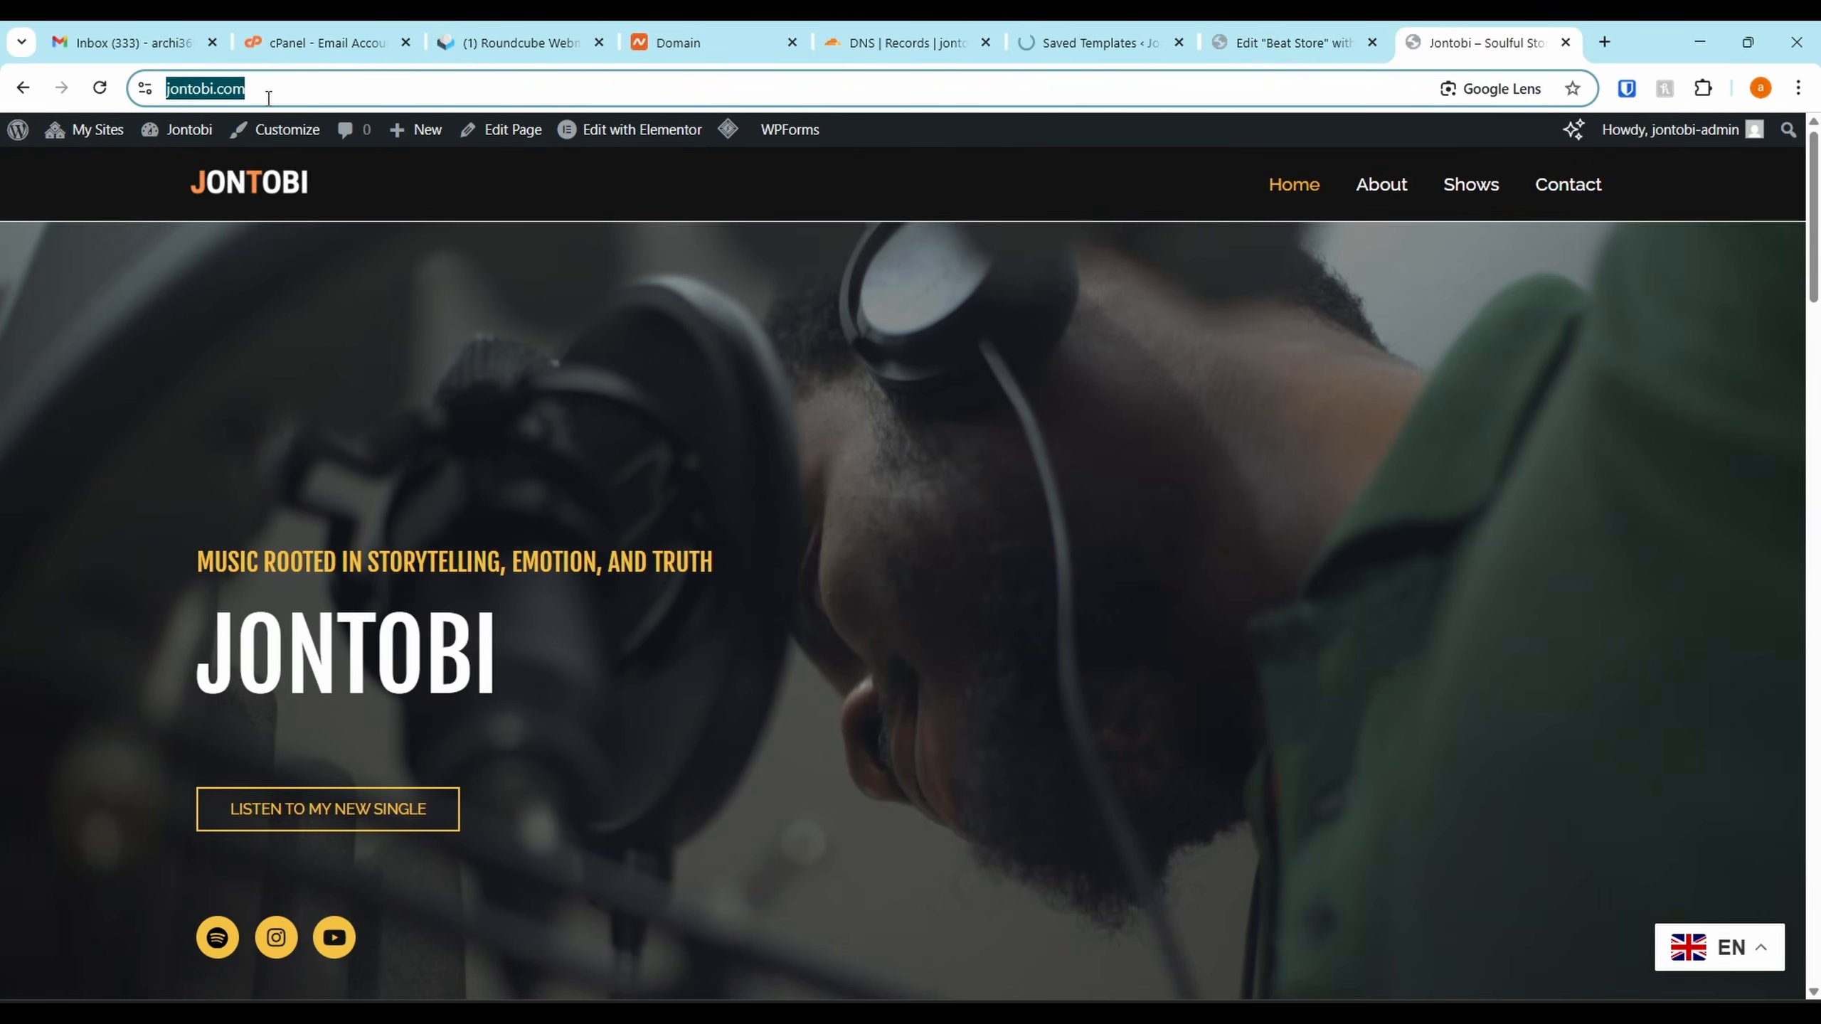
Check the MP3 Player License page shows the Pro lifetime licence activated
{"action": "mouse_move", "coordinate": [79, 133]}
{"action": "mouse_move", "coordinate": [106, 211]}
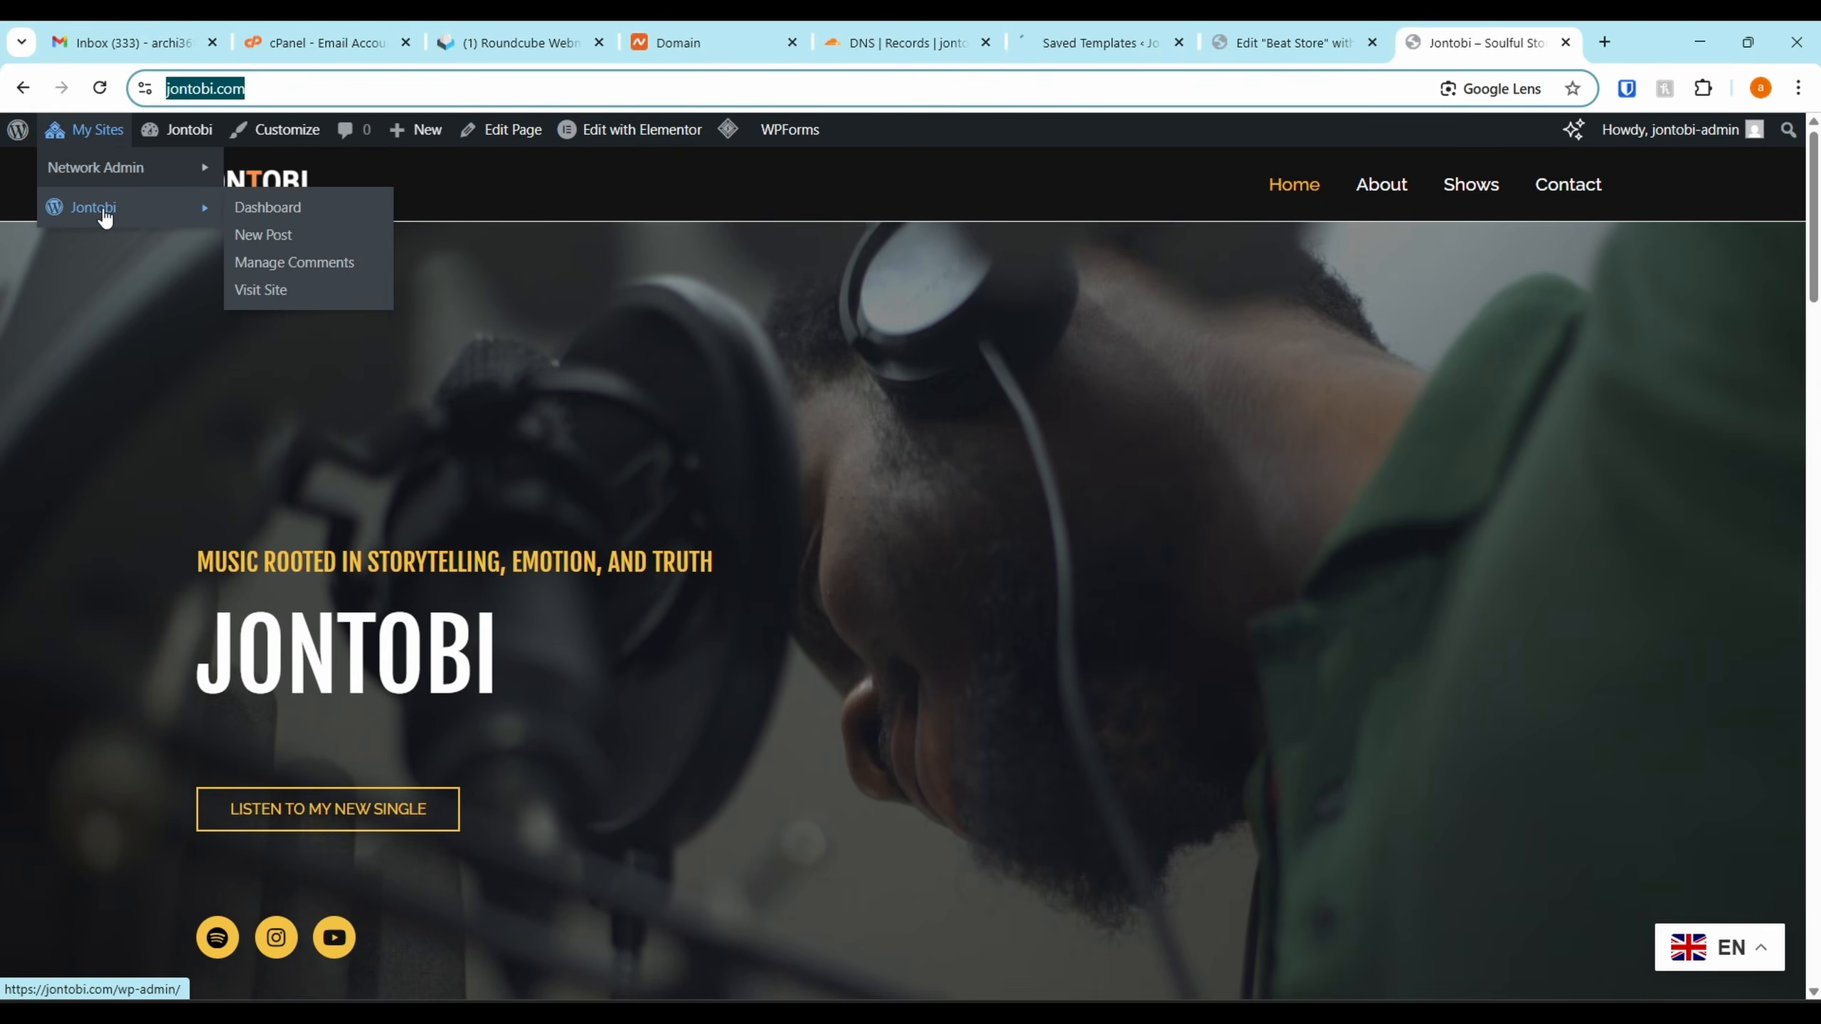
{"action": "left_click", "coordinate": [241, 209]}
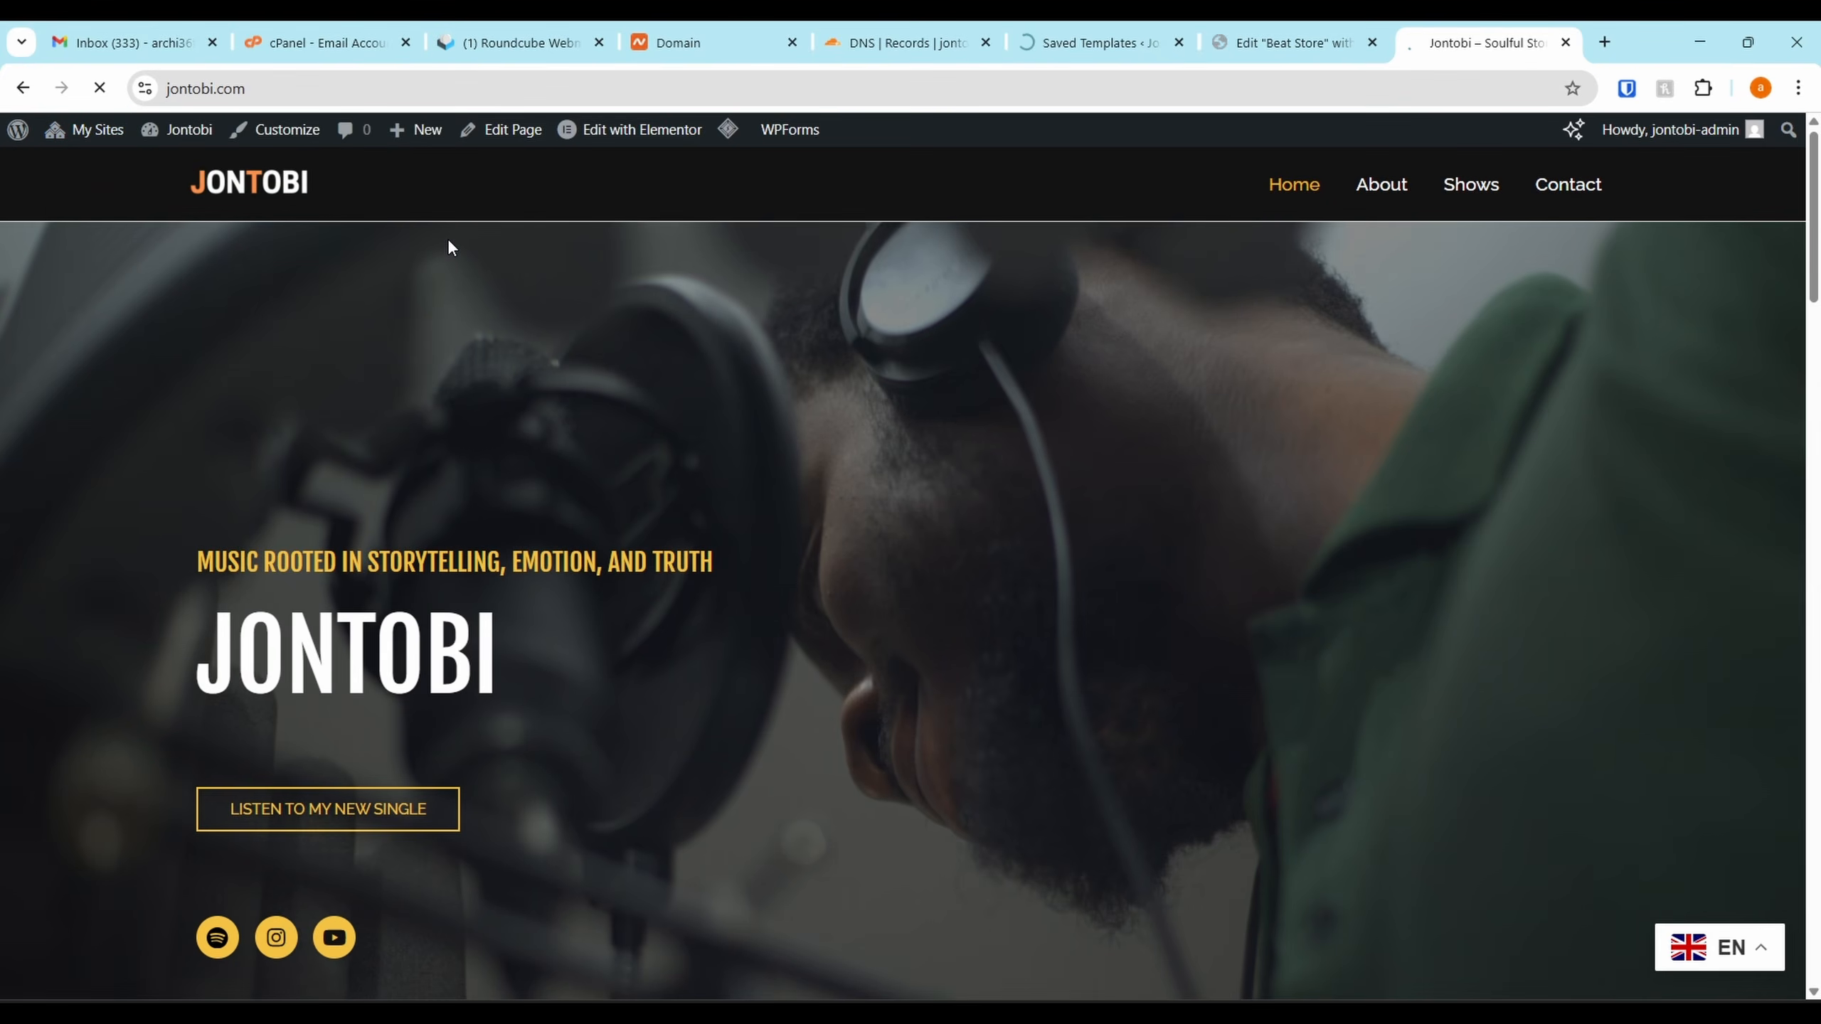
{"action": "scroll", "coordinate": [70, 507], "scroll_direction": "down", "scroll_amount": 1}
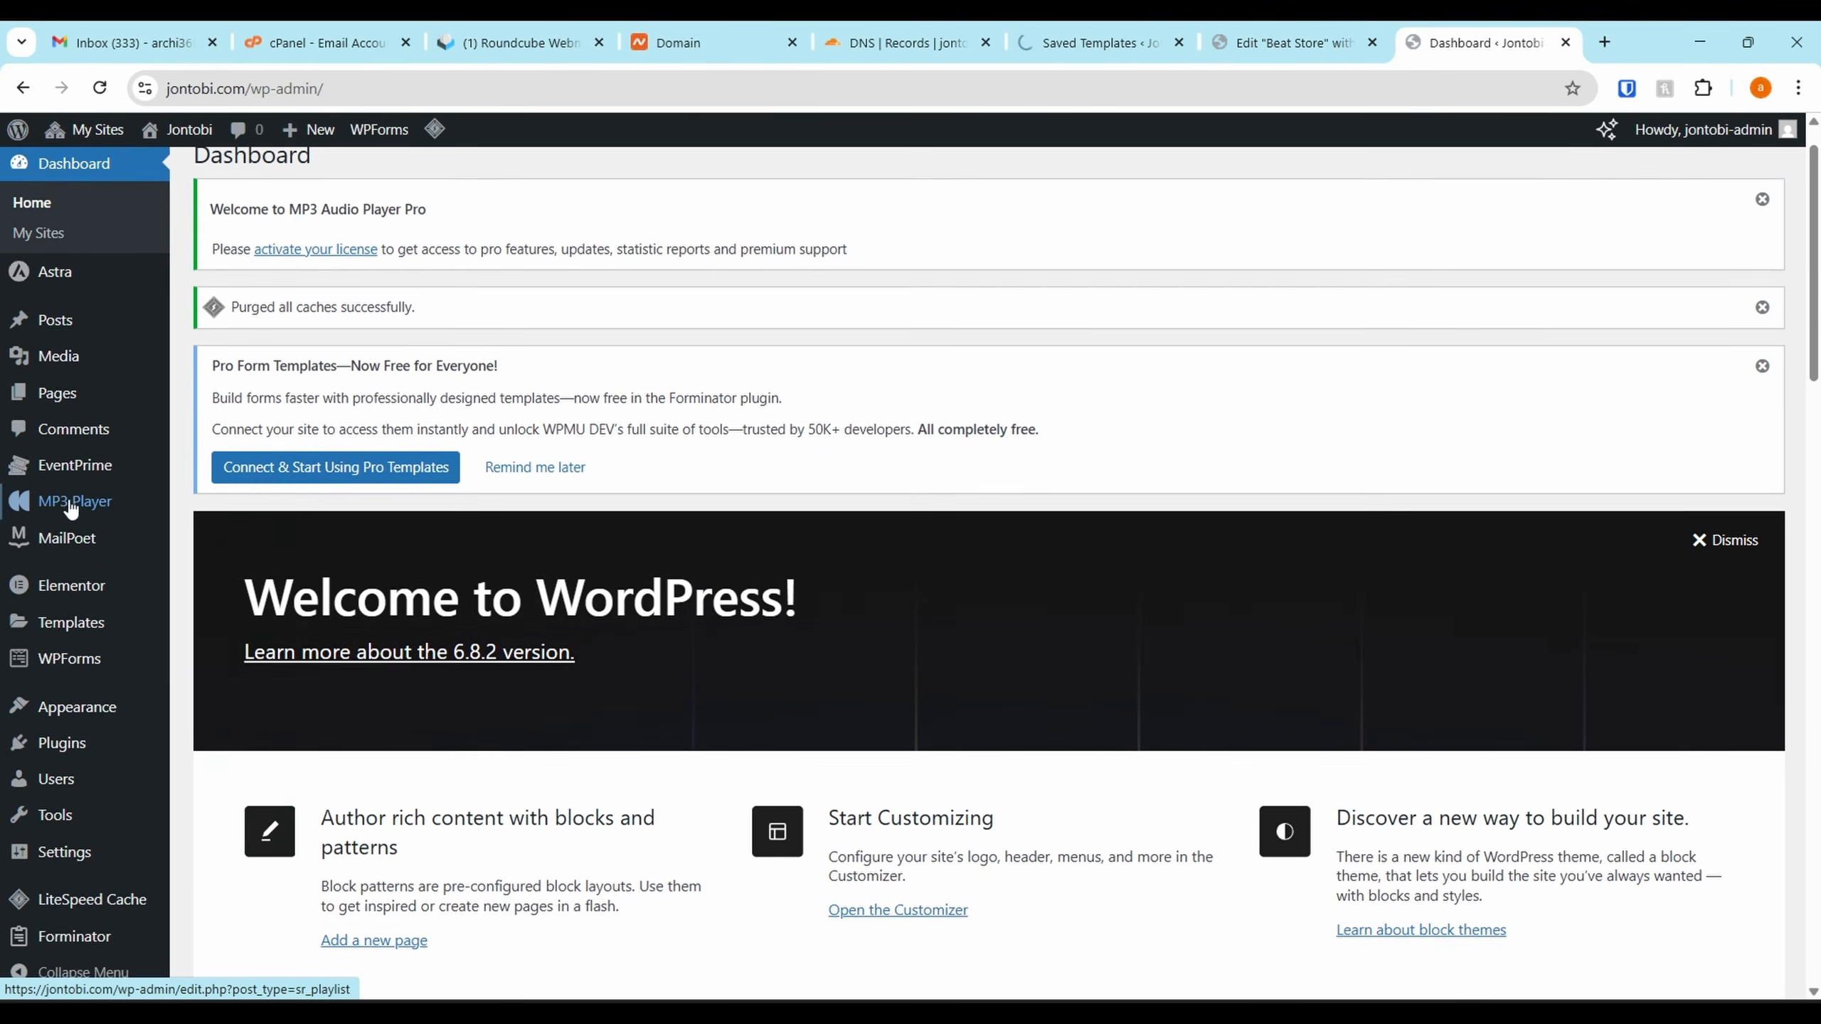
{"action": "mouse_move", "coordinate": [70, 507]}
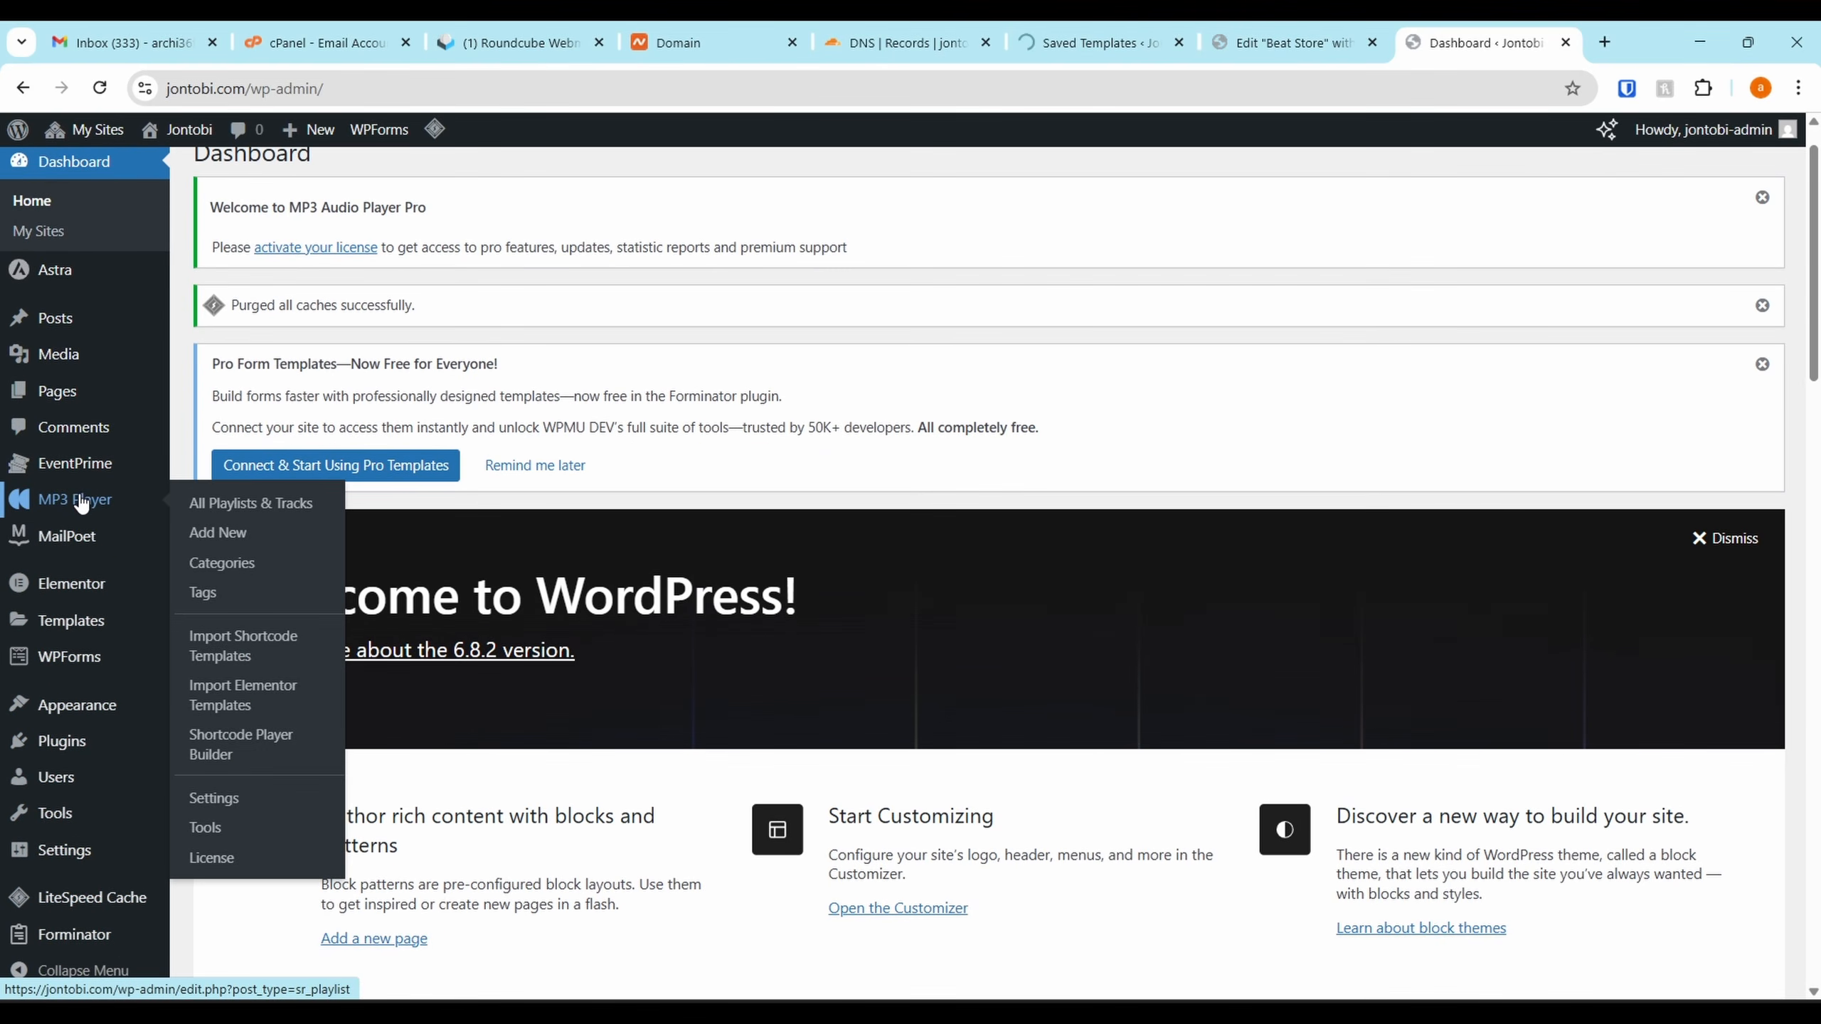
{"action": "left_click", "coordinate": [238, 802]}
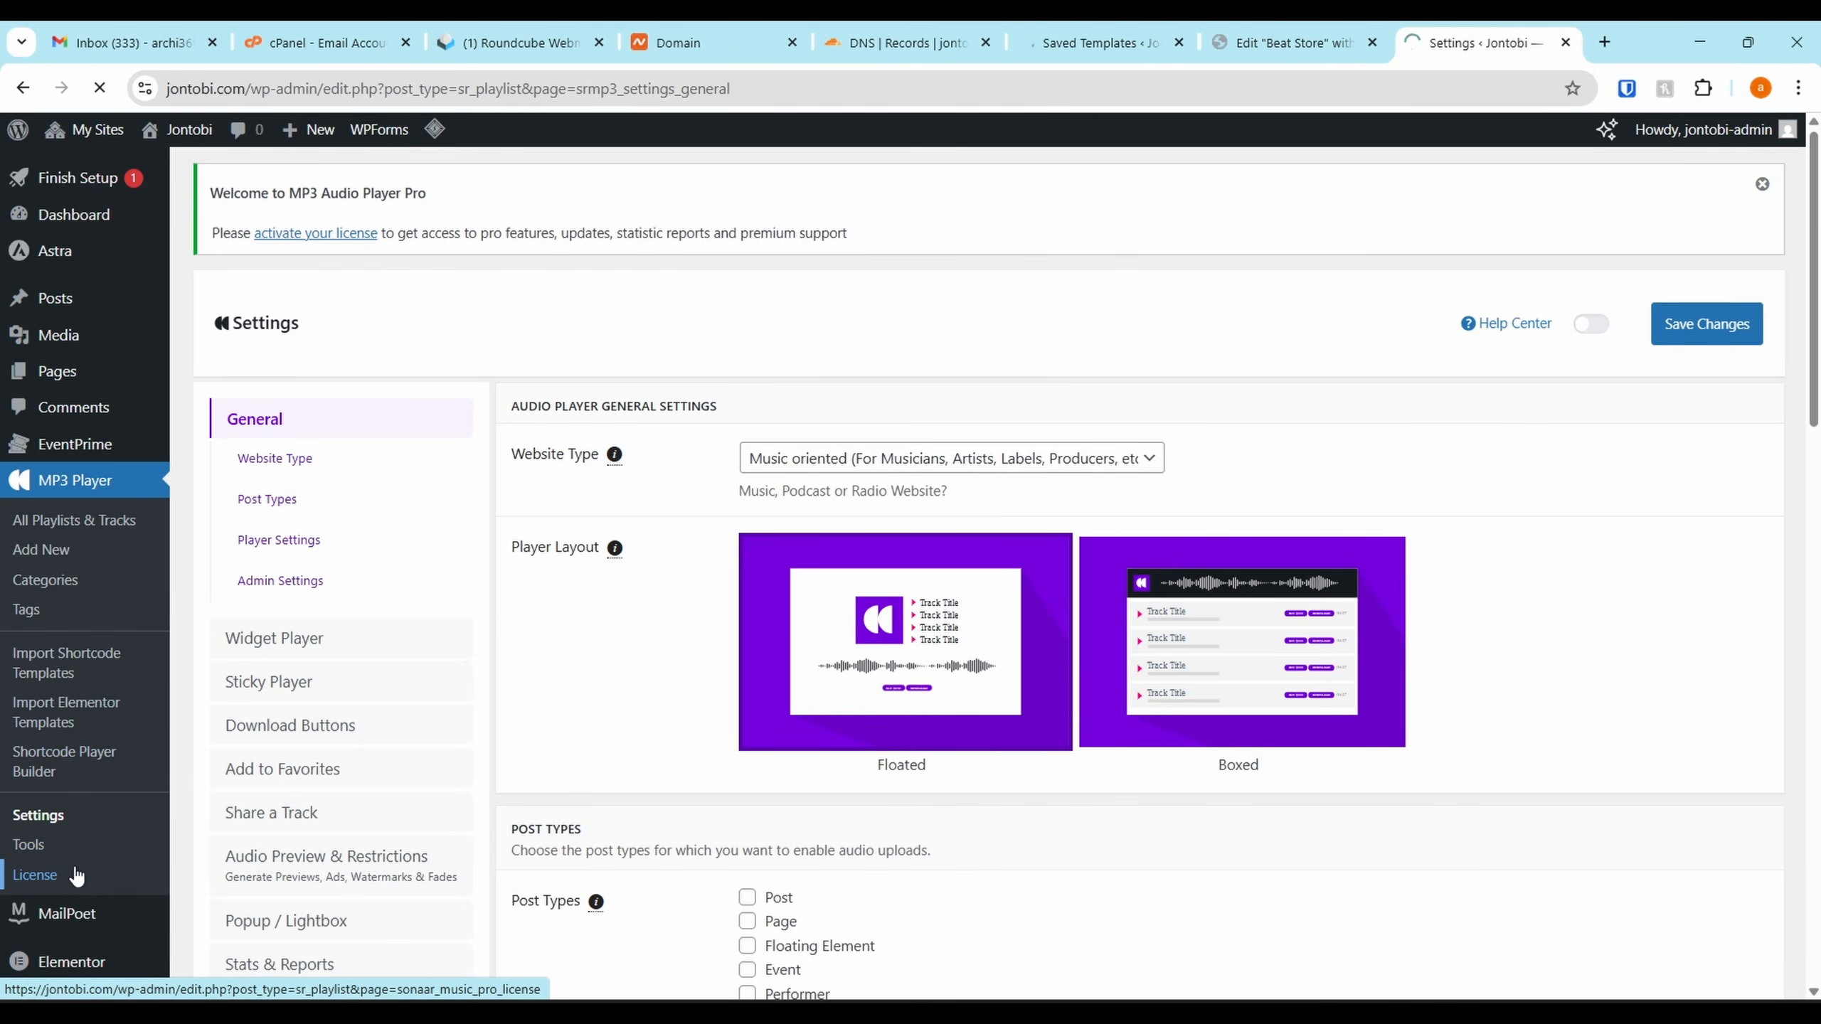
{"action": "left_click", "coordinate": [63, 877]}
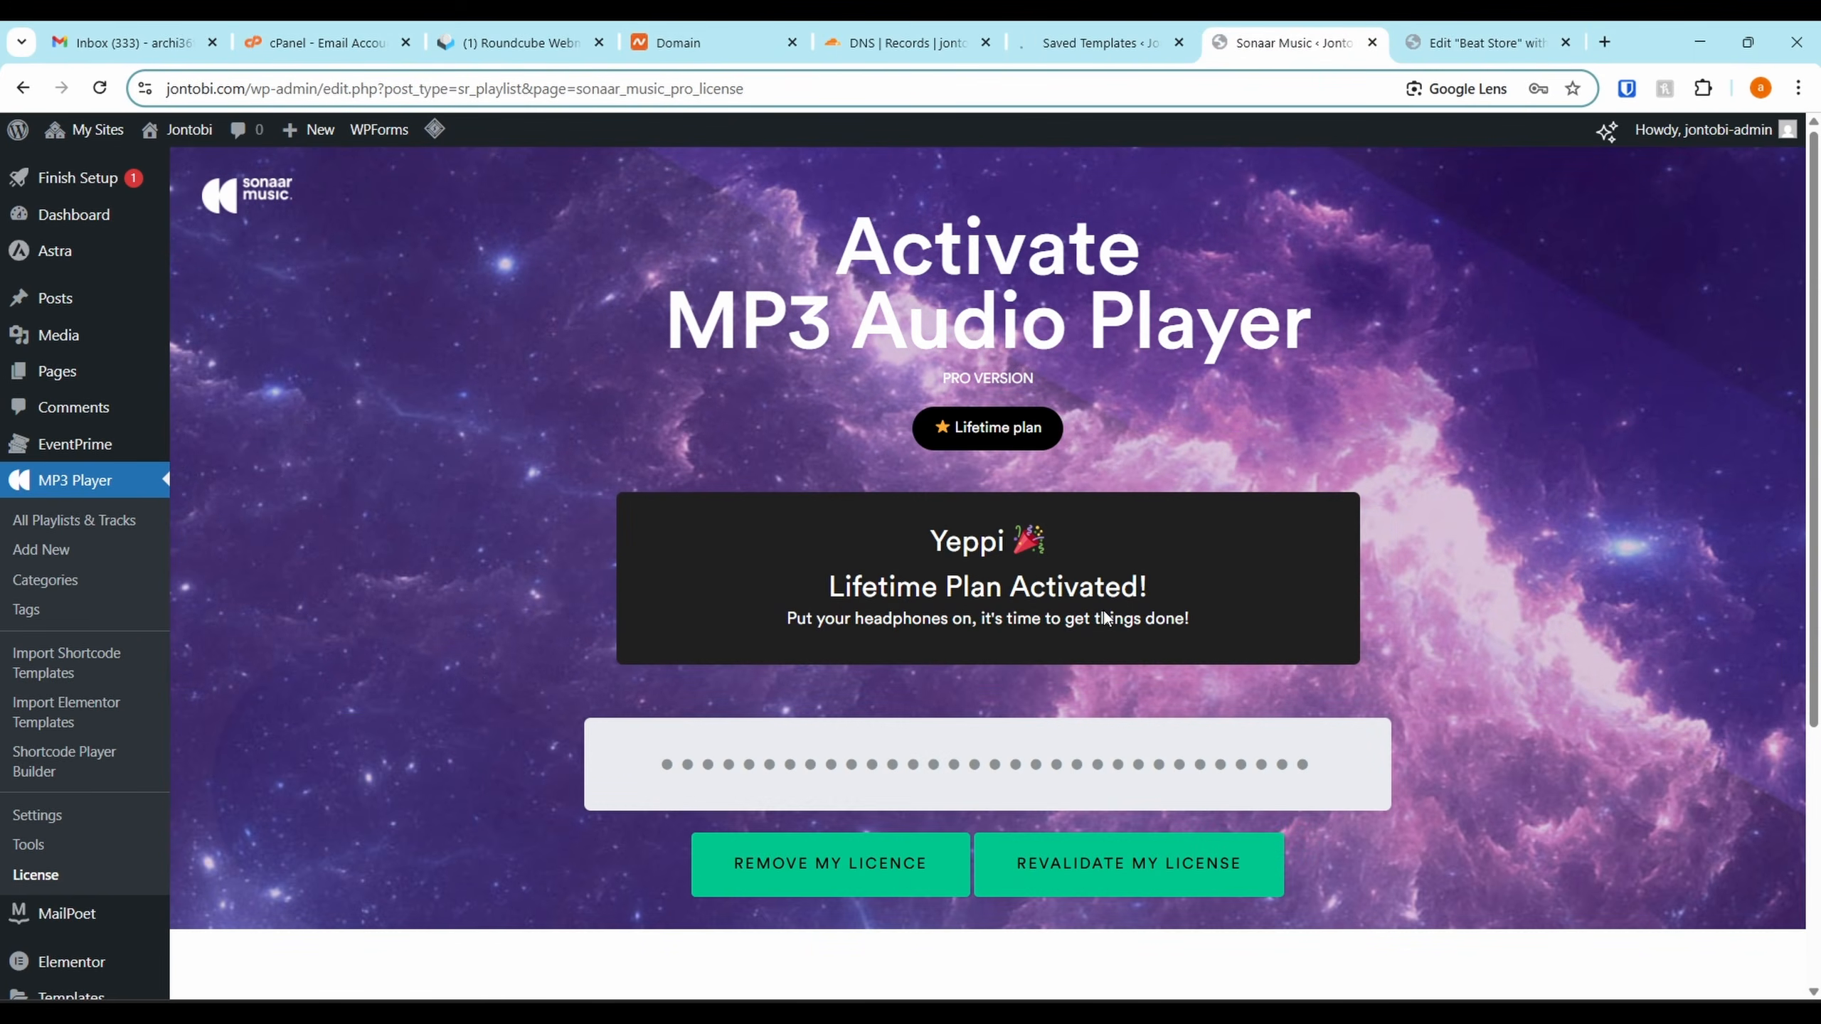
Open the still-empty All Playlists & Tracks list
{"action": "scroll", "coordinate": [126, 455], "scroll_direction": "down", "scroll_amount": 1}
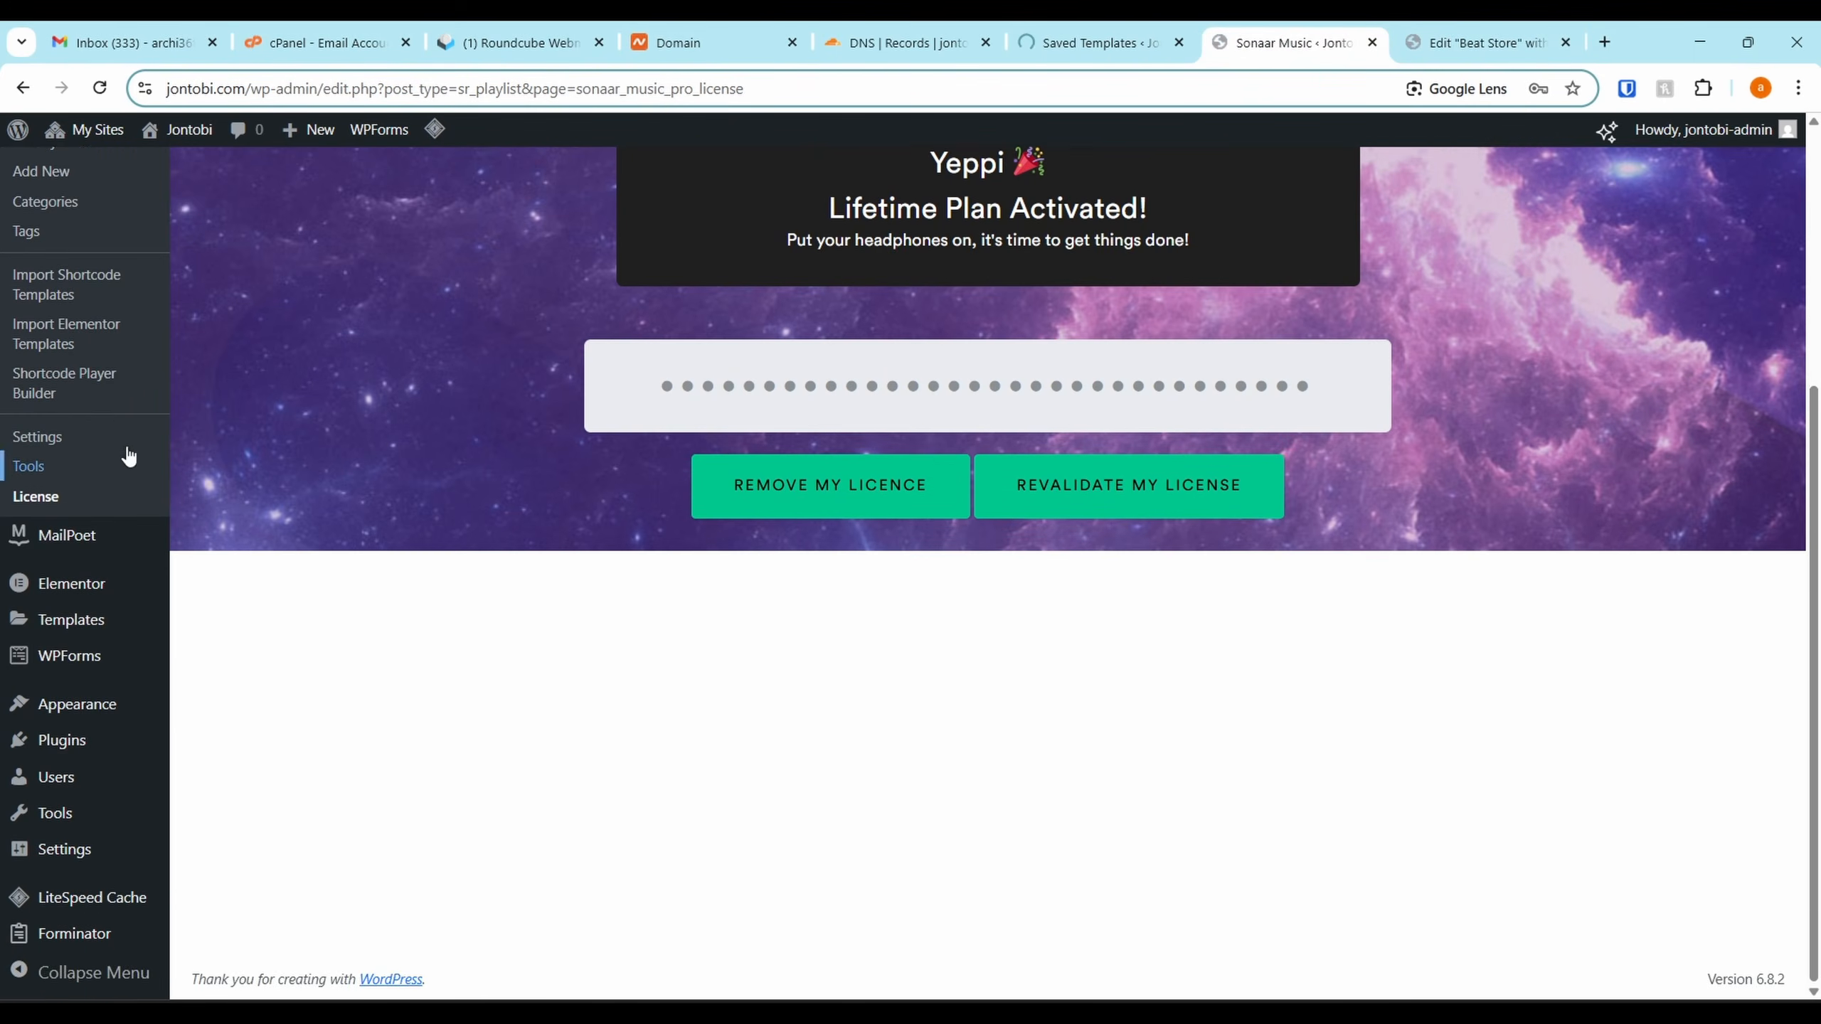
{"action": "scroll", "coordinate": [89, 350], "scroll_direction": "up", "scroll_amount": 2}
{"action": "left_click", "coordinate": [151, 289]}
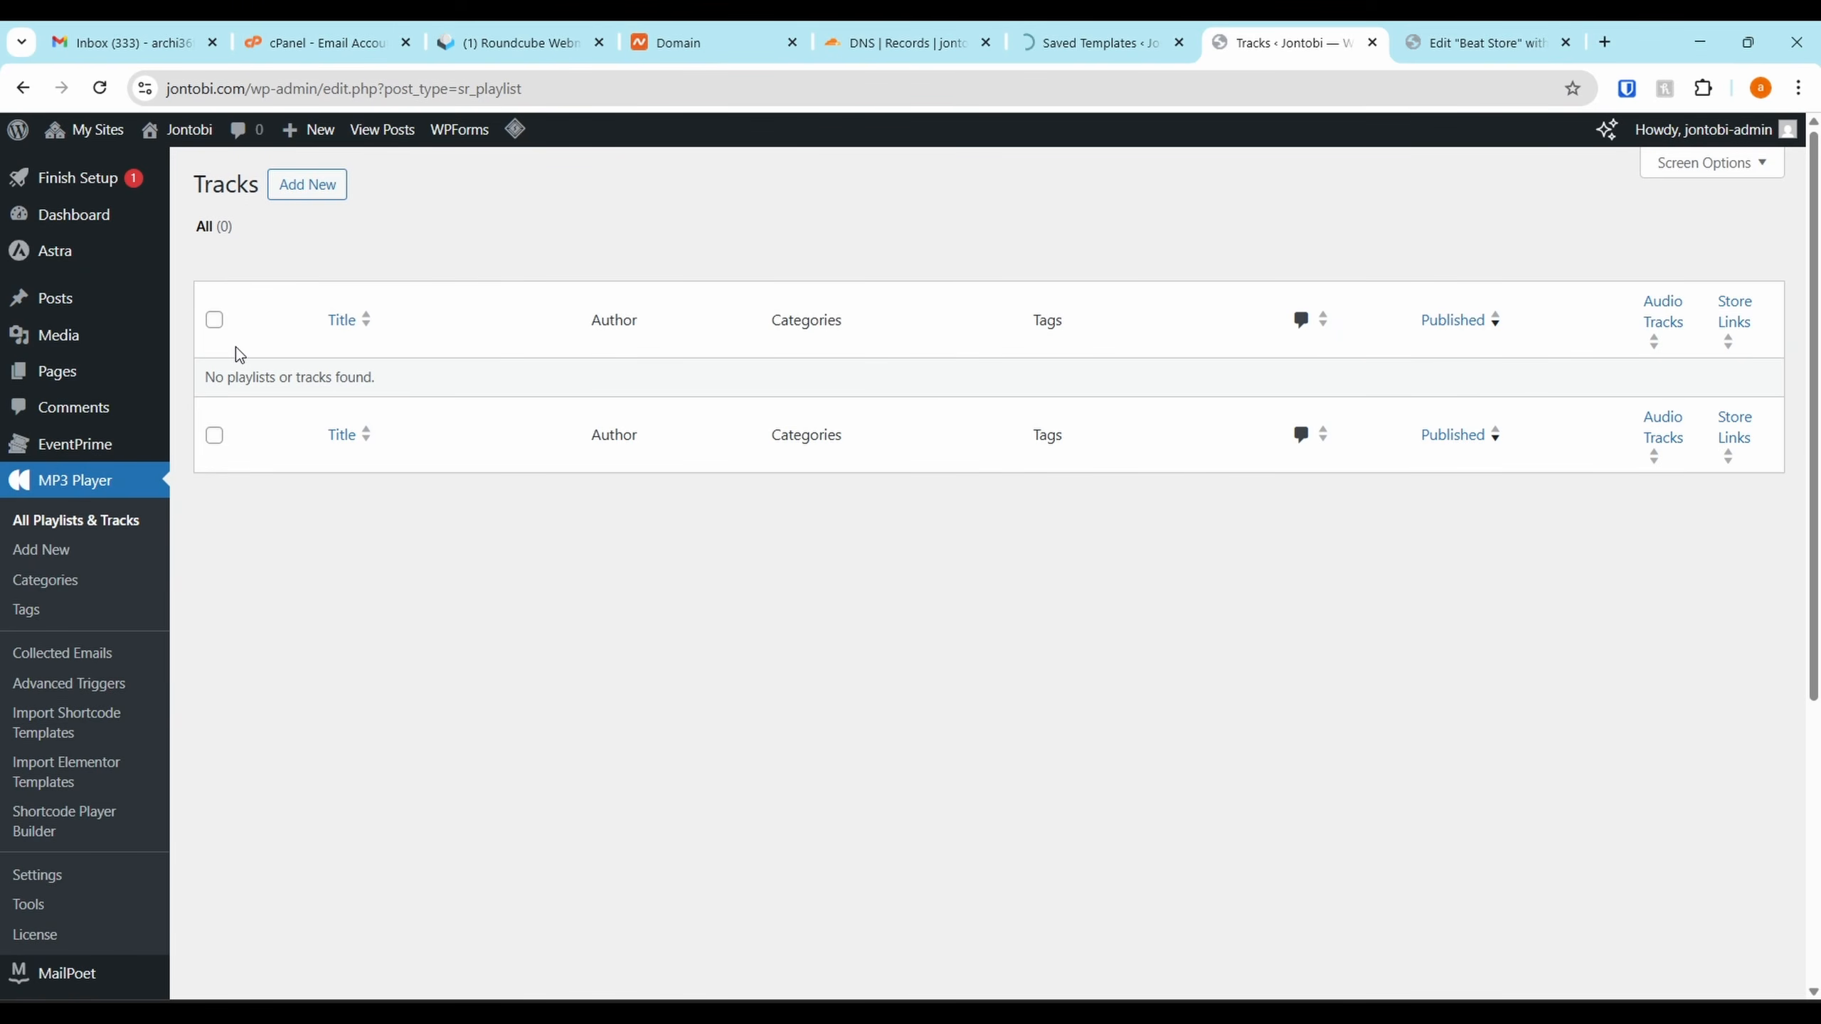
Create a new playlist titled 'Overdrive', keeping the Default player design
{"action": "left_click", "coordinate": [323, 188]}
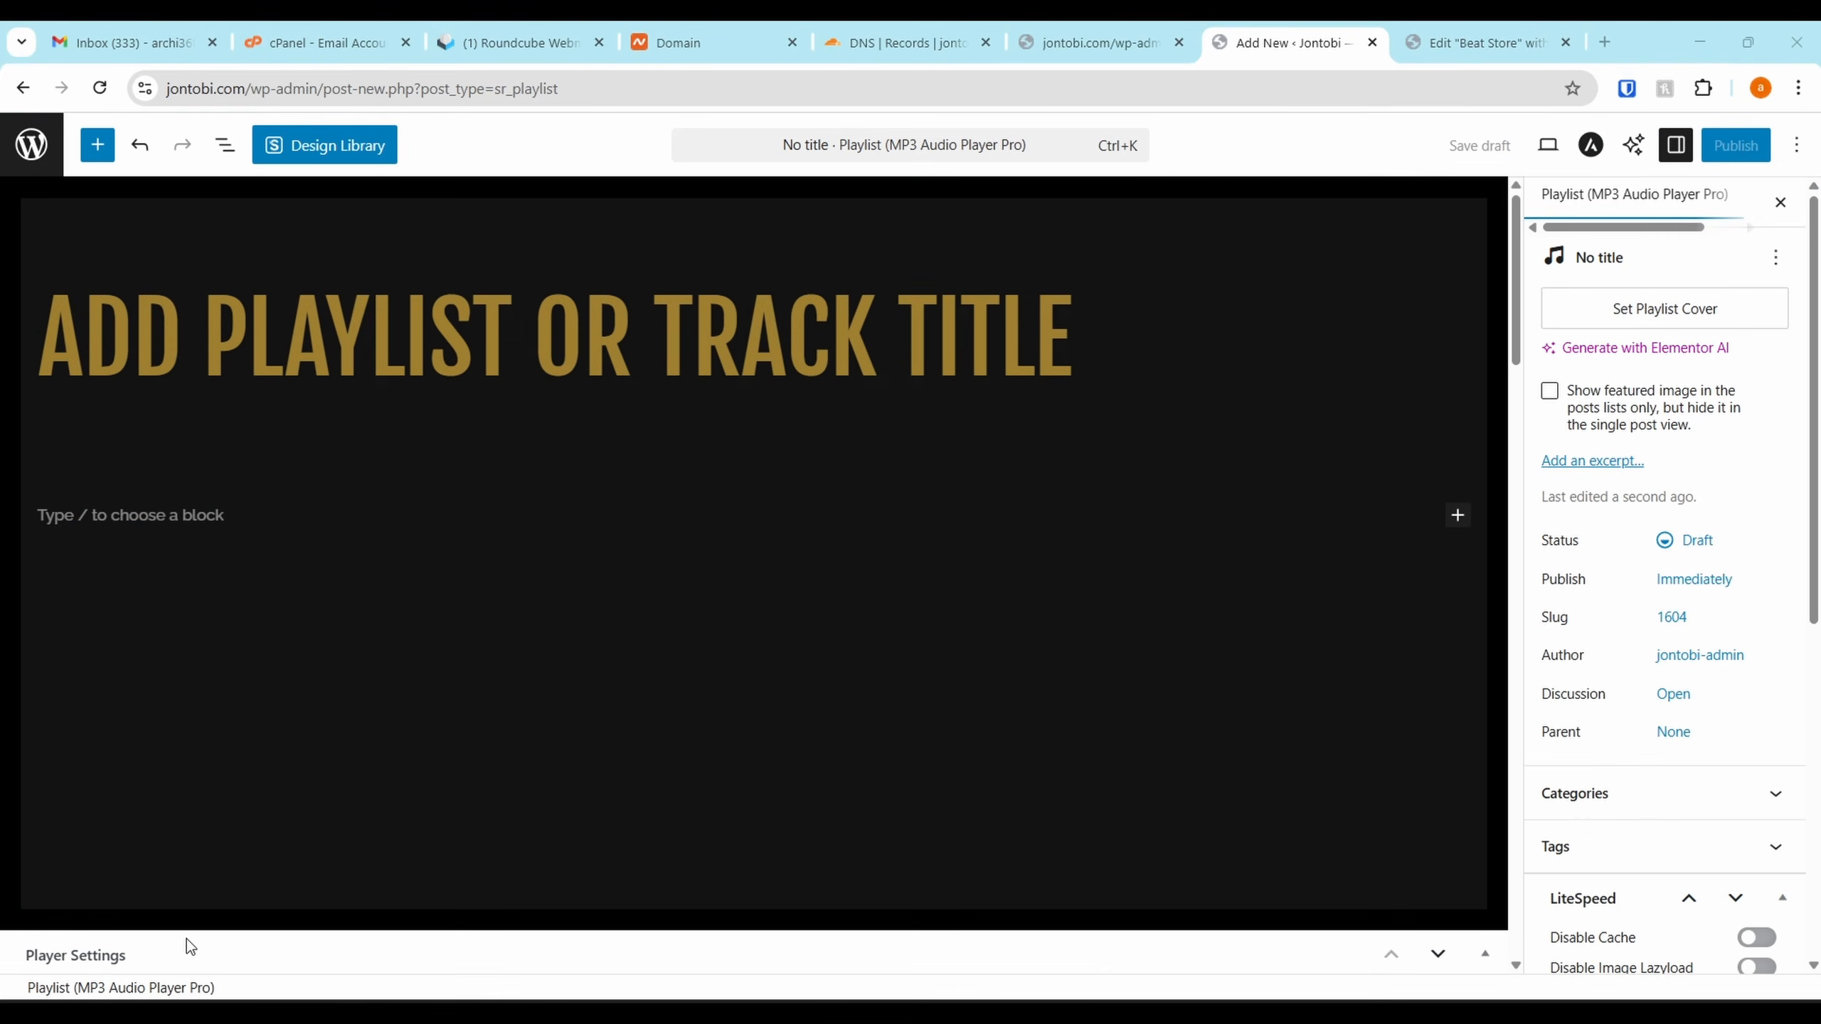
{"action": "left_click", "coordinate": [613, 390]}
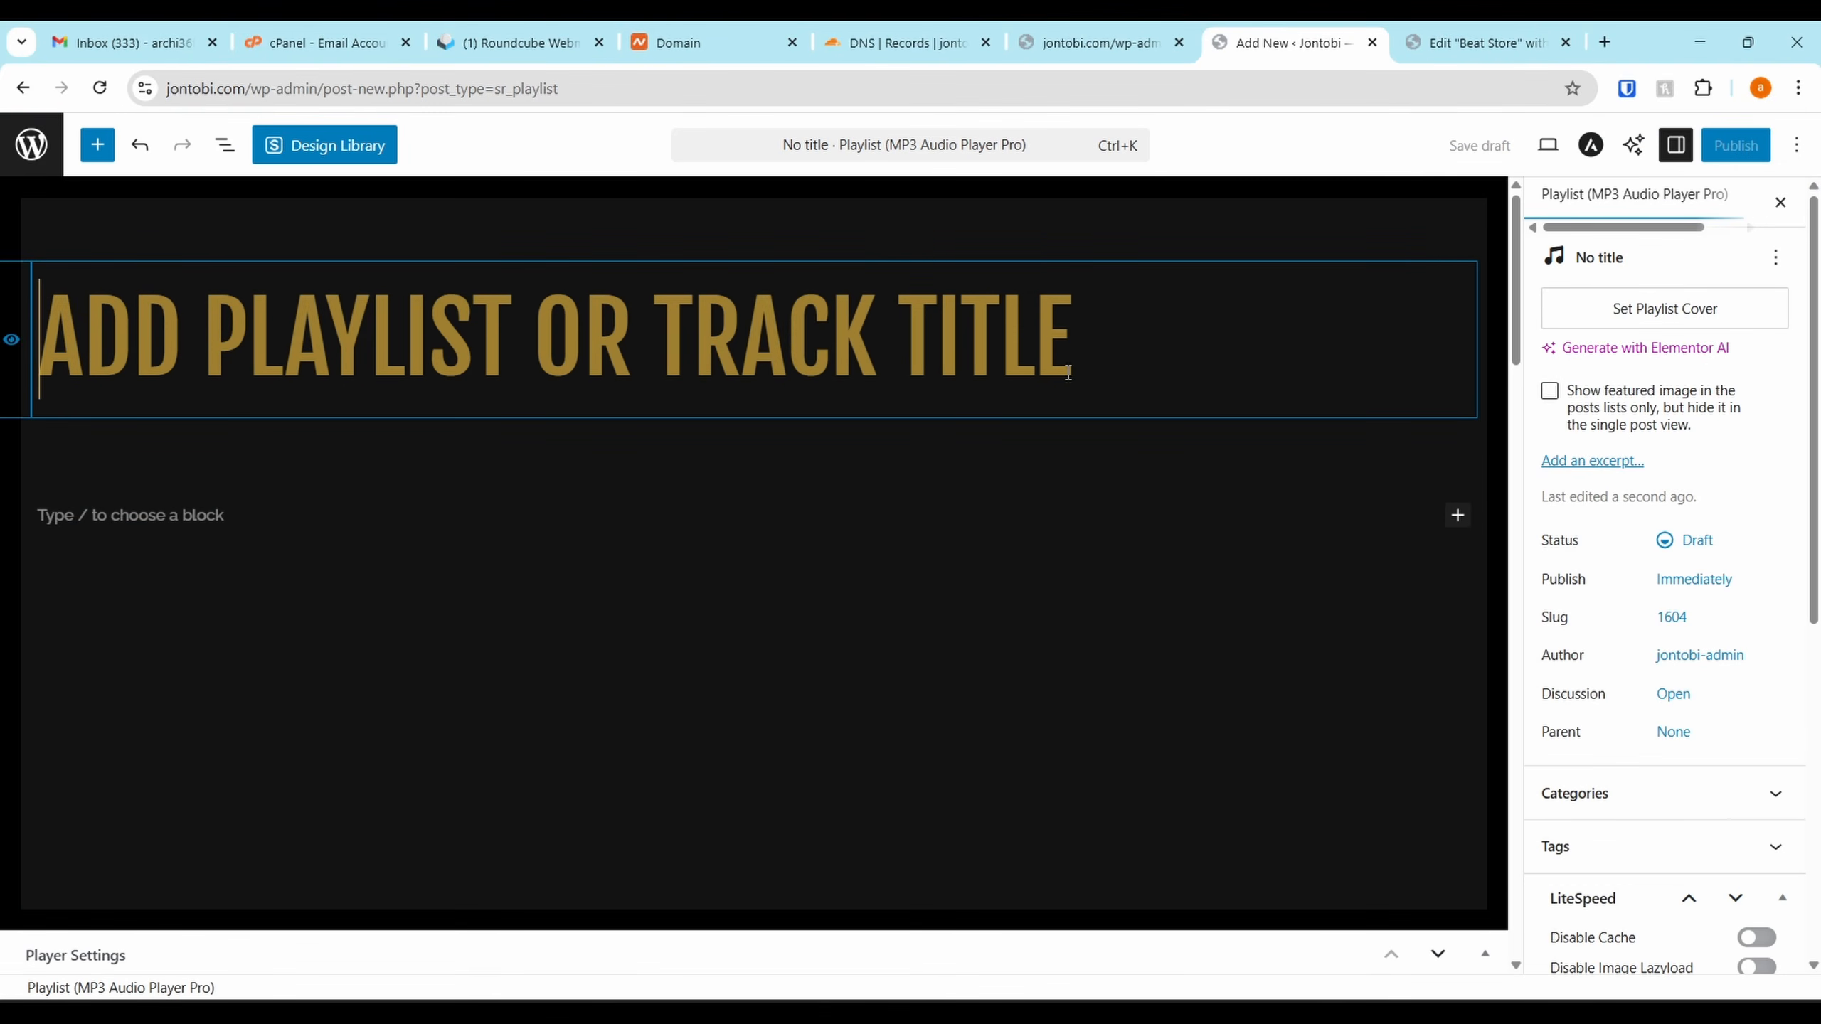
{"action": "type", "text": "Overdrive"}
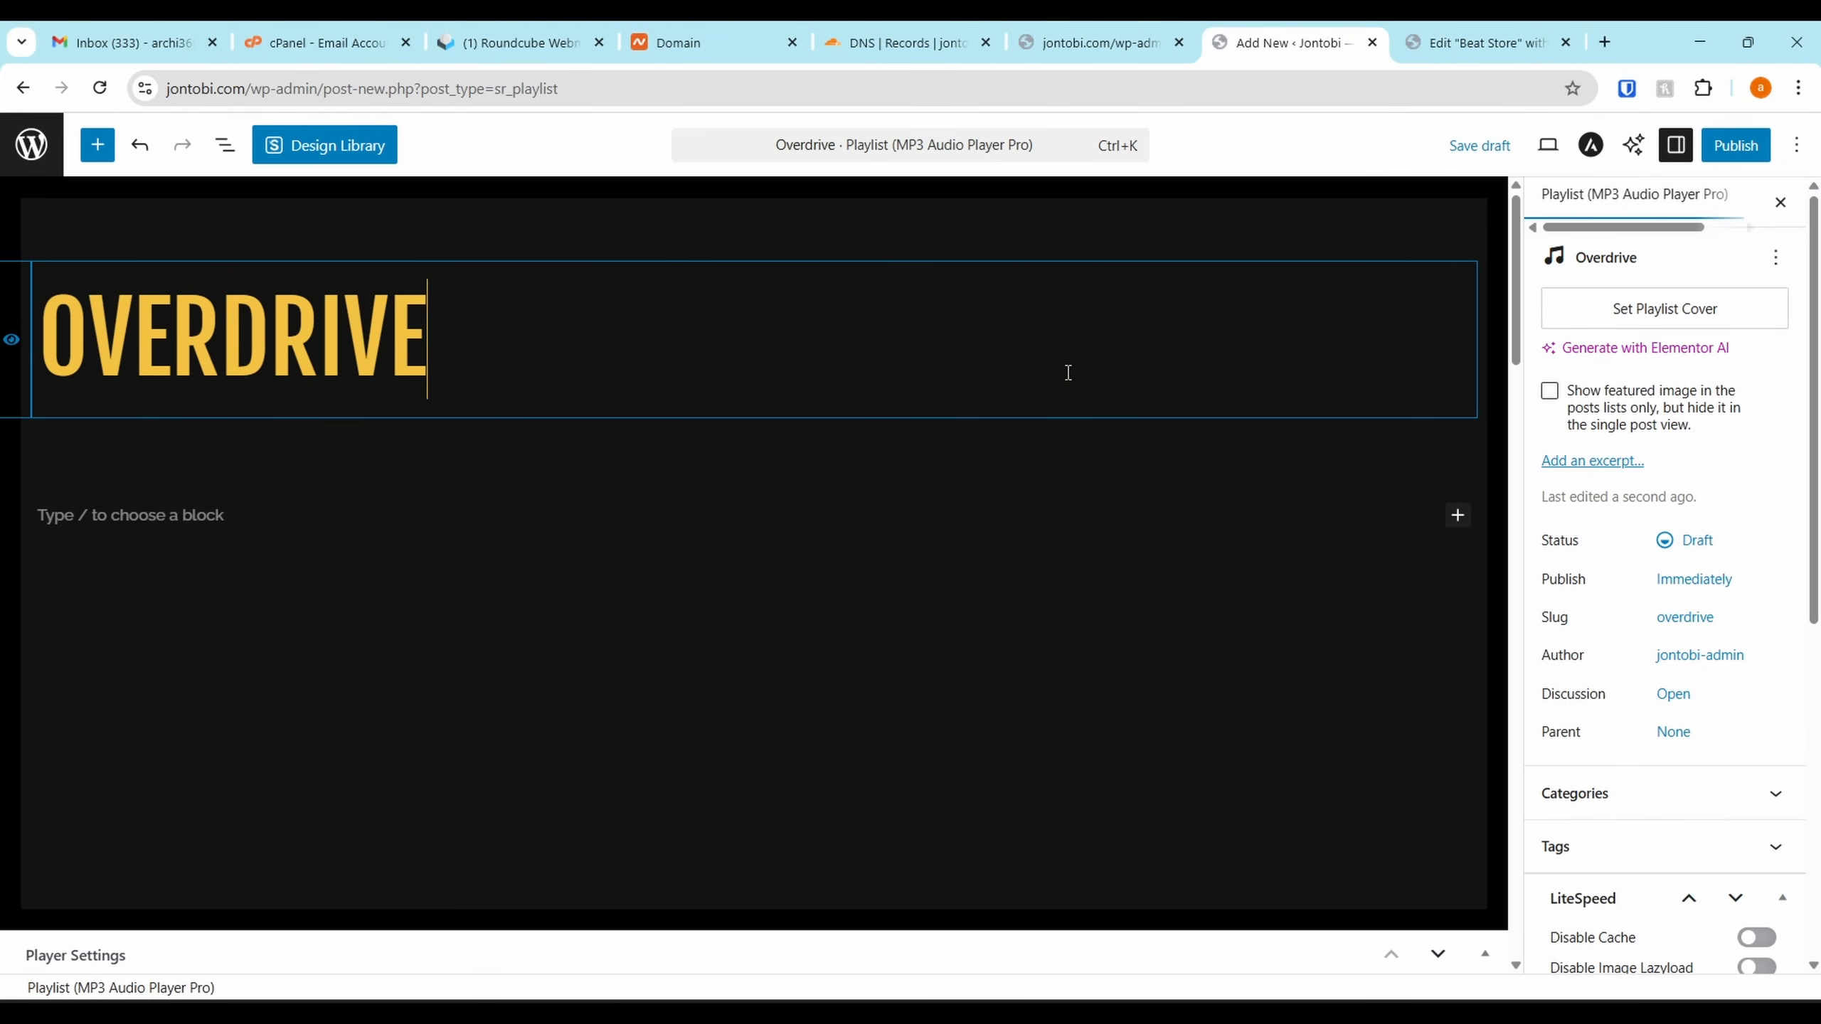
{"action": "scroll", "coordinate": [1441, 603], "scroll_direction": "down", "scroll_amount": 4}
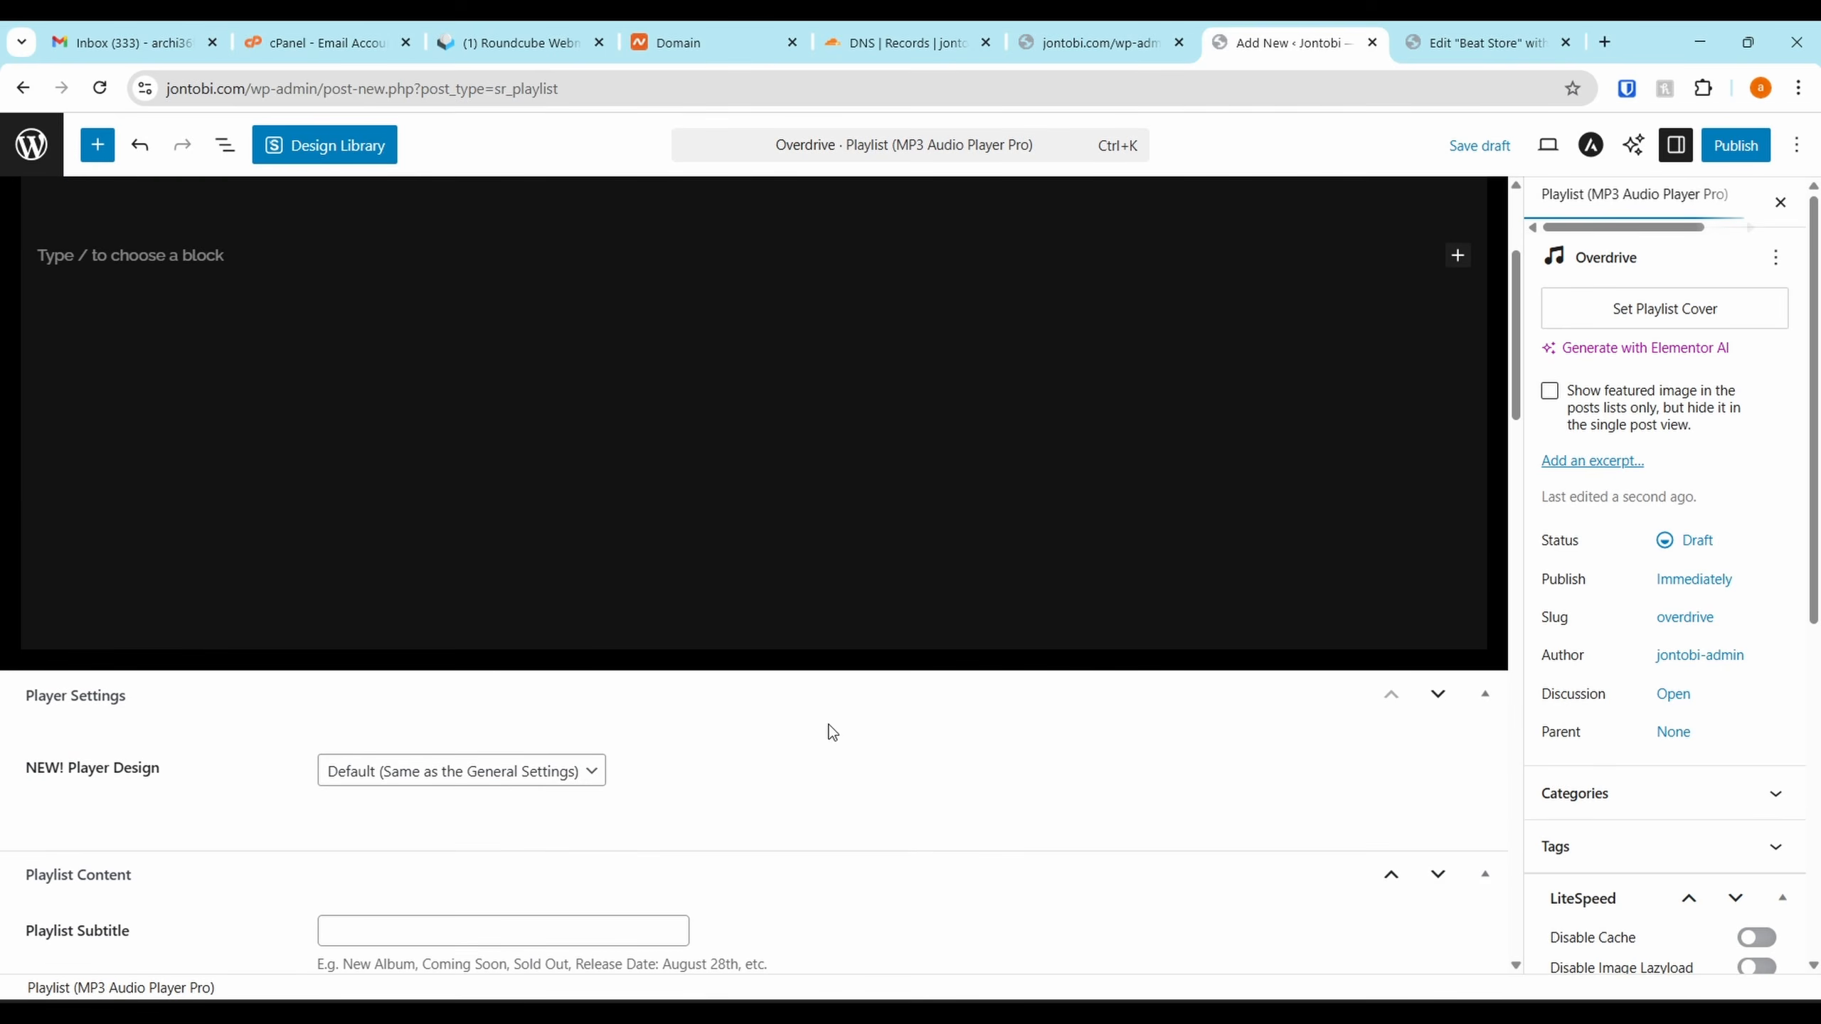
{"action": "left_click", "coordinate": [517, 774]}
{"action": "left_click", "coordinate": [517, 772]}
{"action": "scroll", "coordinate": [1182, 891], "scroll_direction": "down", "scroll_amount": 7}
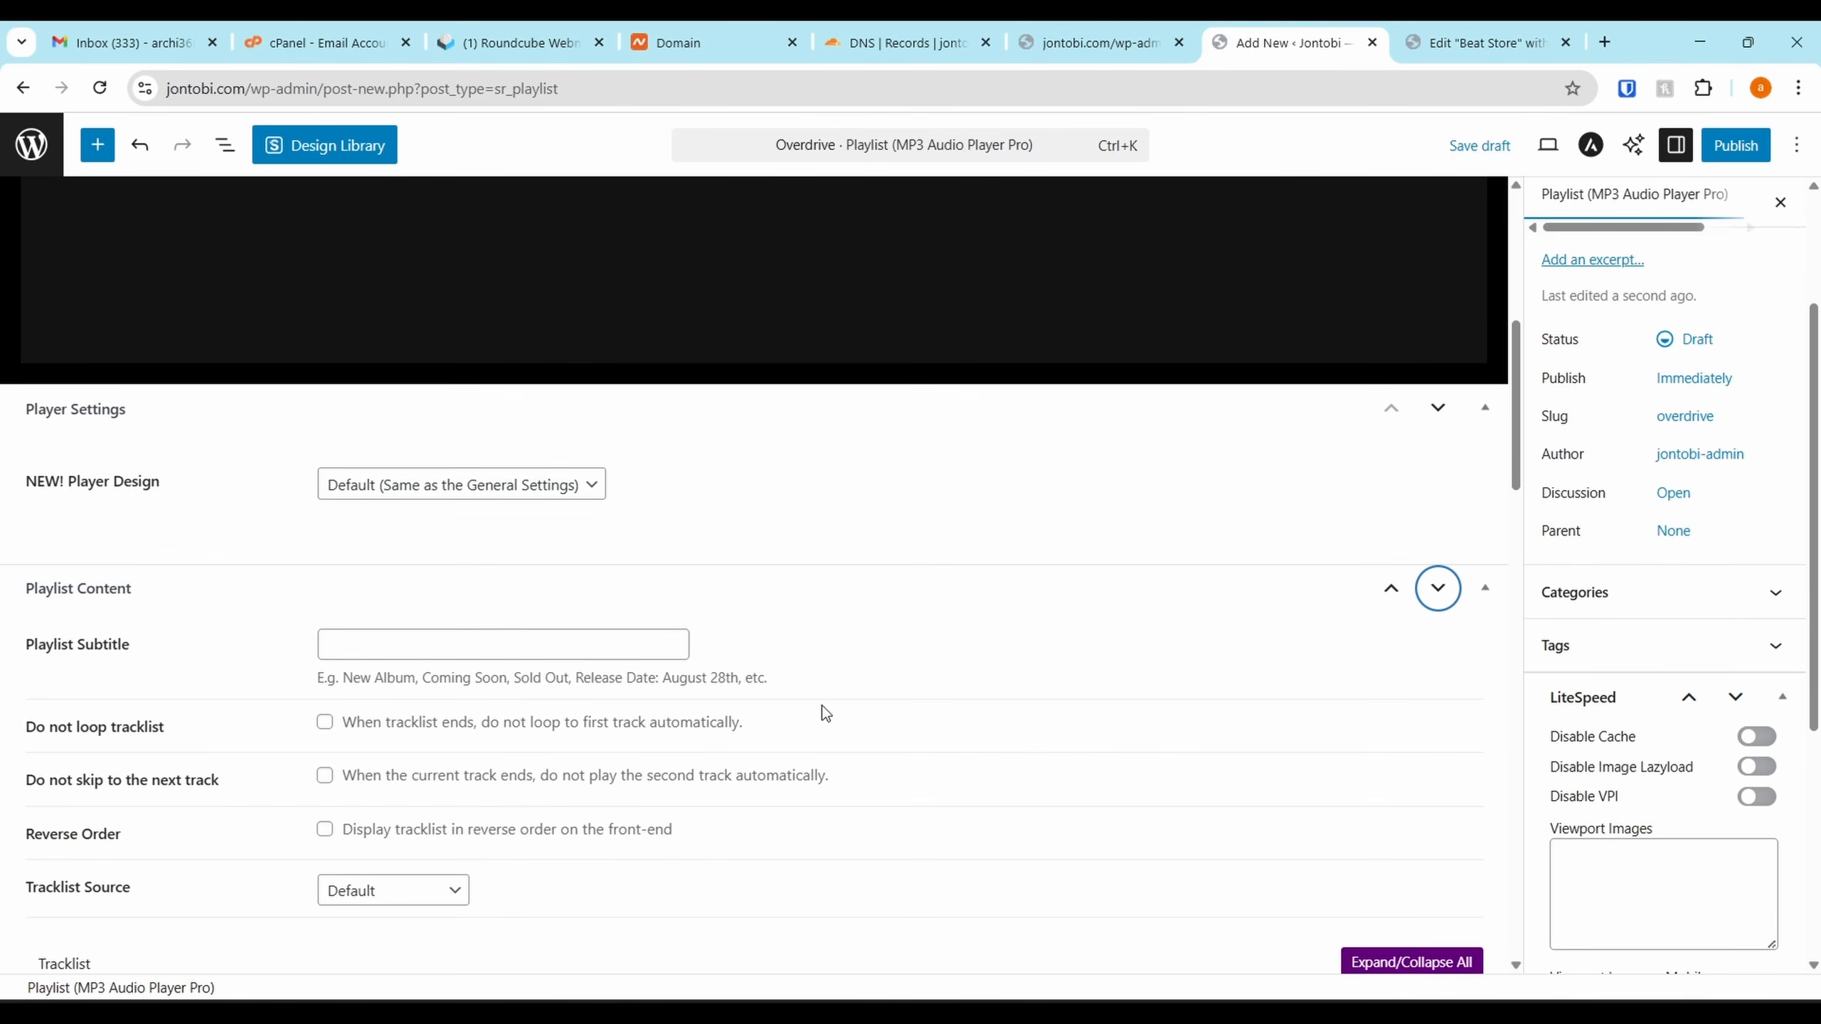
{"action": "scroll", "coordinate": [484, 666], "scroll_direction": "down", "scroll_amount": 5}
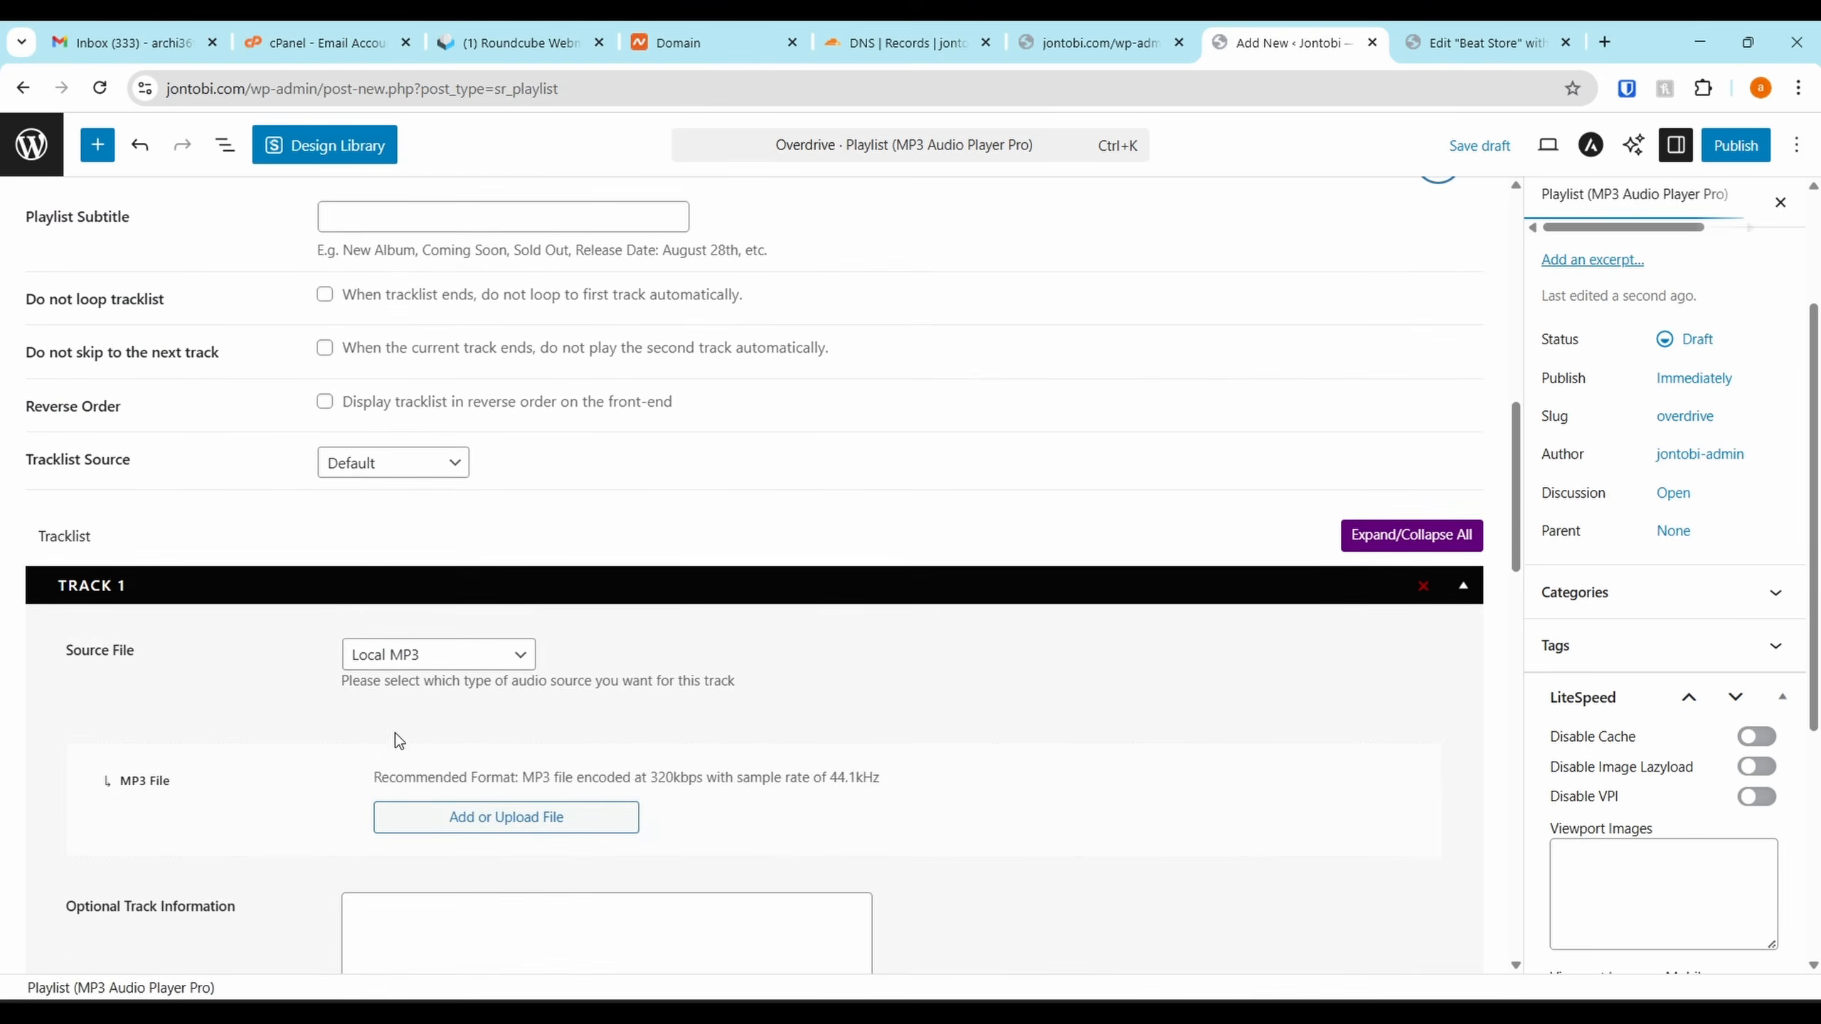
Upload the Tayoh-Overdrive MP3 and attach it as Track 1's file
{"action": "left_click", "coordinate": [452, 610]}
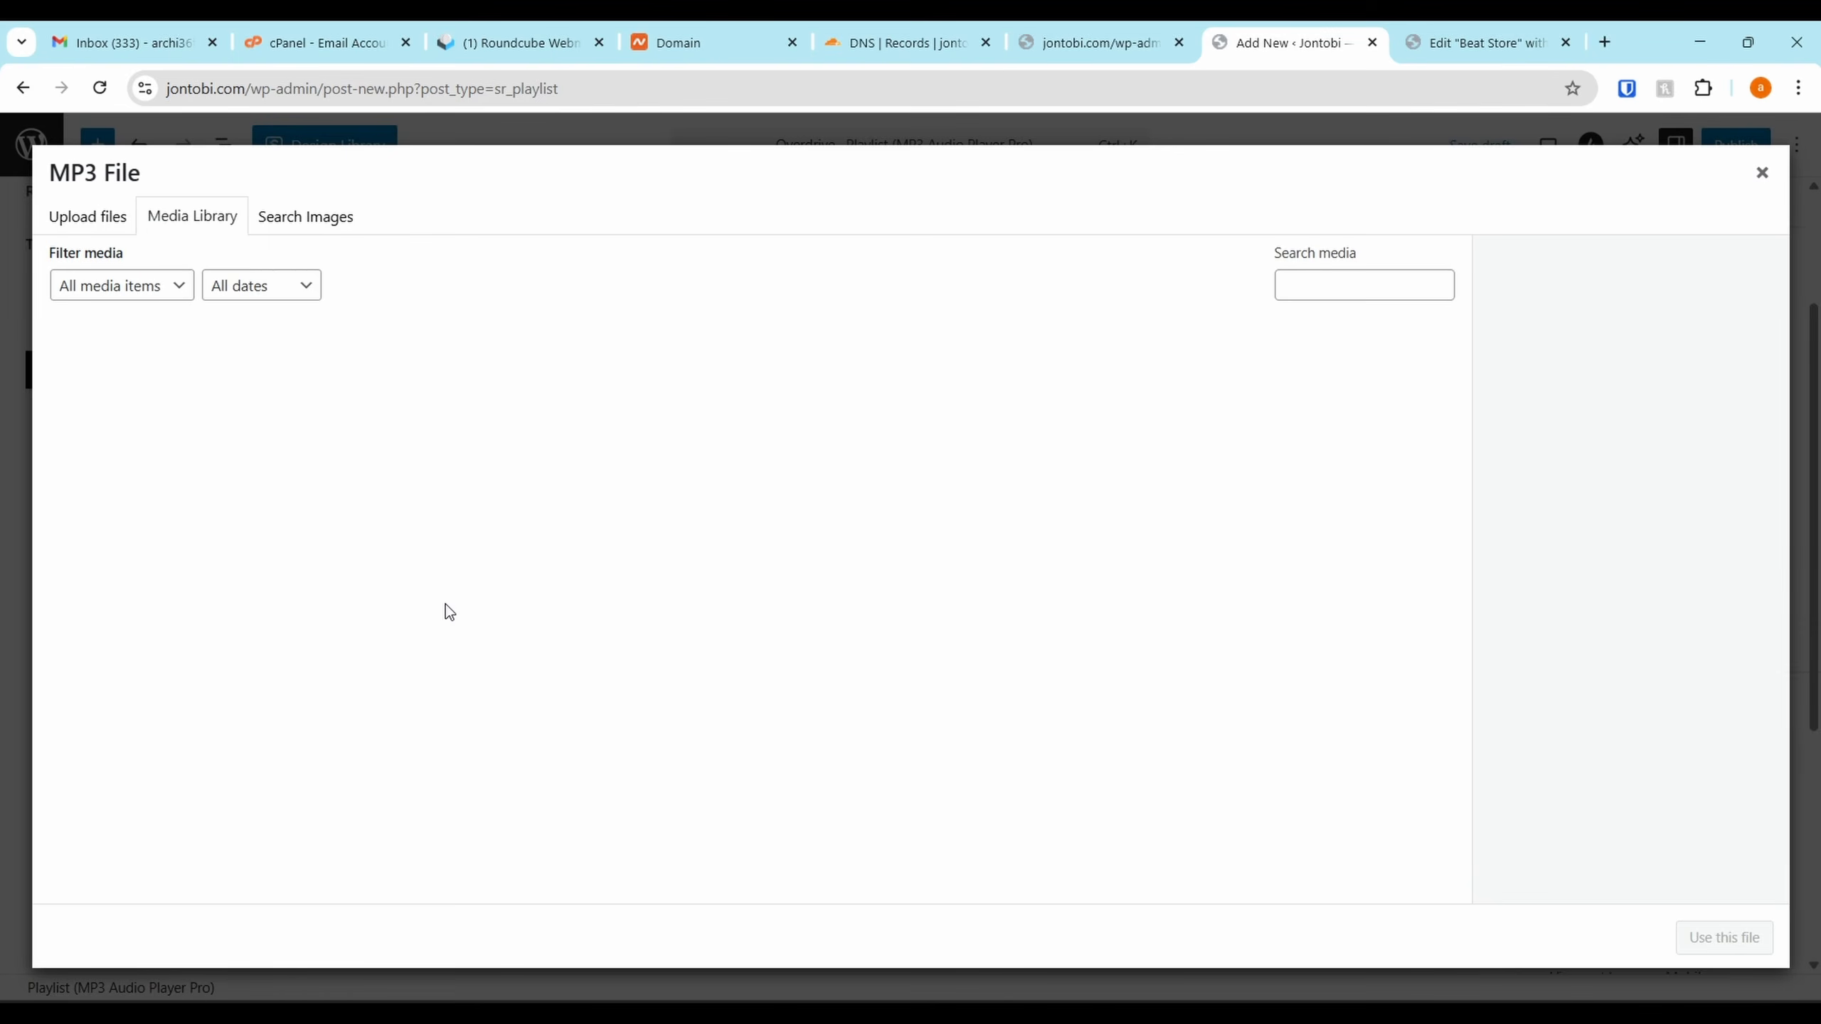
{"action": "left_click", "coordinate": [98, 222]}
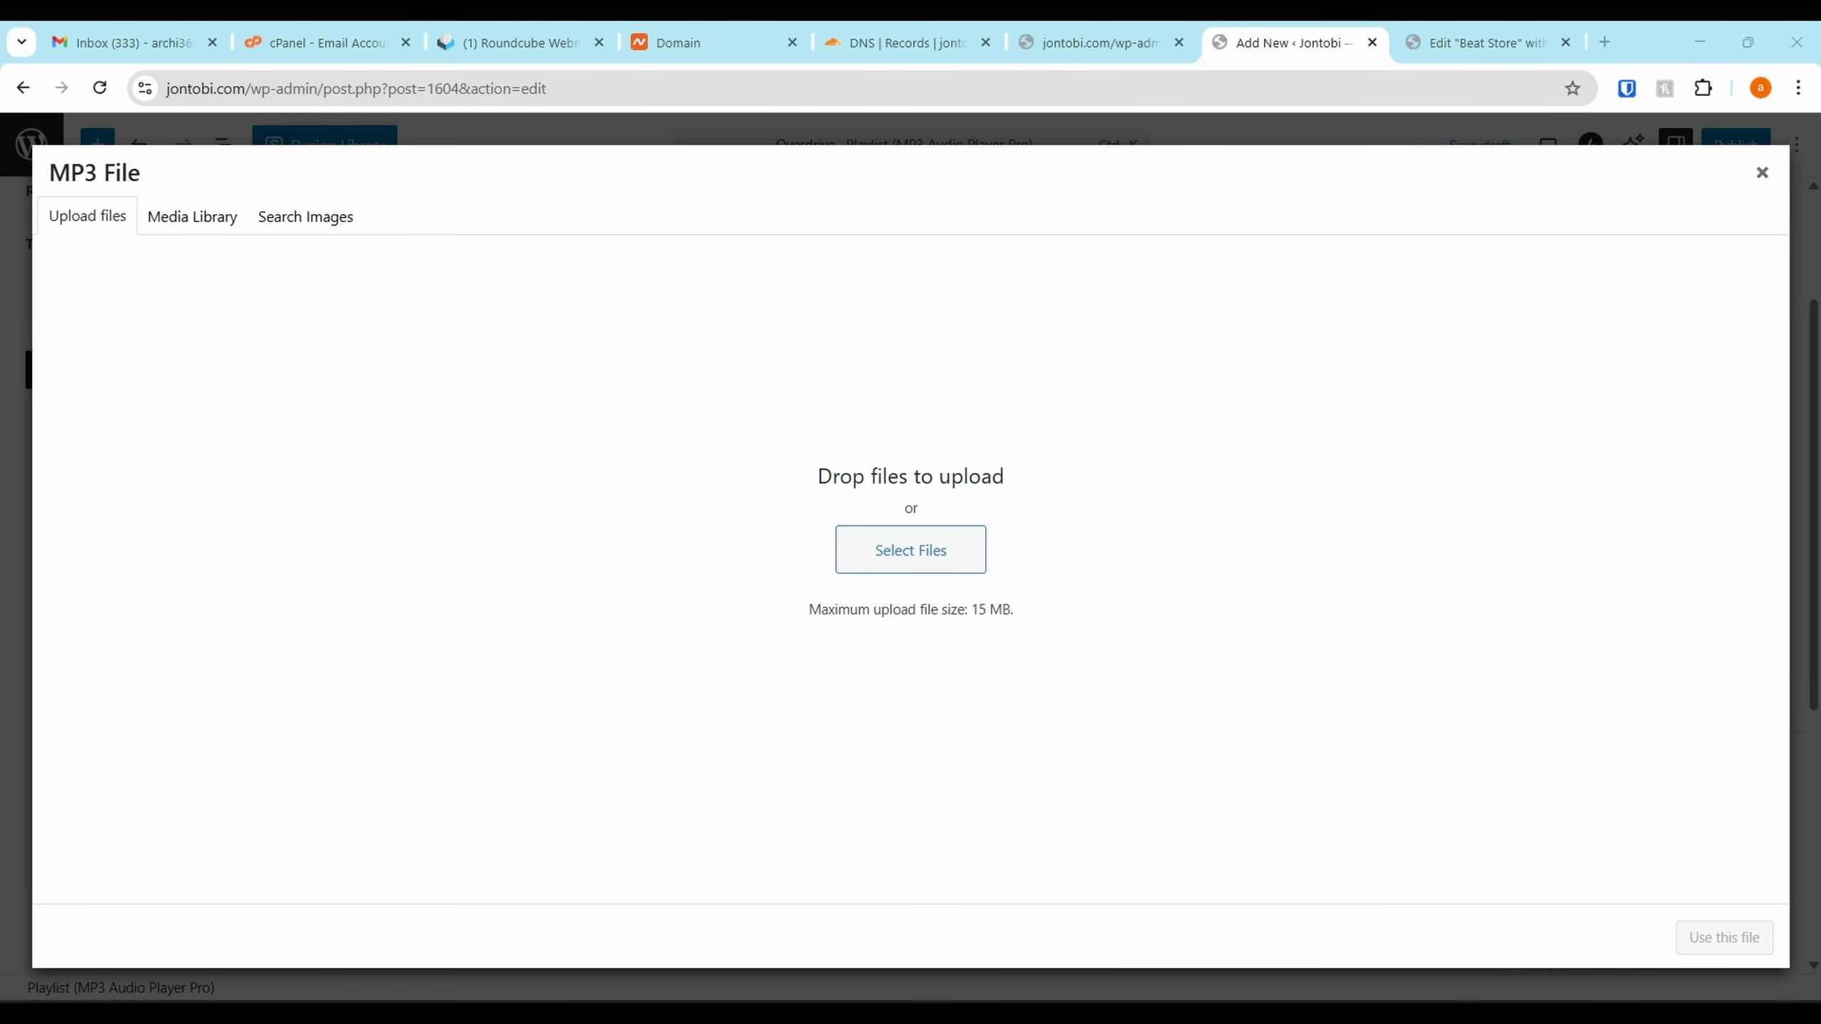
{"action": "left_click_drag", "start_coordinate": [1649, 545], "coordinate": [870, 453]}
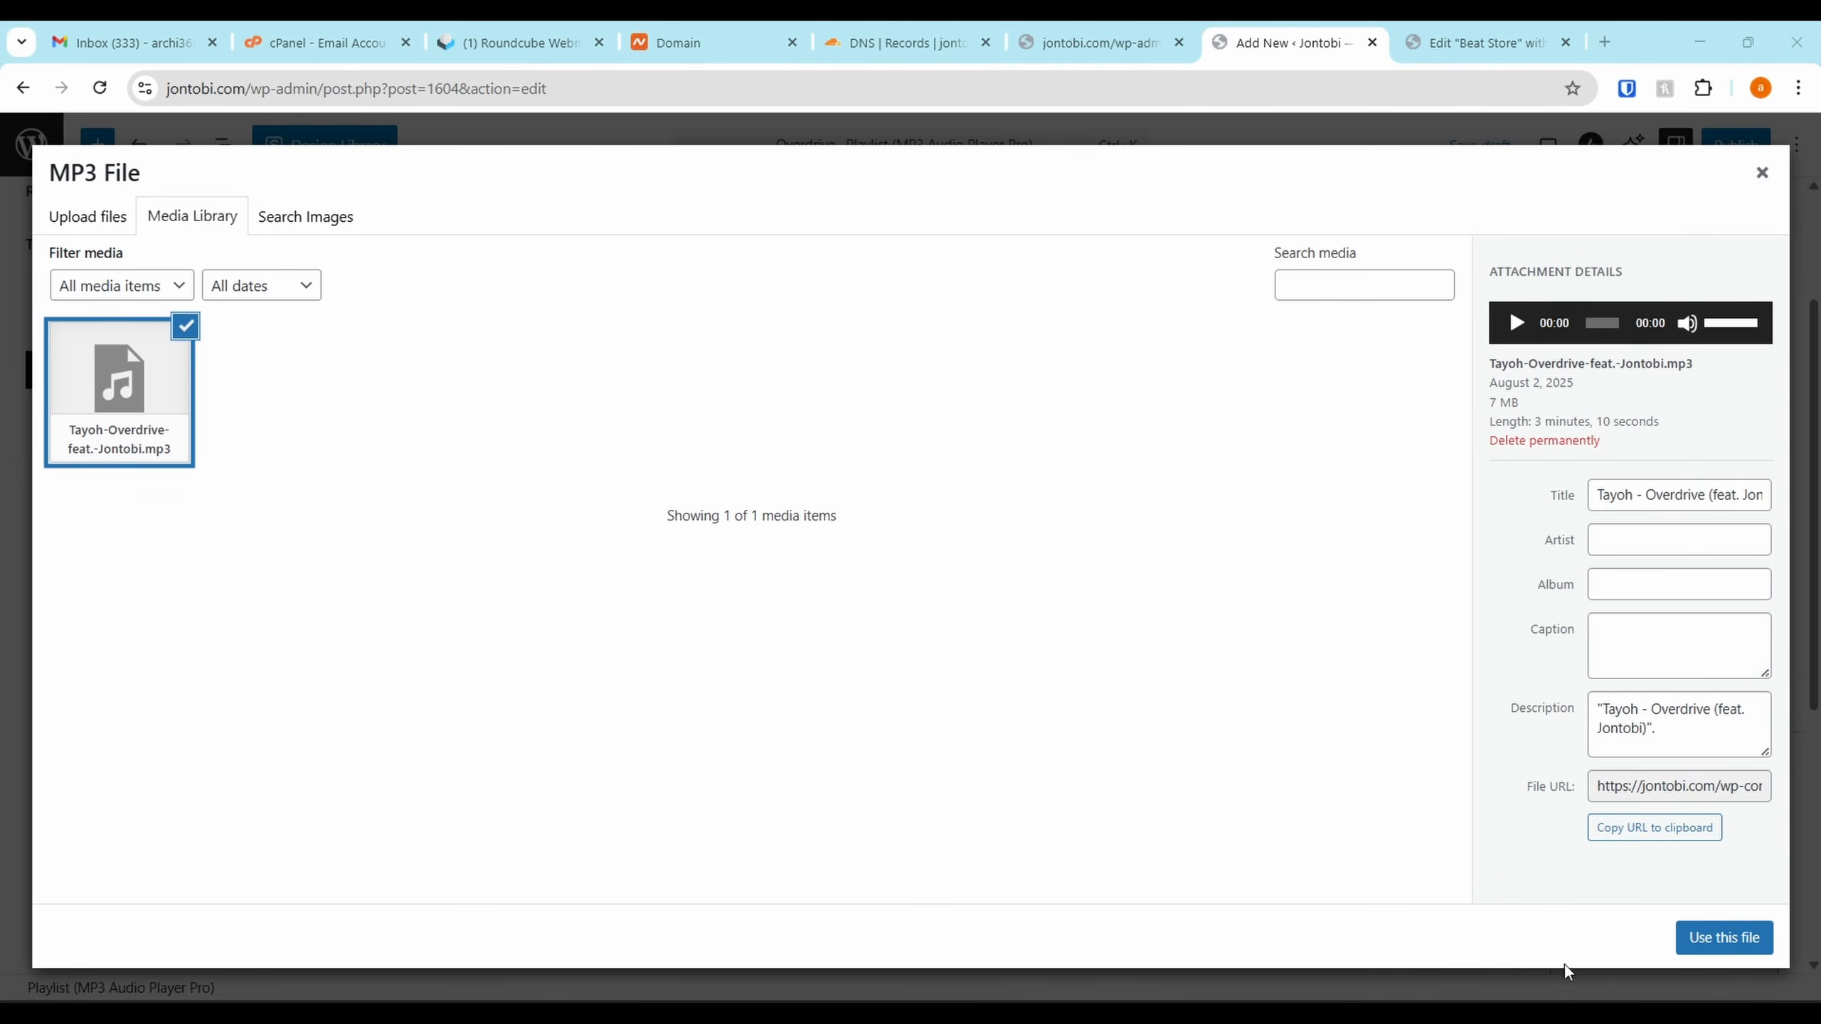
{"action": "left_click", "coordinate": [1742, 933]}
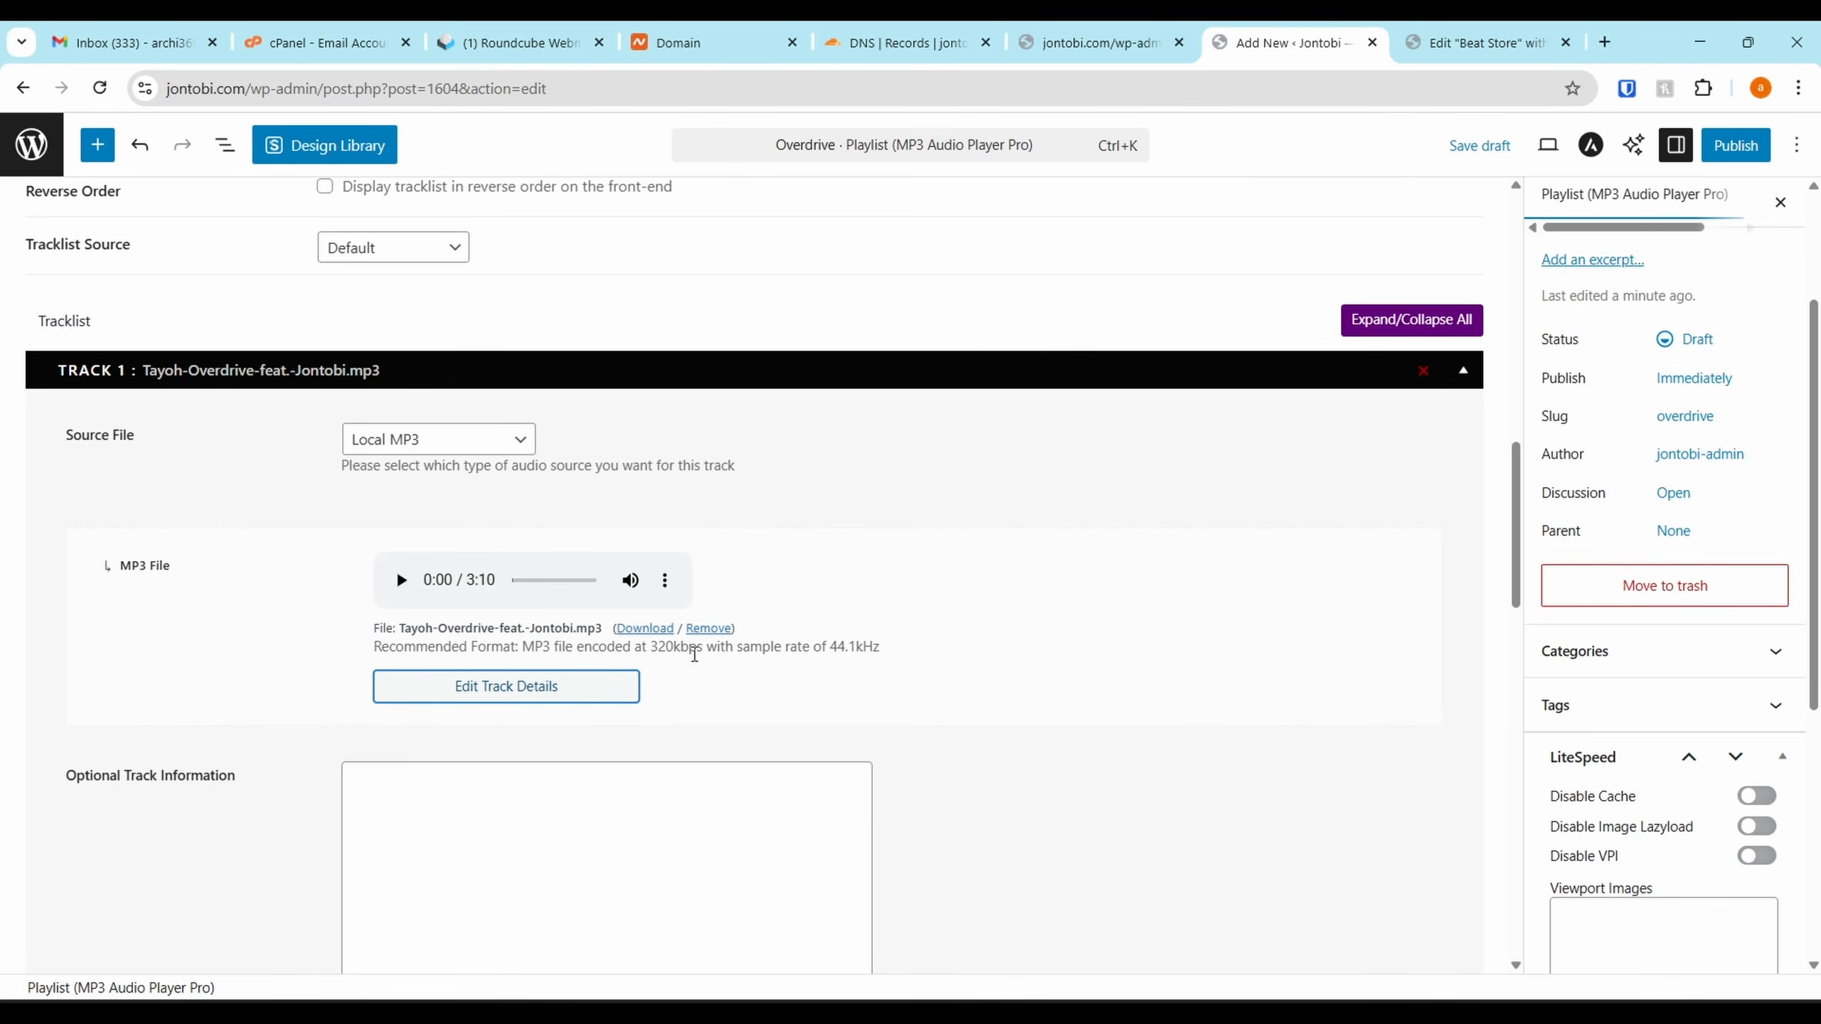
{"action": "scroll", "coordinate": [736, 667], "scroll_direction": "up", "scroll_amount": 2}
{"action": "scroll", "coordinate": [728, 643], "scroll_direction": "down", "scroll_amount": 10}
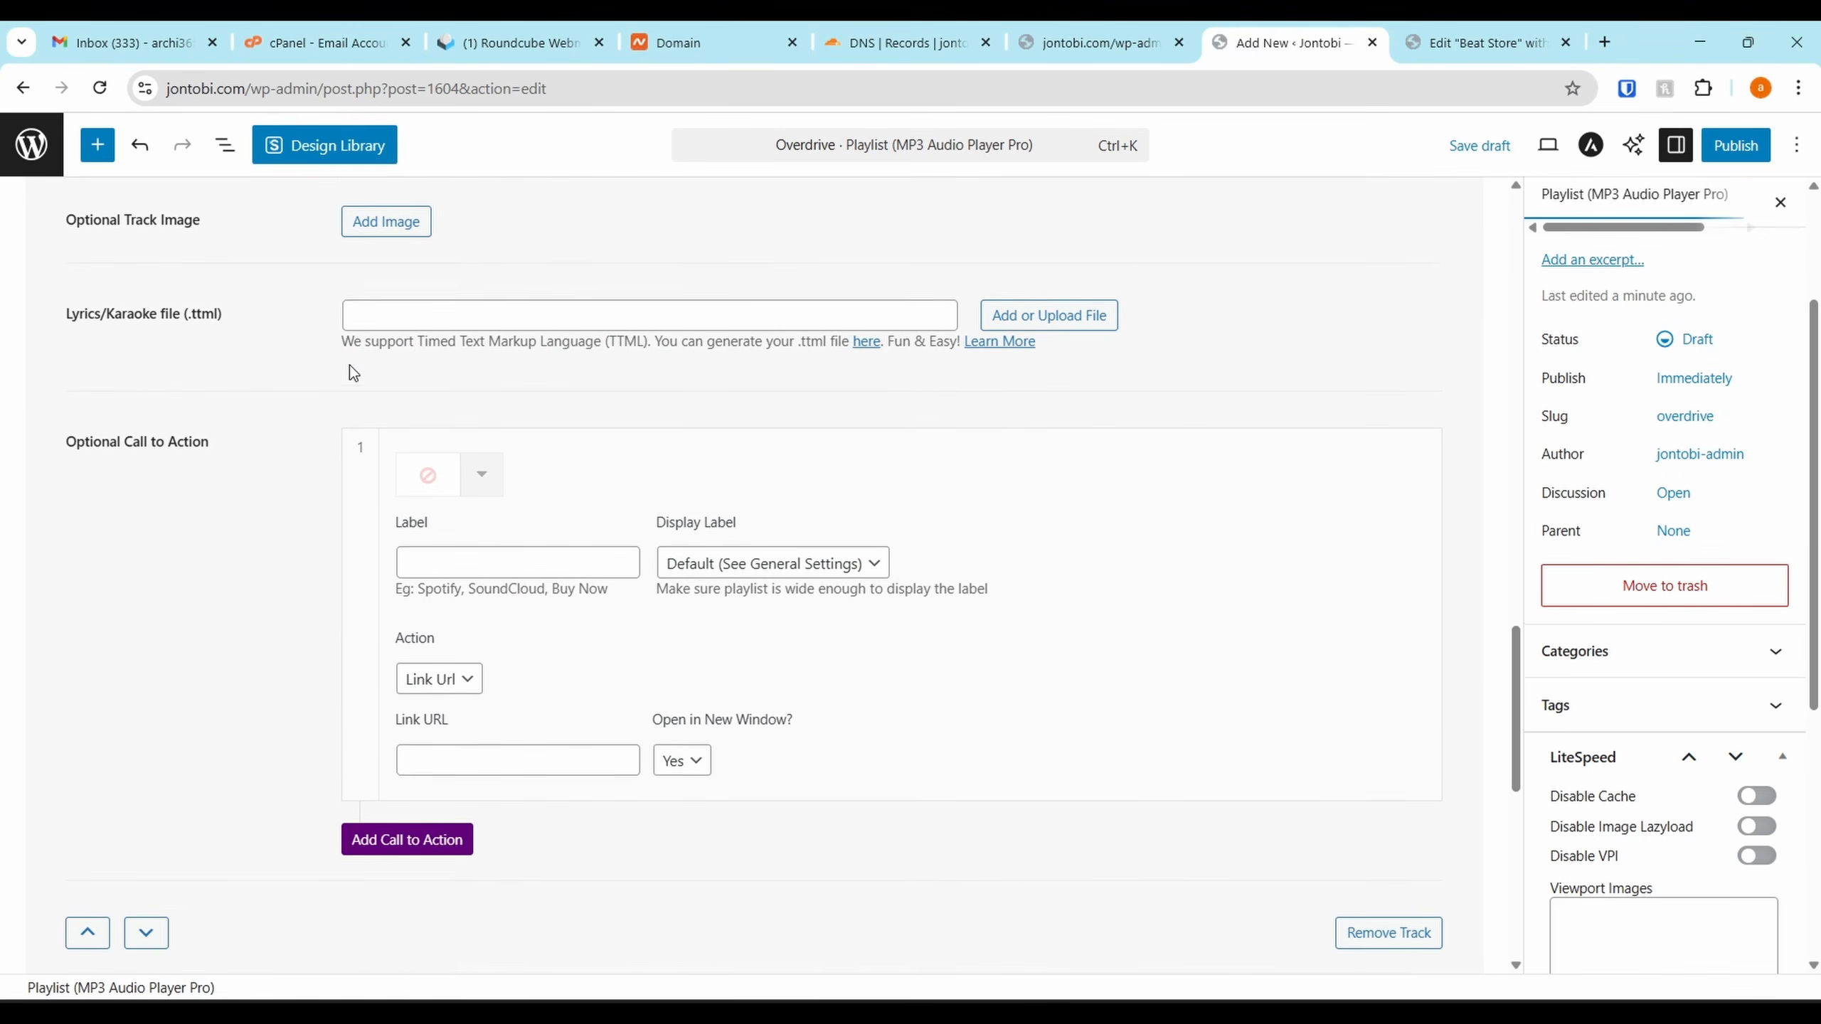
{"action": "scroll", "coordinate": [291, 343], "scroll_direction": "up", "scroll_amount": 1}
{"action": "scroll", "coordinate": [290, 343], "scroll_direction": "down", "scroll_amount": 9}
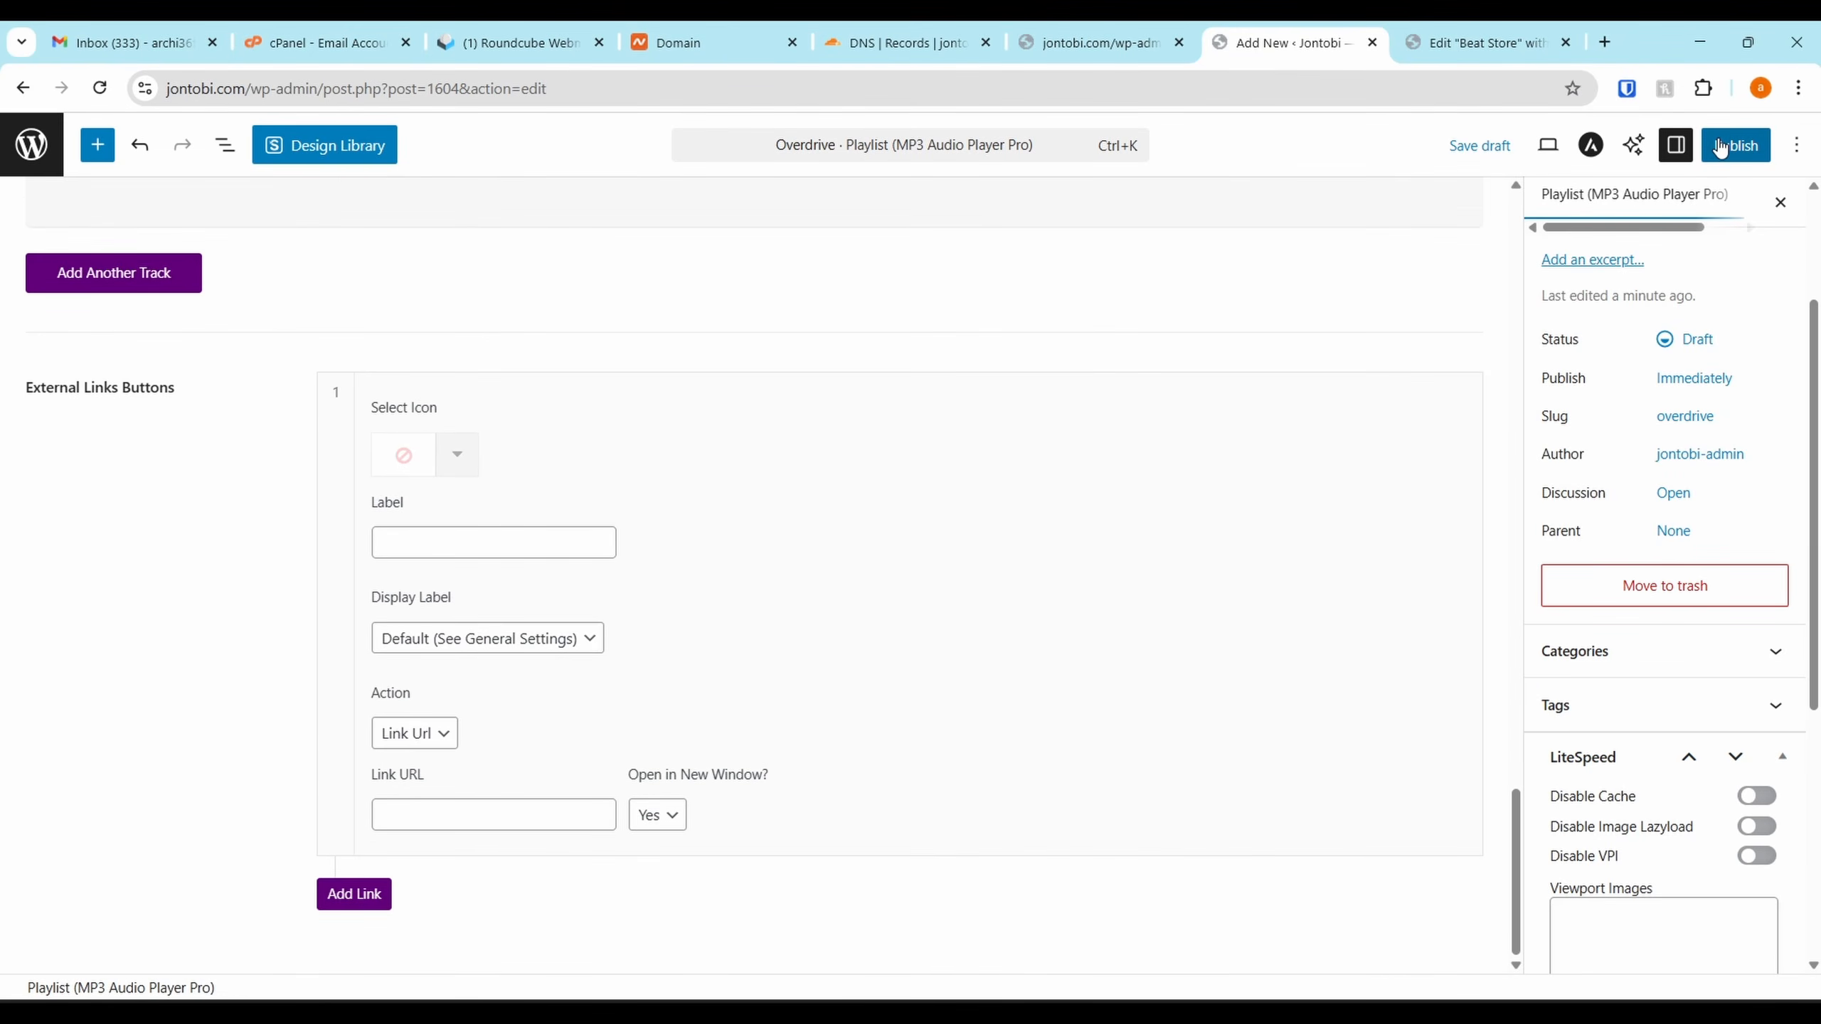
Publish the Overdrive playlist
{"action": "left_click", "coordinate": [1721, 148]}
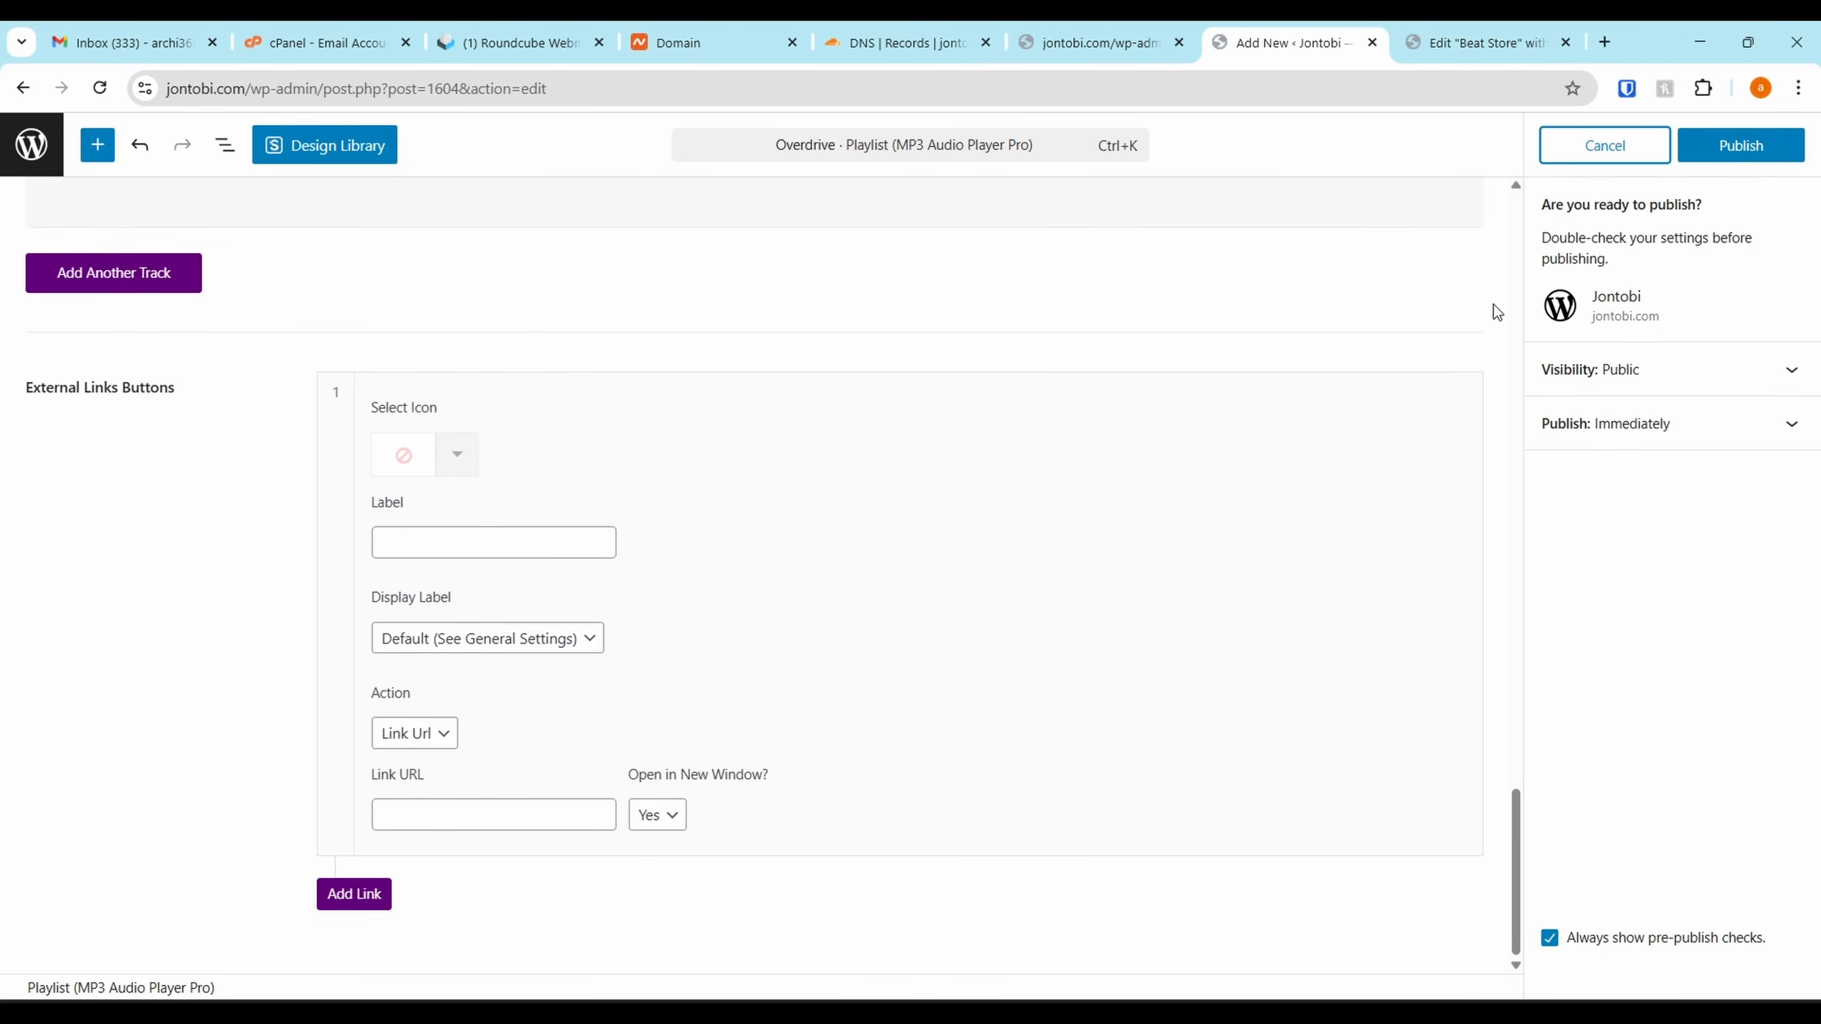
{"action": "left_click", "coordinate": [1735, 154]}
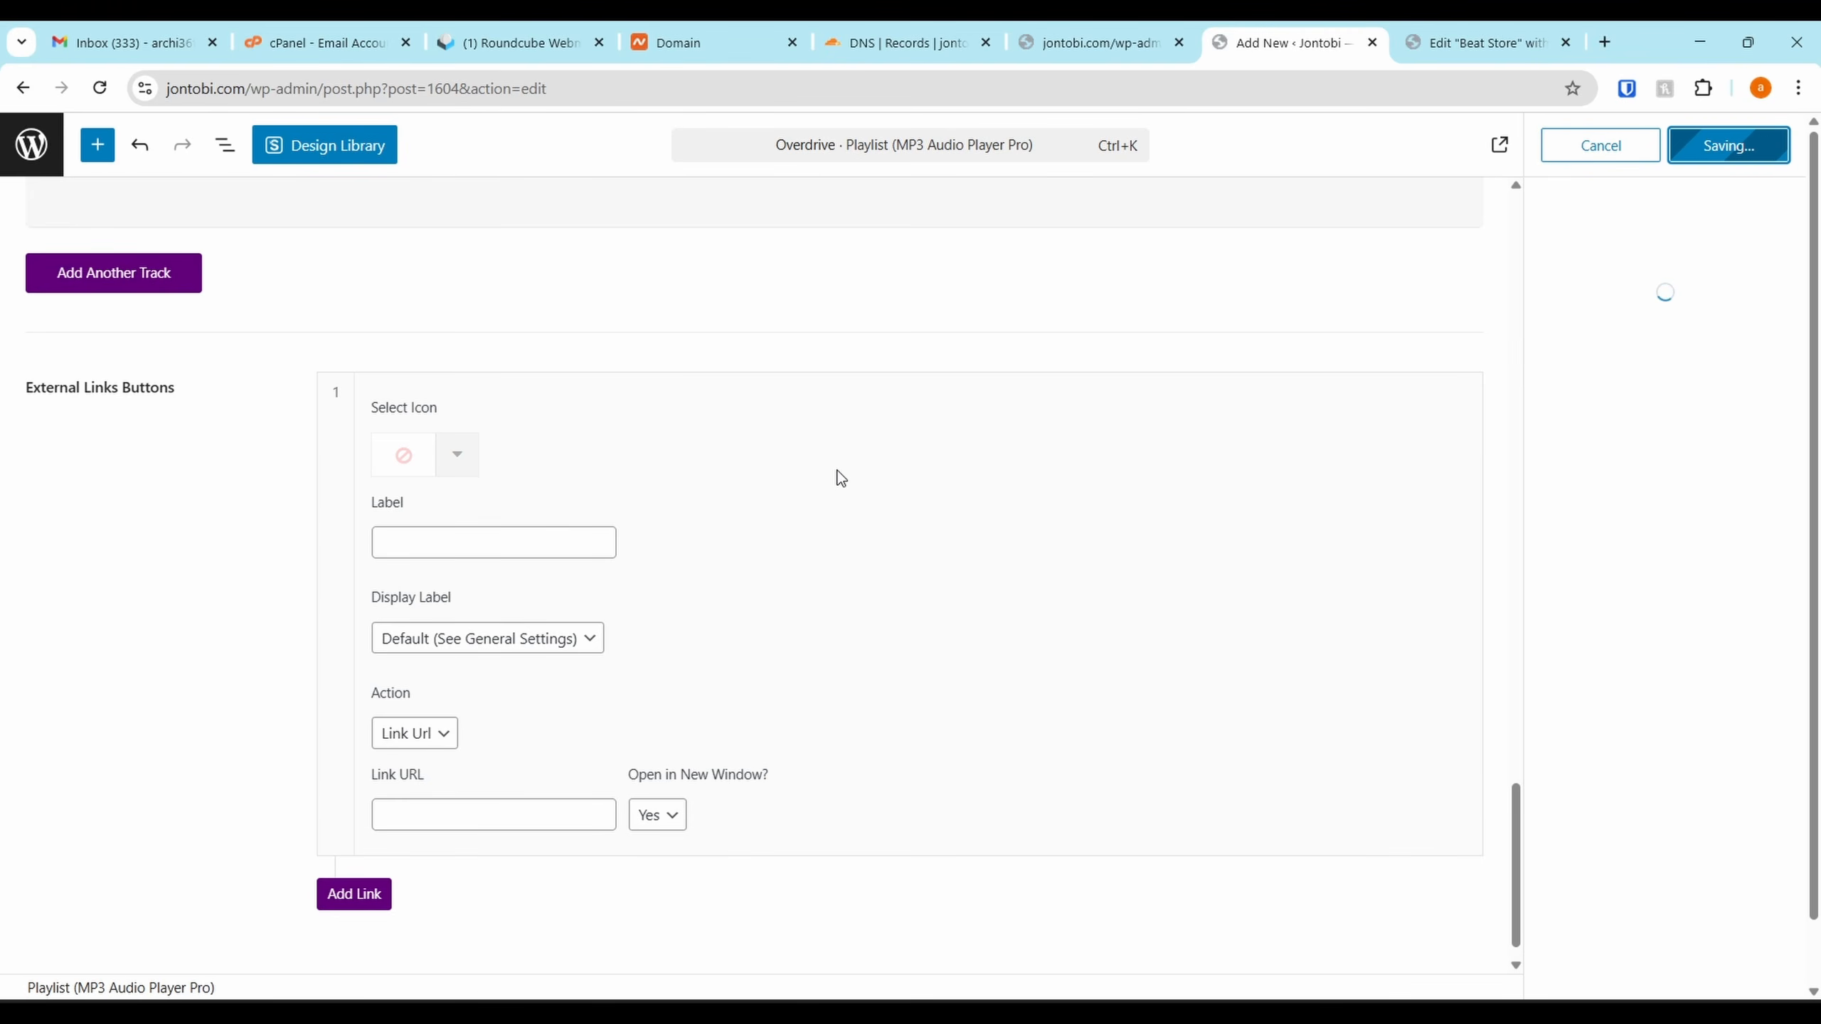
{"action": "scroll", "coordinate": [1117, 448], "scroll_direction": "up", "scroll_amount": 20}
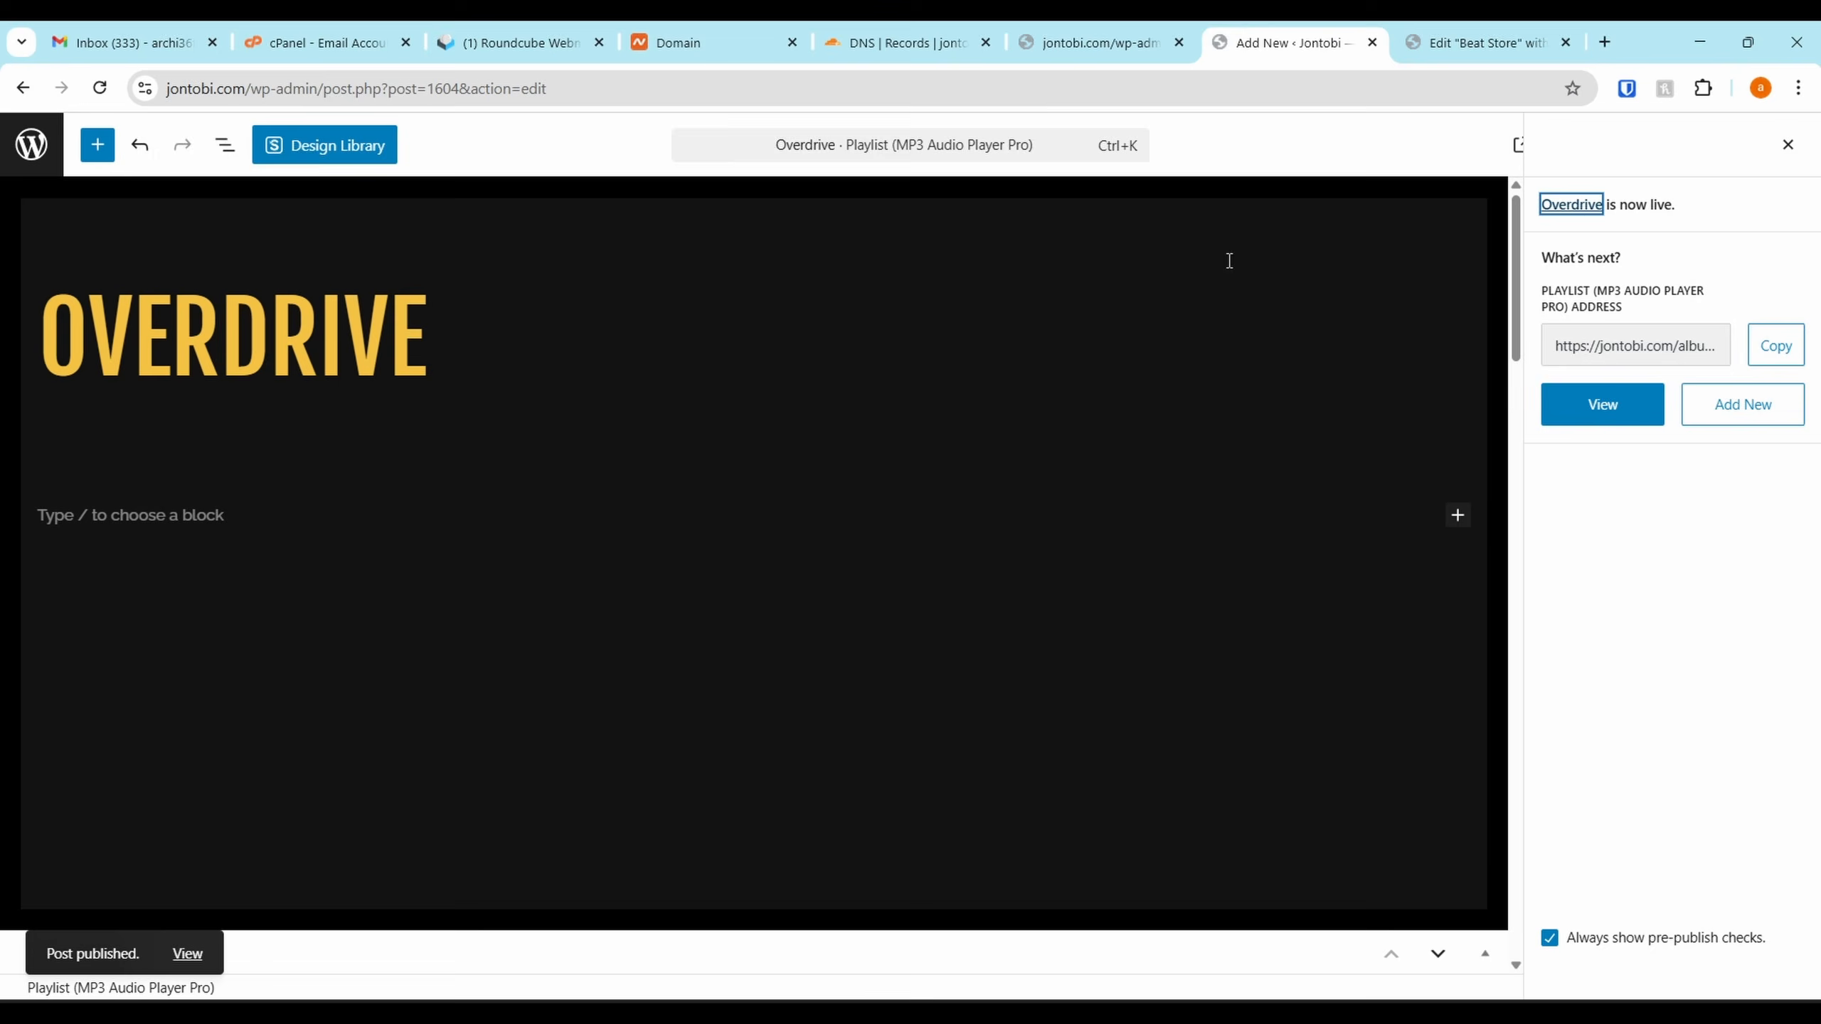
{"action": "left_click", "coordinate": [1488, 32]}
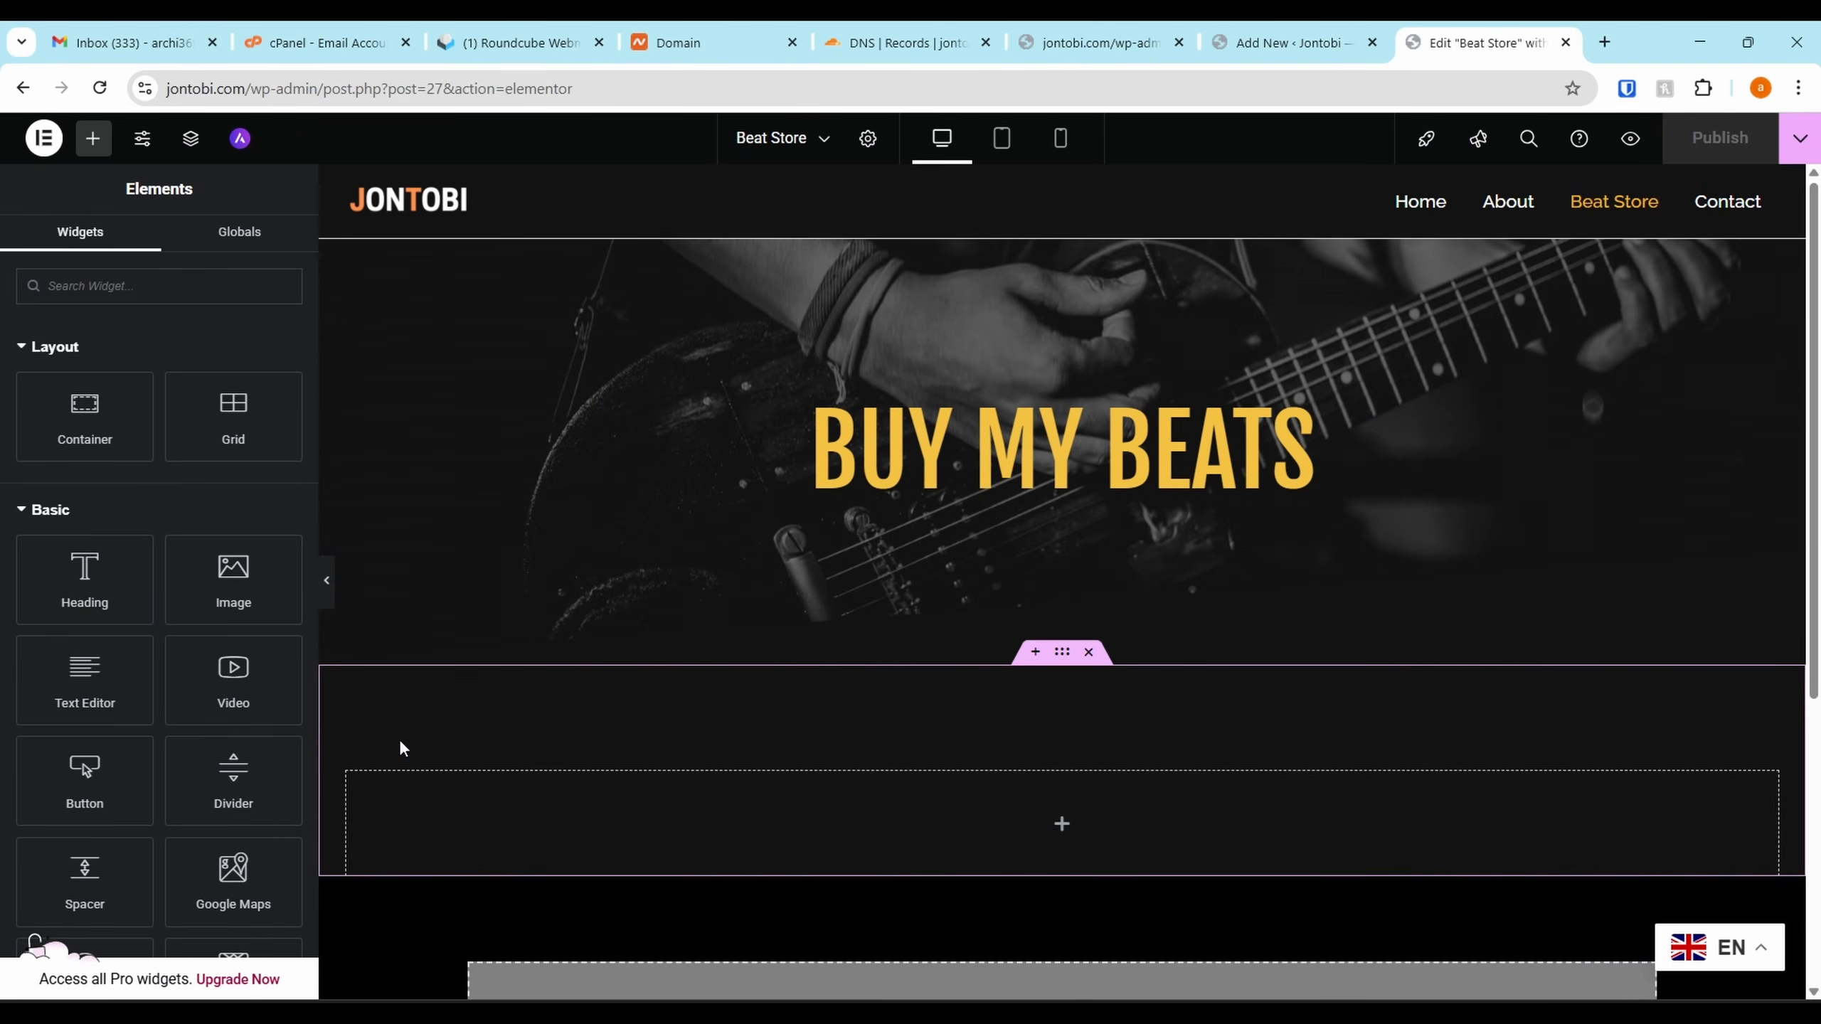
Collapse the Elementor widget groups and drop an MP3 Audio Player into the empty section
{"action": "scroll", "coordinate": [120, 459], "scroll_direction": "down", "scroll_amount": 2}
{"action": "scroll", "coordinate": [86, 416], "scroll_direction": "up", "scroll_amount": 2}
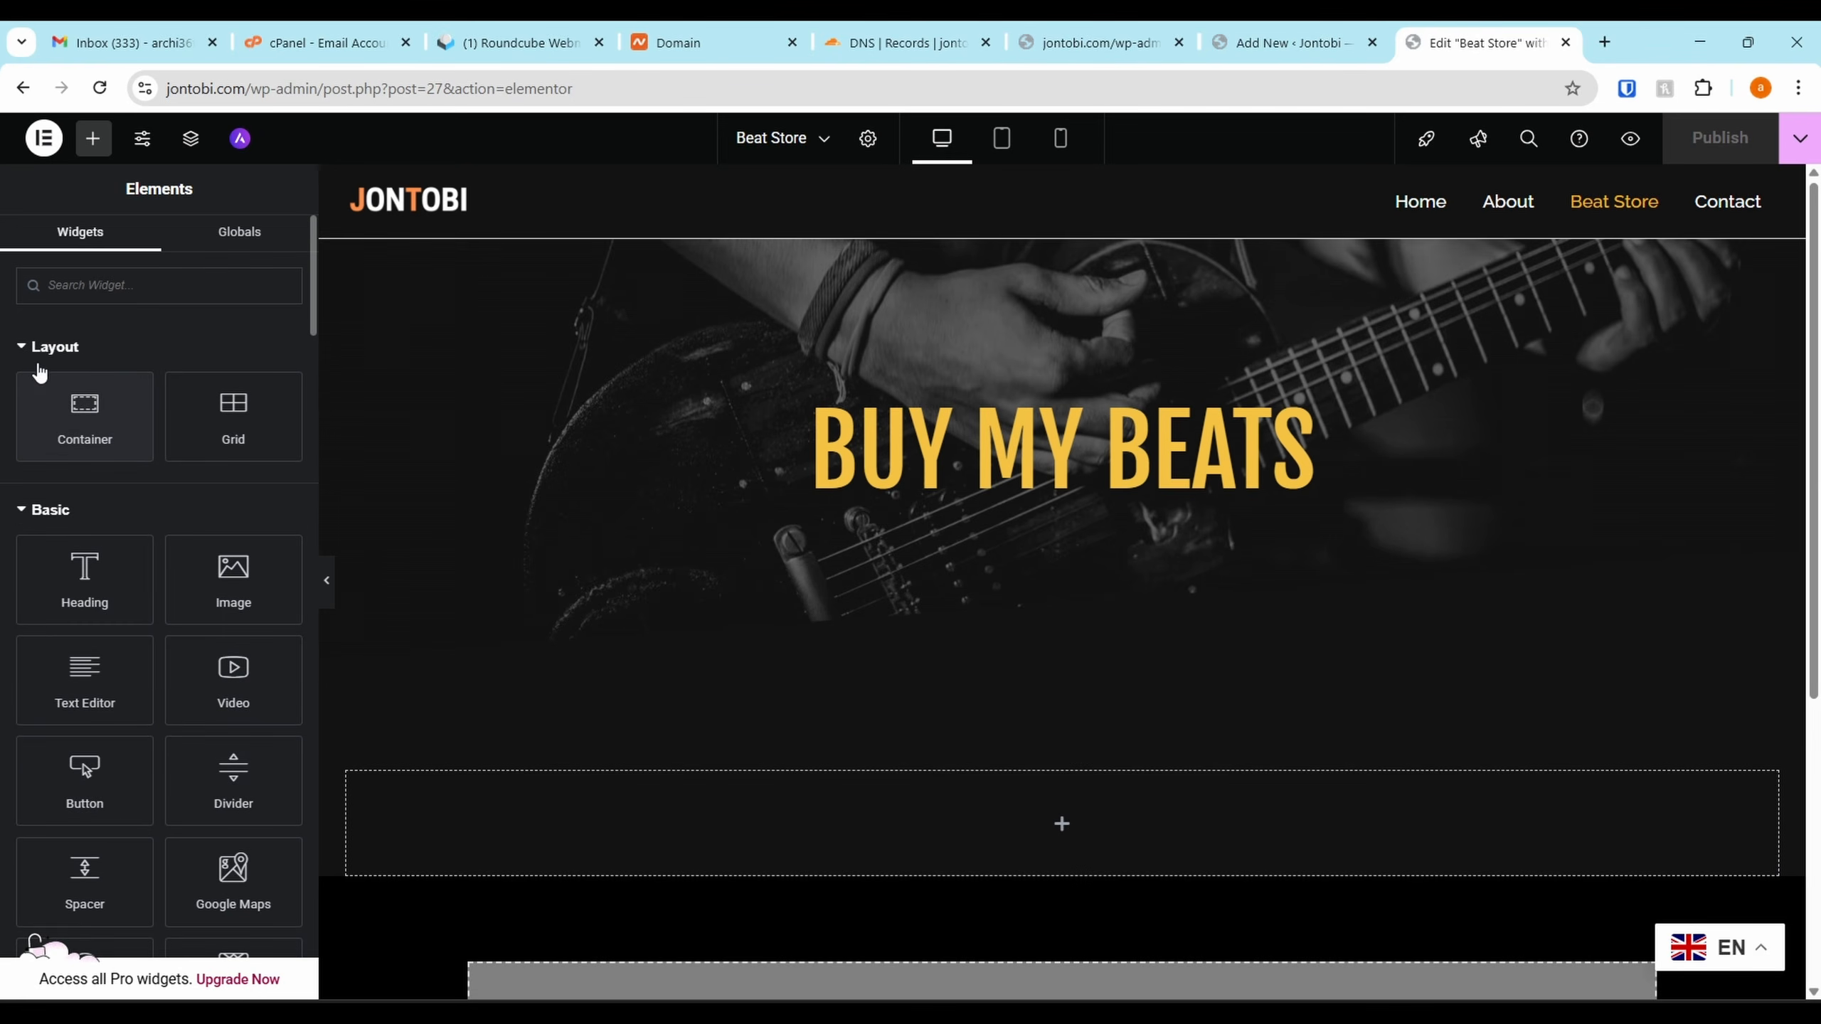
{"action": "left_click", "coordinate": [37, 351]}
{"action": "left_click", "coordinate": [28, 399]}
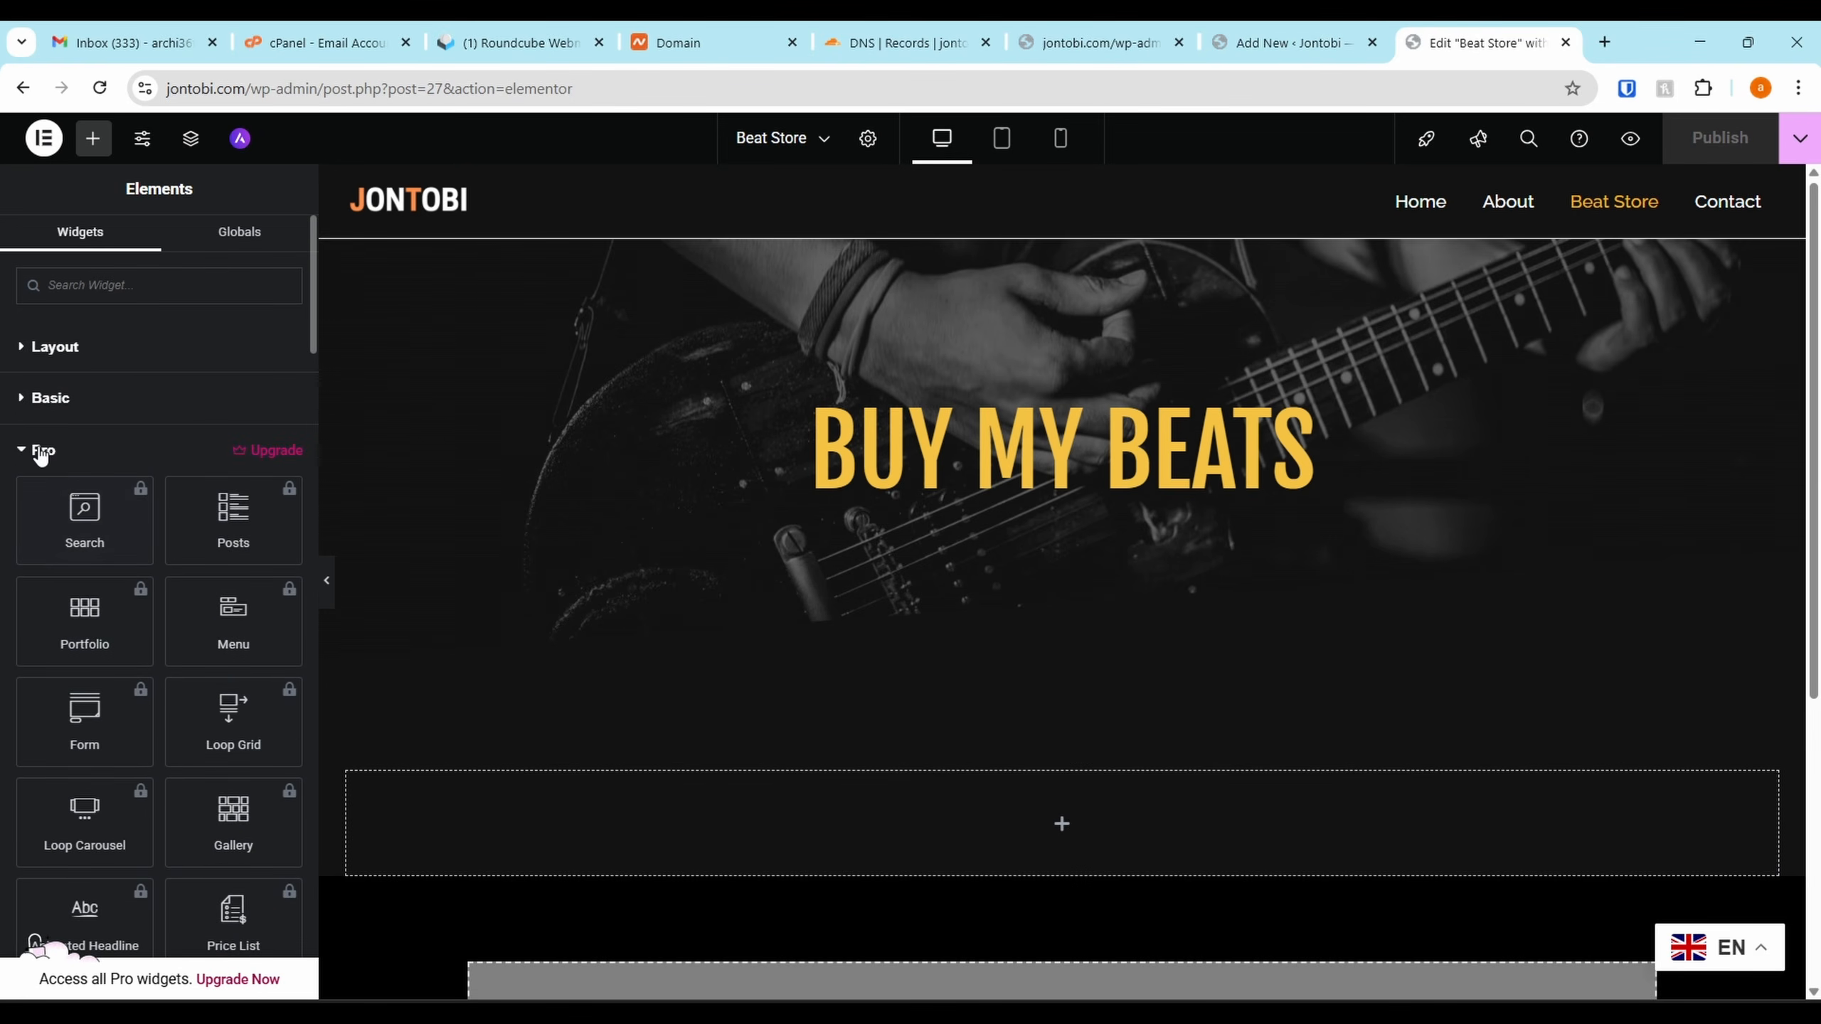
{"action": "left_click", "coordinate": [41, 452]}
{"action": "left_click", "coordinate": [40, 504]}
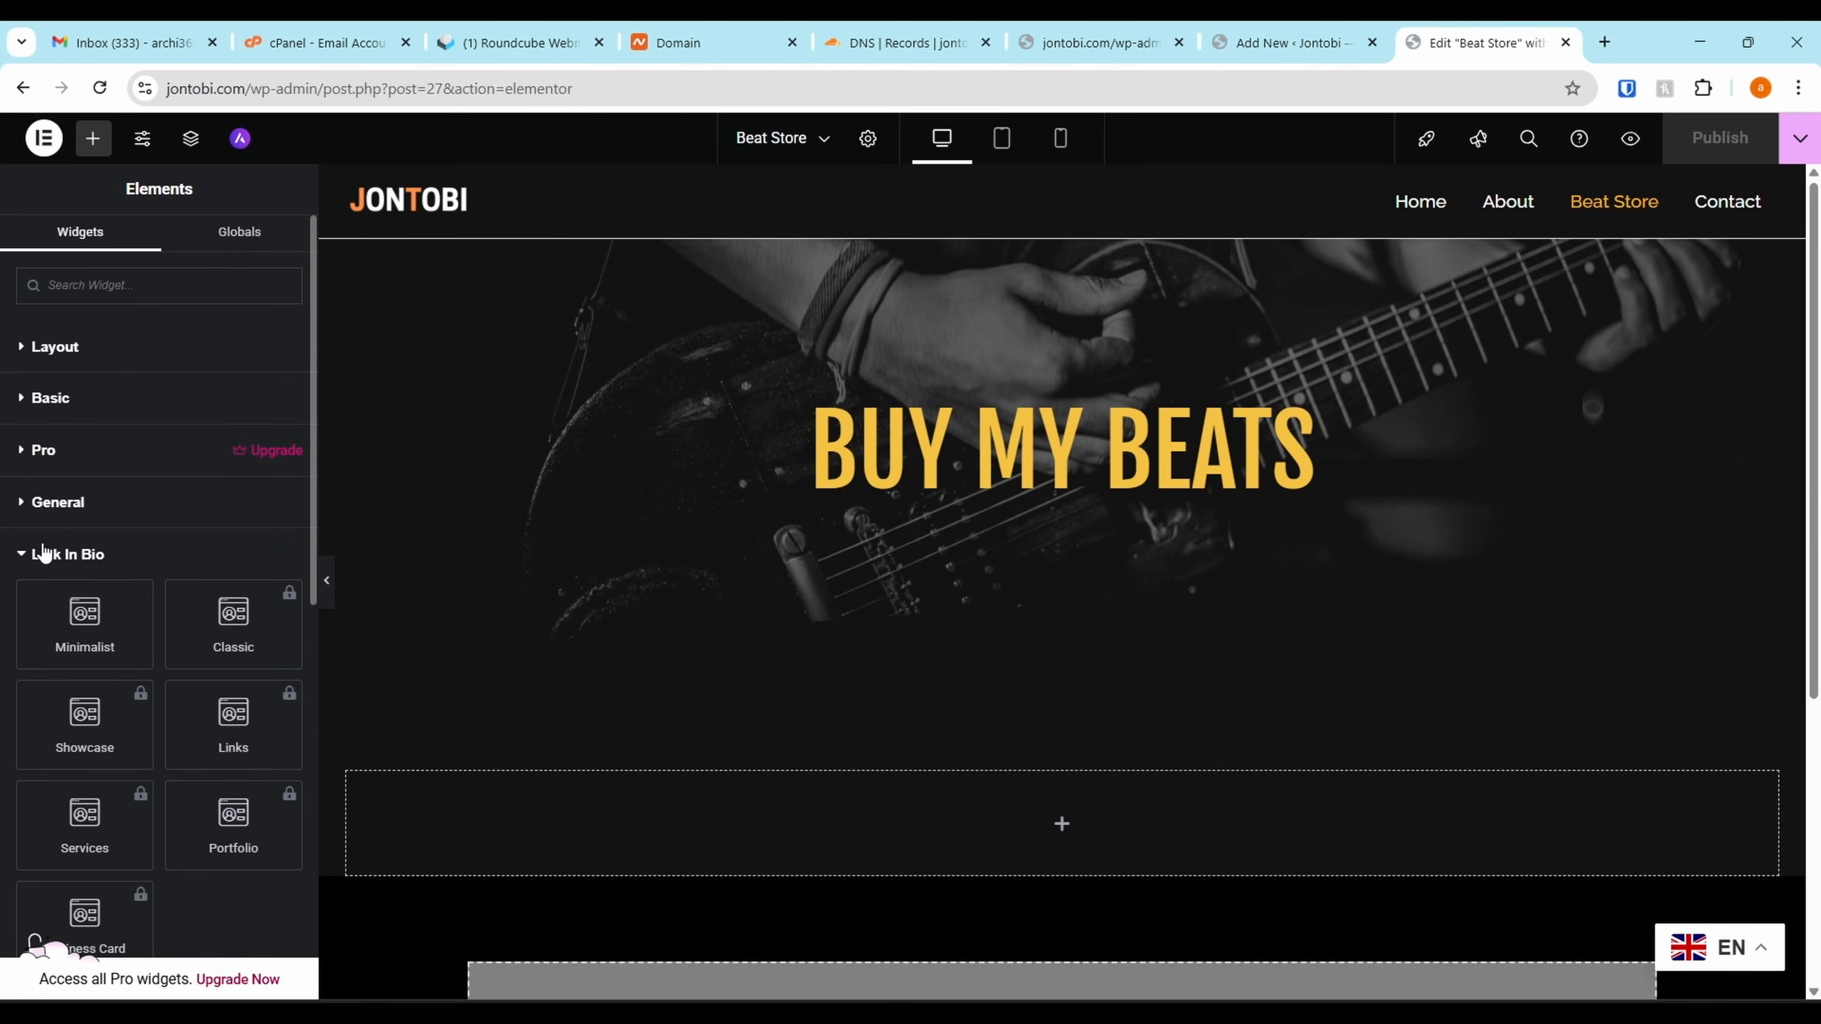
{"action": "left_click", "coordinate": [44, 554]}
{"action": "scroll", "coordinate": [28, 682], "scroll_direction": "down", "scroll_amount": 3}
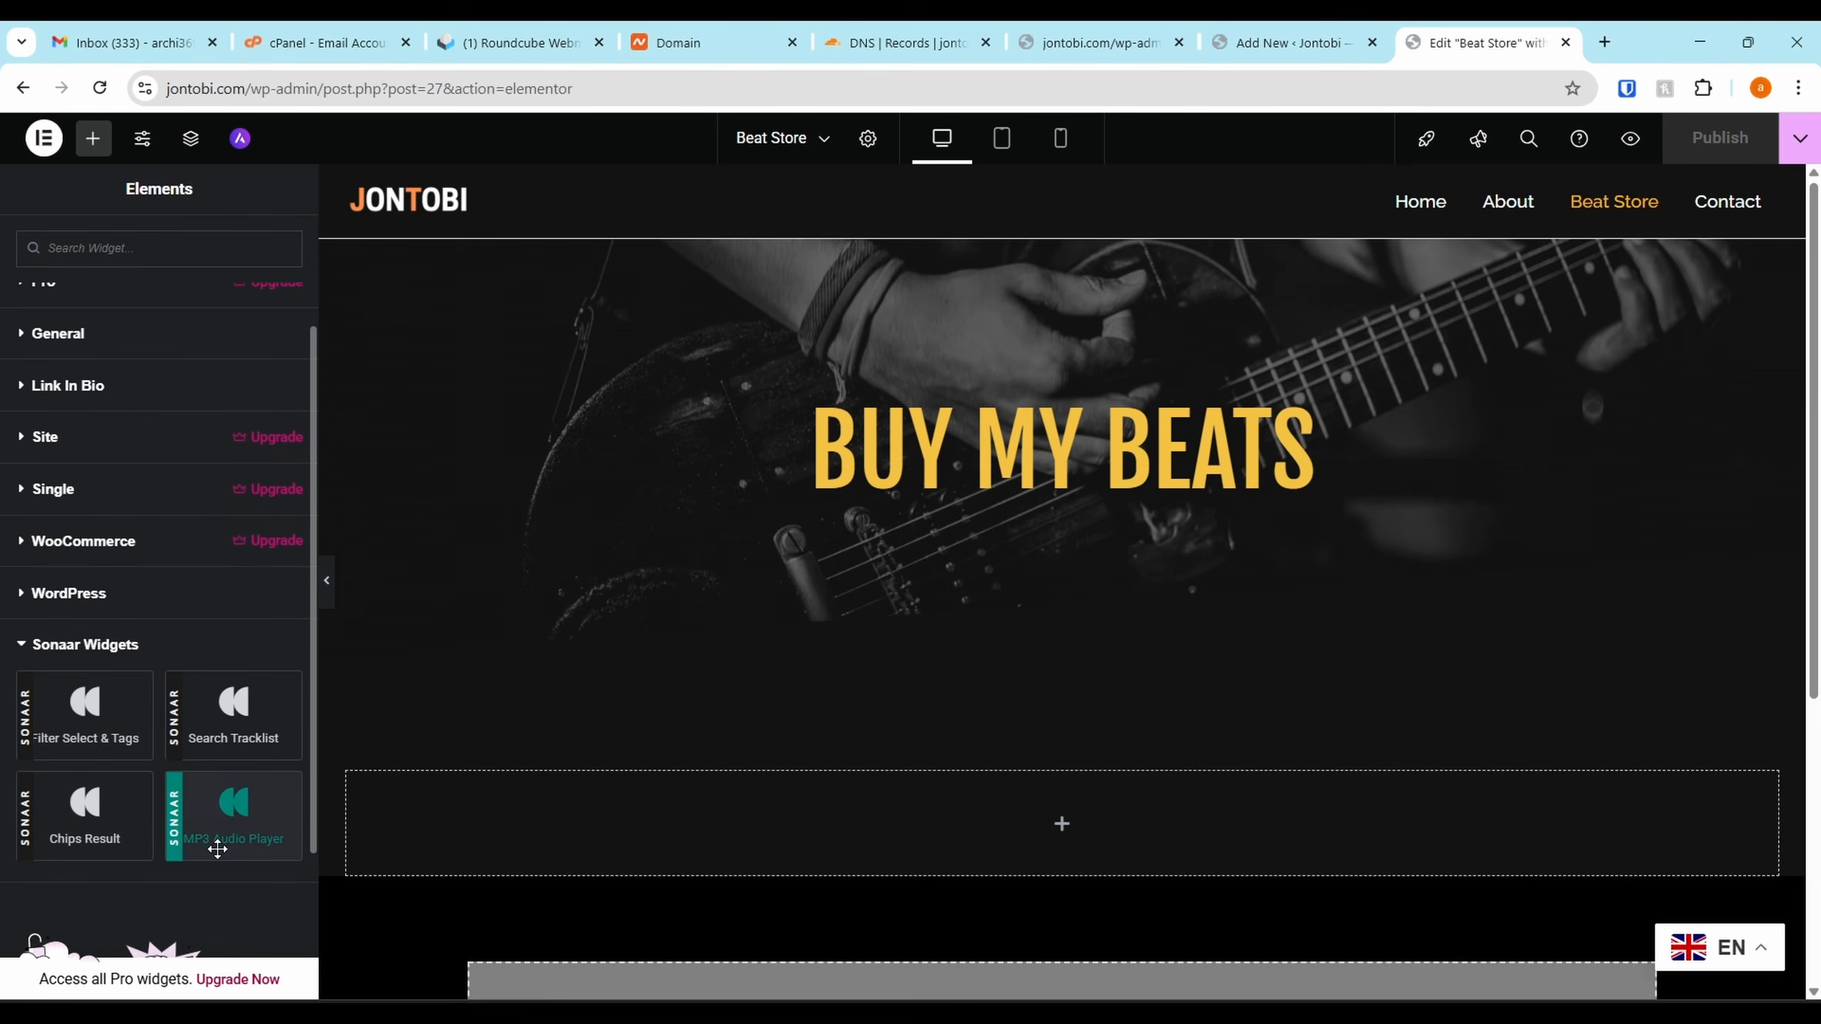
{"action": "left_click_drag", "start_coordinate": [233, 825], "coordinate": [800, 825]}
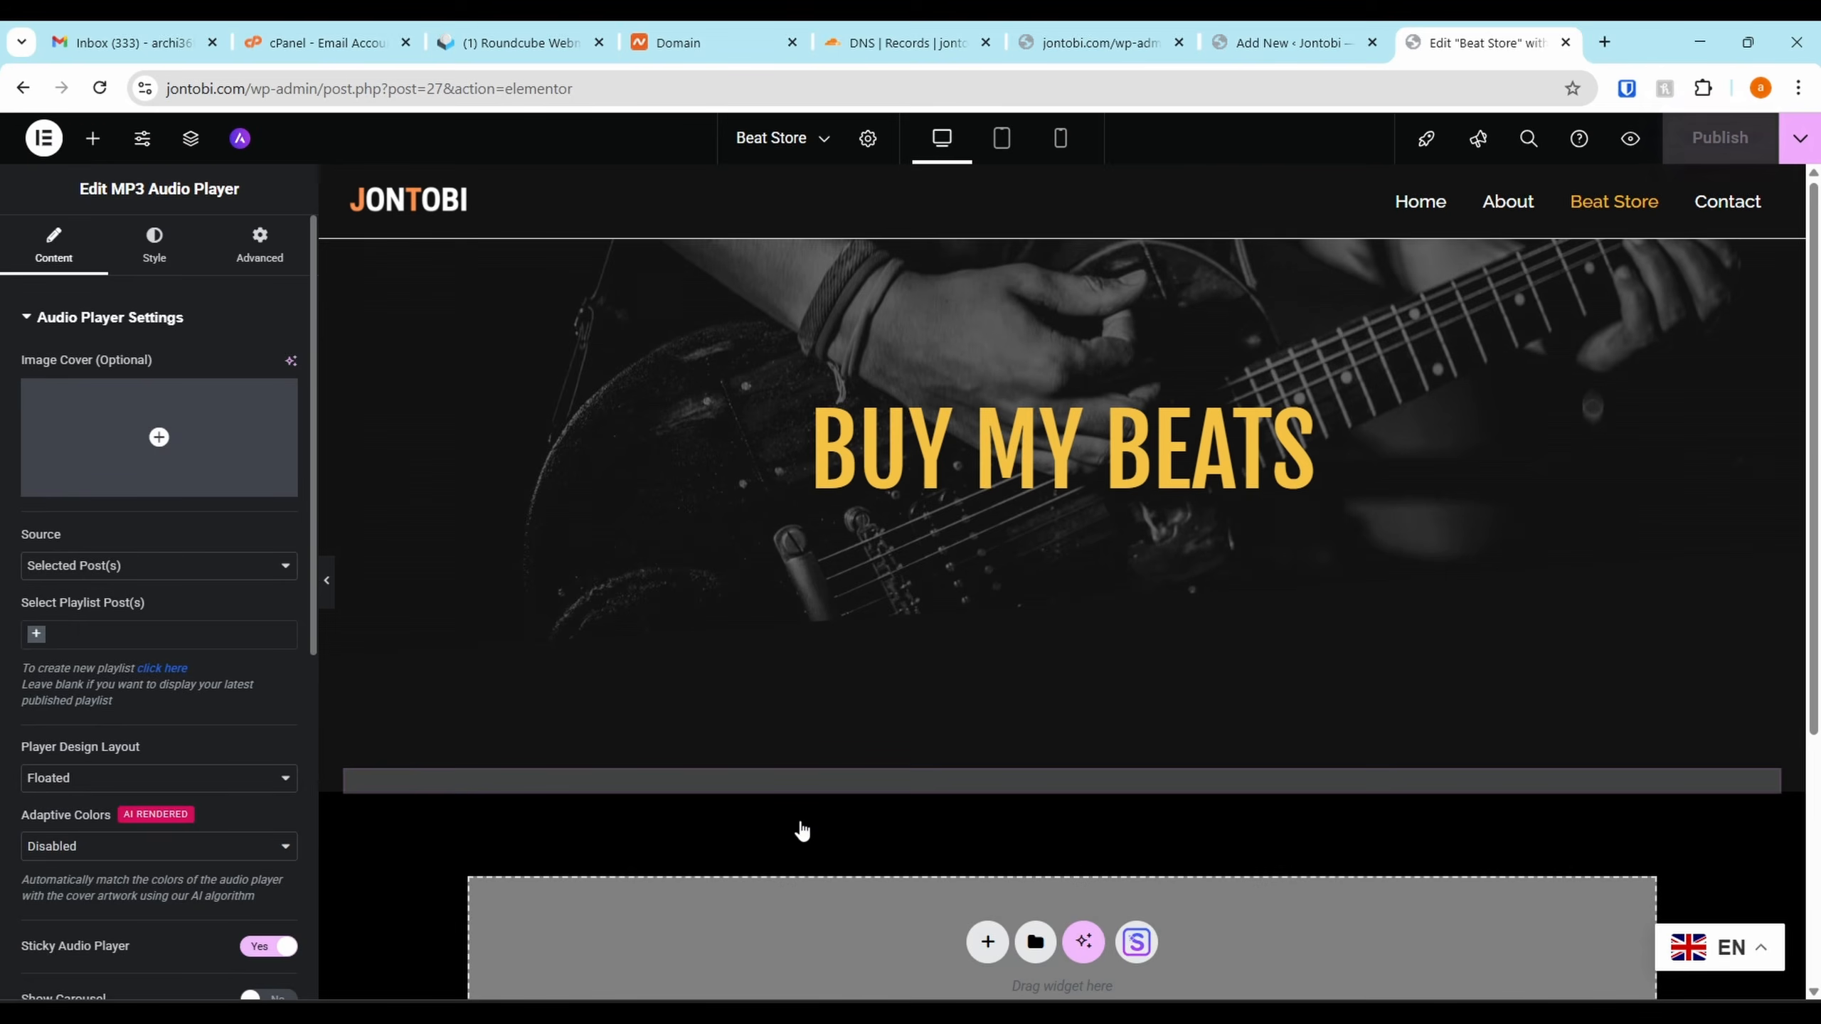
Delete the misplaced player widget and the old empty container
{"action": "scroll", "coordinate": [129, 548], "scroll_direction": "down", "scroll_amount": 3}
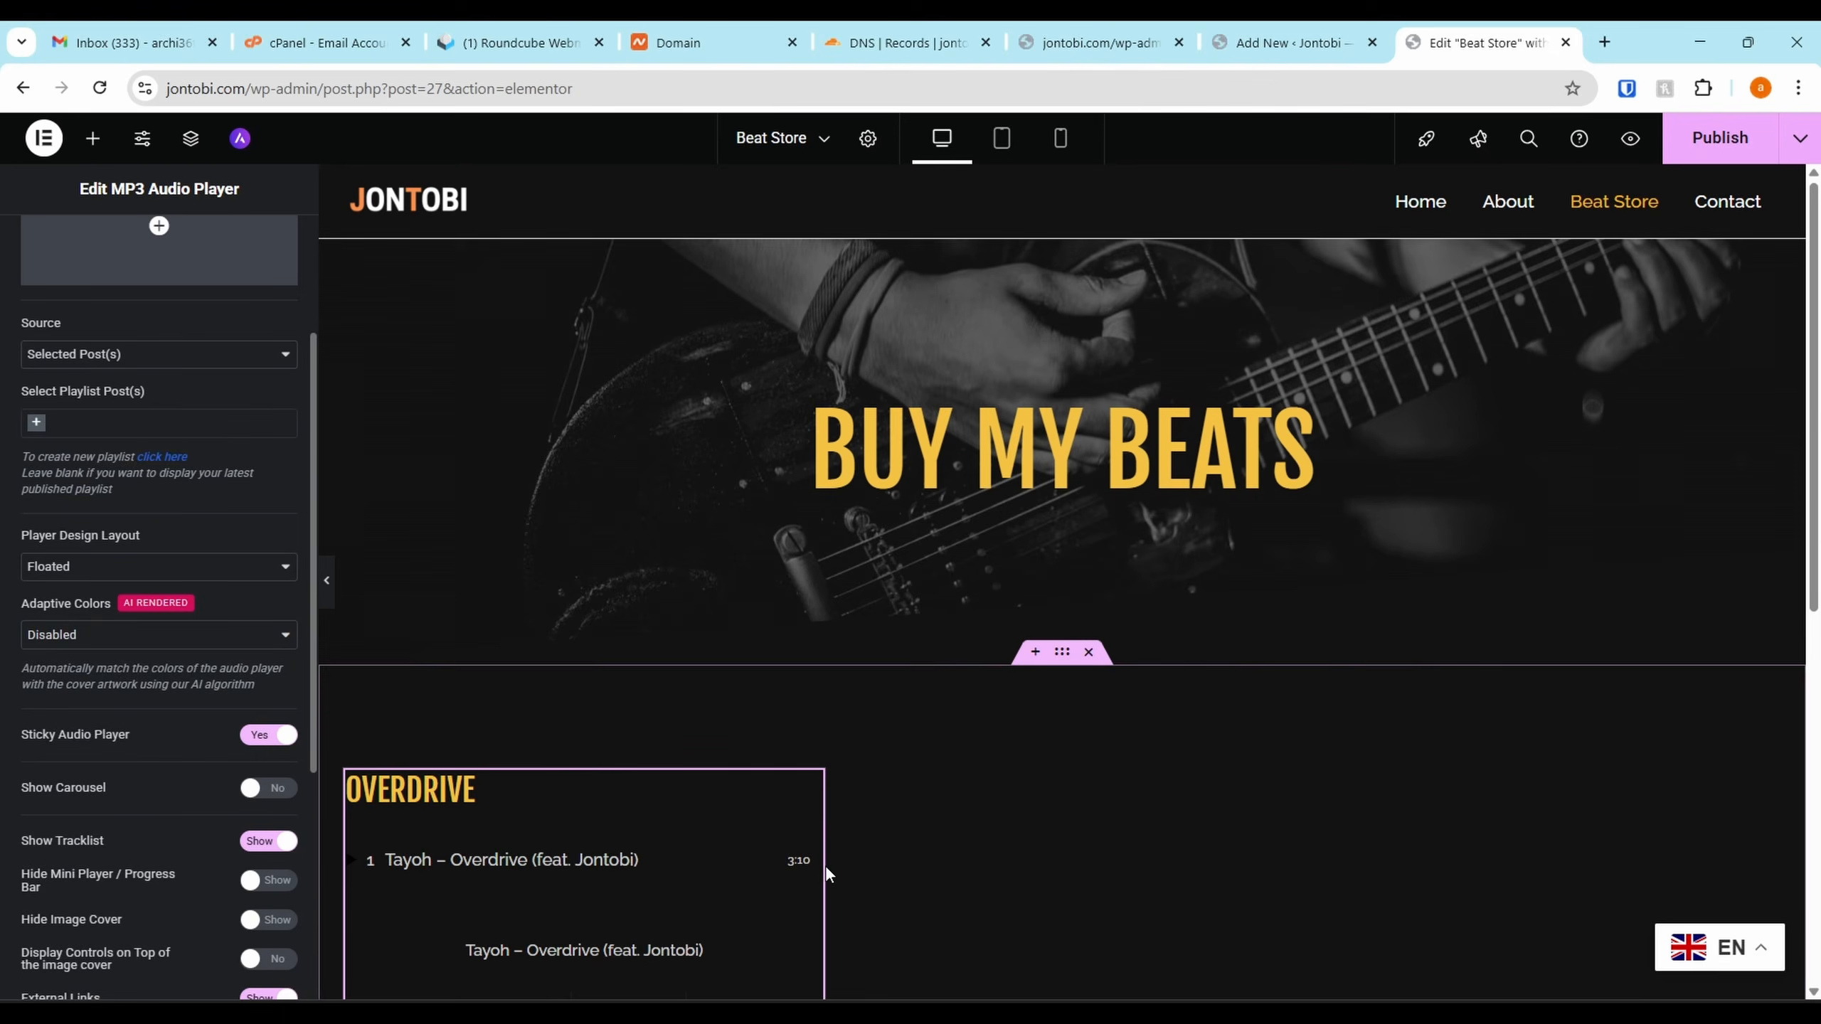
{"action": "scroll", "coordinate": [712, 597], "scroll_direction": "down", "scroll_amount": 4}
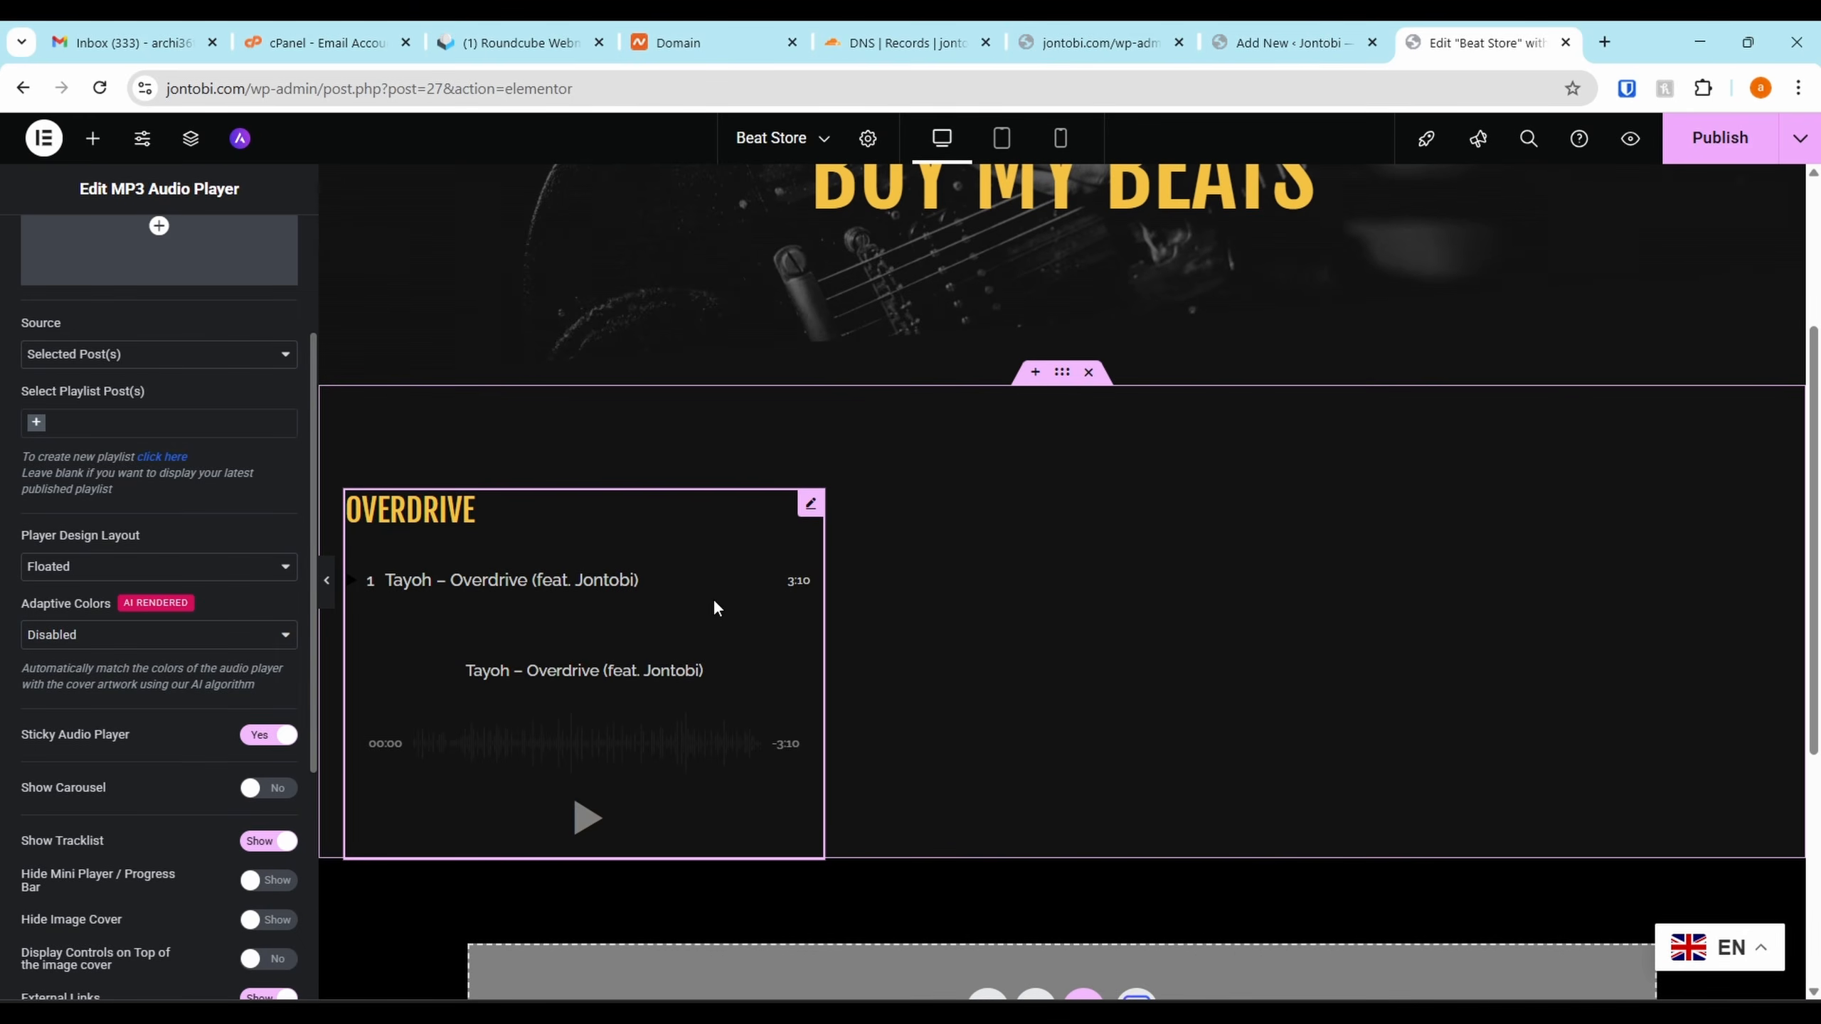
{"action": "right_click", "coordinate": [815, 512]}
{"action": "left_click", "coordinate": [842, 975]}
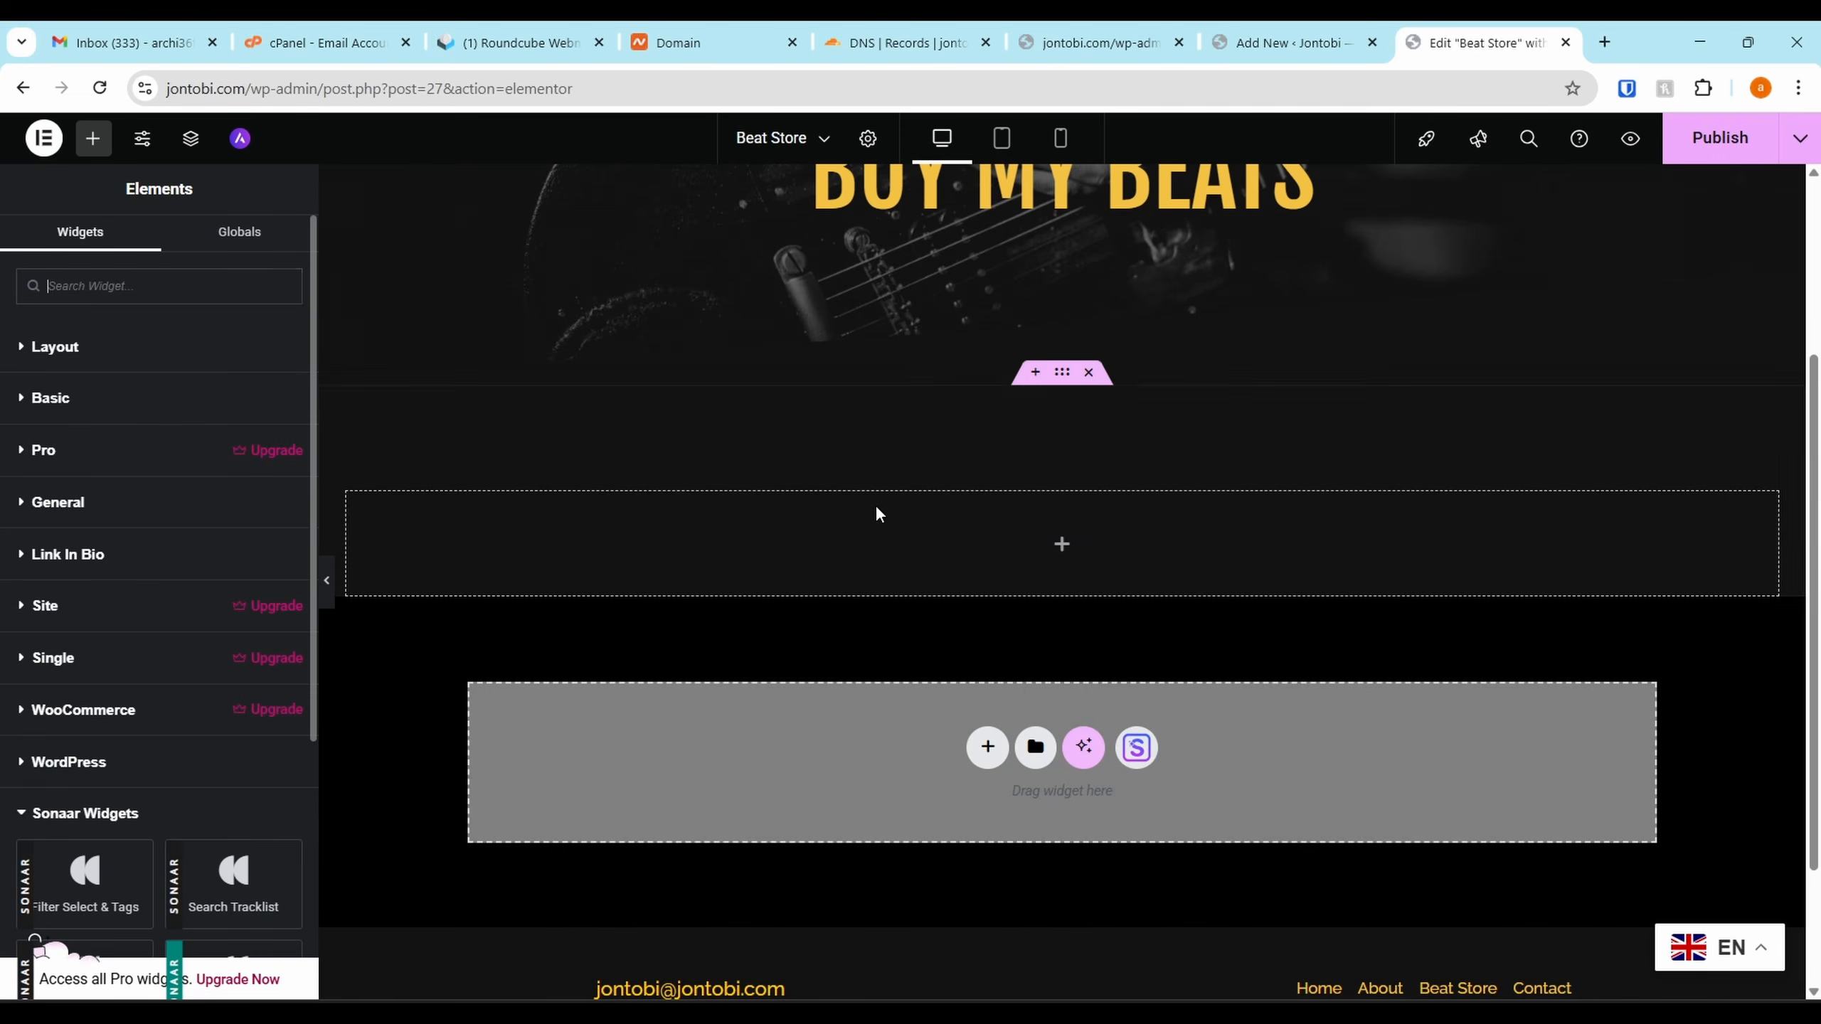
{"action": "right_click", "coordinate": [1090, 543]}
{"action": "left_click", "coordinate": [1135, 977]}
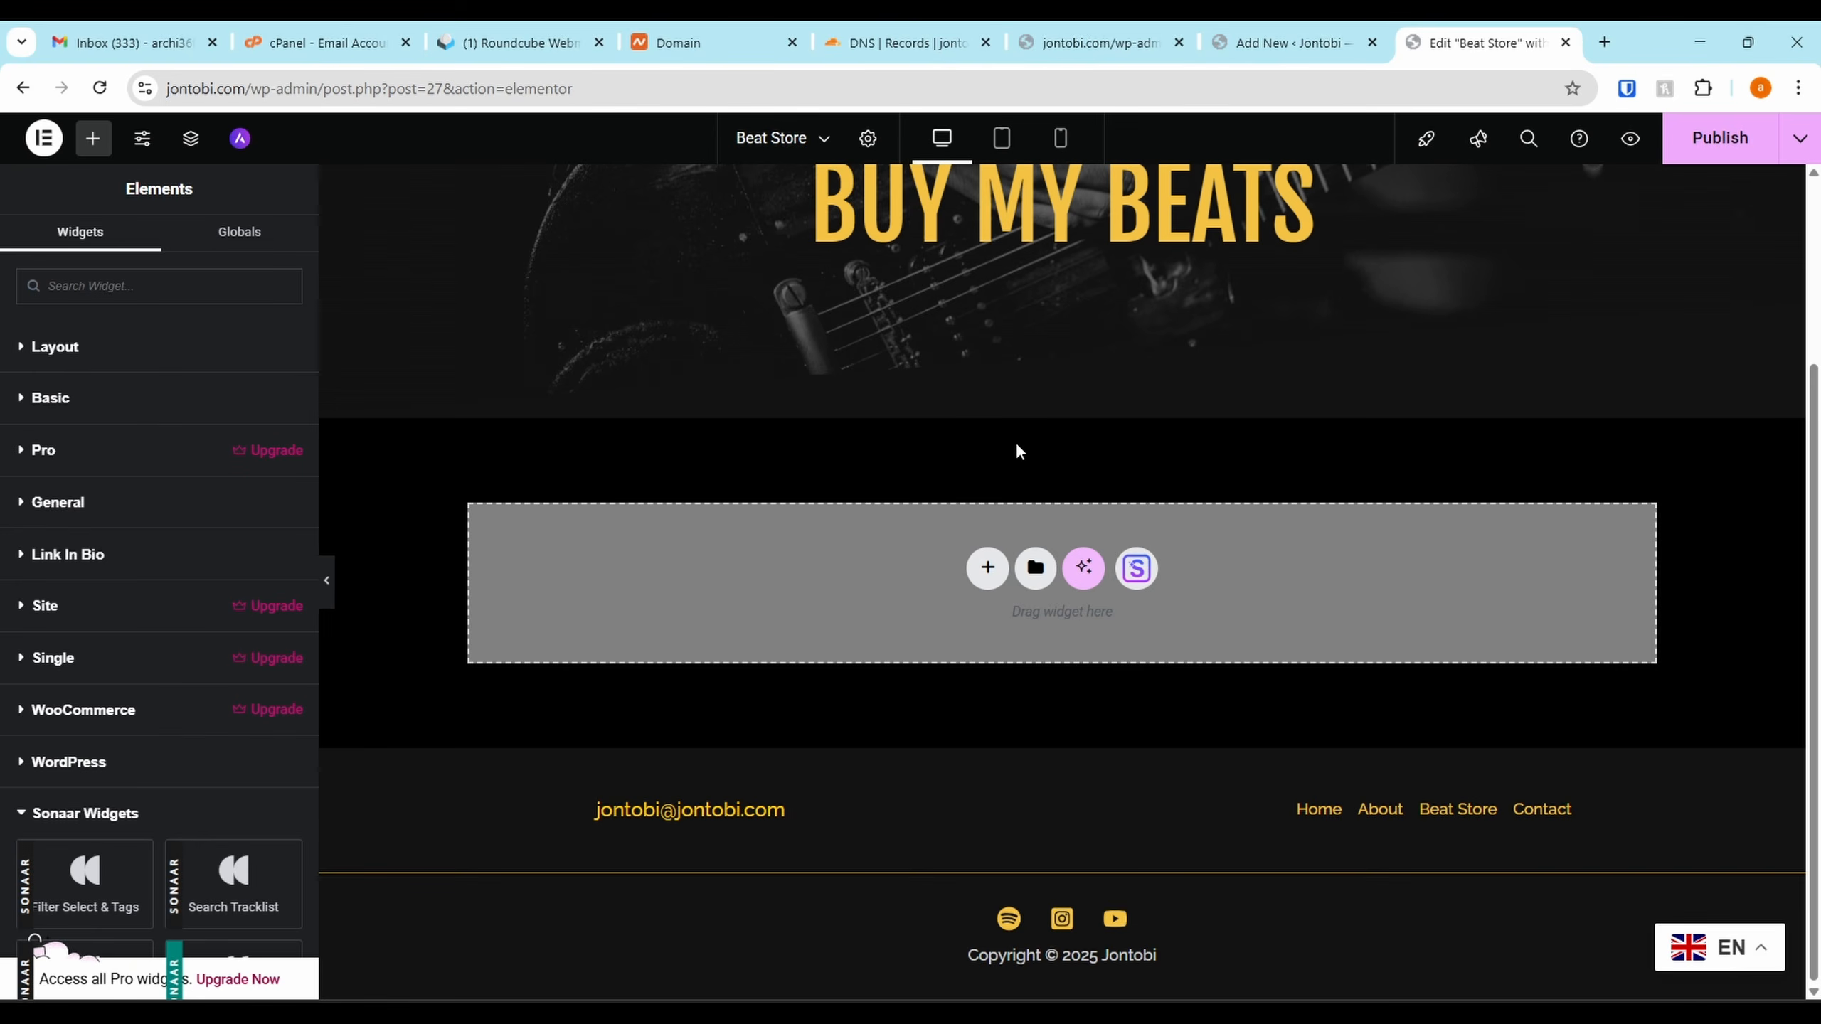
Add a single-column Flexbox container and place the MP3 Audio Player widget in it
{"action": "left_click", "coordinate": [987, 568]}
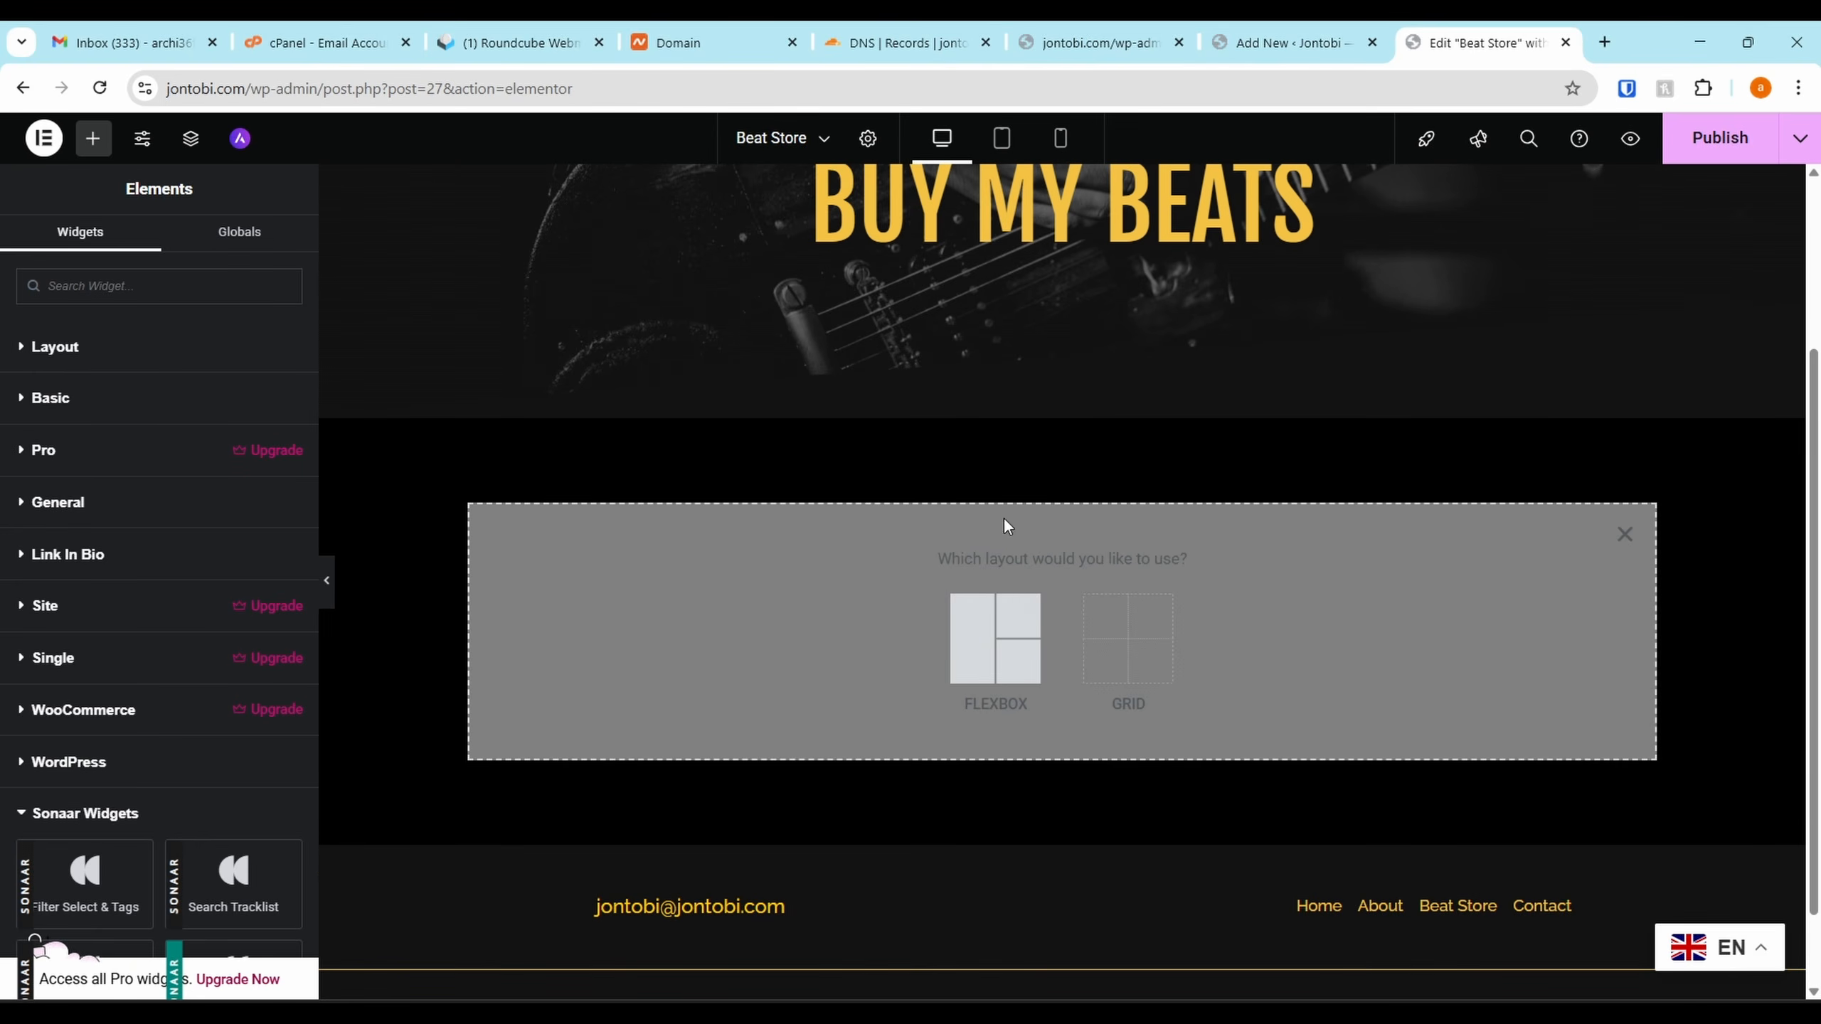
{"action": "left_click", "coordinate": [983, 647]}
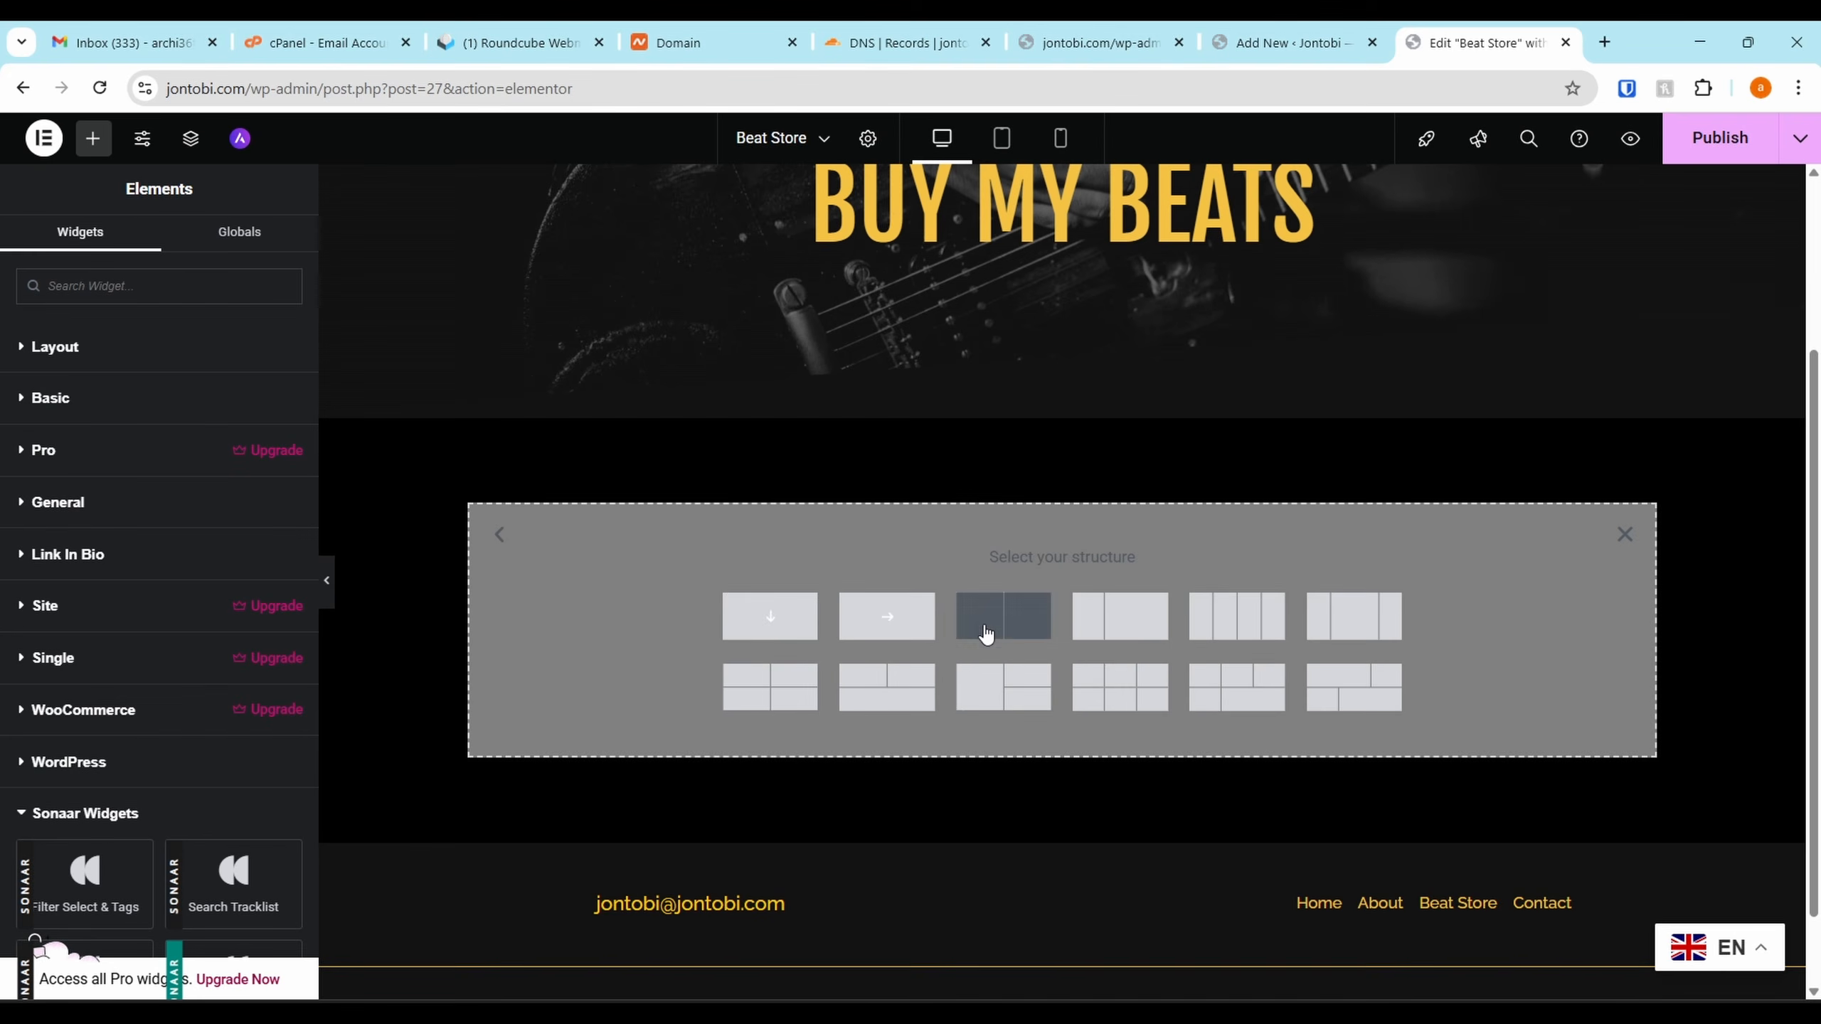
{"action": "left_click", "coordinate": [770, 617]}
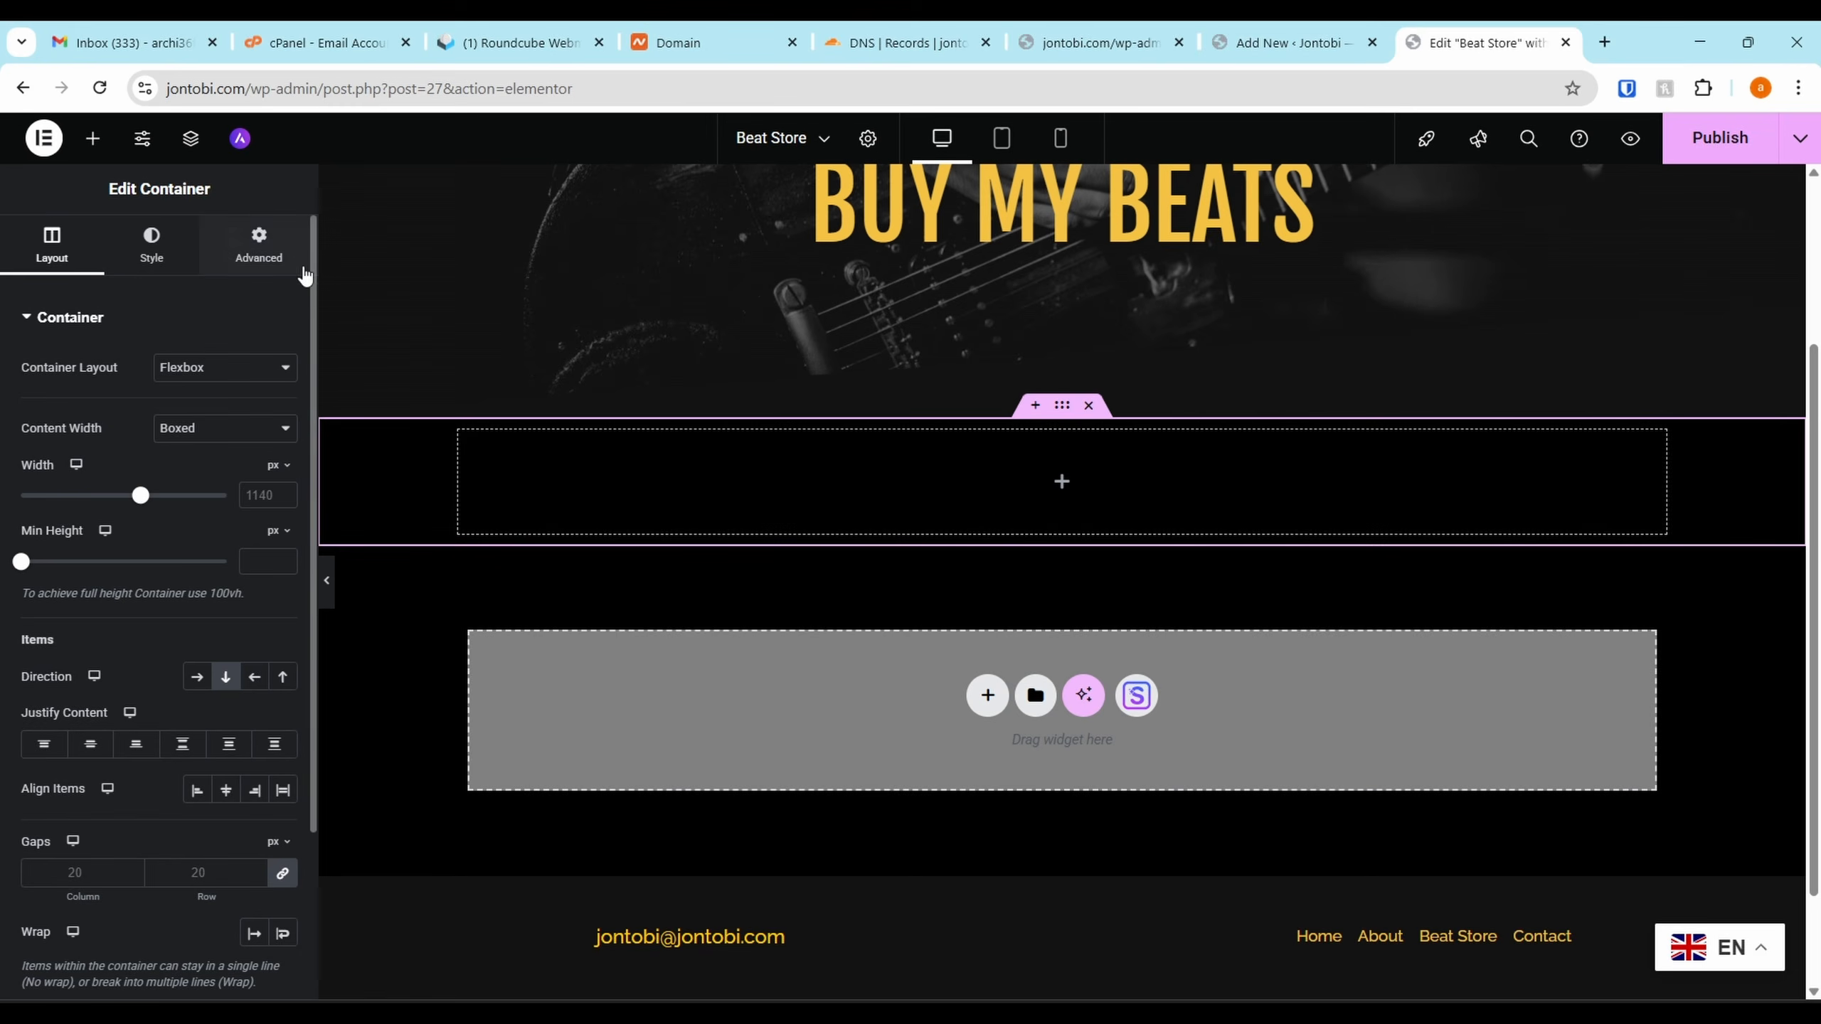
{"action": "left_click", "coordinate": [85, 140]}
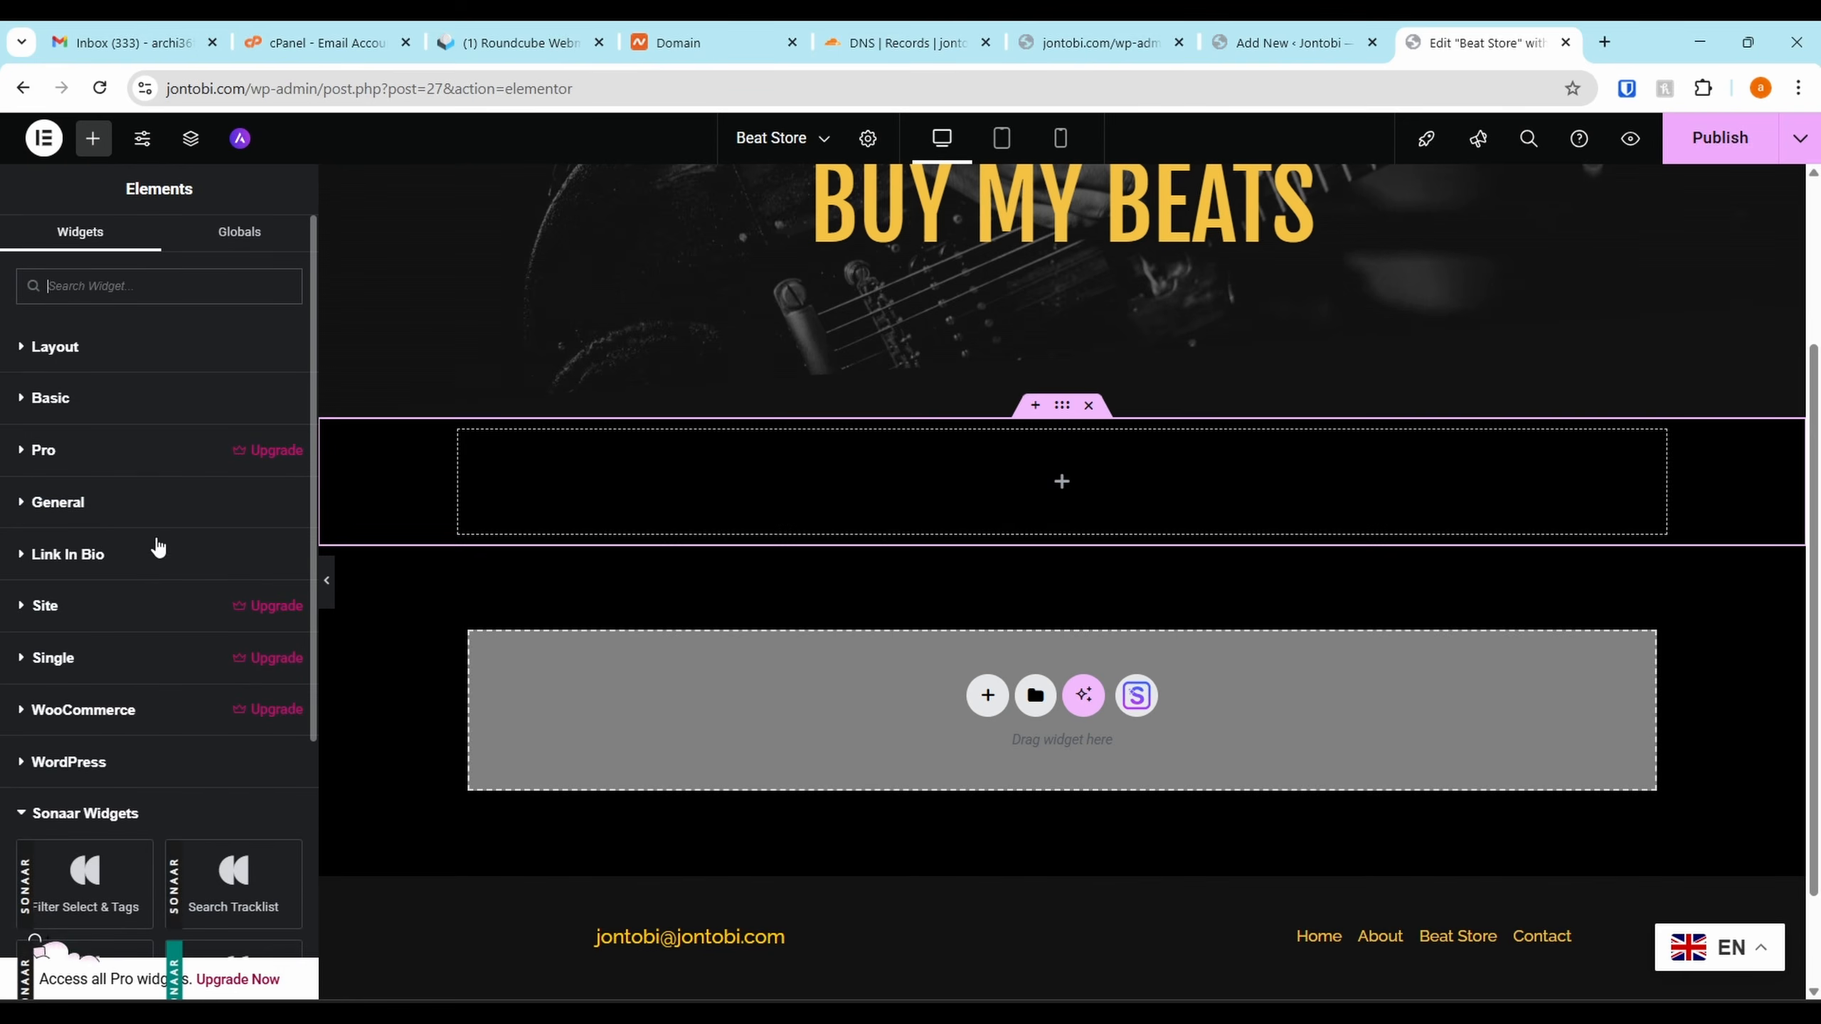
{"action": "scroll", "coordinate": [151, 552], "scroll_direction": "down", "scroll_amount": 5}
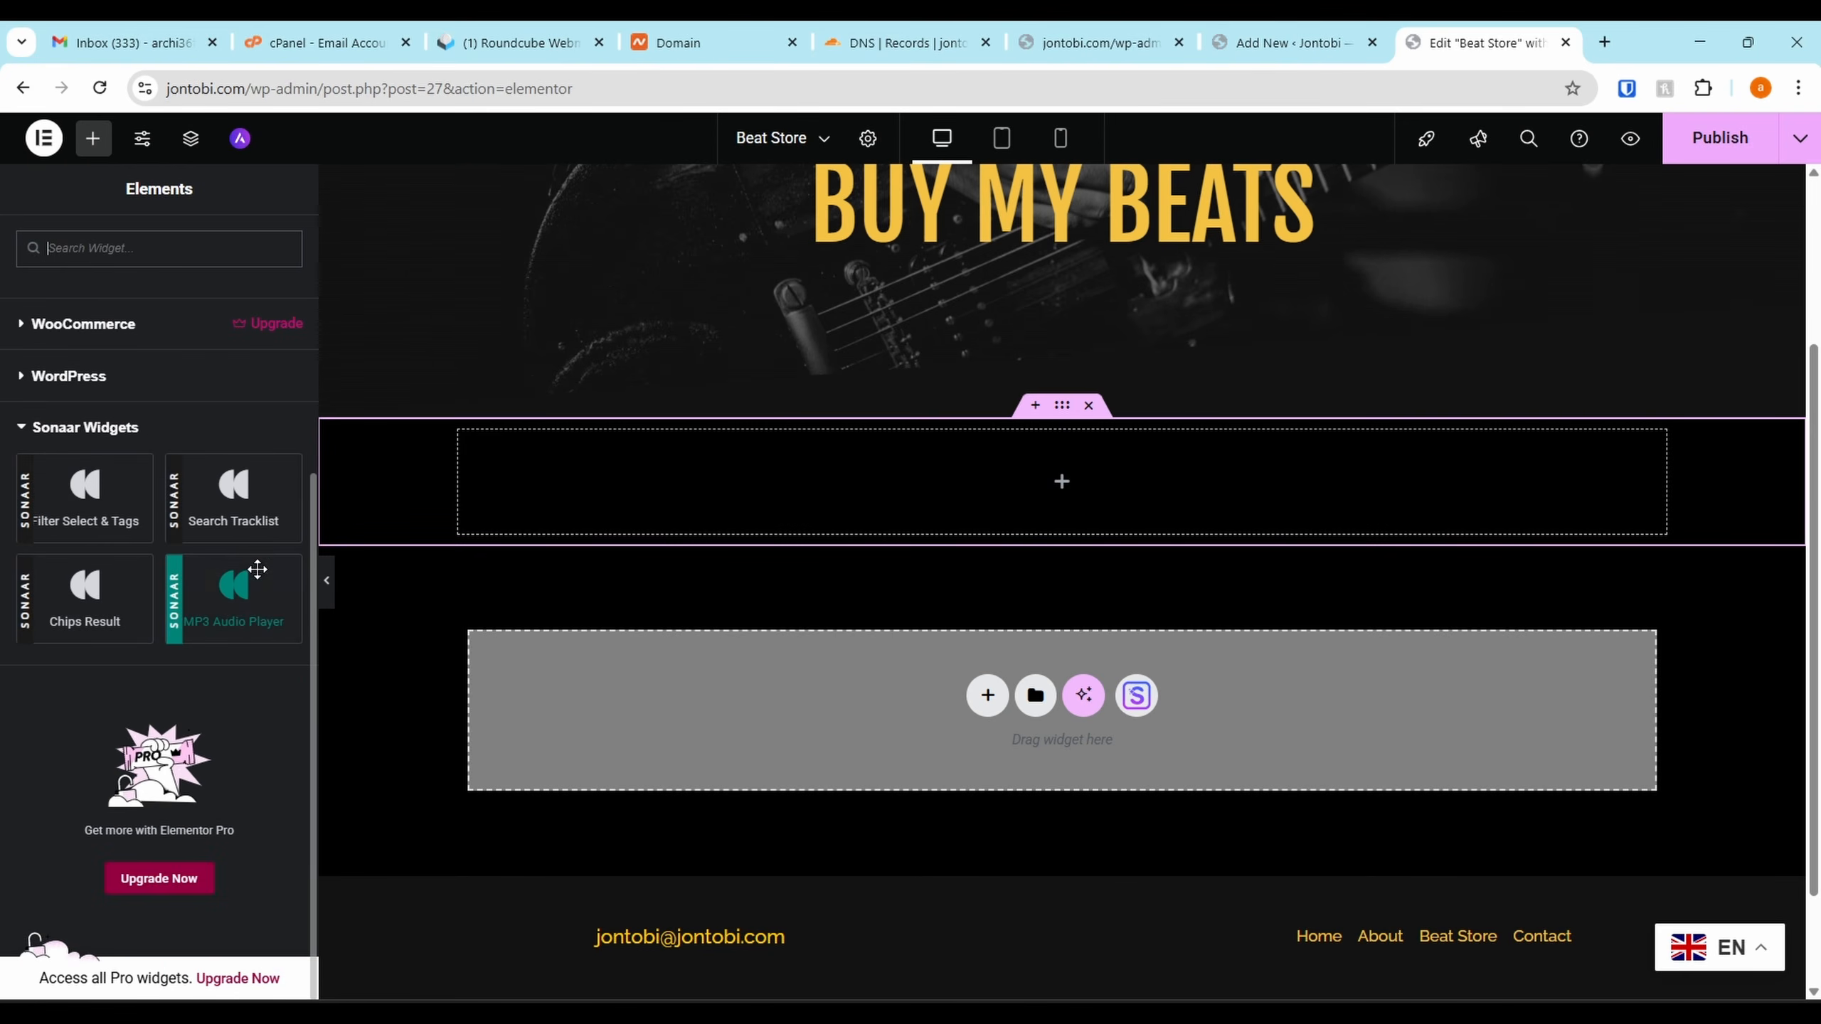
{"action": "left_click_drag", "start_coordinate": [234, 596], "coordinate": [1015, 492]}
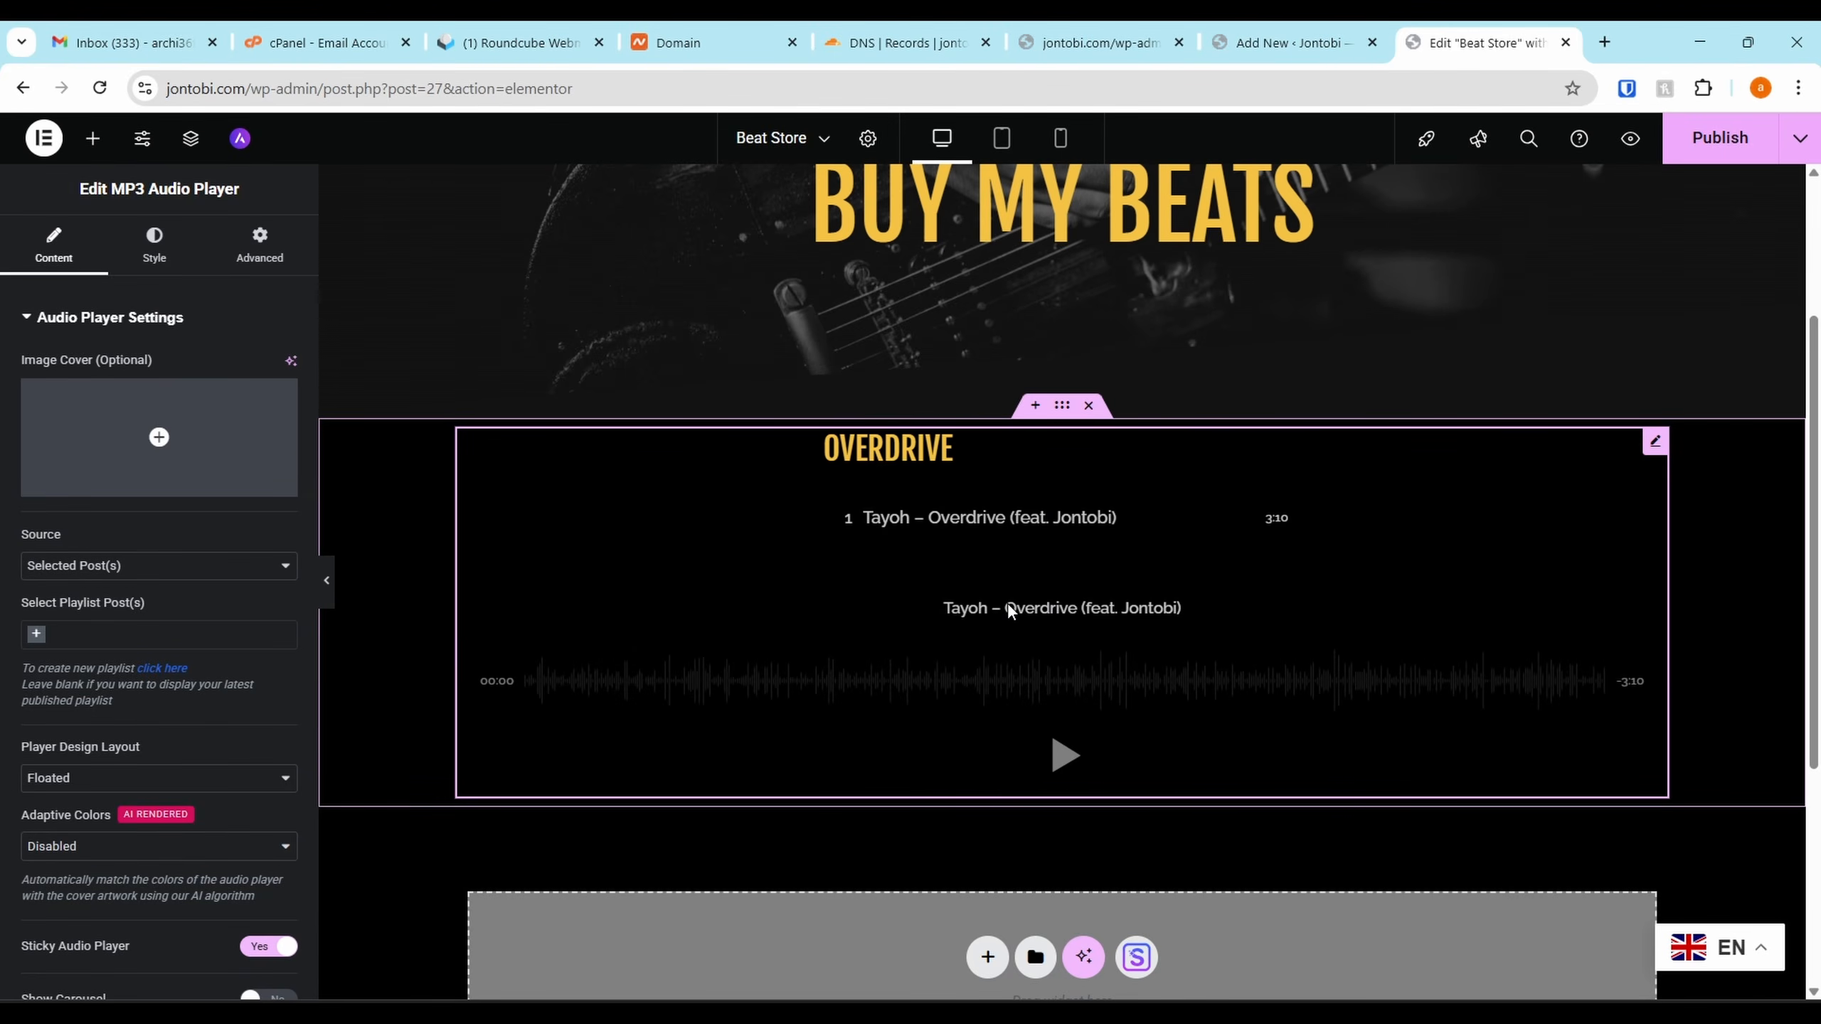
Test-play the Overdrive track in the player, then publish the Beat Store page
{"action": "left_click", "coordinate": [1062, 759]}
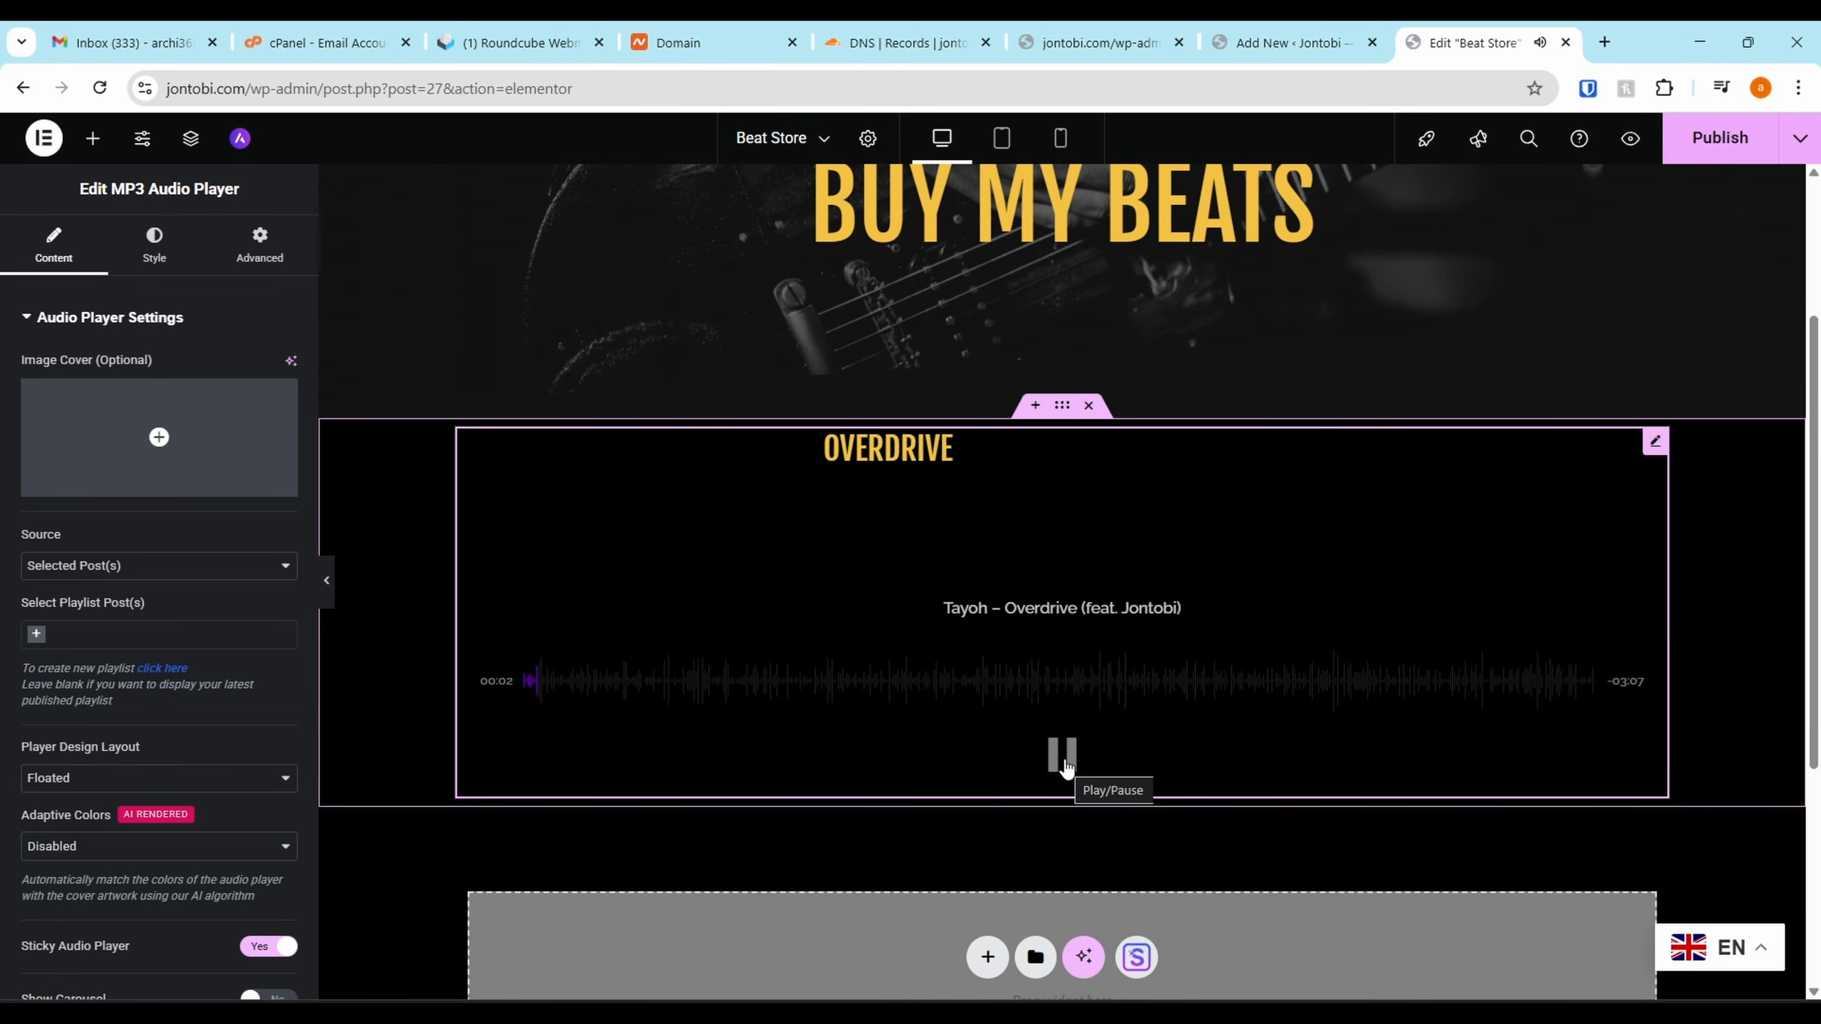
{"action": "left_click", "coordinate": [1063, 757]}
{"action": "scroll", "coordinate": [931, 717], "scroll_direction": "down", "scroll_amount": 1}
{"action": "scroll", "coordinate": [157, 583], "scroll_direction": "down", "scroll_amount": 7}
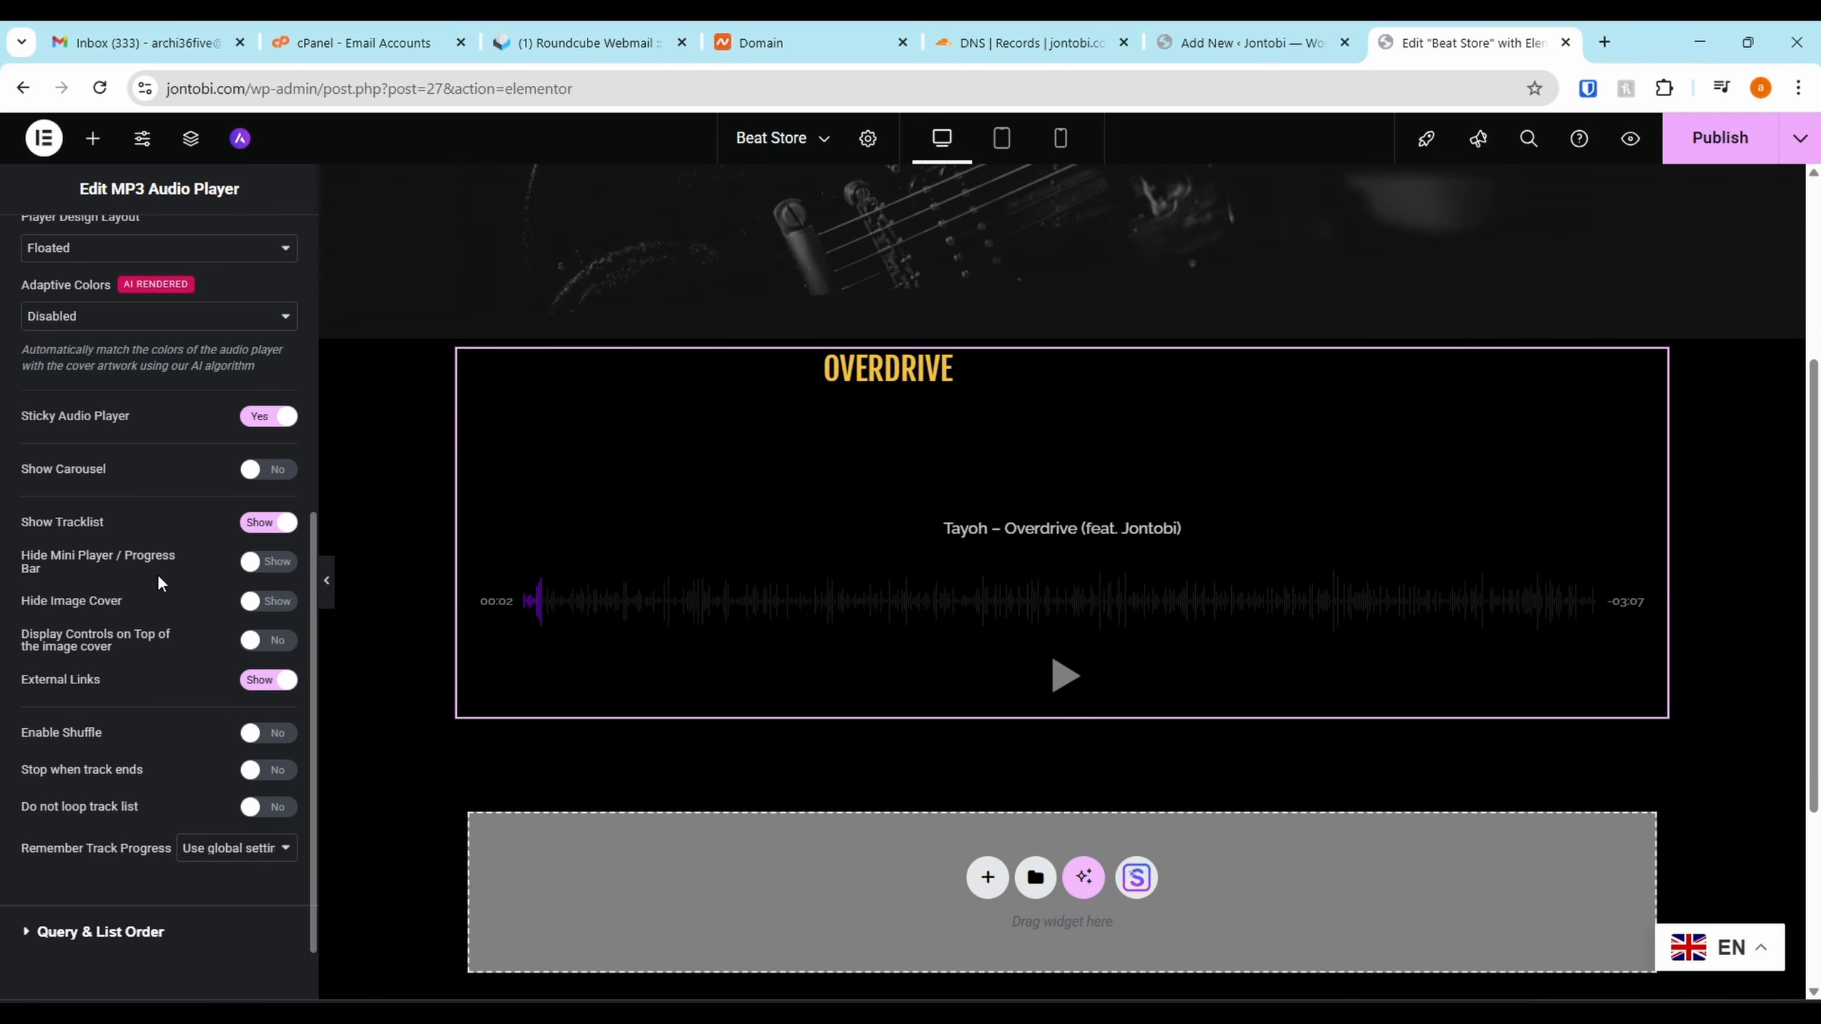
{"action": "left_click", "coordinate": [1702, 133]}
{"action": "left_click_drag", "start_coordinate": [237, 88], "coordinate": [107, 79]}
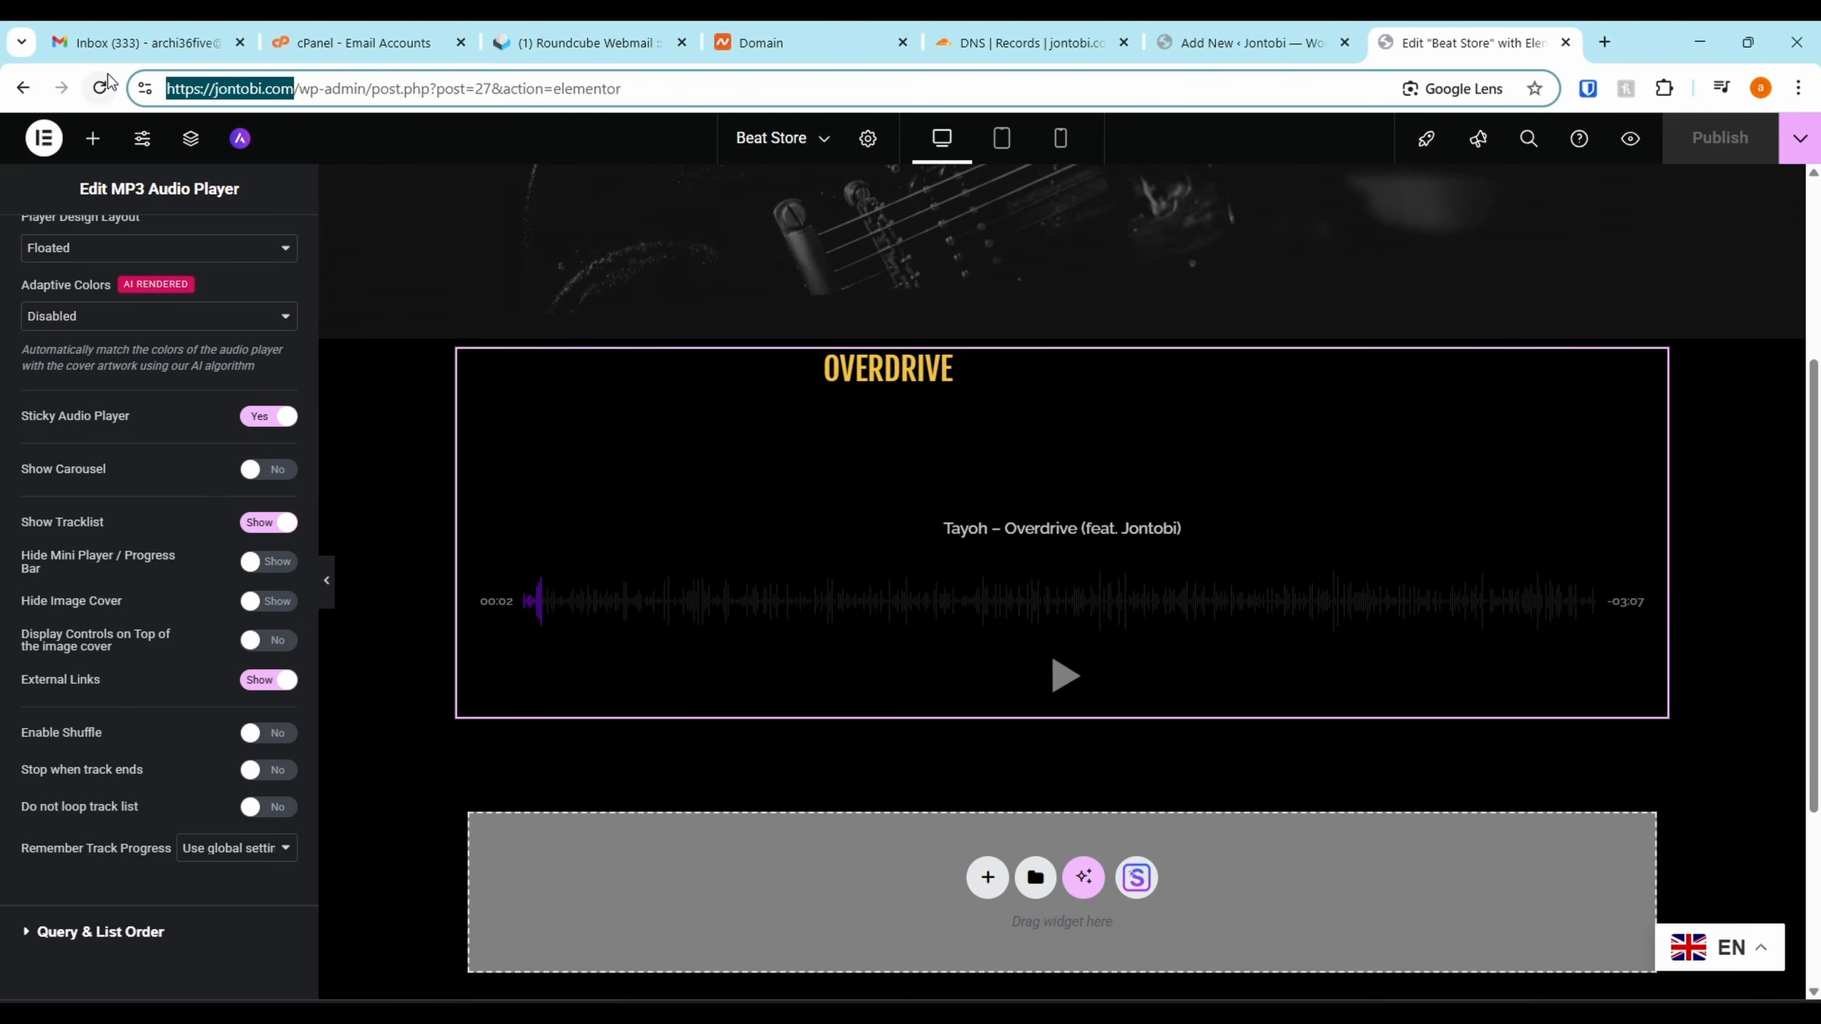
Open the live site in a new tab and view the Beat Store page's Overdrive player under BUY MY BEATS
{"action": "key", "text": "ctrl+c"}
{"action": "key", "text": "ctrl+t"}
{"action": "key", "text": "ctrl+v"}
{"action": "key", "text": "Return"}
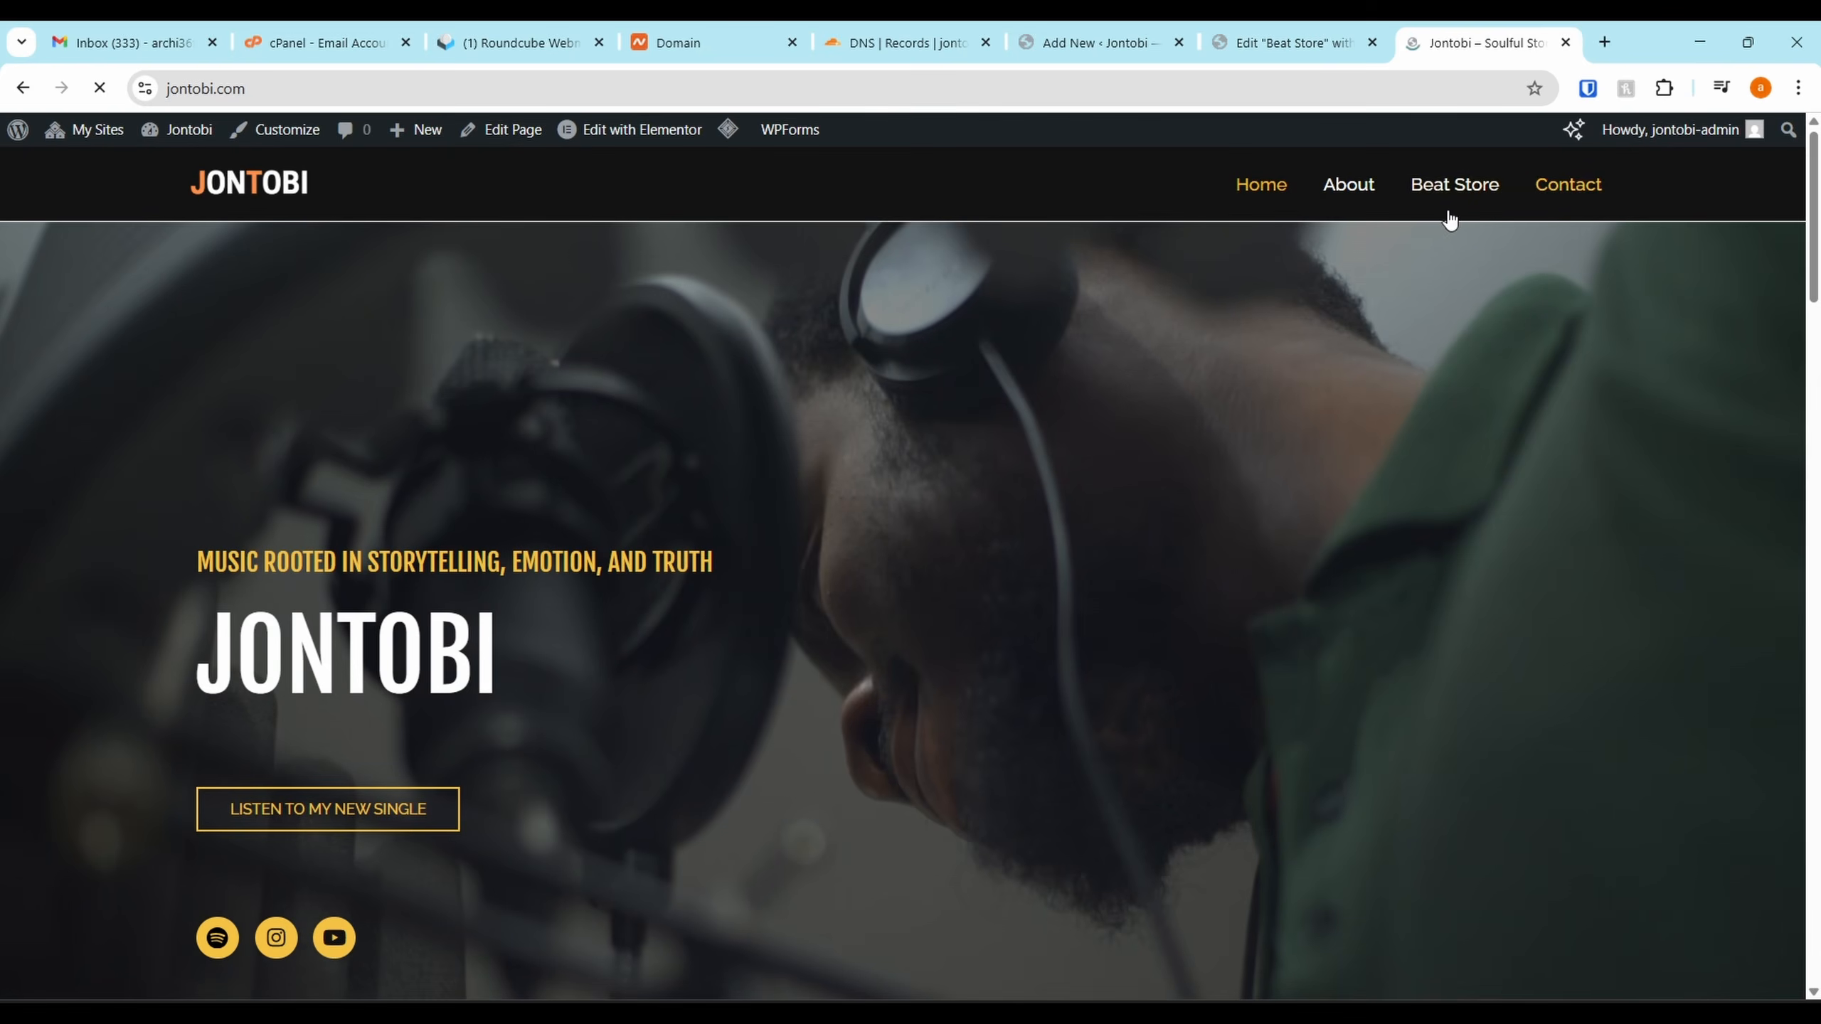
{"action": "left_click", "coordinate": [1449, 205]}
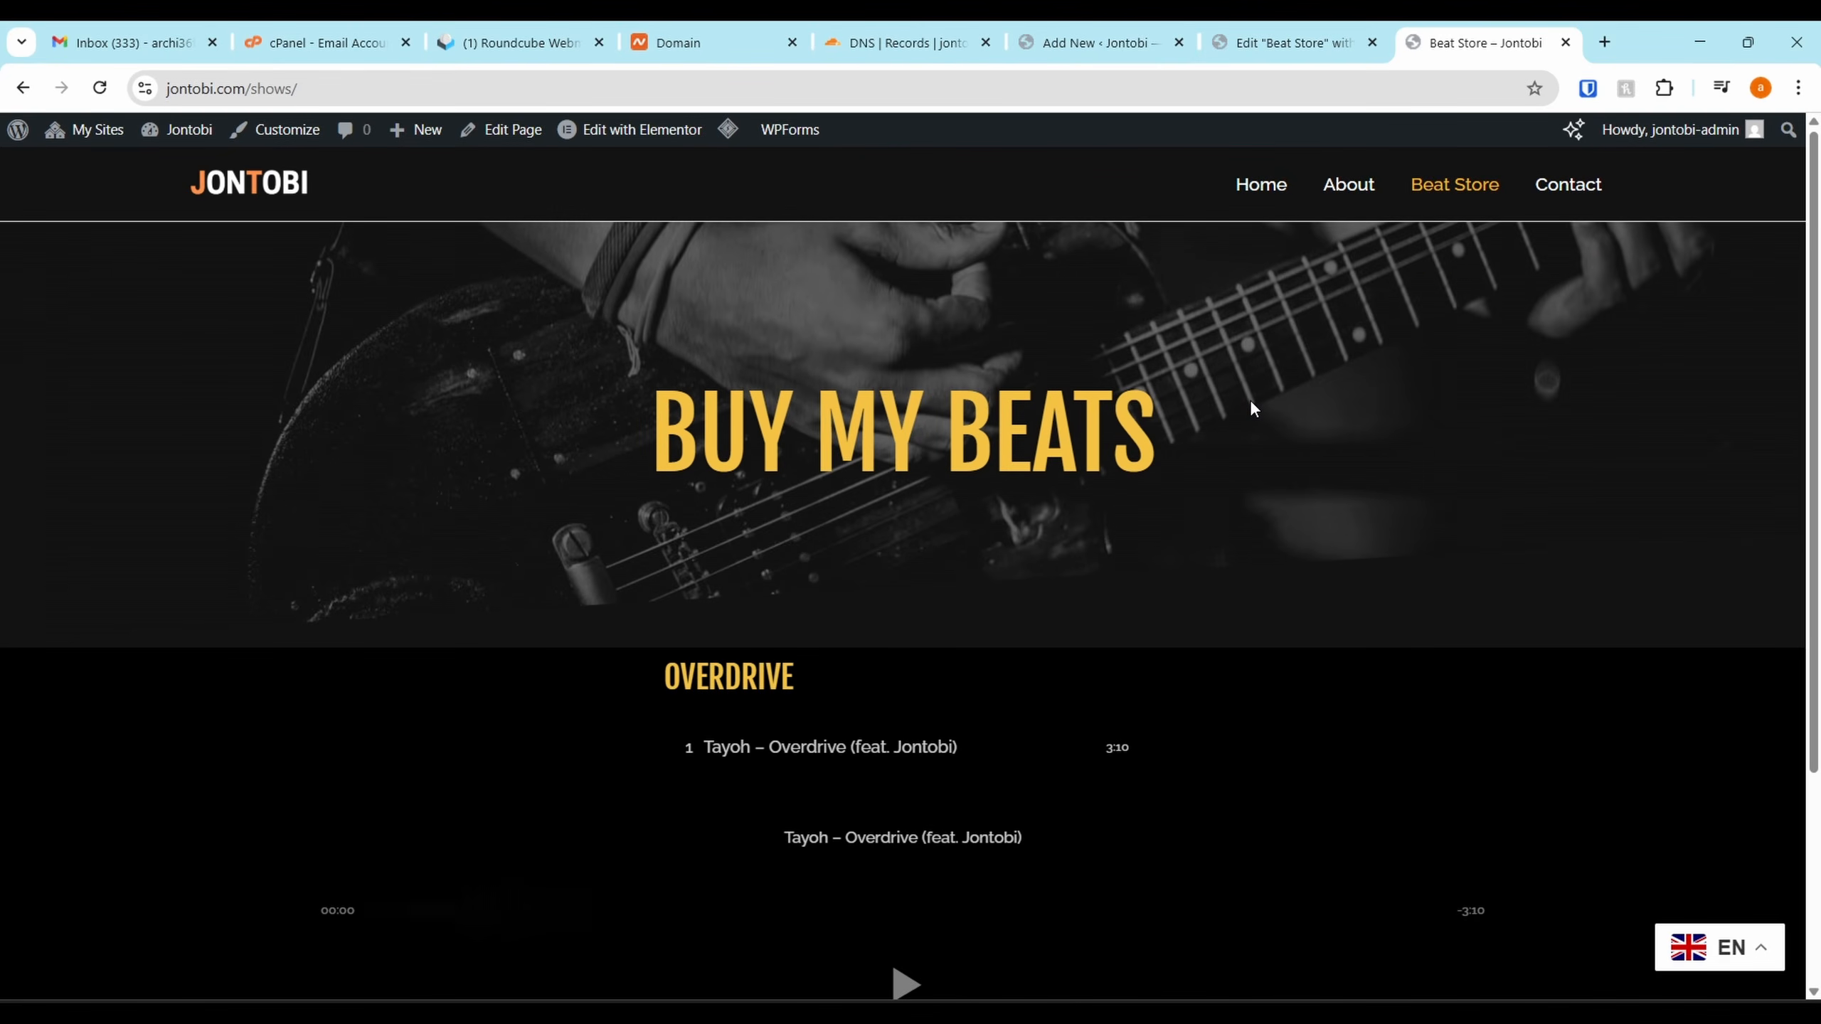
{"action": "scroll", "coordinate": [1150, 532], "scroll_direction": "down", "scroll_amount": 3}
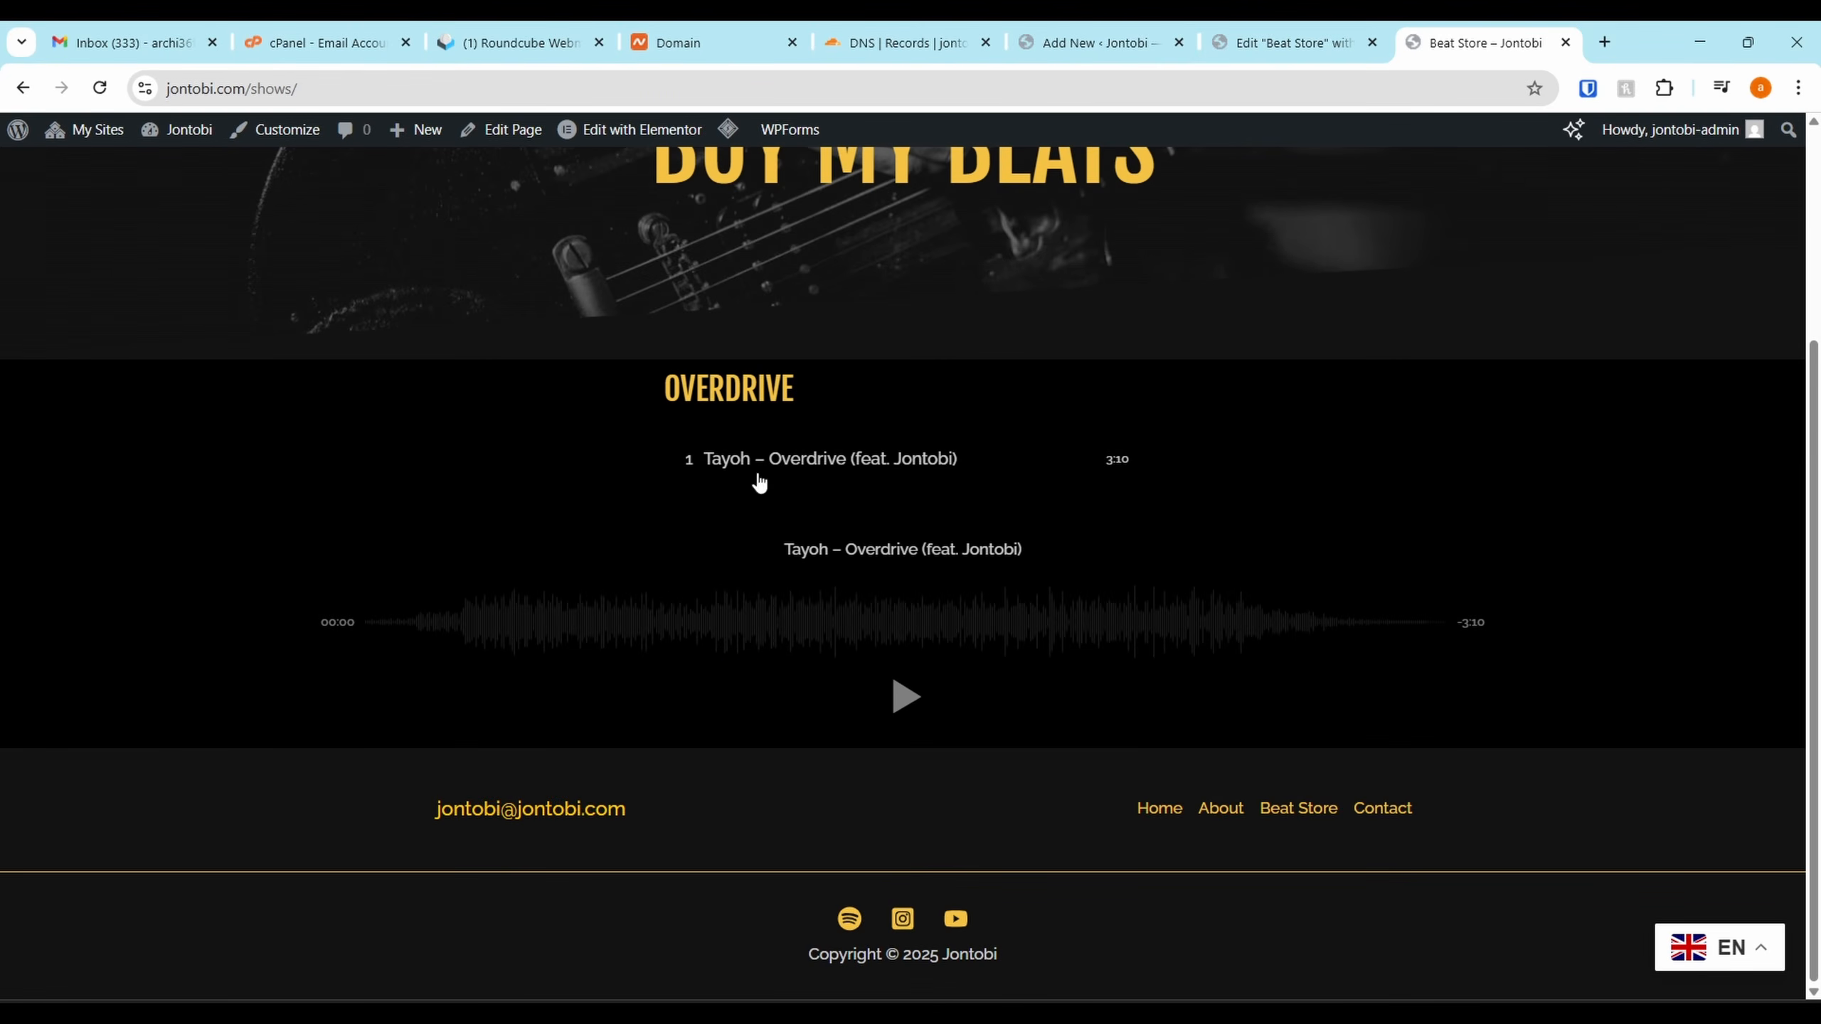
{"action": "scroll", "coordinate": [848, 535], "scroll_direction": "up", "scroll_amount": 2}
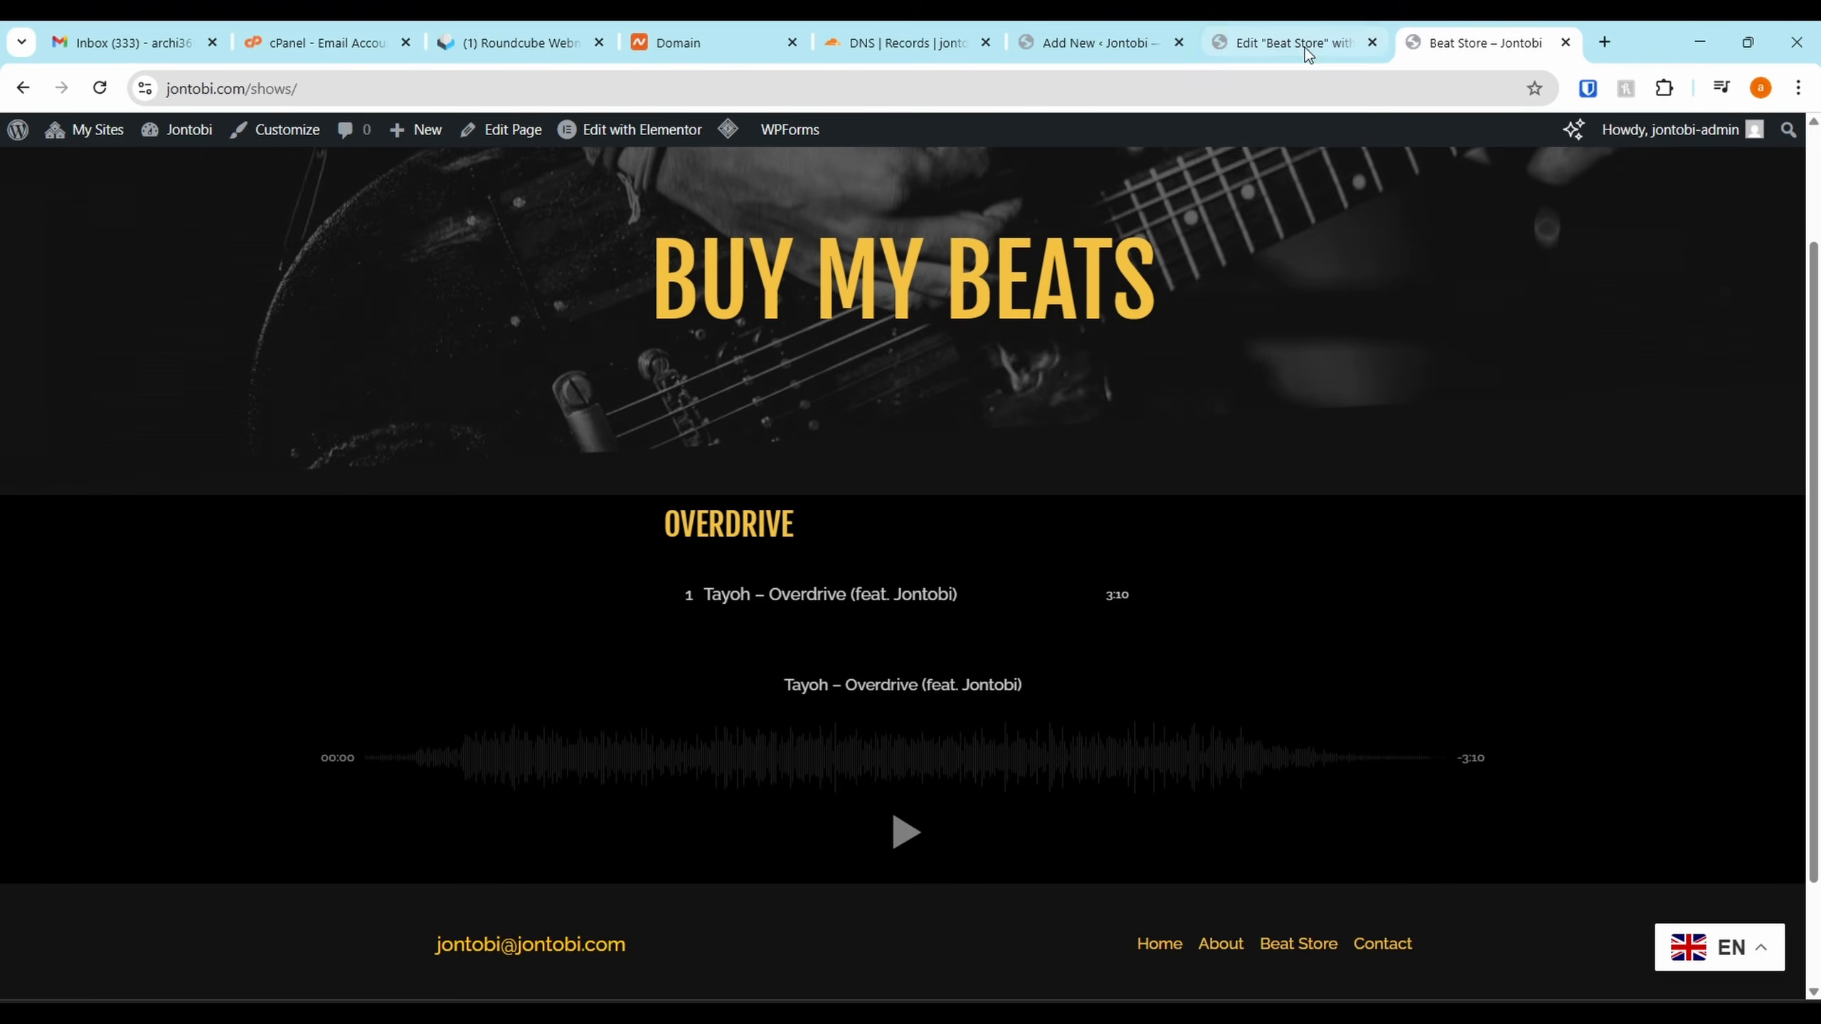
{"action": "left_click", "coordinate": [1305, 47]}
Create a new 'Instrumentals' category and assign the Overdrive playlist to it
{"action": "left_click", "coordinate": [1097, 44]}
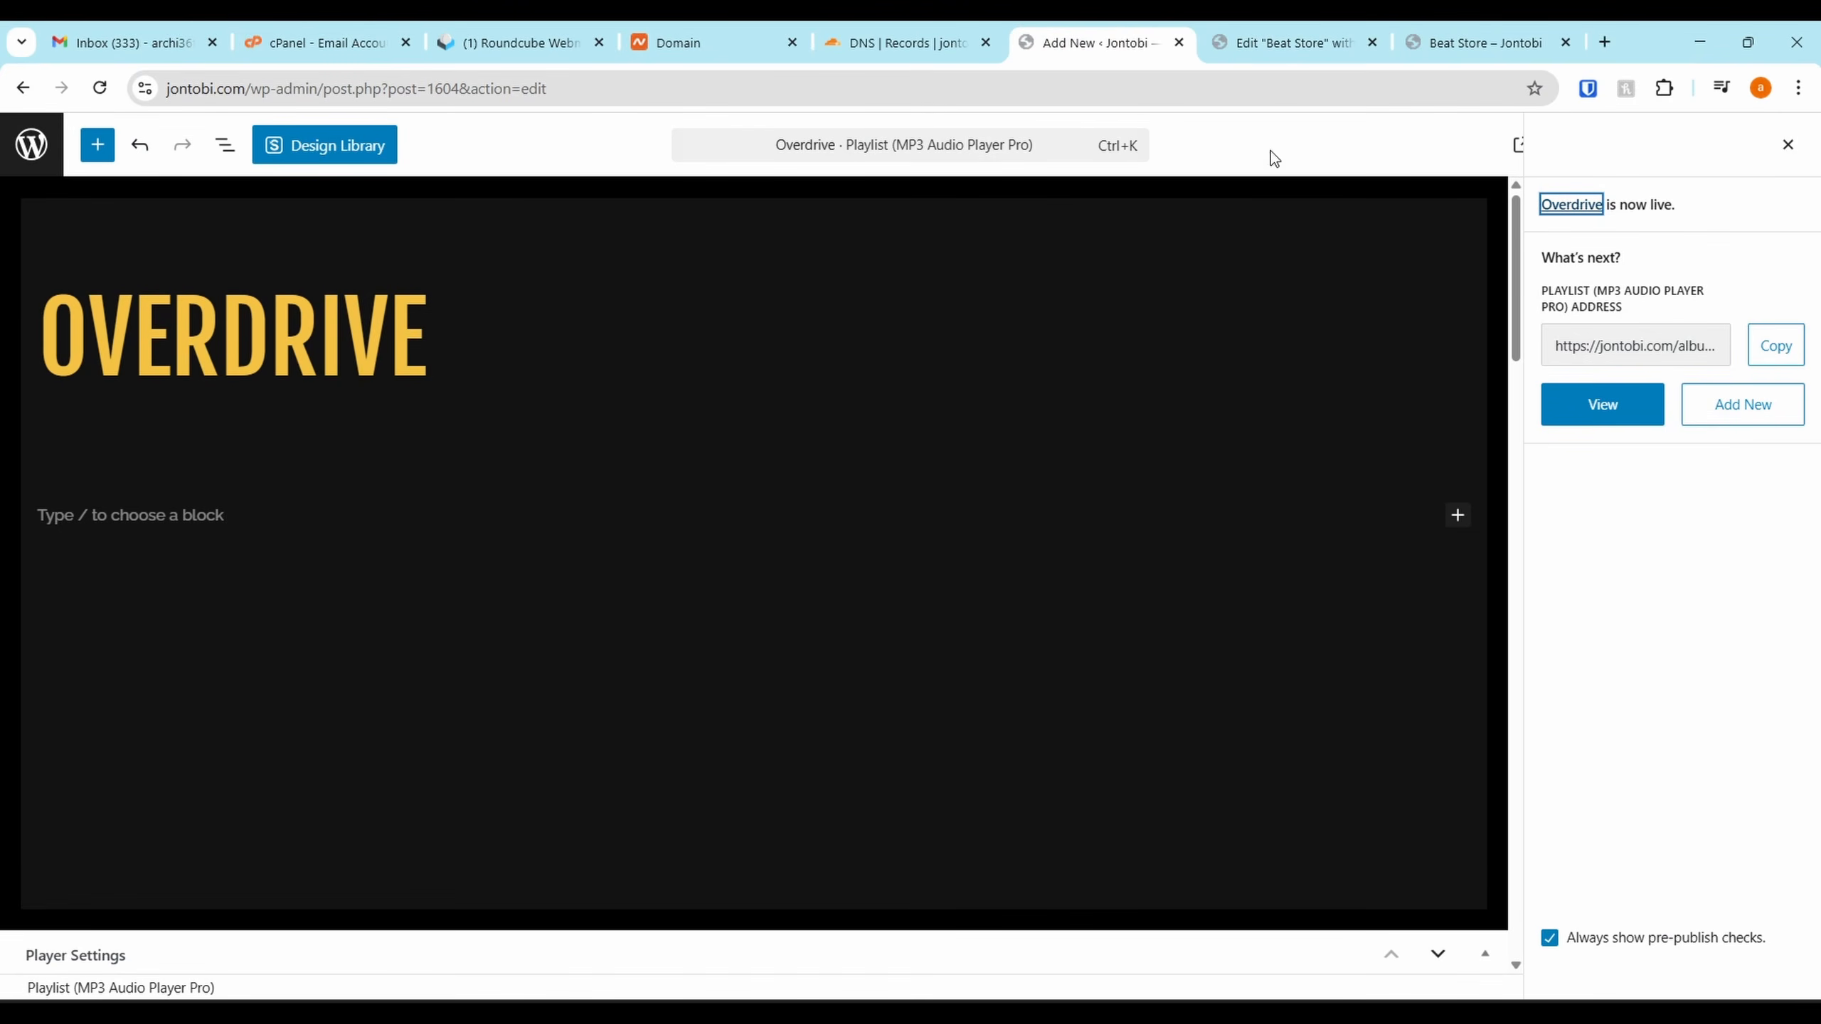
{"action": "left_click", "coordinate": [1788, 141]}
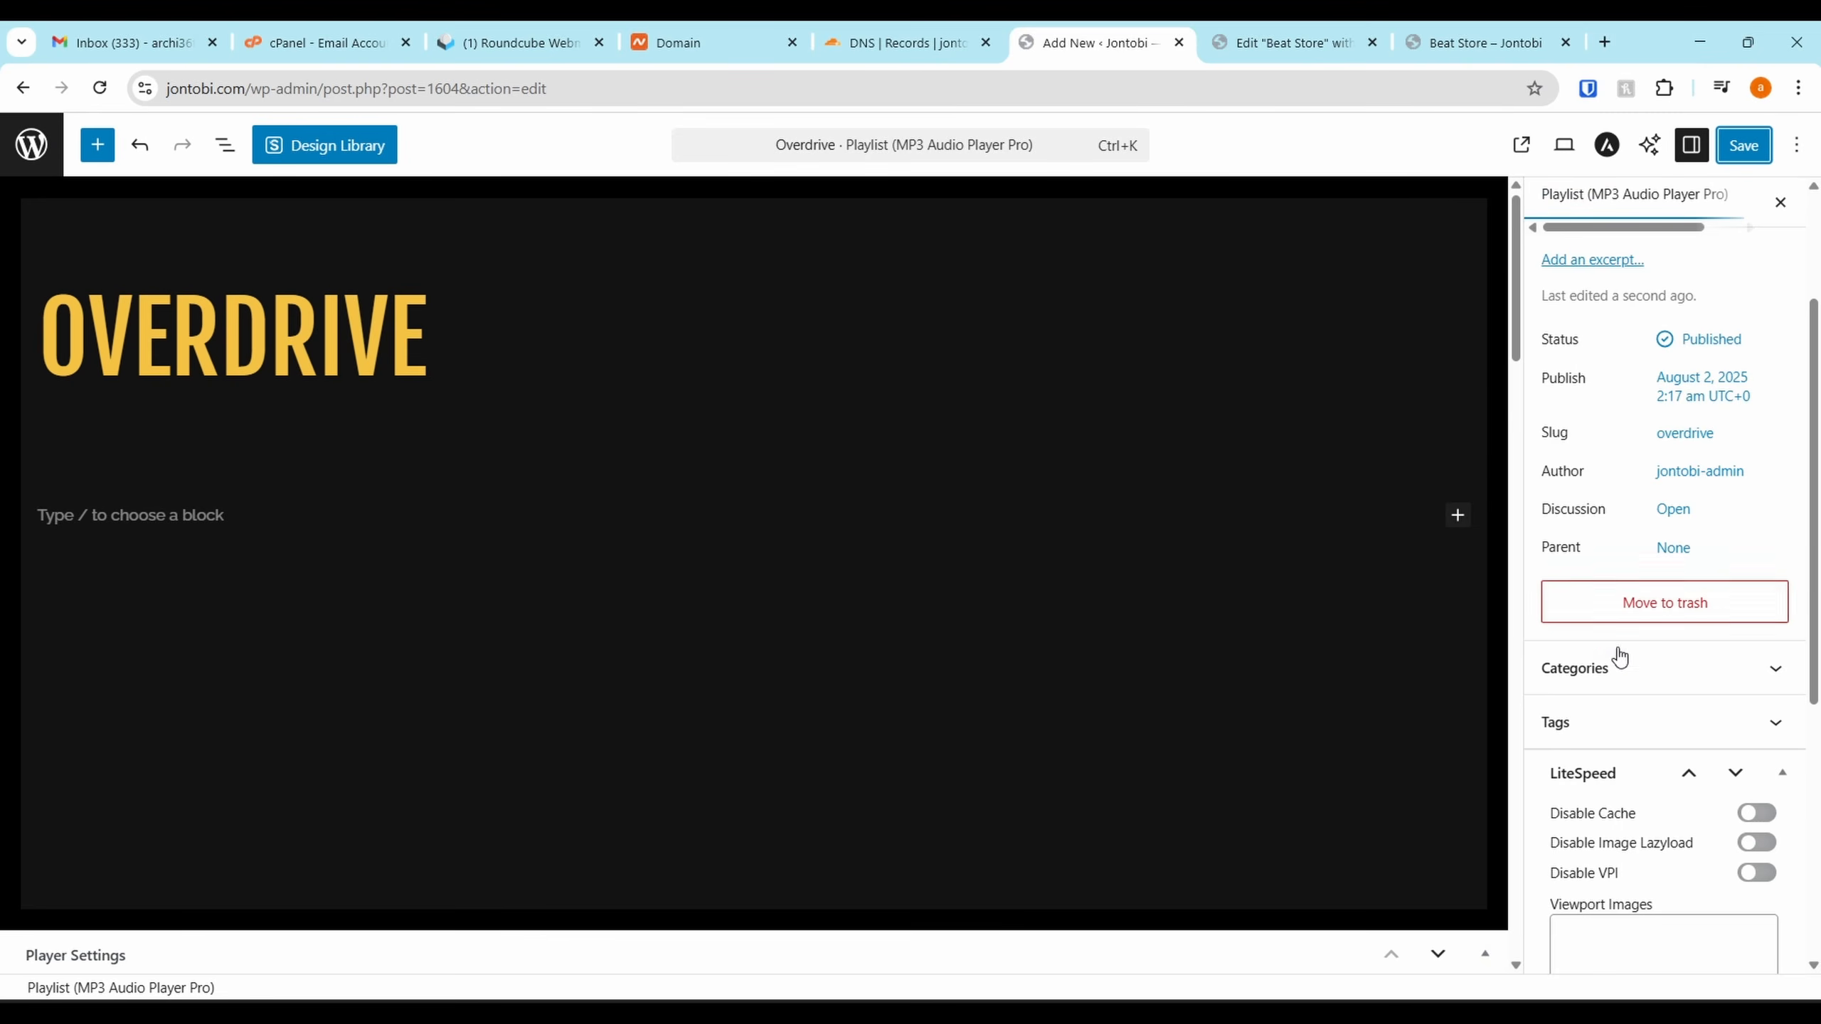
{"action": "left_click", "coordinate": [1628, 671]}
{"action": "left_click", "coordinate": [1630, 678]}
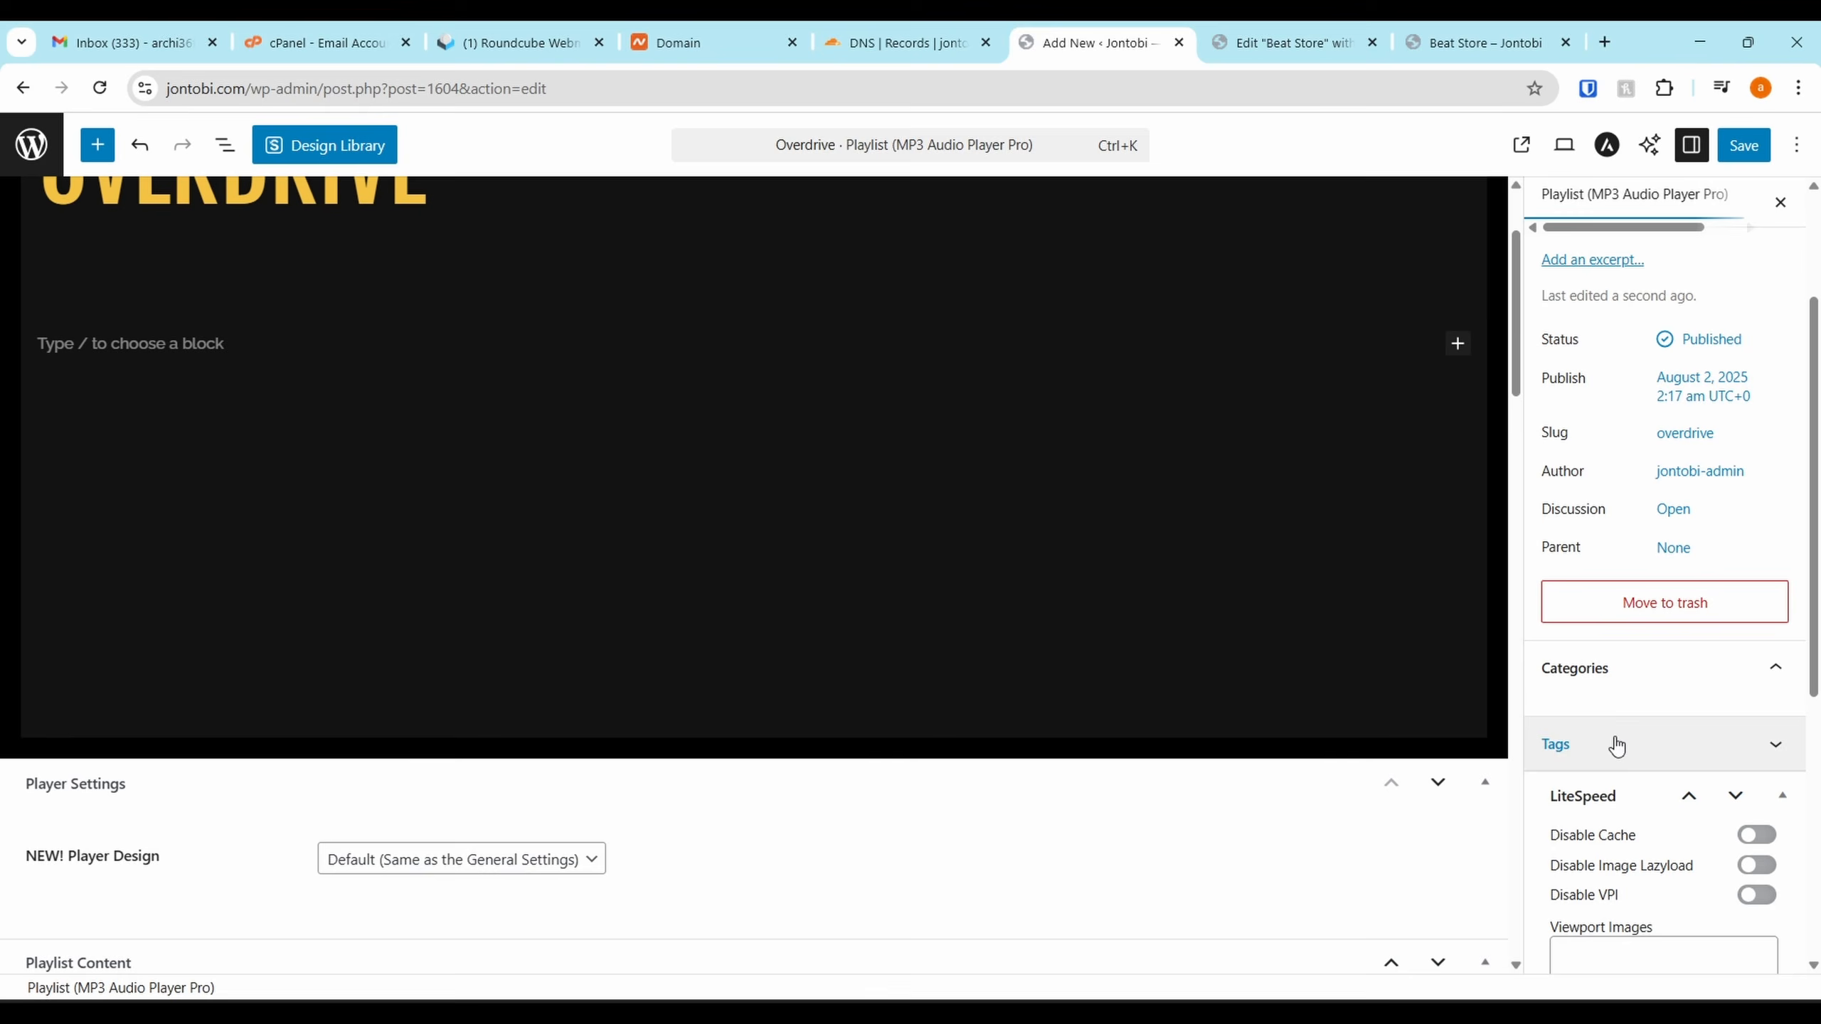
{"action": "left_click", "coordinate": [1618, 679]}
{"action": "scroll", "coordinate": [1542, 727], "scroll_direction": "down", "scroll_amount": 1}
{"action": "left_click", "coordinate": [1614, 637]}
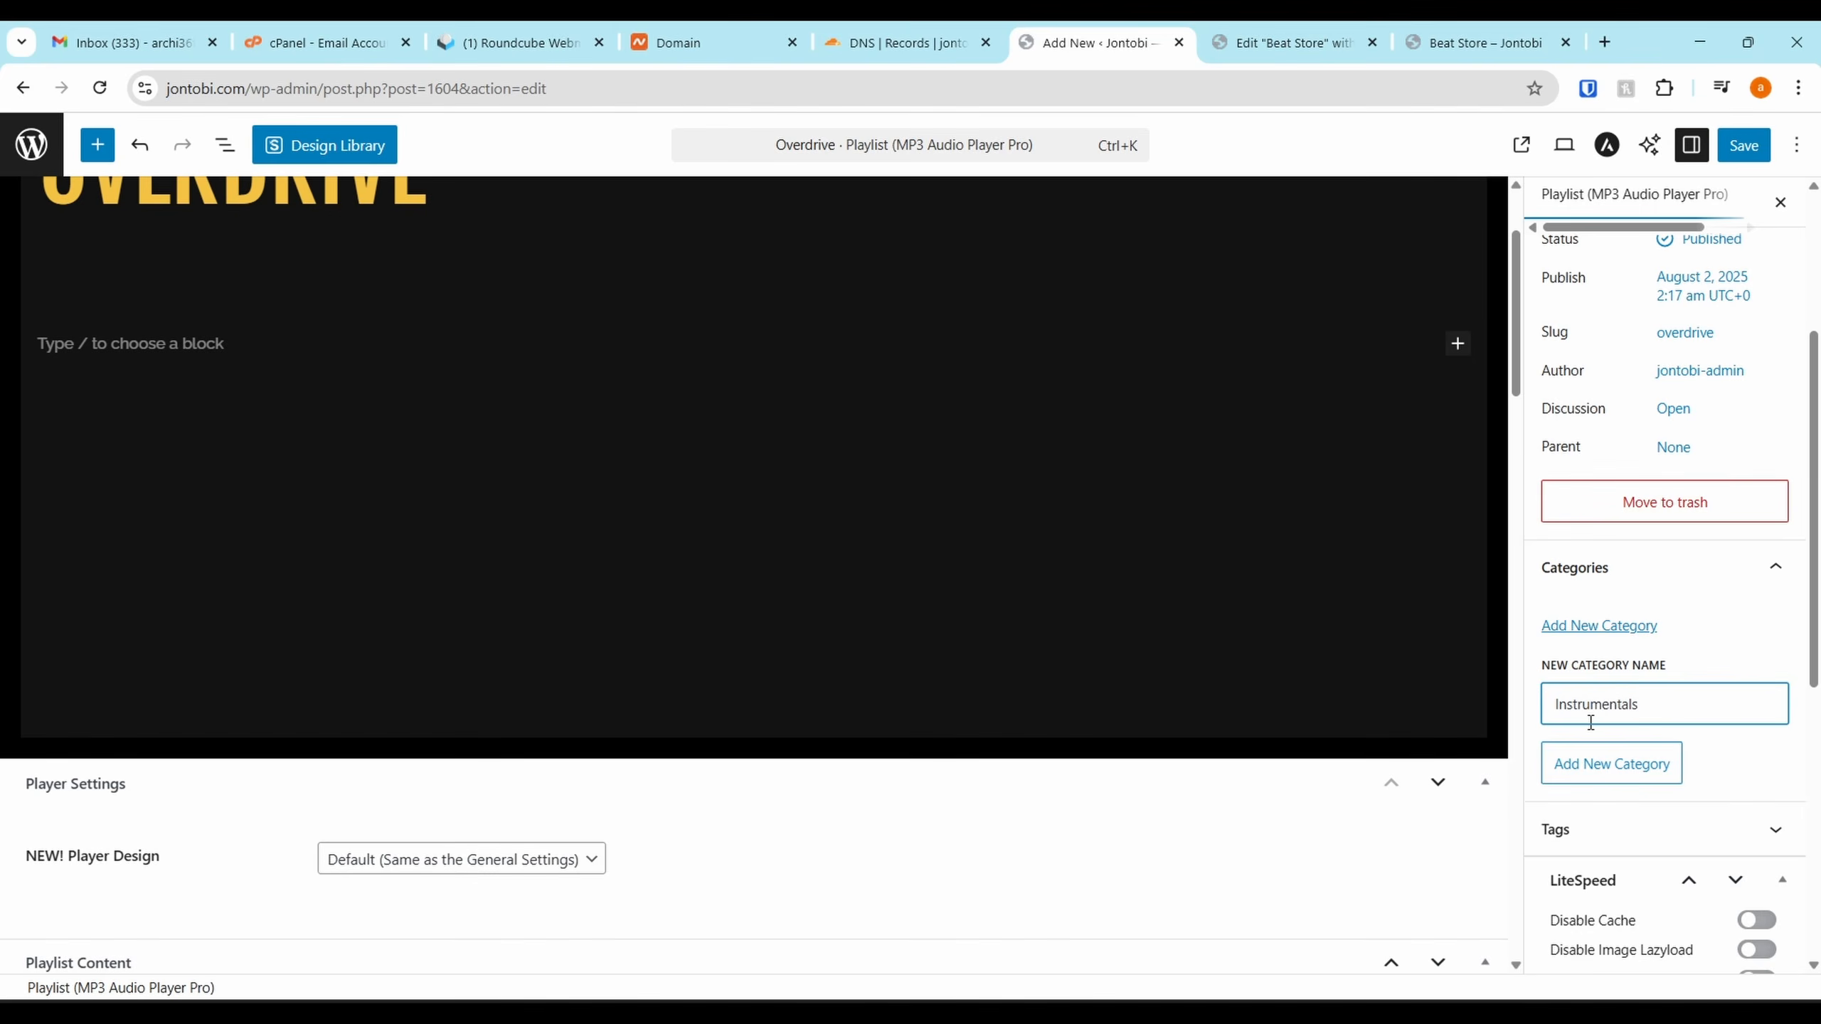
{"action": "type", "text": "Instrumentals"}
{"action": "left_click", "coordinate": [1606, 771]}
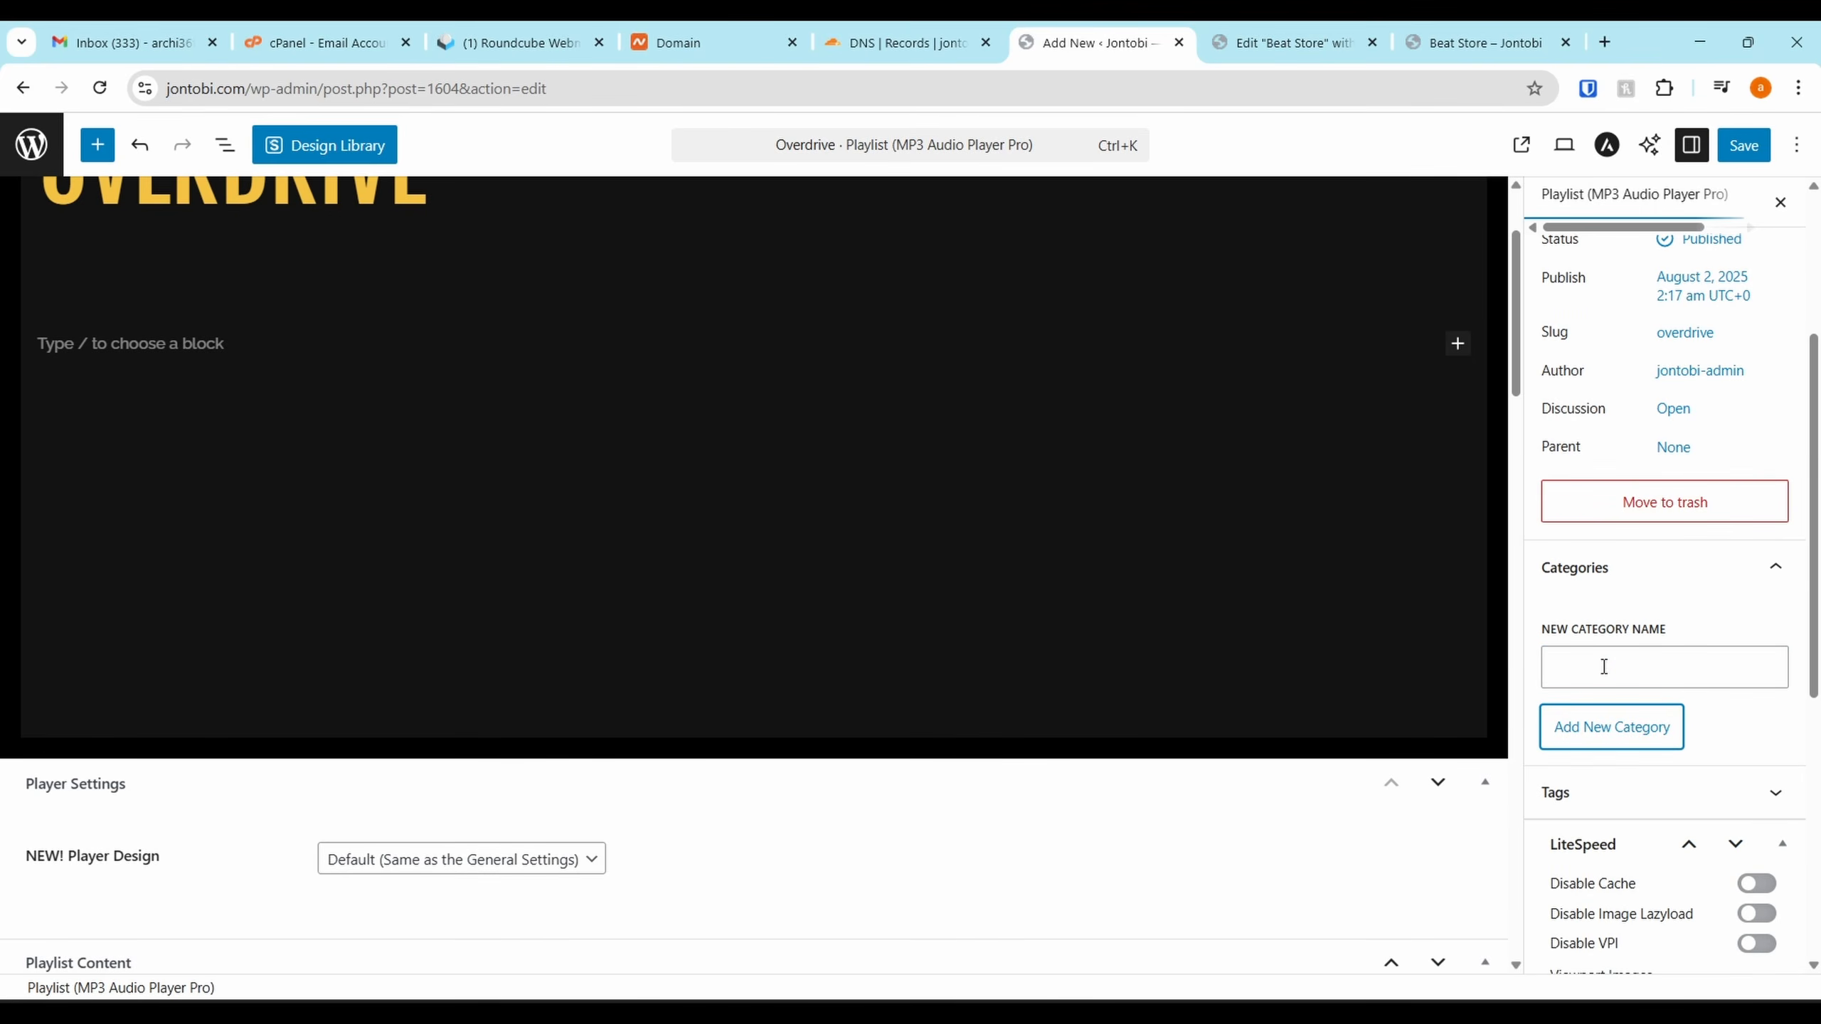
Confirm Instrumentals is checked and save the playlist post
{"action": "scroll", "coordinate": [1626, 497], "scroll_direction": "down", "scroll_amount": 3}
{"action": "scroll", "coordinate": [1699, 382], "scroll_direction": "up", "scroll_amount": 1}
{"action": "left_click", "coordinate": [1701, 365]}
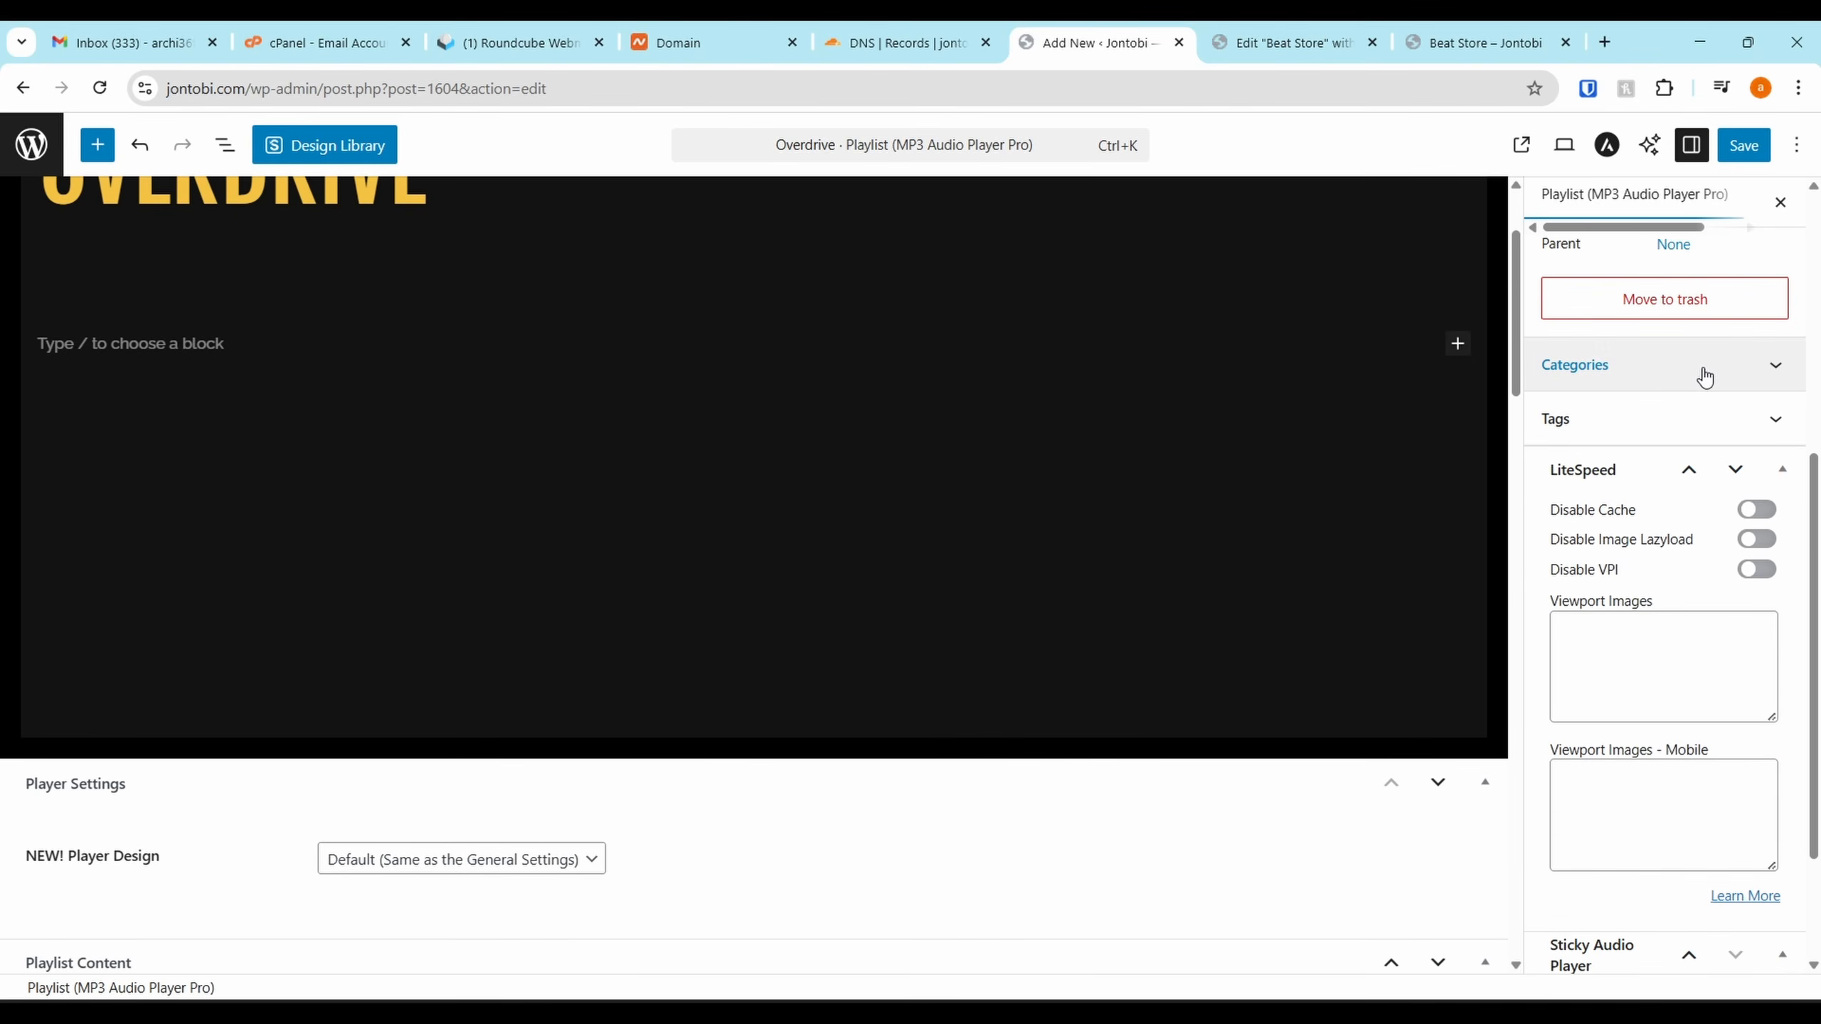
{"action": "left_click", "coordinate": [1703, 366]}
{"action": "left_click", "coordinate": [1741, 147]}
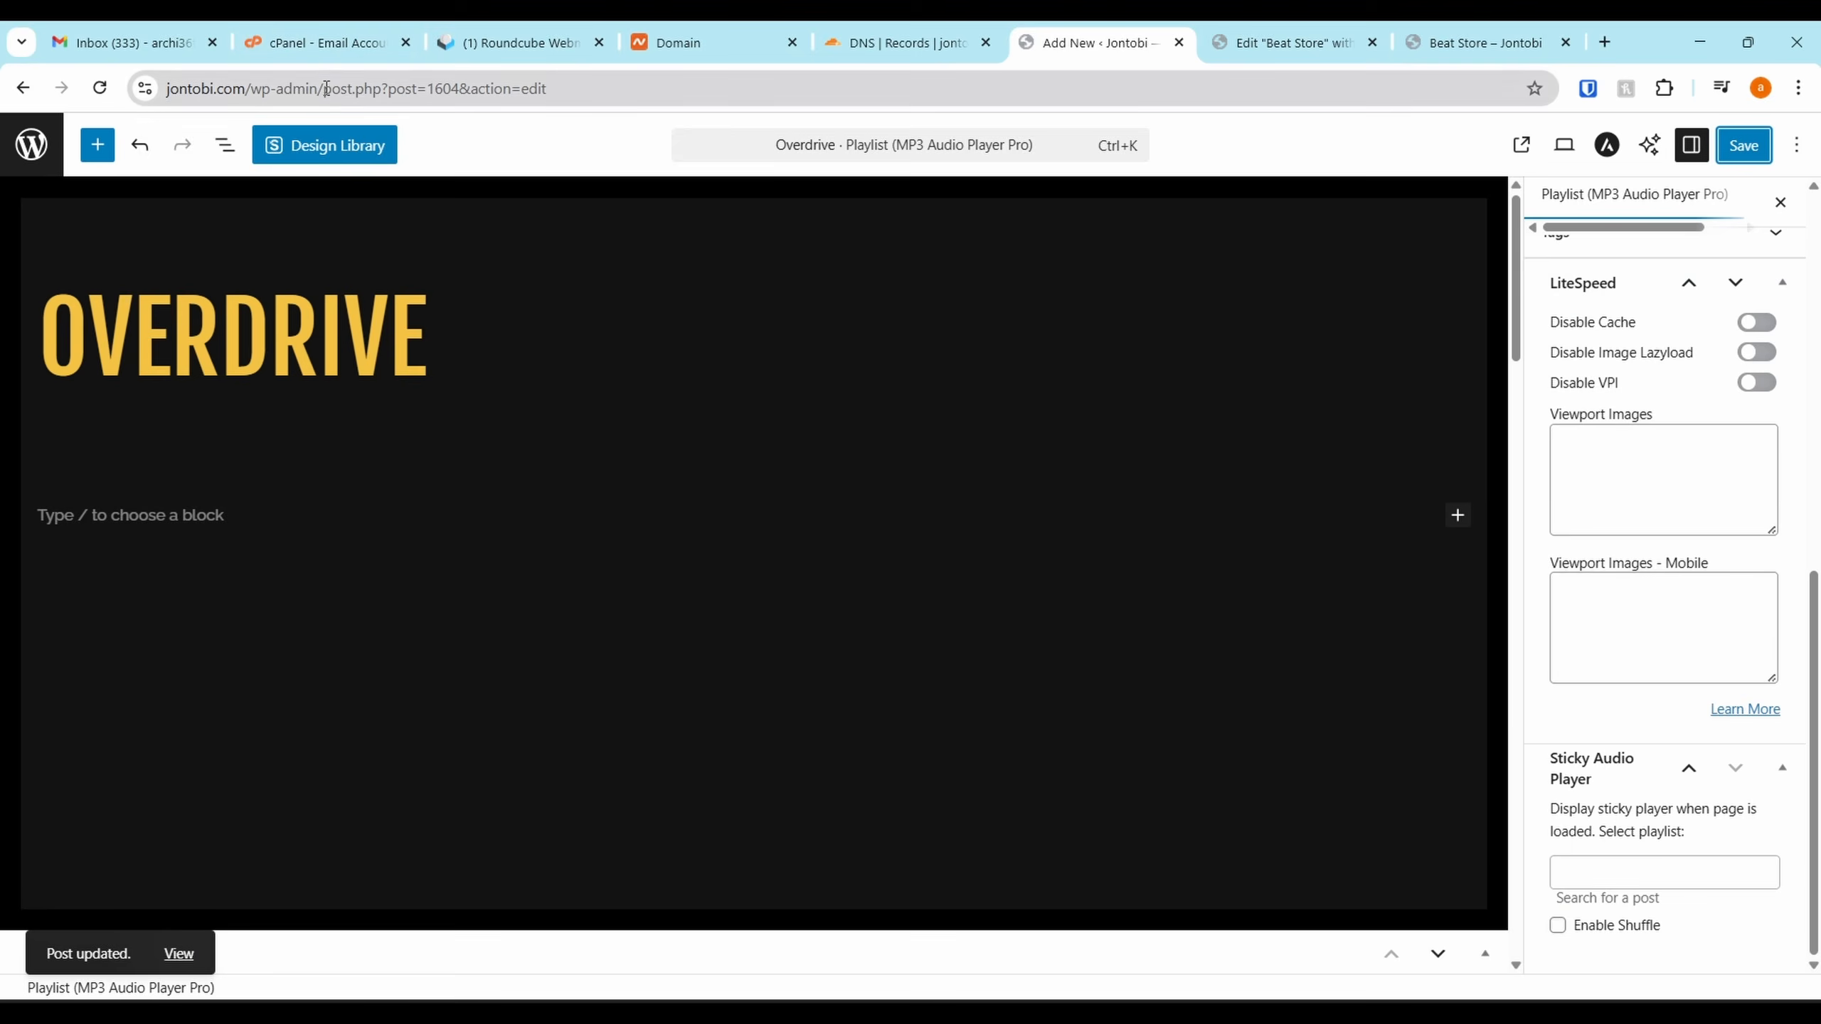
Open the site's wp-admin dashboard in a new tab and dismiss the MP3 Player and Pro Form Templates notices
{"action": "left_click_drag", "start_coordinate": [327, 87], "coordinate": [165, 87]}
{"action": "key", "text": "ctrl+c"}
{"action": "key", "text": "ctrl+t"}
{"action": "key", "text": "ctrl+v"}
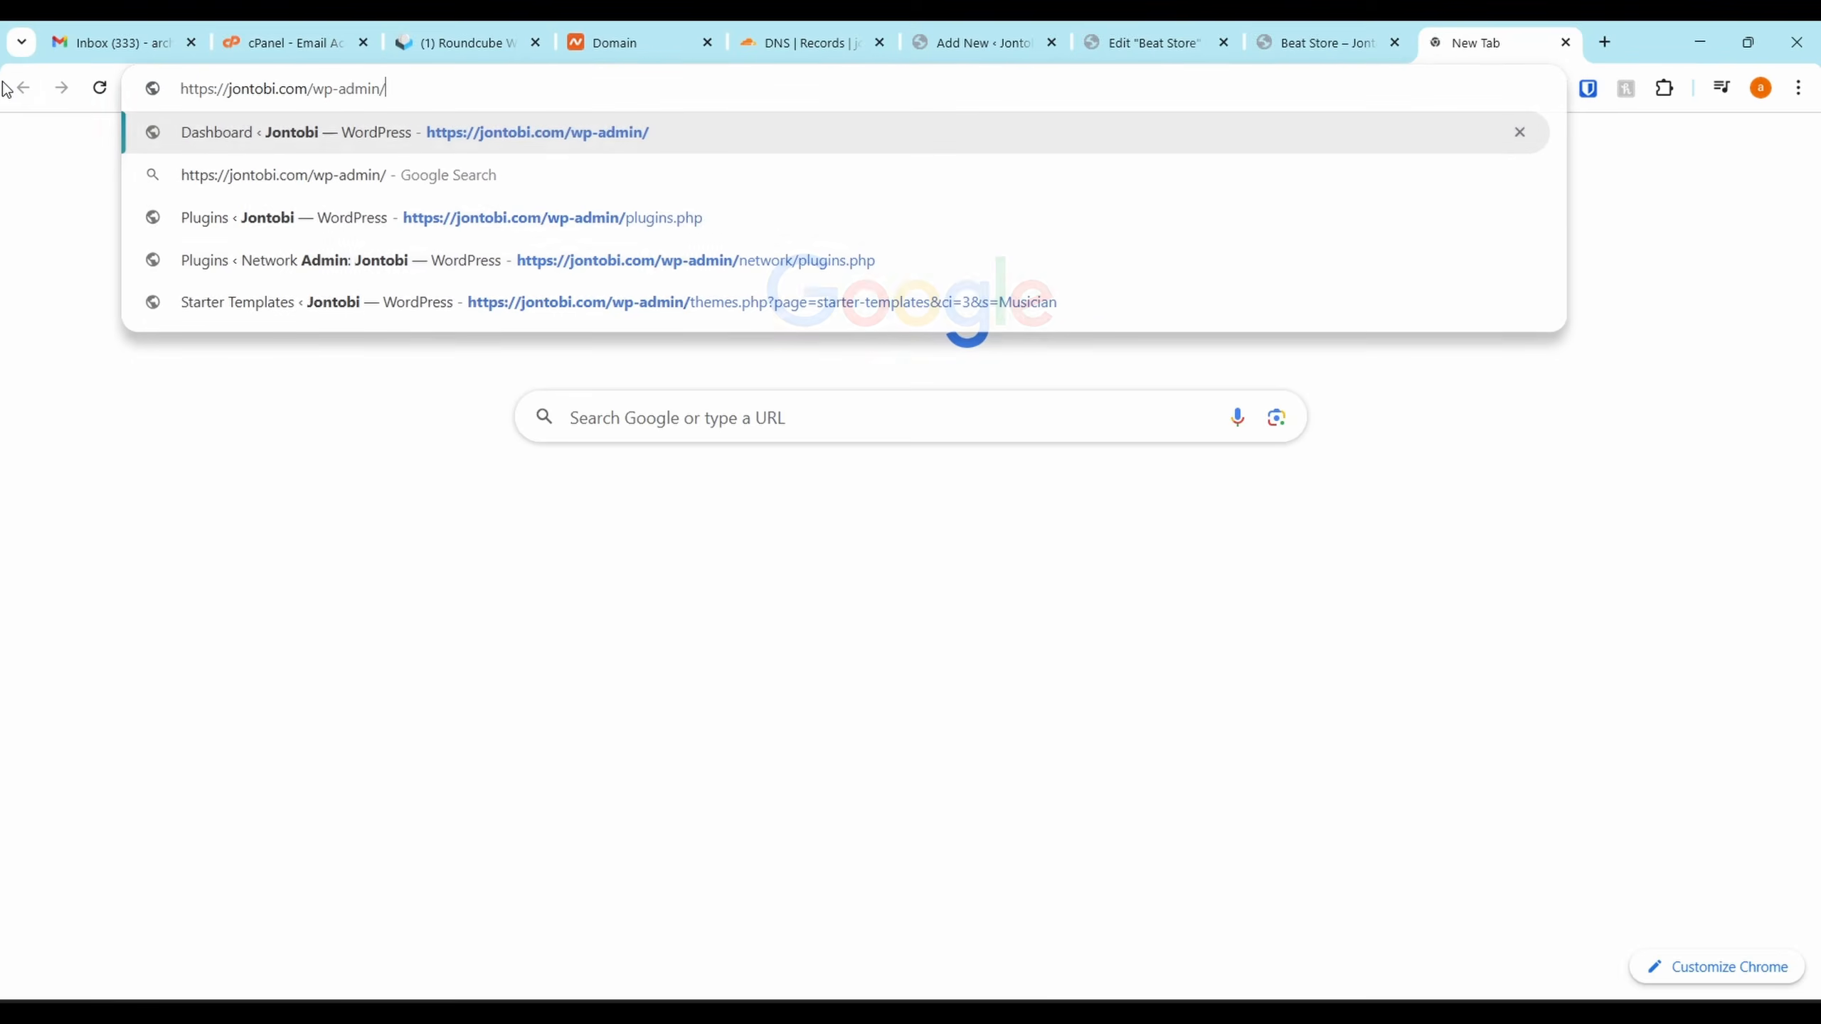
{"action": "key", "text": "Return"}
{"action": "left_click_drag", "start_coordinate": [1476, 42], "coordinate": [1130, 28]}
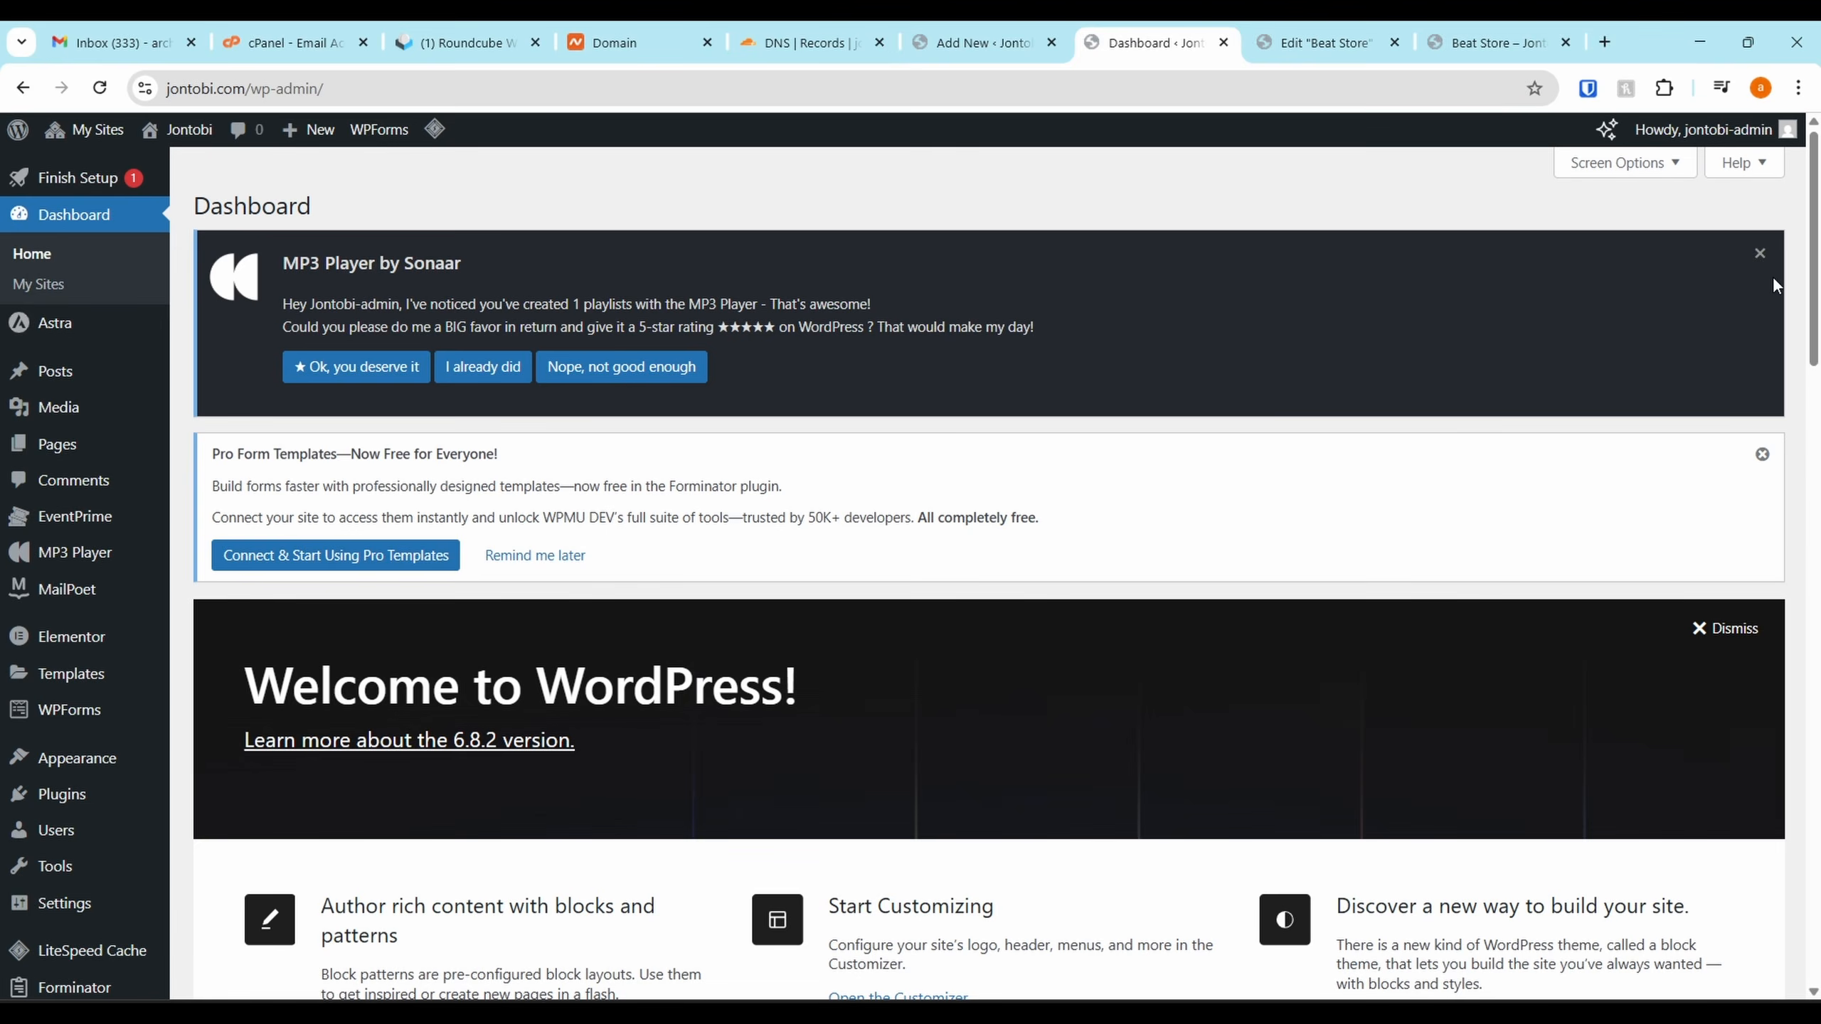
{"action": "left_click", "coordinate": [1761, 256]}
{"action": "left_click", "coordinate": [1761, 244]}
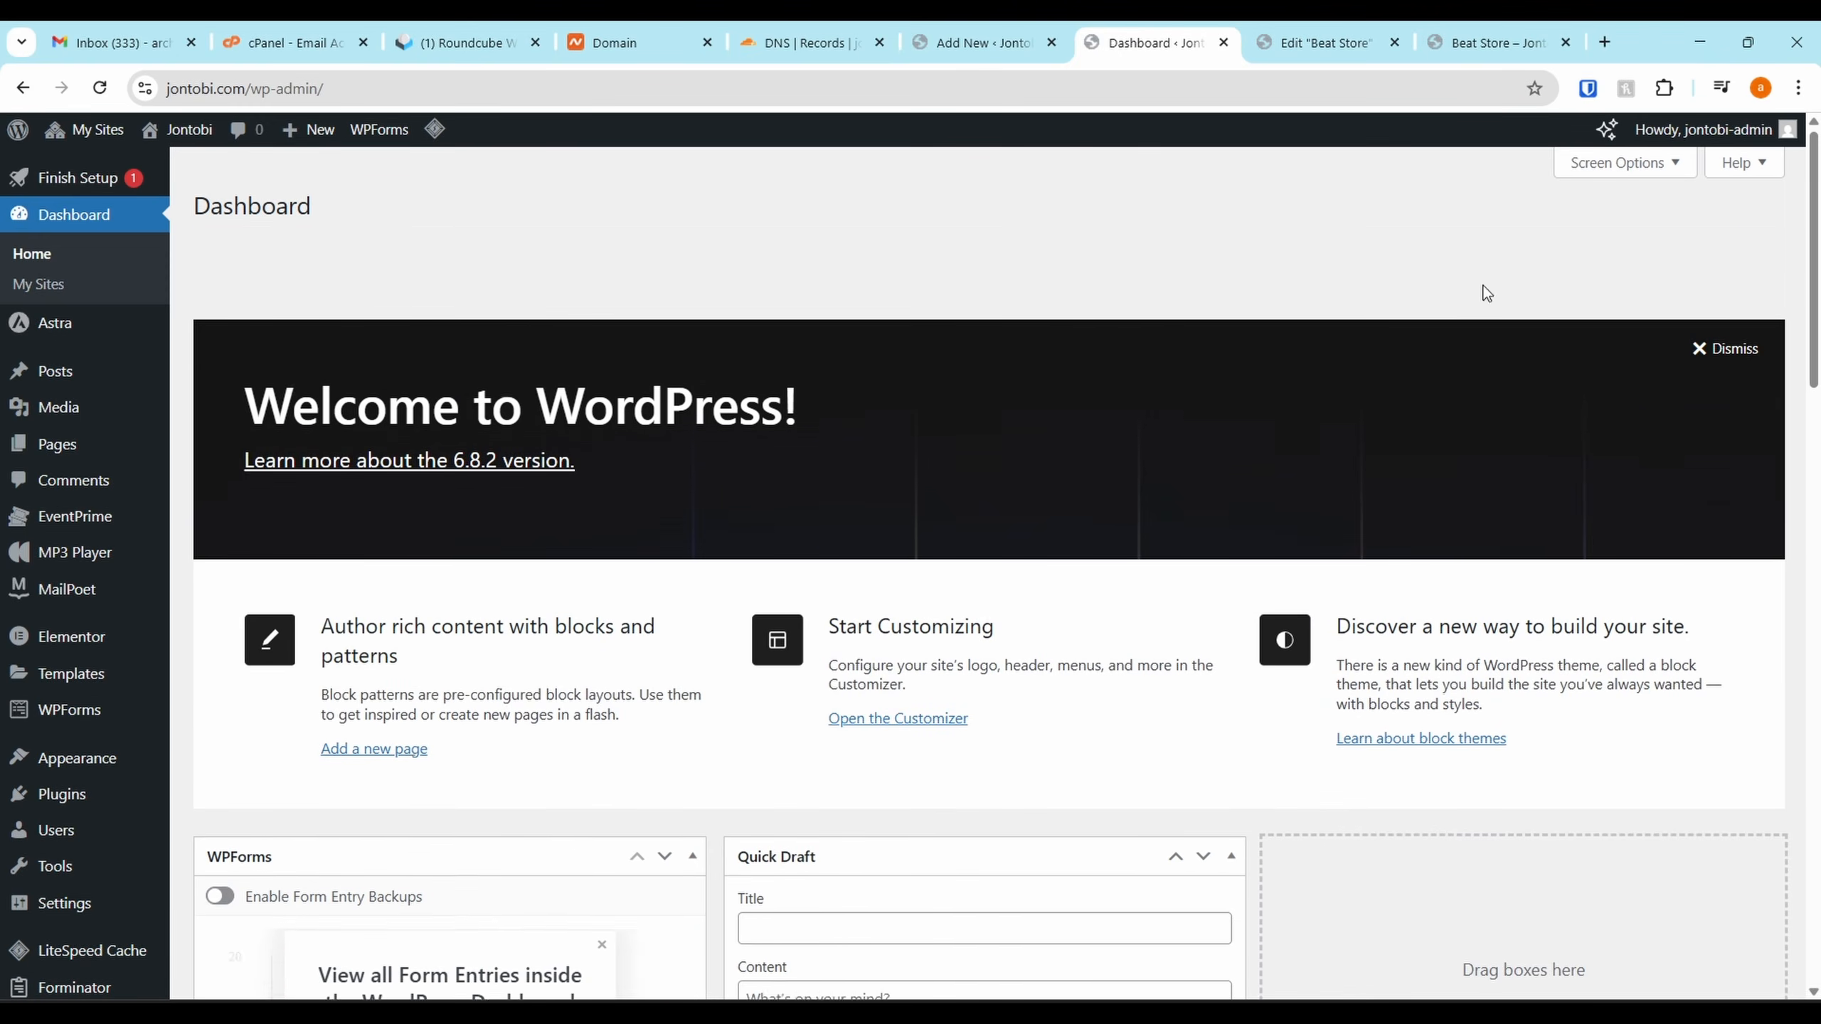
Search the network's Add Plugin directory for 'advanced custom fields' and install it
{"action": "mouse_move", "coordinate": [87, 140]}
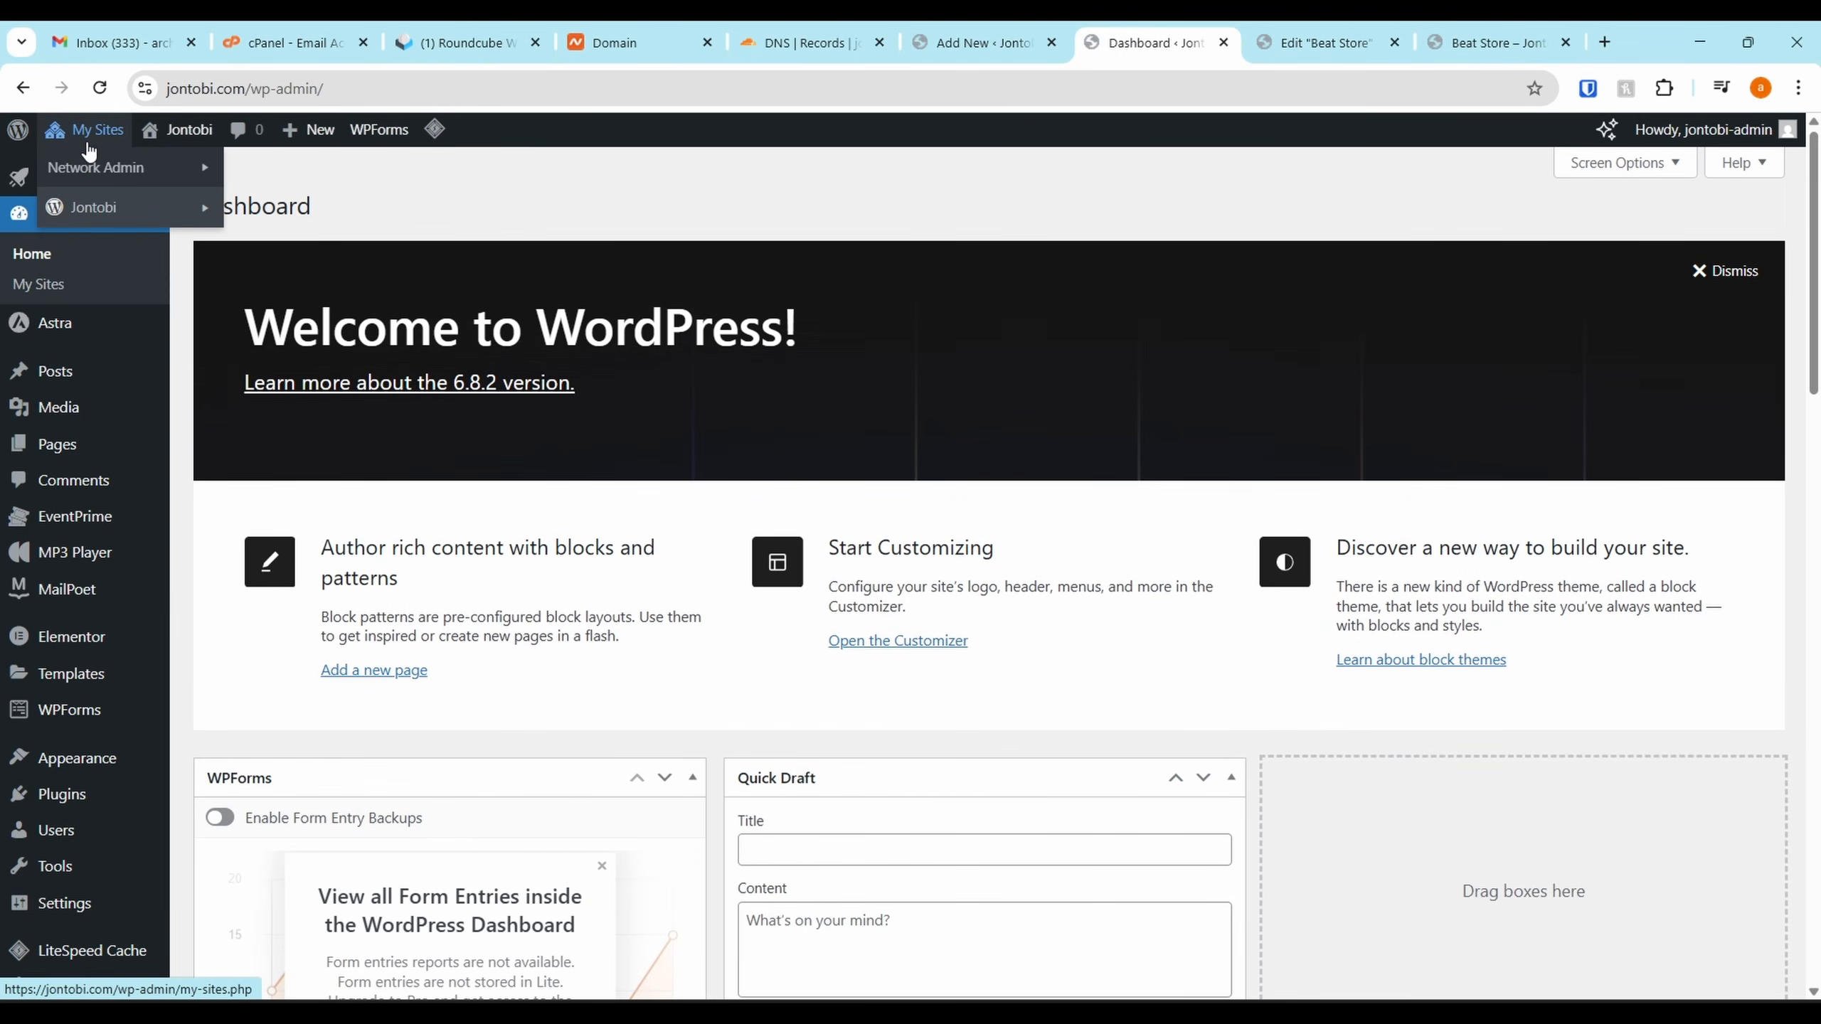
{"action": "left_click", "coordinate": [261, 279]}
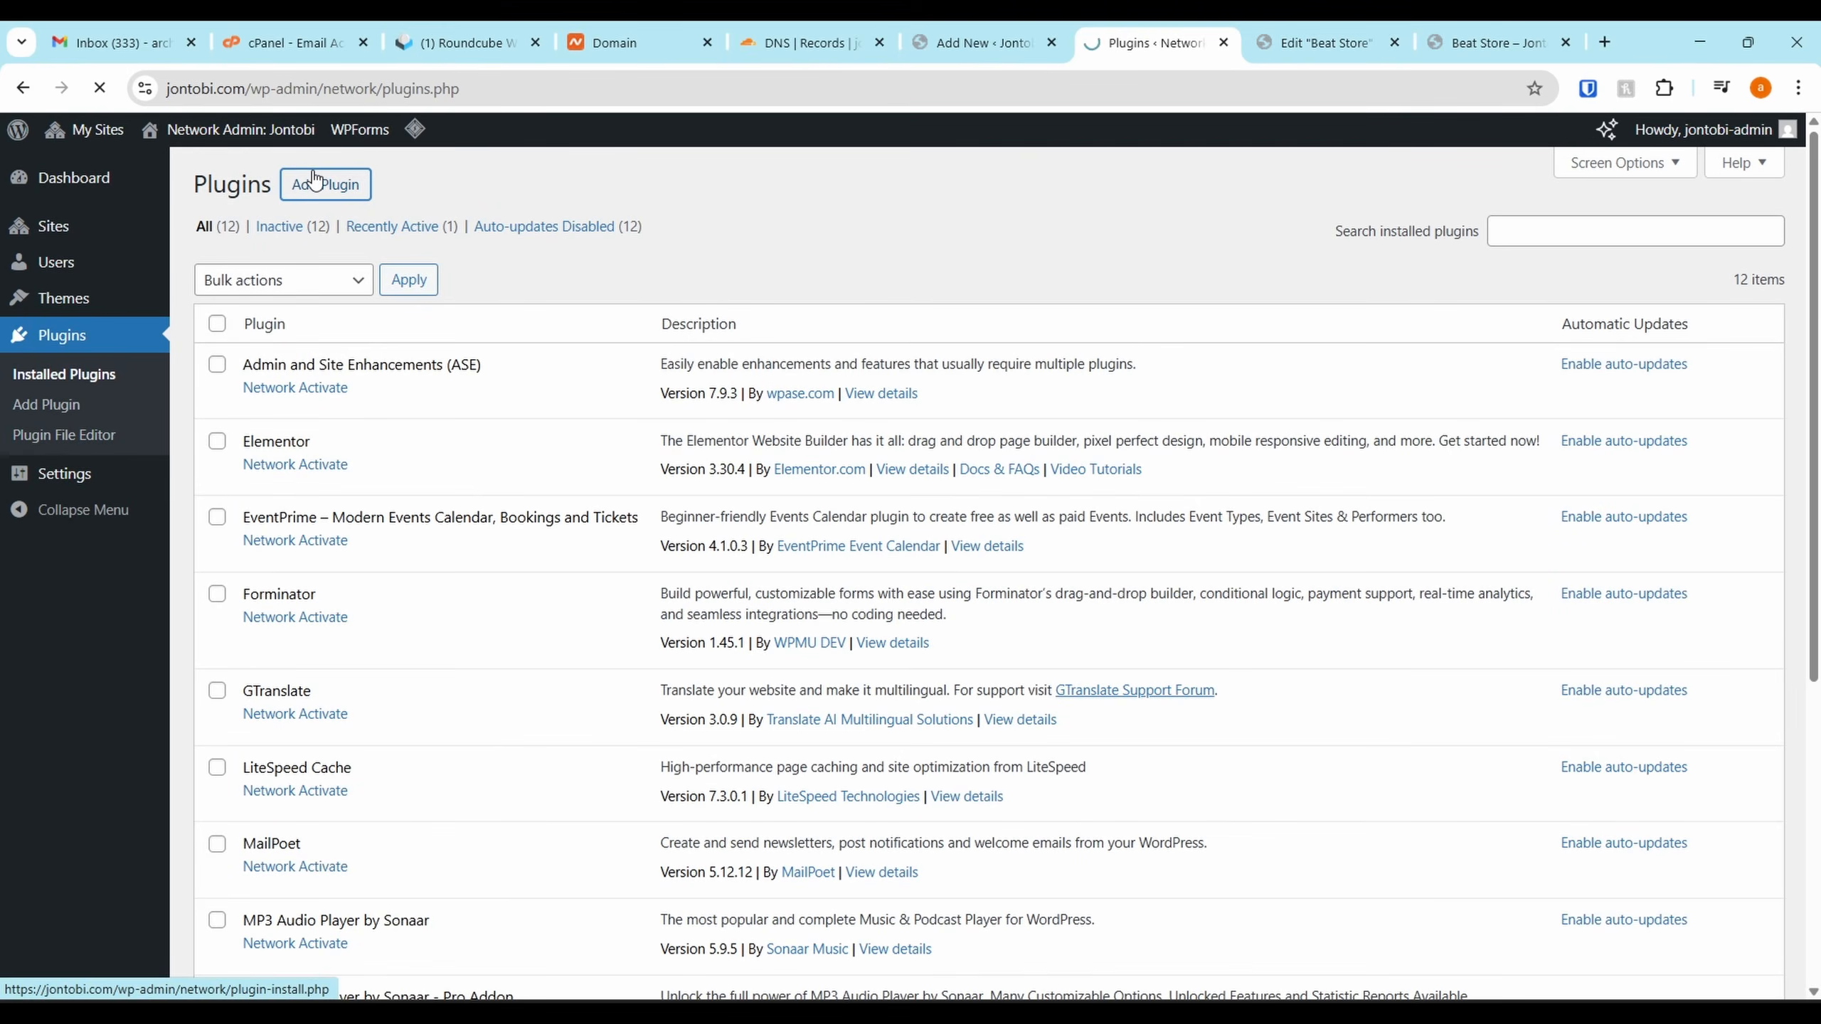
{"action": "left_click", "coordinate": [315, 181]}
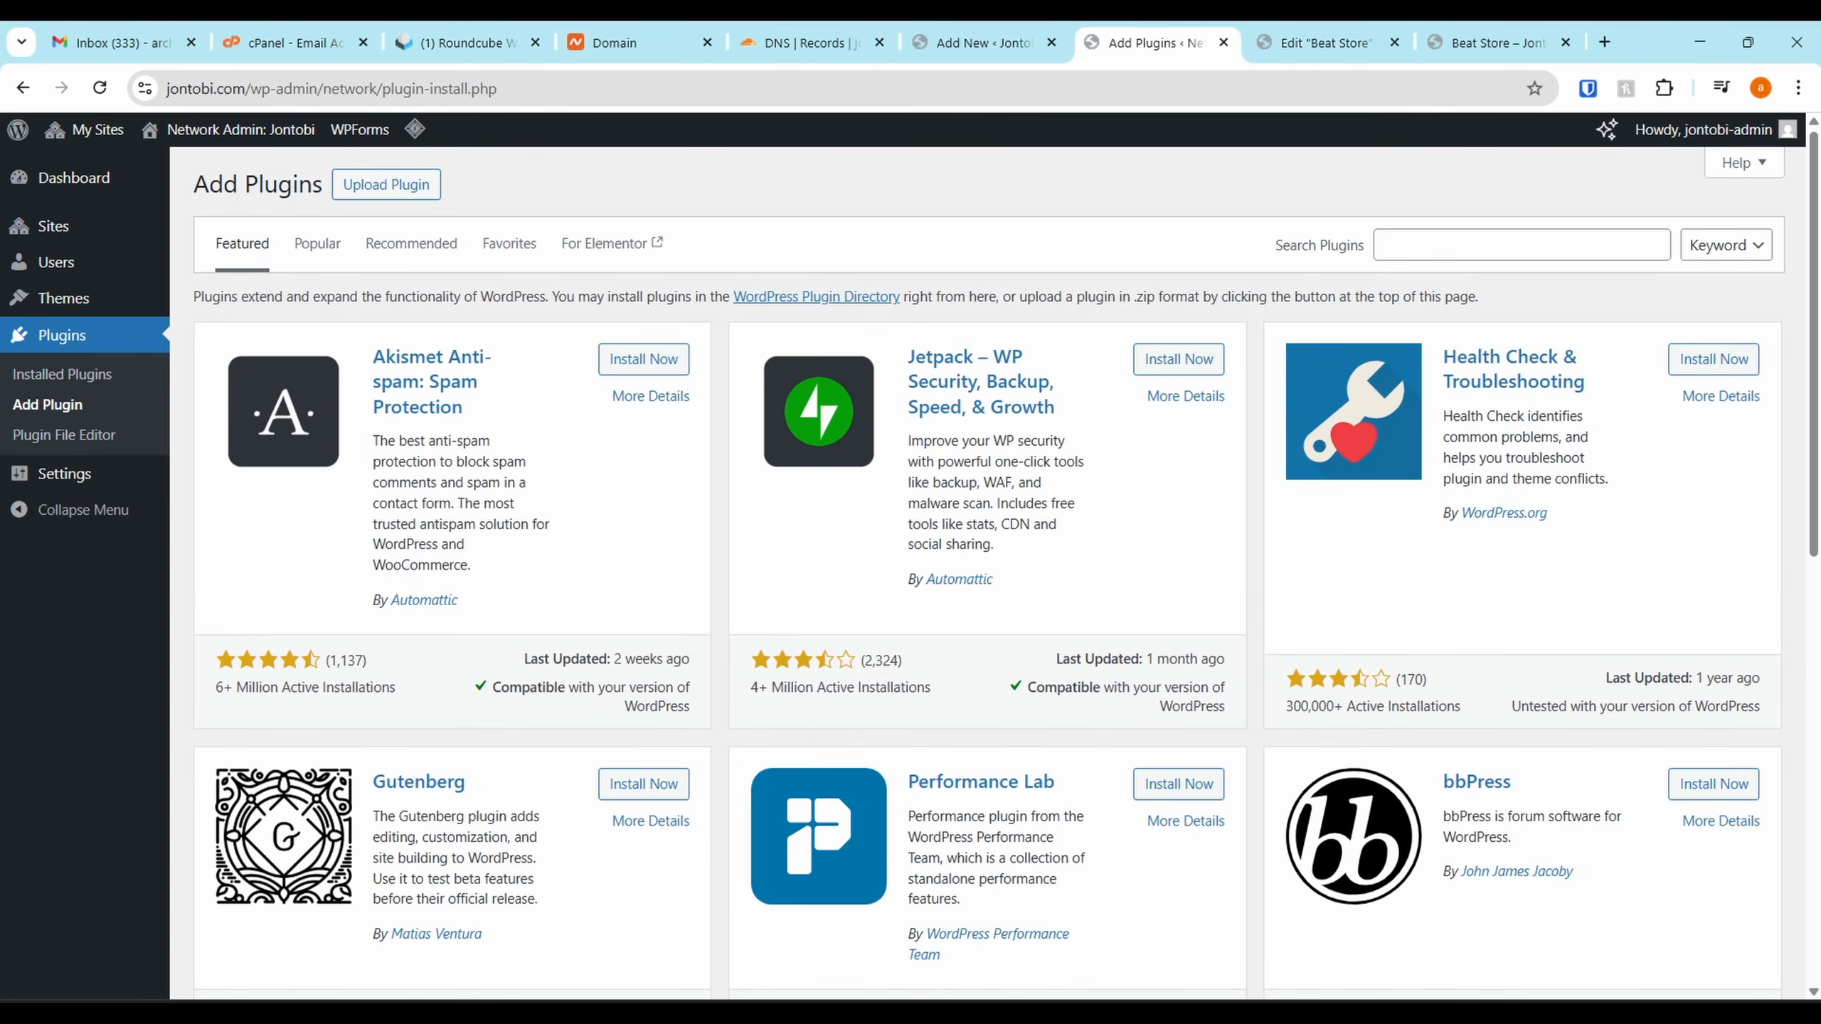
{"action": "left_click", "coordinate": [1460, 257]}
{"action": "type", "text": "advanced custom fiel"}
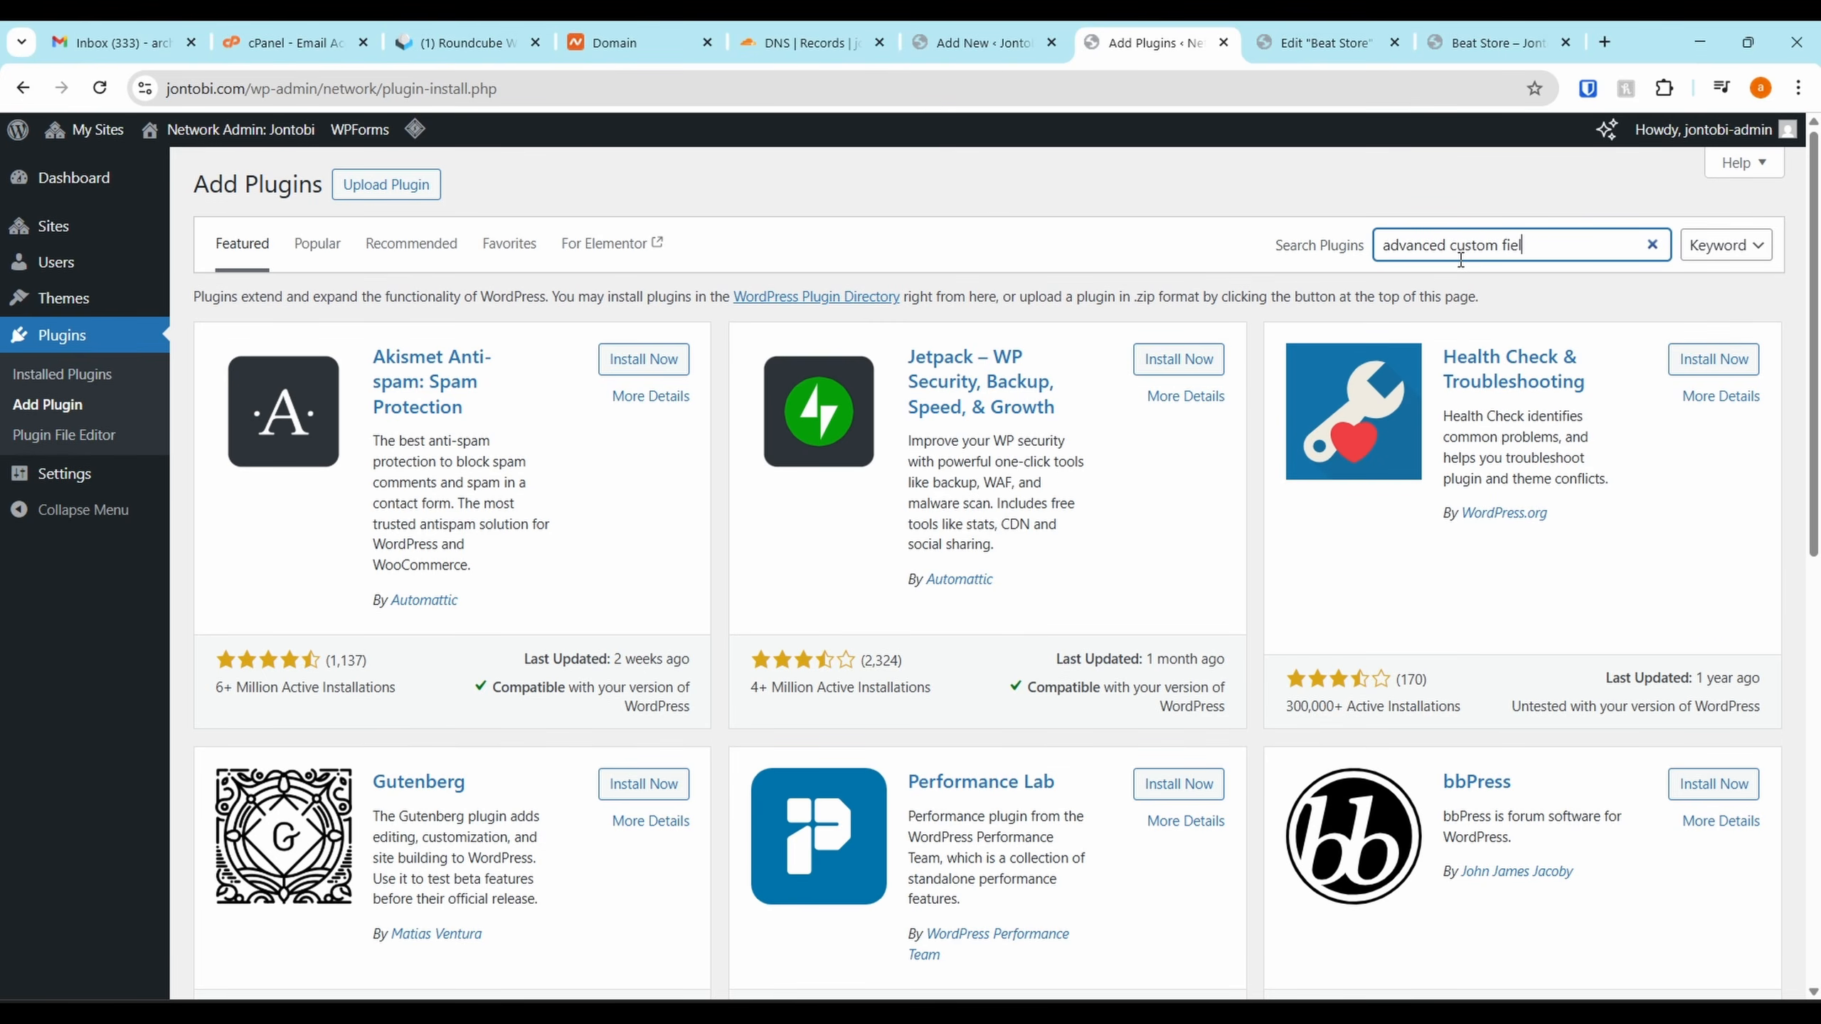
{"action": "type", "text": "ds"}
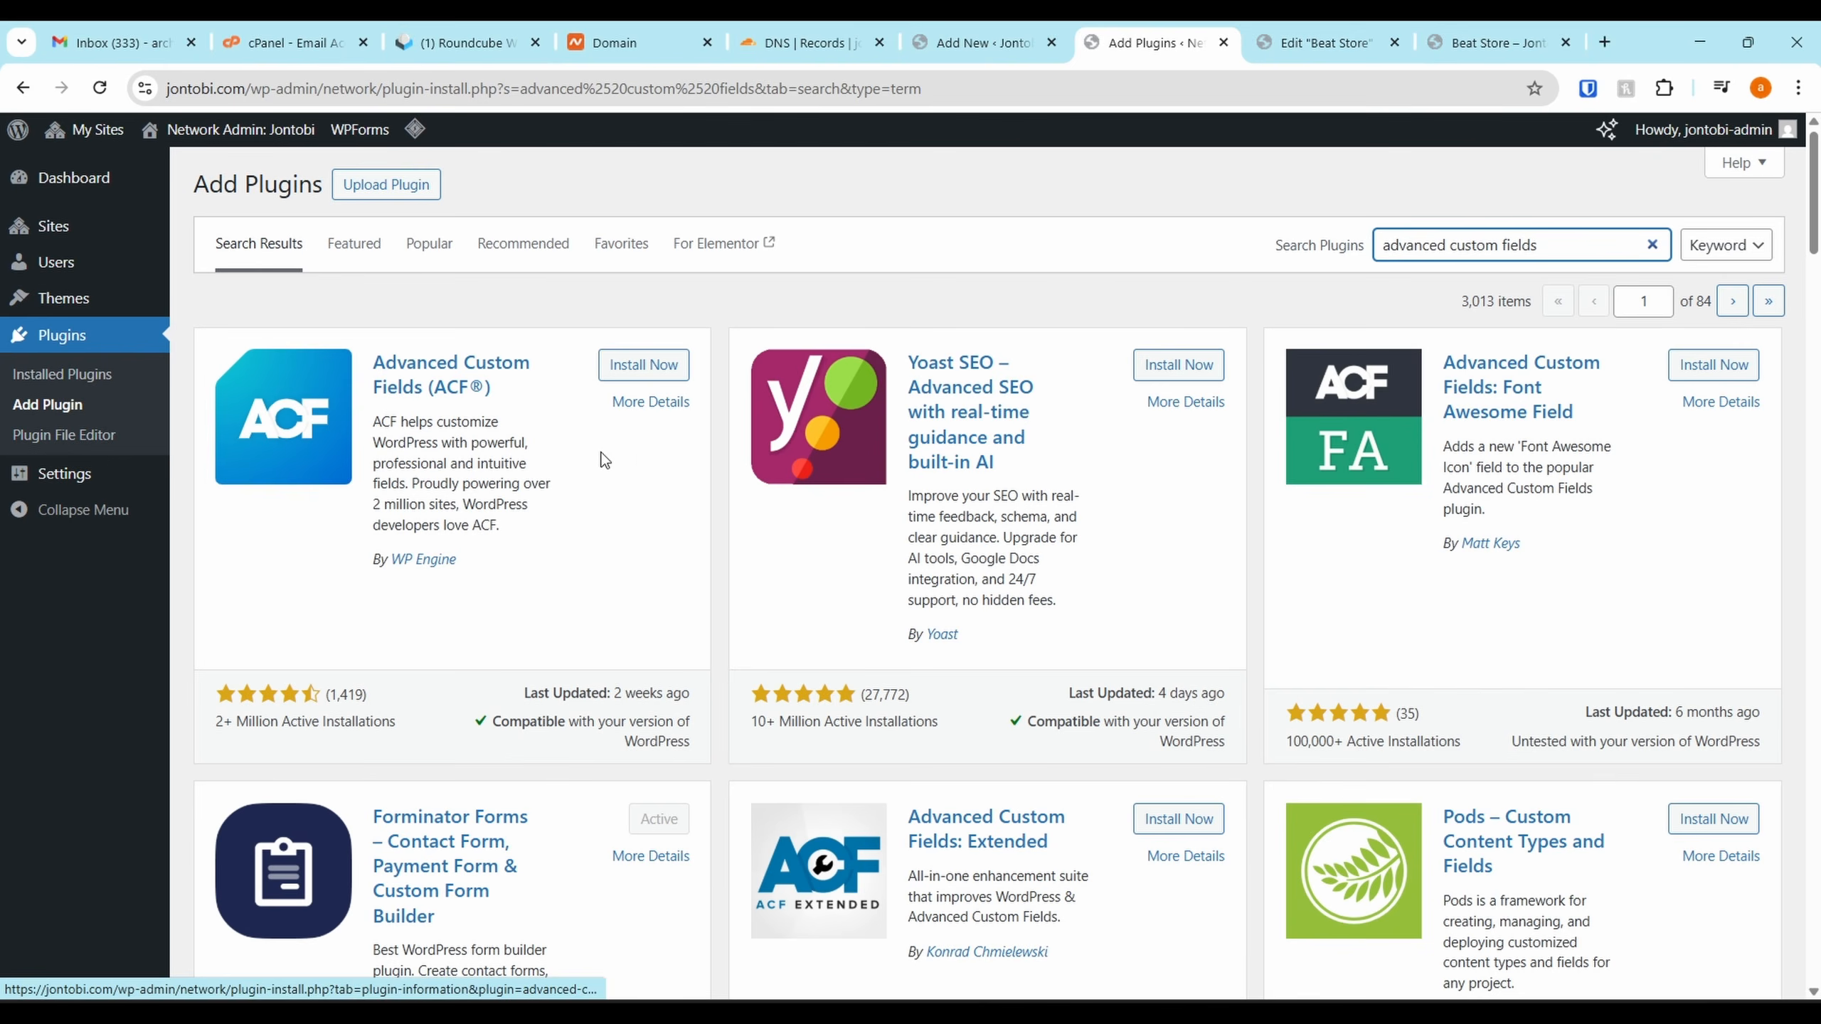
{"action": "left_click", "coordinate": [631, 364]}
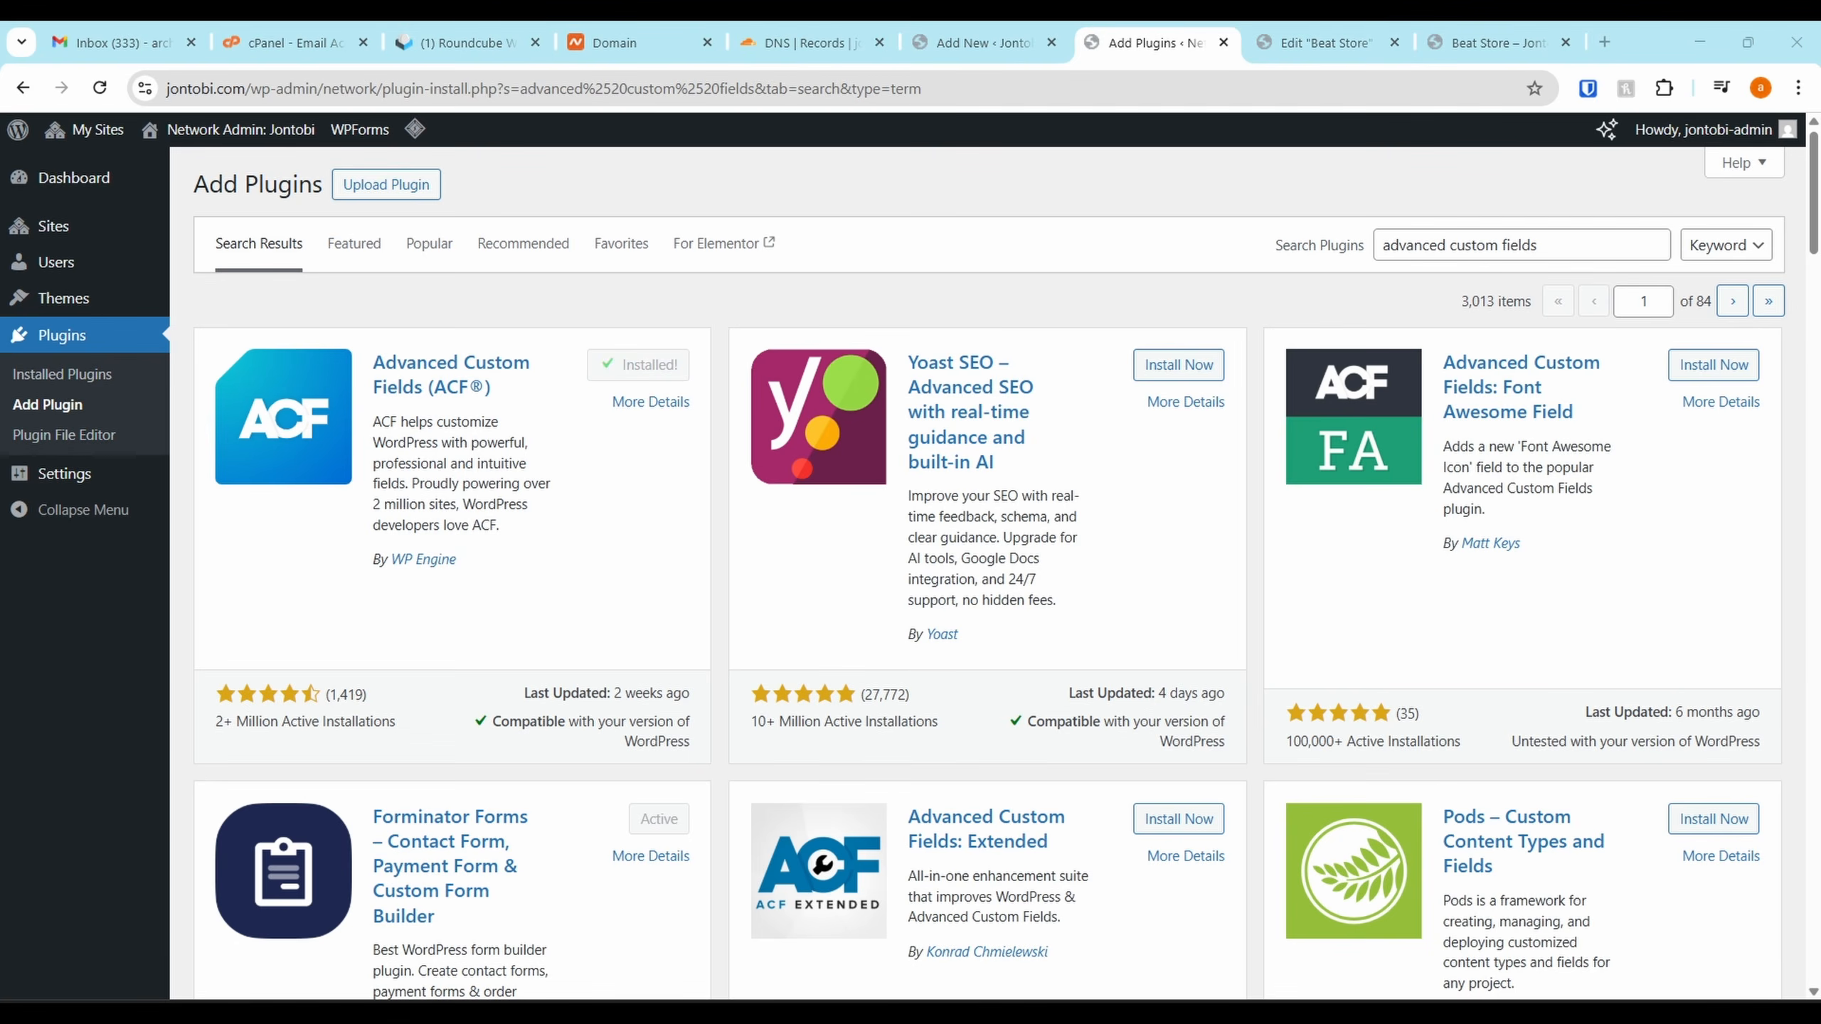
{"action": "left_click_drag", "start_coordinate": [1276, 993], "coordinate": [141, 22]}
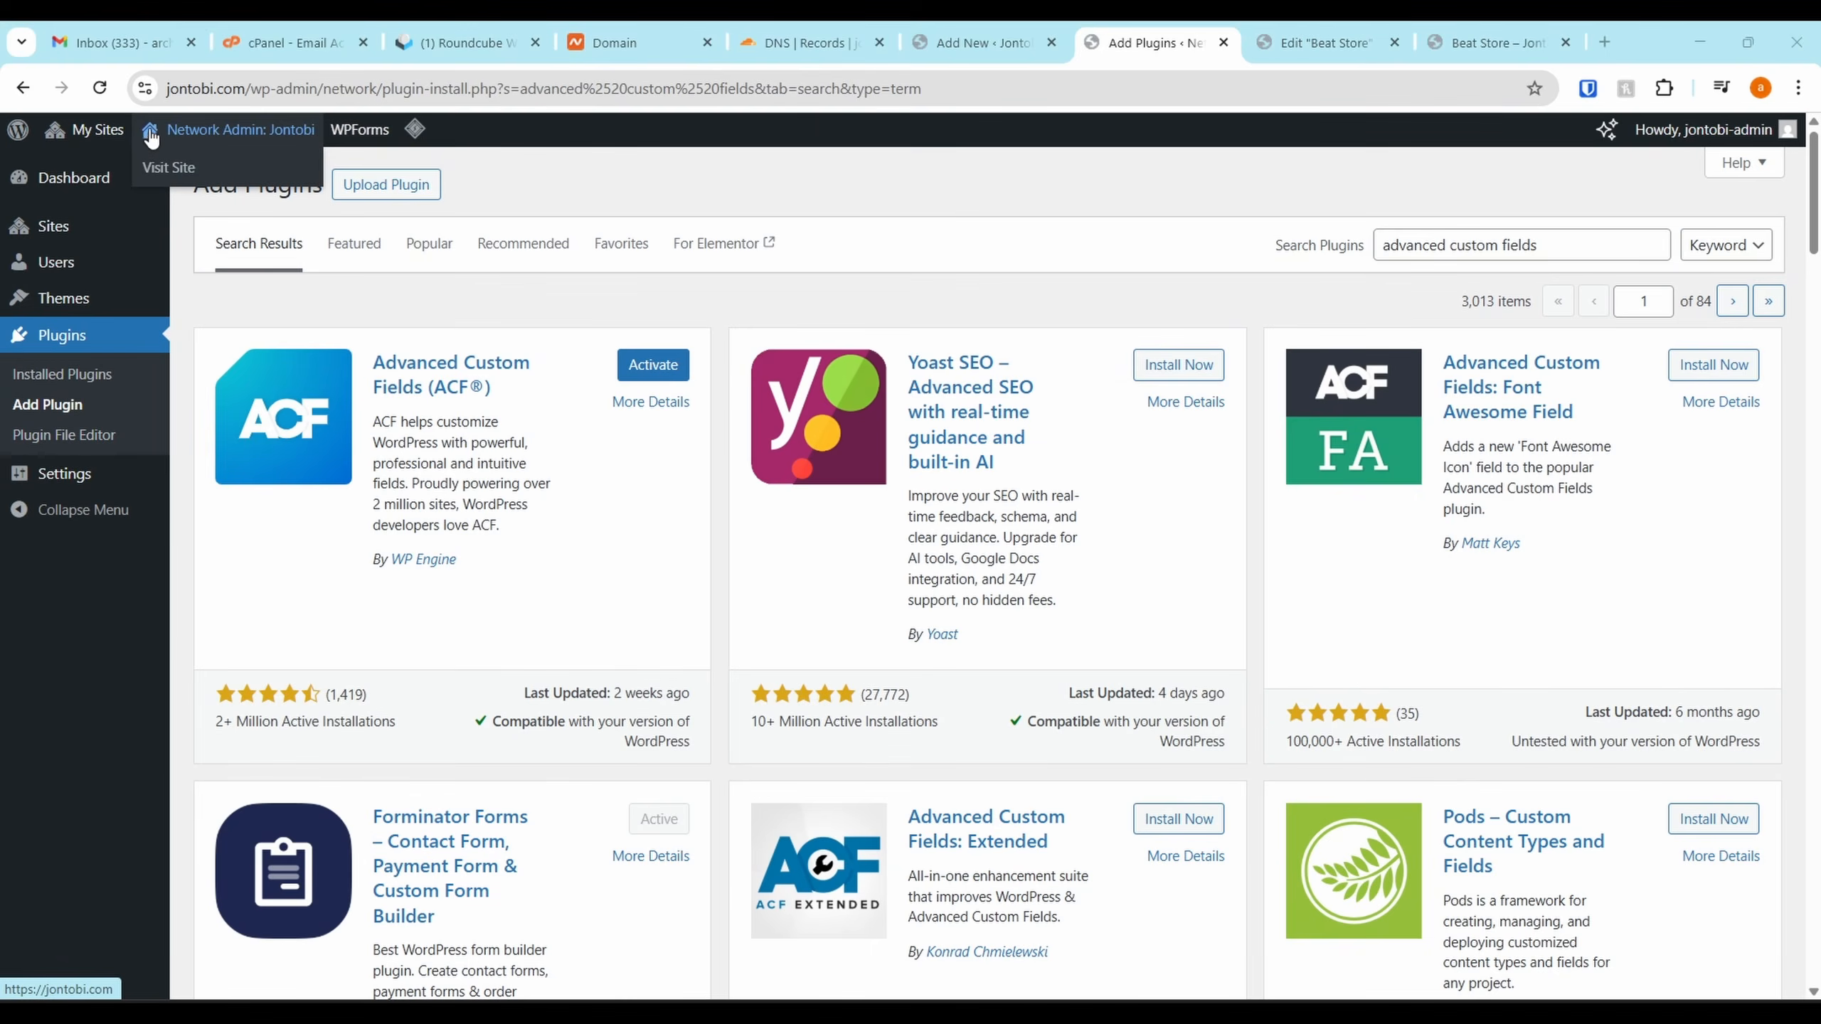
Go from the network installer to the site's Dashboard through My Sites and the site name
{"action": "mouse_move", "coordinate": [95, 131]}
{"action": "mouse_move", "coordinate": [108, 208]}
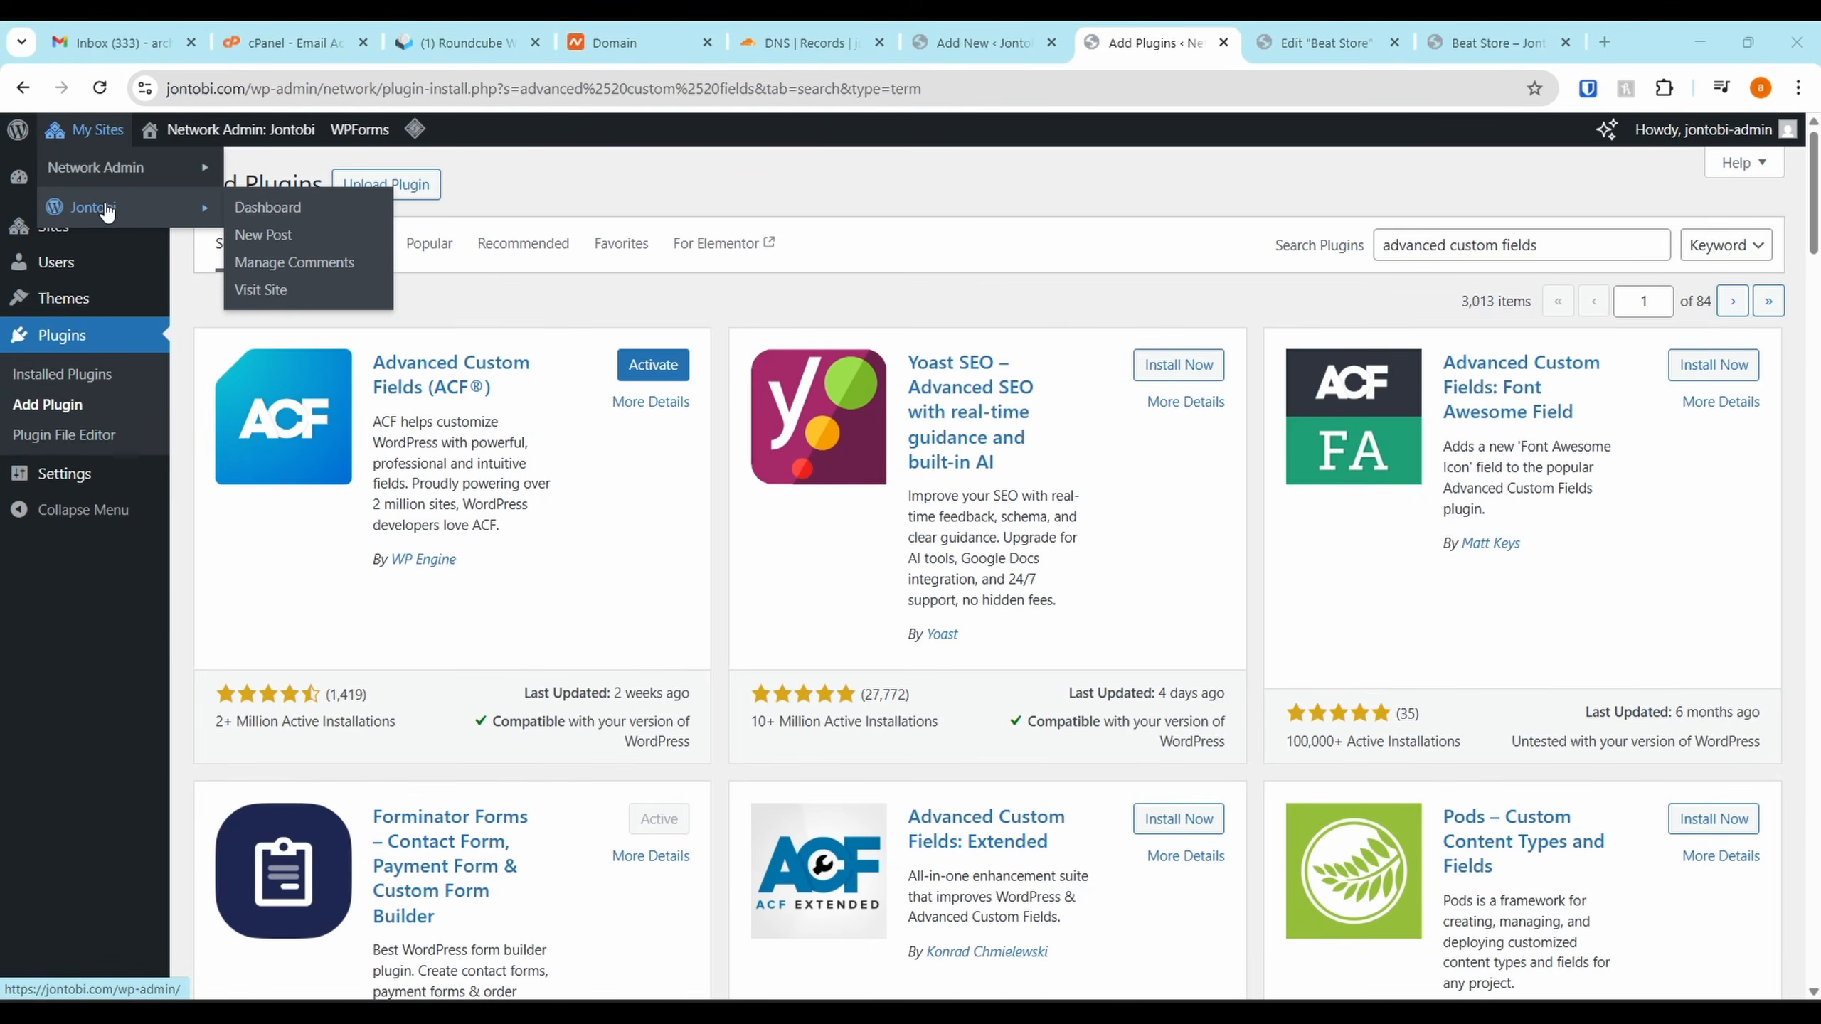
{"action": "left_click", "coordinate": [245, 209]}
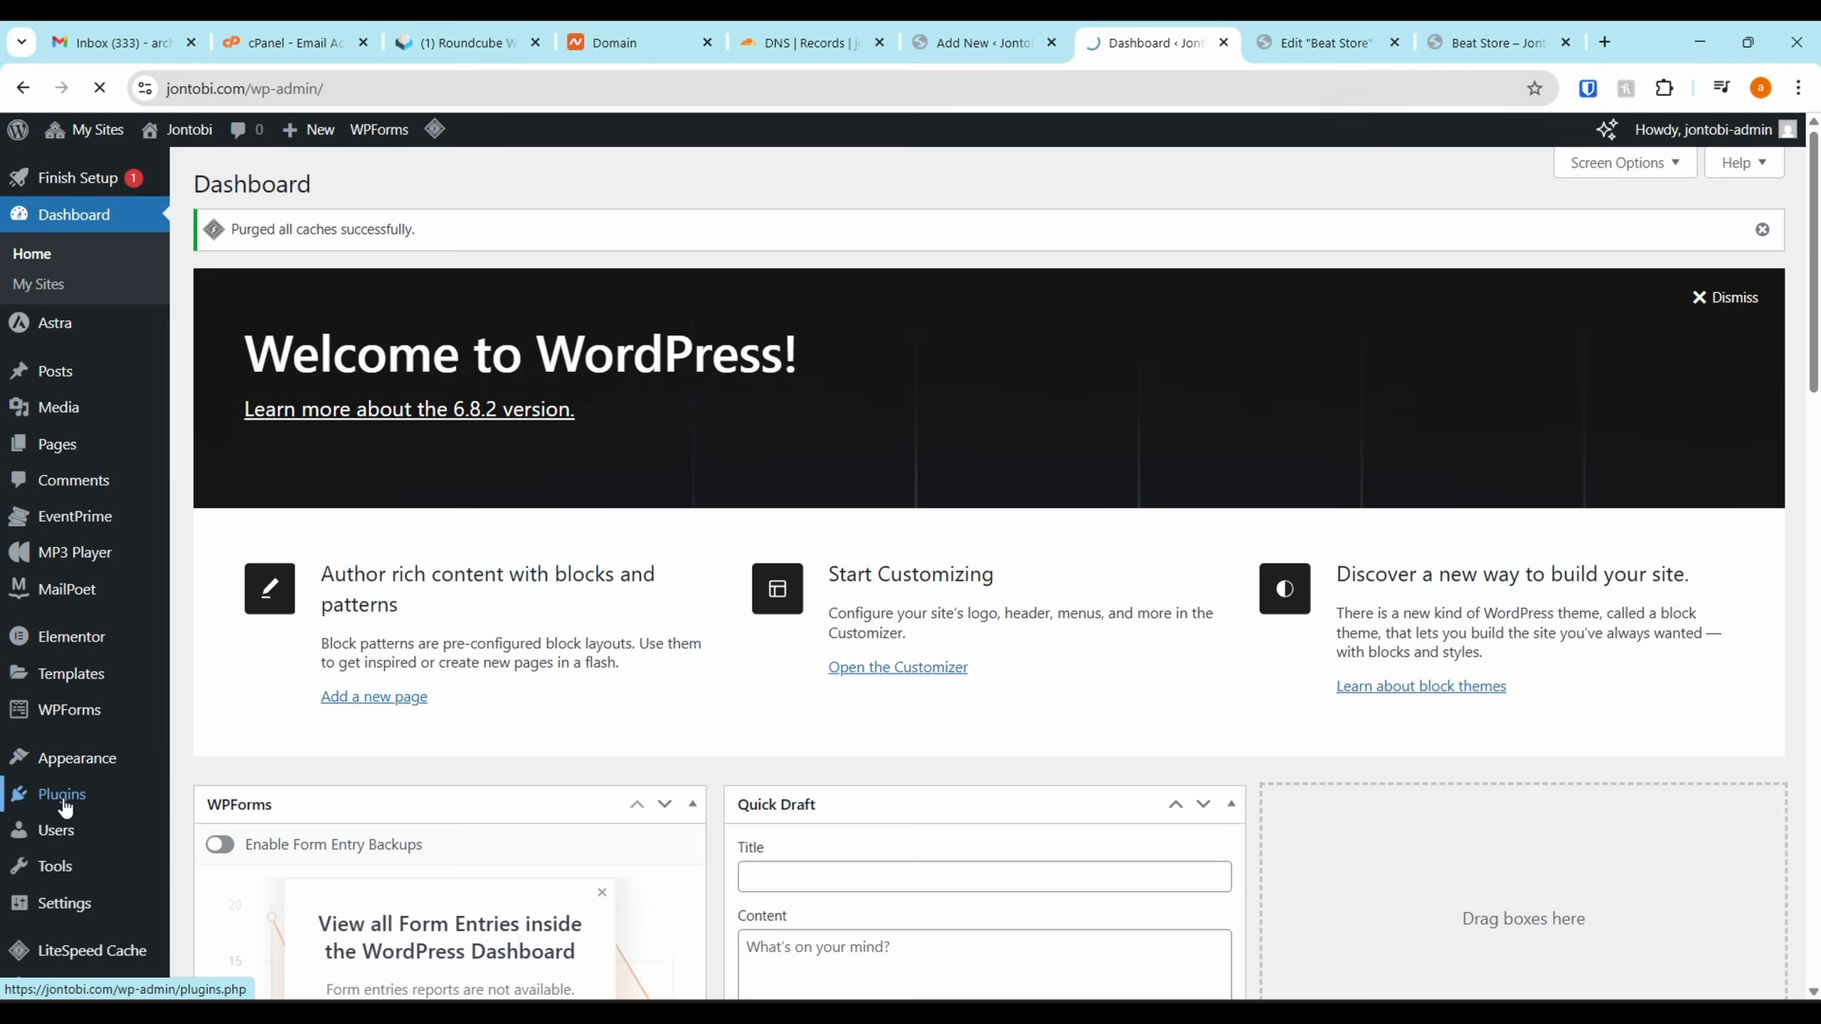
Activate Advanced Custom Fields from the site's Plugins list
{"action": "left_click", "coordinate": [65, 806]}
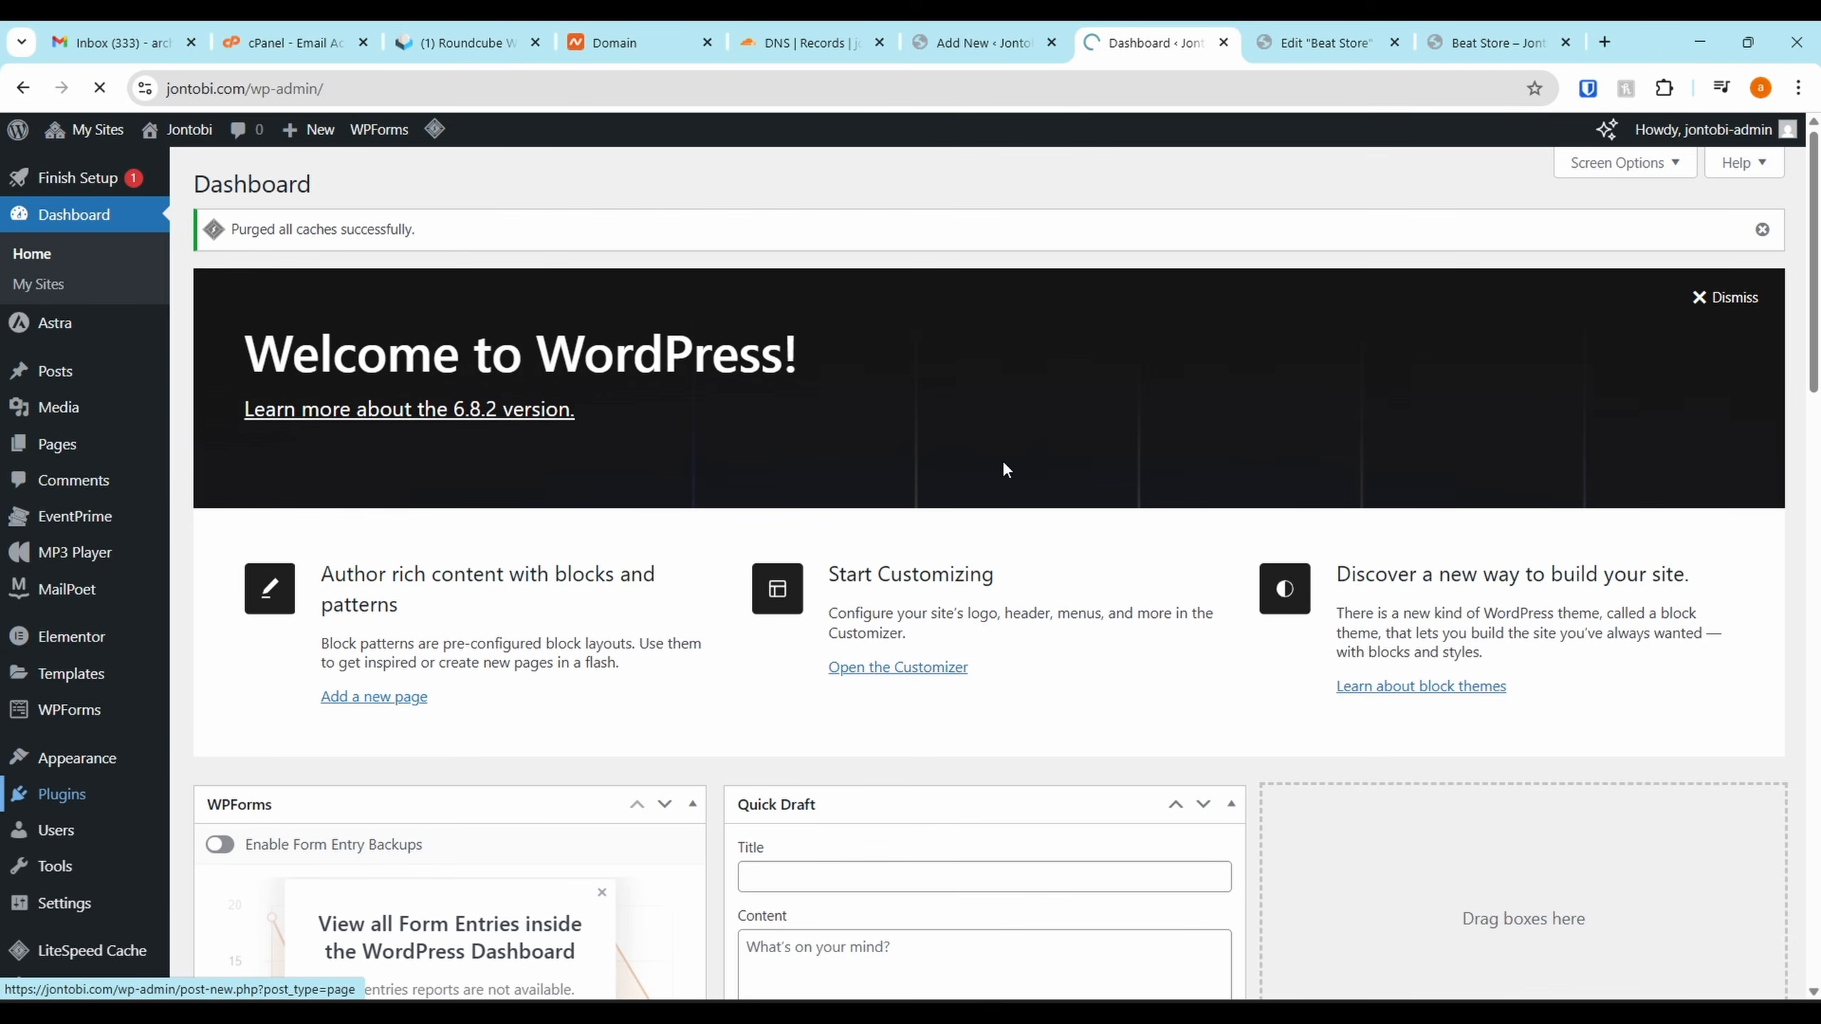
{"action": "scroll", "coordinate": [361, 314], "scroll_direction": "down", "scroll_amount": 3}
{"action": "scroll", "coordinate": [330, 294], "scroll_direction": "up", "scroll_amount": 1}
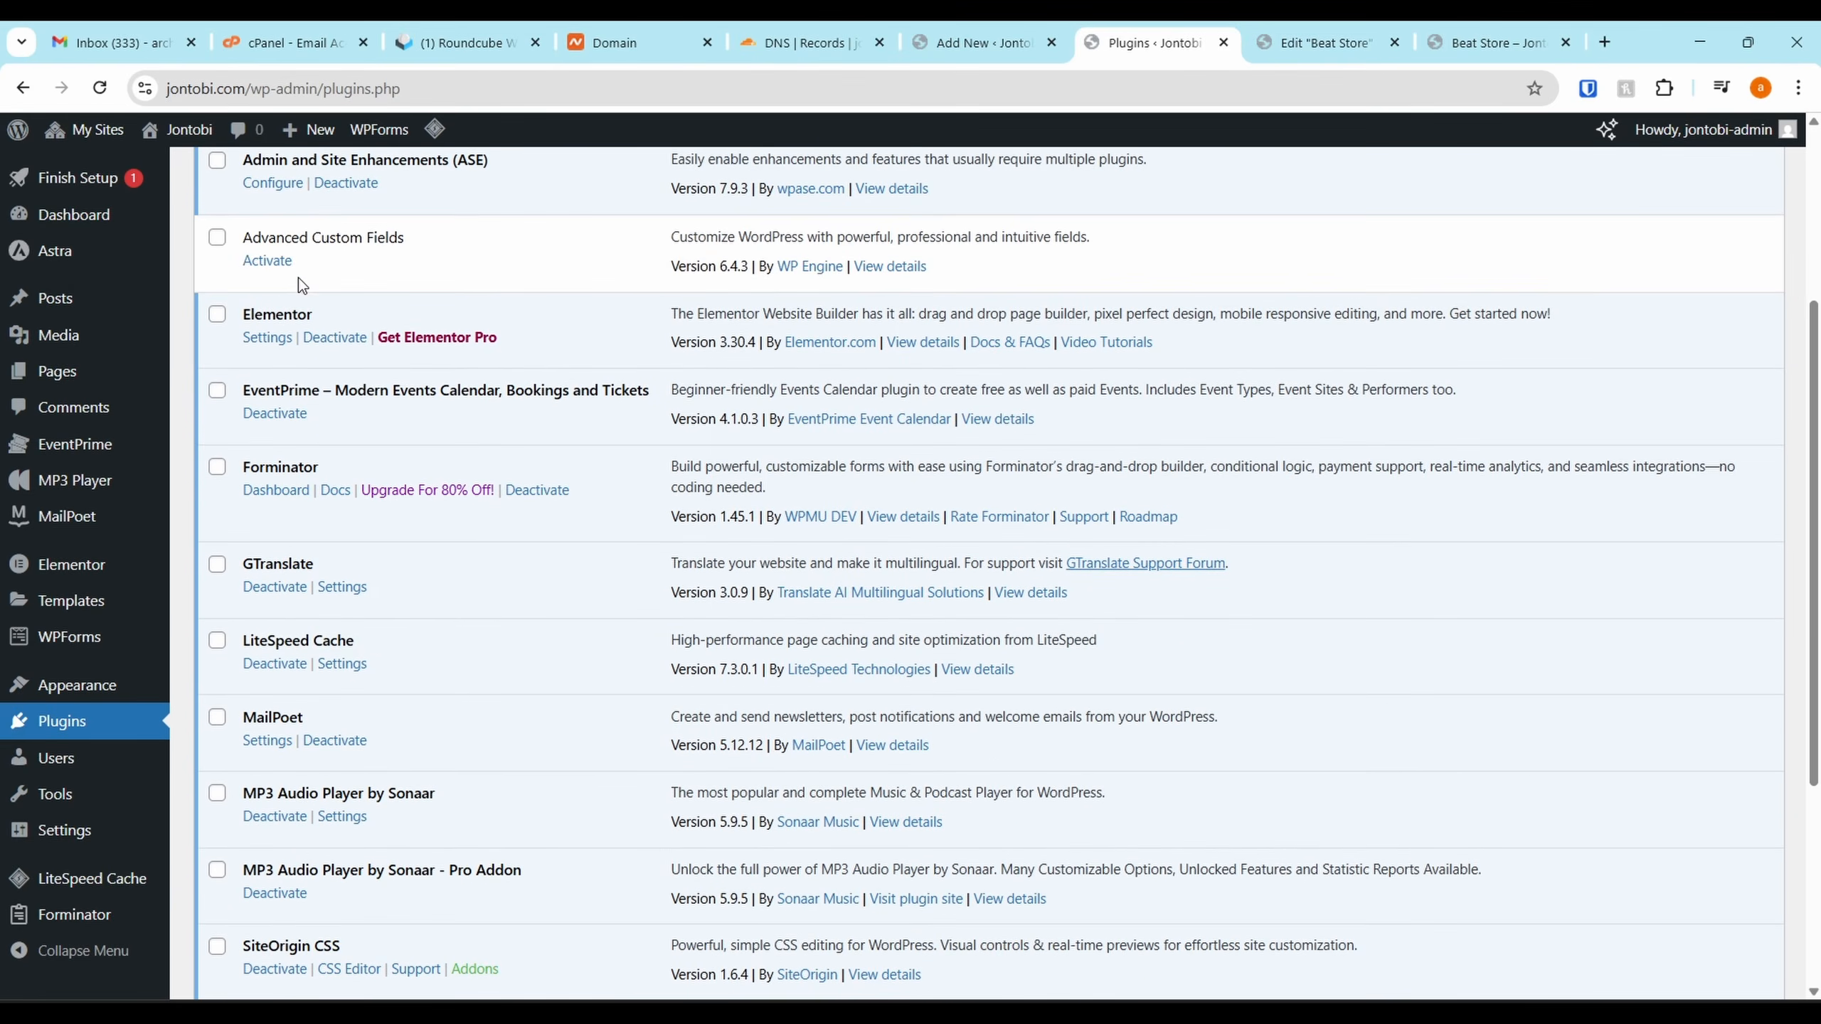
{"action": "left_click", "coordinate": [266, 274]}
Open ACF's Field Groups list from the sidebar
{"action": "scroll", "coordinate": [401, 293], "scroll_direction": "up", "scroll_amount": 1}
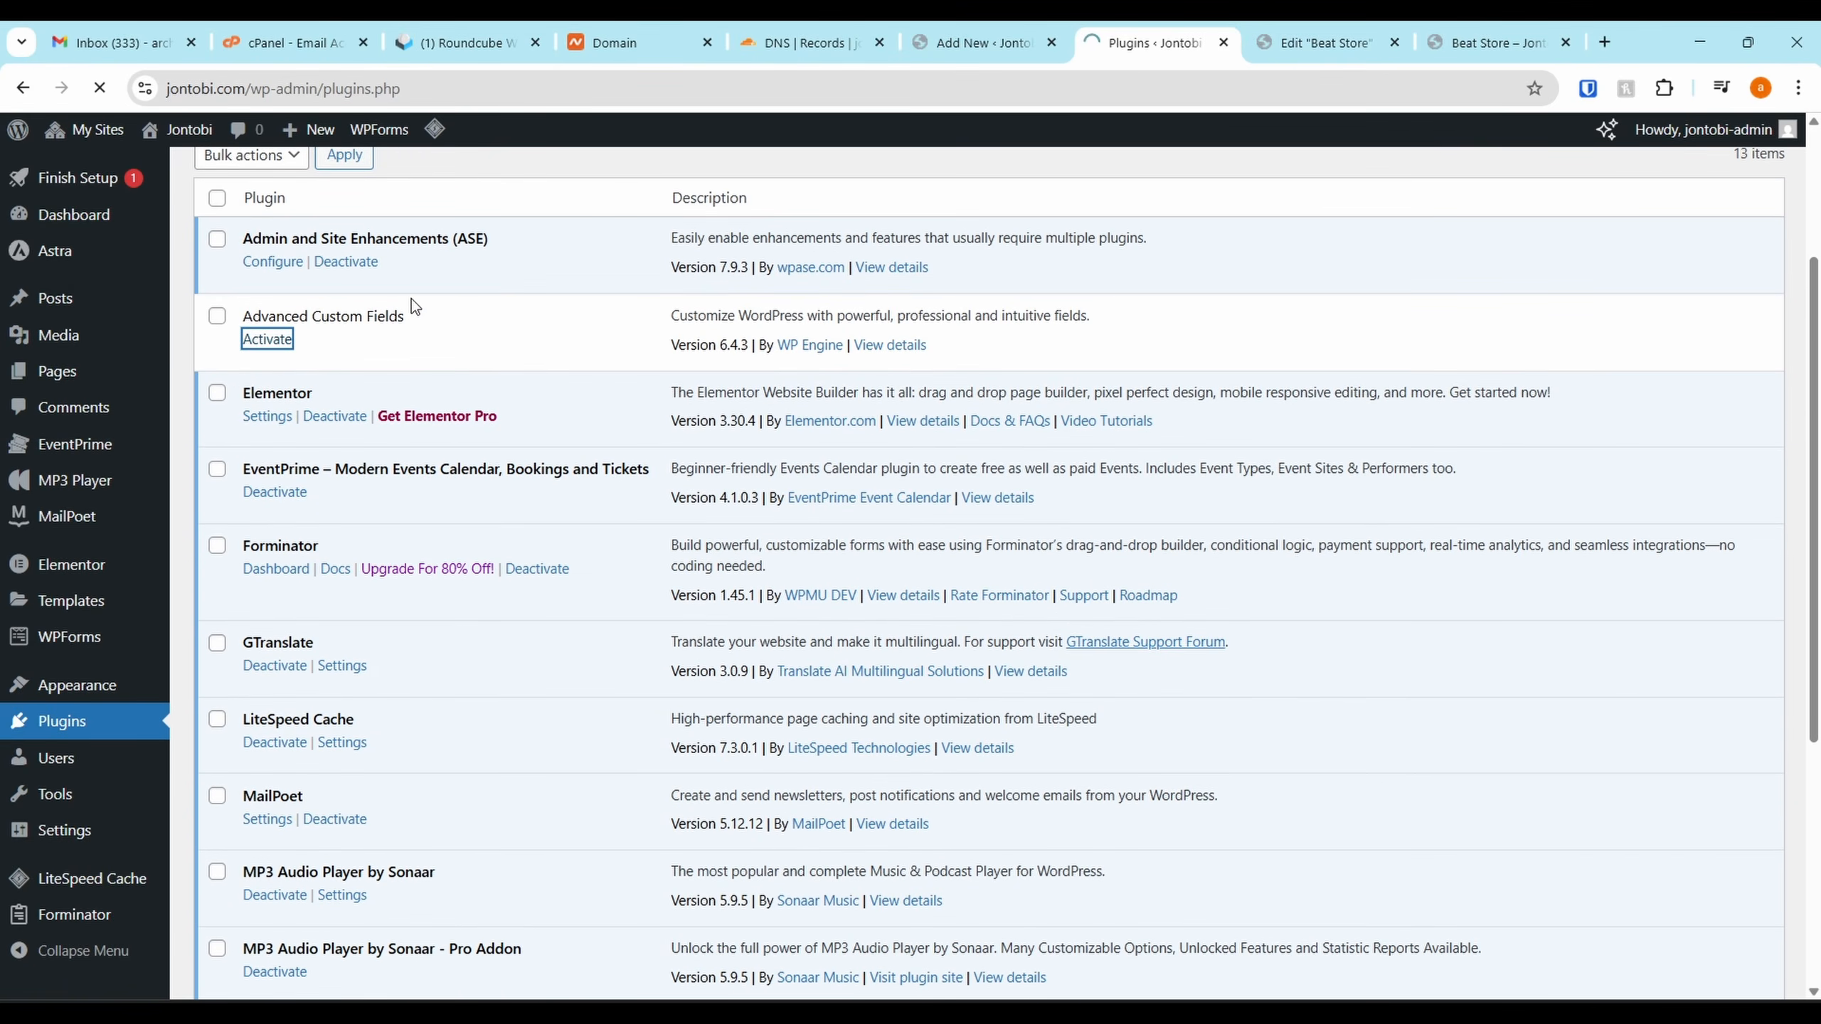
{"action": "scroll", "coordinate": [411, 300], "scroll_direction": "down", "scroll_amount": 3}
{"action": "scroll", "coordinate": [114, 711], "scroll_direction": "down", "scroll_amount": 4}
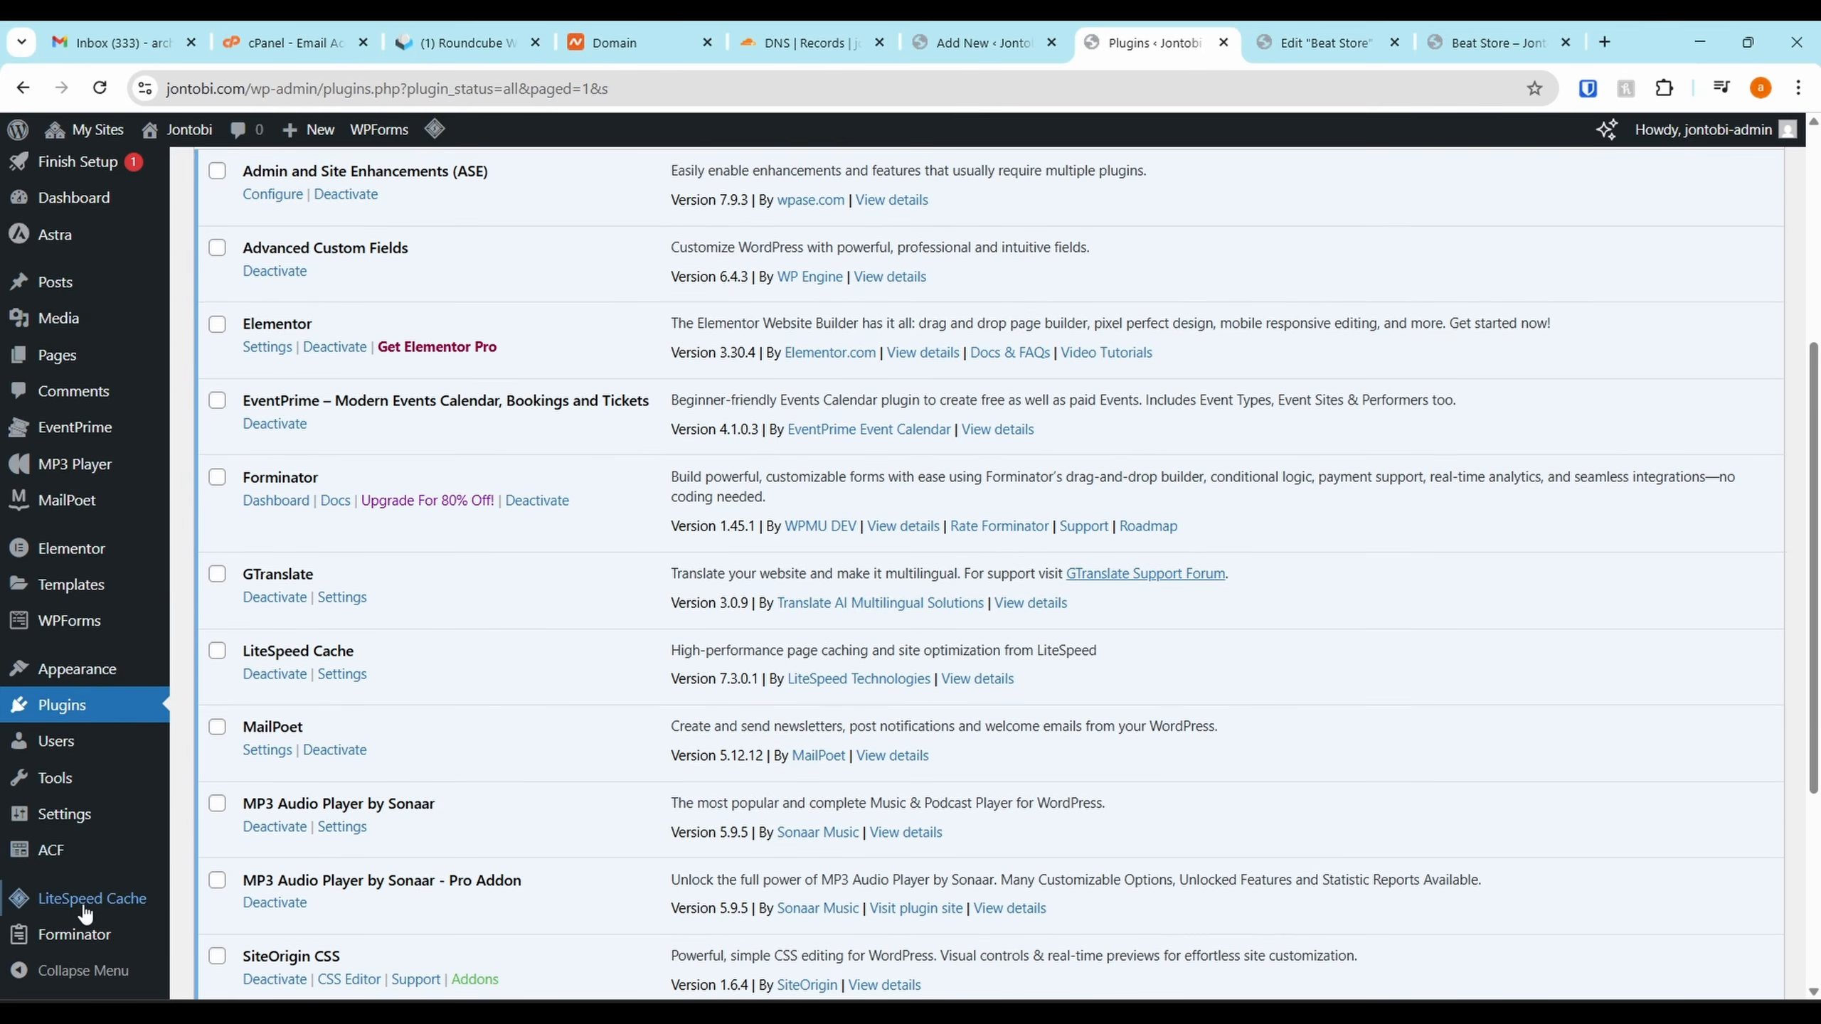
{"action": "mouse_move", "coordinate": [66, 868]}
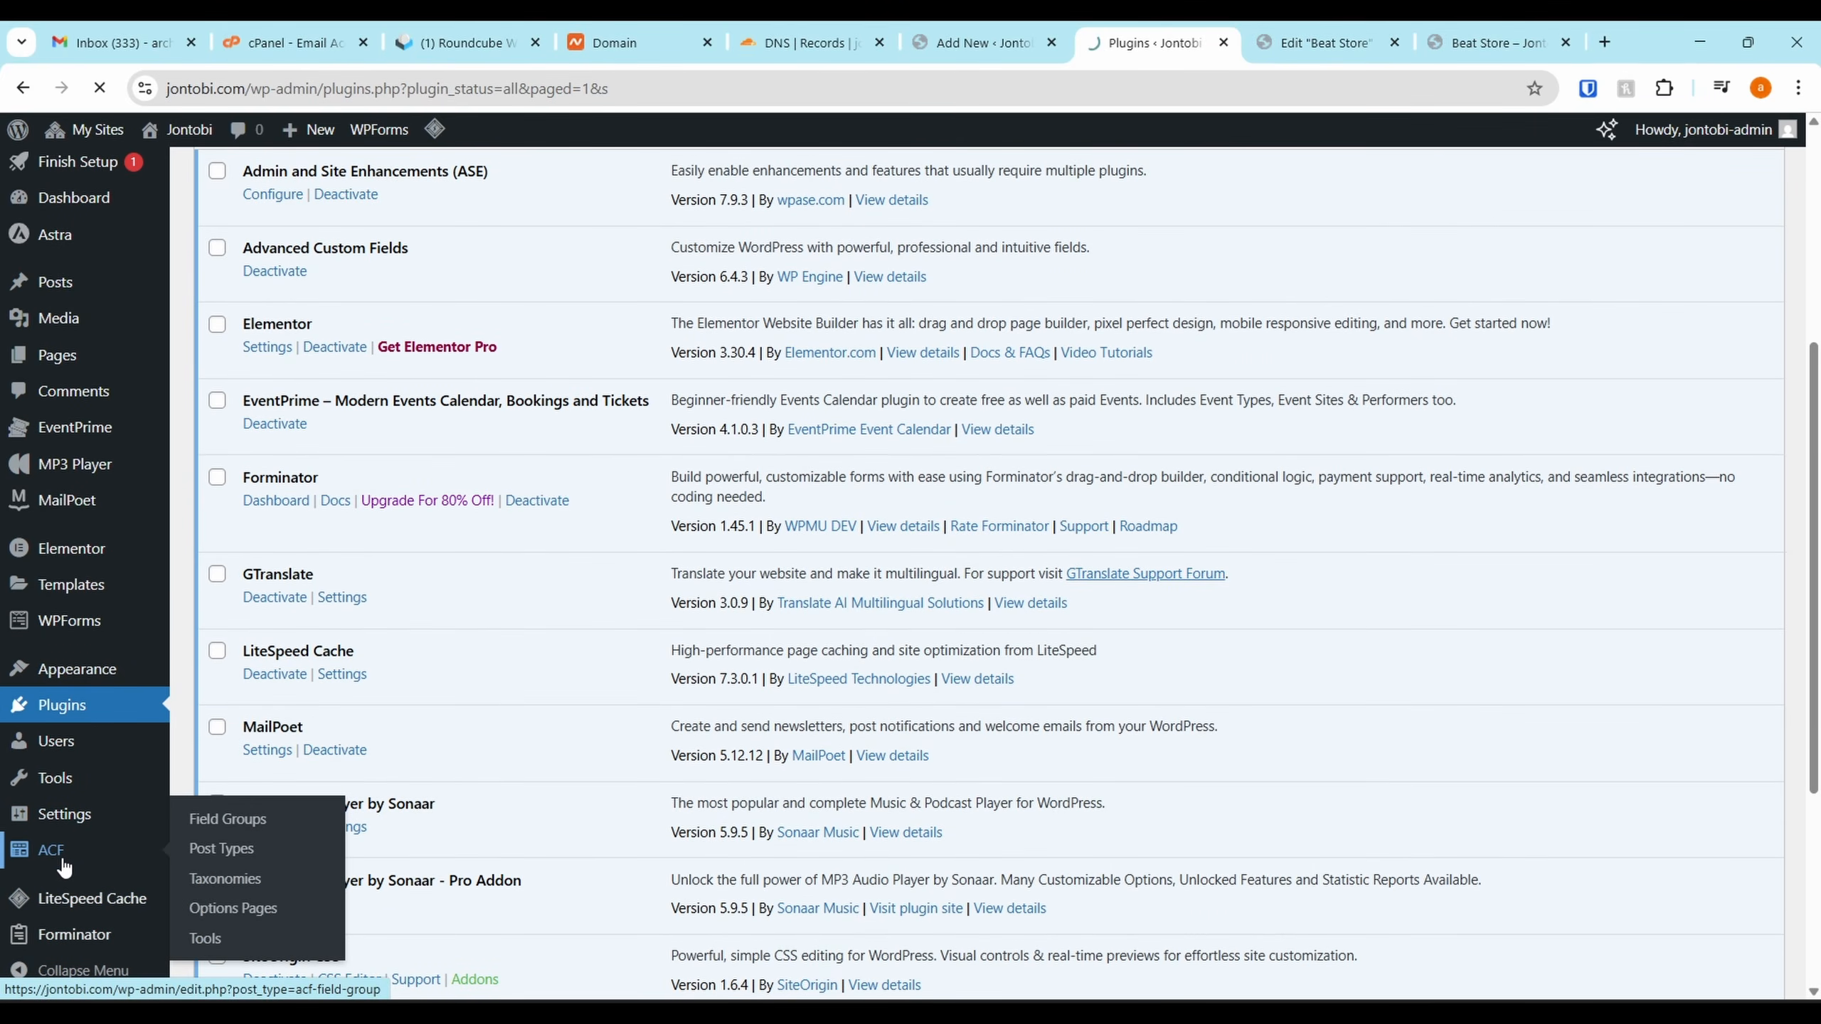
{"action": "left_click", "coordinate": [227, 818]}
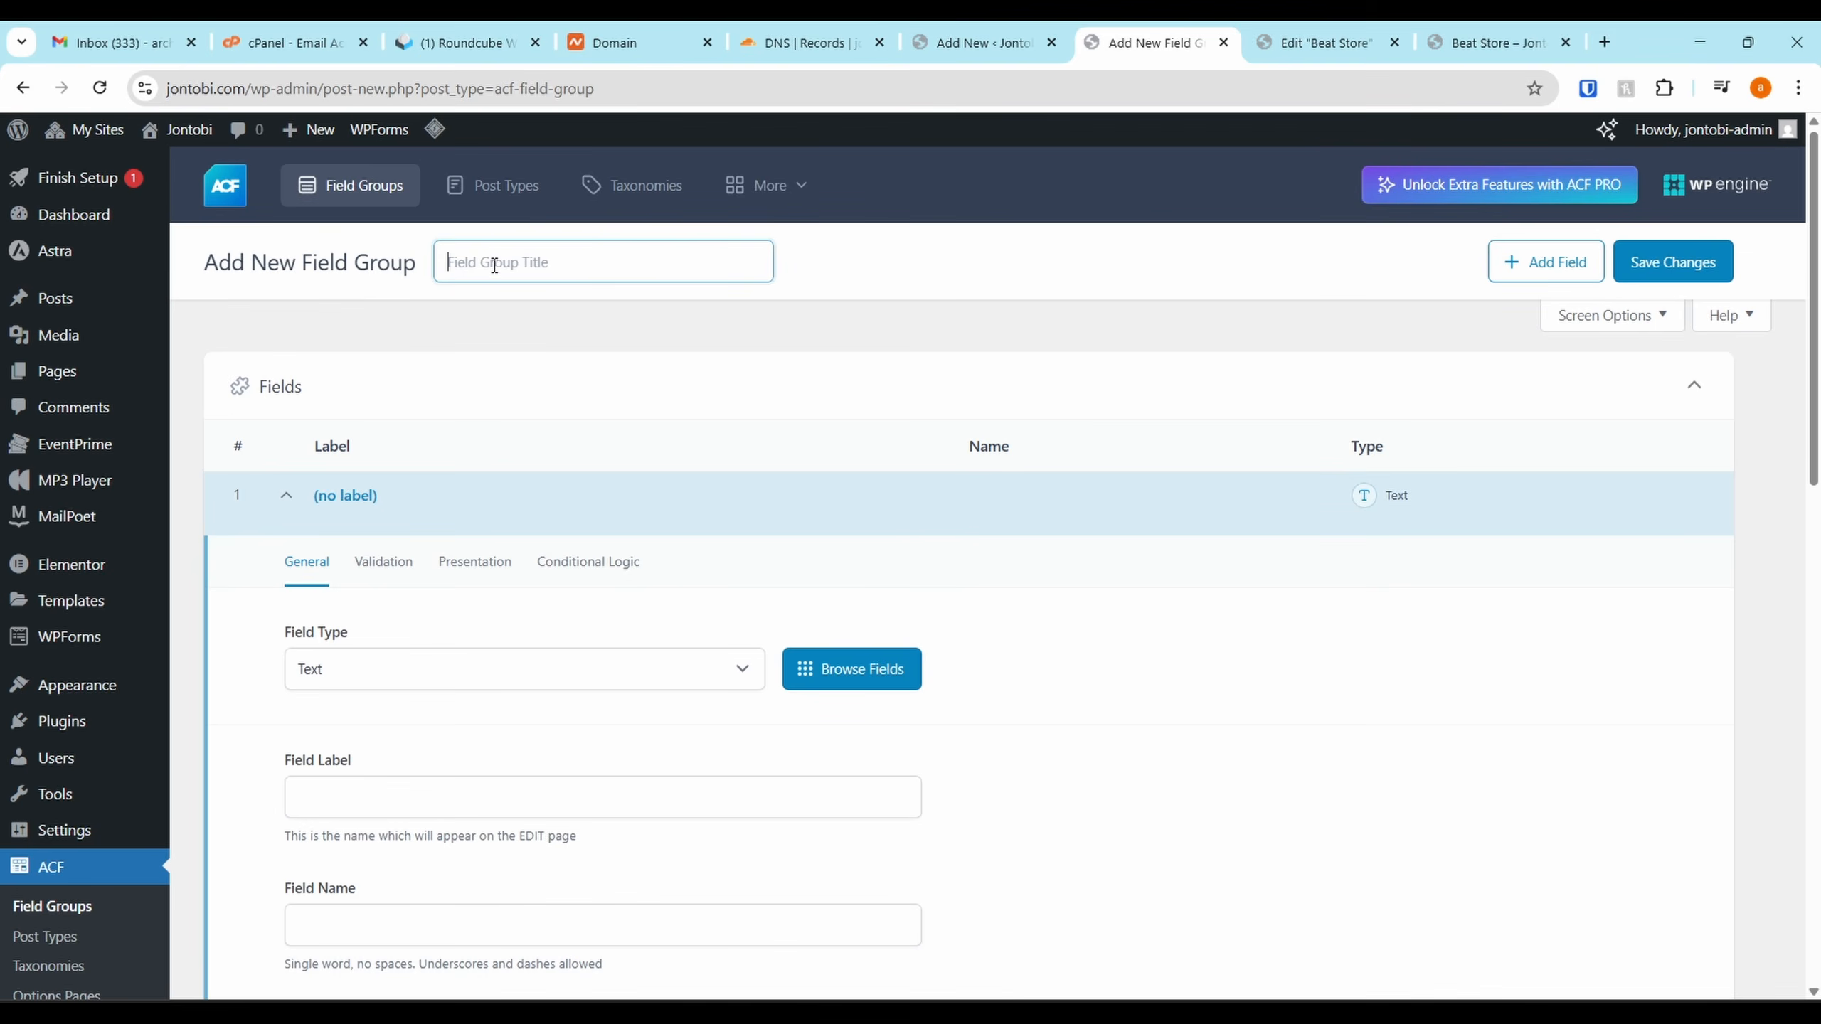
Title the field group Instrumentals and set the first field's type to Checkbox
{"action": "type", "text": "Instrumentals"}
{"action": "scroll", "coordinate": [440, 525], "scroll_direction": "down", "scroll_amount": 2}
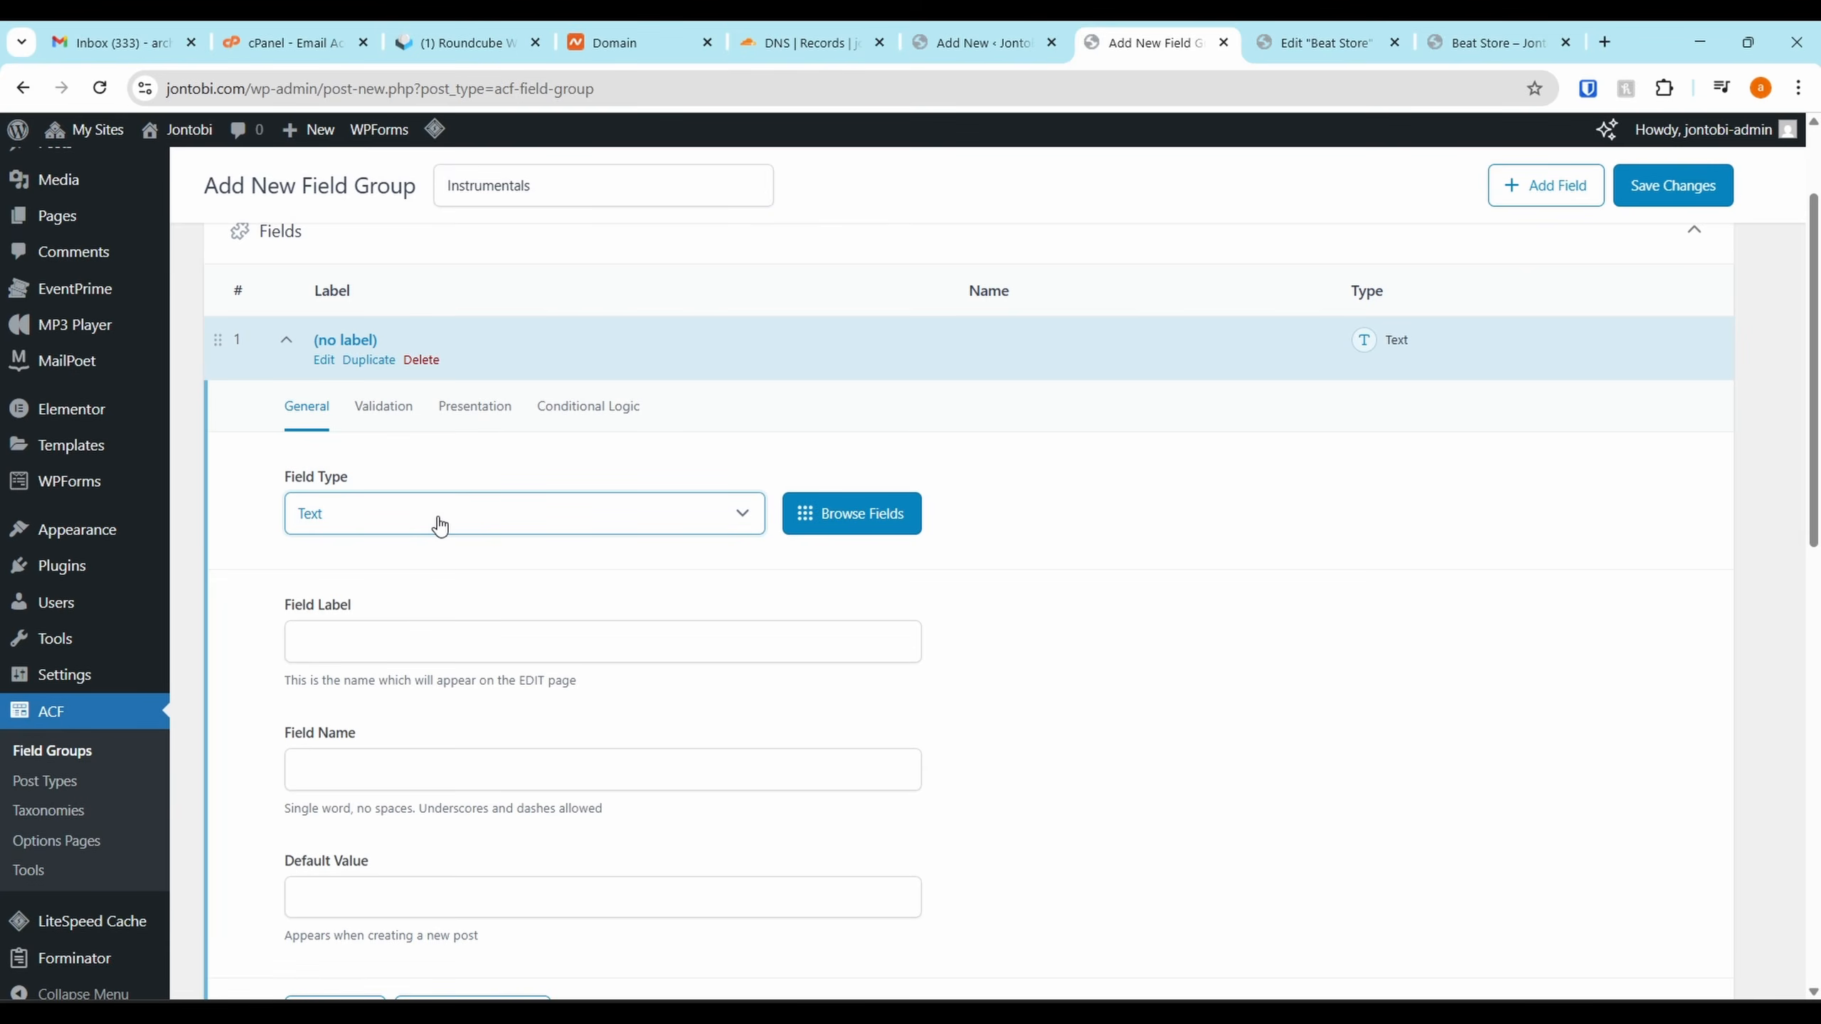
{"action": "left_click", "coordinate": [425, 525]}
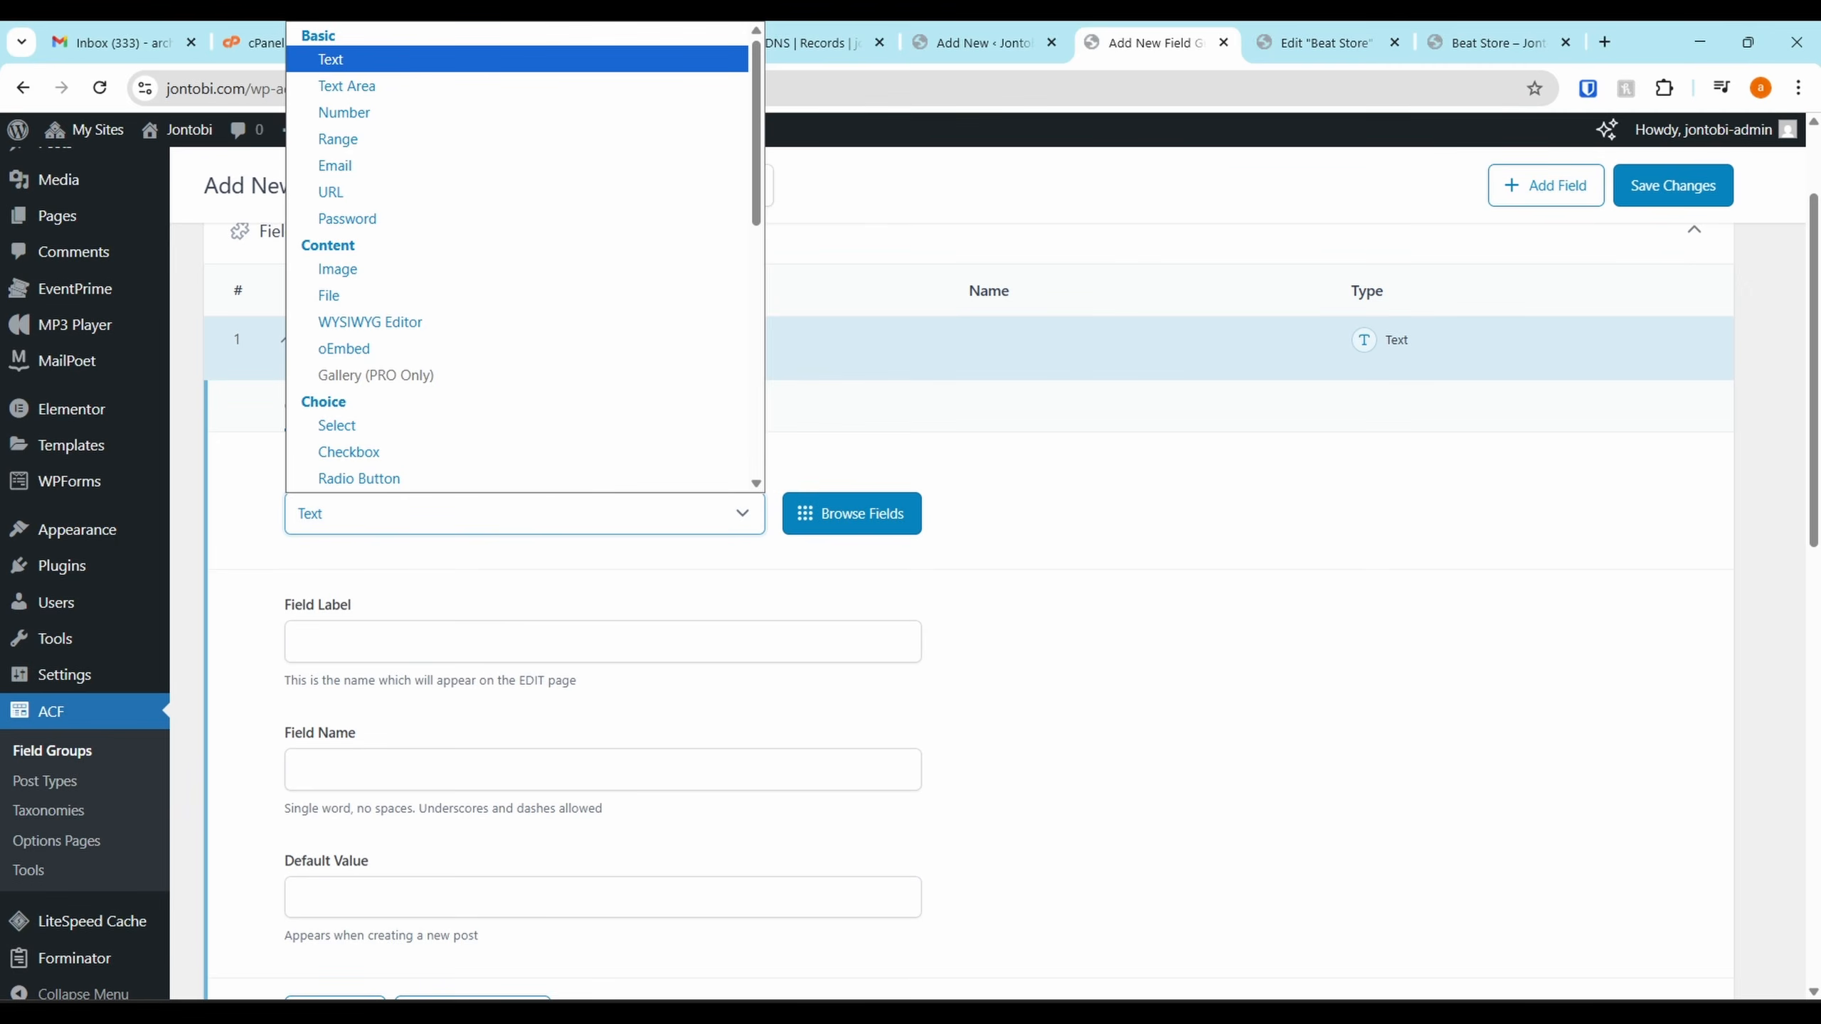
{"action": "key", "text": "Escape"}
{"action": "left_click", "coordinate": [449, 525]}
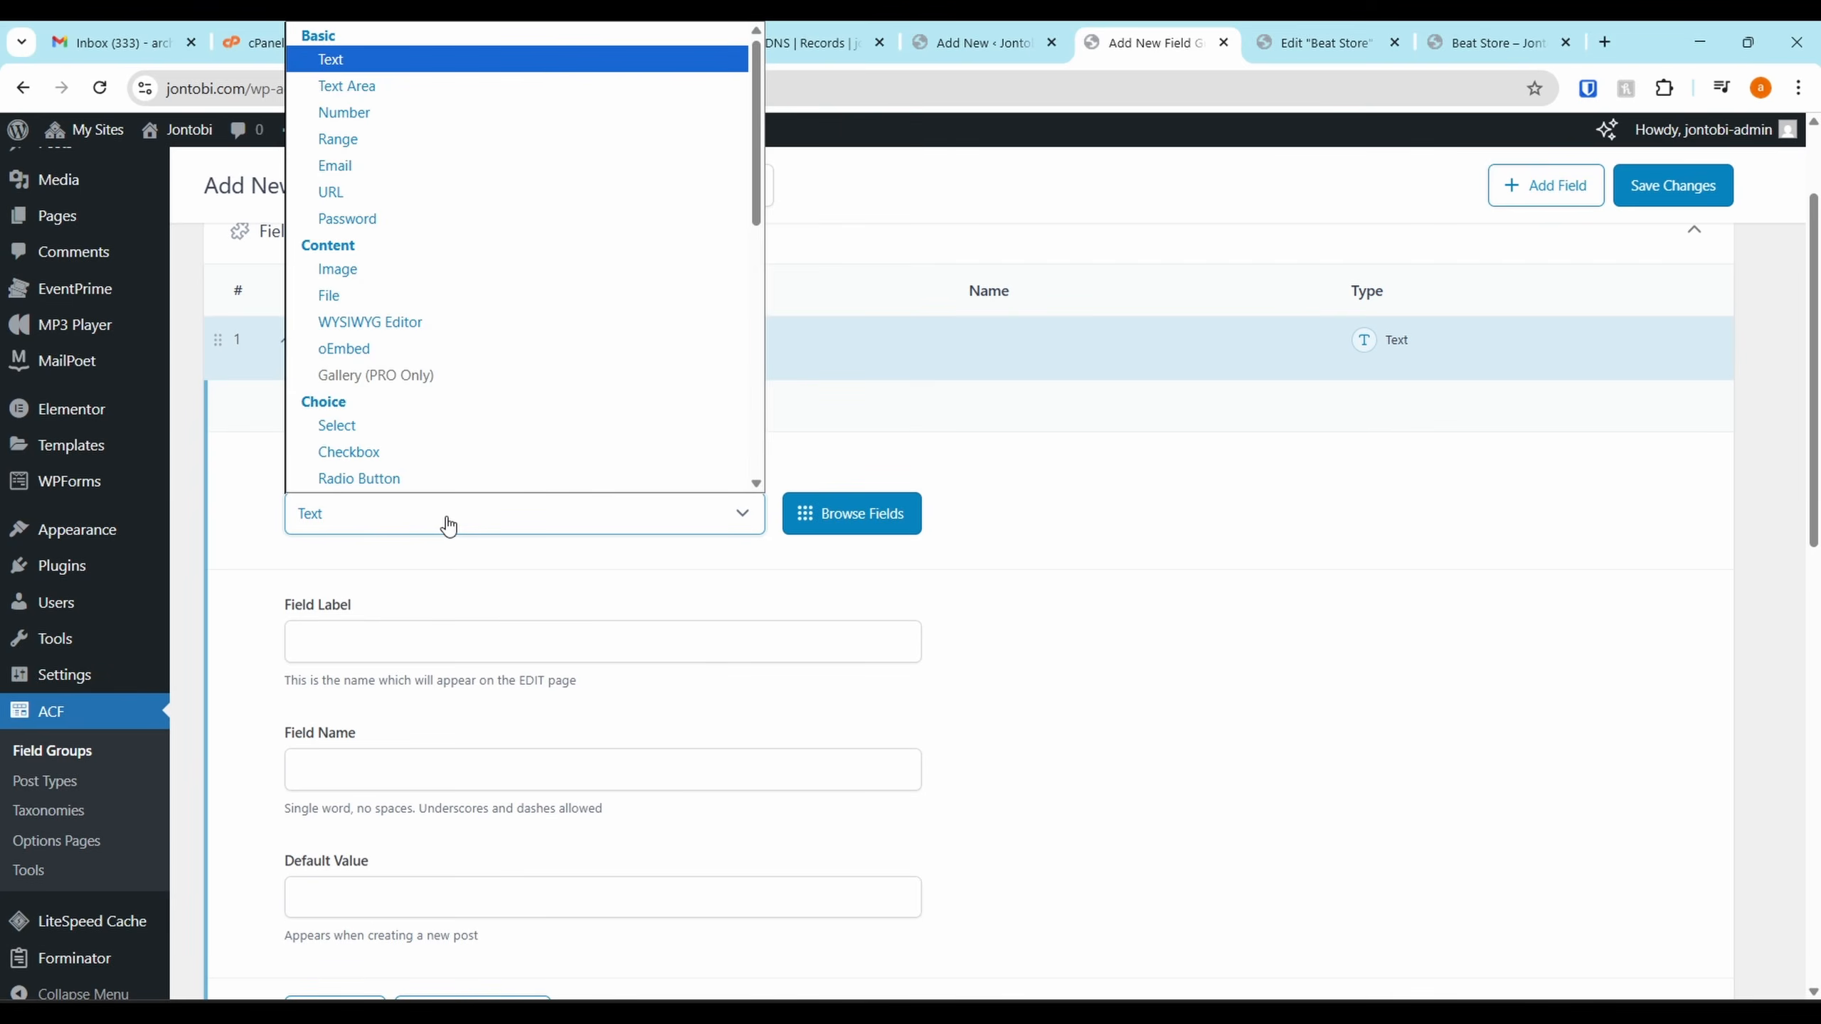
{"action": "scroll", "coordinate": [416, 256], "scroll_direction": "down", "scroll_amount": 1}
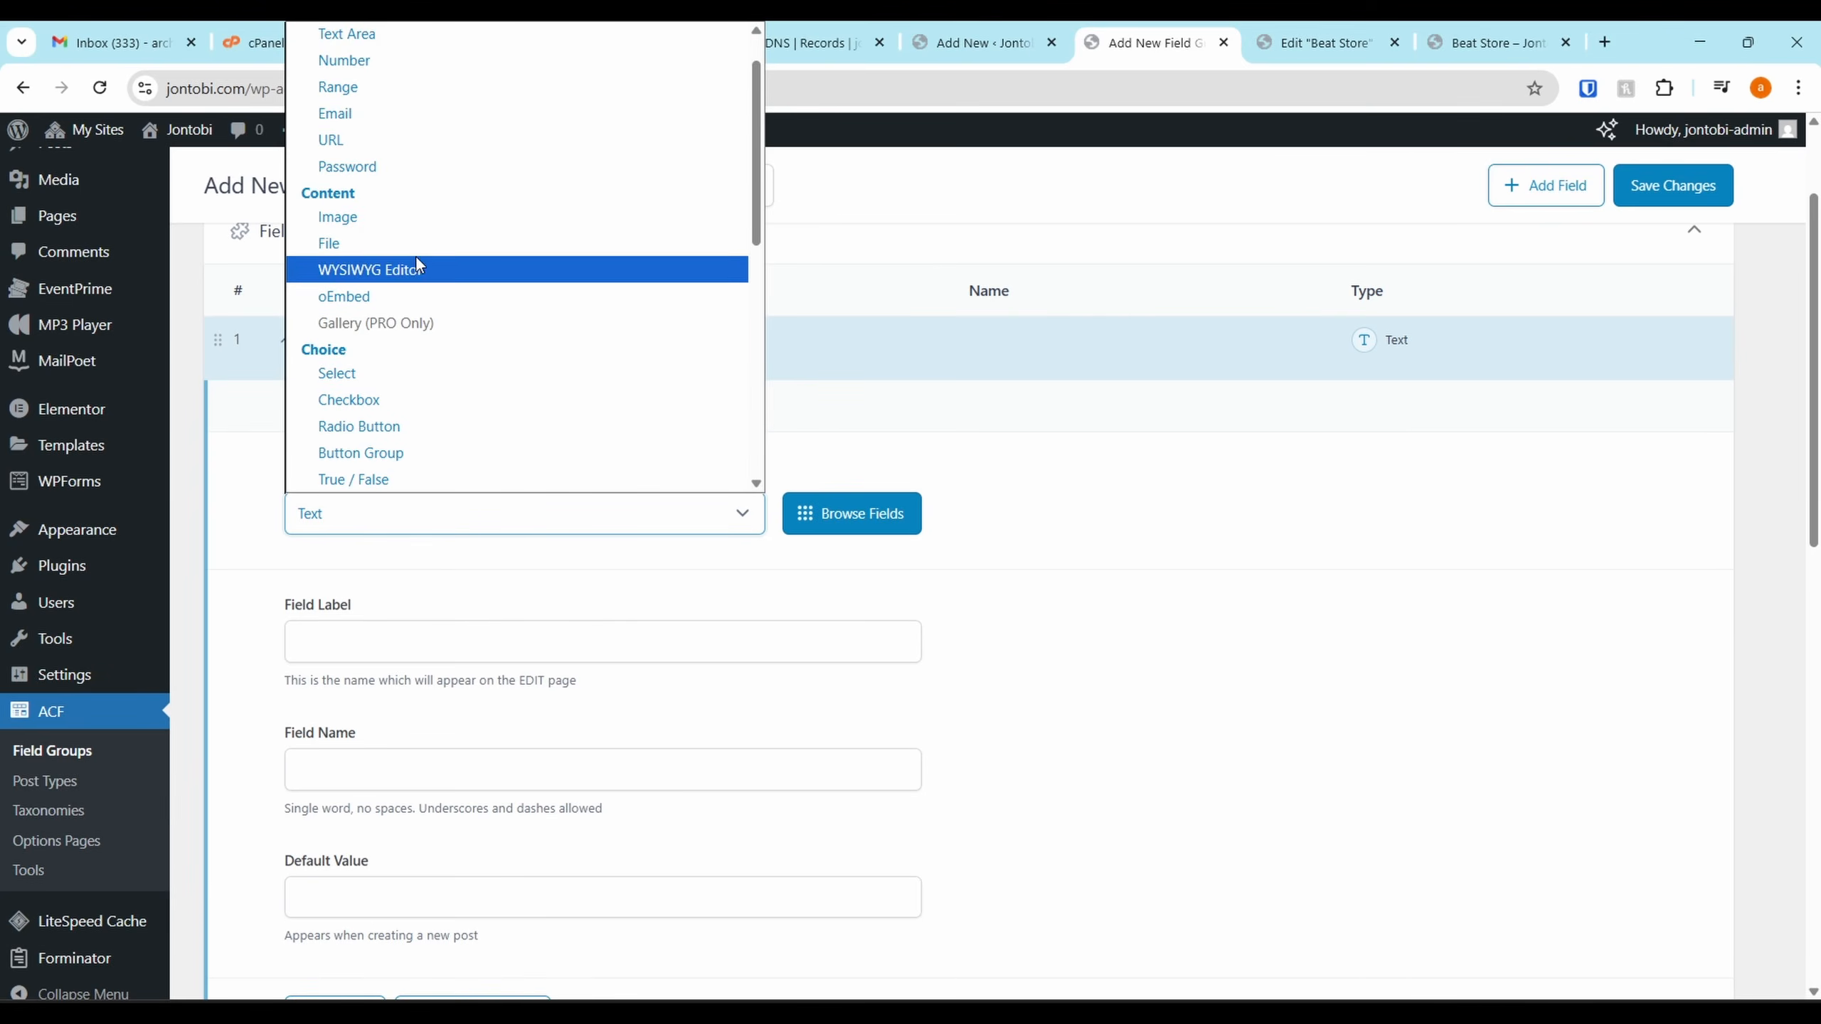
{"action": "left_click", "coordinate": [394, 403]}
Label the first field Mood and paste the list of mood choices into Choices
{"action": "scroll", "coordinate": [419, 617], "scroll_direction": "down", "scroll_amount": 2}
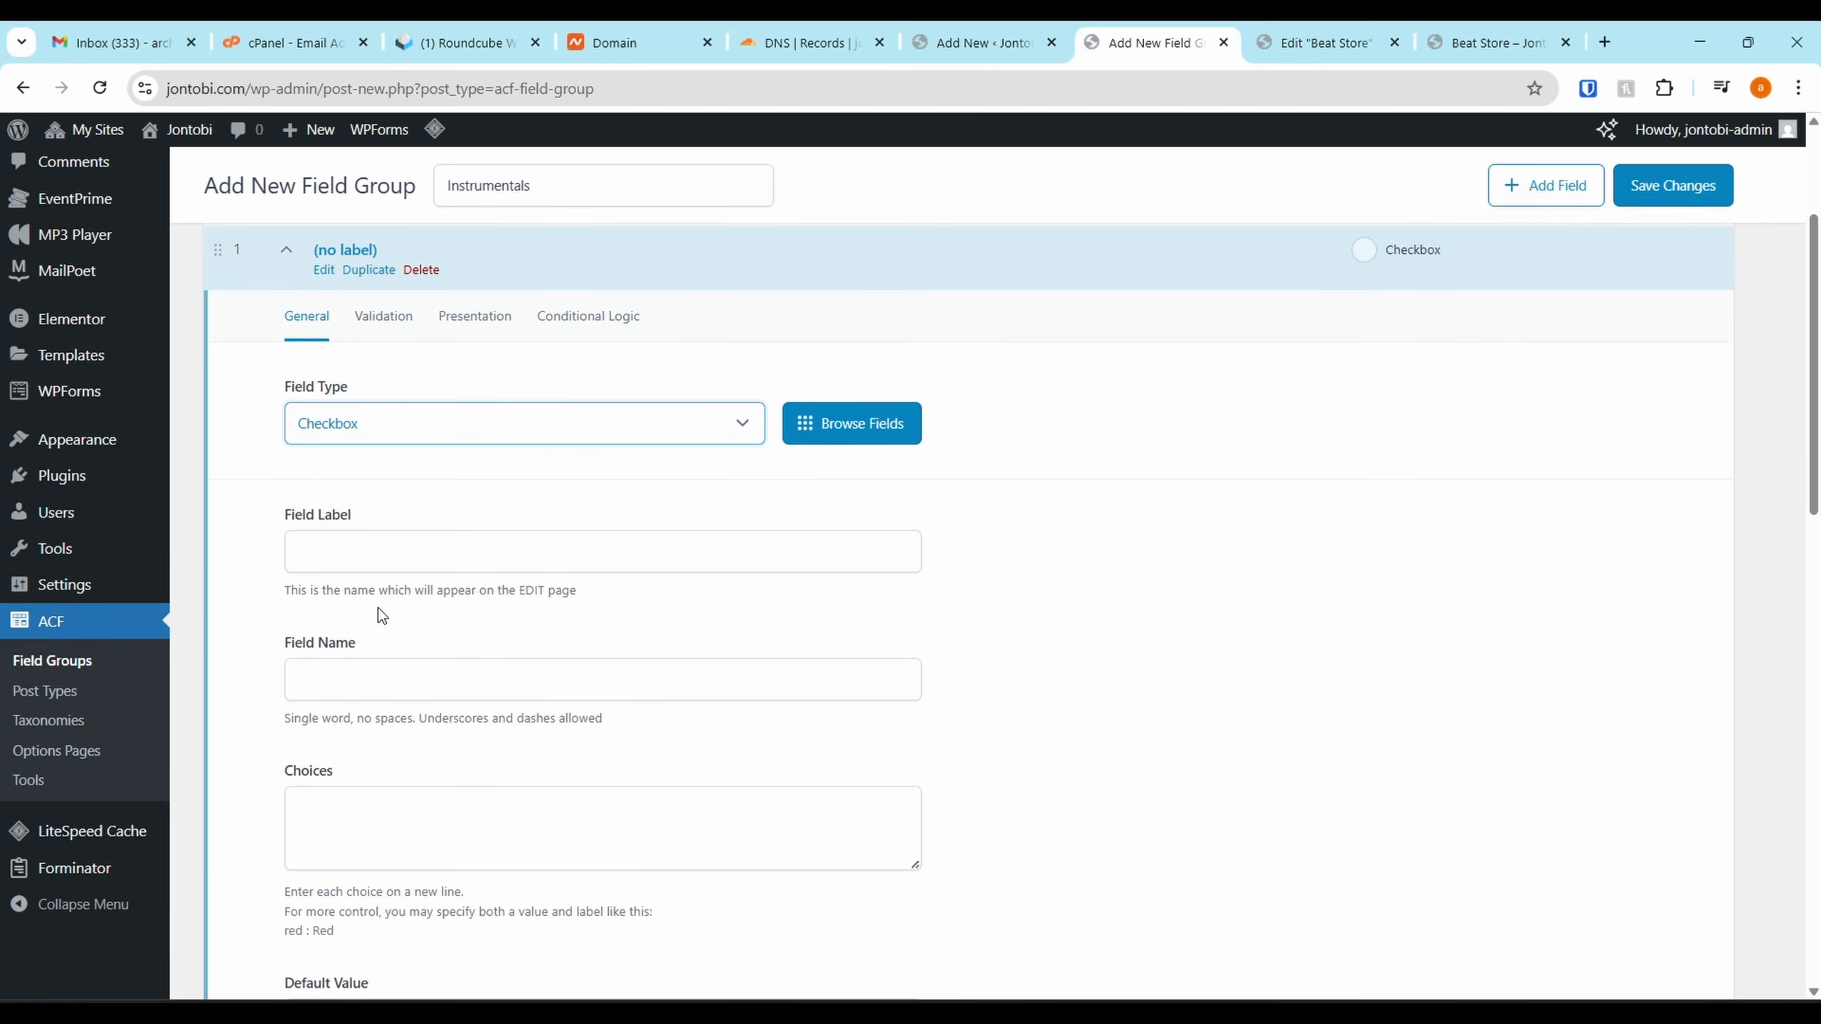
{"action": "left_click", "coordinate": [417, 509]}
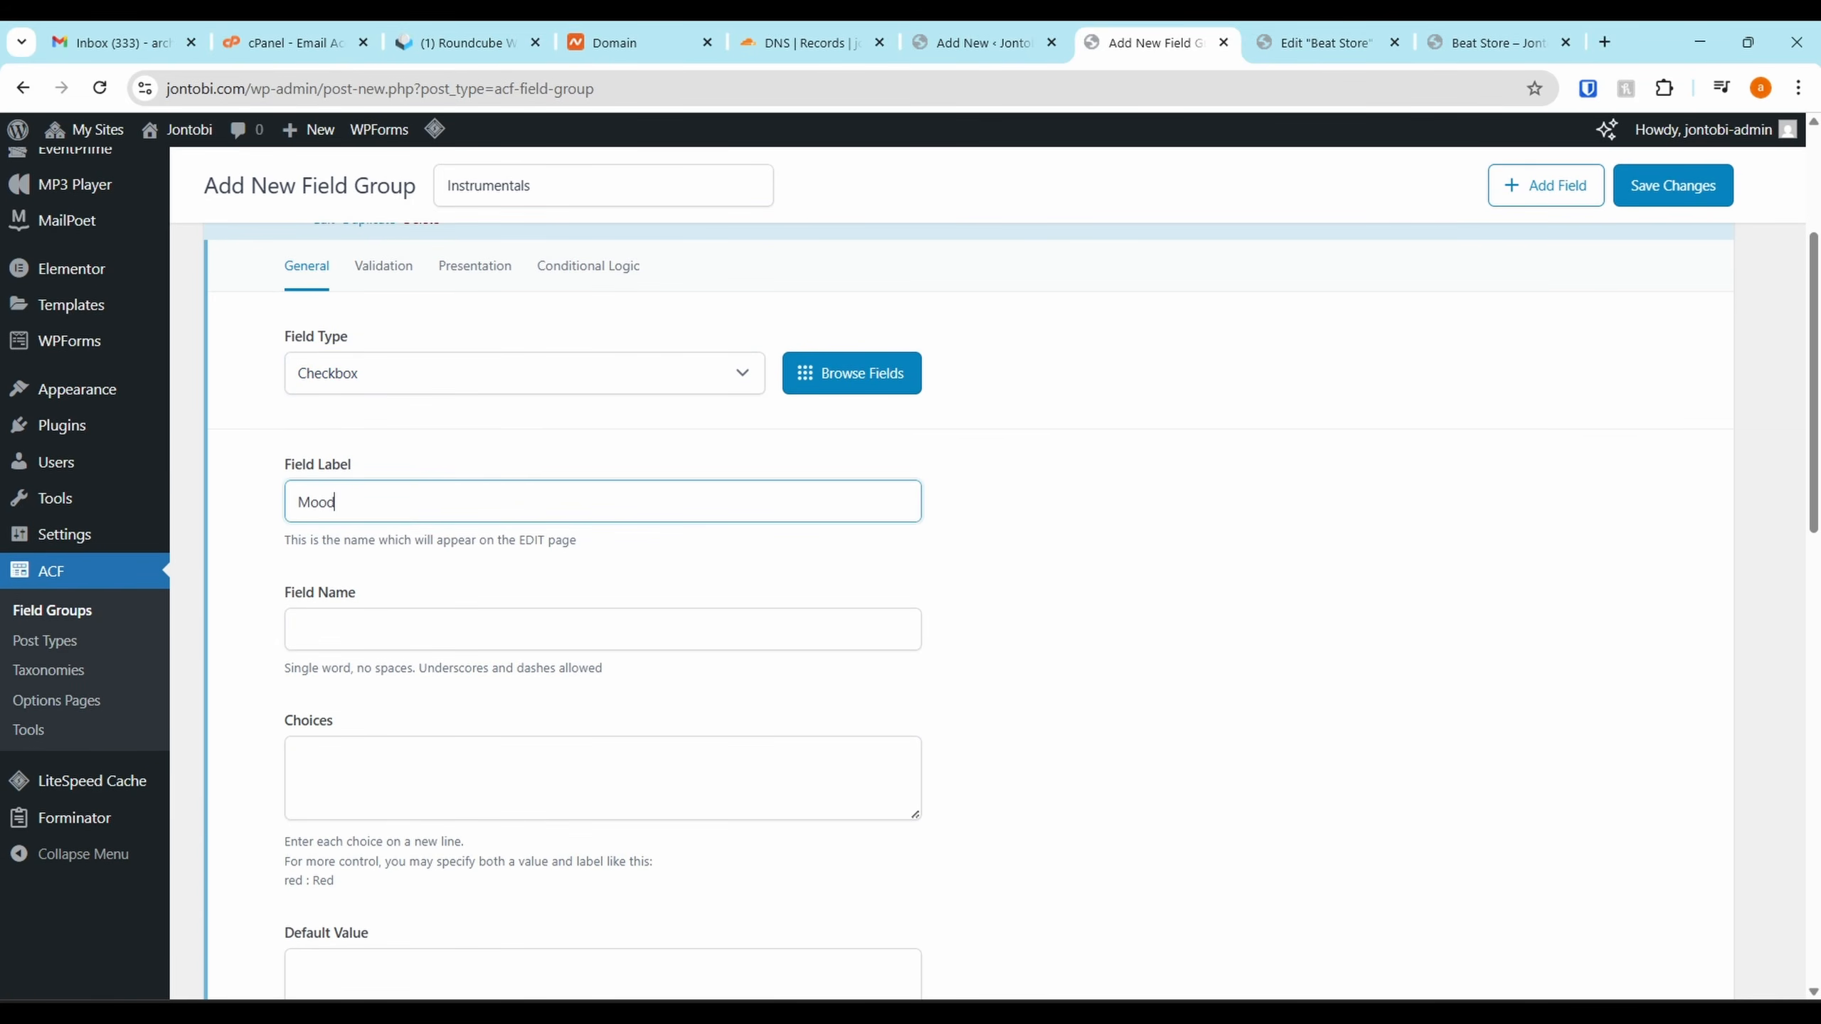
{"action": "key", "text": "alt+Tab"}
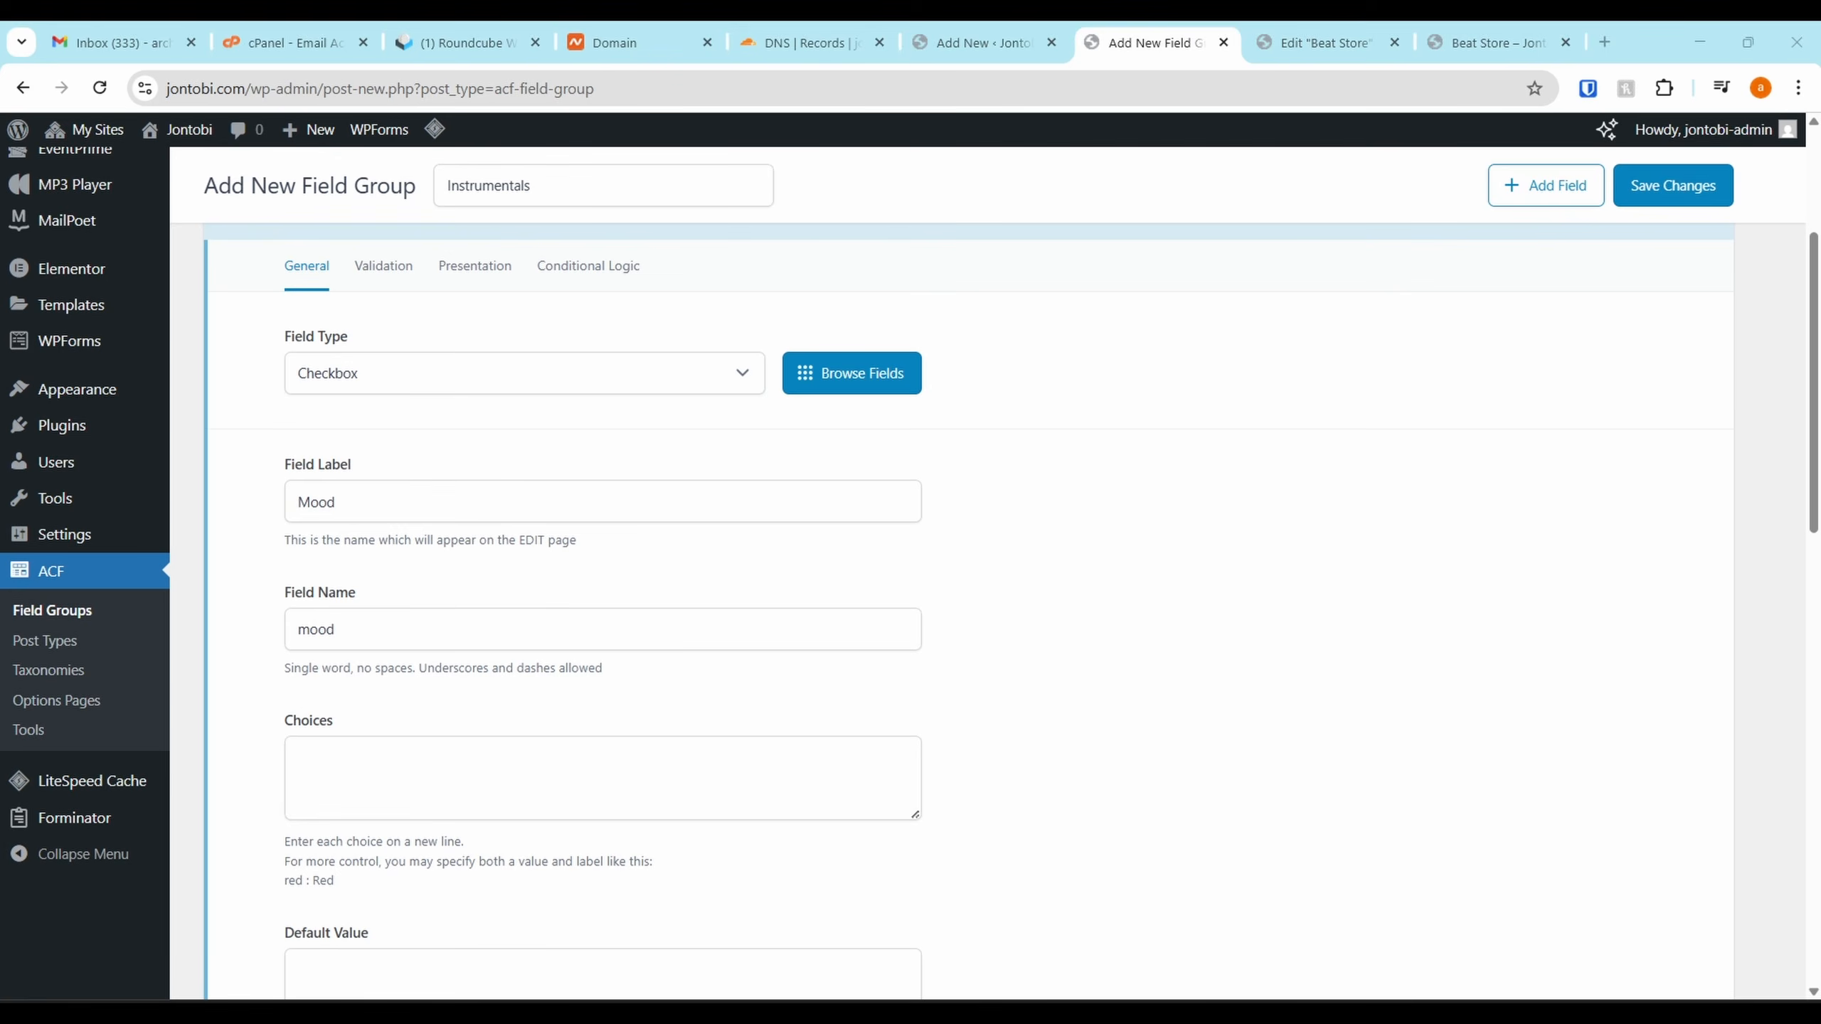
{"action": "left_click", "coordinate": [437, 812]}
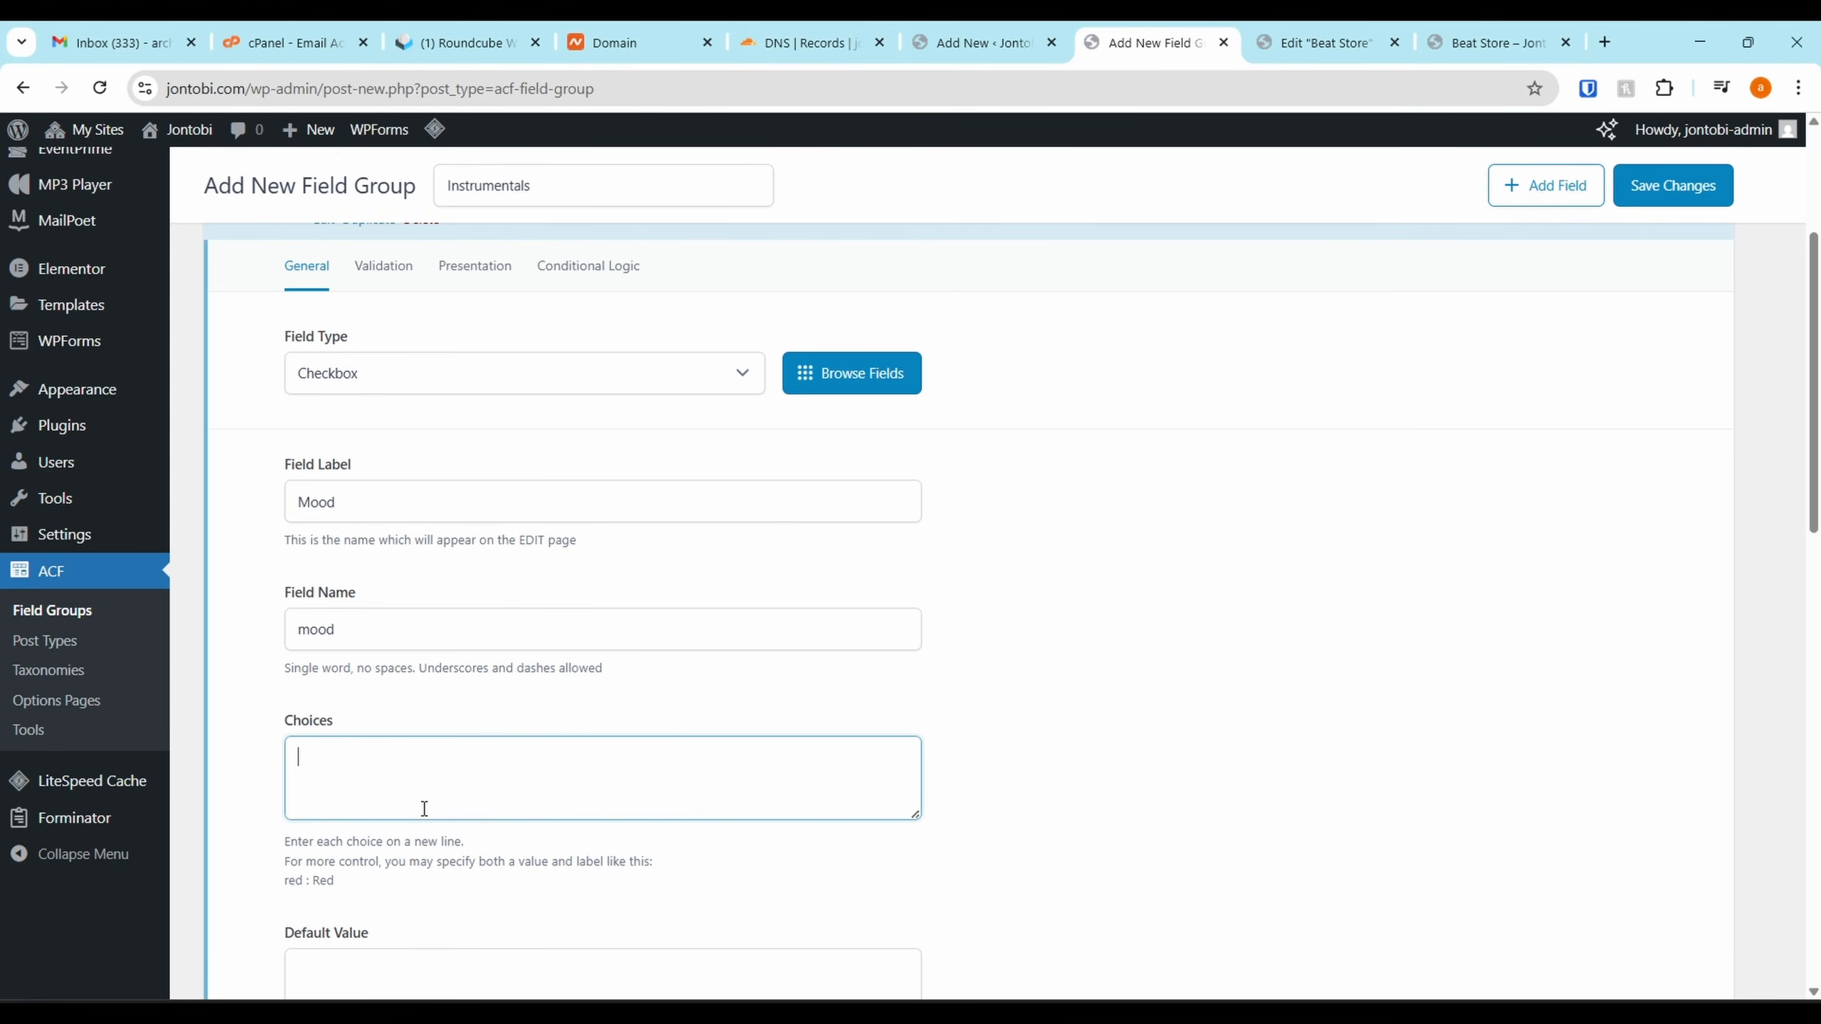
{"action": "key", "text": "ctrl+v"}
{"action": "scroll", "coordinate": [662, 631], "scroll_direction": "down", "scroll_amount": 3}
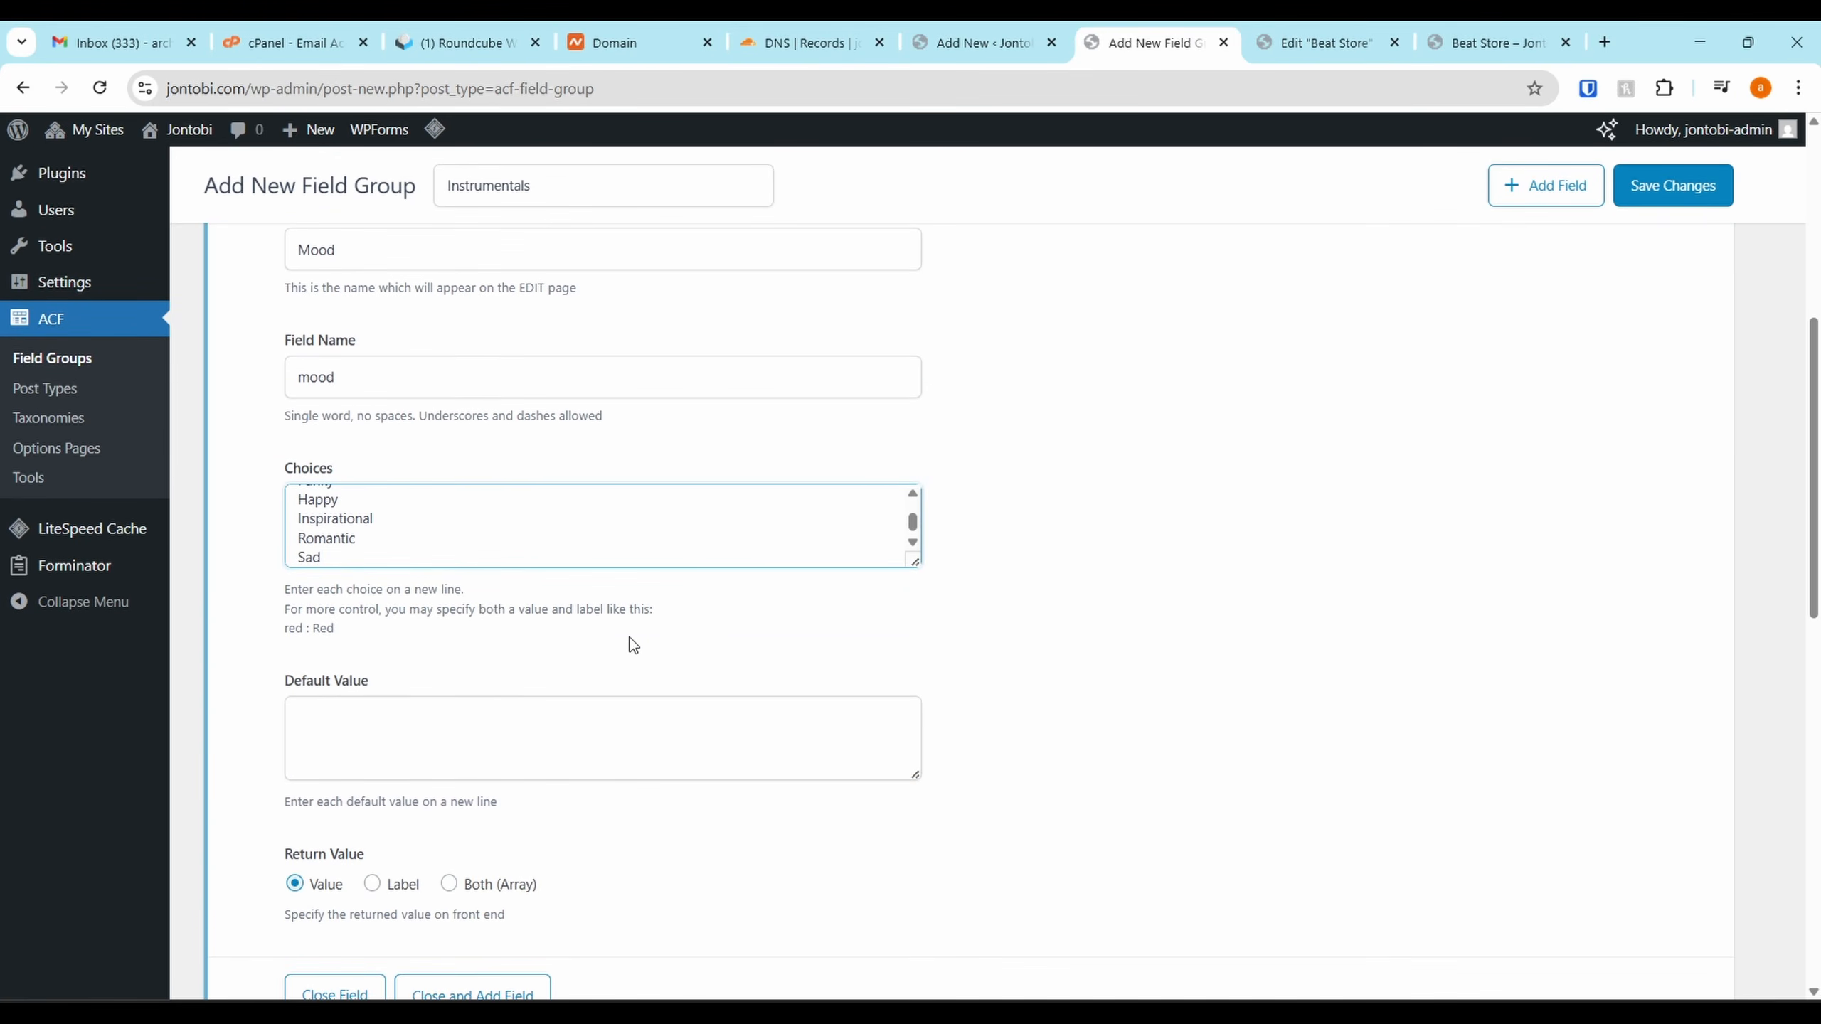
{"action": "scroll", "coordinate": [789, 363], "scroll_direction": "up", "scroll_amount": 5}
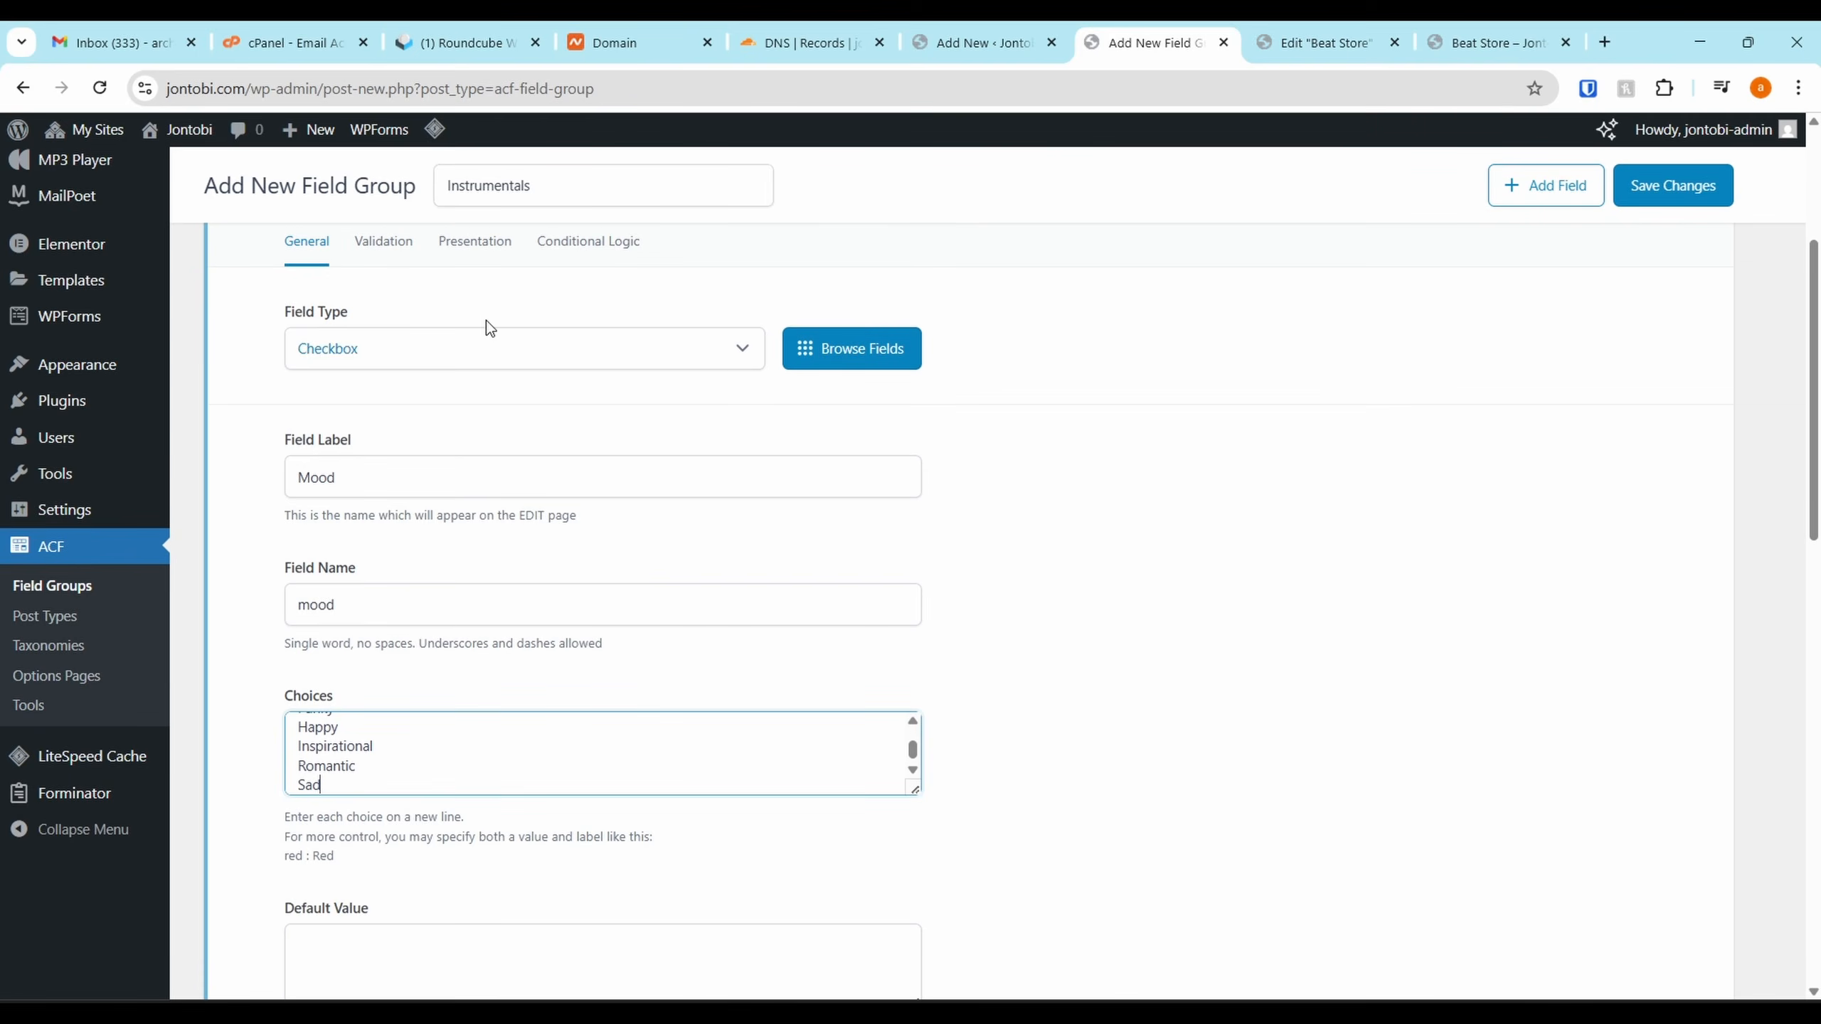
{"action": "scroll", "coordinate": [487, 419], "scroll_direction": "down", "scroll_amount": 8}
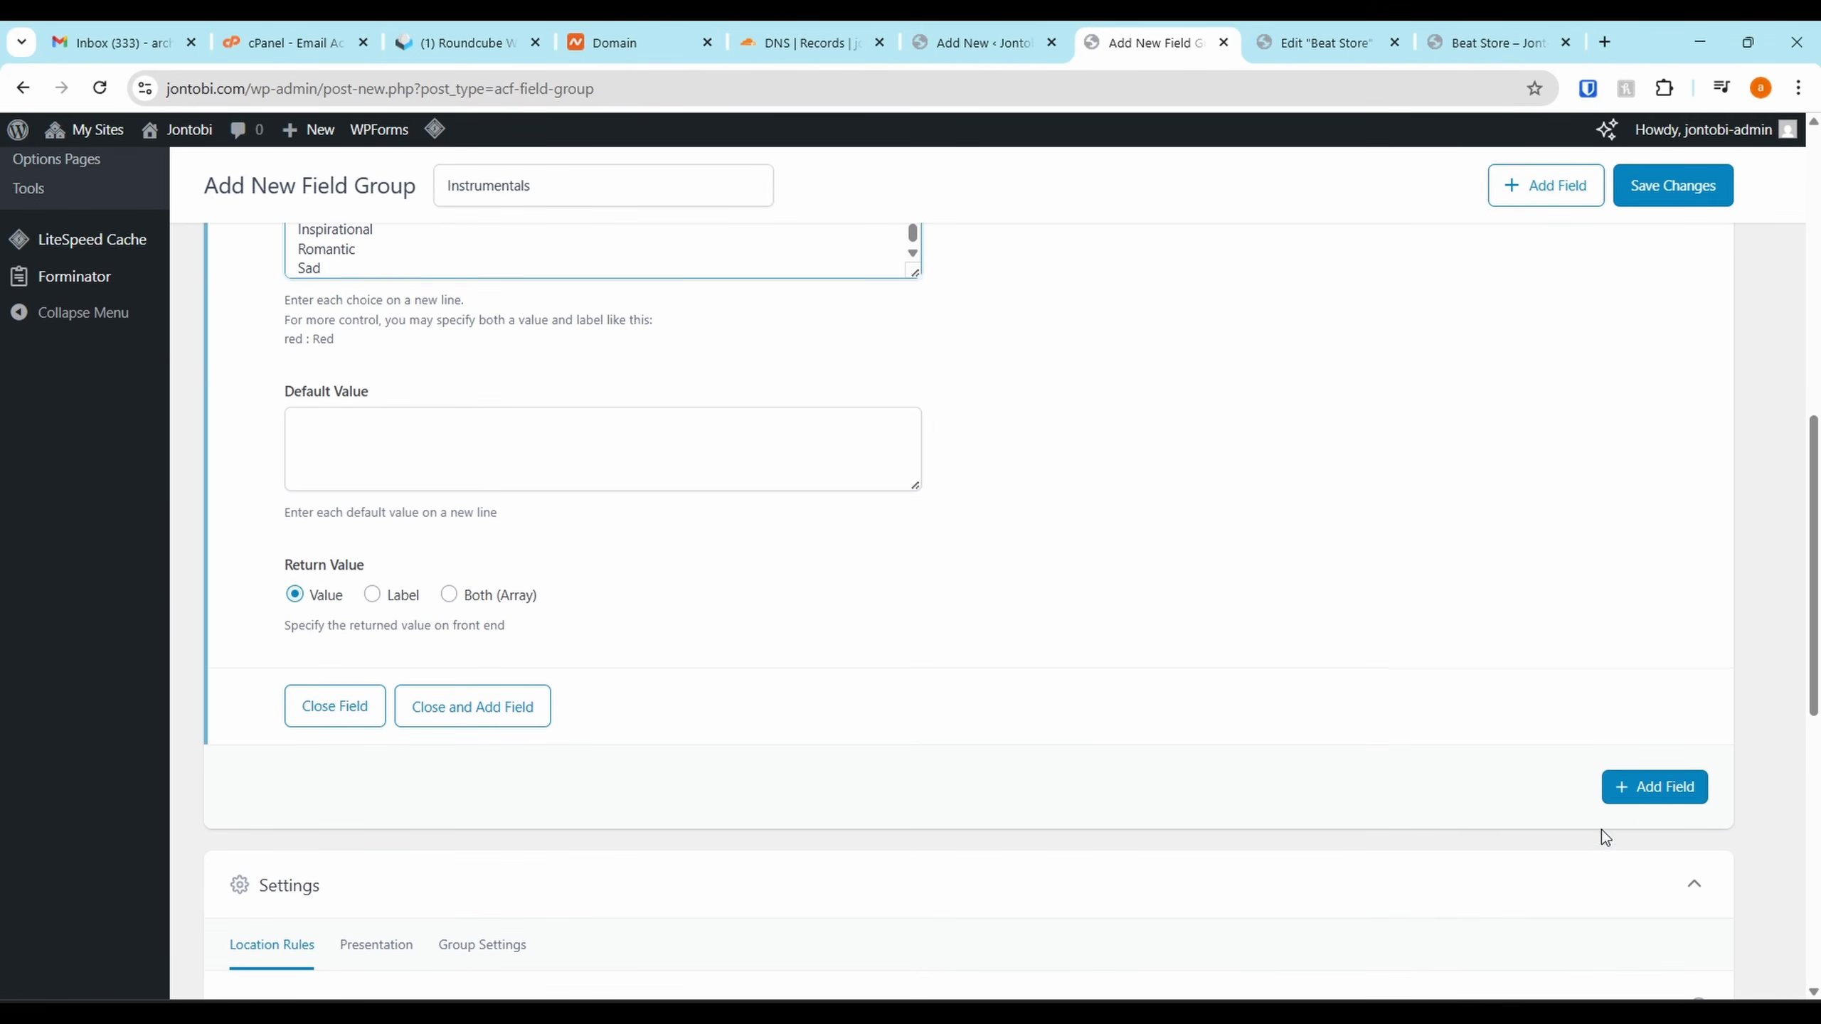
Add a second field to the group and set its type to Checkbox
{"action": "left_click", "coordinate": [1604, 800]}
{"action": "left_click", "coordinate": [1605, 786]}
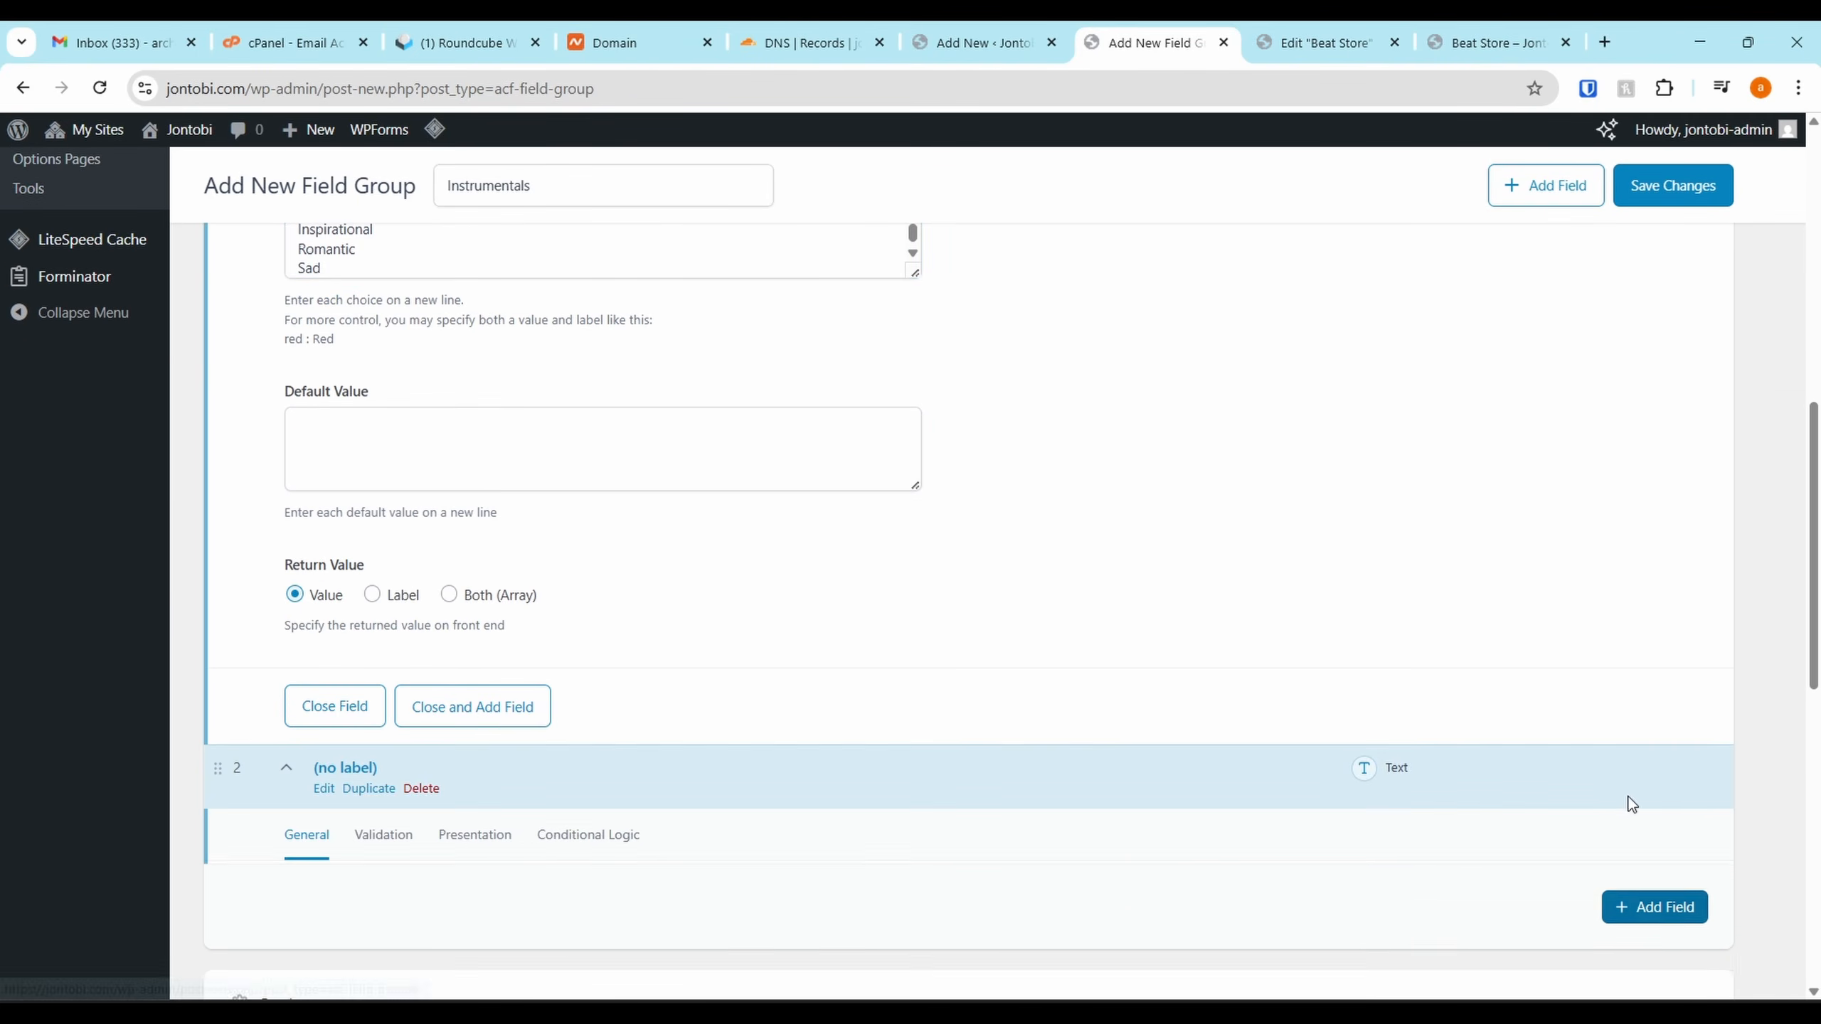
{"action": "left_click", "coordinate": [335, 705]}
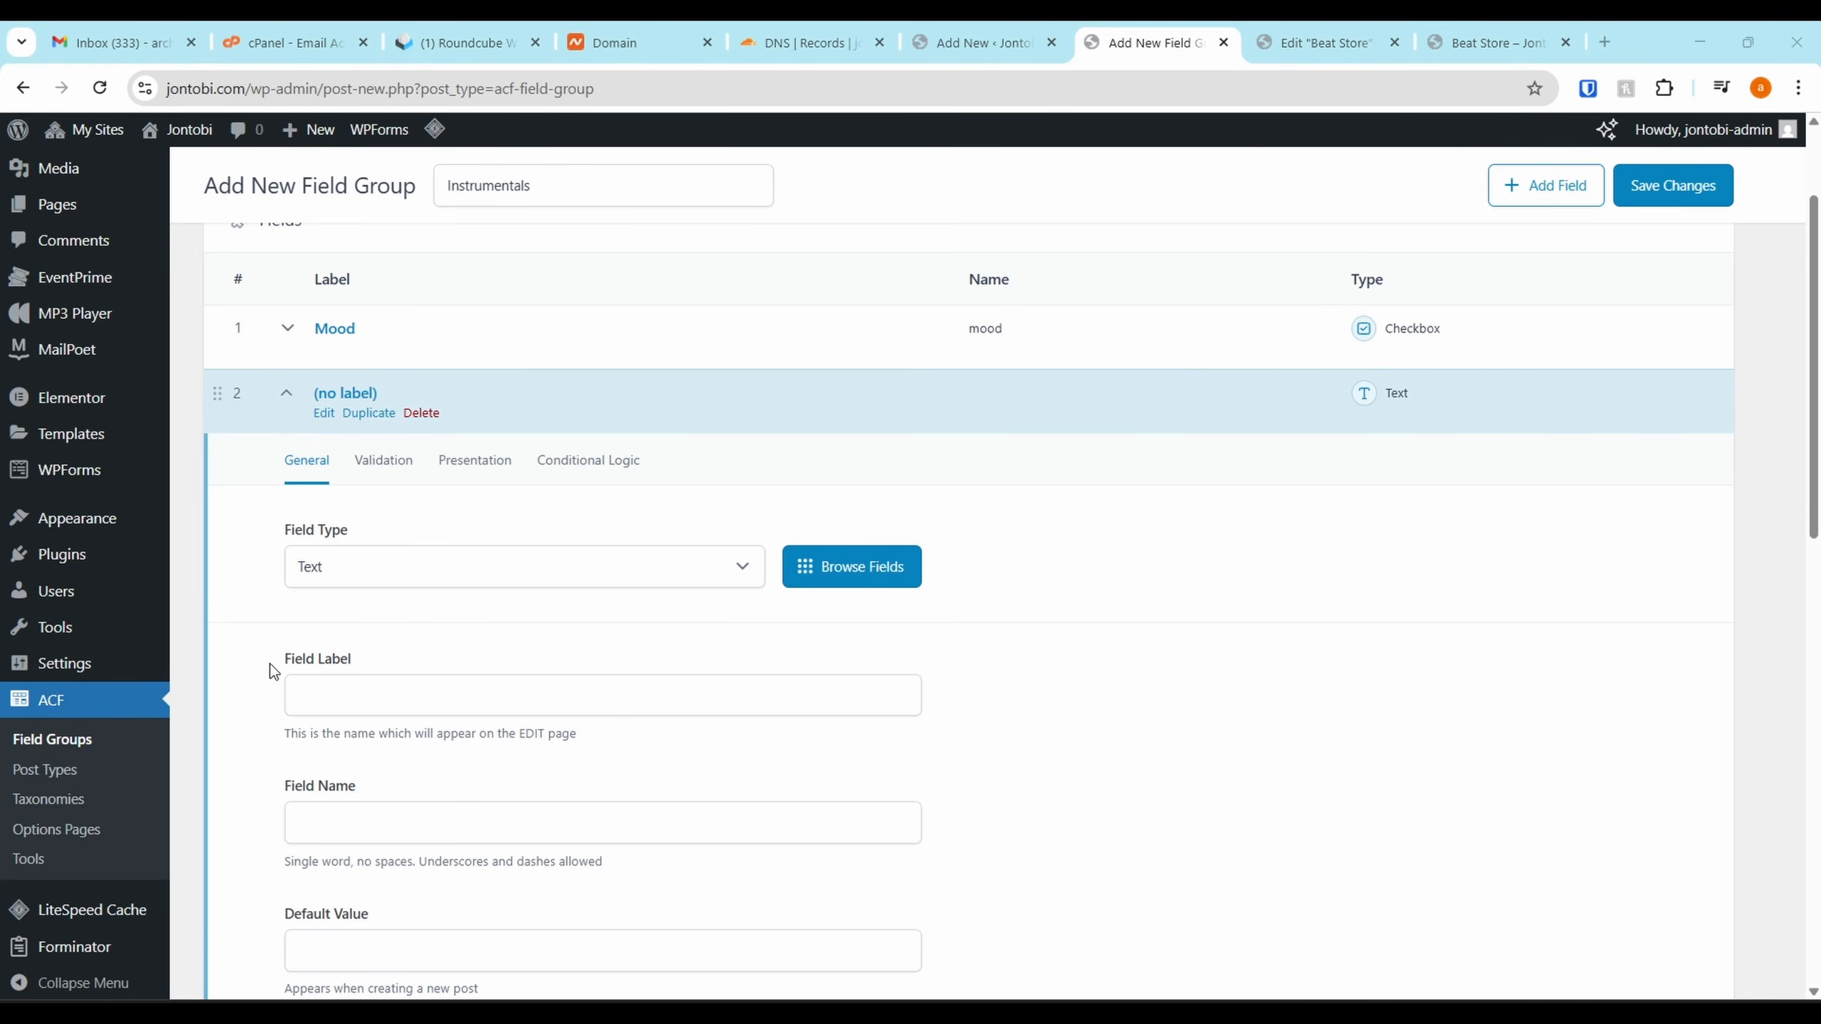
{"action": "left_click", "coordinate": [376, 574]}
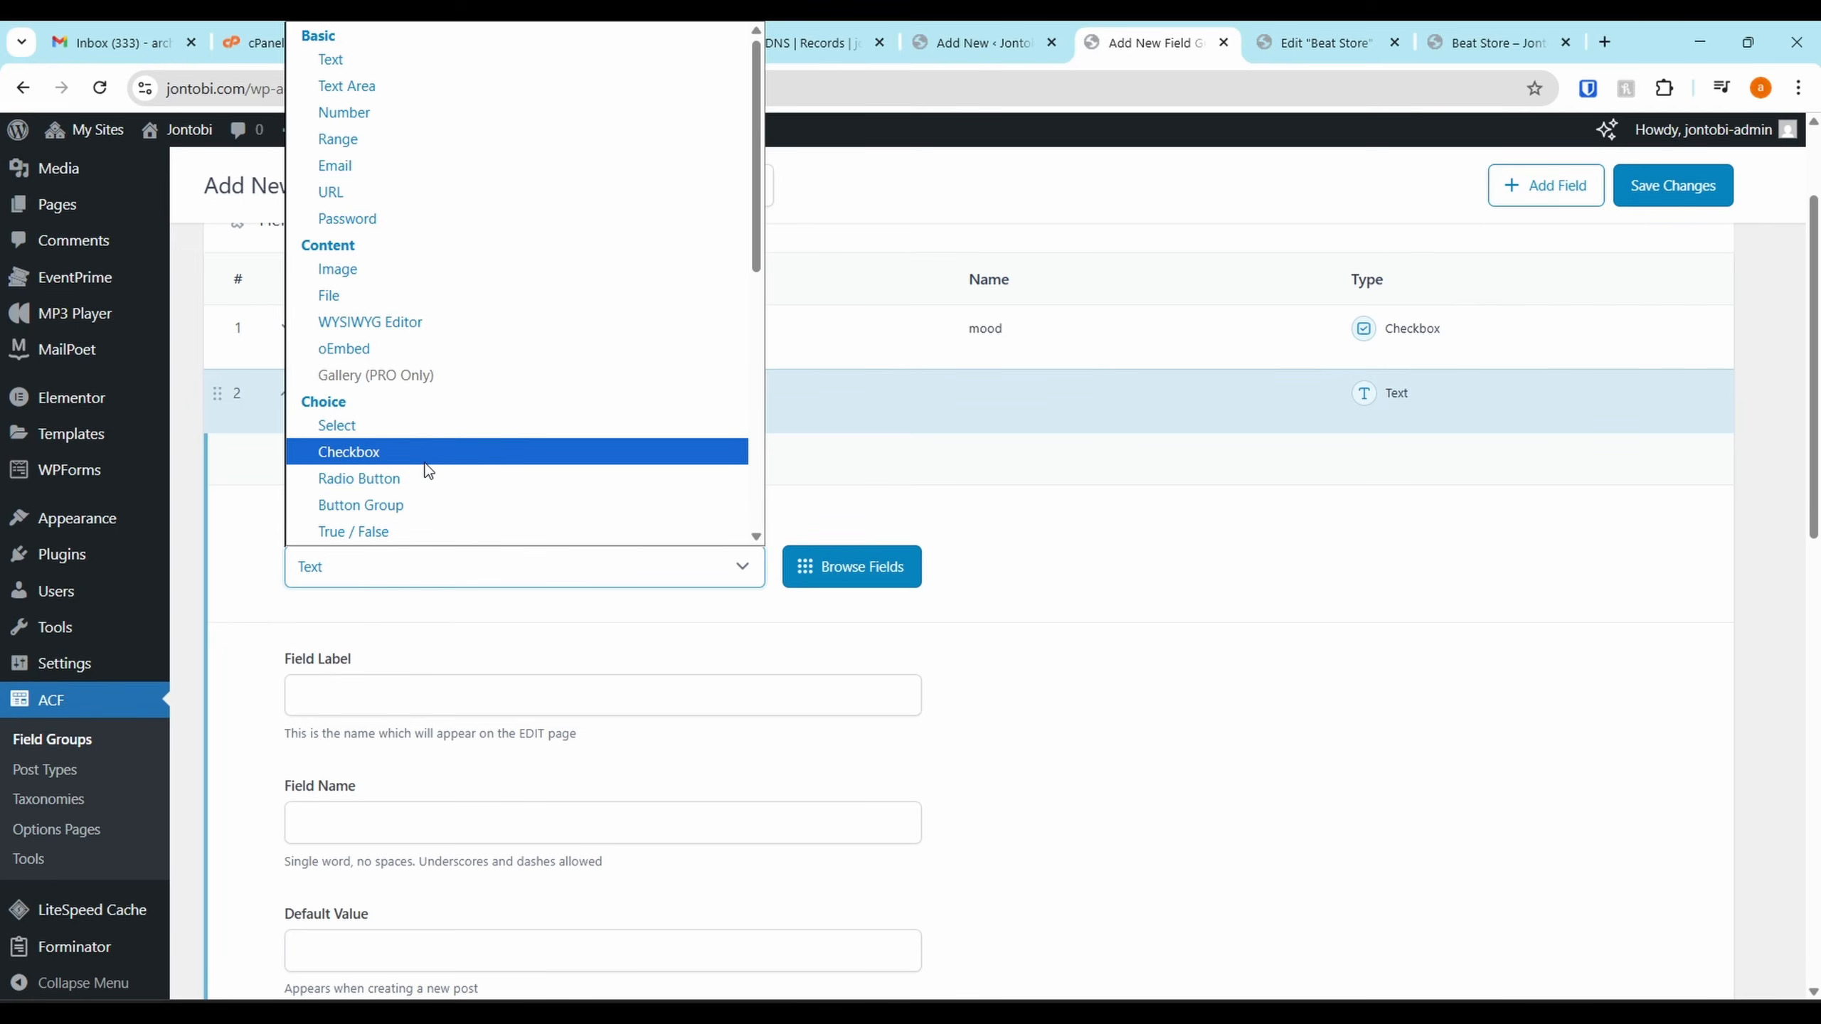
{"action": "scroll", "coordinate": [401, 445], "scroll_direction": "down", "scroll_amount": 2}
{"action": "left_click", "coordinate": [401, 296]}
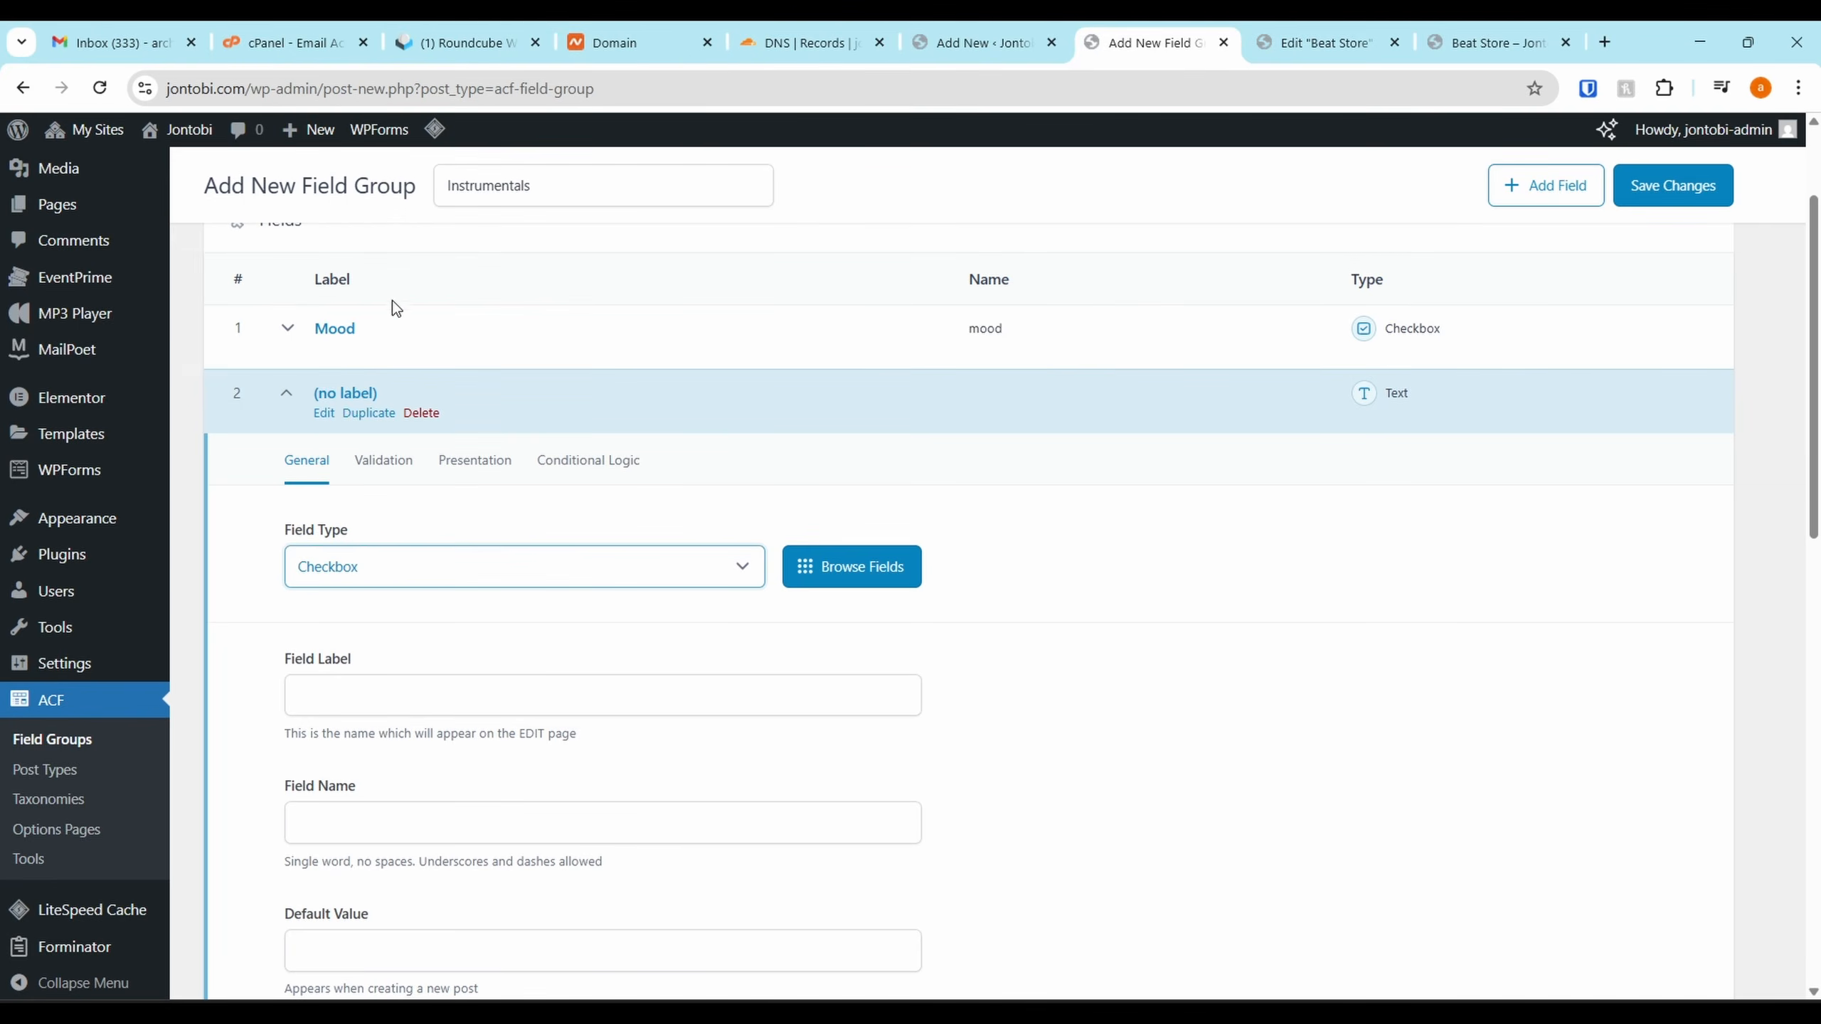
{"action": "left_click", "coordinate": [326, 678]}
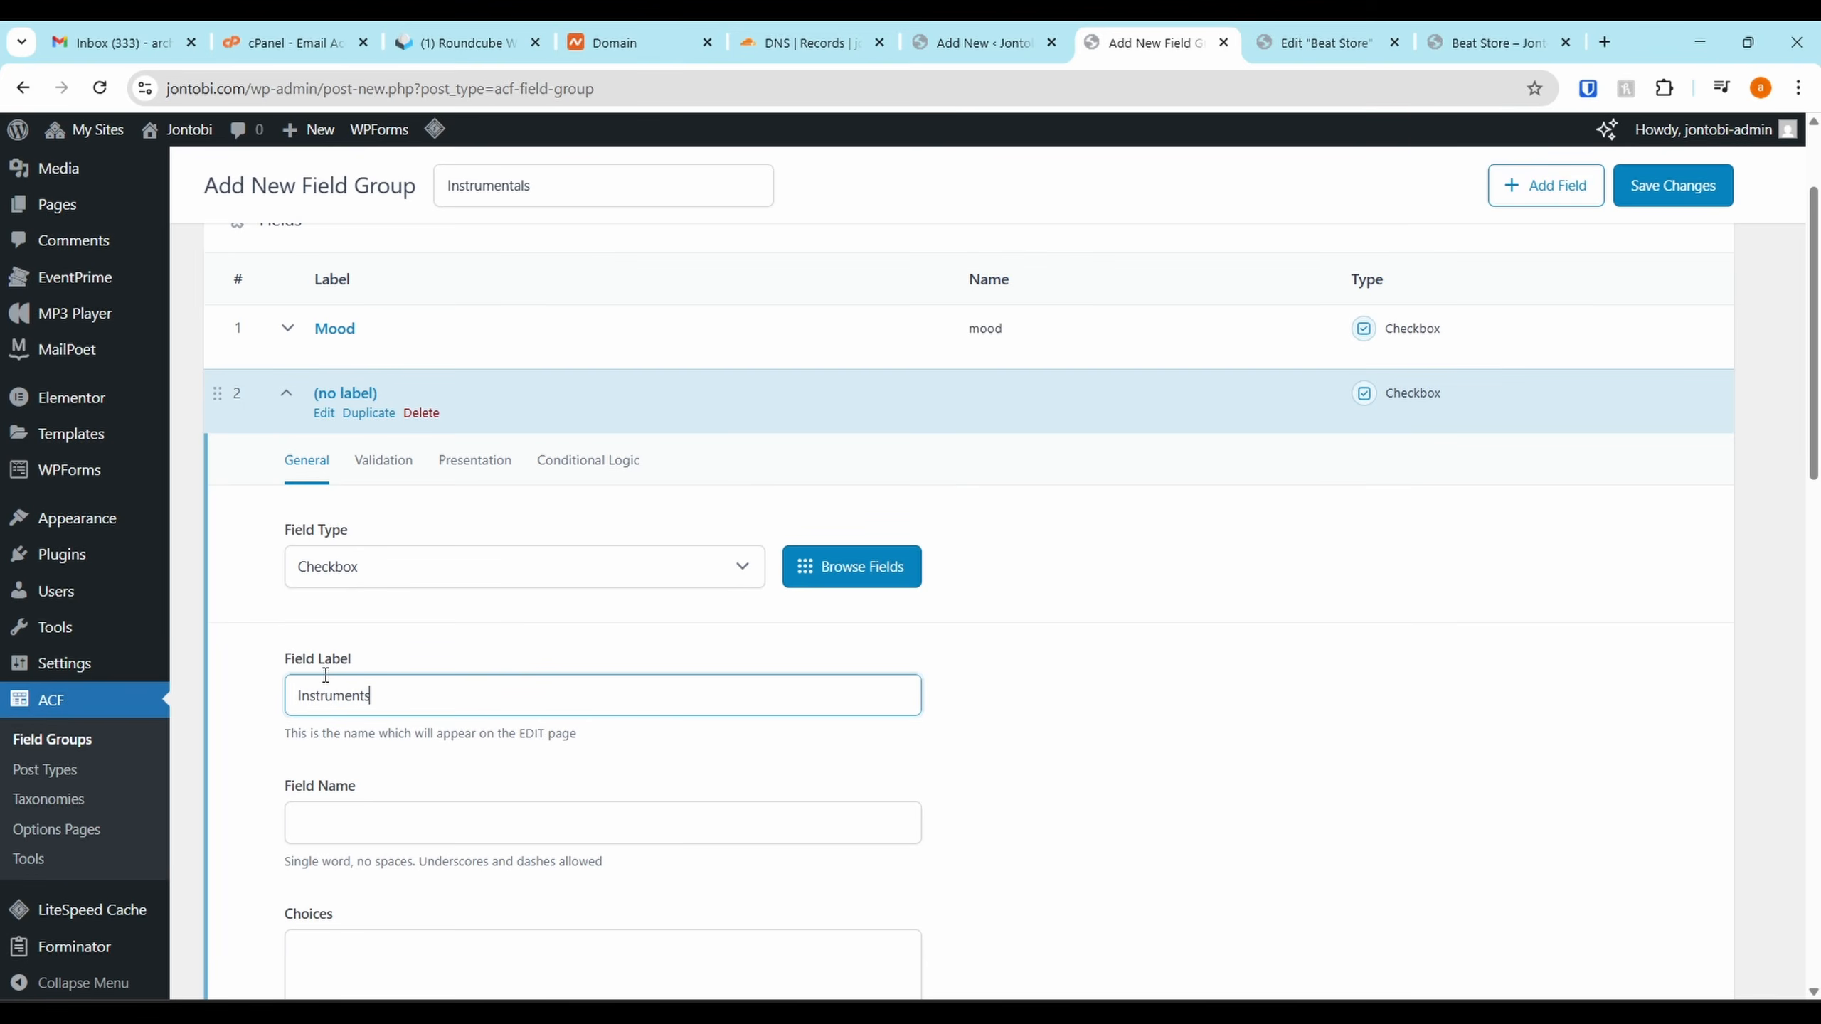
Label the second field Instruments, paste the instrument choices, and collapse it
{"action": "key", "text": "alt+Tab"}
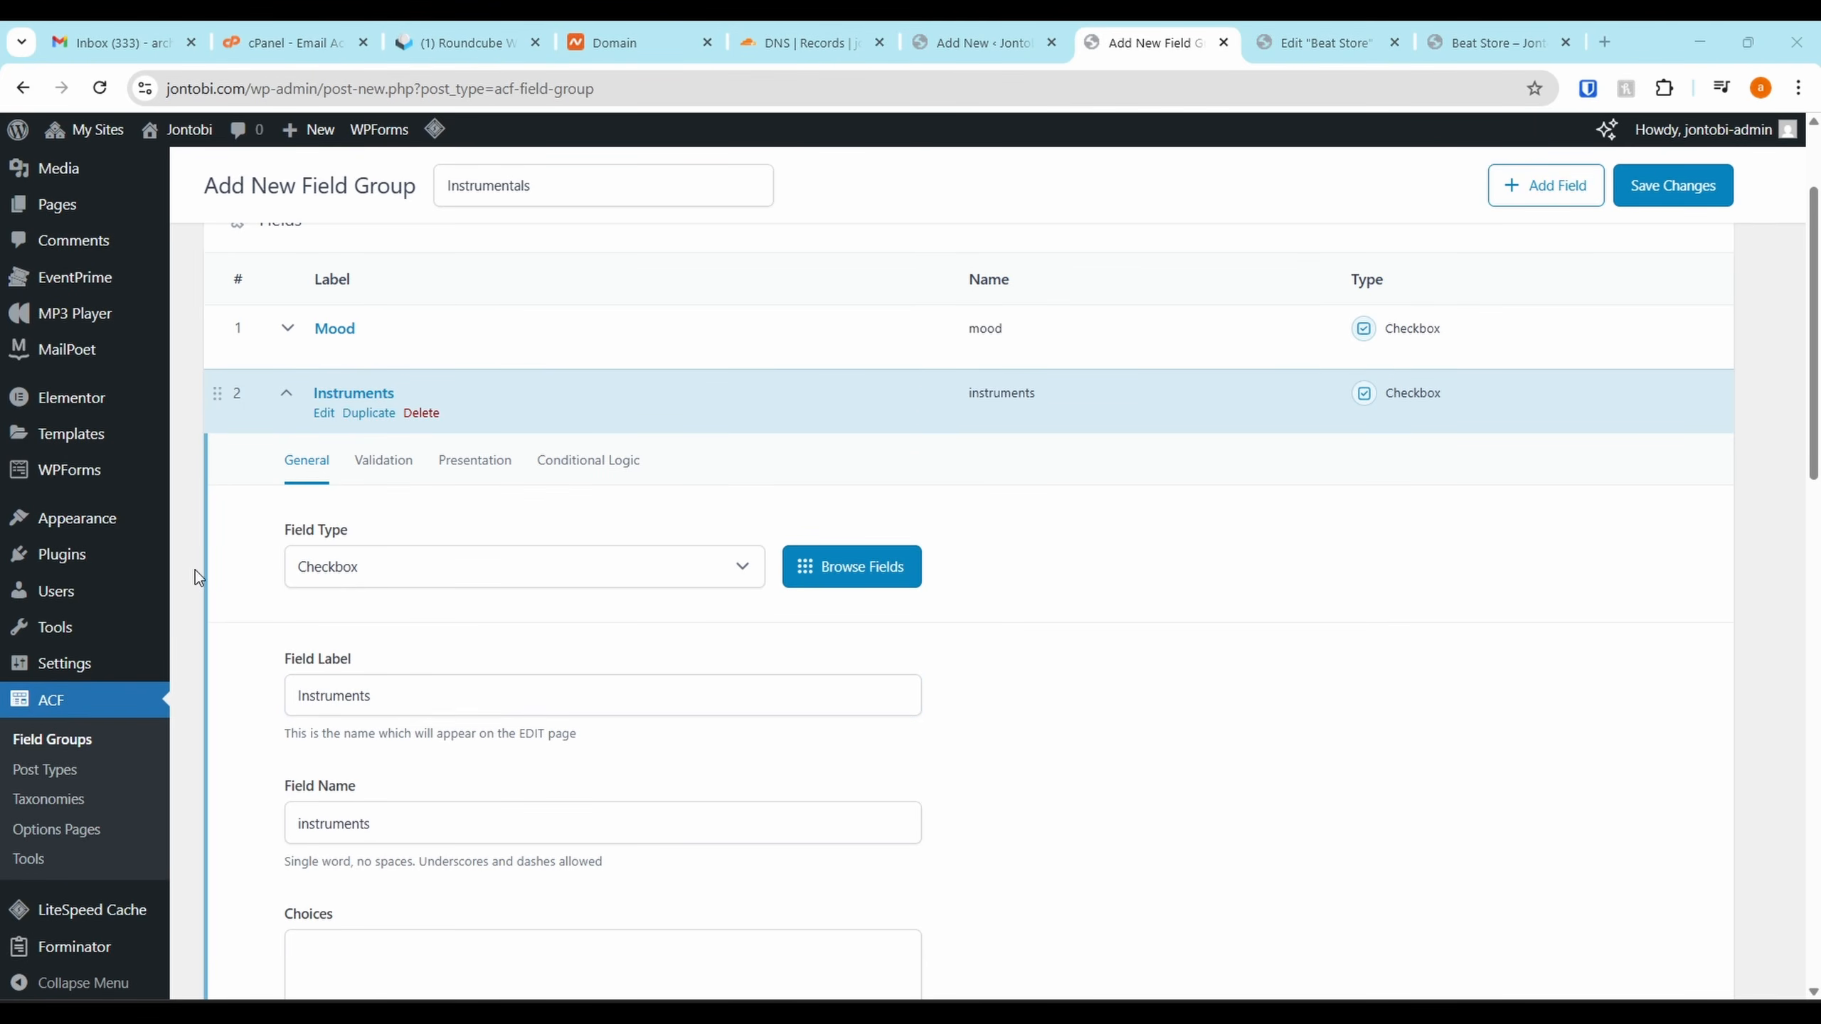
{"action": "scroll", "coordinate": [478, 772], "scroll_direction": "down", "scroll_amount": 3}
{"action": "left_click", "coordinate": [433, 786]}
{"action": "key", "text": "ctrl+v"}
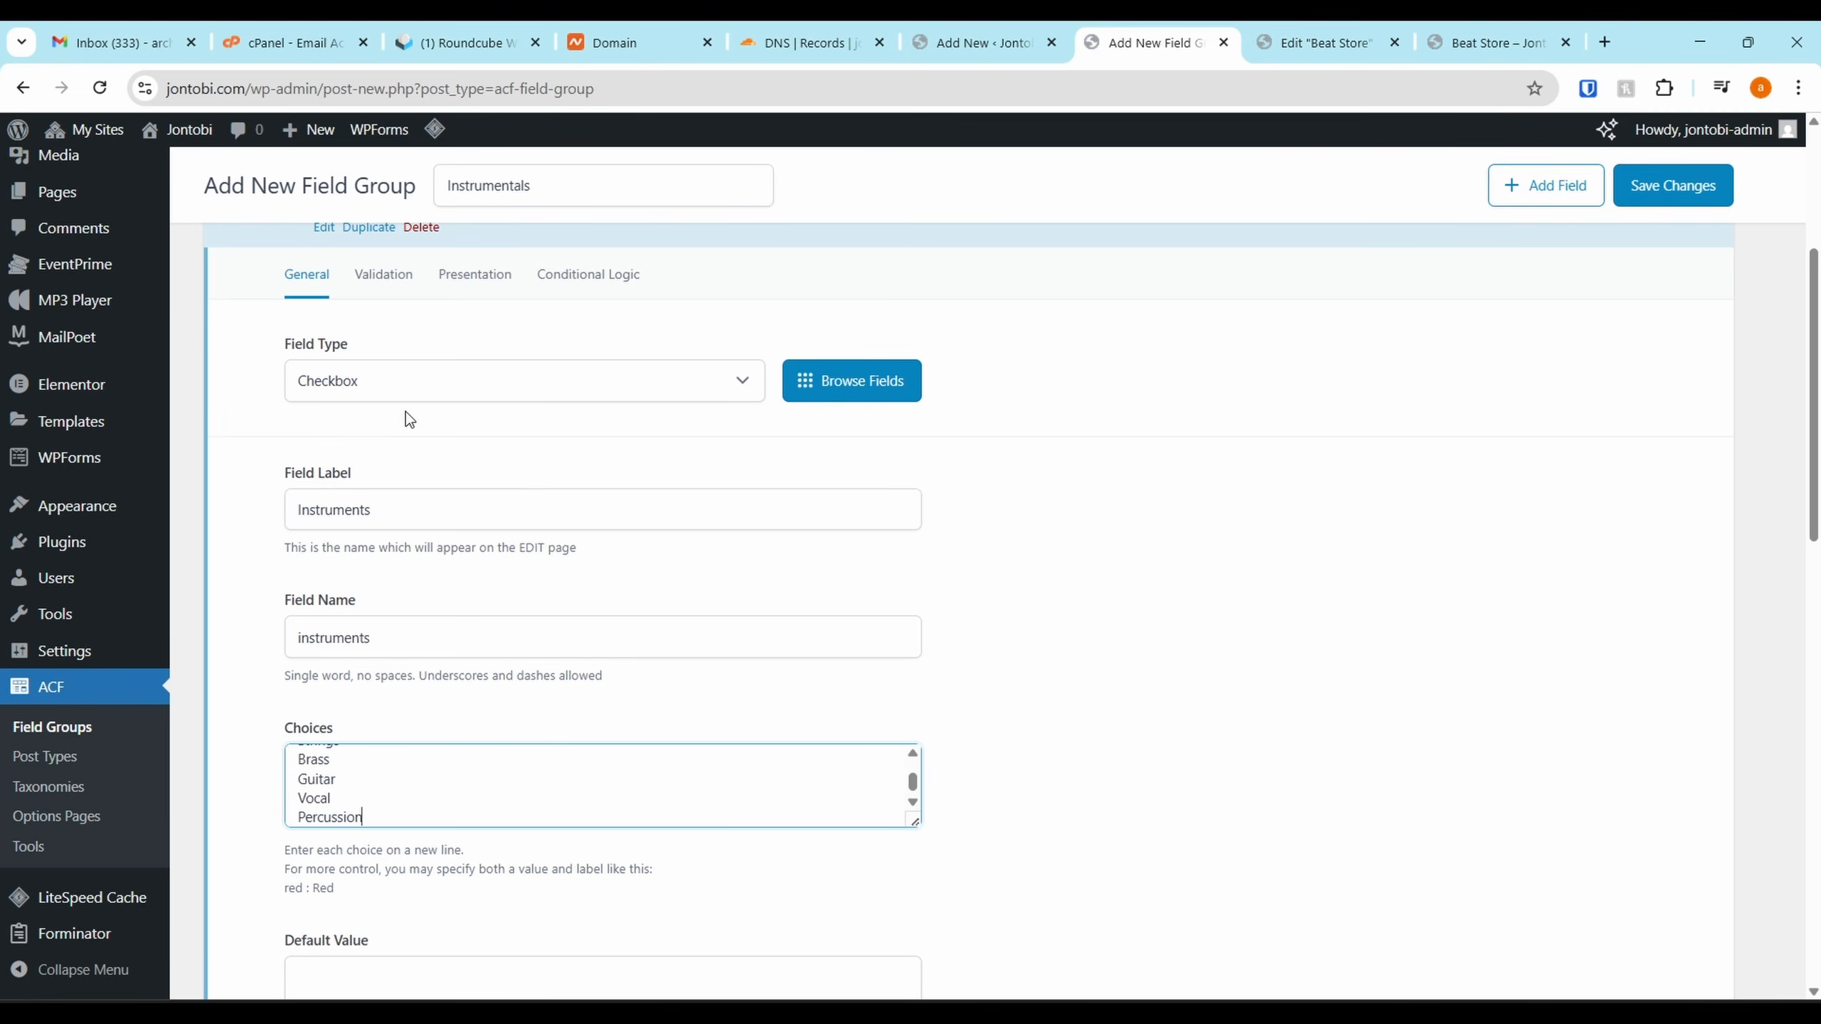
{"action": "scroll", "coordinate": [405, 411], "scroll_direction": "up", "scroll_amount": 2}
{"action": "left_click", "coordinate": [290, 345]}
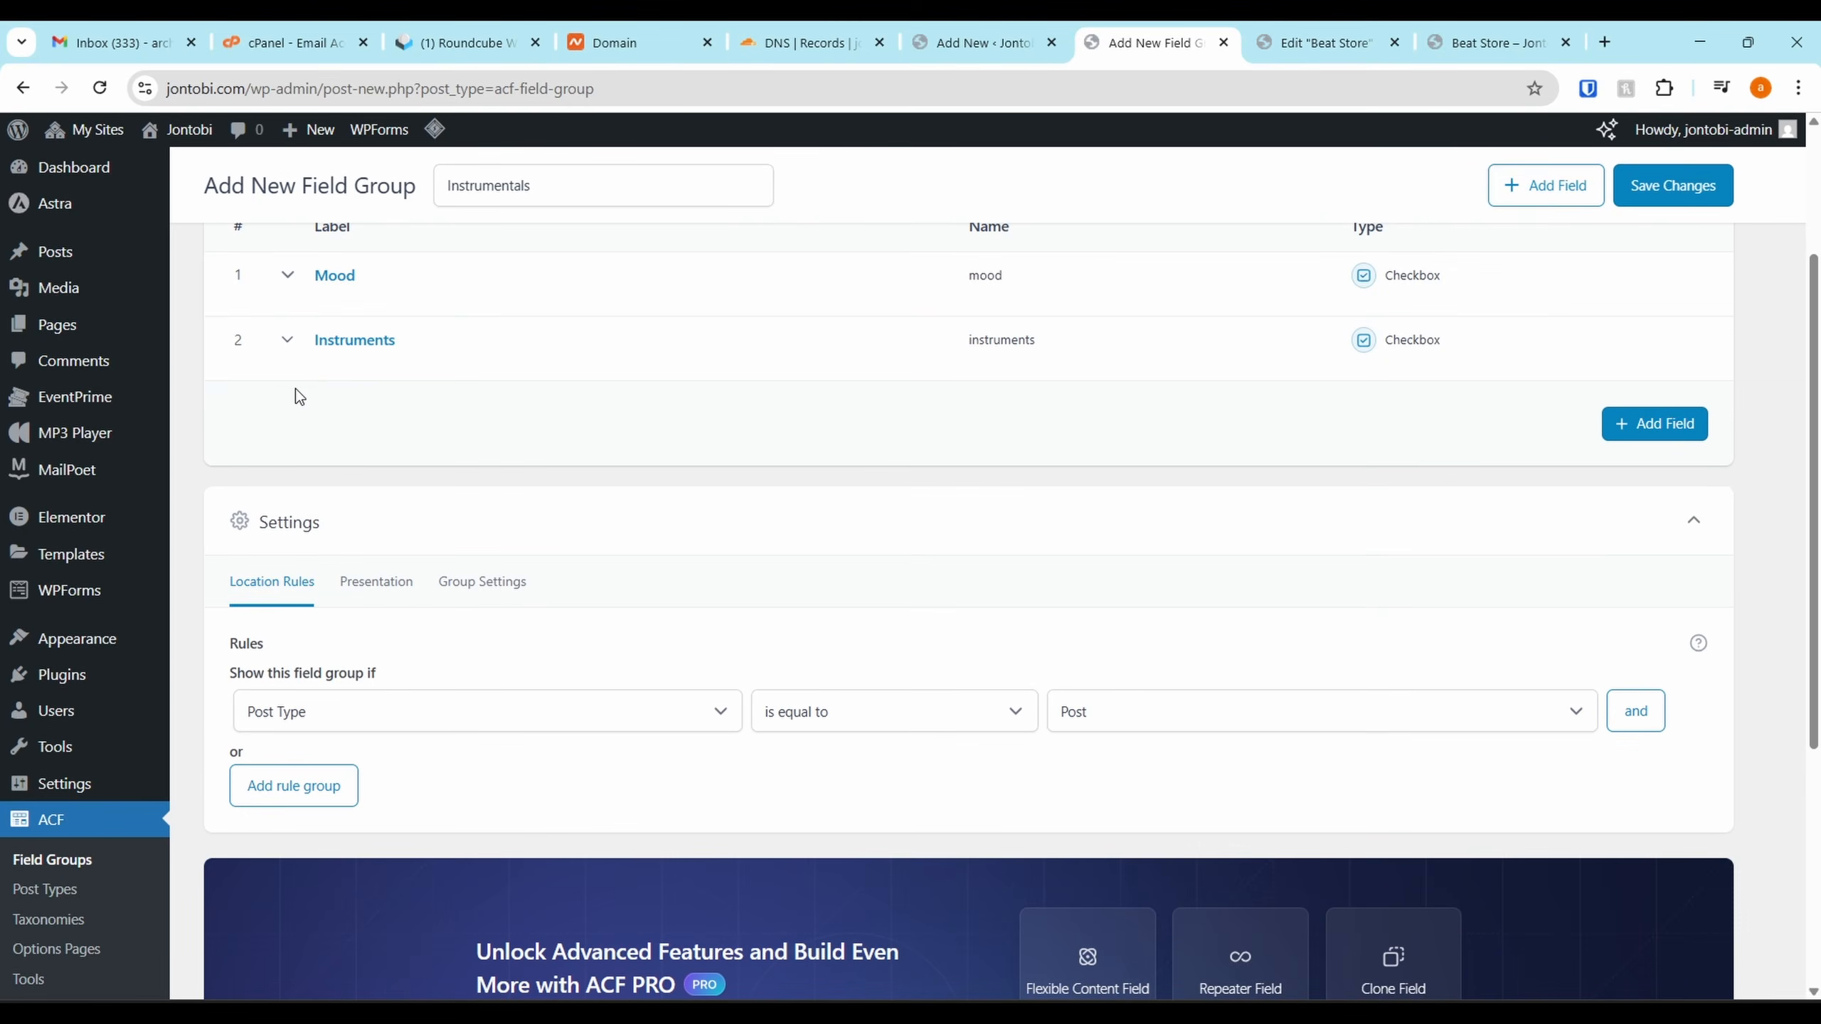
Add a third field labelled Genre with type Checkbox
{"action": "left_click", "coordinate": [1656, 438]}
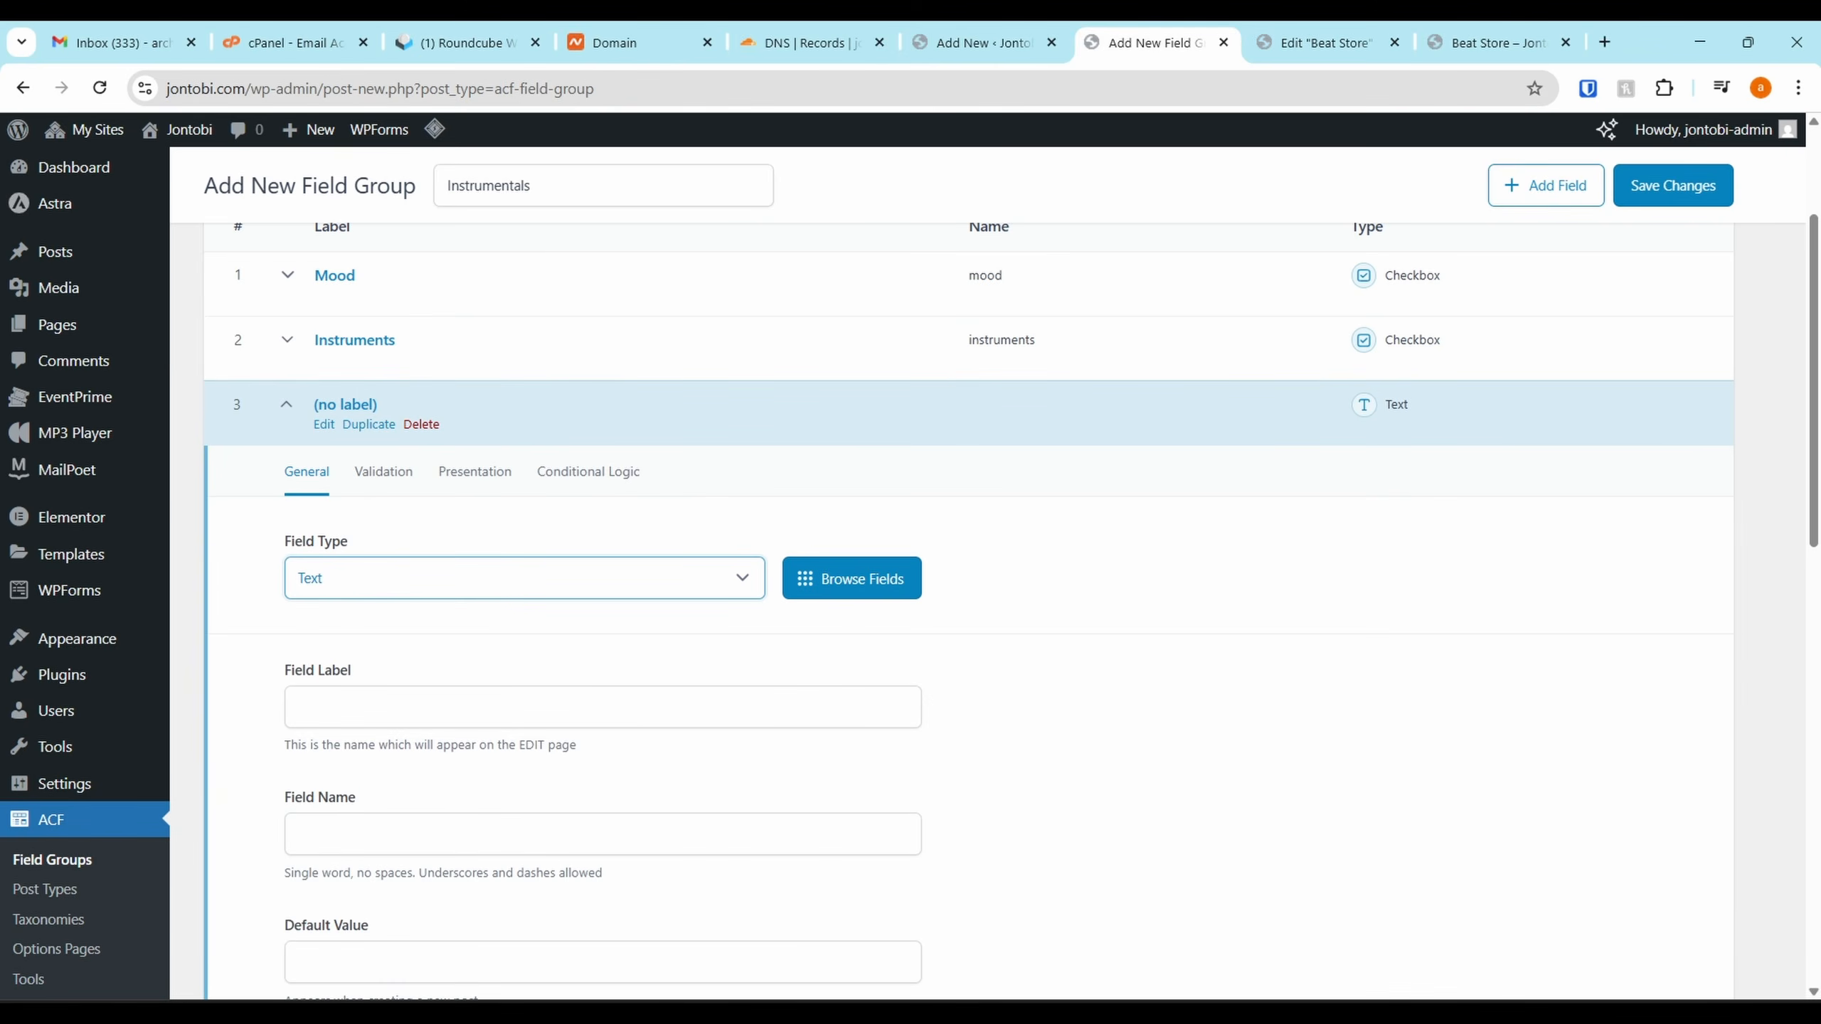
{"action": "key", "text": "alt+Tab"}
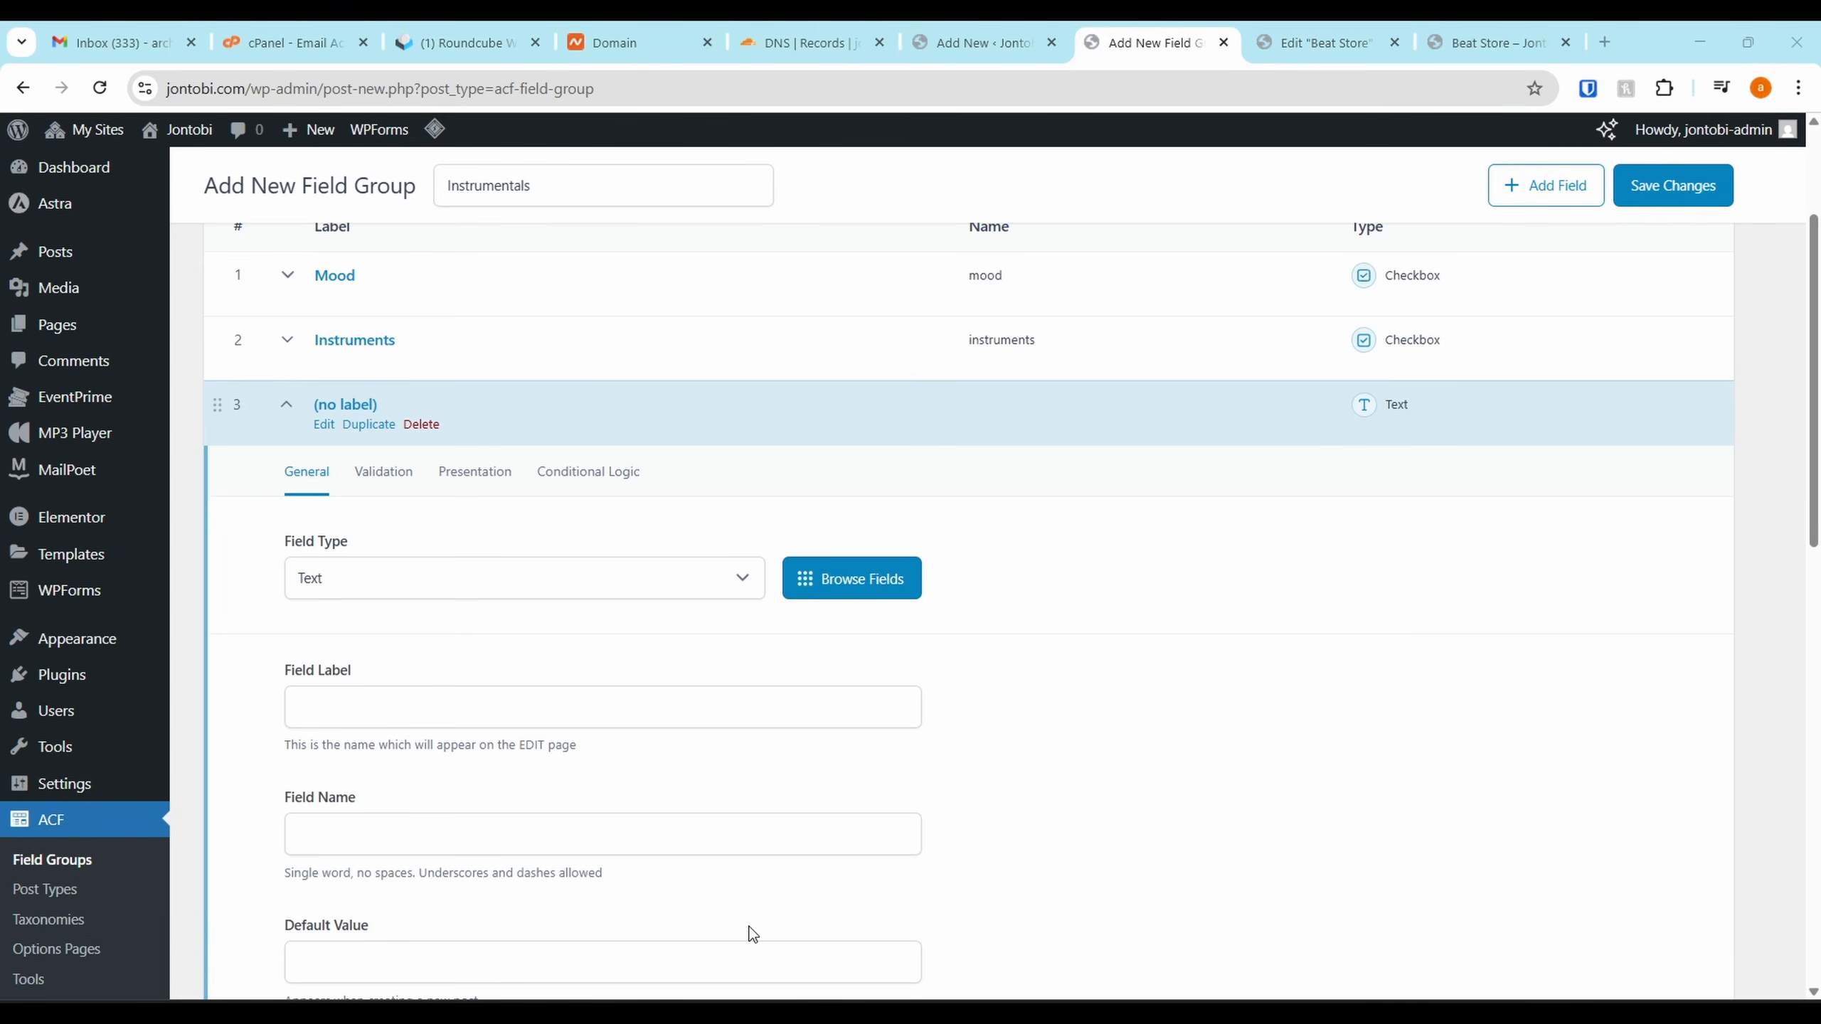
{"action": "left_click", "coordinate": [424, 708]}
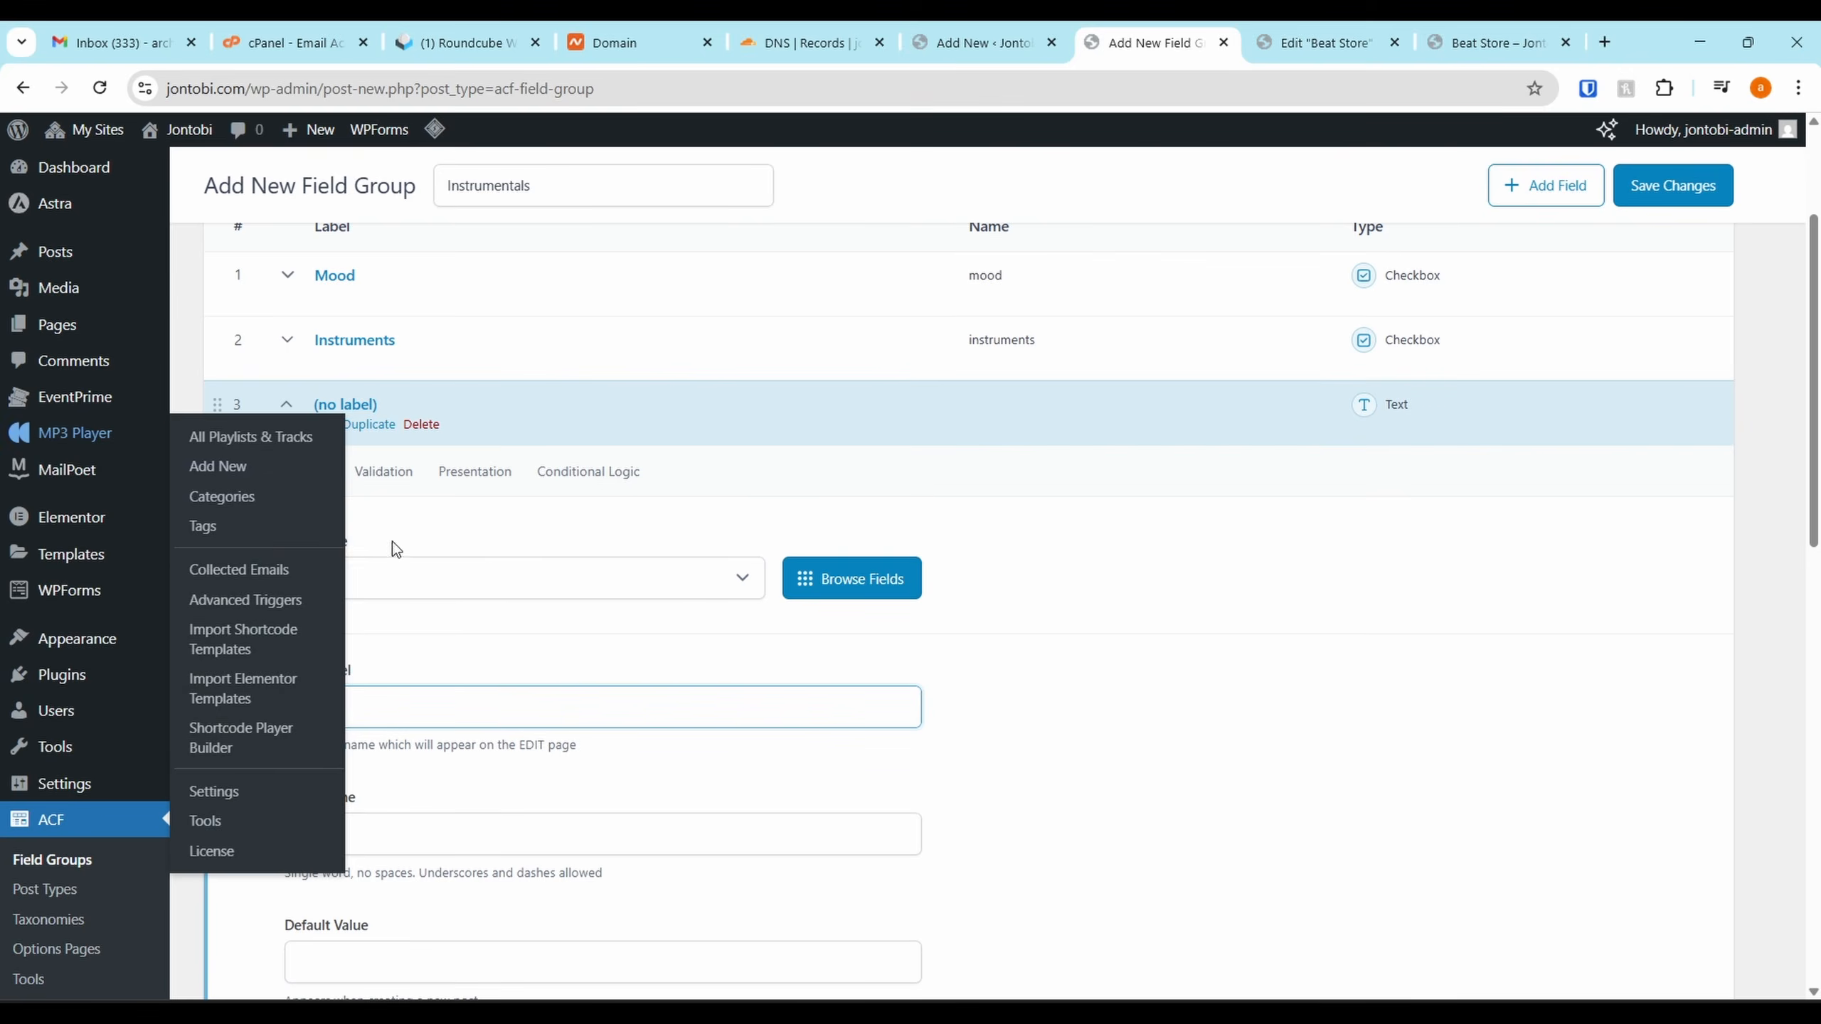
{"action": "left_click", "coordinate": [463, 585]}
{"action": "scroll", "coordinate": [390, 416], "scroll_direction": "down", "scroll_amount": 3}
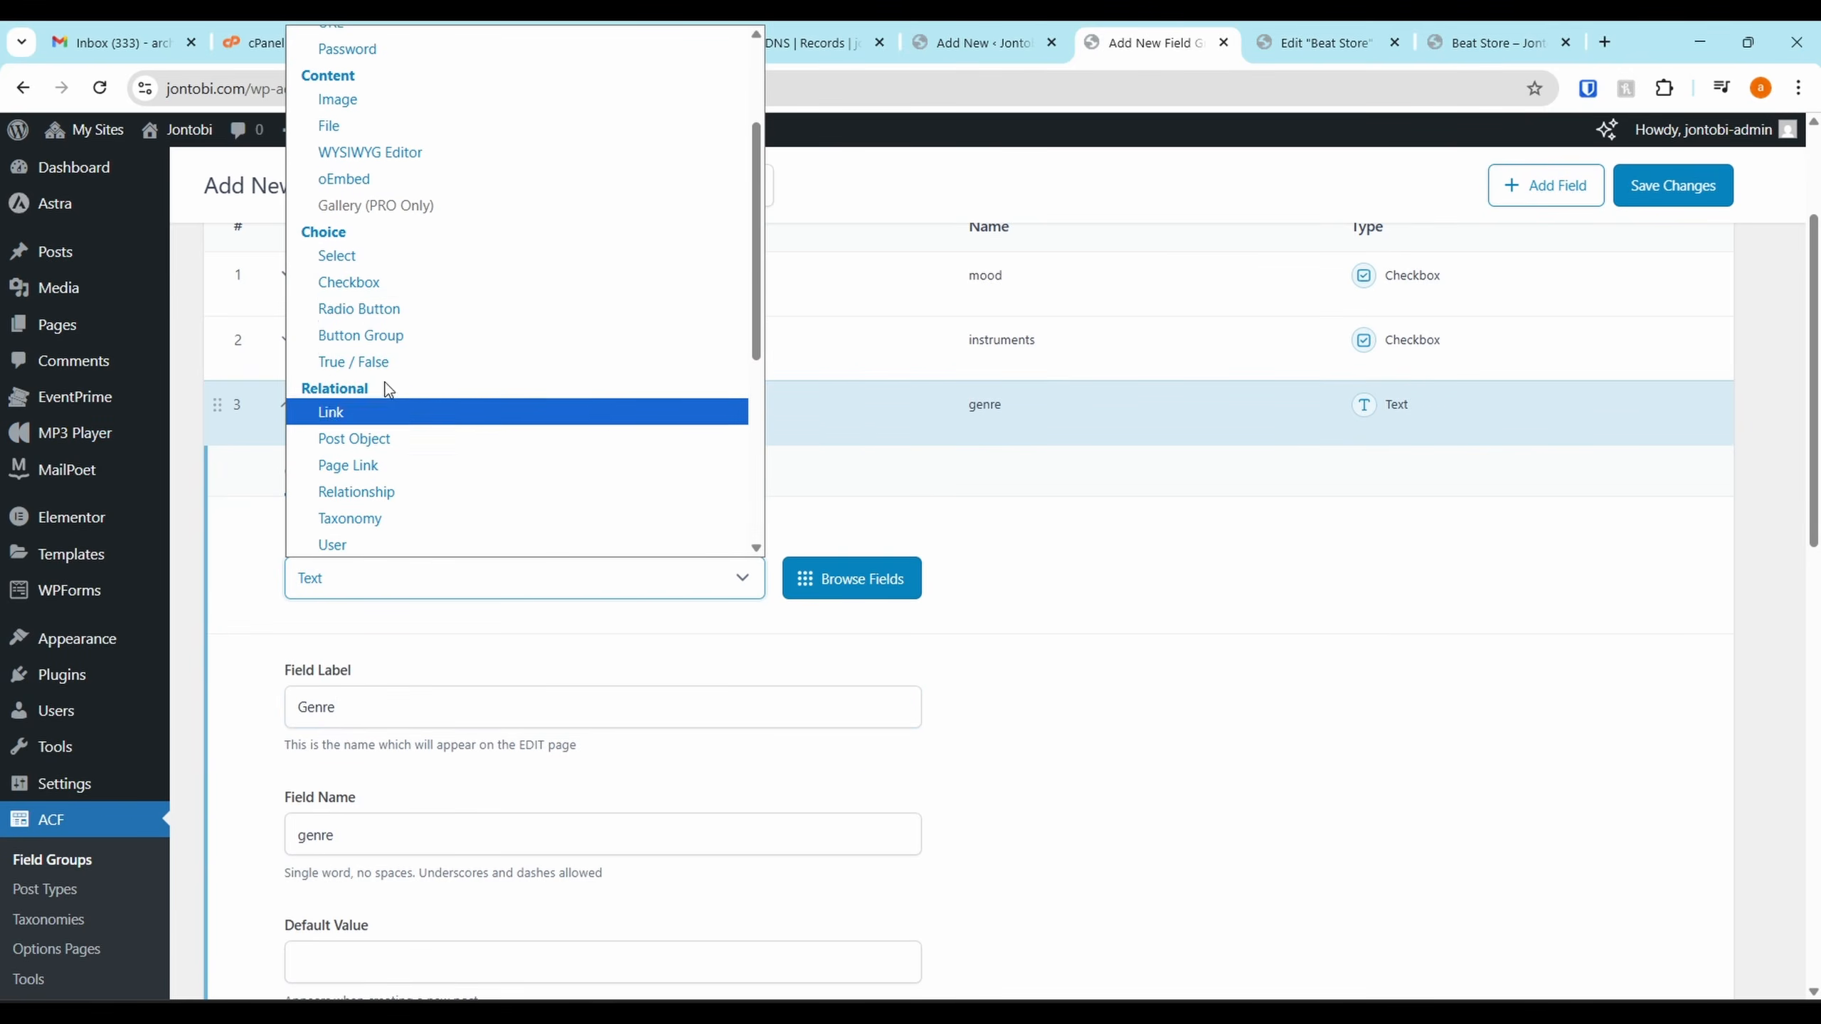
{"action": "left_click", "coordinate": [404, 282]}
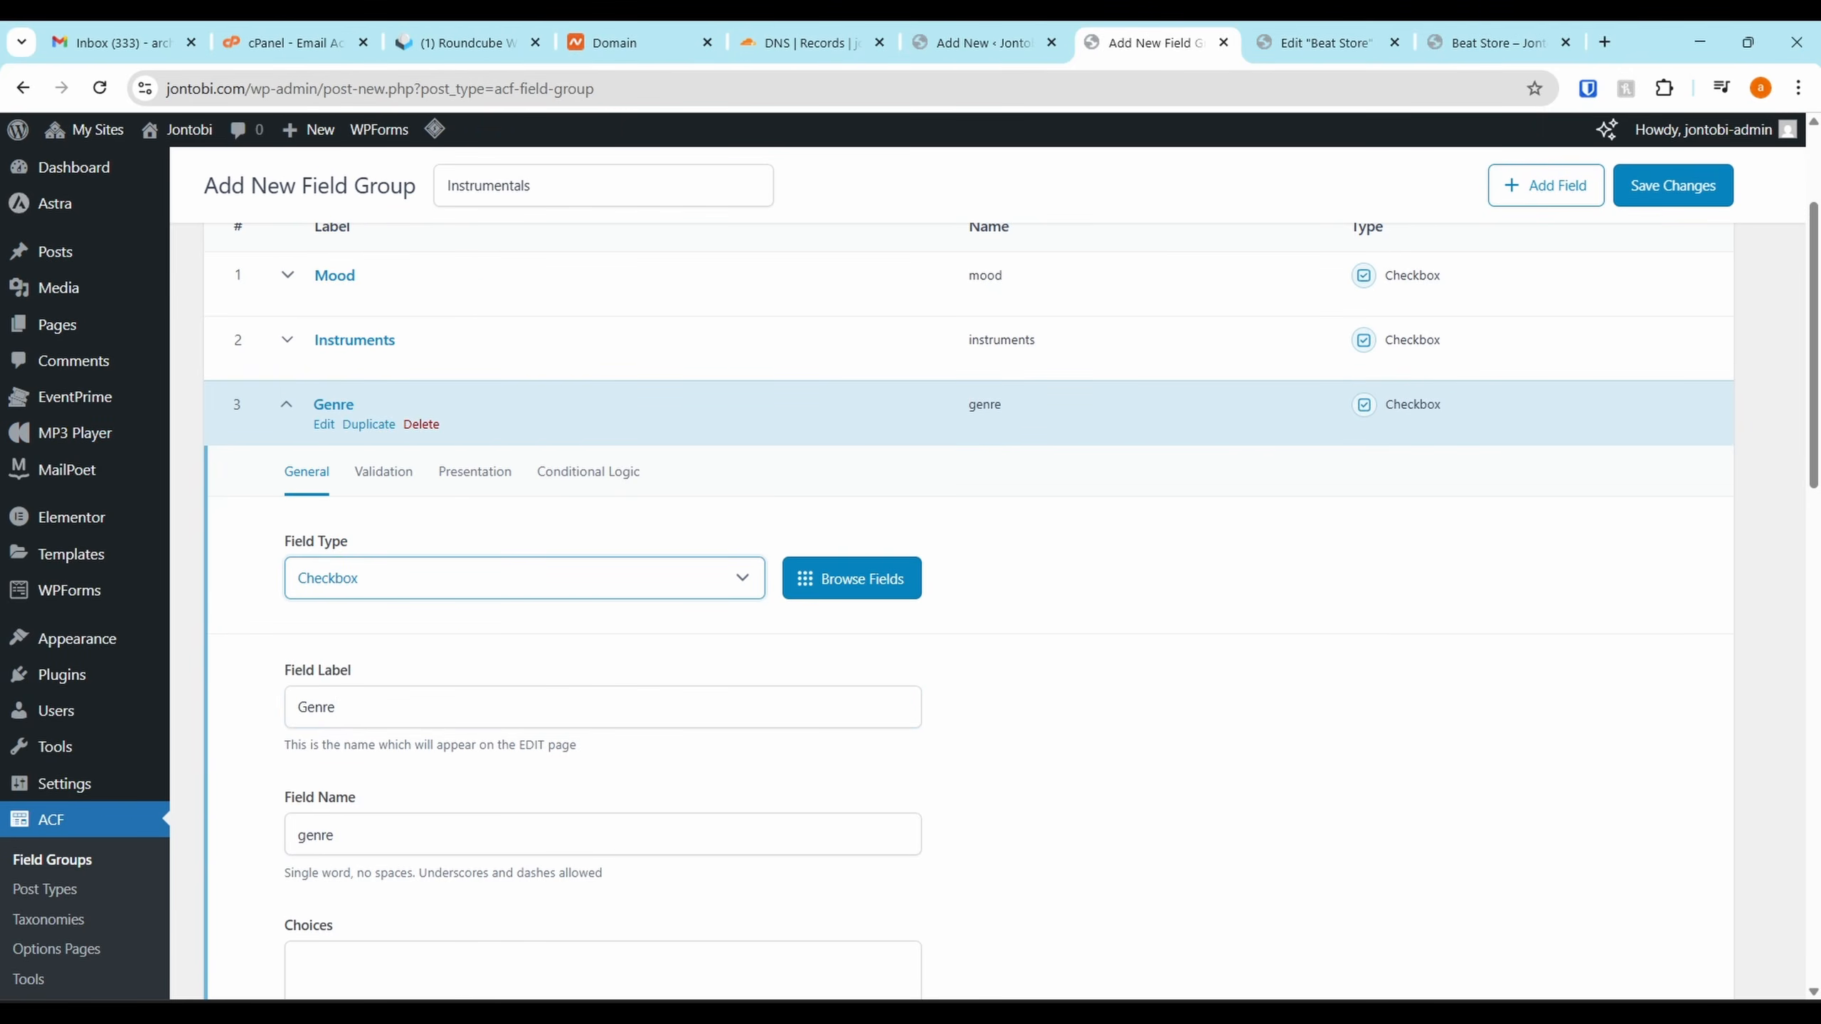
Paste the Genre choices (Cypher, Trap, Sci-Fi, Afro and more) and collapse the field
{"action": "key", "text": "alt+Tab"}
{"action": "key", "text": "alt+Tab"}
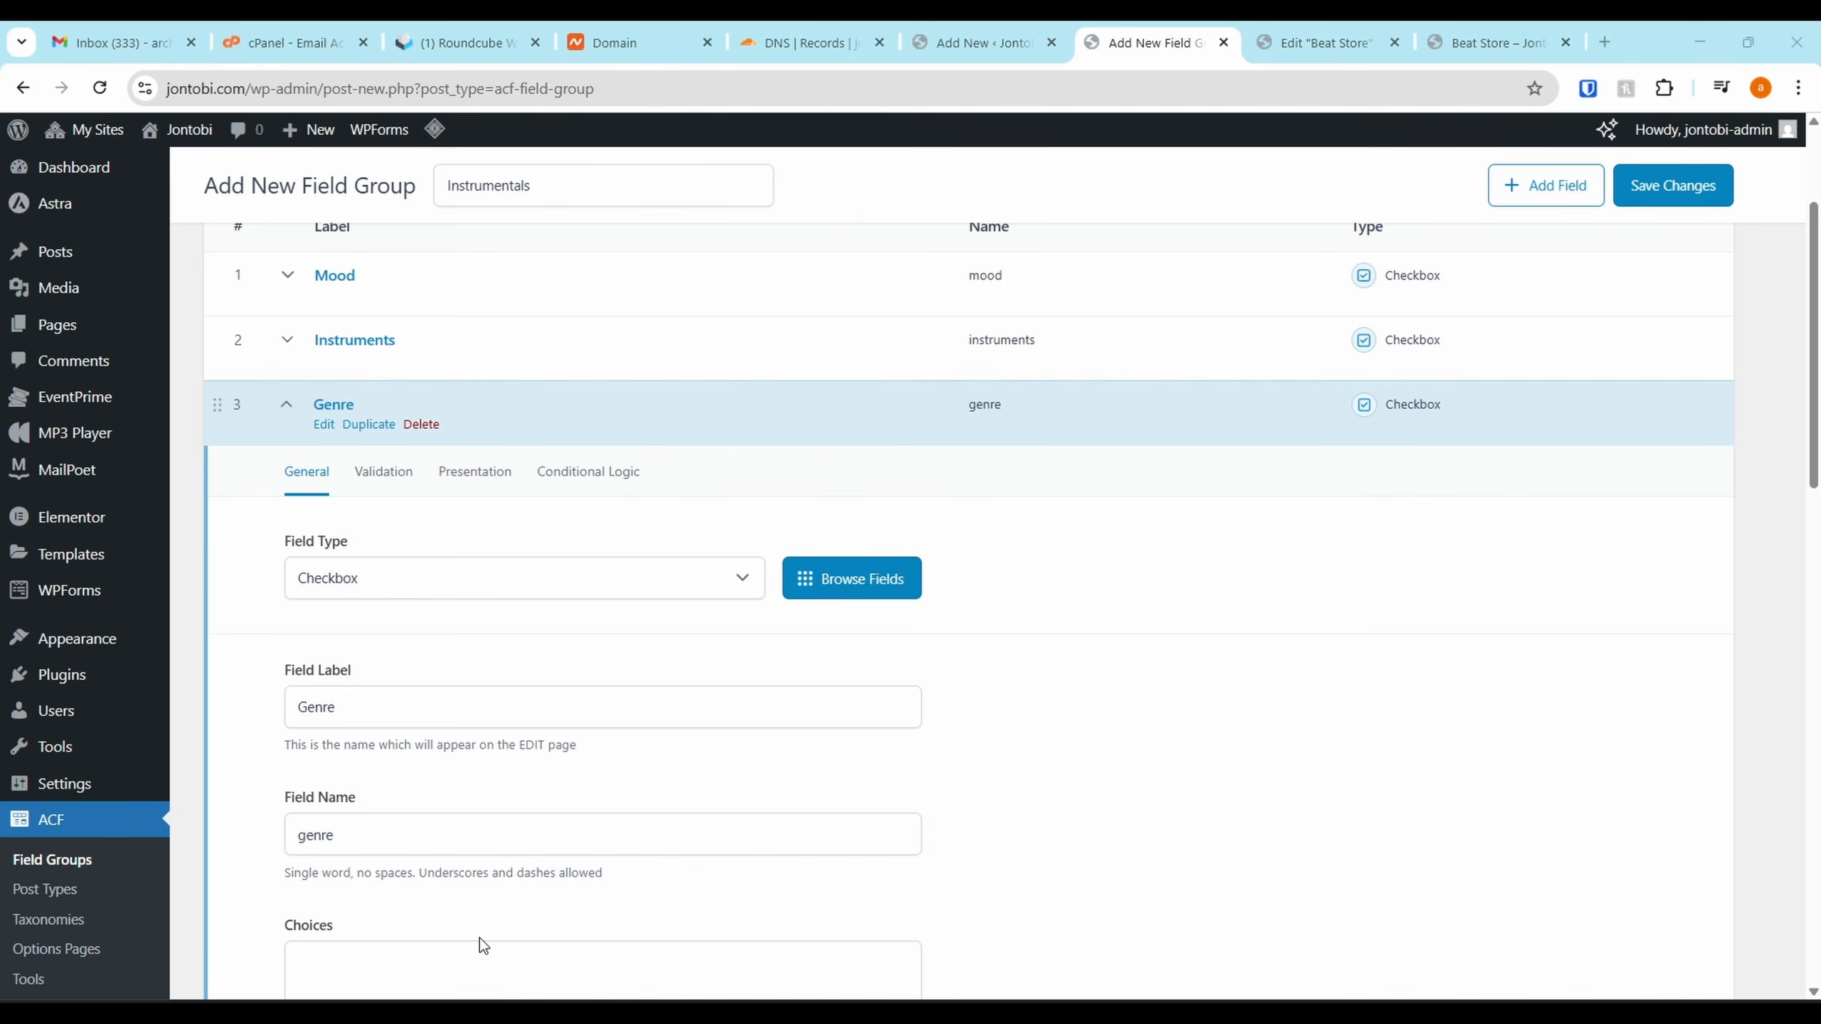
{"action": "scroll", "coordinate": [521, 813], "scroll_direction": "down", "scroll_amount": 3}
{"action": "left_click", "coordinate": [427, 701]}
{"action": "key", "text": "ctrl+v"}
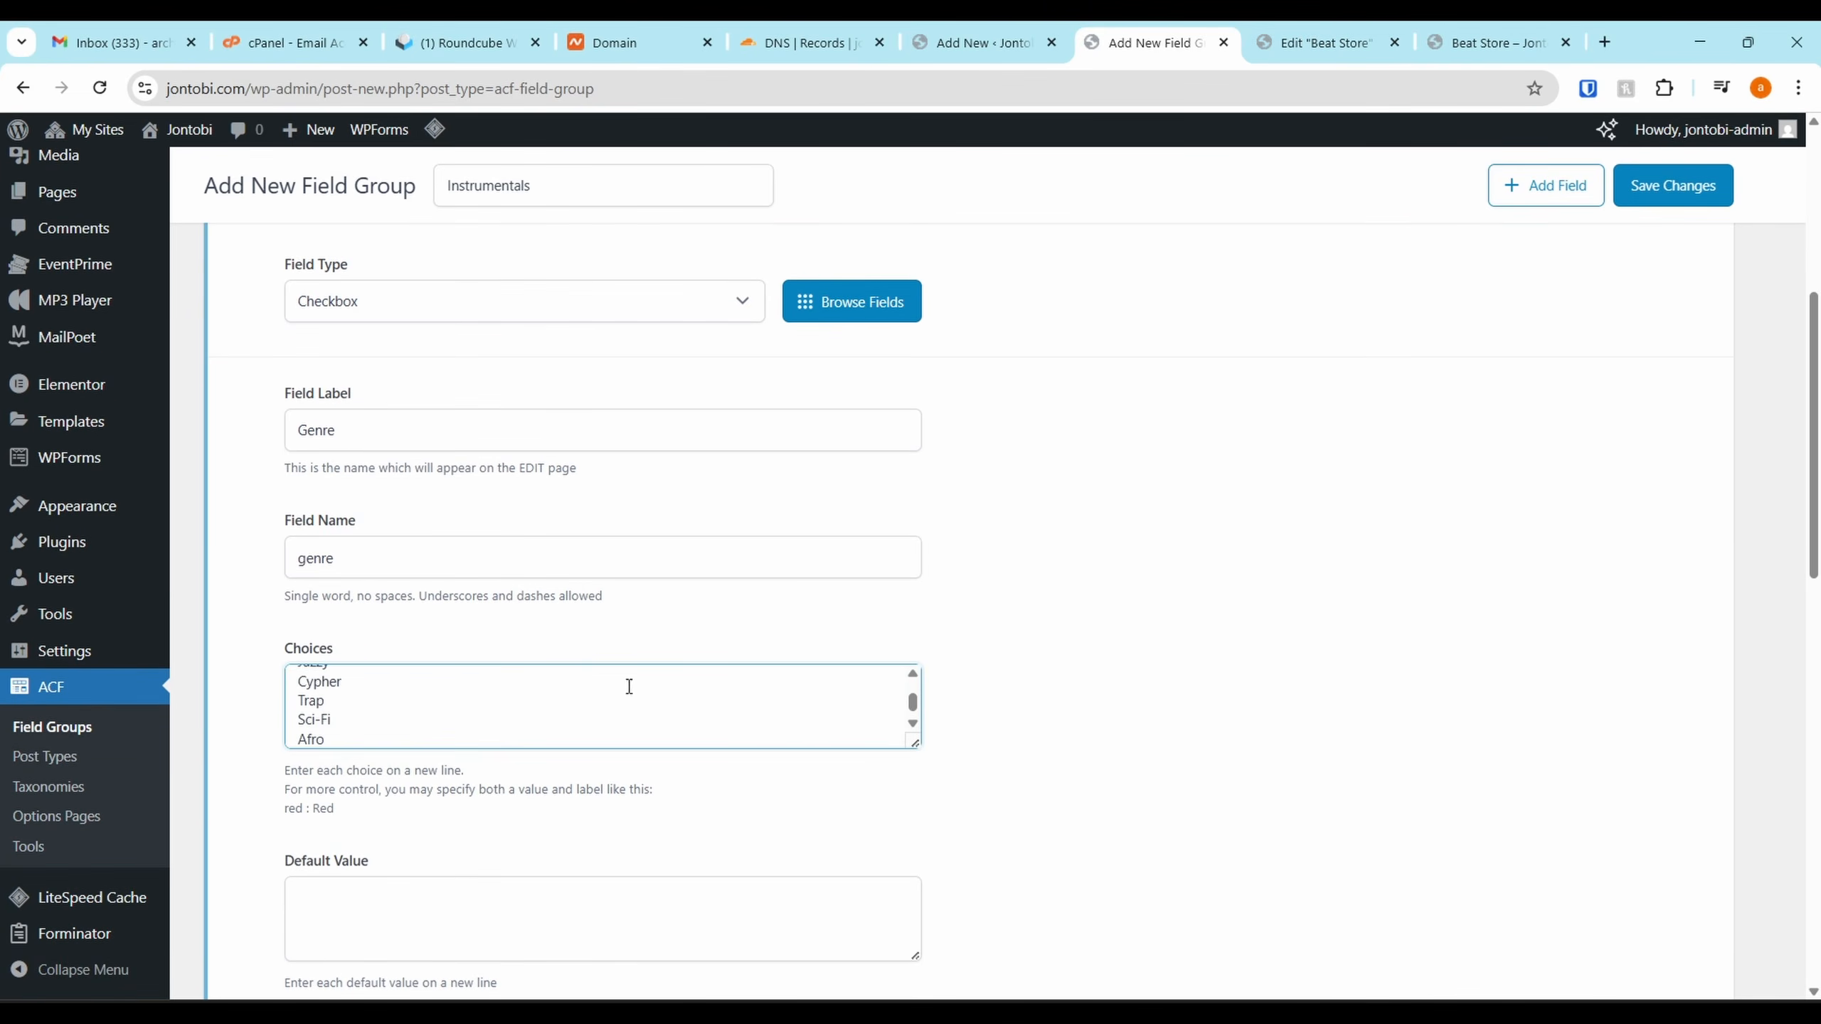
{"action": "scroll", "coordinate": [437, 527], "scroll_direction": "down", "scroll_amount": 1}
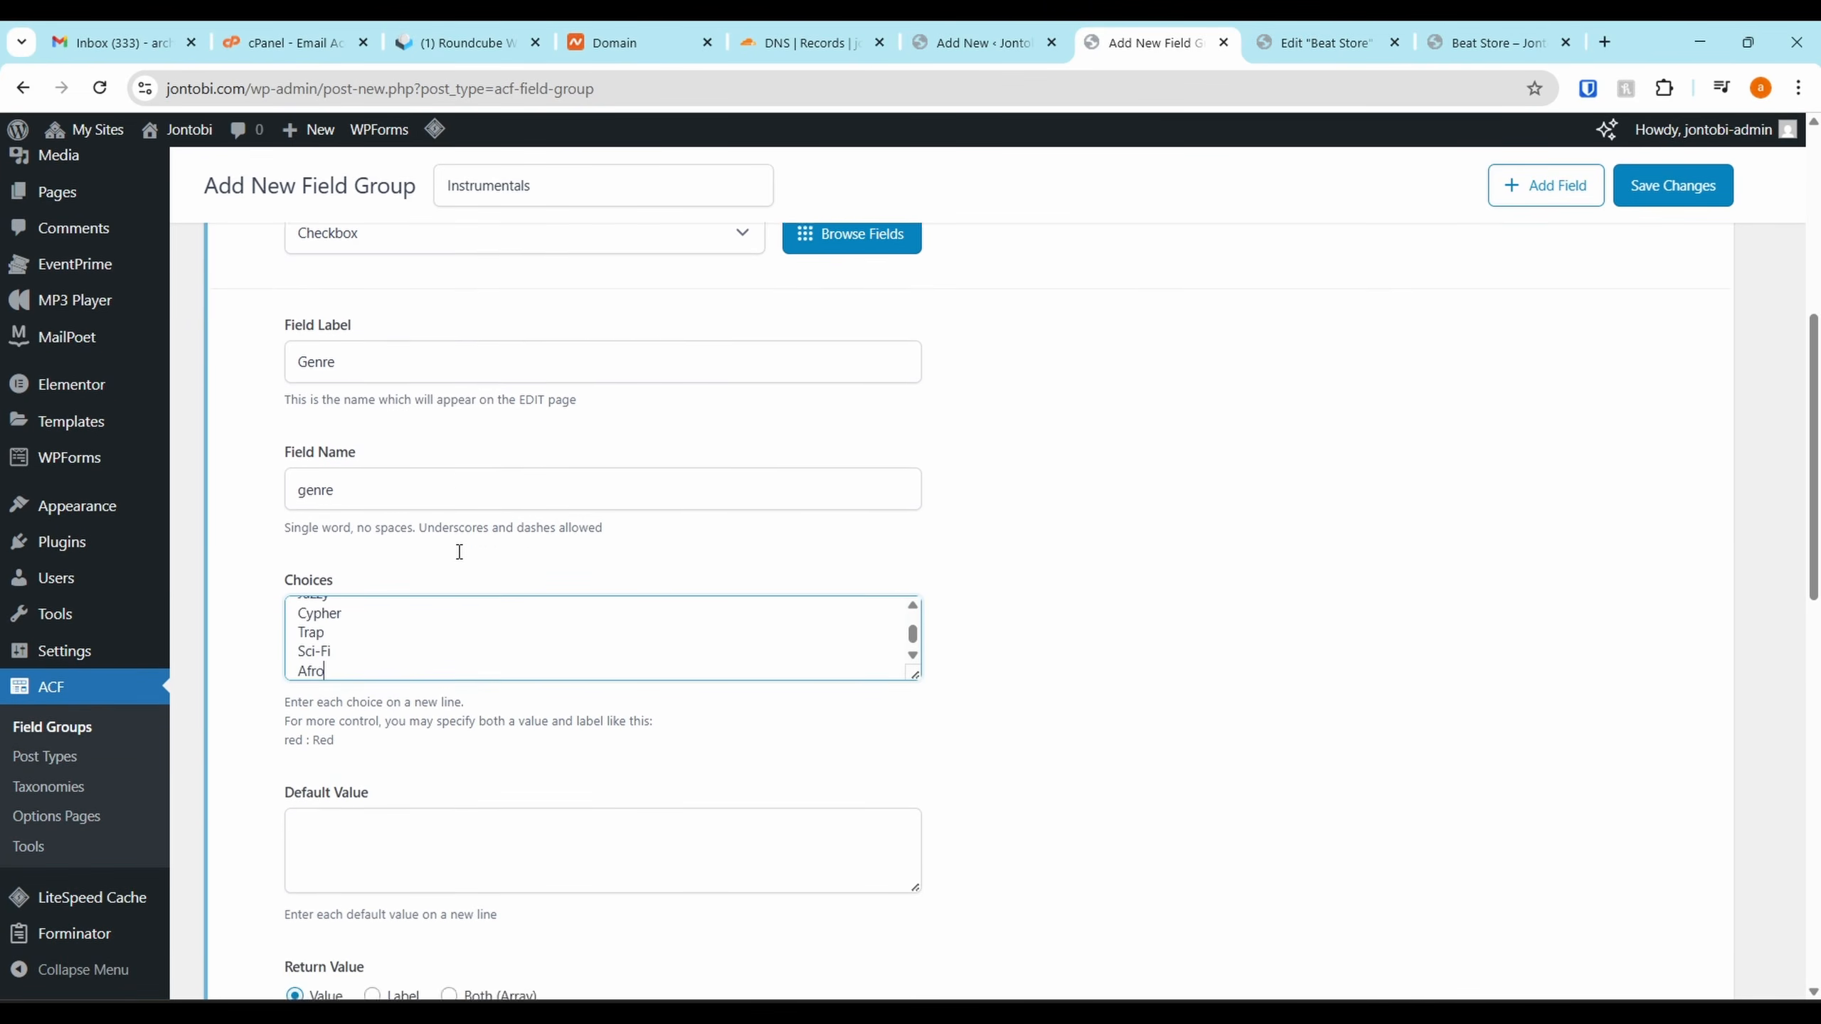
{"action": "scroll", "coordinate": [582, 393], "scroll_direction": "up", "scroll_amount": 4}
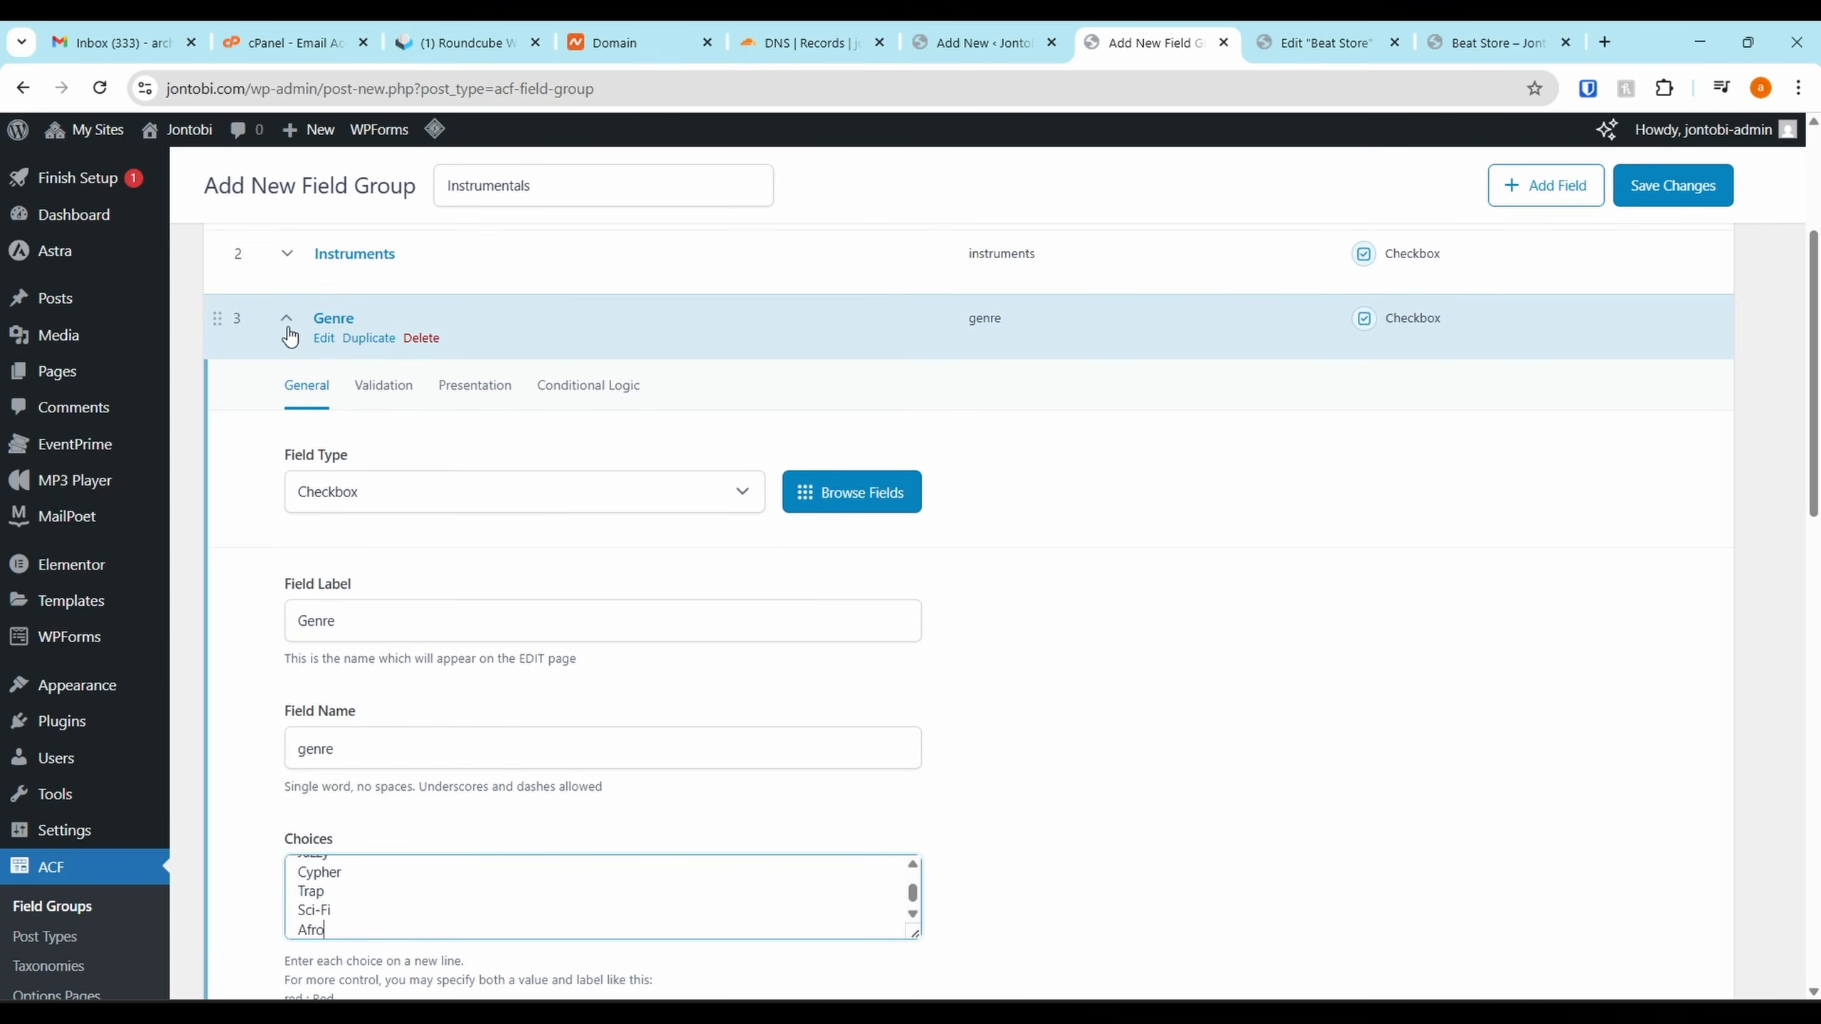
{"action": "left_click", "coordinate": [290, 340]}
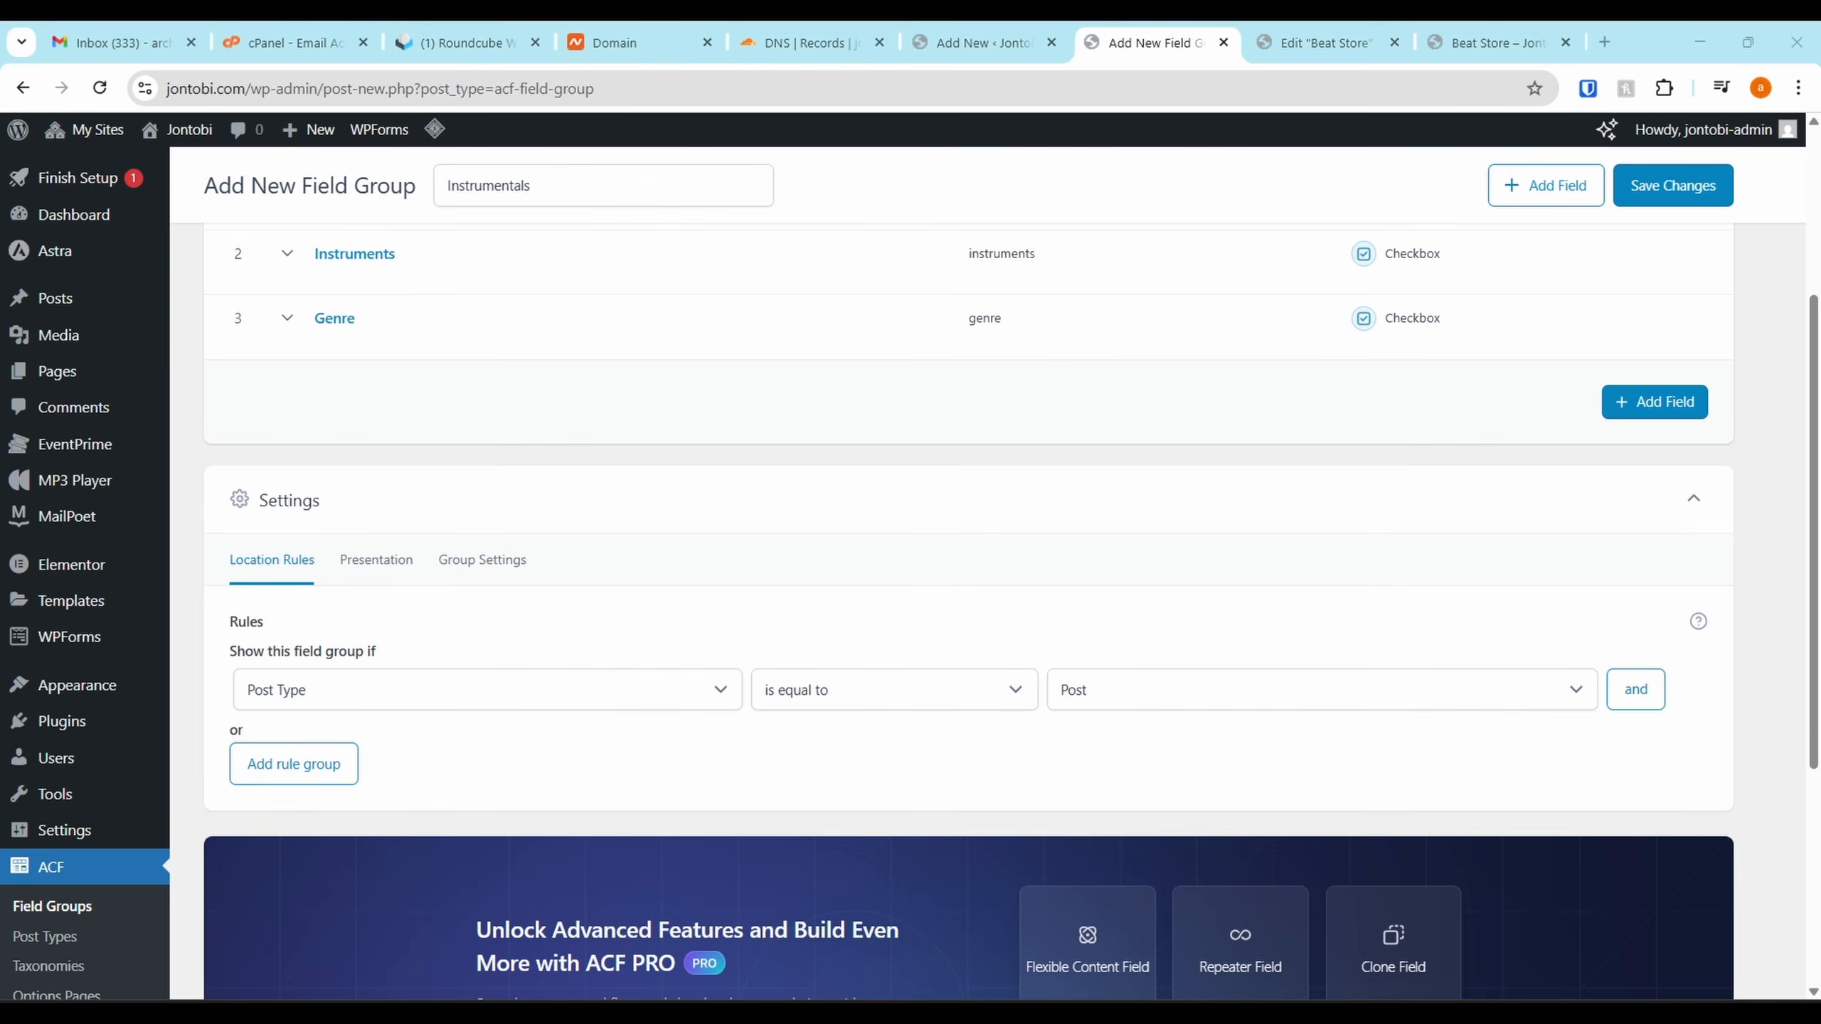
{"action": "scroll", "coordinate": [480, 437], "scroll_direction": "up", "scroll_amount": 2}
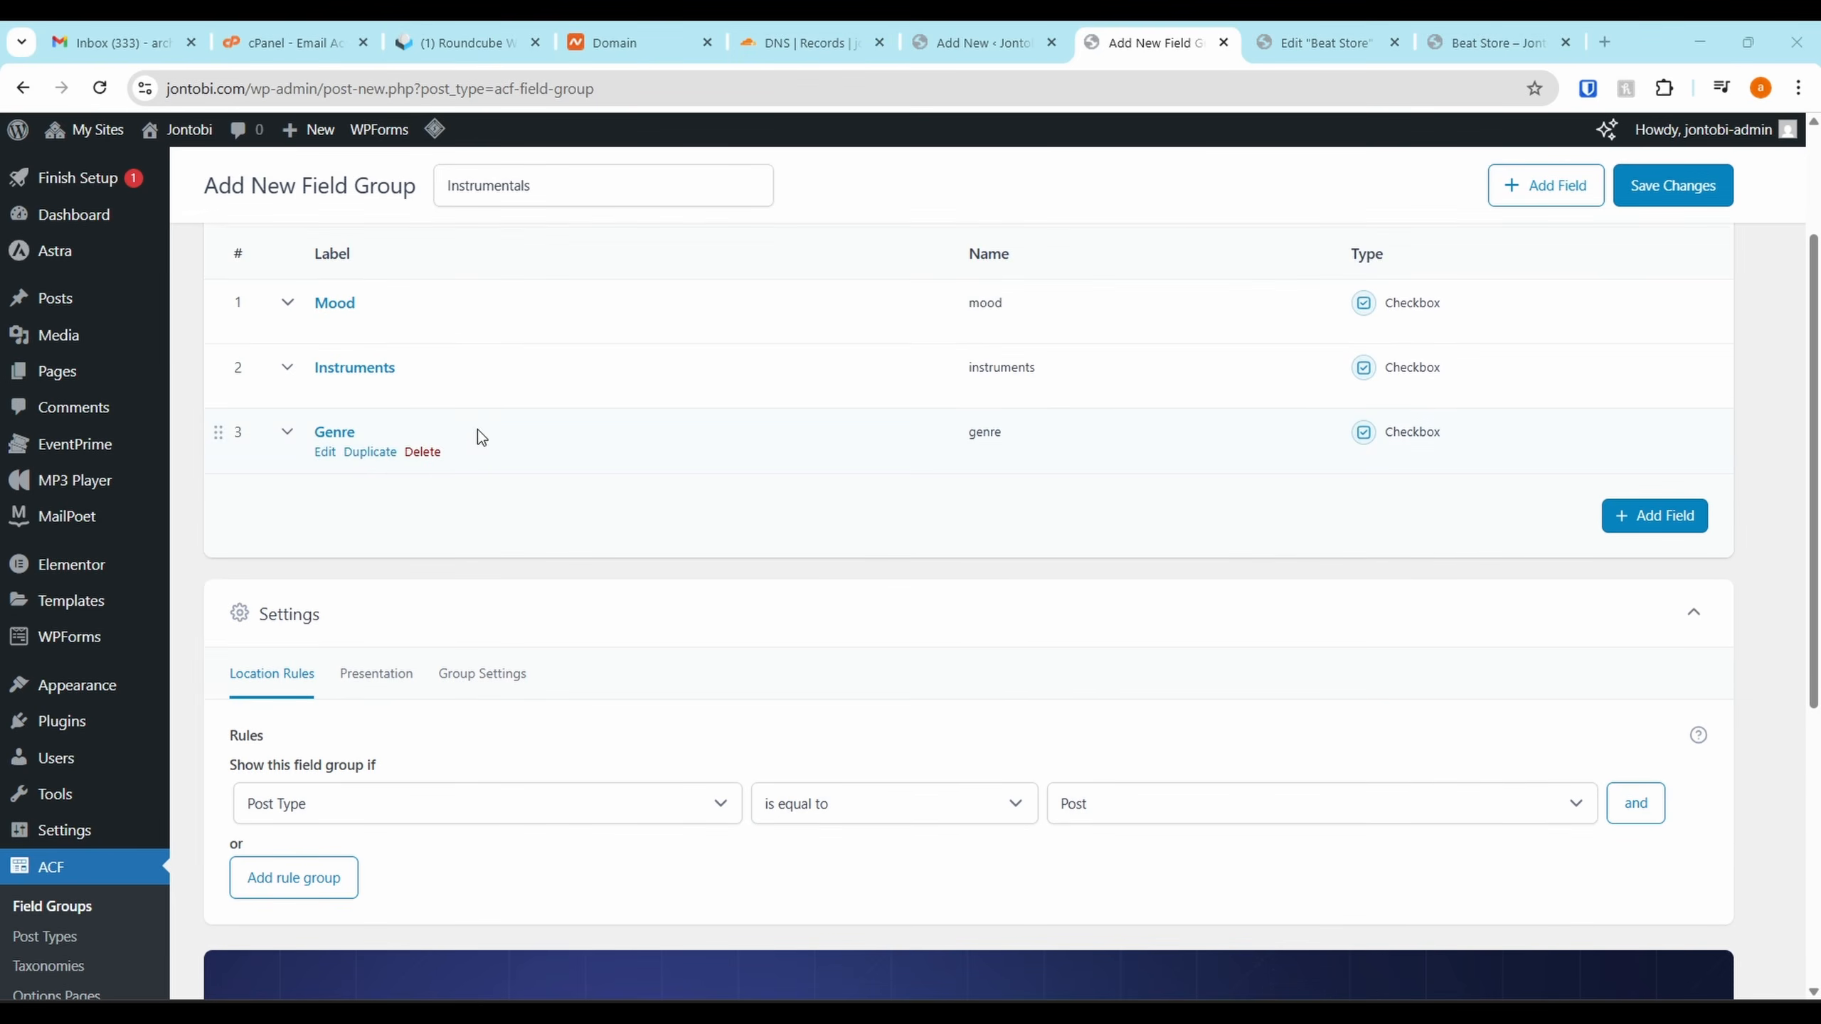
Add a fourth text field labelled BPM and save the Instrumentals field group
{"action": "left_click", "coordinate": [1618, 517]}
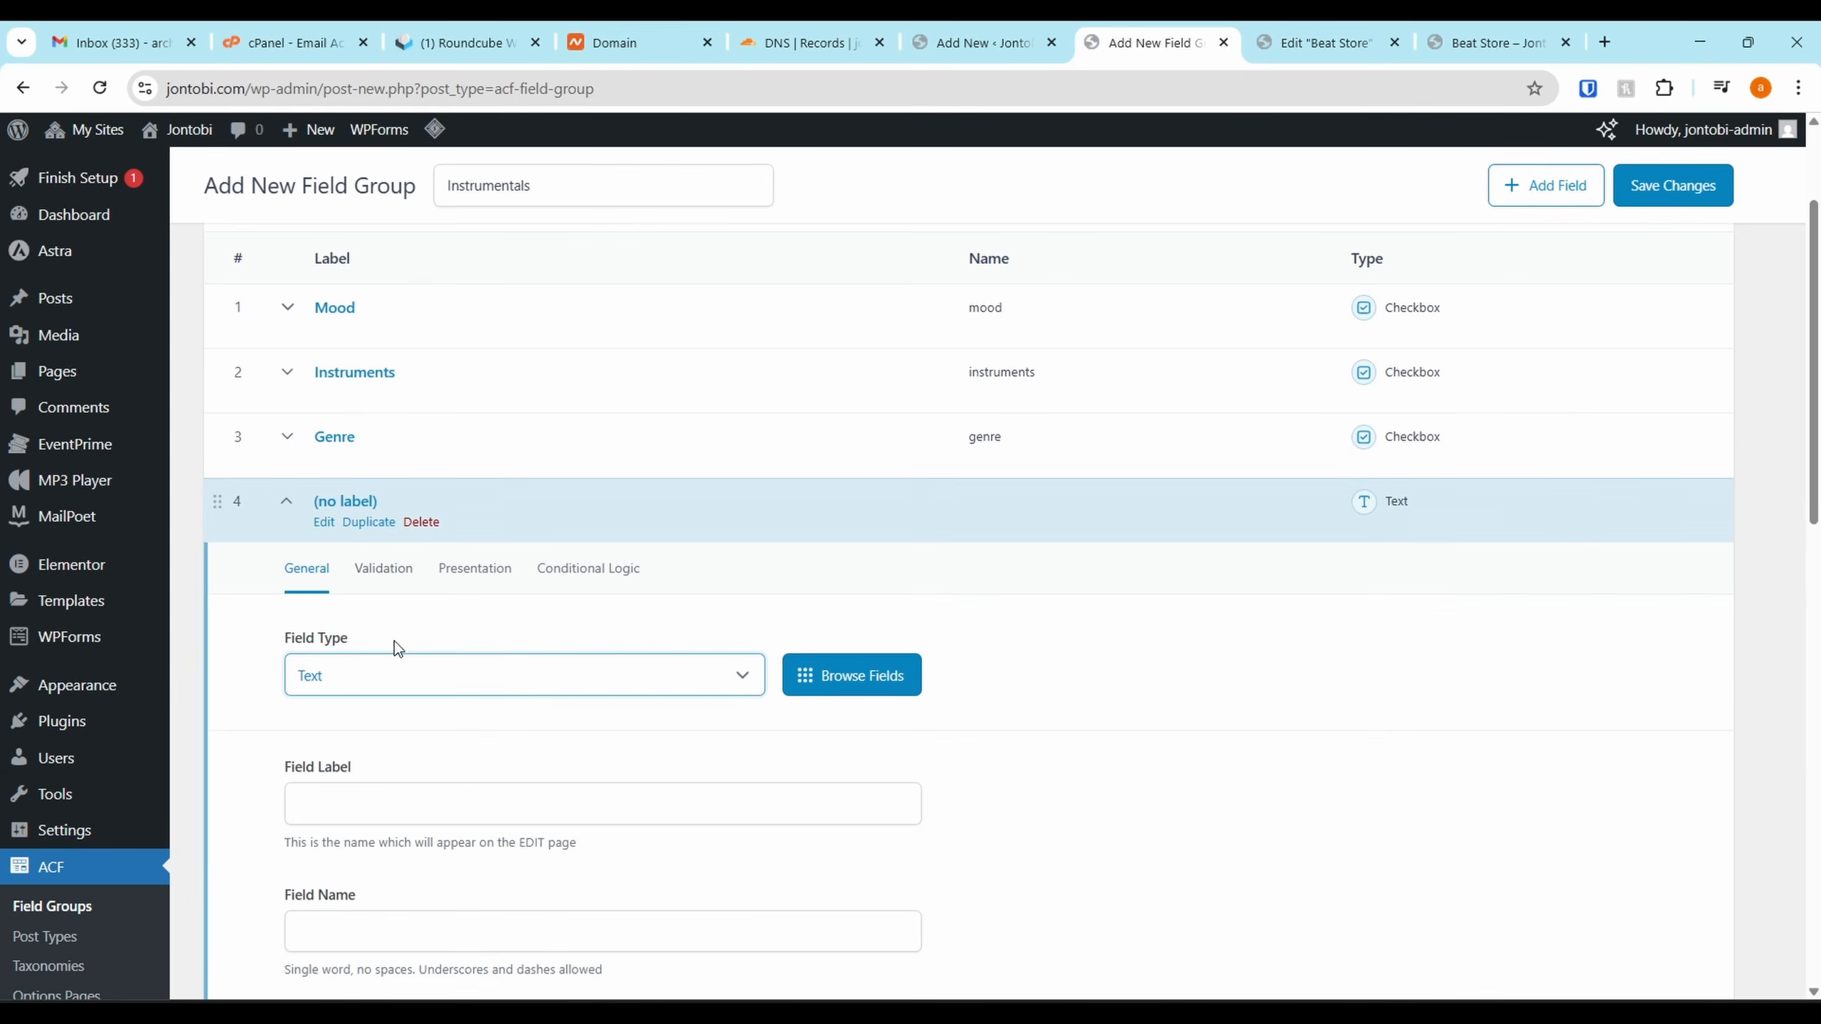
{"action": "scroll", "coordinate": [401, 646], "scroll_direction": "down", "scroll_amount": 1}
{"action": "left_click", "coordinate": [392, 703]}
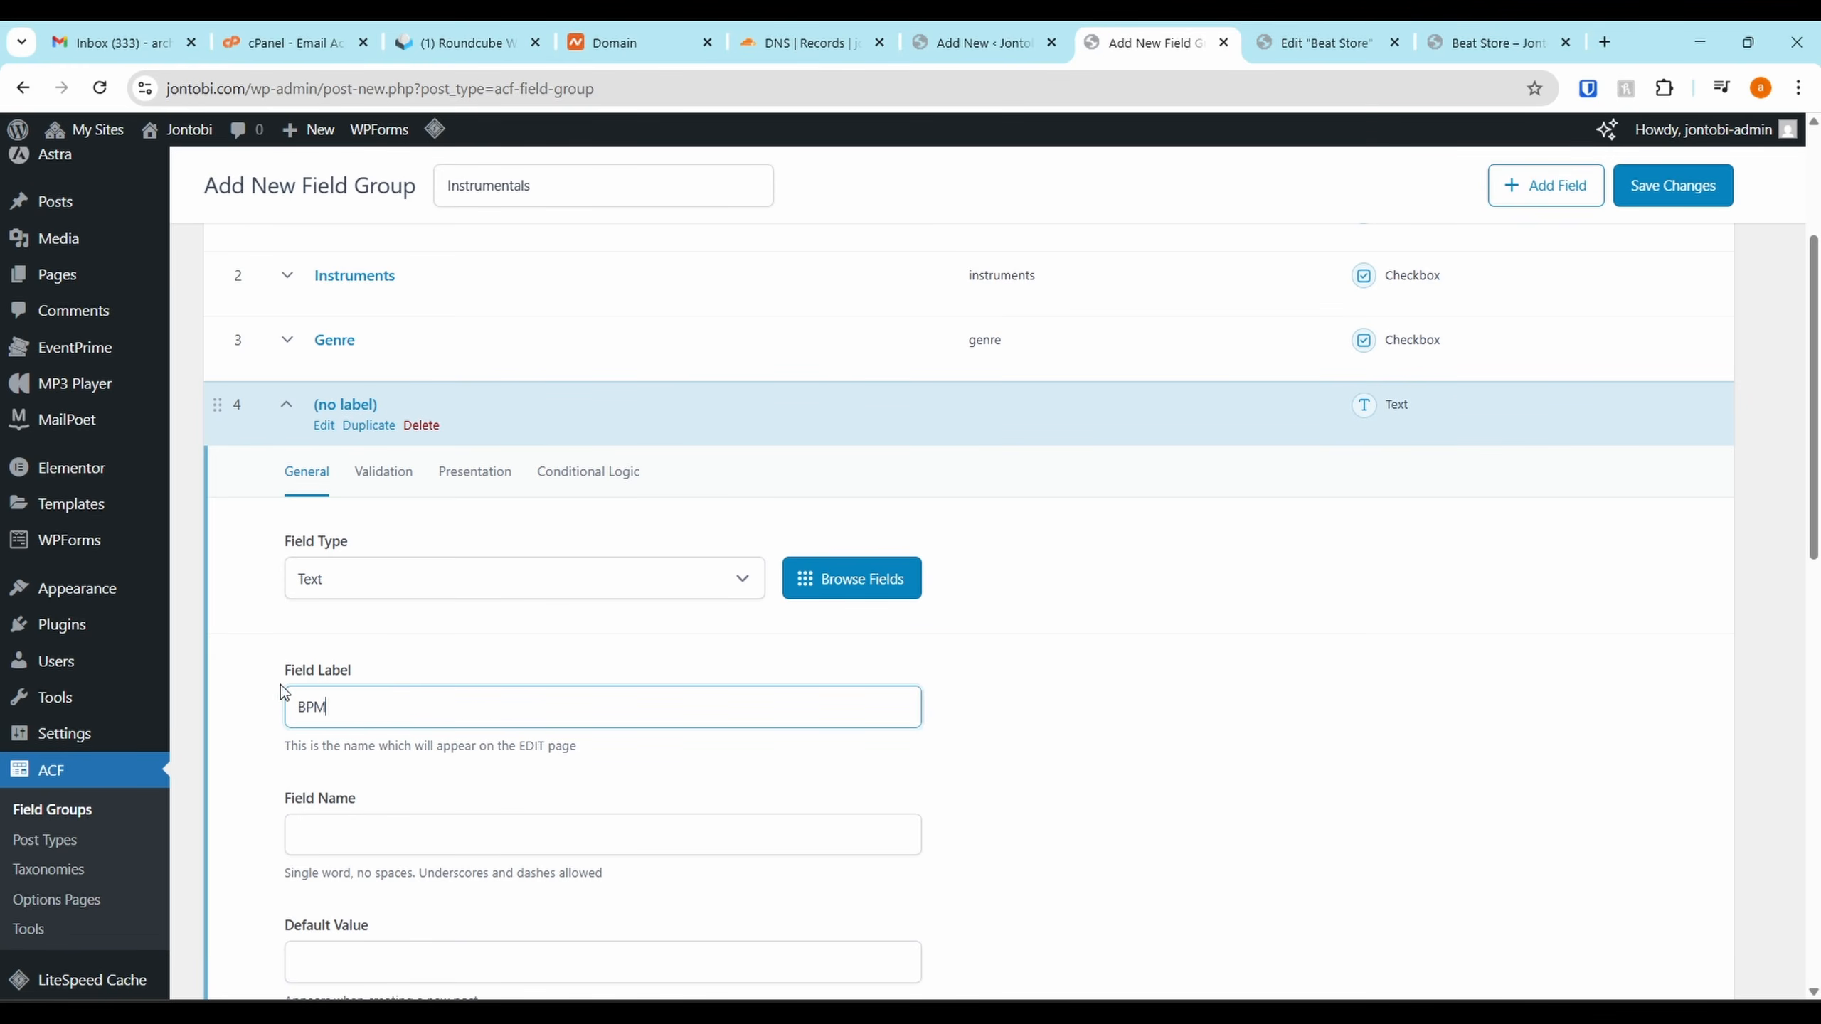
{"action": "scroll", "coordinate": [444, 743], "scroll_direction": "down", "scroll_amount": 4}
{"action": "left_click", "coordinate": [493, 495]}
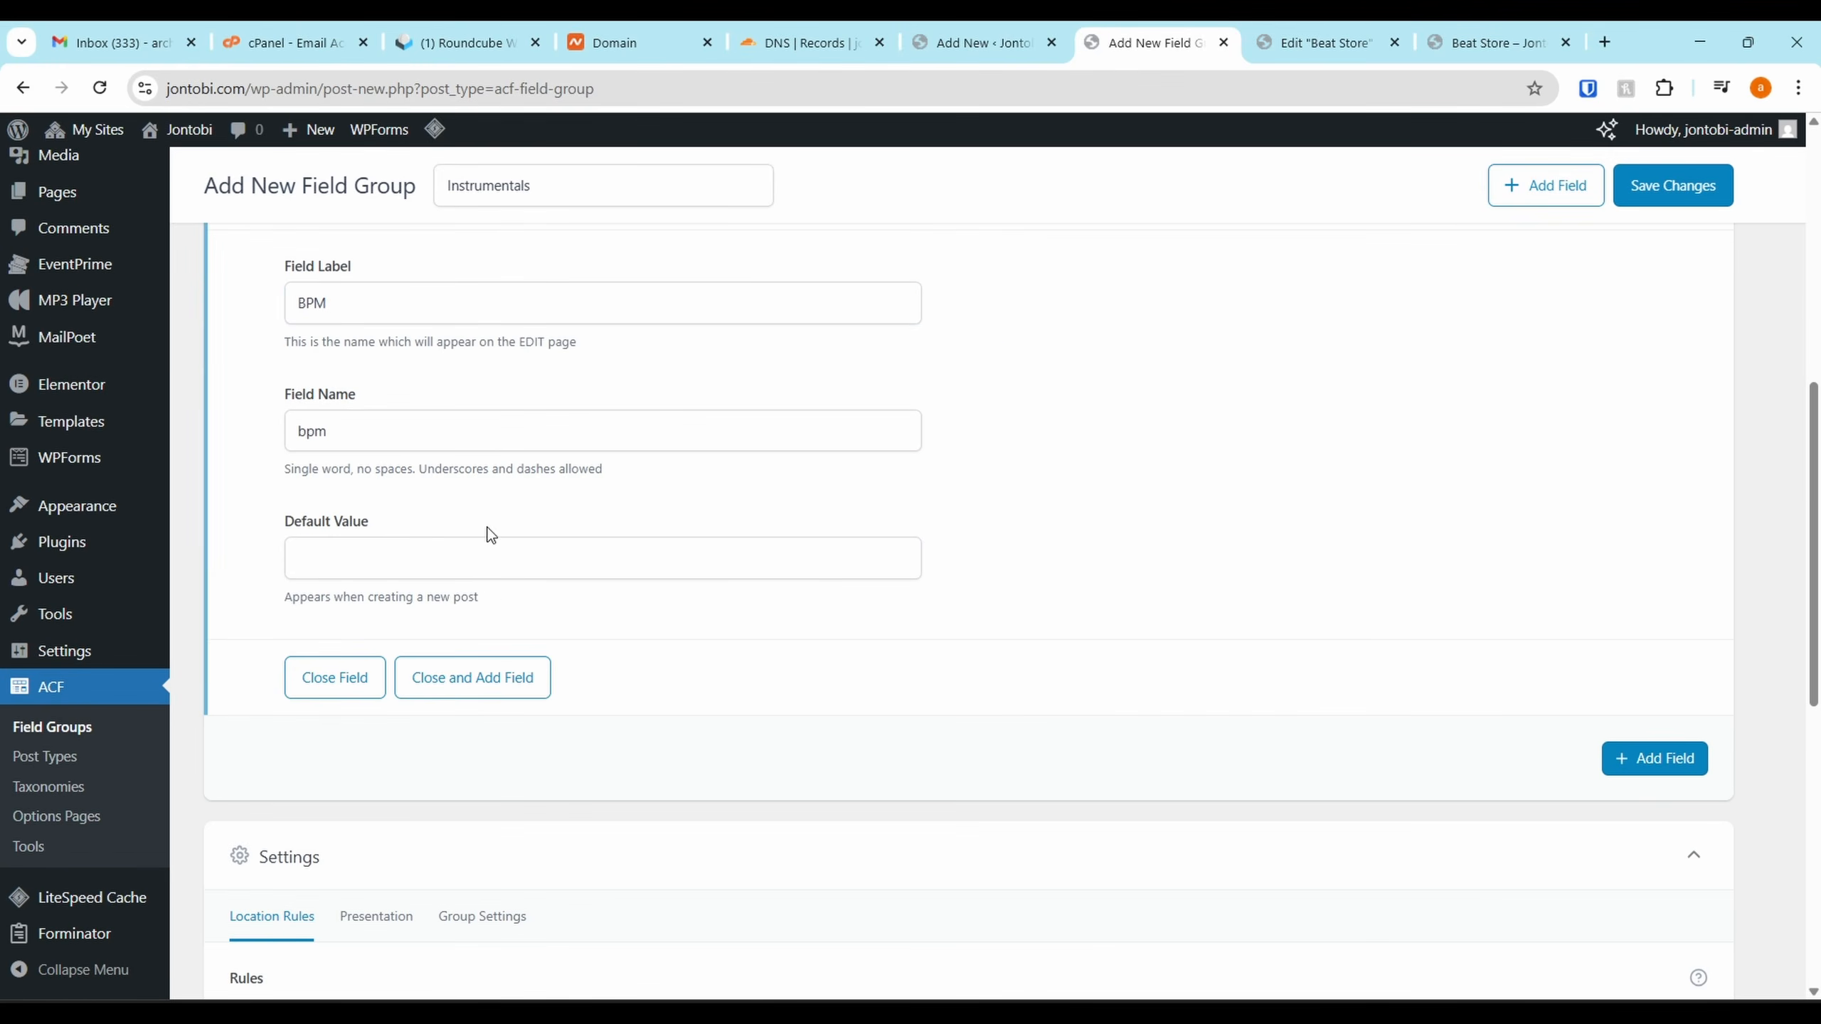
{"action": "scroll", "coordinate": [763, 592], "scroll_direction": "up", "scroll_amount": 3}
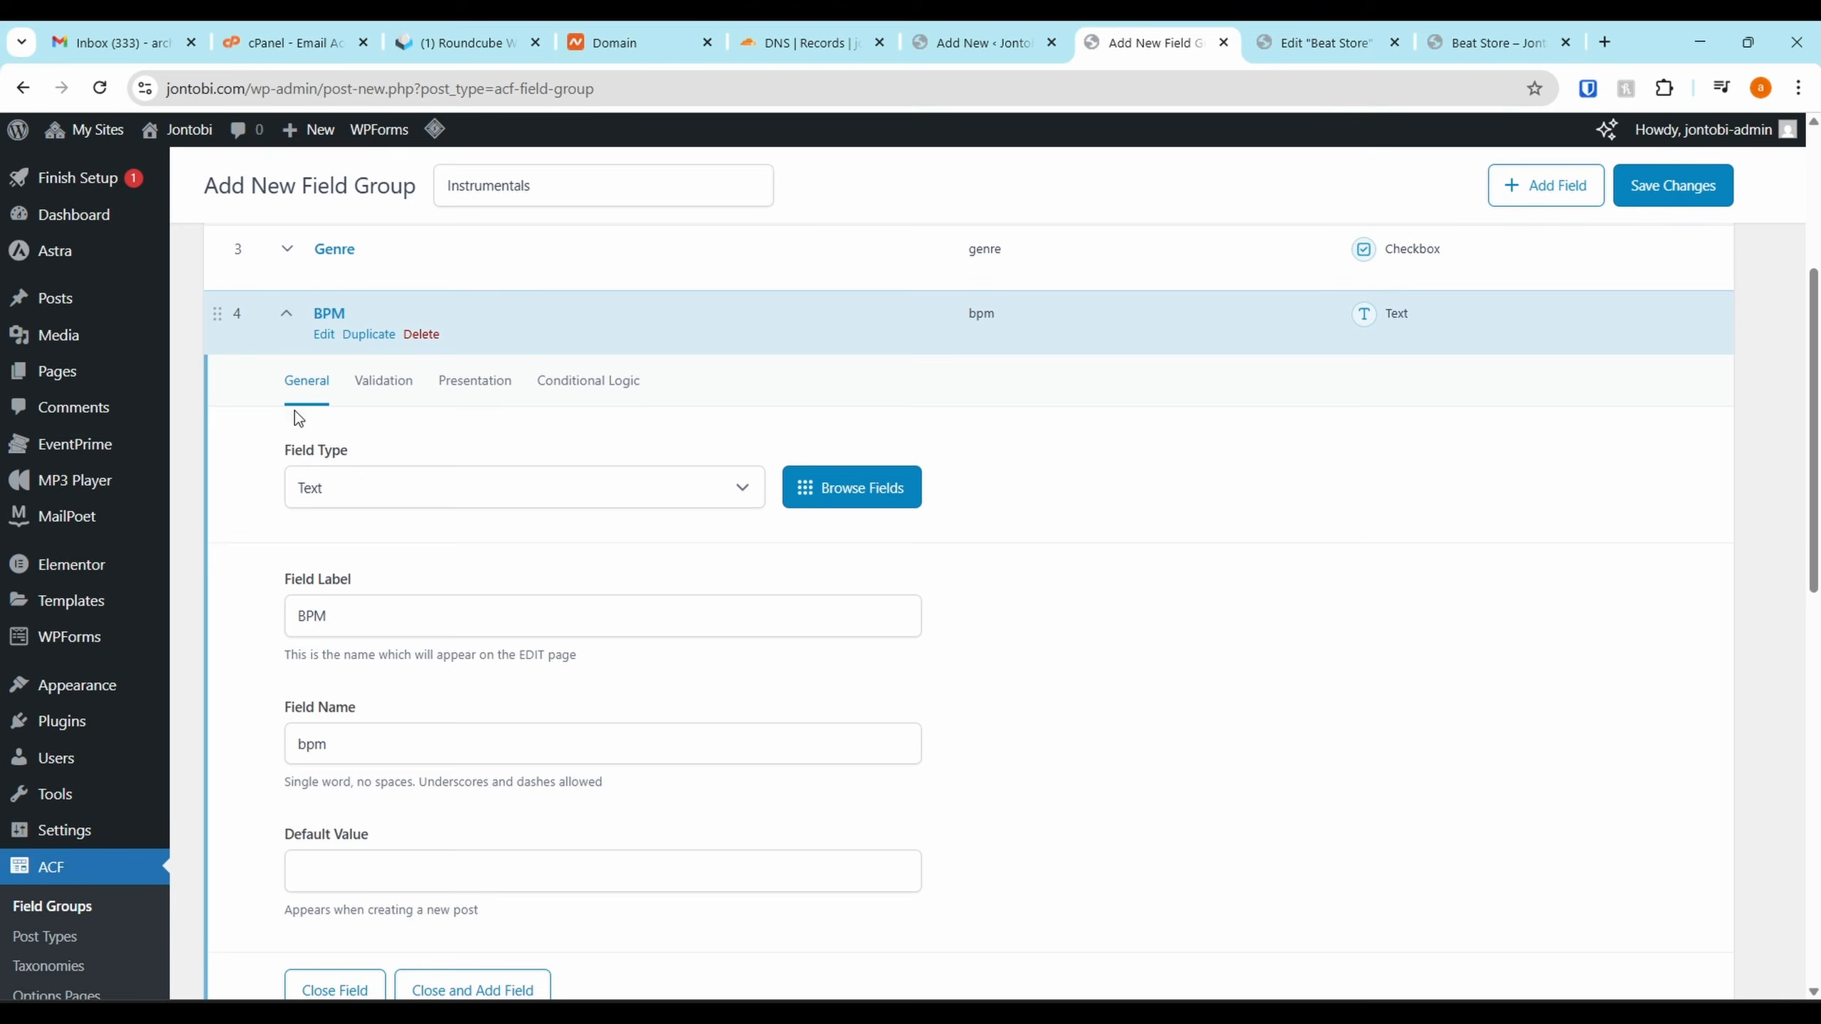
{"action": "left_click", "coordinate": [285, 316]}
{"action": "left_click", "coordinate": [1656, 172]}
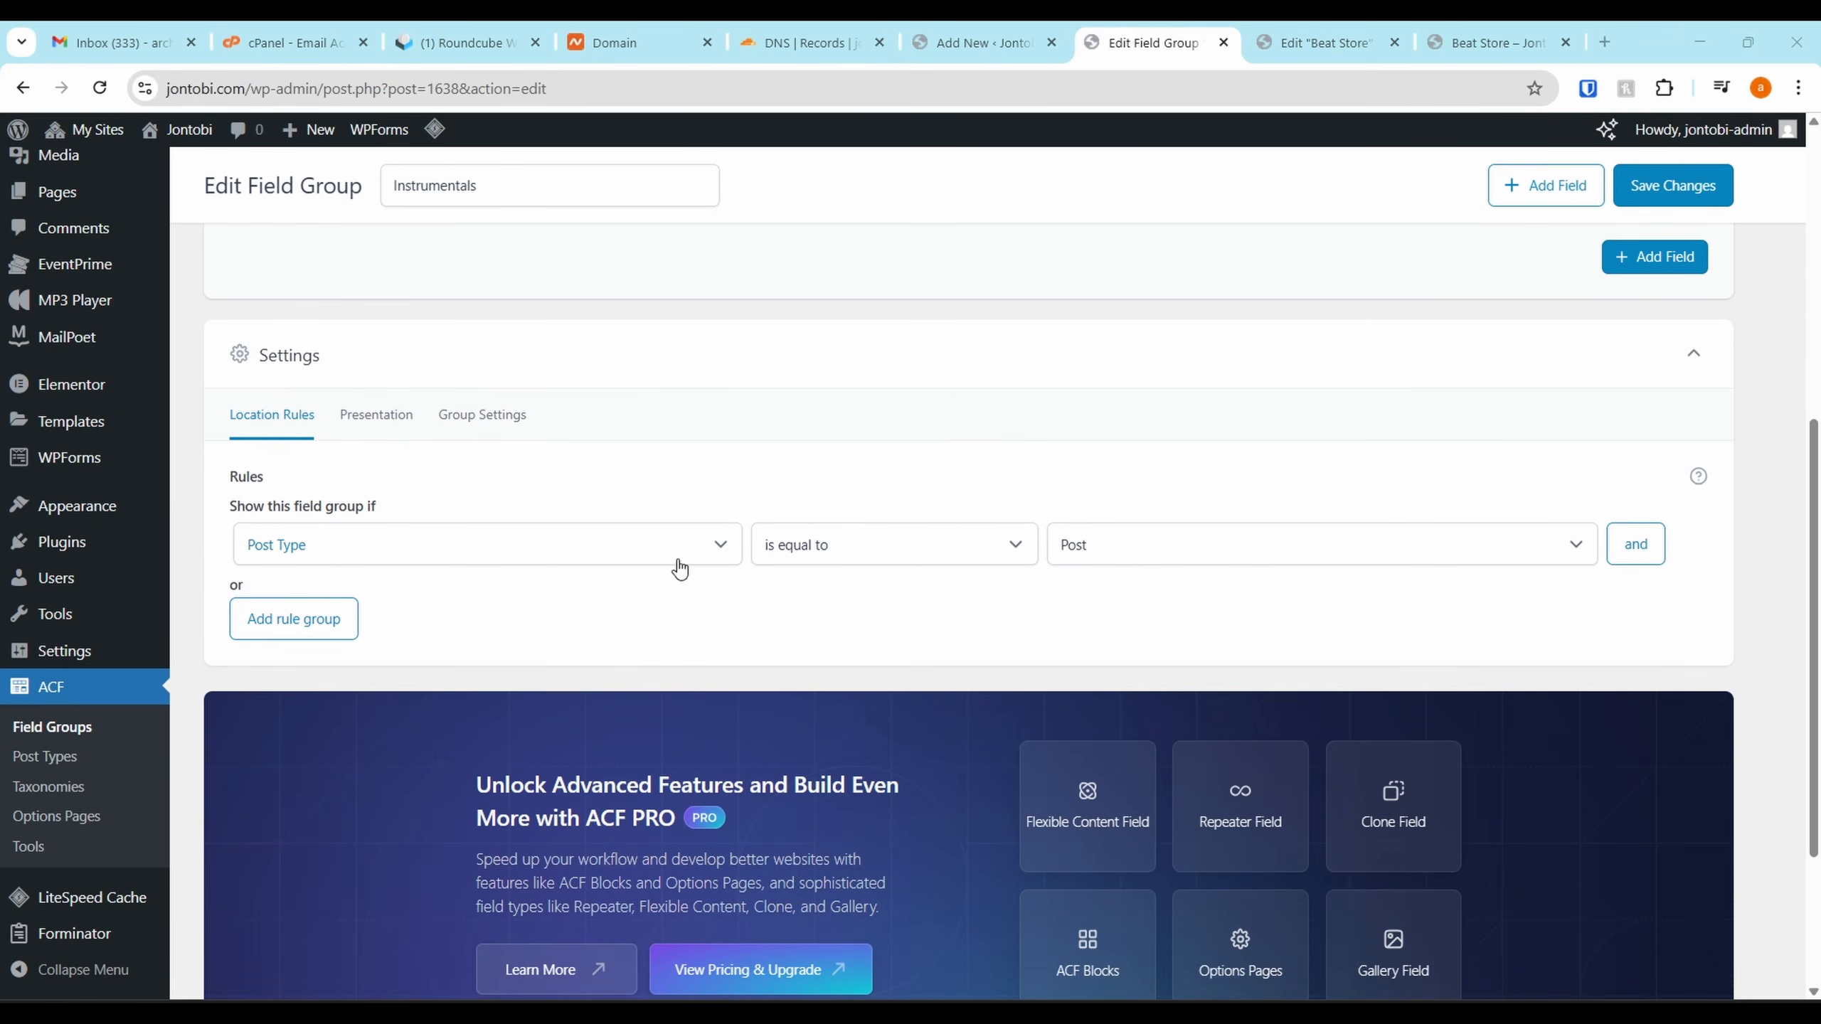
Set the location rule to Post Type equals Playlist (MP3 Audio Player Pro), save, and view the live Beat Store page
{"action": "left_click", "coordinate": [1179, 553]}
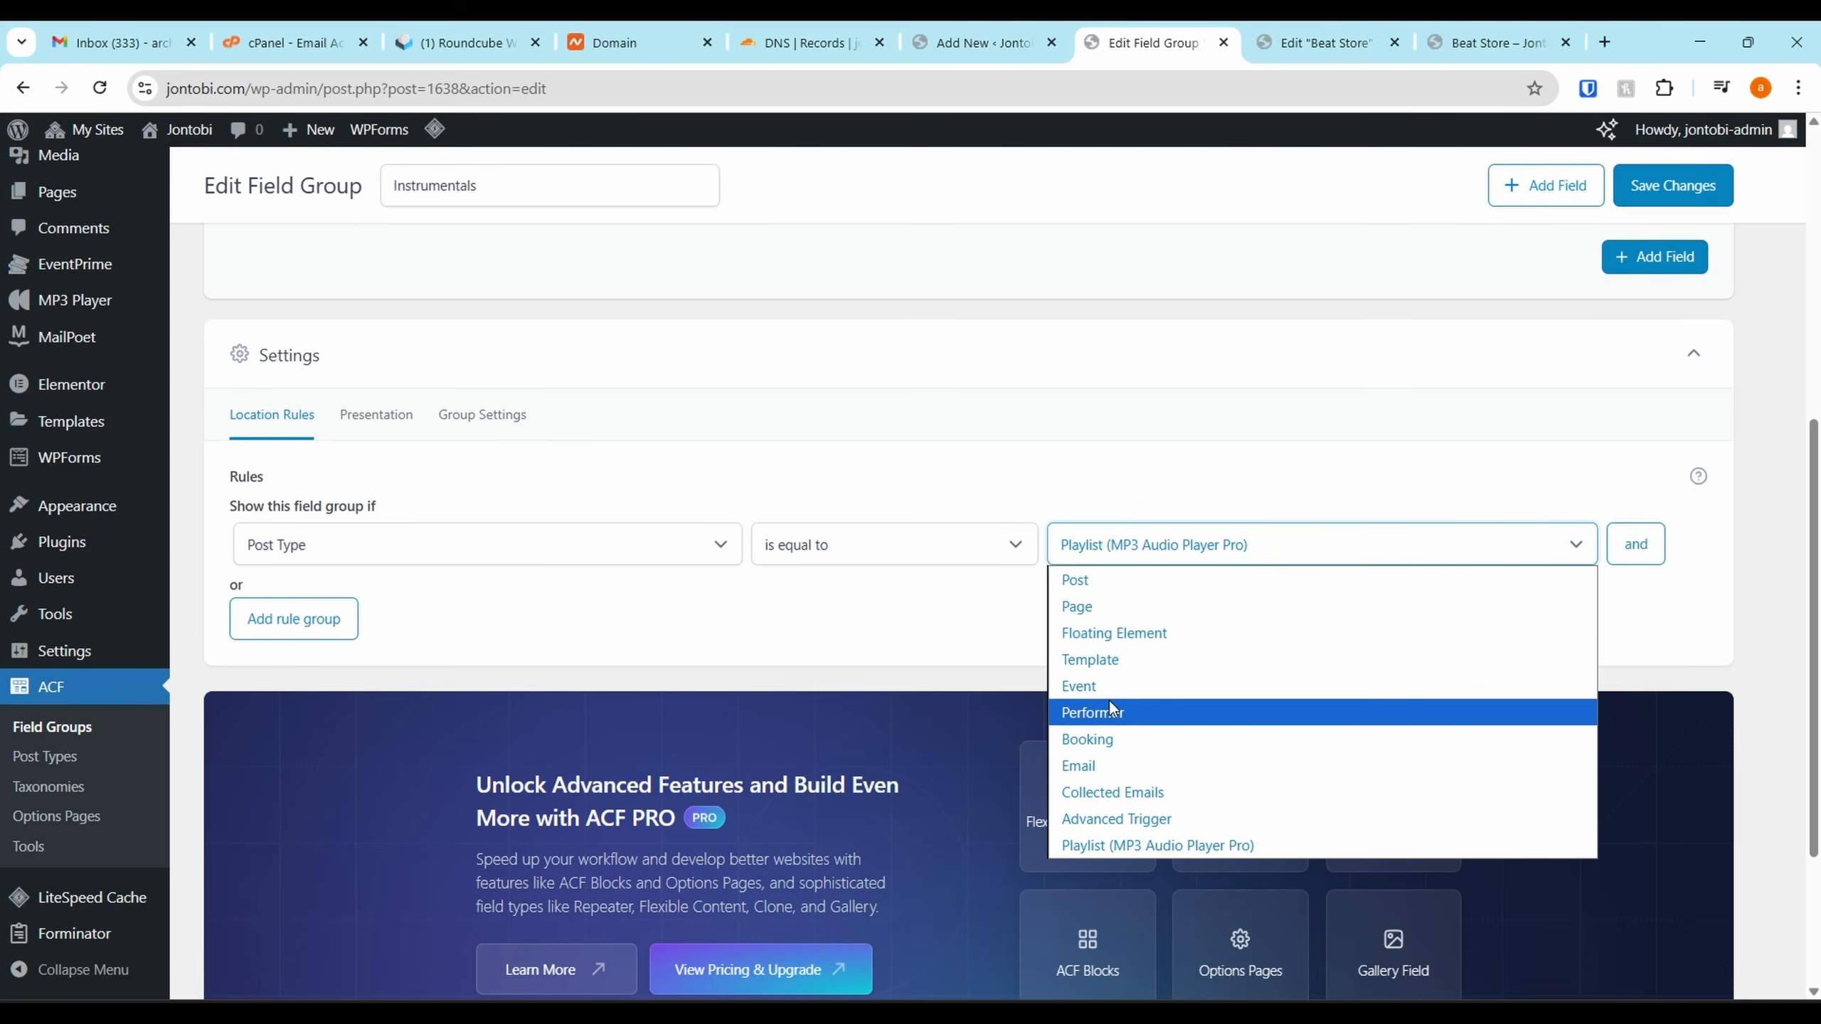
{"action": "left_click", "coordinate": [1152, 846]}
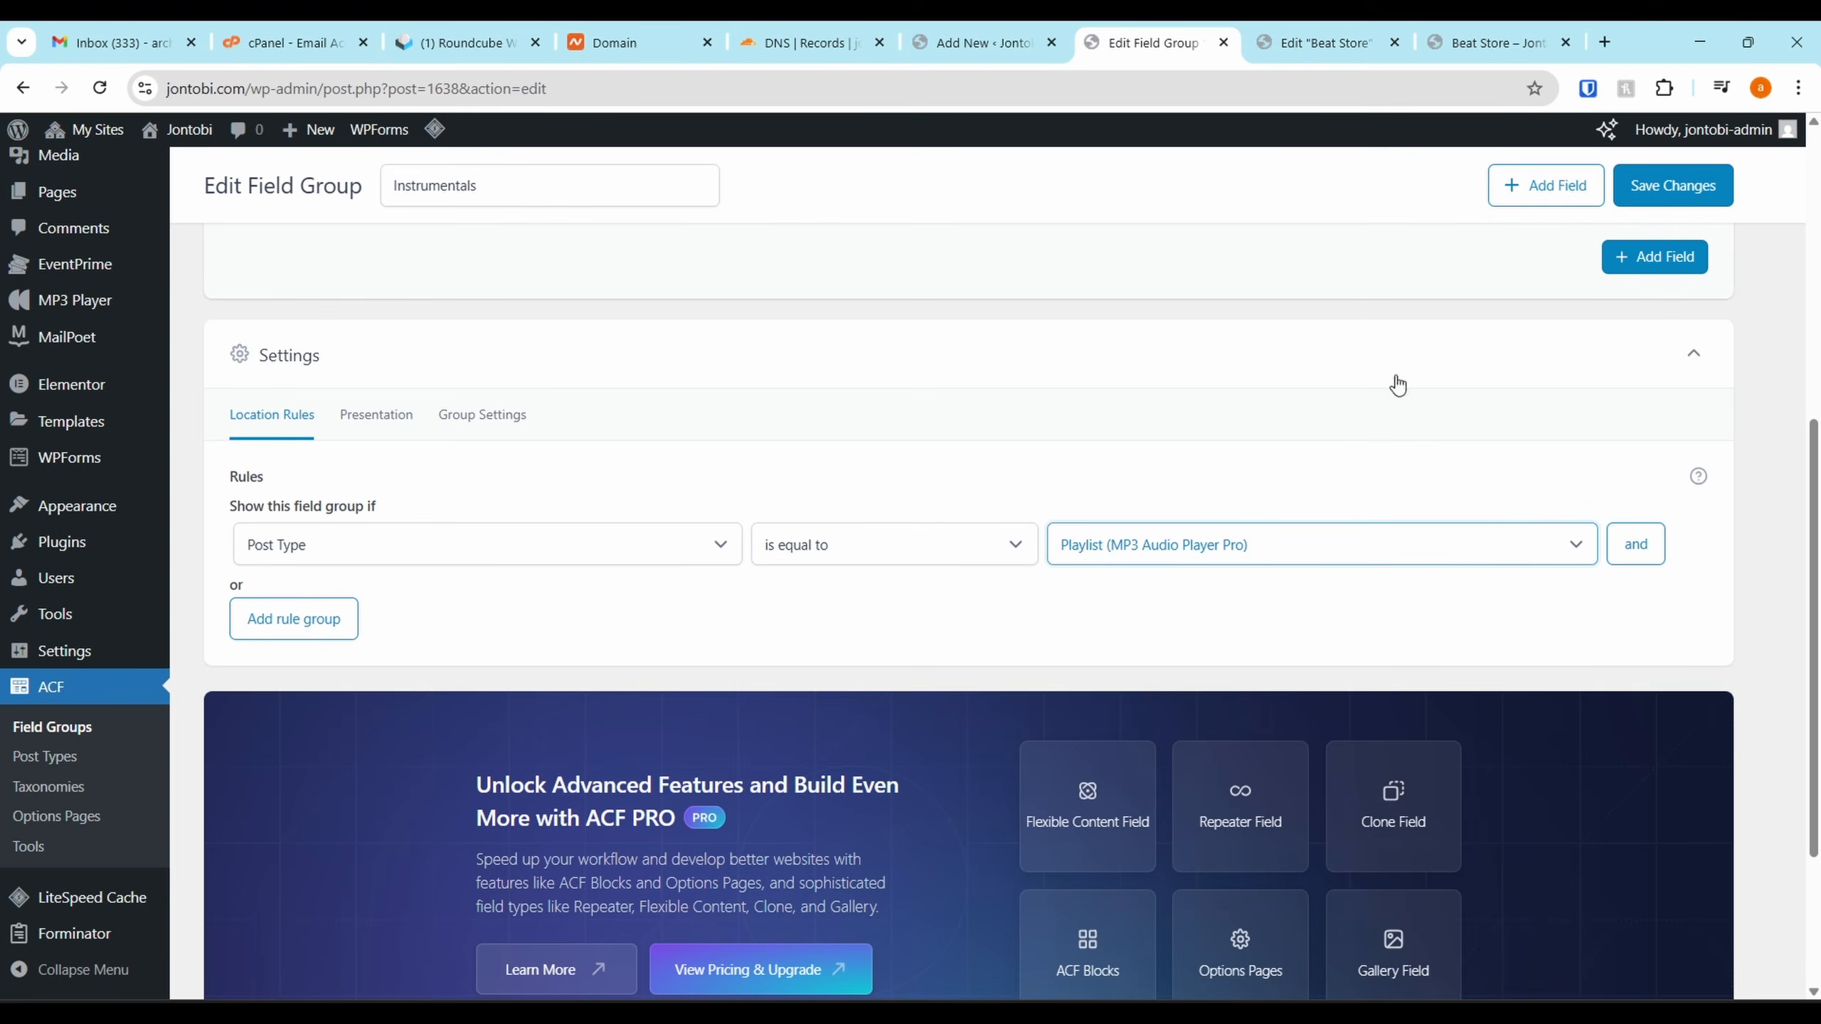
{"action": "left_click", "coordinate": [1695, 188]}
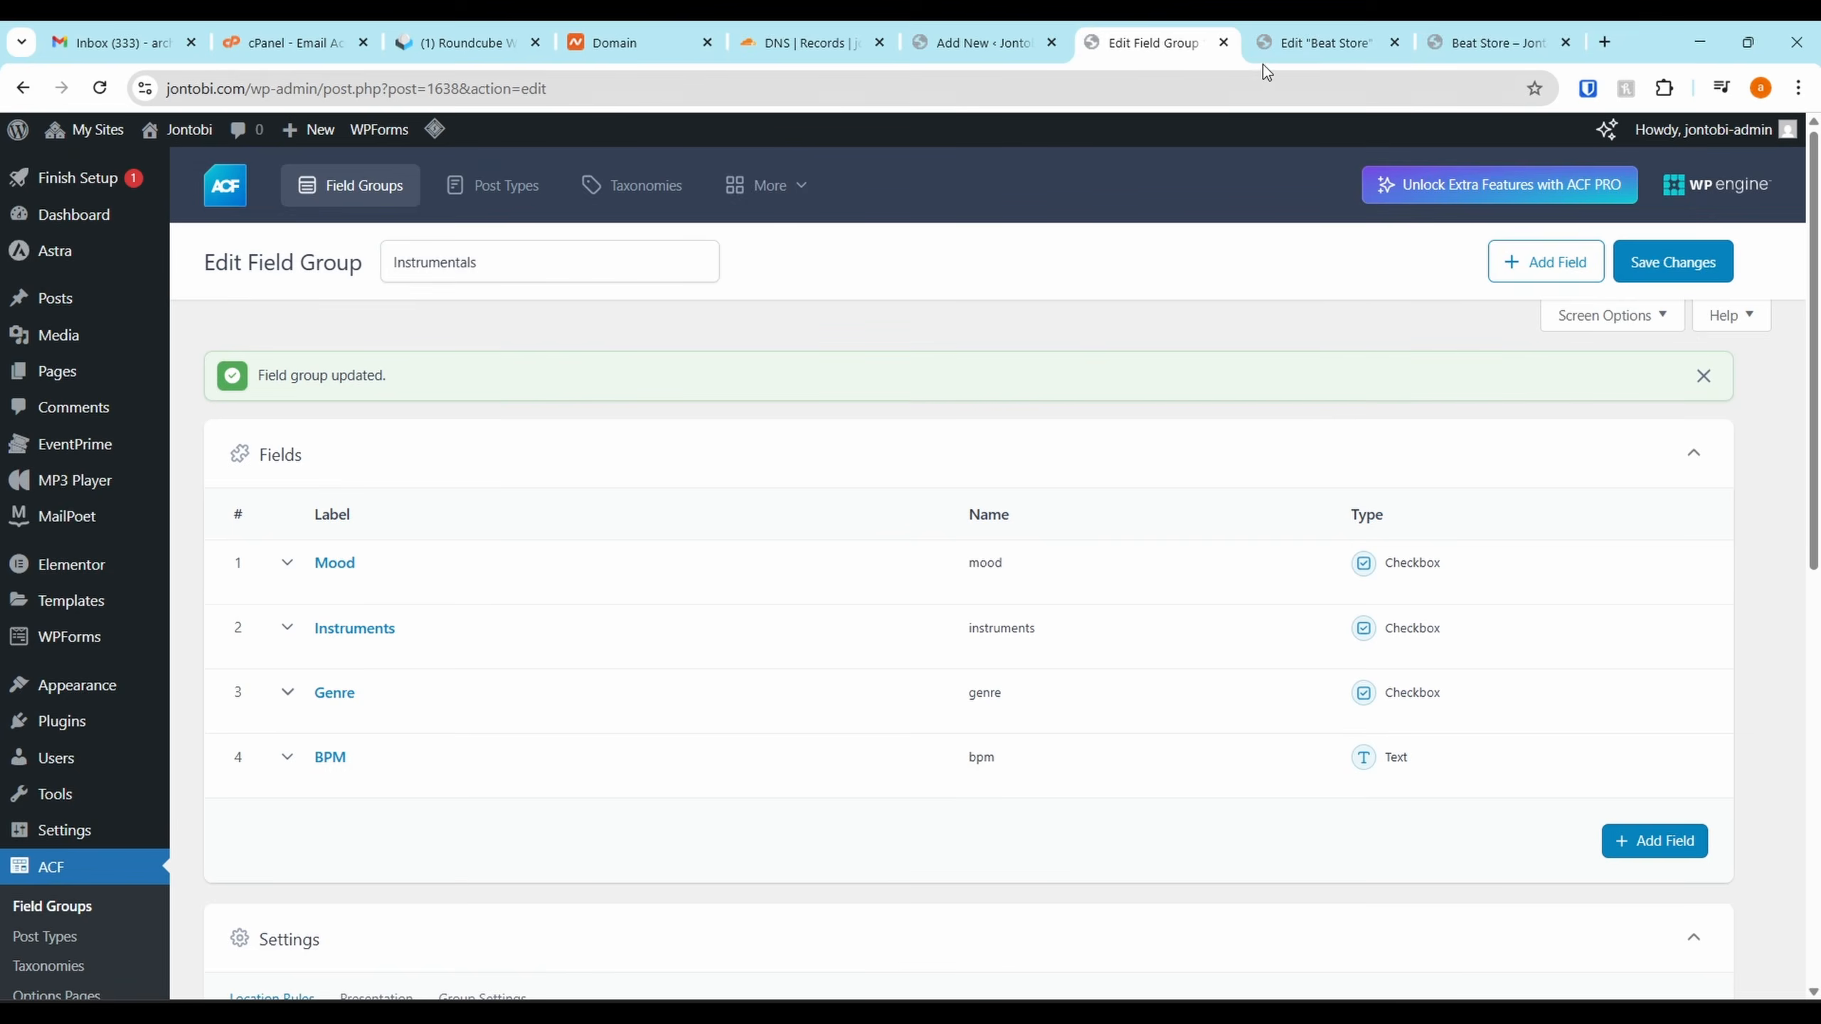
{"action": "left_click", "coordinate": [1322, 42]}
{"action": "left_click", "coordinate": [1502, 40]}
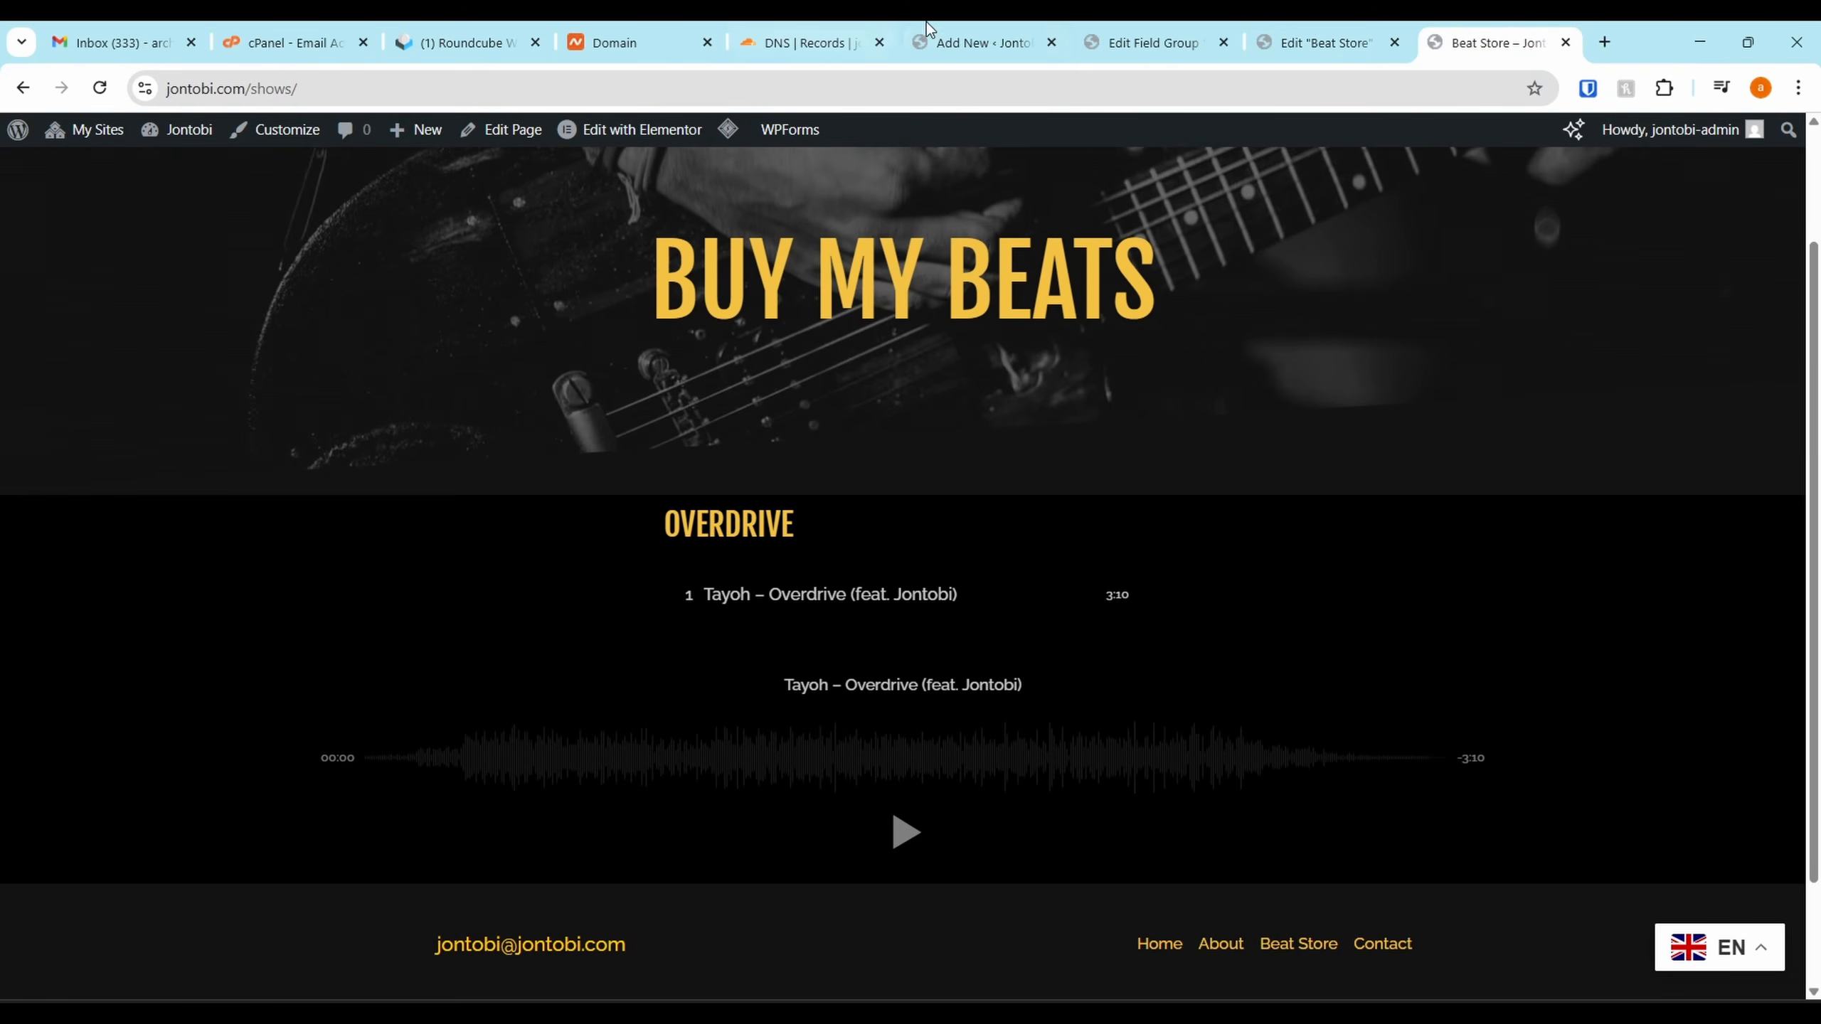
Save and reload the Overdrive playlist editor, then tick the Inspirational and Calm moods
{"action": "left_click", "coordinate": [982, 42]}
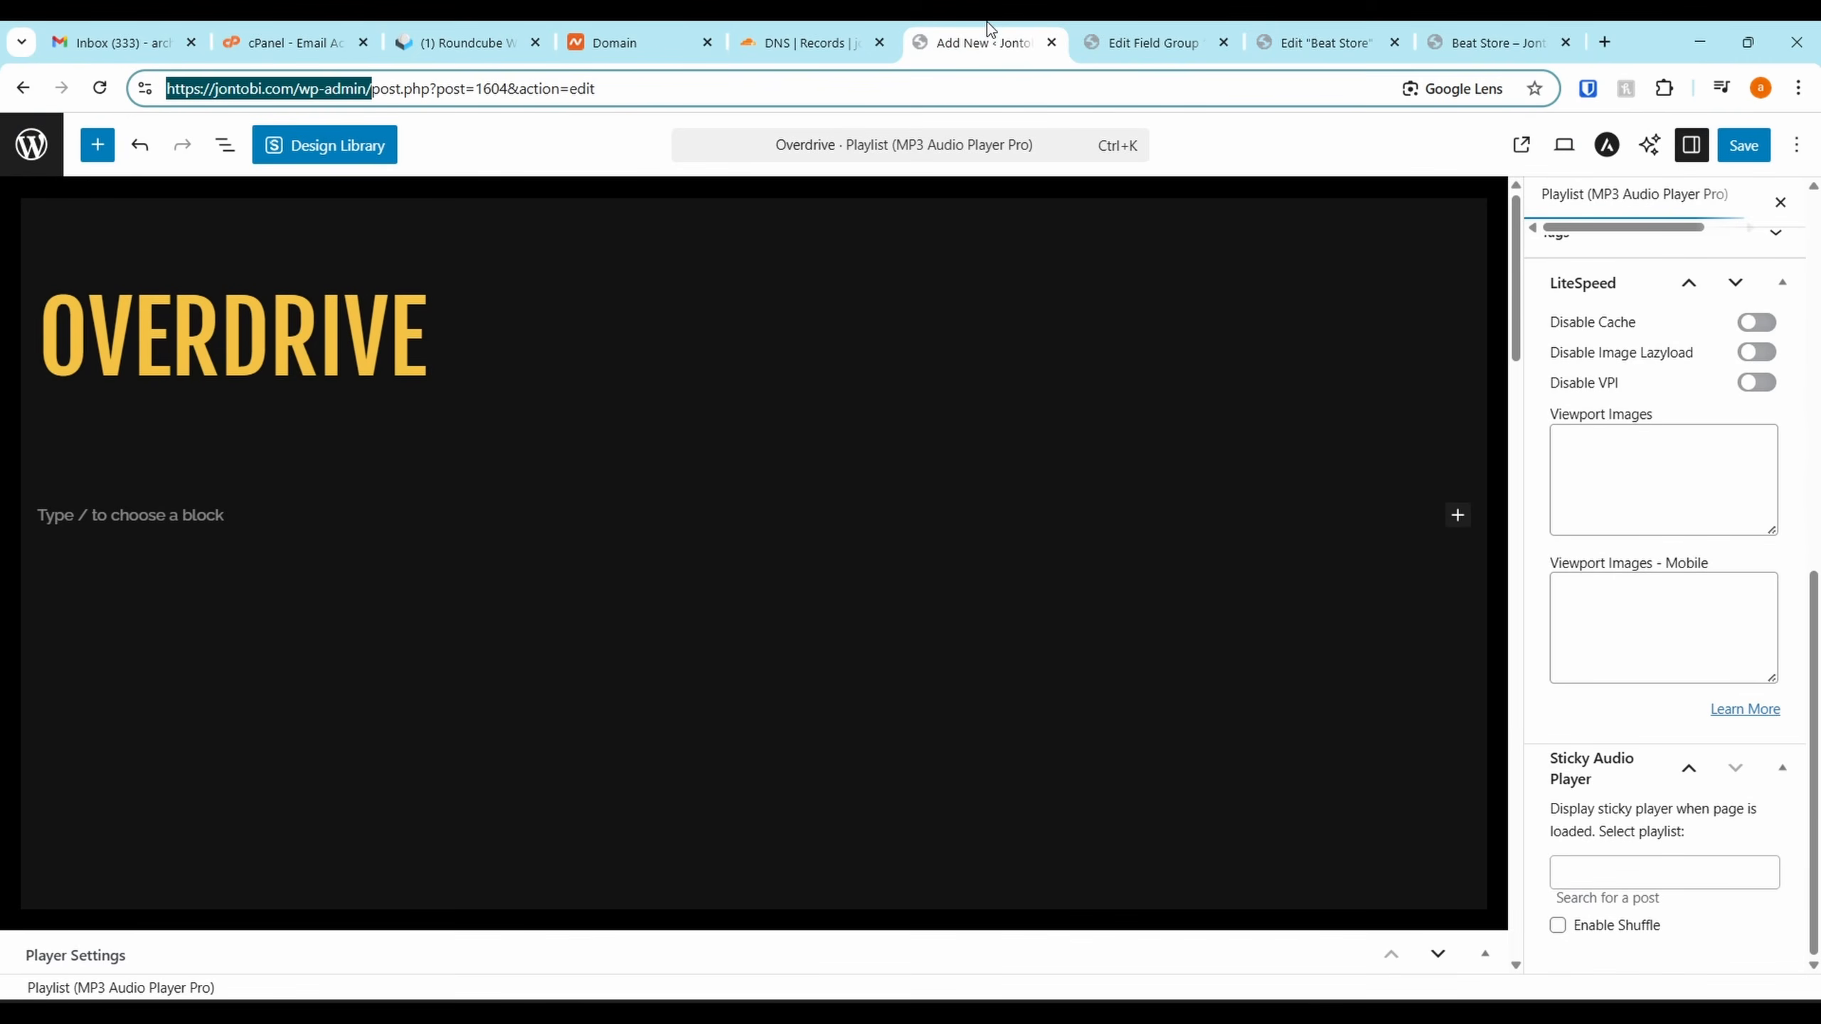
{"action": "left_click", "coordinate": [1743, 146]}
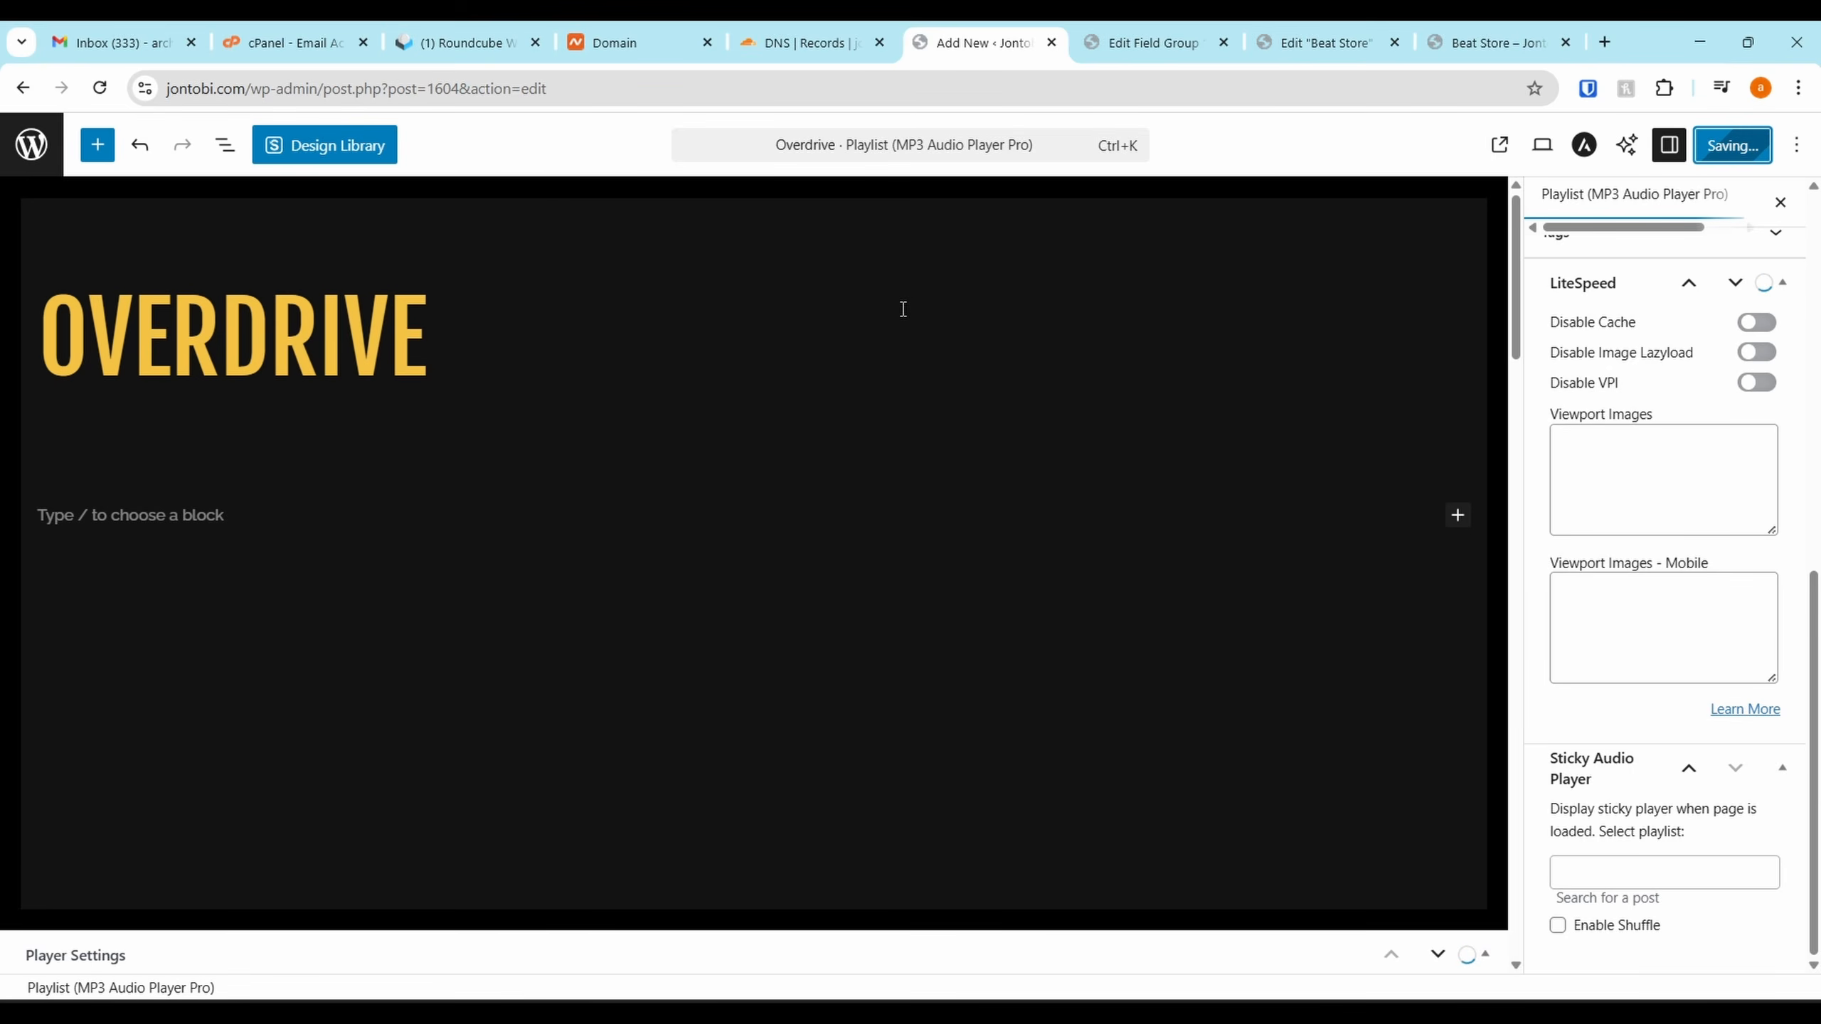
{"action": "left_click", "coordinate": [99, 88]}
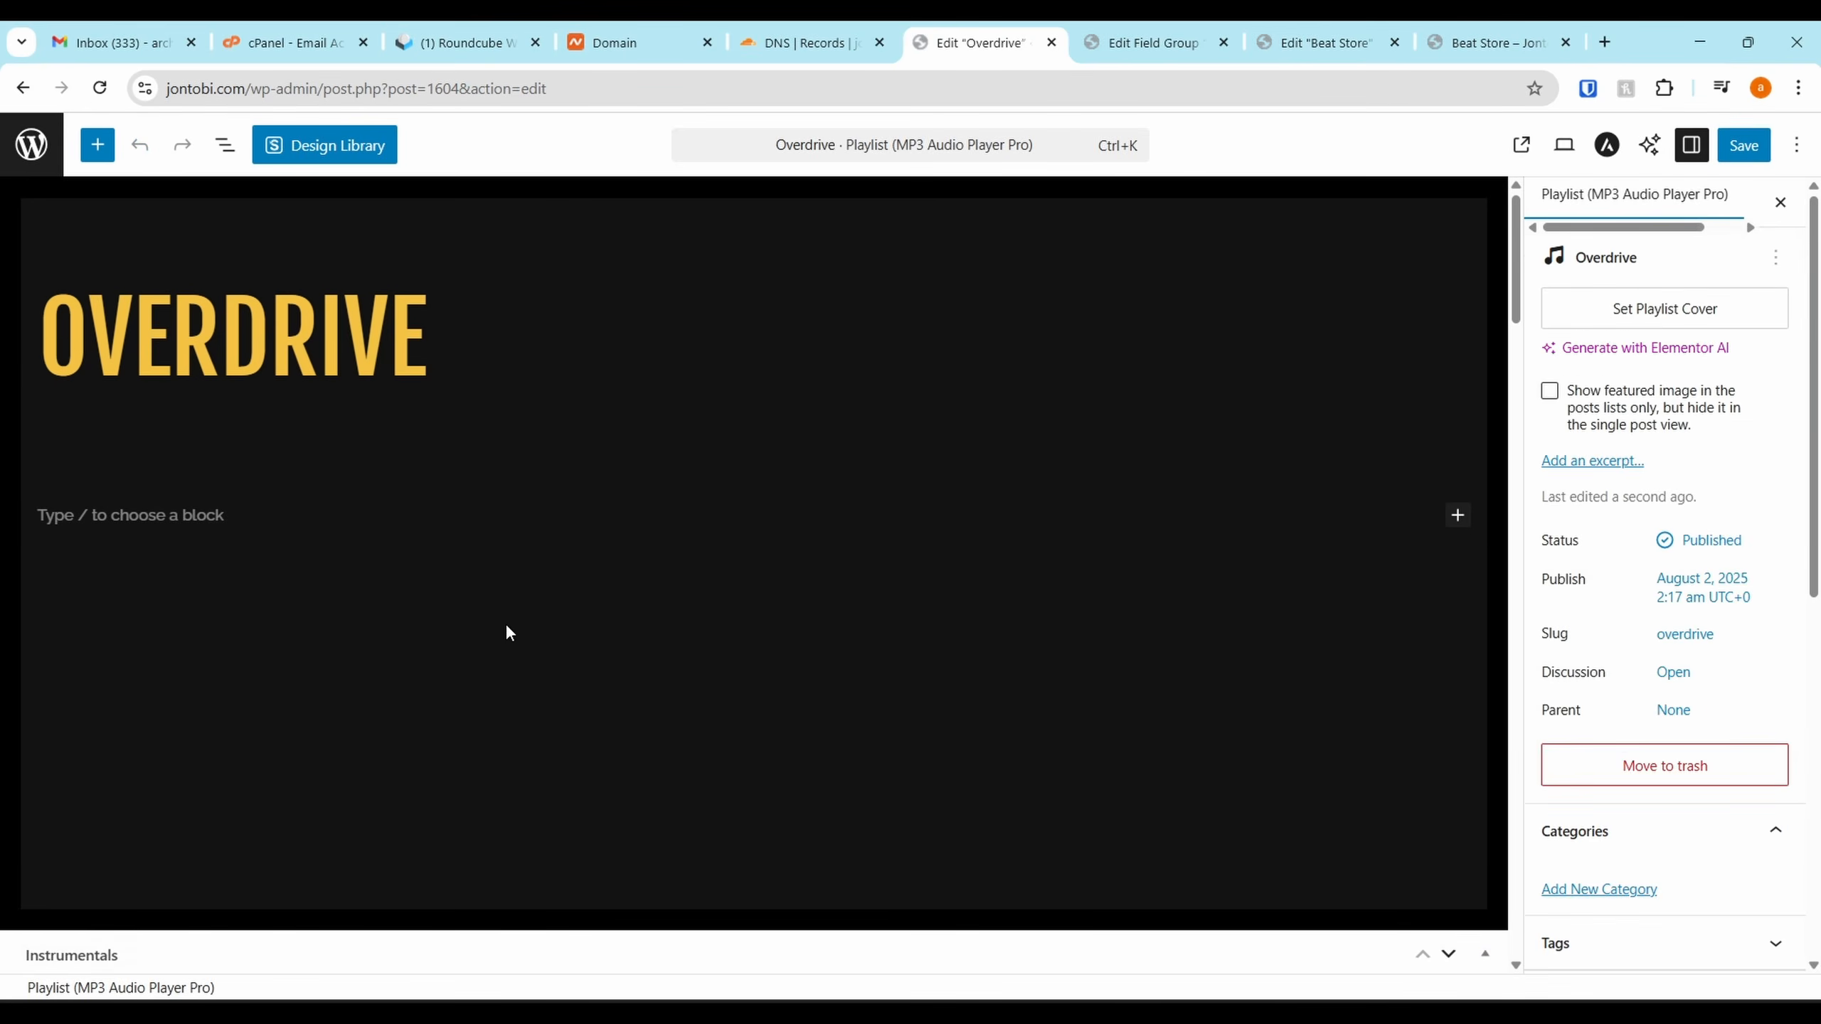
{"action": "scroll", "coordinate": [512, 638], "scroll_direction": "down", "scroll_amount": 8}
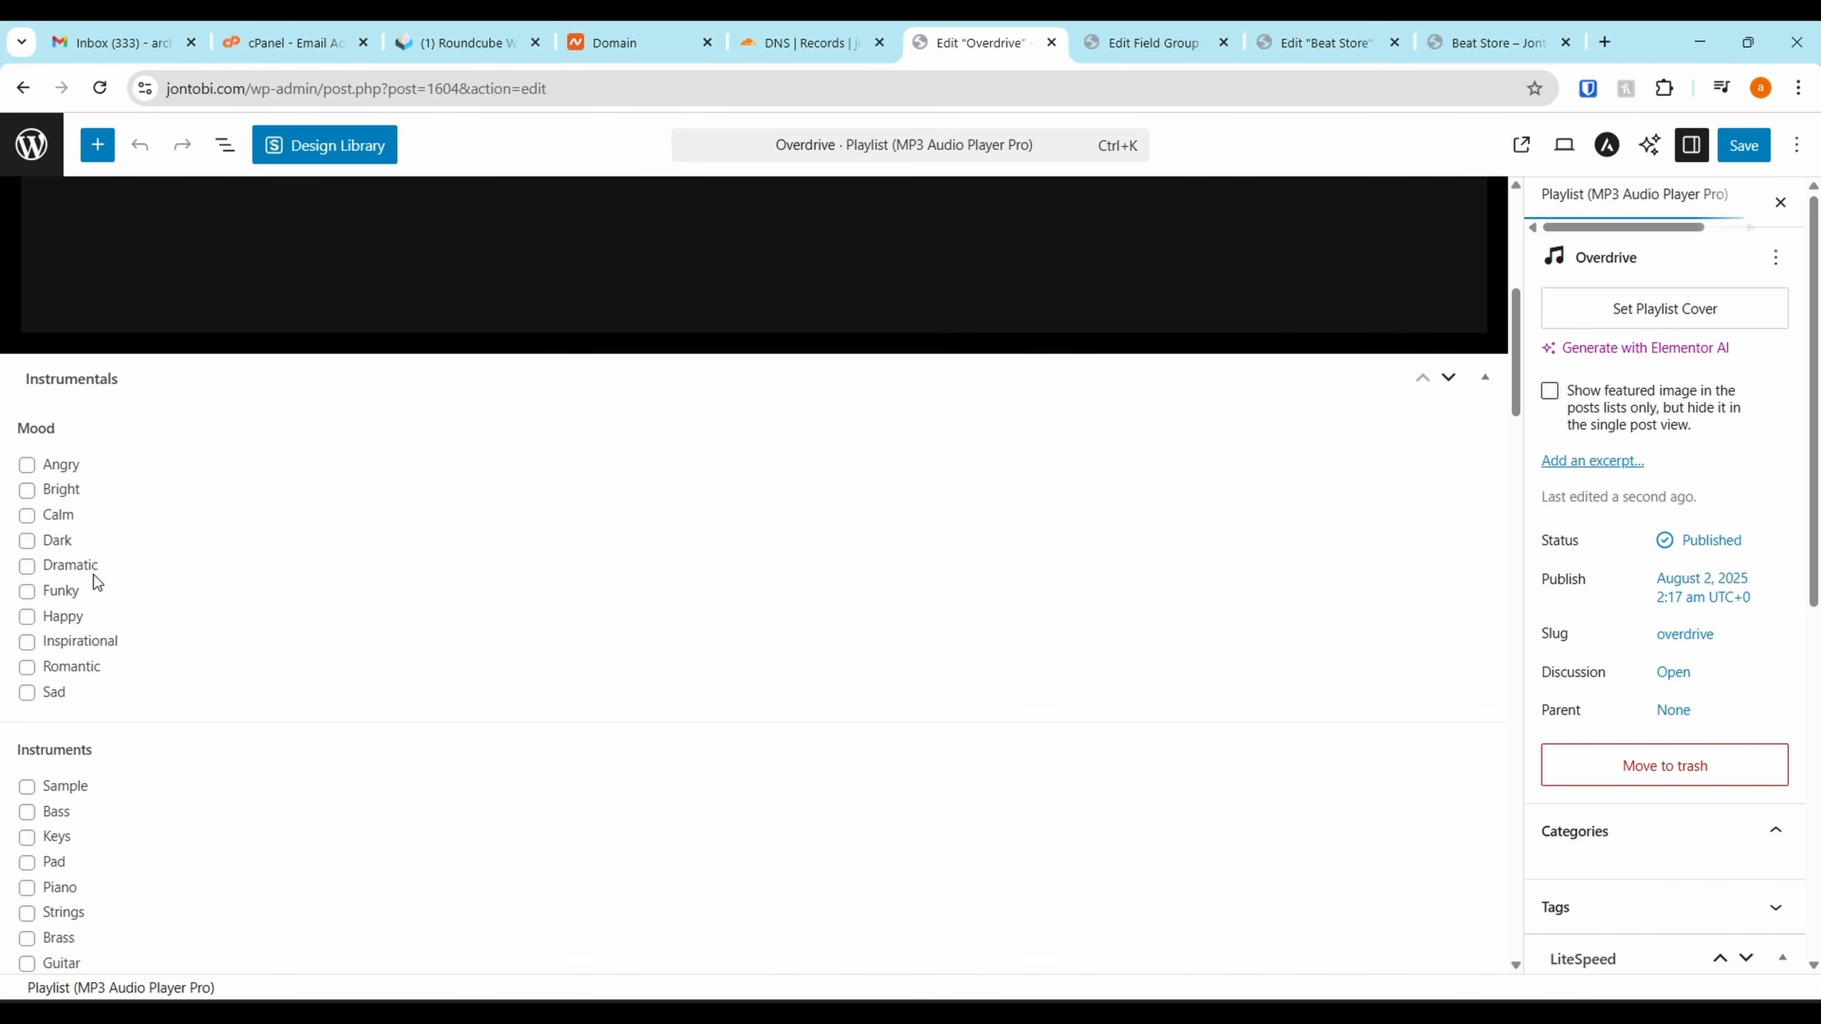
{"action": "left_click", "coordinate": [27, 642]}
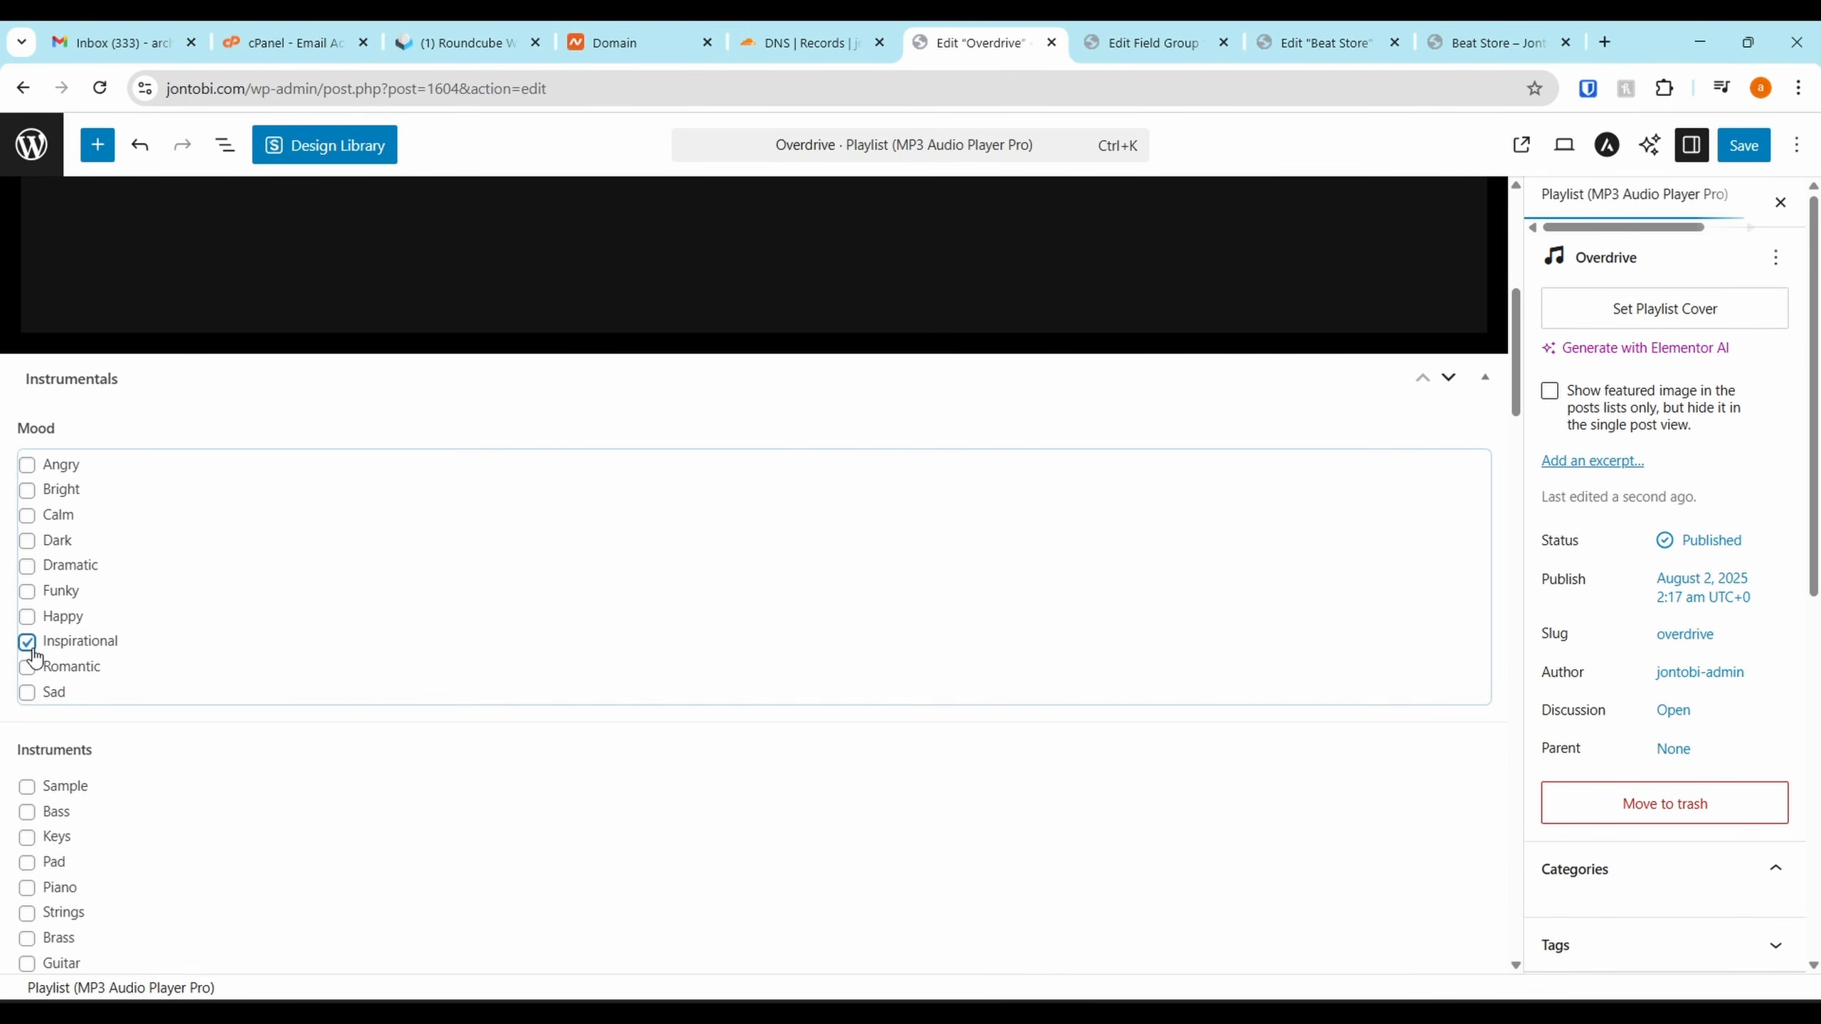
{"action": "left_click", "coordinate": [27, 515]}
Tick Percussion, Vocal and Guitar instruments and the Melodic genre for Overdrive
{"action": "scroll", "coordinate": [32, 574], "scroll_direction": "down", "scroll_amount": 3}
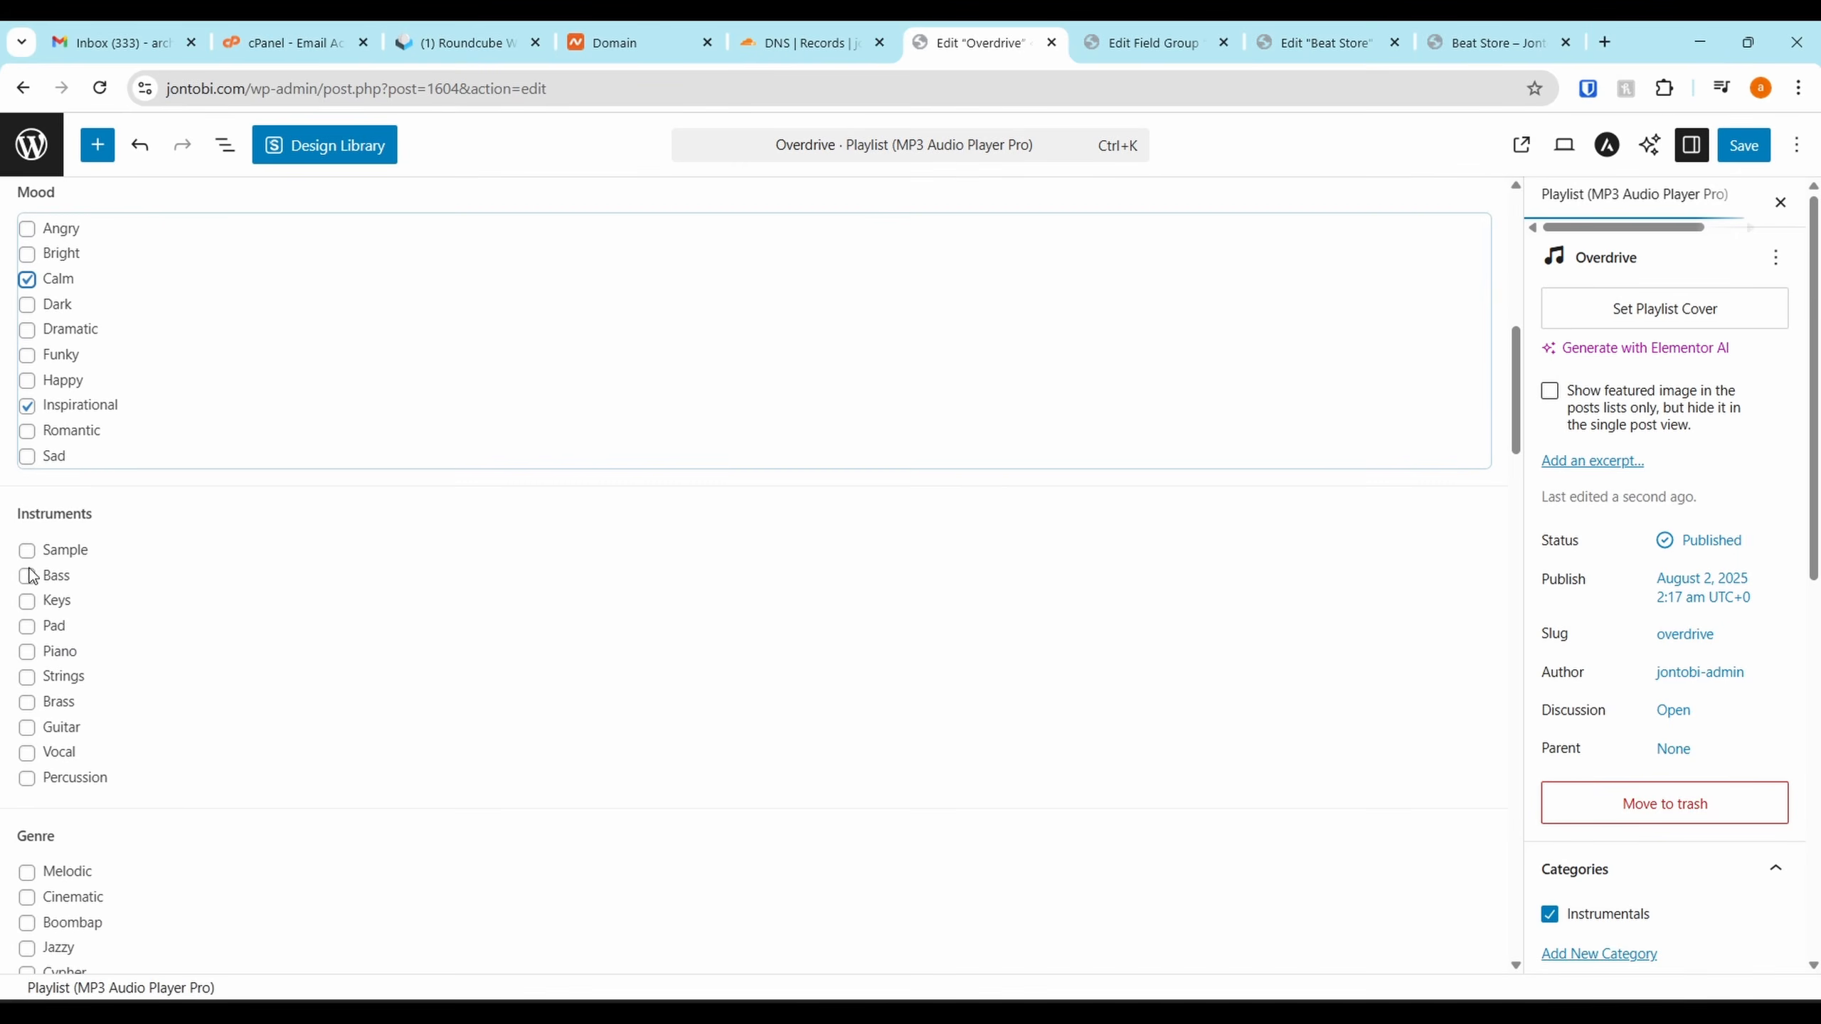
{"action": "left_click", "coordinate": [27, 778]}
{"action": "left_click", "coordinate": [27, 753]}
{"action": "left_click", "coordinate": [27, 728]}
{"action": "scroll", "coordinate": [43, 681], "scroll_direction": "down", "scroll_amount": 4}
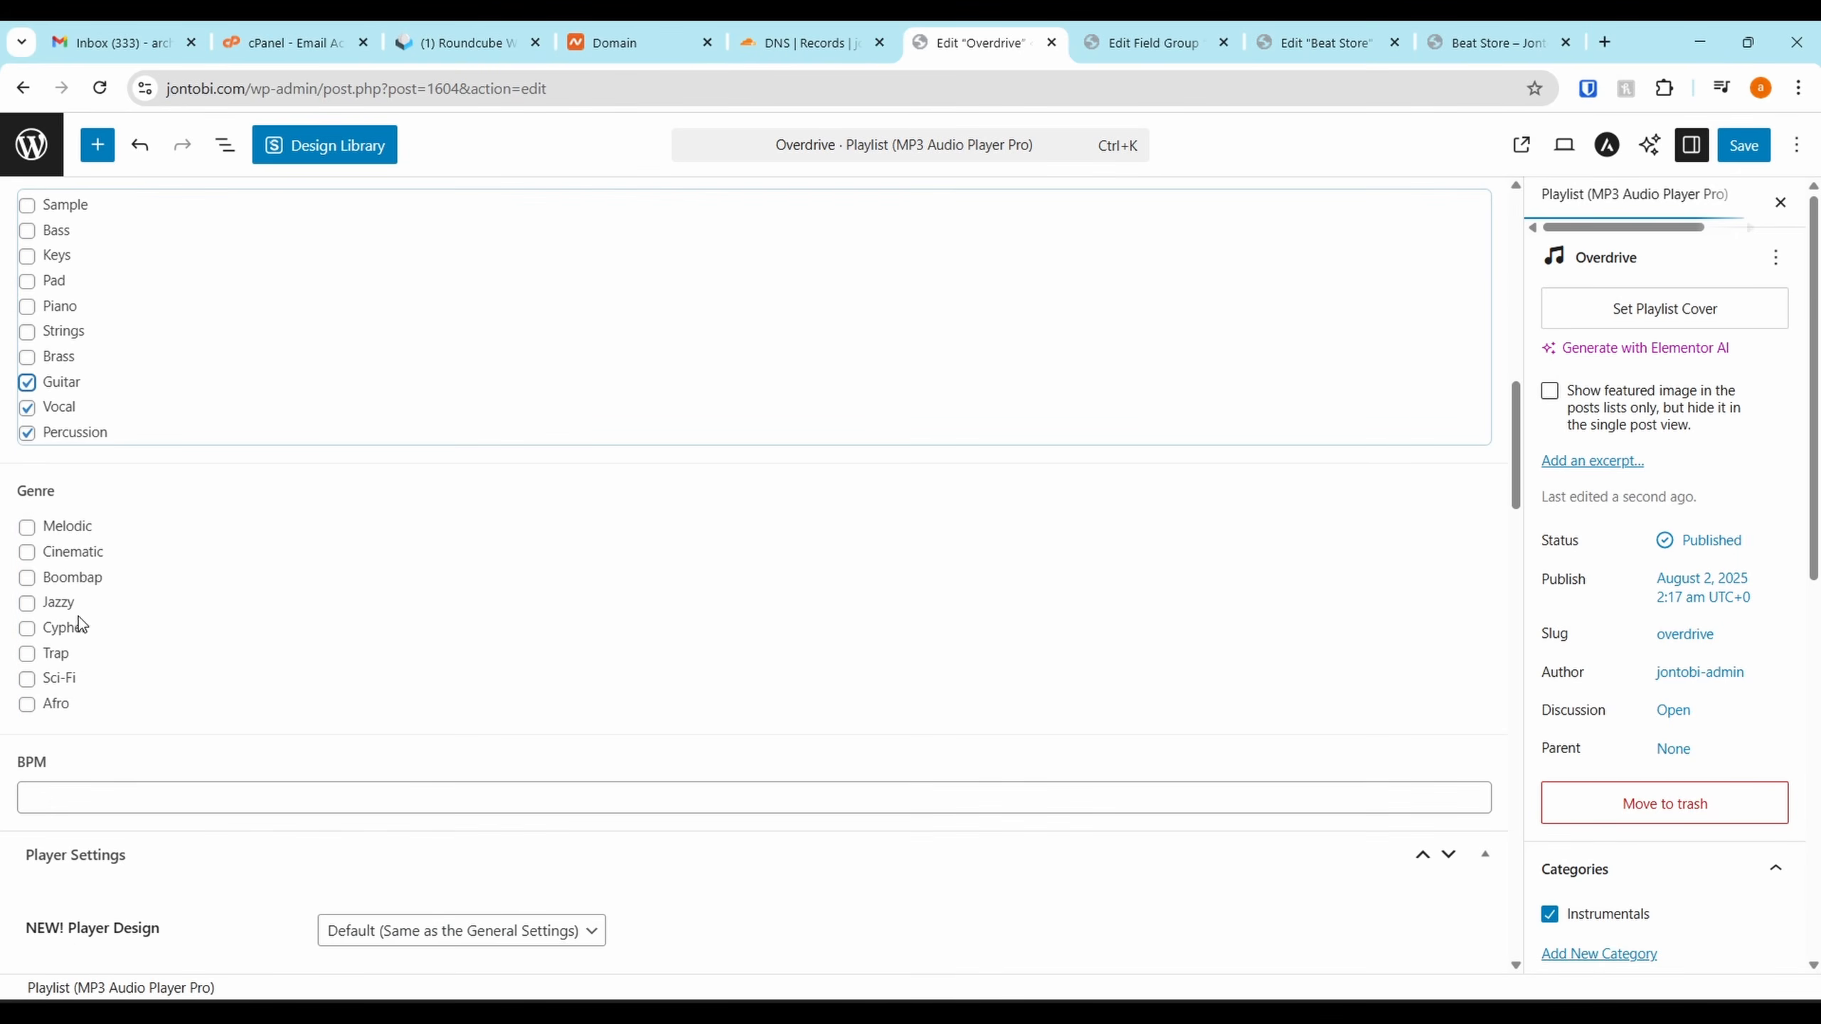
{"action": "left_click", "coordinate": [27, 525]}
Enter BPM 120, save Overdrive, and return to the Tracks list
{"action": "scroll", "coordinate": [57, 646], "scroll_direction": "down", "scroll_amount": 4}
{"action": "left_click", "coordinate": [132, 504]}
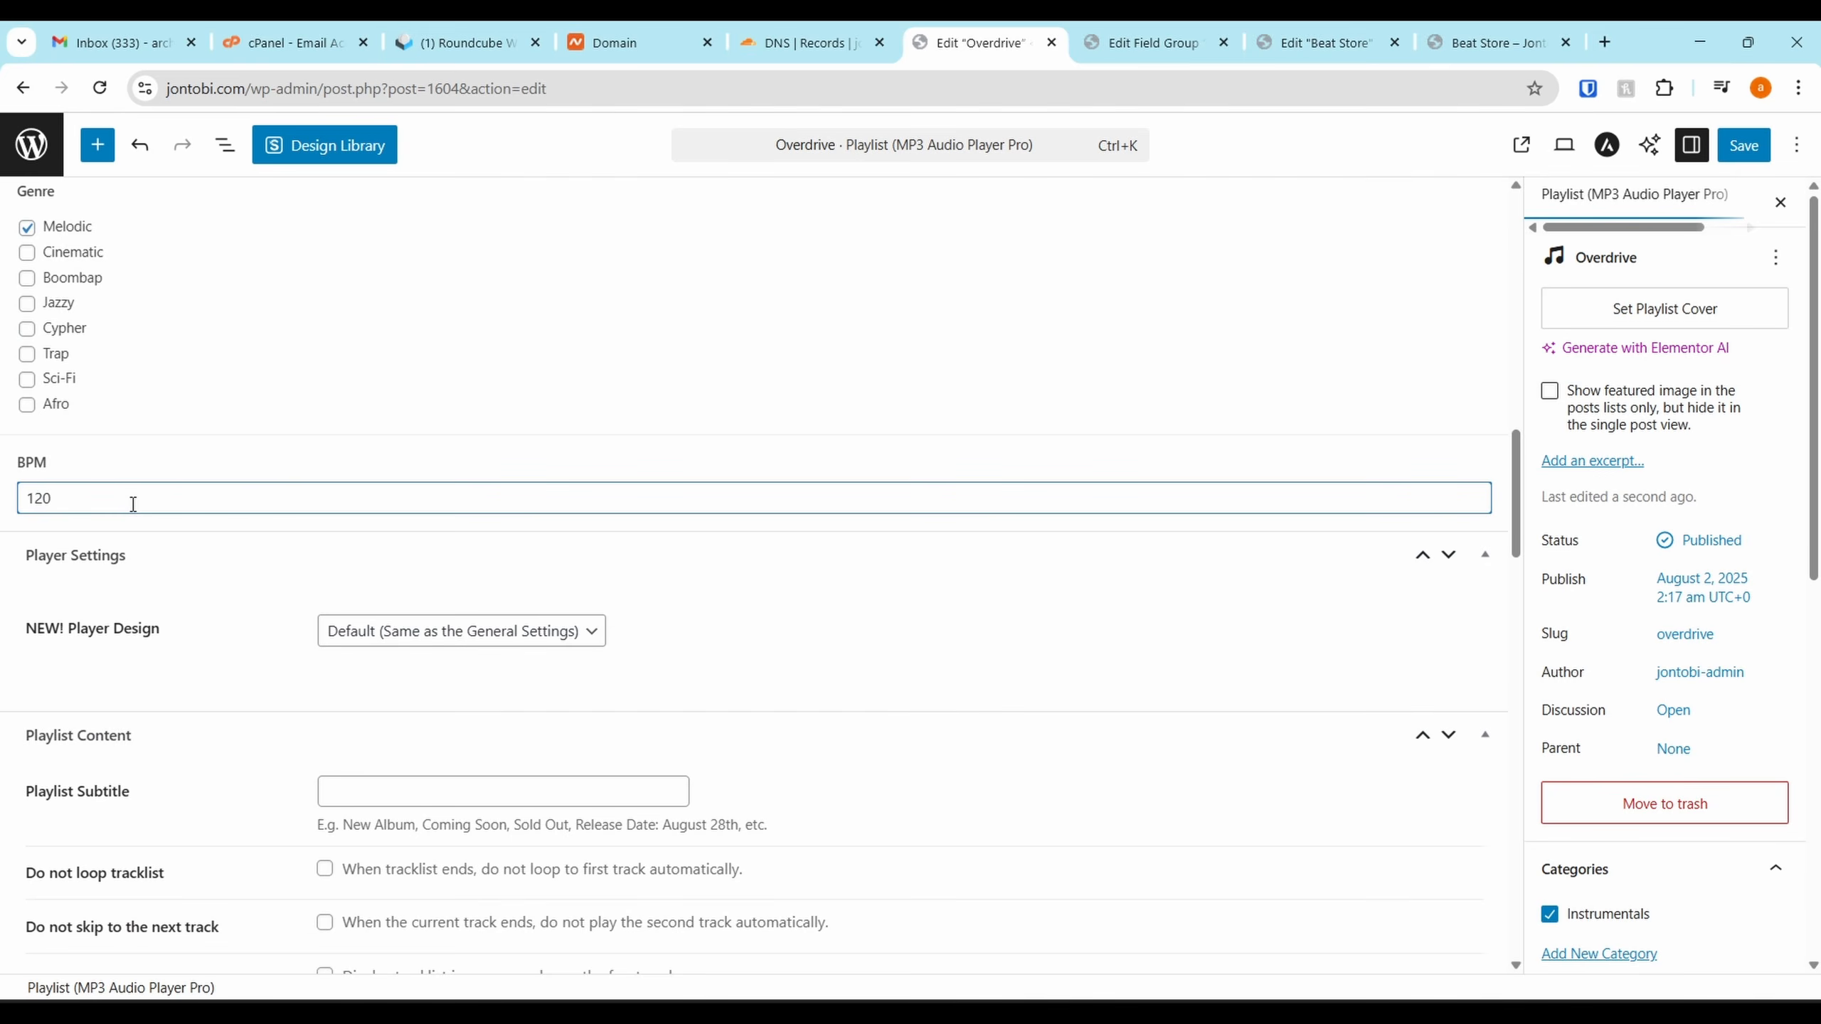
{"action": "scroll", "coordinate": [133, 504], "scroll_direction": "down", "scroll_amount": 6}
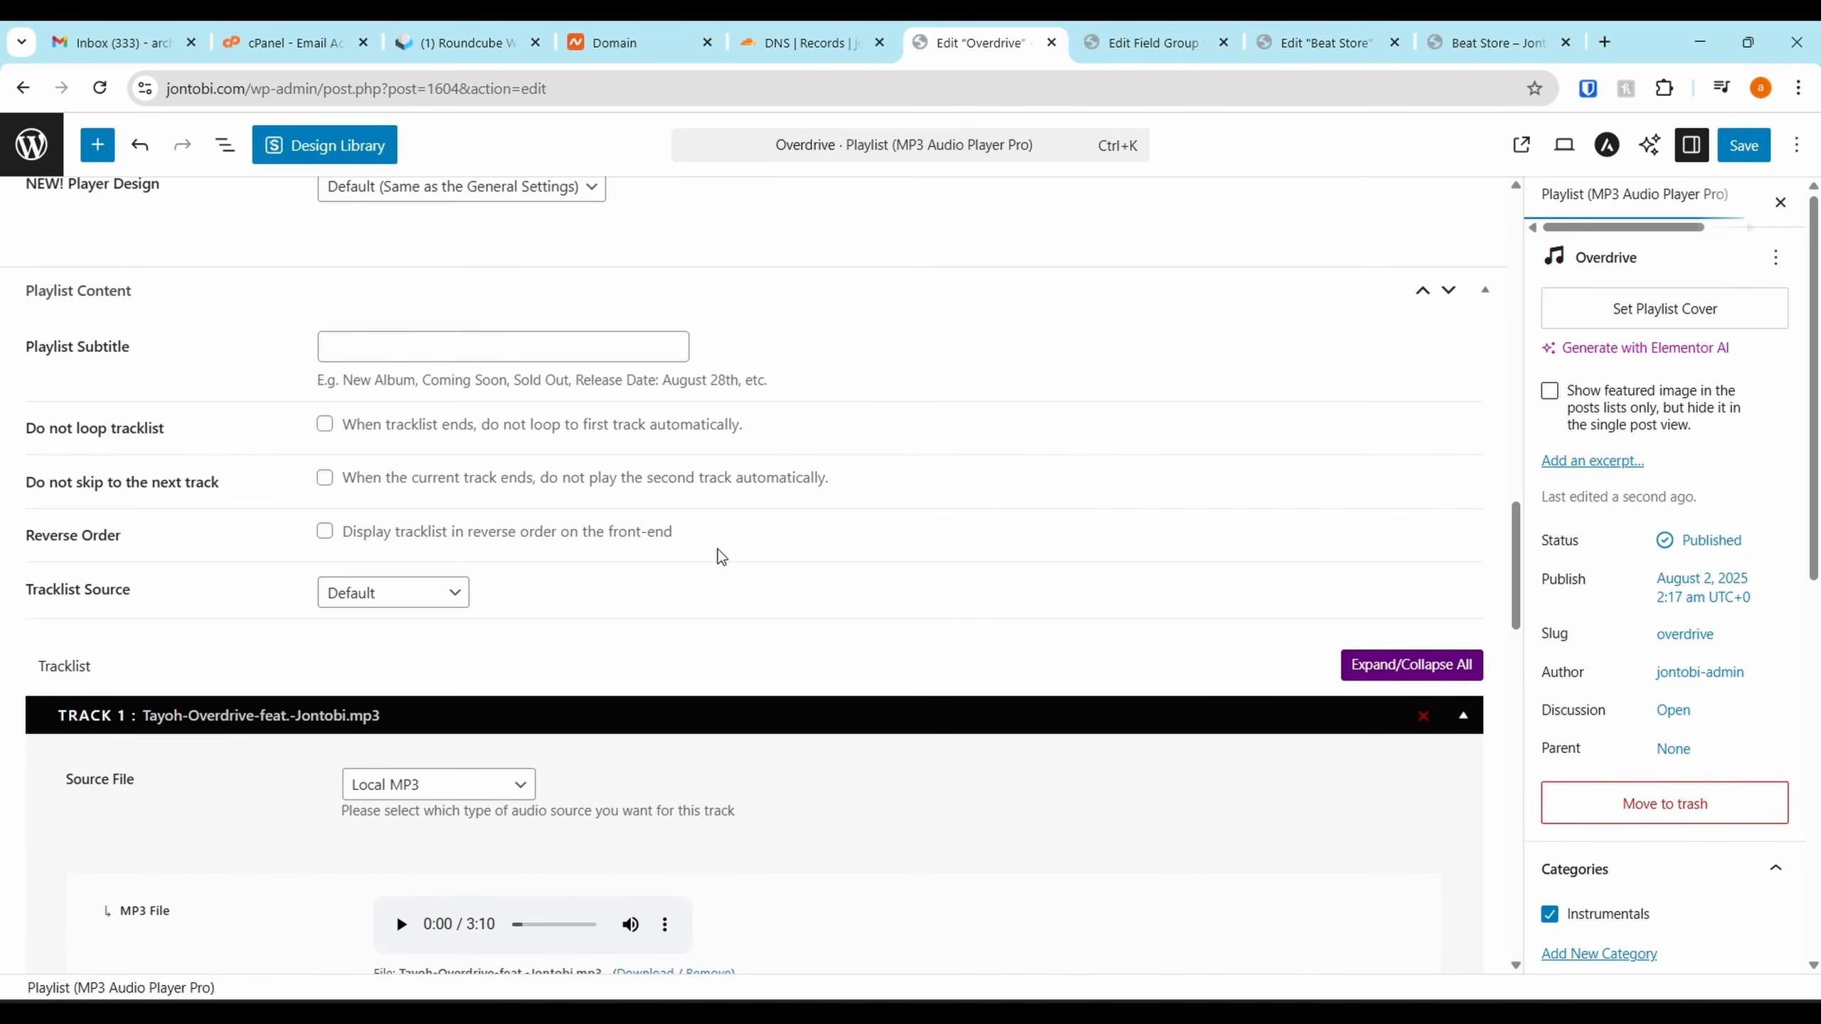
{"action": "scroll", "coordinate": [721, 556], "scroll_direction": "down", "scroll_amount": 6}
{"action": "left_click", "coordinate": [1733, 149]}
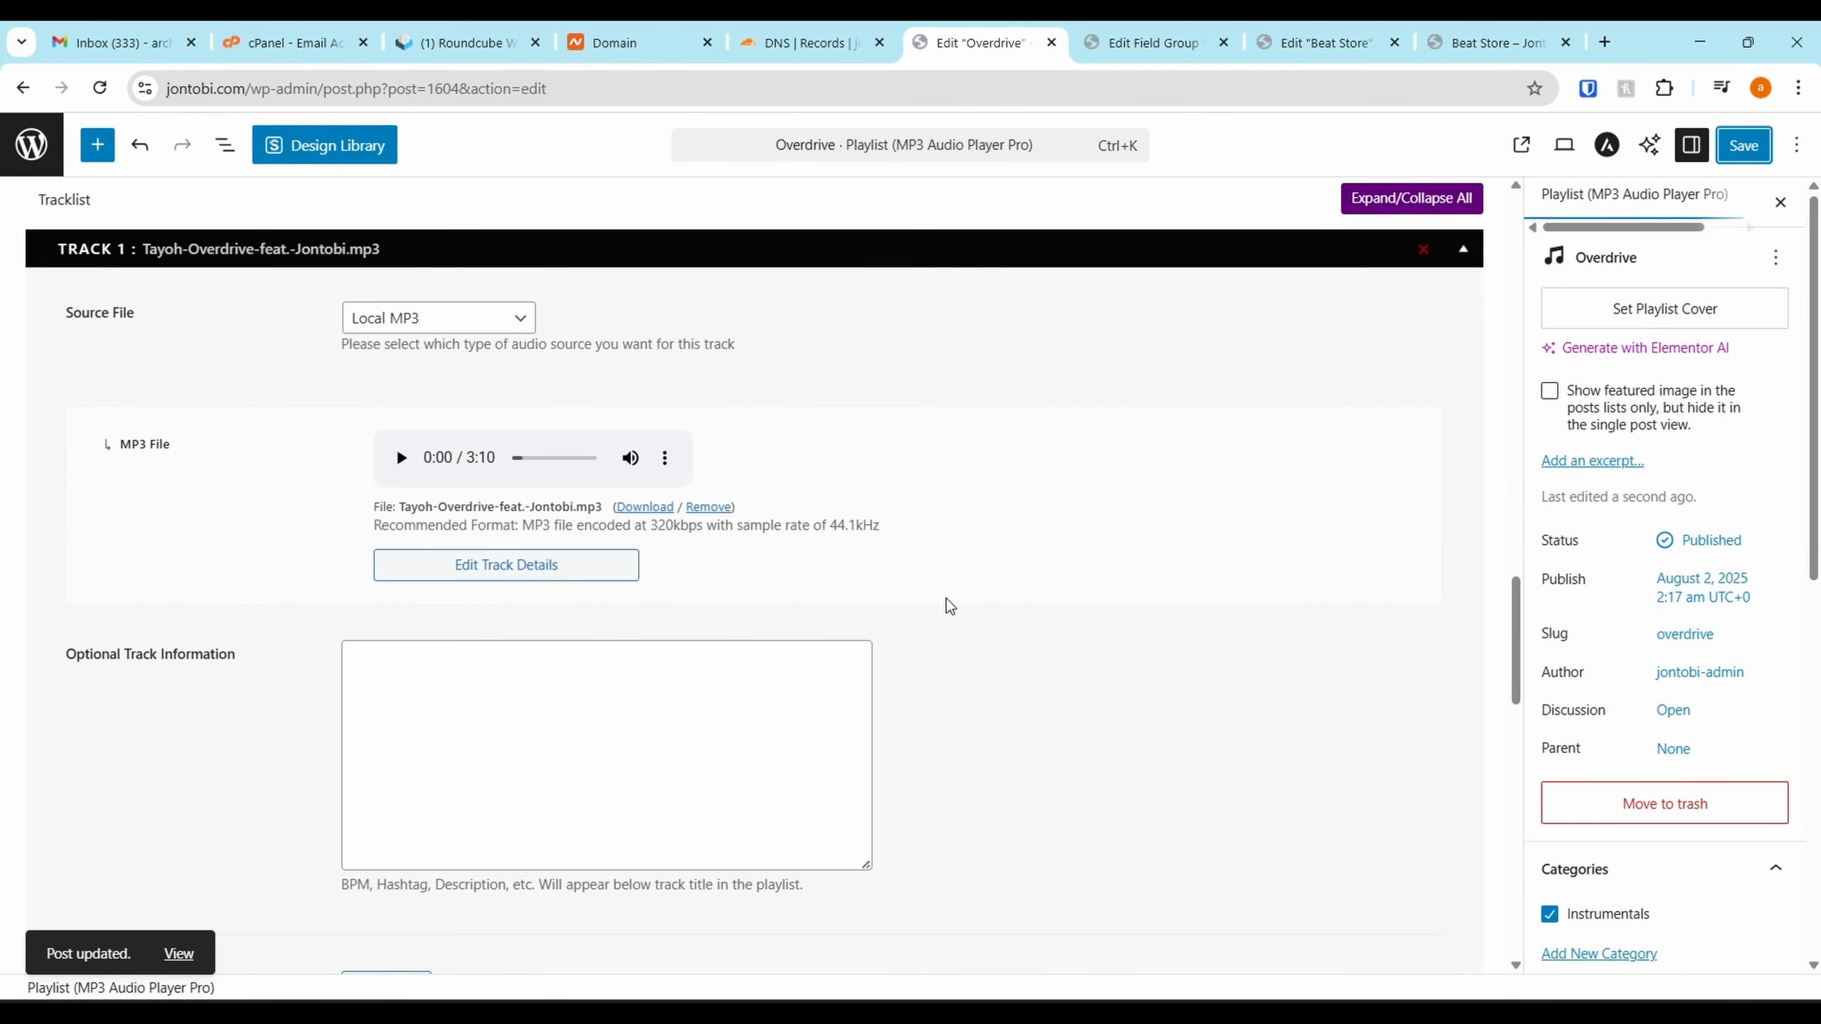
{"action": "scroll", "coordinate": [947, 599], "scroll_direction": "up", "scroll_amount": 20}
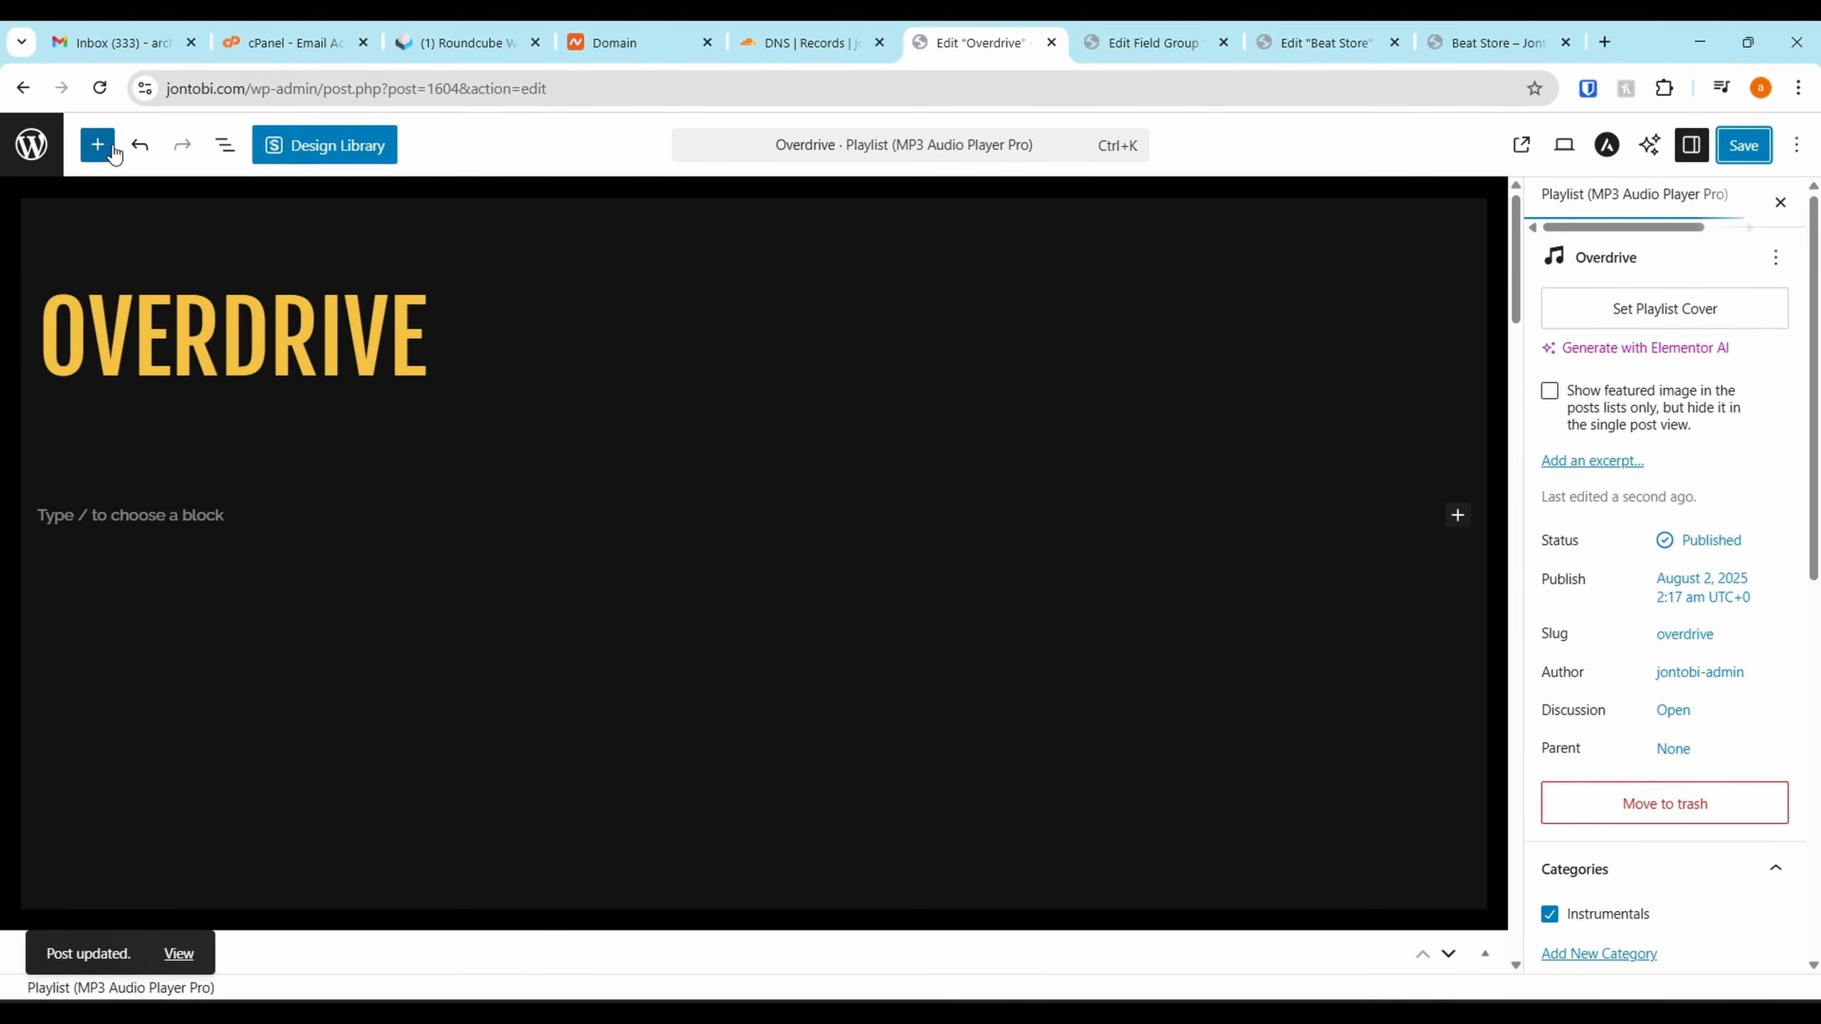
{"action": "left_click", "coordinate": [111, 148]}
{"action": "left_click", "coordinate": [108, 155]}
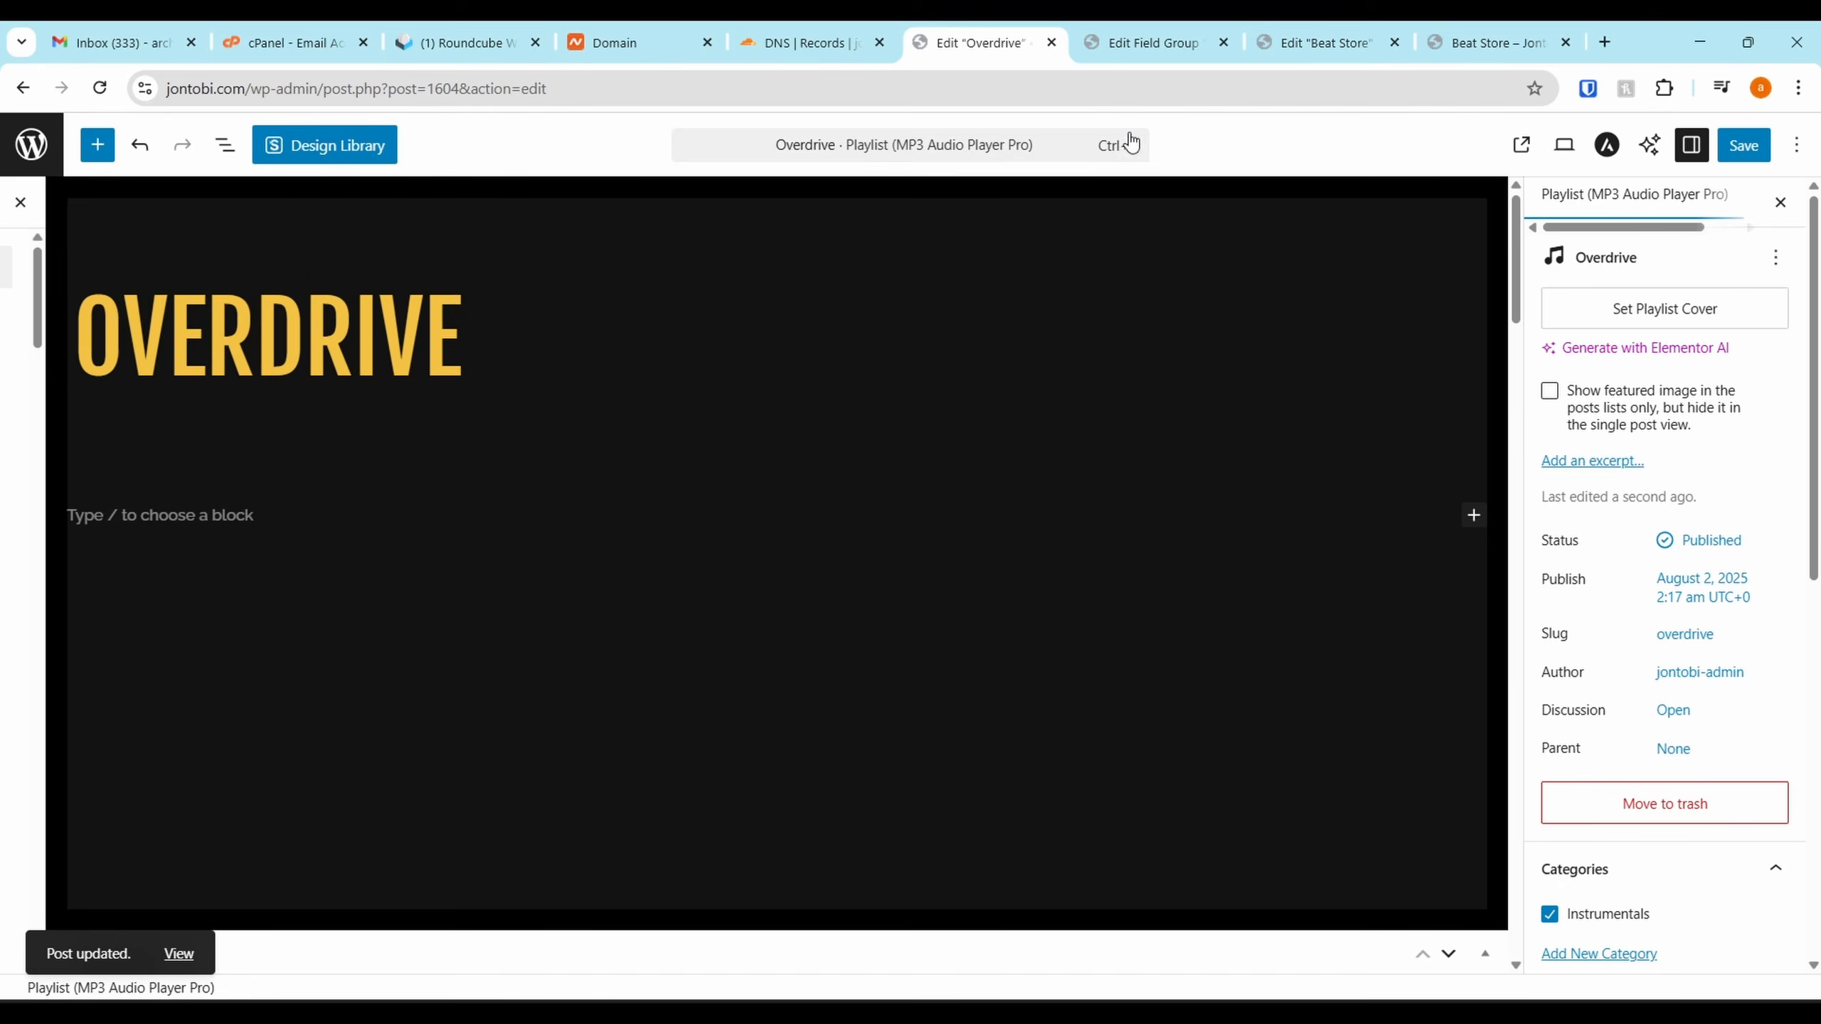
{"action": "left_click", "coordinate": [23, 89]}
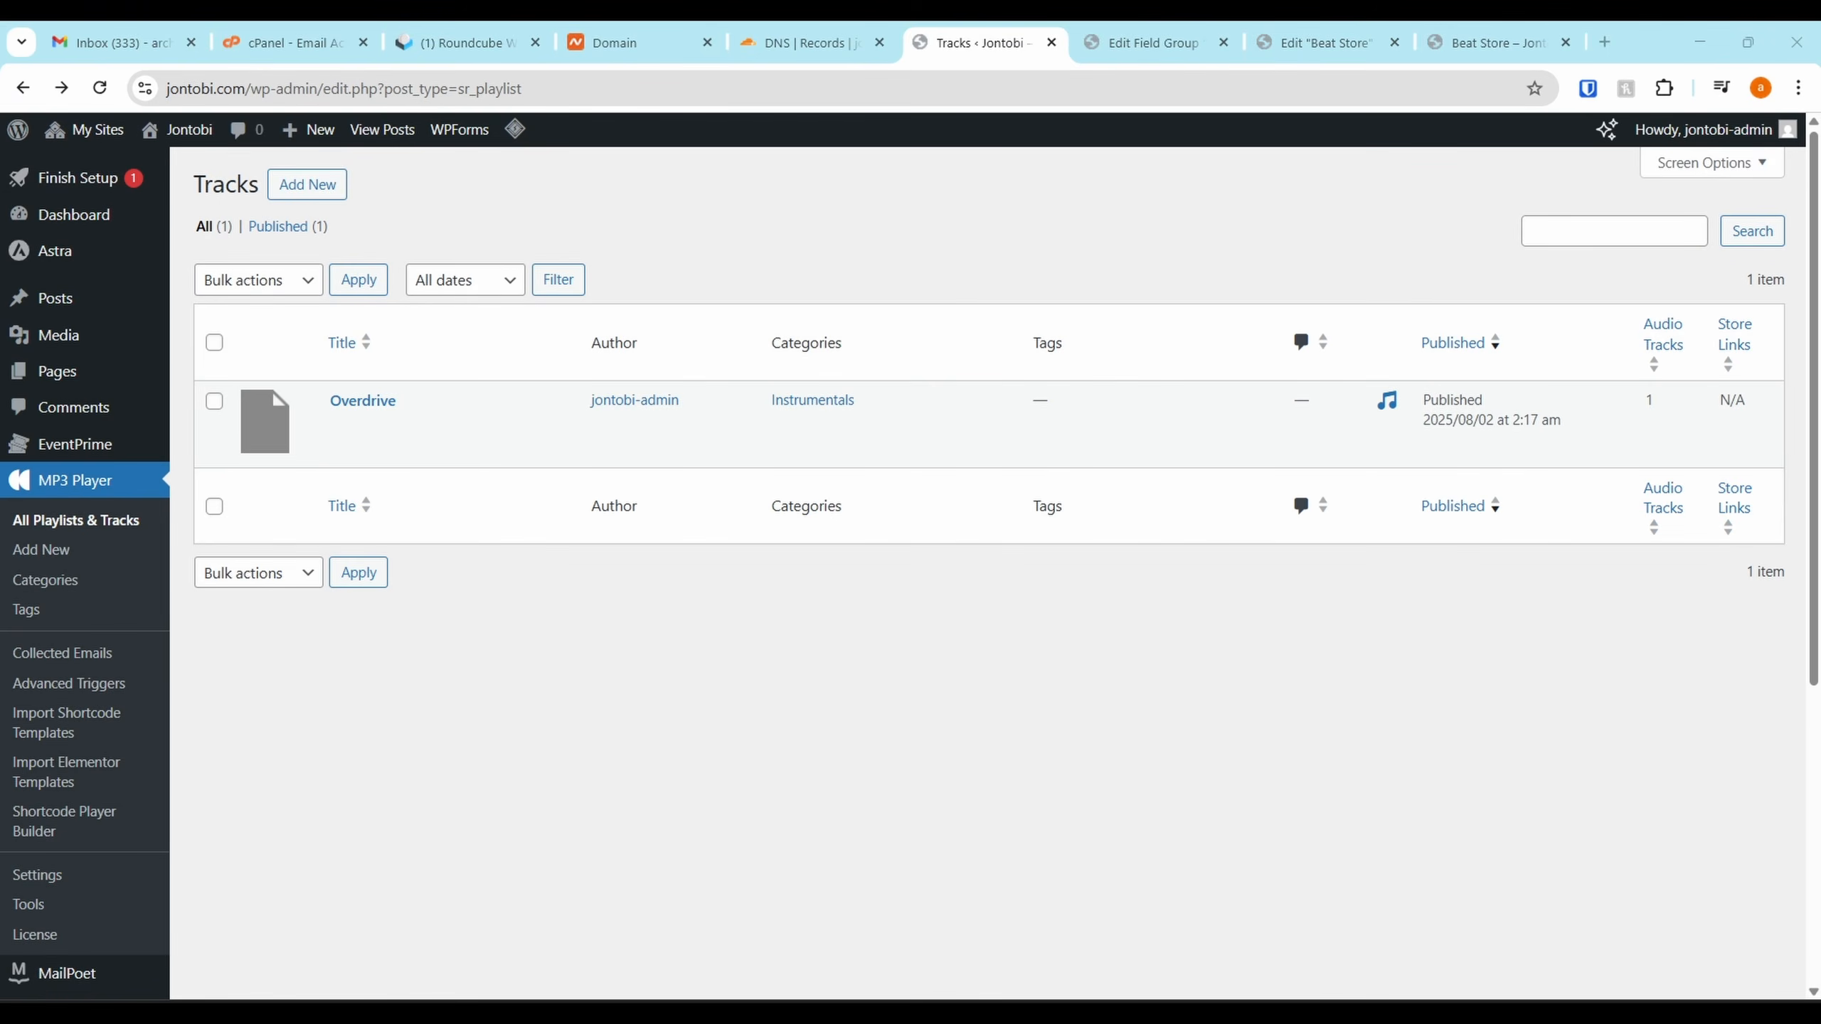
Start a new playlist track titled Introspect with the Inspirational mood
{"action": "left_click", "coordinate": [307, 184]}
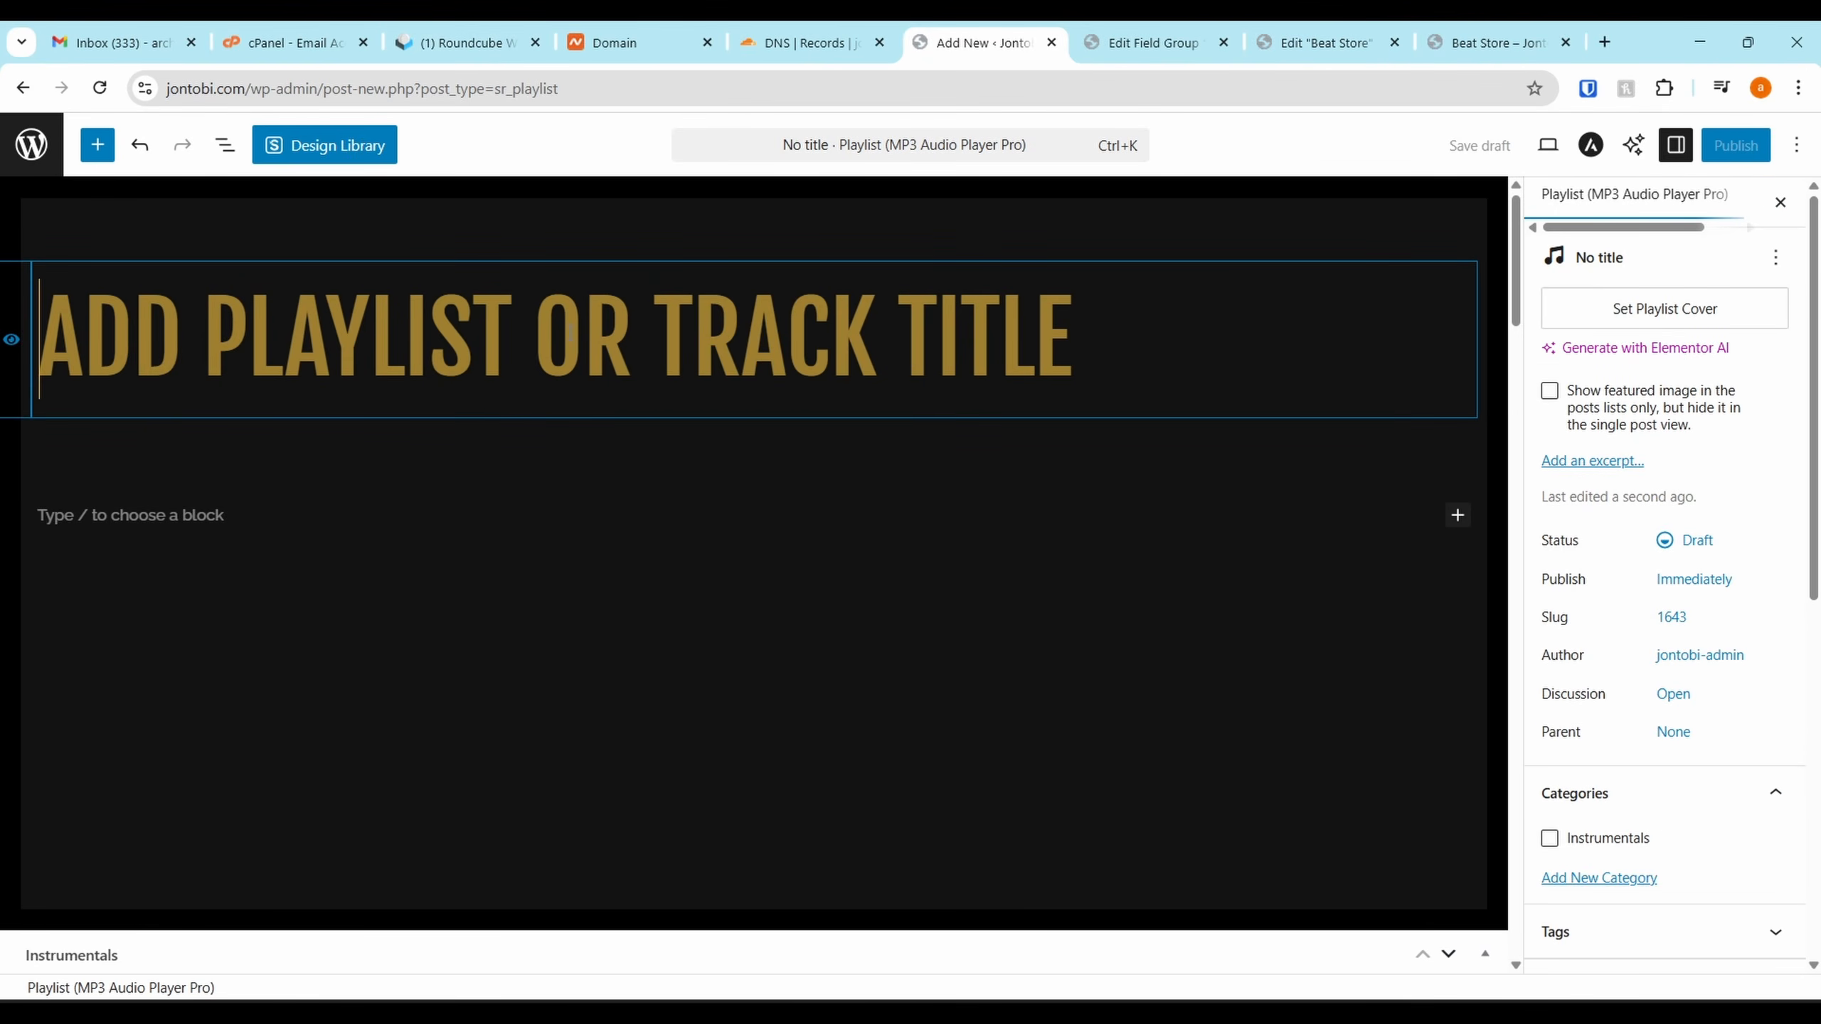
{"action": "type", "text": "Introspect"}
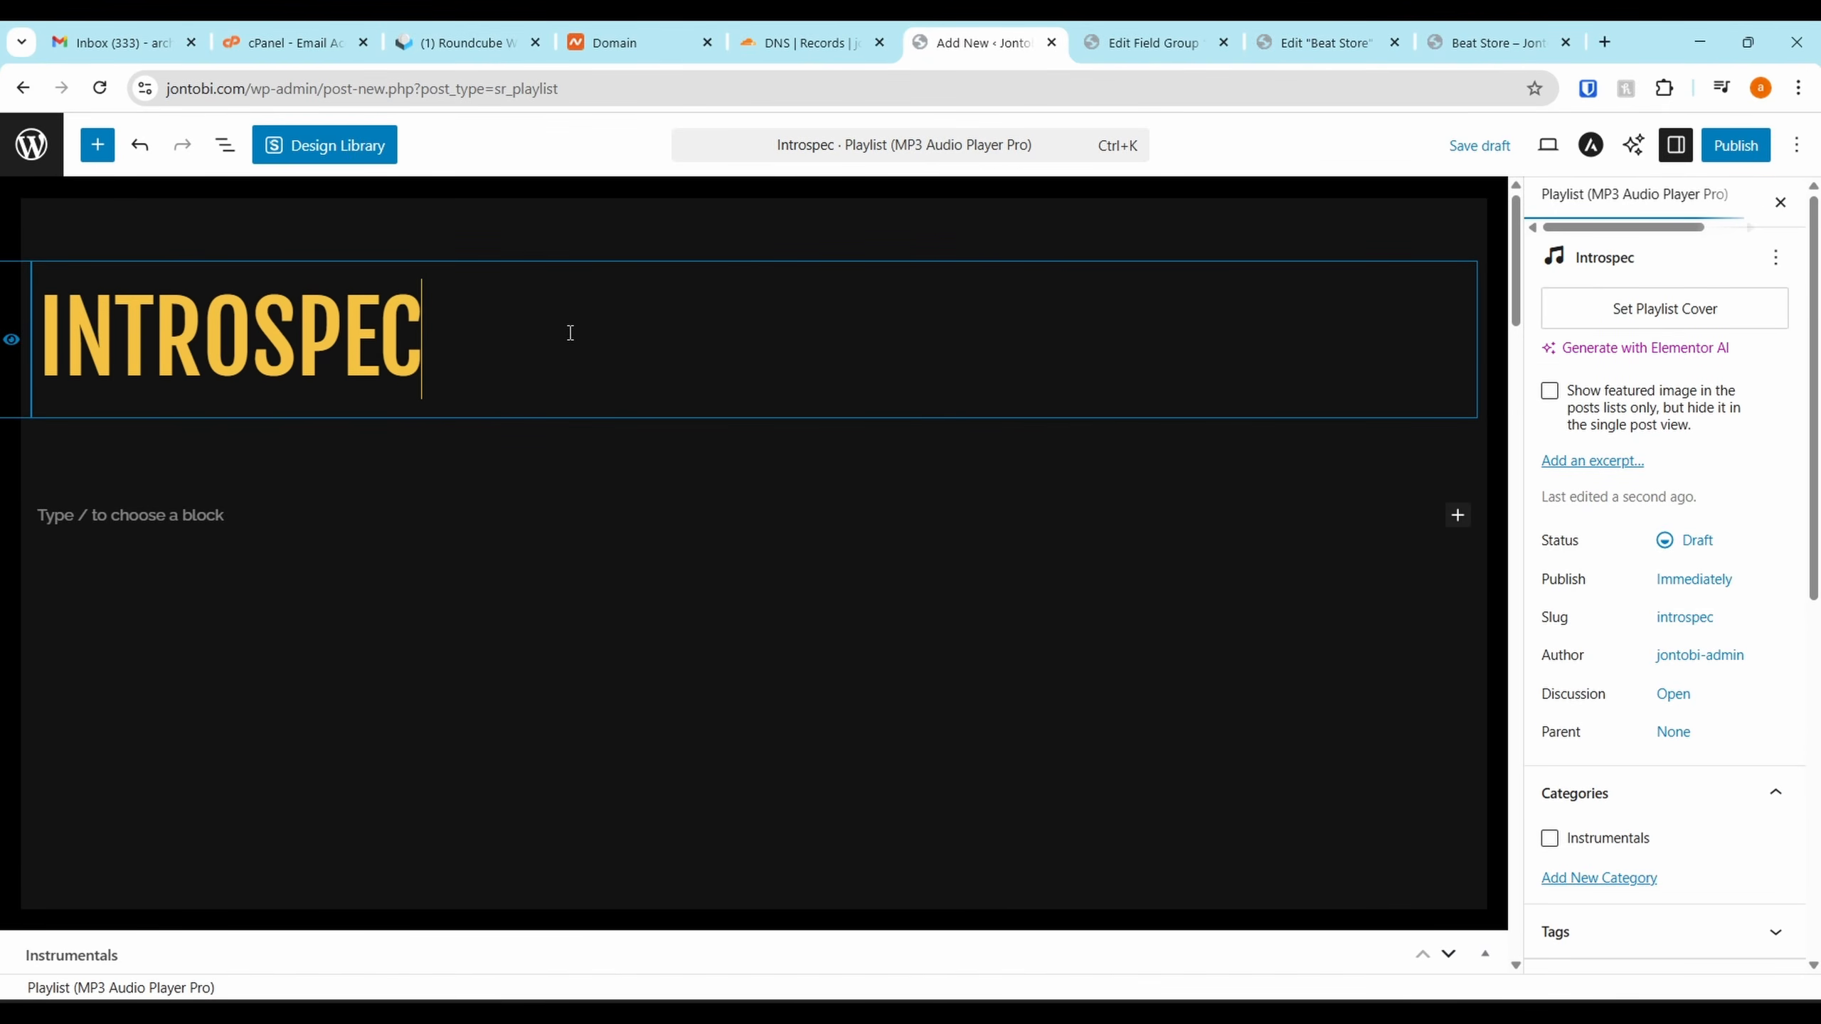
{"action": "scroll", "coordinate": [1207, 517], "scroll_direction": "down", "scroll_amount": 9}
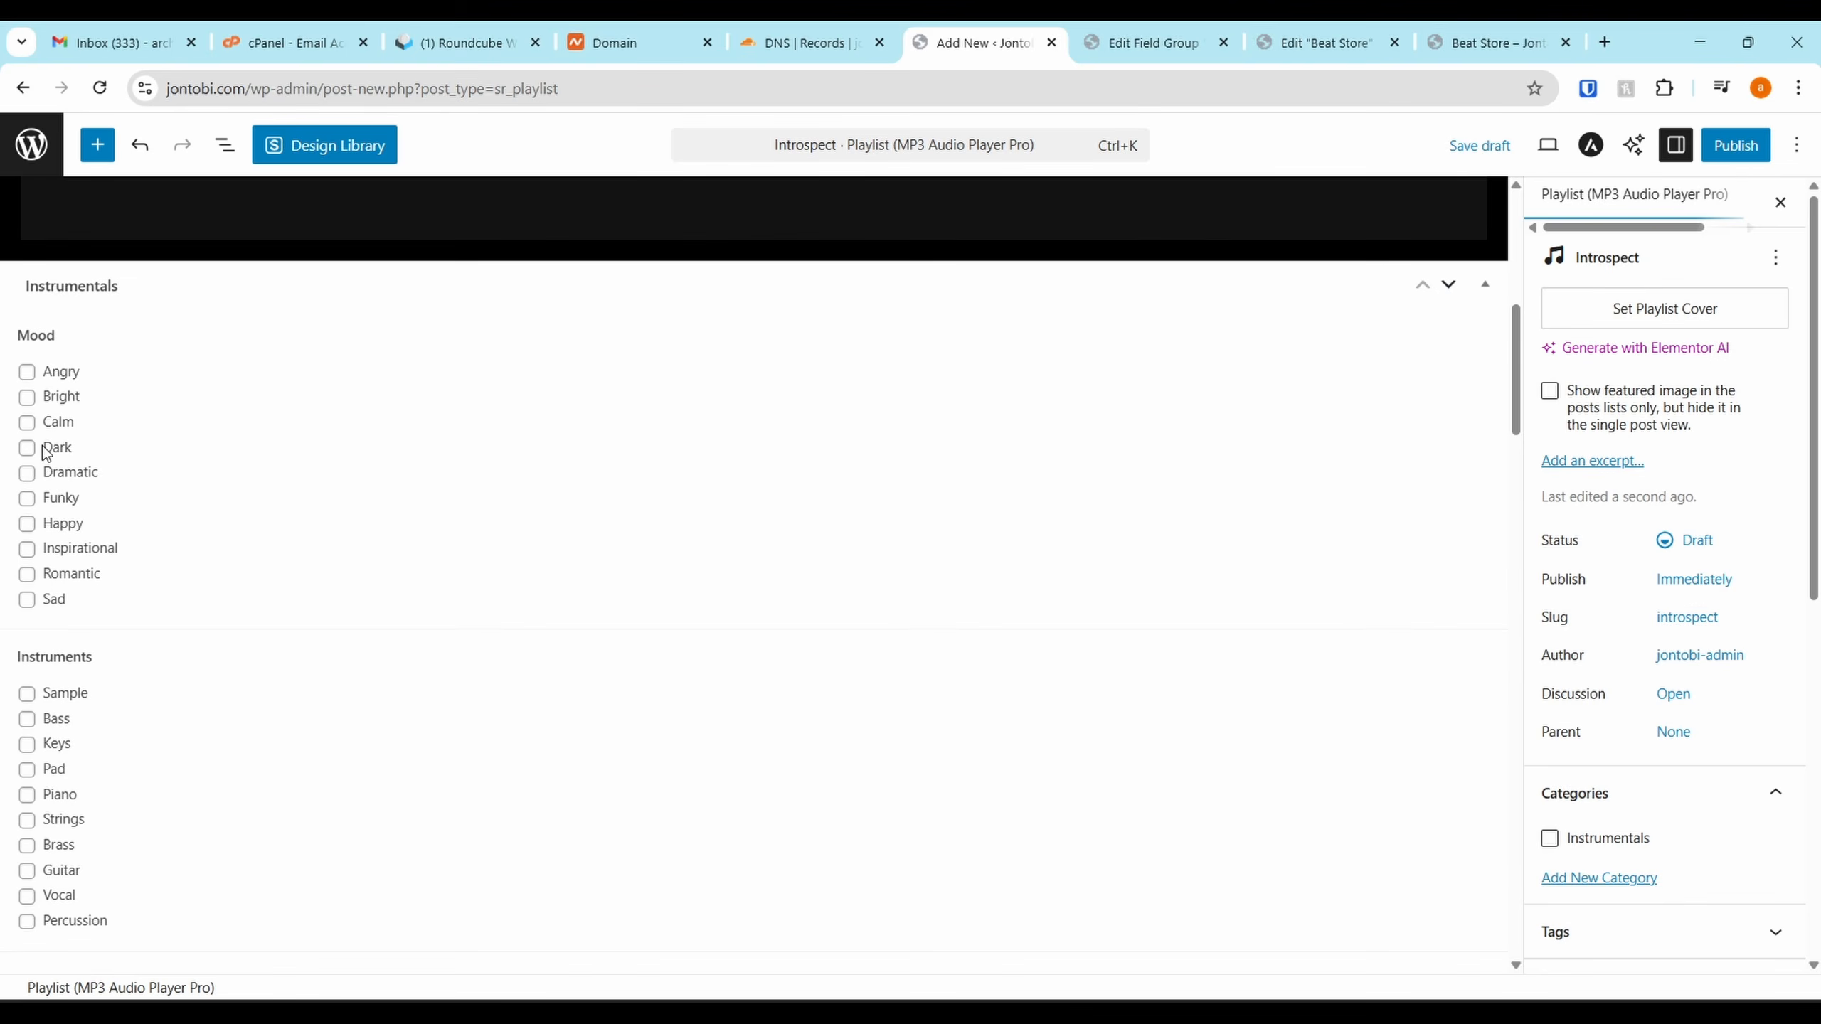
{"action": "left_click", "coordinate": [27, 549]}
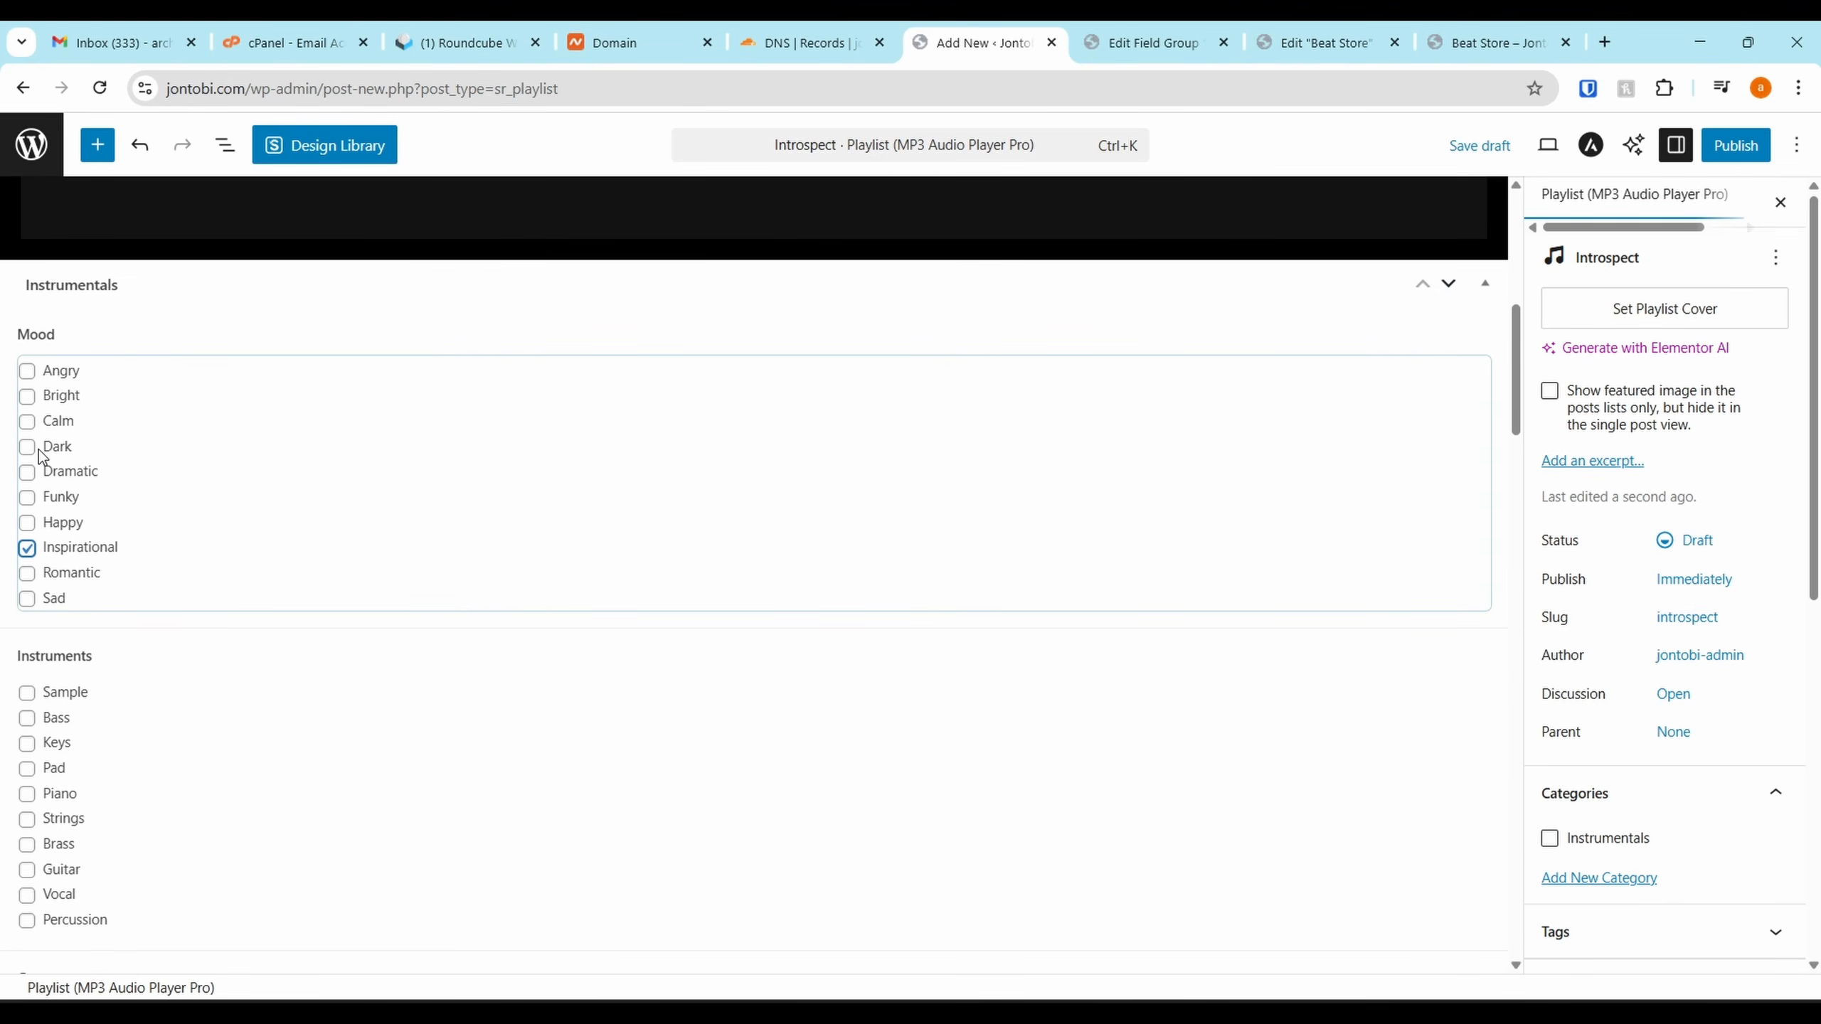
Give Introspect the Piano, Pad and Strings instruments
{"action": "scroll", "coordinate": [31, 474], "scroll_direction": "down", "scroll_amount": 3}
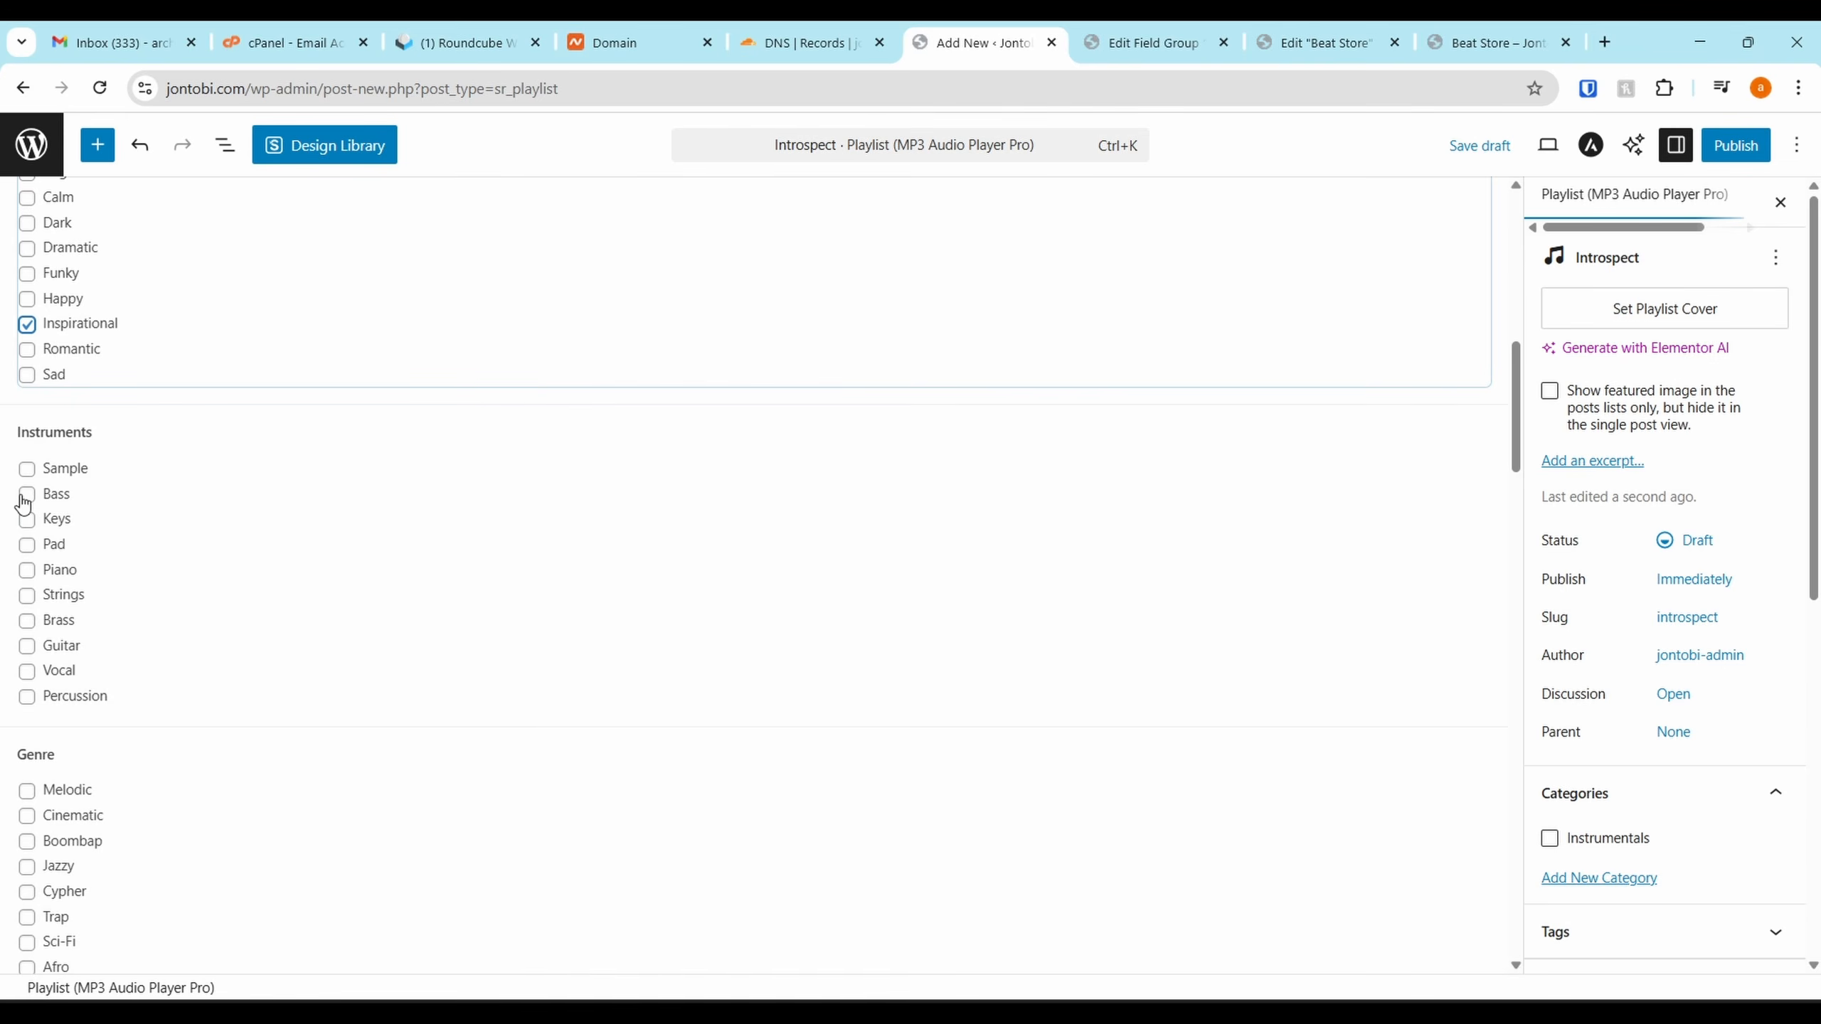
{"action": "left_click", "coordinate": [27, 572]}
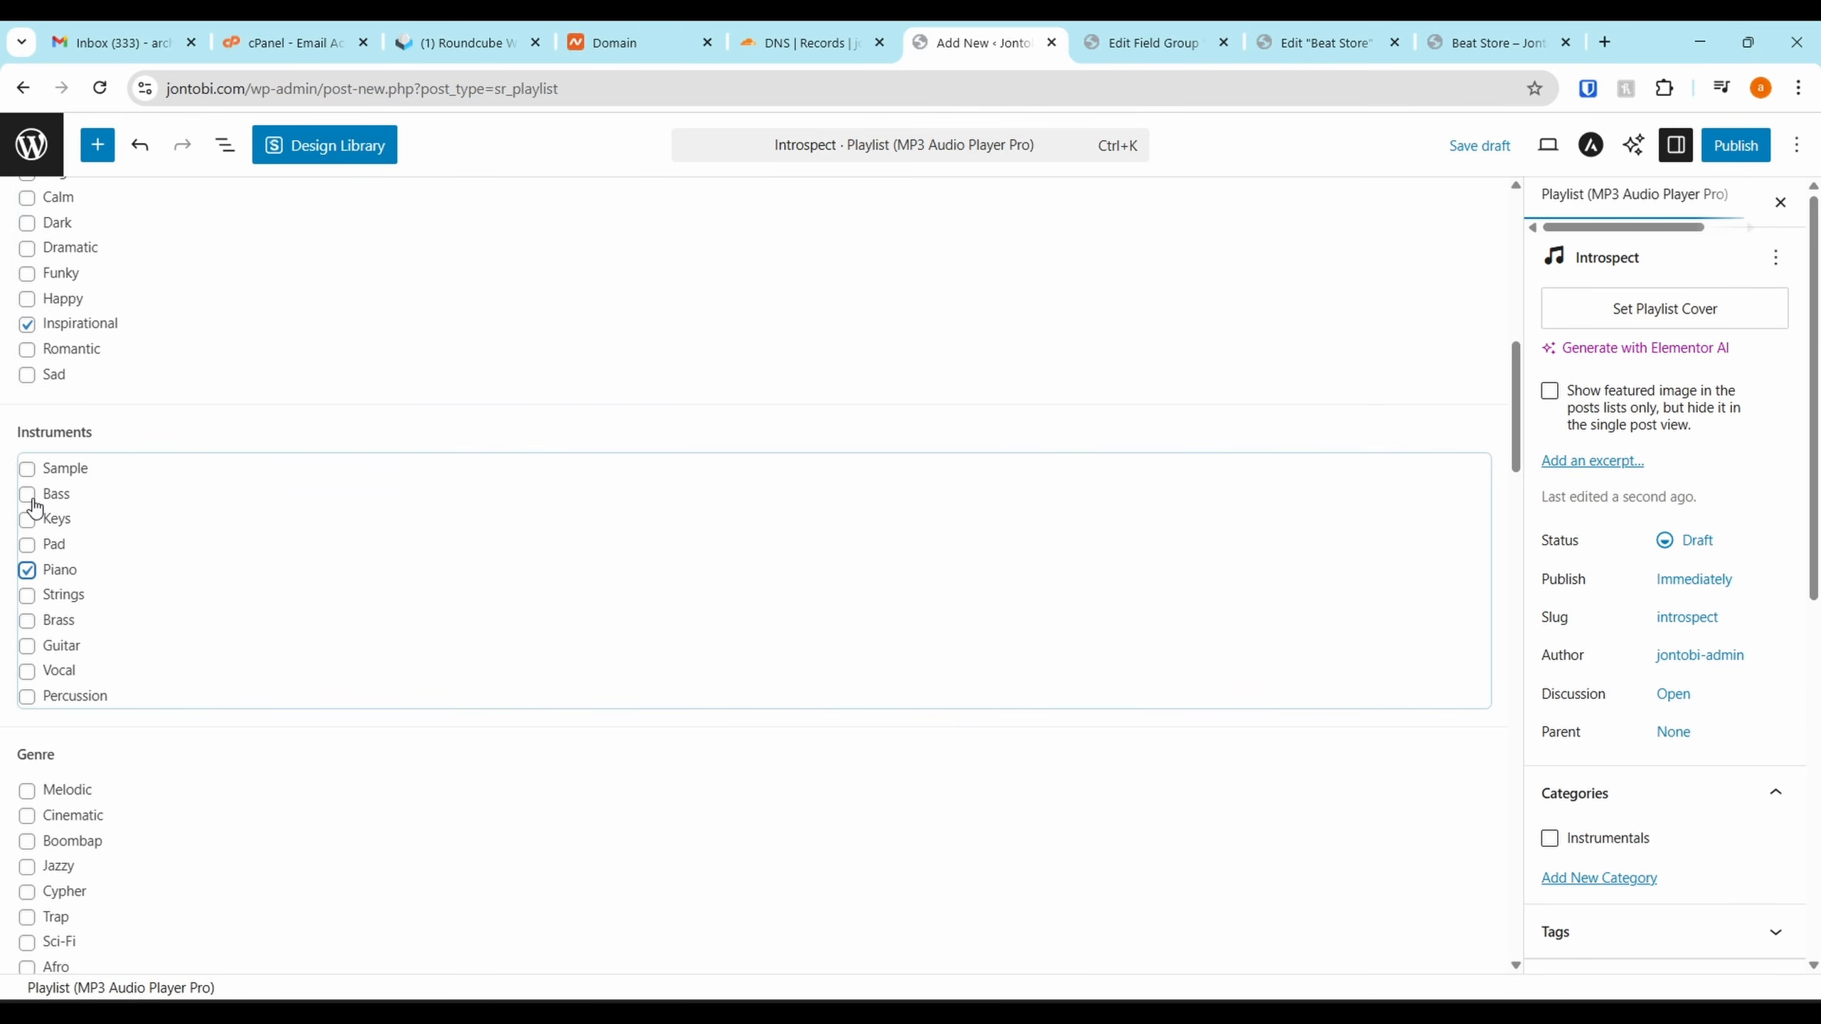
{"action": "left_click", "coordinate": [27, 545]}
{"action": "left_click", "coordinate": [27, 621]}
{"action": "left_click", "coordinate": [27, 596]}
{"action": "left_click", "coordinate": [28, 623]}
Set Introspect's genre to Cinematic and BPM to 90, reaching Track 1's source fields
{"action": "scroll", "coordinate": [32, 635], "scroll_direction": "down", "scroll_amount": 3}
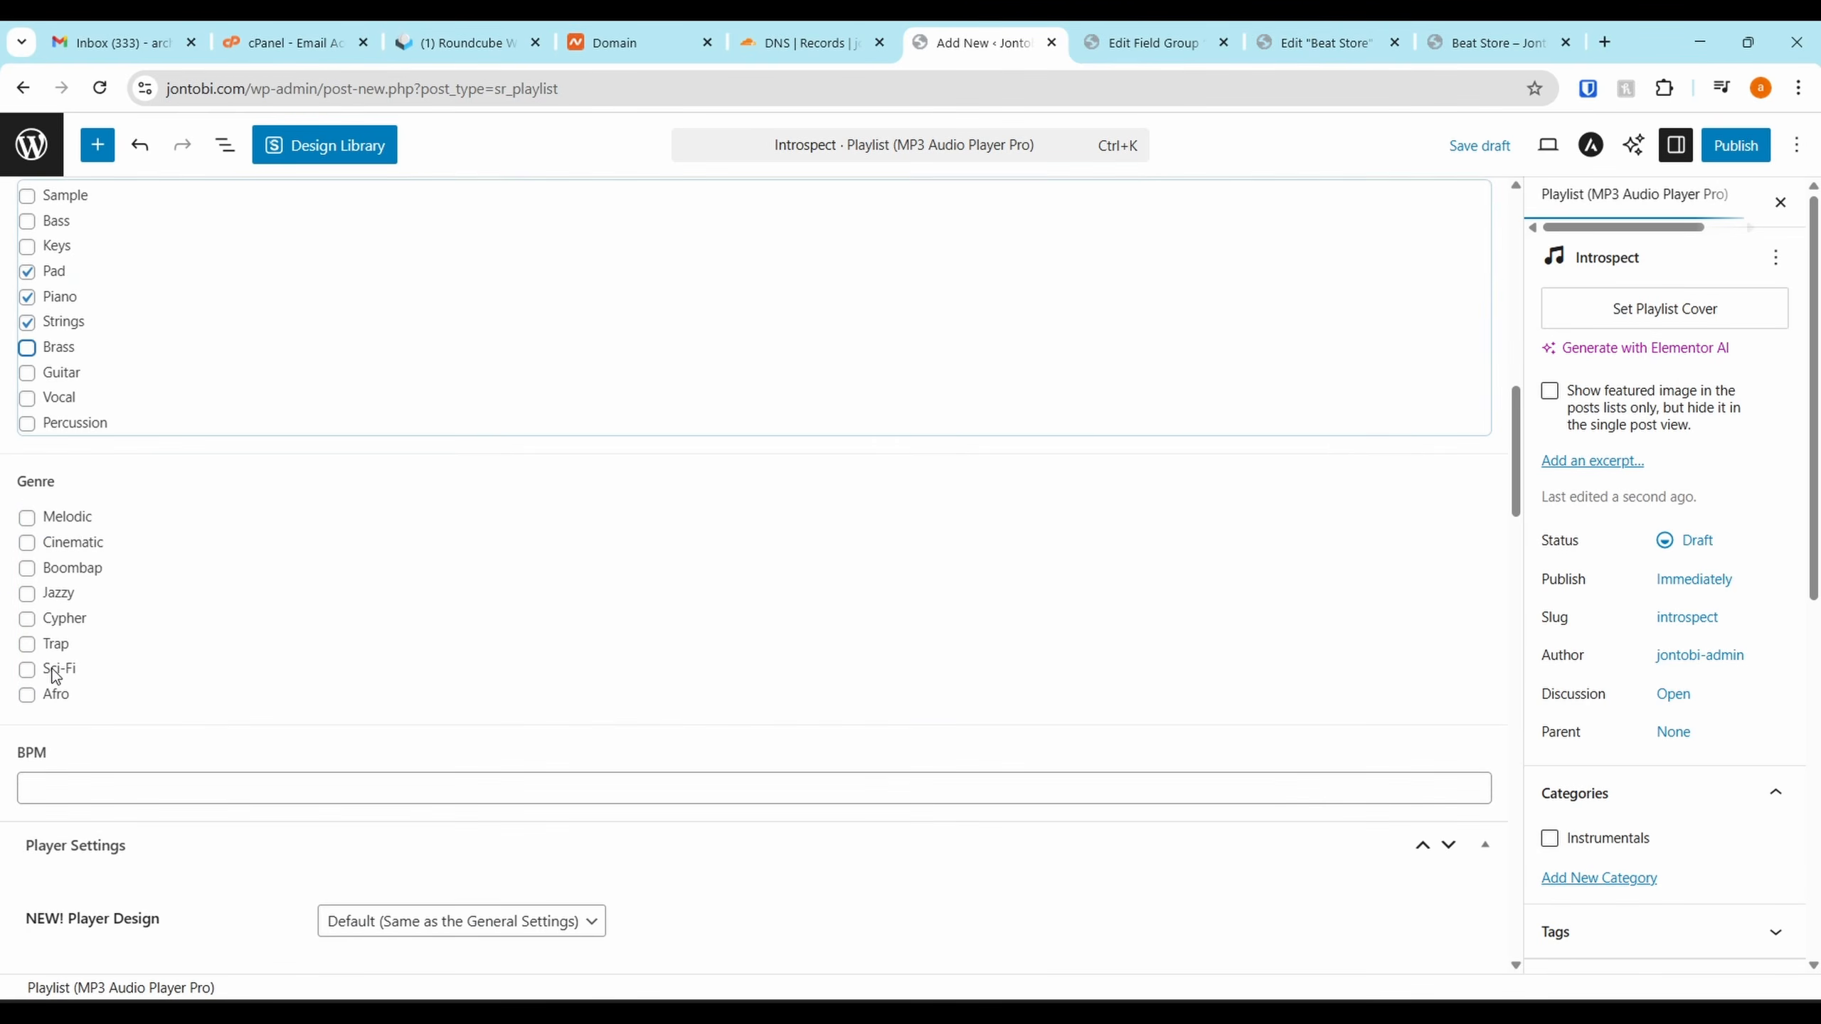
{"action": "left_click", "coordinate": [27, 538]}
{"action": "scroll", "coordinate": [61, 641], "scroll_direction": "down", "scroll_amount": 3}
{"action": "left_click", "coordinate": [118, 563]}
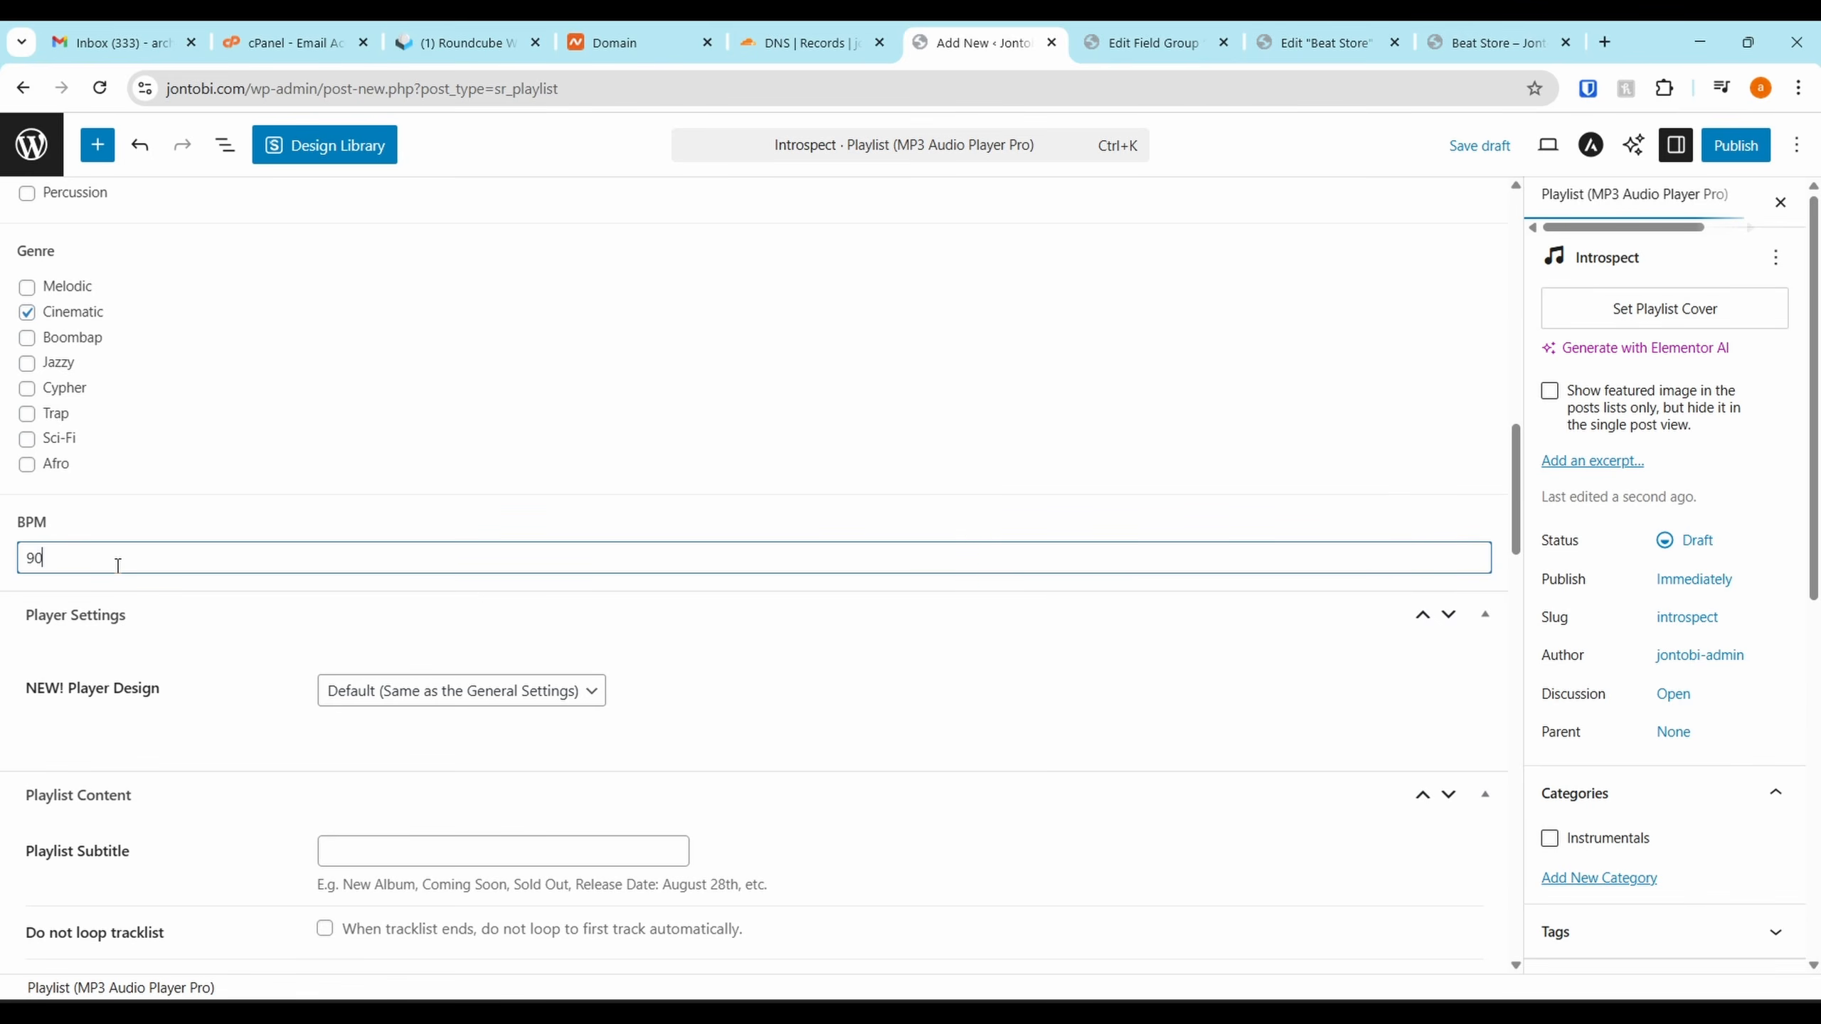
{"action": "scroll", "coordinate": [118, 566], "scroll_direction": "down", "scroll_amount": 10}
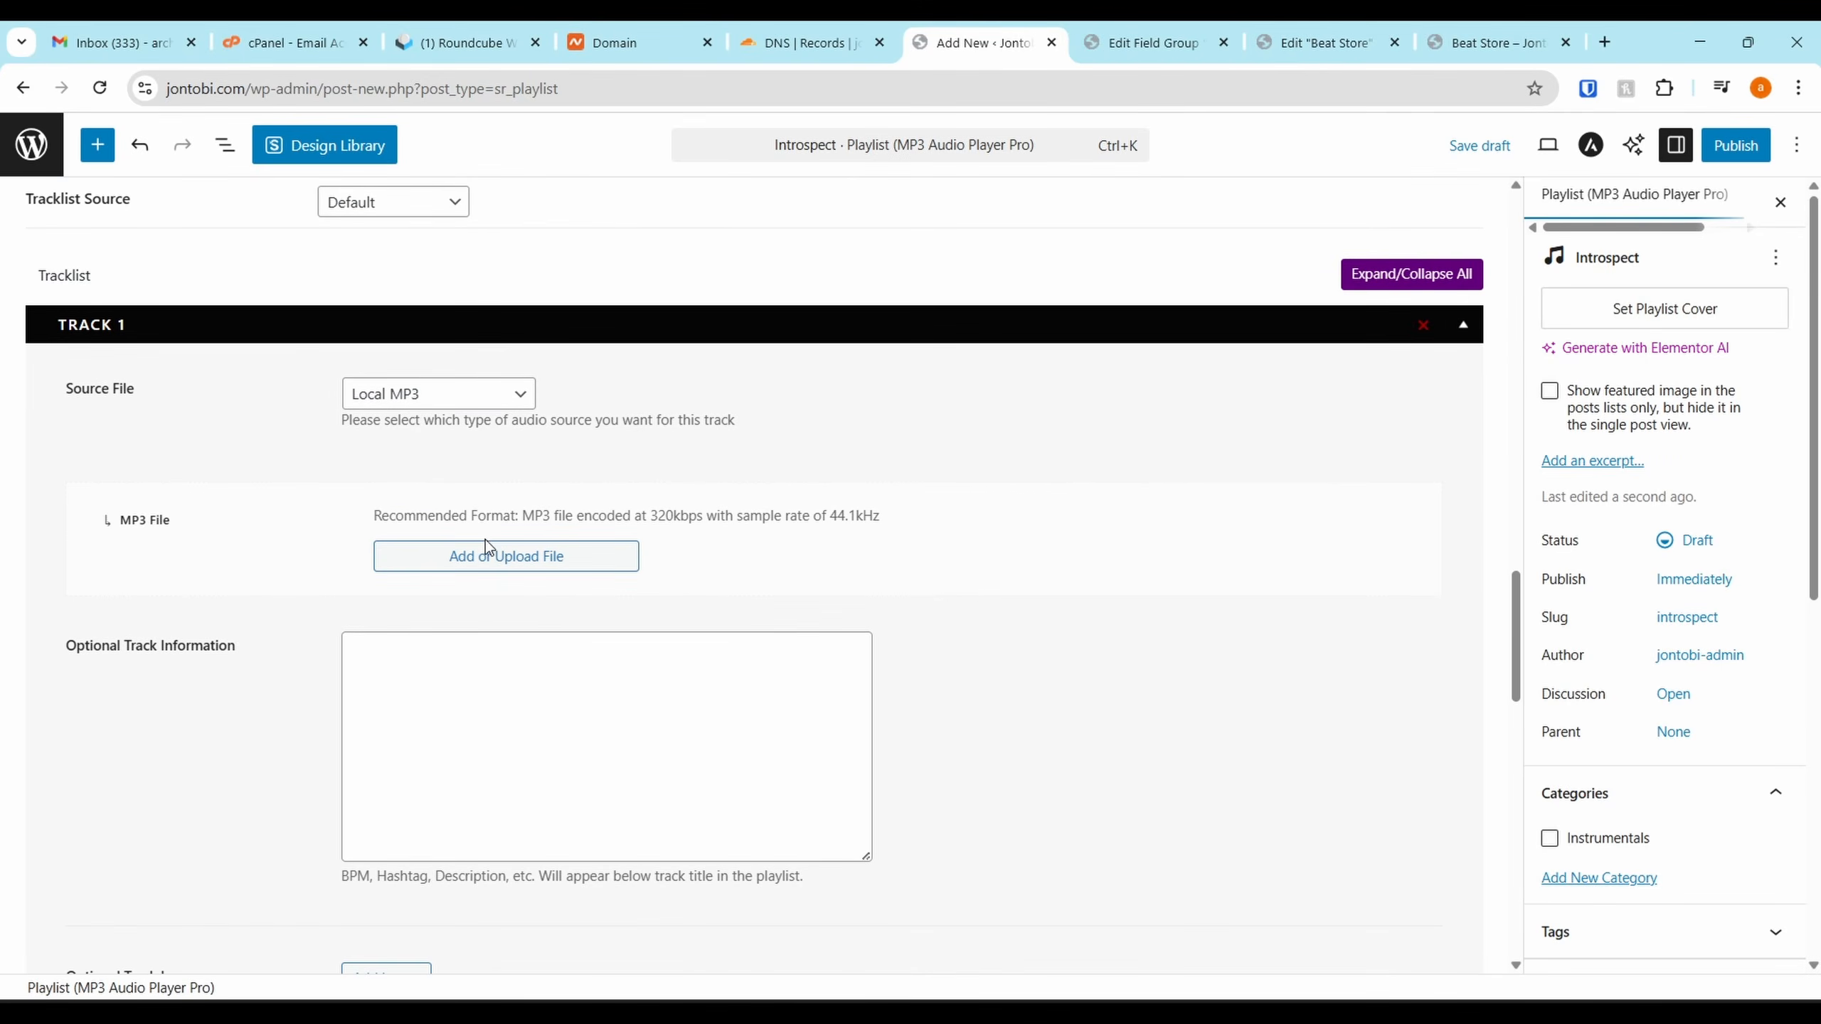
Upload Osirus-Introspect-1.mp3 and use it as Track 1's MP3 file
{"action": "left_click", "coordinate": [502, 558]}
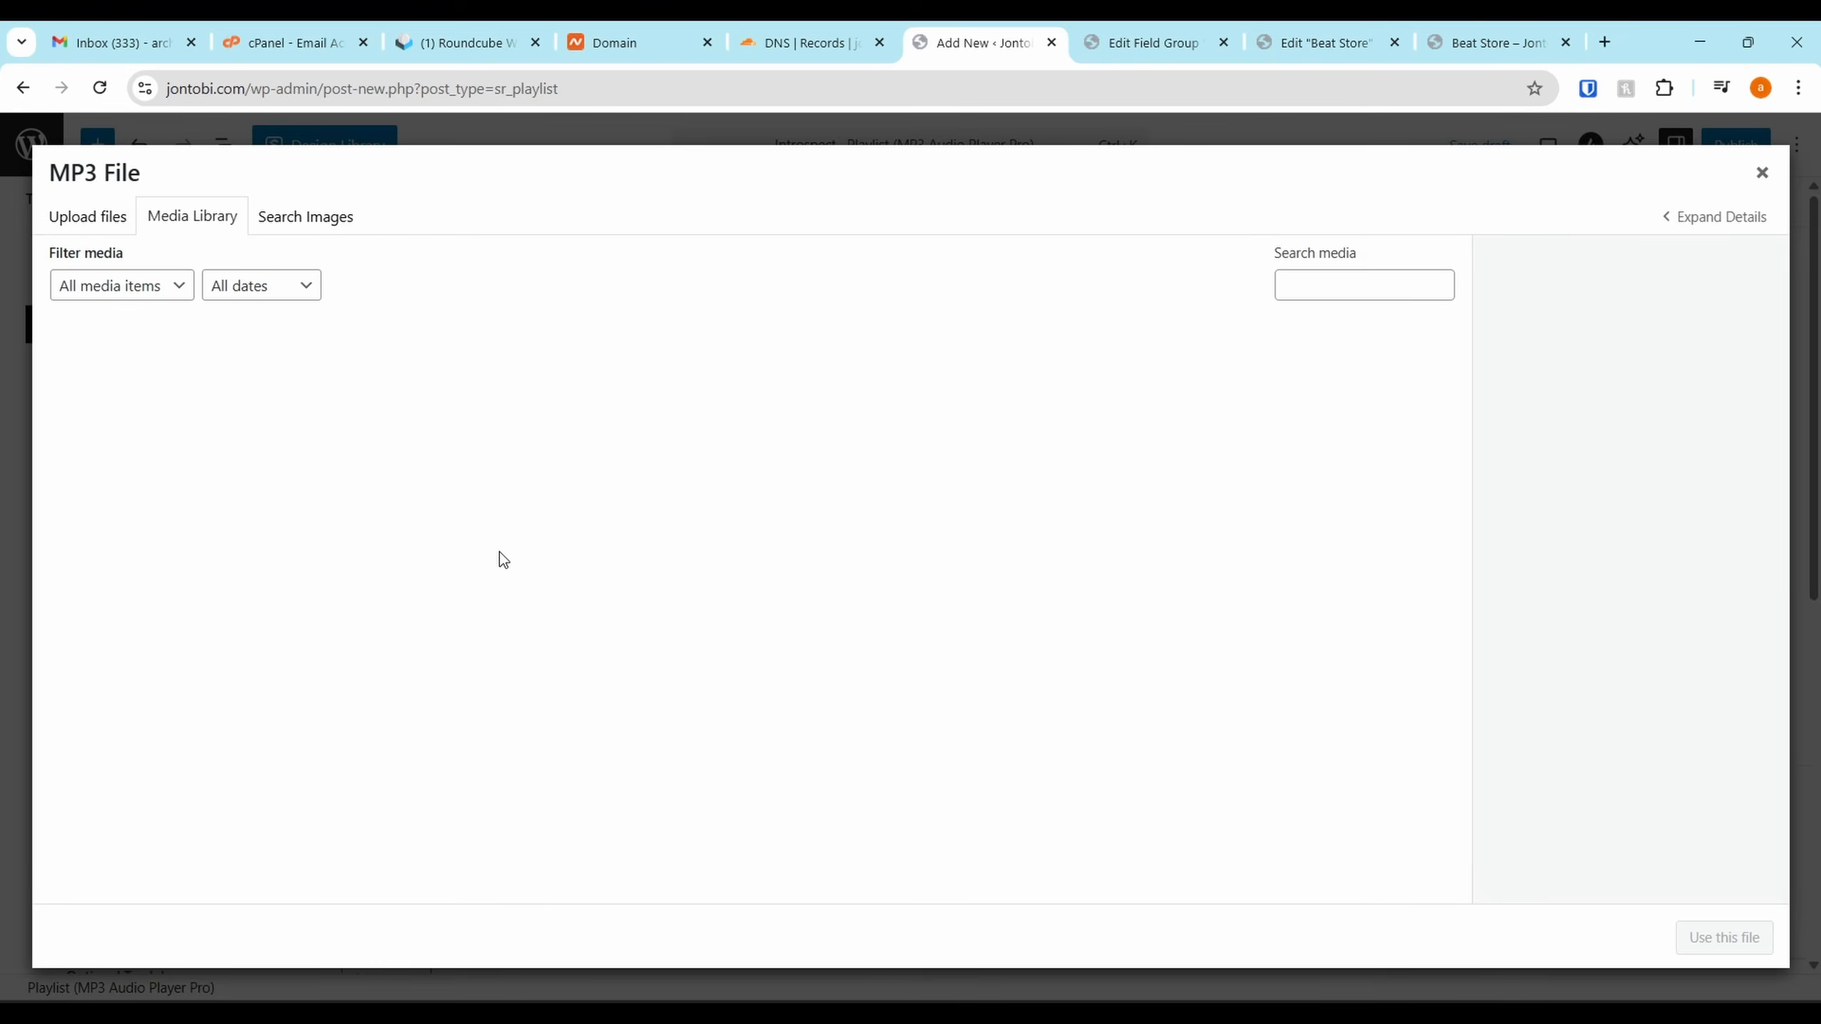
{"action": "left_click", "coordinate": [84, 224]}
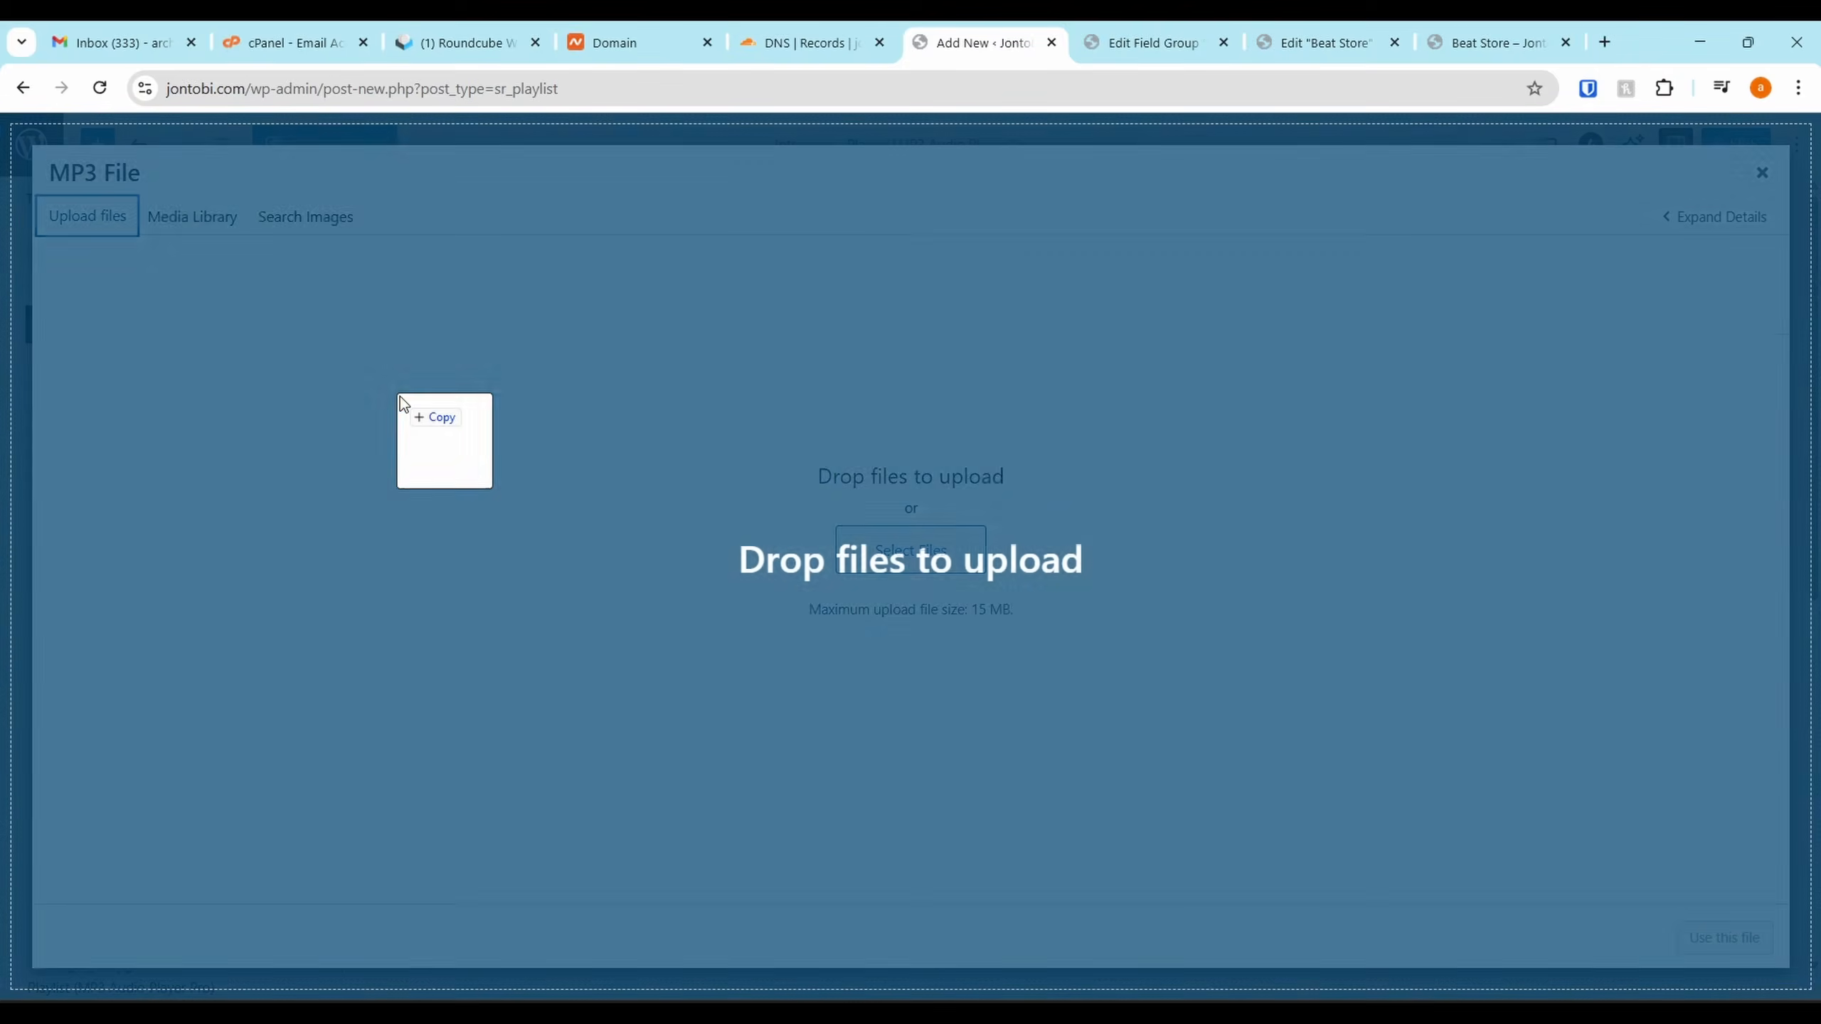
{"action": "left_click_drag", "start_coordinate": [400, 396], "coordinate": [402, 396]}
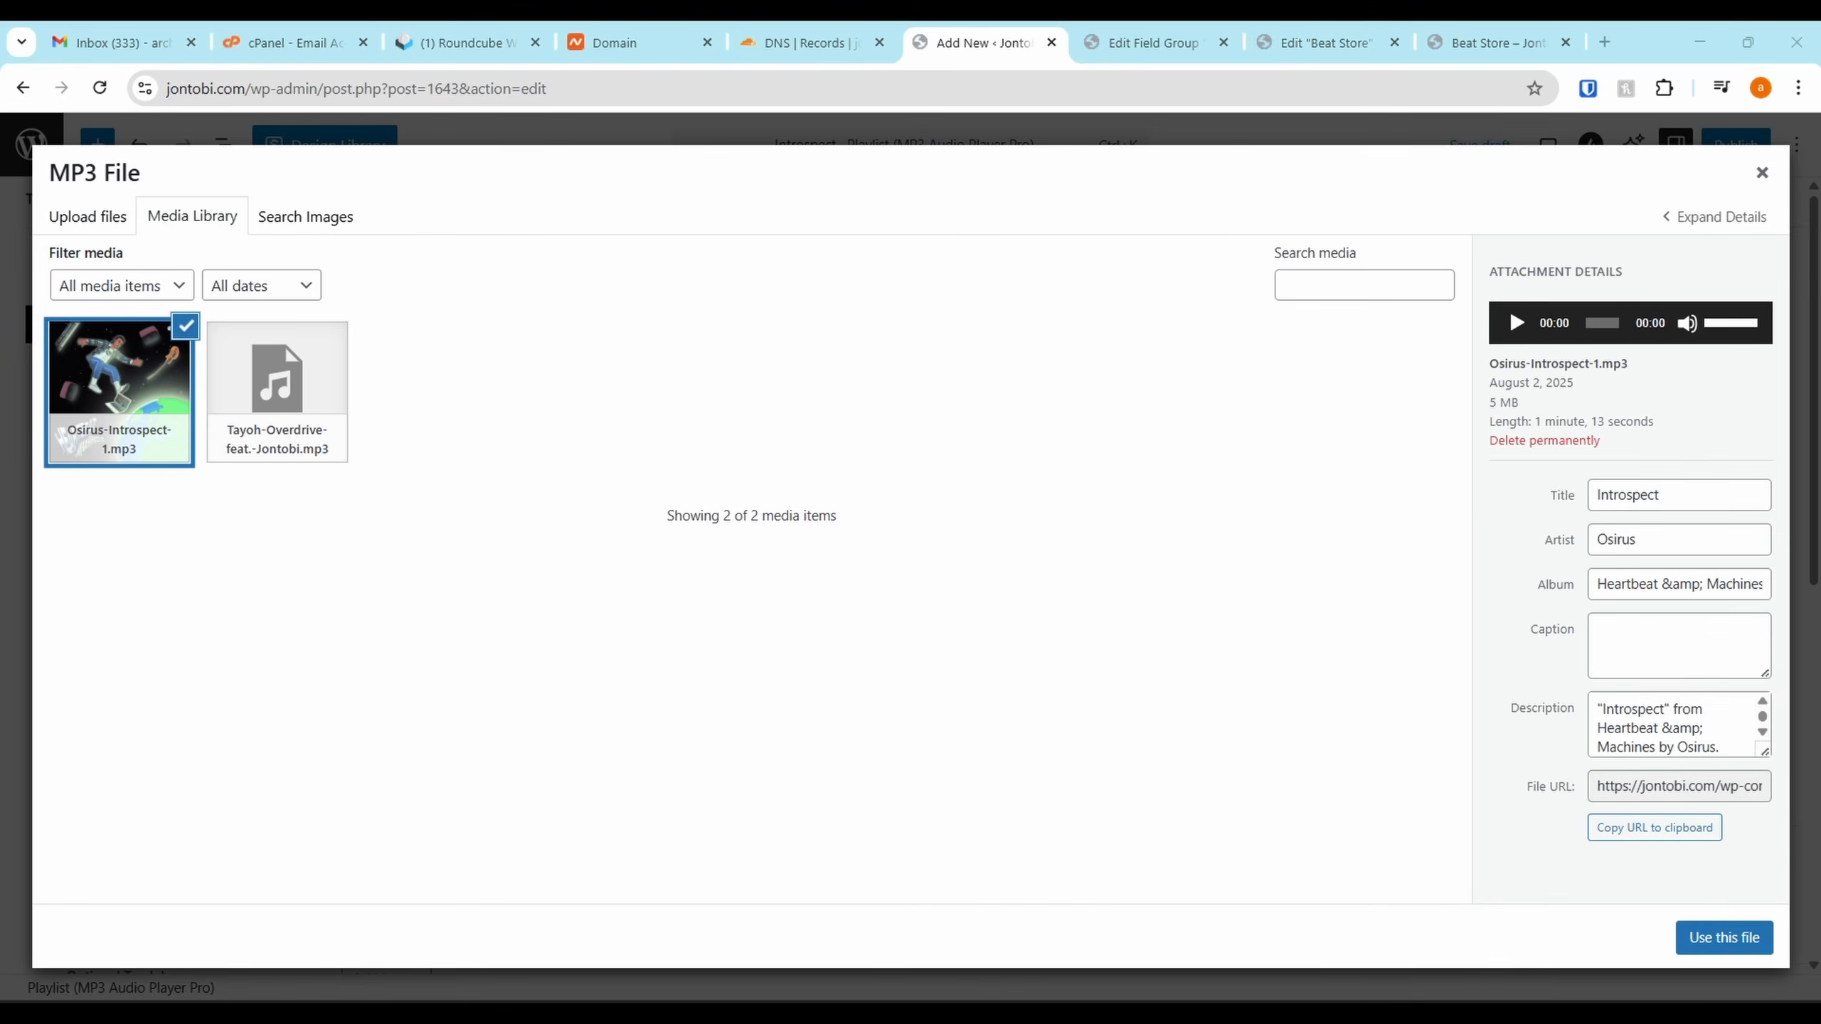
{"action": "left_click", "coordinate": [1741, 941]}
Tick the Instrumentals category for the Introspect playlist
{"action": "scroll", "coordinate": [991, 600], "scroll_direction": "down", "scroll_amount": 10}
{"action": "scroll", "coordinate": [1576, 613], "scroll_direction": "down", "scroll_amount": 4}
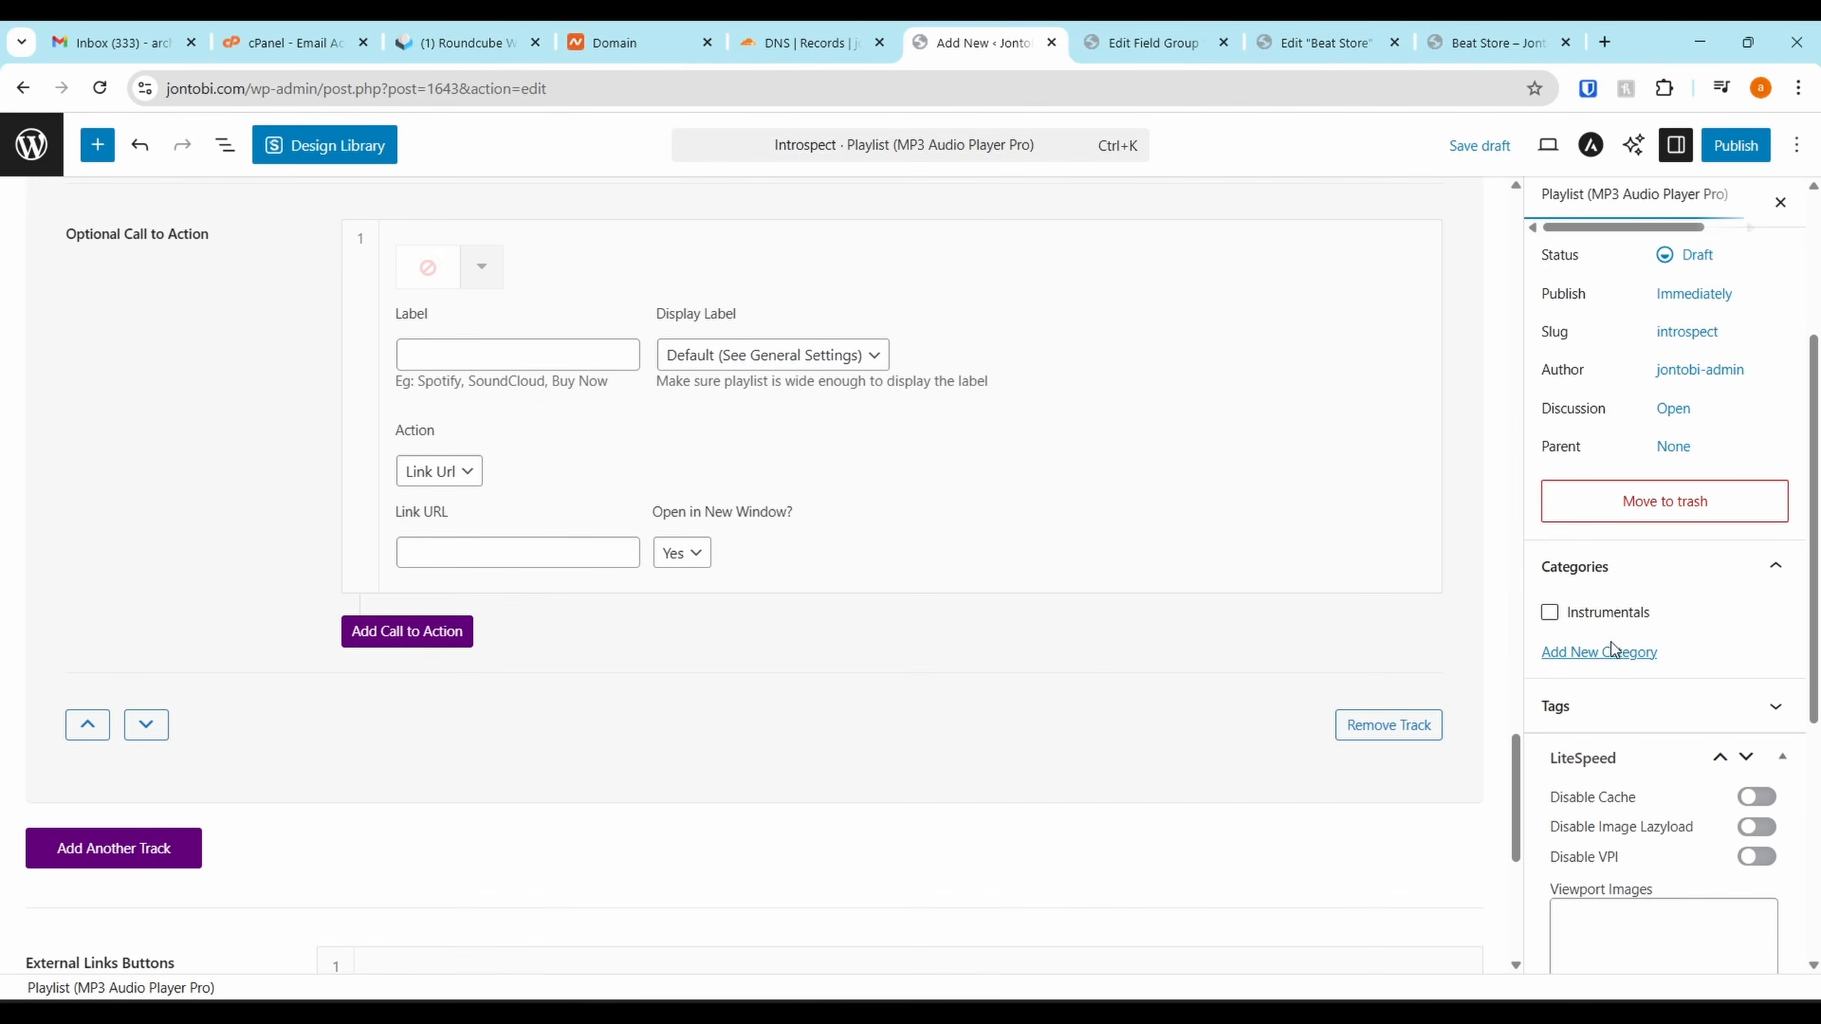
{"action": "left_click", "coordinate": [1579, 613]}
{"action": "scroll", "coordinate": [1599, 623], "scroll_direction": "down", "scroll_amount": 5}
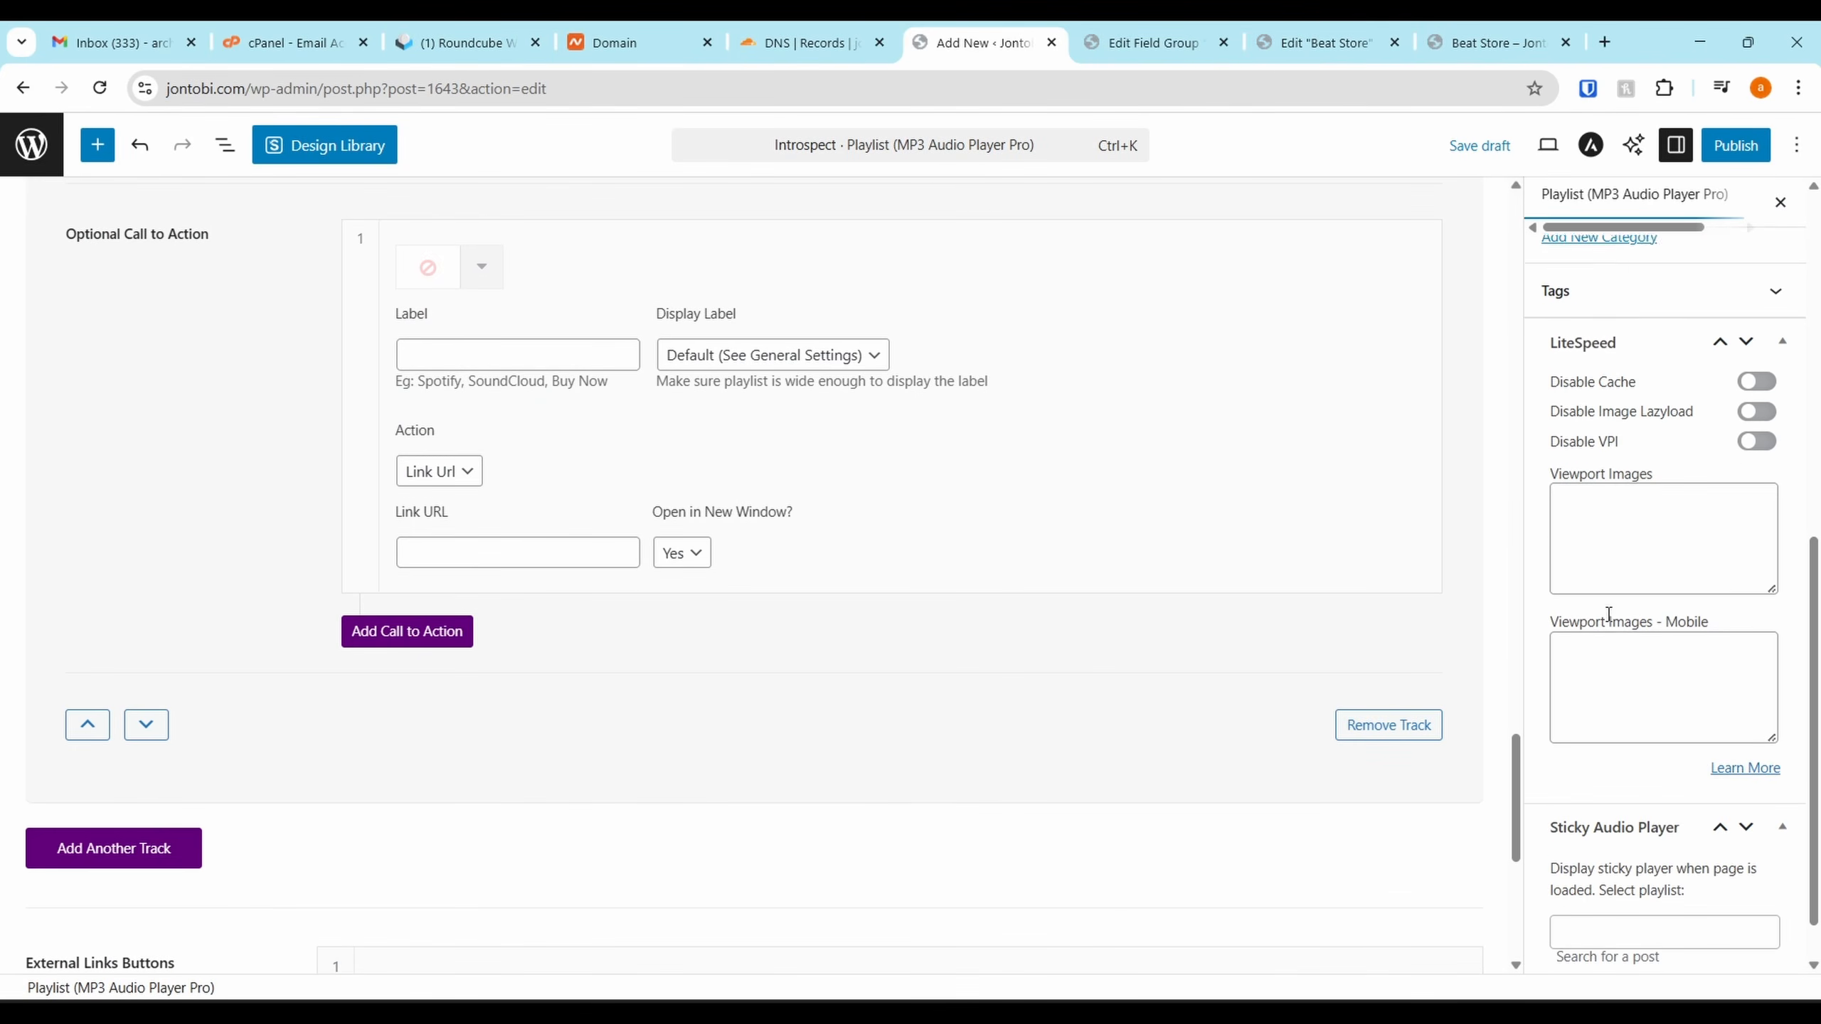
Publish the Introspect playlist, after backing out once, and return to the Tracks list
{"action": "left_click", "coordinate": [1735, 145]}
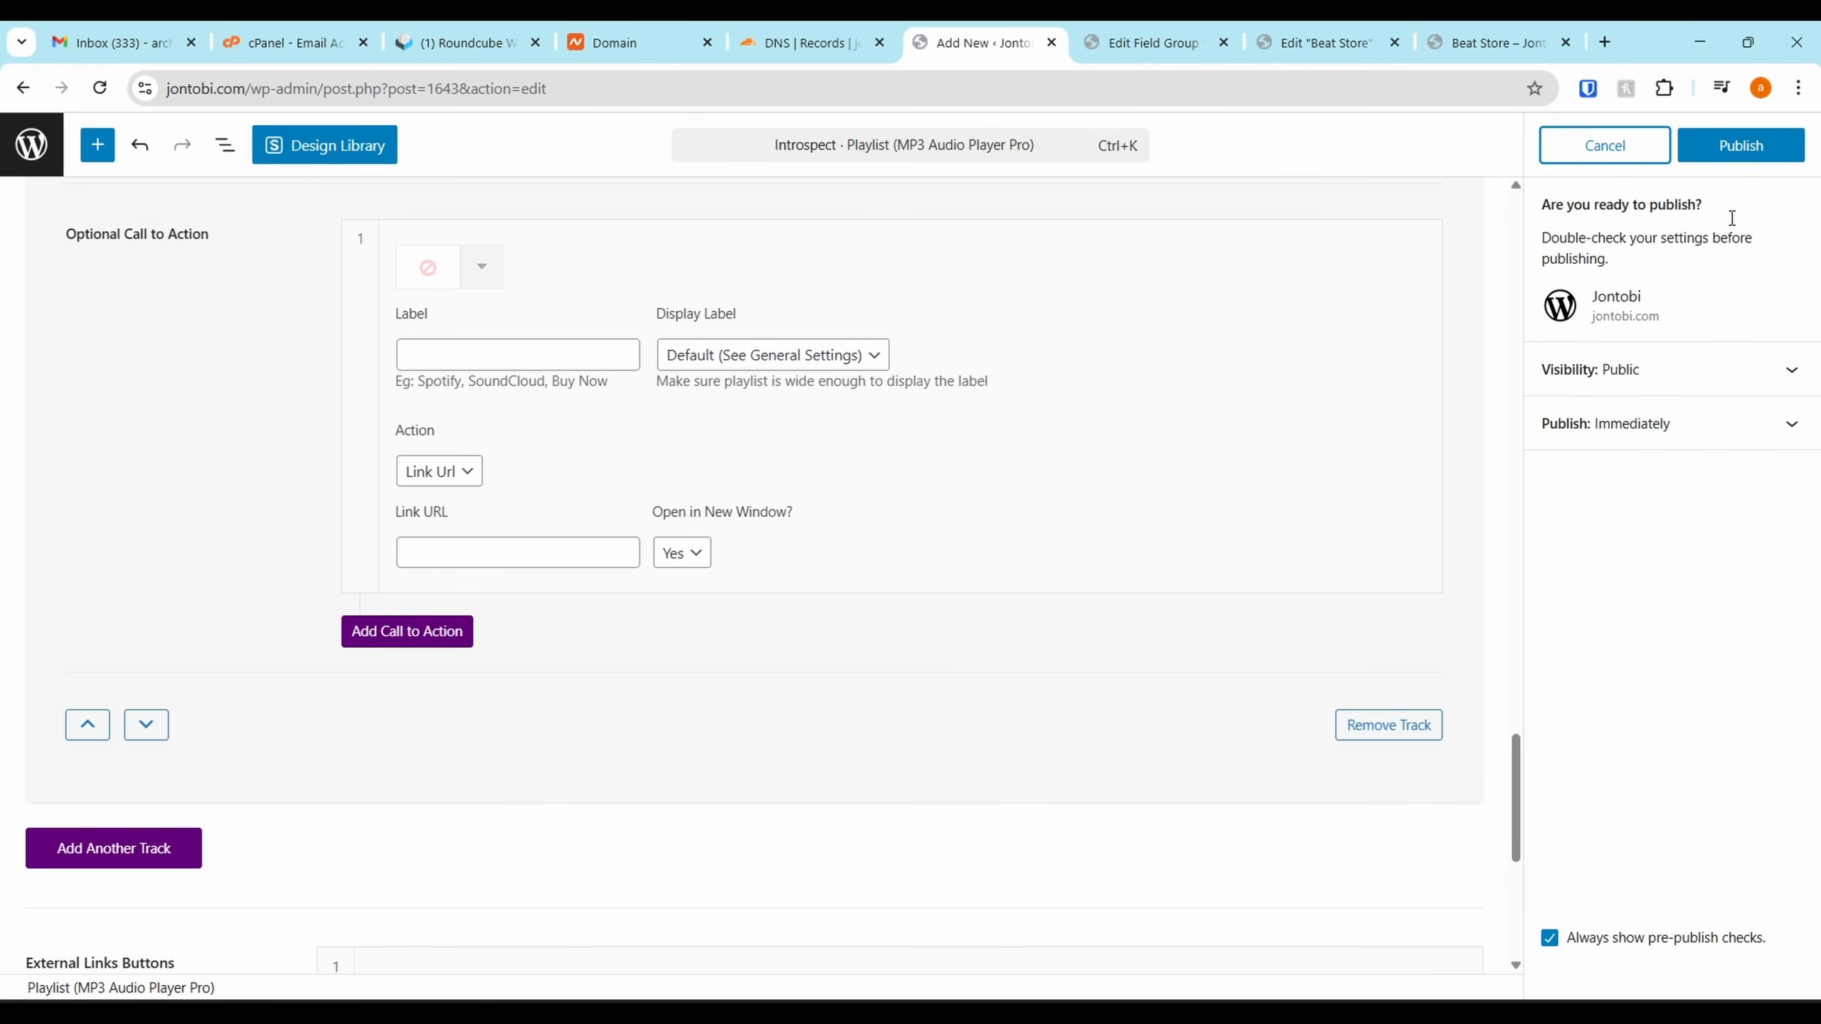
{"action": "left_click", "coordinate": [1587, 163]}
{"action": "scroll", "coordinate": [1630, 623], "scroll_direction": "up", "scroll_amount": 7}
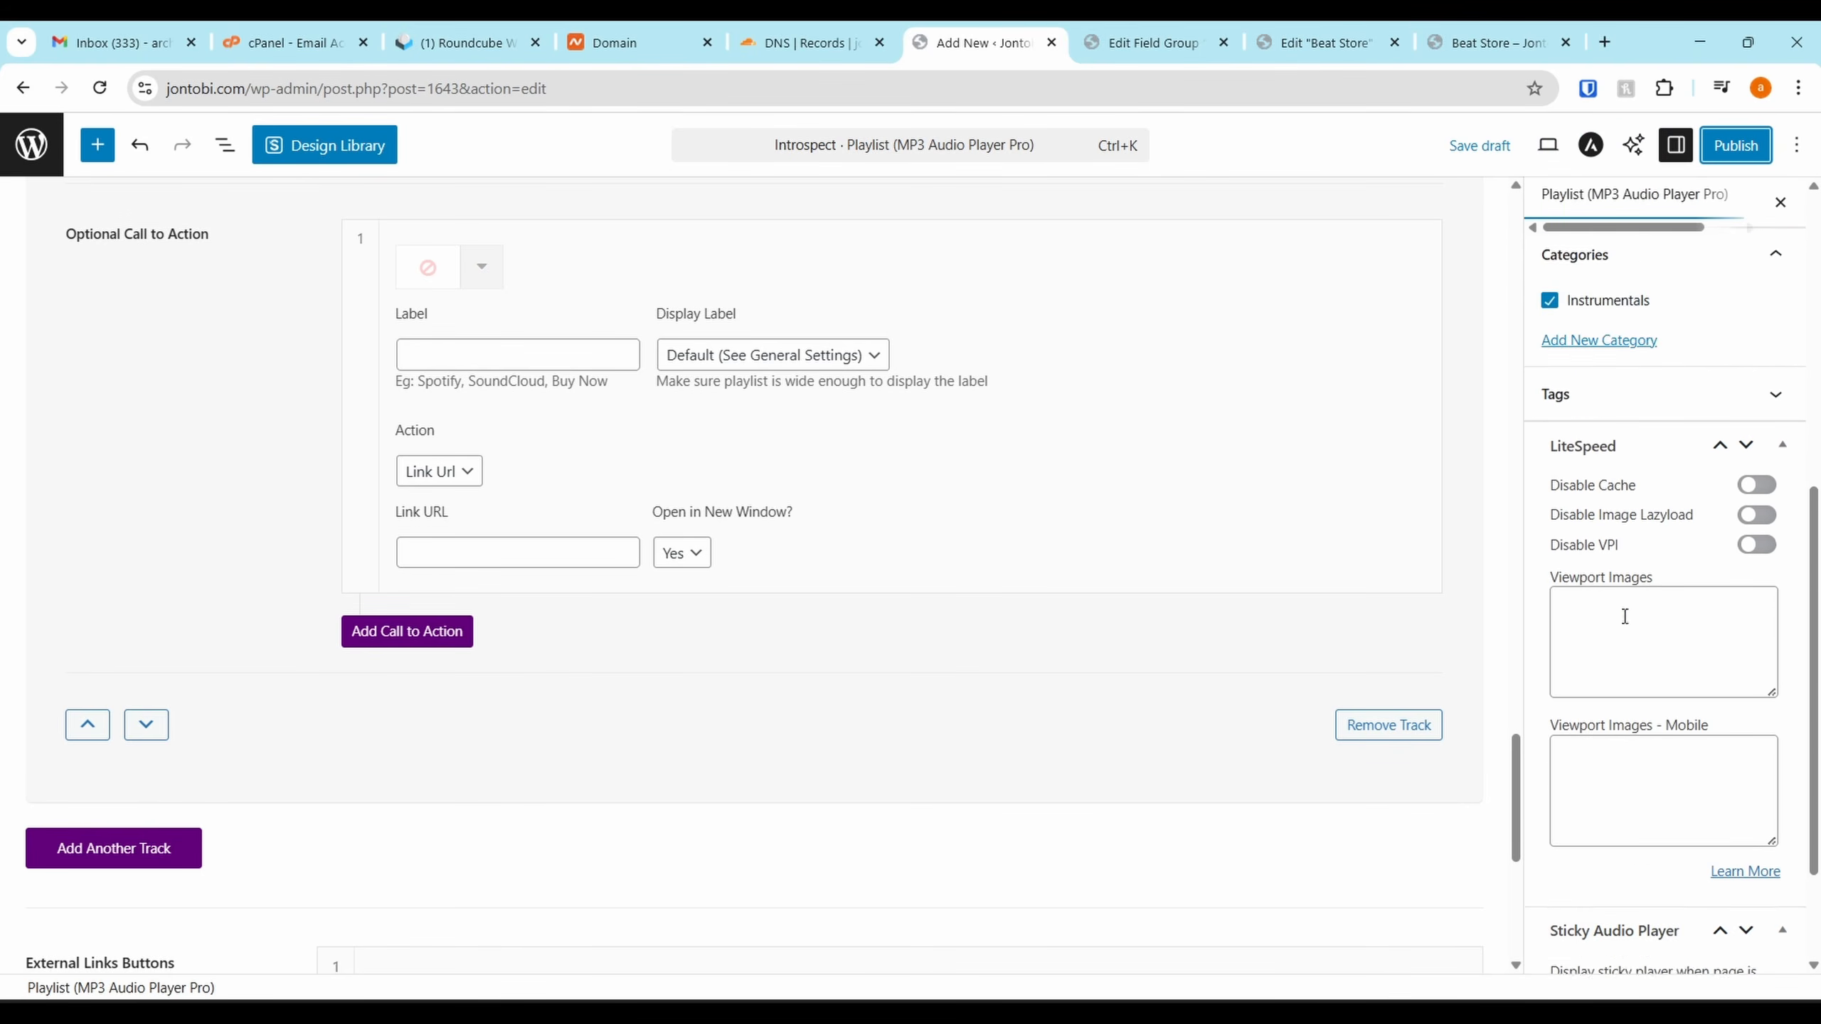
{"action": "scroll", "coordinate": [1628, 434], "scroll_direction": "up", "scroll_amount": 3}
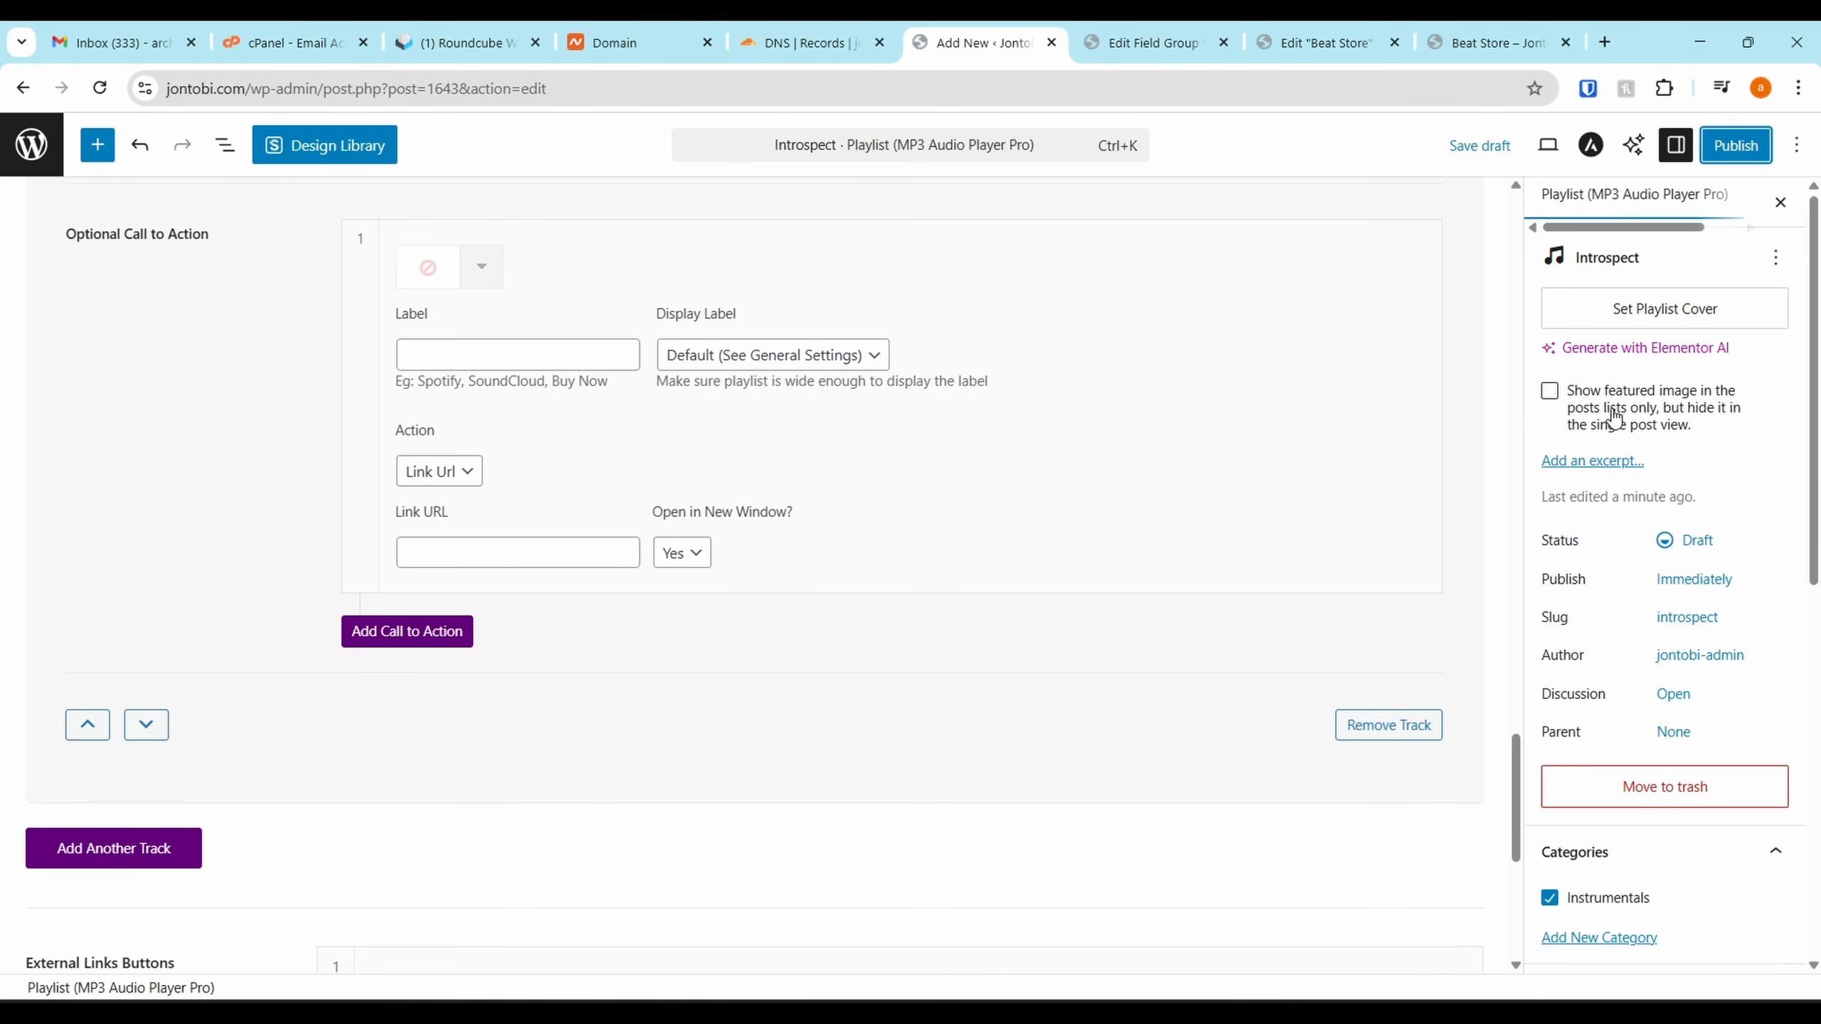
{"action": "scroll", "coordinate": [1649, 344], "scroll_direction": "down", "scroll_amount": 10}
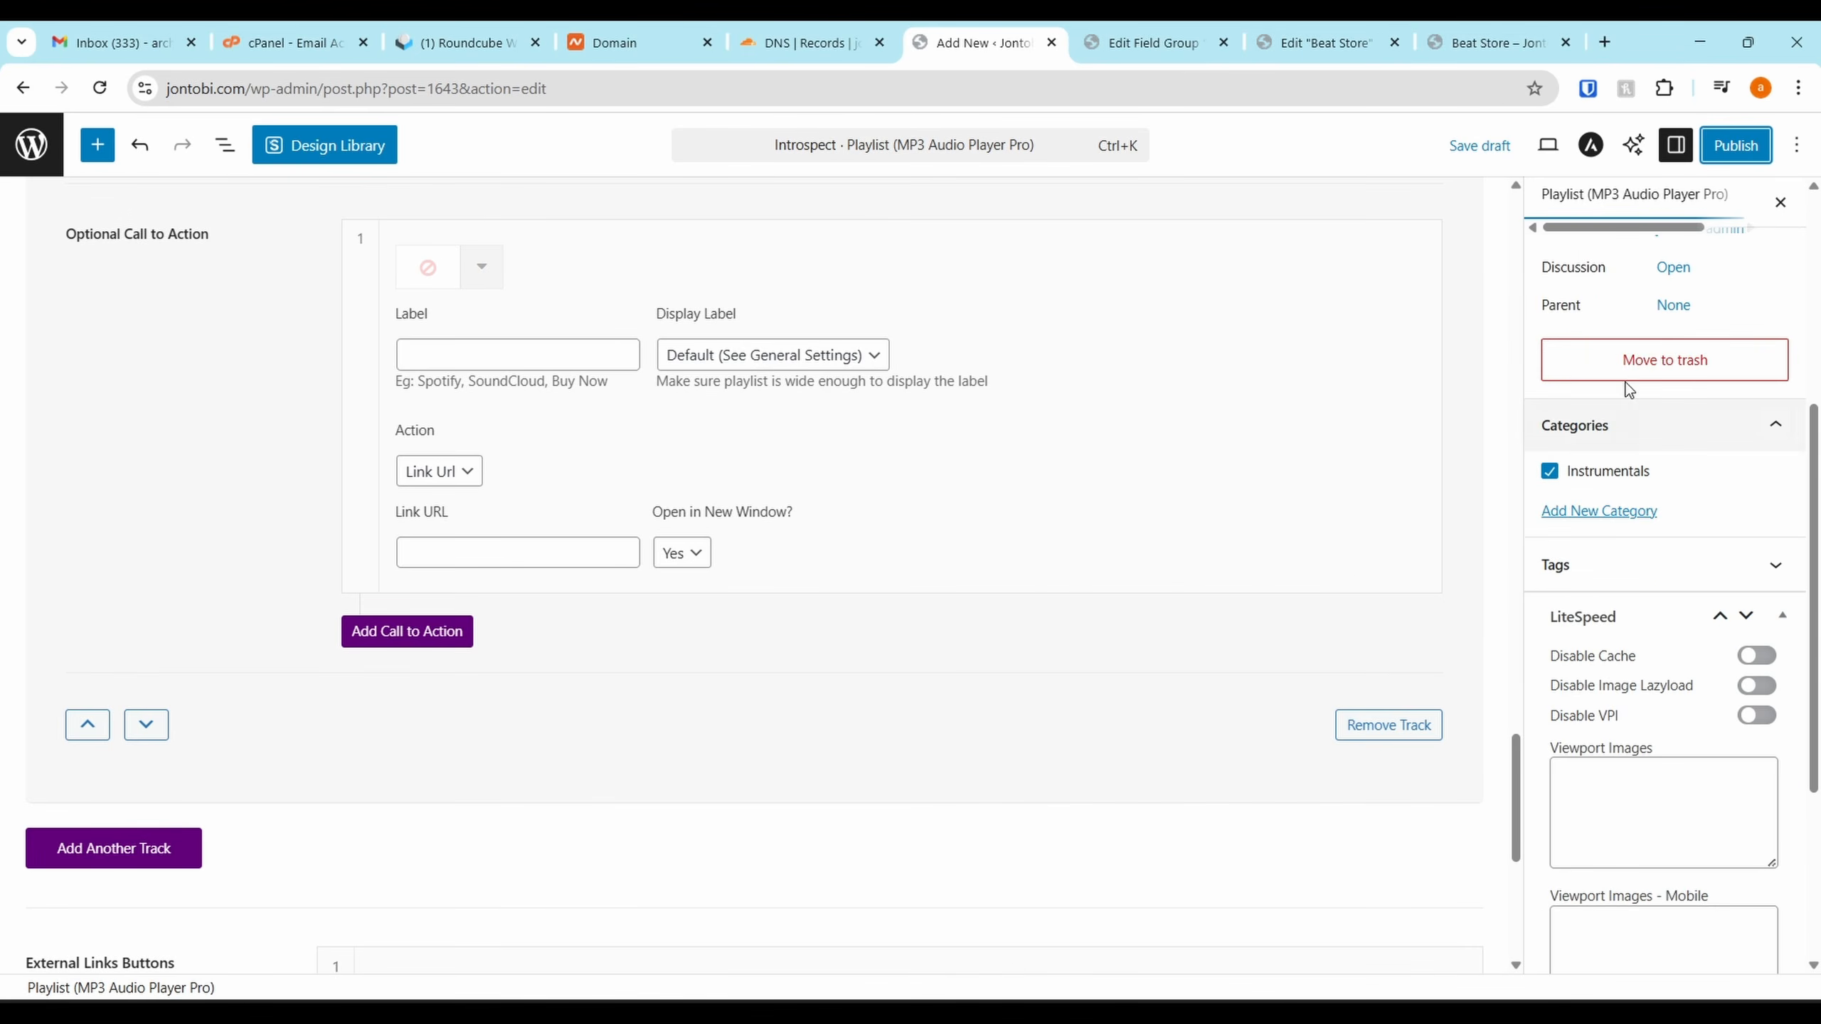
{"action": "left_click", "coordinate": [1714, 154]}
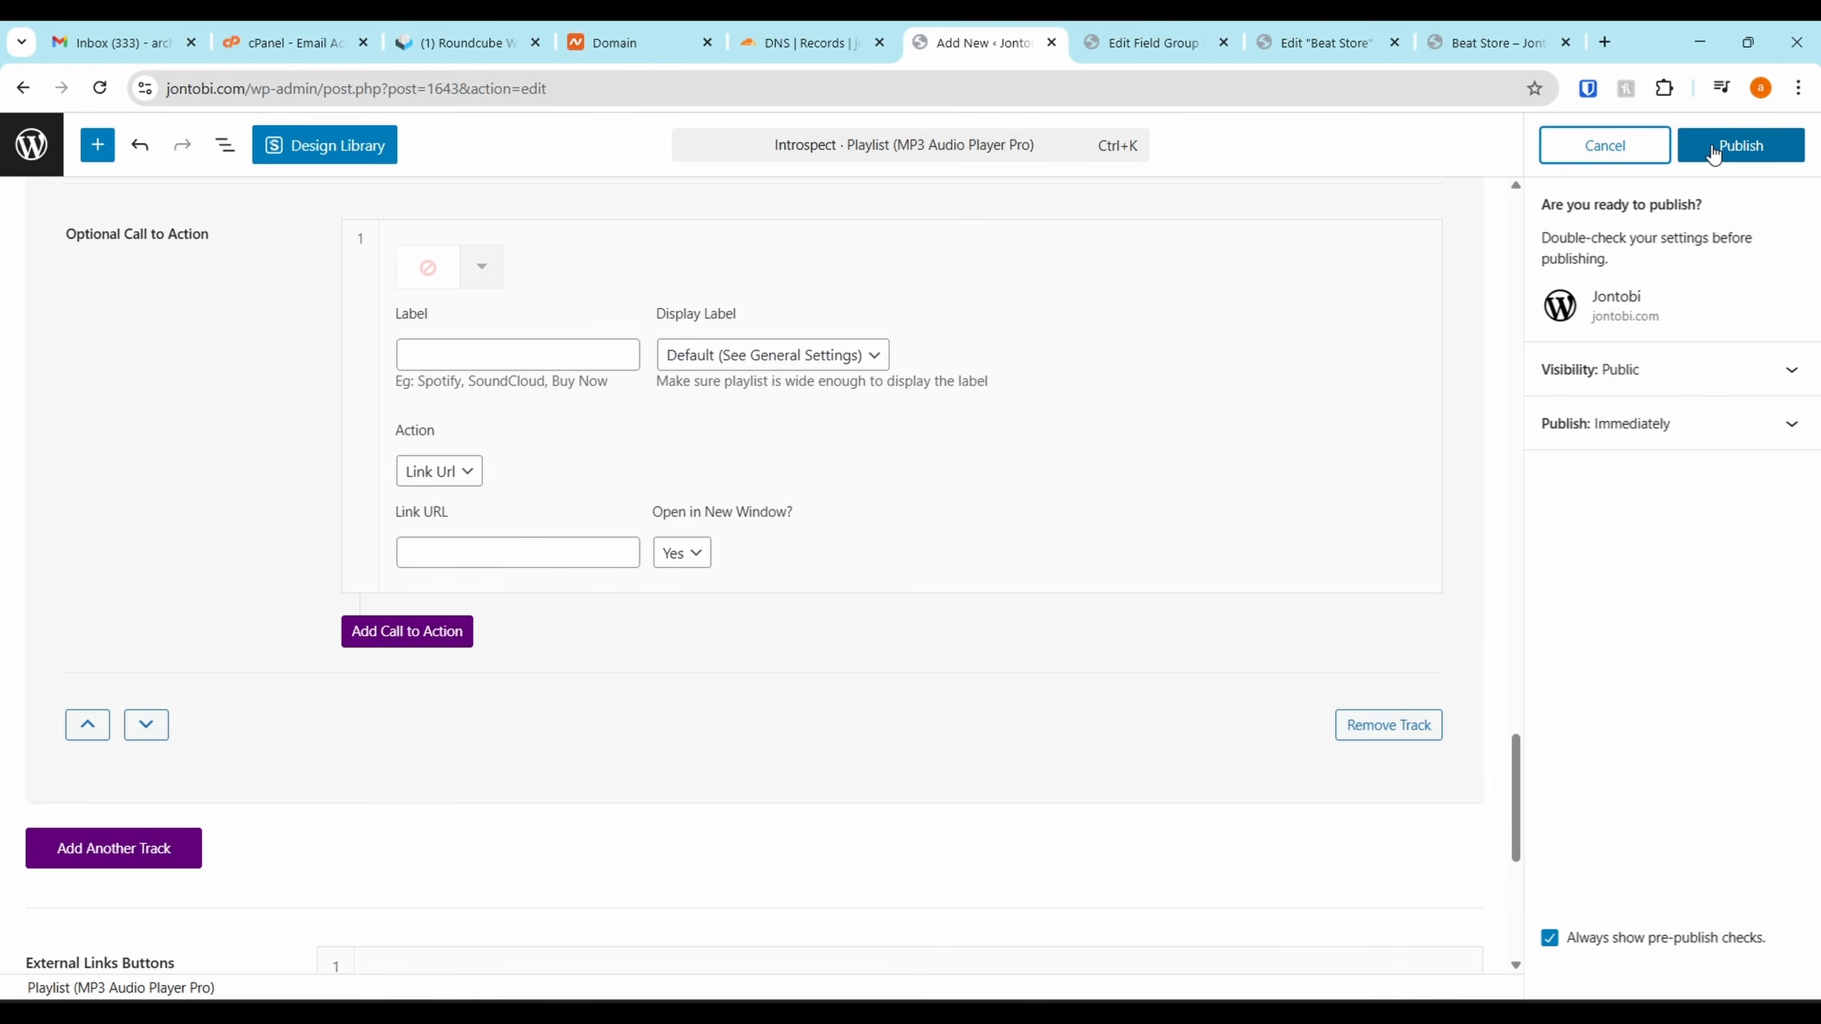
{"action": "scroll", "coordinate": [292, 915], "scroll_direction": "up", "scroll_amount": 3}
{"action": "scroll", "coordinate": [525, 512], "scroll_direction": "down", "scroll_amount": 6}
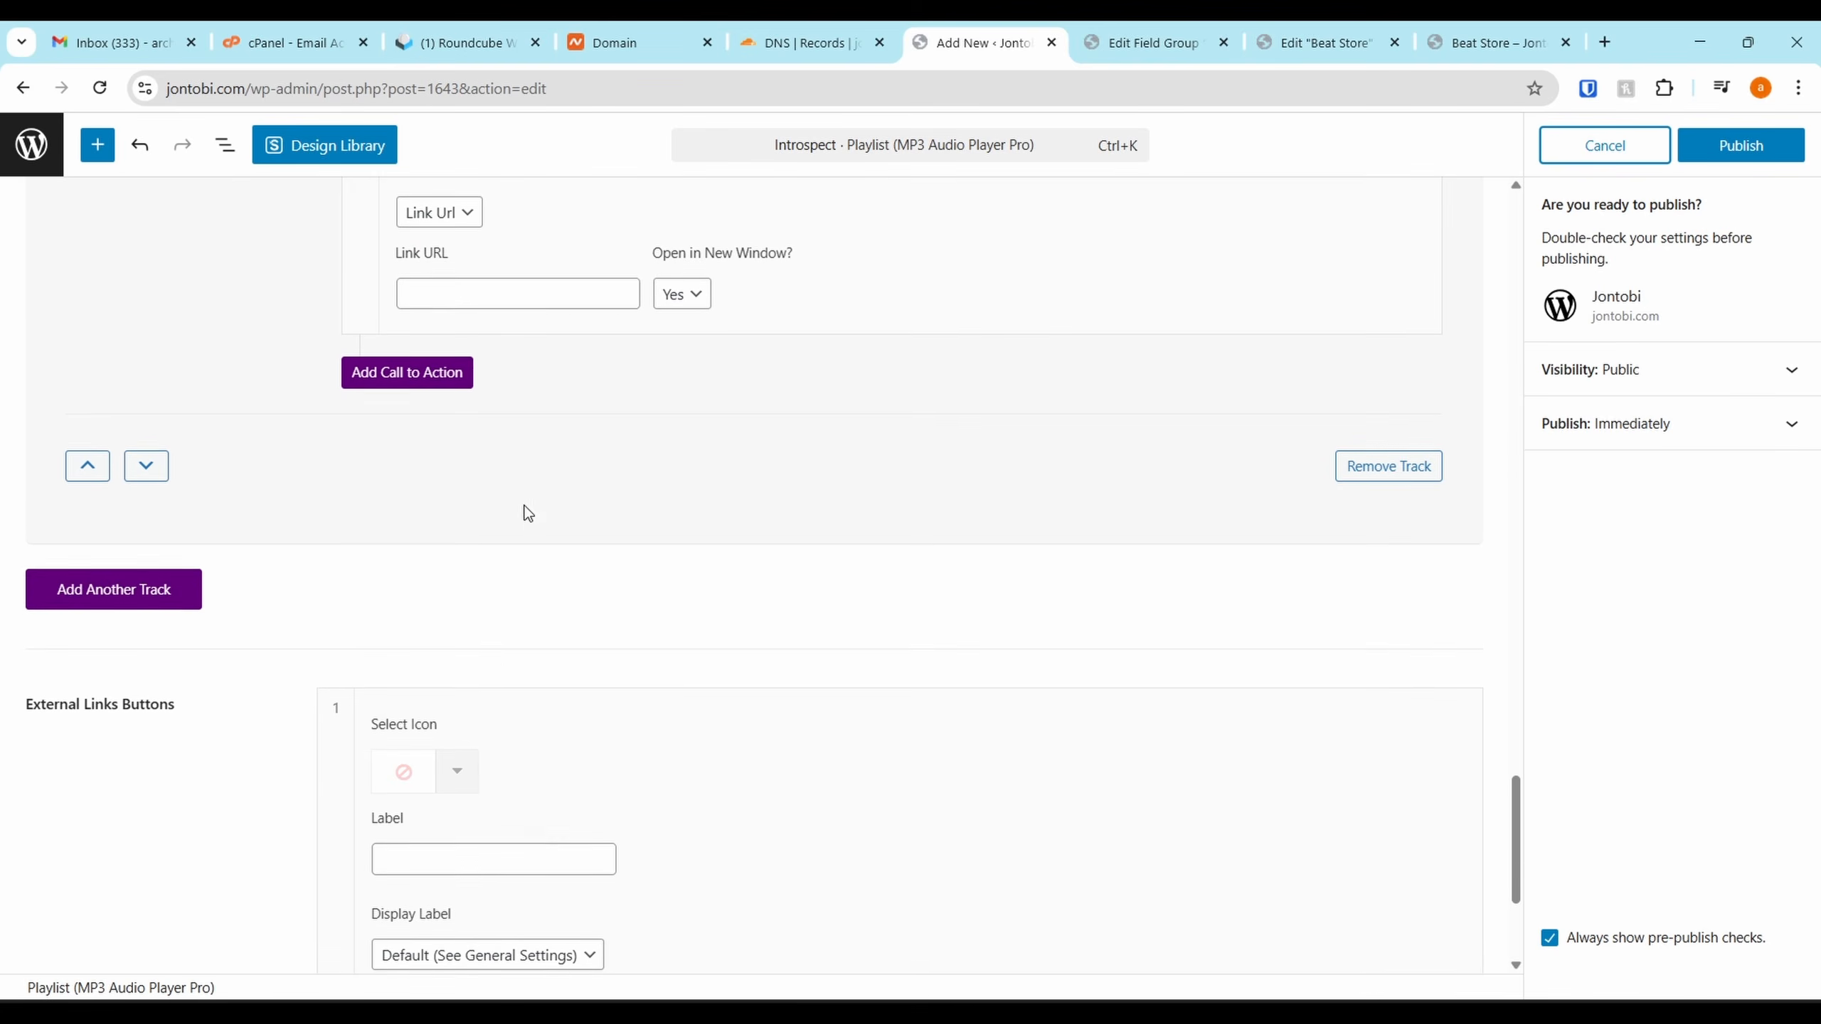
{"action": "scroll", "coordinate": [481, 678], "scroll_direction": "down", "scroll_amount": 2}
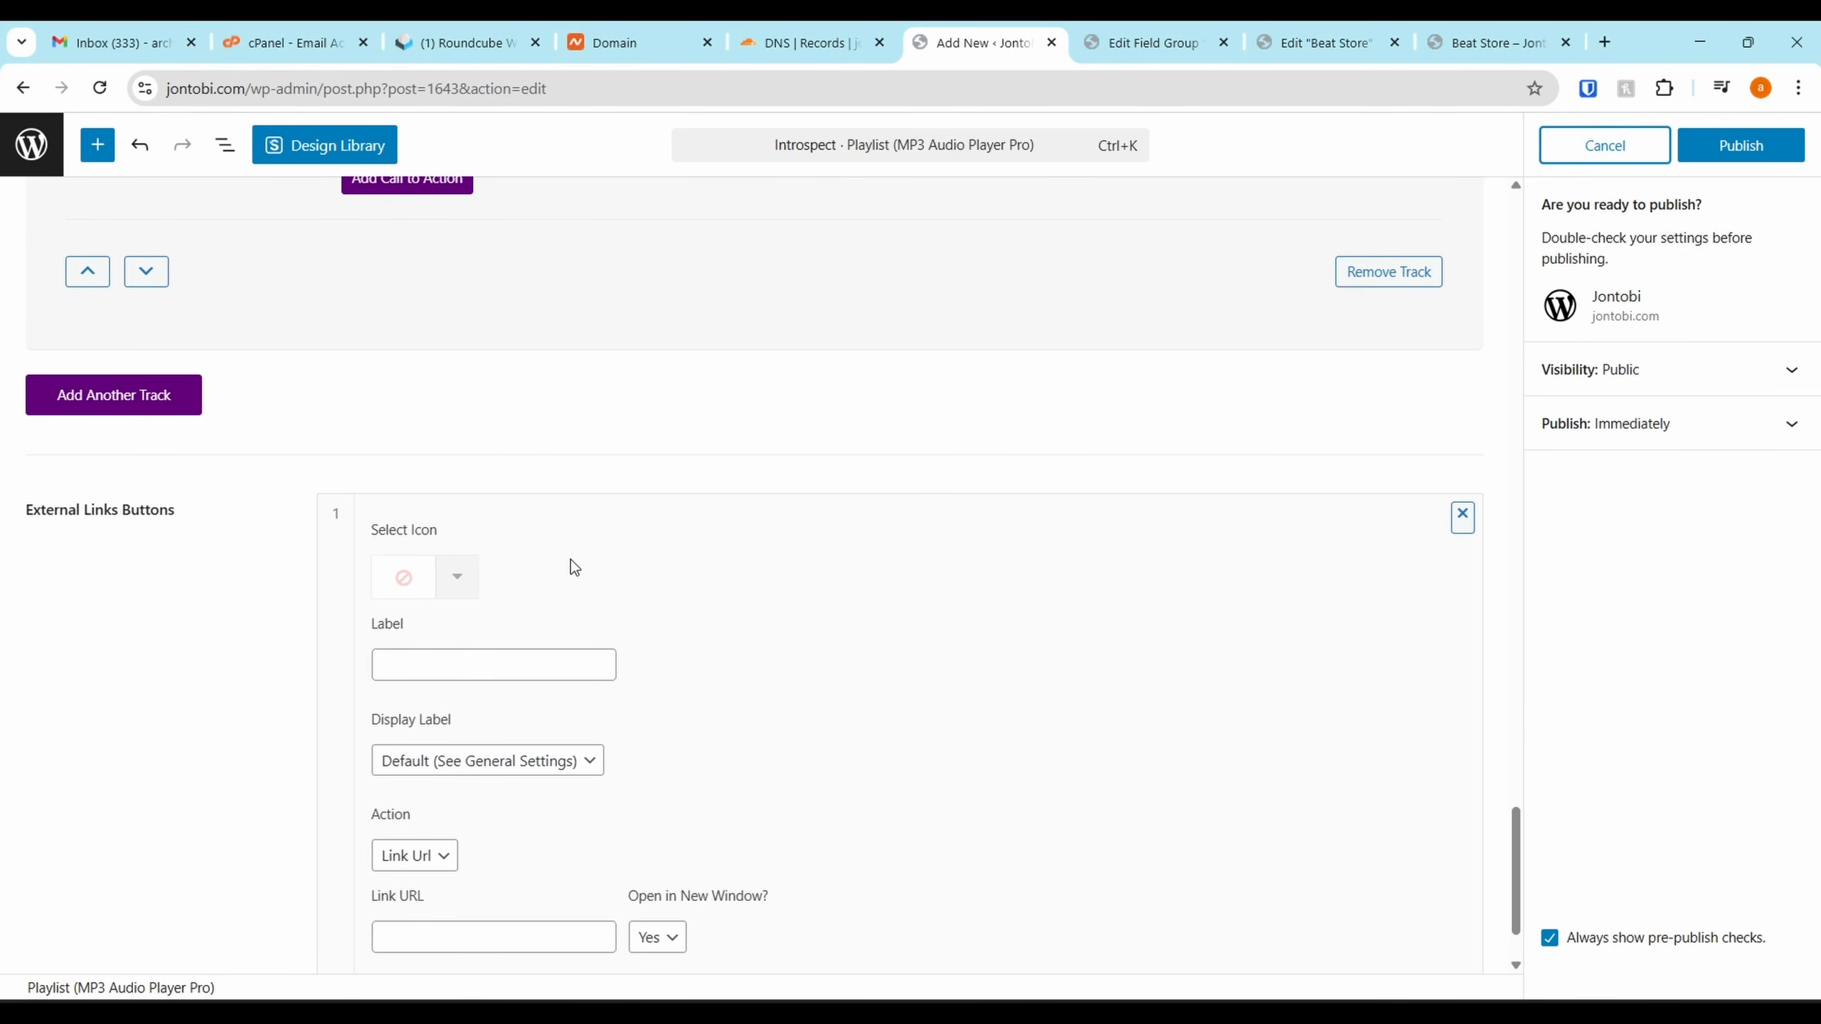
{"action": "scroll", "coordinate": [571, 560], "scroll_direction": "up", "scroll_amount": 6}
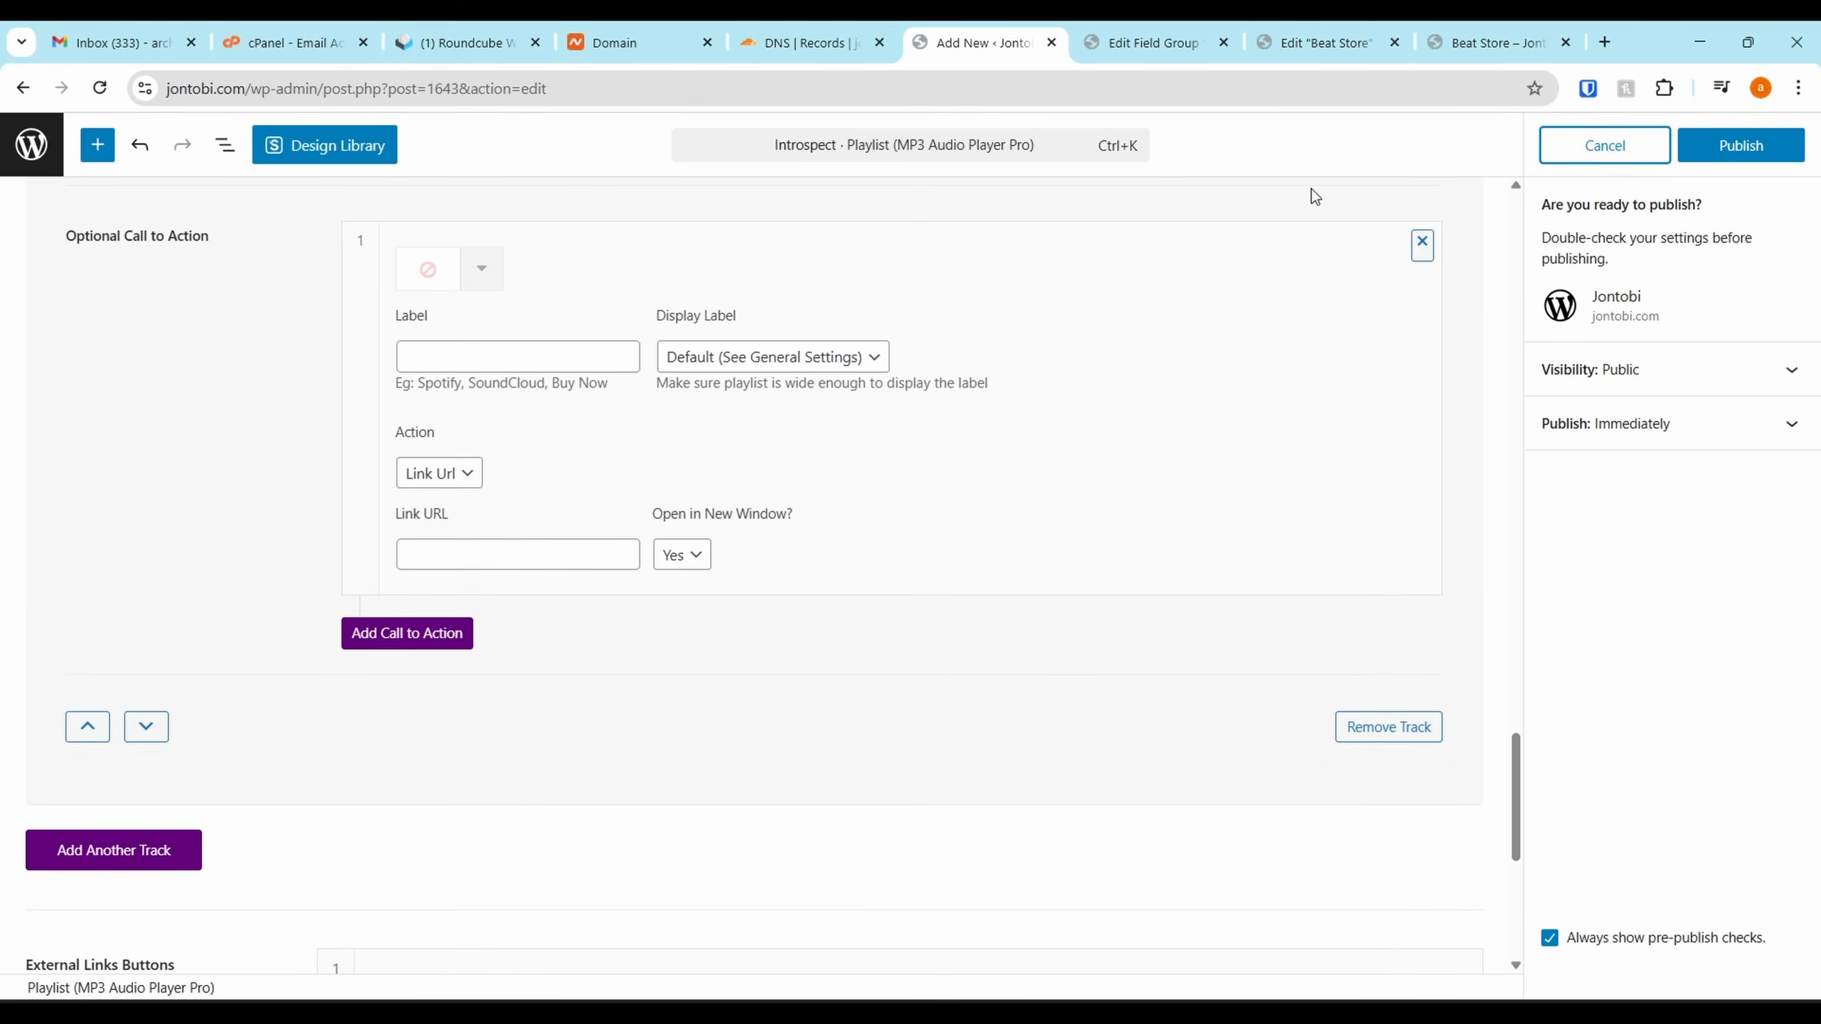
{"action": "left_click", "coordinate": [1702, 151]}
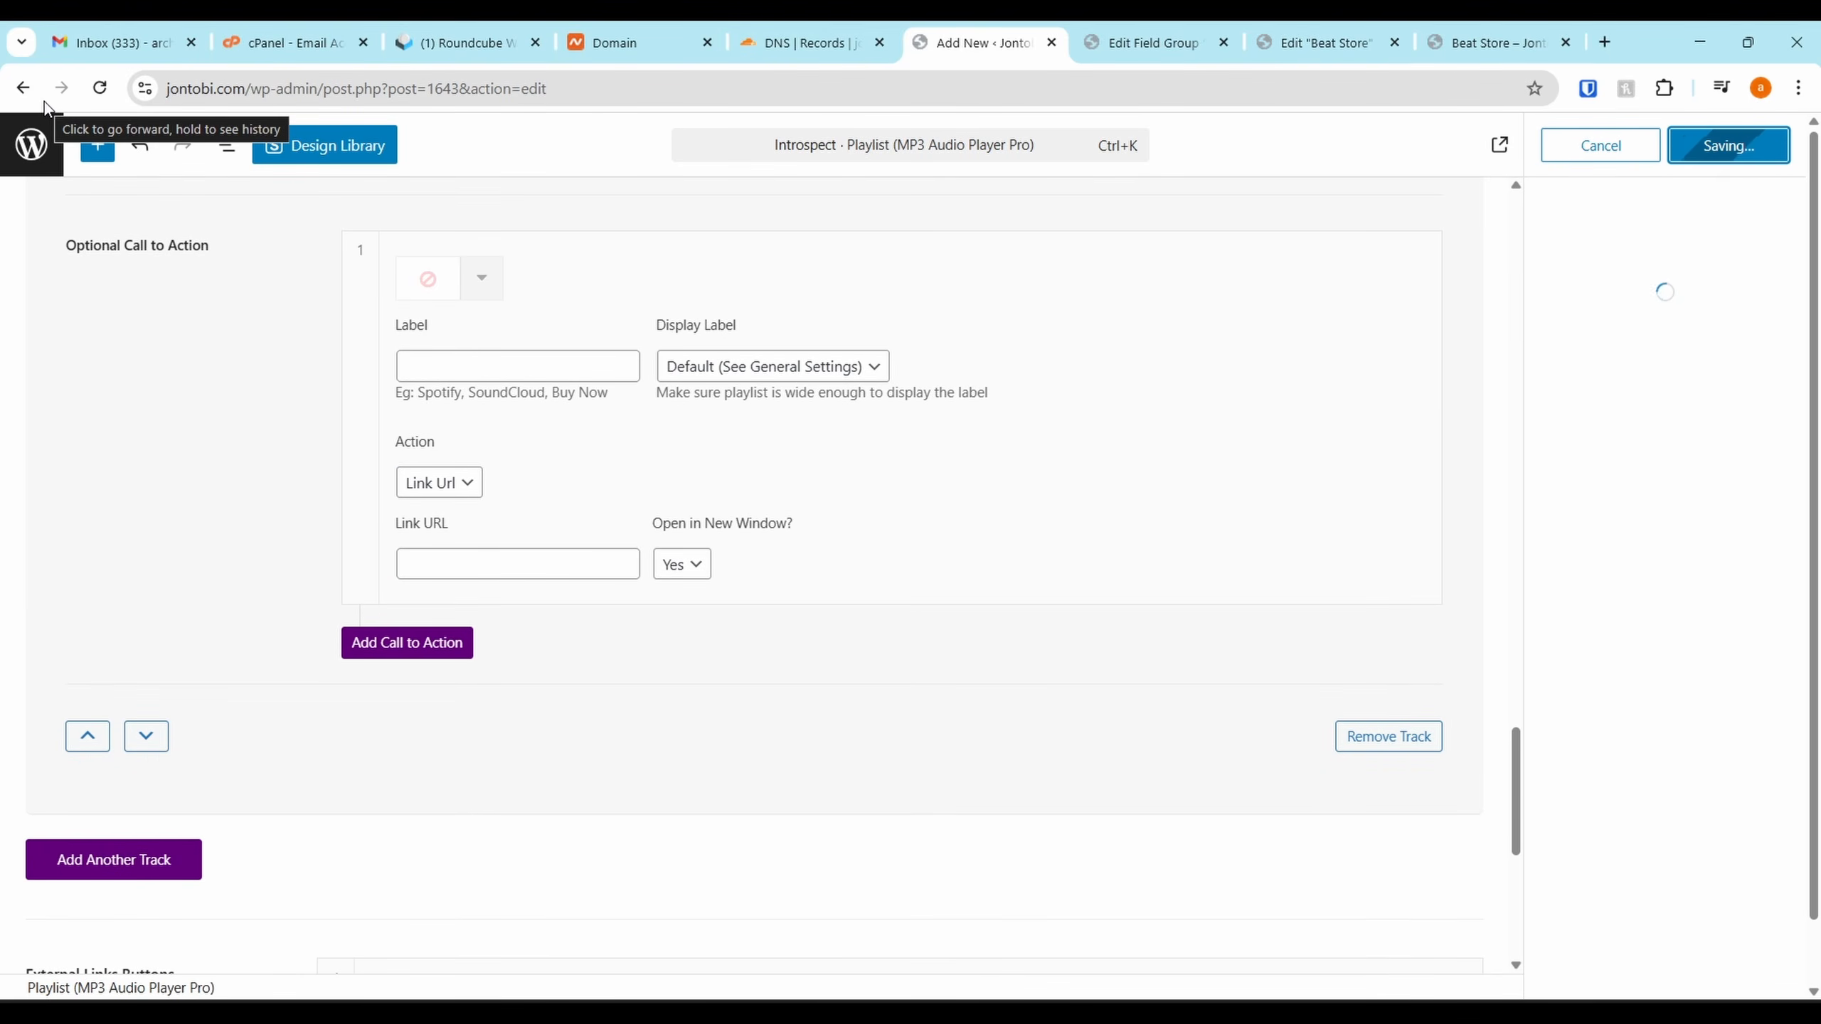
{"action": "left_click", "coordinate": [23, 88]}
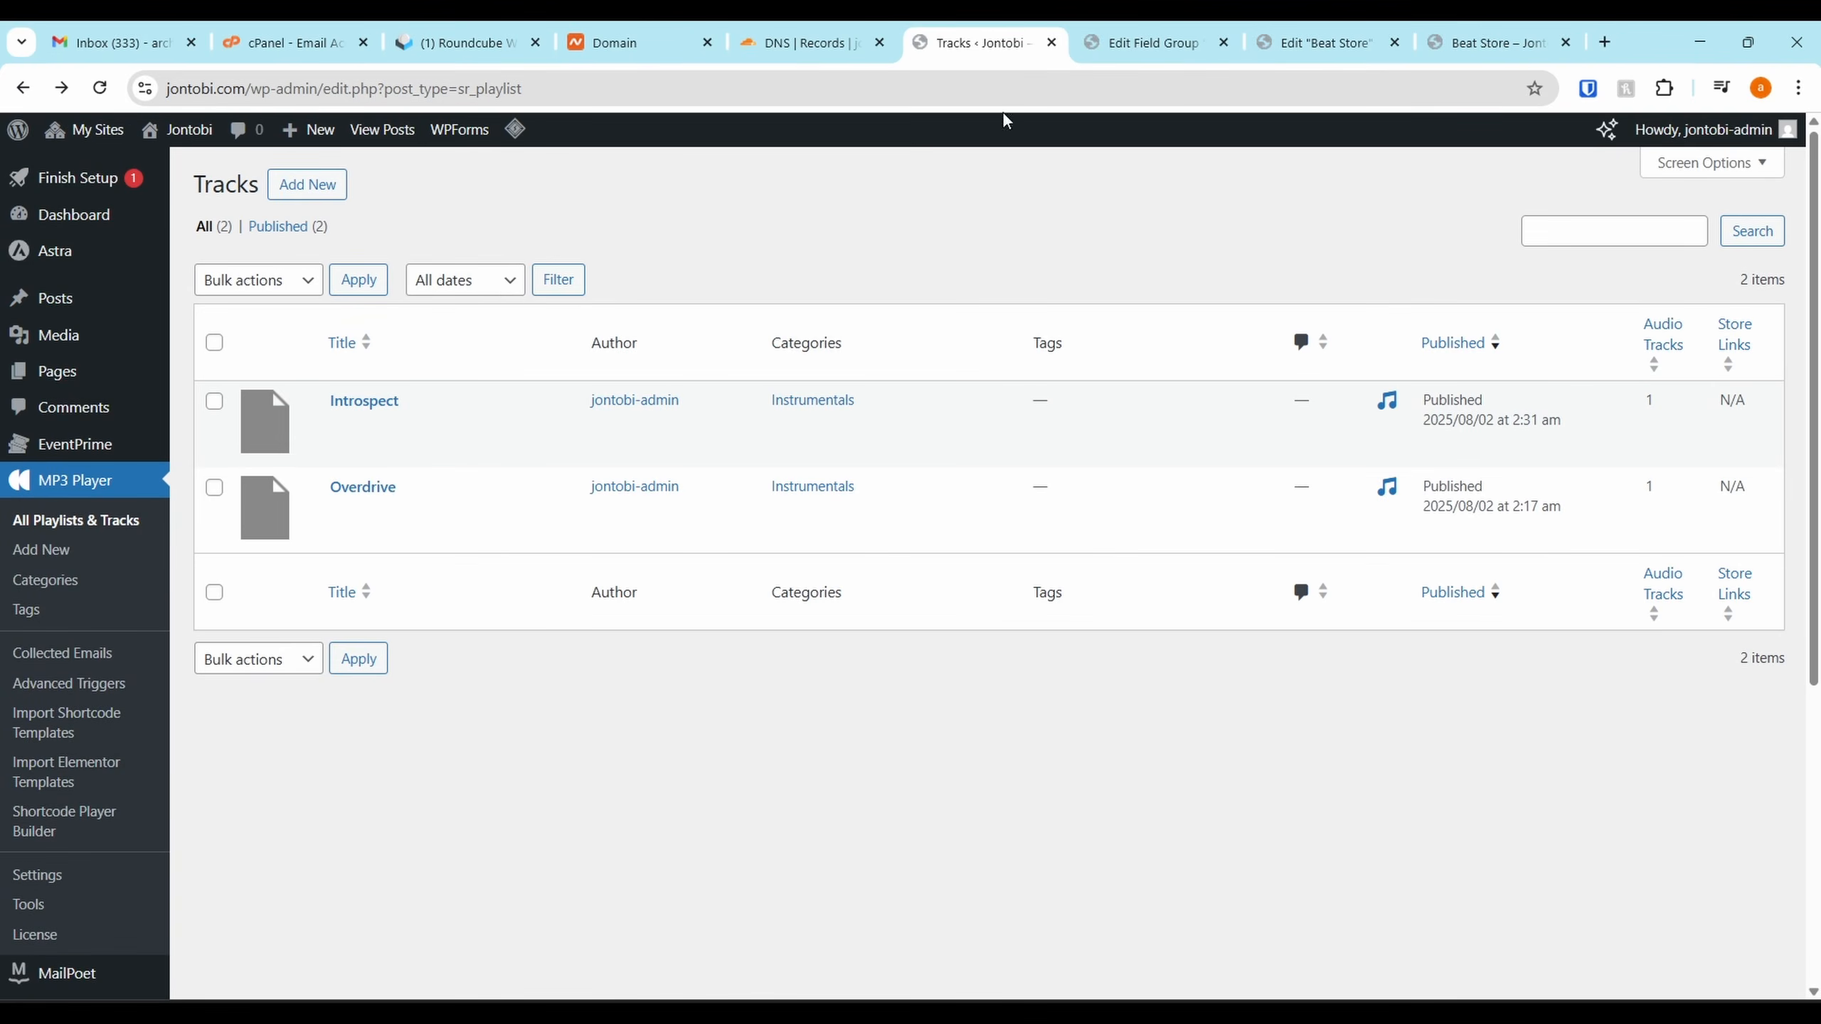
Reload the Beat Store editor and select the MP3 audio player widget's settings
{"action": "left_click", "coordinate": [1290, 40]}
{"action": "key", "text": "F5"}
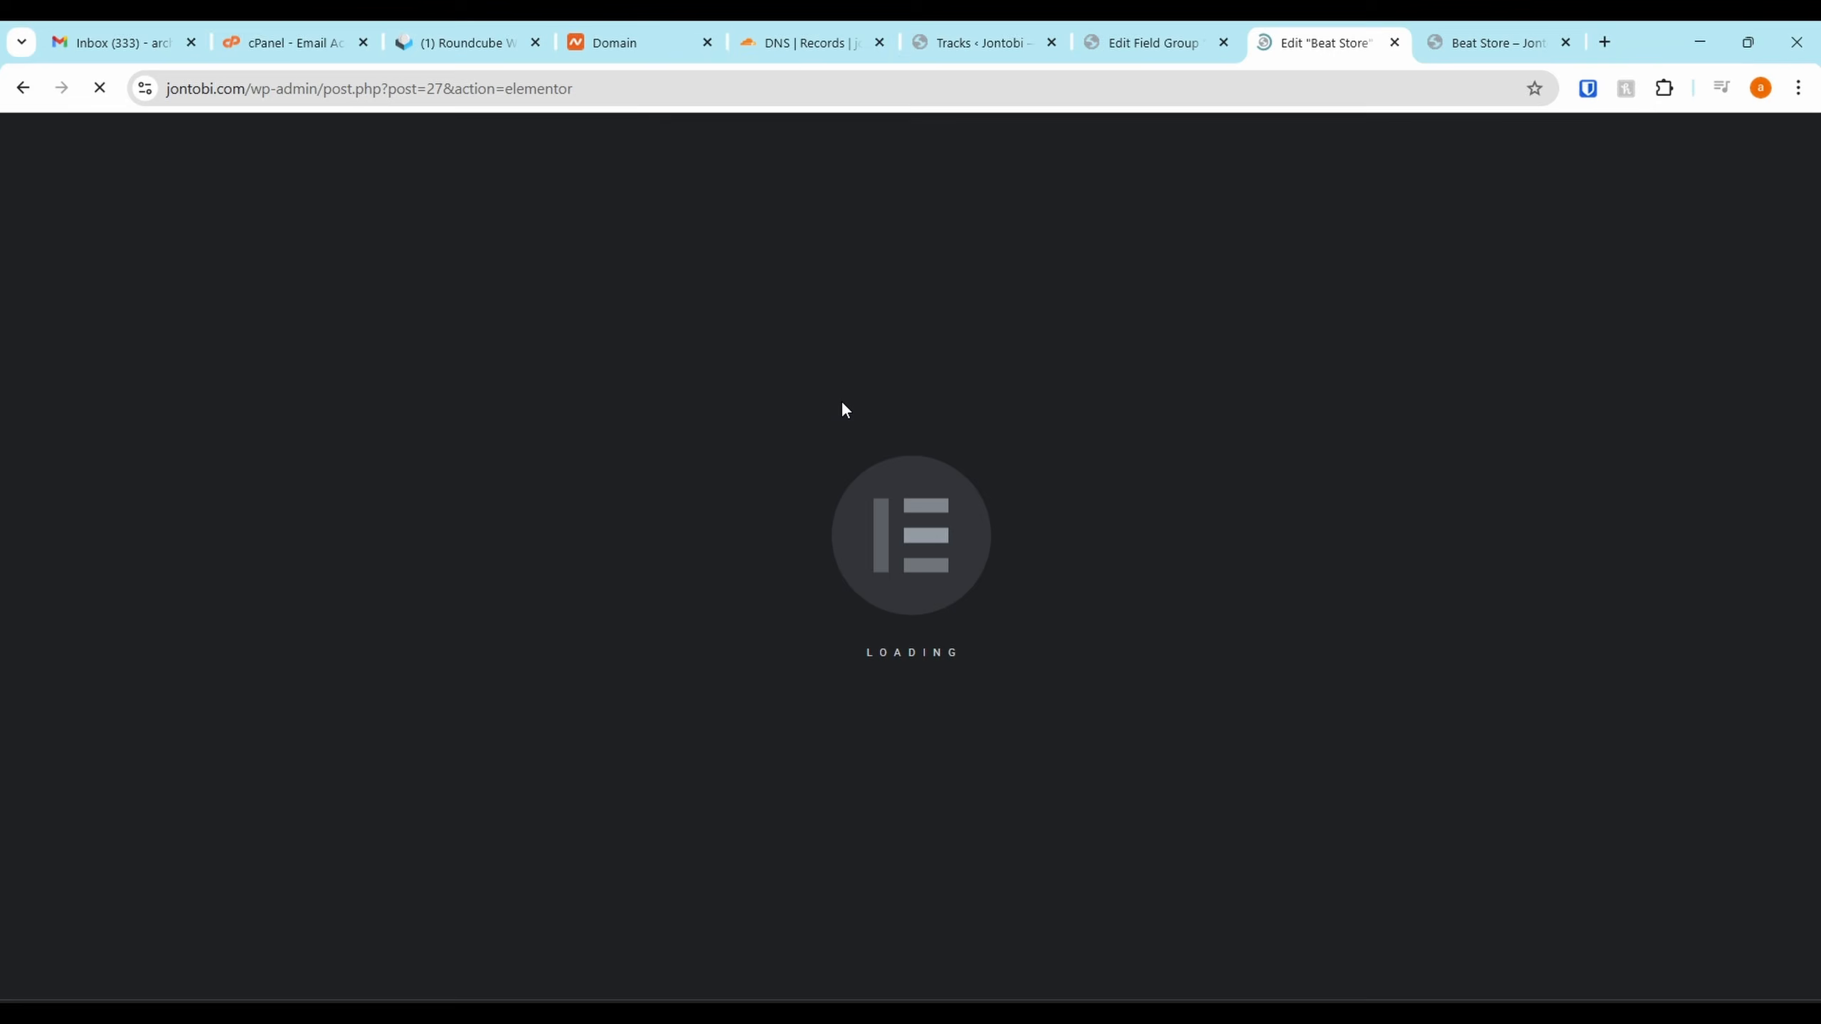
{"action": "left_click_drag", "start_coordinate": [982, 41], "coordinate": [1147, 41]}
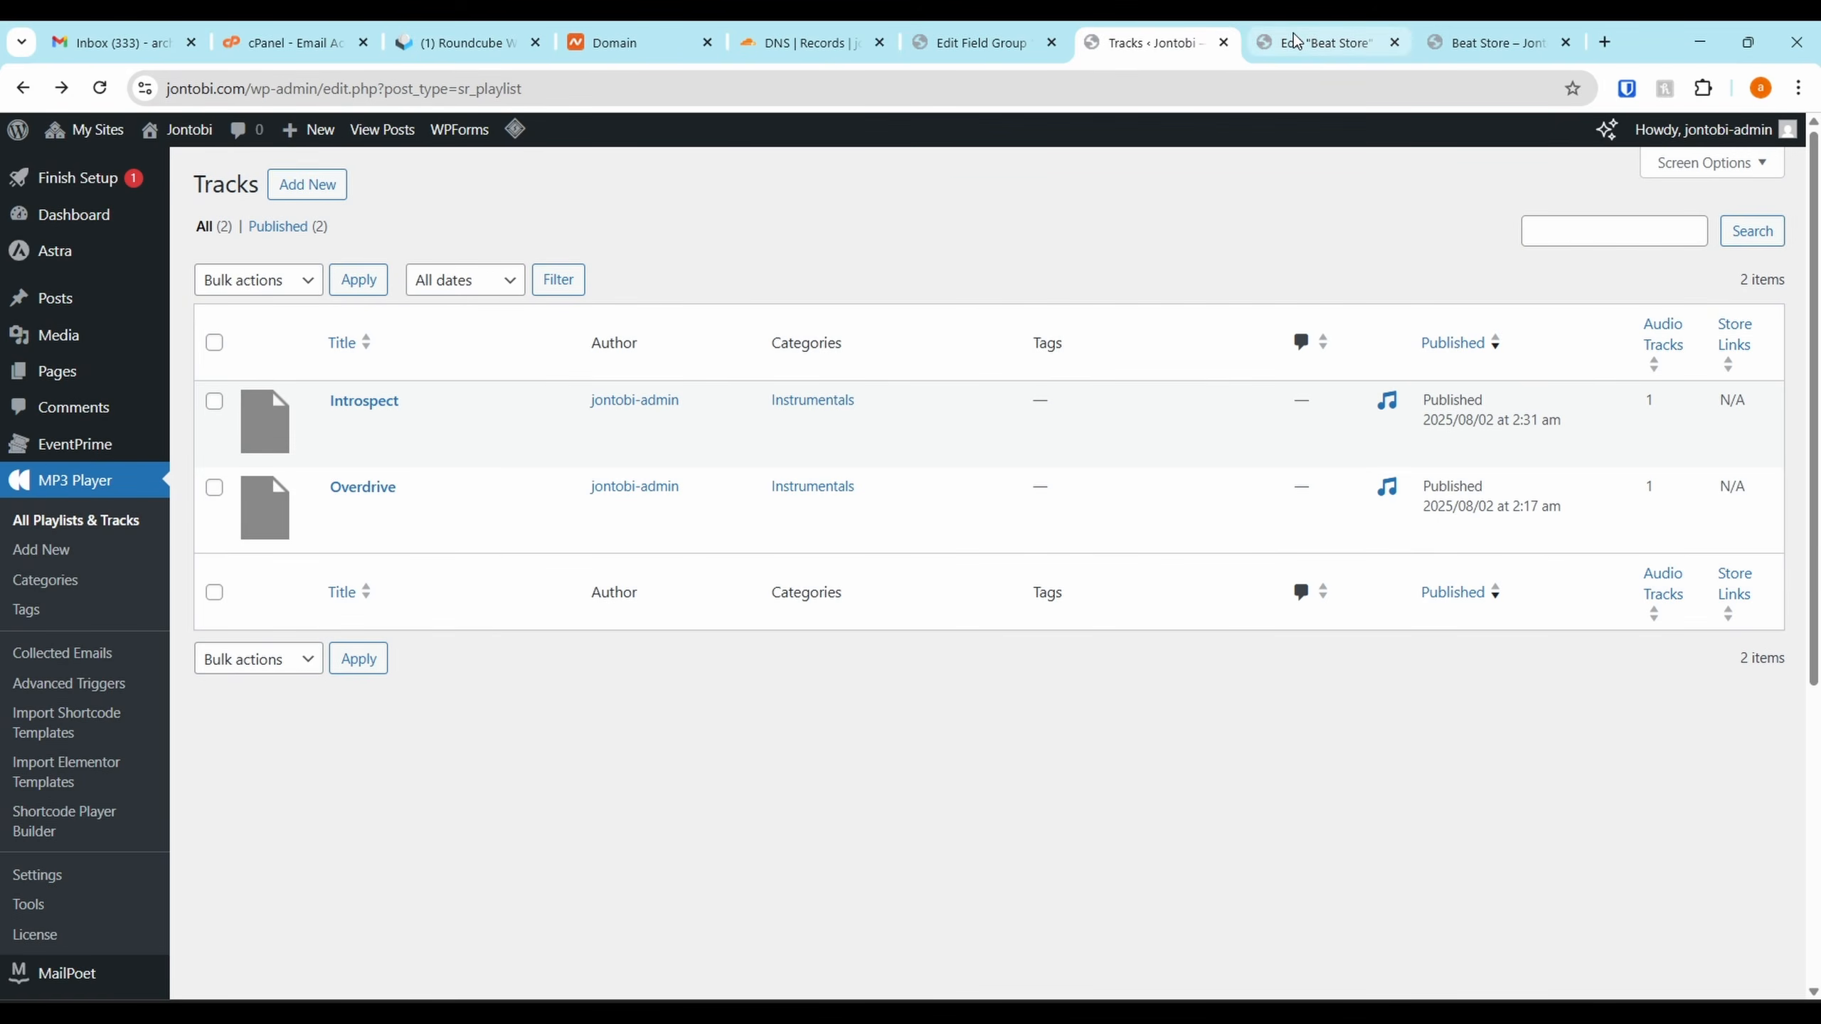
{"action": "left_click", "coordinate": [1318, 42]}
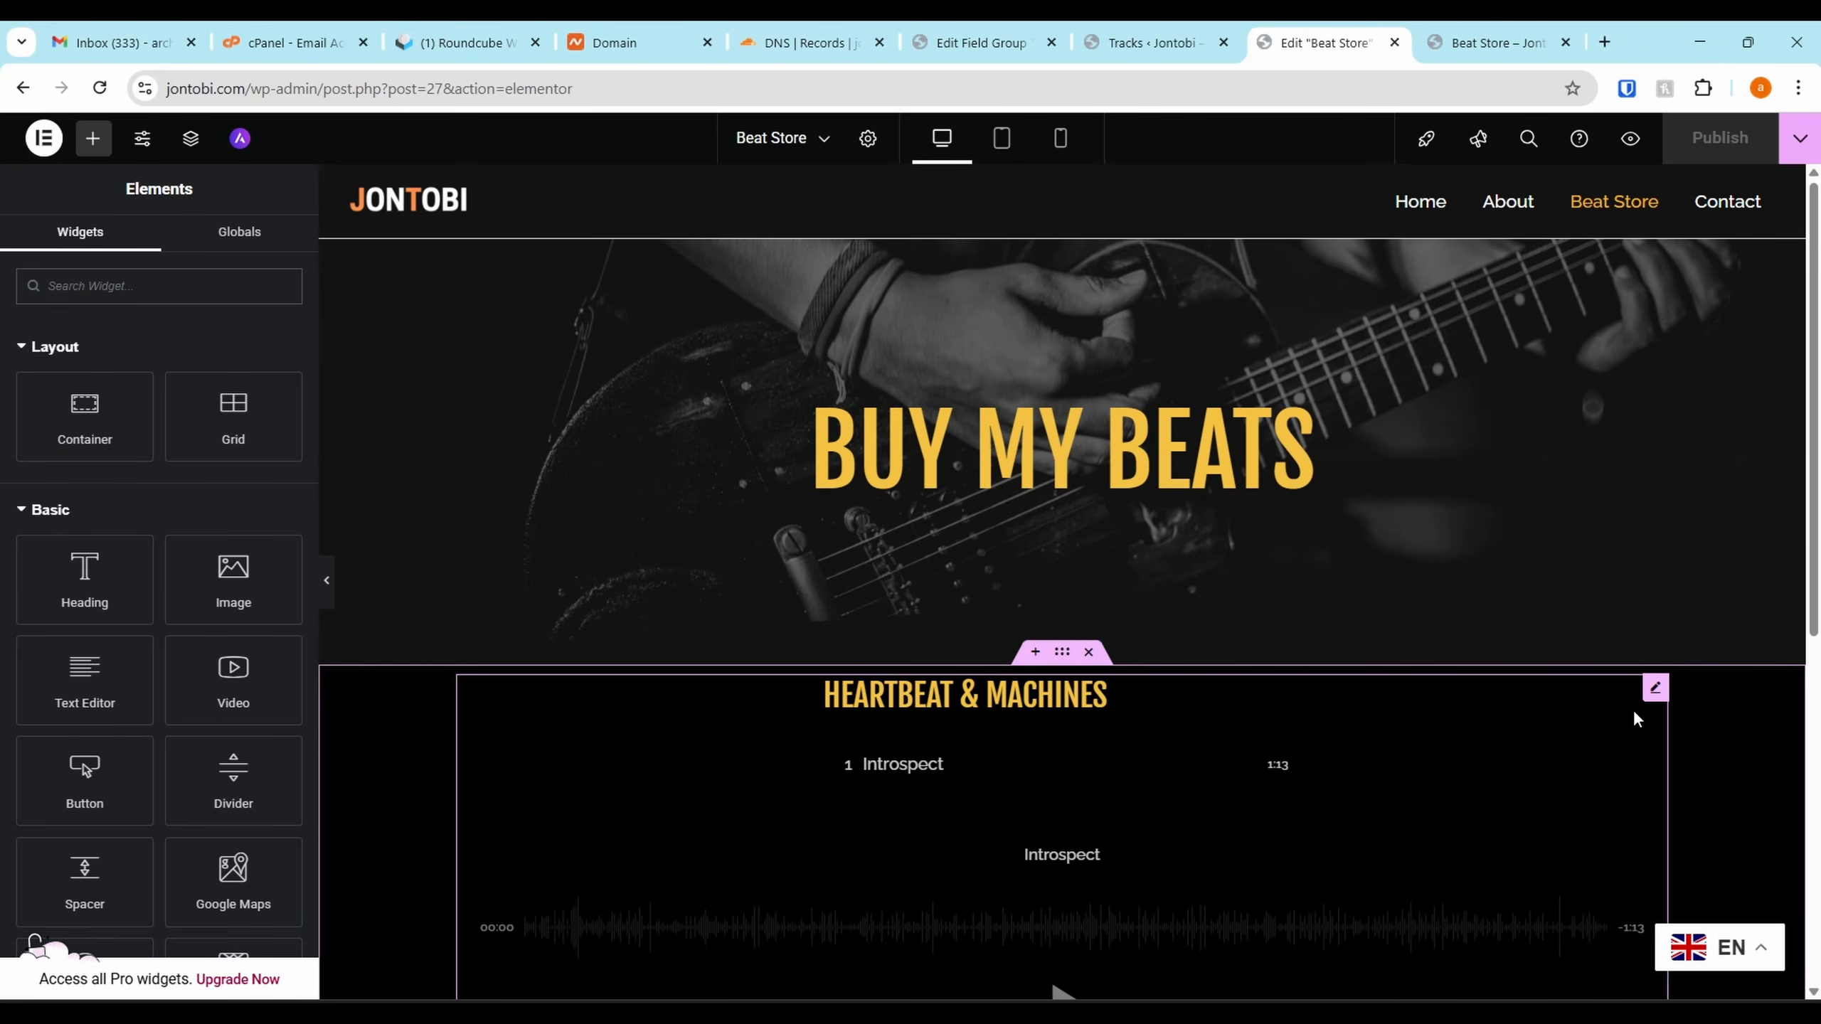
{"action": "left_click", "coordinate": [1653, 690]}
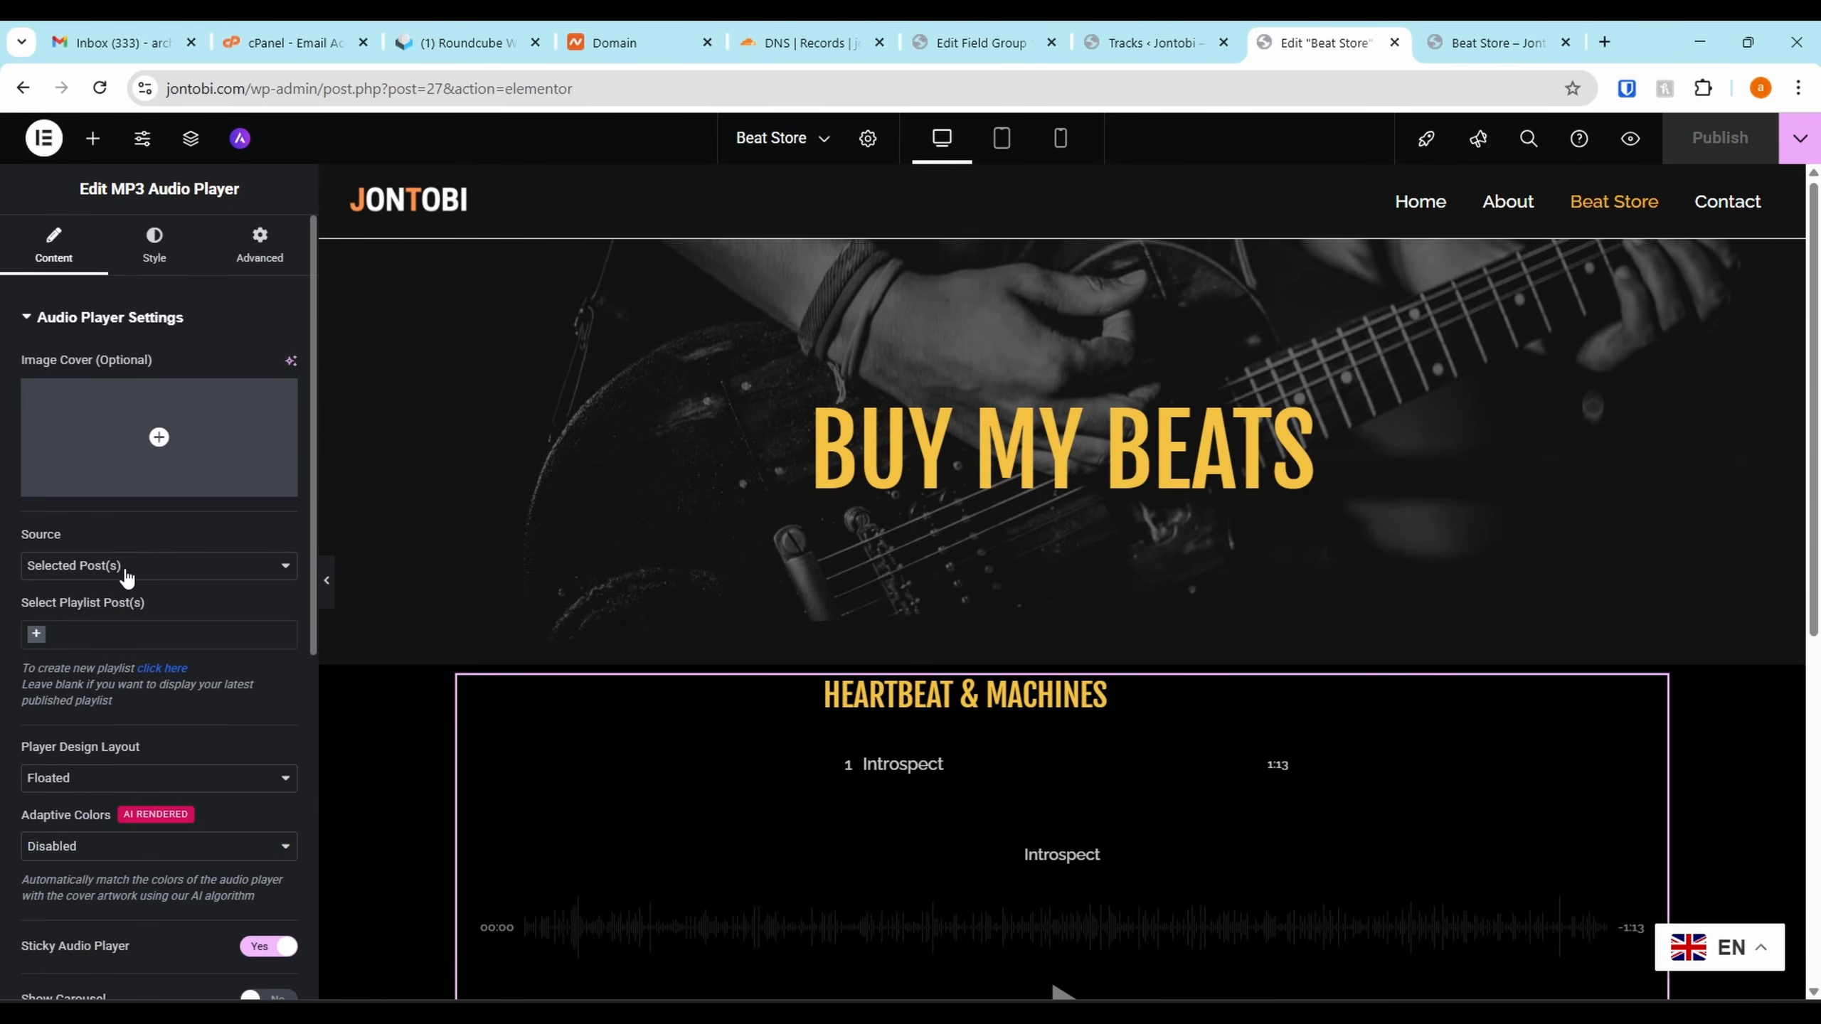
{"action": "scroll", "coordinate": [129, 580], "scroll_direction": "down", "scroll_amount": 2}
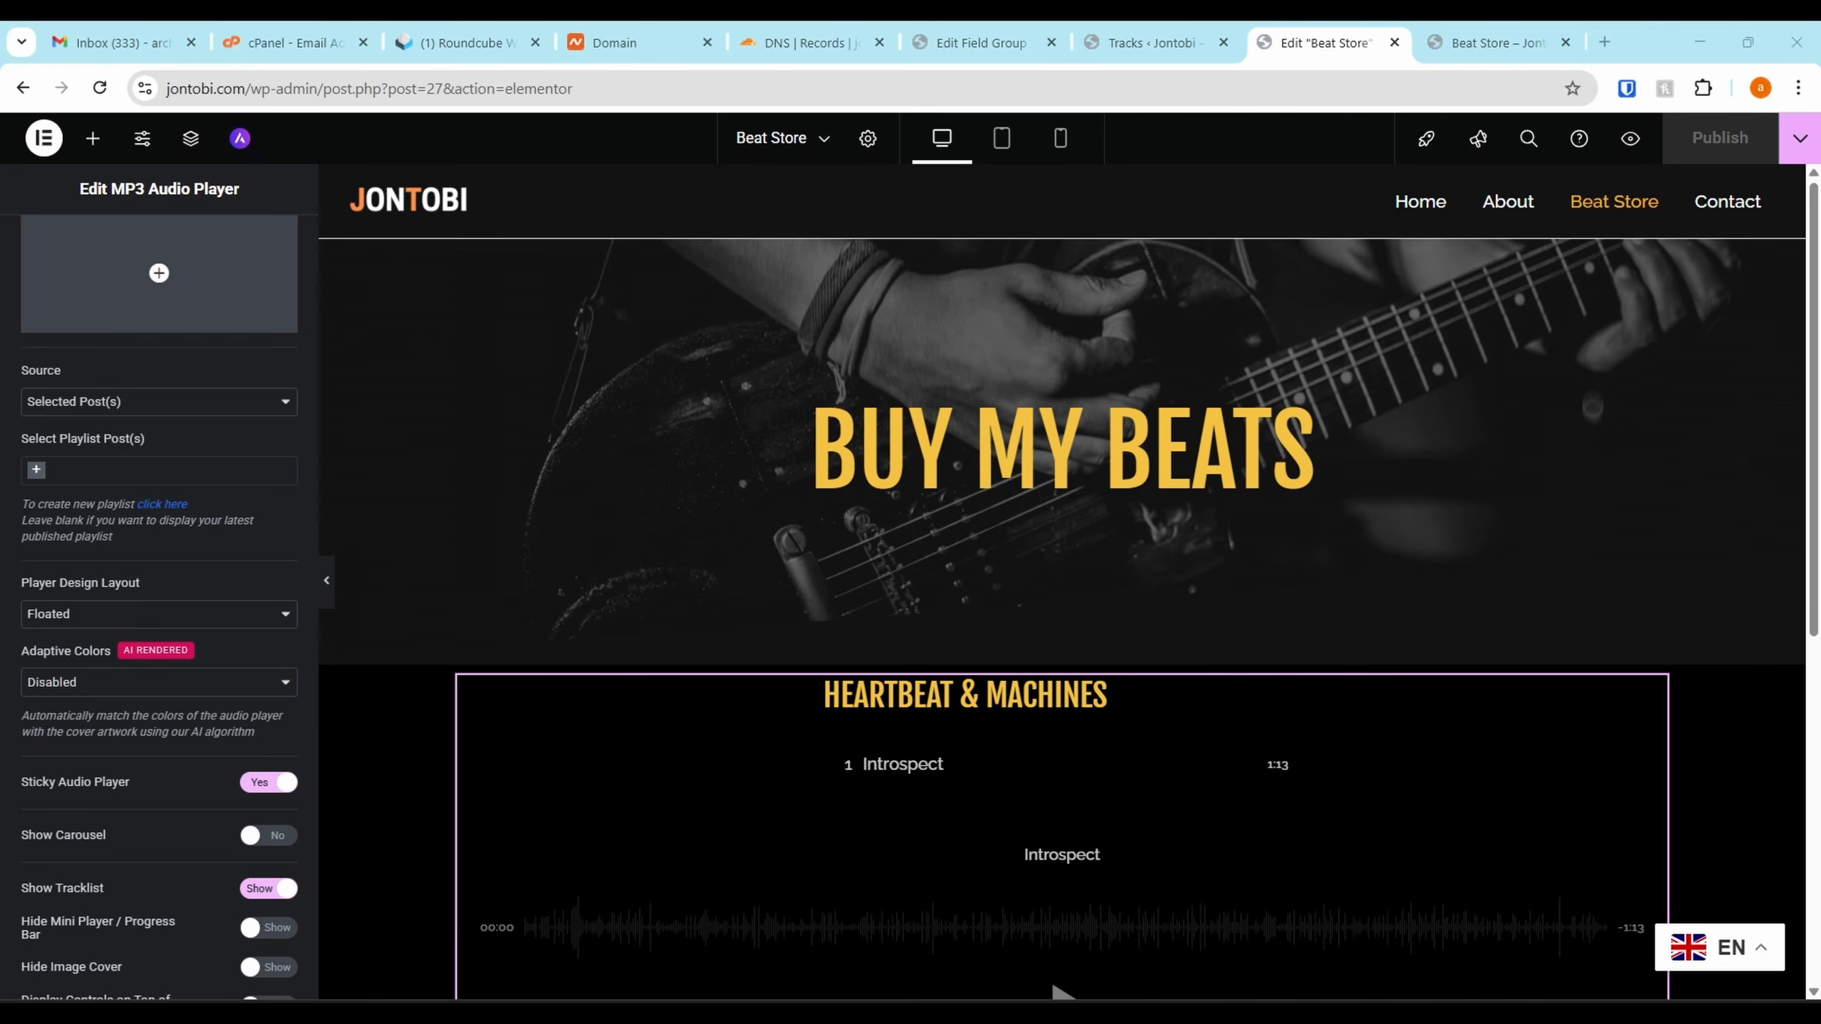
Load the player's tracks from all posts in the Instrumentals category and publish
{"action": "left_click", "coordinate": [183, 402]}
{"action": "left_click", "coordinate": [147, 455]}
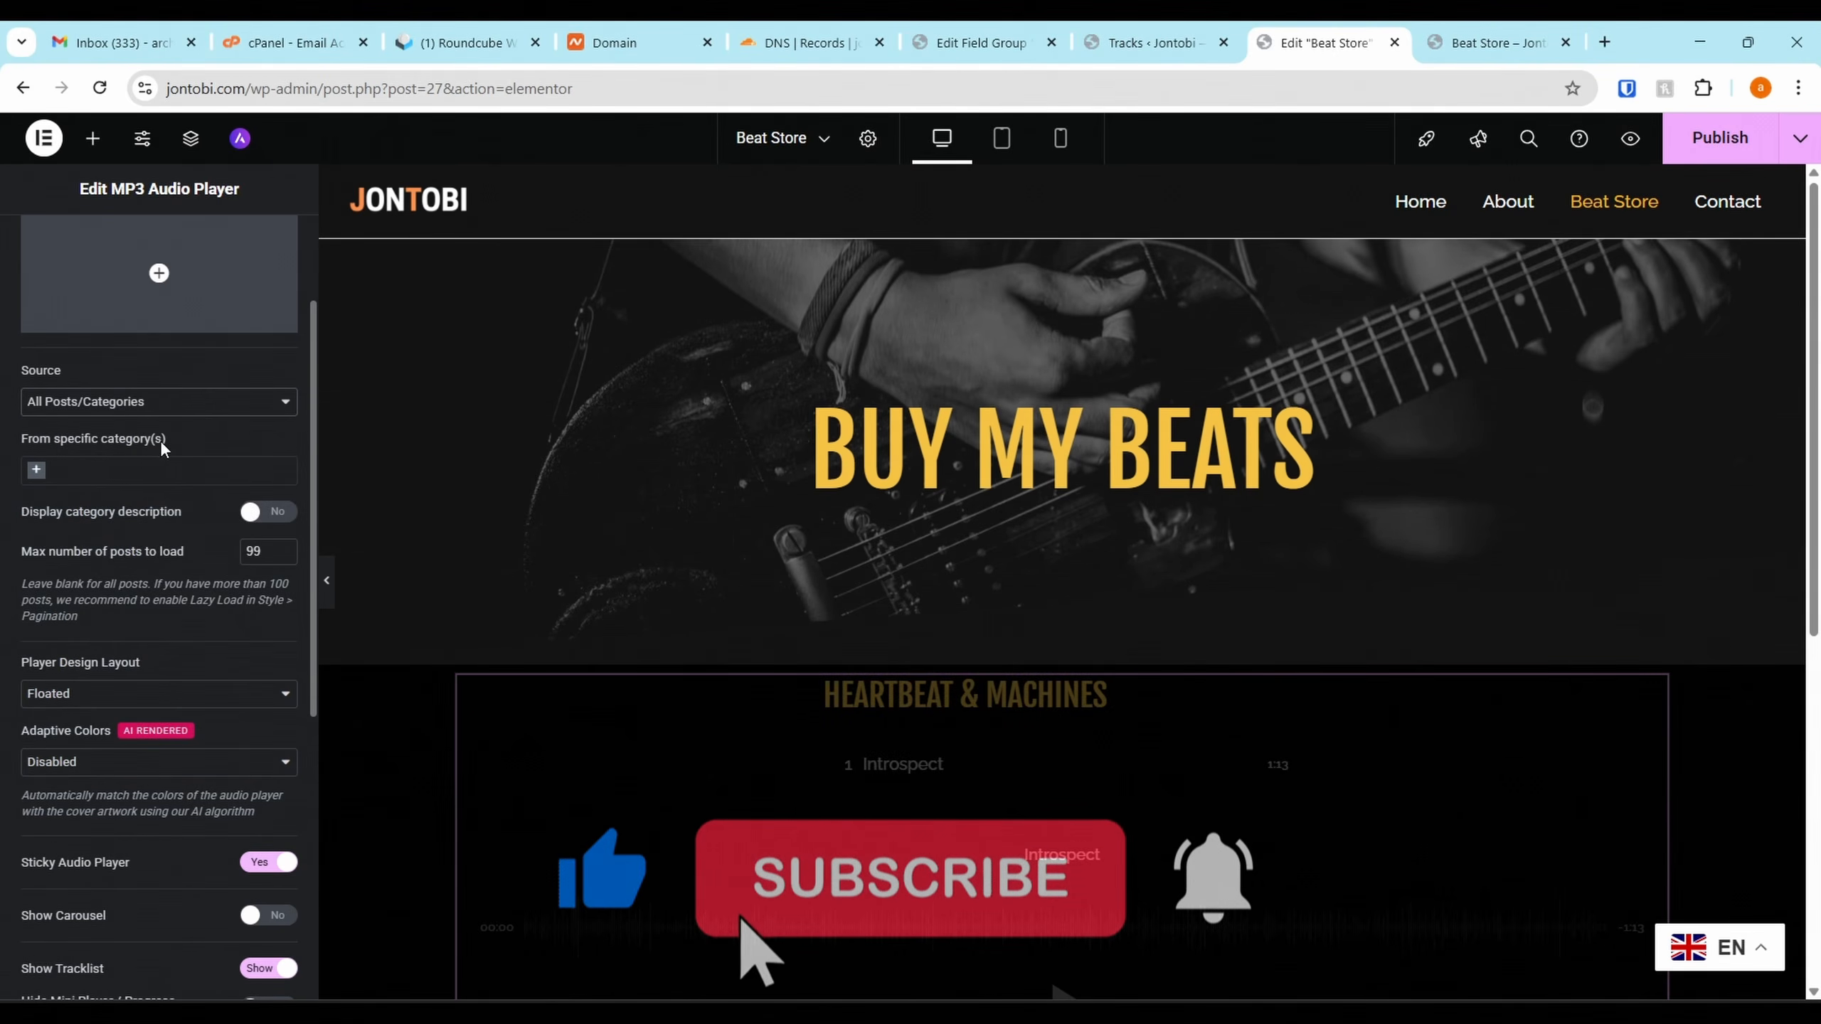
{"action": "left_click", "coordinate": [144, 471]}
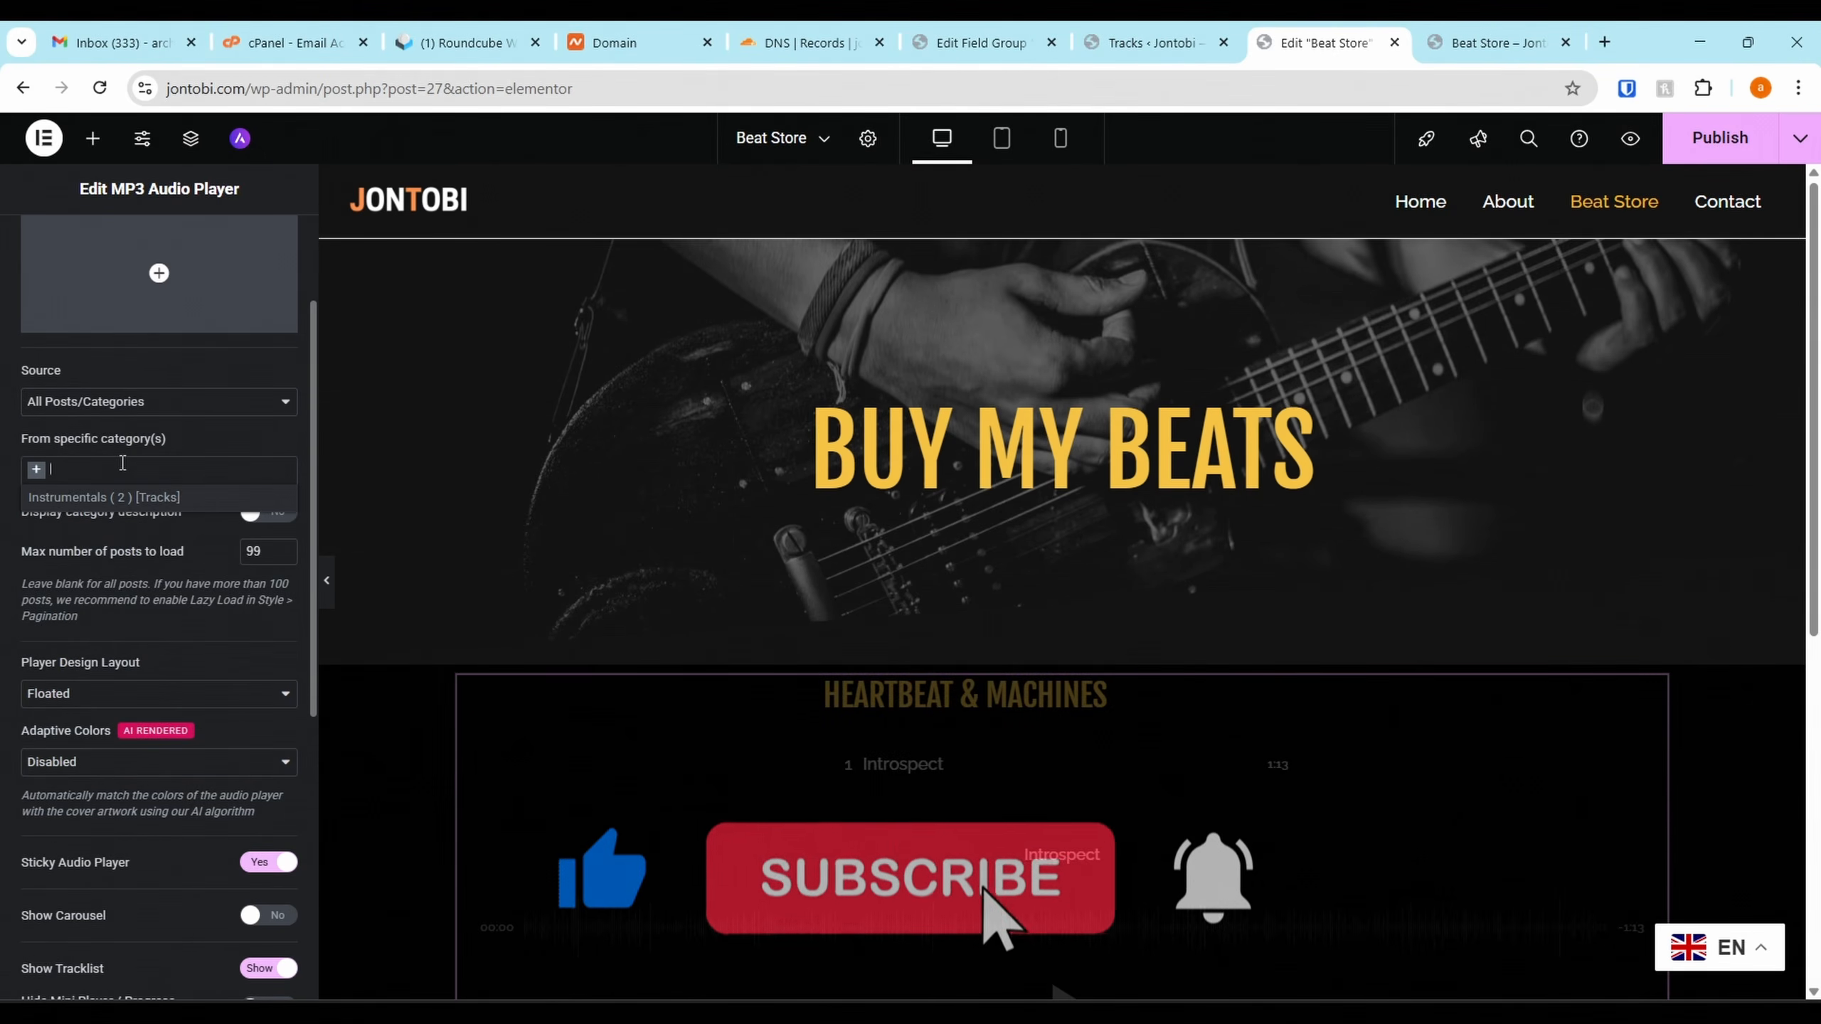
{"action": "left_click", "coordinate": [126, 501]}
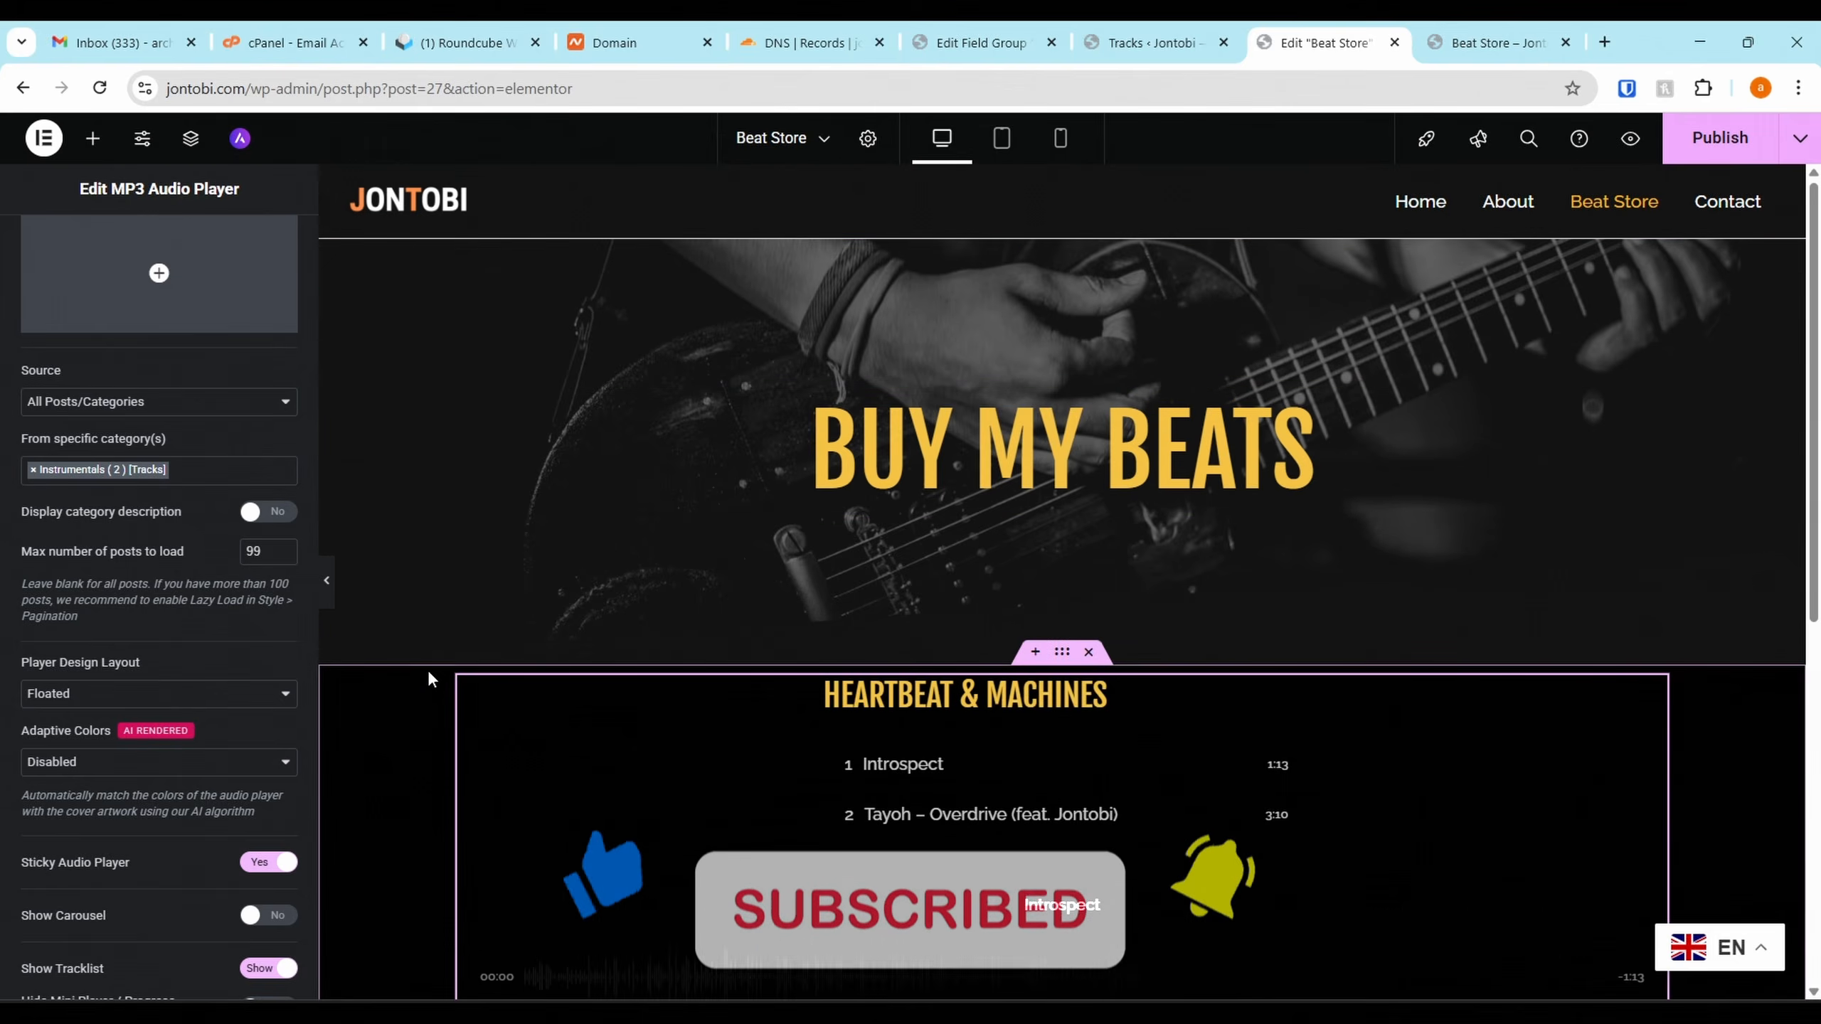
{"action": "scroll", "coordinate": [1099, 589], "scroll_direction": "down", "scroll_amount": 2}
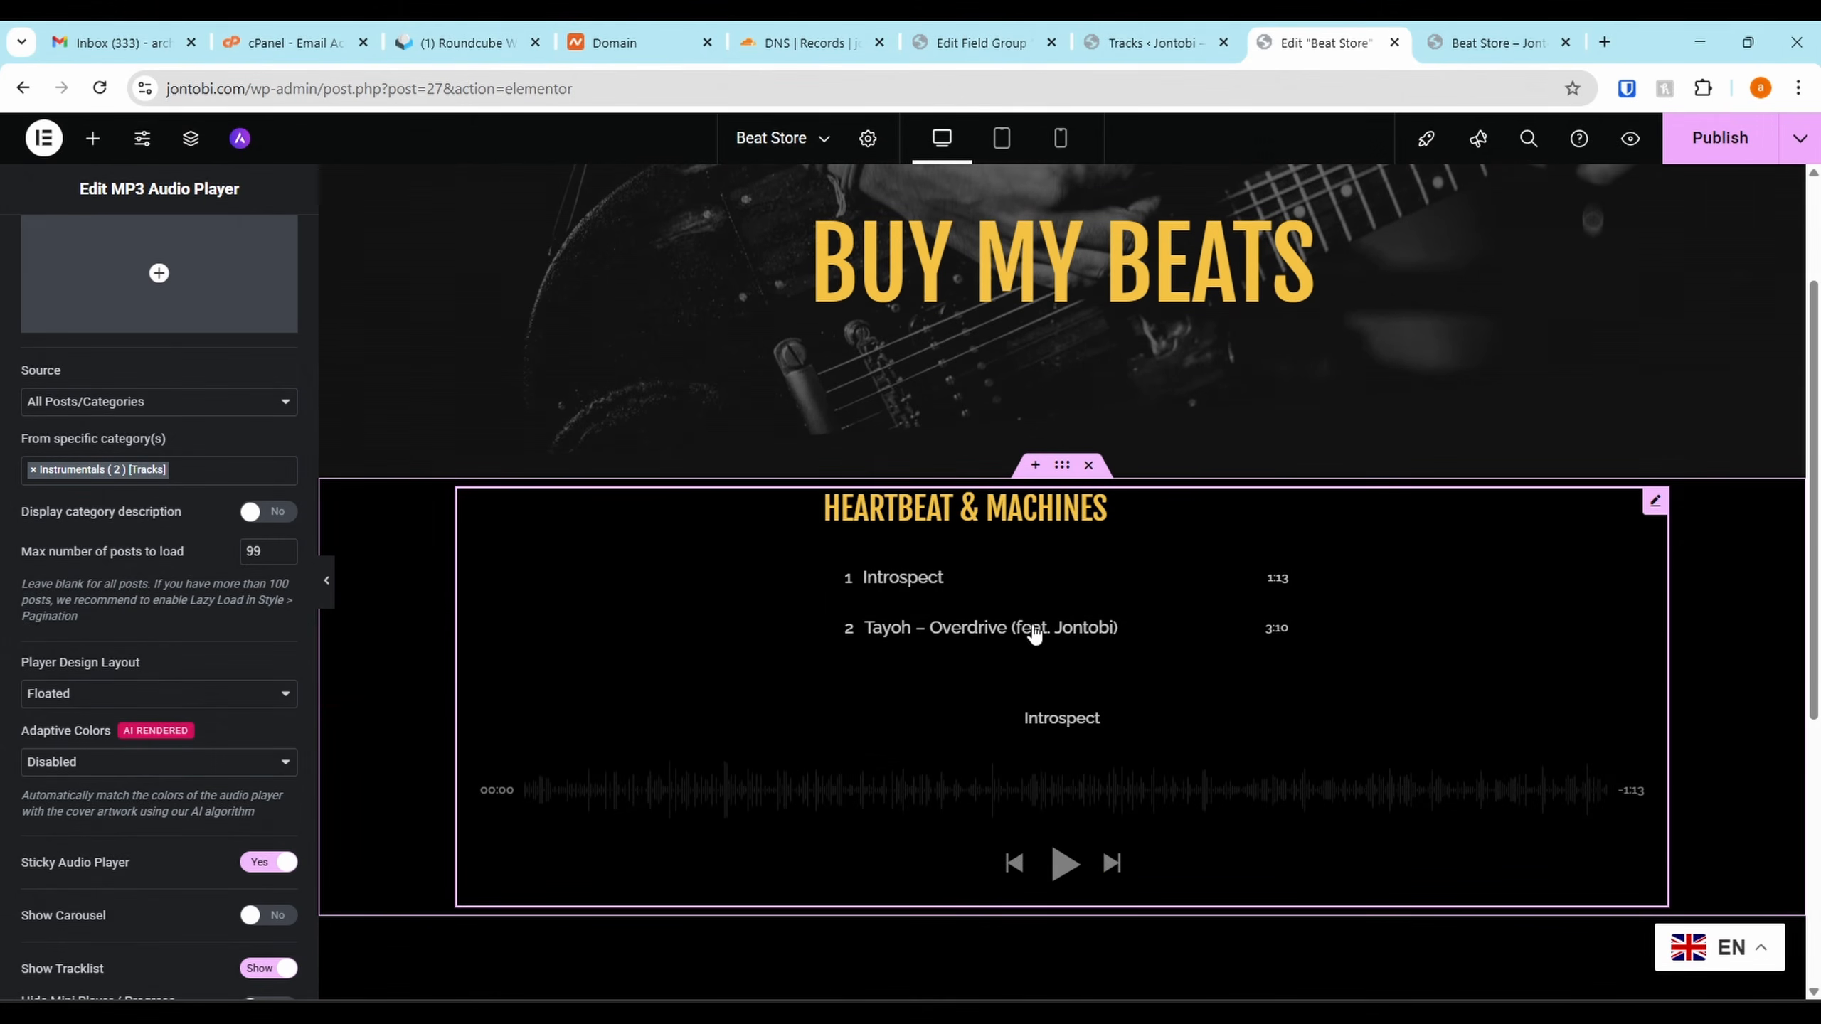
{"action": "left_click", "coordinate": [1710, 160]}
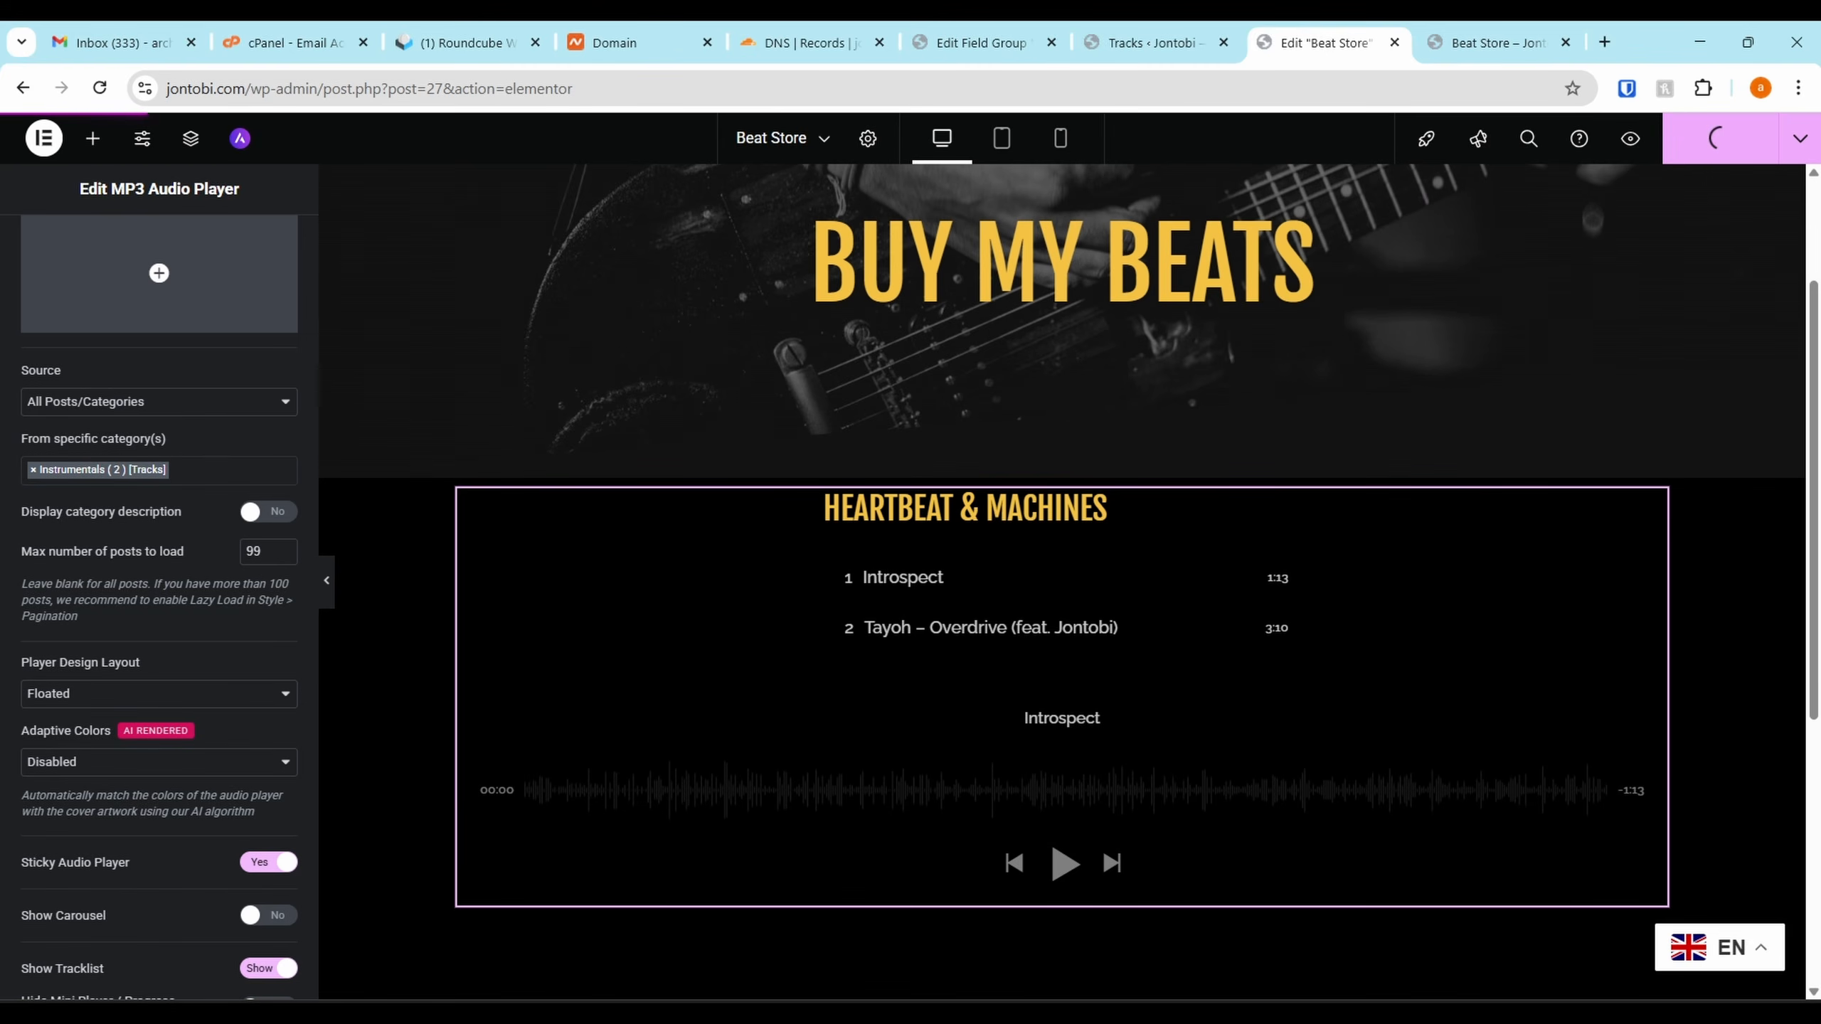
Hide the player's mini player, progress bar and image cover
{"action": "scroll", "coordinate": [306, 606], "scroll_direction": "down", "scroll_amount": 5}
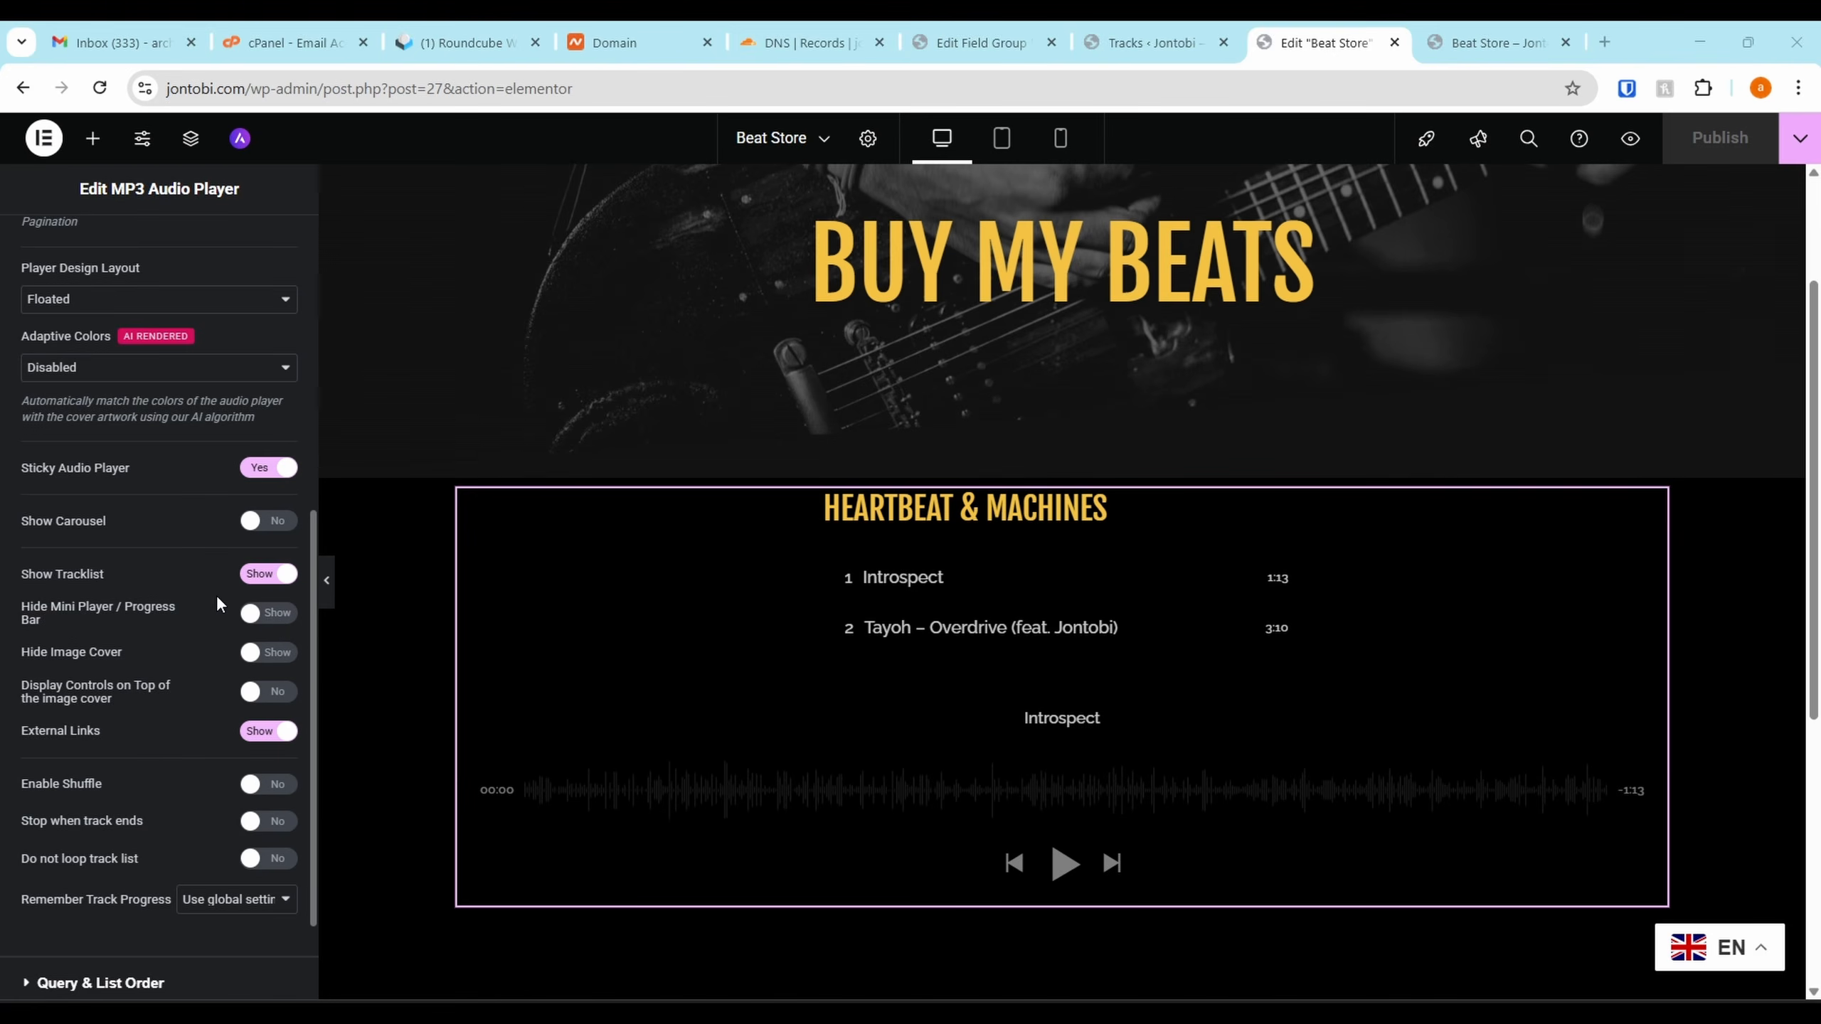
{"action": "scroll", "coordinate": [216, 596], "scroll_direction": "up", "scroll_amount": 4}
{"action": "scroll", "coordinate": [216, 597], "scroll_direction": "down", "scroll_amount": 4}
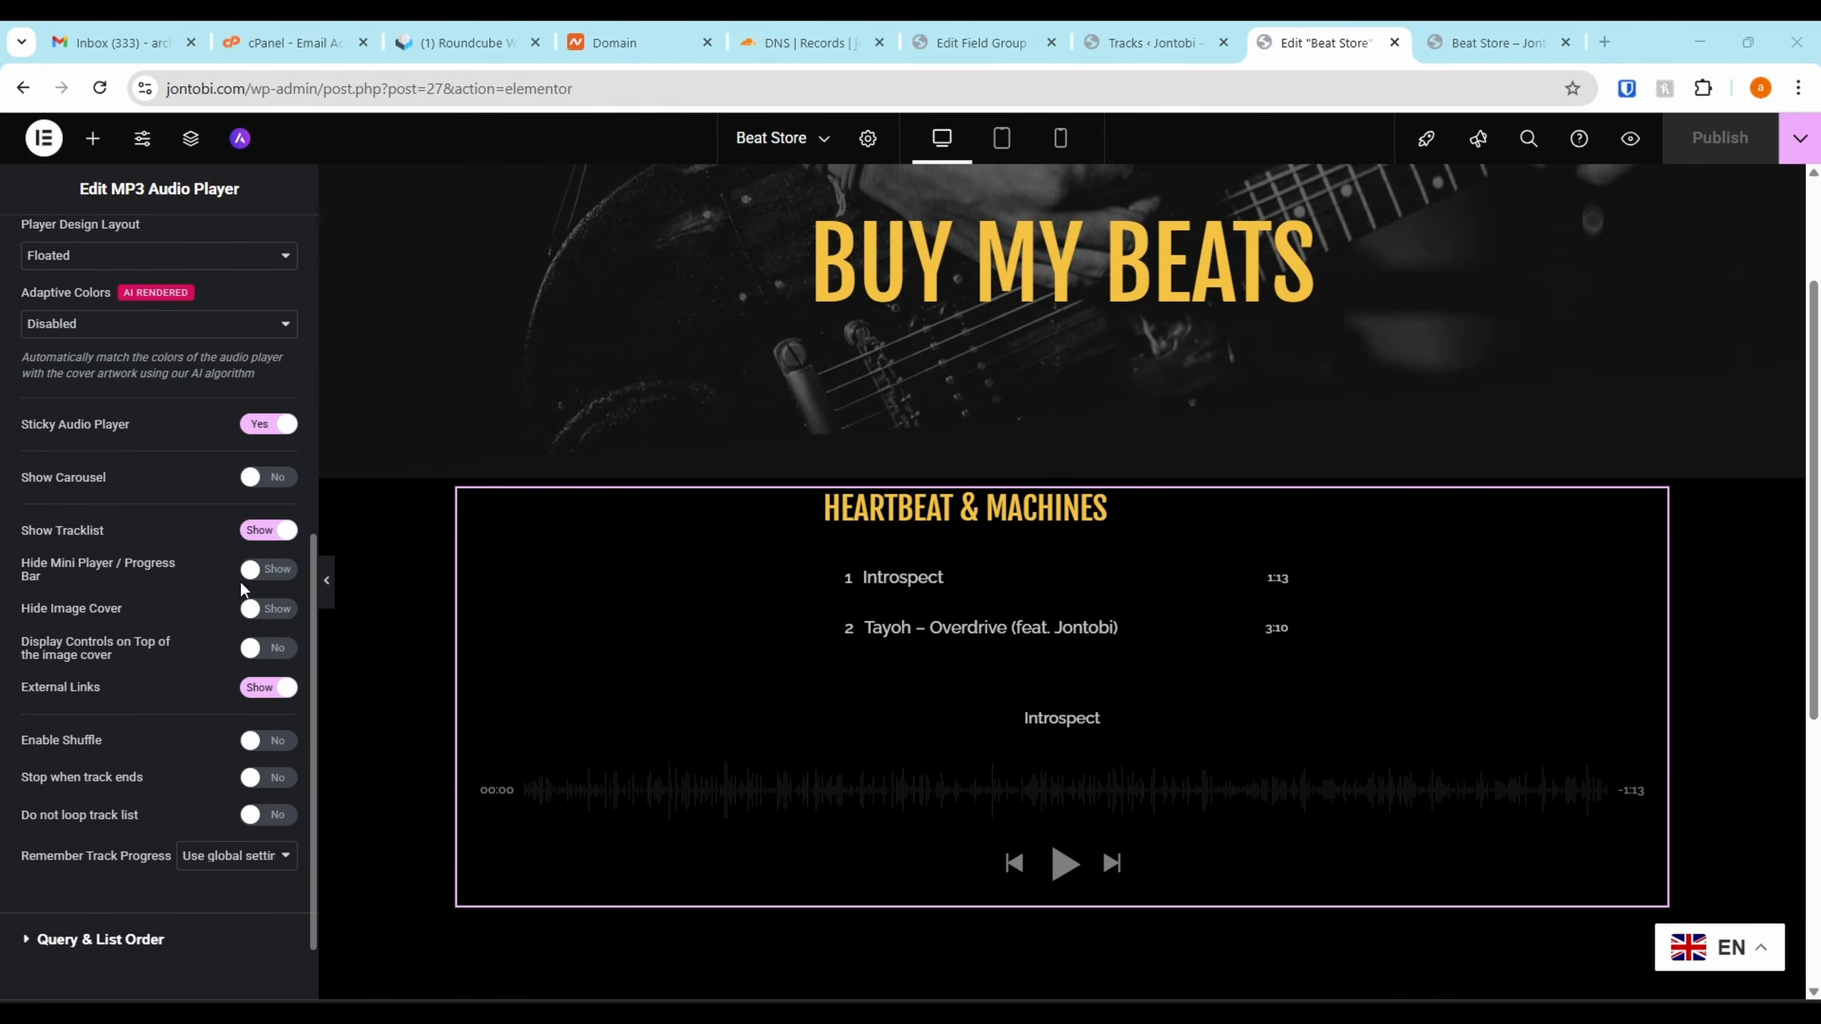
{"action": "left_click", "coordinate": [248, 578]}
{"action": "left_click", "coordinate": [251, 609]}
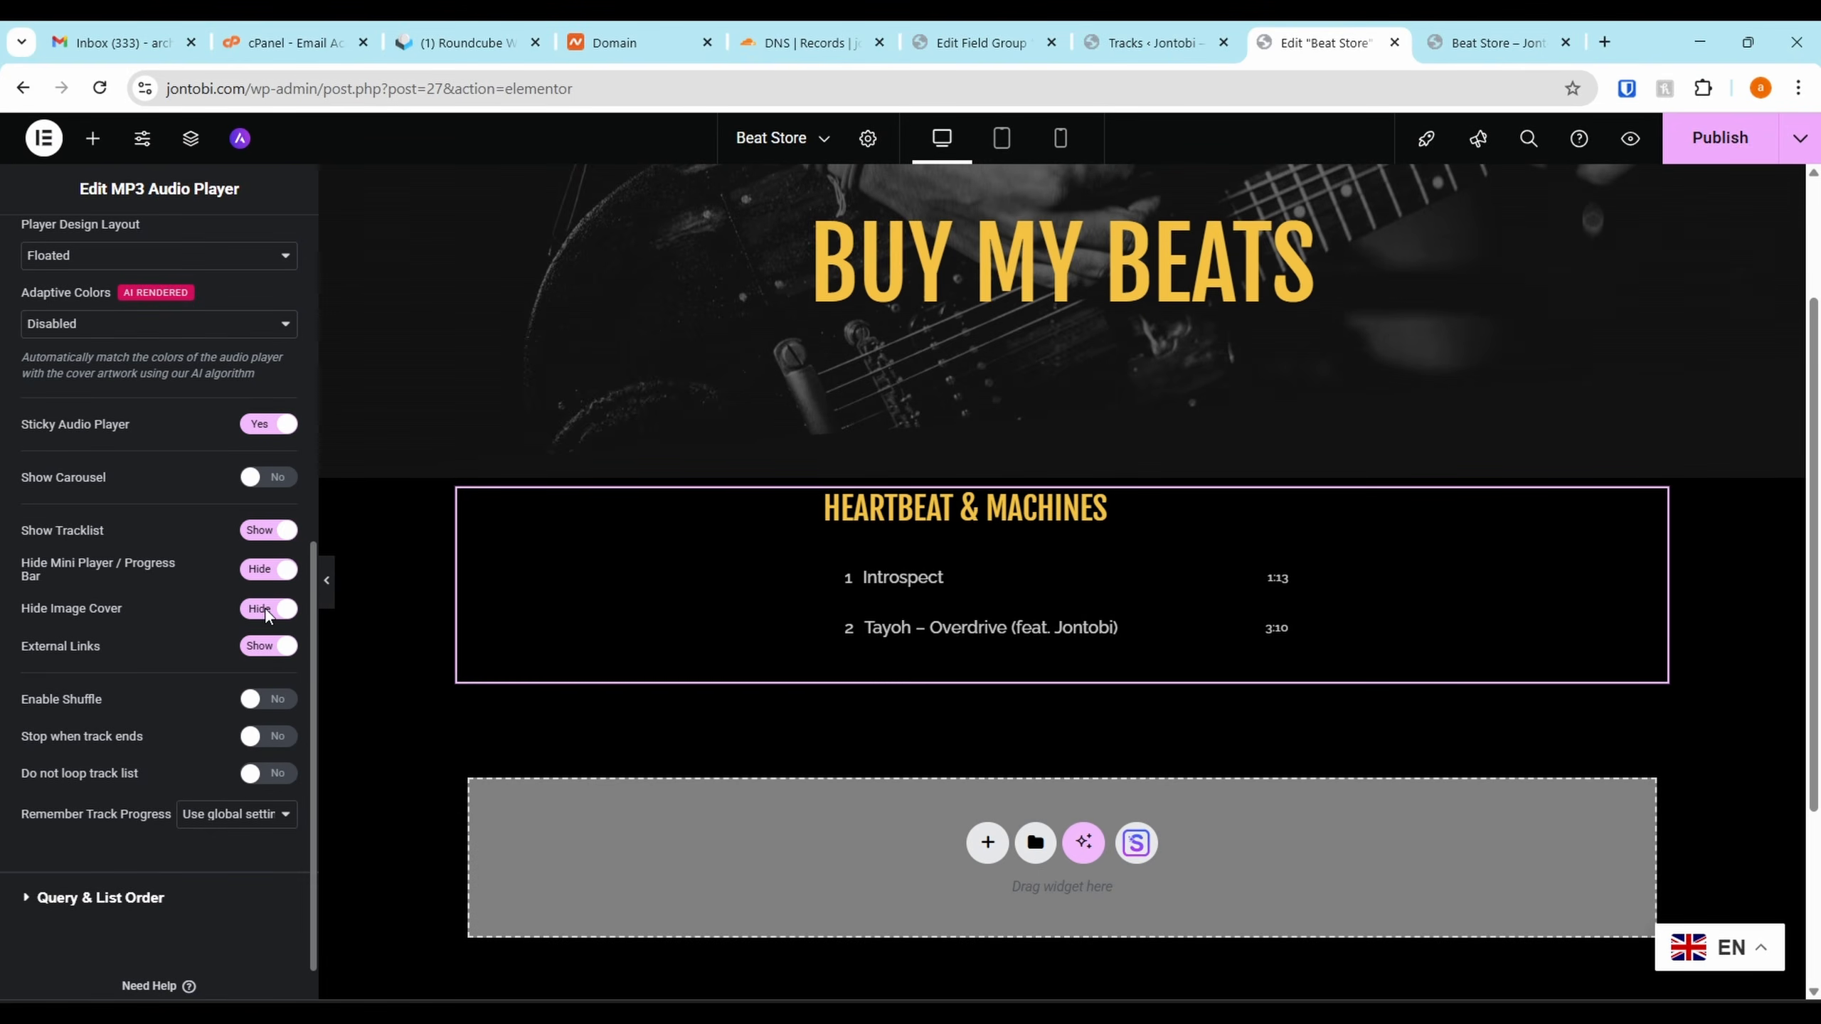
{"action": "scroll", "coordinate": [149, 450], "scroll_direction": "up", "scroll_amount": 2}
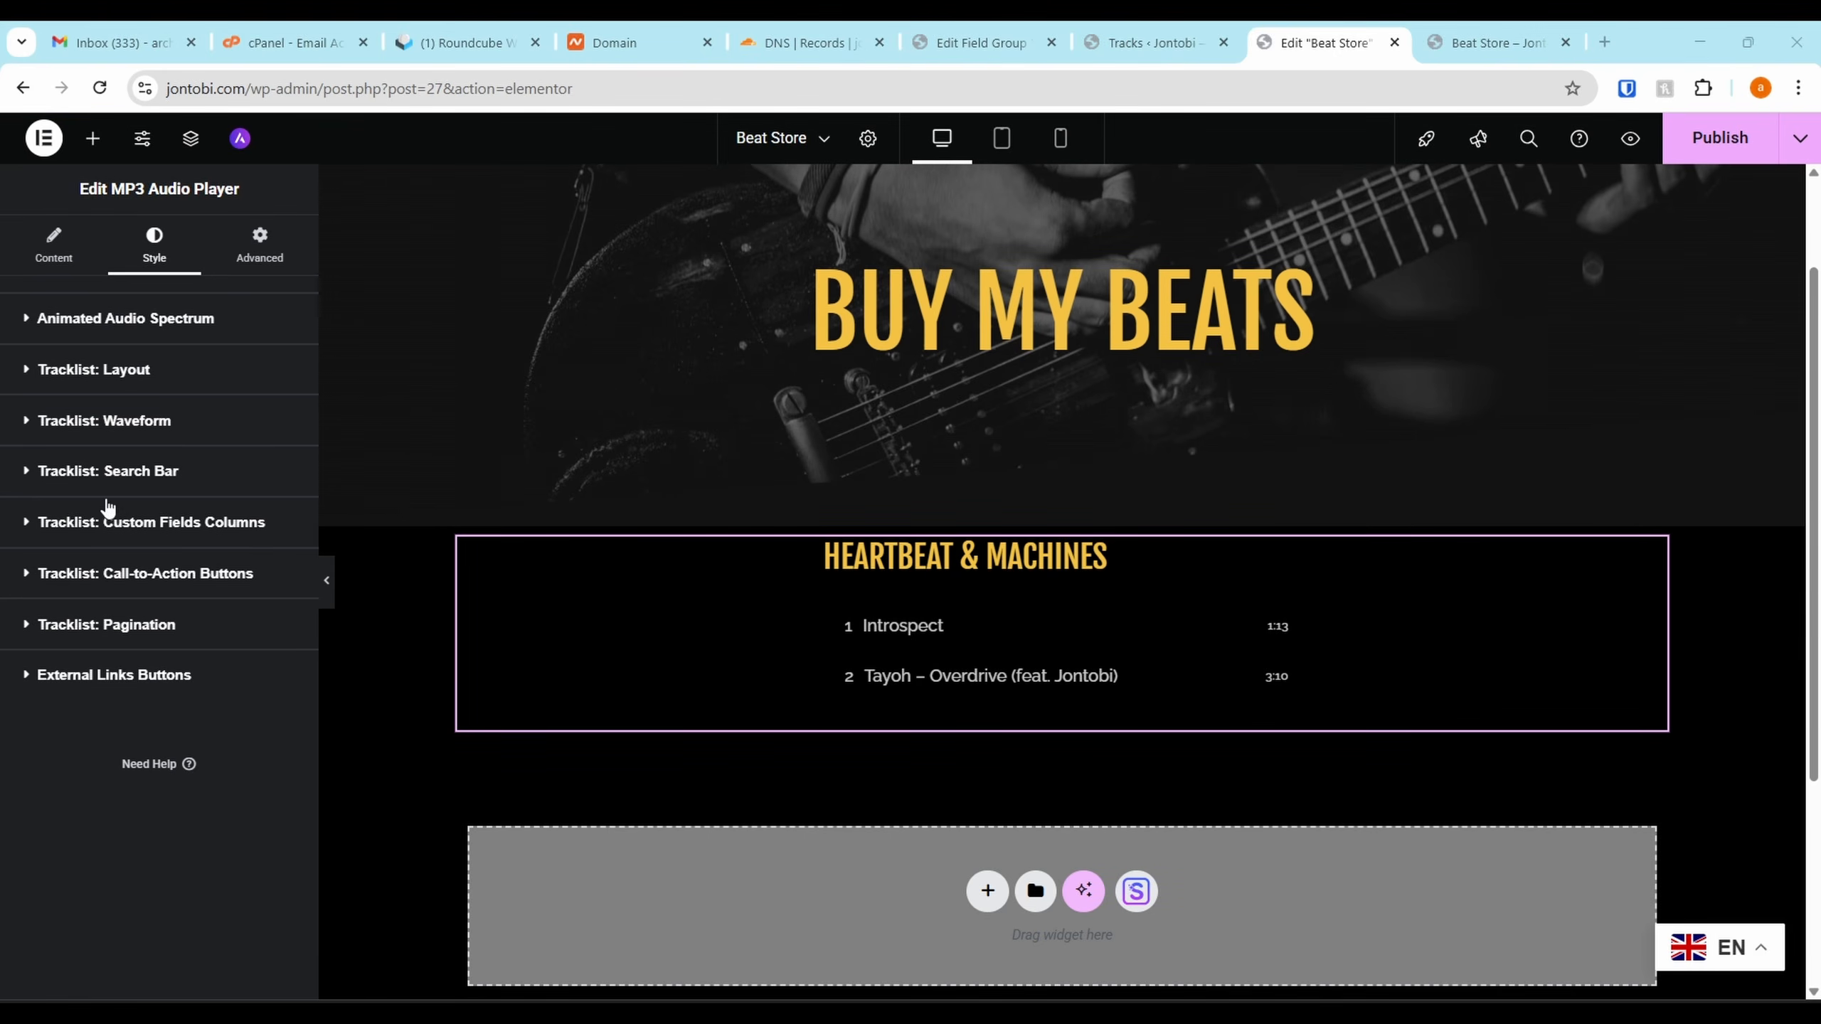
Try turning on tracklist search, then switch it back off
{"action": "left_click", "coordinate": [117, 473]}
{"action": "left_click", "coordinate": [270, 546]}
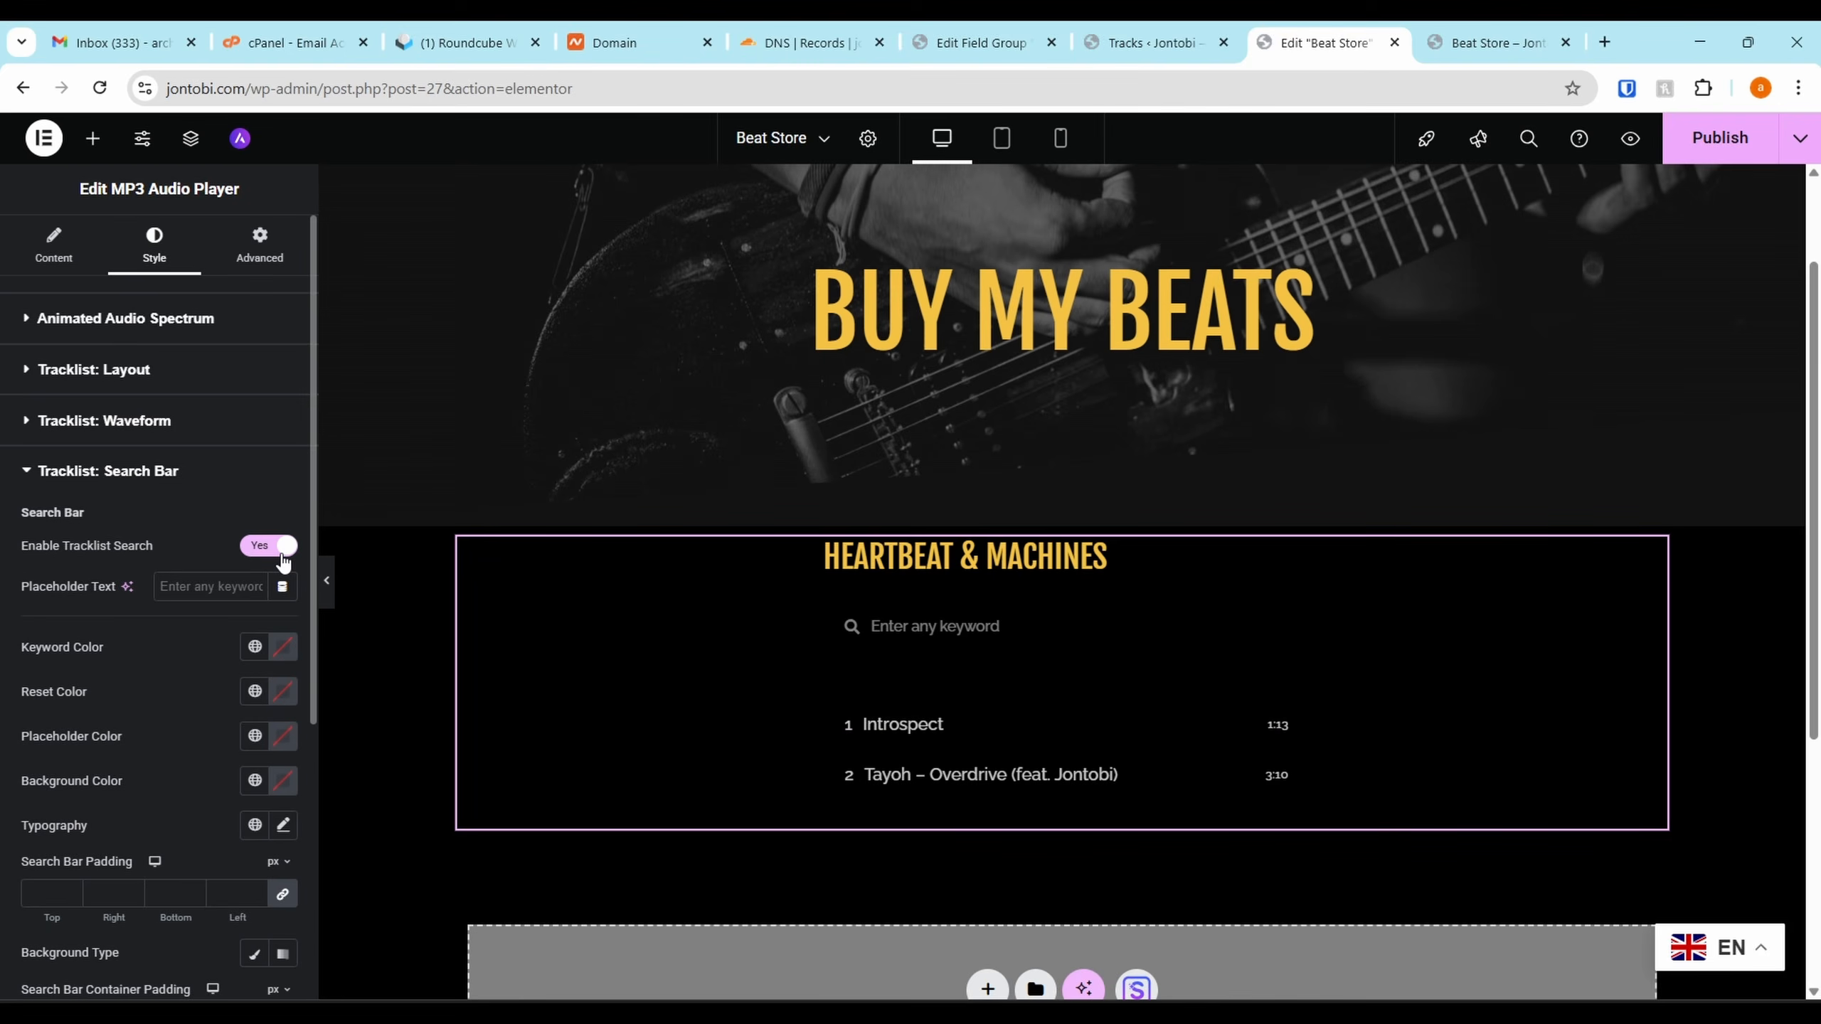
{"action": "left_click", "coordinate": [932, 636]}
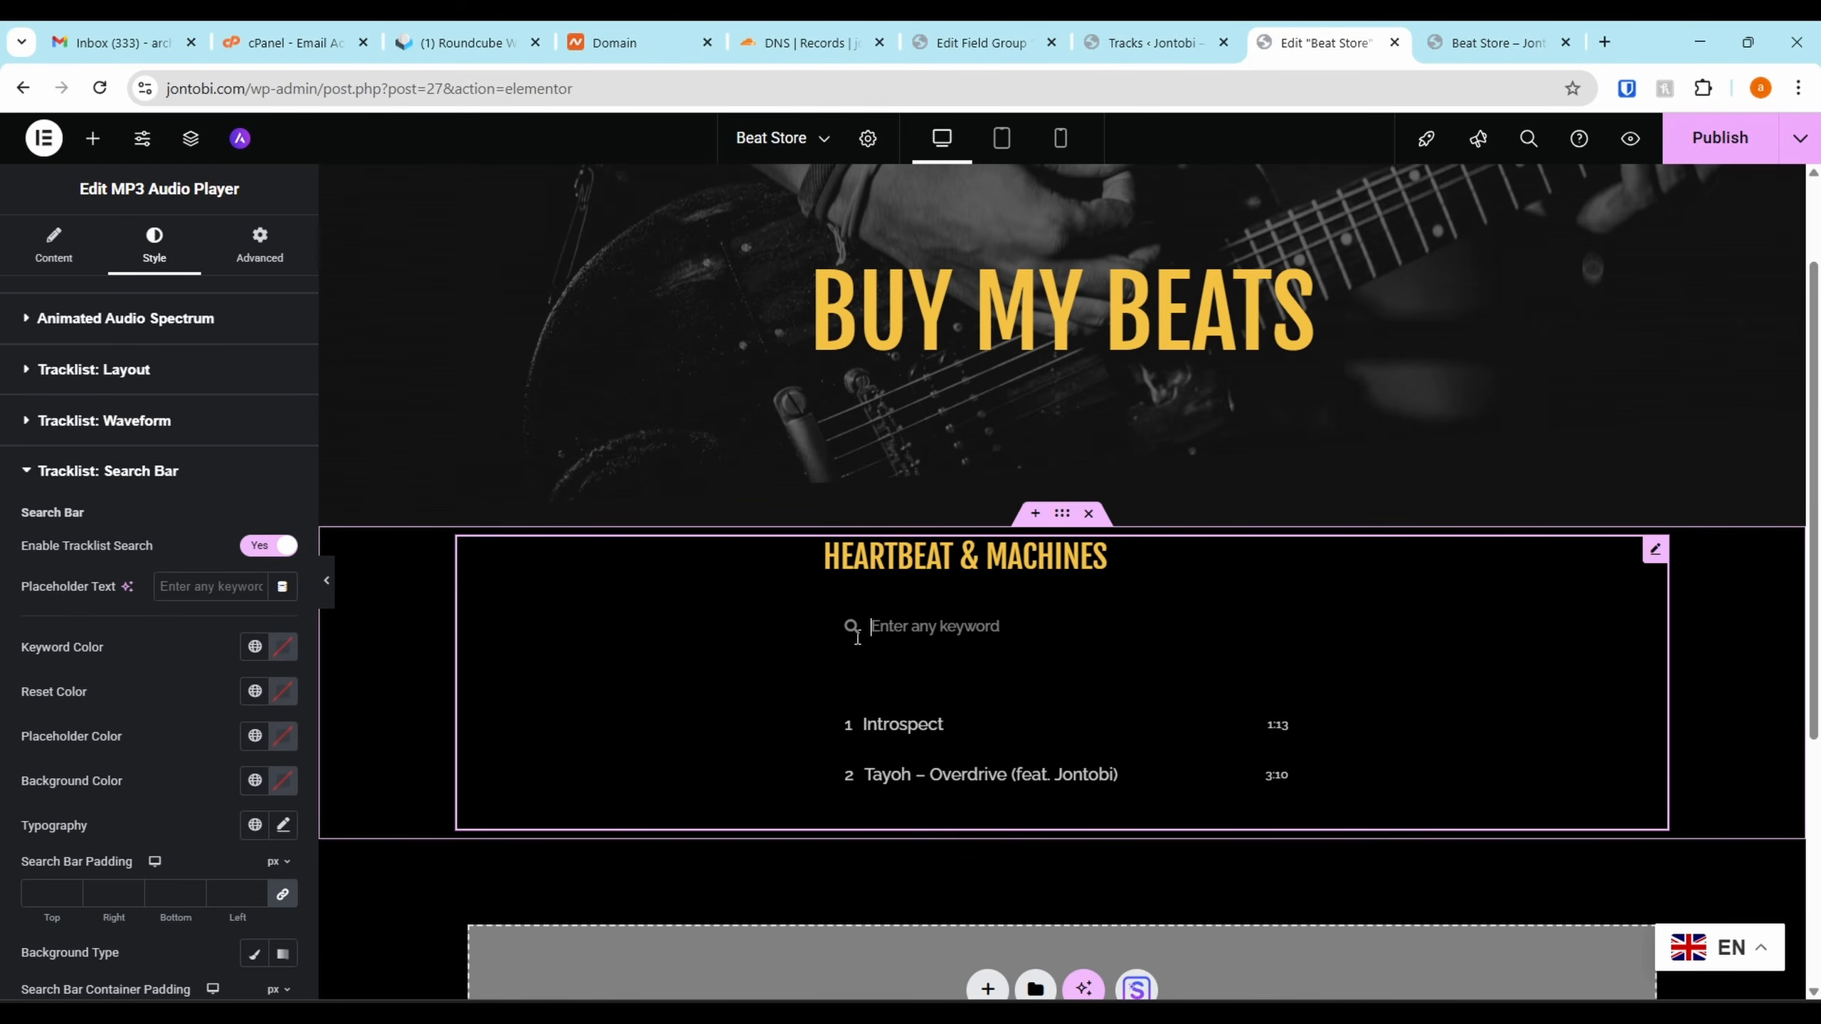
{"action": "left_click", "coordinate": [268, 546]}
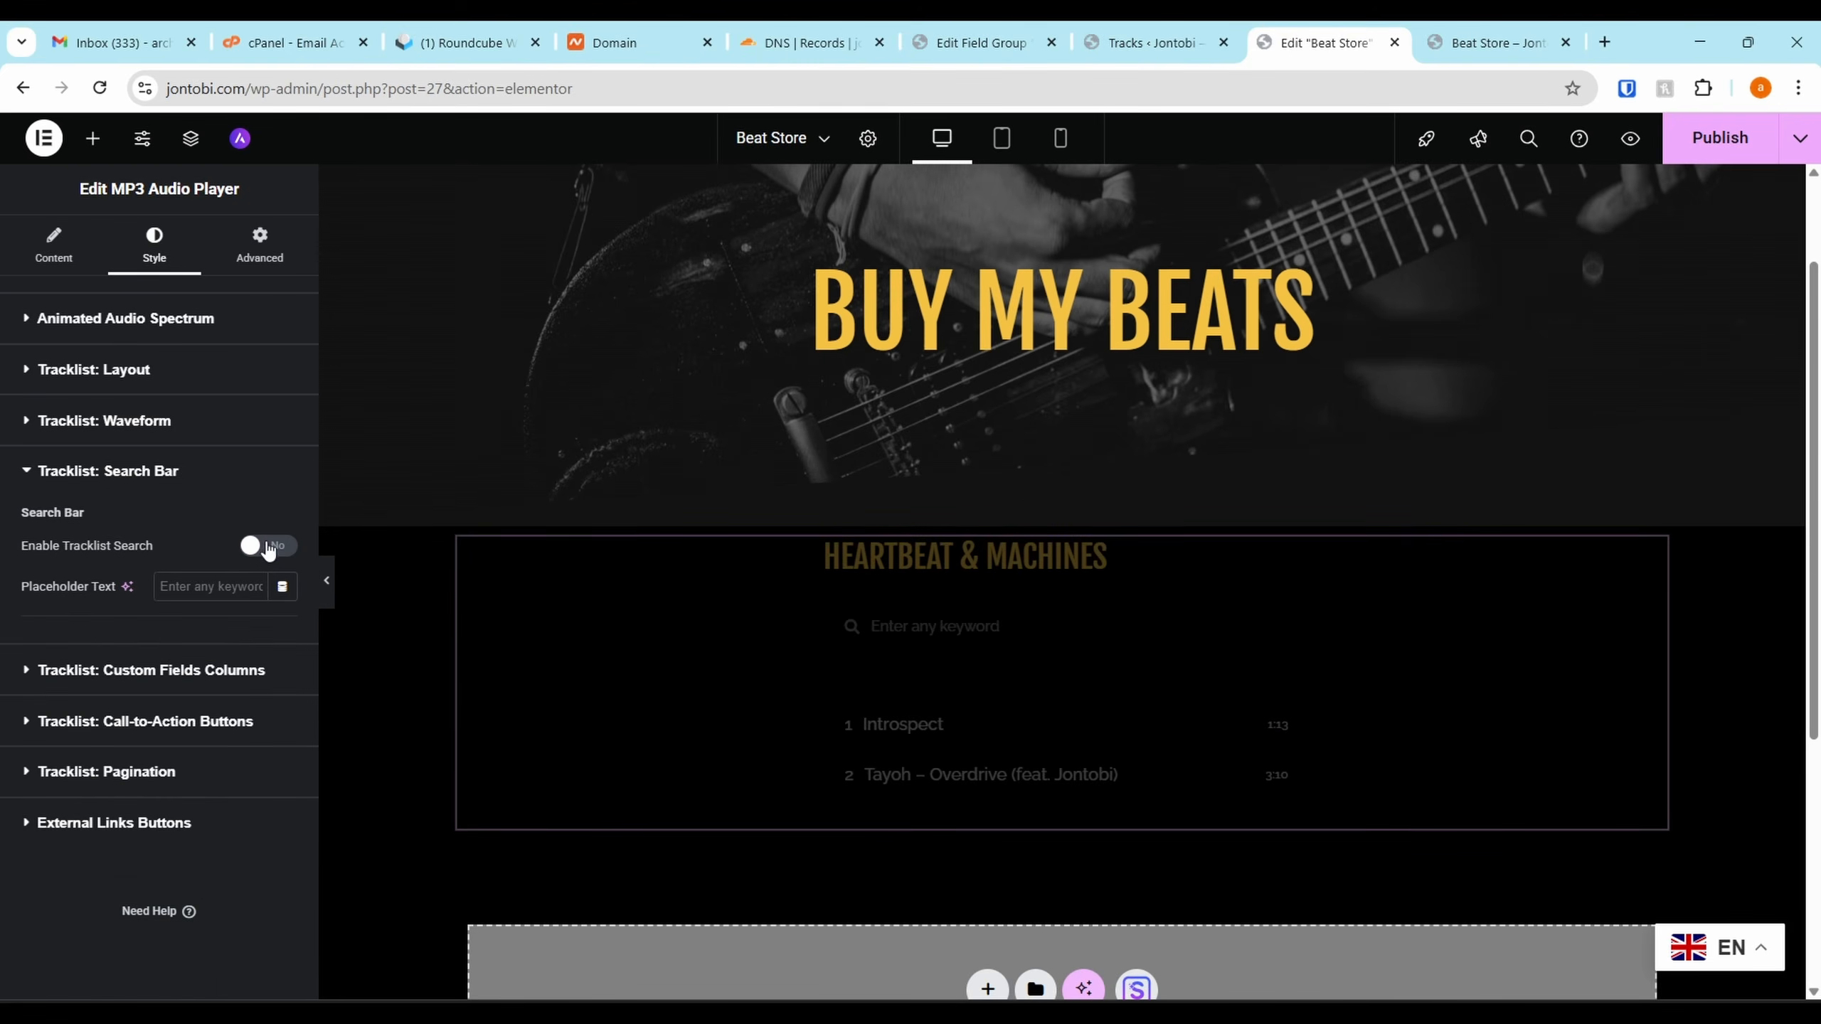
{"action": "left_click", "coordinate": [70, 472]}
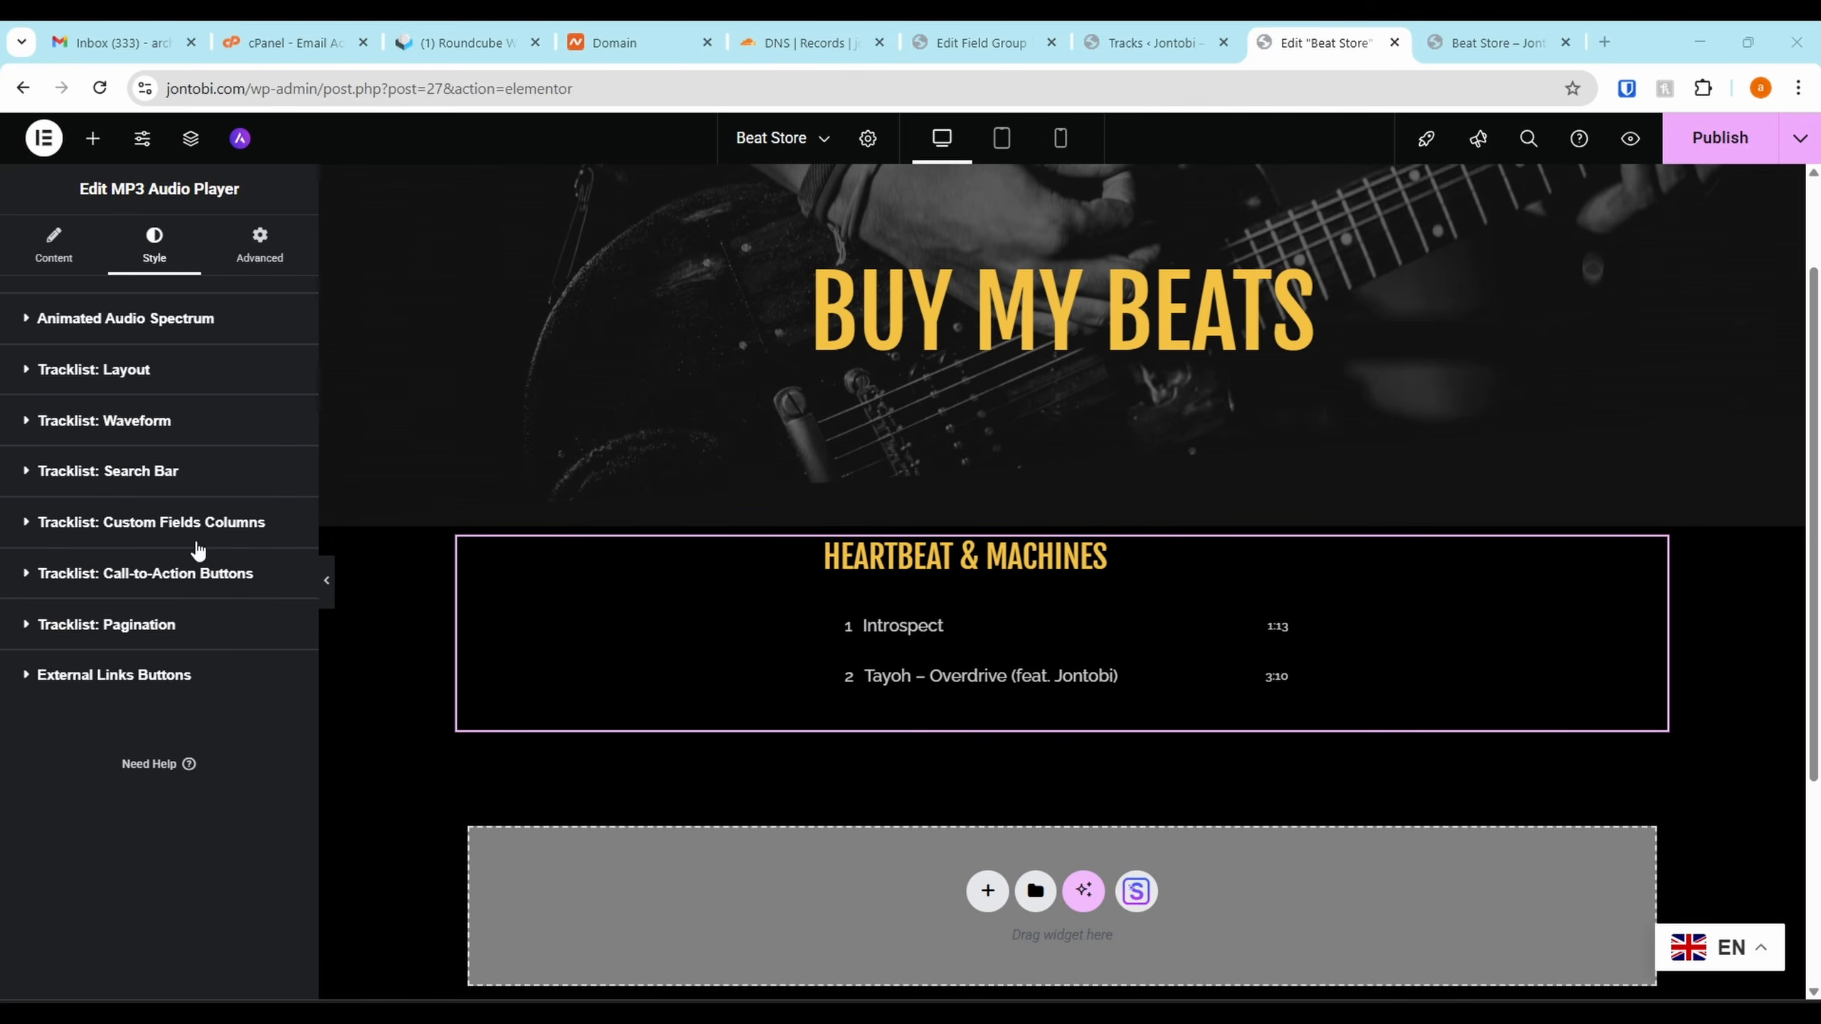
Open the tracklist's custom fields column settings and add a new column
{"action": "left_click", "coordinate": [138, 529]}
{"action": "scroll", "coordinate": [134, 549], "scroll_direction": "down", "scroll_amount": 2}
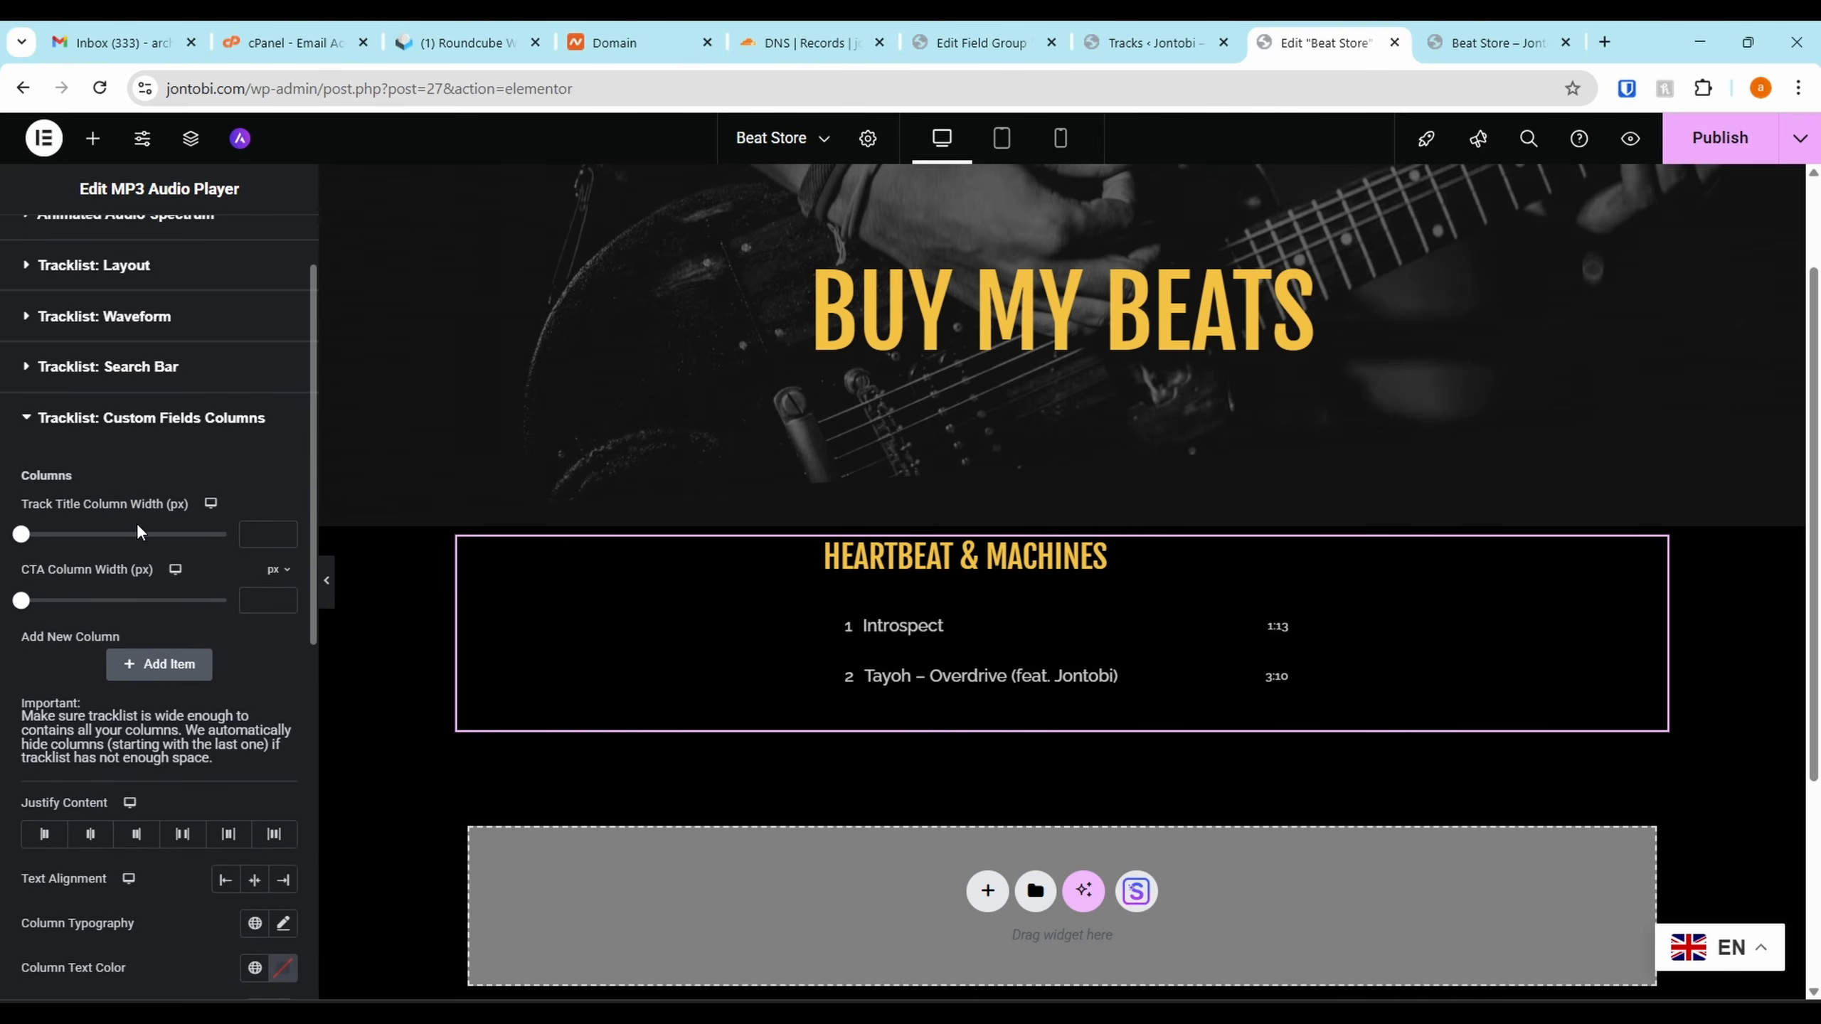
{"action": "scroll", "coordinate": [182, 618], "scroll_direction": "down", "scroll_amount": 4}
{"action": "scroll", "coordinate": [159, 358], "scroll_direction": "up", "scroll_amount": 2}
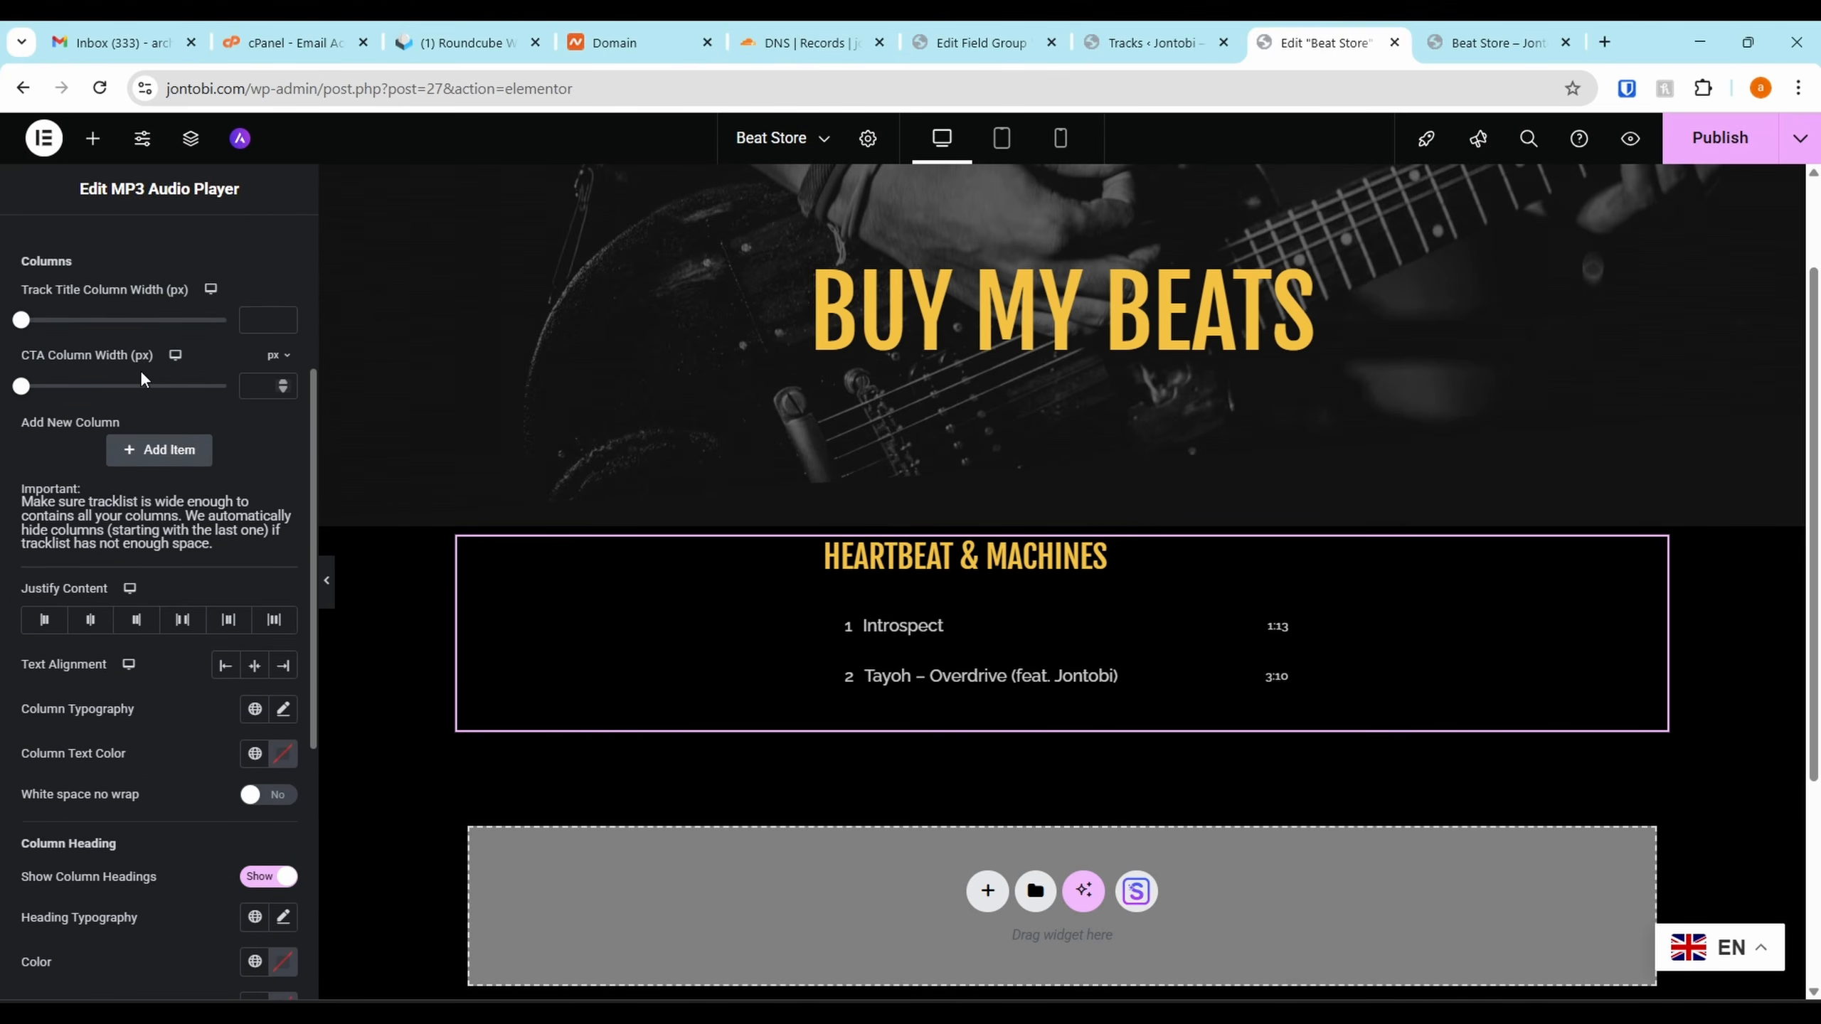
{"action": "scroll", "coordinate": [189, 563], "scroll_direction": "up", "scroll_amount": 1}
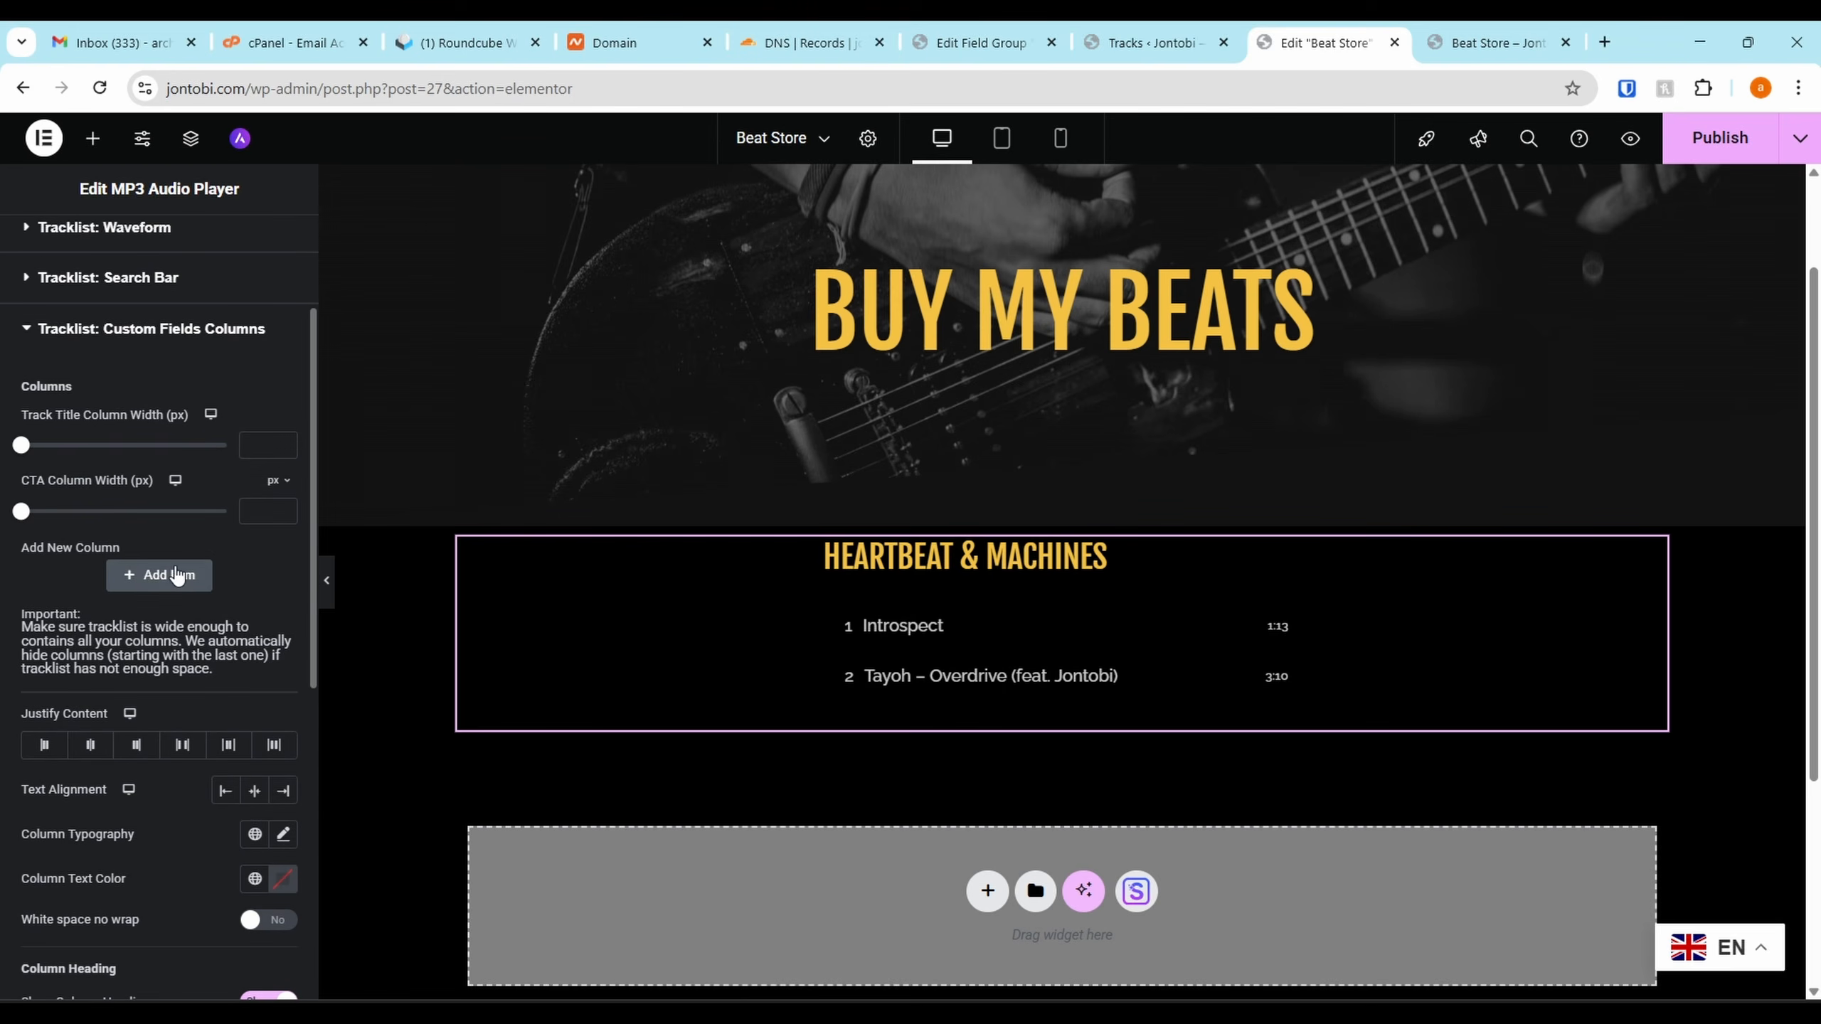
{"action": "left_click", "coordinate": [135, 576]}
{"action": "left_click", "coordinate": [123, 596]}
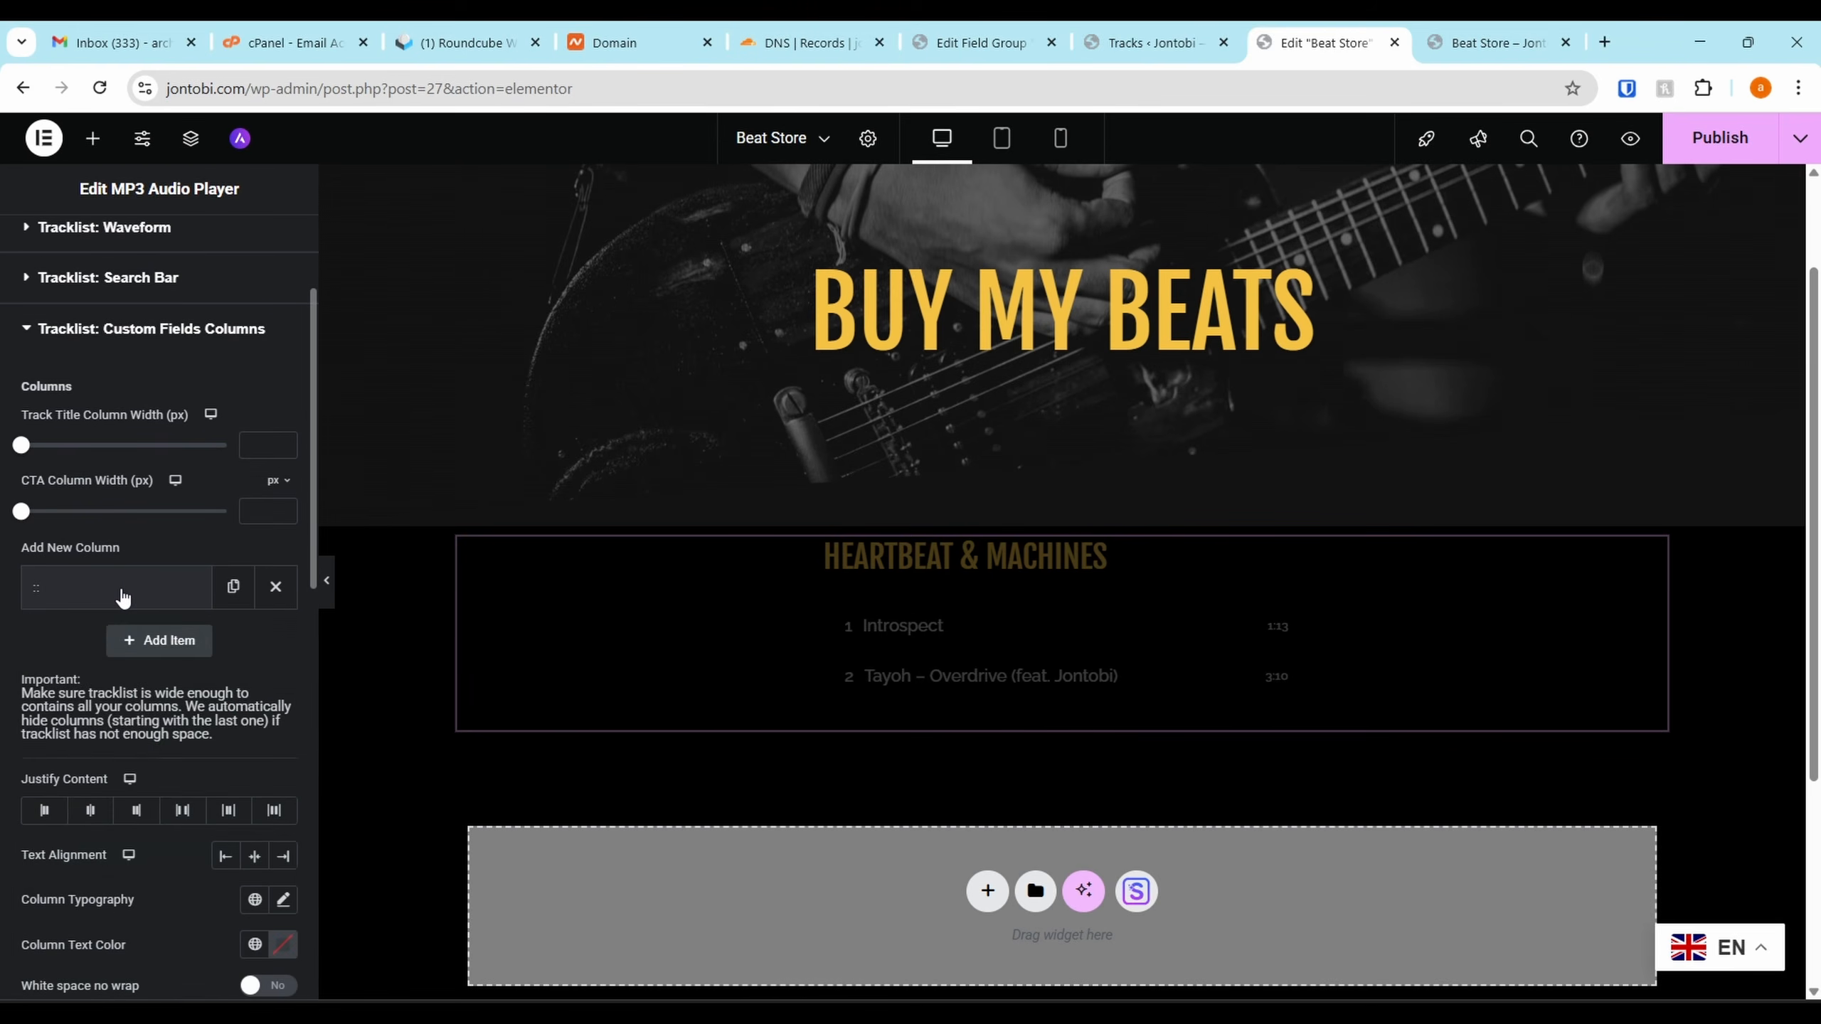
{"action": "left_click", "coordinate": [147, 595]}
{"action": "scroll", "coordinate": [147, 595], "scroll_direction": "down", "scroll_amount": 2}
Make the new column show the ACF Mood field
{"action": "left_click", "coordinate": [215, 545]}
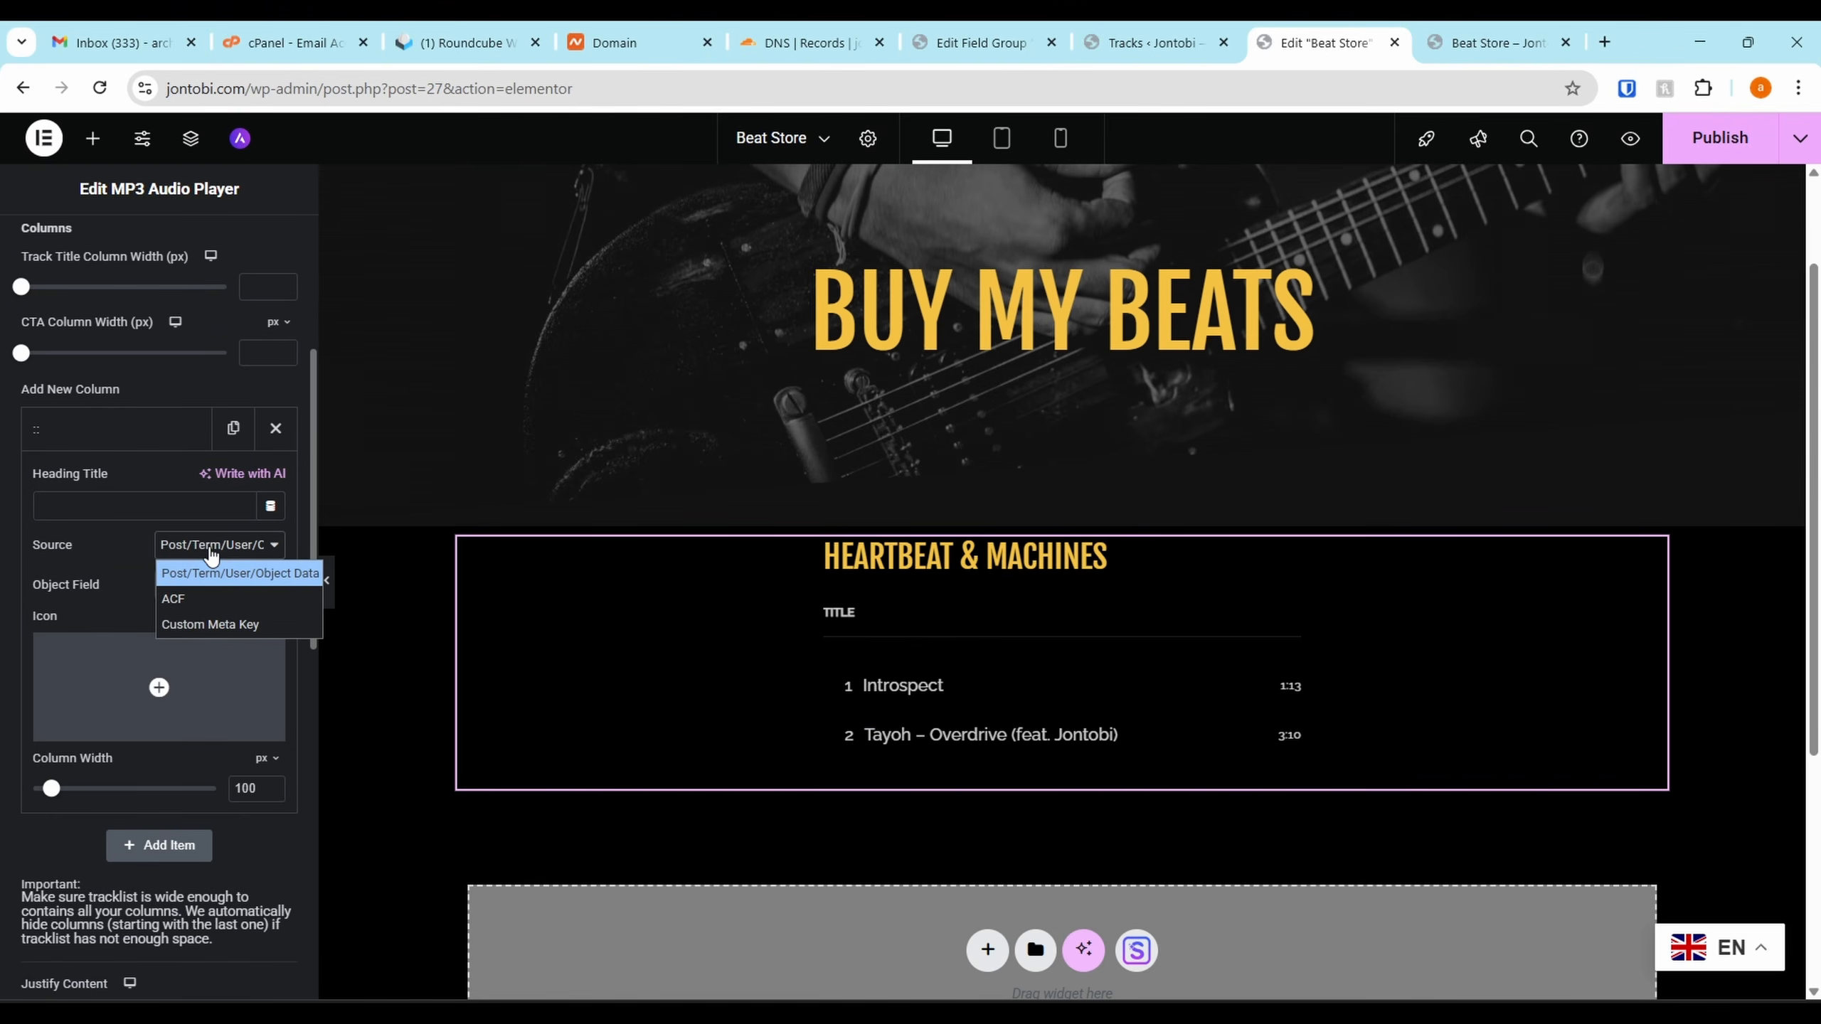
{"action": "left_click", "coordinate": [211, 551]}
{"action": "left_click", "coordinate": [211, 550]}
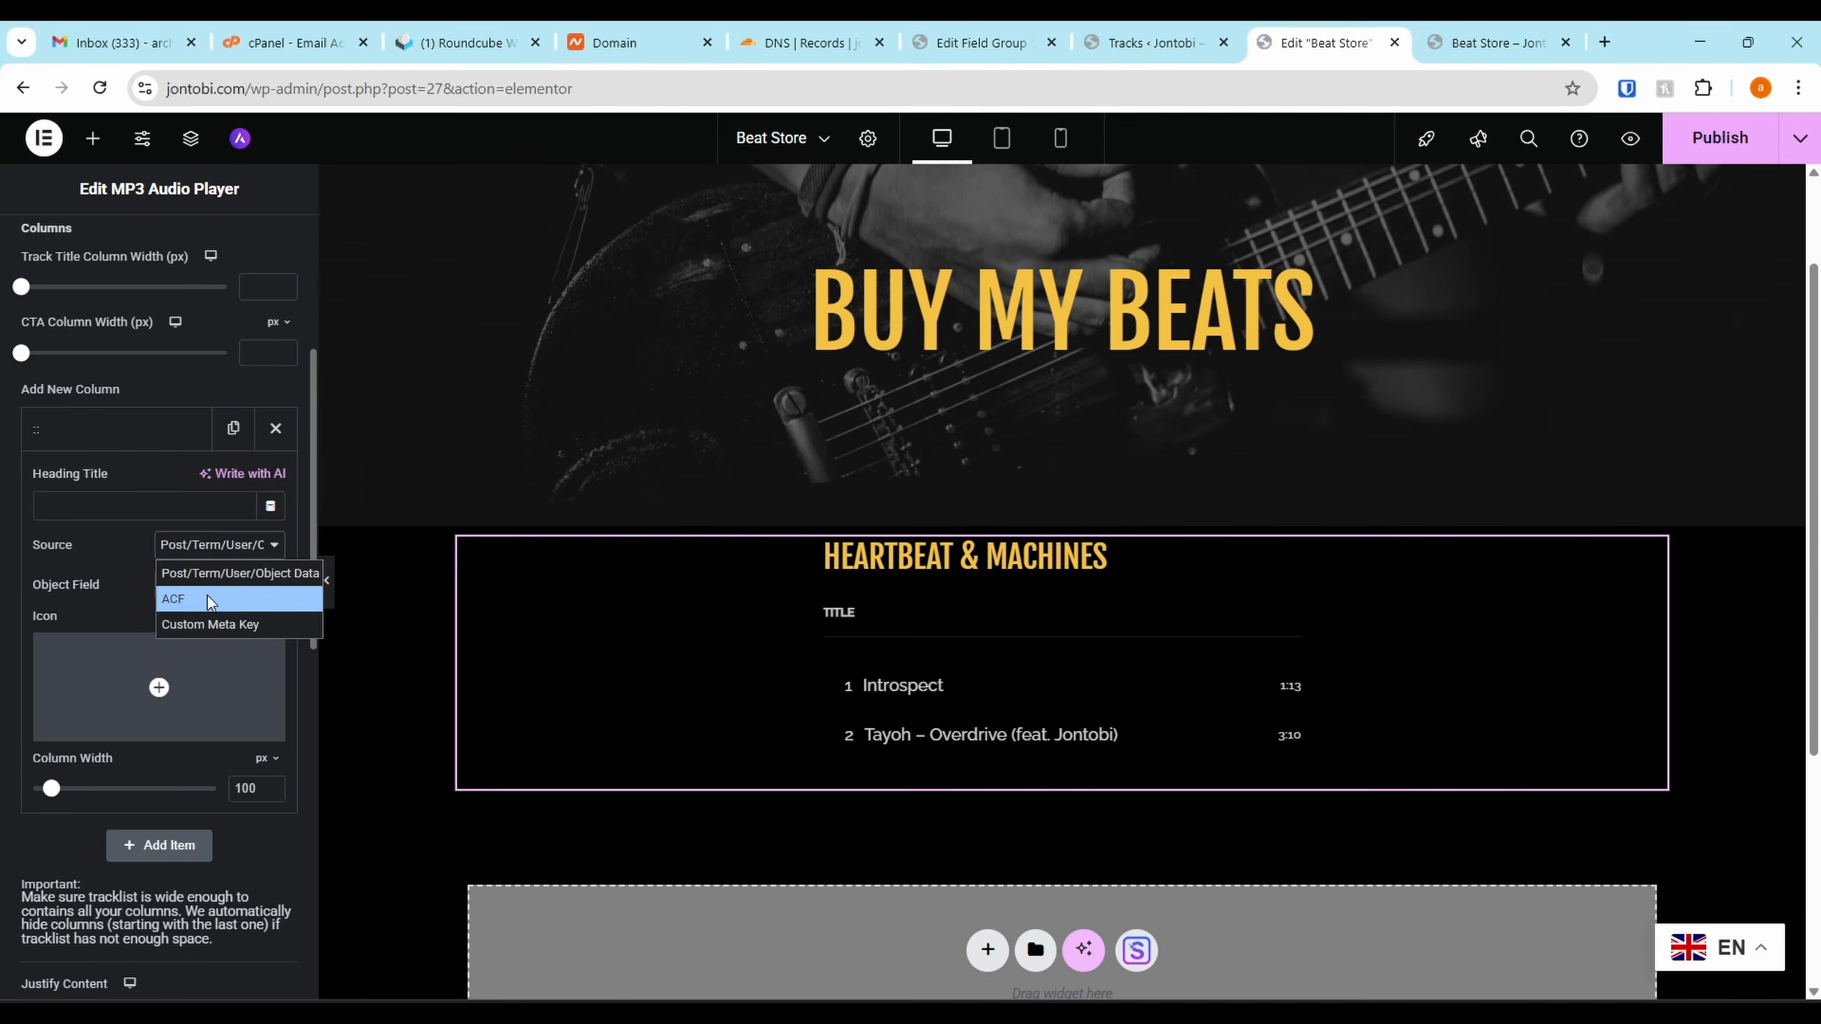
{"action": "left_click", "coordinate": [207, 596]}
{"action": "left_click", "coordinate": [170, 595]}
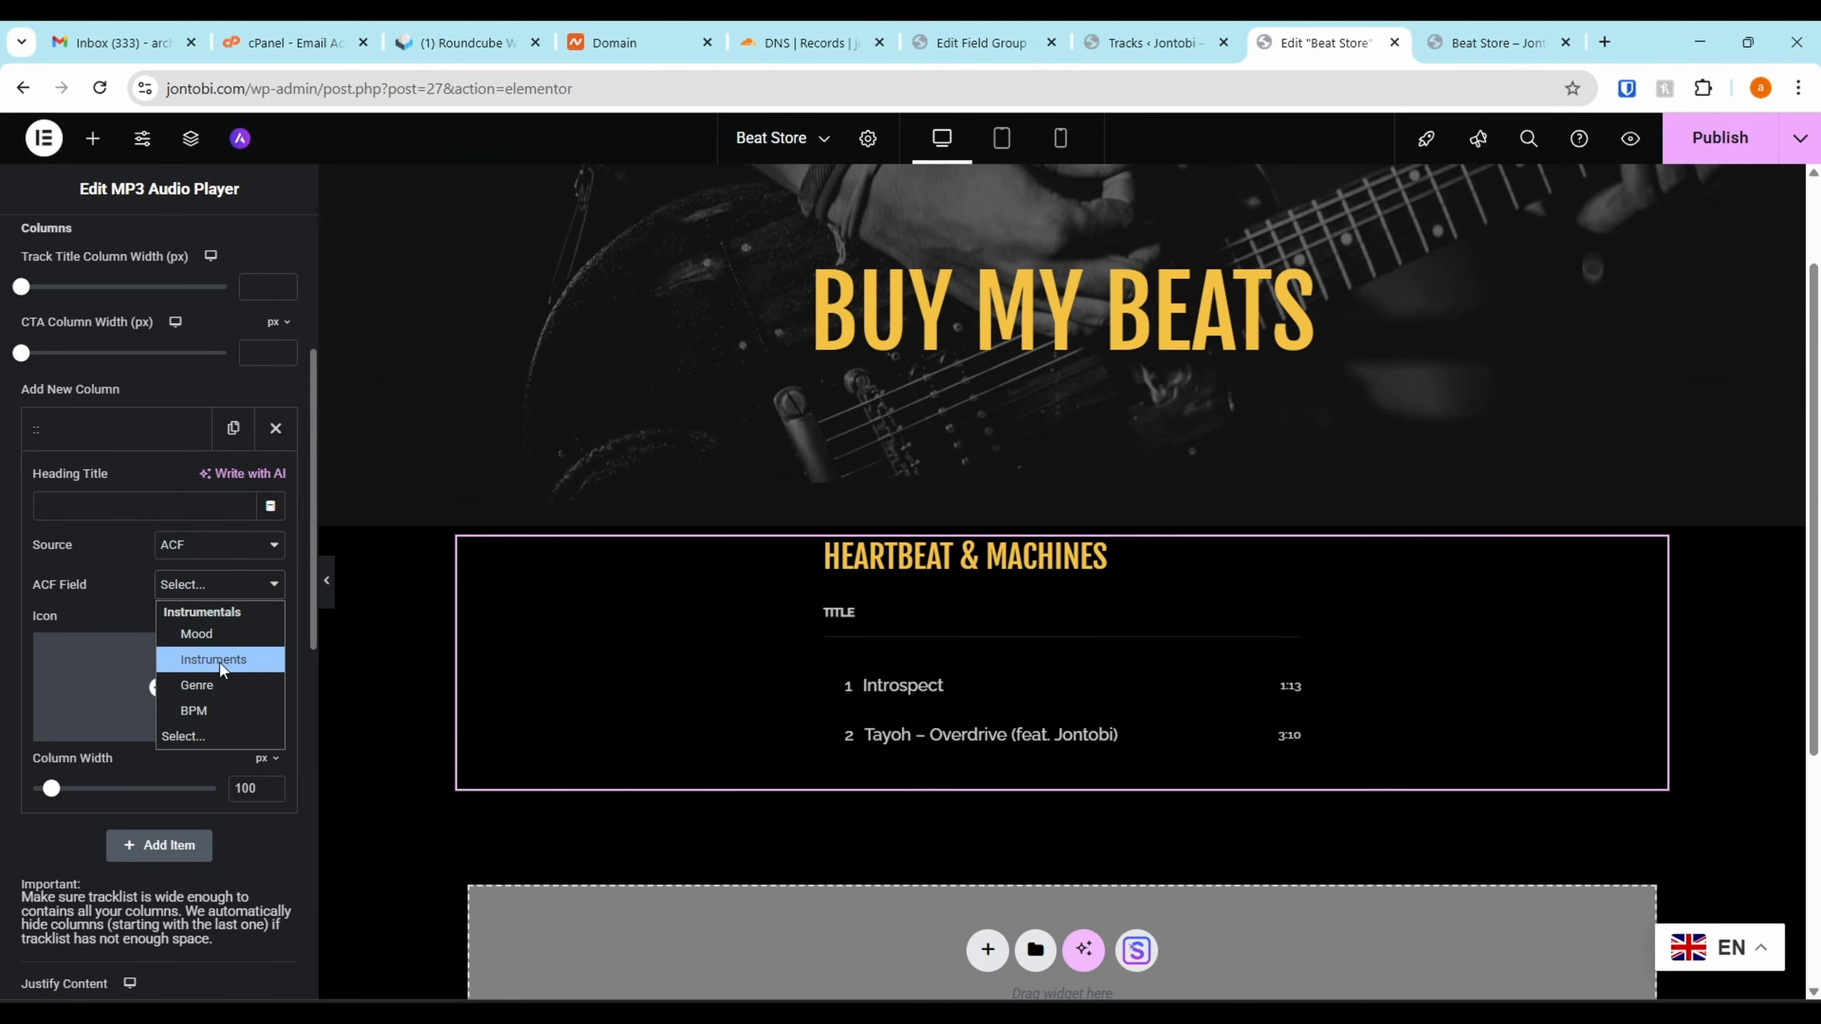
{"action": "left_click", "coordinate": [222, 636]}
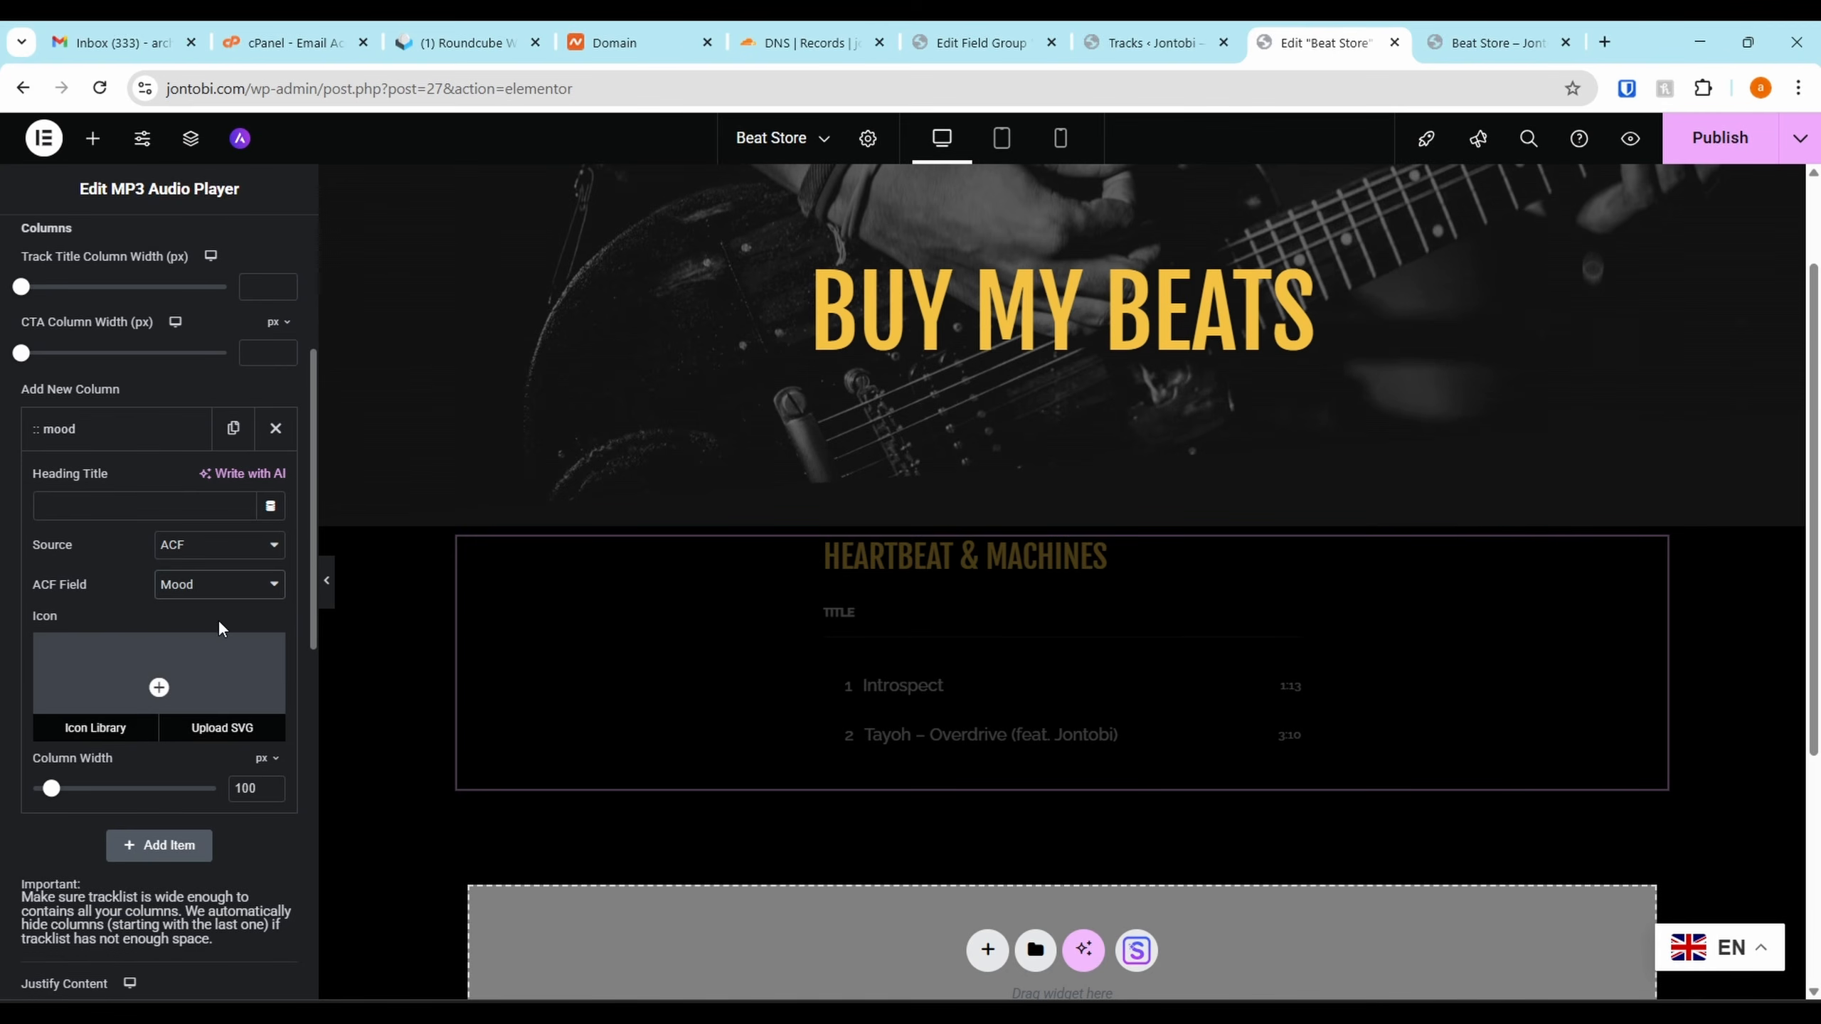
{"action": "left_click", "coordinate": [108, 447]}
Add a Track Duration column from post data and move it above Mood
{"action": "left_click", "coordinate": [158, 482]}
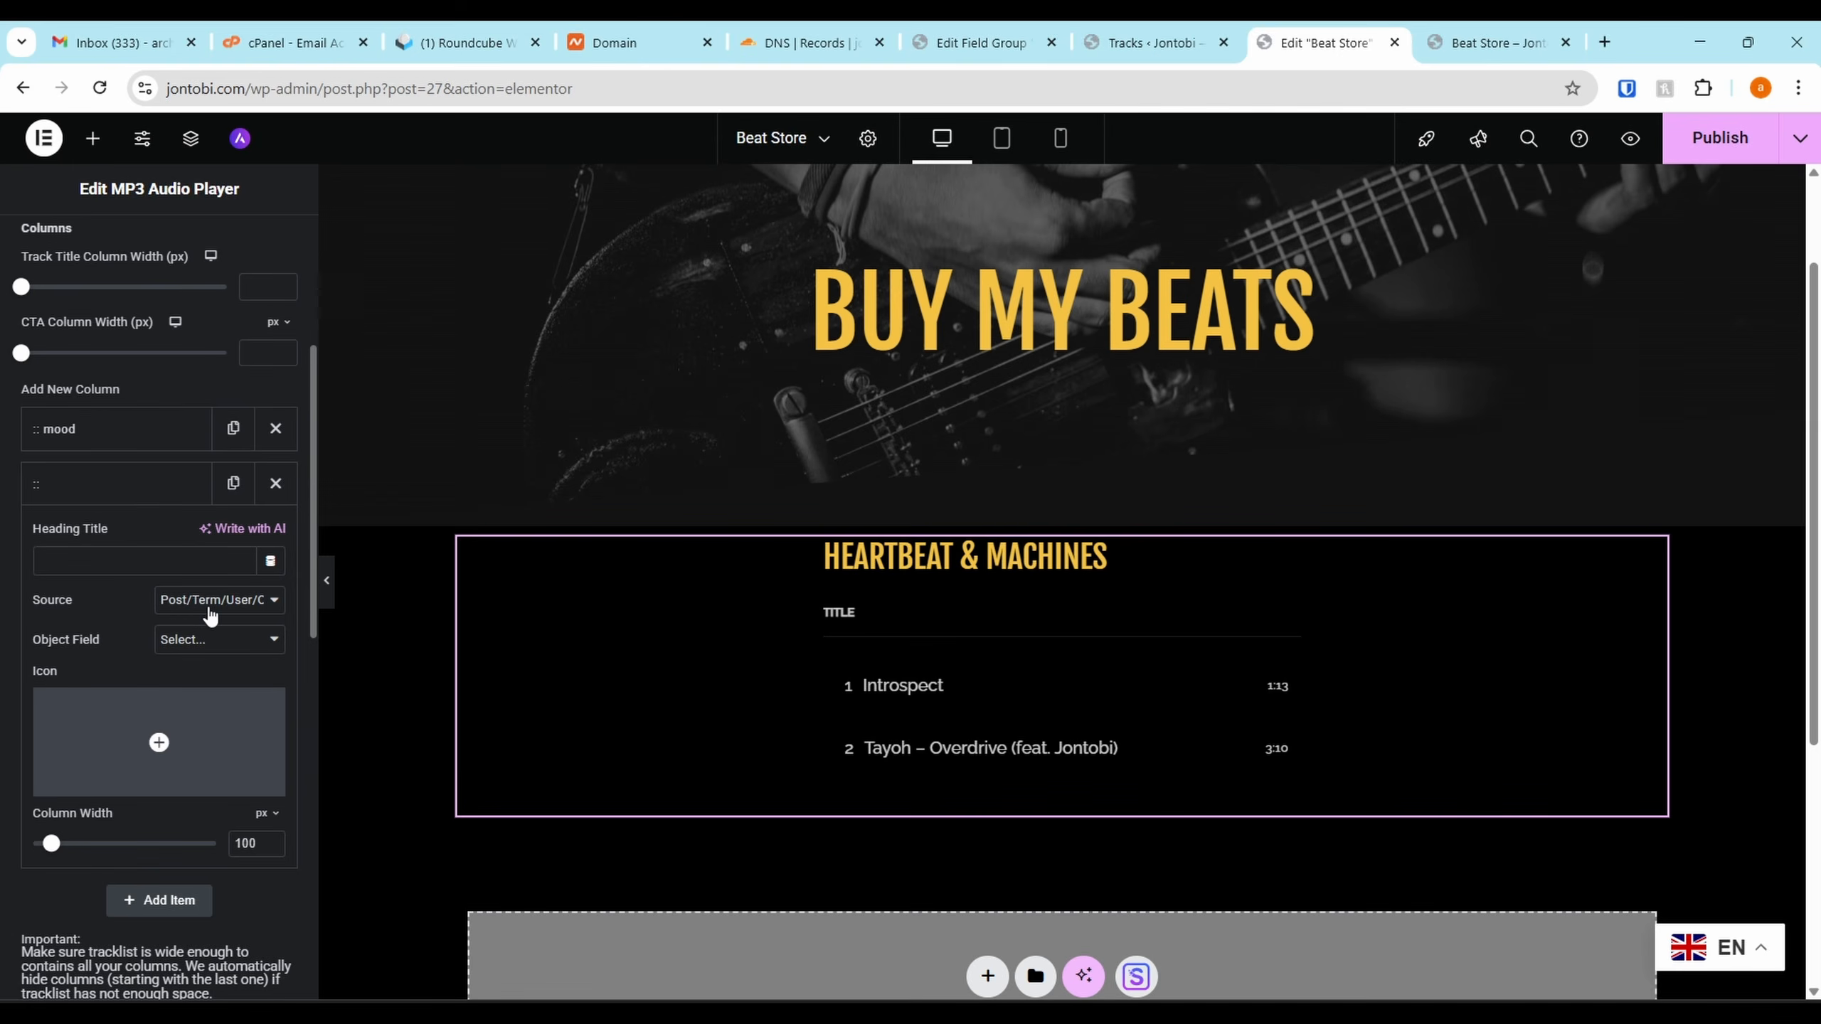
{"action": "left_click", "coordinate": [205, 642]}
{"action": "left_click", "coordinate": [203, 643]}
{"action": "left_click", "coordinate": [214, 607]}
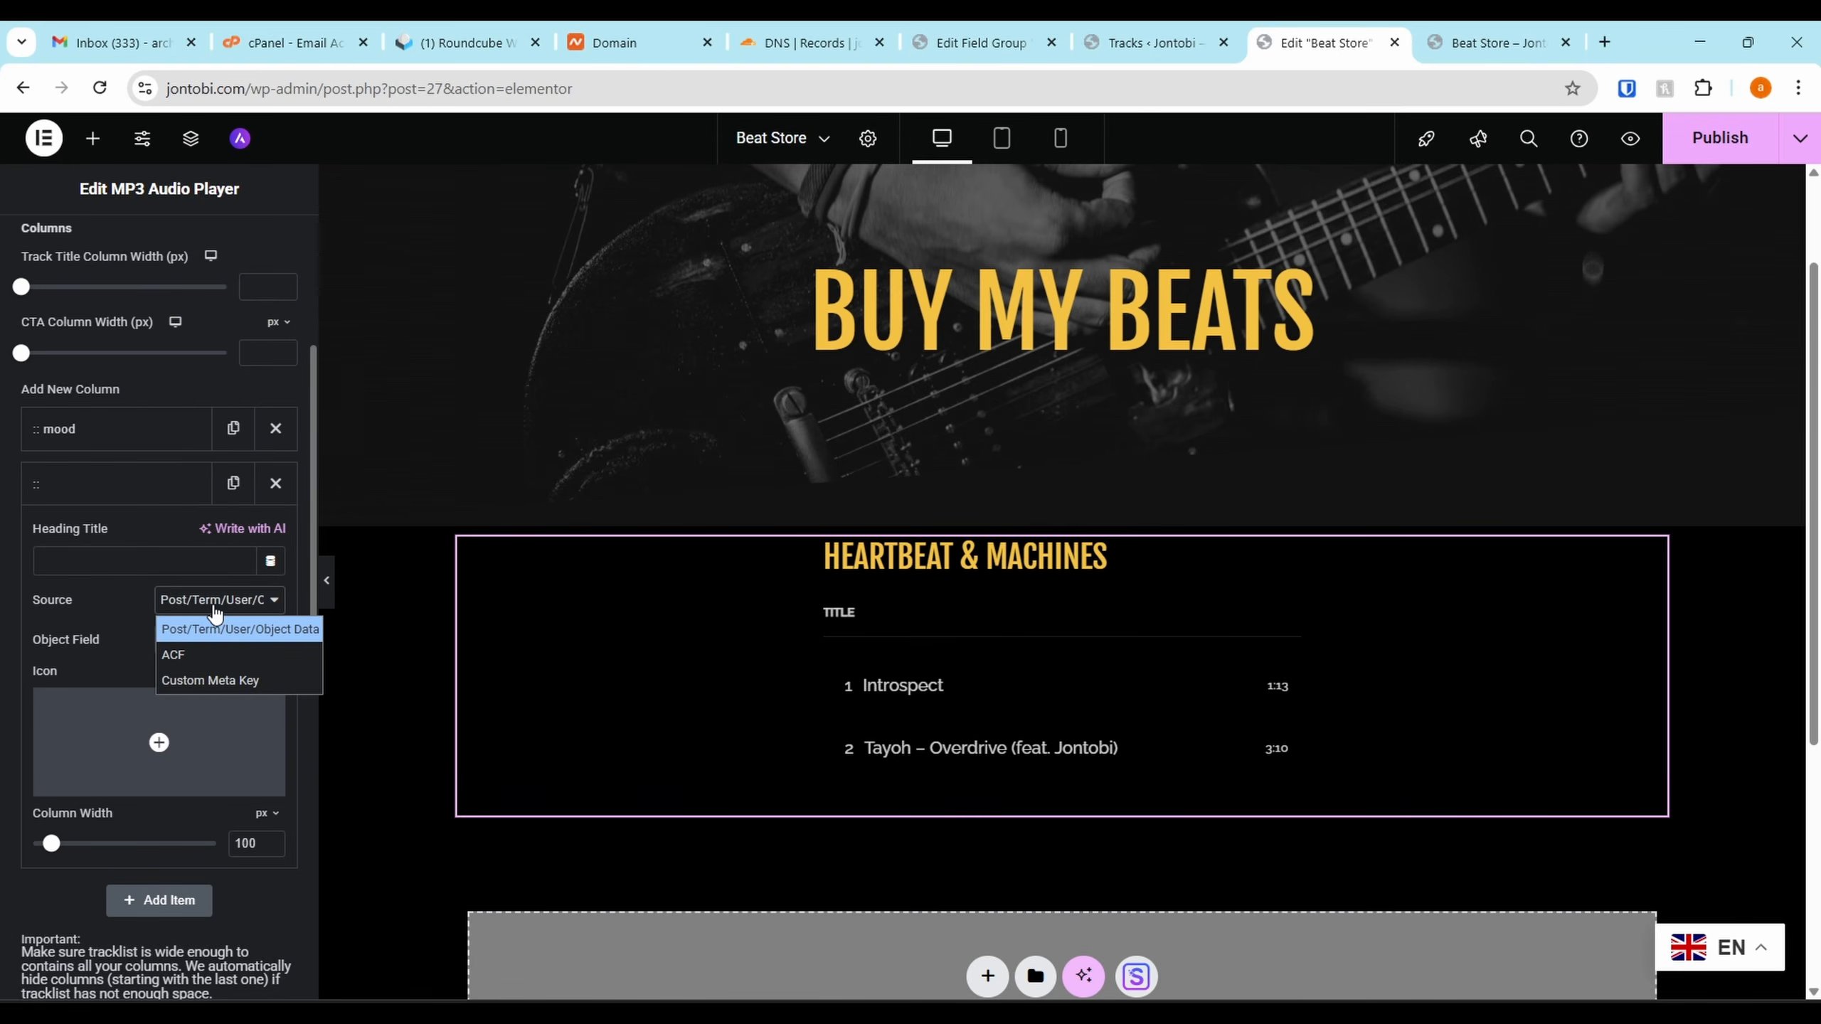
{"action": "left_click", "coordinate": [218, 629]}
{"action": "left_click", "coordinate": [219, 639]}
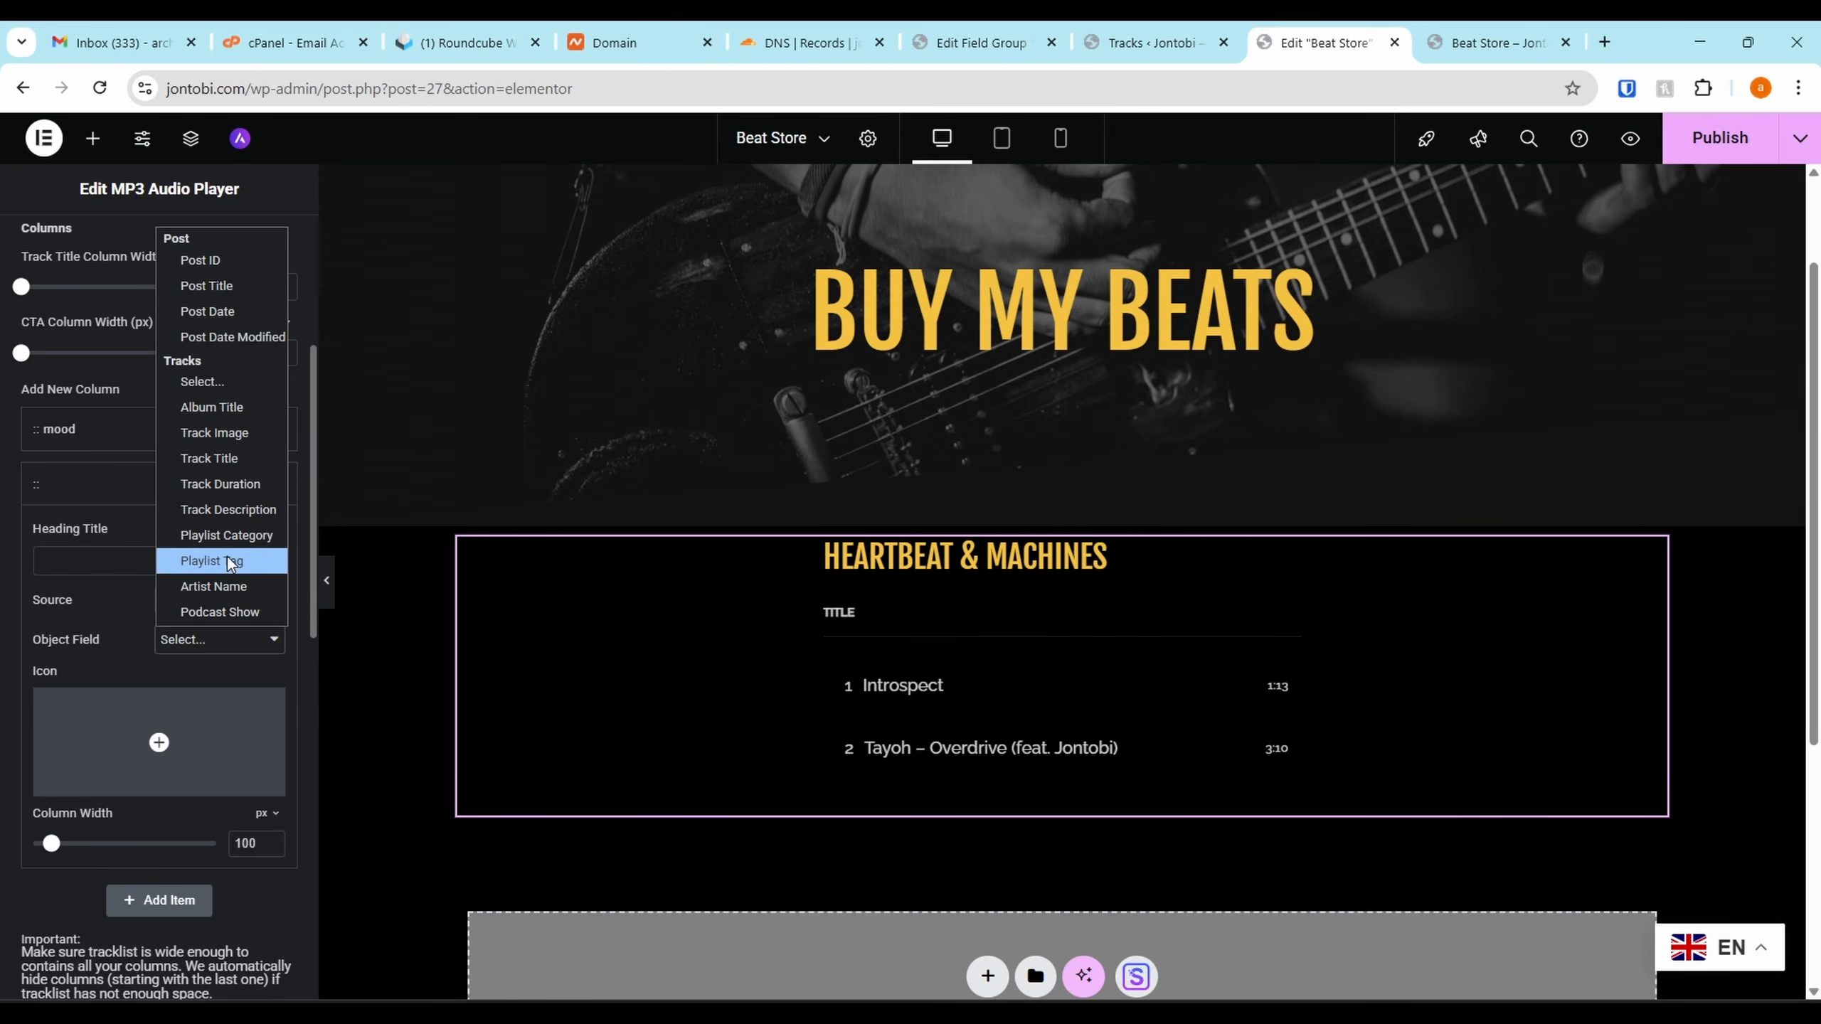
{"action": "left_click", "coordinate": [245, 486]}
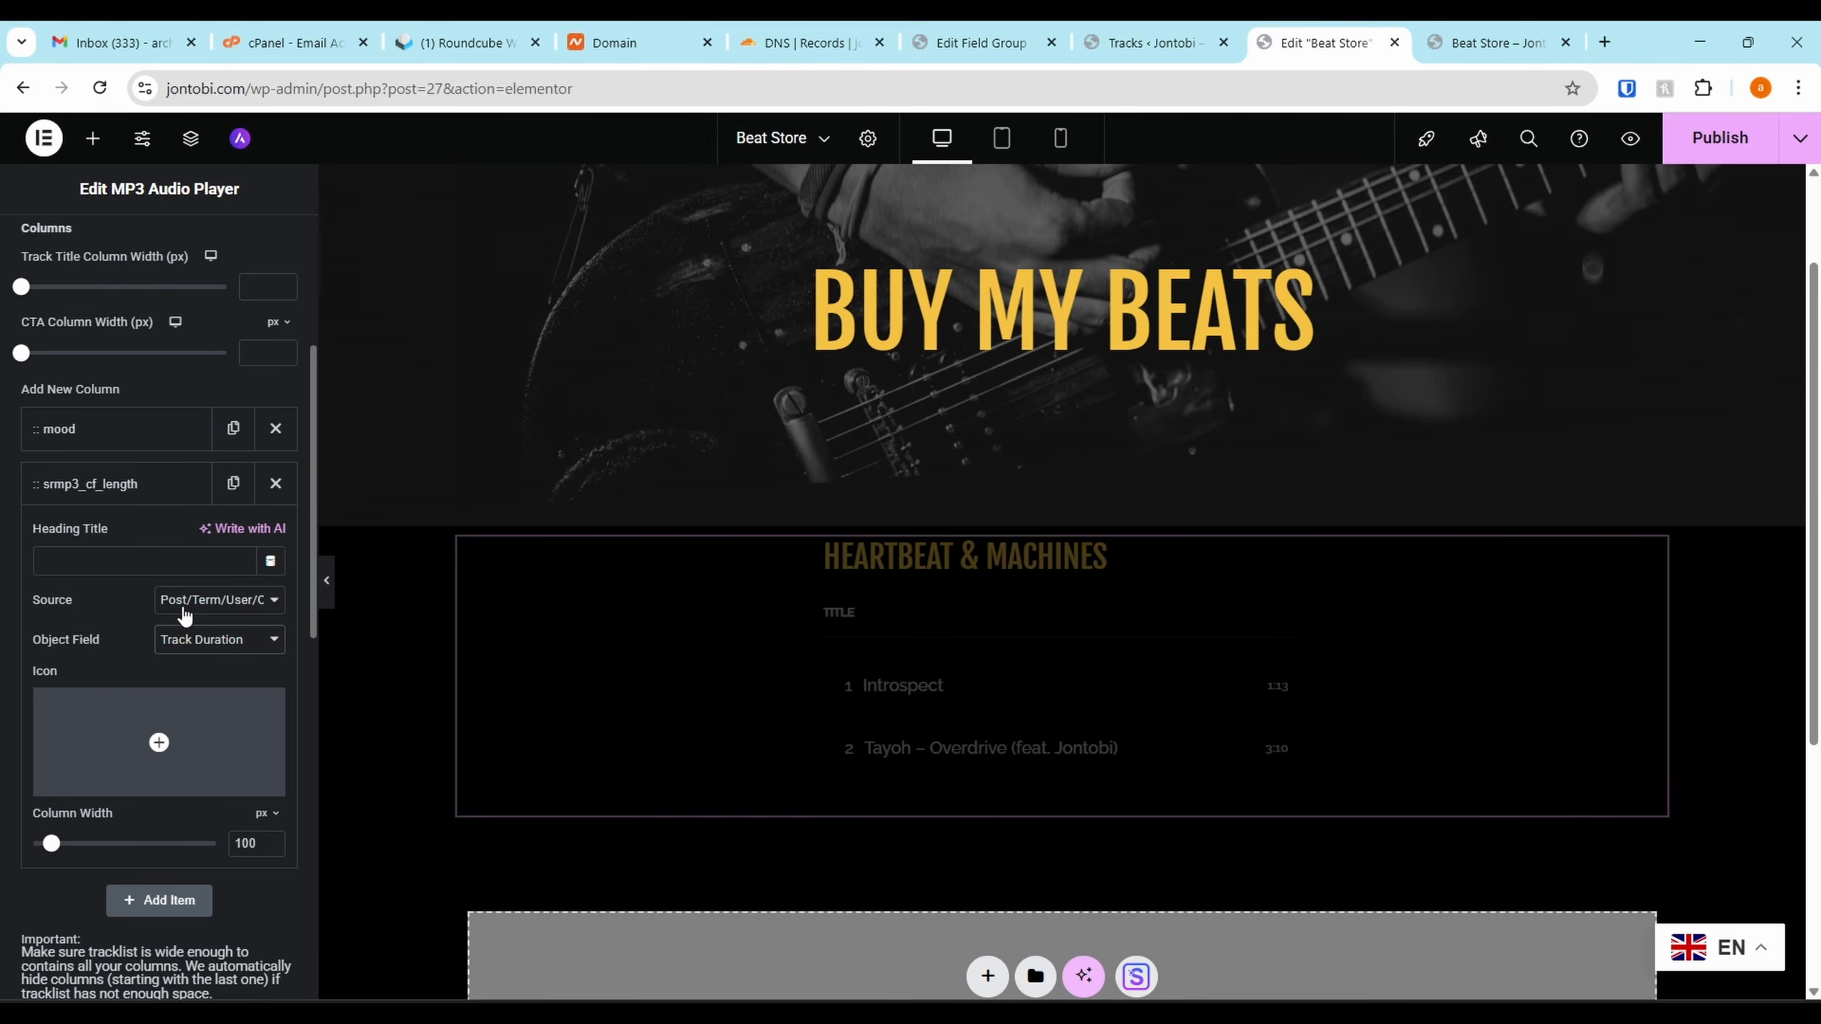
{"action": "left_click_drag", "start_coordinate": [73, 480], "coordinate": [90, 423]}
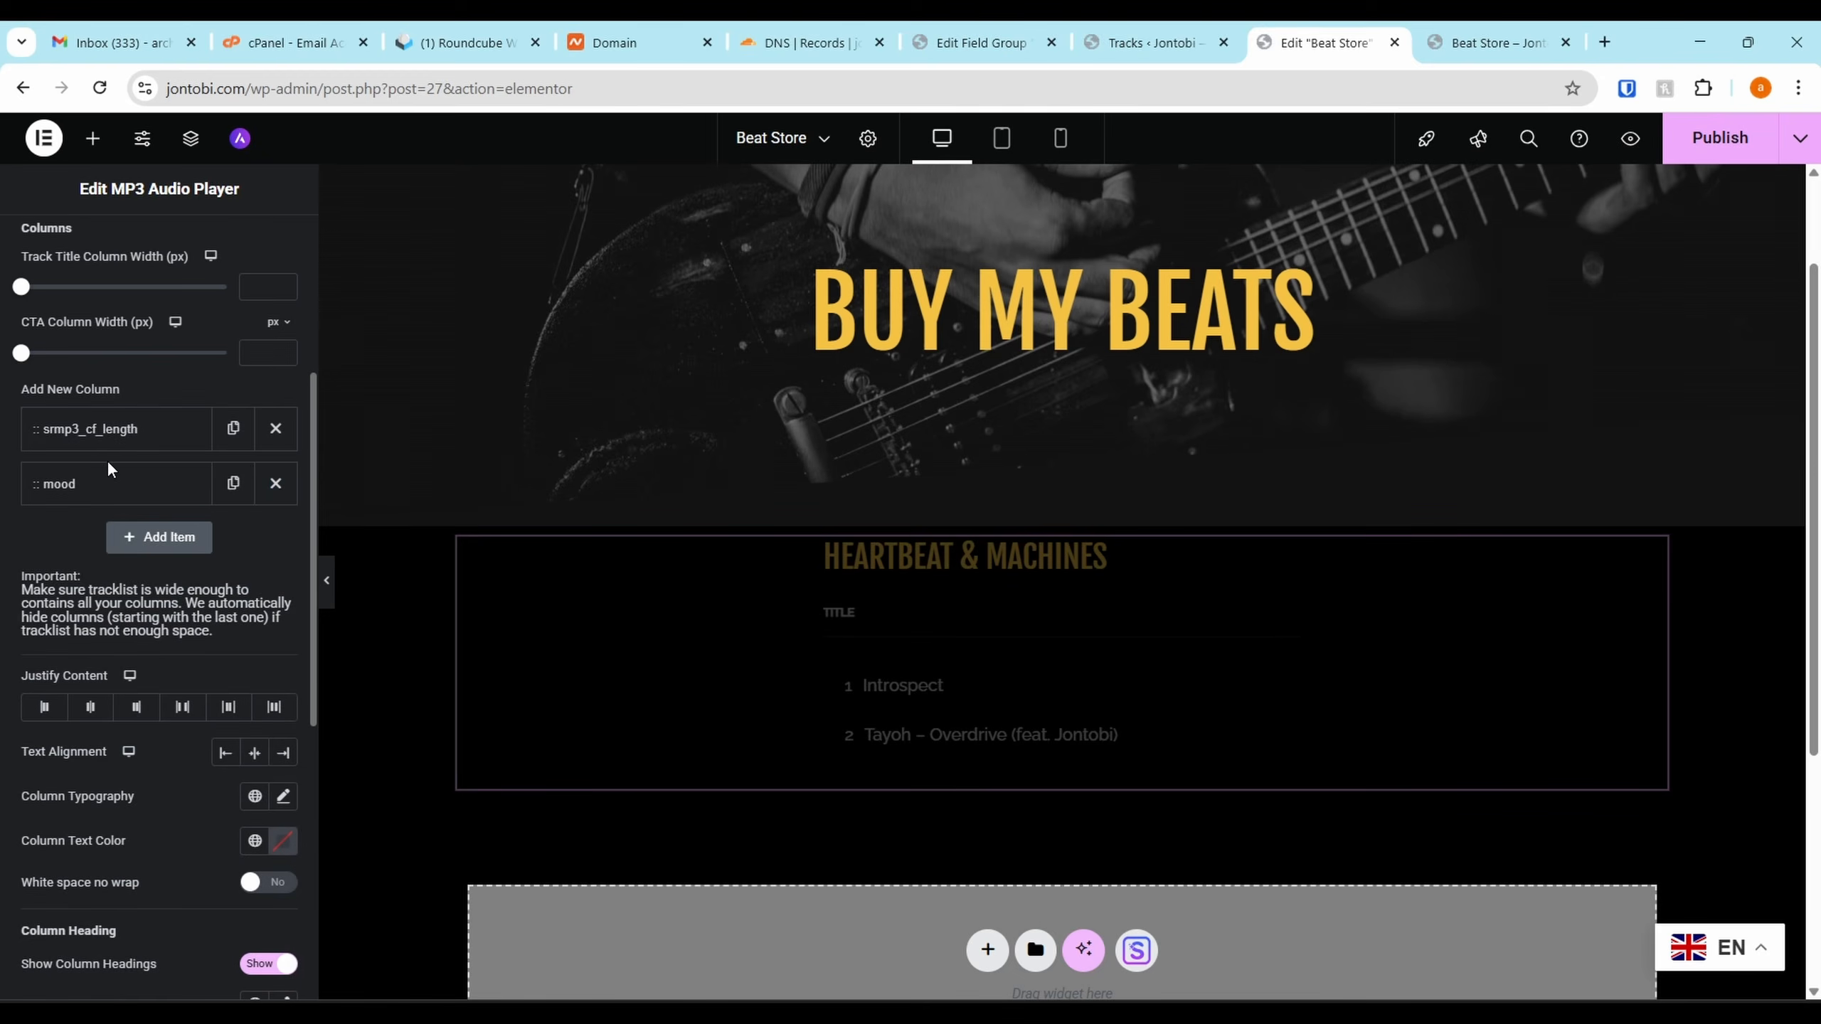
Set the column headings to 'Duration' and 'Mood'
{"action": "left_click", "coordinate": [107, 434]}
{"action": "type", "text": "Dur"}
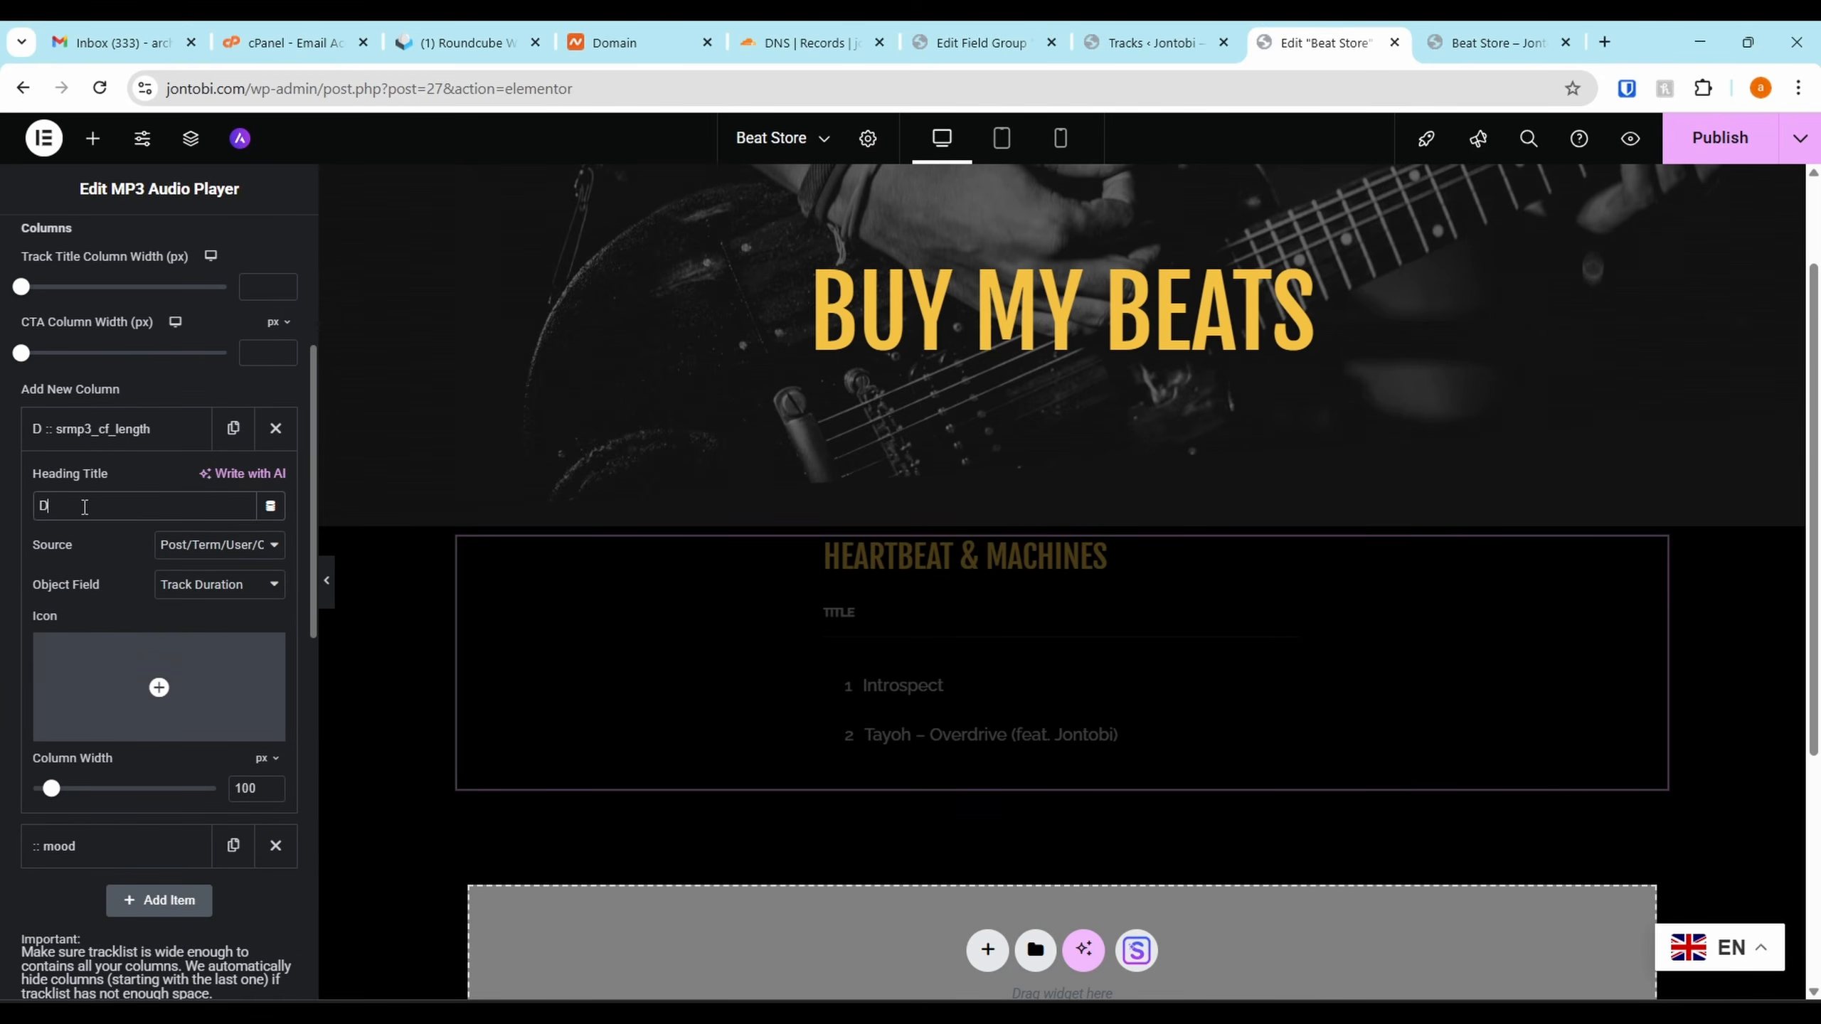
{"action": "key", "text": "BackSpace"}
{"action": "key", "text": "BackSpace"}
{"action": "type", "text": "uration"}
{"action": "left_click", "coordinate": [101, 428]}
{"action": "left_click", "coordinate": [102, 488]}
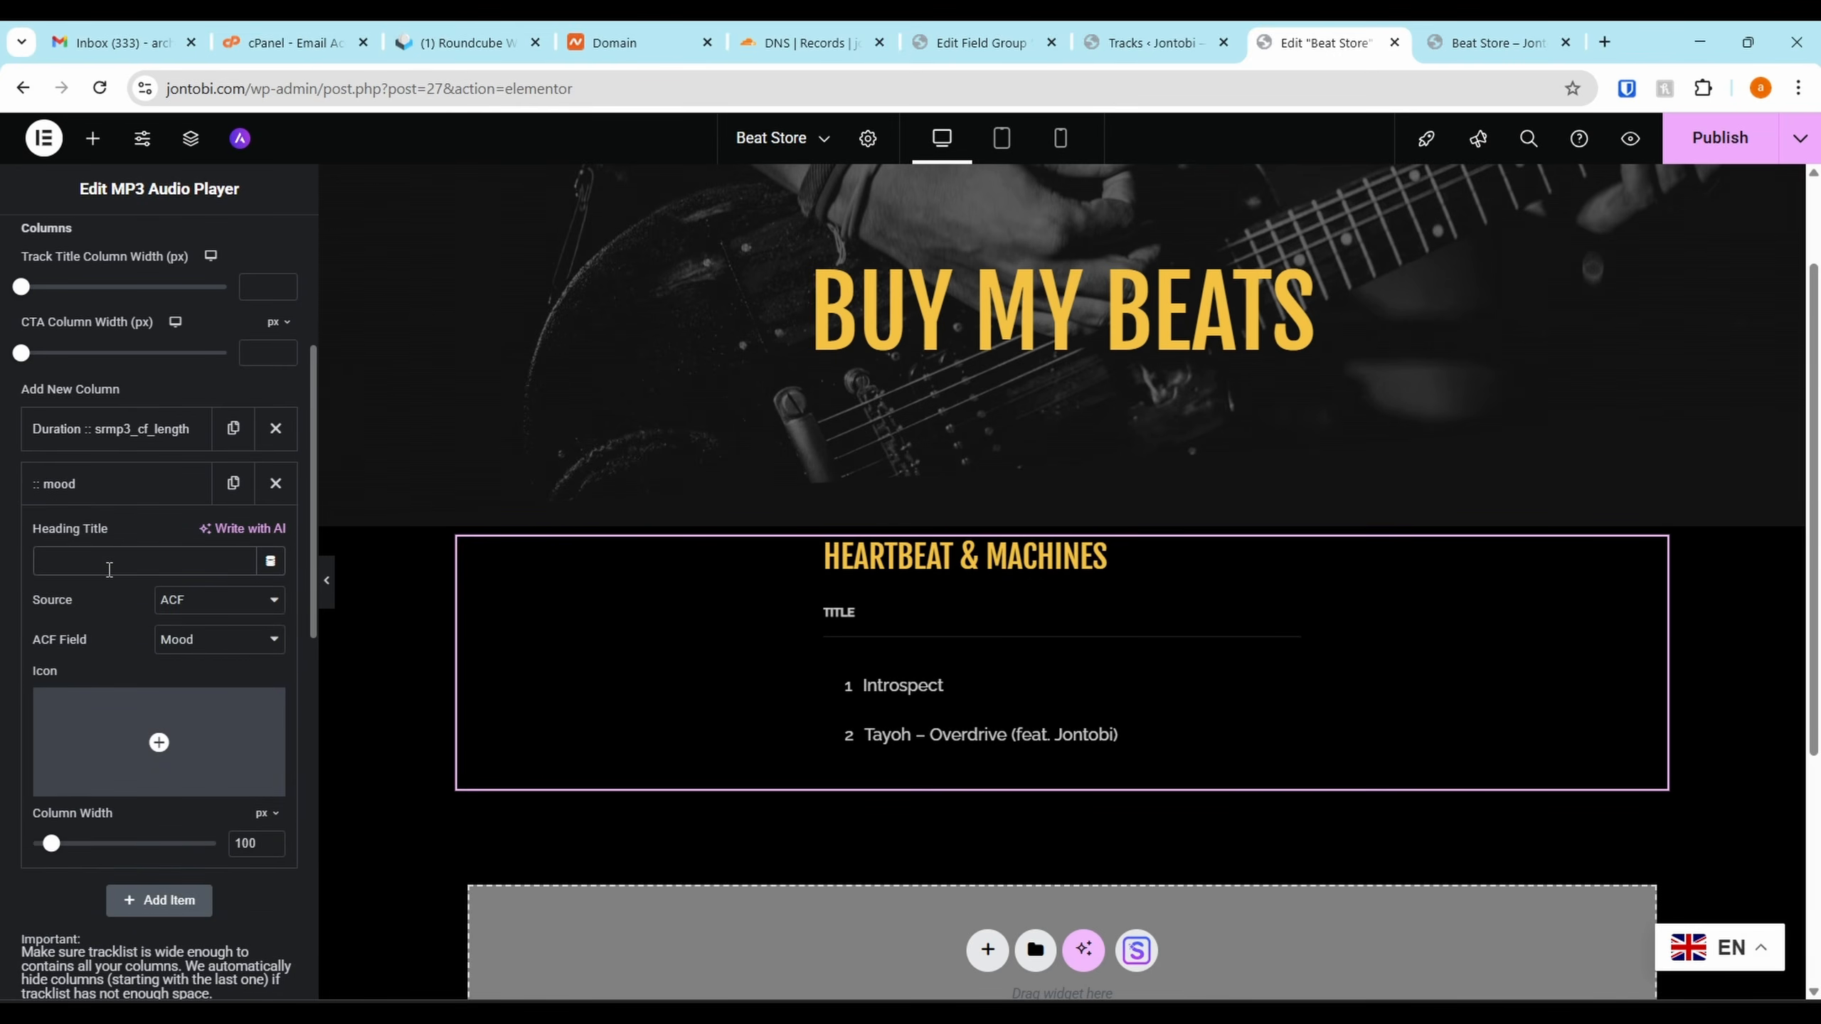
{"action": "type", "text": "Mo"}
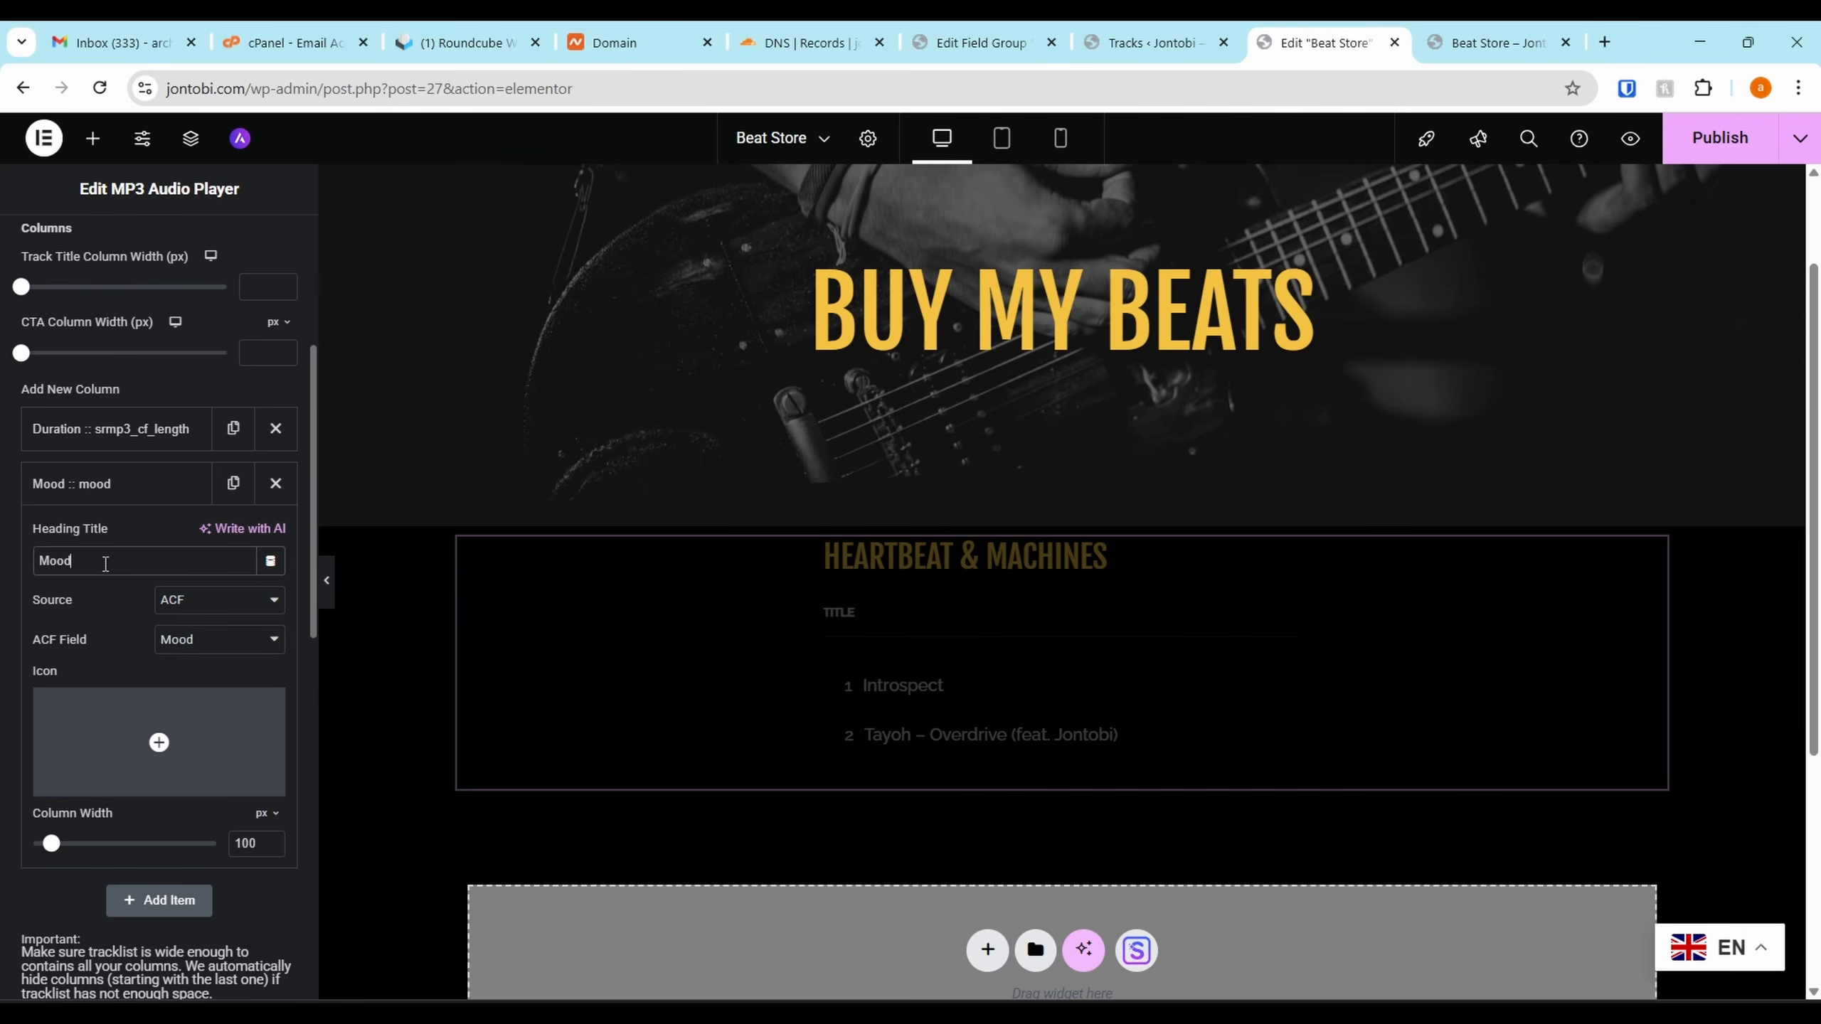
{"action": "type", "text": "od"}
{"action": "left_click", "coordinate": [105, 485]}
Add a 'BPM' column from the ACF BPM field, placed above Mood
{"action": "left_click", "coordinate": [154, 536]}
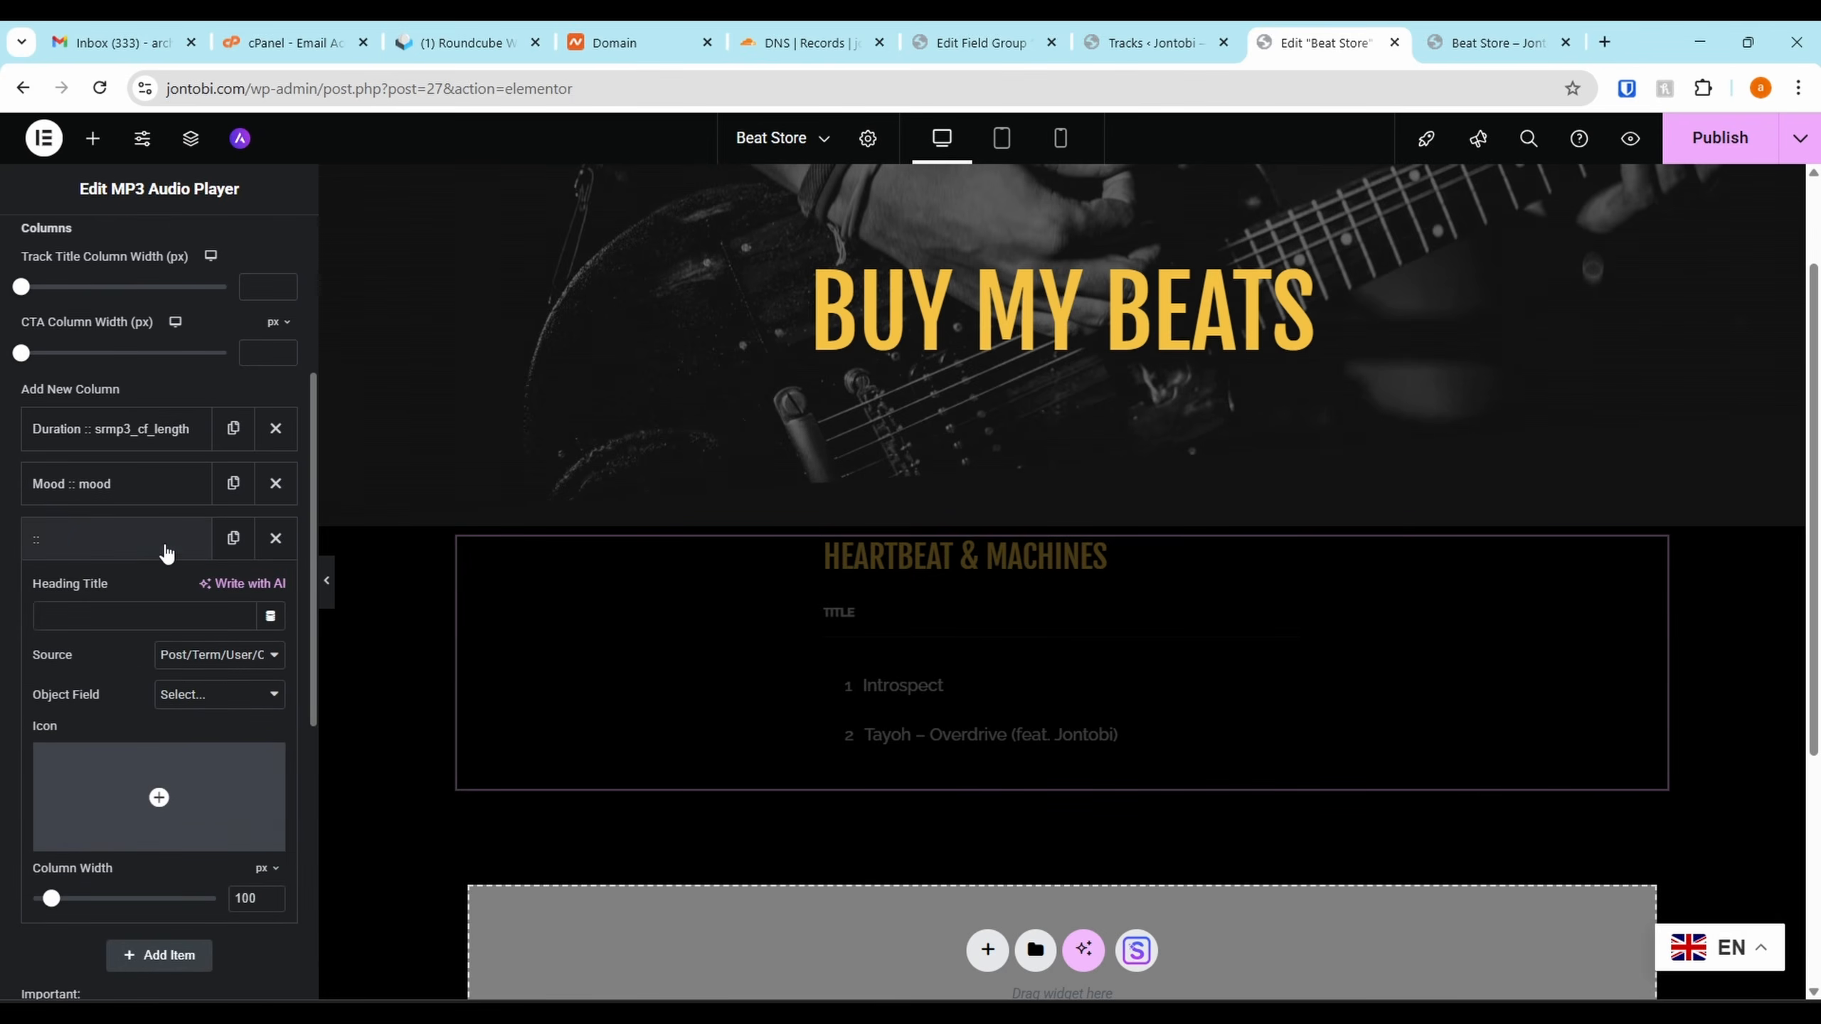
{"action": "scroll", "coordinate": [129, 538], "scroll_direction": "down", "scroll_amount": 1}
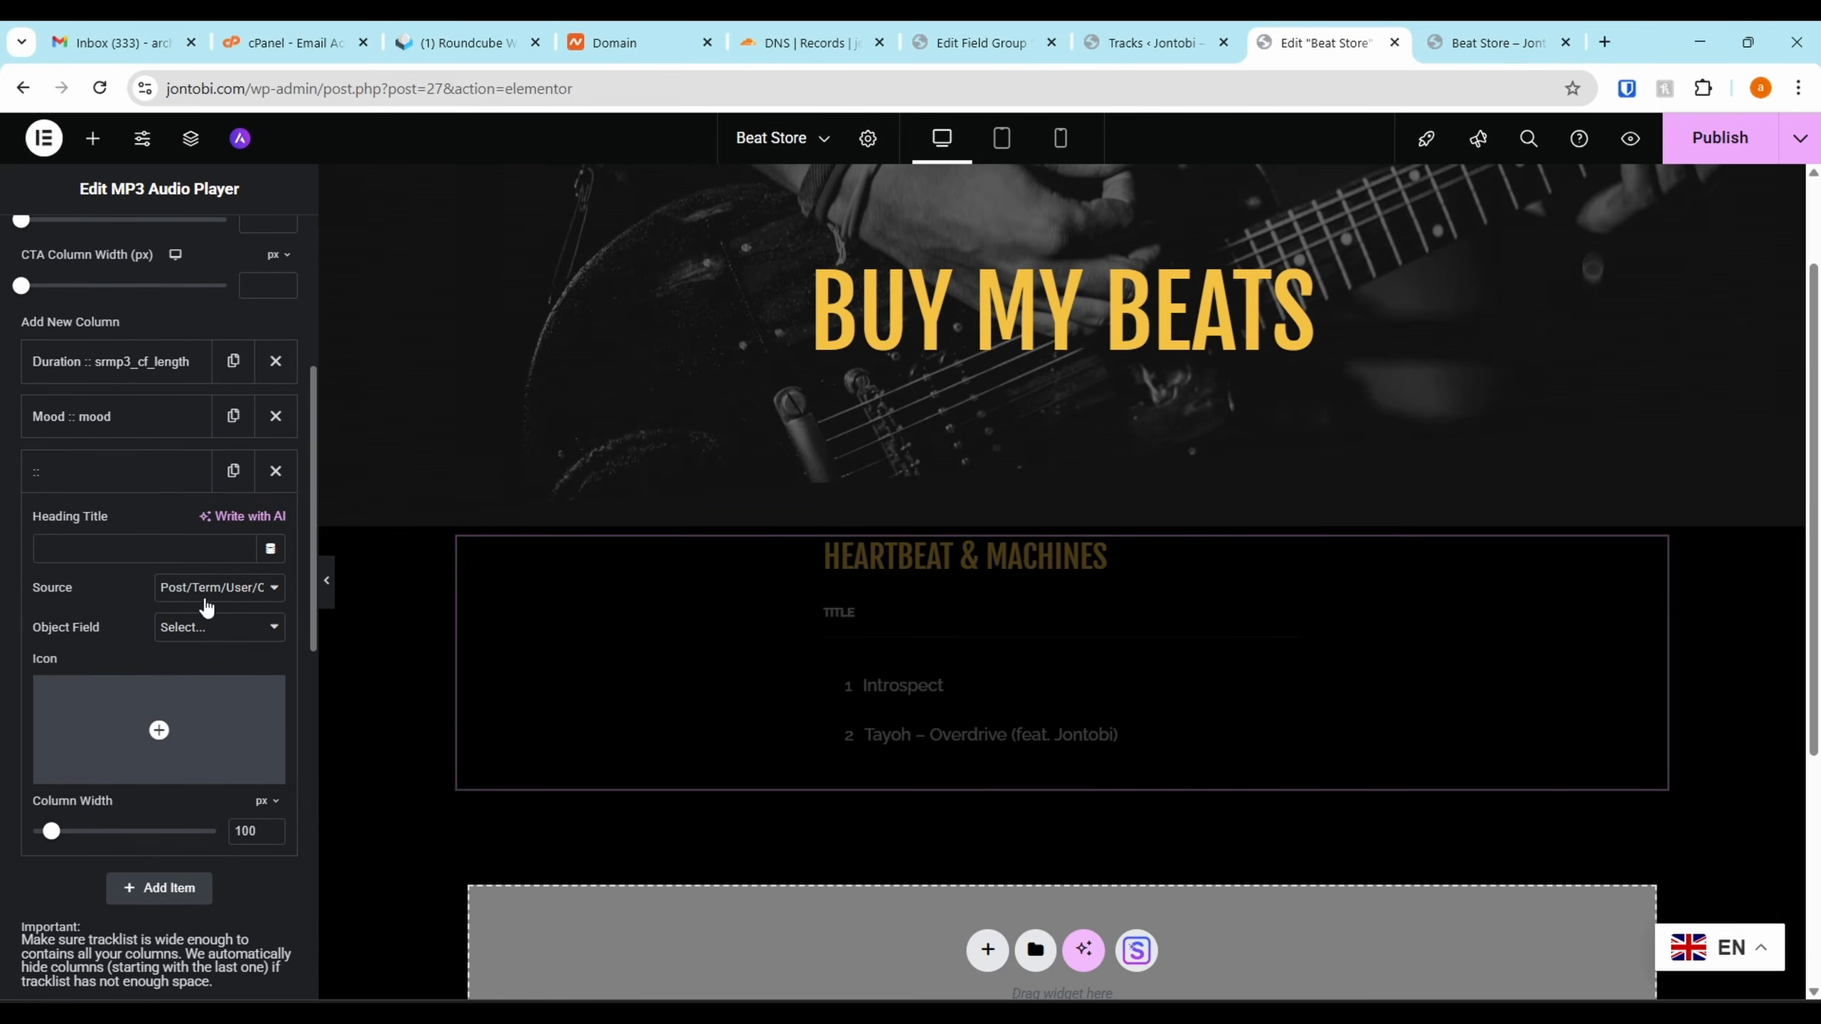
{"action": "left_click", "coordinate": [195, 623]}
{"action": "left_click", "coordinate": [215, 599]}
{"action": "left_click", "coordinate": [224, 593]}
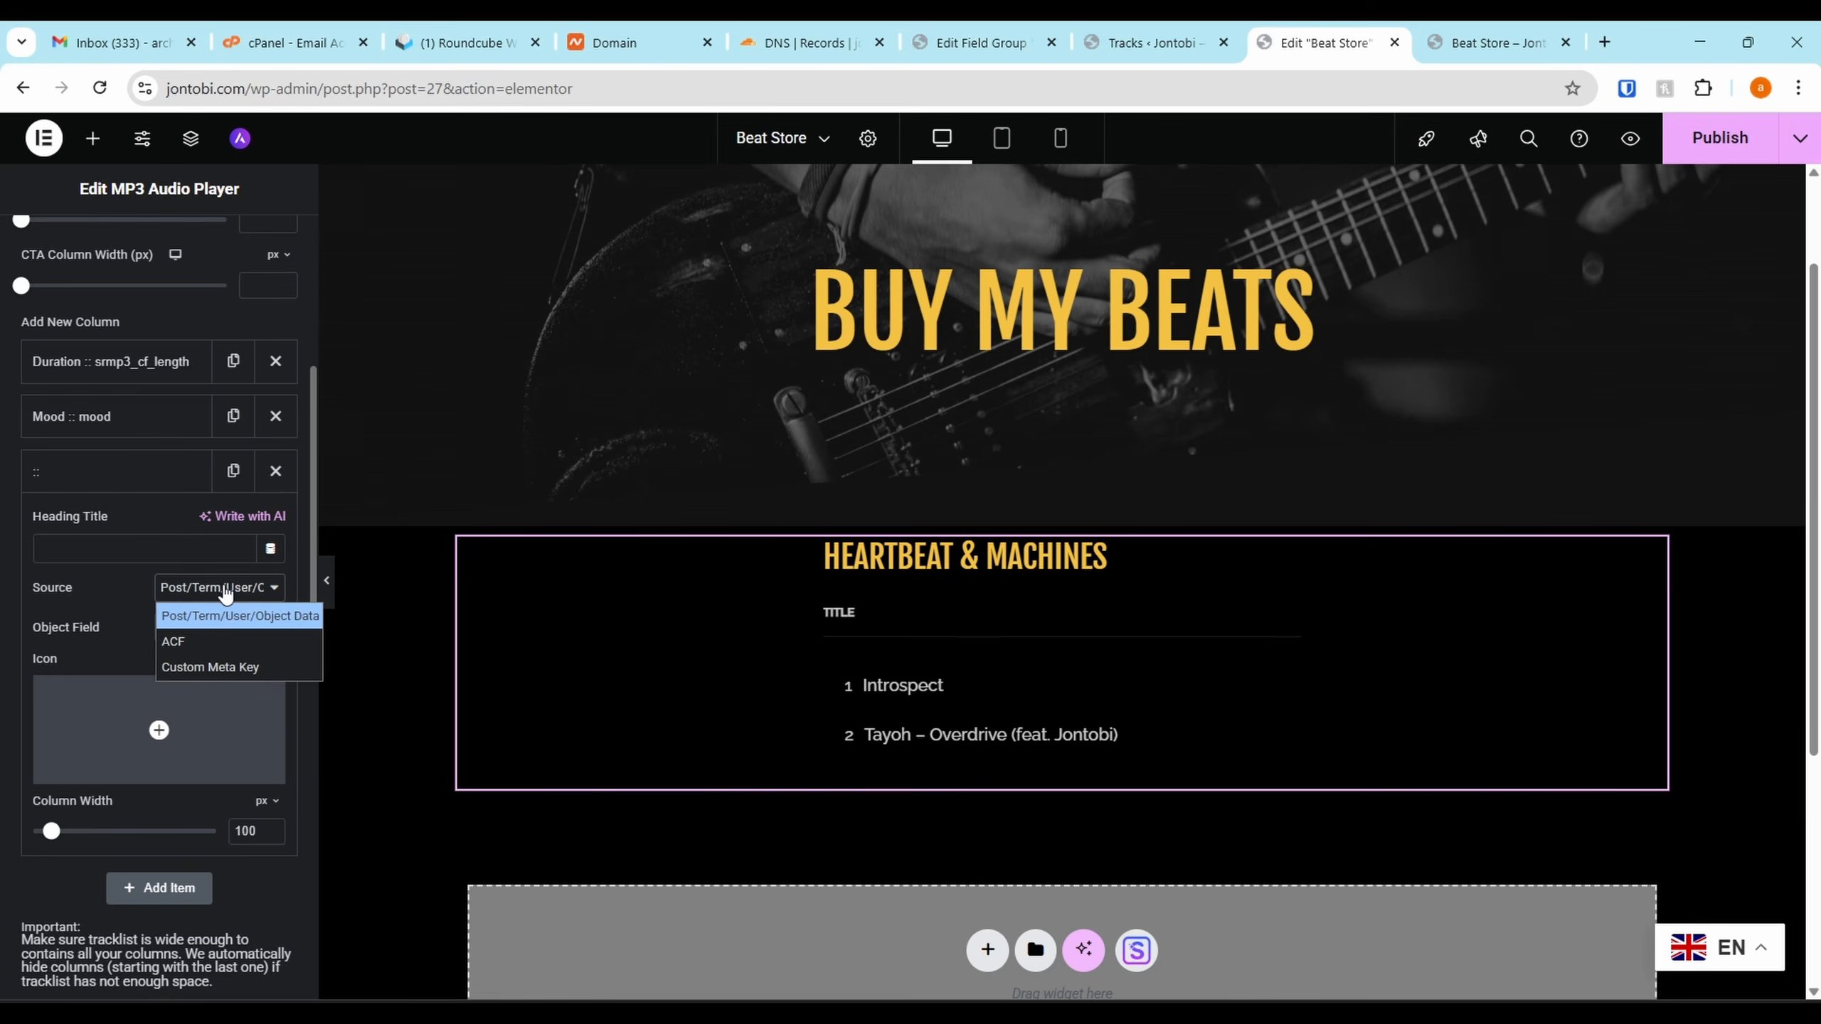
{"action": "left_click", "coordinate": [227, 641]}
{"action": "left_click", "coordinate": [219, 631]}
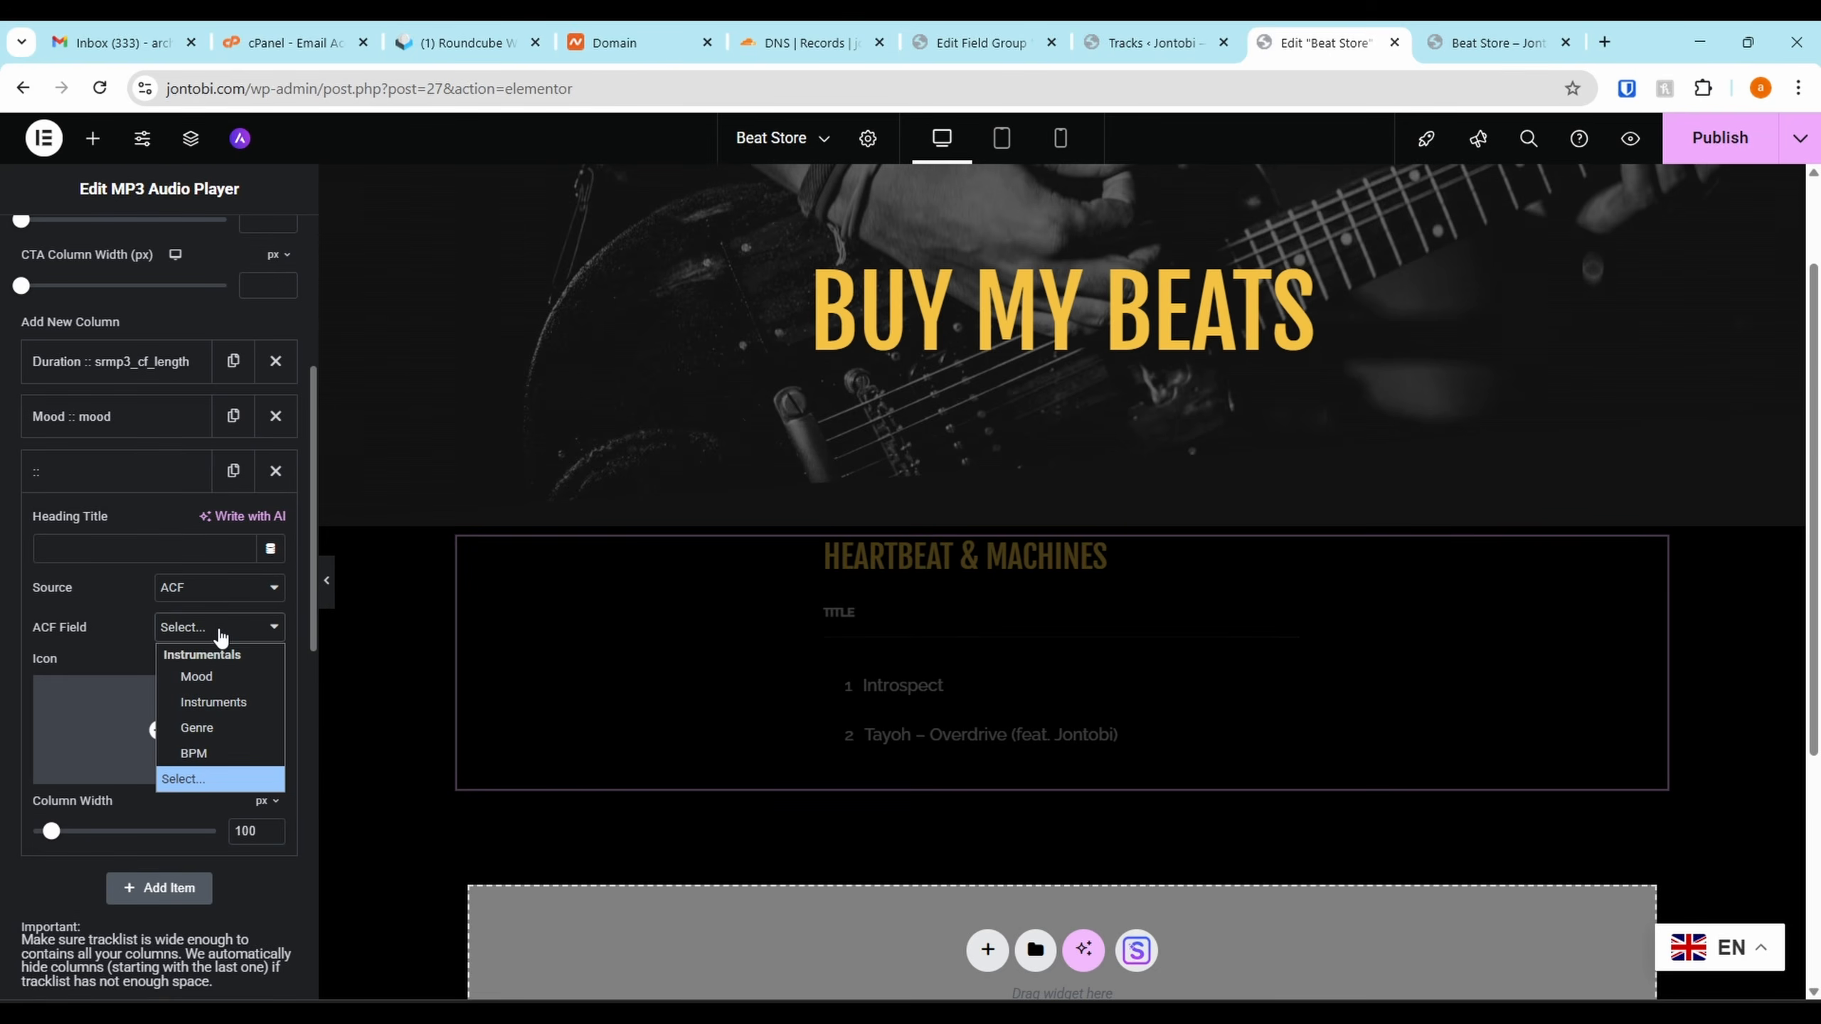
{"action": "left_click", "coordinate": [210, 754]}
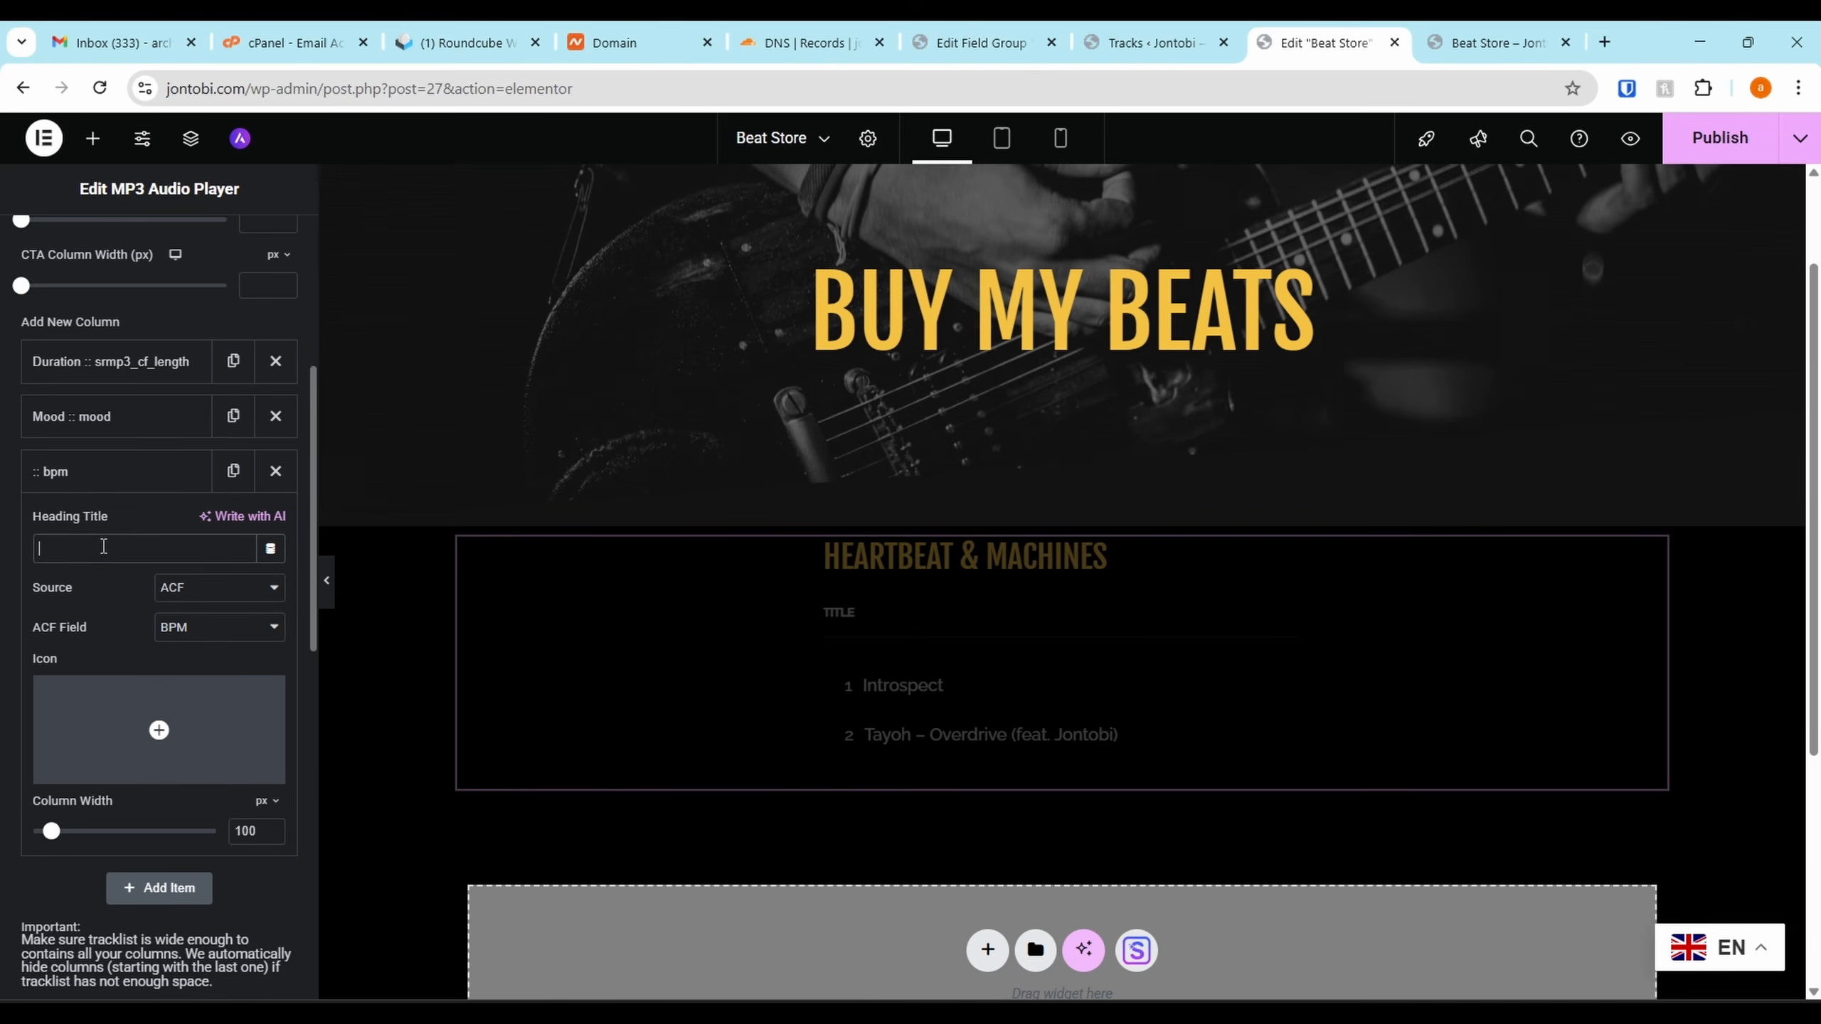
{"action": "type", "text": "BPM"}
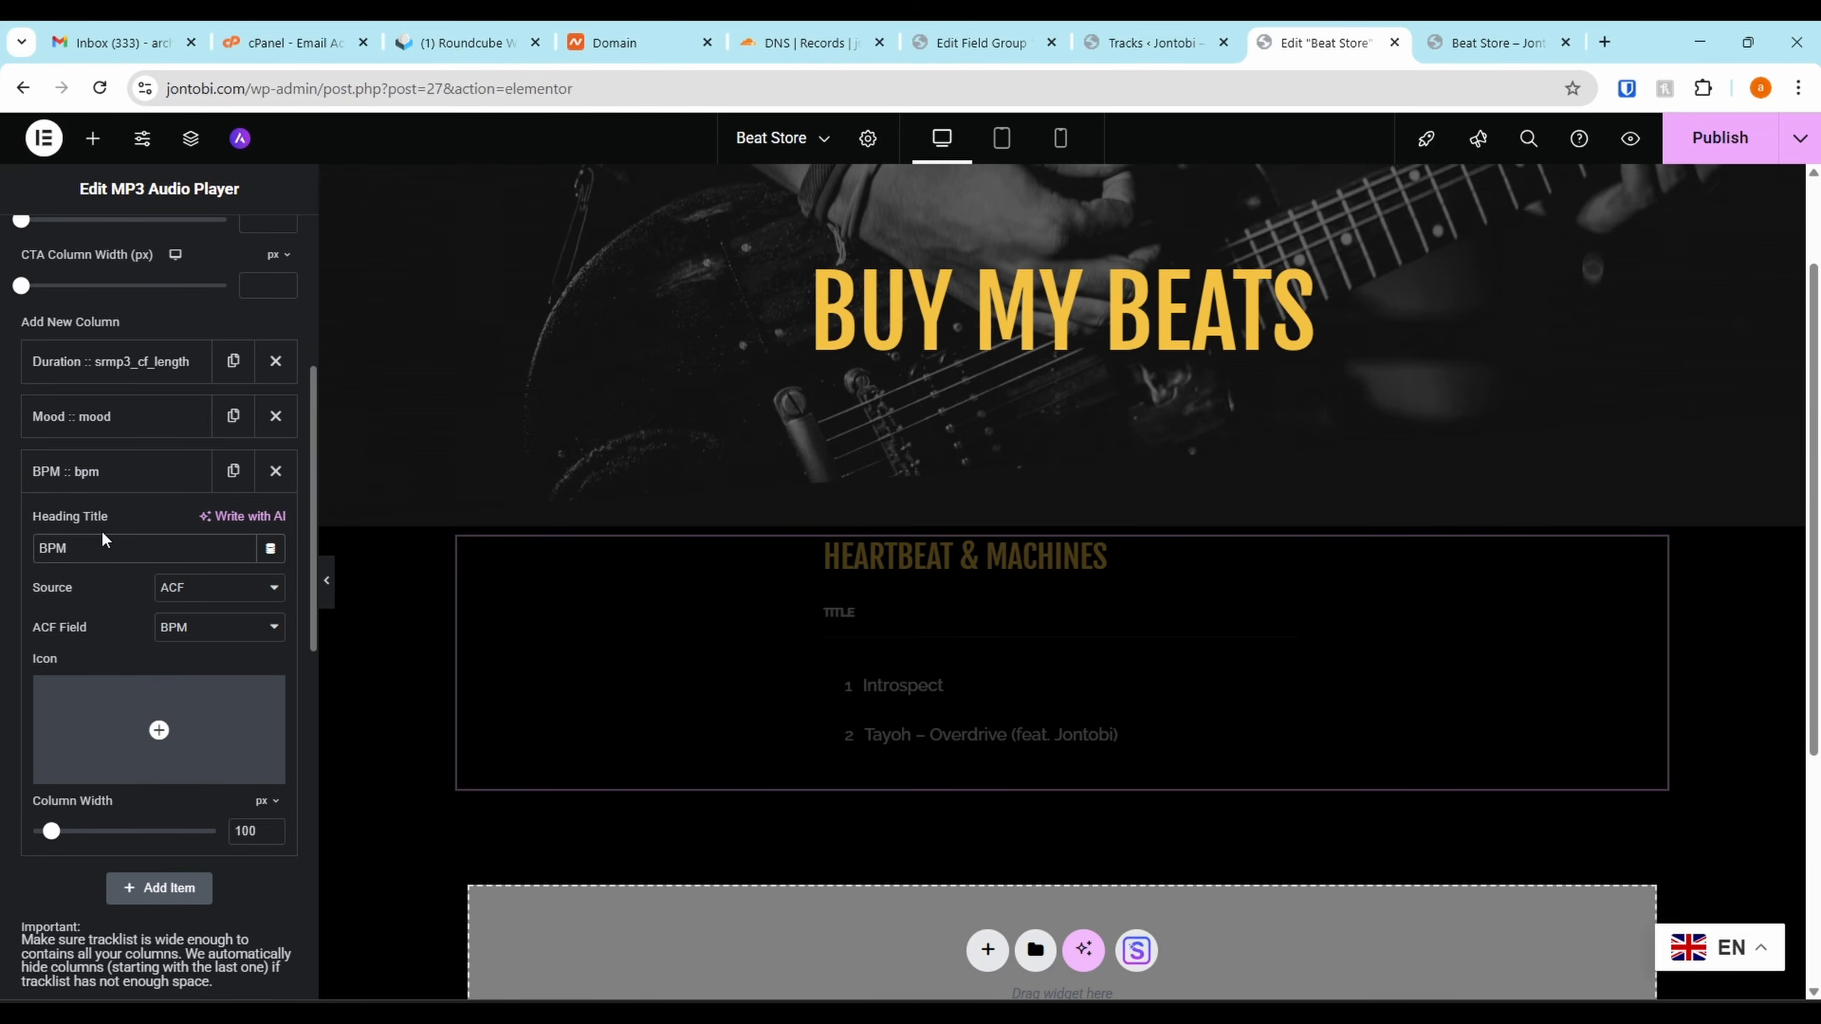
{"action": "left_click", "coordinate": [113, 474]}
{"action": "left_click_drag", "start_coordinate": [107, 471], "coordinate": [106, 430]}
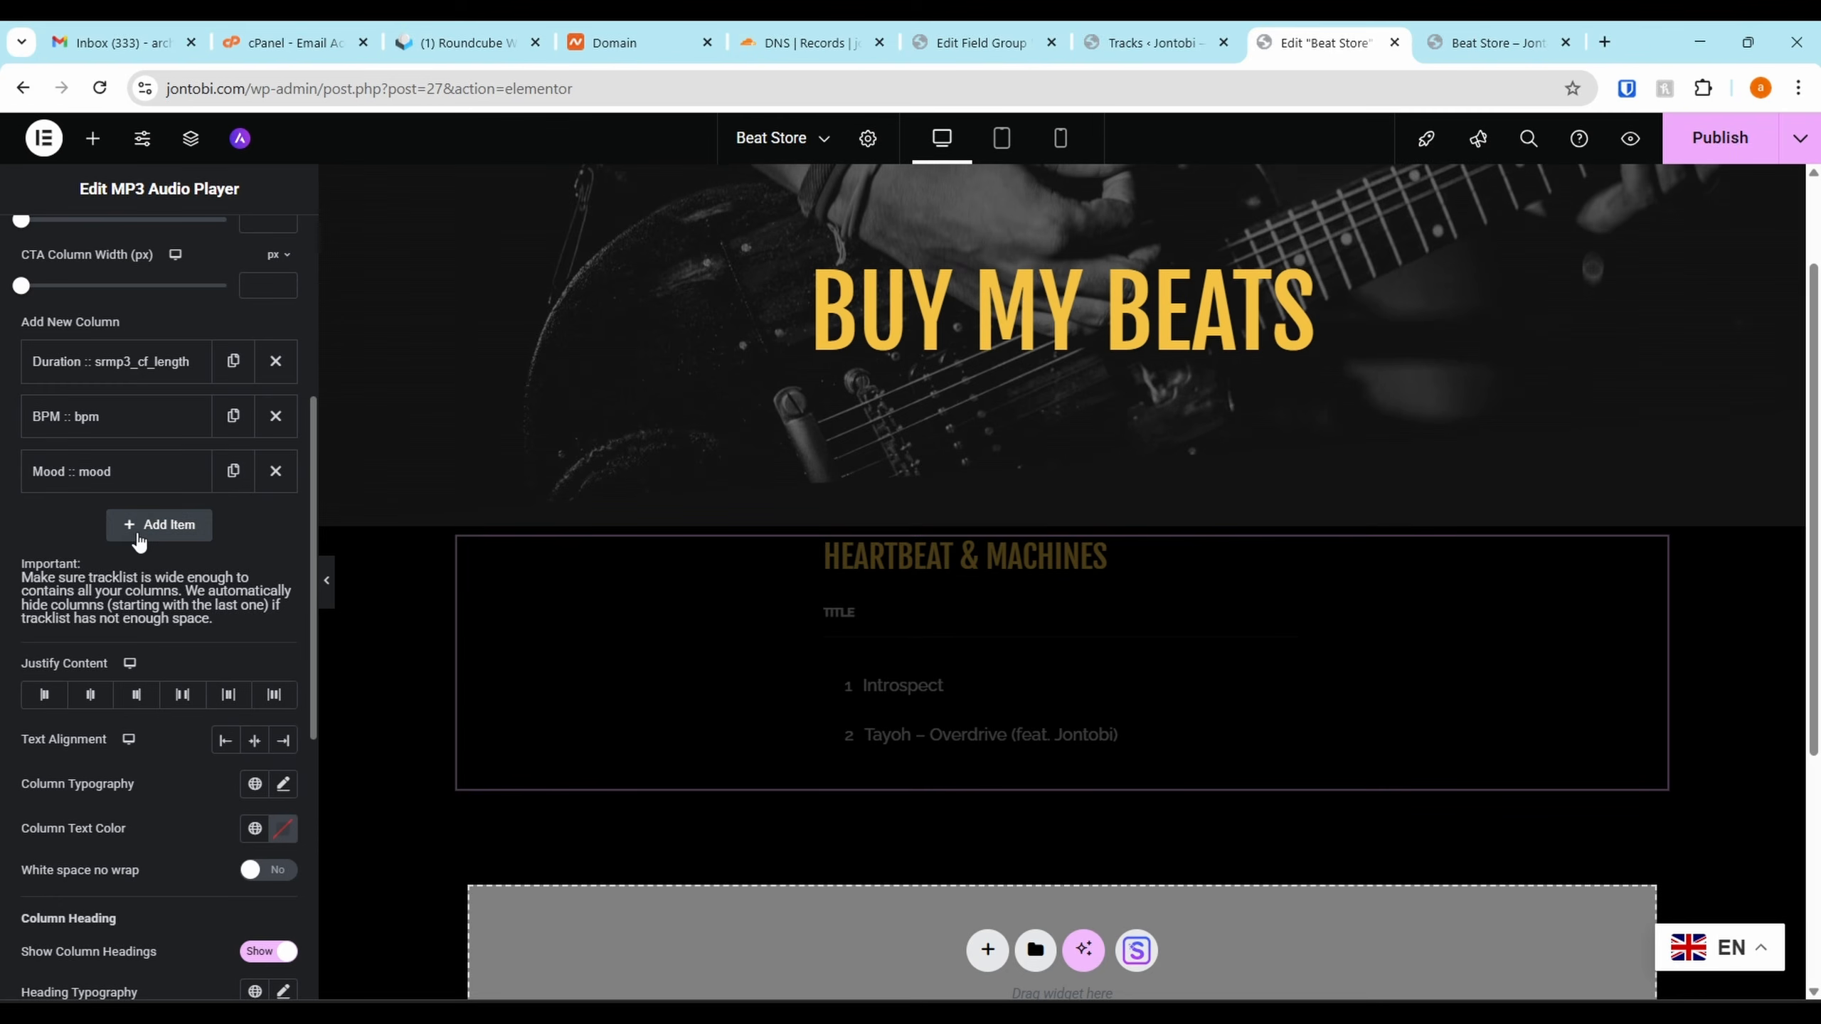
Add an 'Instruments' column from the ACF Instruments field
{"action": "left_click", "coordinate": [158, 524]}
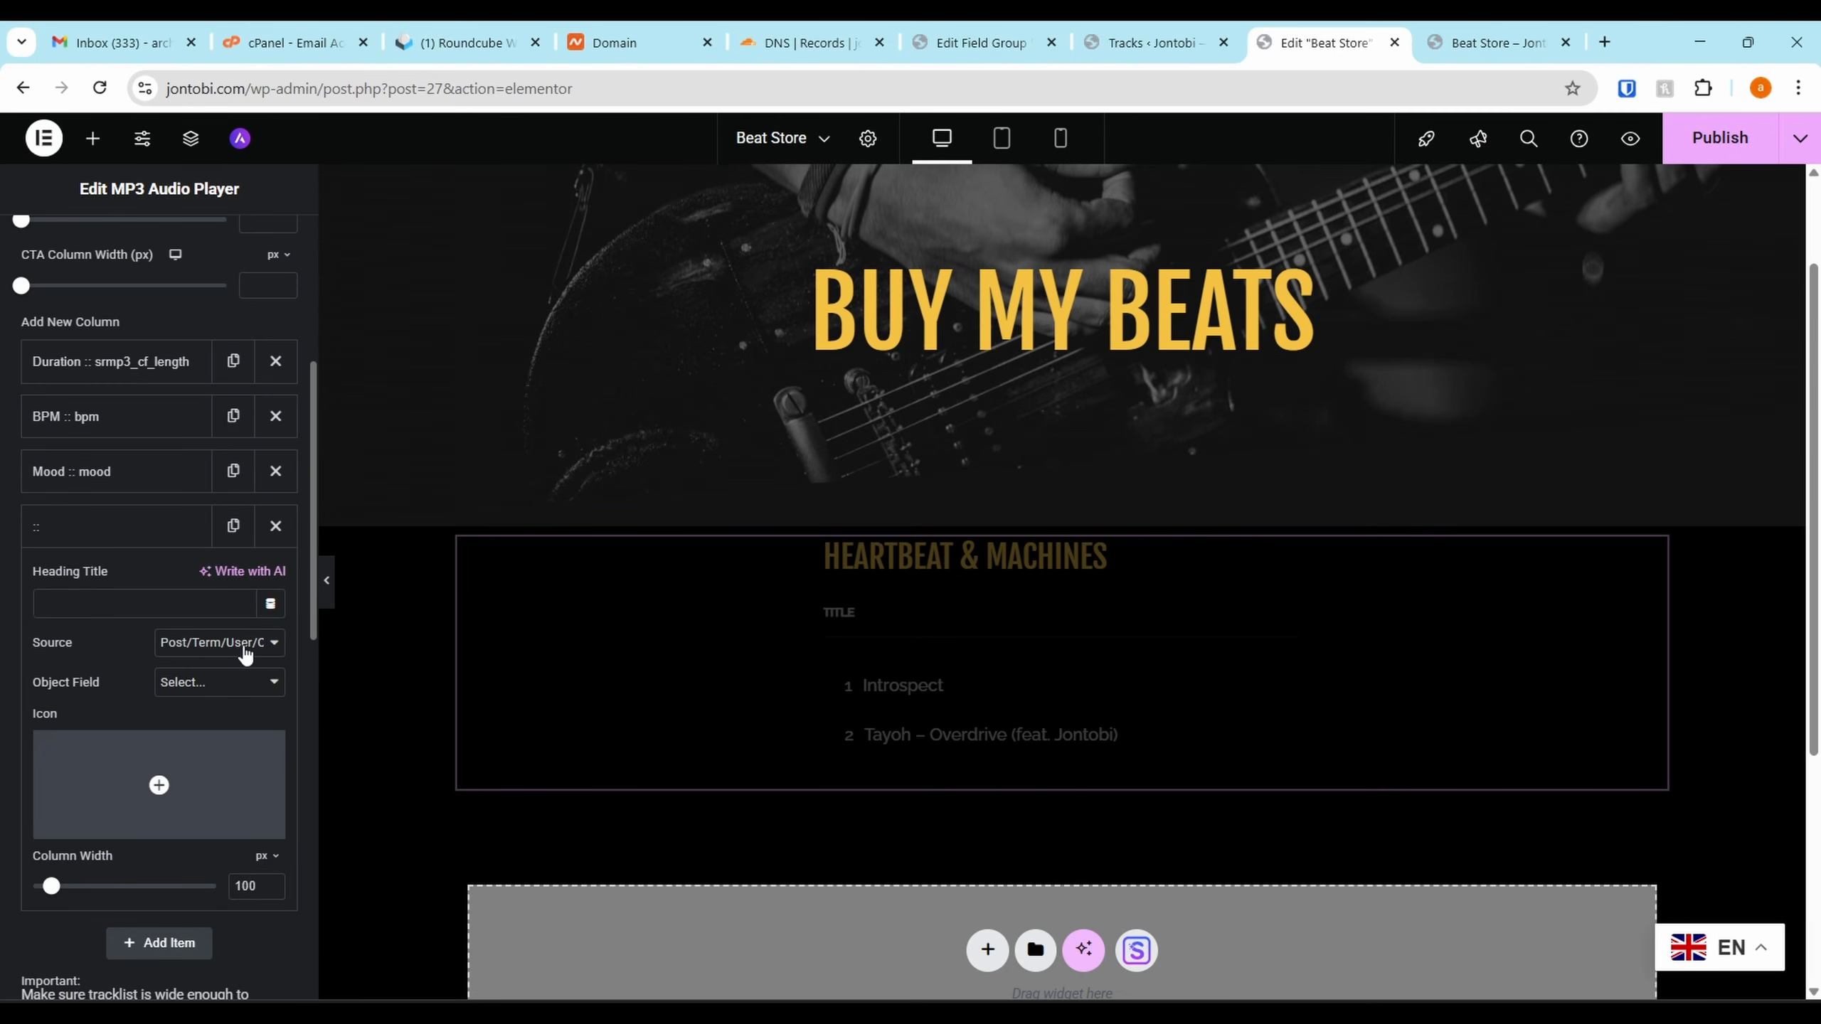
{"action": "left_click", "coordinate": [237, 678]}
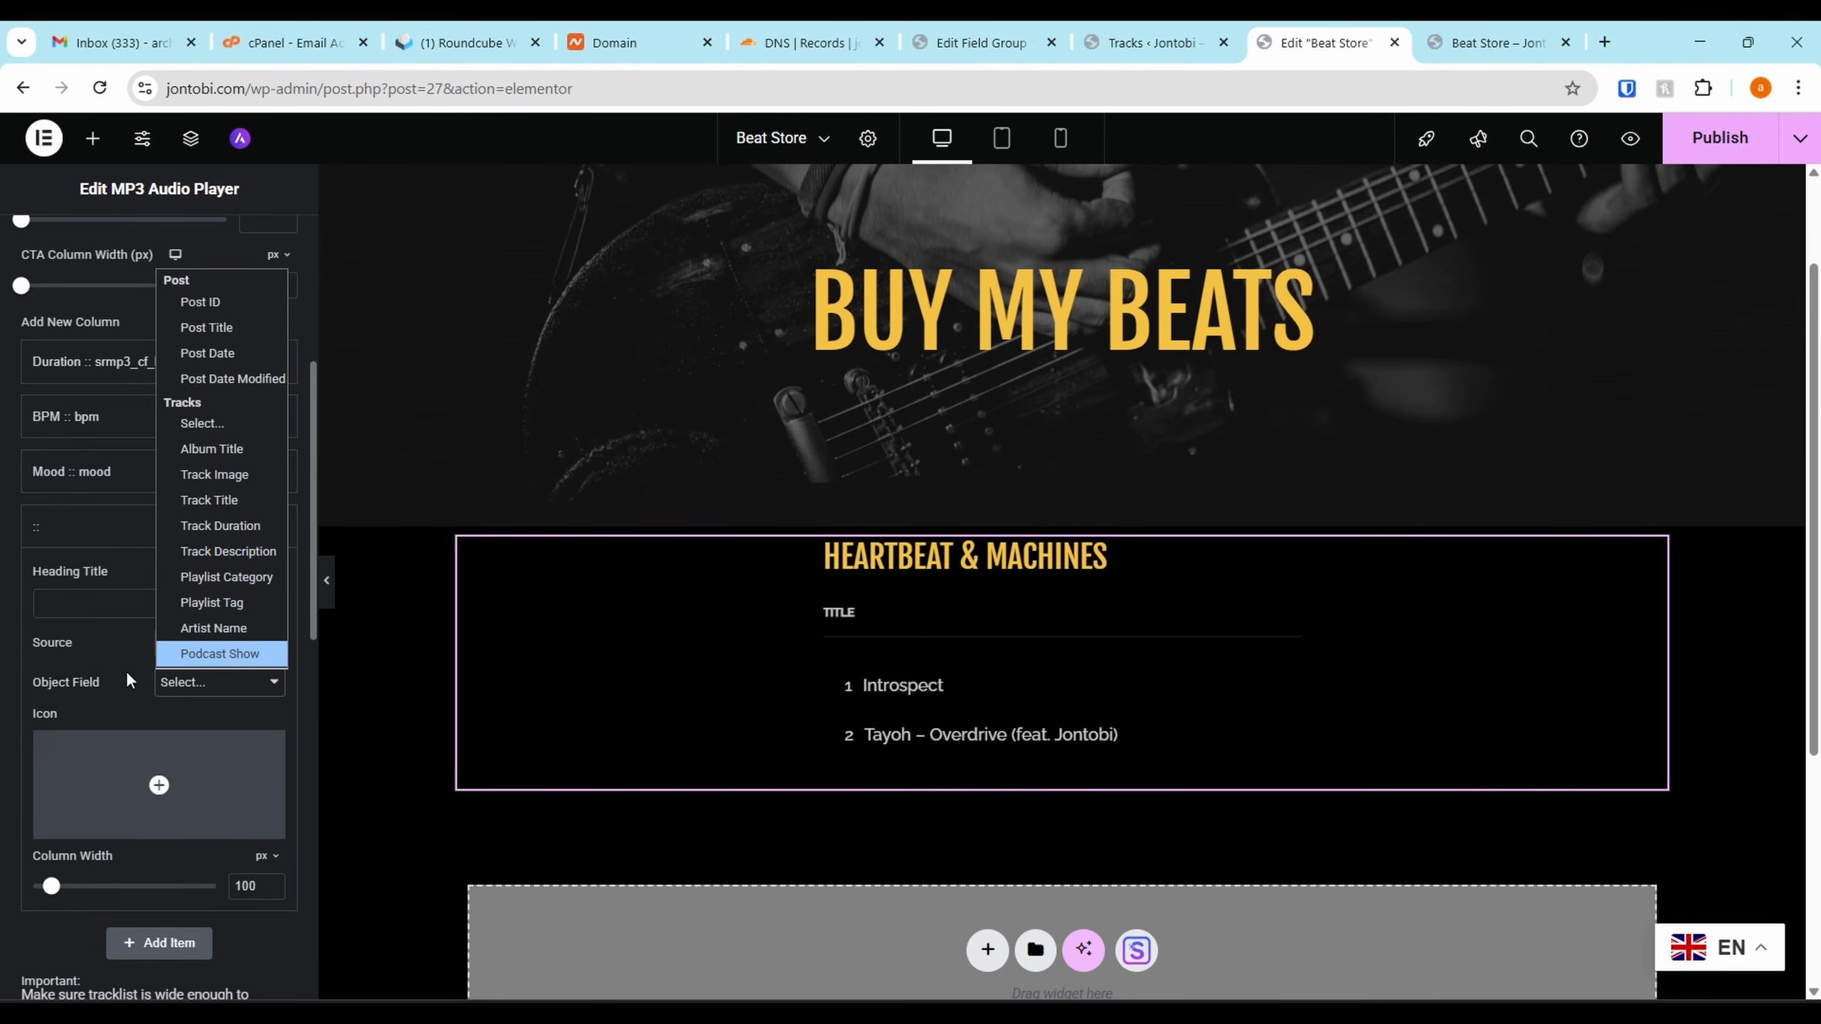
{"action": "left_click", "coordinate": [237, 644]}
{"action": "left_click", "coordinate": [193, 699]}
{"action": "left_click", "coordinate": [197, 682]}
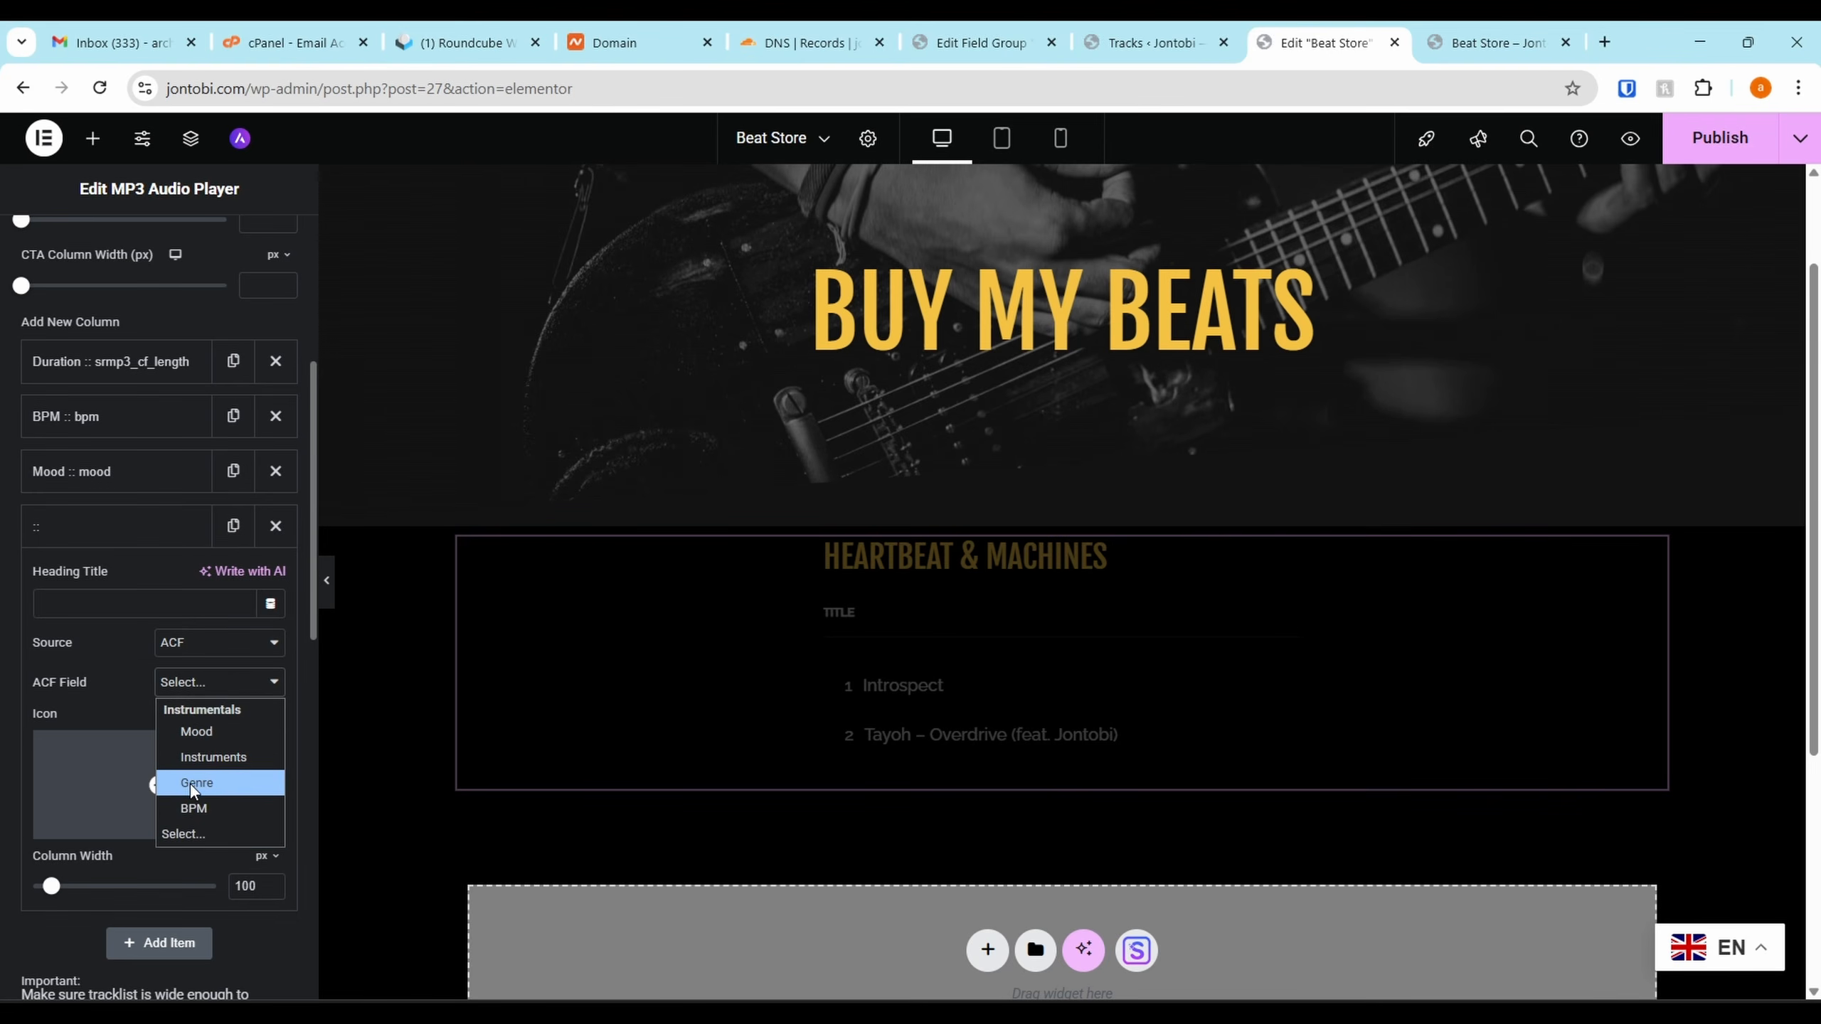
{"action": "left_click", "coordinate": [223, 764]}
{"action": "left_click", "coordinate": [128, 614]}
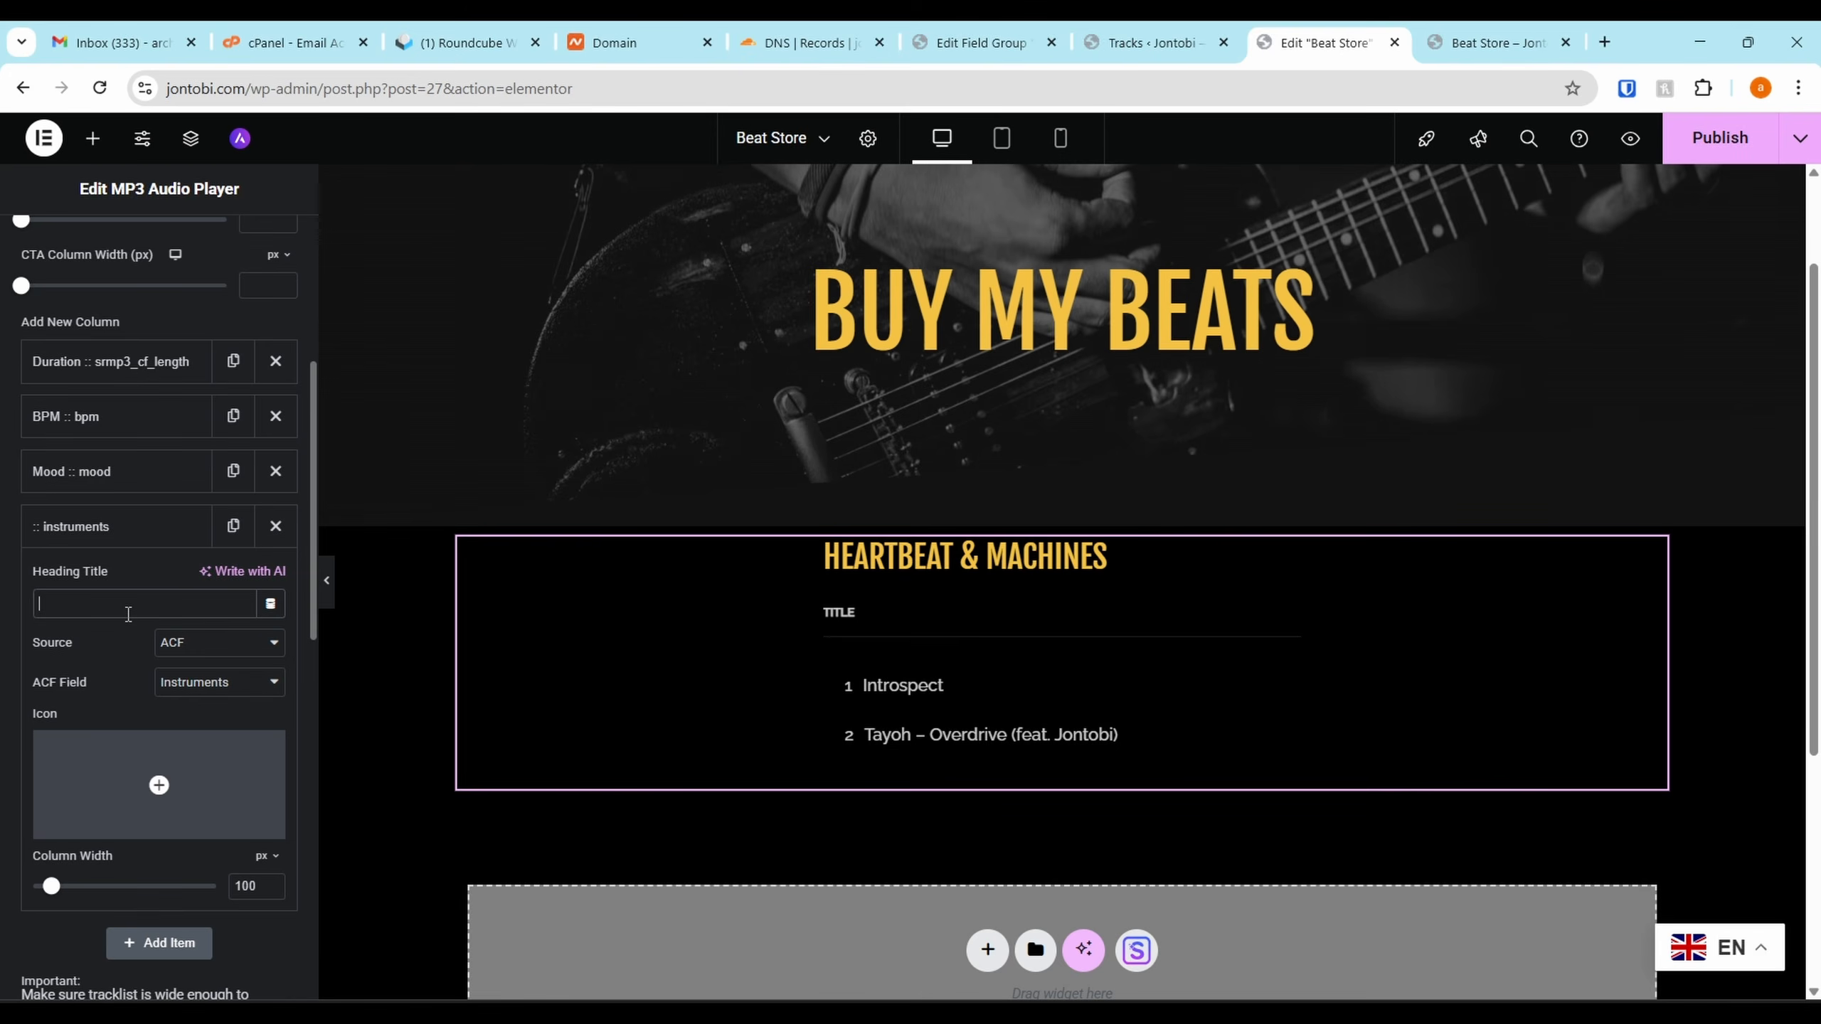
{"action": "type", "text": "IN"}
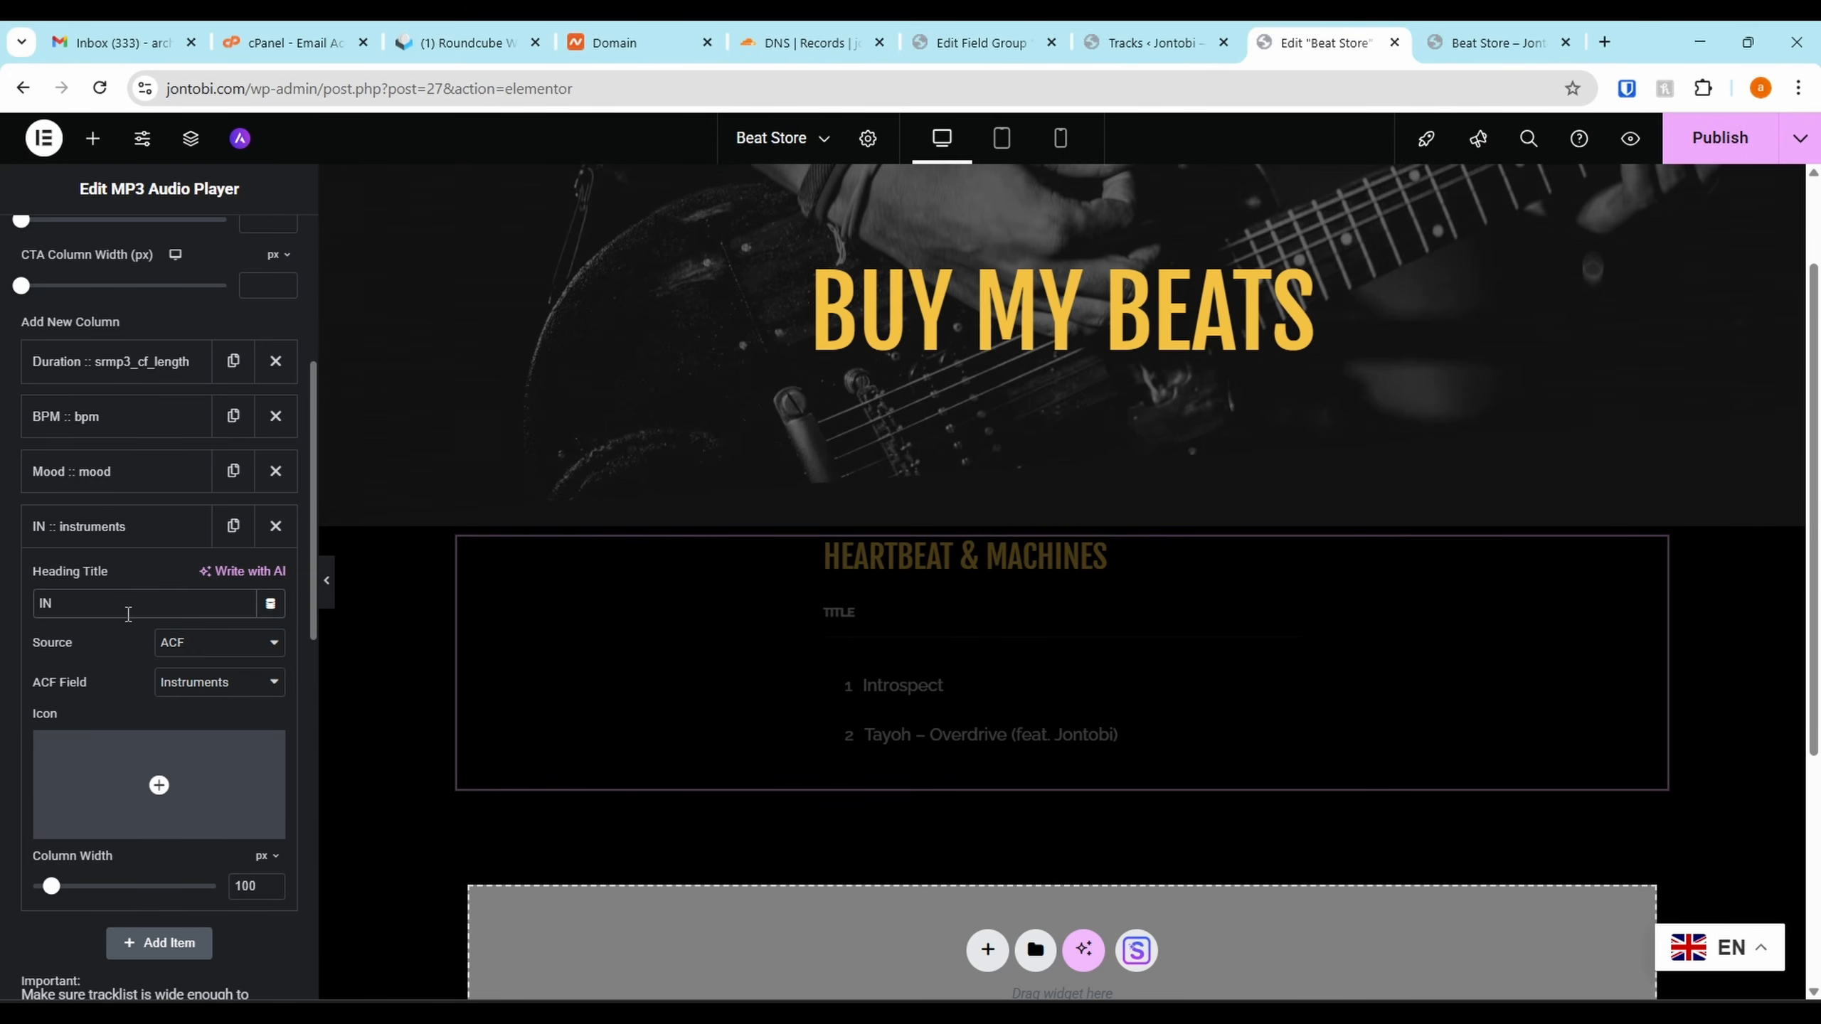
{"action": "key", "text": "BackSpace"}
{"action": "type", "text": "nstruments"}
{"action": "left_click", "coordinate": [151, 526]}
Add a 'Genre' column from the ACF Genre field and publish the page
{"action": "left_click", "coordinate": [159, 577]}
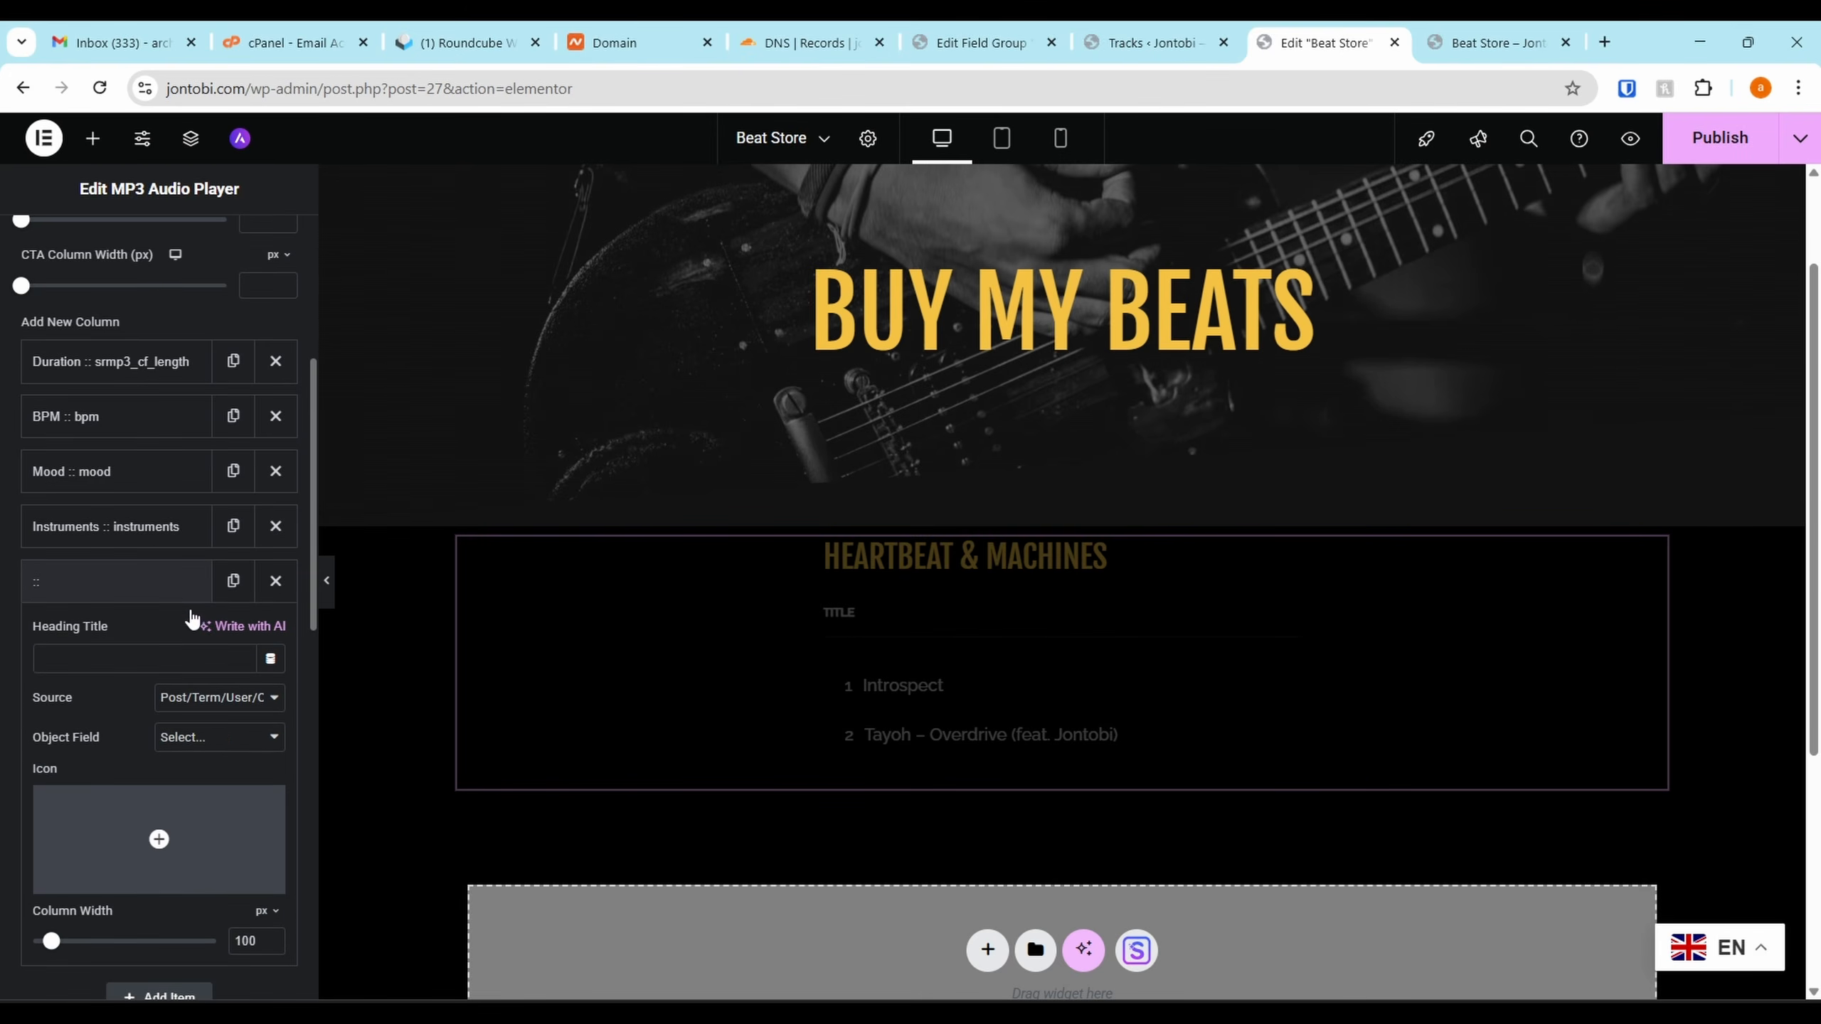
{"action": "left_click", "coordinate": [219, 708]}
{"action": "left_click", "coordinate": [199, 752]}
{"action": "left_click", "coordinate": [203, 739]}
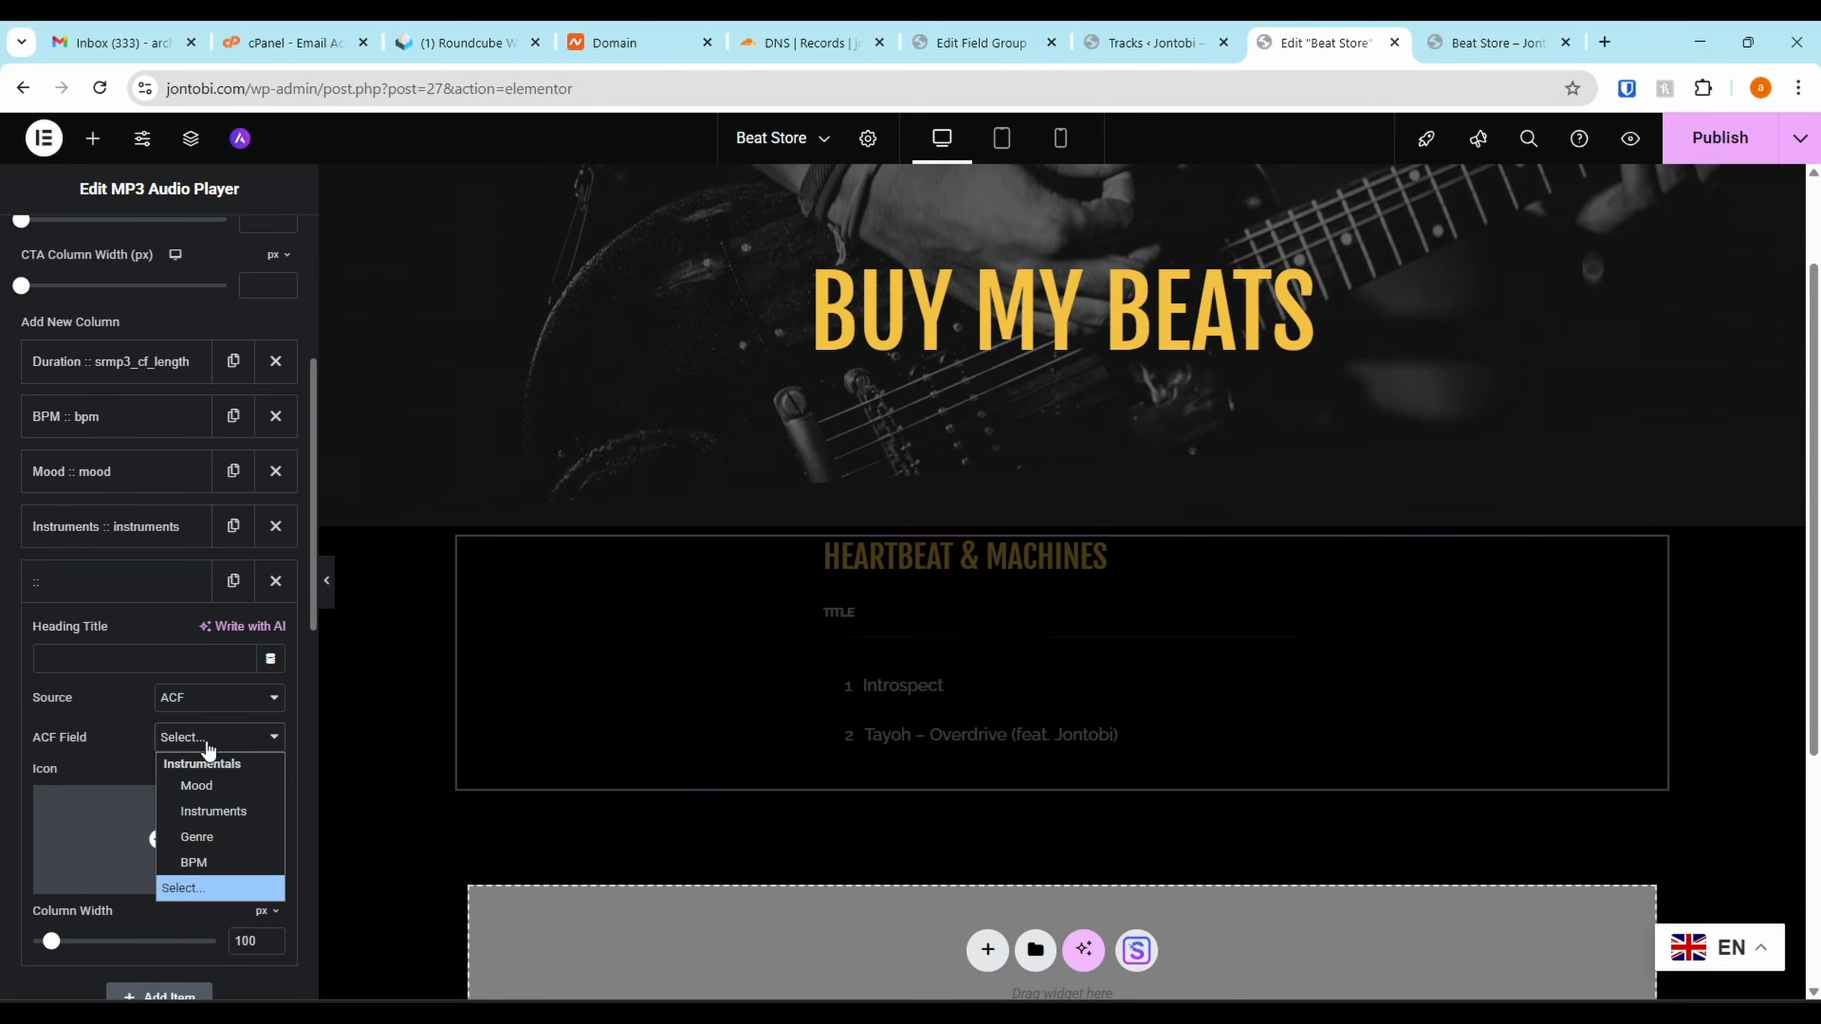
{"action": "left_click", "coordinate": [208, 840]}
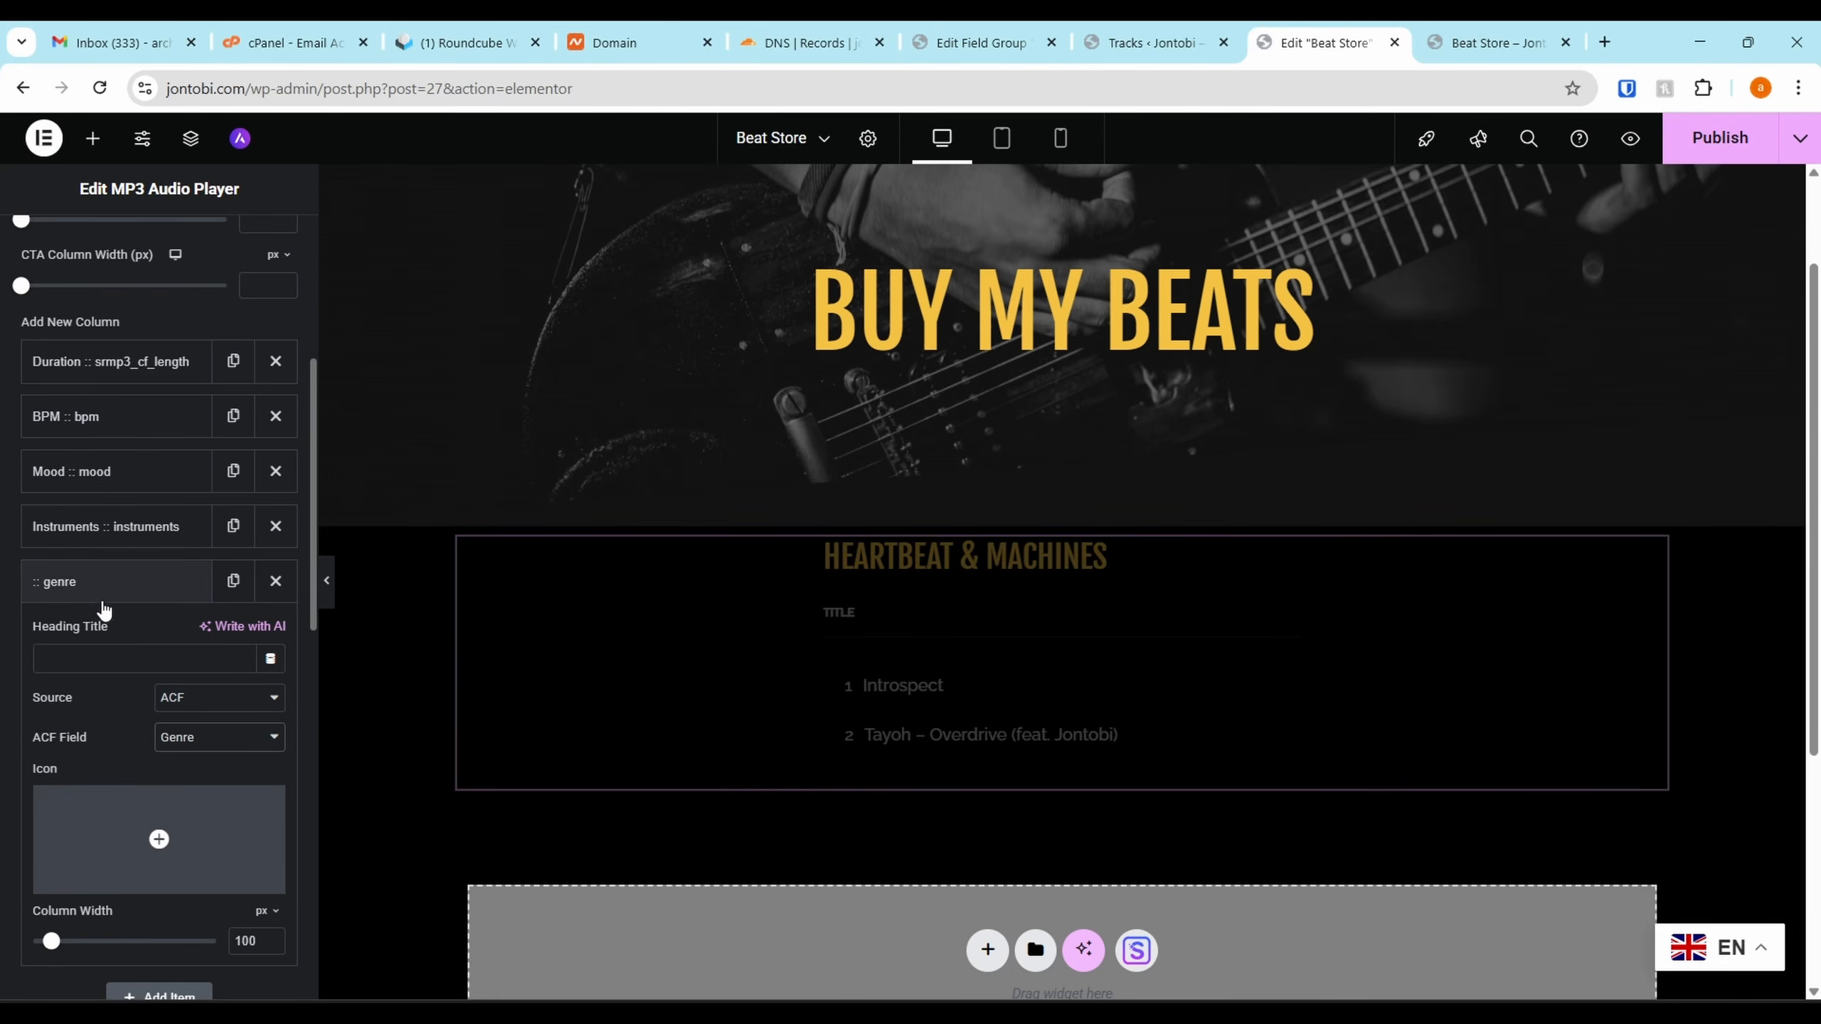
{"action": "left_click", "coordinate": [94, 658]}
{"action": "type", "text": "Genre"}
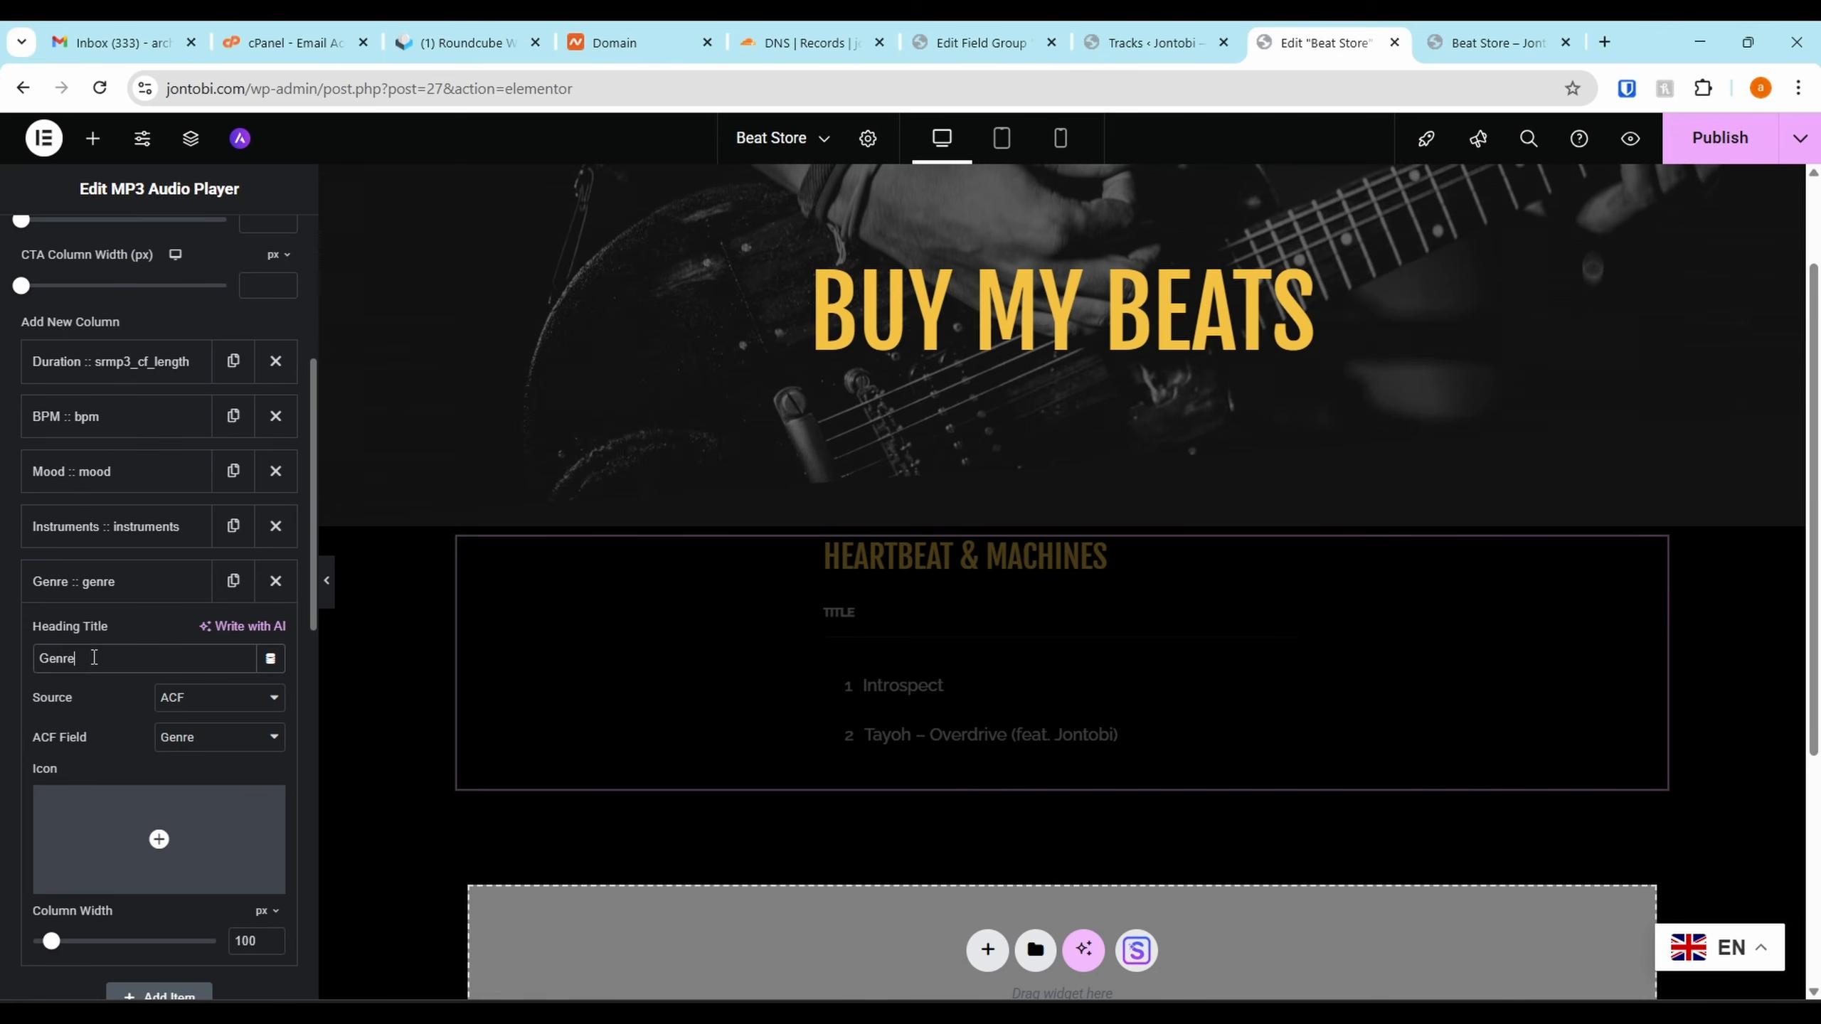
{"action": "left_click", "coordinate": [118, 592]}
{"action": "scroll", "coordinate": [153, 668], "scroll_direction": "down", "scroll_amount": 8}
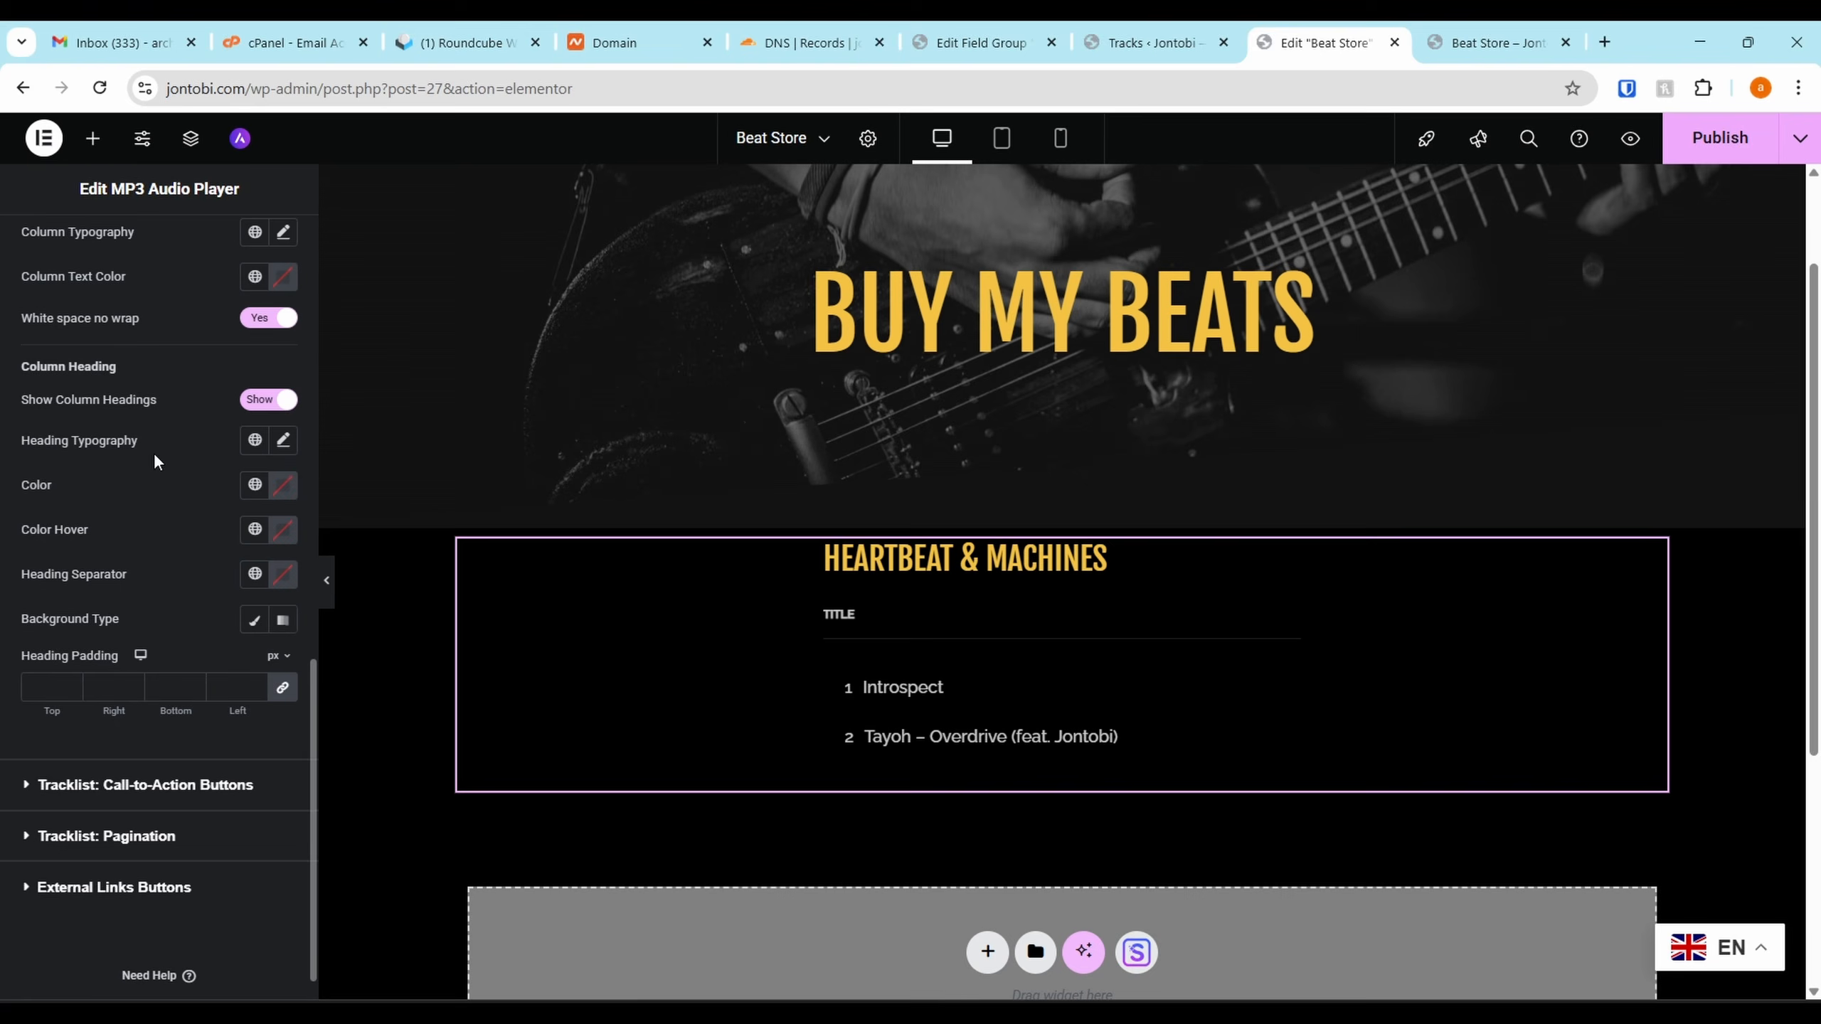
{"action": "left_click", "coordinate": [1717, 143]}
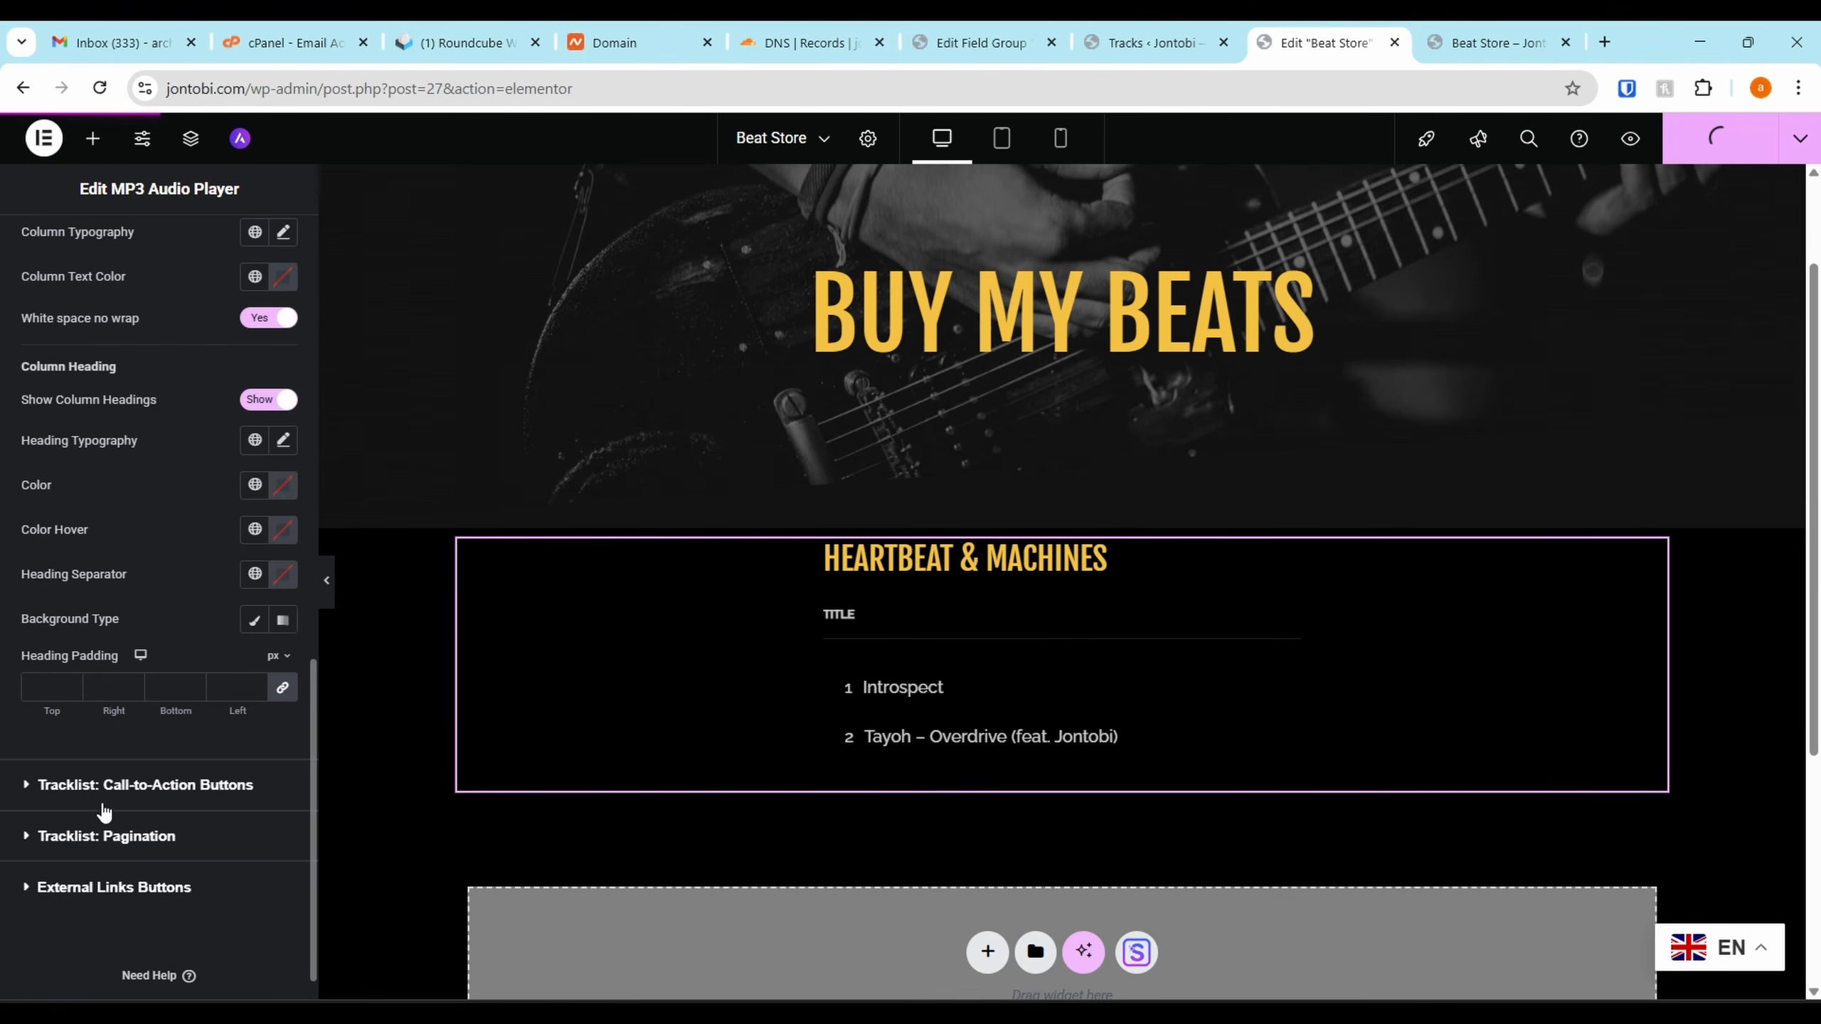
{"action": "key", "text": "ctrl+Tab"}
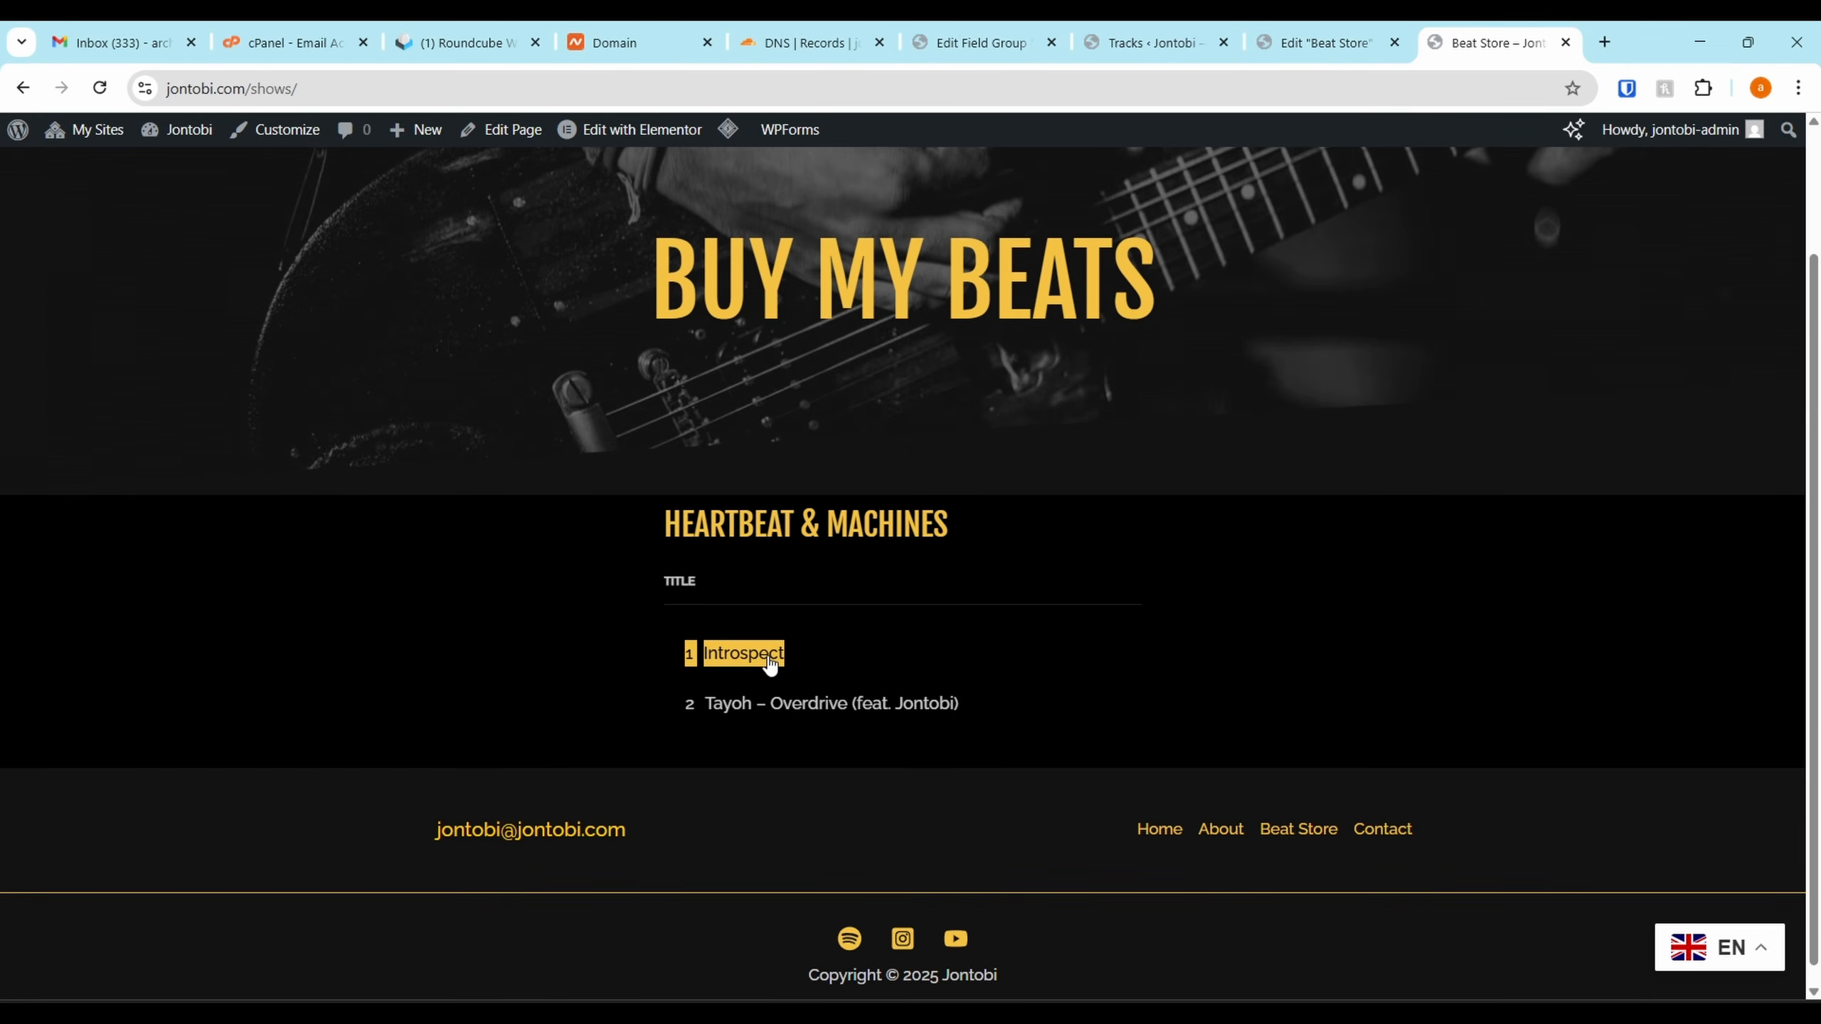
Play and pause Overdrive on the live page, then return to the Beat Store editor
{"action": "left_click", "coordinate": [743, 700]}
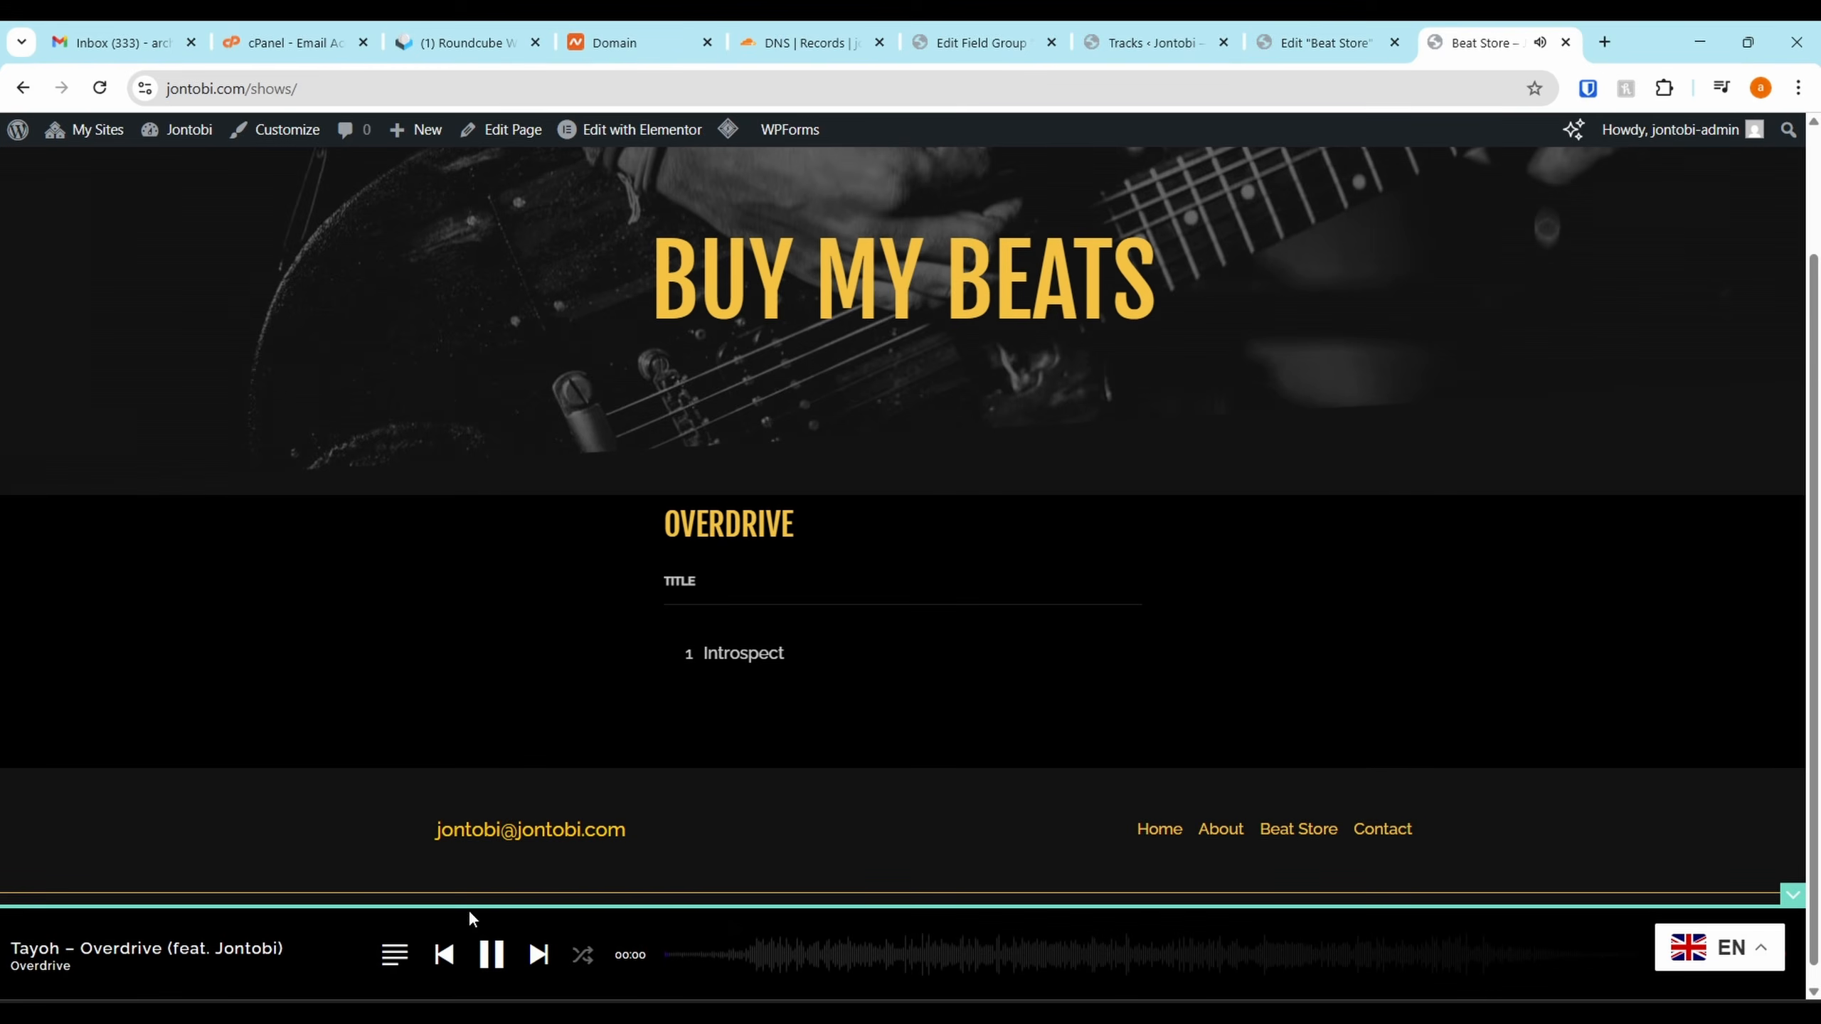
{"action": "left_click", "coordinate": [491, 954]}
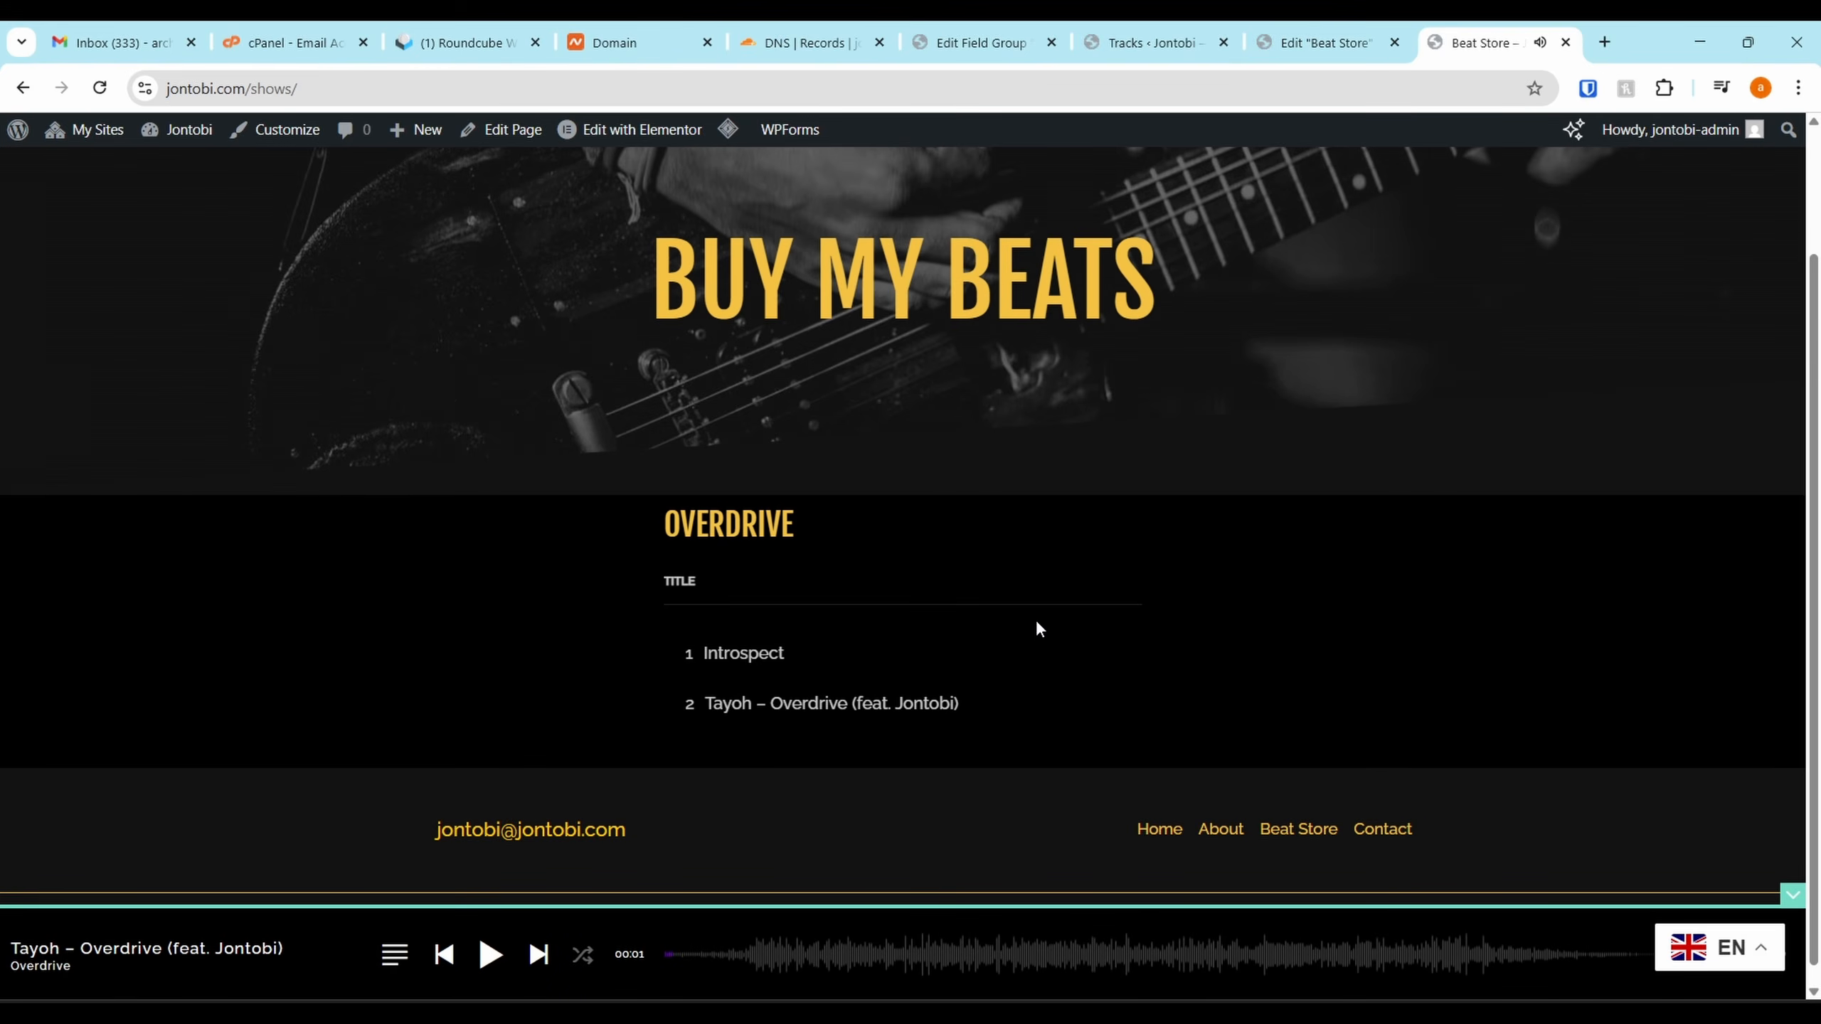
{"action": "left_click", "coordinate": [1333, 44]}
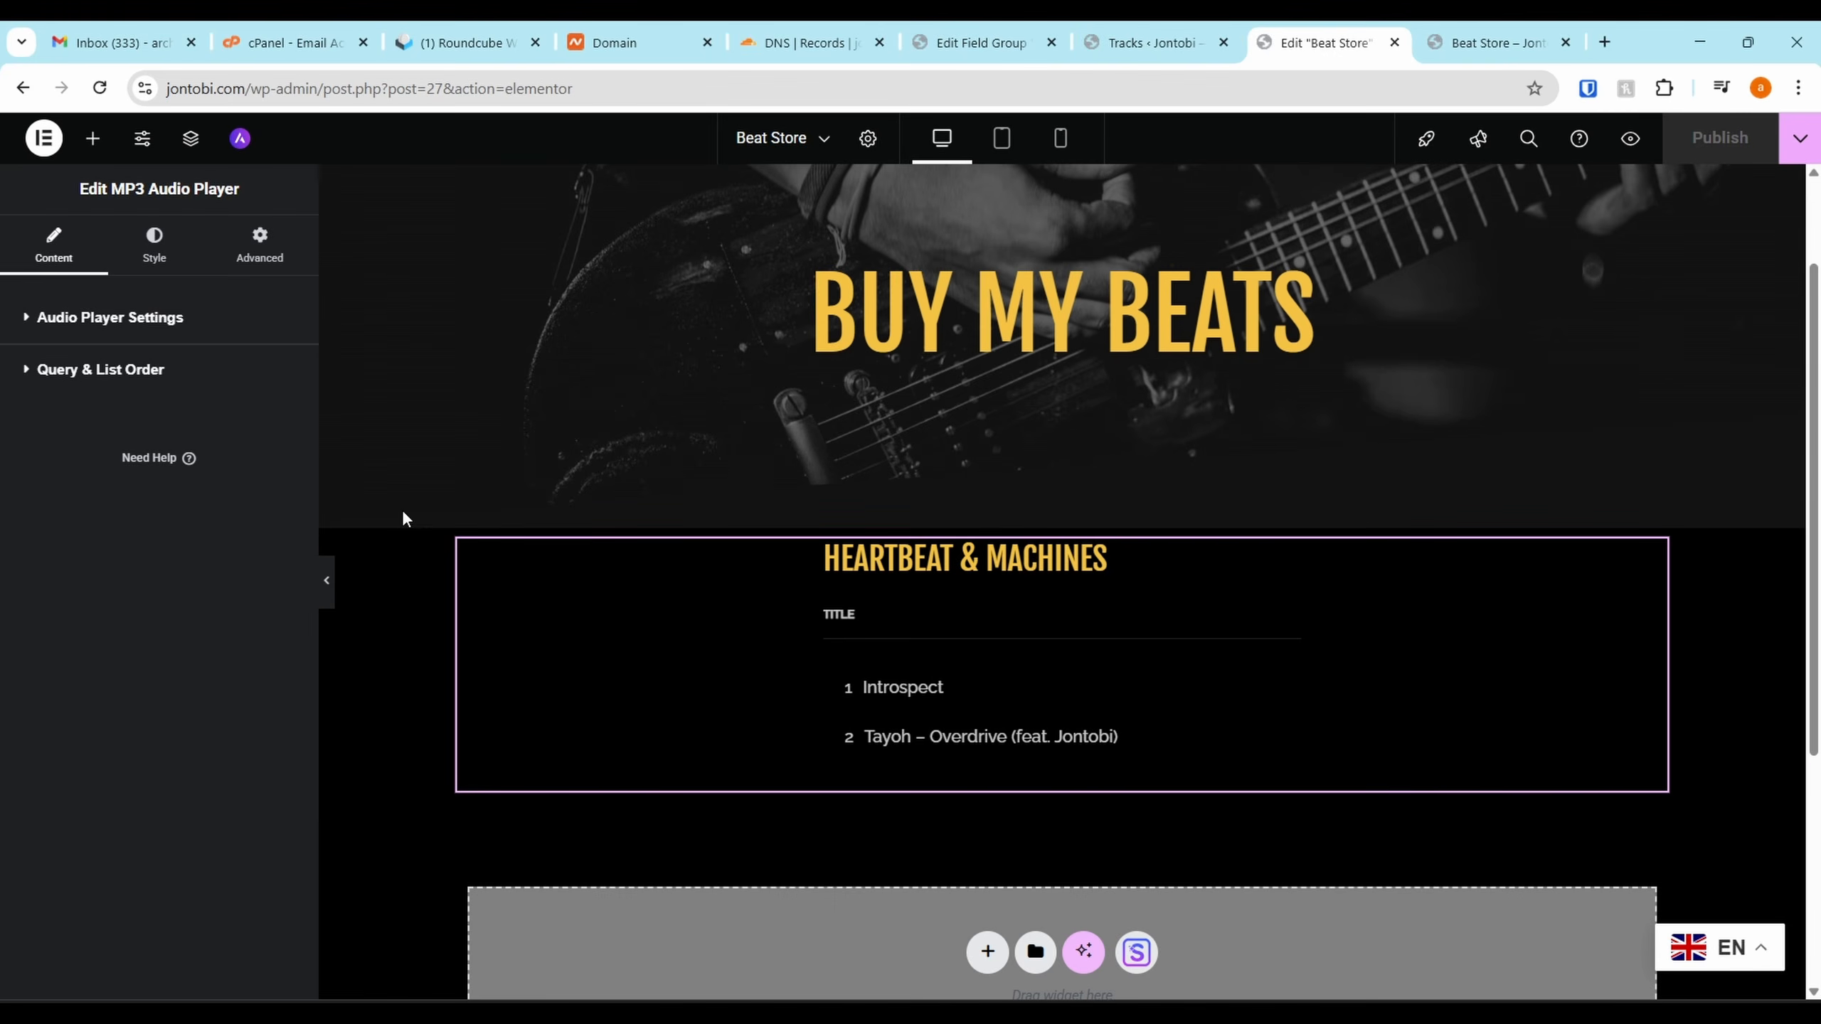
Compare Floated and Button player layouts, settling on the Boxed layout
{"action": "left_click", "coordinate": [44, 318]}
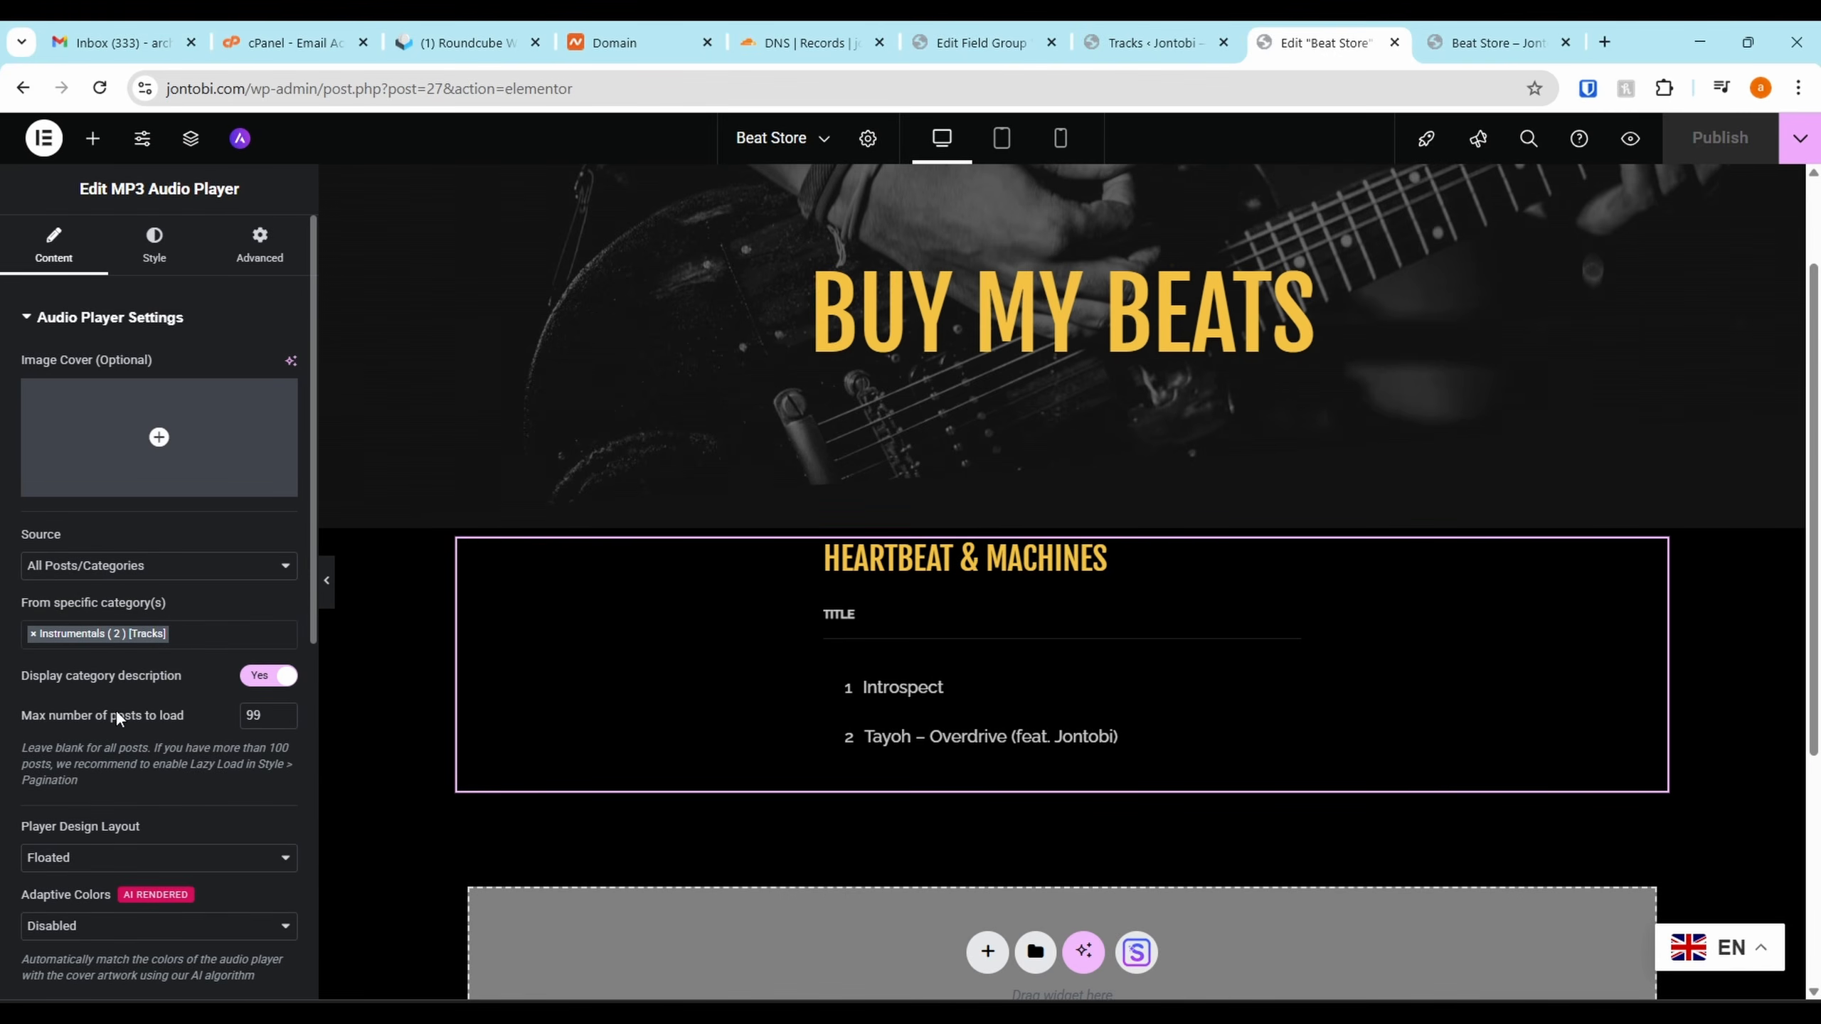
{"action": "scroll", "coordinate": [118, 718], "scroll_direction": "down", "scroll_amount": 3}
{"action": "left_click", "coordinate": [110, 618]}
{"action": "left_click", "coordinate": [111, 618]}
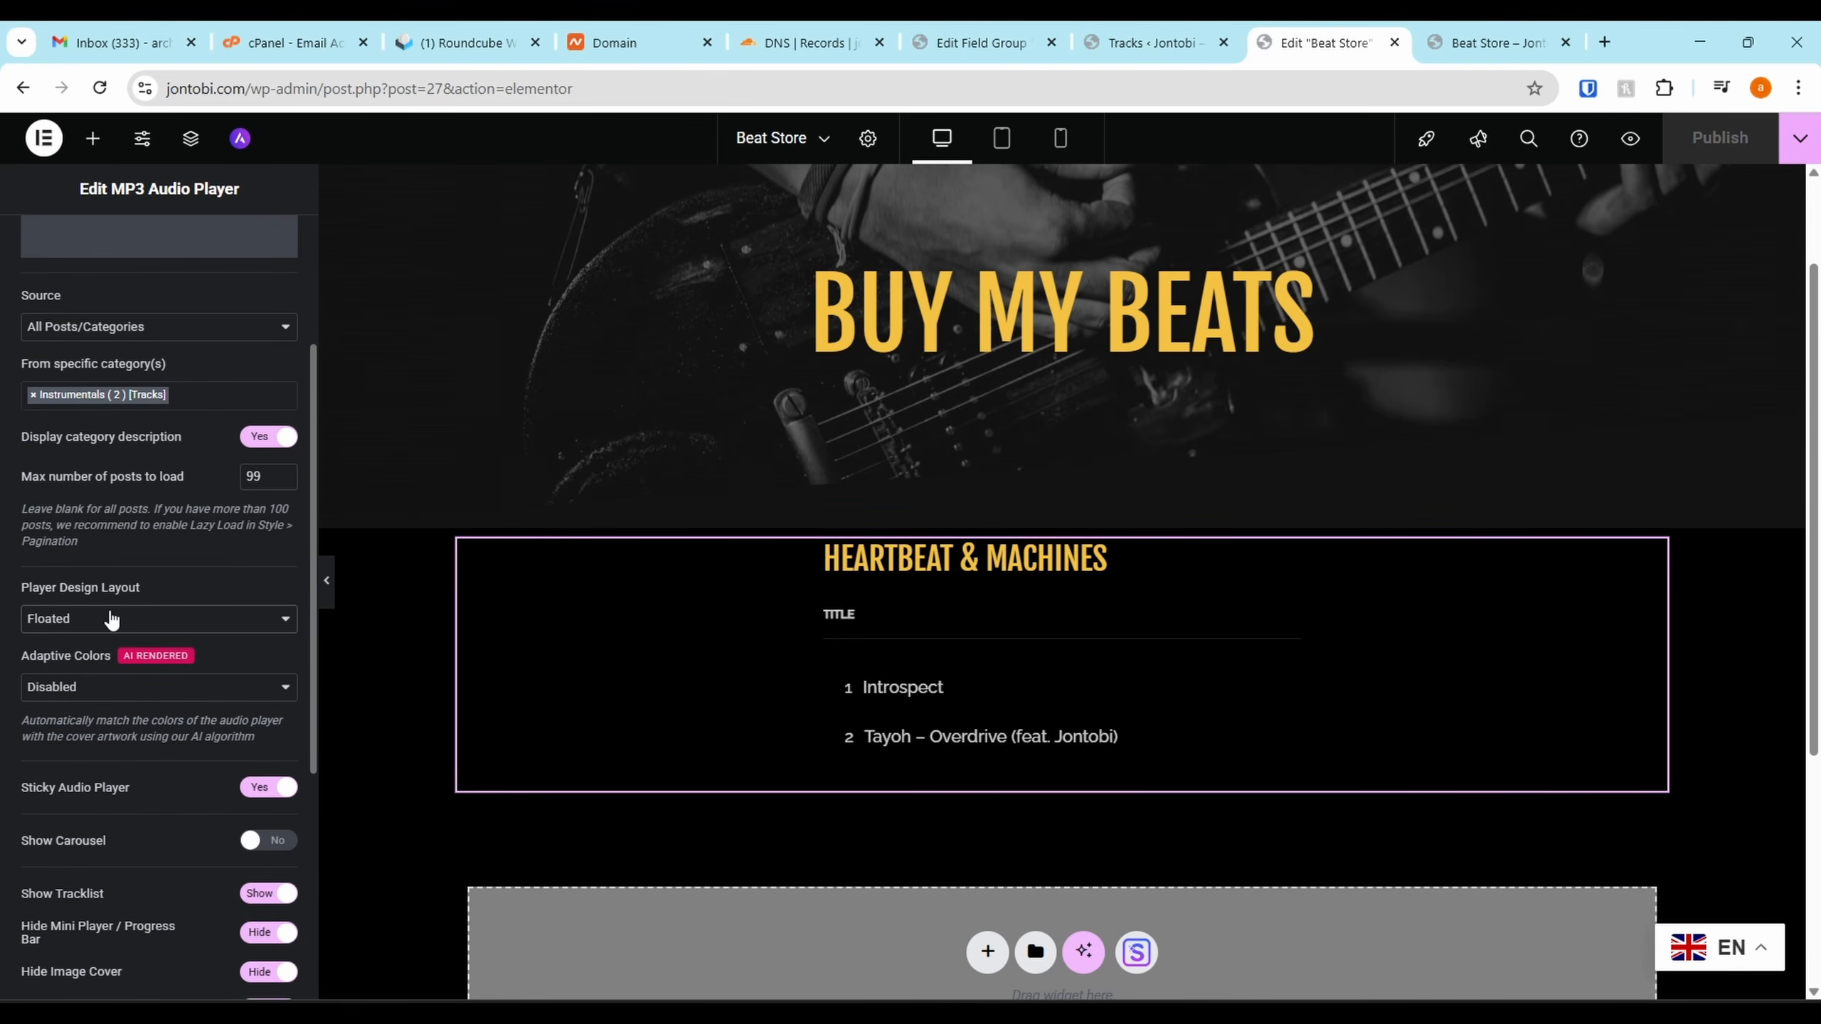
{"action": "left_click", "coordinate": [87, 618]}
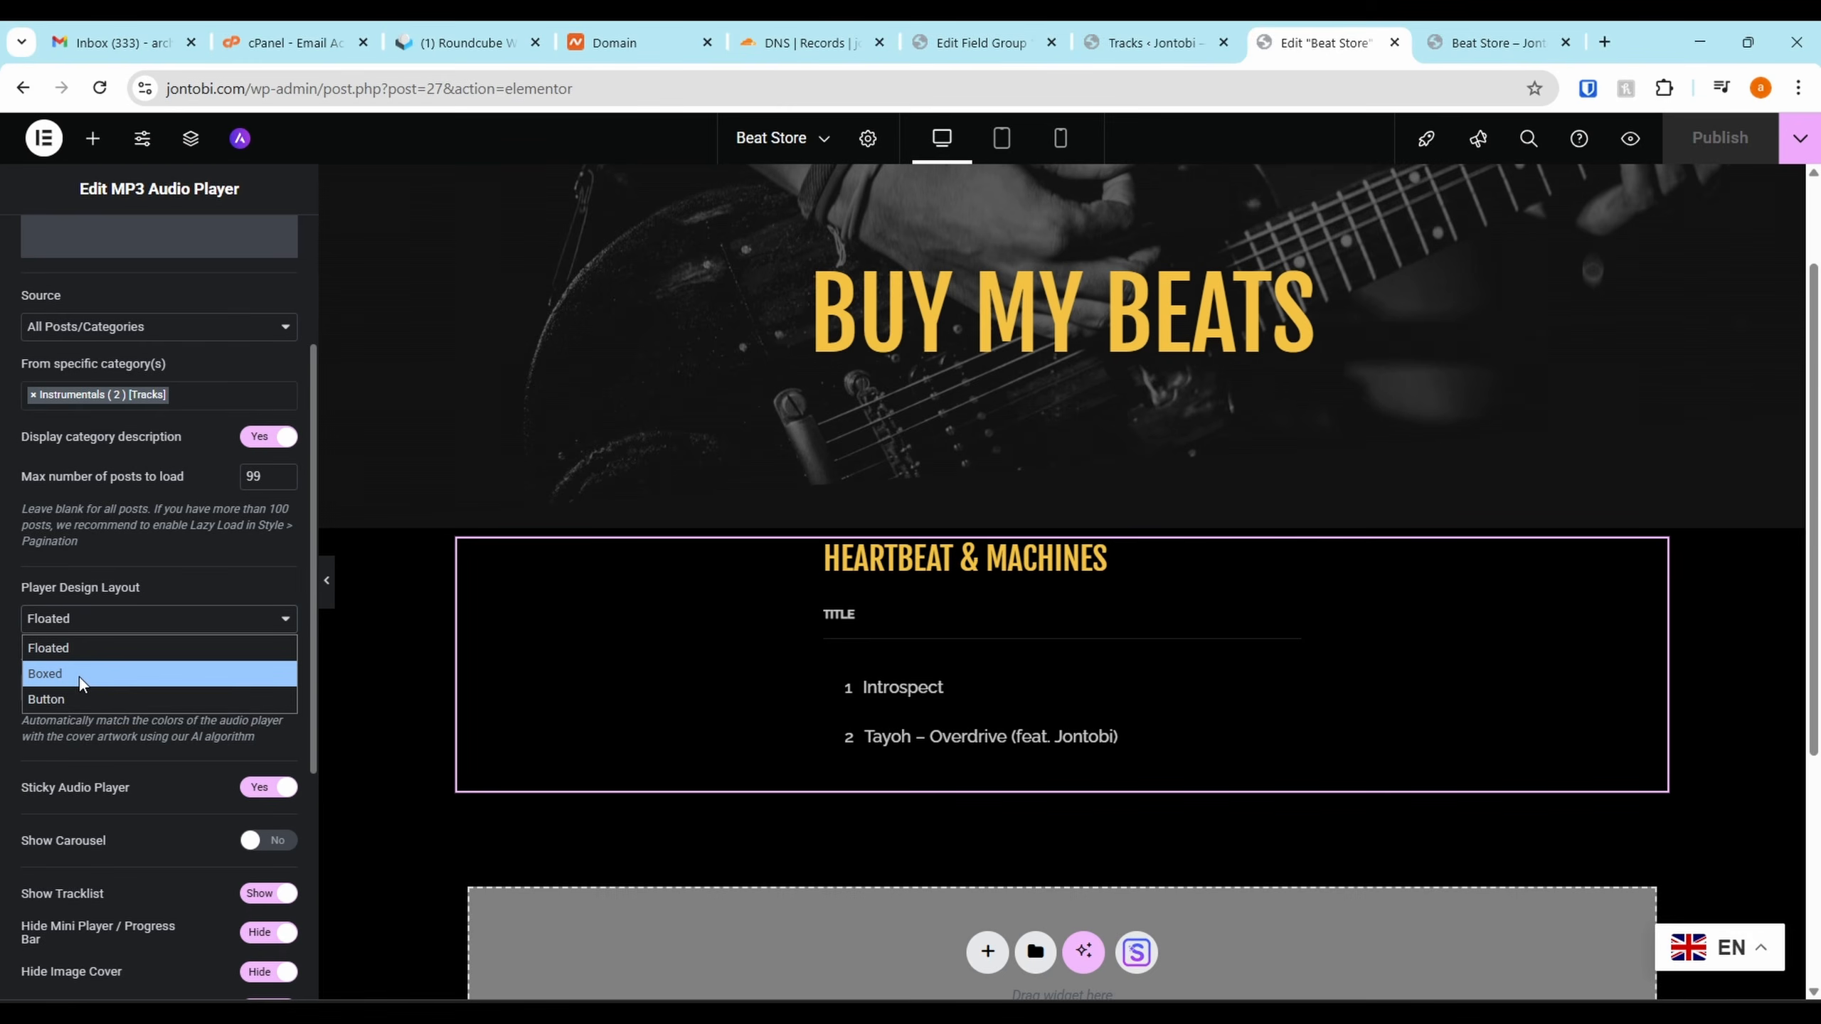
{"action": "left_click", "coordinate": [80, 675]}
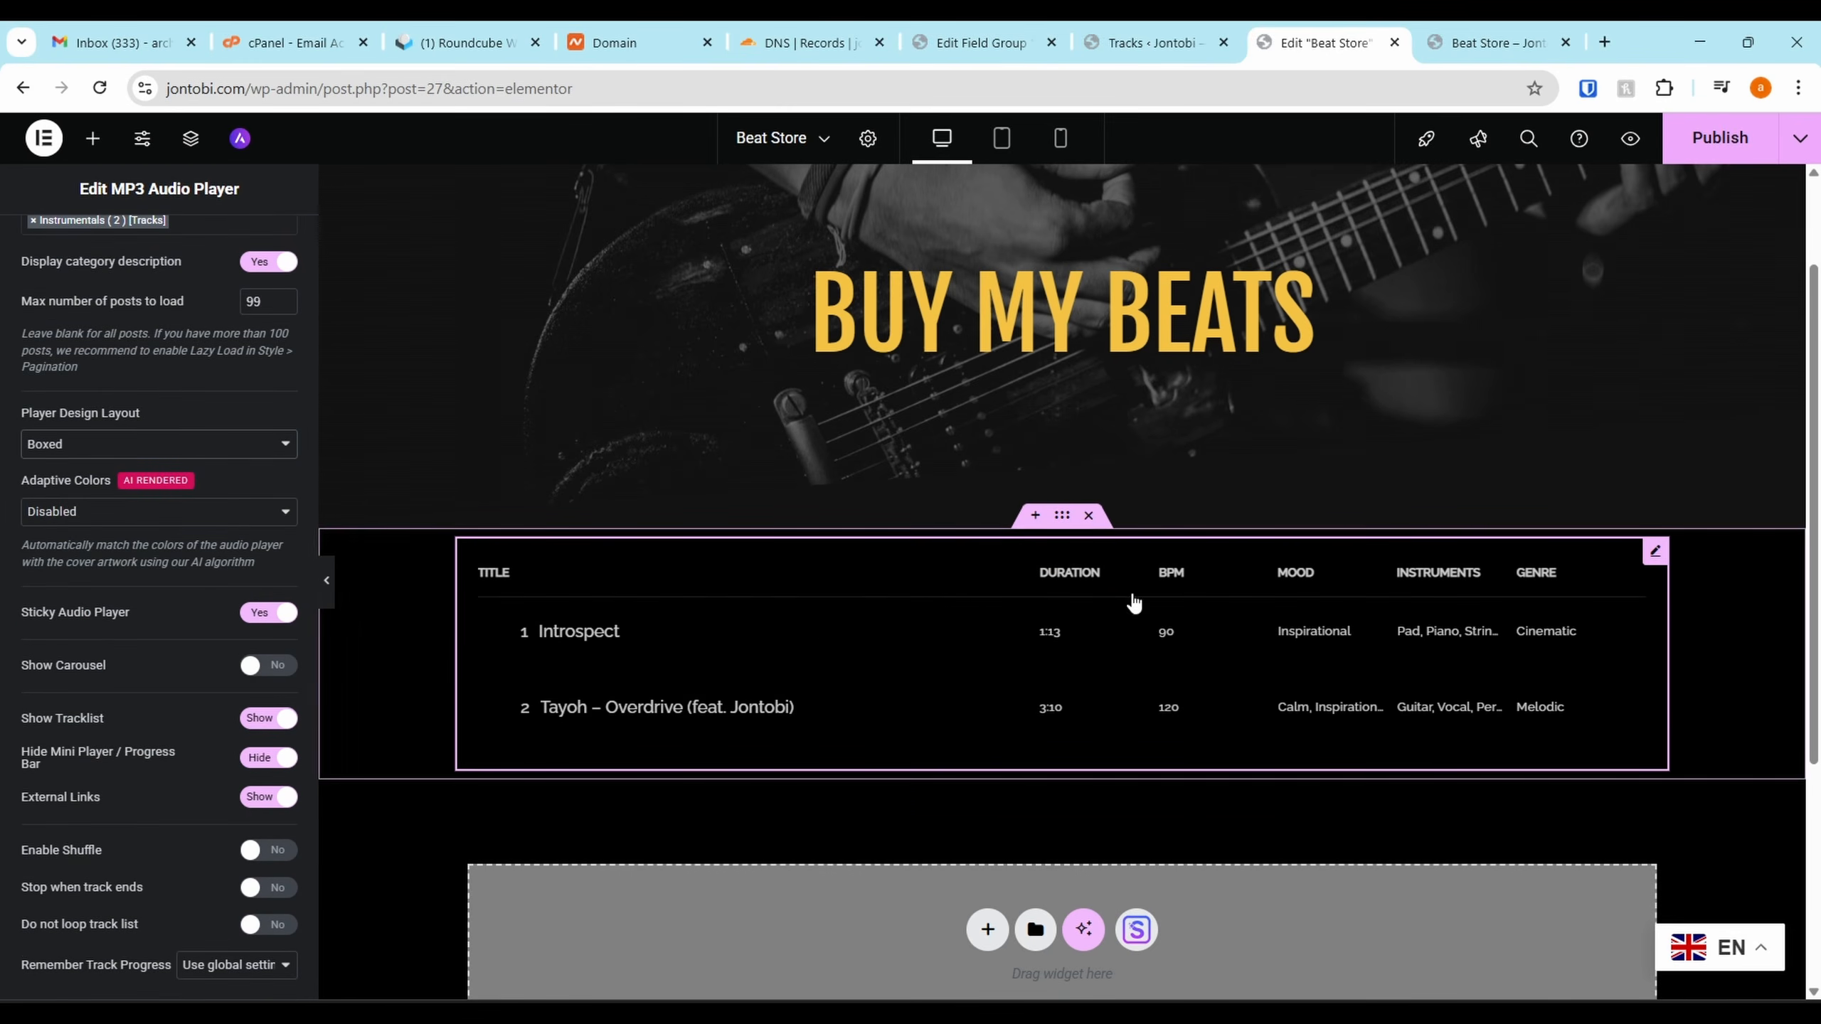
{"action": "left_click", "coordinate": [108, 447]}
{"action": "left_click", "coordinate": [71, 472]}
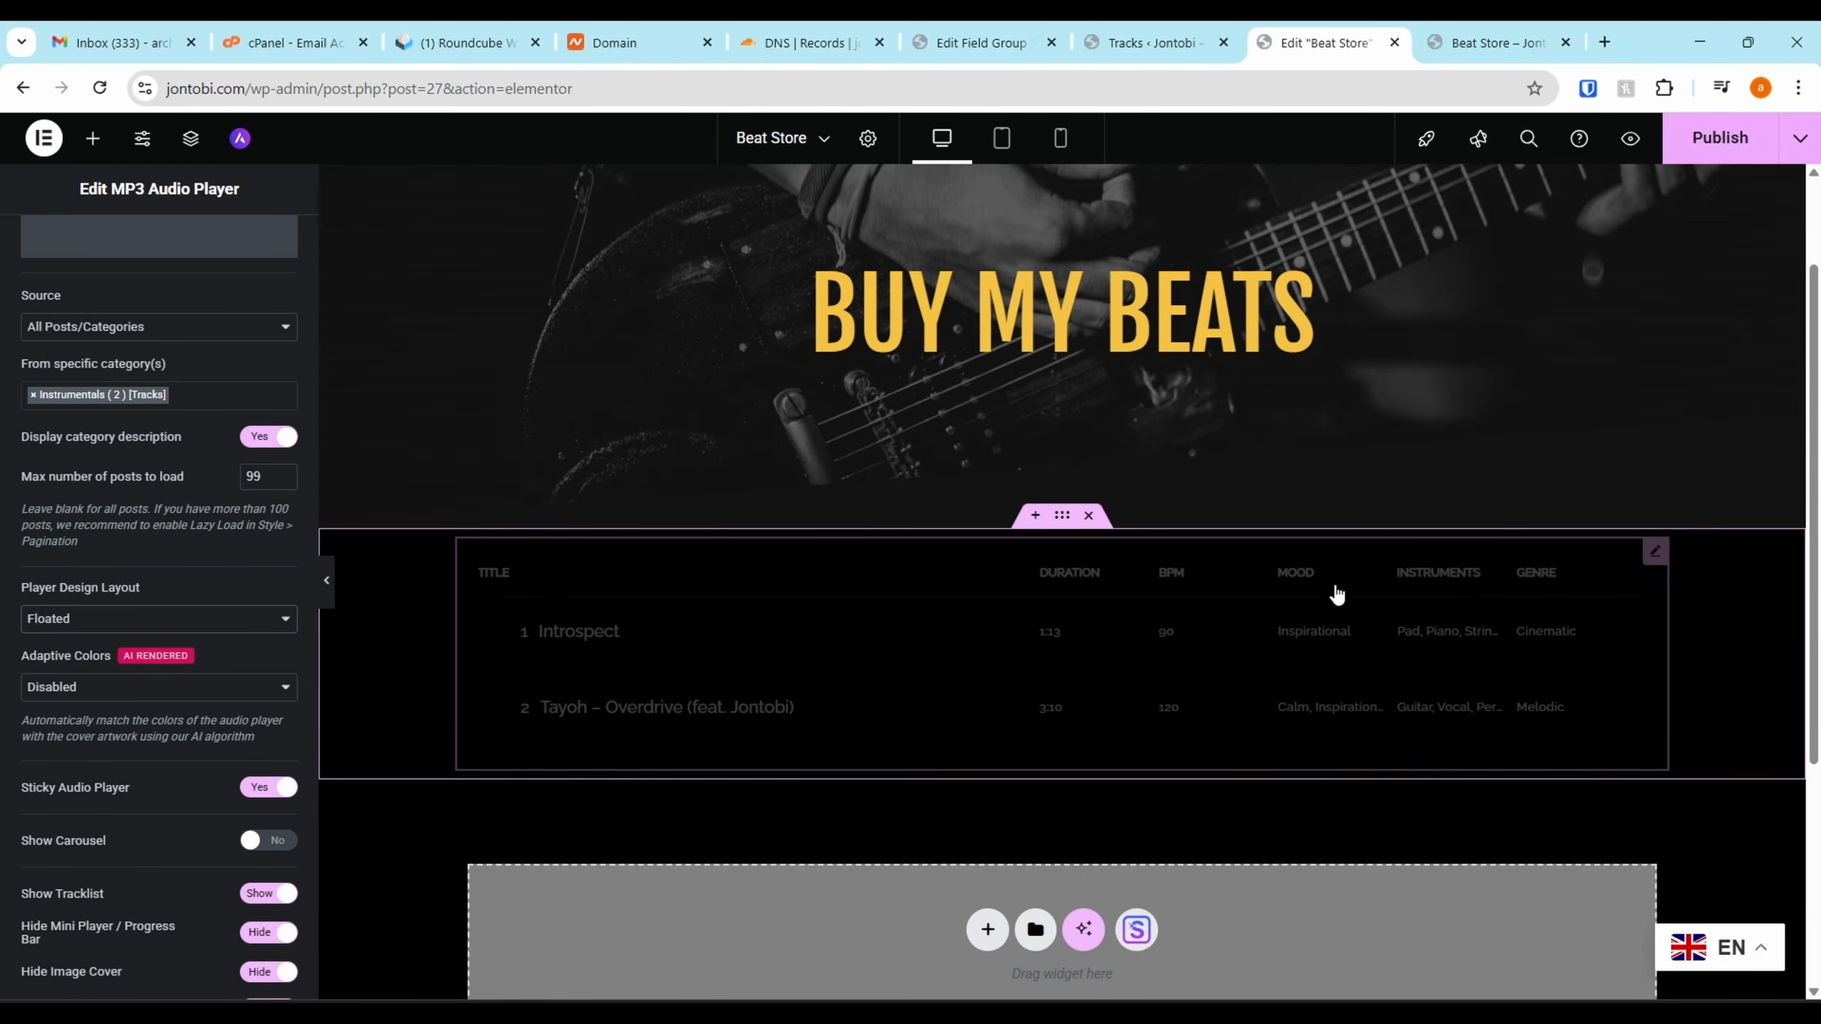
{"action": "left_click", "coordinate": [71, 616]}
{"action": "left_click", "coordinate": [71, 697]}
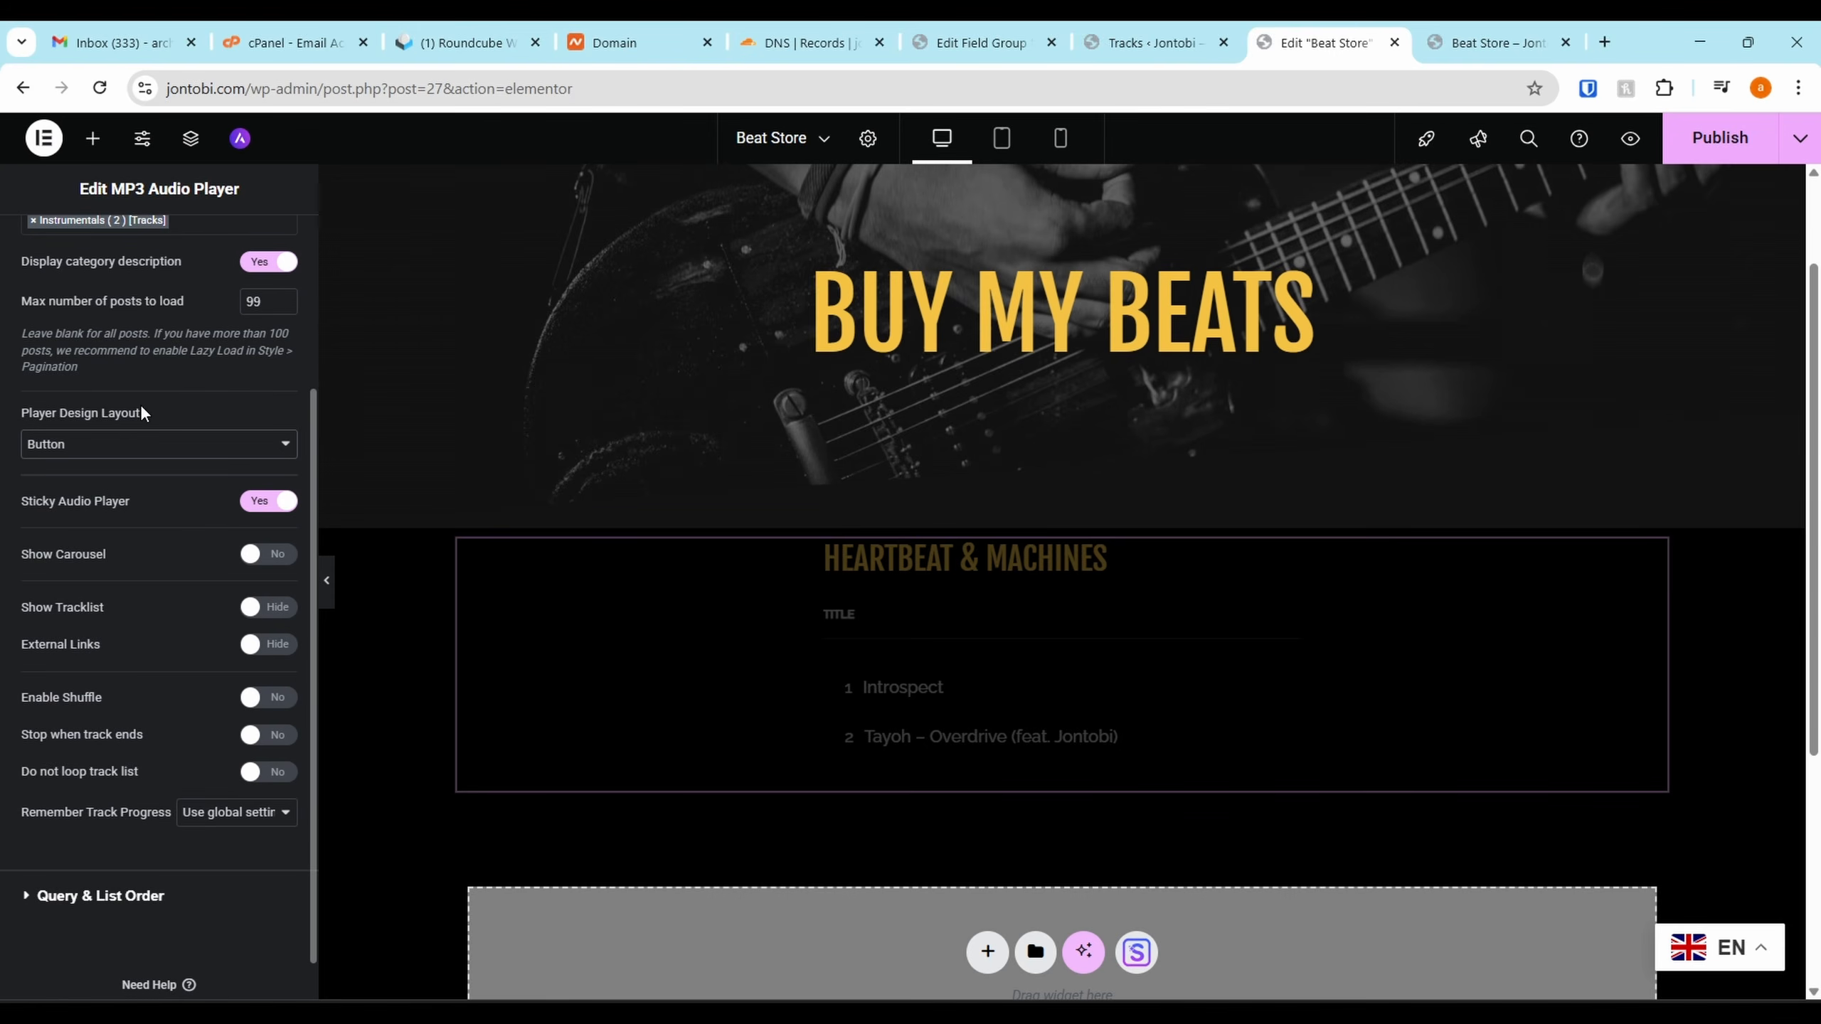
{"action": "left_click", "coordinate": [123, 454]}
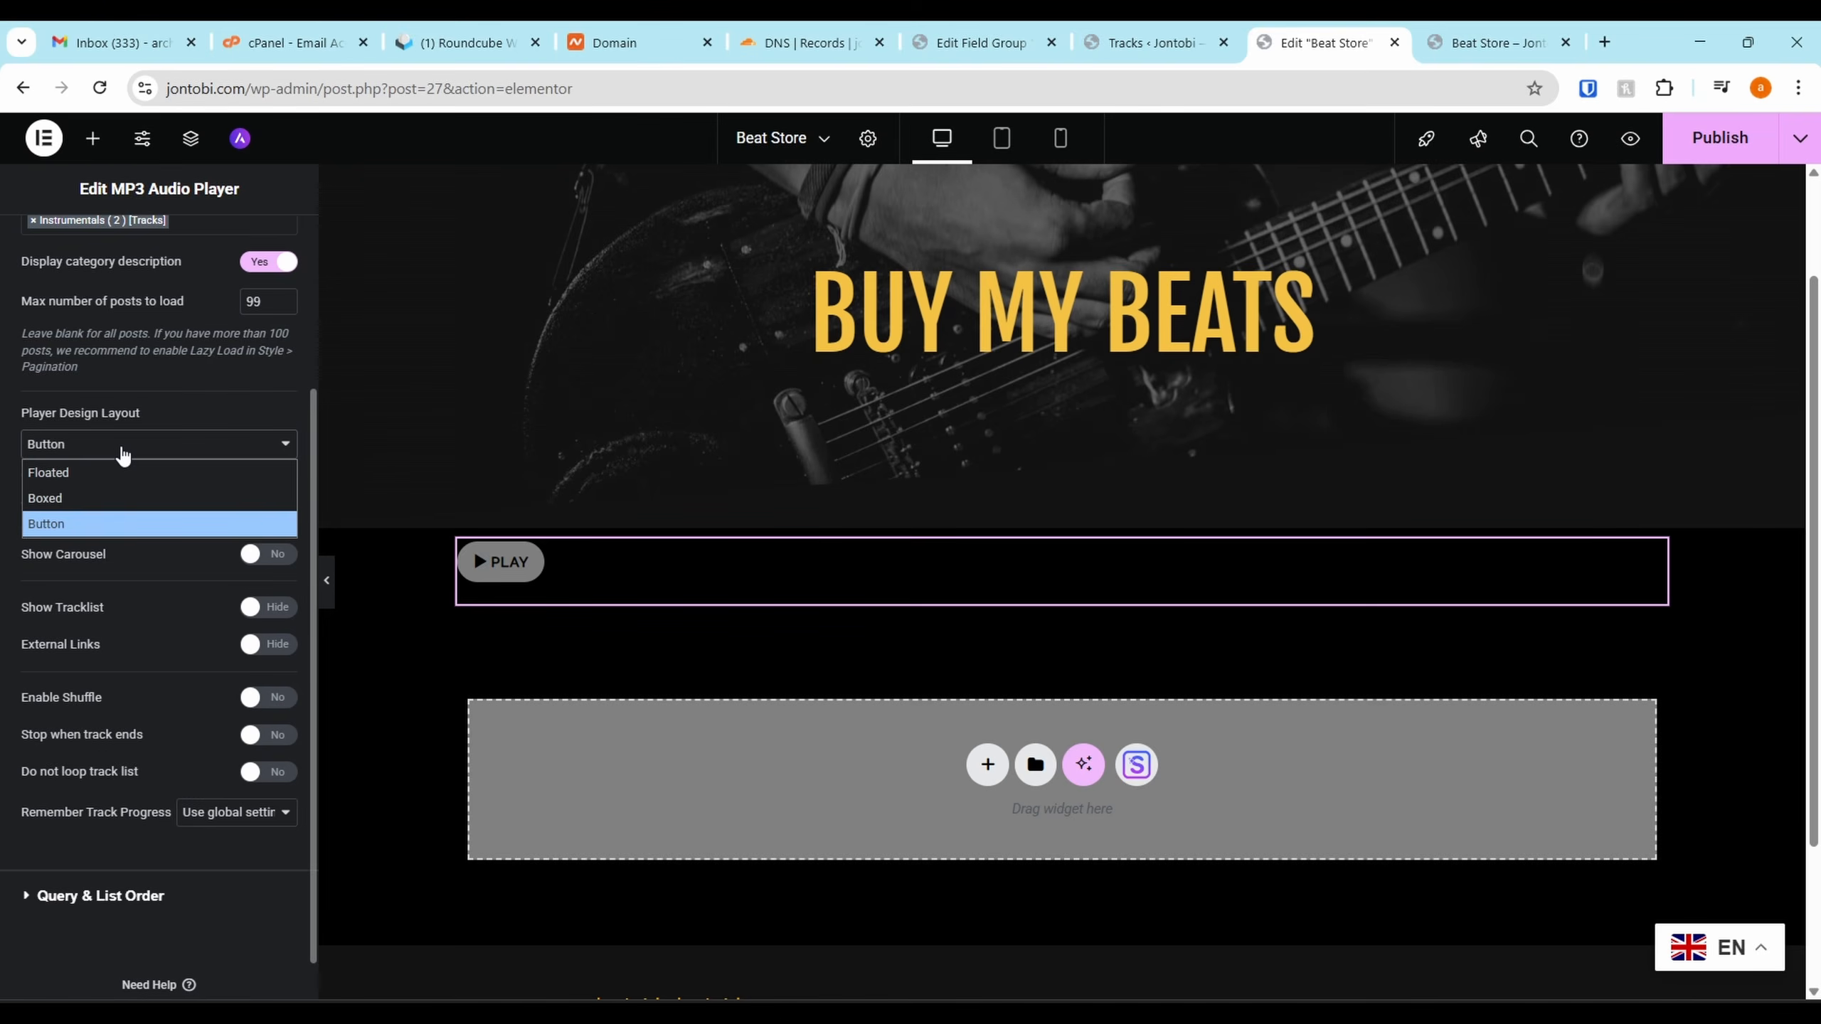
{"action": "left_click", "coordinate": [113, 499]}
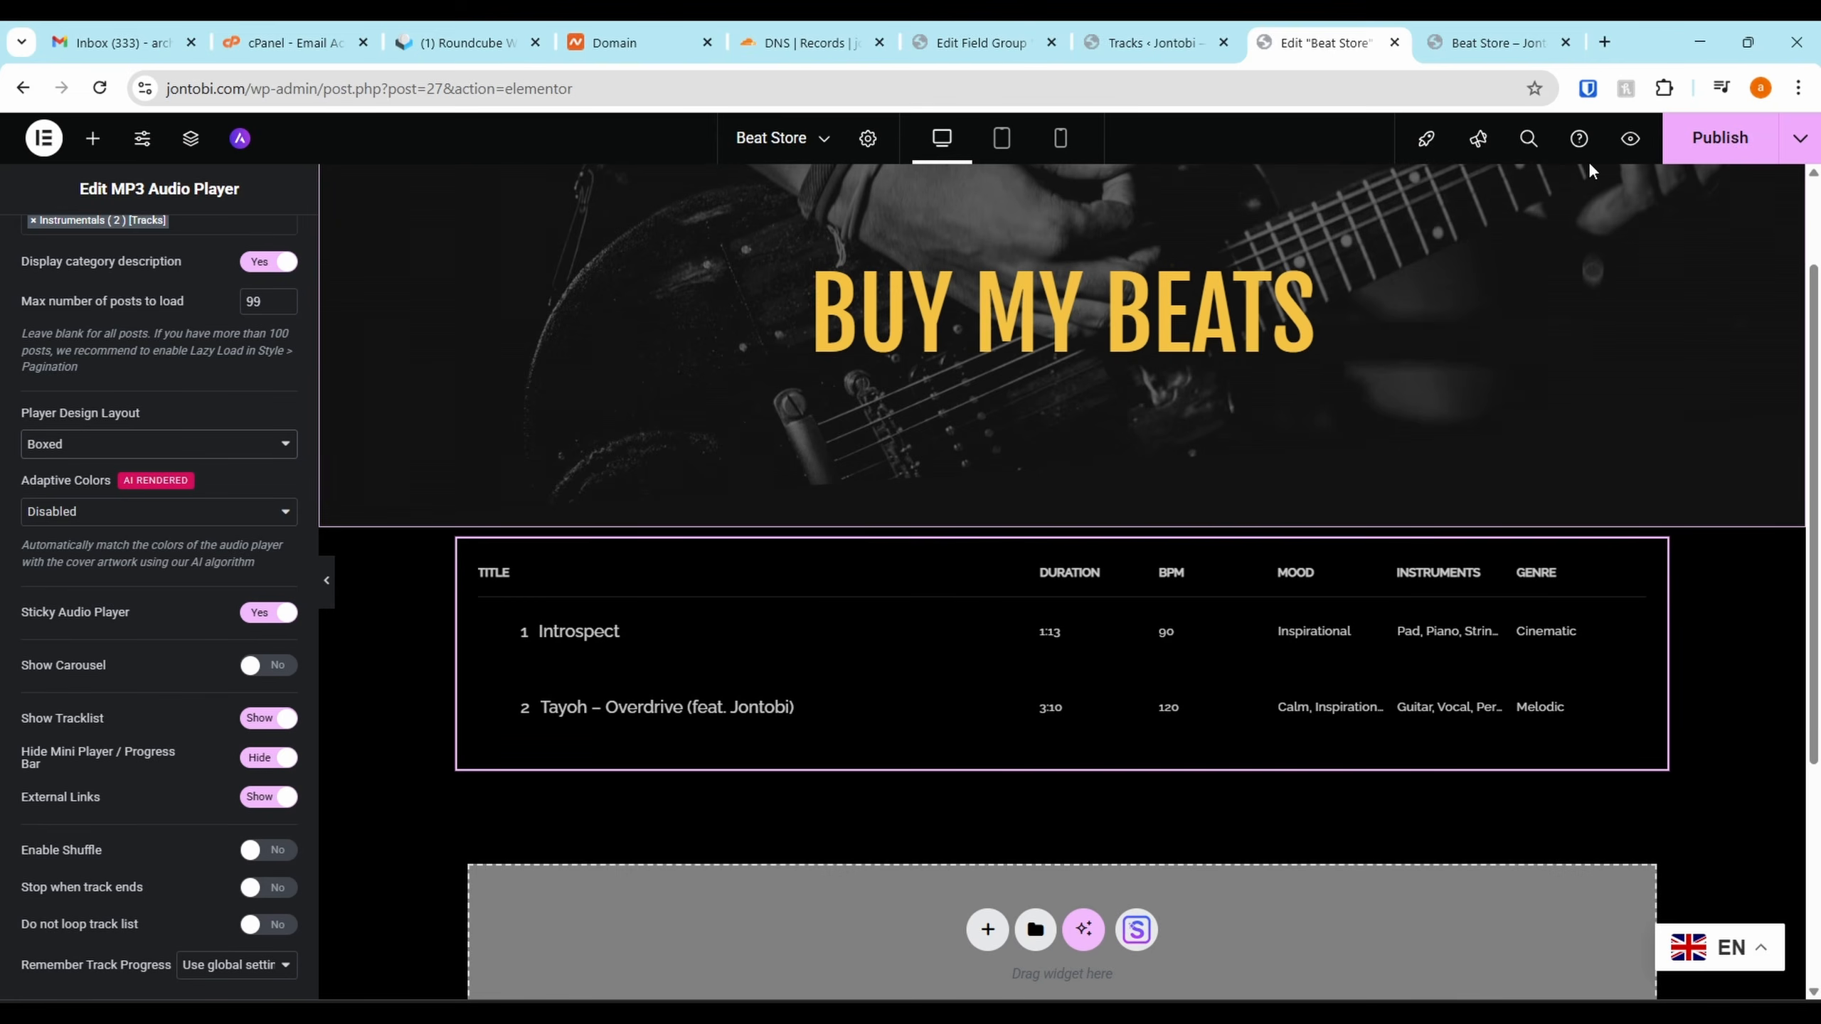
Publish the page and reload the live Beat Store page to view the changes
{"action": "left_click", "coordinate": [1690, 131]}
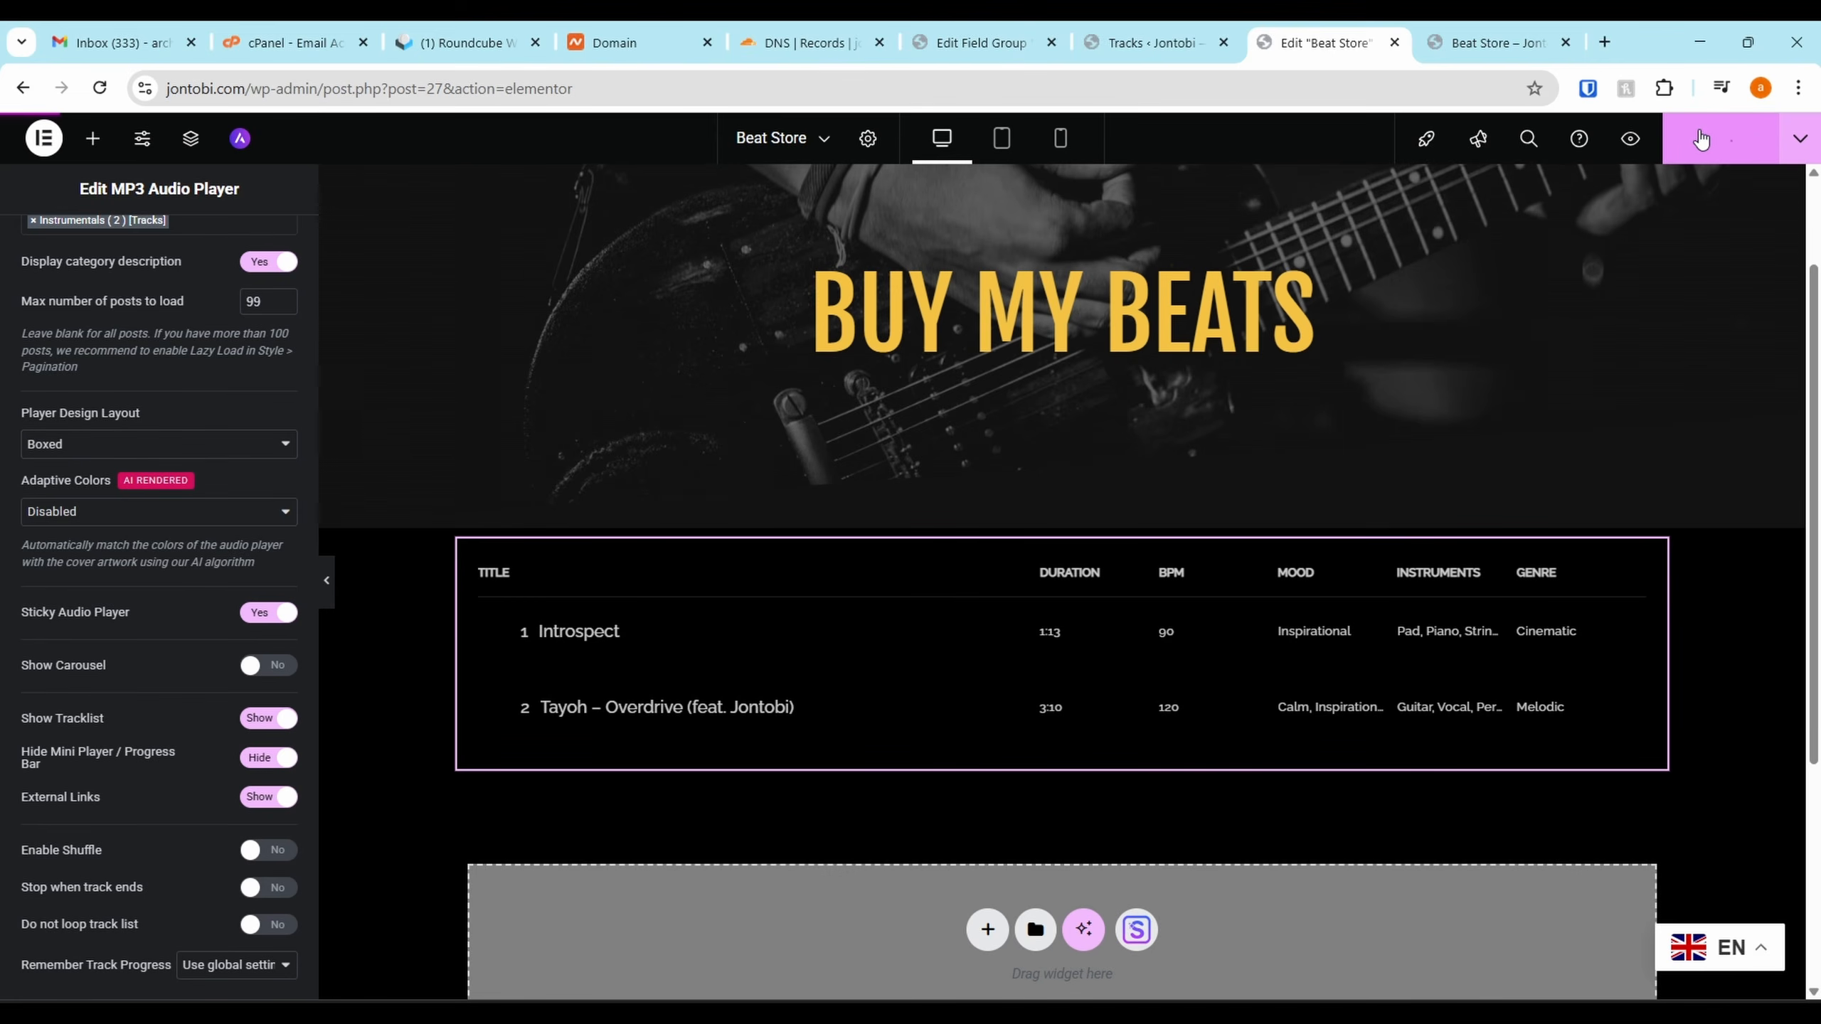
{"action": "left_click", "coordinate": [1466, 36]}
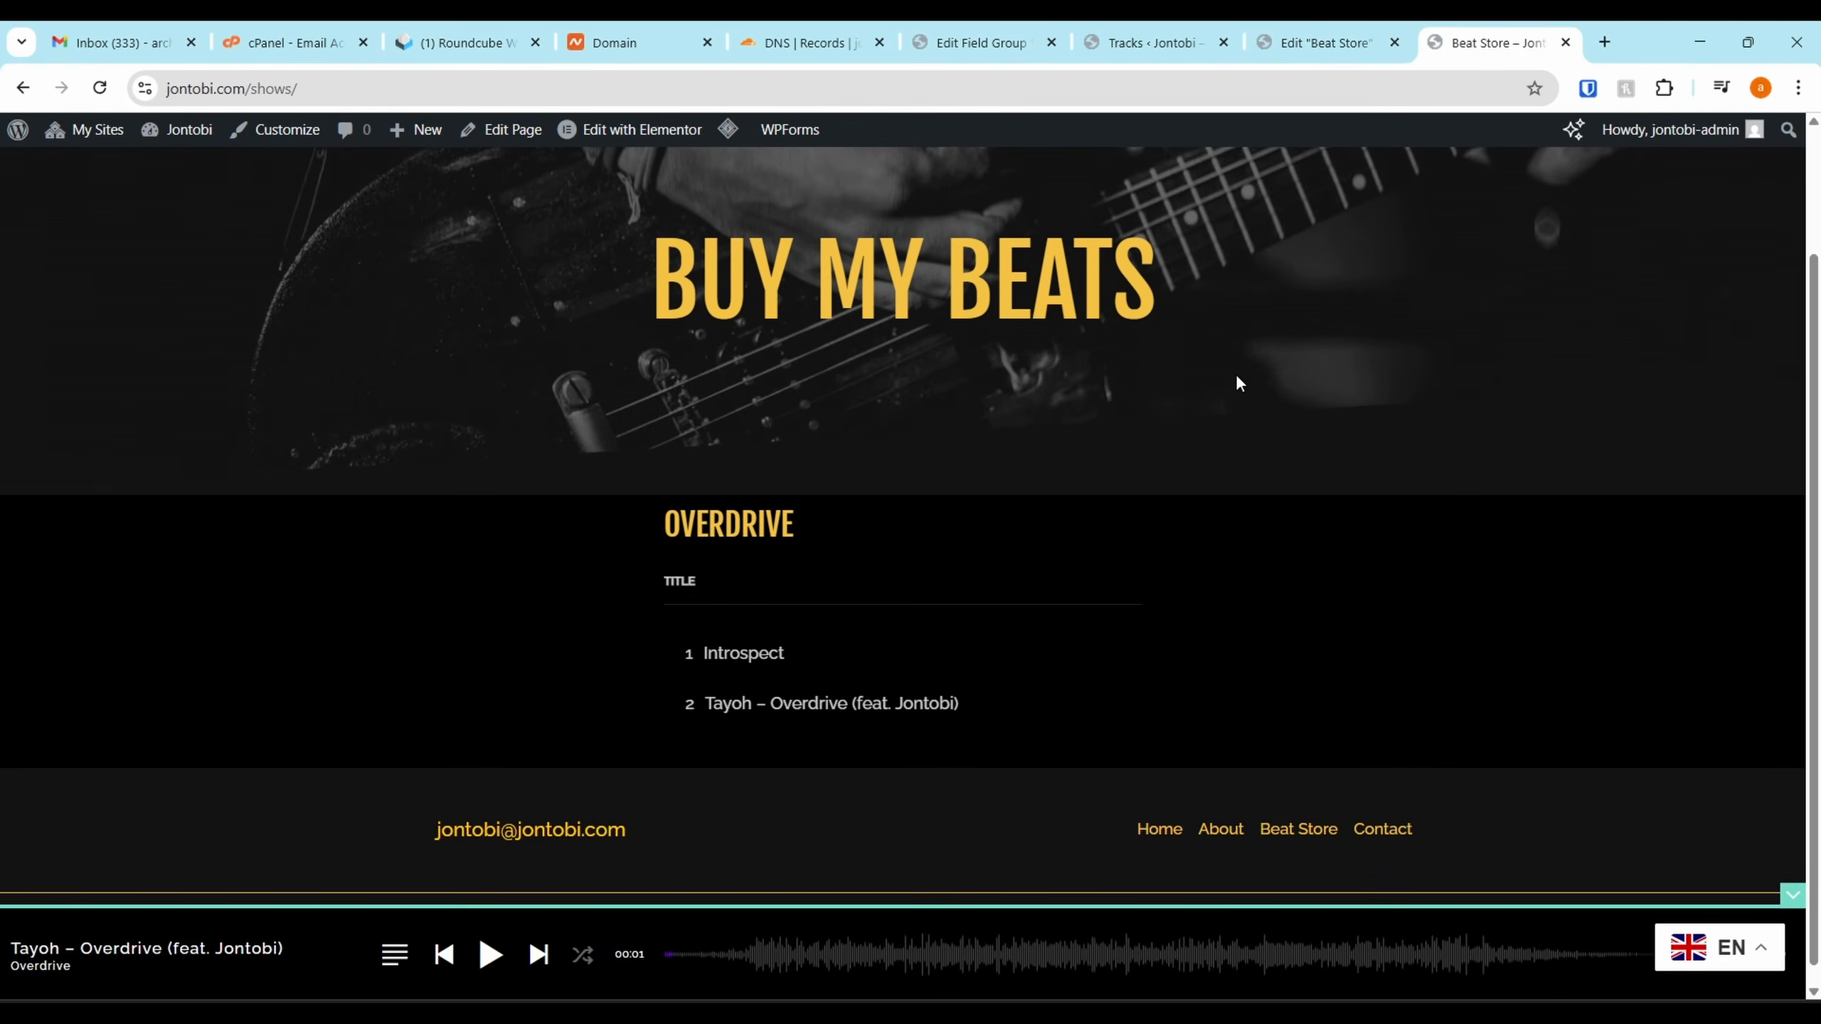
{"action": "key", "text": "F5"}
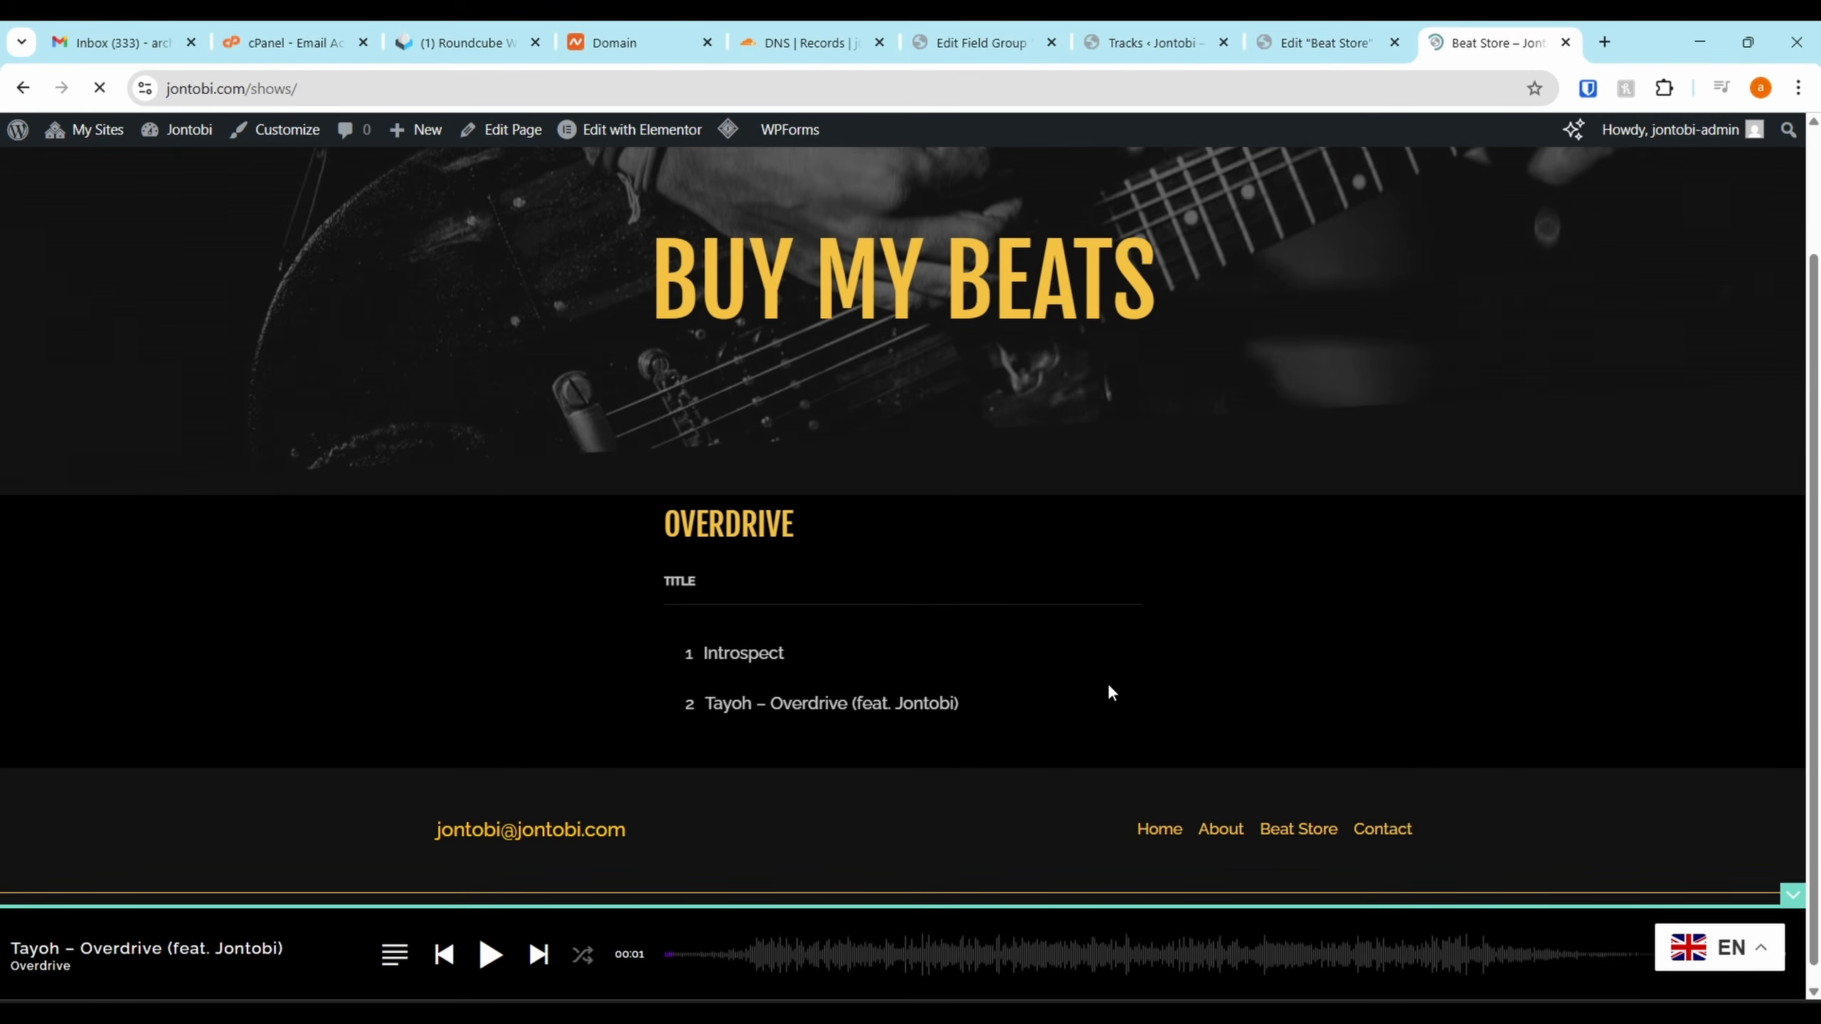
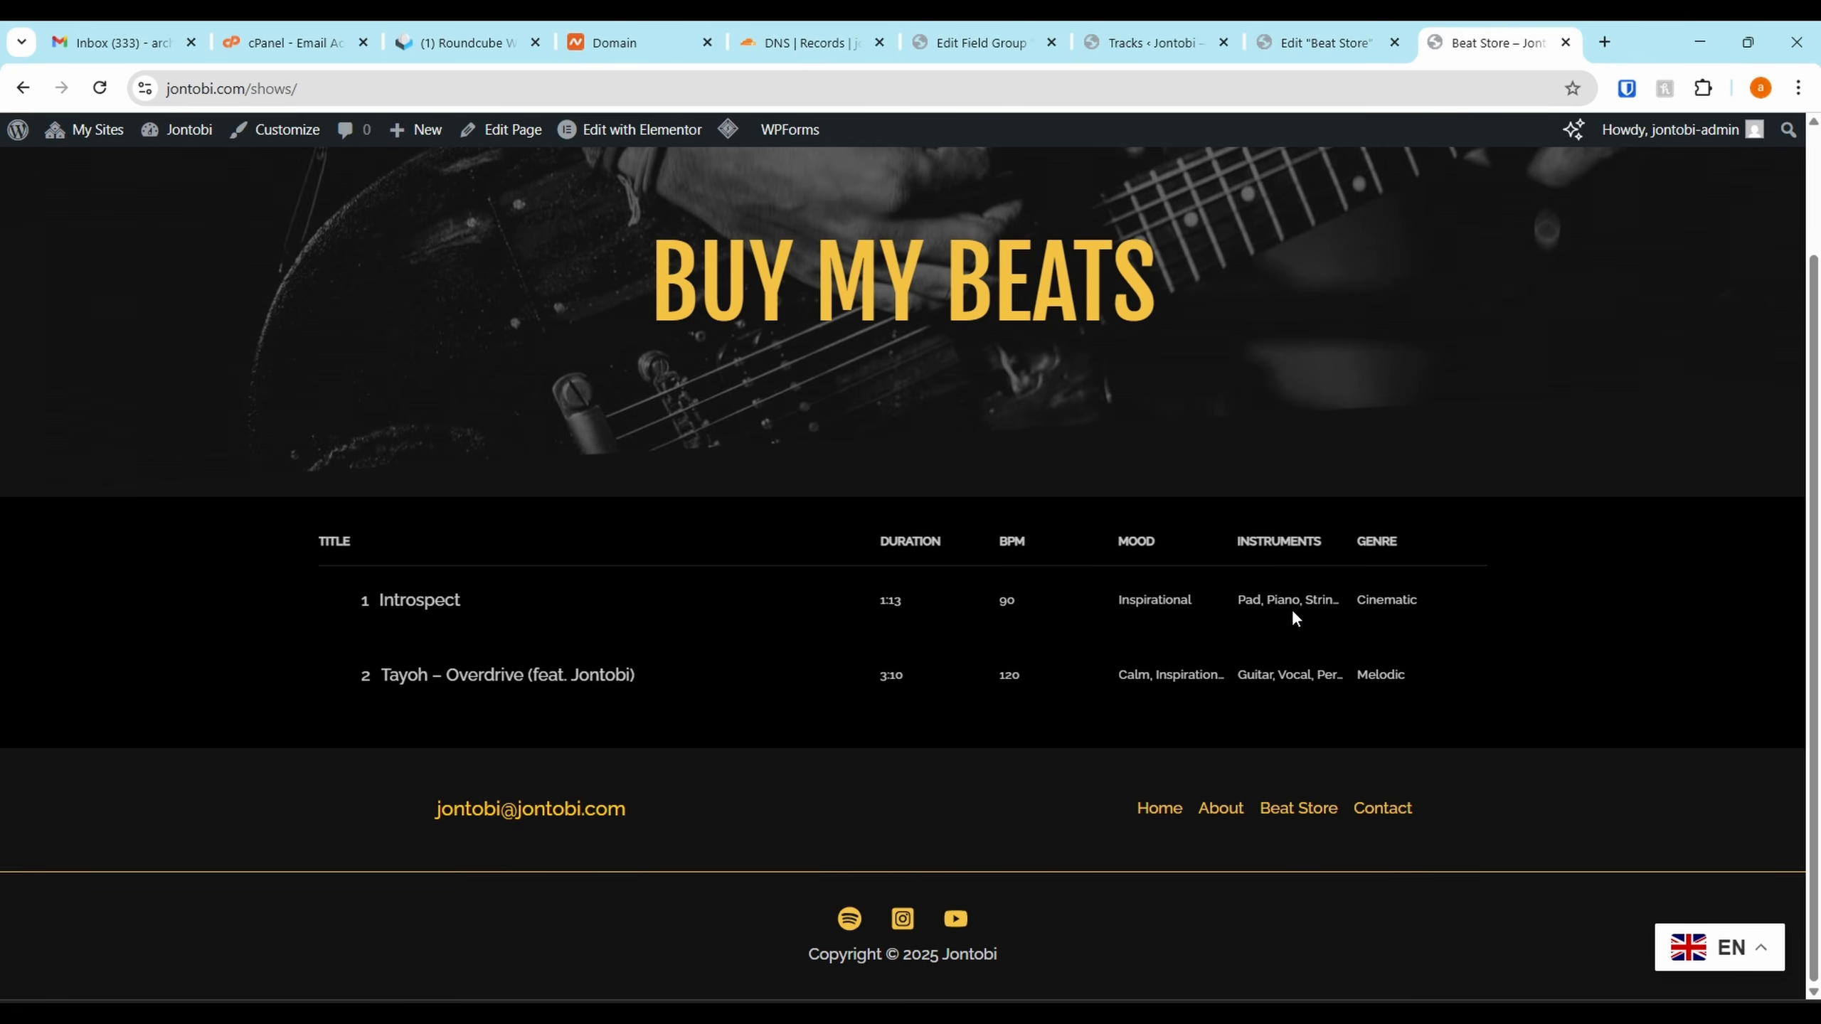
Sort the live tracklist by Genre, toggling between ascending and descending order
{"action": "left_click", "coordinate": [1373, 554]}
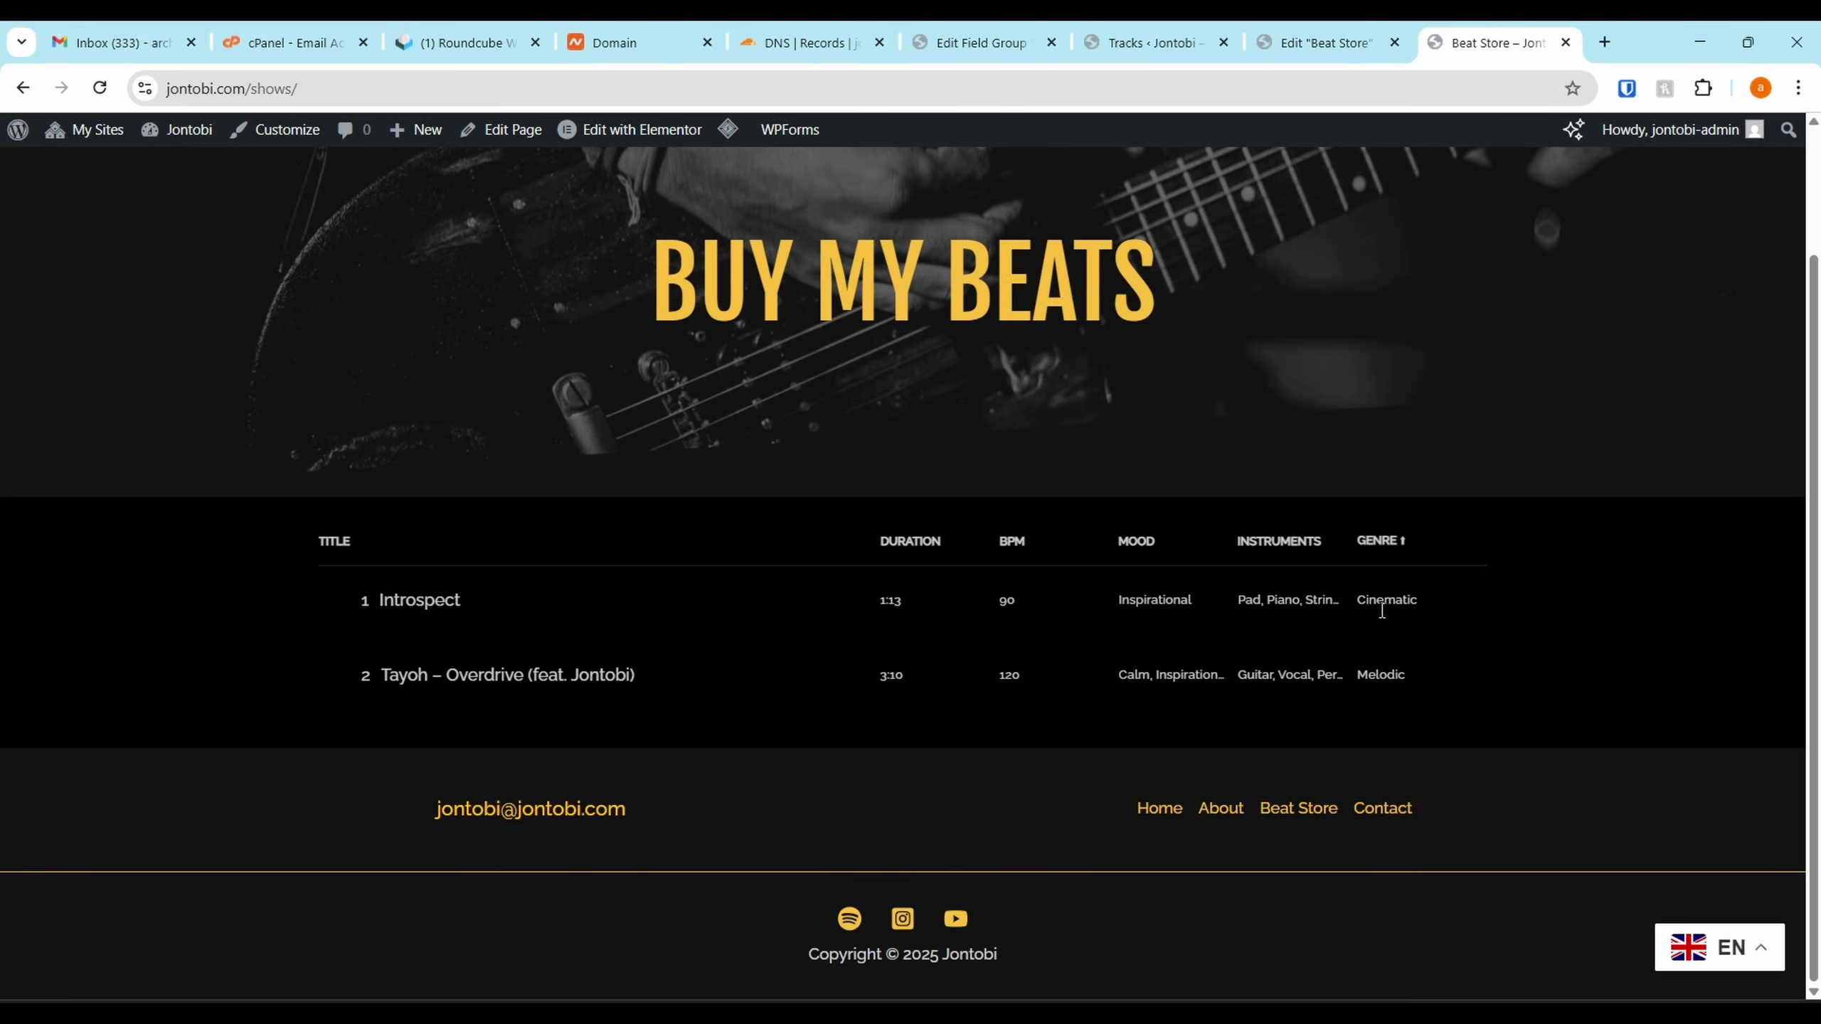
{"action": "left_click", "coordinate": [1385, 557]}
{"action": "left_click", "coordinate": [1385, 557]}
{"action": "left_click", "coordinate": [1385, 557]}
{"action": "left_click", "coordinate": [1385, 557]}
{"action": "left_click", "coordinate": [1567, 570]}
Test sorting by Instruments, Mood, BPM and Duration, then return to the editor
{"action": "left_click", "coordinate": [1259, 552]}
{"action": "left_click", "coordinate": [1259, 552]}
{"action": "left_click", "coordinate": [1126, 549]}
{"action": "left_click", "coordinate": [1126, 548]}
{"action": "left_click", "coordinate": [1011, 549]}
{"action": "left_click", "coordinate": [1011, 549]}
{"action": "left_click", "coordinate": [1010, 548]}
{"action": "left_click", "coordinate": [917, 543]}
{"action": "left_click", "coordinate": [907, 543]}
{"action": "left_click", "coordinate": [905, 544]}
{"action": "left_click", "coordinate": [904, 553]}
{"action": "key", "text": "ctrl+Page_Up"}
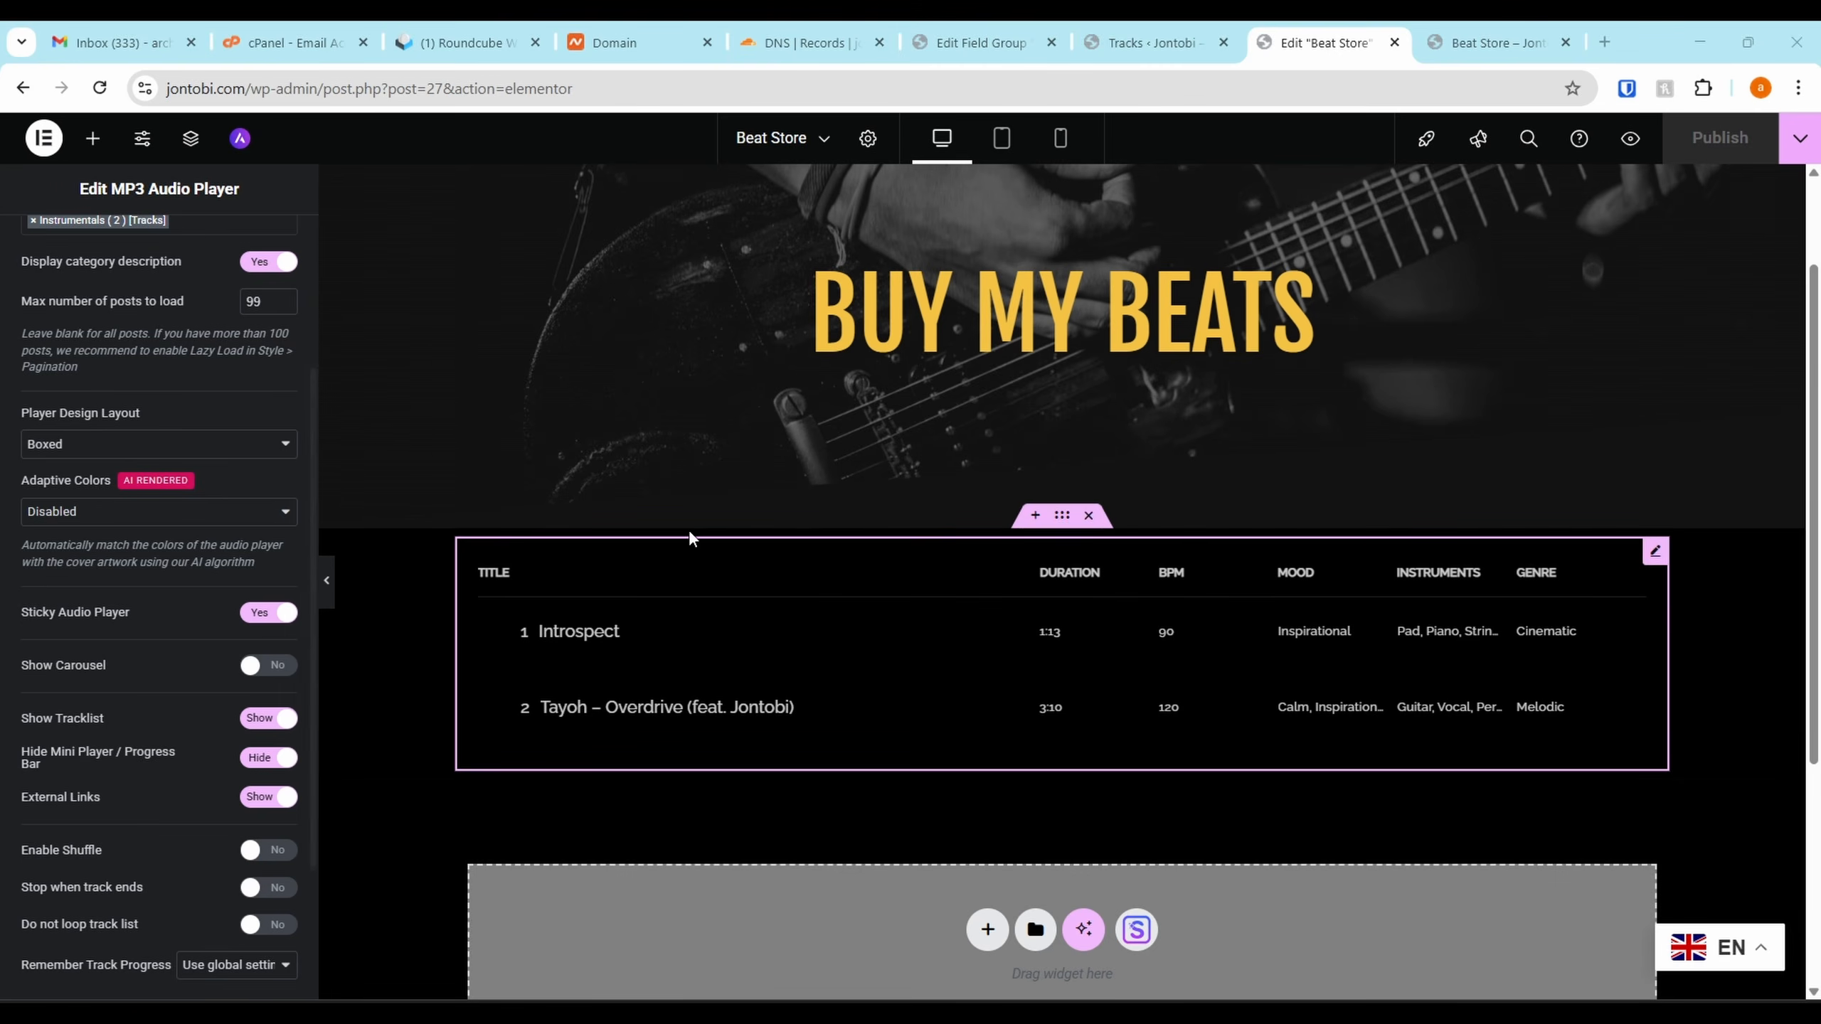
Add a single-column Flexbox section above the audio player
{"action": "left_click", "coordinate": [1032, 518]}
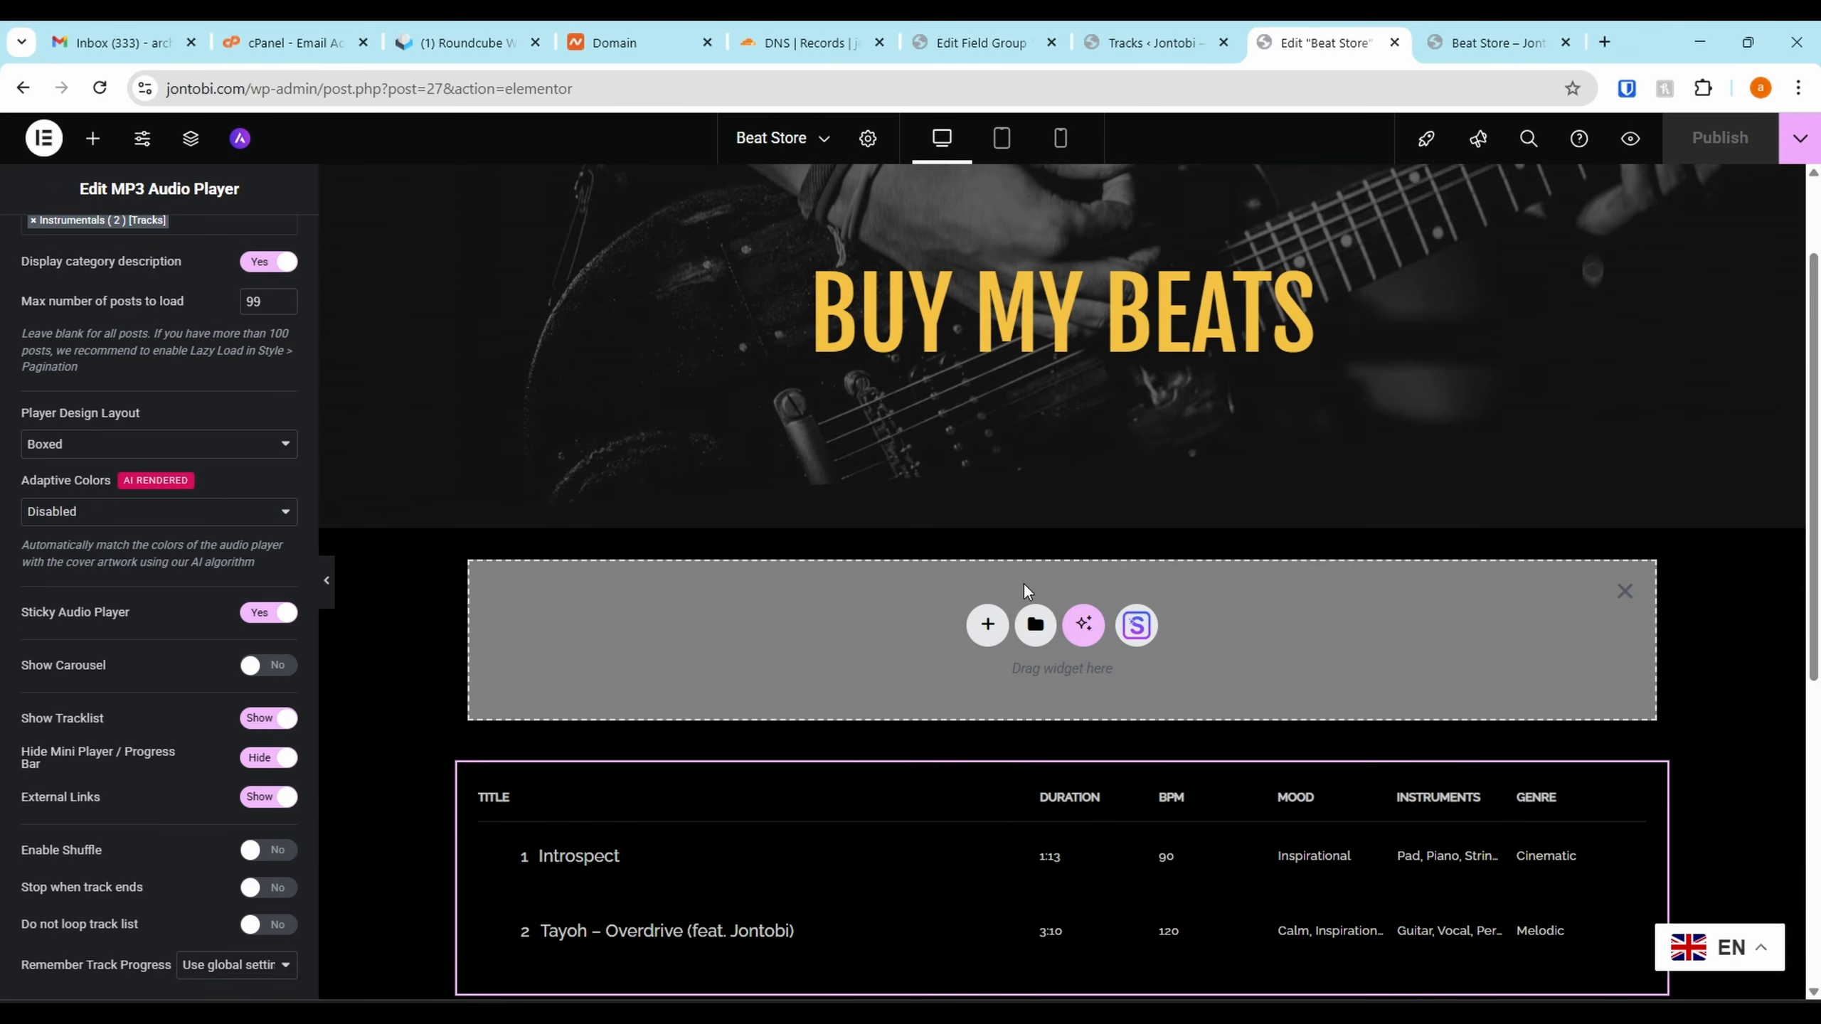
{"action": "left_click", "coordinate": [986, 623]}
{"action": "left_click", "coordinate": [995, 699]}
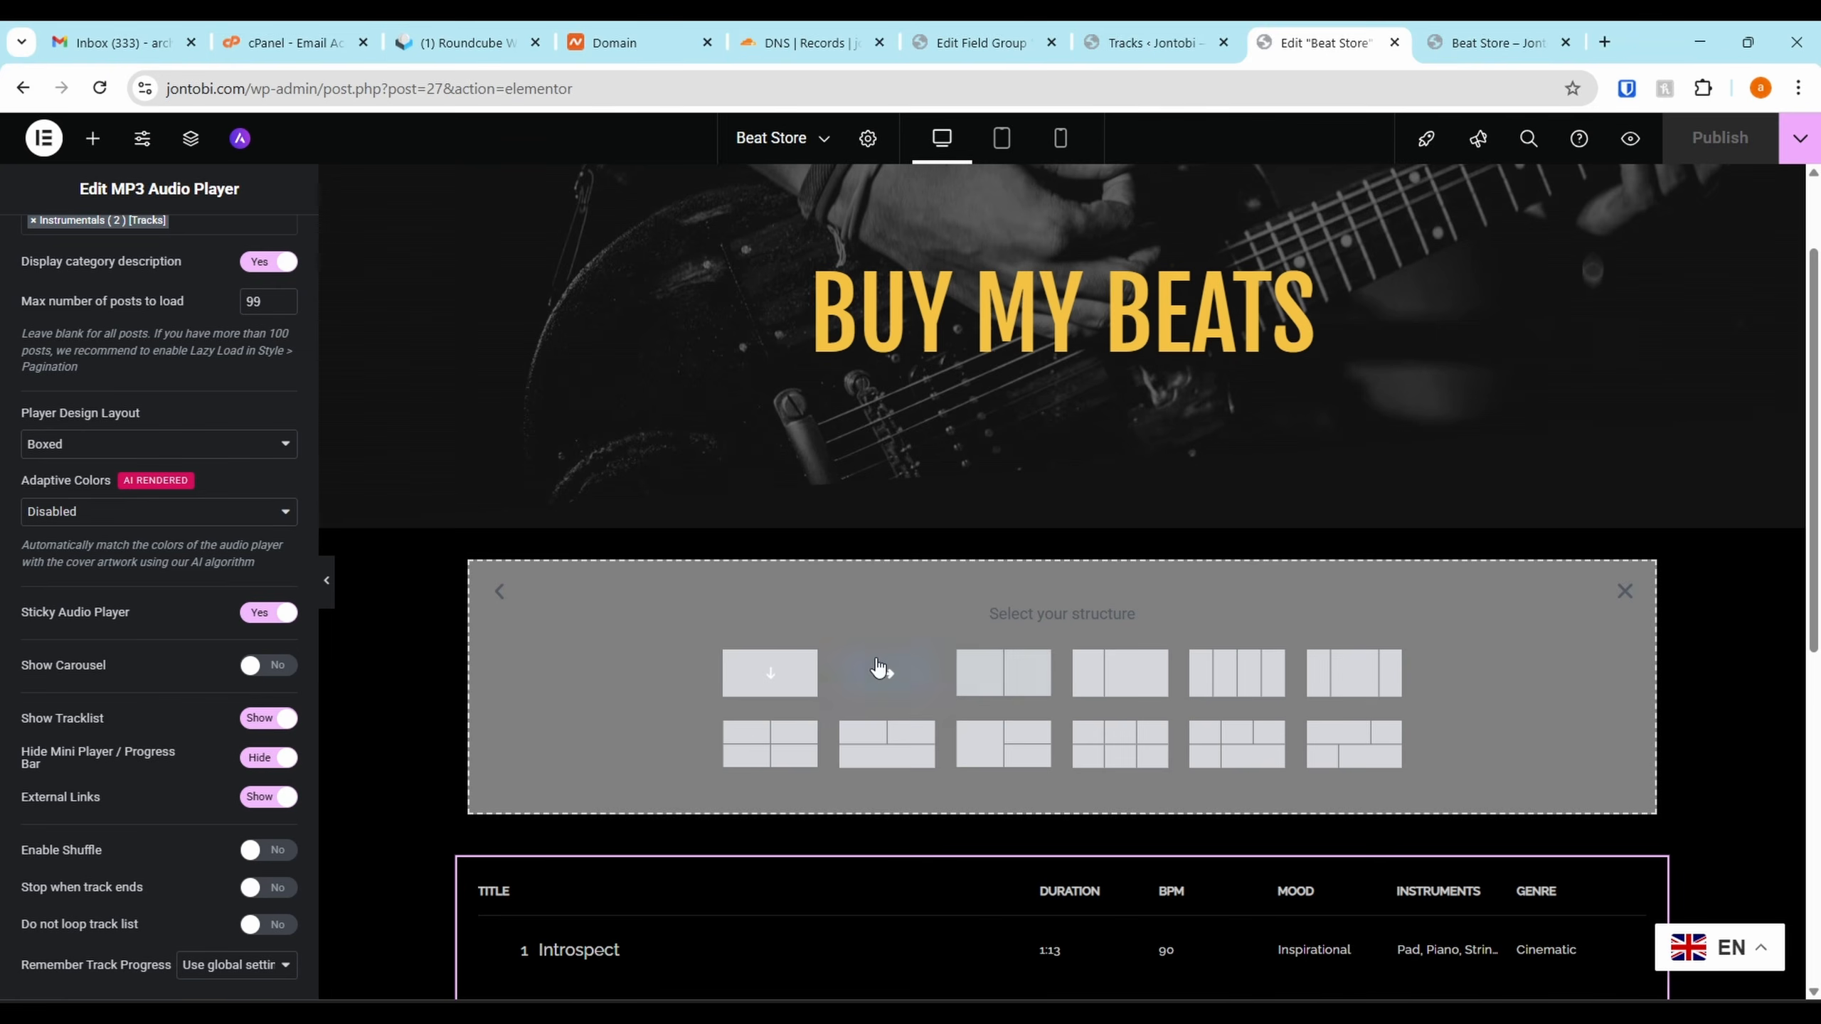
{"action": "left_click", "coordinate": [761, 688]}
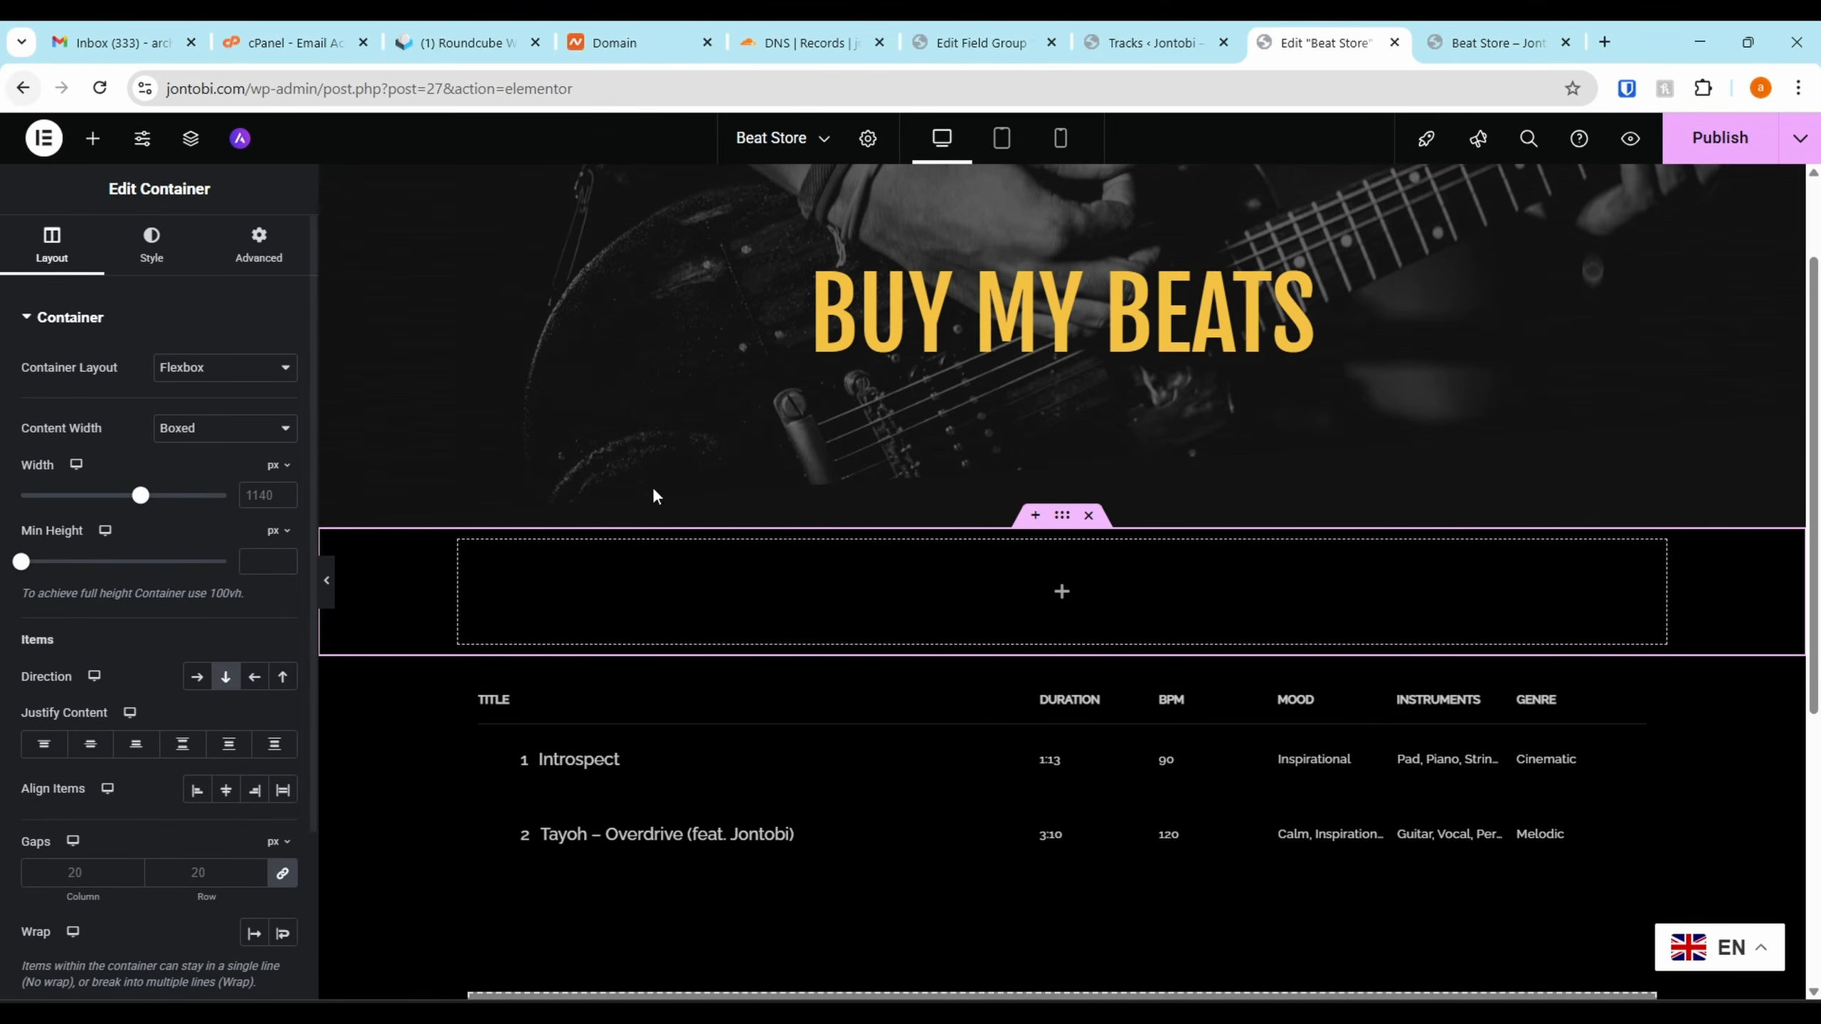
Drag Sonaar's Filter Select & Tags widget into the new container
{"action": "left_click", "coordinate": [1059, 593]}
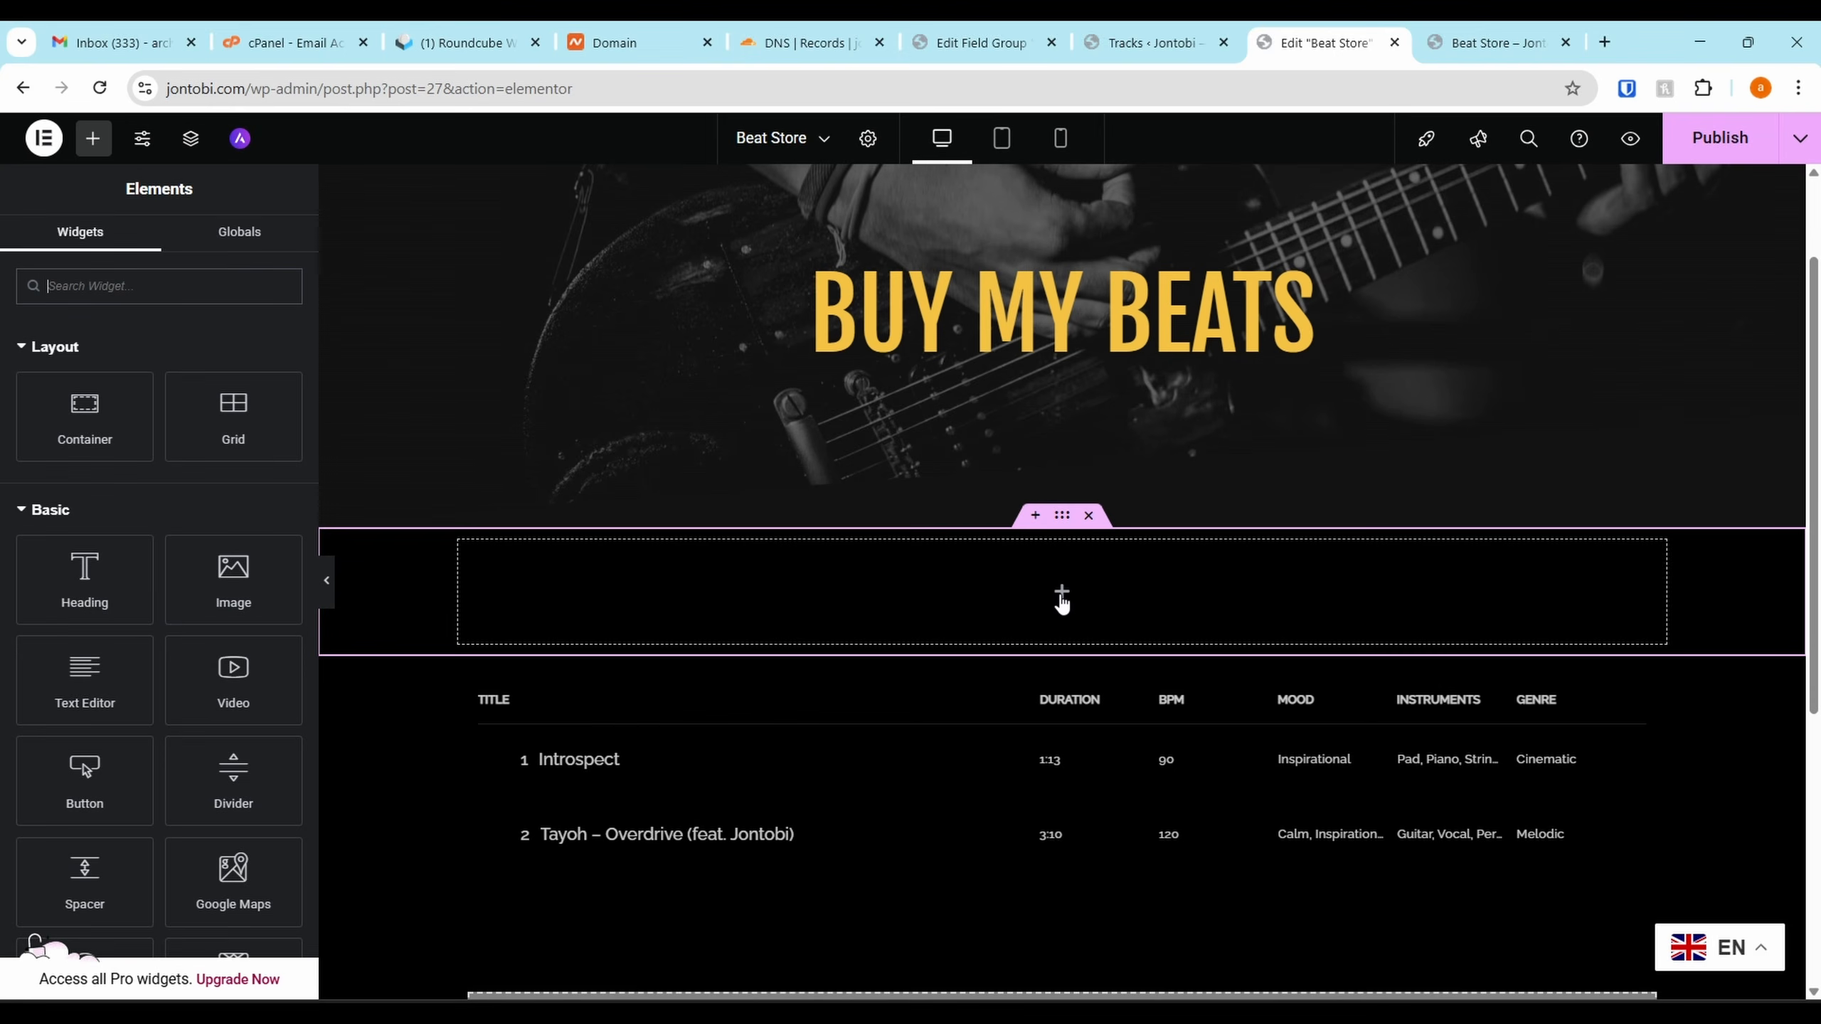
{"action": "left_click", "coordinate": [72, 347]}
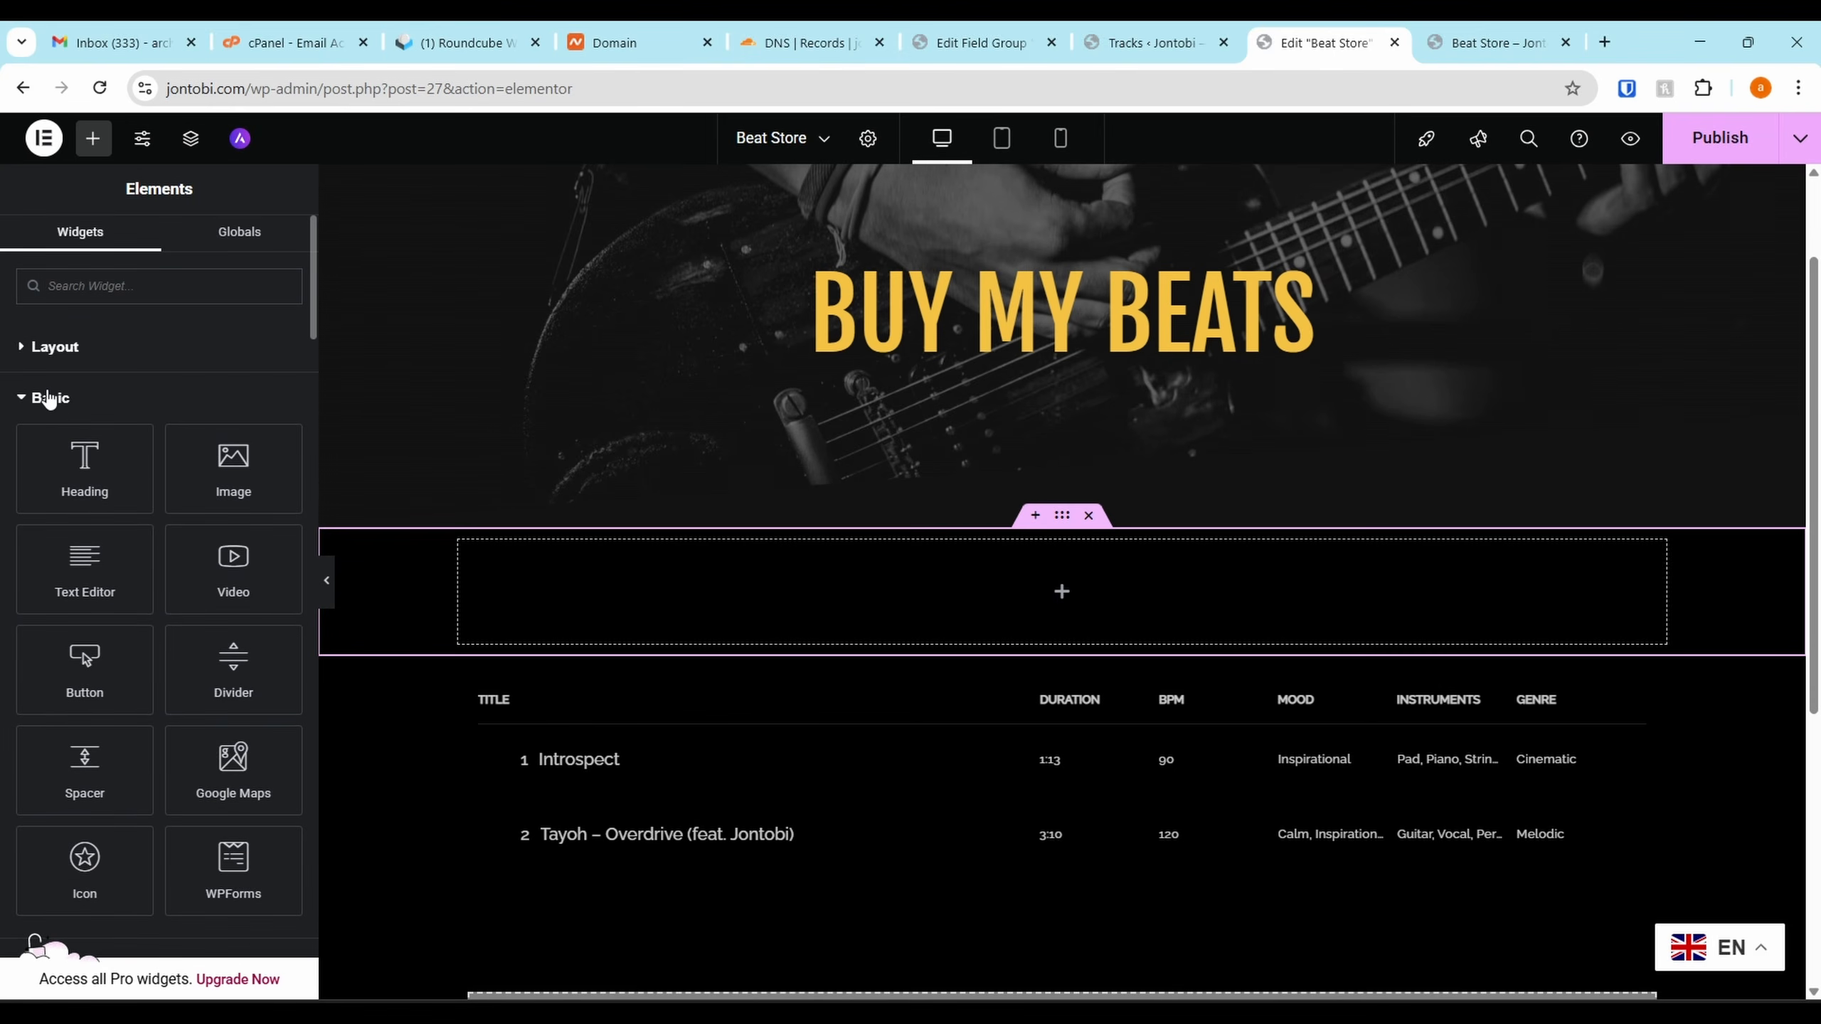
{"action": "left_click", "coordinate": [48, 398]}
{"action": "left_click", "coordinate": [42, 450]}
{"action": "left_click", "coordinate": [47, 503]}
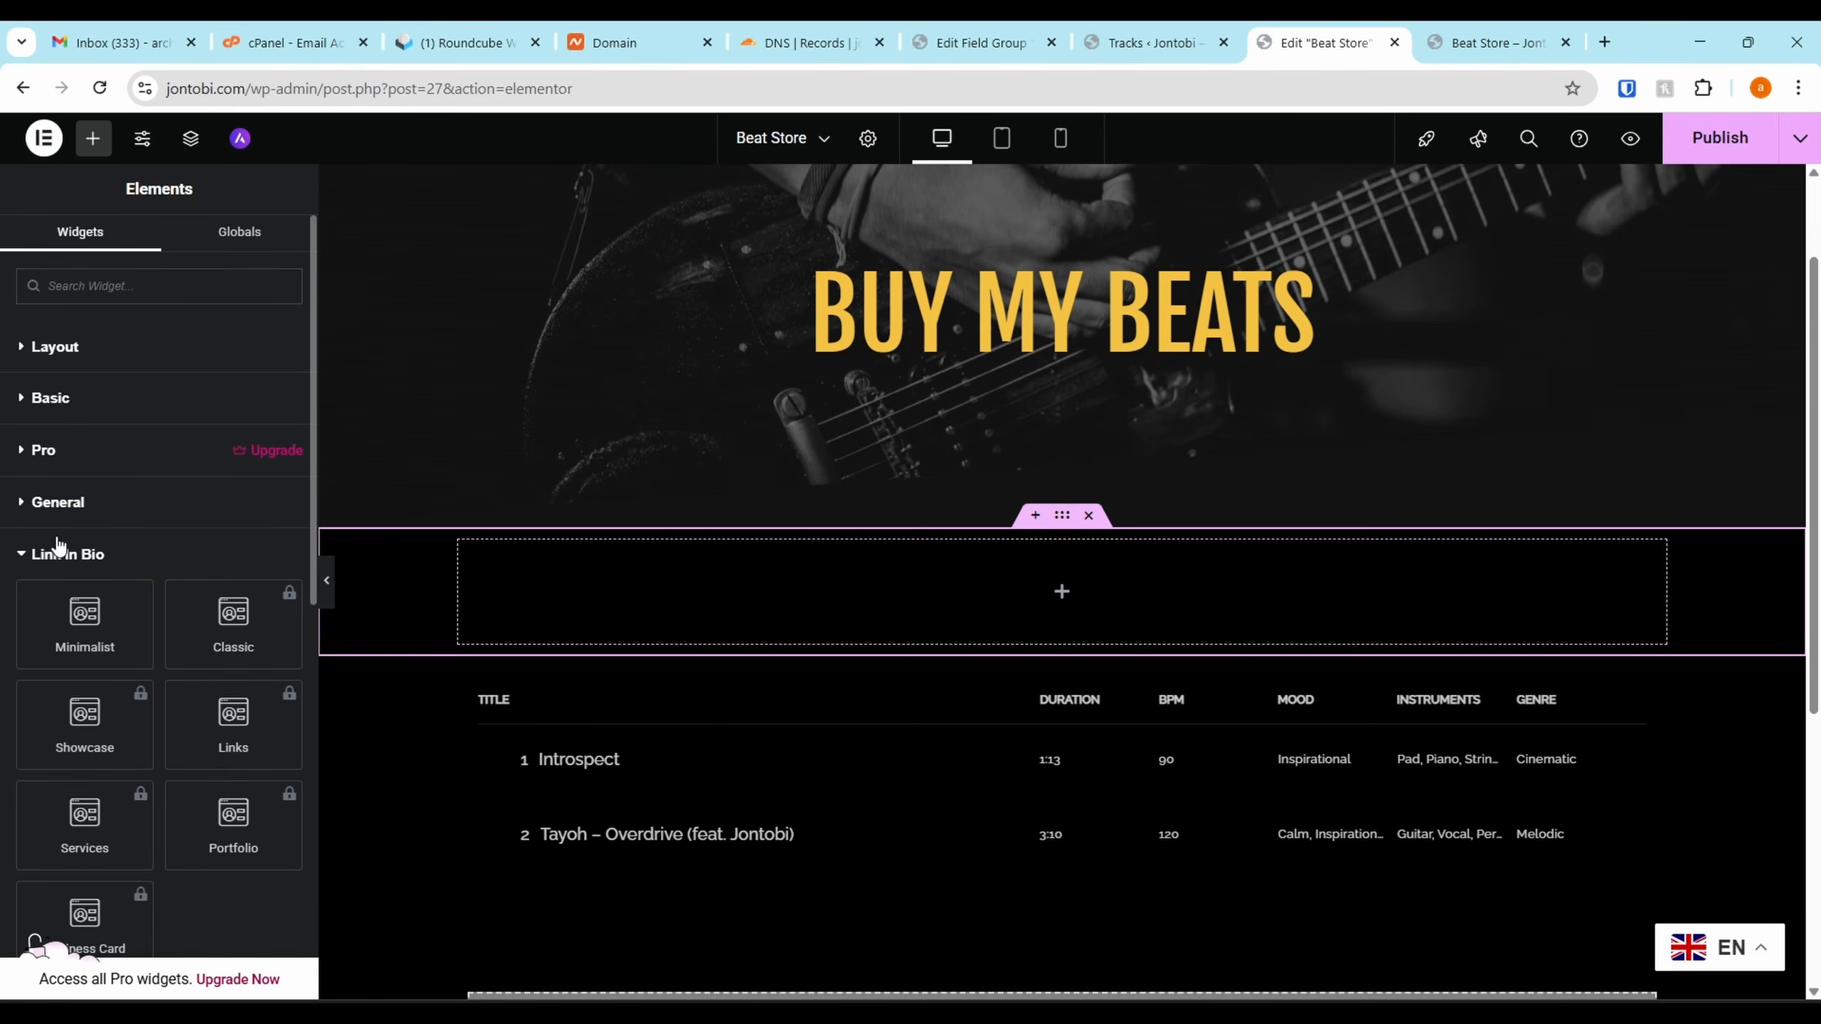
{"action": "scroll", "coordinate": [50, 545], "scroll_direction": "down", "scroll_amount": 2}
{"action": "left_click", "coordinate": [63, 379]}
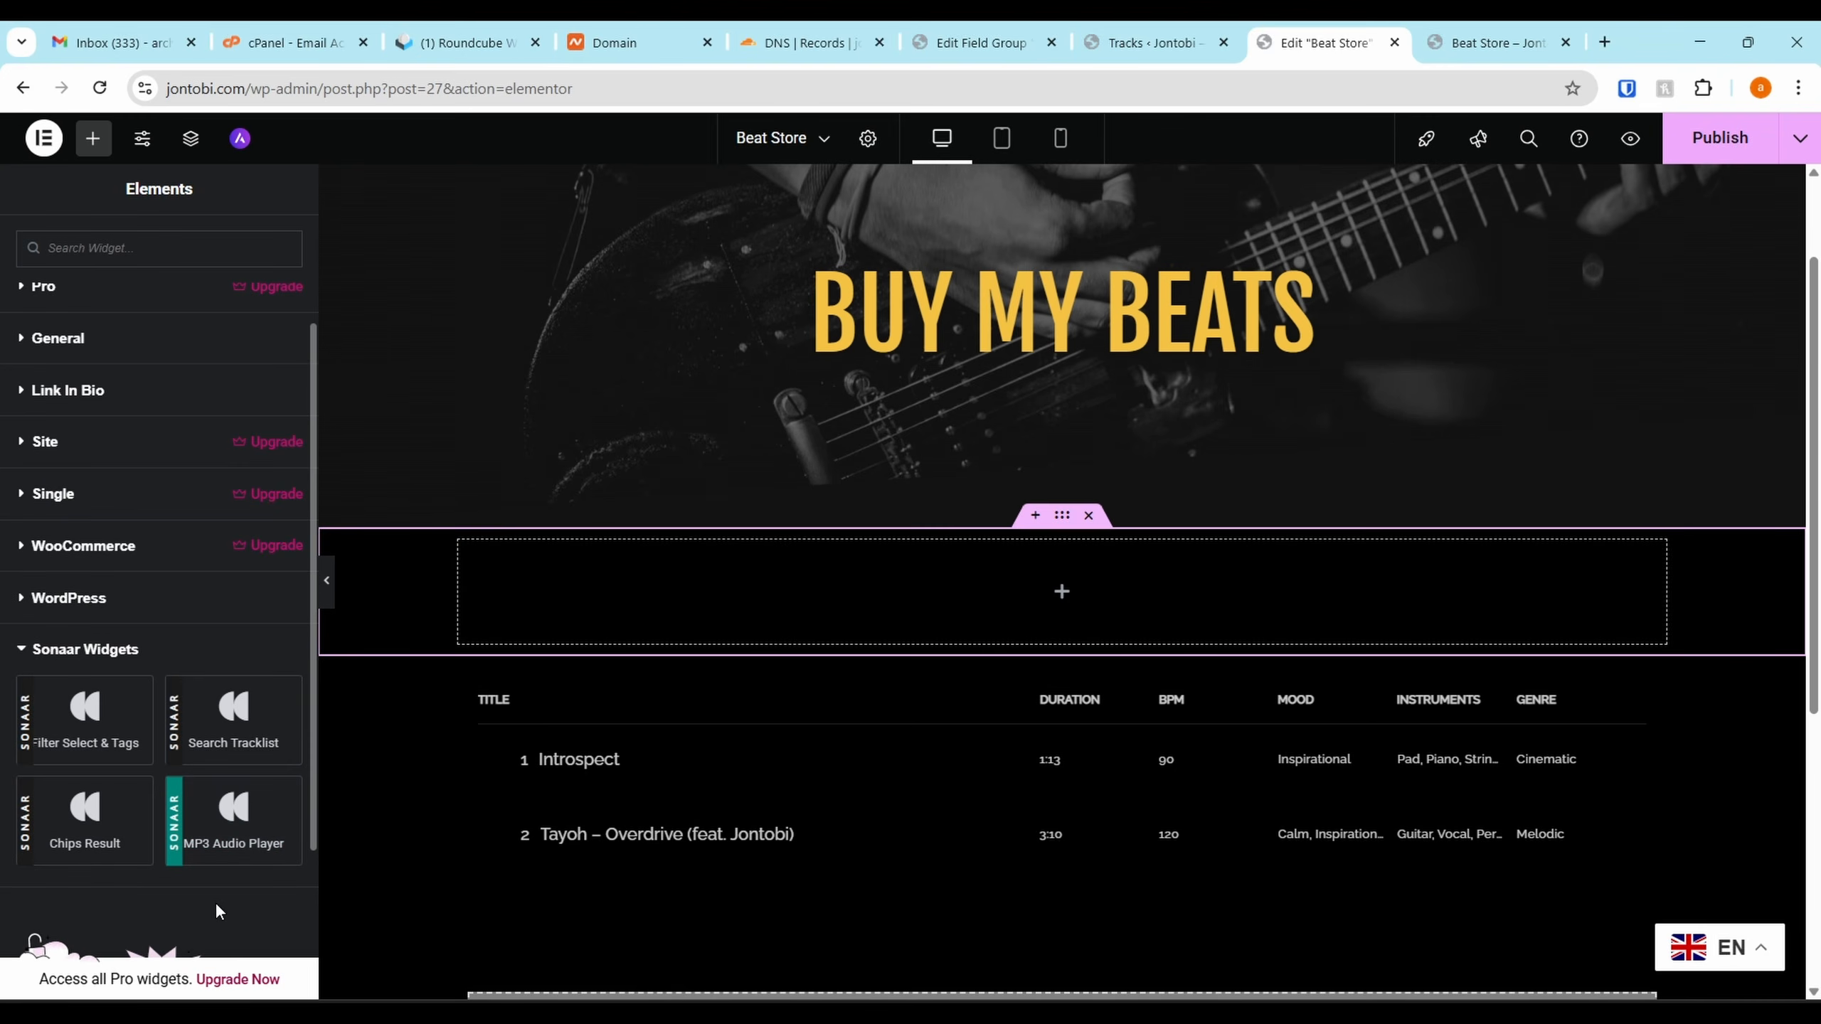
{"action": "left_click_drag", "start_coordinate": [115, 739], "coordinate": [953, 584]}
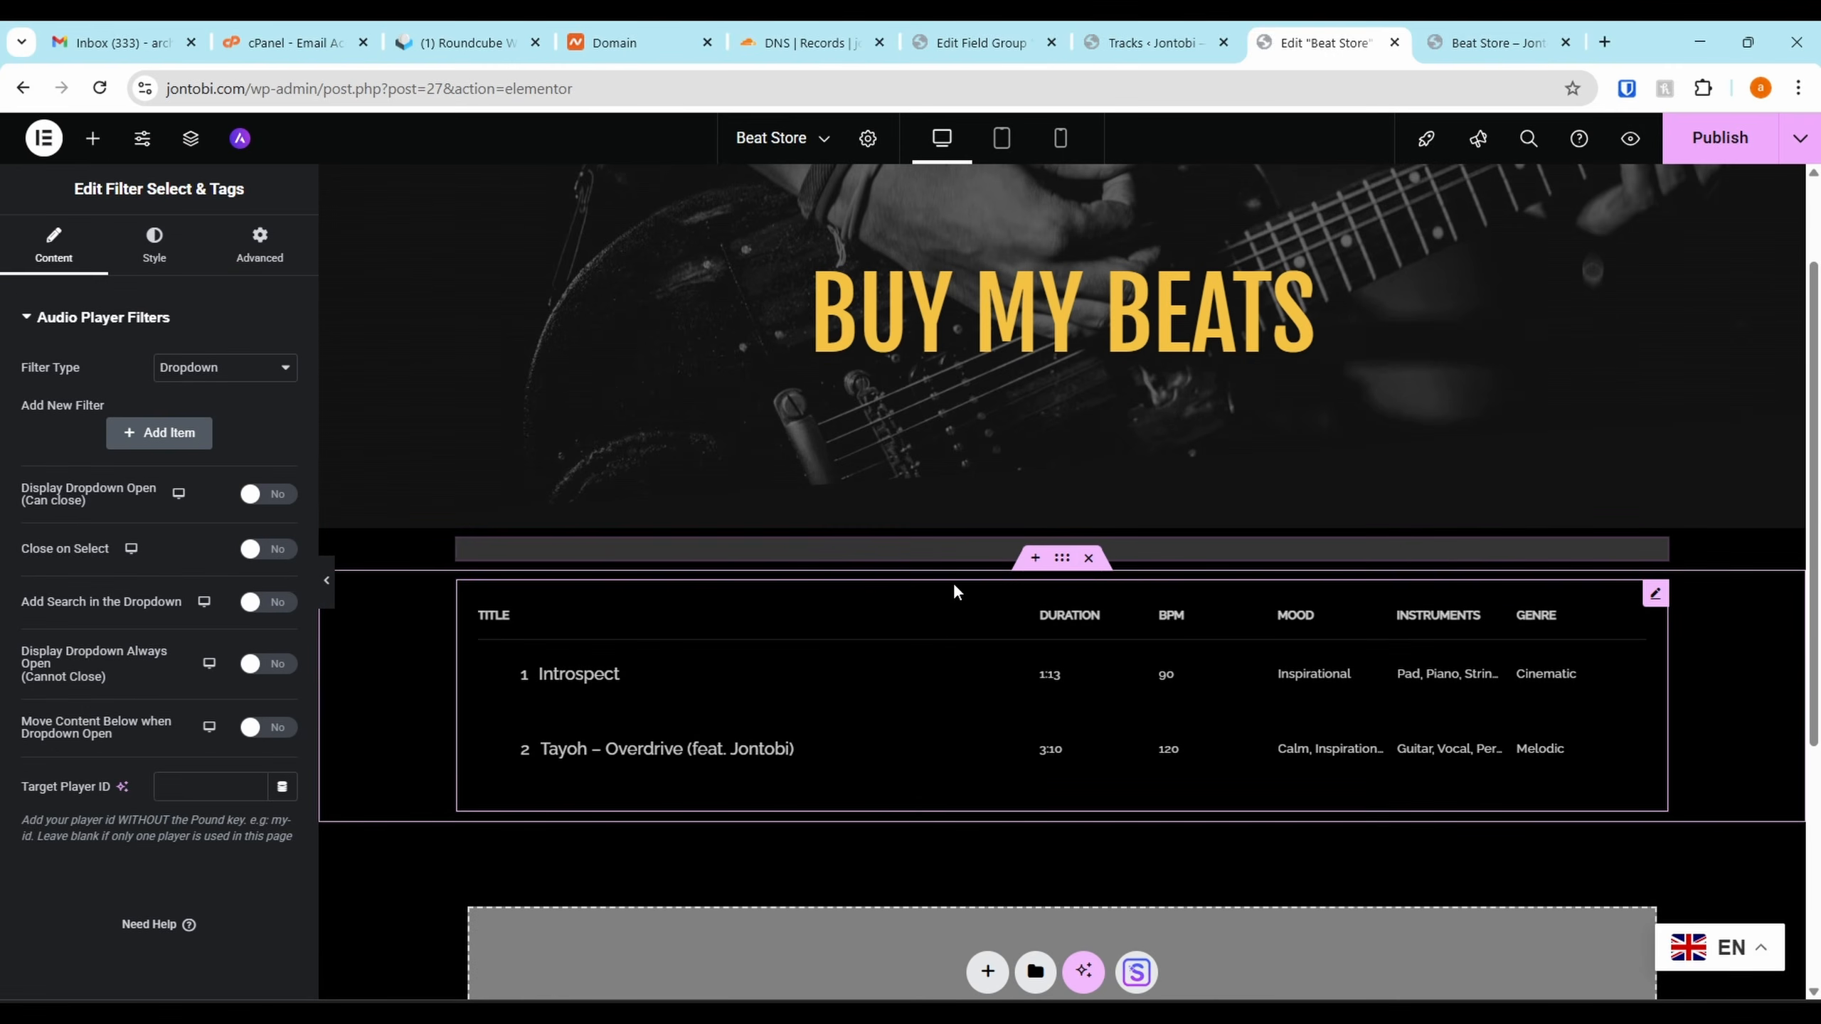
Add a 'Mood' filter sourced from the ACF Mood field
{"action": "left_click", "coordinate": [161, 439]}
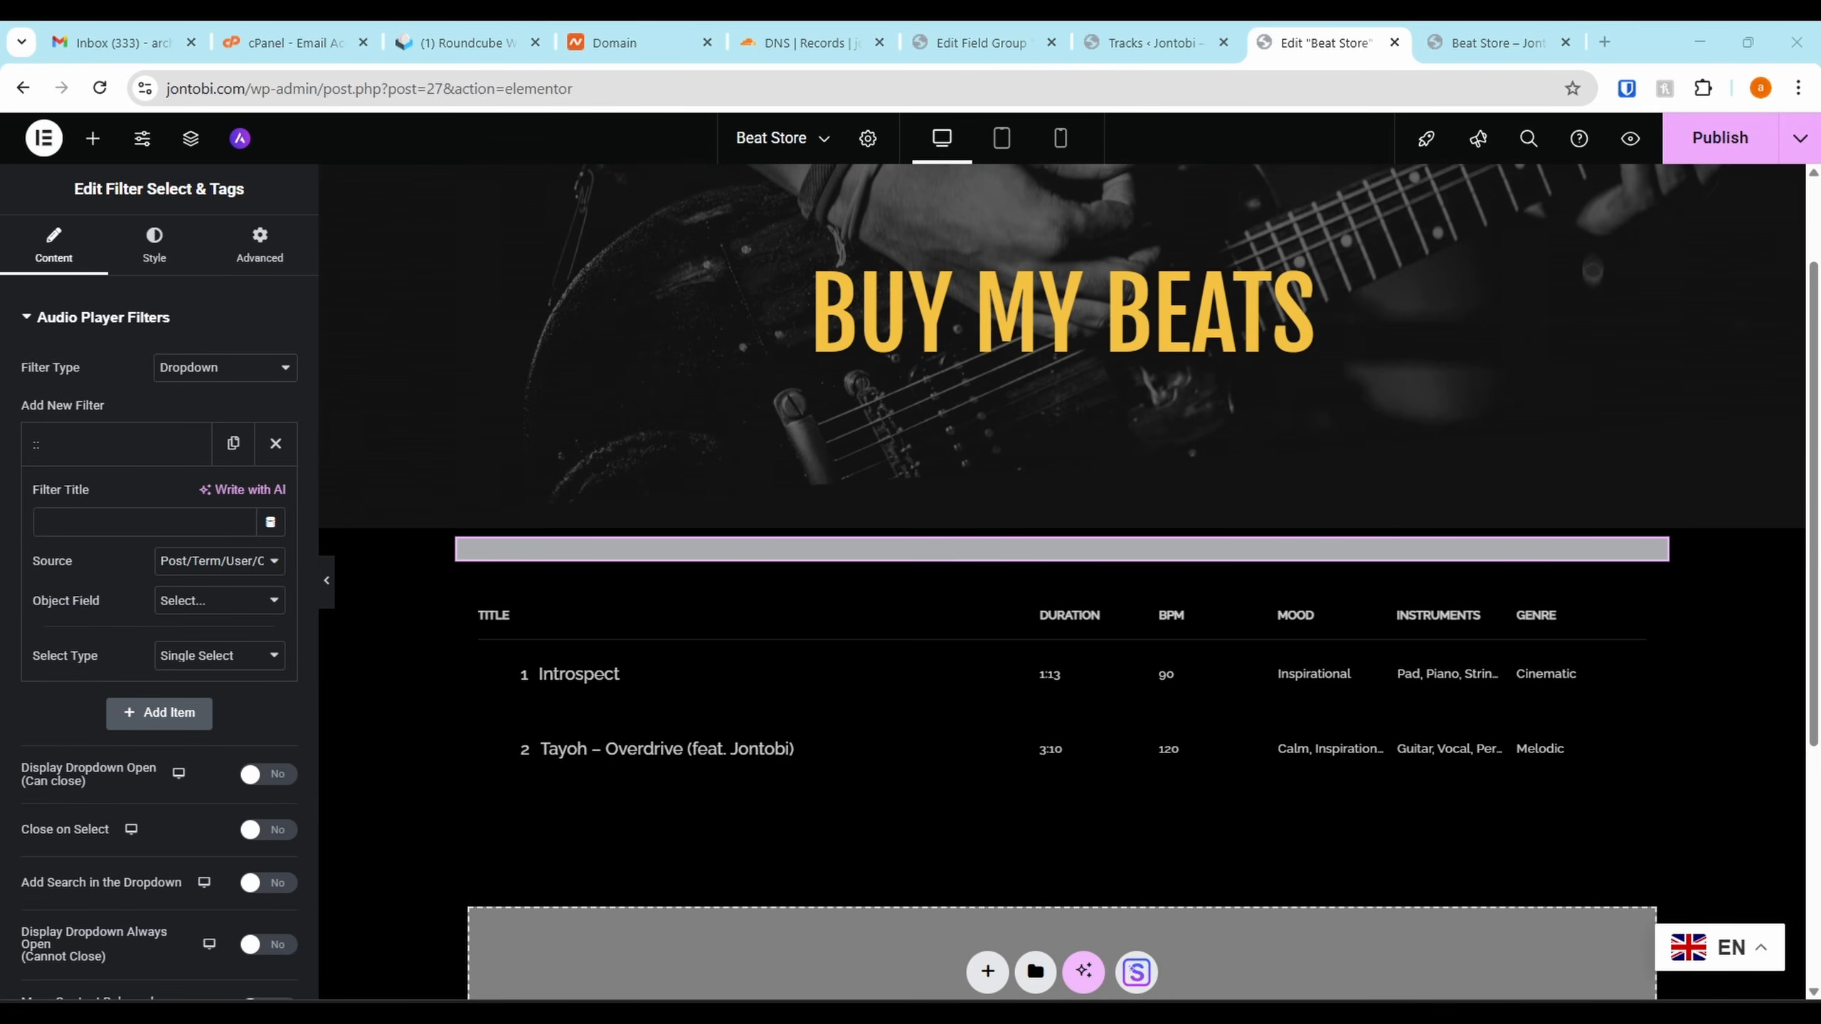
{"action": "left_click", "coordinate": [215, 563]}
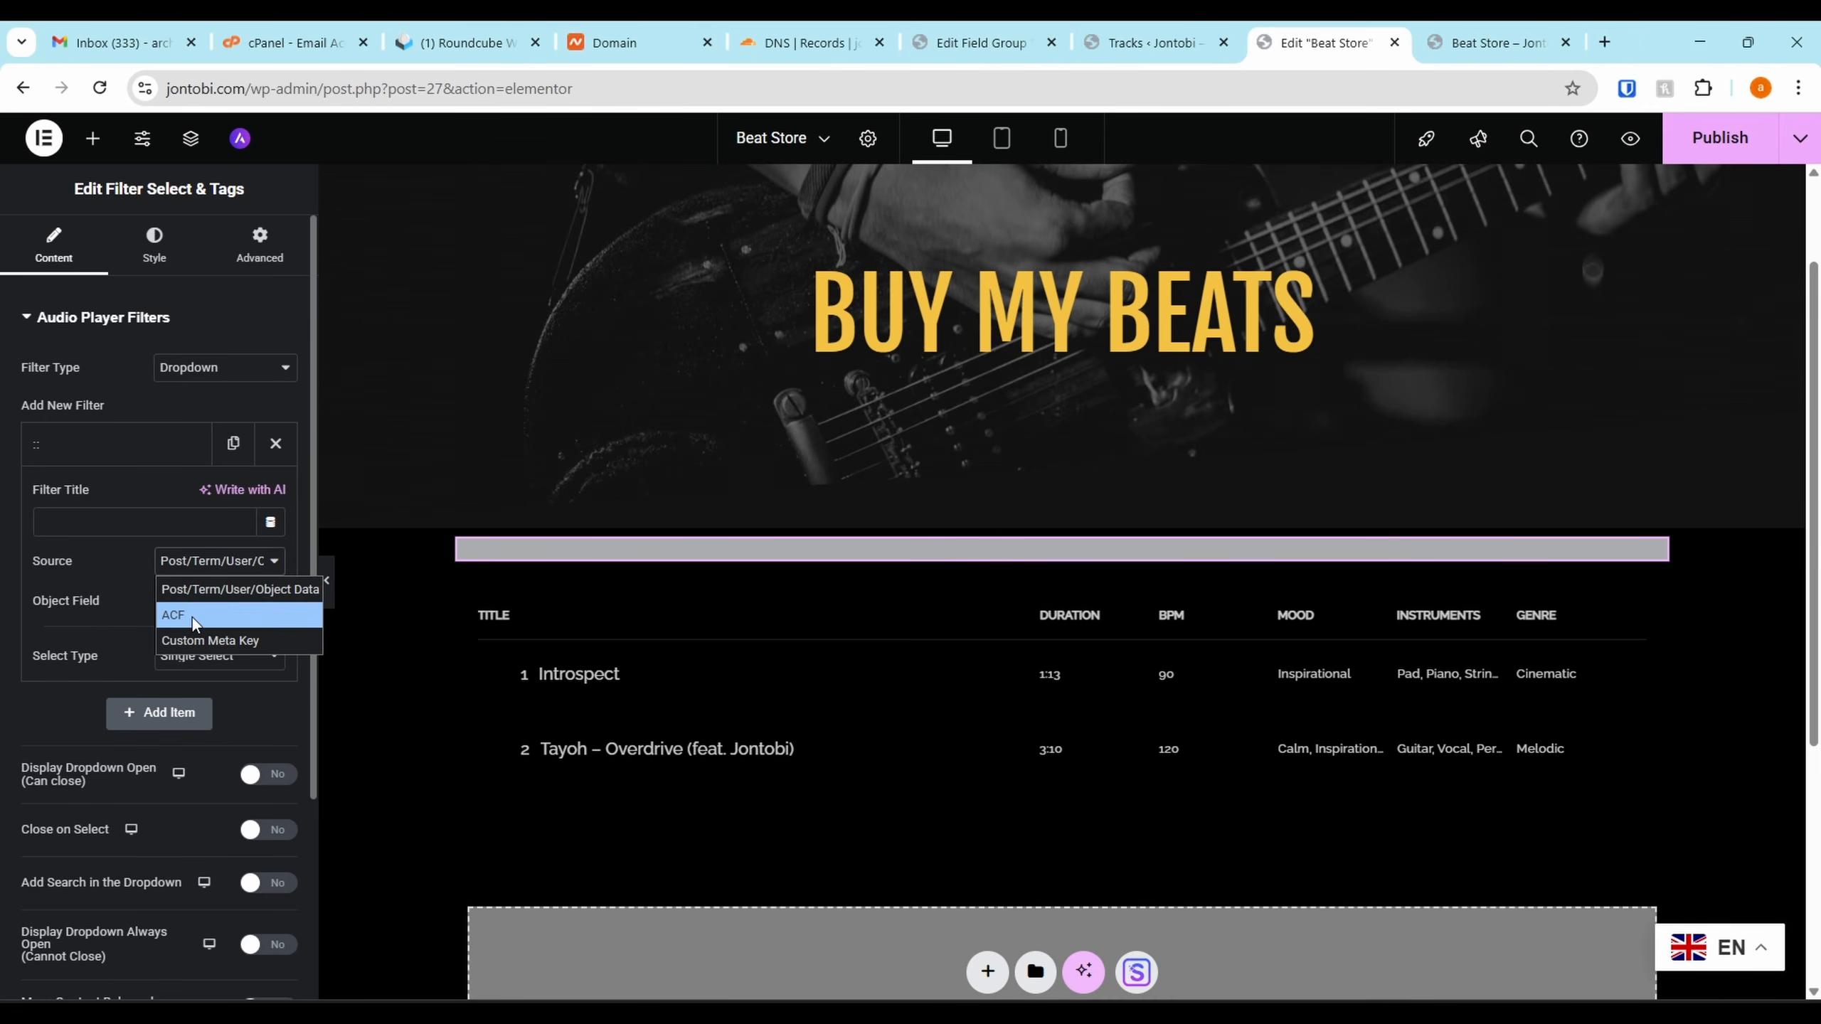
{"action": "left_click", "coordinate": [192, 611]}
{"action": "left_click", "coordinate": [188, 603]}
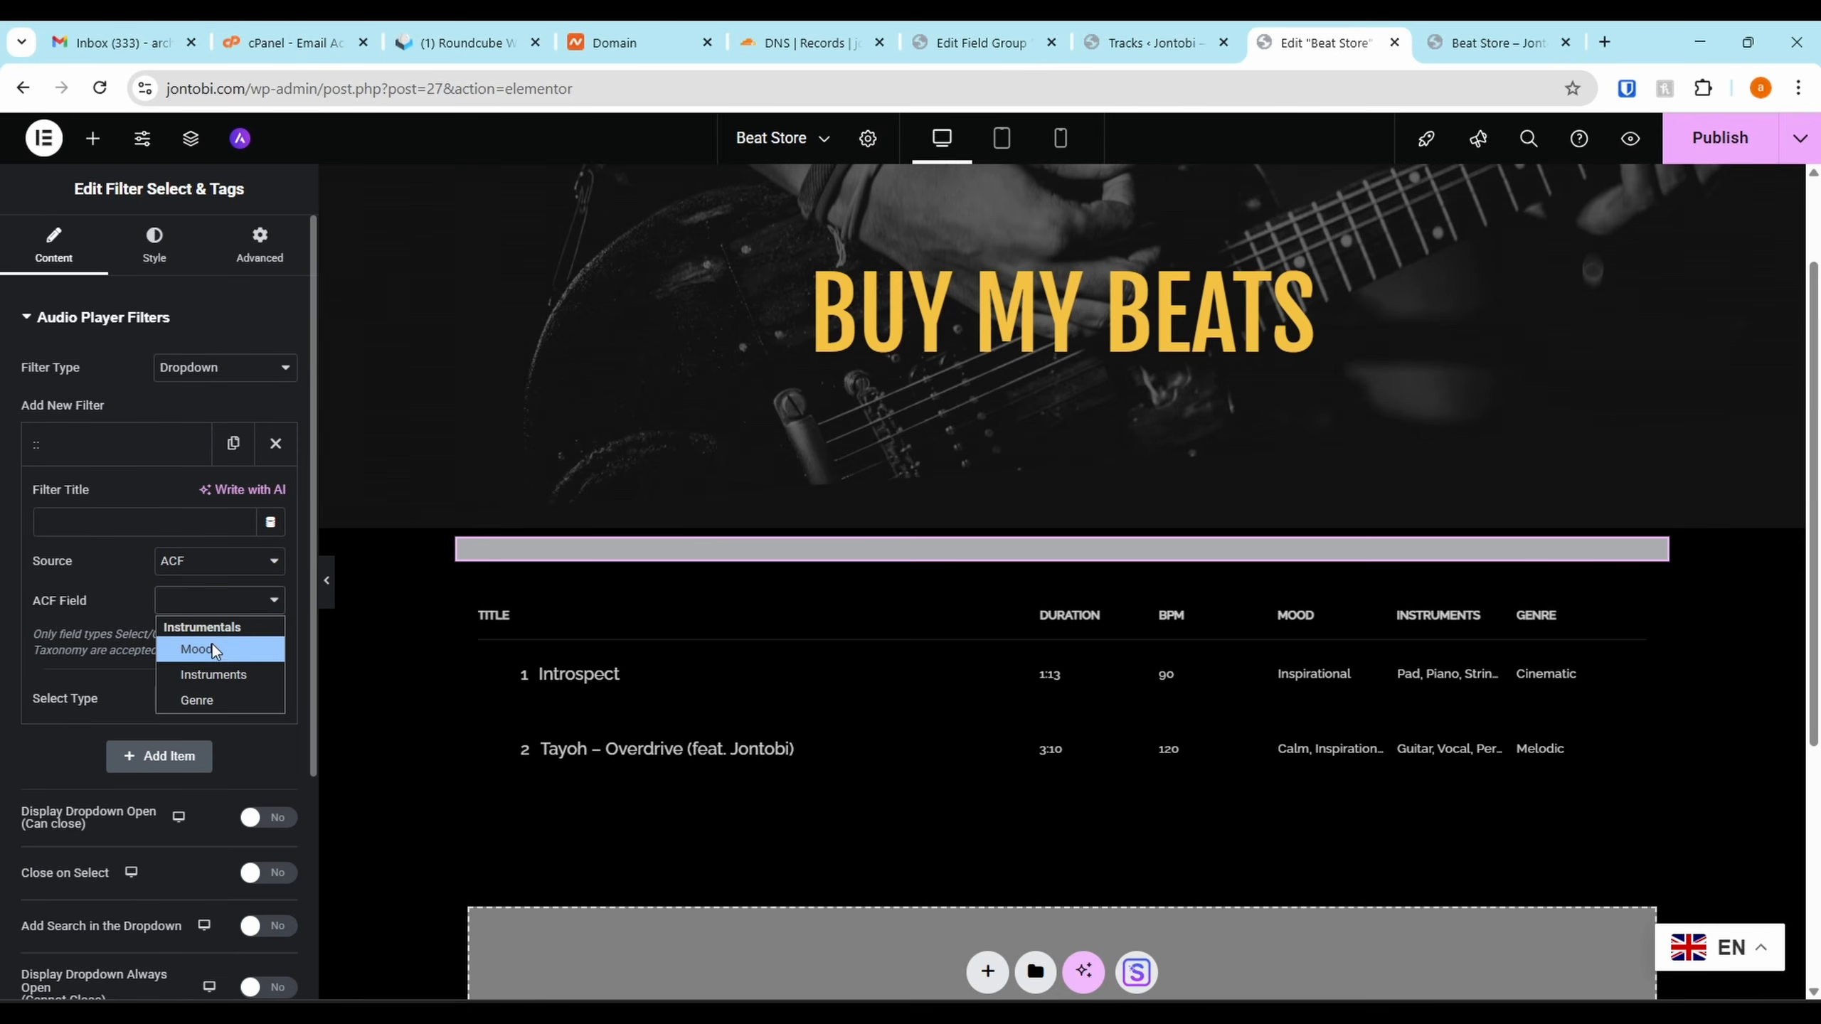
{"action": "left_click", "coordinate": [219, 650]}
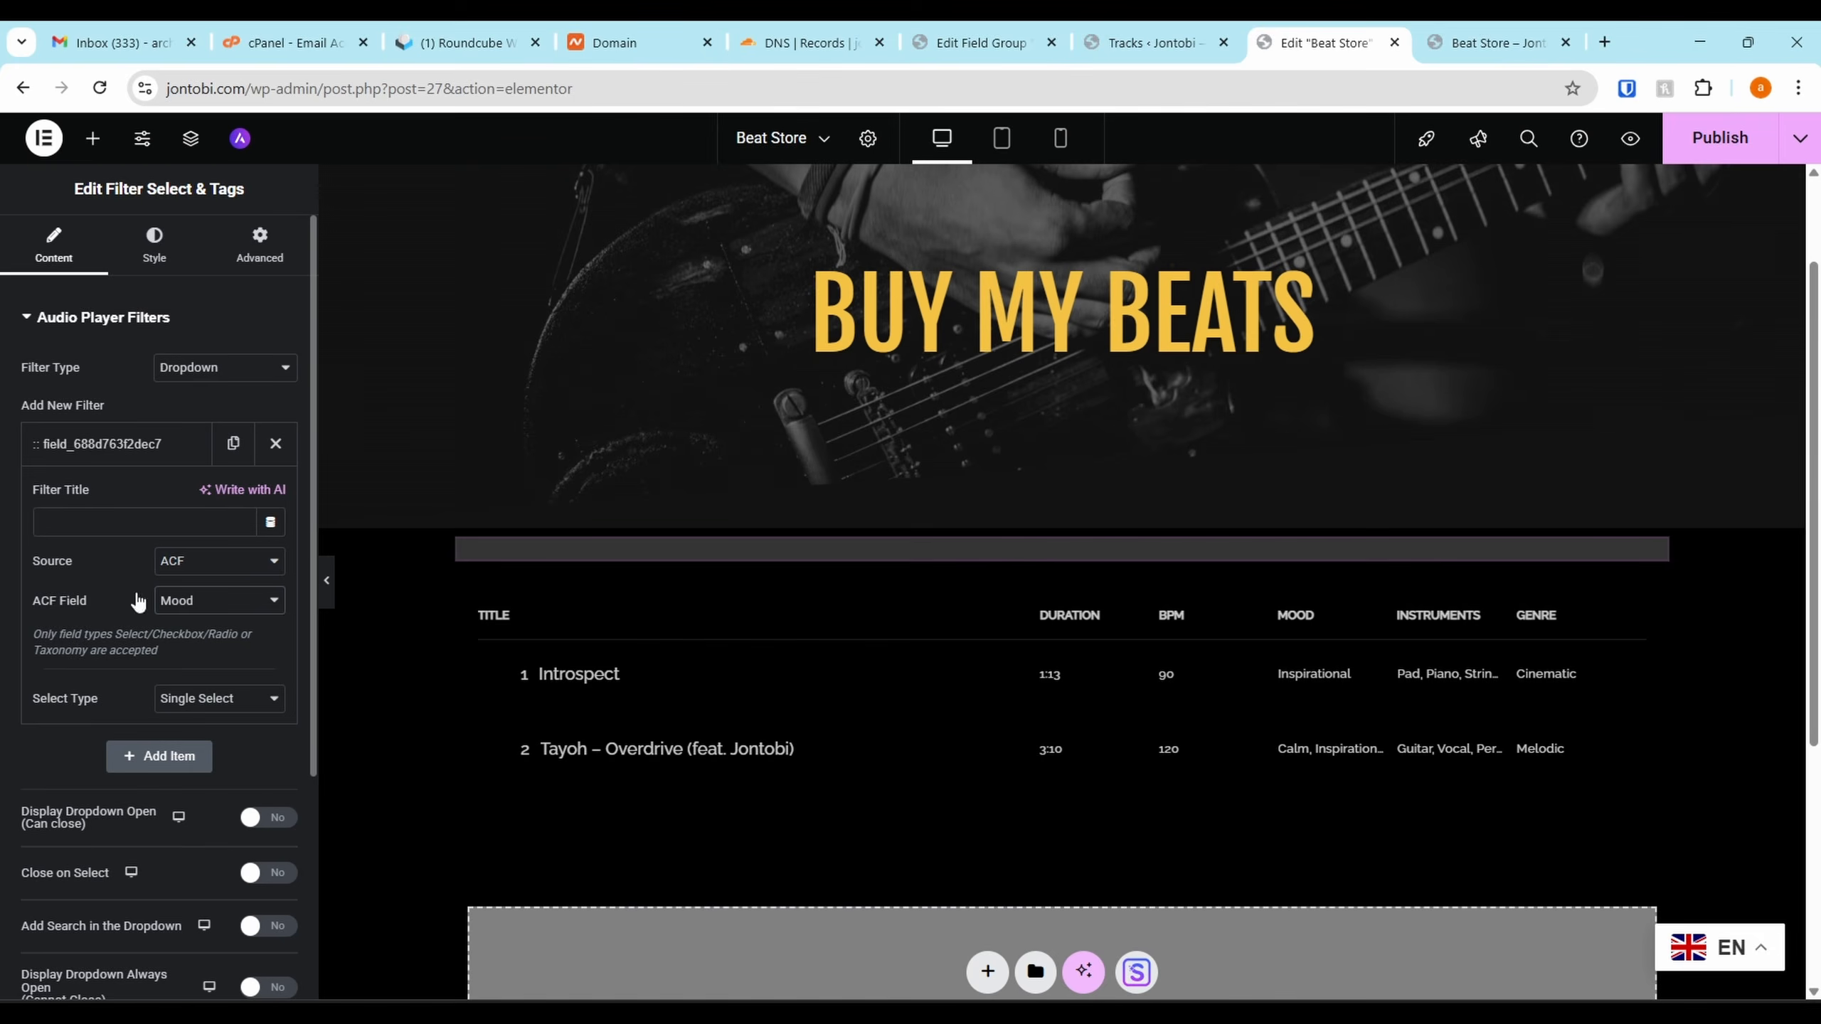
{"action": "left_click", "coordinate": [94, 526]}
{"action": "type", "text": "MOod"}
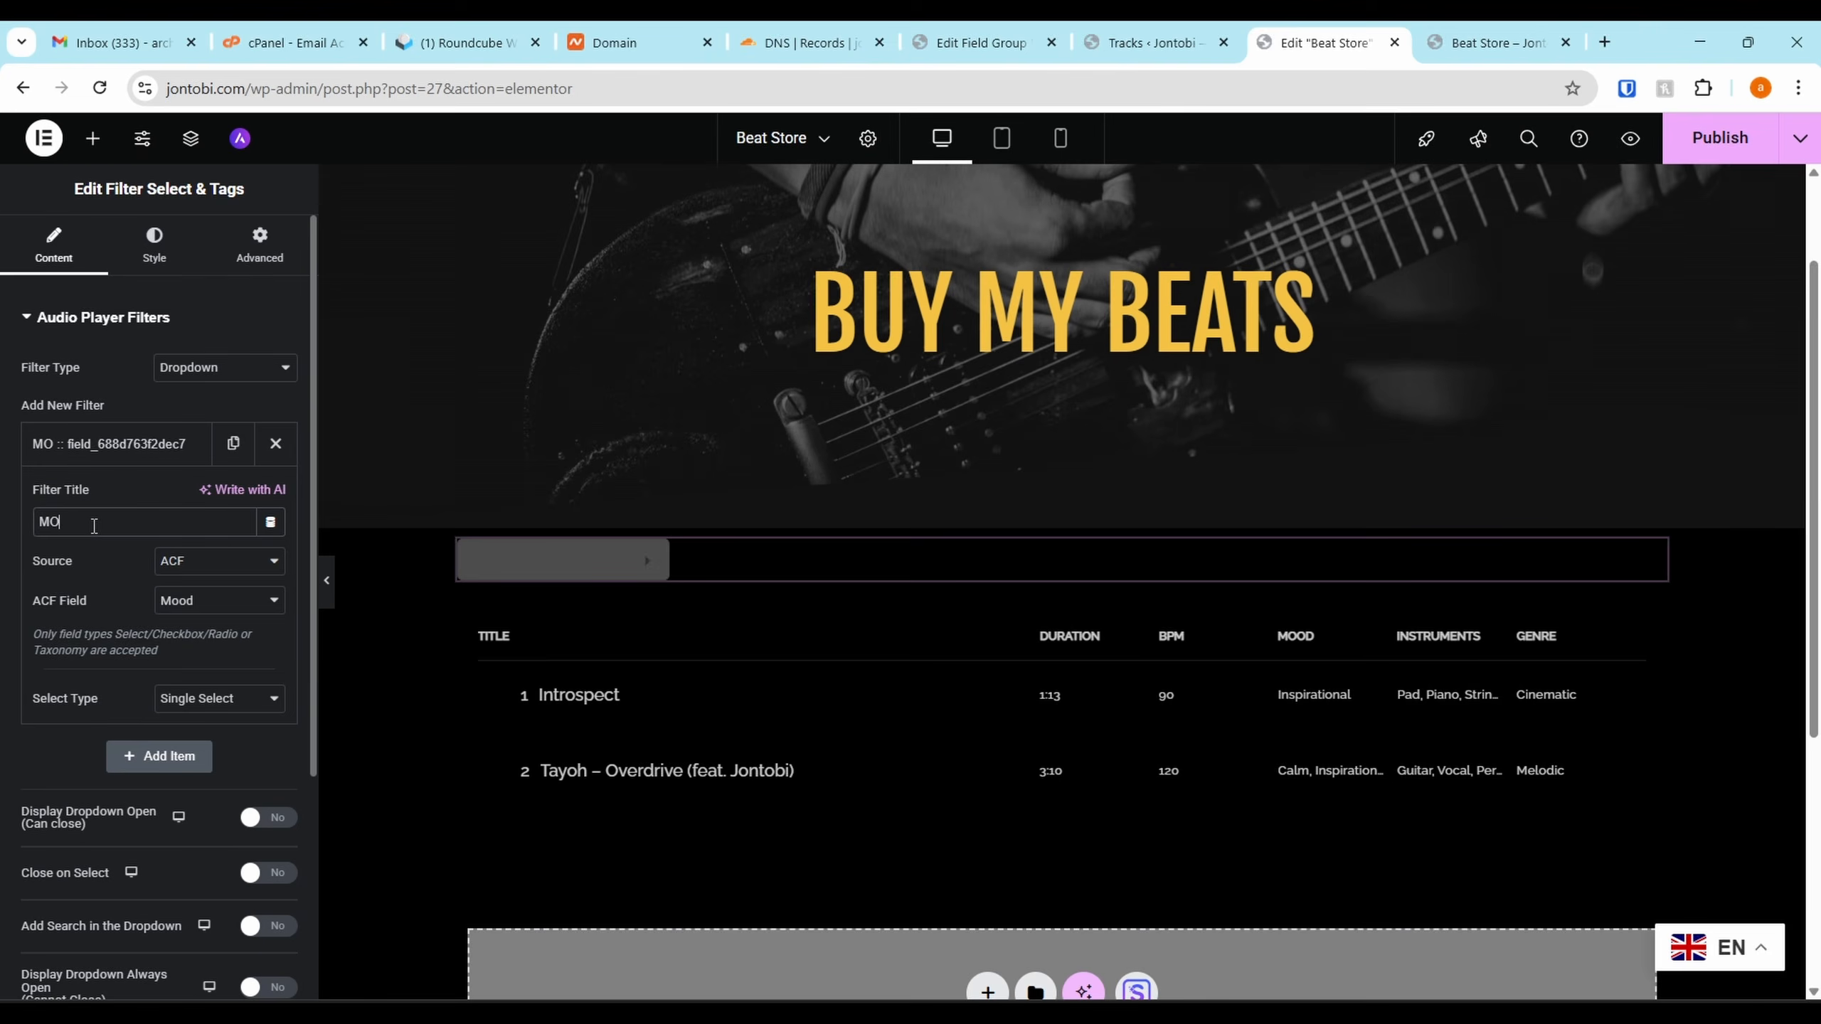
{"action": "key", "text": "BackSpace"}
{"action": "key", "text": "BackSpace"}
{"action": "key", "text": "BackSpace"}
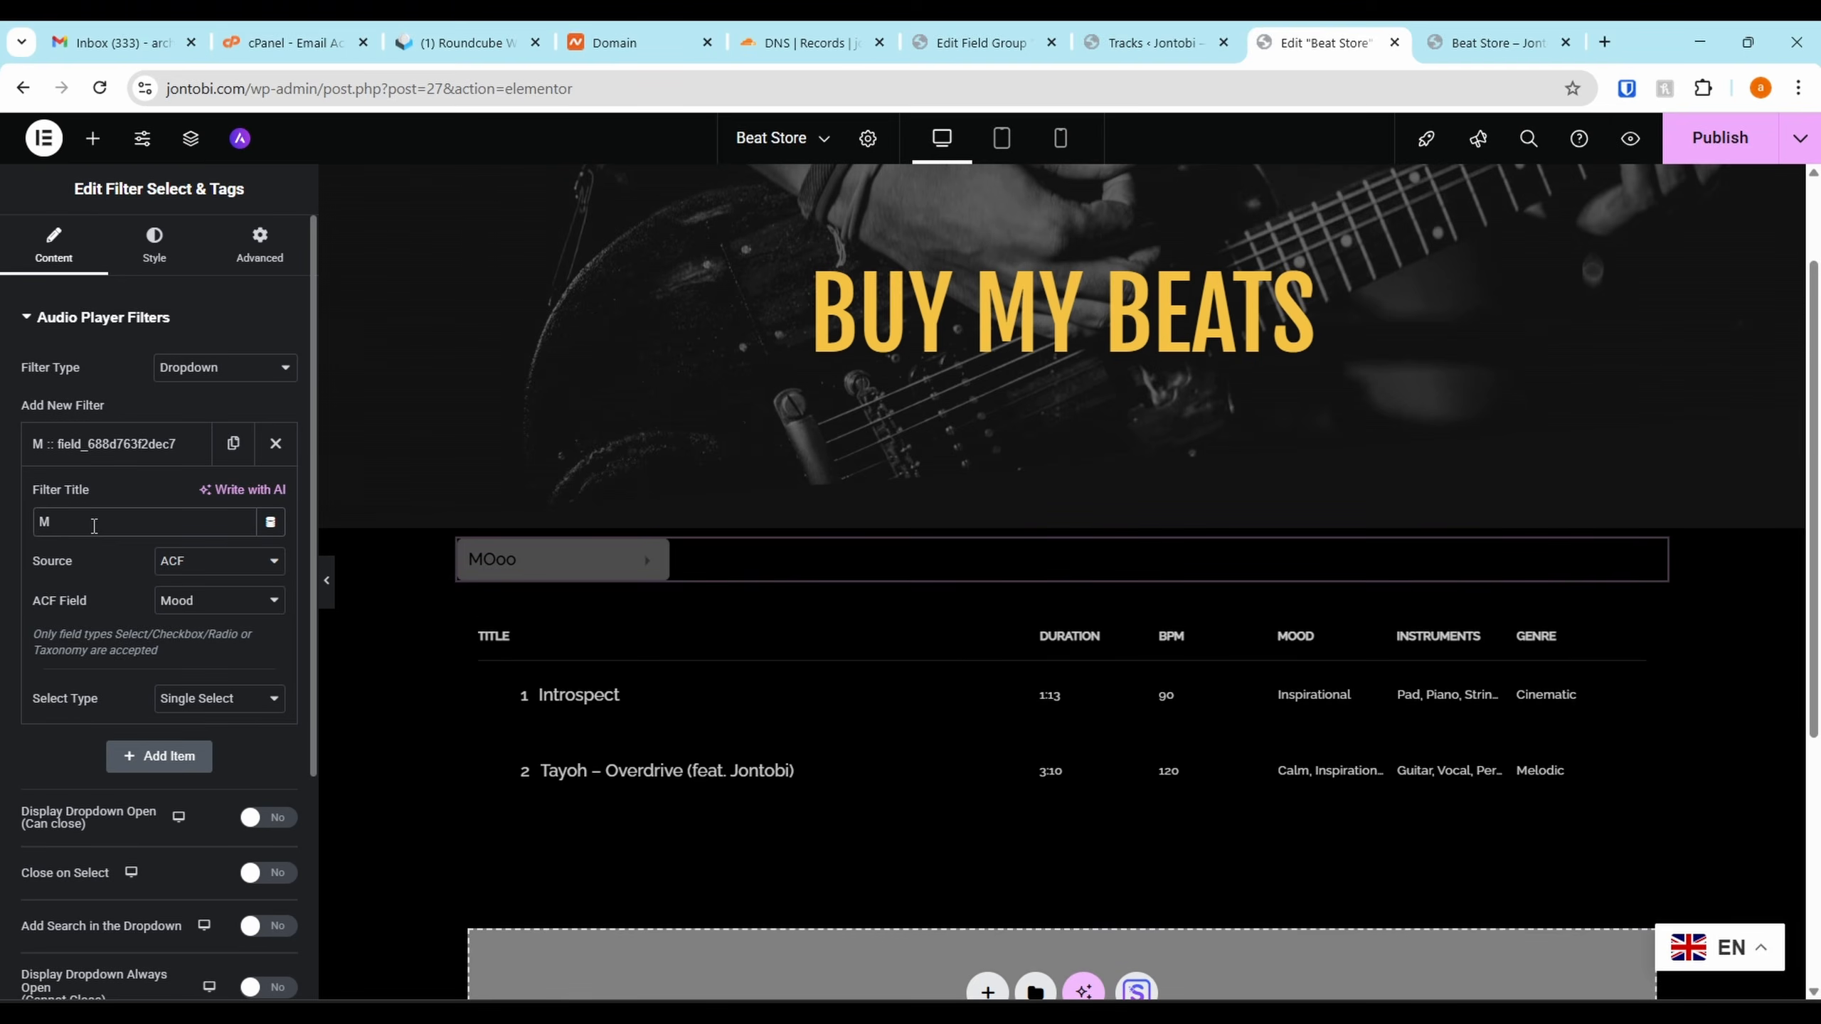
{"action": "type", "text": "ood"}
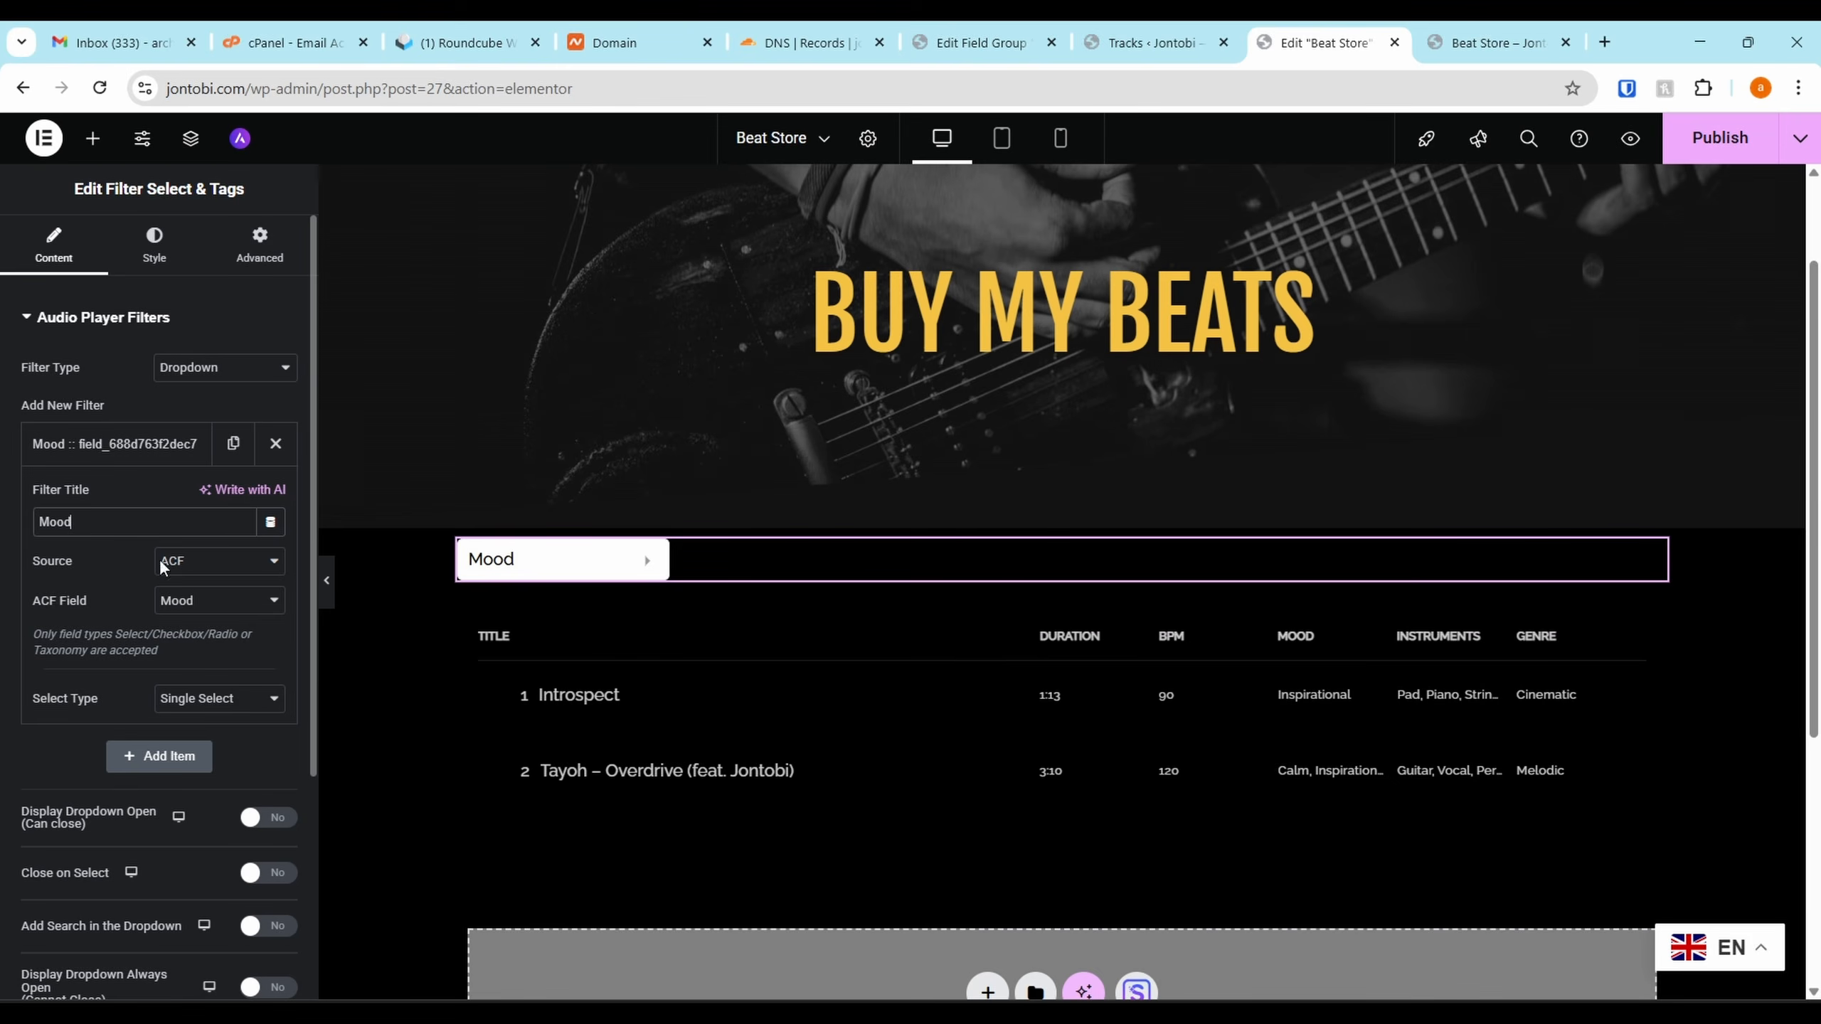
{"action": "left_click", "coordinate": [577, 561]}
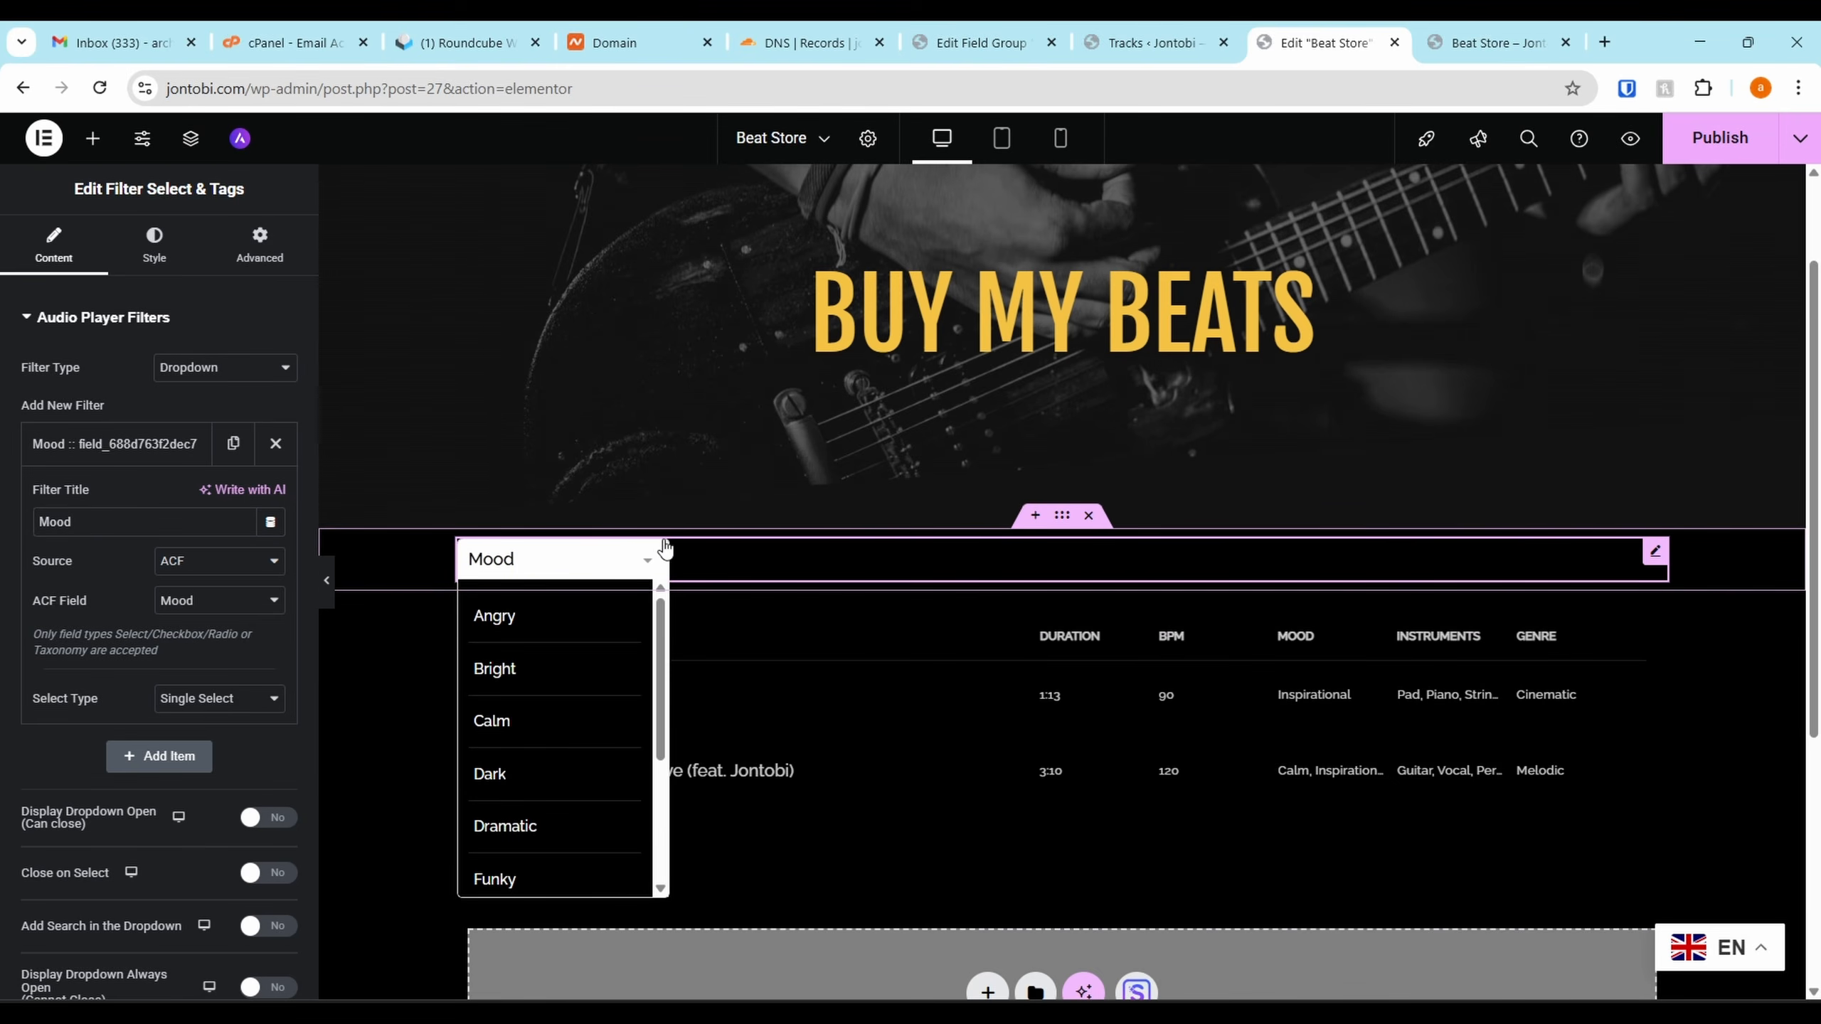
{"action": "left_click", "coordinate": [121, 443]}
Add an 'Instrument' filter sourced from the ACF Instruments field
{"action": "left_click", "coordinate": [129, 500]}
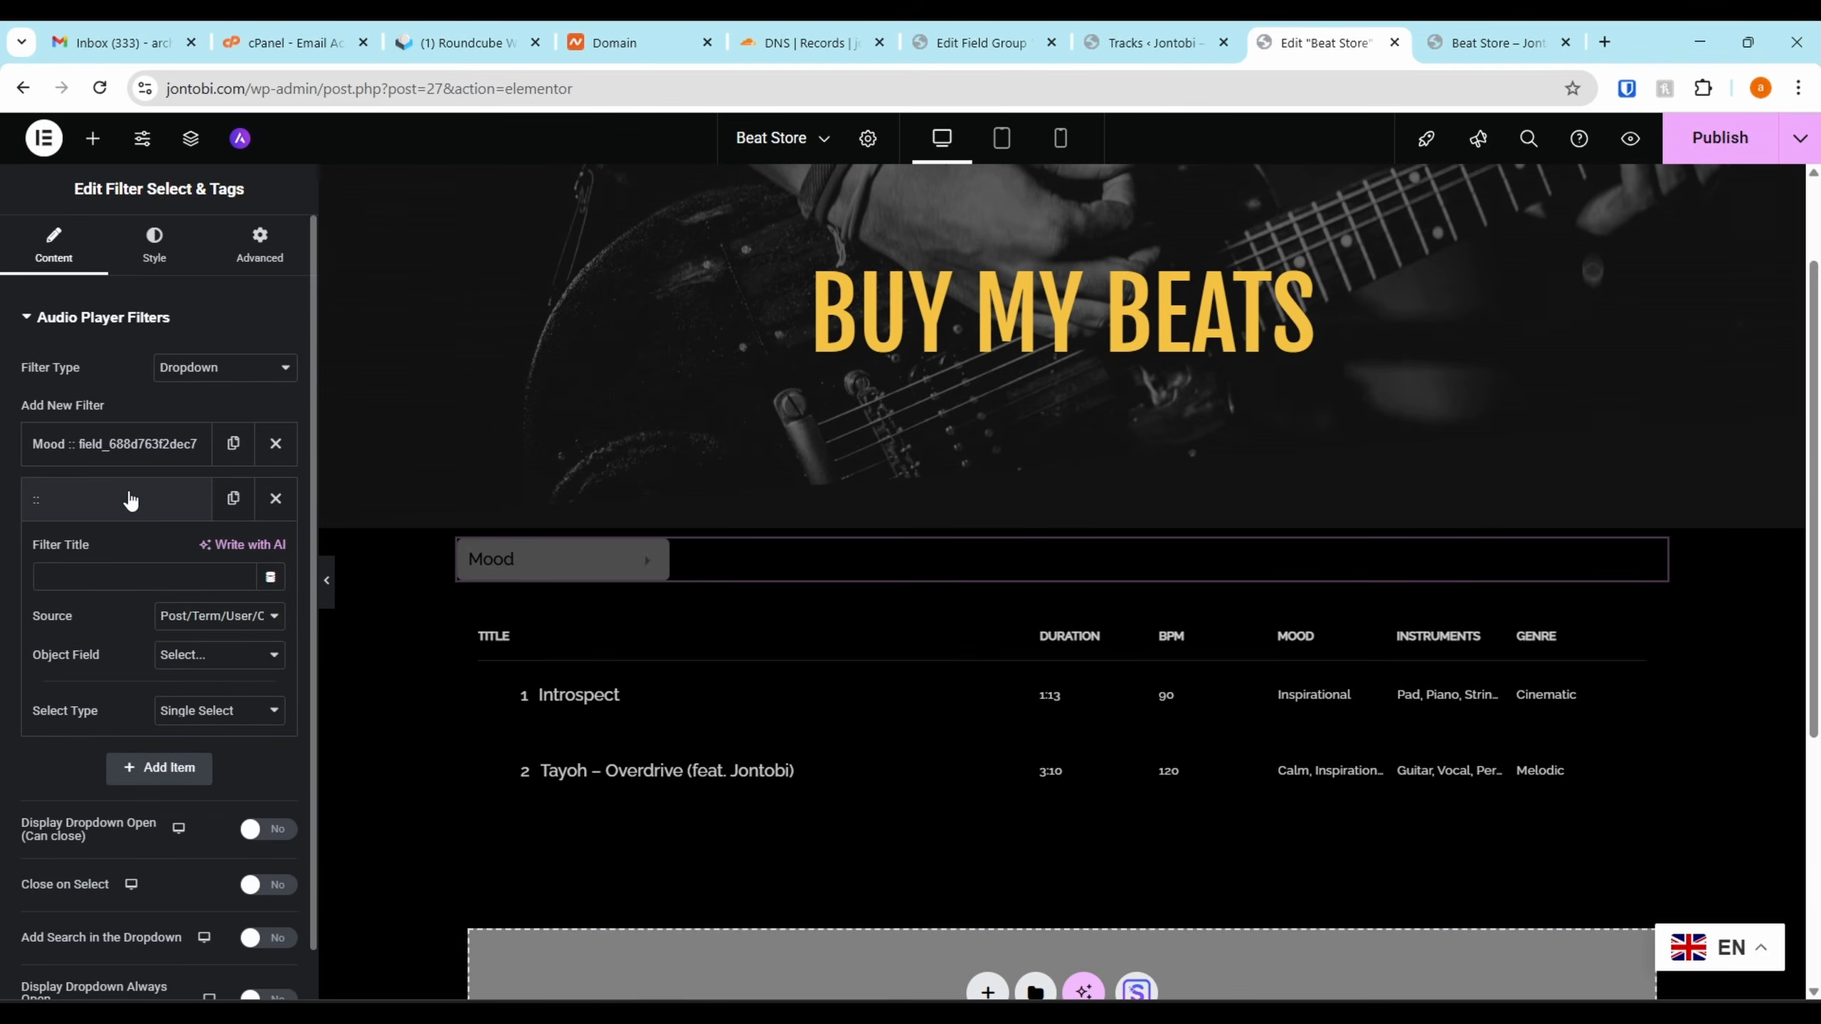
{"action": "left_click", "coordinate": [218, 616]}
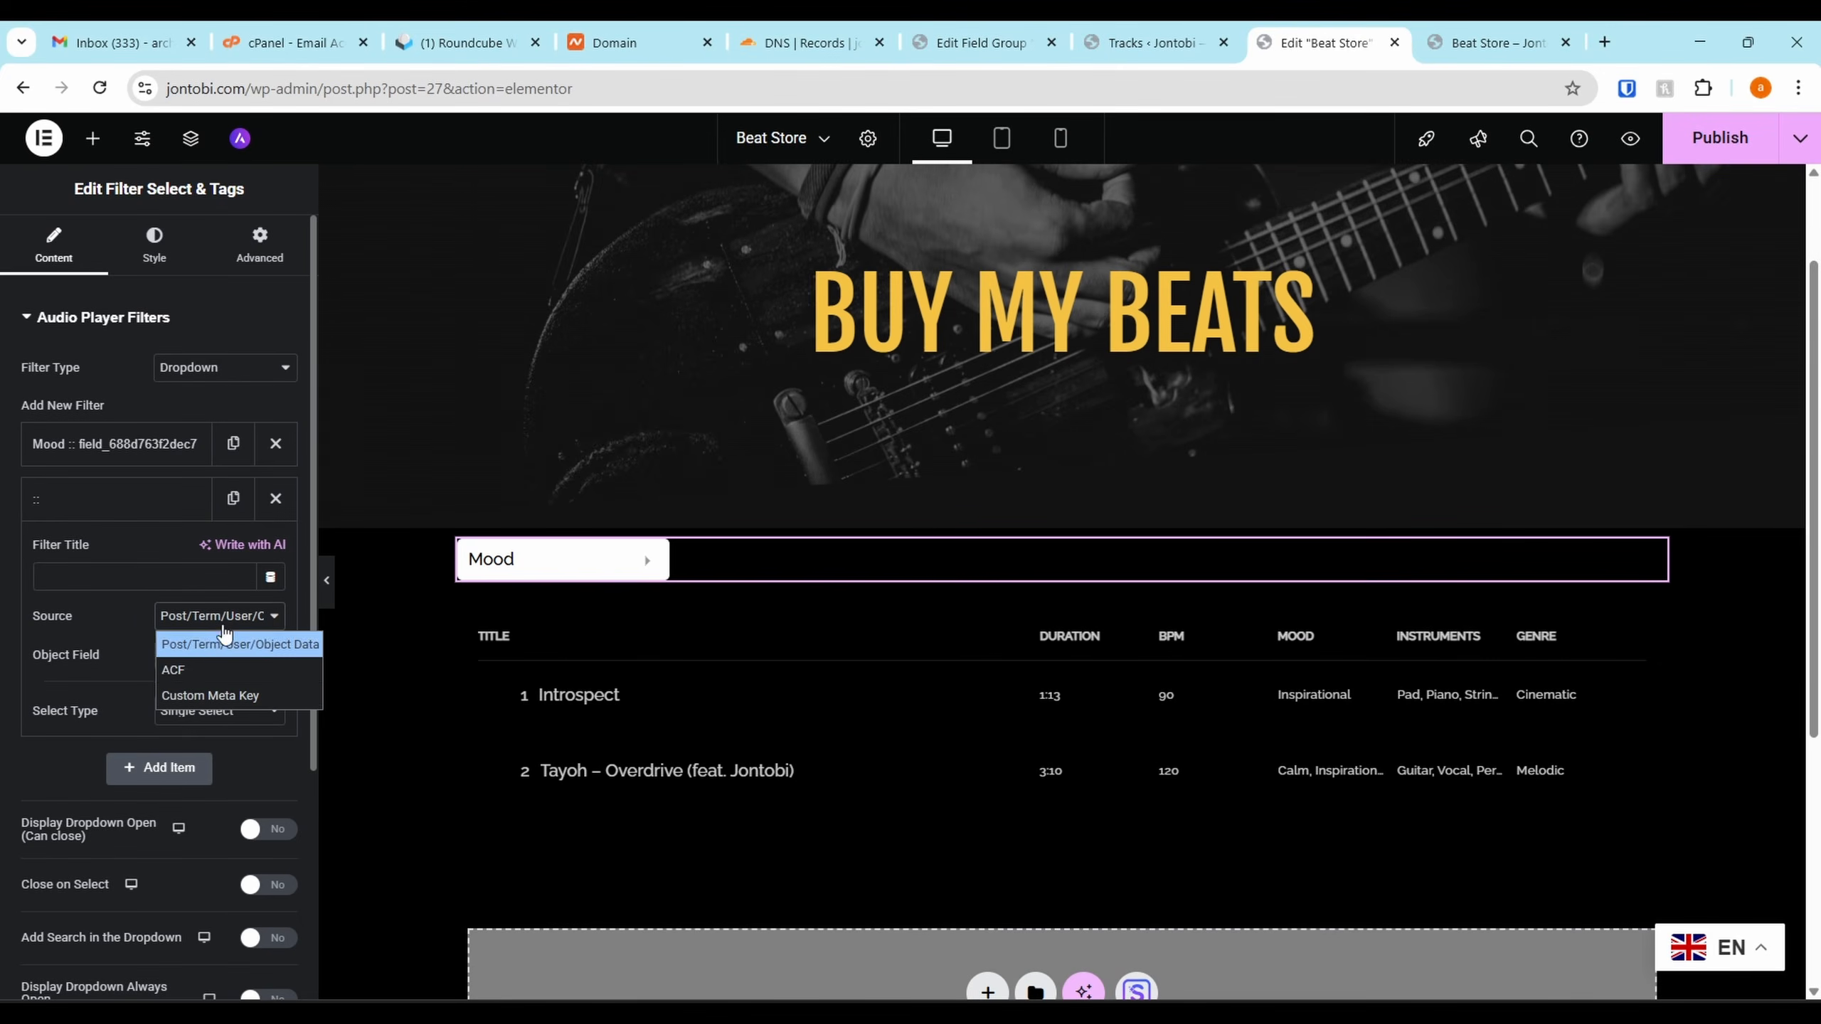
{"action": "left_click", "coordinate": [197, 667]}
{"action": "left_click", "coordinate": [200, 656]}
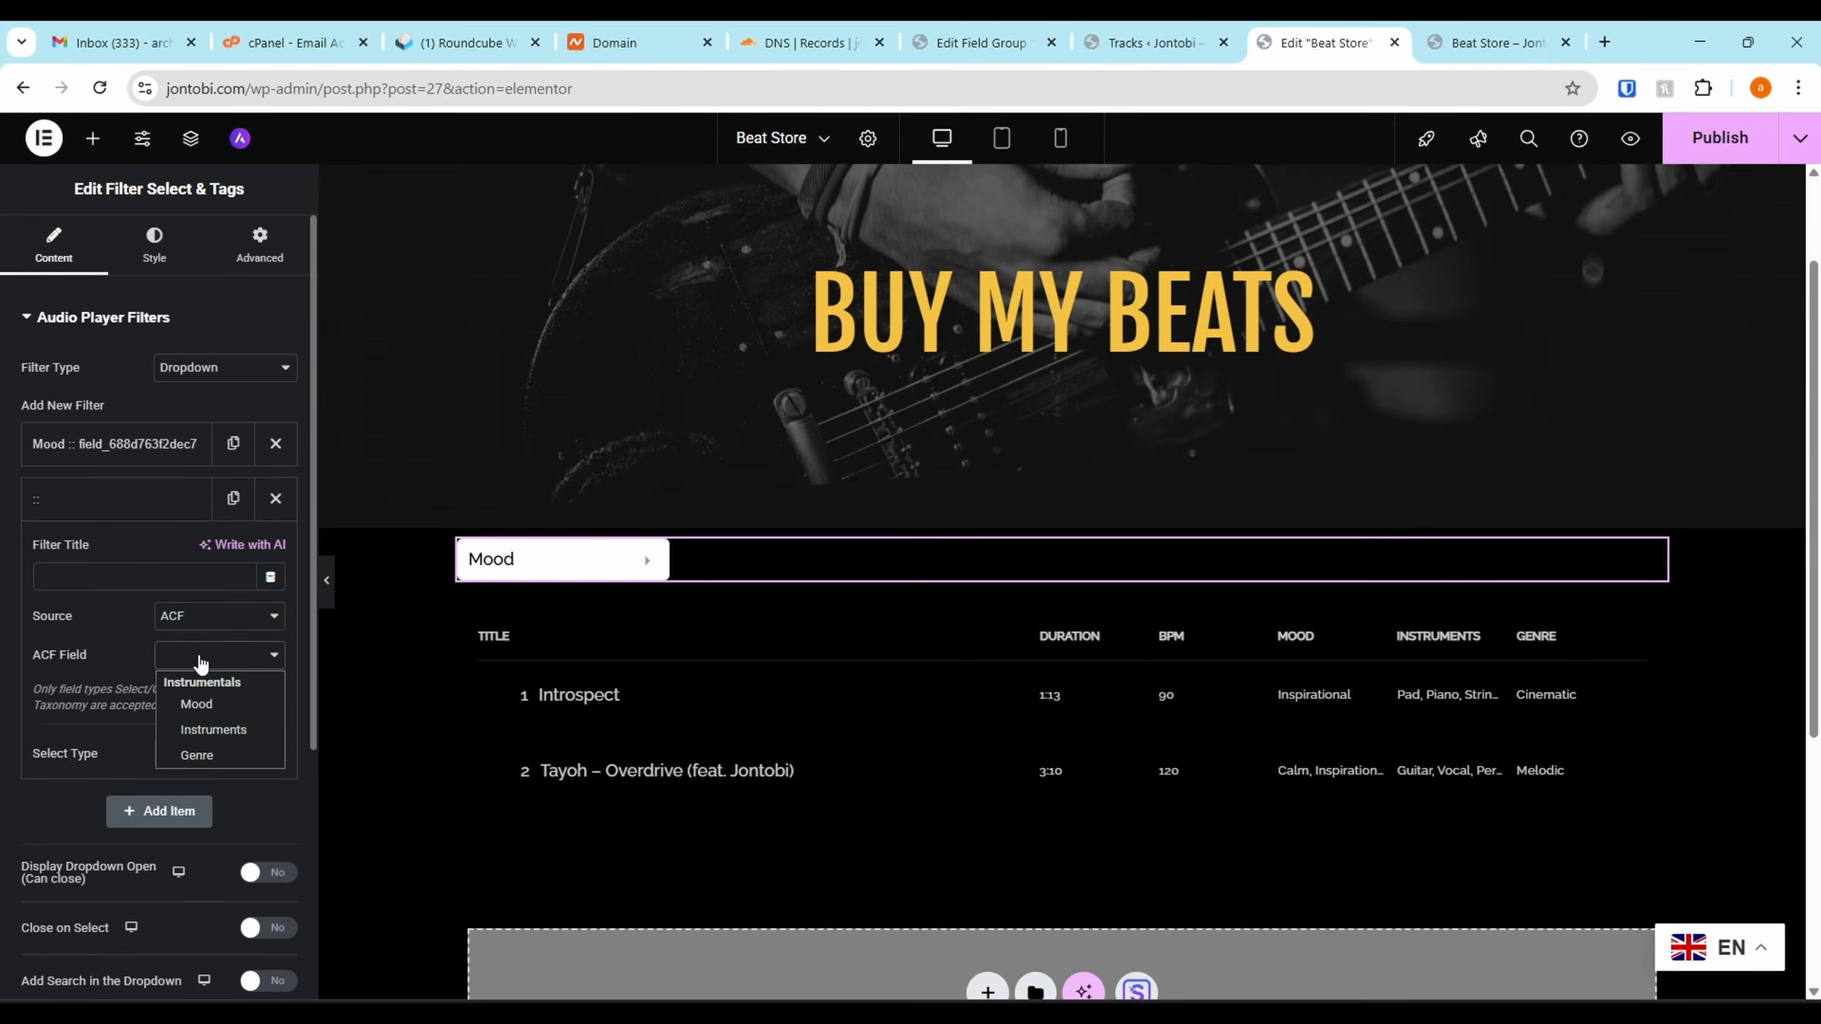
{"action": "left_click", "coordinate": [217, 729]}
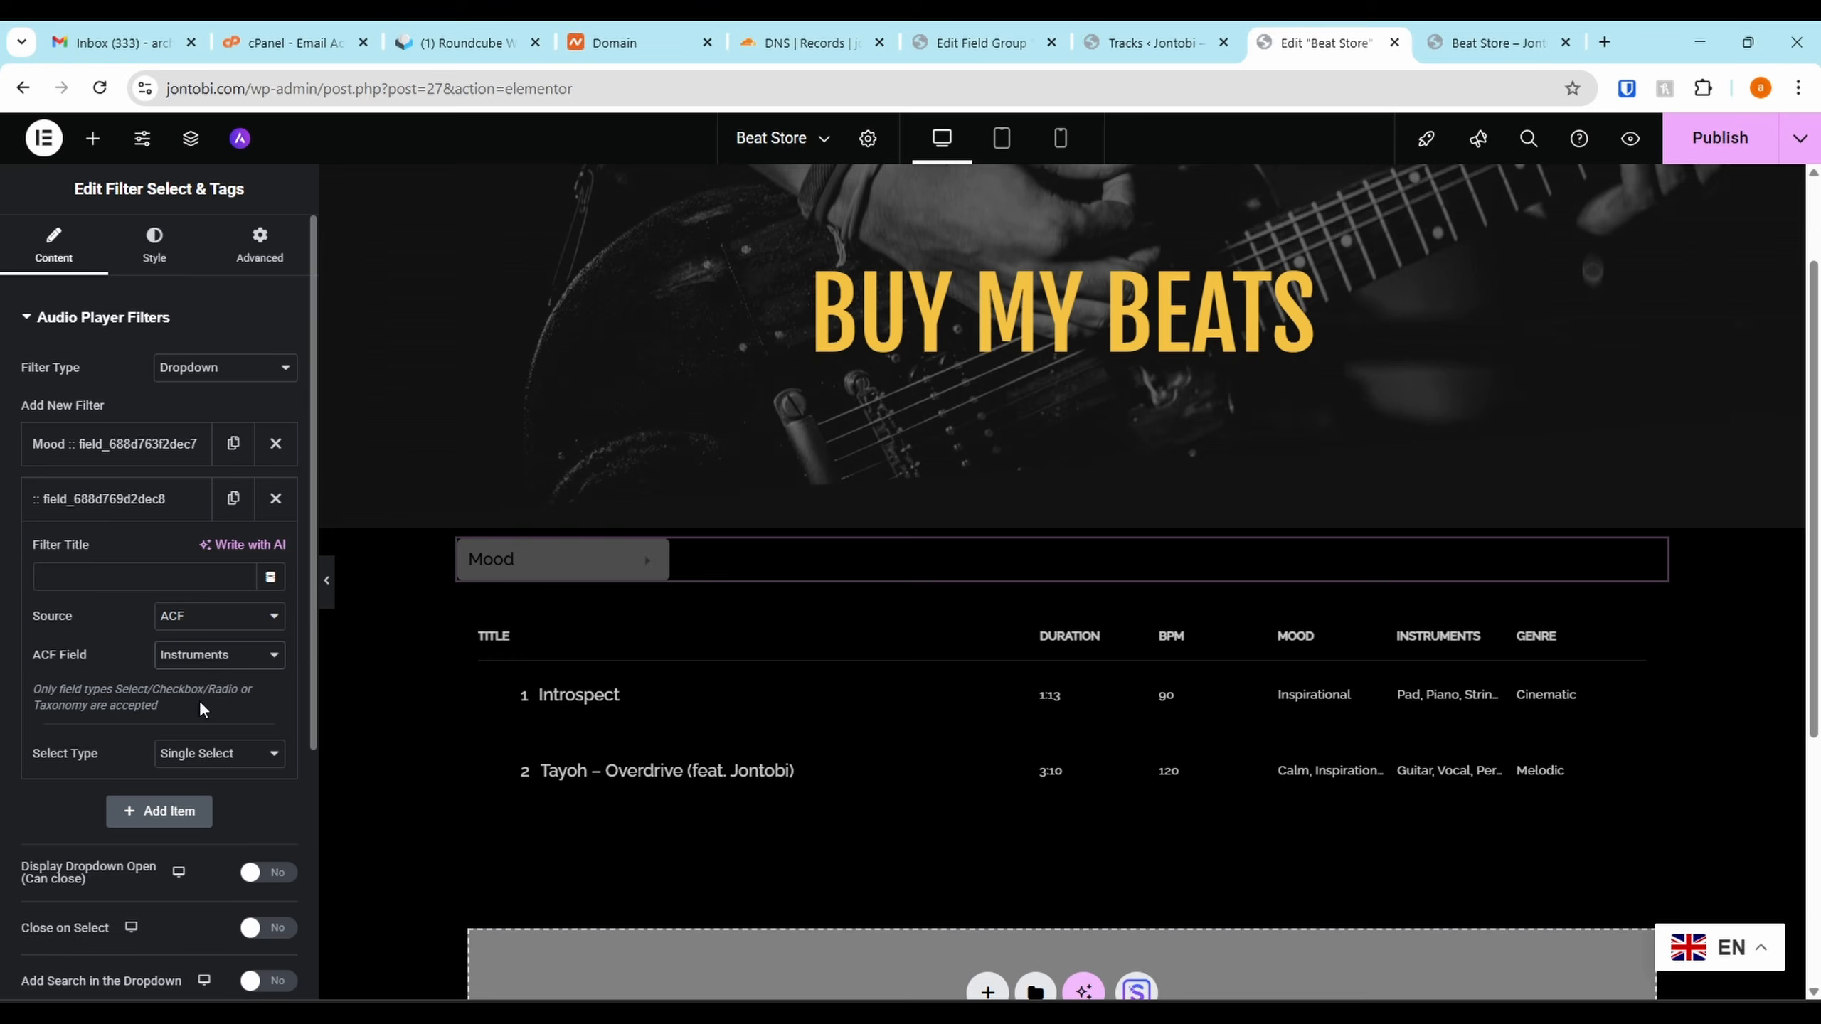
{"action": "left_click", "coordinate": [114, 568]}
{"action": "type", "text": "I"}
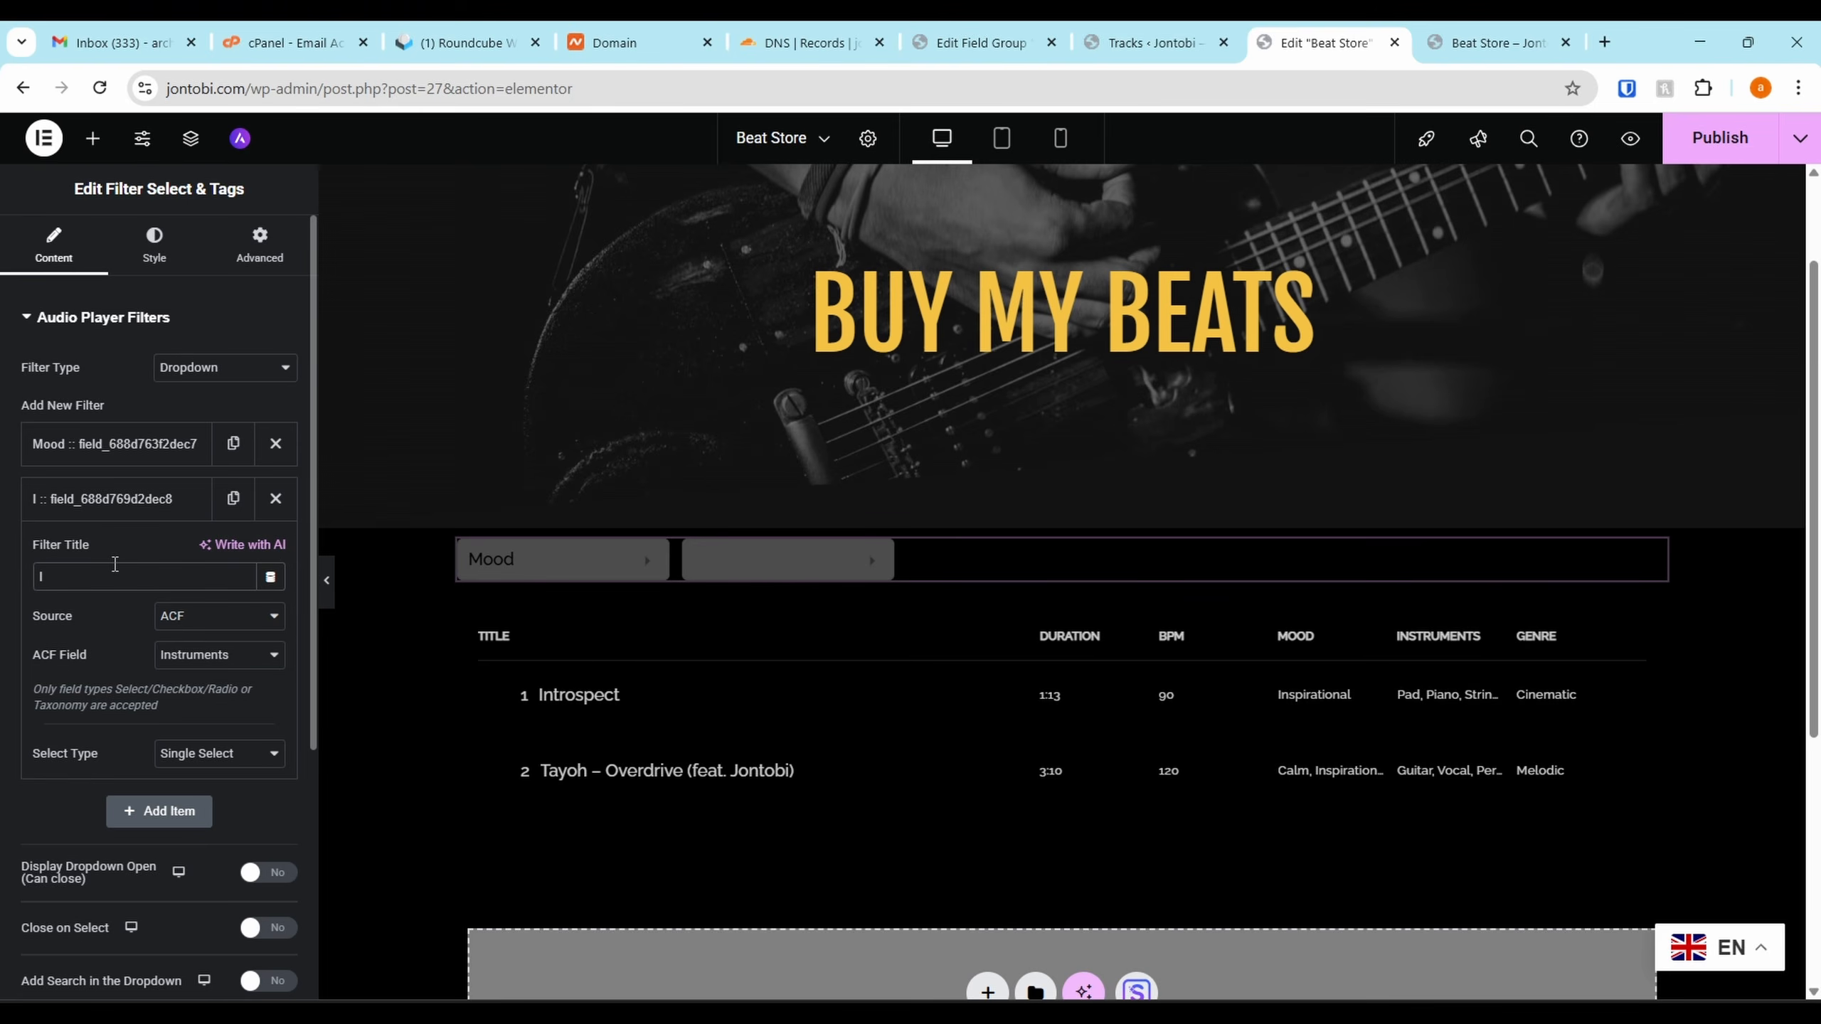
{"action": "type", "text": "nstrument"}
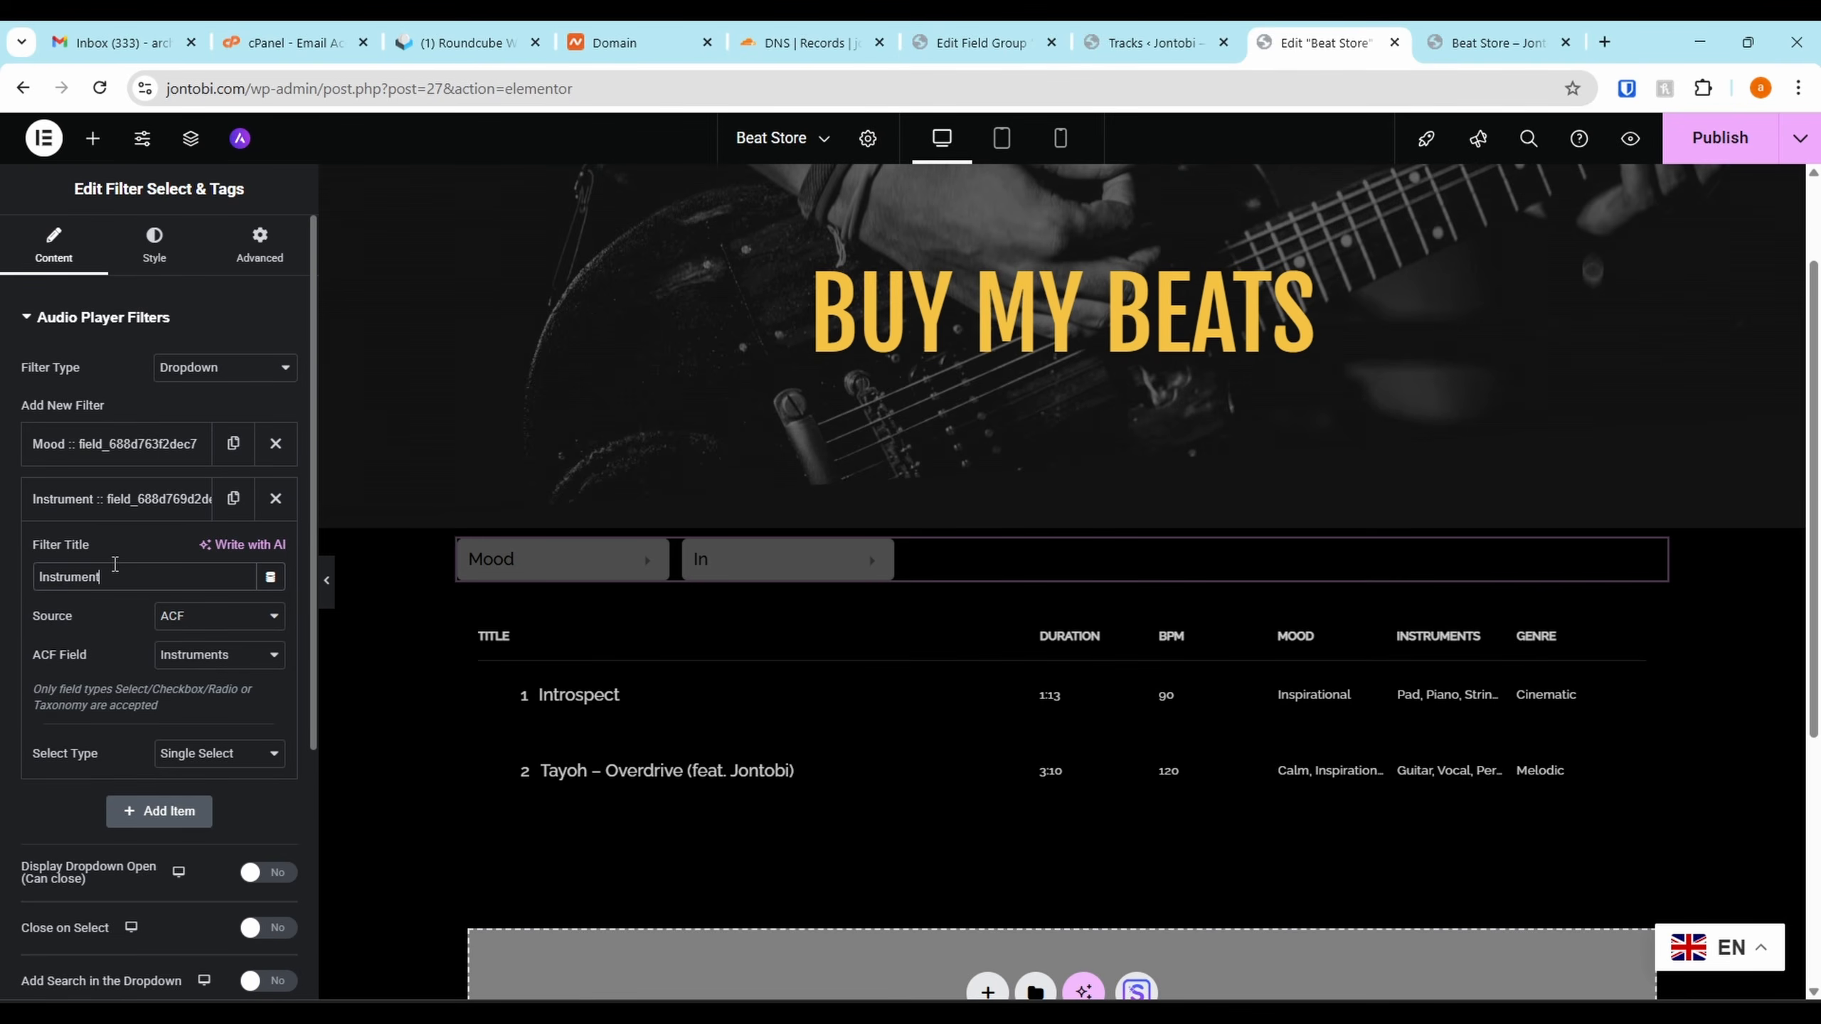
{"action": "left_click", "coordinate": [133, 499]}
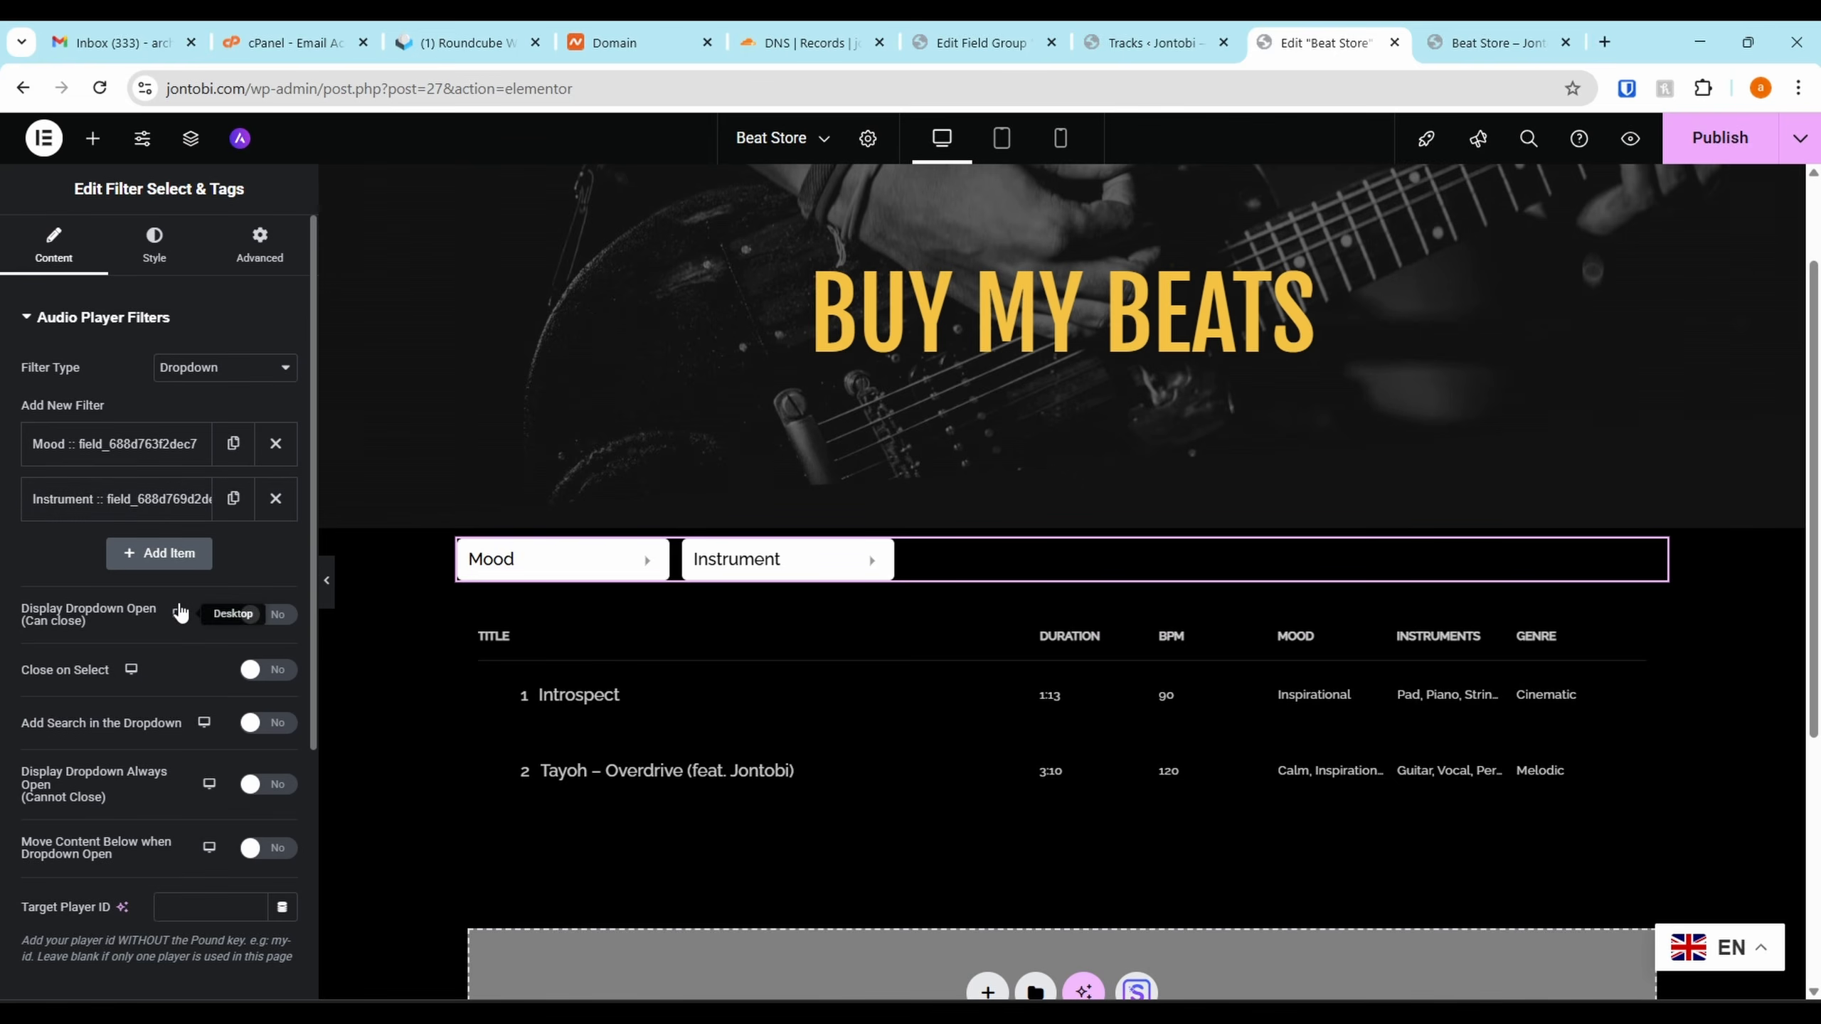
Add a 'Genre' filter sourced from the ACF Genre field
{"action": "left_click", "coordinate": [143, 554]}
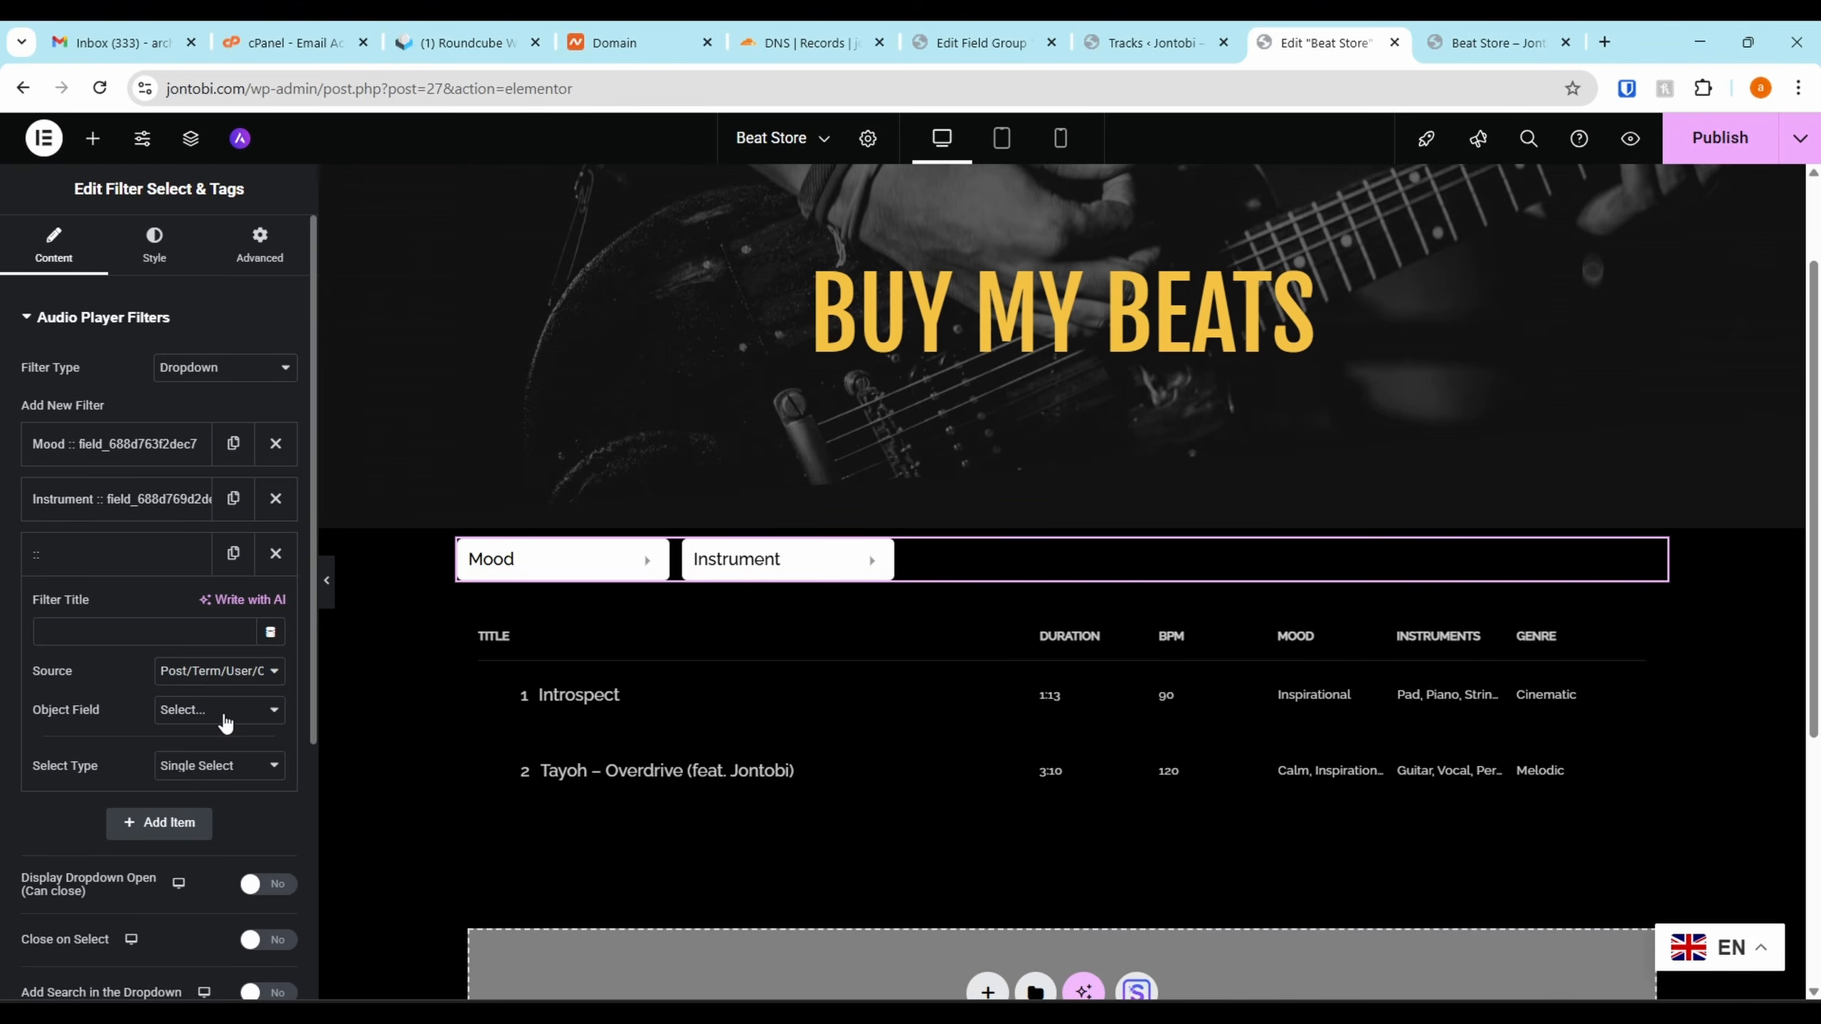
{"action": "left_click", "coordinate": [222, 709]}
{"action": "left_click", "coordinate": [219, 674]}
{"action": "left_click", "coordinate": [215, 722]}
{"action": "left_click", "coordinate": [215, 712]}
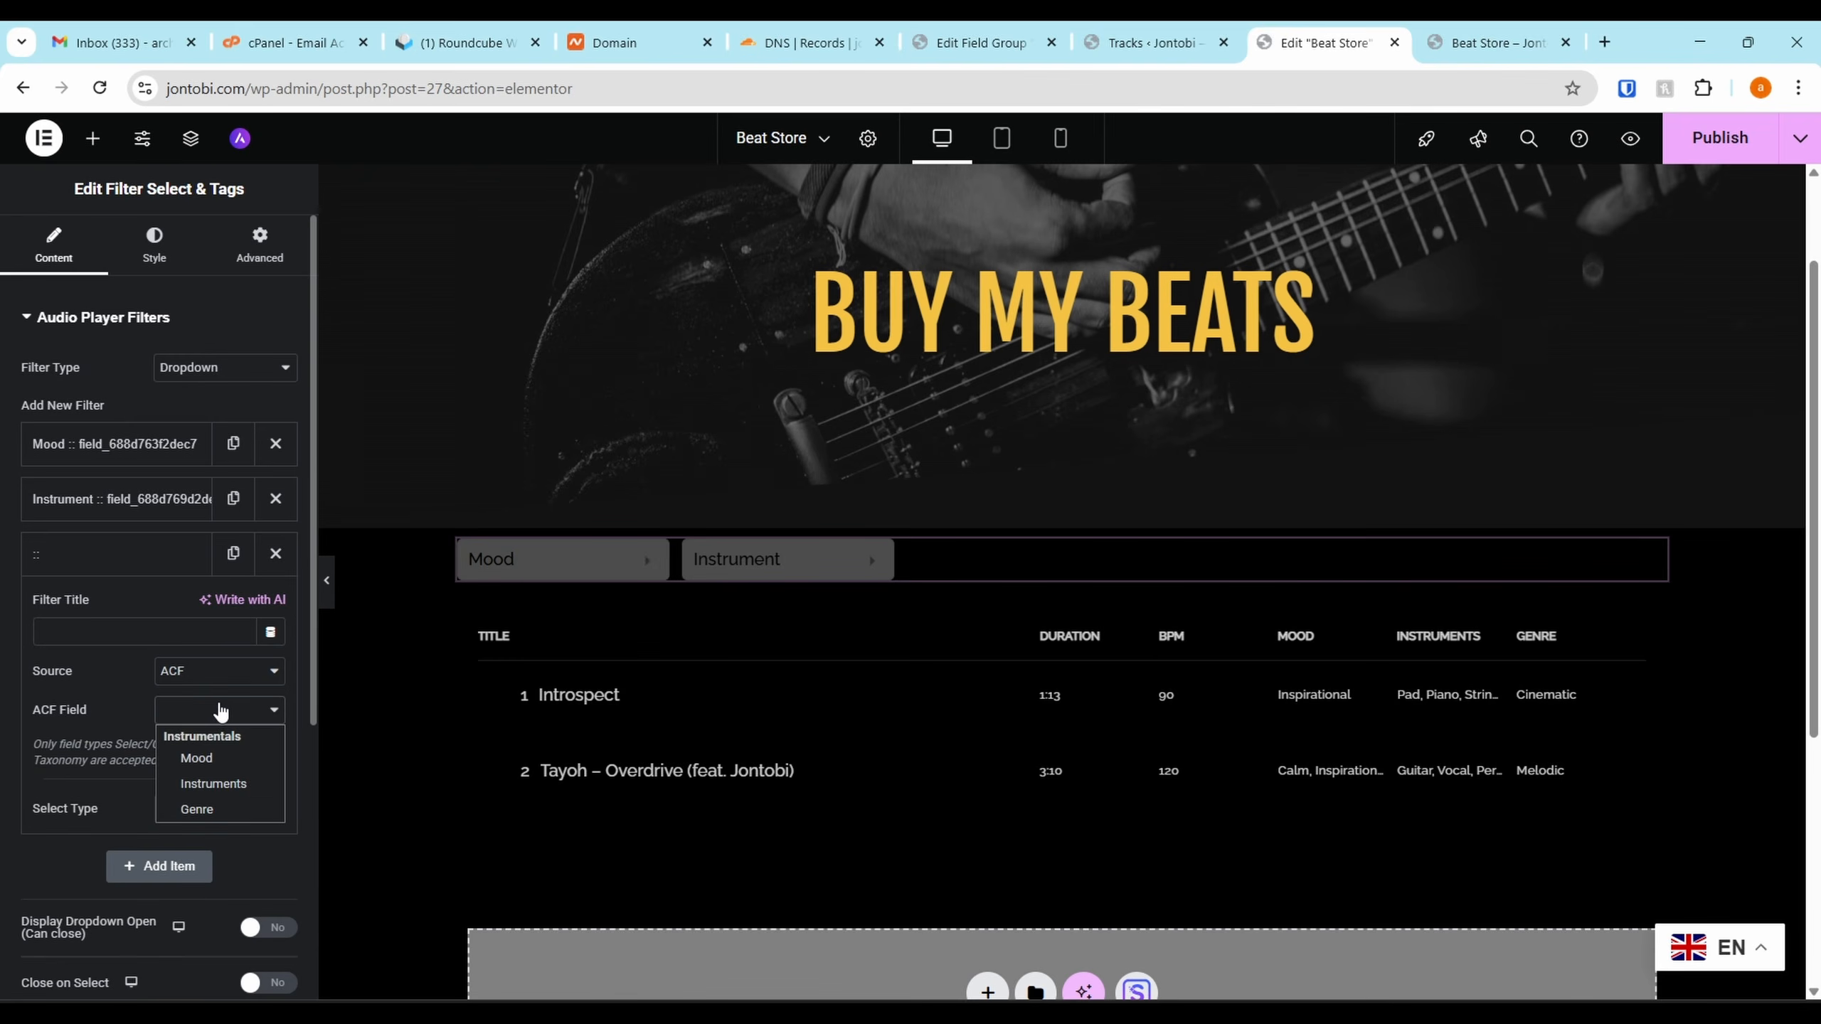
{"action": "left_click", "coordinate": [211, 807]}
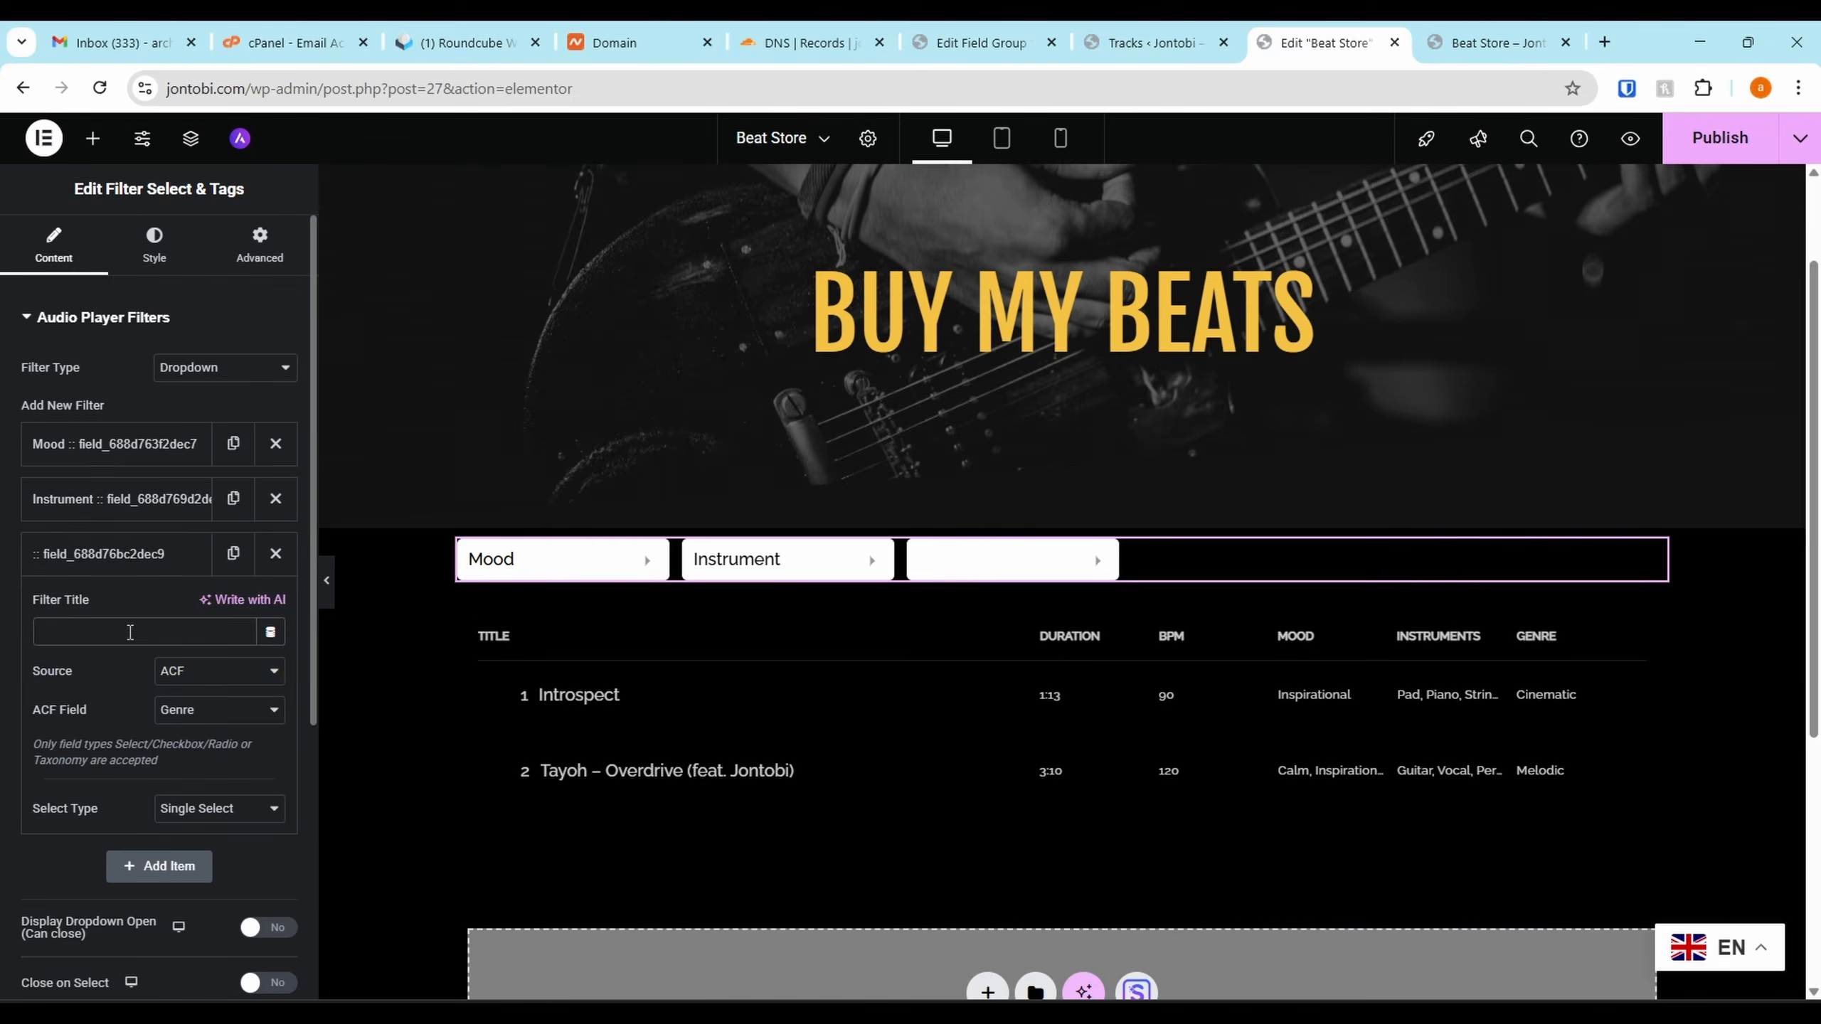
{"action": "type", "text": "Genre"}
{"action": "left_click", "coordinate": [63, 562]}
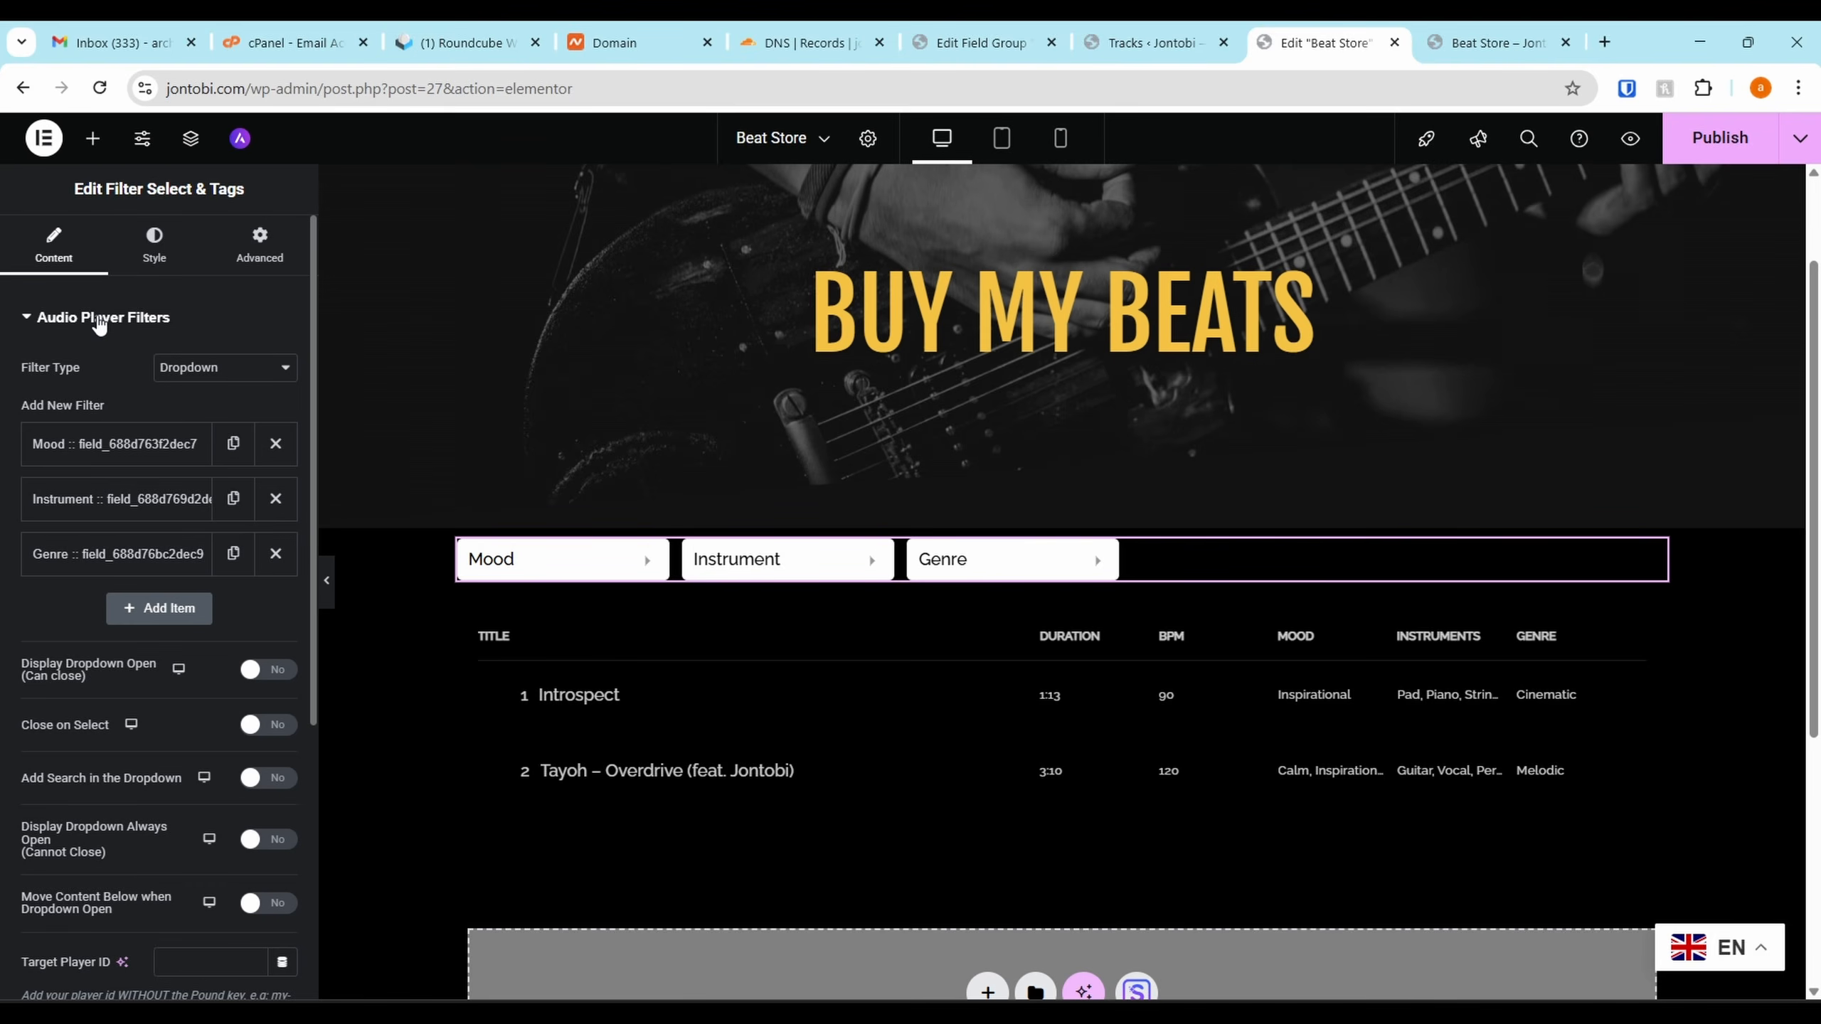
Set the filter type to Tags, briefly trying Range Slider first
{"action": "left_click", "coordinate": [185, 382]}
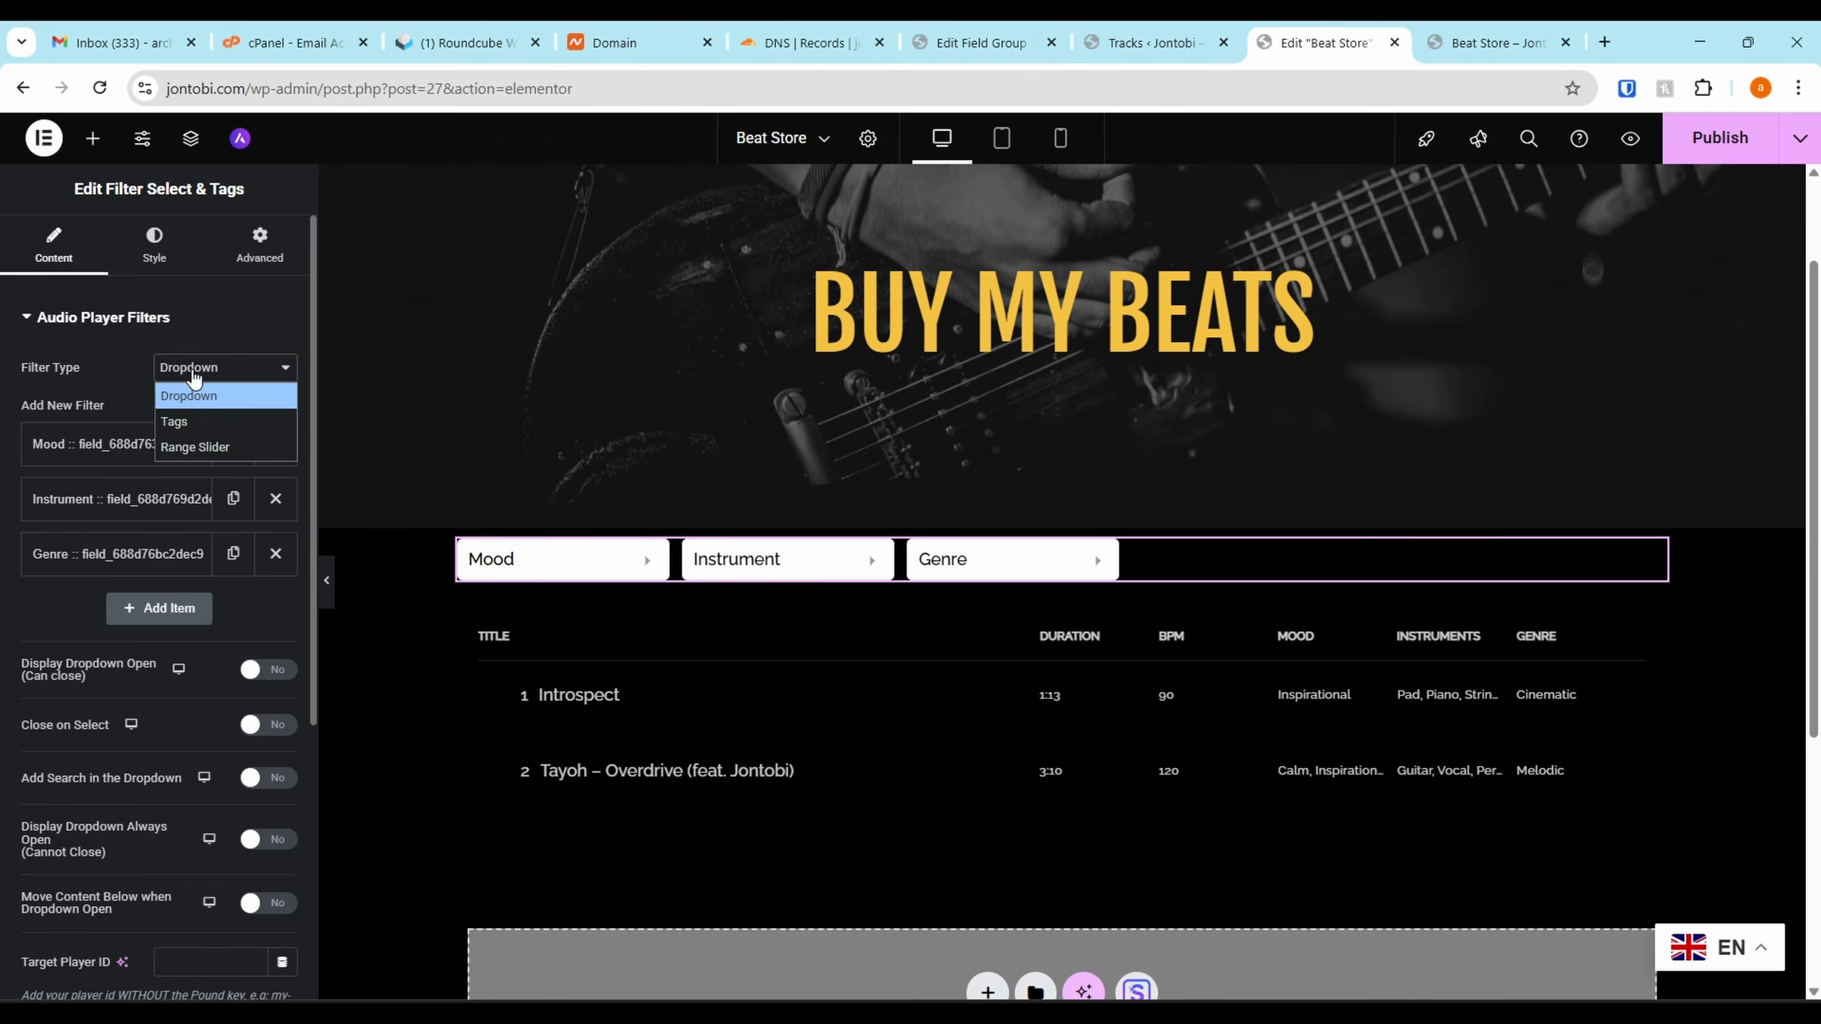
{"action": "left_click", "coordinate": [185, 423]}
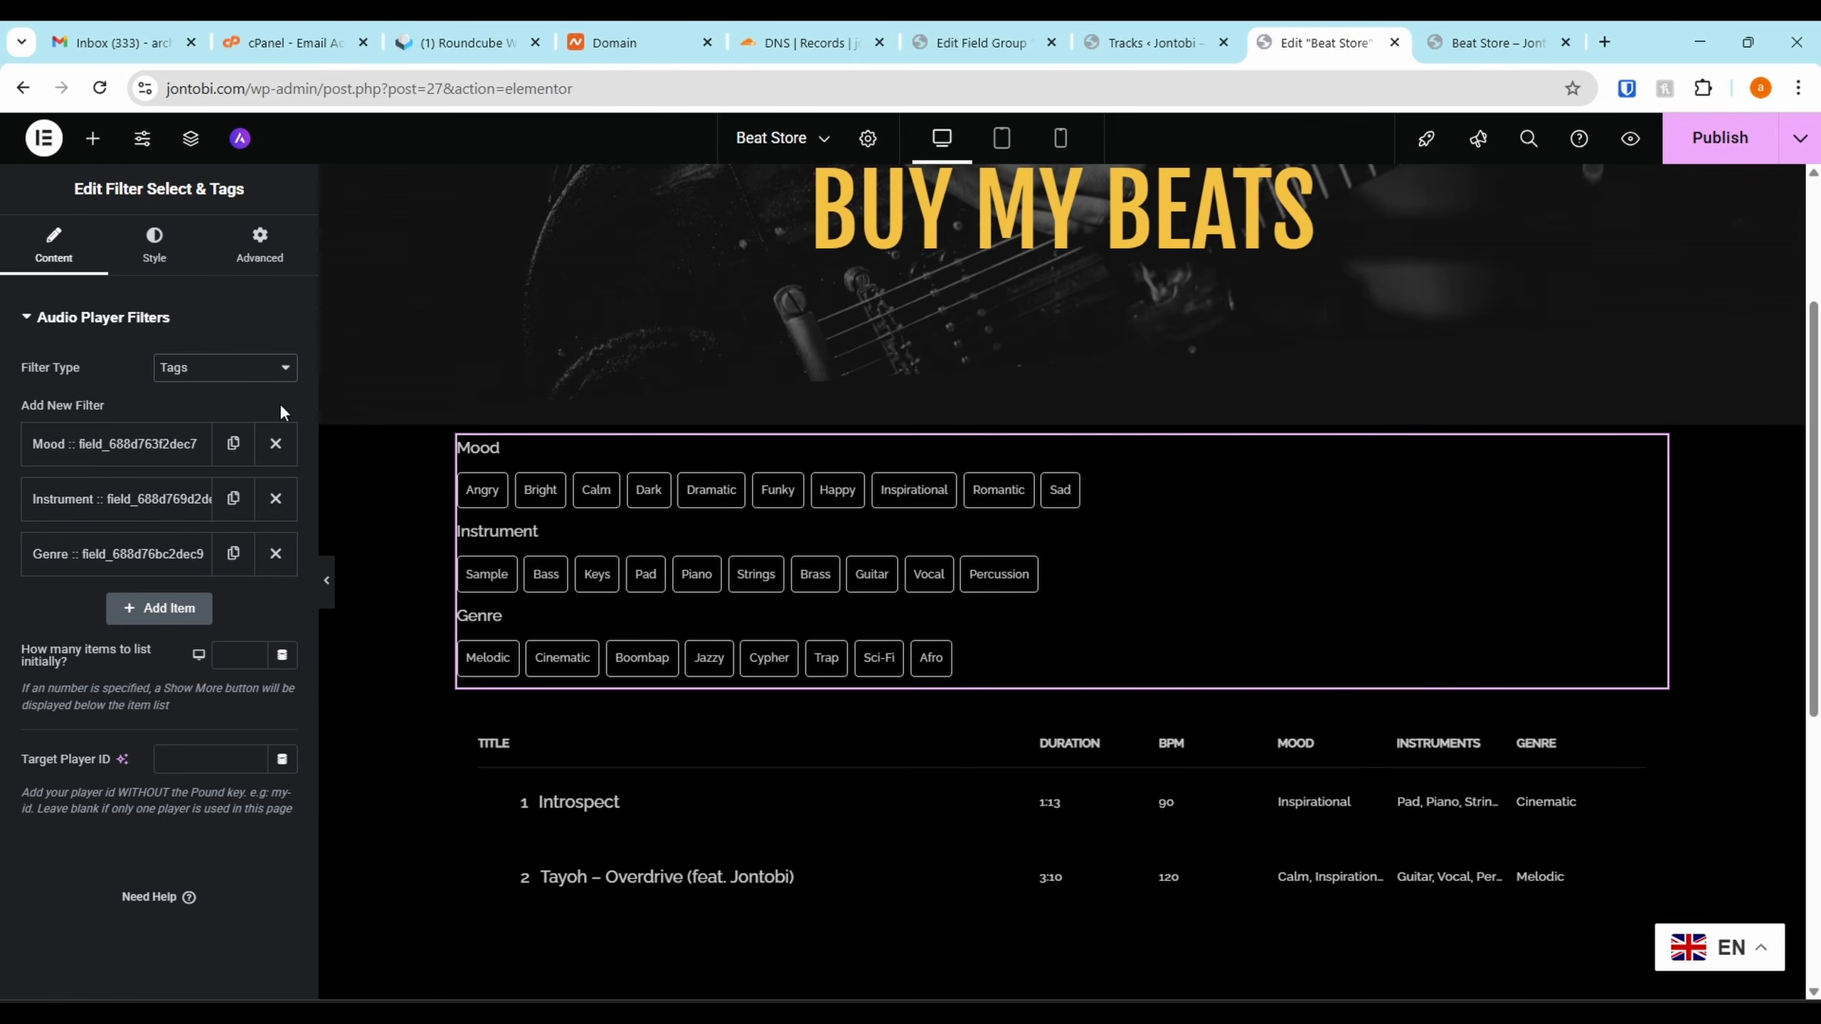
{"action": "left_click", "coordinate": [227, 368]}
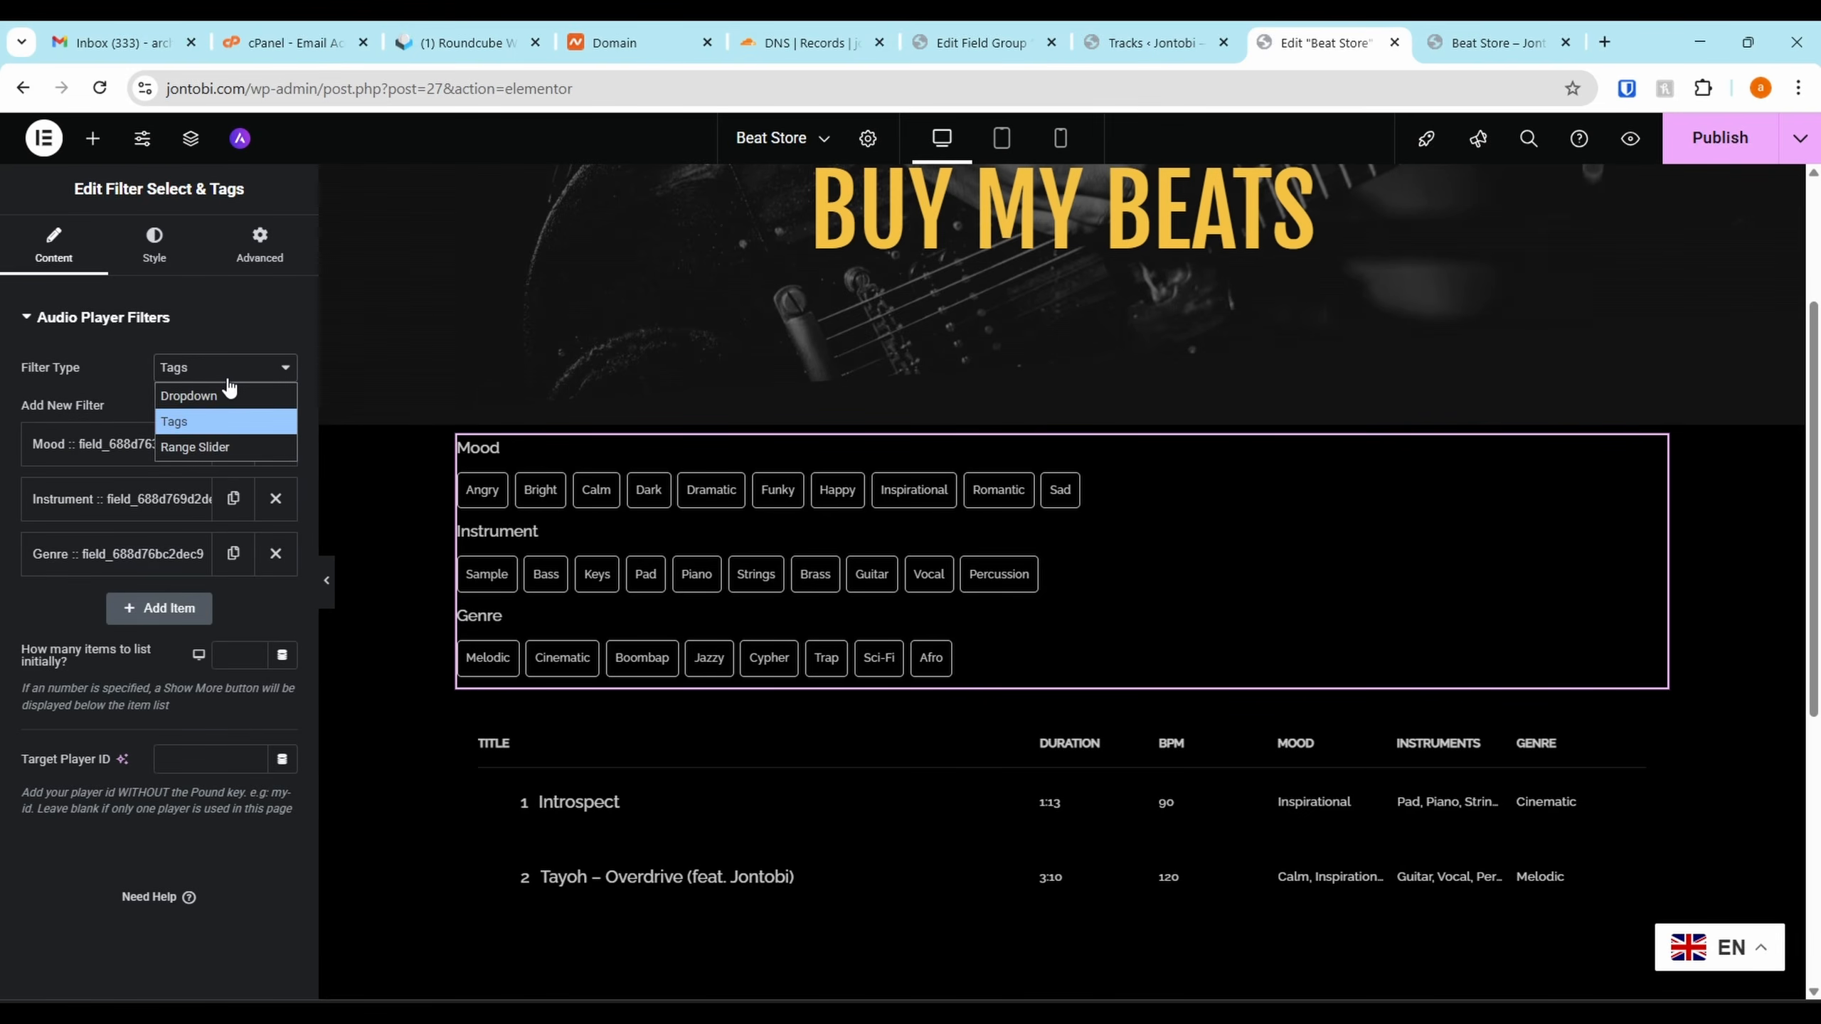
{"action": "left_click", "coordinate": [226, 448]}
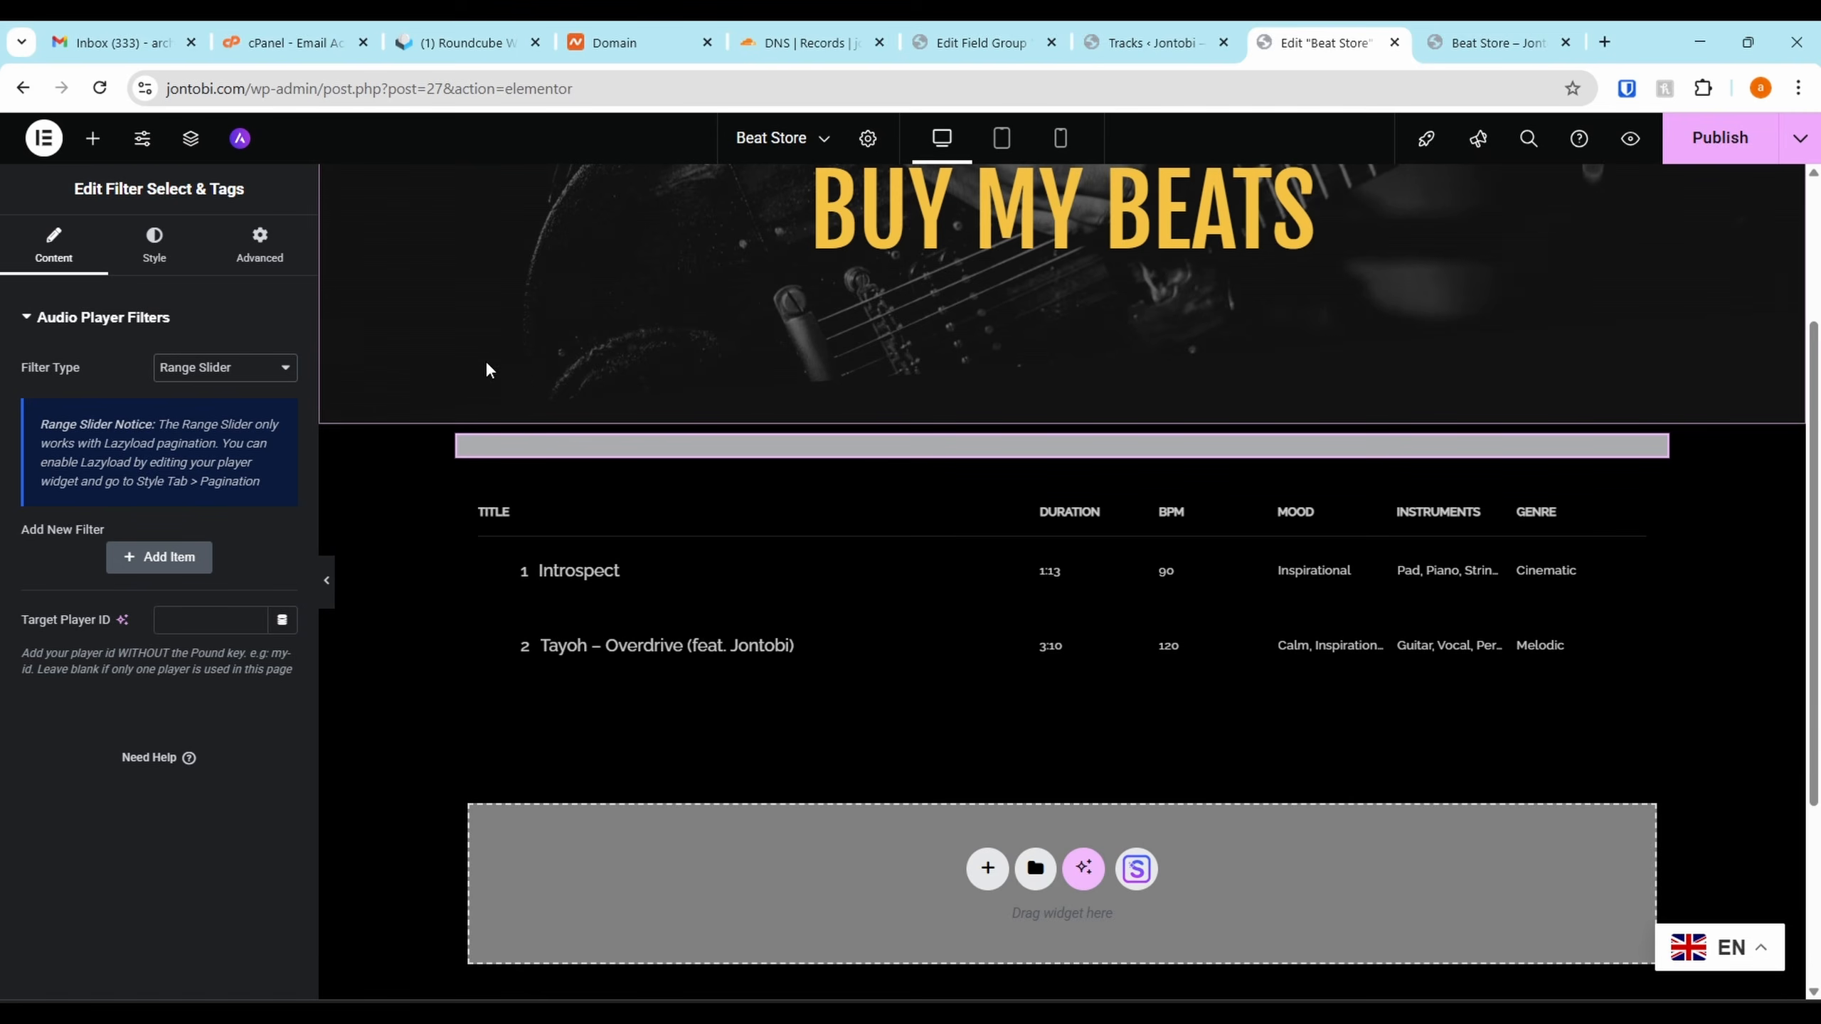
{"action": "left_click", "coordinate": [207, 369]}
{"action": "left_click", "coordinate": [222, 422]}
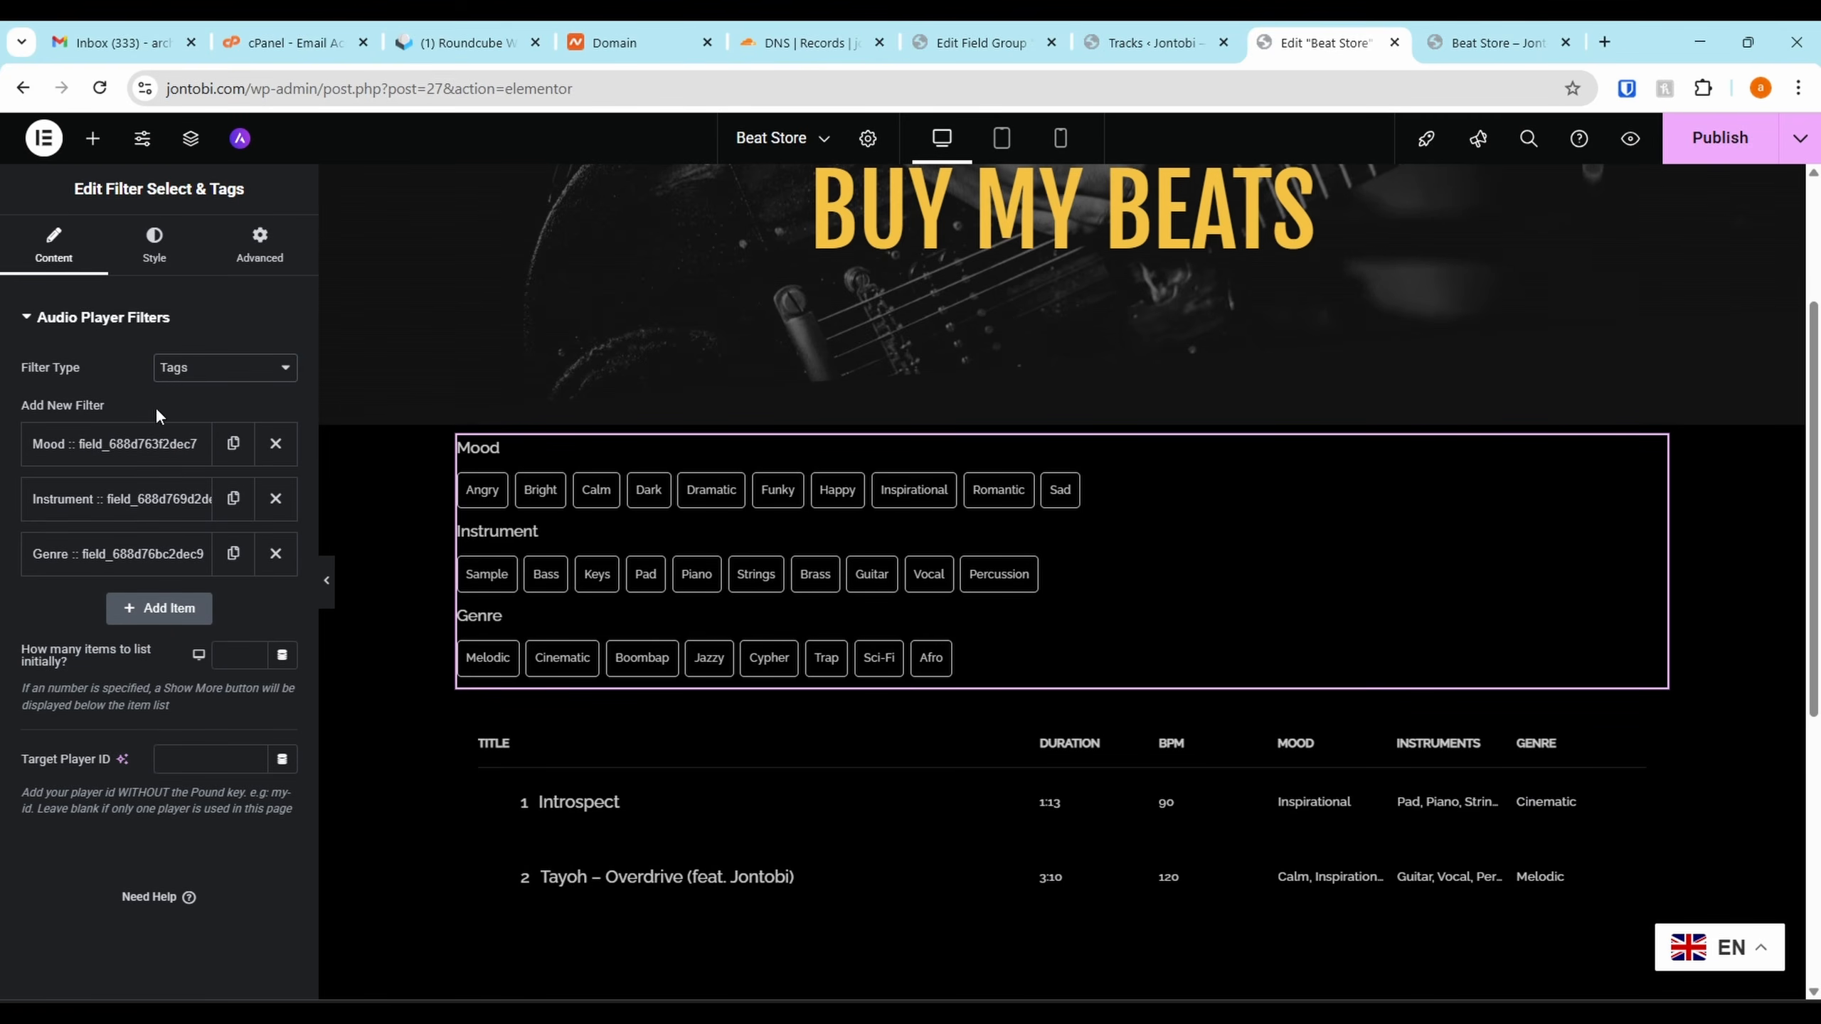
Set filter button spacing to 0, width to 72 px, and text alignment to center
{"action": "left_click", "coordinate": [156, 256]}
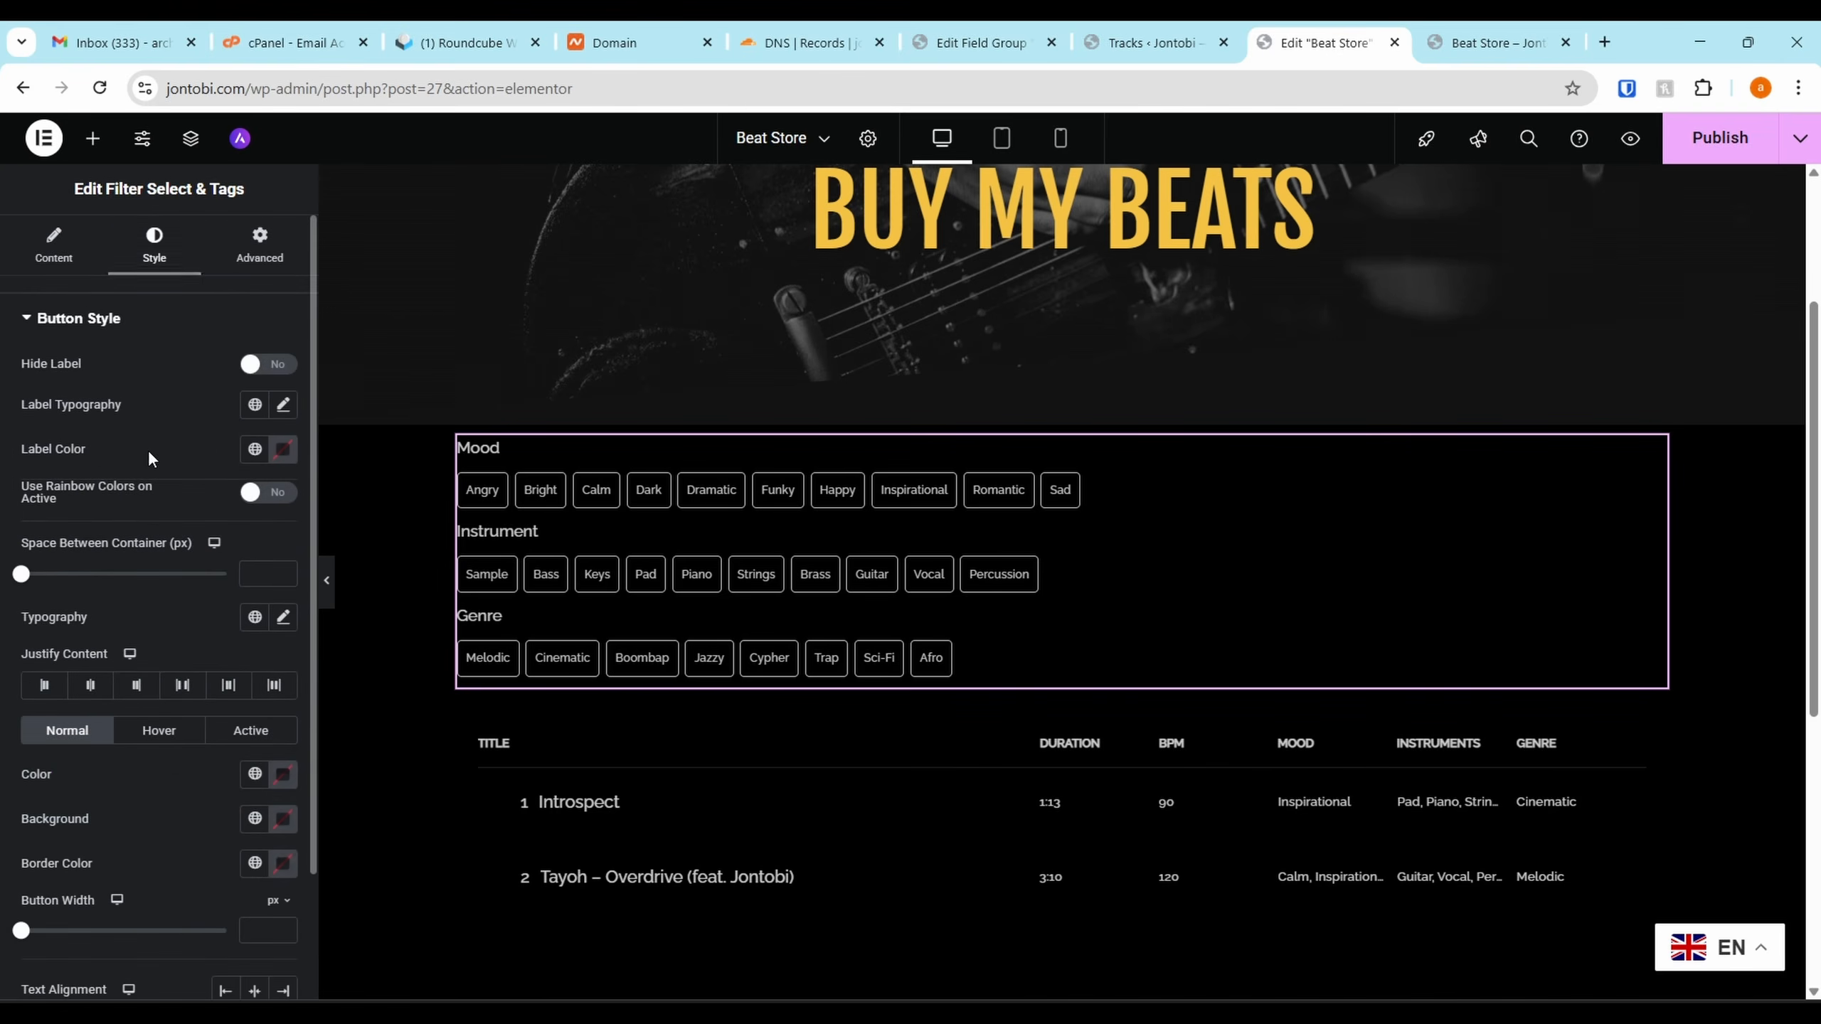
{"action": "scroll", "coordinate": [102, 613], "scroll_direction": "down", "scroll_amount": 1}
{"action": "scroll", "coordinate": [102, 613], "scroll_direction": "down", "scroll_amount": 2}
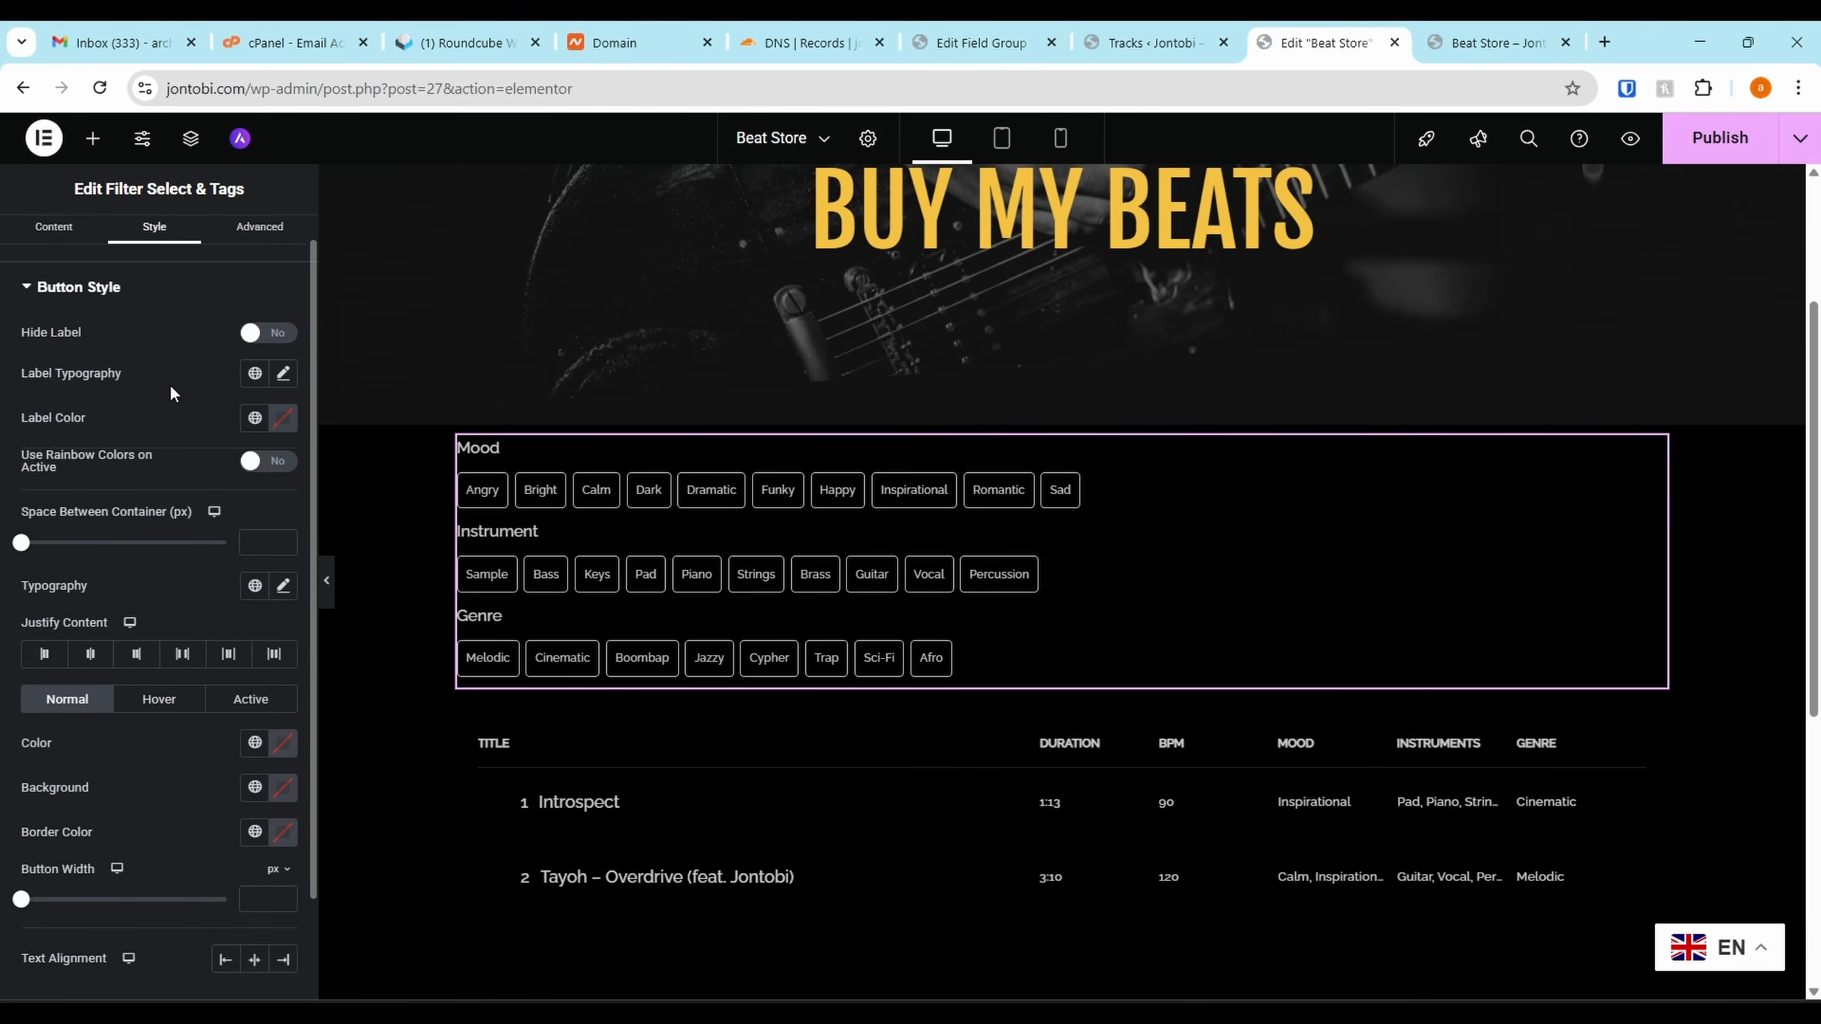
{"action": "left_click", "coordinate": [27, 535]}
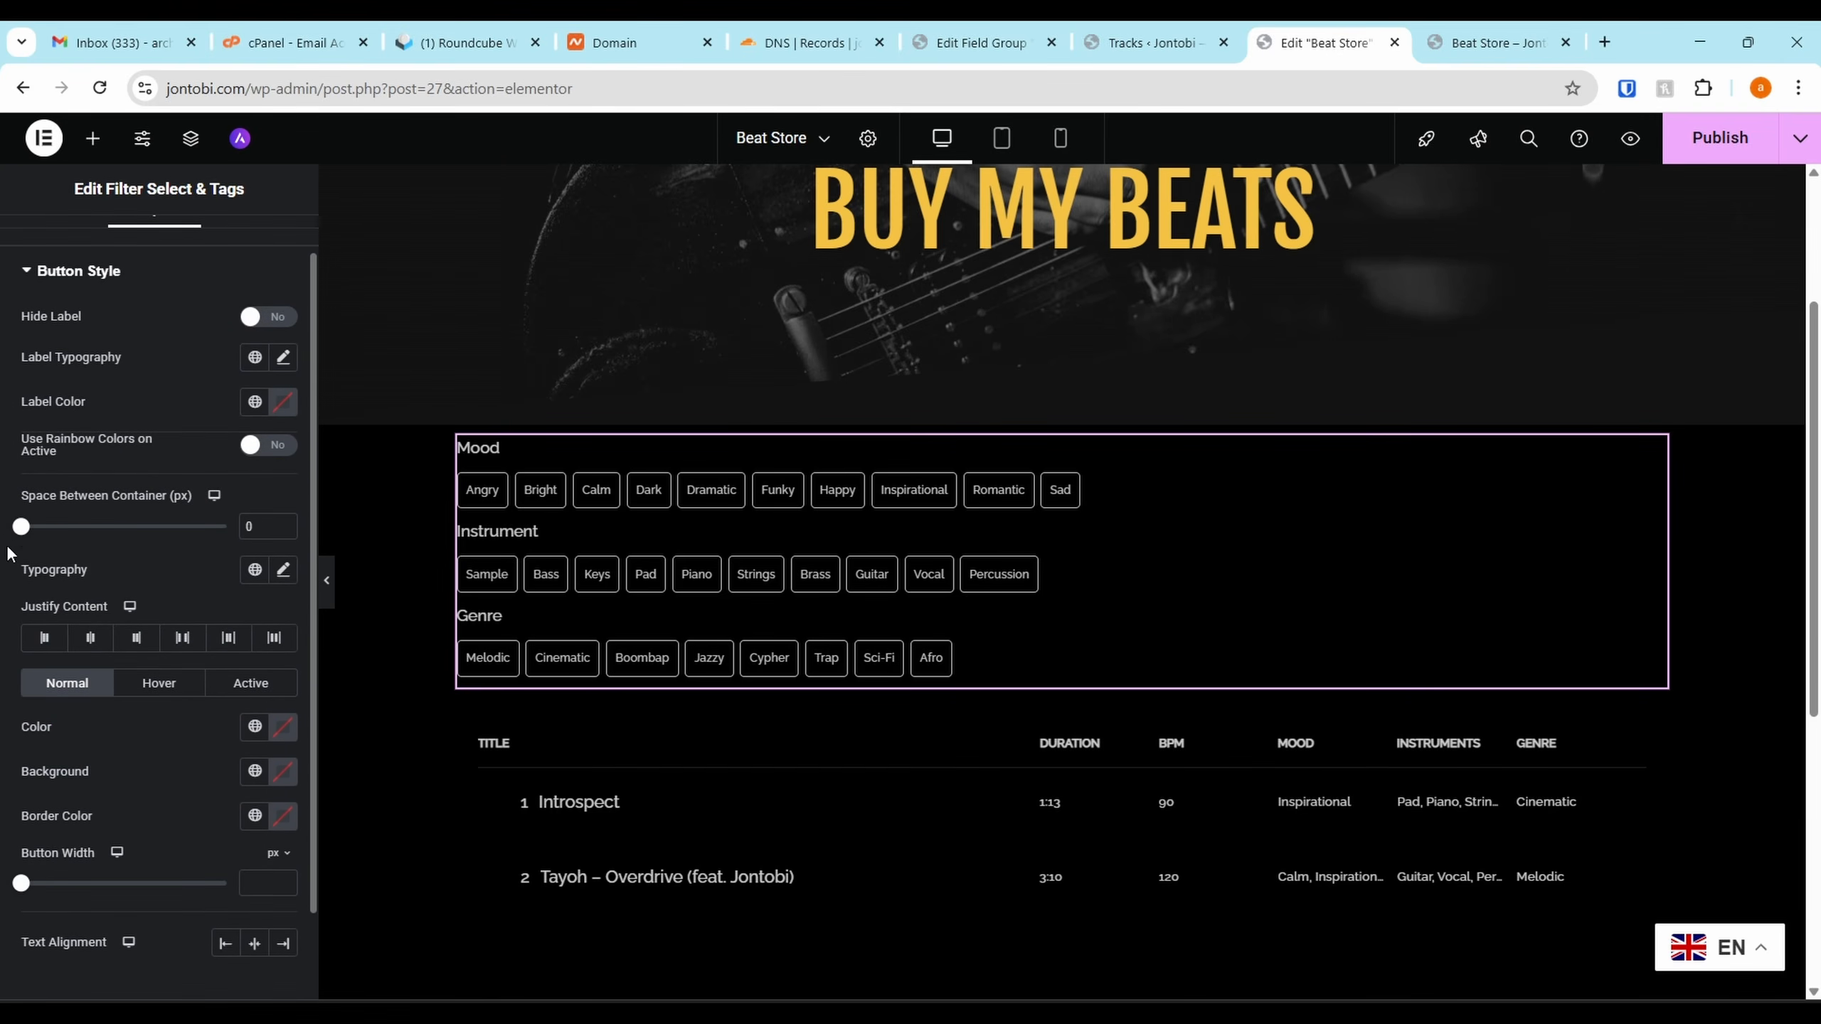
{"action": "left_click_drag", "start_coordinate": [16, 889], "coordinate": [42, 884]}
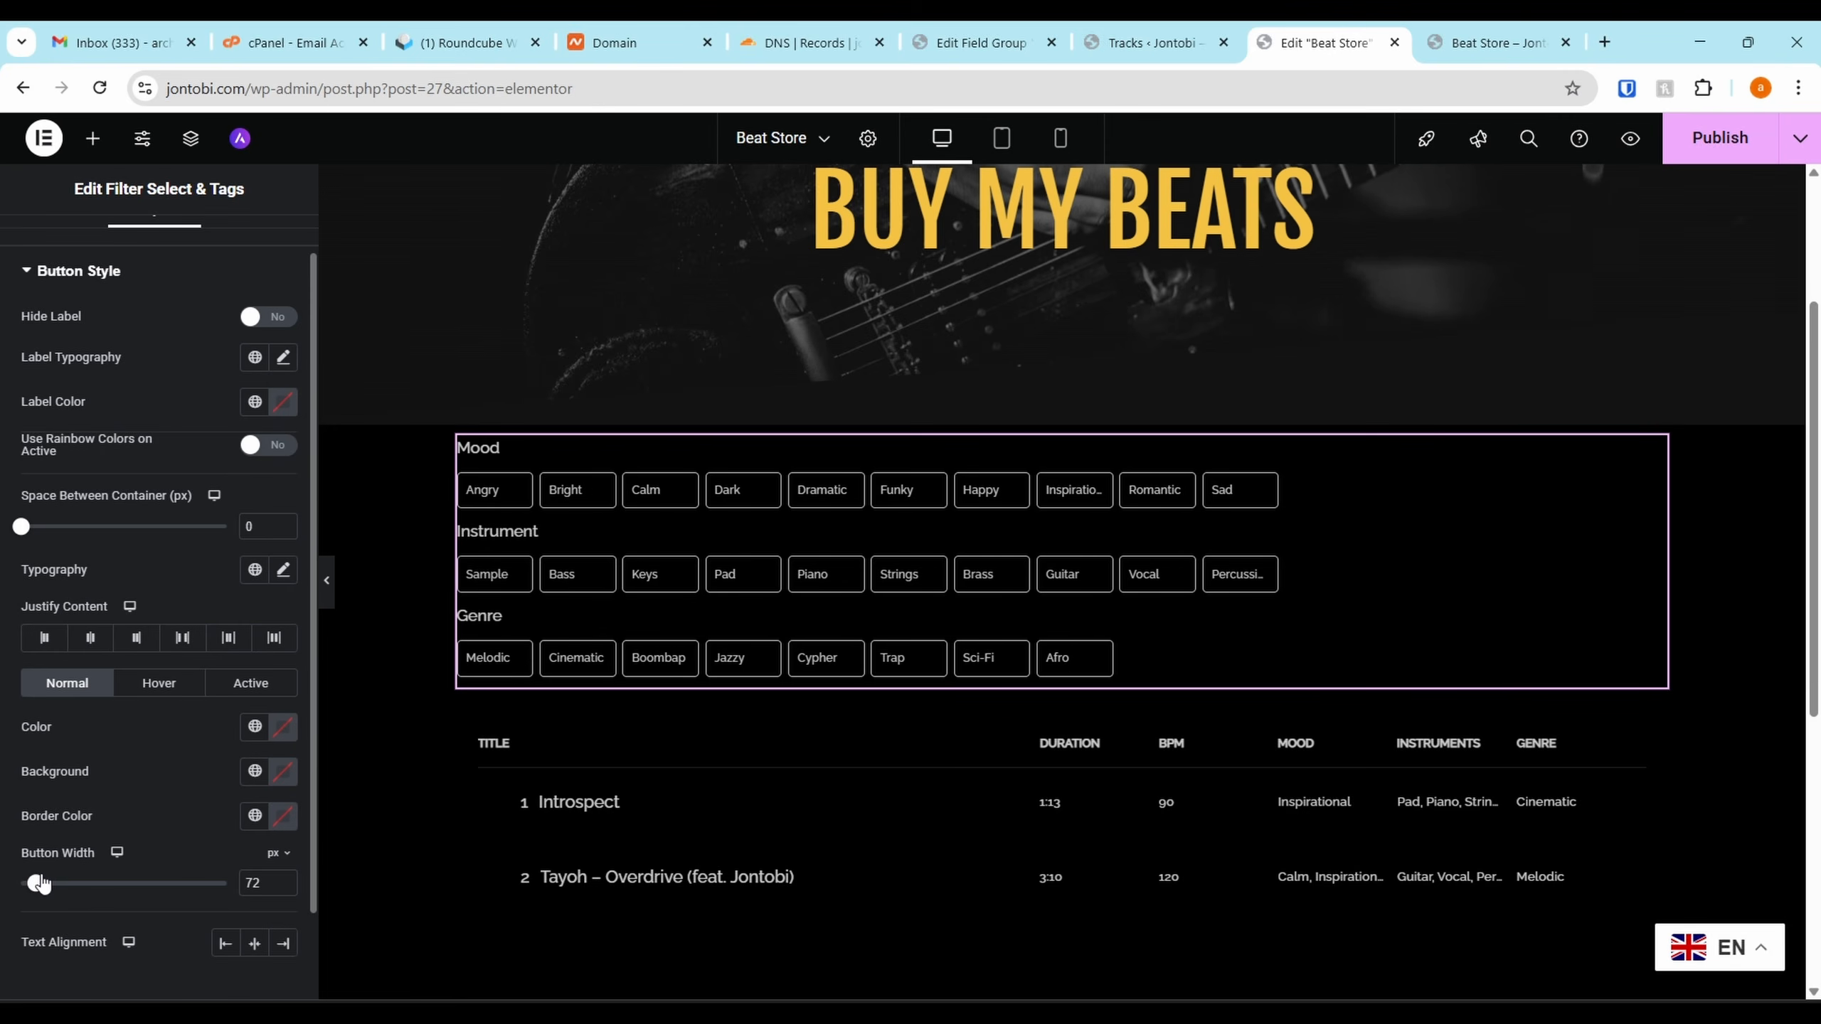
{"action": "left_click", "coordinate": [254, 943]}
{"action": "left_click", "coordinate": [225, 944]}
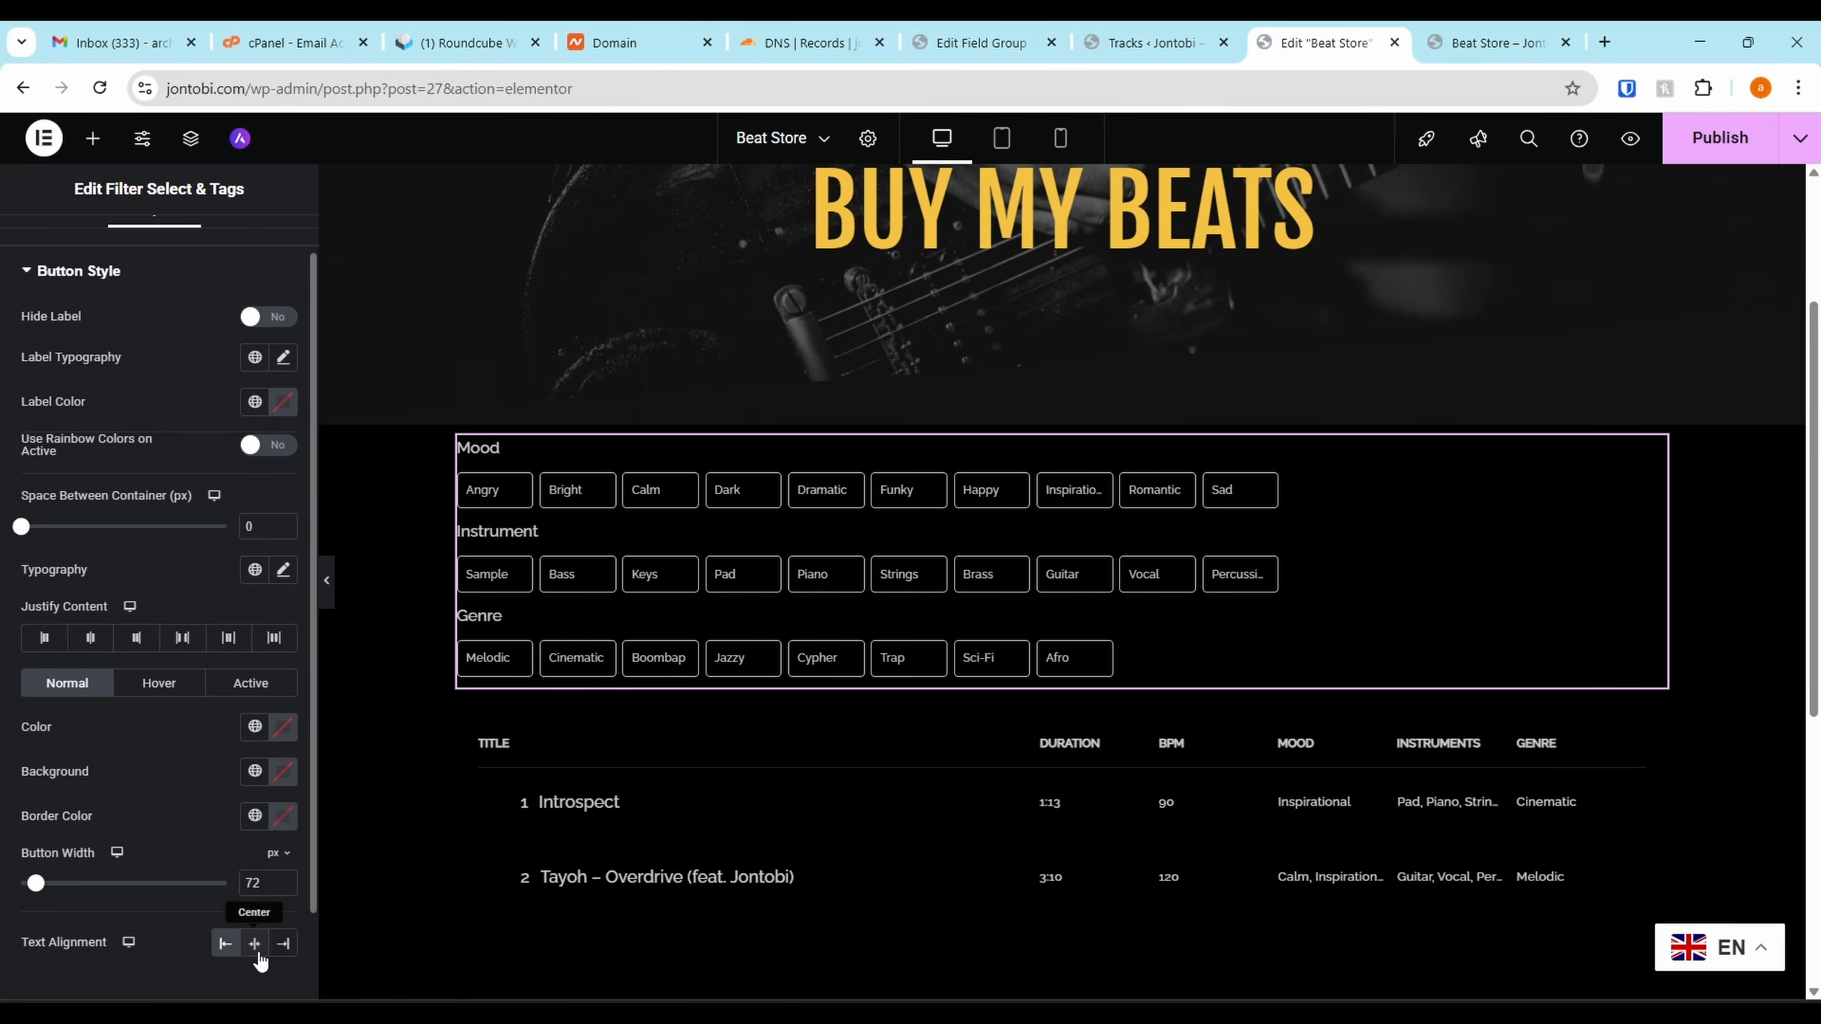
{"action": "left_click", "coordinate": [254, 944]}
Centre the rows of filter buttons and test the Calm filter in the preview
{"action": "scroll", "coordinate": [177, 330], "scroll_direction": "up", "scroll_amount": 1}
{"action": "scroll", "coordinate": [176, 392], "scroll_direction": "down", "scroll_amount": 1}
{"action": "left_click", "coordinate": [91, 639]}
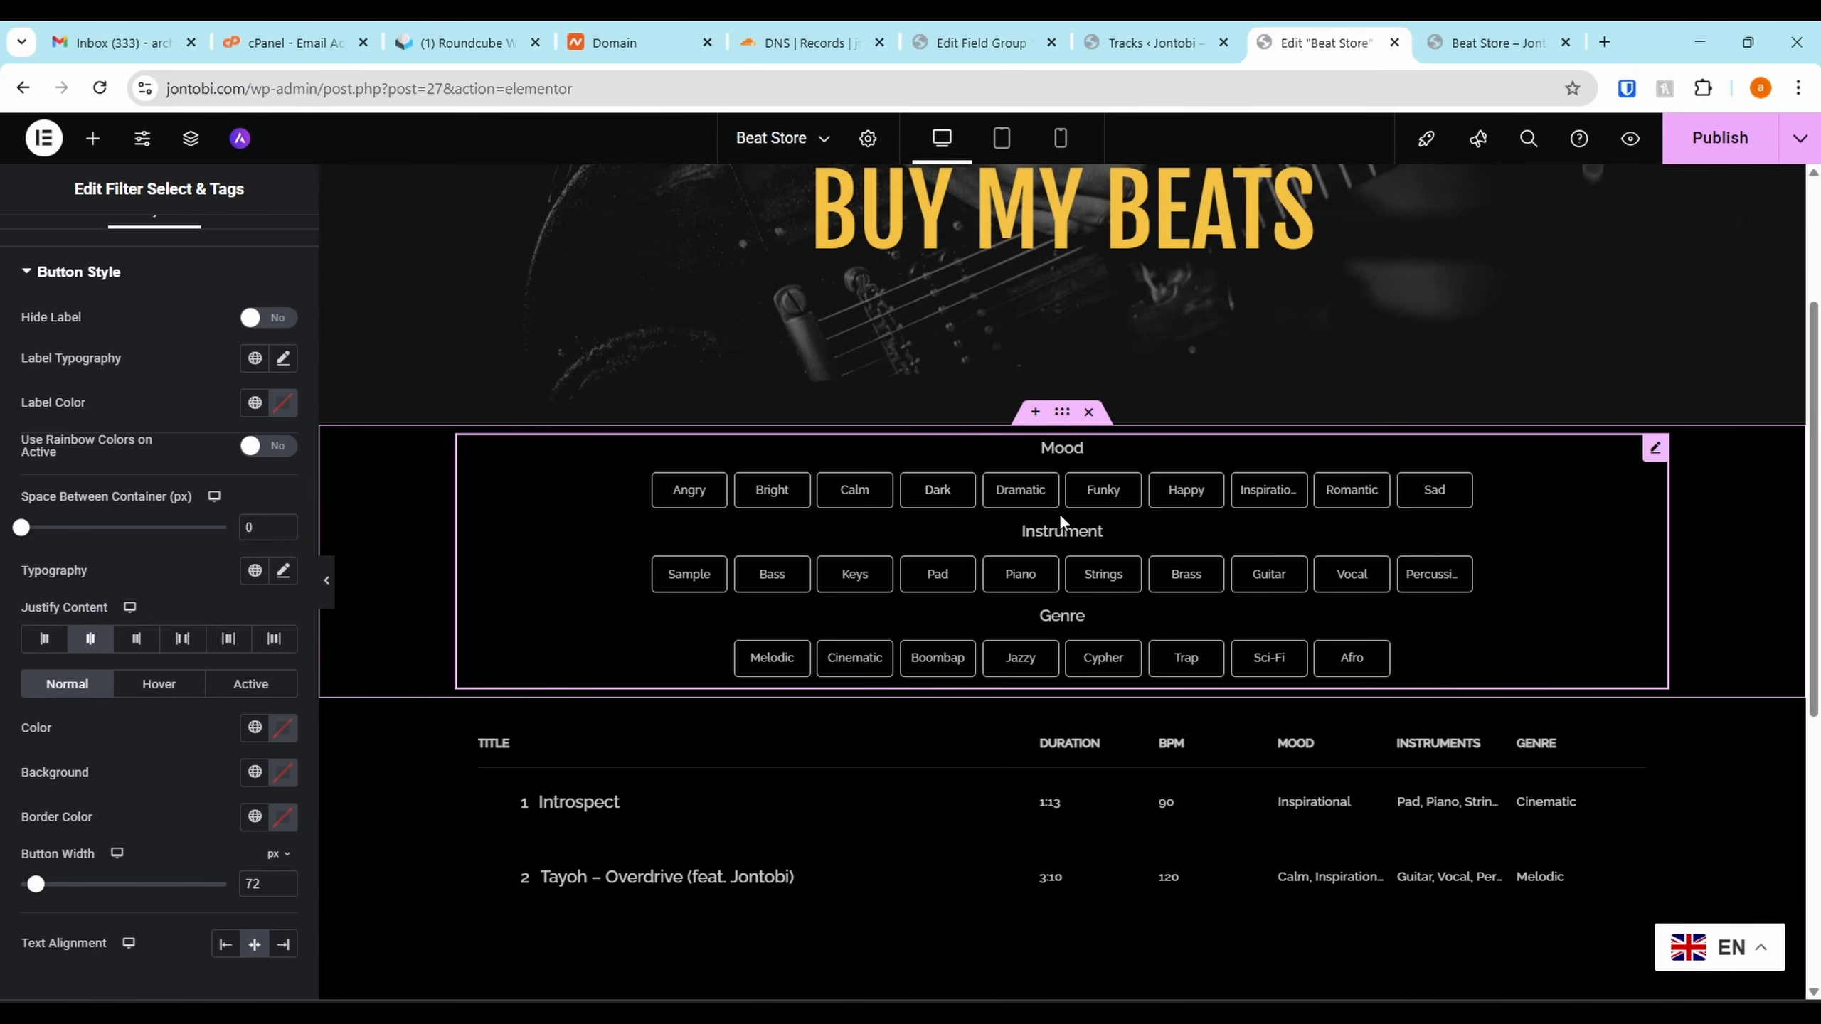
{"action": "scroll", "coordinate": [1233, 717], "scroll_direction": "up", "scroll_amount": 1}
{"action": "scroll", "coordinate": [1237, 660], "scroll_direction": "down", "scroll_amount": 3}
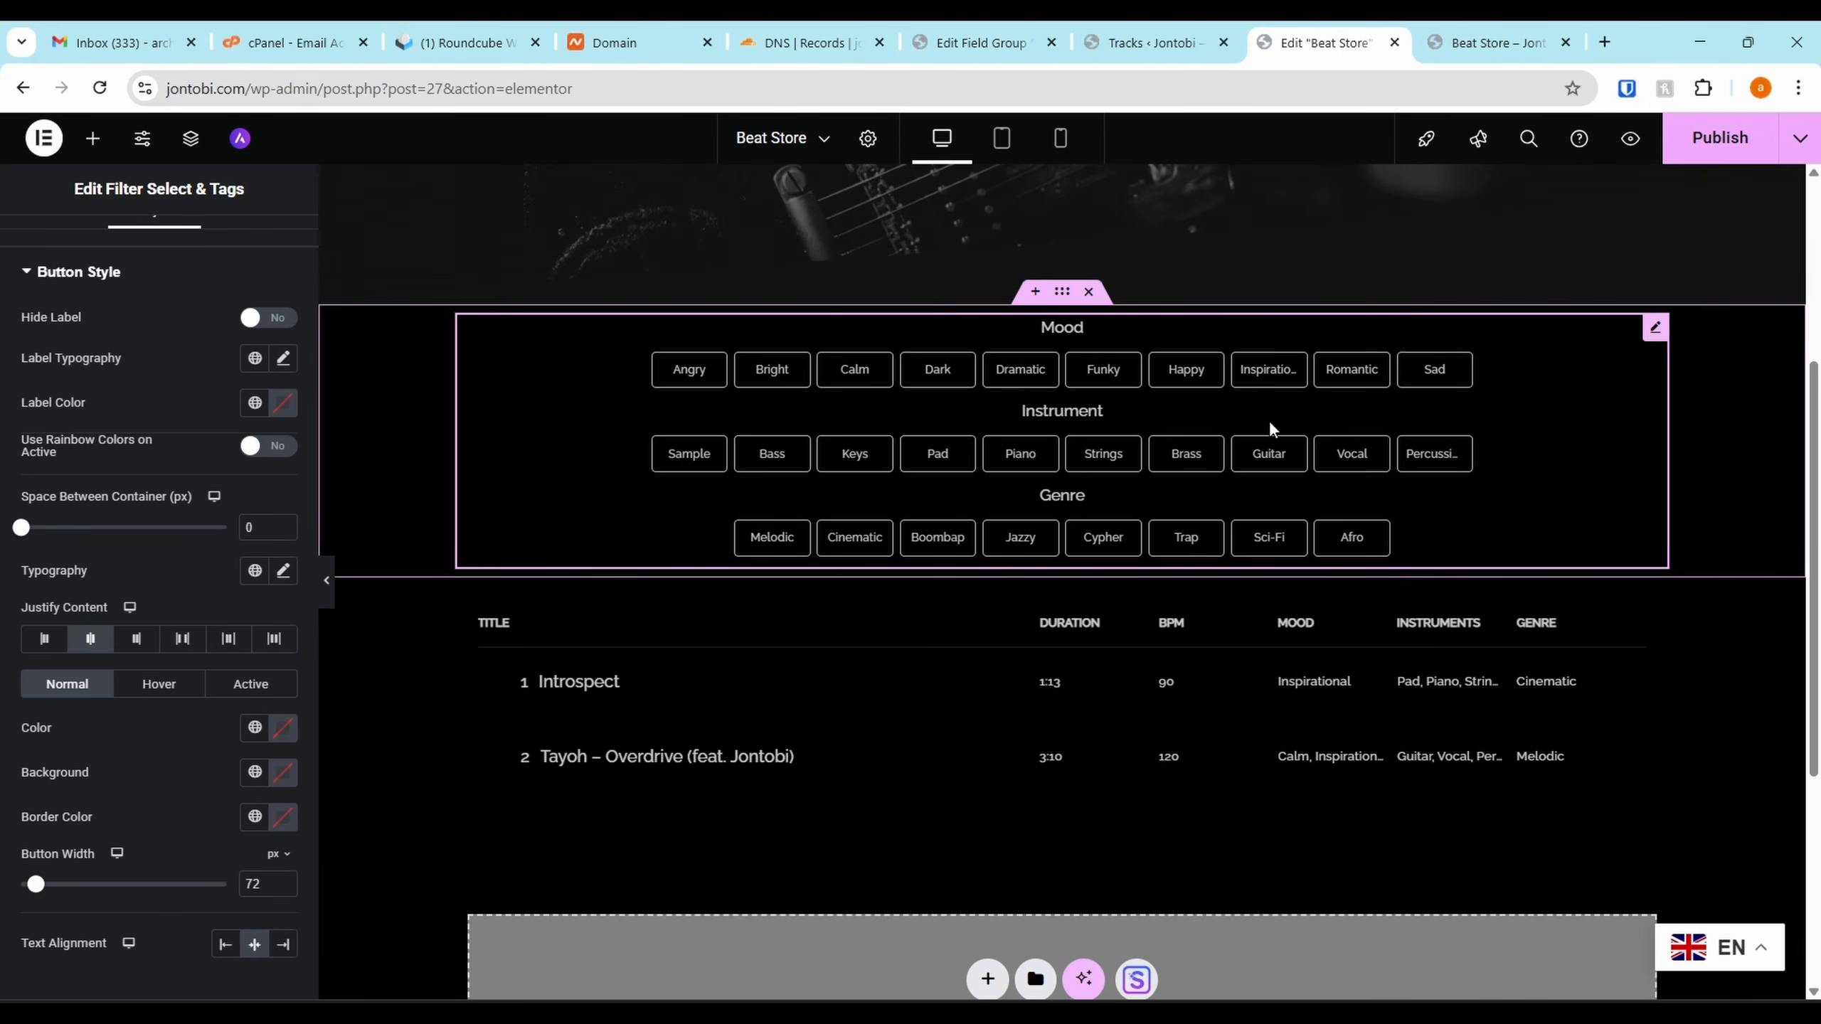
{"action": "left_click", "coordinate": [862, 369]}
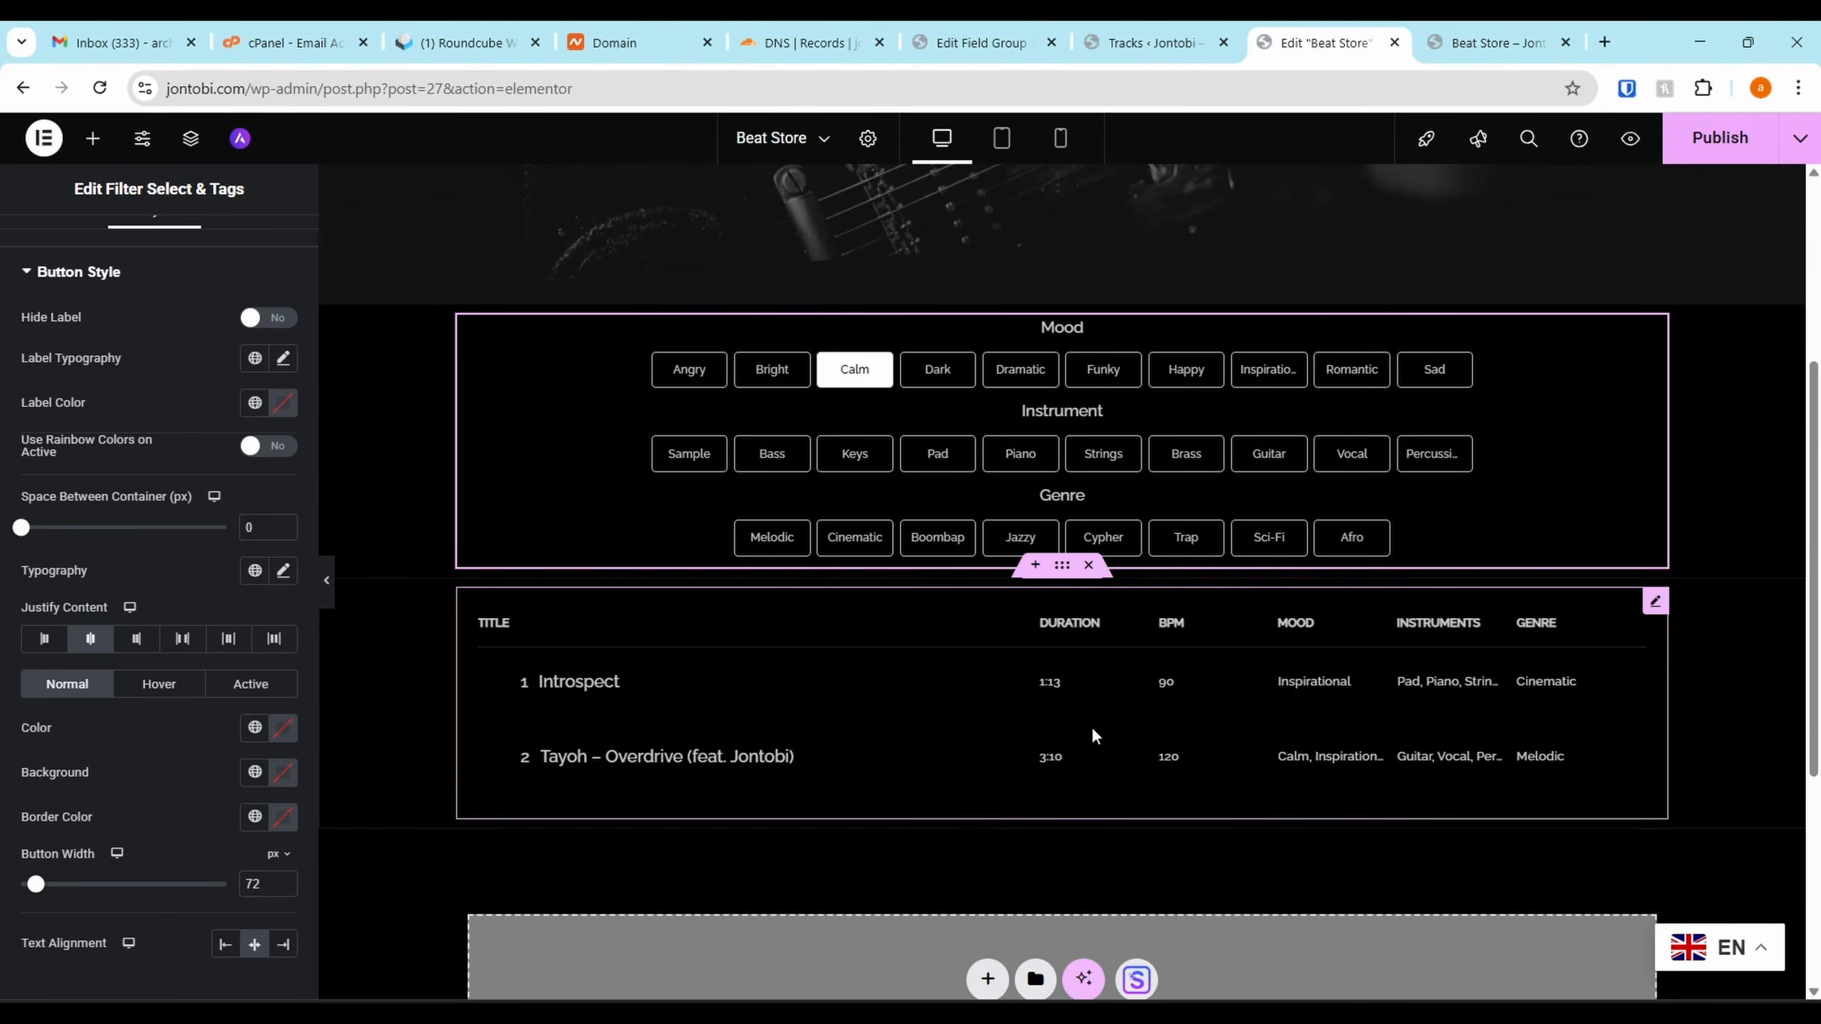
{"action": "left_click", "coordinate": [856, 376]}
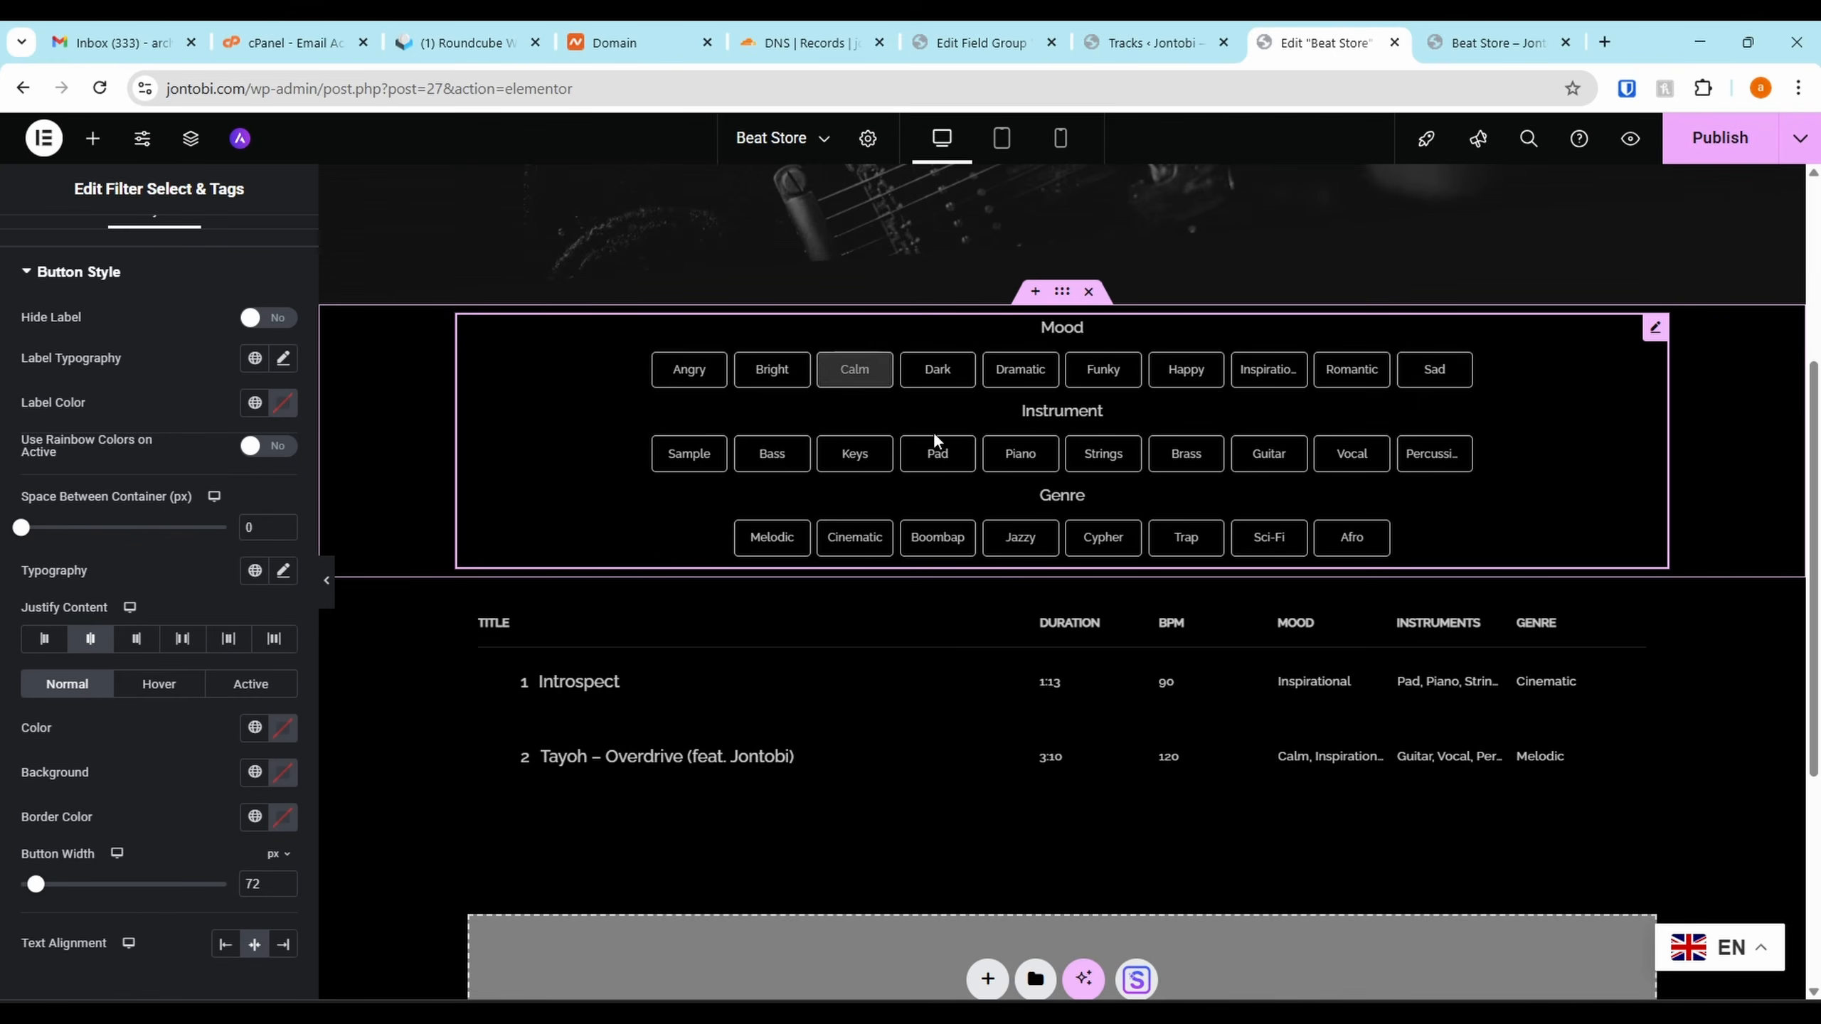
Publish the Beat Store page changes
{"action": "scroll", "coordinate": [199, 587], "scroll_direction": "up", "scroll_amount": 1}
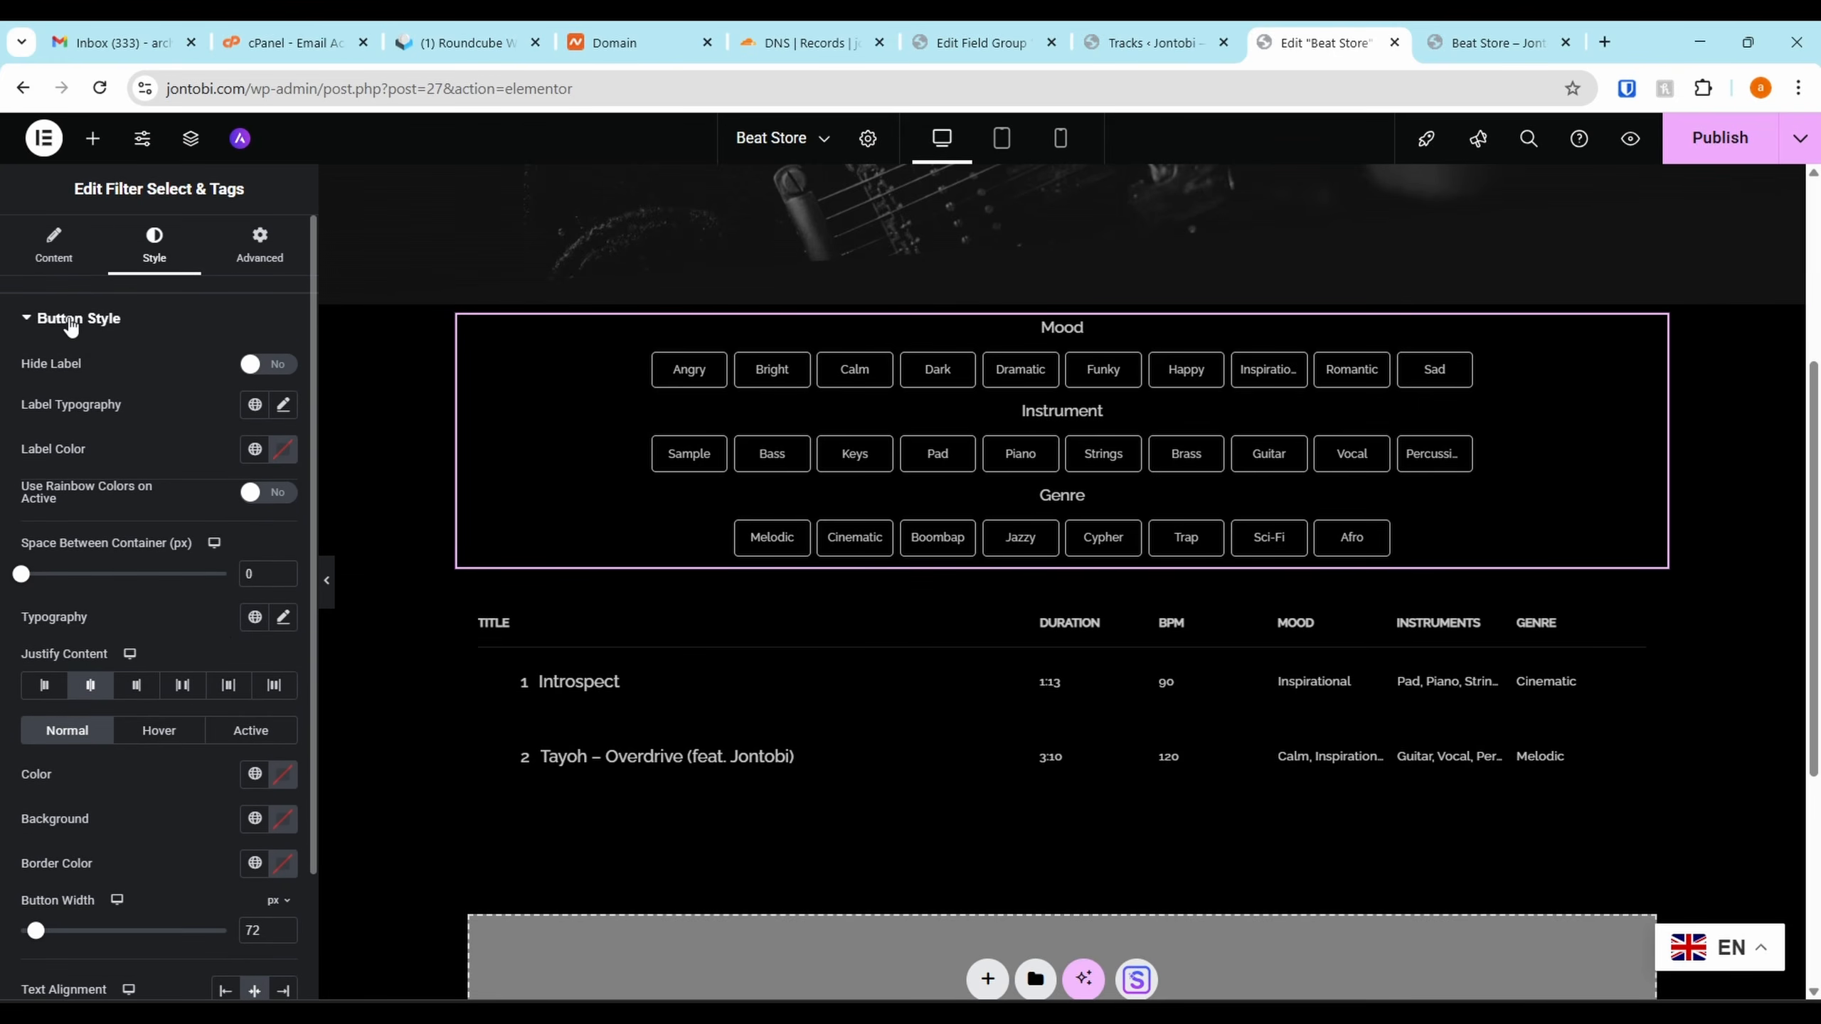
{"action": "left_click", "coordinate": [59, 319]}
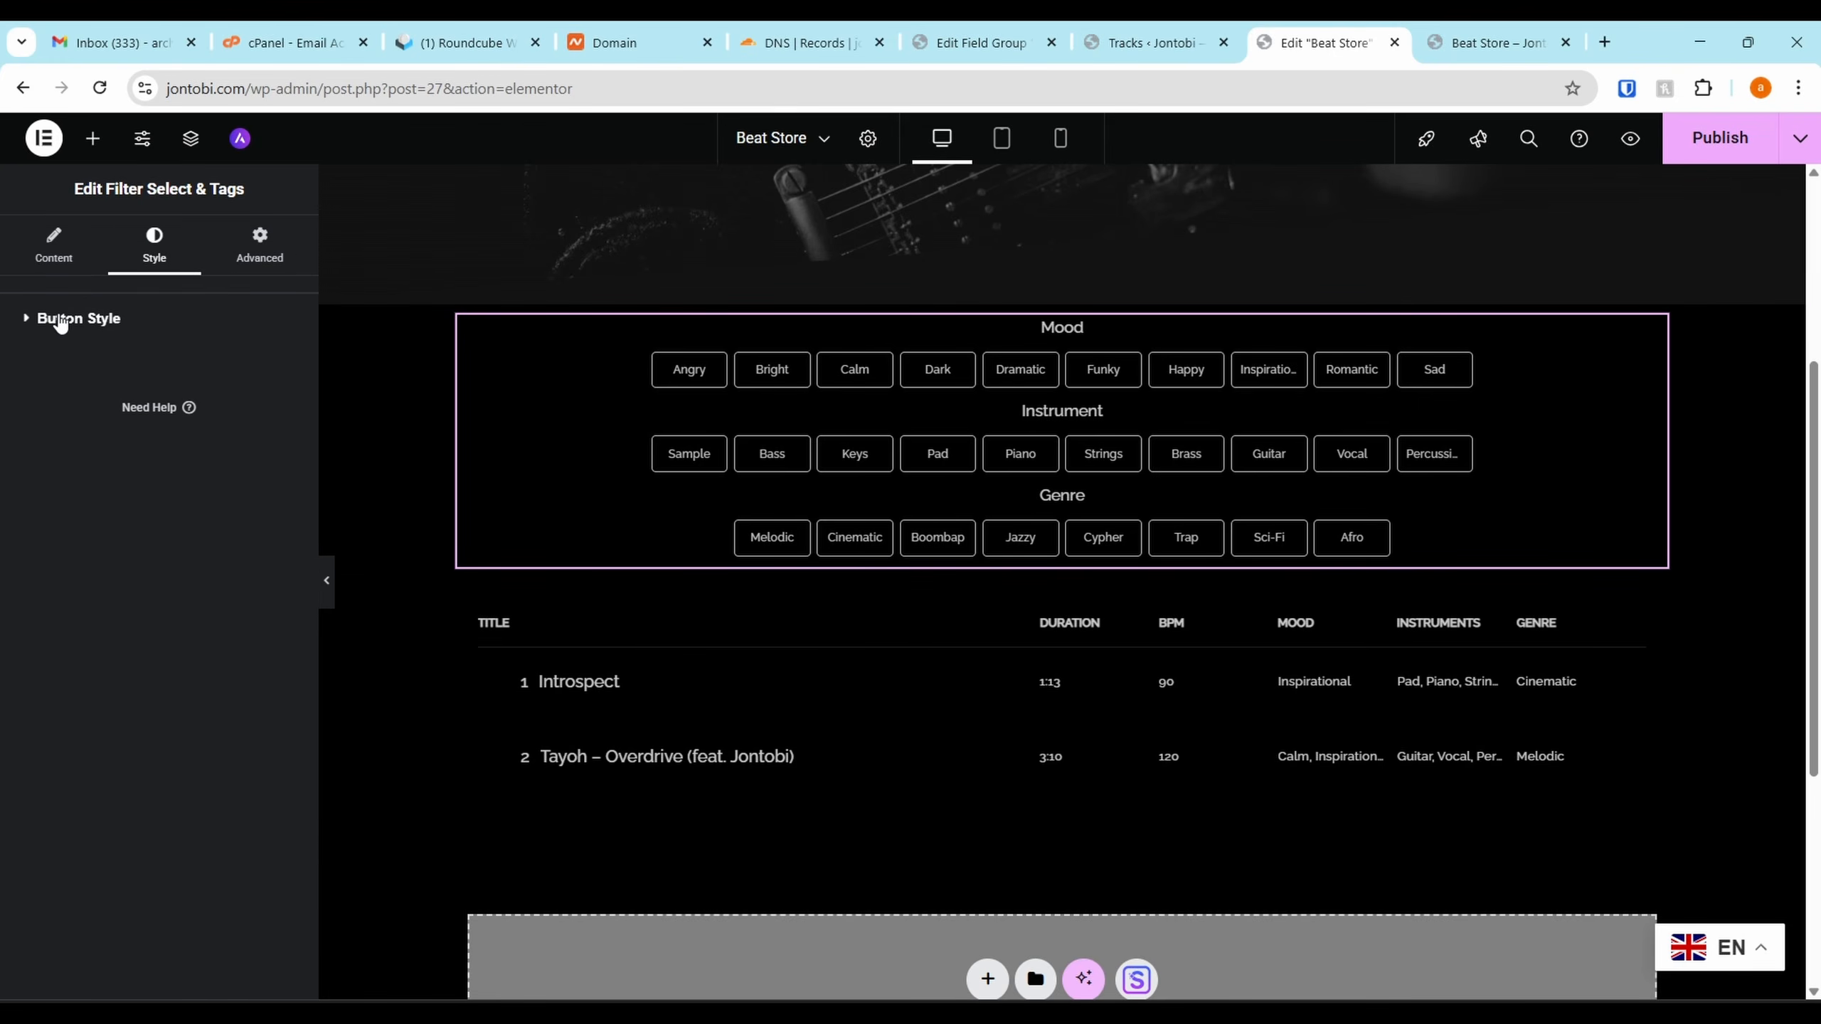
{"action": "left_click", "coordinate": [239, 316]}
{"action": "left_click", "coordinate": [1721, 142]}
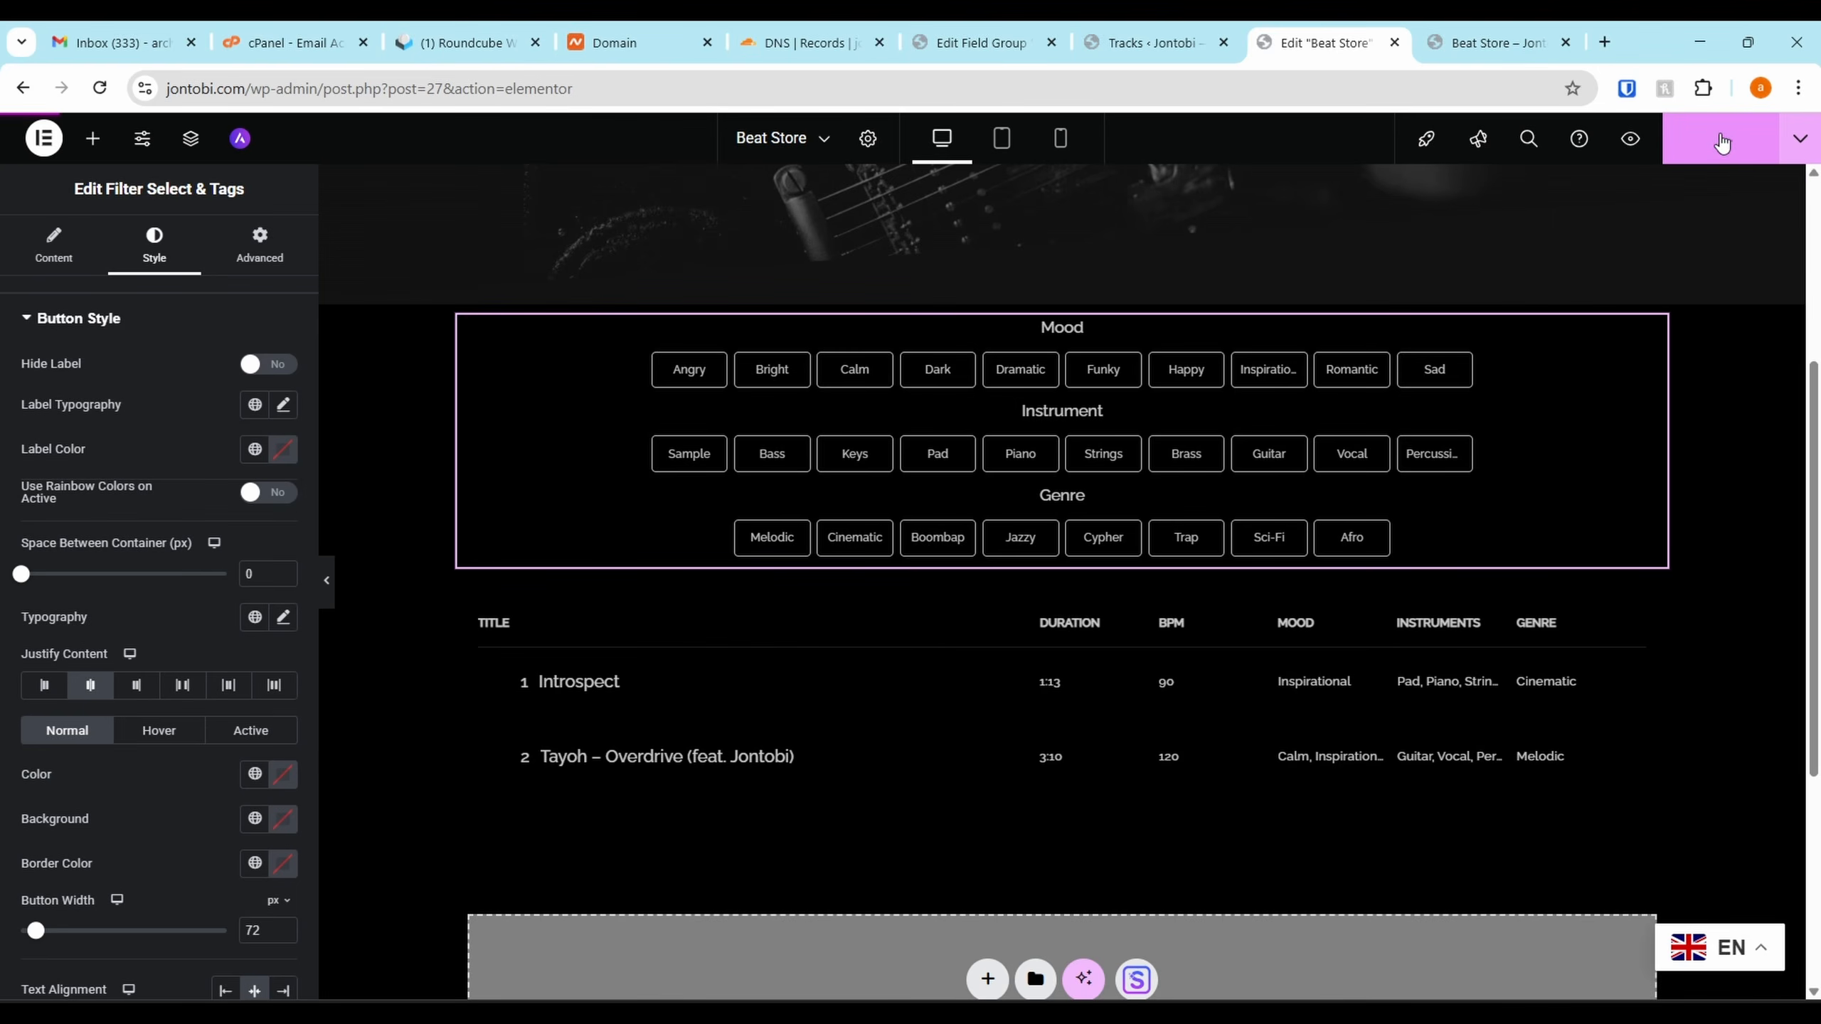
Reload the live Beat Store page and toggle the Calm mood filter on and off
{"action": "left_click", "coordinate": [1486, 32]}
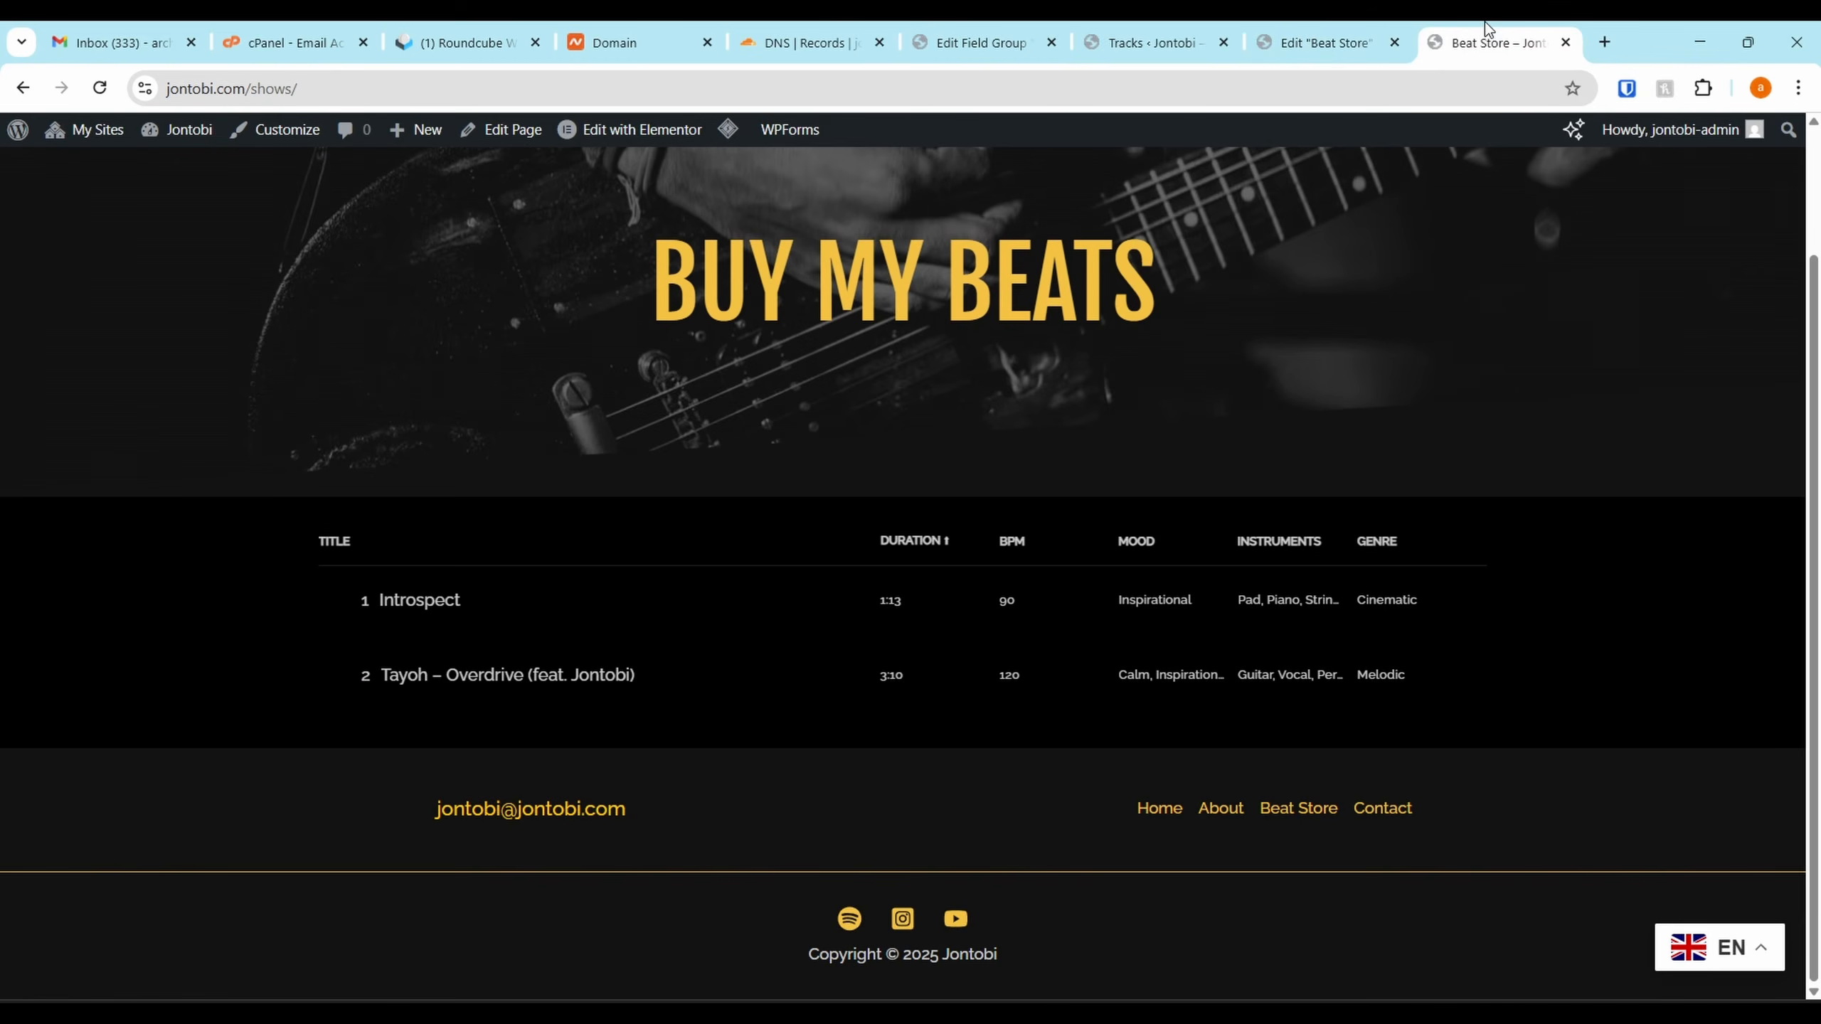
{"action": "key", "text": "F5"}
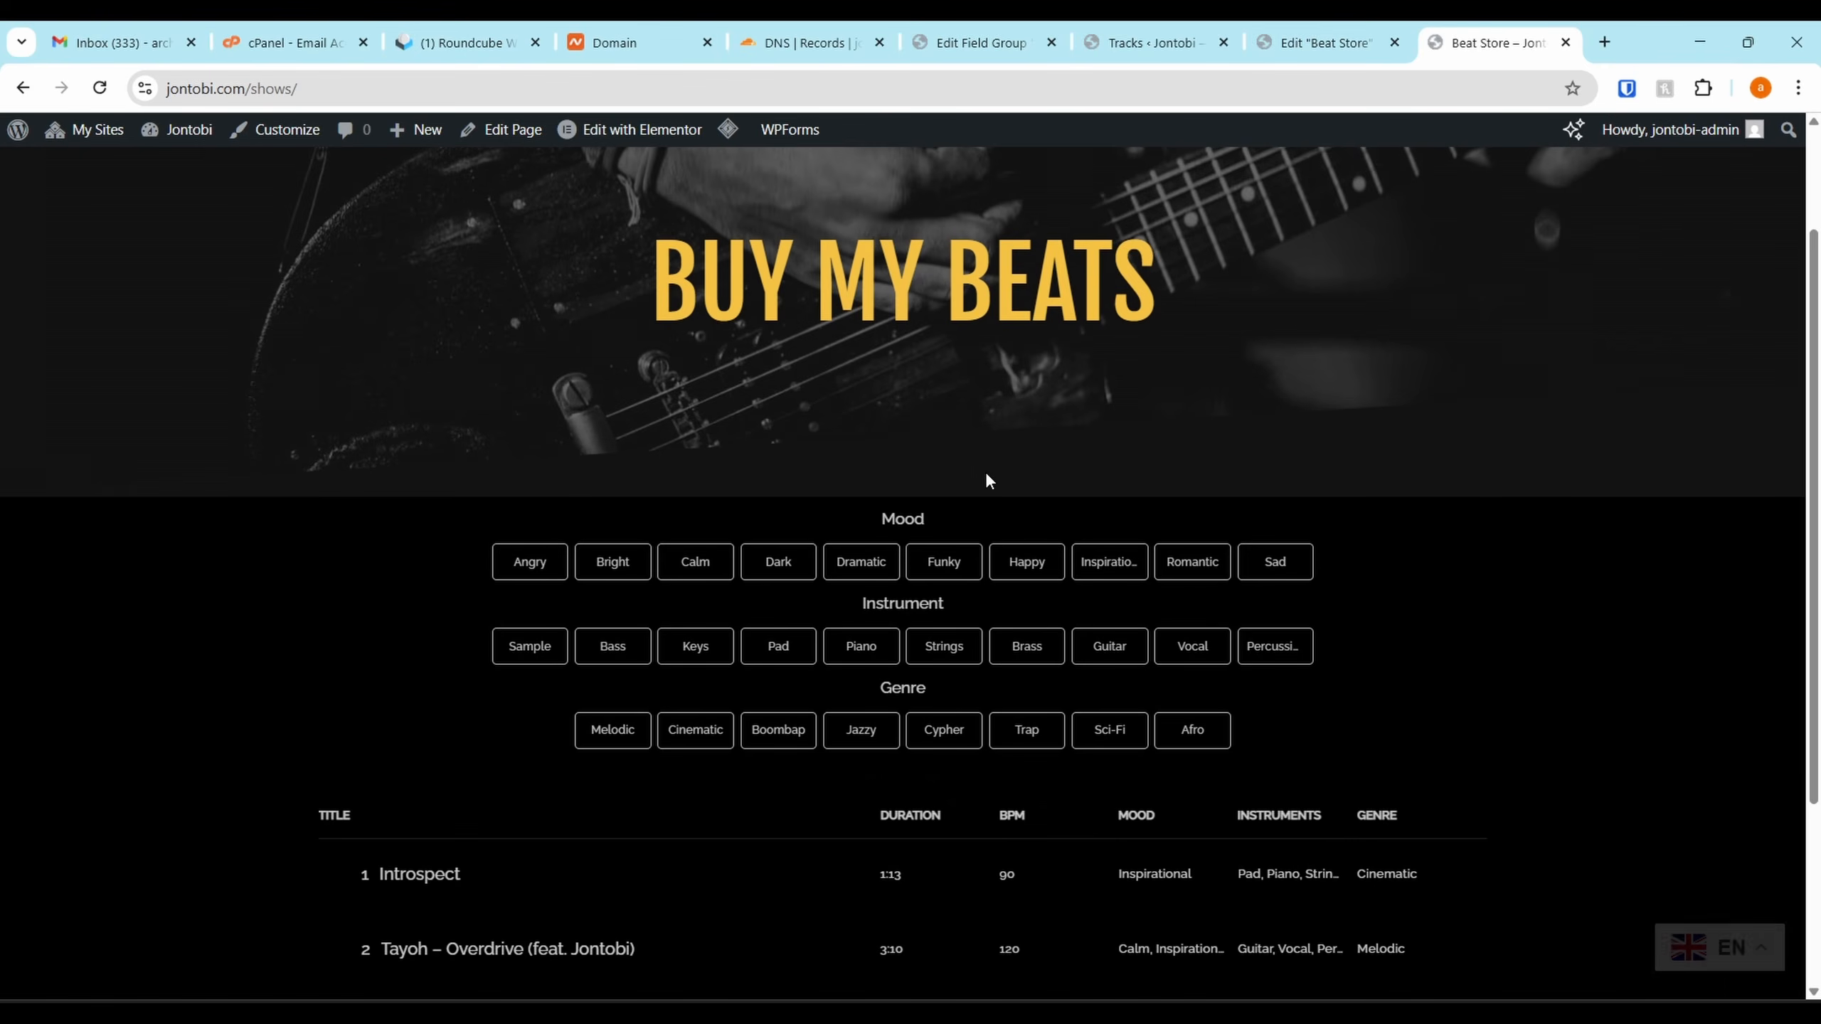
{"action": "scroll", "coordinate": [909, 666], "scroll_direction": "down", "scroll_amount": 2}
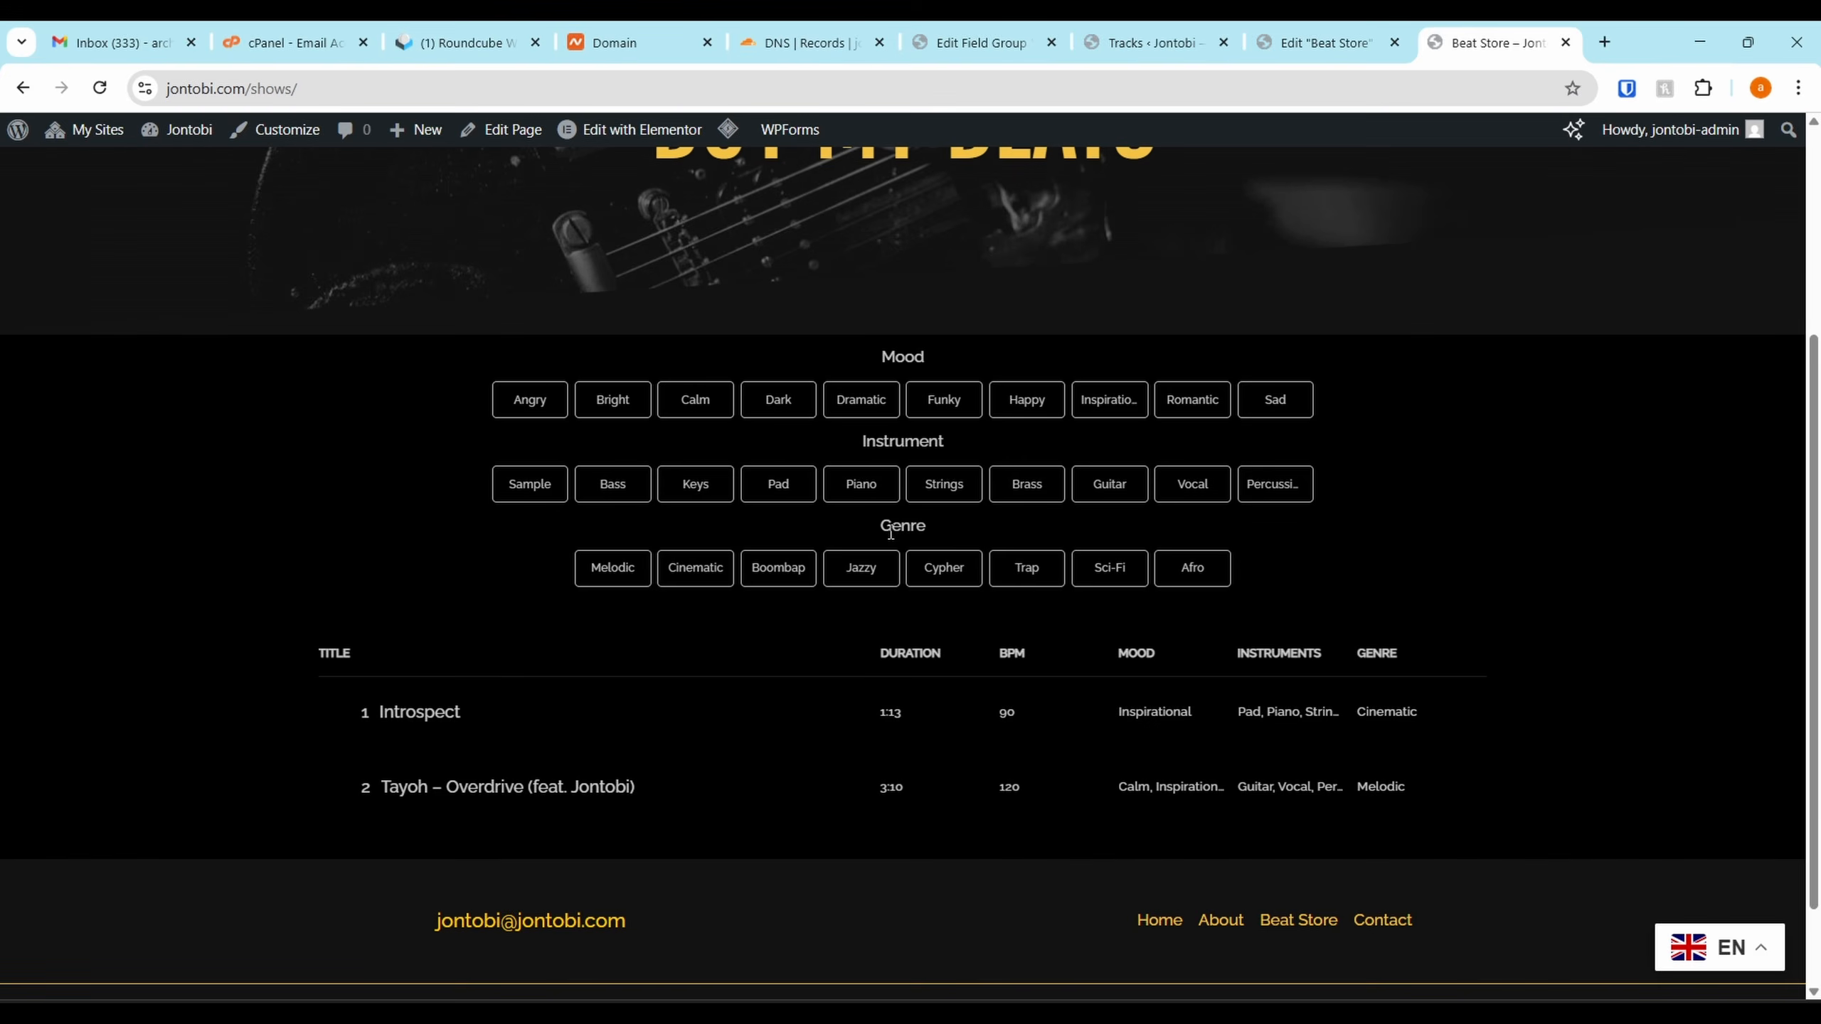
{"action": "left_click", "coordinate": [709, 409]}
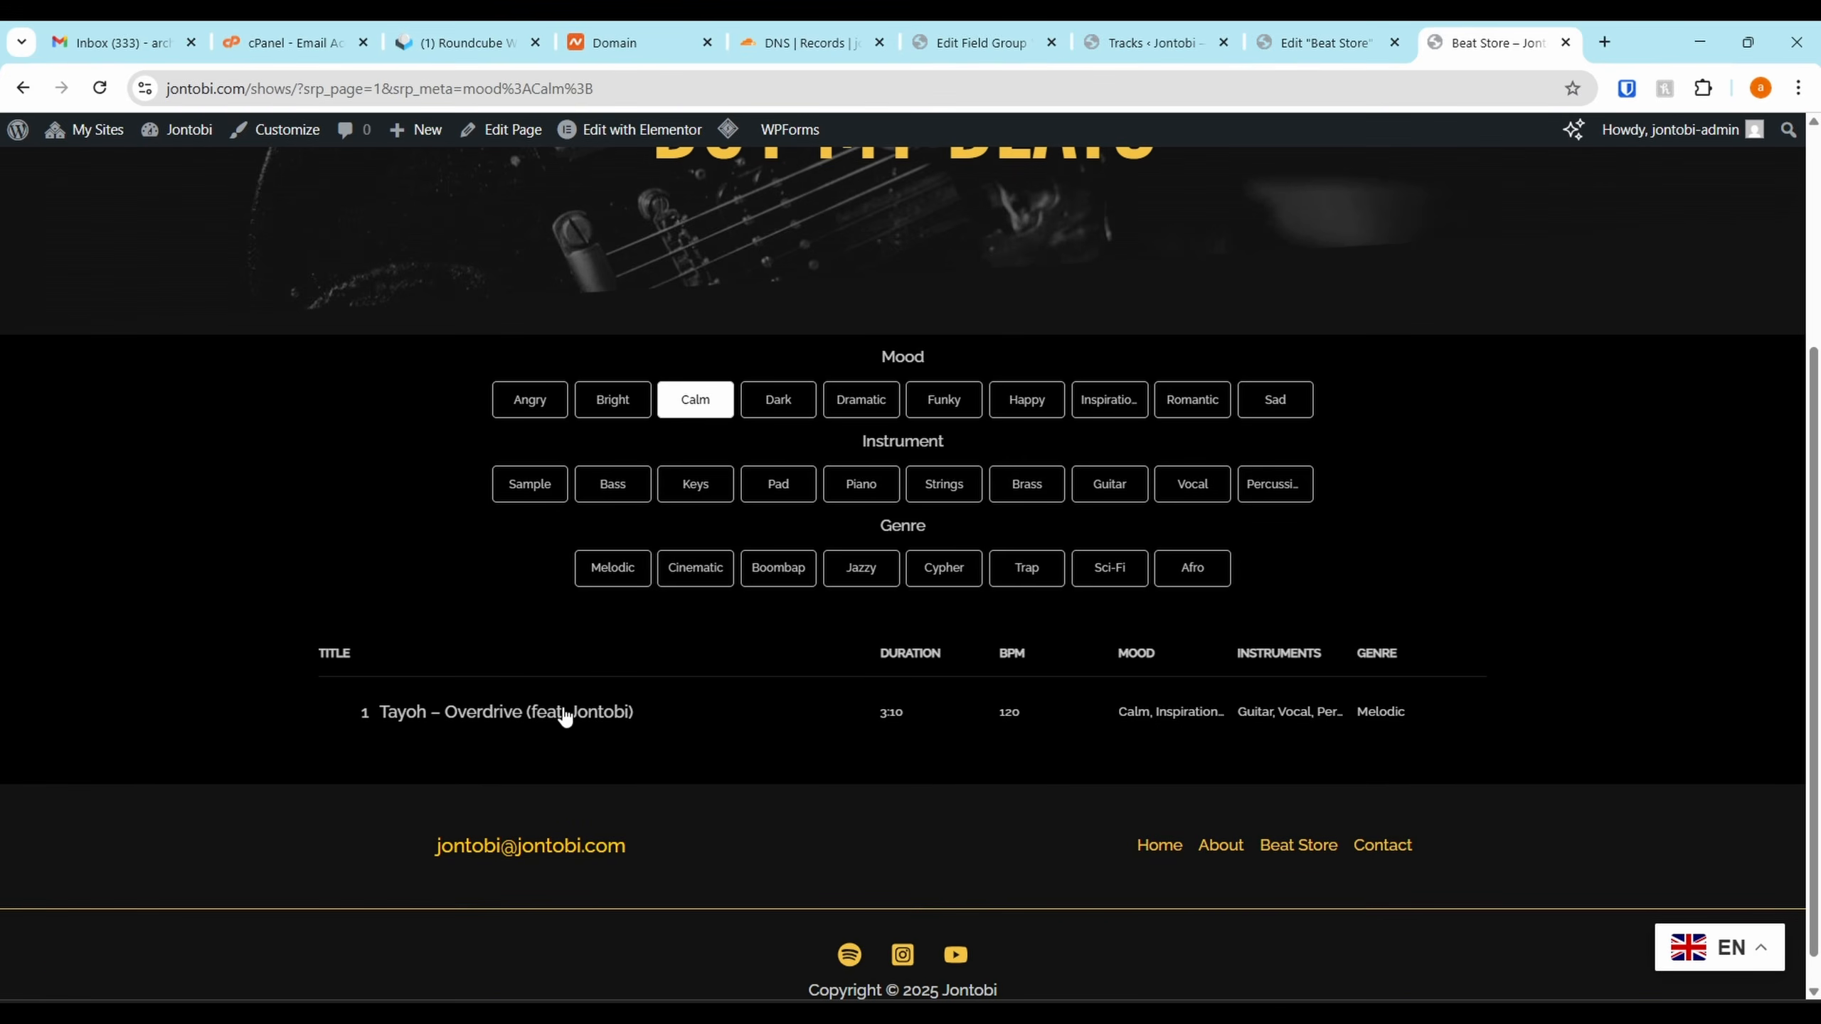
{"action": "left_click", "coordinate": [707, 420]}
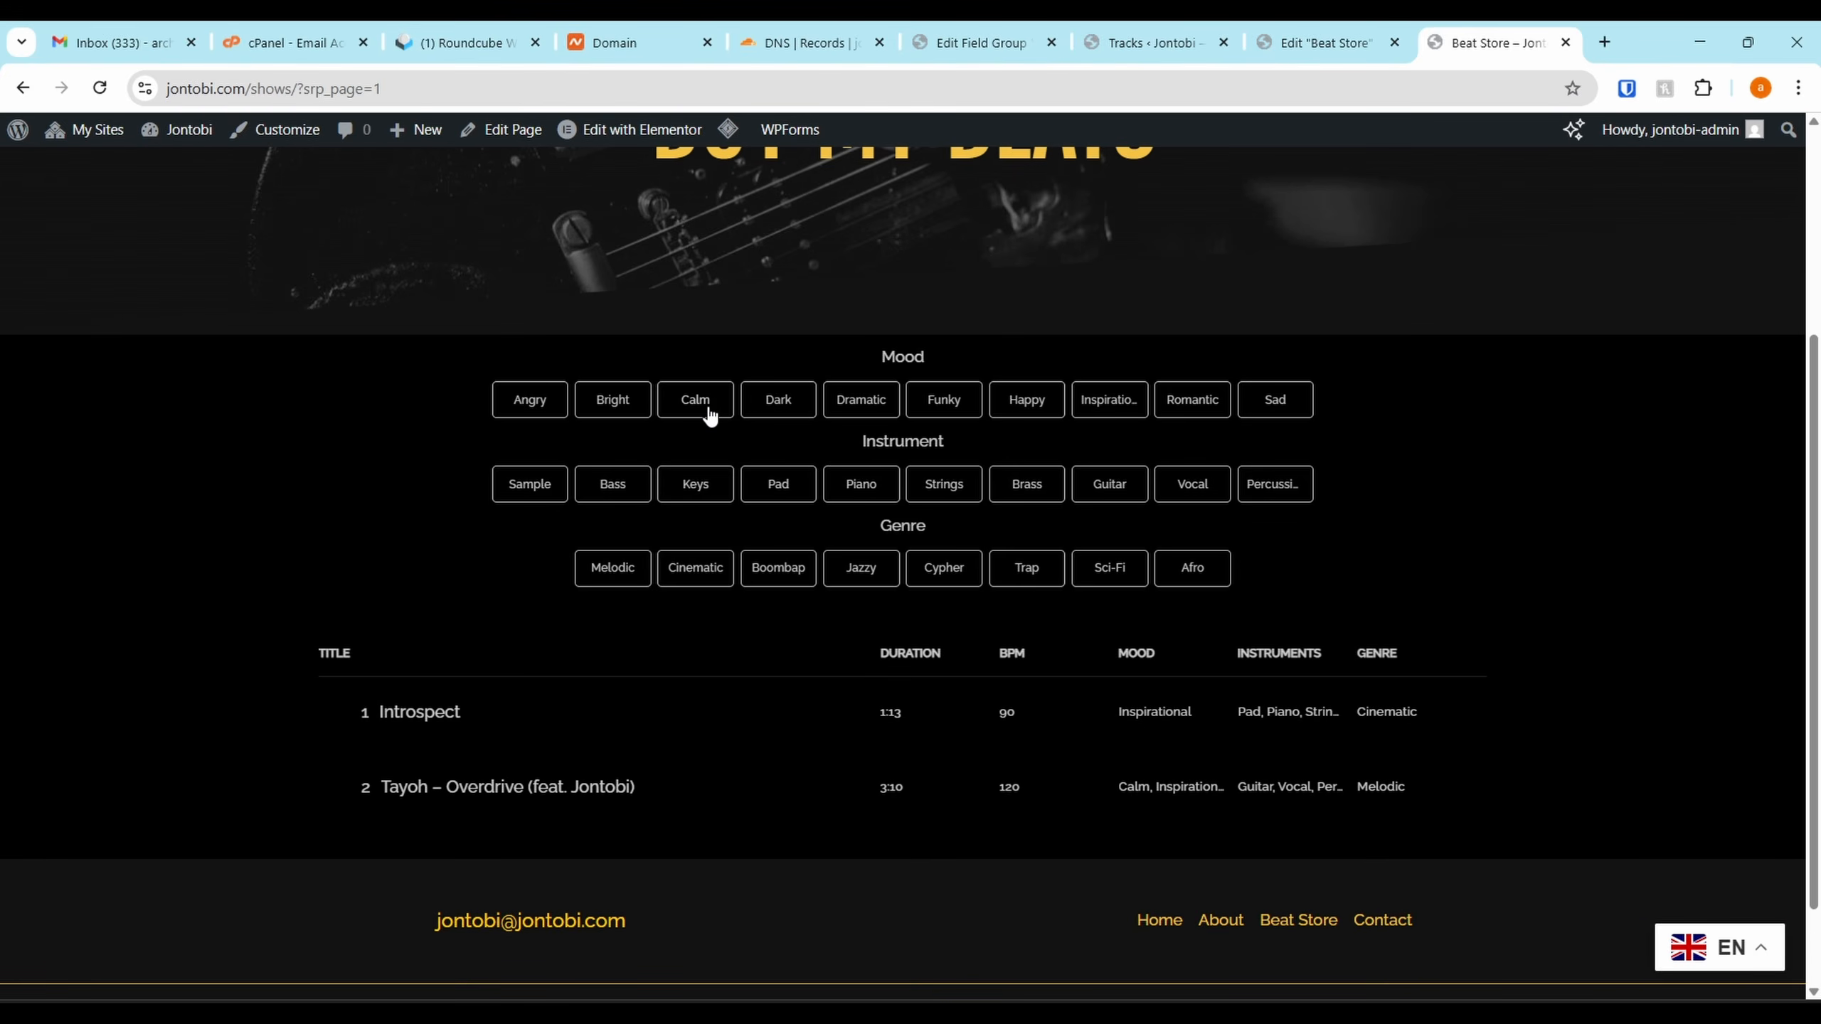
{"action": "left_click", "coordinate": [710, 413]}
{"action": "left_click", "coordinate": [710, 414]}
Filter by Inspirational mood and Cinematic genre, then return to the editor
{"action": "left_click", "coordinate": [1115, 403]}
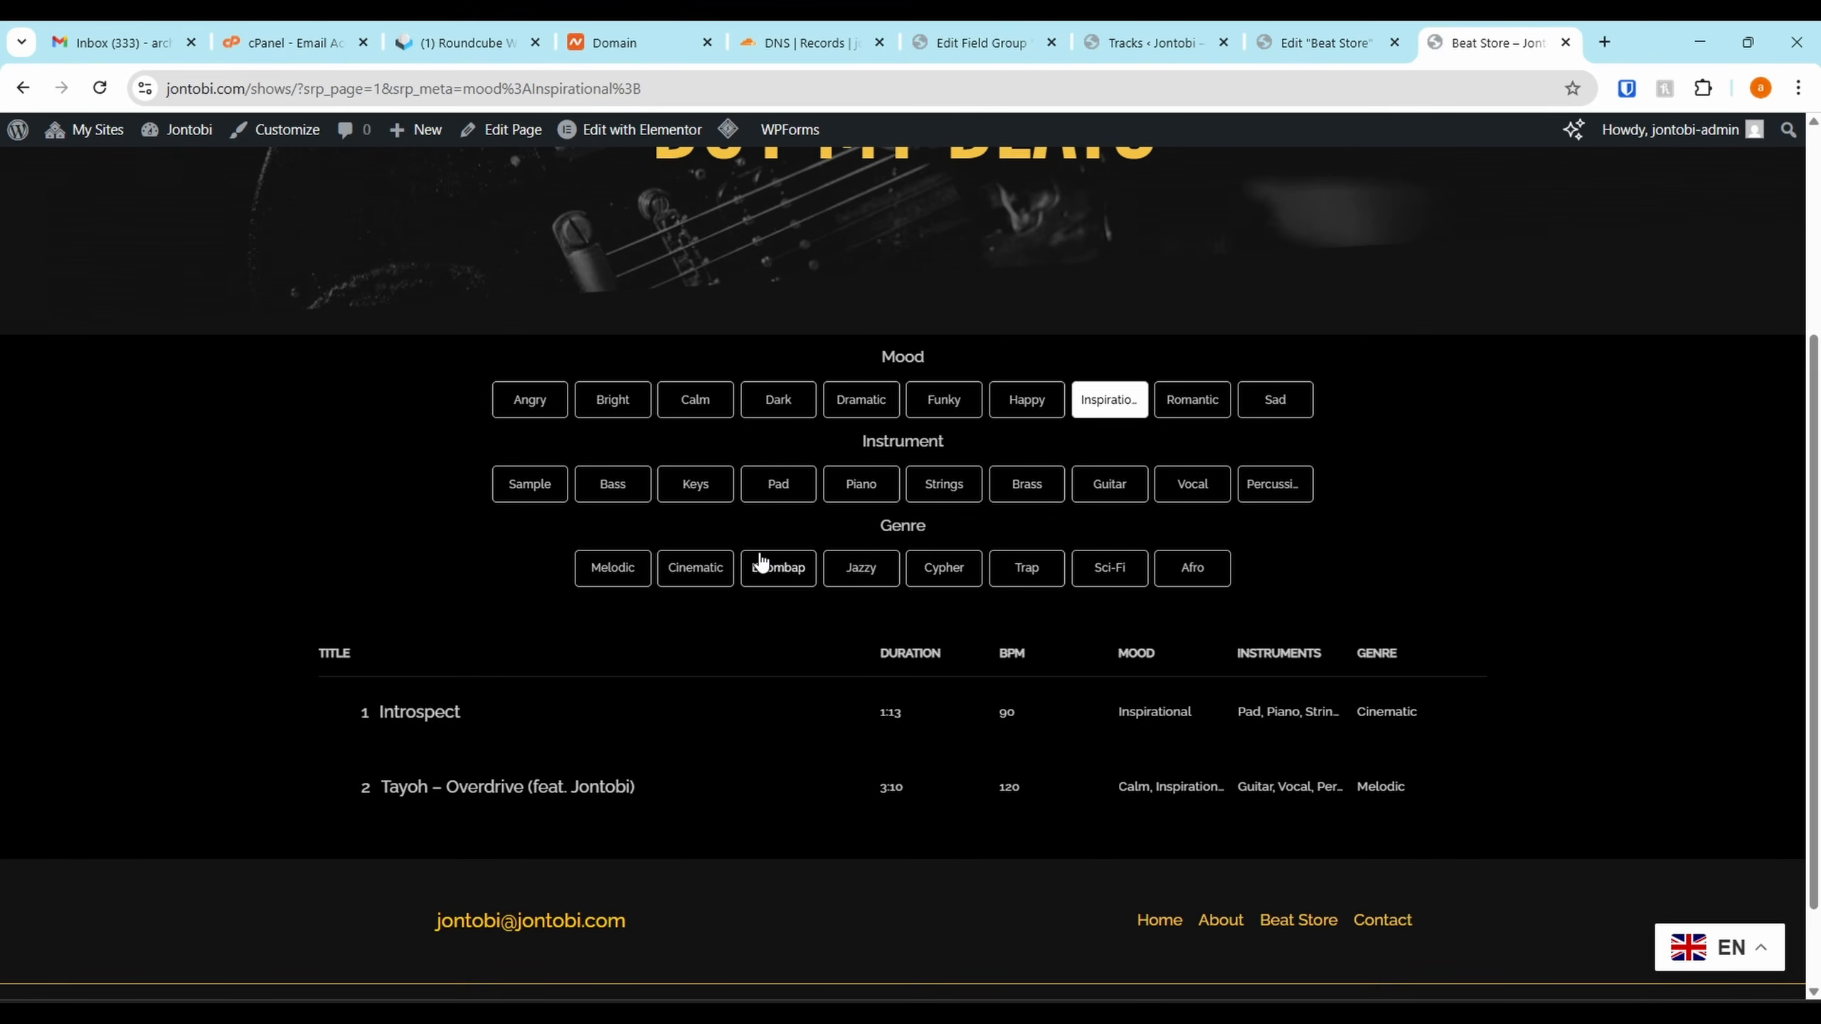
{"action": "left_click", "coordinate": [710, 570]}
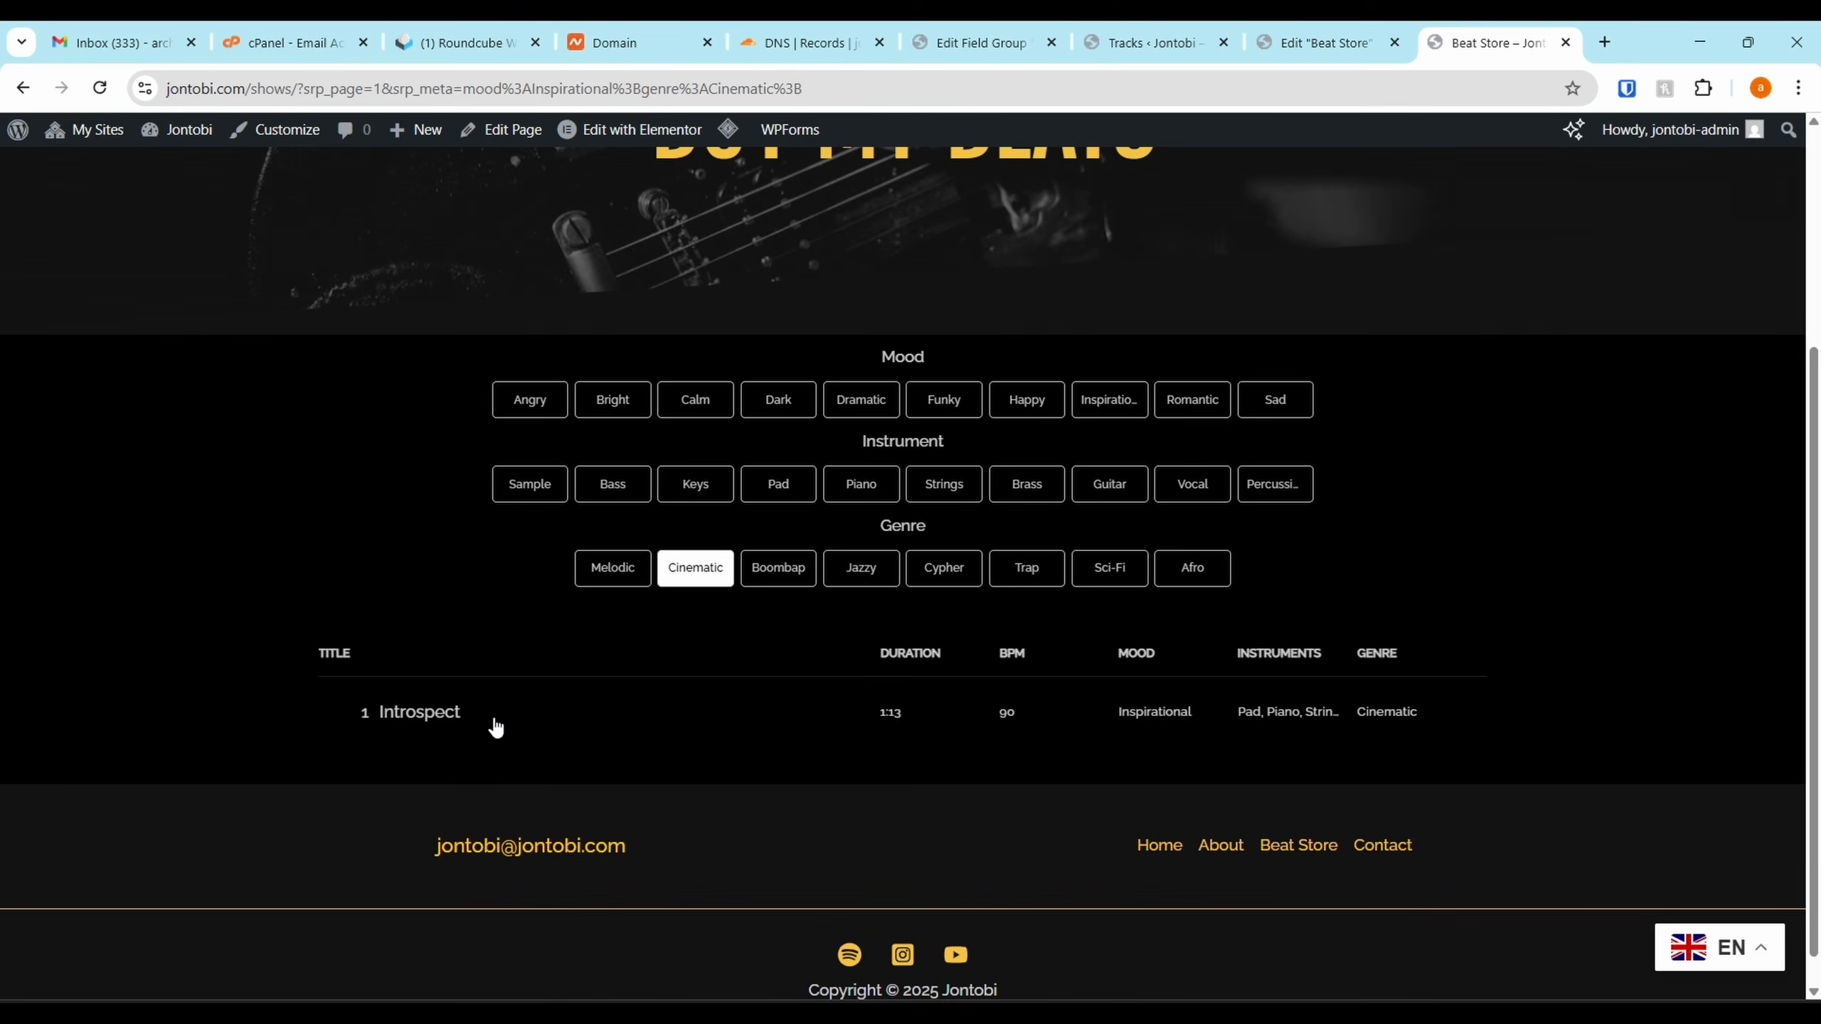
{"action": "key", "text": "ctrl+shift+Tab"}
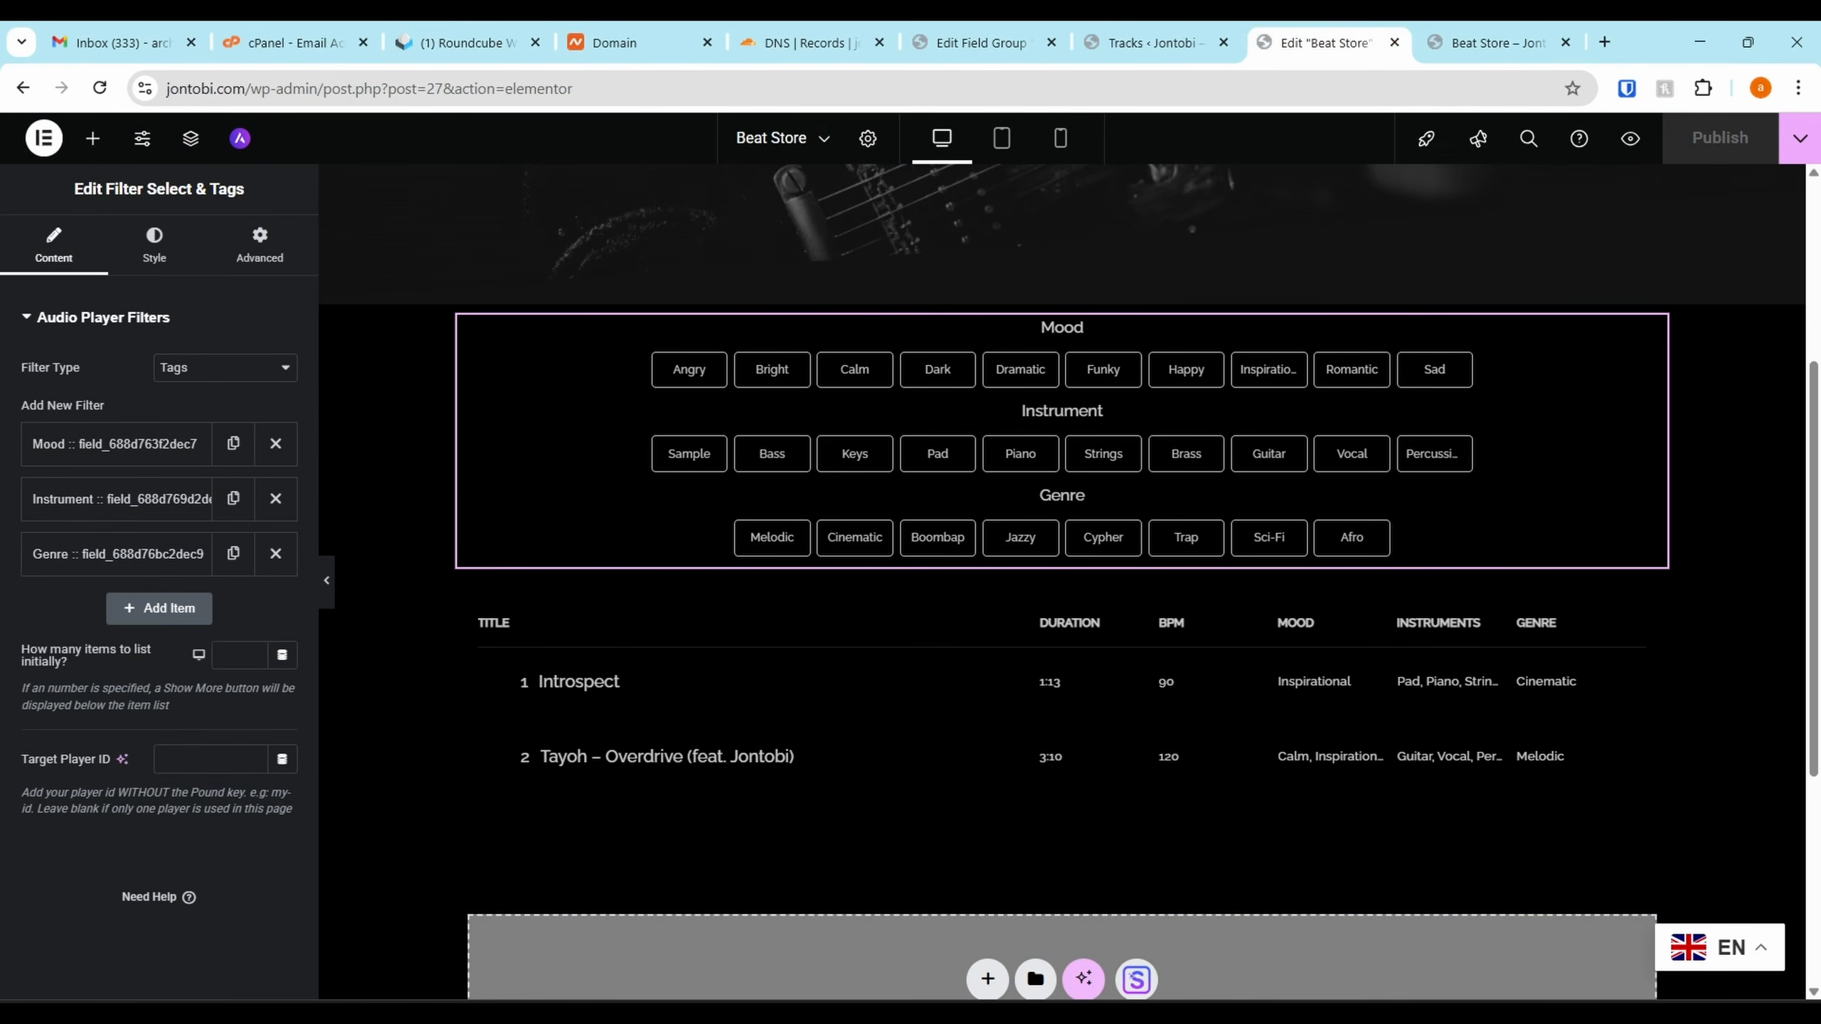
Add a single-container Flexbox section above the filters
{"action": "scroll", "coordinate": [791, 305], "scroll_direction": "up", "scroll_amount": 1}
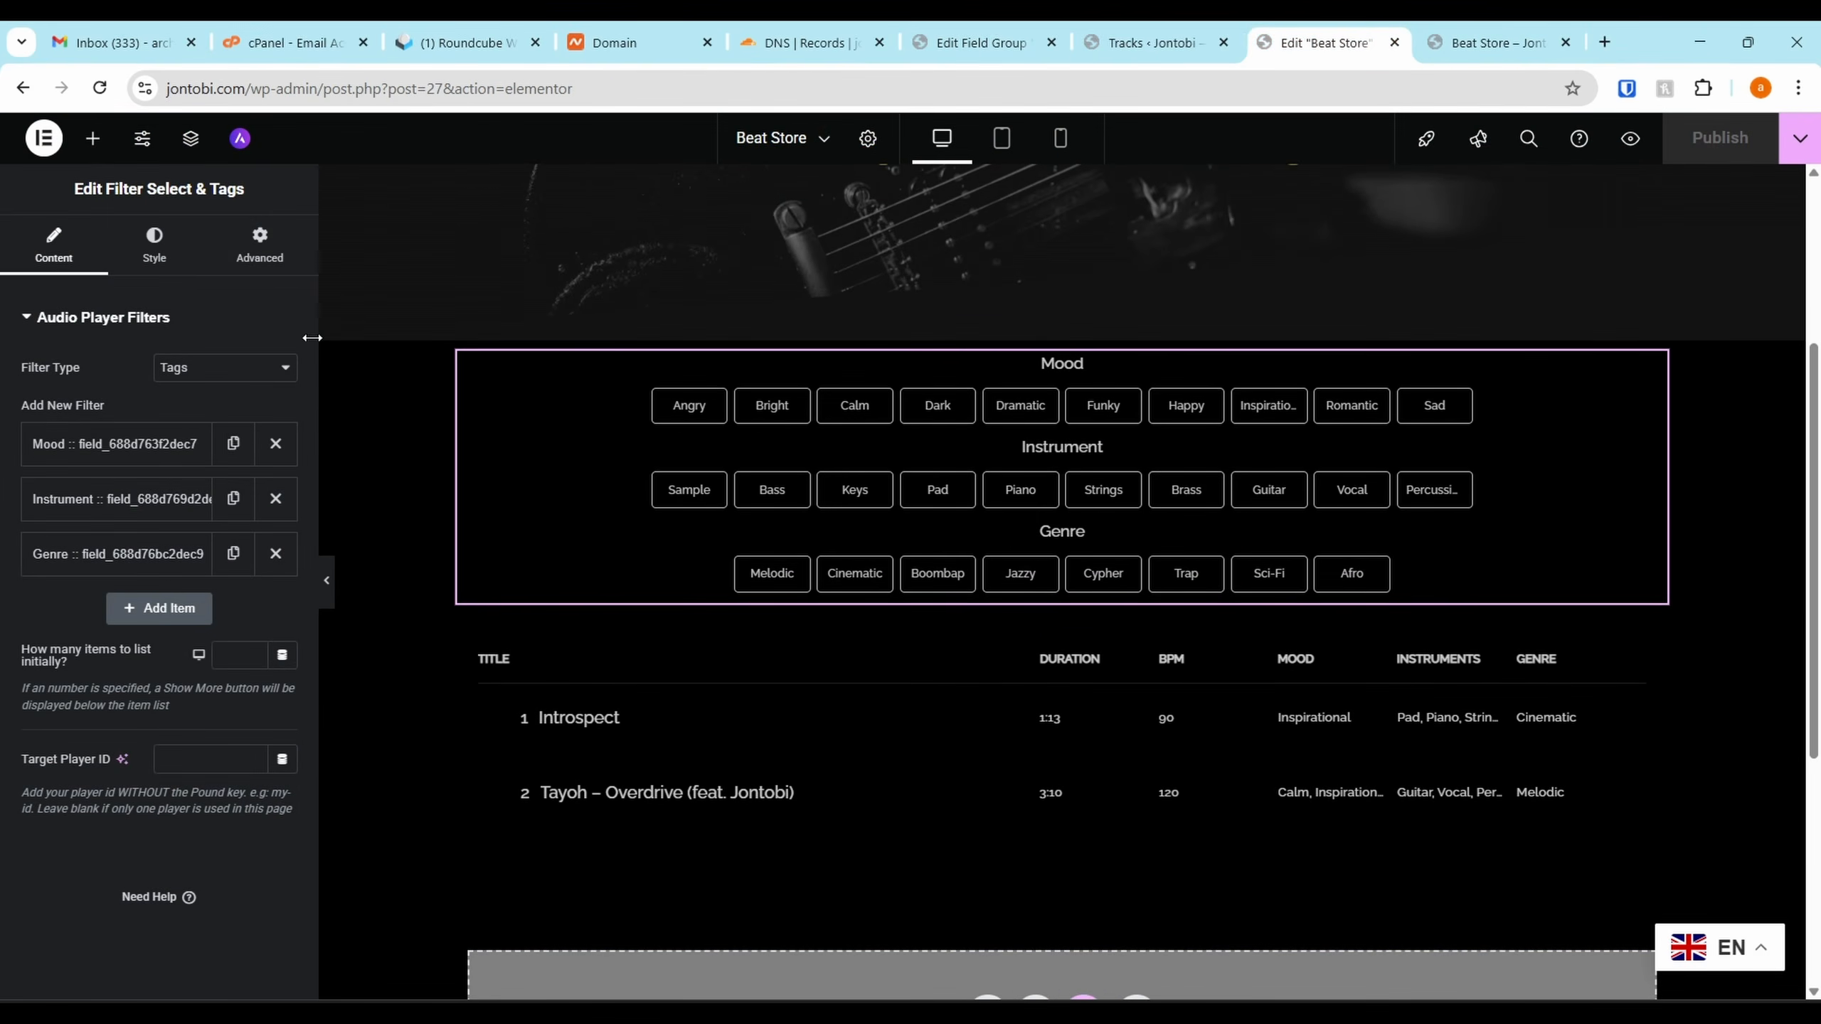
{"action": "scroll", "coordinate": [932, 445], "scroll_direction": "up", "scroll_amount": 2}
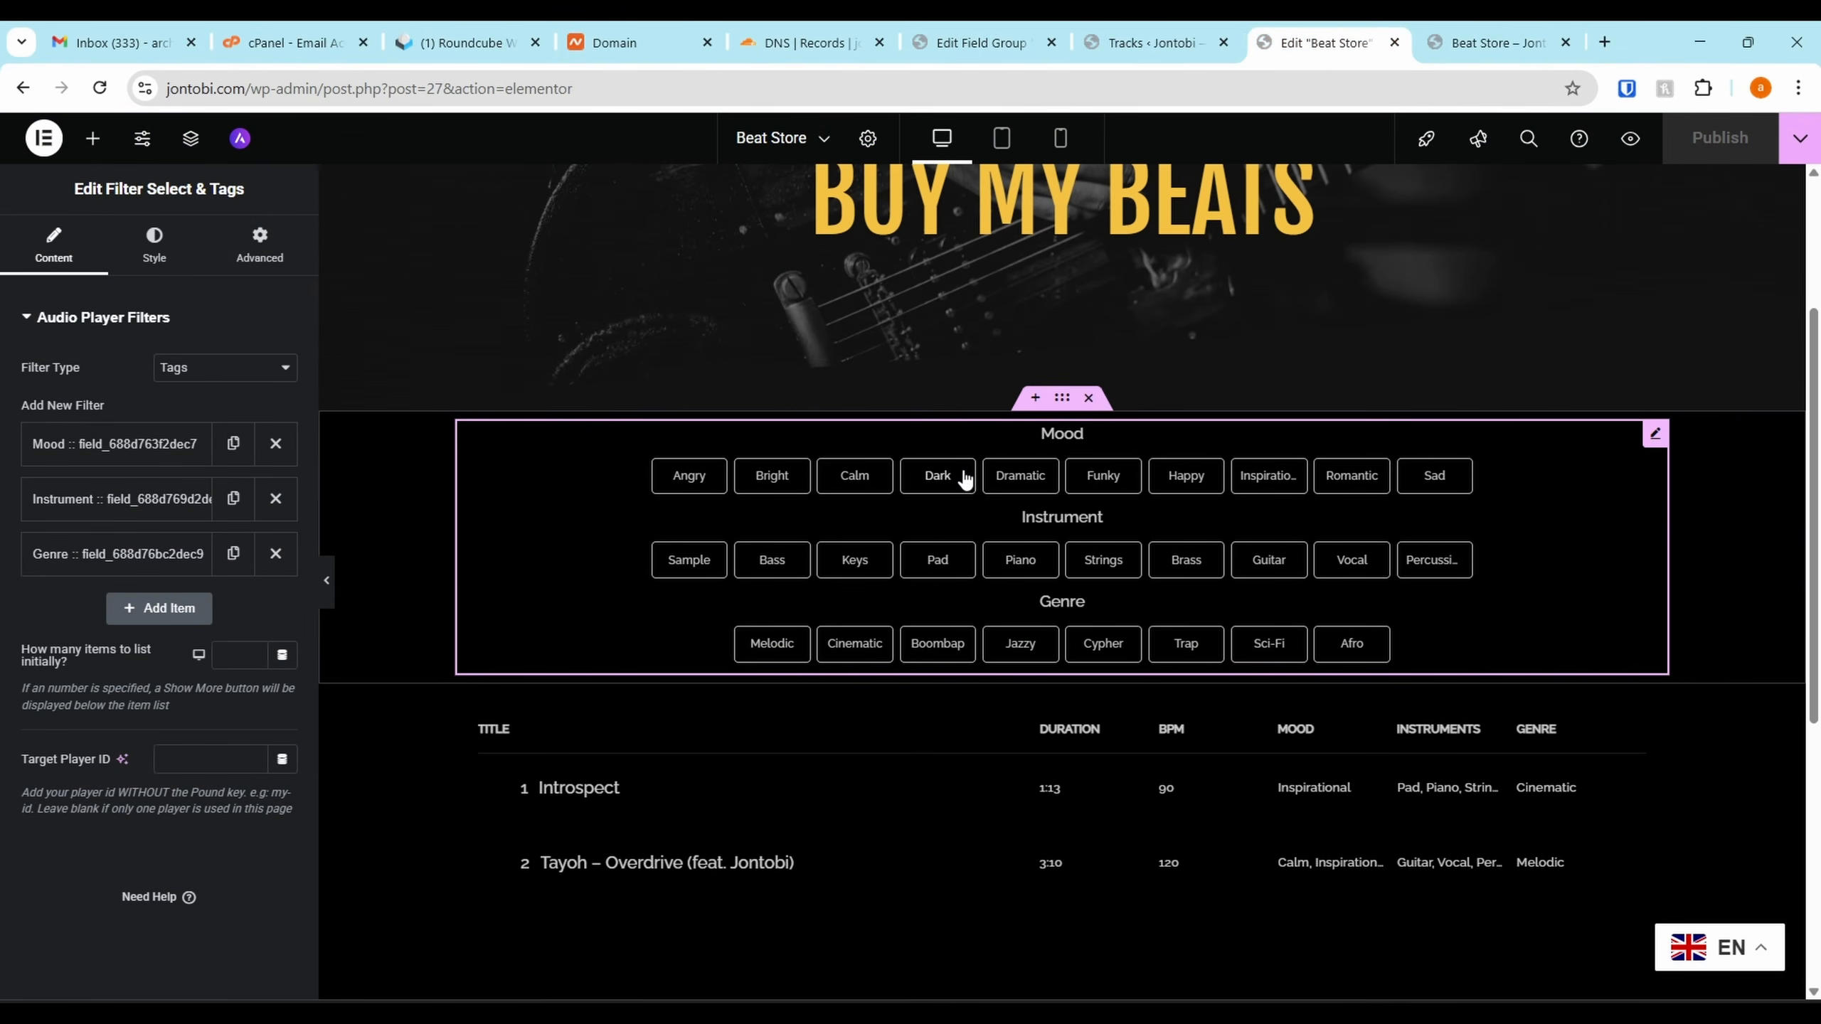
{"action": "left_click", "coordinate": [1037, 402]}
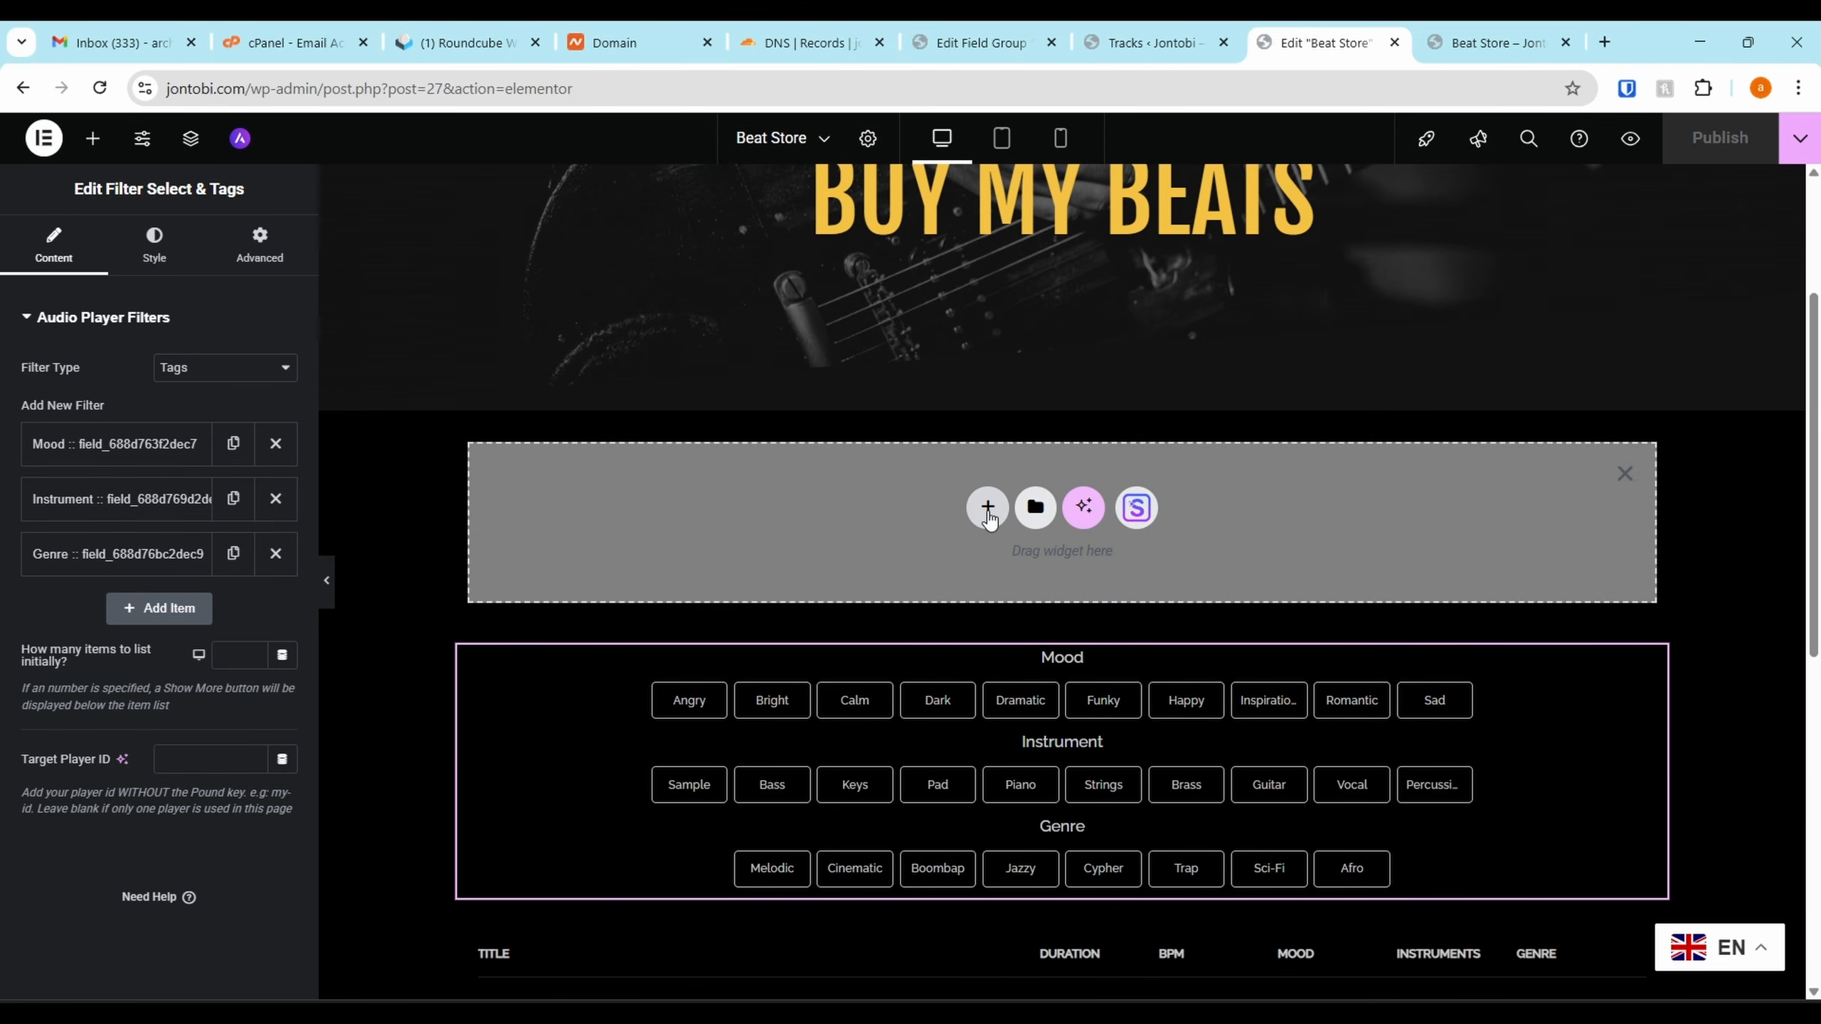
{"action": "left_click", "coordinate": [989, 510]}
{"action": "left_click", "coordinate": [995, 588]}
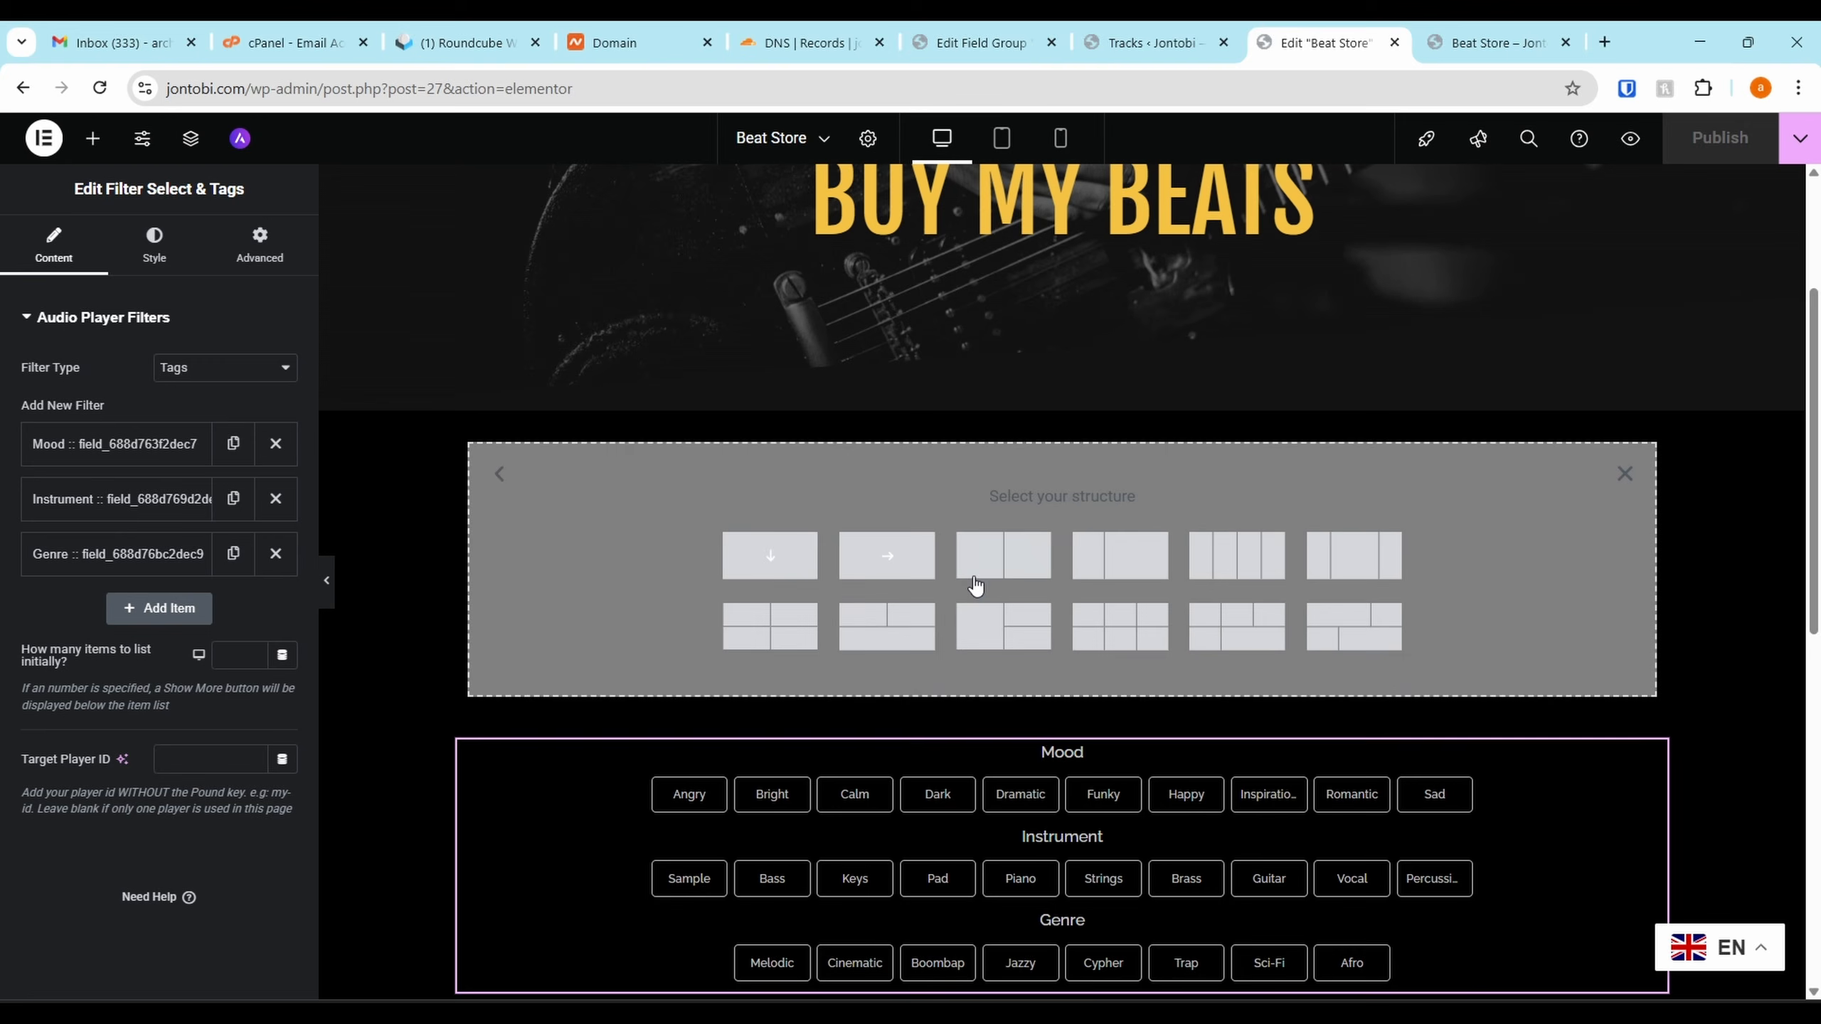
{"action": "left_click", "coordinate": [779, 582]}
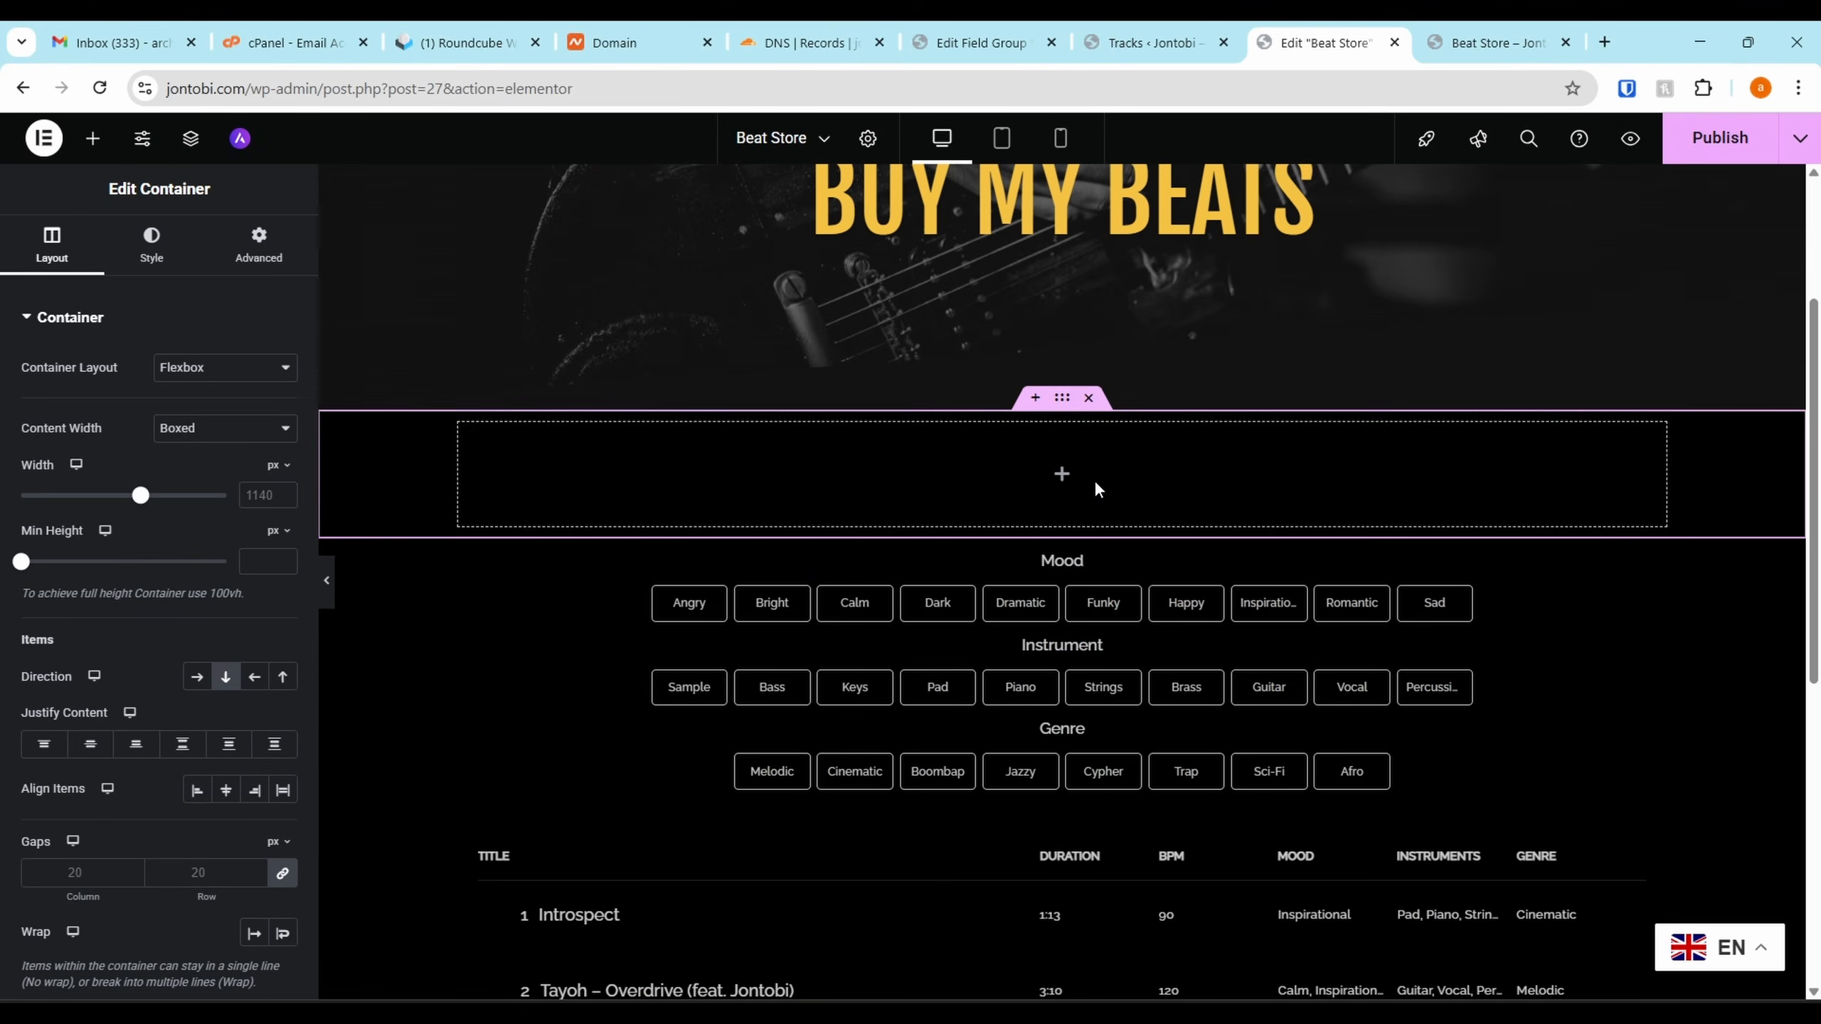
Place a Search Tracklist bar in the container, clearing the test keyword 'int'
{"action": "left_click", "coordinate": [1063, 475]}
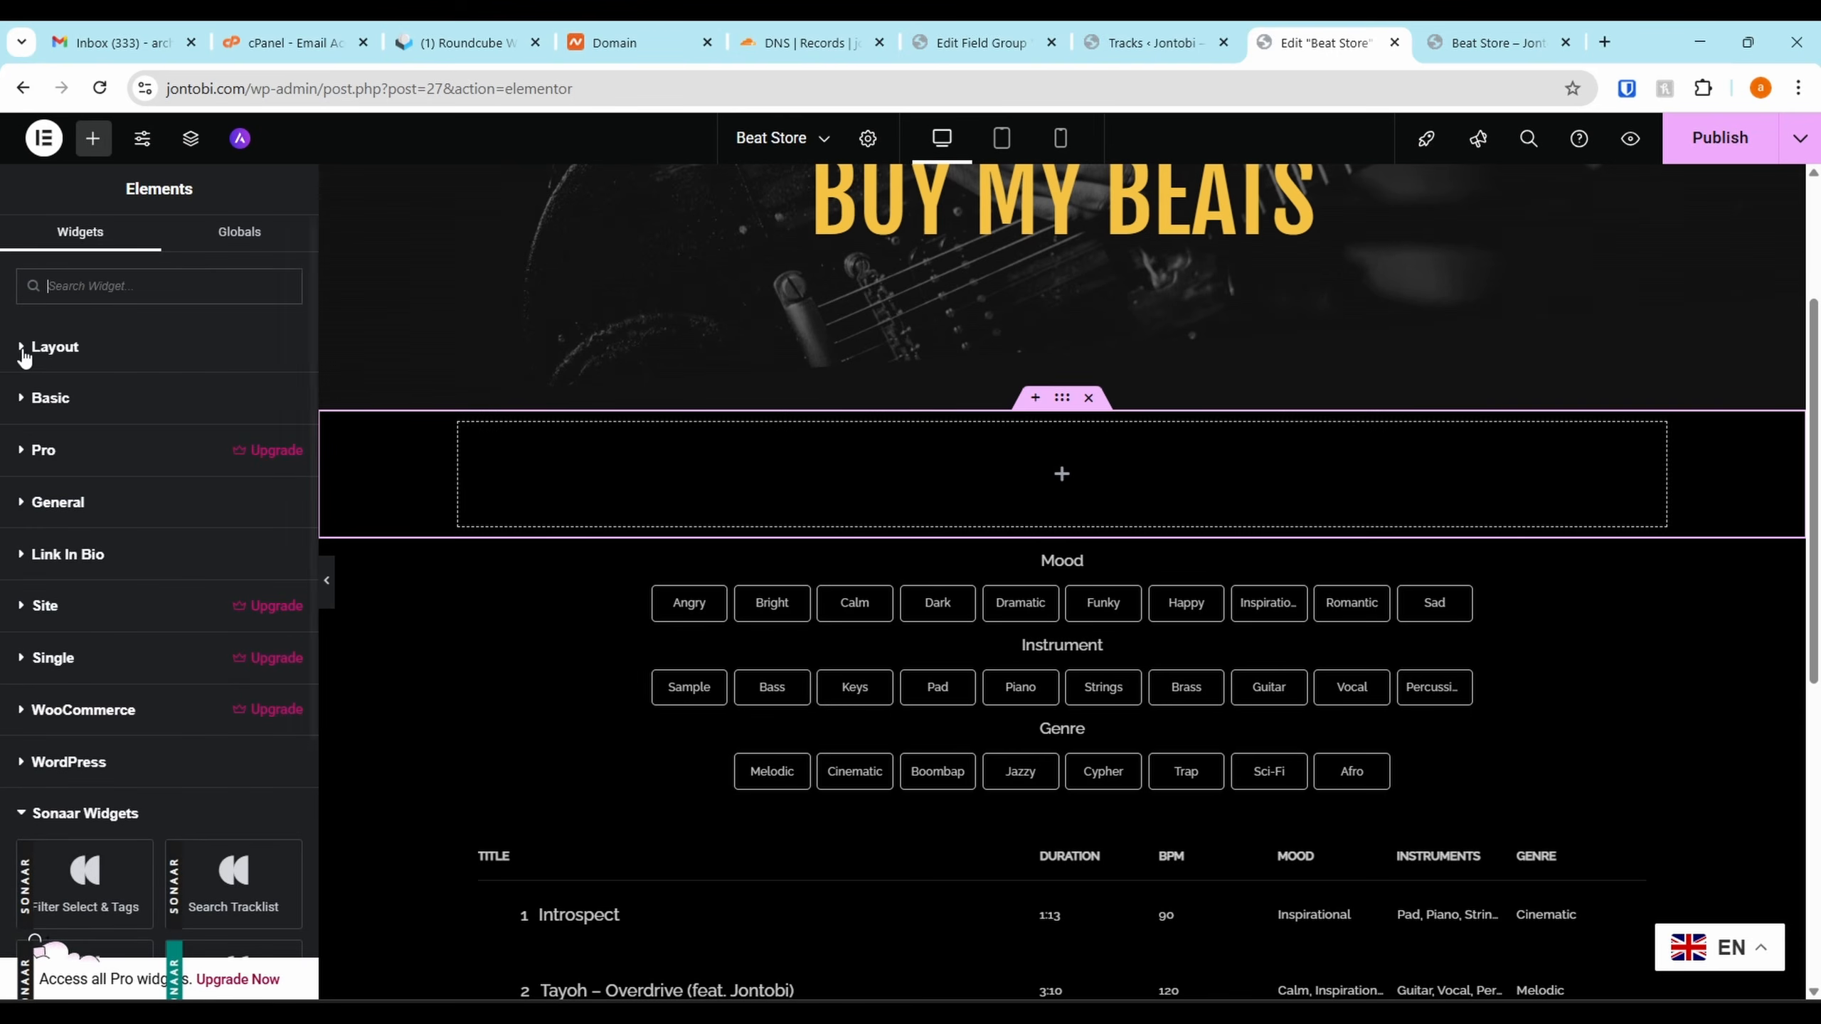
{"action": "scroll", "coordinate": [106, 606], "scroll_direction": "down", "scroll_amount": 4}
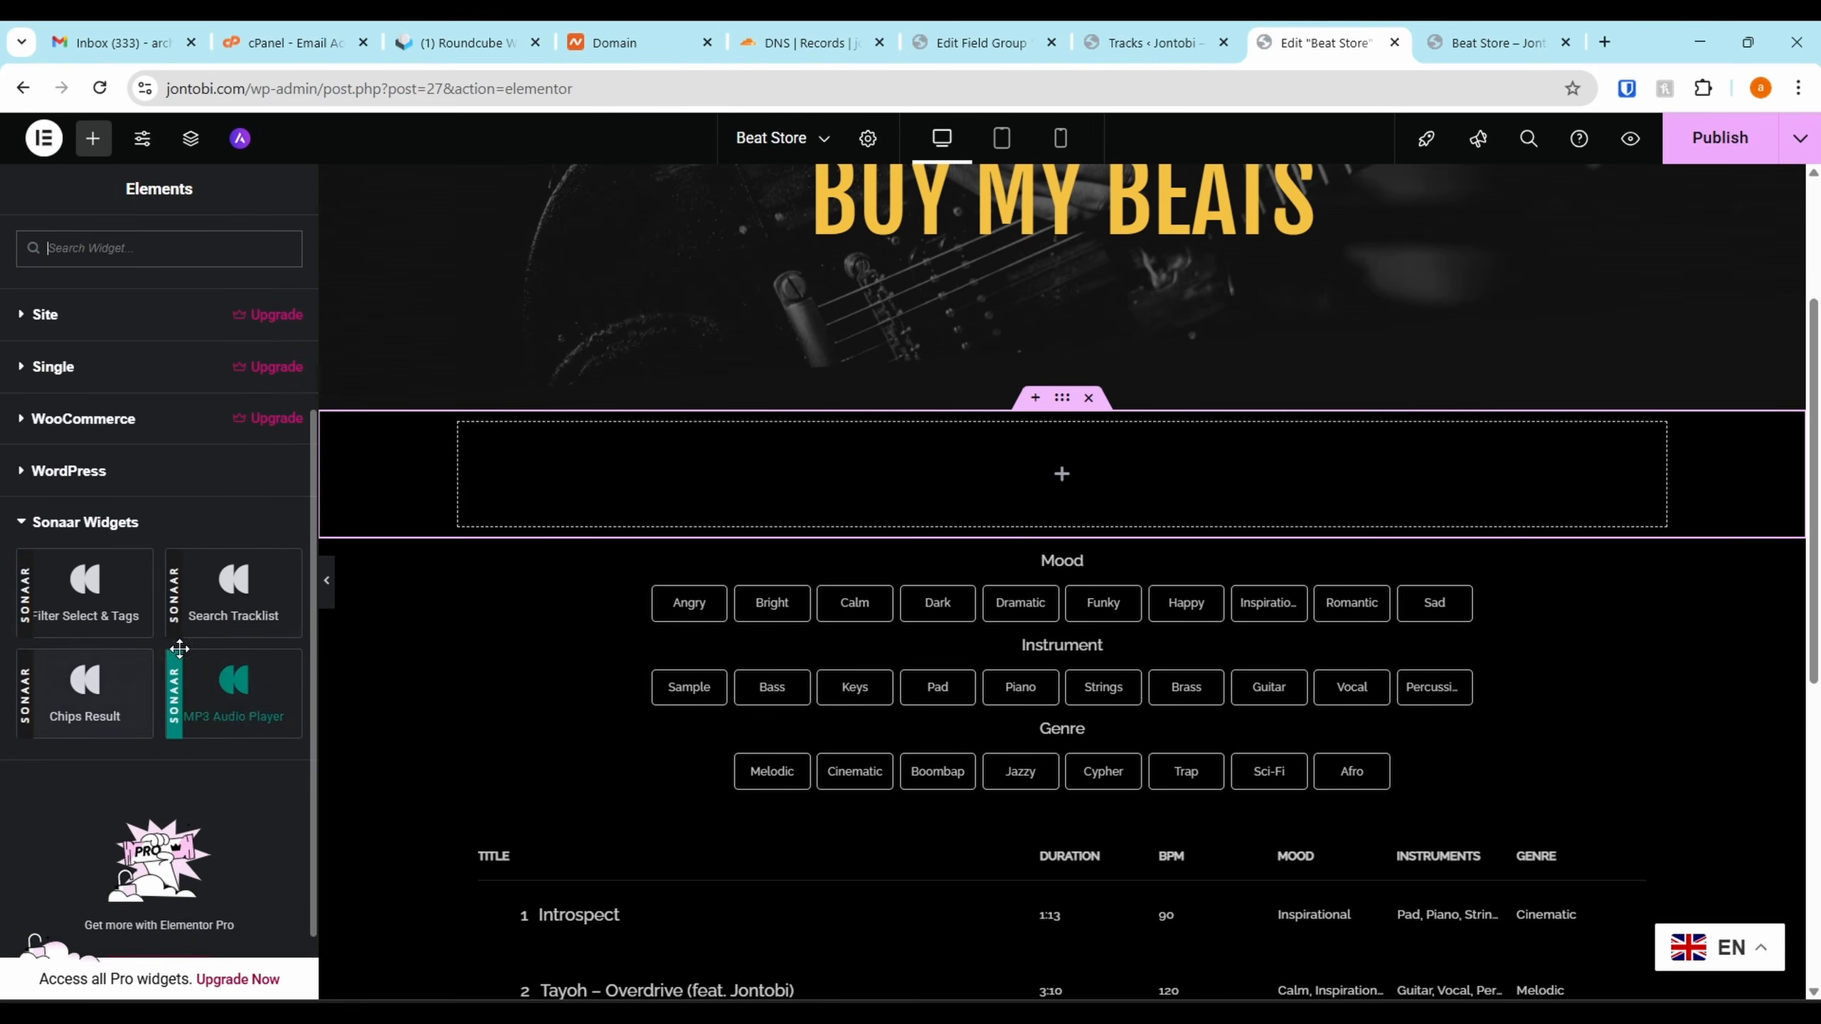
{"action": "left_click_drag", "start_coordinate": [236, 588], "coordinate": [922, 461]}
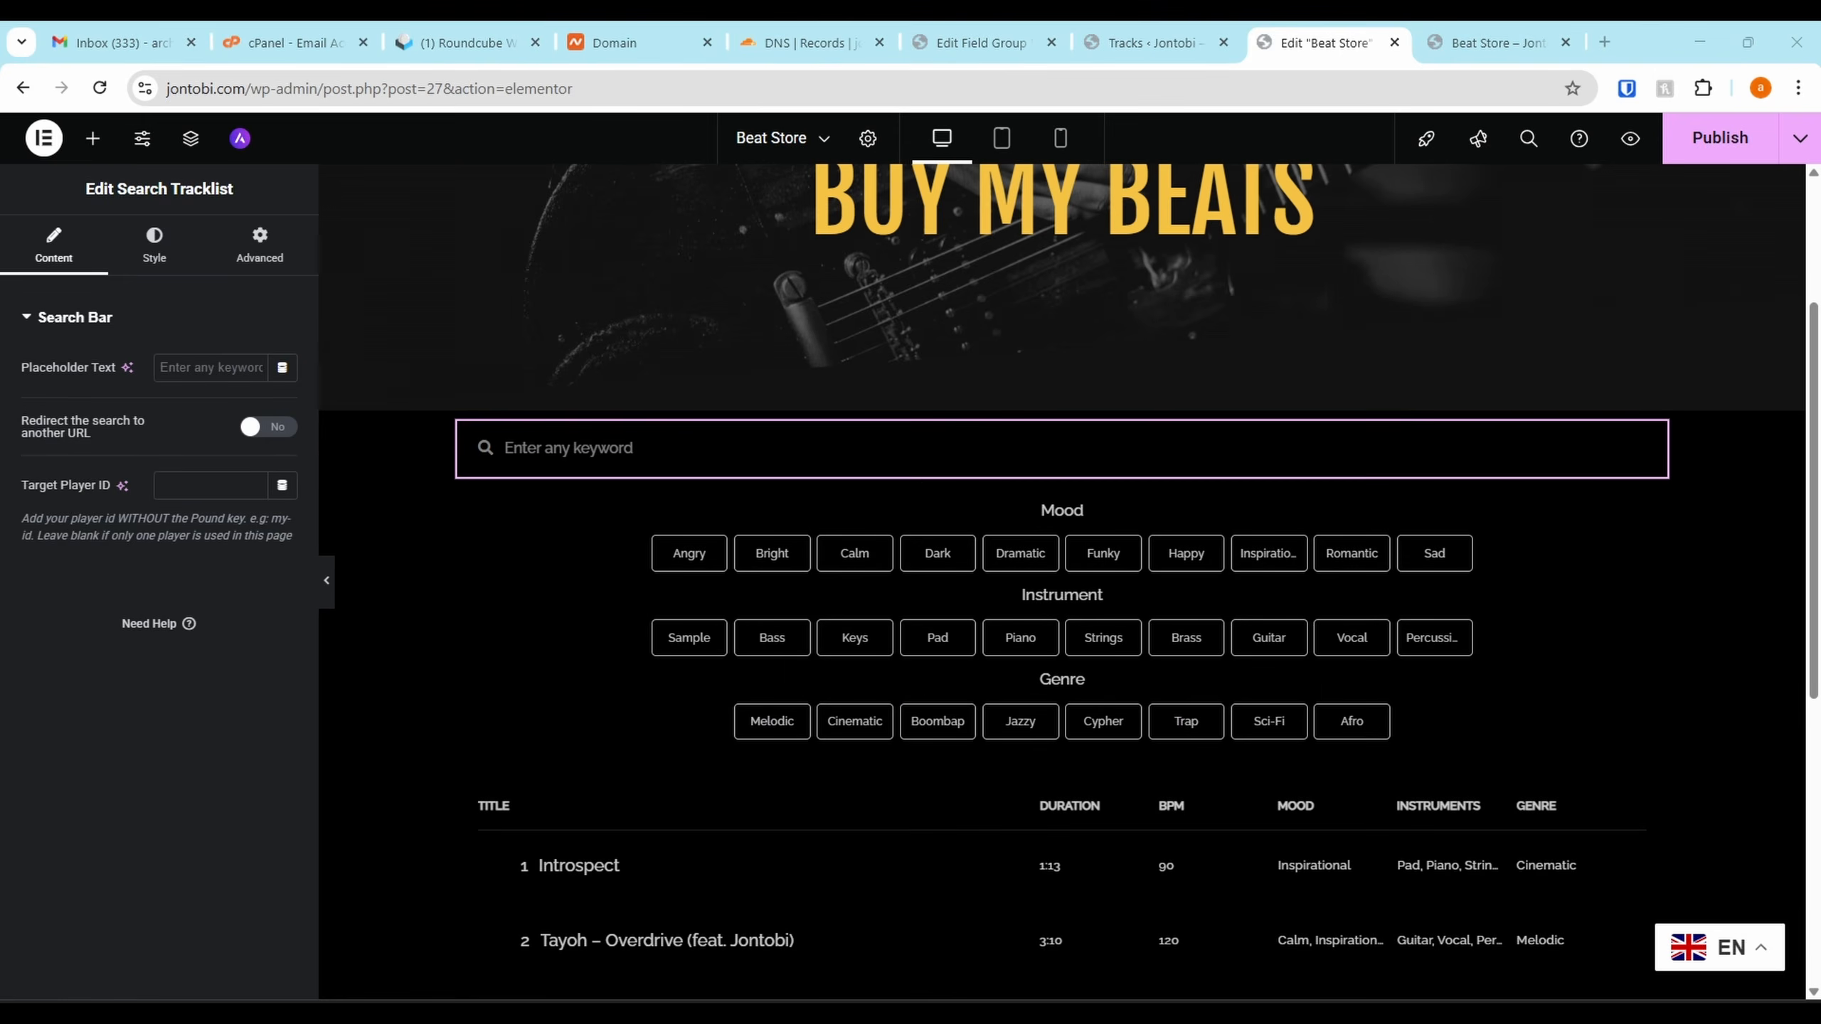
{"action": "left_click", "coordinate": [609, 450]}
{"action": "type", "text": "int"}
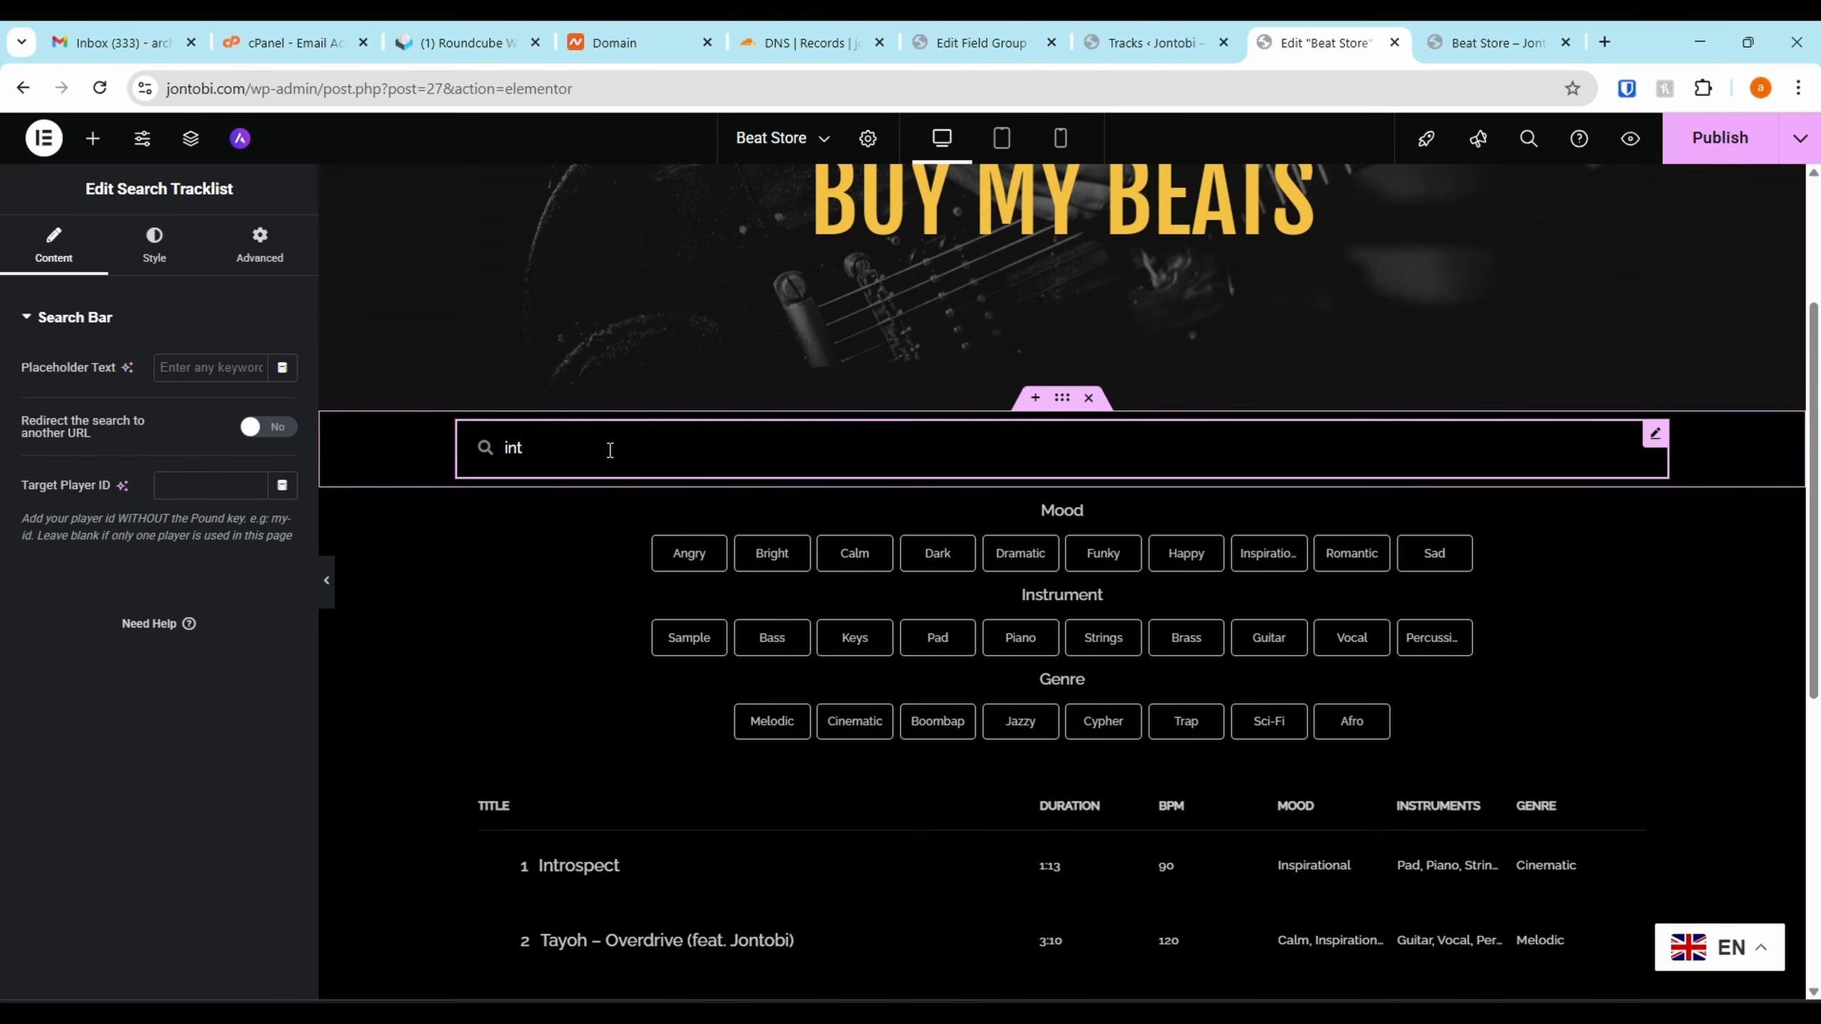
{"action": "key", "text": "BackSpace"}
{"action": "key", "text": "BackSpace"}
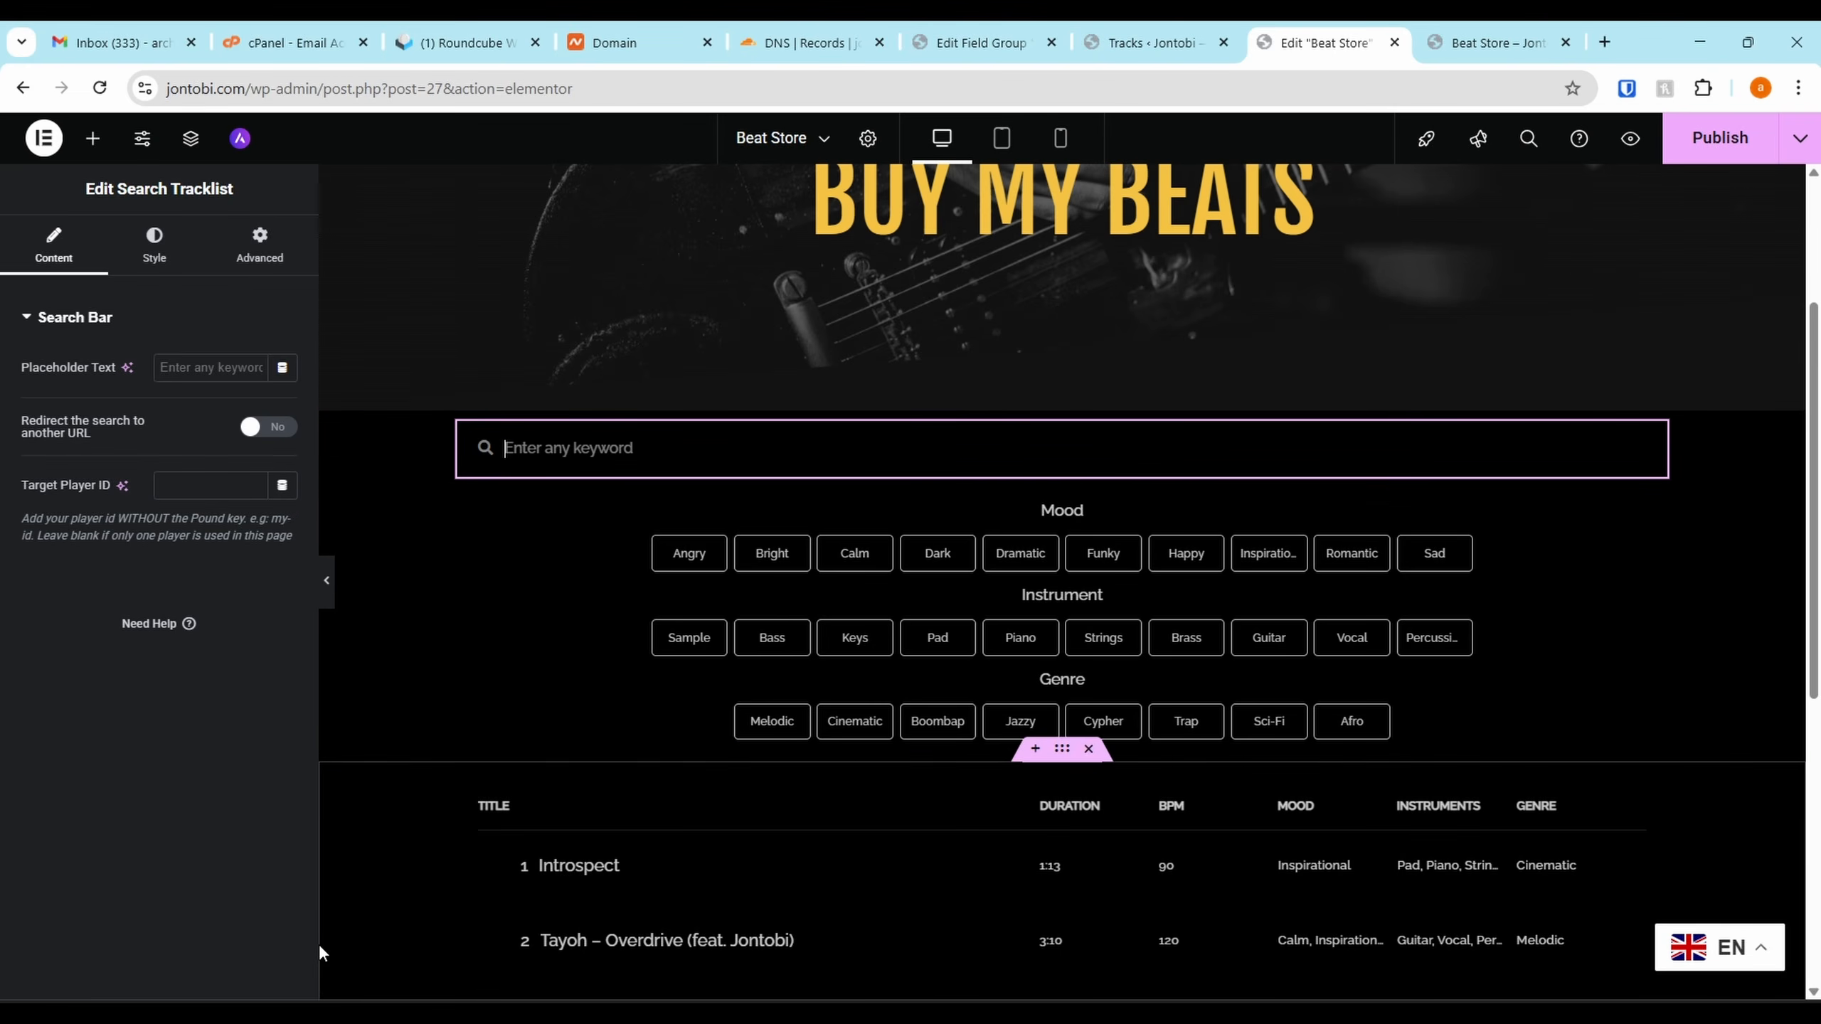
Publish, reload the live page, and deselect the Happy, Strings and Trap filters
{"action": "left_click", "coordinate": [1720, 138]}
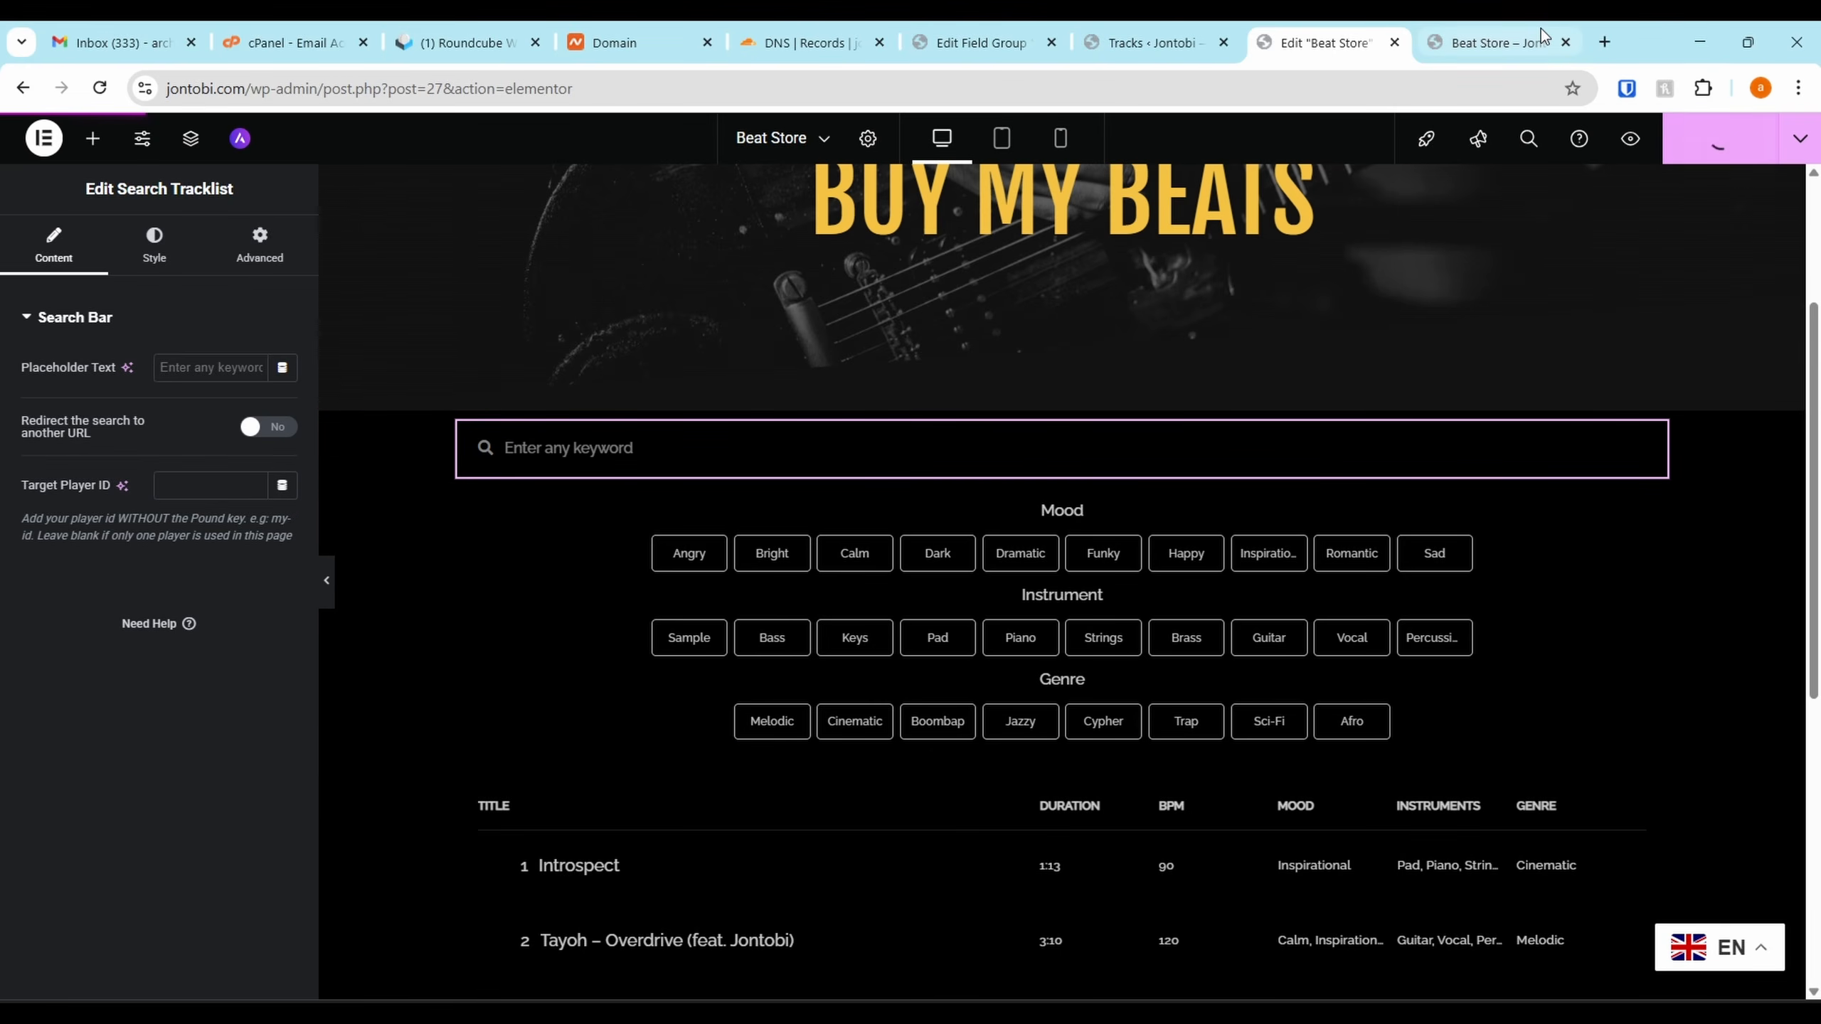
{"action": "left_click", "coordinate": [1470, 29]}
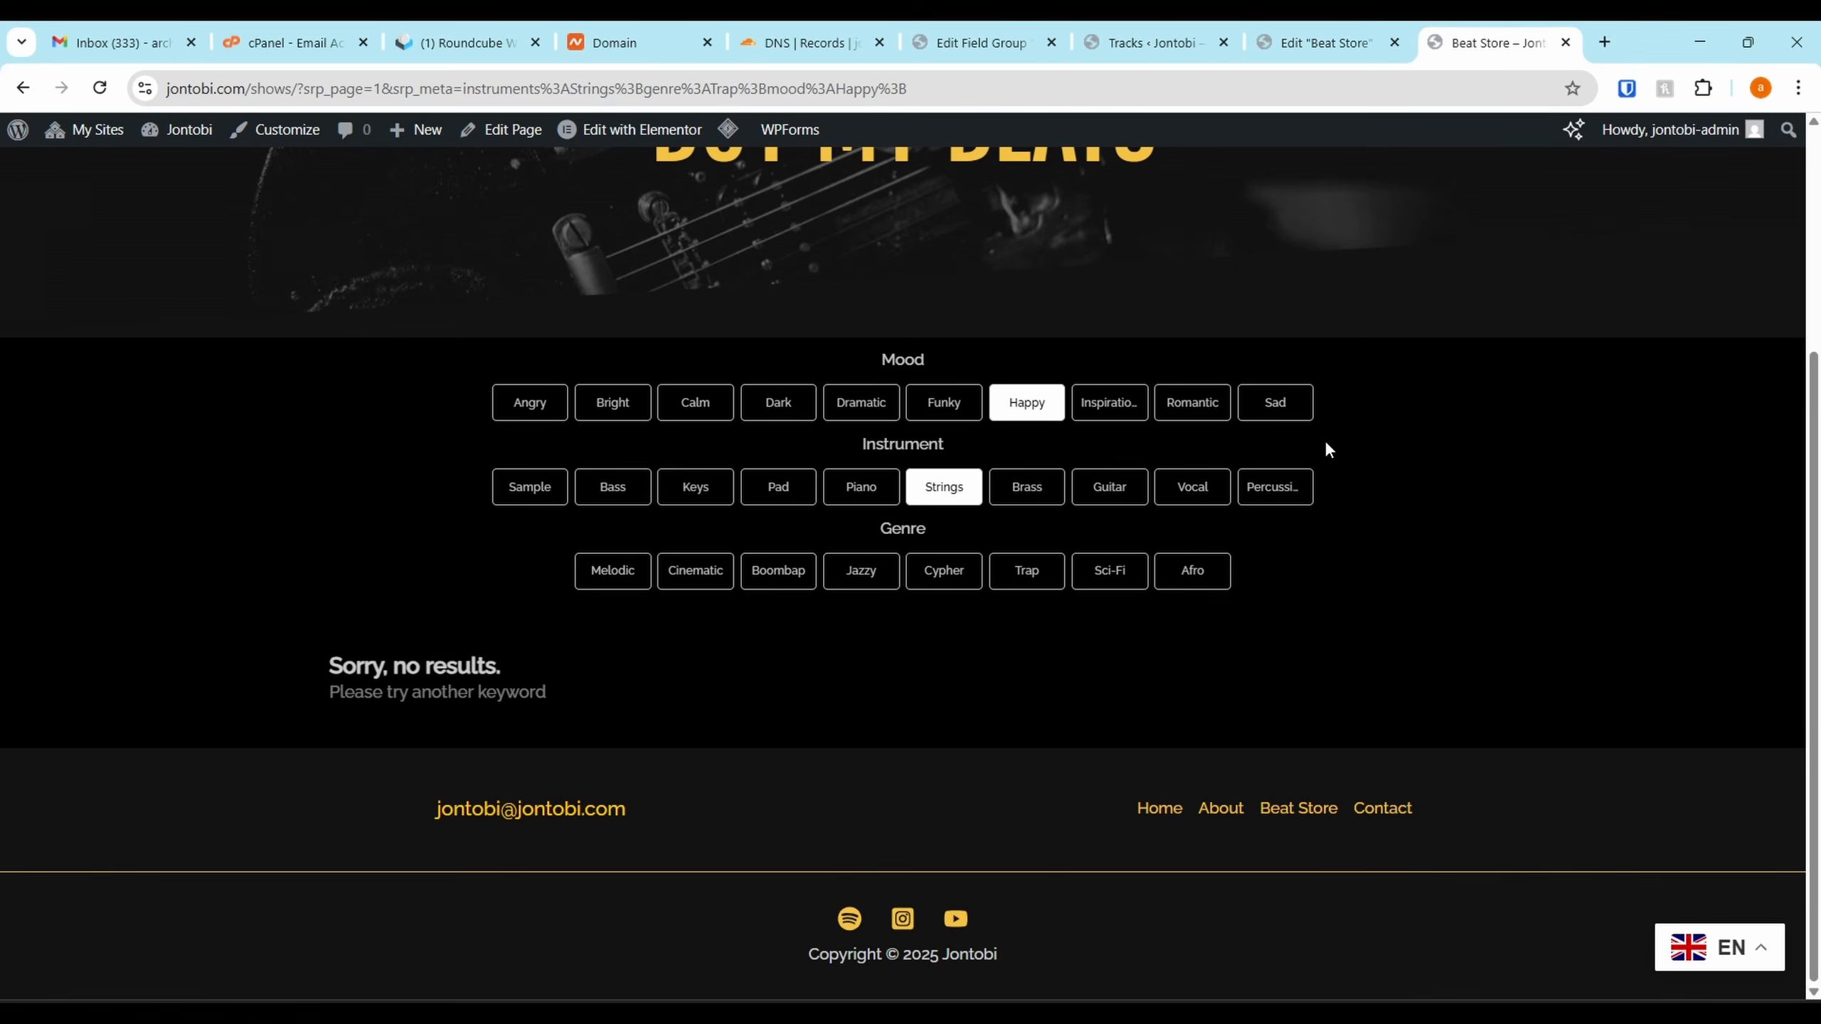
{"action": "key", "text": "F5"}
{"action": "left_click", "coordinate": [1032, 543]}
{"action": "left_click", "coordinate": [946, 628]}
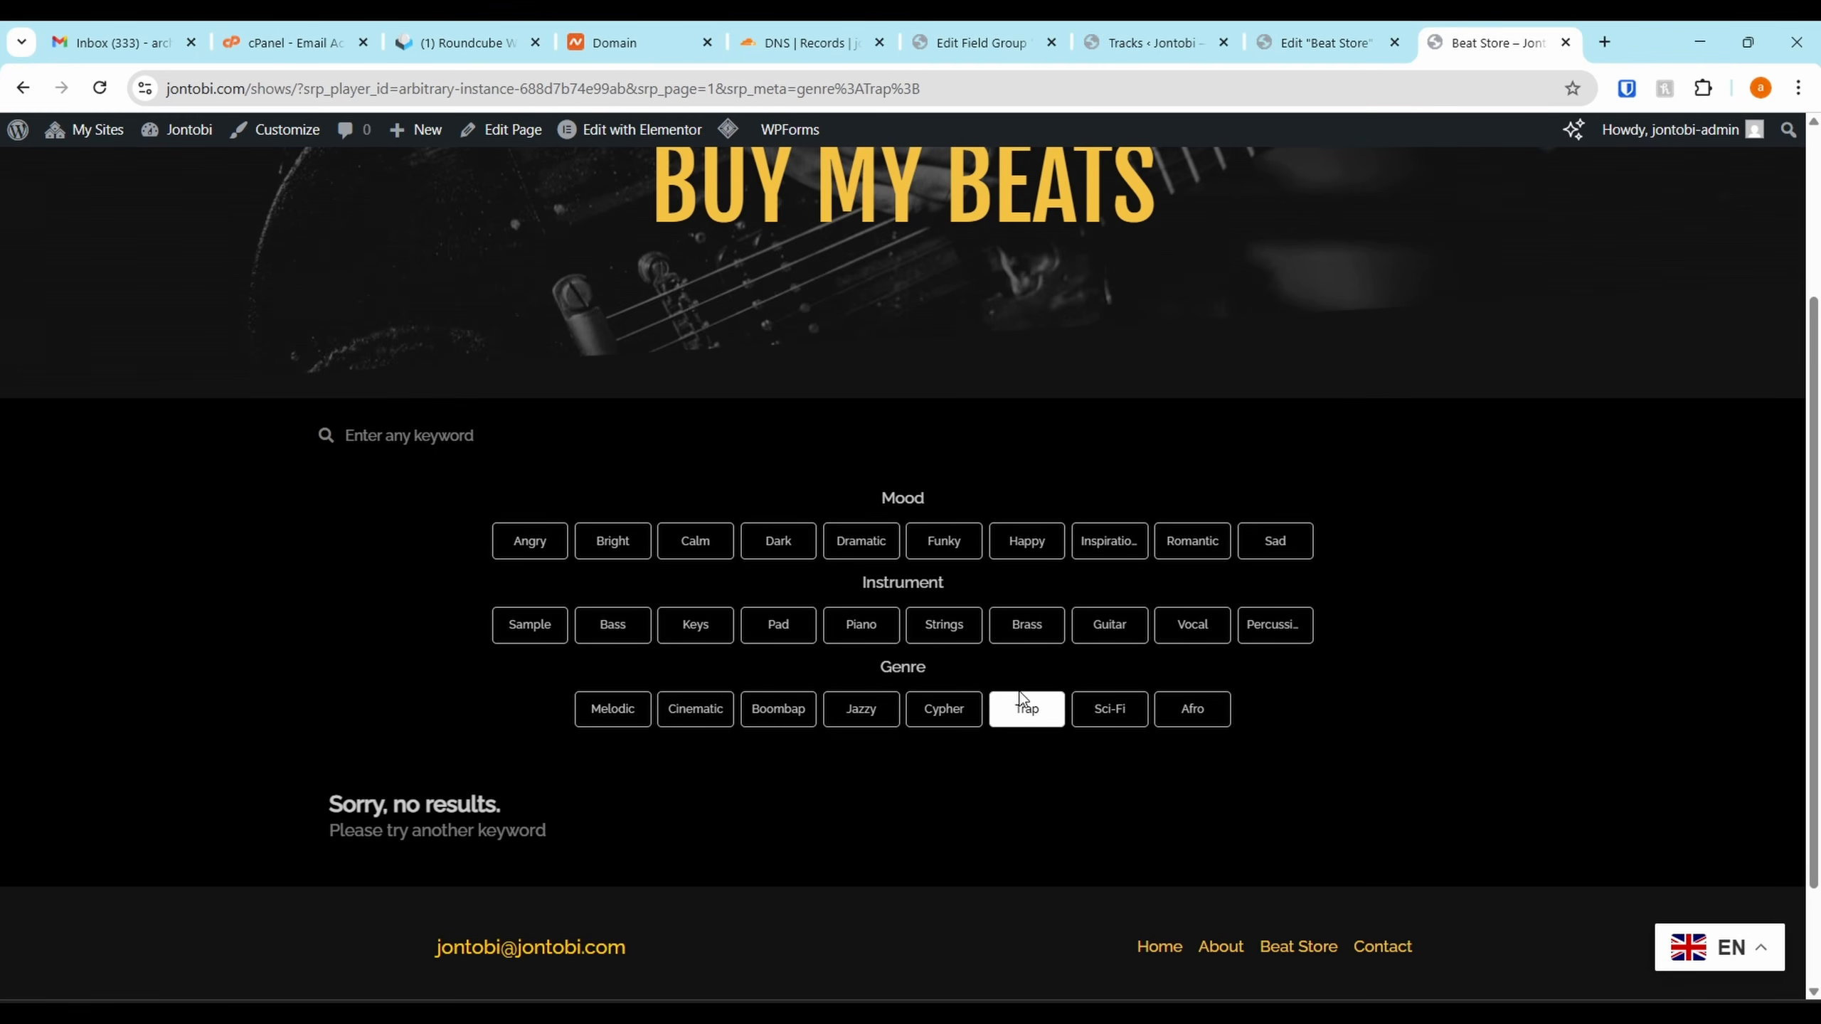
{"action": "left_click", "coordinate": [1023, 702]}
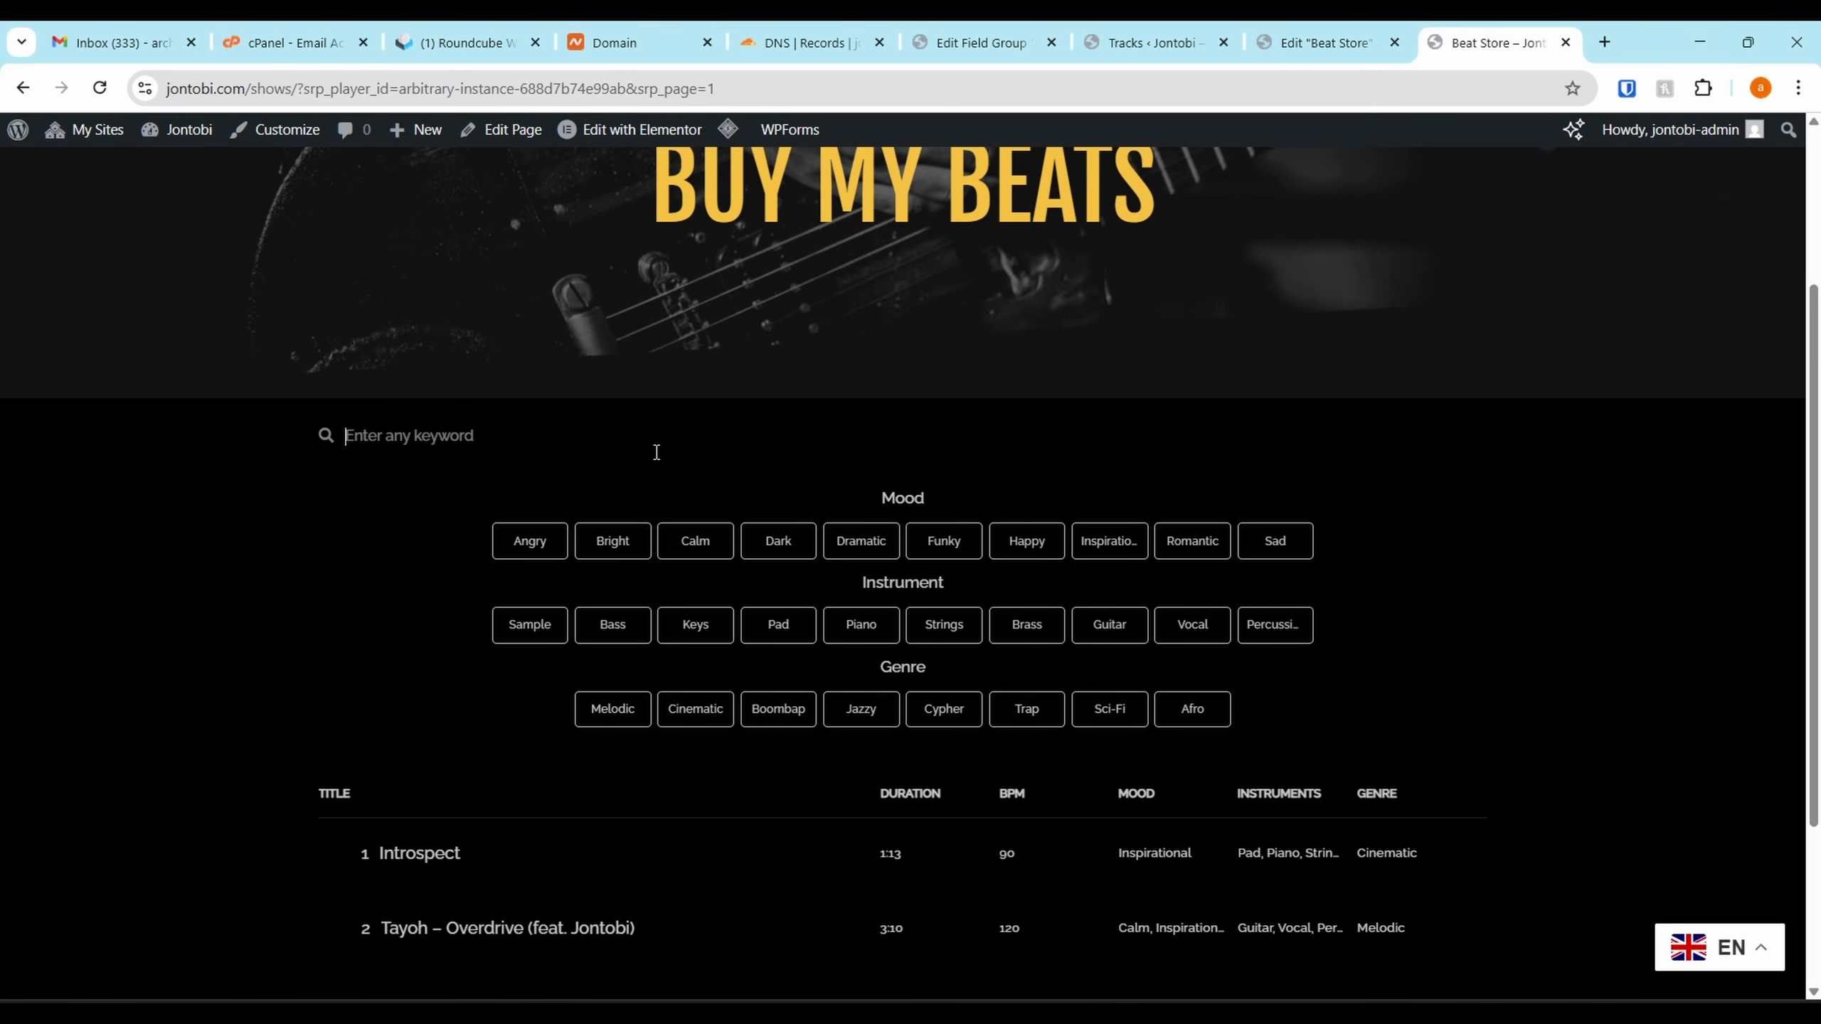
Search 'Jon' then 'Intro', and play, skip ahead in and pause Introspect
{"action": "type", "text": "Jon"}
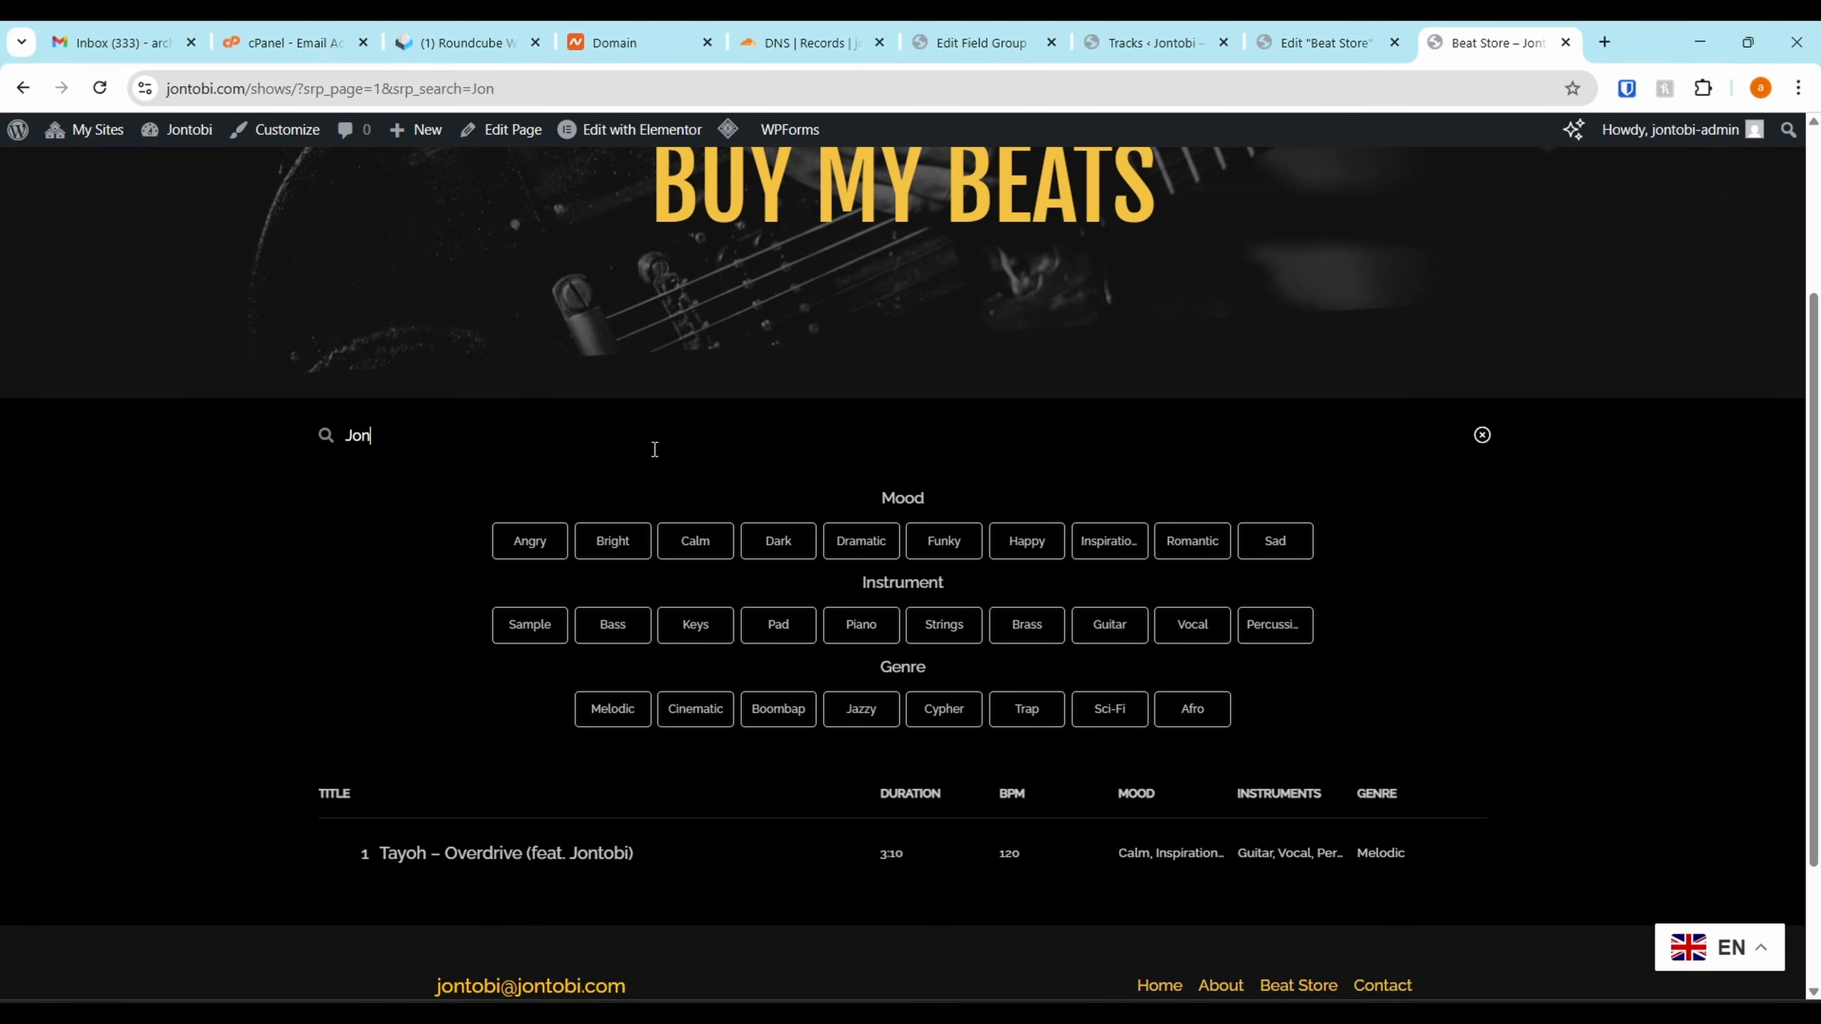
{"action": "scroll", "coordinate": [581, 824], "scroll_direction": "down", "scroll_amount": 3}
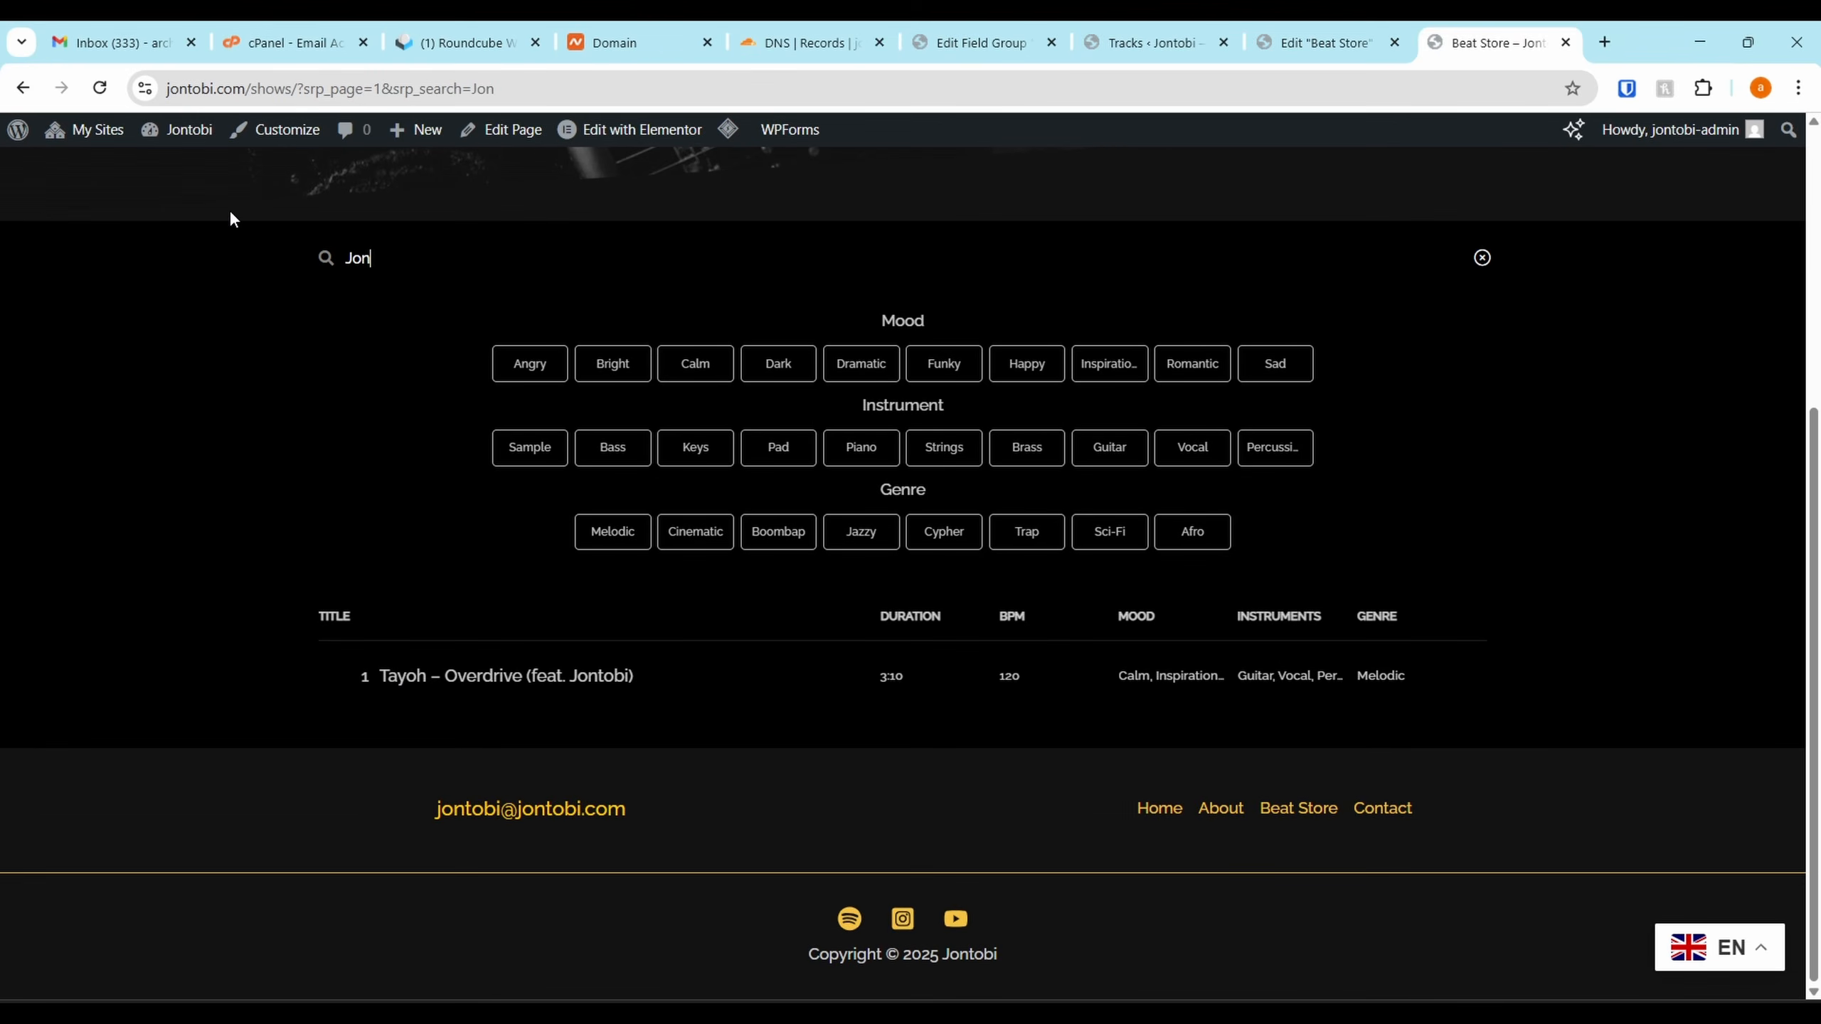
{"action": "key", "text": "BackSpace"}
{"action": "key", "text": "BackSpace"}
{"action": "key", "text": "BackSpace"}
{"action": "type", "text": "Intro"}
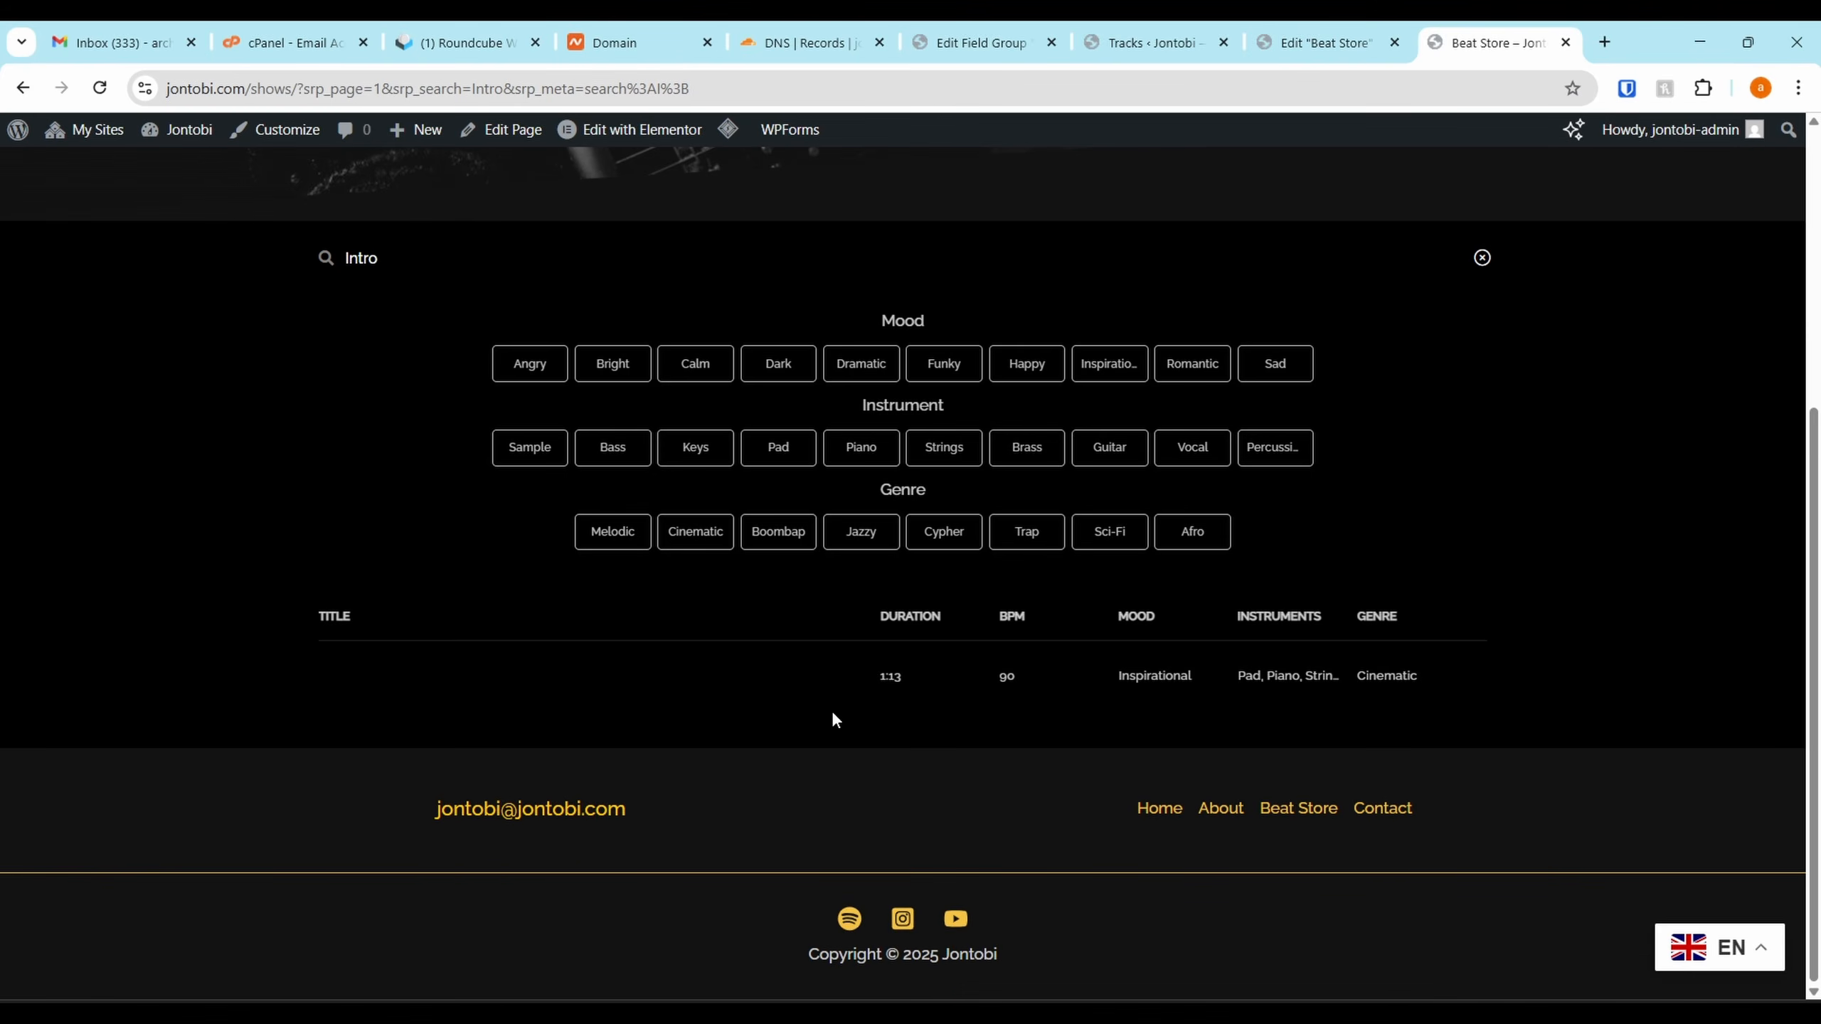
{"action": "left_click", "coordinate": [261, 664]}
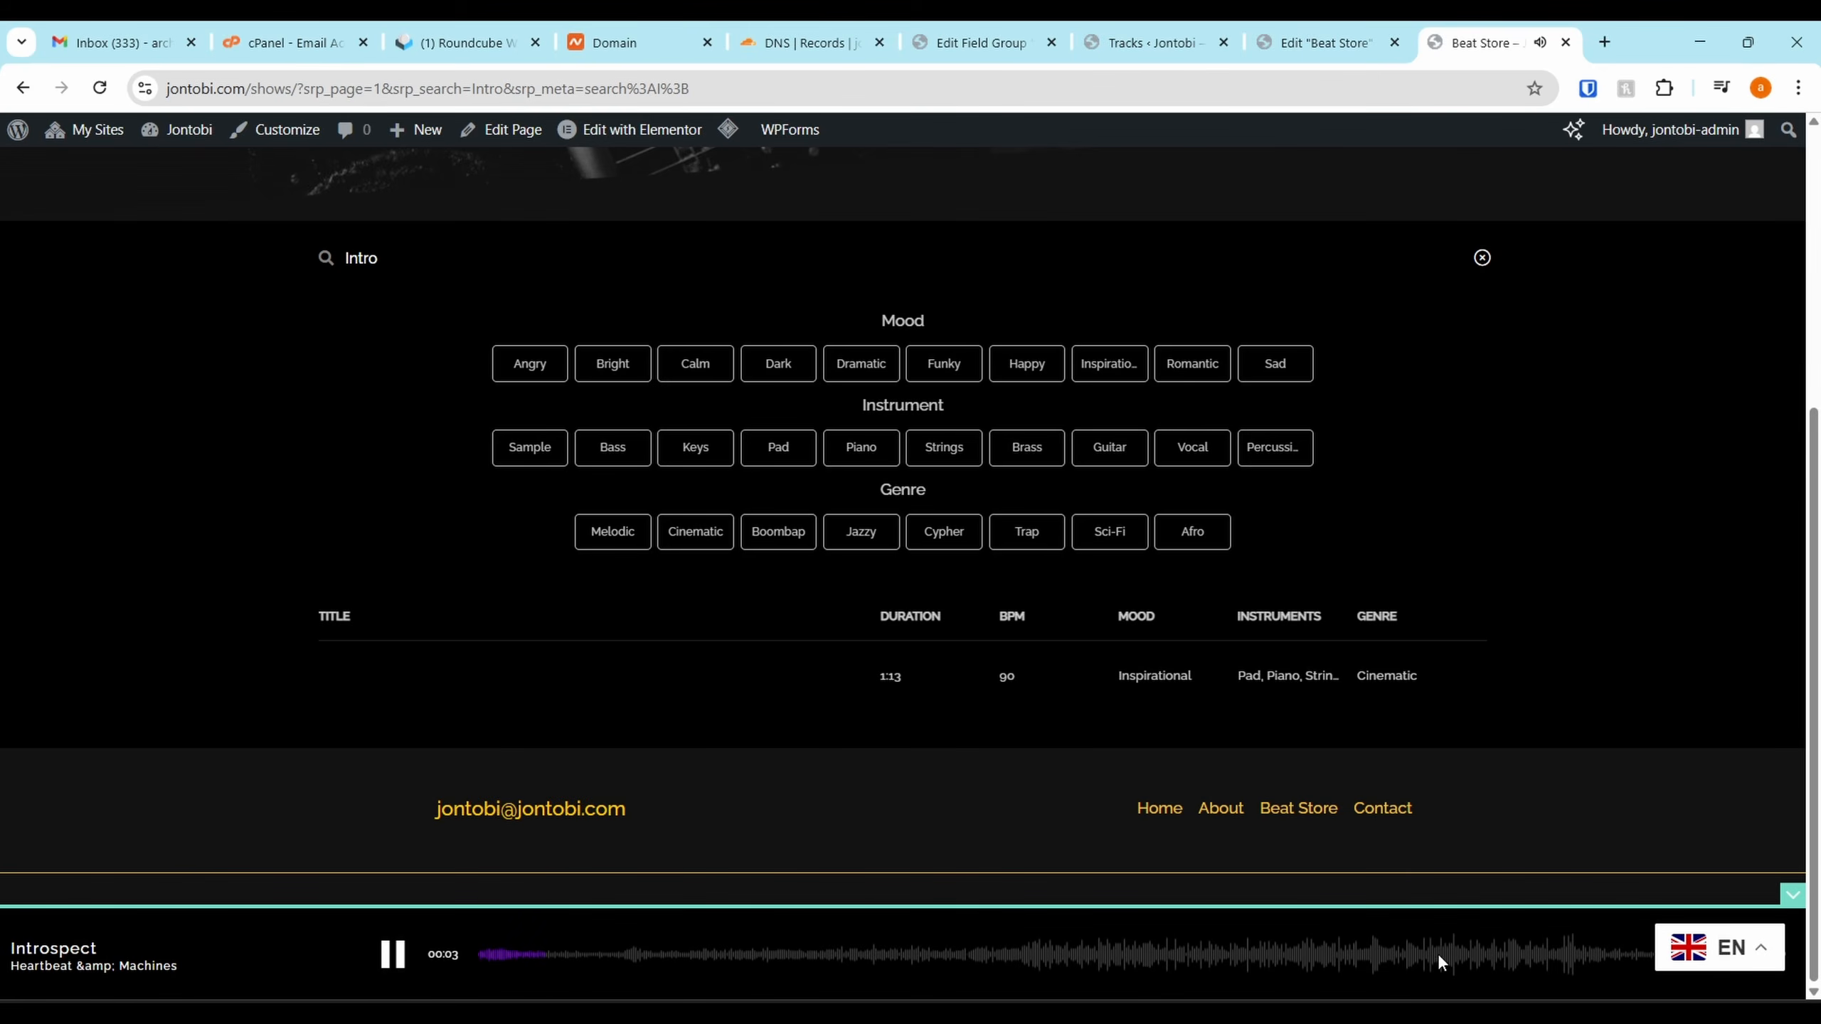
{"action": "left_click", "coordinate": [1161, 954]}
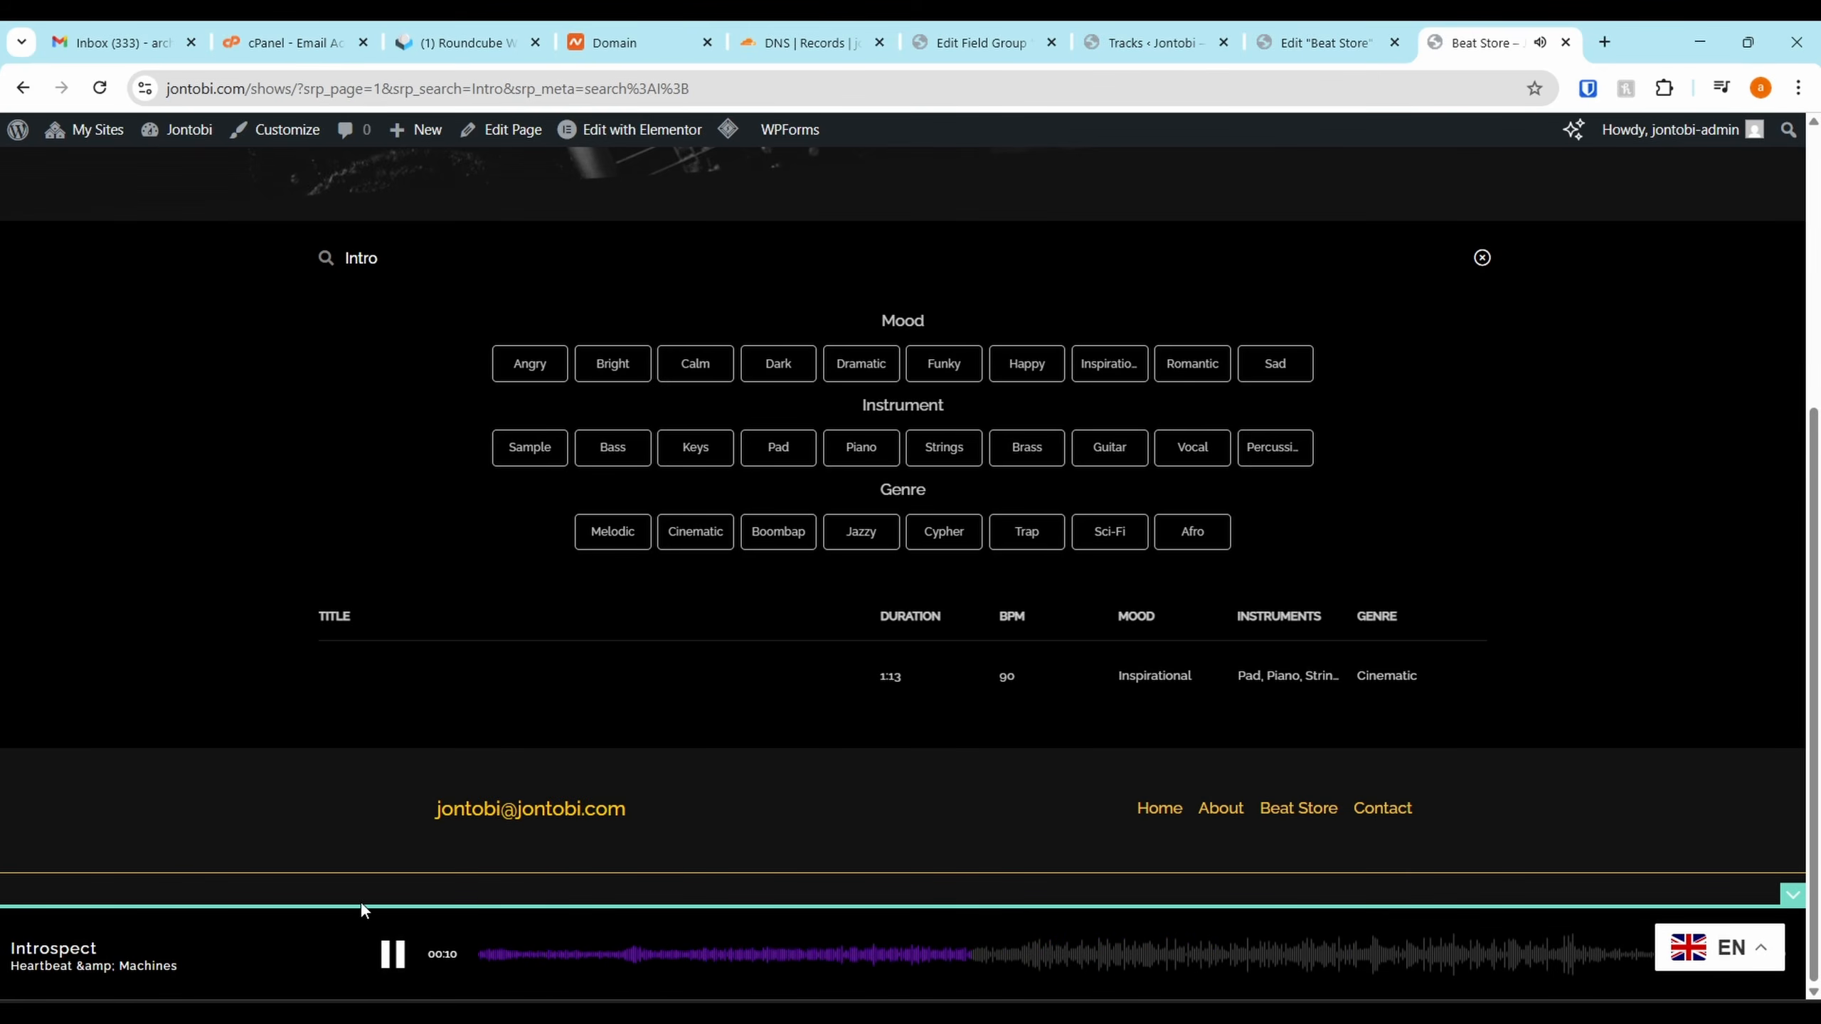
{"action": "left_click", "coordinate": [393, 954]}
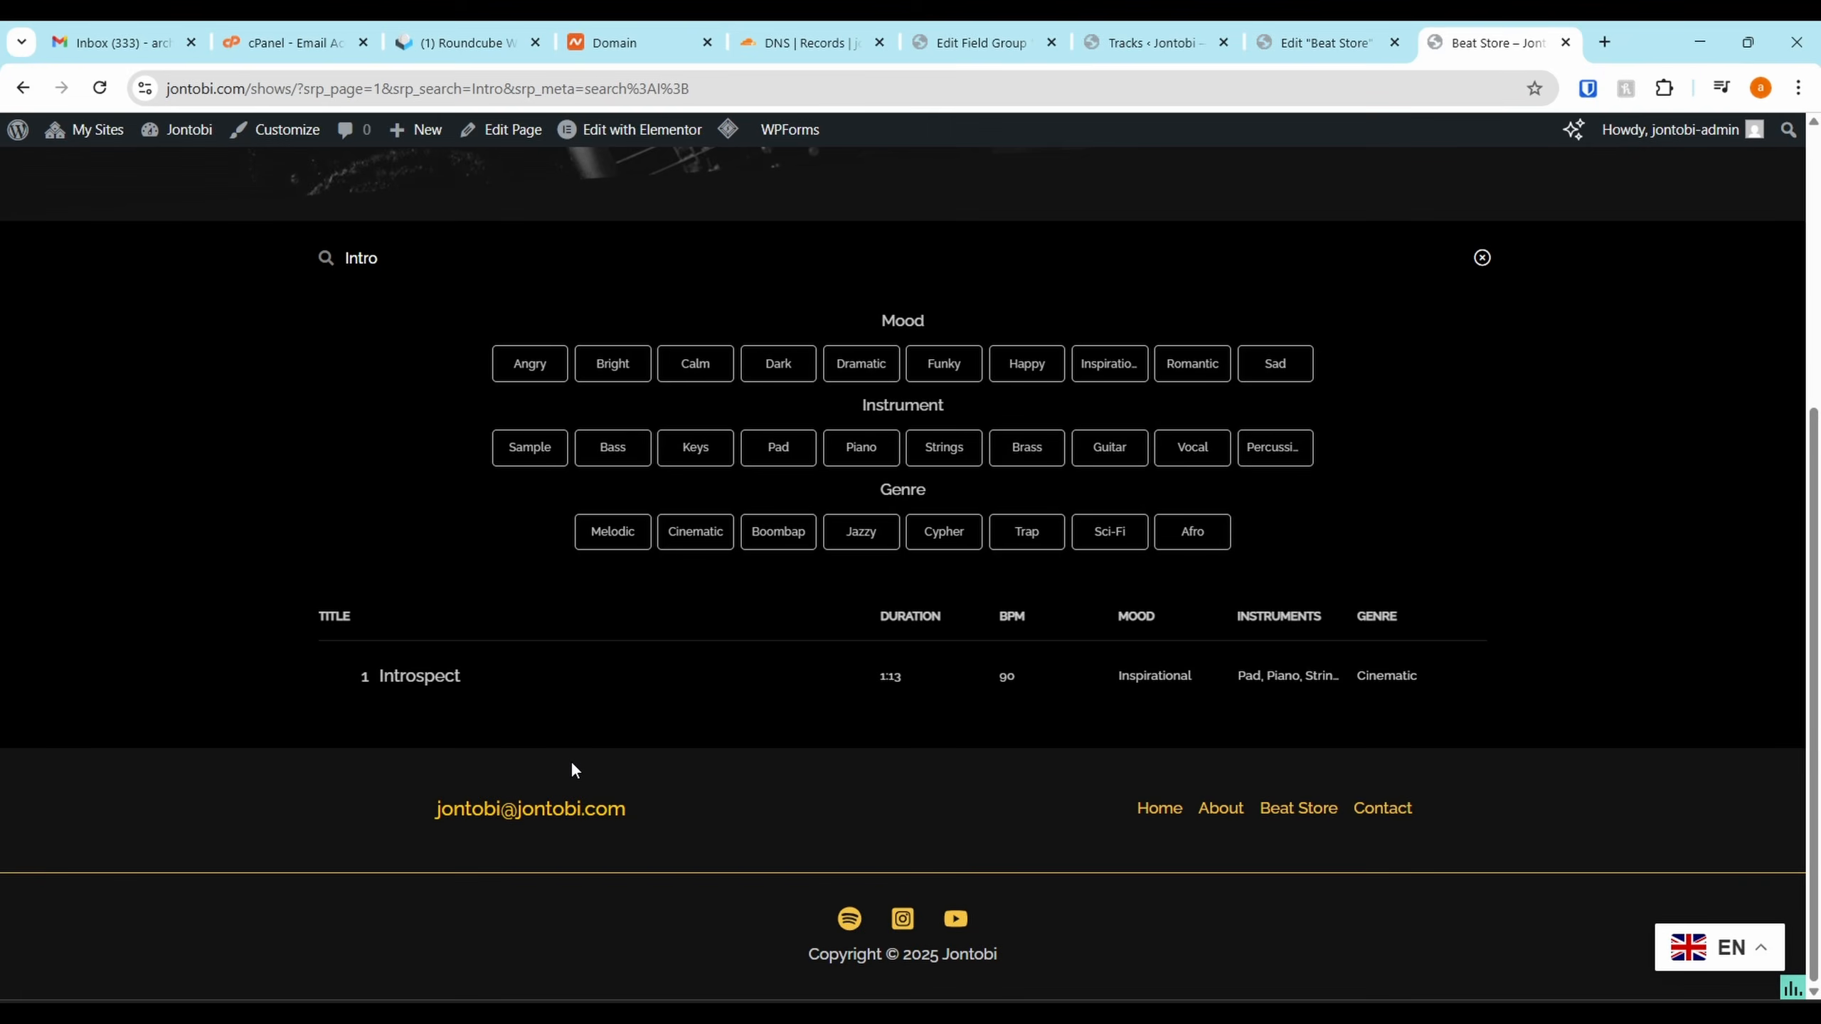
Clear the keyword search so all tracks are listed again
{"action": "scroll", "coordinate": [1482, 682], "scroll_direction": "up", "scroll_amount": 5}
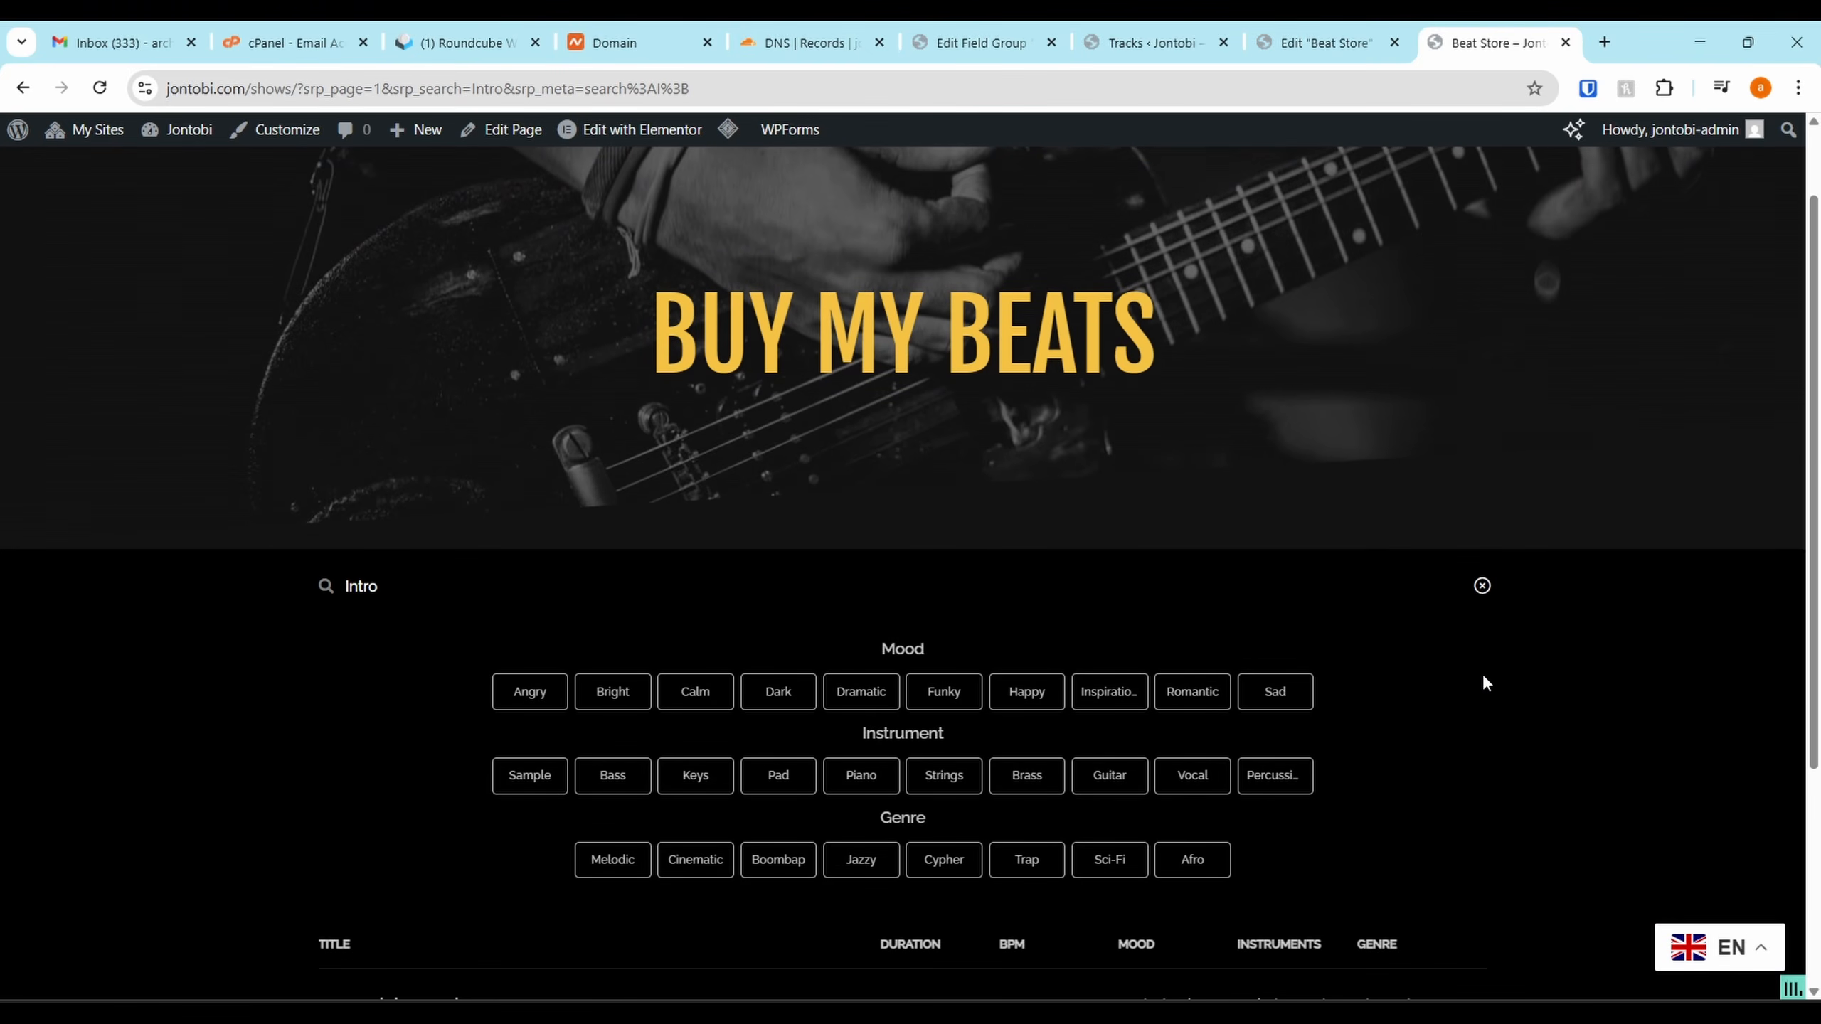
{"action": "scroll", "coordinate": [1482, 682], "scroll_direction": "down", "scroll_amount": 5}
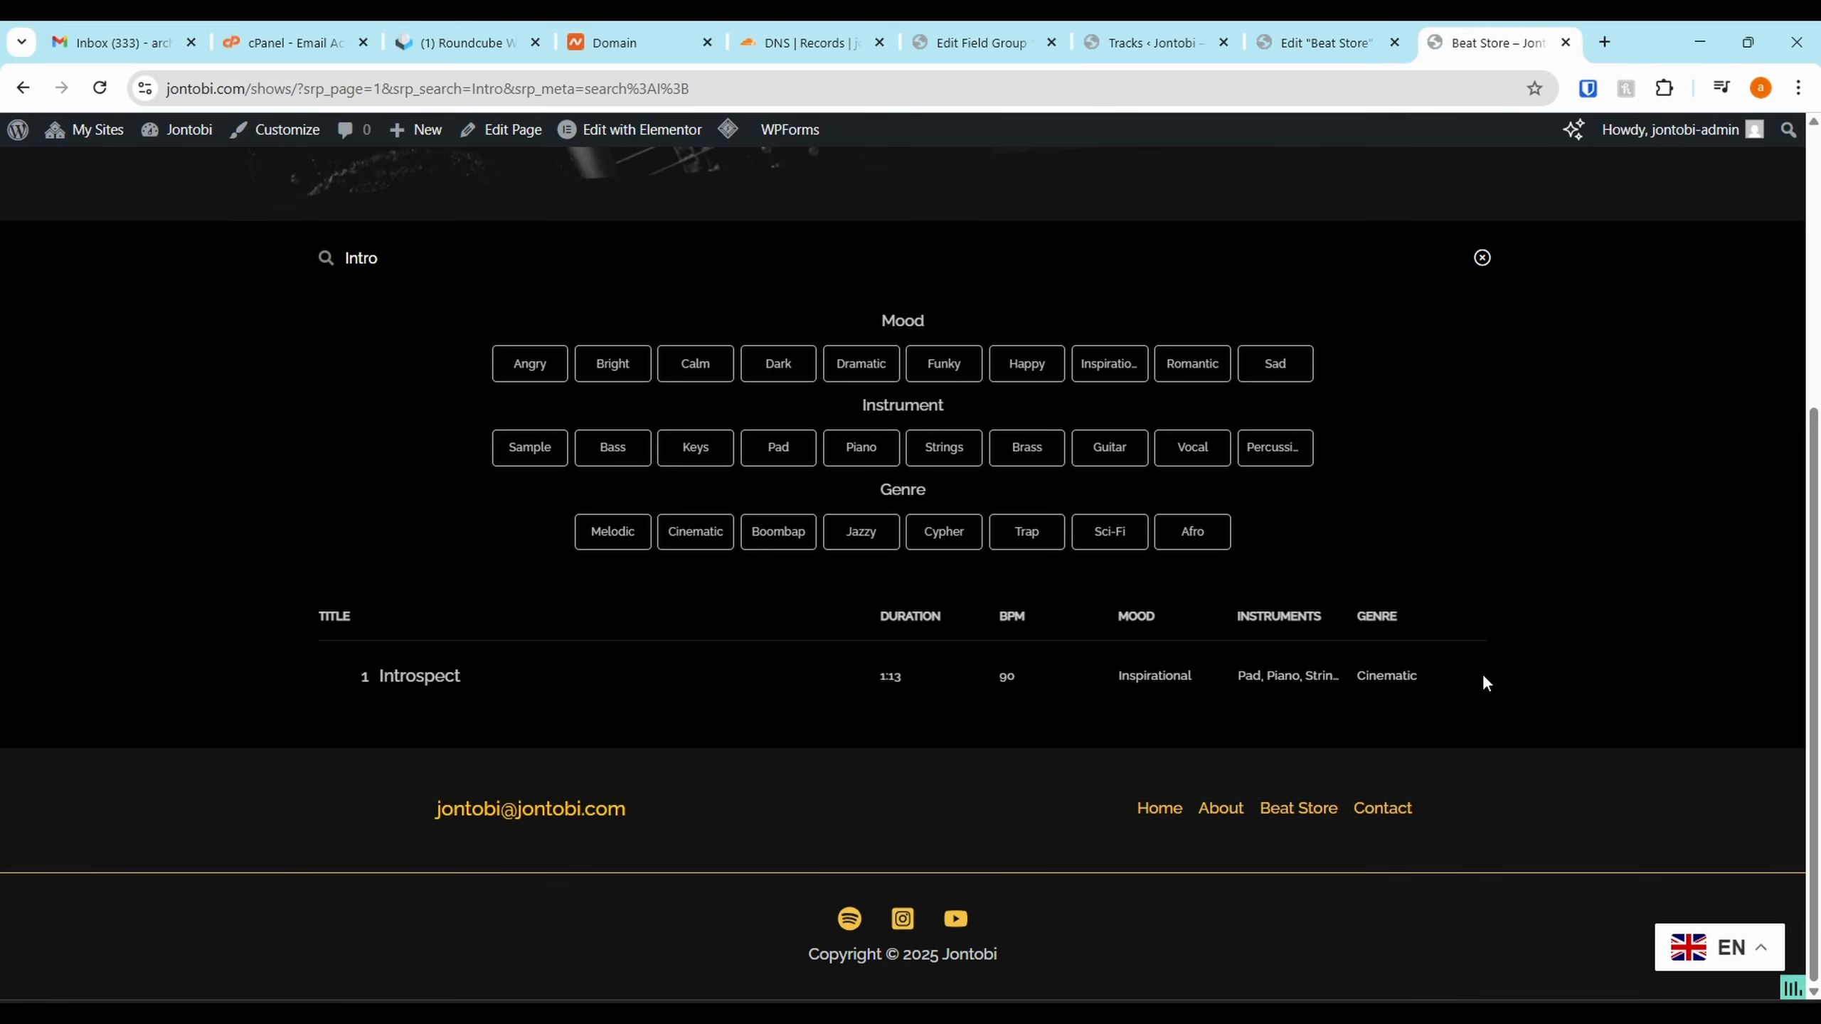
{"action": "left_click", "coordinate": [1482, 257]}
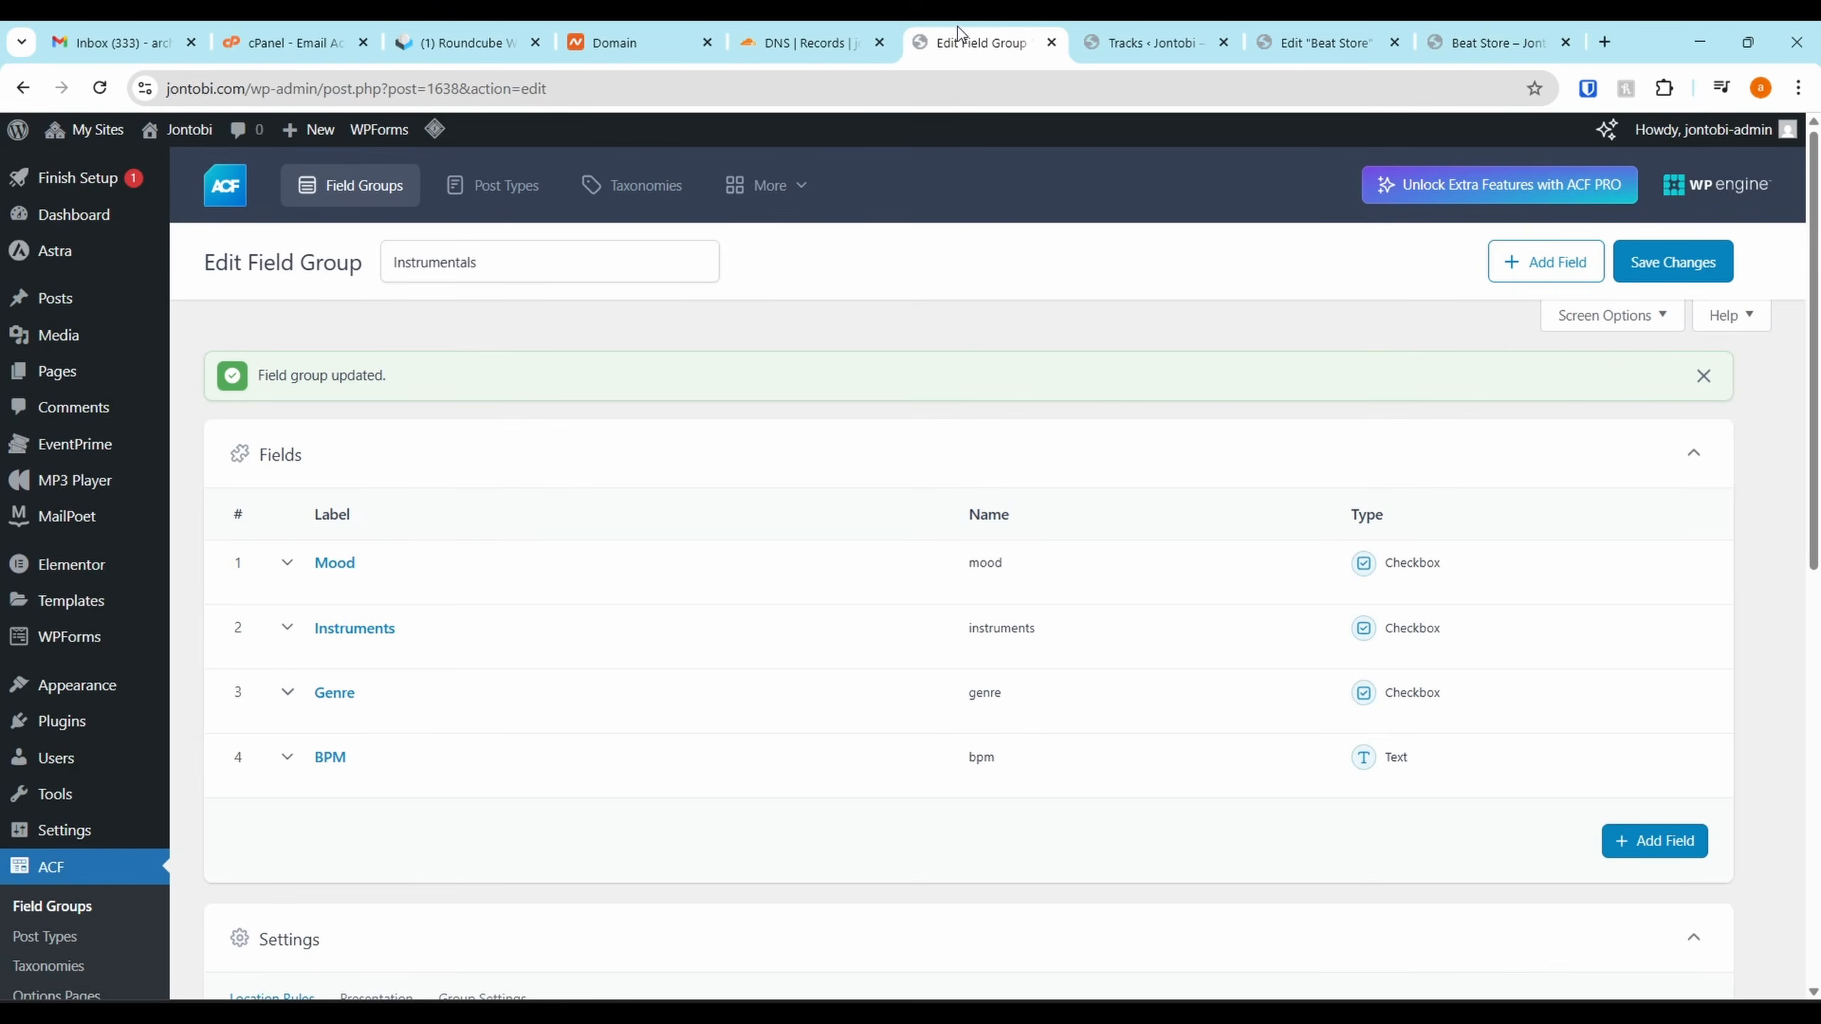
From Network Admin, search plugins for 'woo' and install WooCommerce
{"action": "mouse_move", "coordinate": [86, 131]}
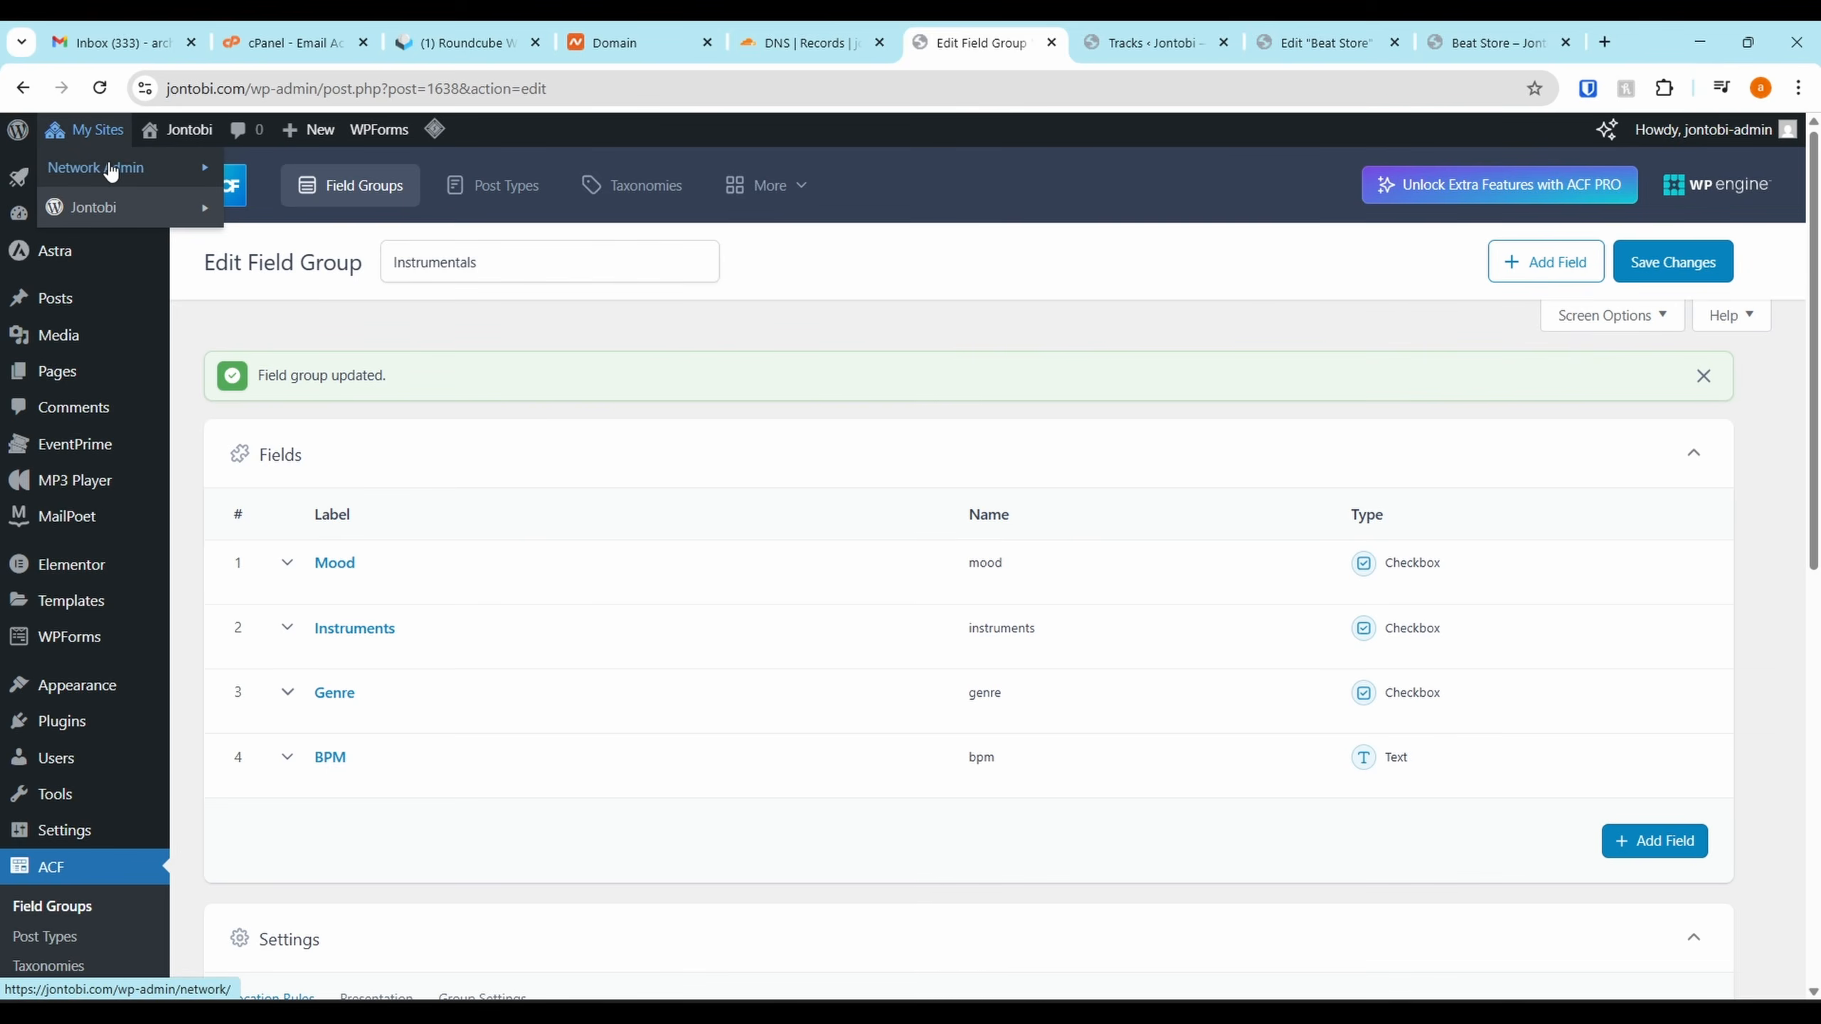
{"action": "mouse_move", "coordinate": [132, 178]}
{"action": "left_click", "coordinate": [254, 179]}
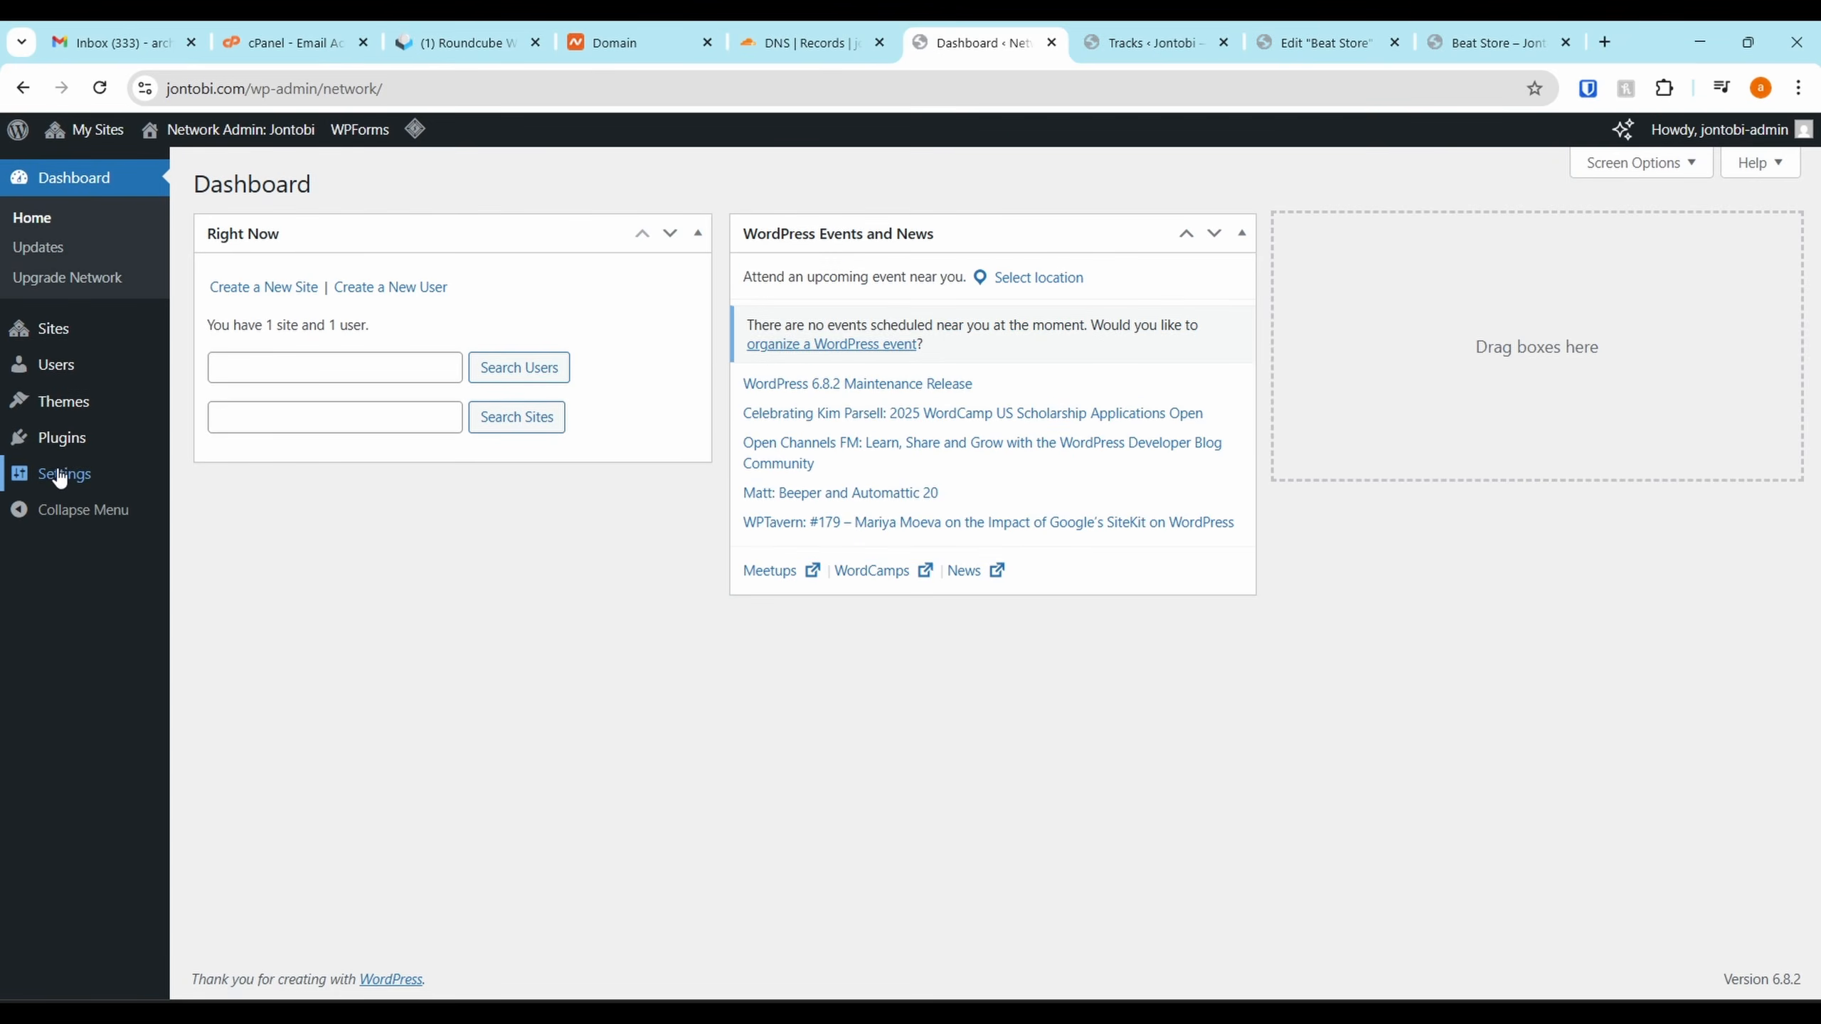
{"action": "mouse_move", "coordinate": [74, 448]}
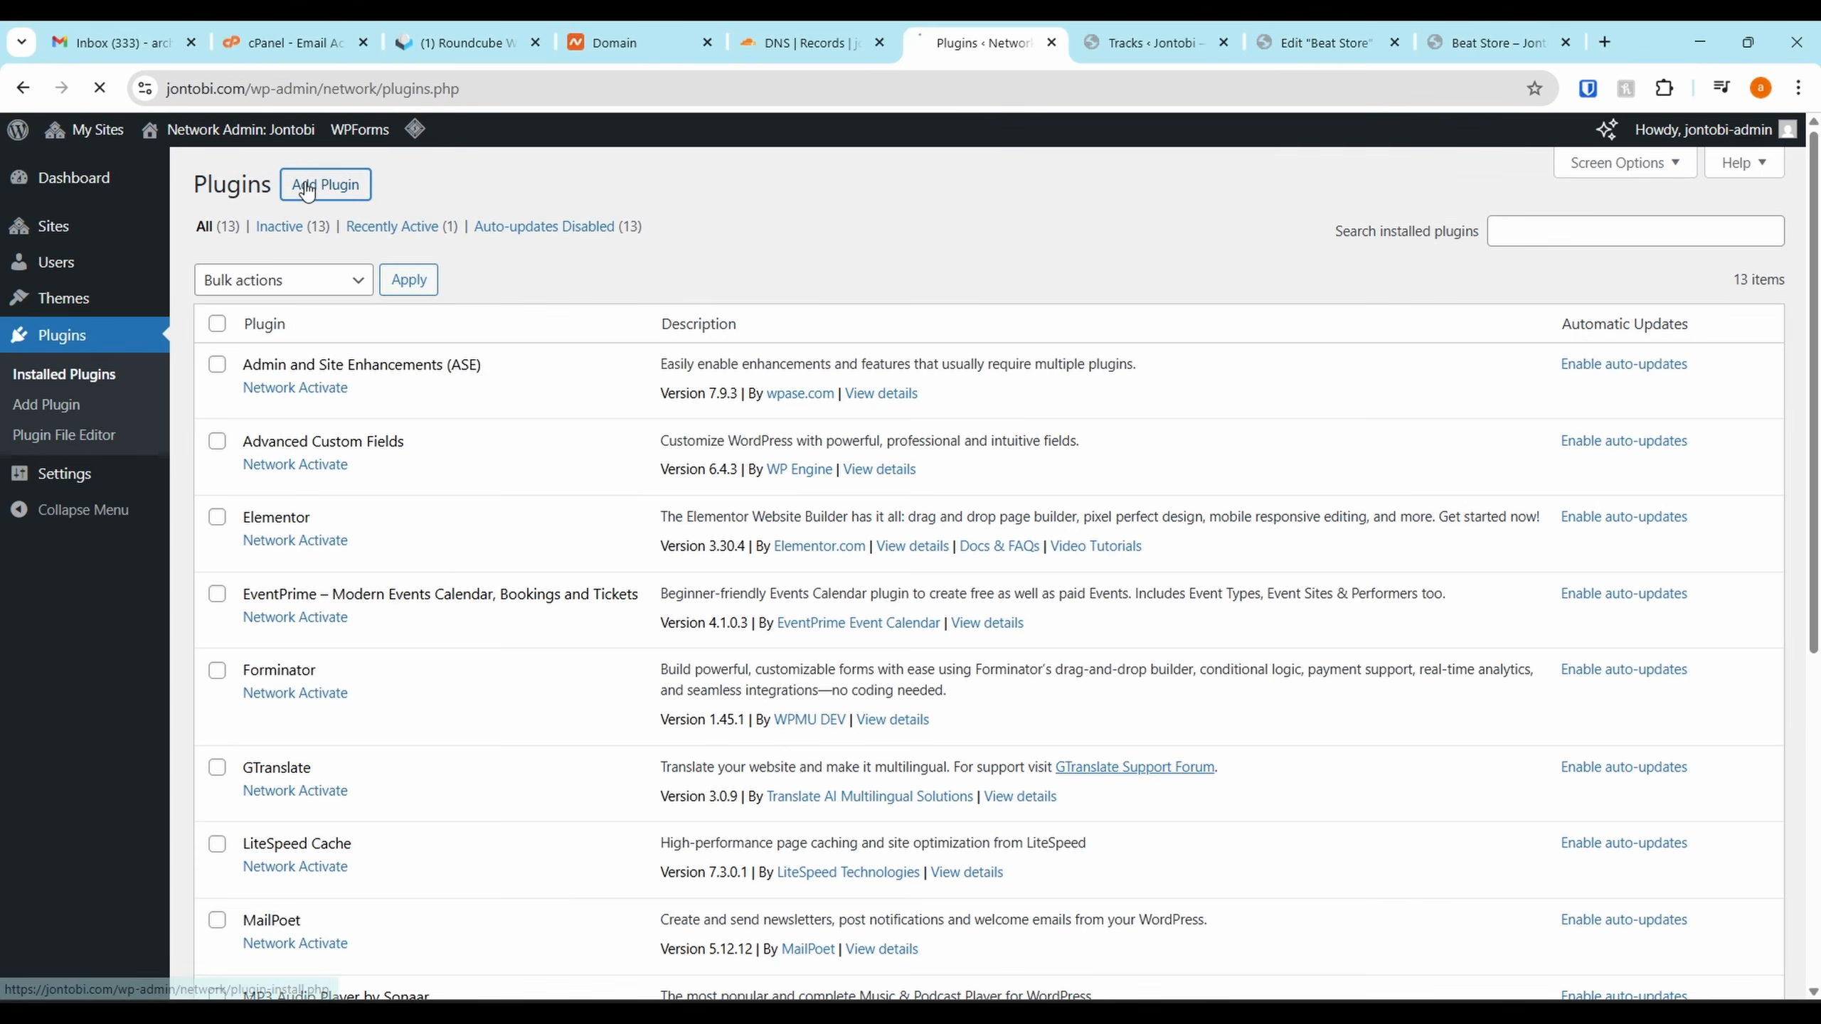
{"action": "left_click", "coordinate": [307, 187]}
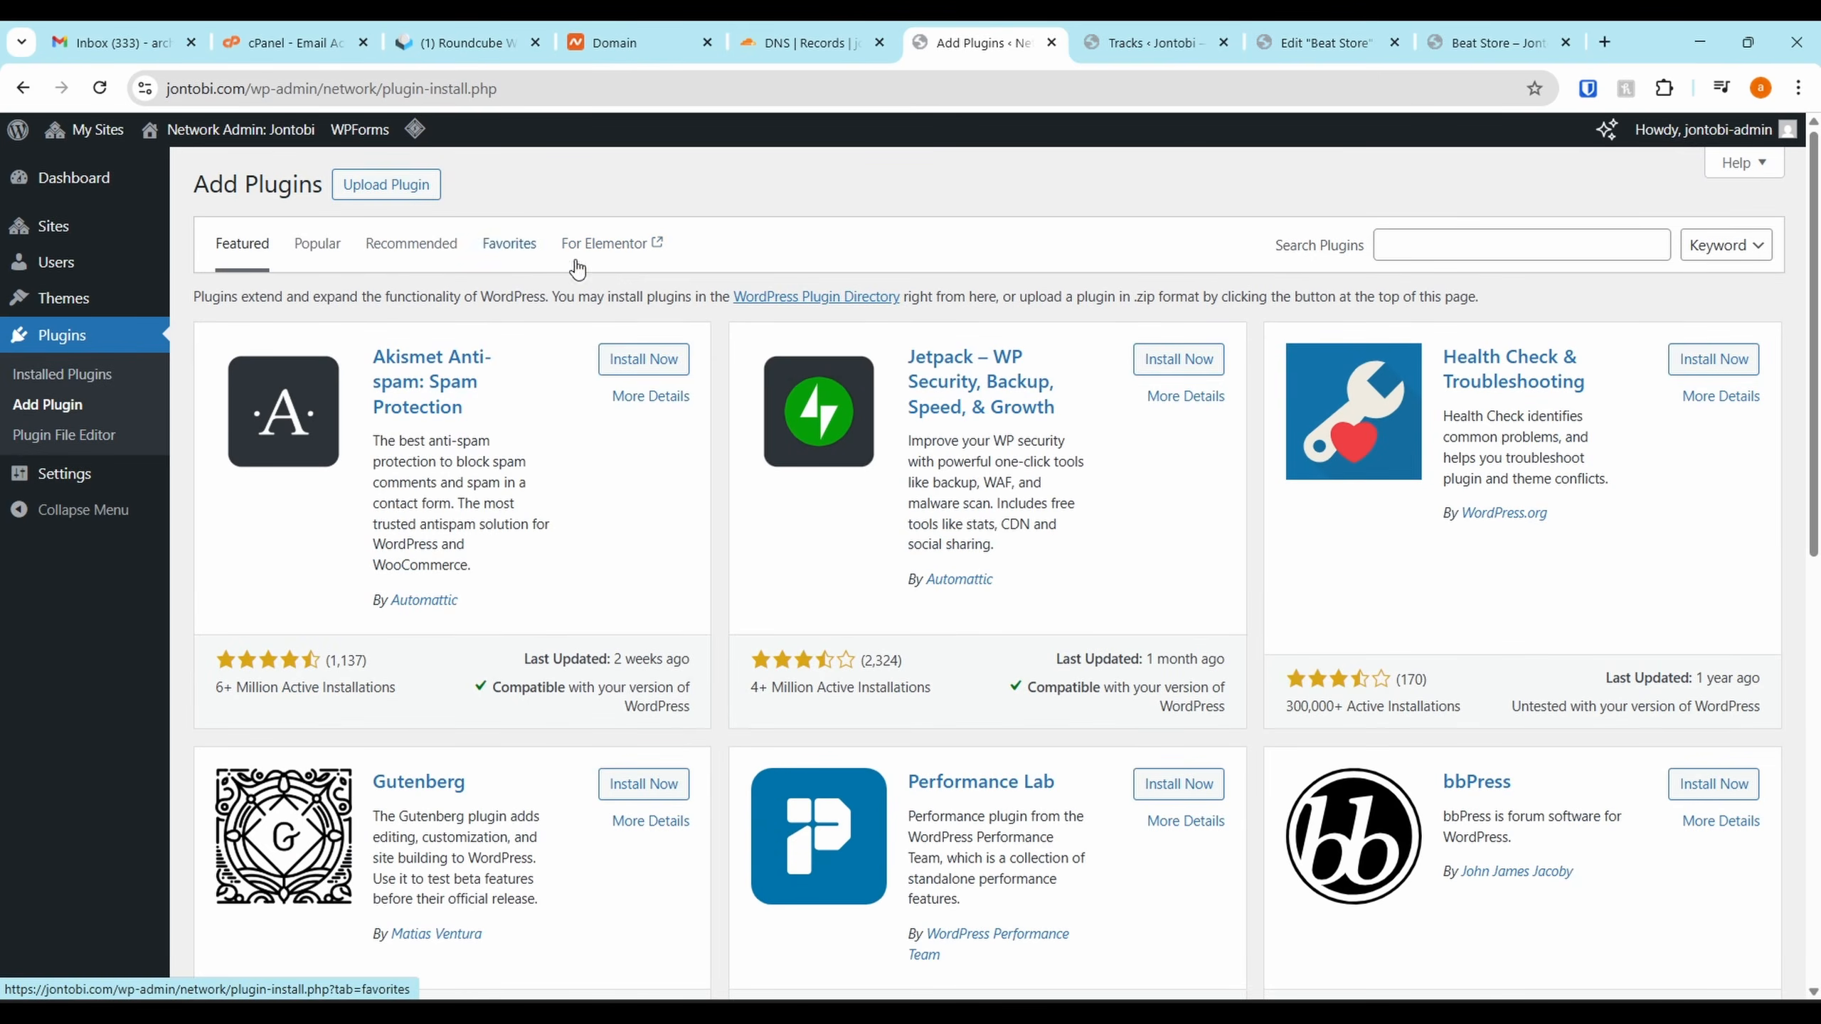
{"action": "left_click", "coordinate": [1394, 242]}
{"action": "type", "text": "woo"}
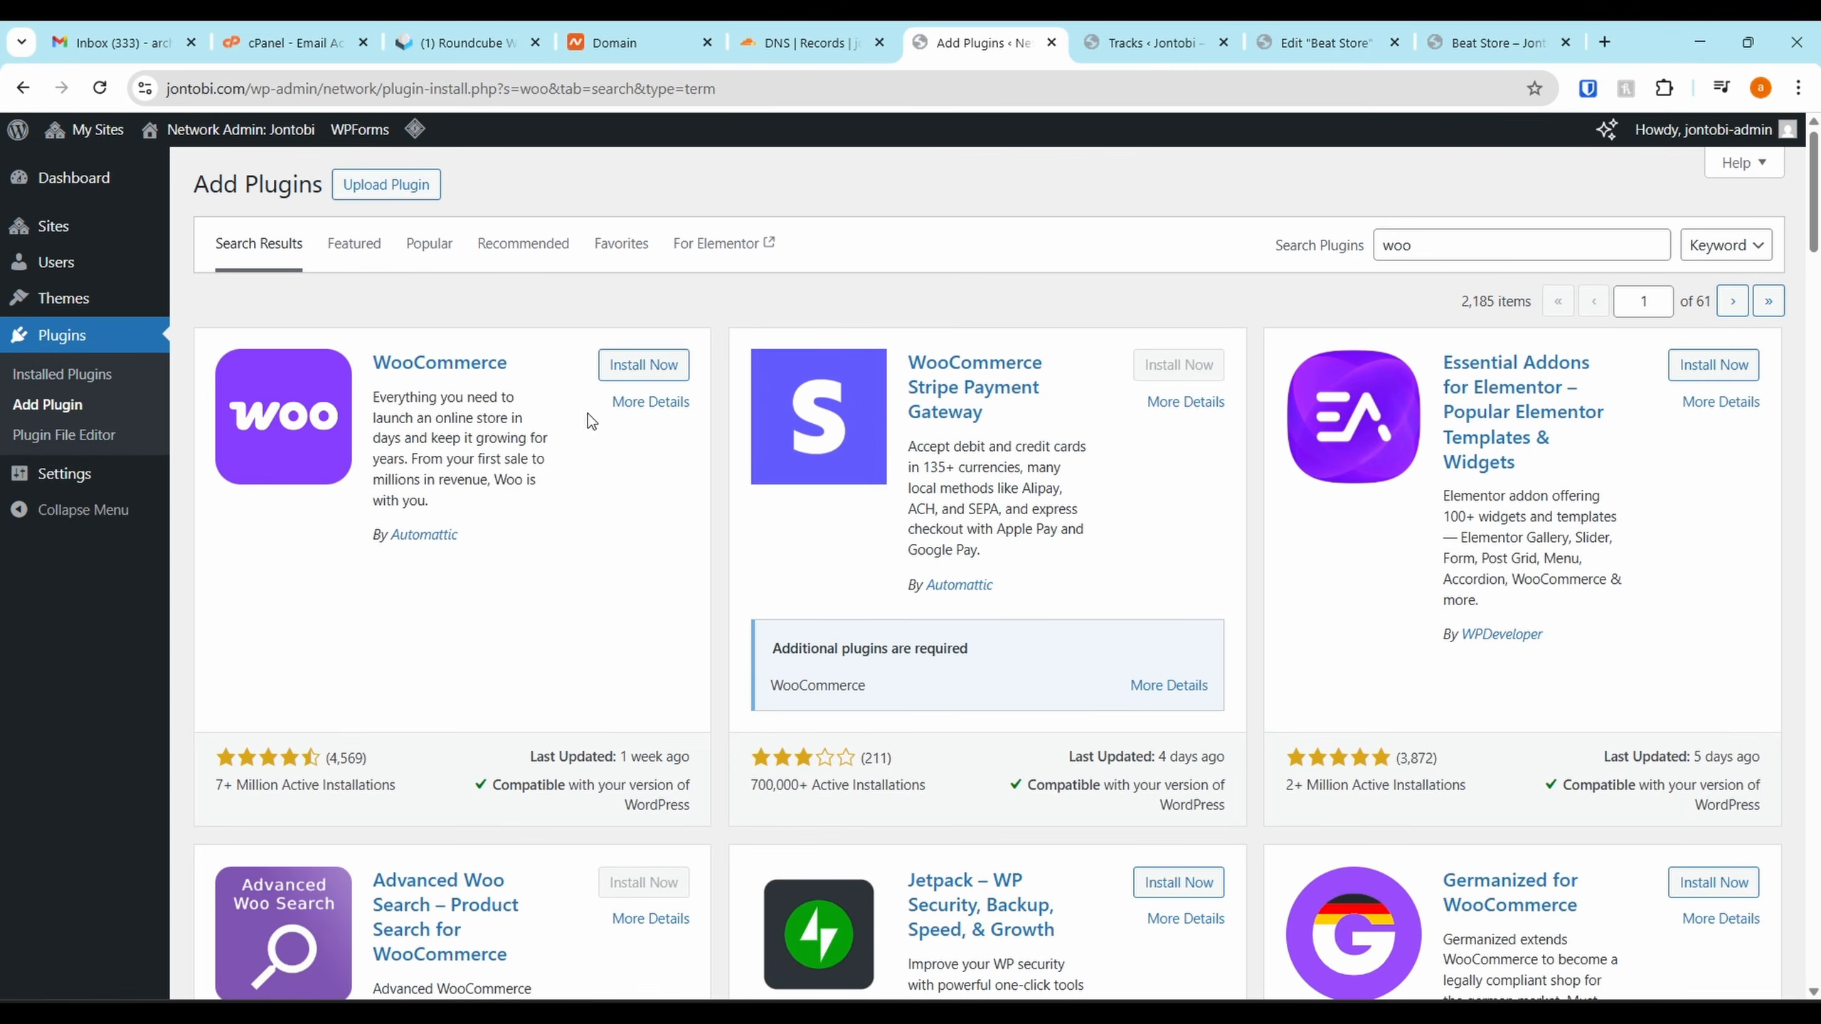
{"action": "left_click", "coordinate": [634, 374]}
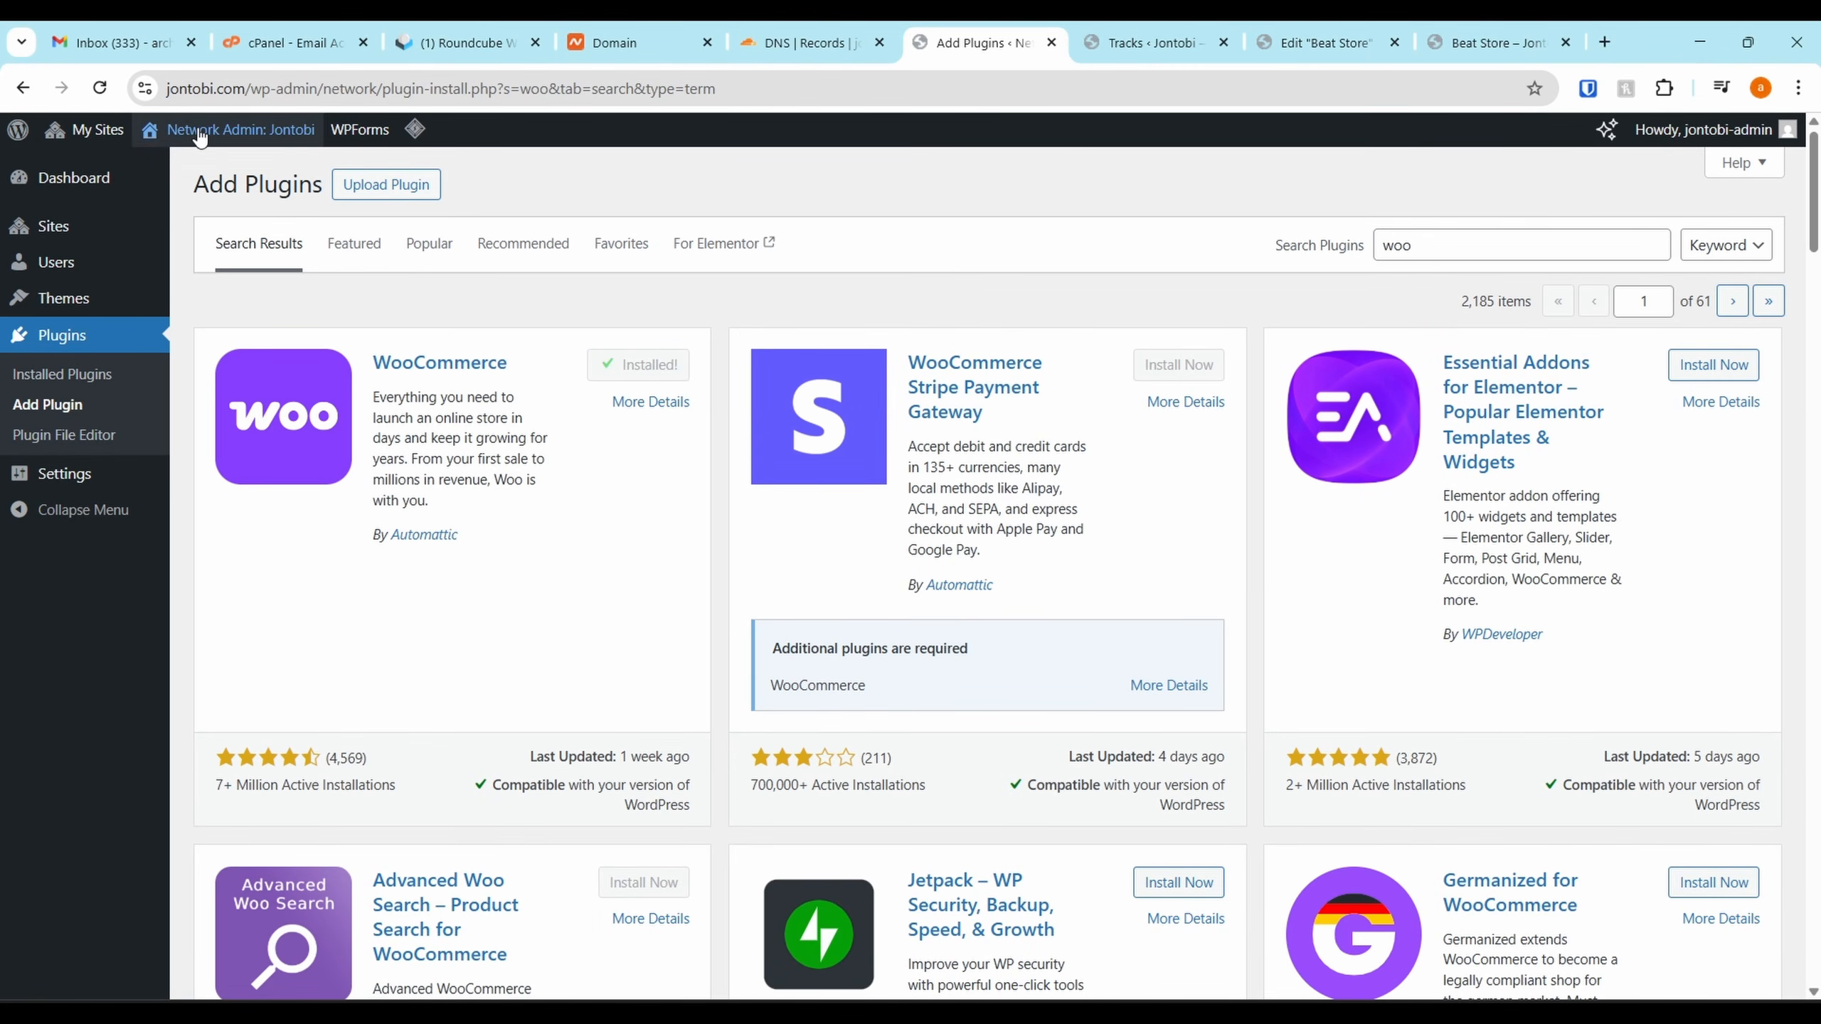
Activate WooCommerce from the site's own Plugins page
{"action": "mouse_move", "coordinate": [100, 135]}
{"action": "mouse_move", "coordinate": [93, 206]}
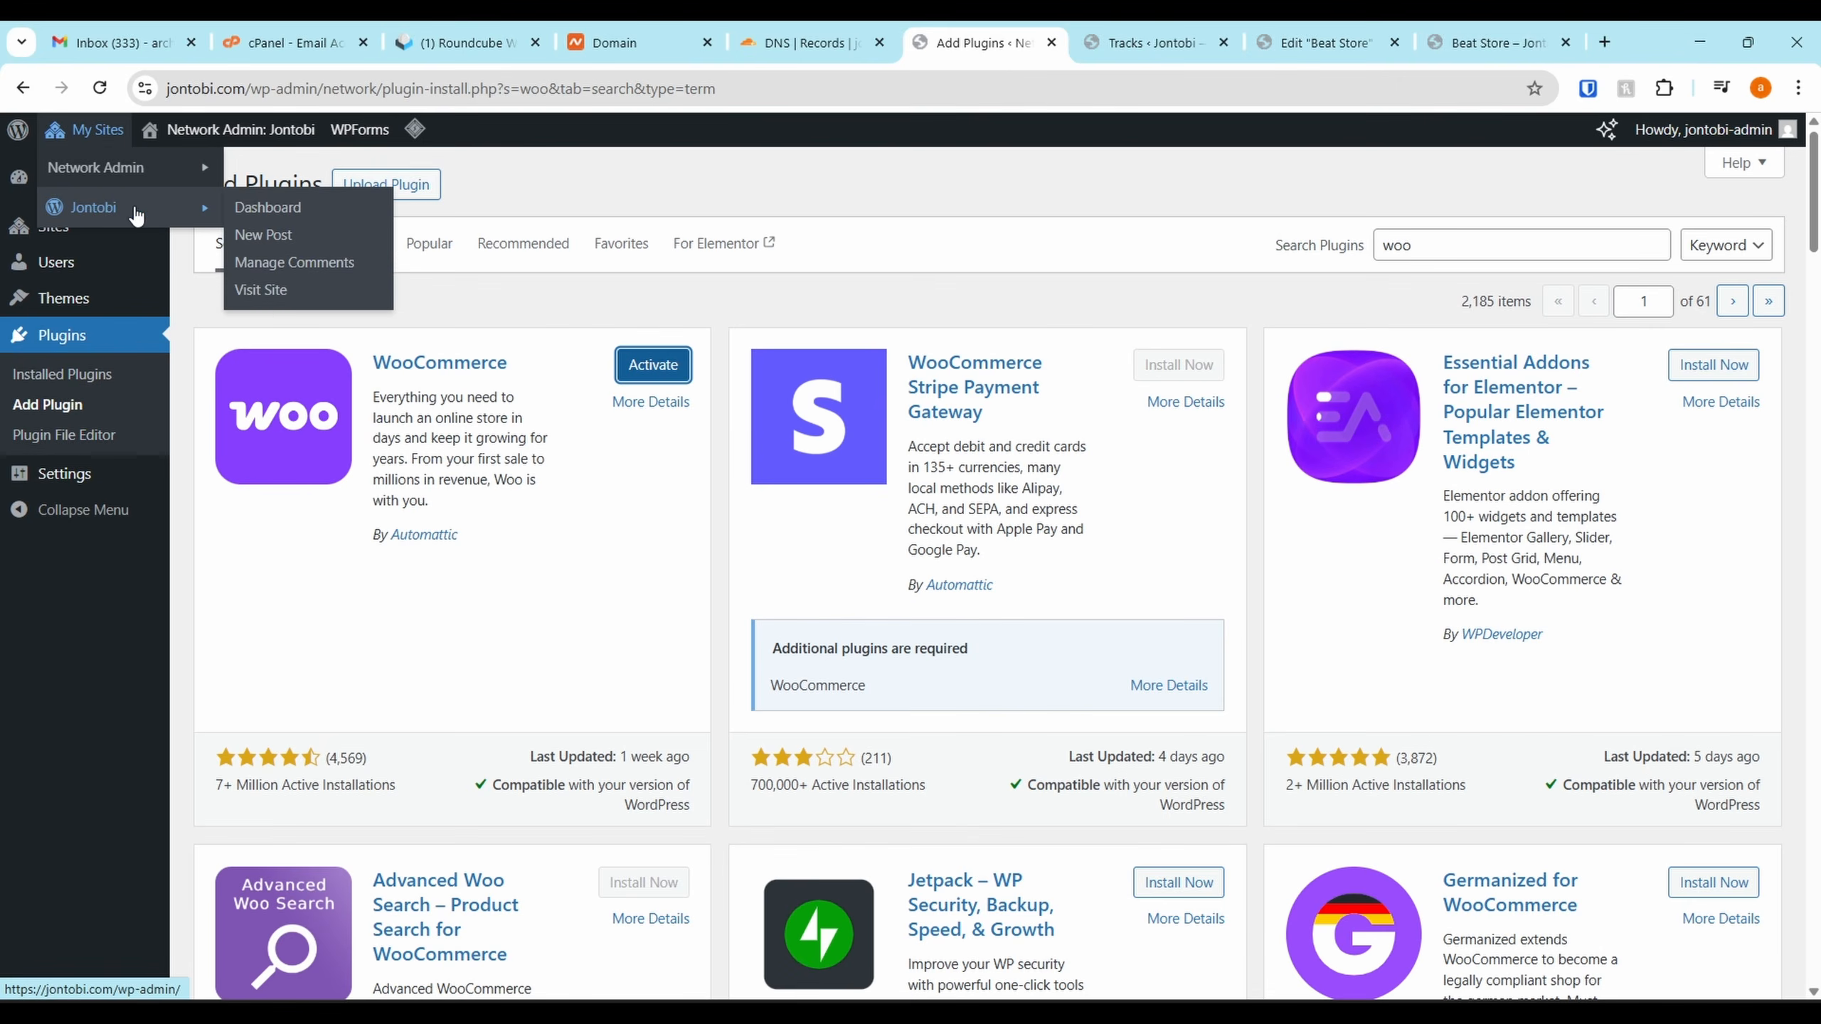
{"action": "left_click", "coordinate": [250, 209]}
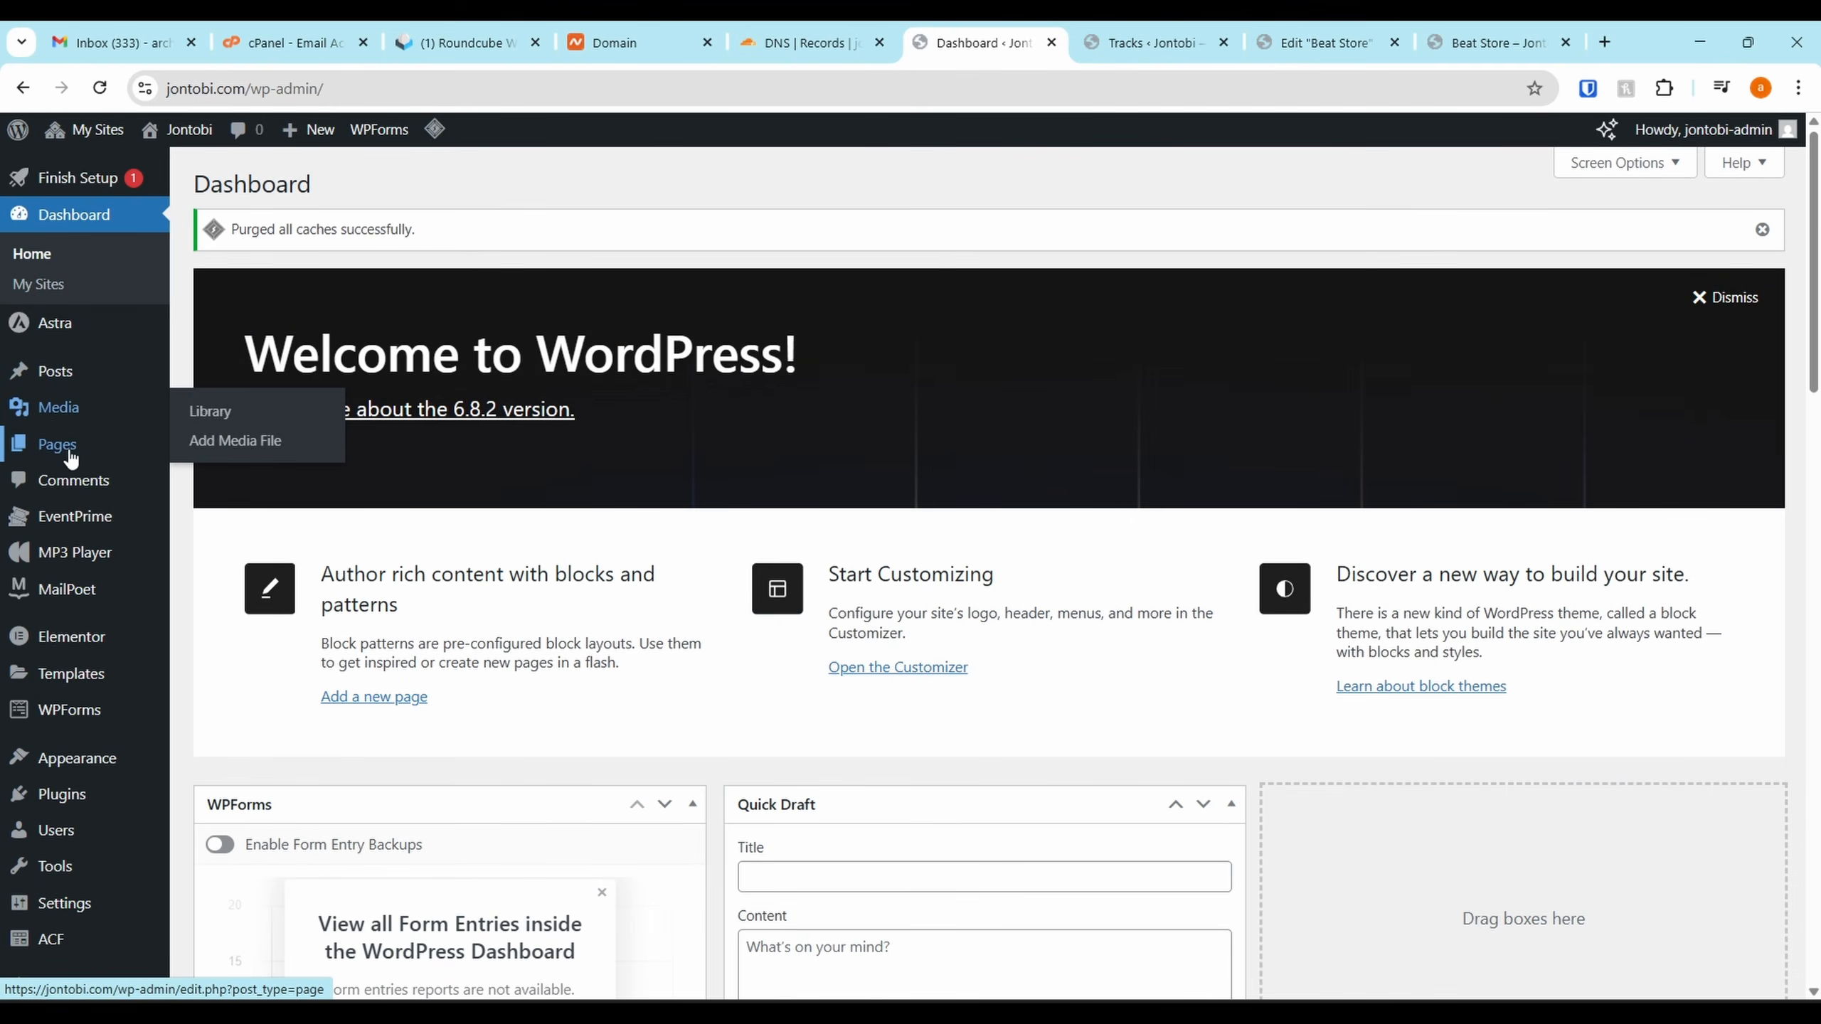
{"action": "mouse_move", "coordinate": [97, 674]}
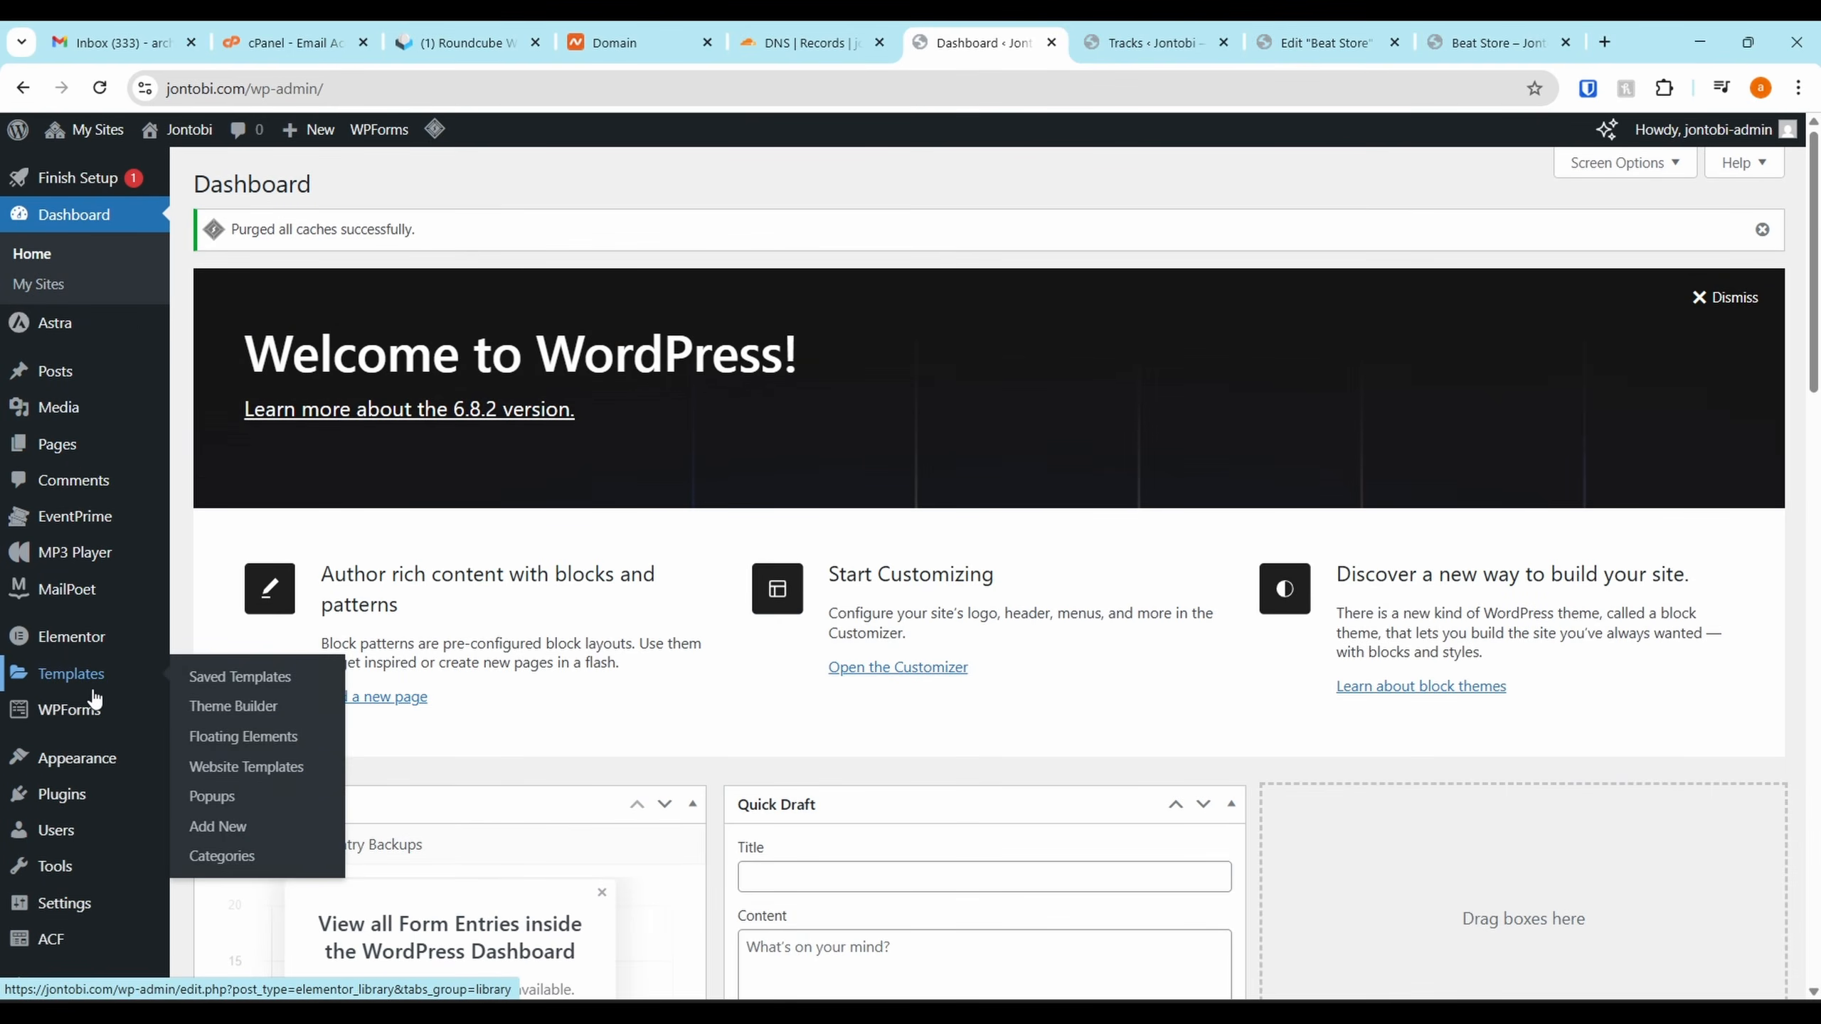
{"action": "left_click", "coordinate": [98, 803]}
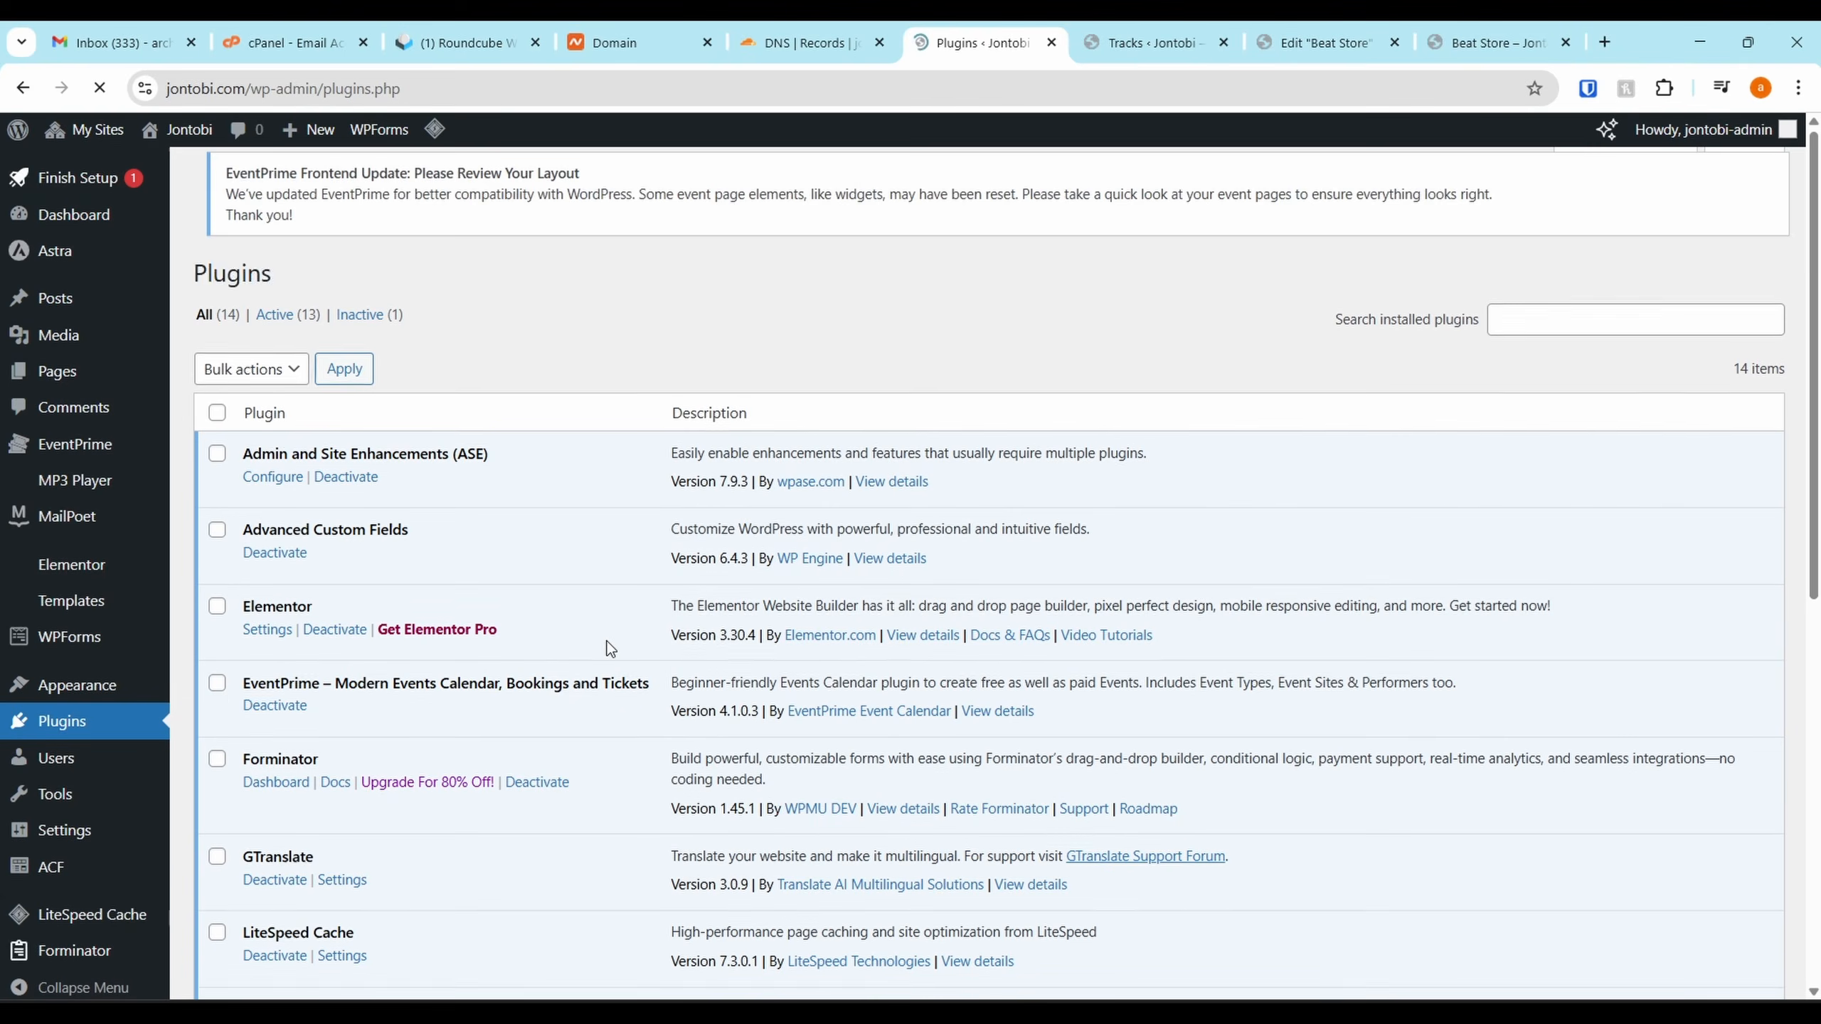
{"action": "scroll", "coordinate": [454, 626], "scroll_direction": "down", "scroll_amount": 5}
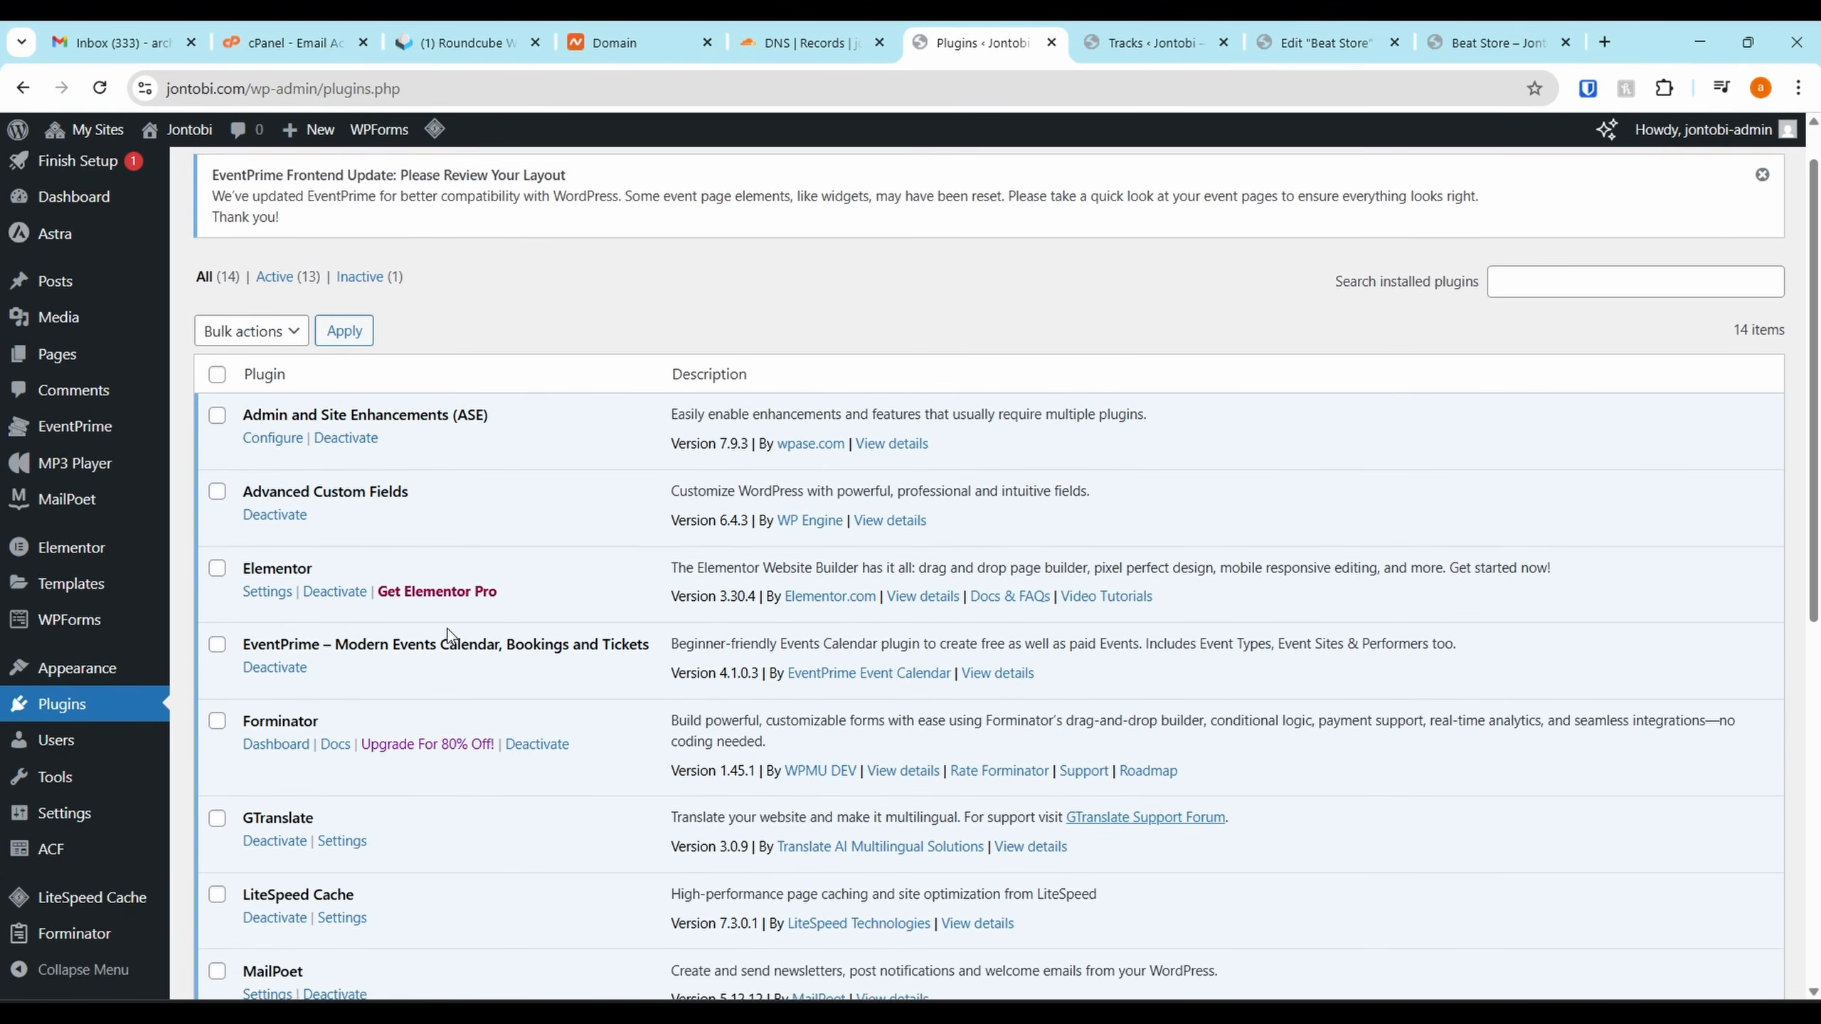
{"action": "scroll", "coordinate": [360, 616], "scroll_direction": "down", "scroll_amount": 3}
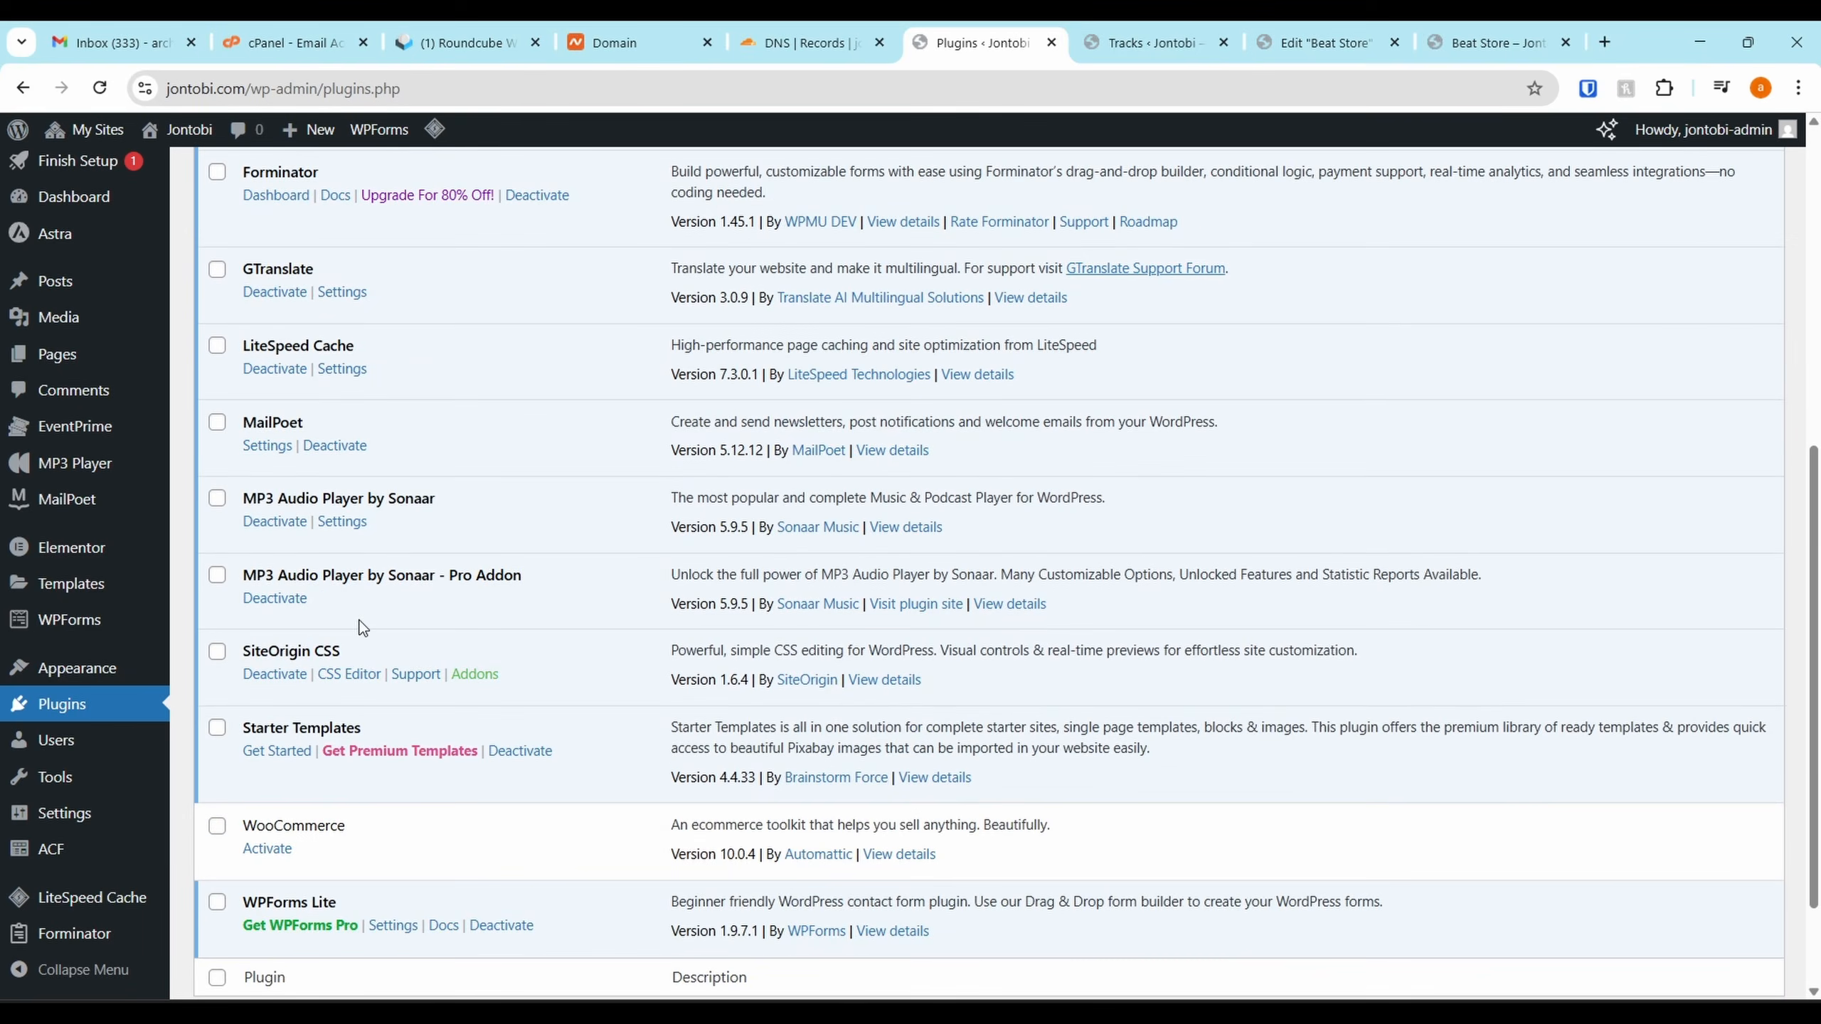
{"action": "left_click", "coordinate": [278, 800]}
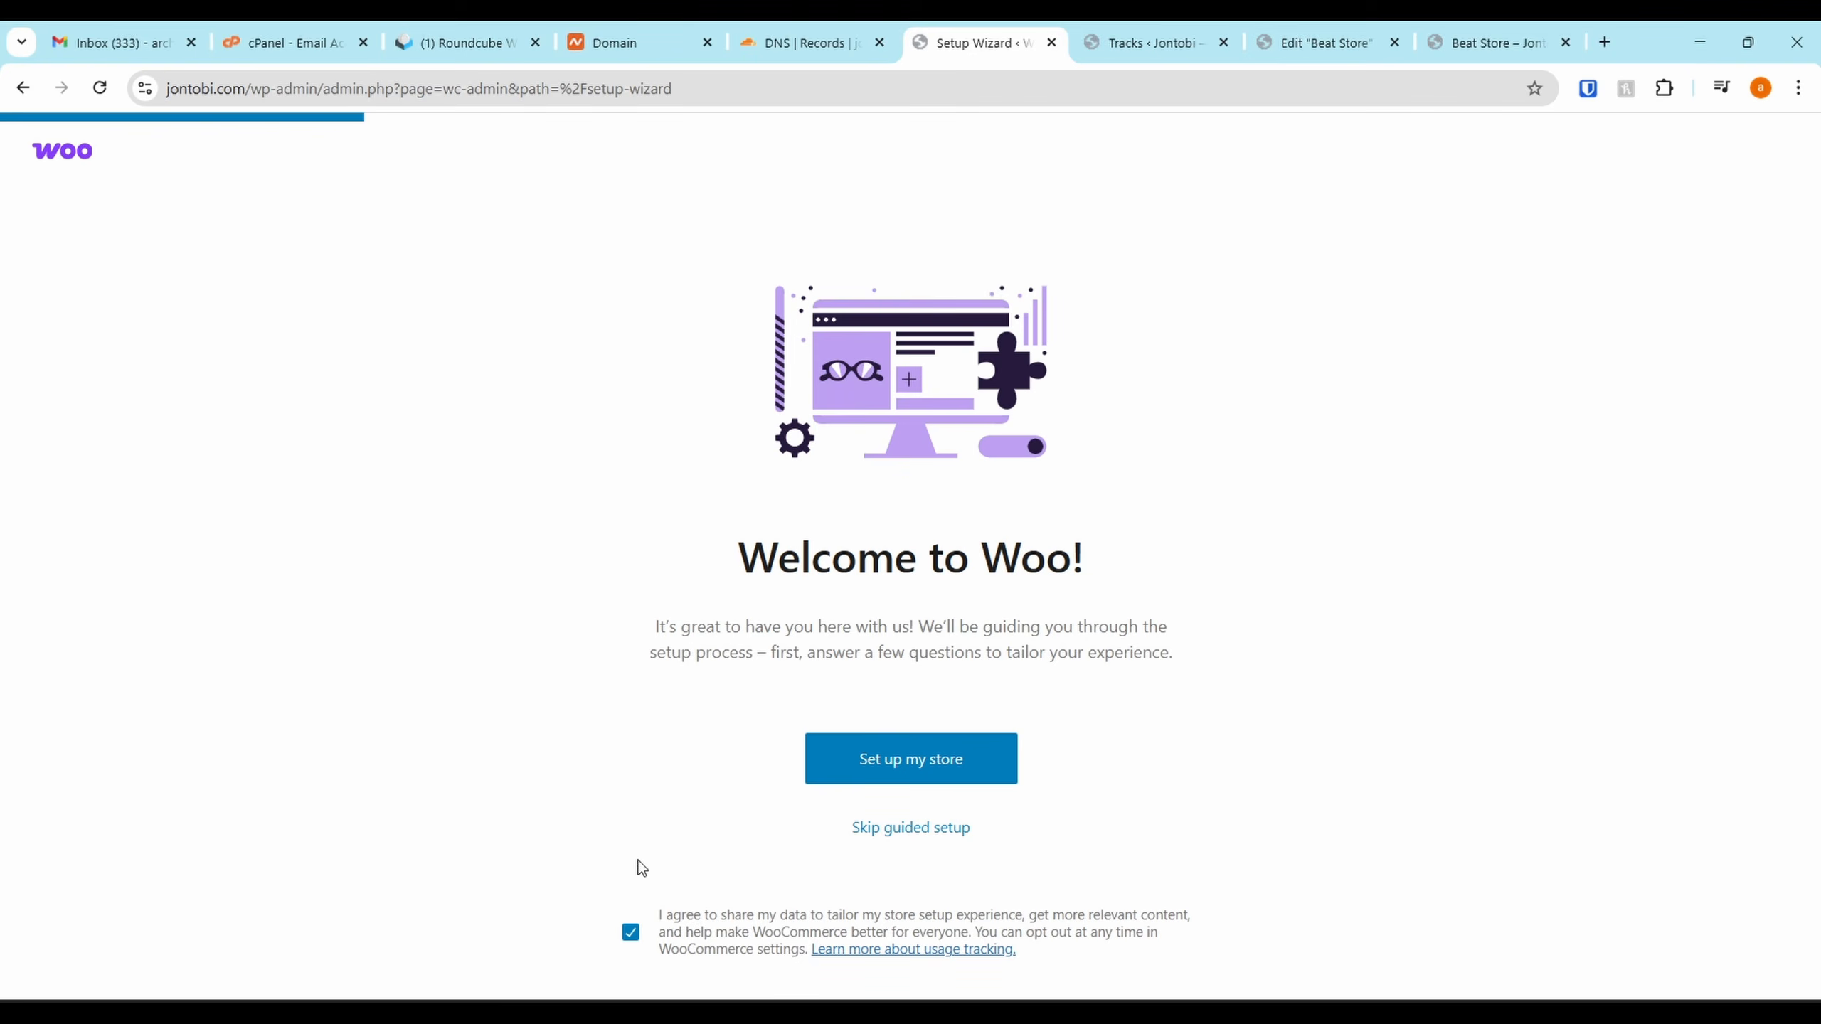
Opt out of data sharing, start guided setup, and mark the business as just starting
{"action": "left_click", "coordinate": [631, 935]}
{"action": "left_click", "coordinate": [900, 774]}
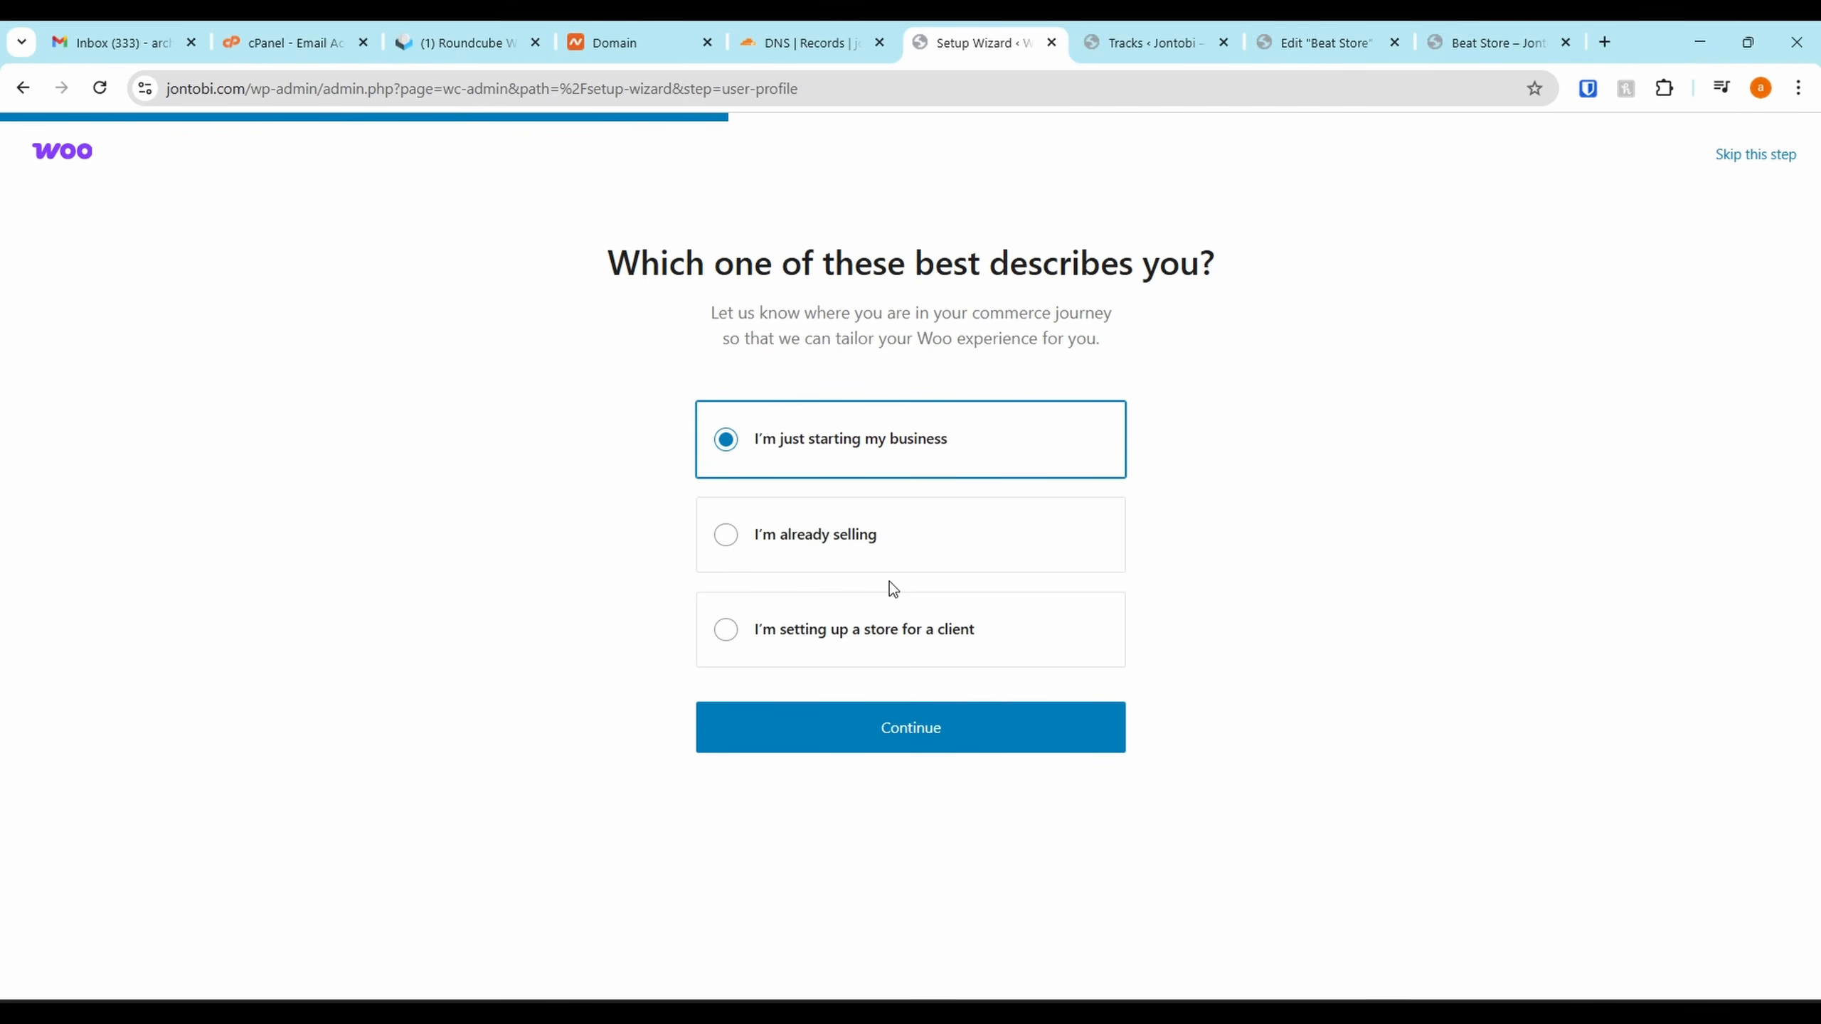
{"action": "left_click", "coordinate": [885, 550]}
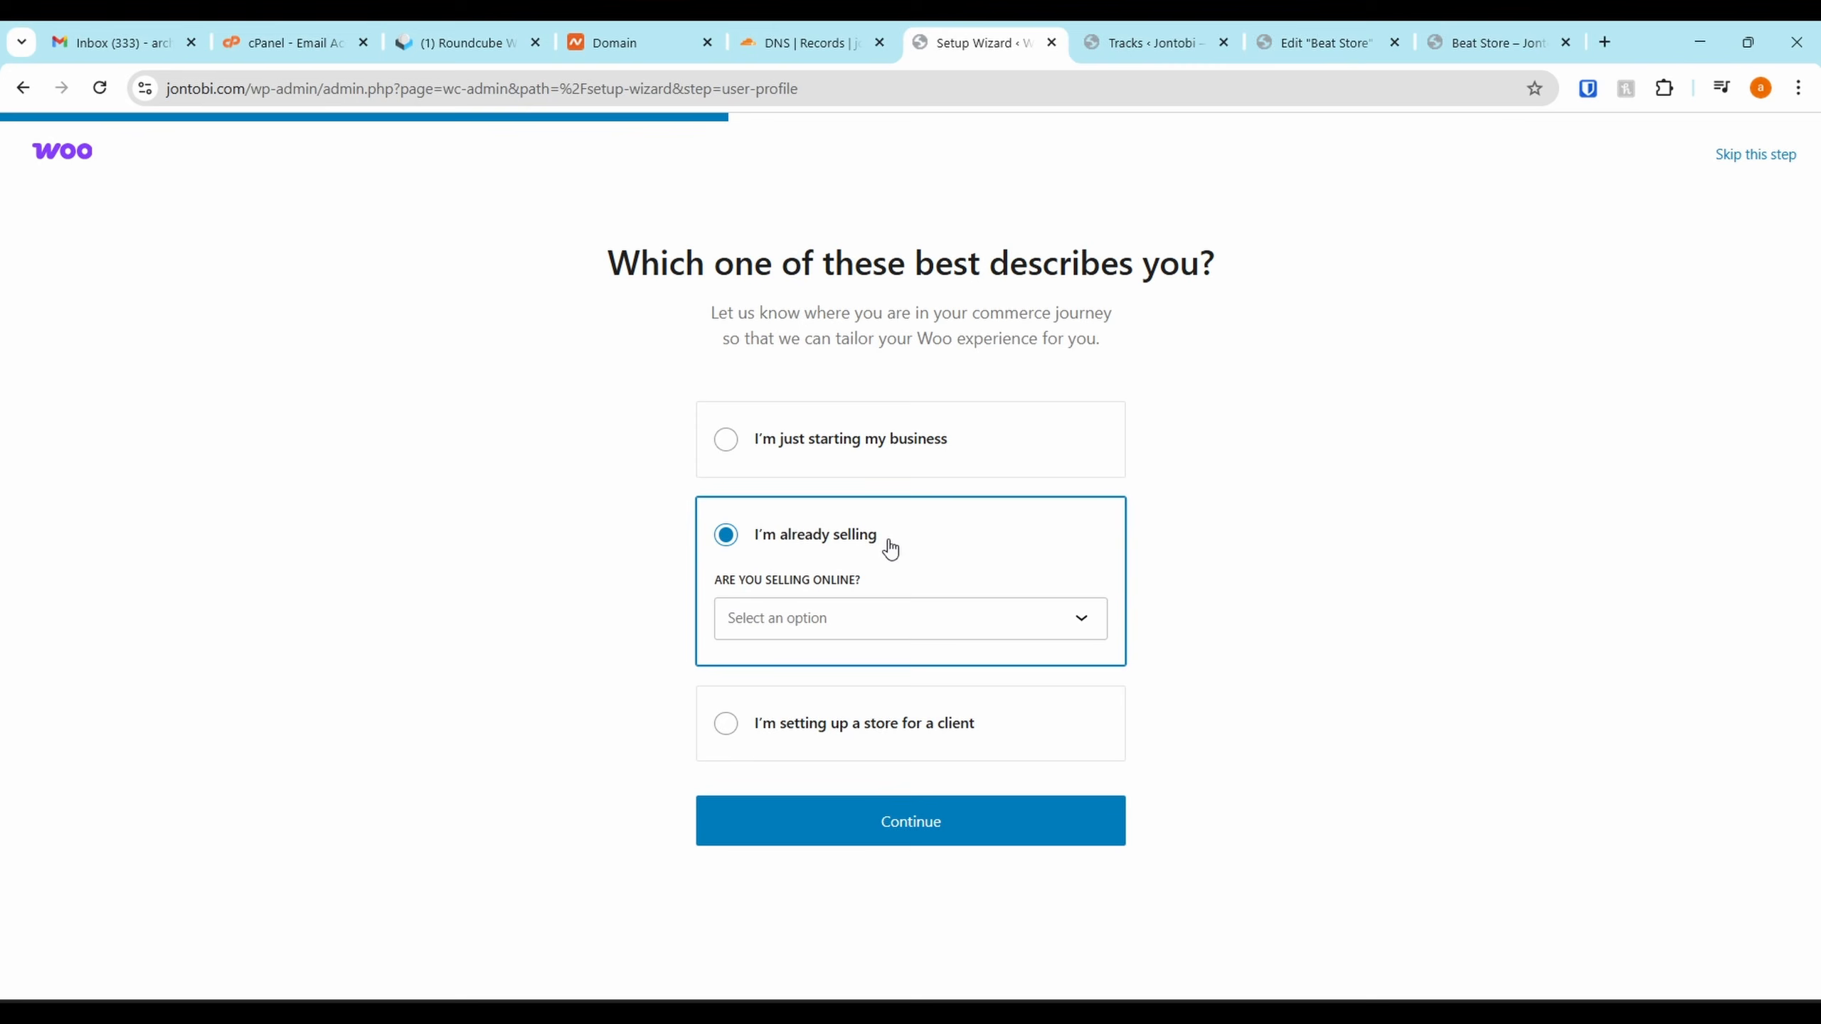
{"action": "left_click", "coordinate": [878, 472]}
{"action": "left_click", "coordinate": [905, 739]}
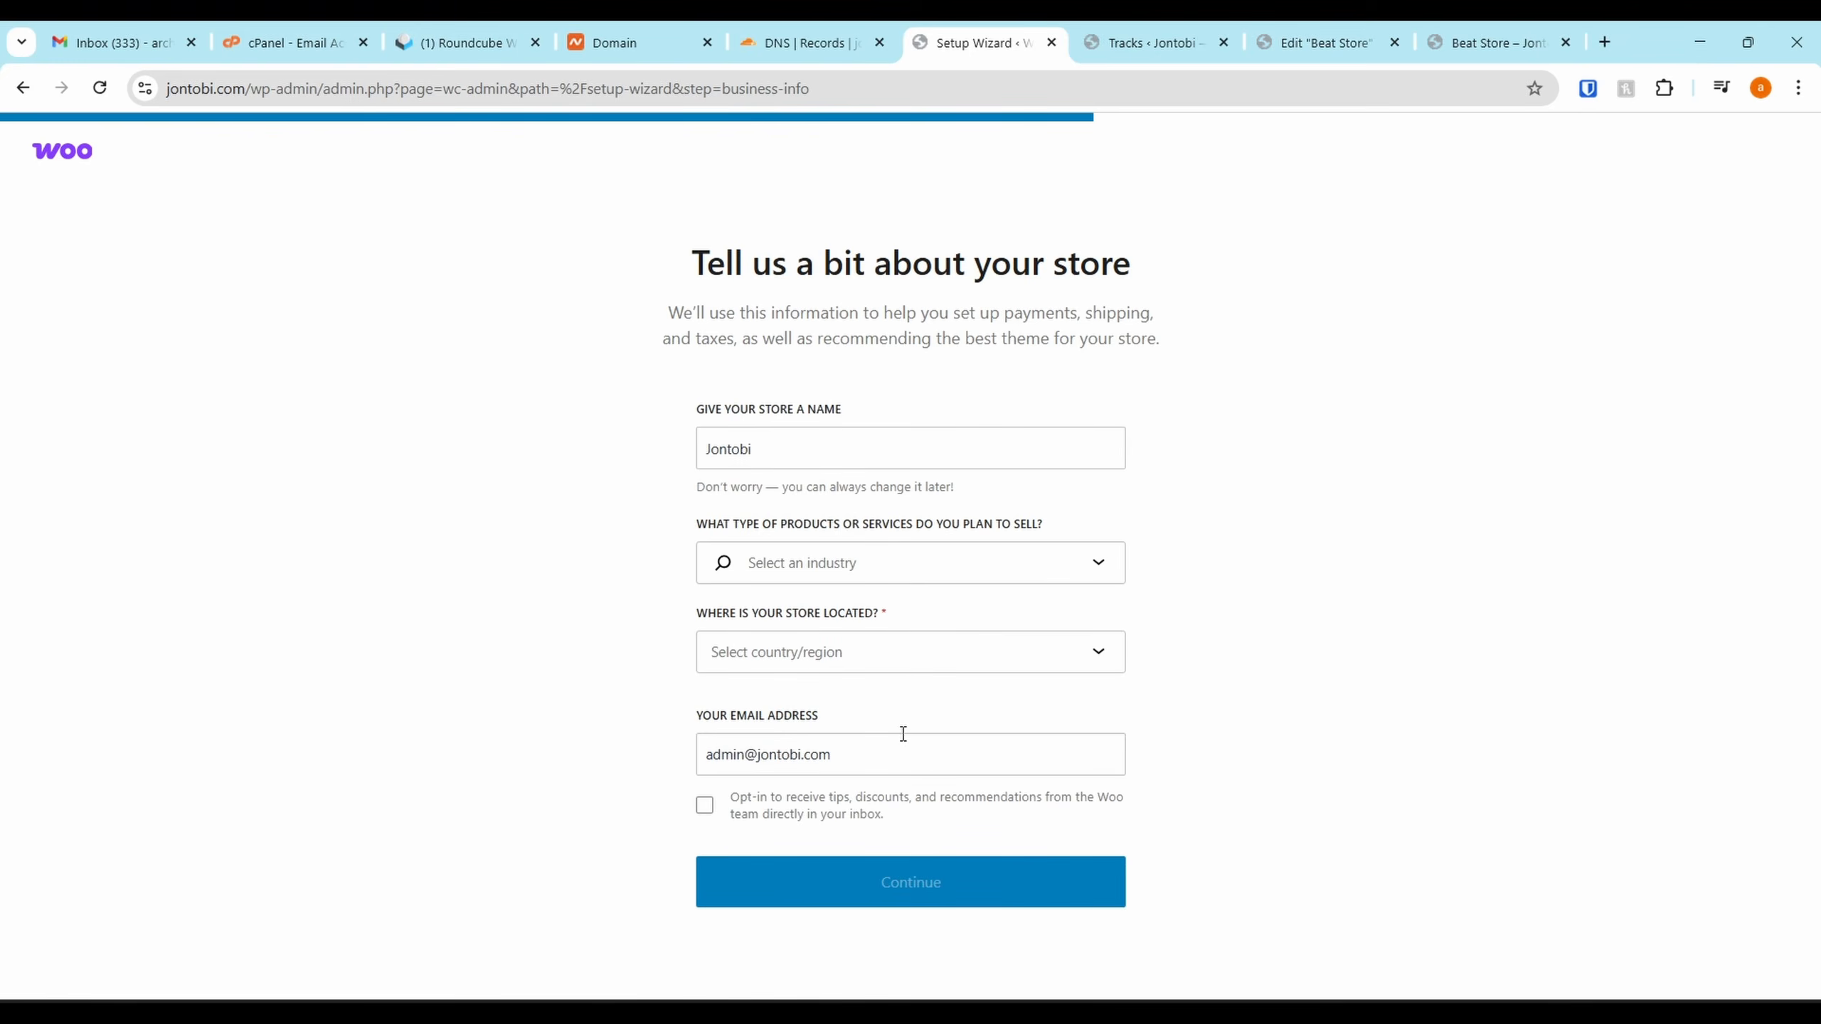
Choose Arts and crafts as the store's industry
{"action": "double_click", "coordinate": [787, 450]}
{"action": "left_click", "coordinate": [855, 571]}
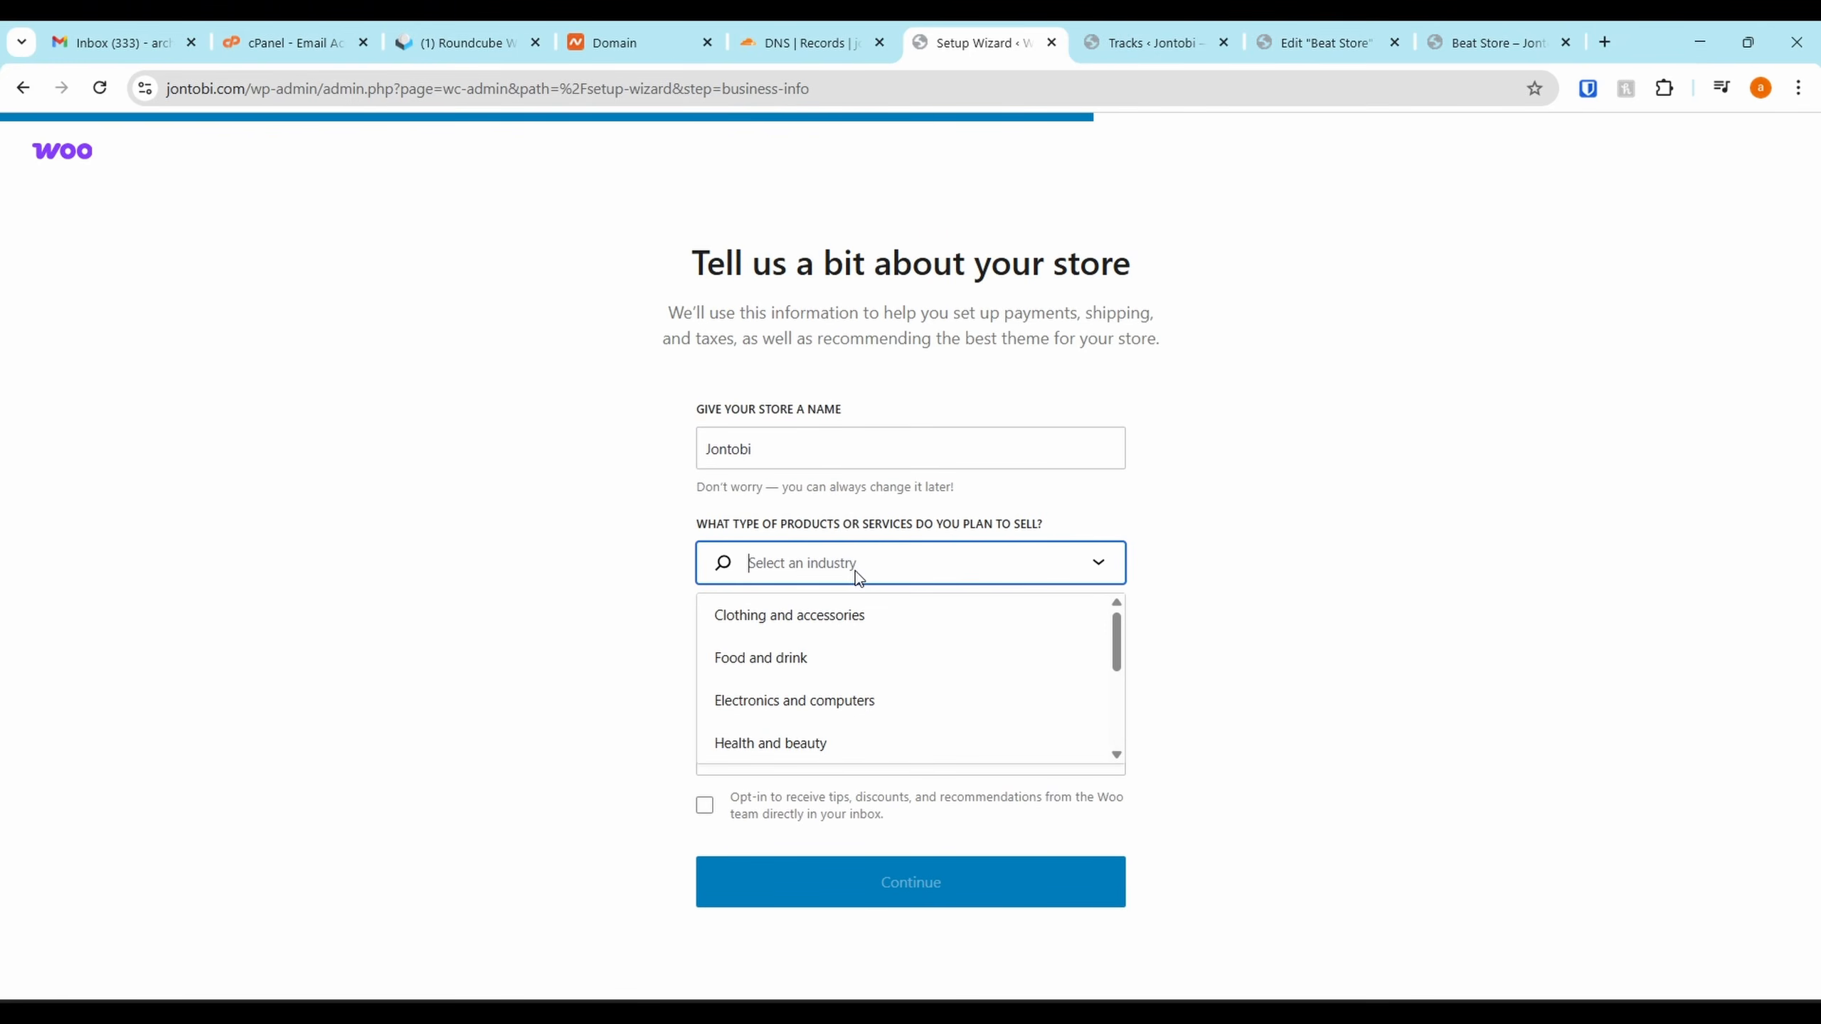
{"action": "scroll", "coordinate": [855, 690], "scroll_direction": "down", "scroll_amount": 1}
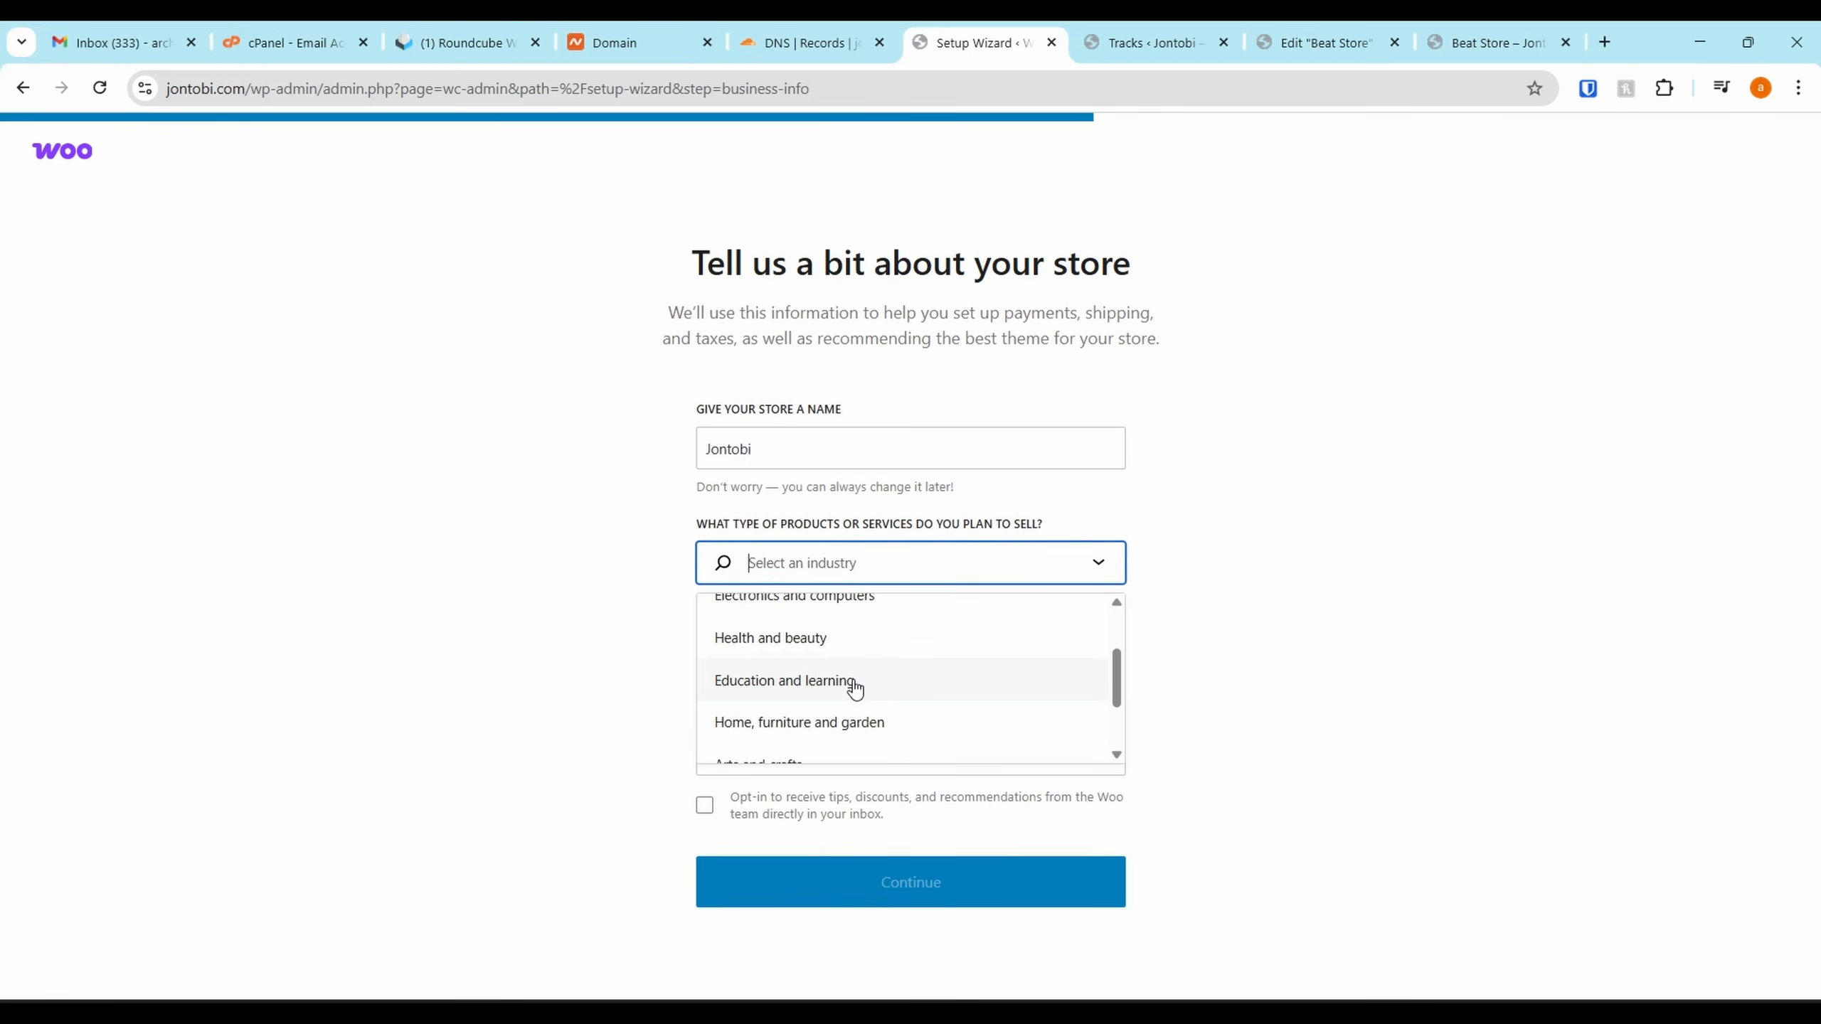
{"action": "scroll", "coordinate": [863, 710], "scroll_direction": "down", "scroll_amount": 1}
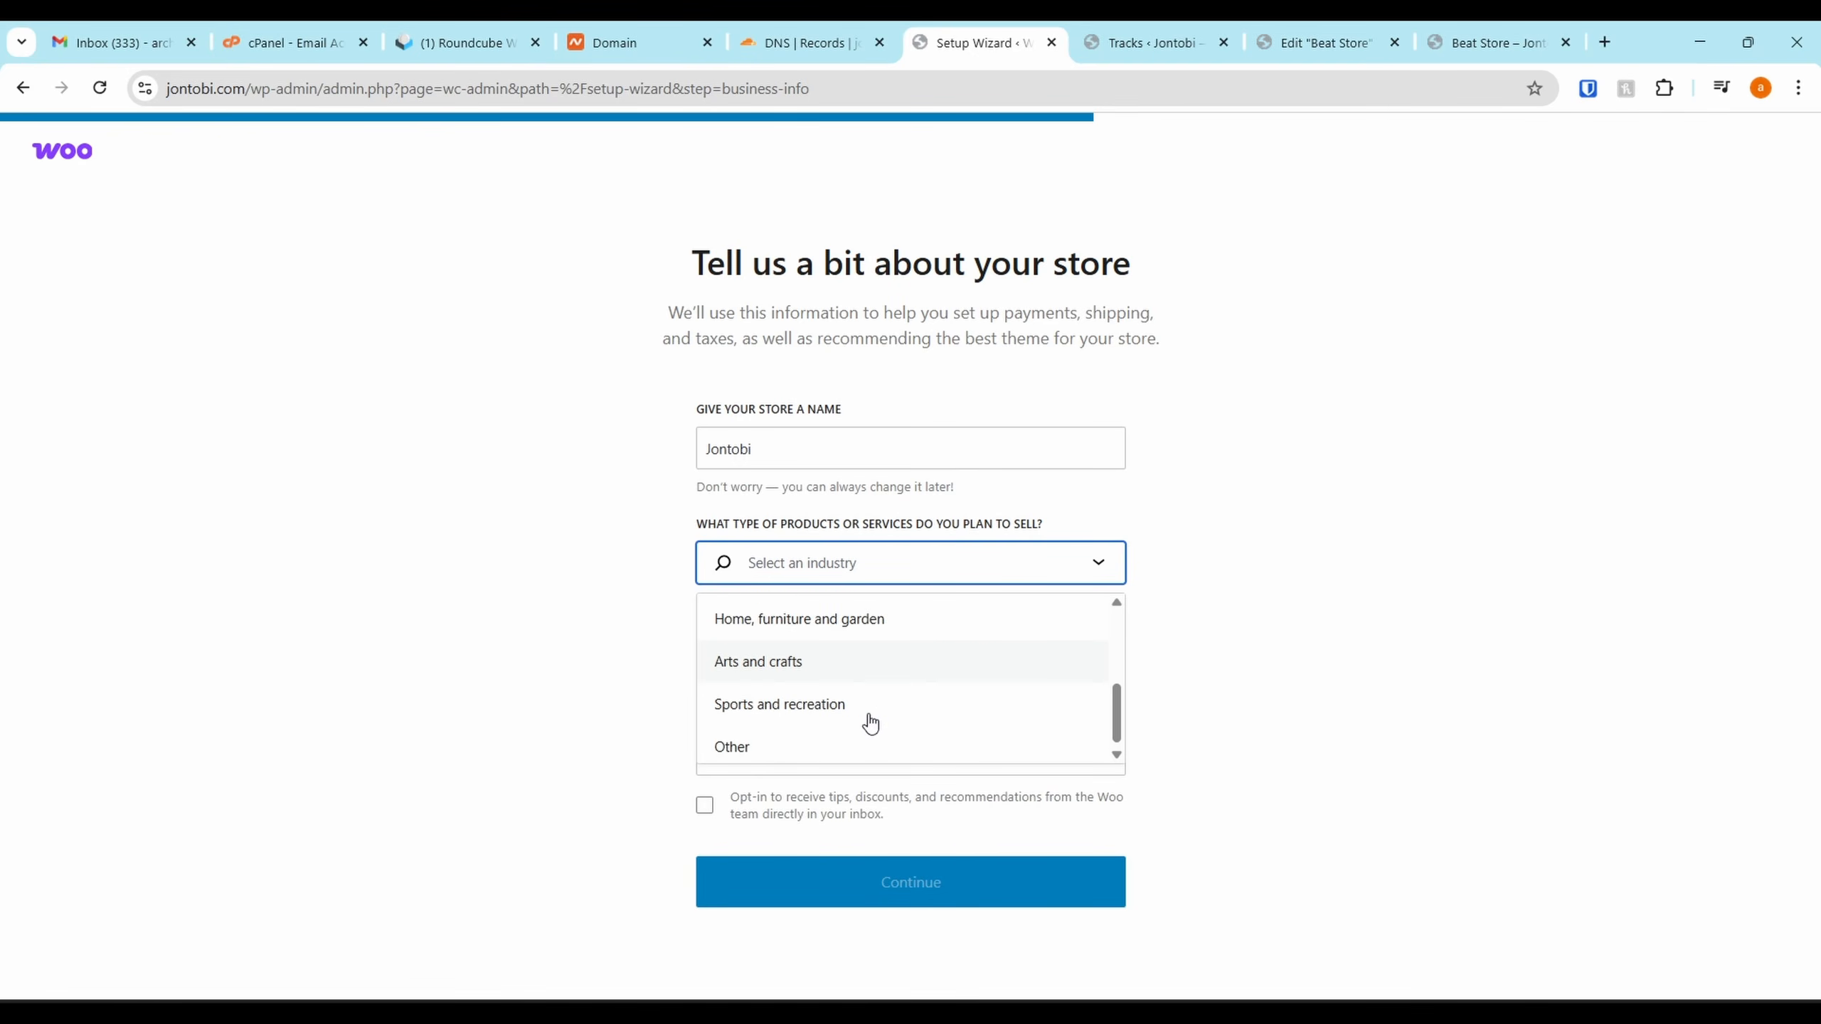
{"action": "scroll", "coordinate": [867, 710], "scroll_direction": "up", "scroll_amount": 2}
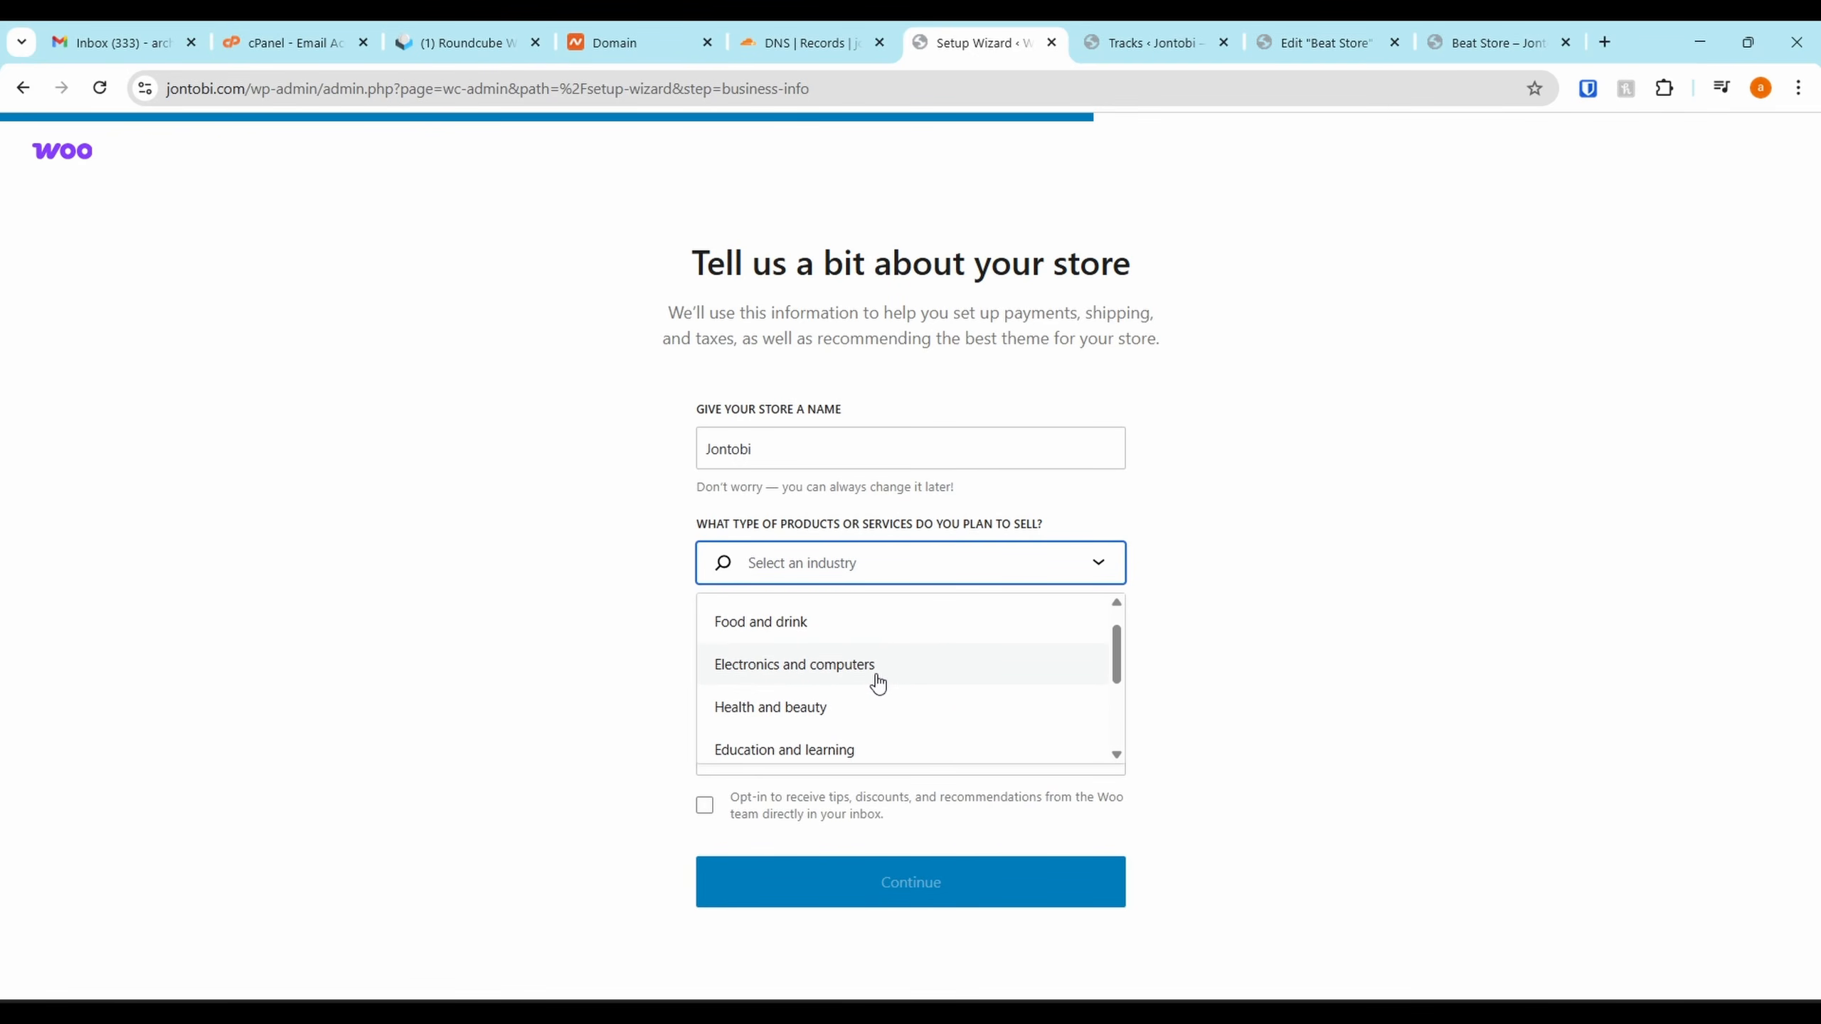
{"action": "scroll", "coordinate": [876, 683], "scroll_direction": "down", "scroll_amount": 2}
{"action": "left_click", "coordinate": [862, 673]}
Set the location to Nigeria — Abuja, edit the email's name part, submit, and decline Jetpack
{"action": "left_click", "coordinate": [869, 669]}
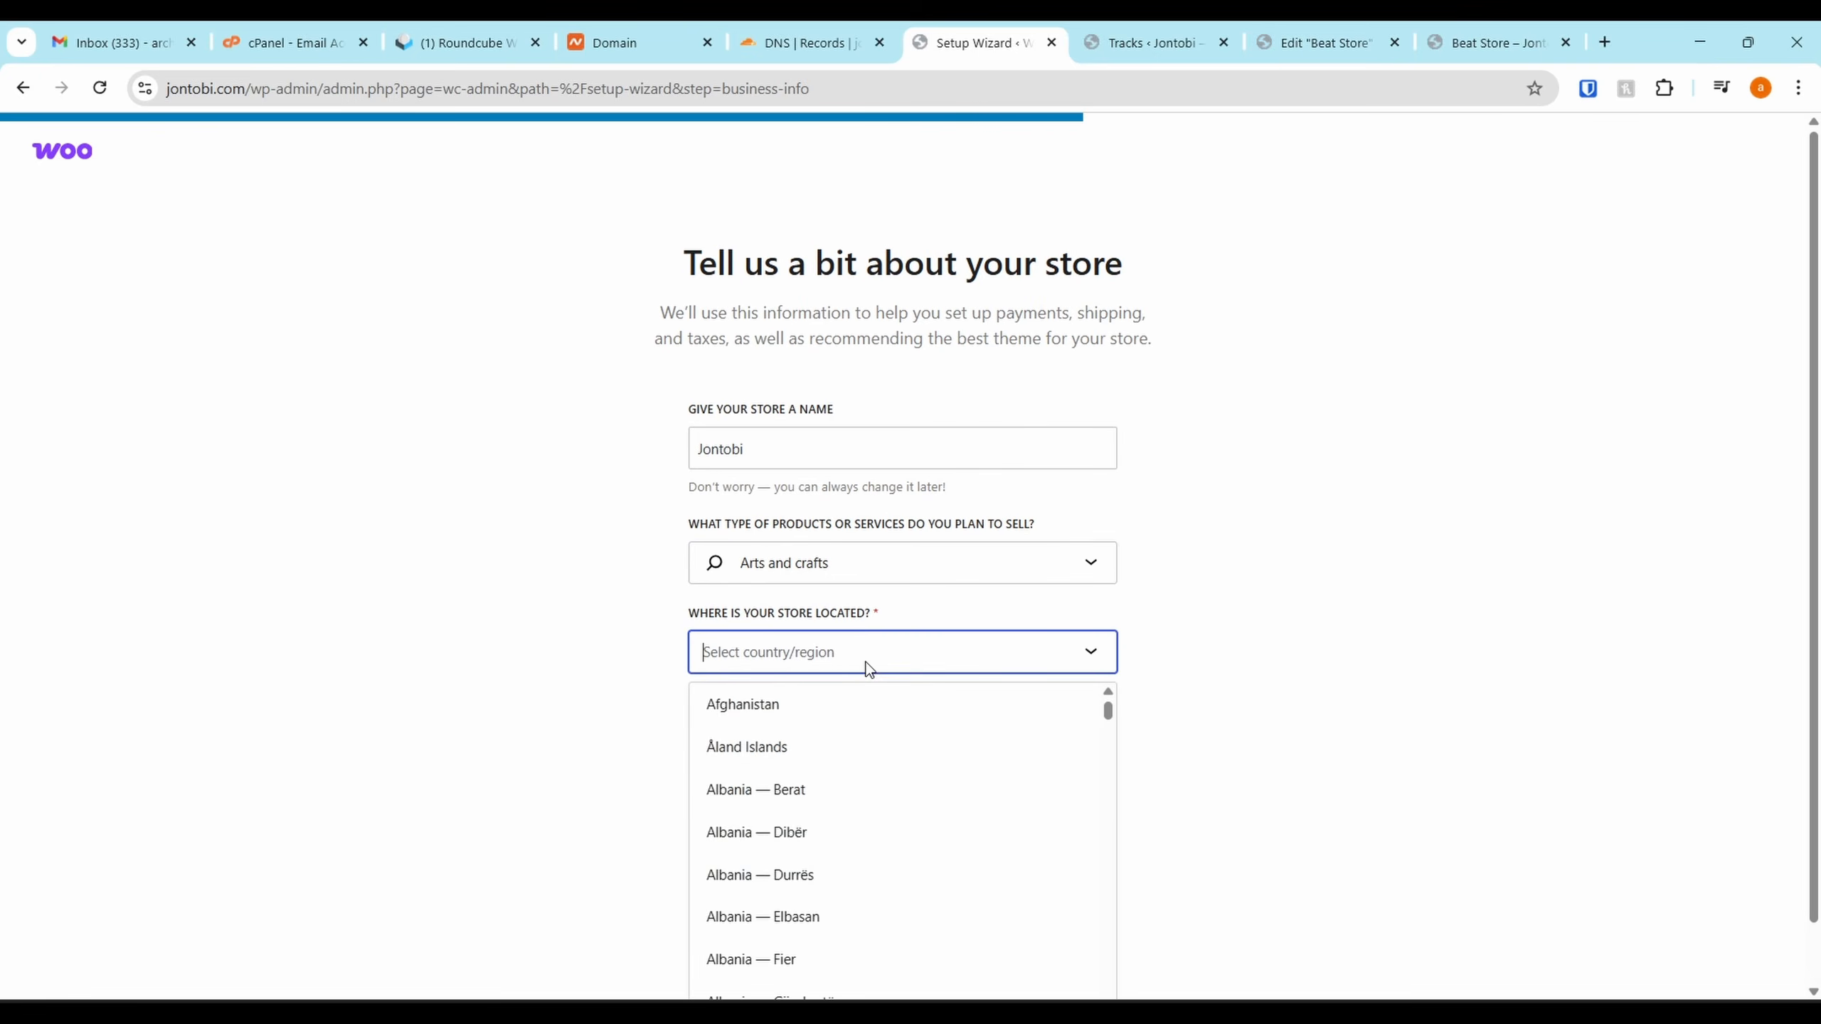
{"action": "type", "text": "abuja"}
{"action": "left_click", "coordinate": [839, 719]}
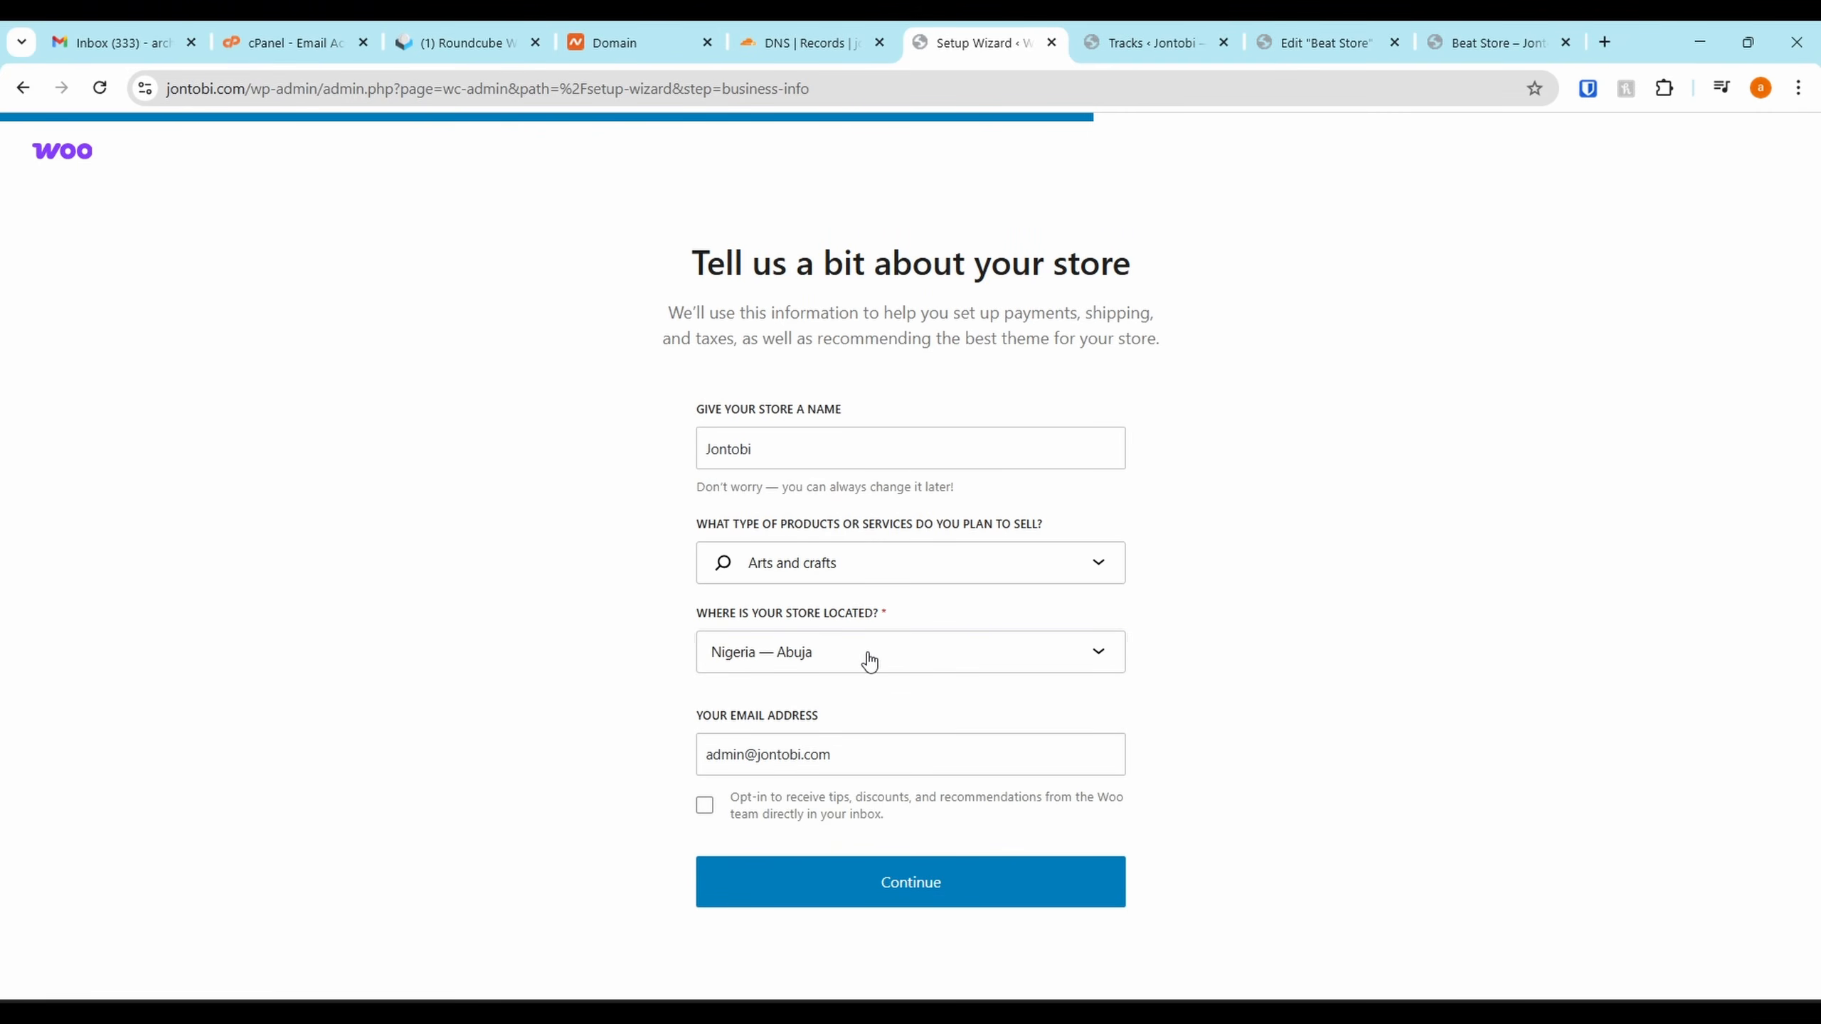
{"action": "double_click", "coordinate": [738, 756]}
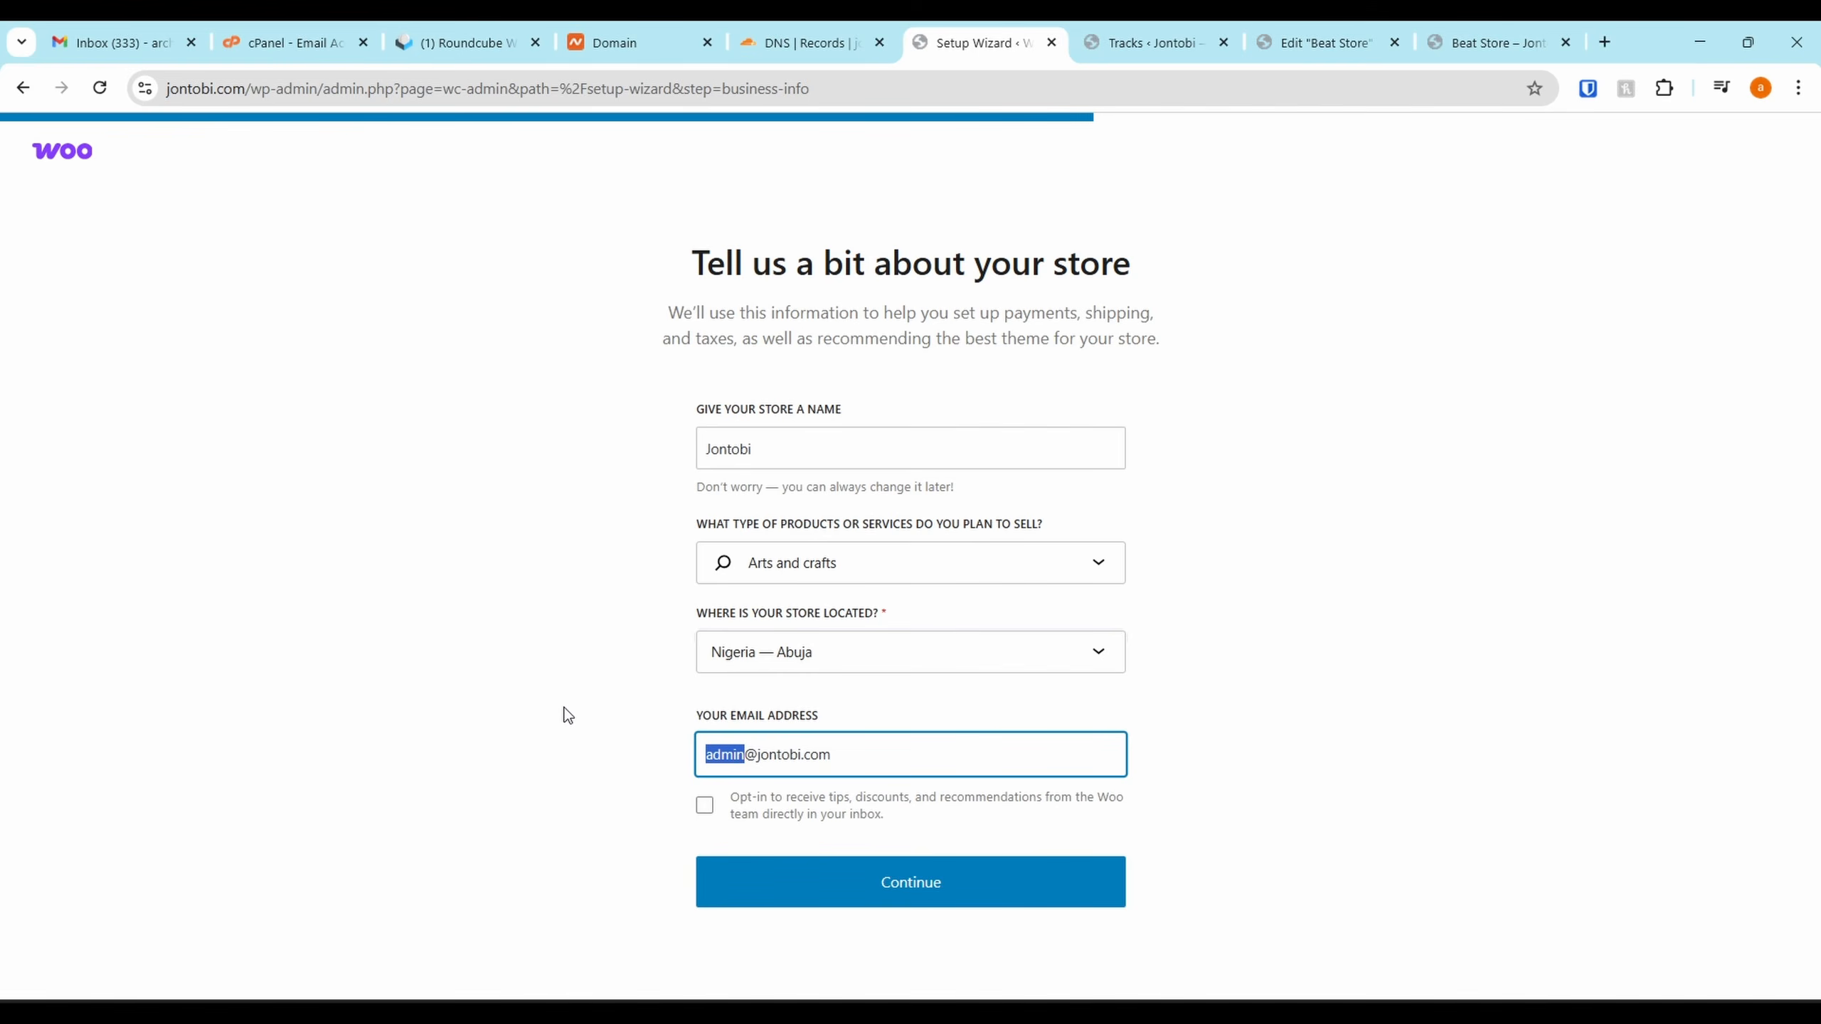
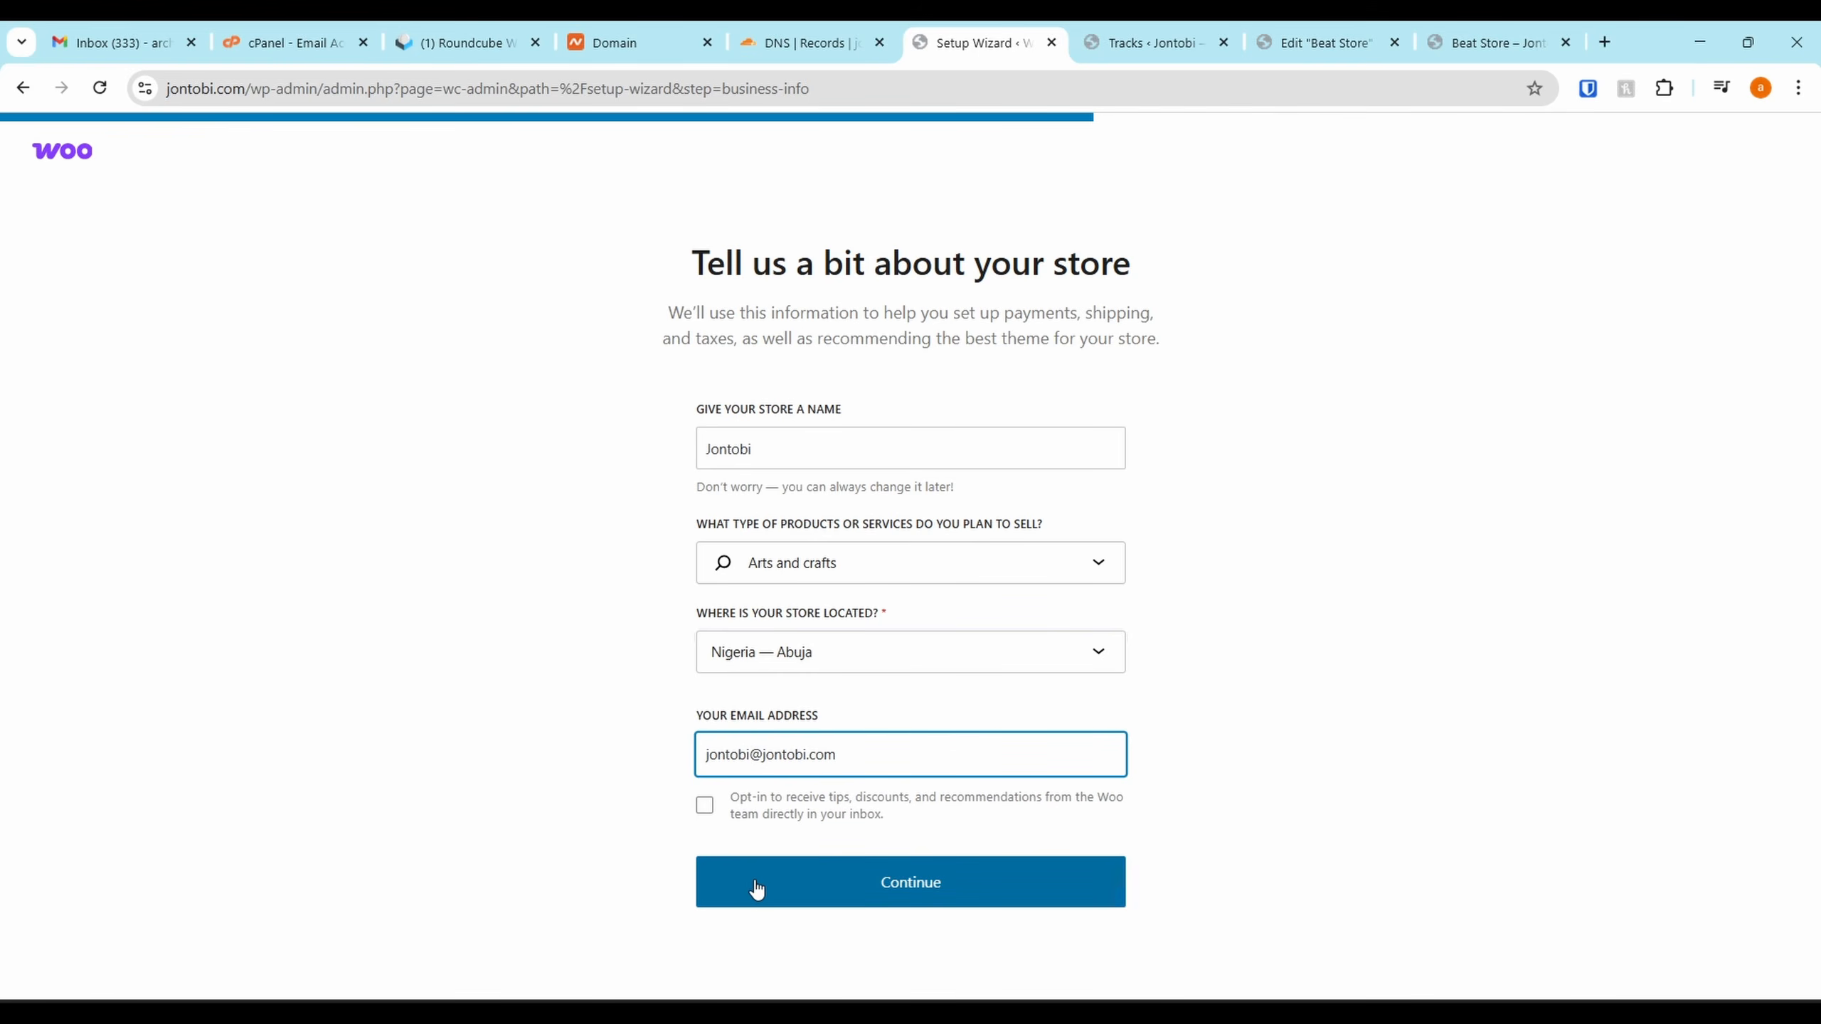
{"action": "left_click", "coordinate": [767, 889]}
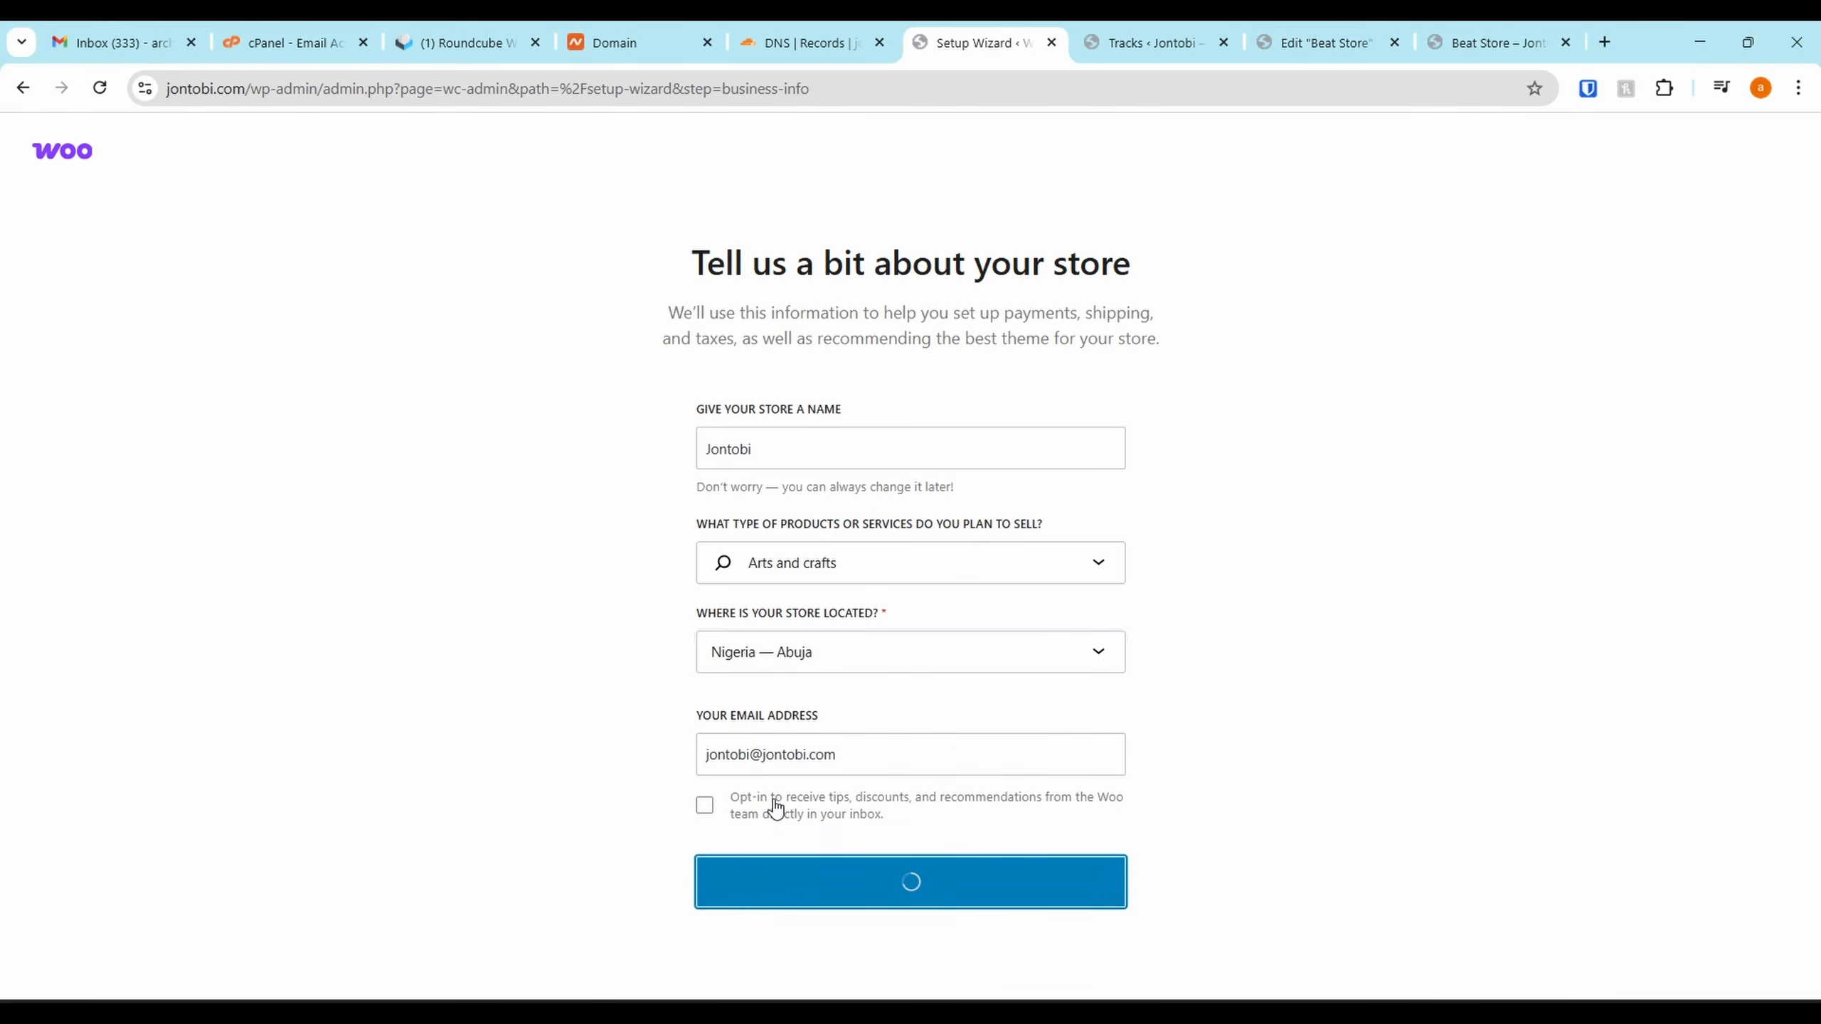
{"action": "left_click", "coordinate": [693, 373]}
Decline the Klaviyo, Pinterest and Google for WooCommerce add-ons and continue without installing any
{"action": "left_click", "coordinate": [634, 476]}
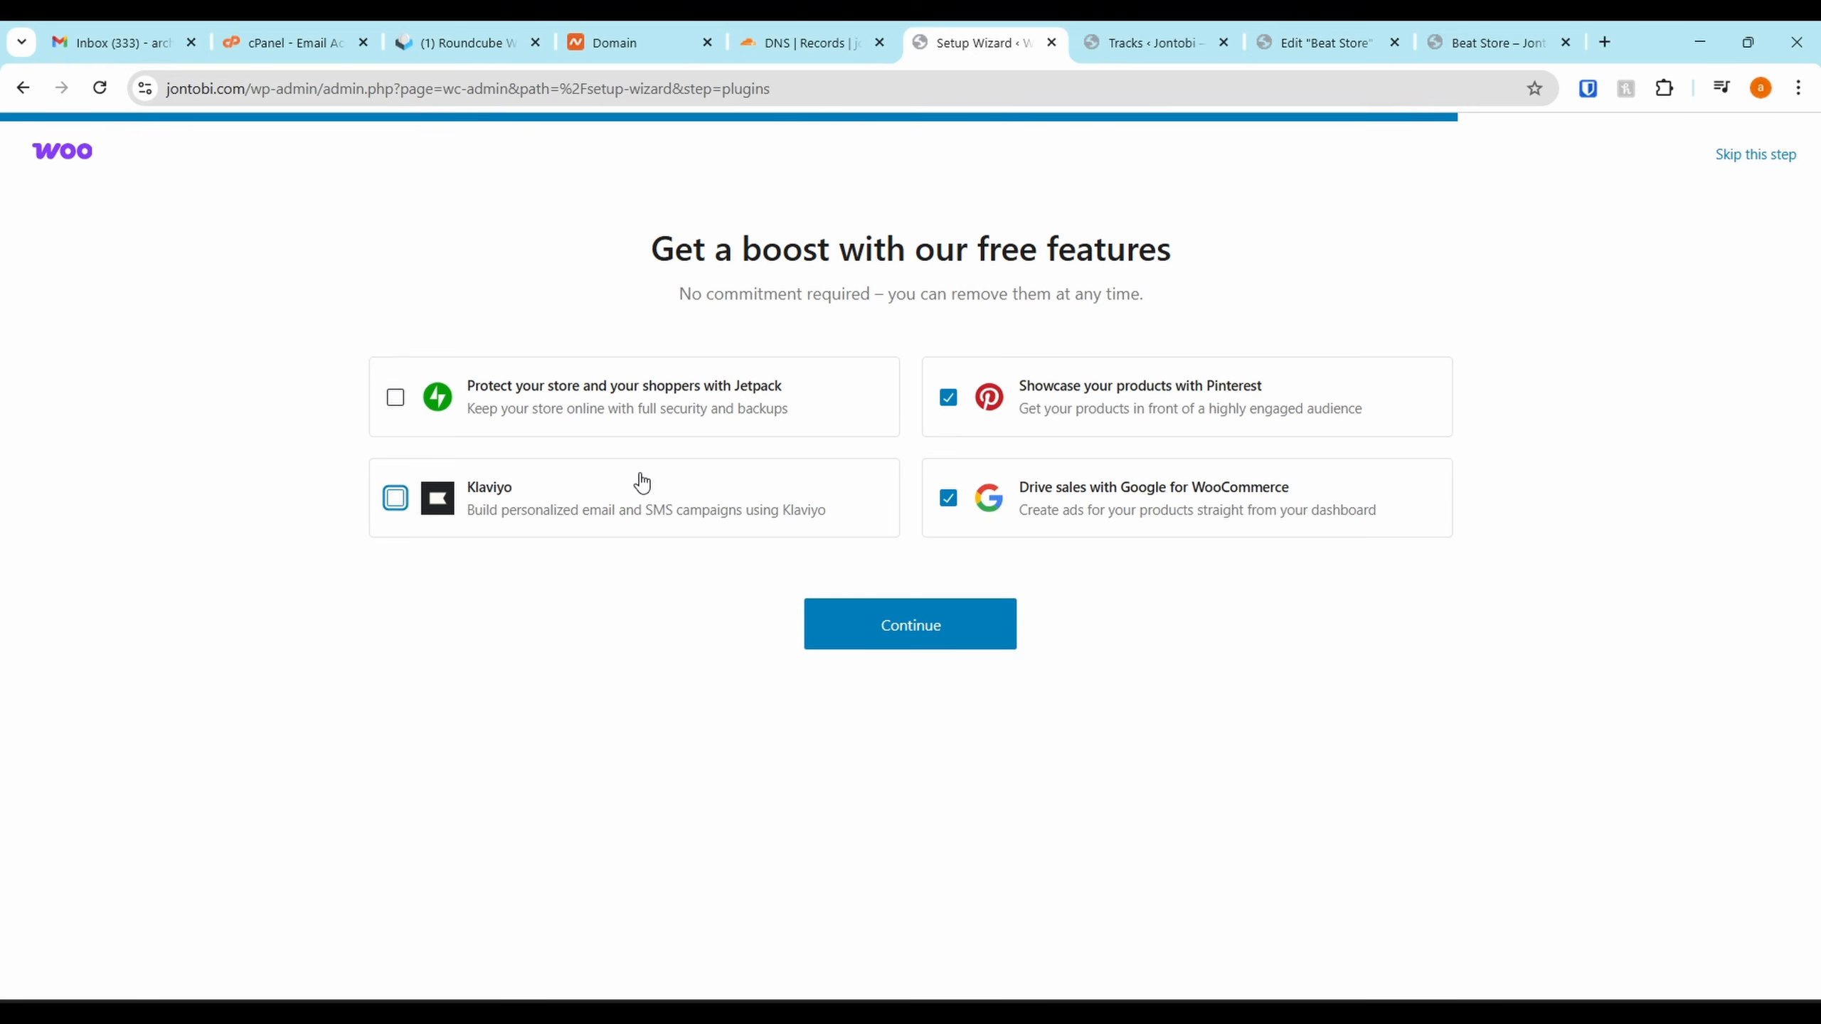
{"action": "left_click", "coordinate": [1151, 430]}
{"action": "left_click", "coordinate": [1104, 530]}
{"action": "left_click", "coordinate": [927, 621]}
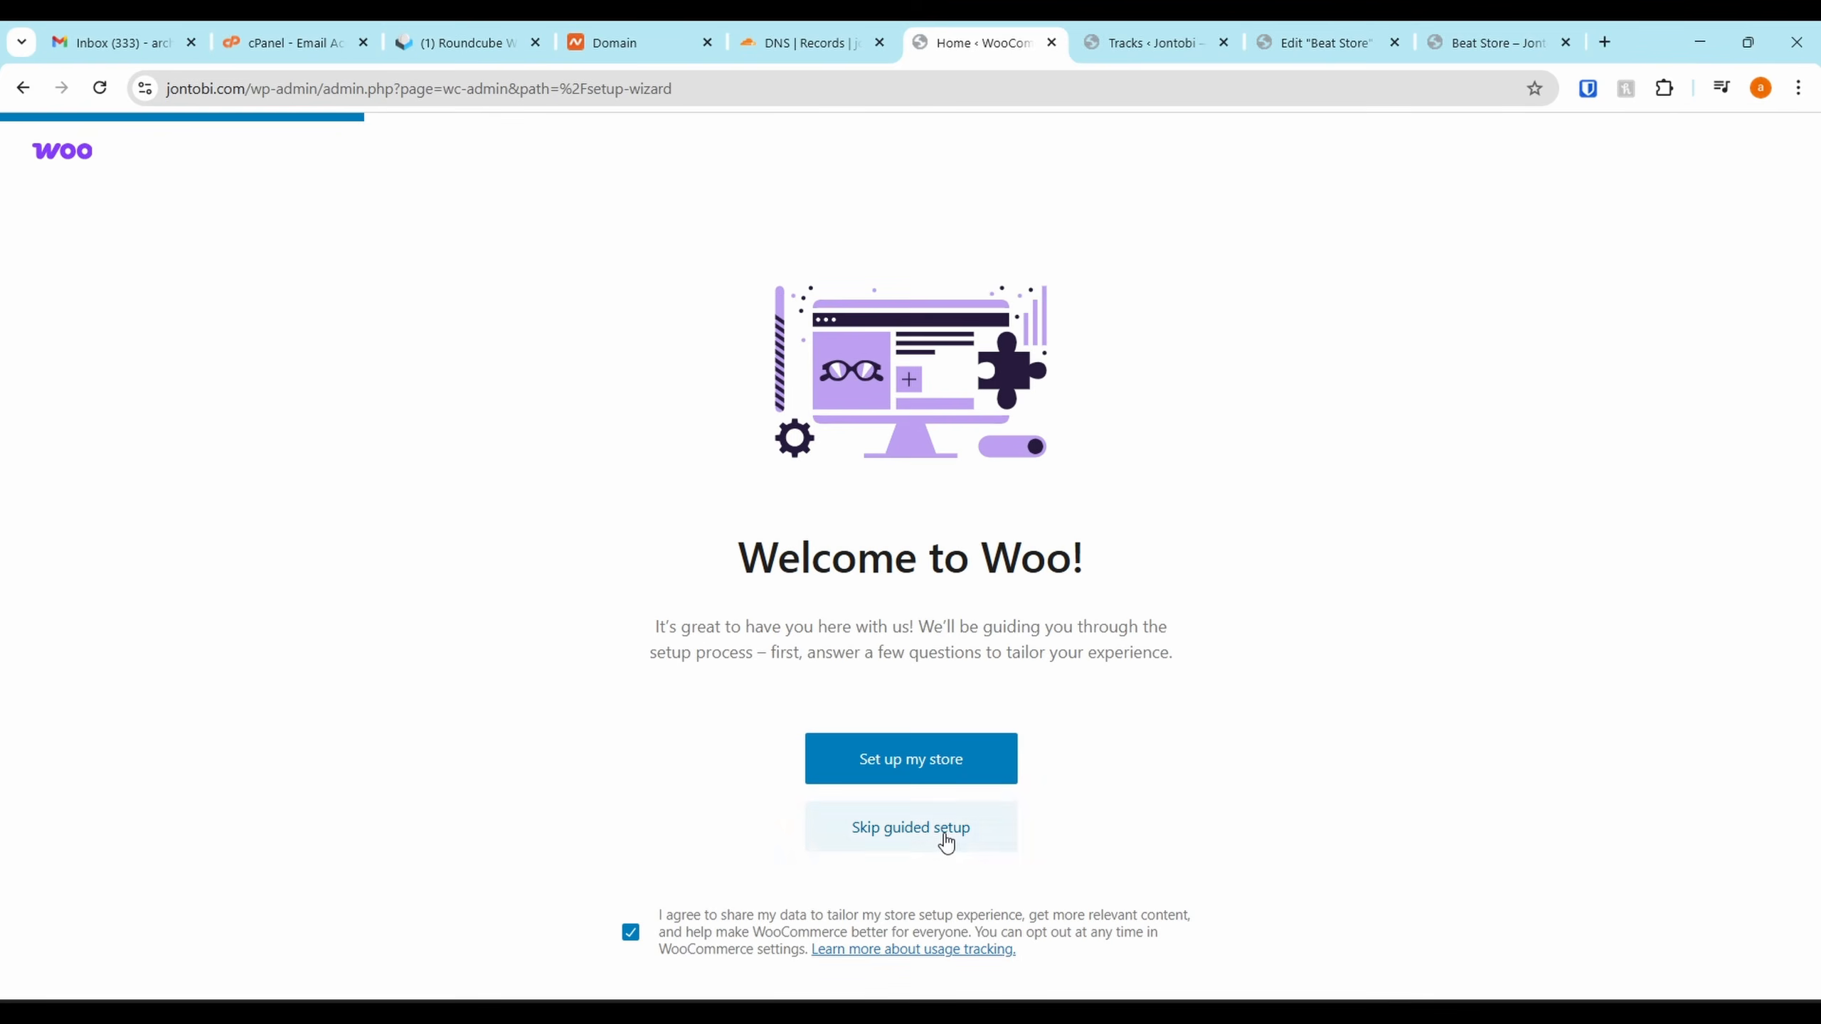
Skip guided setup, keep Nigeria — Lagos as the business location, and go to the store
{"action": "left_click", "coordinate": [945, 838]}
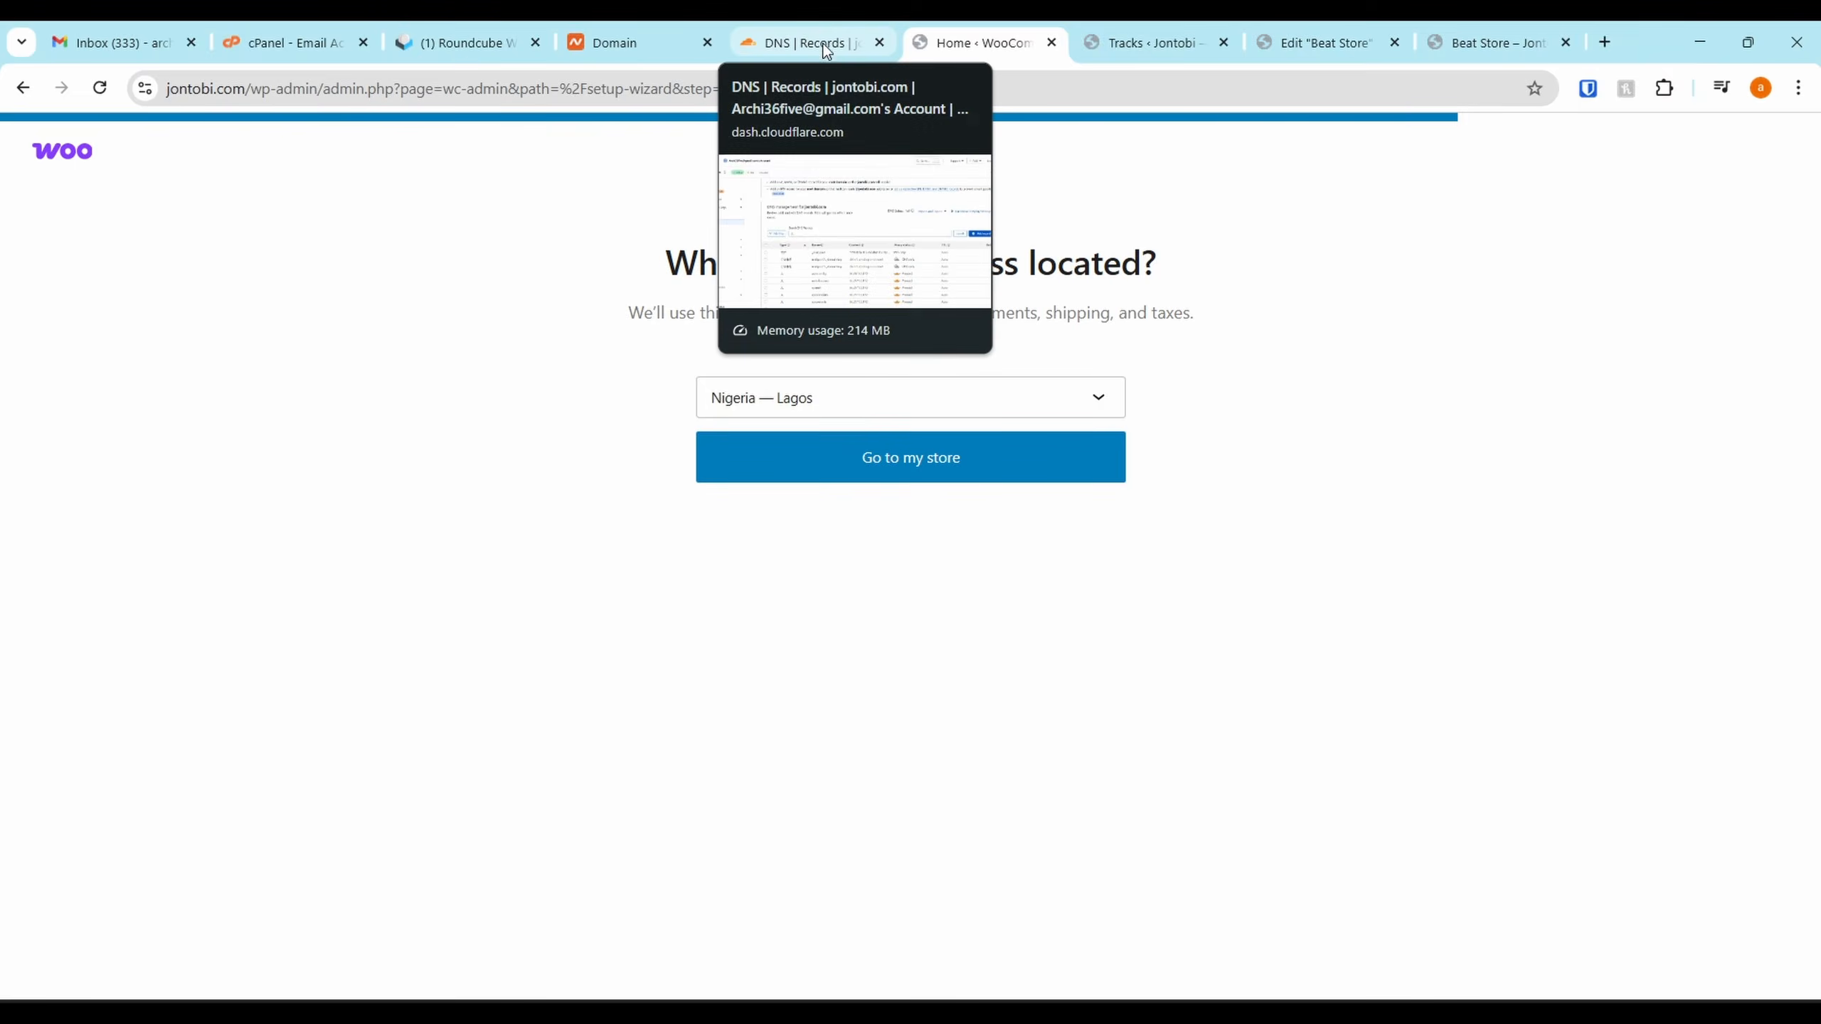
{"action": "left_click", "coordinate": [930, 420]}
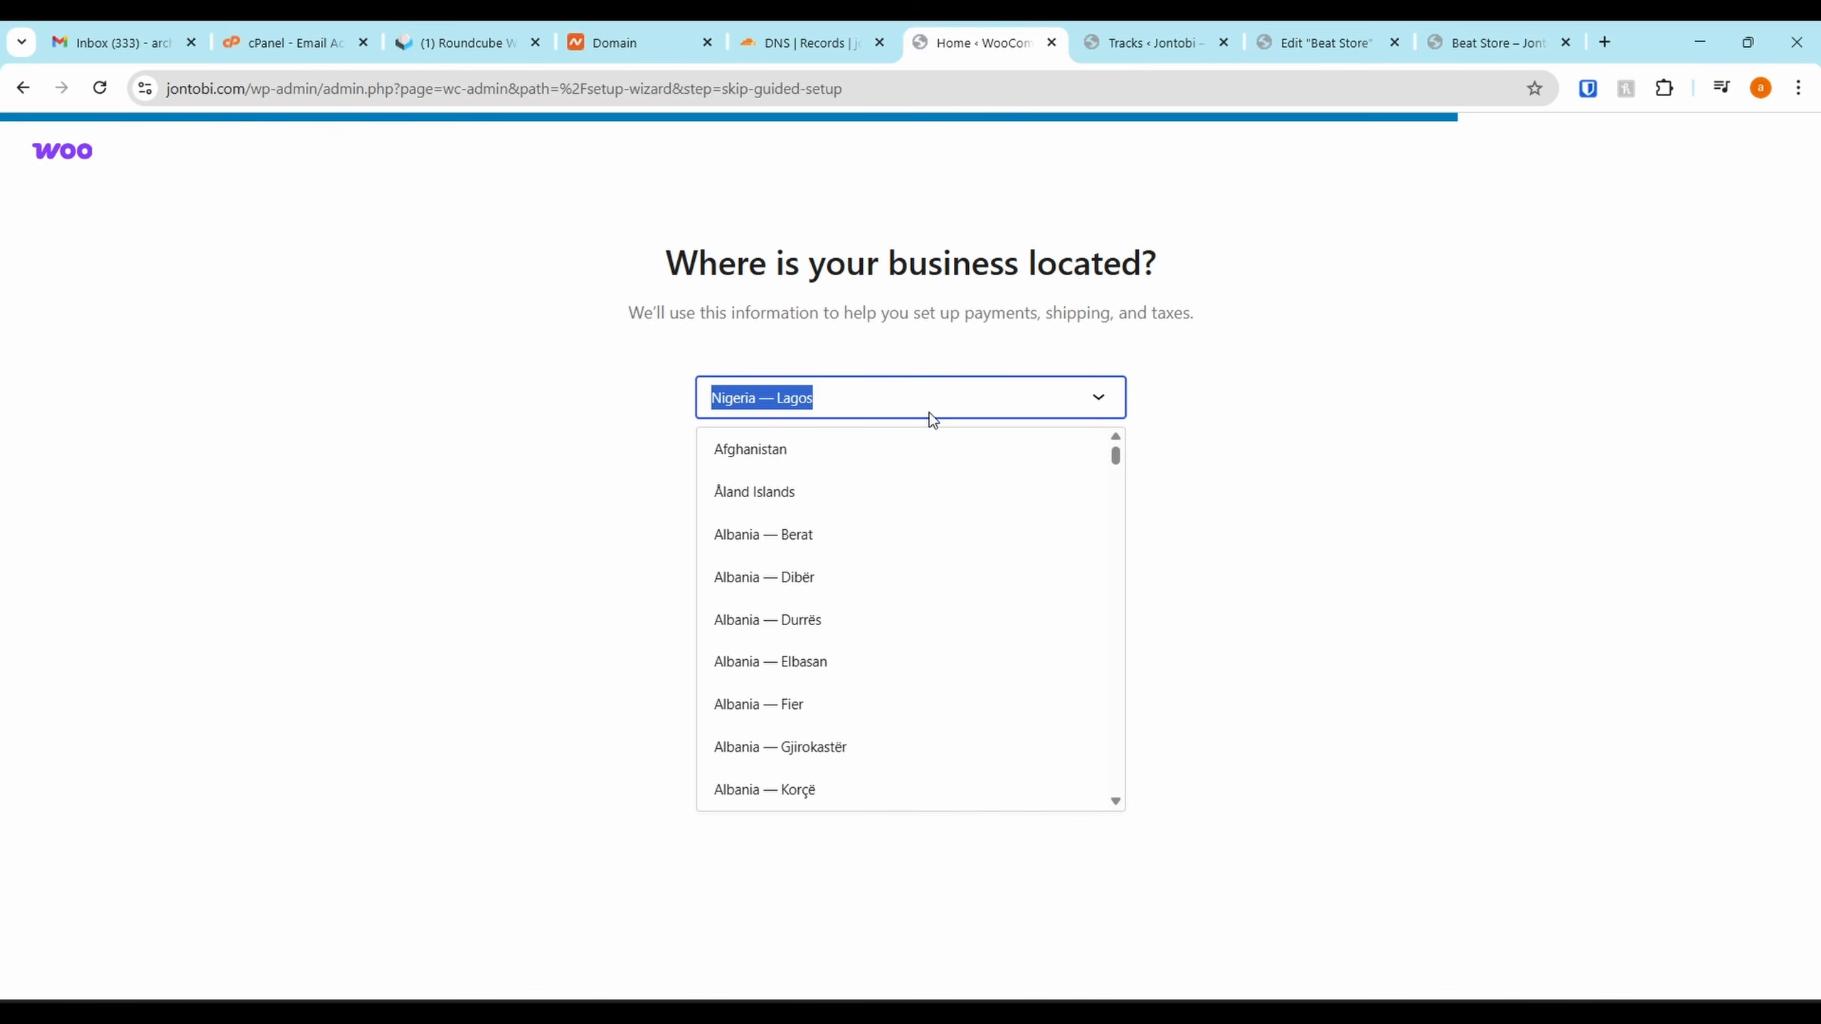
{"action": "left_click", "coordinate": [927, 421]}
{"action": "left_click", "coordinate": [935, 462]}
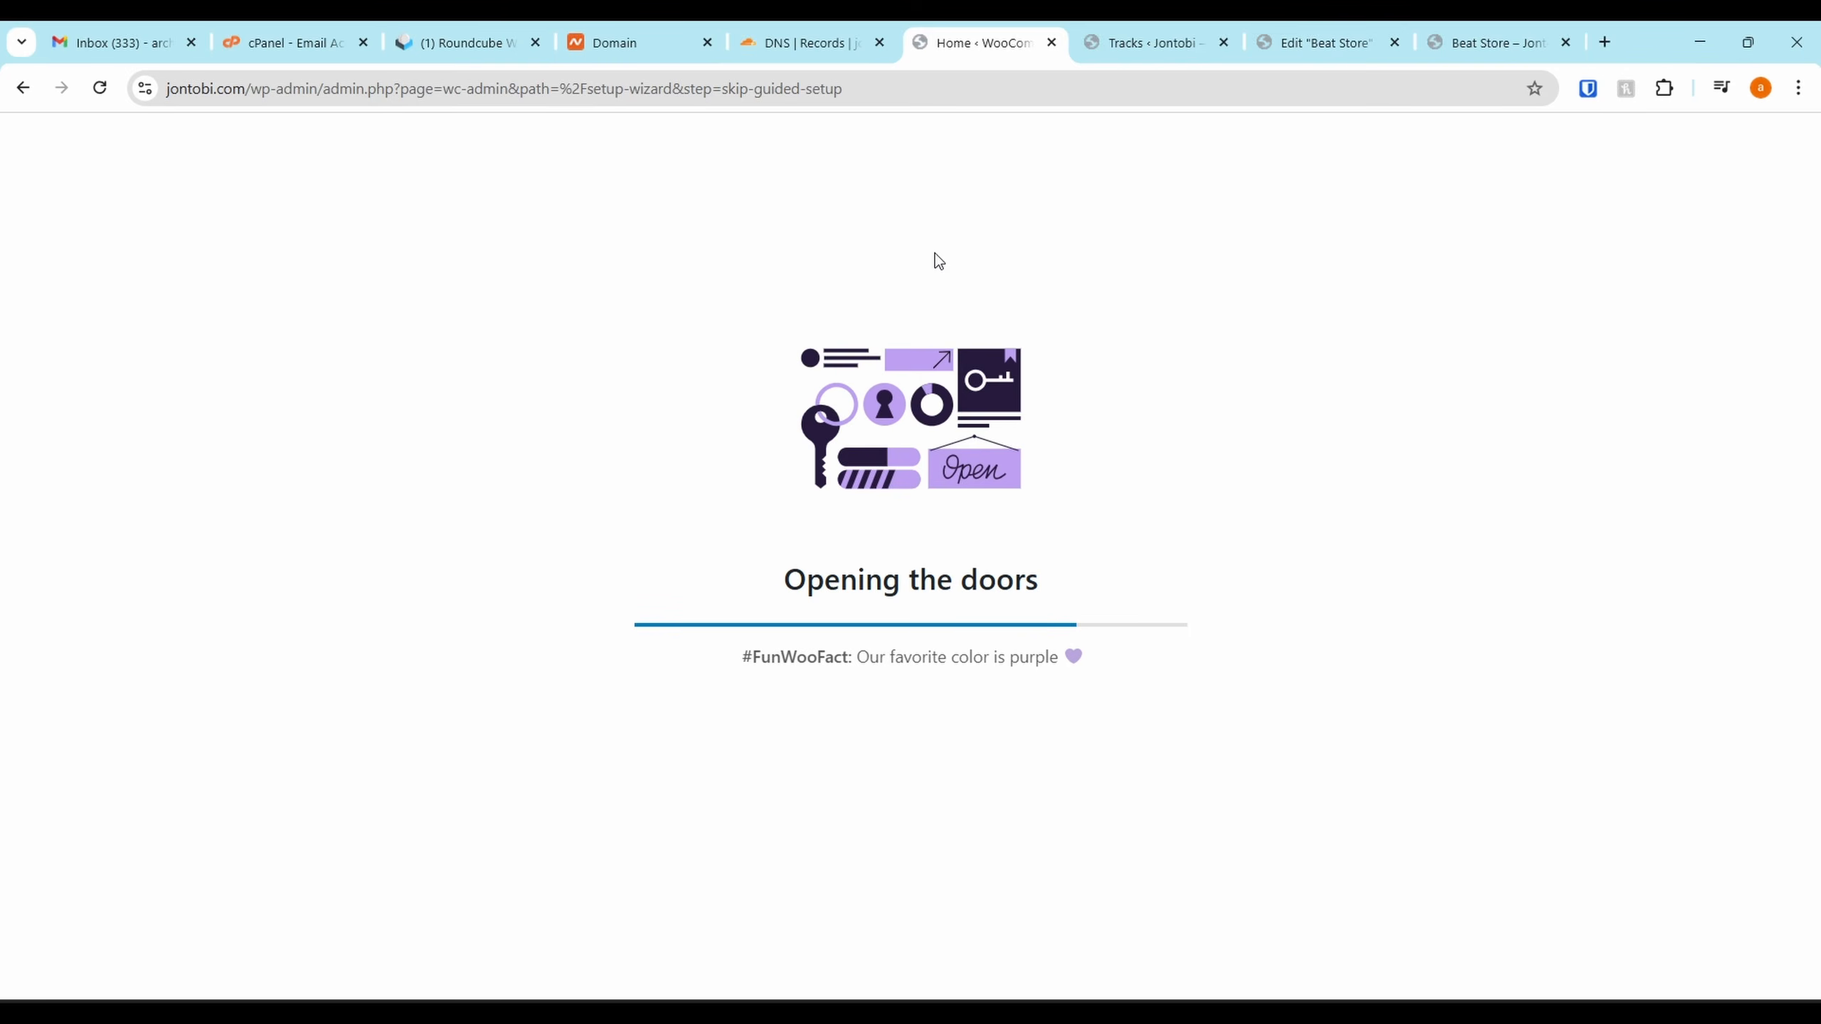
In WooCommerce Settings, choose Nigeria — Abuja as the store's Country / State
{"action": "scroll", "coordinate": [444, 417], "scroll_direction": "down", "scroll_amount": 3}
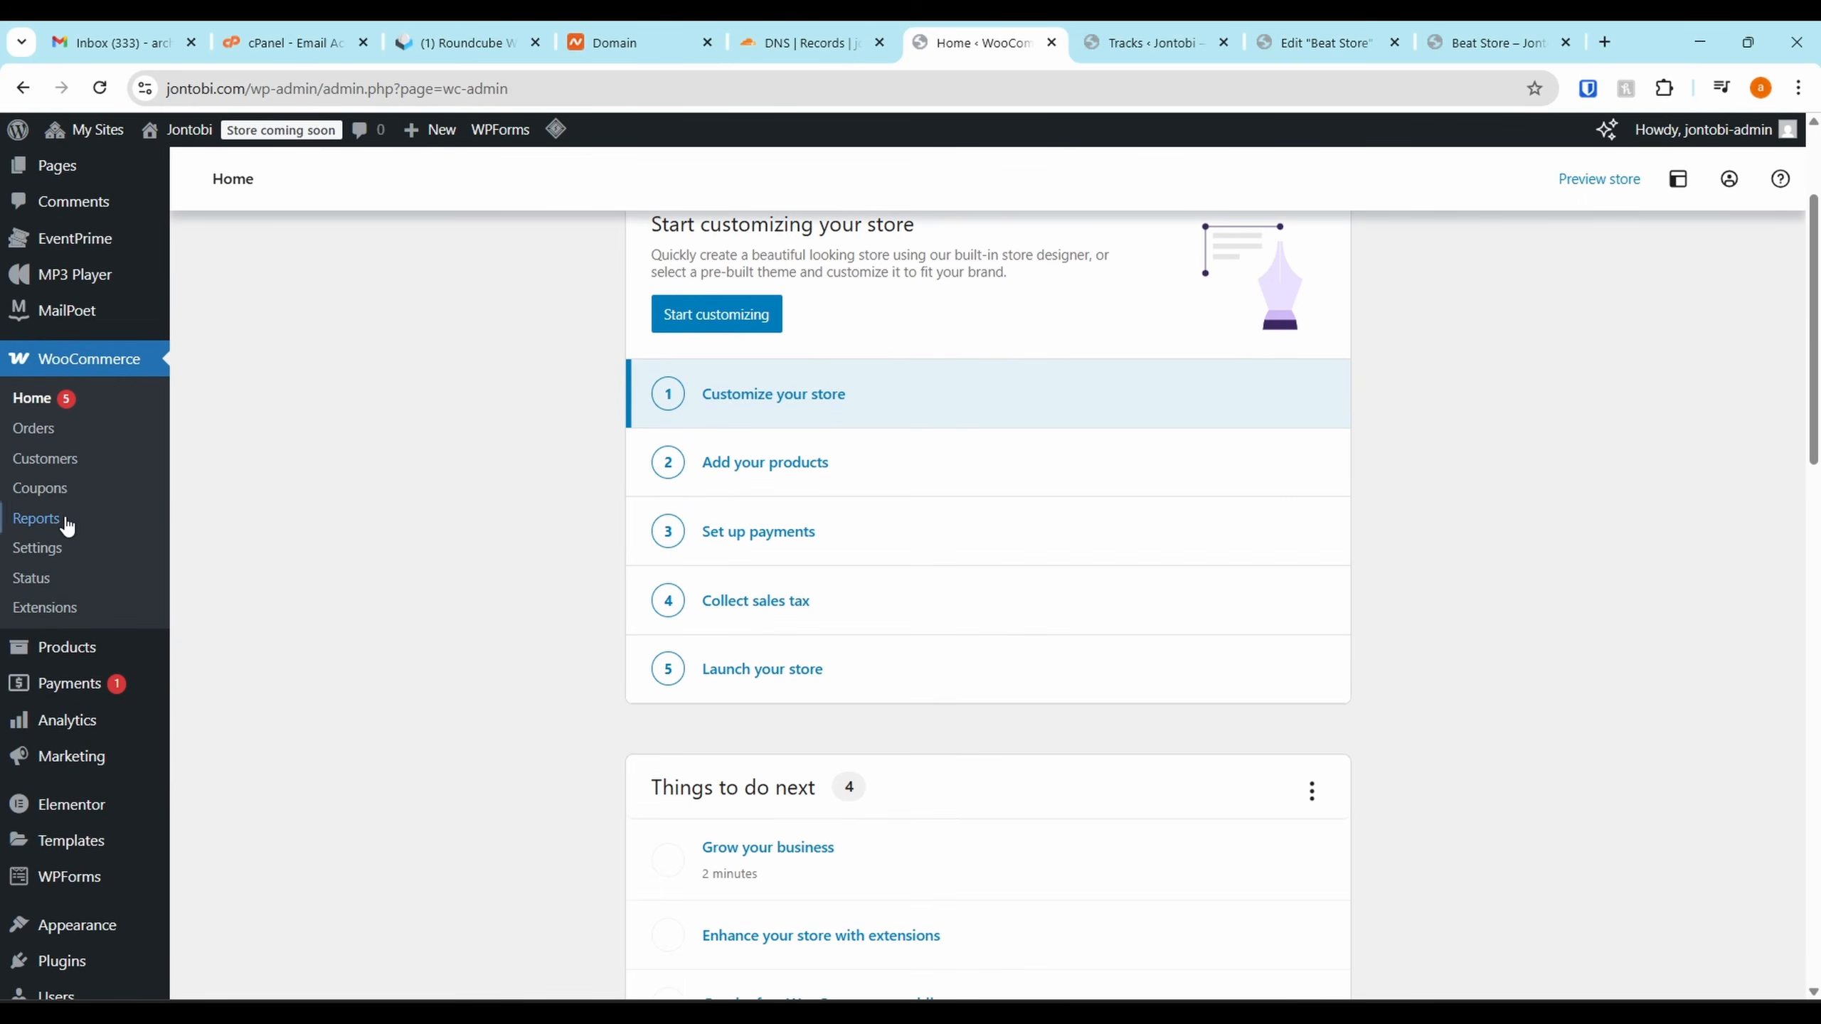
{"action": "left_click", "coordinate": [40, 549]}
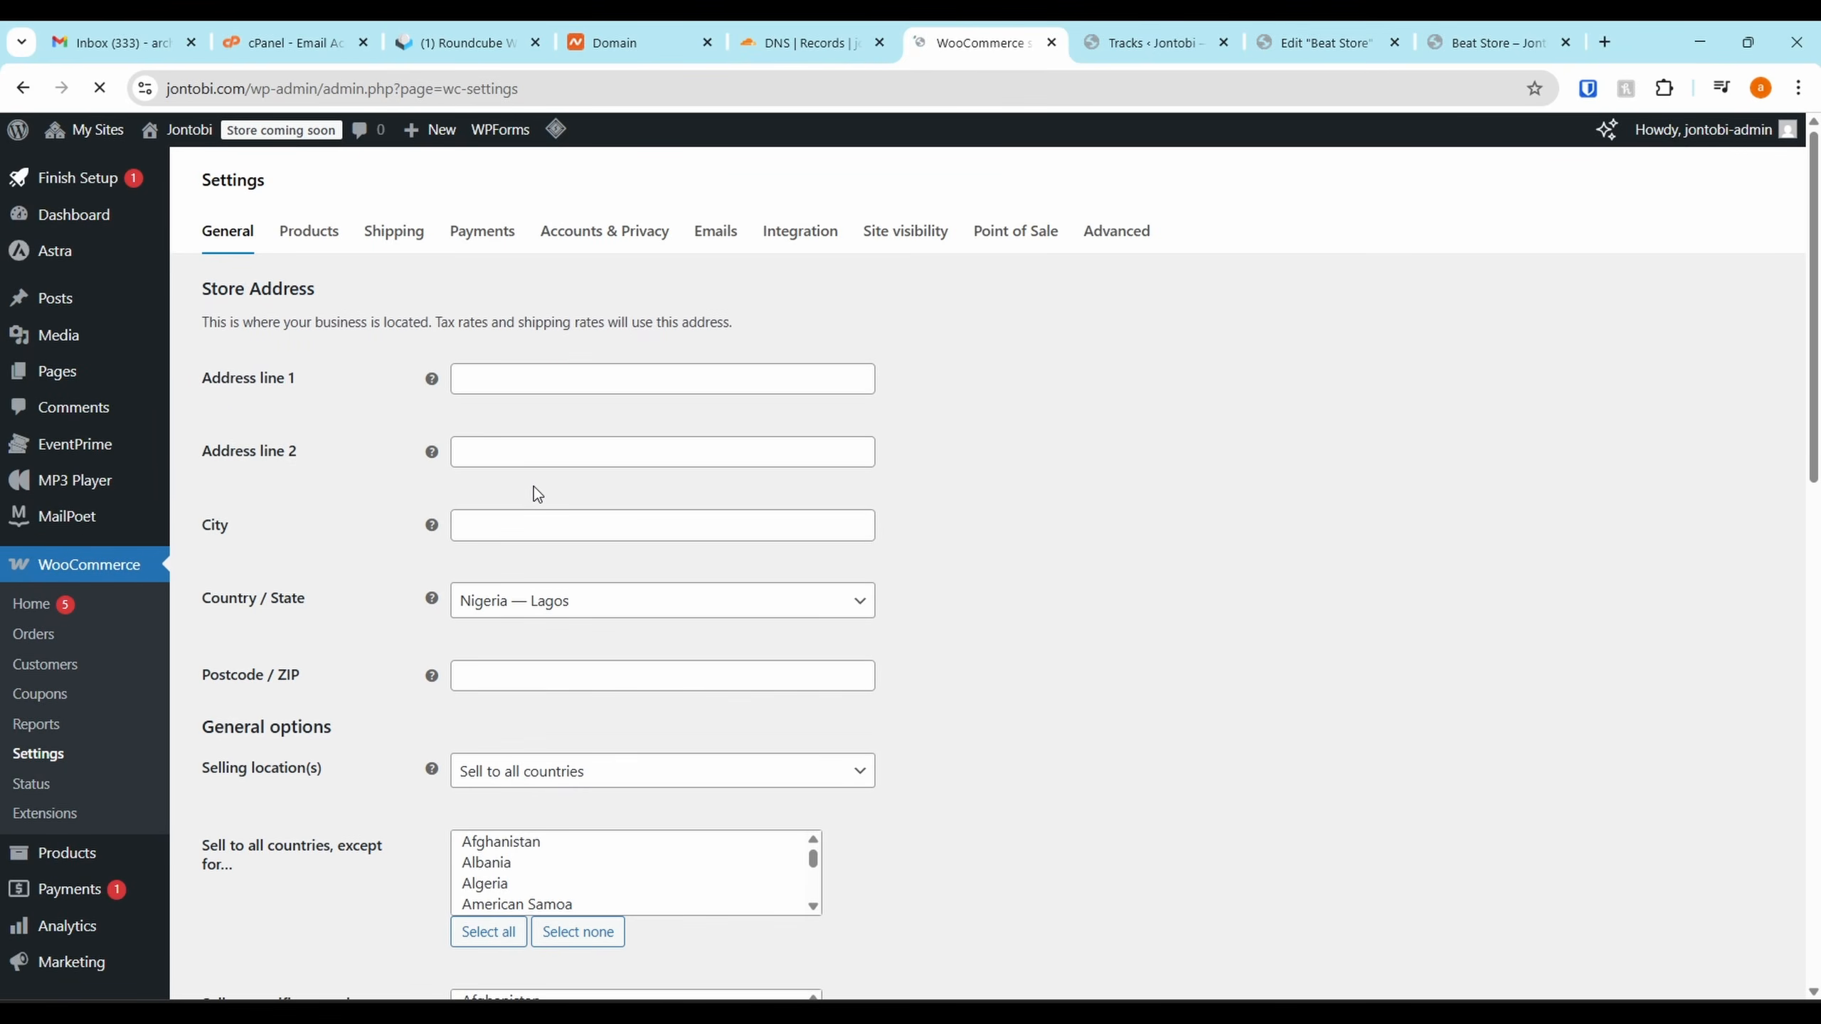
{"action": "scroll", "coordinate": [535, 487], "scroll_direction": "down", "scroll_amount": 1}
{"action": "scroll", "coordinate": [566, 558], "scroll_direction": "down", "scroll_amount": 1}
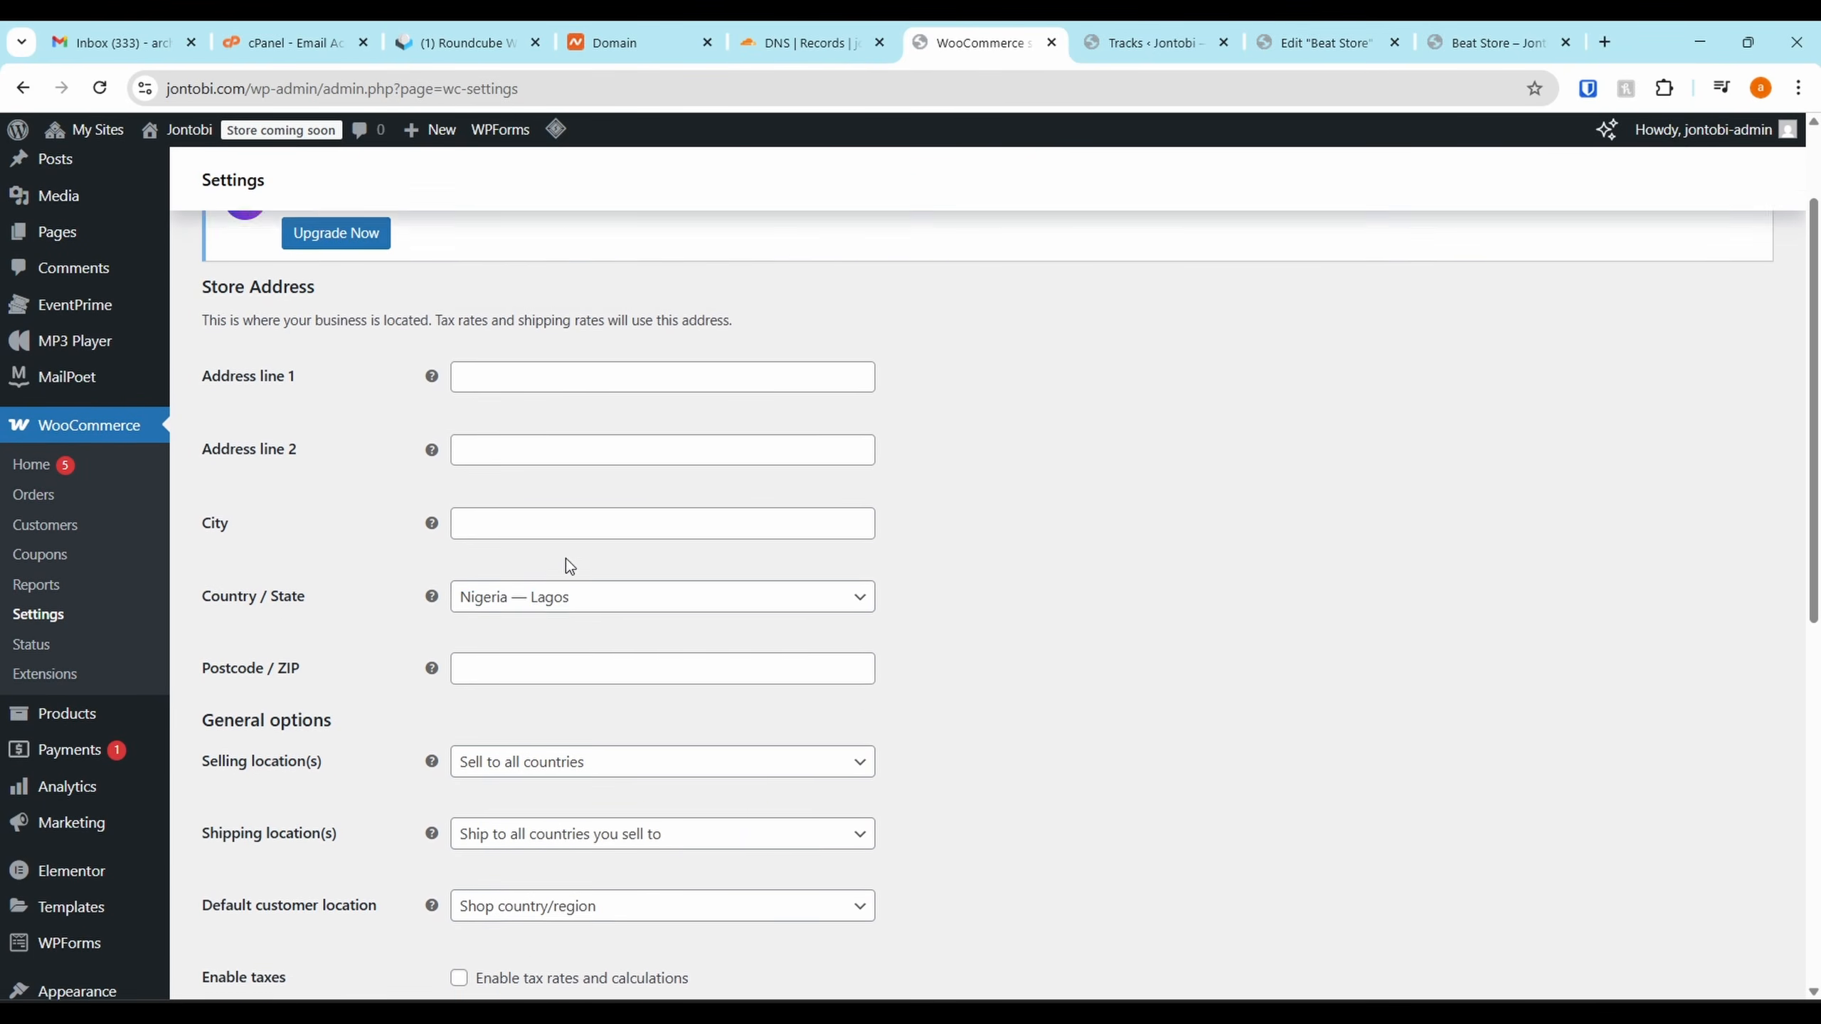
{"action": "scroll", "coordinate": [573, 551], "scroll_direction": "down", "scroll_amount": 1}
{"action": "left_click", "coordinate": [586, 530]}
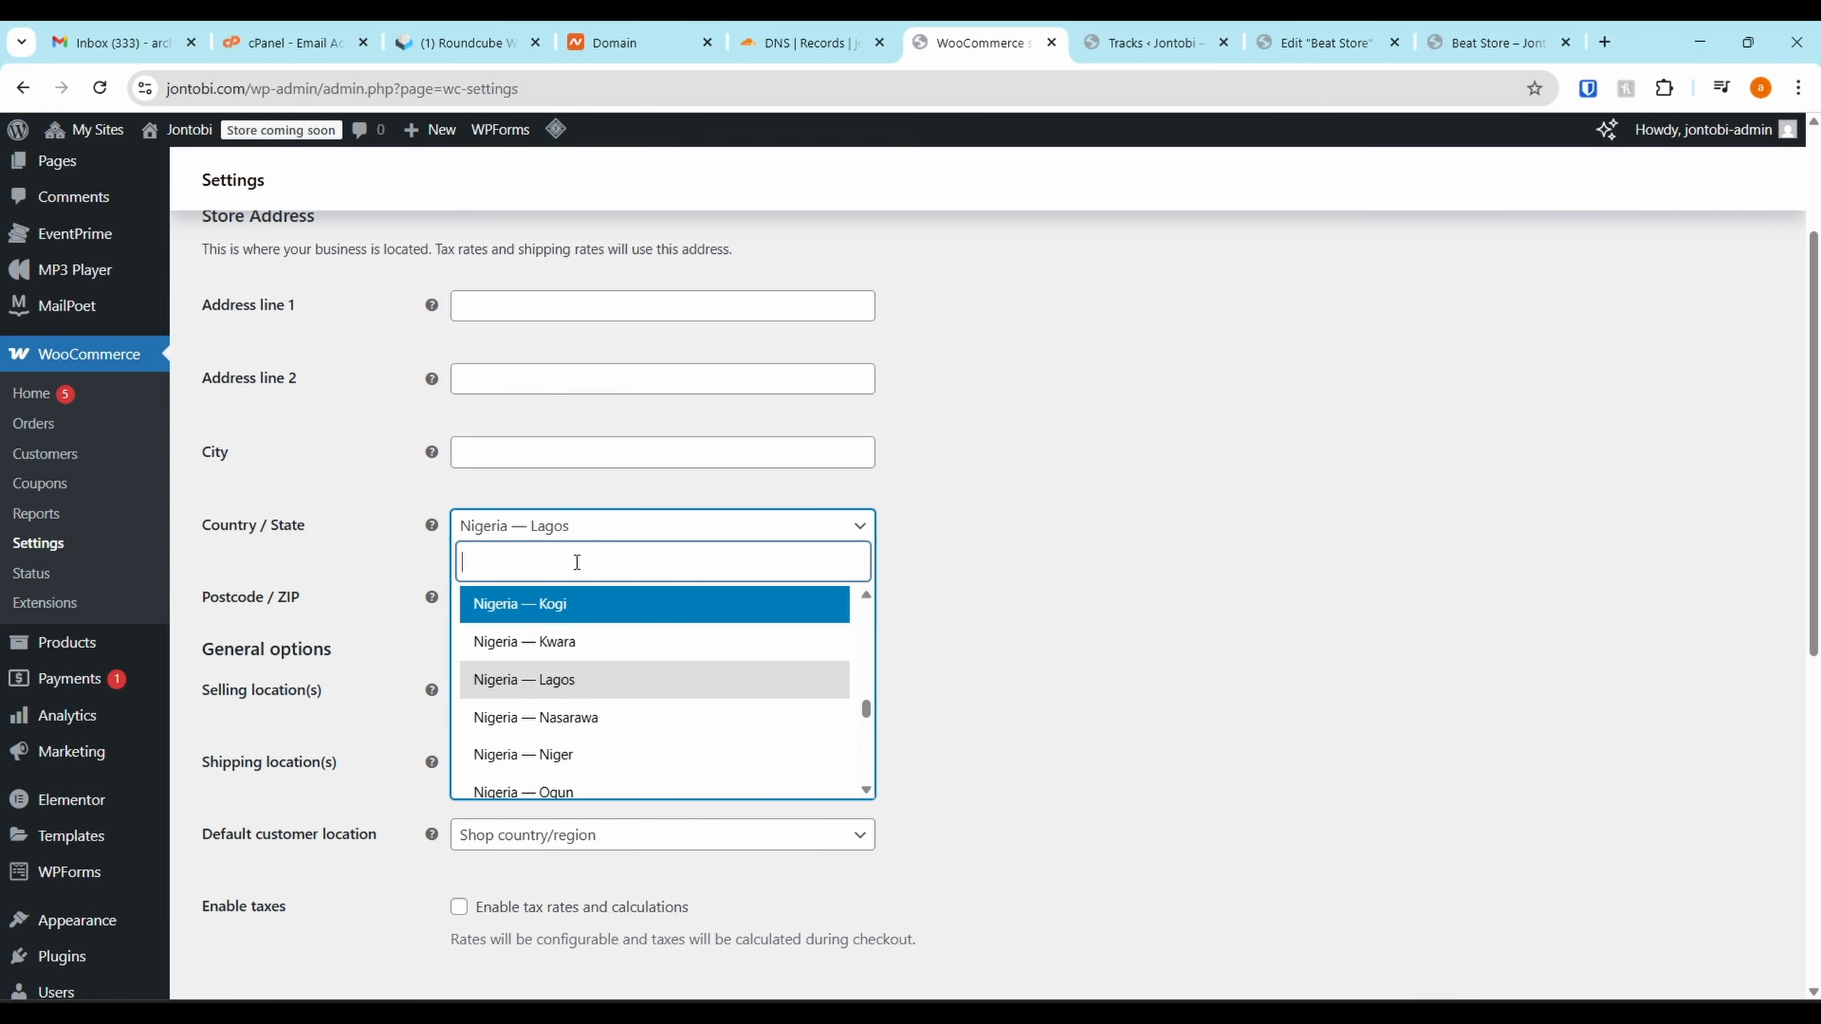
{"action": "type", "text": "abju"}
{"action": "key", "text": "BackSpace"}
{"action": "key", "text": "BackSpace"}
{"action": "type", "text": "u"}
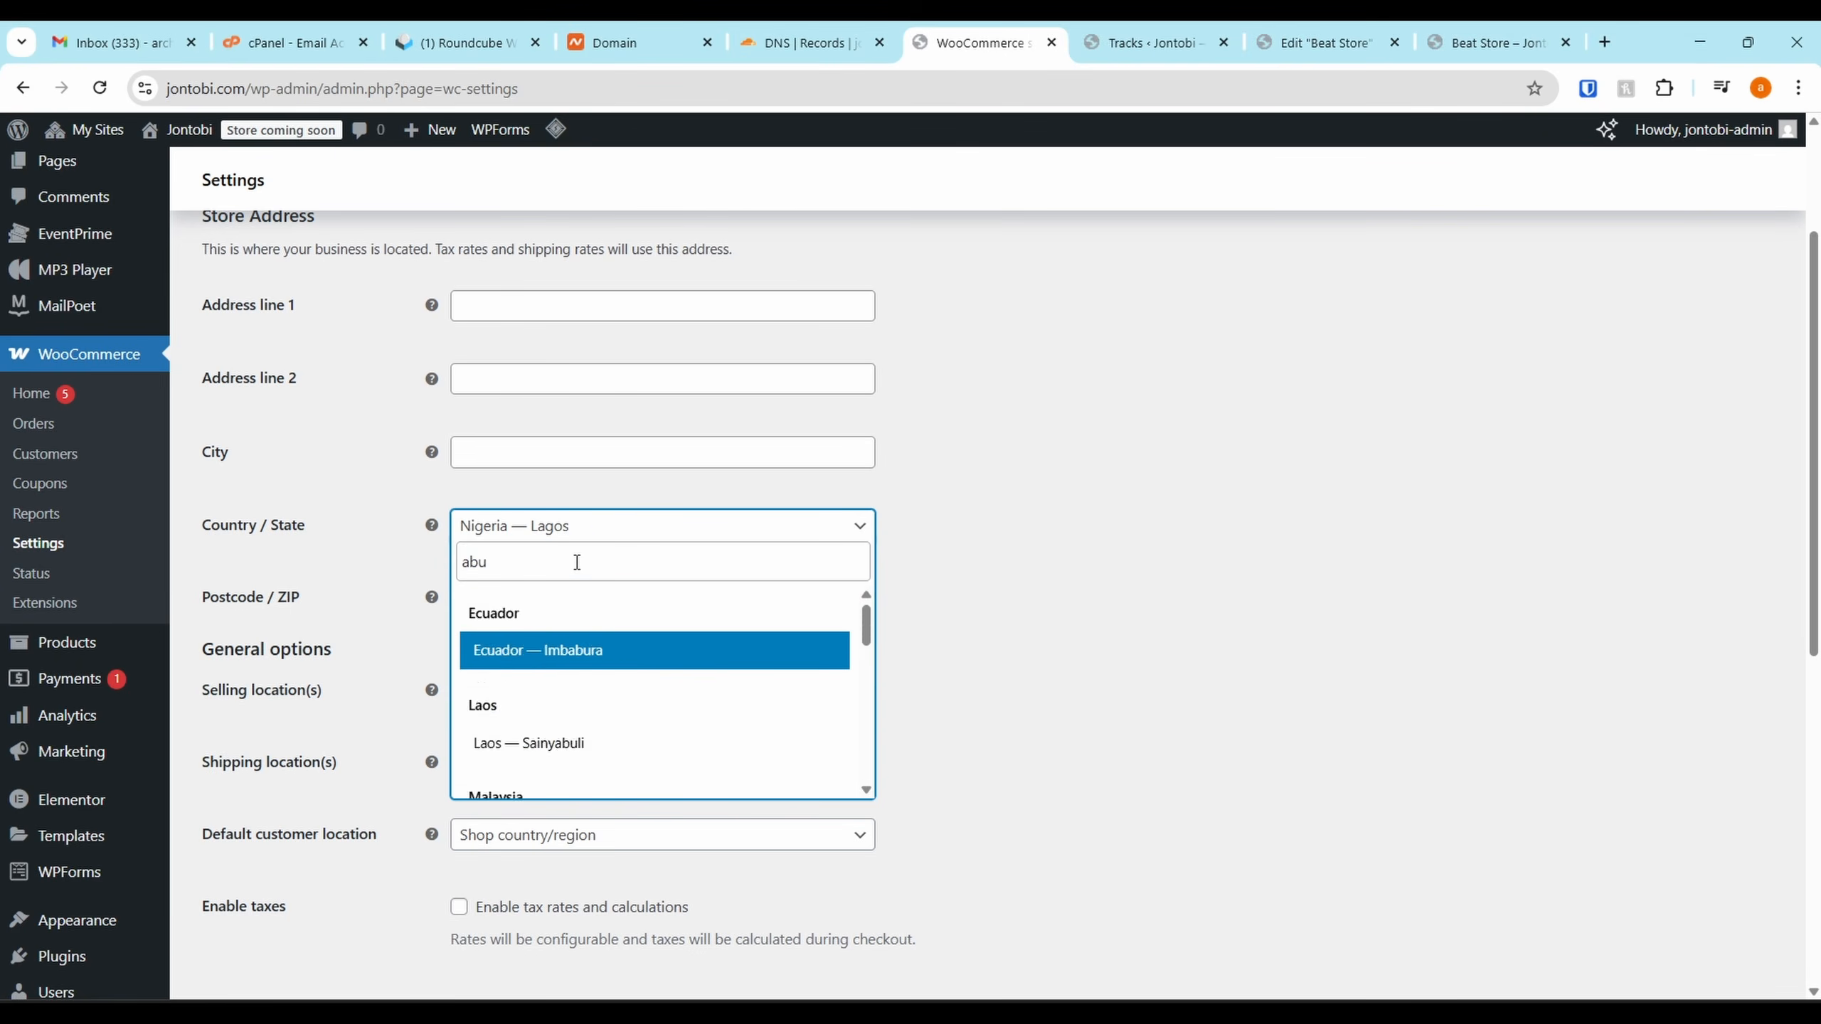
{"action": "type", "text": "ja"}
{"action": "left_click", "coordinate": [577, 675]}
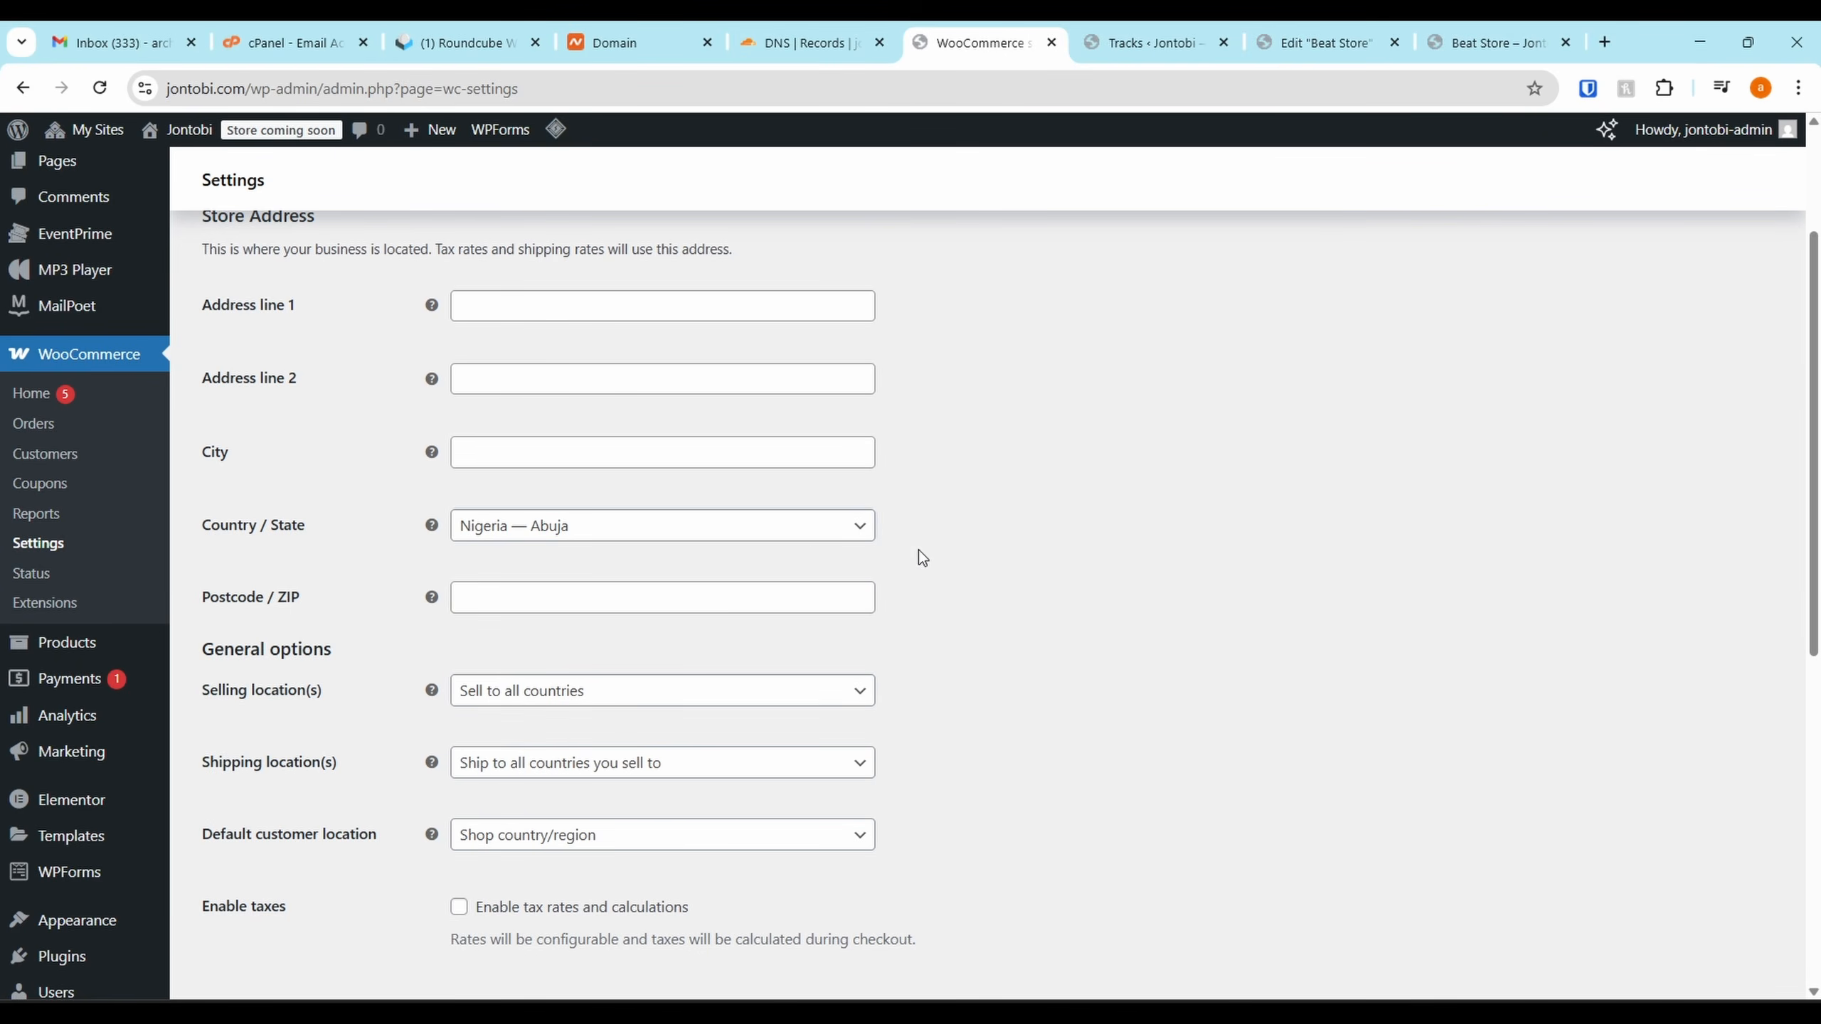
Save the general settings, then view the Products settings tab
{"action": "scroll", "coordinate": [824, 545], "scroll_direction": "up", "scroll_amount": 3}
{"action": "scroll", "coordinate": [740, 533], "scroll_direction": "down", "scroll_amount": 6}
{"action": "scroll", "coordinate": [437, 310], "scroll_direction": "down", "scroll_amount": 5}
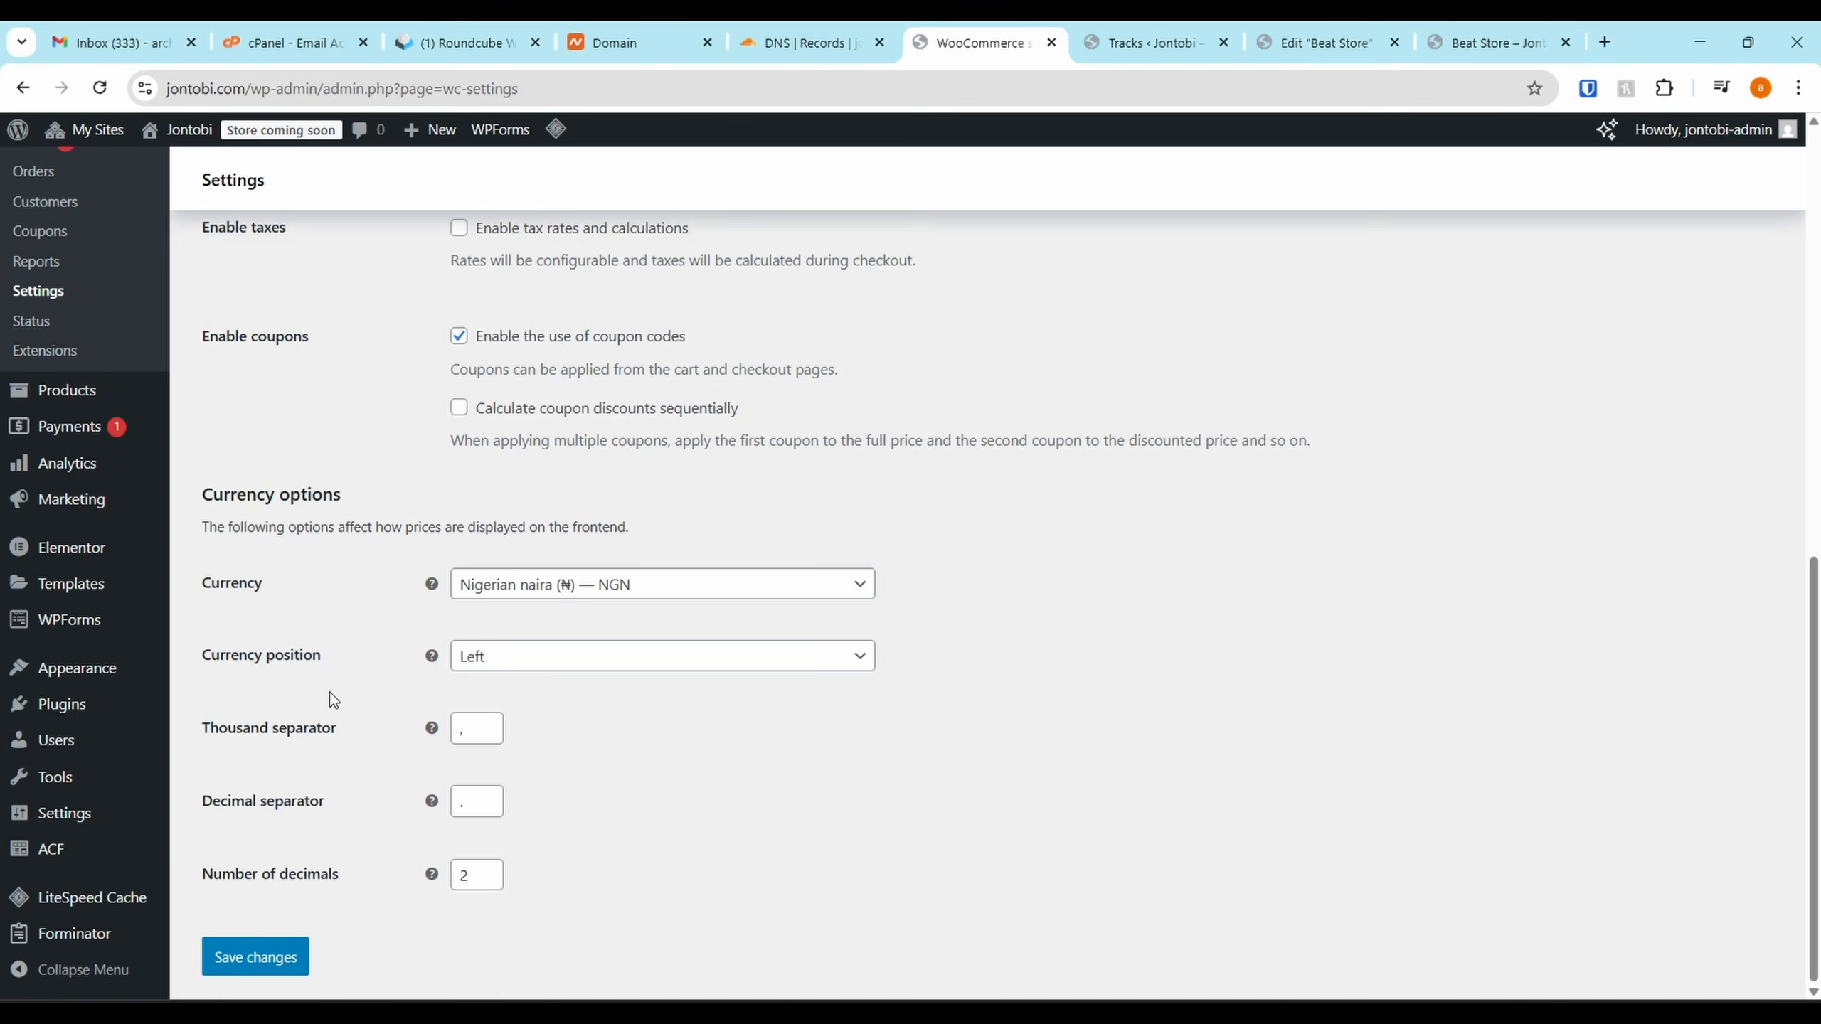
{"action": "left_click", "coordinate": [255, 957]}
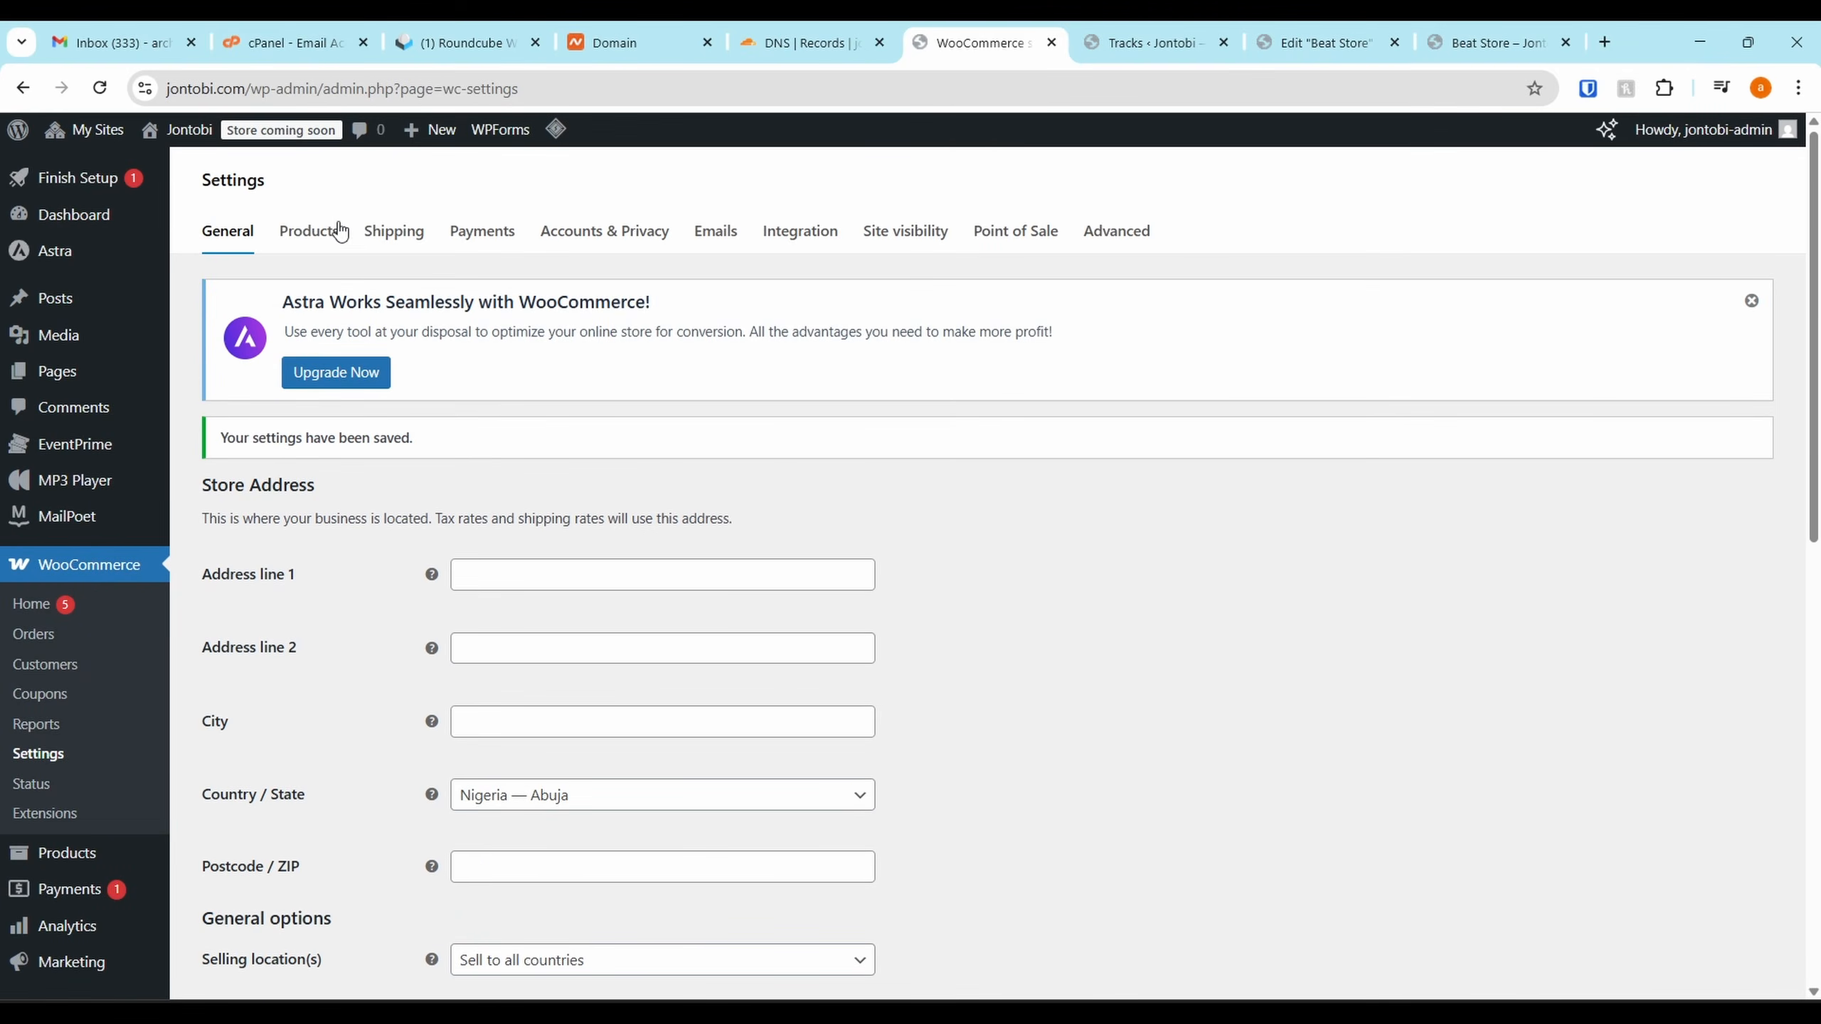
{"action": "left_click", "coordinate": [339, 231]}
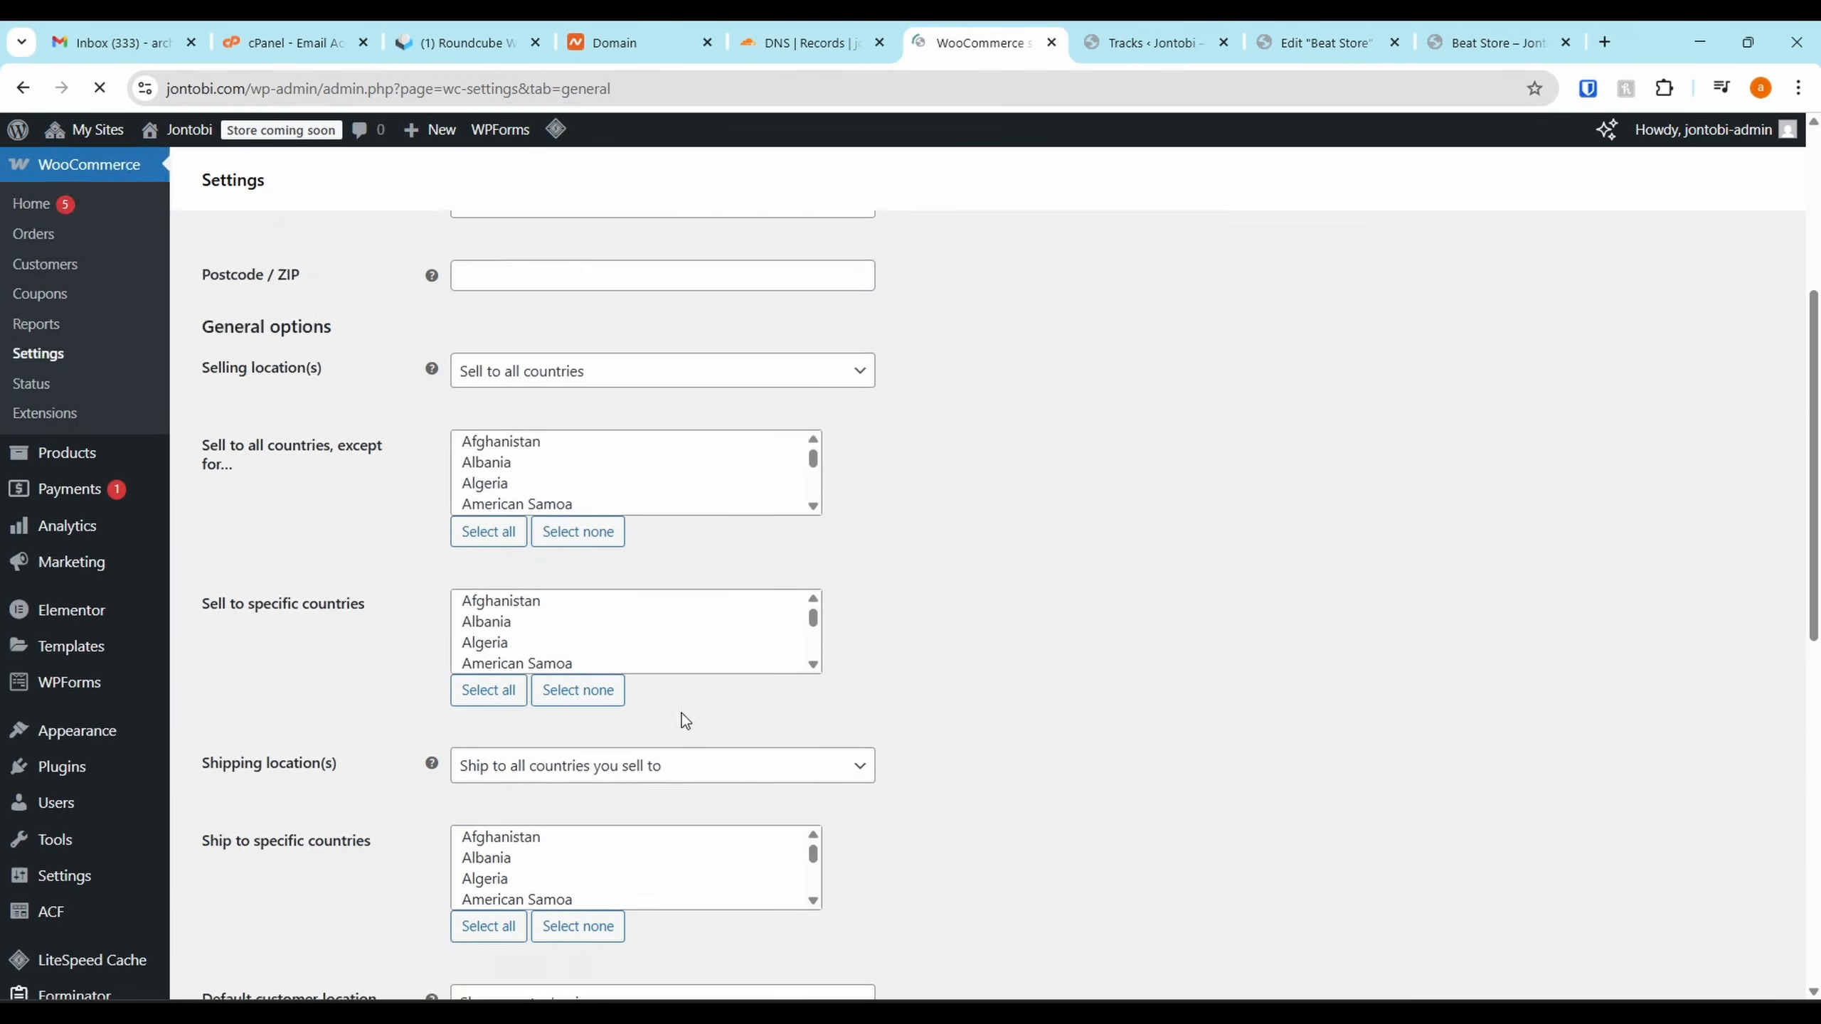
Look through the Currency options on General without changing them, then return to Products
{"action": "scroll", "coordinate": [678, 719], "scroll_direction": "down", "scroll_amount": 10}
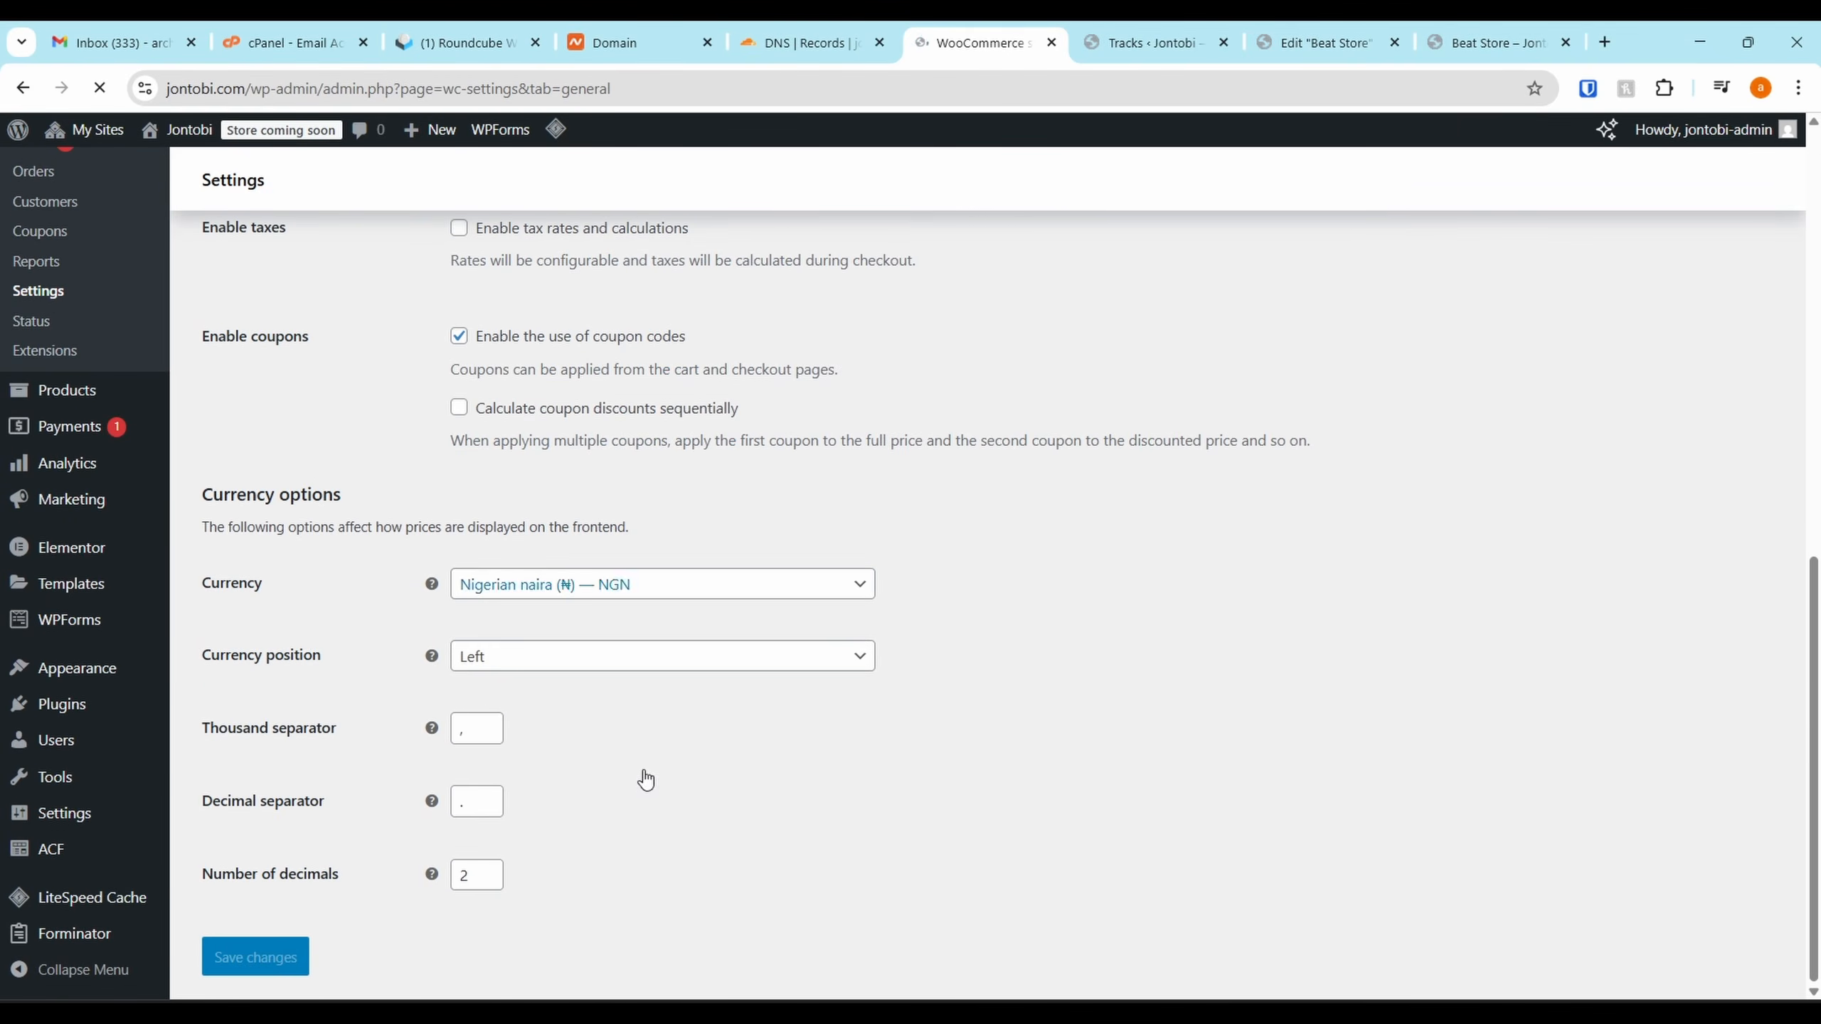
{"action": "left_click", "coordinate": [589, 599]}
{"action": "scroll", "coordinate": [602, 793], "scroll_direction": "down", "scroll_amount": 10}
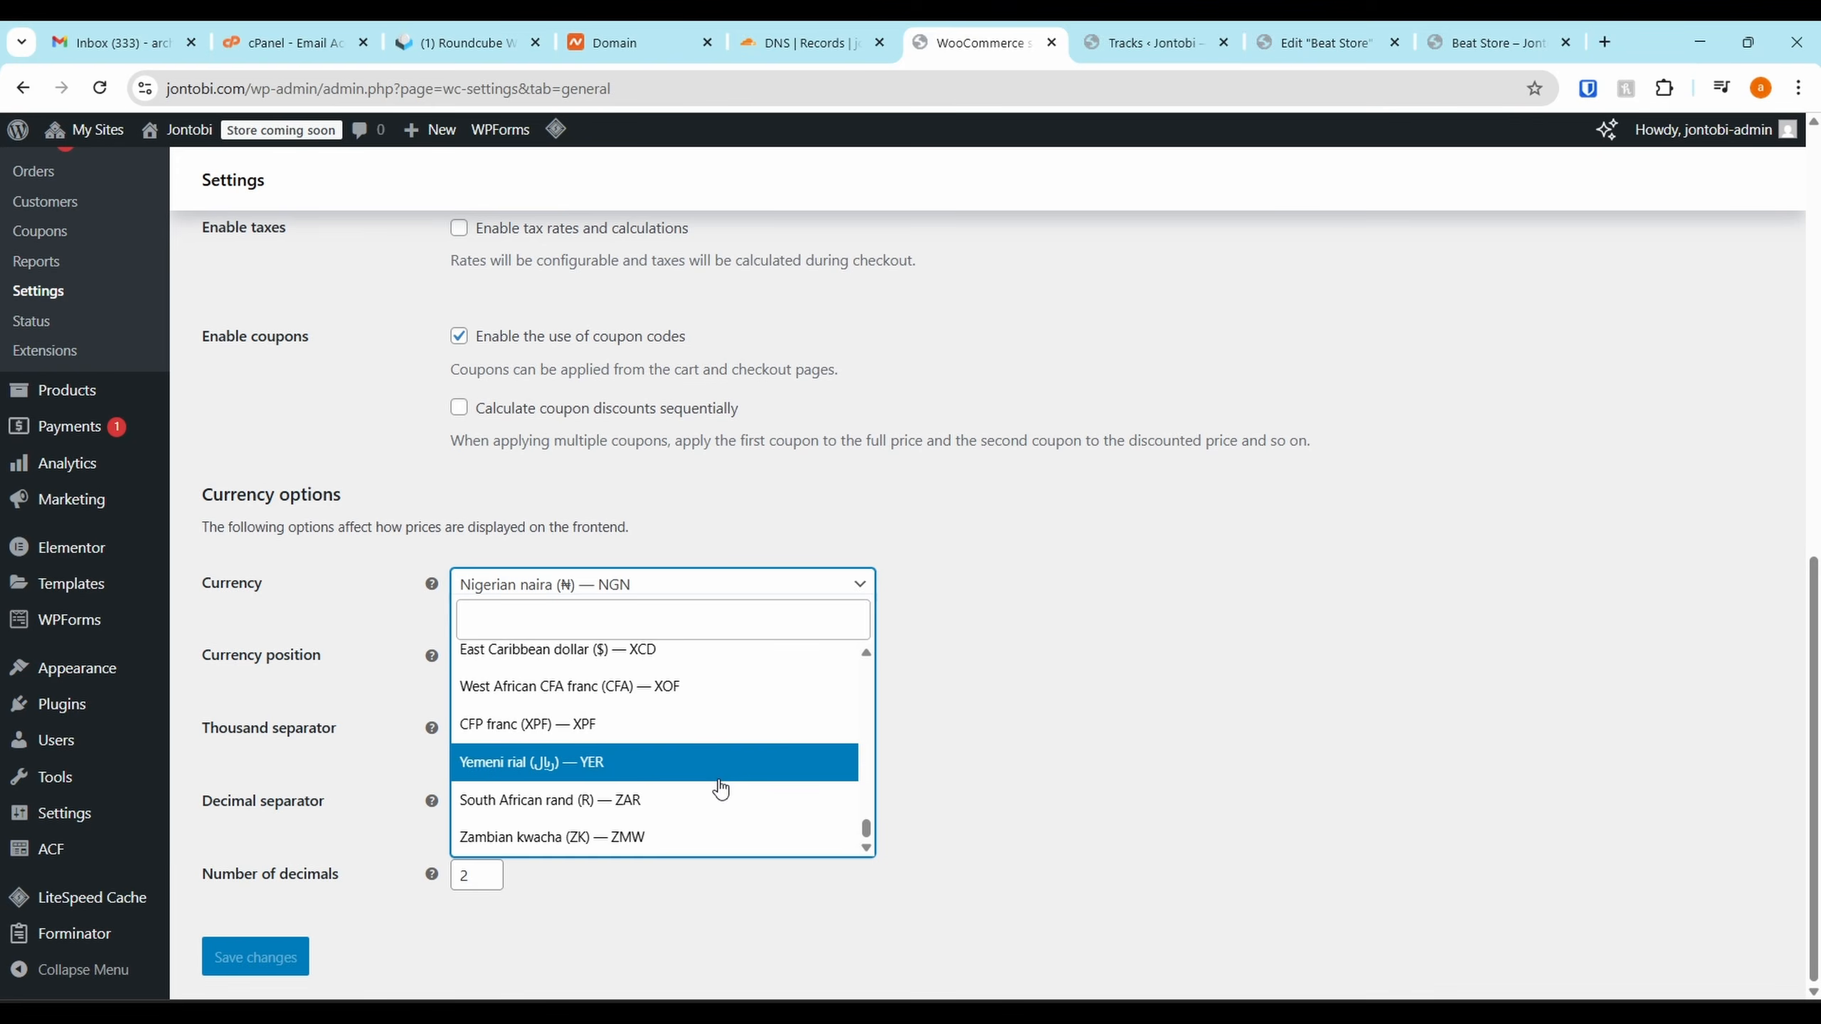
{"action": "left_click", "coordinate": [1067, 588]}
{"action": "scroll", "coordinate": [1060, 568], "scroll_direction": "up", "scroll_amount": 10}
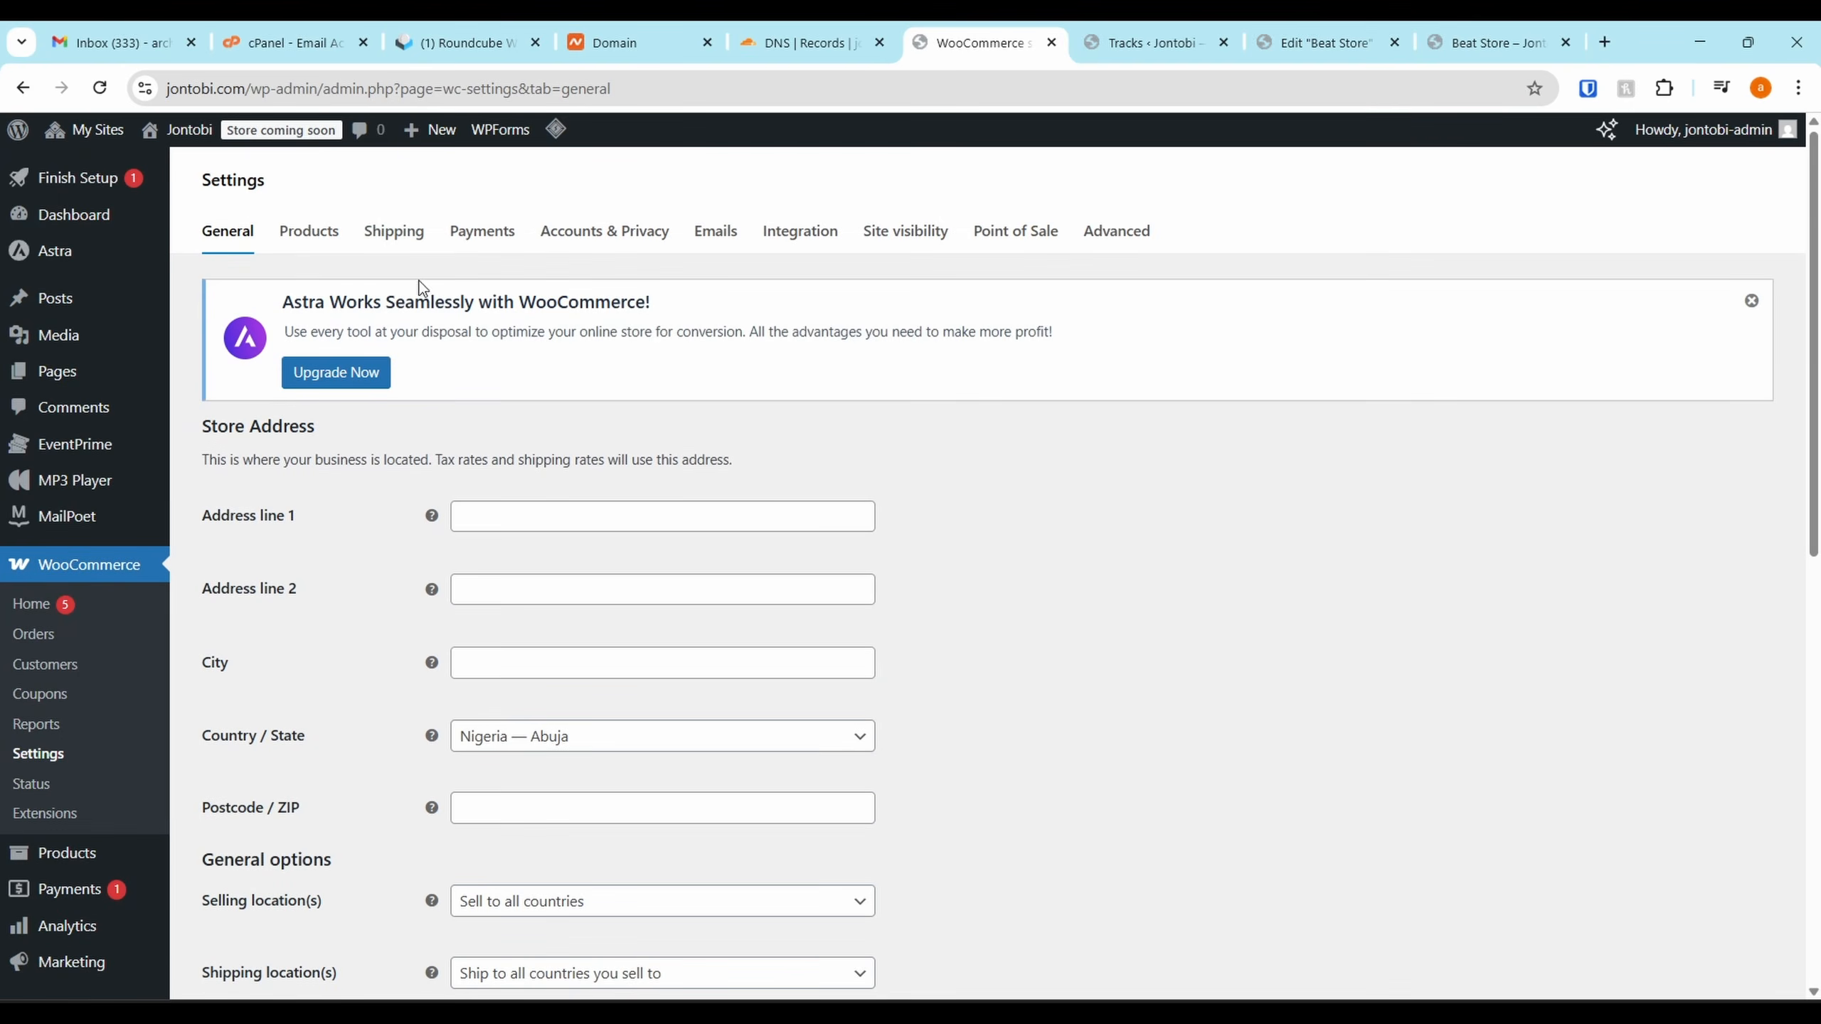
{"action": "left_click", "coordinate": [317, 237]}
Review the Products settings, then bring up the Shipping zones tab
{"action": "scroll", "coordinate": [724, 268], "scroll_direction": "down", "scroll_amount": 3}
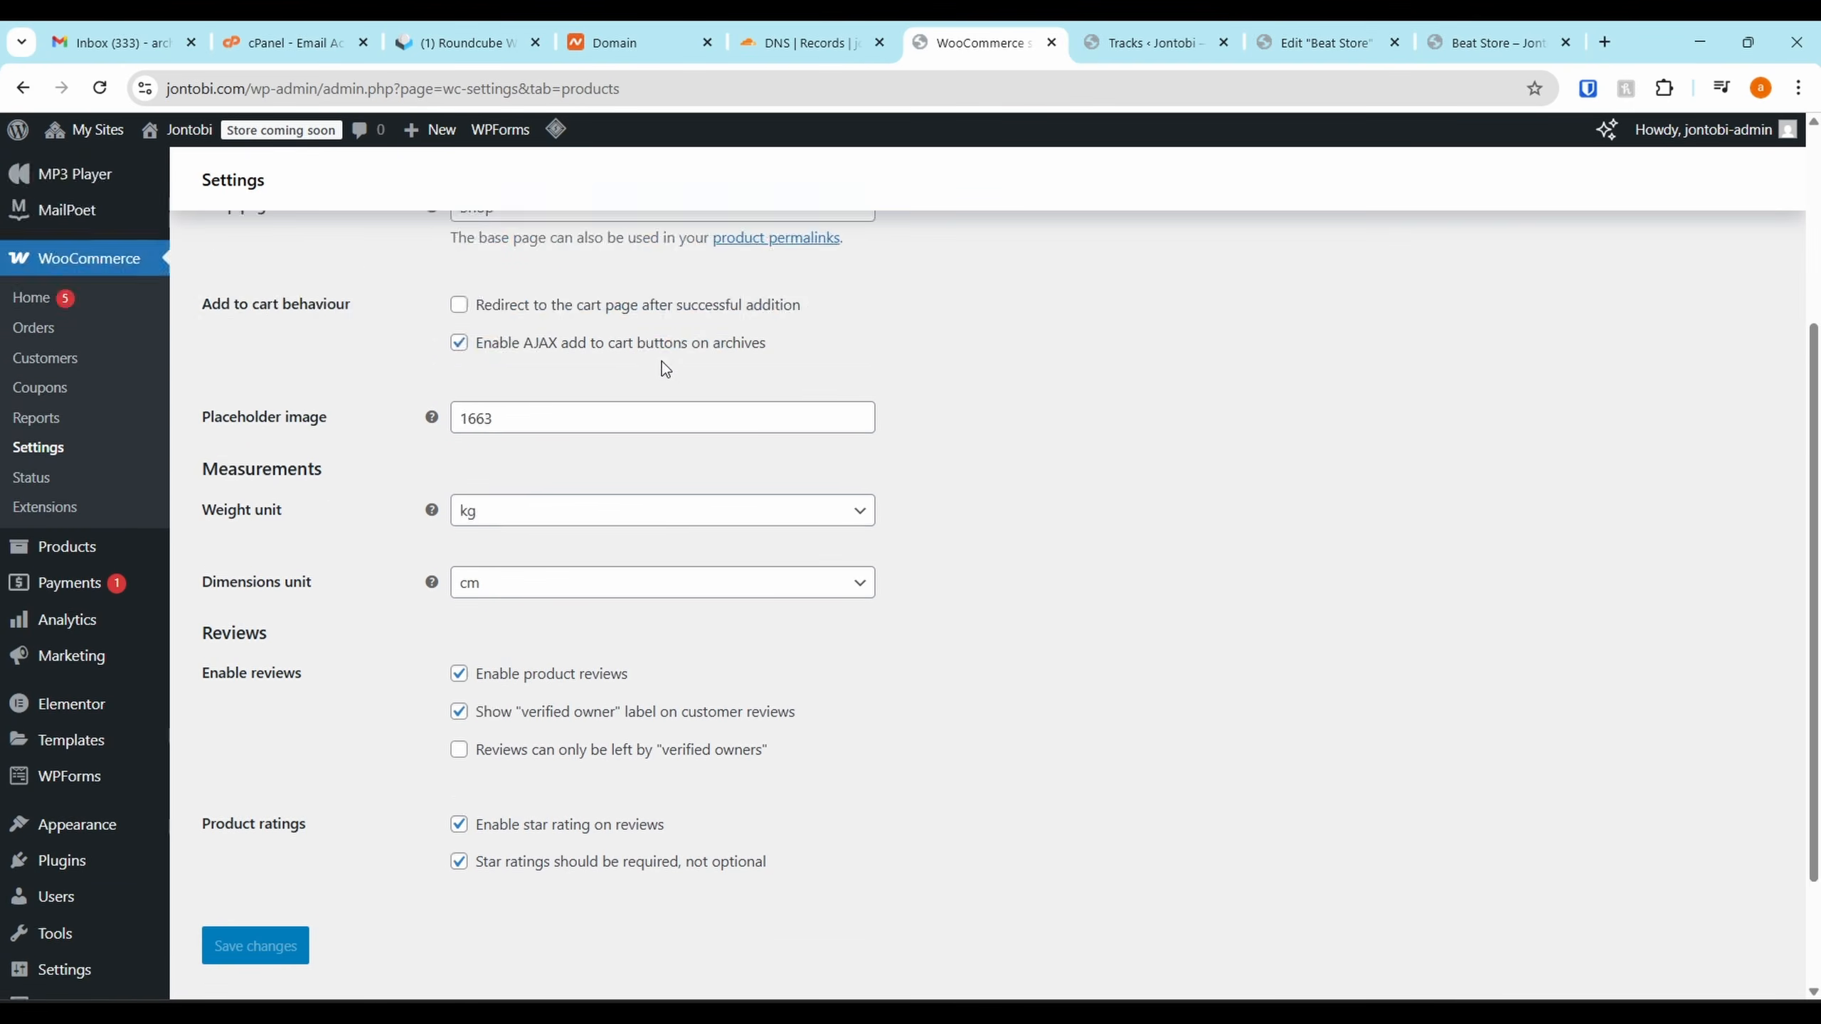
{"action": "scroll", "coordinate": [661, 362], "scroll_direction": "down", "scroll_amount": 2}
{"action": "scroll", "coordinate": [662, 365], "scroll_direction": "up", "scroll_amount": 10}
{"action": "scroll", "coordinate": [610, 391], "scroll_direction": "down", "scroll_amount": 6}
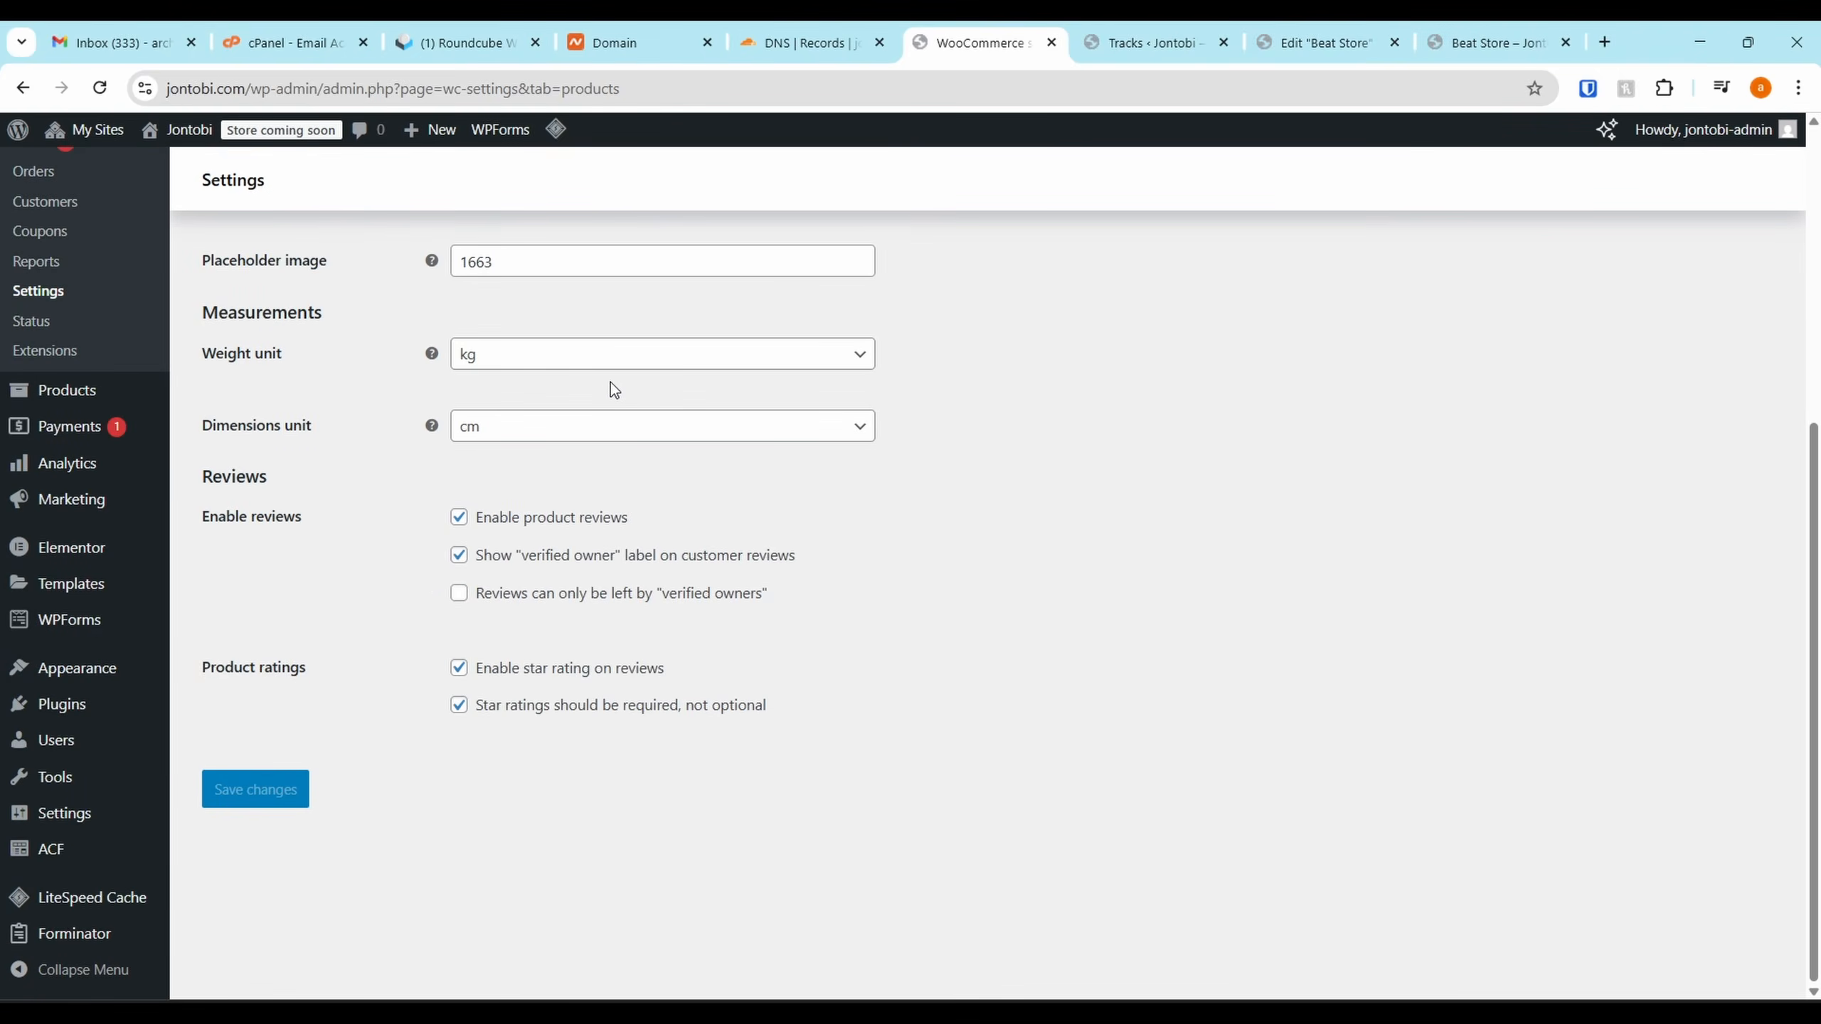
{"action": "scroll", "coordinate": [610, 391], "scroll_direction": "up", "scroll_amount": 6}
{"action": "left_click", "coordinate": [429, 246]}
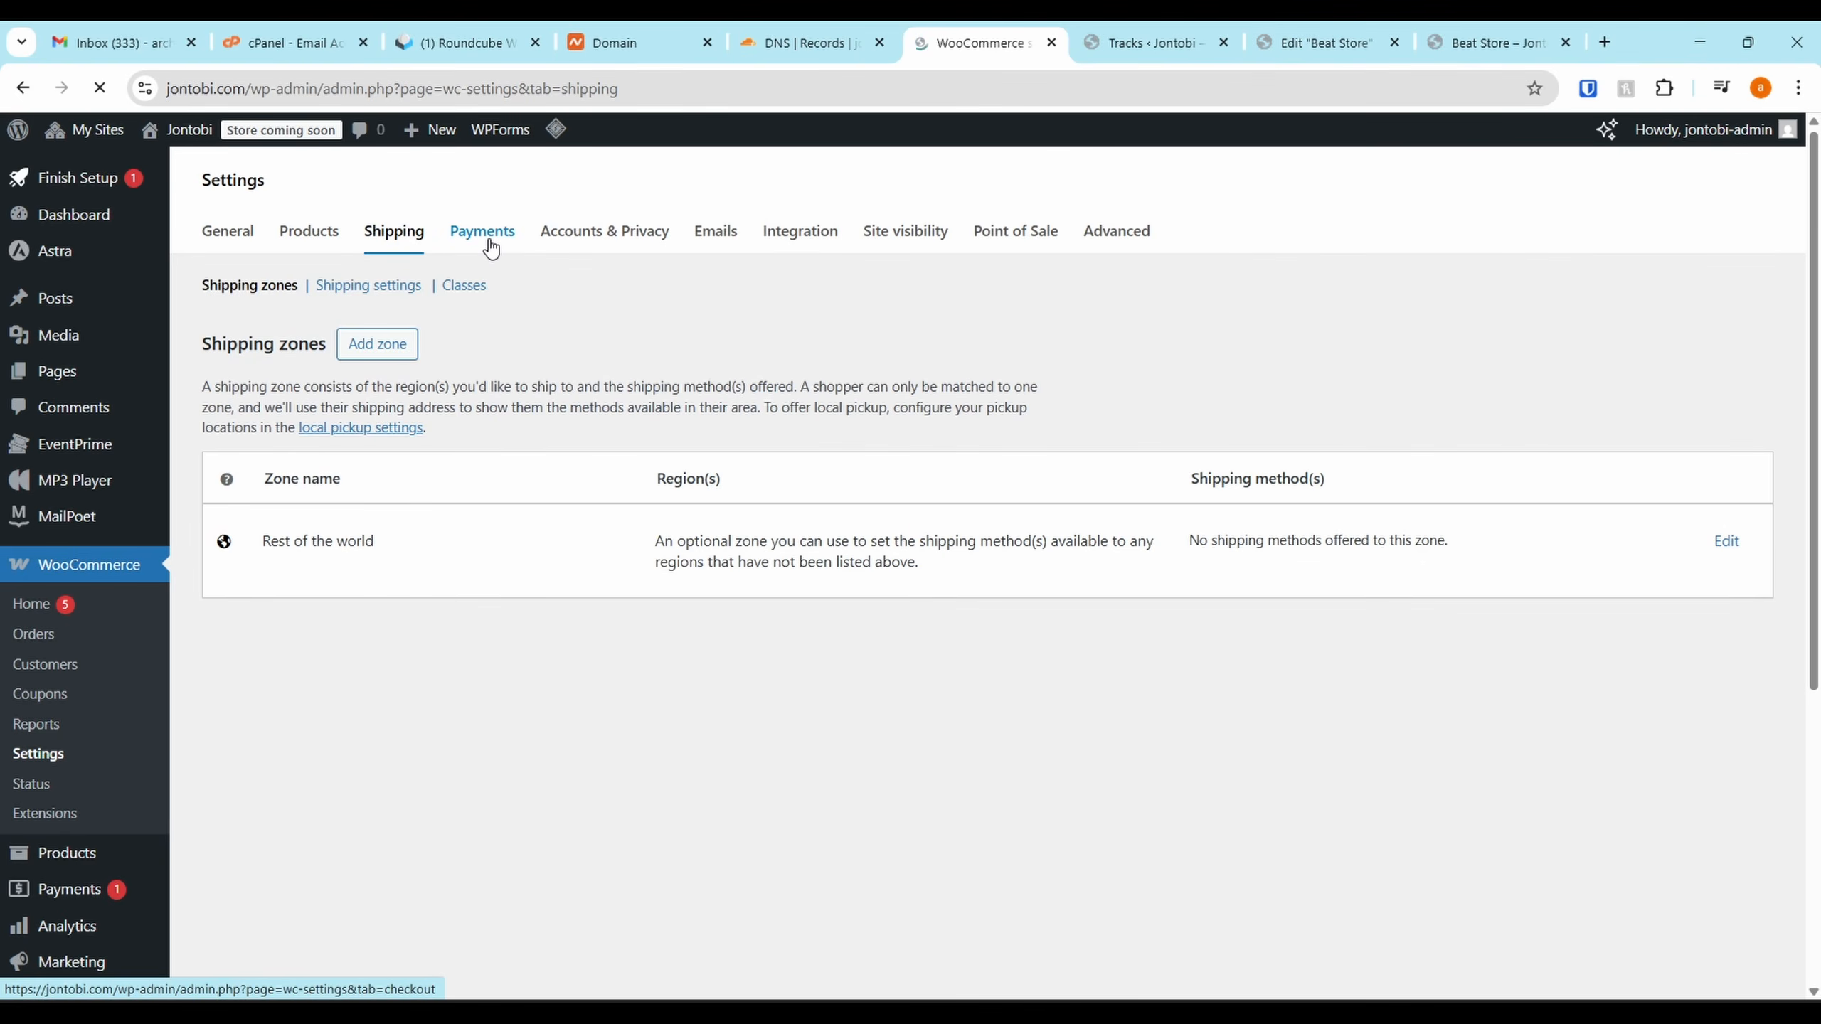
From the Payments tab, expand Take offline payments and manage Direct bank transfer
{"action": "left_click", "coordinate": [481, 246]}
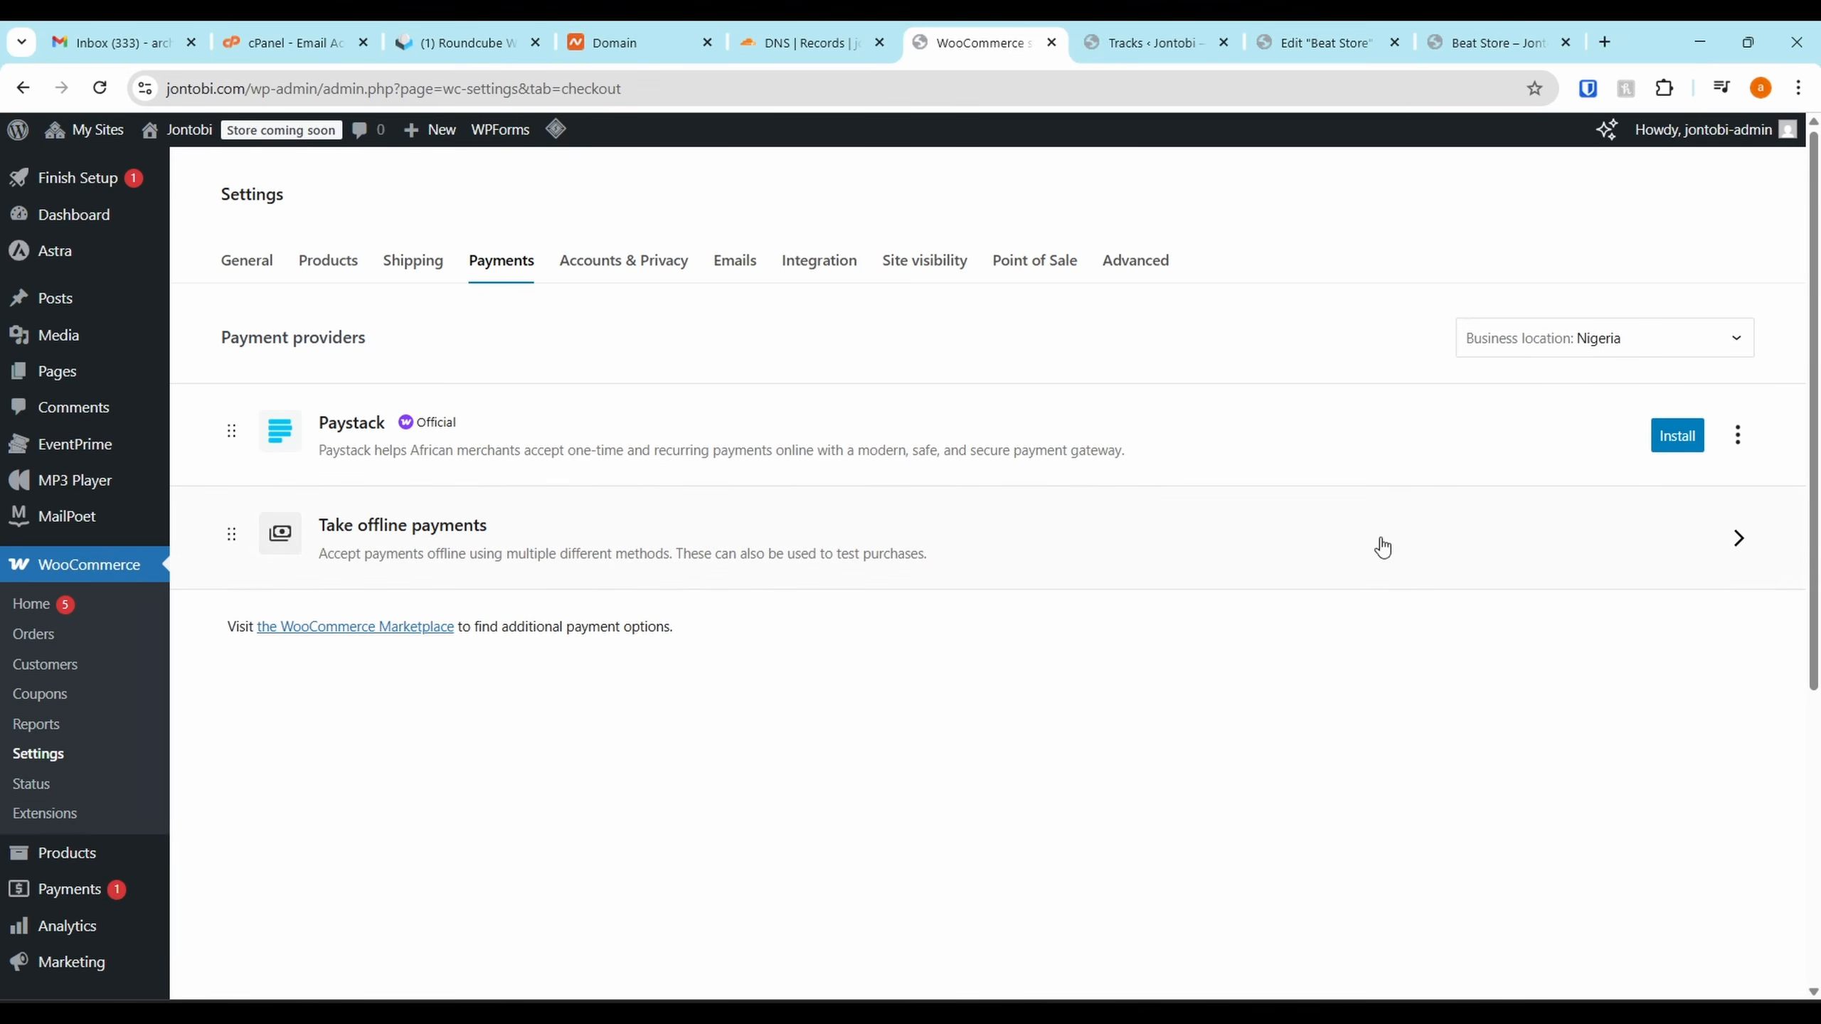
{"action": "left_click", "coordinate": [1314, 529]}
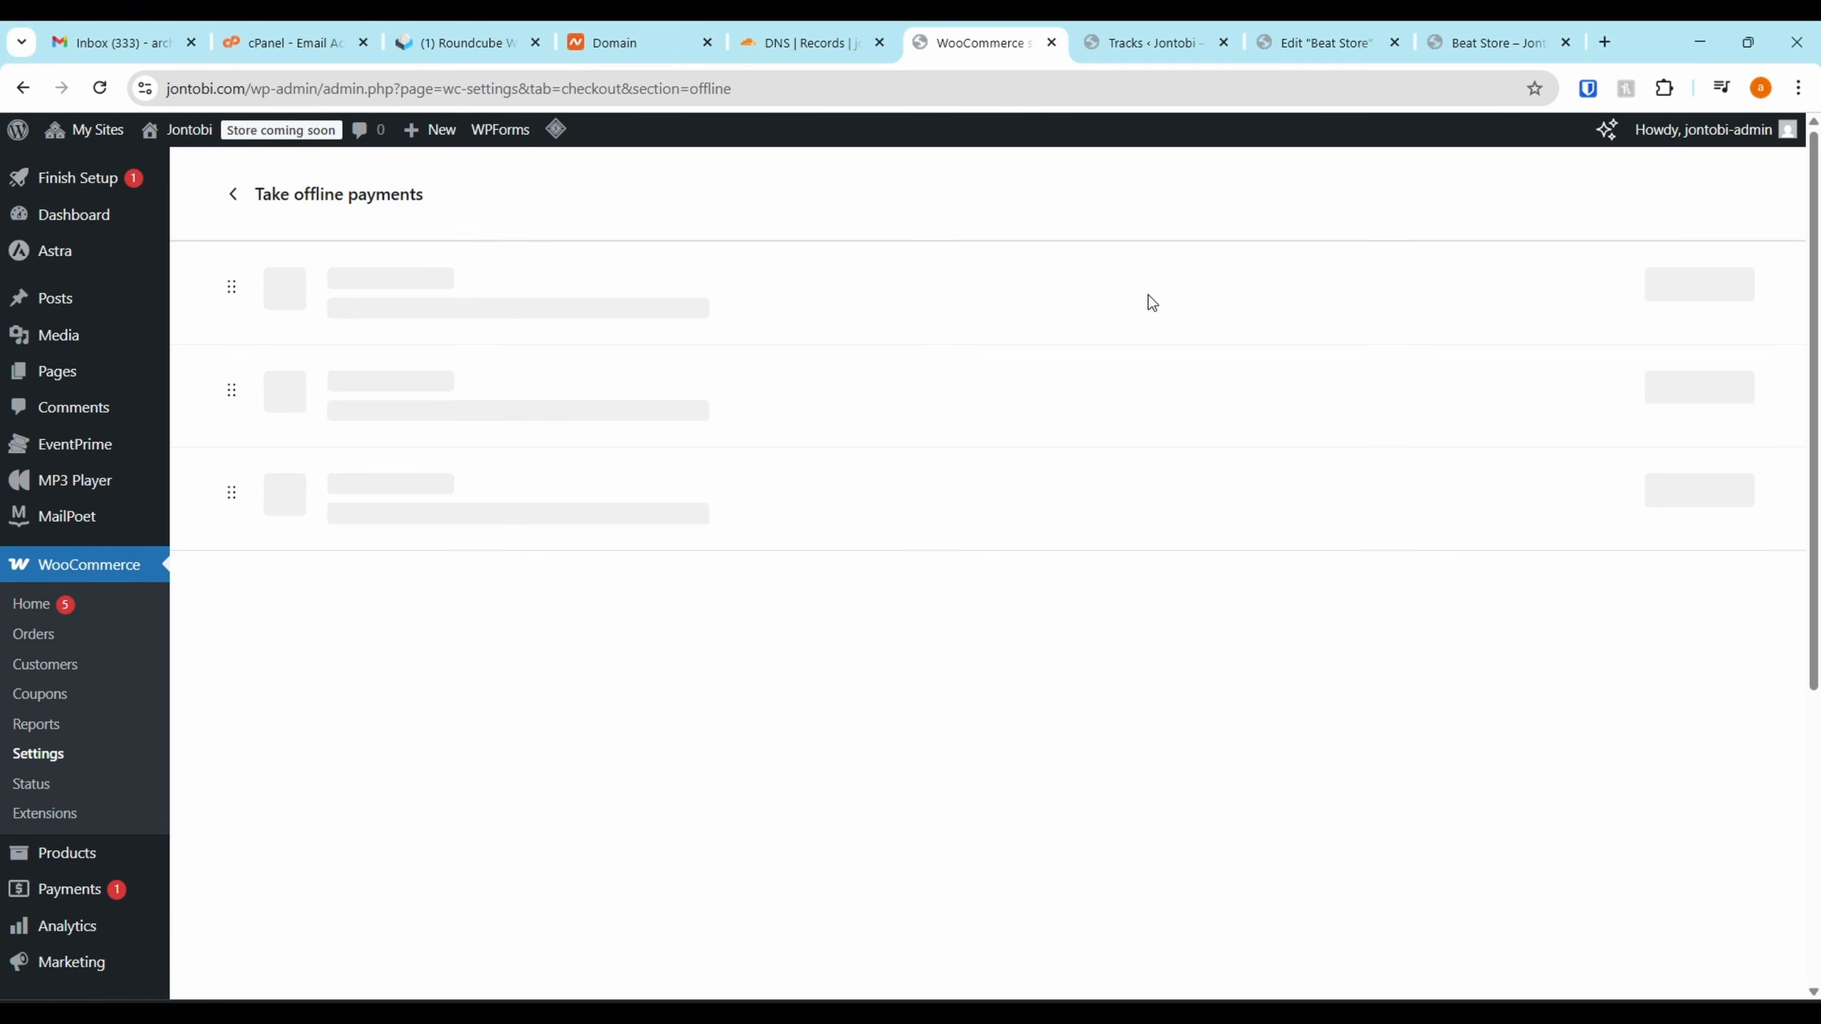
{"action": "left_click", "coordinate": [1717, 294]}
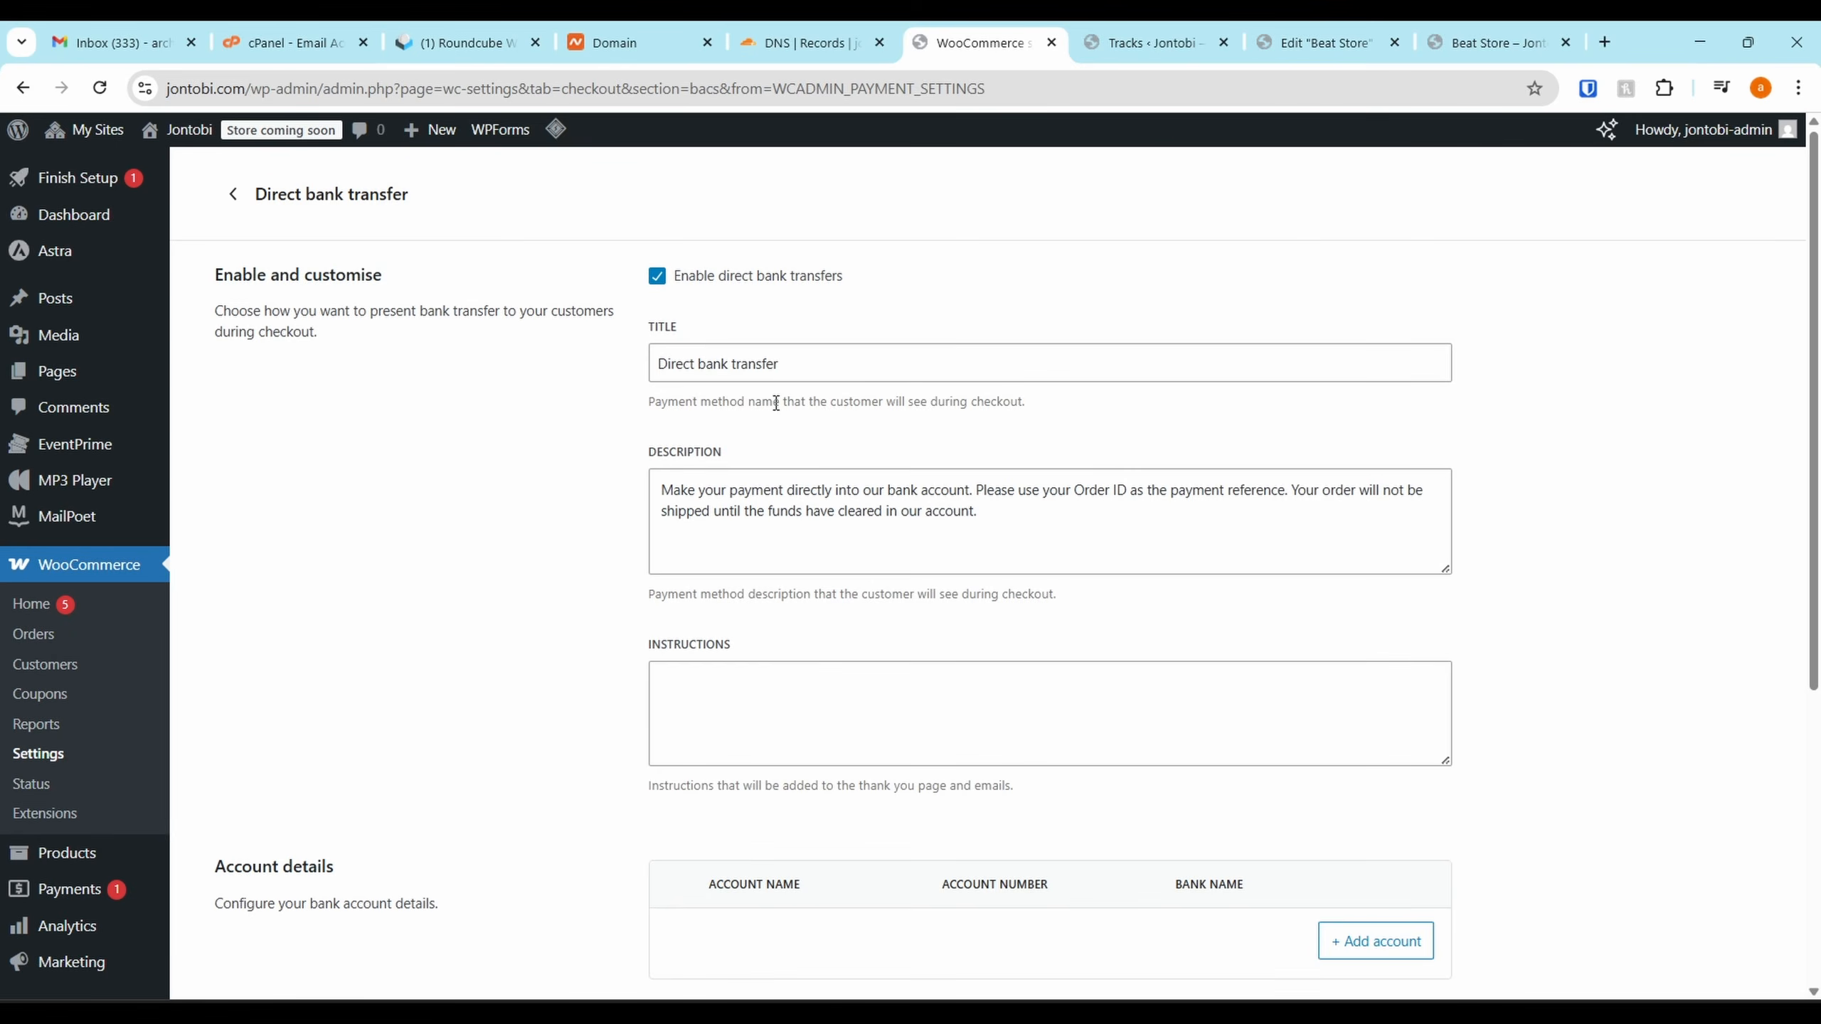
{"action": "scroll", "coordinate": [957, 556], "scroll_direction": "down", "scroll_amount": 4}
Start a new bank account for direct bank transfer with Nigeria as its country
{"action": "left_click", "coordinate": [1340, 668]}
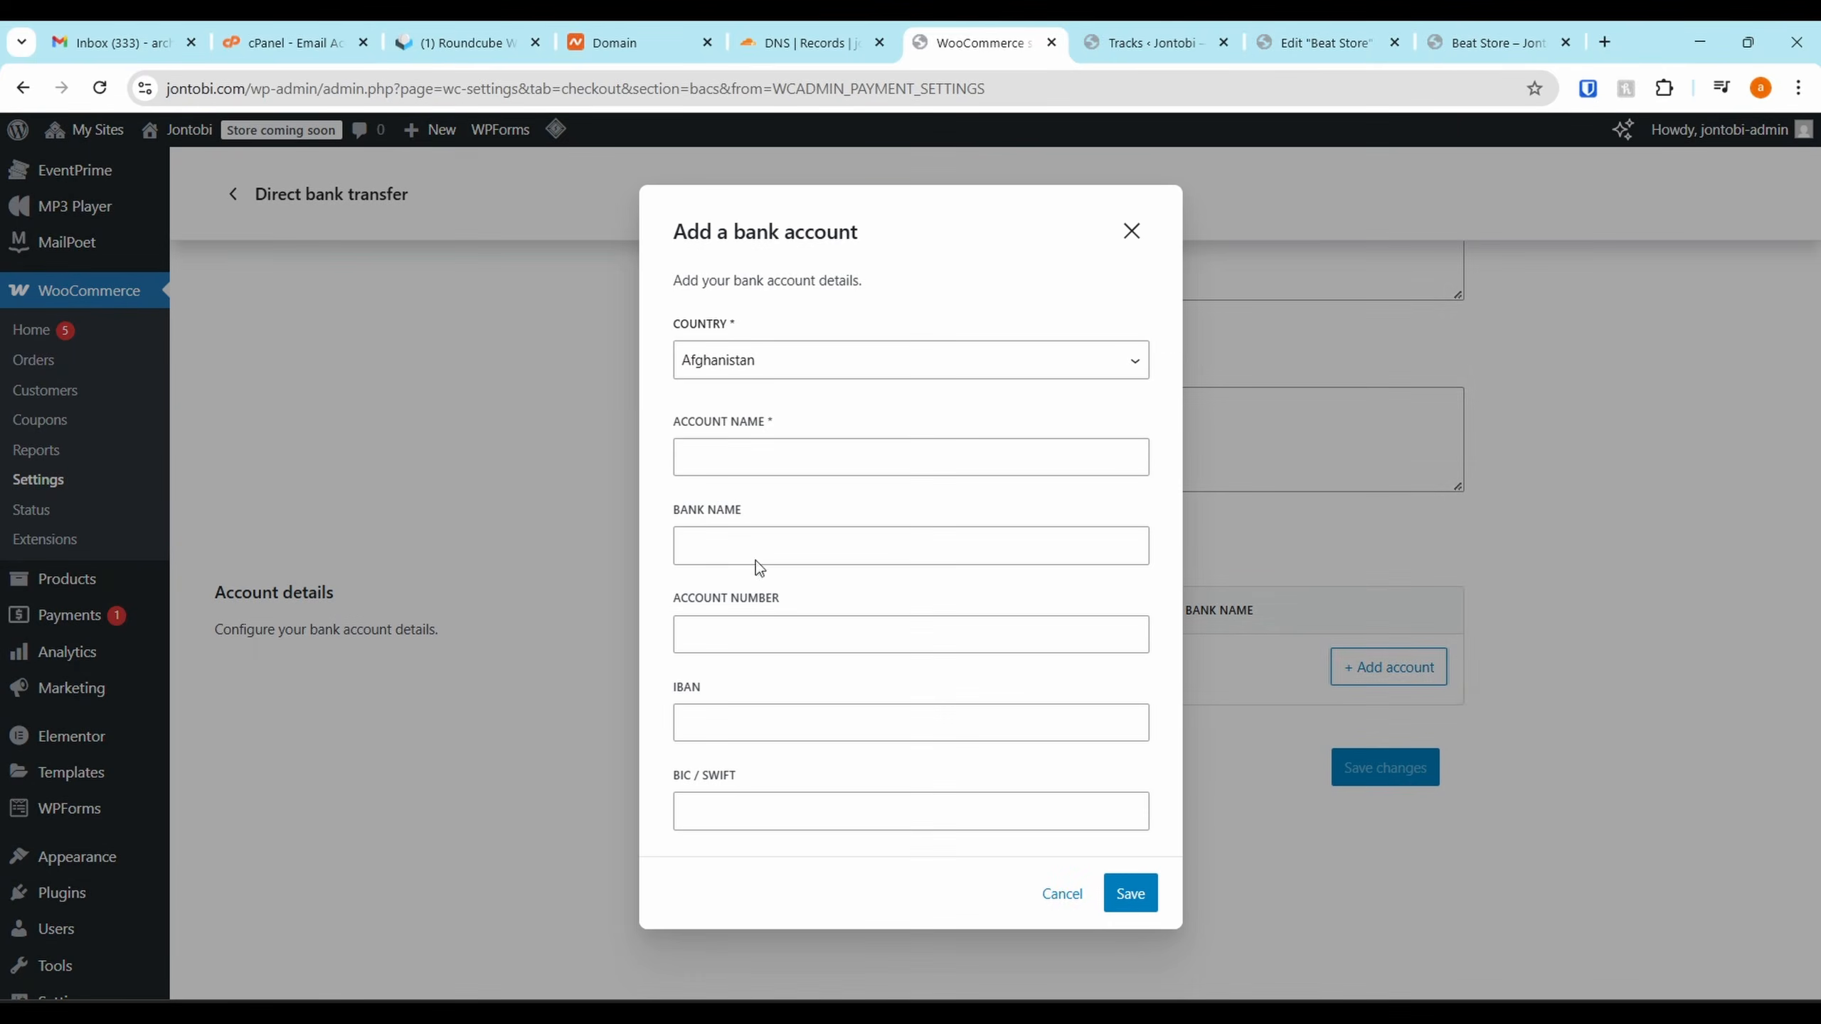
{"action": "left_click", "coordinate": [760, 367]}
{"action": "scroll", "coordinate": [752, 538], "scroll_direction": "down", "scroll_amount": 15}
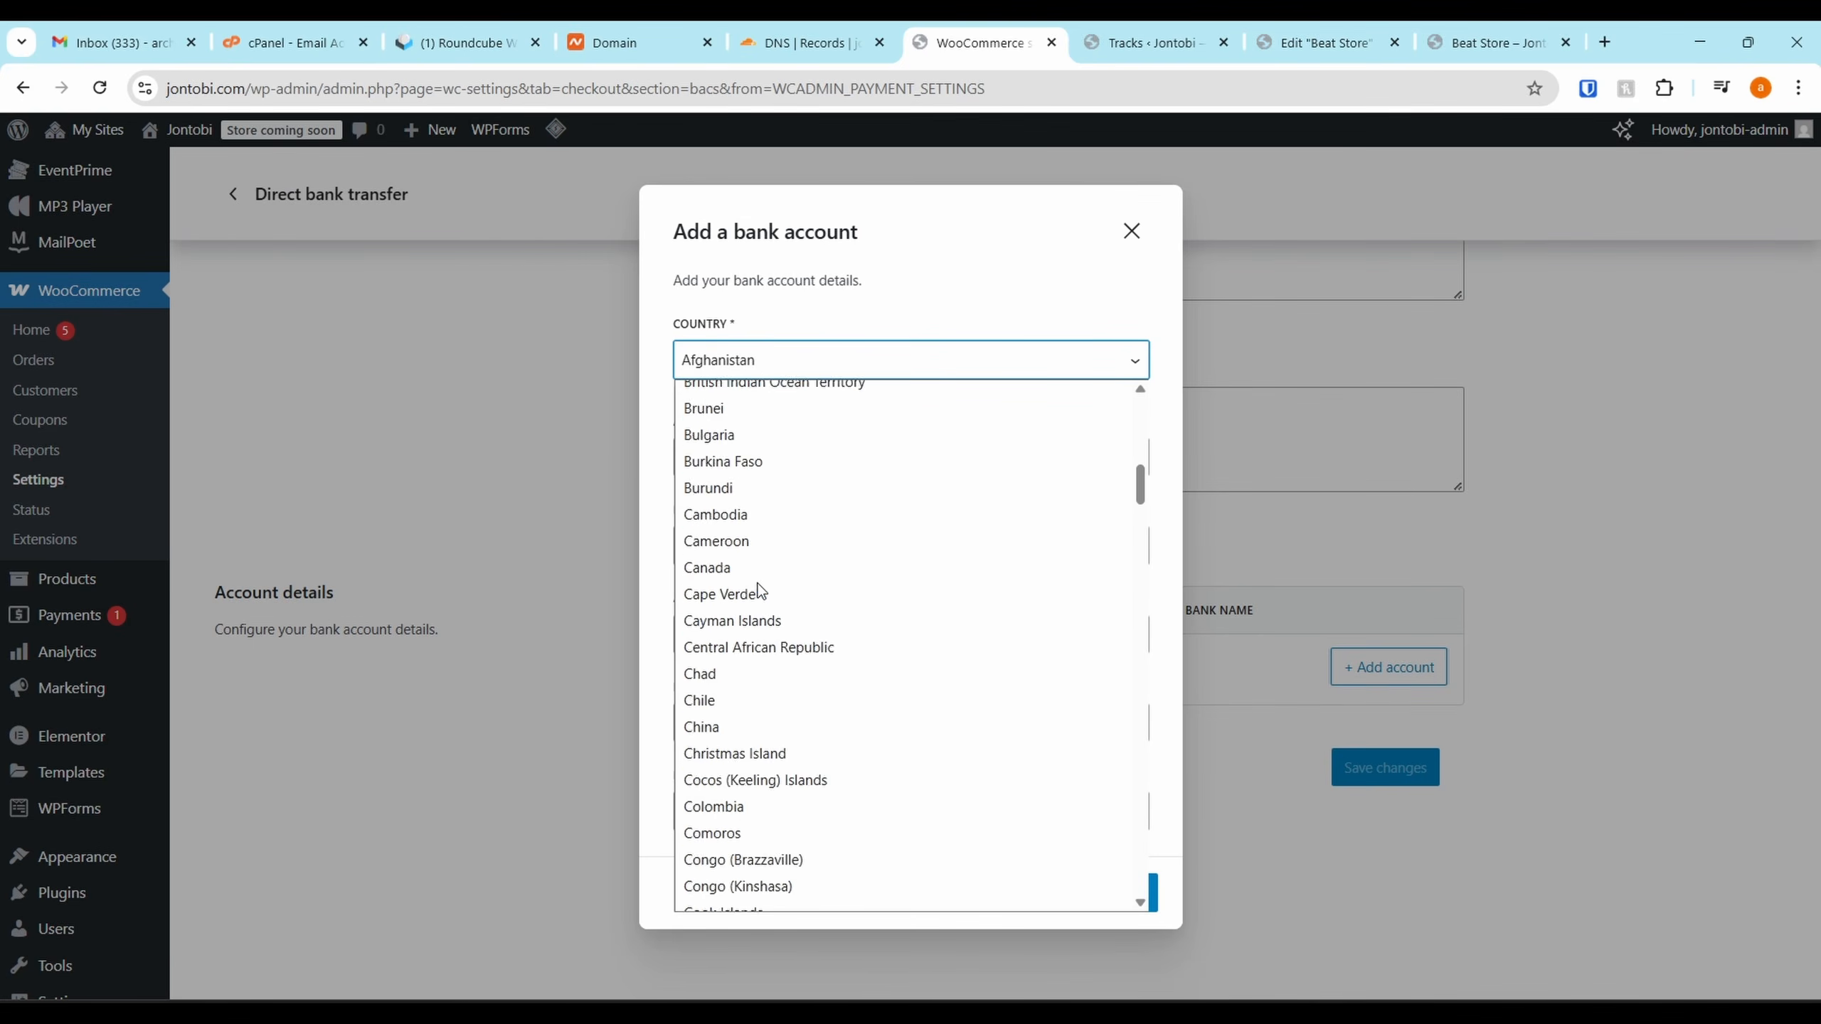
{"action": "scroll", "coordinate": [761, 588], "scroll_direction": "down", "scroll_amount": 15}
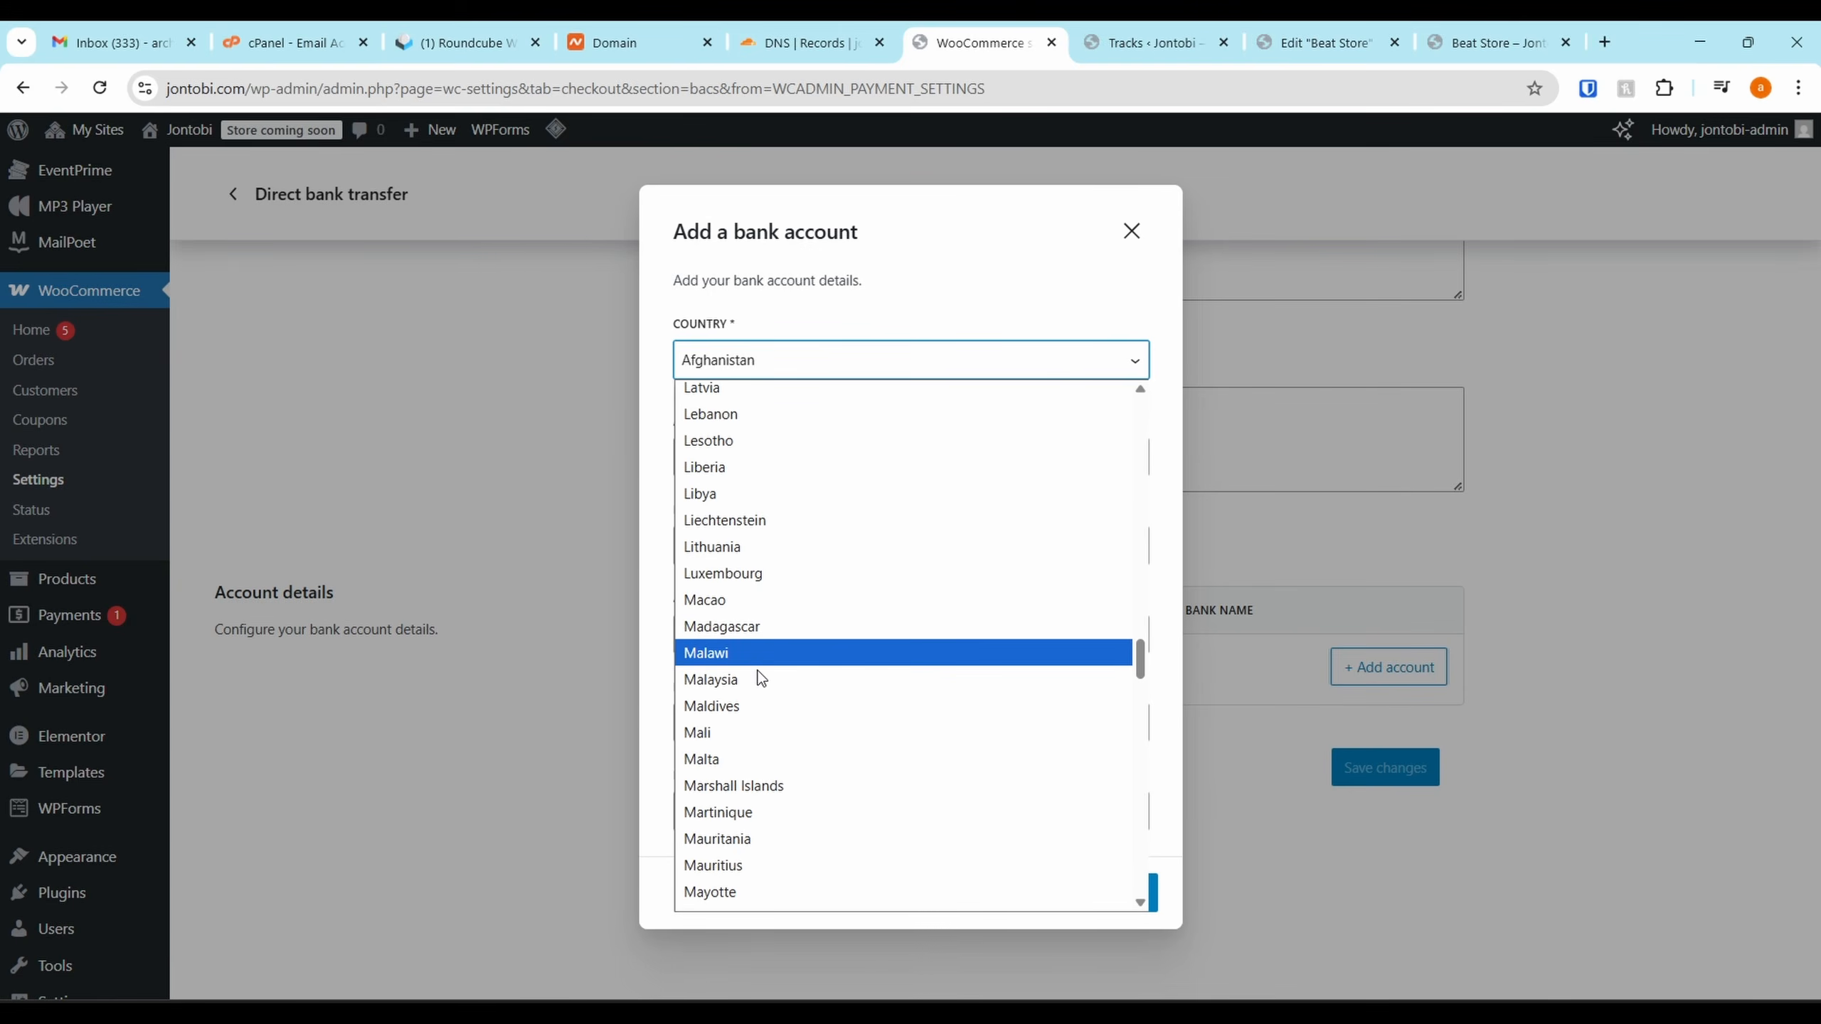
{"action": "scroll", "coordinate": [754, 719], "scroll_direction": "down", "scroll_amount": 7}
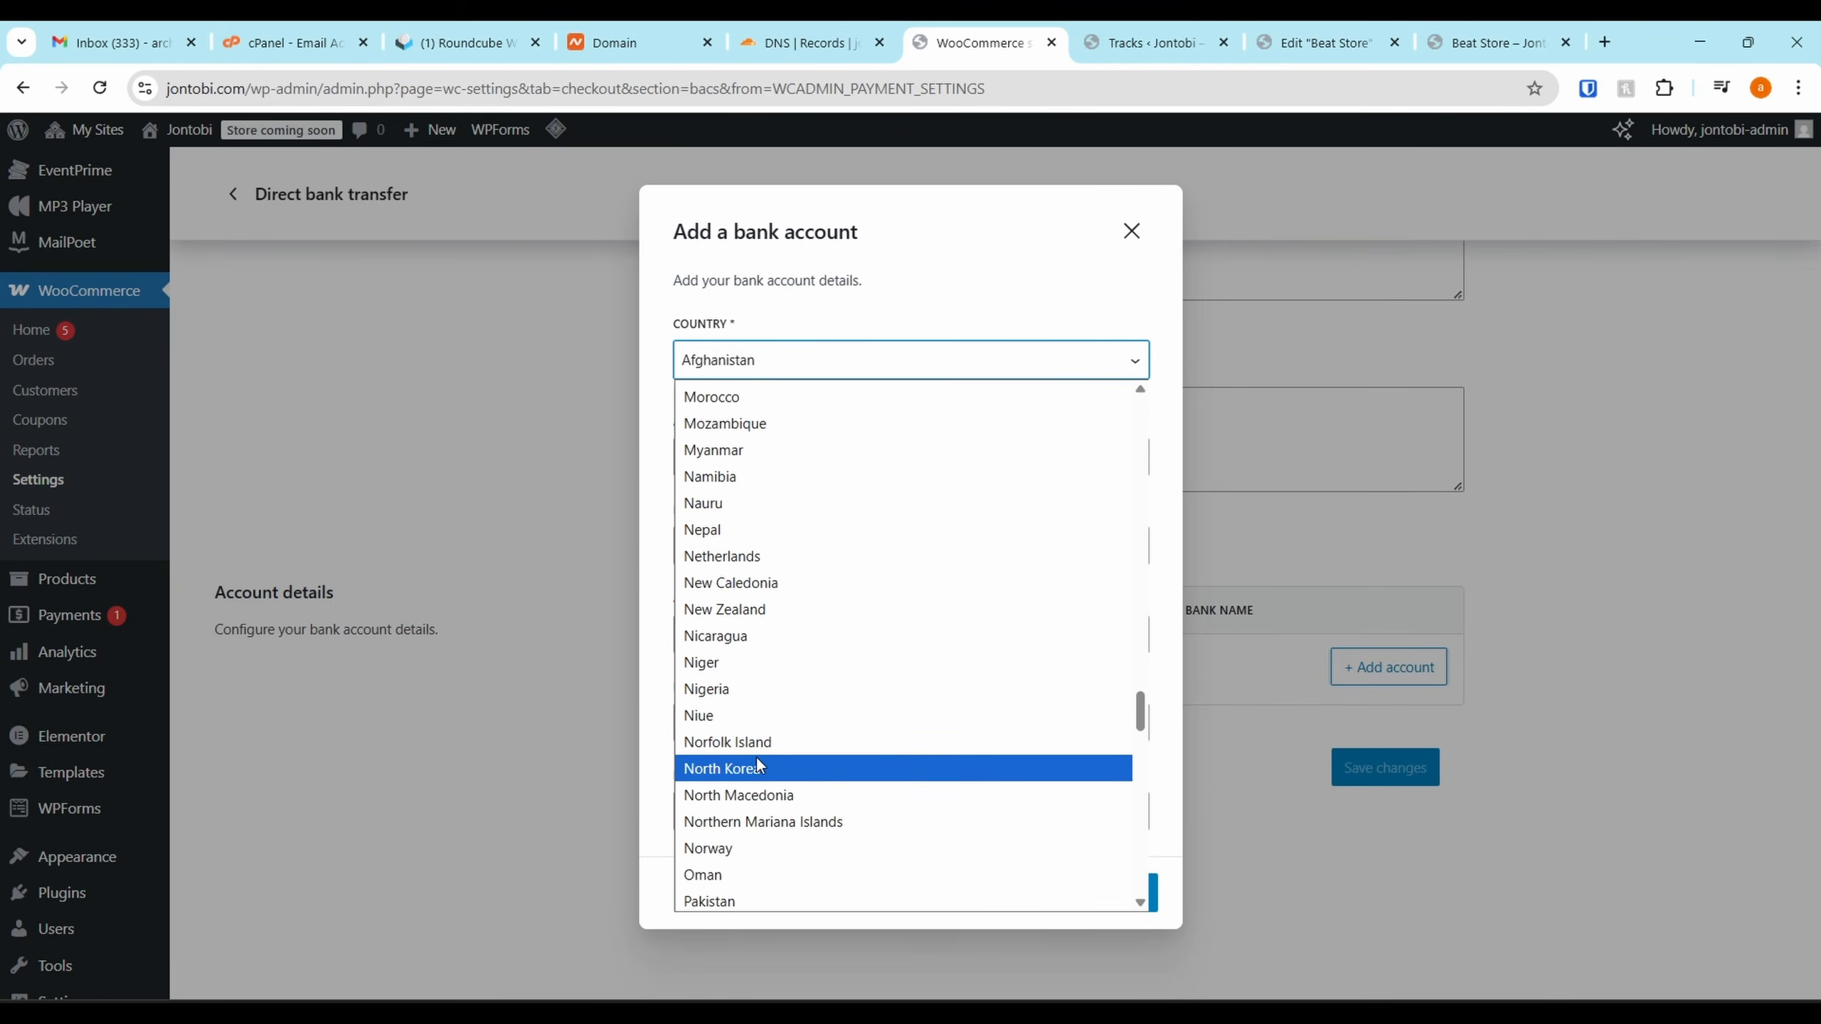
{"action": "left_click", "coordinate": [731, 689]}
Enter the account holder name, bank name Test and account number, save, and return to providers
{"action": "left_click", "coordinate": [766, 468]}
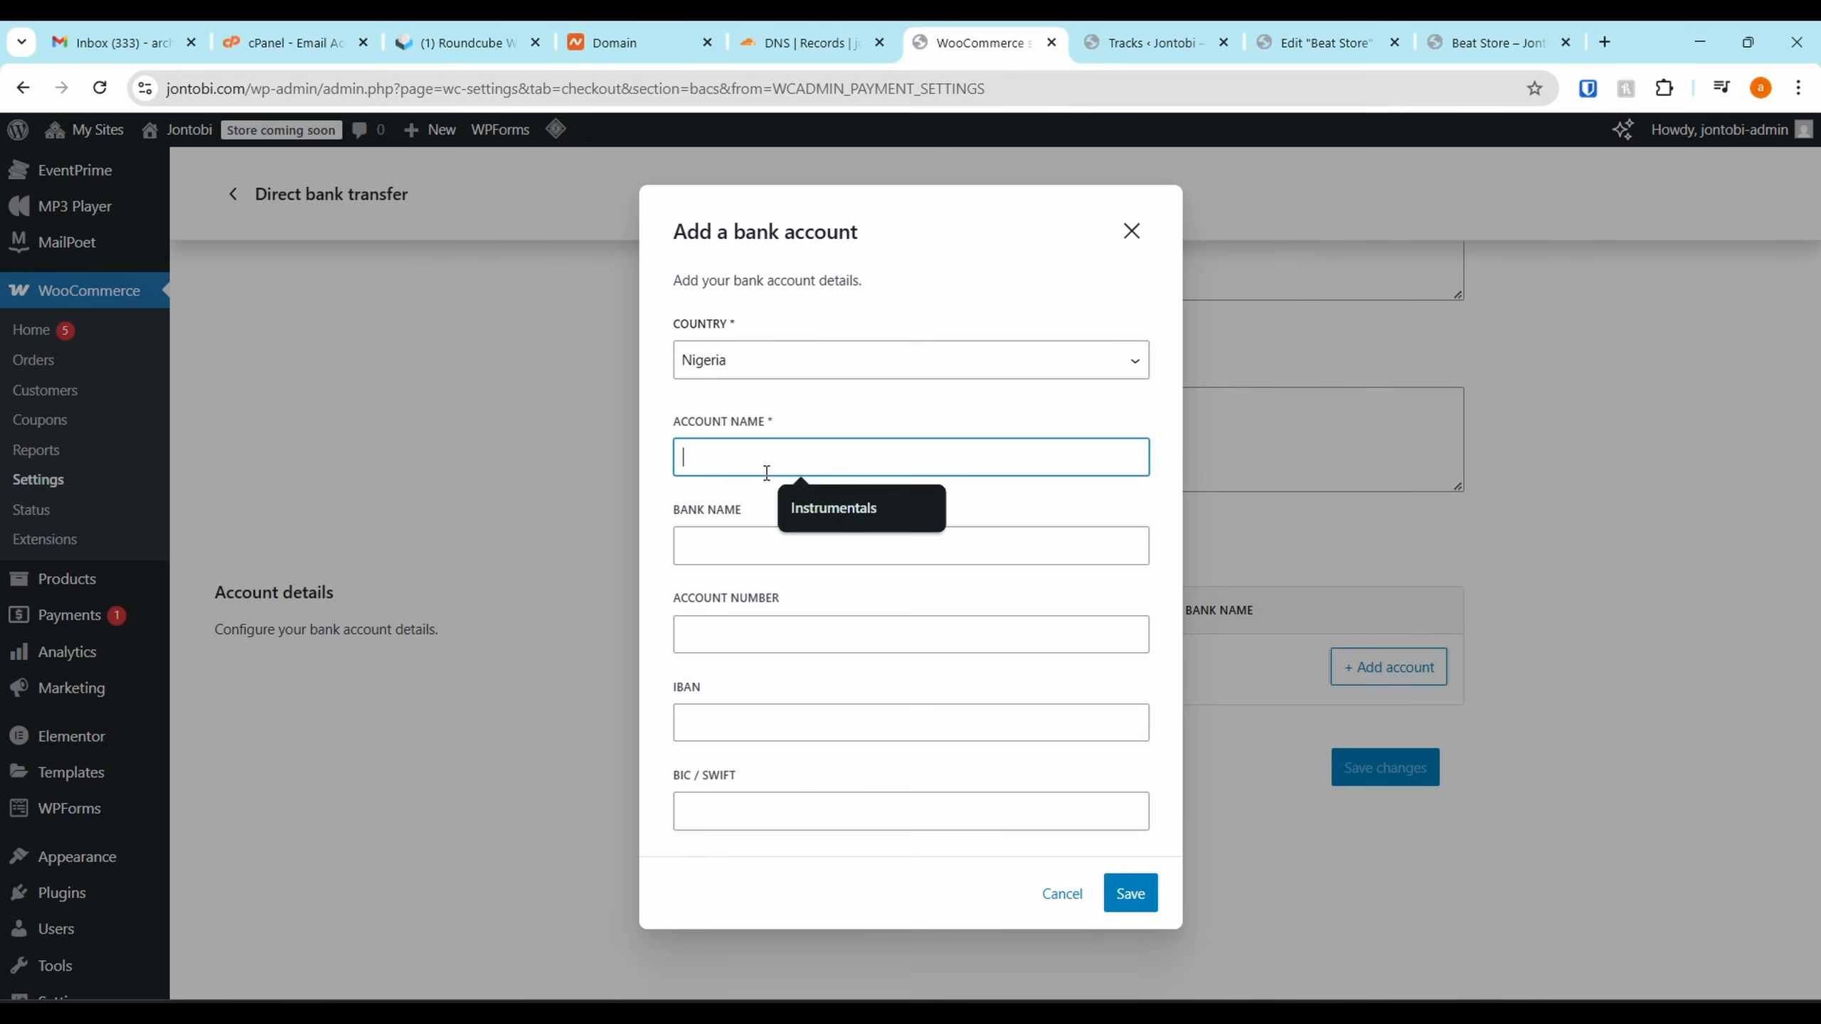
{"action": "type", "text": "Jontobi"}
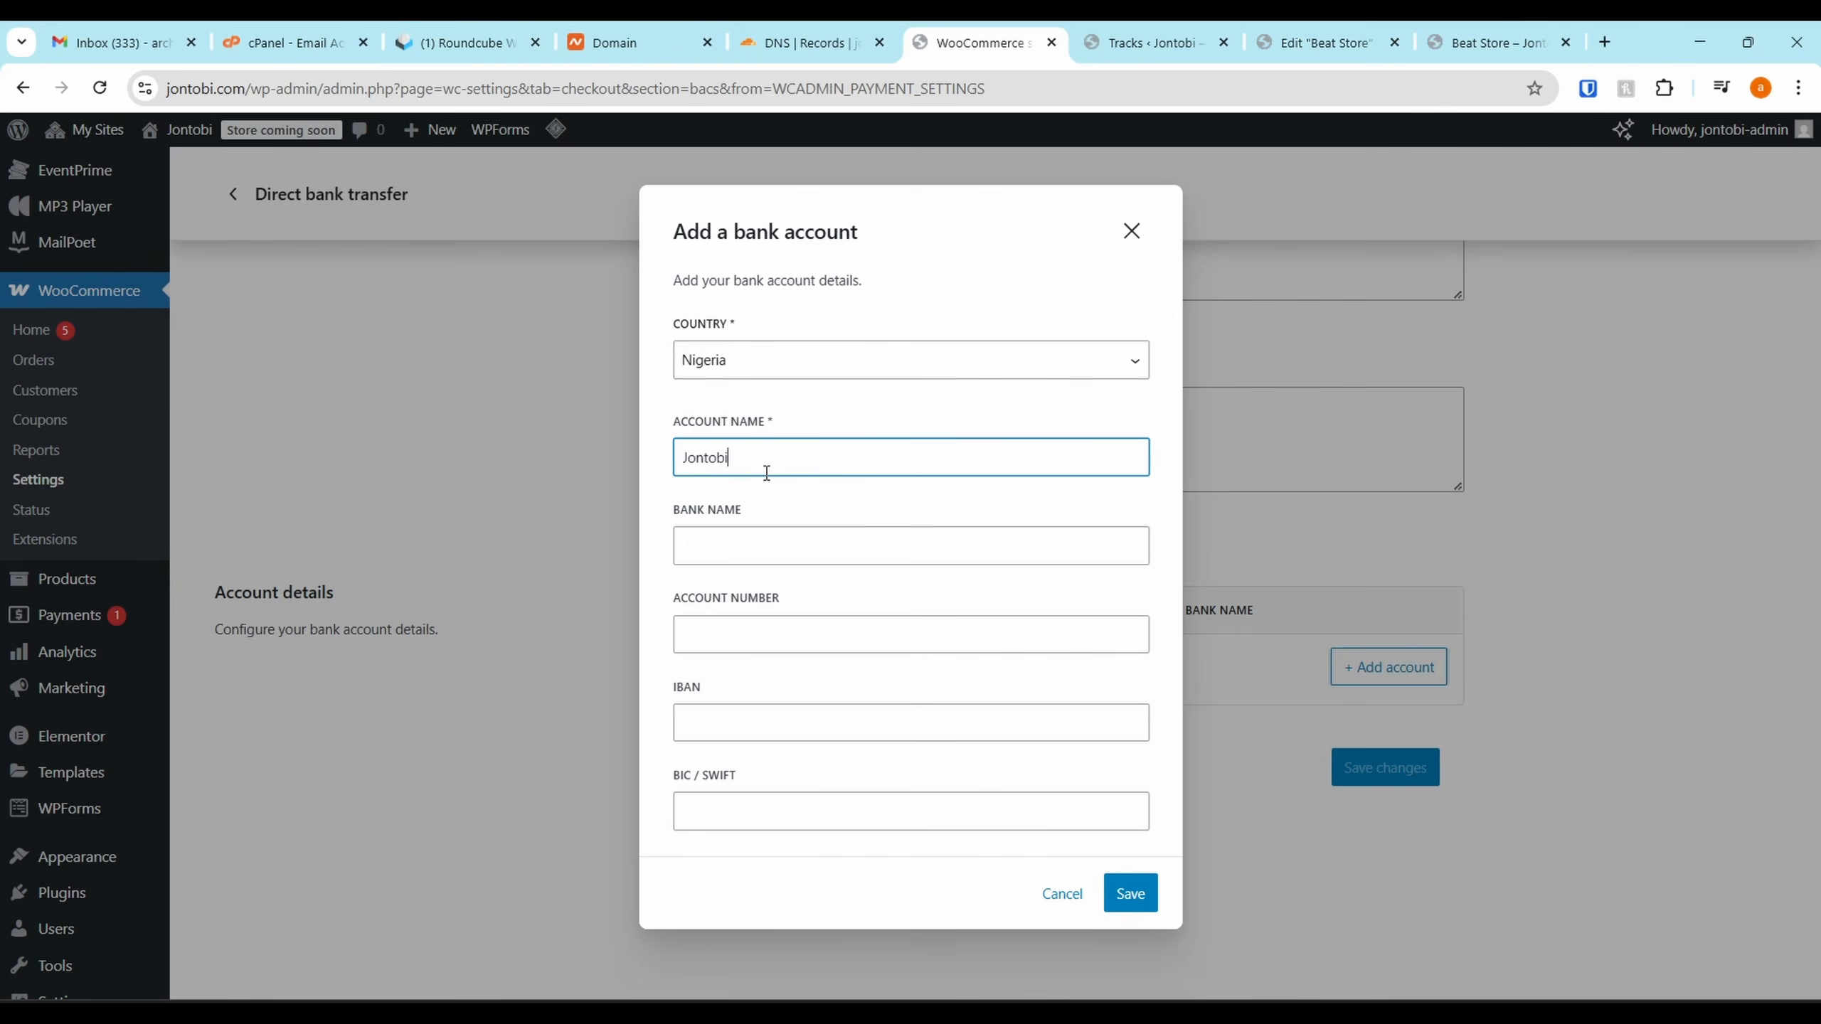
{"action": "left_click", "coordinate": [711, 548]}
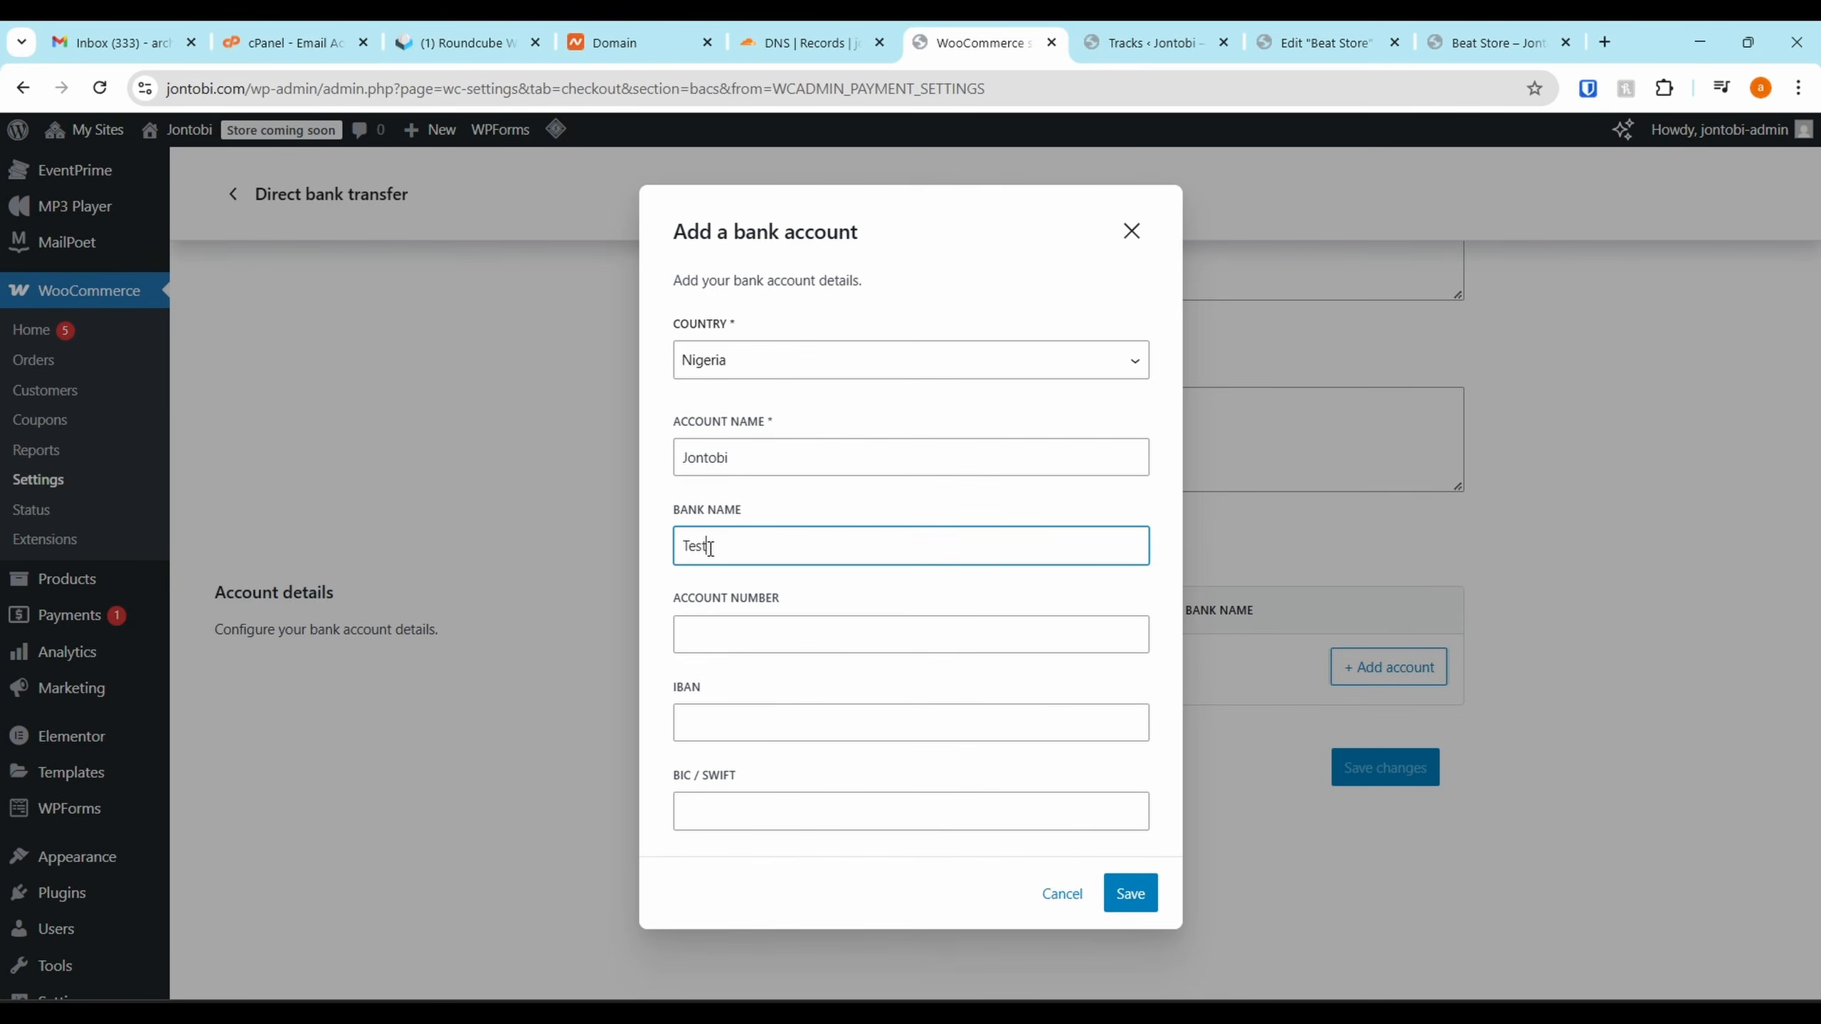
{"action": "key", "text": "Tab"}
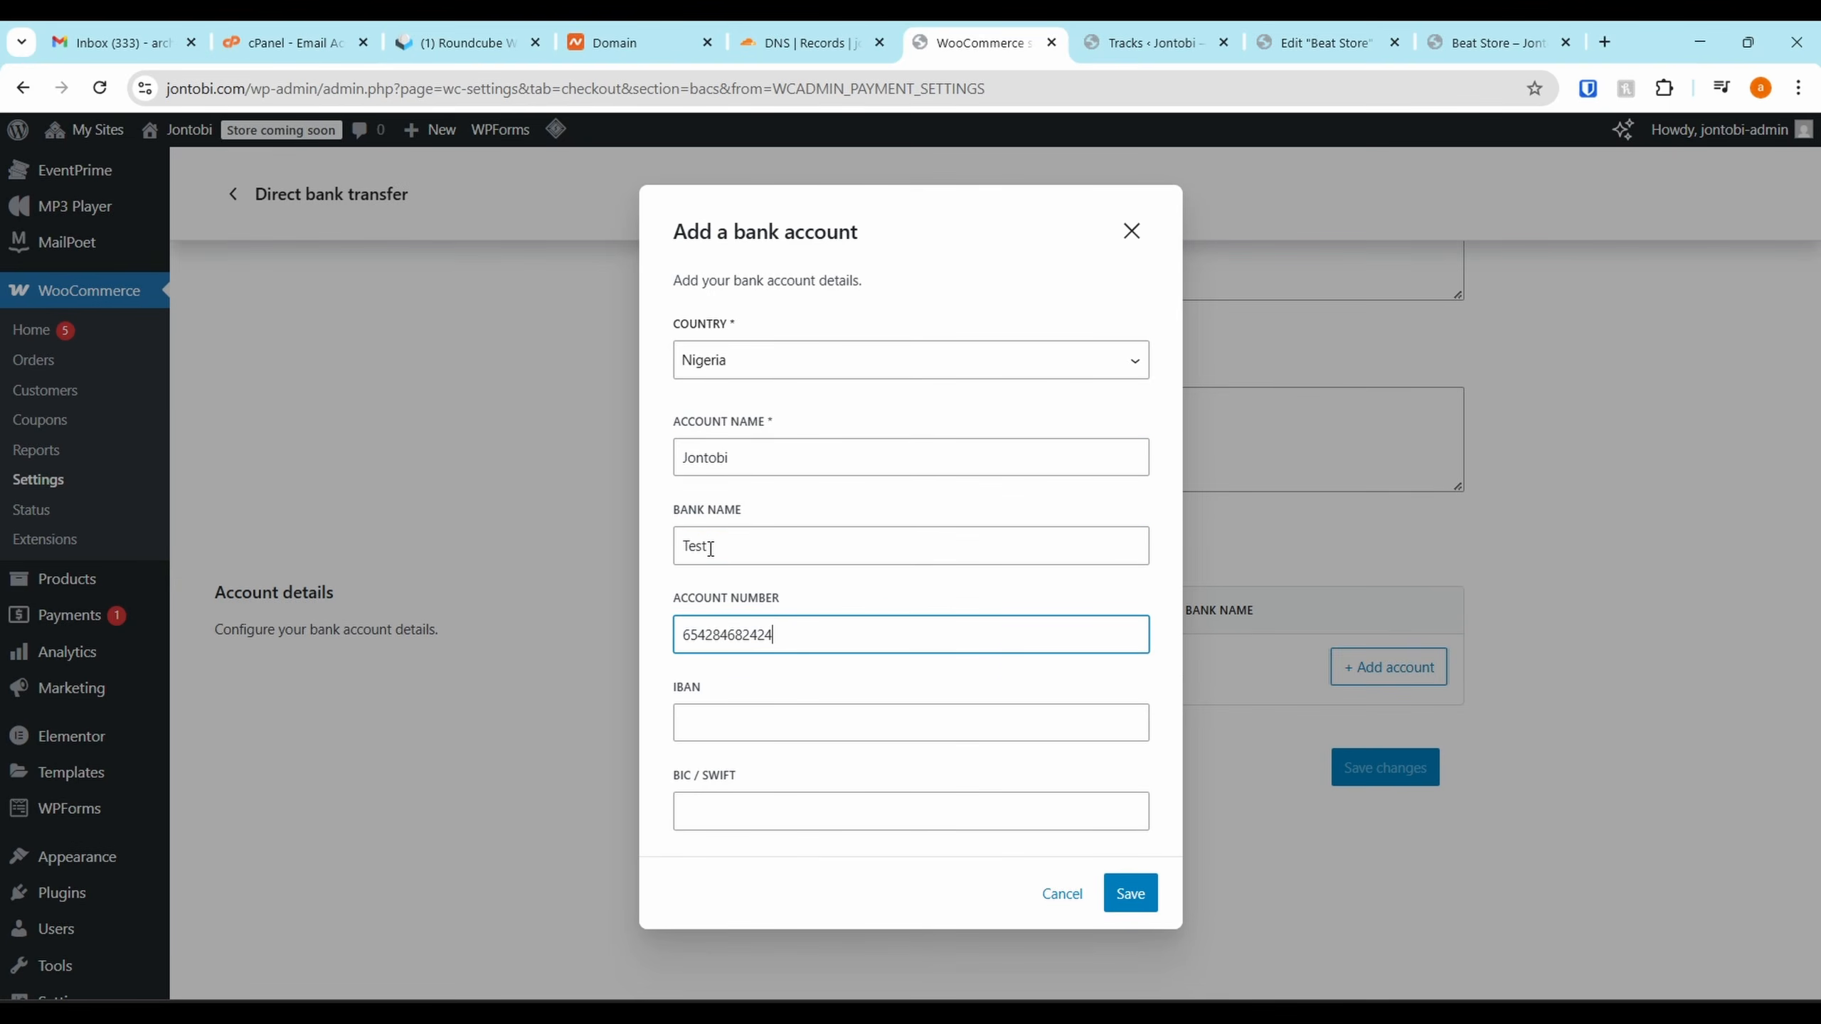
{"action": "left_click", "coordinate": [1140, 904]}
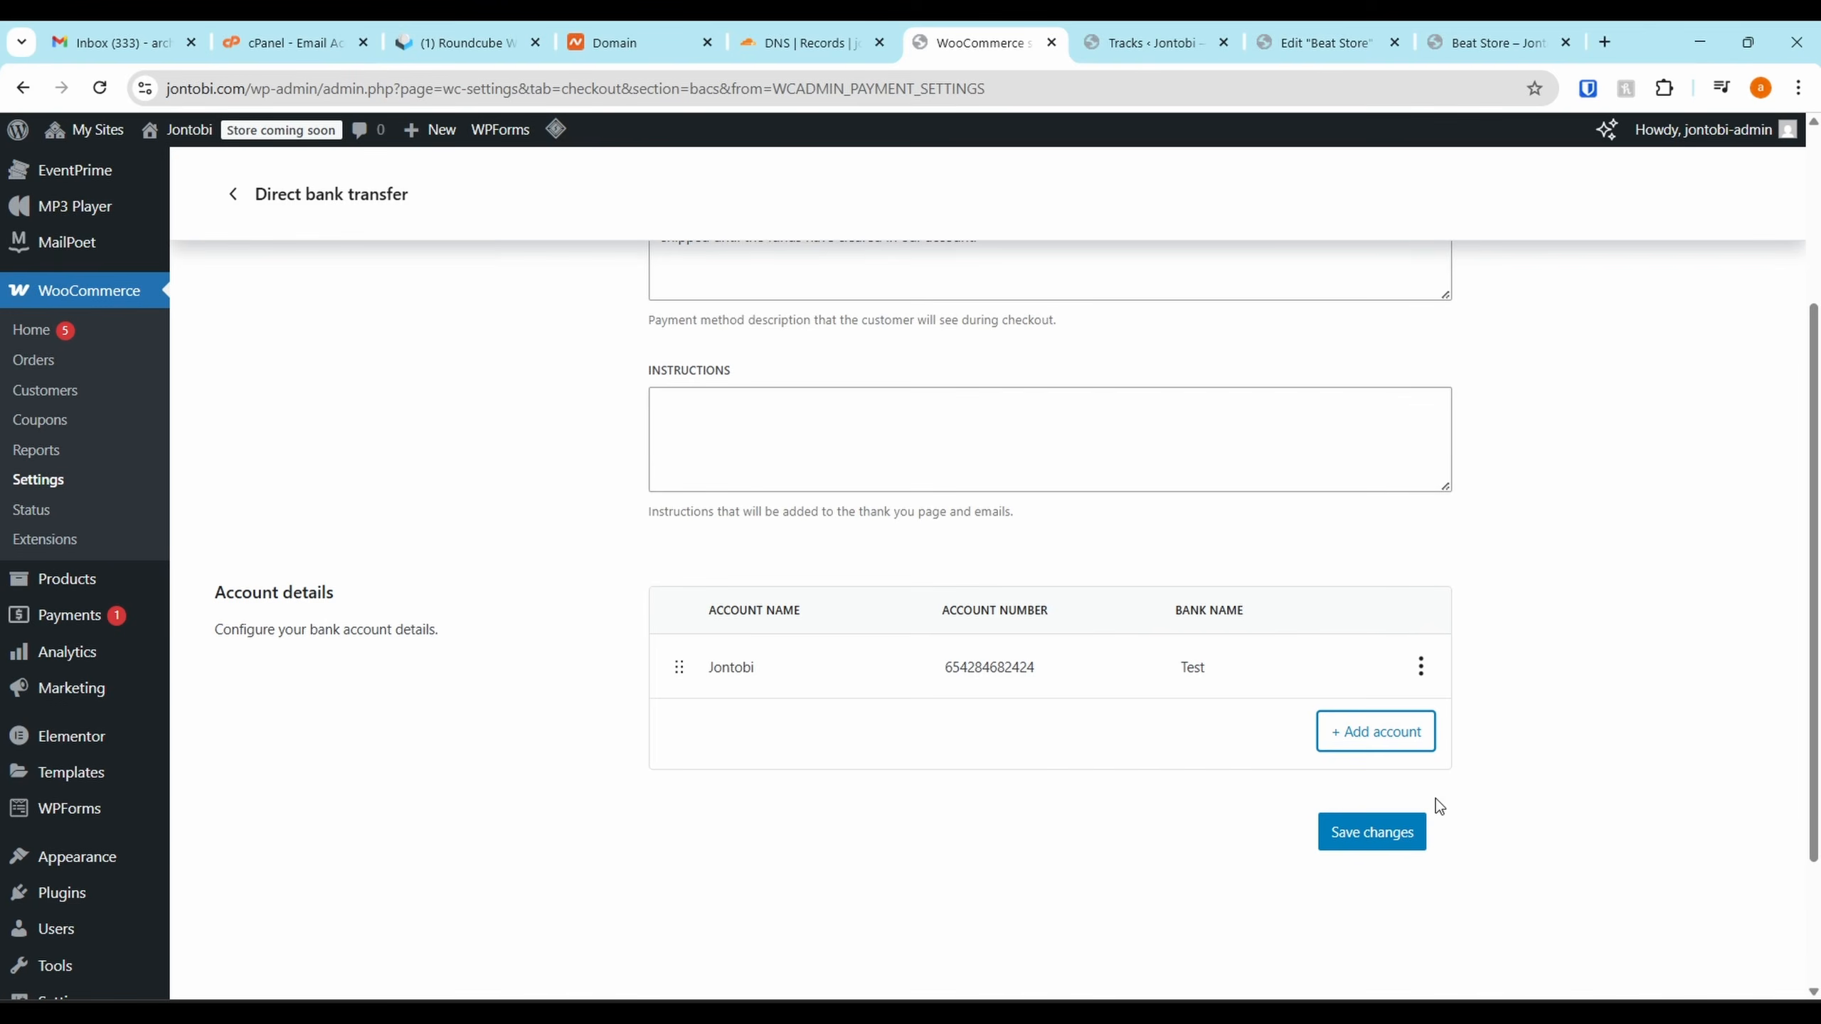
{"action": "left_click", "coordinate": [1362, 835]}
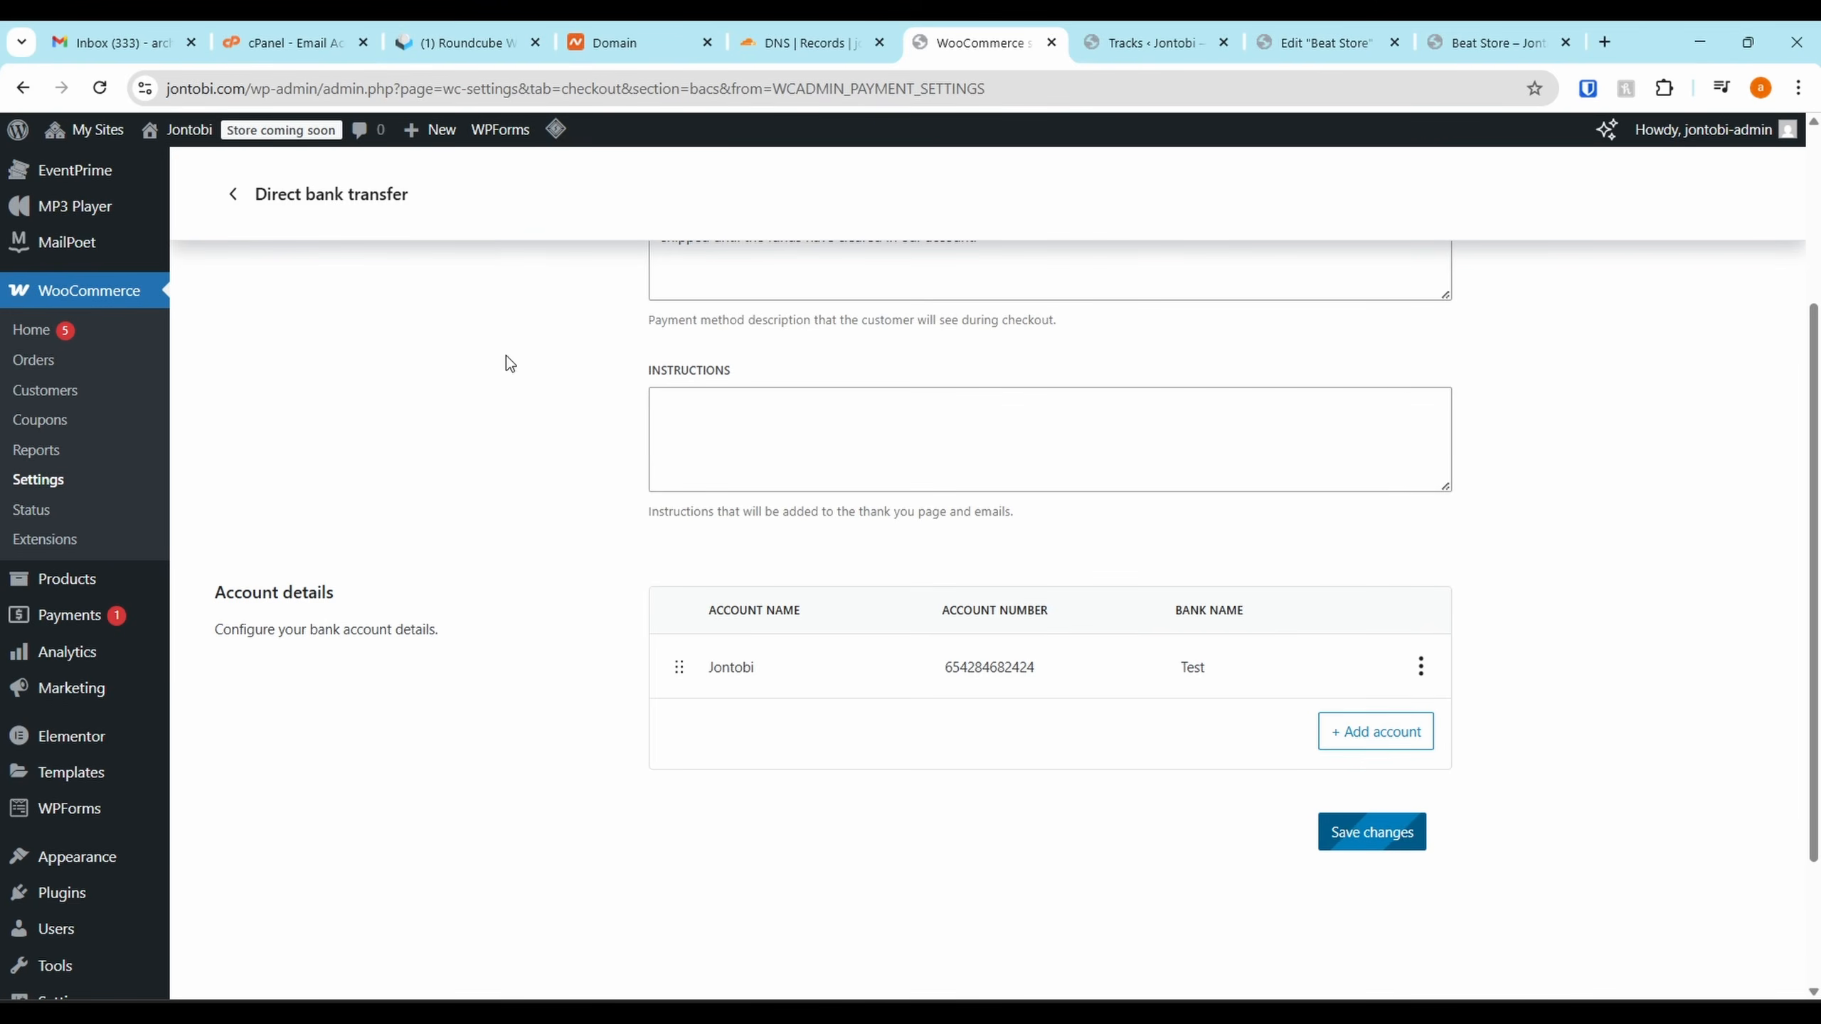
{"action": "left_click", "coordinate": [234, 194]}
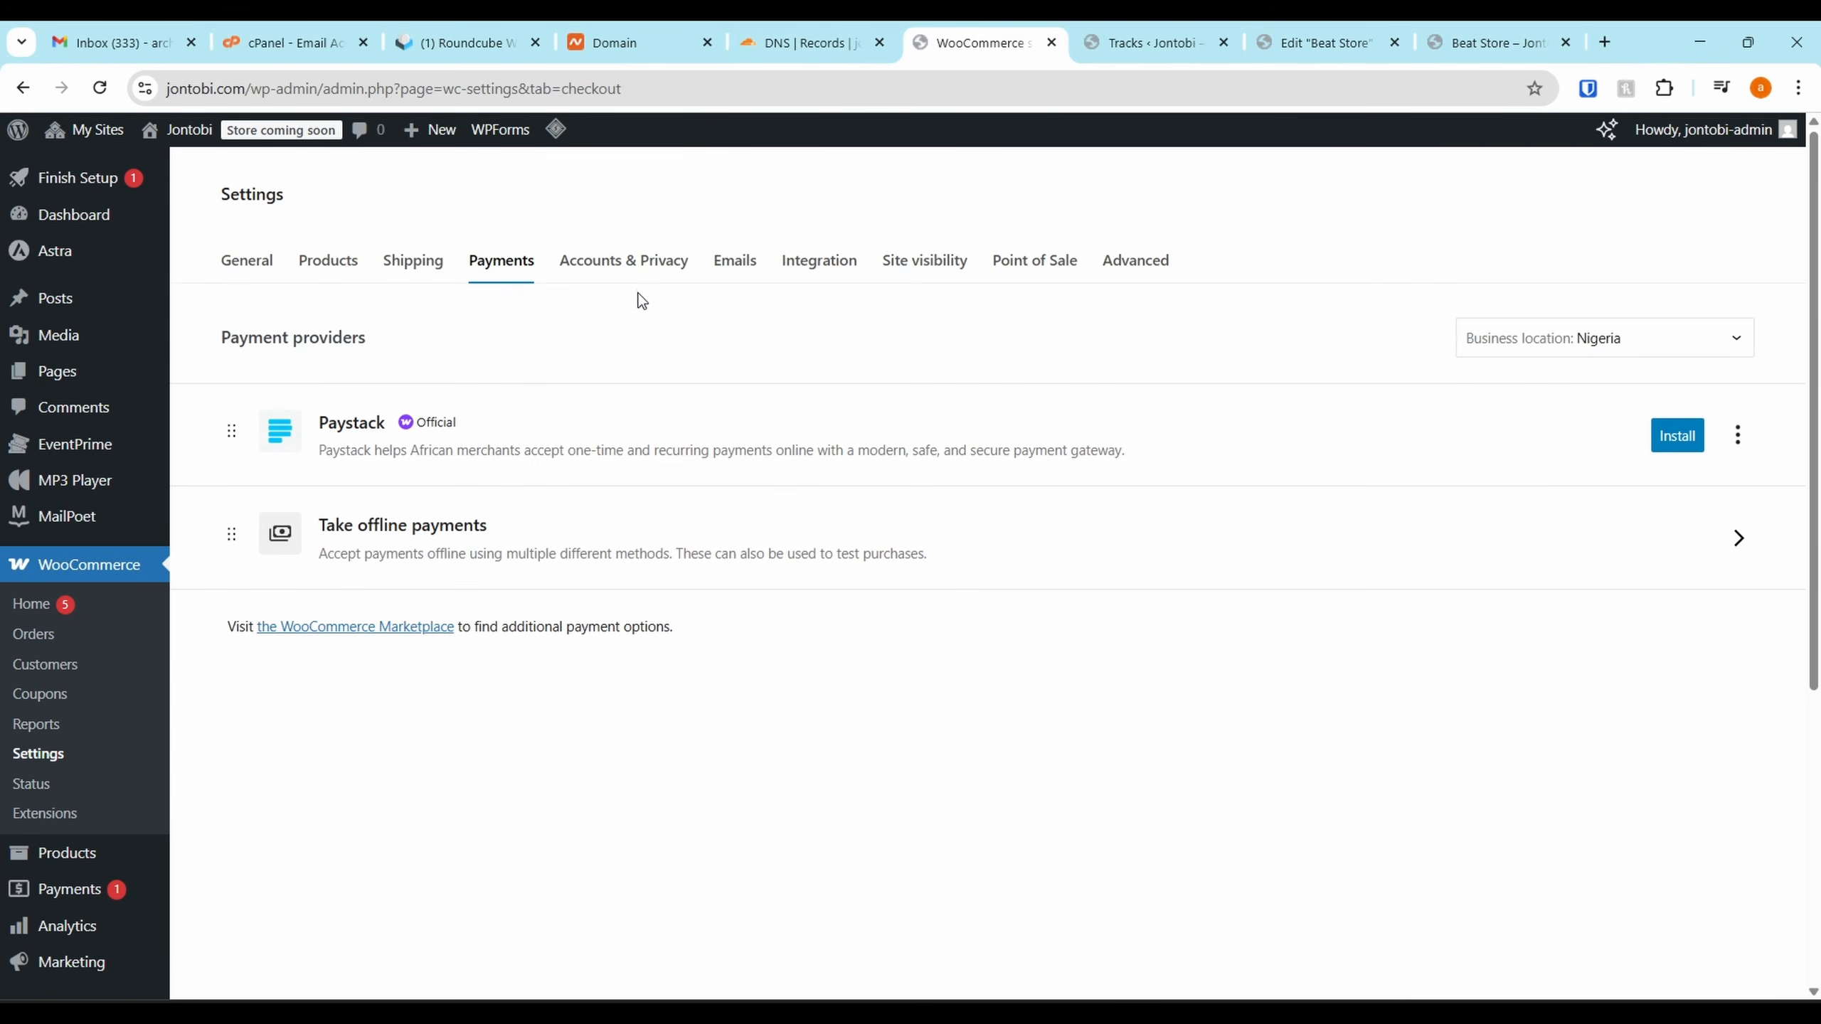
Review the Accounts & Privacy tab's guest checkout and account creation options
{"action": "left_click", "coordinate": [646, 271]}
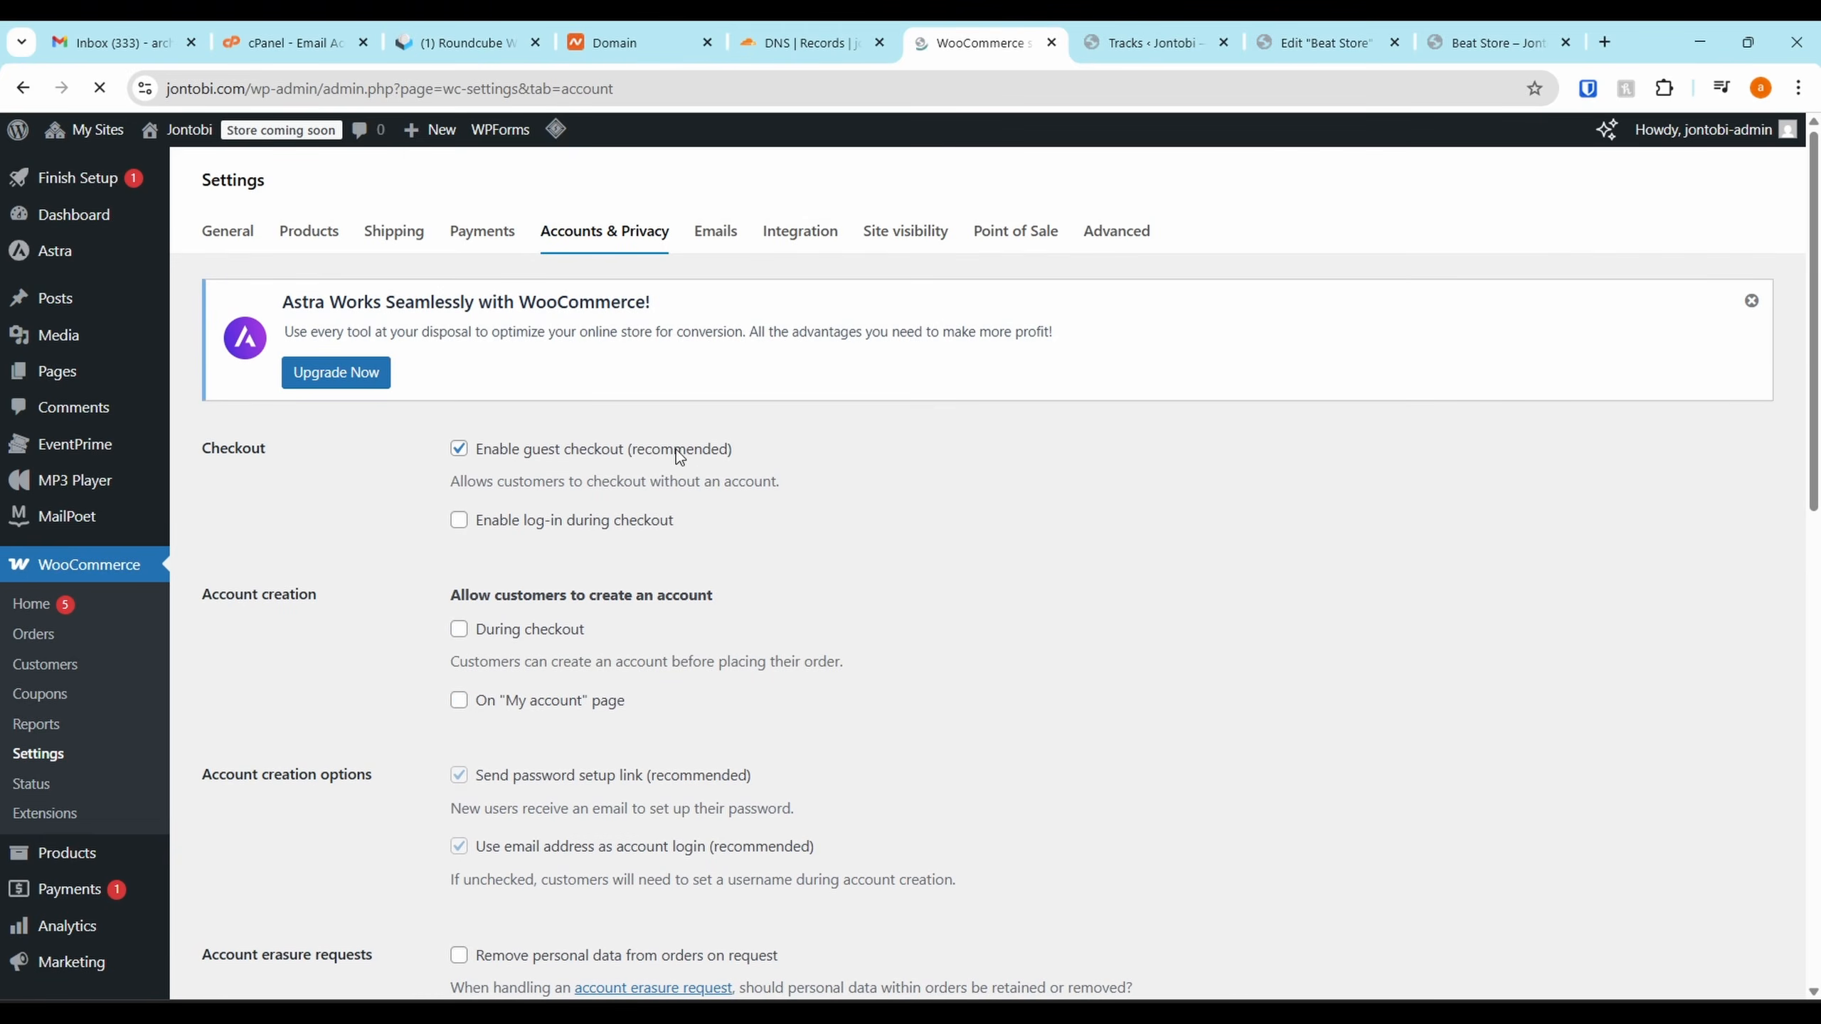
{"action": "scroll", "coordinate": [538, 479], "scroll_direction": "down", "scroll_amount": 3}
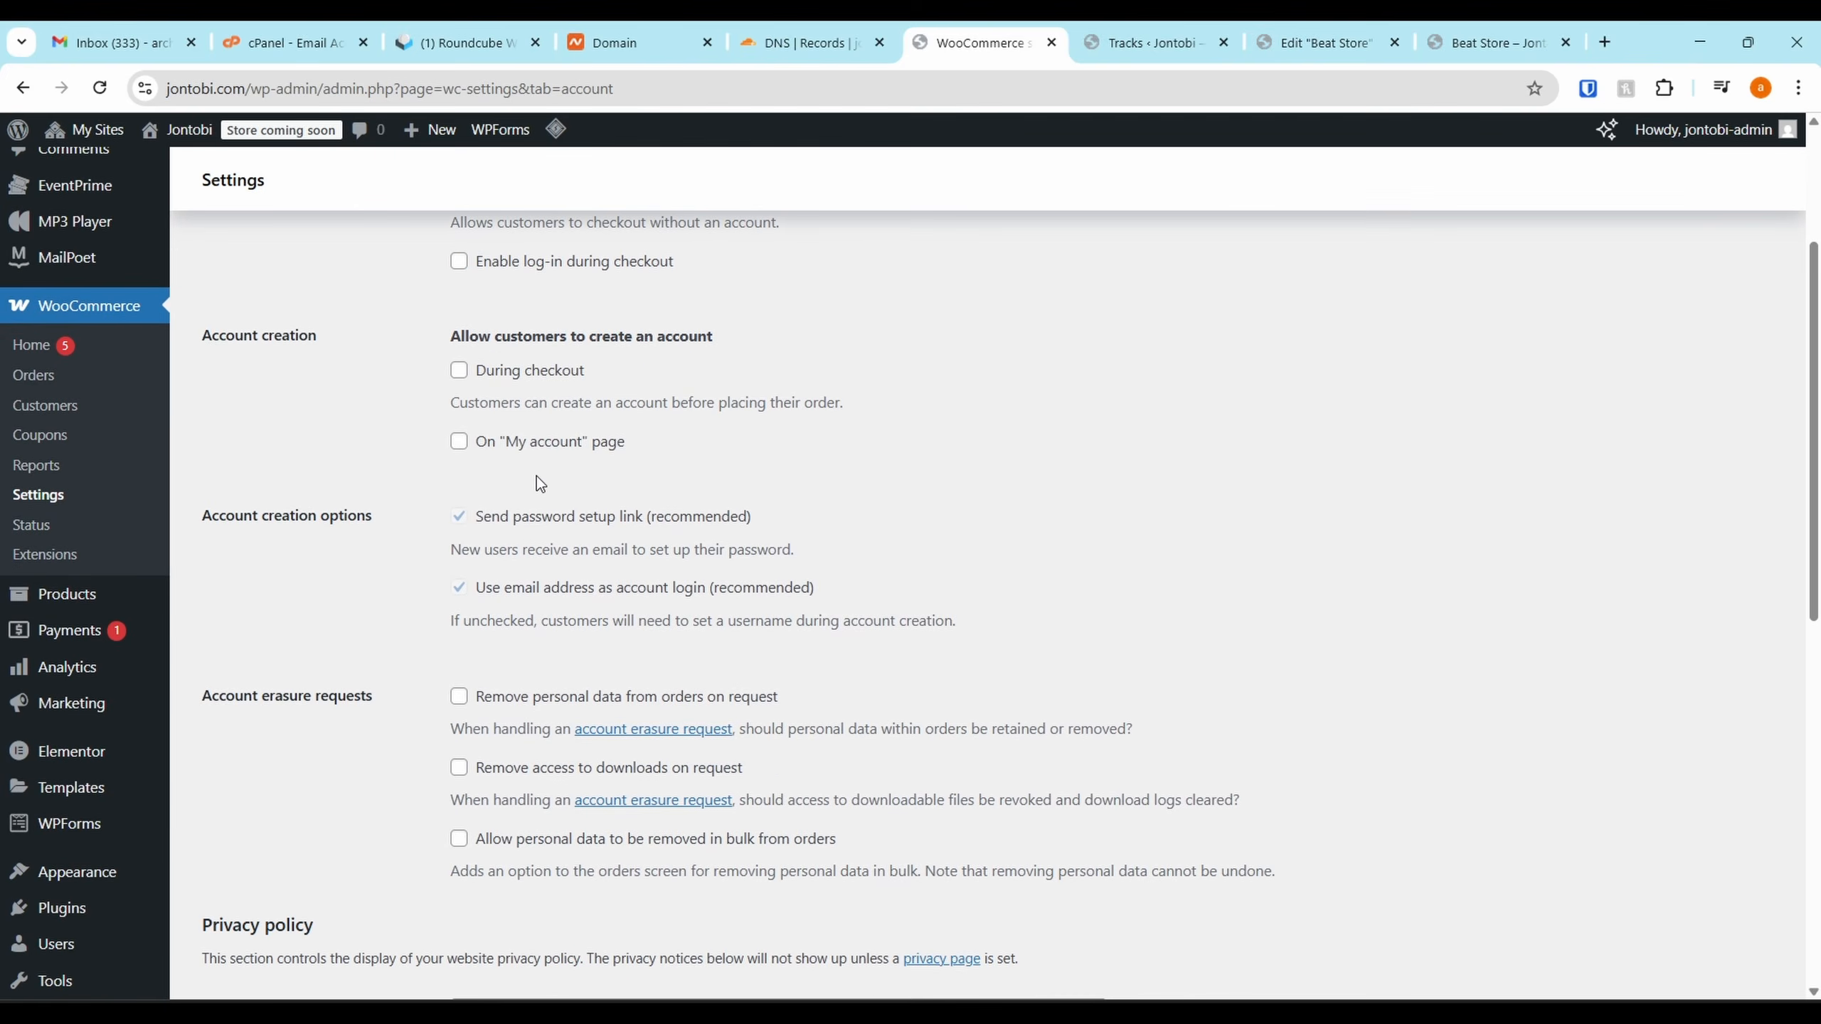
{"action": "scroll", "coordinate": [571, 399], "scroll_direction": "down", "scroll_amount": 10}
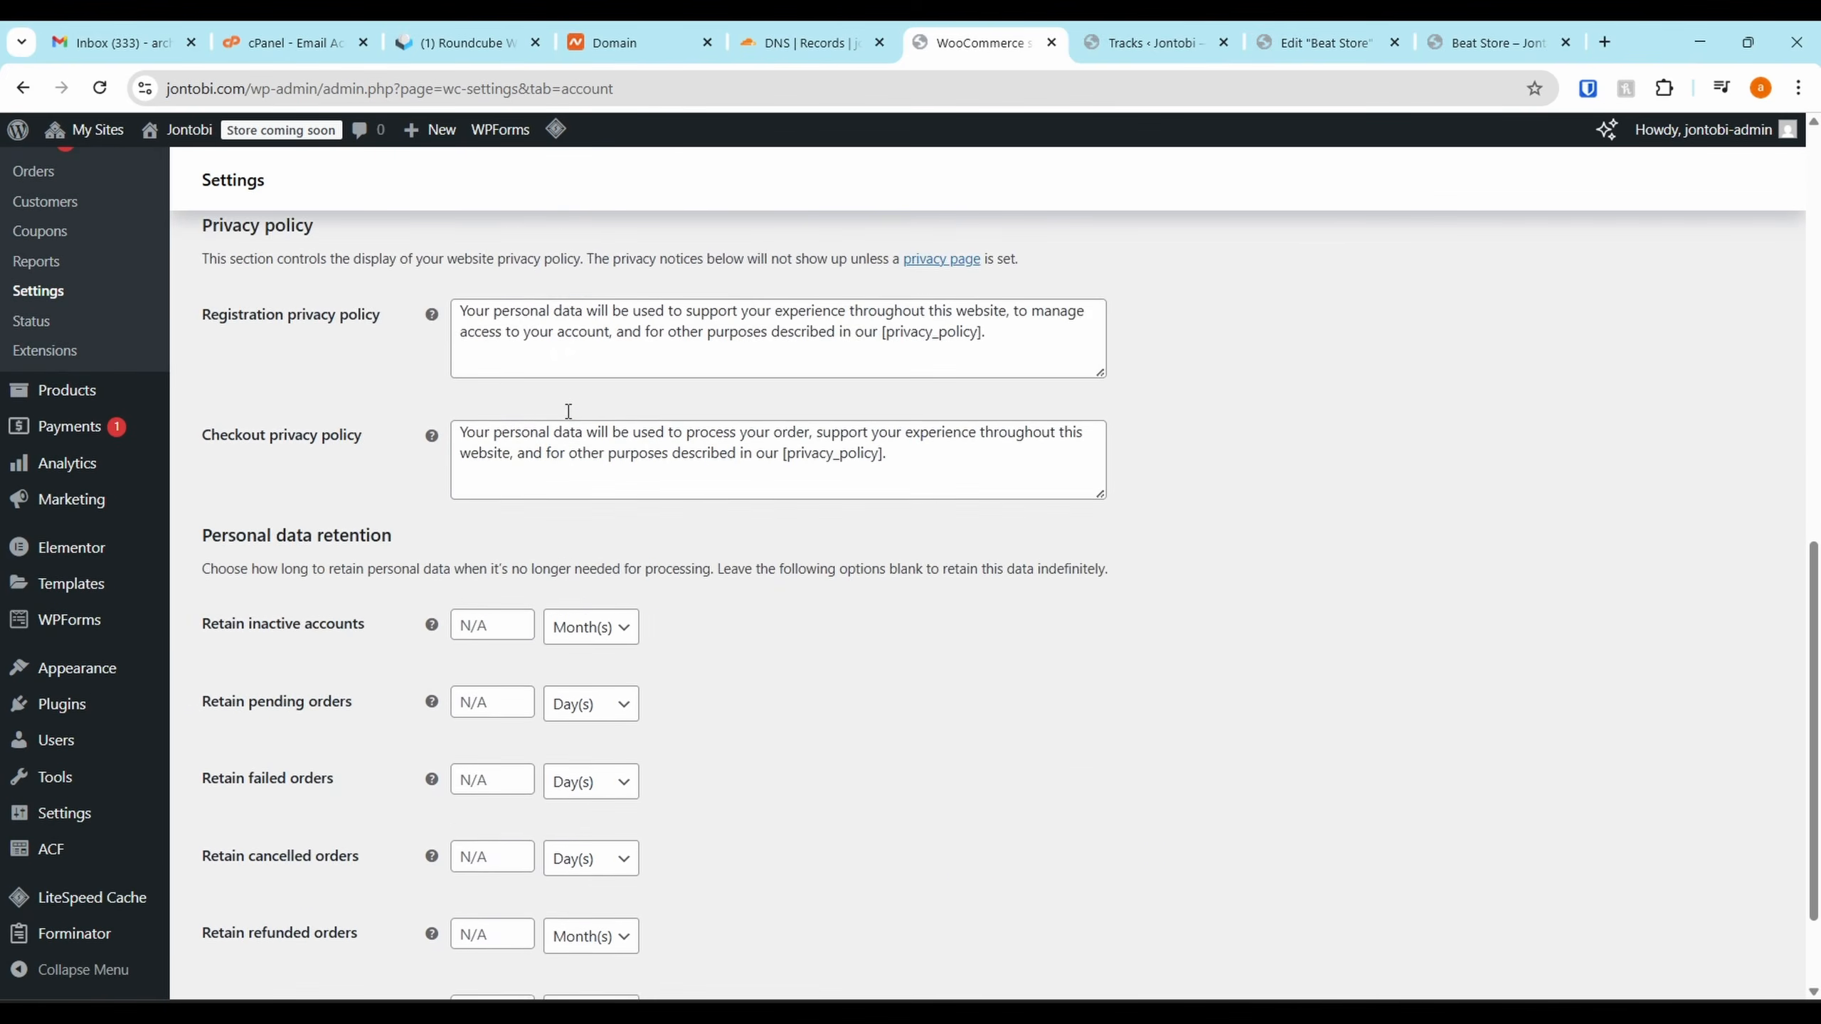
{"action": "scroll", "coordinate": [572, 411], "scroll_direction": "up", "scroll_amount": 3}
{"action": "scroll", "coordinate": [707, 336], "scroll_direction": "up", "scroll_amount": 10}
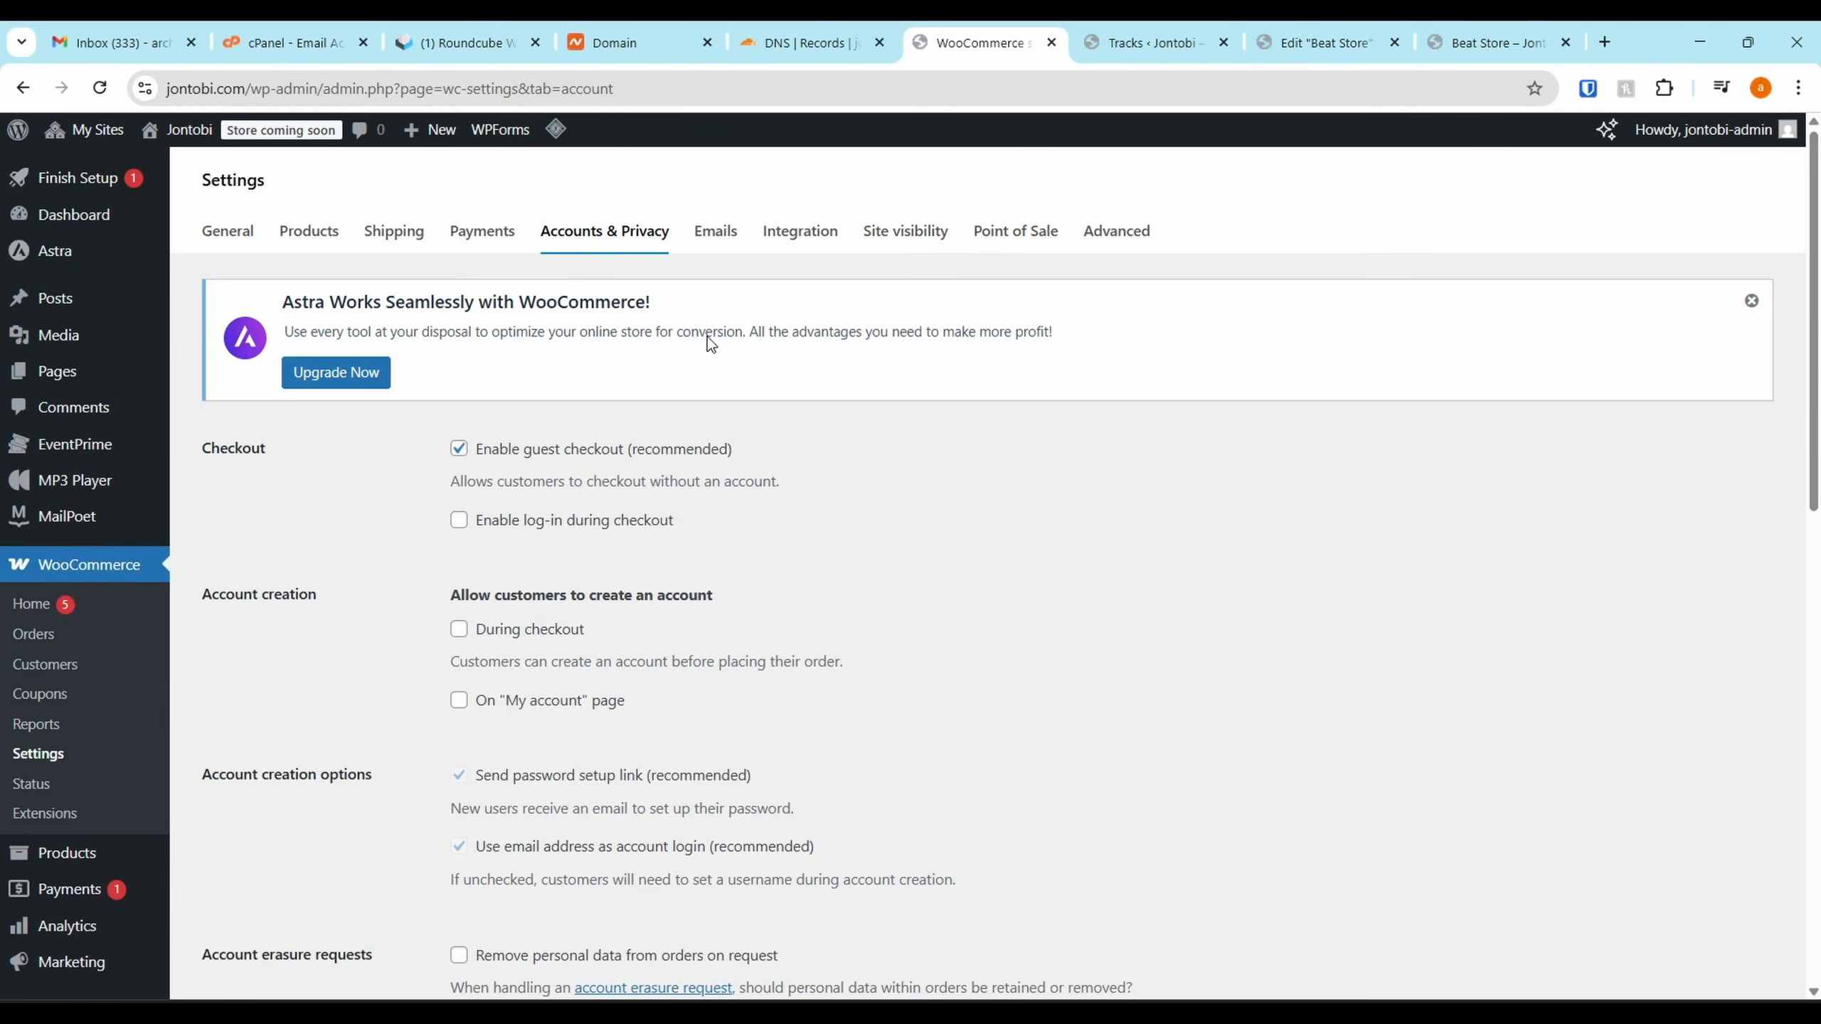
Scroll through the Emails tab's notifications and template preview, then open the MaxMind Integration tab
{"action": "left_click", "coordinate": [717, 233]}
{"action": "scroll", "coordinate": [728, 248], "scroll_direction": "down", "scroll_amount": 10}
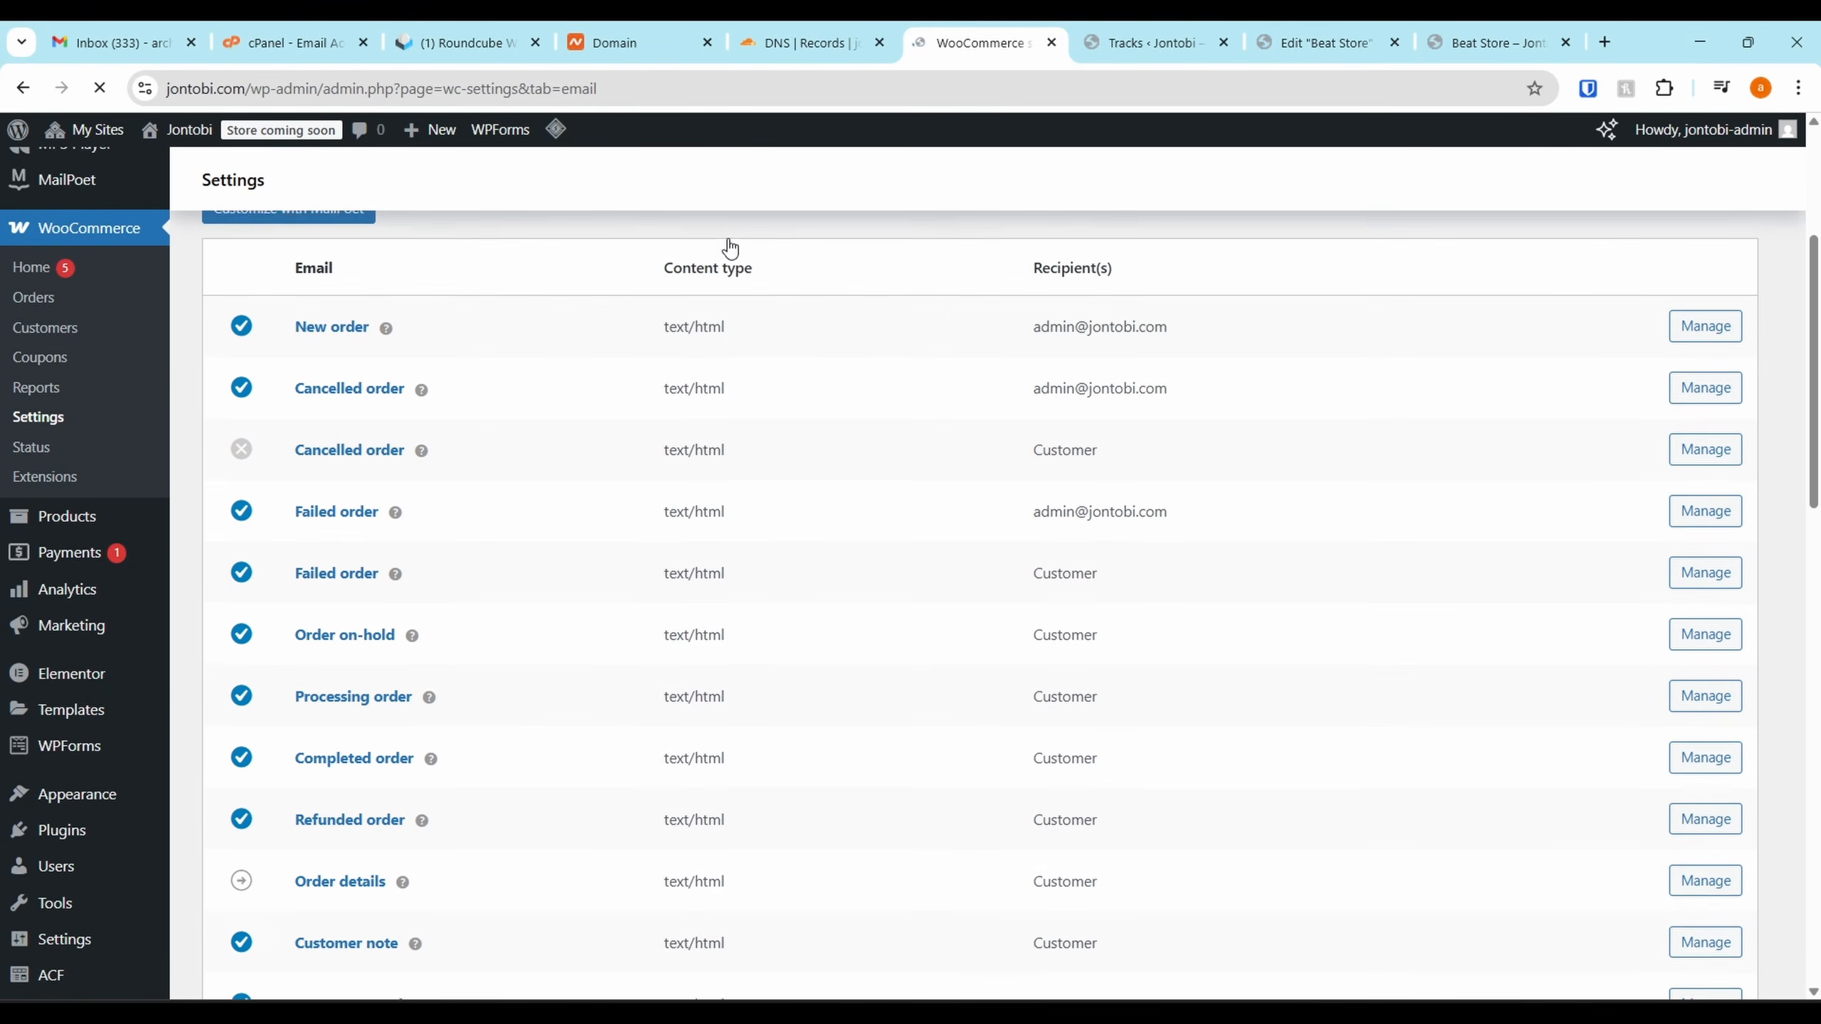
{"action": "scroll", "coordinate": [789, 477], "scroll_direction": "down", "scroll_amount": 2}
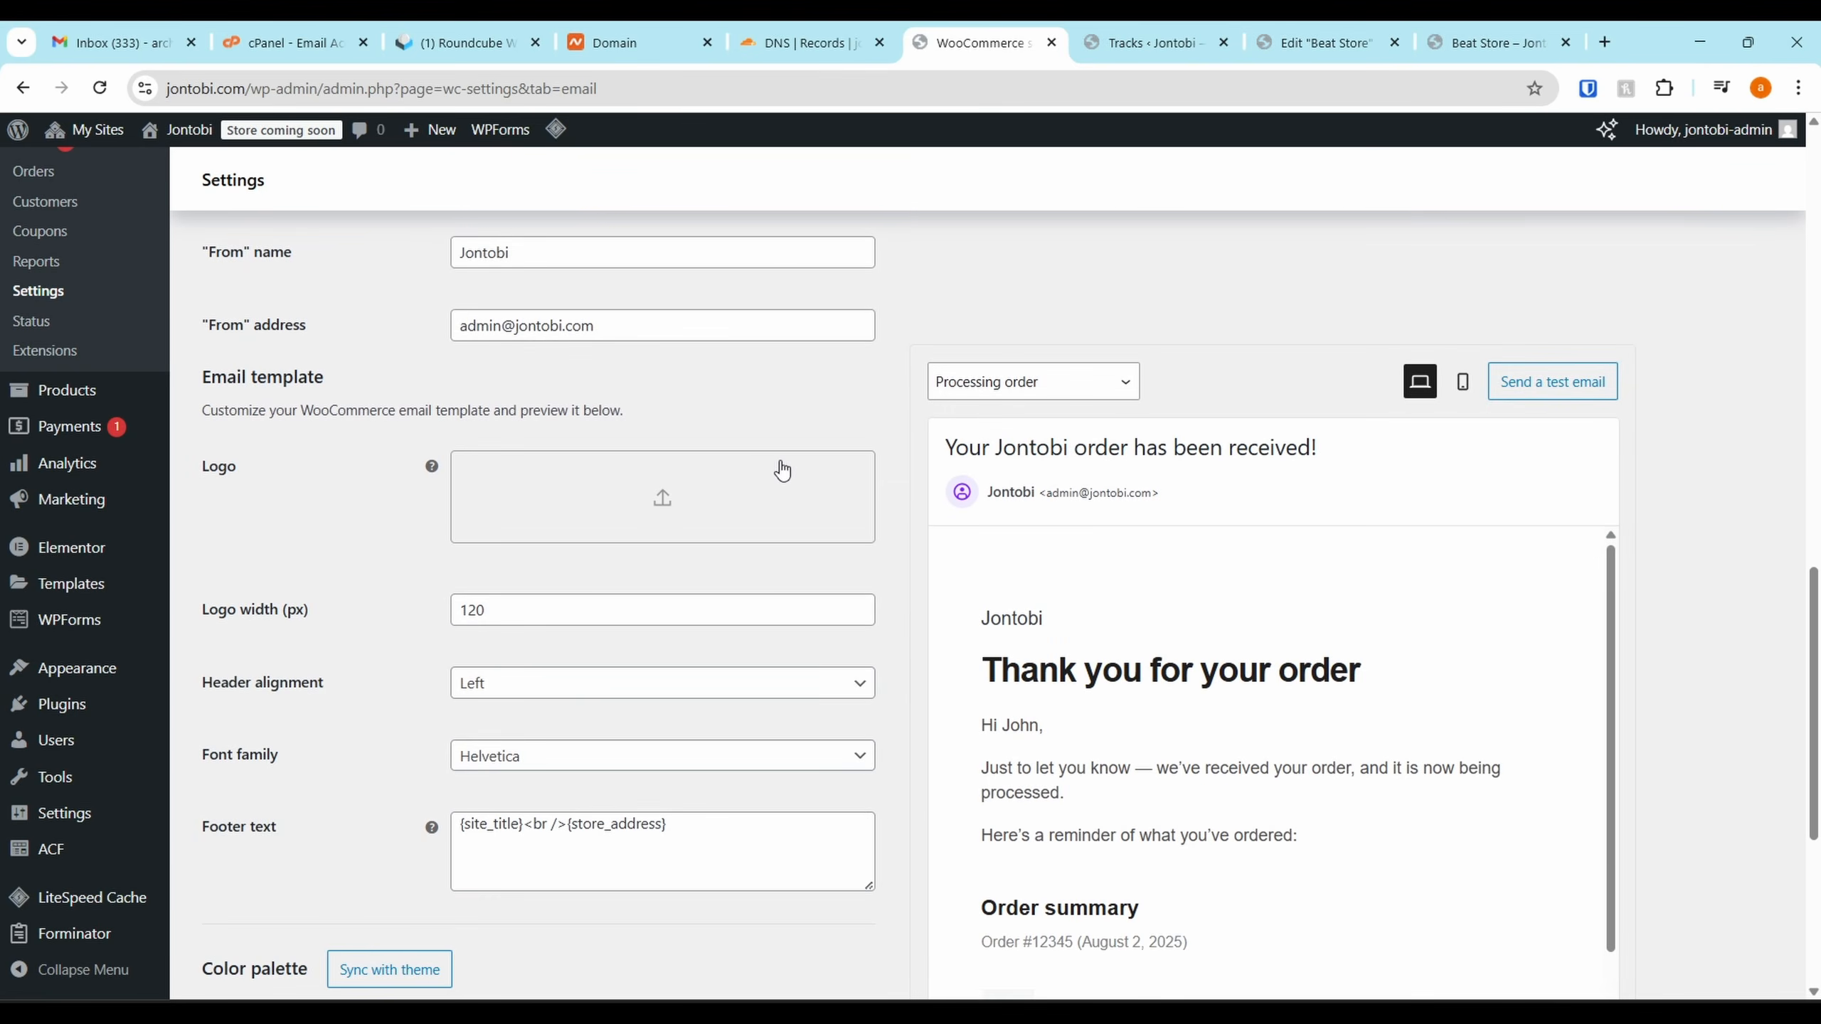
{"action": "scroll", "coordinate": [781, 467], "scroll_direction": "up", "scroll_amount": 10}
{"action": "scroll", "coordinate": [783, 481], "scroll_direction": "up", "scroll_amount": 3}
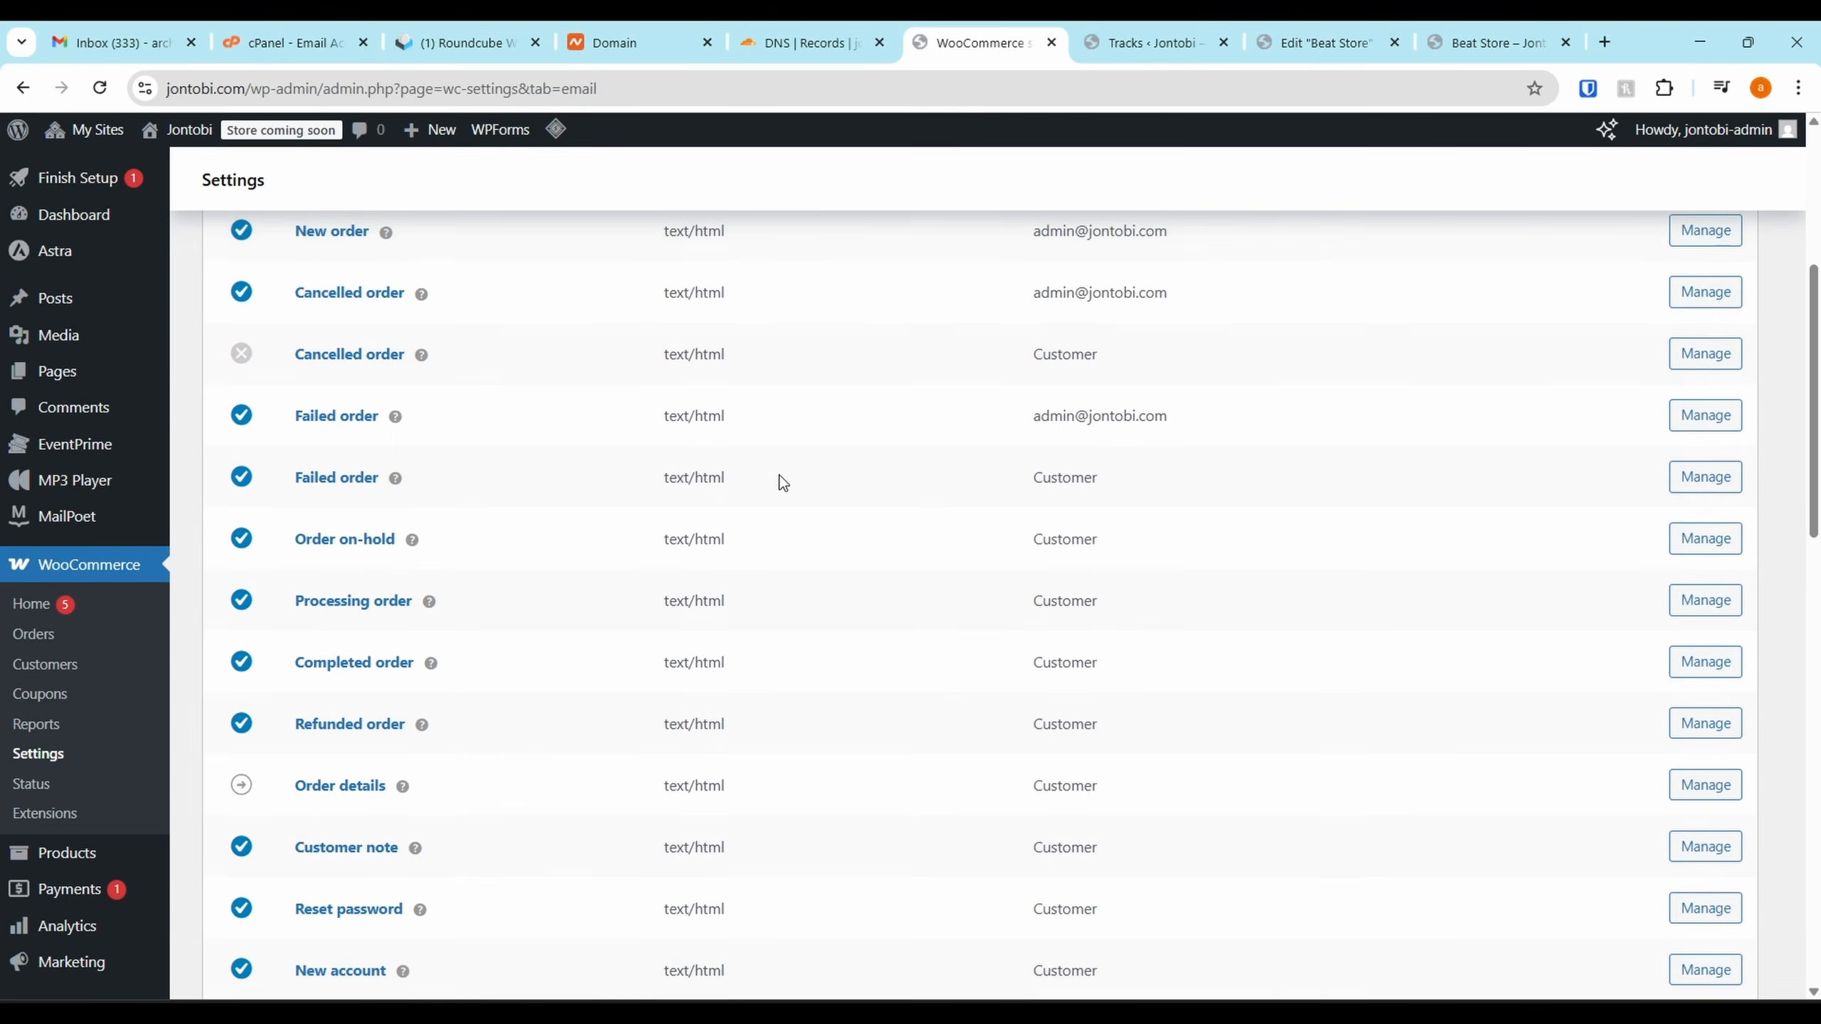
{"action": "scroll", "coordinate": [783, 483], "scroll_direction": "up", "scroll_amount": 3}
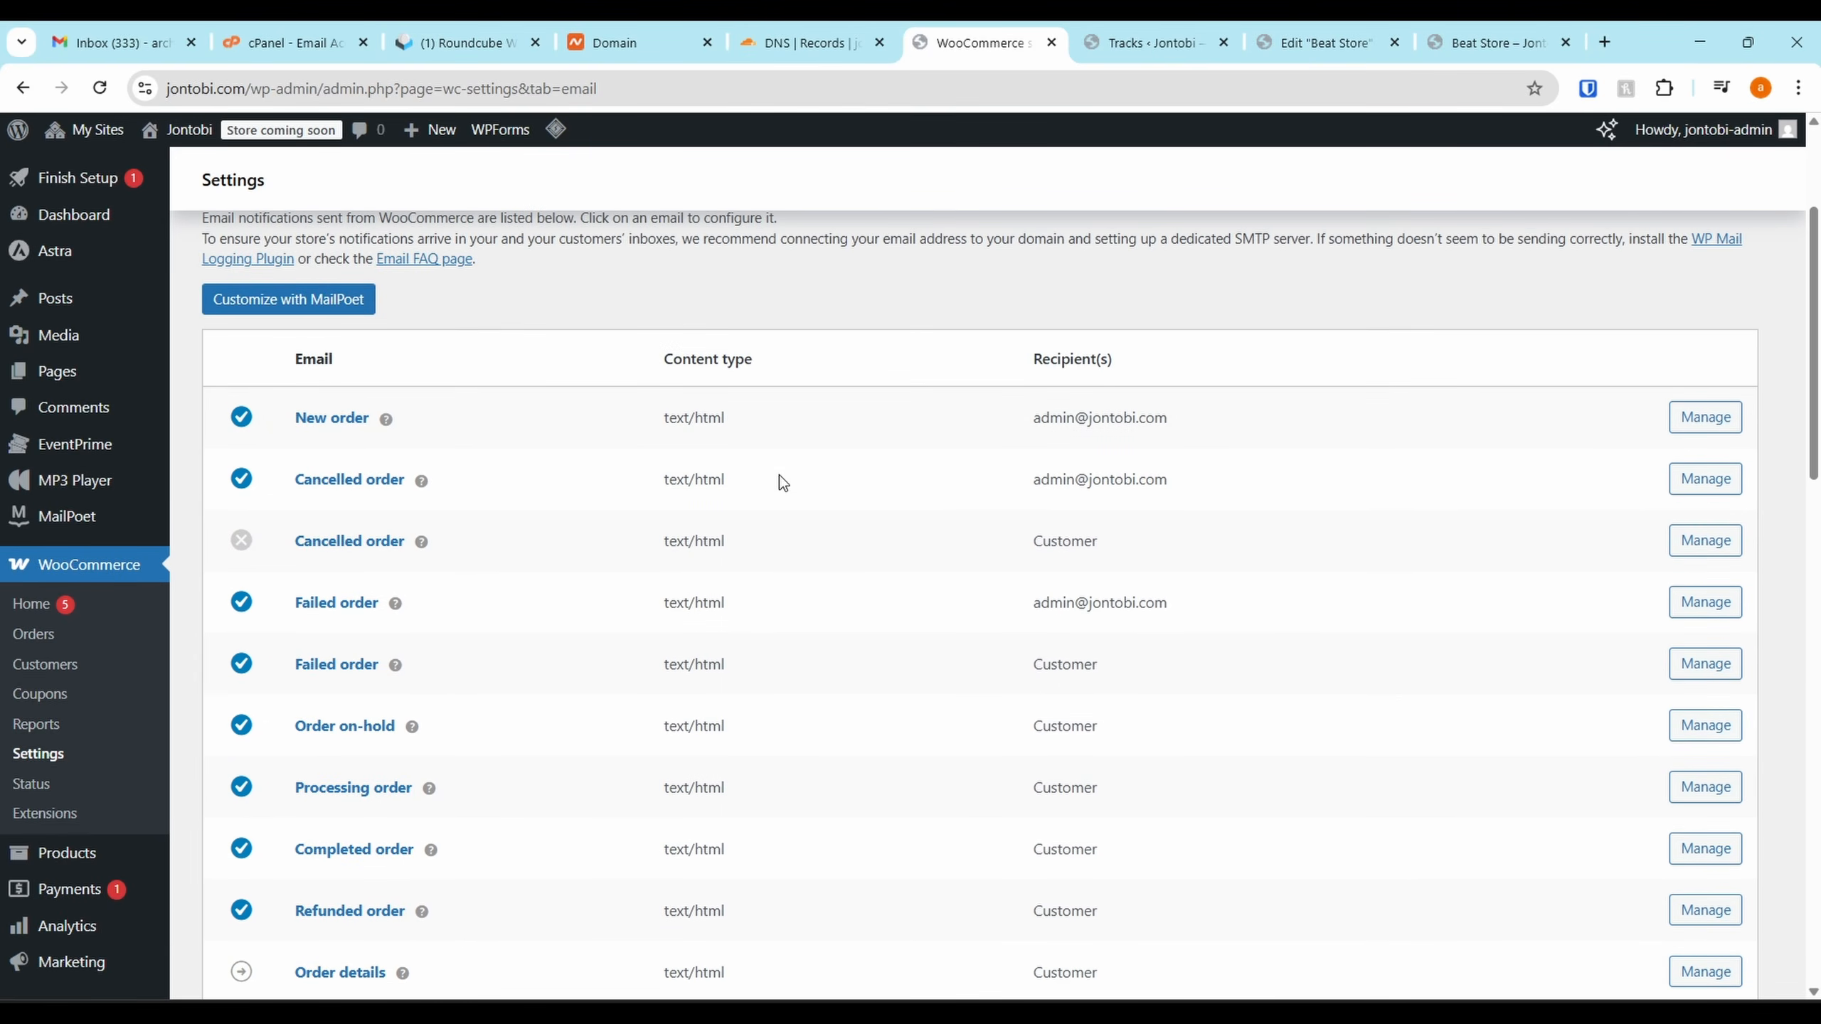
{"action": "scroll", "coordinate": [782, 481], "scroll_direction": "down", "scroll_amount": 15}
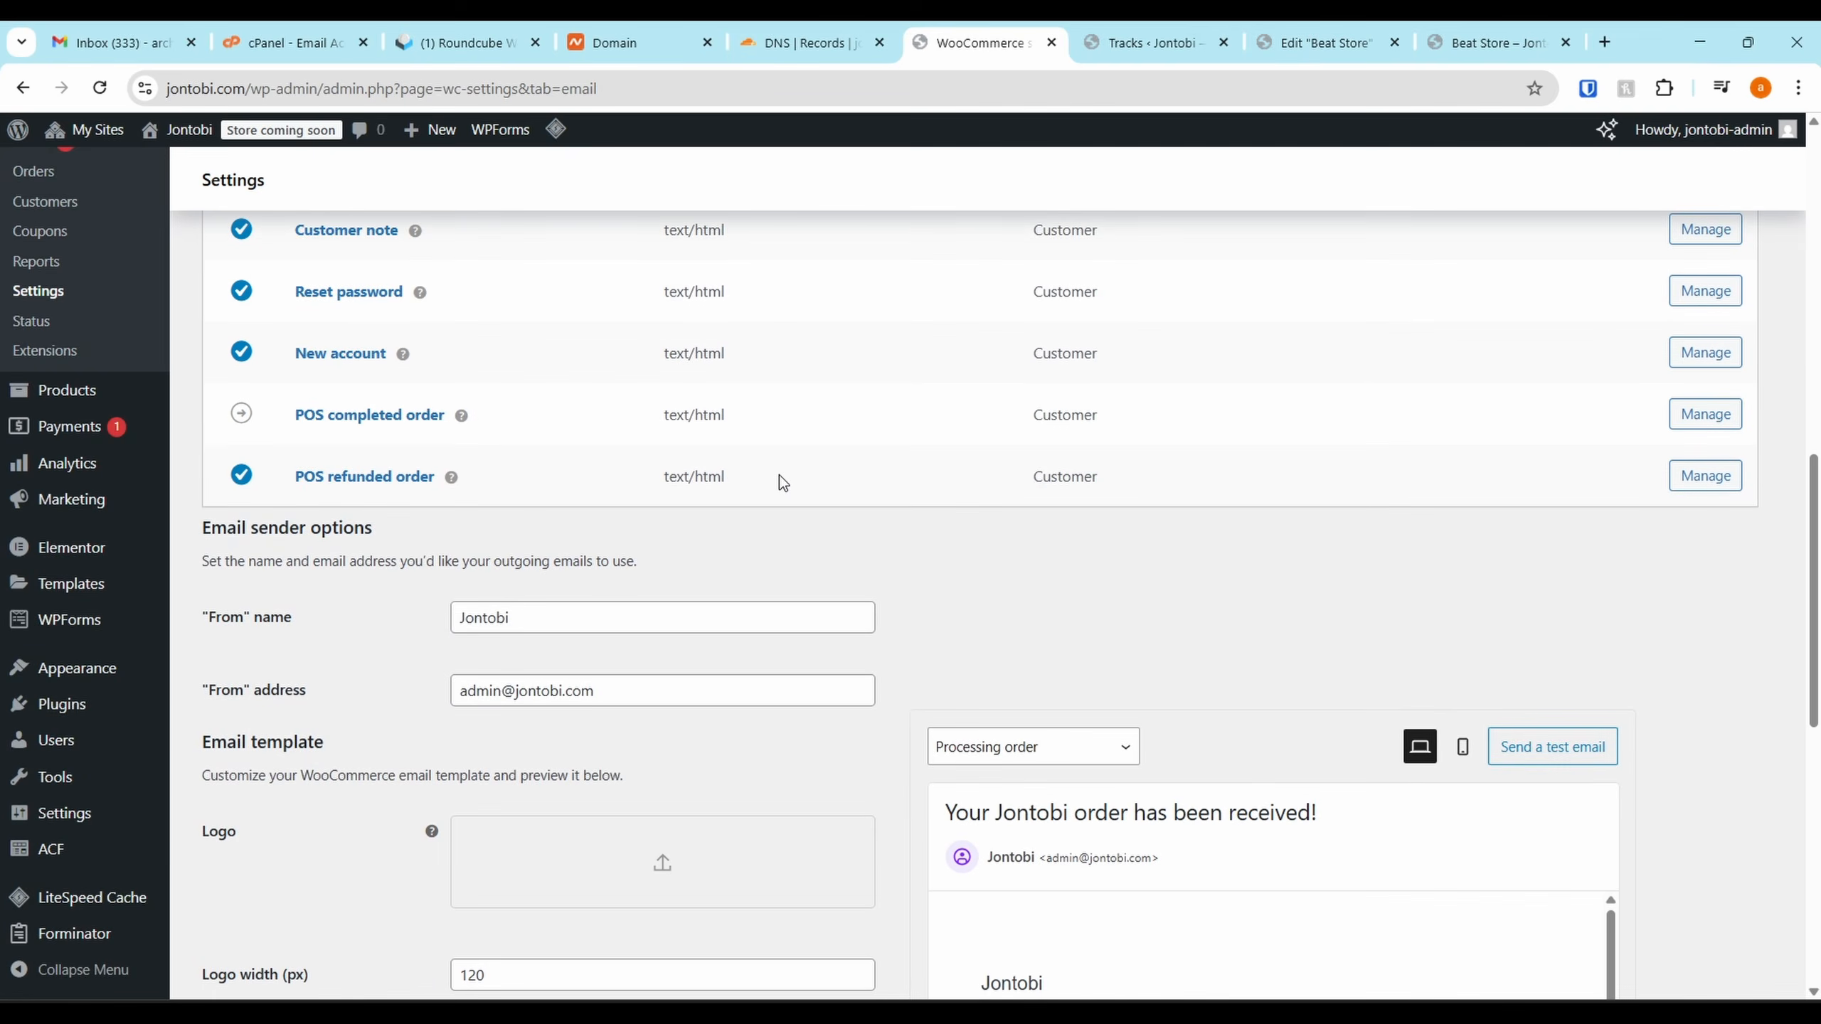
{"action": "scroll", "coordinate": [1156, 656], "scroll_direction": "down", "scroll_amount": 5}
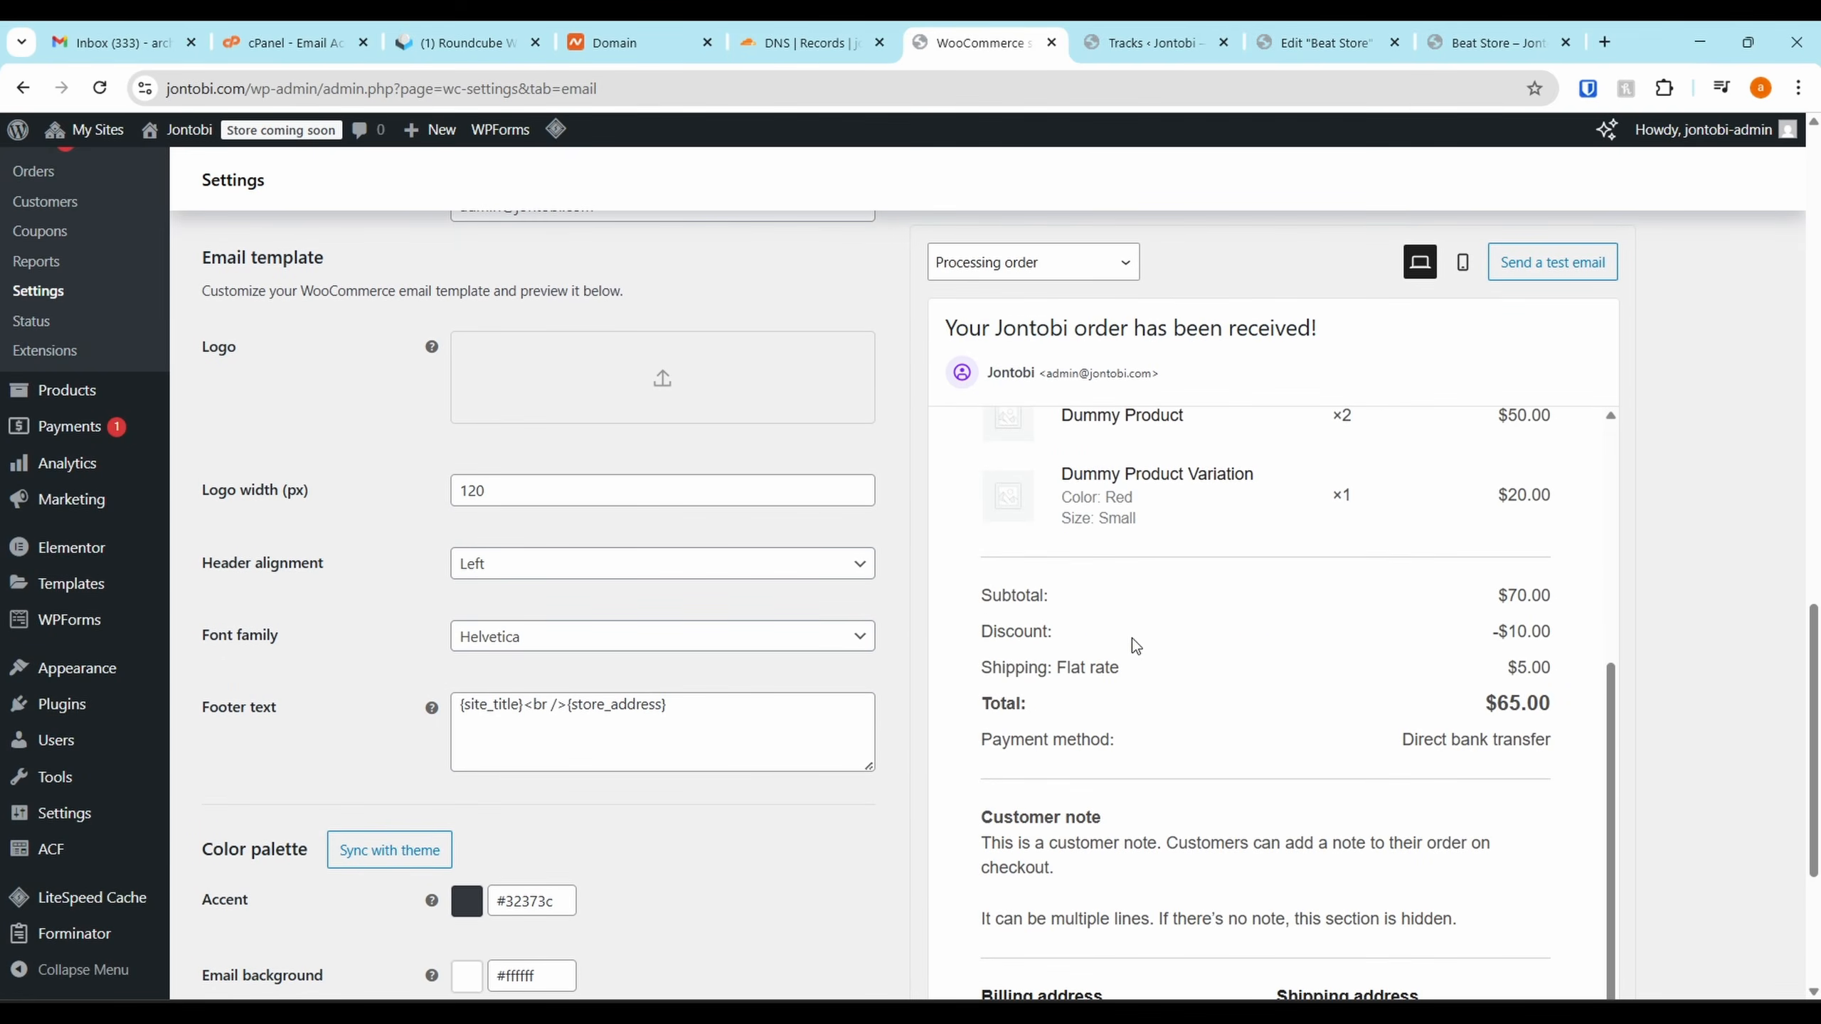
{"action": "scroll", "coordinate": [784, 796], "scroll_direction": "down", "scroll_amount": 5}
{"action": "scroll", "coordinate": [807, 580], "scroll_direction": "up", "scroll_amount": 20}
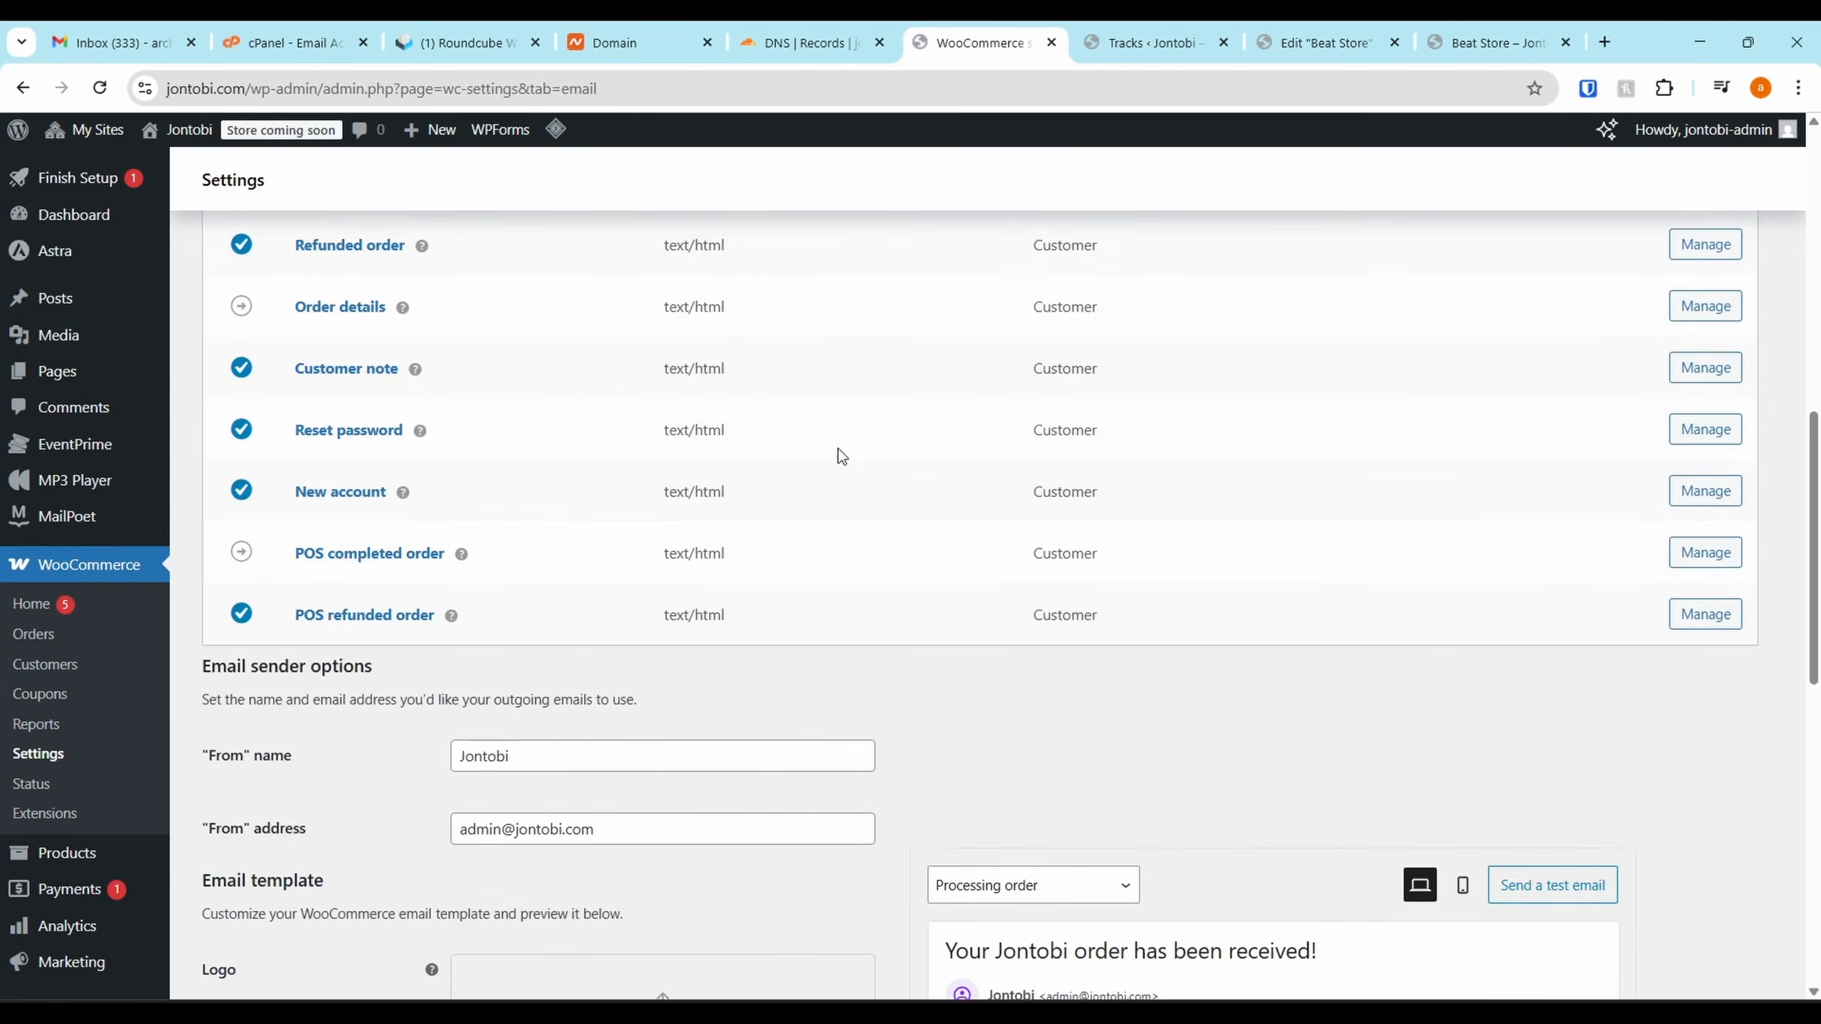
{"action": "left_click", "coordinate": [808, 240]}
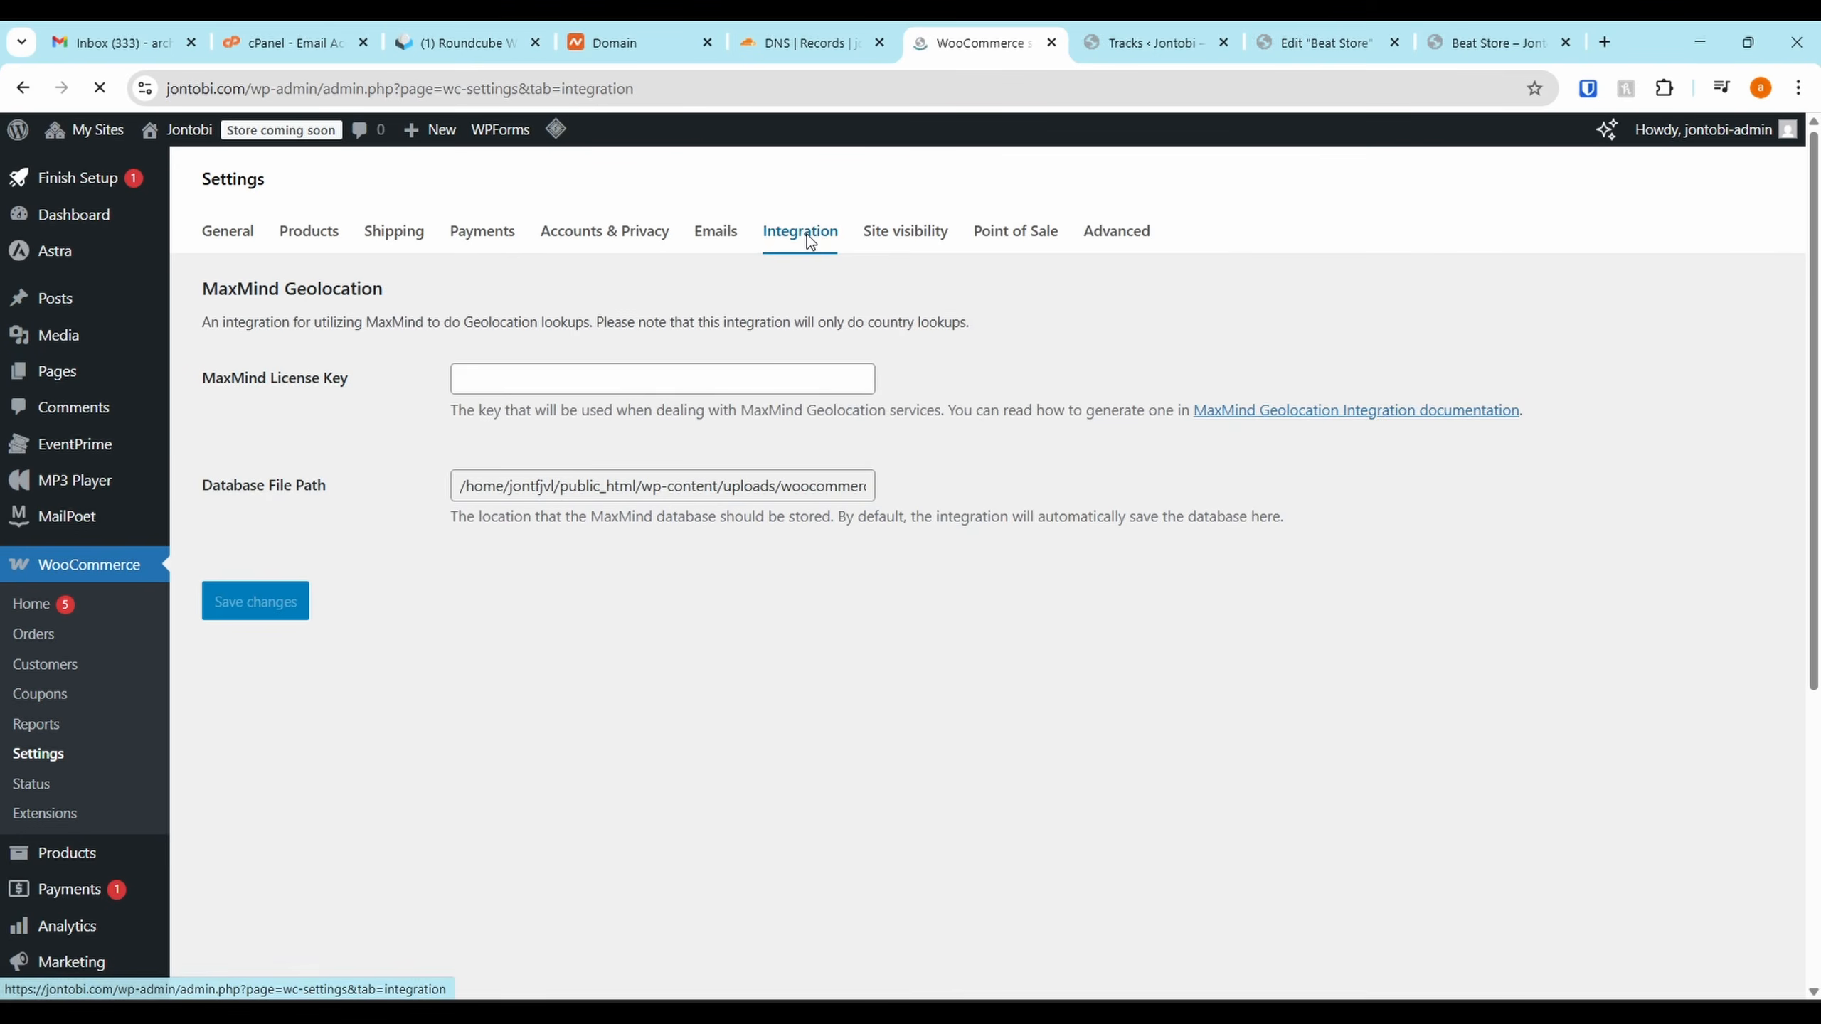
Check the Site visibility and Point of Sale tabs, then view Advanced account endpoints
{"action": "left_click", "coordinate": [893, 235]}
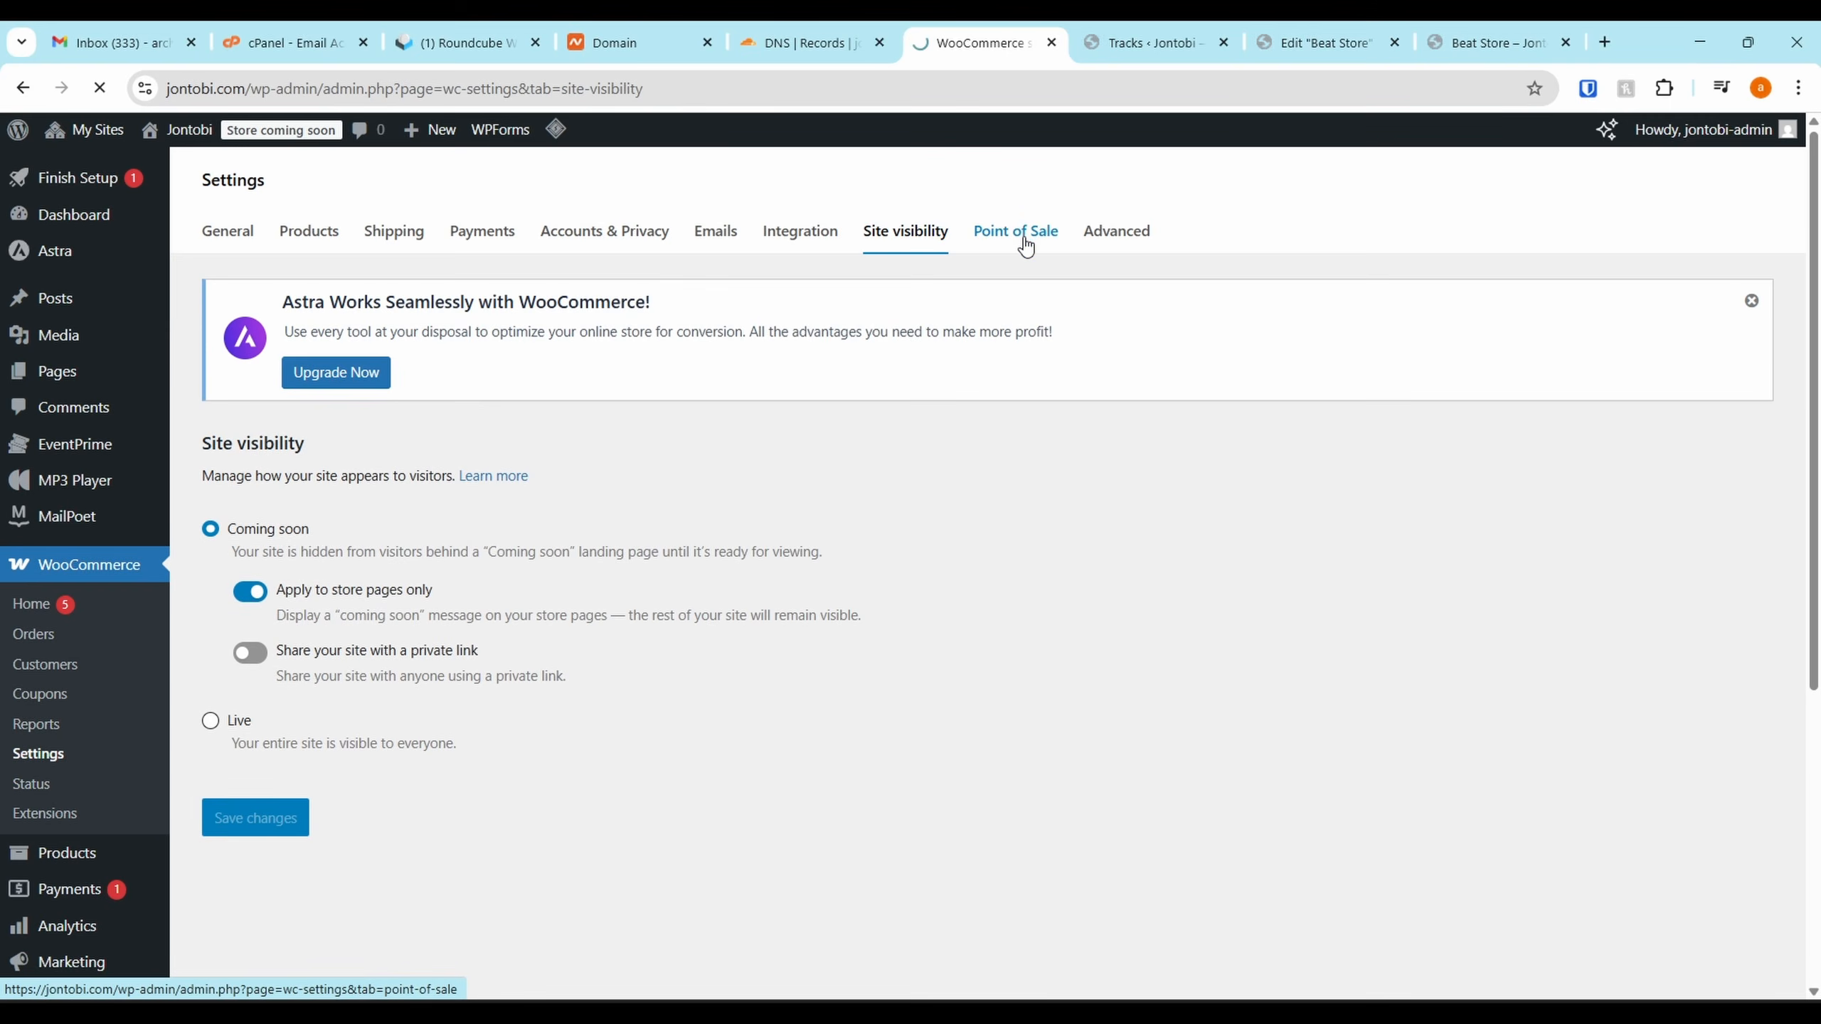
{"action": "left_click", "coordinate": [1032, 263]}
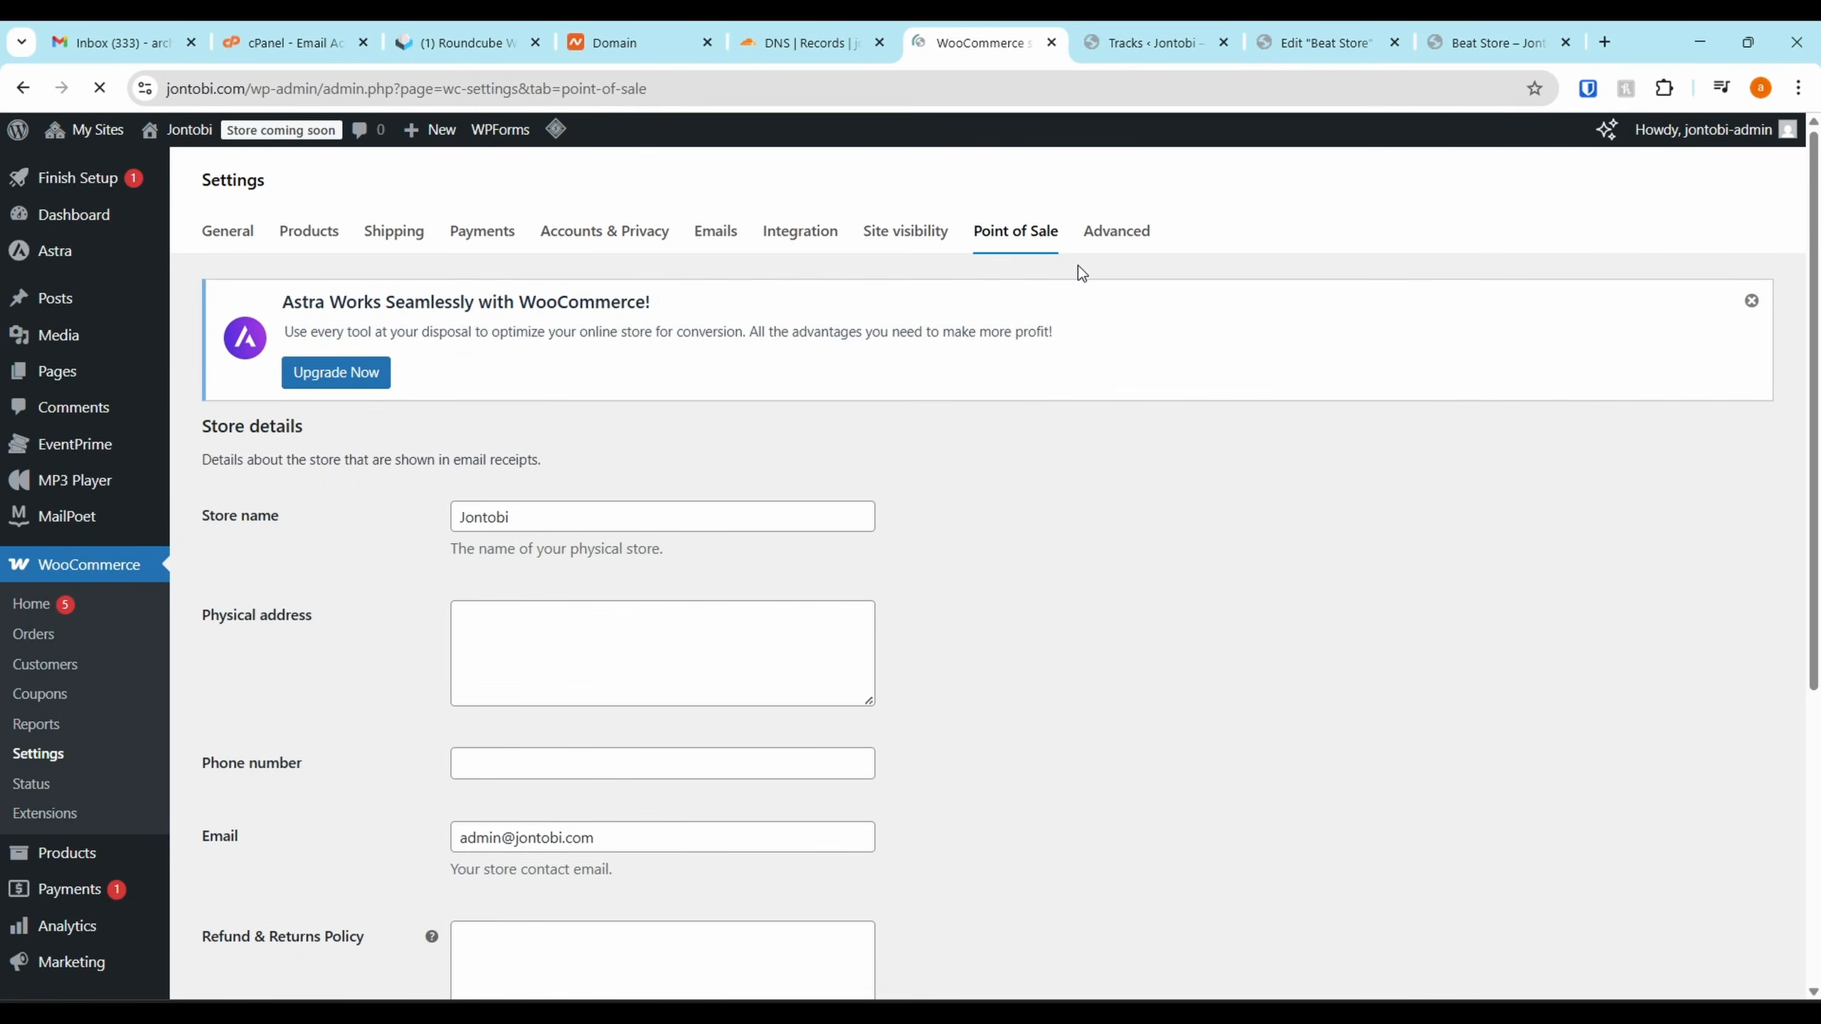
{"action": "scroll", "coordinate": [1054, 574], "scroll_direction": "down", "scroll_amount": 5}
{"action": "scroll", "coordinate": [1054, 589], "scroll_direction": "up", "scroll_amount": 5}
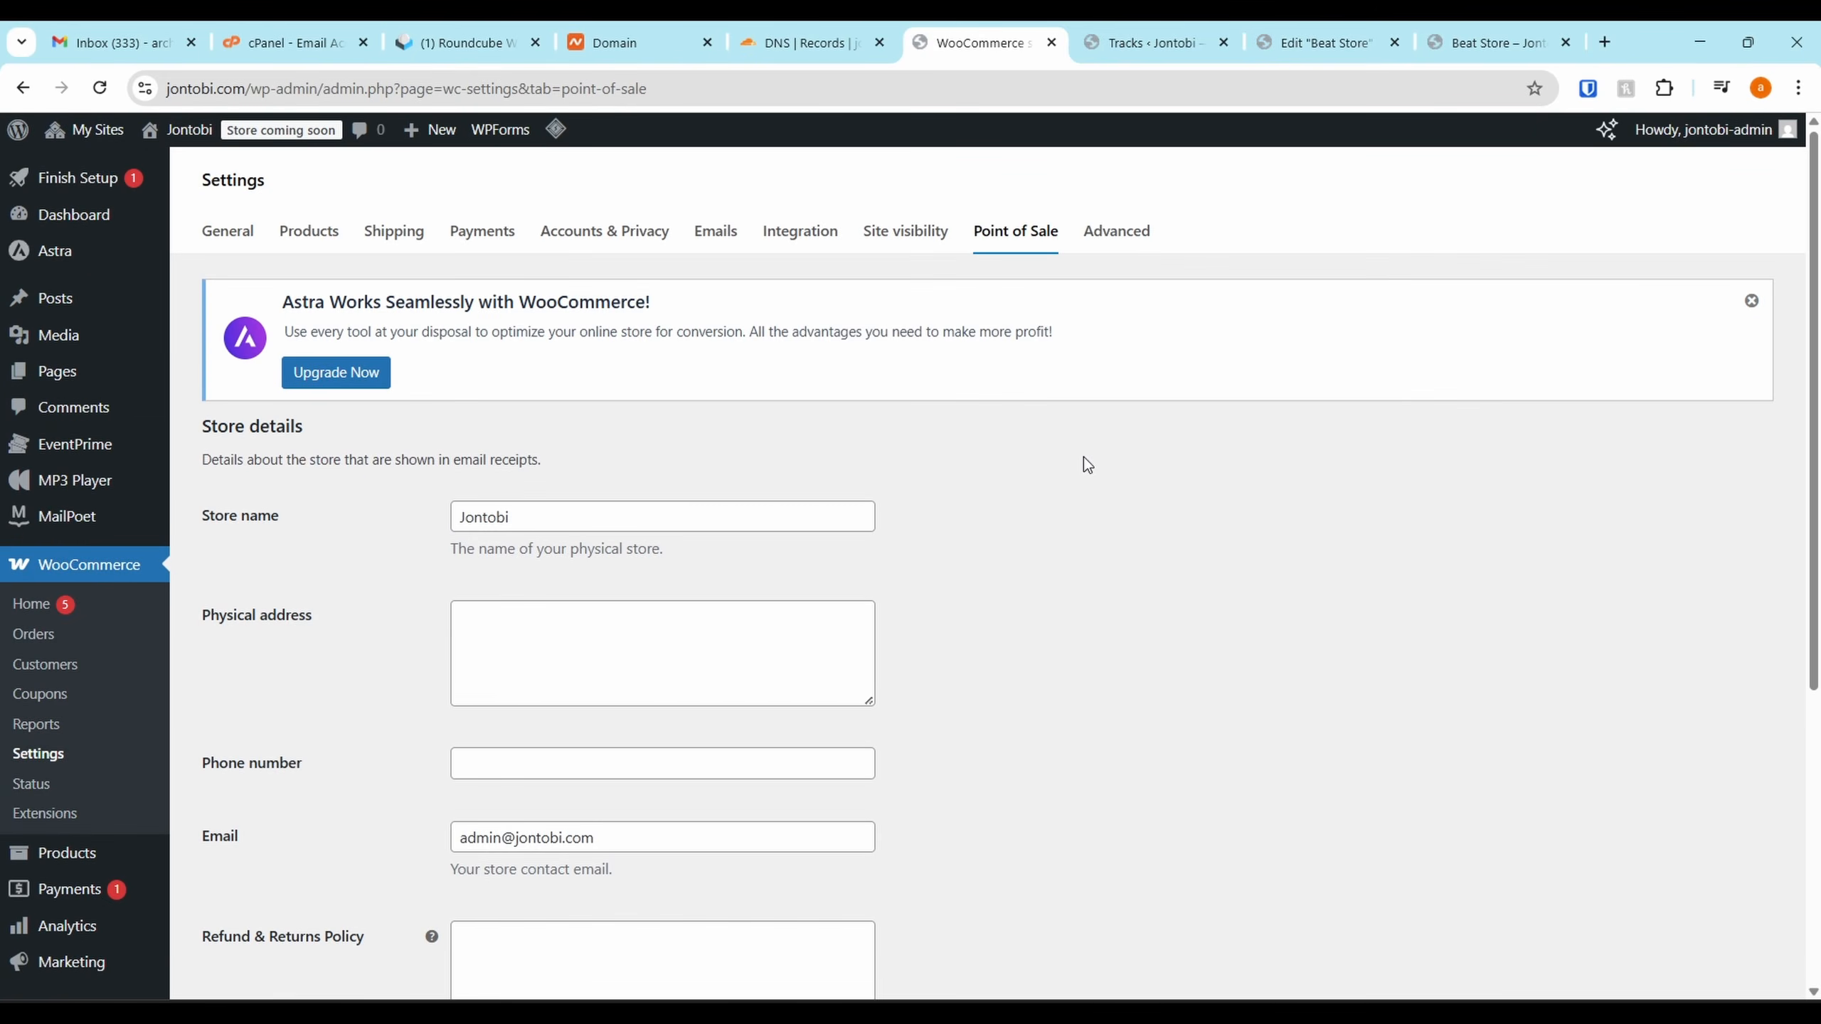
{"action": "left_click", "coordinate": [1124, 252]}
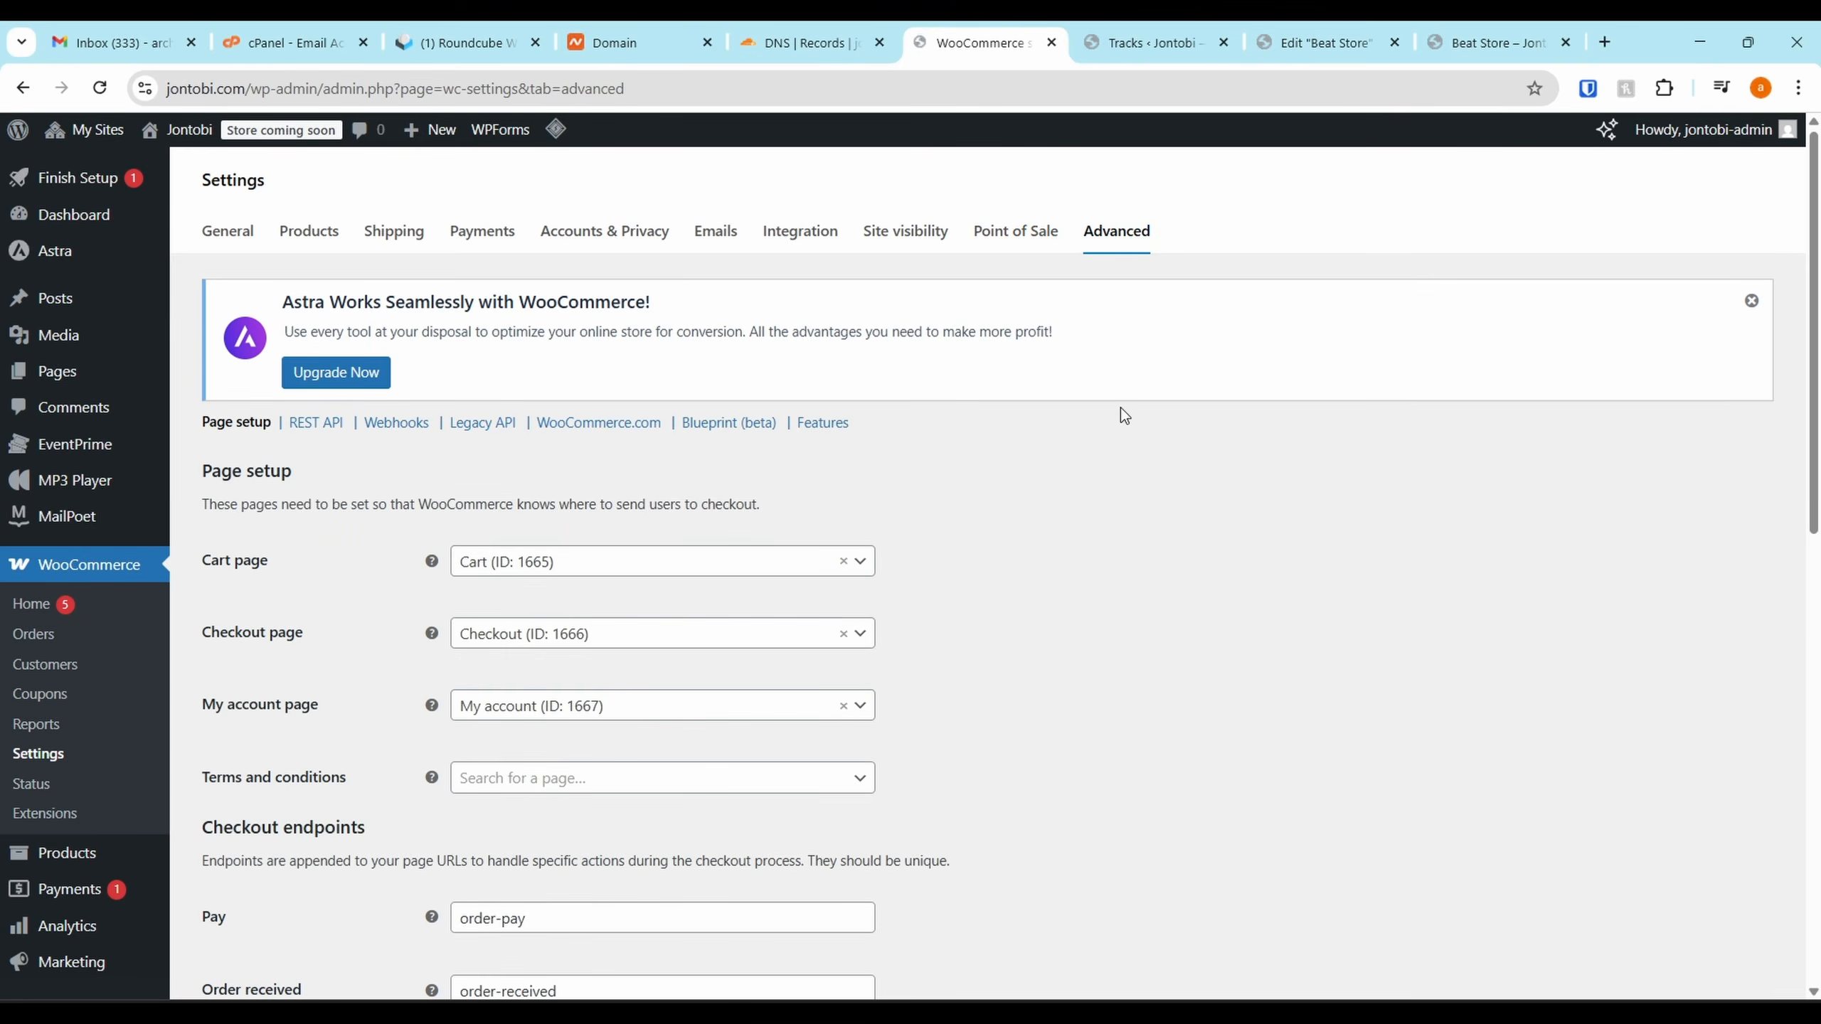
{"action": "scroll", "coordinate": [1034, 566], "scroll_direction": "down", "scroll_amount": 10}
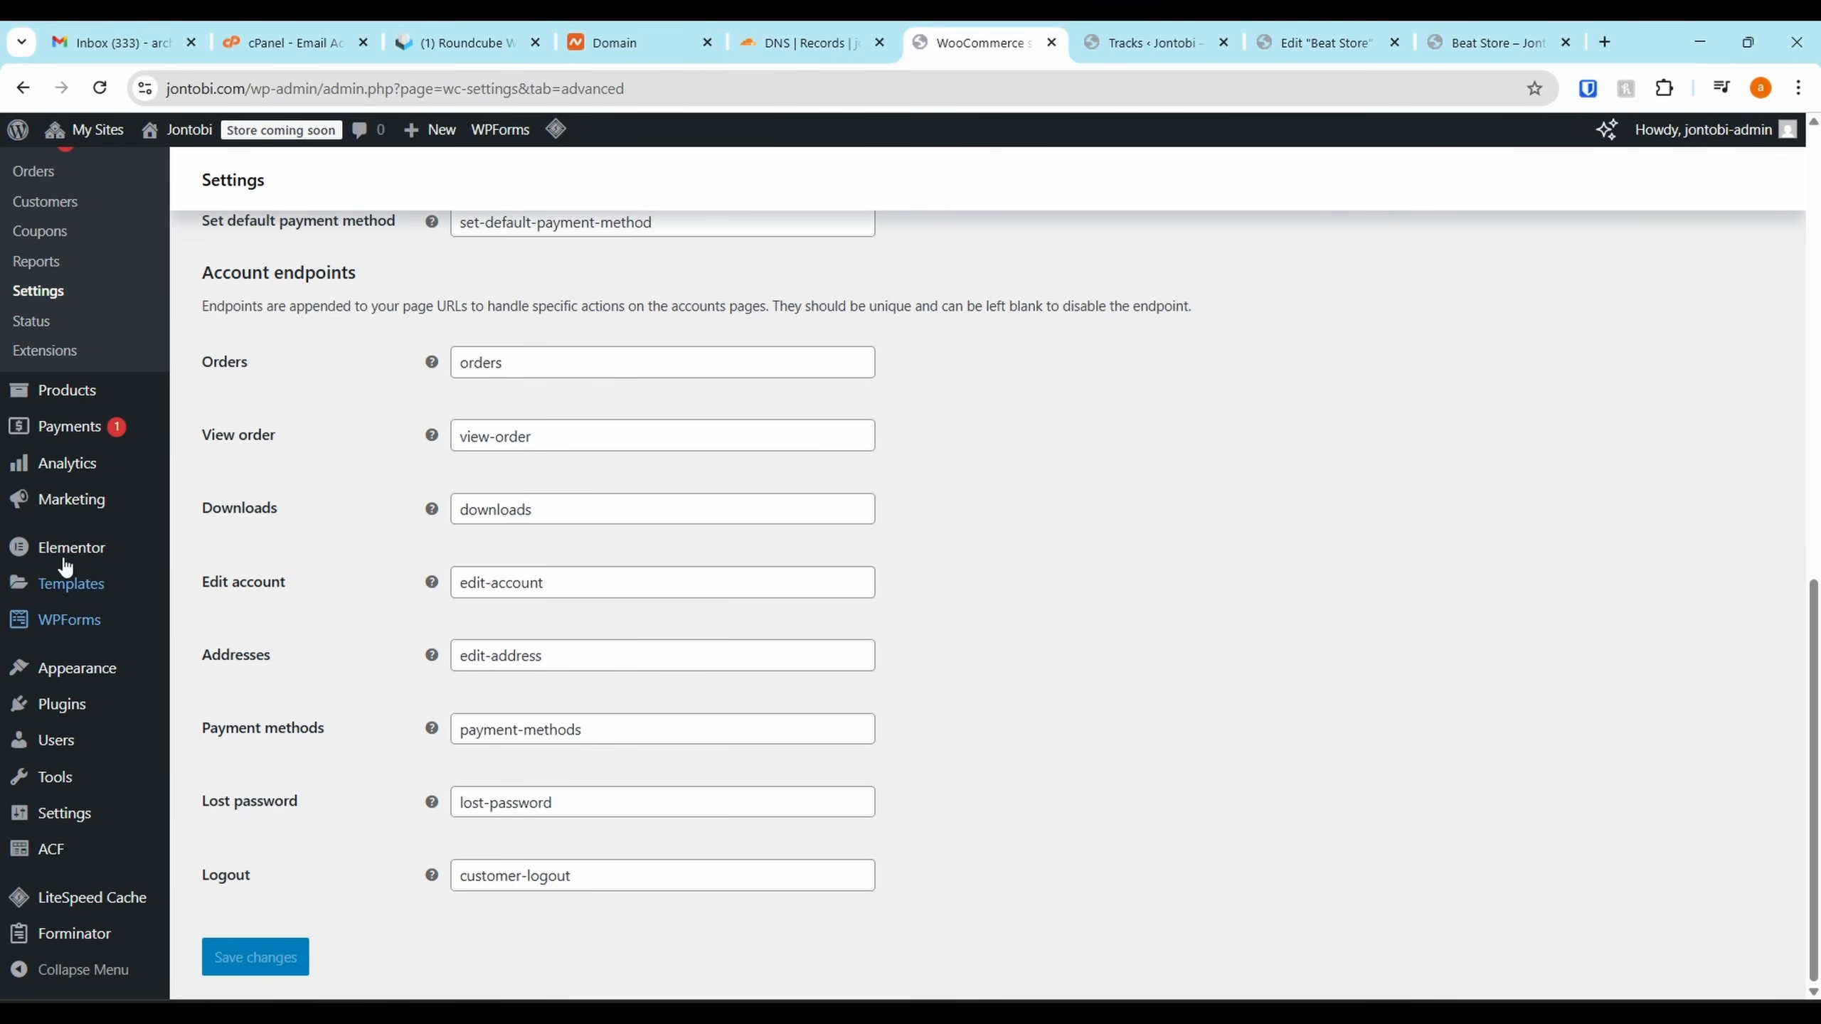
Visit the Add New Product page, then the Beat Store tracklist page tab
{"action": "left_click", "coordinate": [67, 389]}
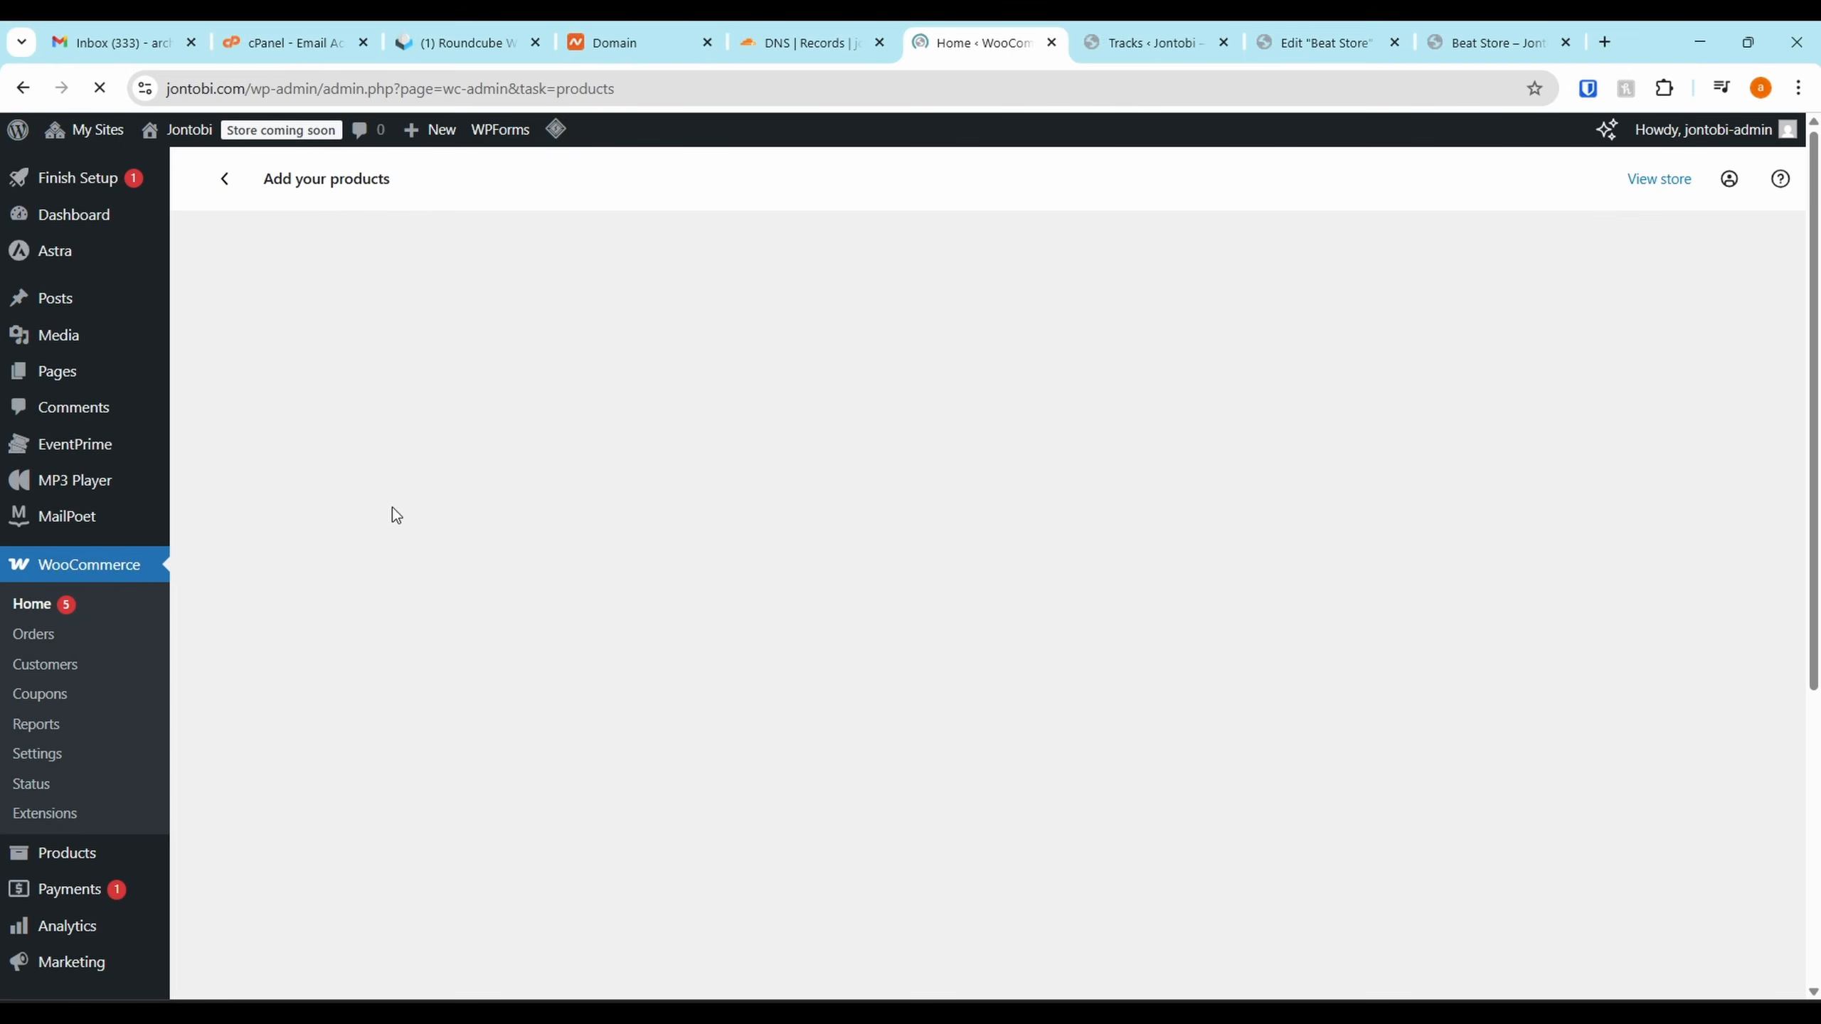
{"action": "scroll", "coordinate": [680, 618], "scroll_direction": "down", "scroll_amount": 3}
{"action": "scroll", "coordinate": [680, 618], "scroll_direction": "up", "scroll_amount": 3}
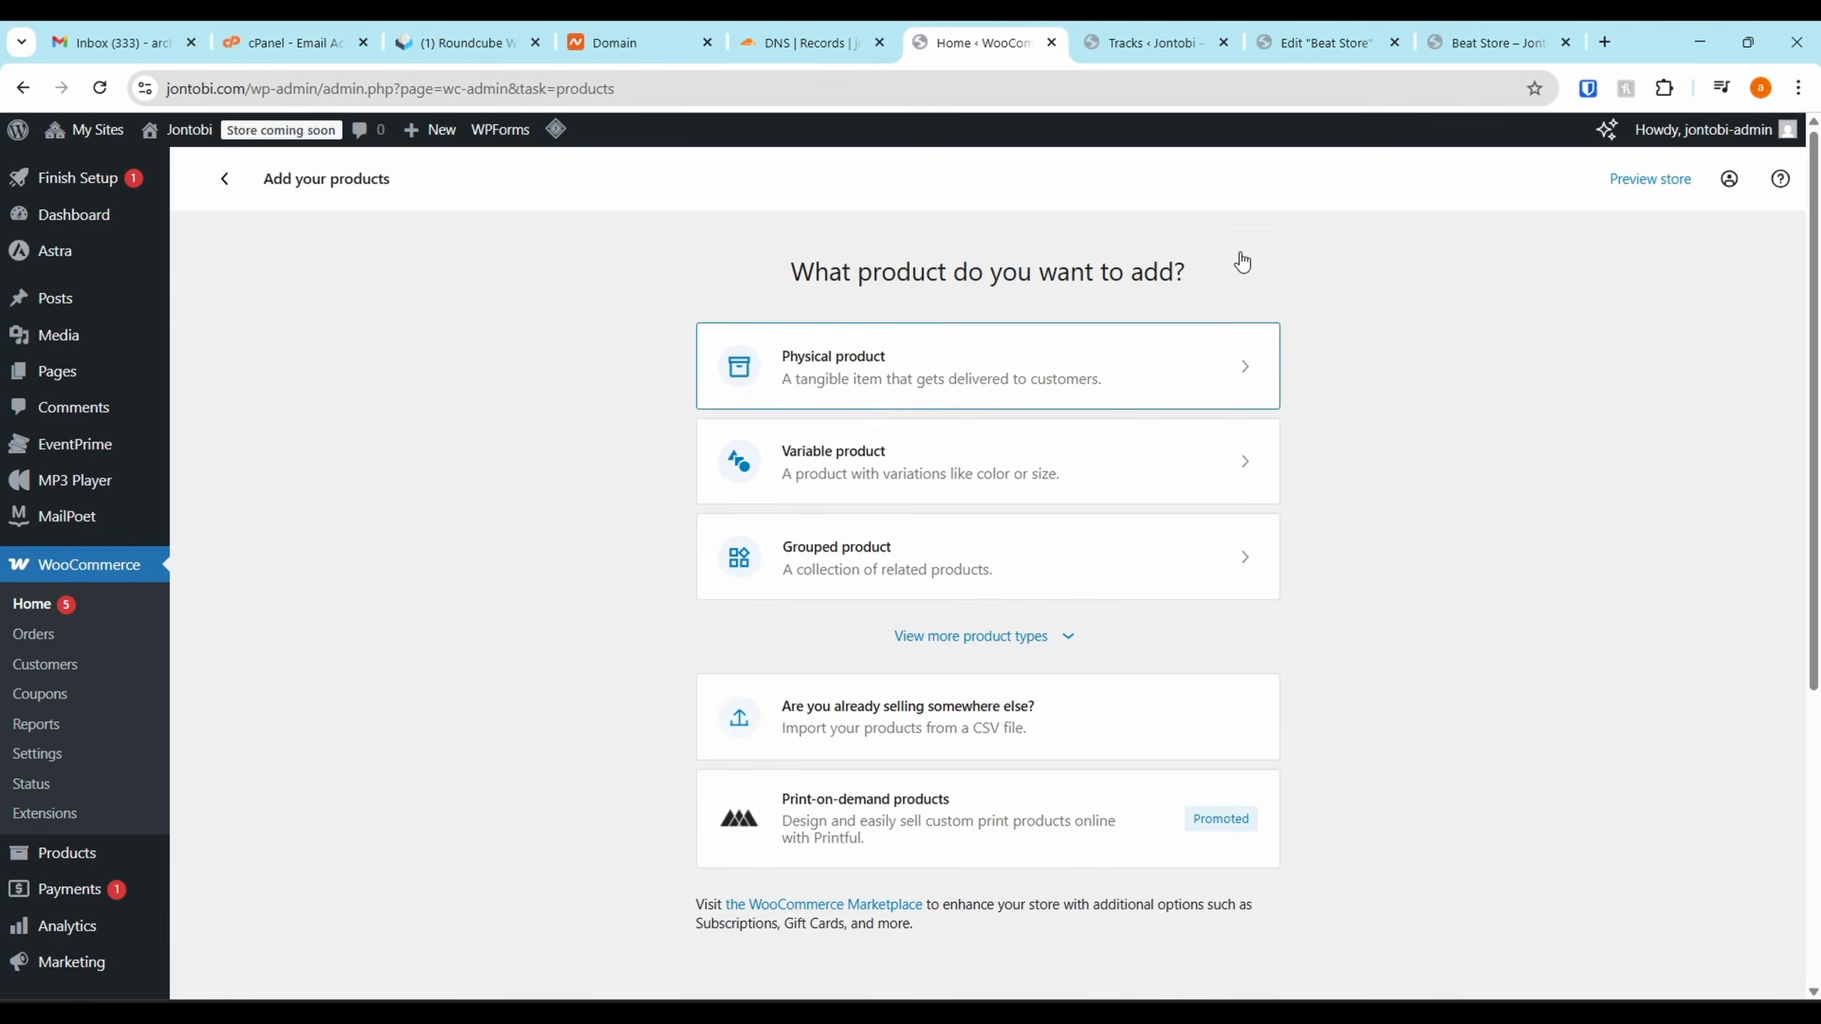
{"action": "left_click", "coordinate": [1495, 42]}
{"action": "scroll", "coordinate": [930, 695], "scroll_direction": "down", "scroll_amount": 1}
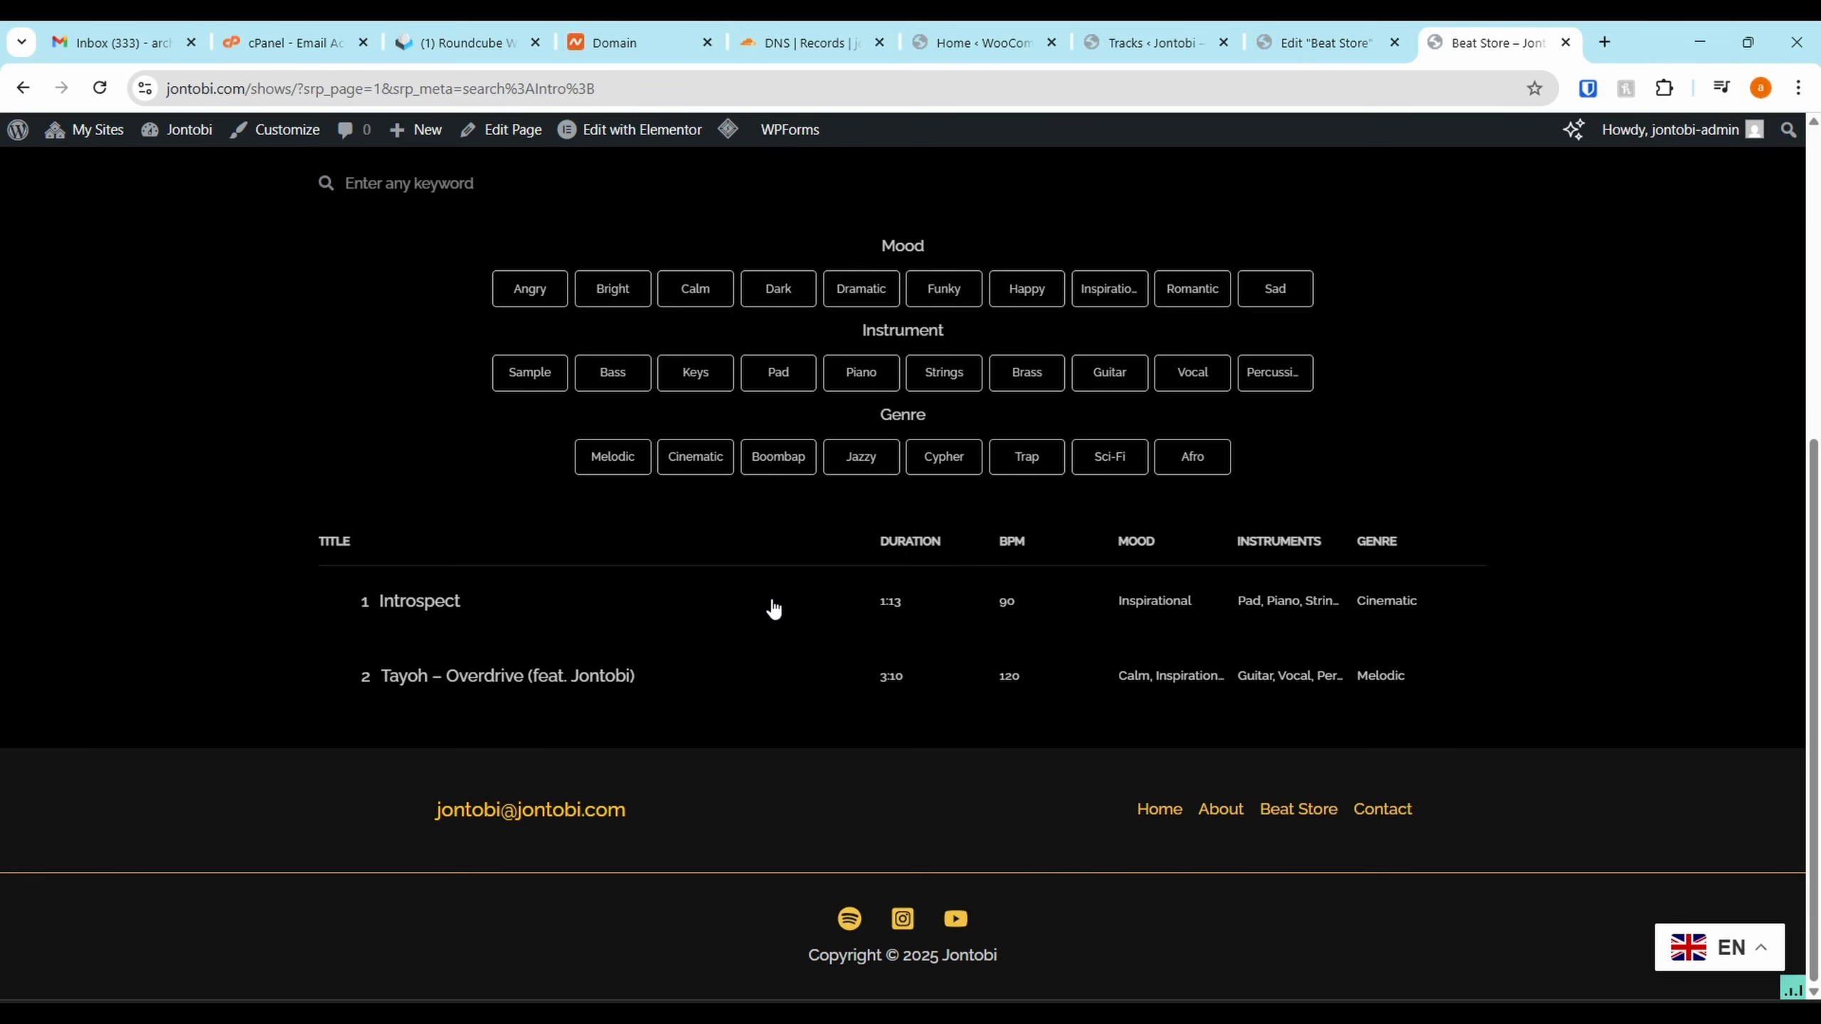
Switch to the MP3 Player tracks list showing Introspect and Overdrive under Instrumentals
{"action": "left_click", "coordinate": [1134, 22]}
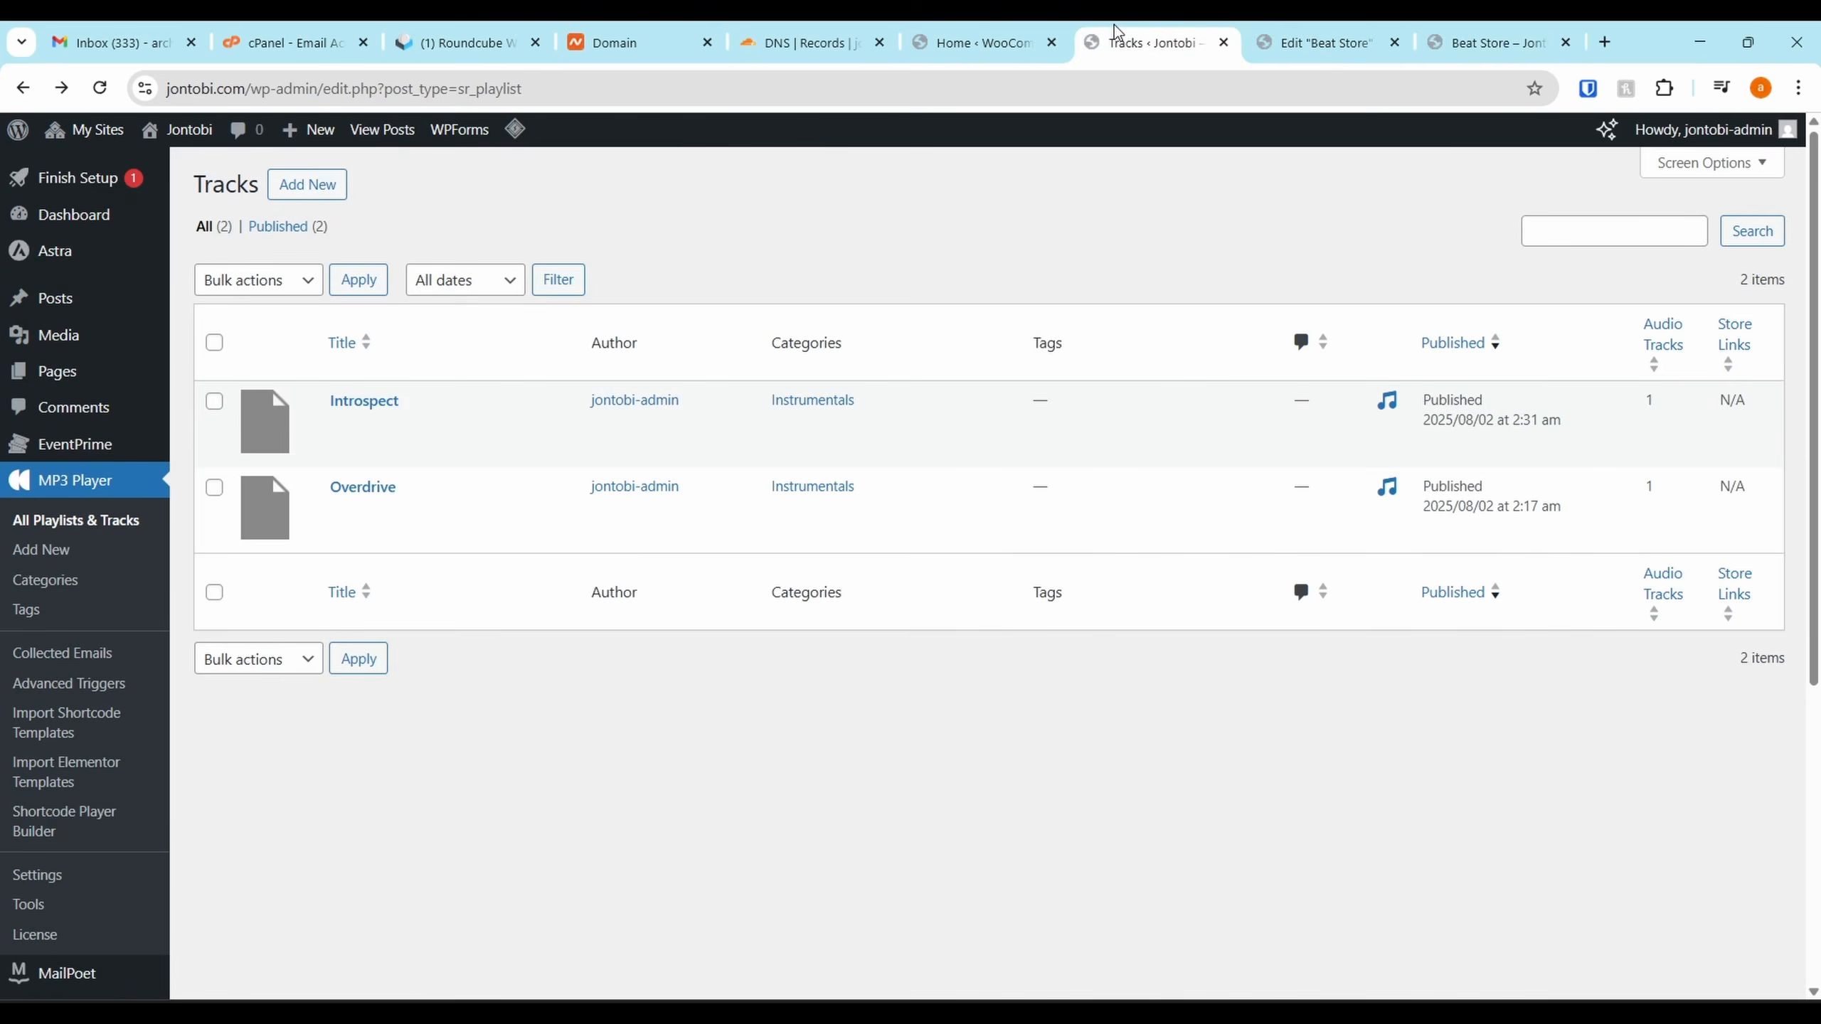
{"action": "scroll", "coordinate": [179, 574], "scroll_direction": "down", "scroll_amount": 5}
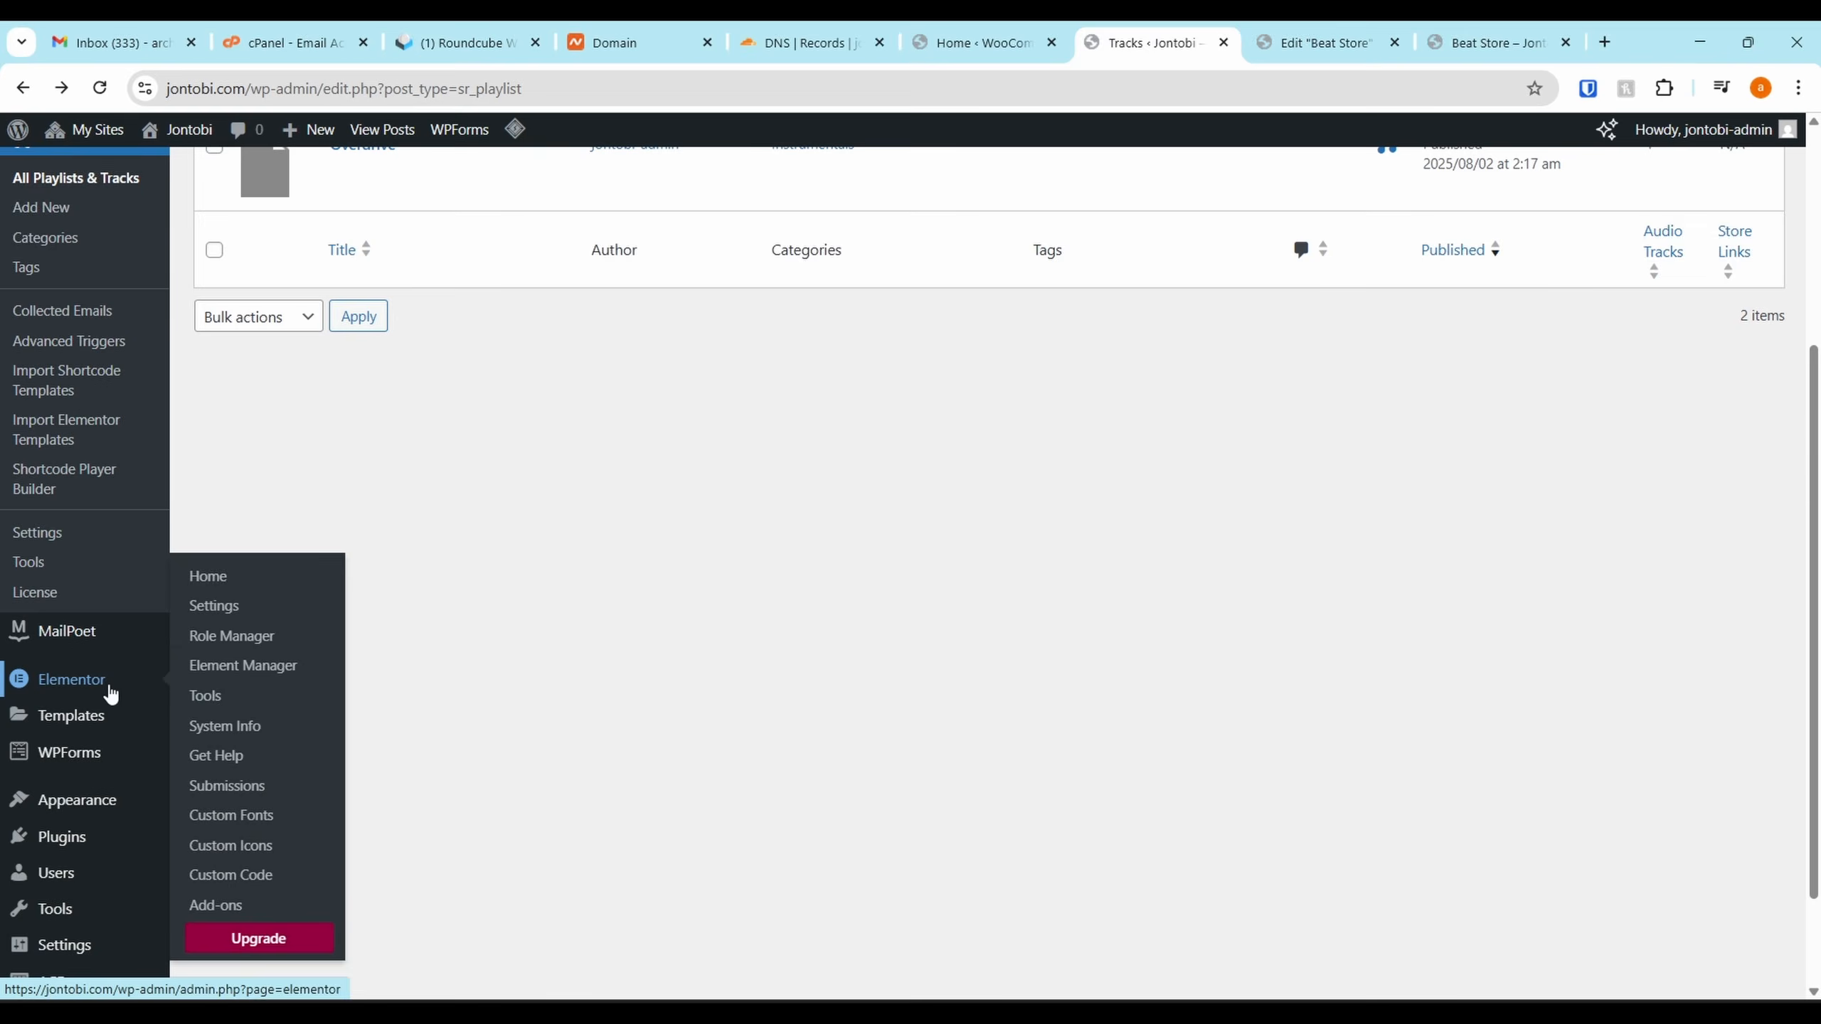
{"action": "scroll", "coordinate": [93, 646], "scroll_direction": "up", "scroll_amount": 5}
{"action": "mouse_move", "coordinate": [98, 434]}
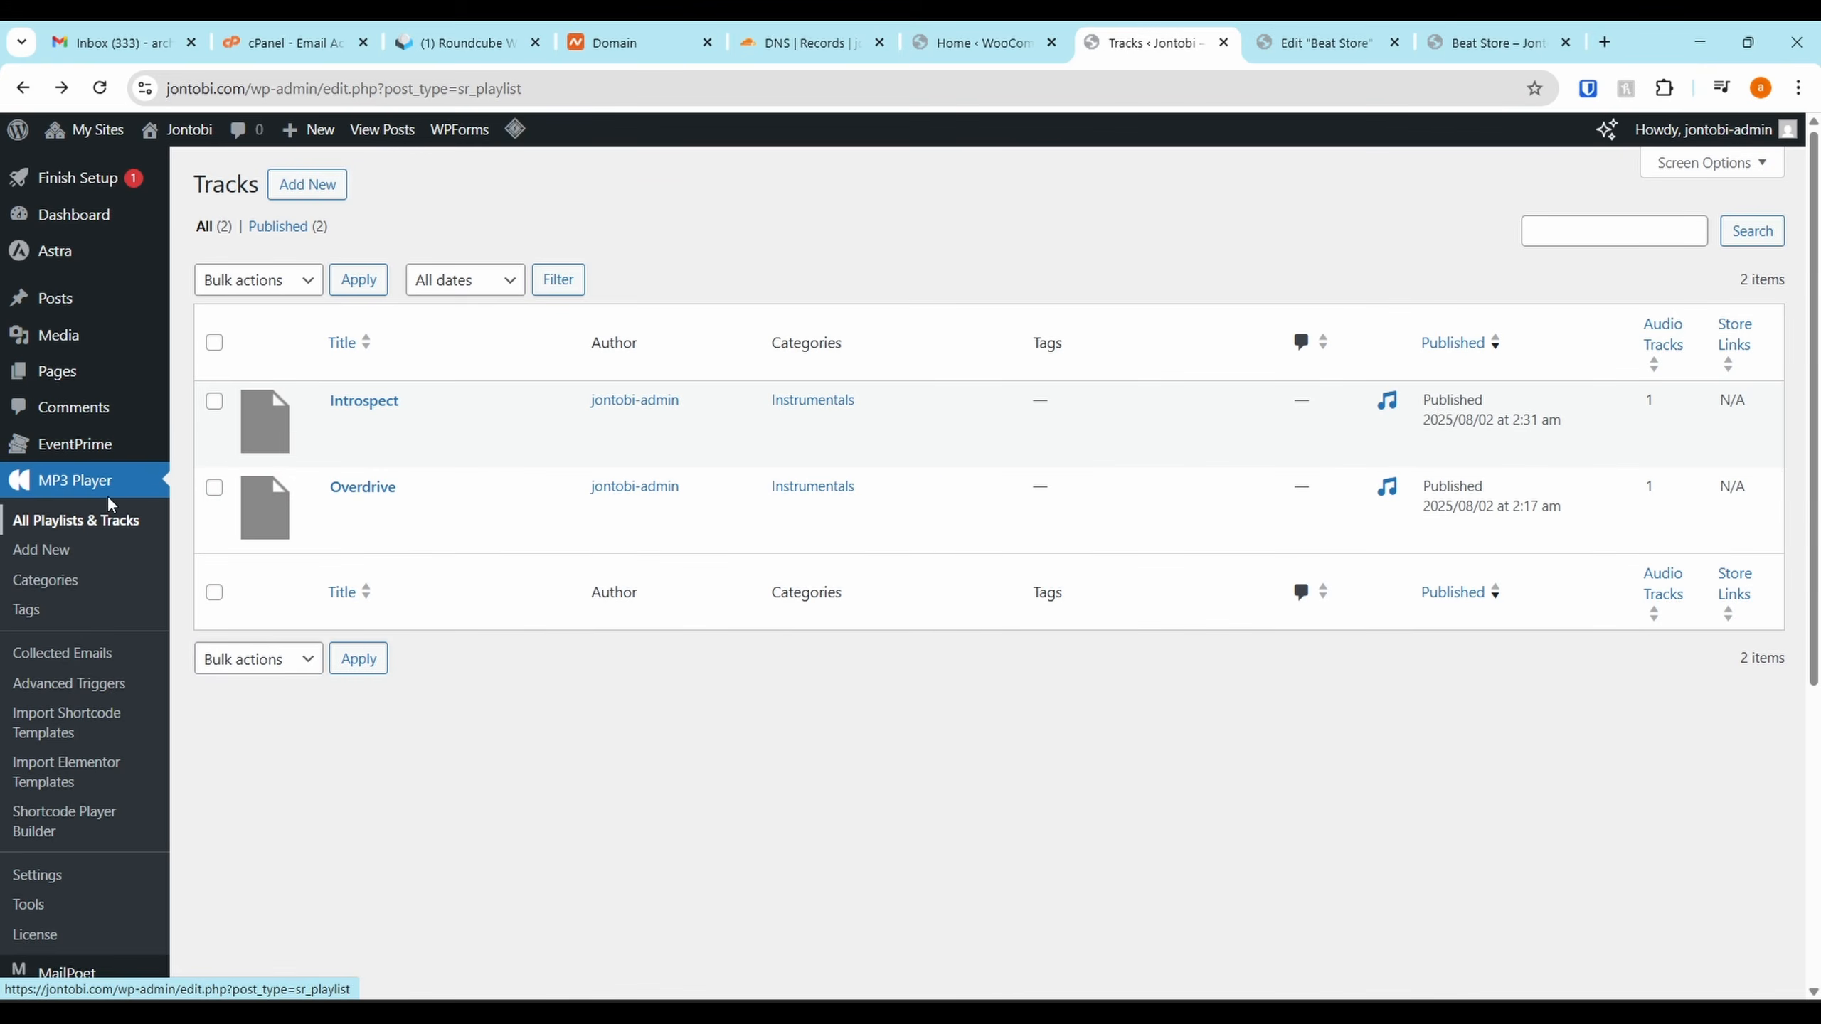
{"action": "scroll", "coordinate": [101, 430], "scroll_direction": "down", "scroll_amount": 1}
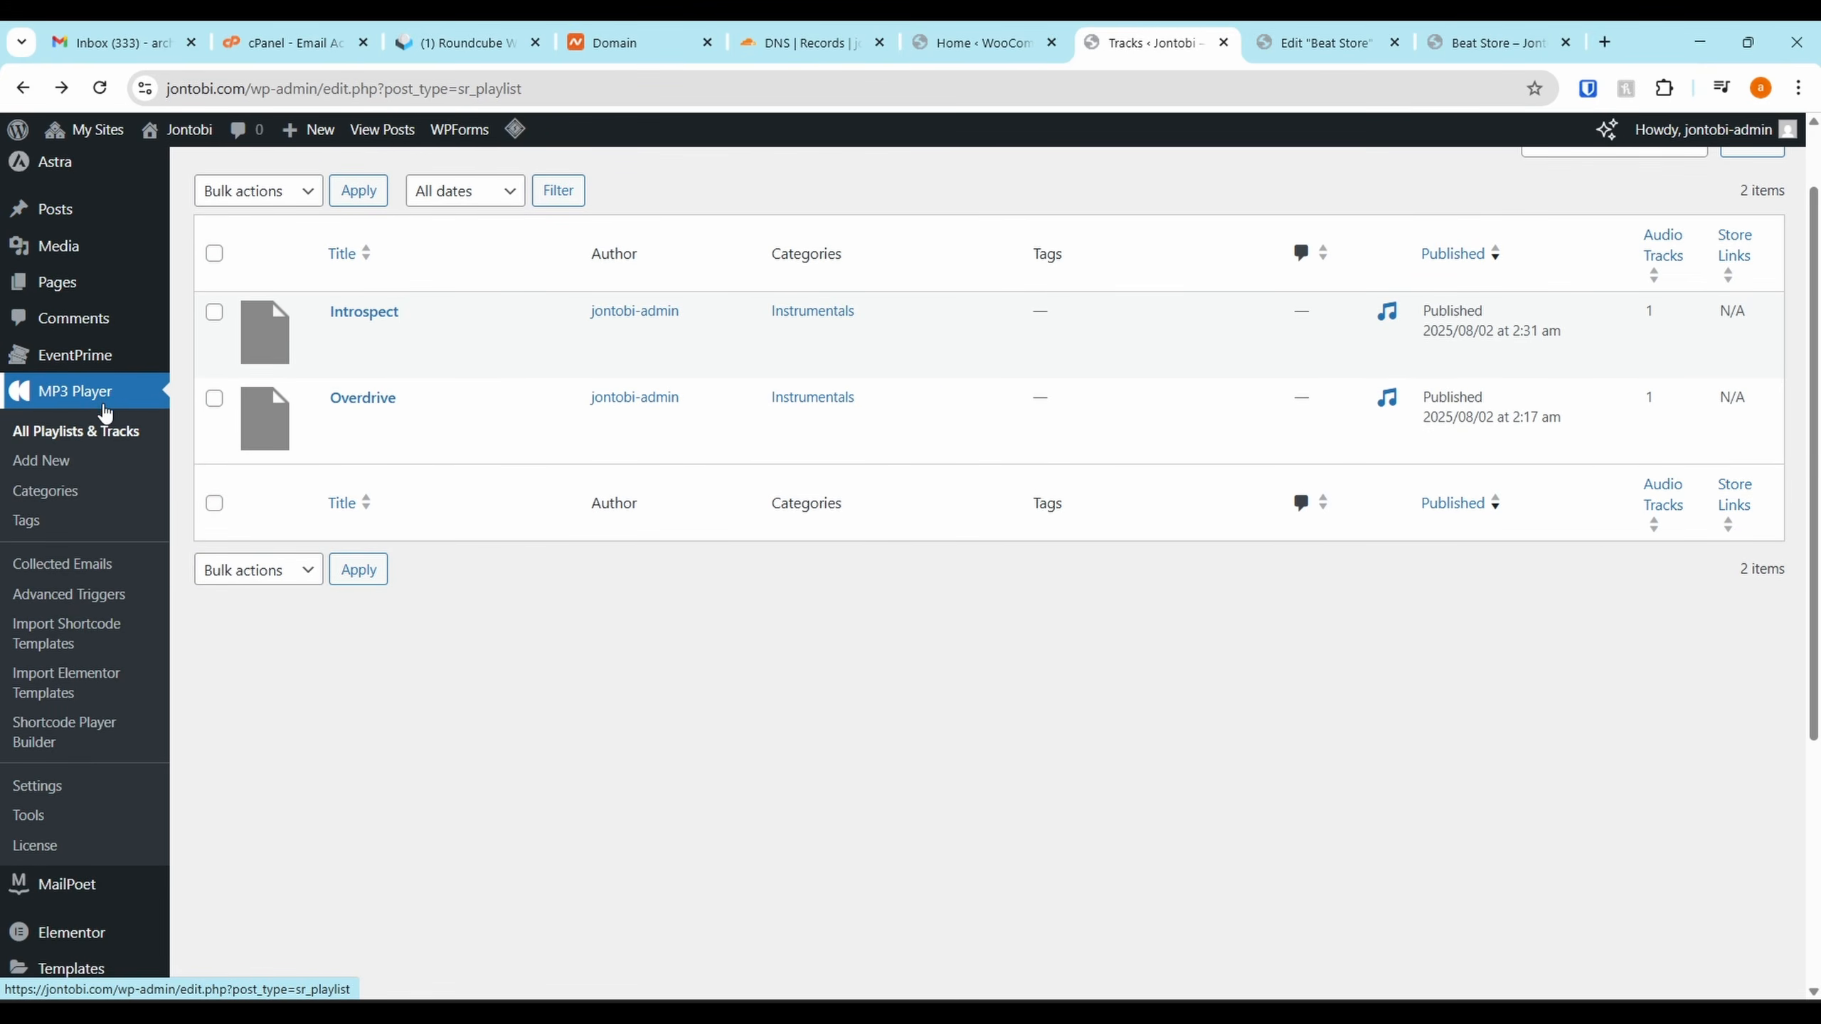
Open MP3 Player > Tools and jump to its Bulk Importer section
{"action": "left_click", "coordinate": [42, 825]}
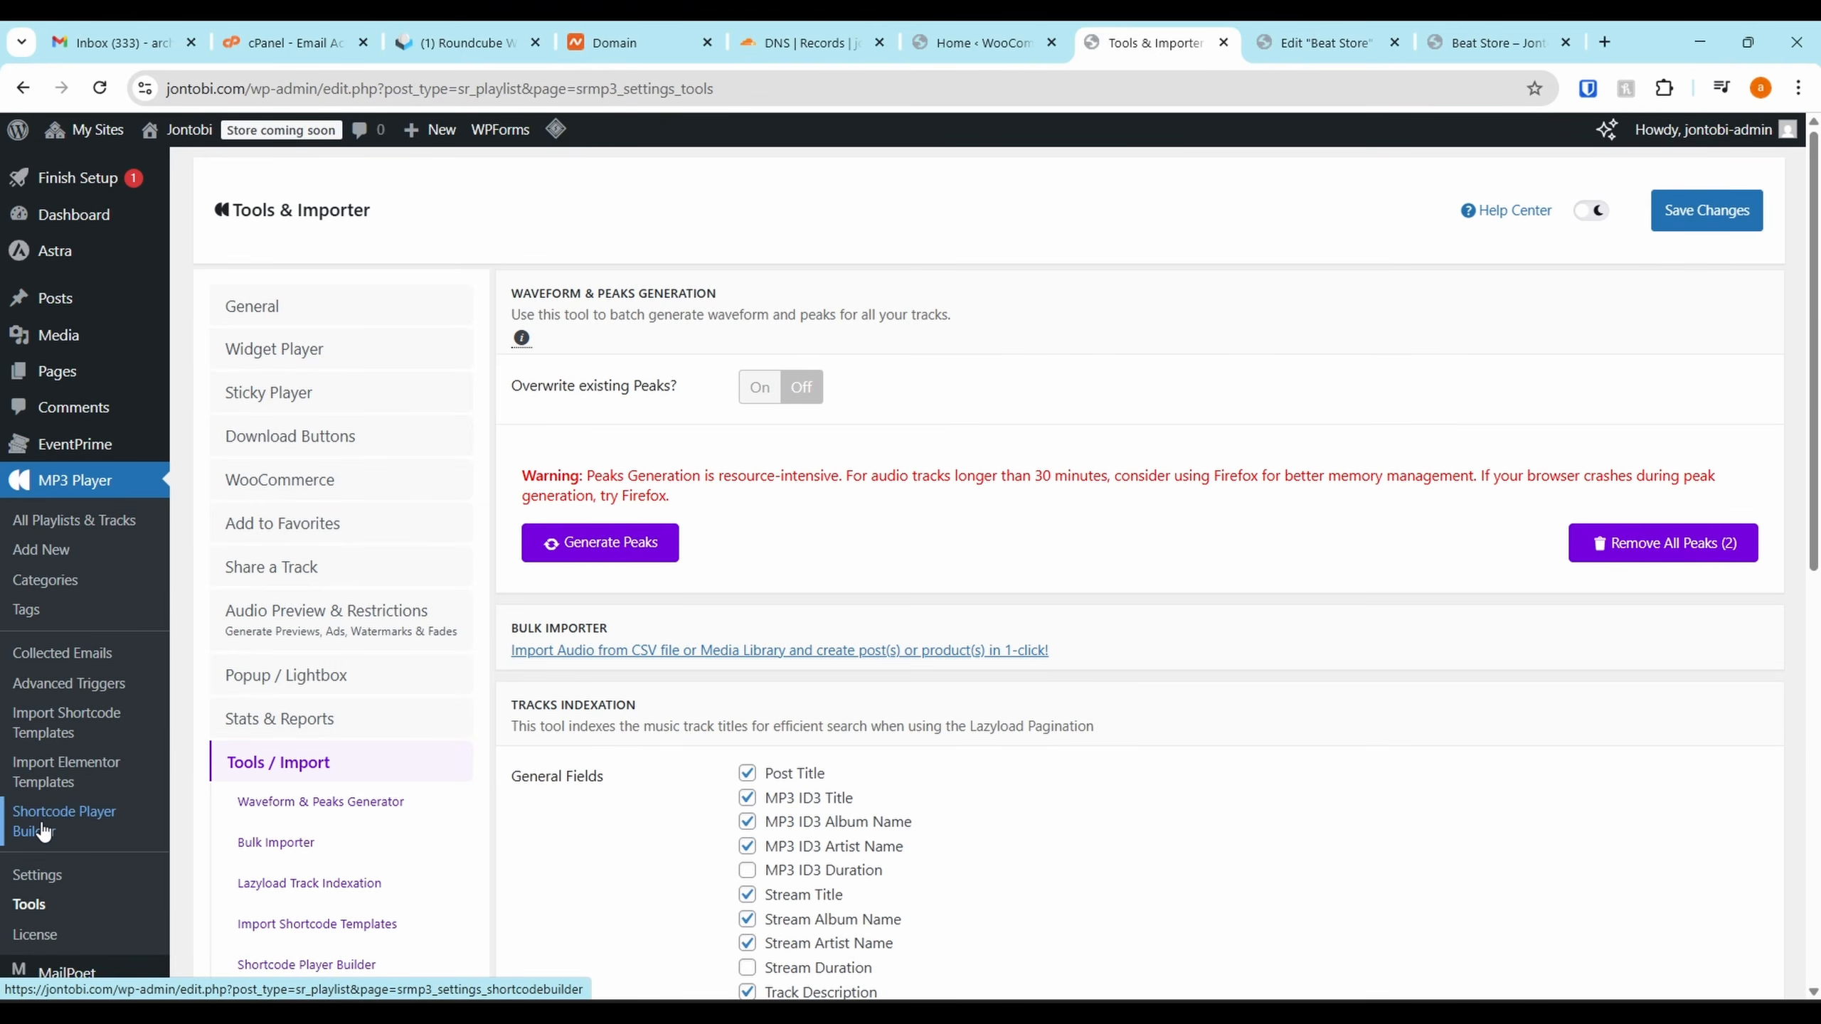
{"action": "scroll", "coordinate": [401, 695], "scroll_direction": "down", "scroll_amount": 3}
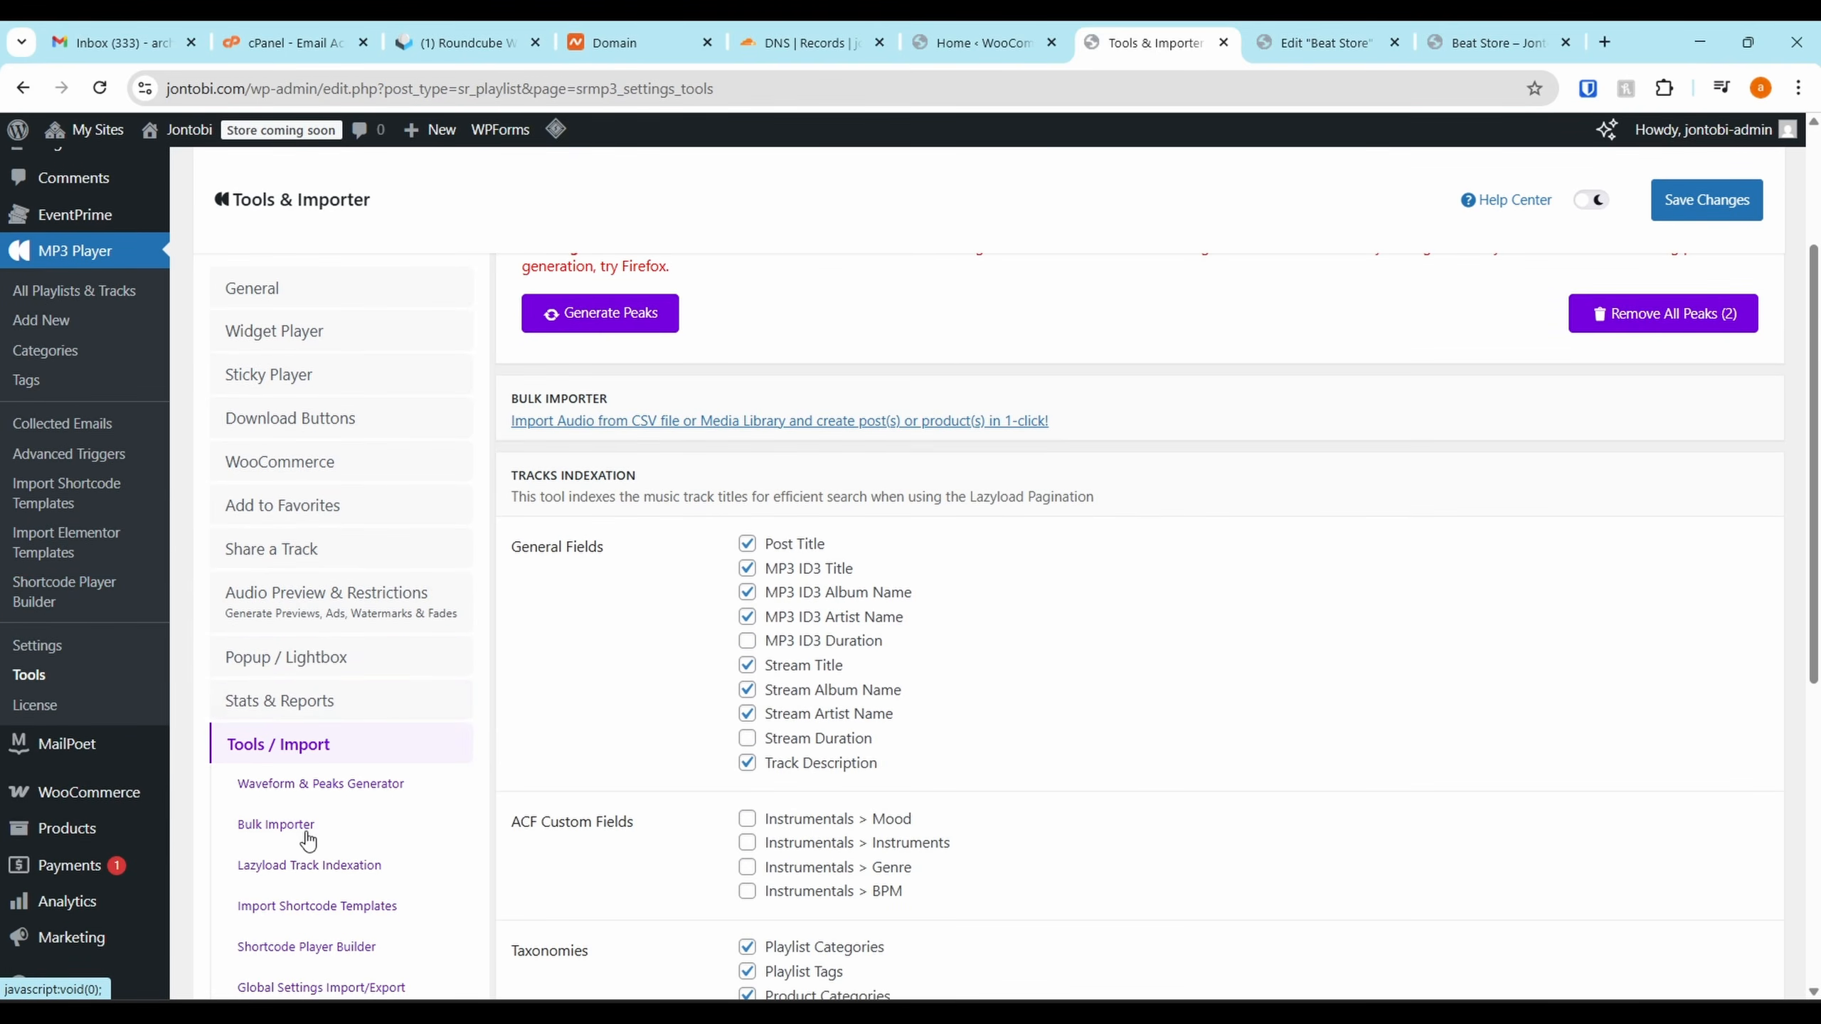
{"action": "left_click", "coordinate": [308, 832]}
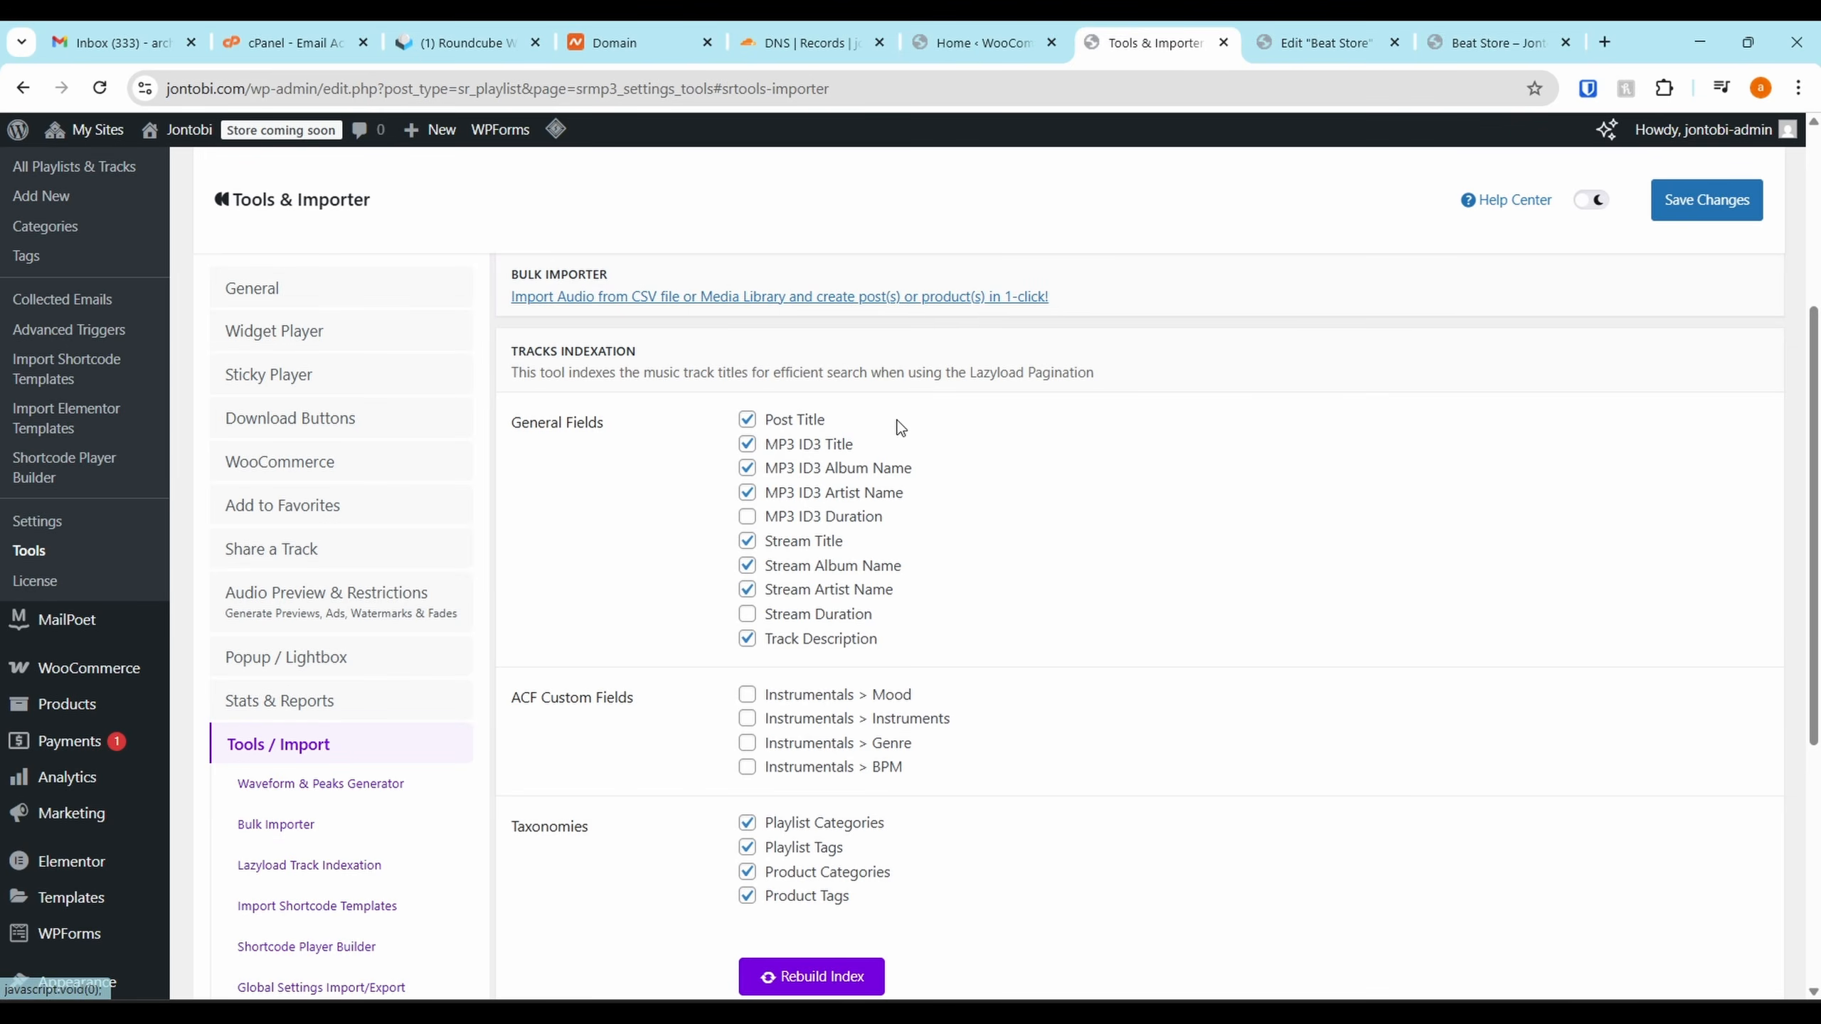
{"action": "scroll", "coordinate": [911, 846], "scroll_direction": "down", "scroll_amount": 5}
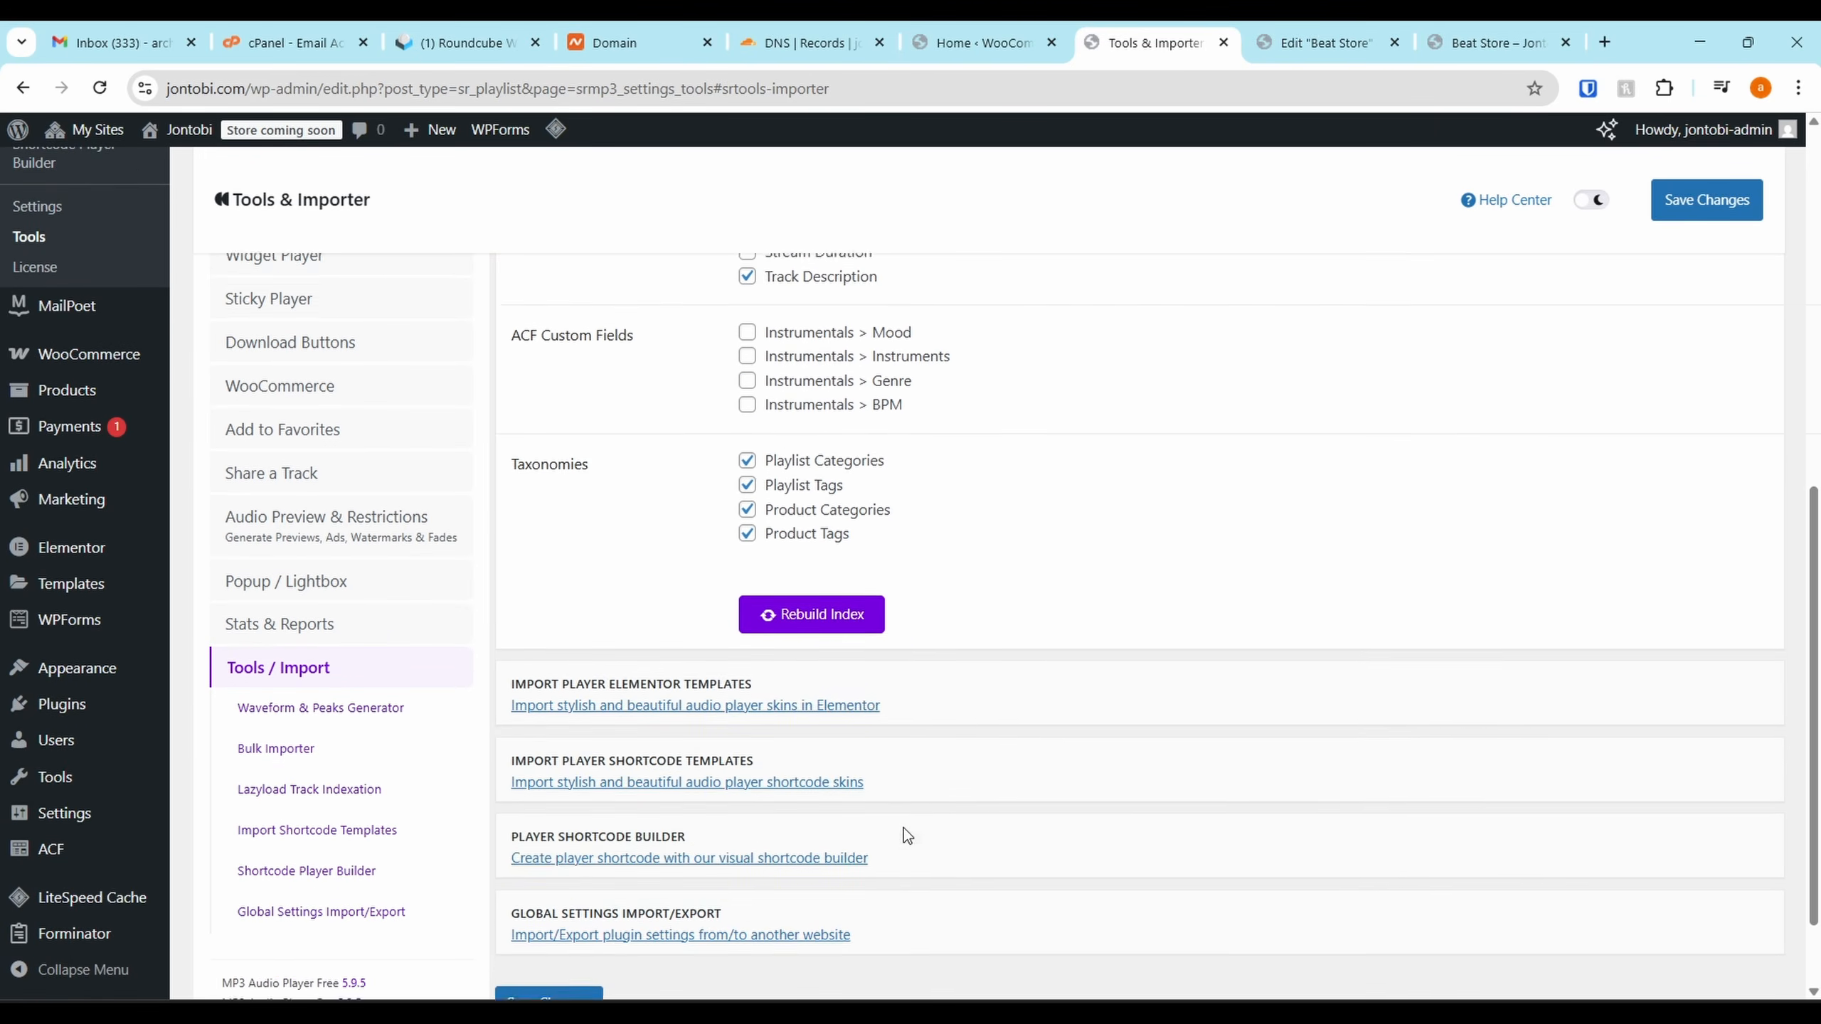
{"action": "scroll", "coordinate": [619, 327], "scroll_direction": "up", "scroll_amount": 10}
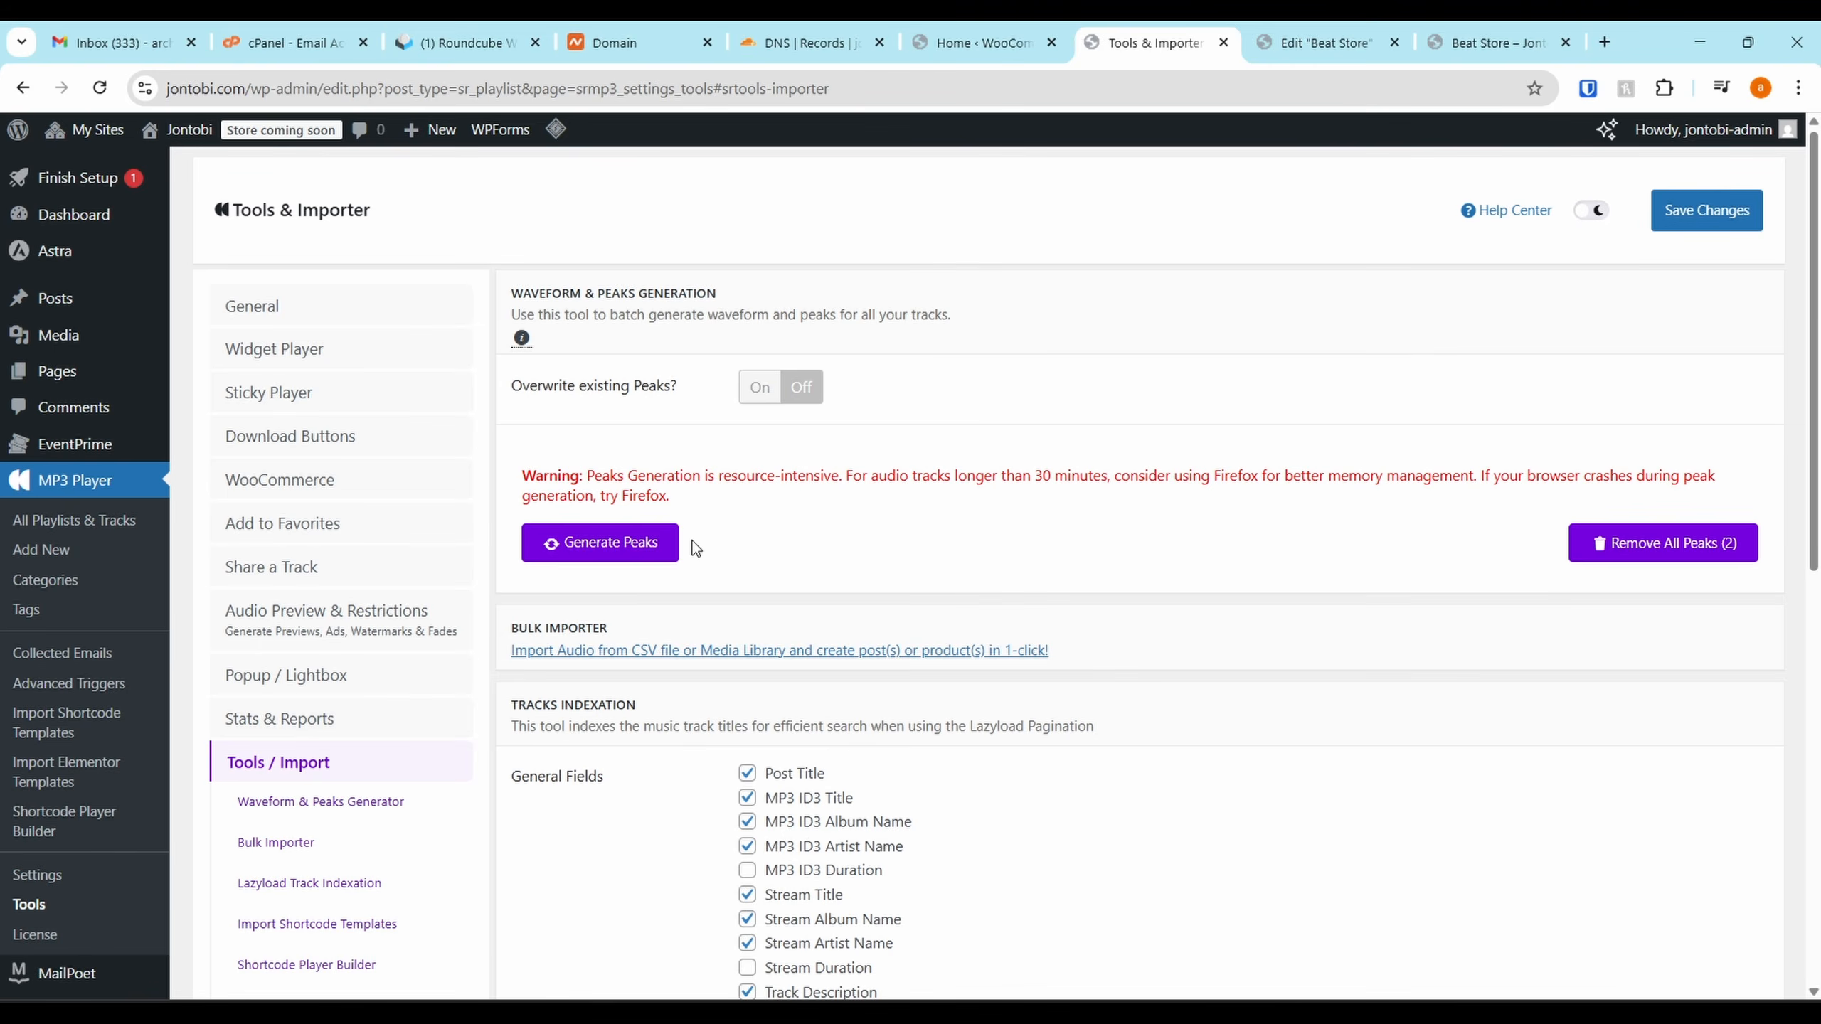
In the bulk audio importer, select the Introspect and Tayoh – Overdrive tracks
{"action": "left_click", "coordinate": [639, 655]}
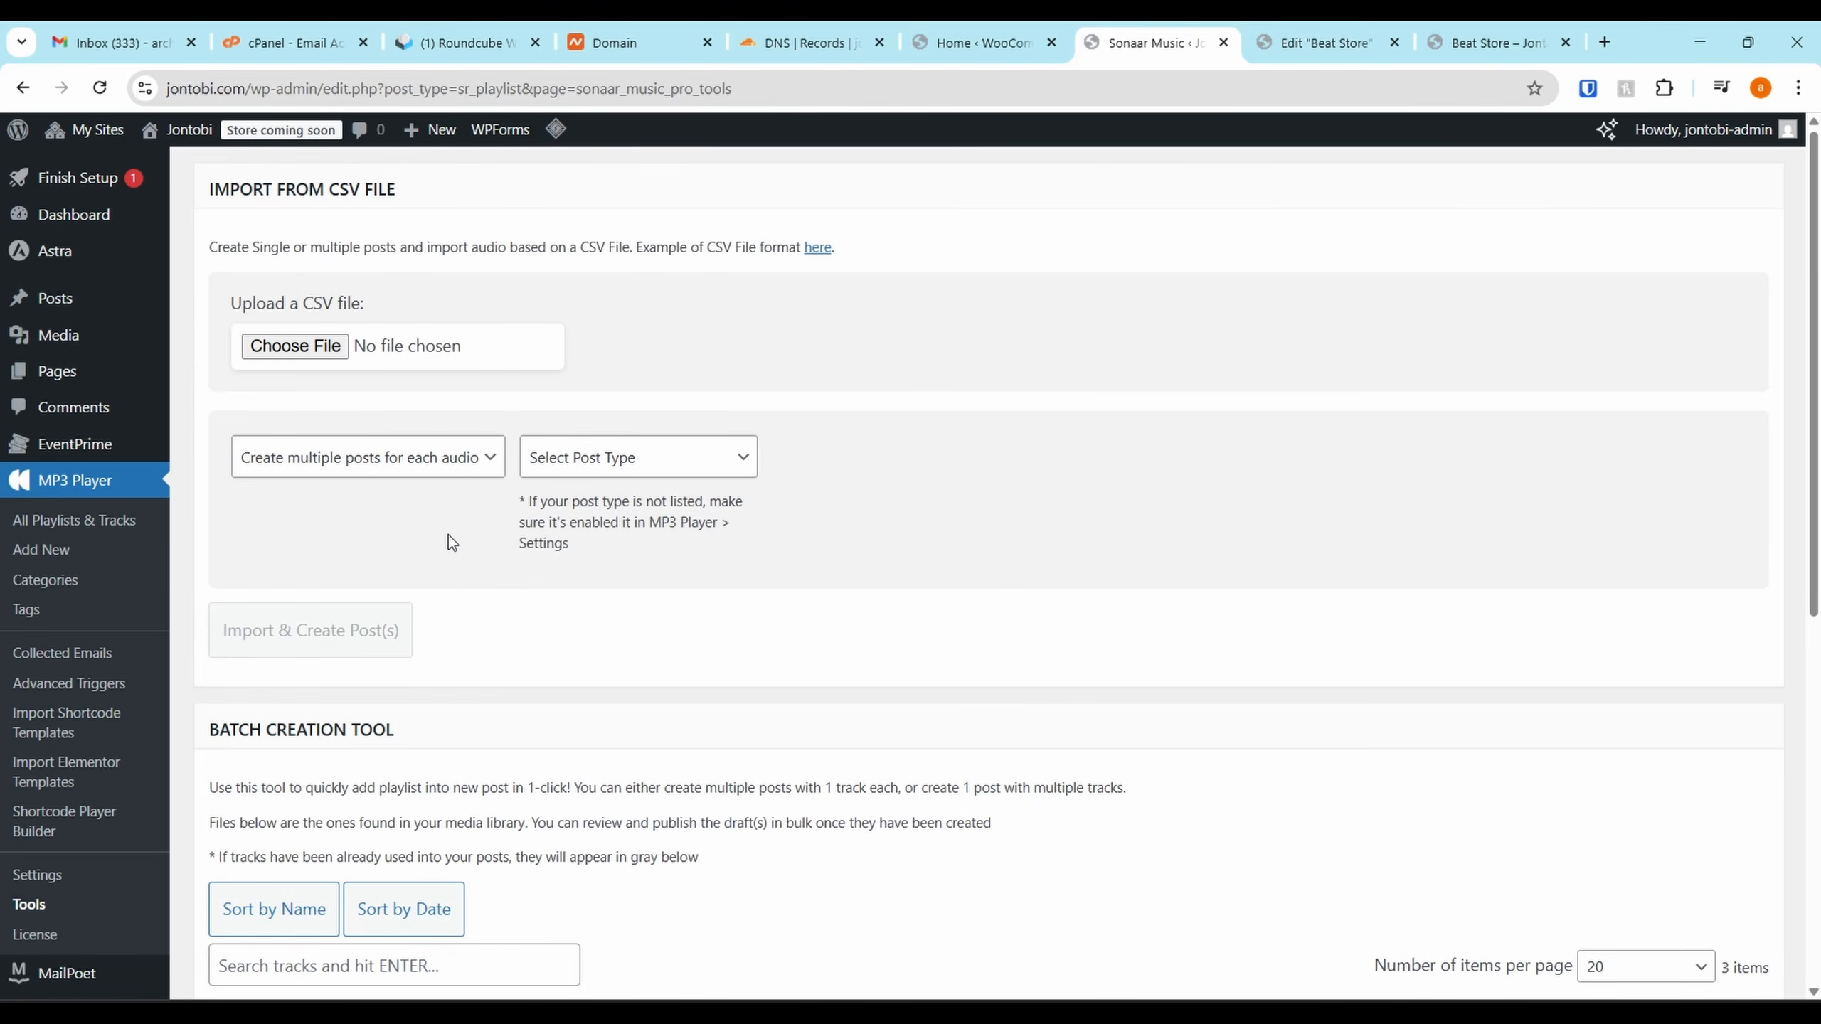
{"action": "scroll", "coordinate": [448, 535], "scroll_direction": "down", "scroll_amount": 8}
{"action": "scroll", "coordinate": [540, 467], "scroll_direction": "up", "scroll_amount": 8}
{"action": "scroll", "coordinate": [655, 578], "scroll_direction": "down", "scroll_amount": 9}
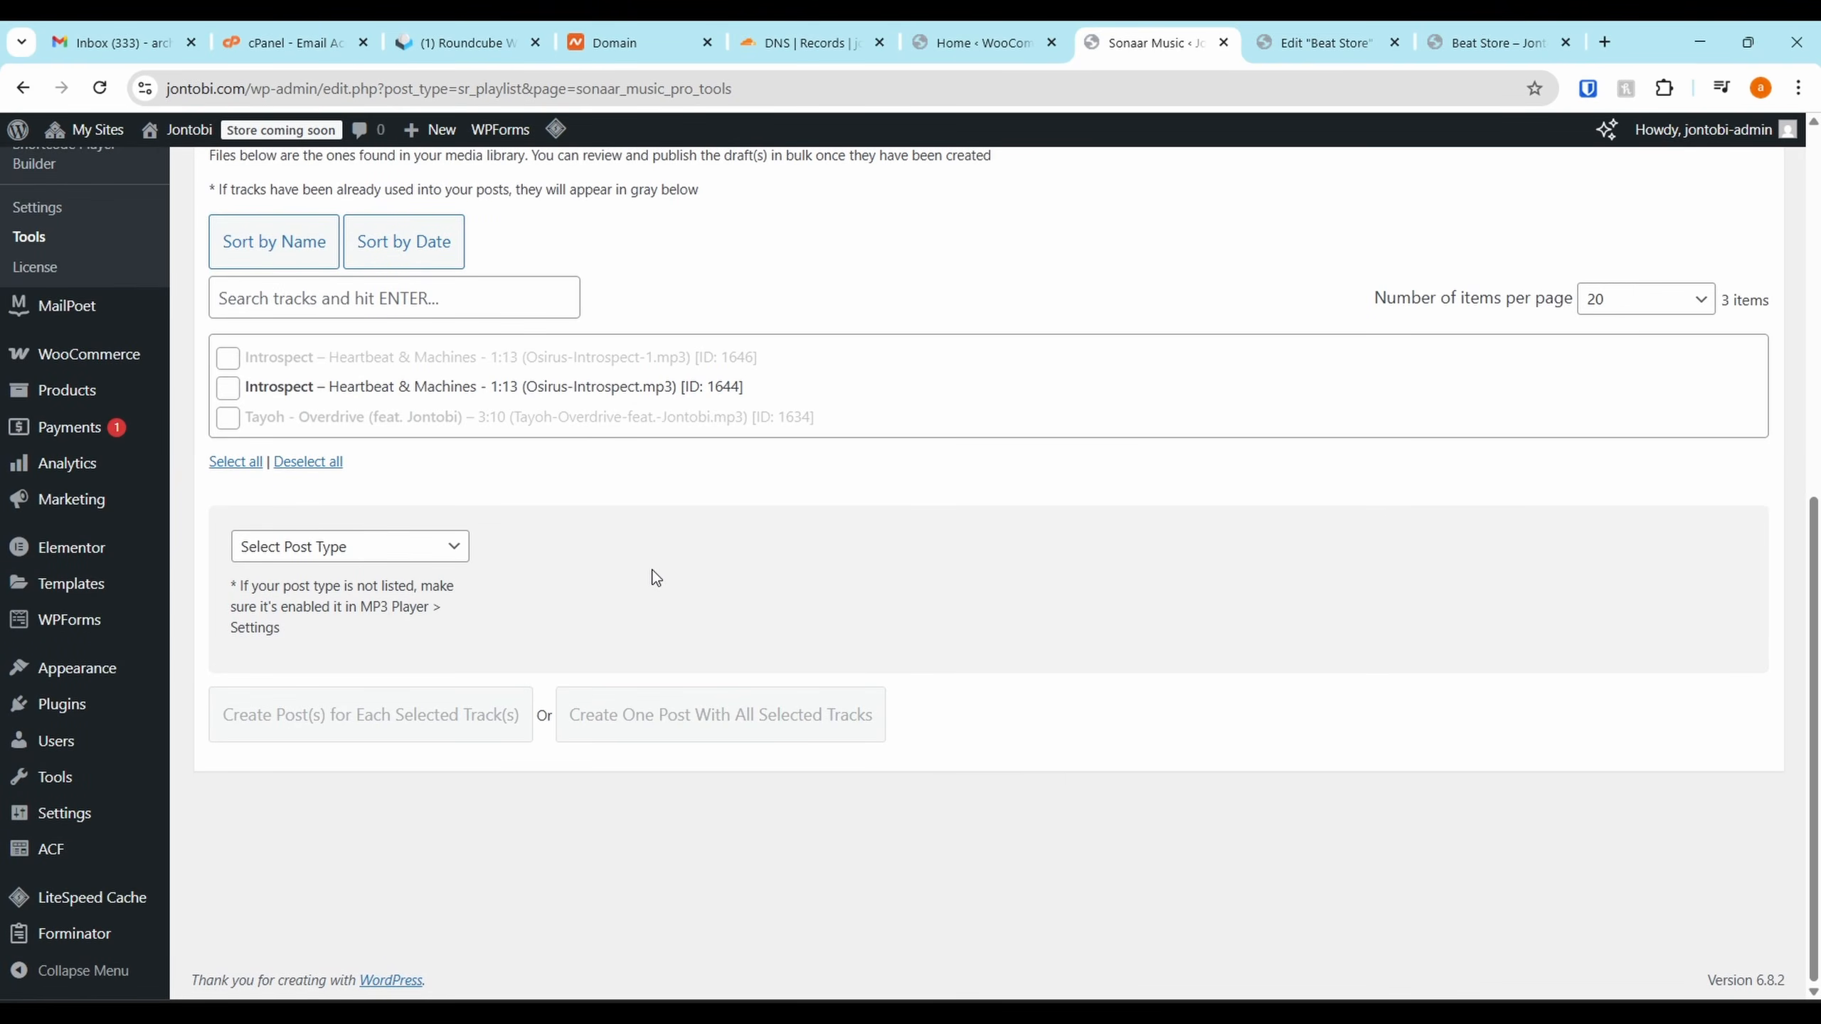
{"action": "left_click", "coordinate": [226, 391]}
{"action": "left_click", "coordinate": [229, 419]}
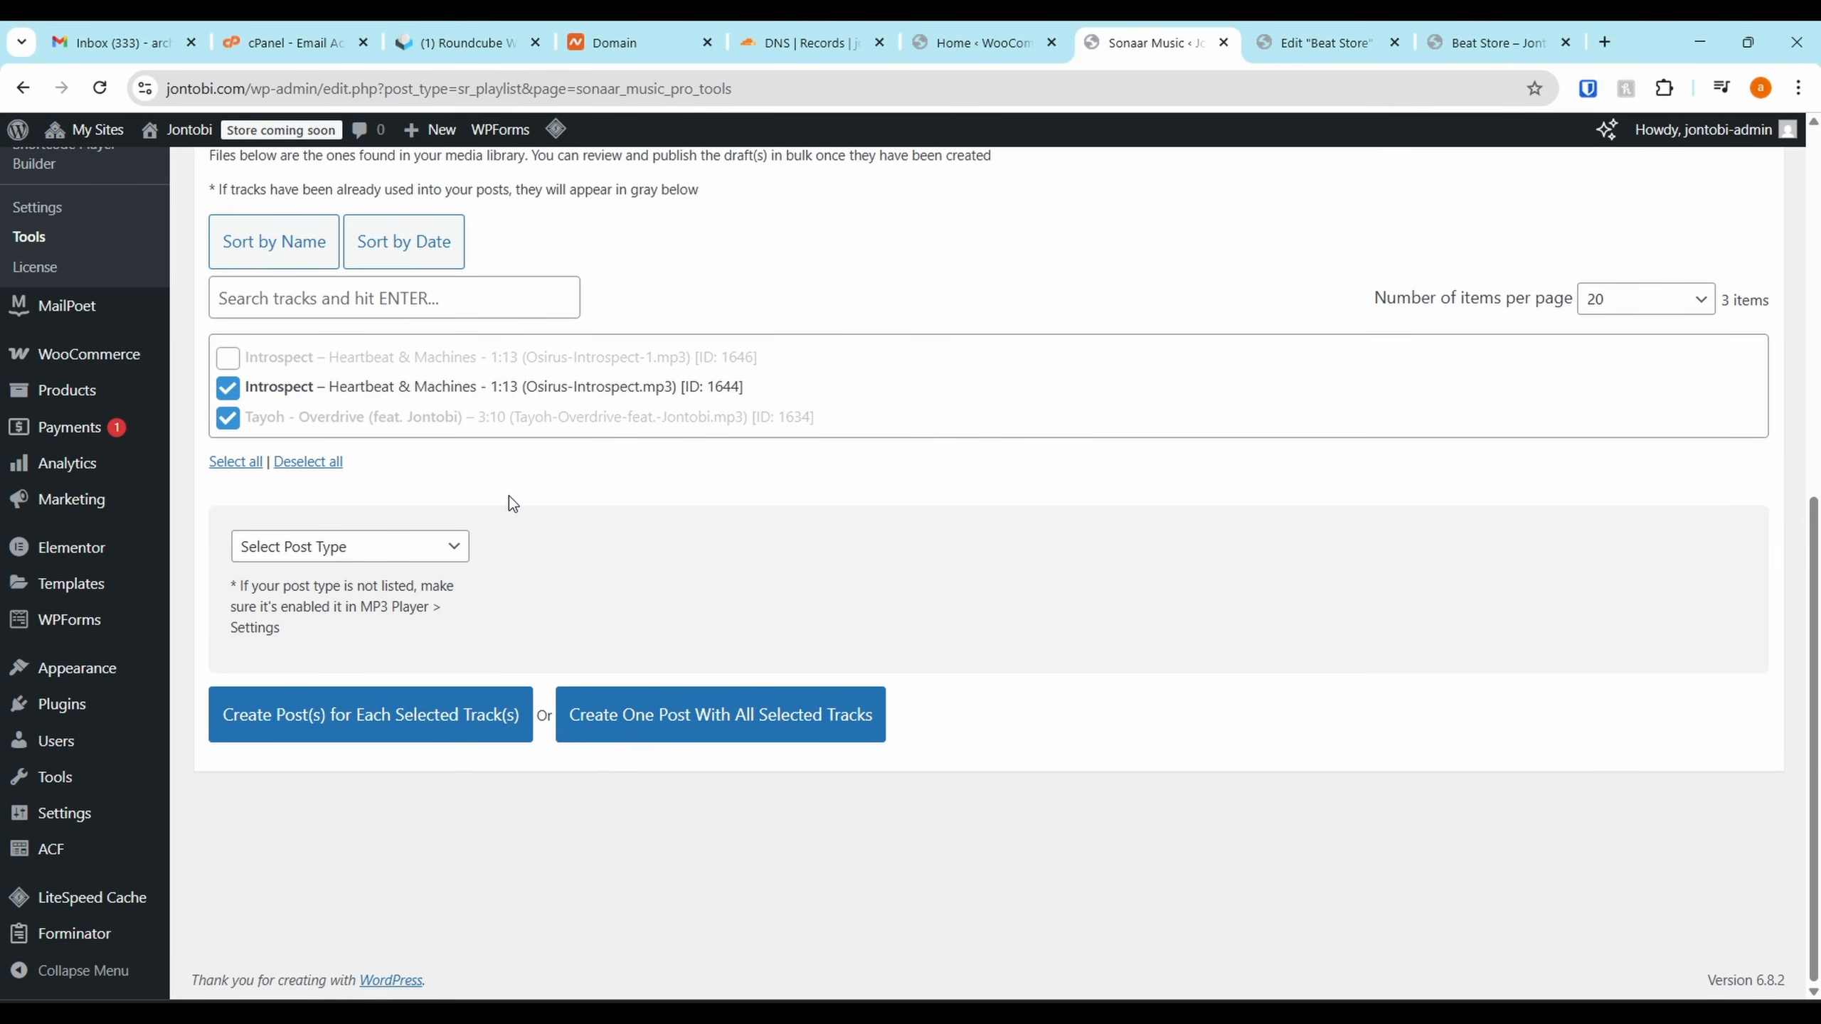
Set the post type to Product and the price to 10000, then create a product draft per track
{"action": "left_click", "coordinate": [322, 548]}
{"action": "left_click", "coordinate": [323, 549]}
{"action": "left_click", "coordinate": [325, 550]}
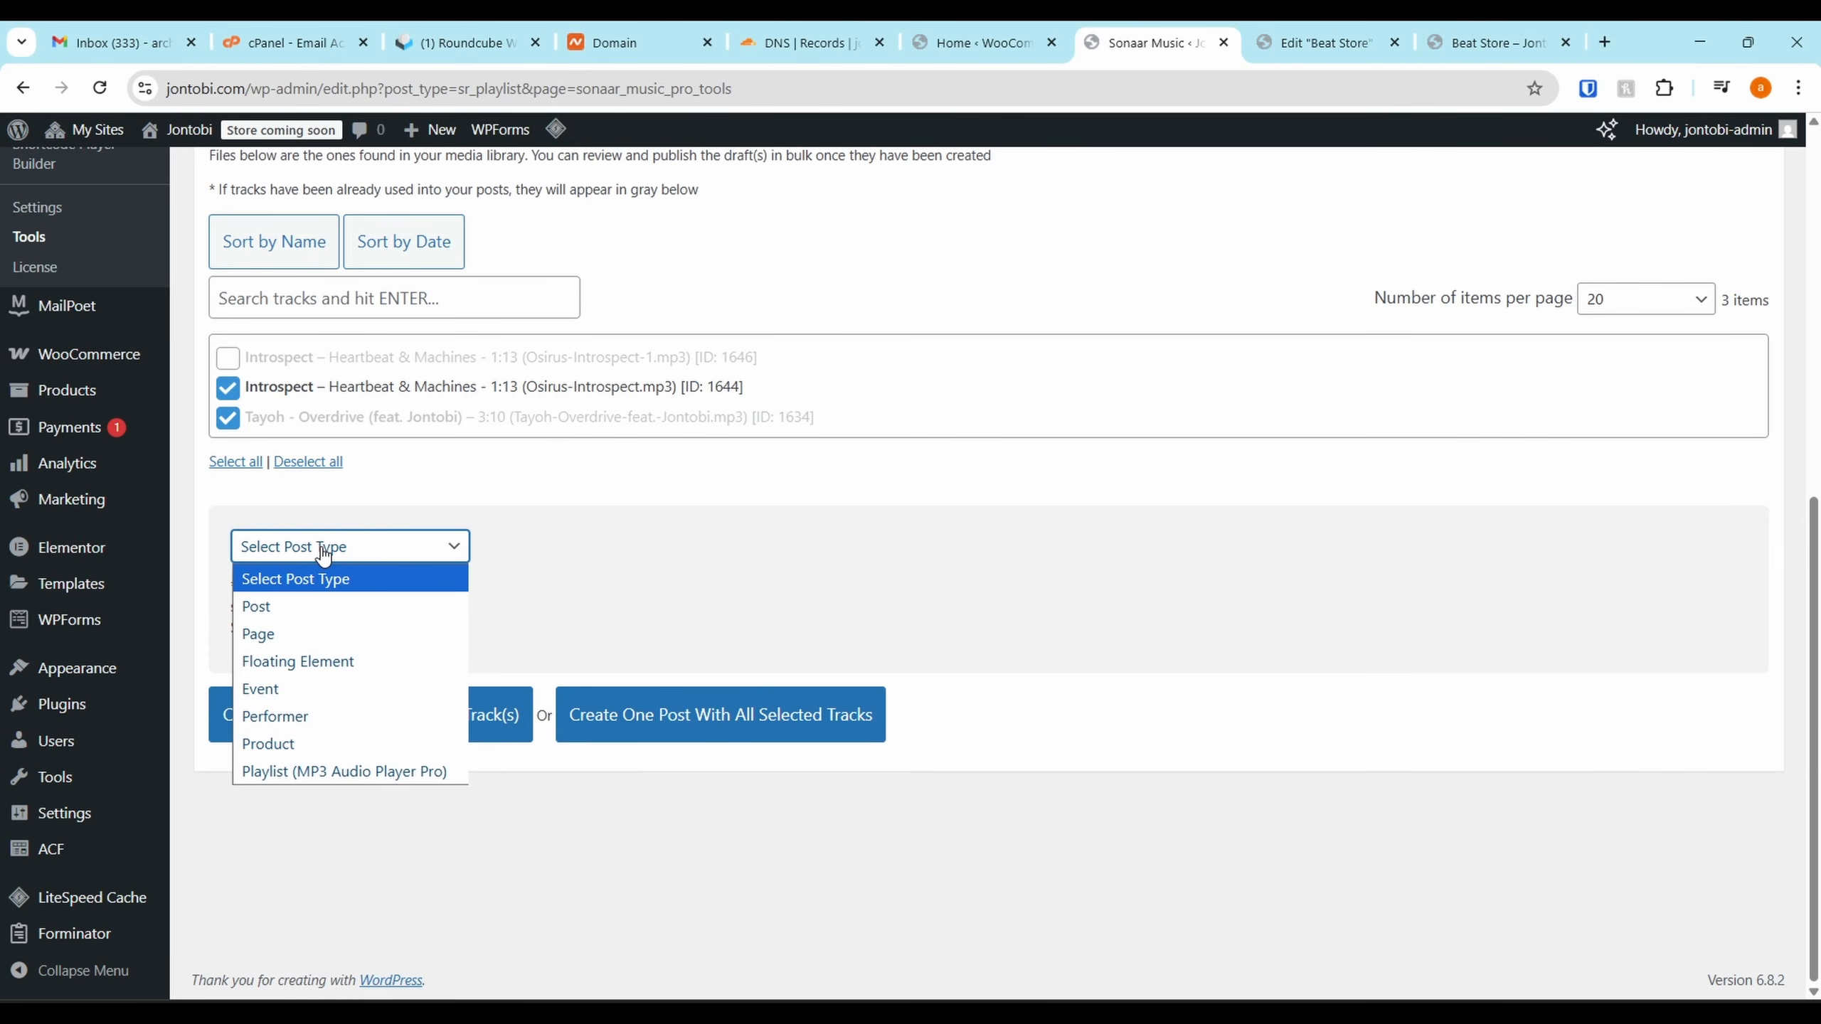
{"action": "left_click", "coordinate": [304, 744]}
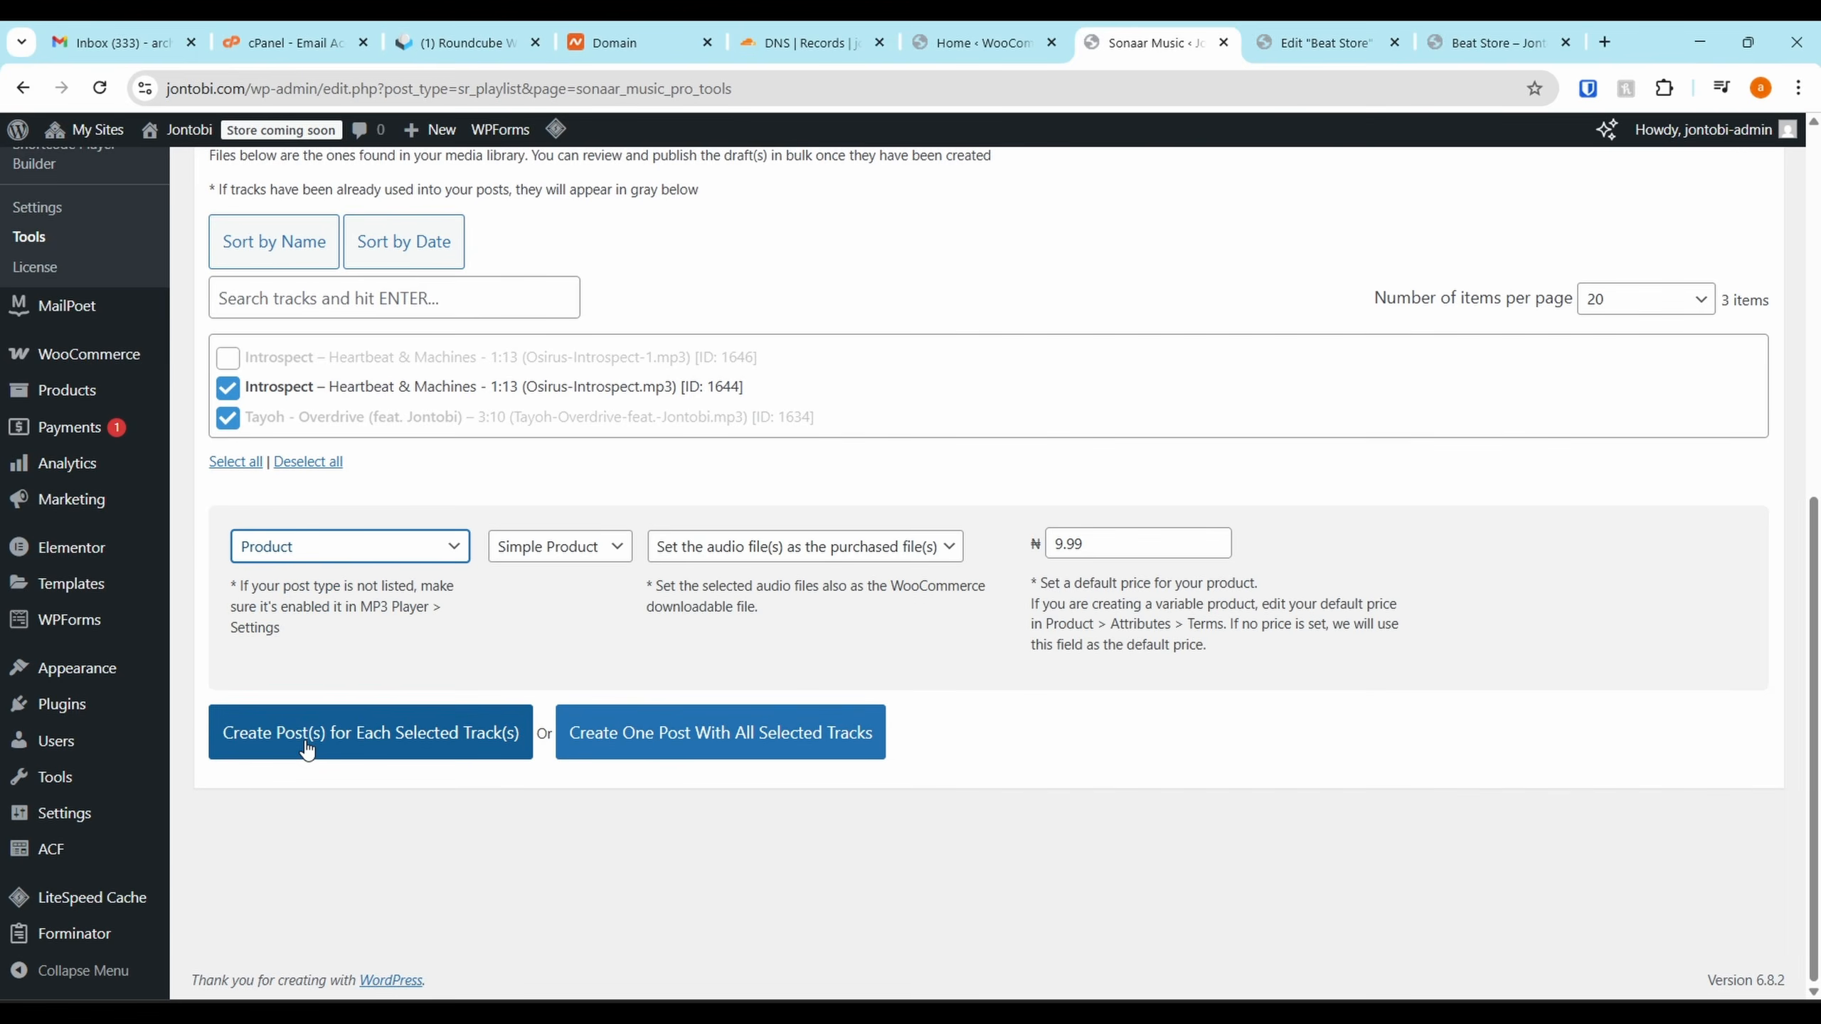
{"action": "double_click", "coordinate": [1127, 543]}
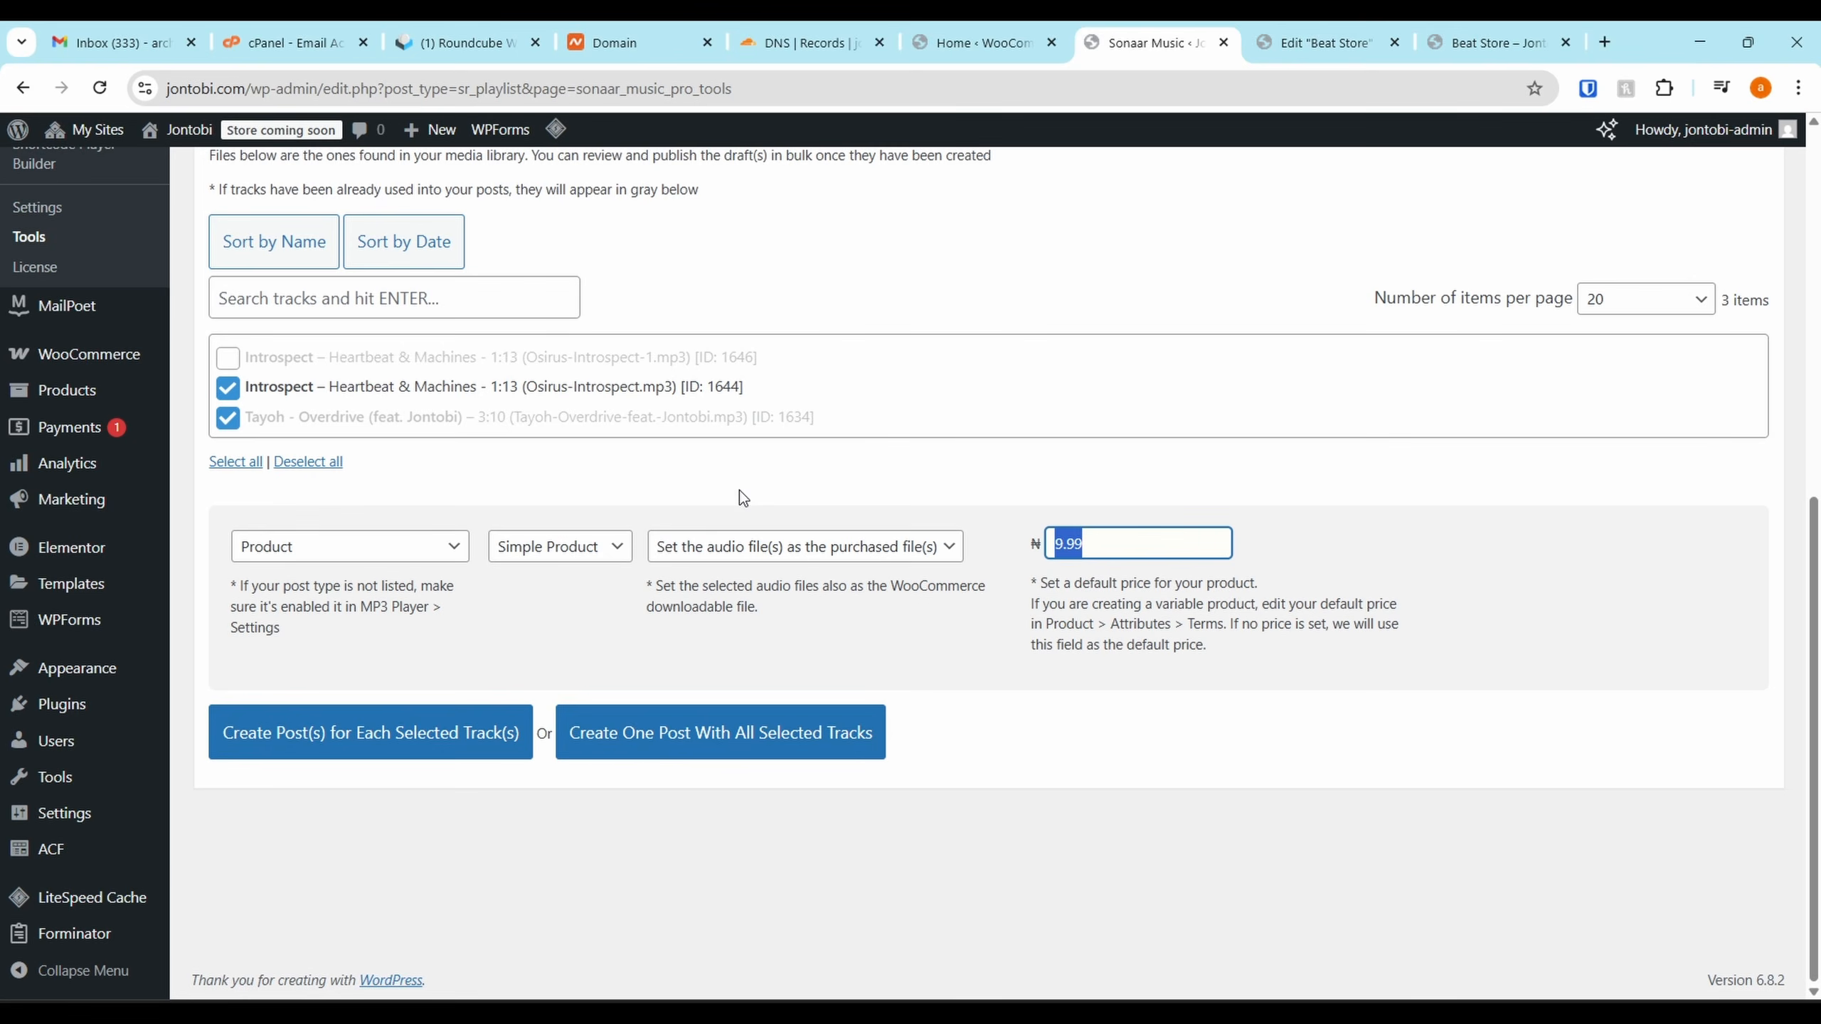
{"action": "type", "text": "10000"}
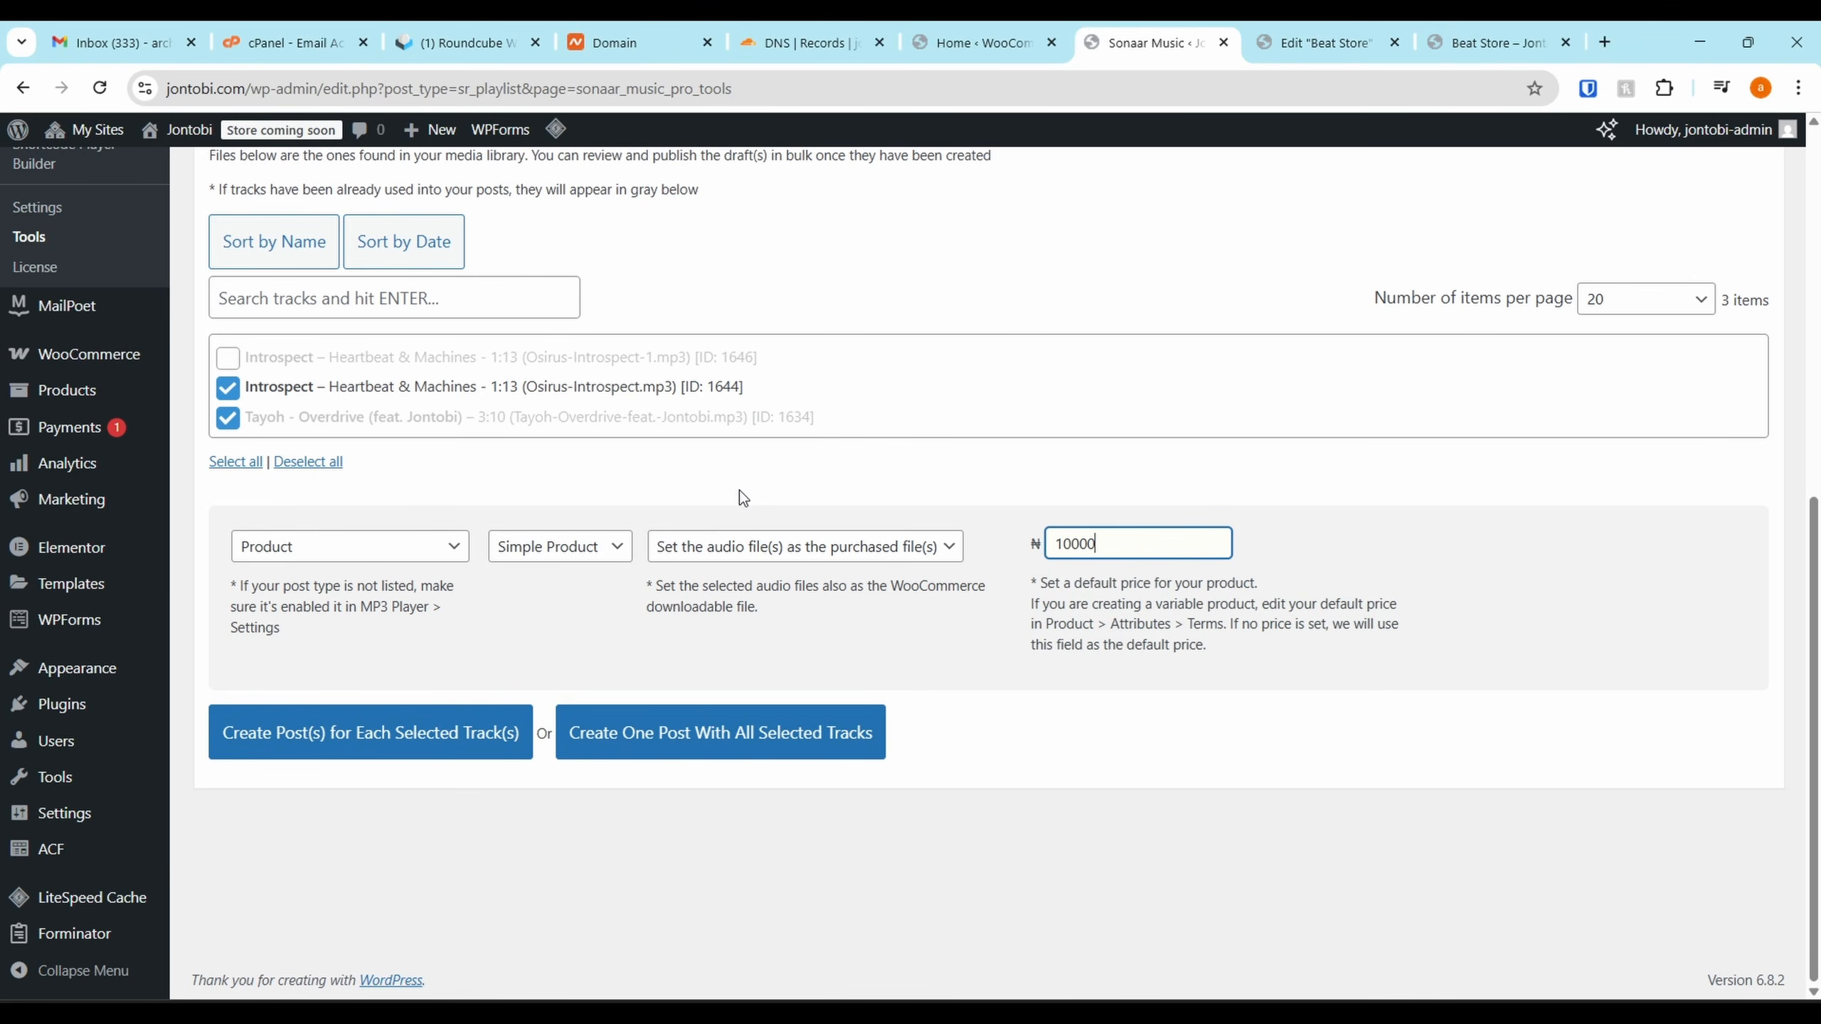
{"action": "left_click", "coordinate": [440, 744]}
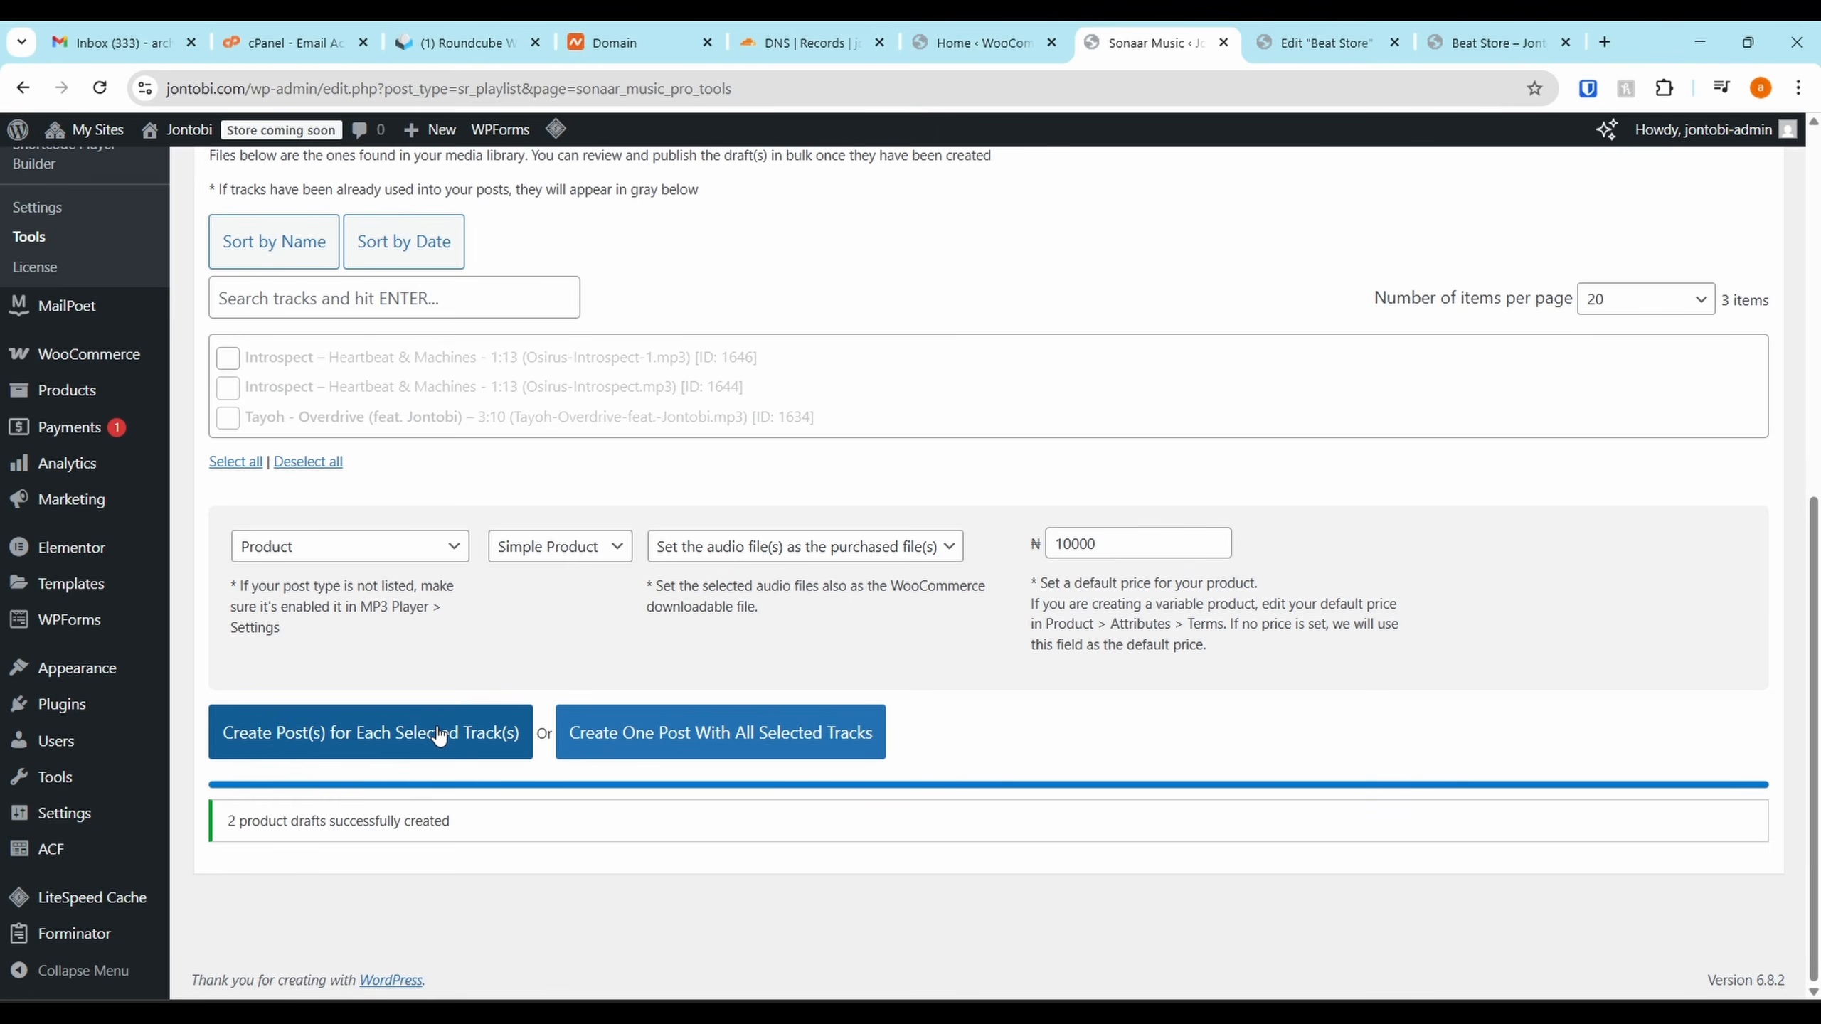
{"action": "scroll", "coordinate": [71, 499], "scroll_direction": "up", "scroll_amount": 2}
Open the Introspect draft from the WooCommerce Products list for editing
{"action": "left_click", "coordinate": [85, 505]}
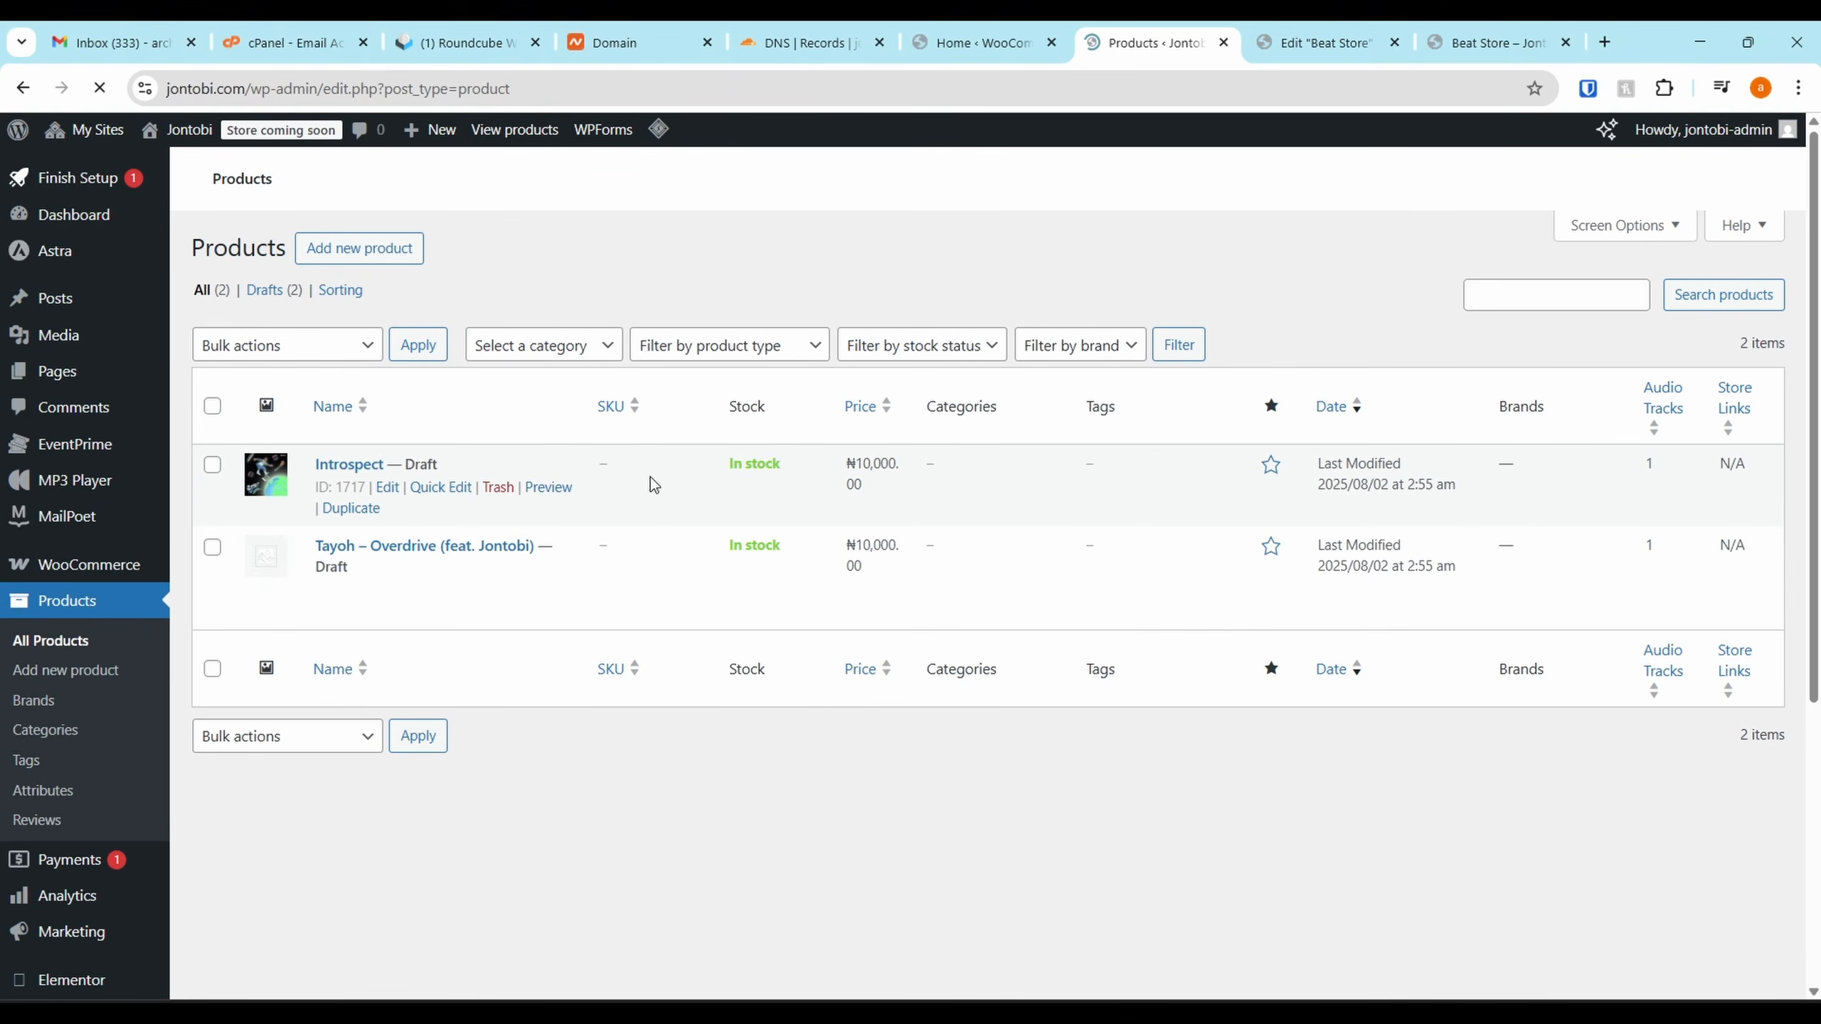
{"action": "left_click", "coordinate": [391, 495]}
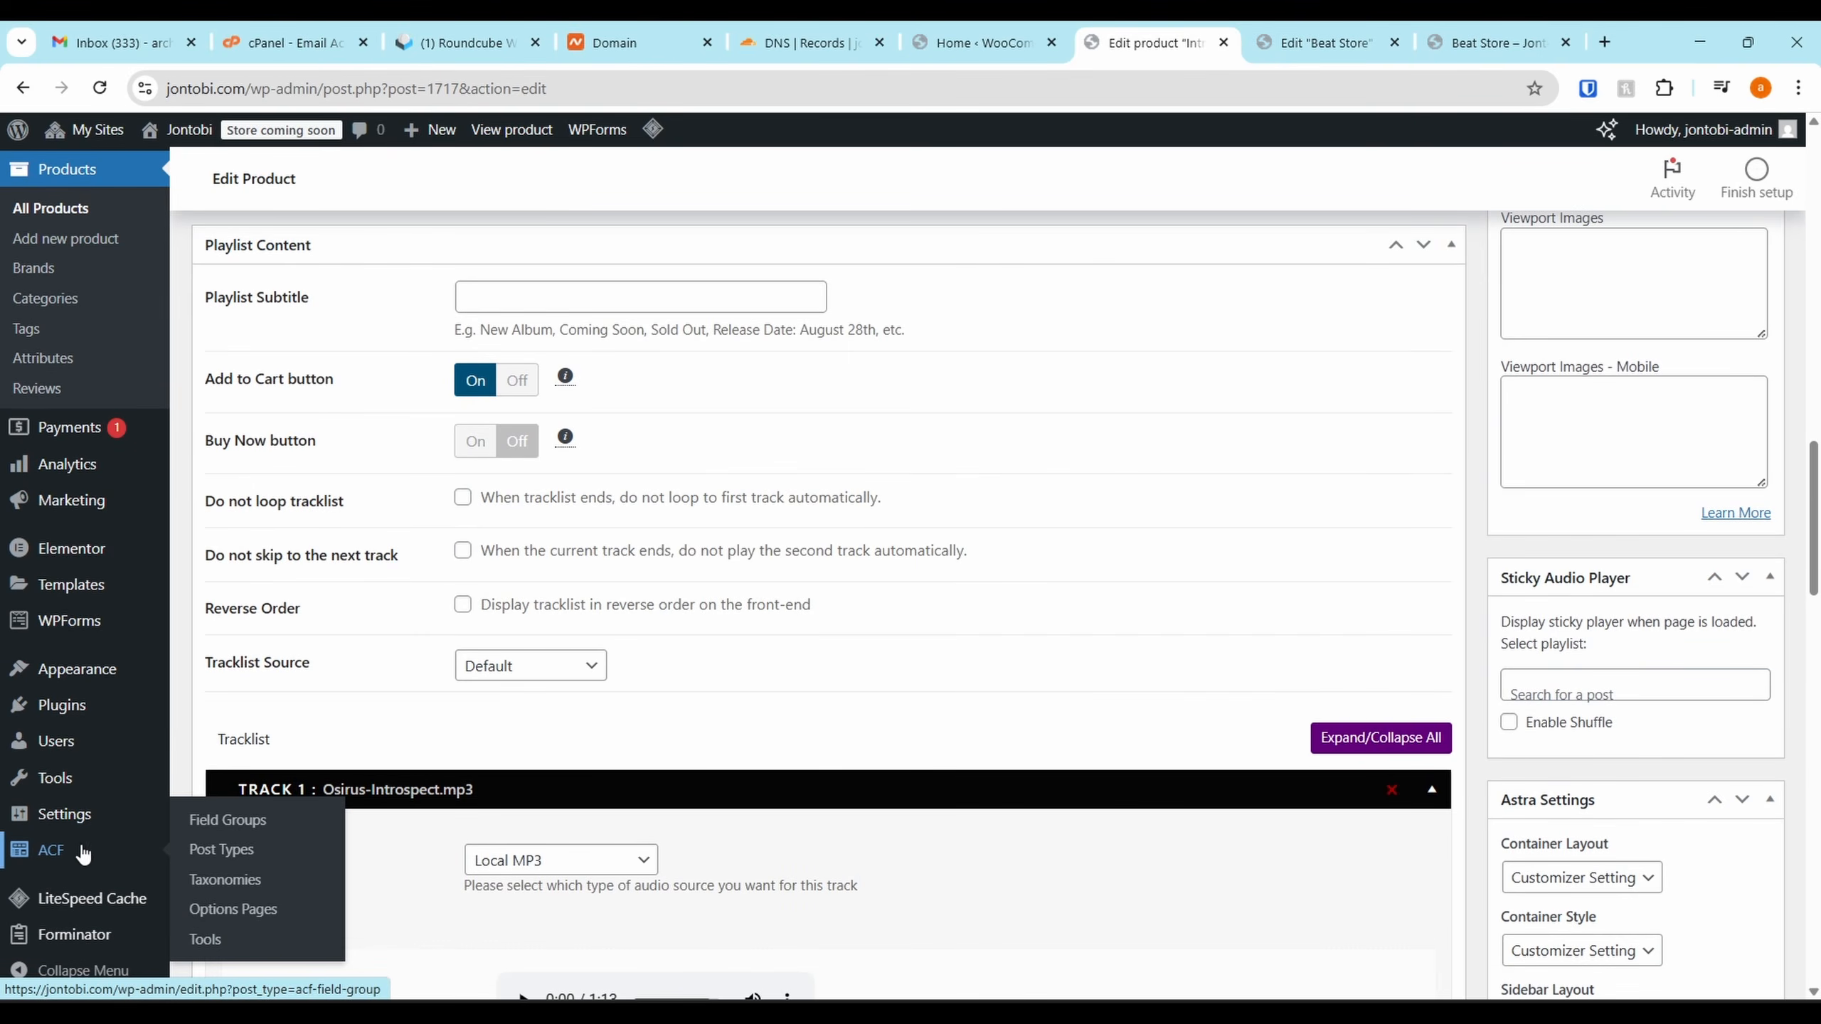
Duplicate the Instrumentals ACF field group and open 'Instrumentals (copy)' for editing
{"action": "left_click", "coordinate": [115, 848]}
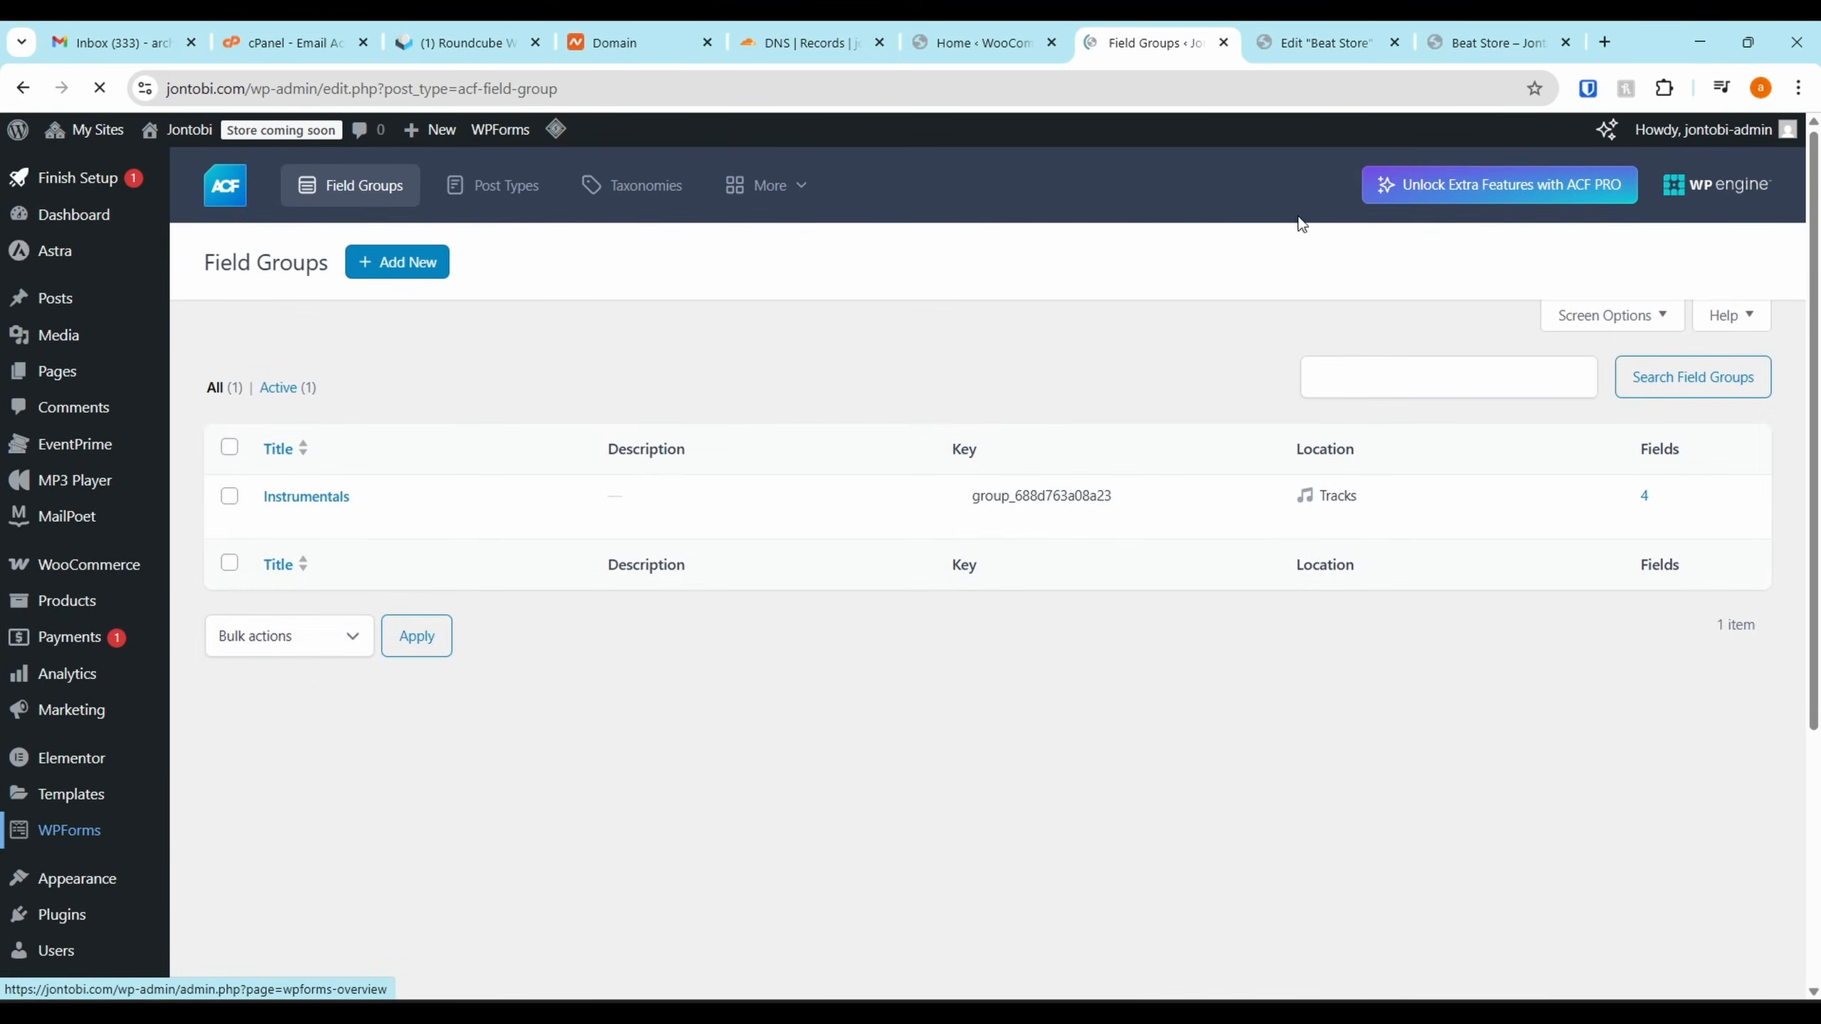
{"action": "left_click", "coordinate": [1513, 36]}
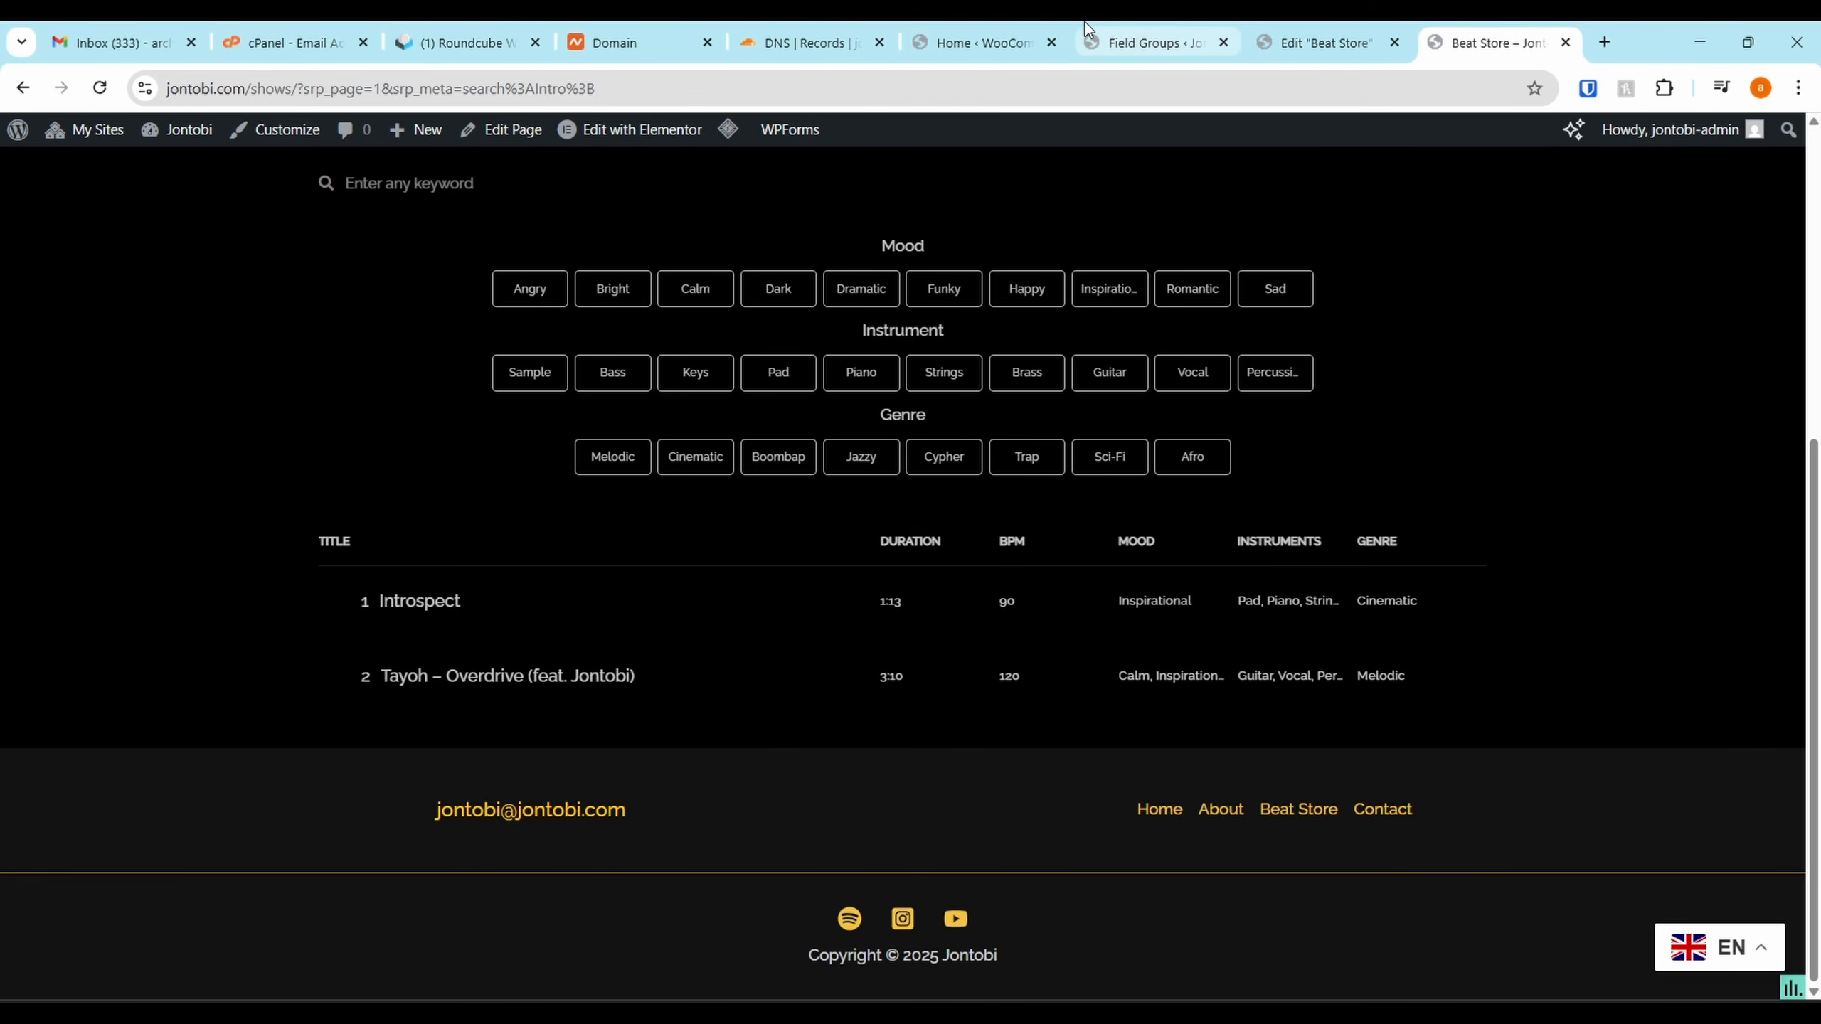
{"action": "left_click", "coordinate": [986, 41]}
{"action": "left_click", "coordinate": [1142, 37]}
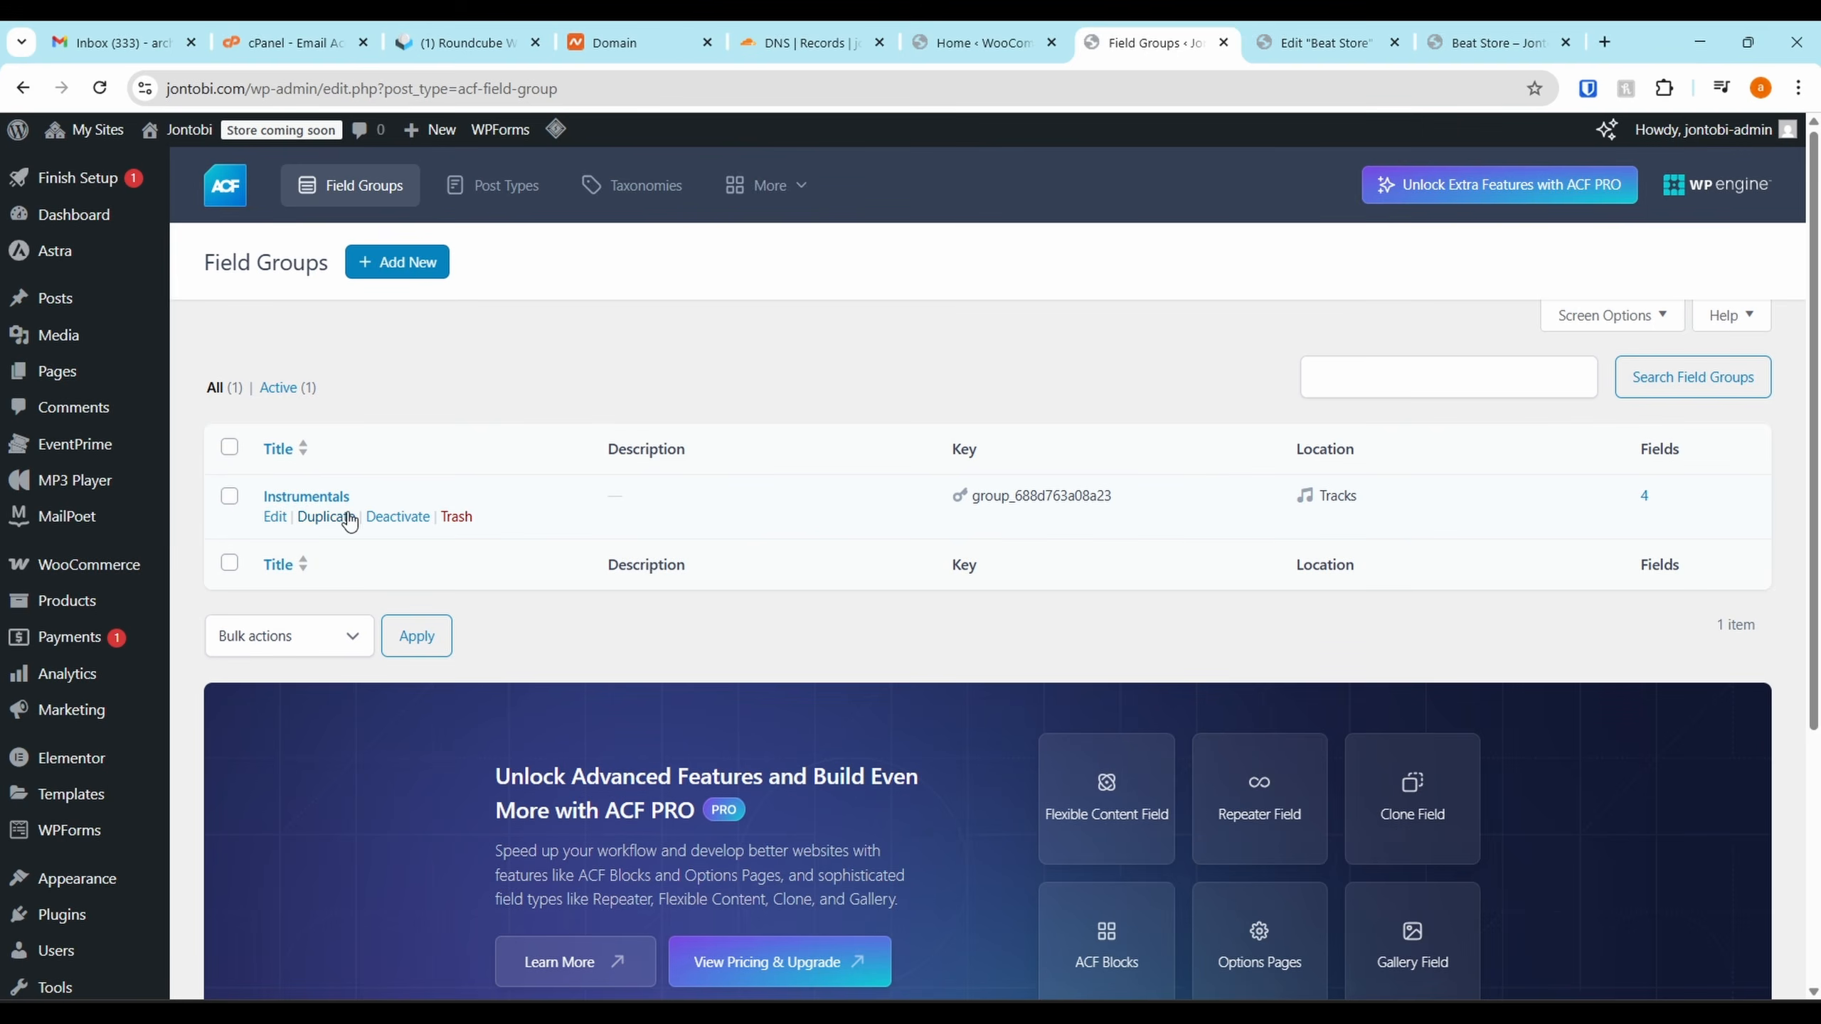
{"action": "left_click_drag", "start_coordinate": [1379, 498], "coordinate": [1276, 495]}
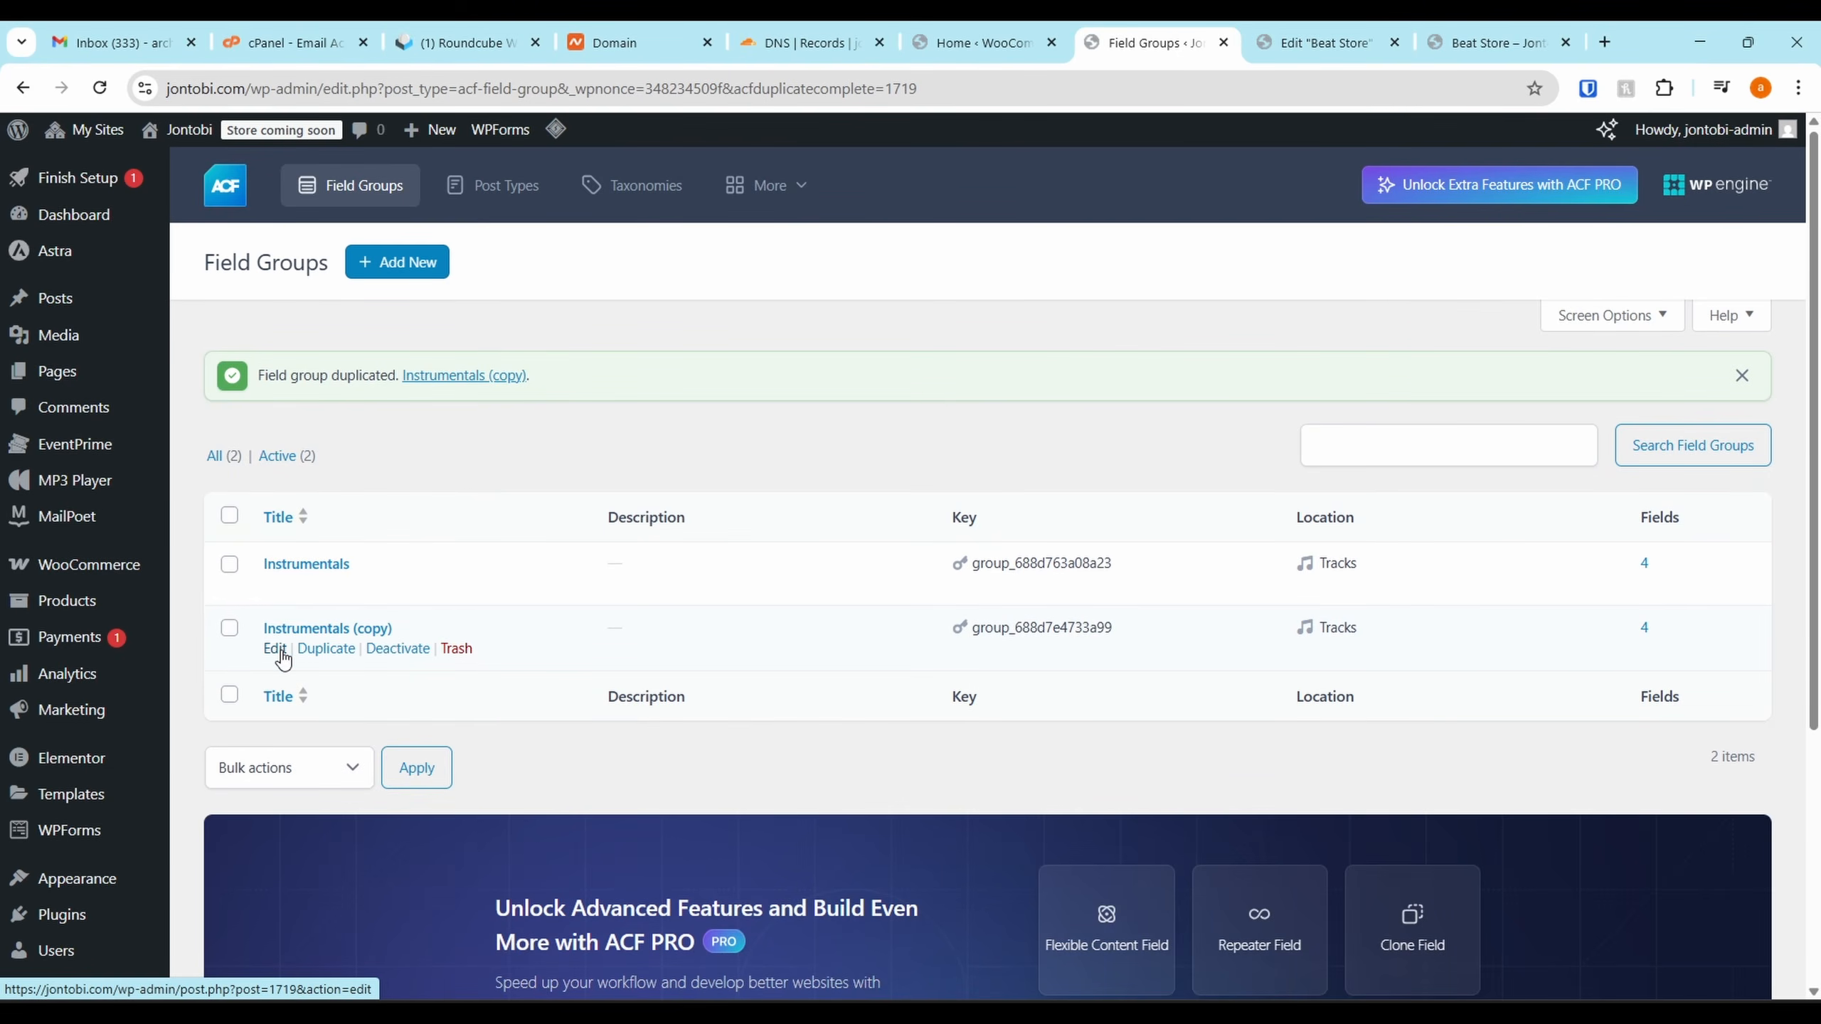
{"action": "left_click", "coordinate": [275, 649]}
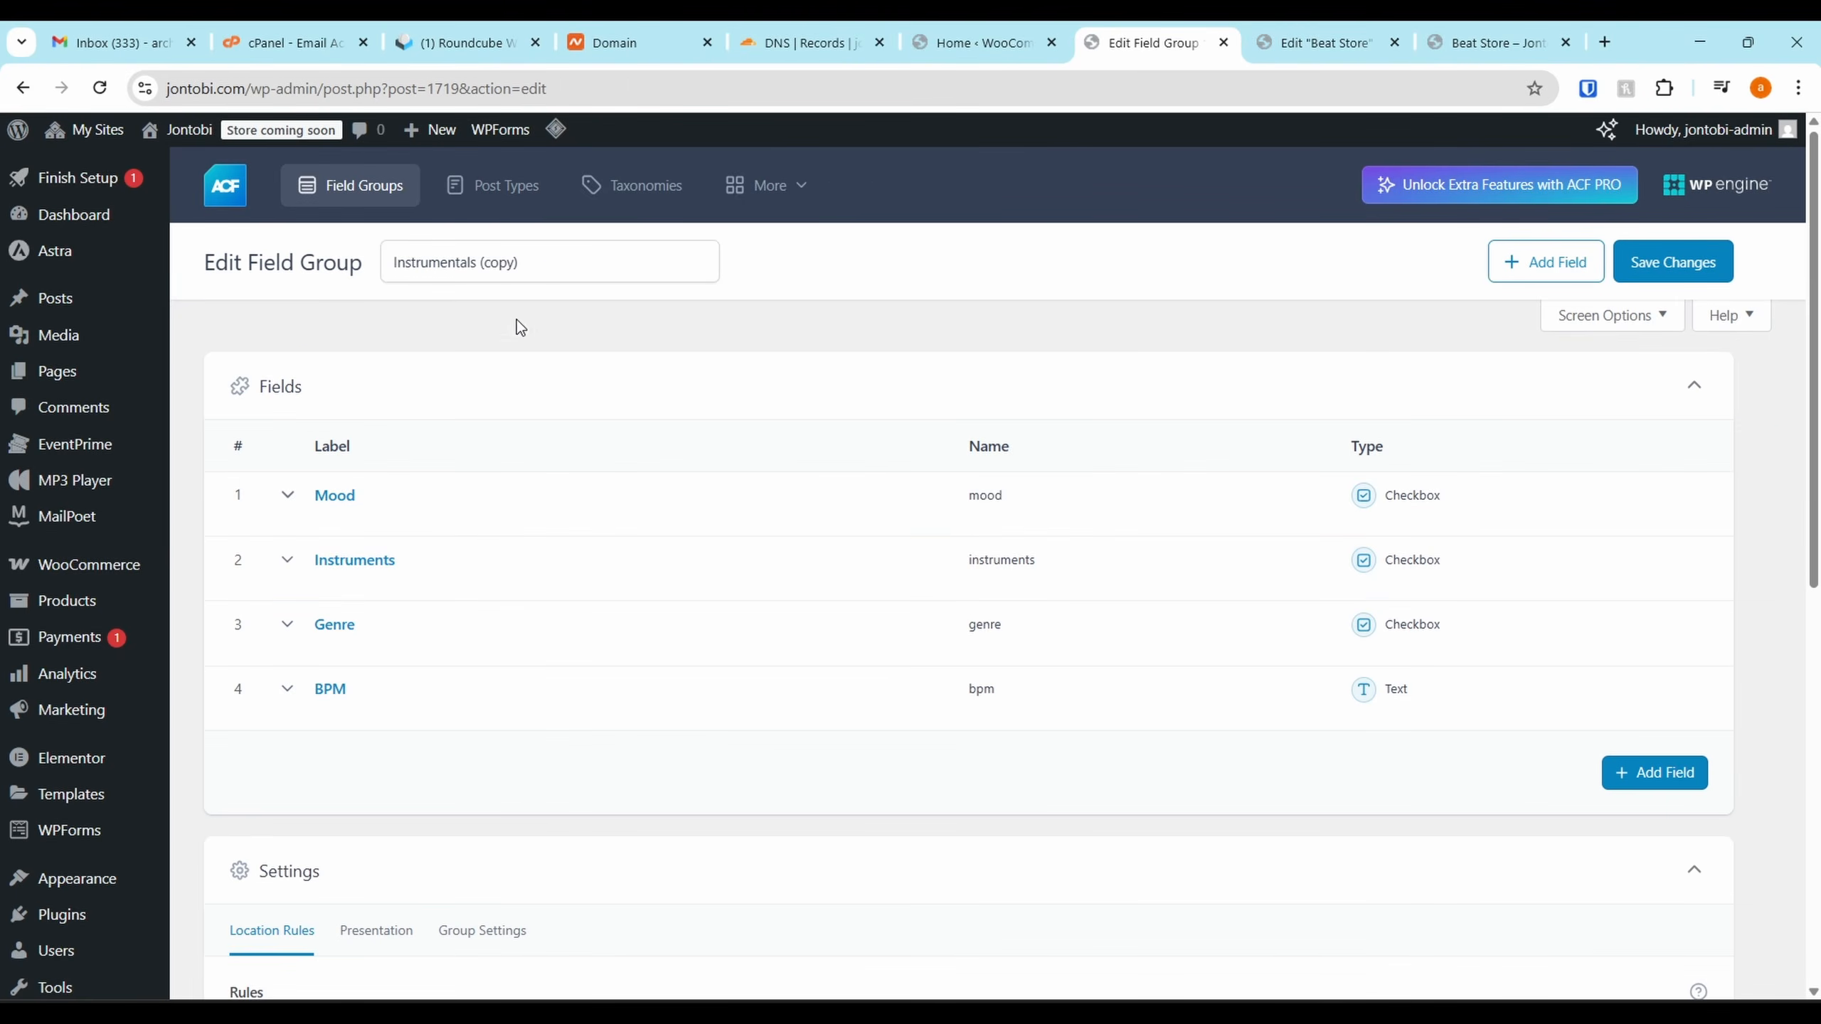
Rename the copy 'Instrumentals-Store', set its location rule to Post Type equals Product, and save
{"action": "left_click_drag", "start_coordinate": [521, 262], "coordinate": [453, 255]}
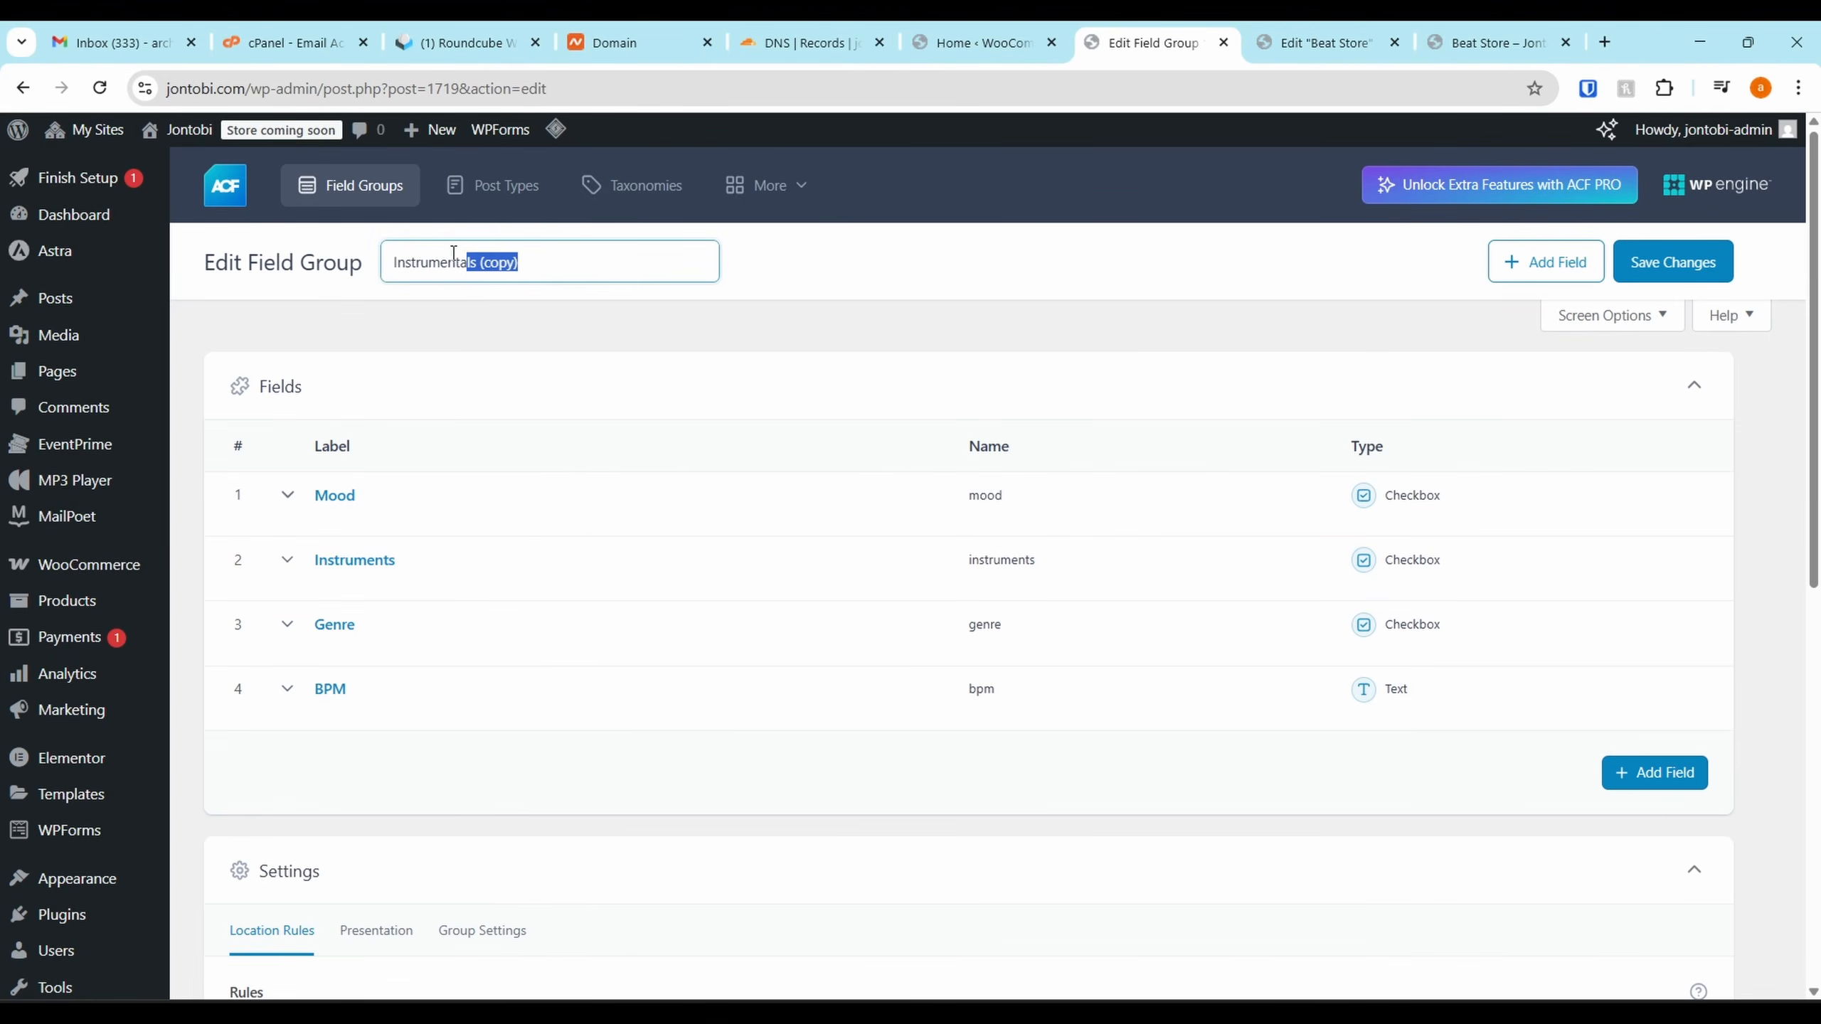
{"action": "type", "text": "-Store"}
{"action": "scroll", "coordinate": [852, 413], "scroll_direction": "down", "scroll_amount": 5}
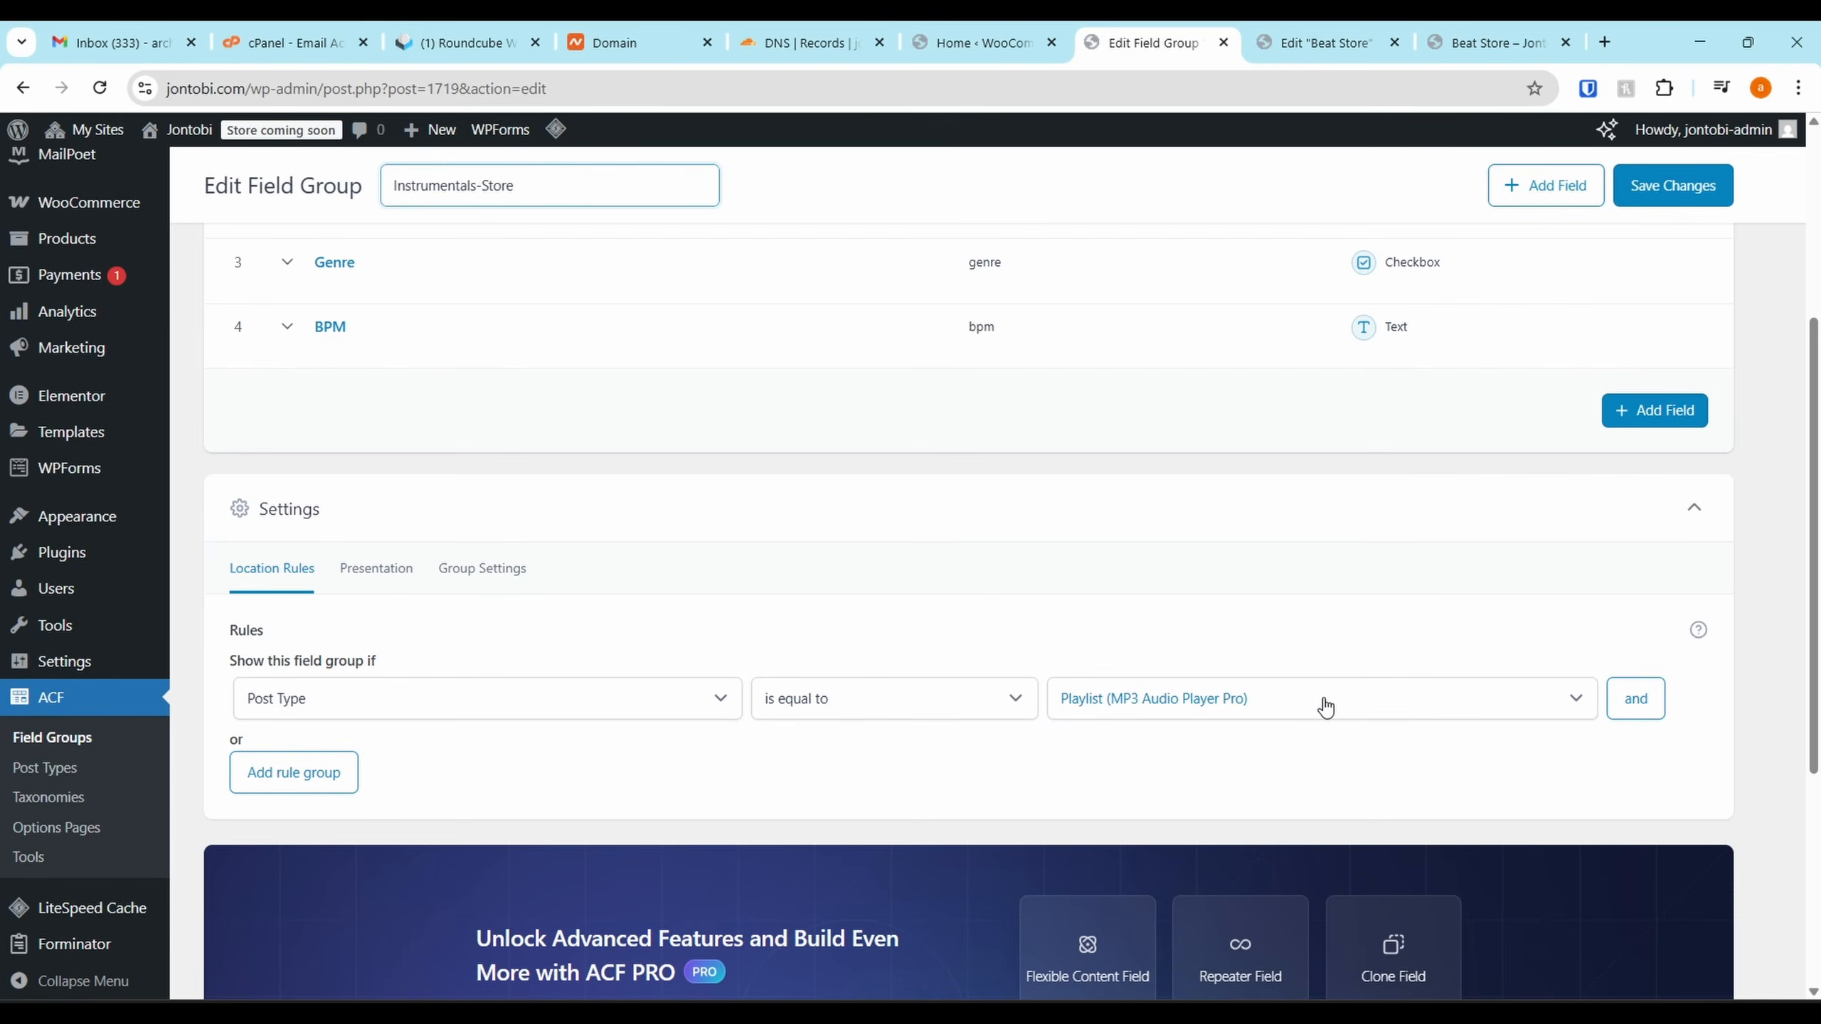
{"action": "left_click", "coordinate": [1319, 697]}
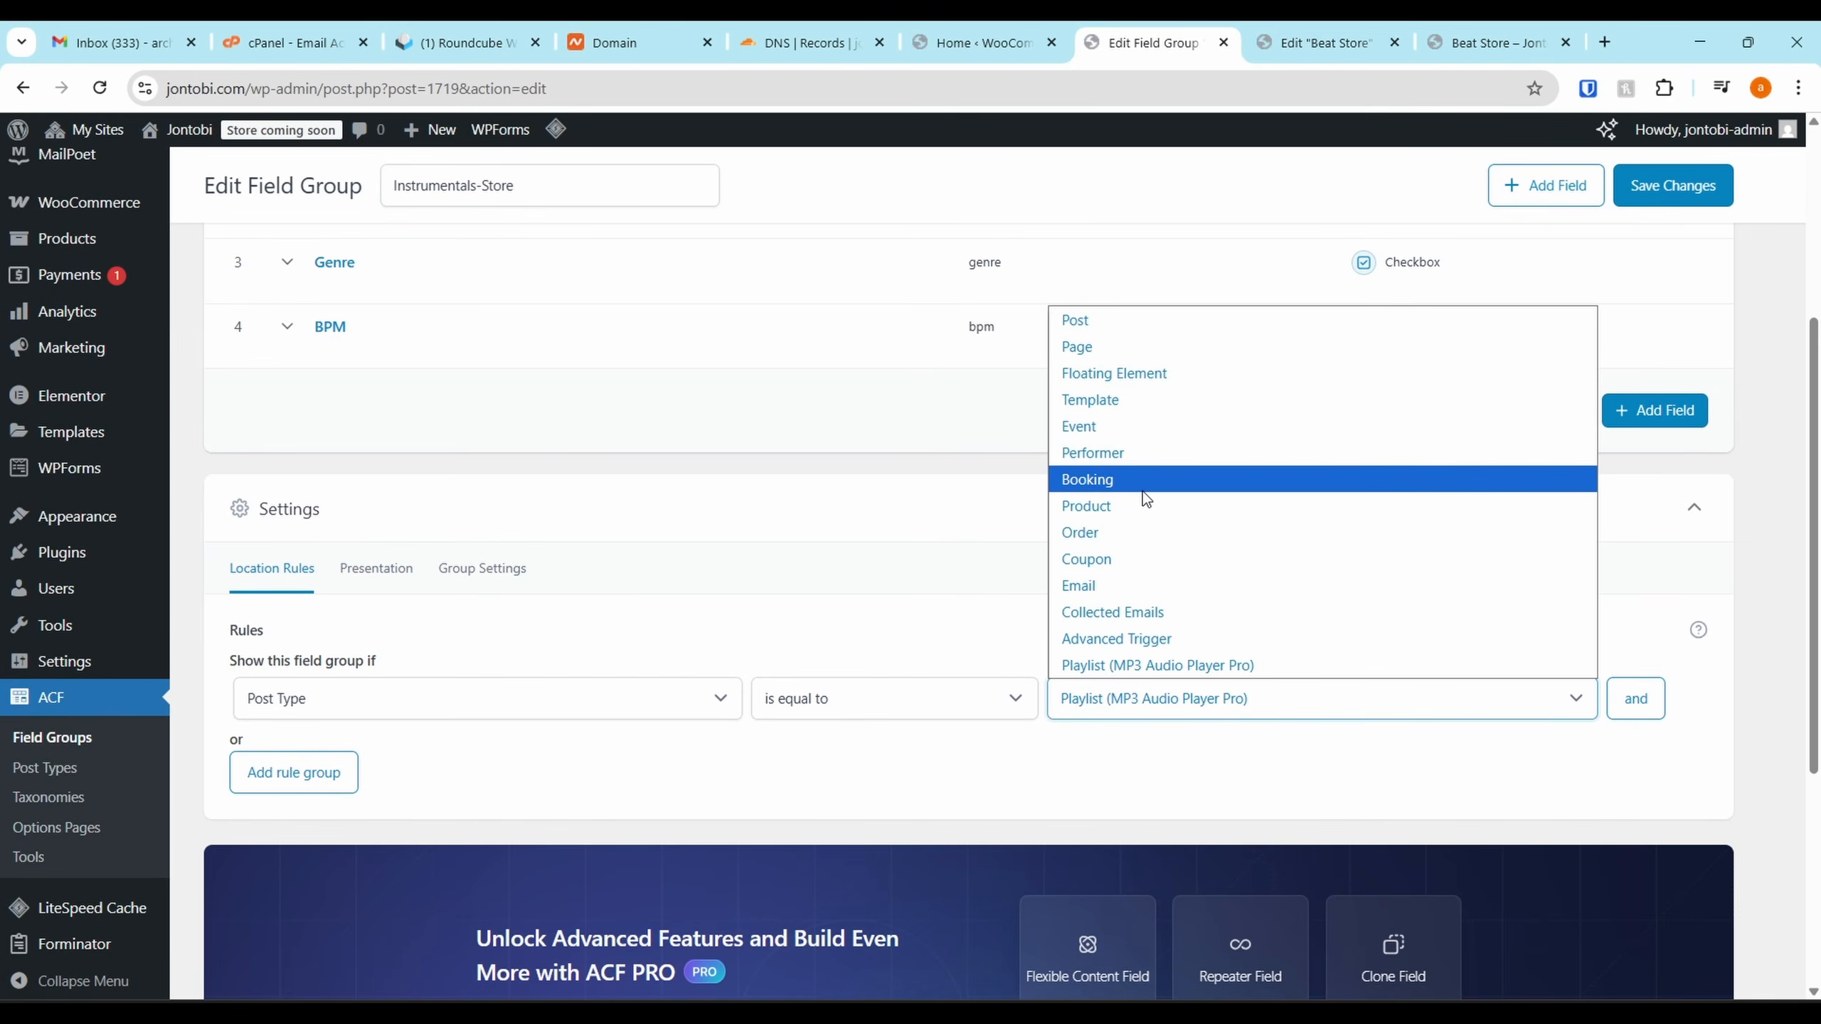
{"action": "left_click", "coordinate": [1126, 507]}
{"action": "scroll", "coordinate": [1353, 492], "scroll_direction": "up", "scroll_amount": 5}
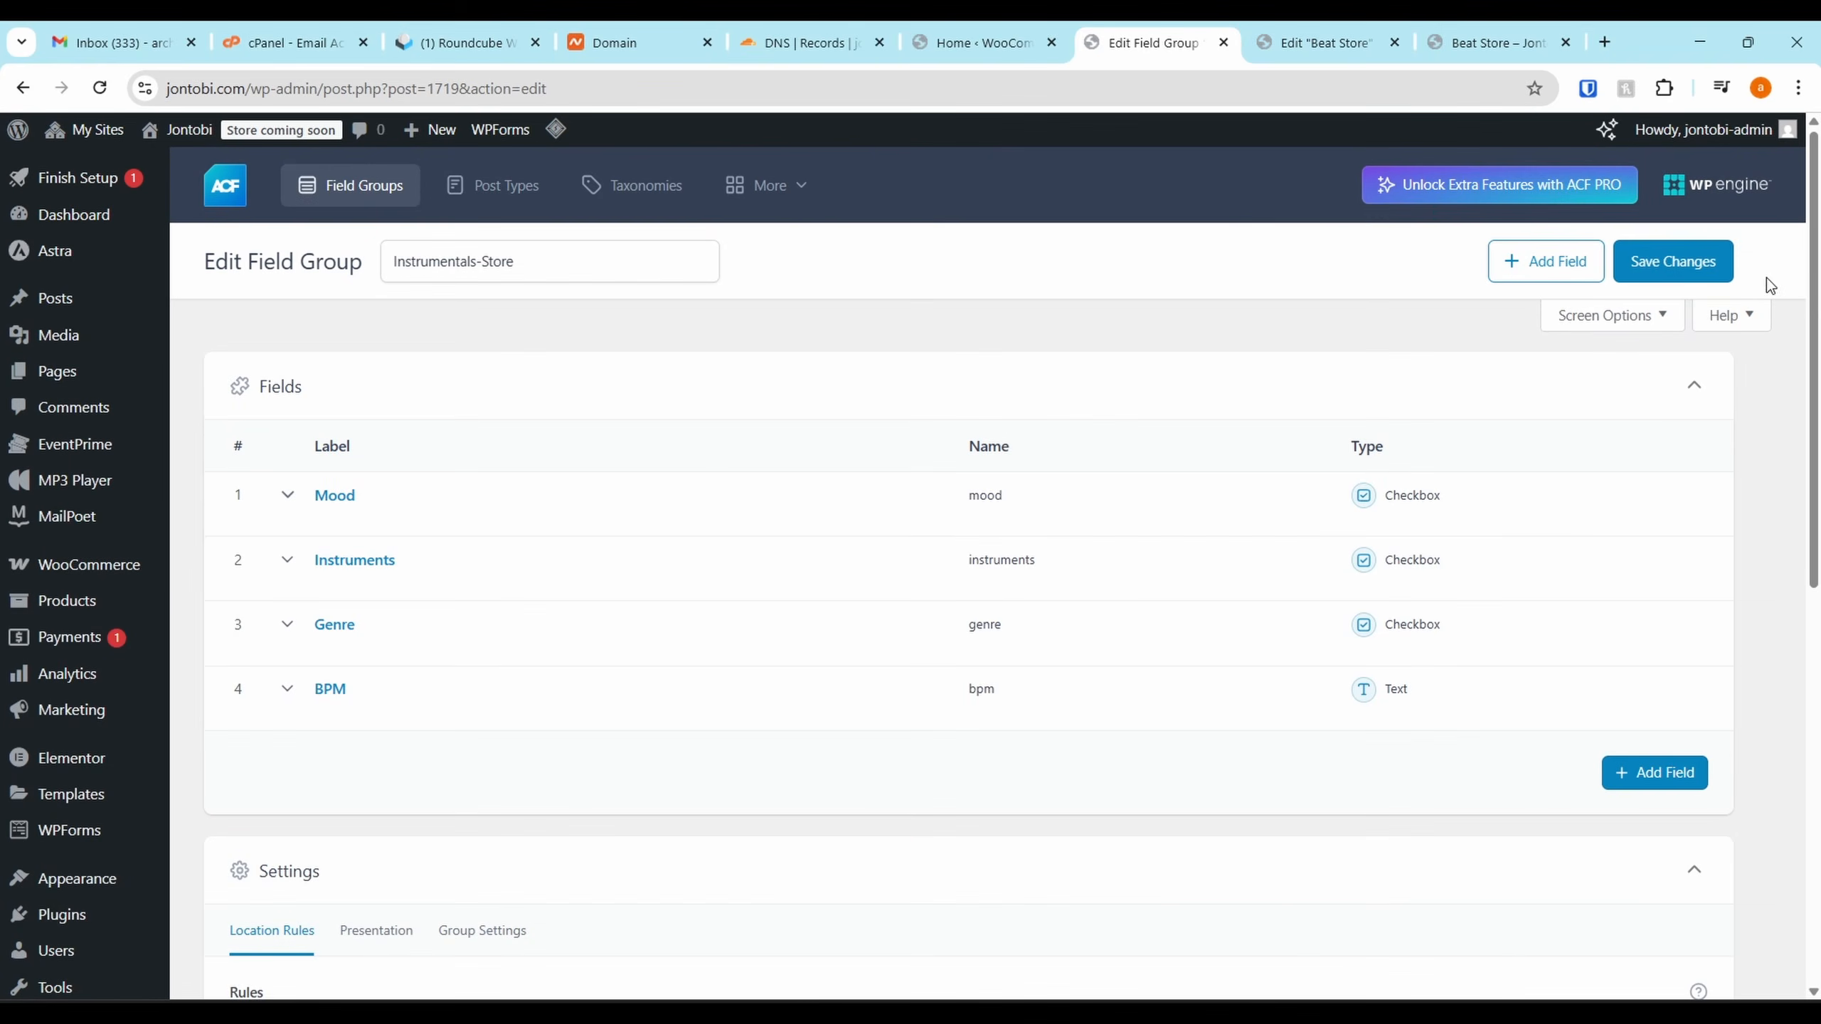
{"action": "left_click", "coordinate": [1670, 262]}
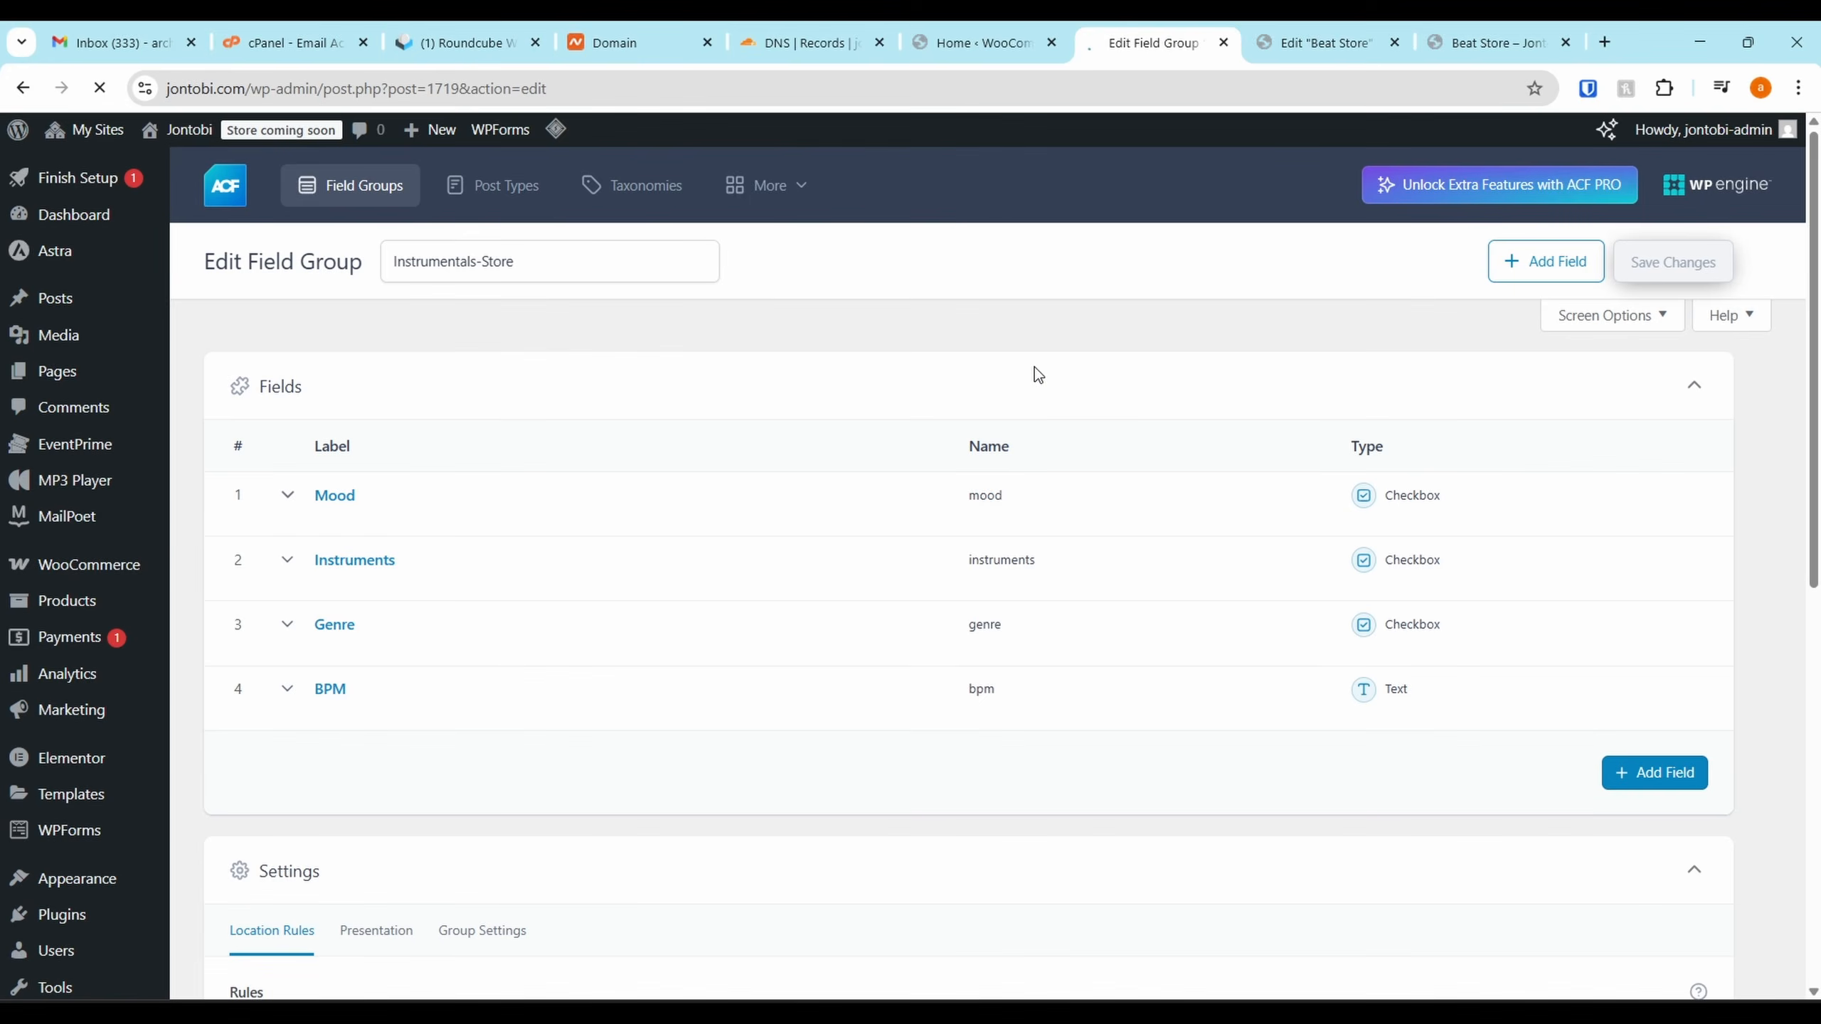
{"action": "left_click", "coordinate": [978, 42]}
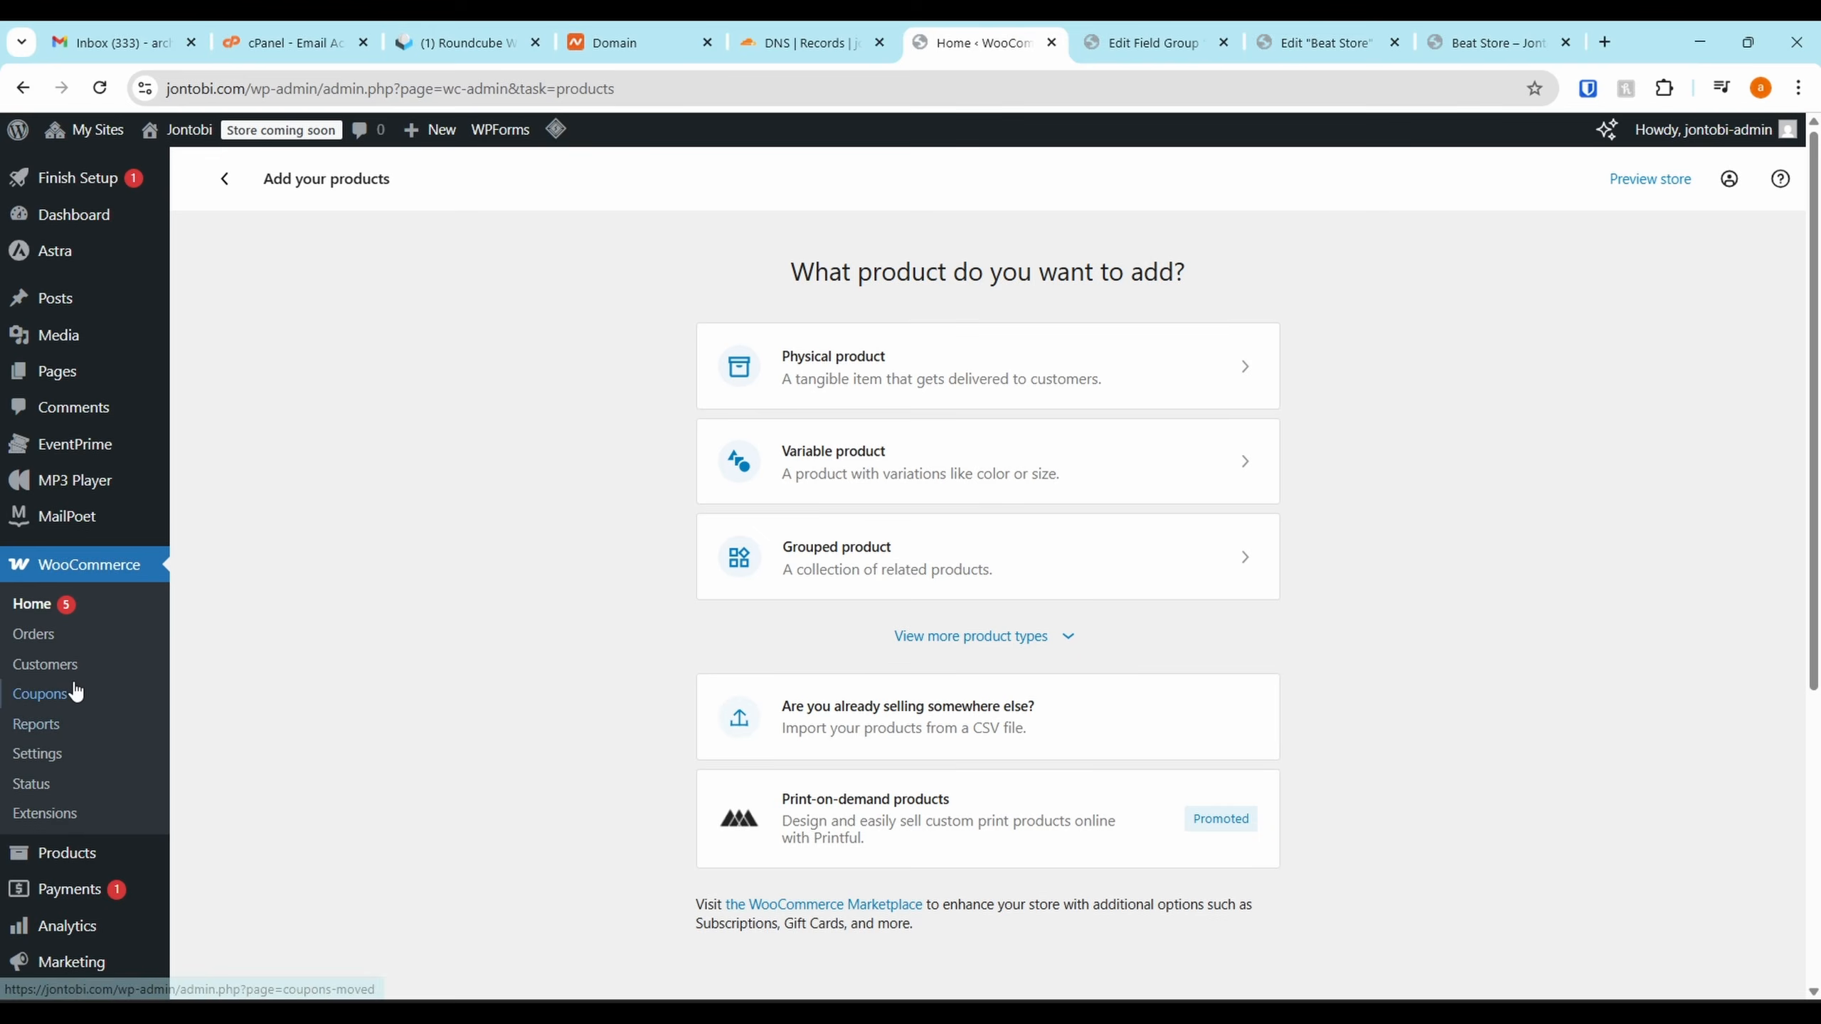
Return to the Products list, briefly checking the Introspect draft
{"action": "left_click", "coordinate": [70, 858]}
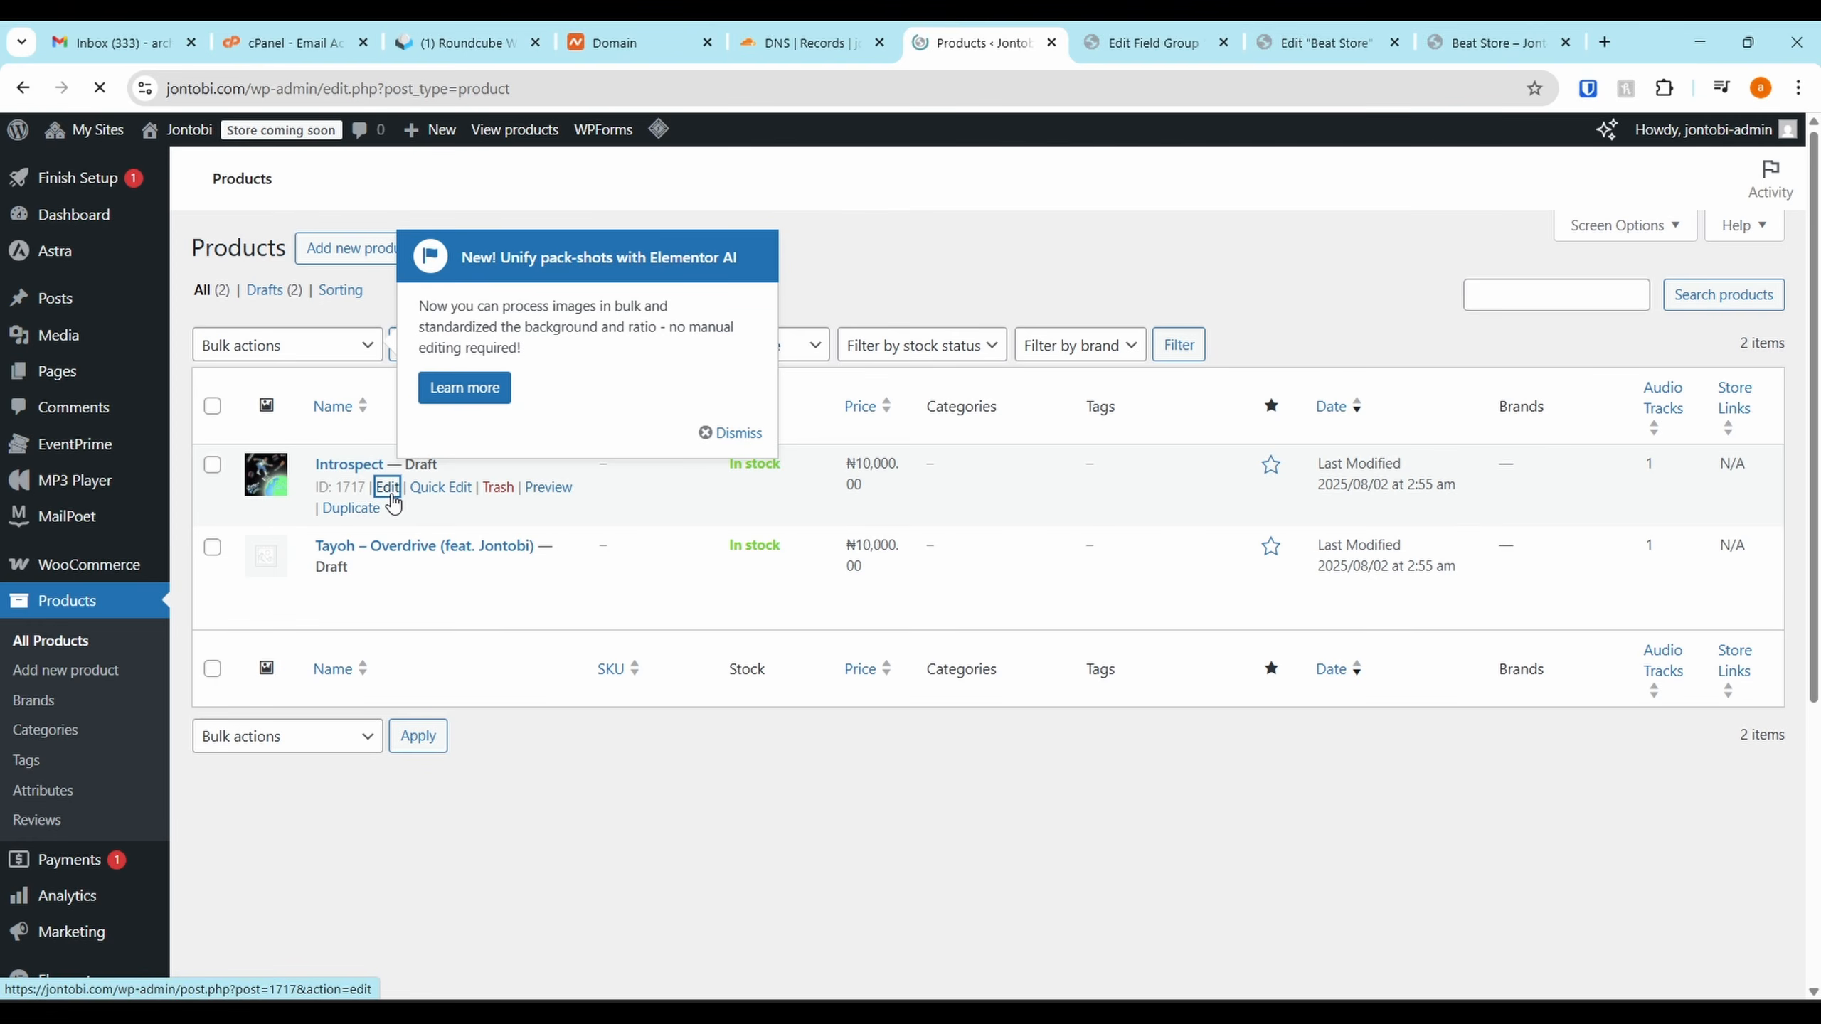
{"action": "left_click", "coordinate": [387, 488]}
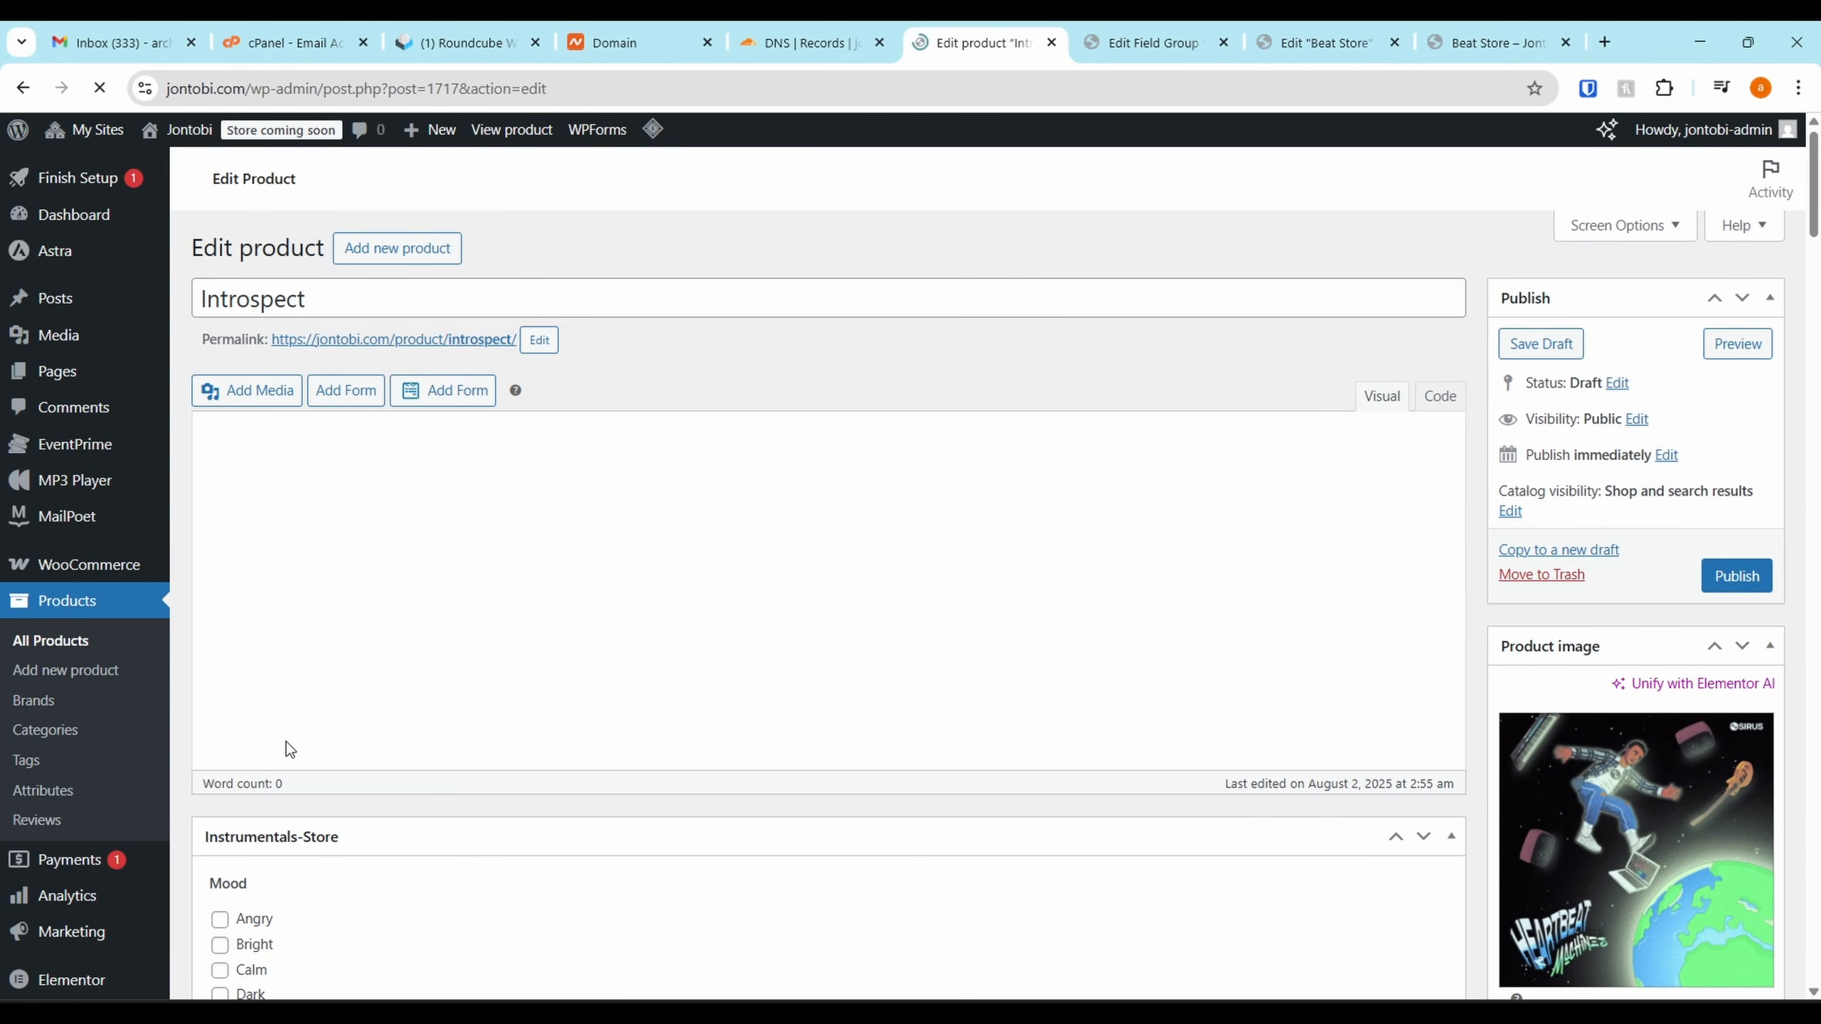
{"action": "left_click", "coordinate": [21, 89]}
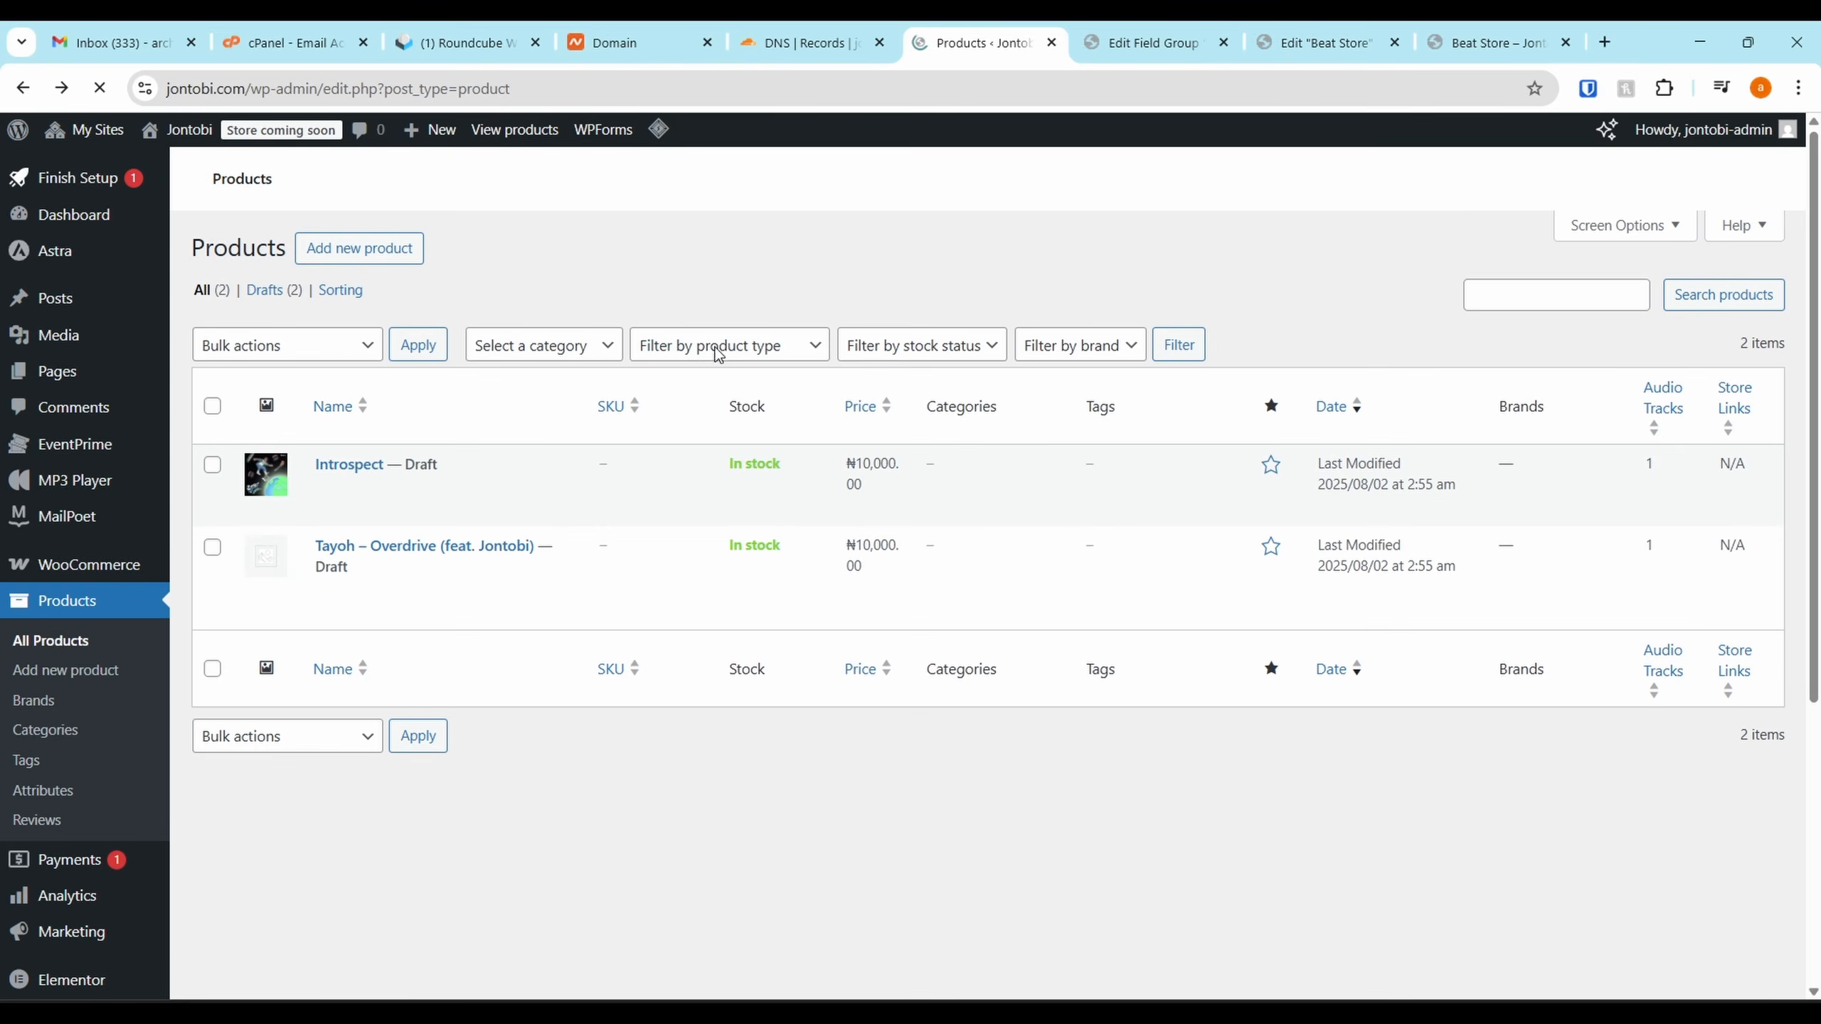
Select both product drafts and open the Bulk Edit form for them
{"action": "left_click", "coordinate": [211, 448]}
{"action": "left_click", "coordinate": [340, 380]}
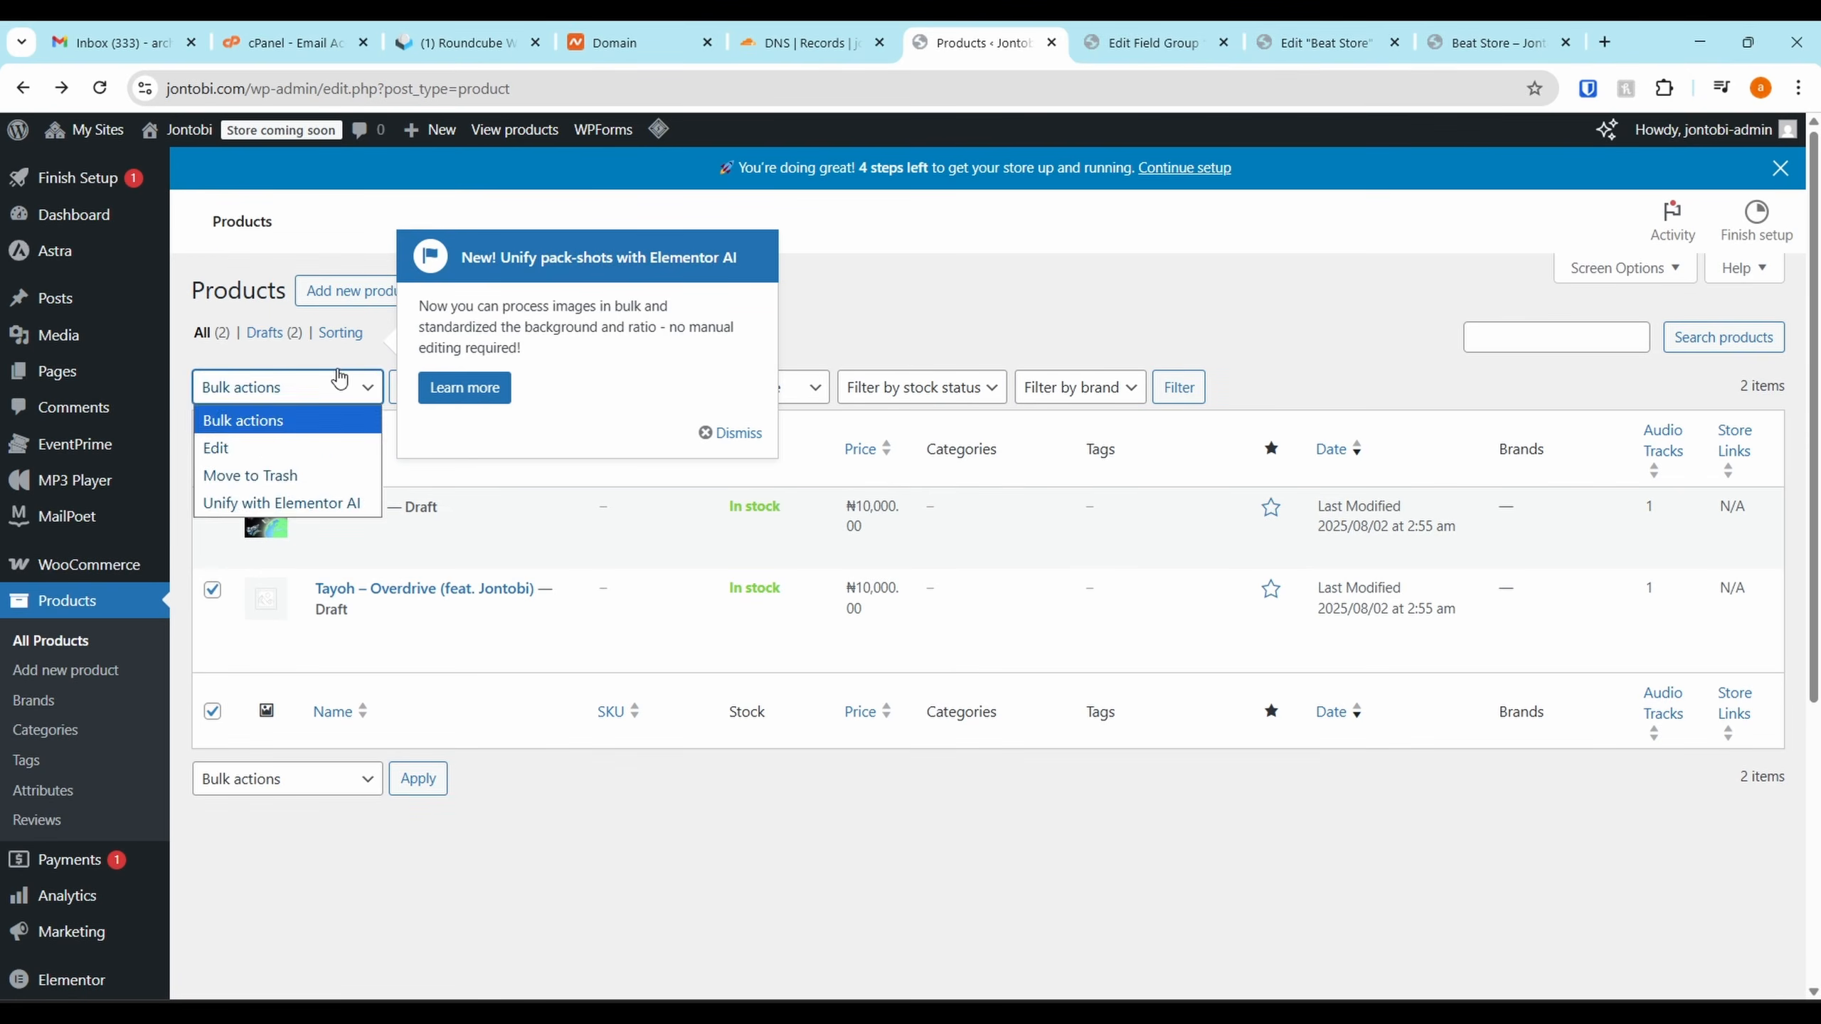
{"action": "left_click", "coordinate": [340, 380]}
{"action": "left_click", "coordinate": [724, 433]}
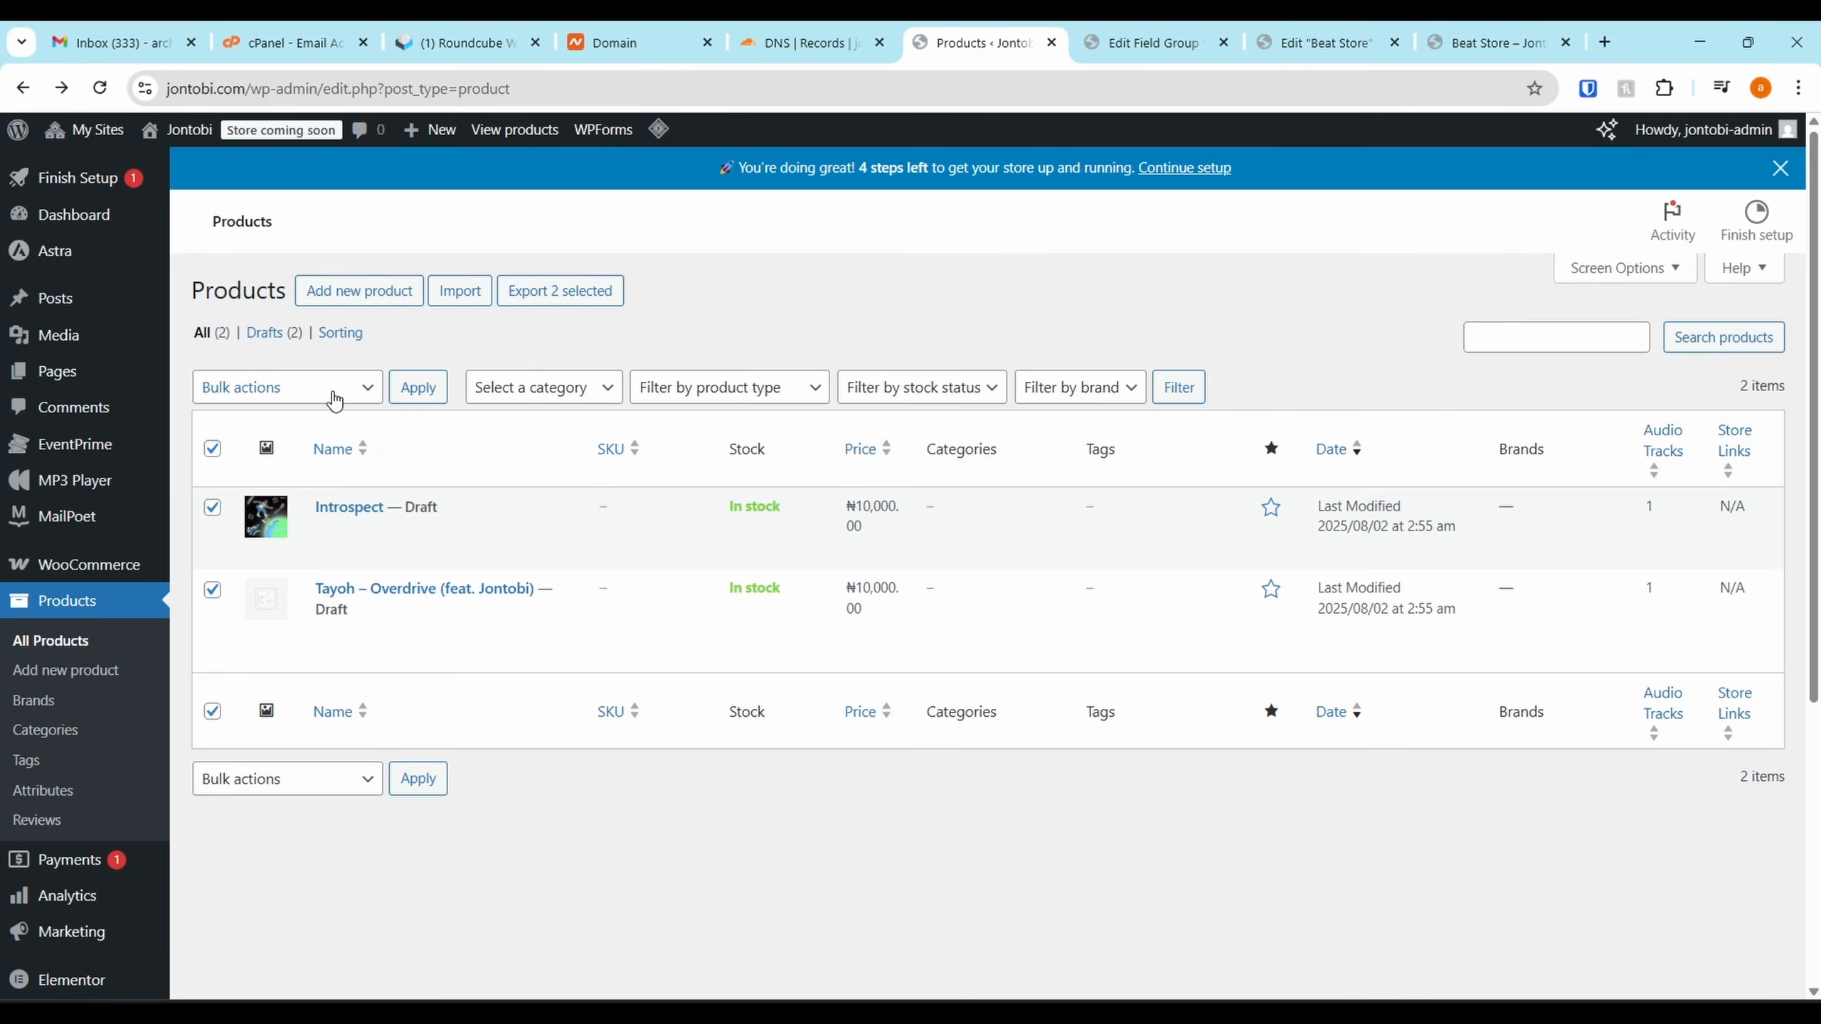
{"action": "left_click", "coordinate": [334, 401]}
{"action": "left_click", "coordinate": [276, 443]}
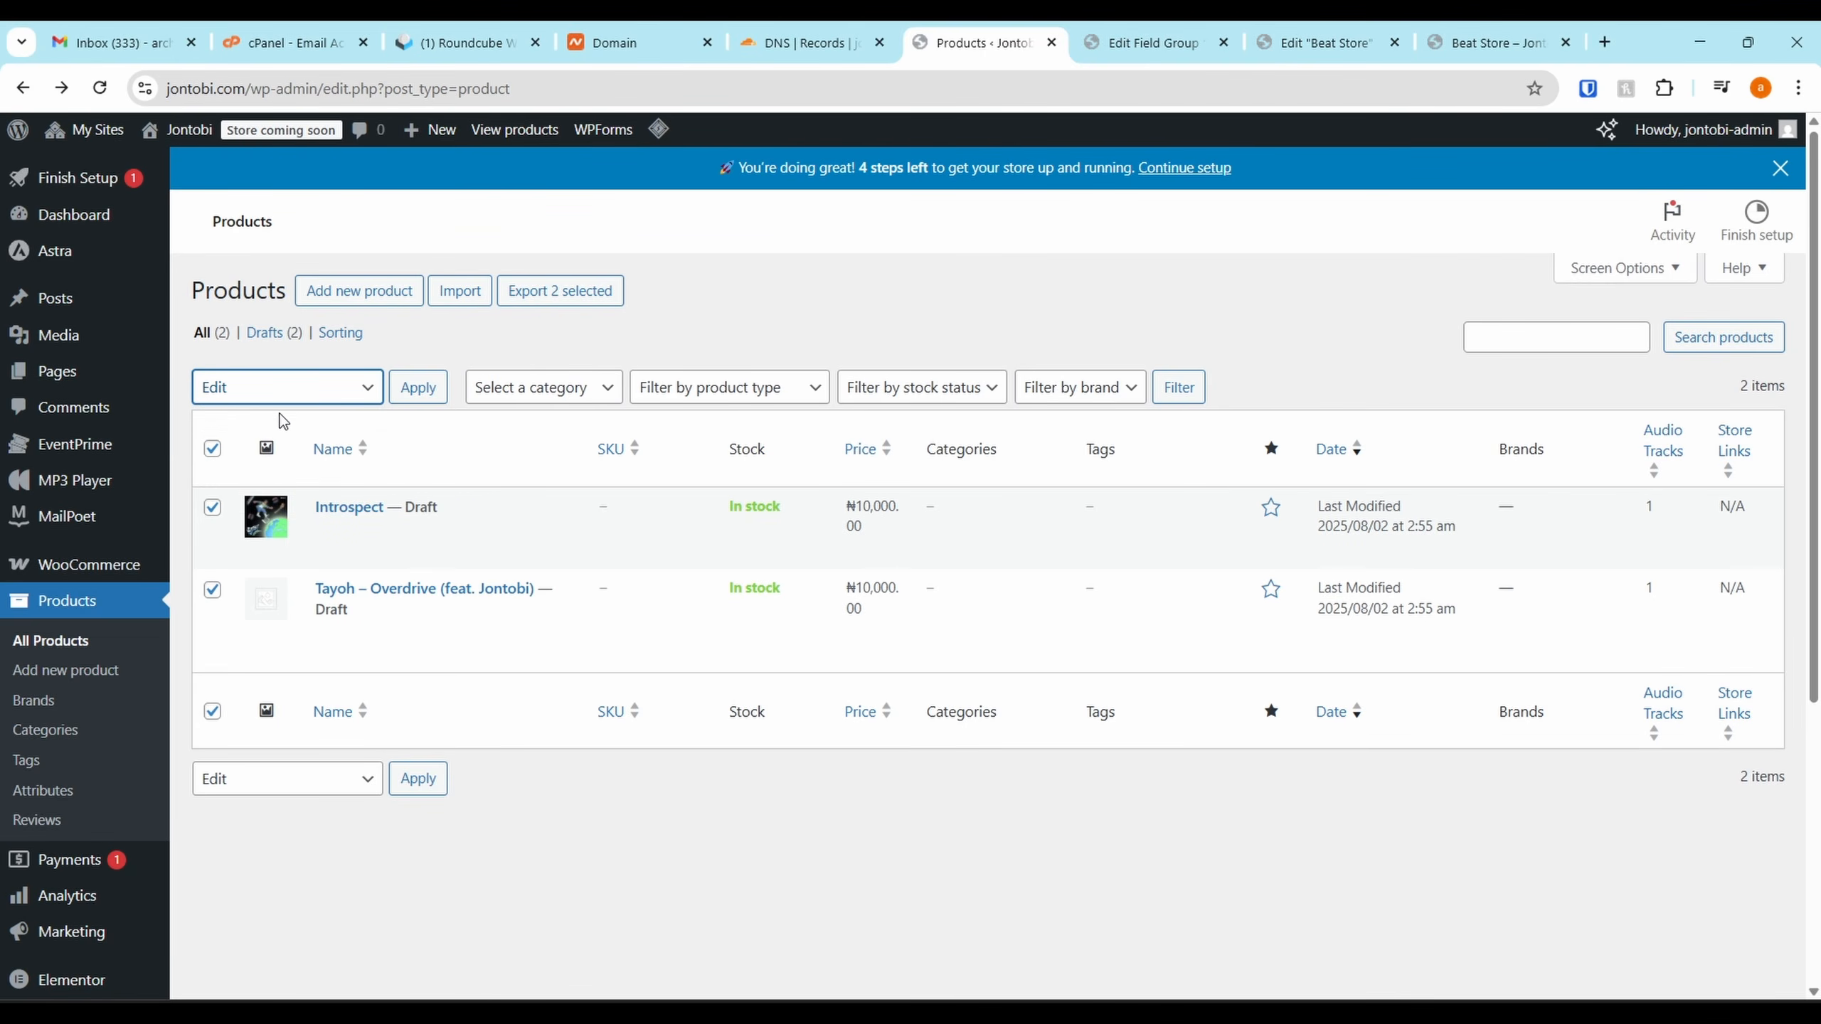
{"action": "left_click", "coordinate": [416, 378]}
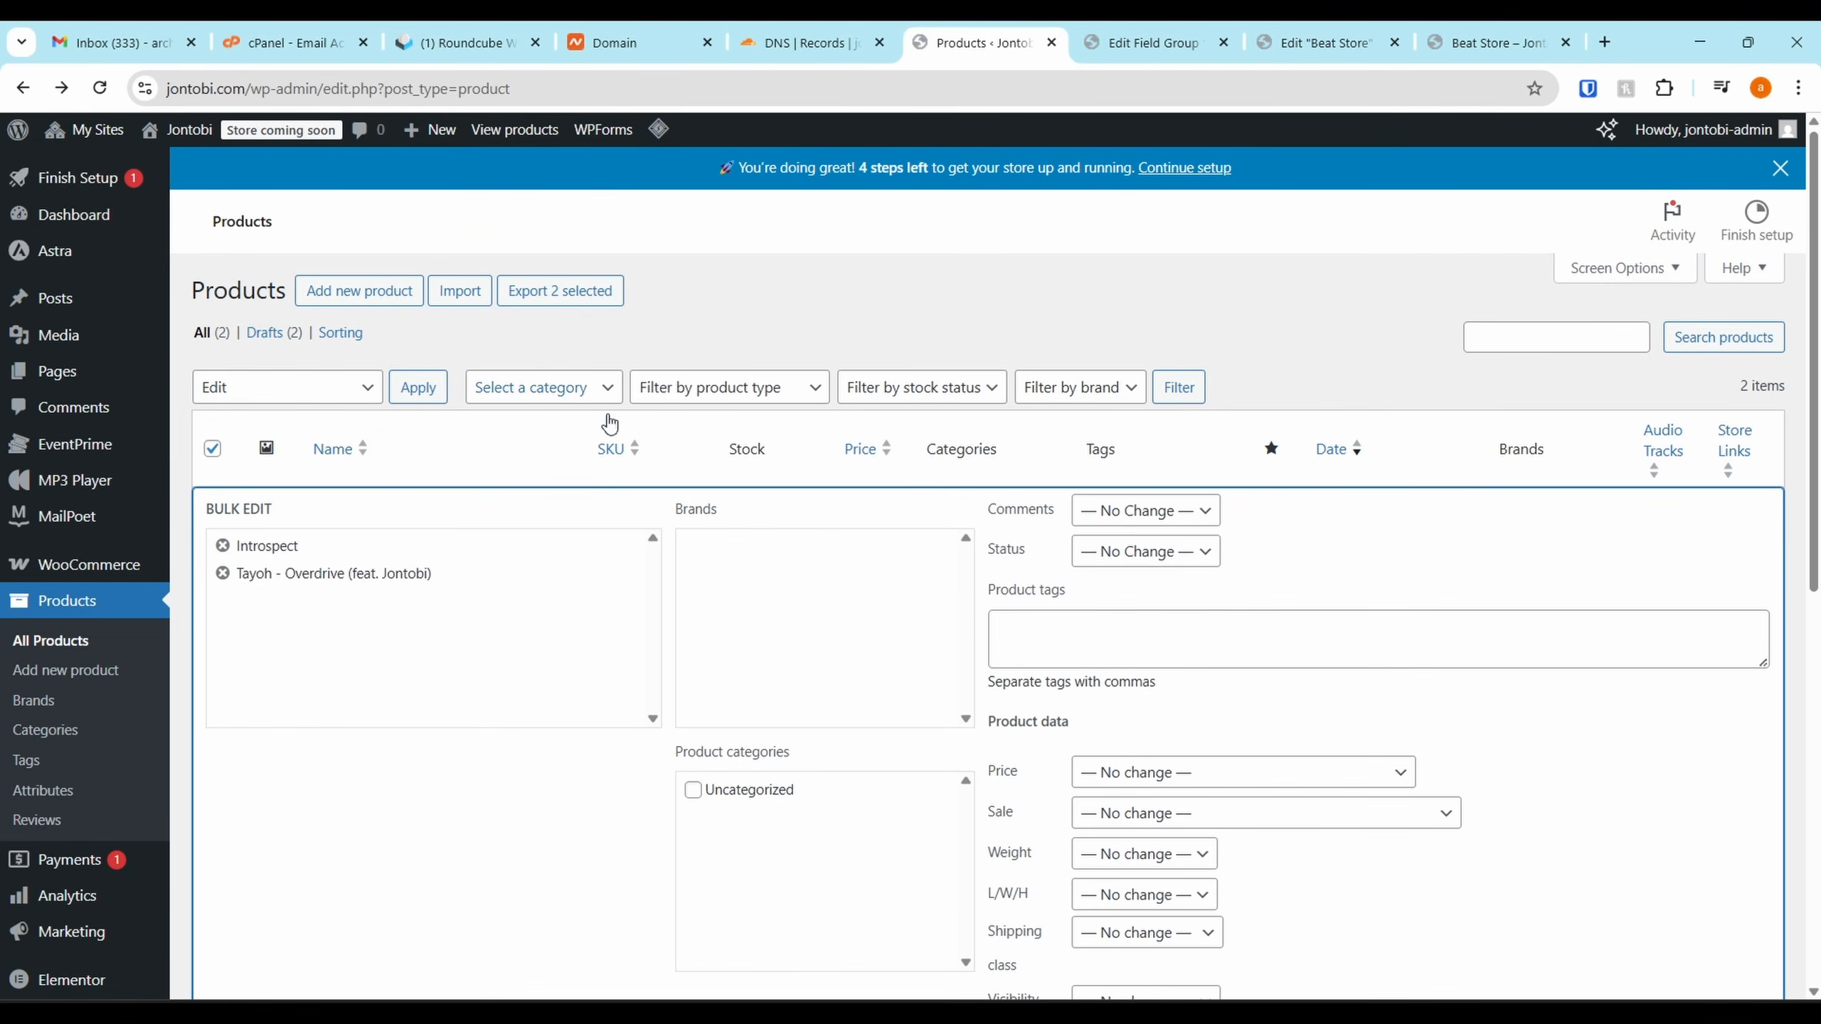
{"action": "scroll", "coordinate": [1107, 611], "scroll_direction": "down", "scroll_amount": 2}
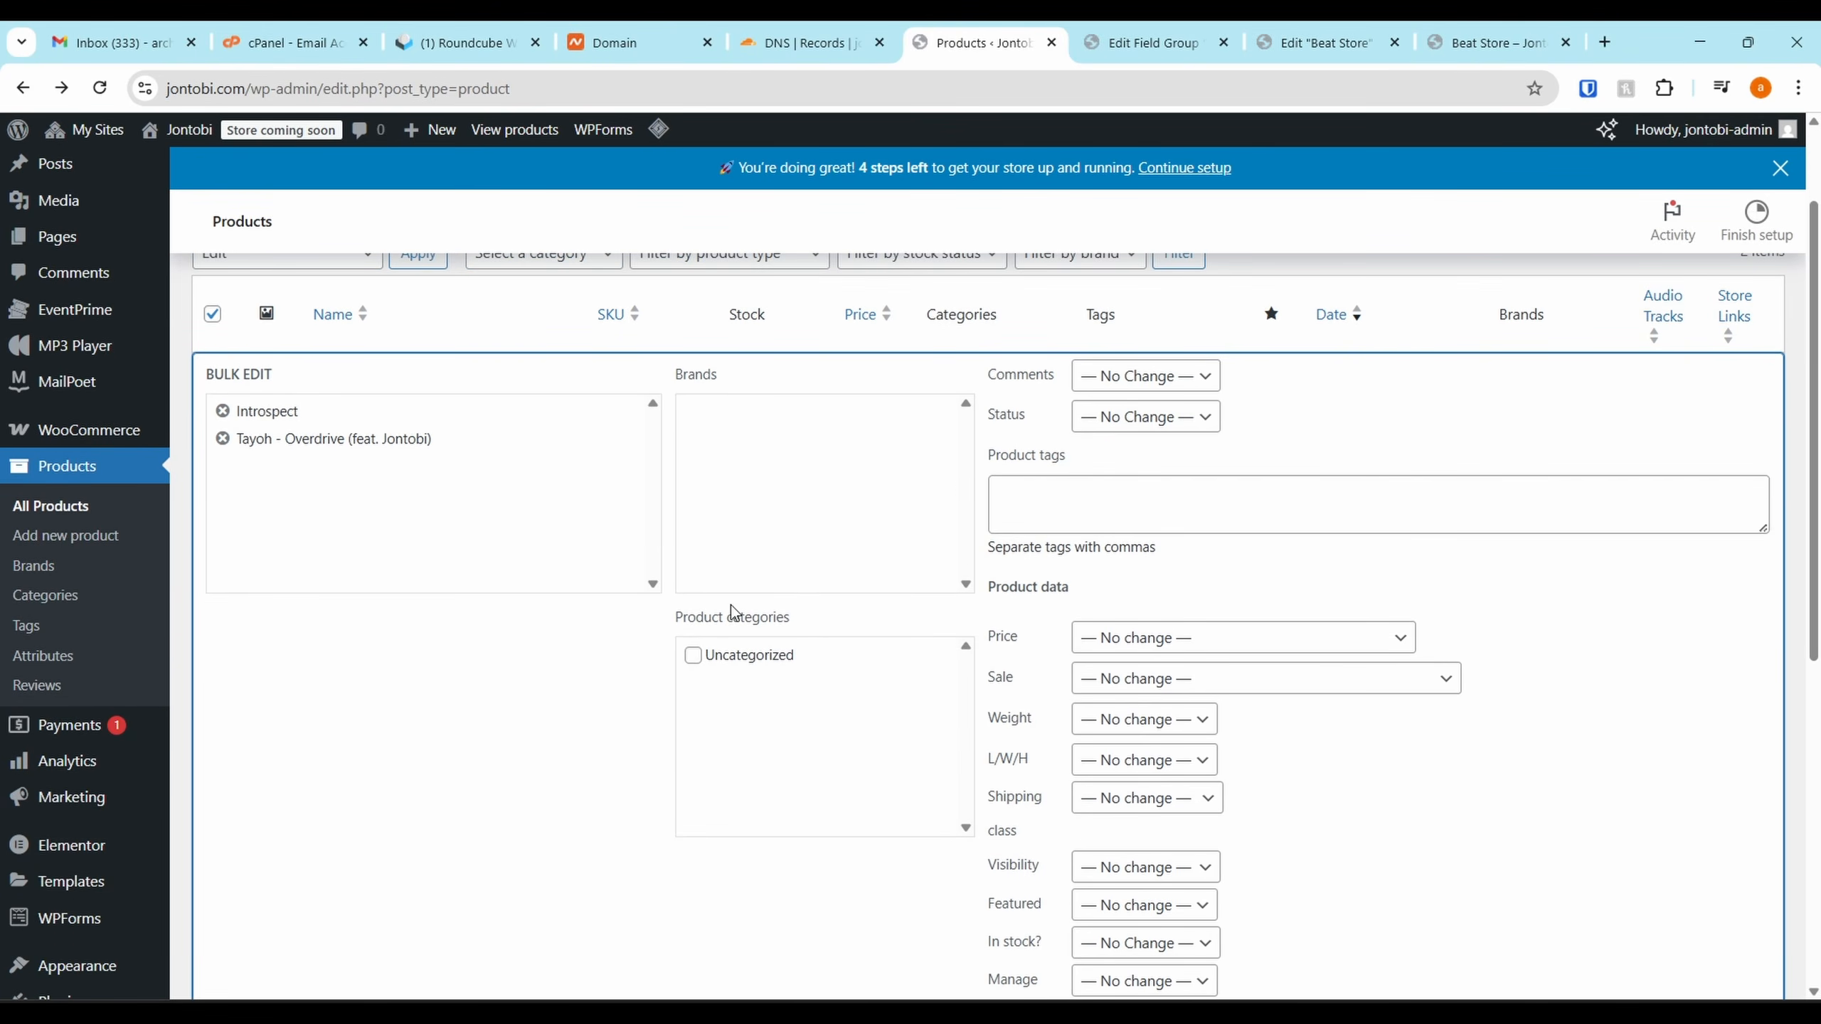
{"action": "scroll", "coordinate": [1104, 502], "scroll_direction": "down", "scroll_amount": 5}
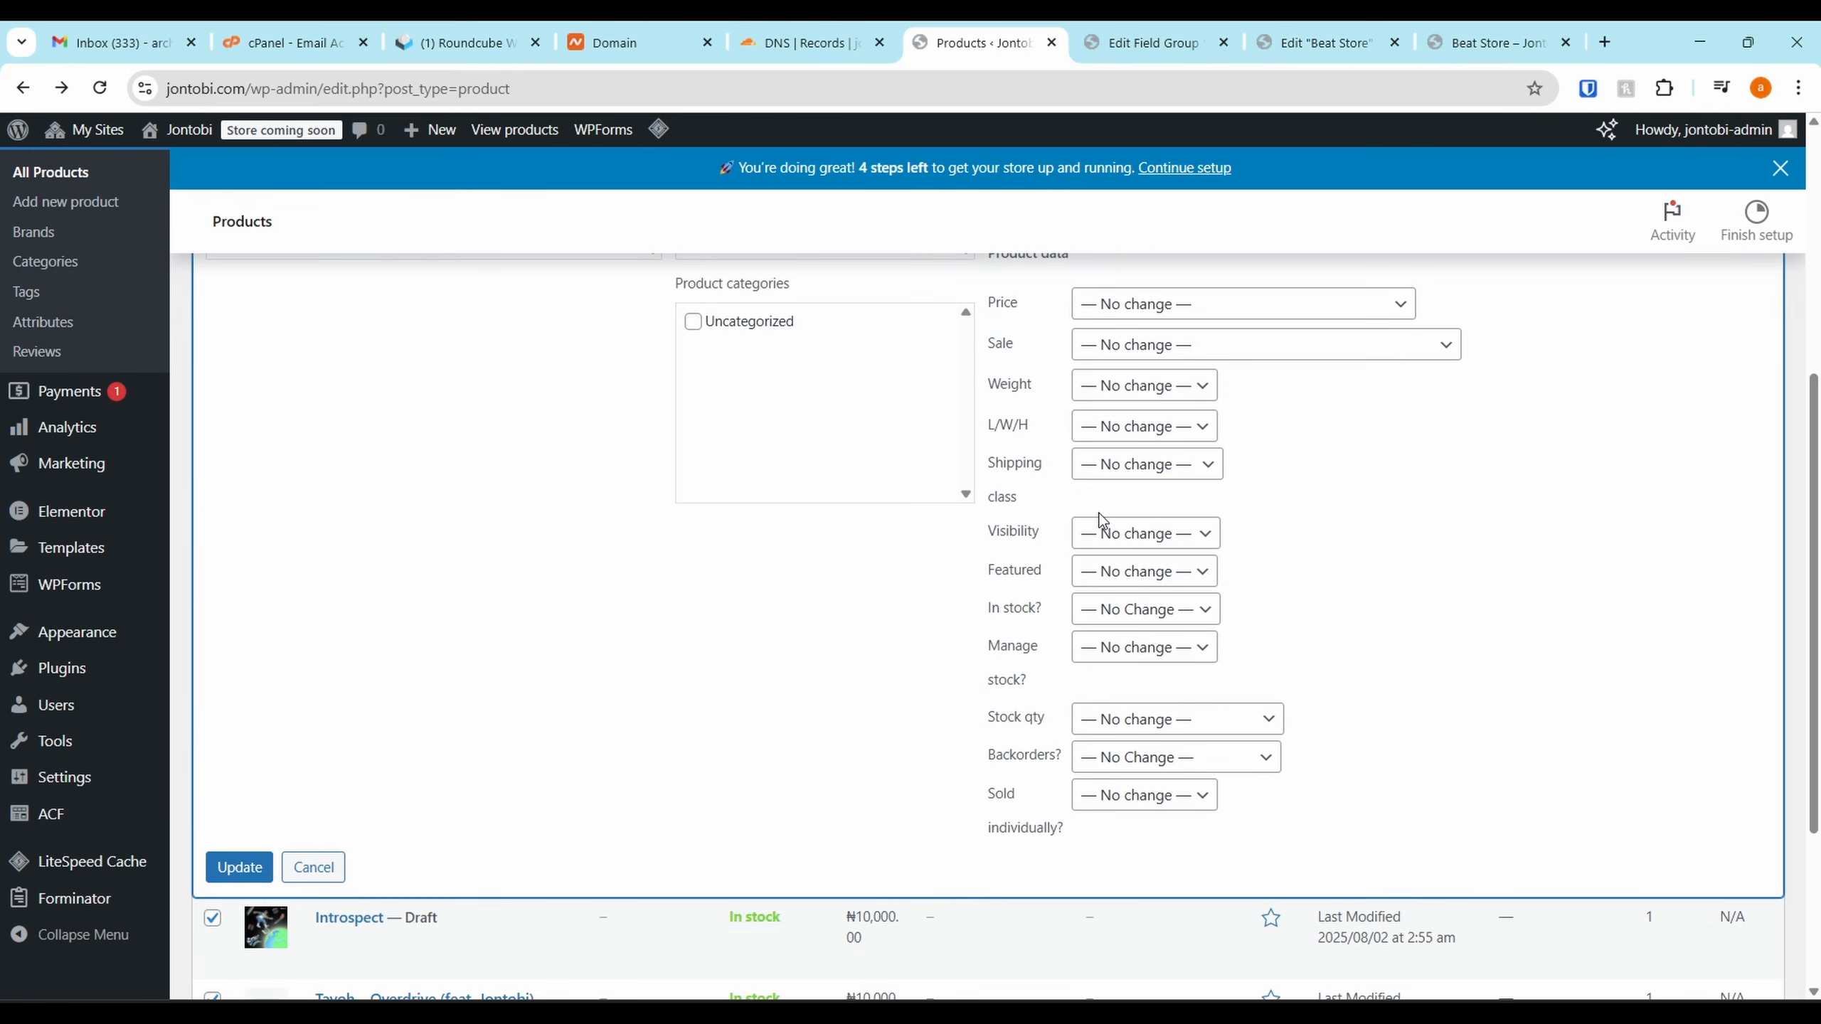
{"action": "scroll", "coordinate": [1097, 508], "scroll_direction": "up", "scroll_amount": 7}
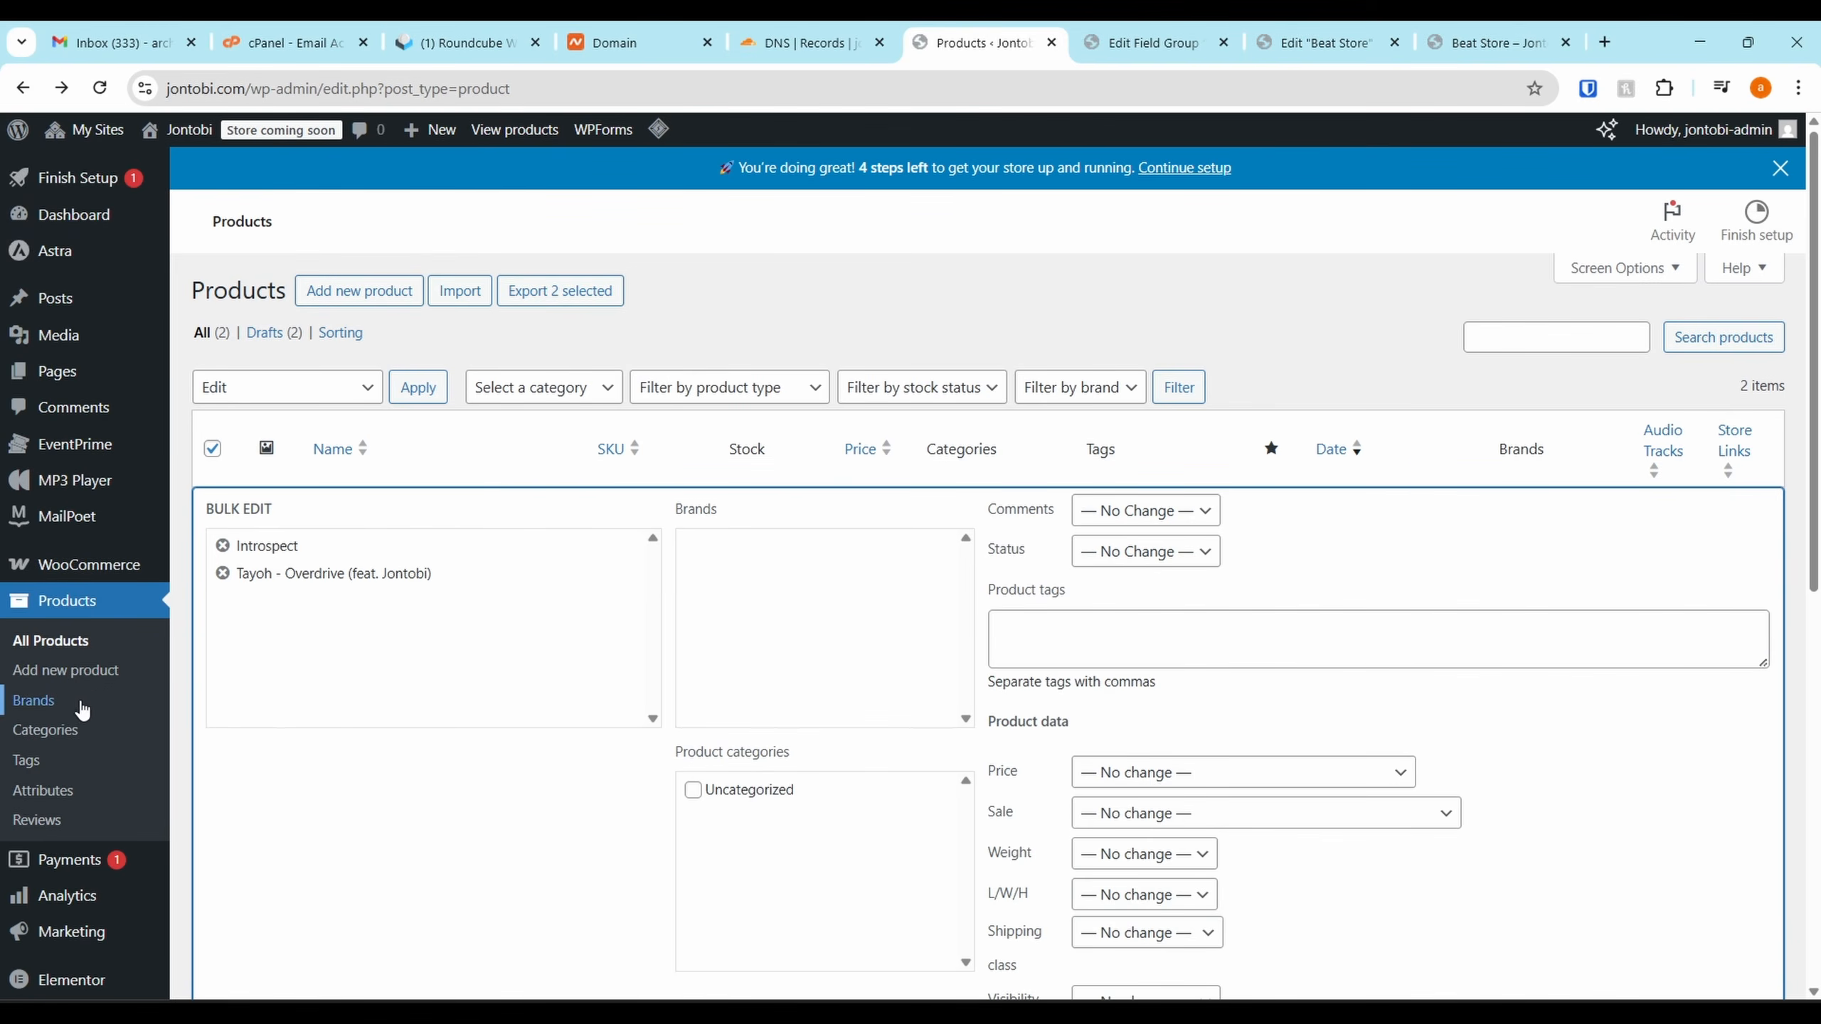
{"action": "left_click", "coordinate": [45, 729]}
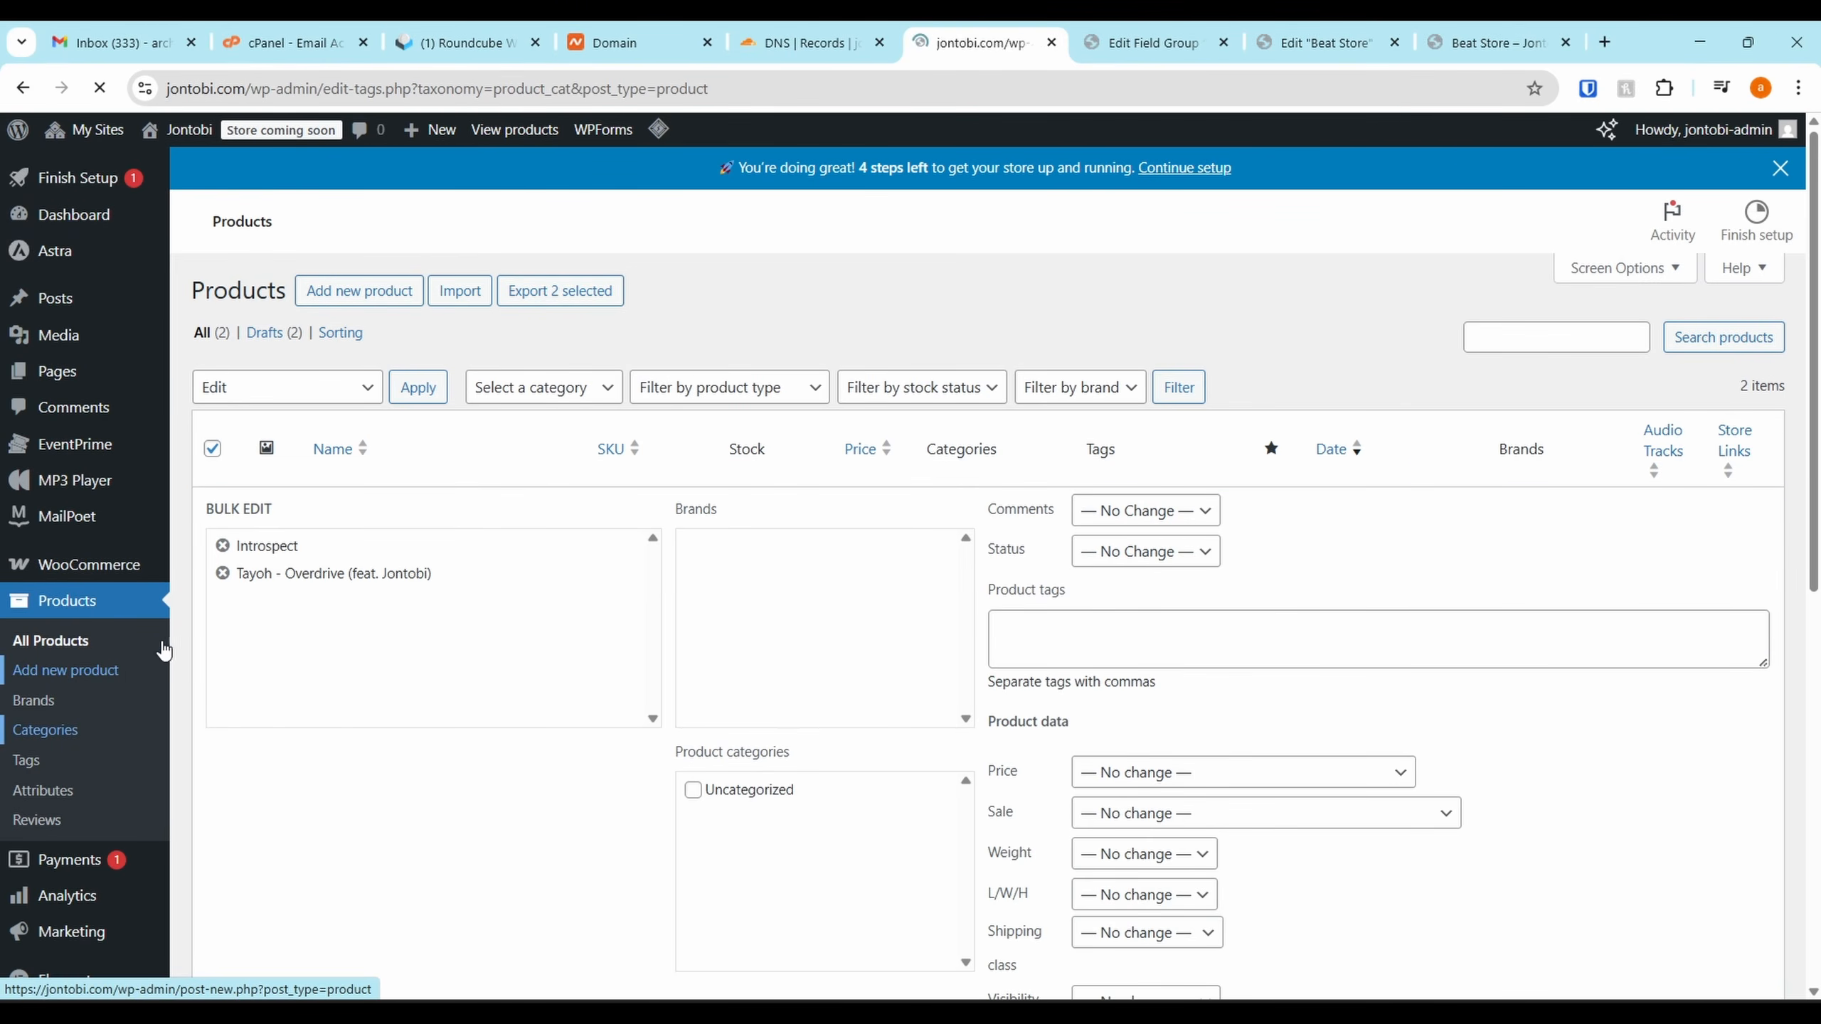
Add a new product category named Instrumentals
{"action": "type", "text": "In"}
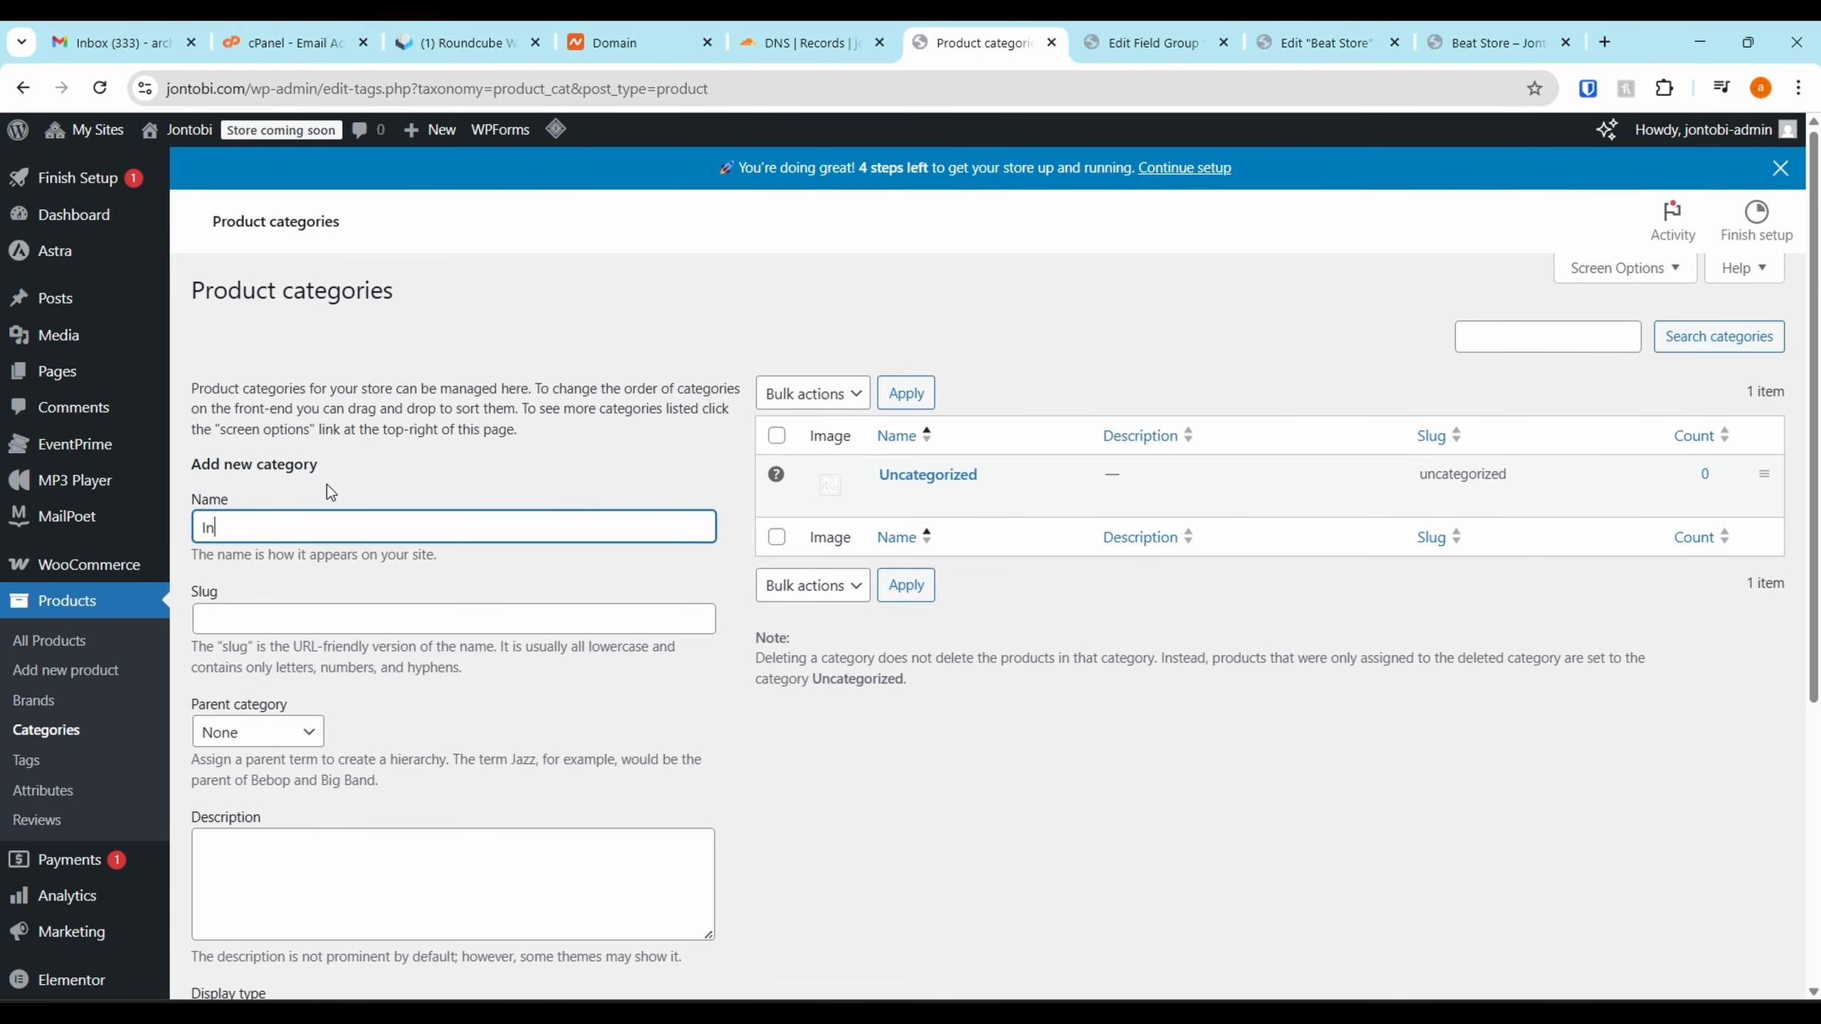
{"action": "type", "text": "strumentals"}
{"action": "left_click", "coordinate": [835, 737]}
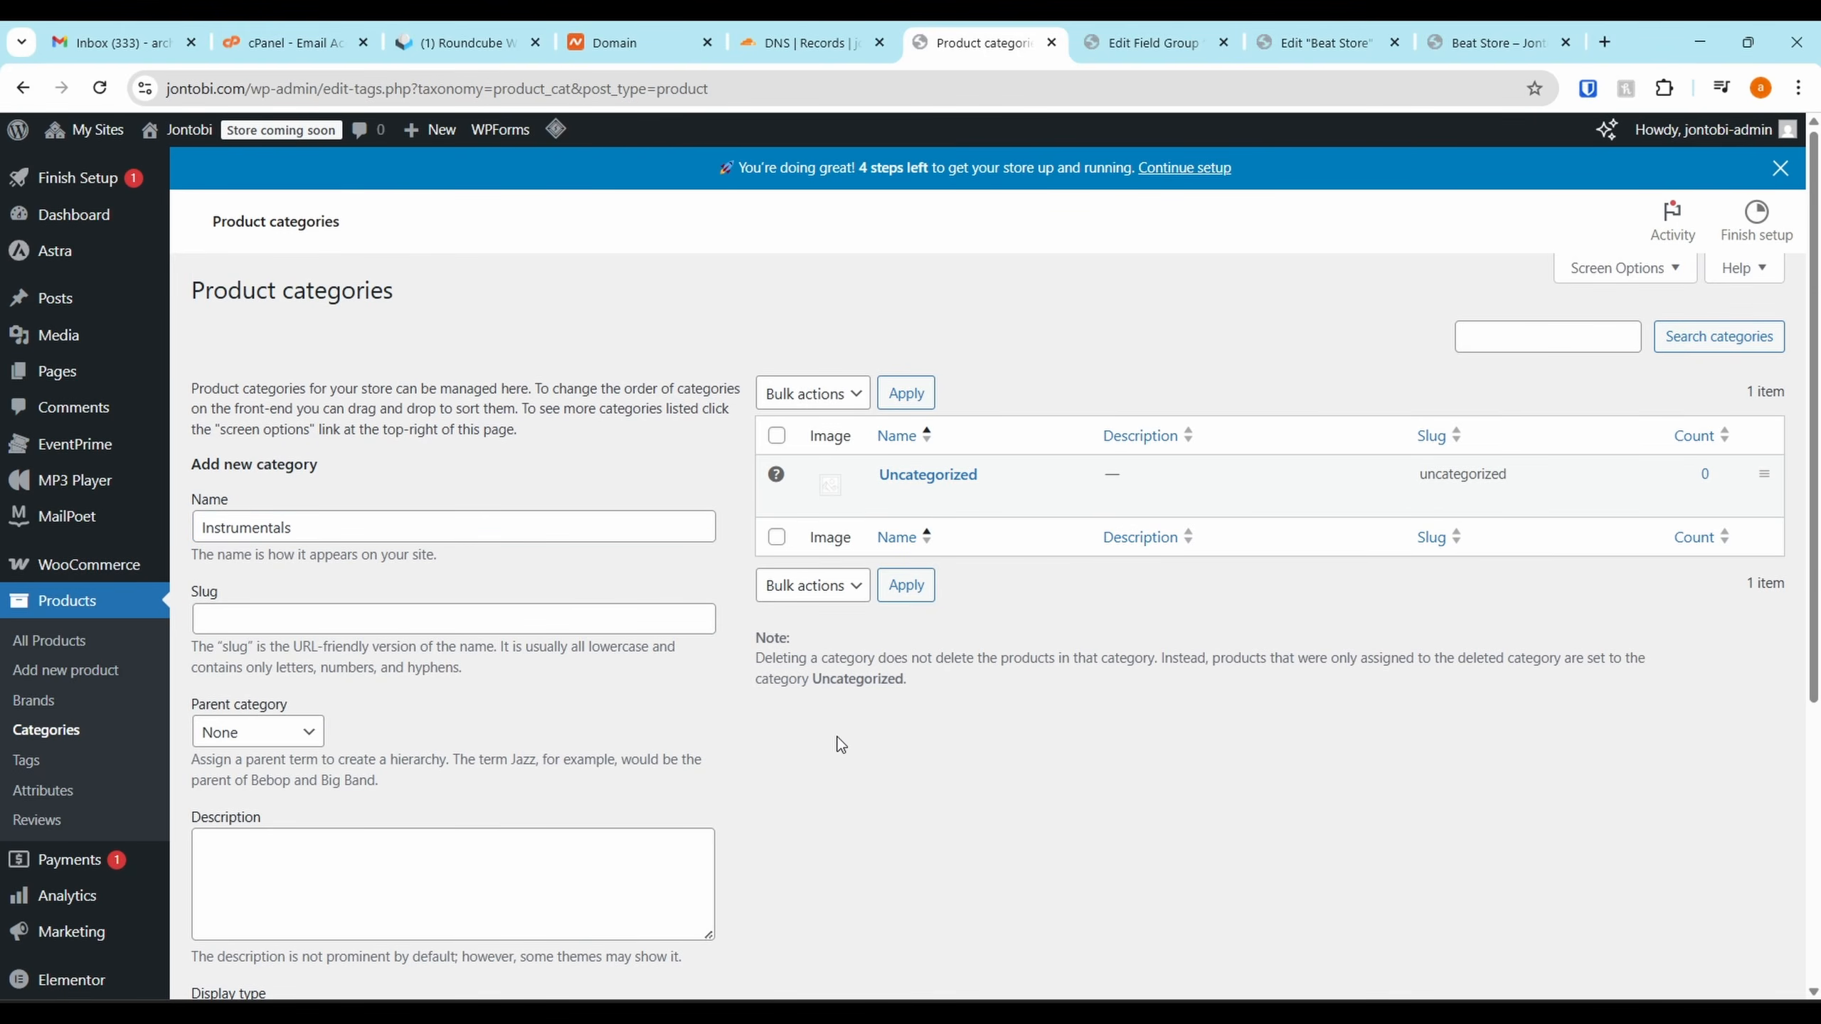
{"action": "scroll", "coordinate": [496, 769], "scroll_direction": "down", "scroll_amount": 5}
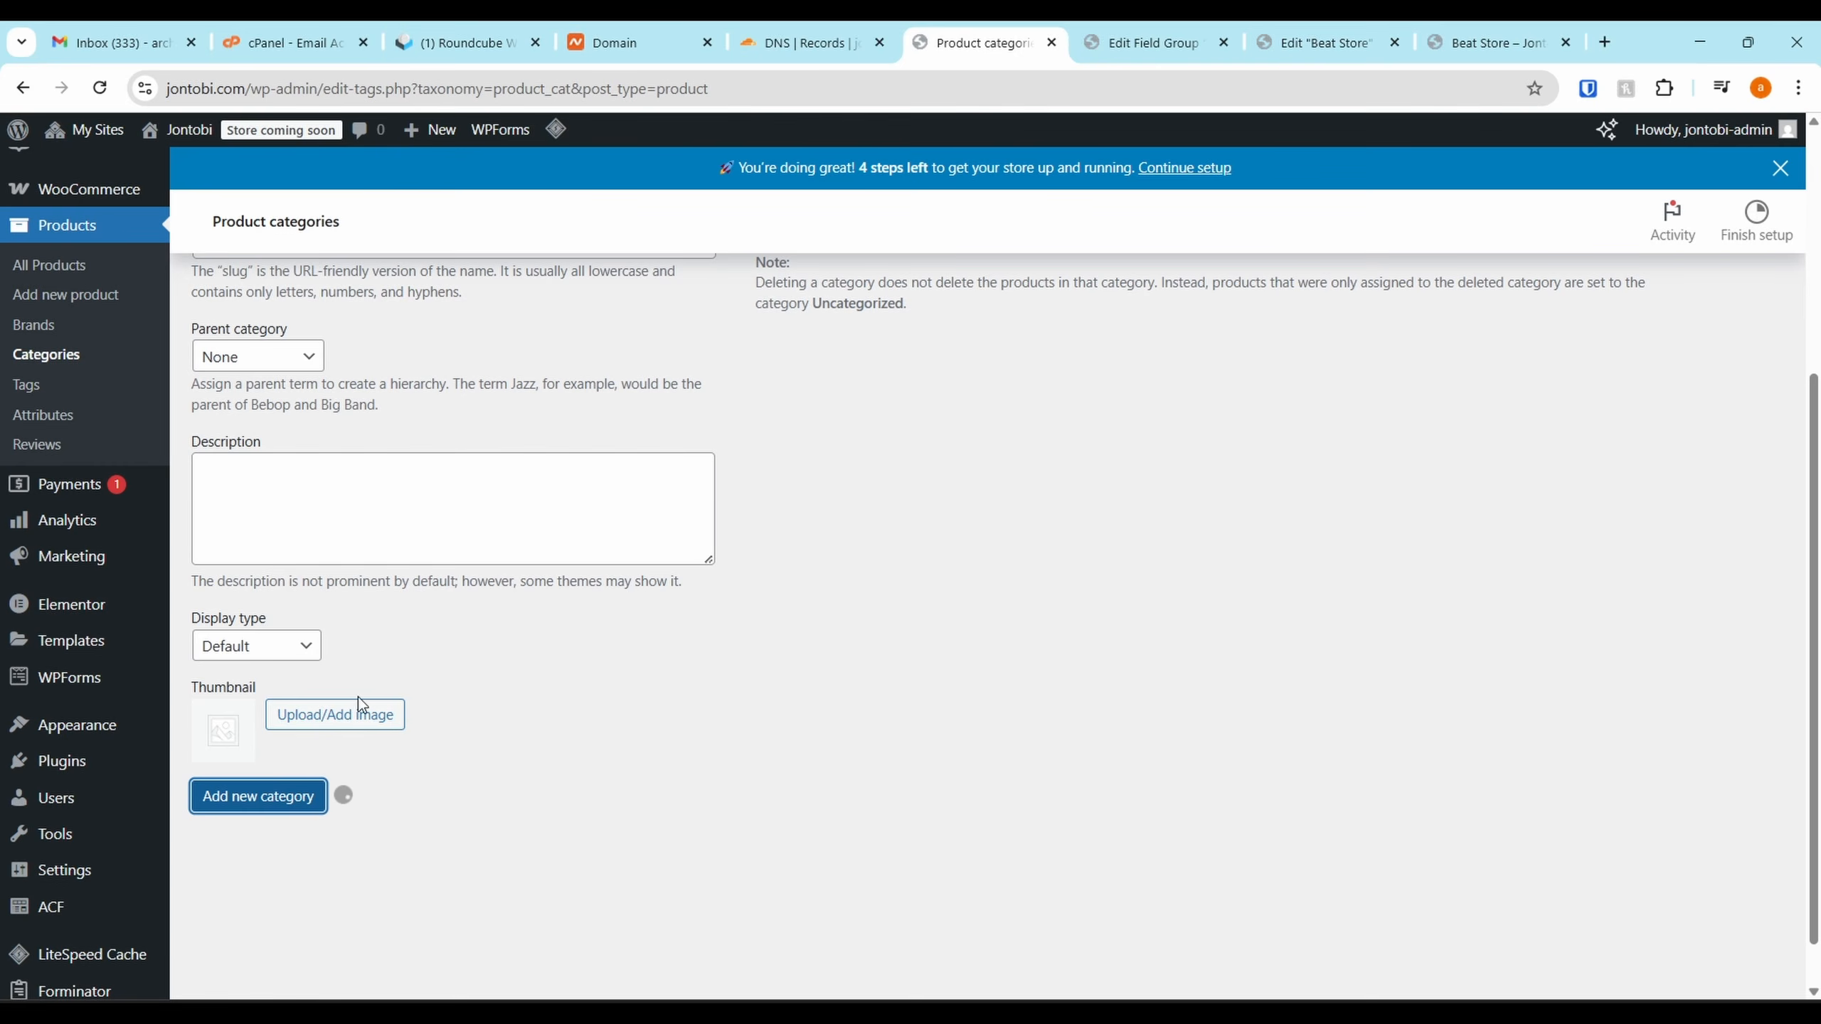
{"action": "scroll", "coordinate": [473, 456], "scroll_direction": "up", "scroll_amount": 1}
{"action": "scroll", "coordinate": [545, 430], "scroll_direction": "up", "scroll_amount": 4}
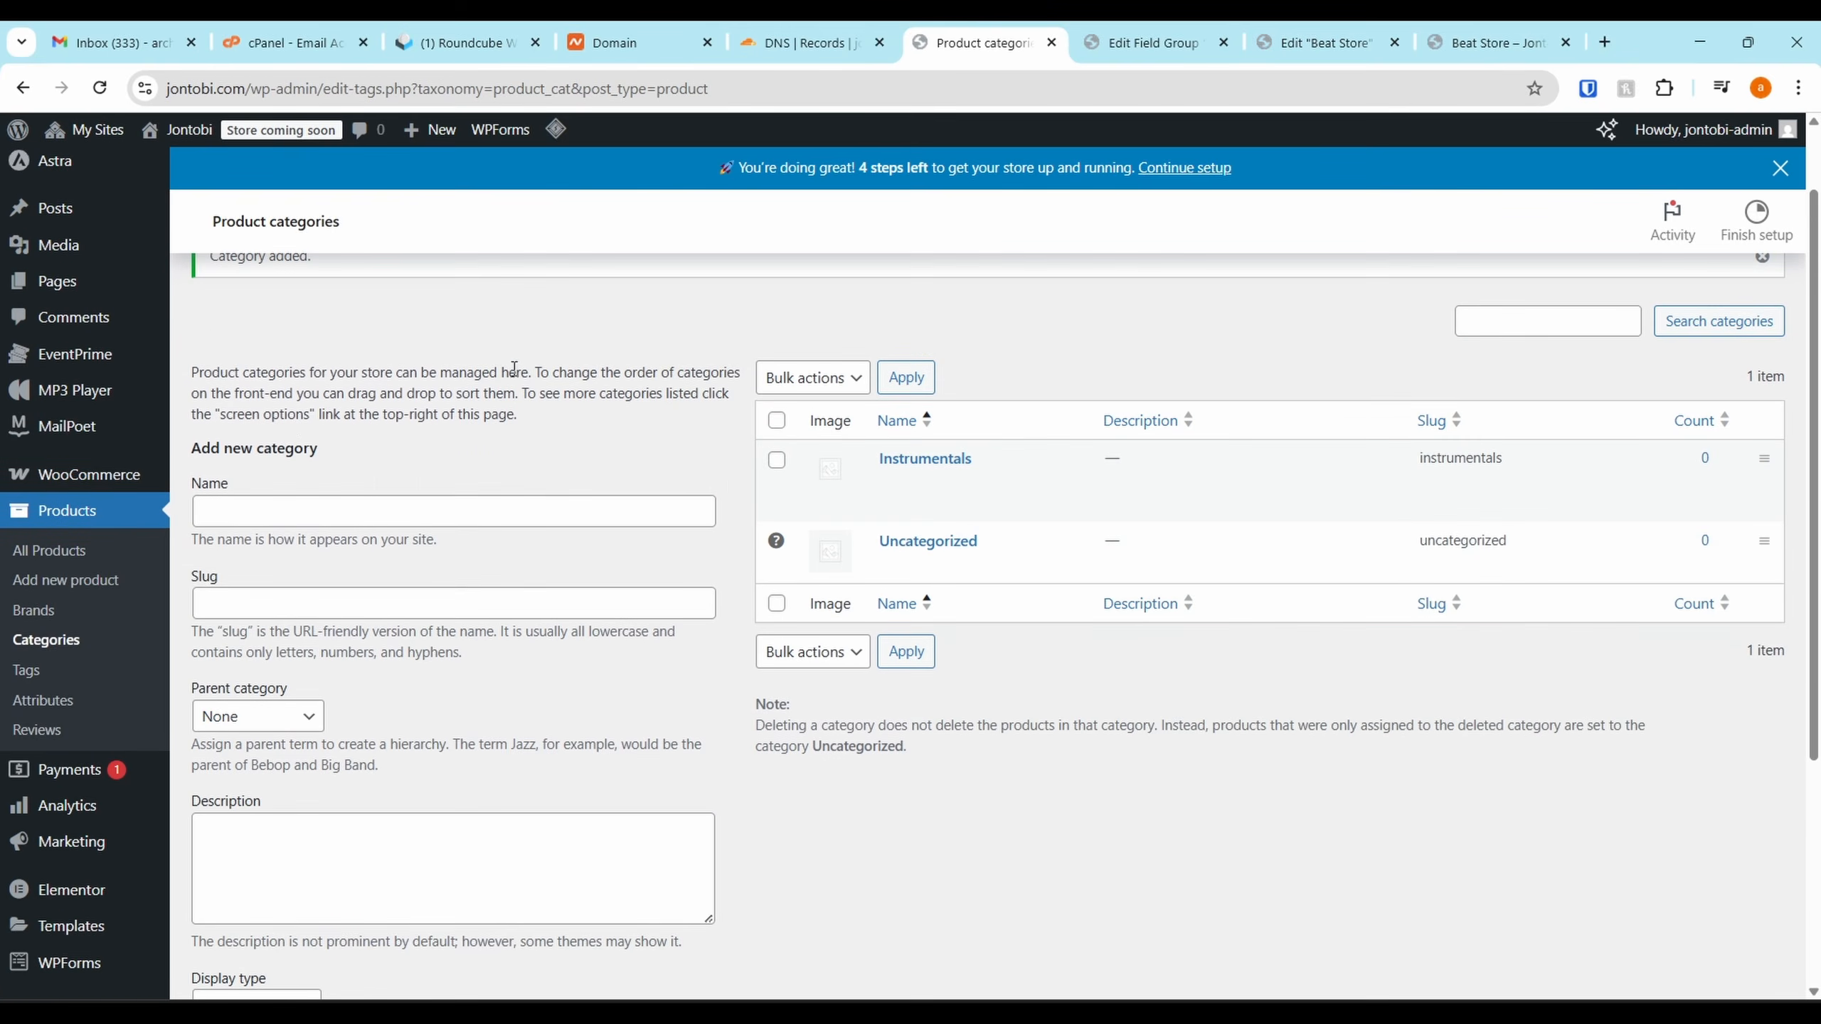
Bulk edit both products into the Instrumentals category, then open Introspect
{"action": "left_click", "coordinate": [54, 564]}
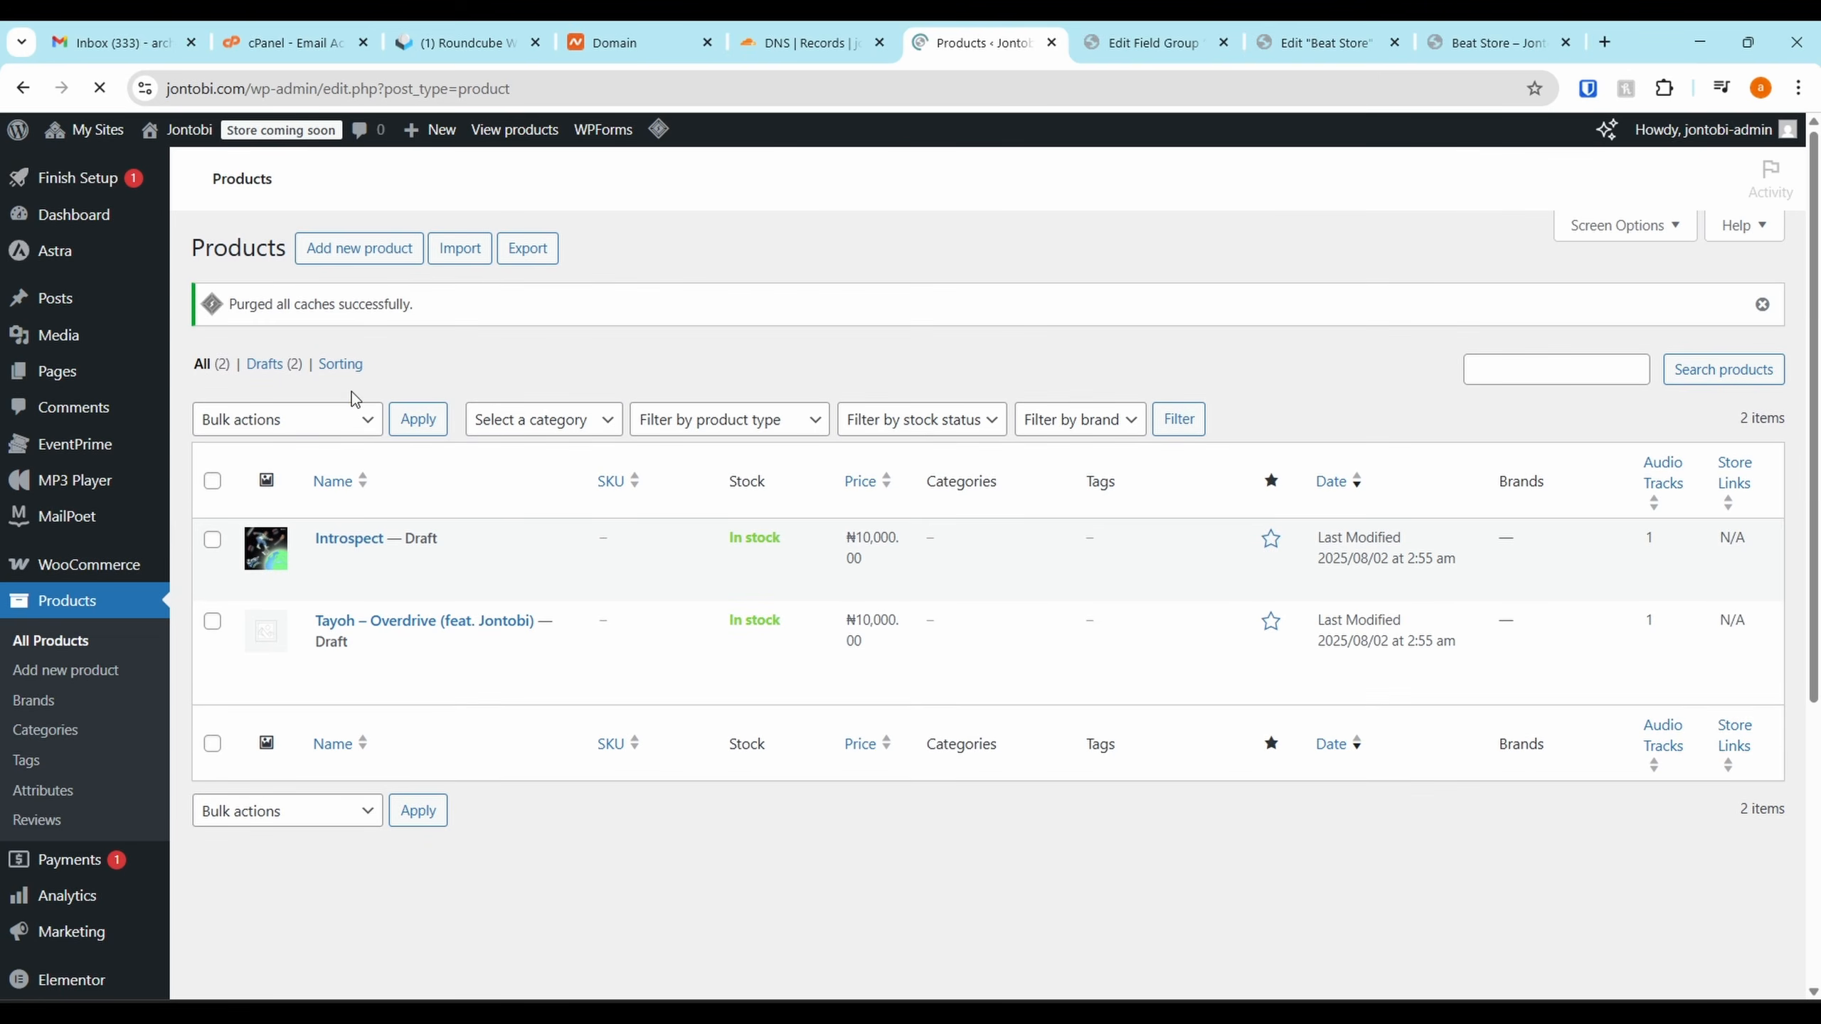
{"action": "left_click", "coordinate": [212, 479]}
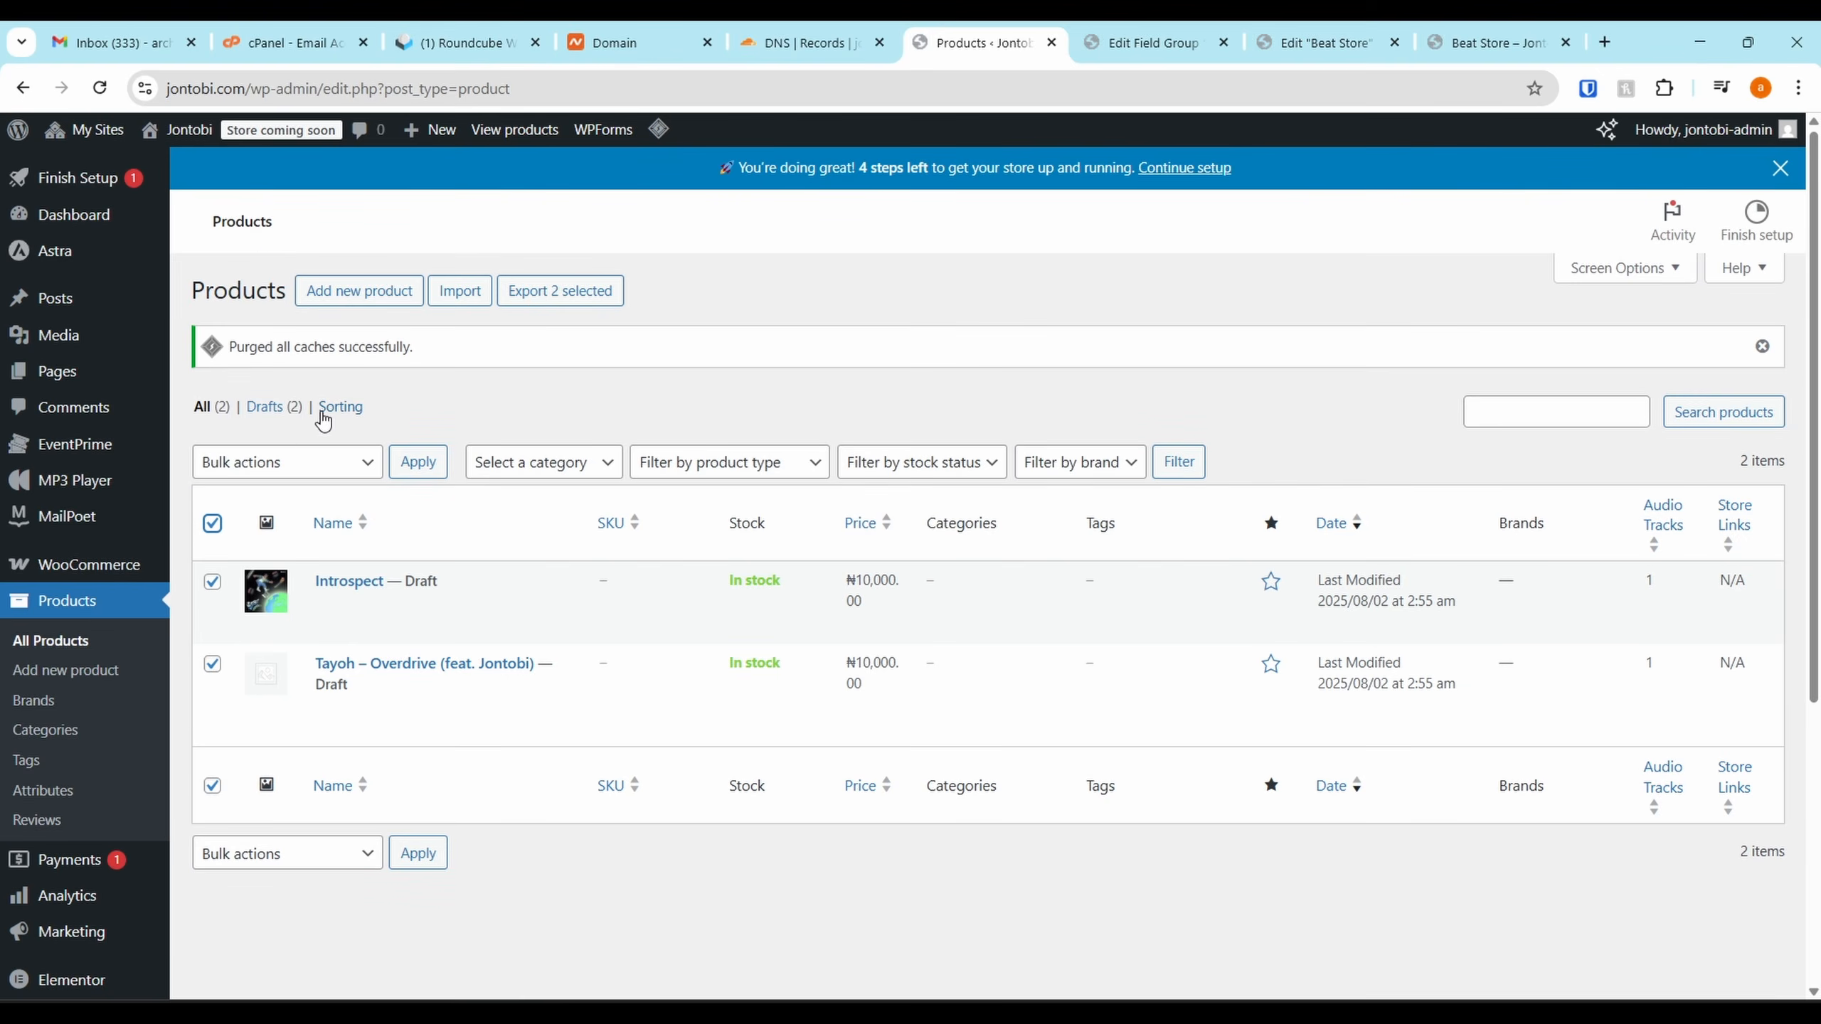
{"action": "left_click", "coordinate": [334, 463]}
{"action": "left_click", "coordinate": [222, 521]}
{"action": "left_click", "coordinate": [419, 461]}
{"action": "scroll", "coordinate": [430, 468], "scroll_direction": "up", "scroll_amount": 4}
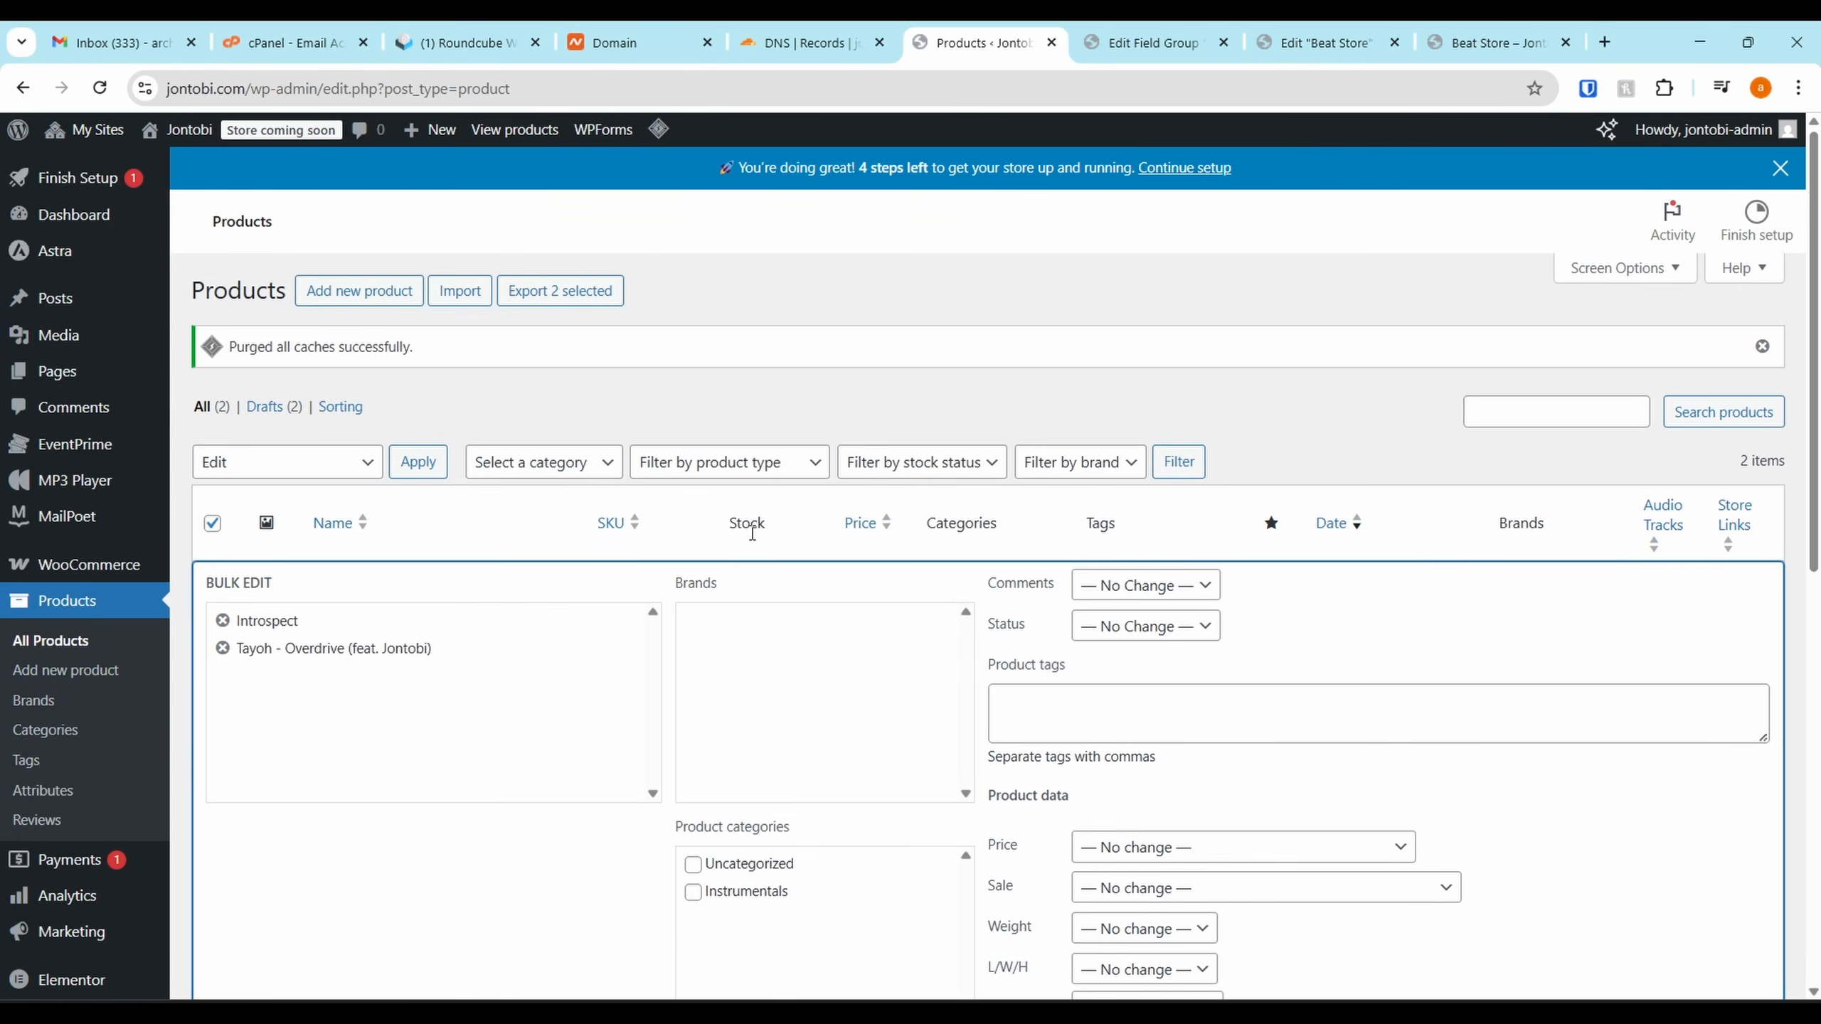
{"action": "left_click", "coordinate": [692, 892]}
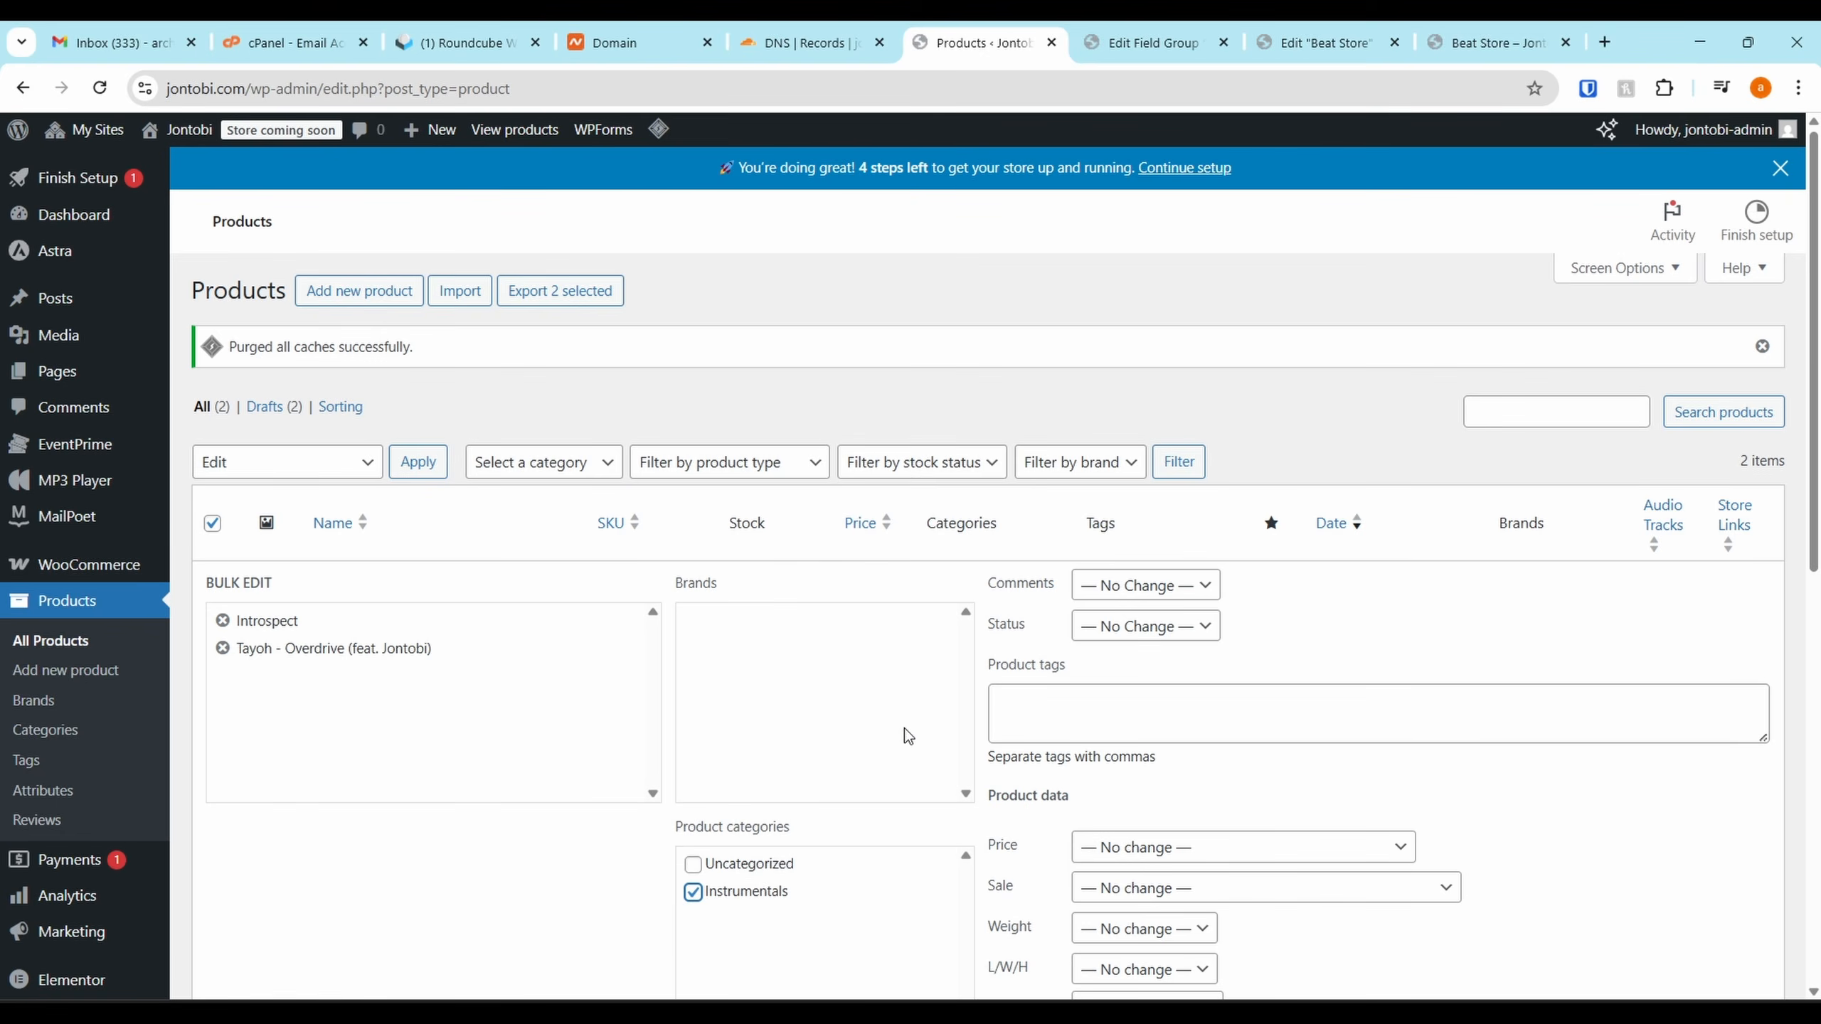
{"action": "scroll", "coordinate": [1045, 663], "scroll_direction": "down", "scroll_amount": 8}
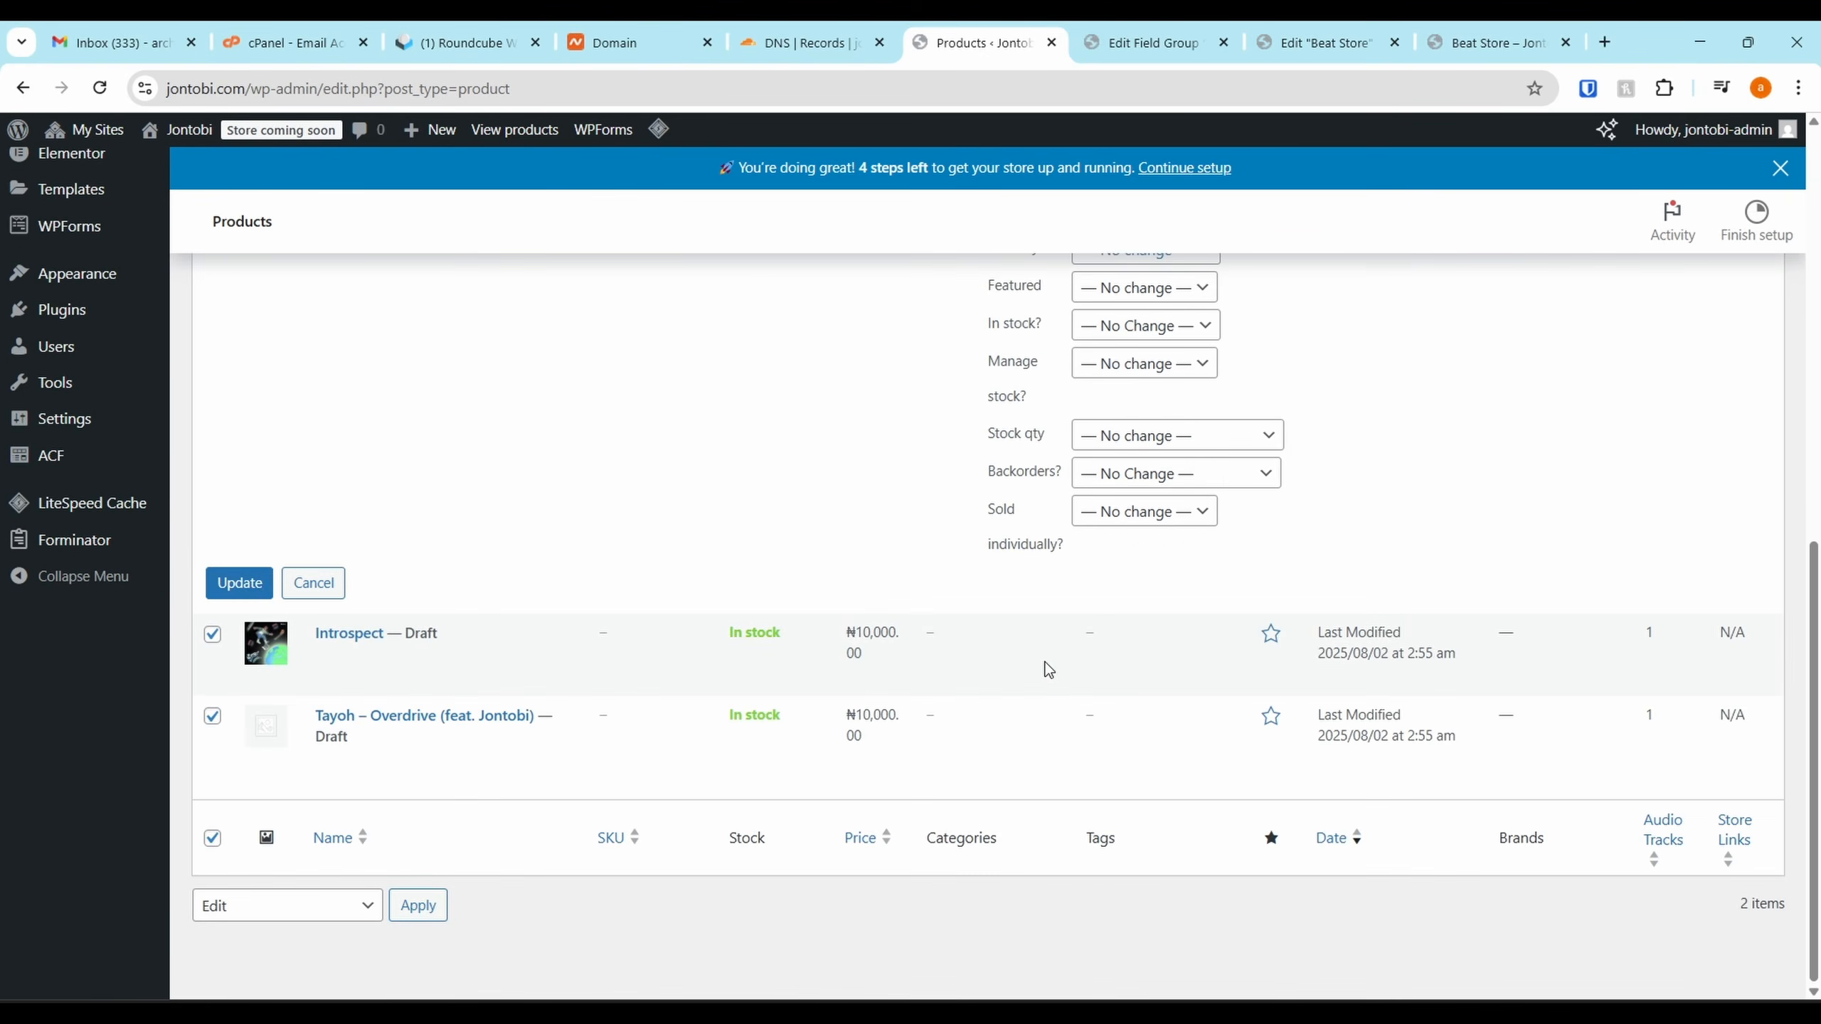
{"action": "left_click", "coordinate": [242, 594]}
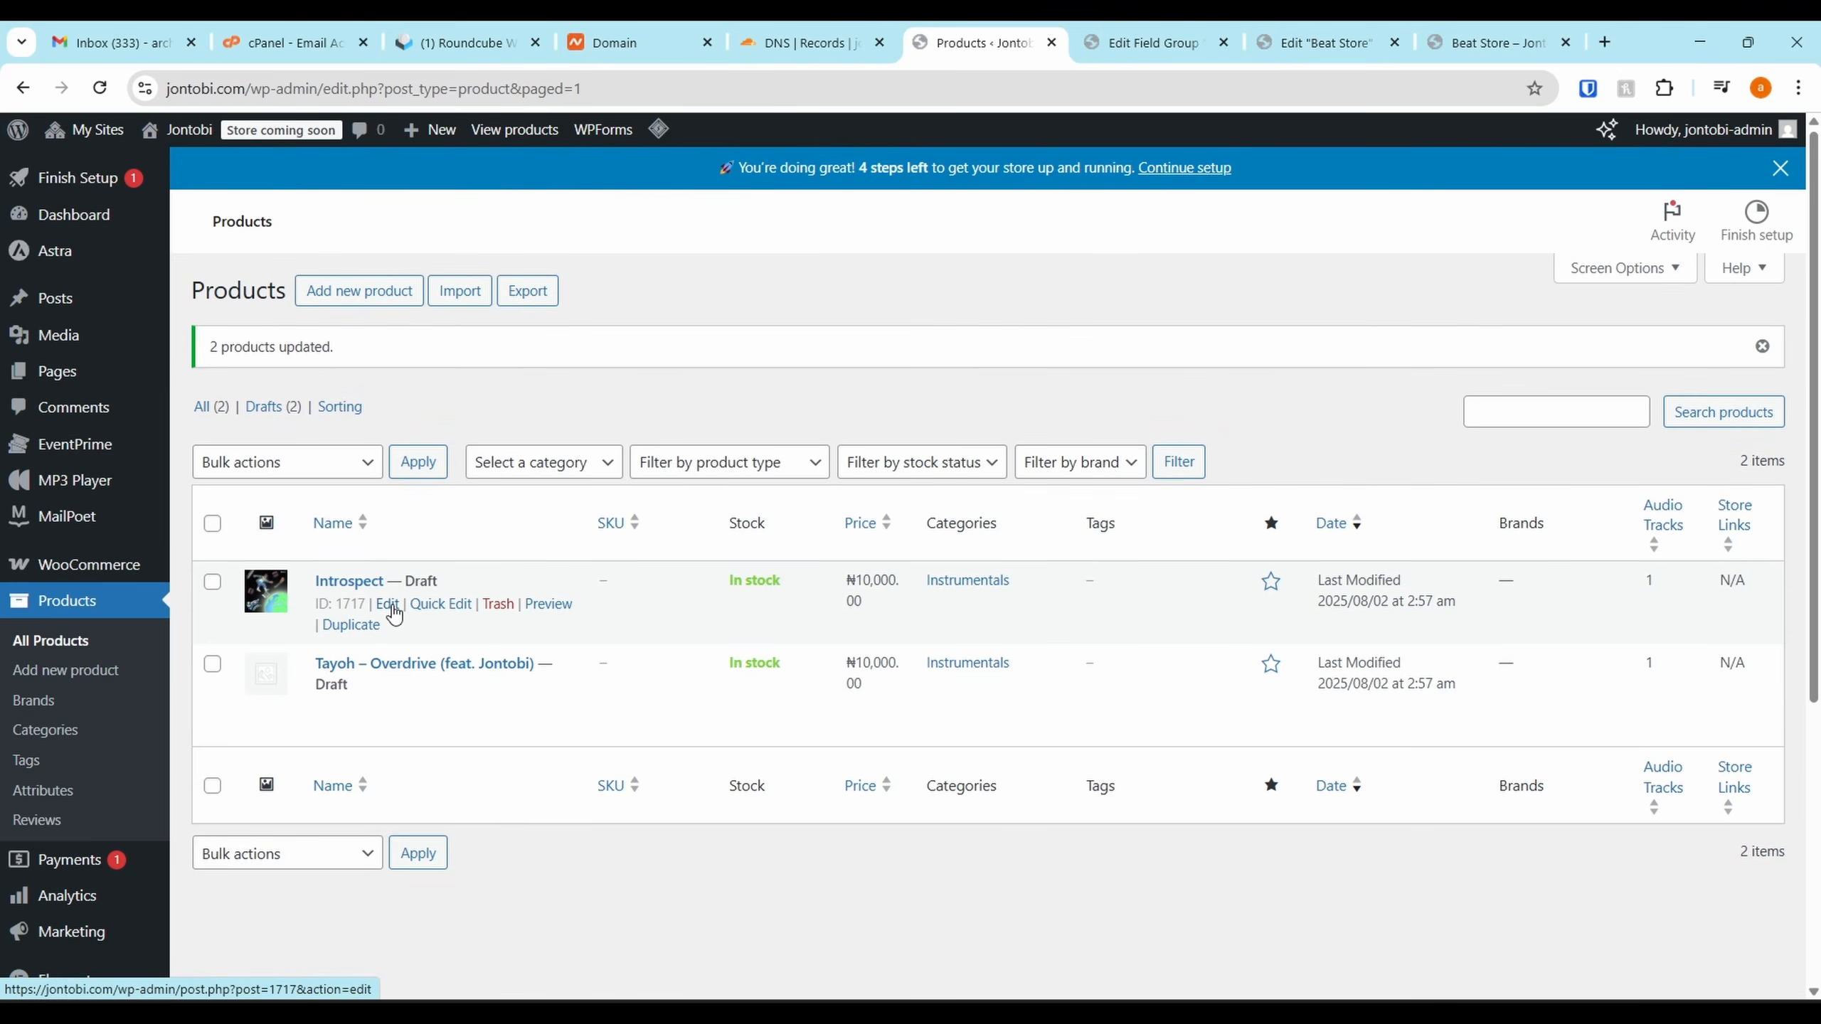
{"action": "left_click", "coordinate": [387, 605]}
Tick the Calm and Inspirational moods for Introspect
{"action": "scroll", "coordinate": [350, 737], "scroll_direction": "down", "scroll_amount": 5}
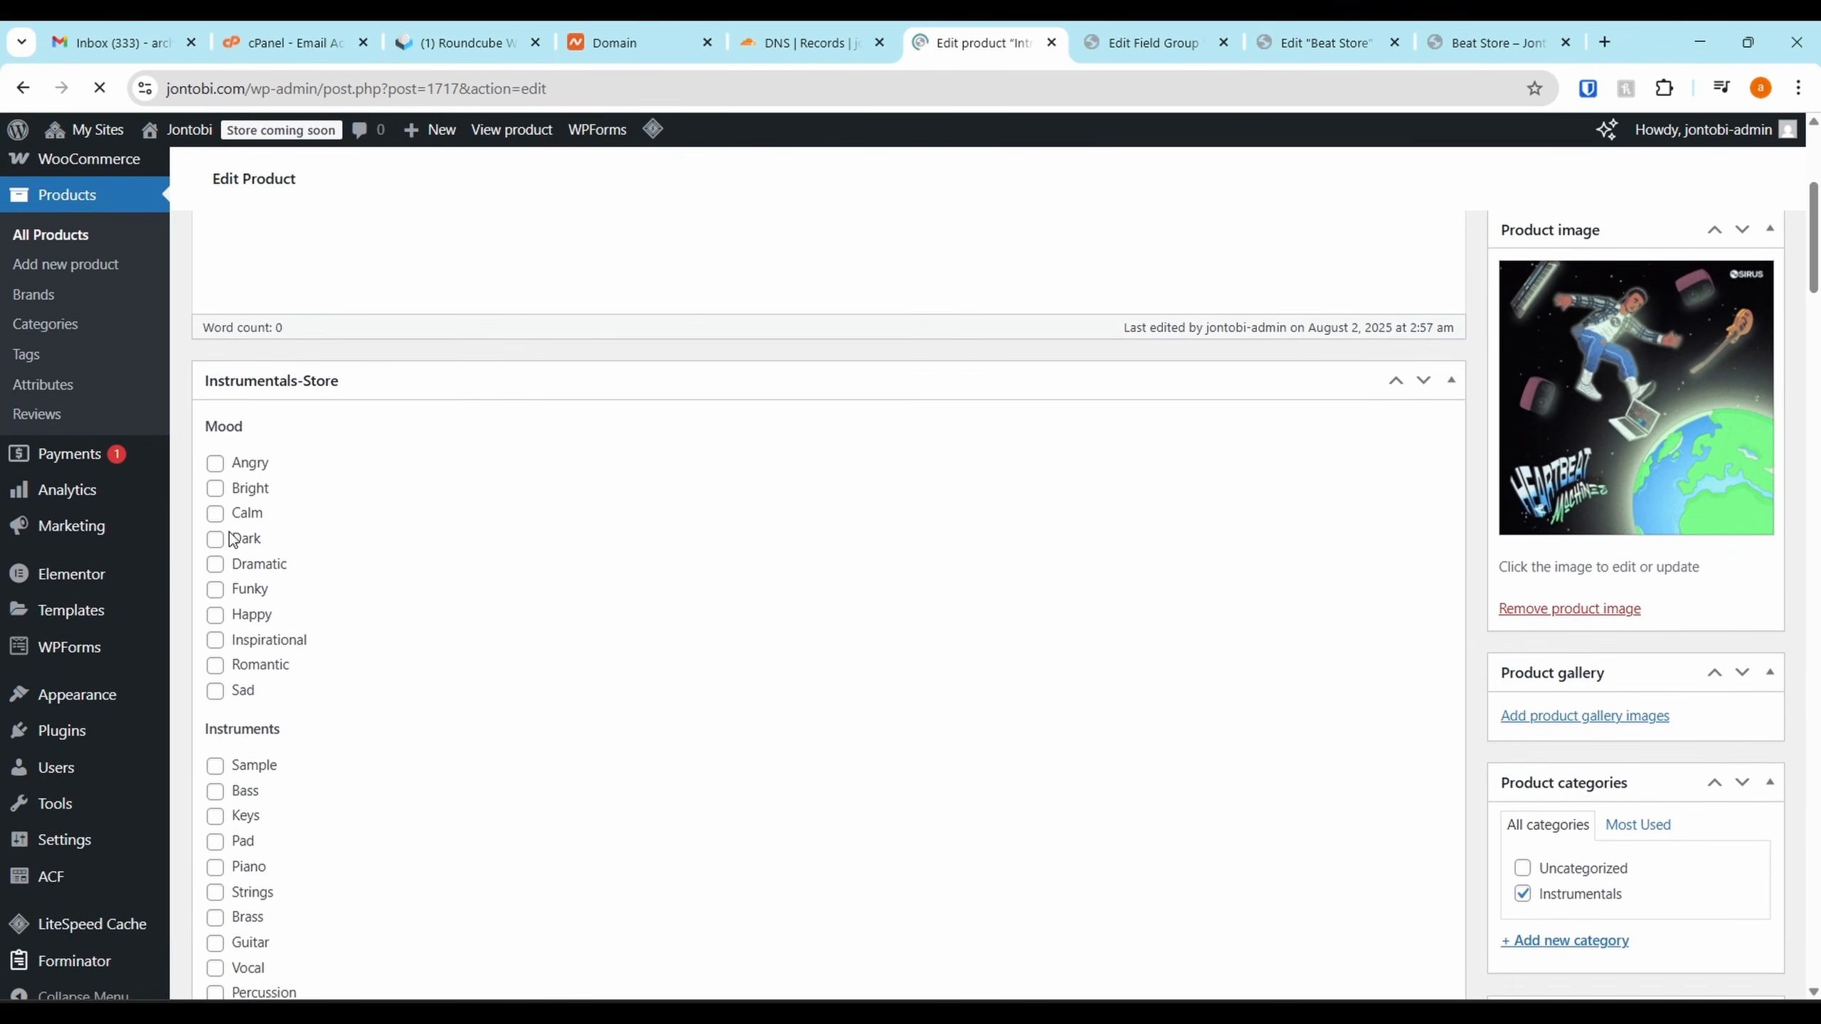
{"action": "left_click", "coordinate": [215, 528]}
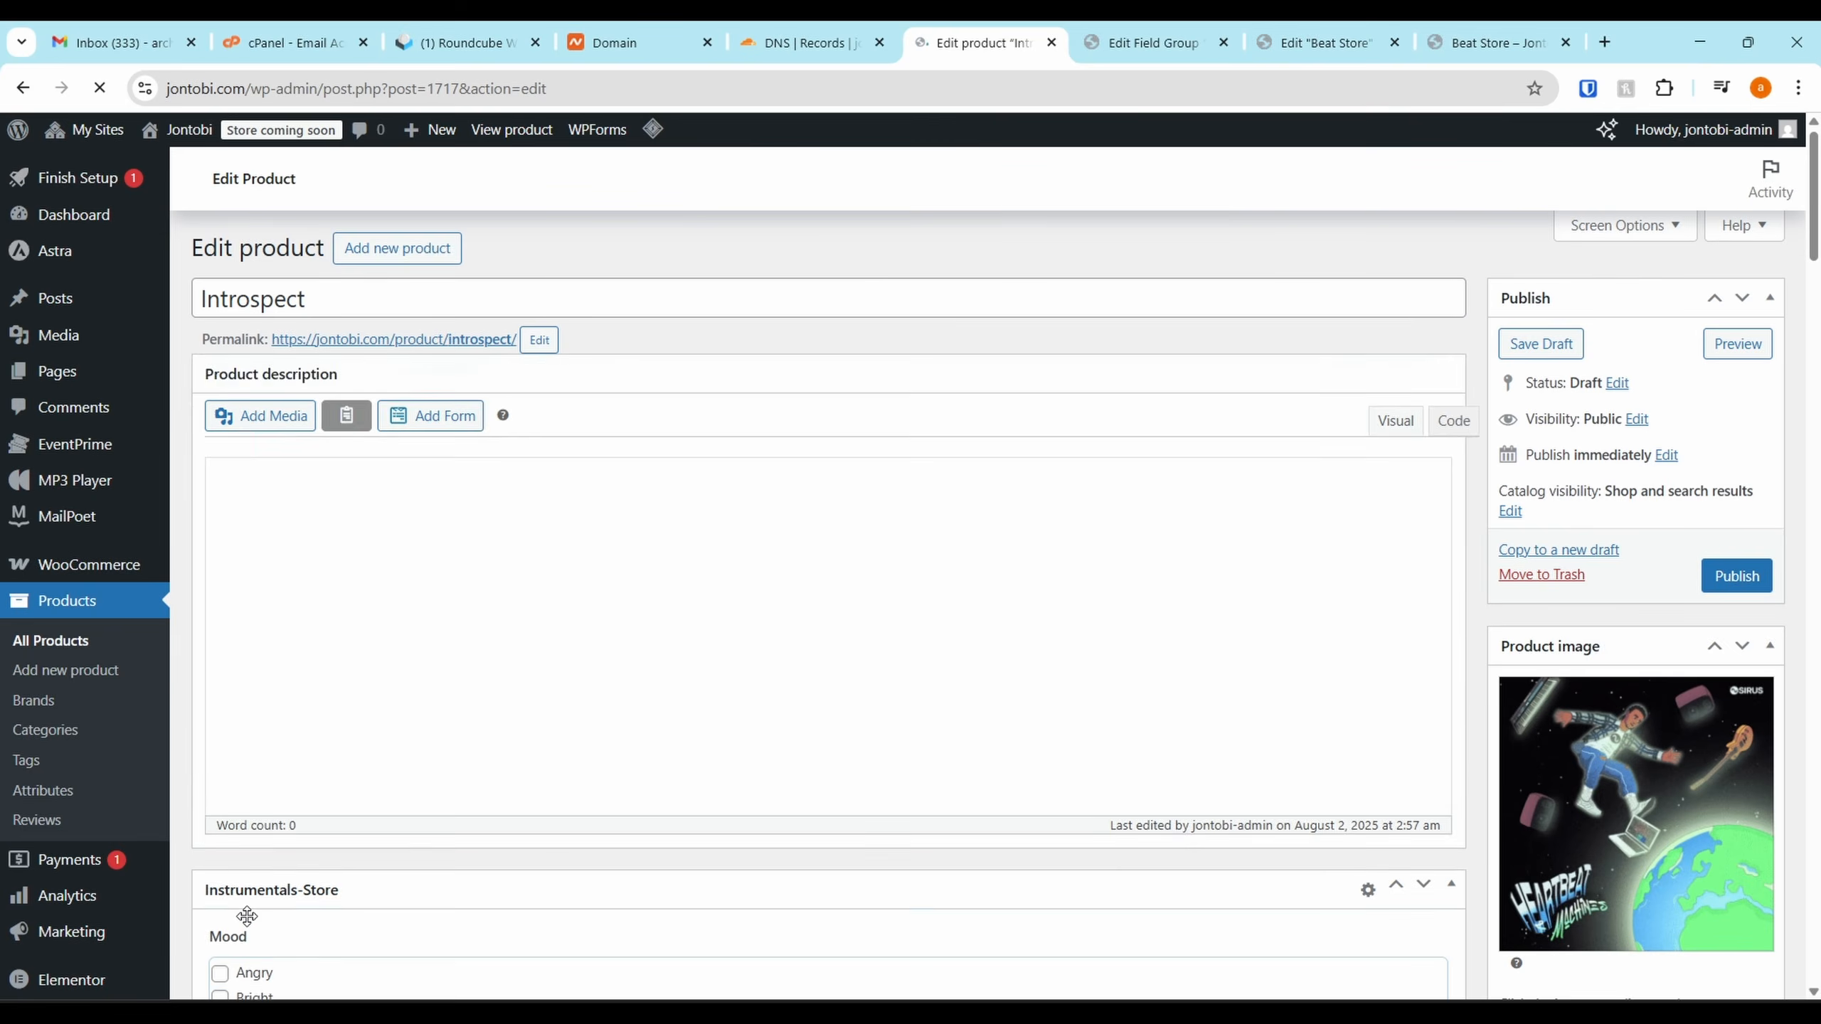
{"action": "scroll", "coordinate": [226, 646], "scroll_direction": "down", "scroll_amount": 5}
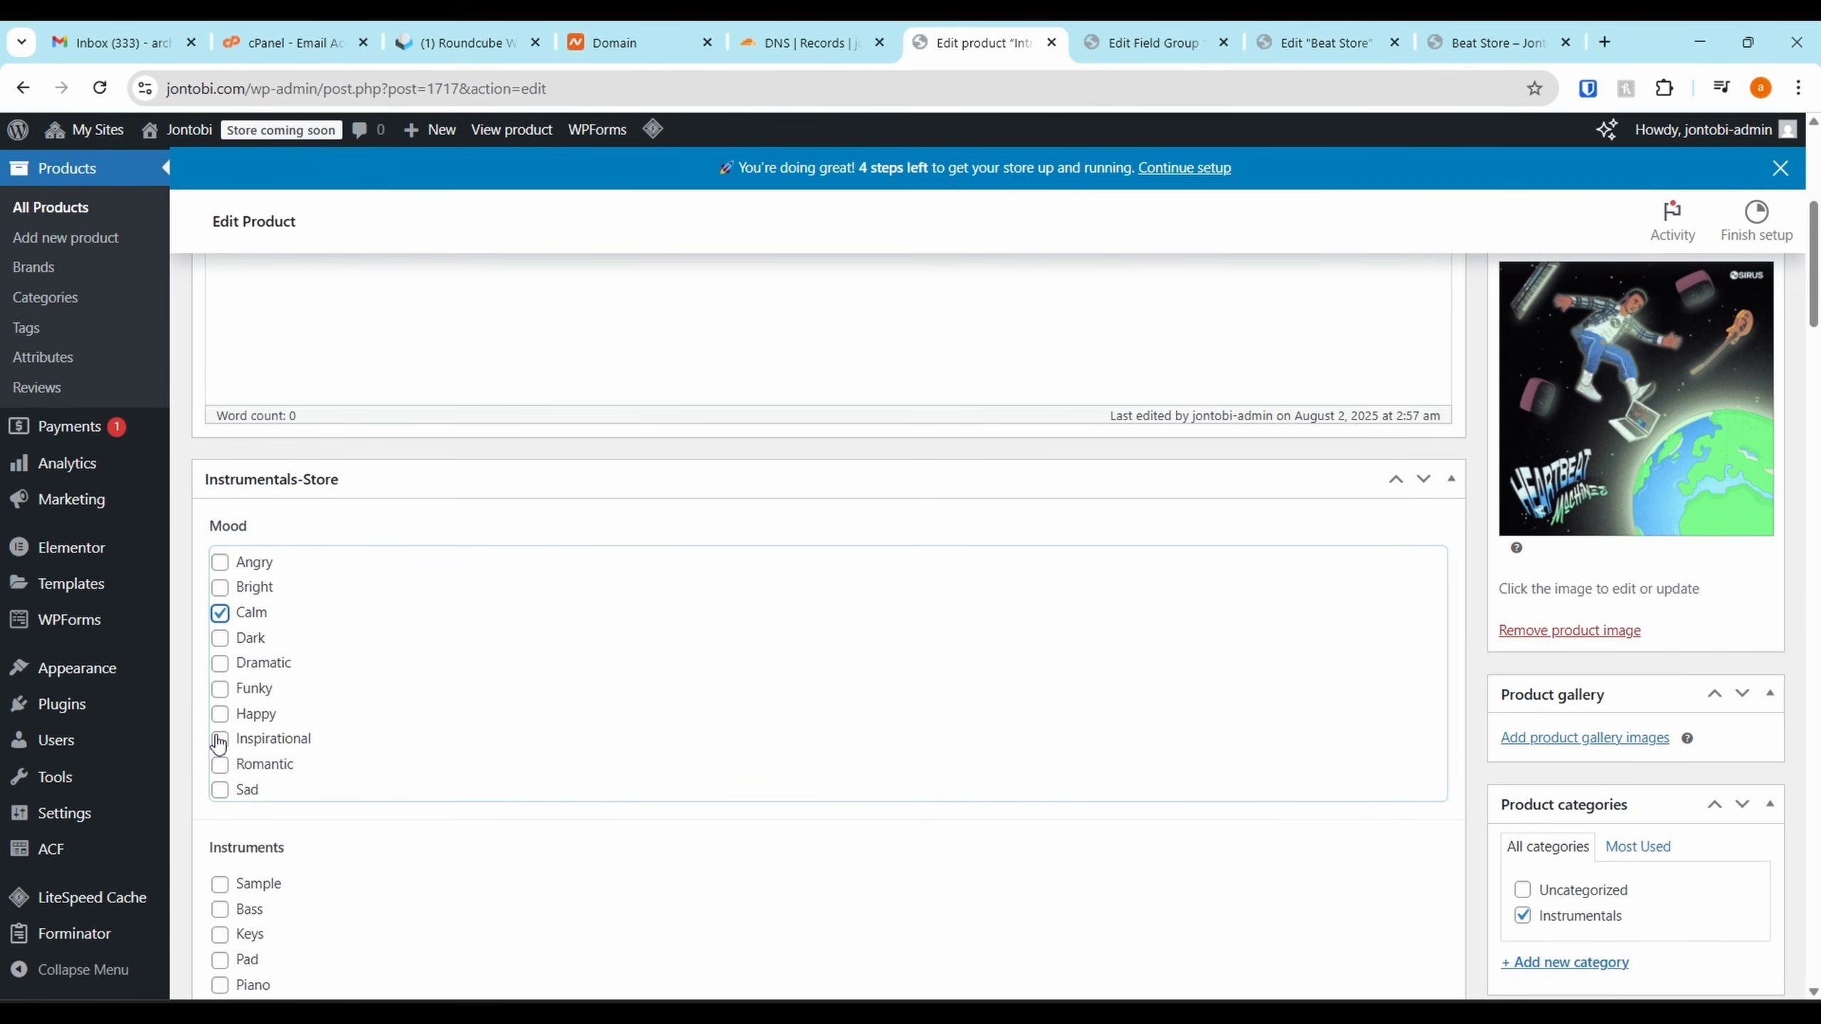
{"action": "left_click", "coordinate": [219, 743]}
Mark Piano, Strings and Percussion as Introspect's instruments
{"action": "scroll", "coordinate": [237, 744], "scroll_direction": "down", "scroll_amount": 4}
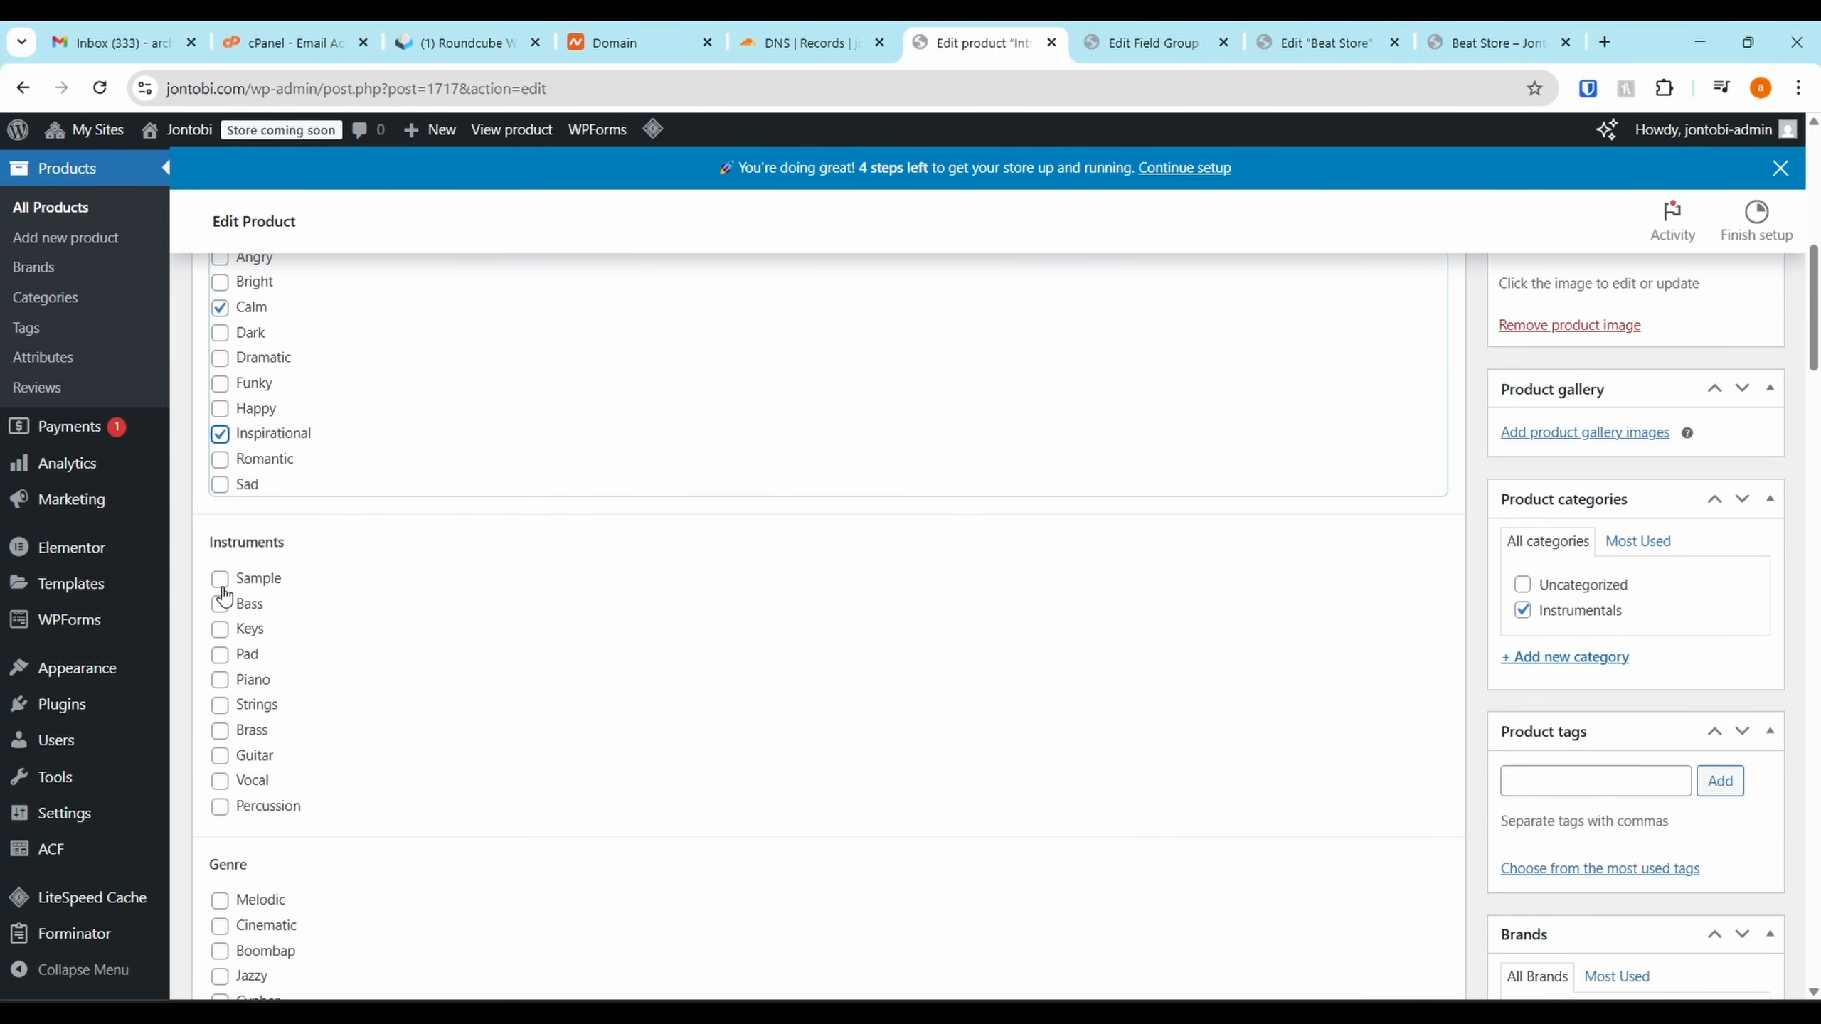
{"action": "left_click", "coordinate": [220, 629]}
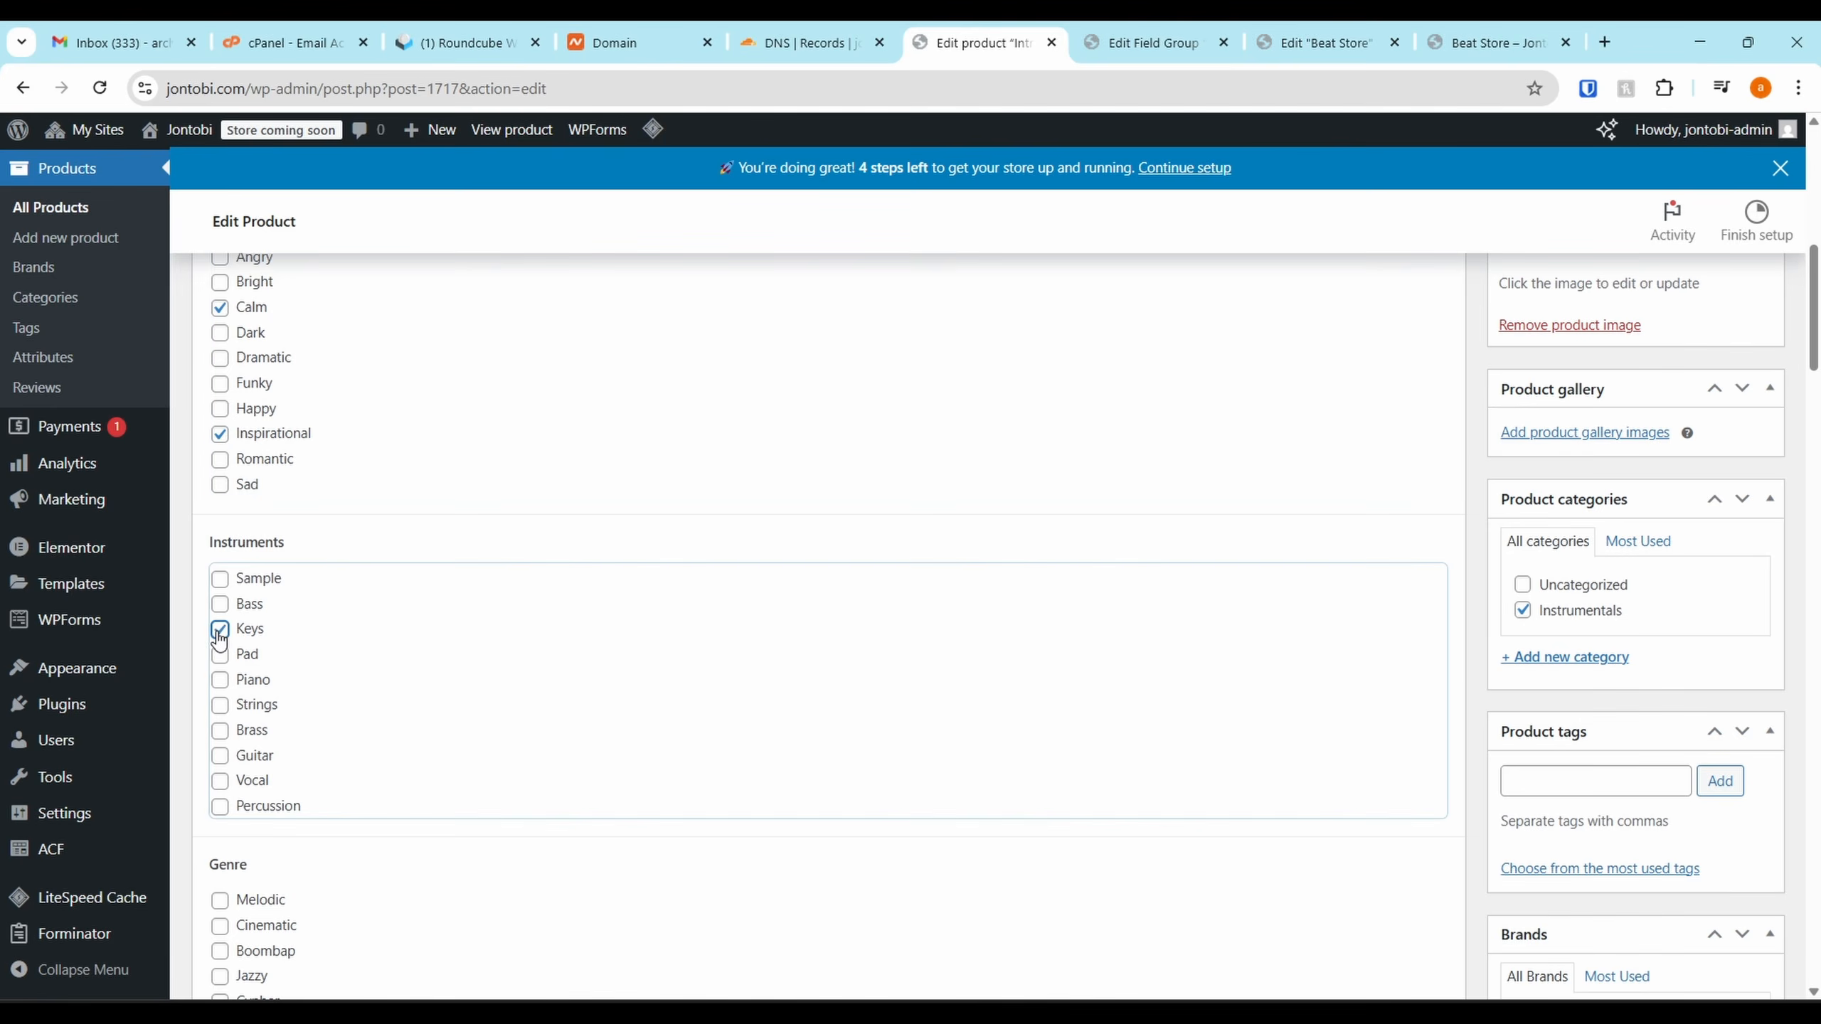
{"action": "left_click", "coordinate": [221, 682]}
{"action": "left_click", "coordinate": [221, 633]}
{"action": "left_click", "coordinate": [219, 706]}
{"action": "left_click", "coordinate": [221, 813]}
Enter 90 as the BPM and publish Introspect
{"action": "scroll", "coordinate": [299, 581], "scroll_direction": "down", "scroll_amount": 5}
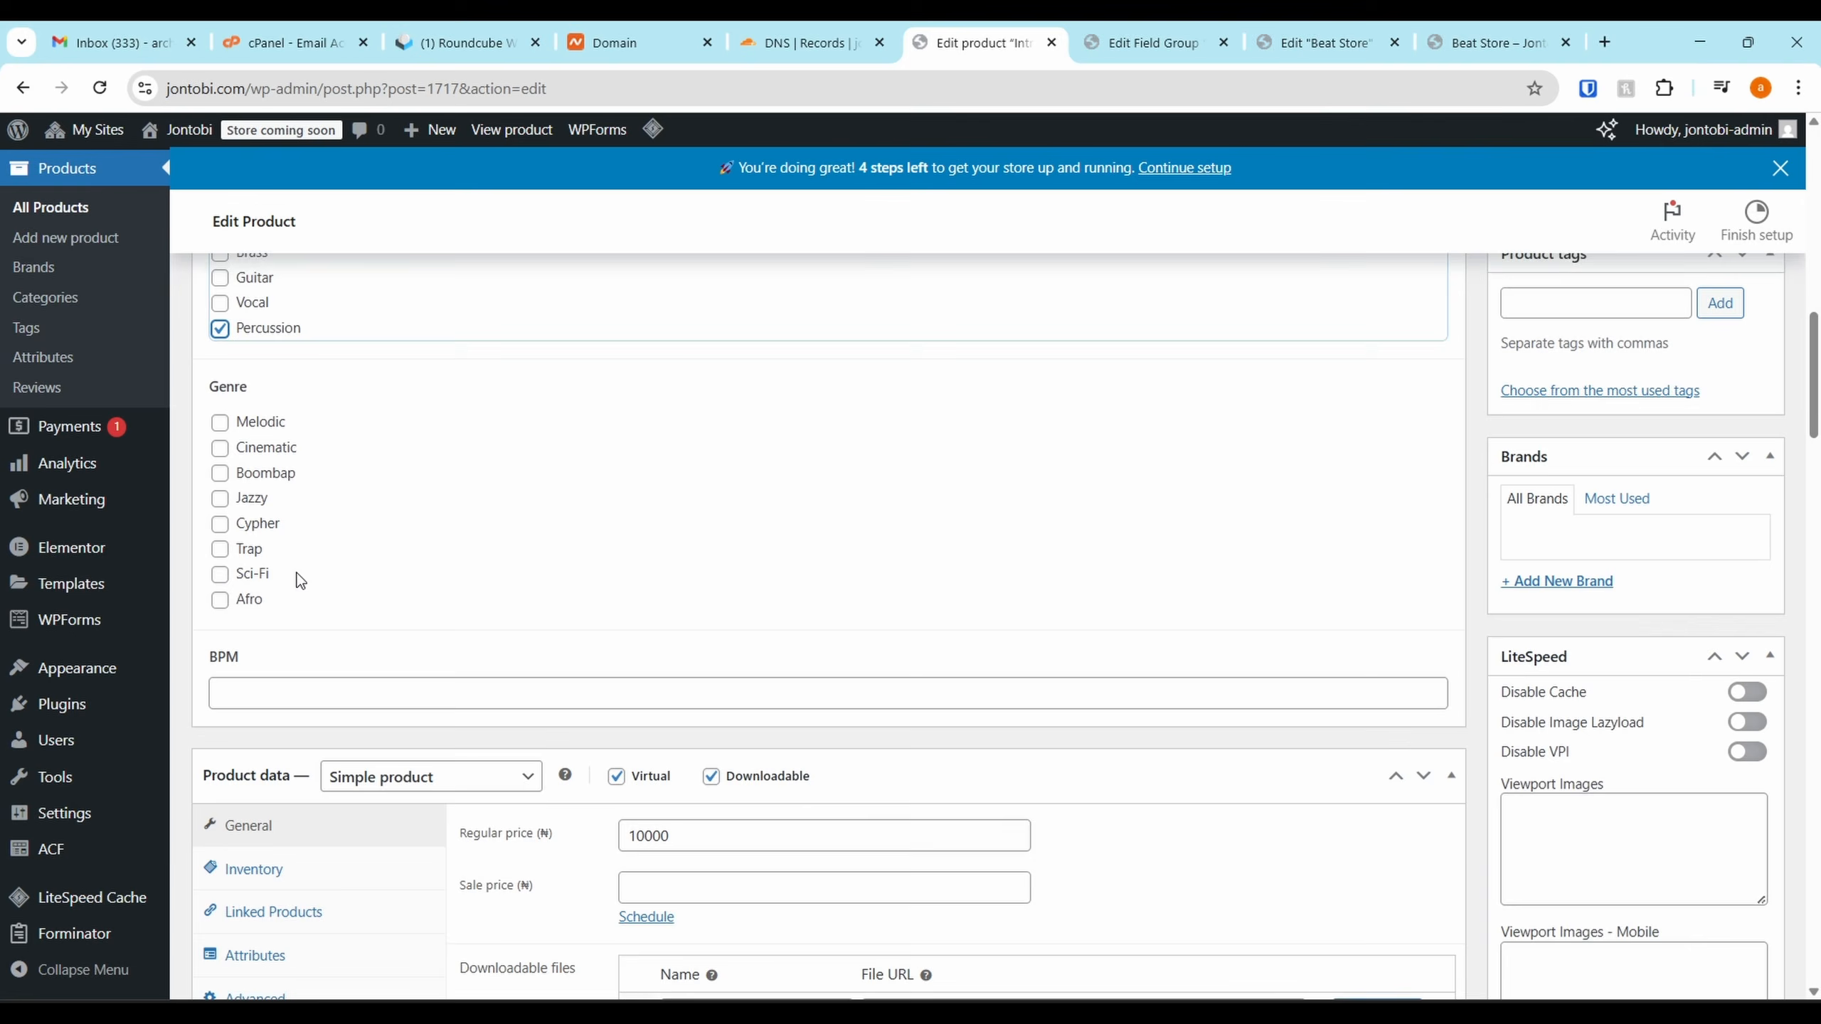
{"action": "left_click", "coordinate": [267, 703]}
{"action": "scroll", "coordinate": [266, 703], "scroll_direction": "down", "scroll_amount": 10}
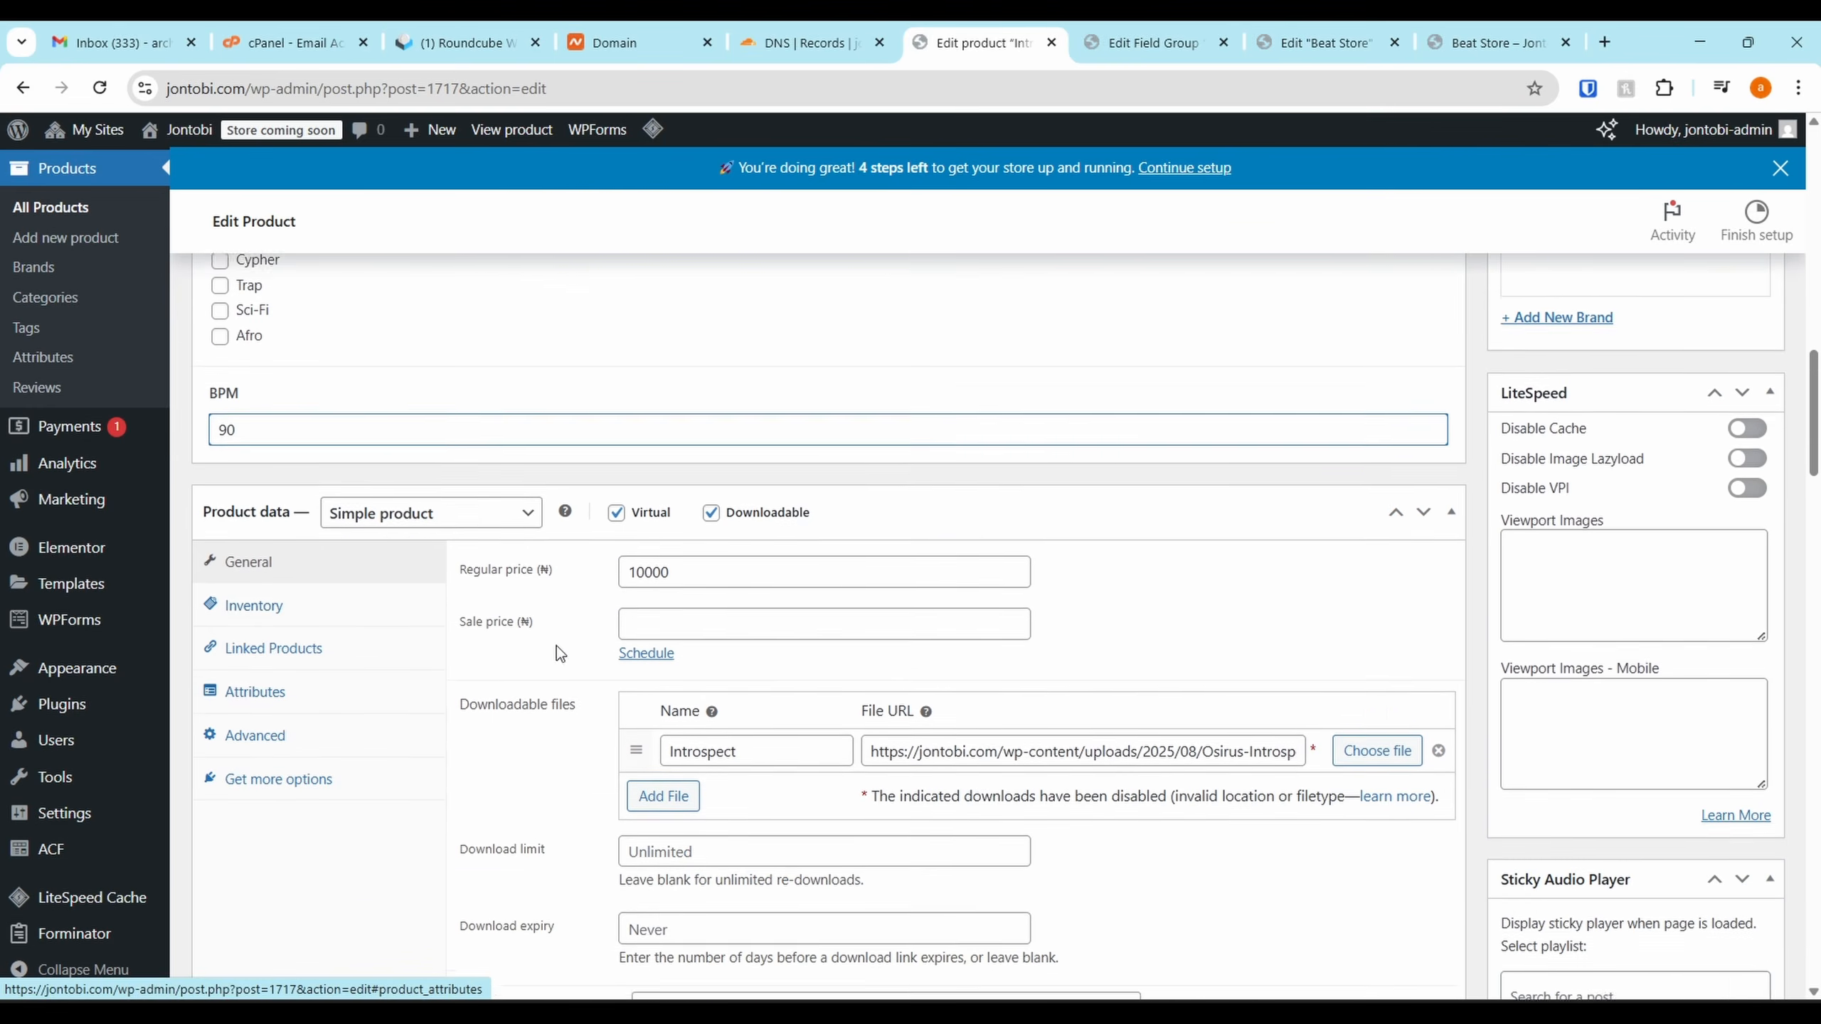
{"action": "scroll", "coordinate": [906, 575], "scroll_direction": "down", "scroll_amount": 15}
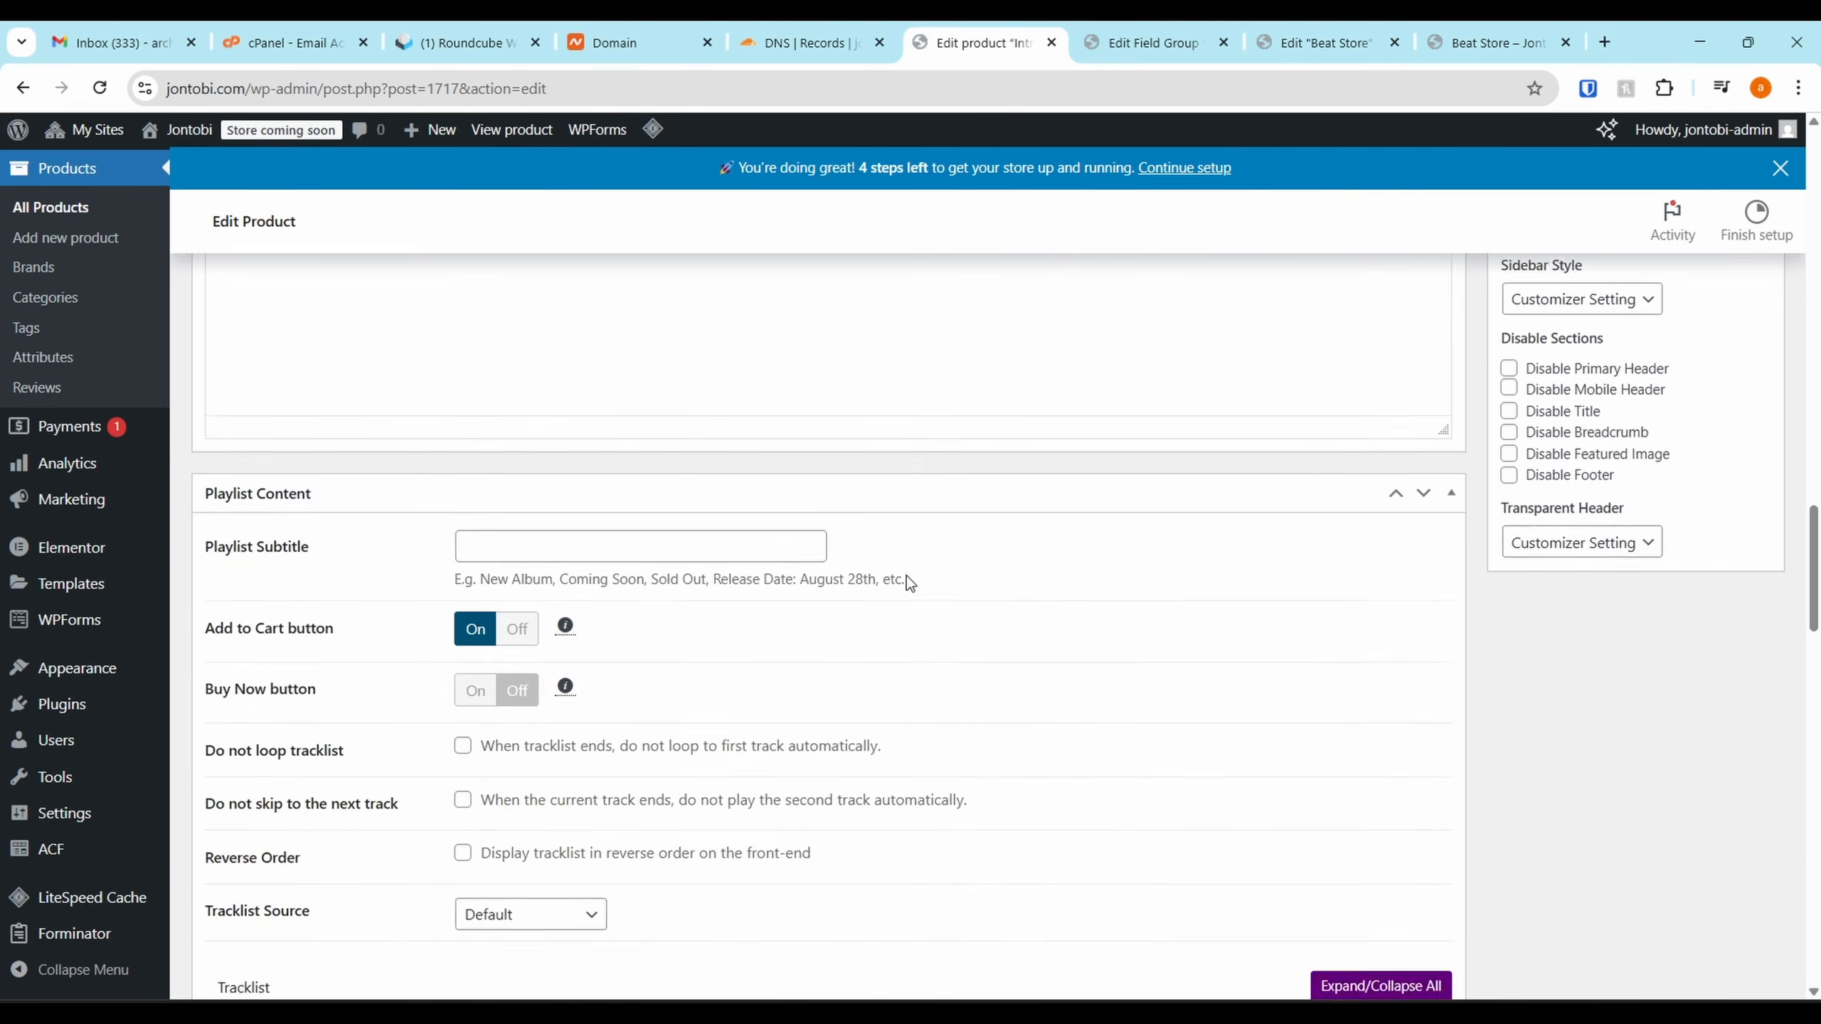
{"action": "scroll", "coordinate": [921, 572], "scroll_direction": "up", "scroll_amount": 15}
{"action": "scroll", "coordinate": [922, 573], "scroll_direction": "up", "scroll_amount": 15}
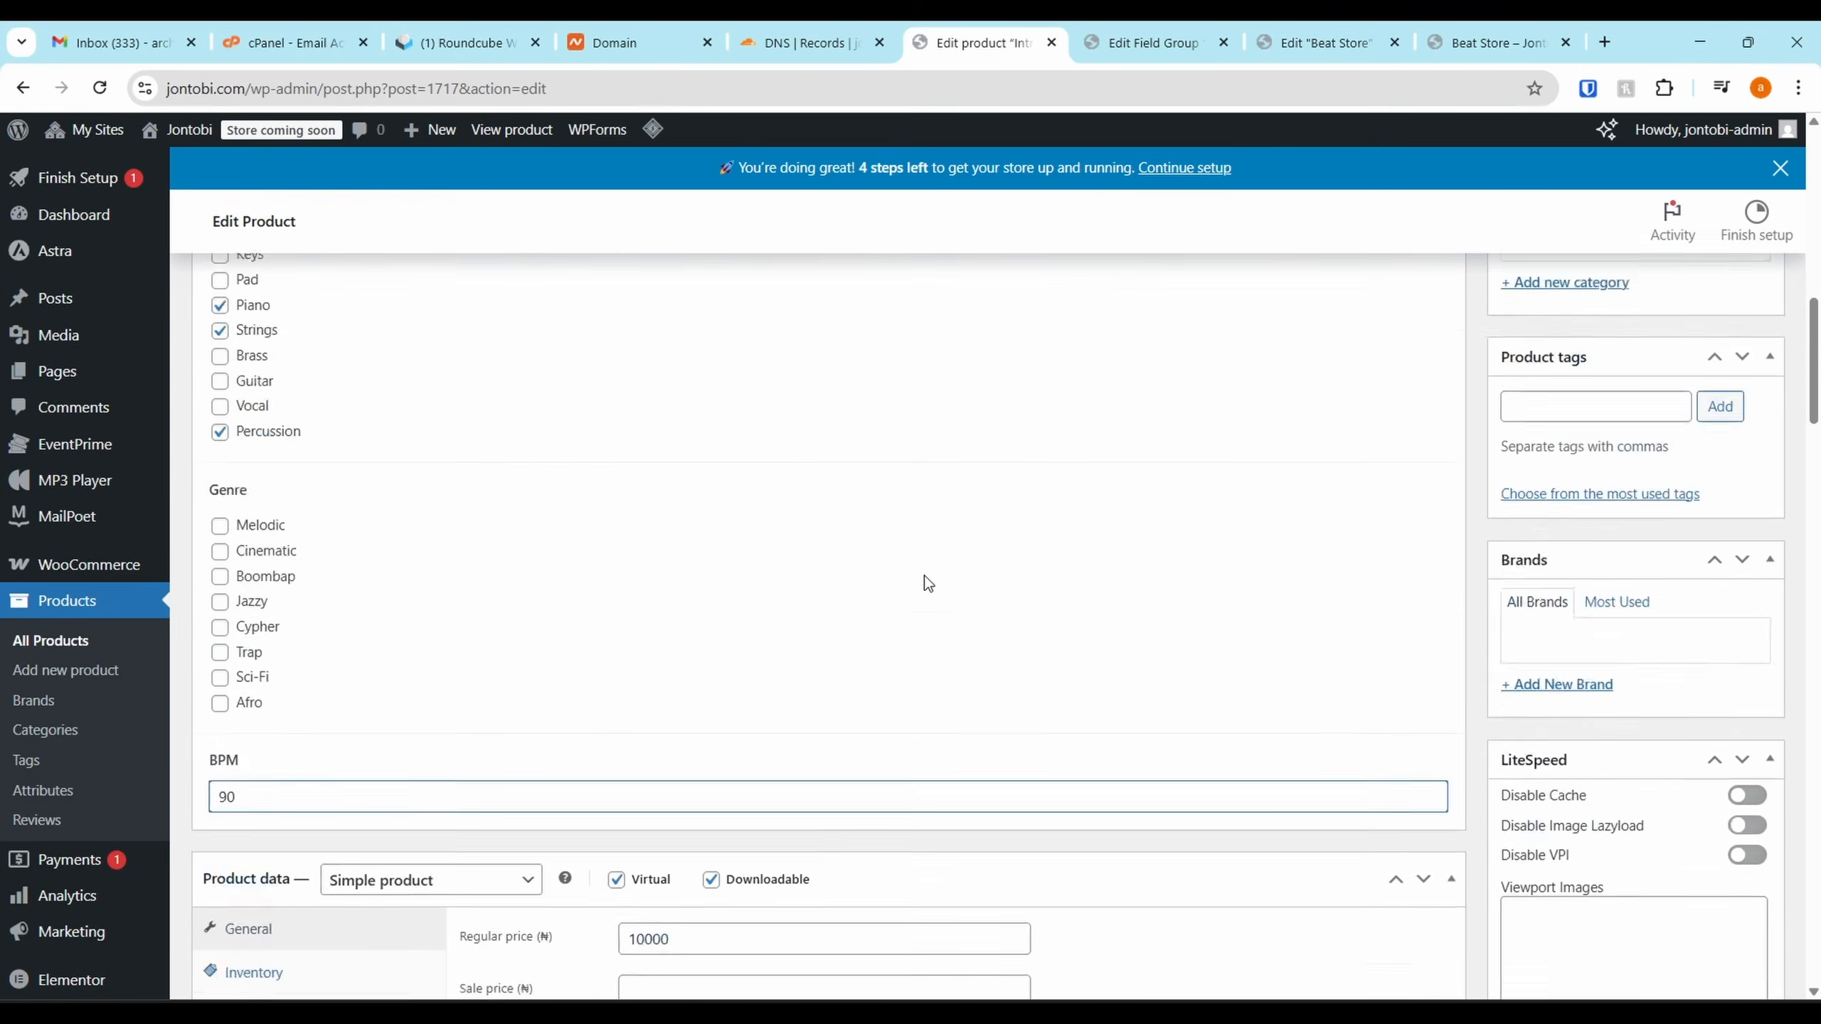
{"action": "left_click", "coordinate": [1727, 628]}
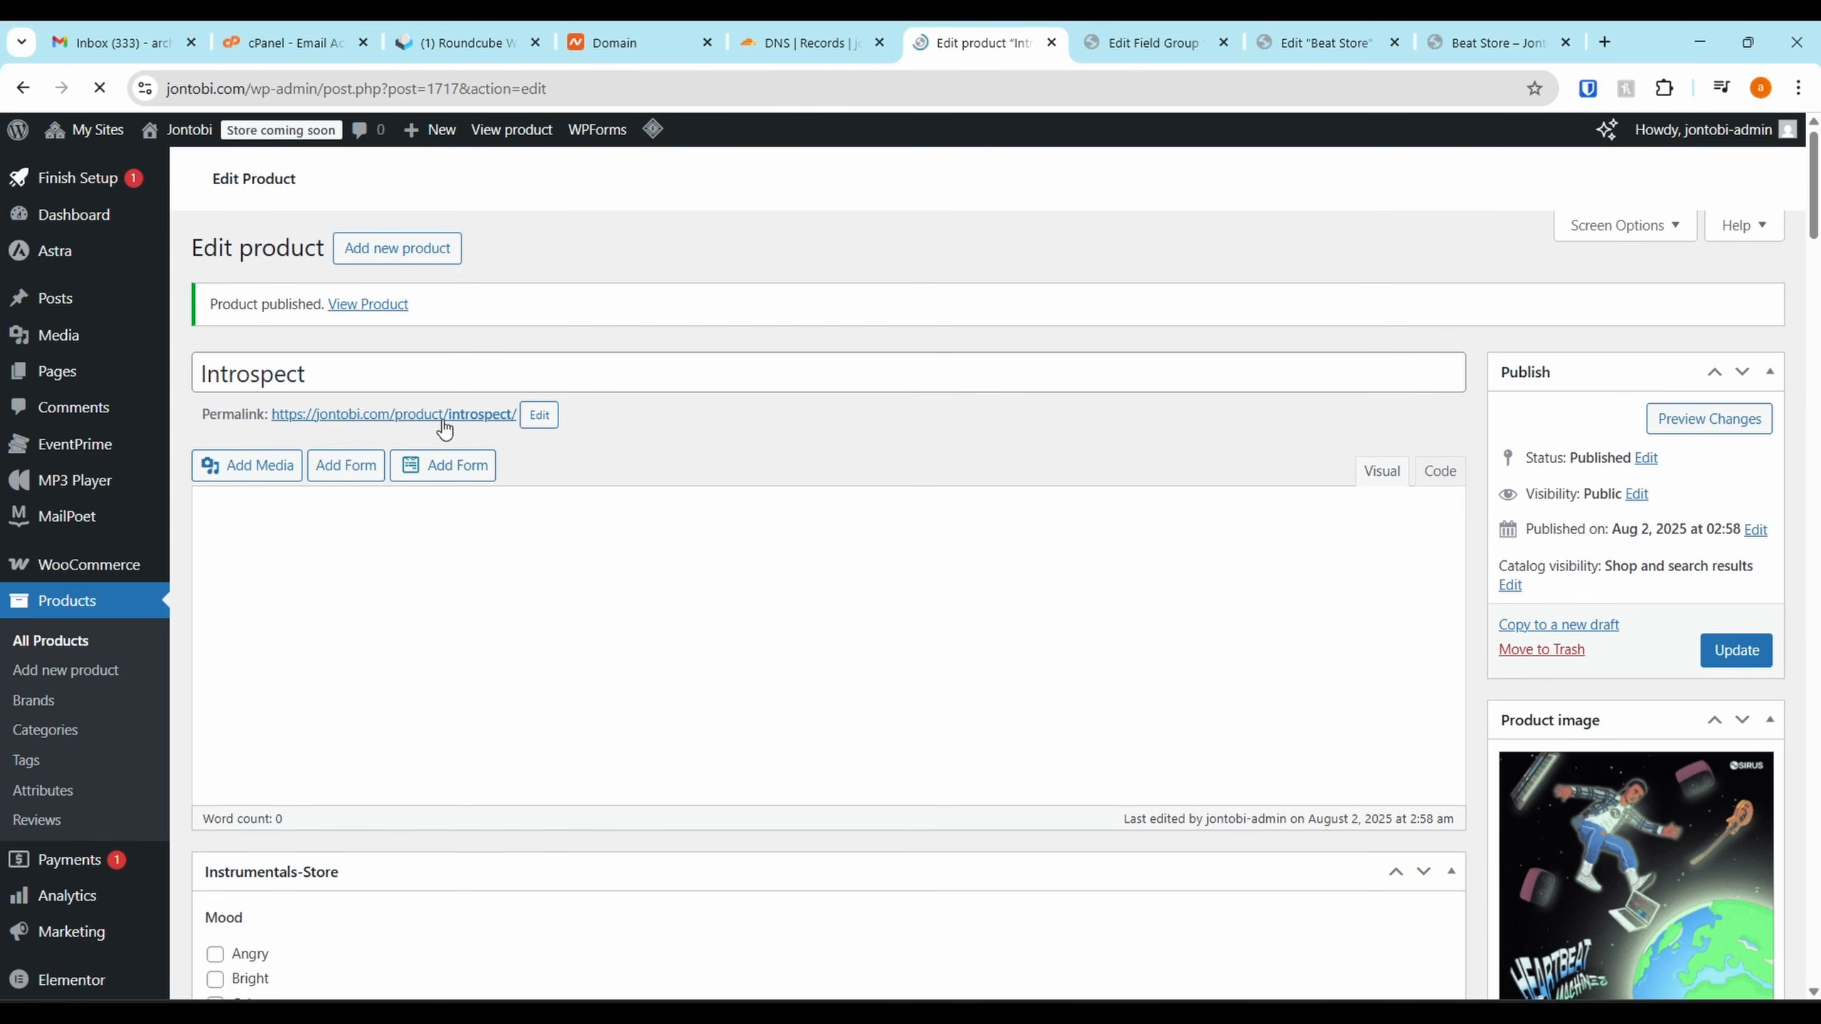
Preview the published Introspect page in a new tab, then close it and return to Products
{"action": "right_click", "coordinate": [445, 415]}
{"action": "left_click", "coordinate": [503, 440]}
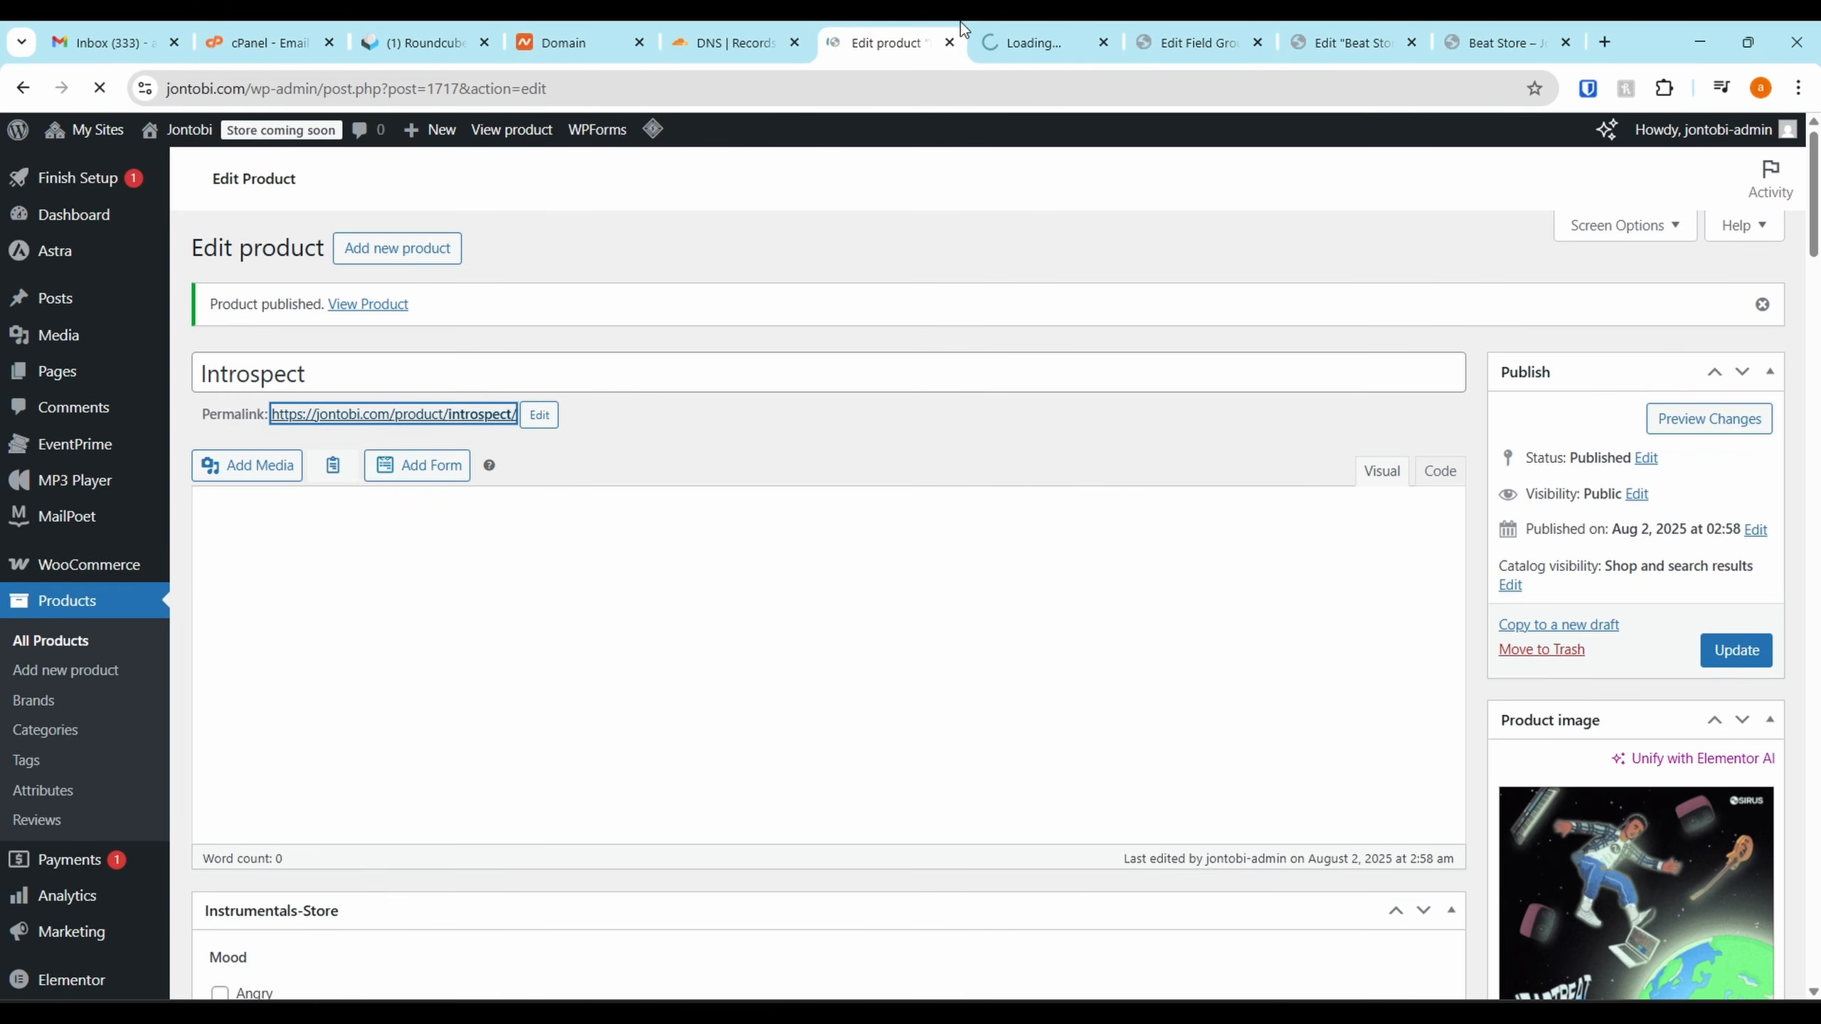
{"action": "left_click", "coordinate": [1092, 30]}
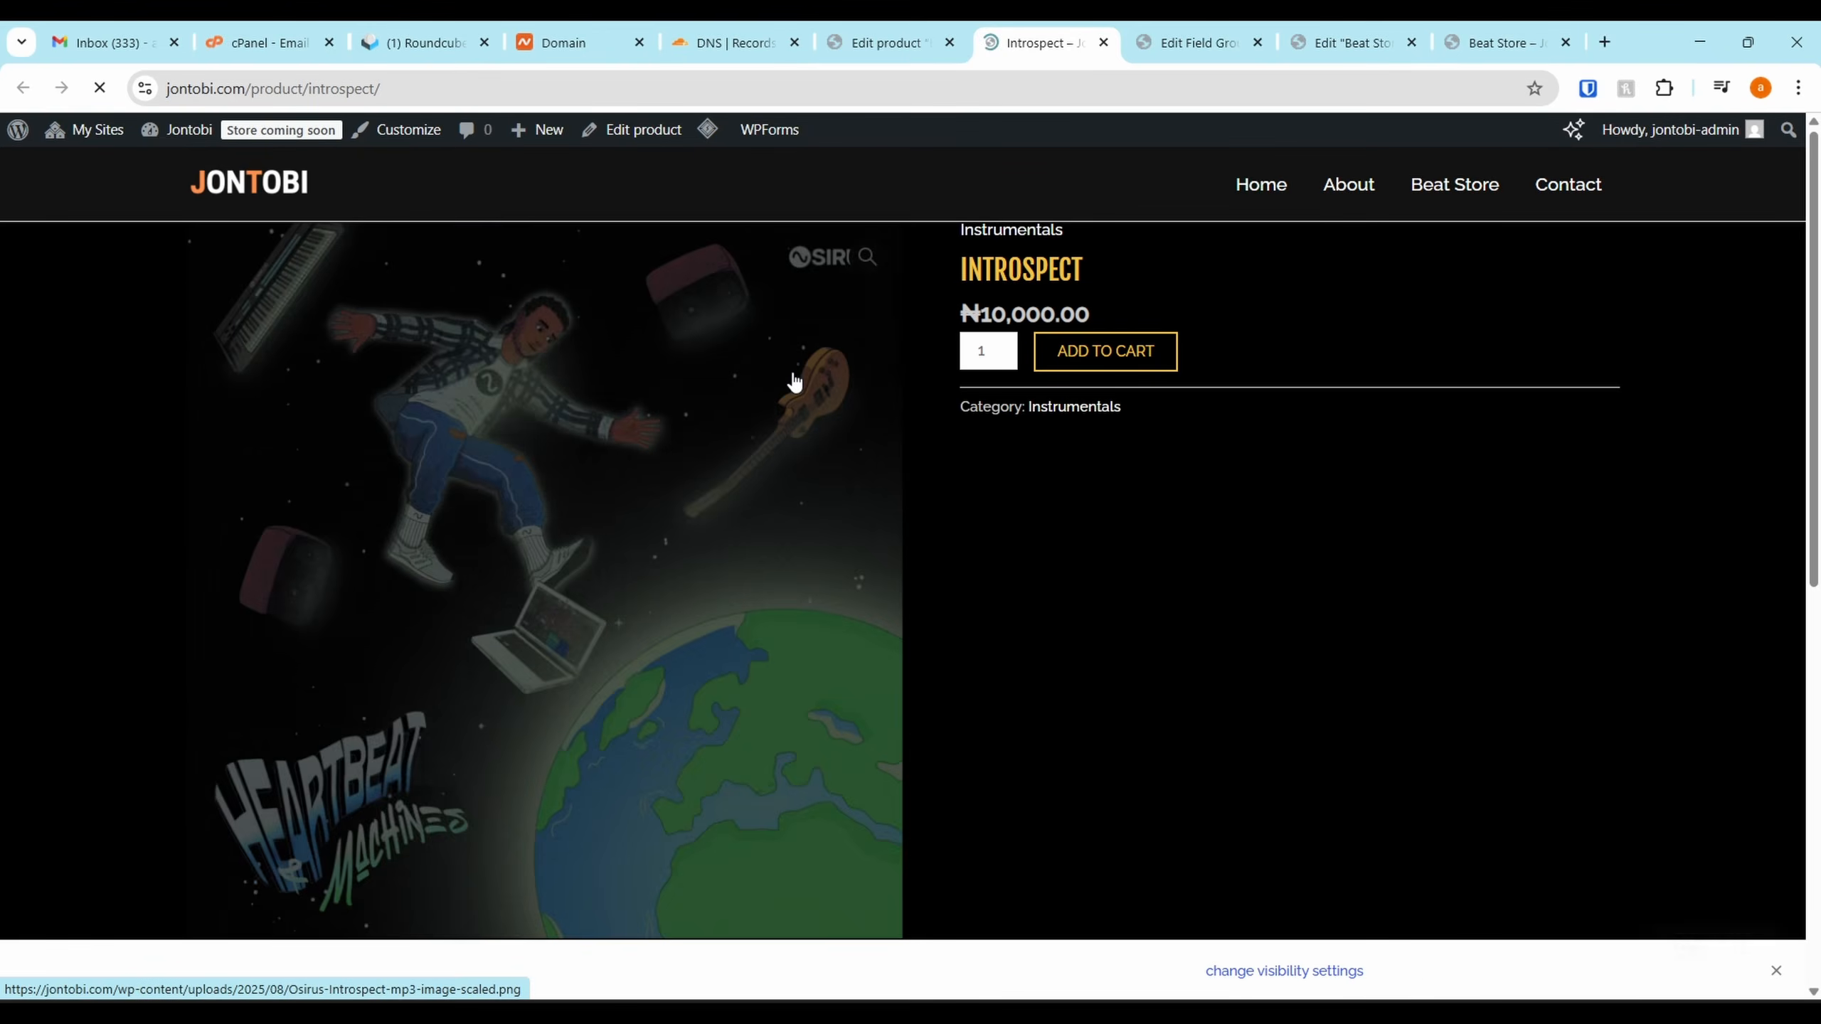
{"action": "scroll", "coordinate": [973, 490], "scroll_direction": "down", "scroll_amount": 5}
{"action": "scroll", "coordinate": [922, 512], "scroll_direction": "up", "scroll_amount": 6}
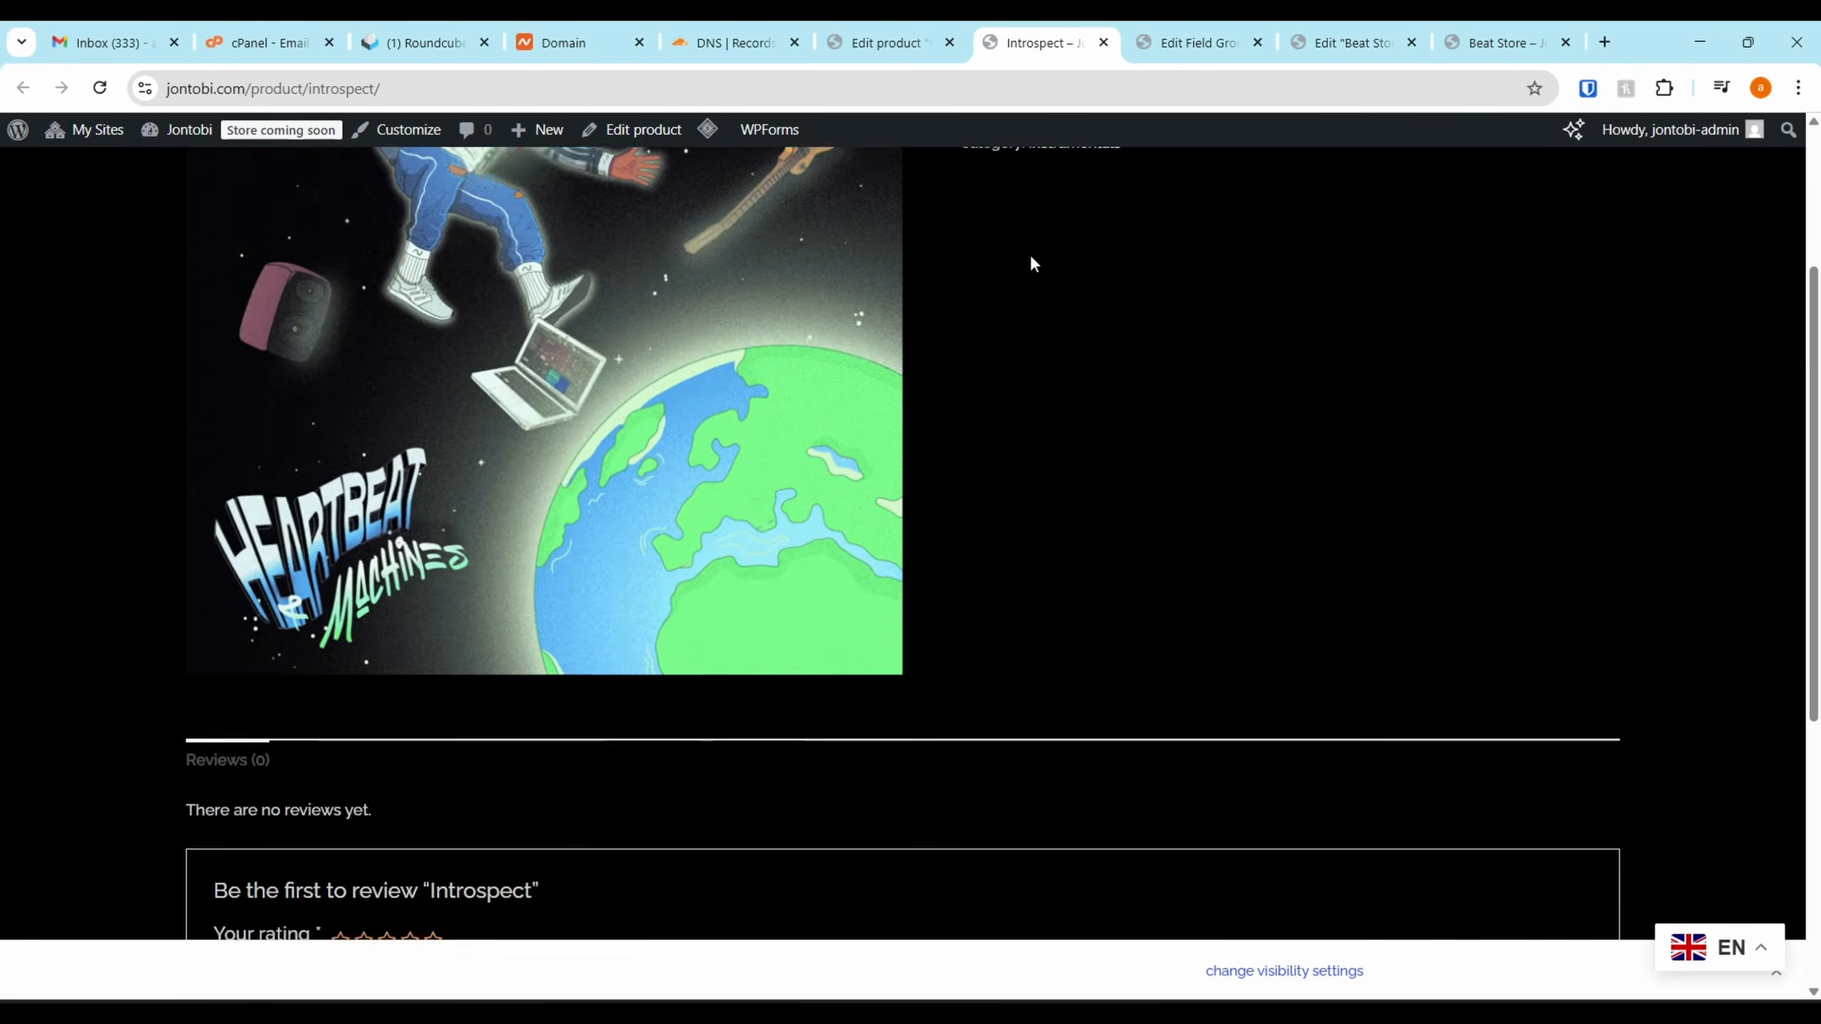
{"action": "left_click", "coordinate": [1103, 43]}
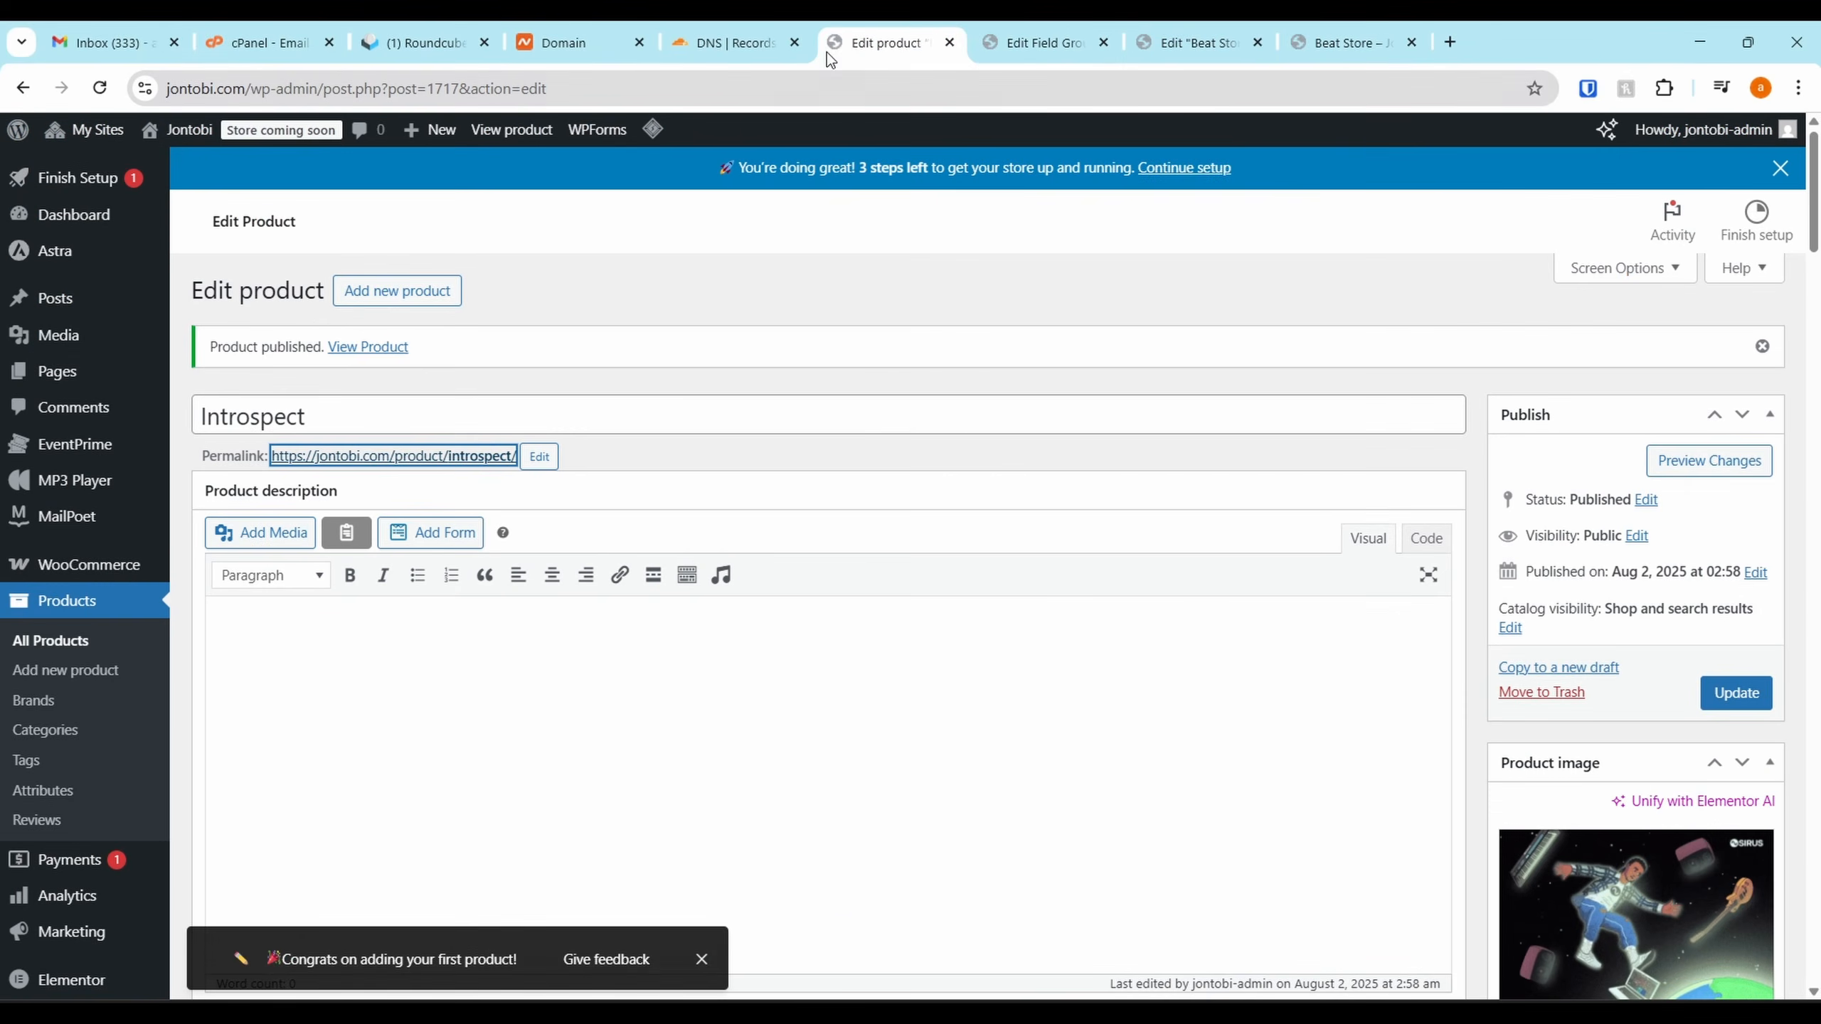
{"action": "left_click", "coordinate": [23, 89]}
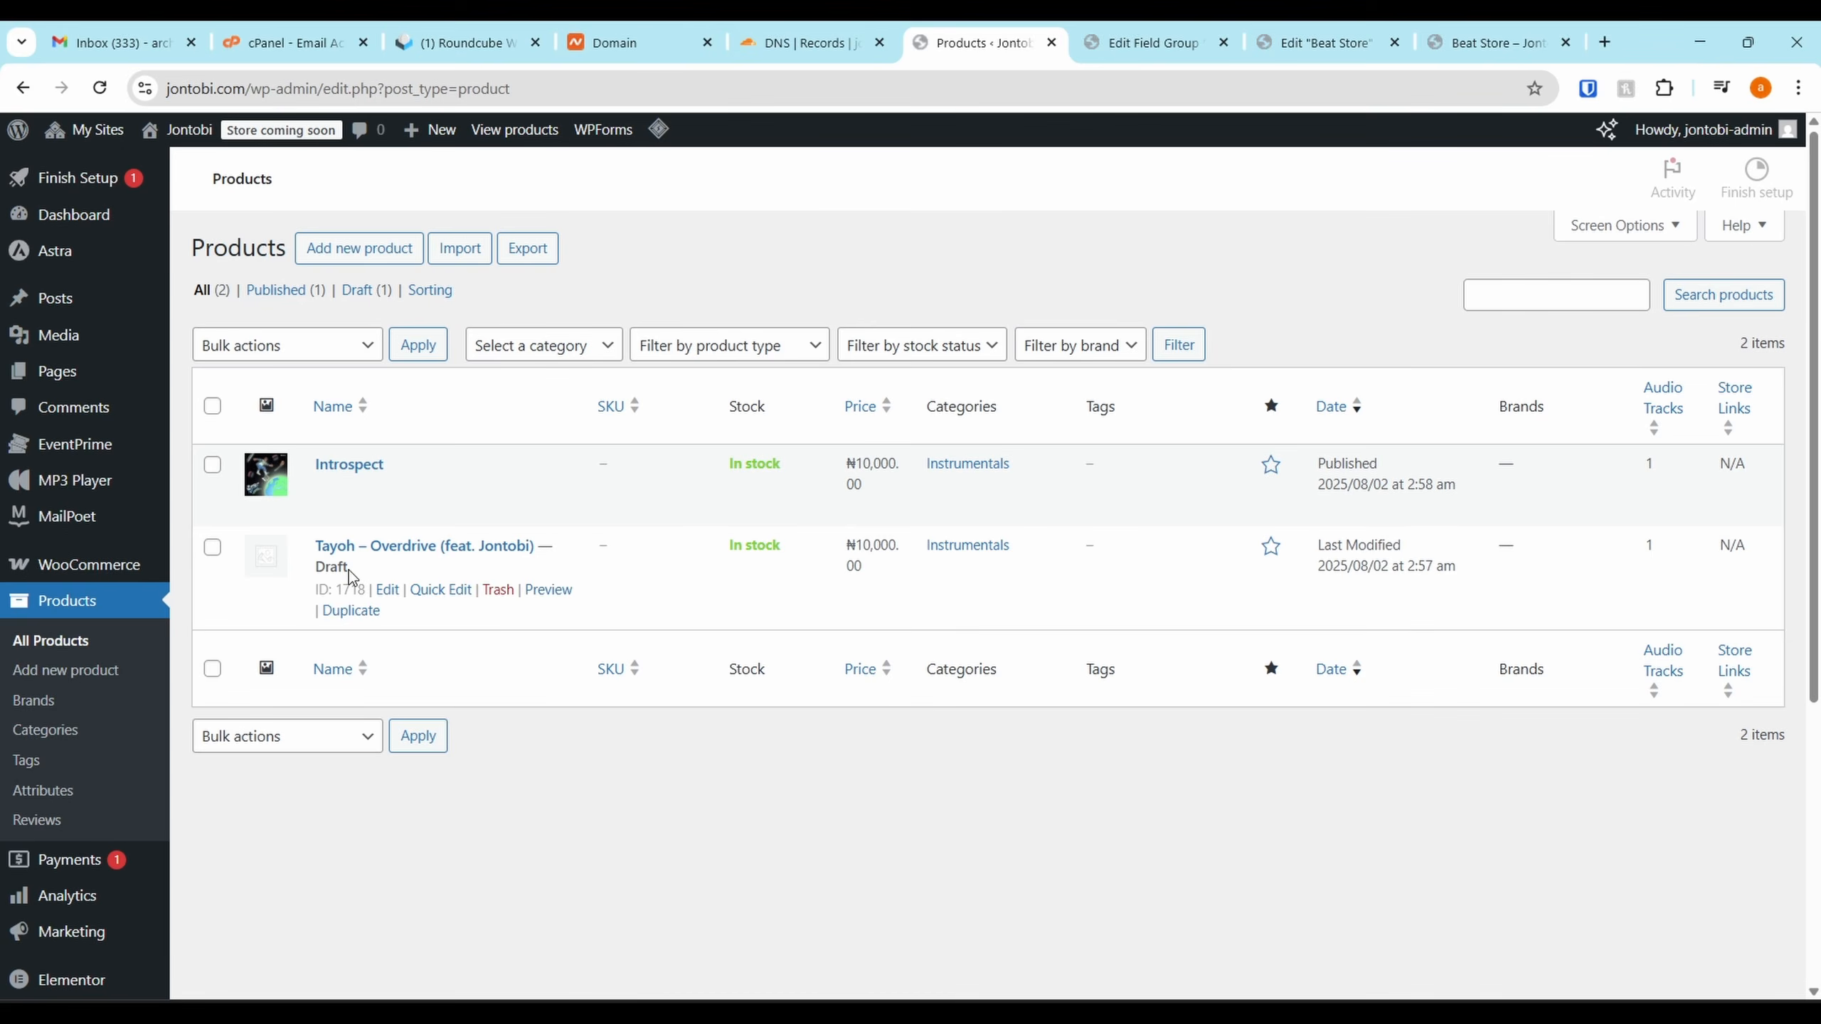
Open the Overdrive draft and tick the Angry, Funky and Inspirational moods
{"action": "left_click", "coordinate": [386, 631]}
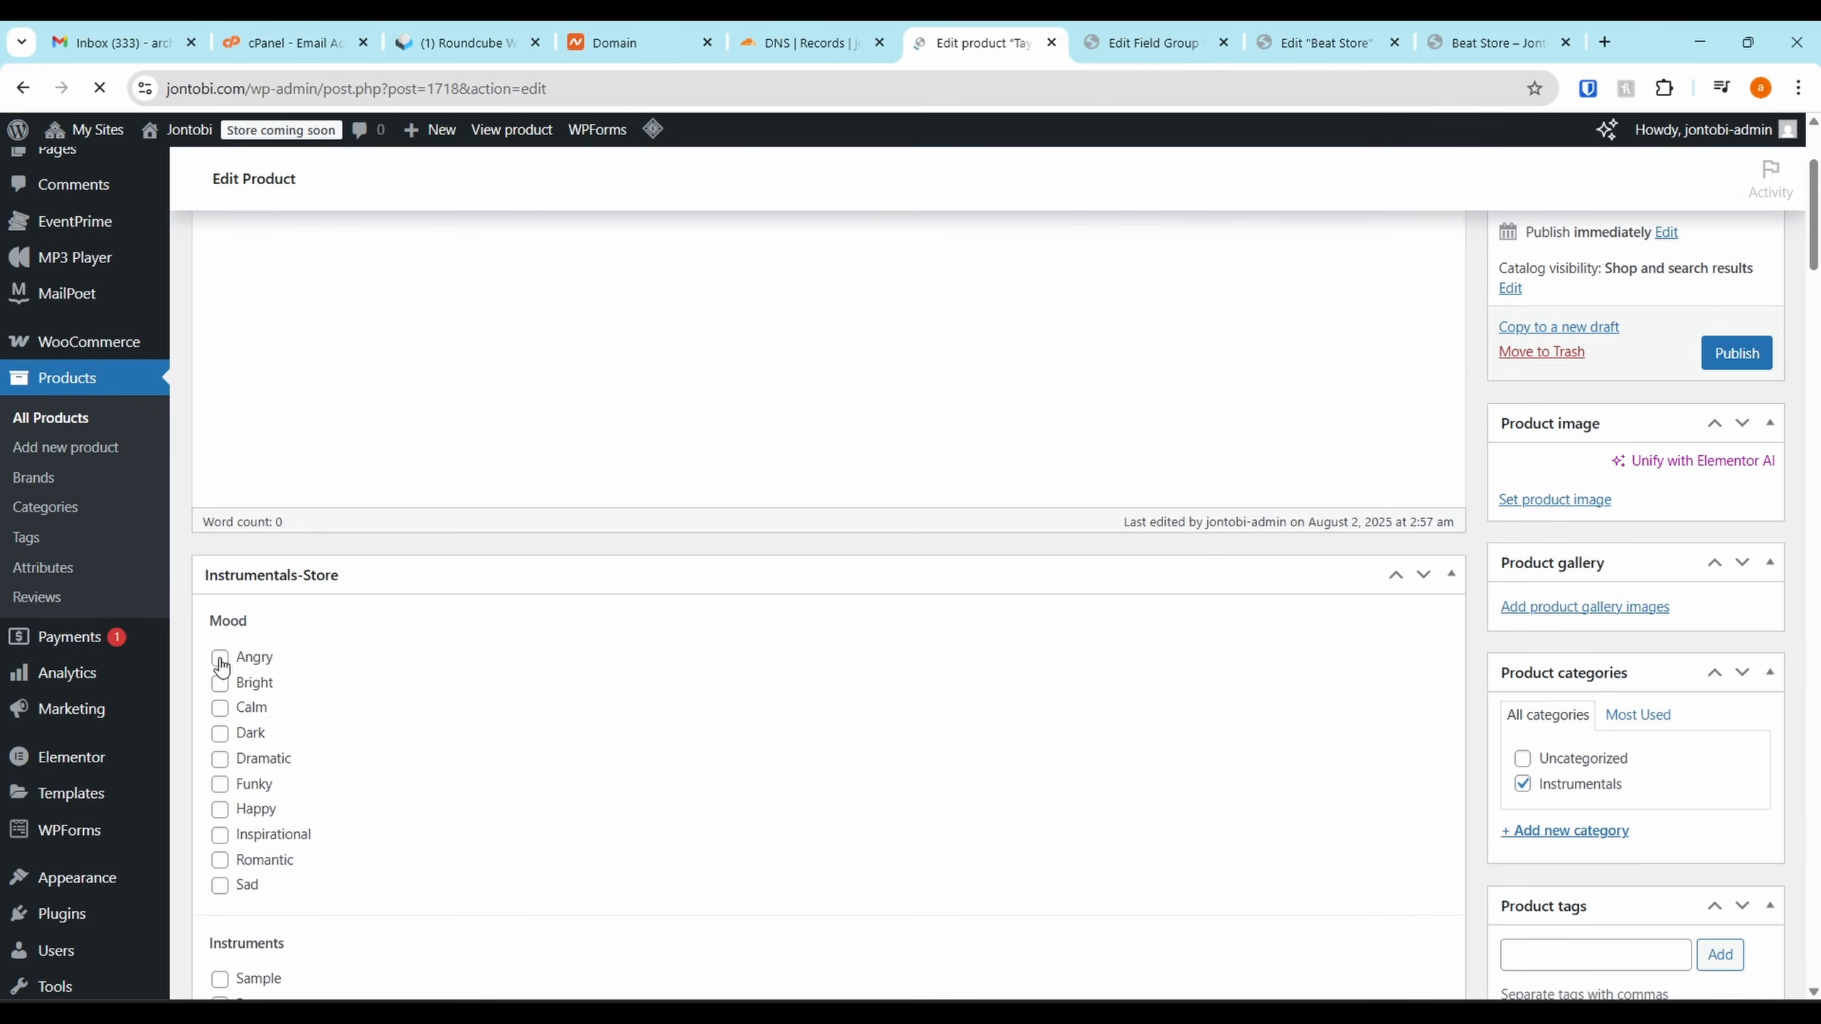
{"action": "scroll", "coordinate": [220, 689], "scroll_direction": "down", "scroll_amount": 5}
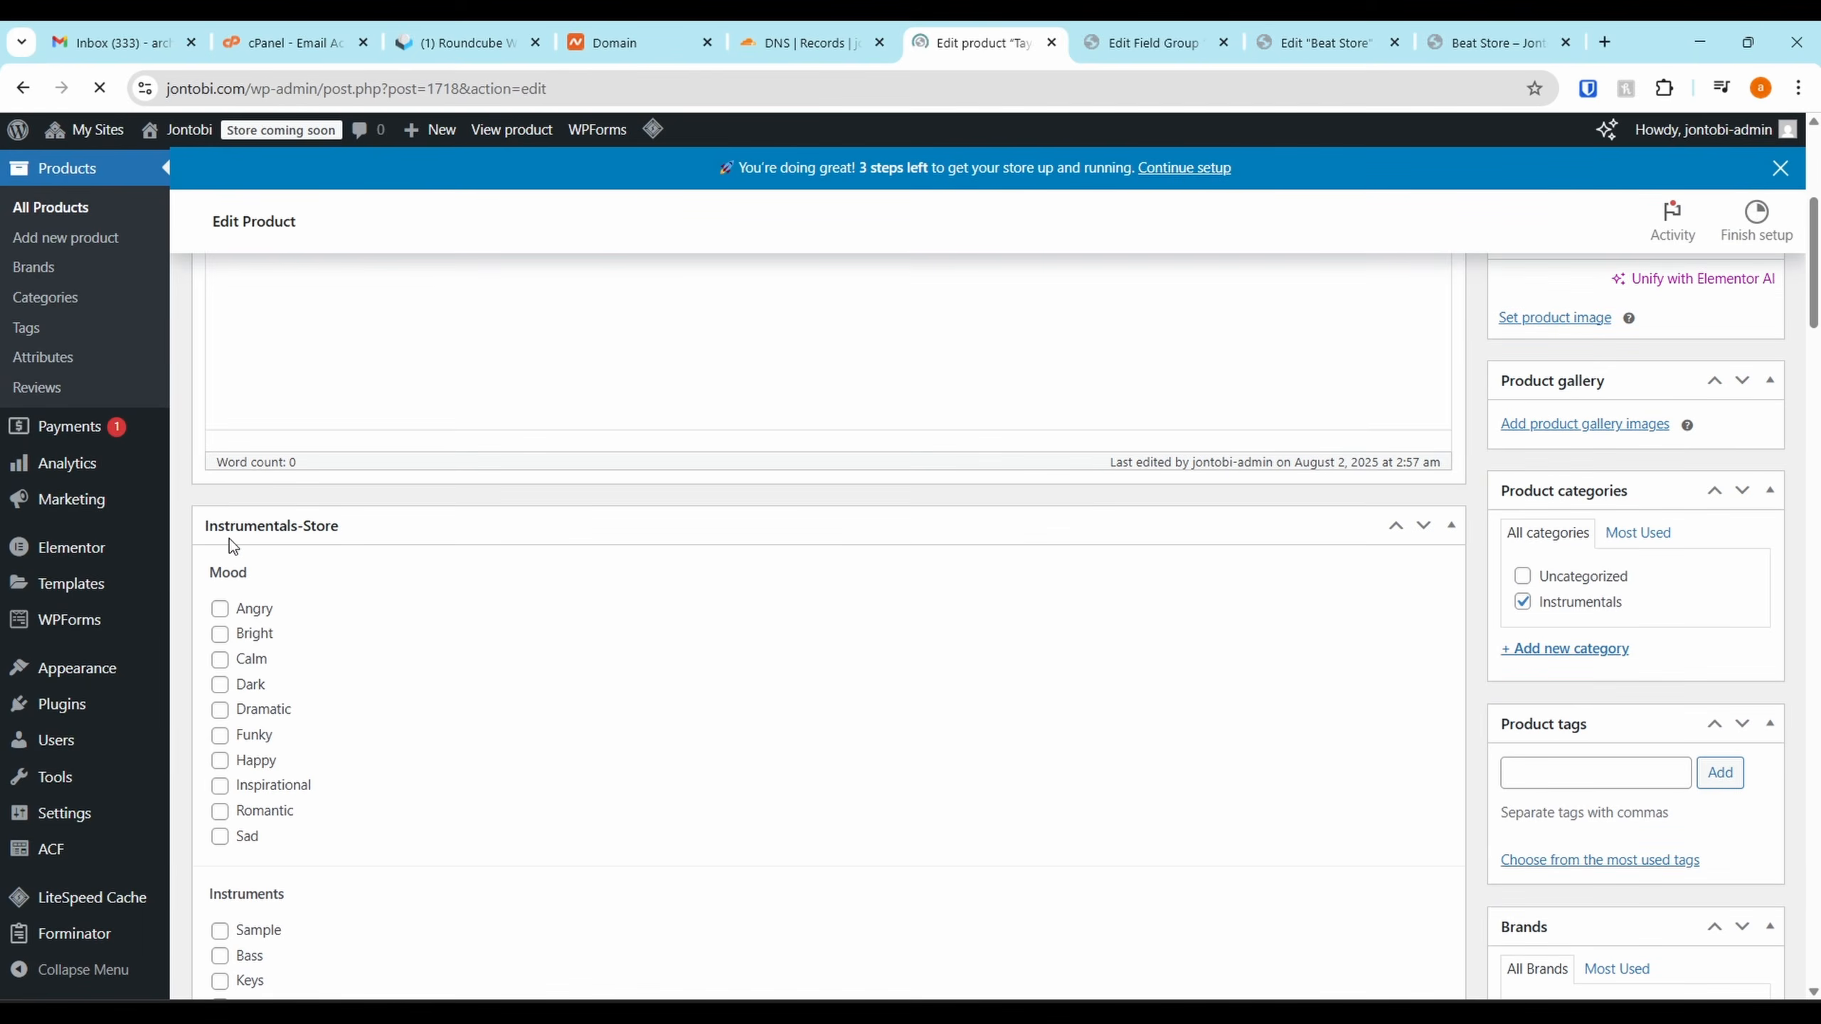
{"action": "left_click", "coordinate": [220, 610]}
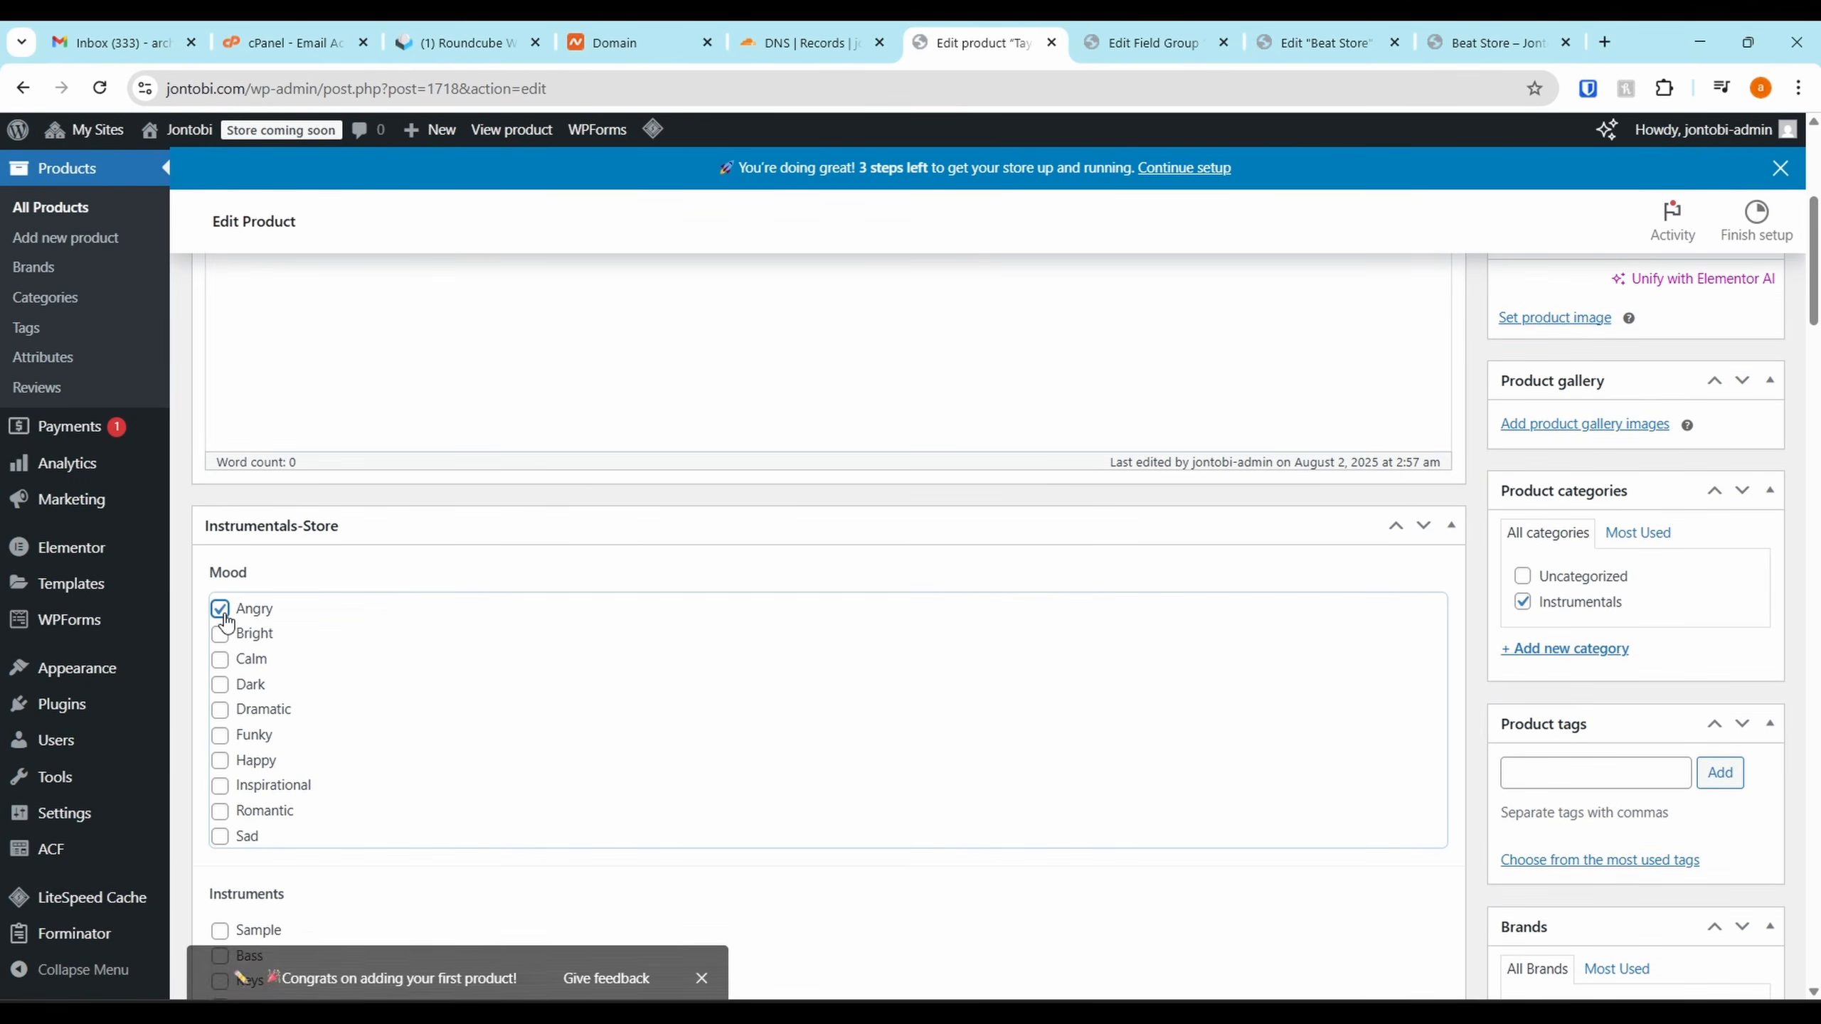
{"action": "left_click", "coordinate": [220, 737]}
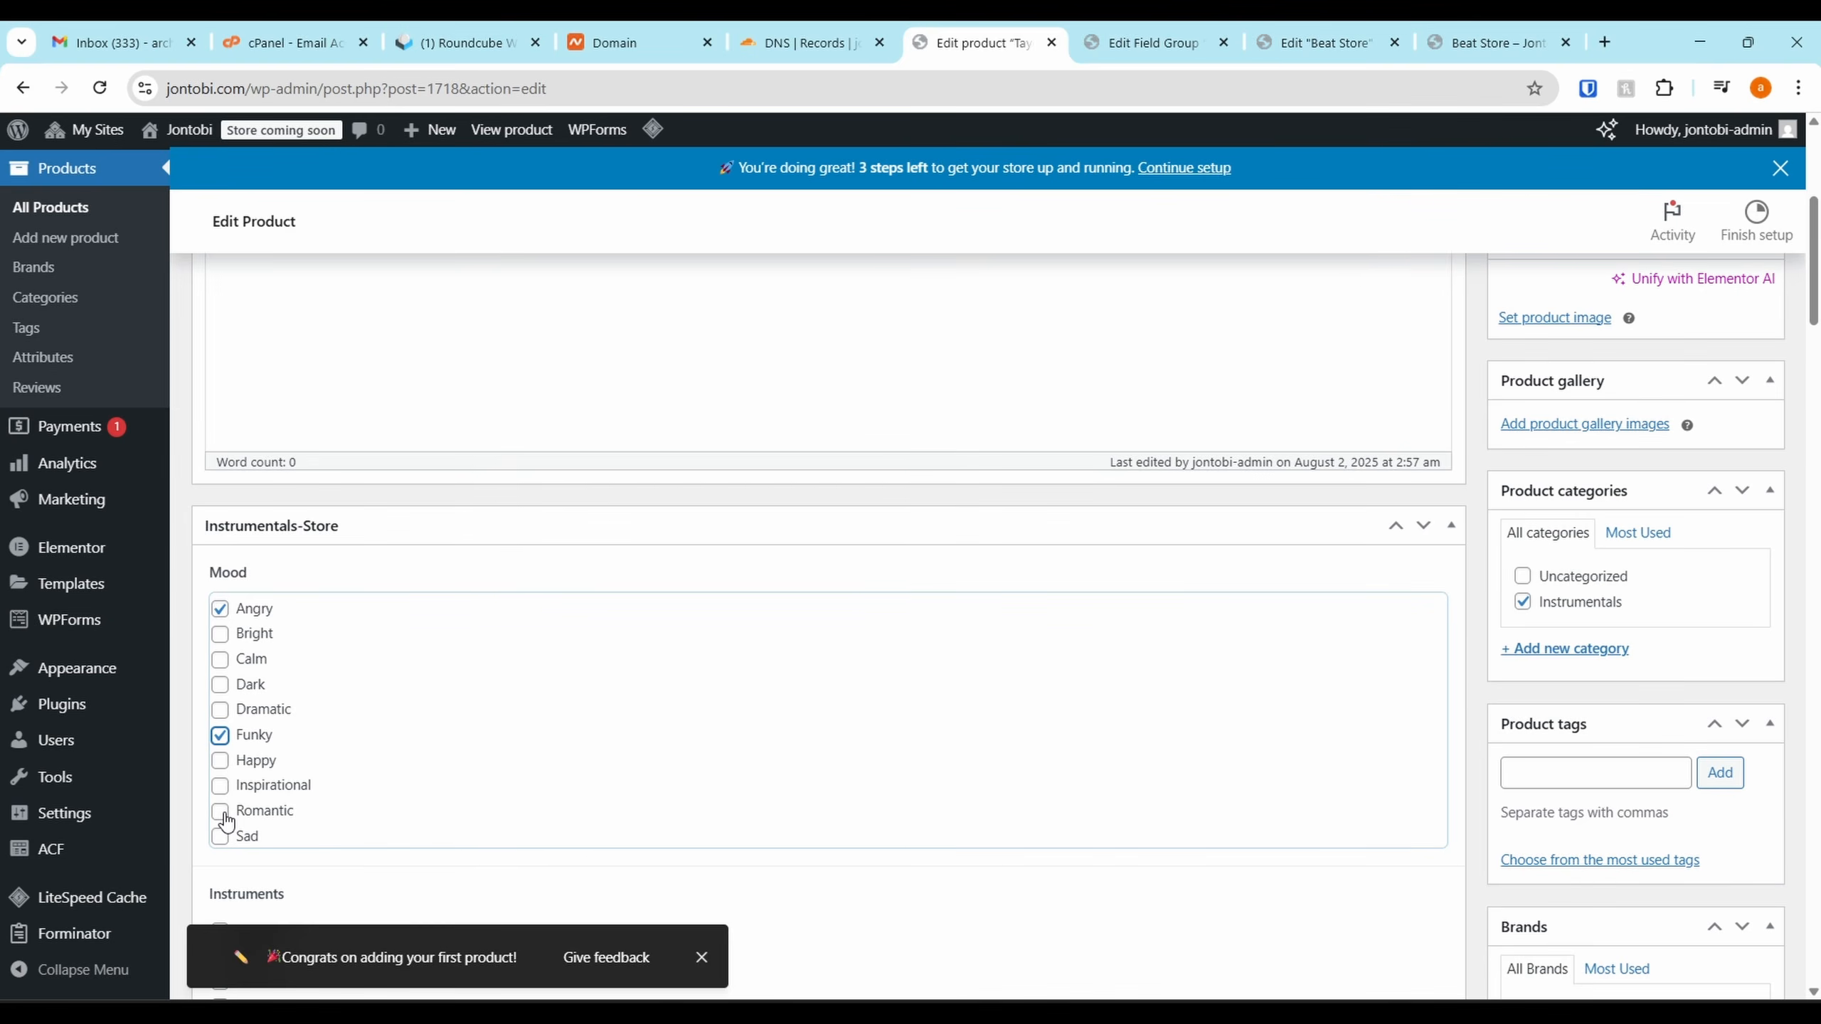
{"action": "scroll", "coordinate": [227, 823], "scroll_direction": "down", "scroll_amount": 5}
{"action": "left_click", "coordinate": [220, 521]}
Add Guitar and Vocal as instruments and set the genre to Melodic
{"action": "scroll", "coordinate": [300, 736], "scroll_direction": "down", "scroll_amount": 3}
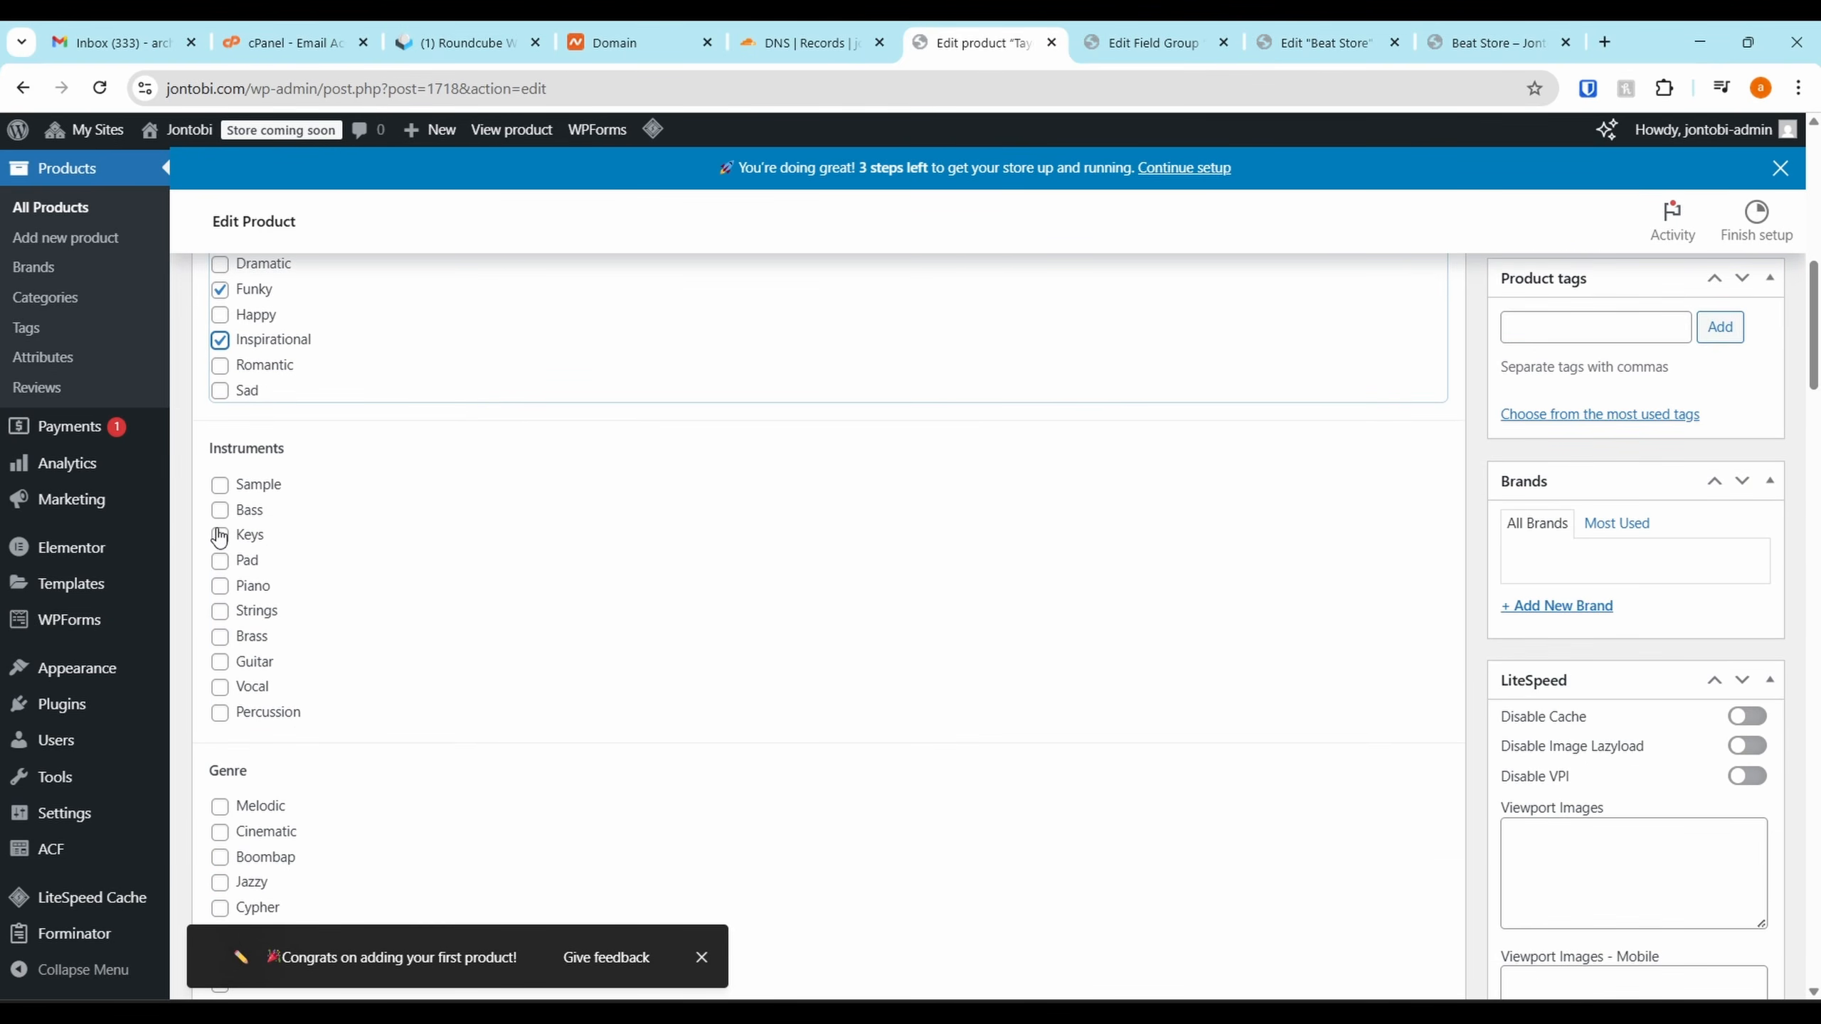
{"action": "left_click", "coordinate": [219, 662]}
{"action": "left_click", "coordinate": [219, 687]}
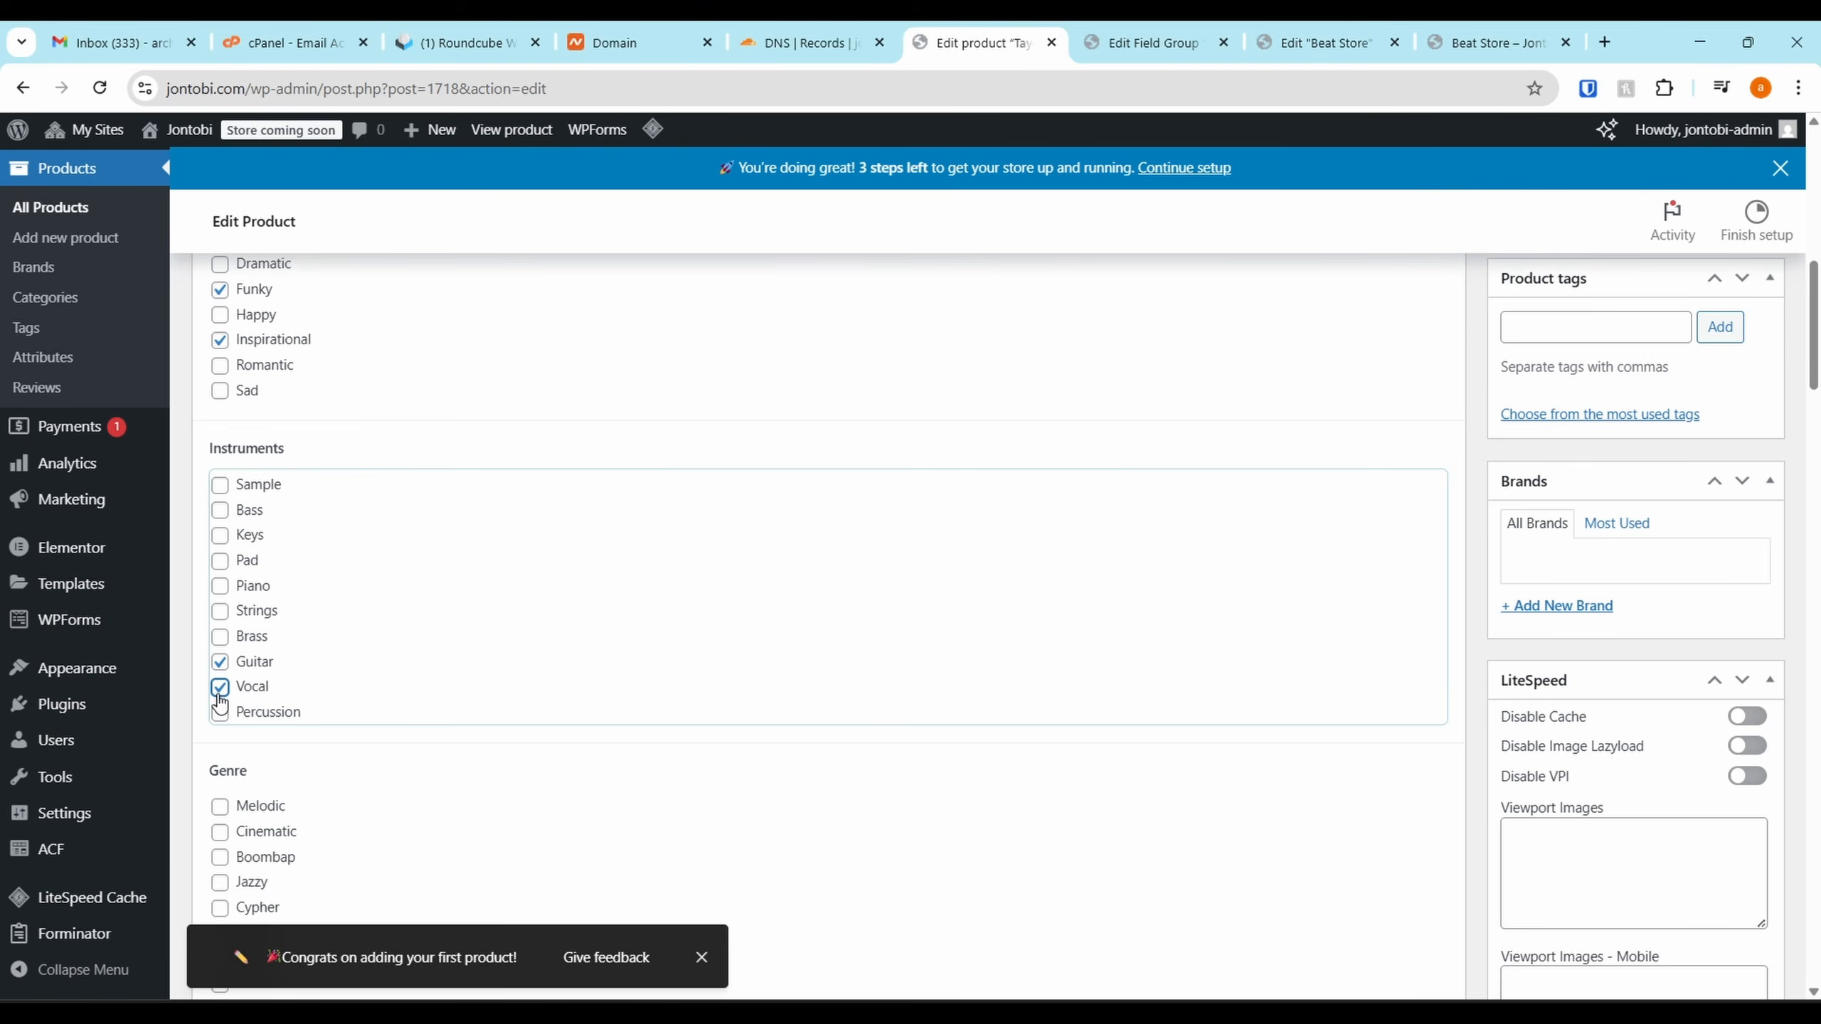
{"action": "scroll", "coordinate": [1362, 784], "scroll_direction": "down", "scroll_amount": 4}
{"action": "left_click", "coordinate": [220, 534]}
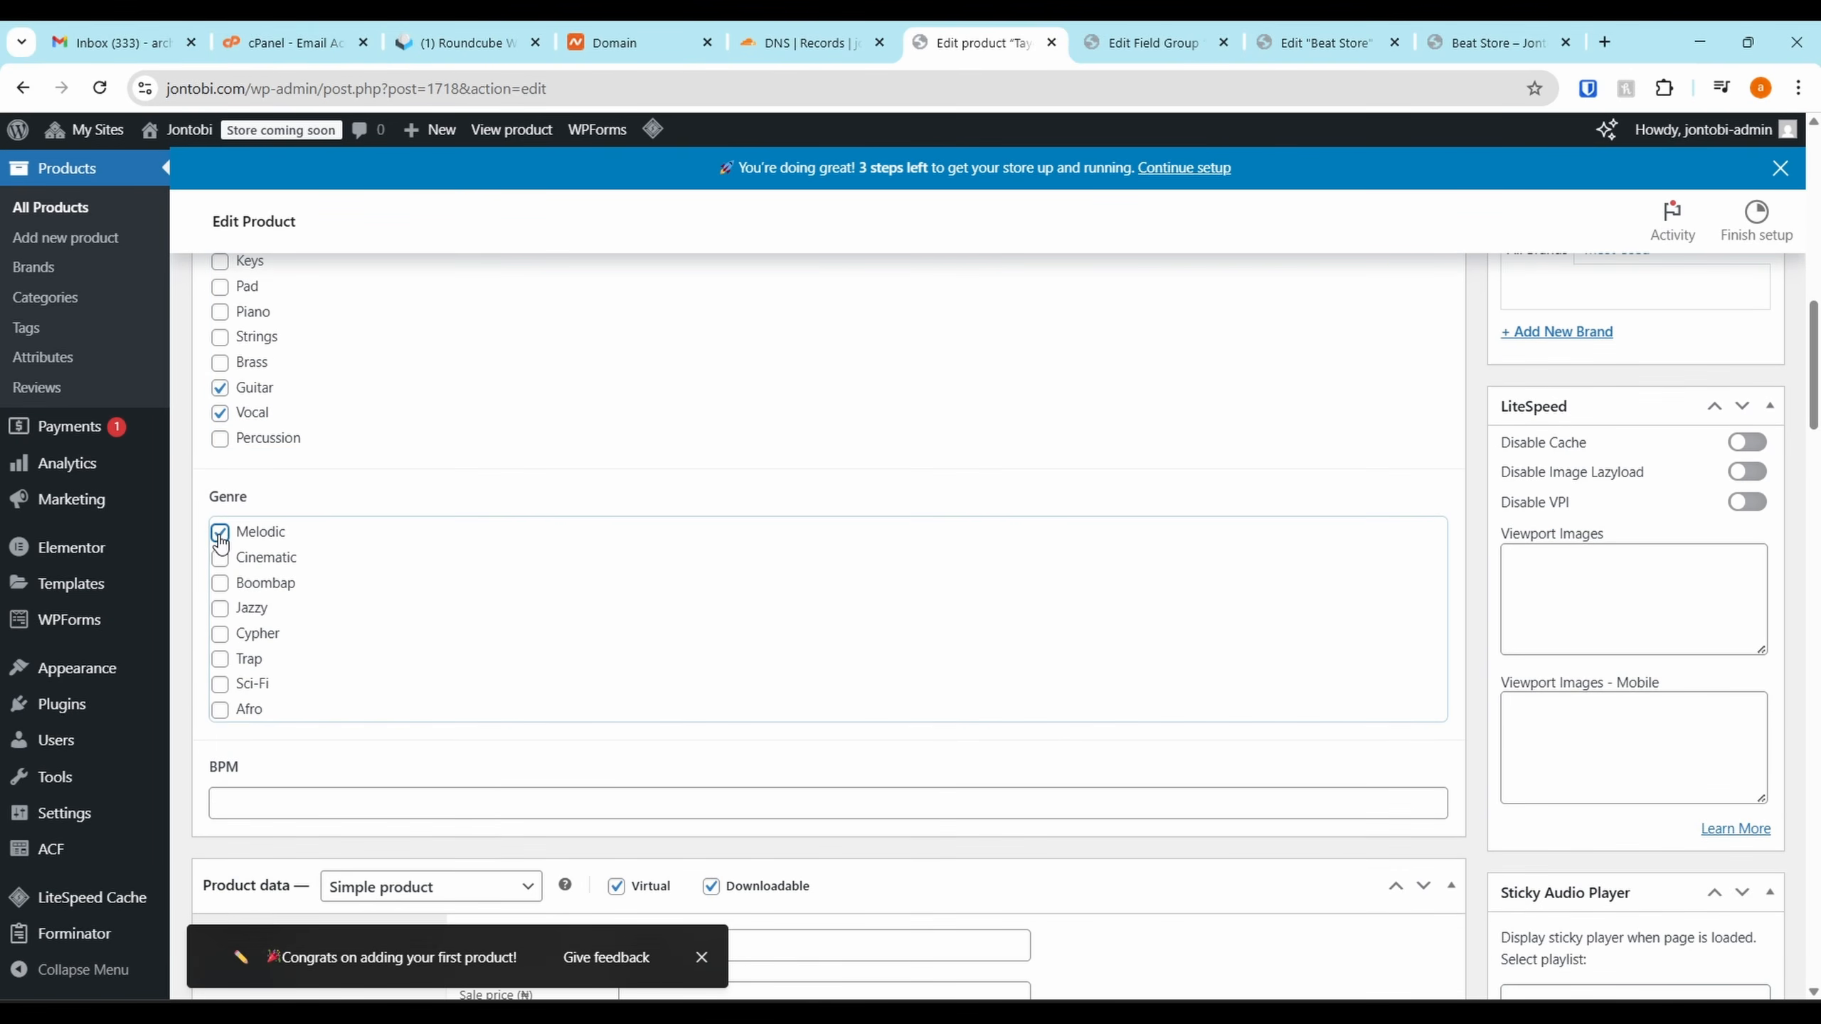
Enter 120 BPM, publish Overdrive, and reload the Beat Store page
{"action": "scroll", "coordinate": [224, 660], "scroll_direction": "down", "scroll_amount": 6}
{"action": "left_click", "coordinate": [346, 399]}
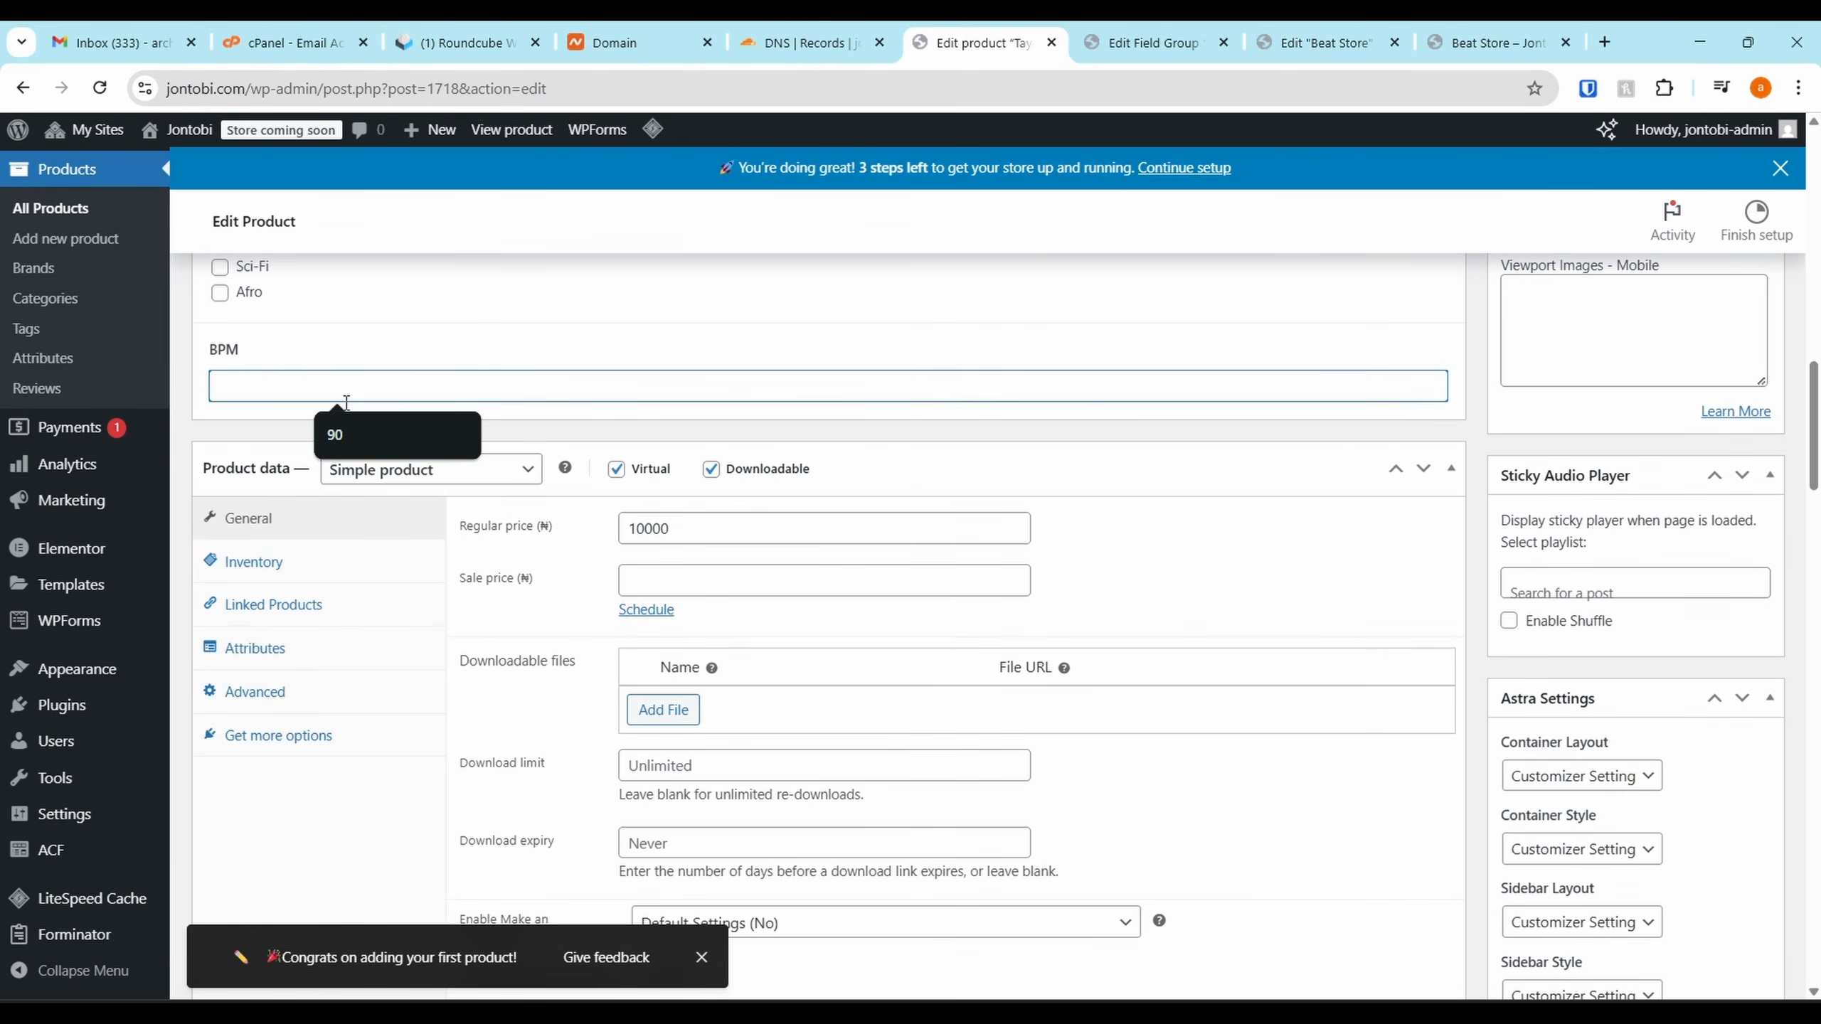
{"action": "type", "text": "120"}
{"action": "scroll", "coordinate": [1080, 683], "scroll_direction": "down", "scroll_amount": 20}
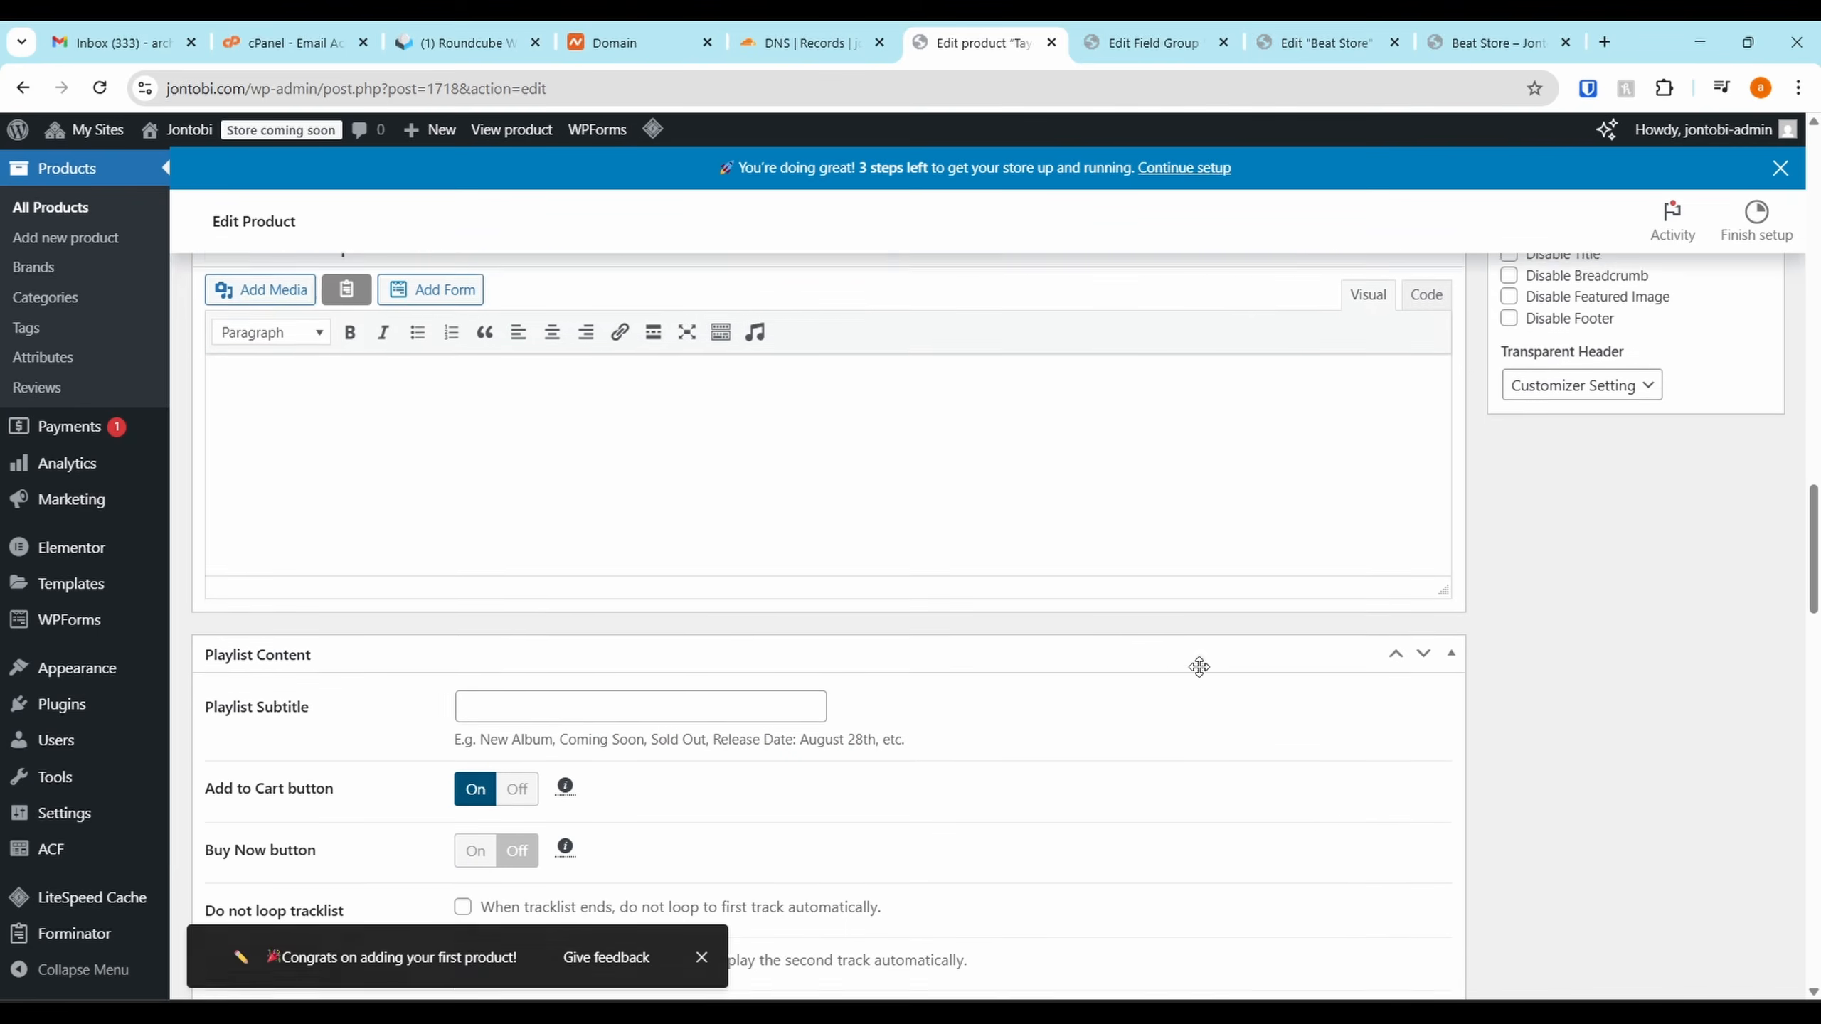
{"action": "scroll", "coordinate": [1446, 607], "scroll_direction": "up", "scroll_amount": 20}
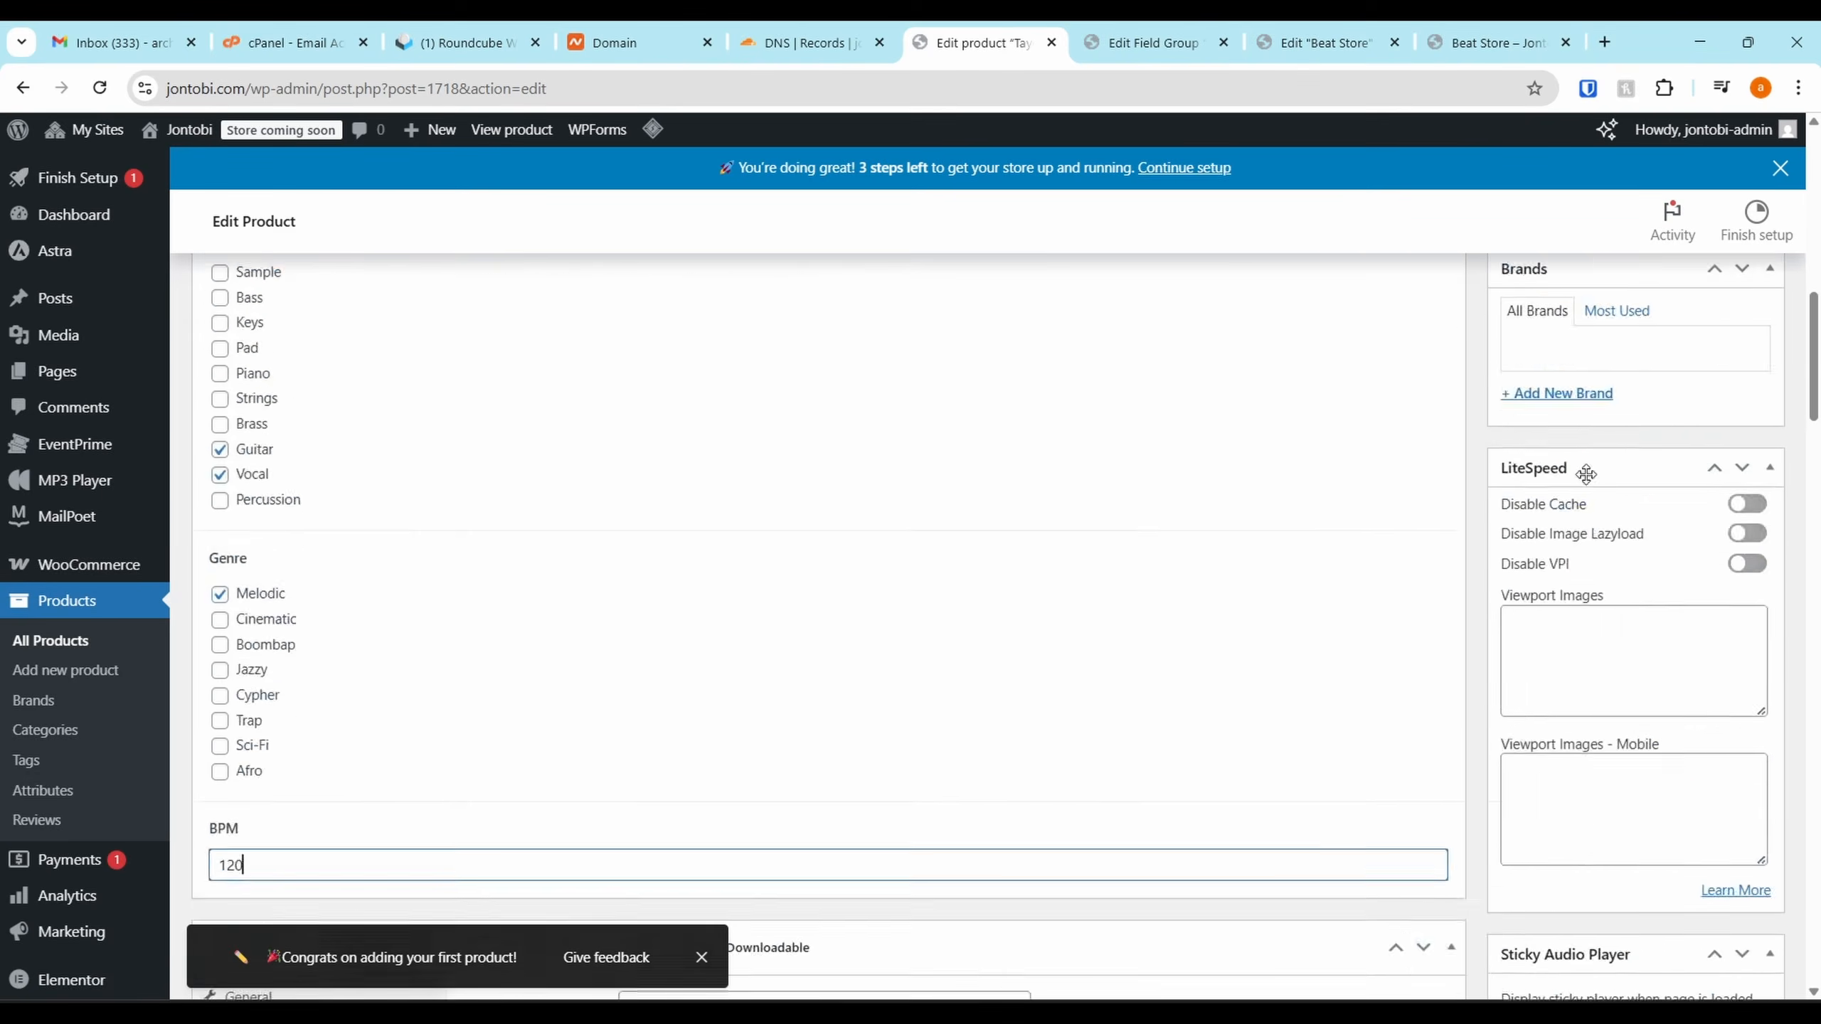
{"action": "left_click", "coordinate": [1736, 617]}
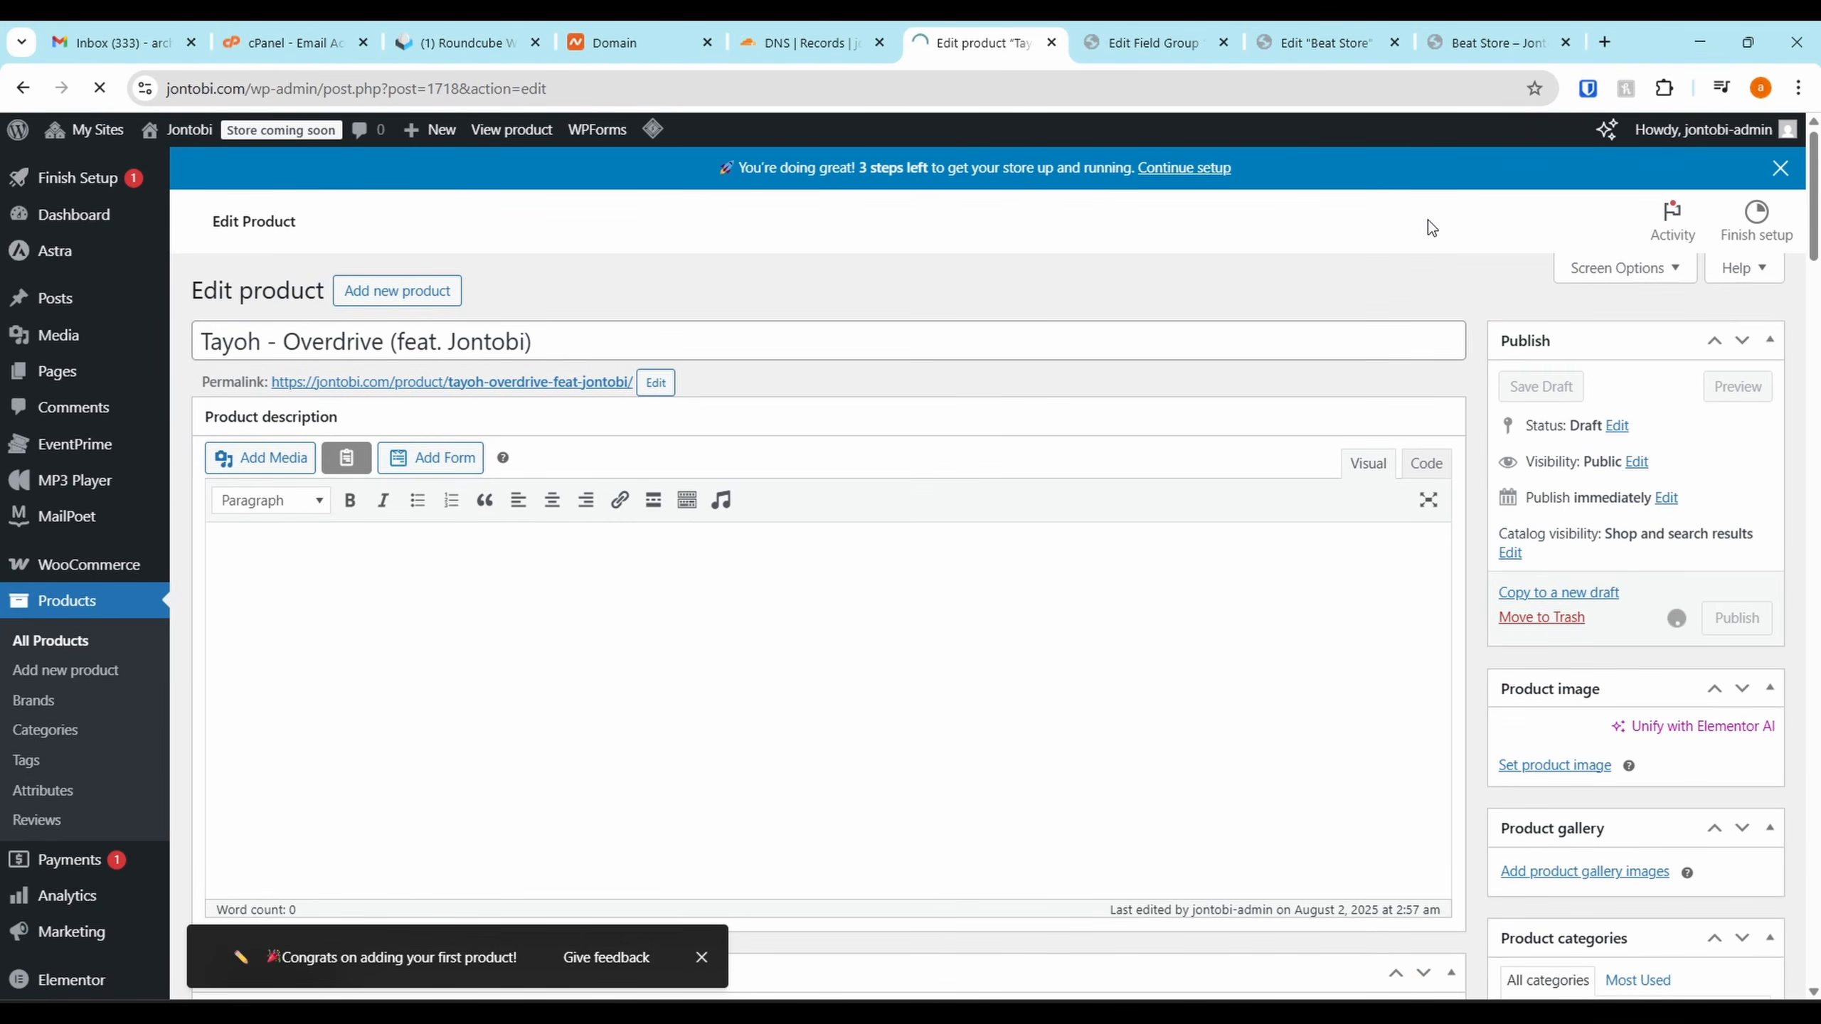
{"action": "left_click", "coordinate": [1491, 42]}
{"action": "left_click", "coordinate": [102, 89]}
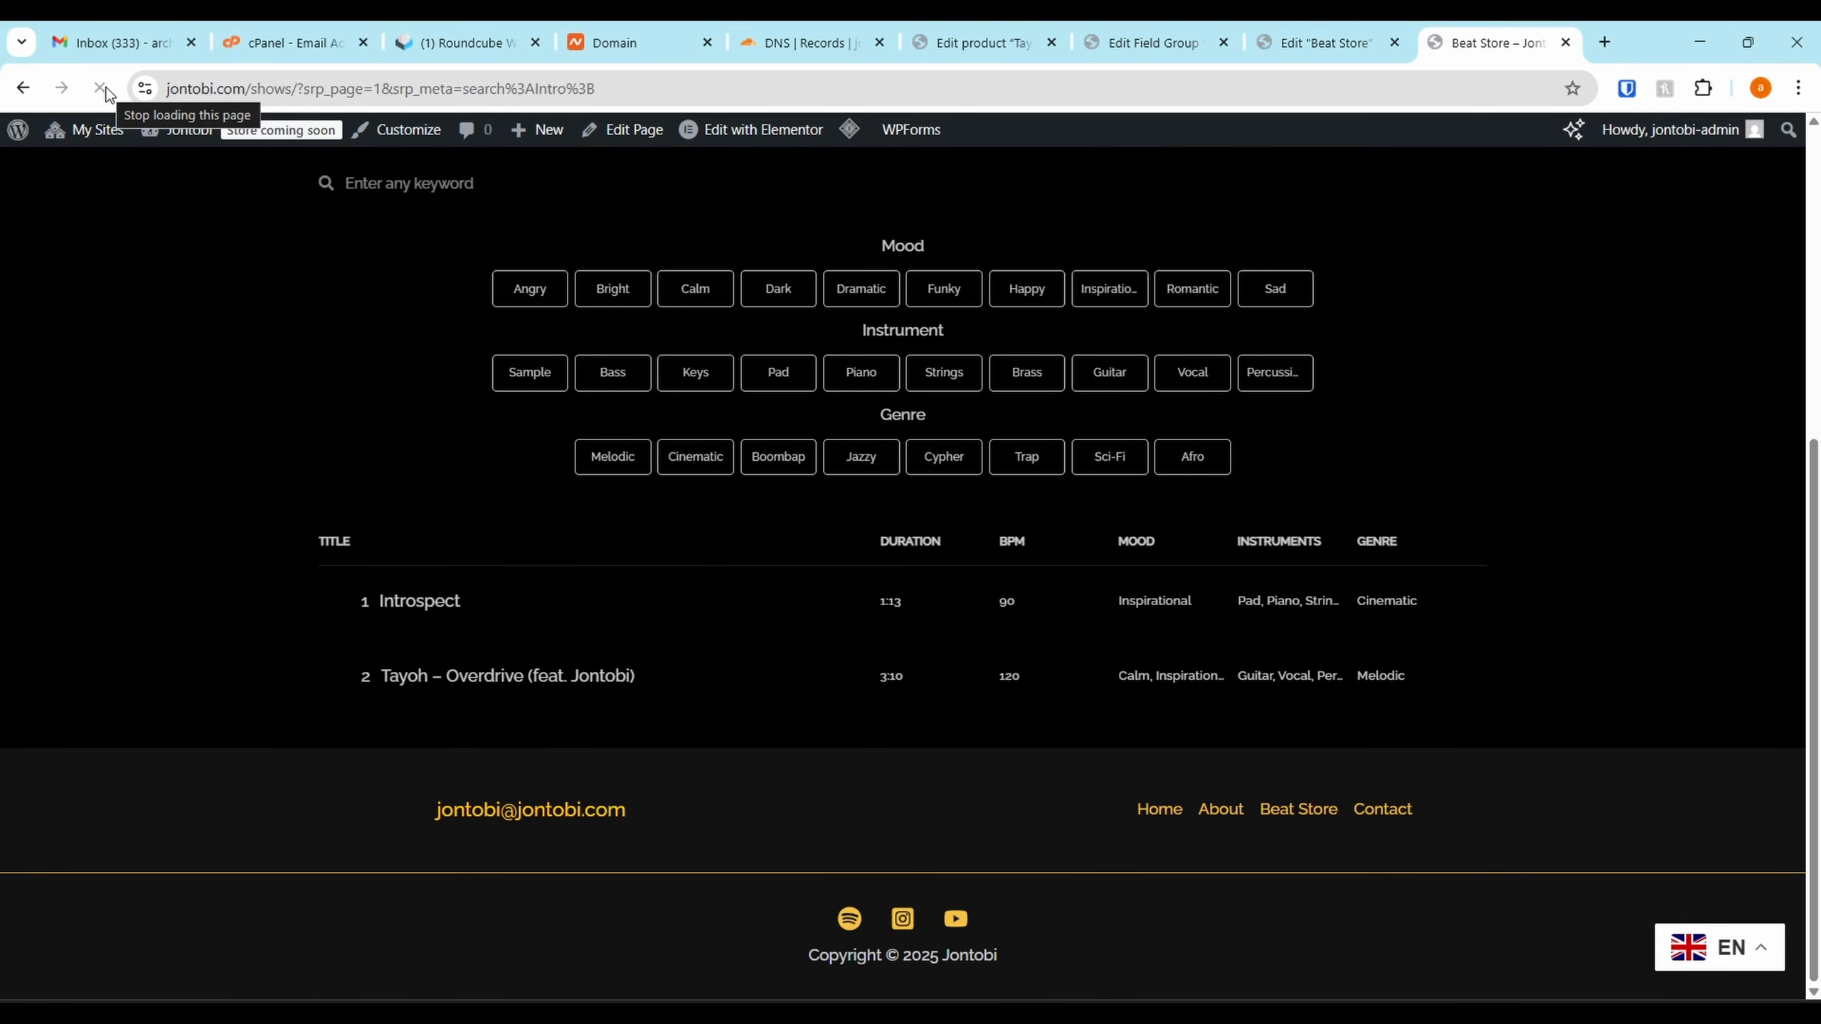
Reload the Beat Store page in Elementor and select the MP3 Audio Player widget
{"action": "left_click", "coordinate": [1276, 43]}
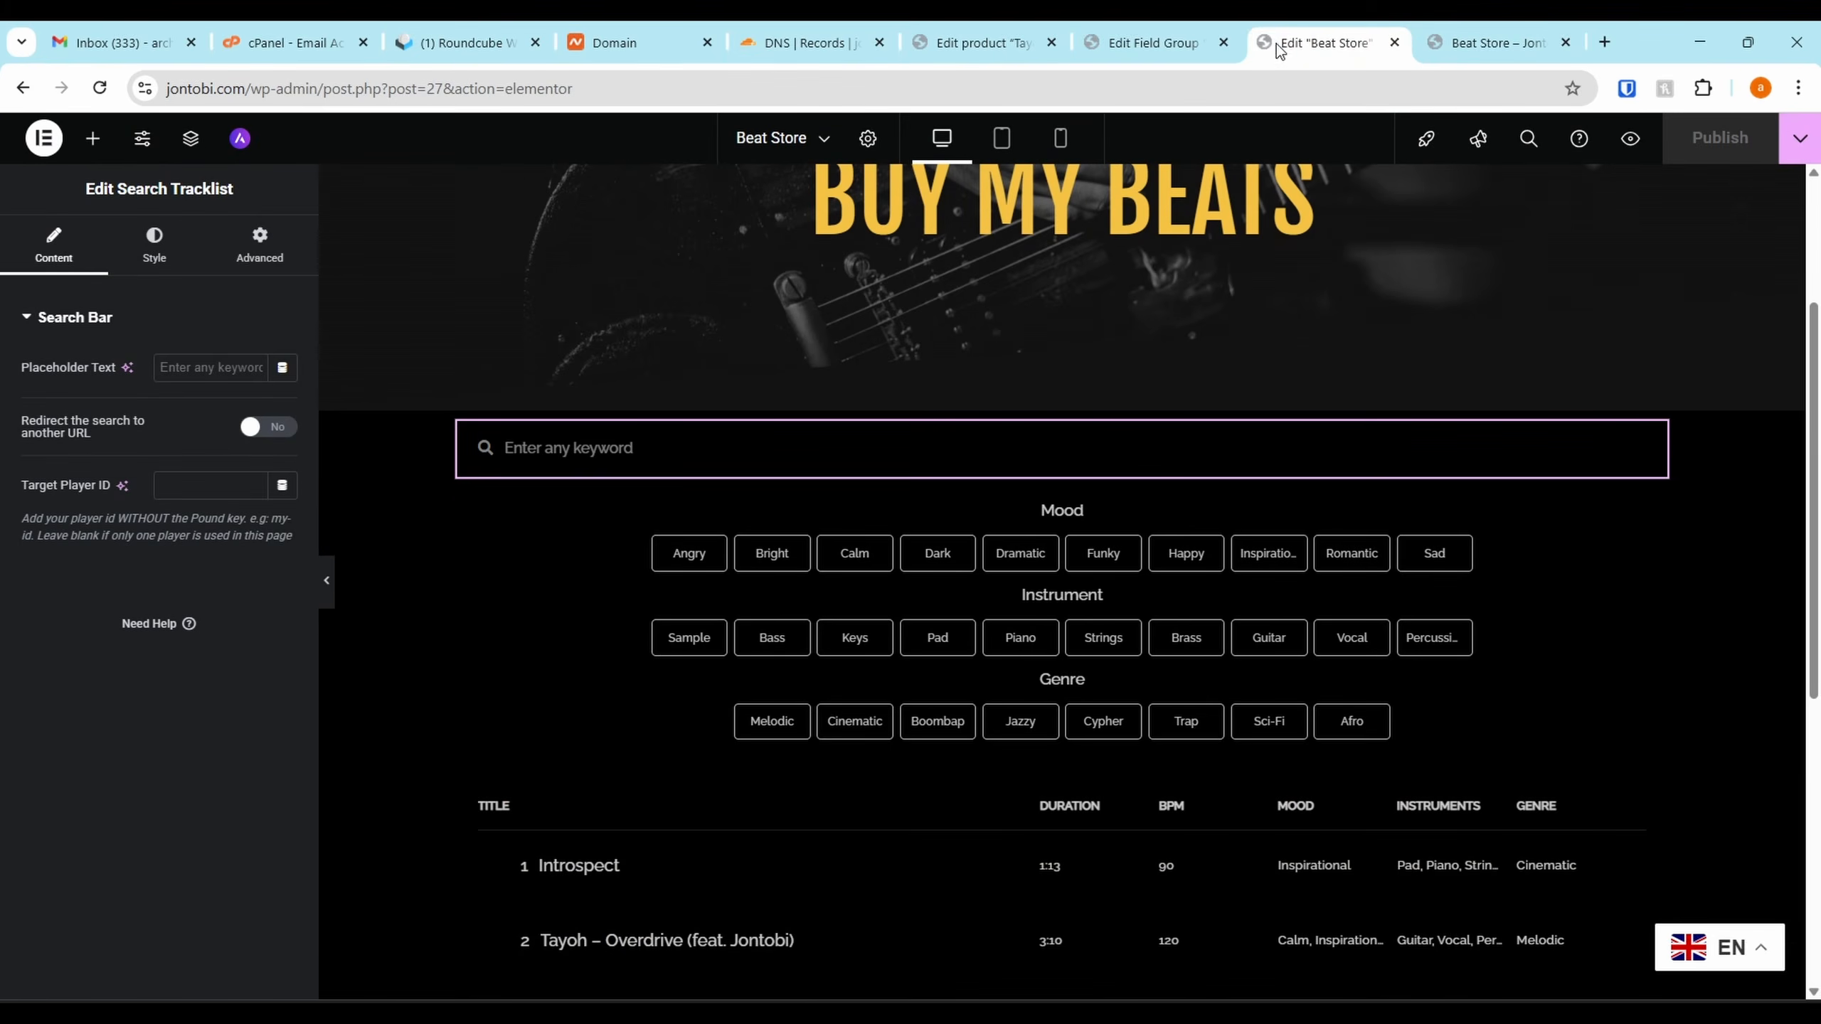
{"action": "key", "text": "F5"}
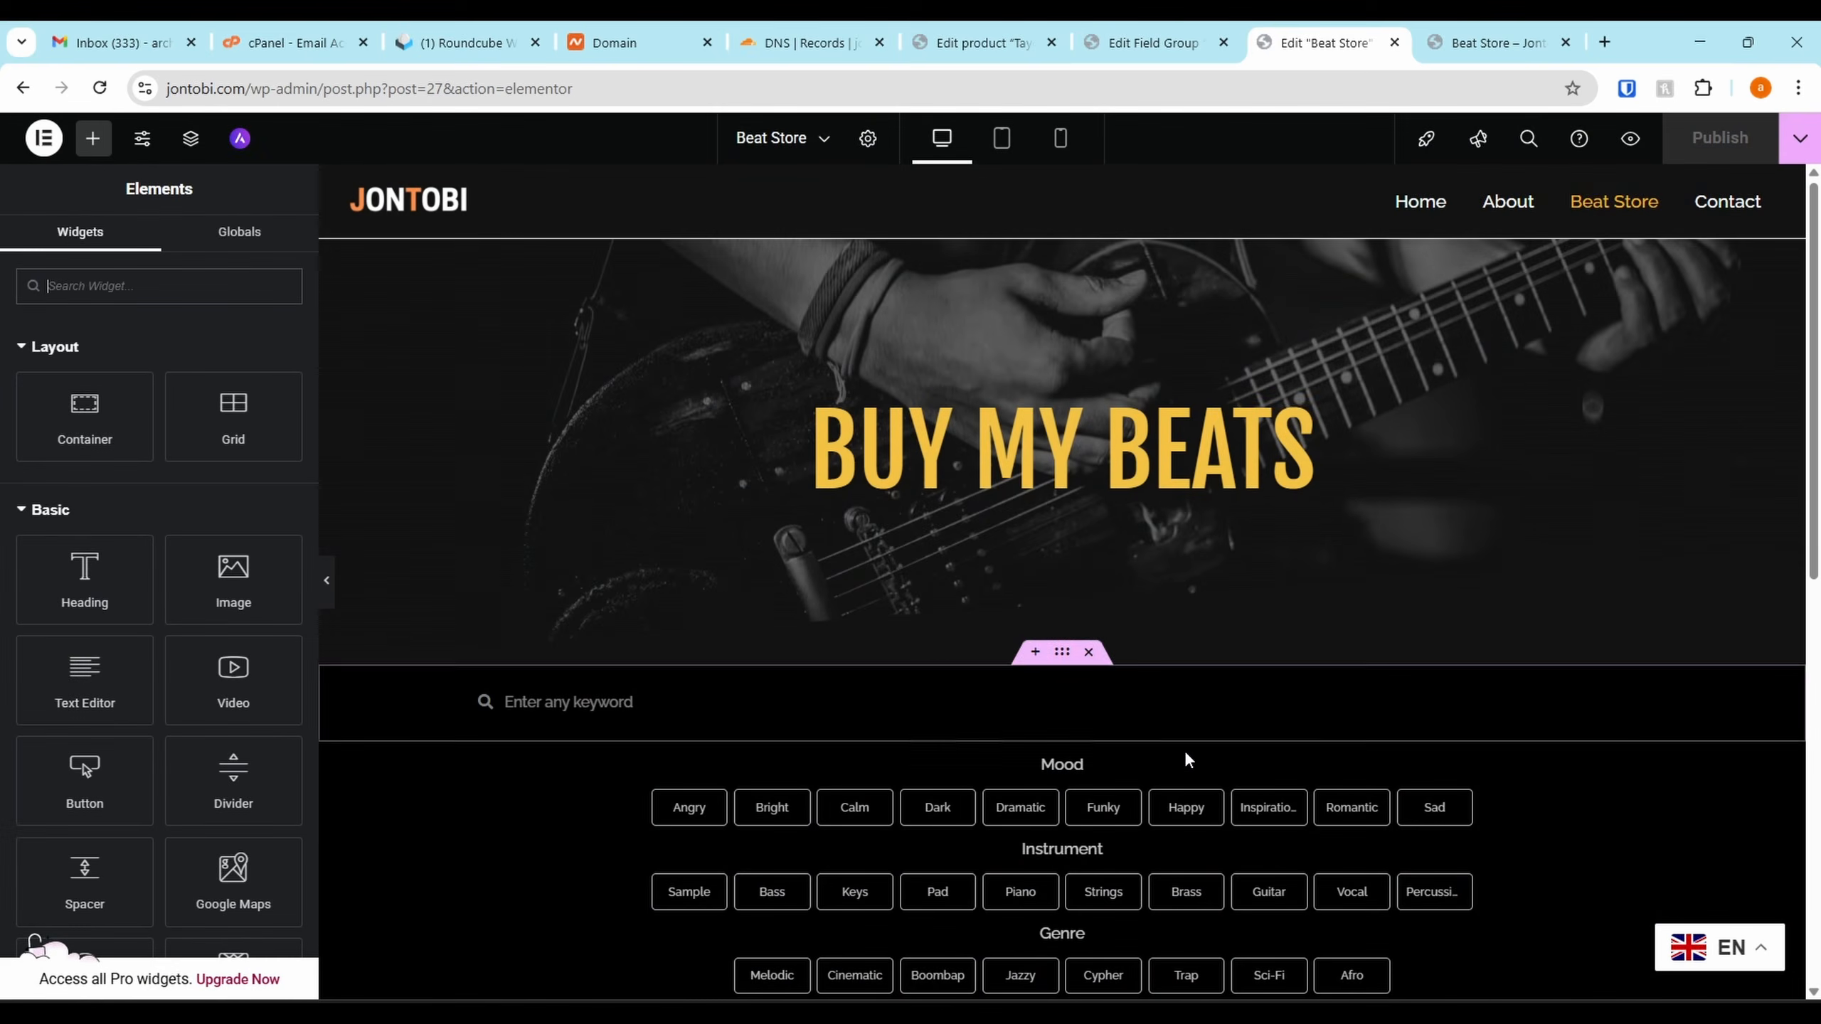
{"action": "scroll", "coordinate": [1184, 750], "scroll_direction": "down", "scroll_amount": 5}
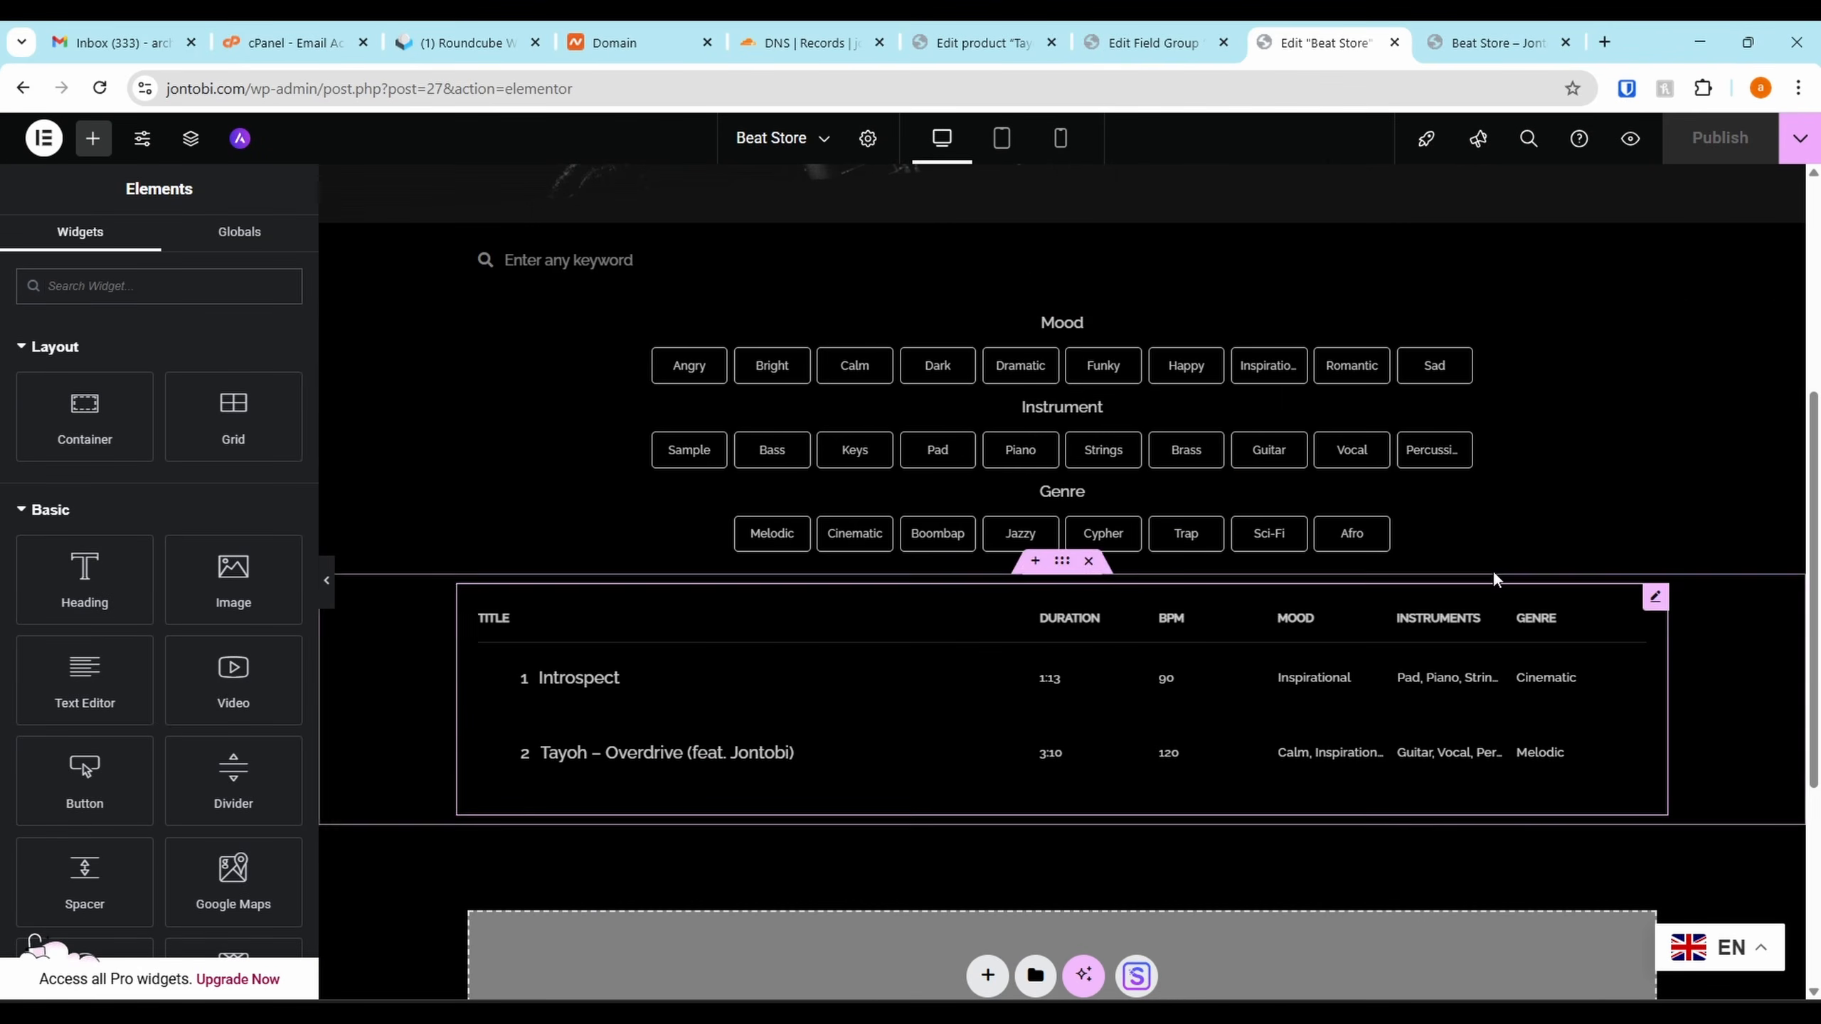
{"action": "left_click", "coordinate": [1654, 601]}
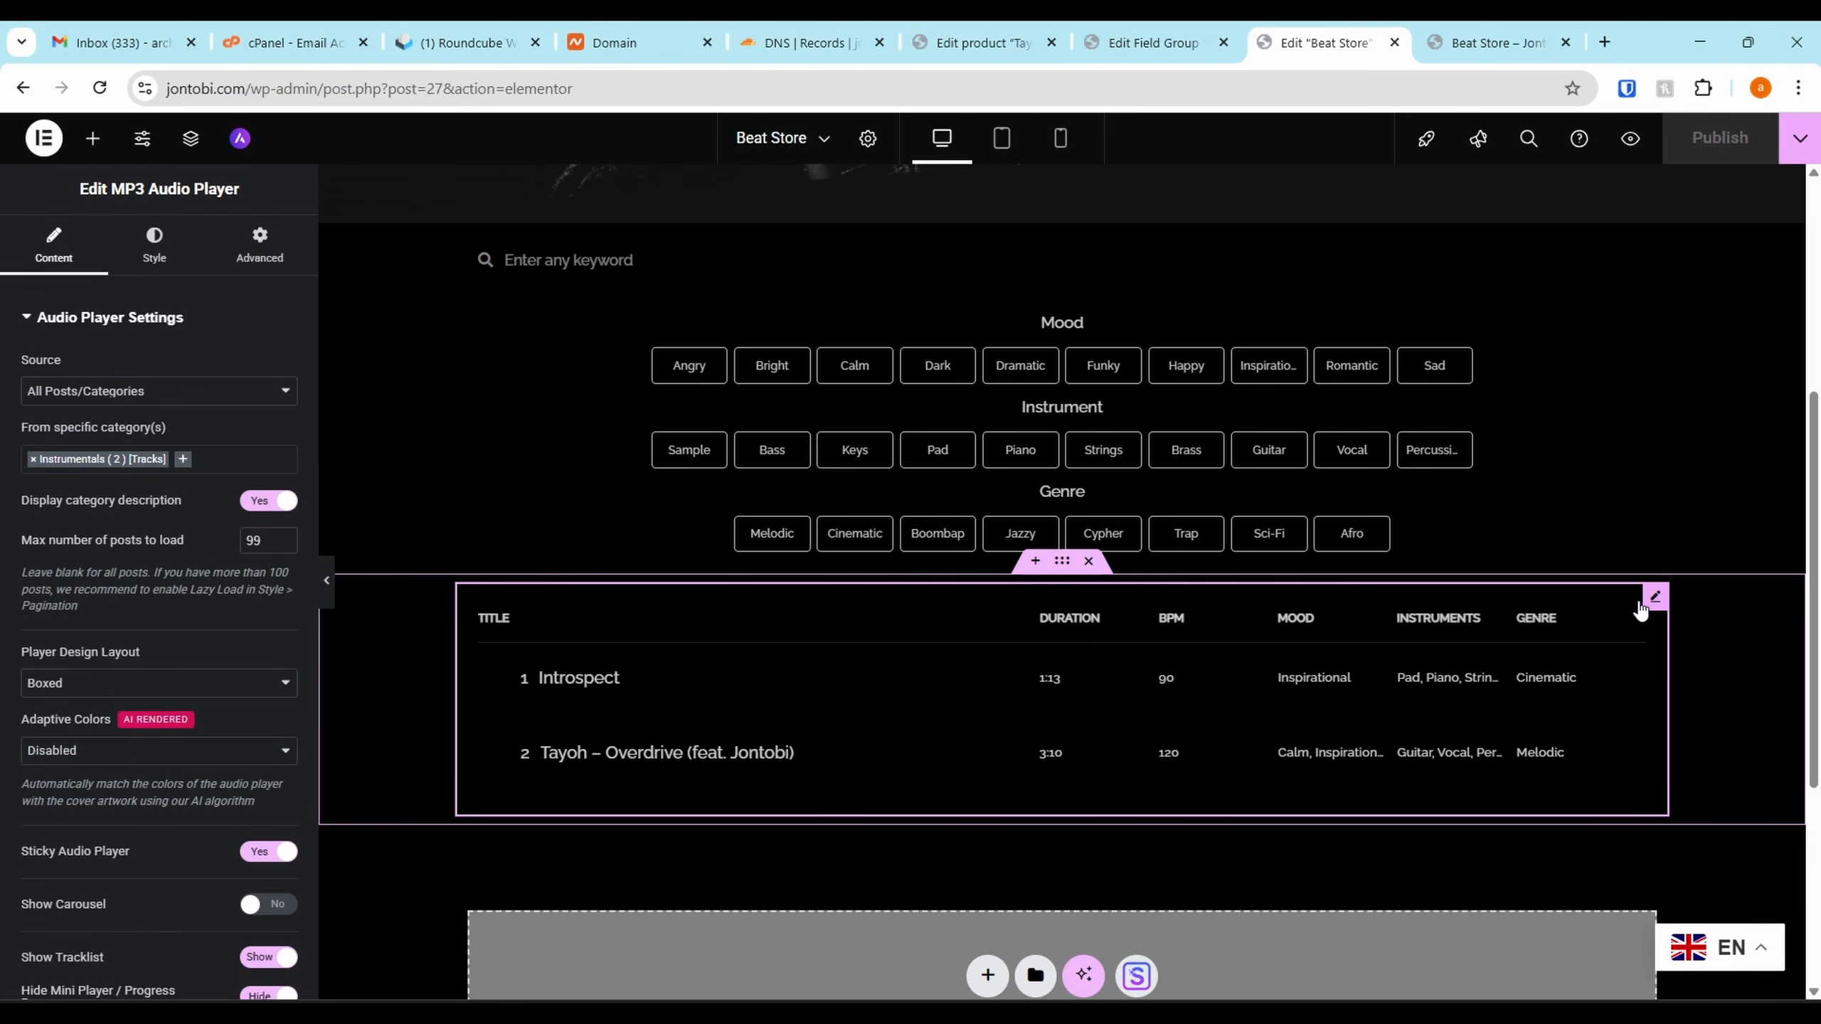
Set the player's category to Instrumentals [Products], removing Instrumentals [Tracks]
{"action": "left_click", "coordinate": [121, 392]}
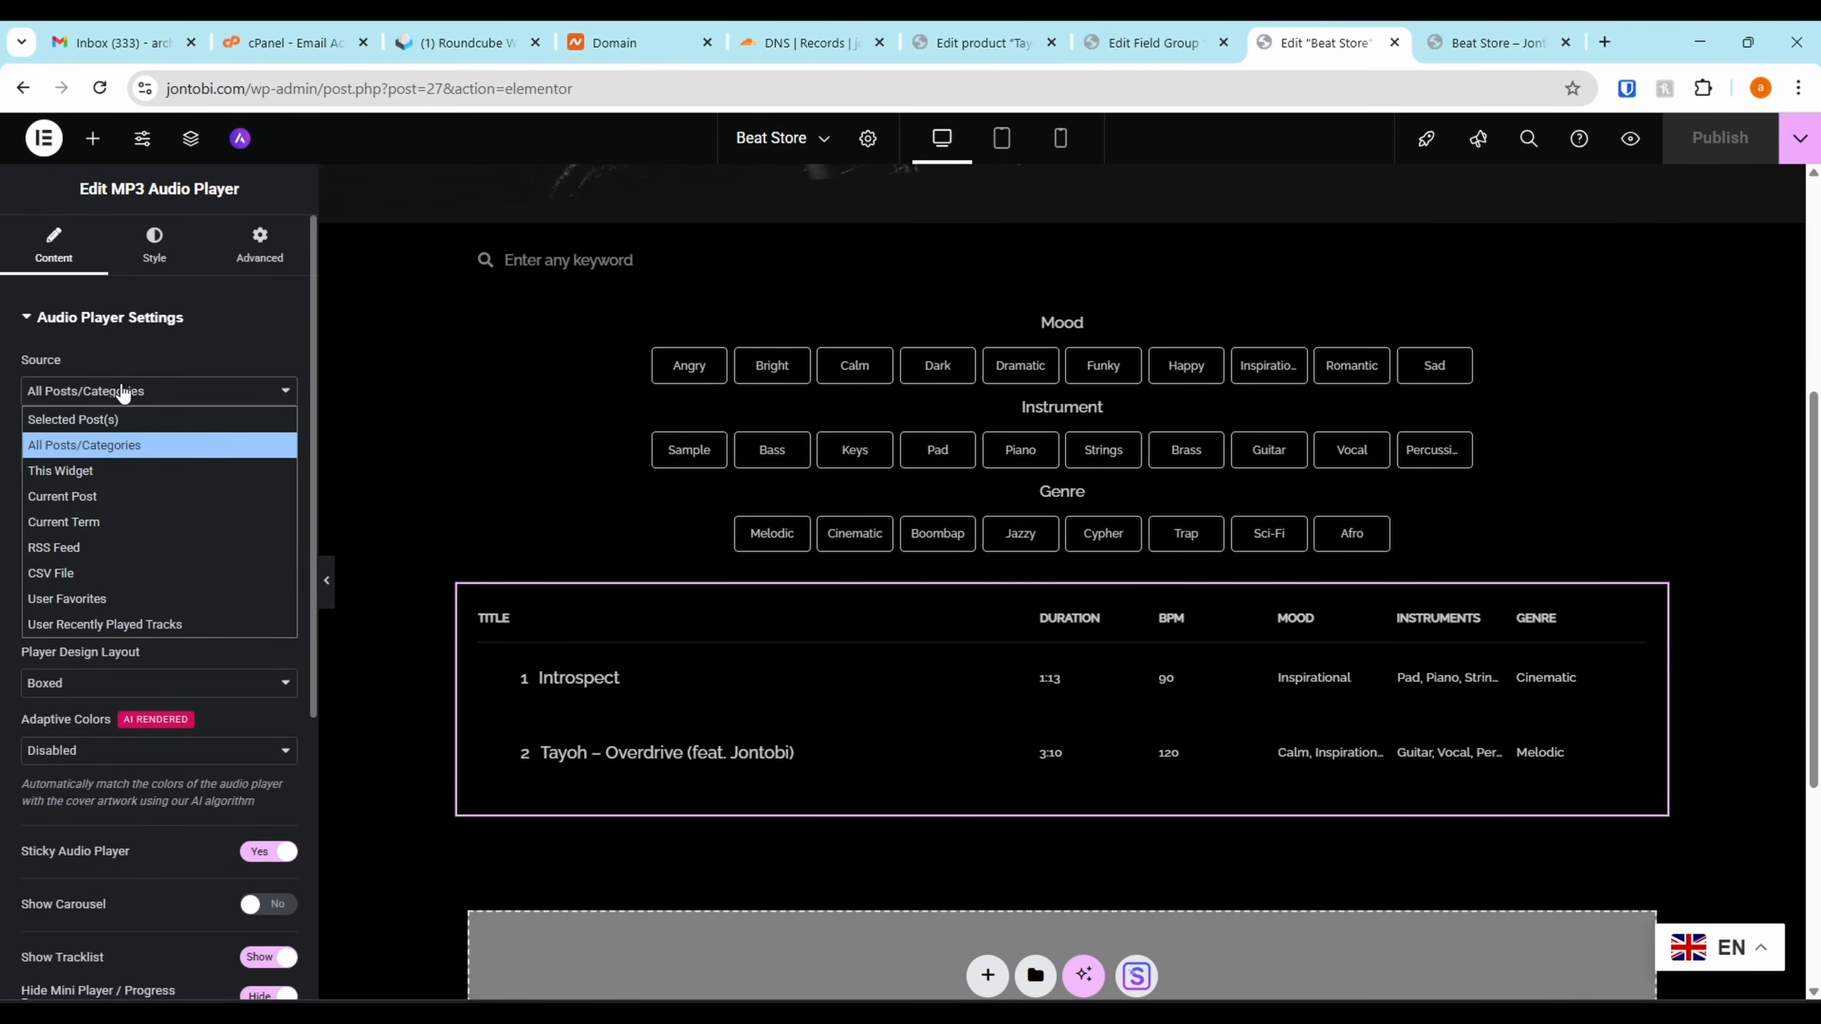
{"action": "left_click", "coordinate": [121, 391]}
{"action": "left_click", "coordinate": [221, 459]}
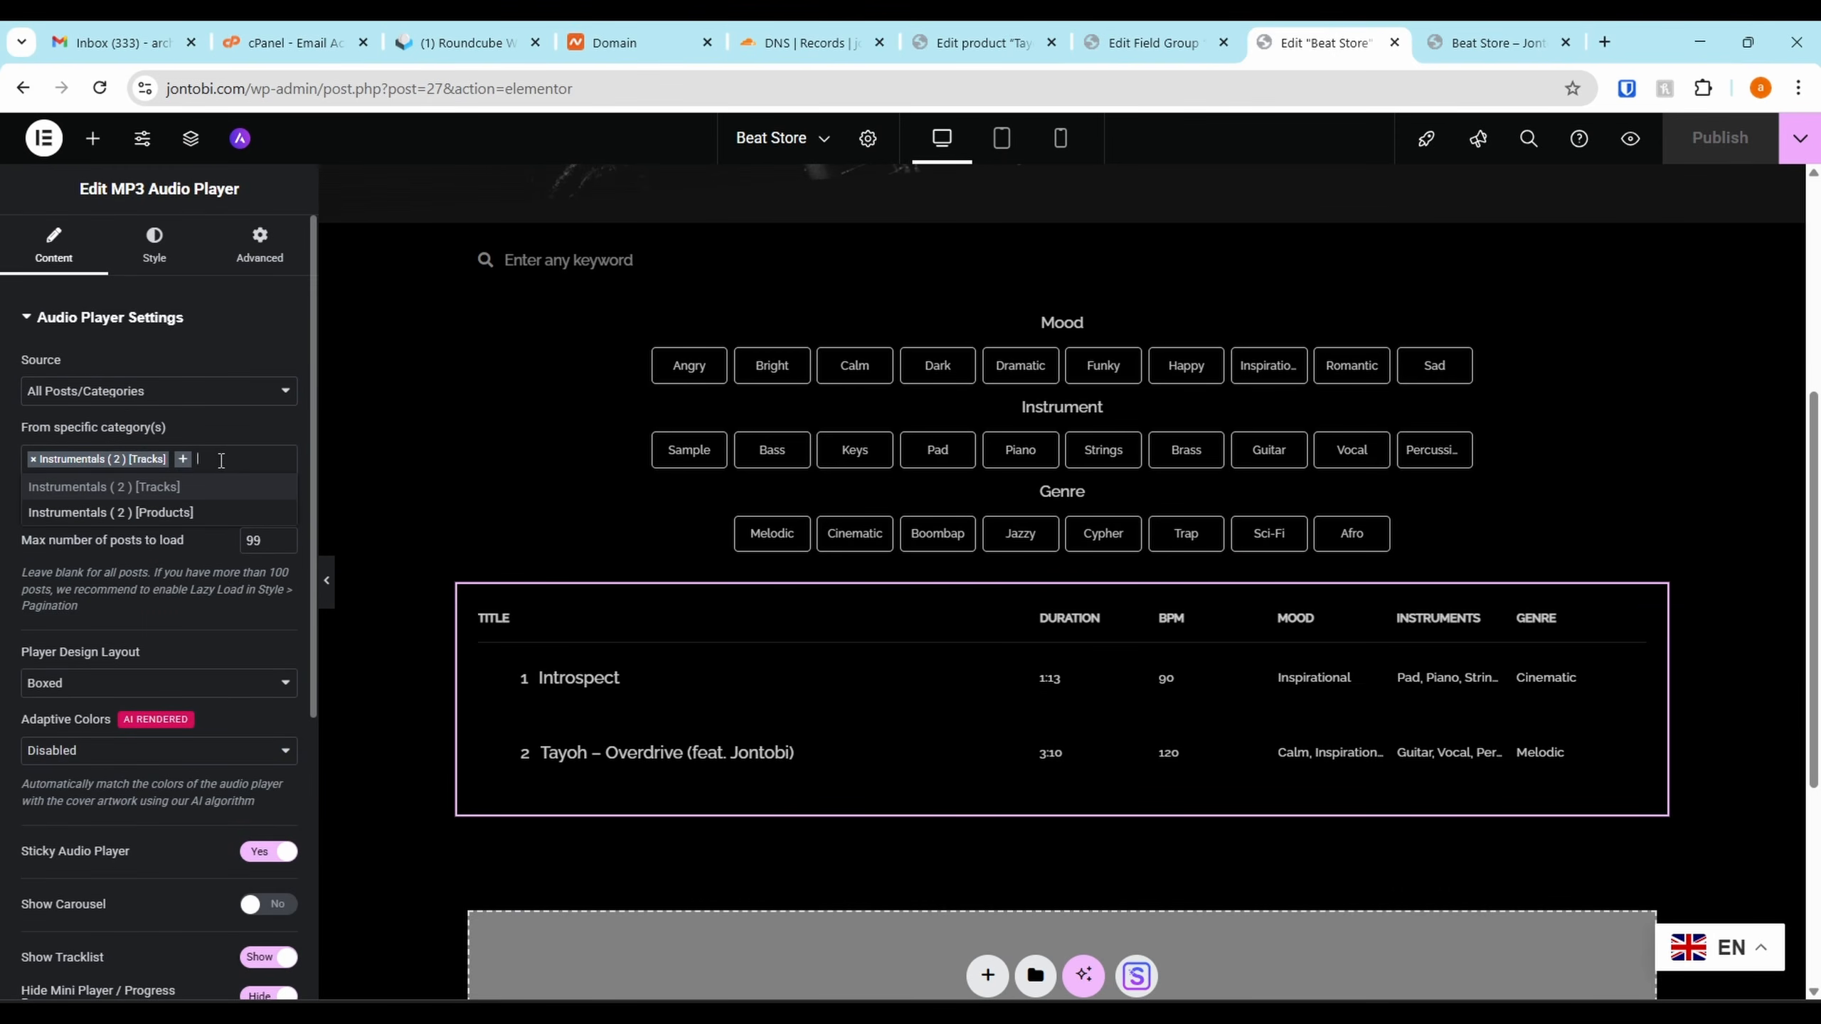
{"action": "left_click", "coordinate": [154, 512]}
{"action": "left_click", "coordinate": [33, 459]}
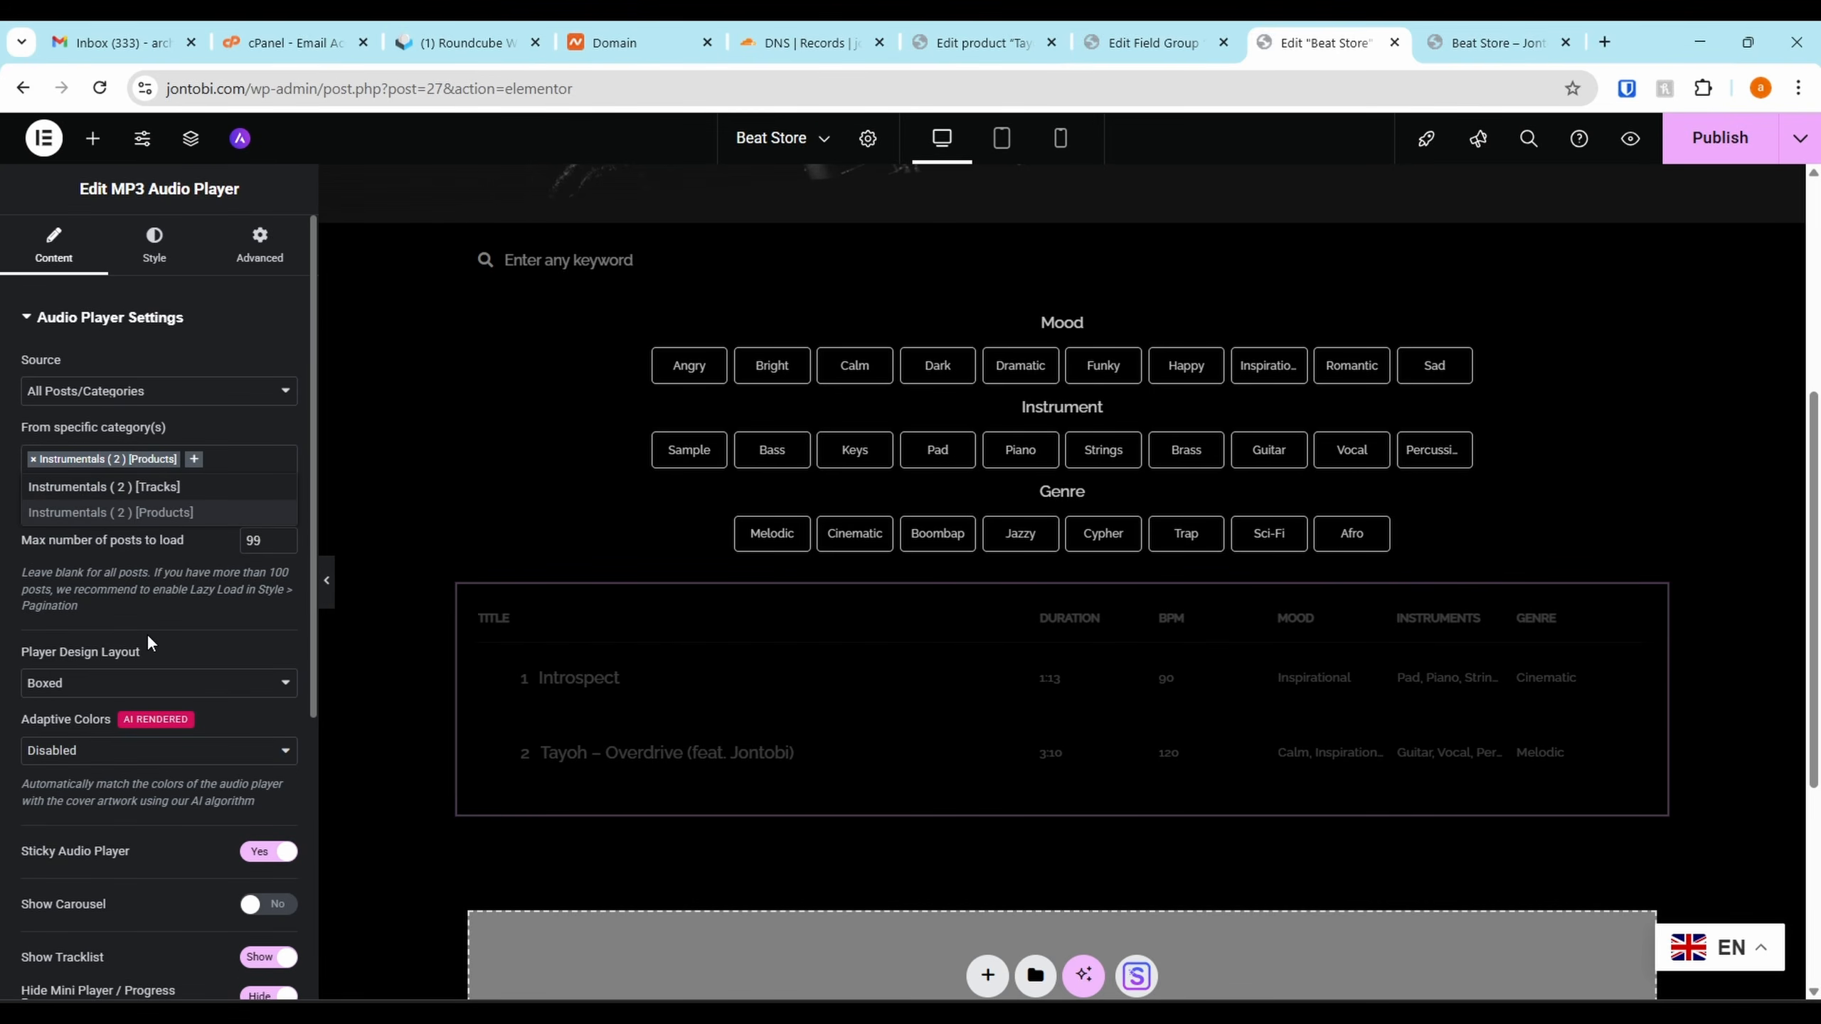
{"action": "left_click", "coordinate": [194, 525]}
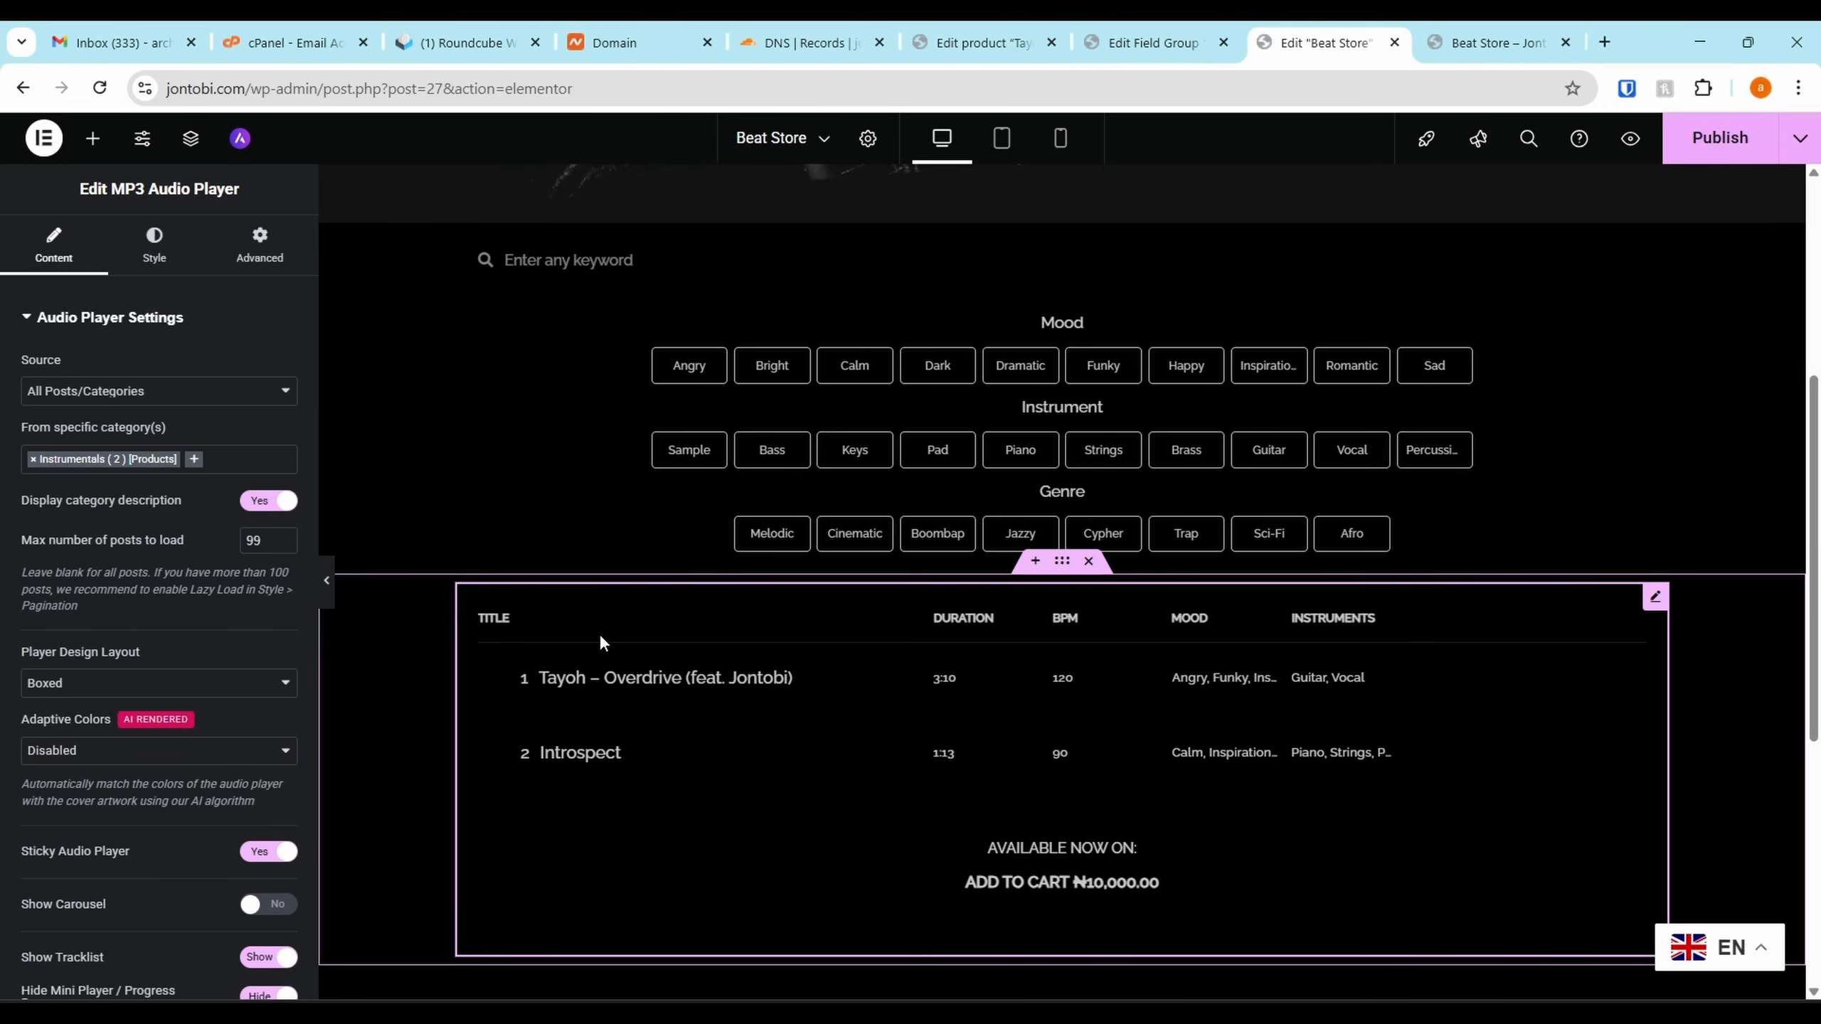
{"action": "scroll", "coordinate": [1609, 627], "scroll_direction": "down", "scroll_amount": 2}
{"action": "scroll", "coordinate": [190, 582], "scroll_direction": "down", "scroll_amount": 2}
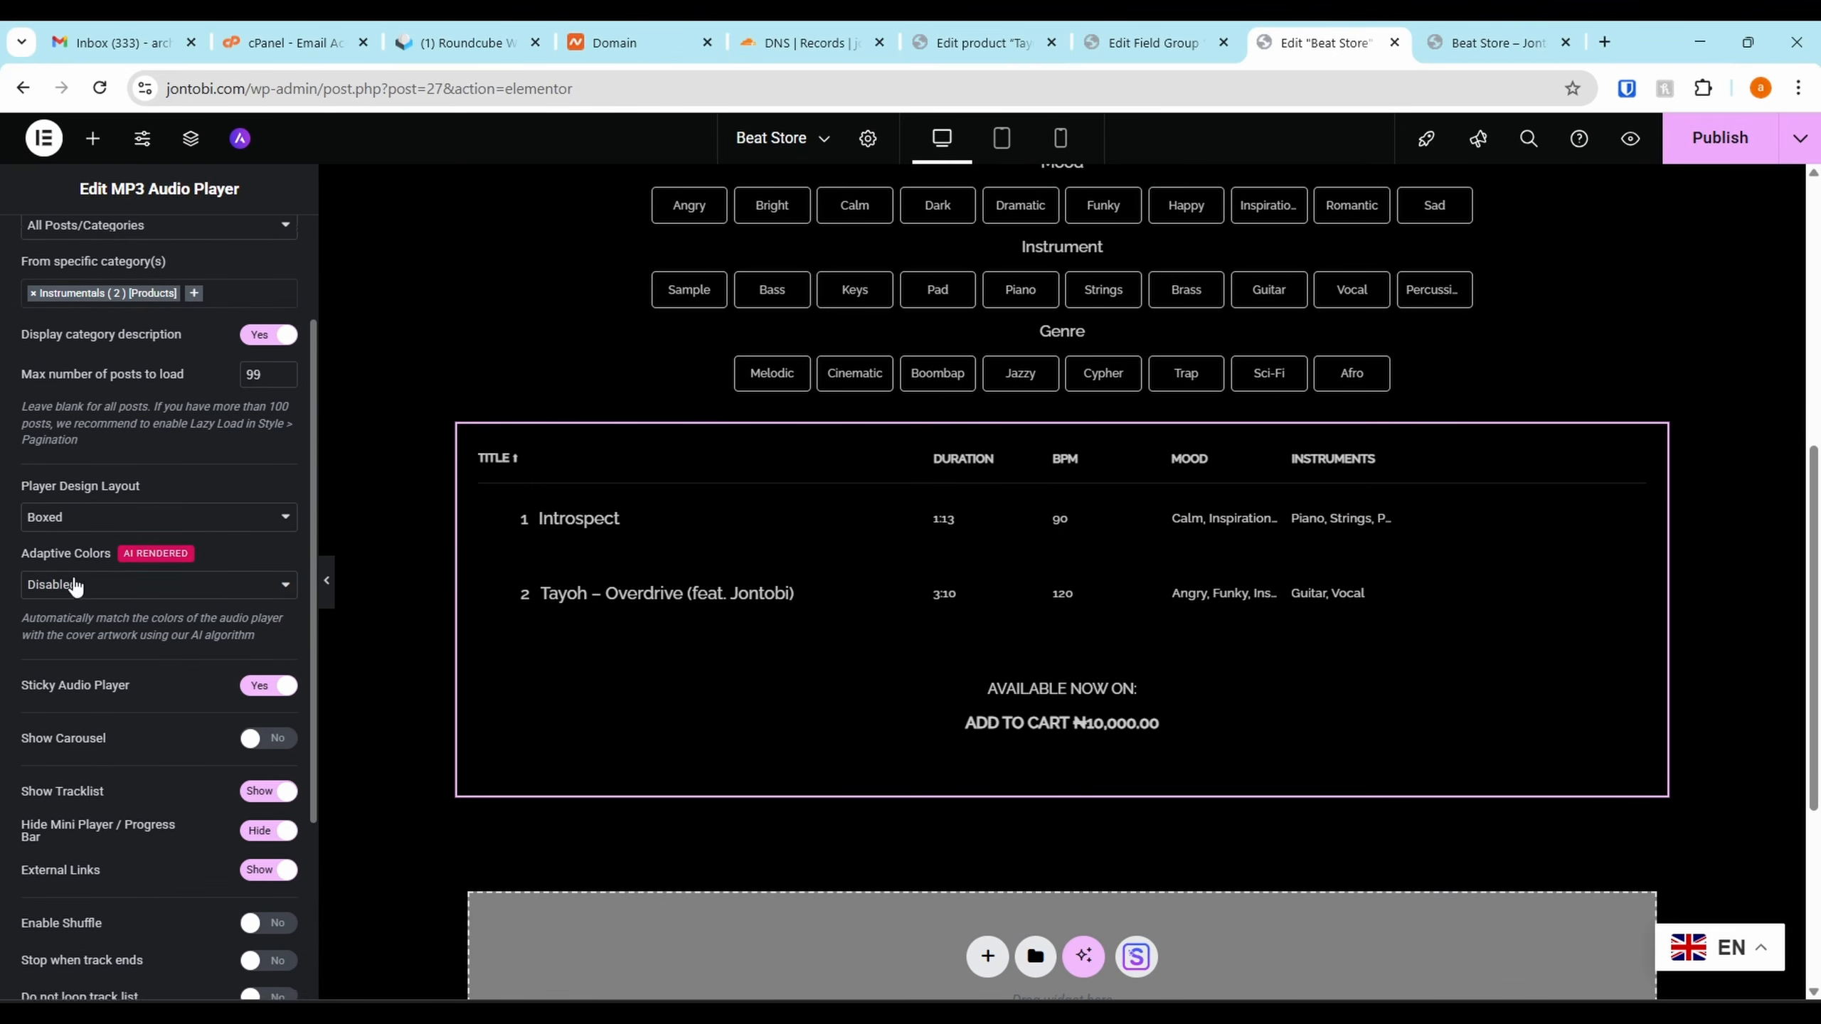
{"action": "scroll", "coordinate": [179, 359], "scroll_direction": "up", "scroll_amount": 2}
{"action": "left_click", "coordinate": [40, 342]}
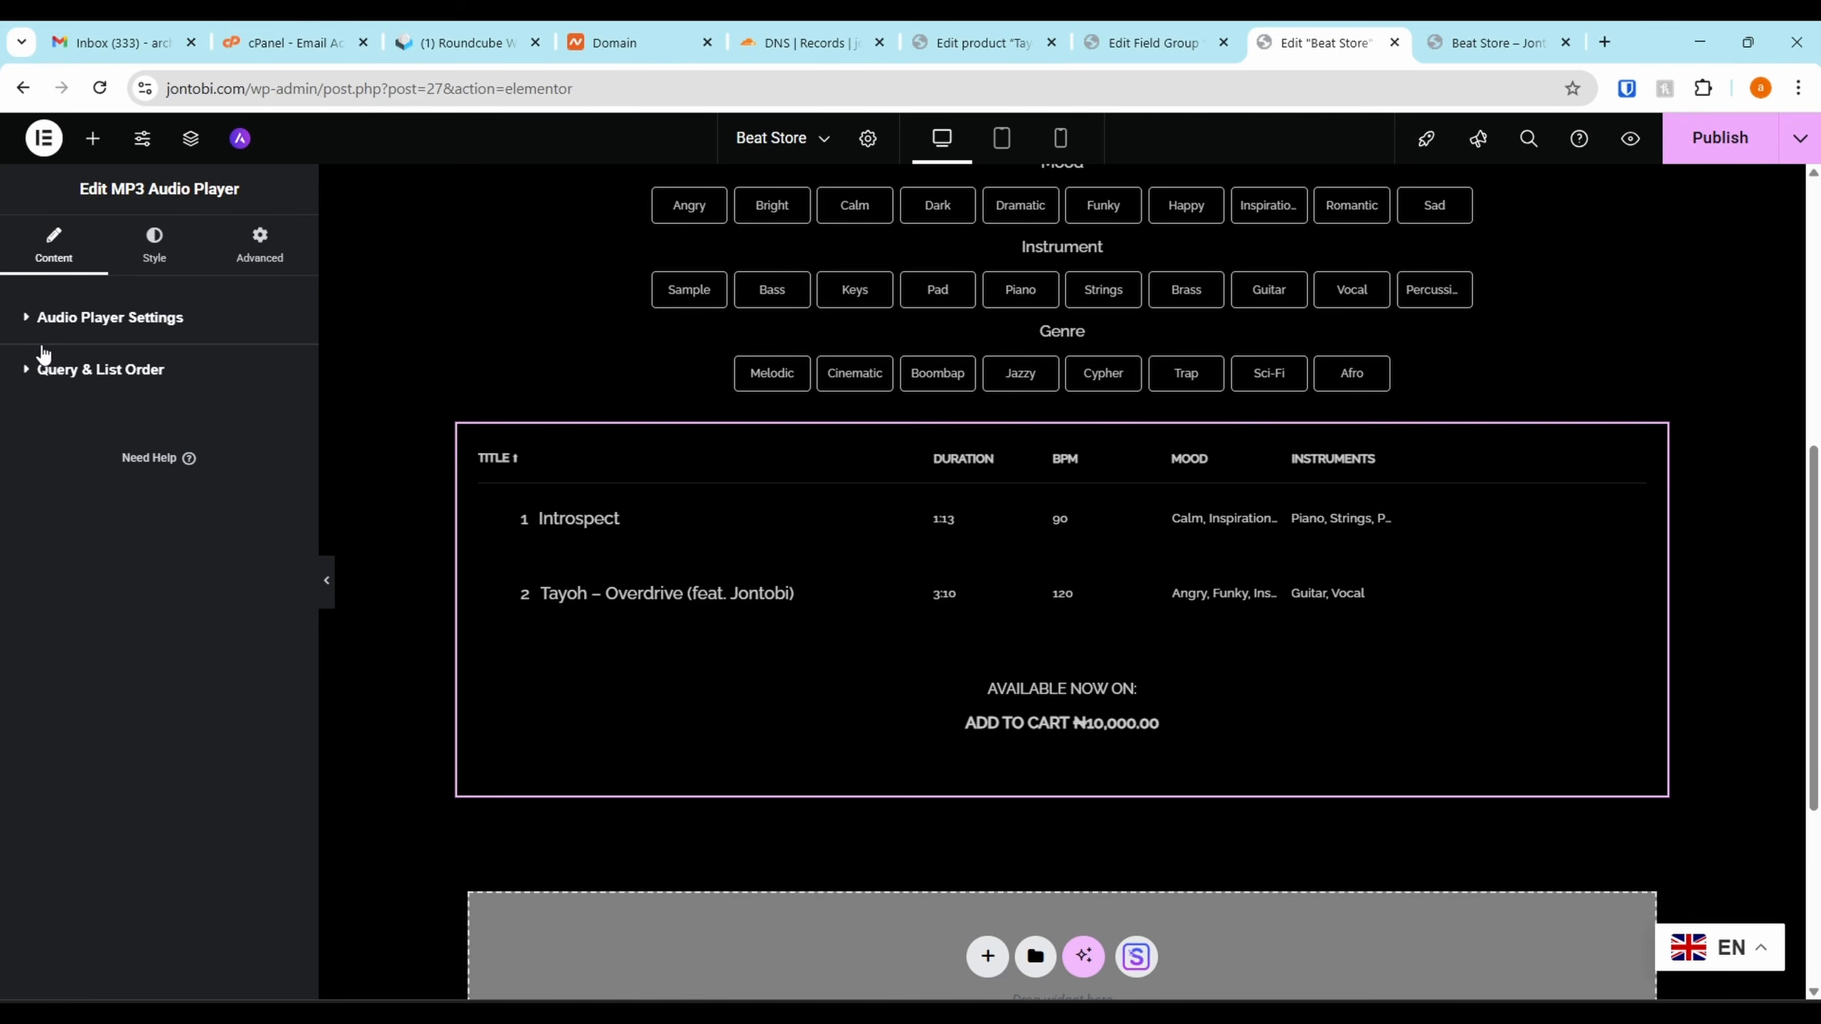
{"action": "left_click", "coordinate": [39, 353]}
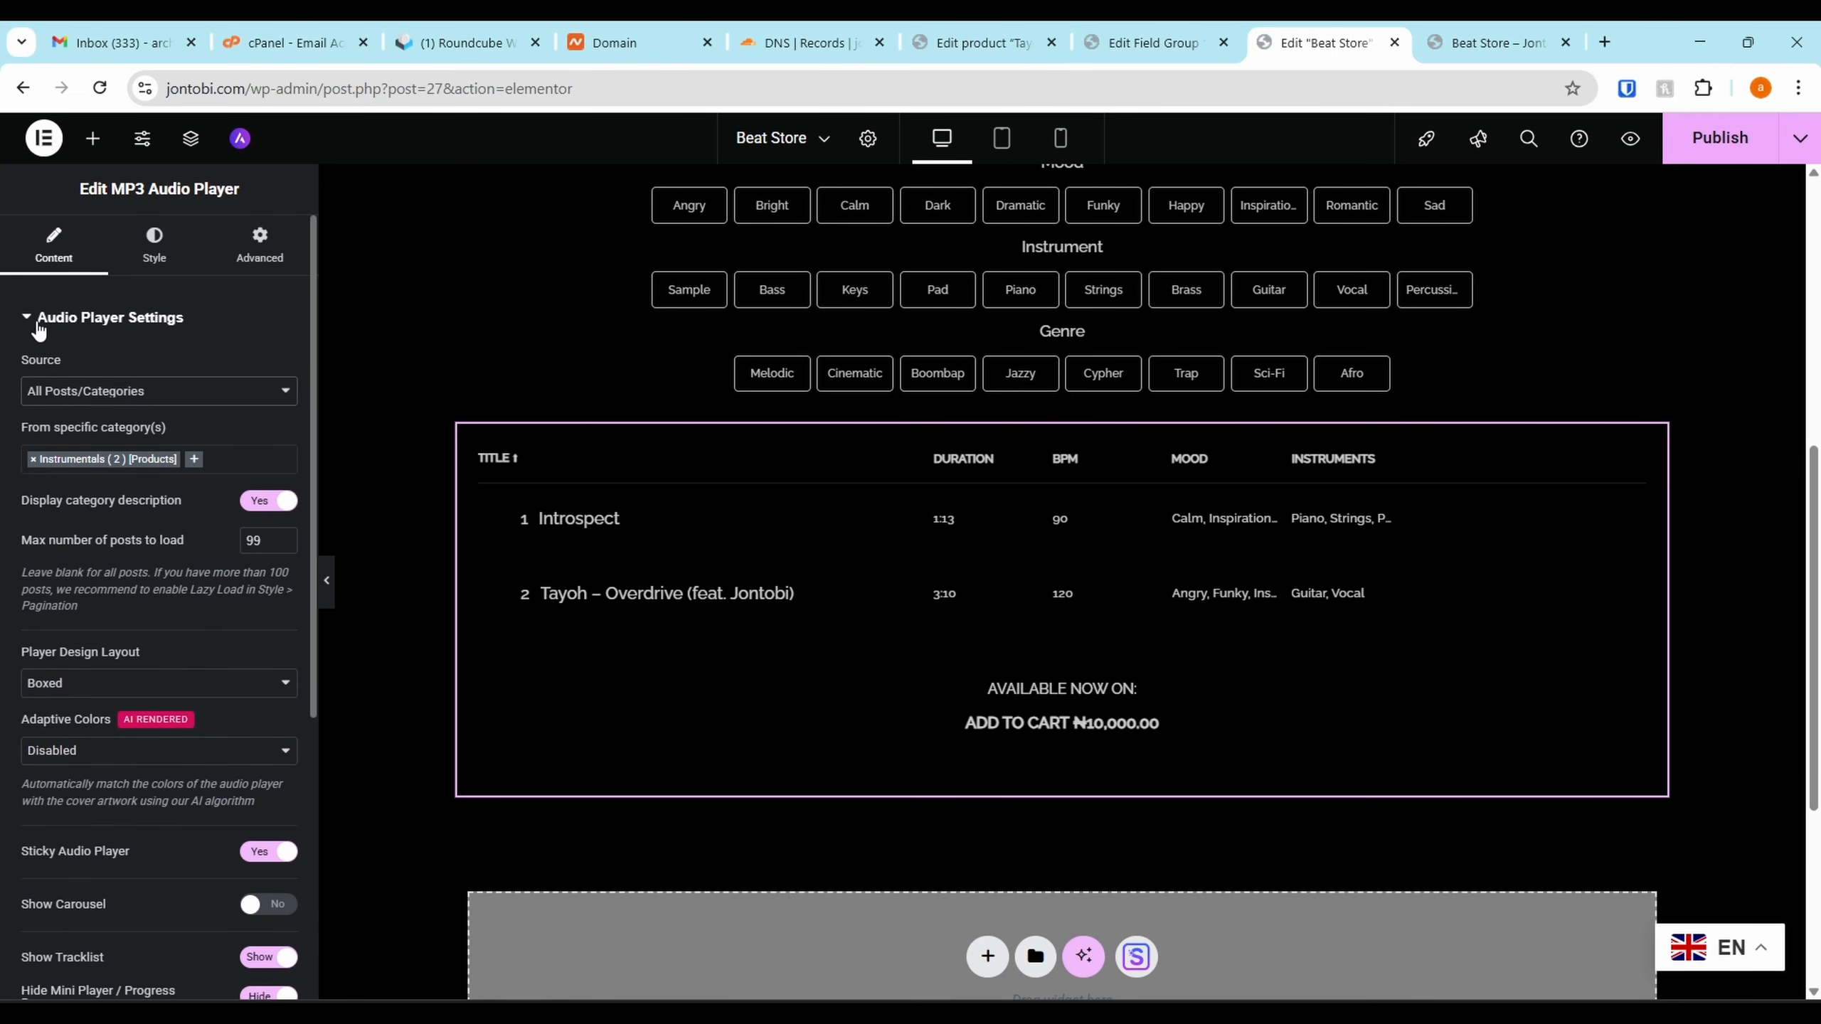
{"action": "left_click", "coordinate": [154, 248]}
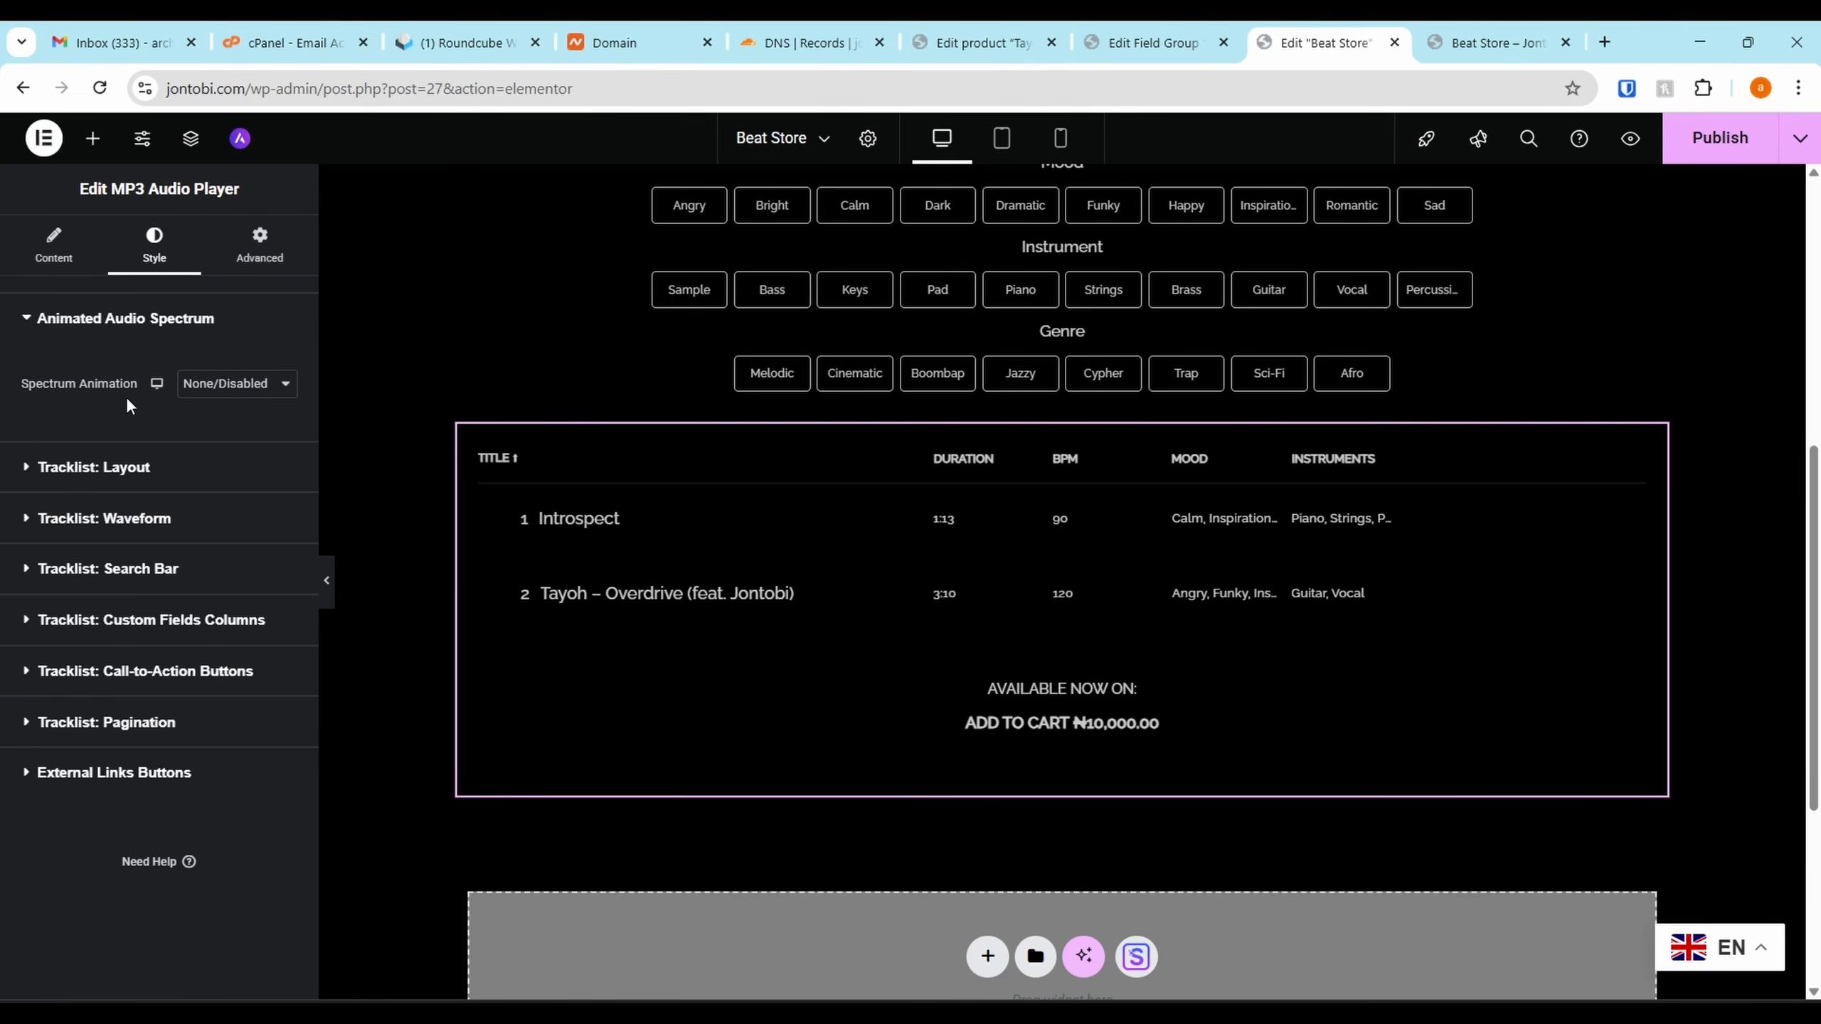
Link the tracklist's BPM column to the BPM ACF field
{"action": "left_click", "coordinate": [80, 619]}
{"action": "scroll", "coordinate": [134, 630], "scroll_direction": "down", "scroll_amount": 3}
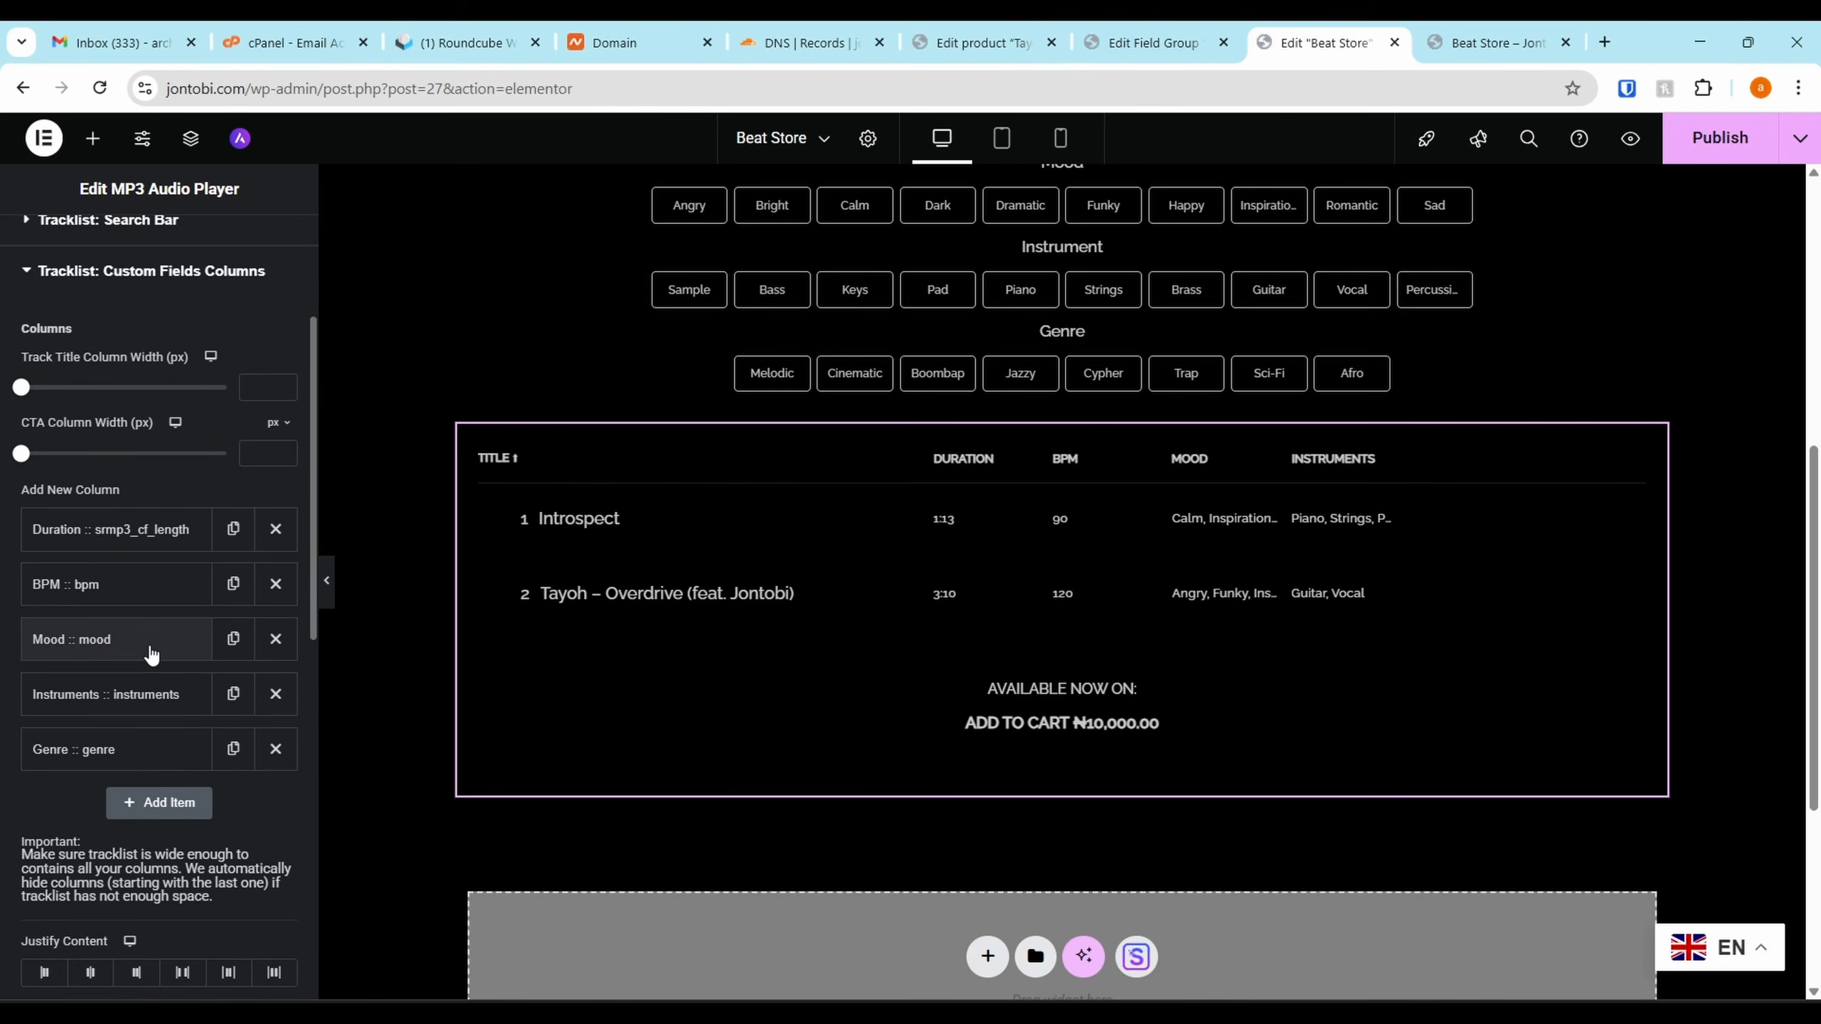
{"action": "left_click", "coordinate": [128, 594]}
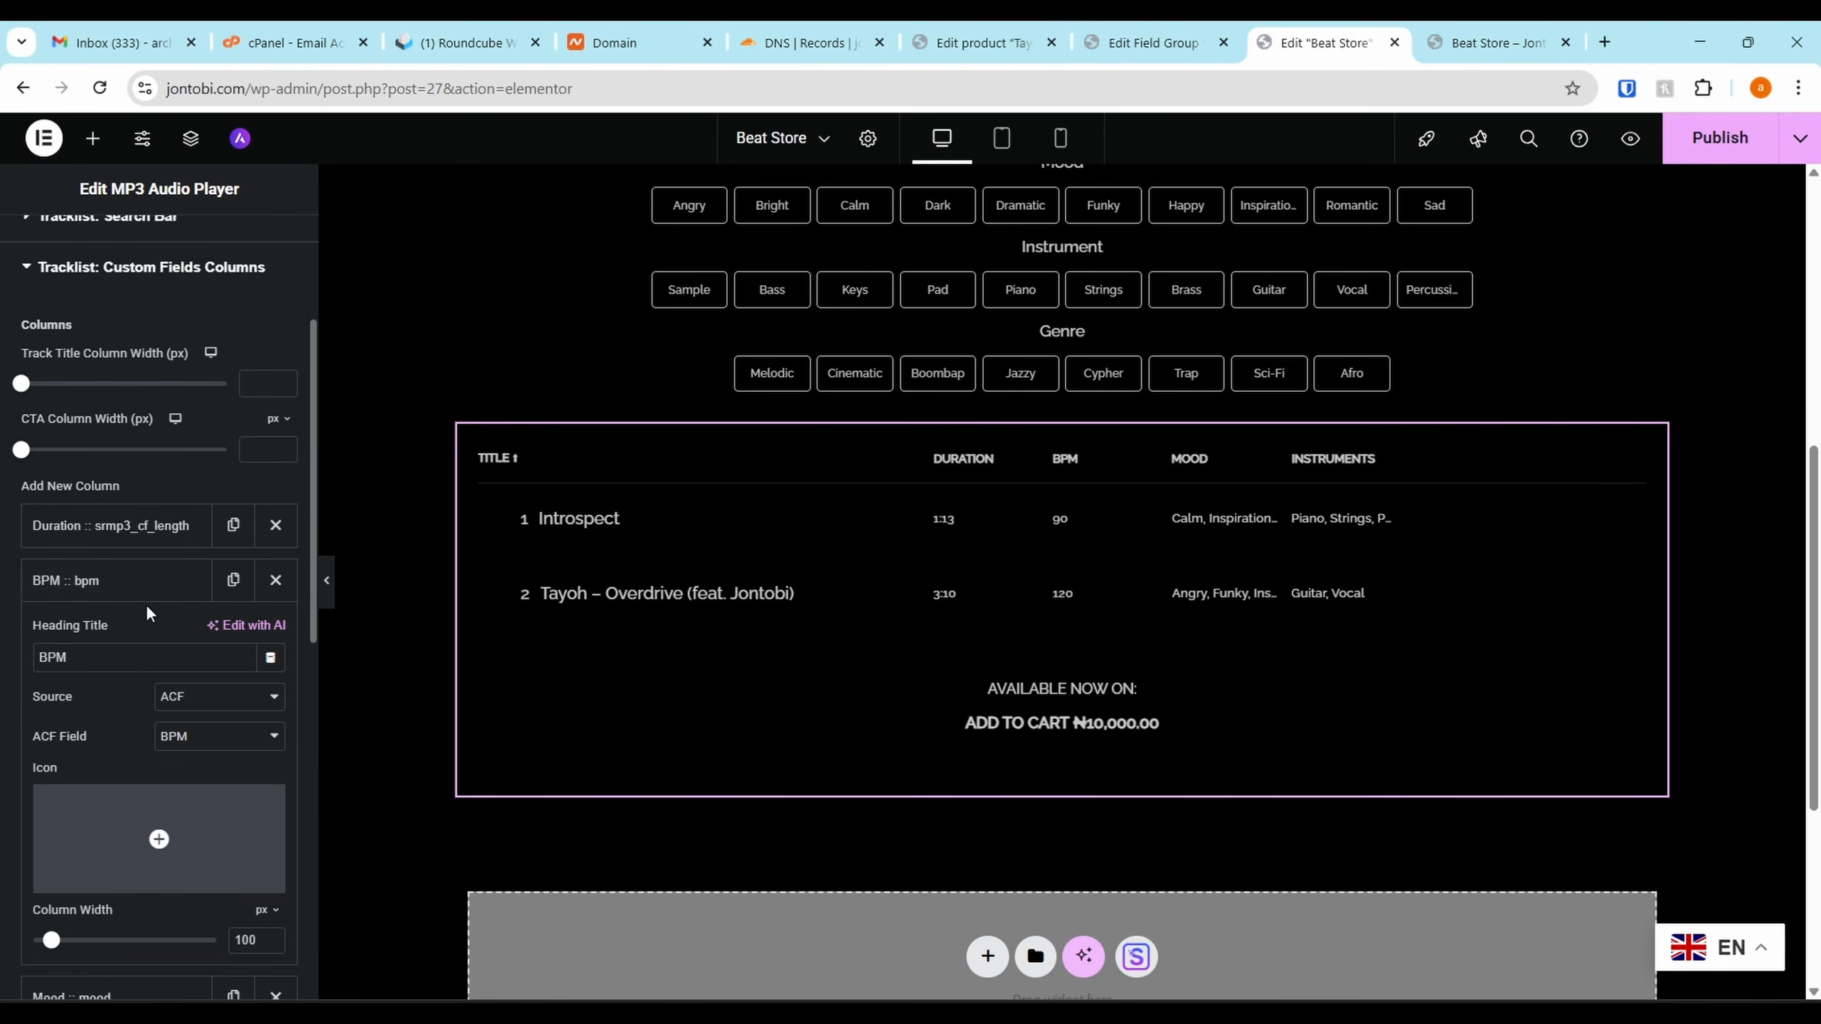
{"action": "left_click", "coordinate": [195, 739]}
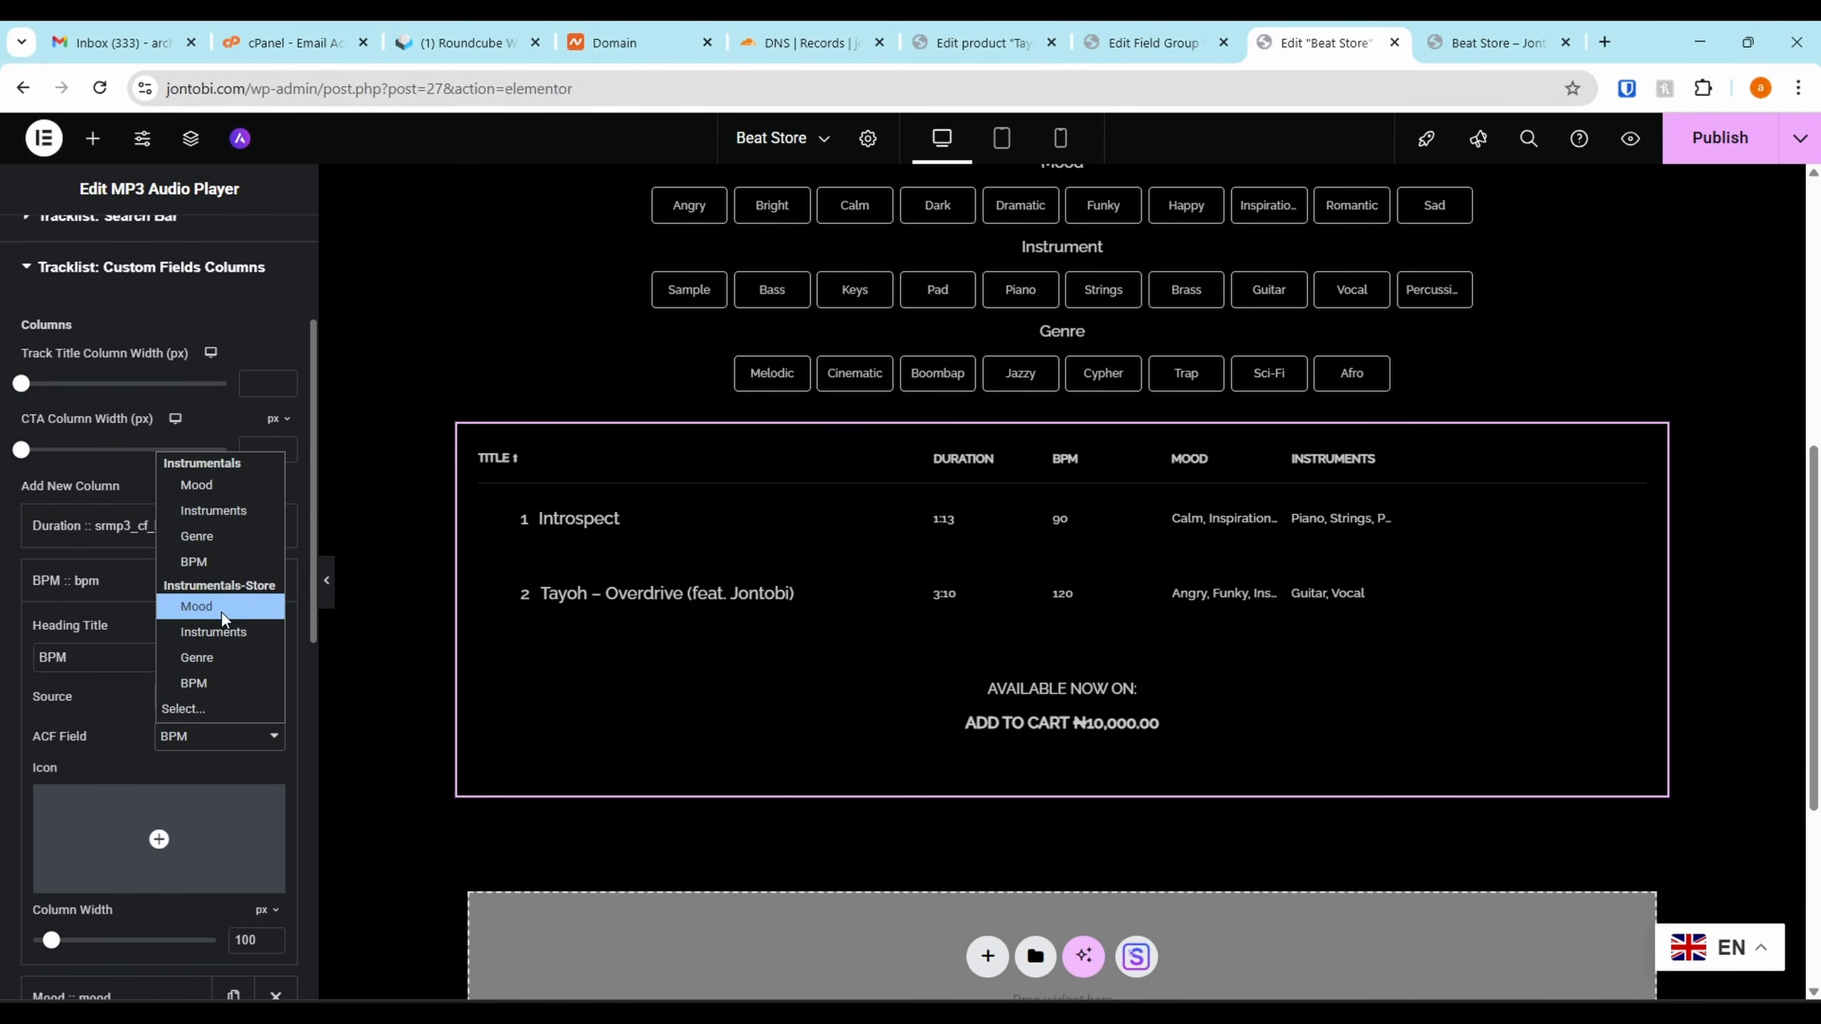
{"action": "left_click", "coordinate": [111, 549]}
{"action": "left_click", "coordinate": [120, 532]}
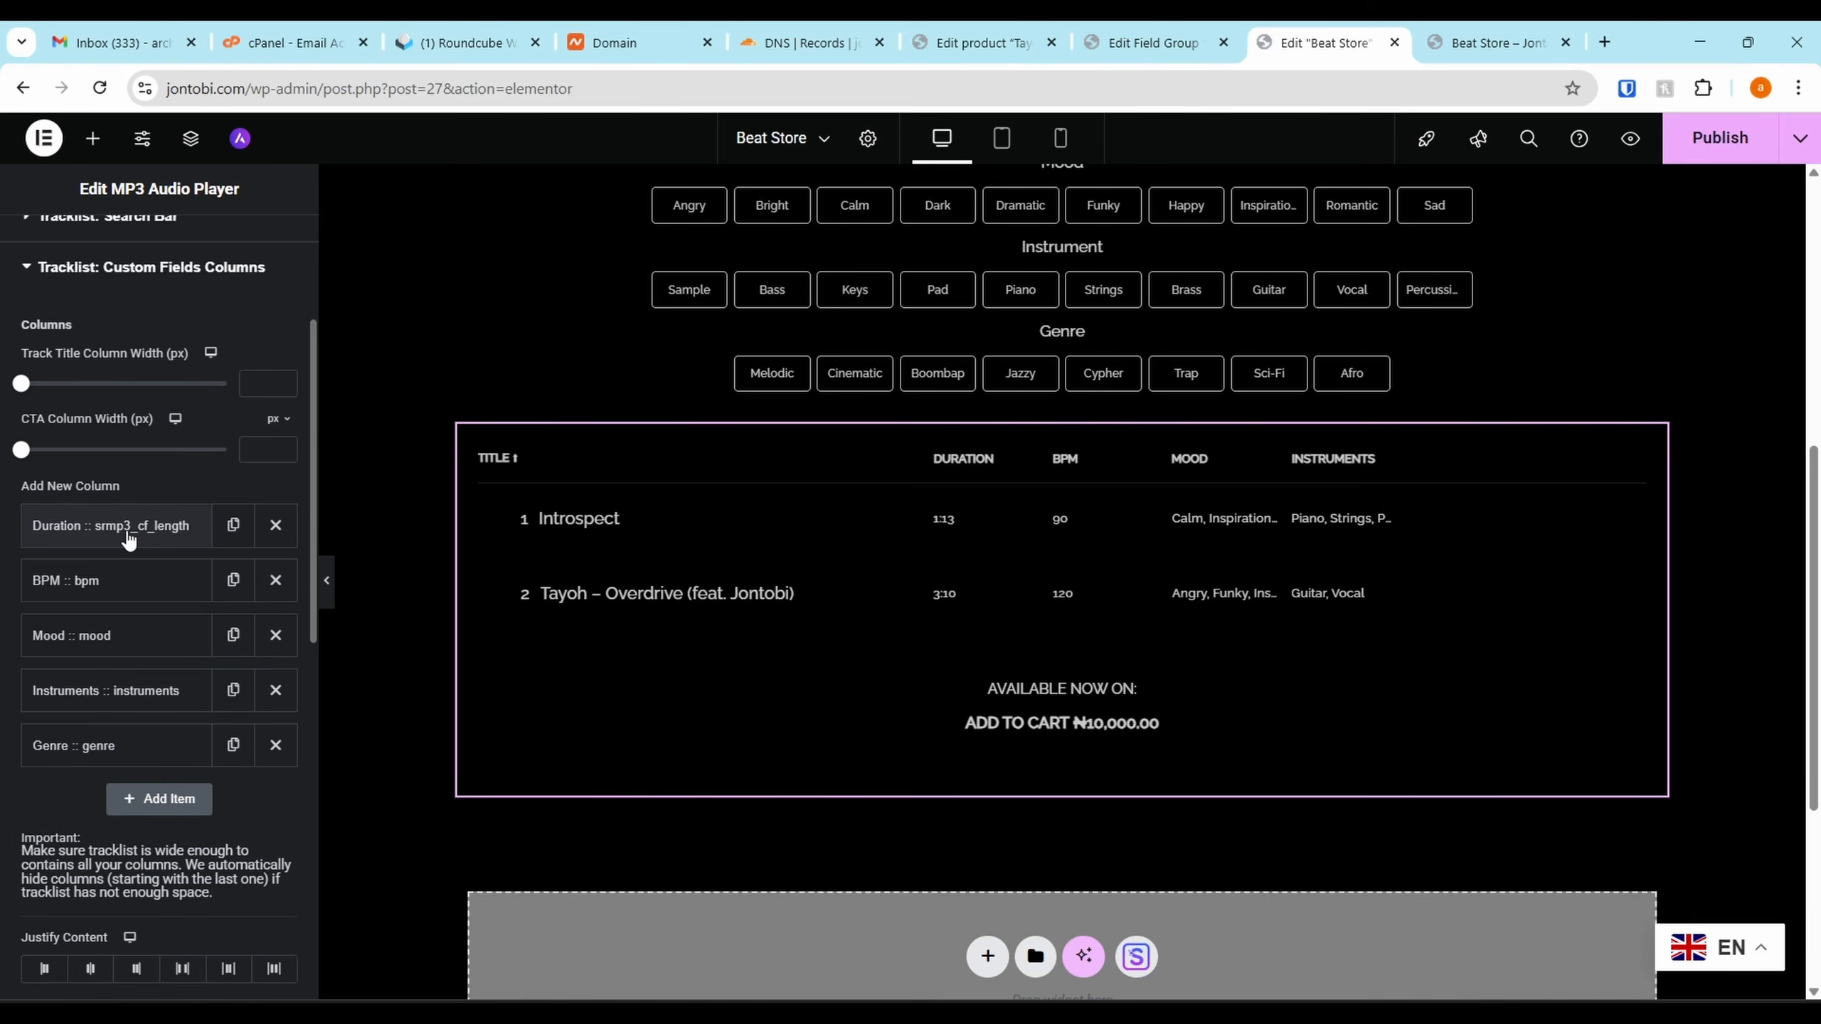
{"action": "left_click", "coordinate": [115, 582]}
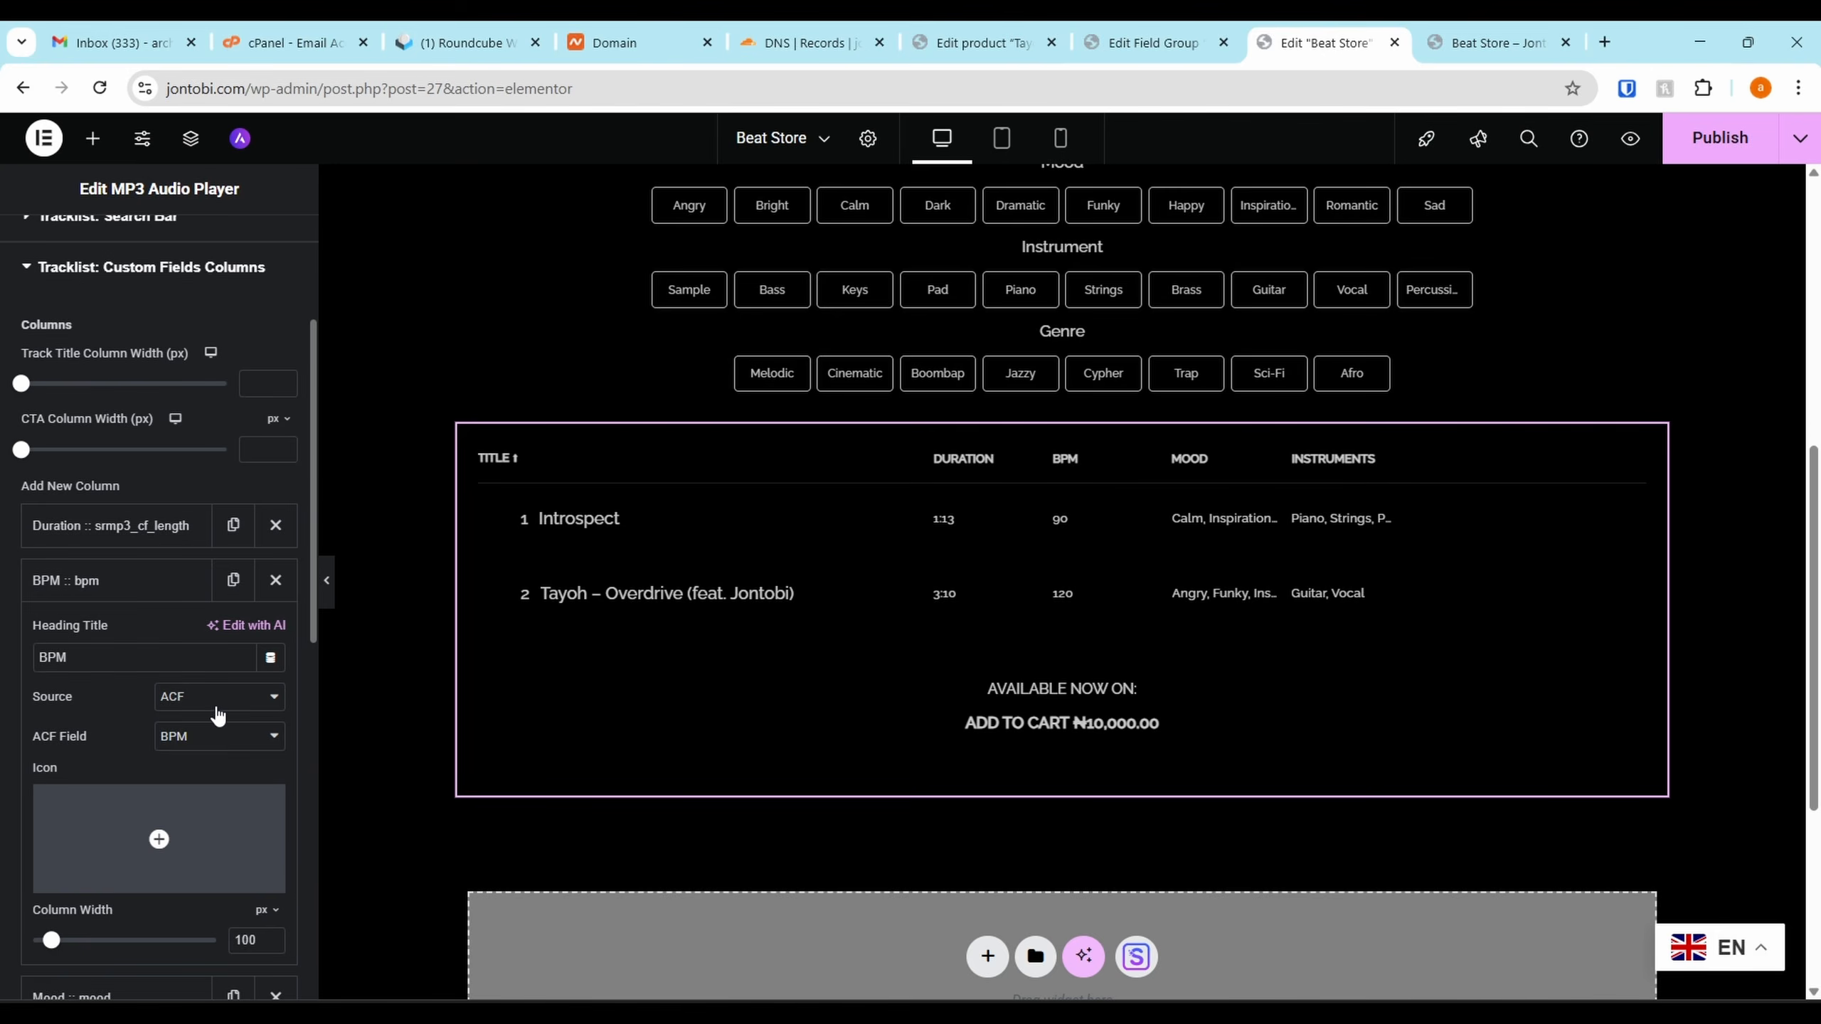
{"action": "left_click", "coordinate": [209, 748]}
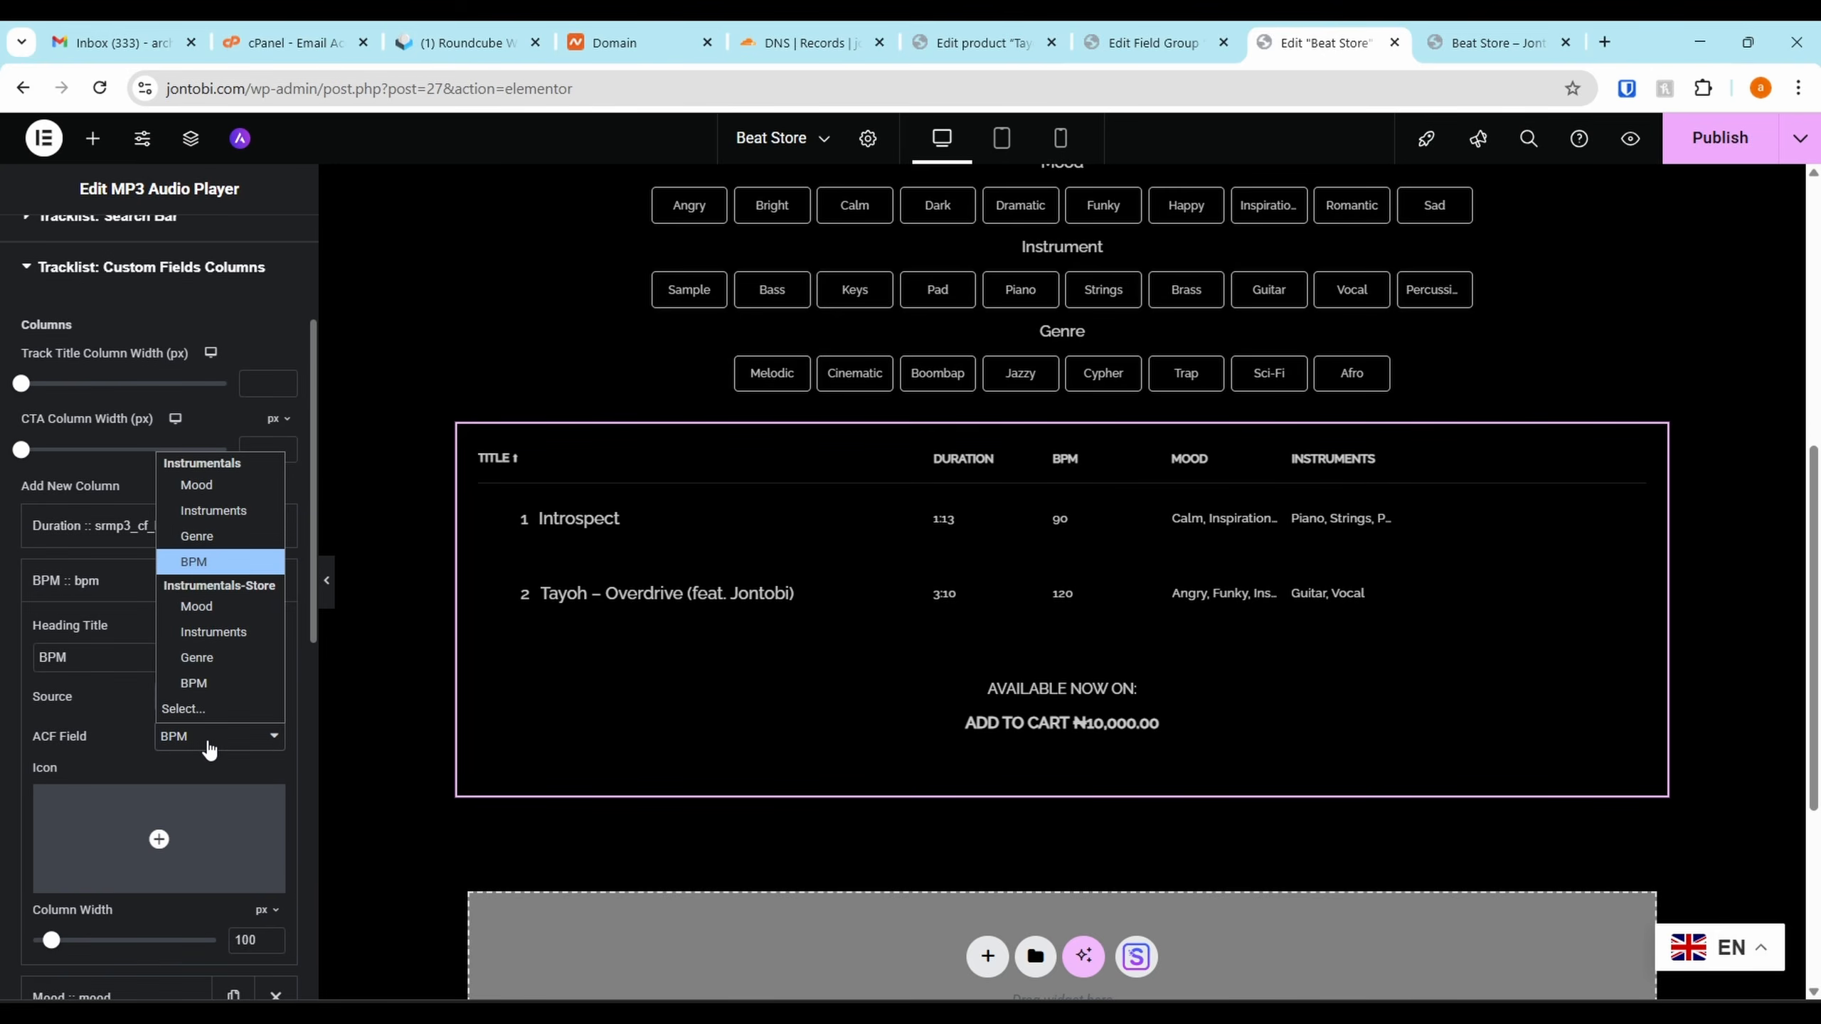
{"action": "left_click", "coordinate": [222, 683]}
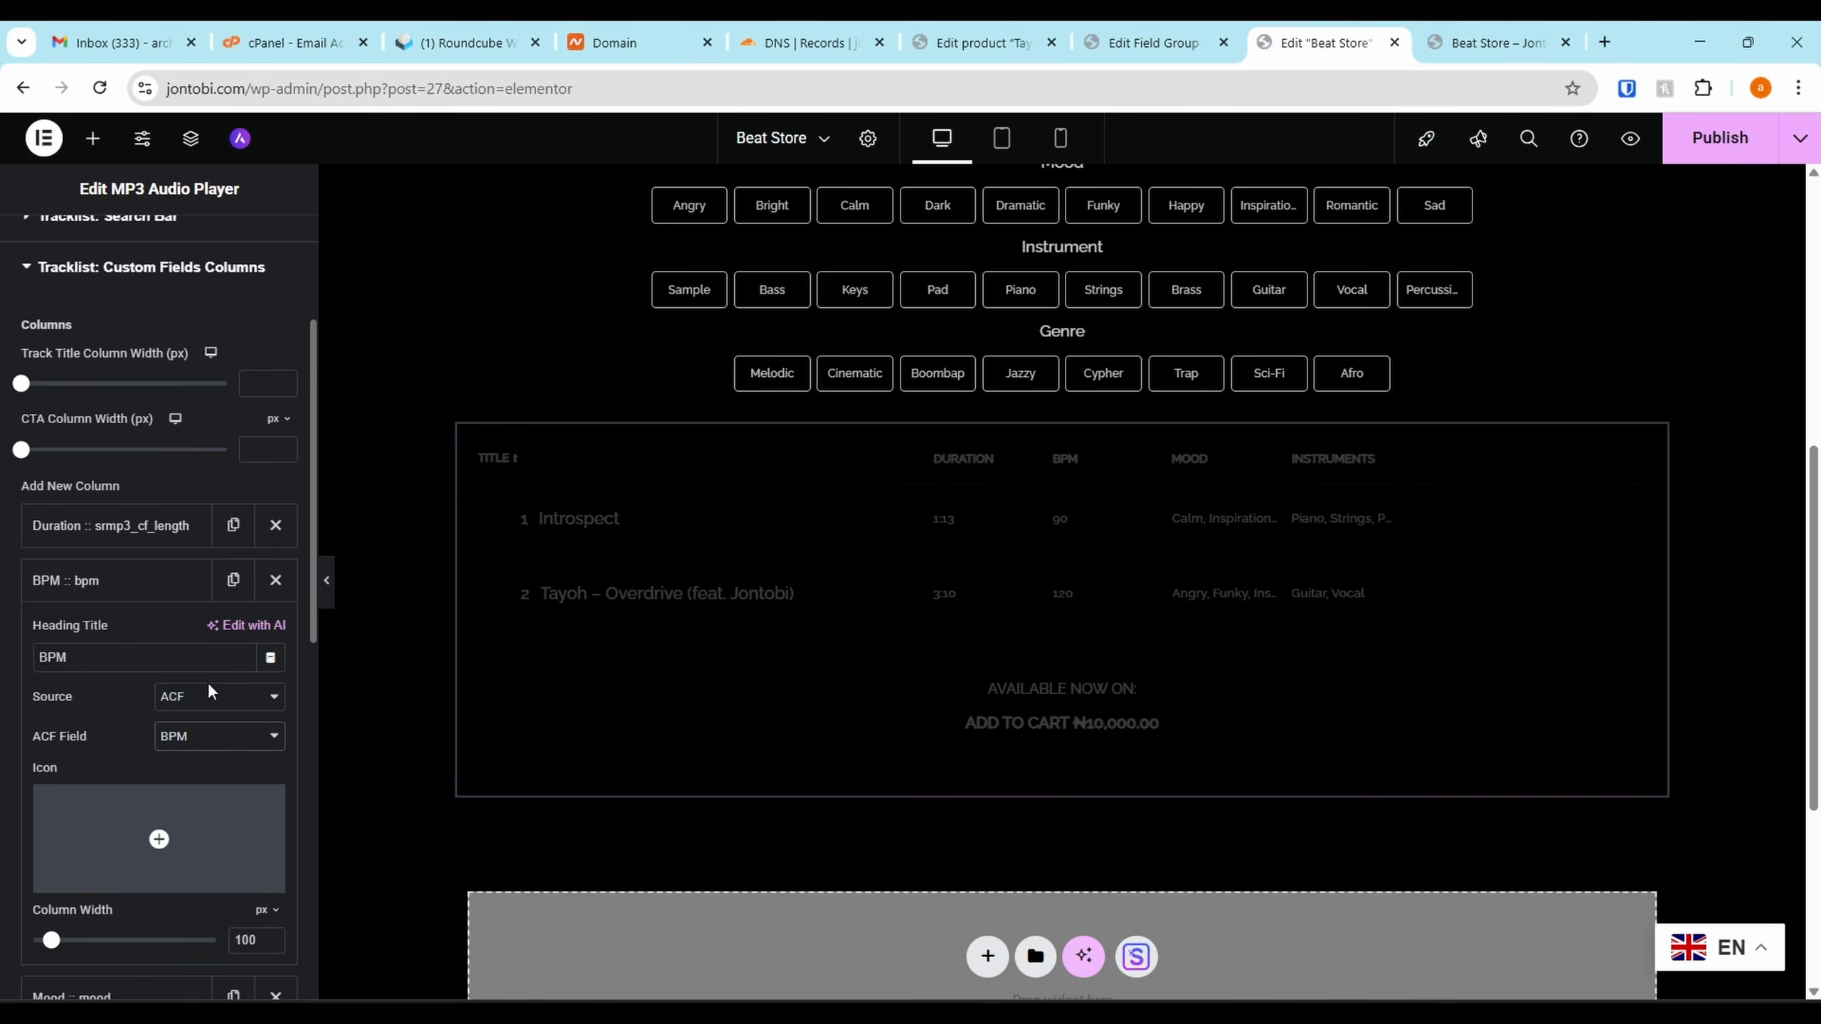
{"action": "left_click", "coordinate": [75, 581]}
Link the Mood, Instruments and Genre columns to their matching ACF fields
{"action": "left_click", "coordinate": [119, 650]}
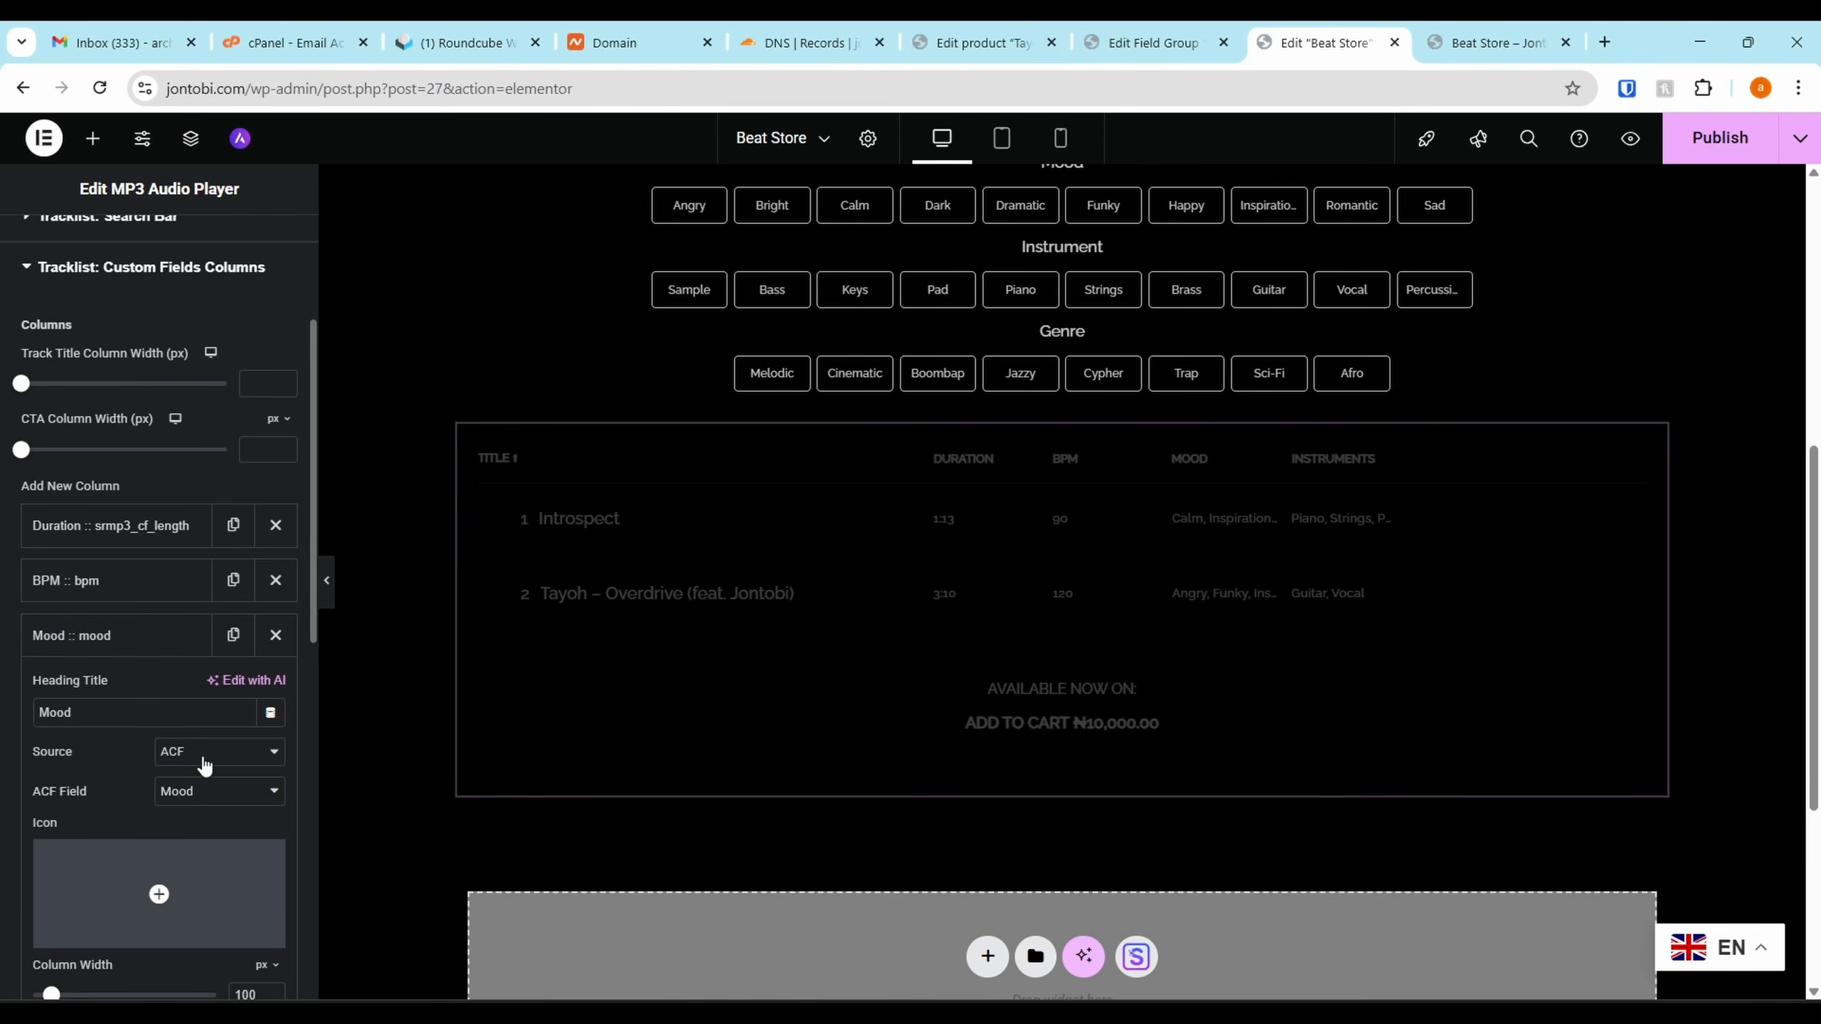
{"action": "left_click", "coordinate": [213, 790]}
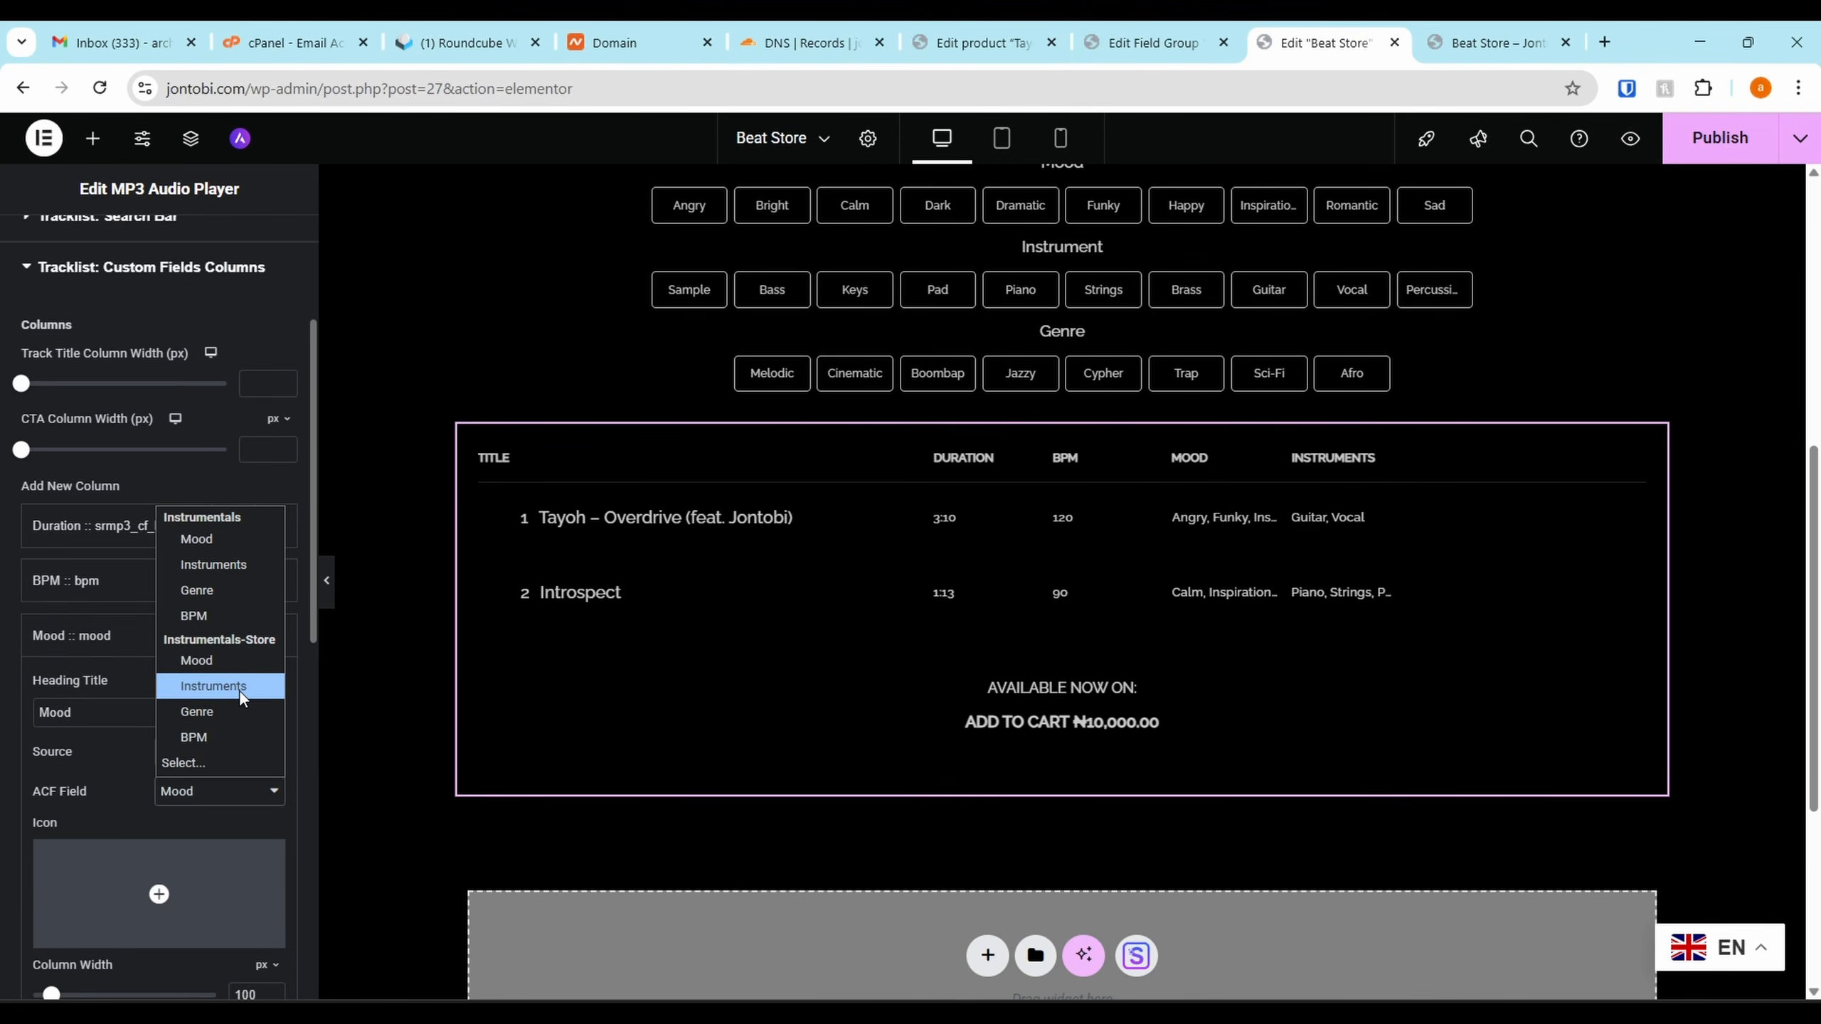
{"action": "left_click", "coordinate": [205, 661]}
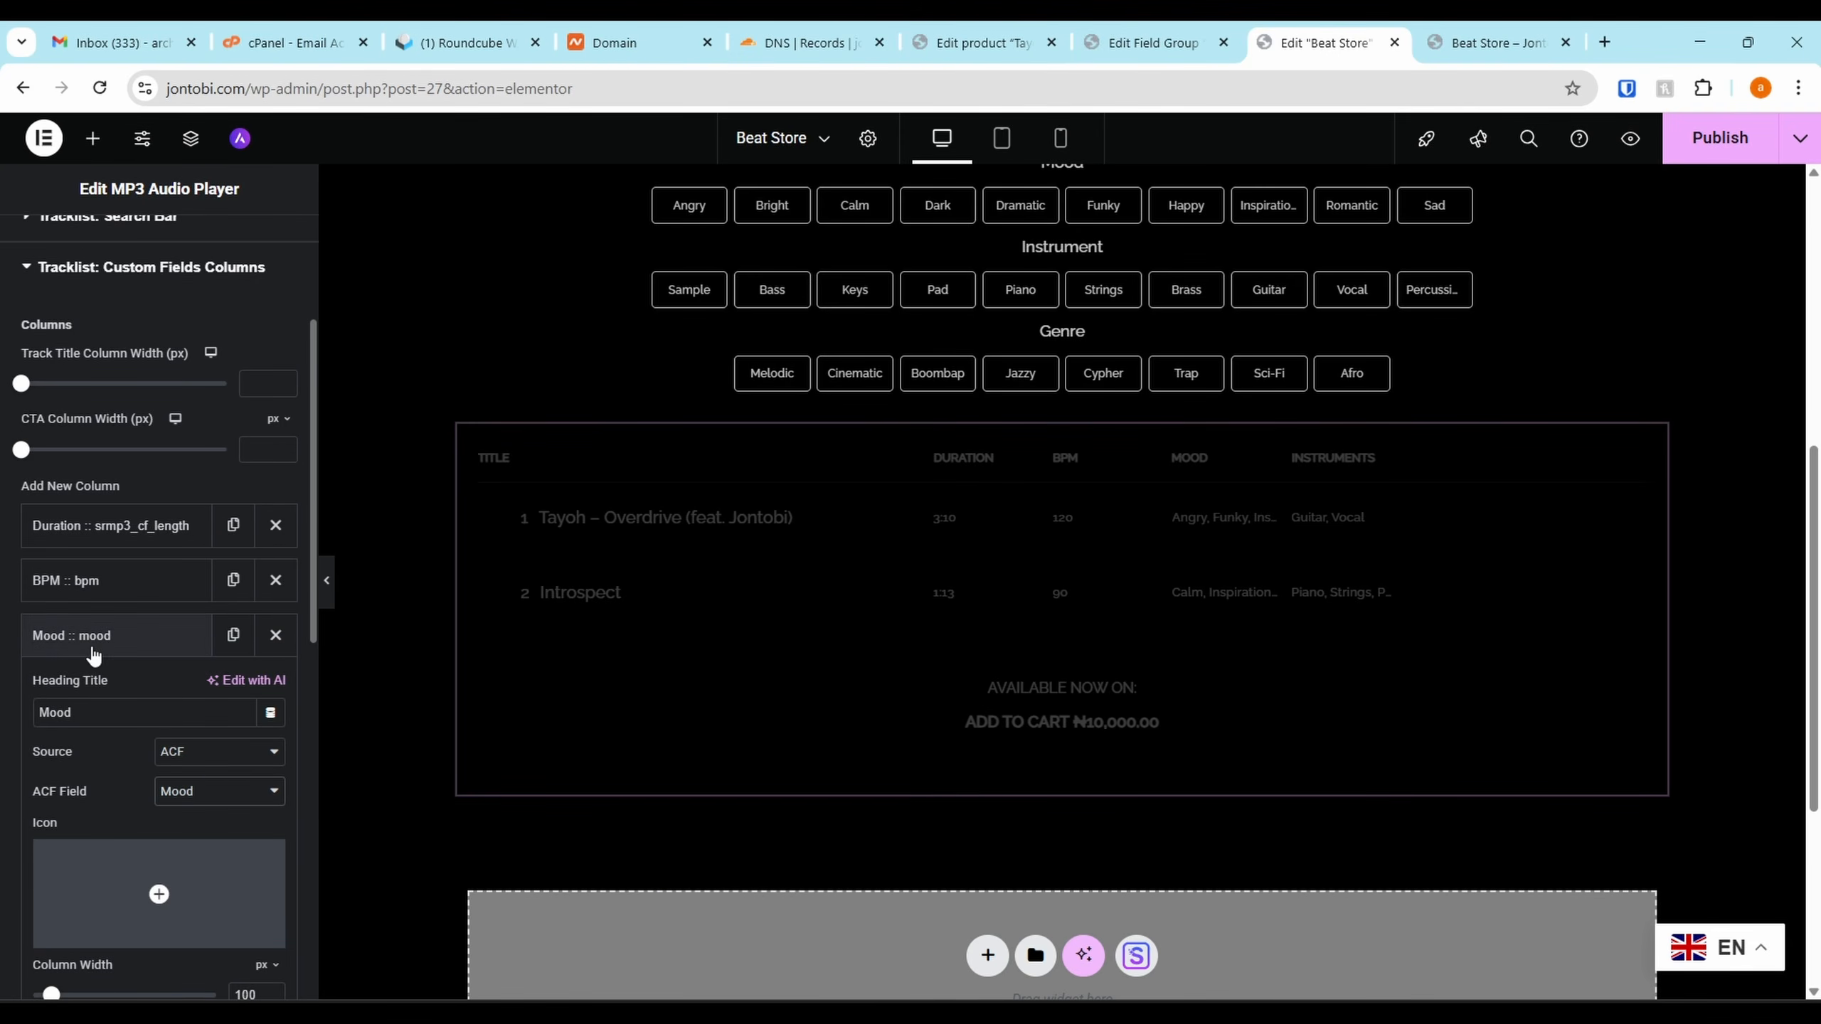
{"action": "left_click", "coordinate": [94, 649]}
{"action": "left_click", "coordinate": [118, 695]}
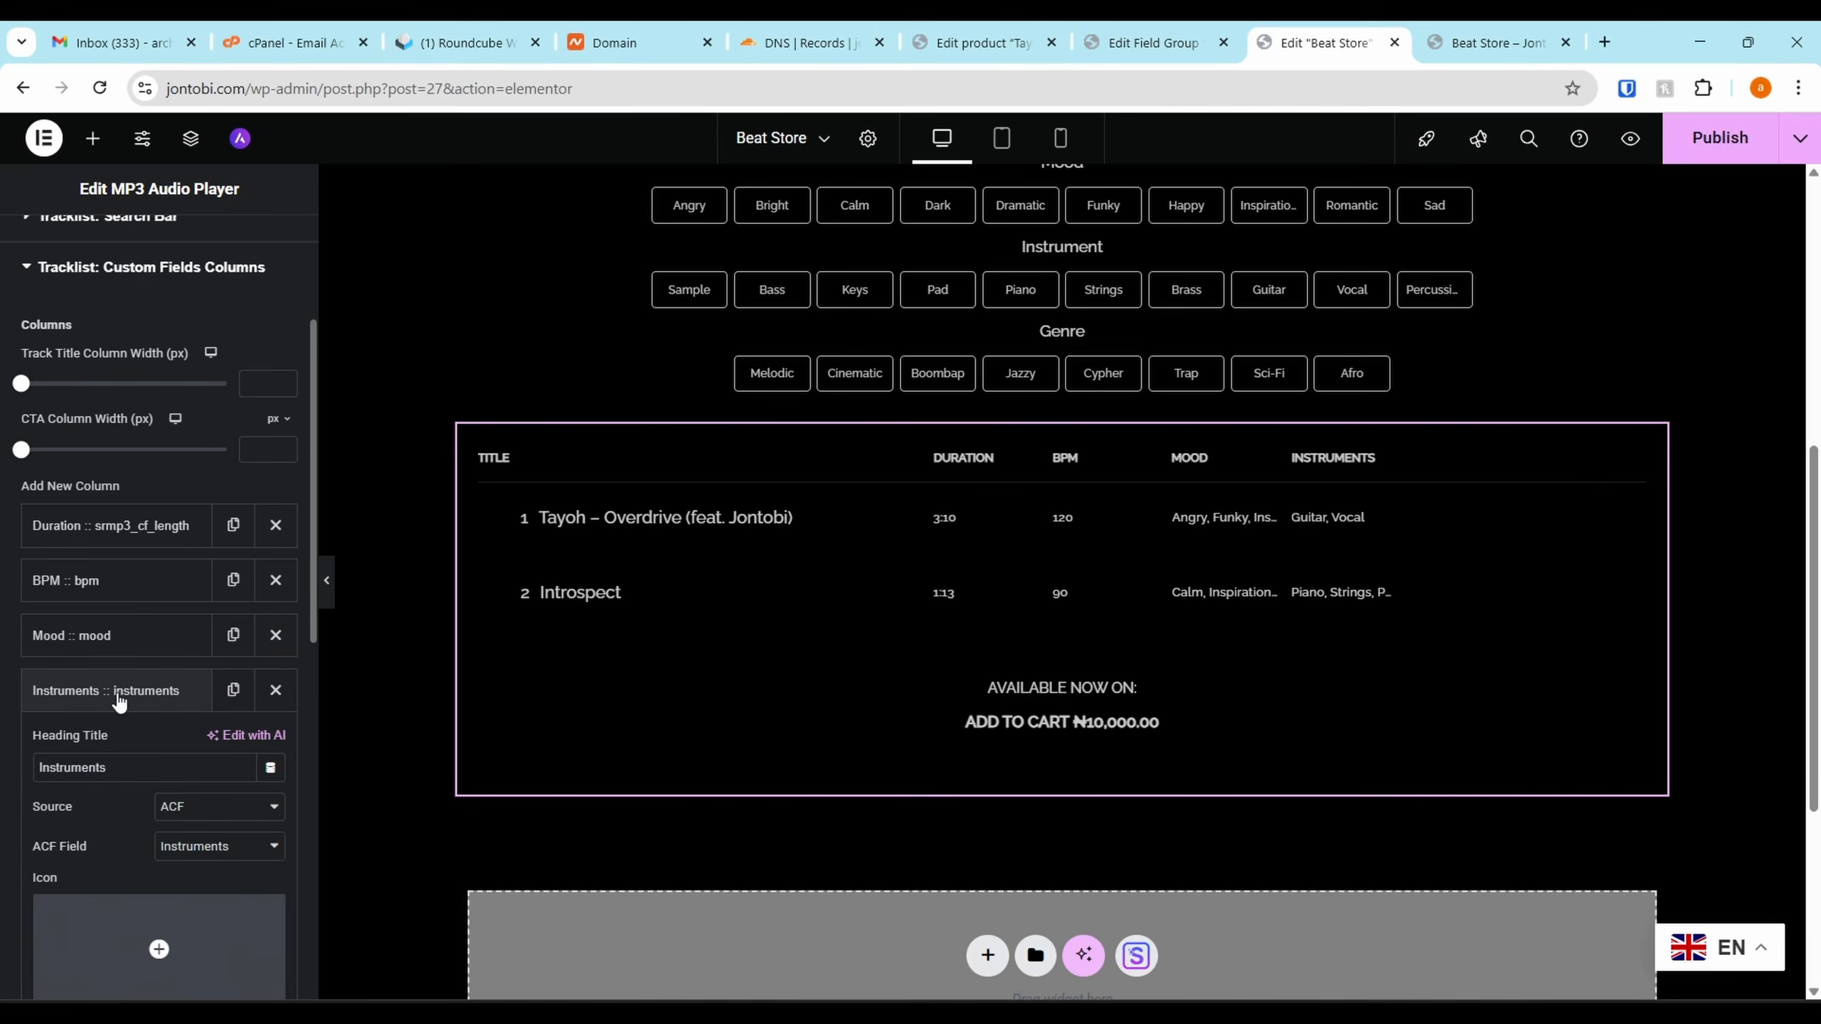
{"action": "left_click", "coordinate": [219, 847]}
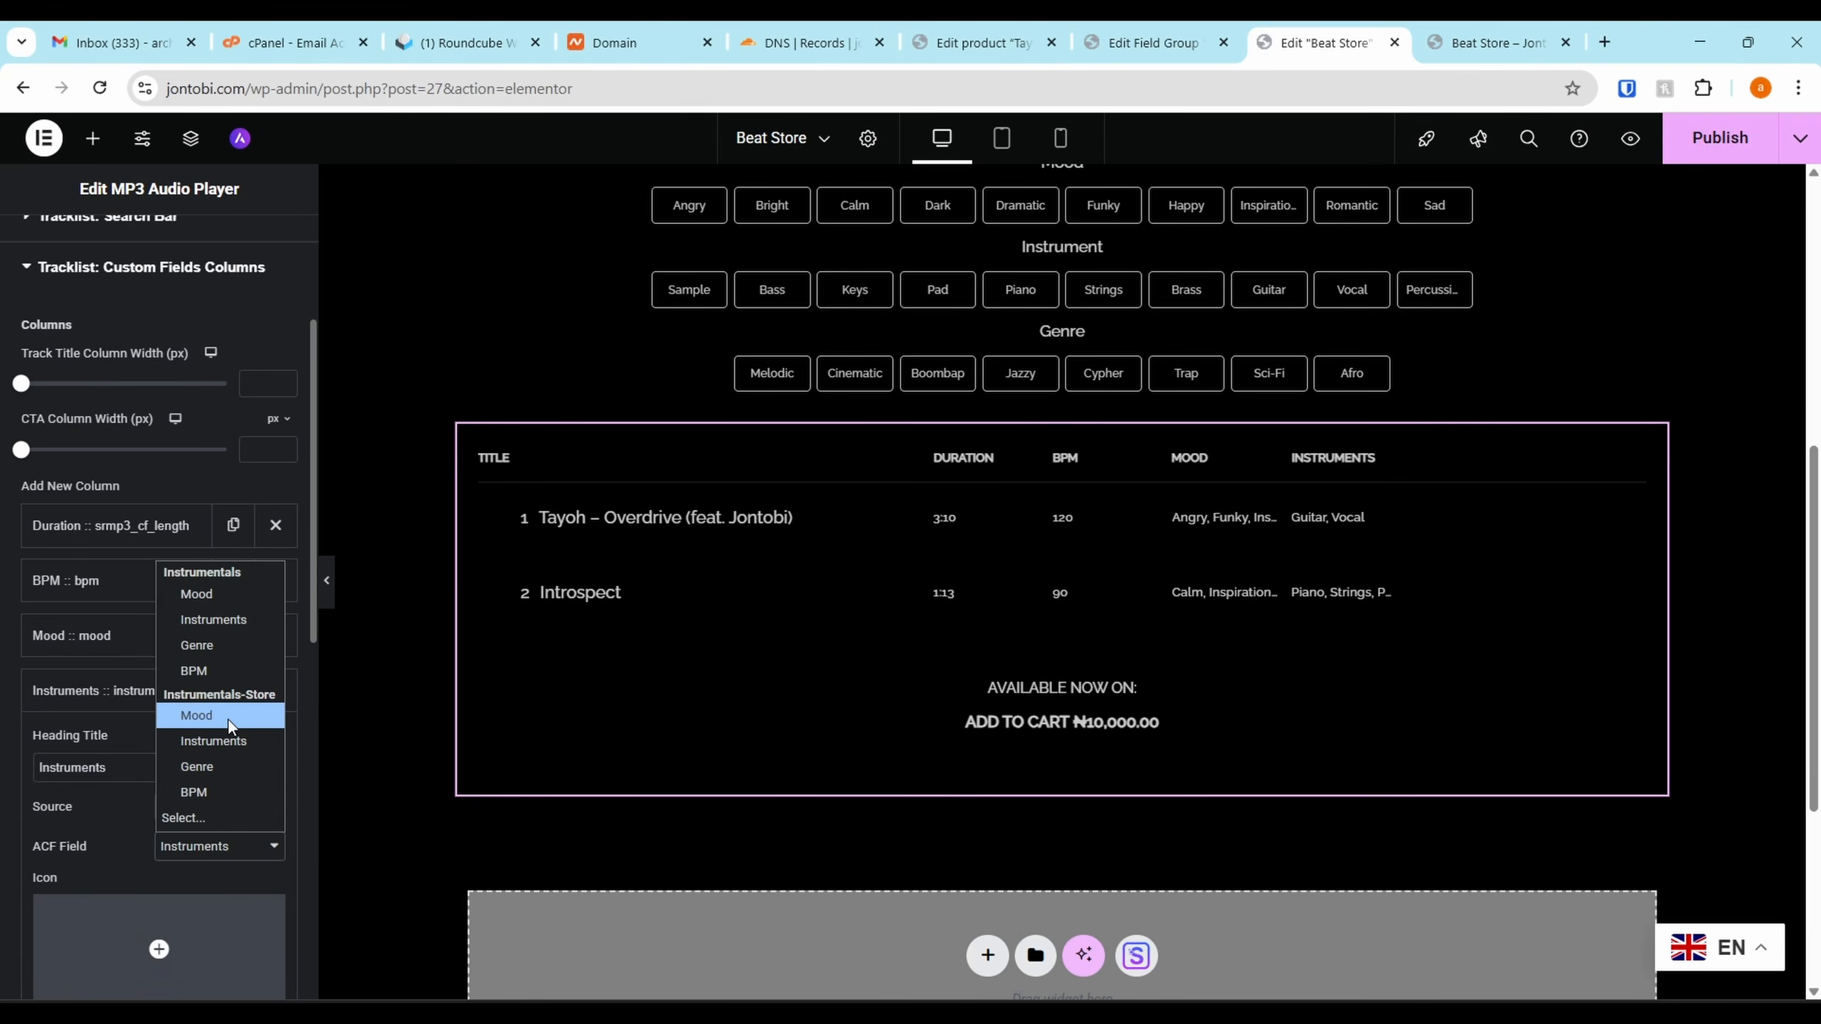
{"action": "left_click", "coordinate": [212, 746]}
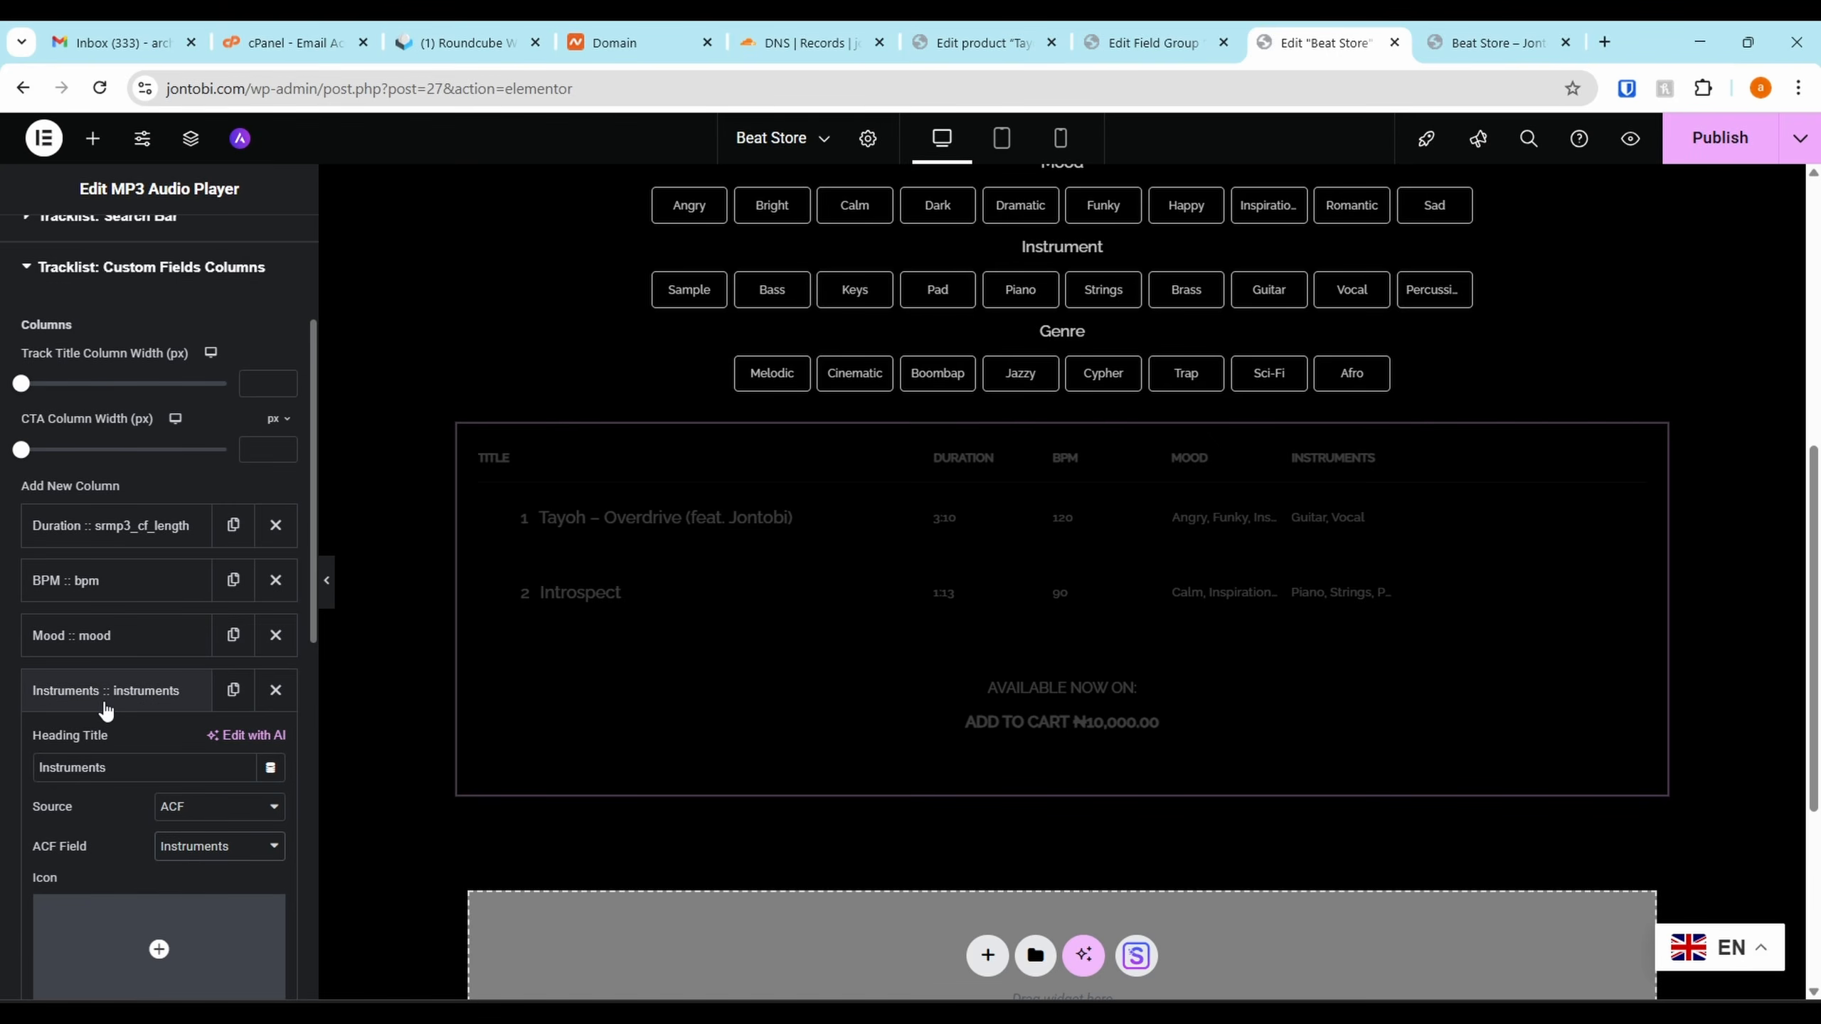
{"action": "left_click", "coordinate": [100, 689]}
{"action": "left_click", "coordinate": [108, 746]}
{"action": "scroll", "coordinate": [179, 788], "scroll_direction": "down", "scroll_amount": 2}
{"action": "left_click", "coordinate": [215, 765]}
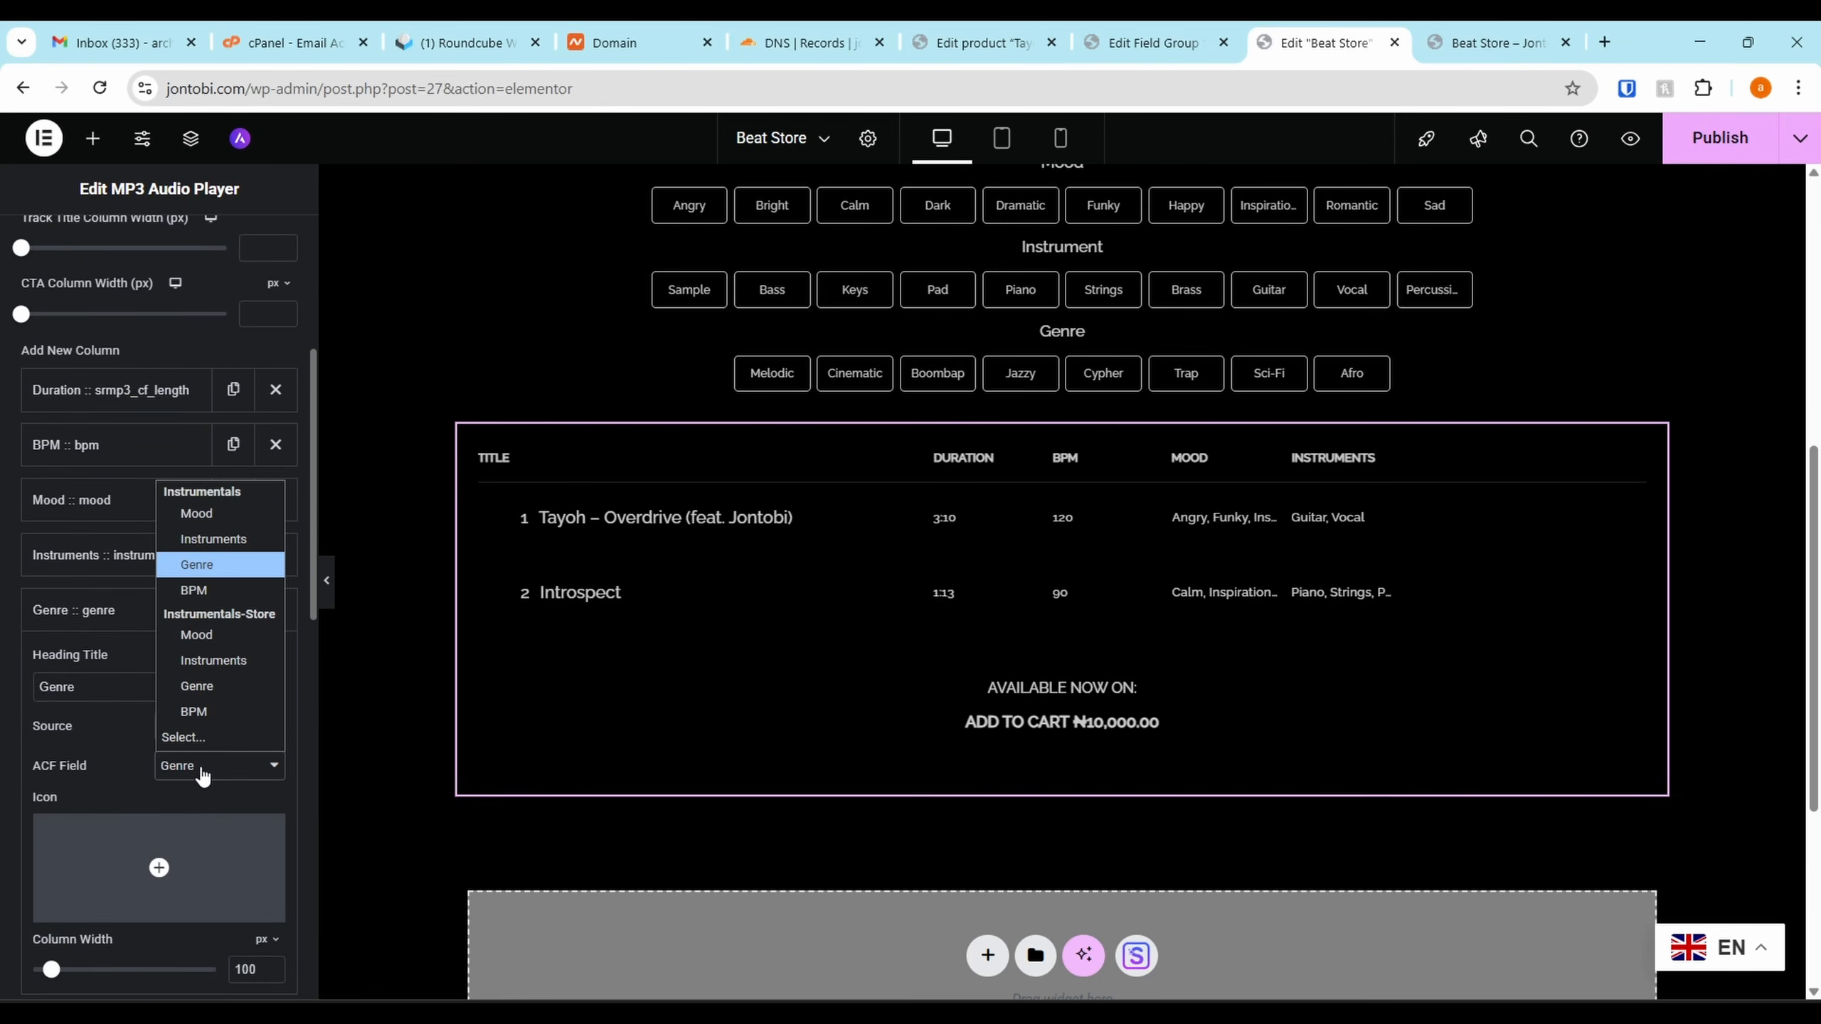
{"action": "left_click", "coordinate": [216, 689]}
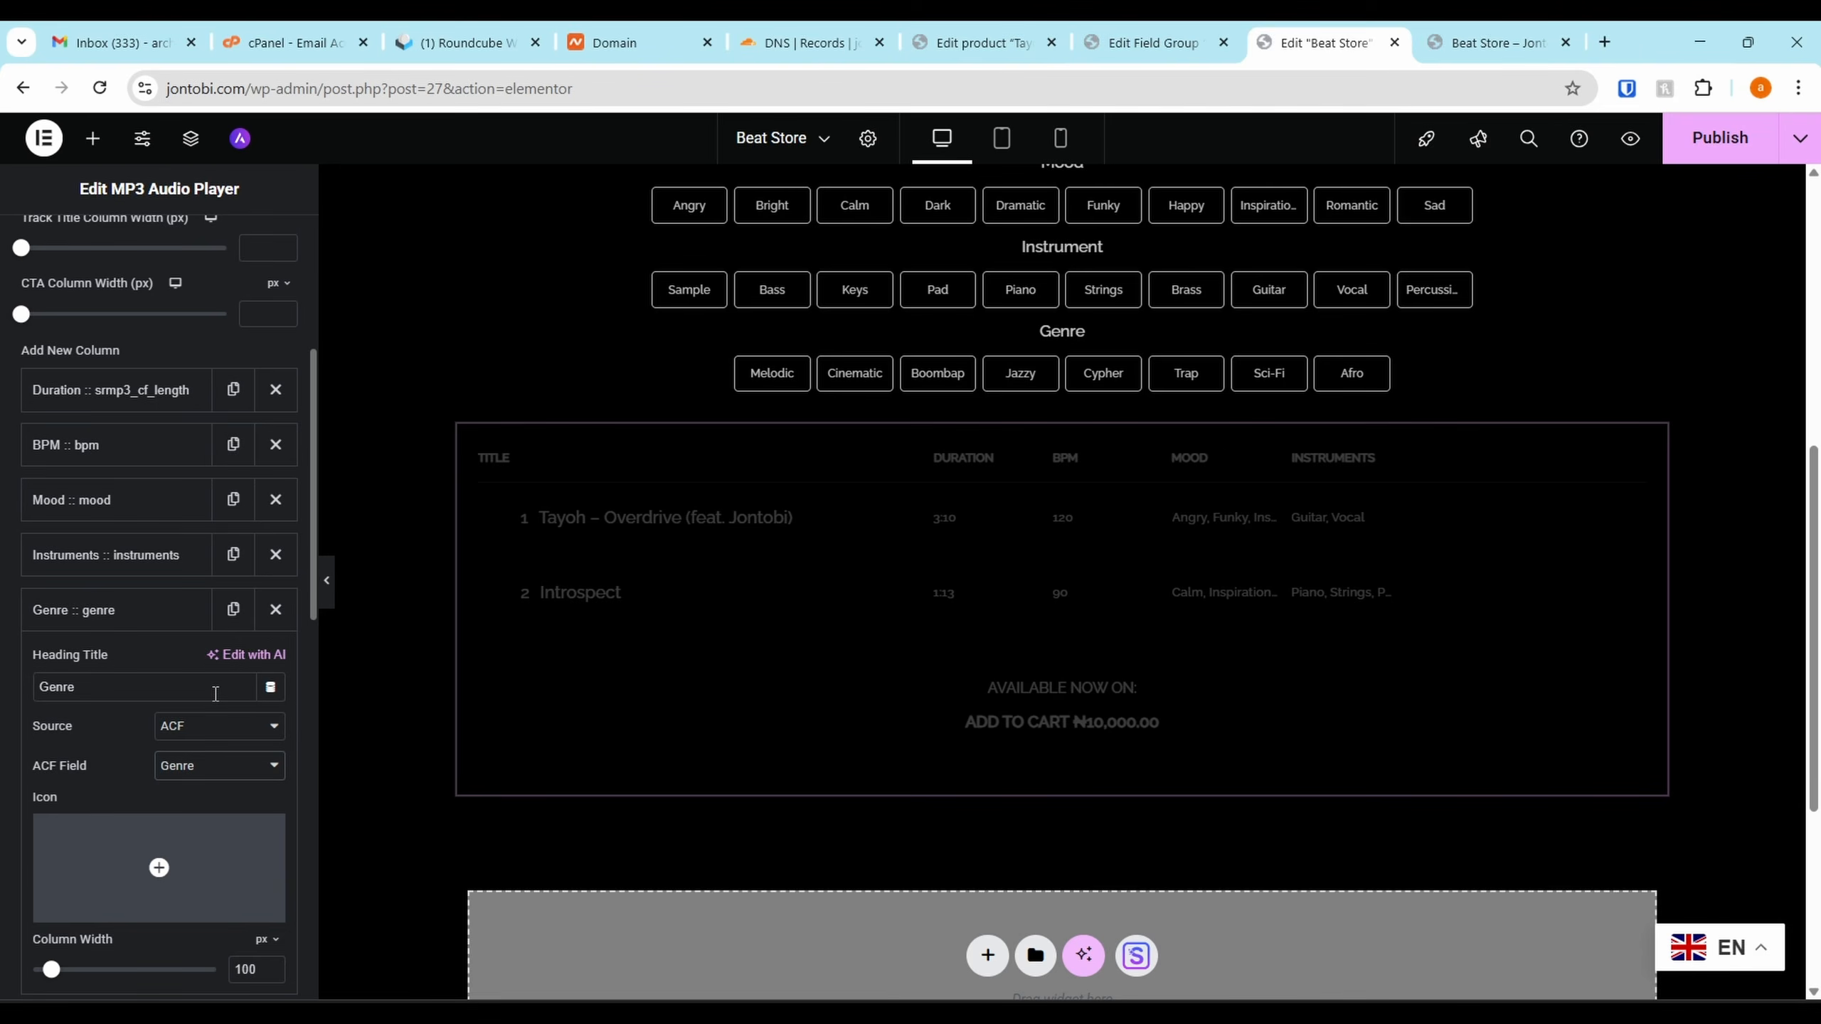
Delete the existing Instruments column from the tracklist's custom field columns
{"action": "left_click", "coordinate": [980, 480]}
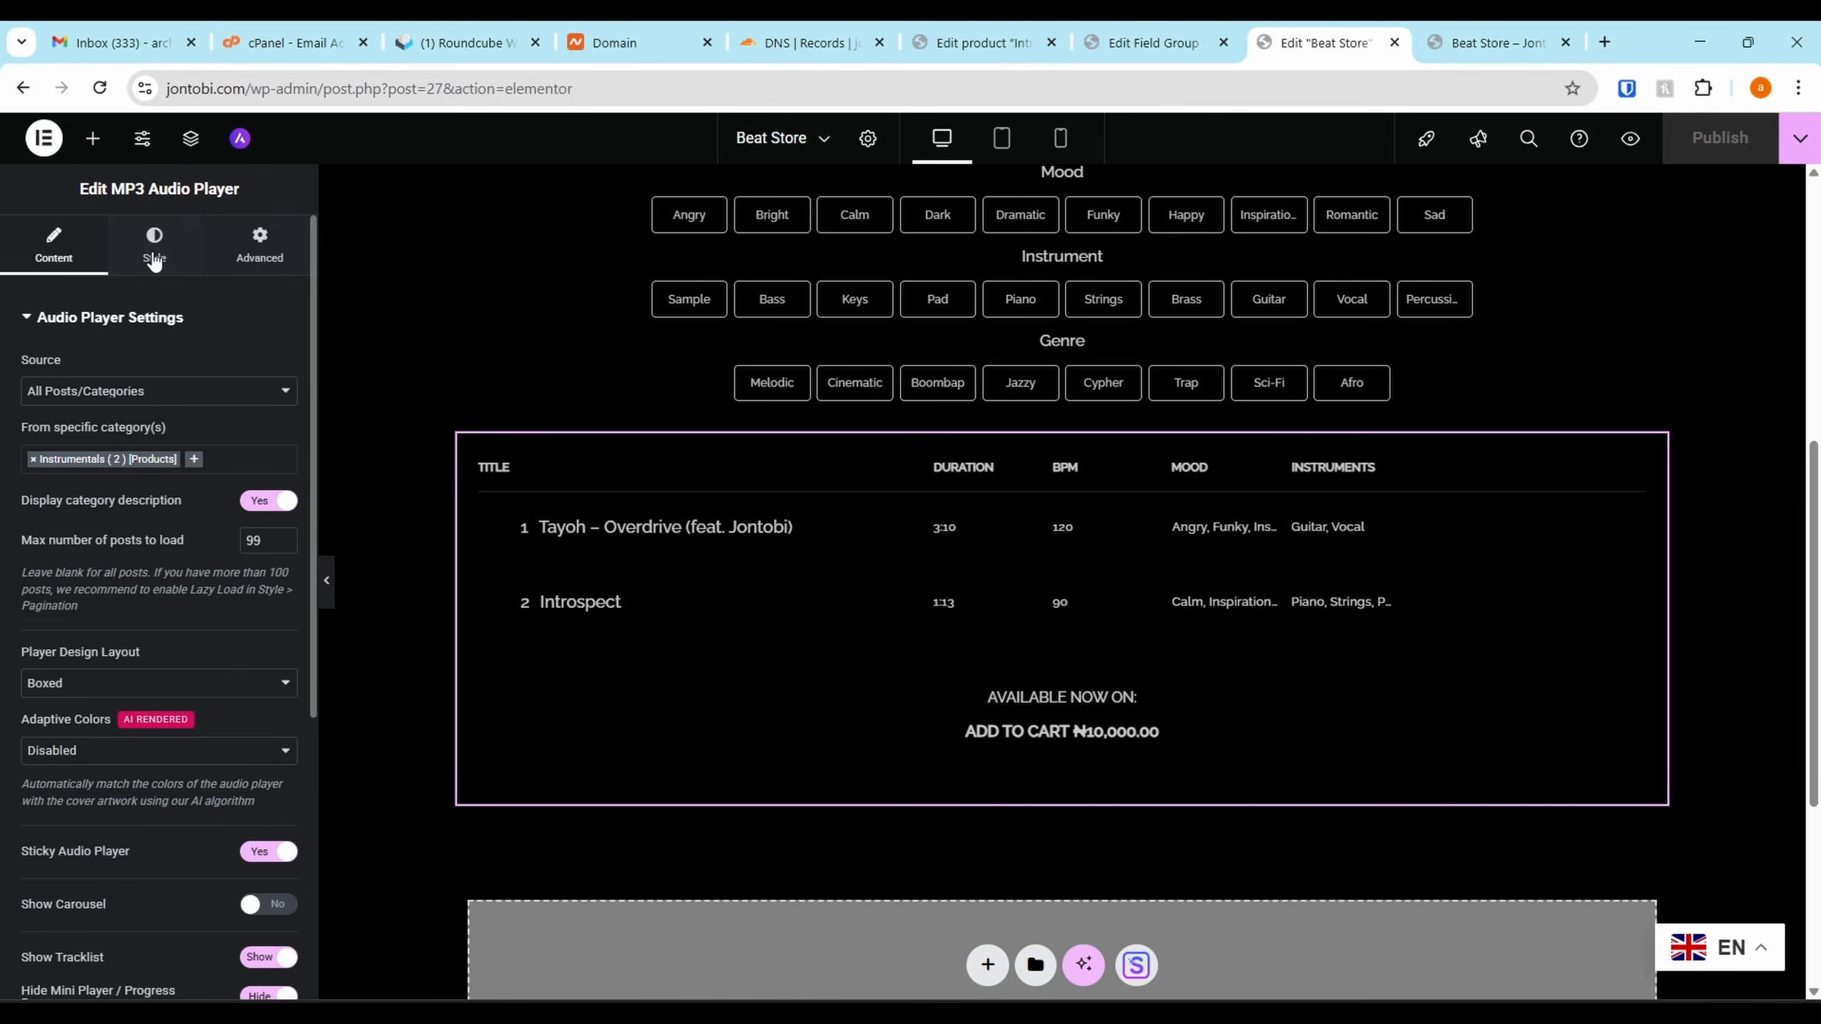
{"action": "left_click", "coordinate": [151, 273]}
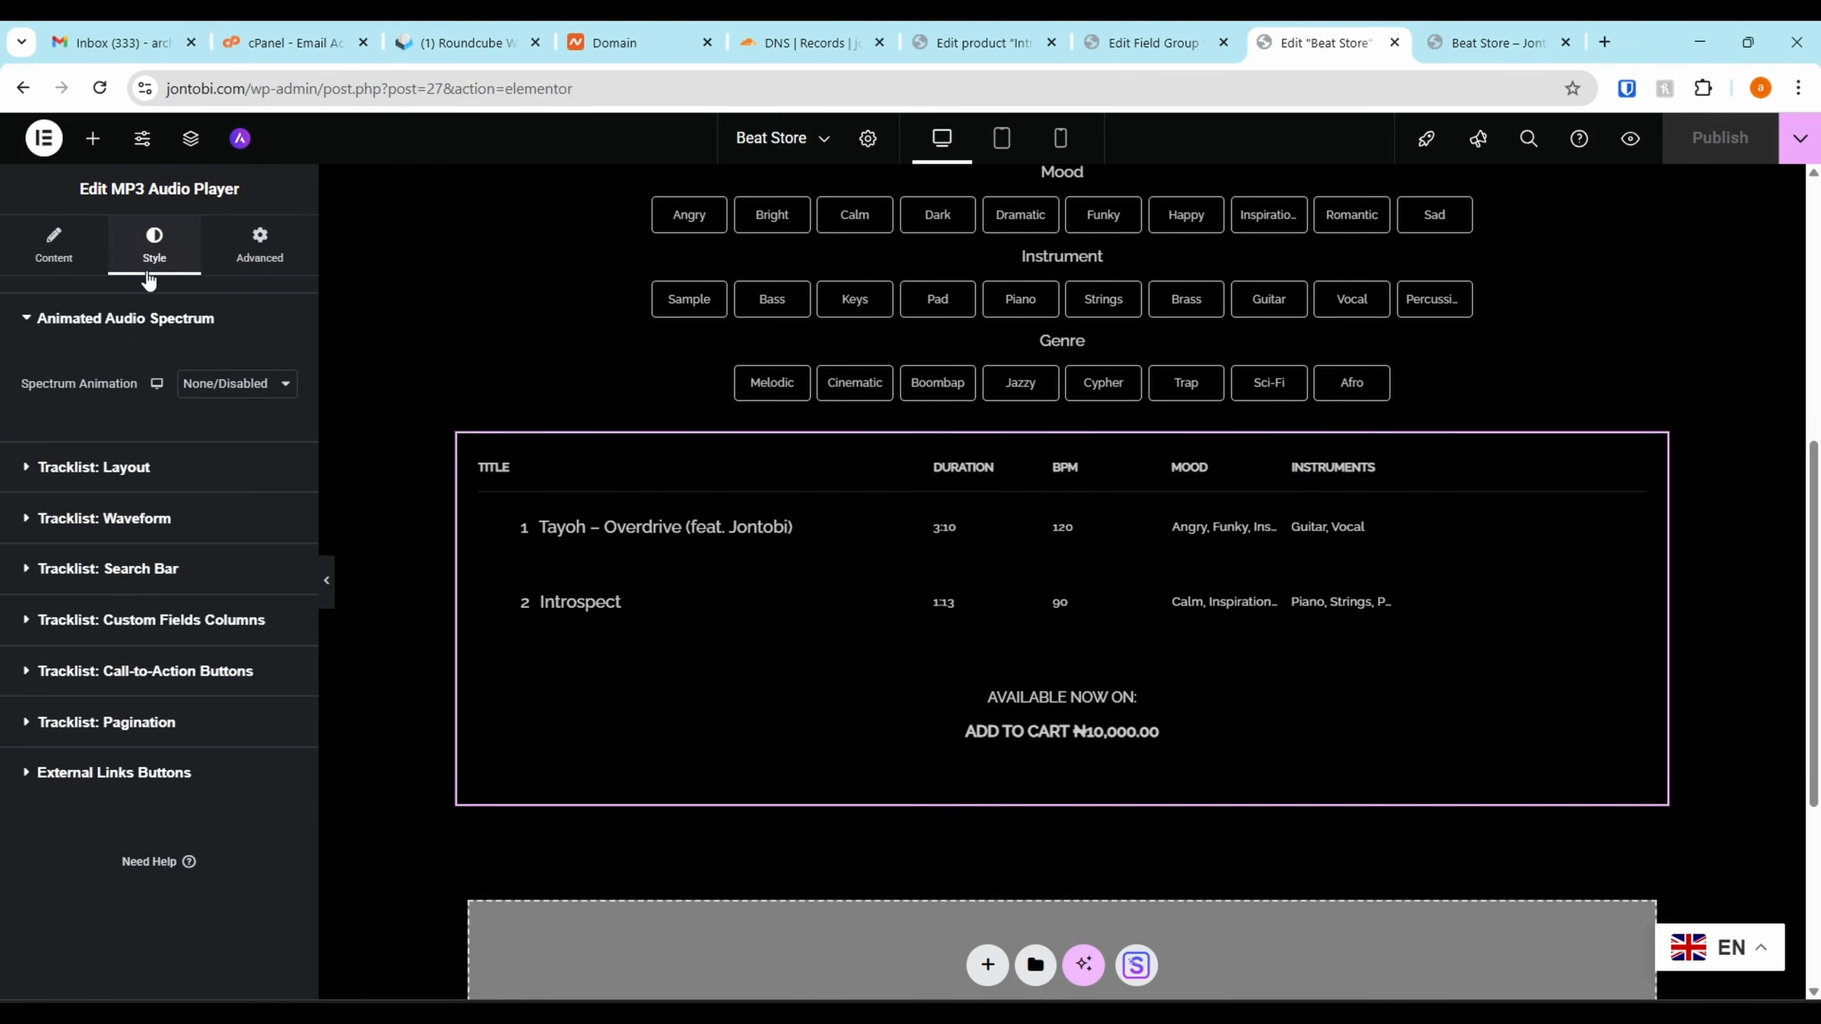
{"action": "left_click", "coordinate": [91, 621]}
{"action": "scroll", "coordinate": [108, 610], "scroll_direction": "down", "scroll_amount": 5}
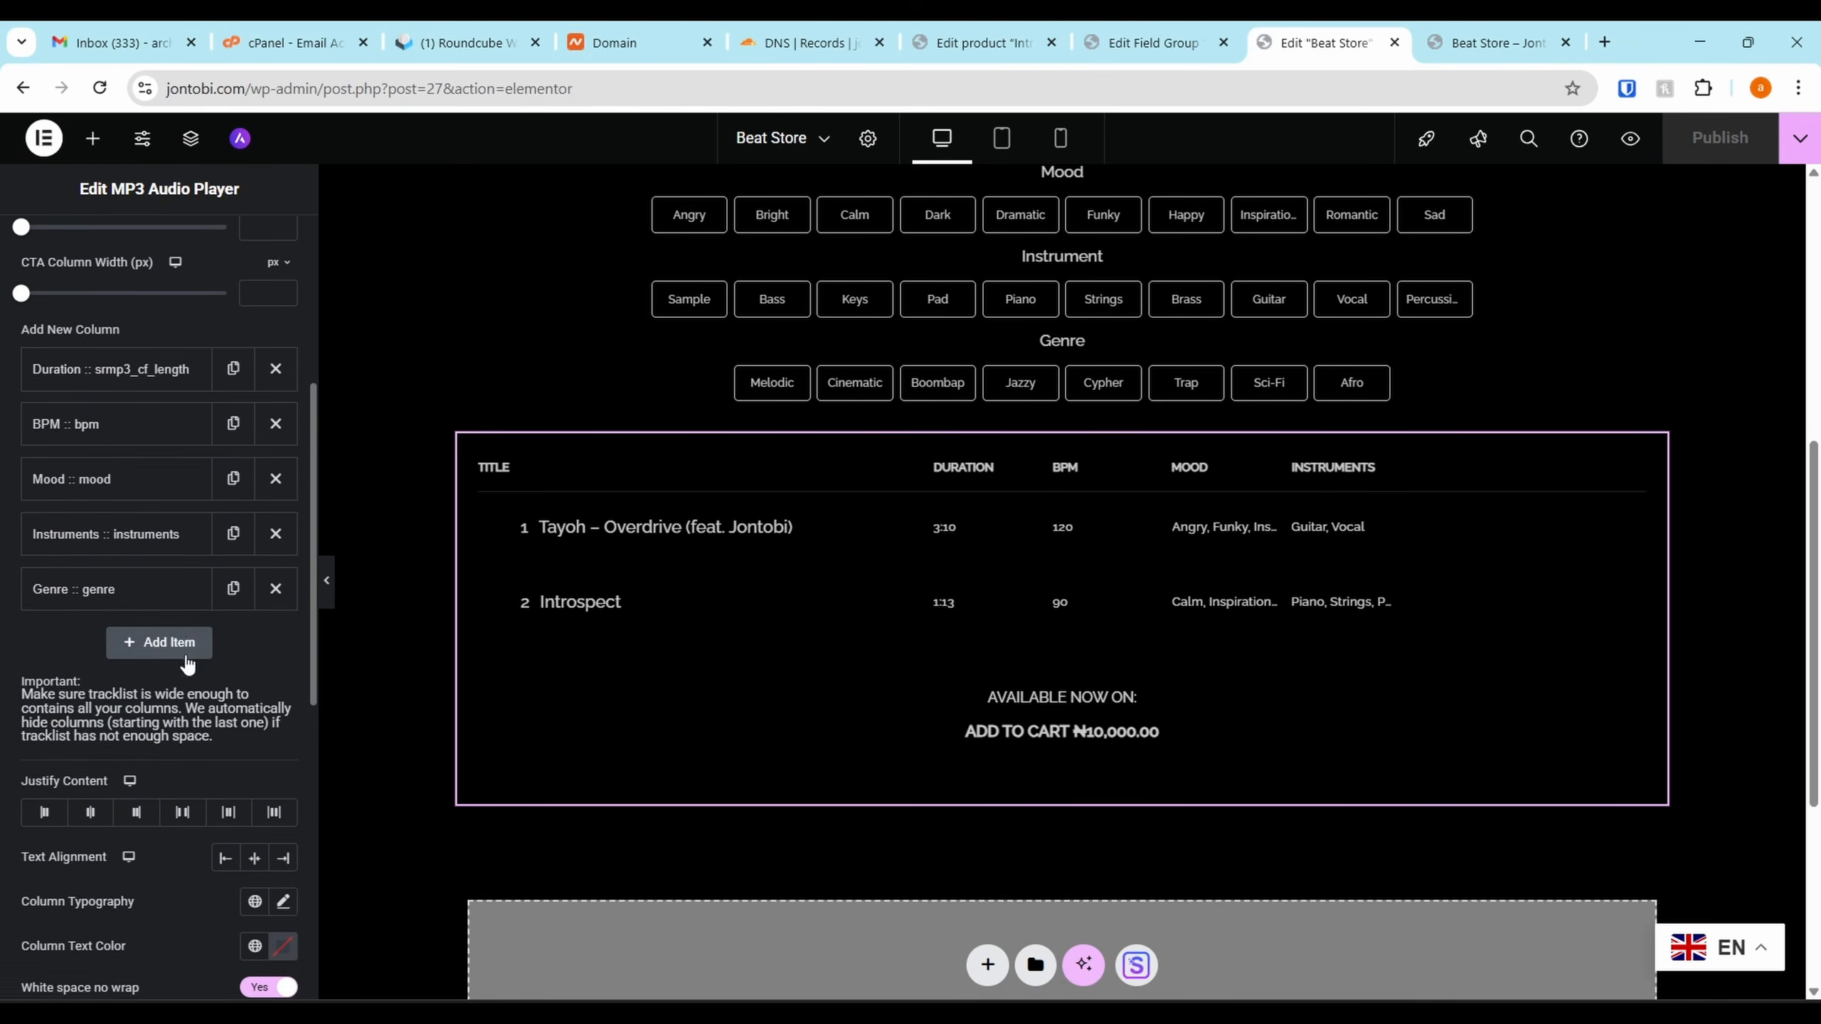
{"action": "left_click", "coordinate": [144, 569]}
{"action": "left_click", "coordinate": [144, 569]}
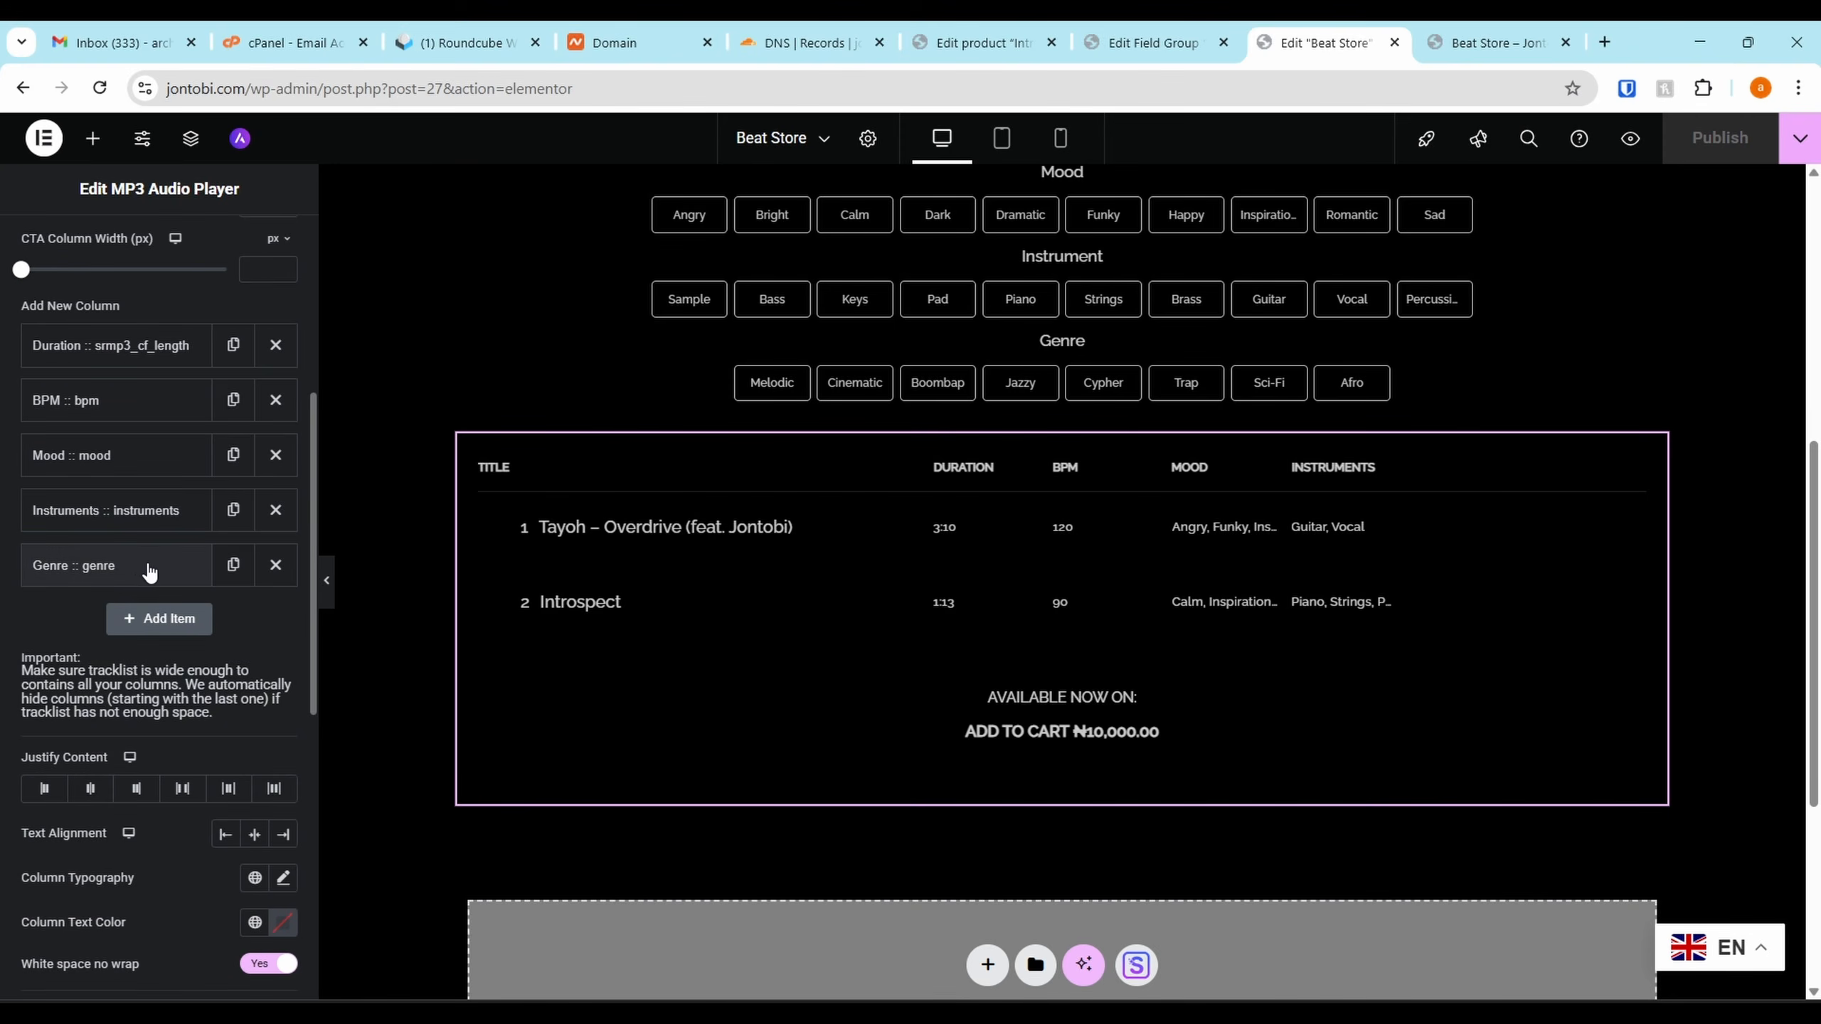
{"action": "left_click", "coordinate": [276, 512]}
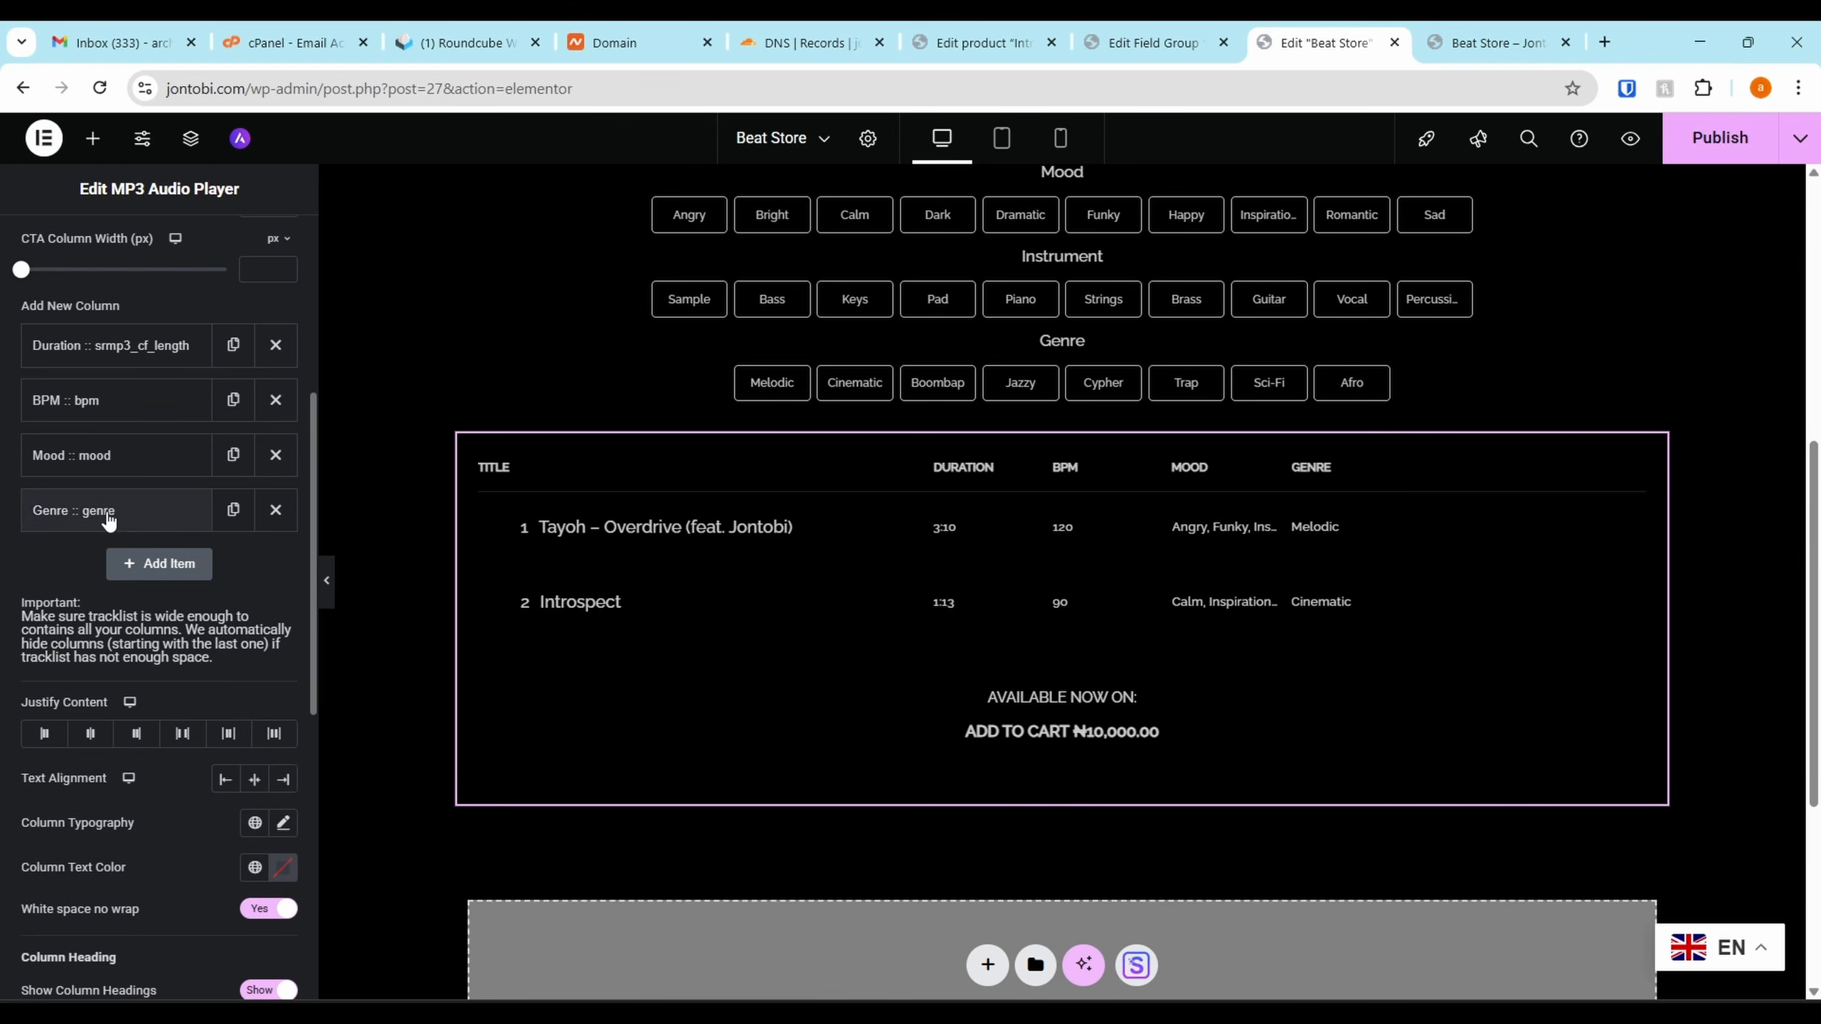
Add a new ACF Instruments column above Genre, publish, and view the live Beat Store page
{"action": "left_click", "coordinate": [129, 563]}
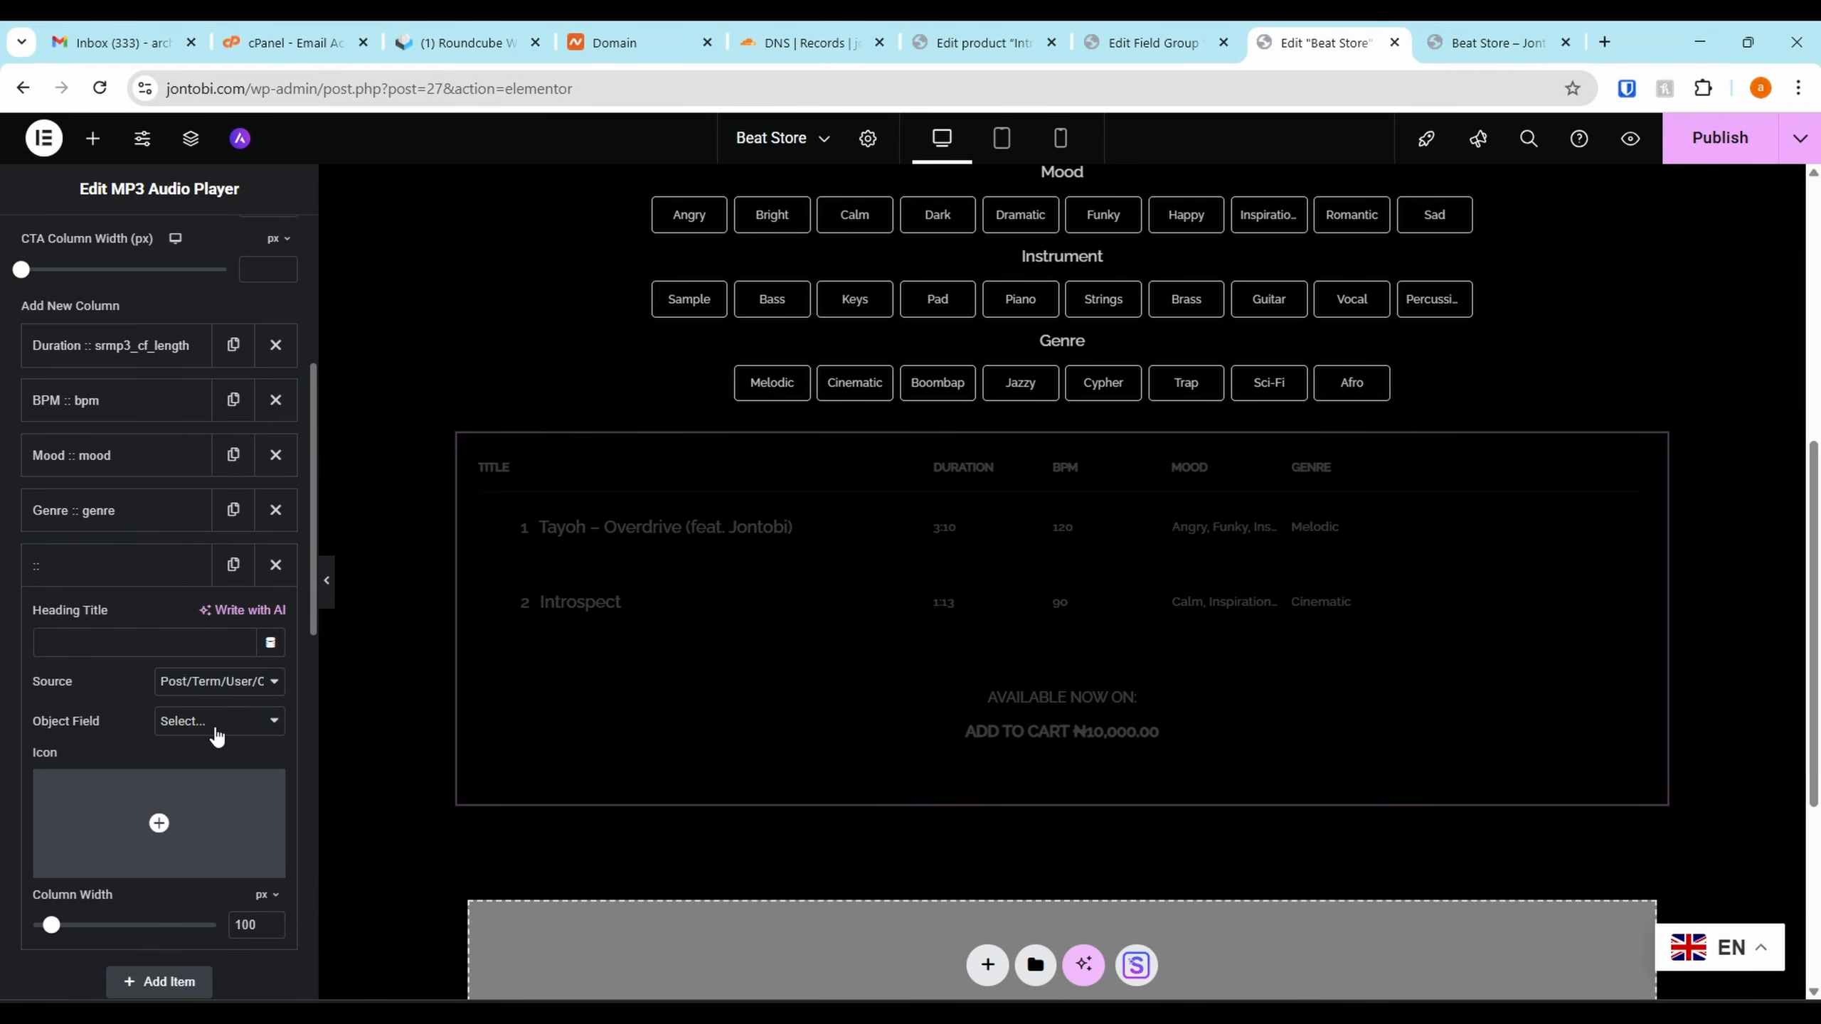
{"action": "left_click", "coordinate": [222, 694]}
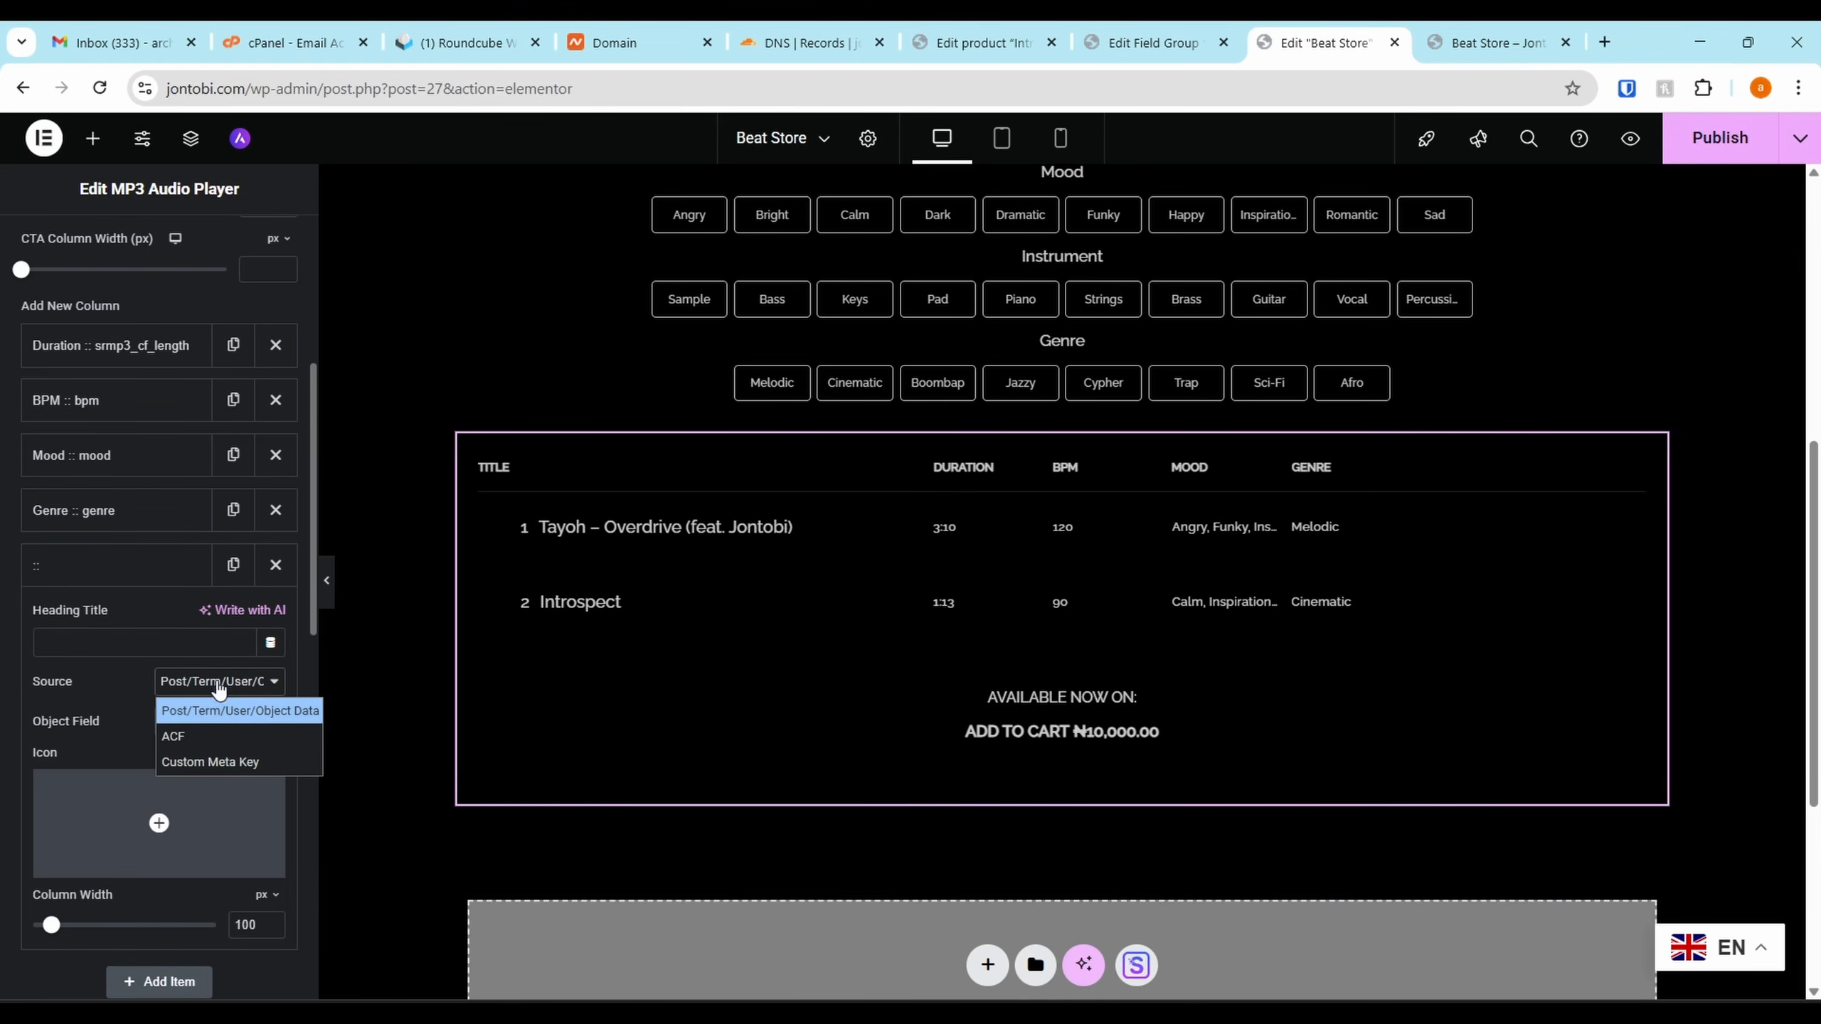
{"action": "left_click", "coordinate": [185, 732]}
{"action": "left_click", "coordinate": [208, 721]}
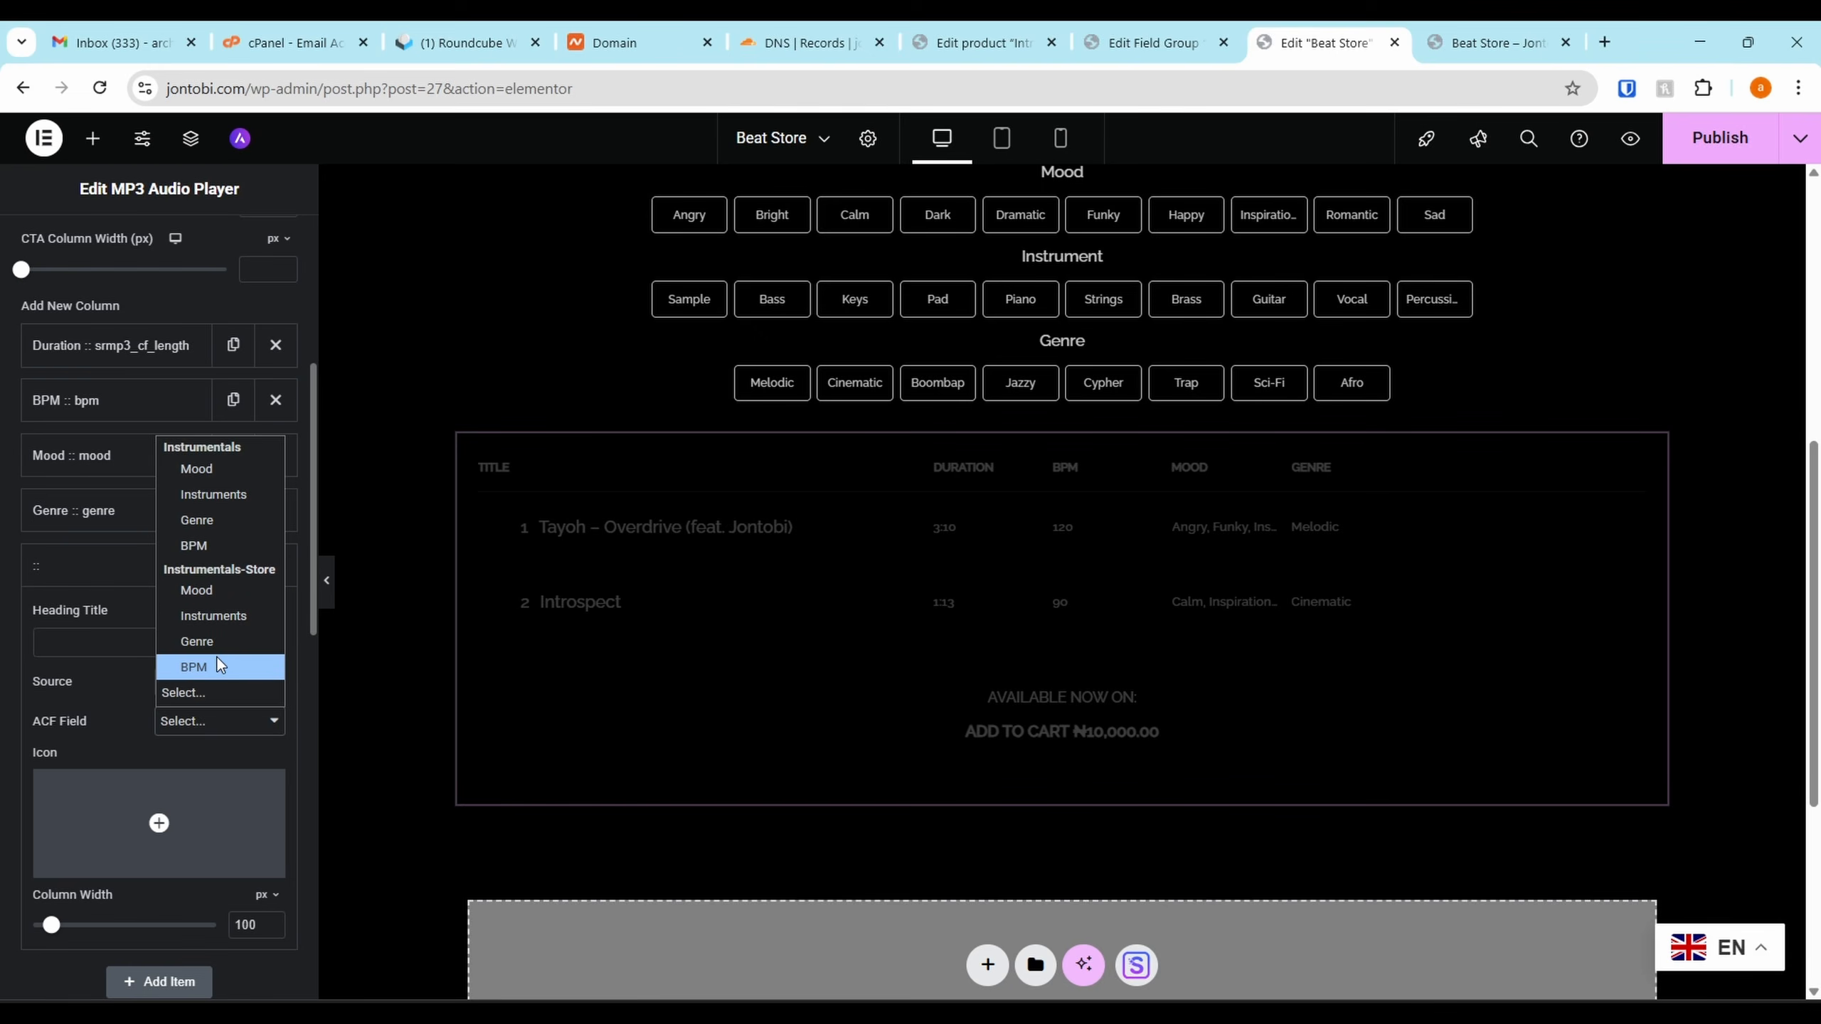
{"action": "left_click", "coordinate": [214, 616]}
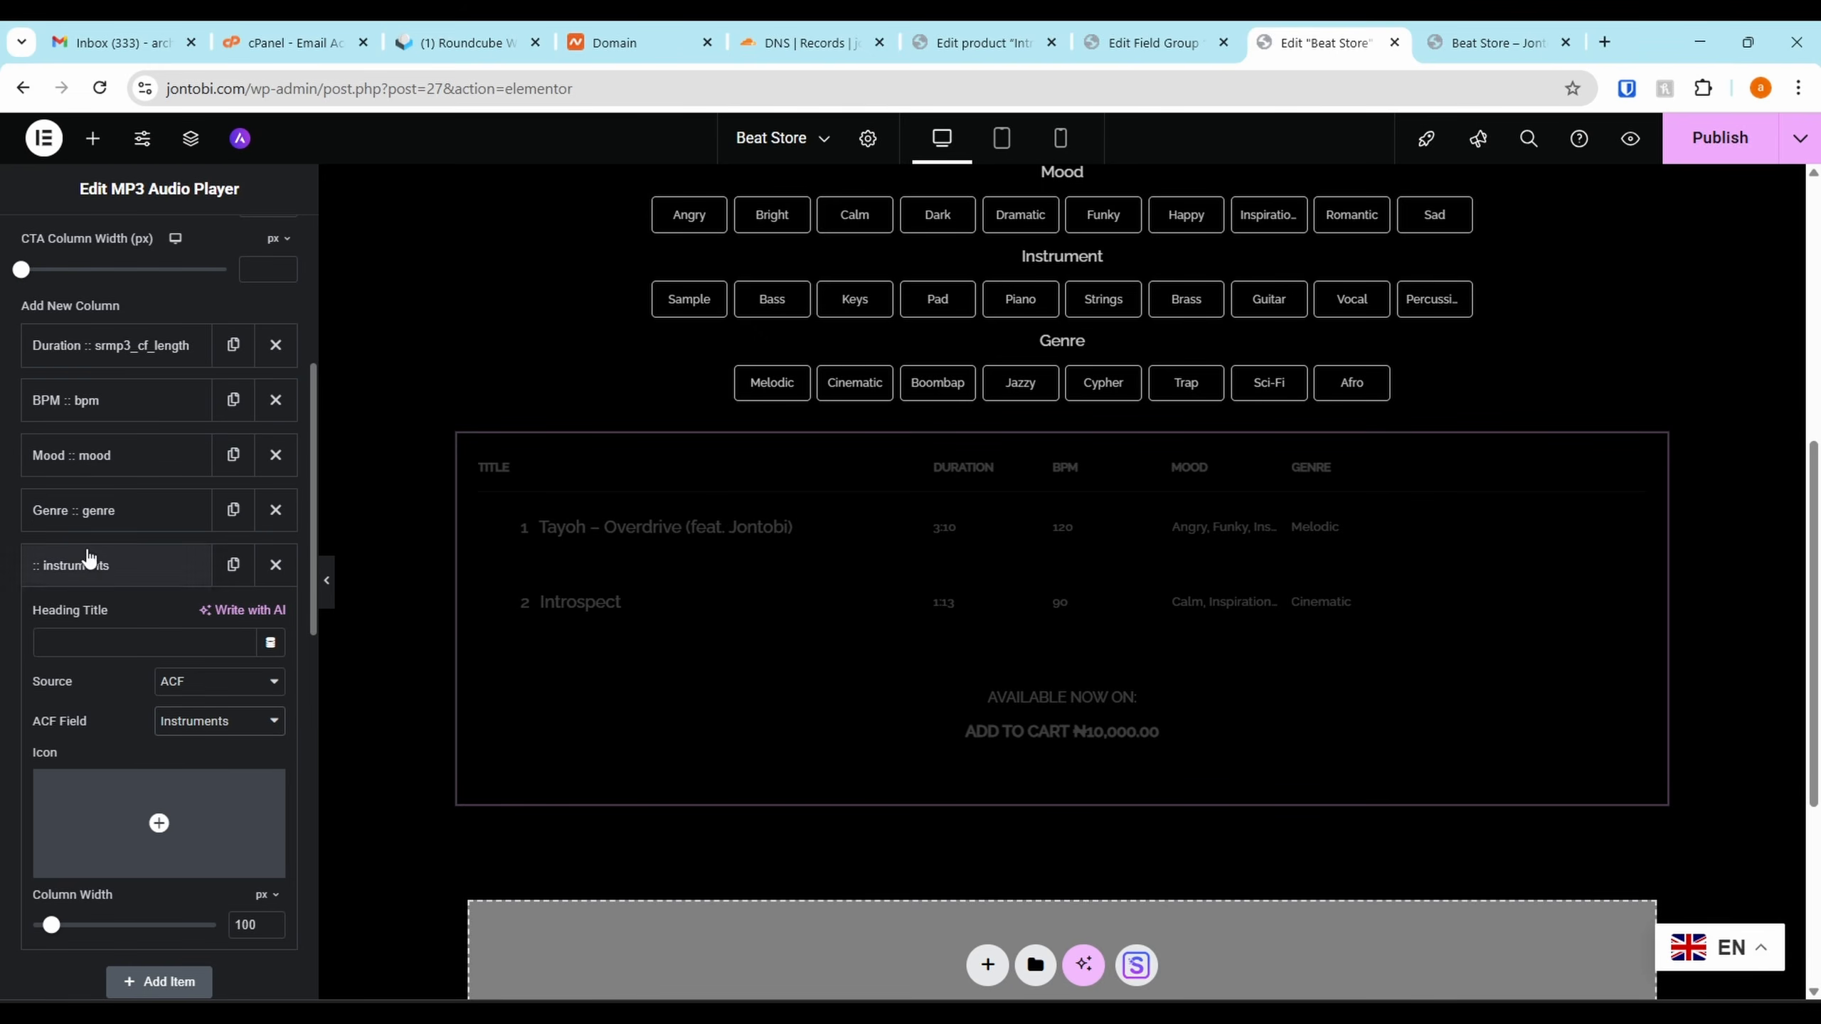
{"action": "left_click", "coordinate": [126, 574]}
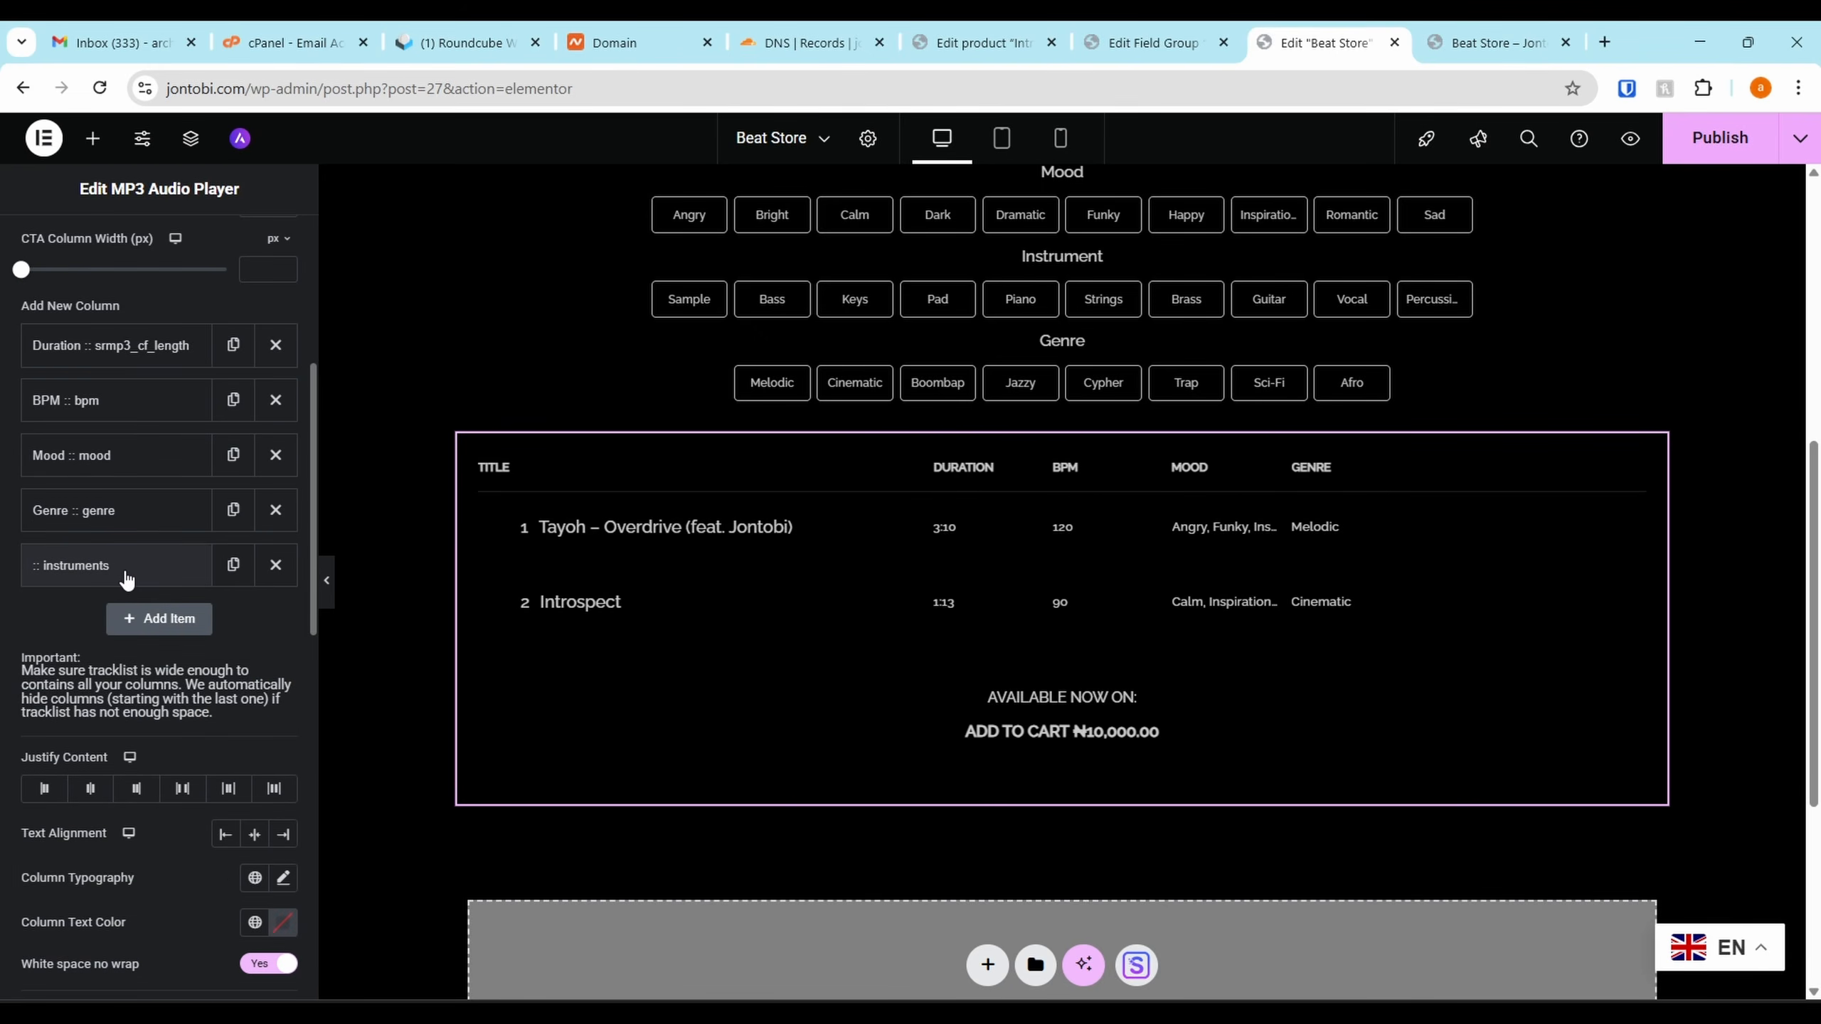
{"action": "left_click_drag", "start_coordinate": [126, 578], "coordinate": [146, 520]}
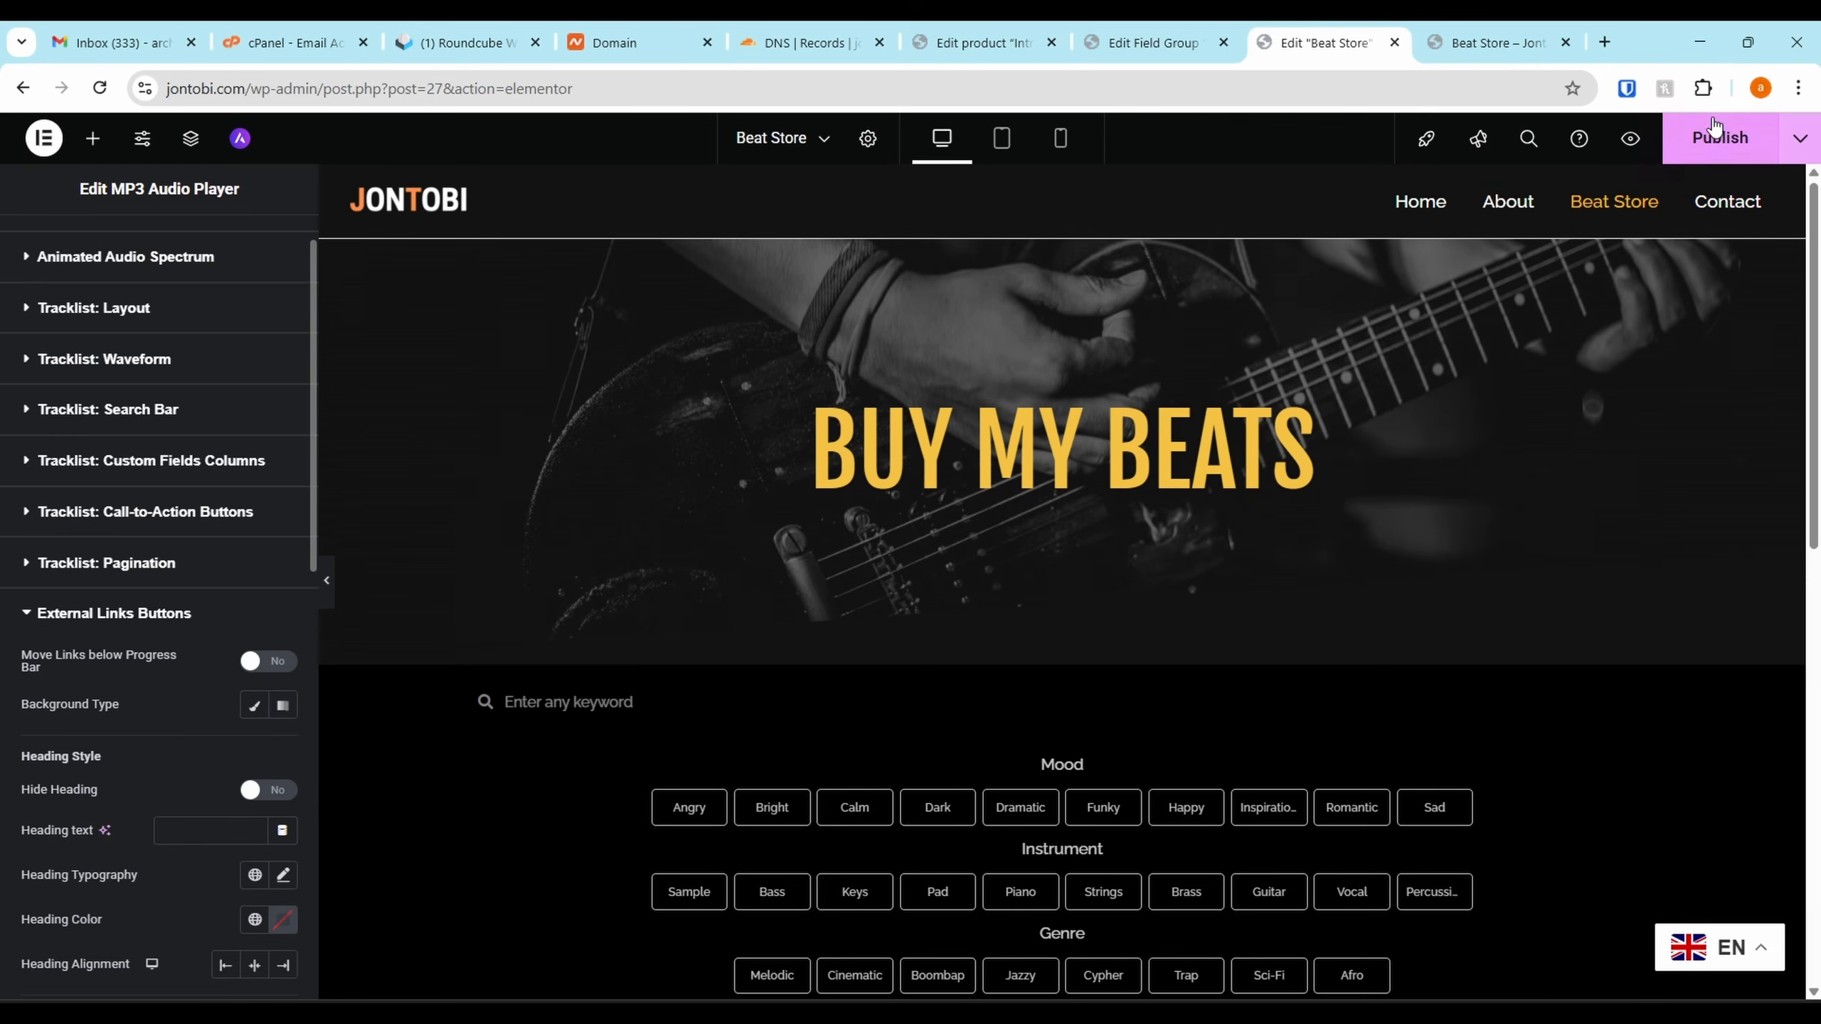
{"action": "left_click", "coordinate": [1715, 131]}
{"action": "left_click", "coordinate": [1464, 39]}
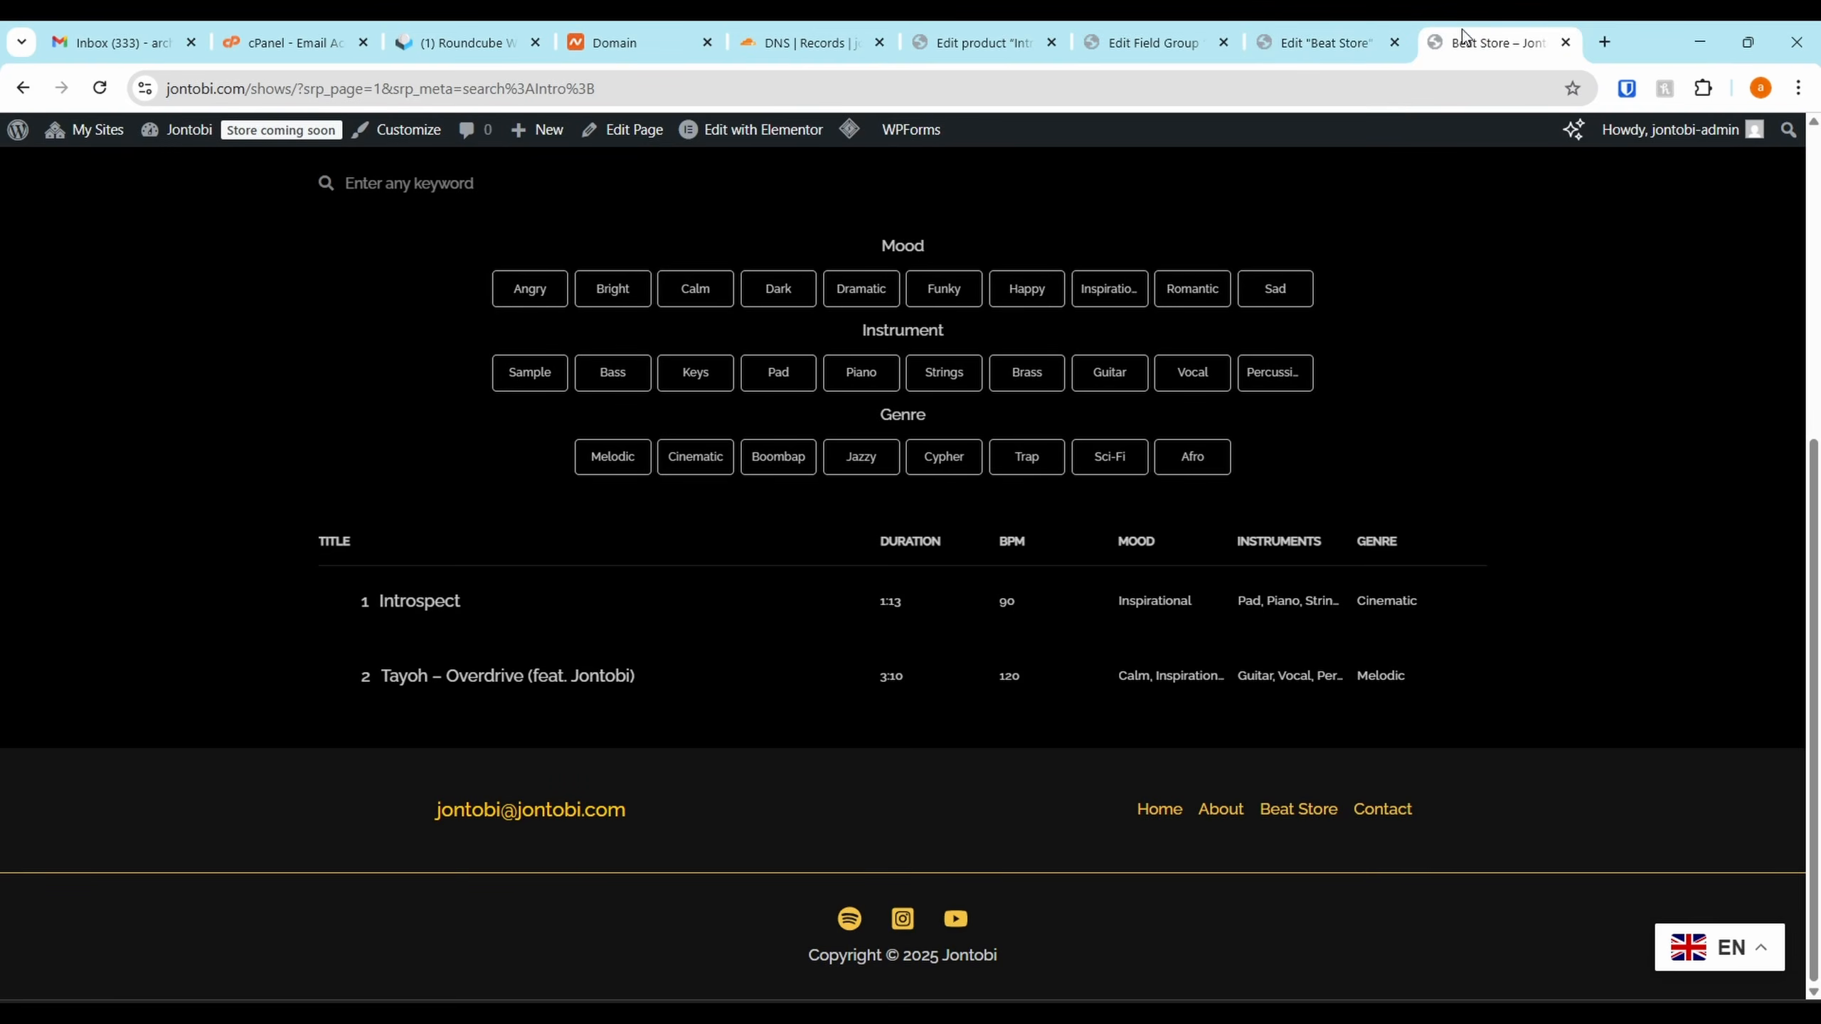
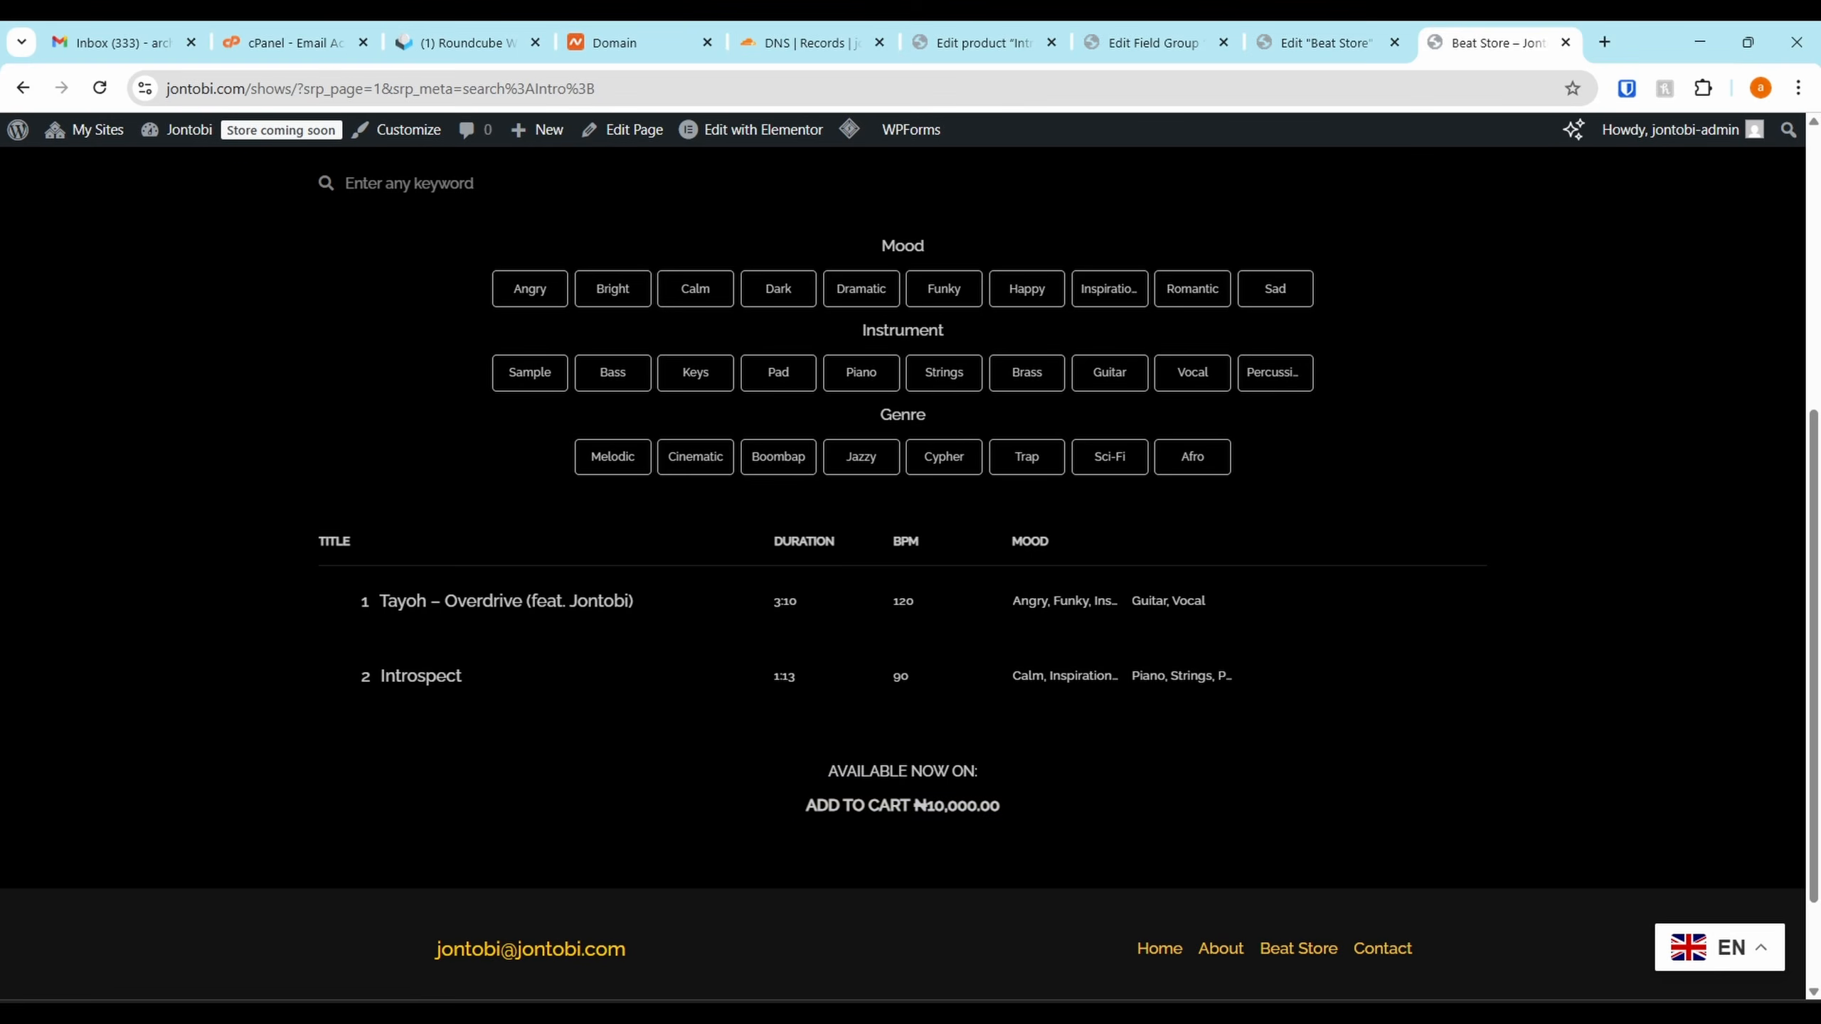
Switch to the 'Edit Beat Store' Elementor editor tab
{"action": "key", "text": "ctrl+shift+Tab"}
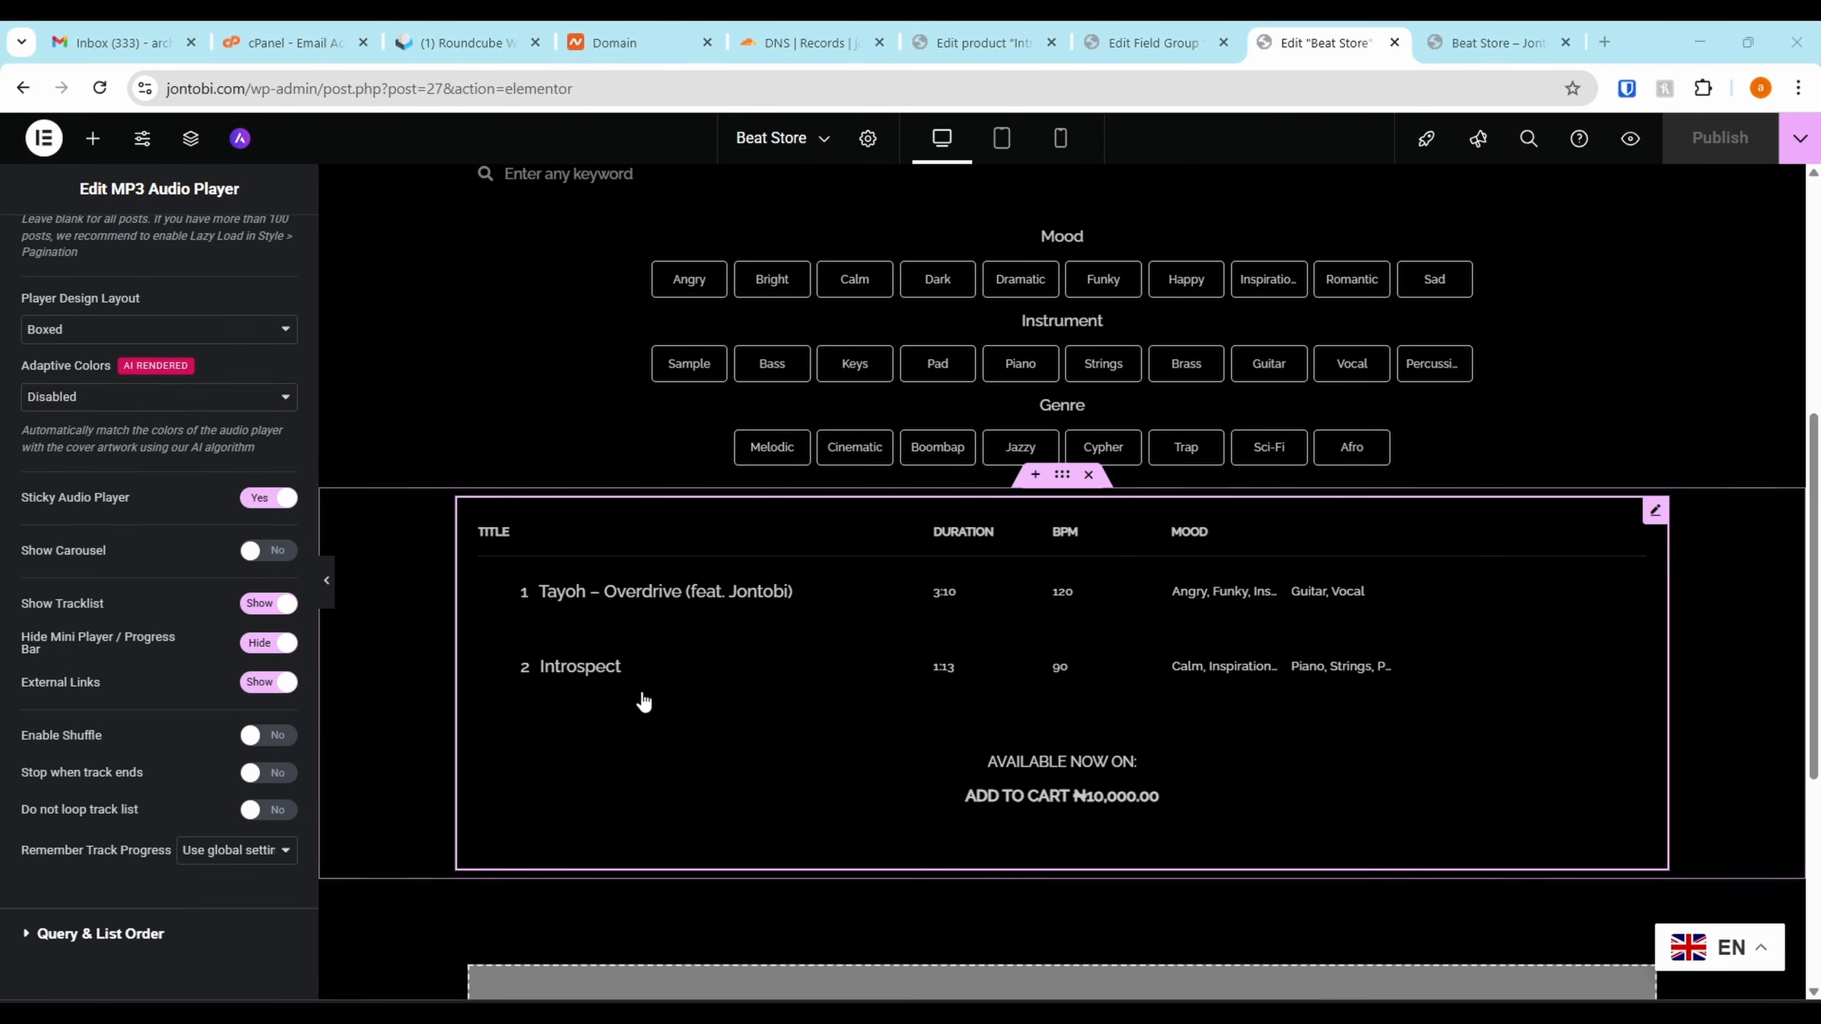
Select the tracklist player widget and set its External Links to Hide
{"action": "scroll", "coordinate": [870, 771], "scroll_direction": "down", "scroll_amount": 4}
{"action": "scroll", "coordinate": [1004, 630], "scroll_direction": "up", "scroll_amount": 3}
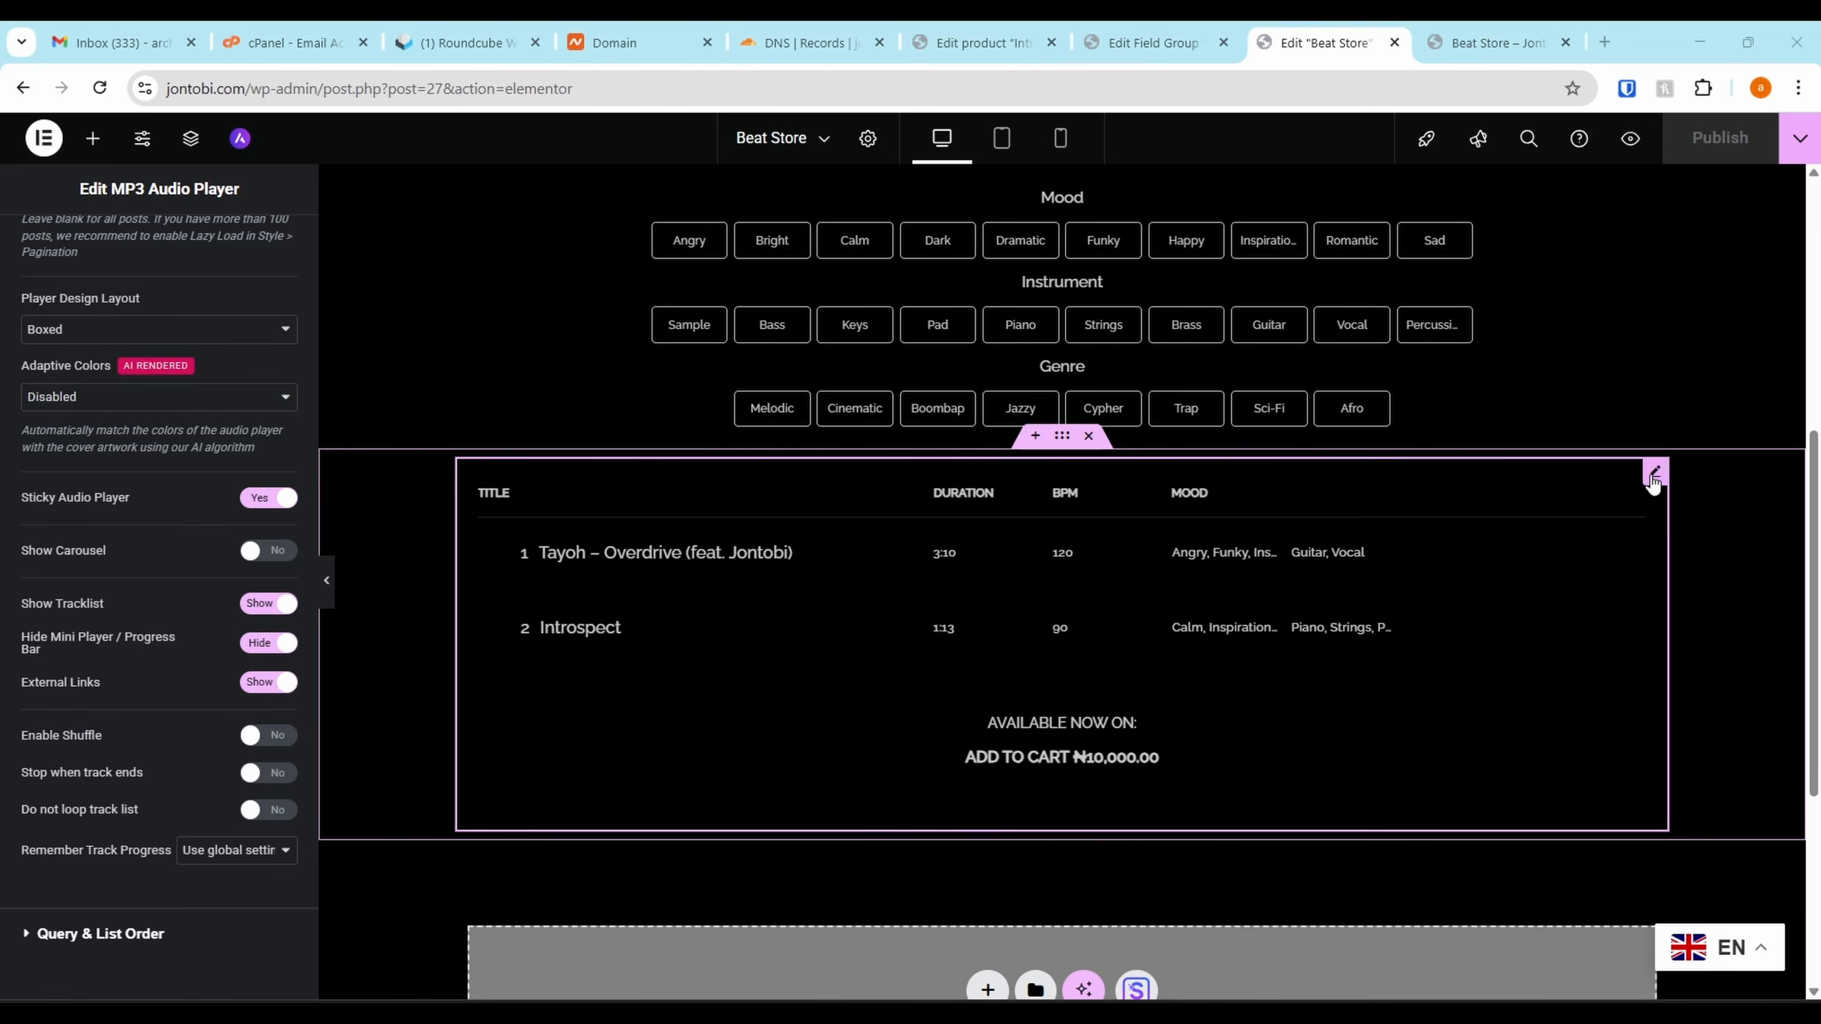
{"action": "left_click", "coordinate": [1654, 477]}
{"action": "left_click", "coordinate": [262, 683]}
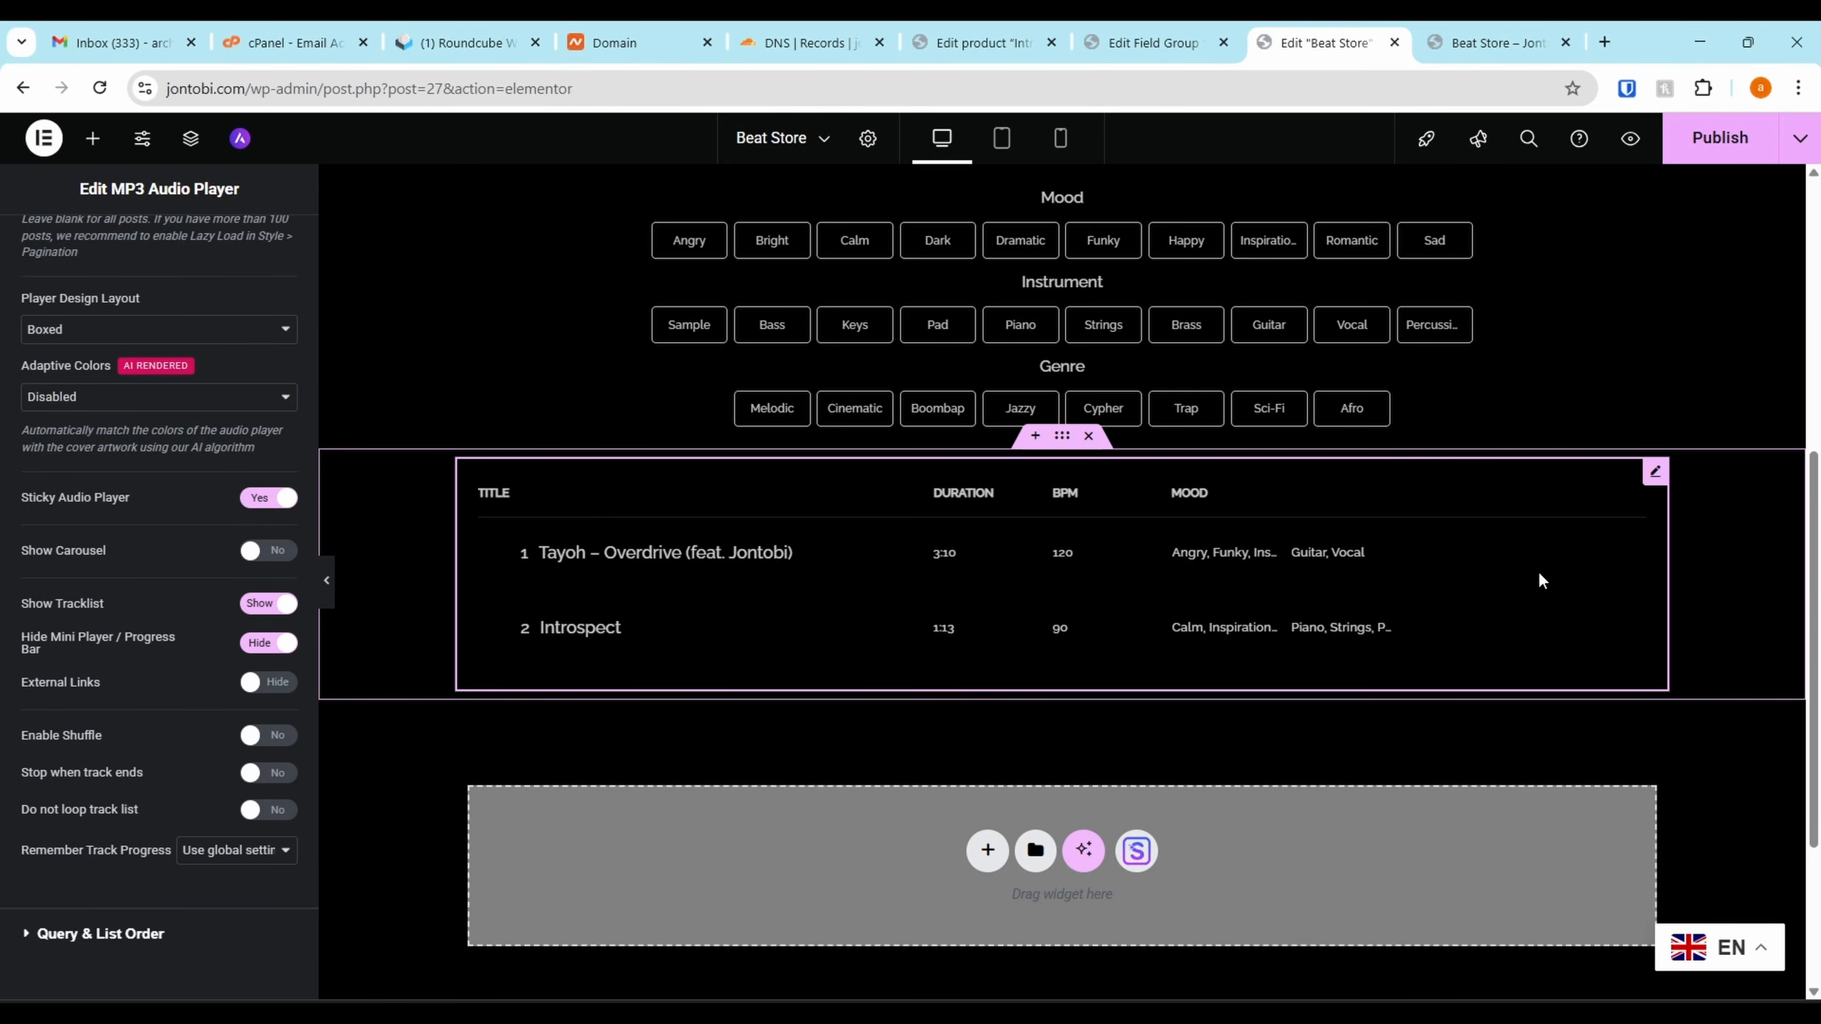
Under Tracklist: Call-to-Action Buttons style, set Button Spacing to 4 and Show Text label to Yes
{"action": "scroll", "coordinate": [154, 359], "scroll_direction": "up", "scroll_amount": 5}
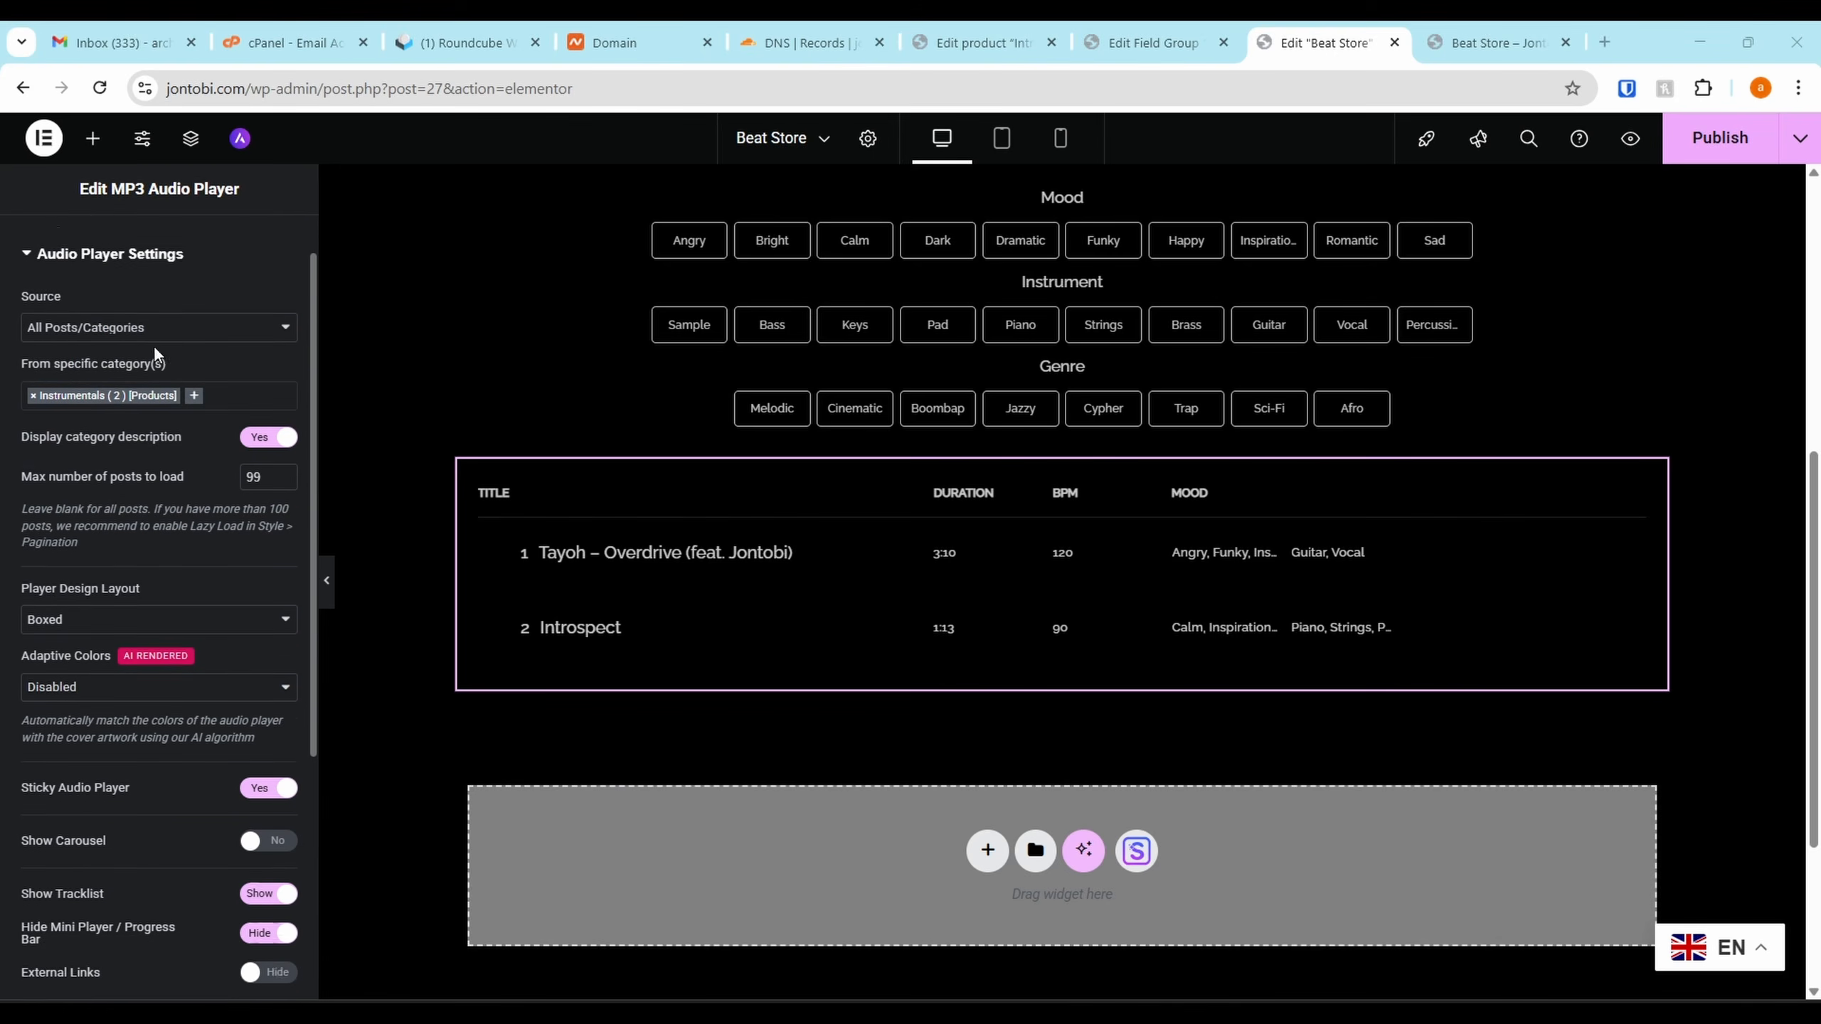
{"action": "left_click", "coordinate": [156, 257]}
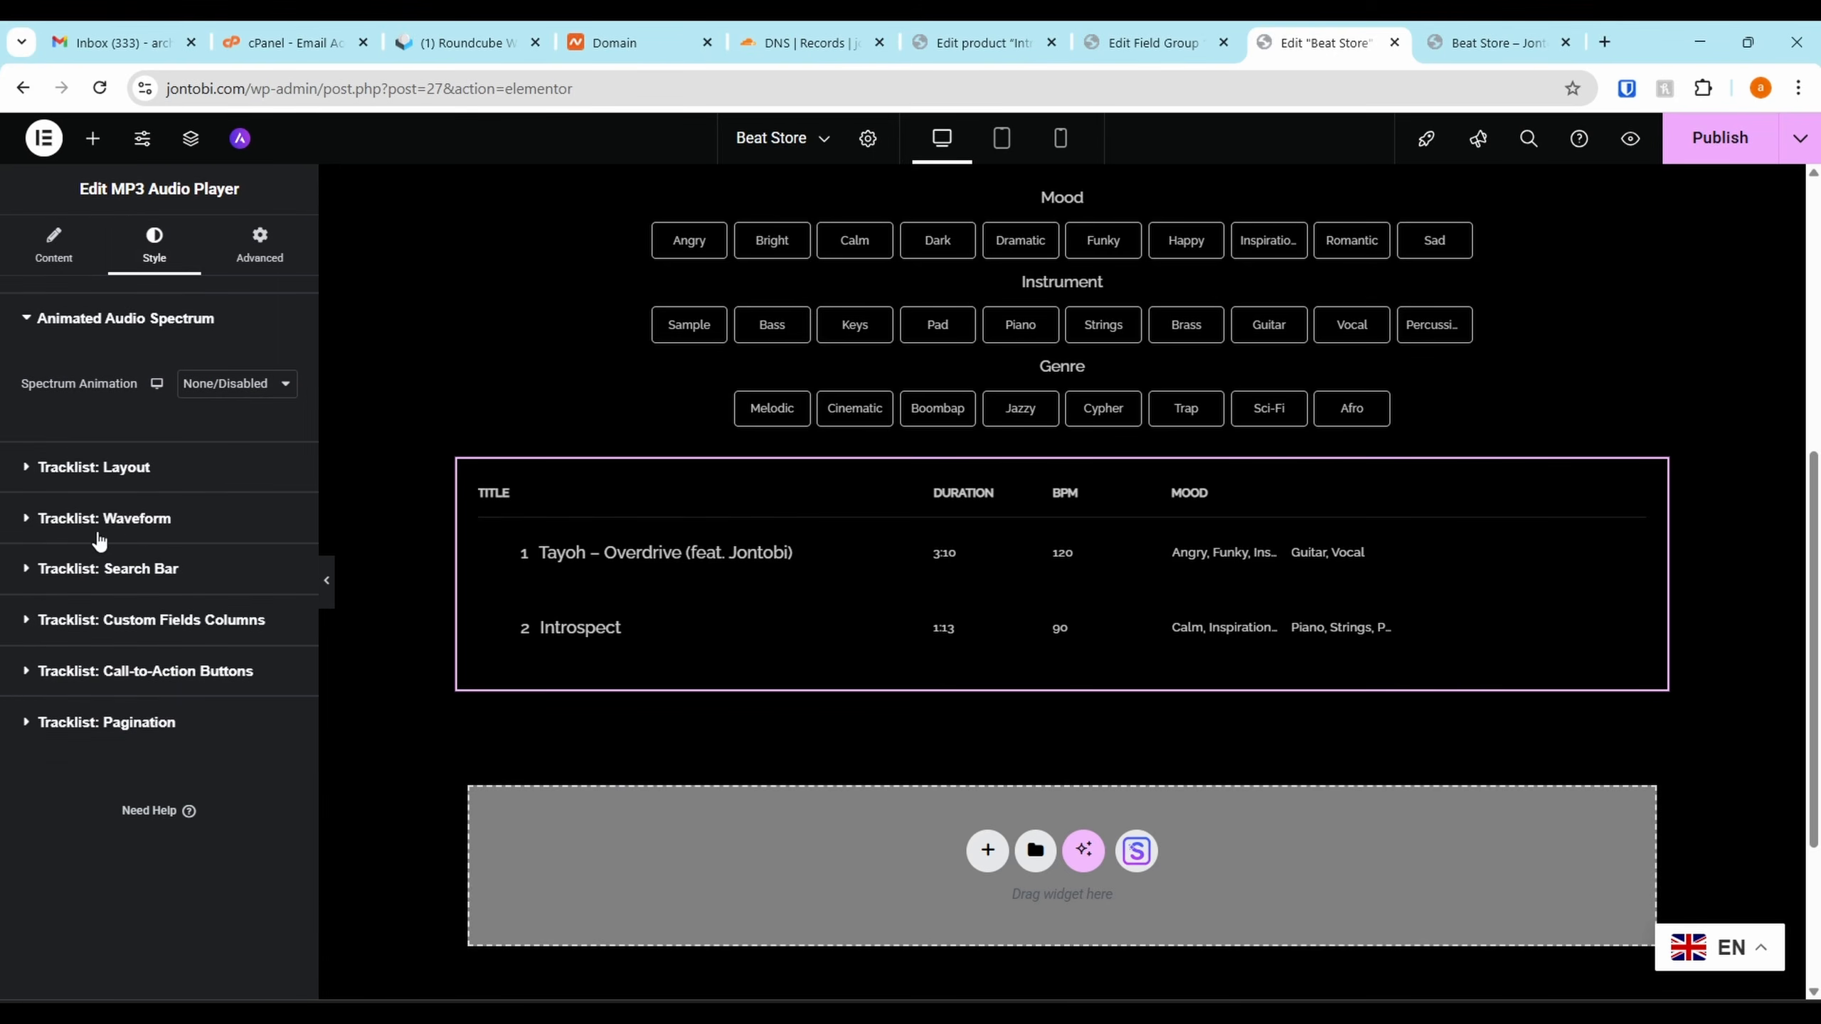
{"action": "left_click", "coordinate": [101, 689]}
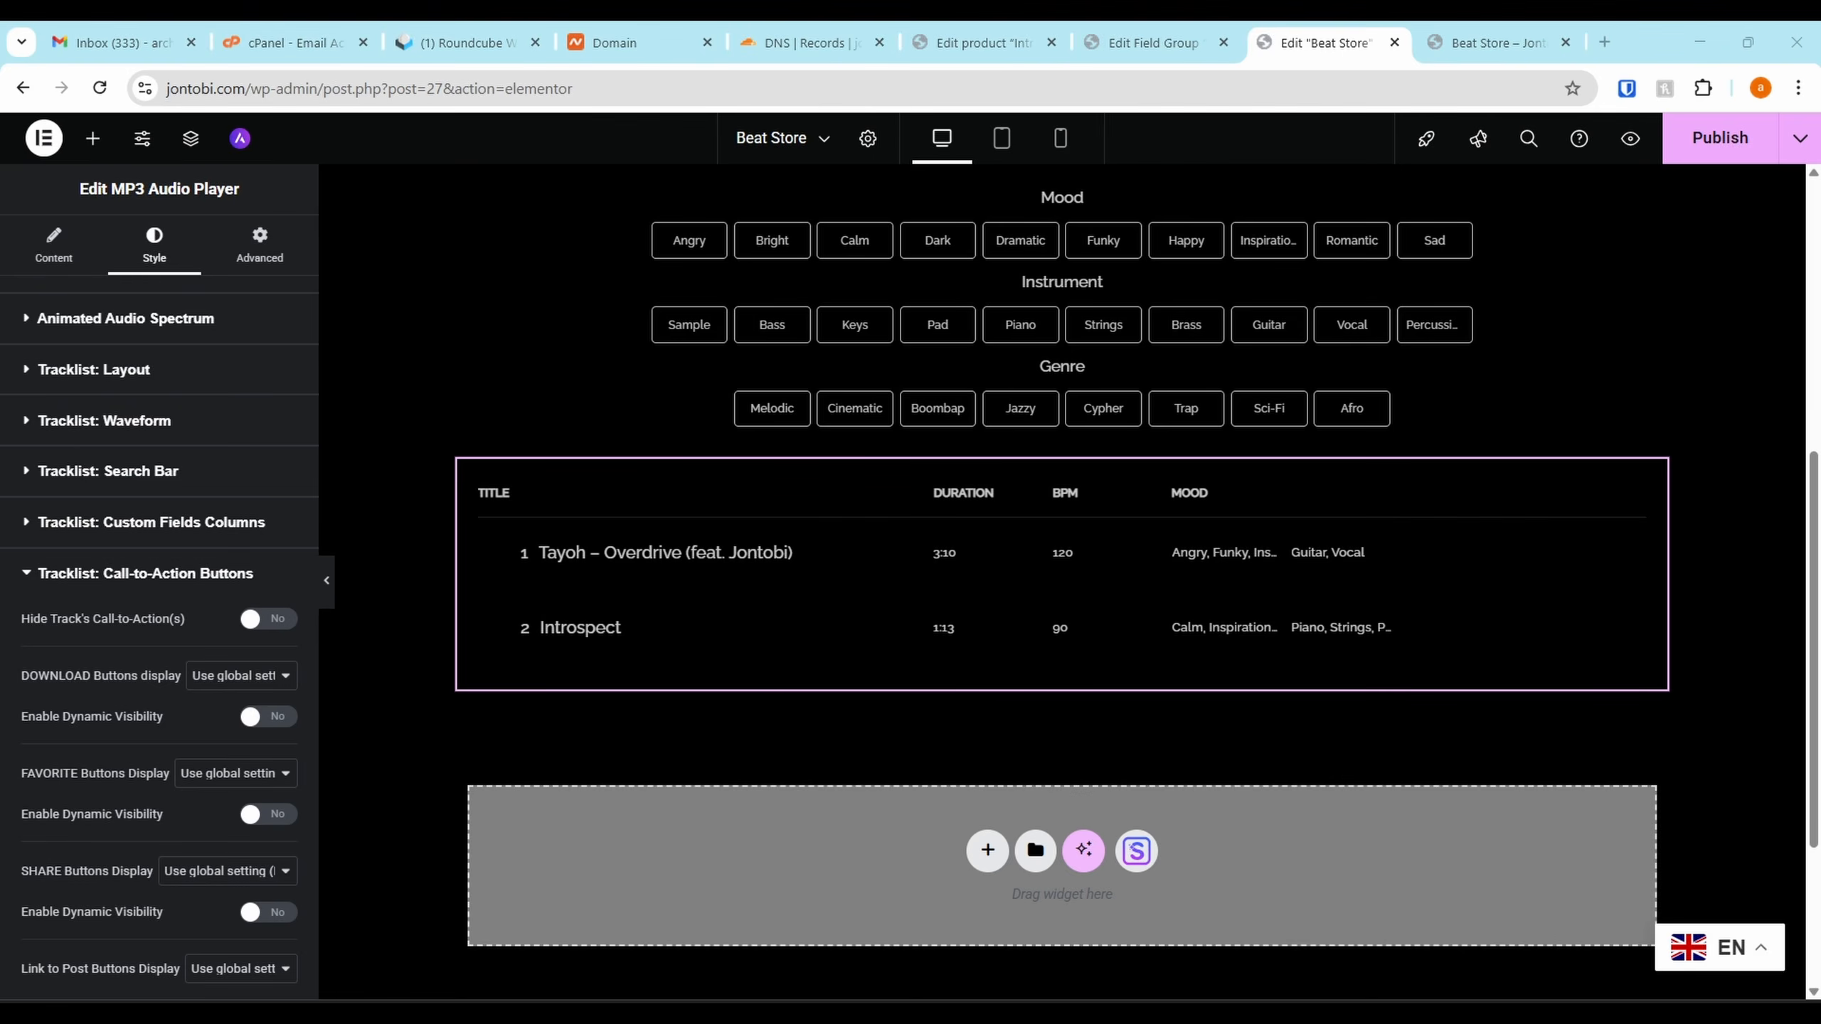
{"action": "scroll", "coordinate": [290, 610], "scroll_direction": "down", "scroll_amount": 6}
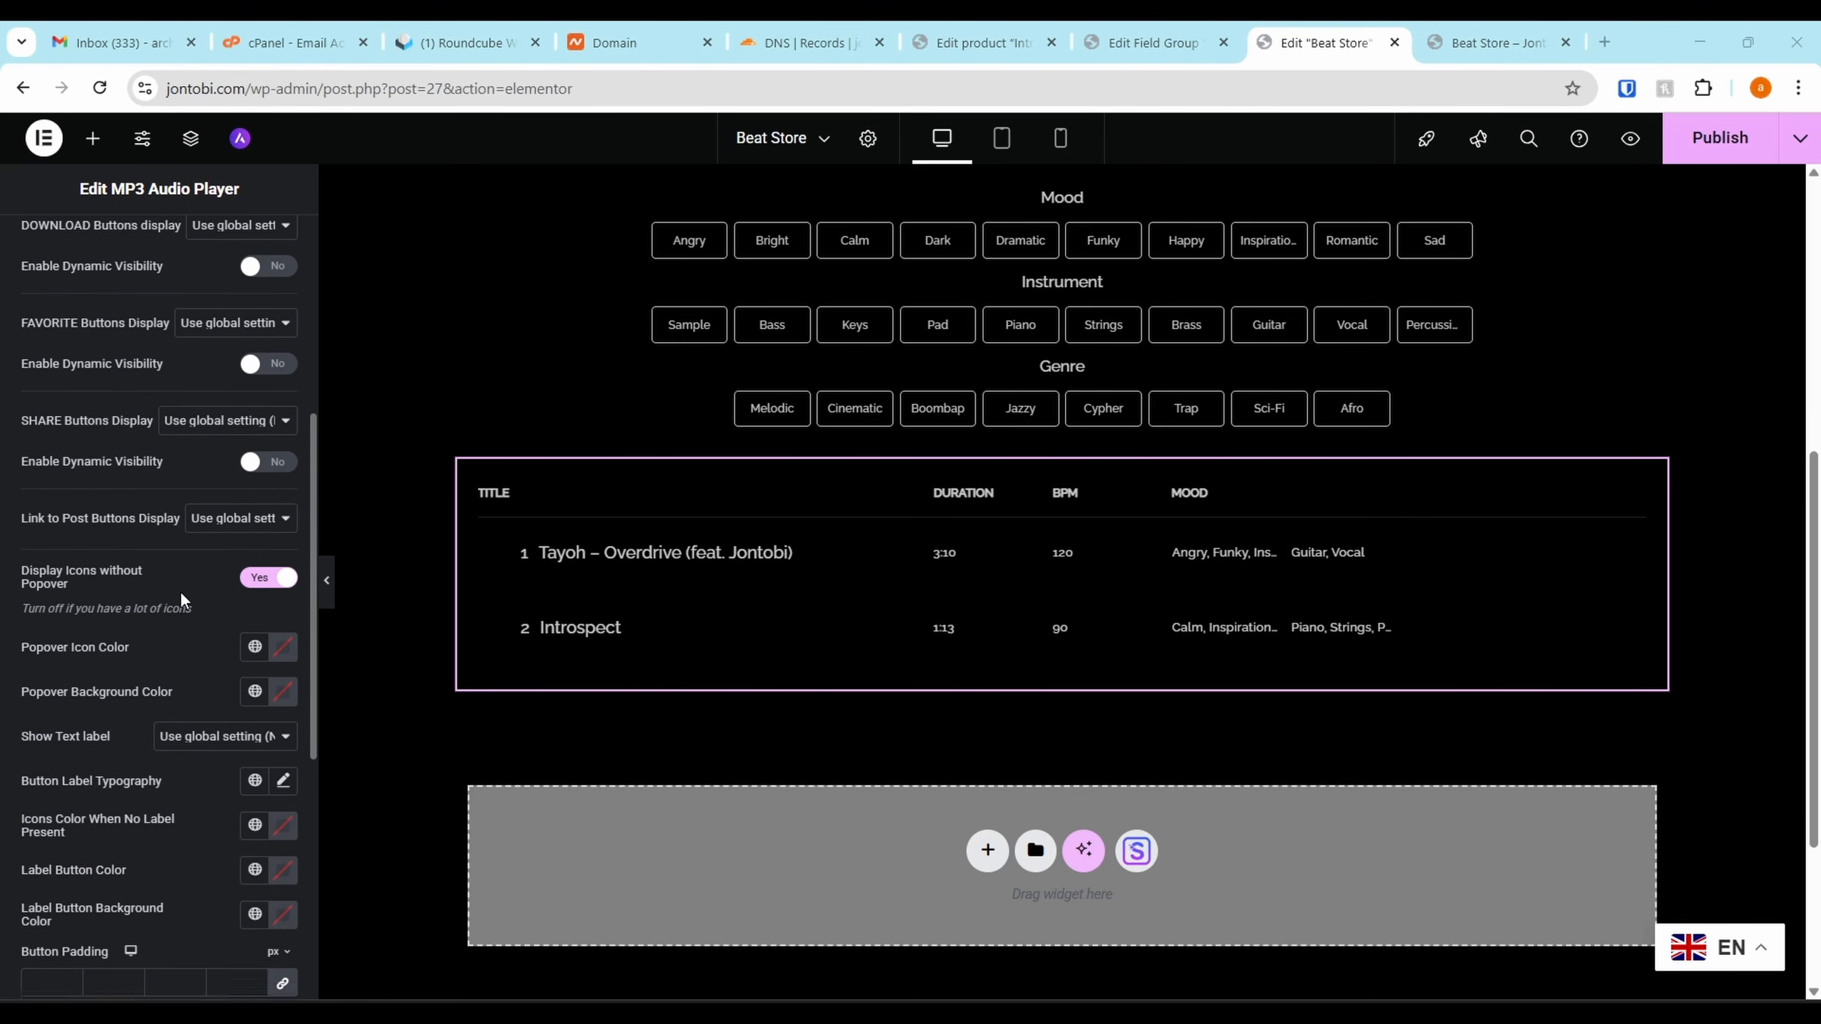
{"action": "left_click", "coordinate": [271, 567]}
{"action": "left_click", "coordinate": [271, 568]}
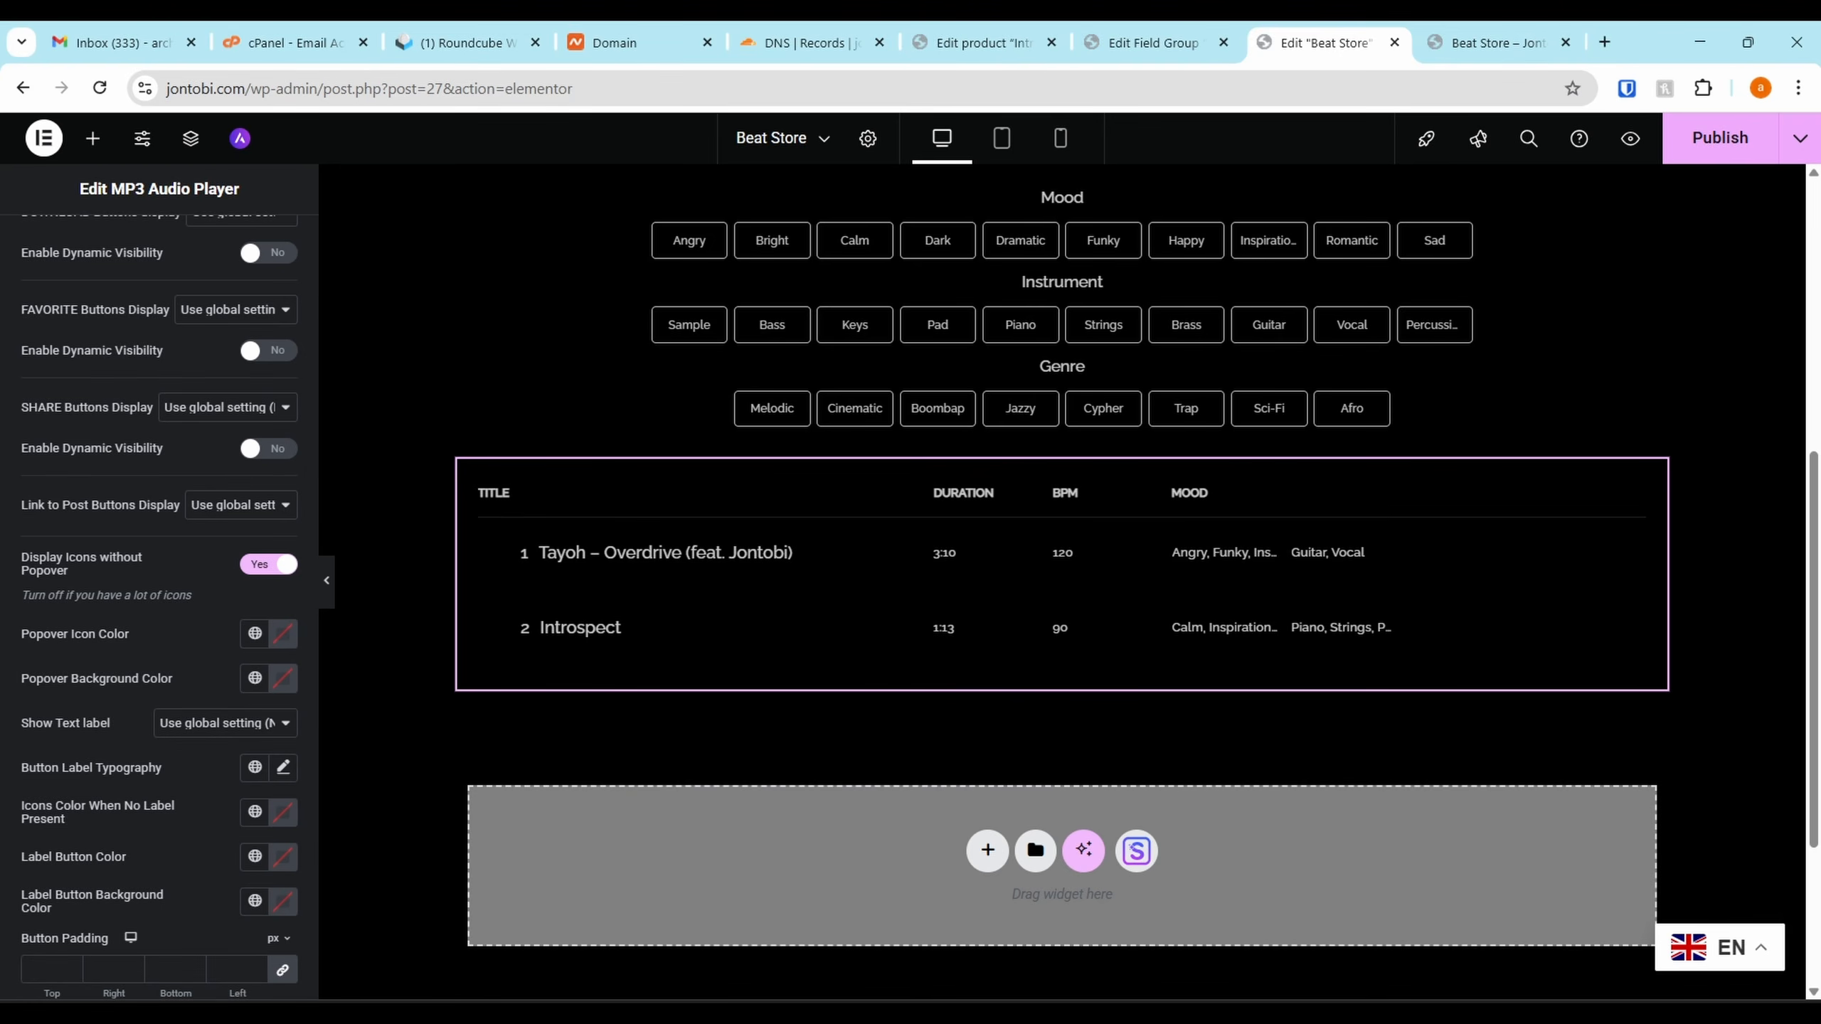
{"action": "scroll", "coordinate": [57, 743], "scroll_direction": "down", "scroll_amount": 5}
{"action": "left_click_drag", "start_coordinate": [21, 578], "coordinate": [37, 579]}
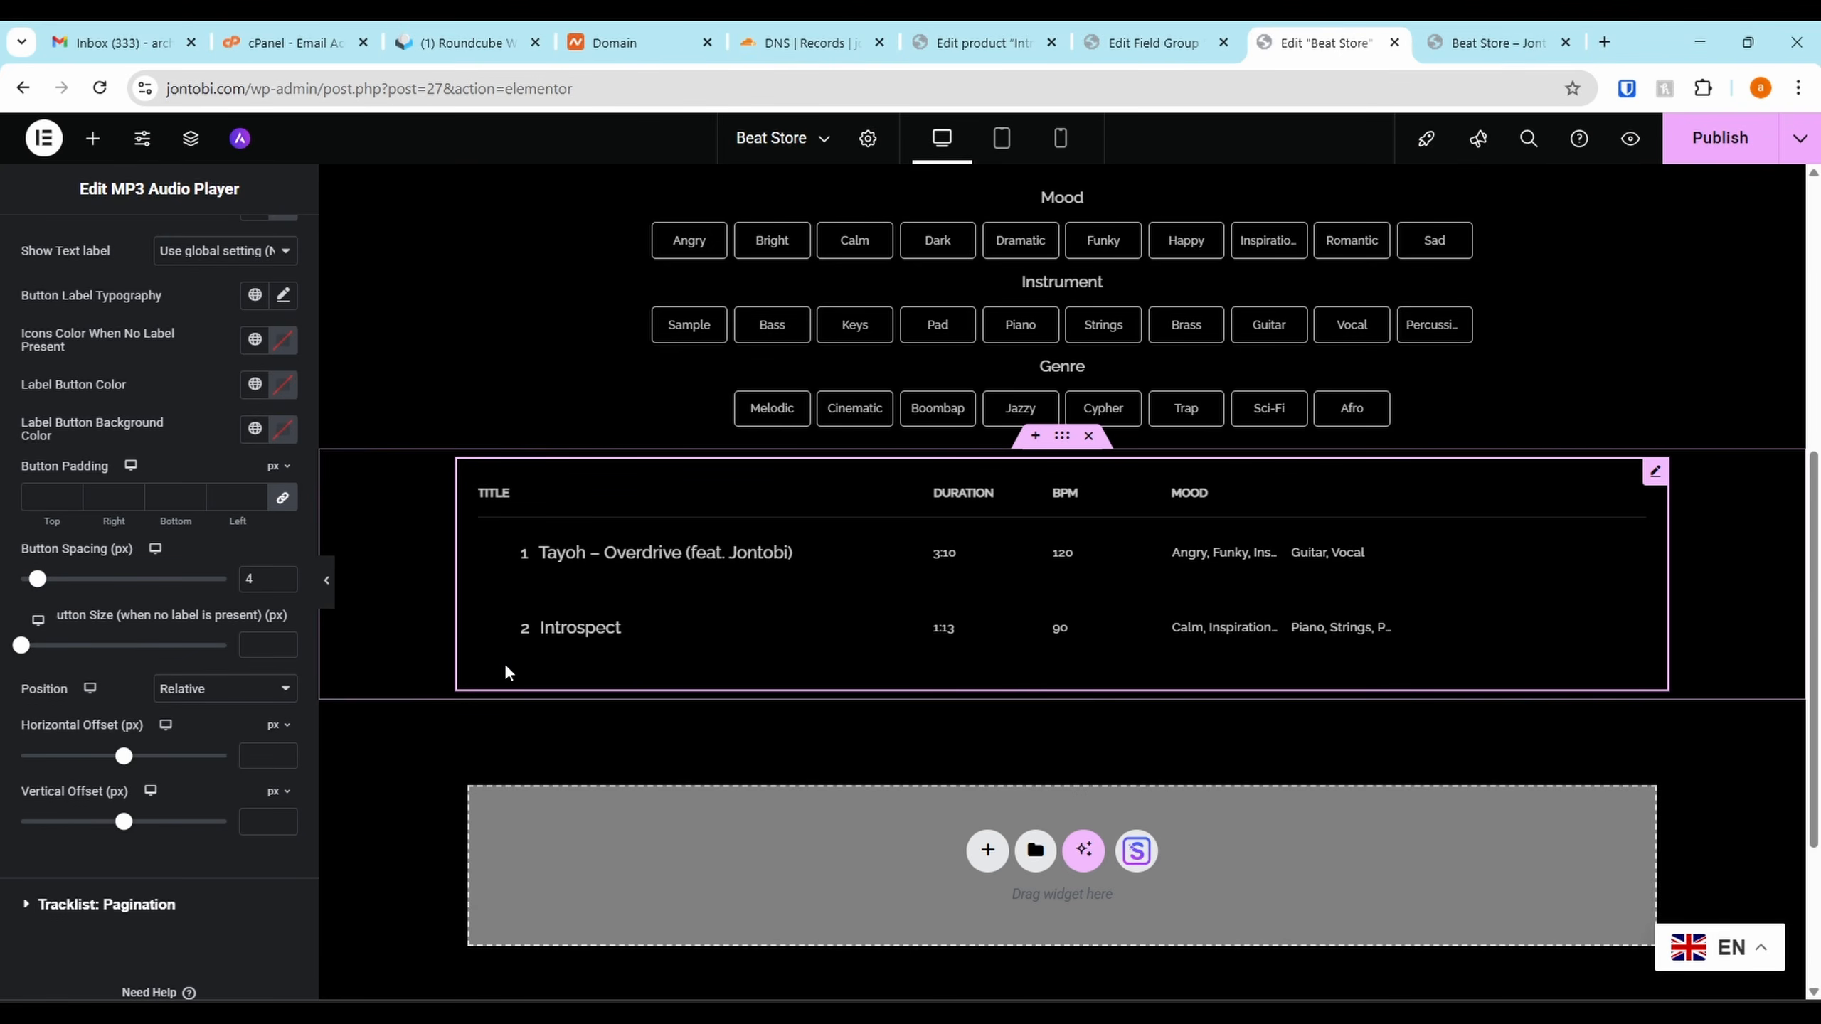
{"action": "scroll", "coordinate": [180, 574], "scroll_direction": "up", "scroll_amount": 2}
{"action": "left_click", "coordinate": [215, 467]}
{"action": "left_click", "coordinate": [179, 524]}
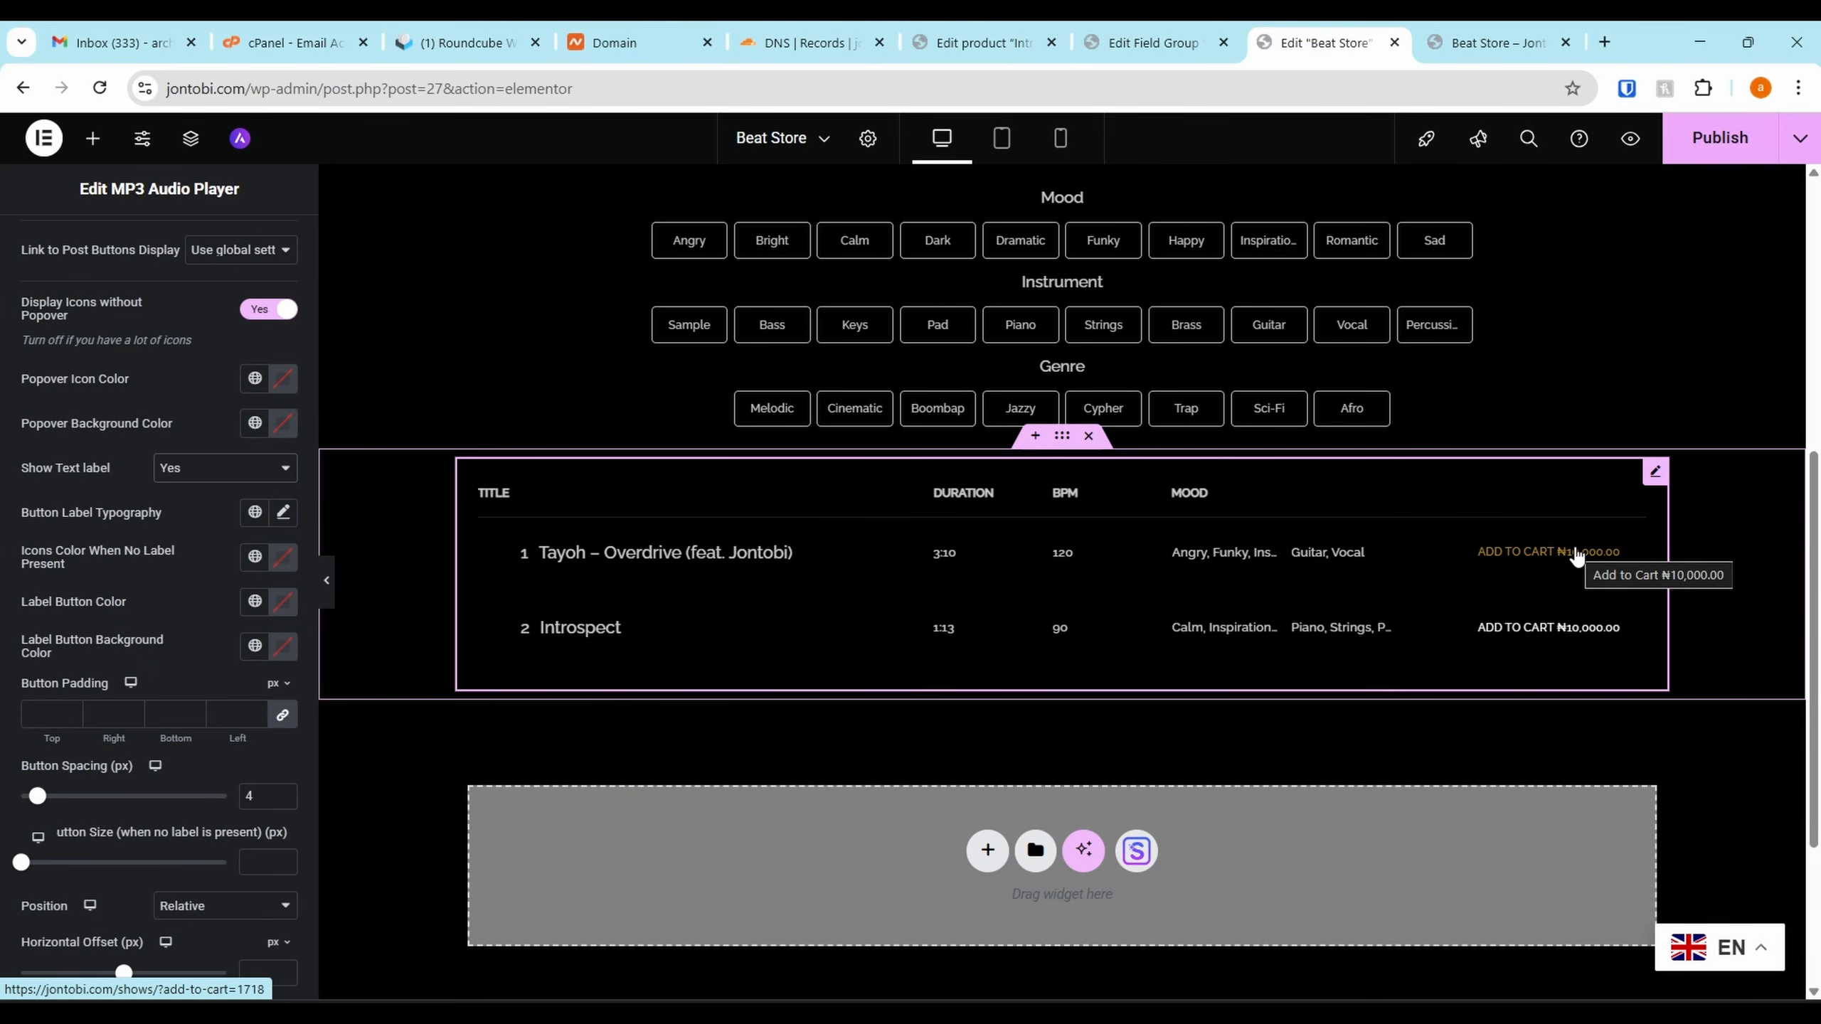
{"action": "scroll", "coordinate": [86, 601], "scroll_direction": "up", "scroll_amount": 10}
Enable Pagination in the Tracklist: Pagination settings
{"action": "left_click", "coordinate": [85, 582]}
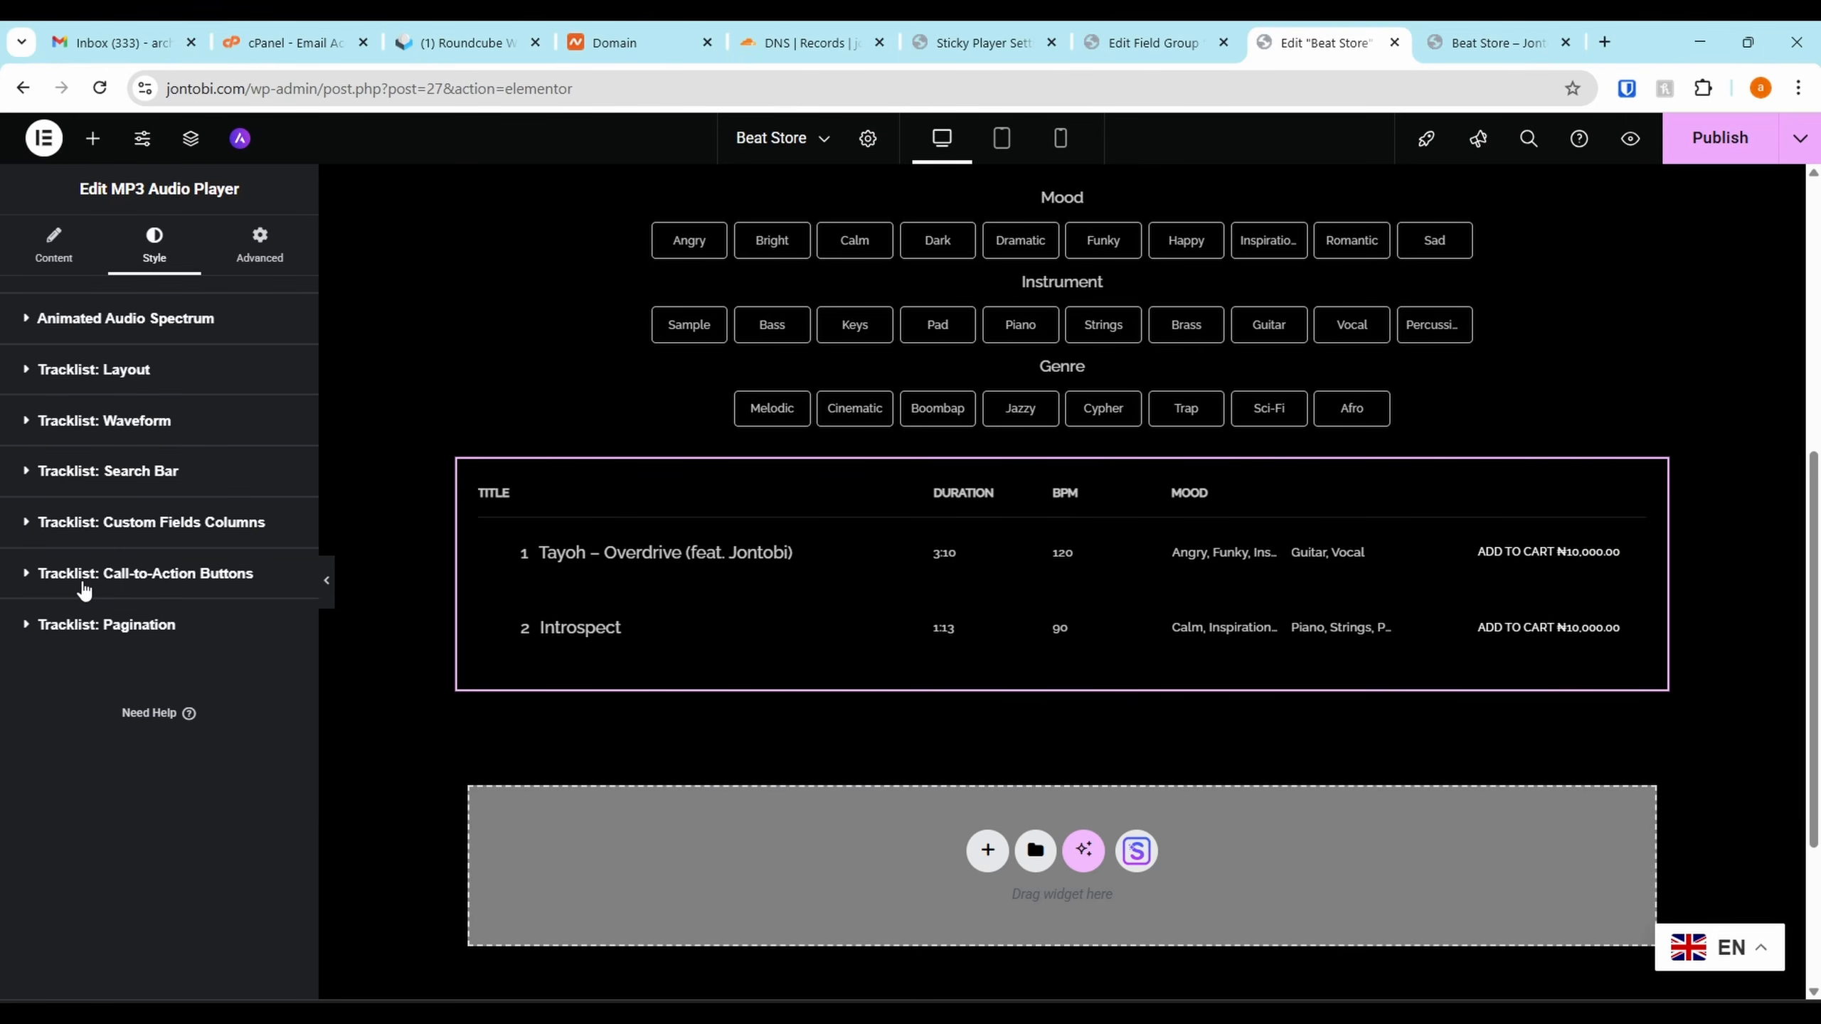
{"action": "left_click", "coordinate": [108, 626]}
{"action": "left_click", "coordinate": [104, 626]}
{"action": "left_click", "coordinate": [108, 625]}
{"action": "left_click", "coordinate": [270, 807]}
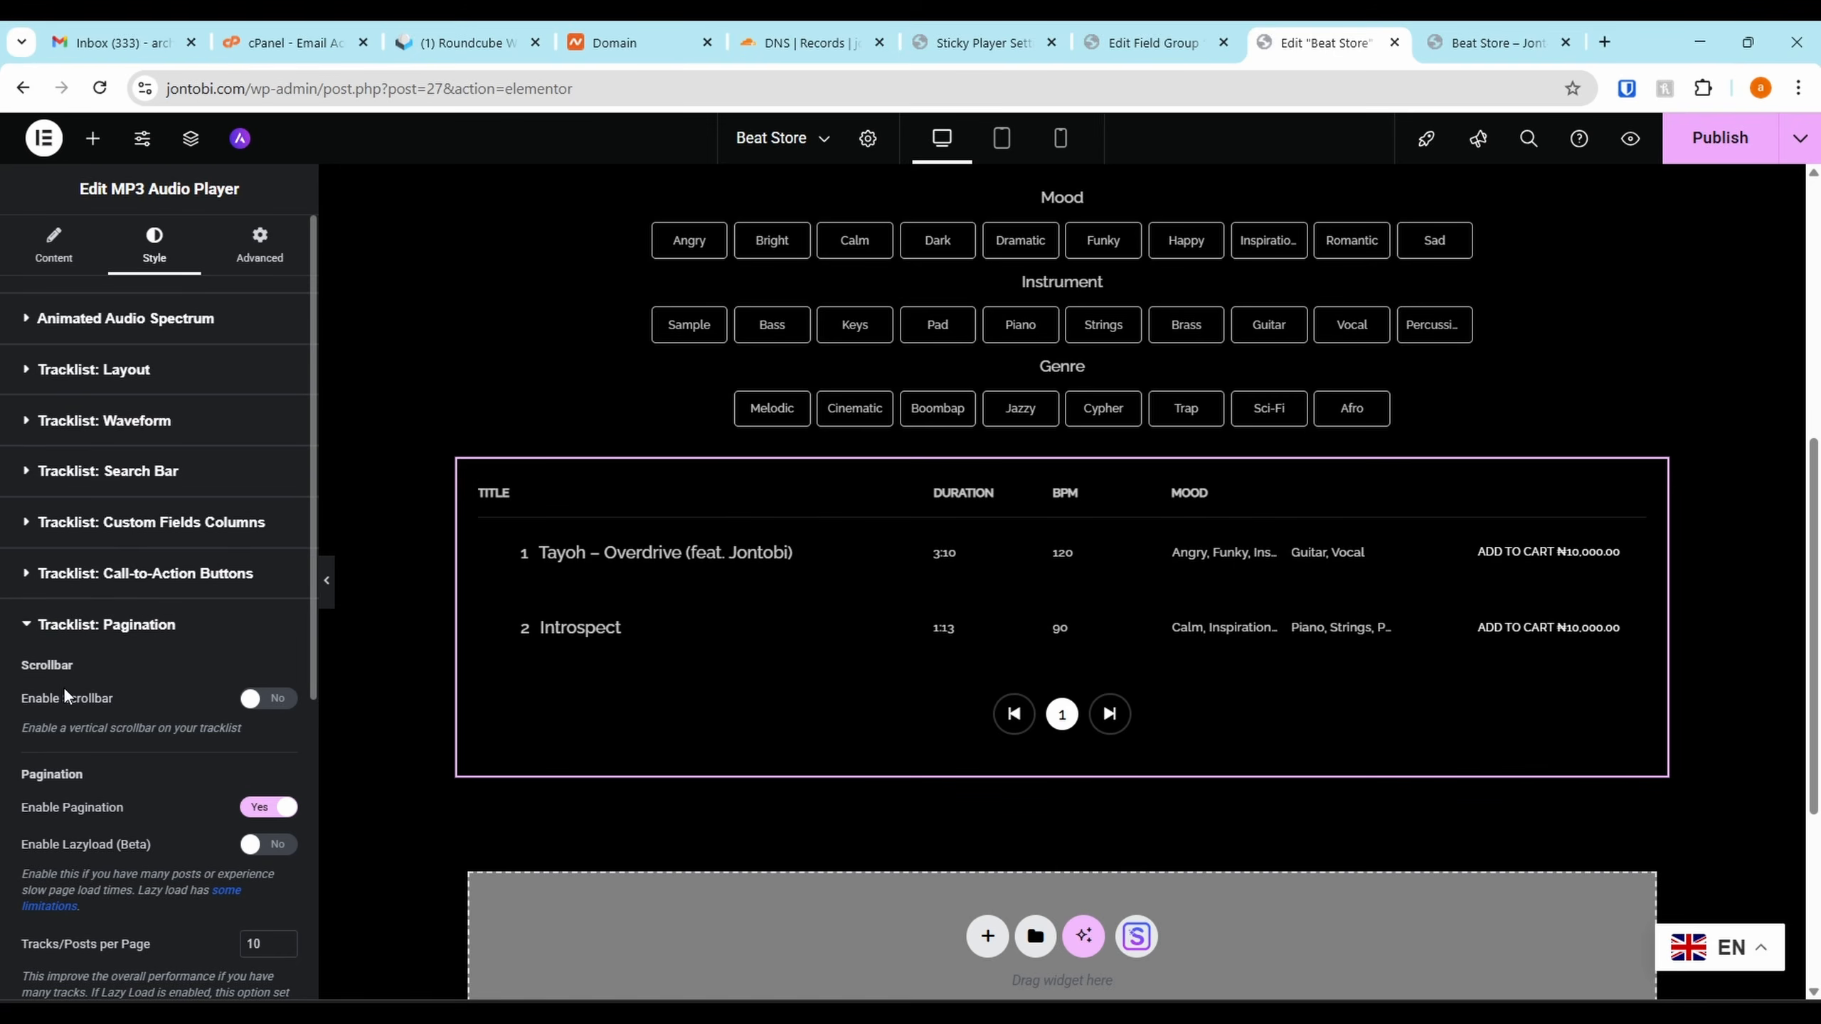
Reopen the call-to-action button settings and bring up global colours for Popover Icon Color
{"action": "scroll", "coordinate": [64, 690], "scroll_direction": "down", "scroll_amount": 1}
{"action": "left_click", "coordinate": [70, 433]}
{"action": "scroll", "coordinate": [93, 682], "scroll_direction": "down", "scroll_amount": 10}
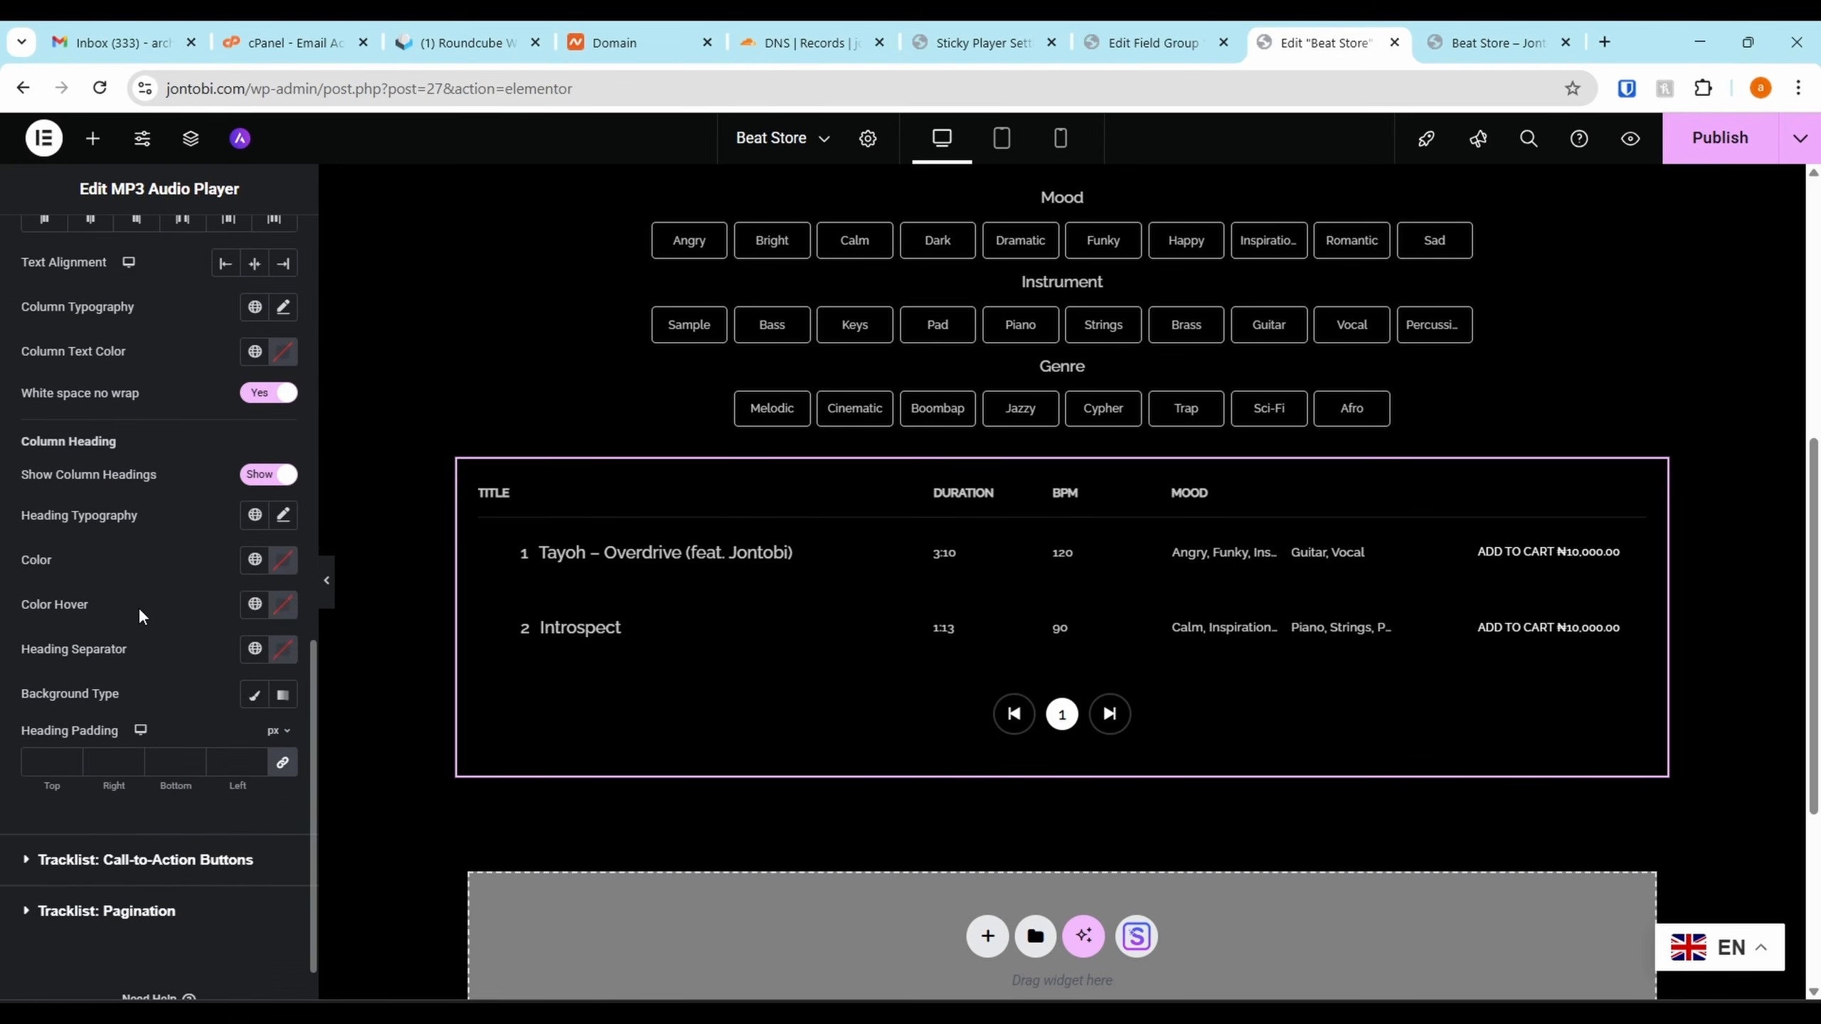
{"action": "scroll", "coordinate": [93, 840], "scroll_direction": "down", "scroll_amount": 1}
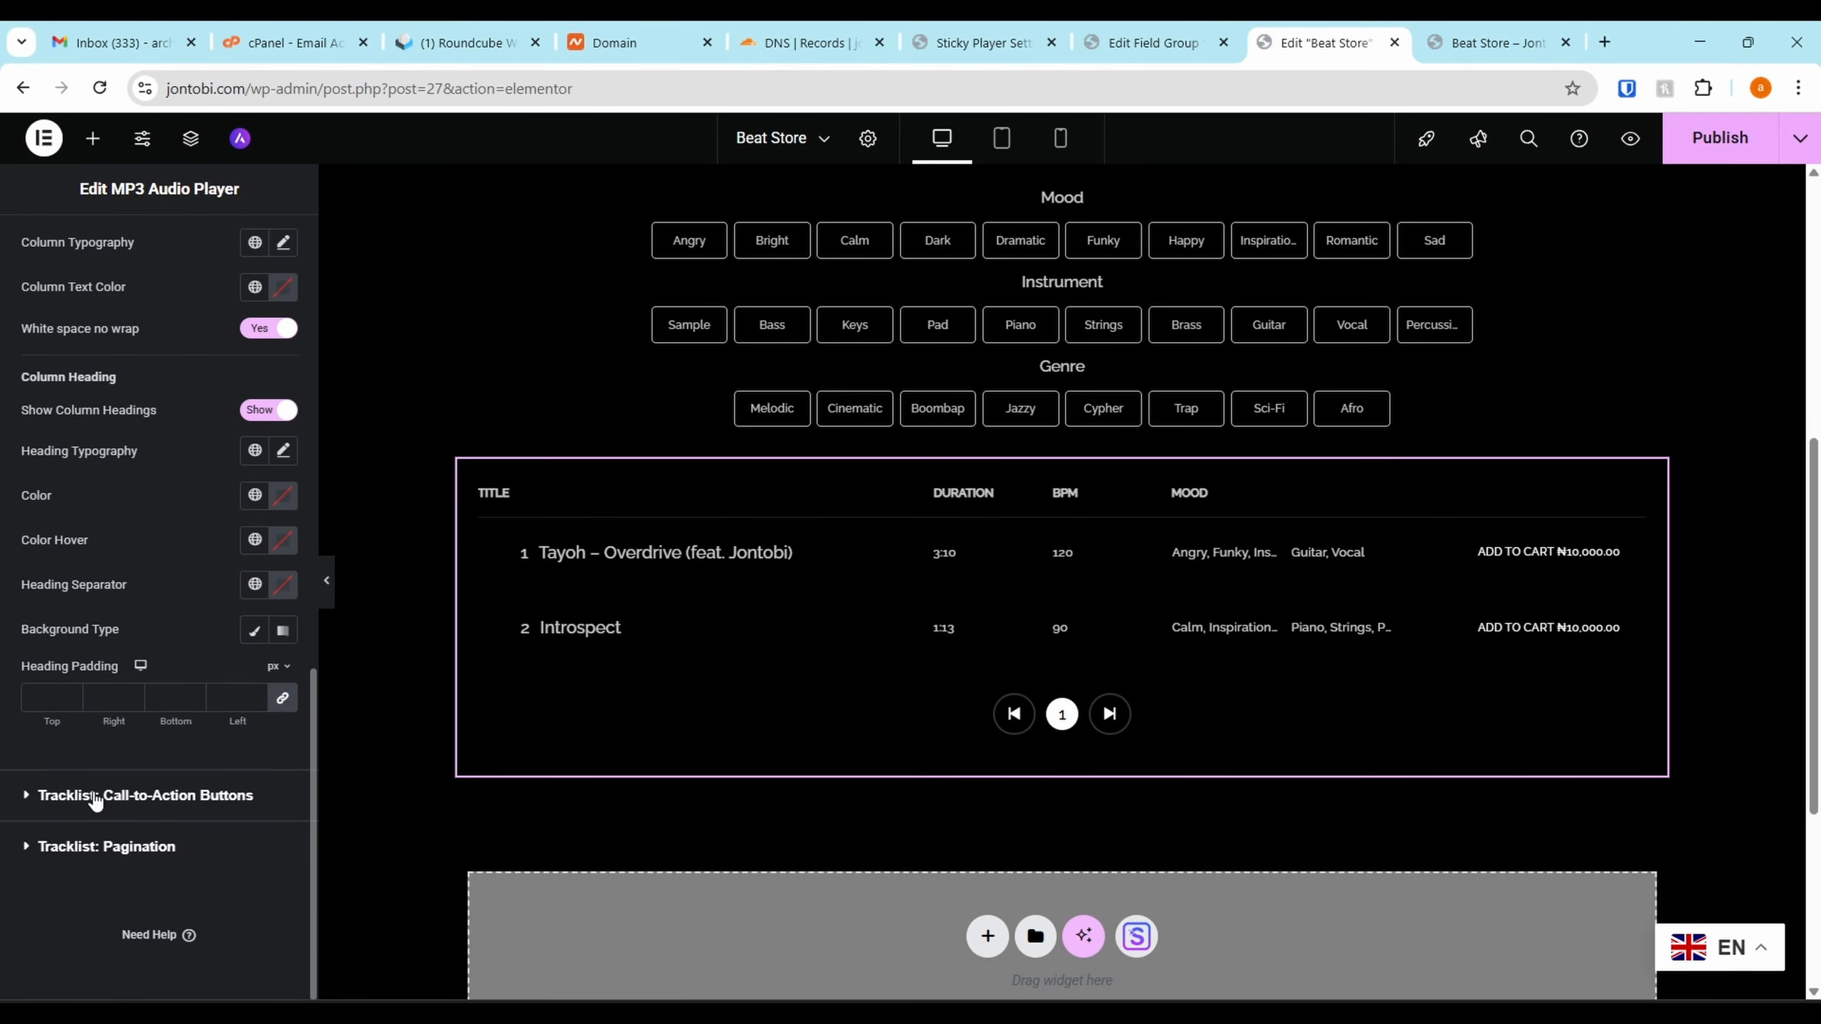
{"action": "left_click", "coordinate": [95, 796]}
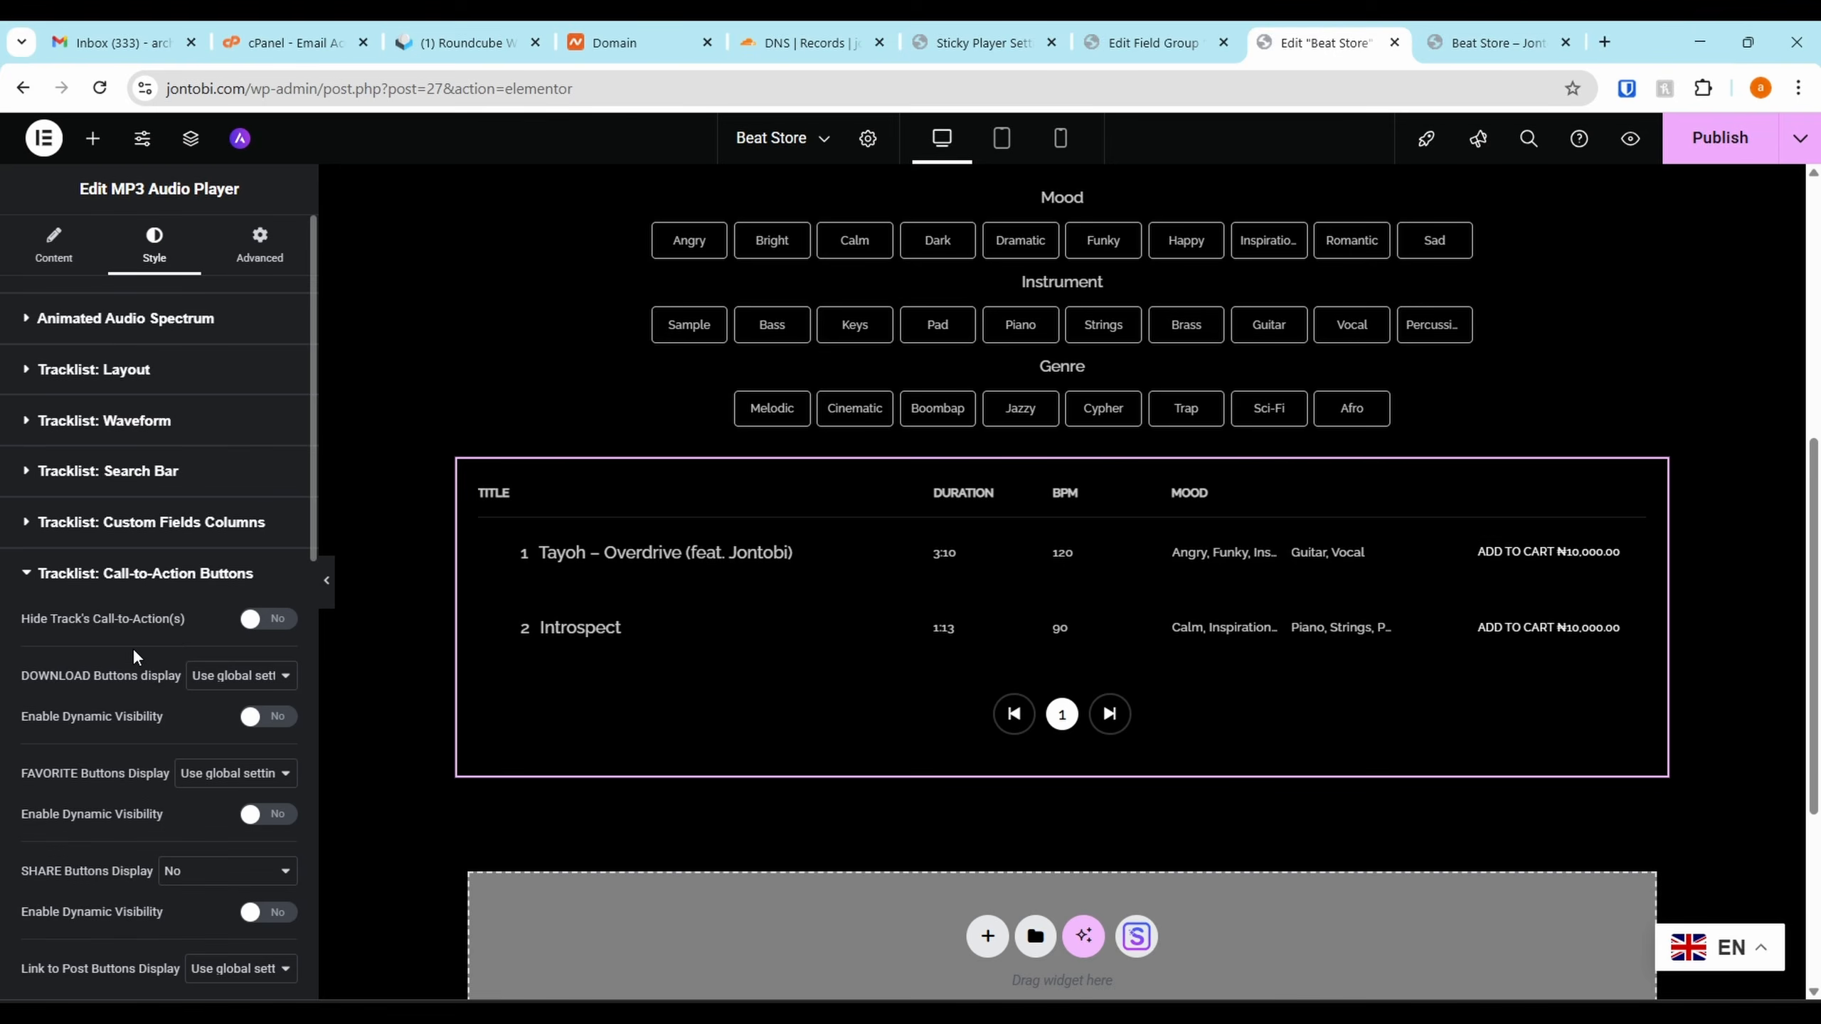
{"action": "scroll", "coordinate": [136, 641], "scroll_direction": "down", "scroll_amount": 6}
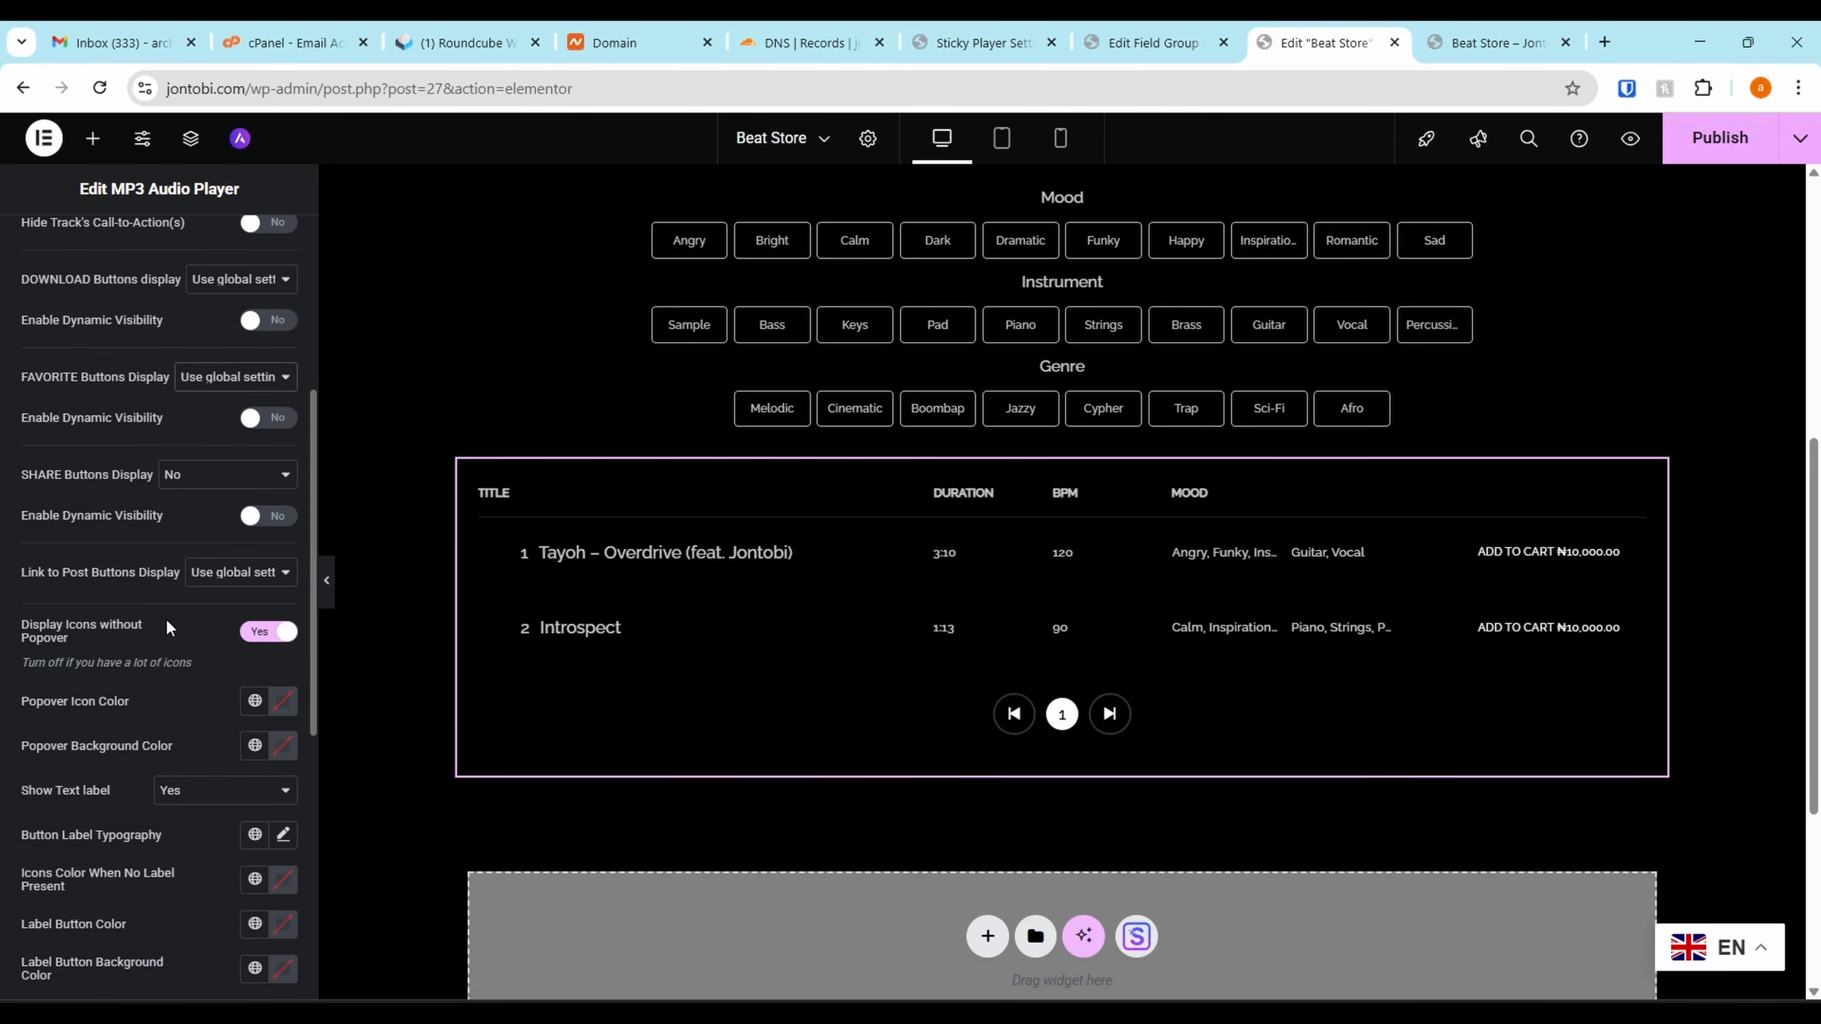
{"action": "scroll", "coordinate": [145, 624], "scroll_direction": "down", "scroll_amount": 1}
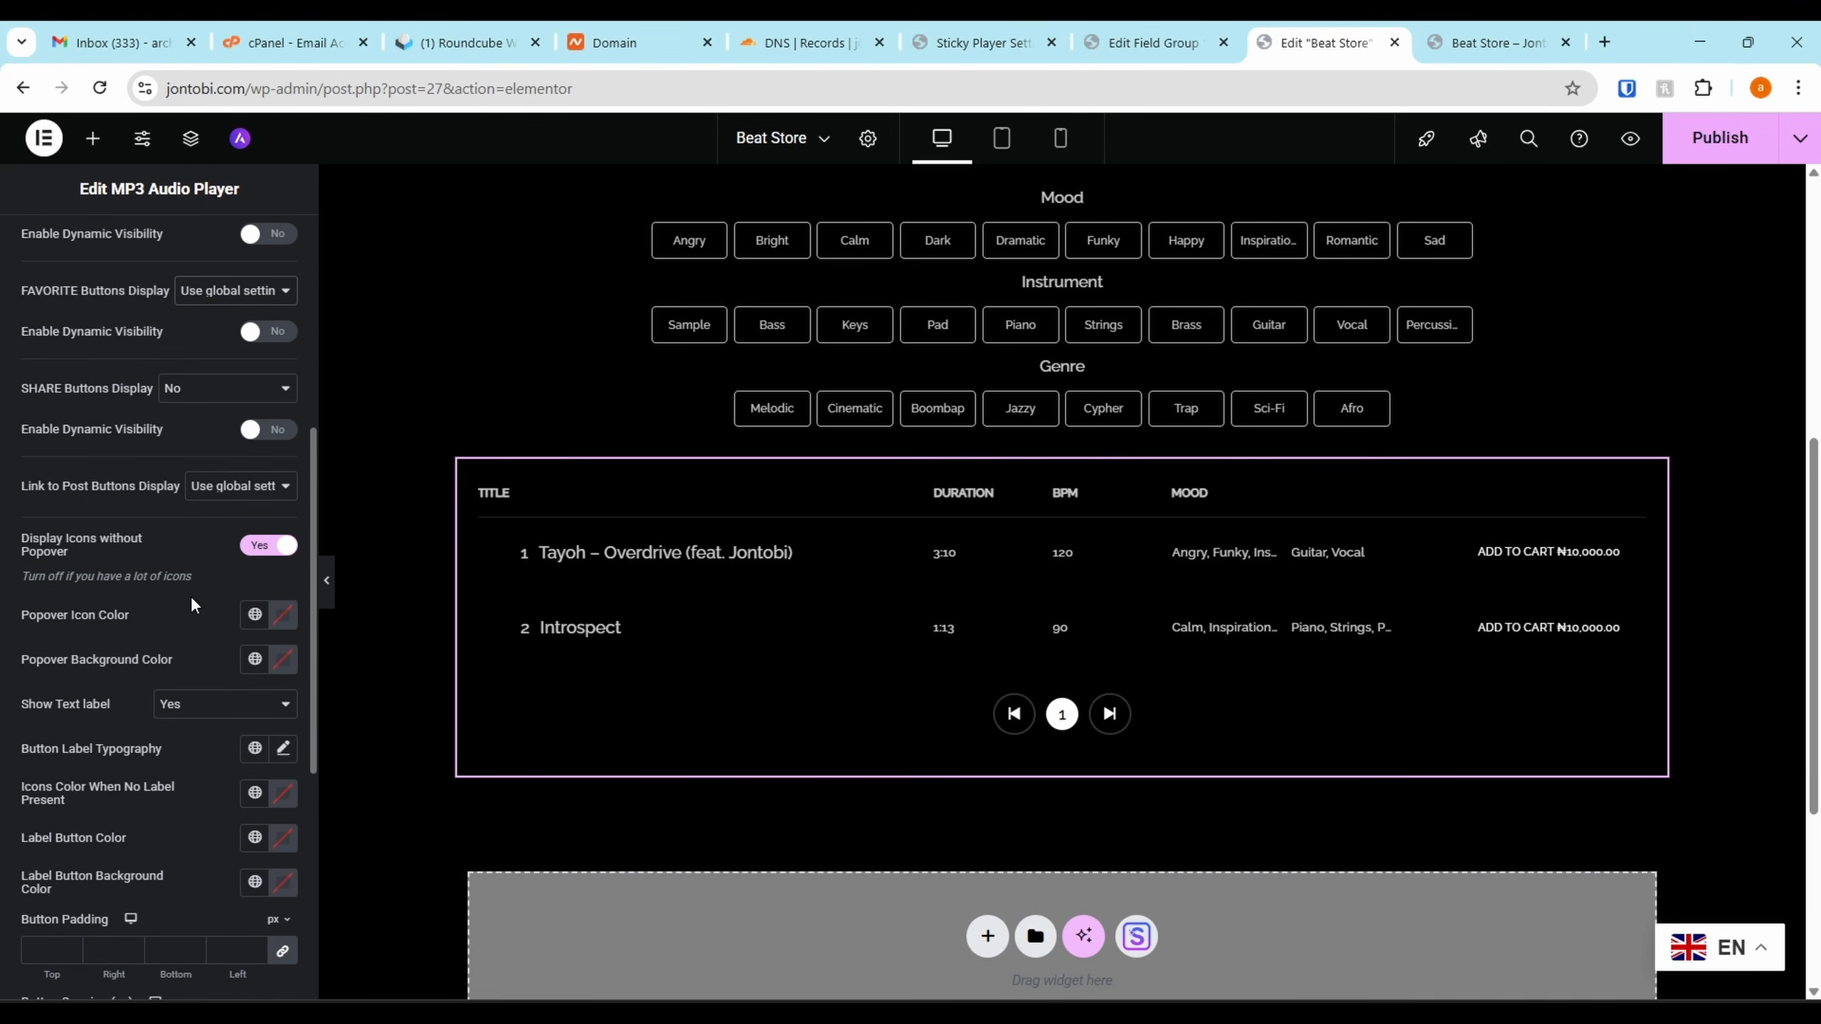
{"action": "left_click", "coordinate": [255, 614]}
Make the popover icon white and the popover background the Theme Brand yellow
{"action": "left_click", "coordinate": [90, 459]}
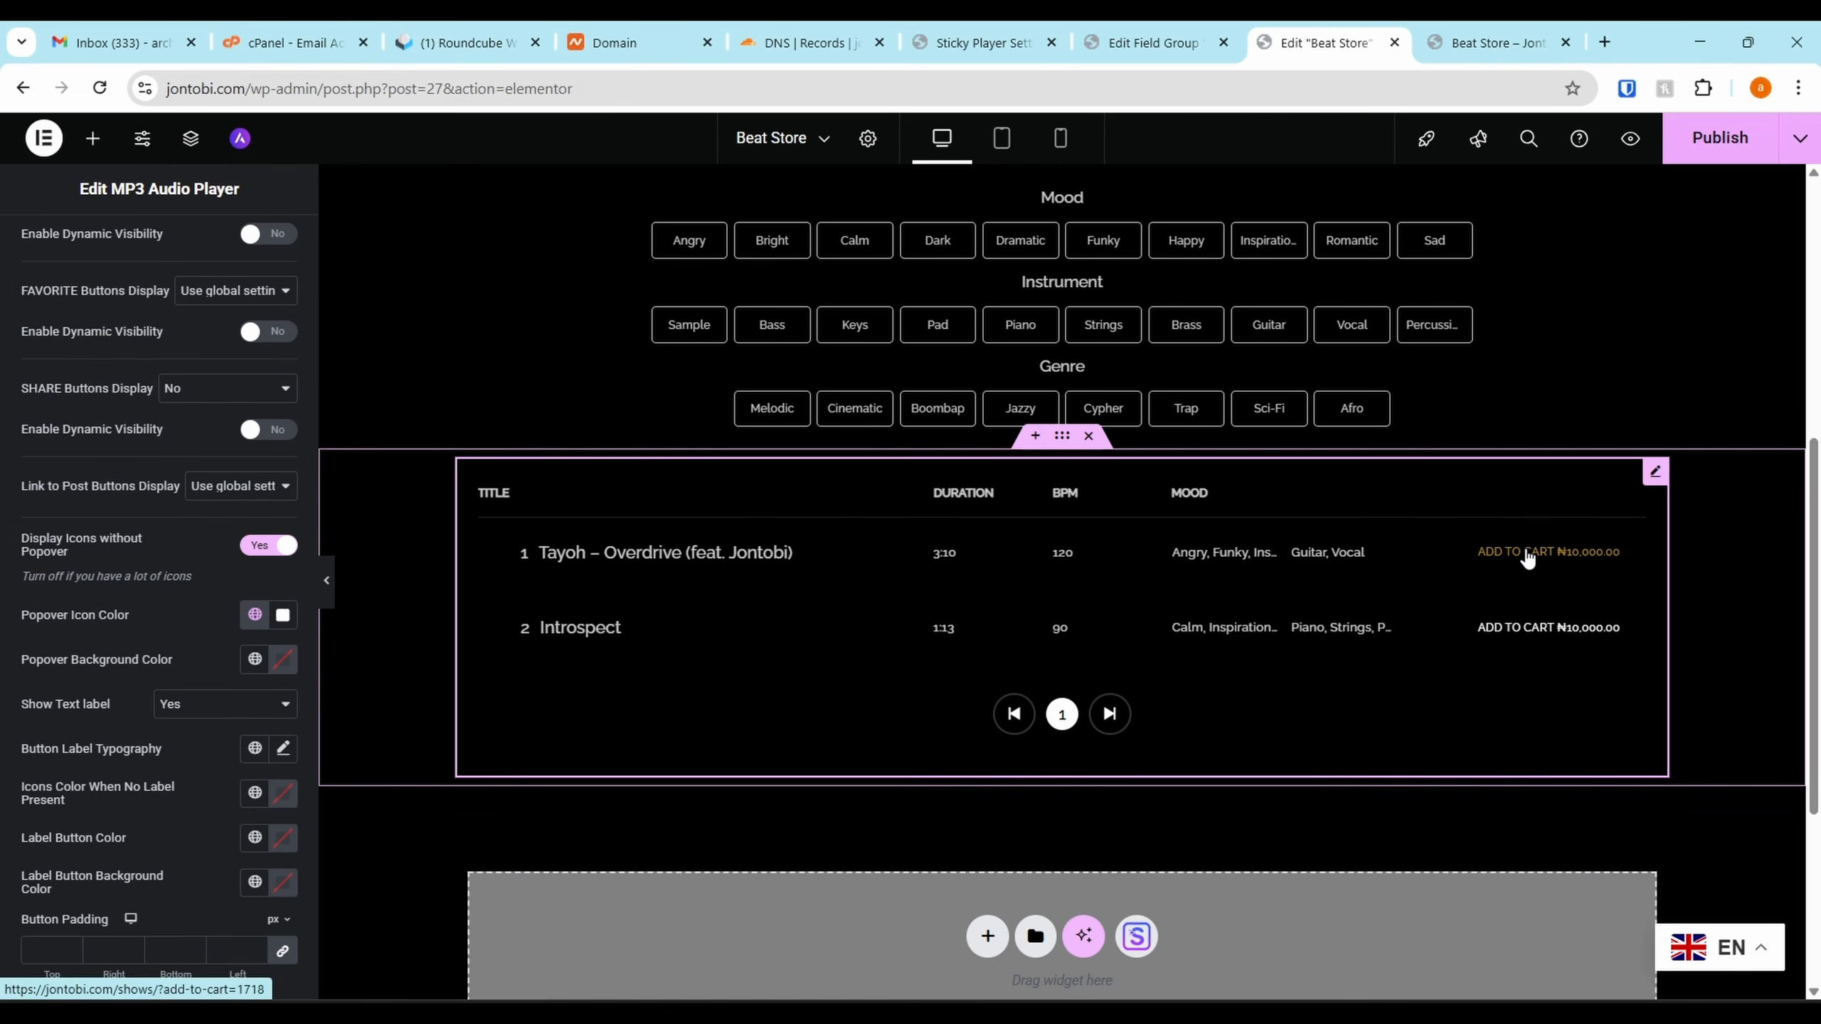
{"action": "left_click", "coordinate": [255, 614]}
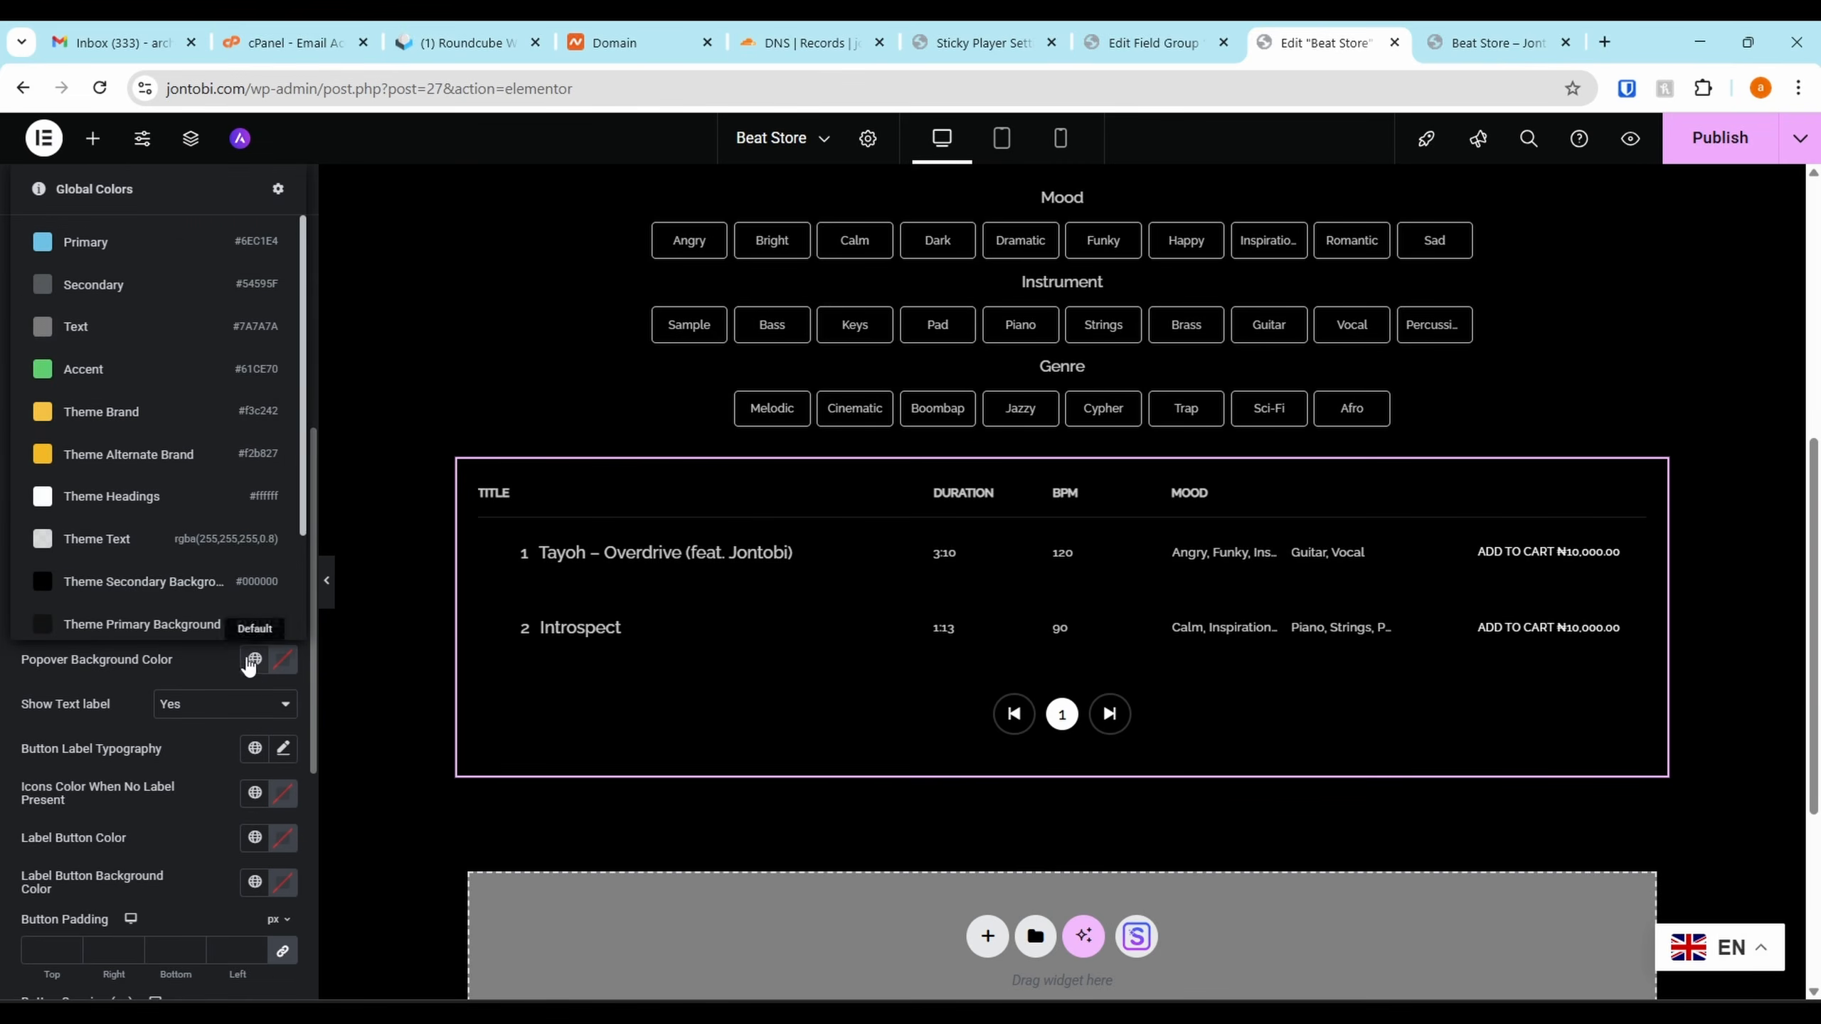
{"action": "left_click", "coordinate": [100, 253]}
{"action": "left_click", "coordinate": [283, 659]}
{"action": "left_click", "coordinate": [255, 659]}
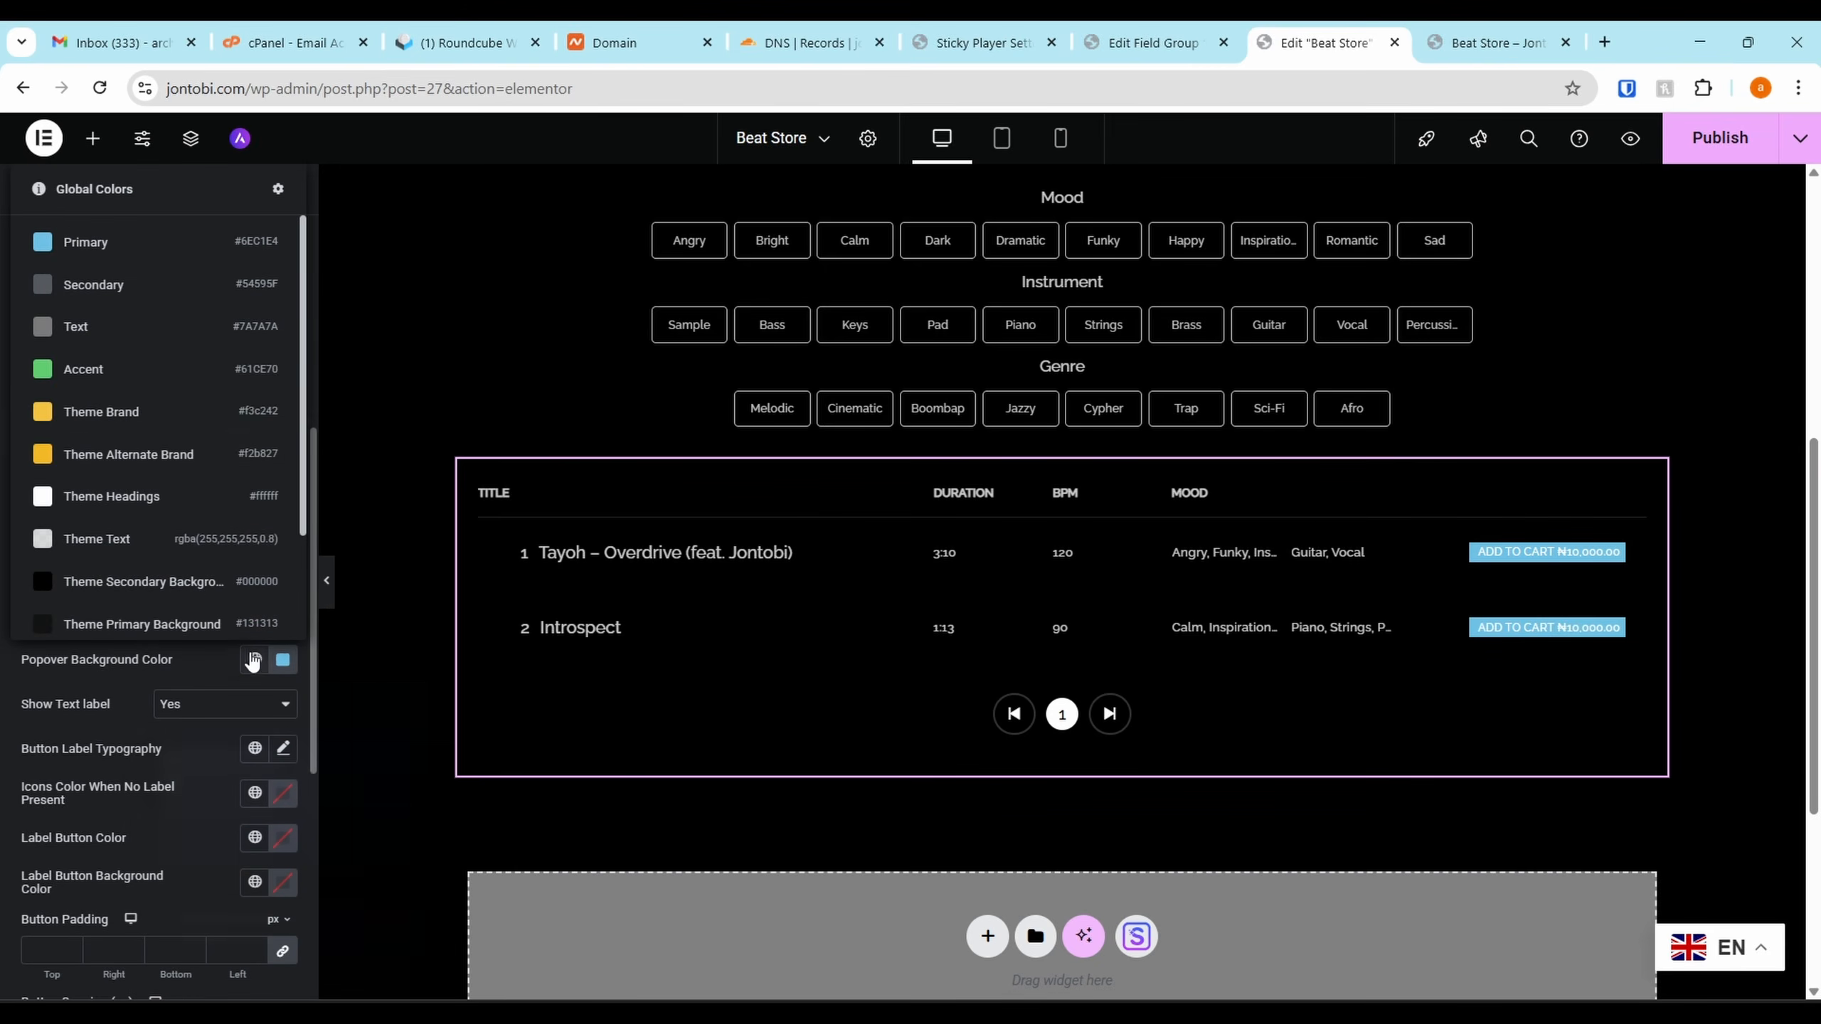
{"action": "left_click", "coordinate": [127, 413]}
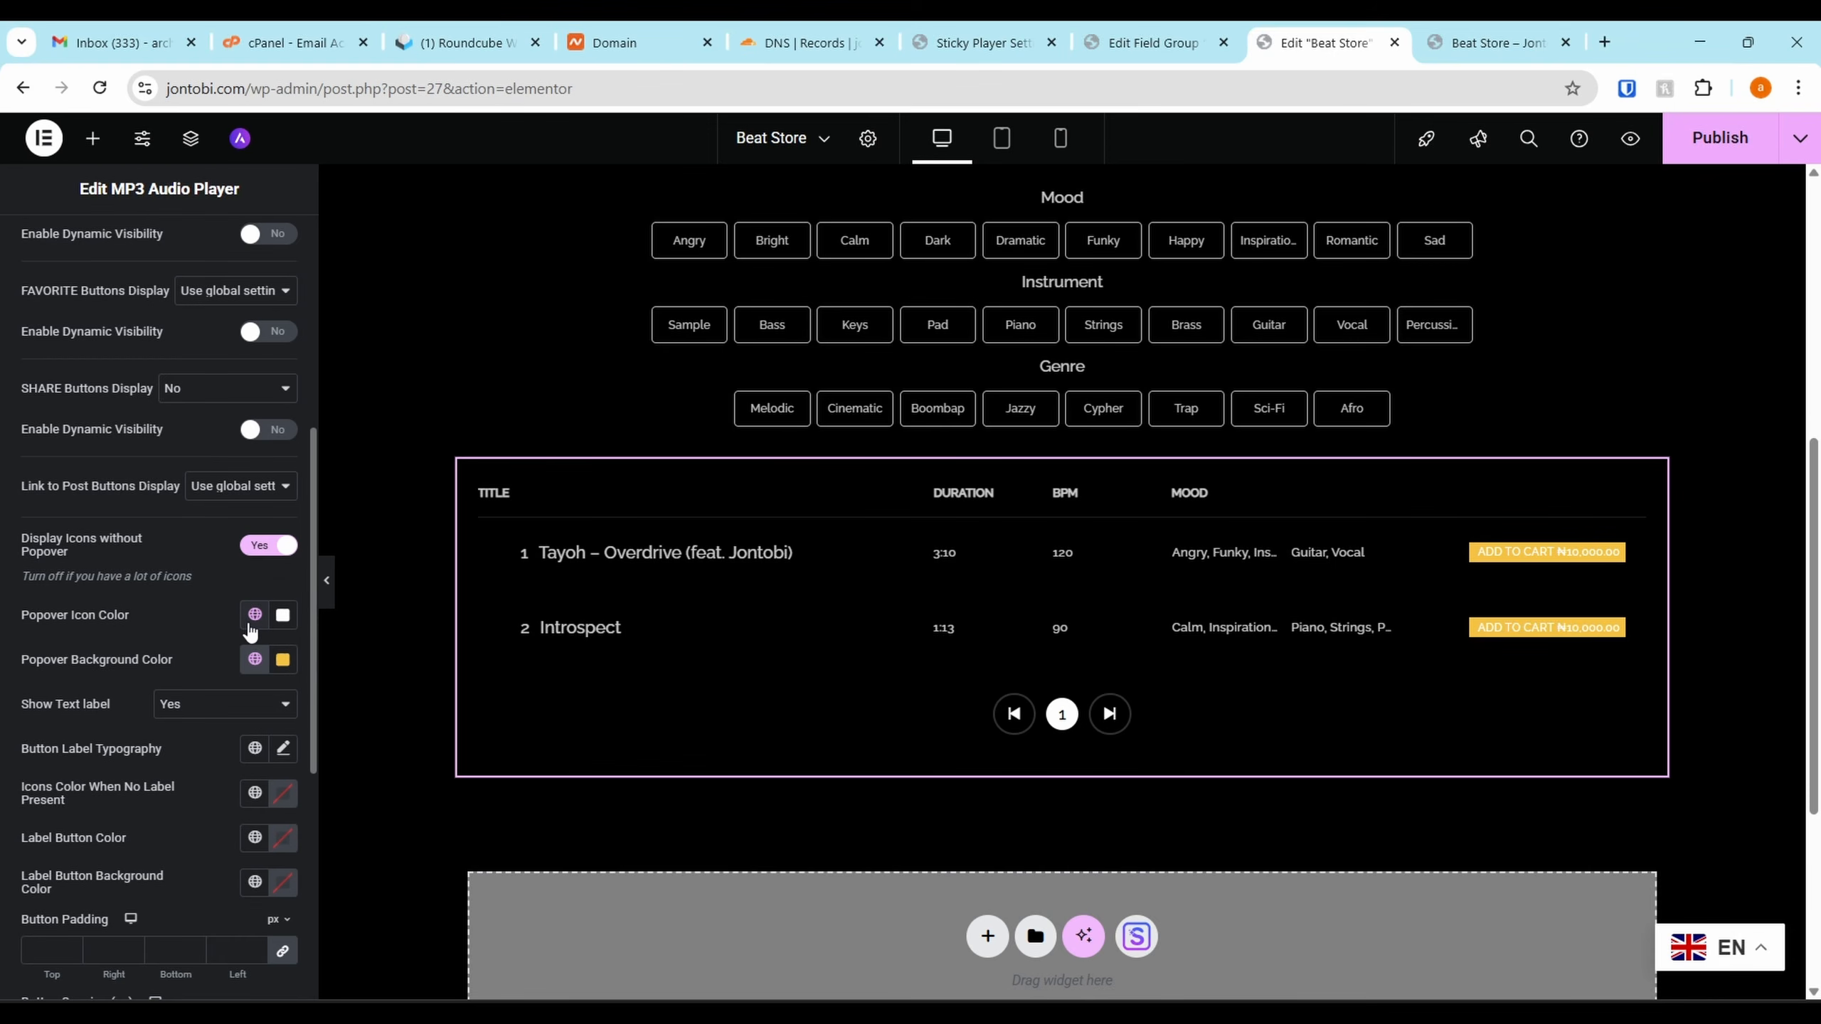
Keep text labels showing, set Button Padding to 12 px on all sides and Button Spacing to 19
{"action": "scroll", "coordinate": [251, 624], "scroll_direction": "down", "scroll_amount": 2}
{"action": "left_click", "coordinate": [172, 618]}
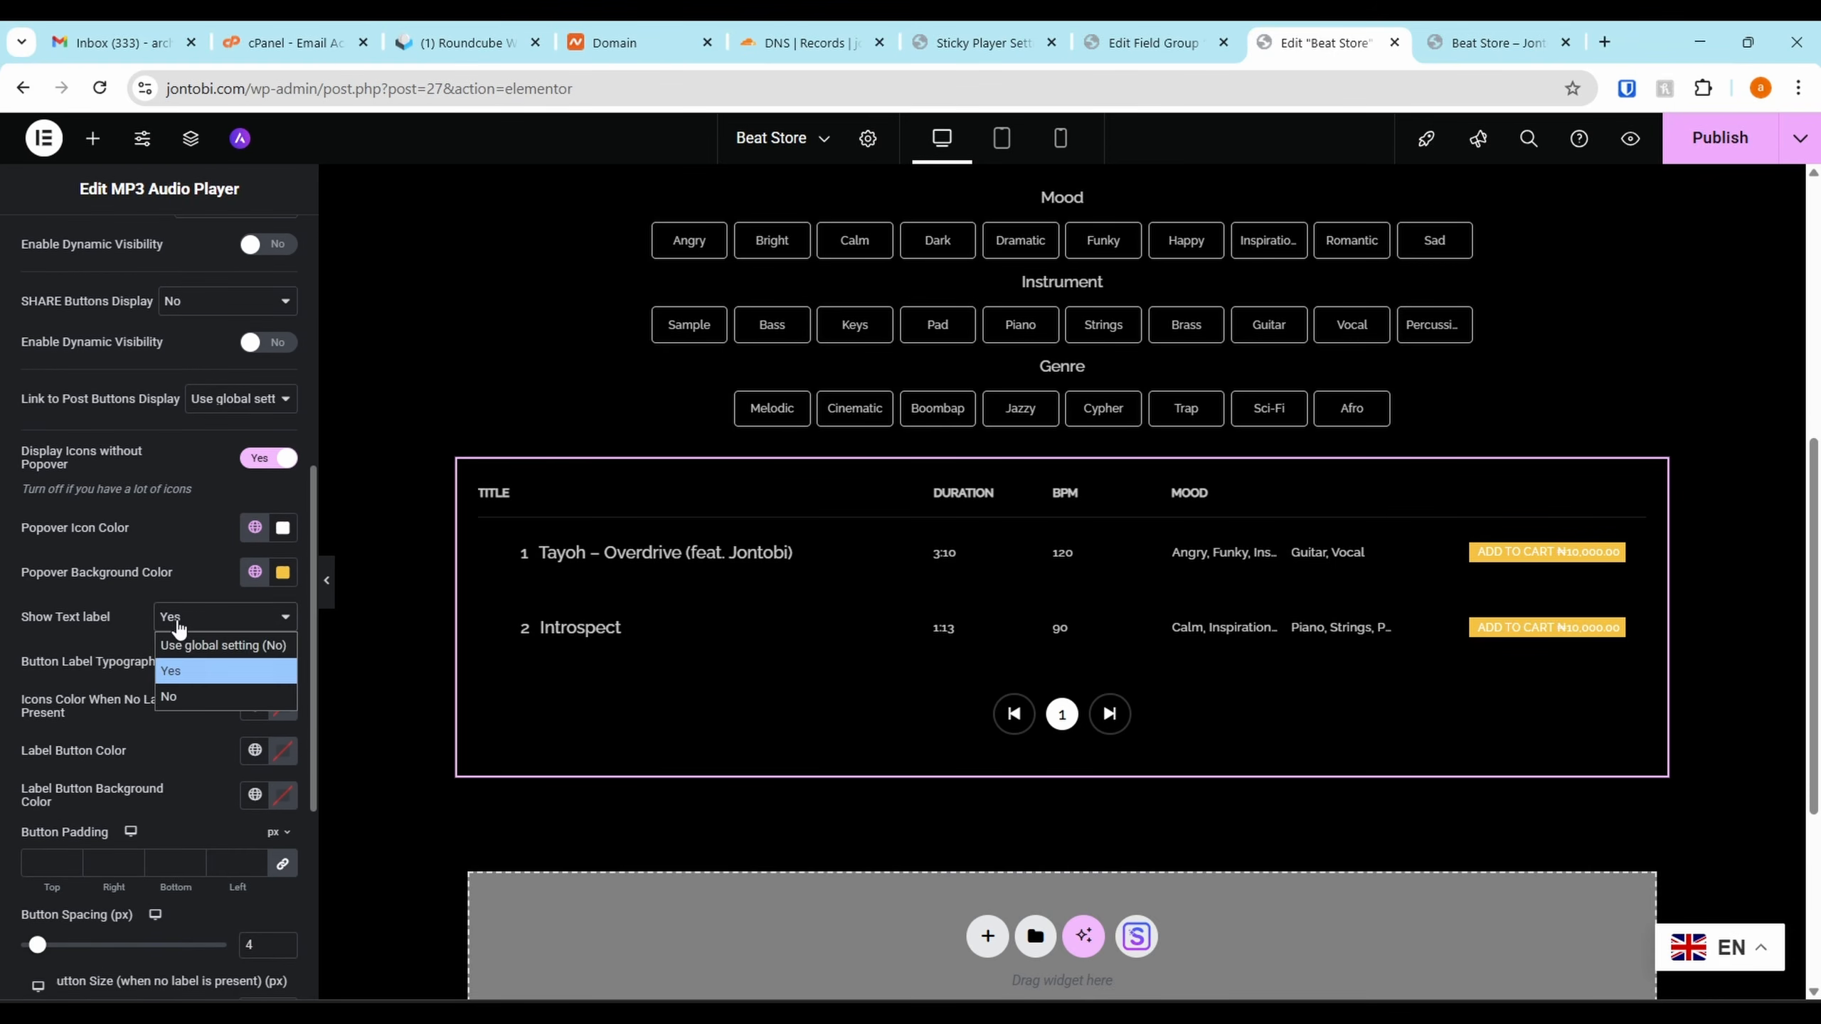
{"action": "left_click", "coordinate": [171, 703]}
{"action": "scroll", "coordinate": [93, 800], "scroll_direction": "down", "scroll_amount": 1}
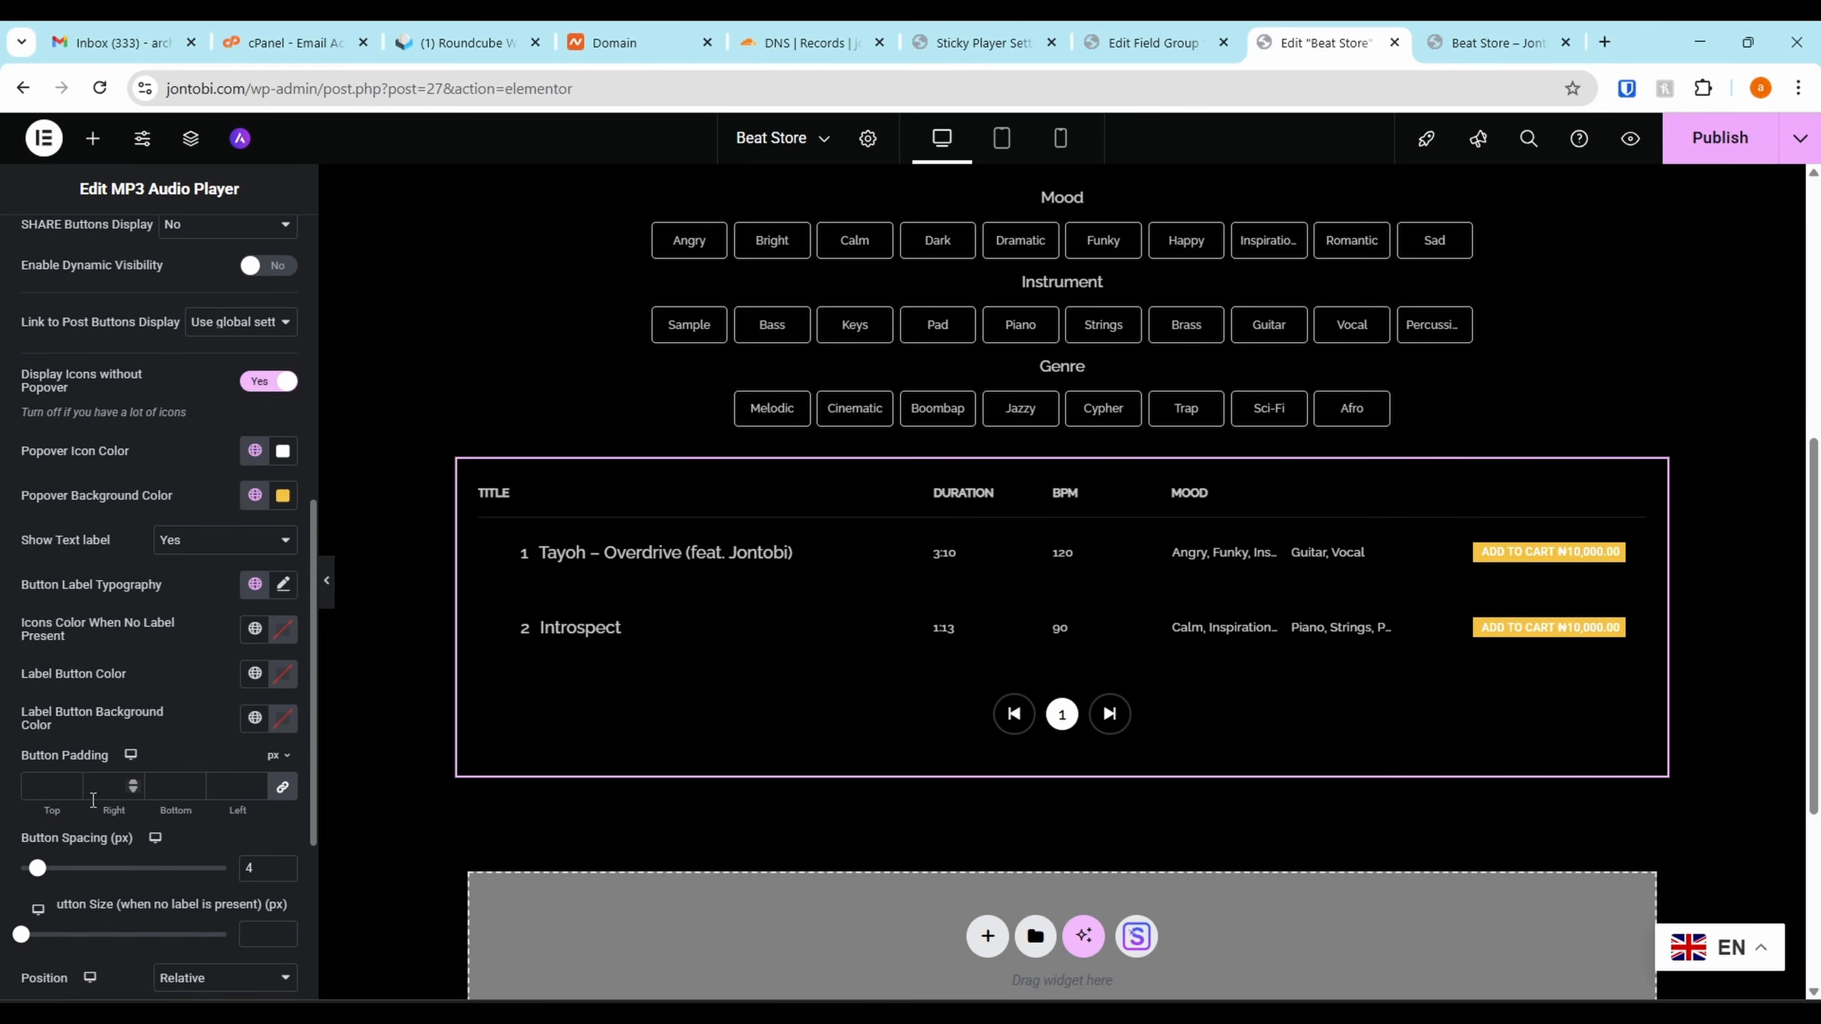
{"action": "triple_click", "coordinate": [256, 784]}
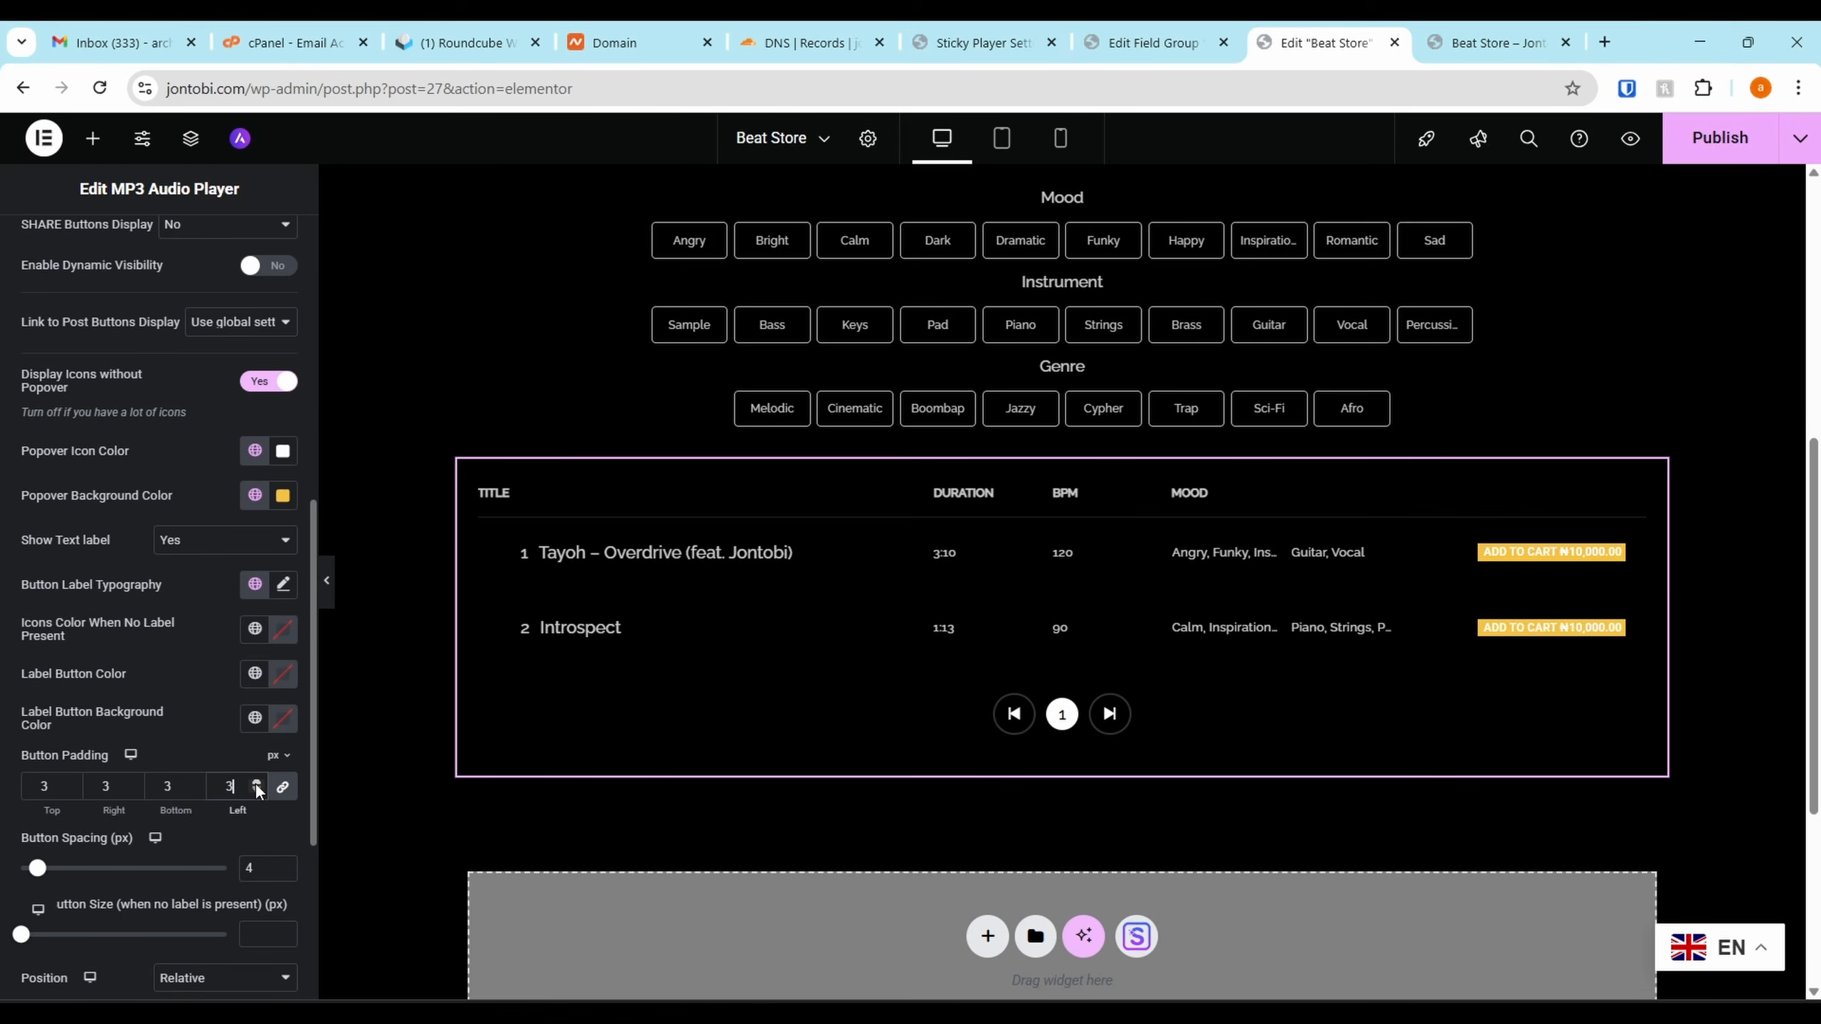
{"action": "left_click", "coordinate": [257, 781]}
{"action": "left_click", "coordinate": [256, 781]}
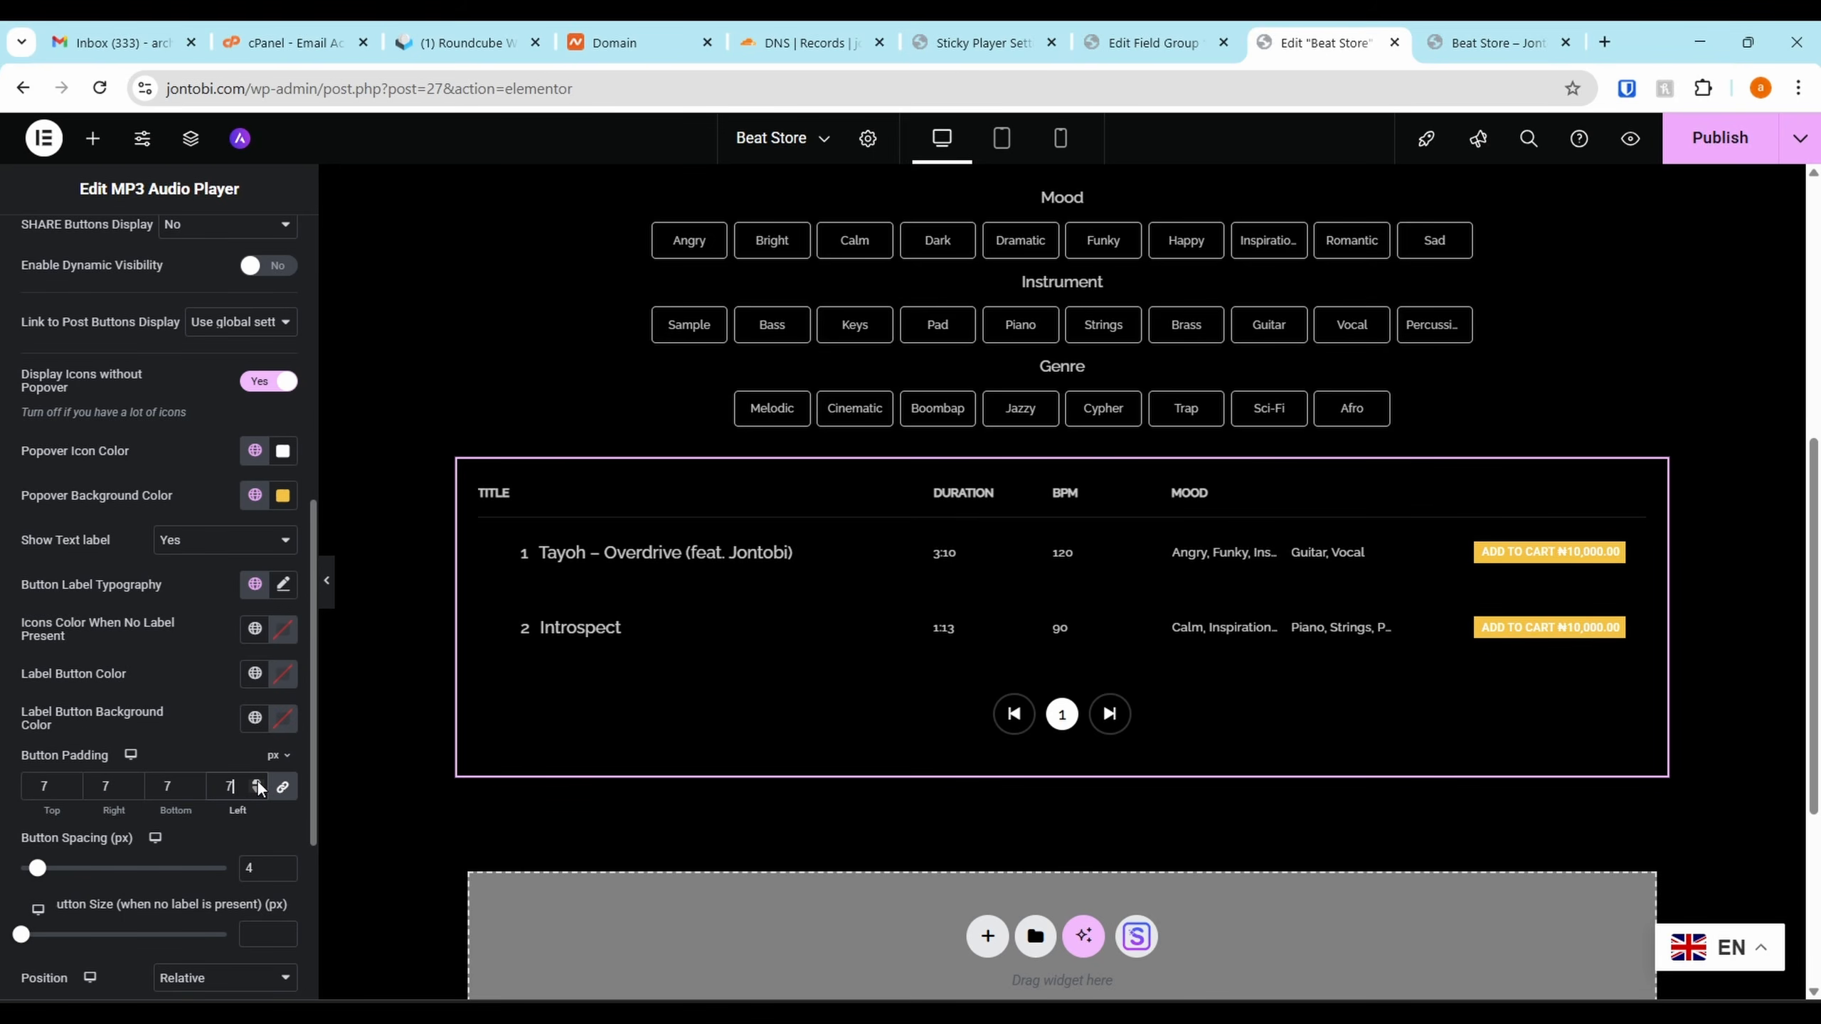
{"action": "left_click", "coordinate": [257, 781]}
{"action": "left_click", "coordinate": [256, 781]}
{"action": "left_click", "coordinate": [256, 780]}
{"action": "left_click", "coordinate": [256, 781]}
{"action": "left_click", "coordinate": [256, 781]}
{"action": "left_click", "coordinate": [257, 781]}
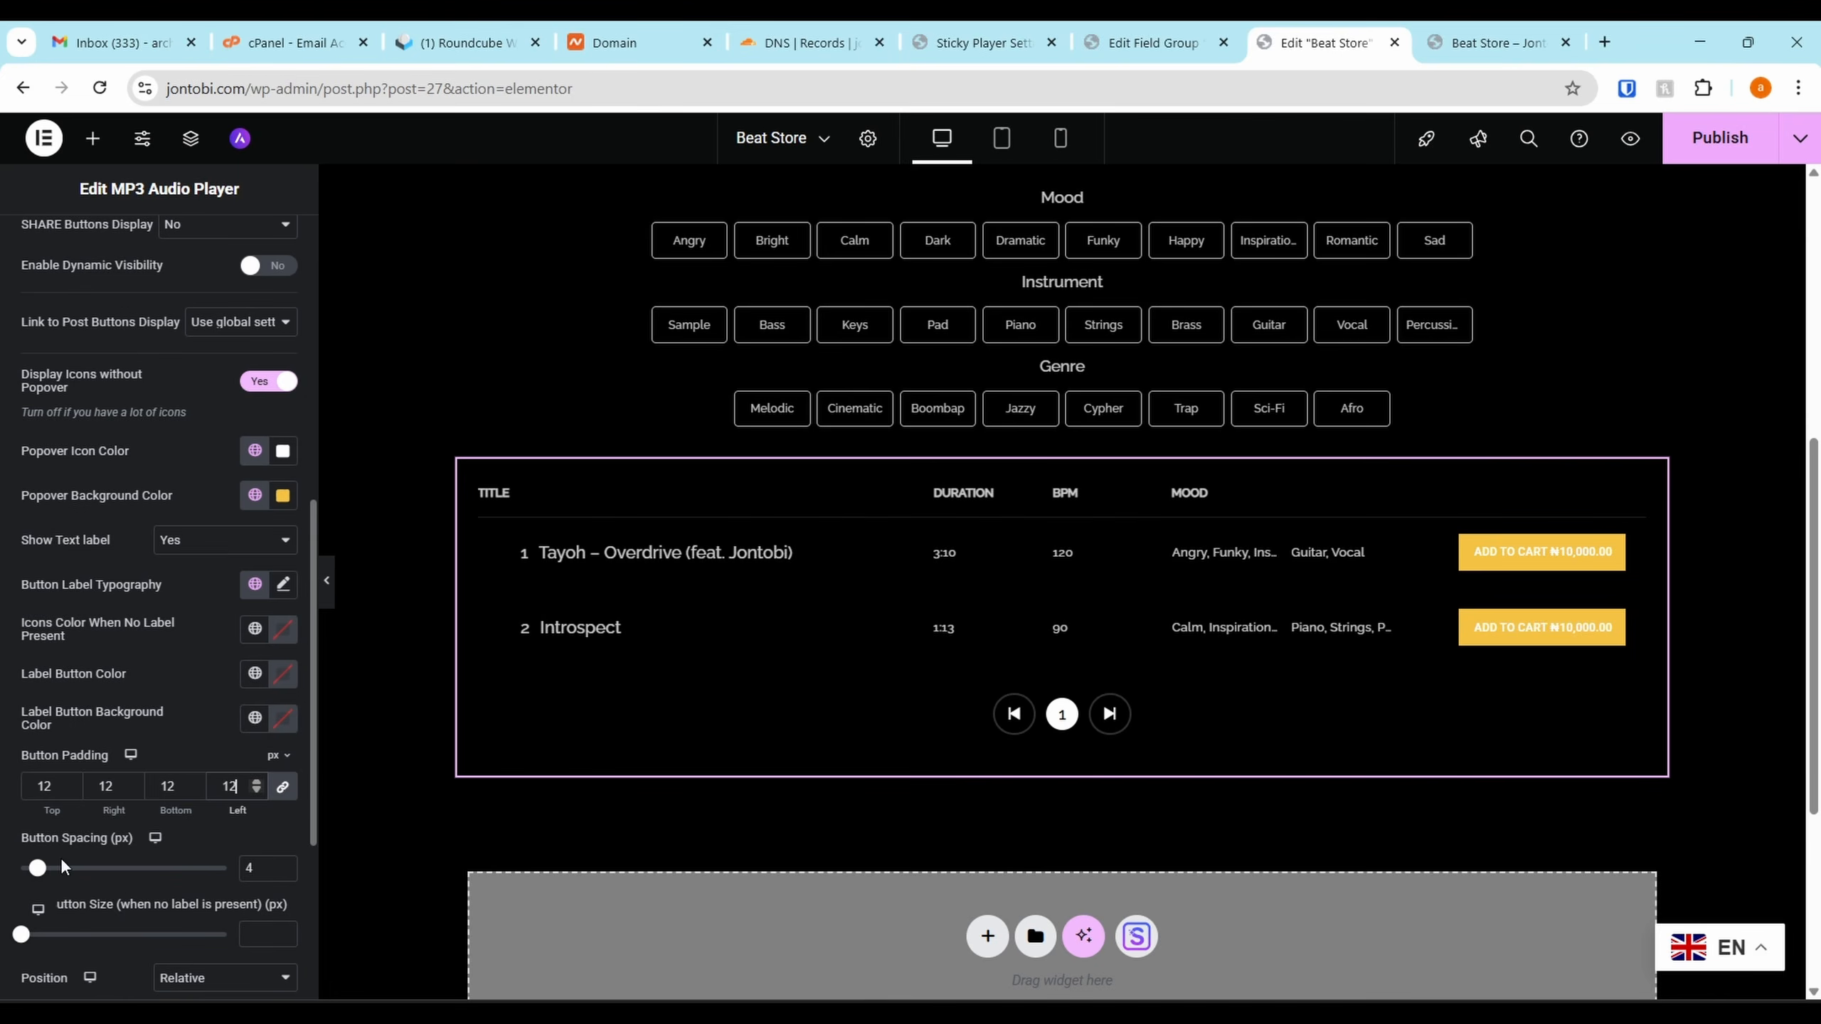
{"action": "left_click_drag", "start_coordinate": [37, 867], "coordinate": [99, 869]}
{"action": "scroll", "coordinate": [161, 388], "scroll_direction": "up", "scroll_amount": 9}
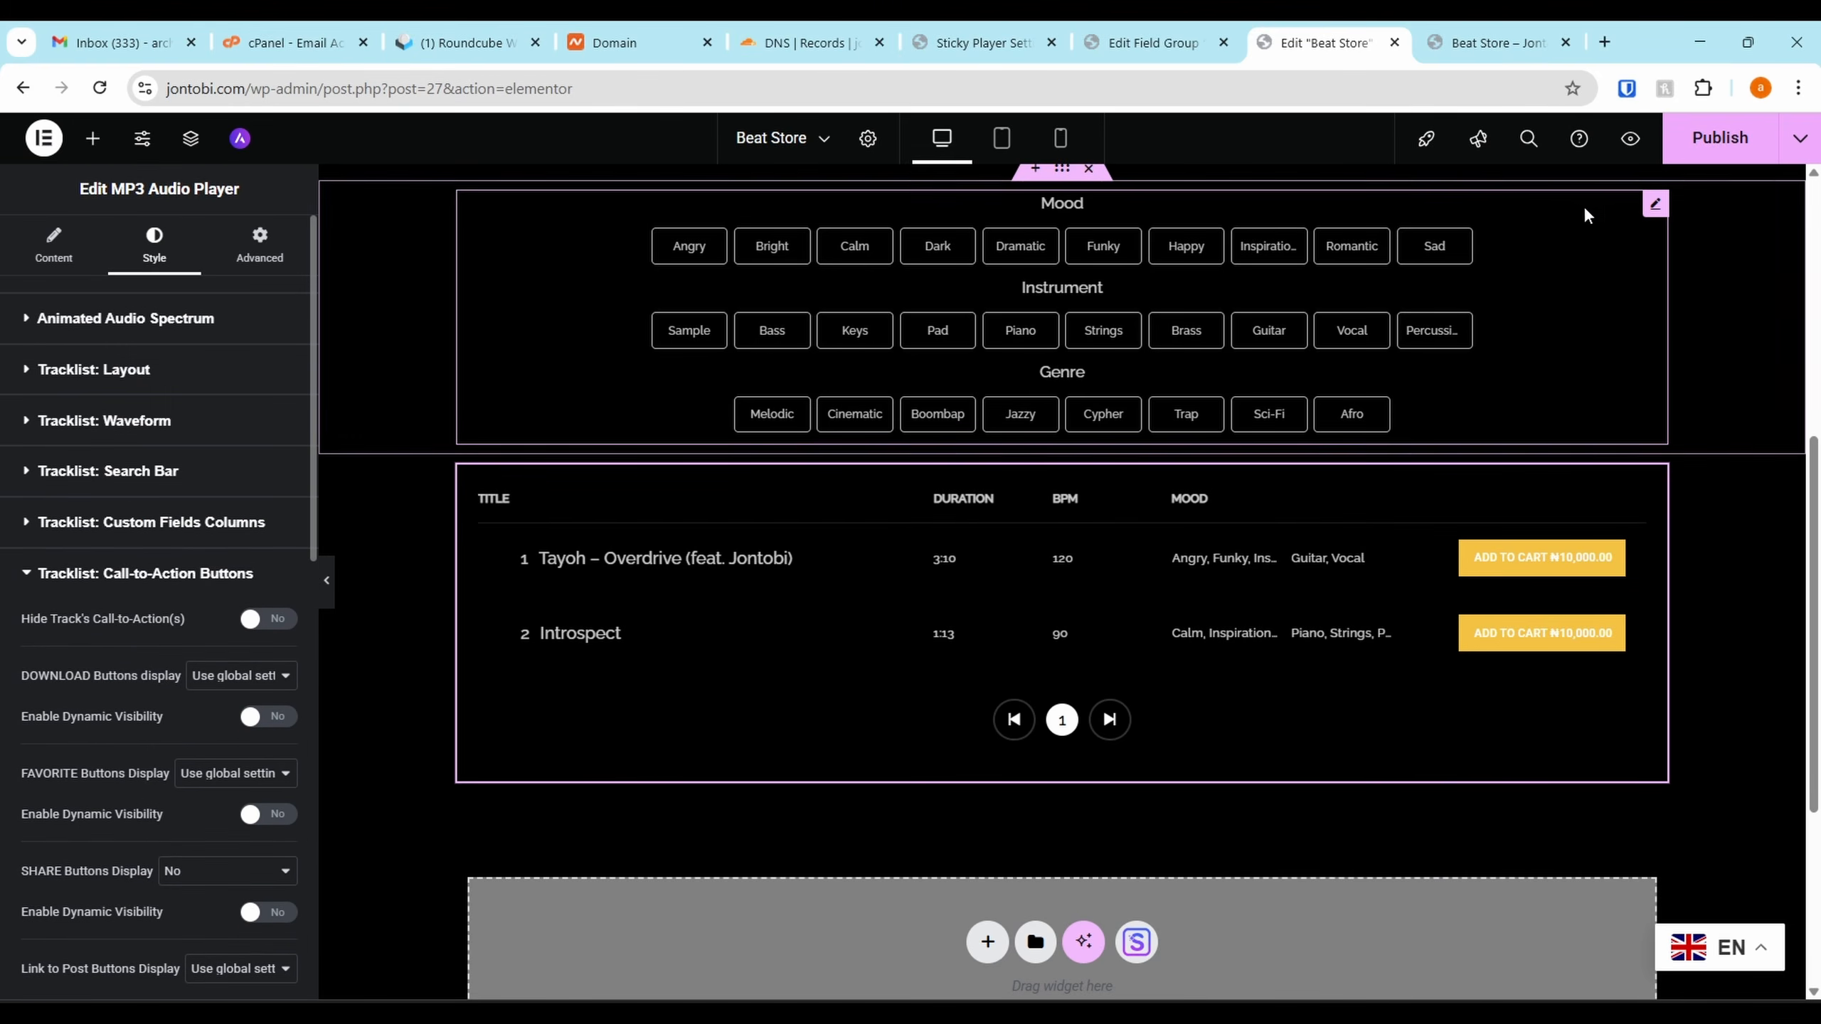
Publish the Beat Store page, reload it live, and add Introspect to the cart
{"action": "left_click", "coordinate": [1721, 138]}
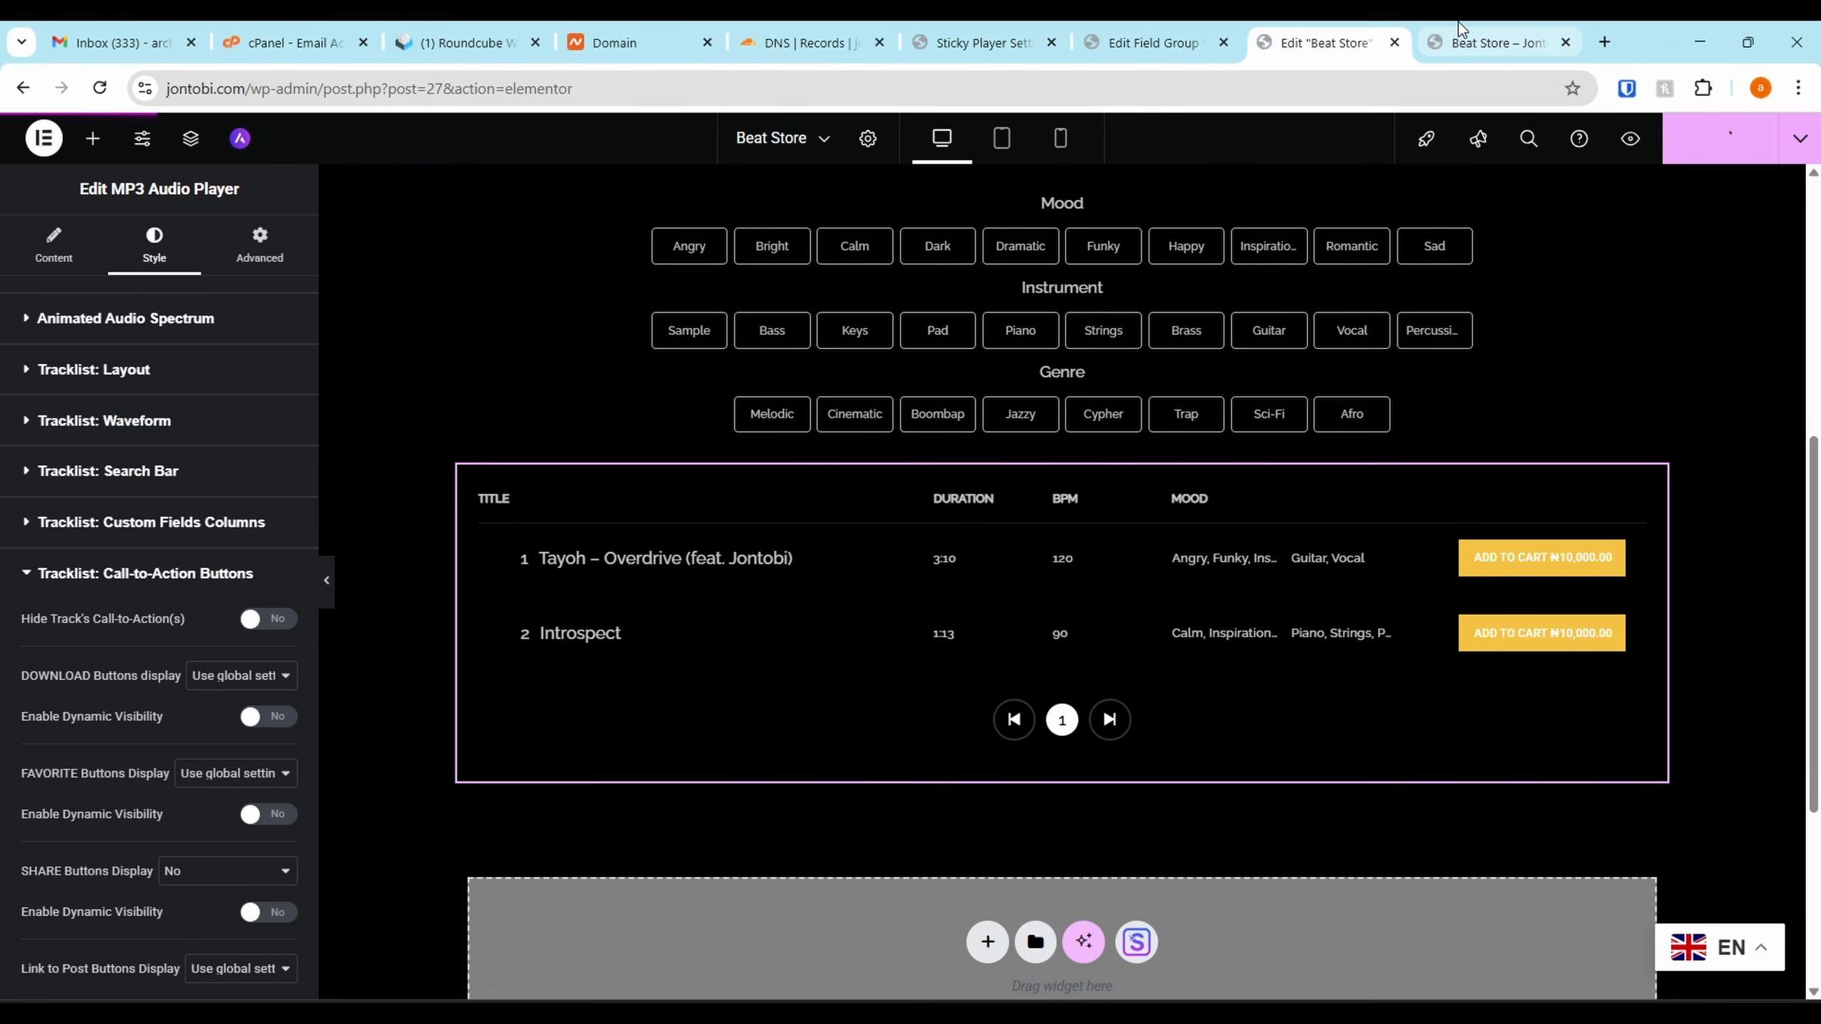
{"action": "left_click", "coordinate": [1462, 39]}
{"action": "left_click", "coordinate": [104, 87]}
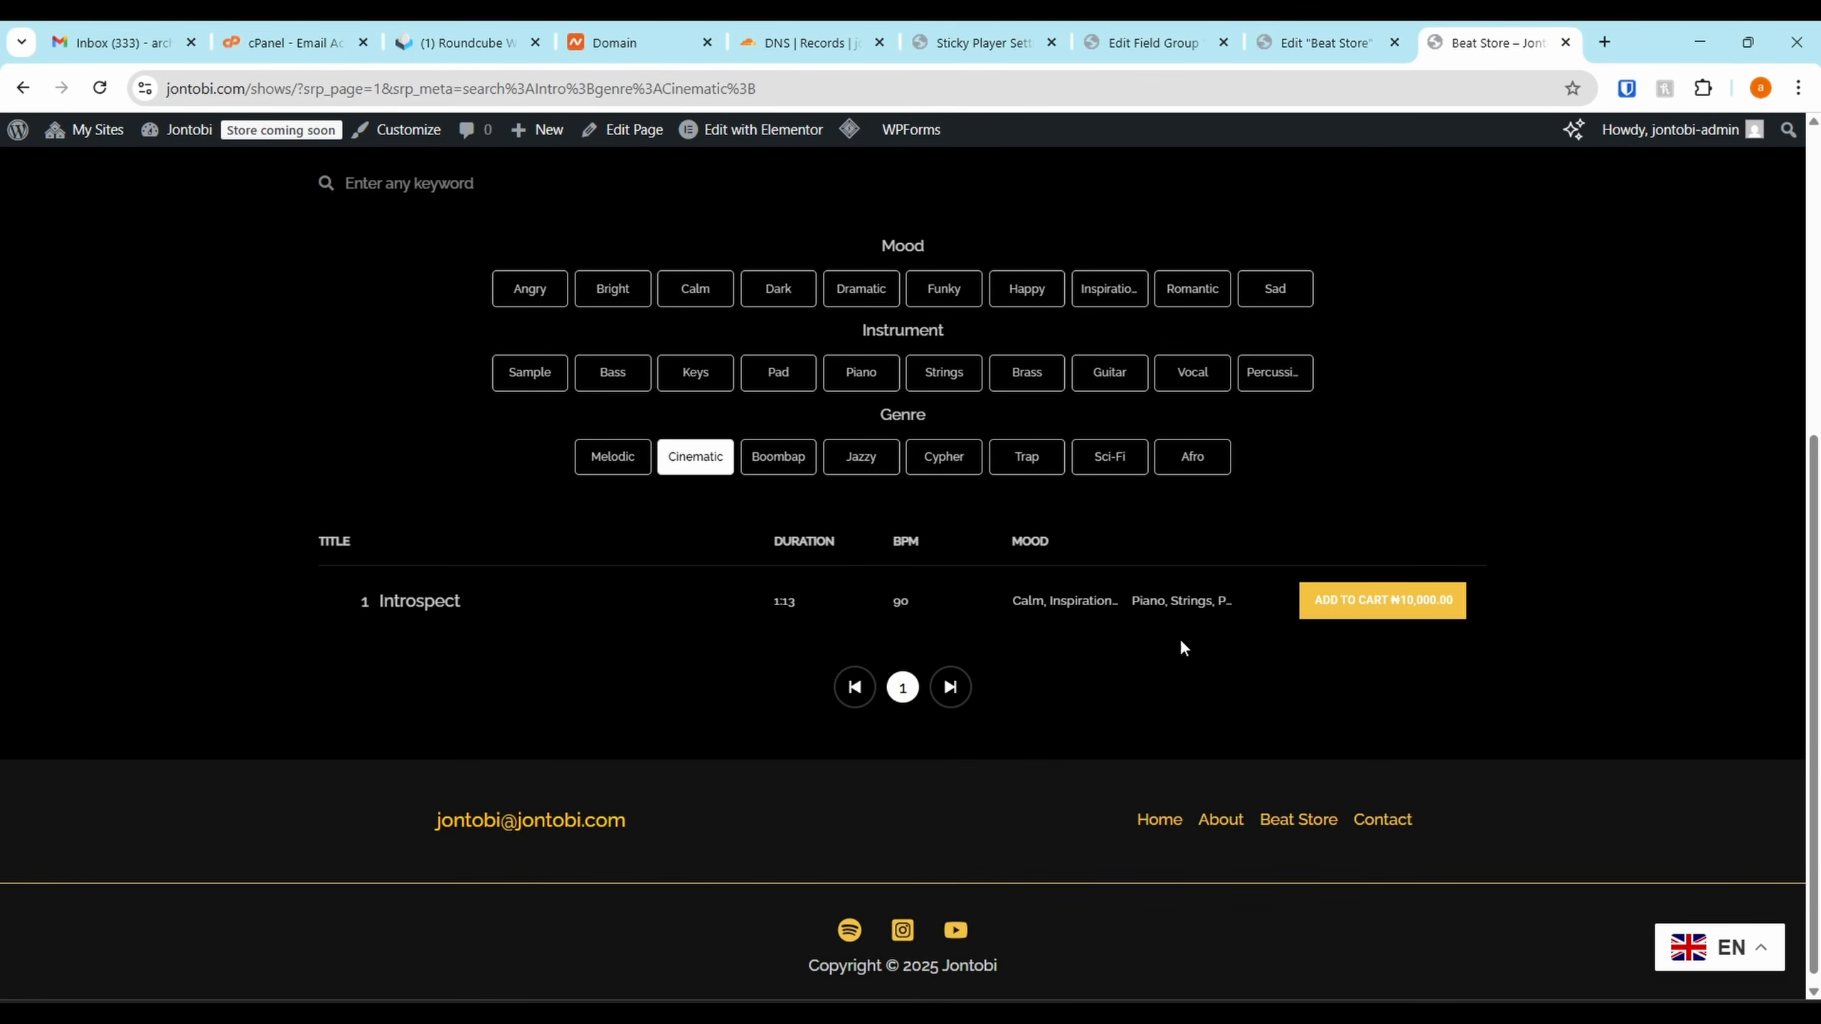
{"action": "left_click", "coordinate": [1352, 623]}
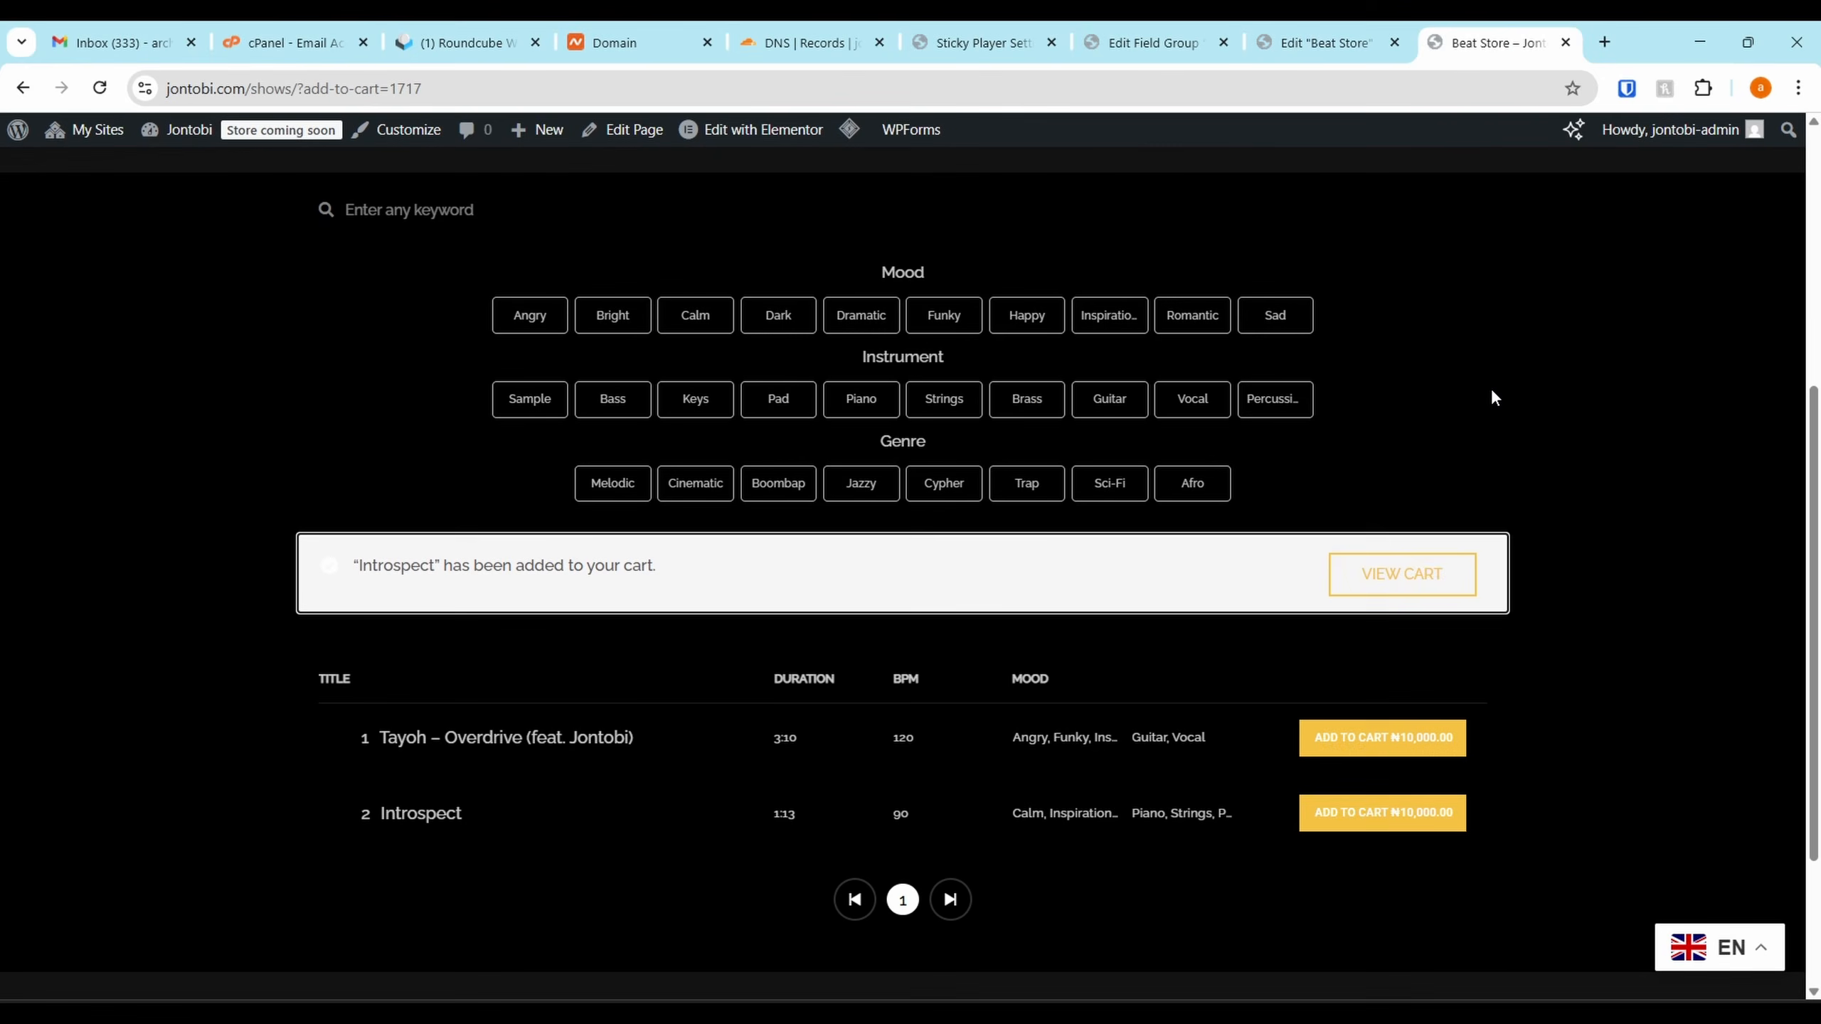
Review the cart, then look through the checkout page holding Introspect
{"action": "left_click", "coordinate": [1401, 578]}
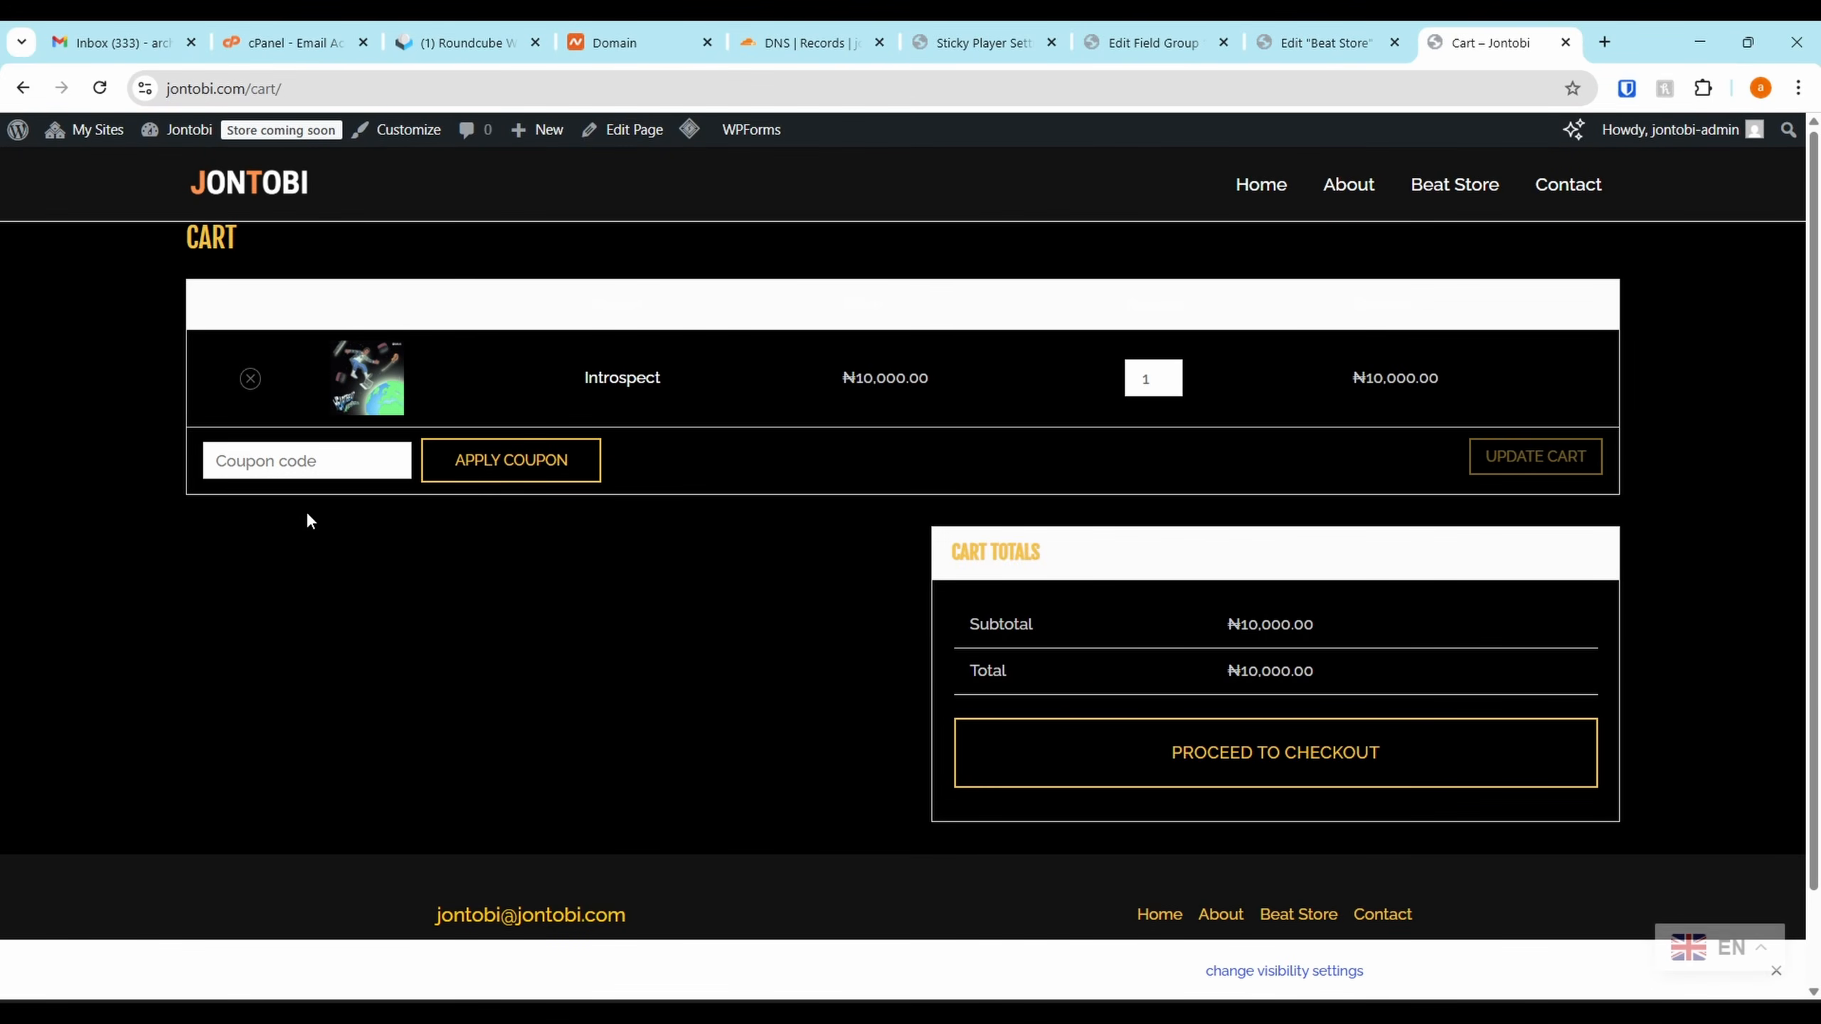
{"action": "left_click", "coordinate": [1171, 769]}
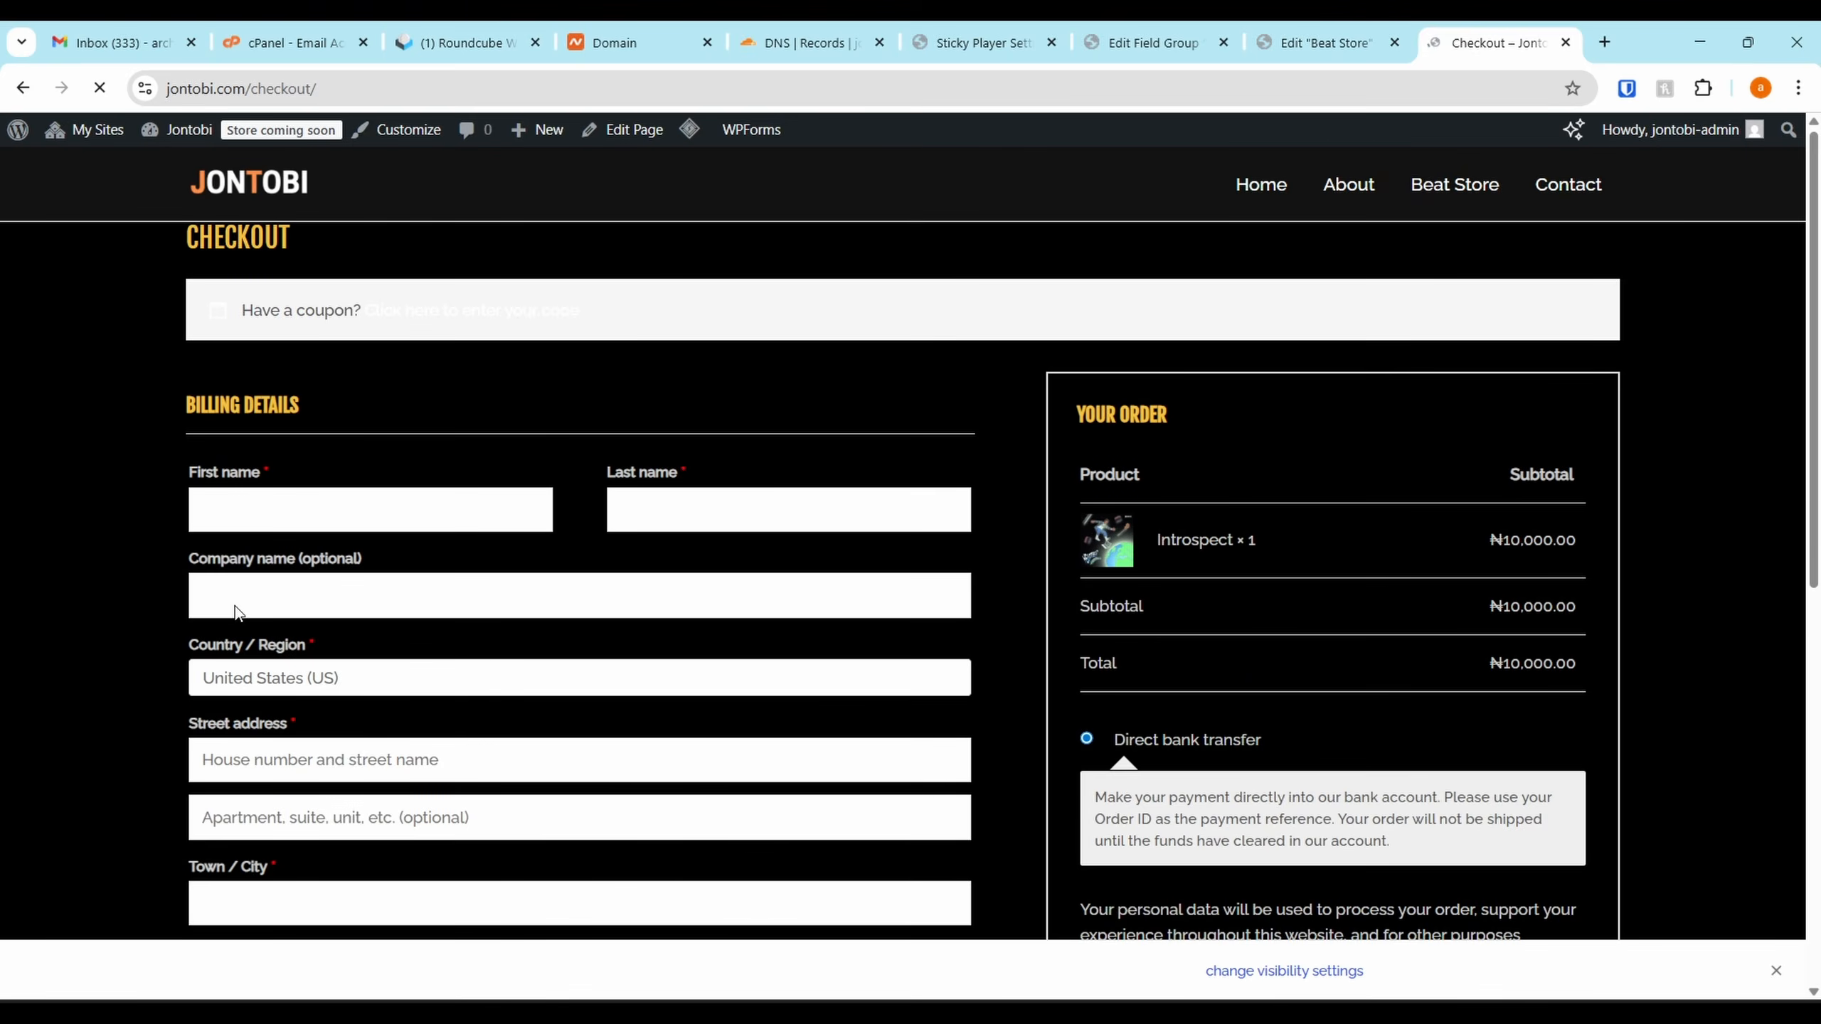
{"action": "scroll", "coordinate": [452, 529], "scroll_direction": "down", "scroll_amount": 2}
{"action": "scroll", "coordinate": [452, 529], "scroll_direction": "down", "scroll_amount": 8}
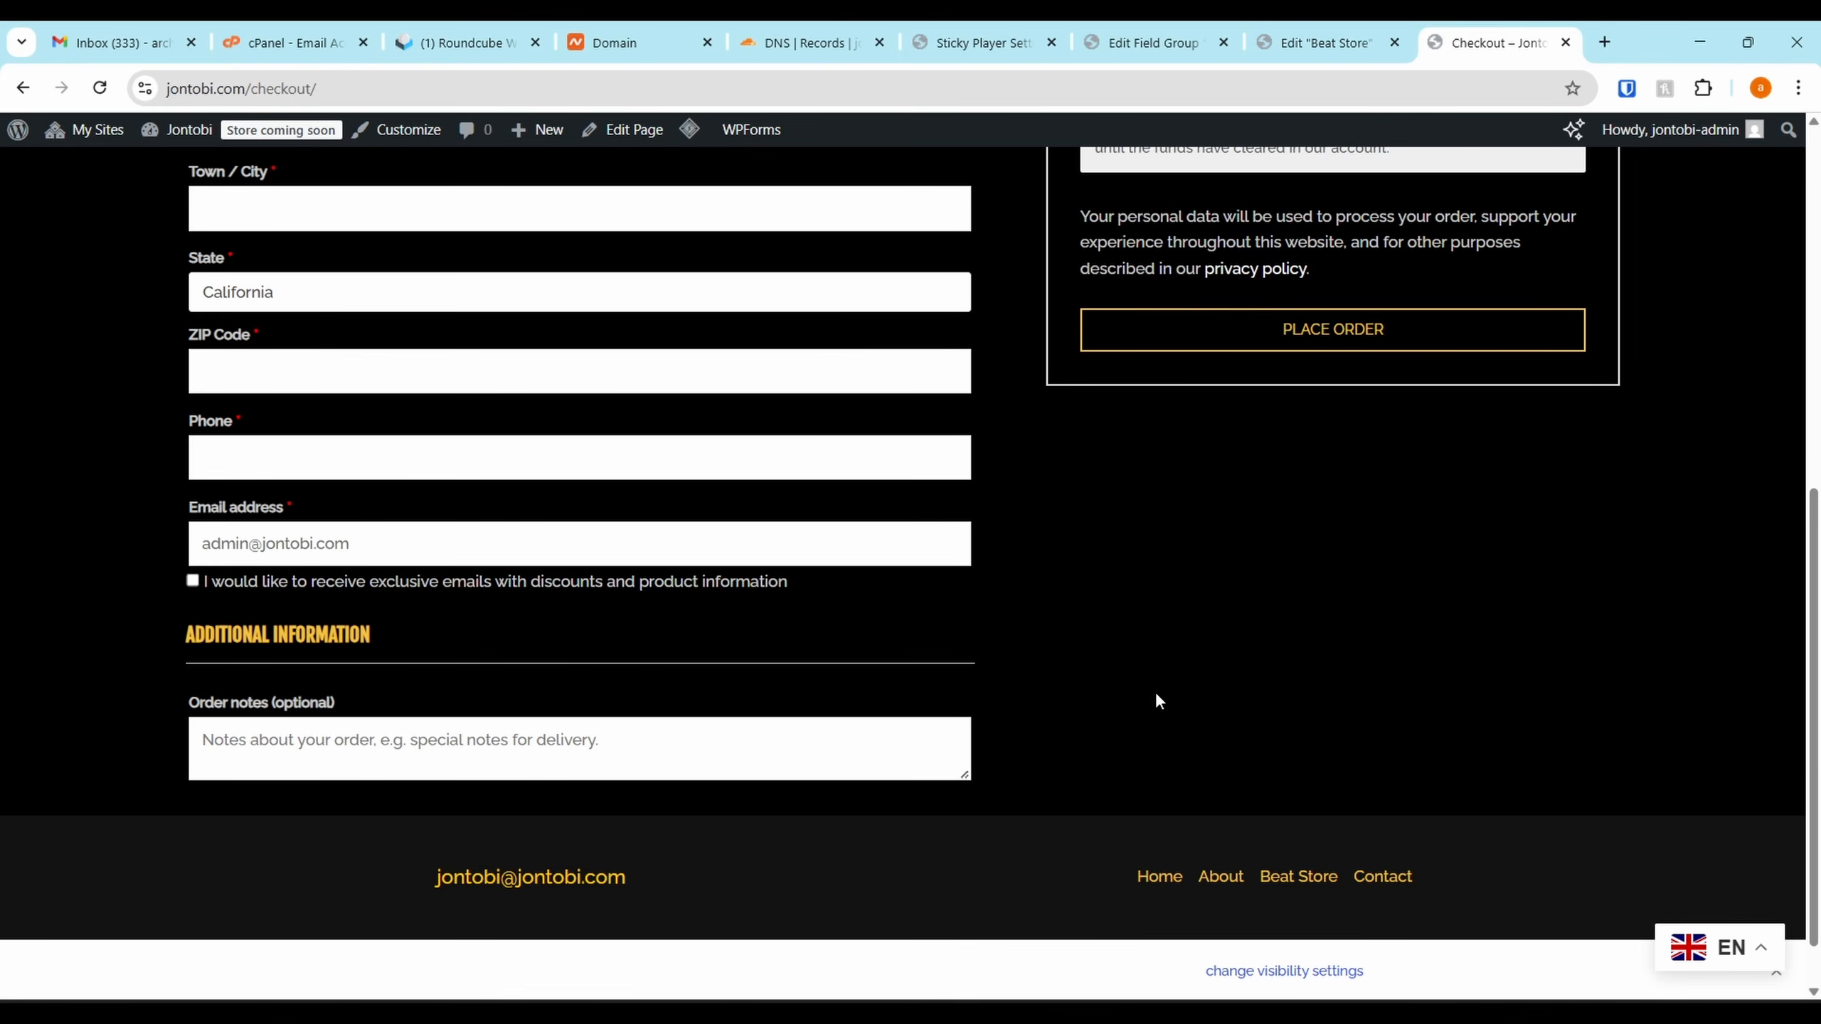
{"action": "scroll", "coordinate": [1157, 696], "scroll_direction": "up", "scroll_amount": 10}
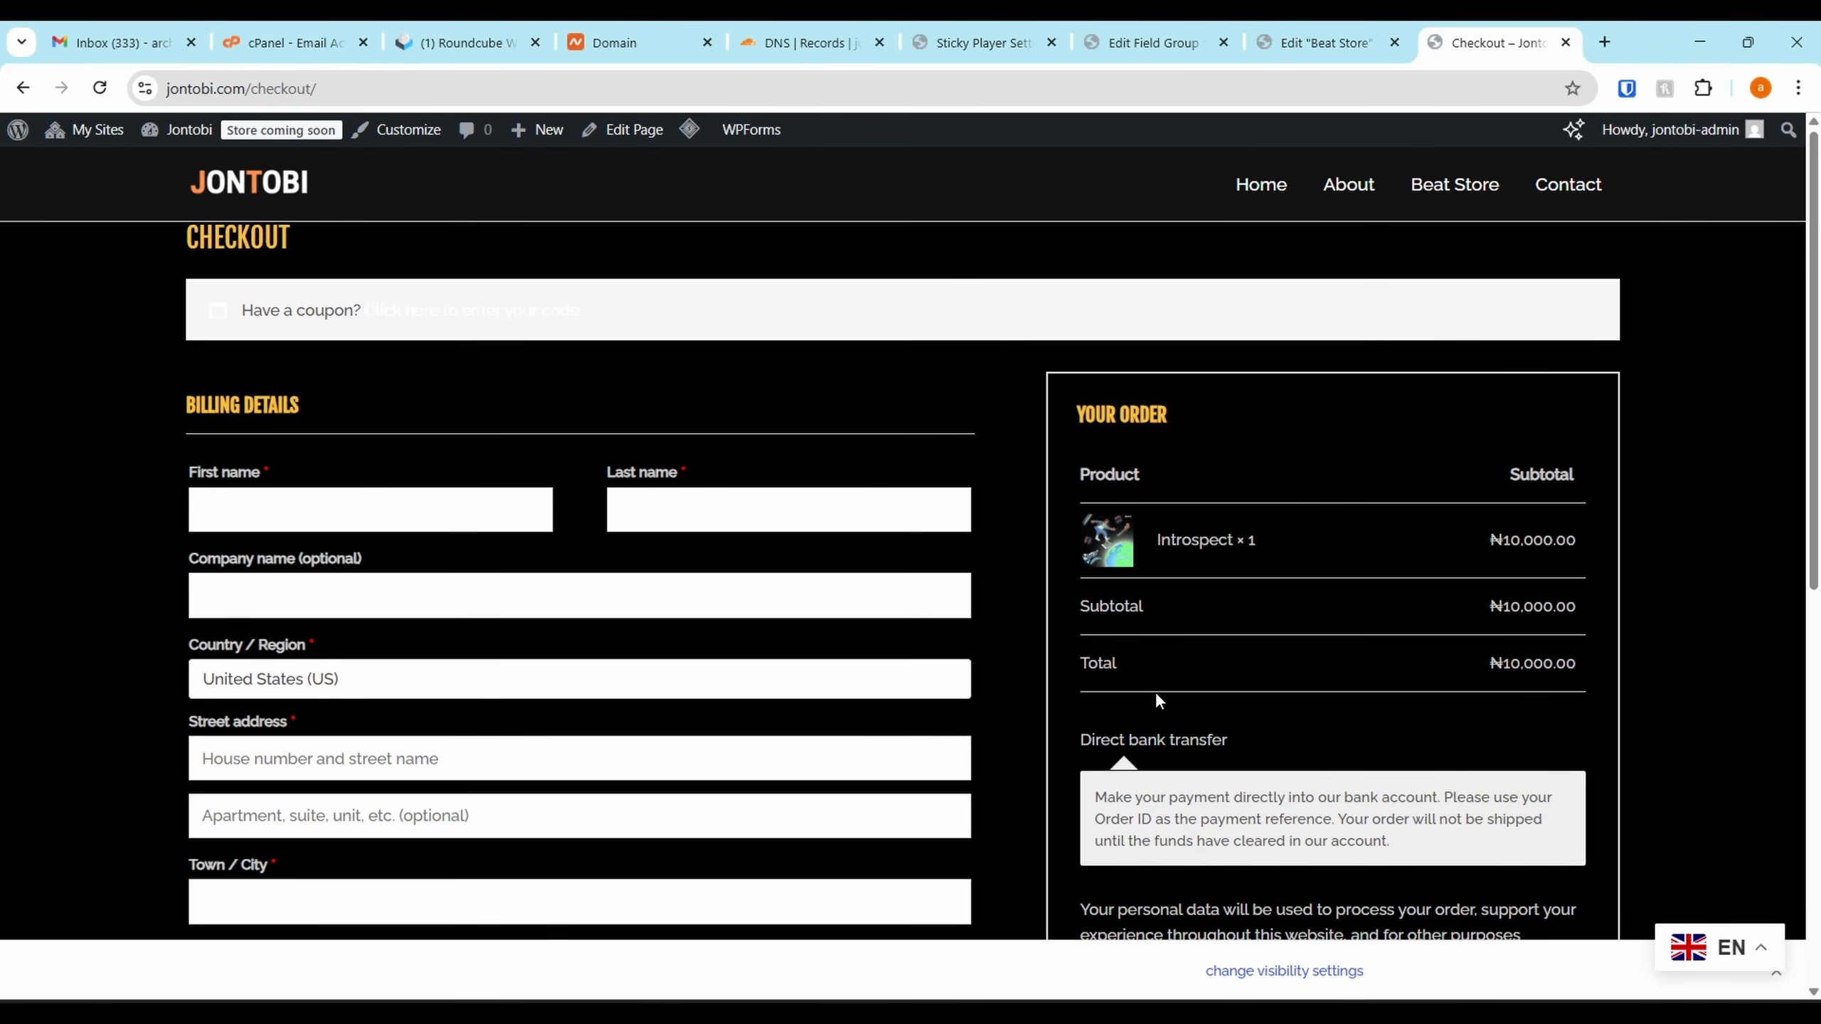
{"action": "left_click", "coordinate": [1127, 41]}
Turn Enable Audio Preview On under MP3 Player's Audio Preview & Restrictions and review its options
{"action": "left_click", "coordinate": [983, 37]}
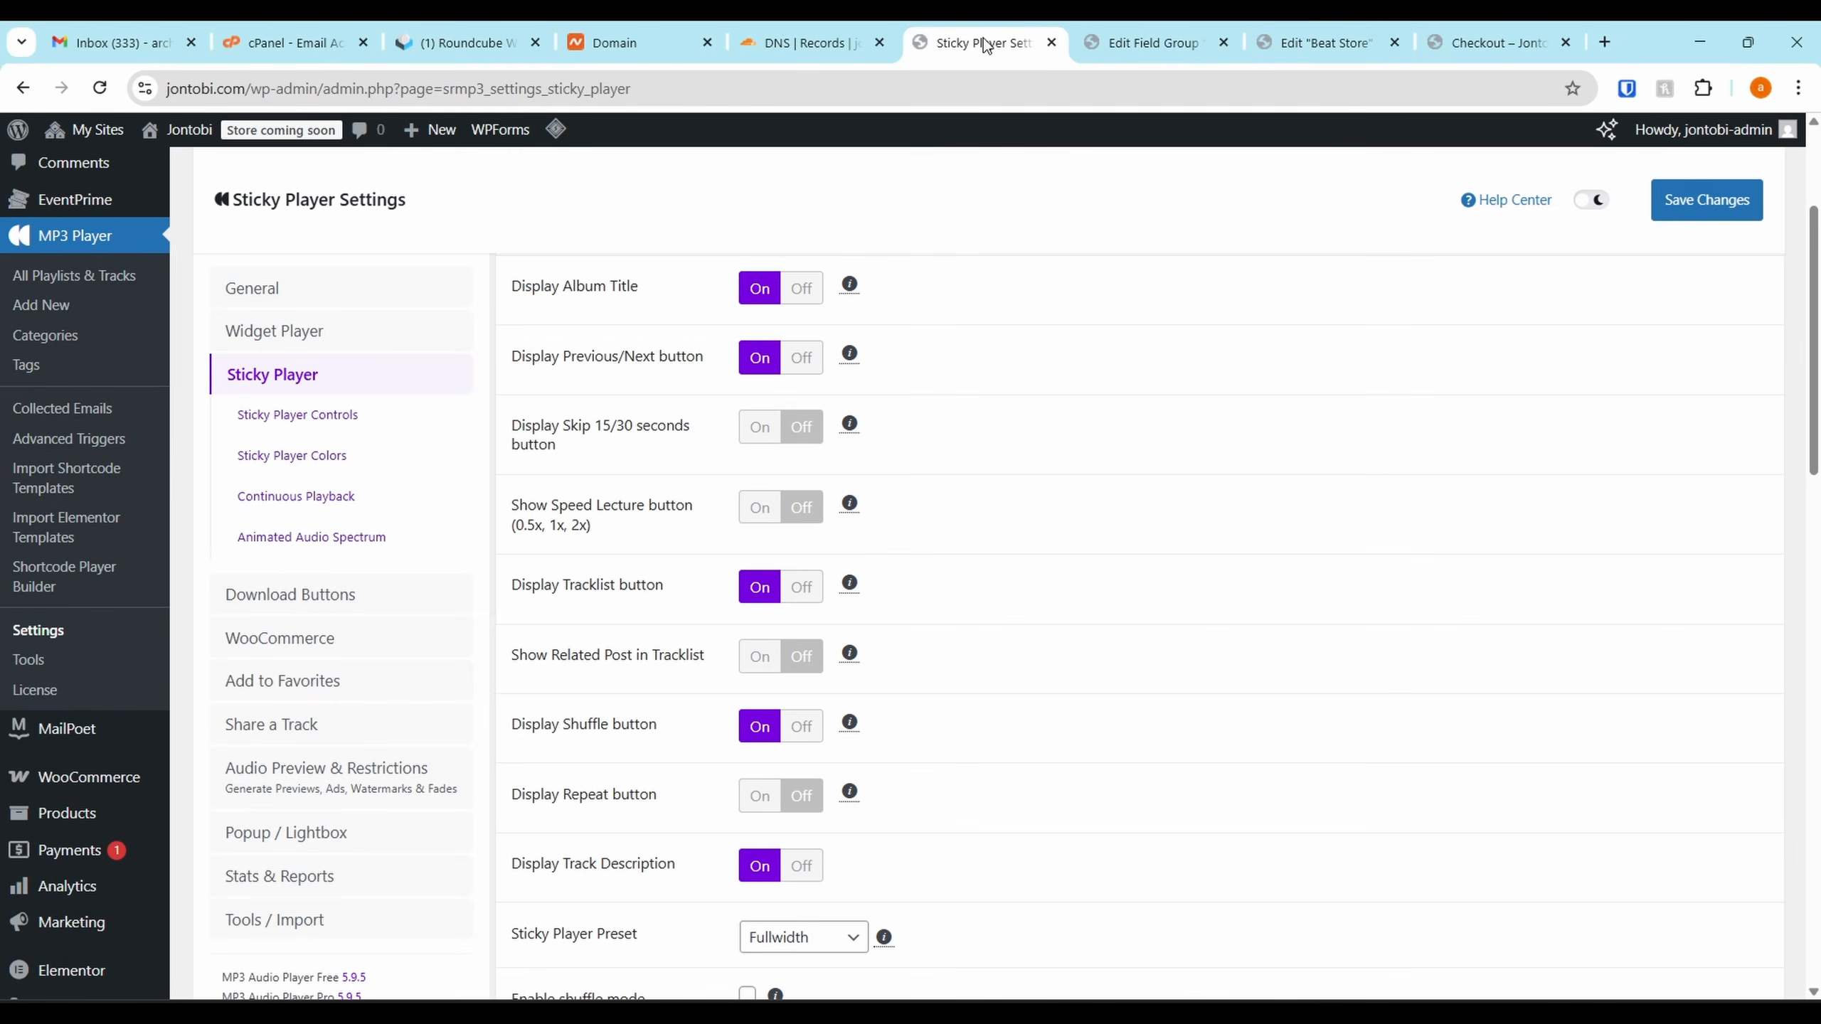
{"action": "scroll", "coordinate": [309, 621], "scroll_direction": "down", "scroll_amount": 2}
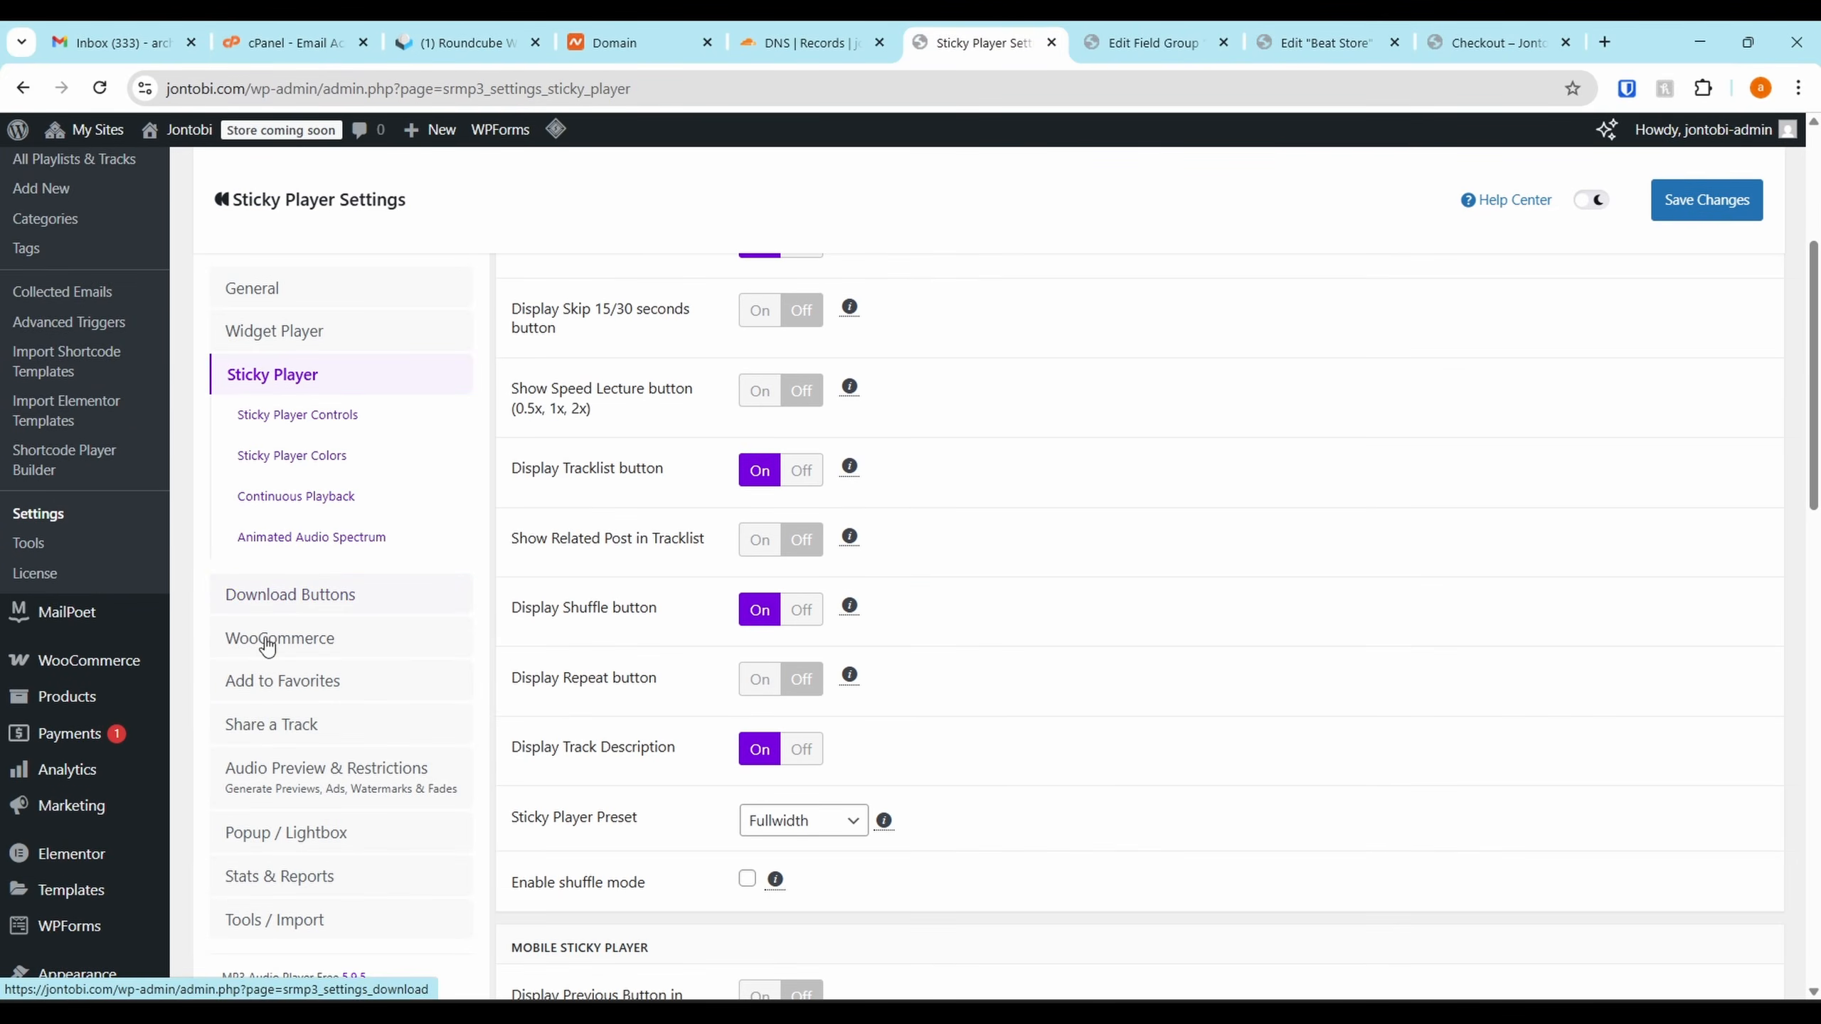
{"action": "left_click", "coordinate": [370, 772]}
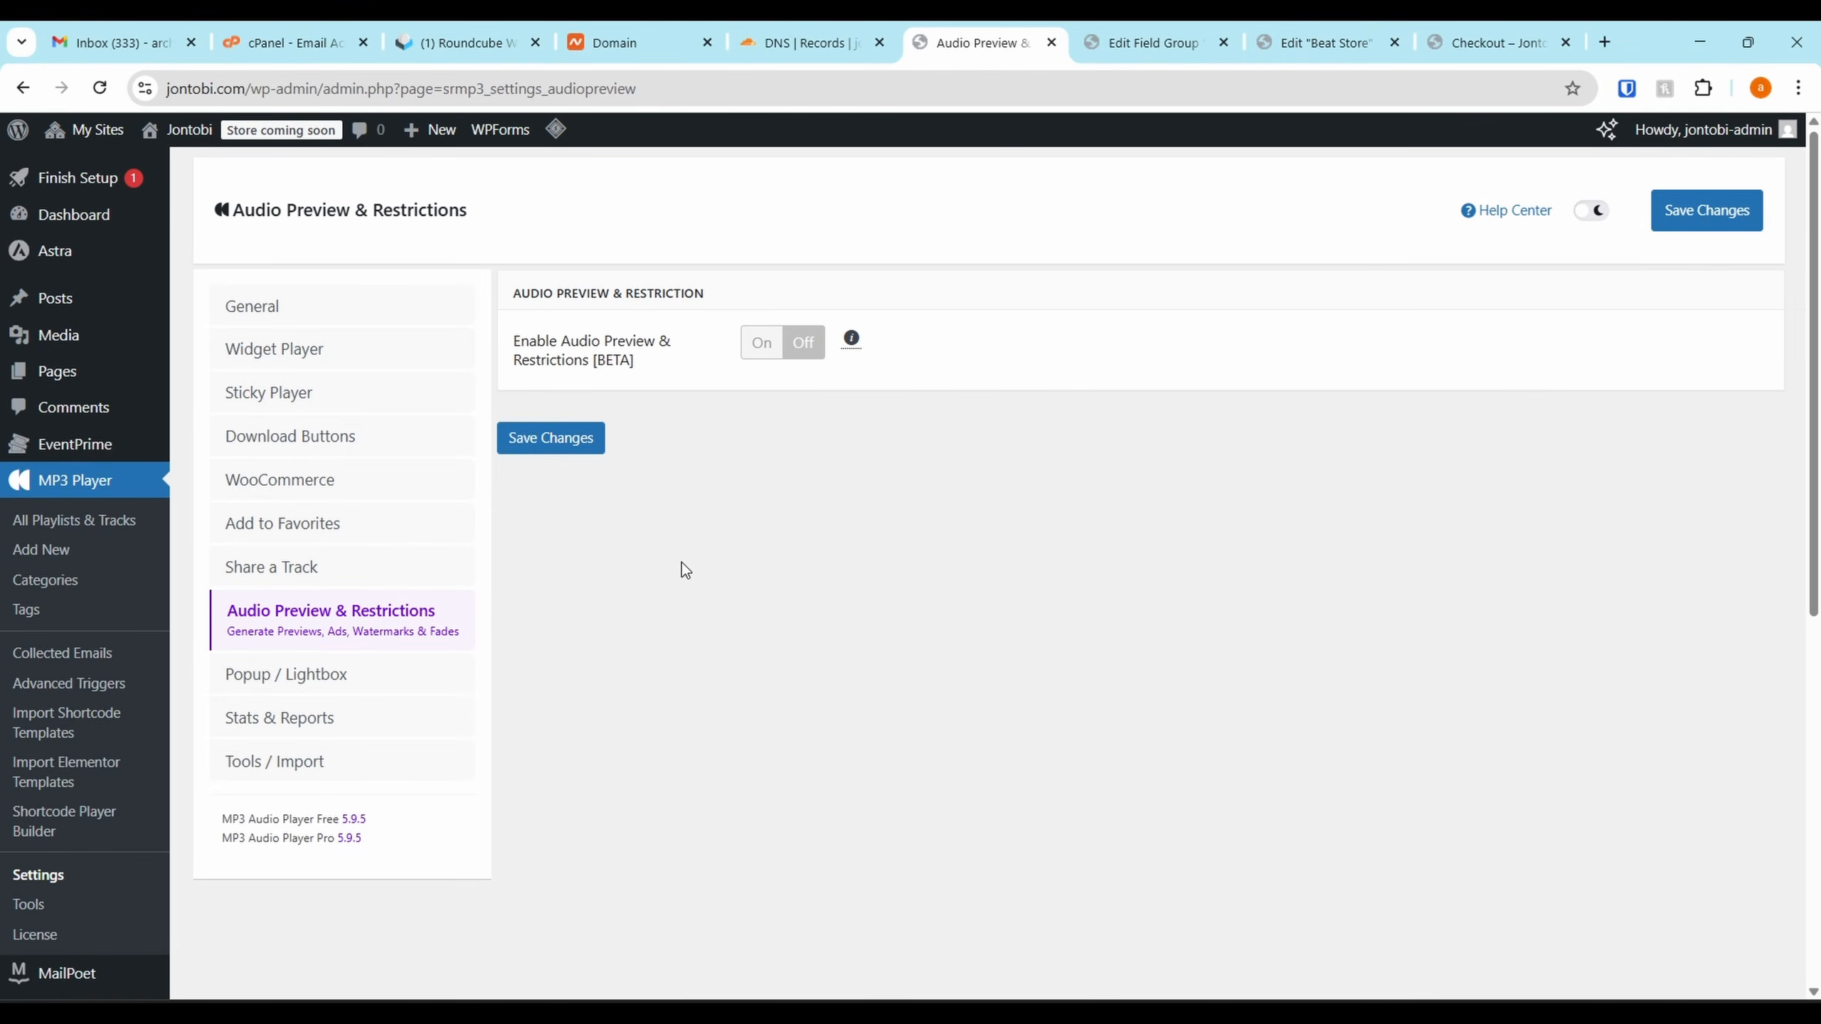
{"action": "left_click", "coordinate": [772, 350]}
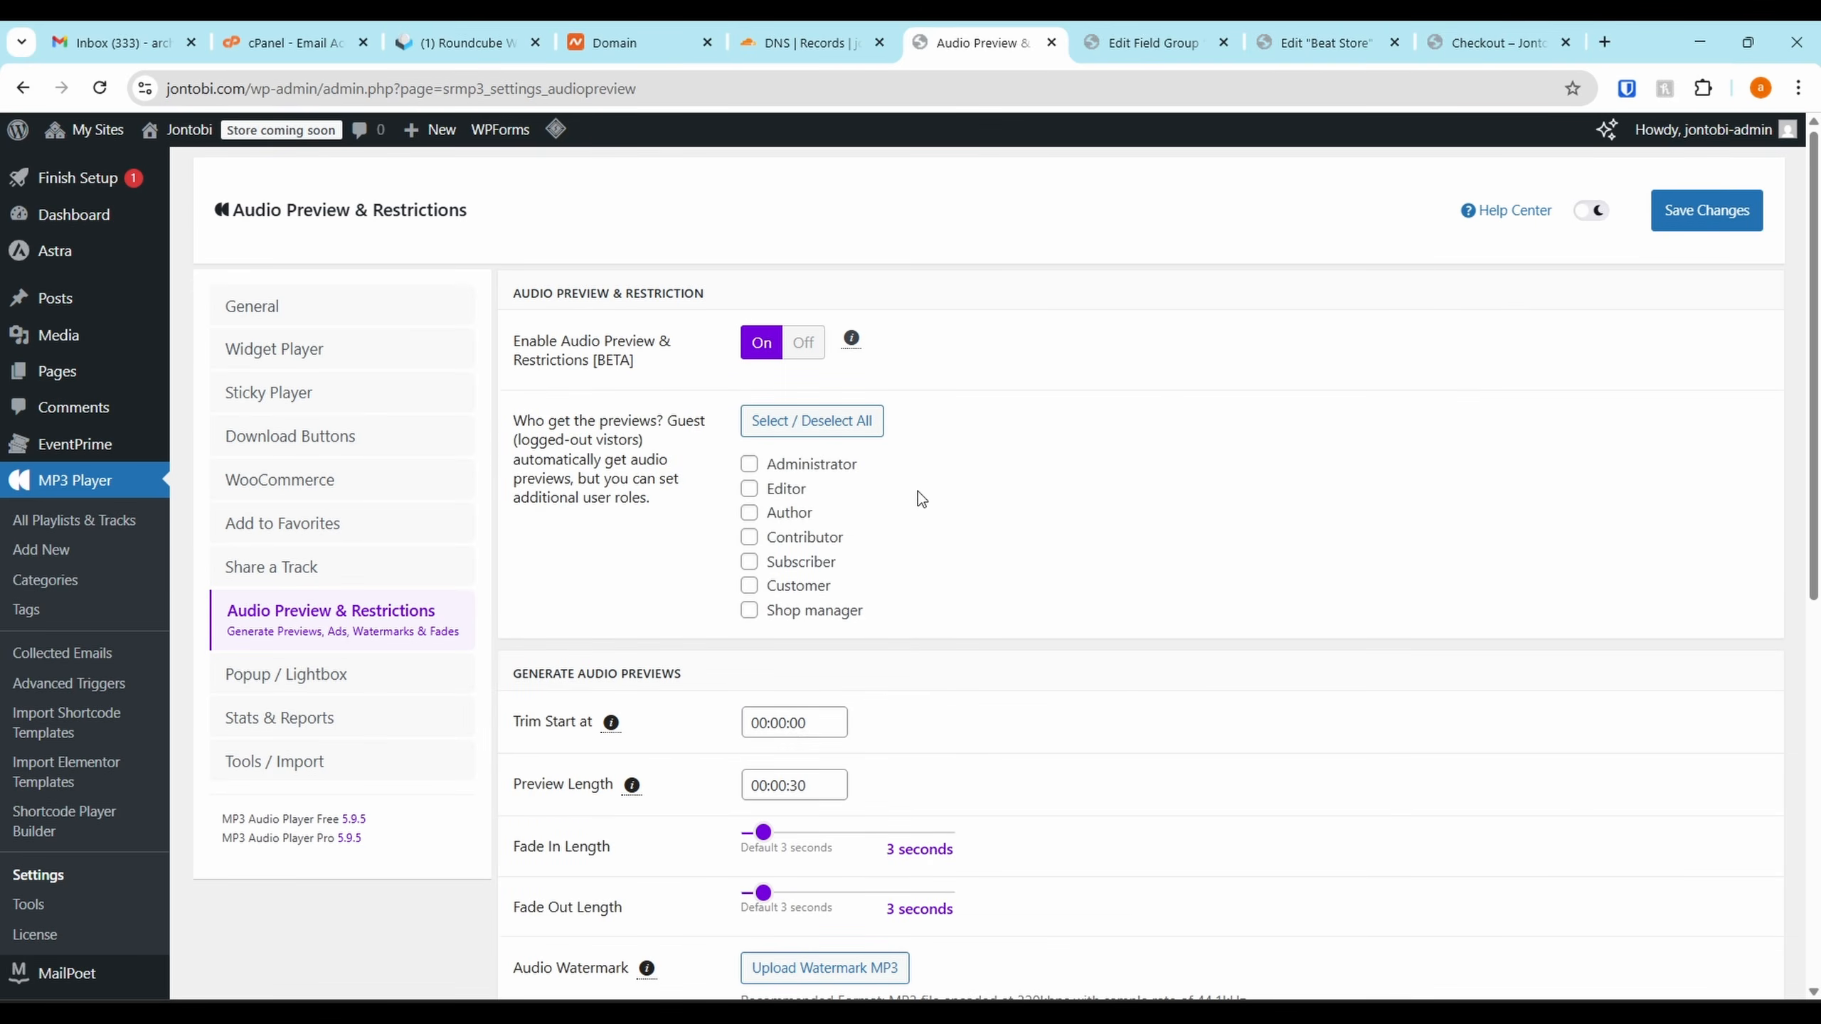
{"action": "scroll", "coordinate": [818, 644], "scroll_direction": "down", "scroll_amount": 3}
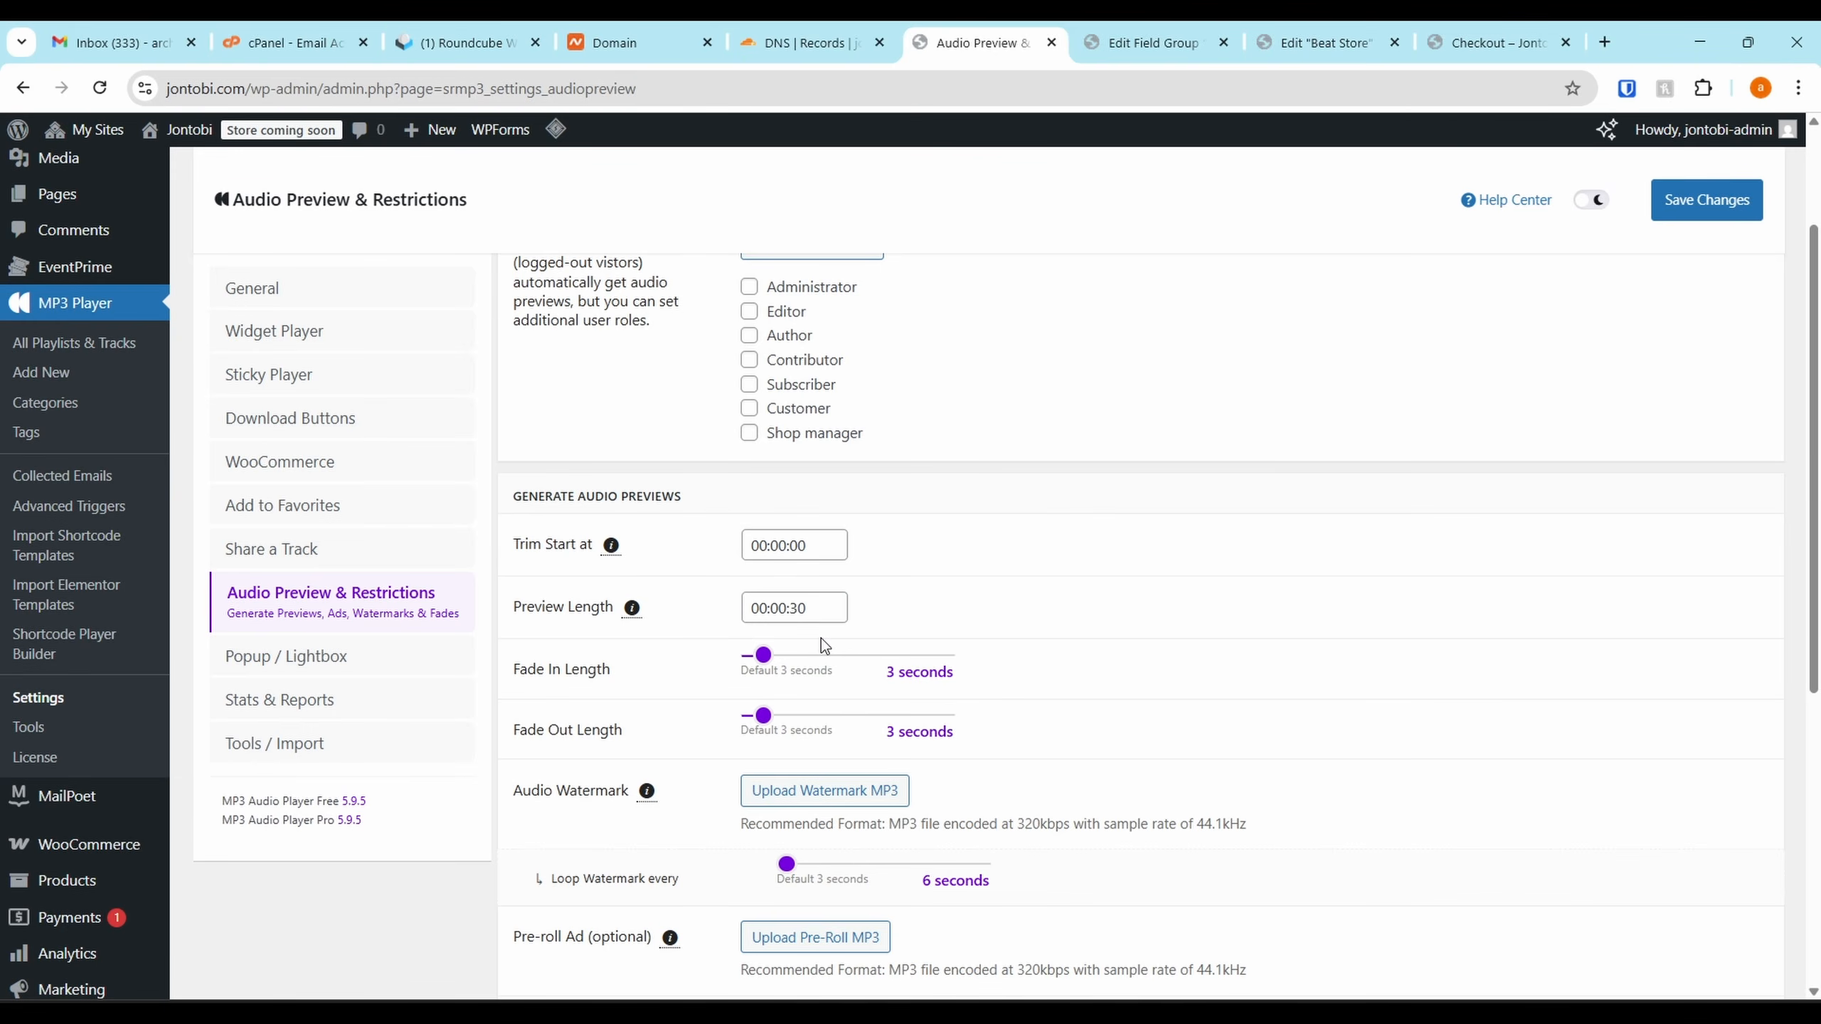
{"action": "scroll", "coordinate": [823, 641], "scroll_direction": "down", "scroll_amount": 2}
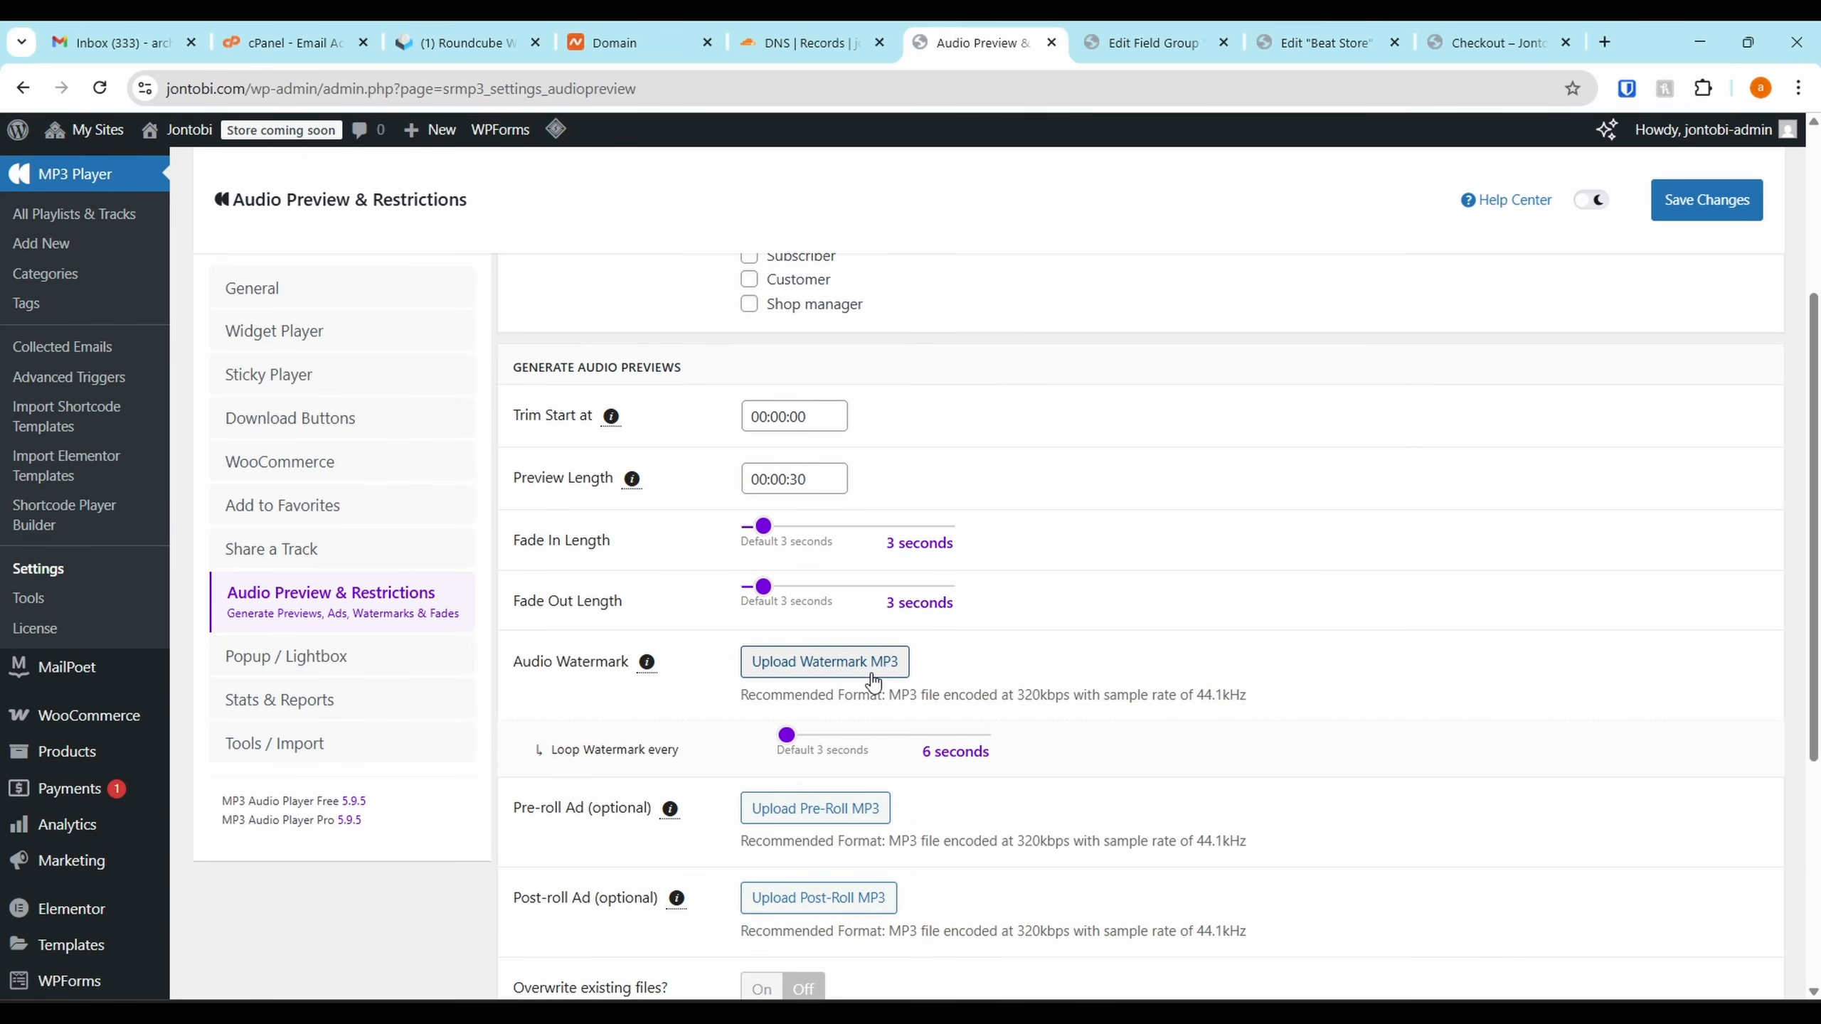
{"action": "scroll", "coordinate": [871, 669], "scroll_direction": "down", "scroll_amount": 4}
{"action": "scroll", "coordinate": [876, 578], "scroll_direction": "down", "scroll_amount": 3}
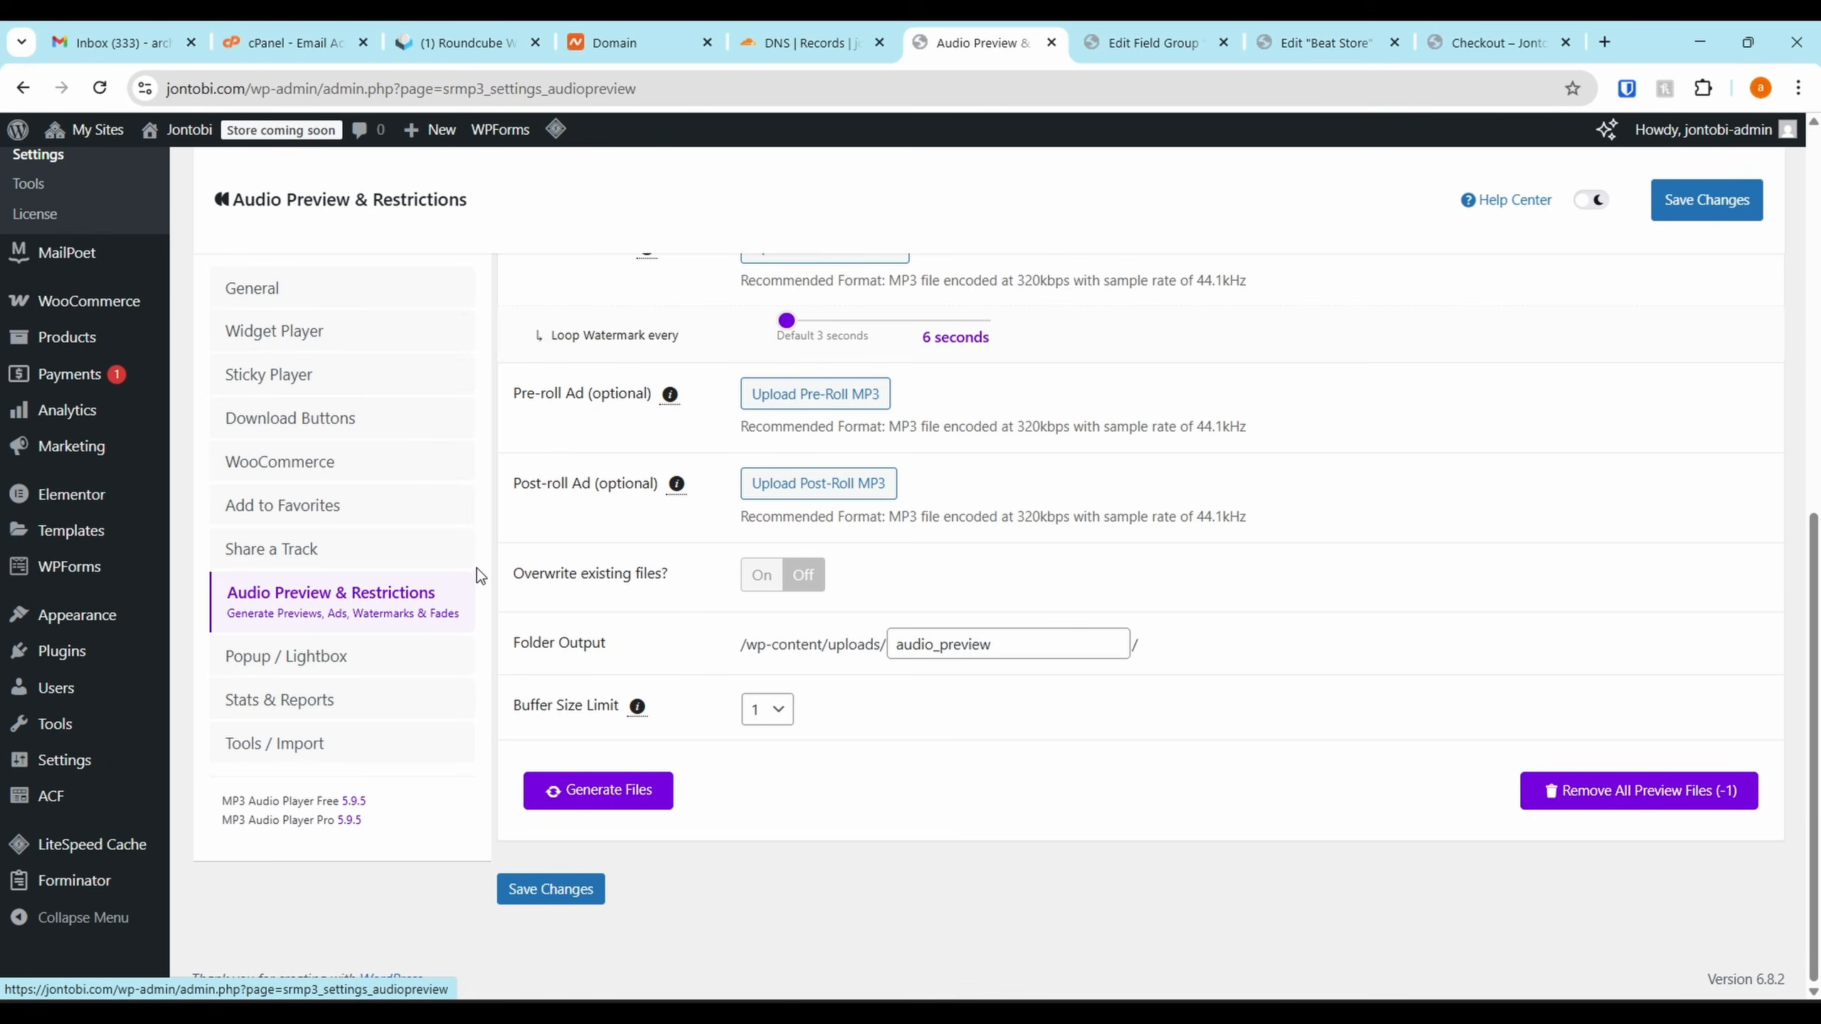
{"action": "scroll", "coordinate": [477, 568], "scroll_direction": "up", "scroll_amount": 10}
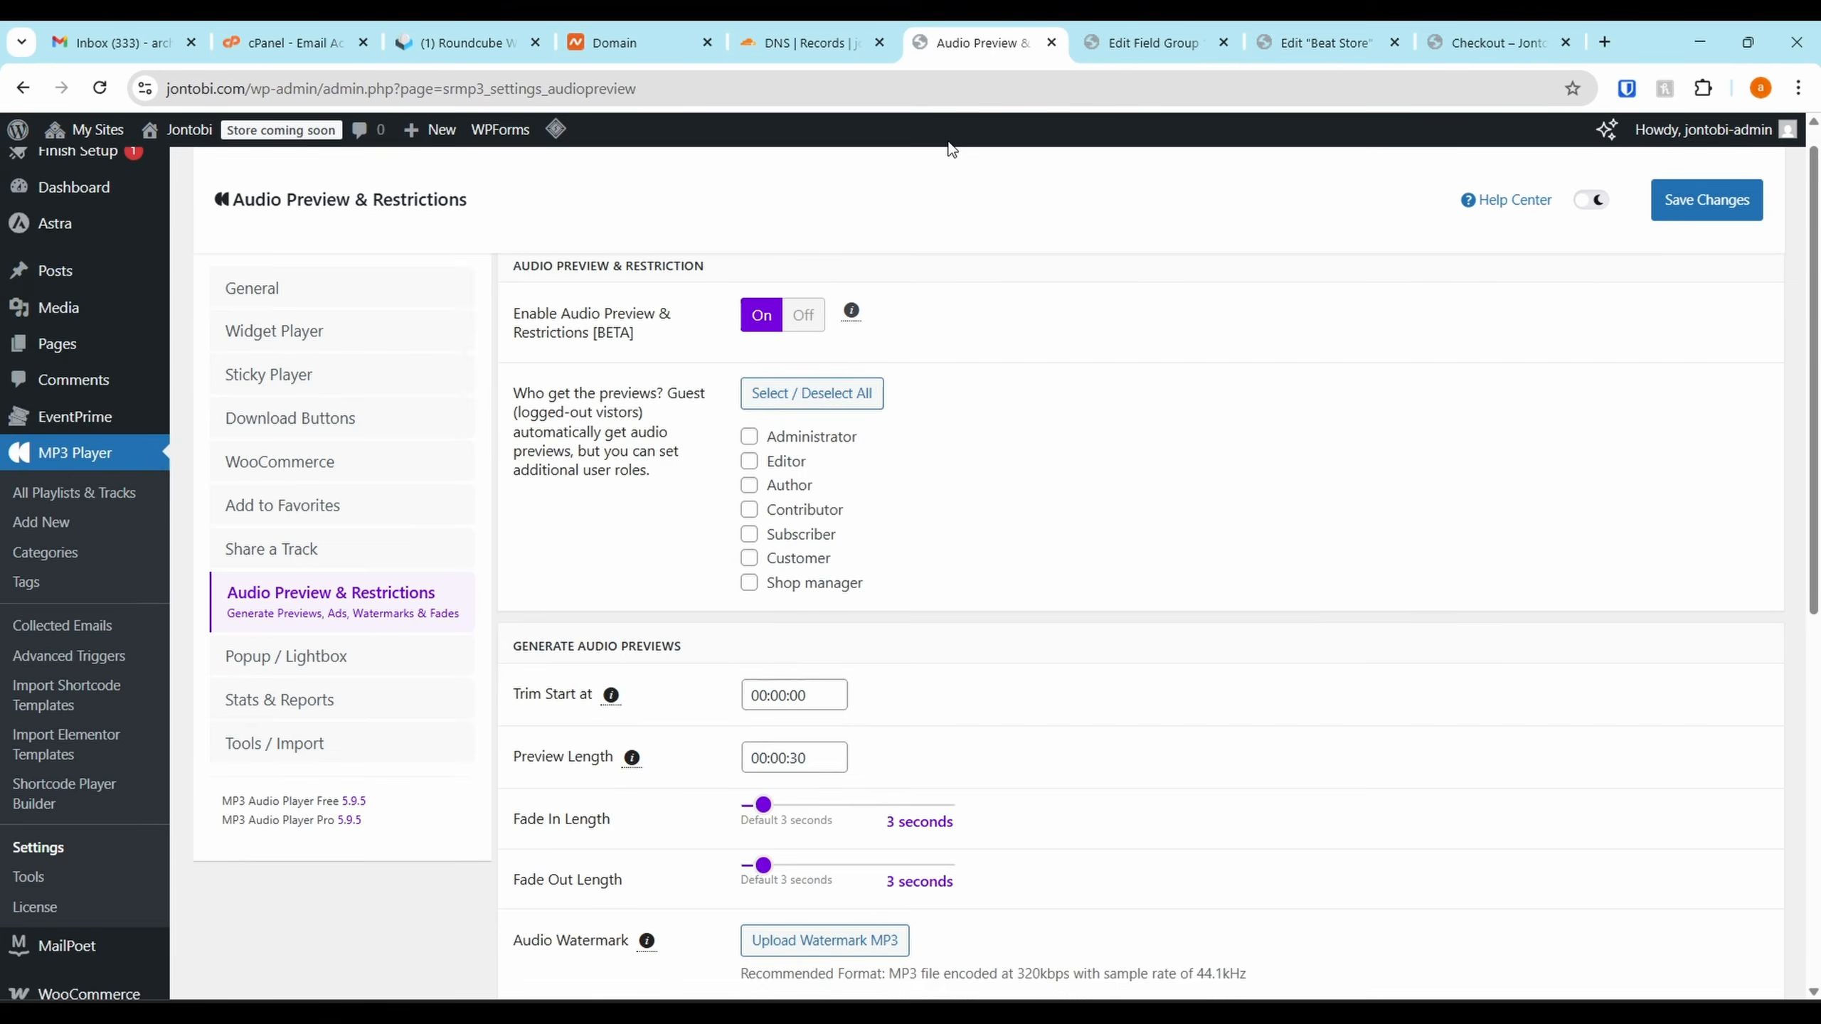
{"action": "left_click", "coordinate": [1306, 28]}
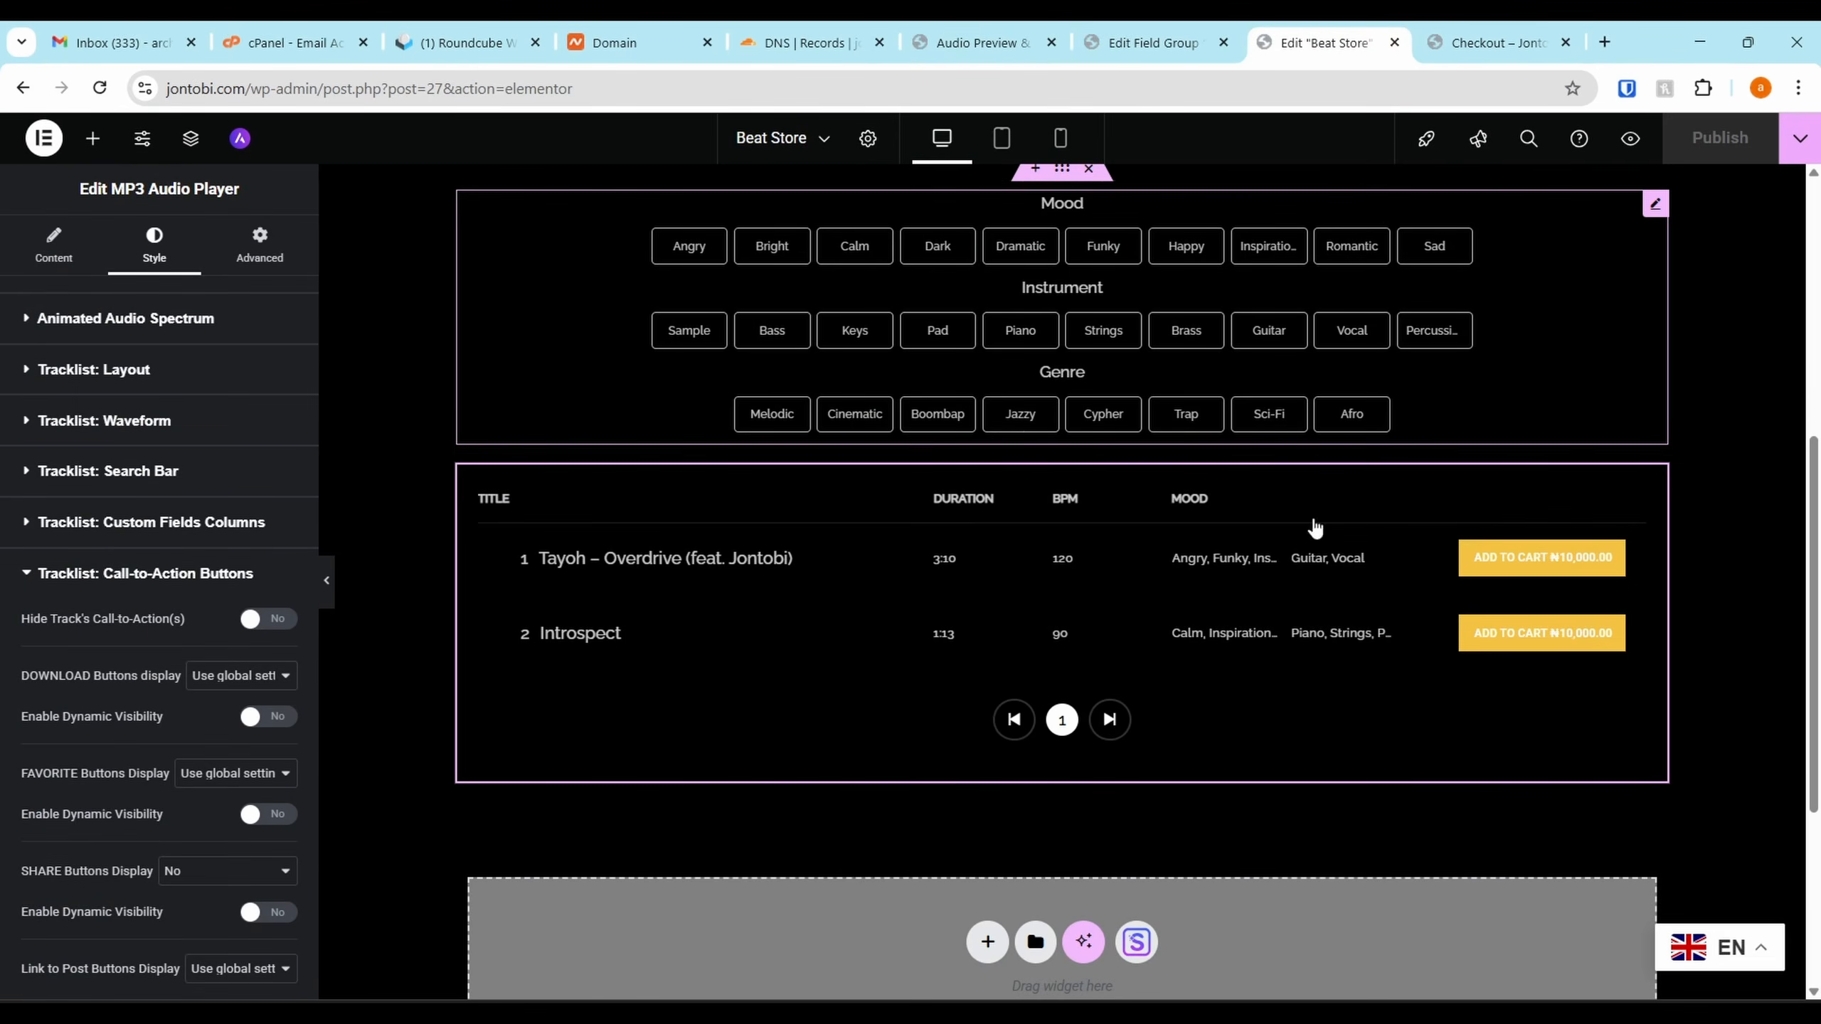
Go to the checkout page and launch the Astra theme Customizer from the admin bar
{"action": "scroll", "coordinate": [1211, 458], "scroll_direction": "down", "scroll_amount": 5}
{"action": "key", "text": "ctrl+Tab"}
{"action": "scroll", "coordinate": [943, 521], "scroll_direction": "down", "scroll_amount": 5}
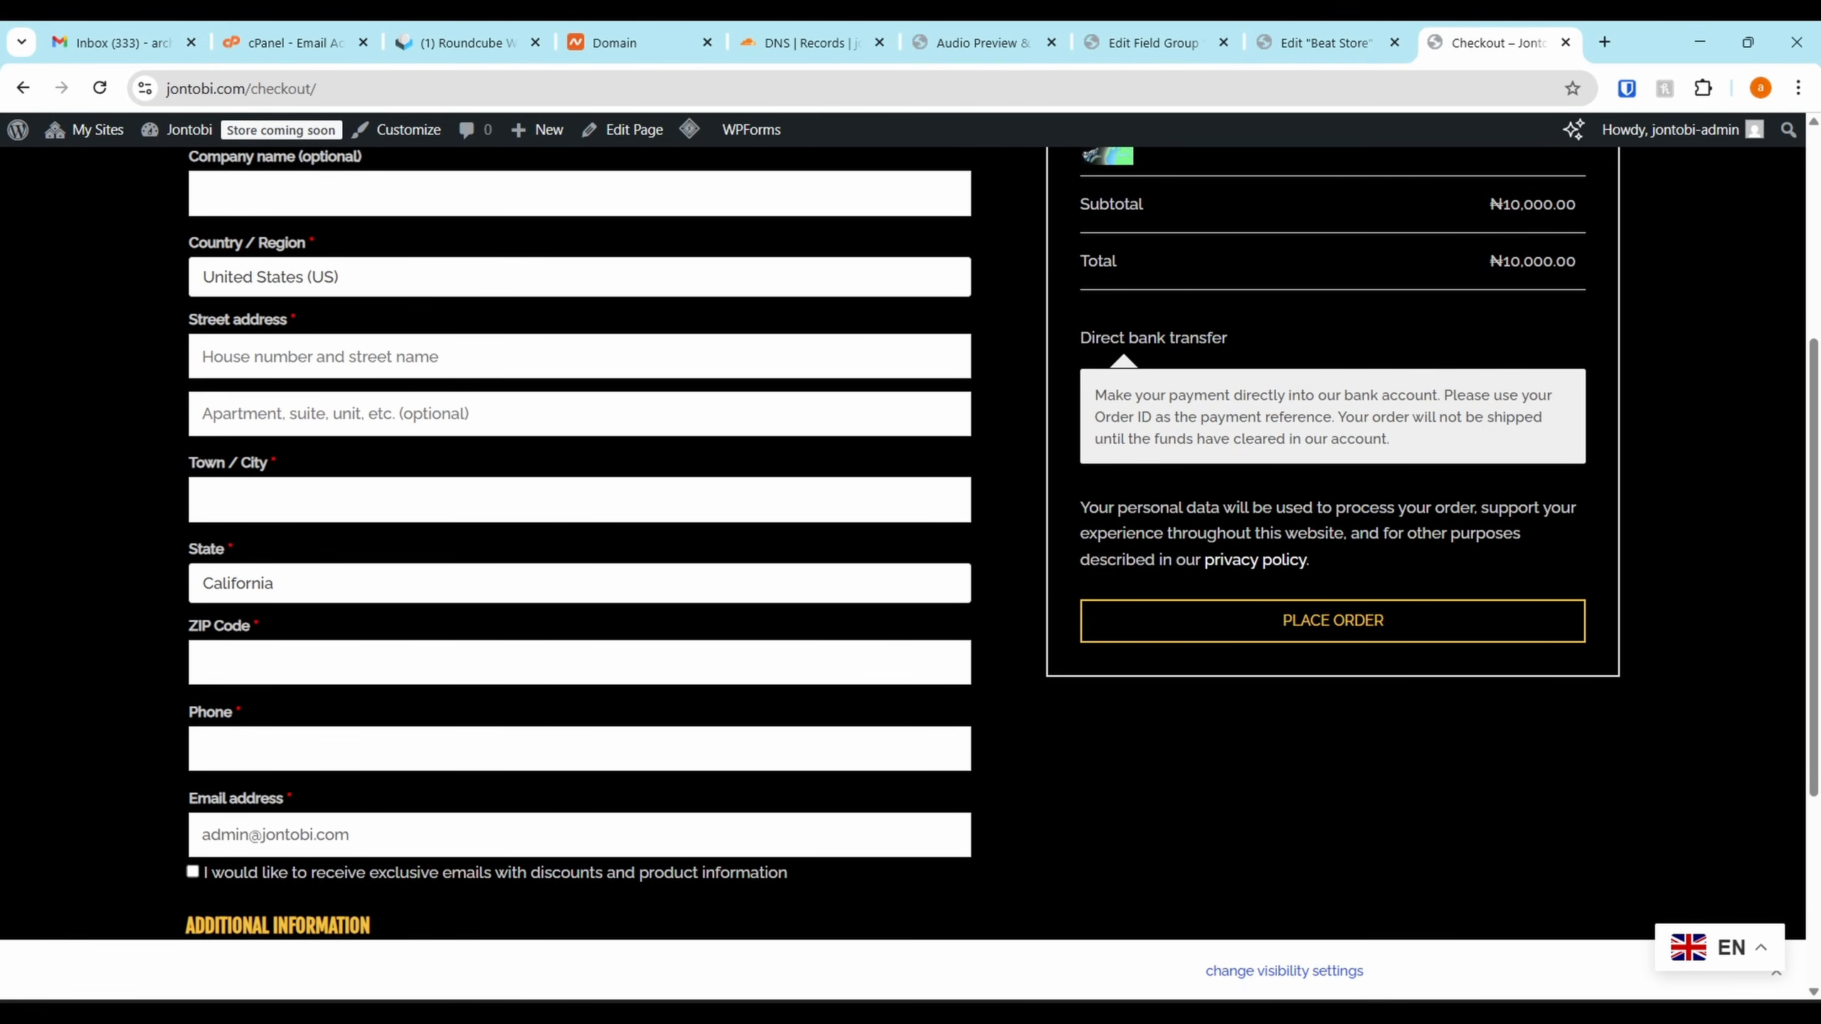
{"action": "scroll", "coordinate": [1320, 749], "scroll_direction": "up", "scroll_amount": 2}
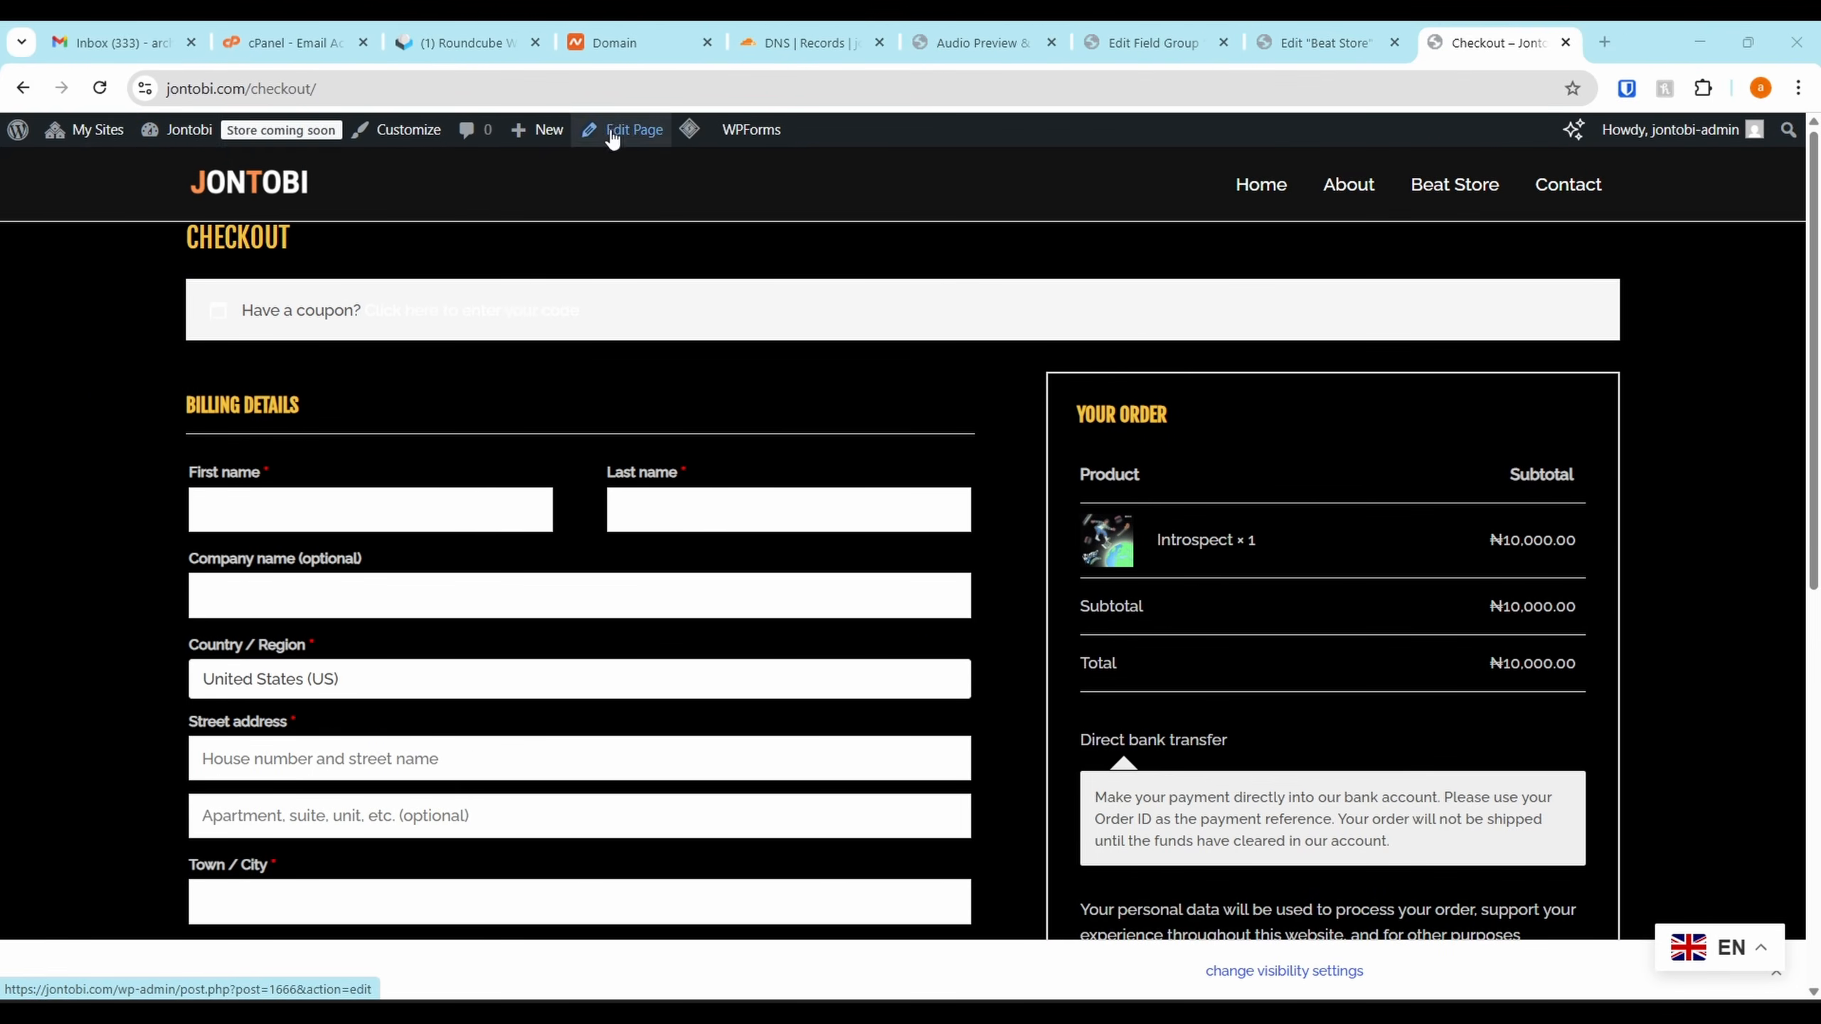
{"action": "mouse_move", "coordinate": [169, 144]}
{"action": "left_click", "coordinate": [406, 138]}
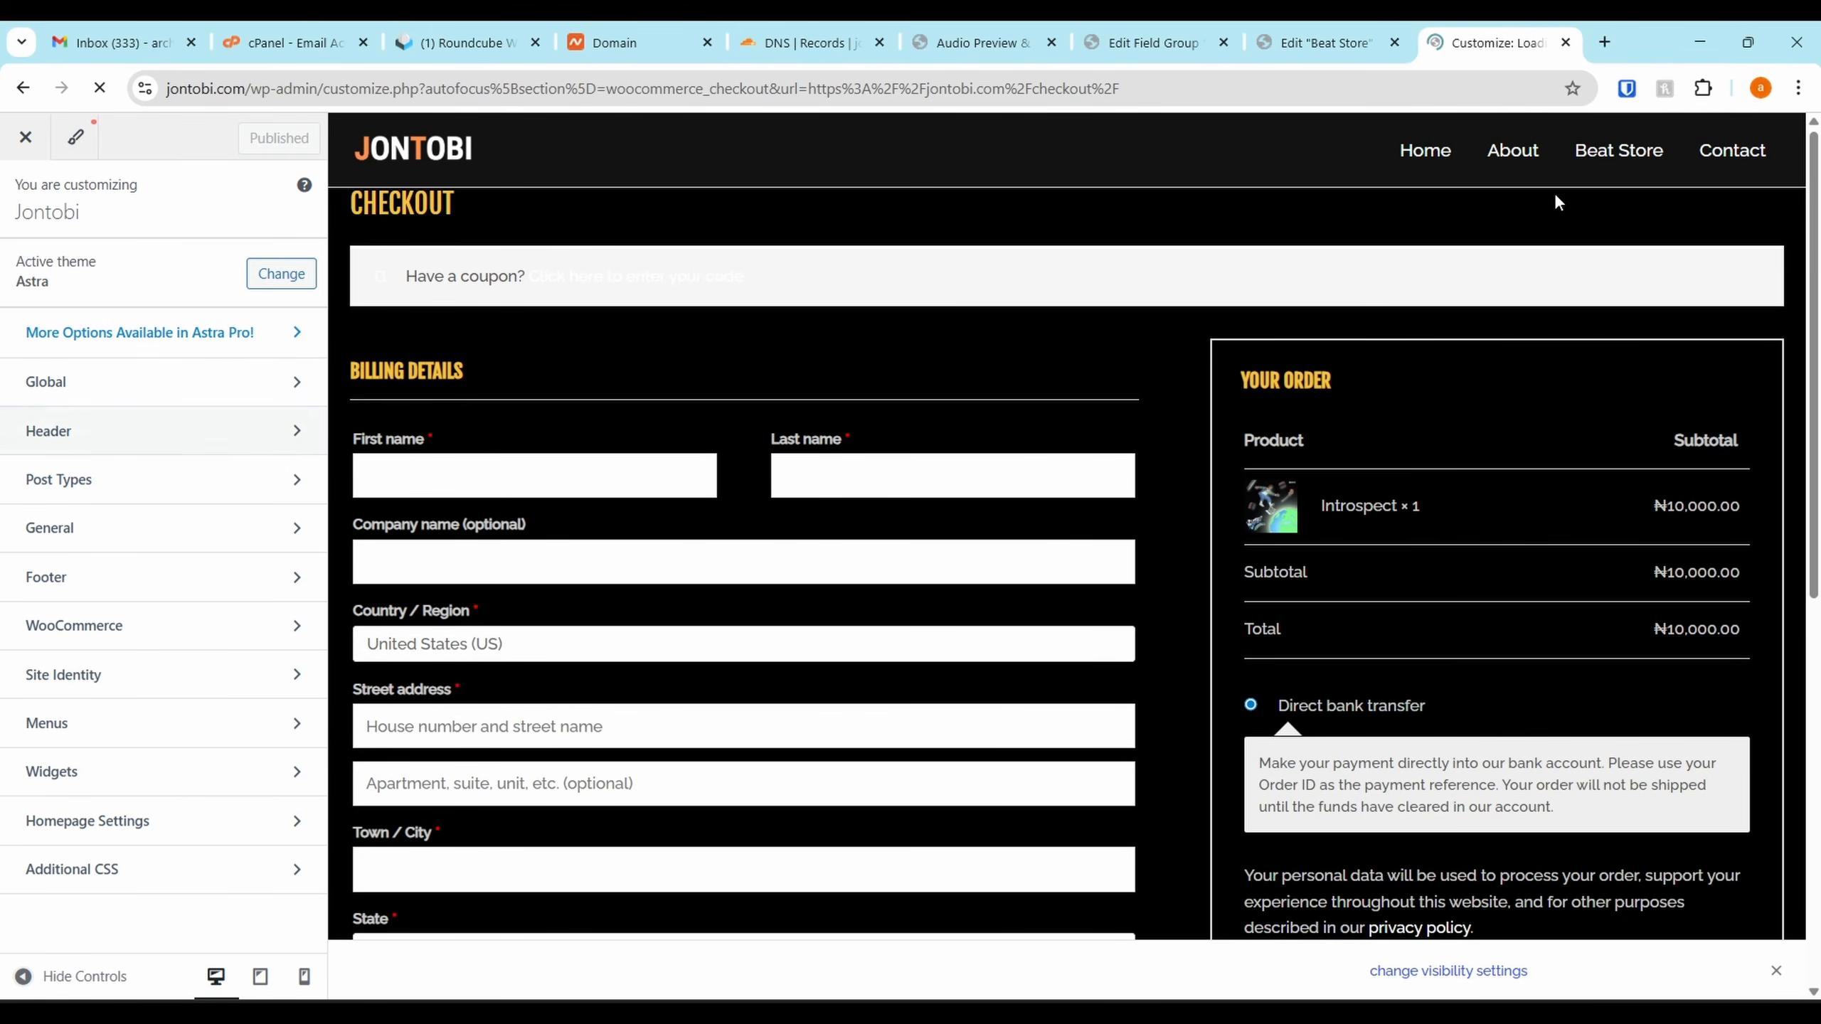
Add the Shop page to the Main menu, move it above Contact, and publish
{"action": "left_click", "coordinate": [1421, 150]}
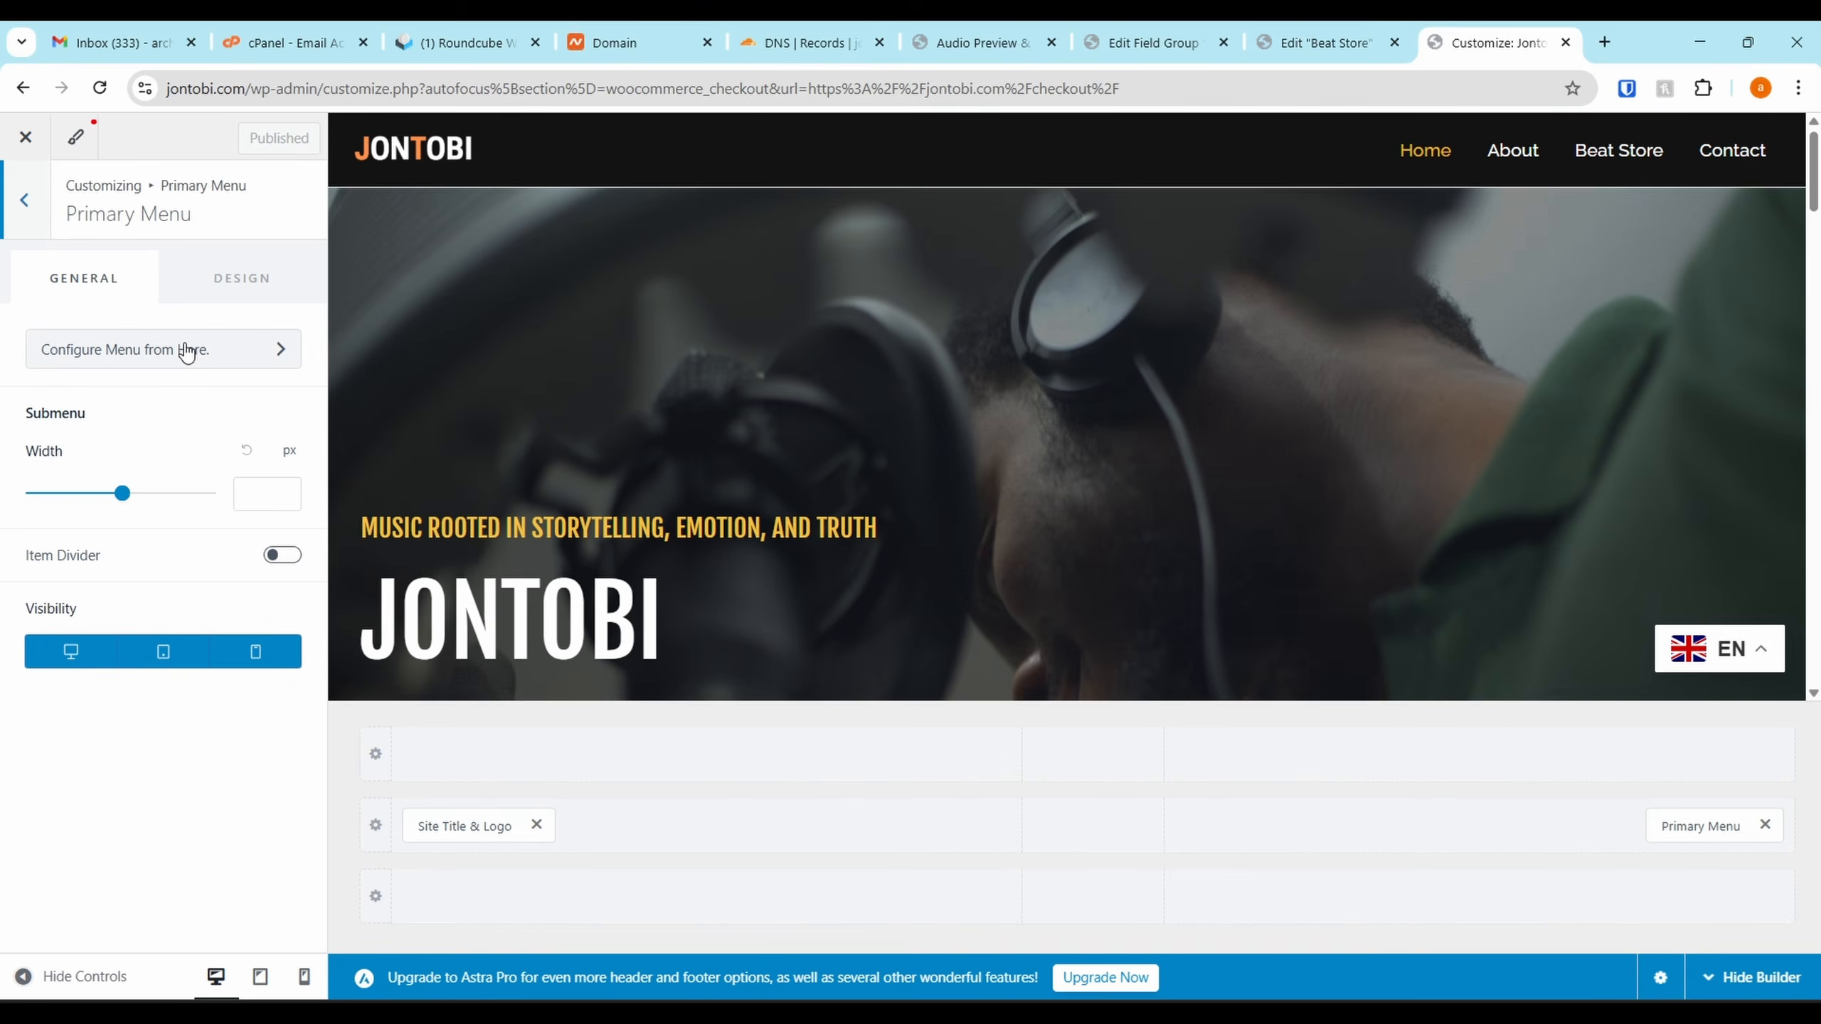
{"action": "left_click", "coordinate": [190, 357]}
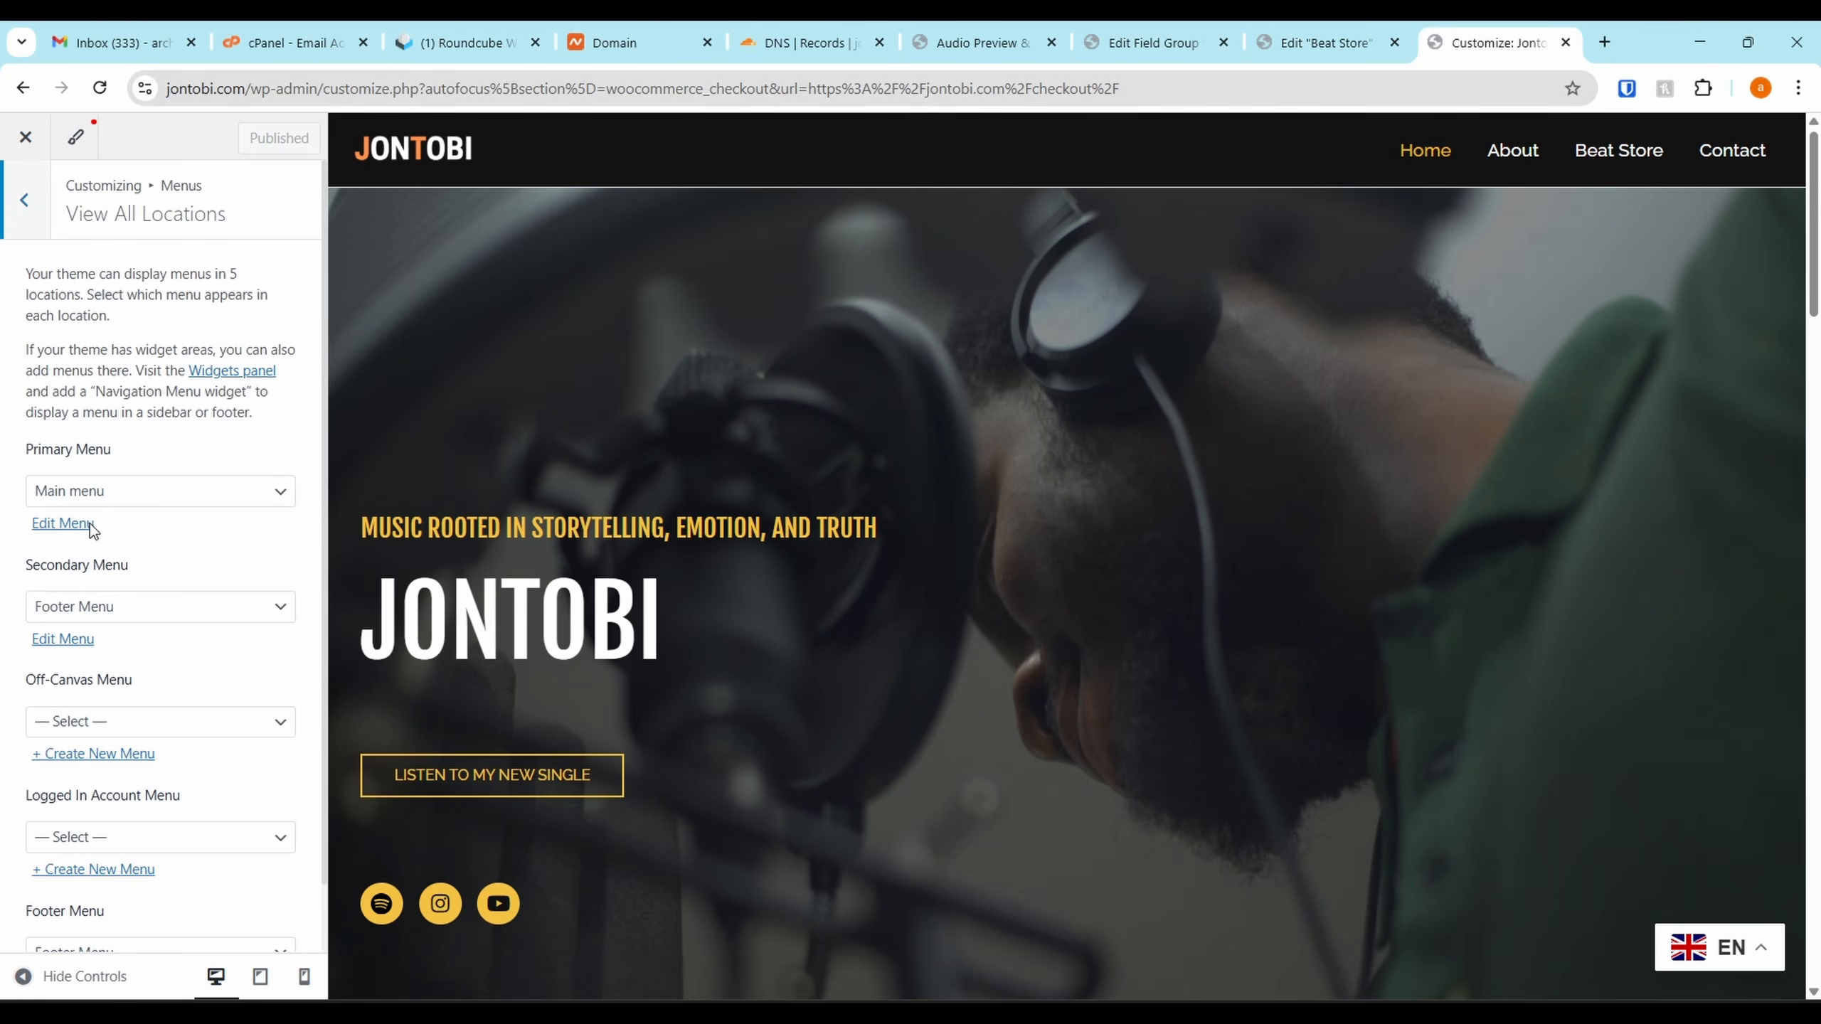
{"action": "left_click", "coordinate": [81, 532]}
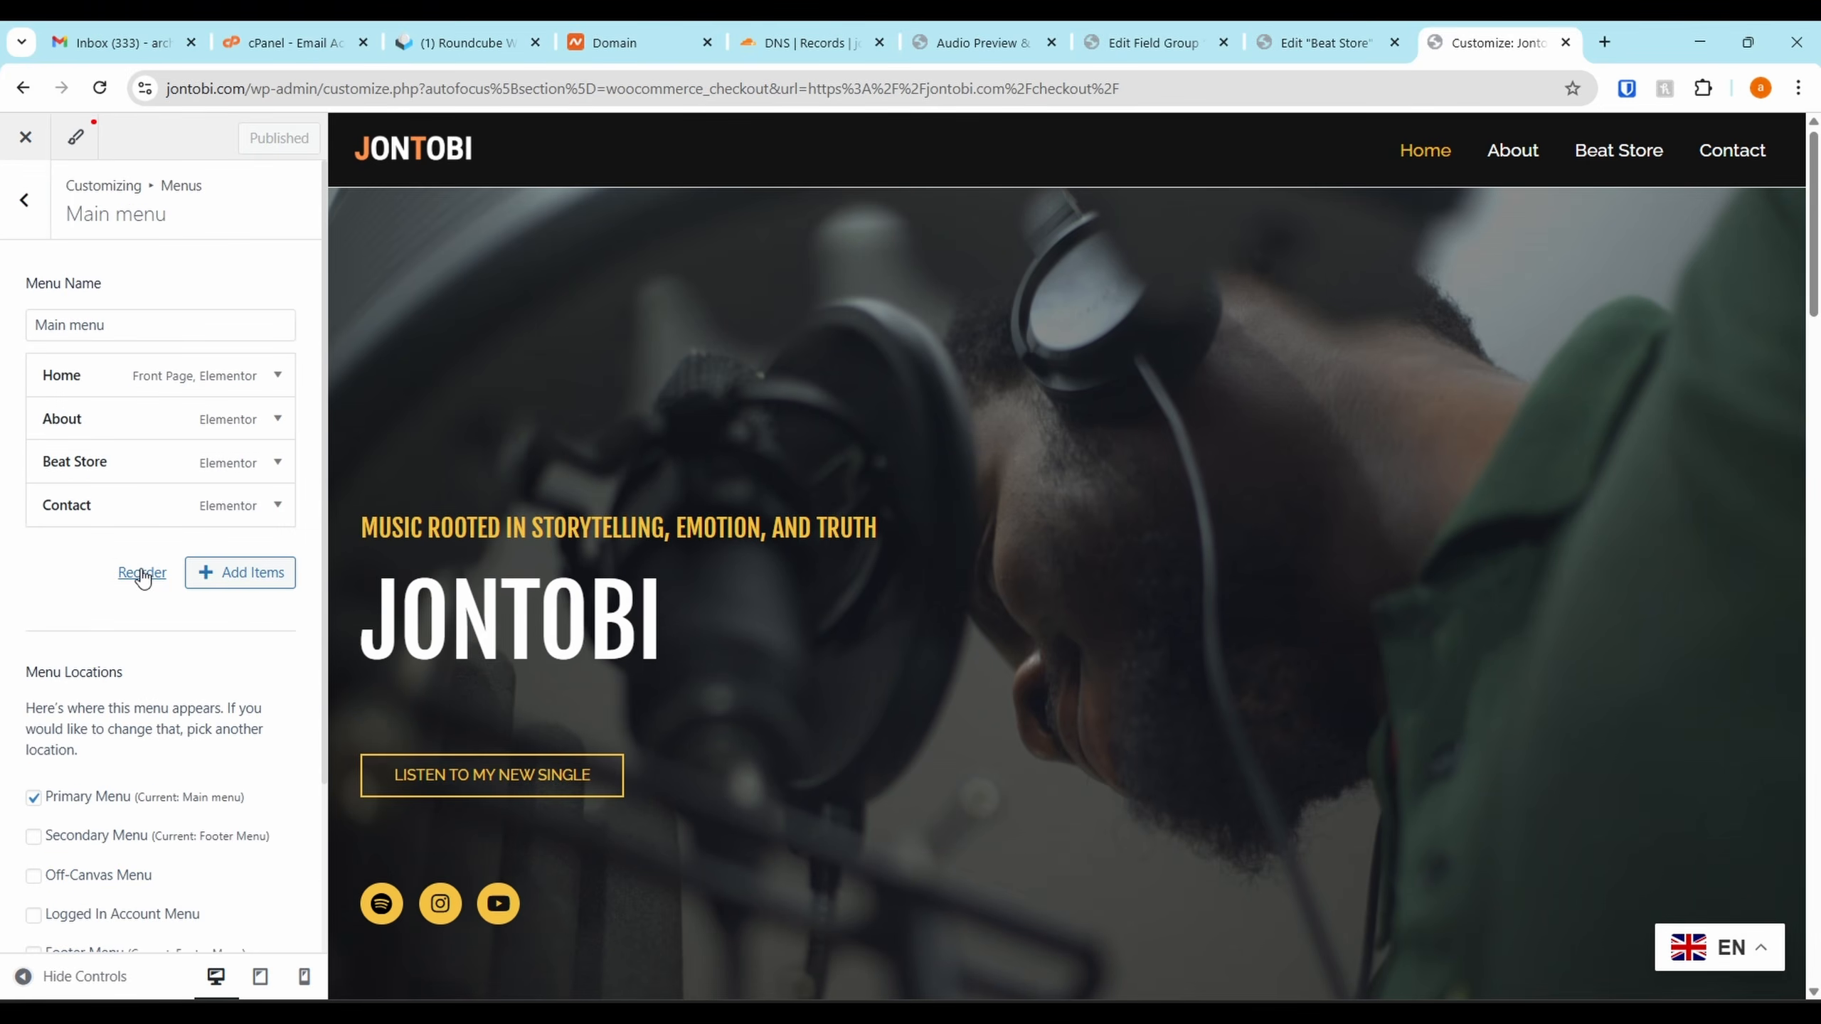
{"action": "left_click", "coordinate": [235, 582]}
{"action": "scroll", "coordinate": [459, 444], "scroll_direction": "down", "scroll_amount": 1}
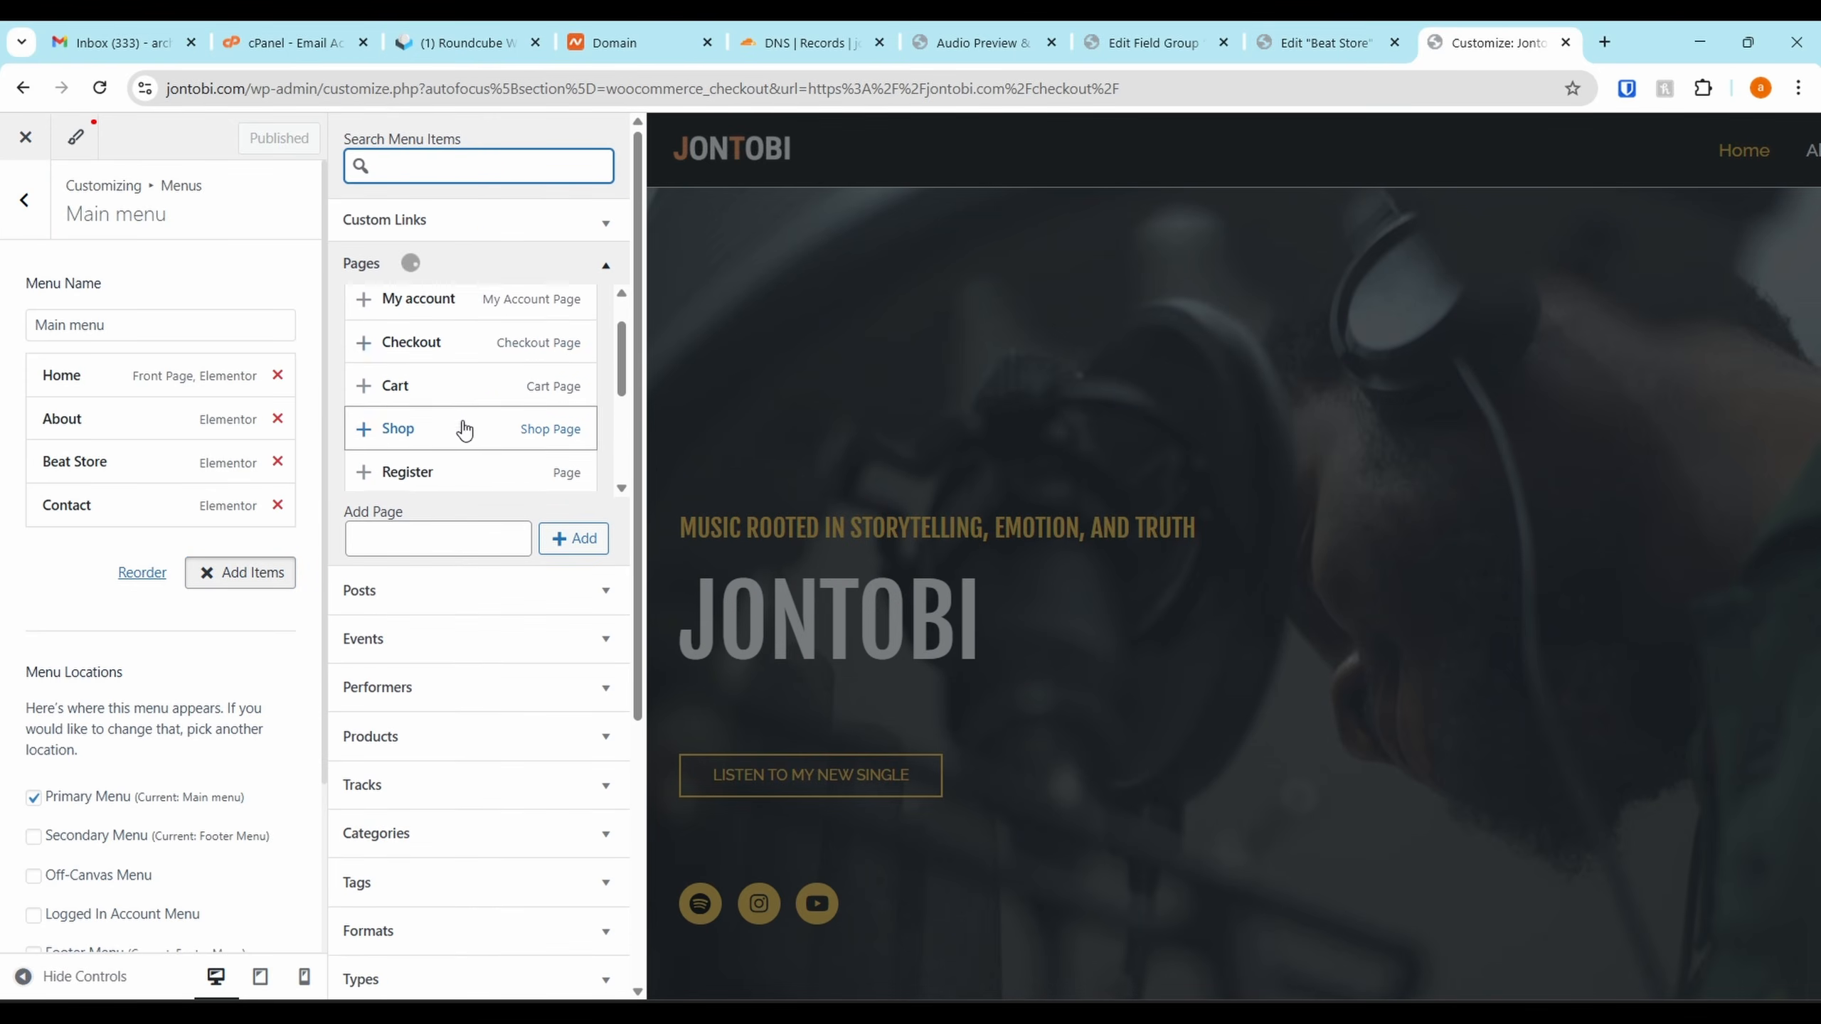
{"action": "left_click", "coordinate": [468, 426]}
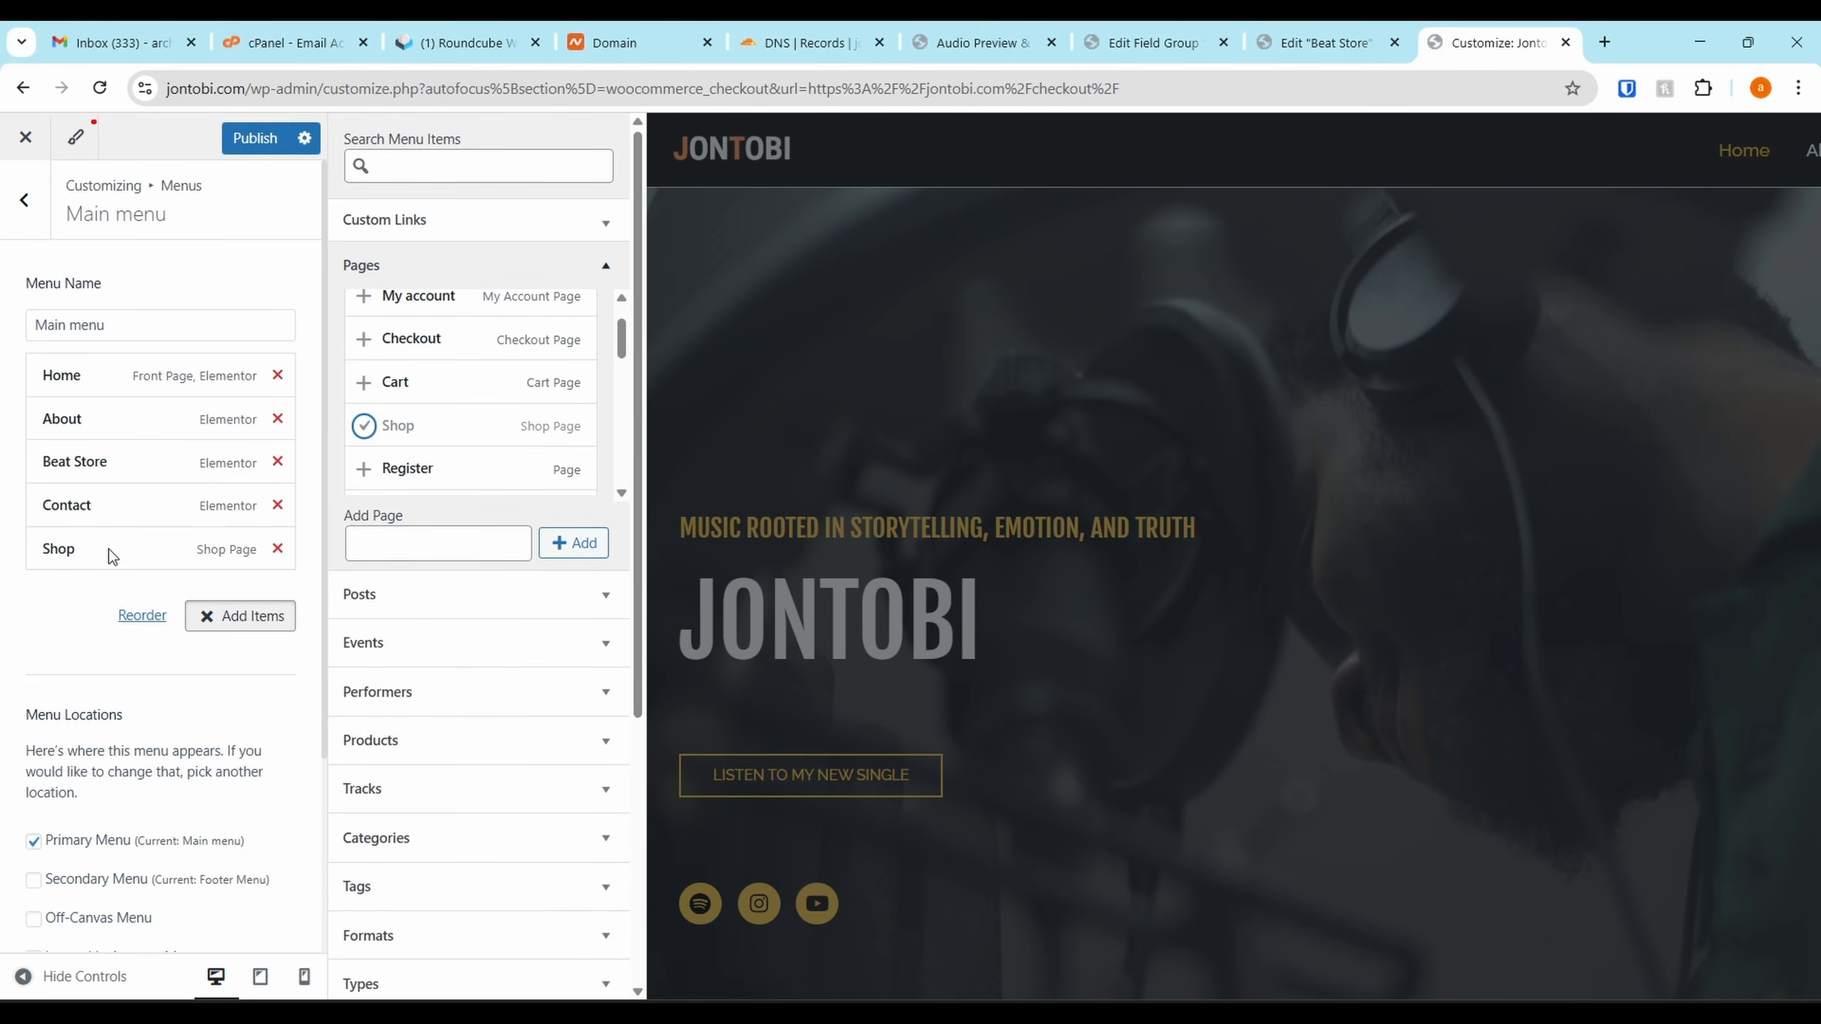
{"action": "mouse_move", "coordinate": [114, 540]}
{"action": "left_mouse_down"}
{"action": "mouse_move", "coordinate": [98, 475]}
{"action": "mouse_move", "coordinate": [111, 504]}
{"action": "left_mouse_up"}
{"action": "left_click", "coordinate": [247, 141]}
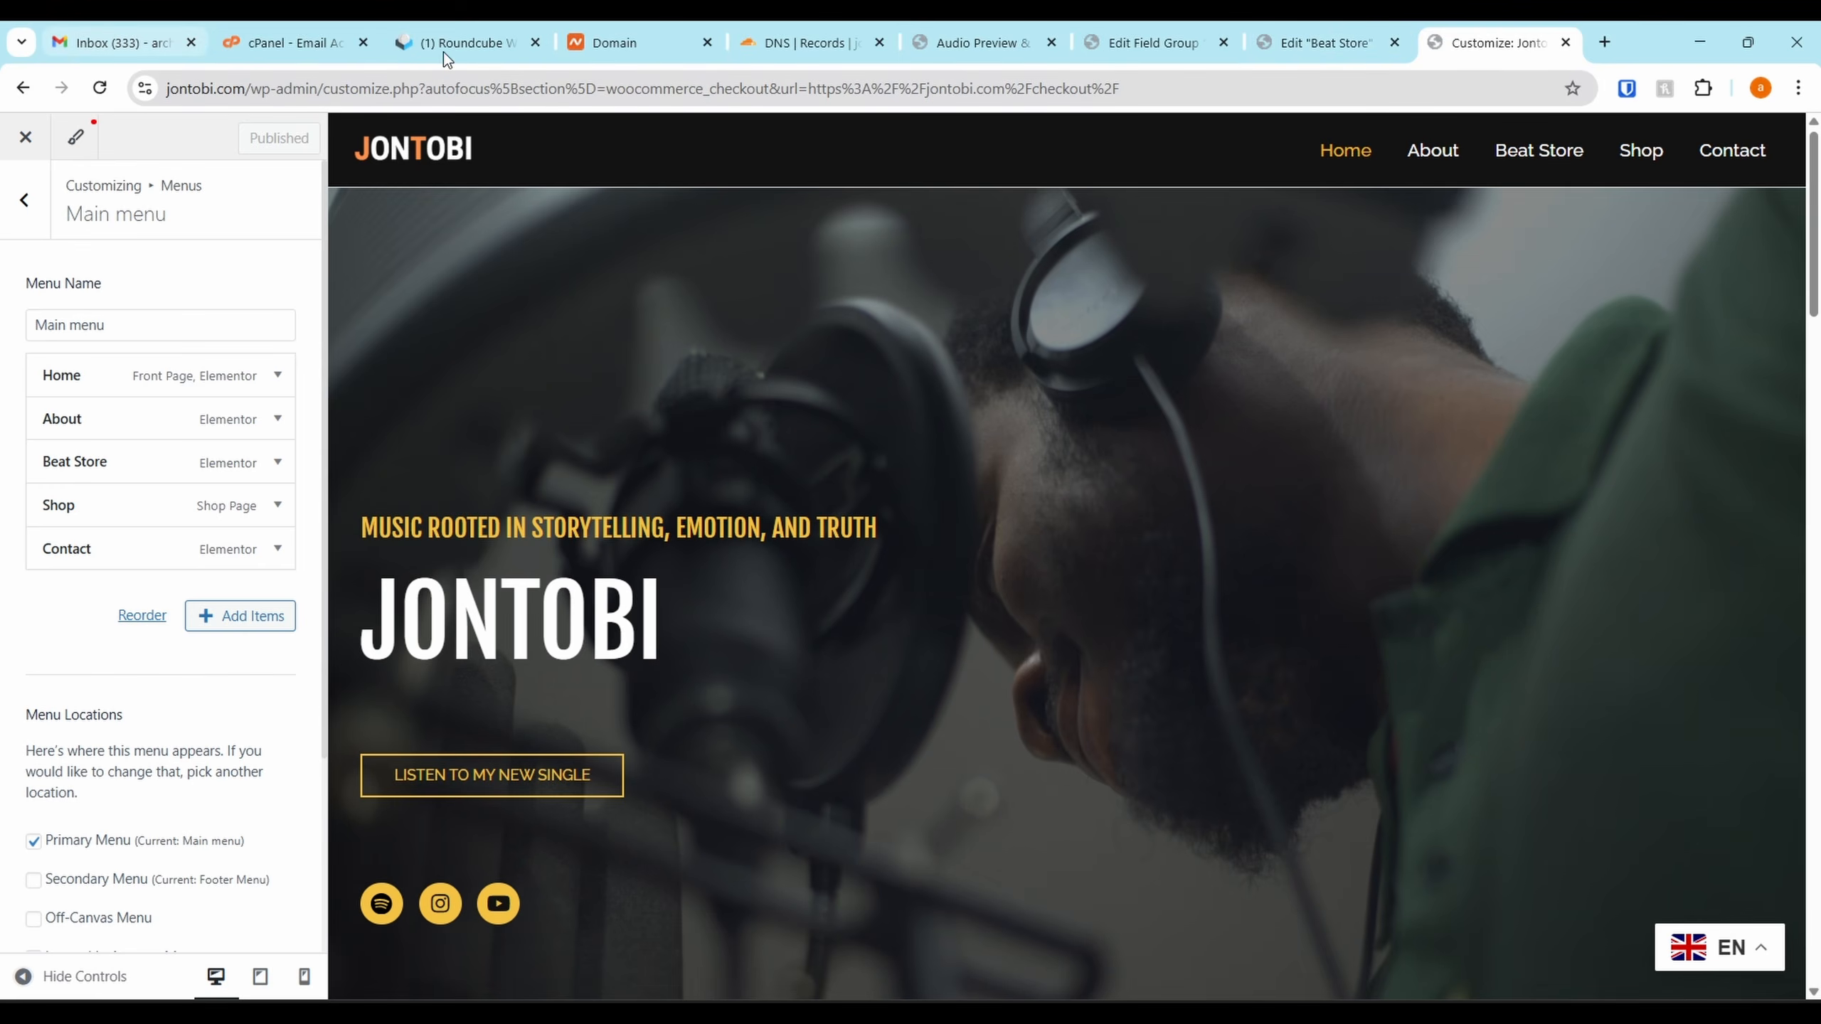
{"action": "left_click", "coordinate": [1358, 23]}
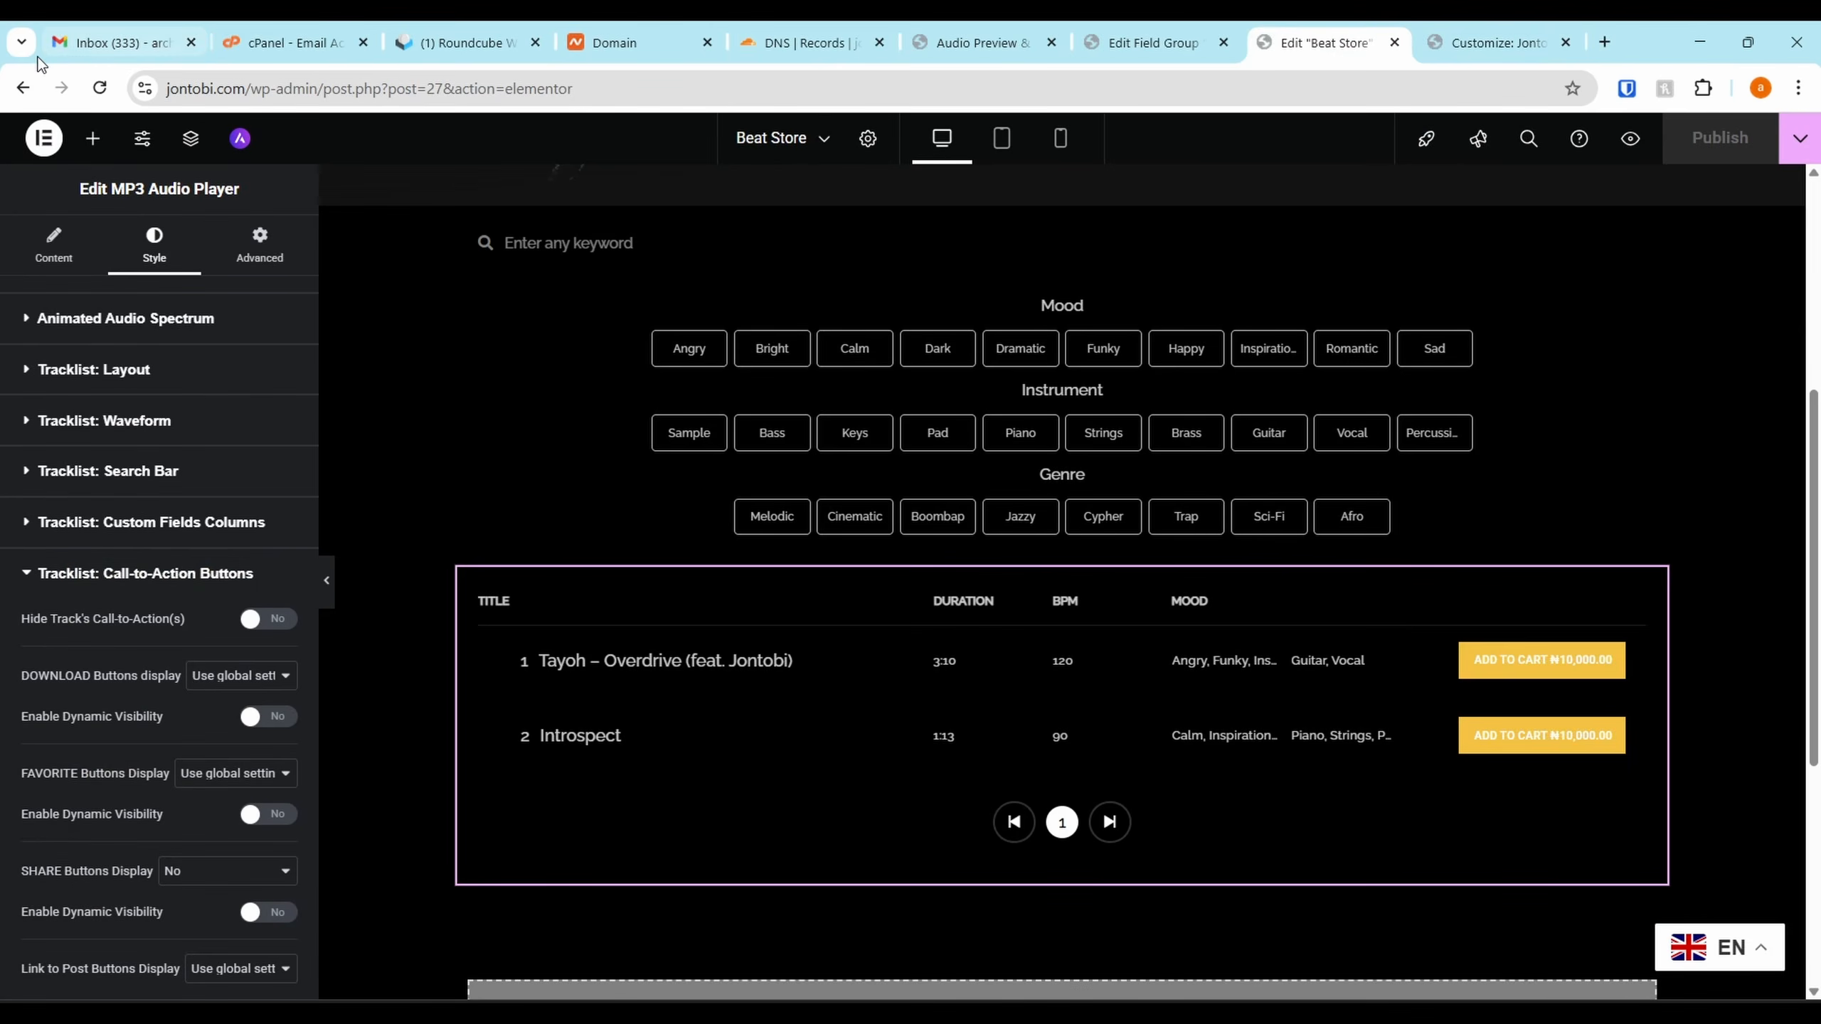
Close the Beat Store editor and load the live Jontobi homepage in a new tab
{"action": "left_click_drag", "start_coordinate": [248, 82], "coordinate": [3, 92]}
{"action": "key", "text": "ctrl+c"}
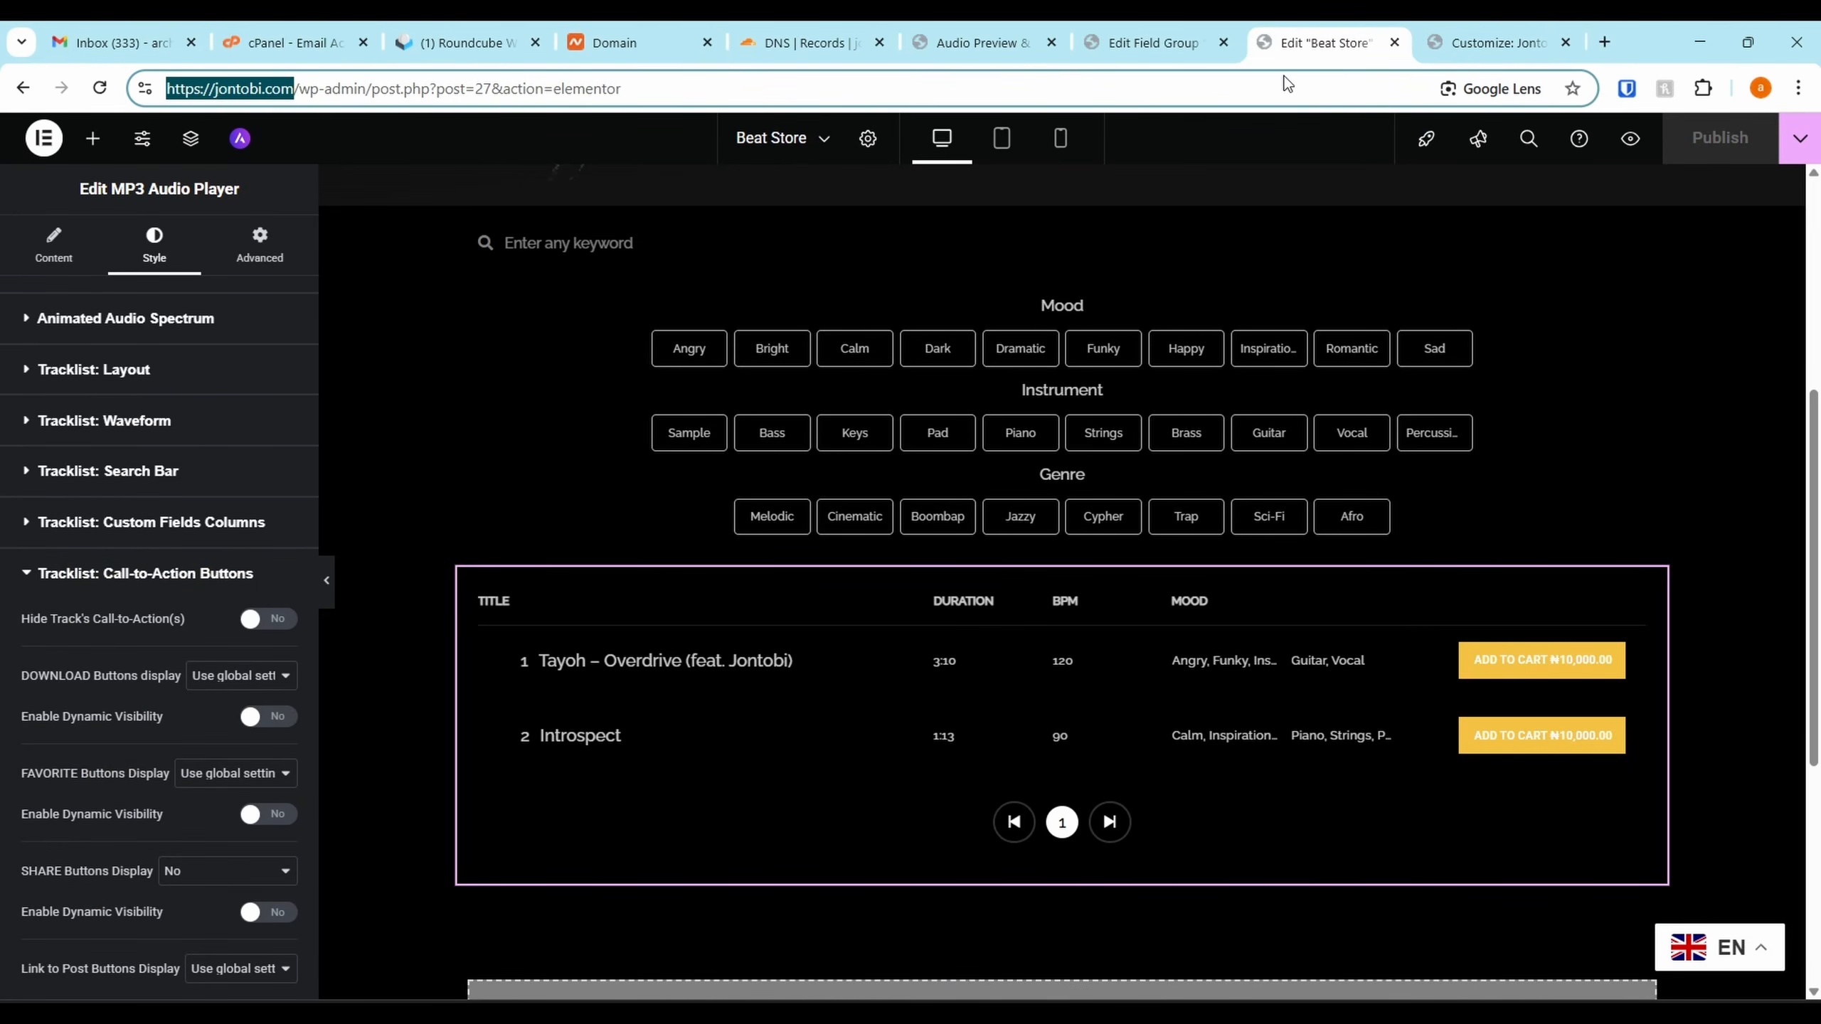
{"action": "left_click", "coordinate": [1394, 42]}
{"action": "left_click", "coordinate": [1441, 40]}
{"action": "key", "text": "ctrl+v"}
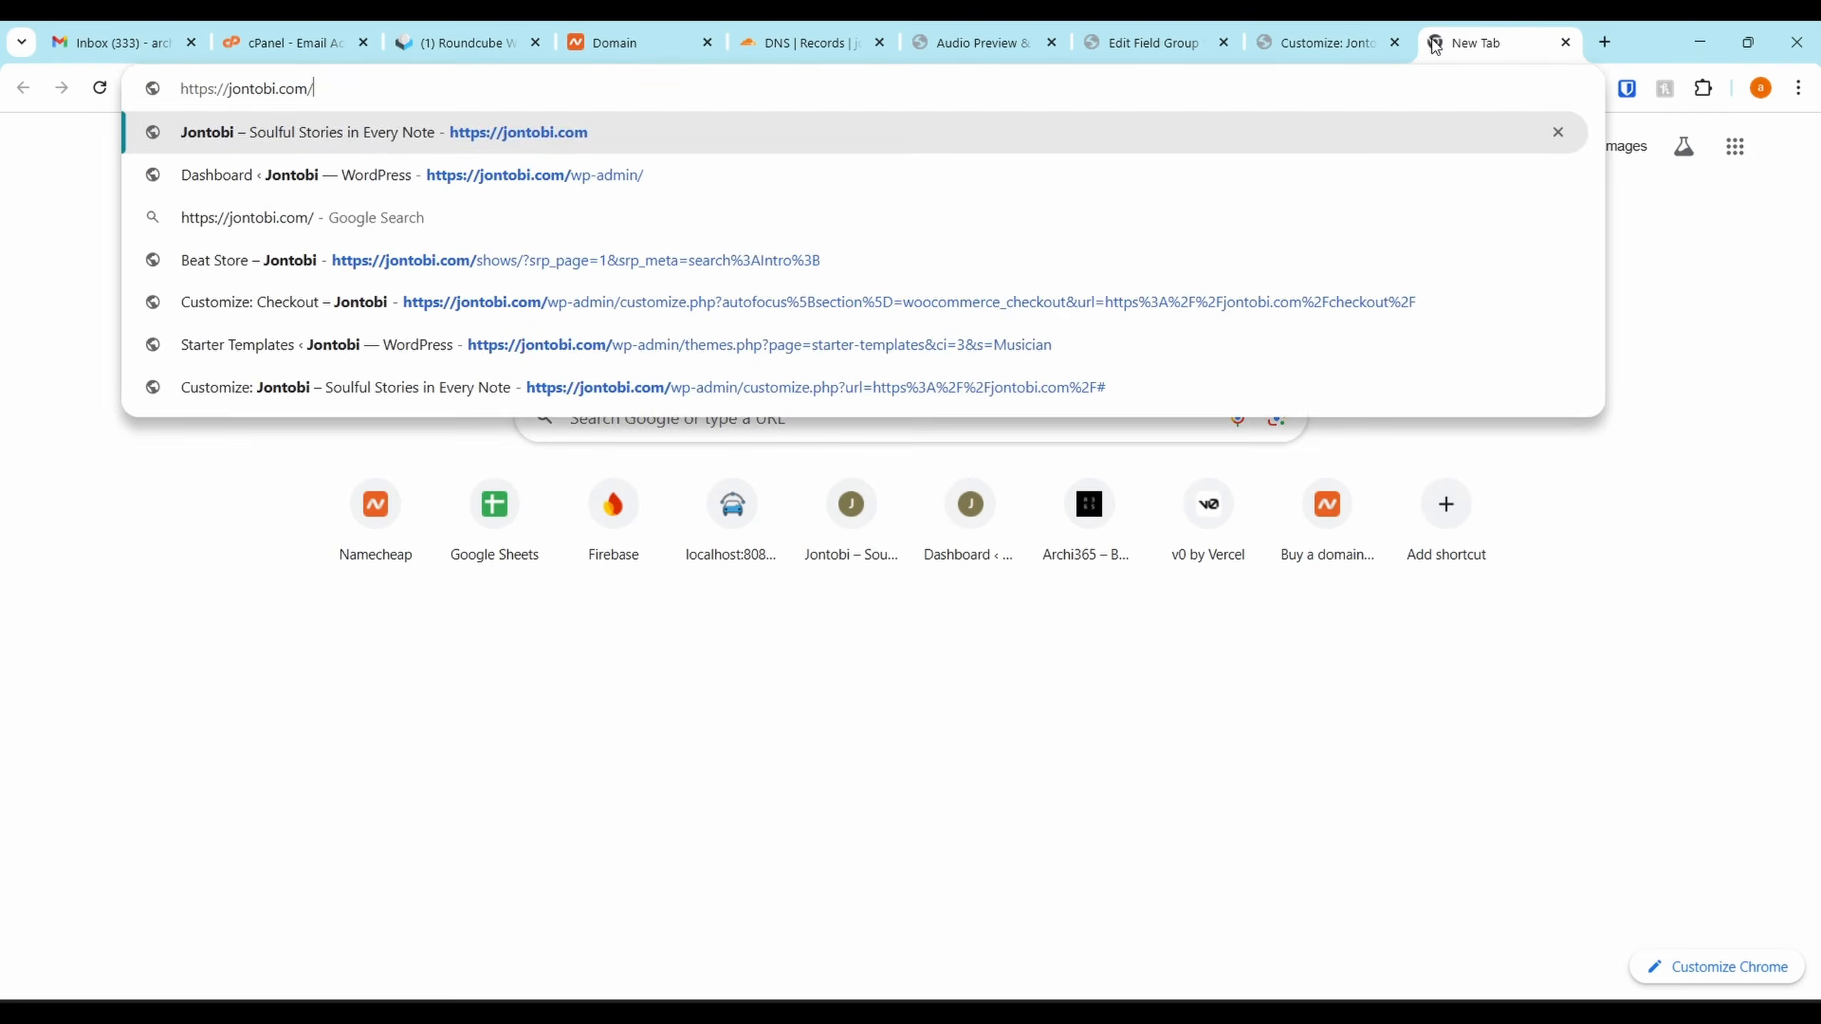
{"action": "key", "text": "Return"}
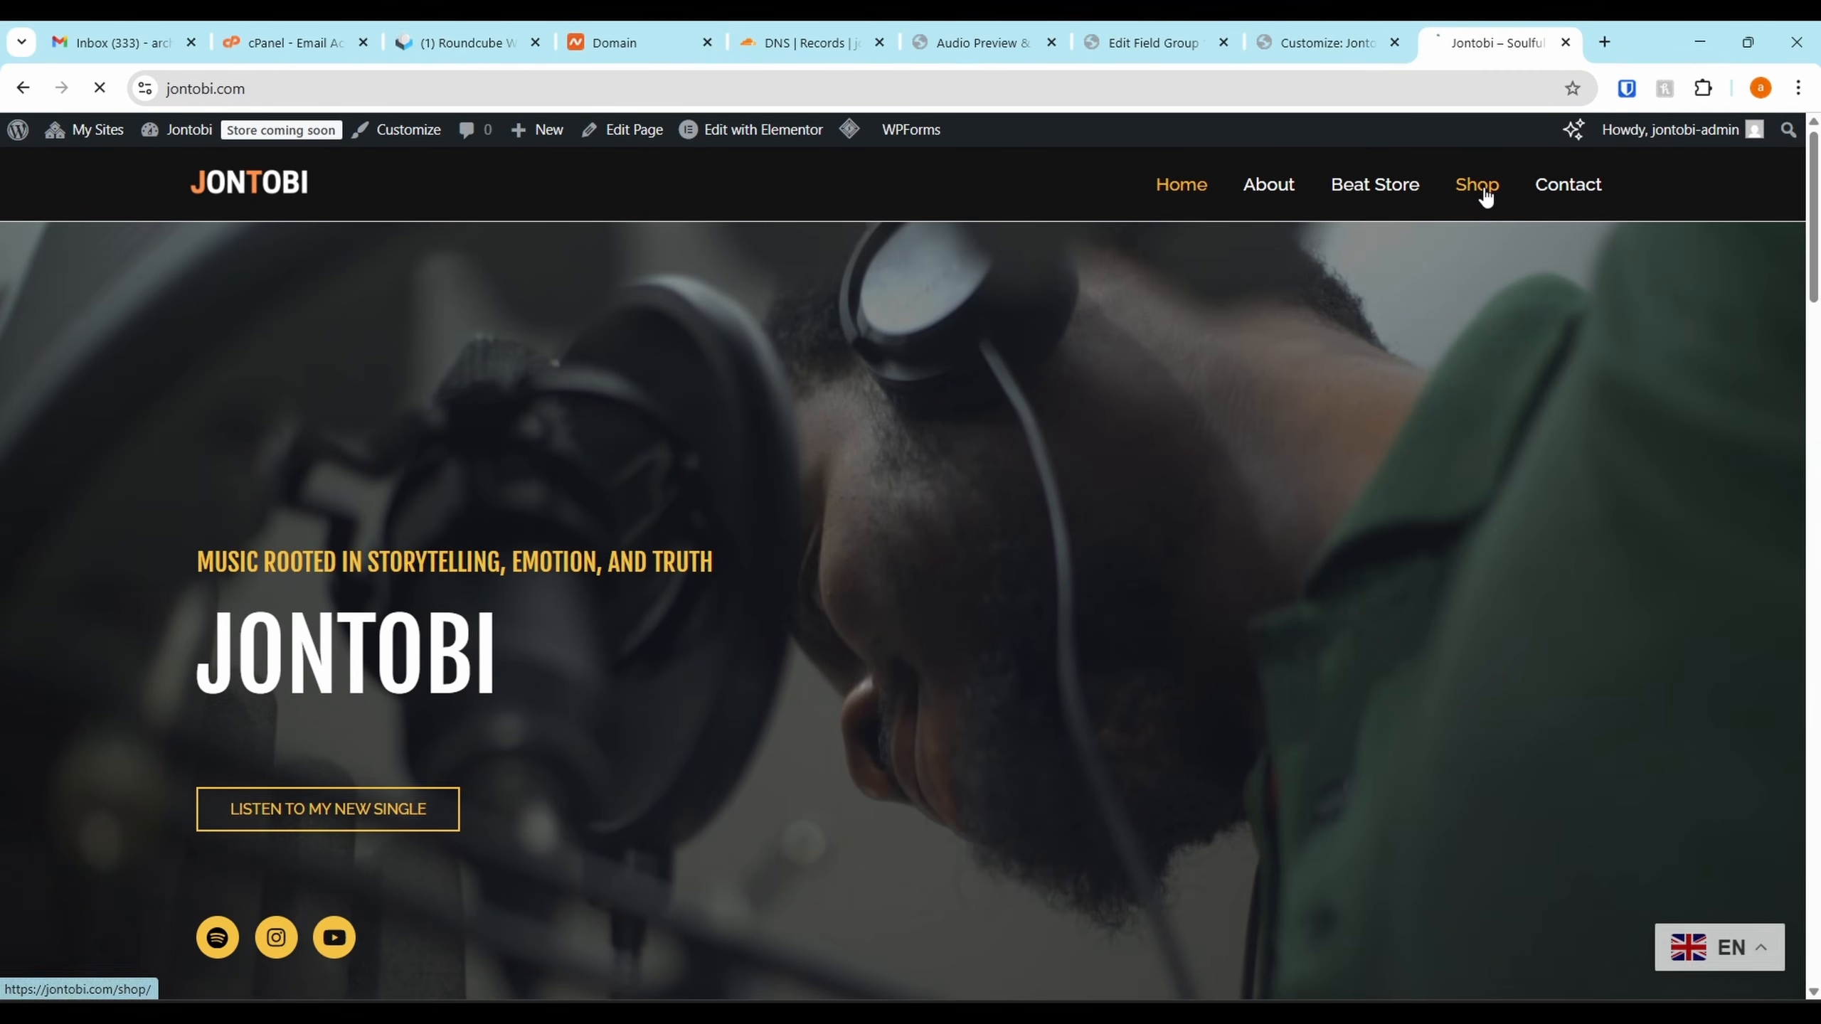
Browse the Shop page from the site menu, then return to the audio preview settings
{"action": "left_click", "coordinate": [1498, 201]}
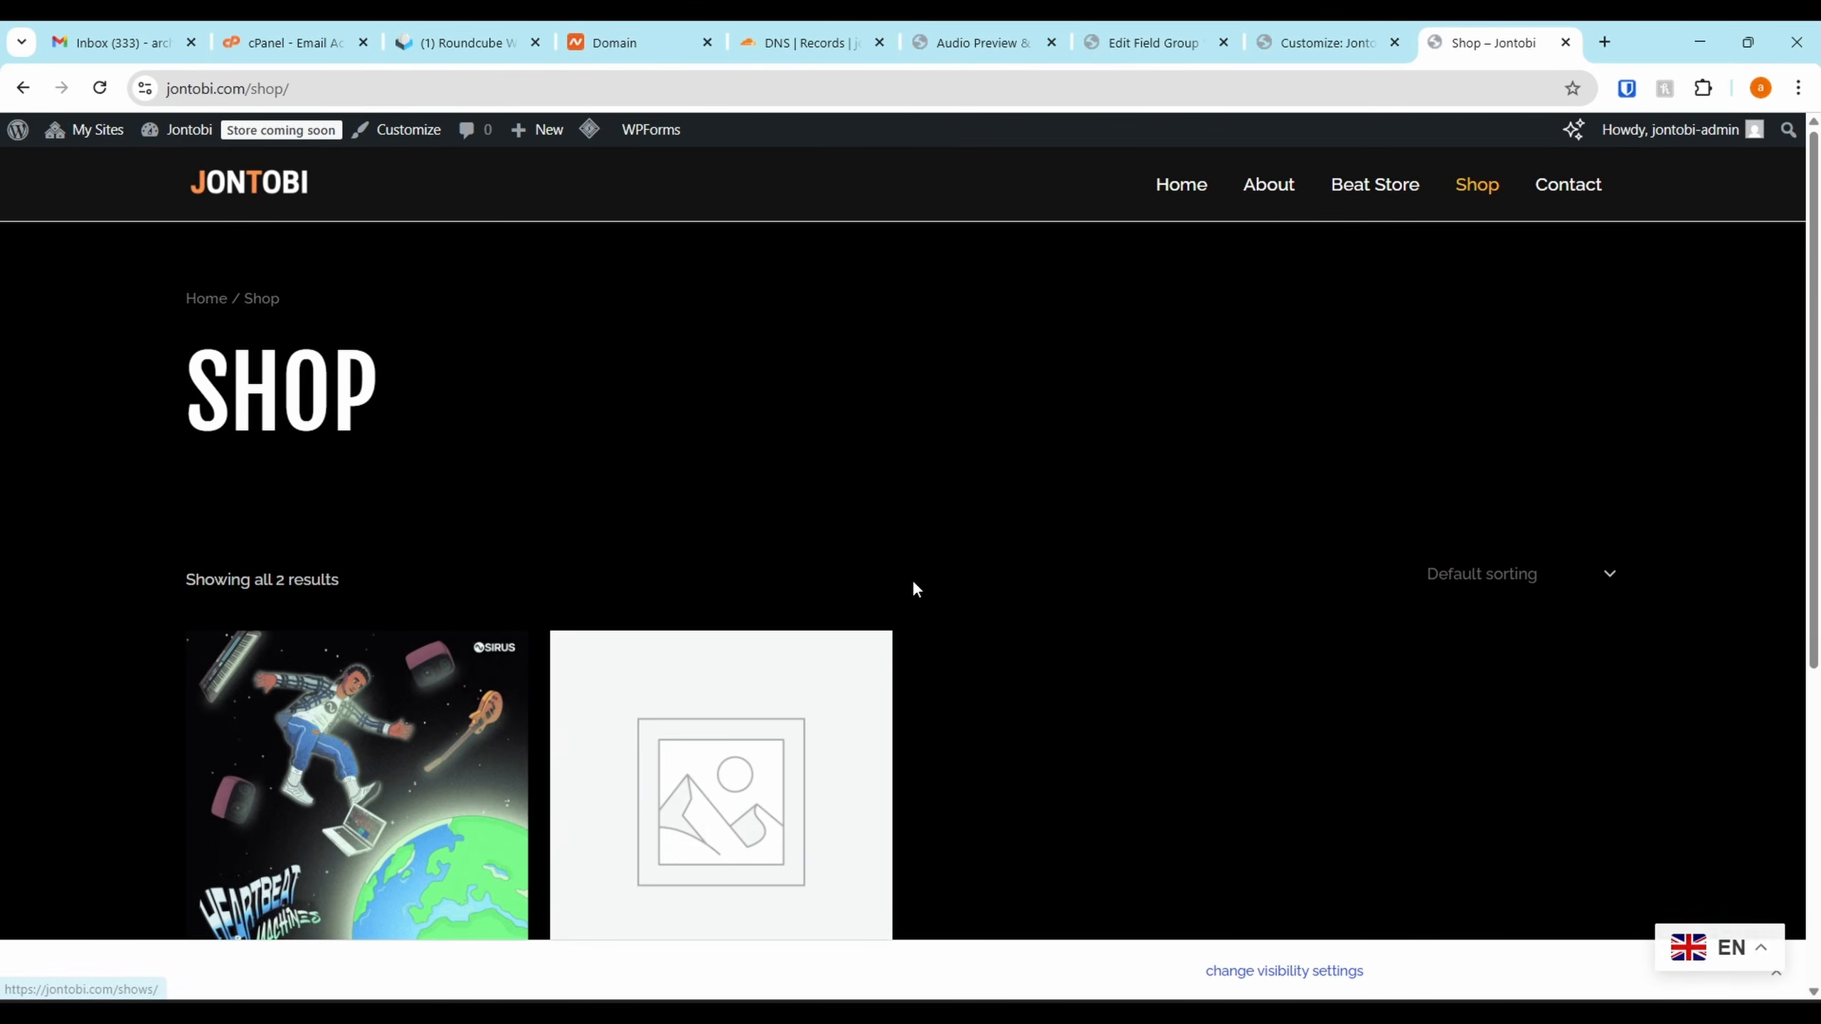
{"action": "scroll", "coordinate": [912, 588], "scroll_direction": "down", "scroll_amount": 5}
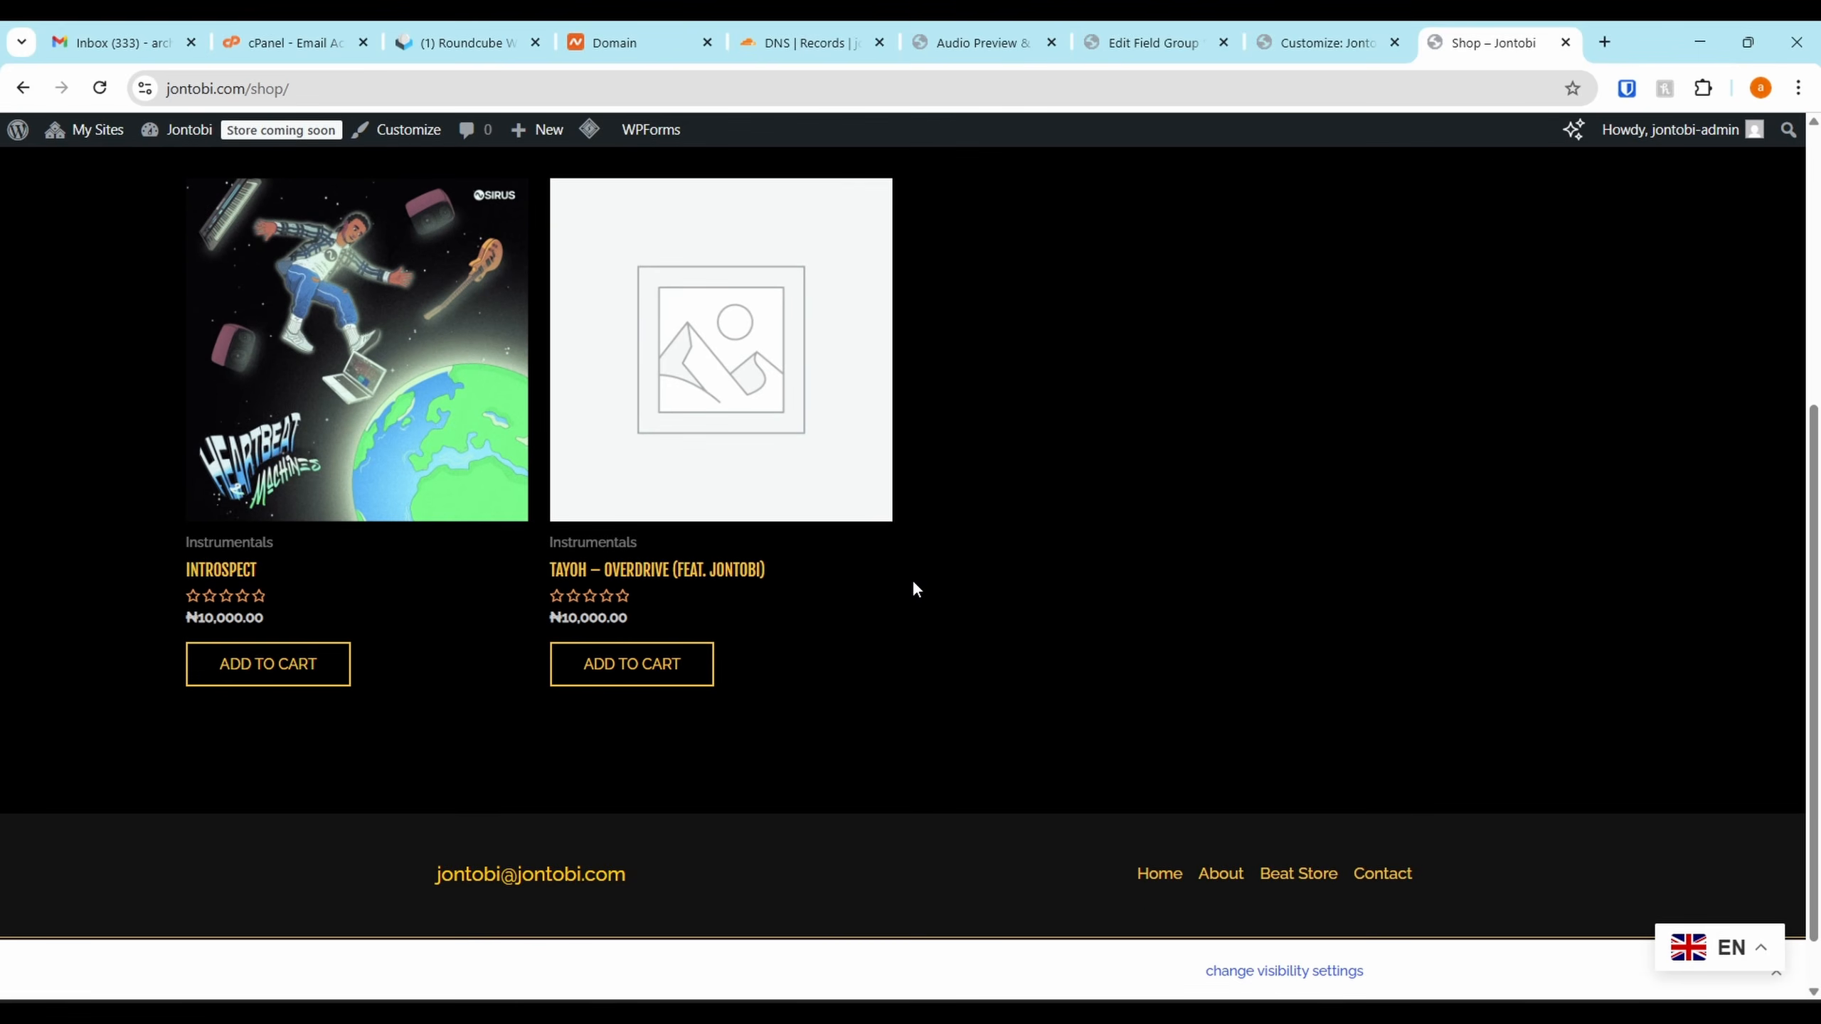
{"action": "scroll", "coordinate": [993, 390], "scroll_direction": "up", "scroll_amount": 3}
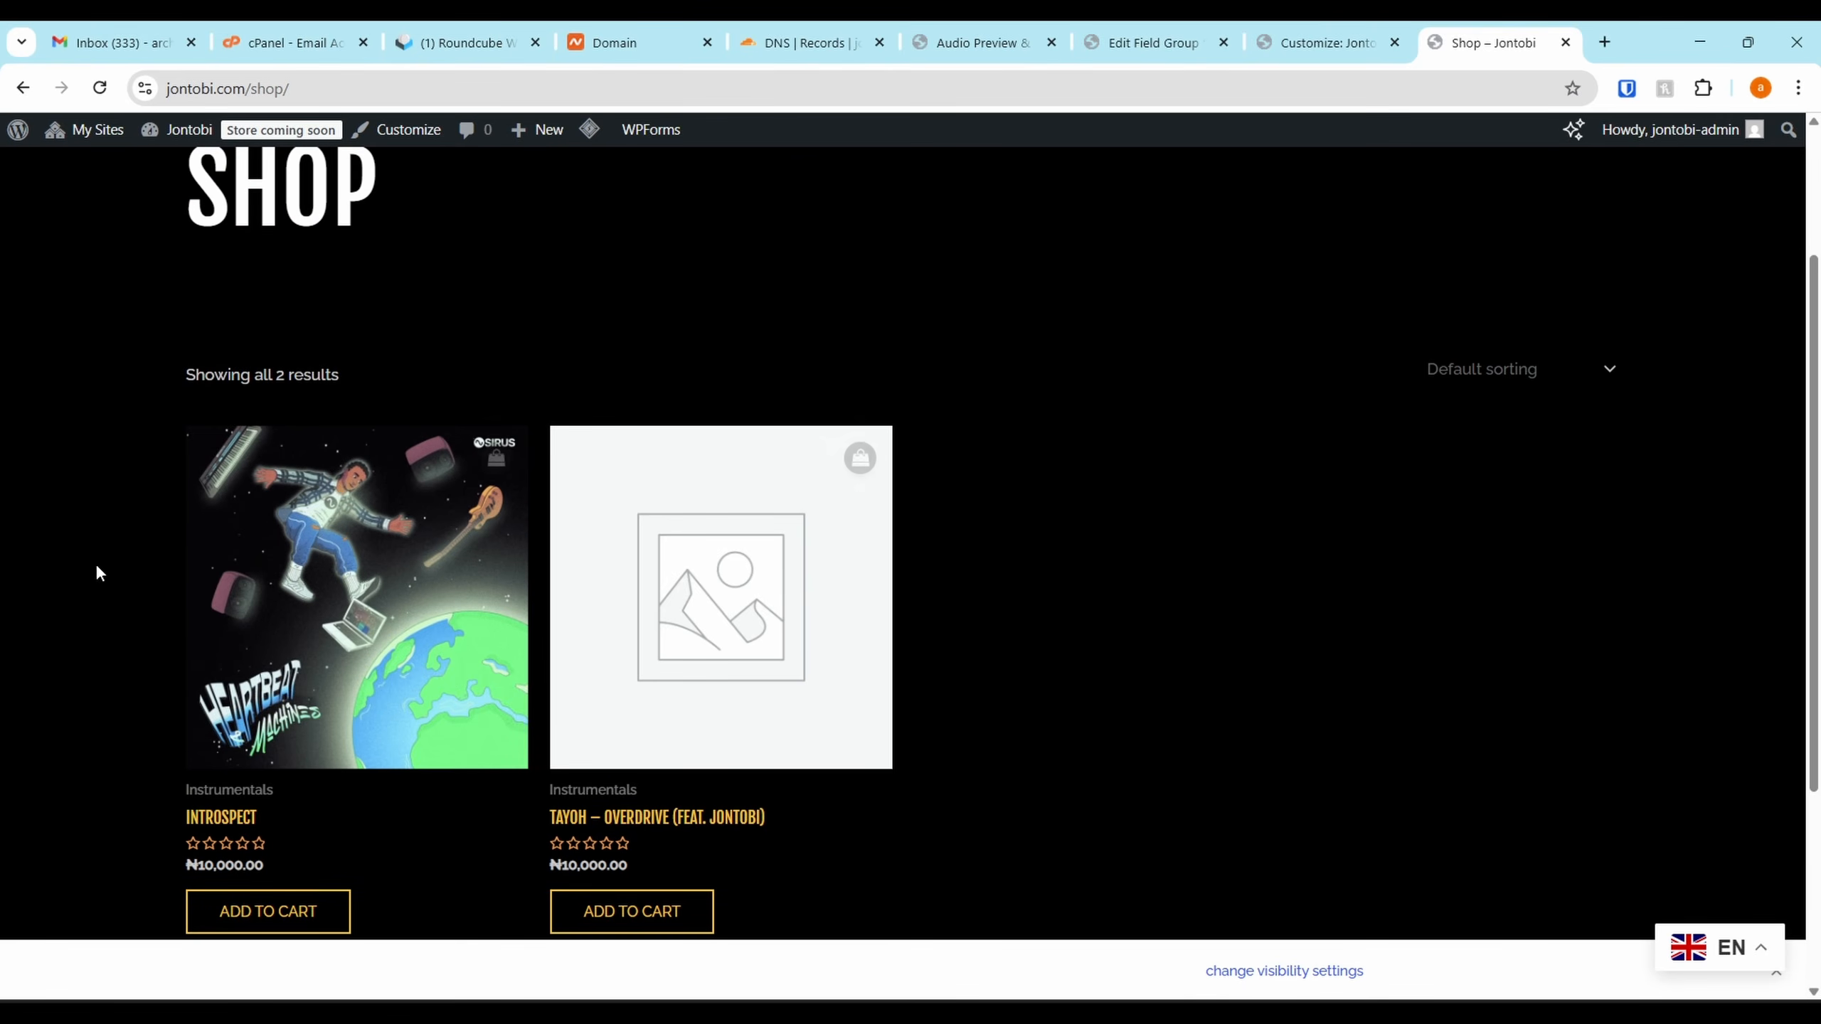
{"action": "scroll", "coordinate": [1399, 517], "scroll_direction": "down", "scroll_amount": 3}
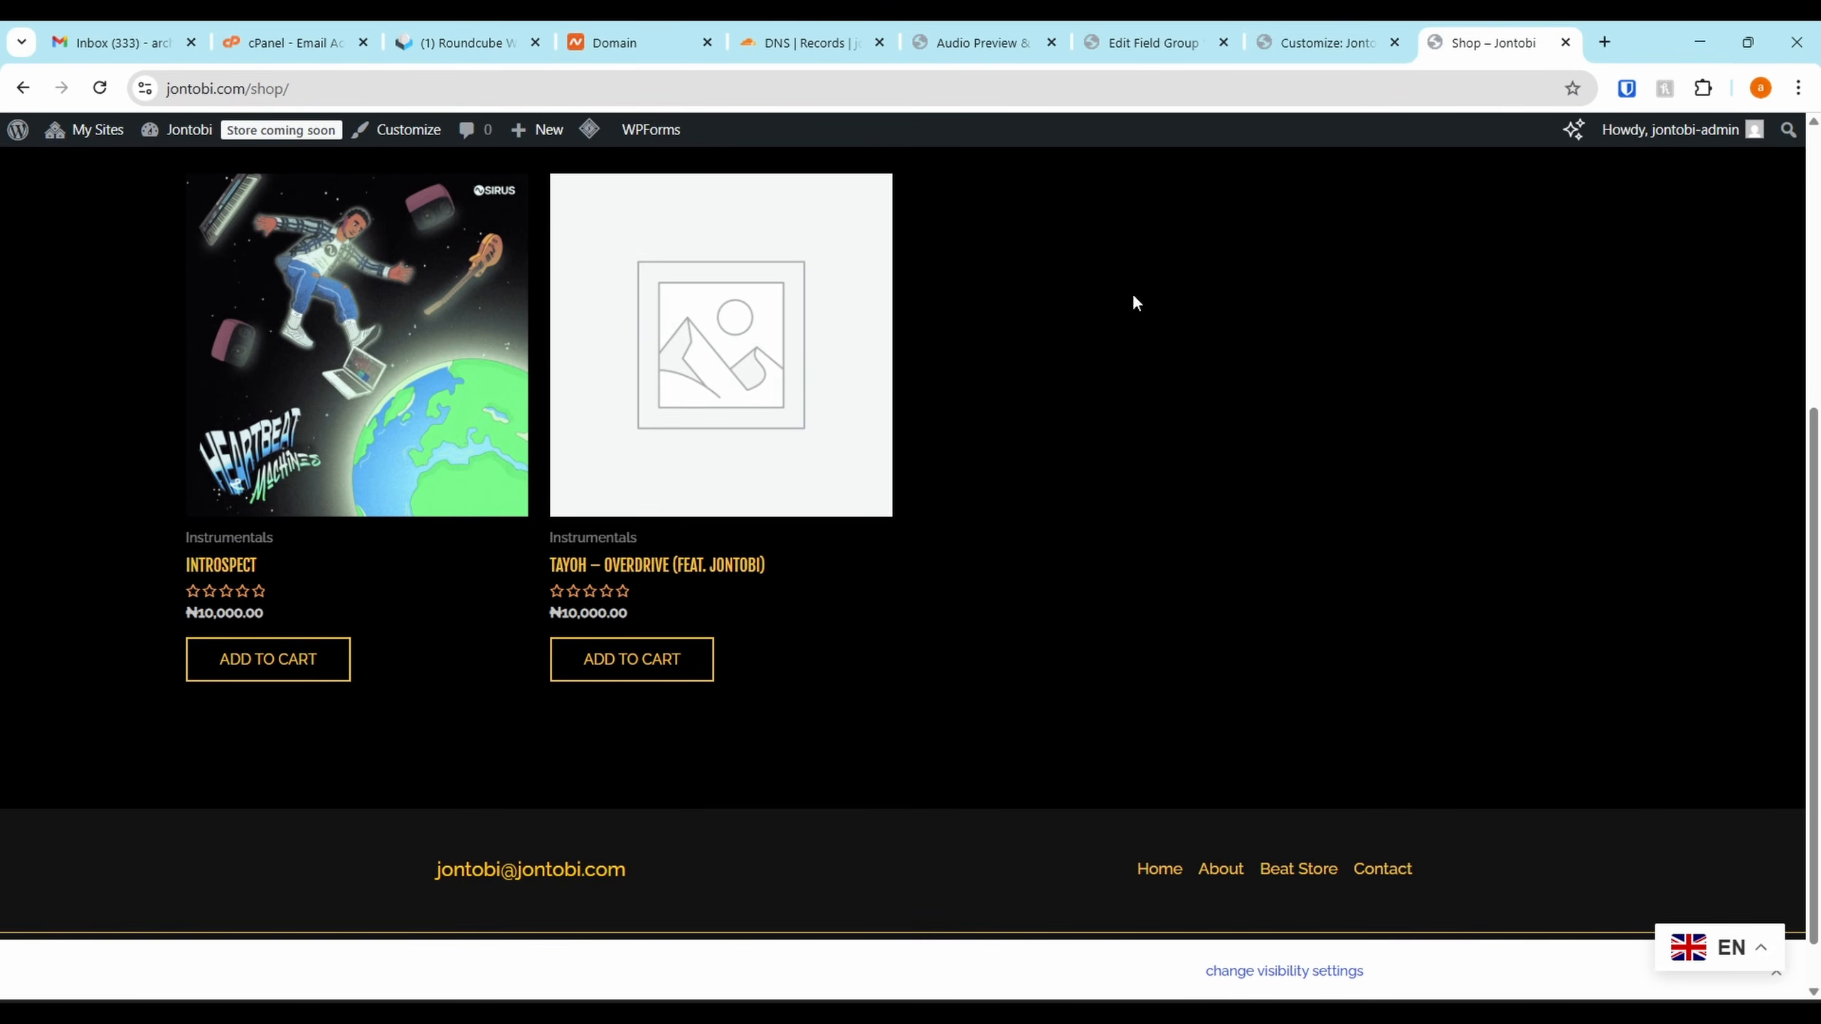
{"action": "scroll", "coordinate": [1132, 302], "scroll_direction": "up", "scroll_amount": 3}
{"action": "left_click", "coordinate": [974, 37]}
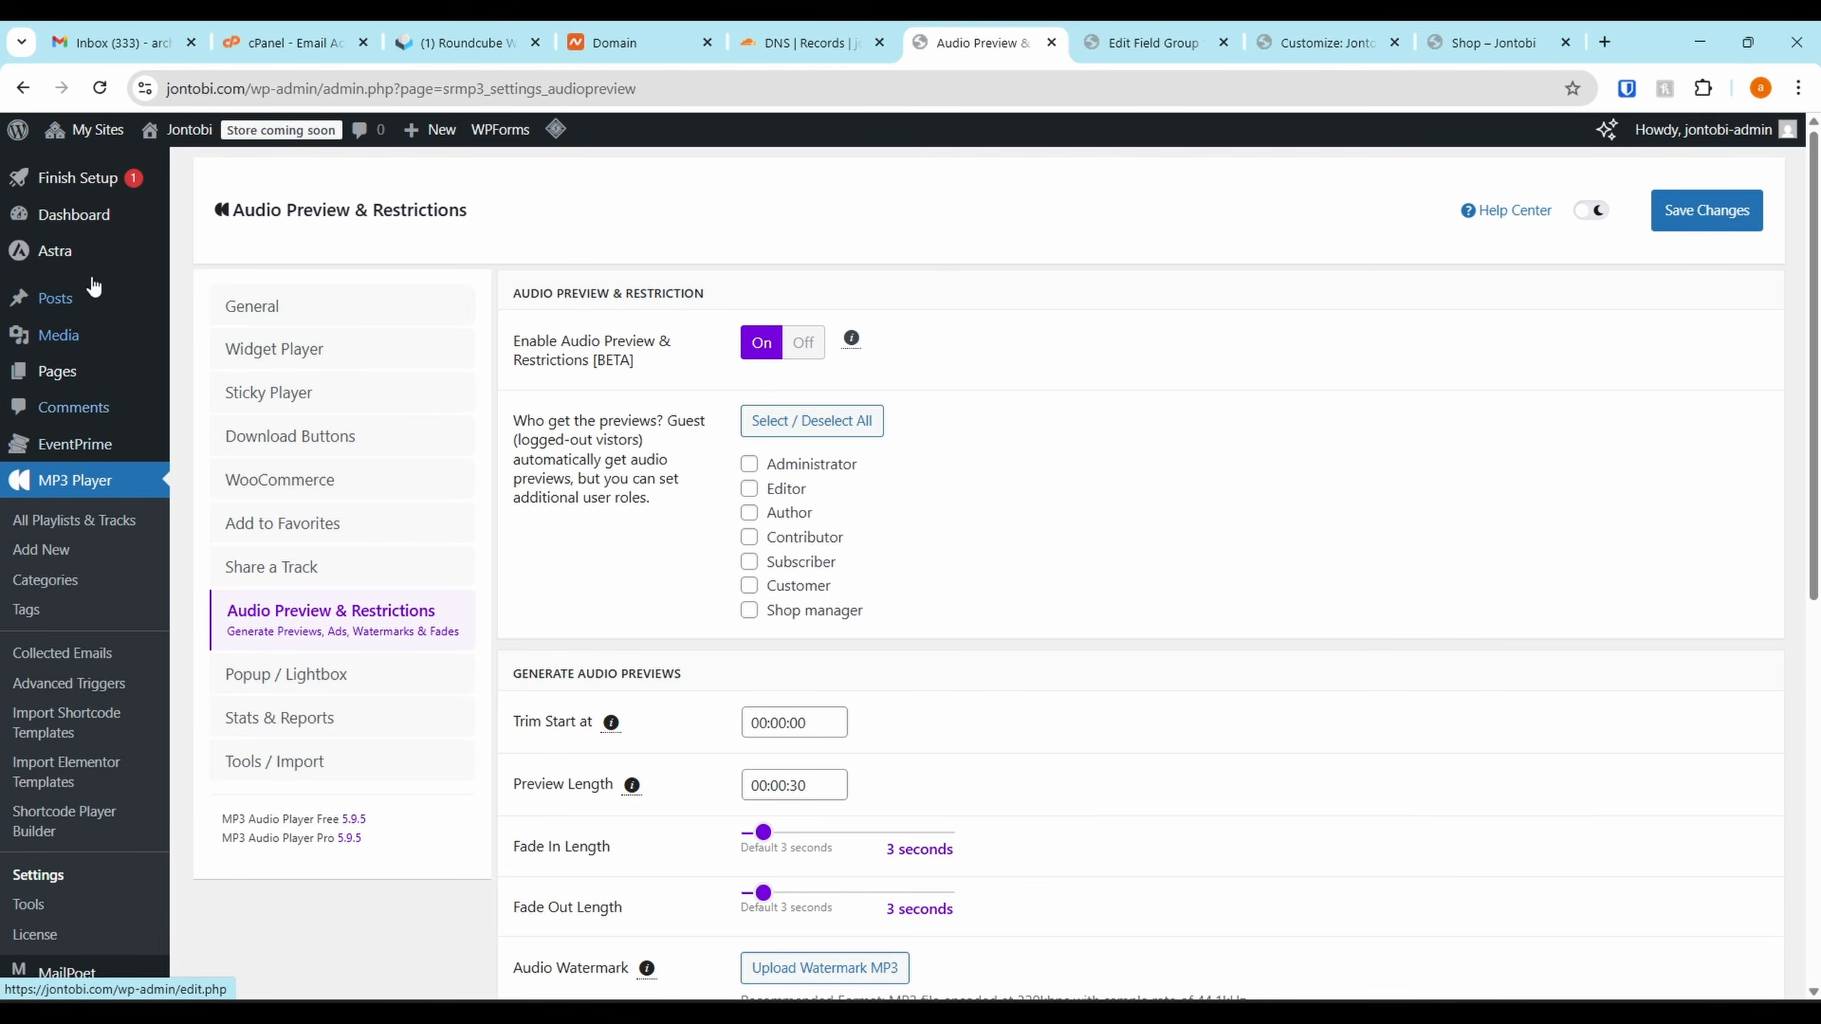
Start a new product titled 'Osirus Pendant'
{"action": "scroll", "coordinate": [86, 567], "scroll_direction": "down", "scroll_amount": 3}
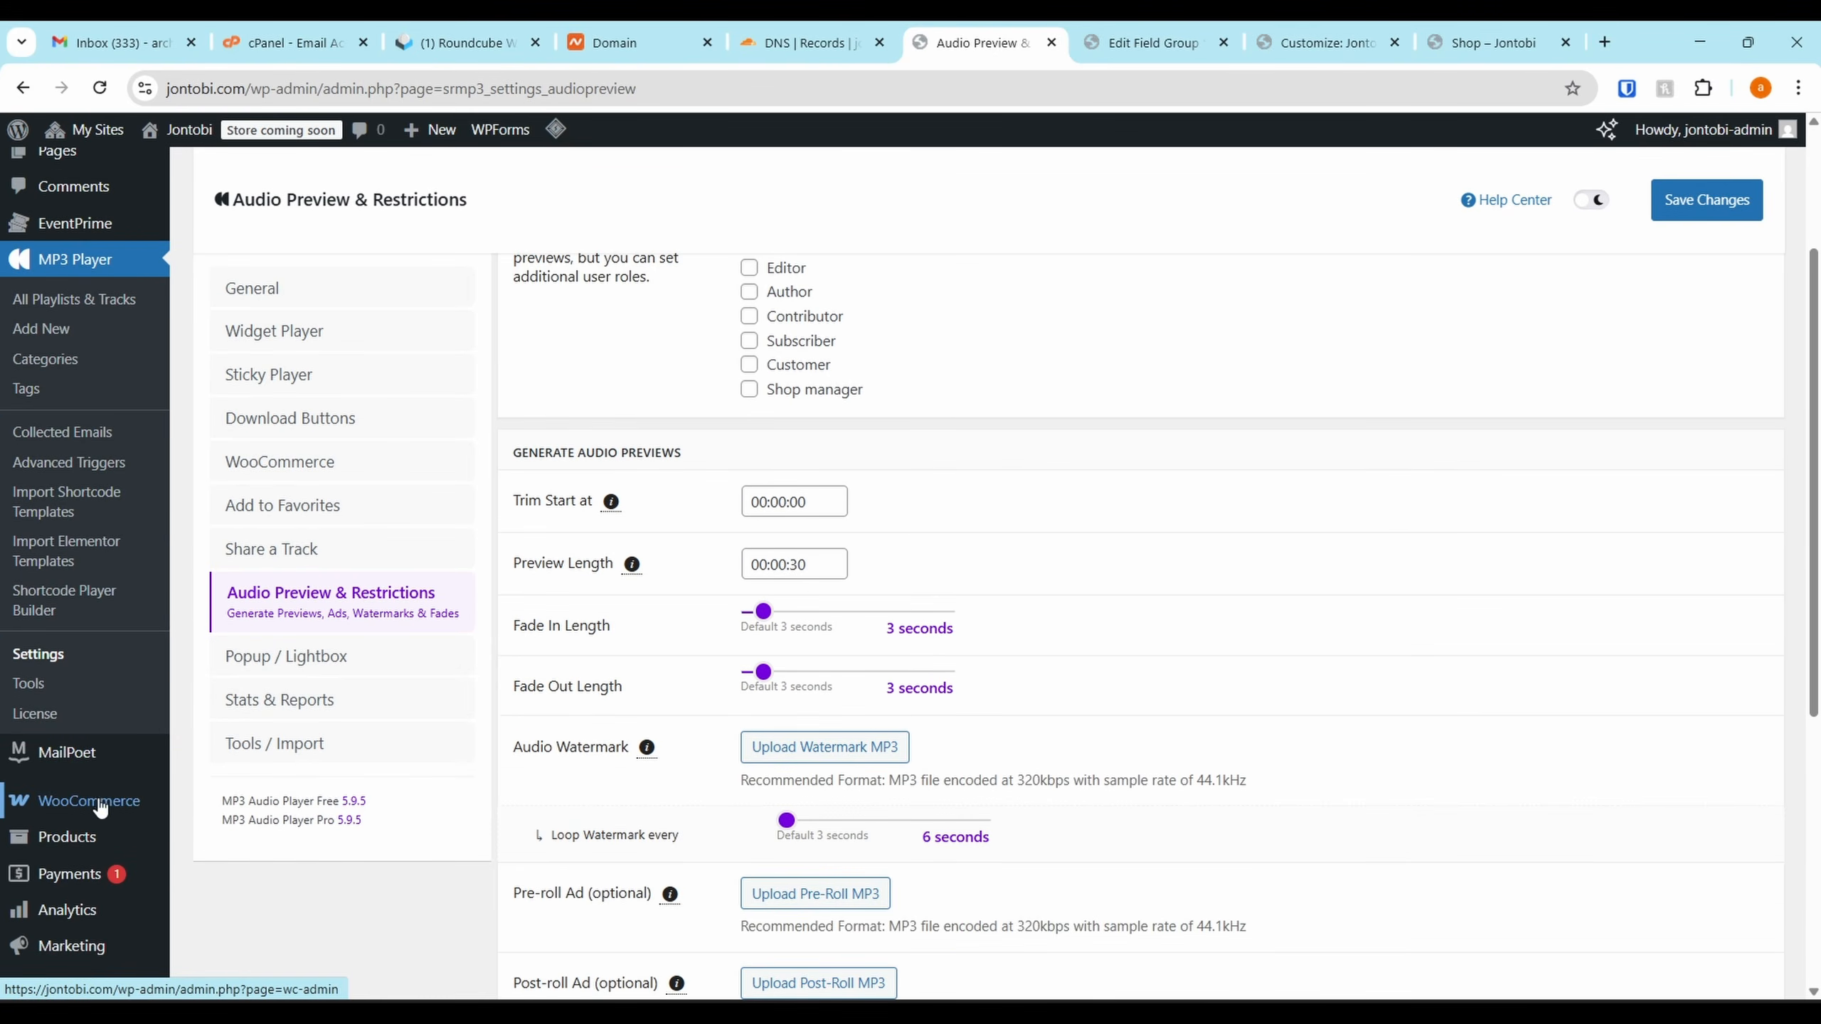
{"action": "left_click", "coordinate": [216, 766]}
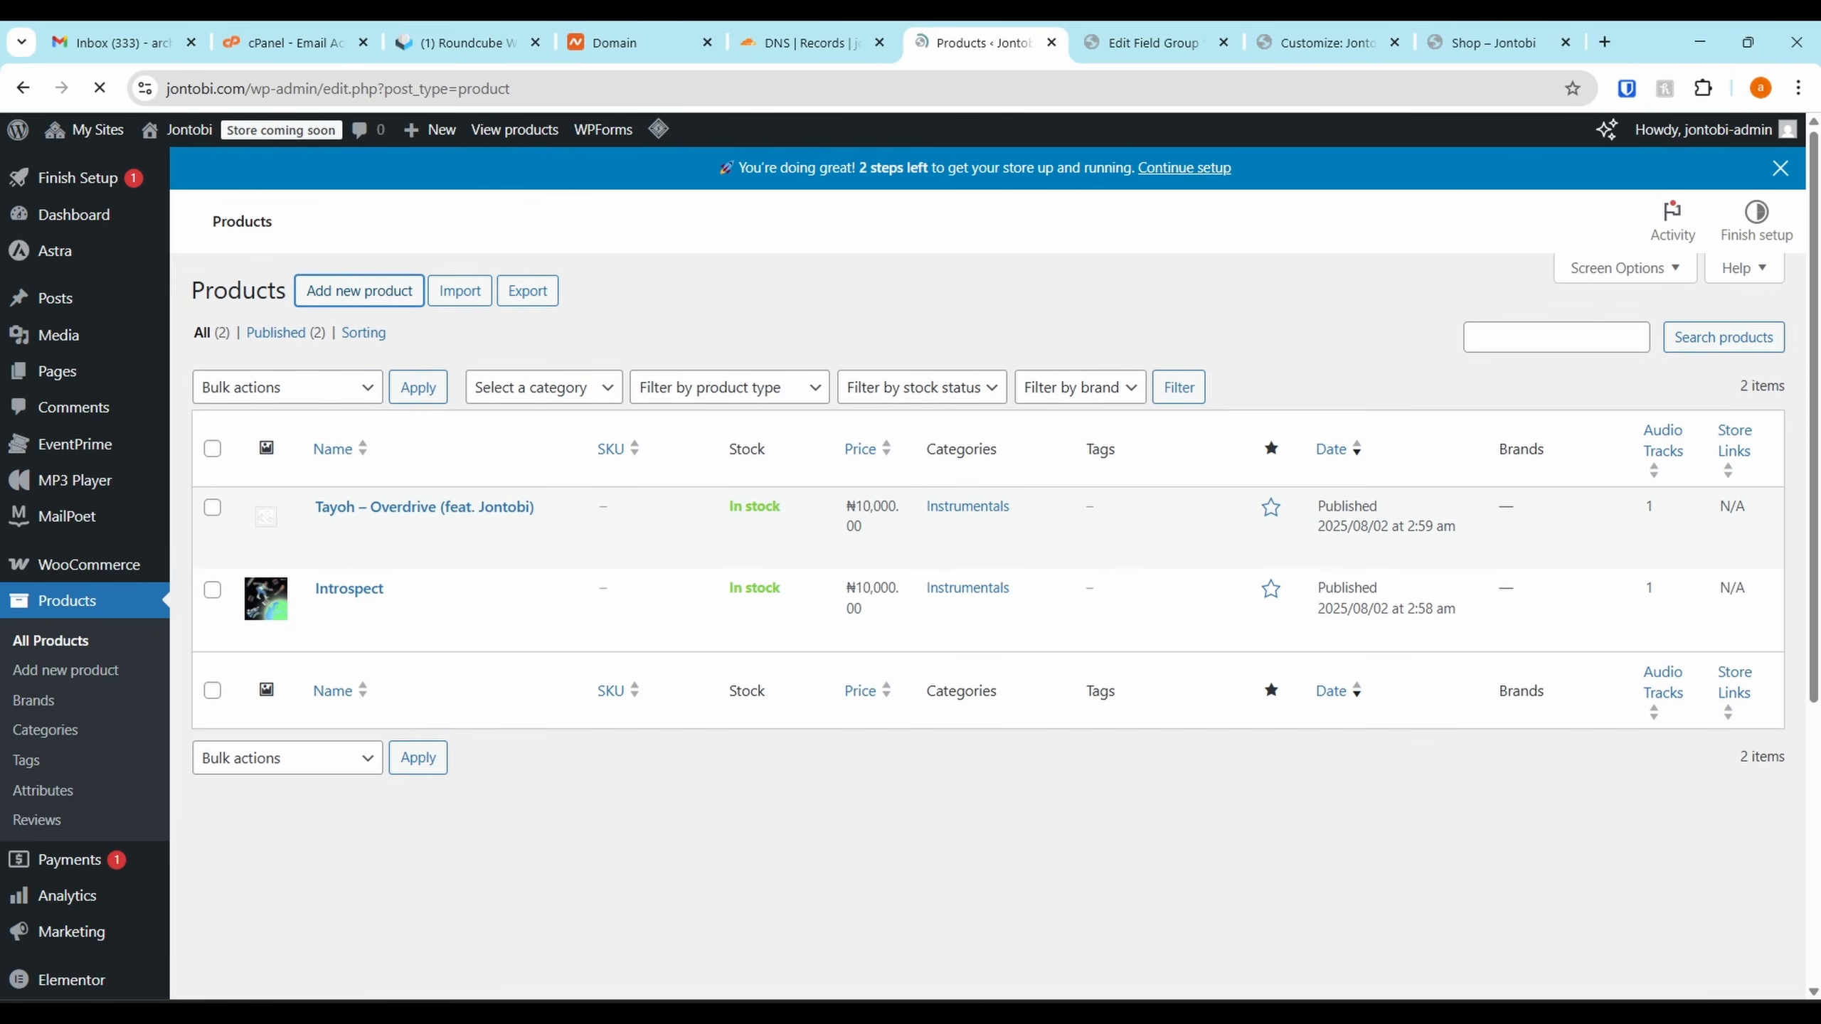
{"action": "left_click", "coordinate": [359, 290]}
{"action": "left_click", "coordinate": [339, 327]}
{"action": "type", "text": "O"}
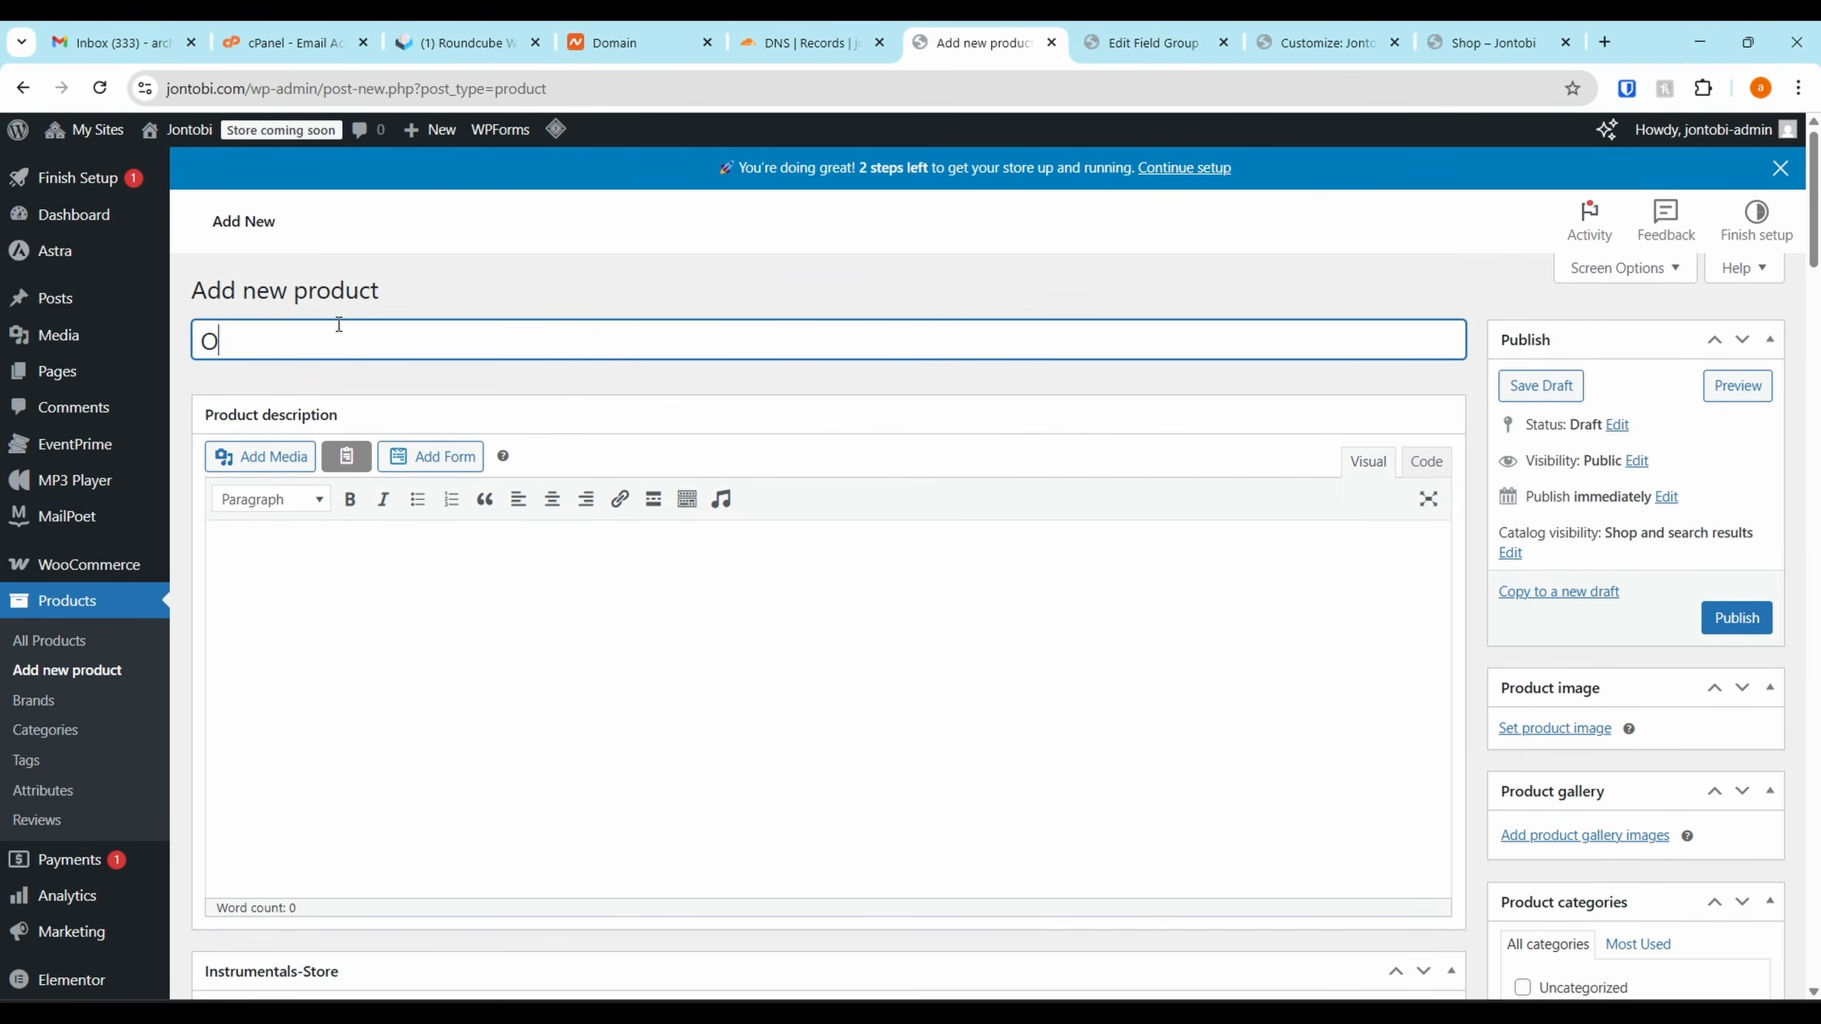
{"action": "type", "text": "sirus Pendant"}
Copy the title 'Osirus Pendant' into the product description
{"action": "left_click", "coordinate": [377, 644]}
{"action": "scroll", "coordinate": [387, 624], "scroll_direction": "down", "scroll_amount": 2}
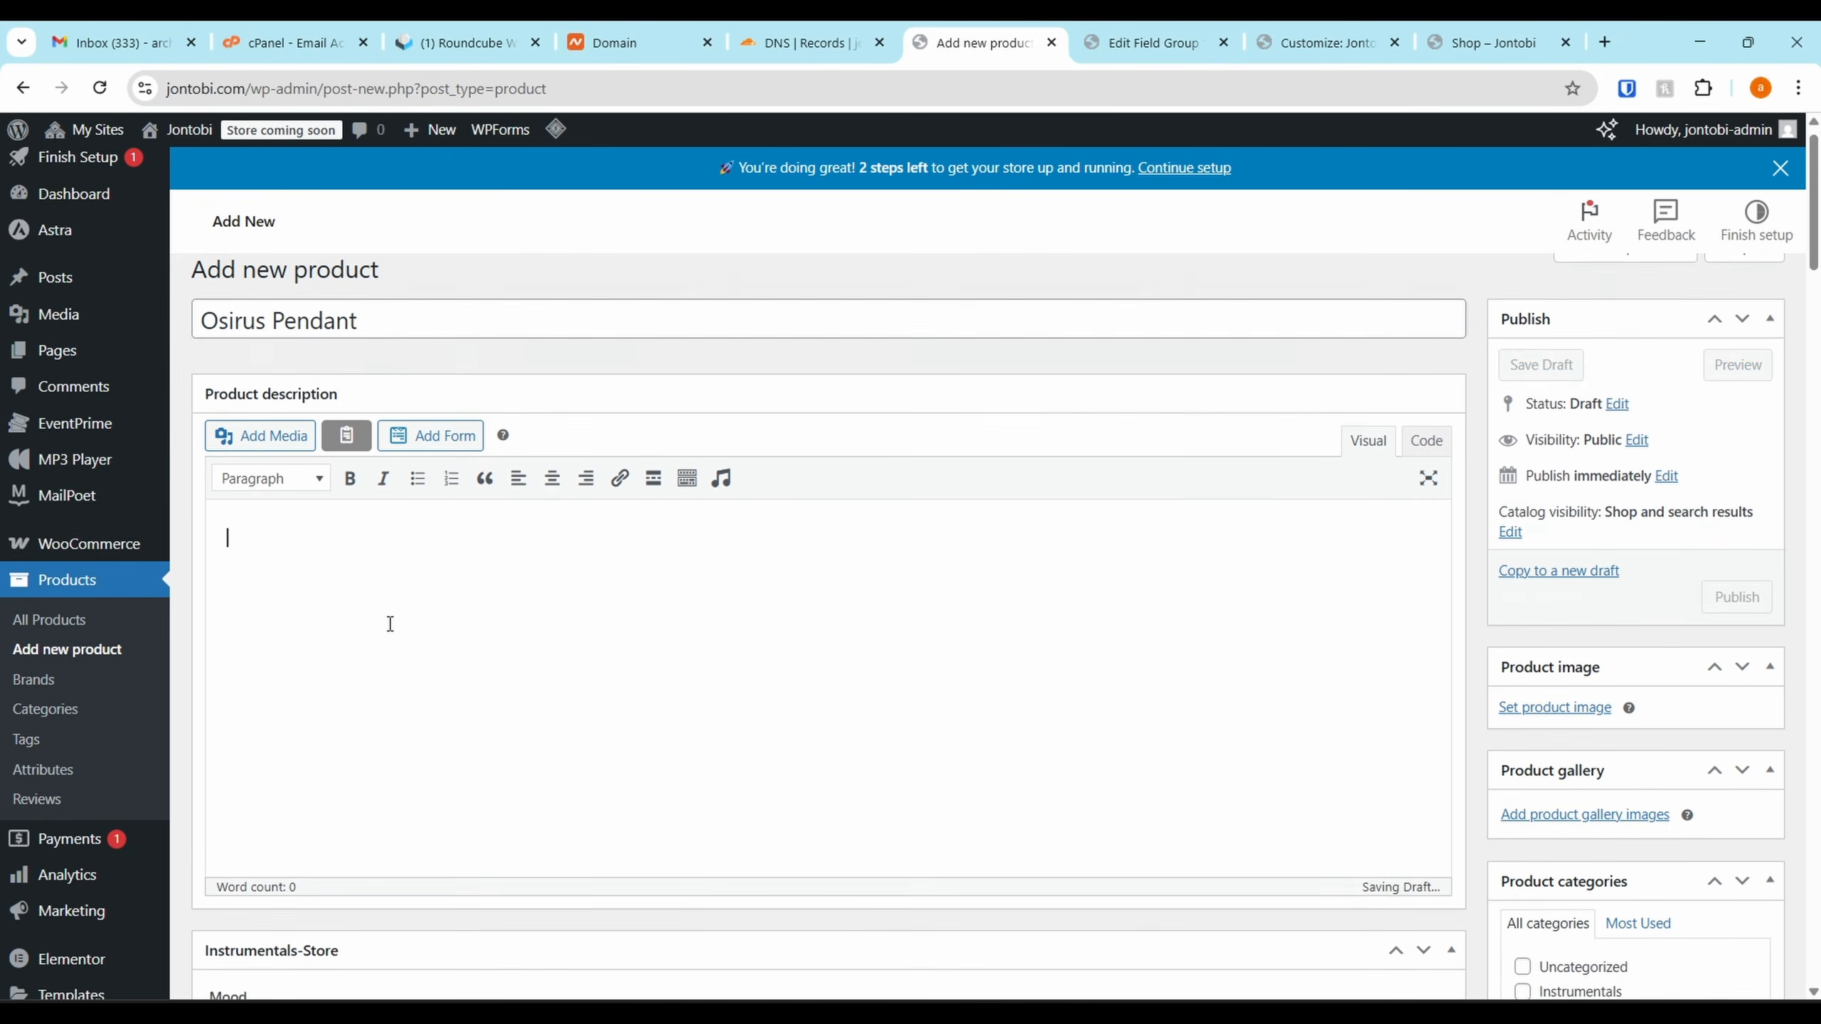
{"action": "scroll", "coordinate": [504, 488], "scroll_direction": "down", "scroll_amount": 1}
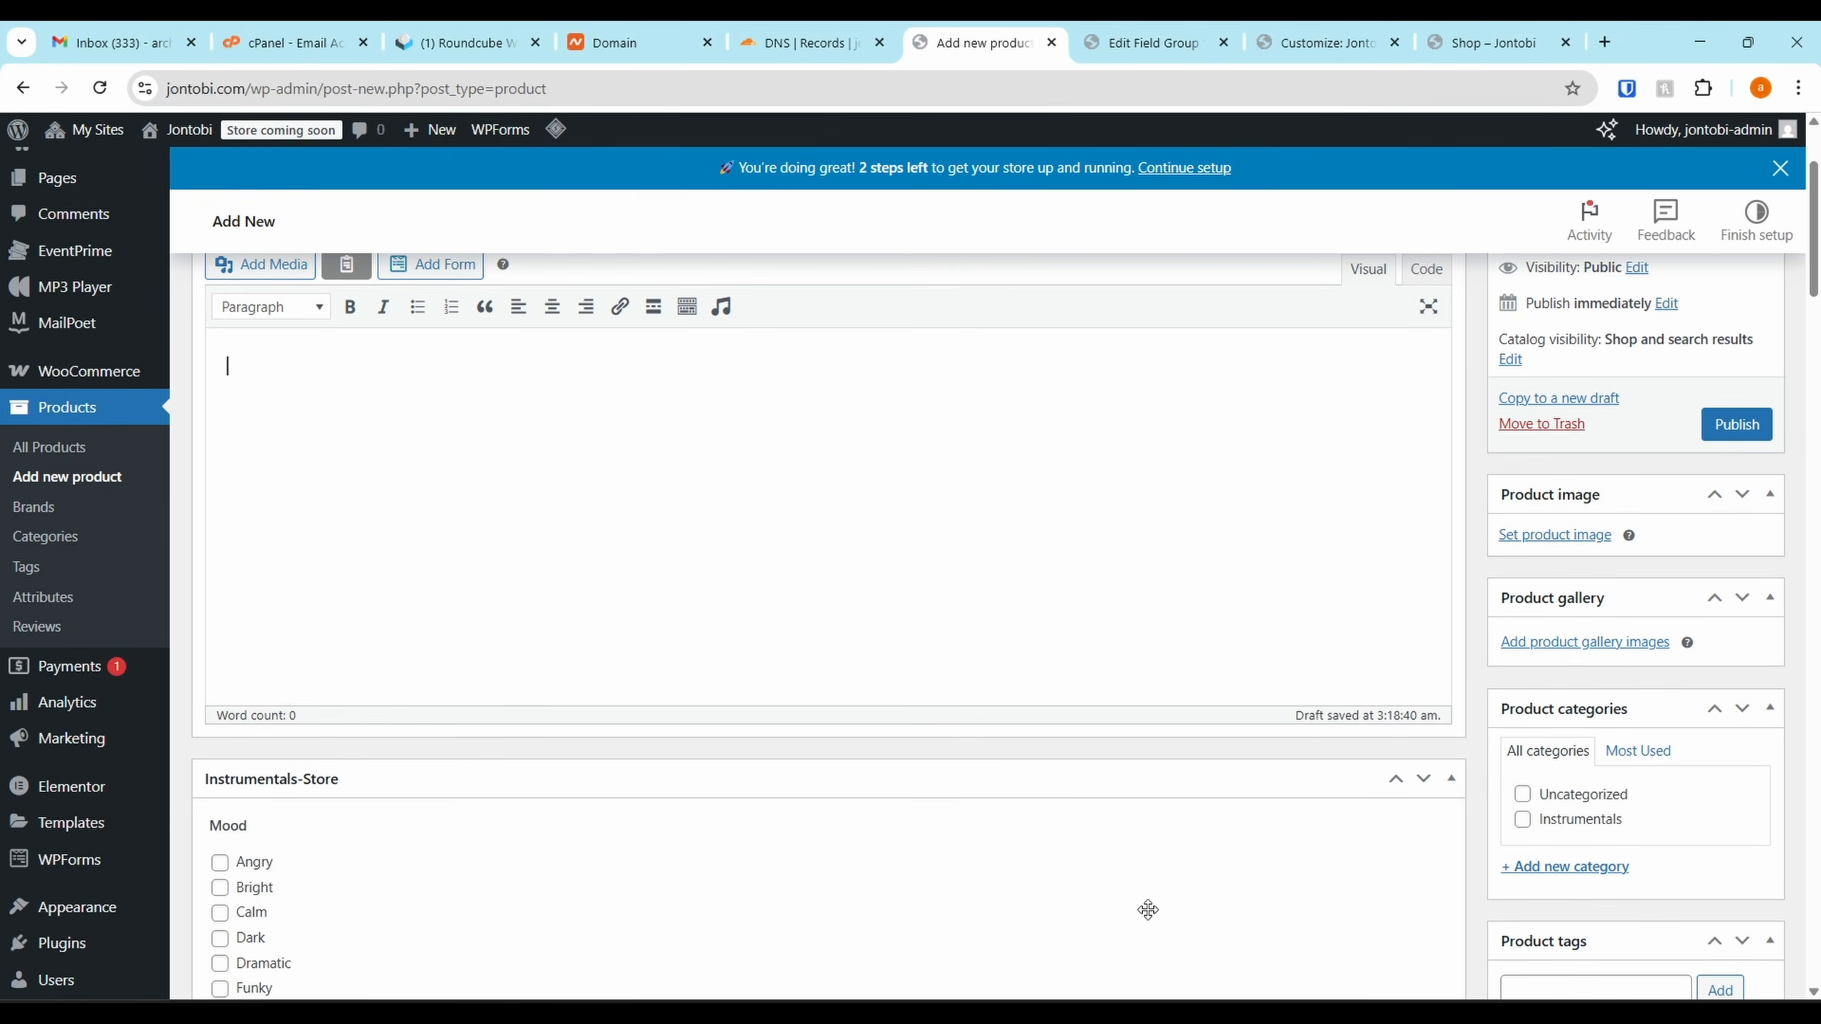
{"action": "scroll", "coordinate": [569, 419], "scroll_direction": "up", "scroll_amount": 3}
{"action": "left_click", "coordinate": [411, 336]}
{"action": "key", "text": "ctrl+a"}
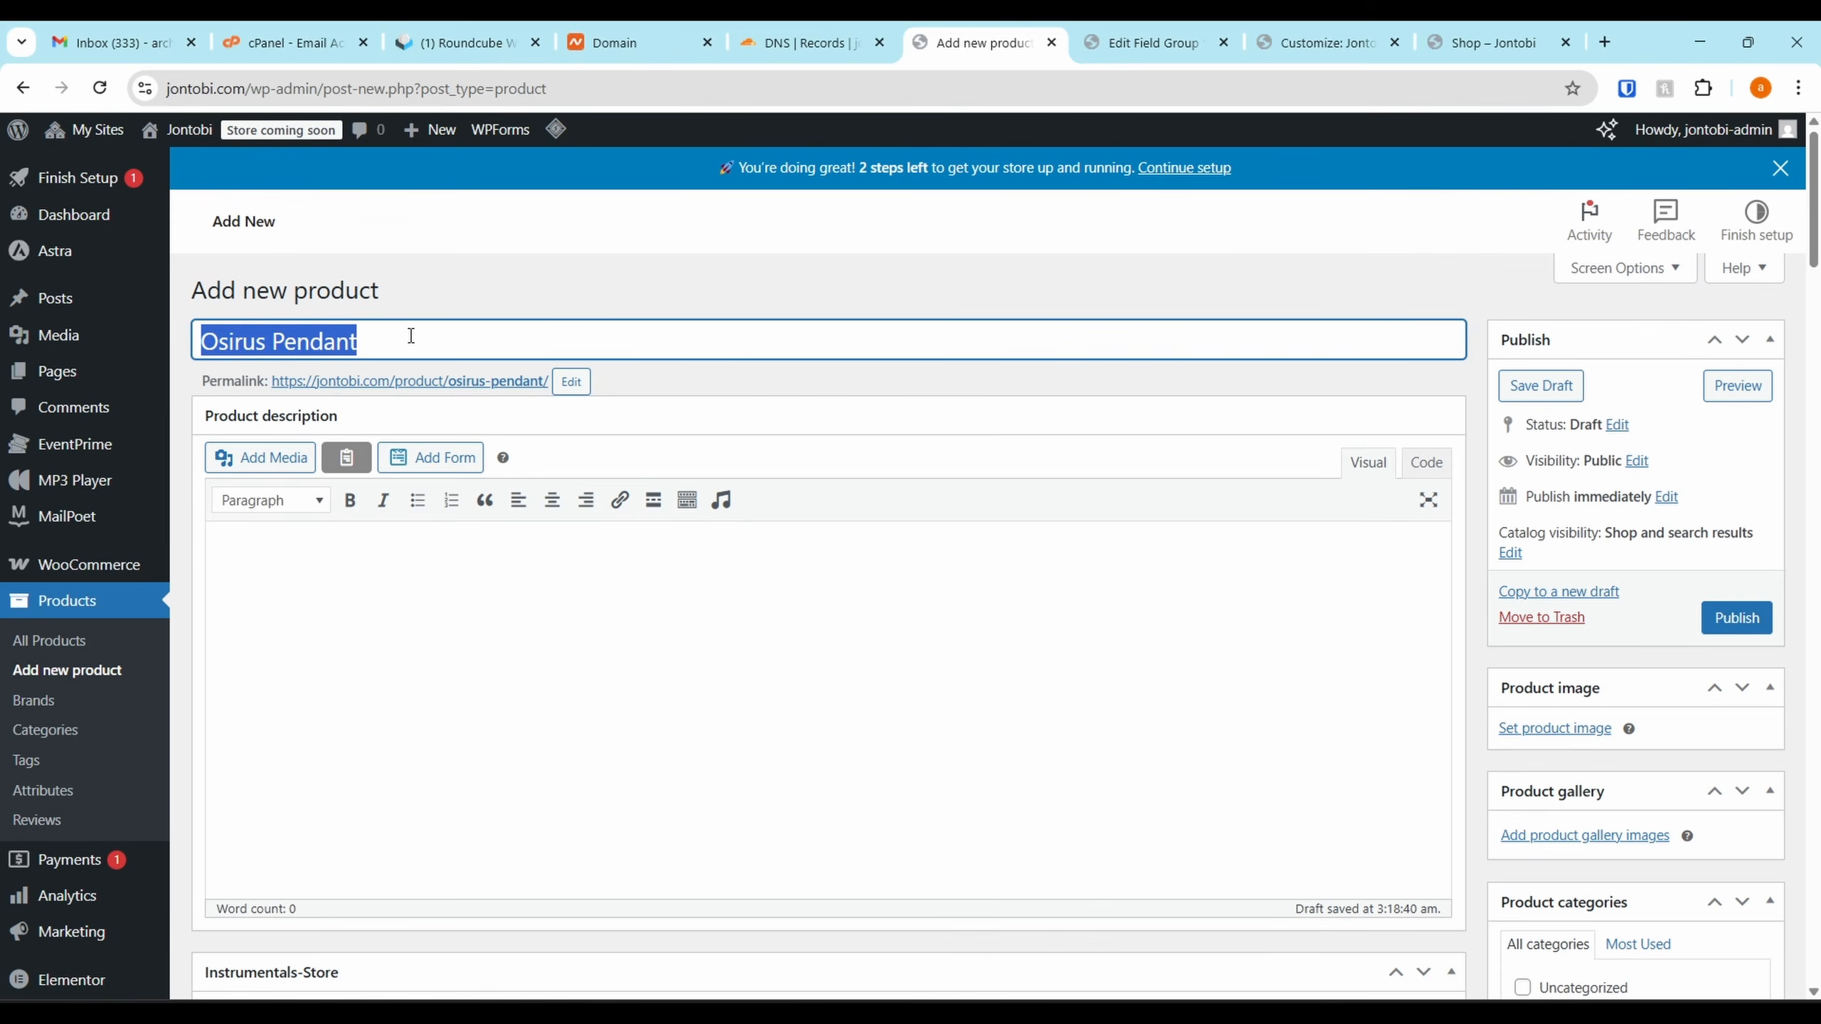
{"action": "key", "text": "ctrl+c"}
{"action": "left_click", "coordinate": [383, 611]}
{"action": "key", "text": "ctrl+v"}
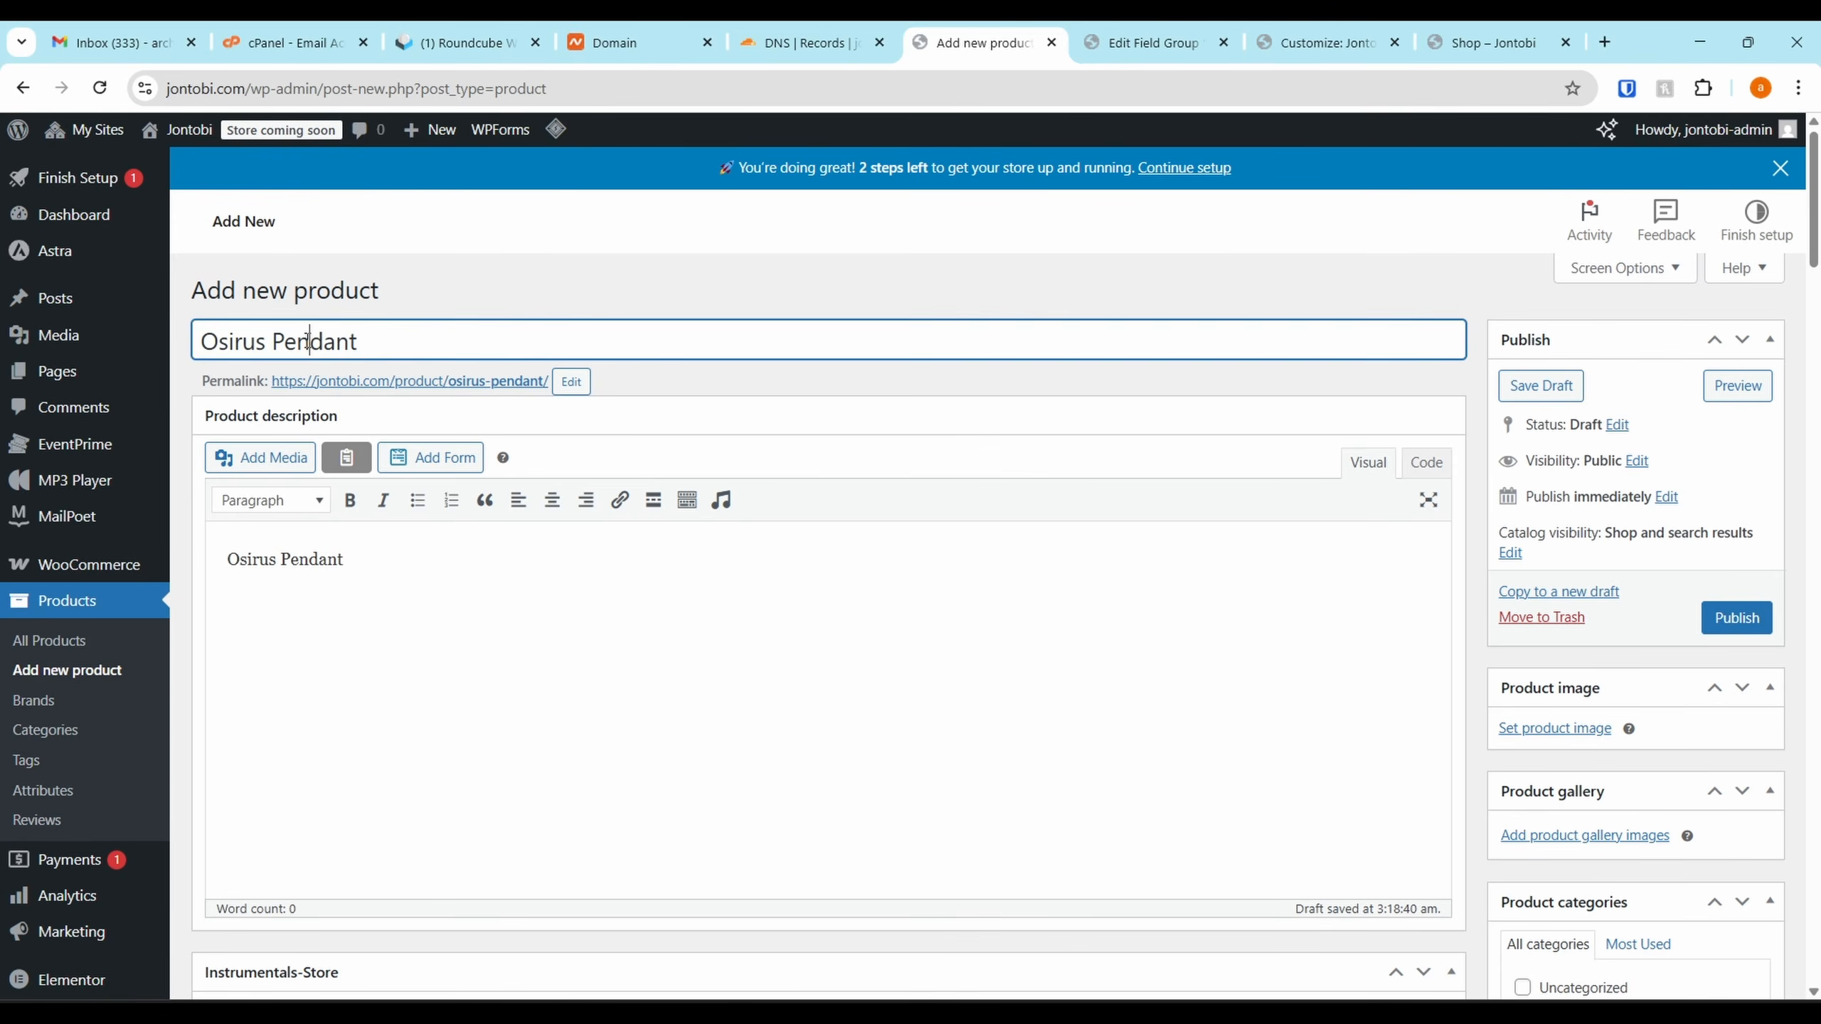
Create and tick a new Merch category, then open the product gallery image uploader
{"action": "scroll", "coordinate": [1592, 430], "scroll_direction": "down", "scroll_amount": 4}
{"action": "left_click", "coordinate": [1554, 804]}
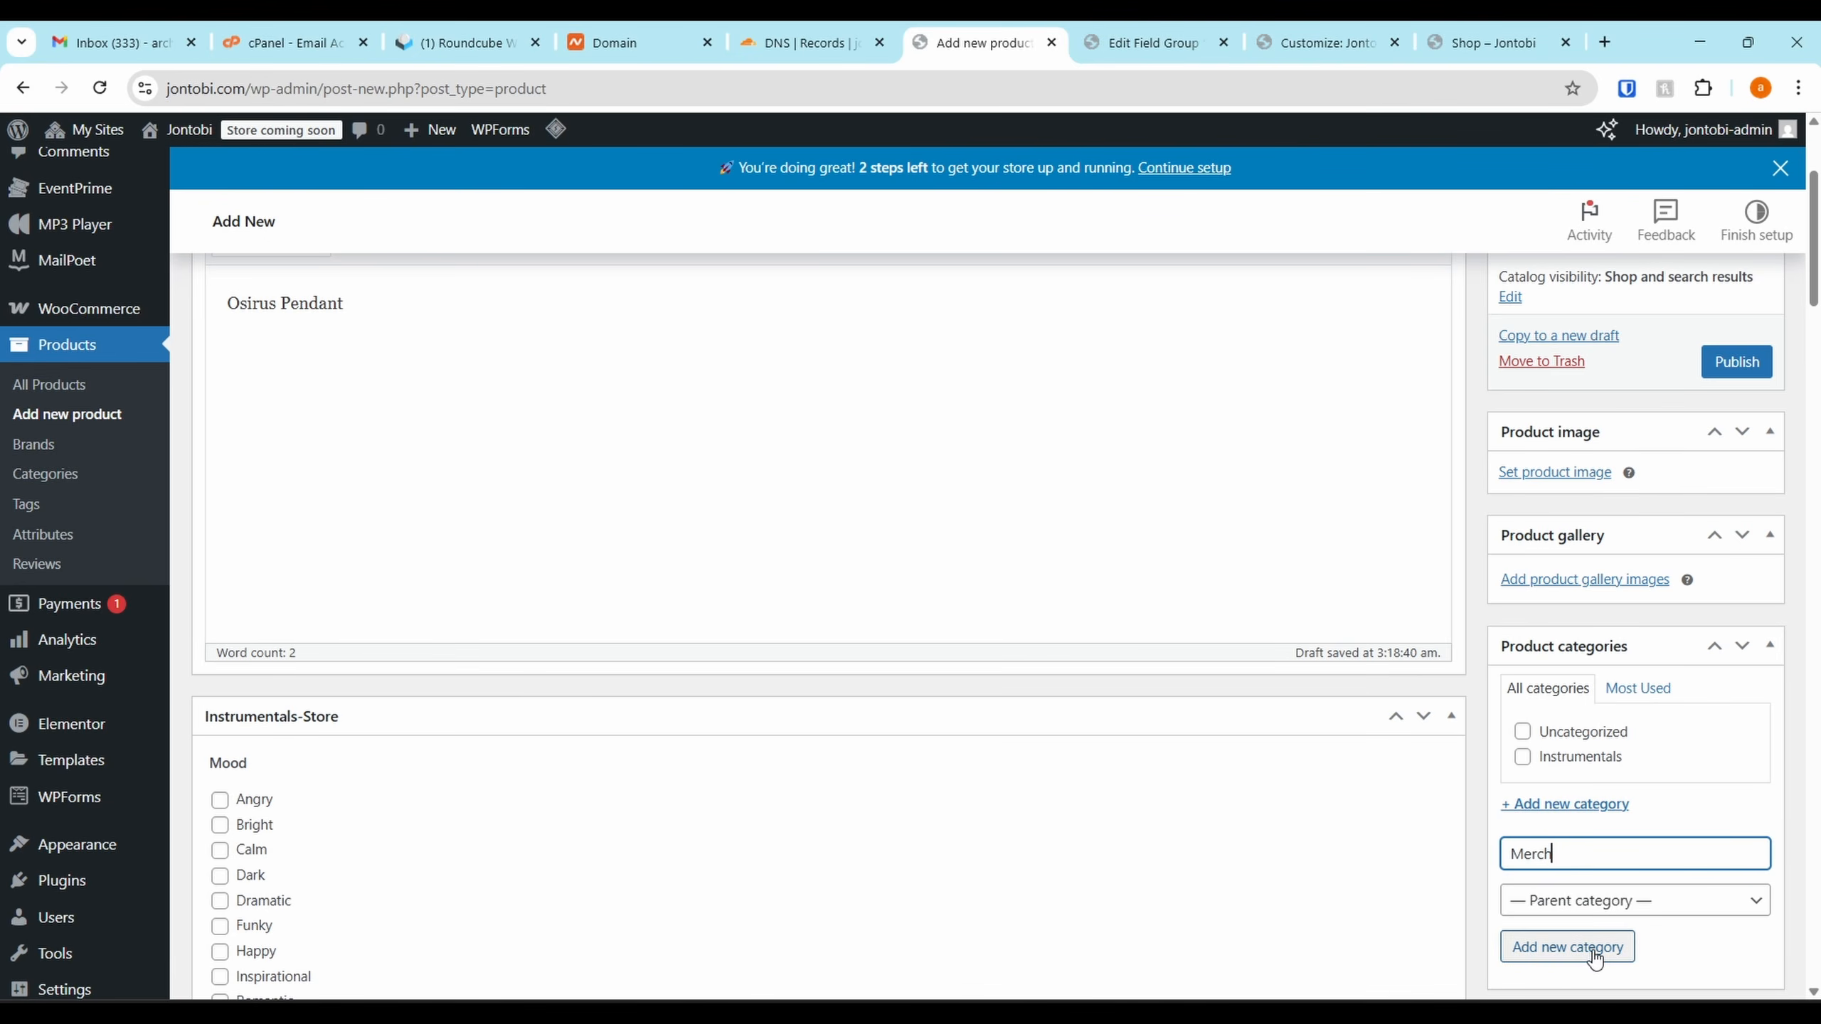
{"action": "scroll", "coordinate": [1589, 870], "scroll_direction": "down", "scroll_amount": 2}
{"action": "left_click", "coordinate": [1574, 801]}
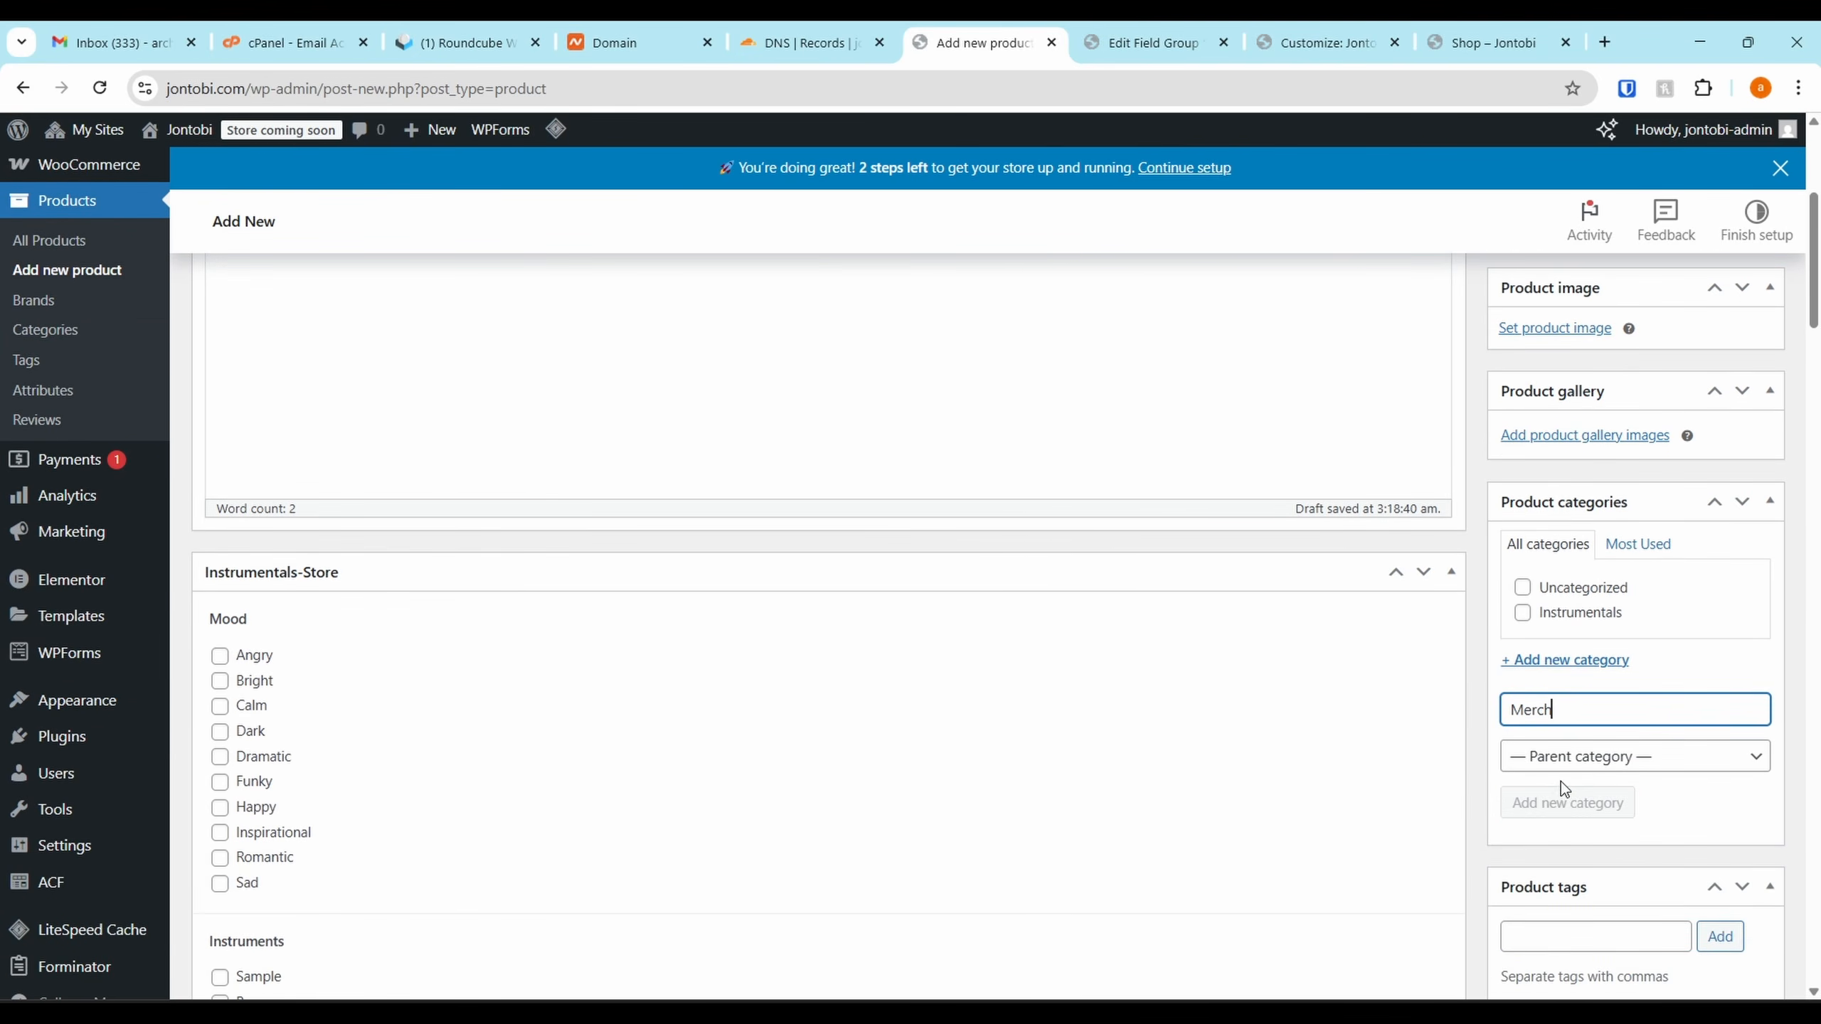
{"action": "scroll", "coordinate": [1383, 663], "scroll_direction": "down", "scroll_amount": 1}
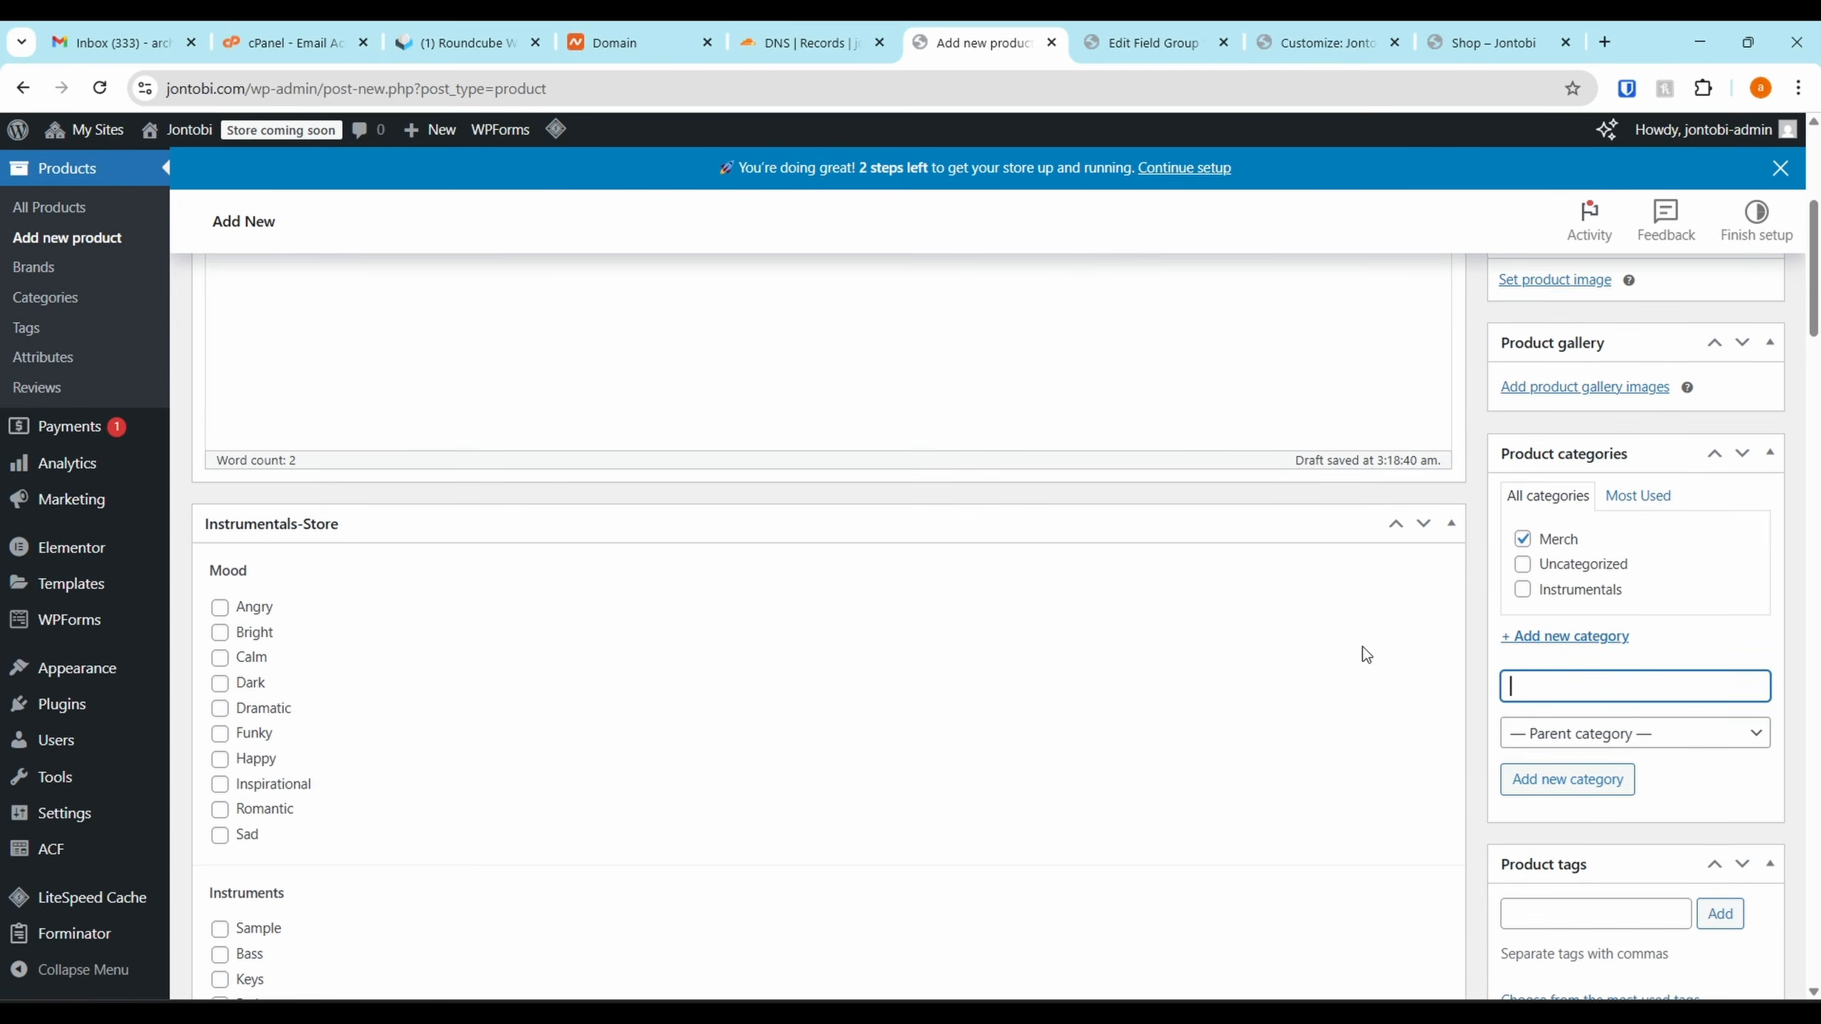
{"action": "scroll", "coordinate": [1441, 530], "scroll_direction": "up", "scroll_amount": 1}
{"action": "left_click", "coordinate": [1584, 437]}
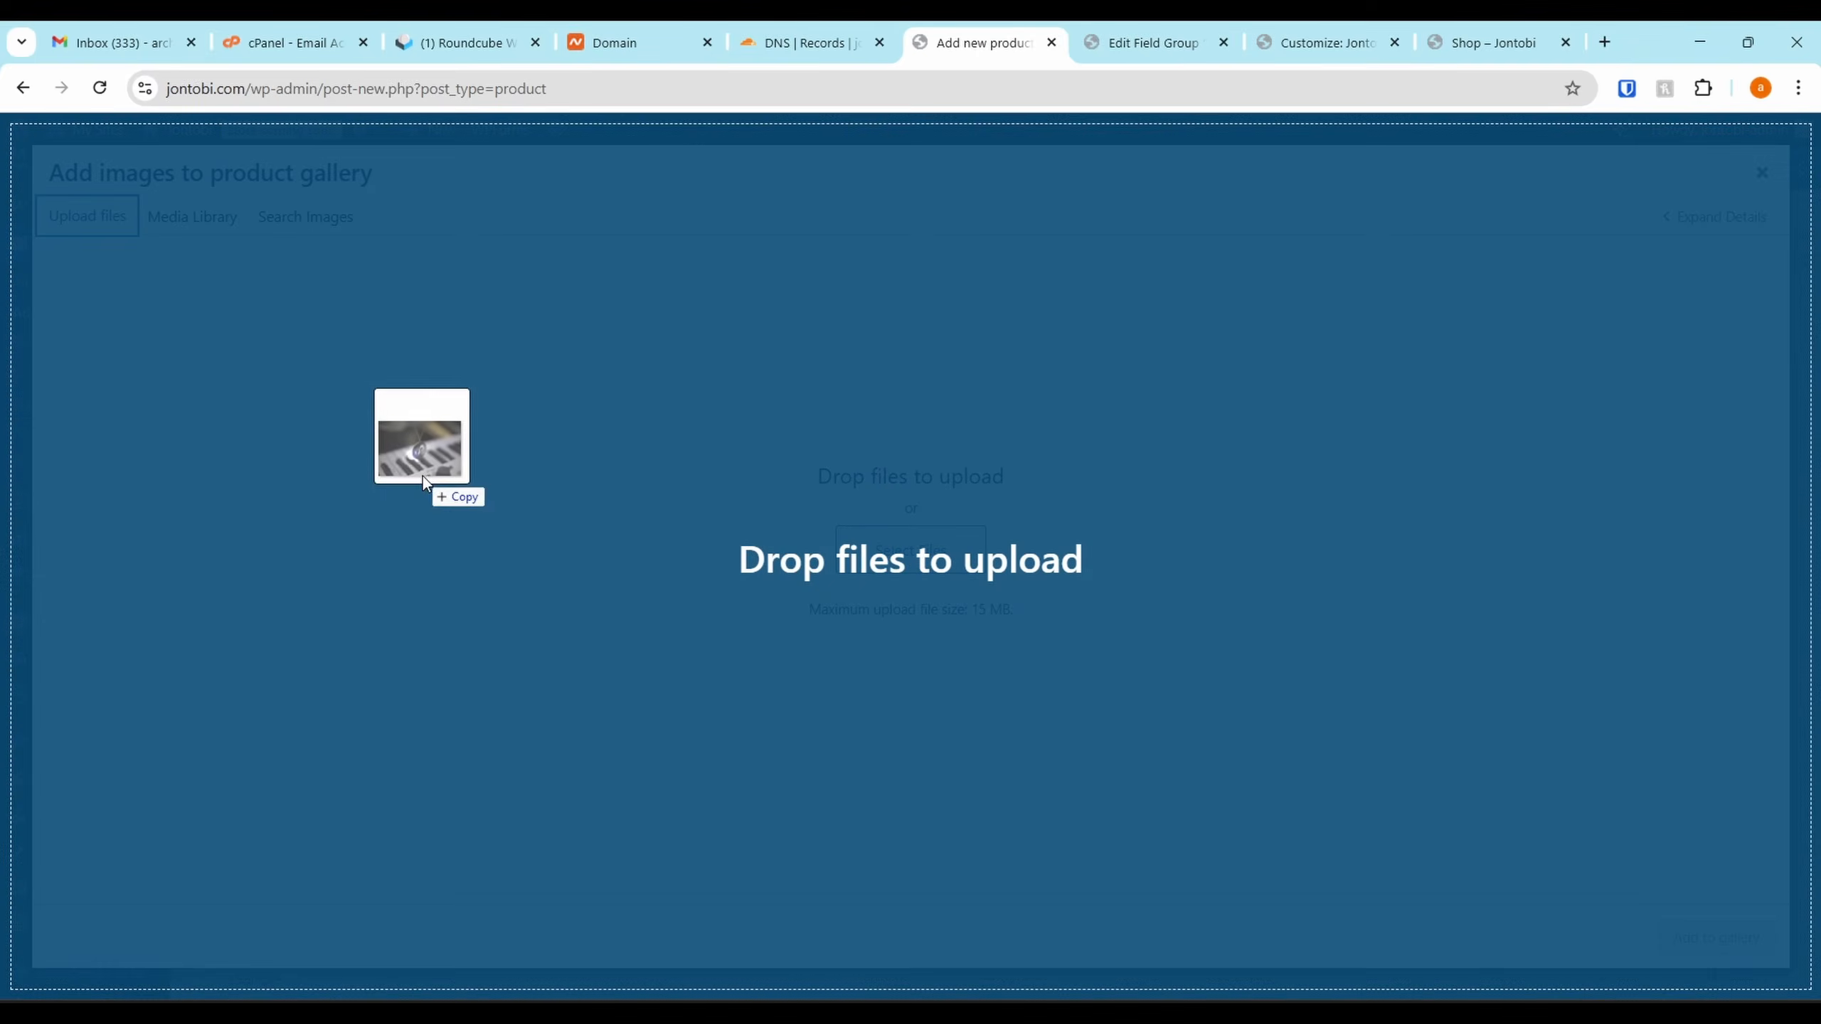
Use the pendant-on-piano photo as the product image, with title and alt text 'osirus pendant'
{"action": "left_click_drag", "start_coordinate": [422, 476], "coordinate": [423, 477]}
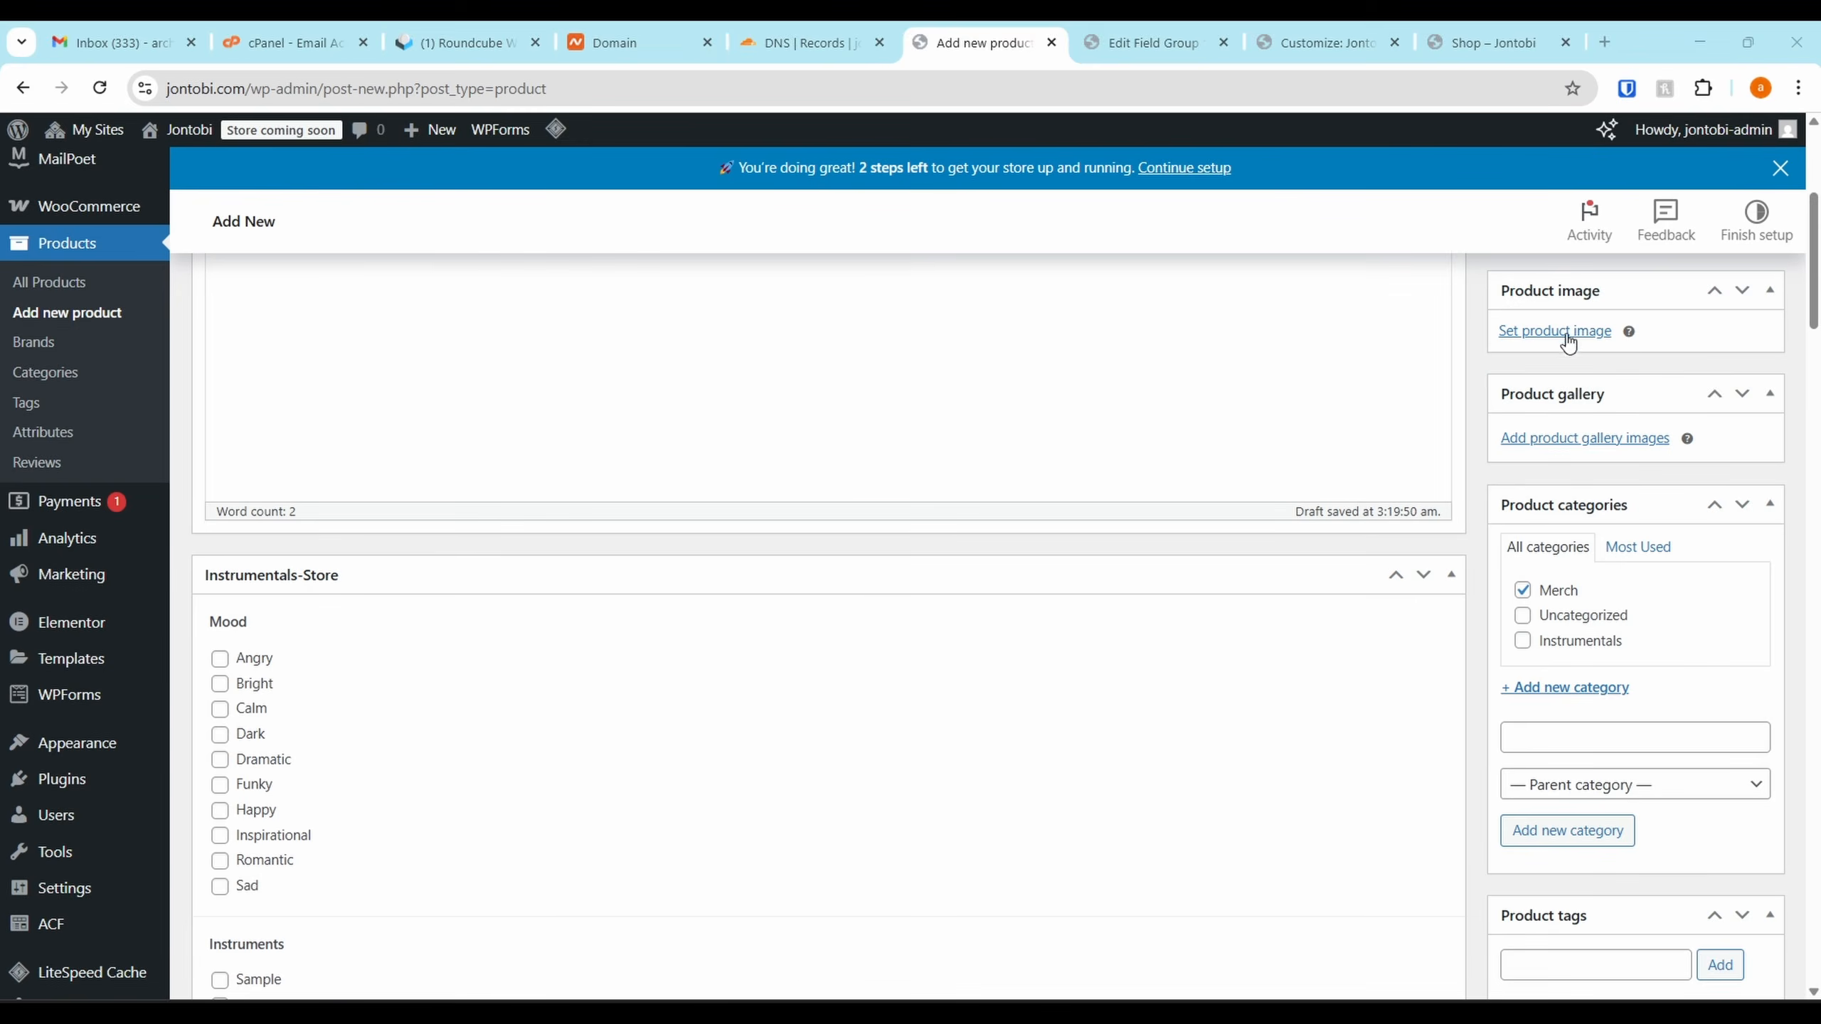
{"action": "left_click", "coordinate": [1565, 335]}
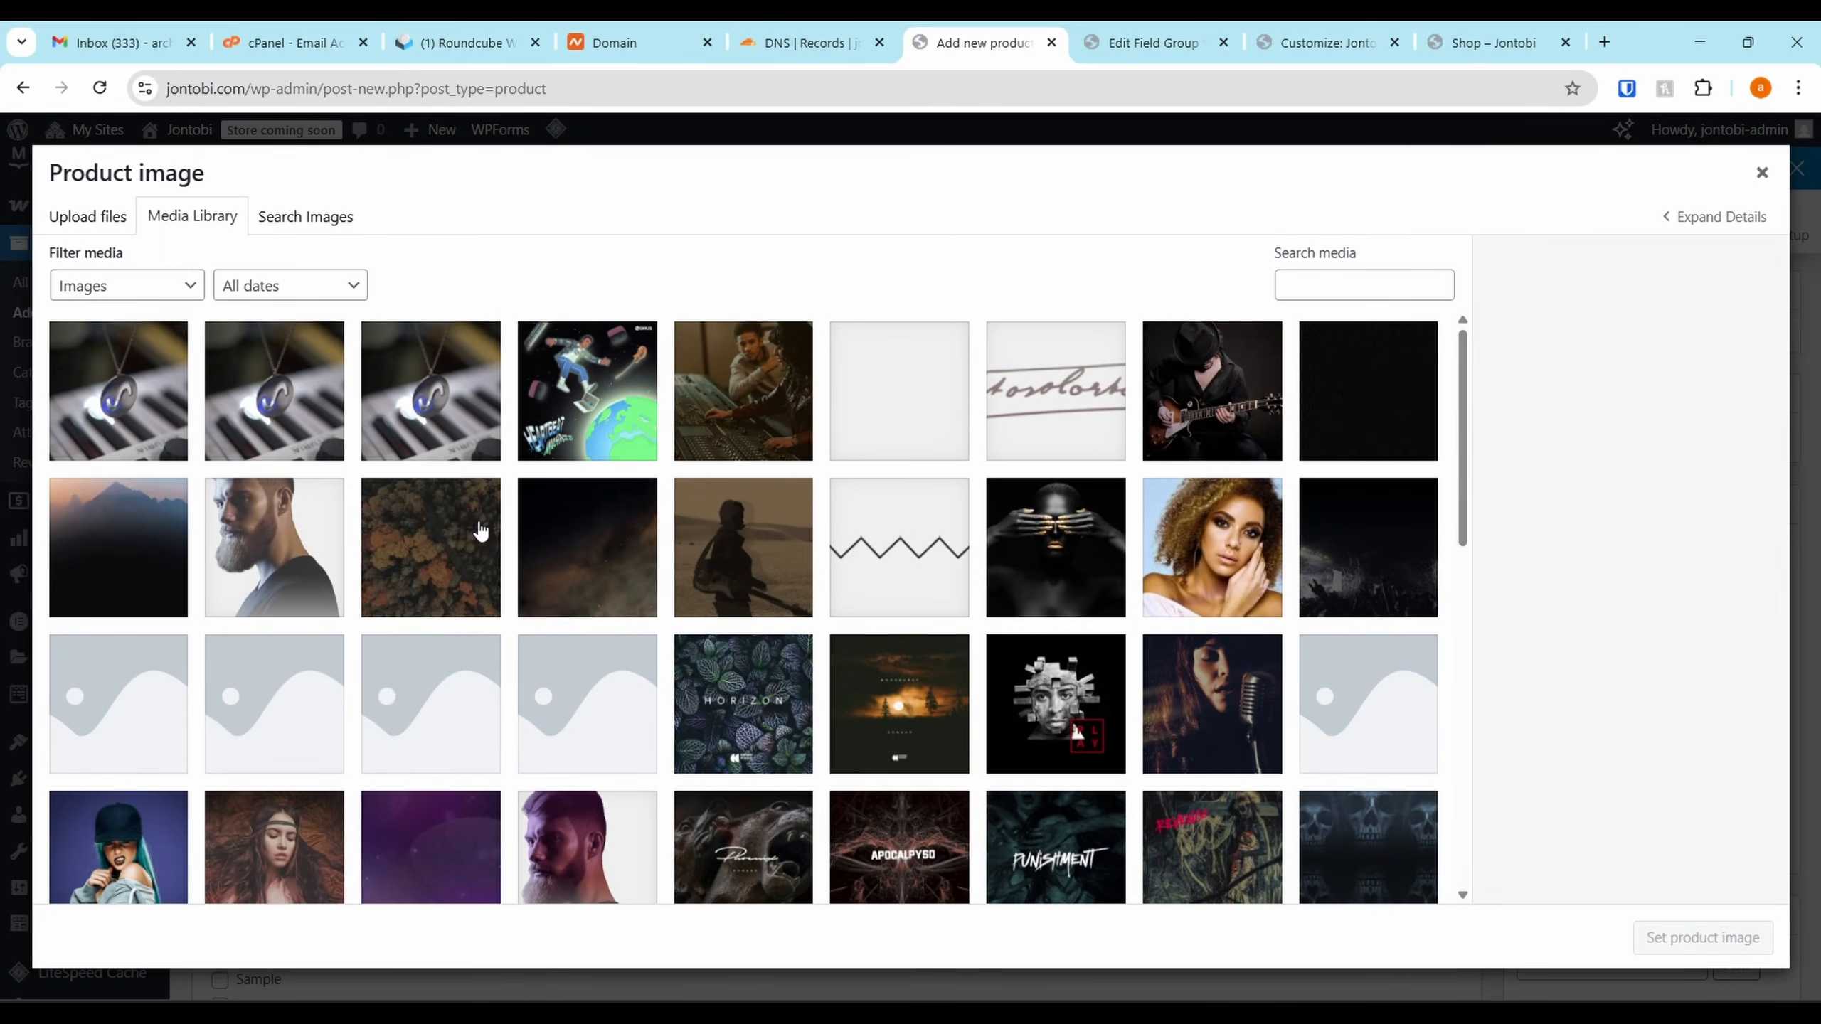
{"action": "left_click", "coordinate": [484, 444]}
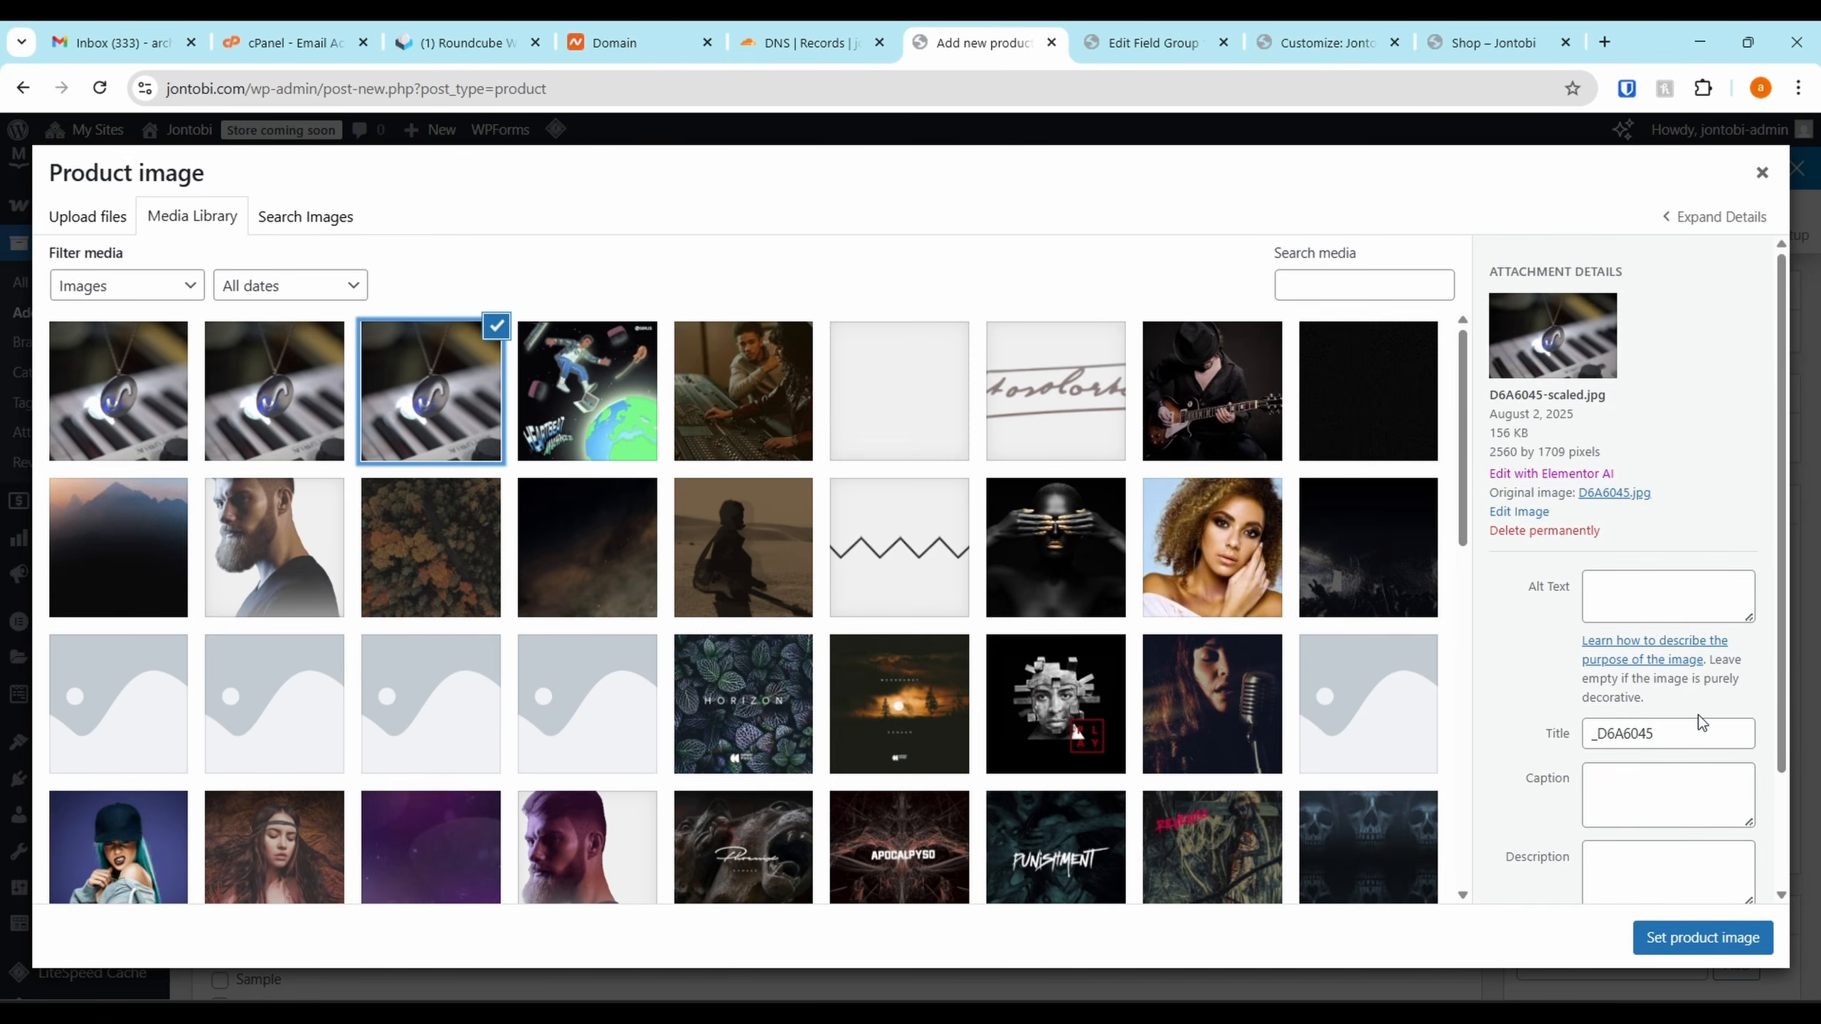
{"action": "left_click", "coordinate": [1699, 724]}
{"action": "double_click", "coordinate": [1681, 735]}
{"action": "type", "text": "osirus pendant"}
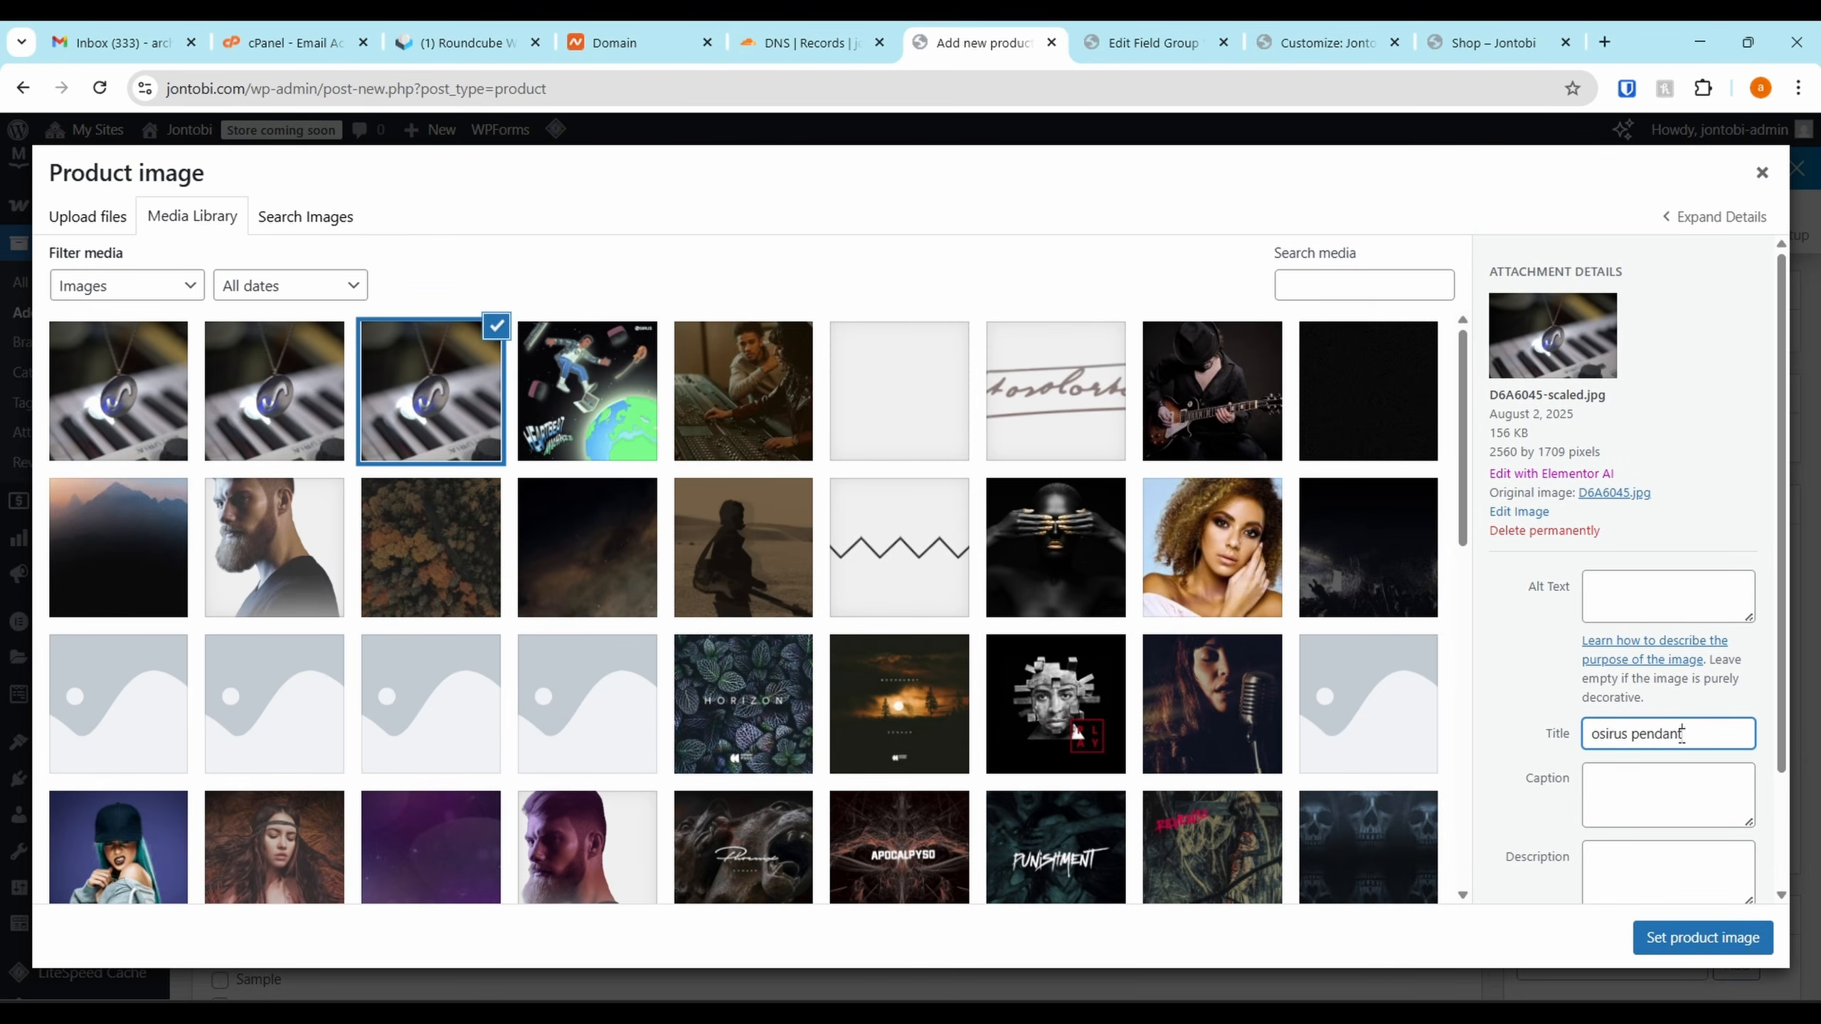
{"action": "triple_click", "coordinate": [1680, 733]}
{"action": "left_click", "coordinate": [1690, 586]}
{"action": "key", "text": "ctrl+v"}
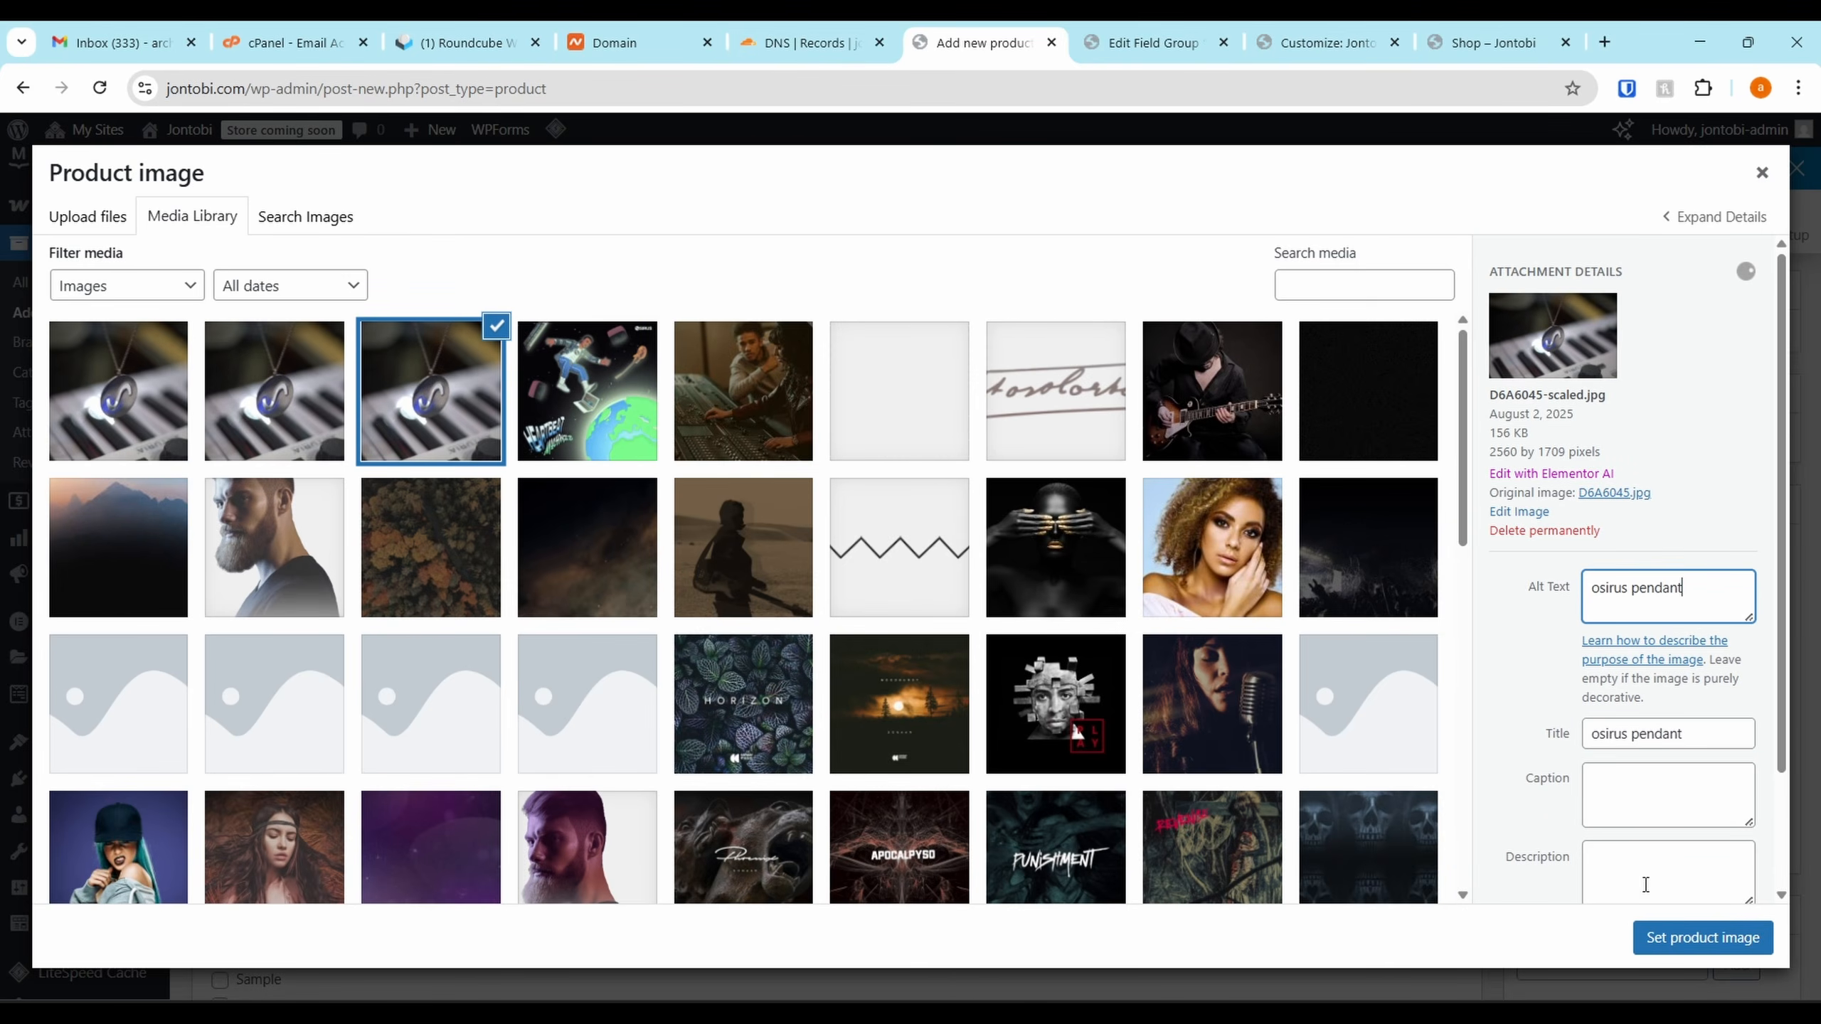
{"action": "left_click", "coordinate": [1702, 937]}
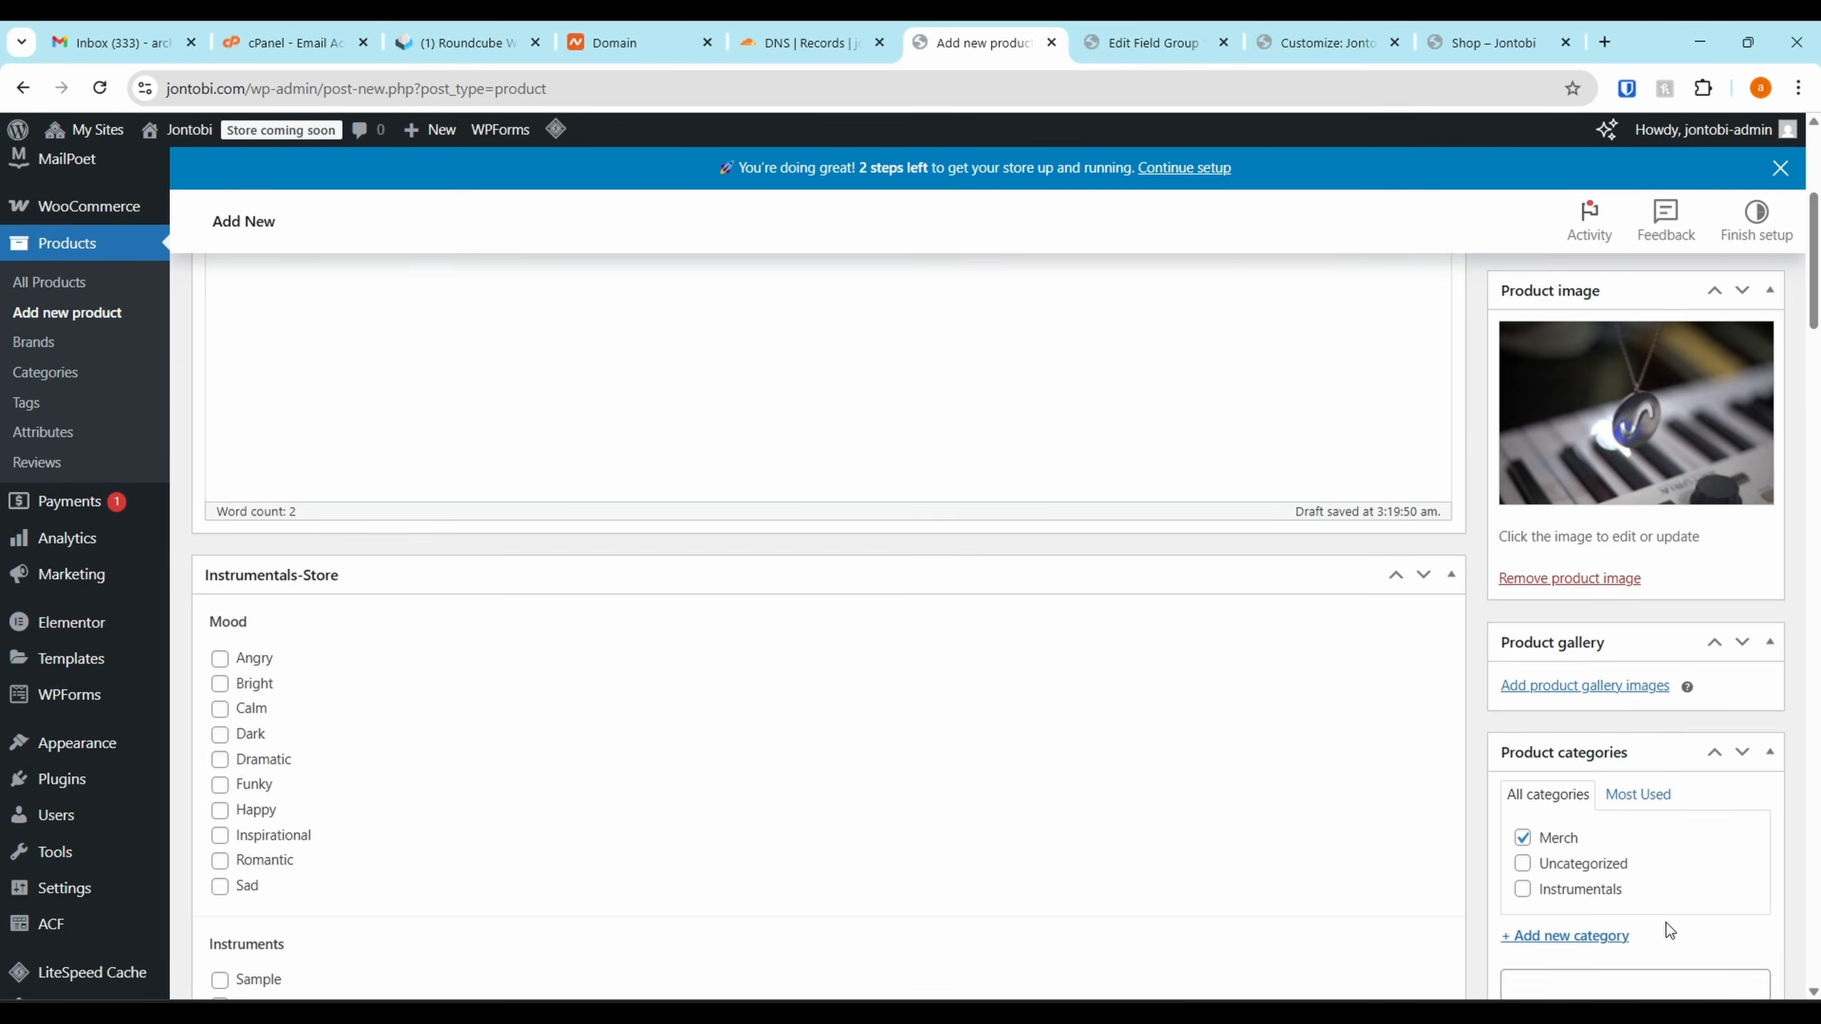
Enter a regular price of 50000 and a sale price of 39000 in Product data
{"action": "scroll", "coordinate": [951, 862], "scroll_direction": "down", "scroll_amount": 10}
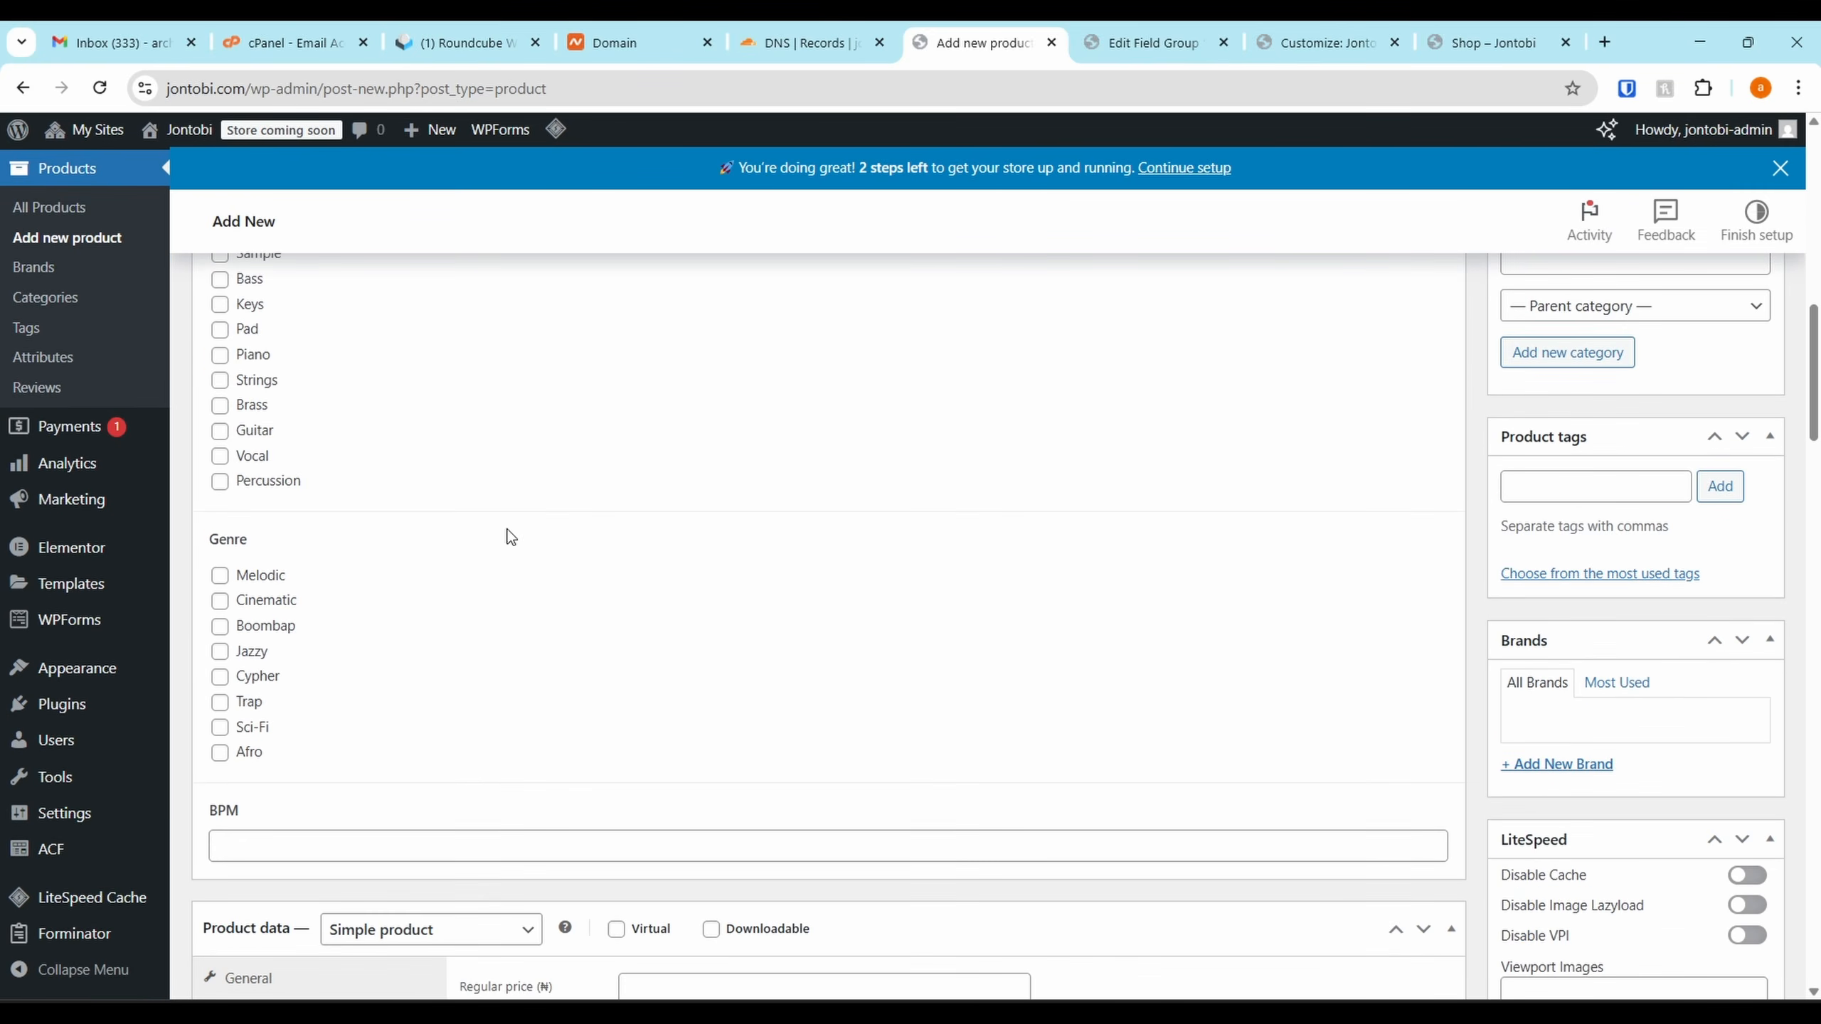
{"action": "scroll", "coordinate": [471, 601], "scroll_direction": "down", "scroll_amount": 4}
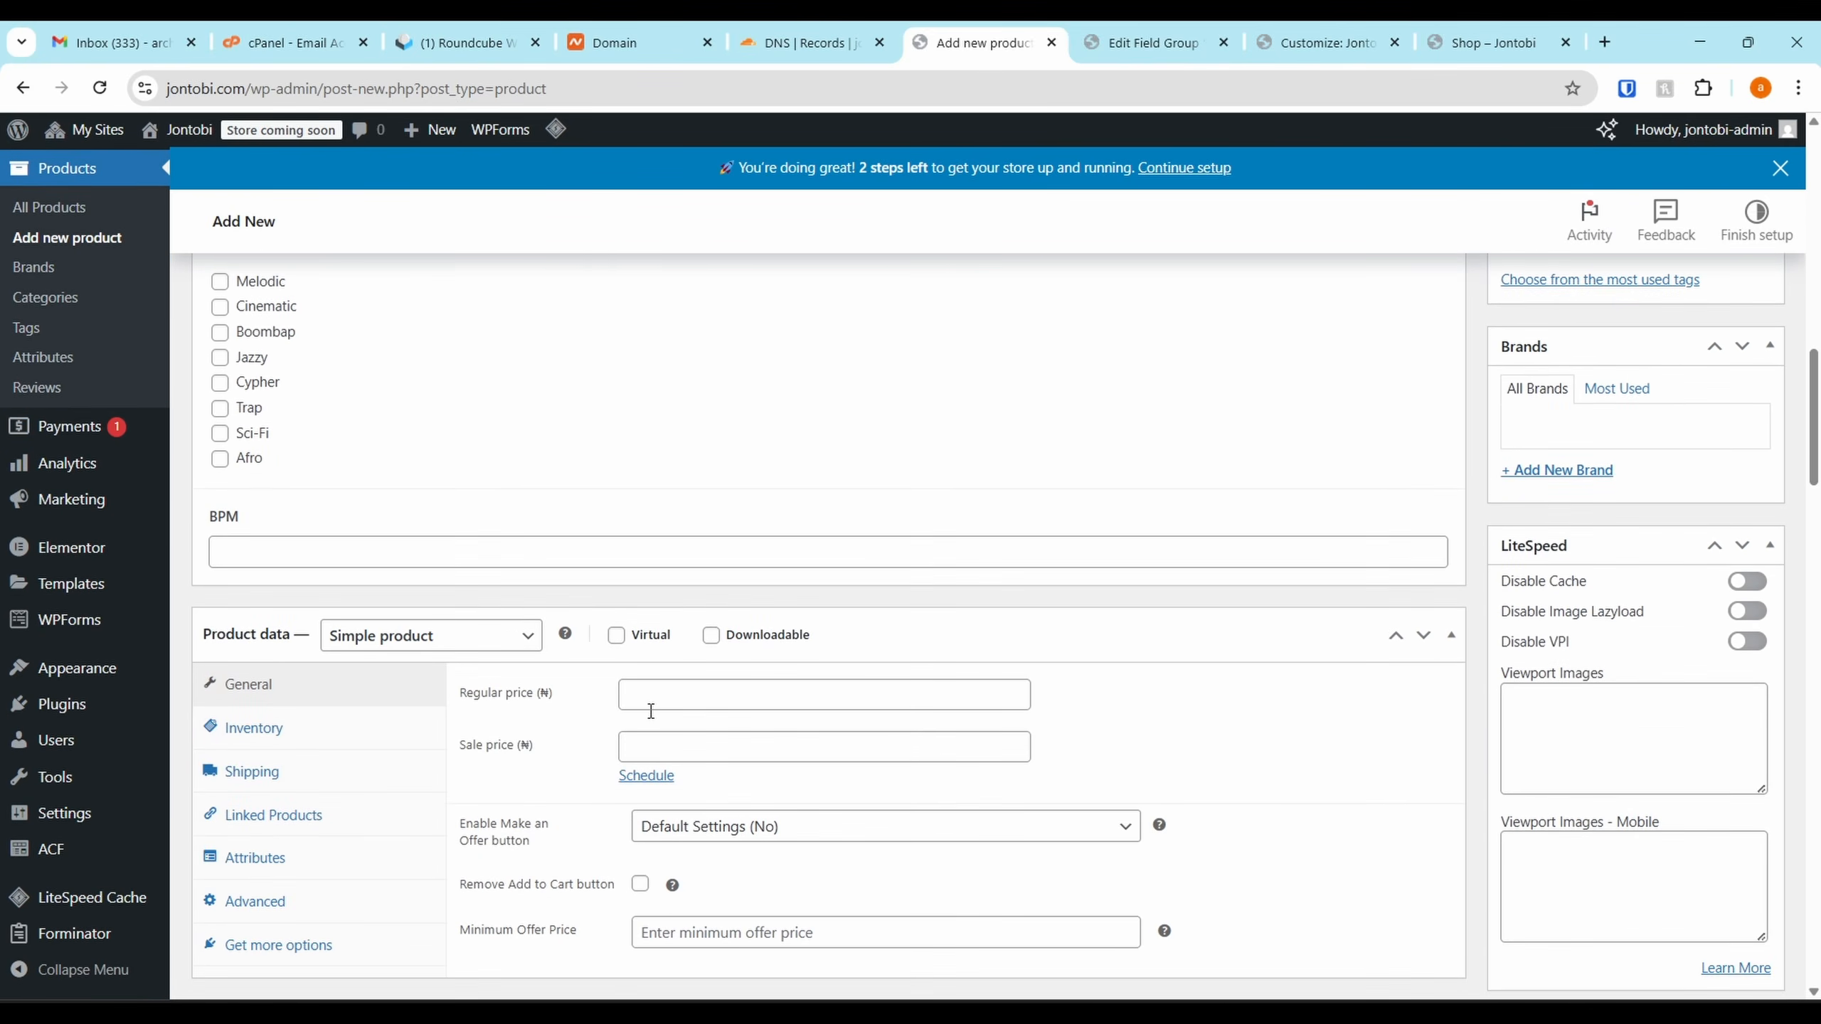
{"action": "scroll", "coordinate": [651, 710], "scroll_direction": "down", "scroll_amount": 2}
{"action": "left_click", "coordinate": [669, 579]}
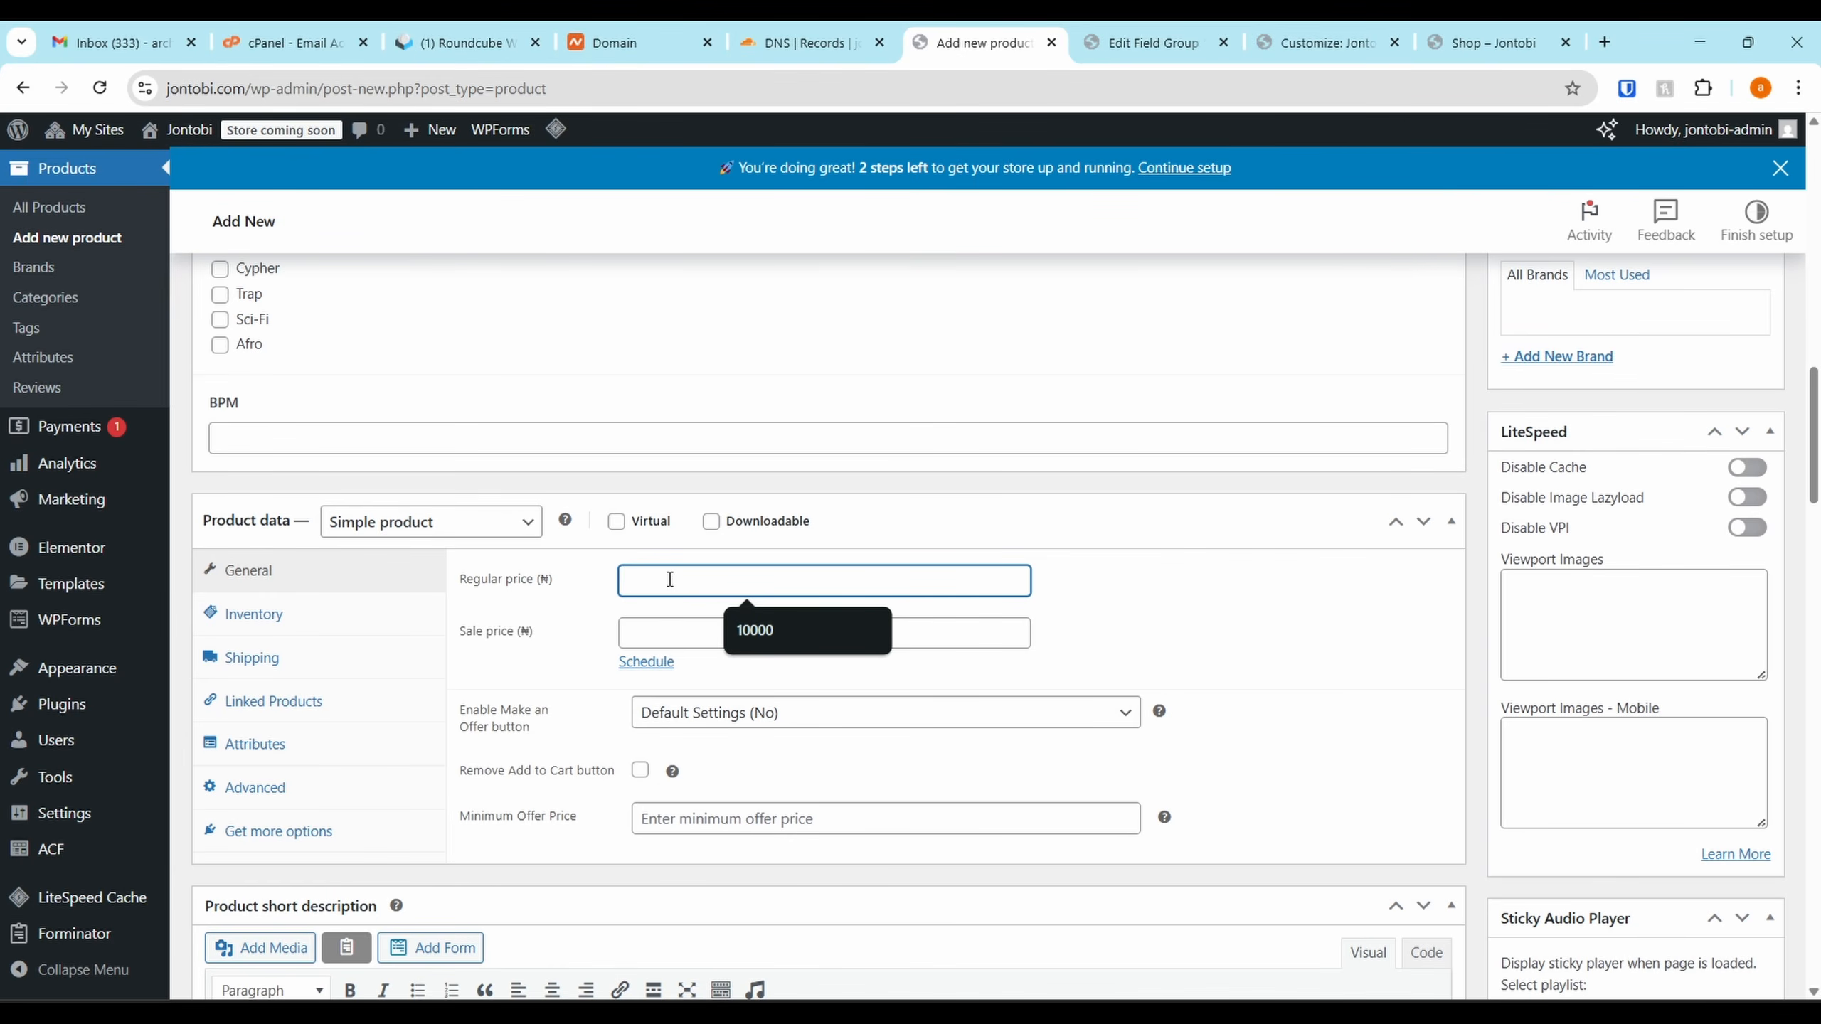
{"action": "type", "text": "50000"}
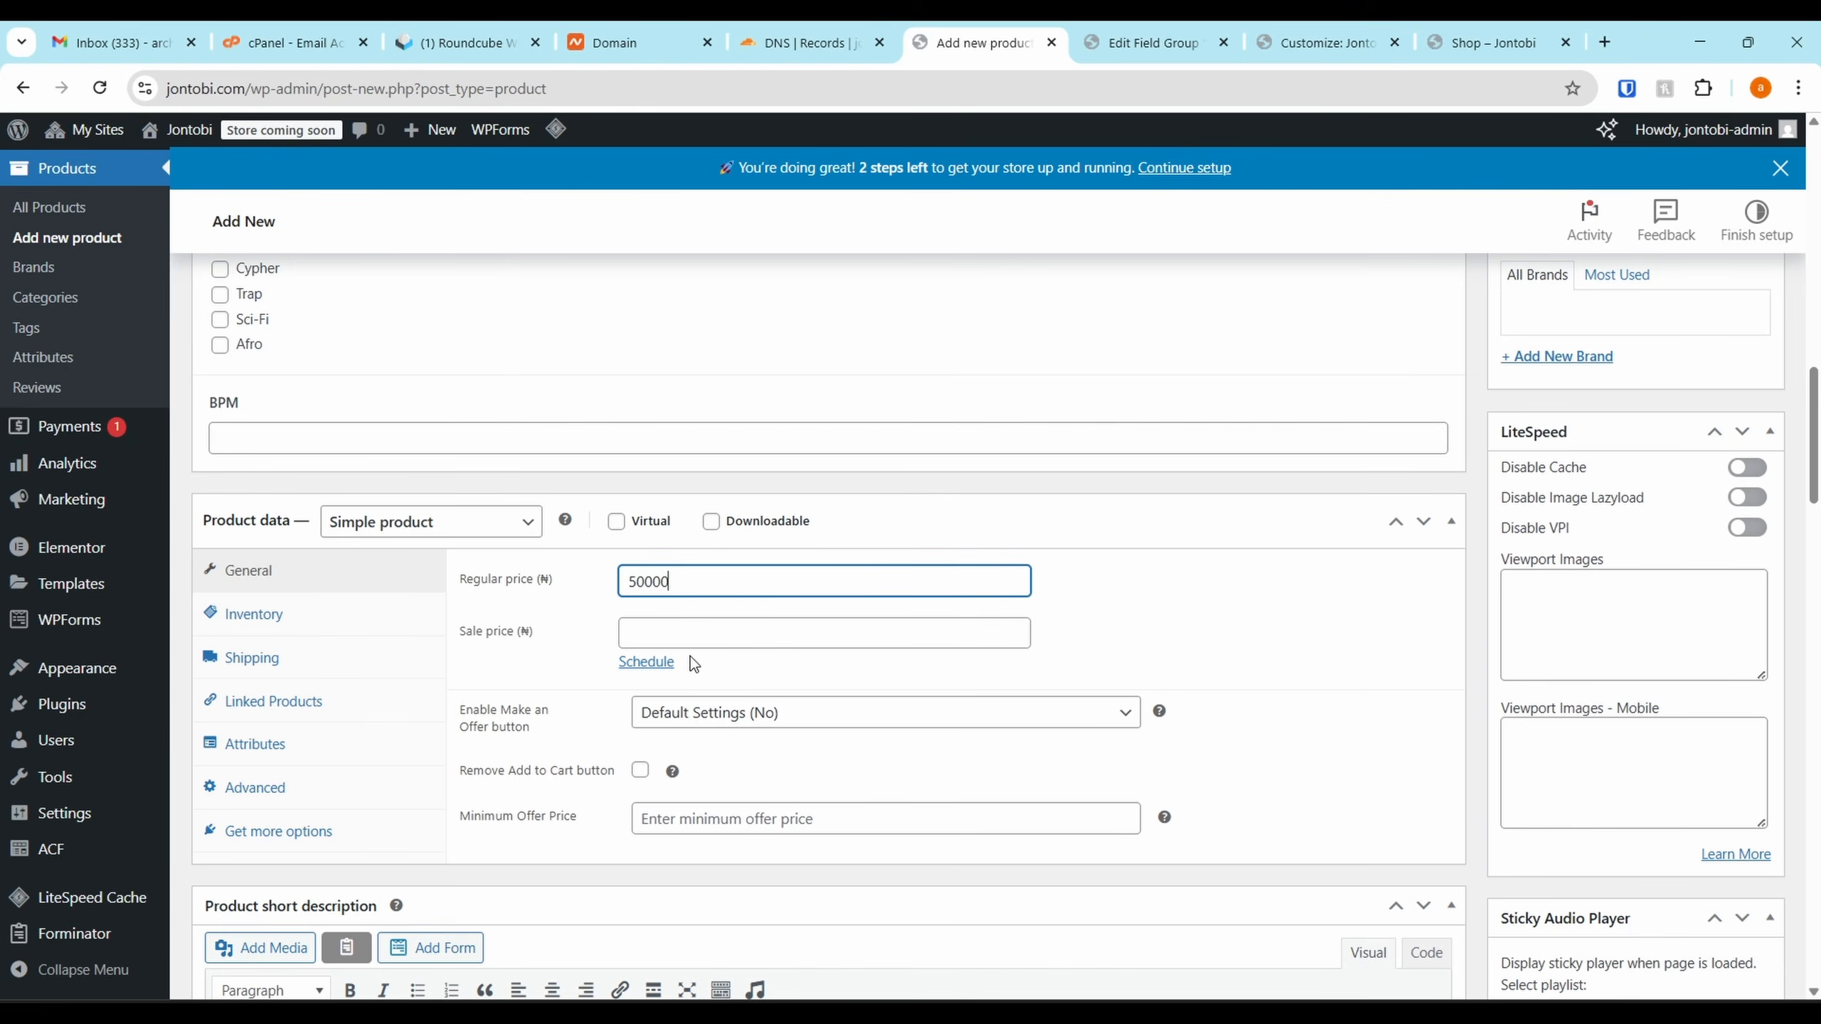
{"action": "left_click", "coordinate": [699, 632]}
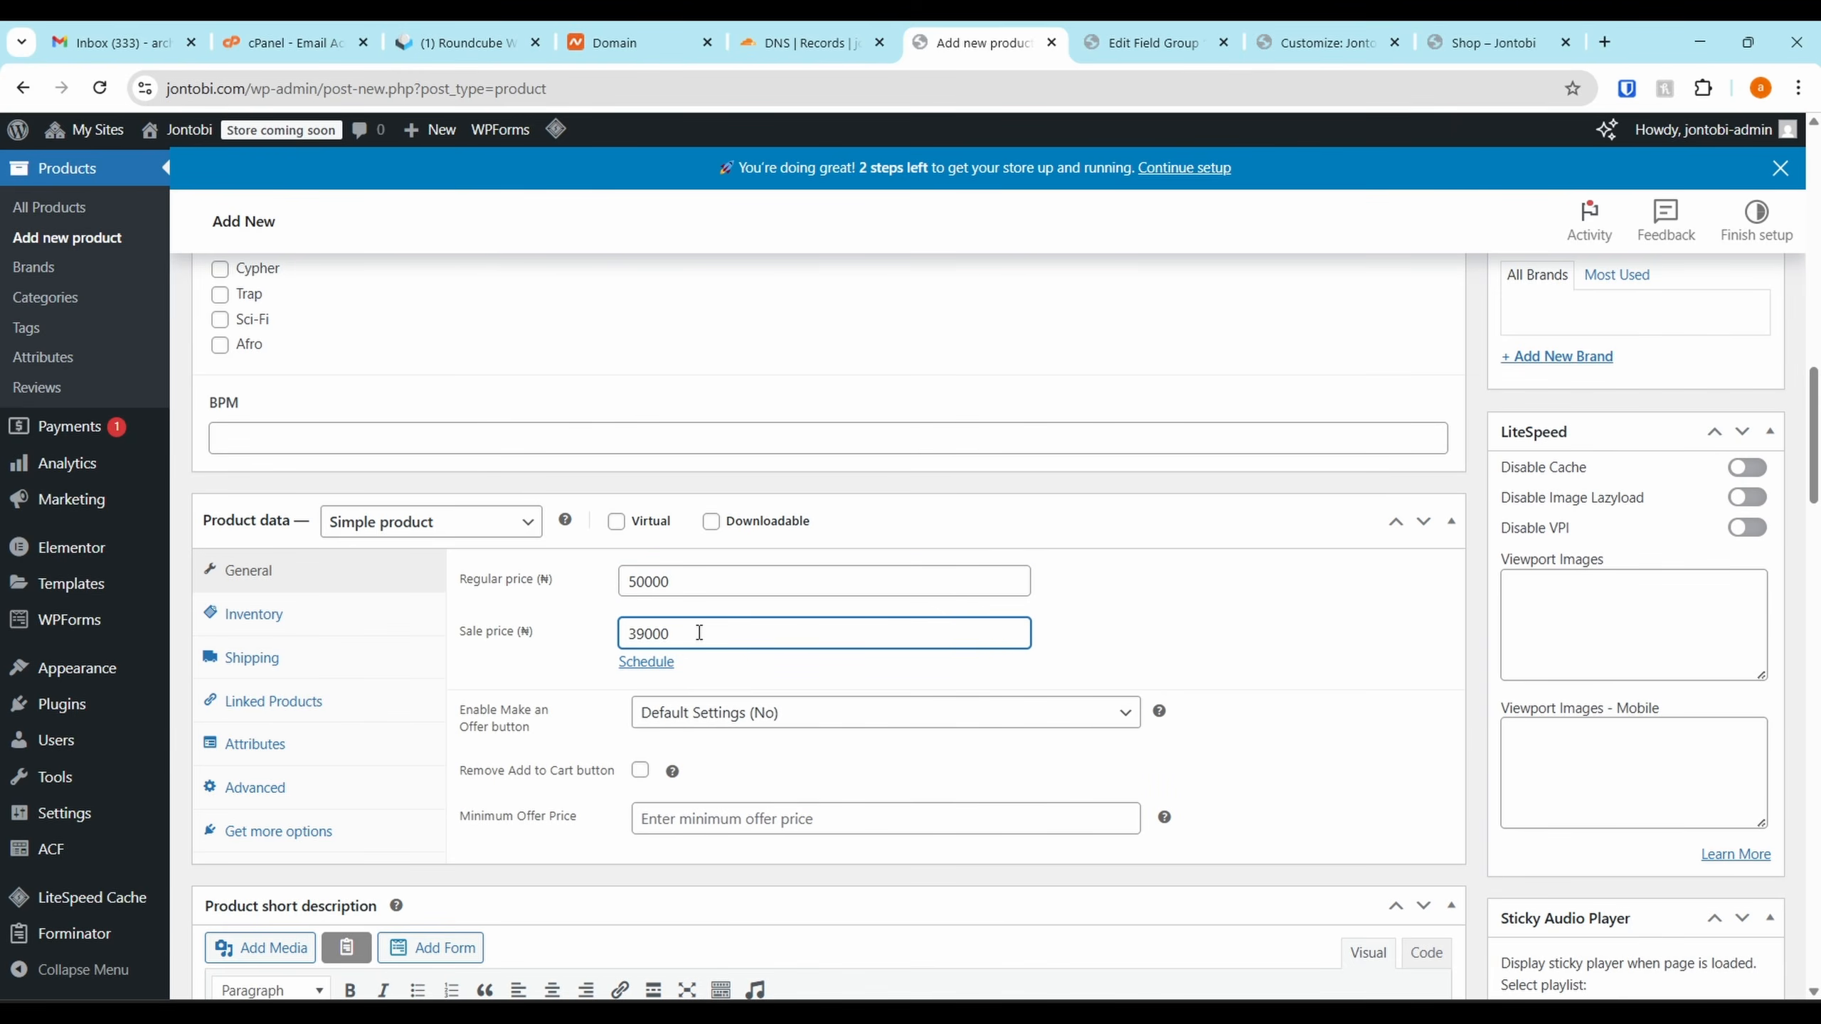
Publish the Osirus Pendant product
{"action": "scroll", "coordinate": [699, 632], "scroll_direction": "down", "scroll_amount": 2}
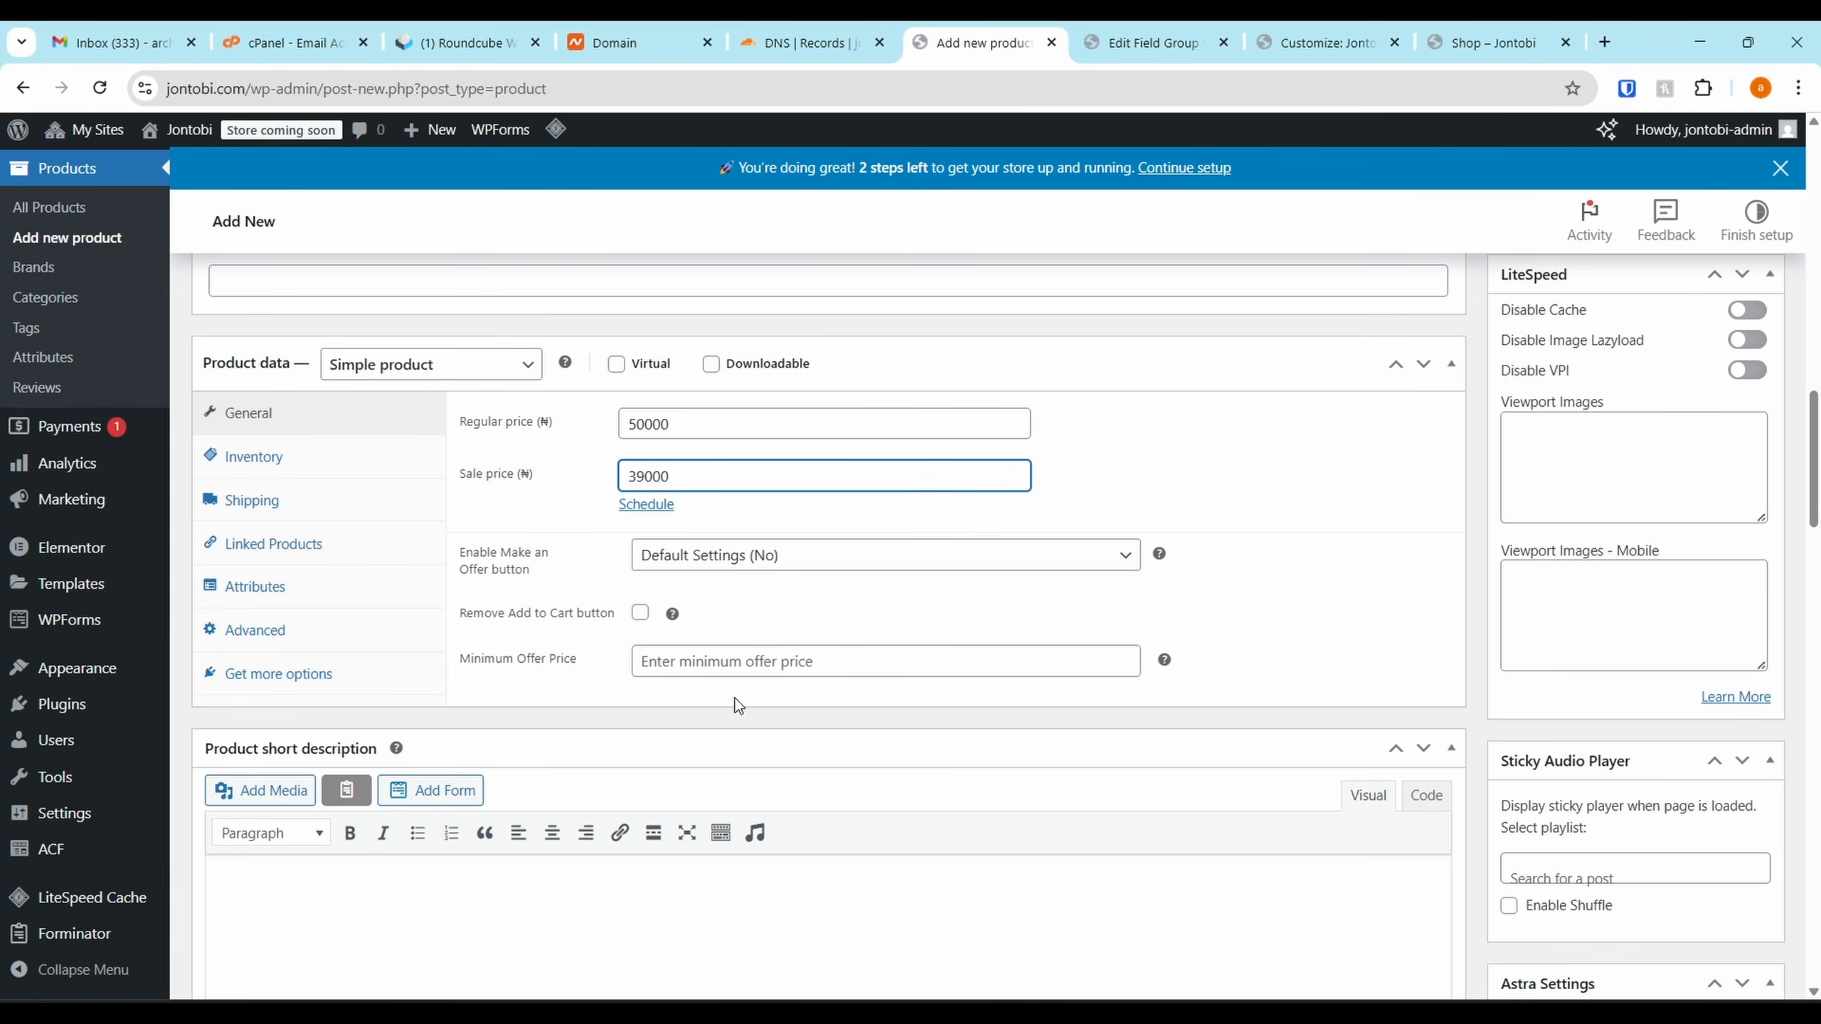
{"action": "scroll", "coordinate": [634, 582], "scroll_direction": "down", "scroll_amount": 12}
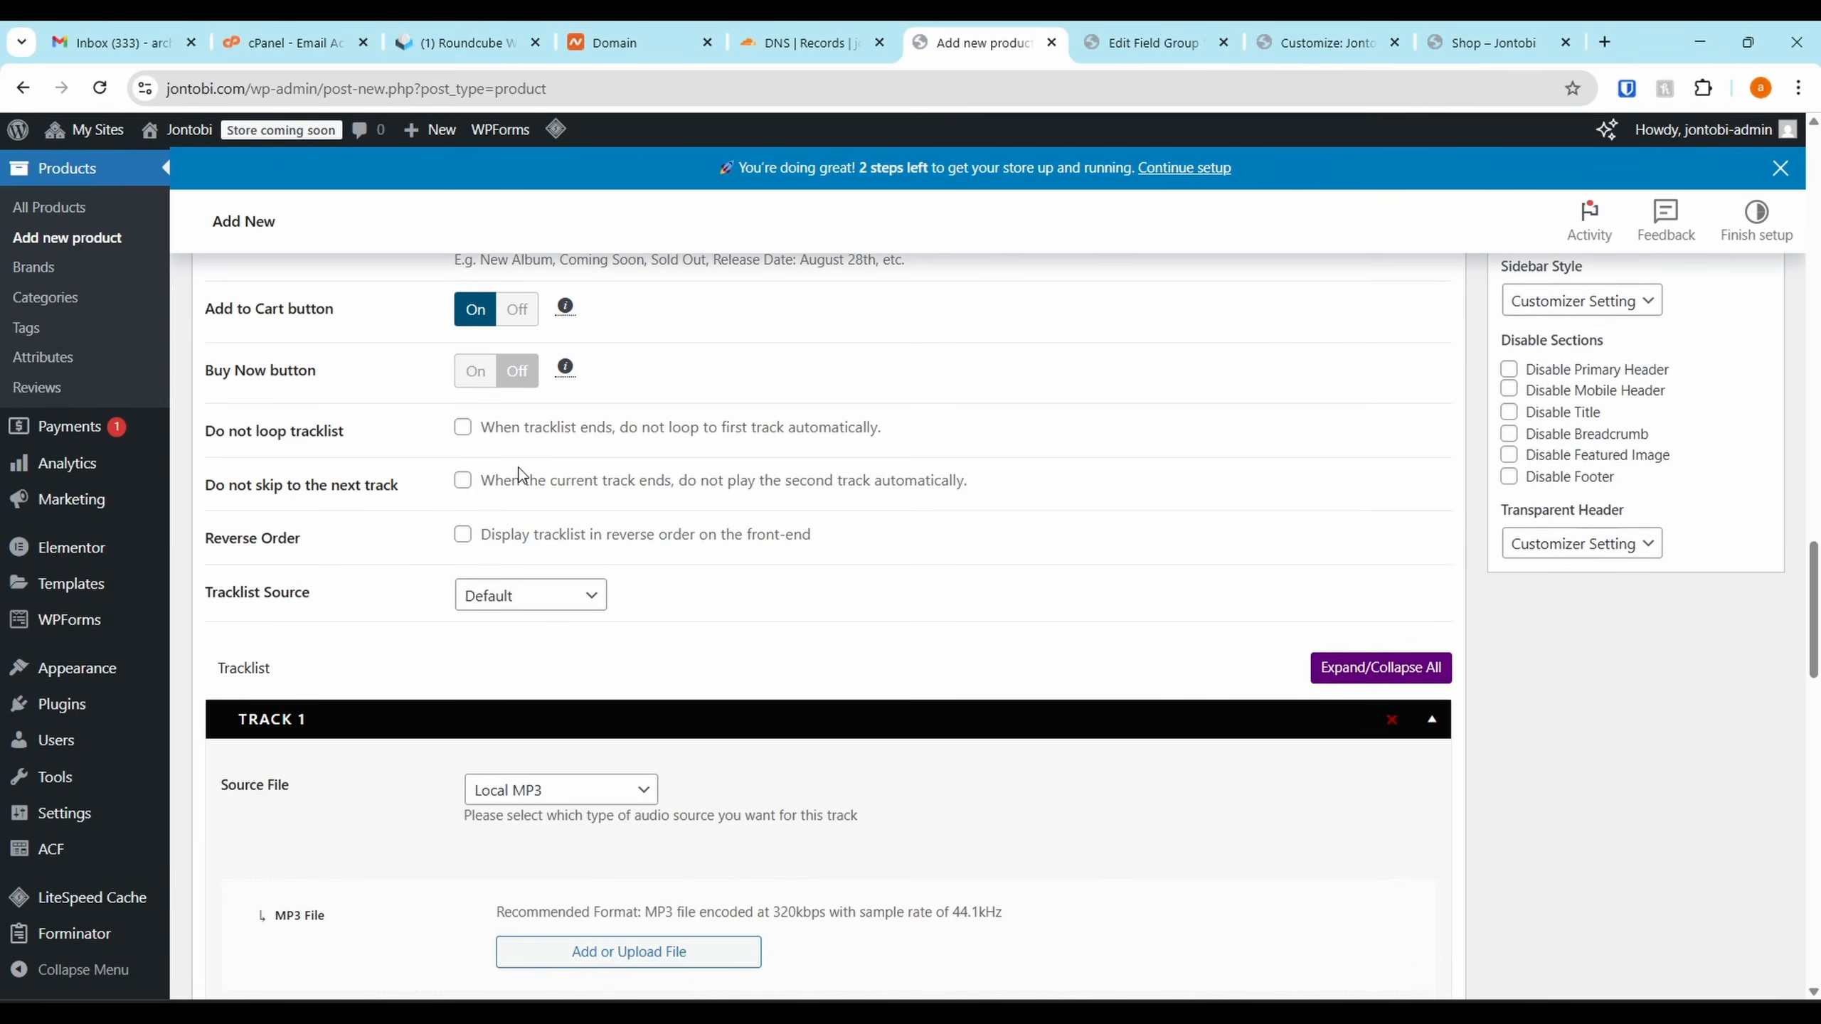
{"action": "scroll", "coordinate": [521, 475], "scroll_direction": "down", "scroll_amount": 10}
{"action": "scroll", "coordinate": [456, 670], "scroll_direction": "down", "scroll_amount": 5}
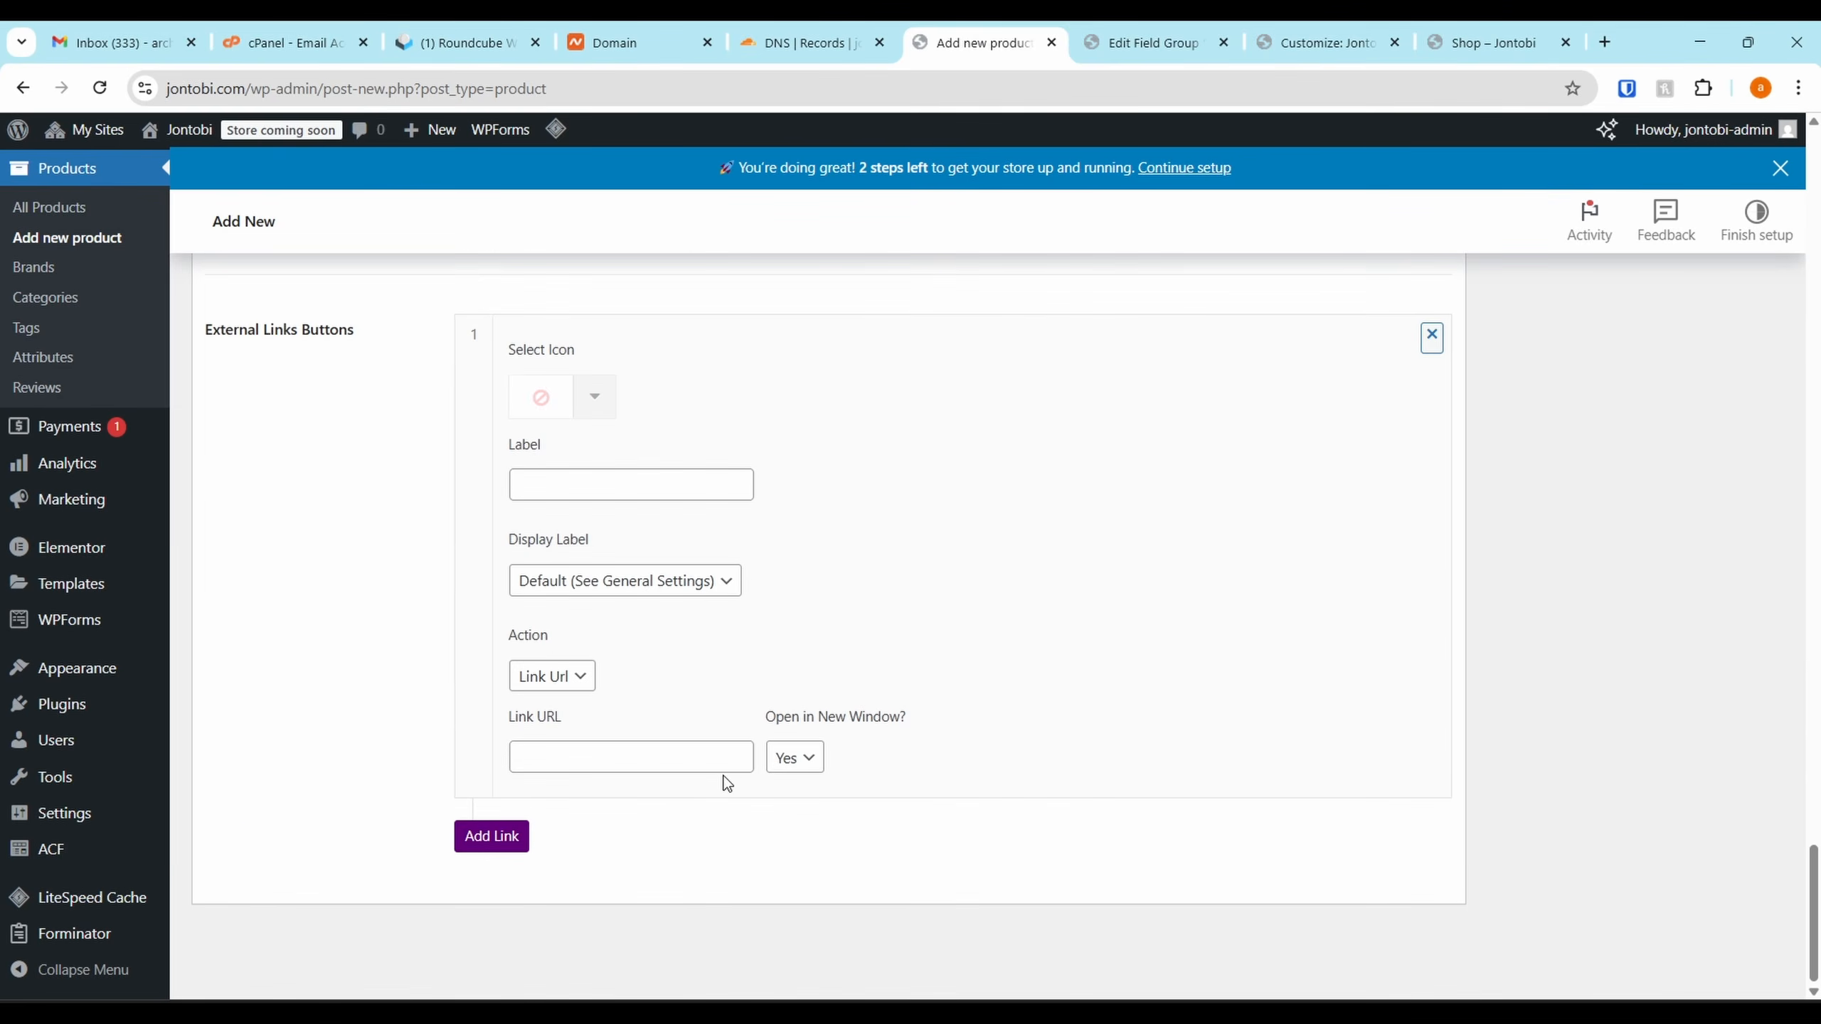
{"action": "scroll", "coordinate": [1431, 544], "scroll_direction": "up", "scroll_amount": 20}
{"action": "scroll", "coordinate": [1304, 589], "scroll_direction": "down", "scroll_amount": 2}
{"action": "scroll", "coordinate": [1346, 574], "scroll_direction": "up", "scroll_amount": 10}
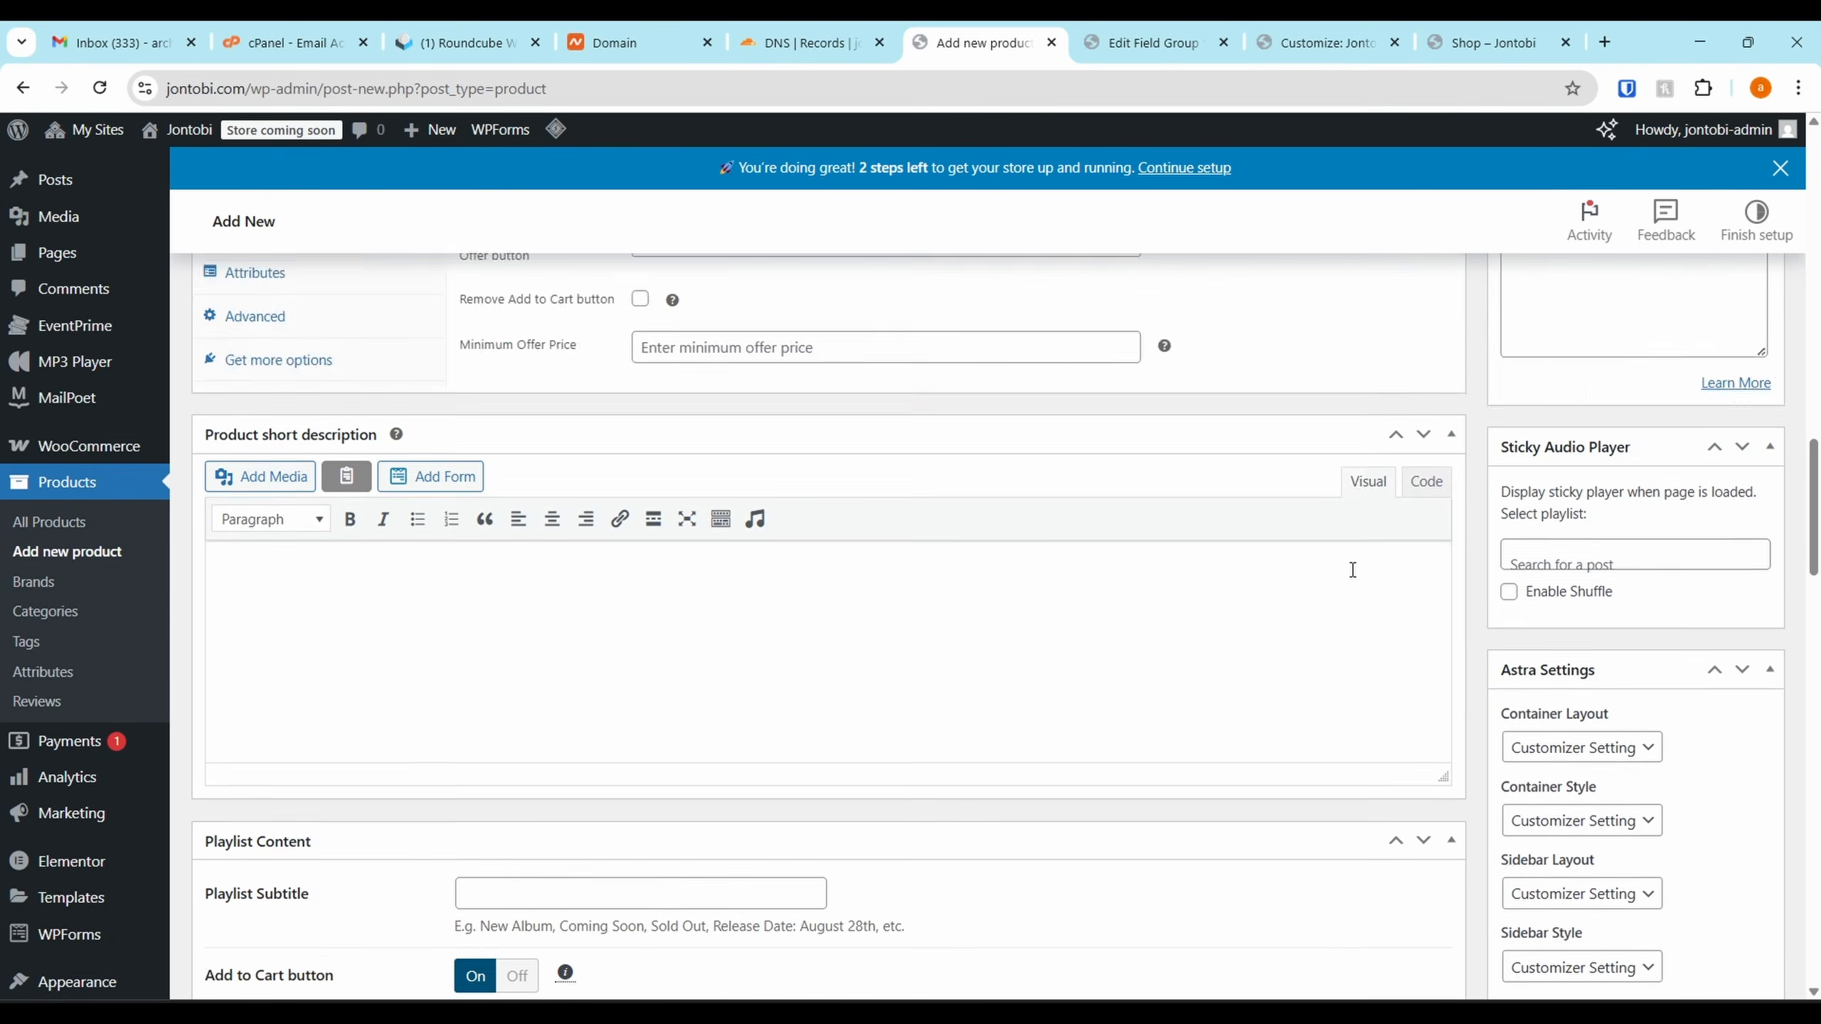
{"action": "scroll", "coordinate": [1325, 523], "scroll_direction": "up", "scroll_amount": 1}
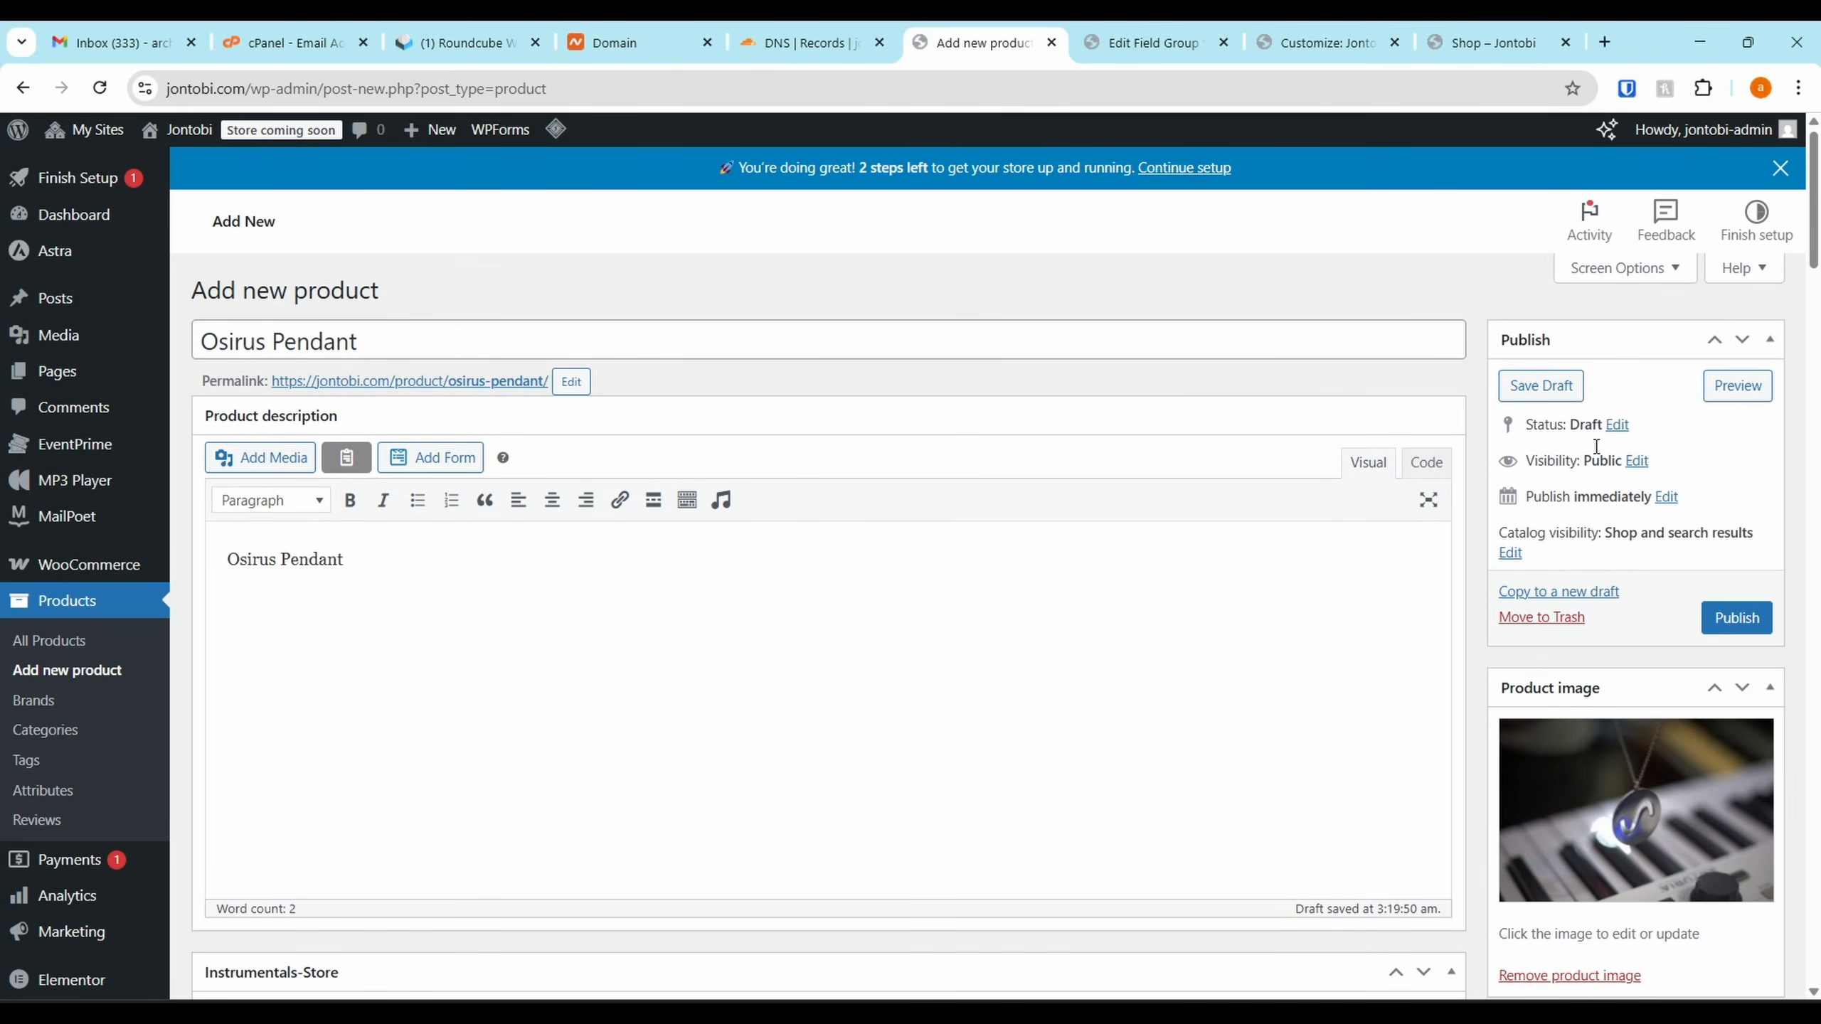
{"action": "left_click", "coordinate": [1729, 621]}
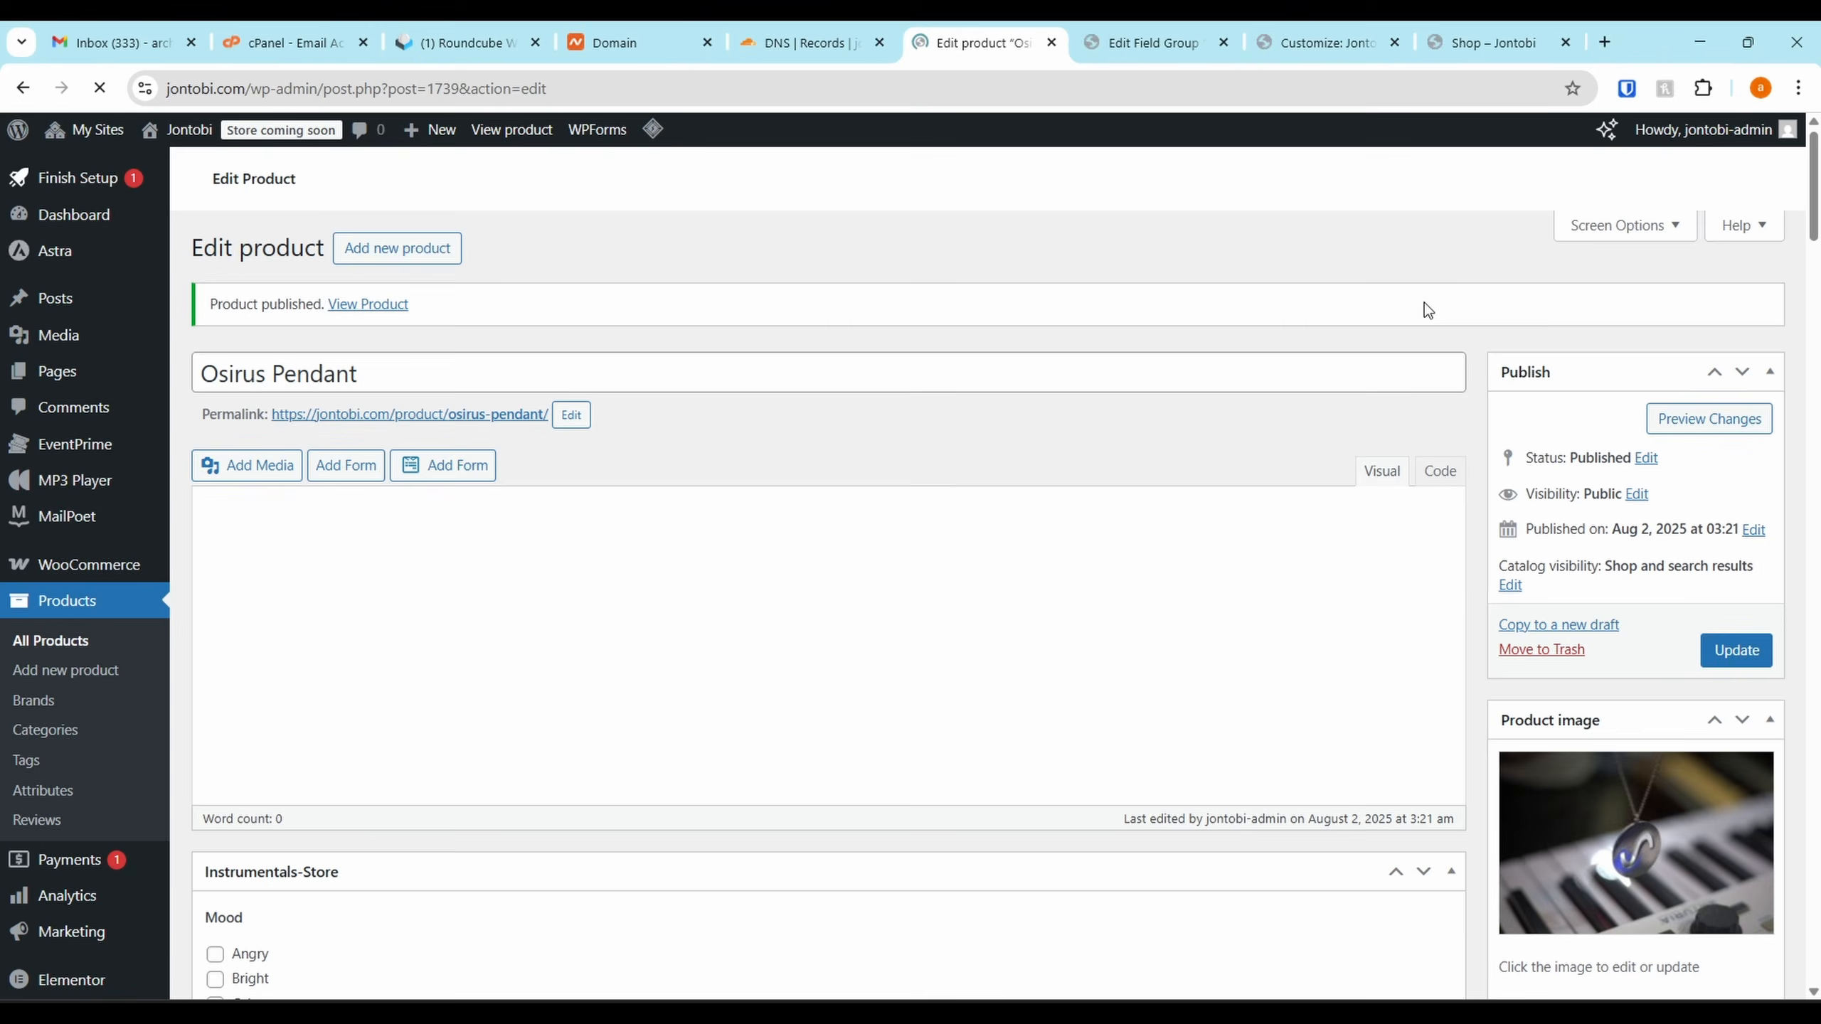
View the Shop tab listing Osirus Pendant at ₦39,000 (was ₦50,000) and open sorting options
{"action": "left_click", "coordinate": [1478, 30]}
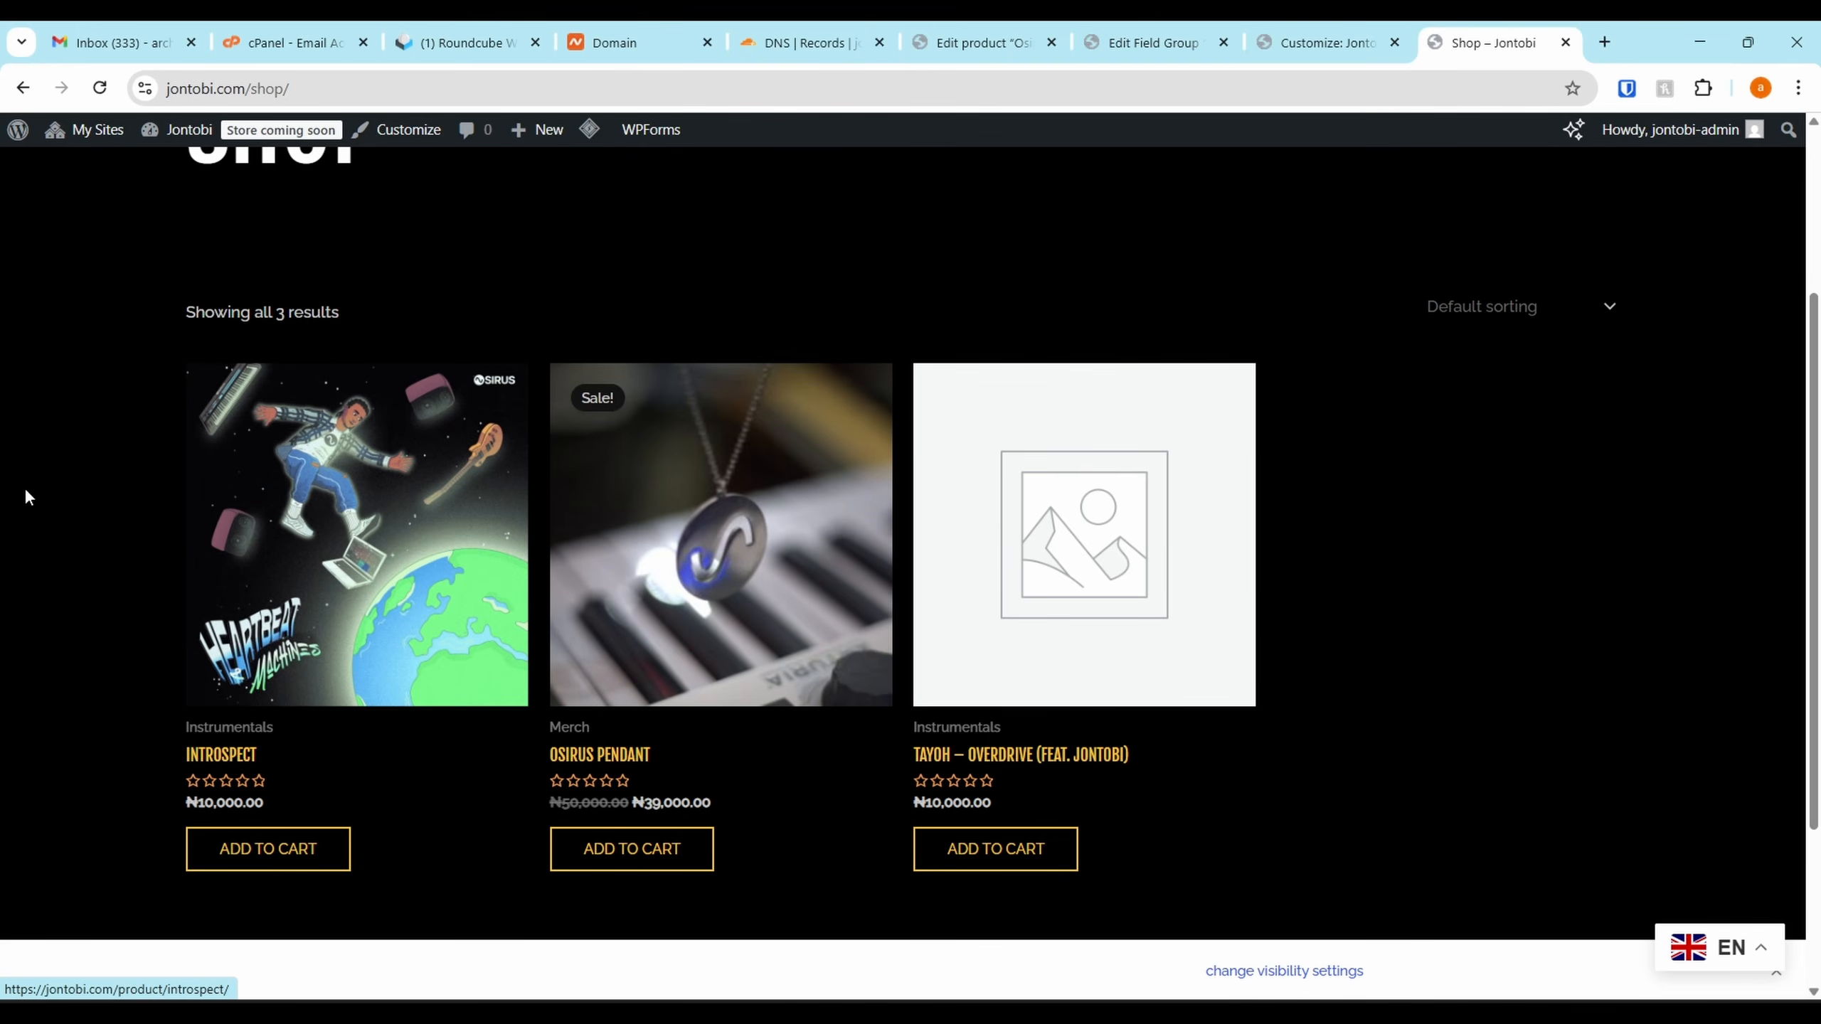
{"action": "left_click", "coordinate": [1485, 309]}
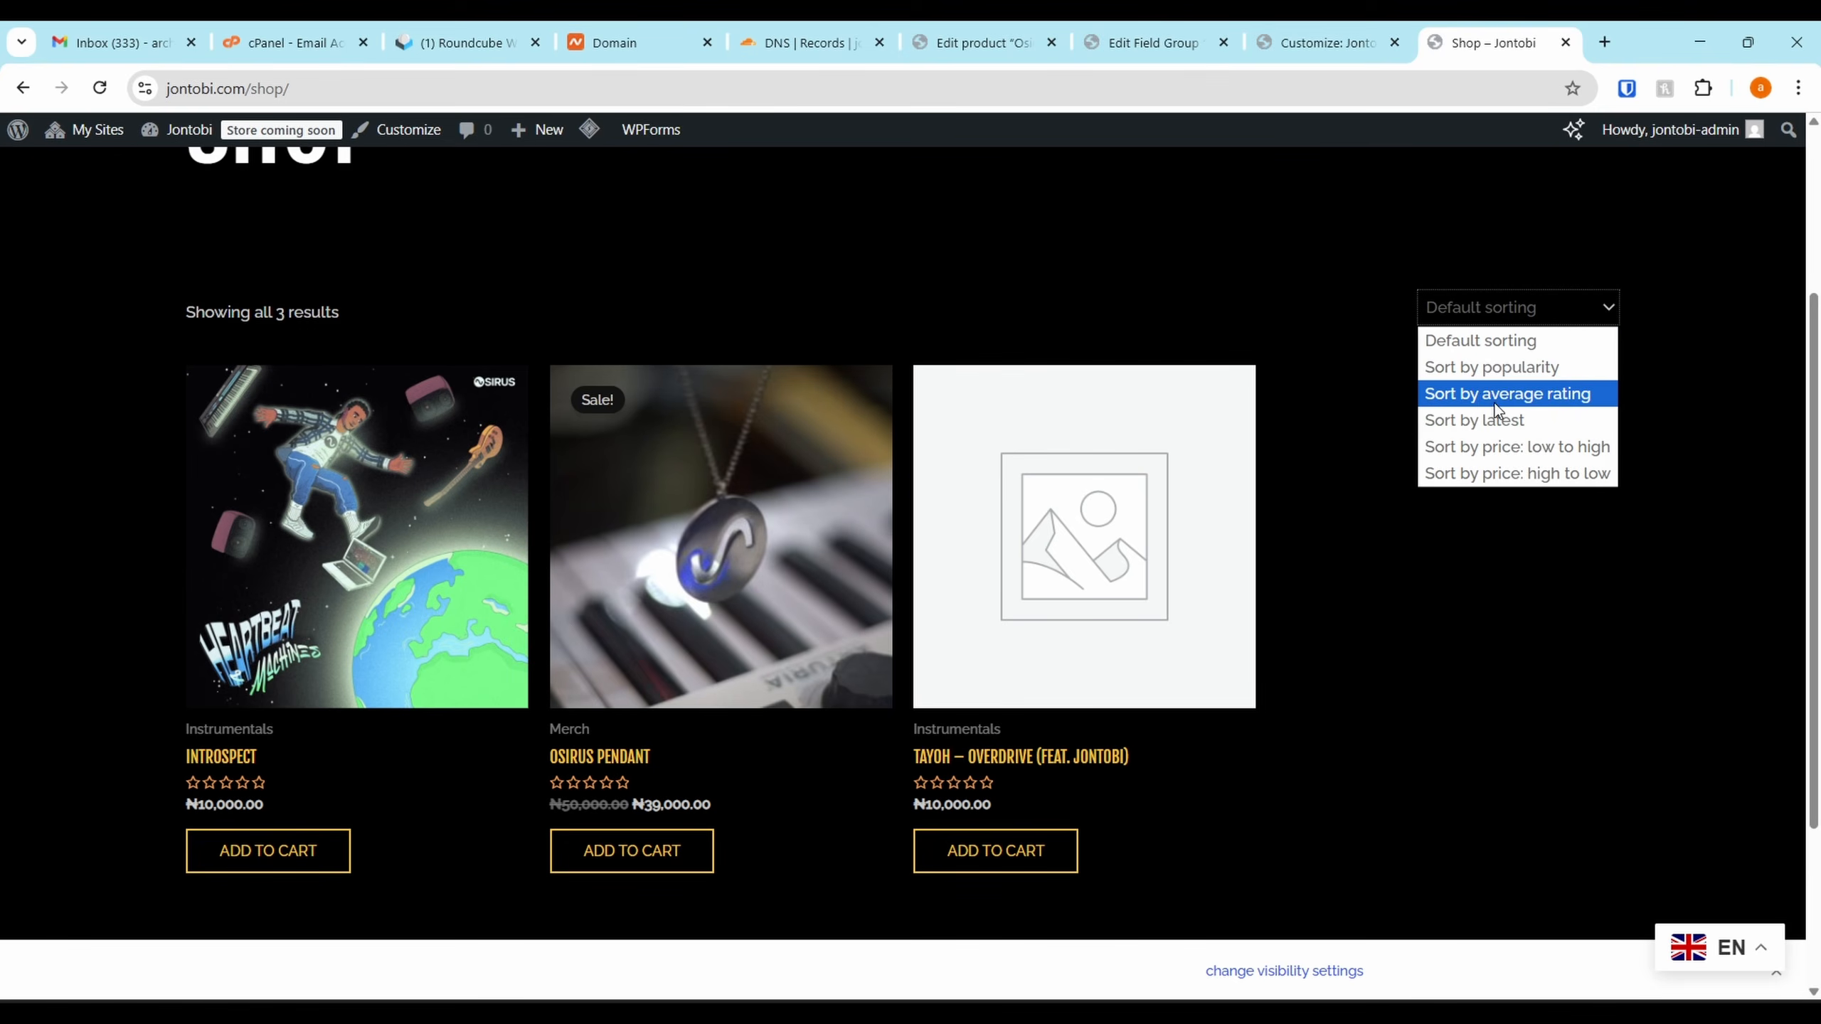
Load the Shop link in the Customizer preview and scroll through its 3 products
{"action": "left_click", "coordinate": [1486, 315]}
{"action": "left_click", "coordinate": [1296, 44]}
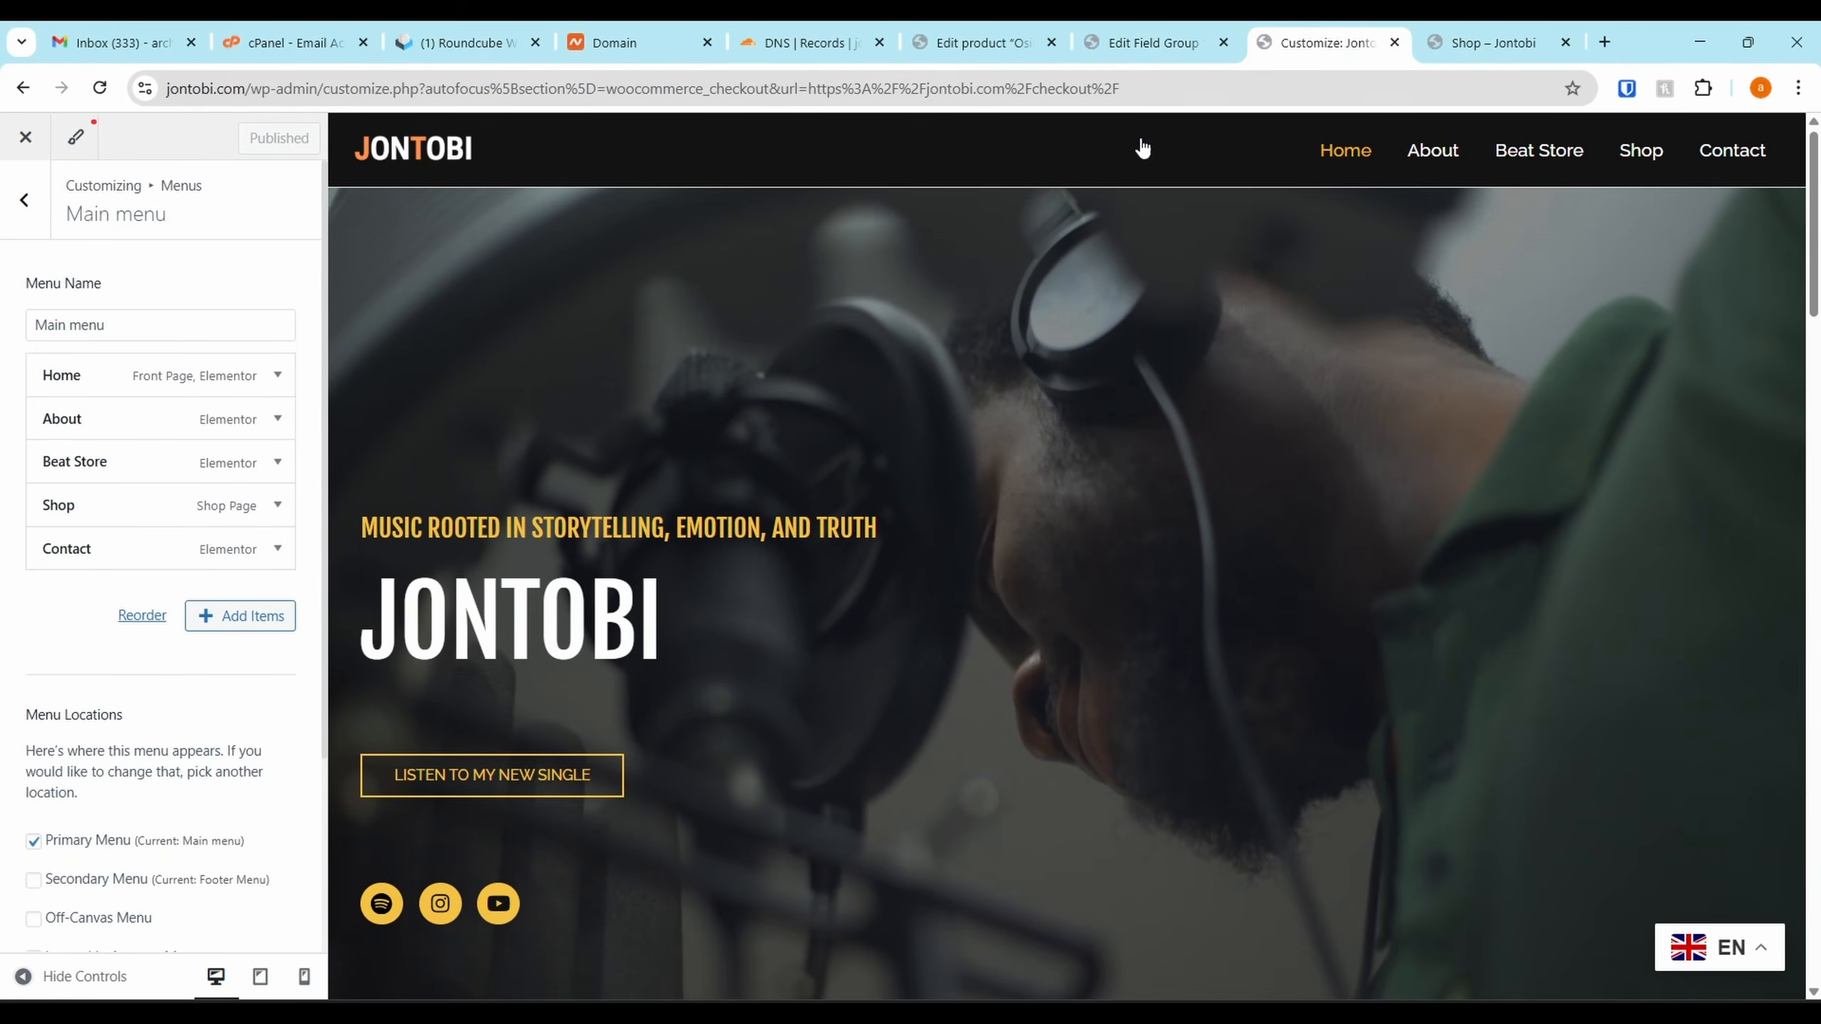
{"action": "left_click", "coordinate": [1637, 152]}
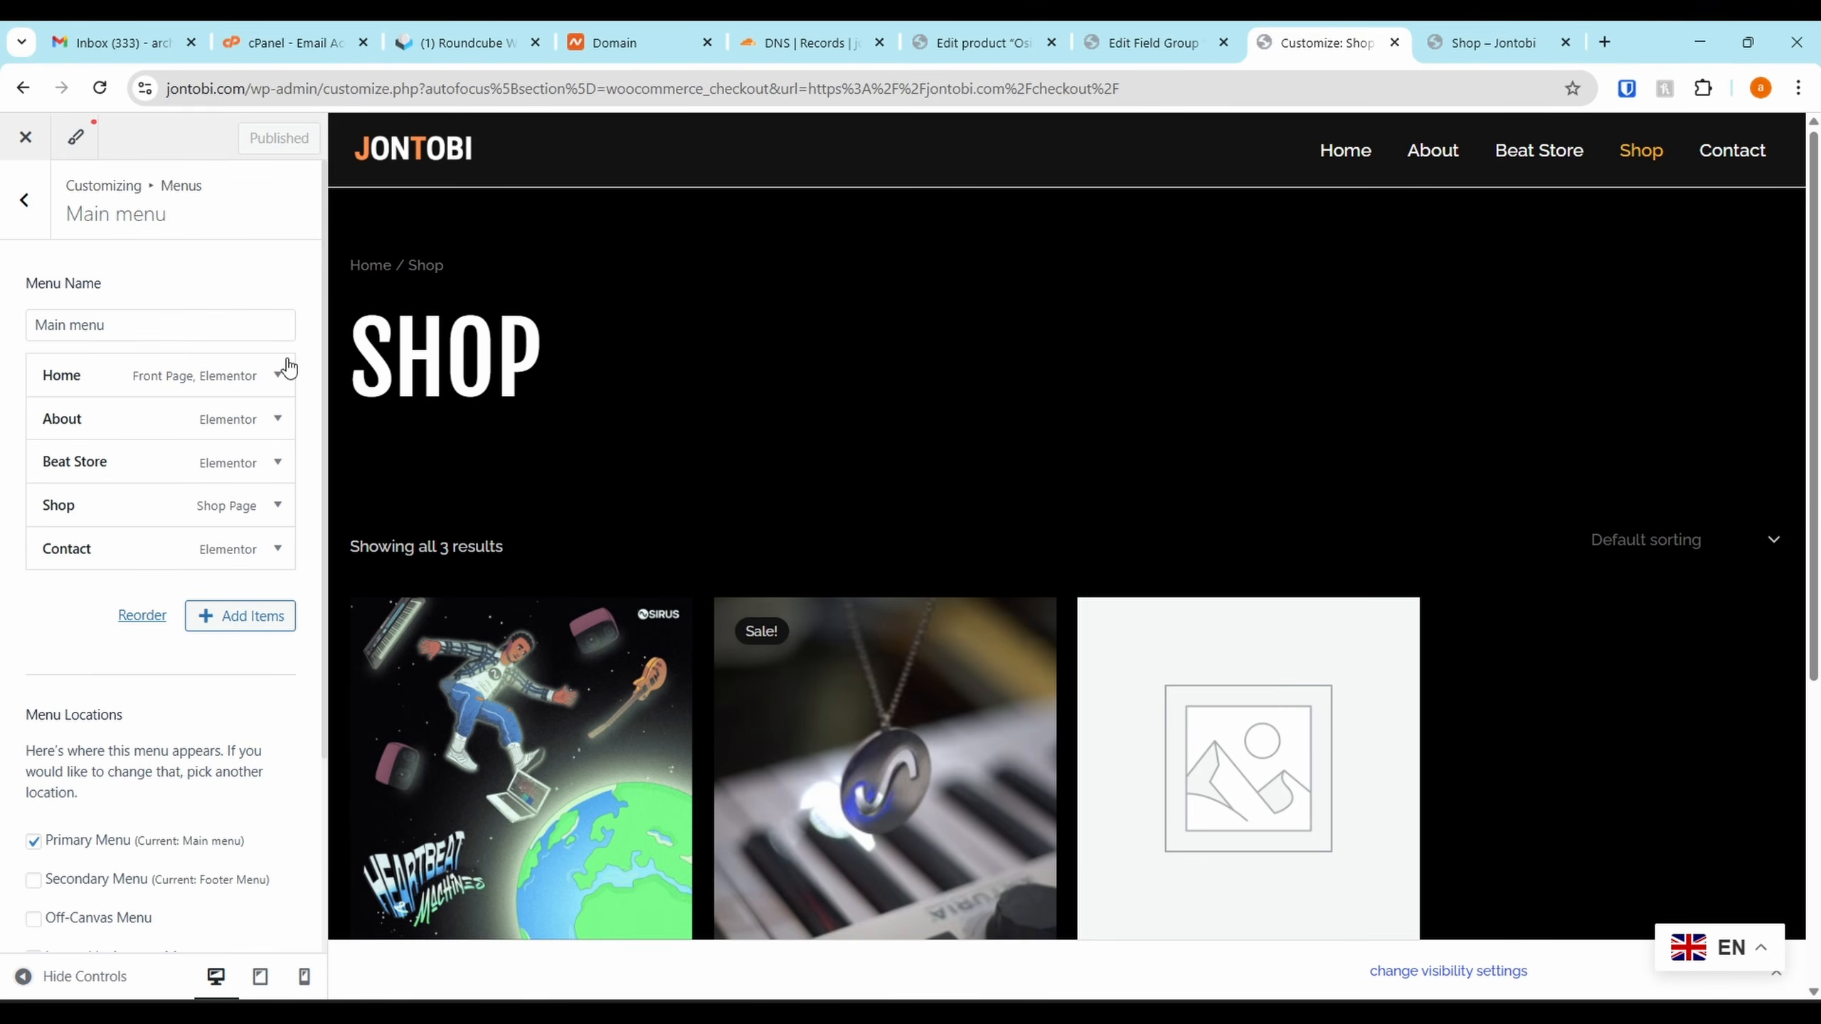
{"action": "scroll", "coordinate": [739, 321], "scroll_direction": "down", "scroll_amount": 4}
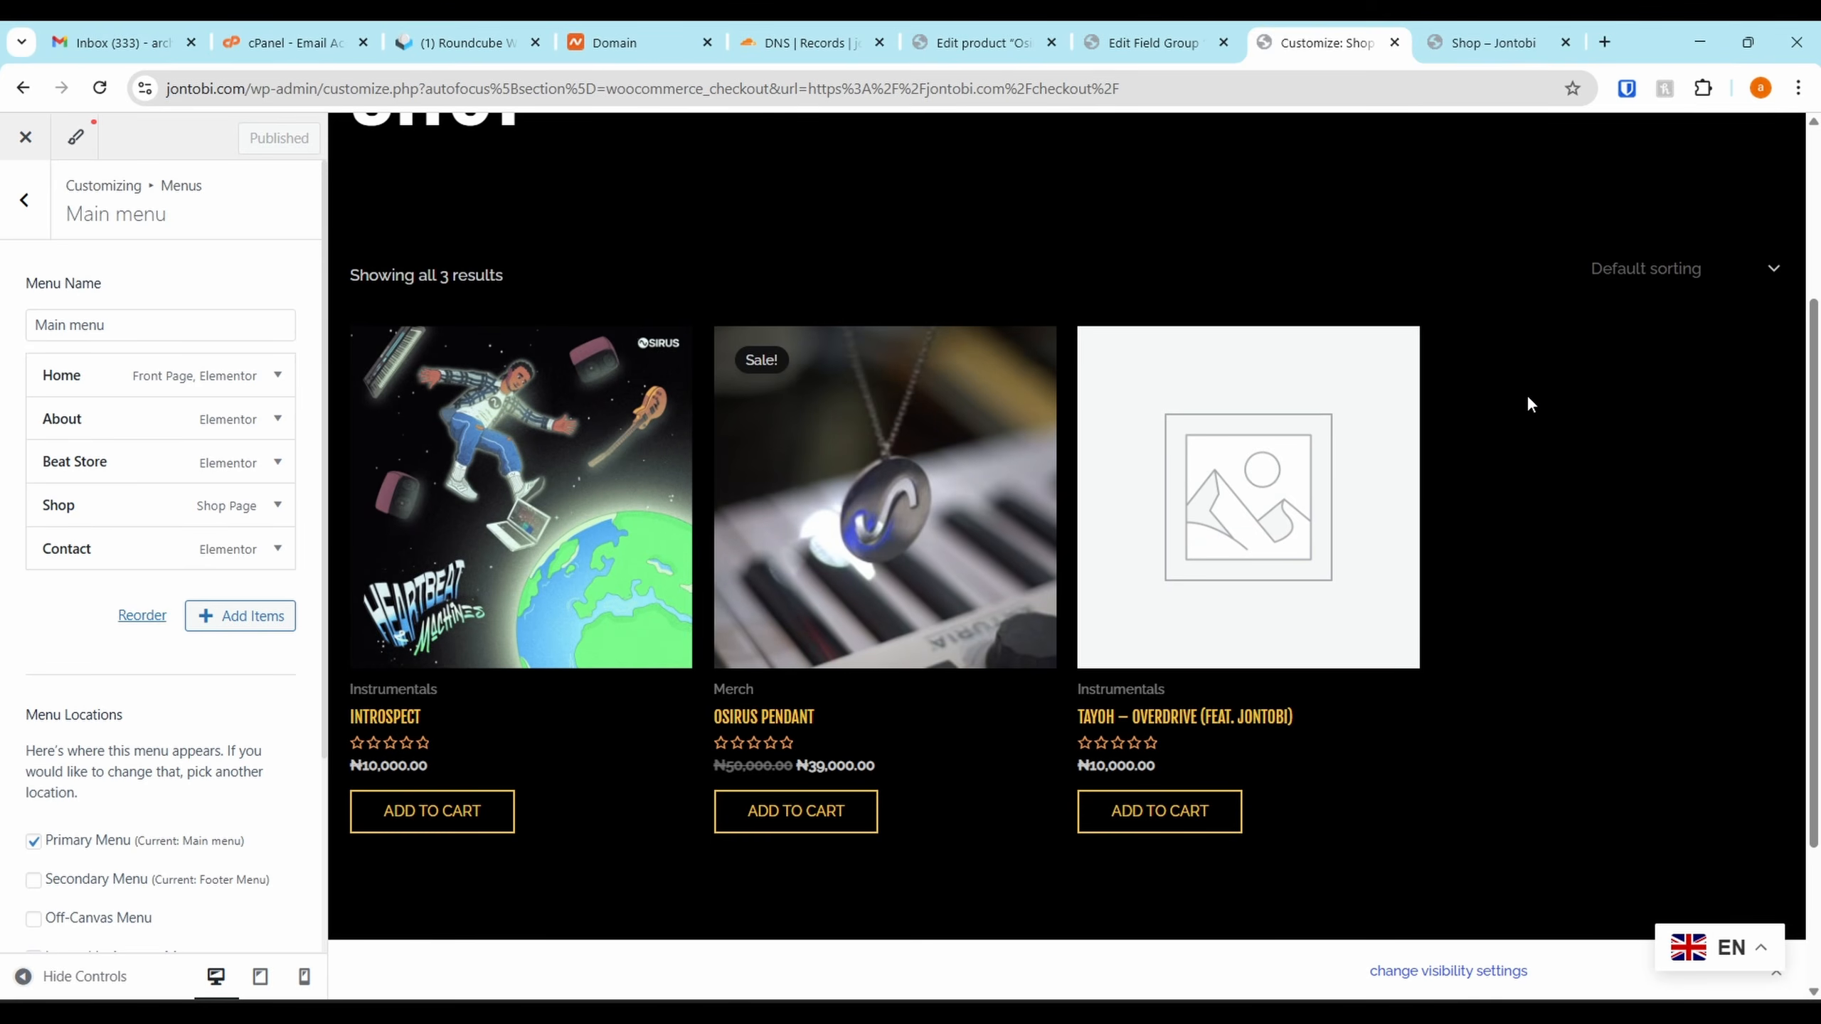
Set WooCommerce > General Sidebar Layout to Left Sidebar in the Customizer
{"action": "left_click", "coordinate": [30, 219]}
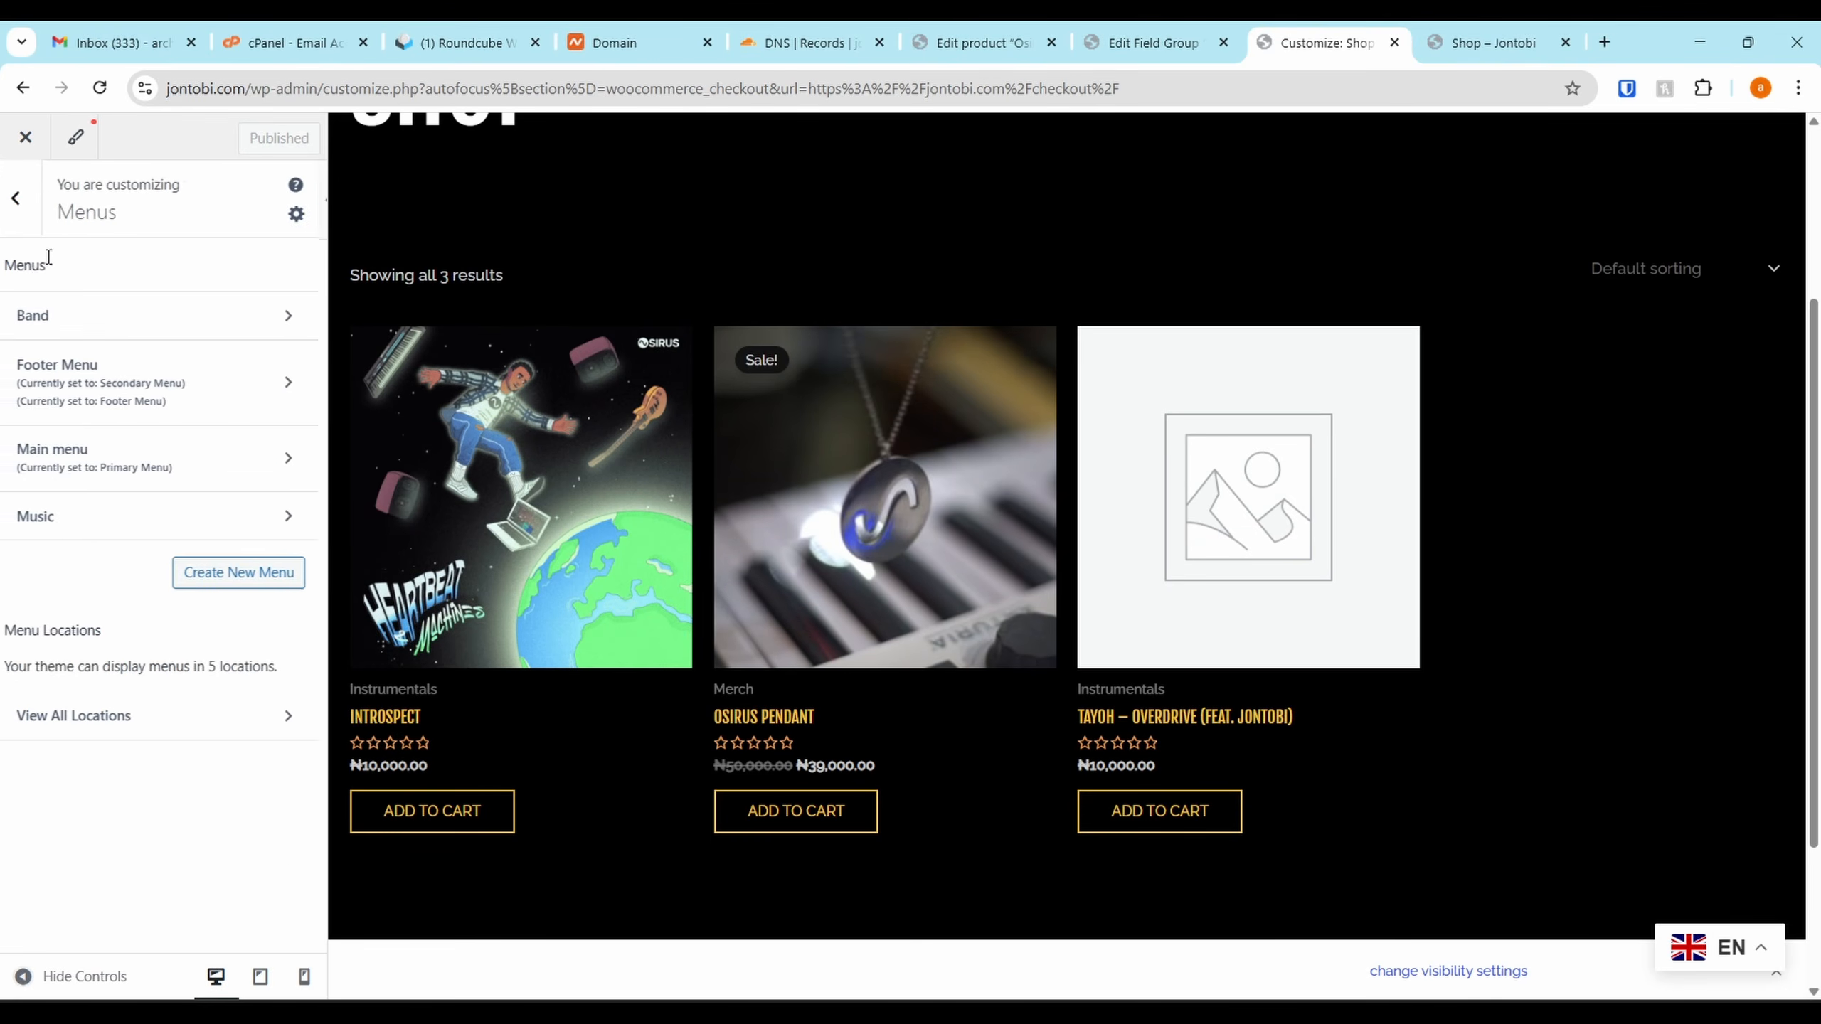
{"action": "left_click", "coordinate": [15, 207]}
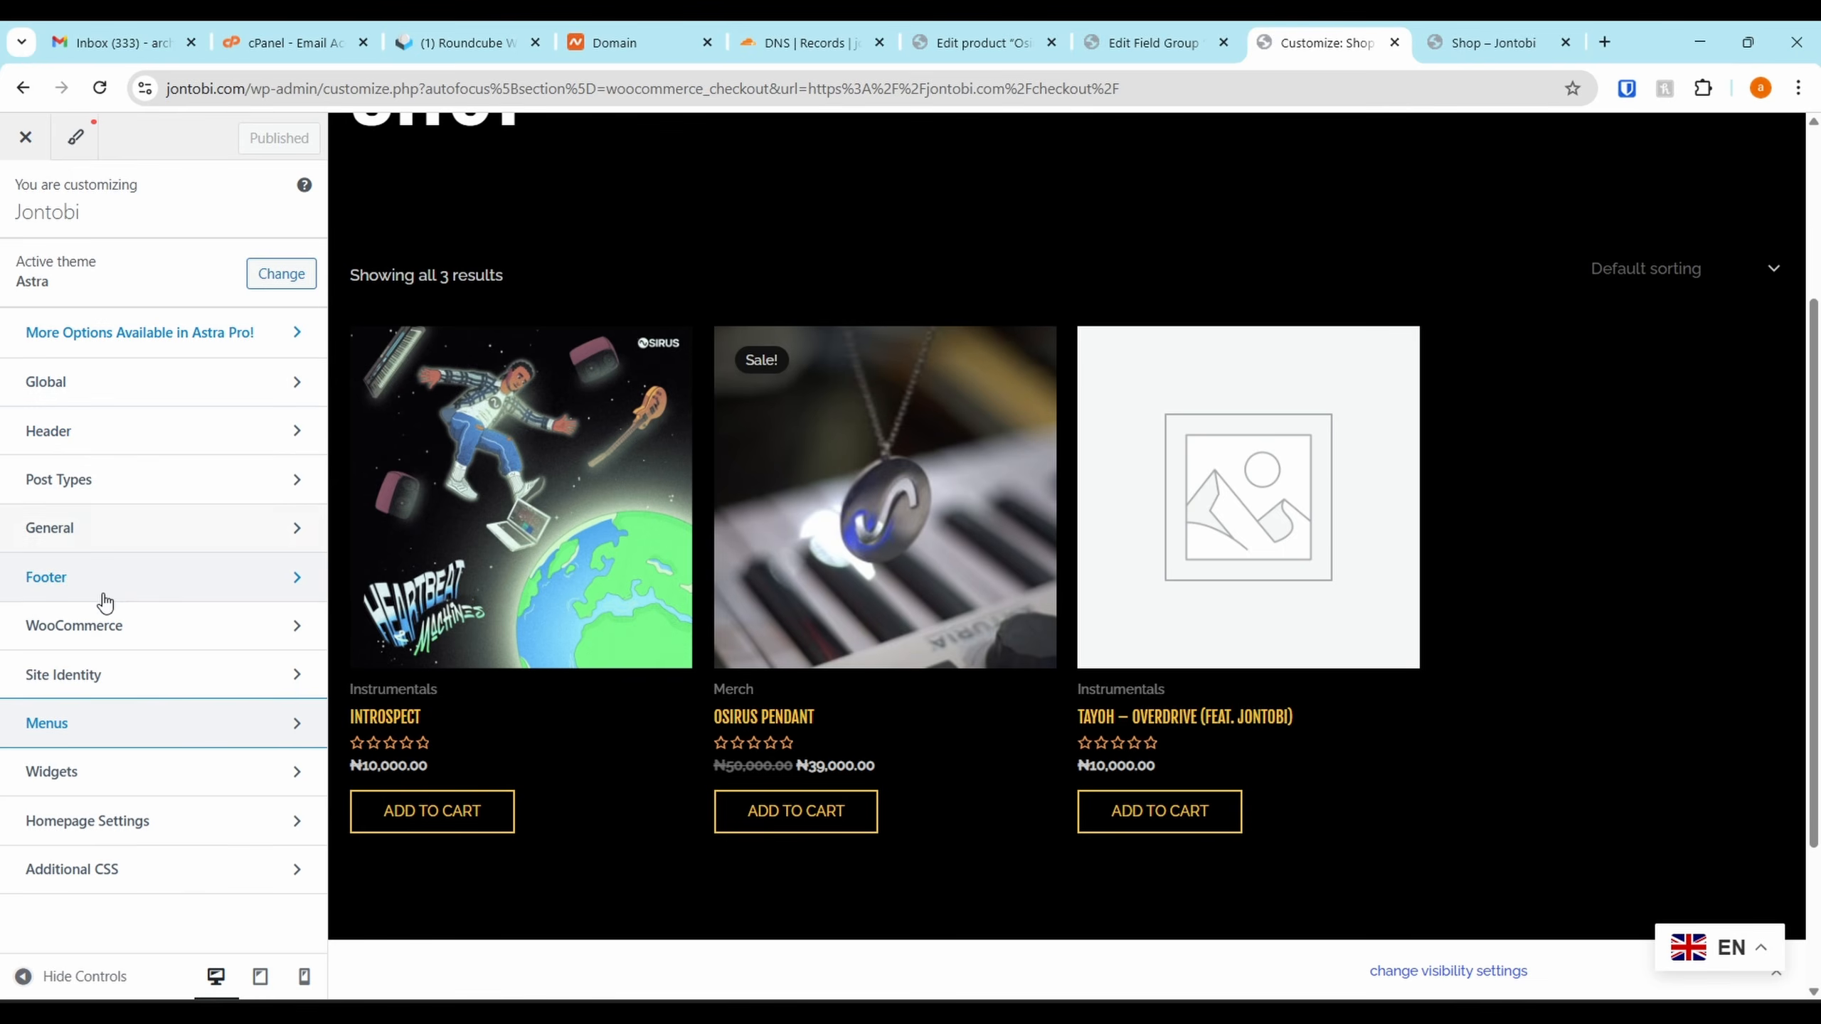
{"action": "left_click", "coordinate": [95, 626]}
{"action": "left_click", "coordinate": [152, 278]}
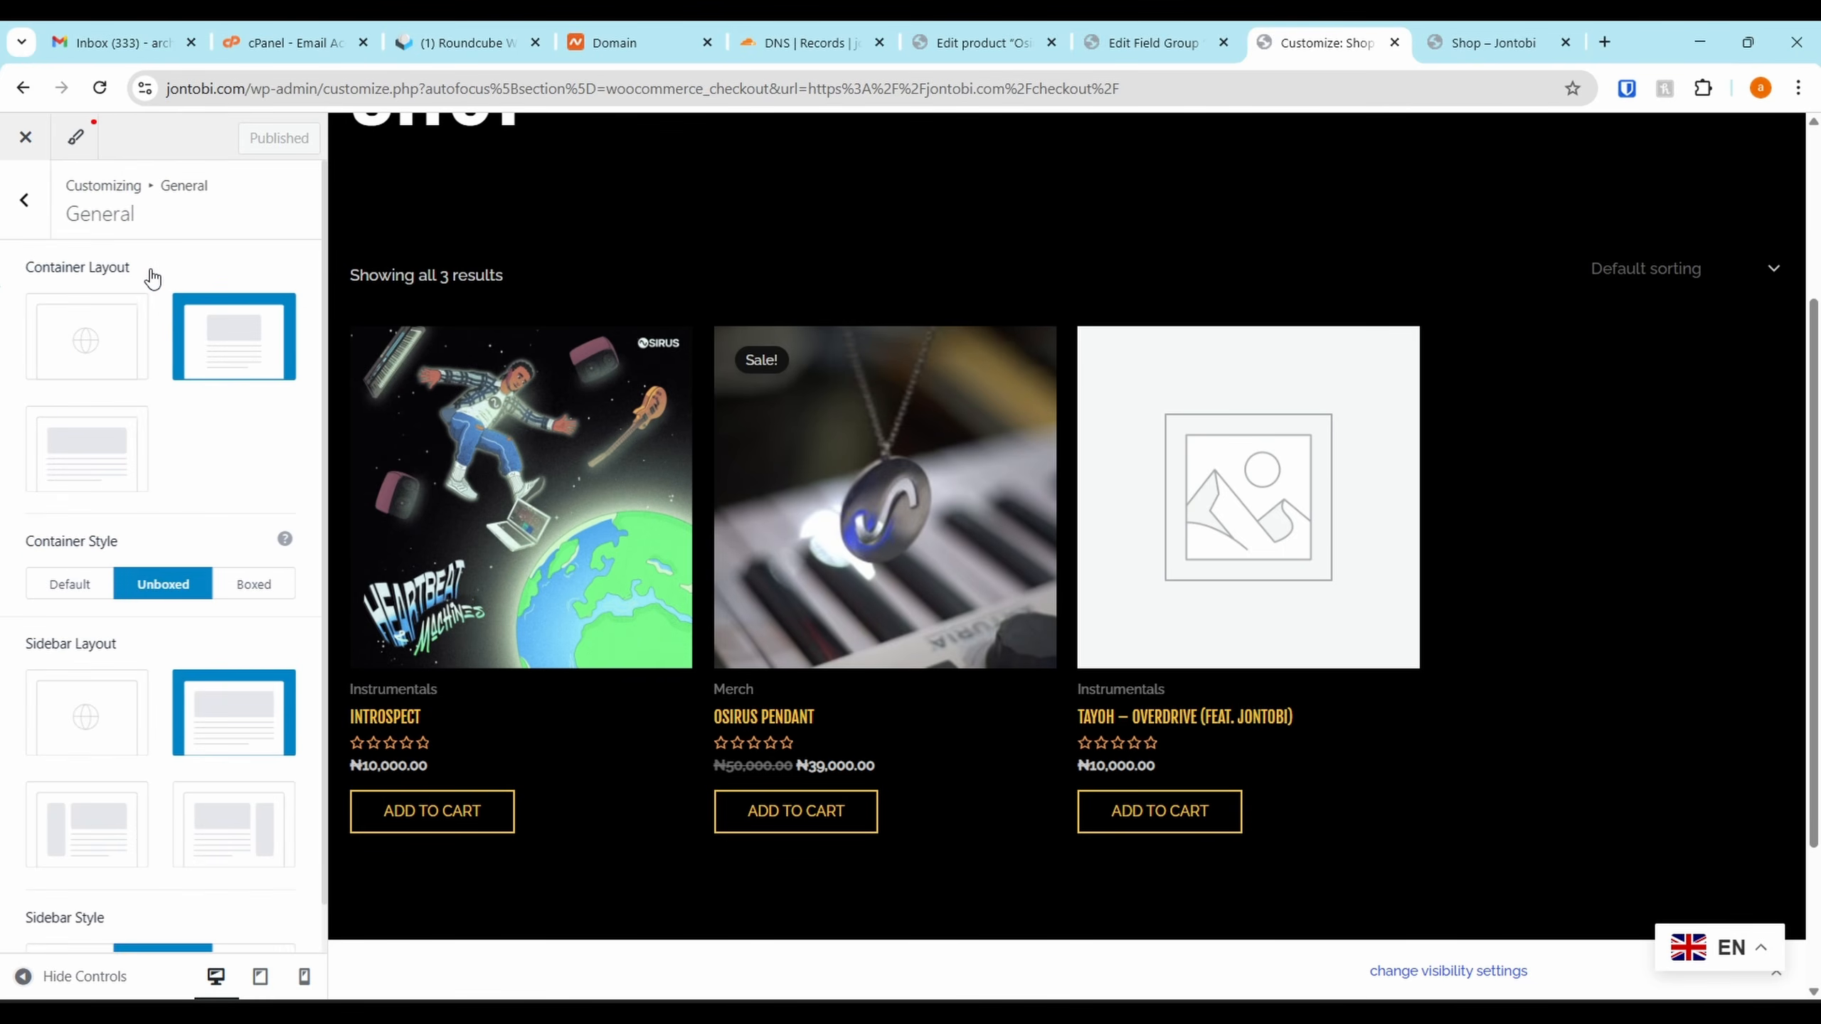
{"action": "scroll", "coordinate": [183, 459], "scroll_direction": "down", "scroll_amount": 1}
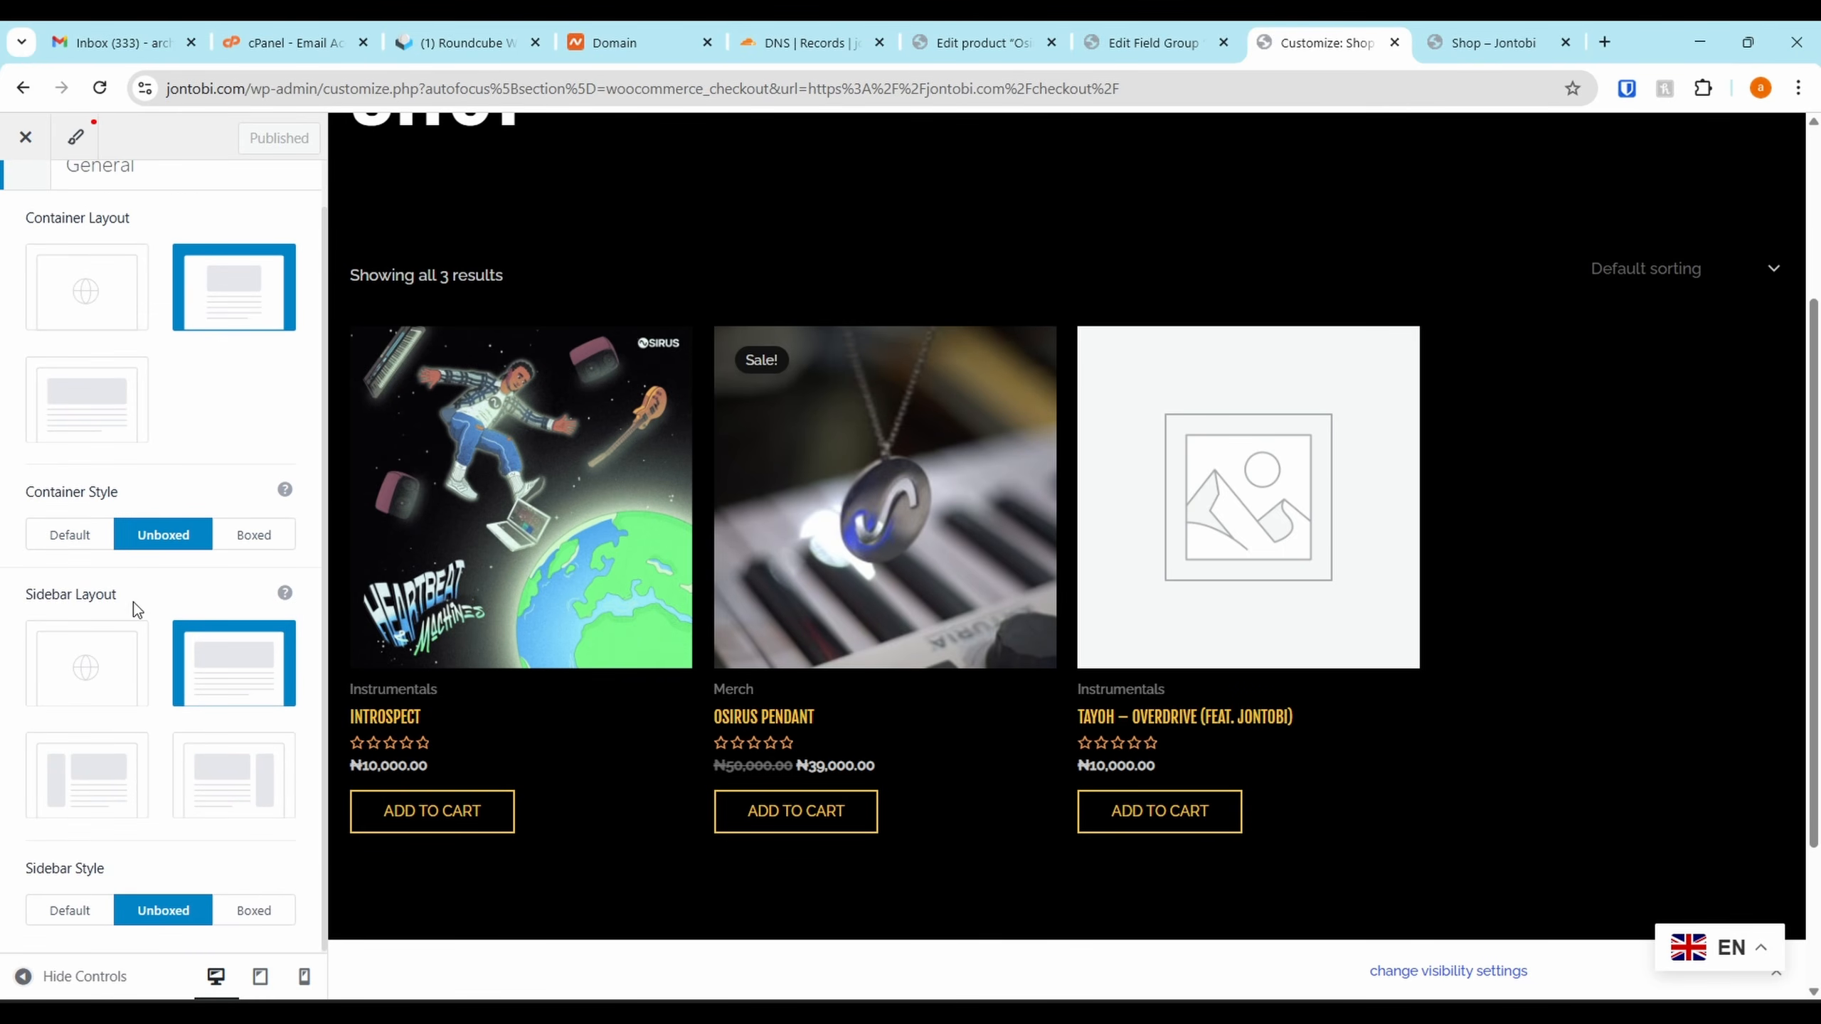
{"action": "left_click", "coordinate": [48, 781]}
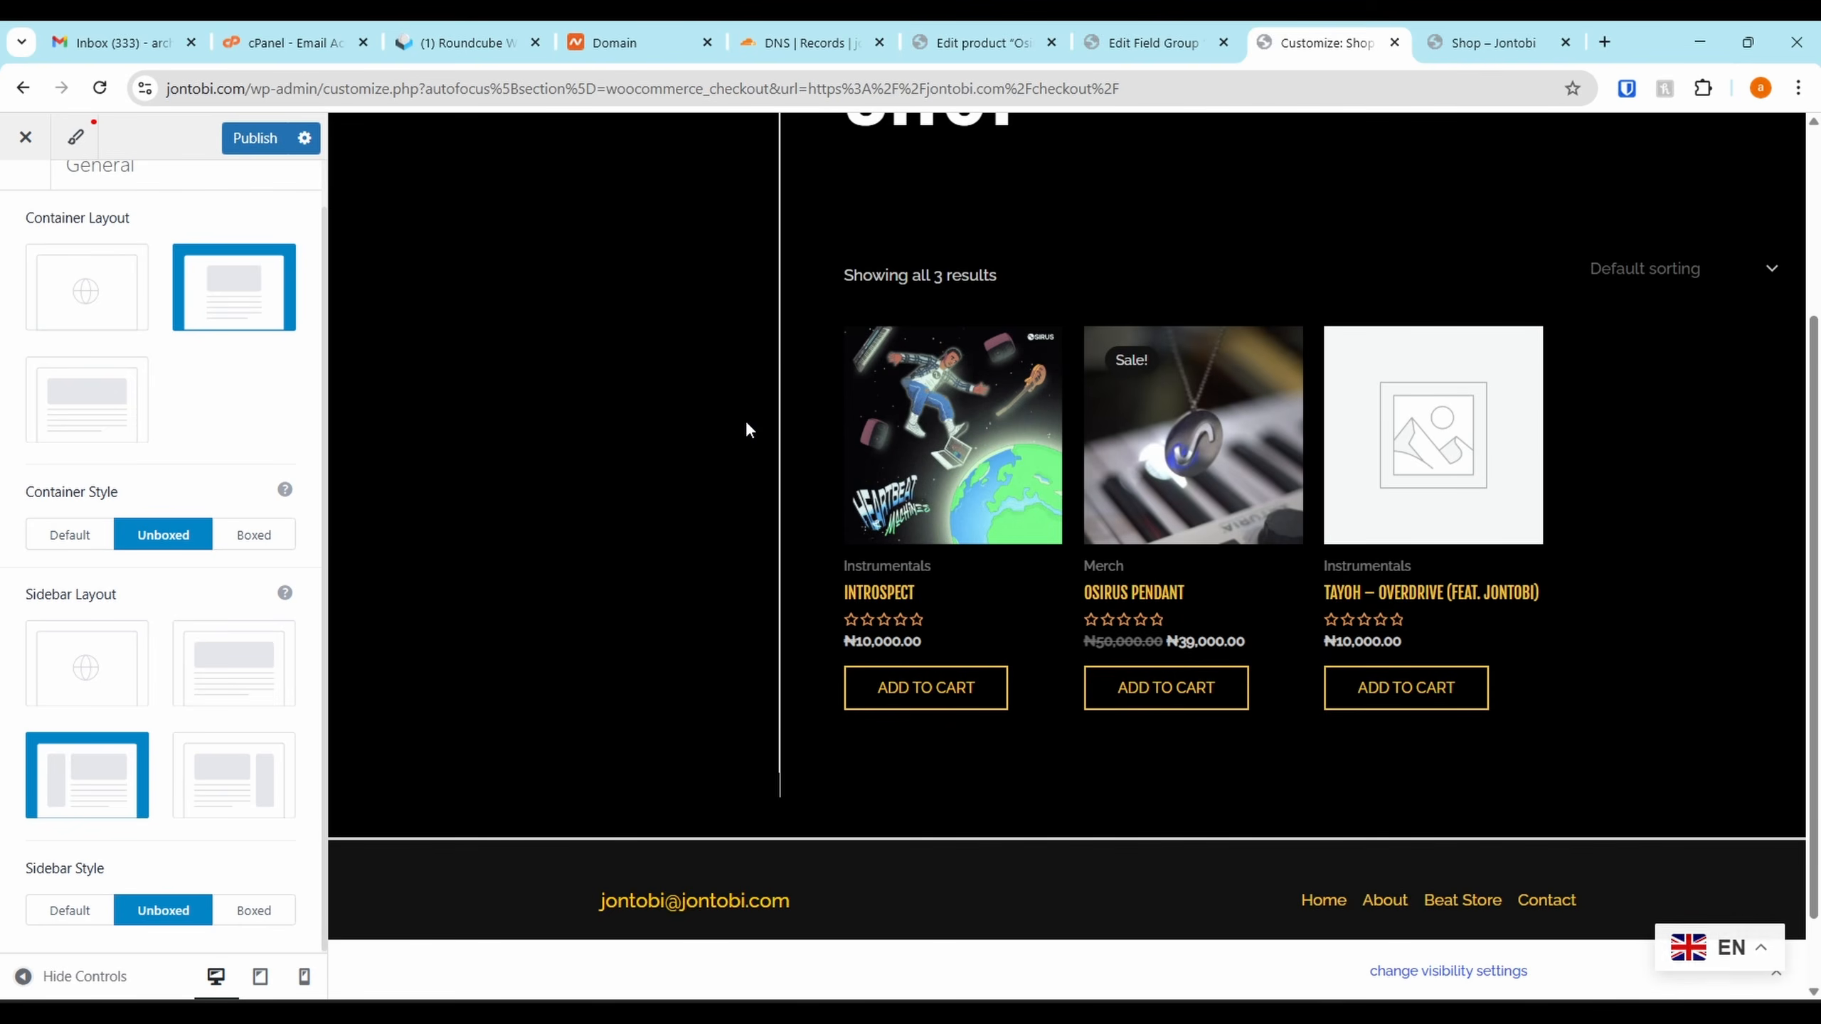
{"action": "scroll", "coordinate": [511, 470], "scroll_direction": "down", "scroll_amount": 4}
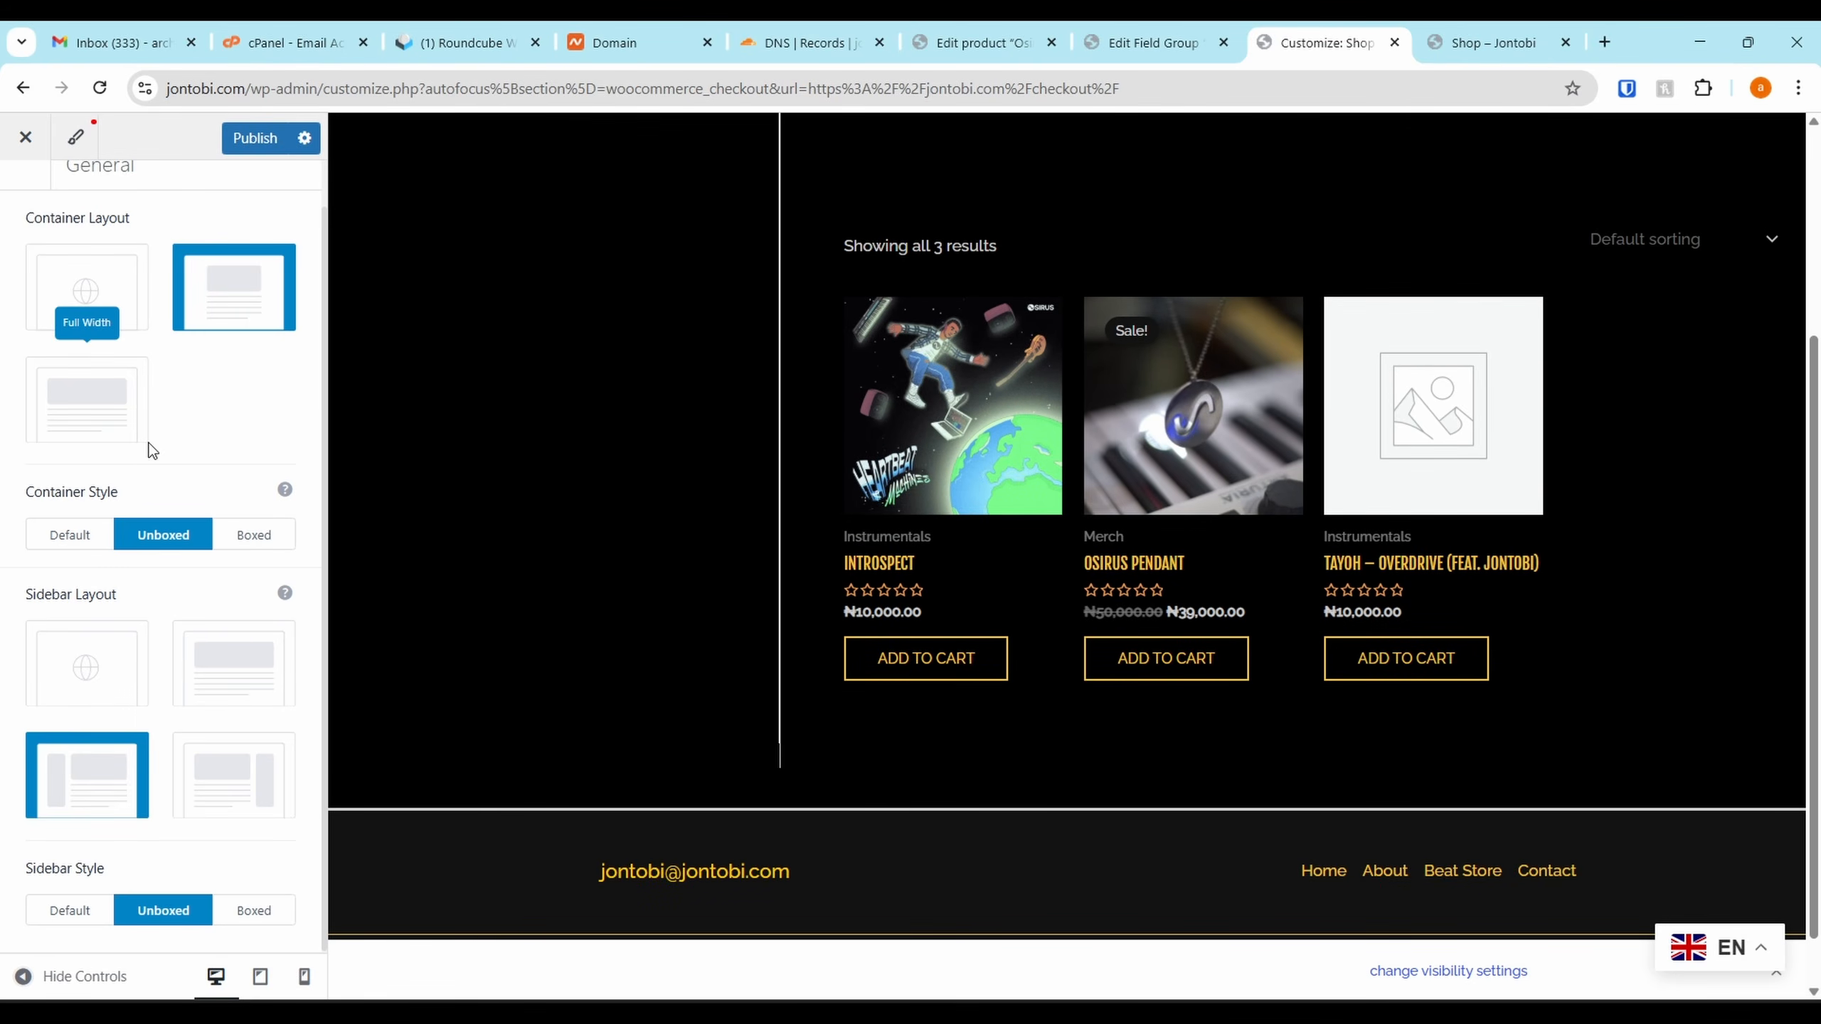
{"action": "scroll", "coordinate": [165, 682], "scroll_direction": "up", "scroll_amount": 1}
{"action": "scroll", "coordinate": [168, 655], "scroll_direction": "down", "scroll_amount": 1}
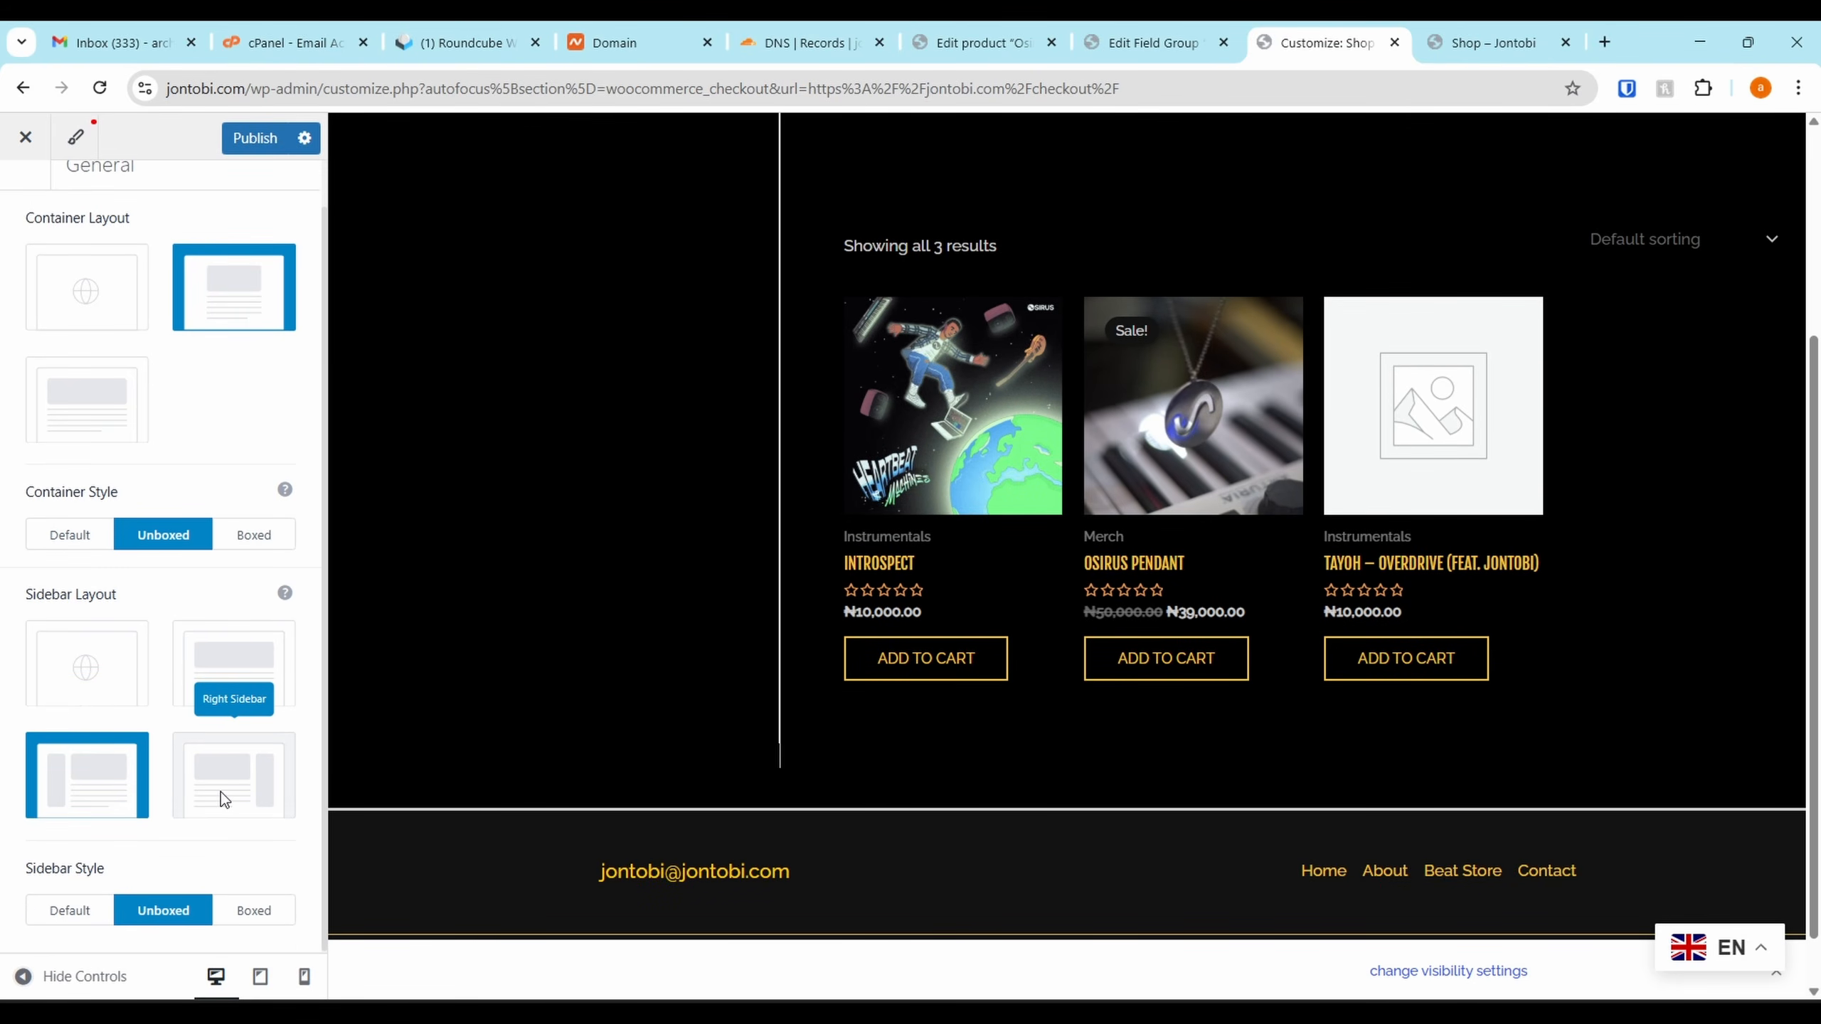
{"action": "scroll", "coordinate": [129, 574], "scroll_direction": "up", "scroll_amount": 1}
{"action": "left_click", "coordinate": [48, 230]}
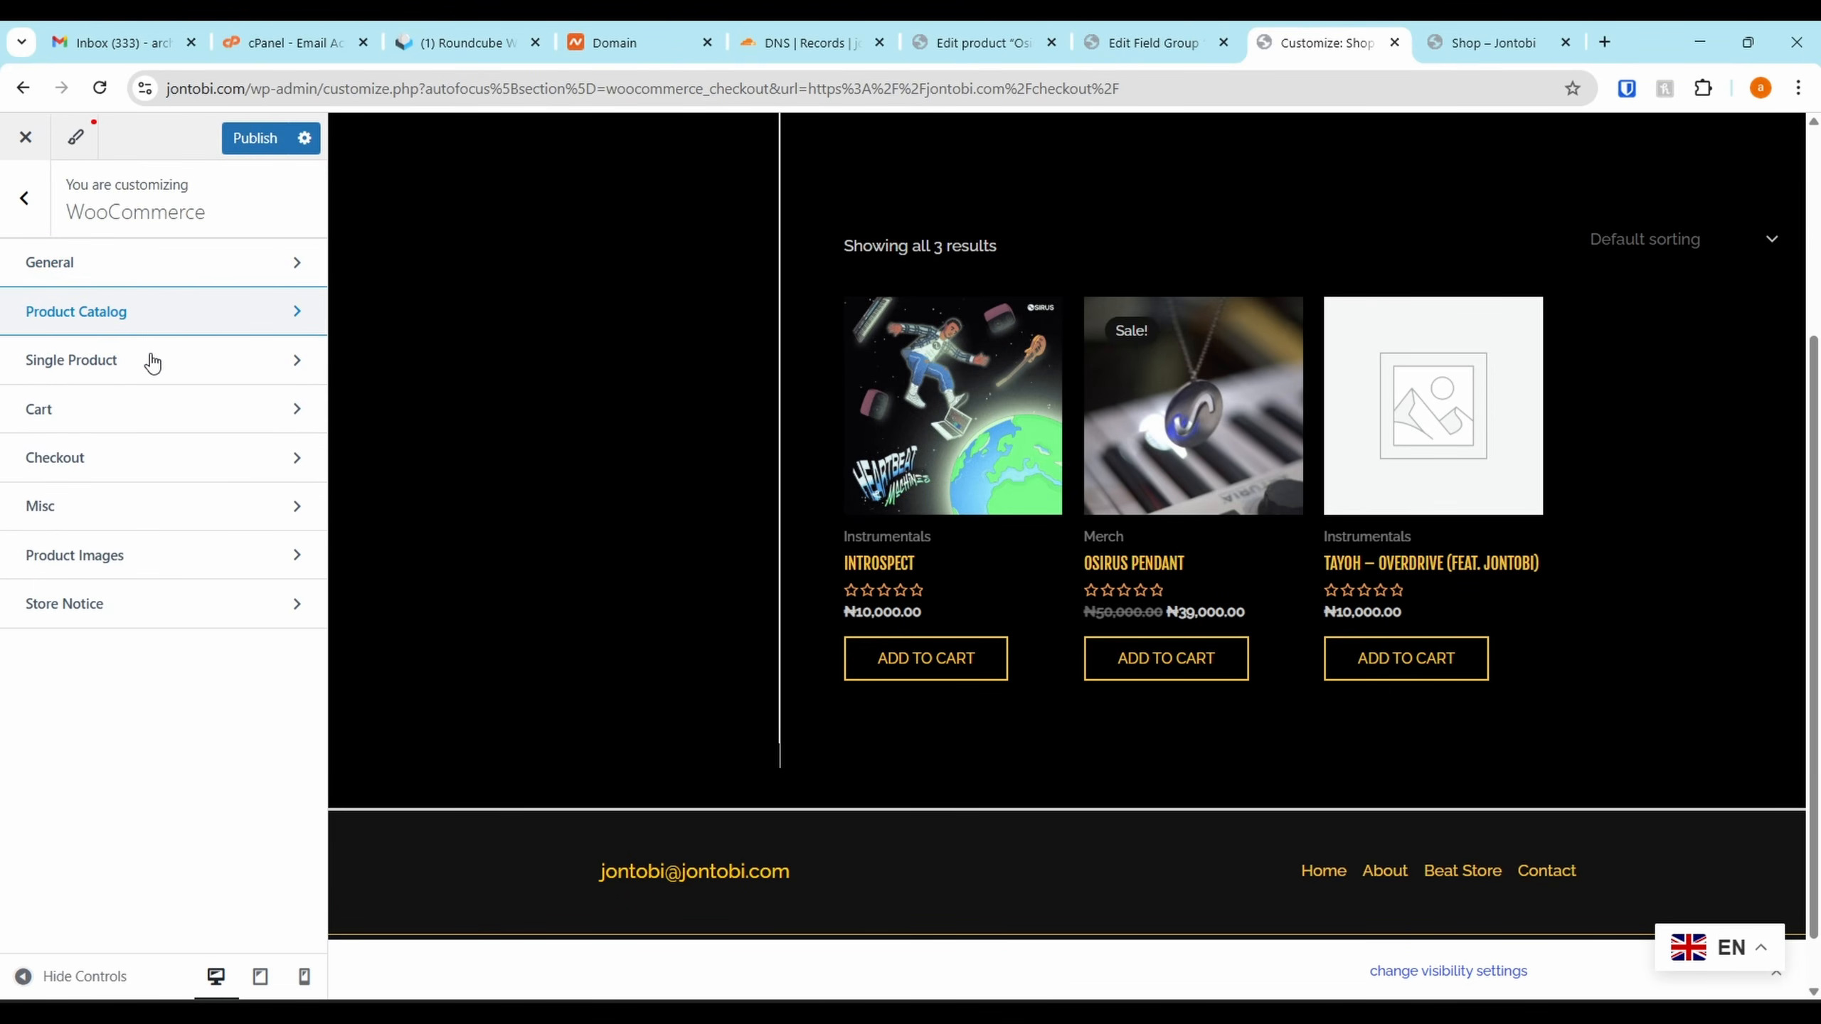
In Product Catalog, preview Shop page display as categories, then revert to products with default archive width
{"action": "scroll", "coordinate": [192, 465], "scroll_direction": "down", "scroll_amount": 10}
{"action": "left_click", "coordinate": [182, 811]}
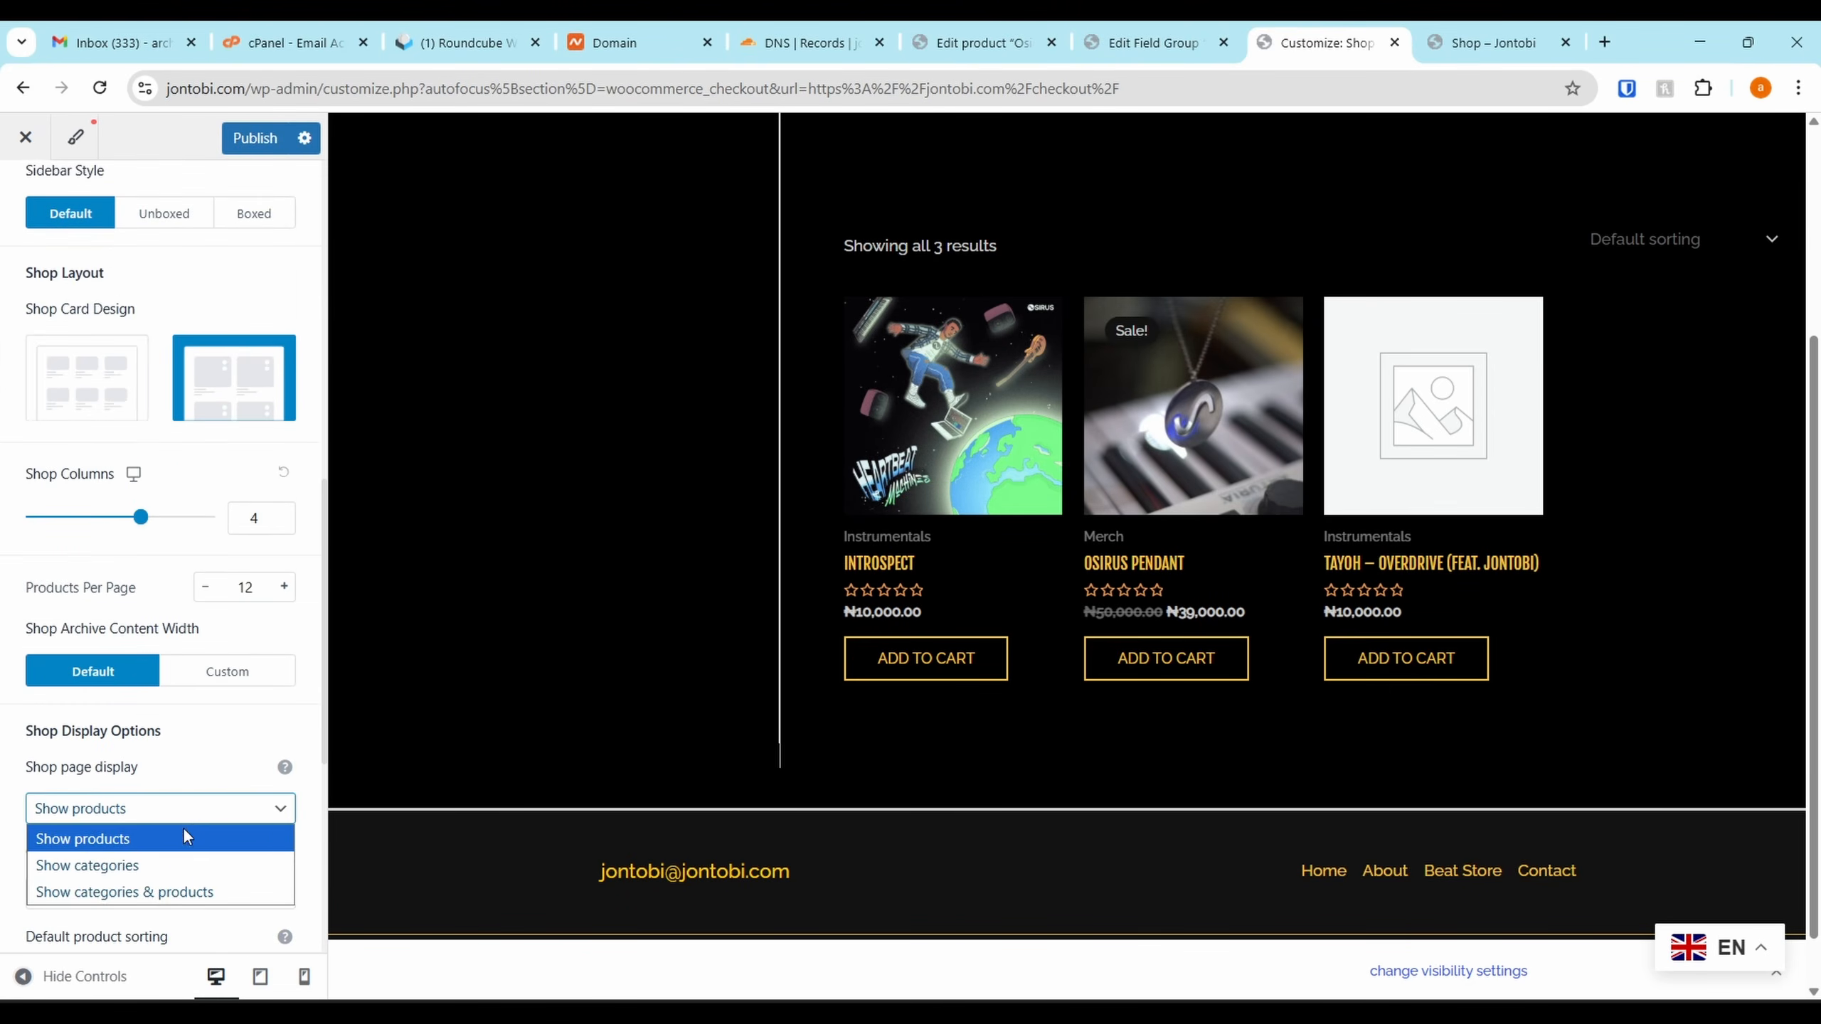
{"action": "left_click", "coordinate": [134, 860]}
{"action": "scroll", "coordinate": [151, 843], "scroll_direction": "down", "scroll_amount": 3}
{"action": "left_click", "coordinate": [192, 635]}
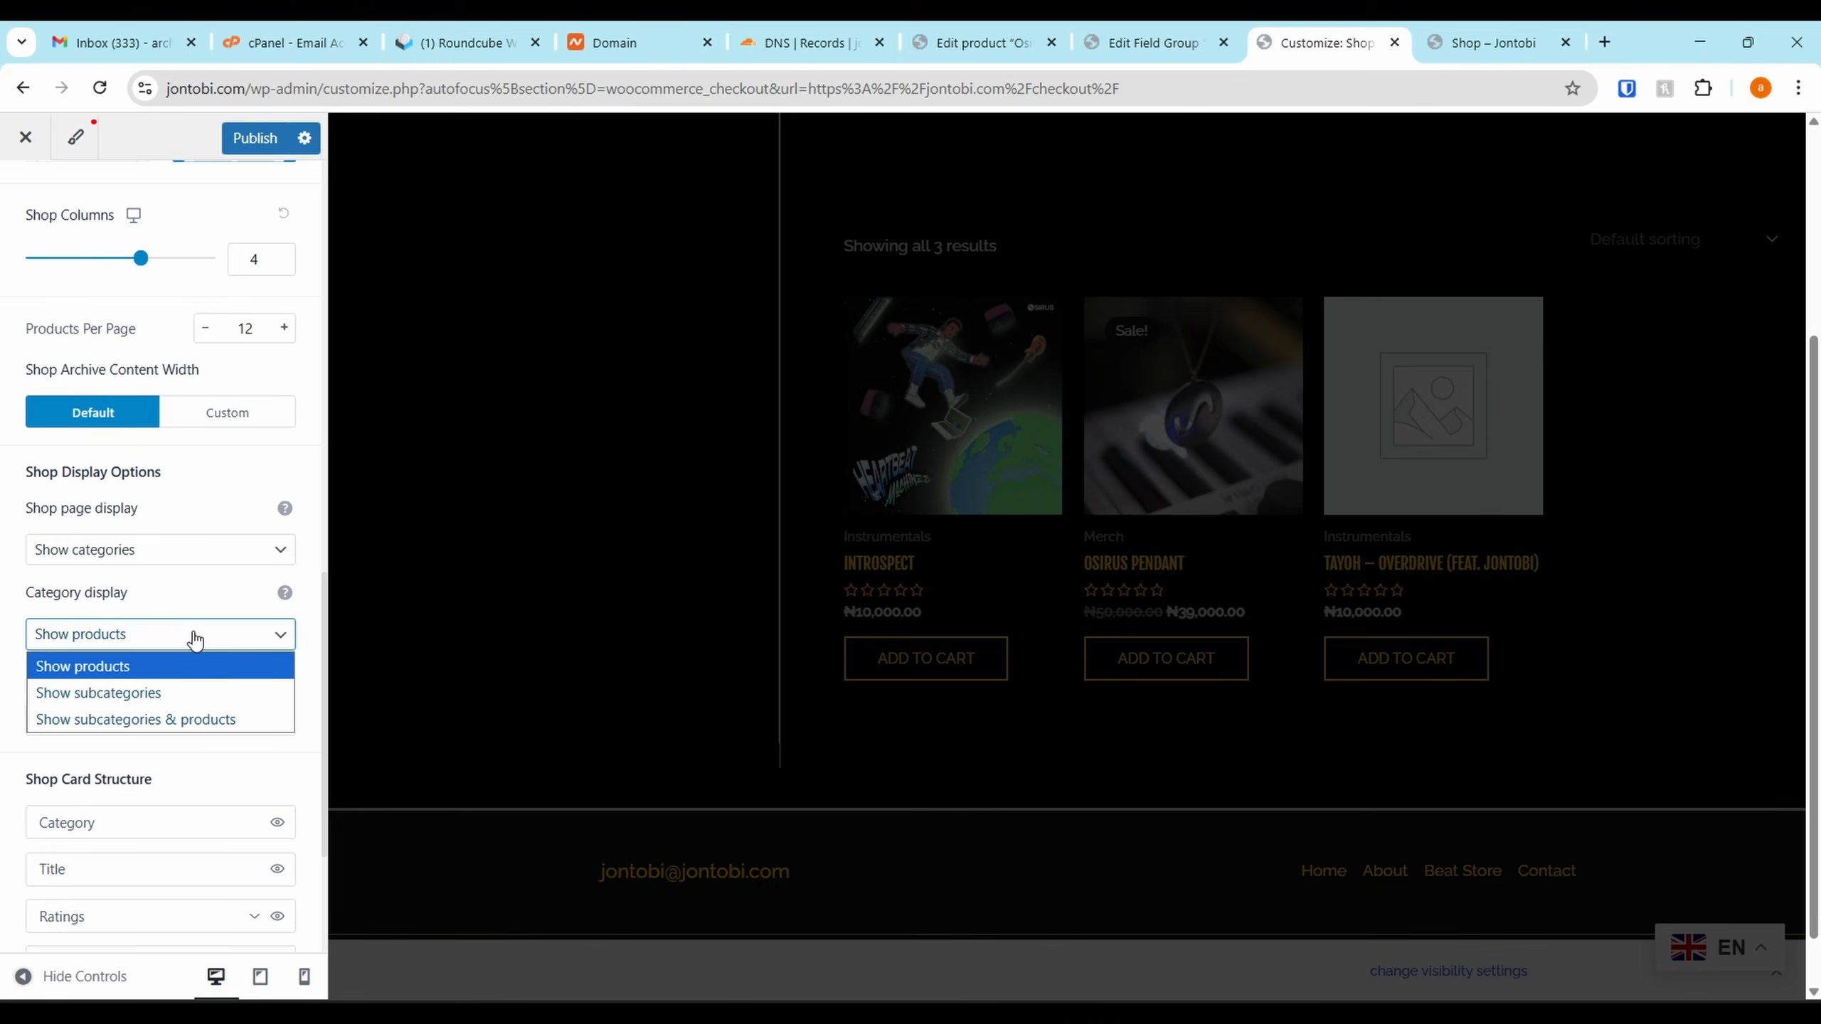
{"action": "left_click", "coordinate": [195, 638]}
{"action": "left_click", "coordinate": [163, 559]}
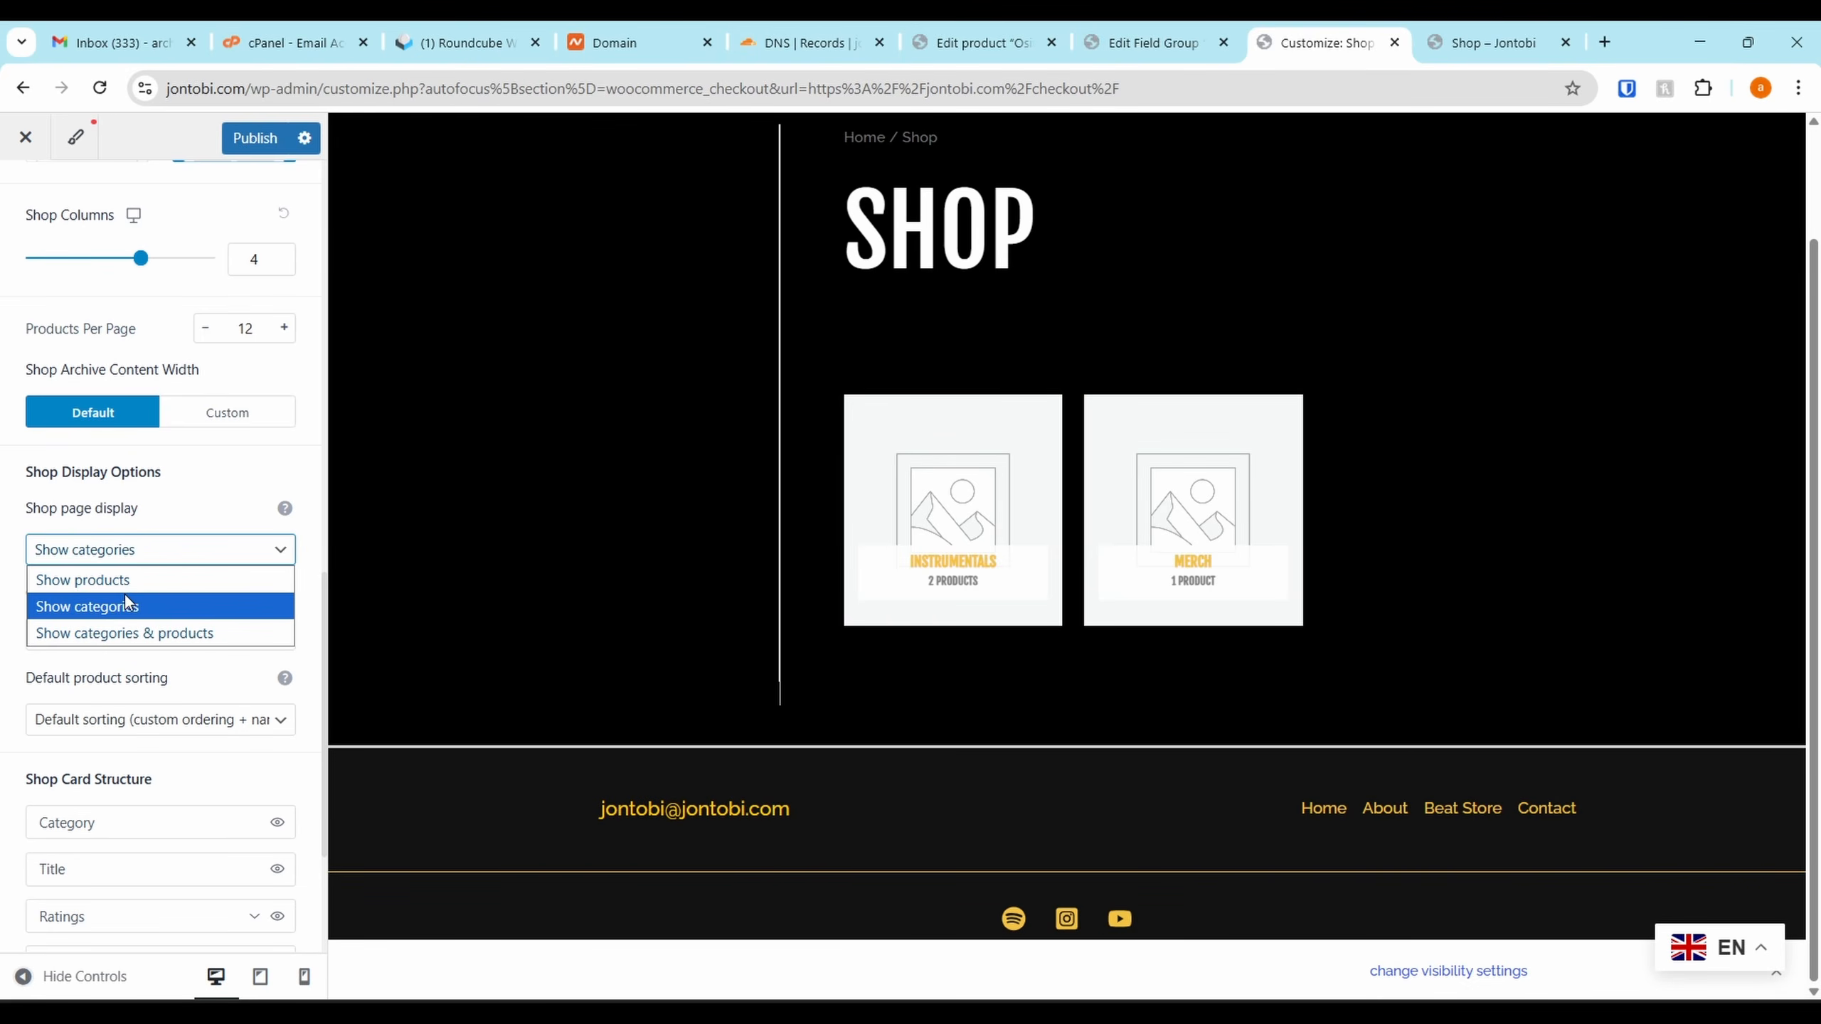
{"action": "left_click", "coordinate": [129, 580]}
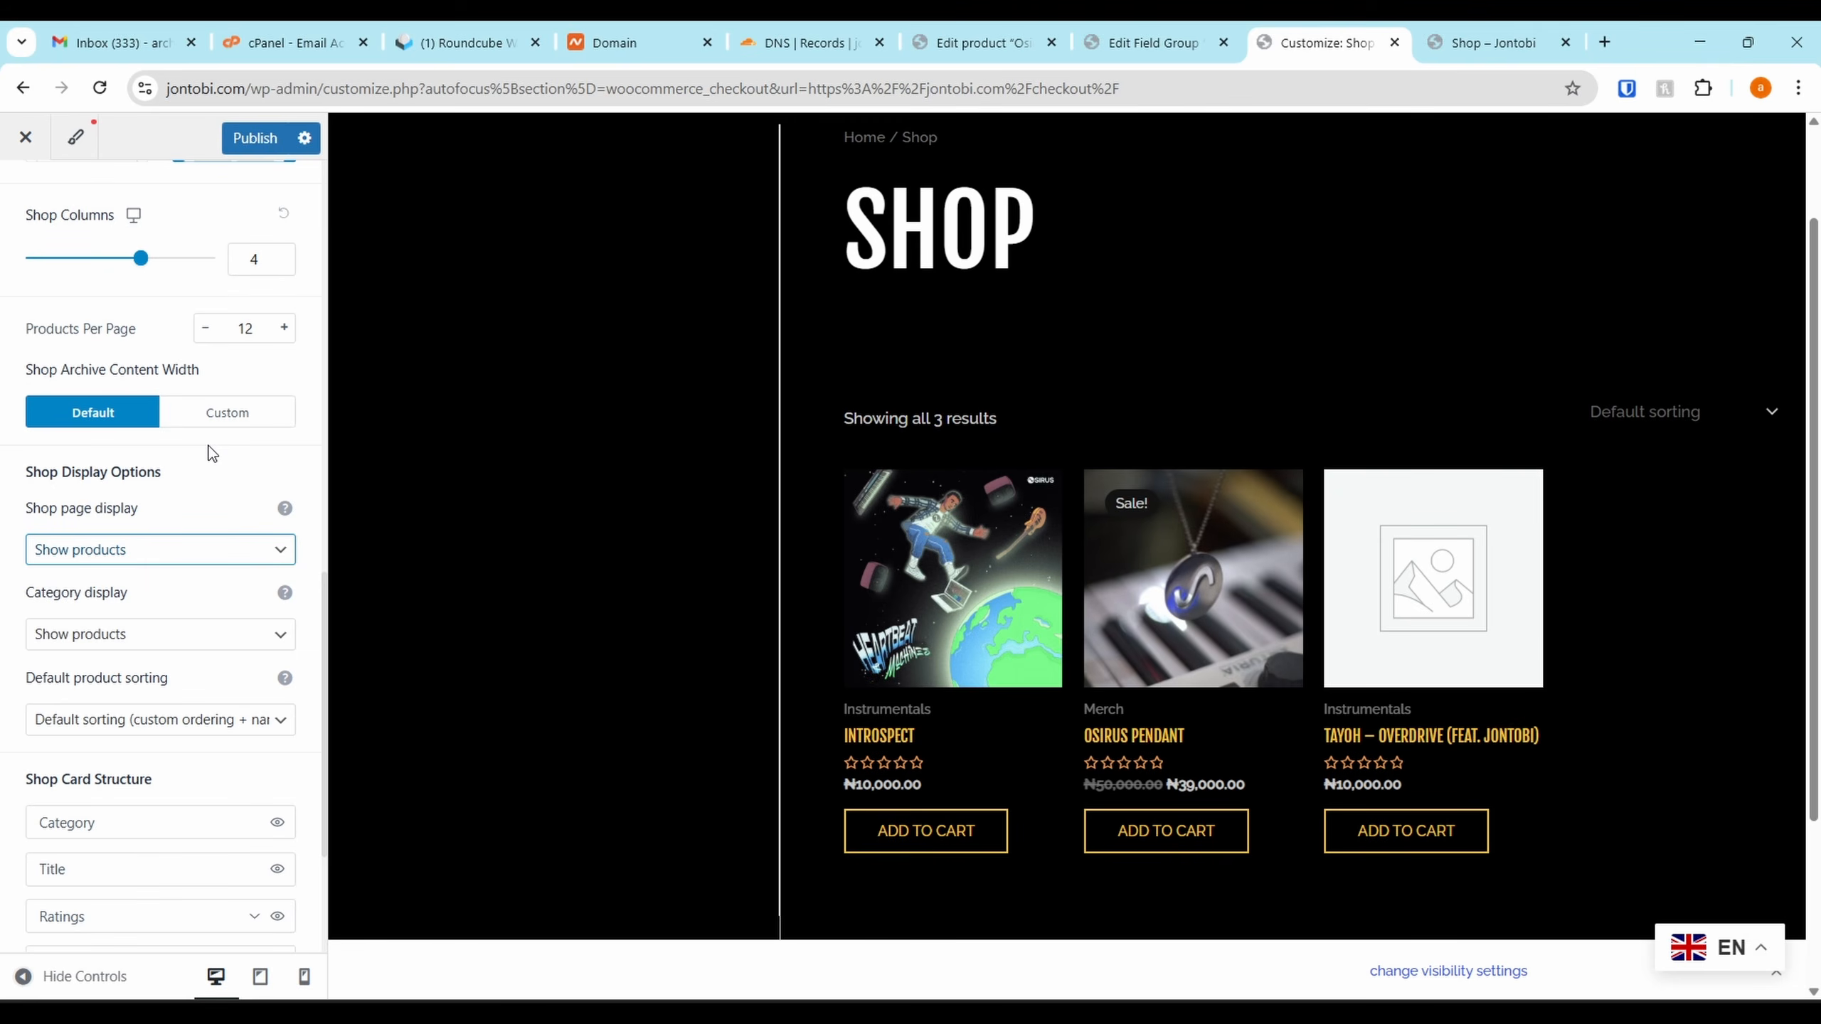
{"action": "left_click", "coordinate": [226, 413]}
{"action": "left_click", "coordinate": [144, 416]}
Reconfirm Shop page display as Show products and return to the WooCommerce settings list
{"action": "scroll", "coordinate": [187, 431], "scroll_direction": "up", "scroll_amount": 5}
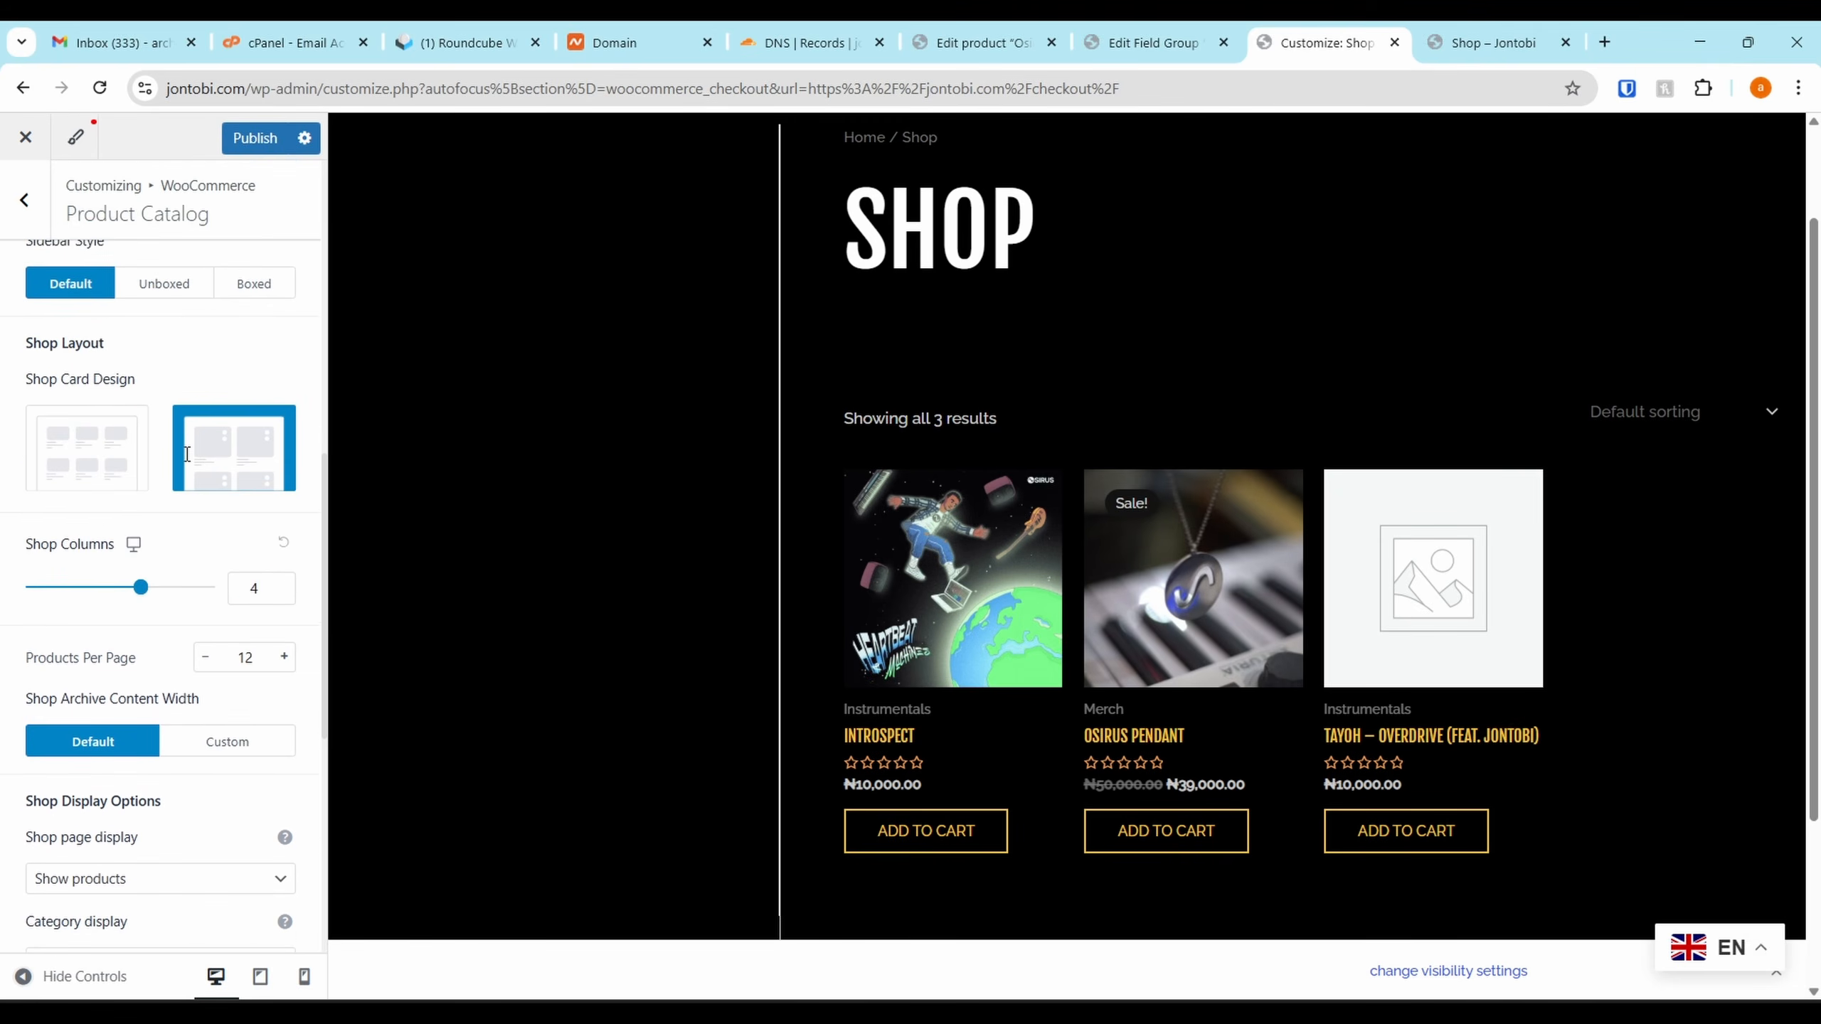
{"action": "scroll", "coordinate": [200, 357], "scroll_direction": "up", "scroll_amount": 8}
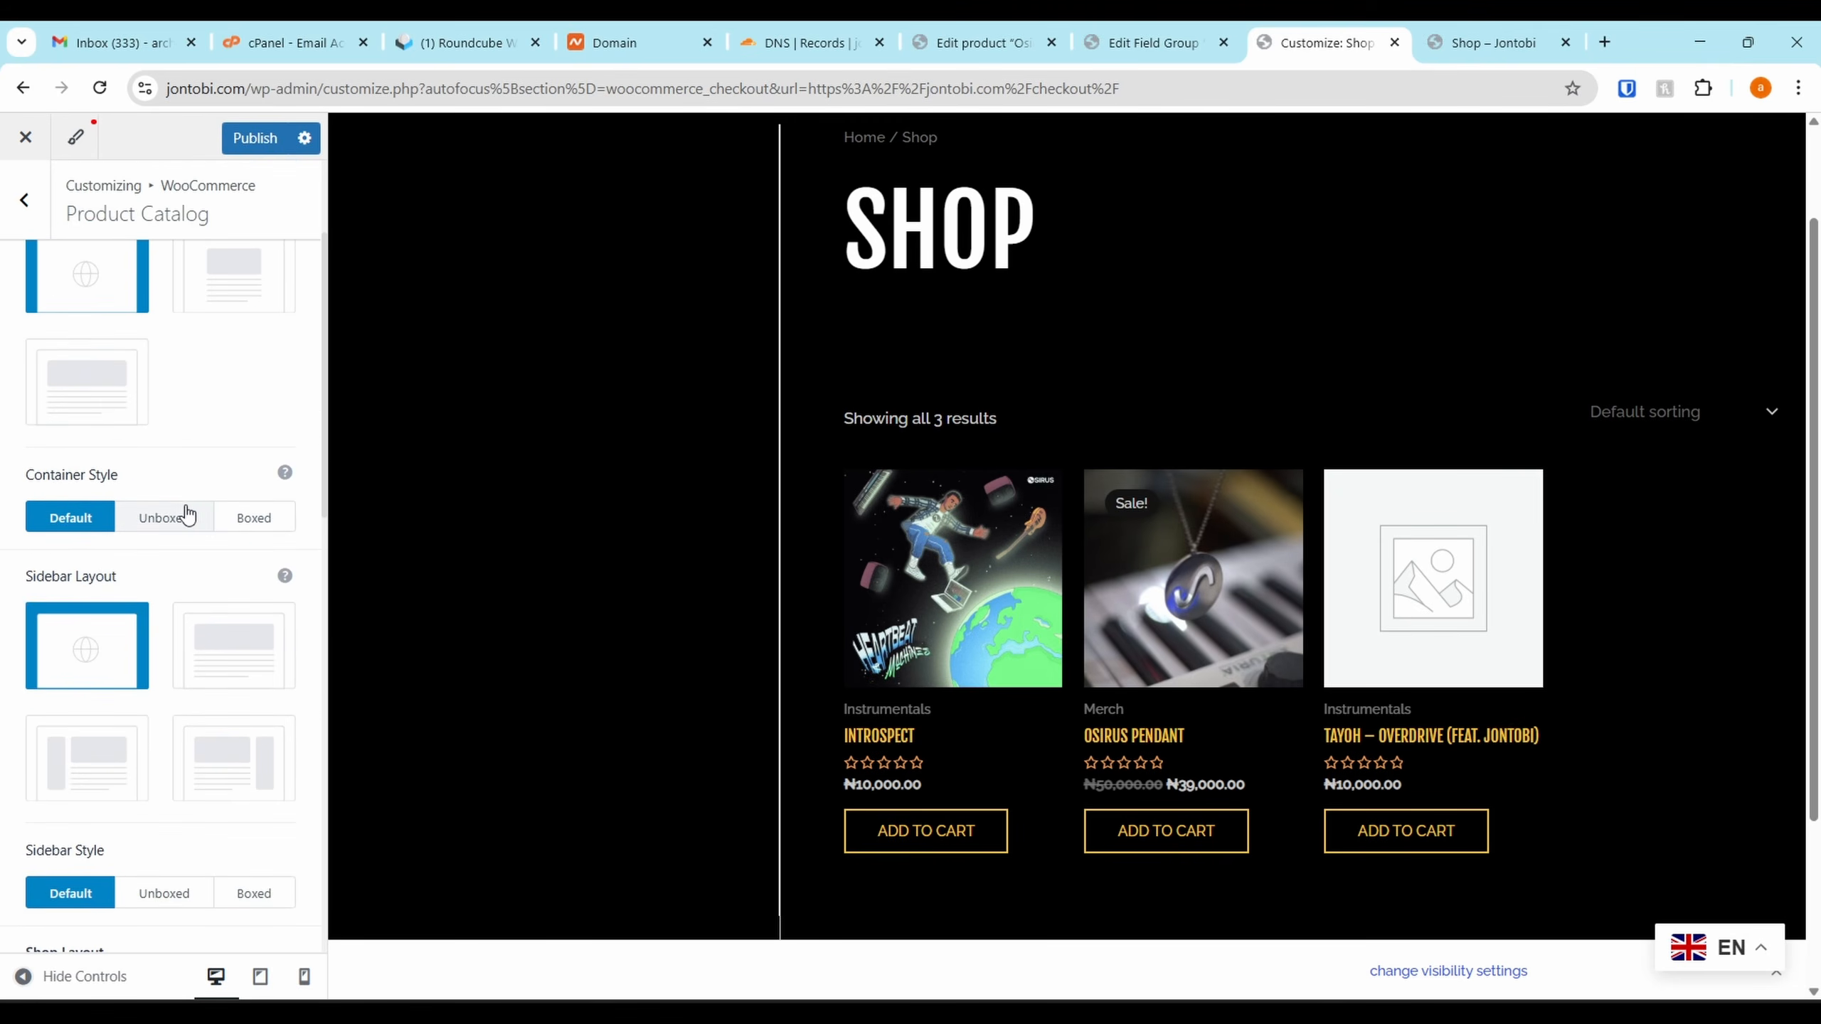
{"action": "scroll", "coordinate": [188, 515], "scroll_direction": "up", "scroll_amount": 3}
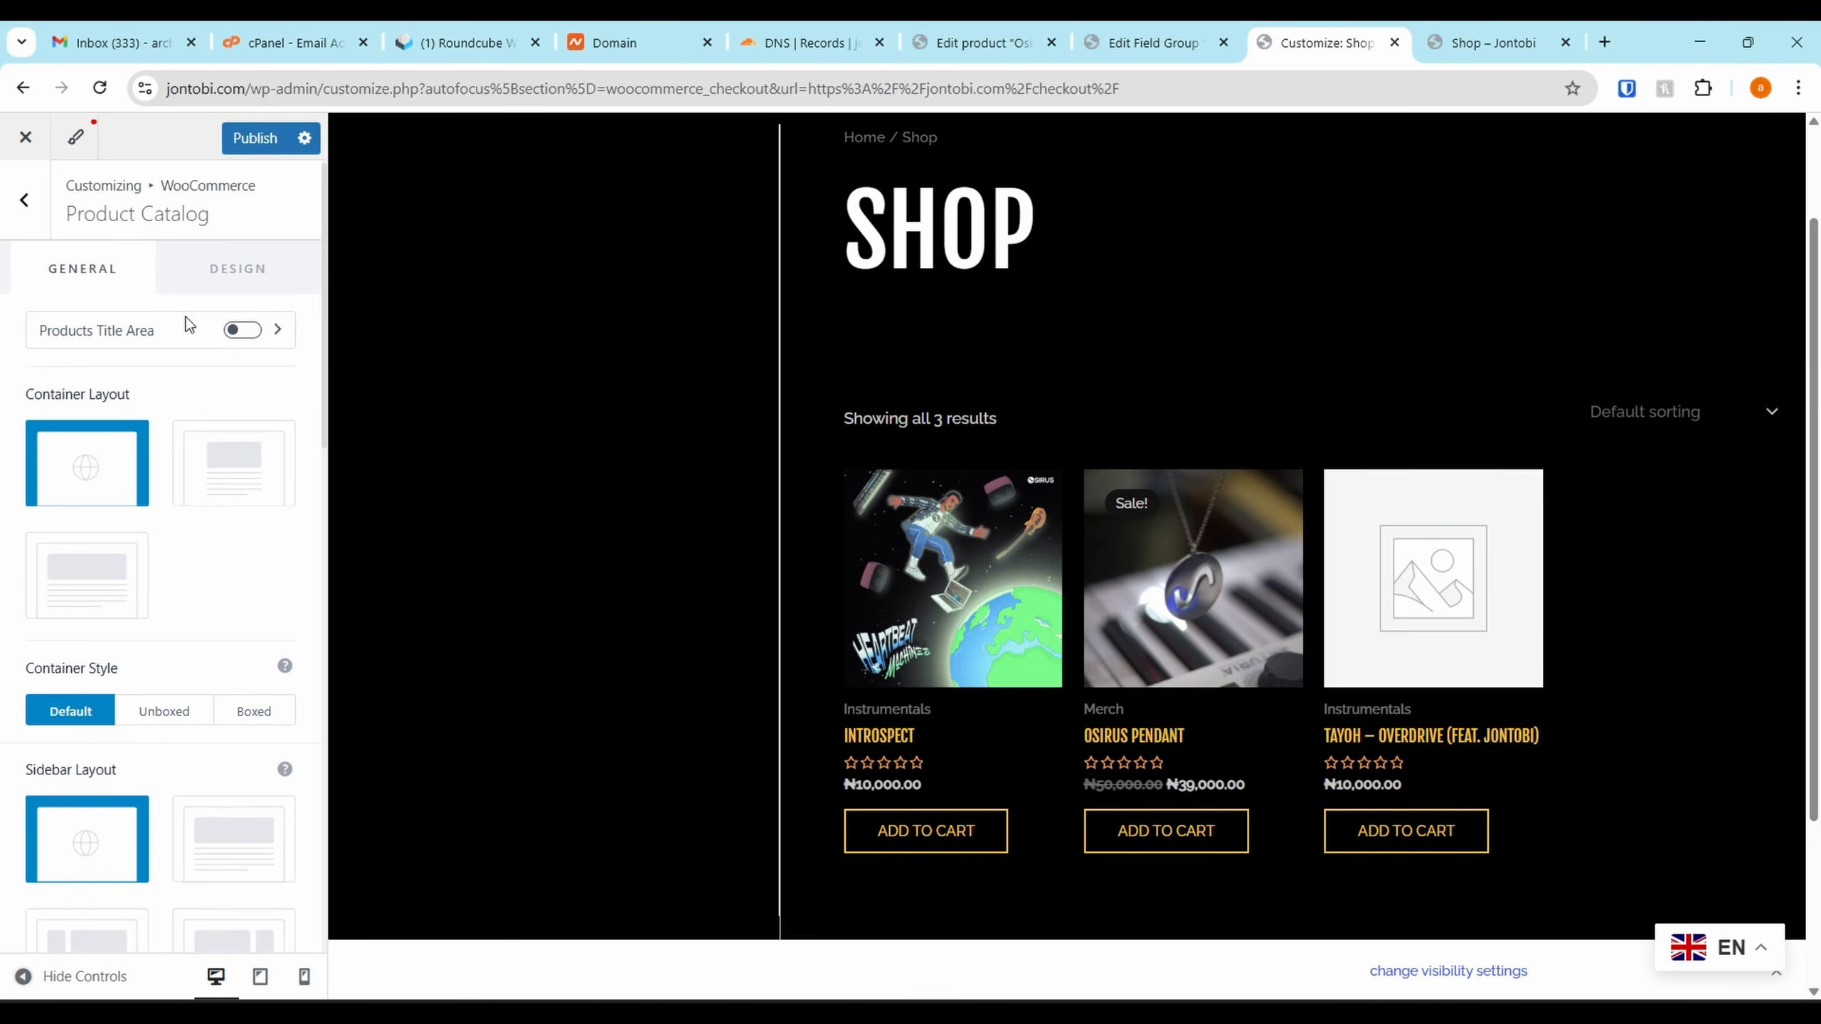
{"action": "scroll", "coordinate": [242, 490], "scroll_direction": "down", "scroll_amount": 7}
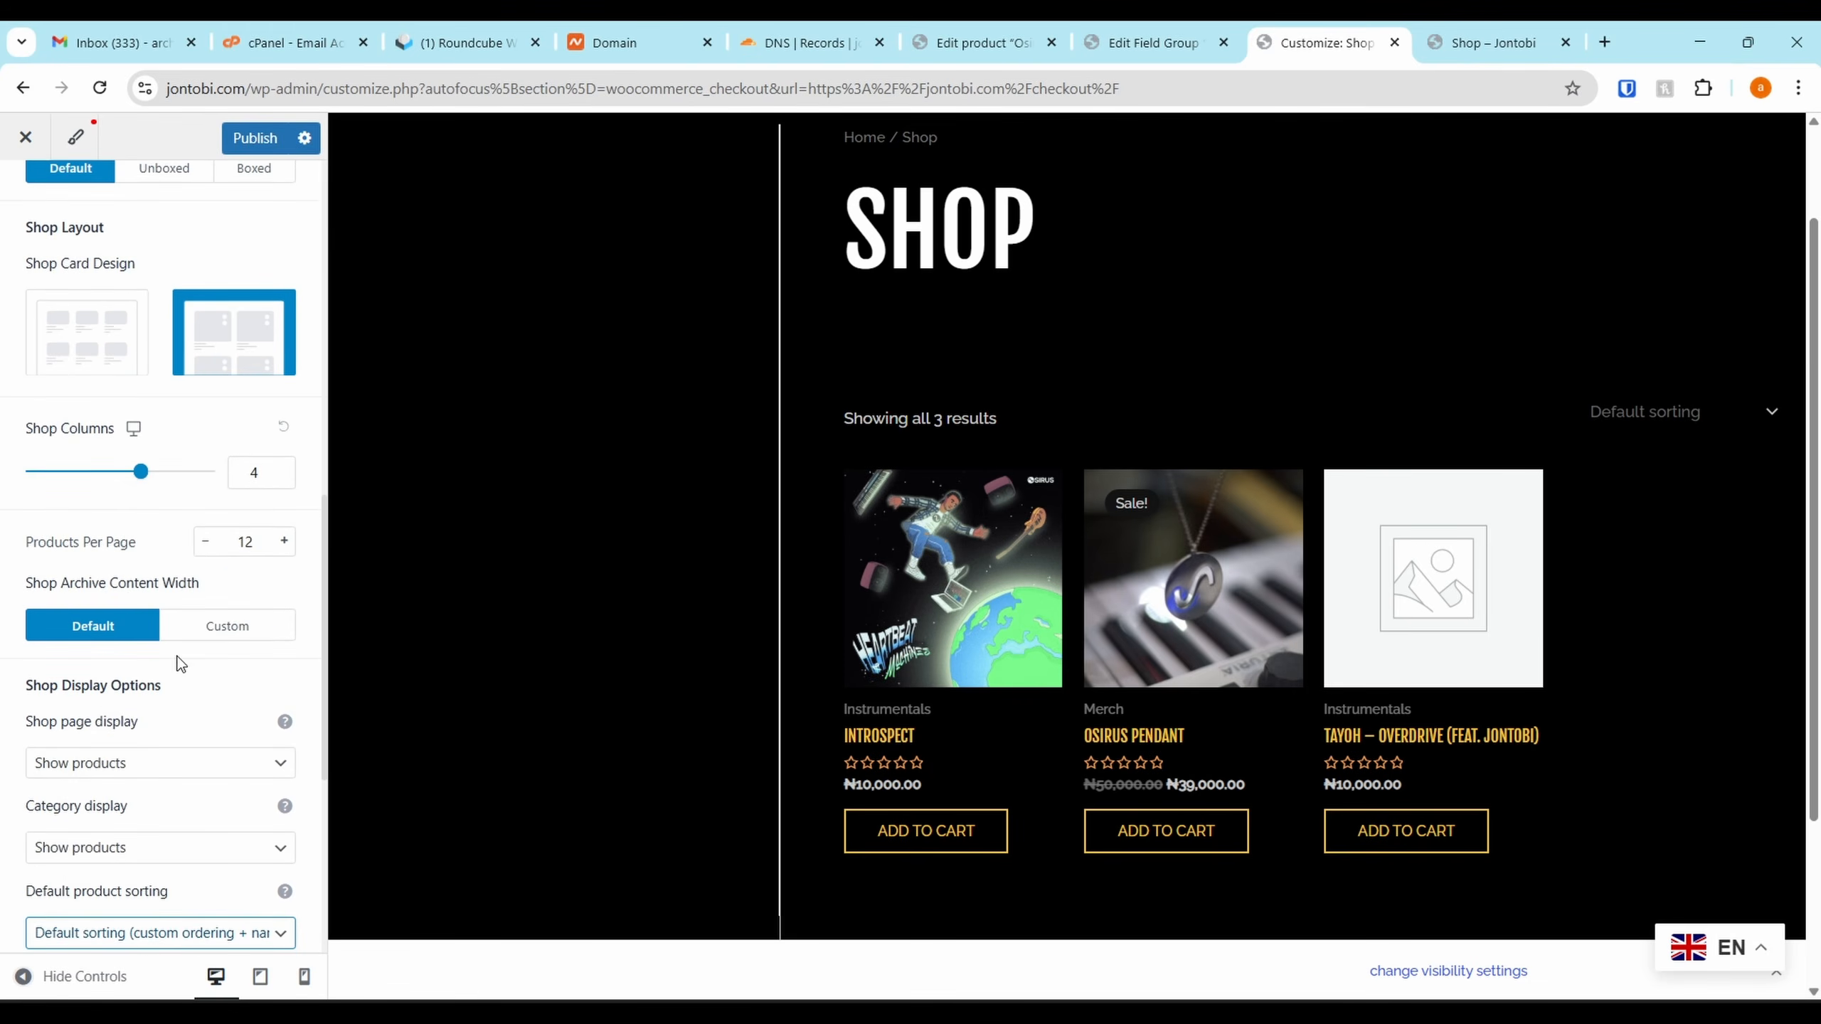
{"action": "scroll", "coordinate": [177, 656], "scroll_direction": "down", "scroll_amount": 3}
{"action": "scroll", "coordinate": [170, 444], "scroll_direction": "down", "scroll_amount": 1}
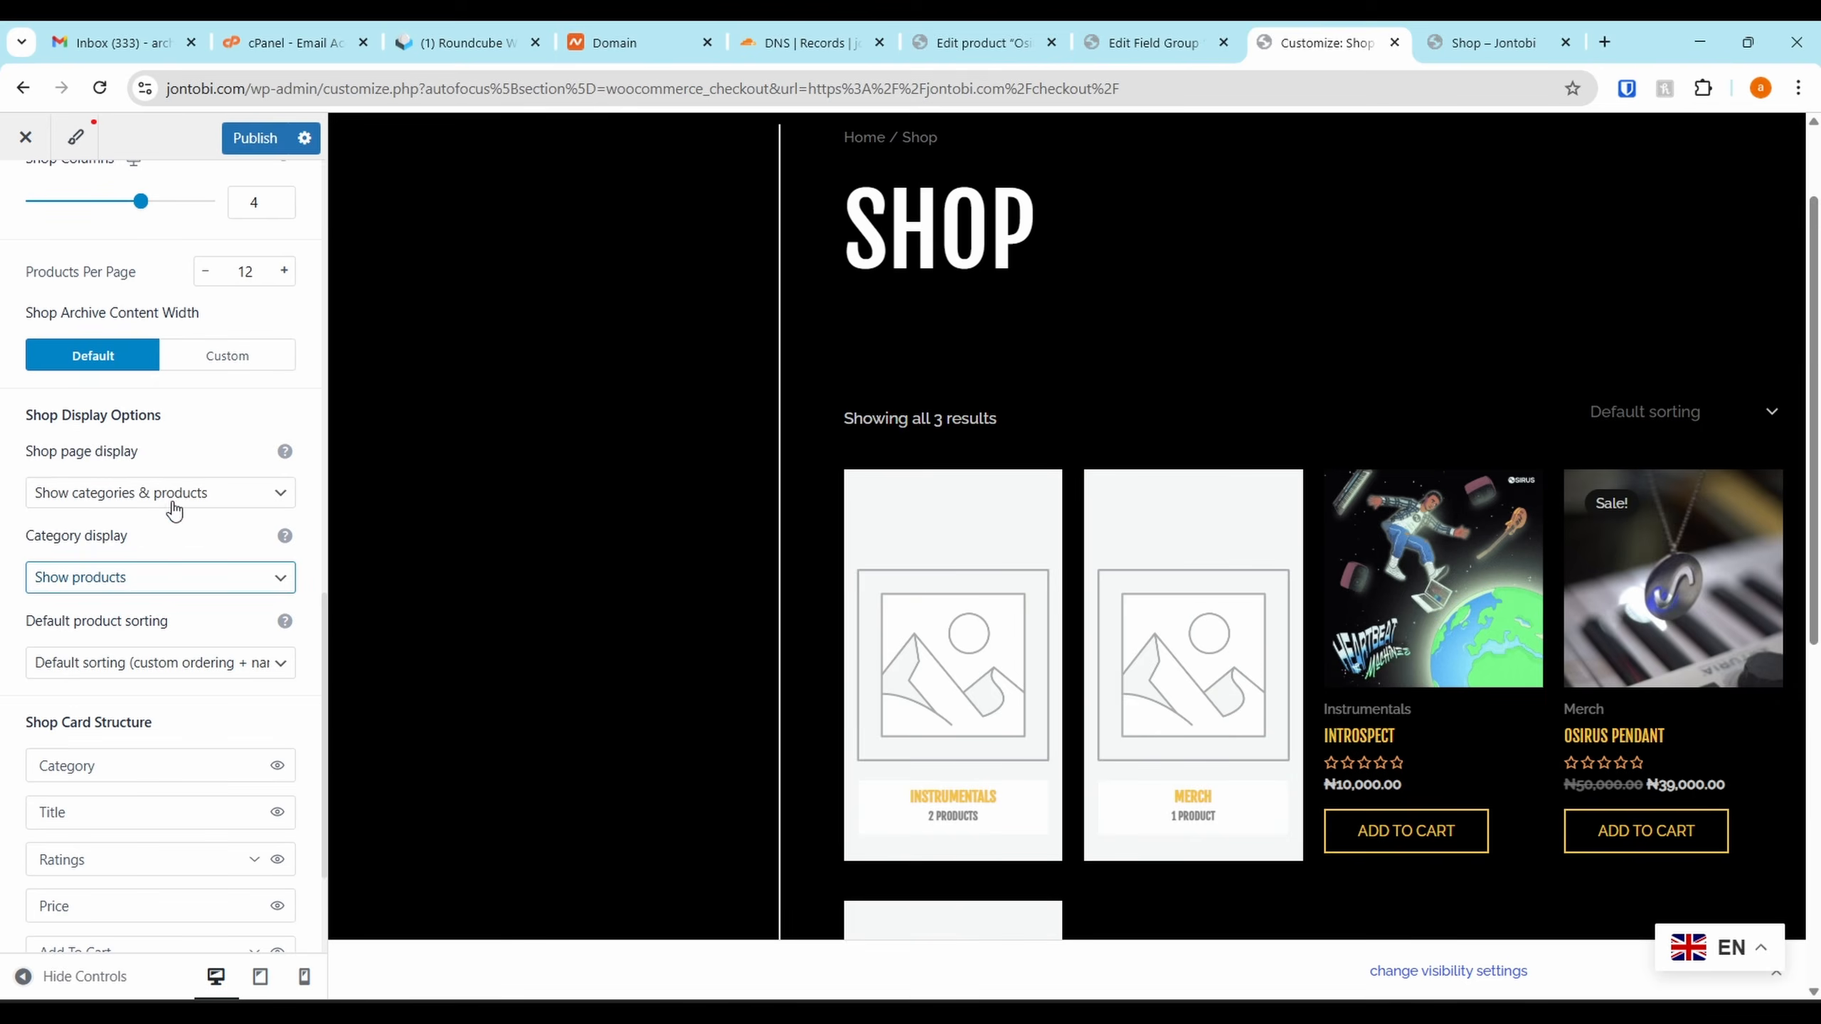
{"action": "left_click", "coordinate": [174, 511]}
{"action": "left_click", "coordinate": [154, 522]}
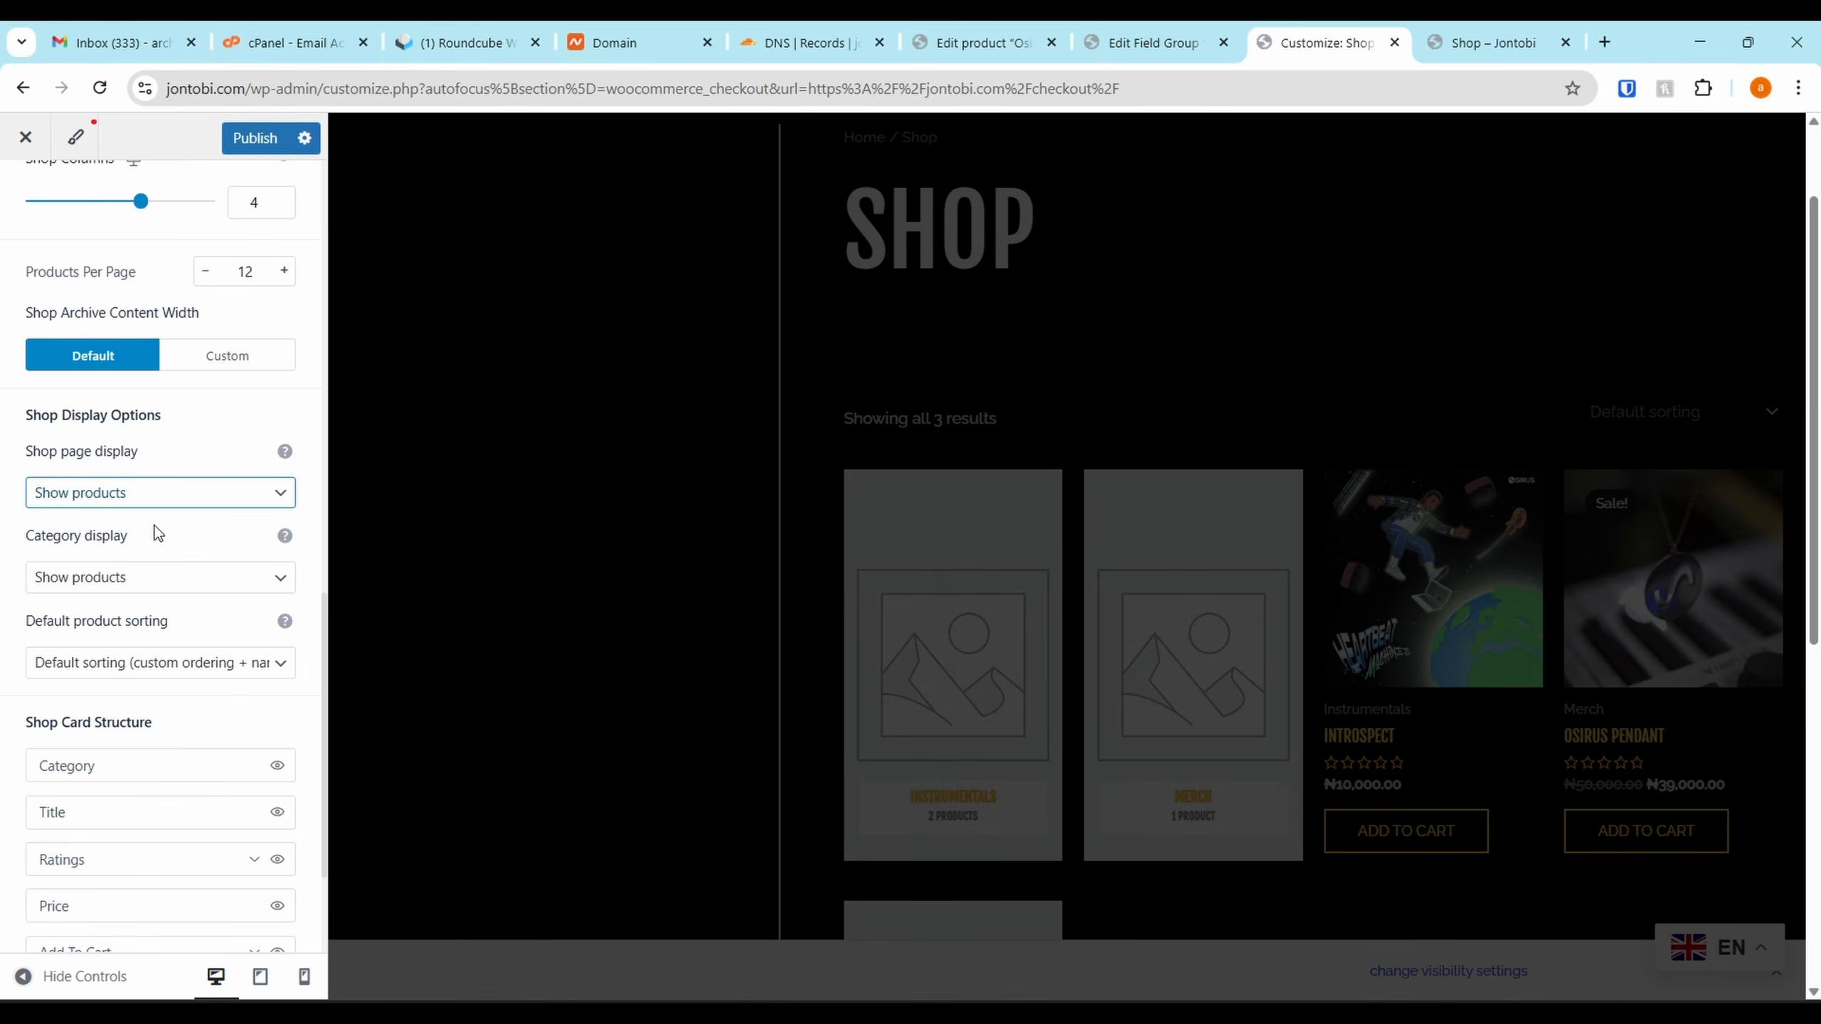
{"action": "scroll", "coordinate": [158, 534], "scroll_direction": "down", "scroll_amount": 3}
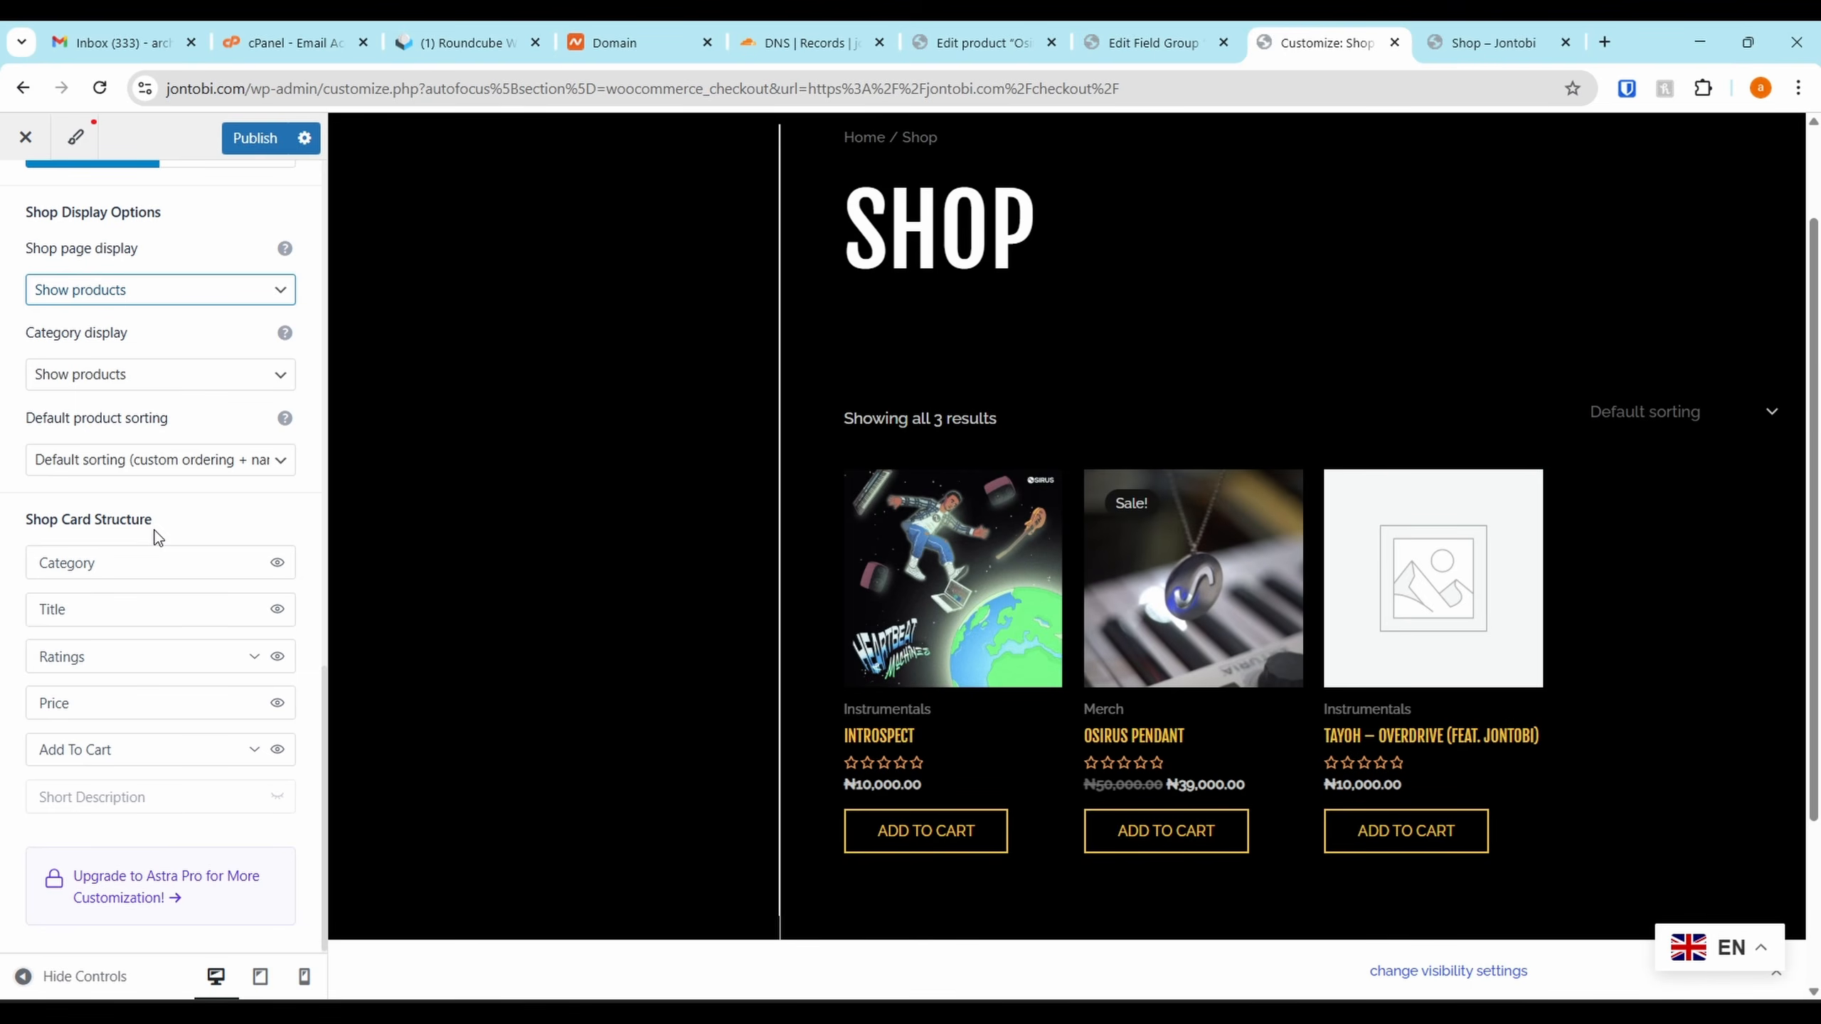
{"action": "scroll", "coordinate": [161, 474], "scroll_direction": "up", "scroll_amount": 10}
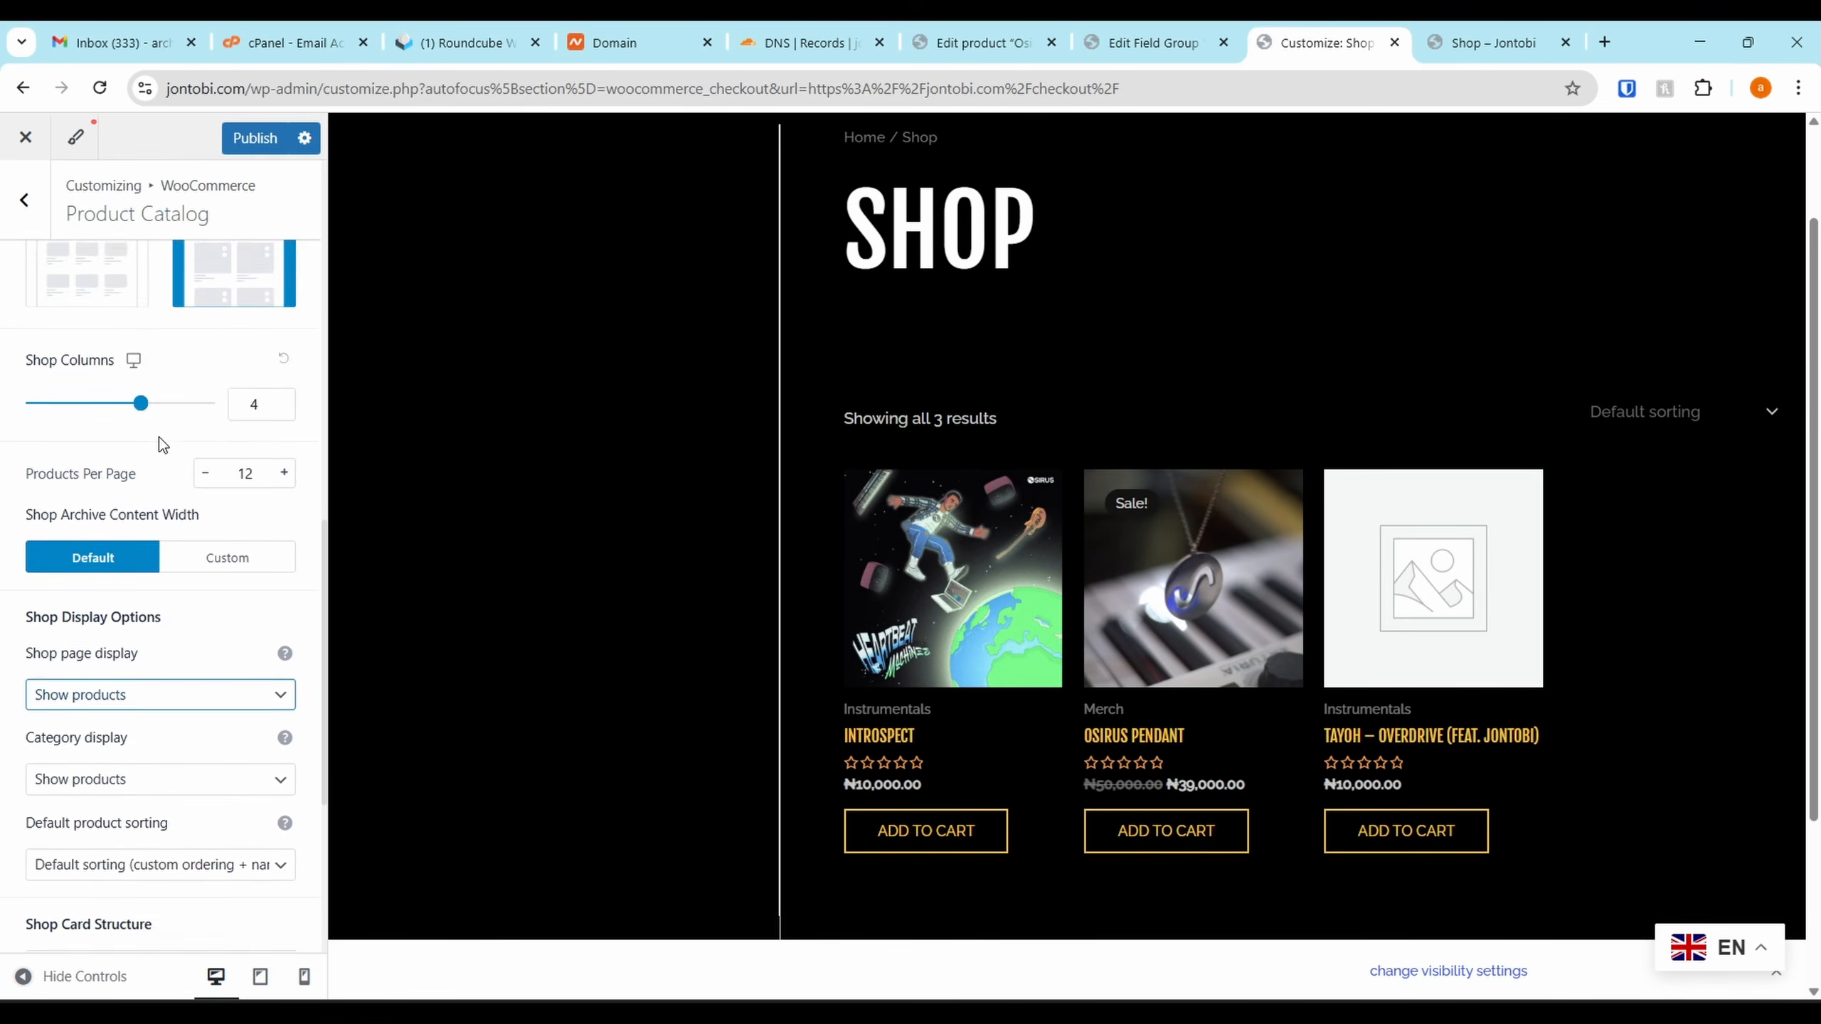
{"action": "left_click", "coordinate": [28, 207]}
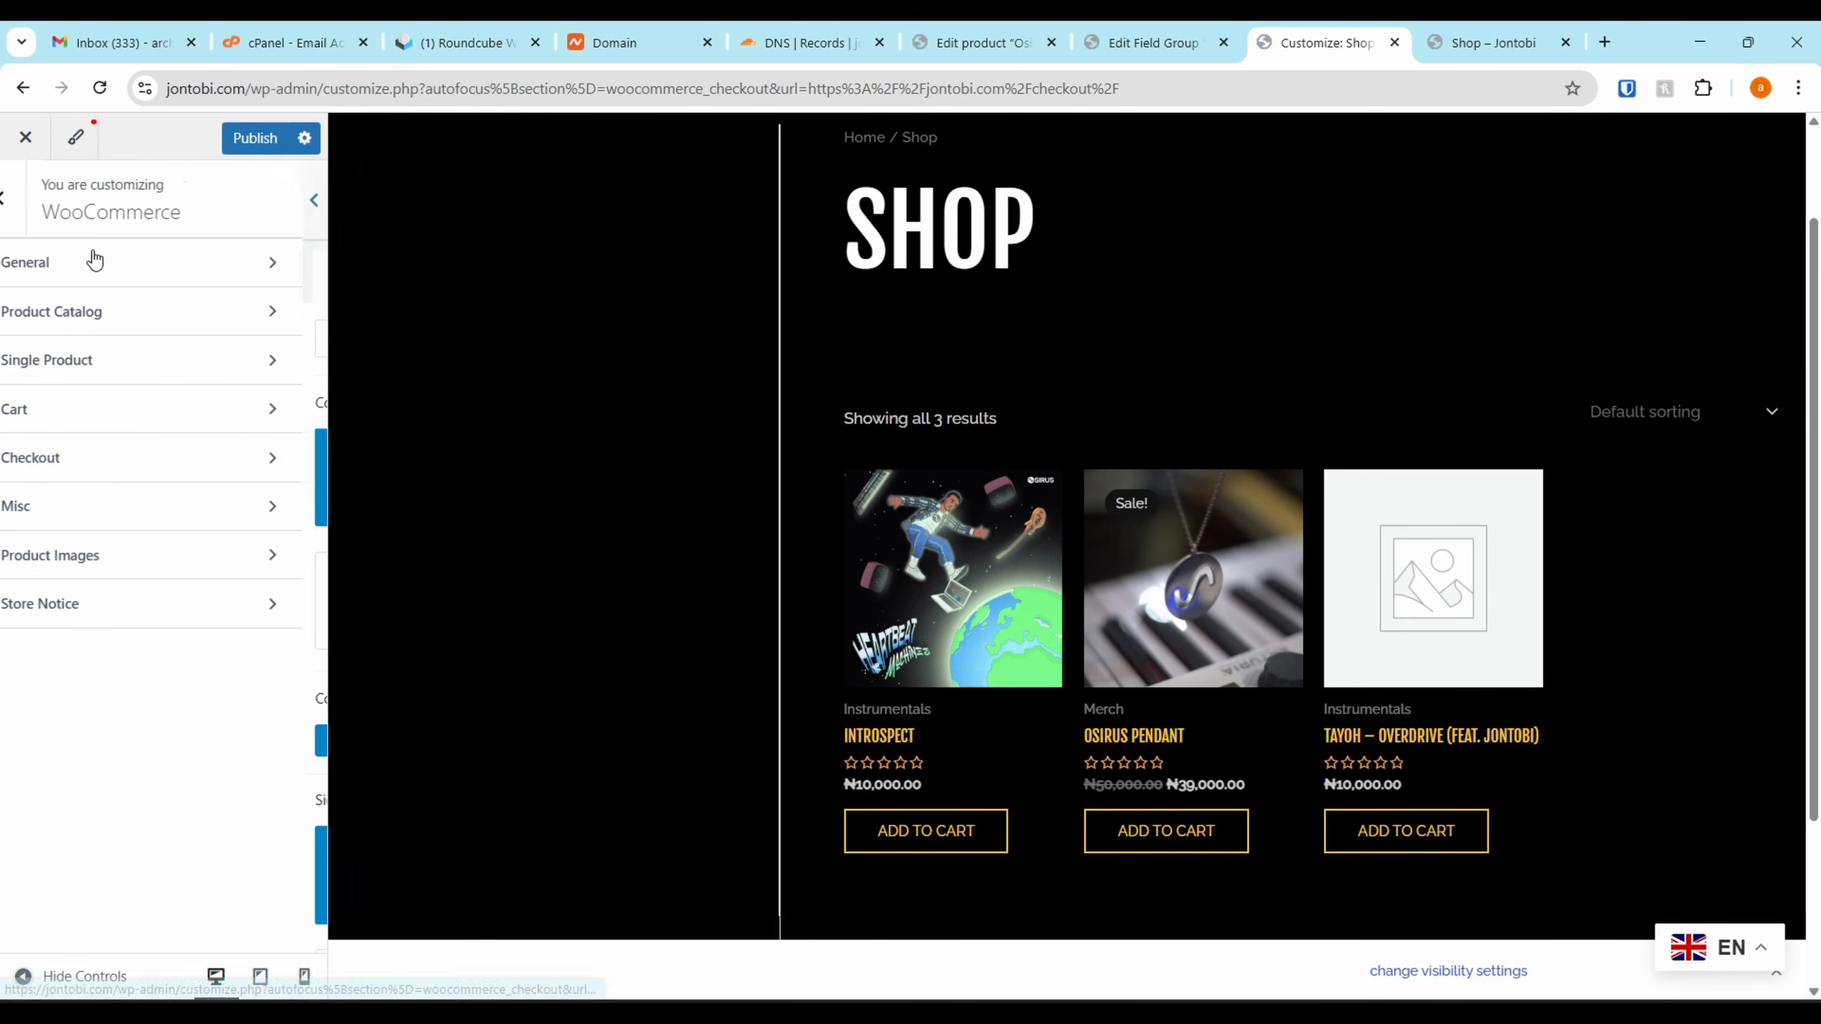
Review single product, miscellaneous and general WooCommerce settings, then publish the Customizer changes
{"action": "left_click", "coordinate": [136, 367]}
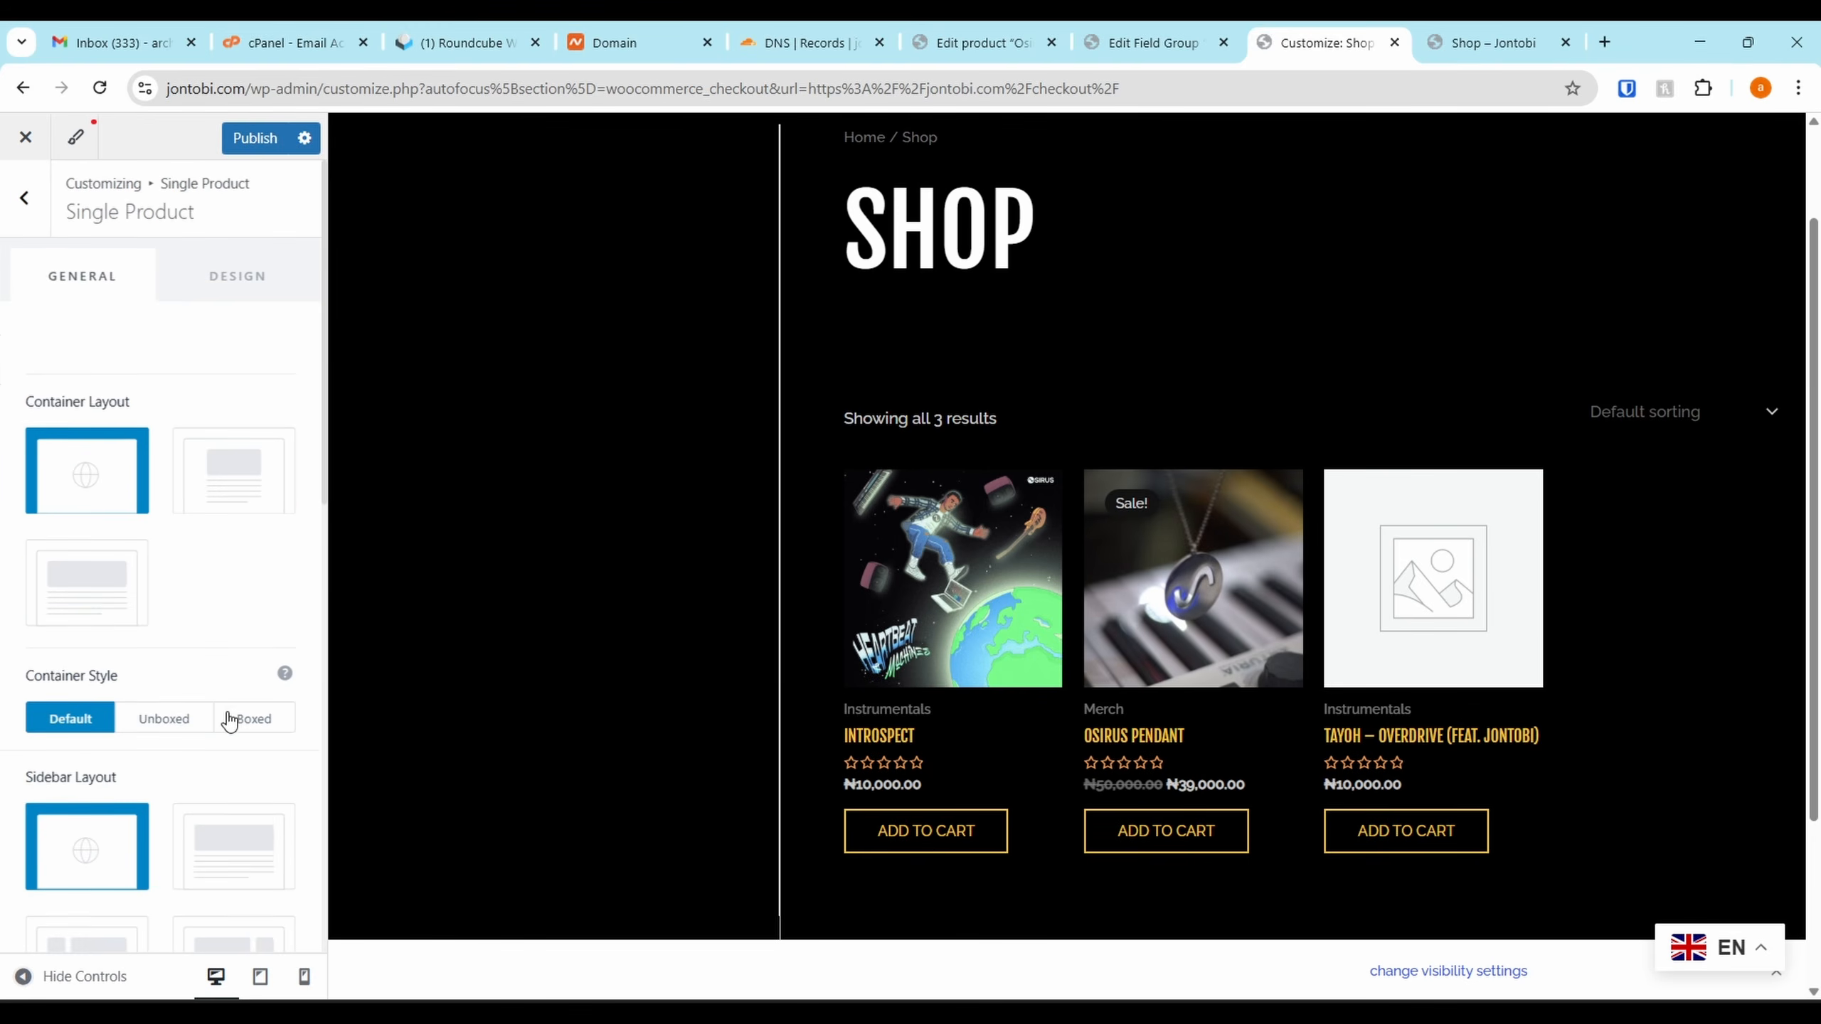
{"action": "scroll", "coordinate": [237, 714], "scroll_direction": "down", "scroll_amount": 6}
{"action": "scroll", "coordinate": [1357, 693], "scroll_direction": "down", "scroll_amount": 3}
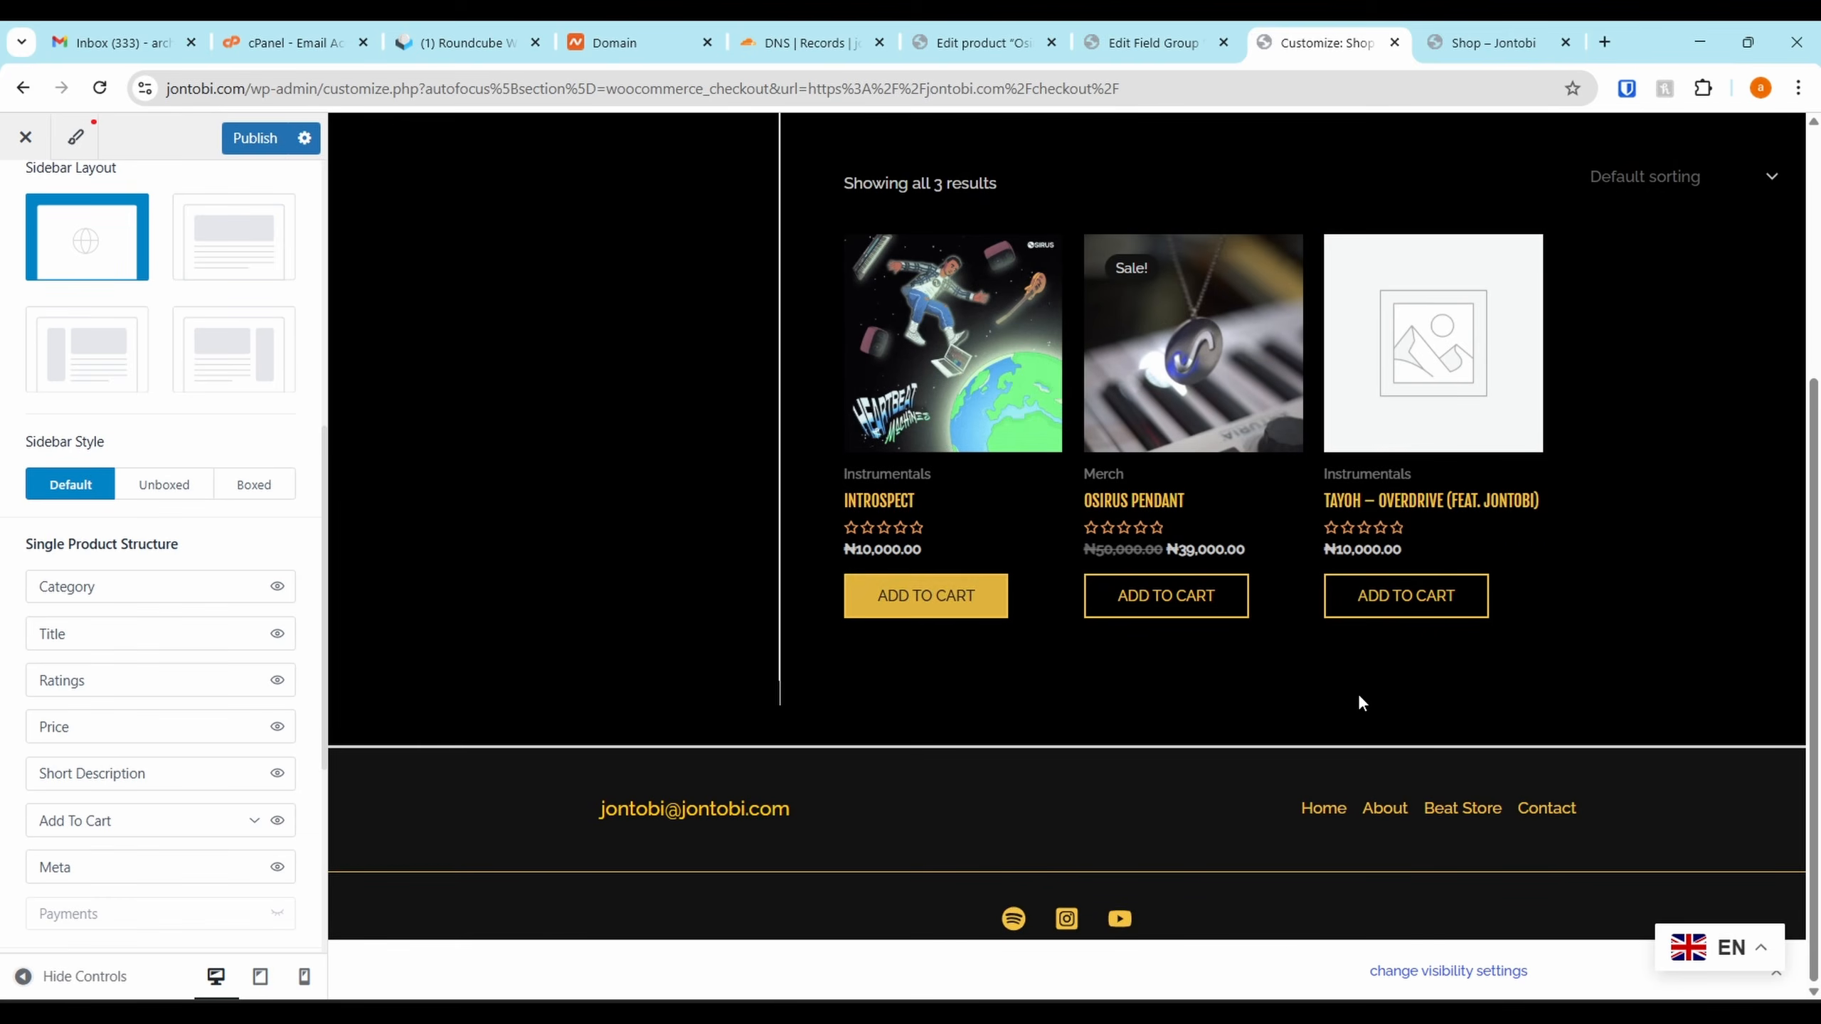
{"action": "scroll", "coordinate": [171, 325], "scroll_direction": "up", "scroll_amount": 6}
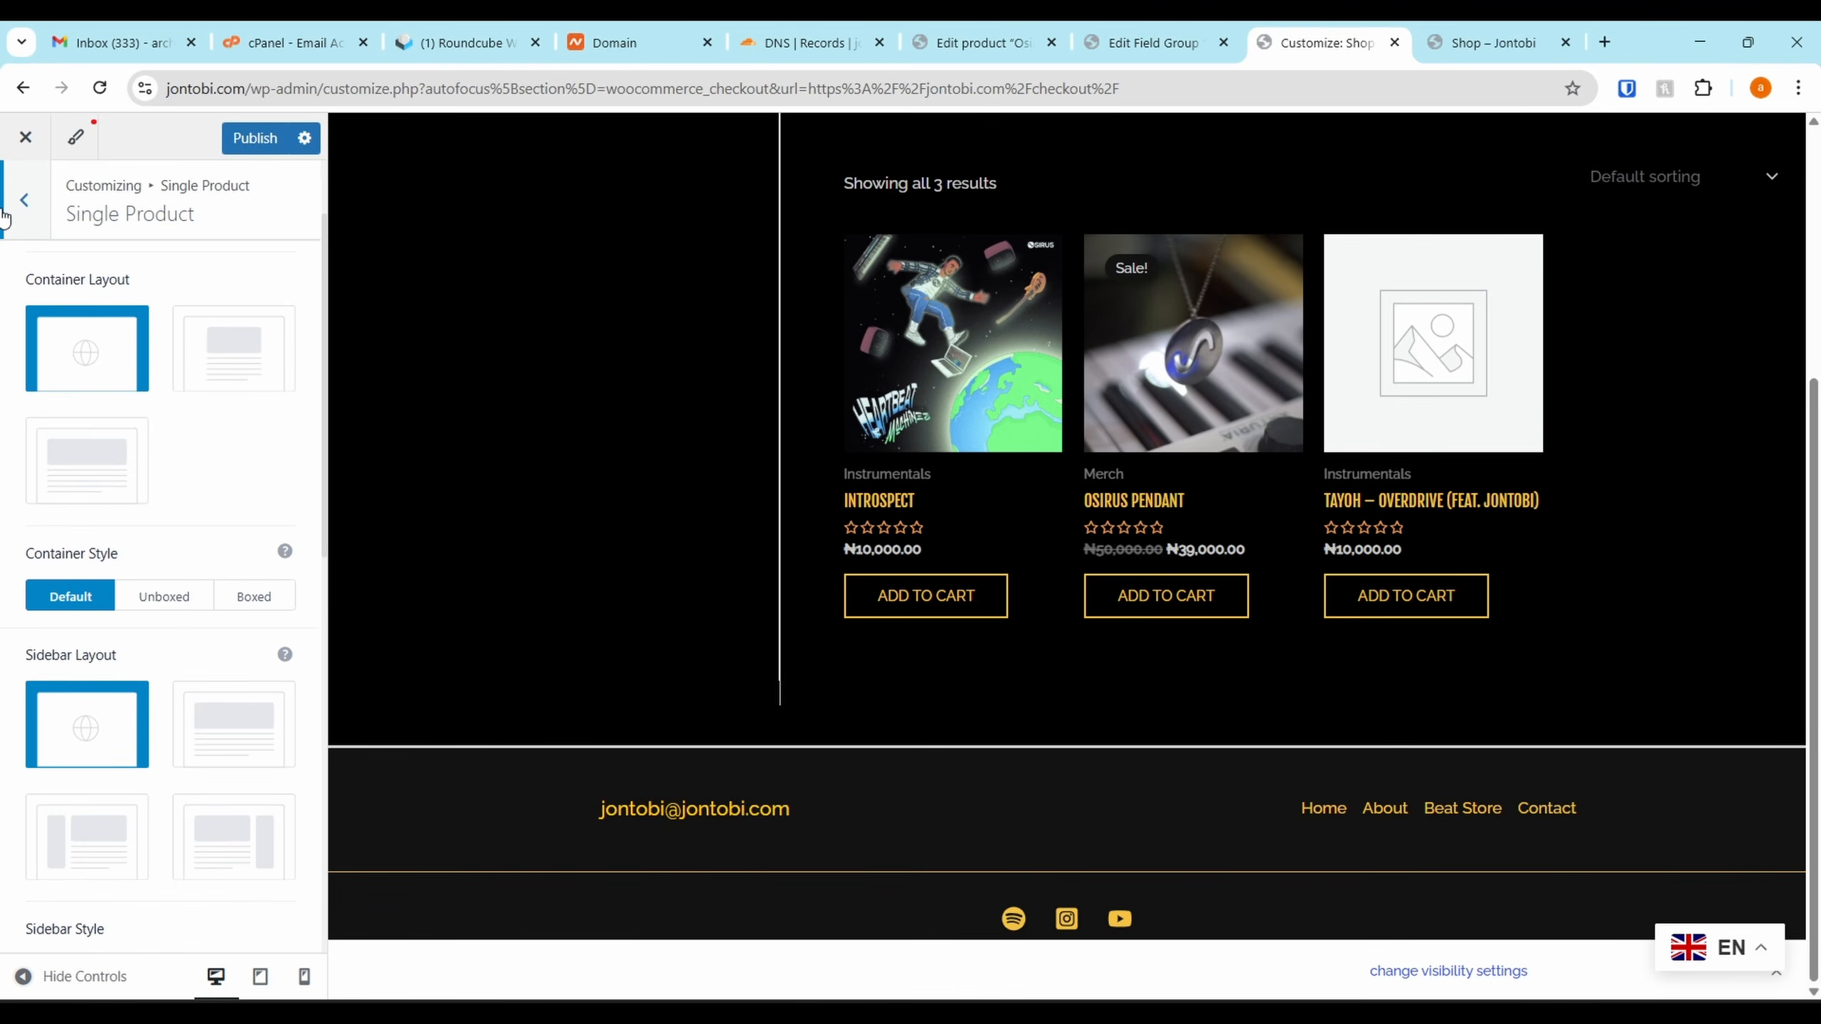
{"action": "left_click", "coordinate": [23, 199]}
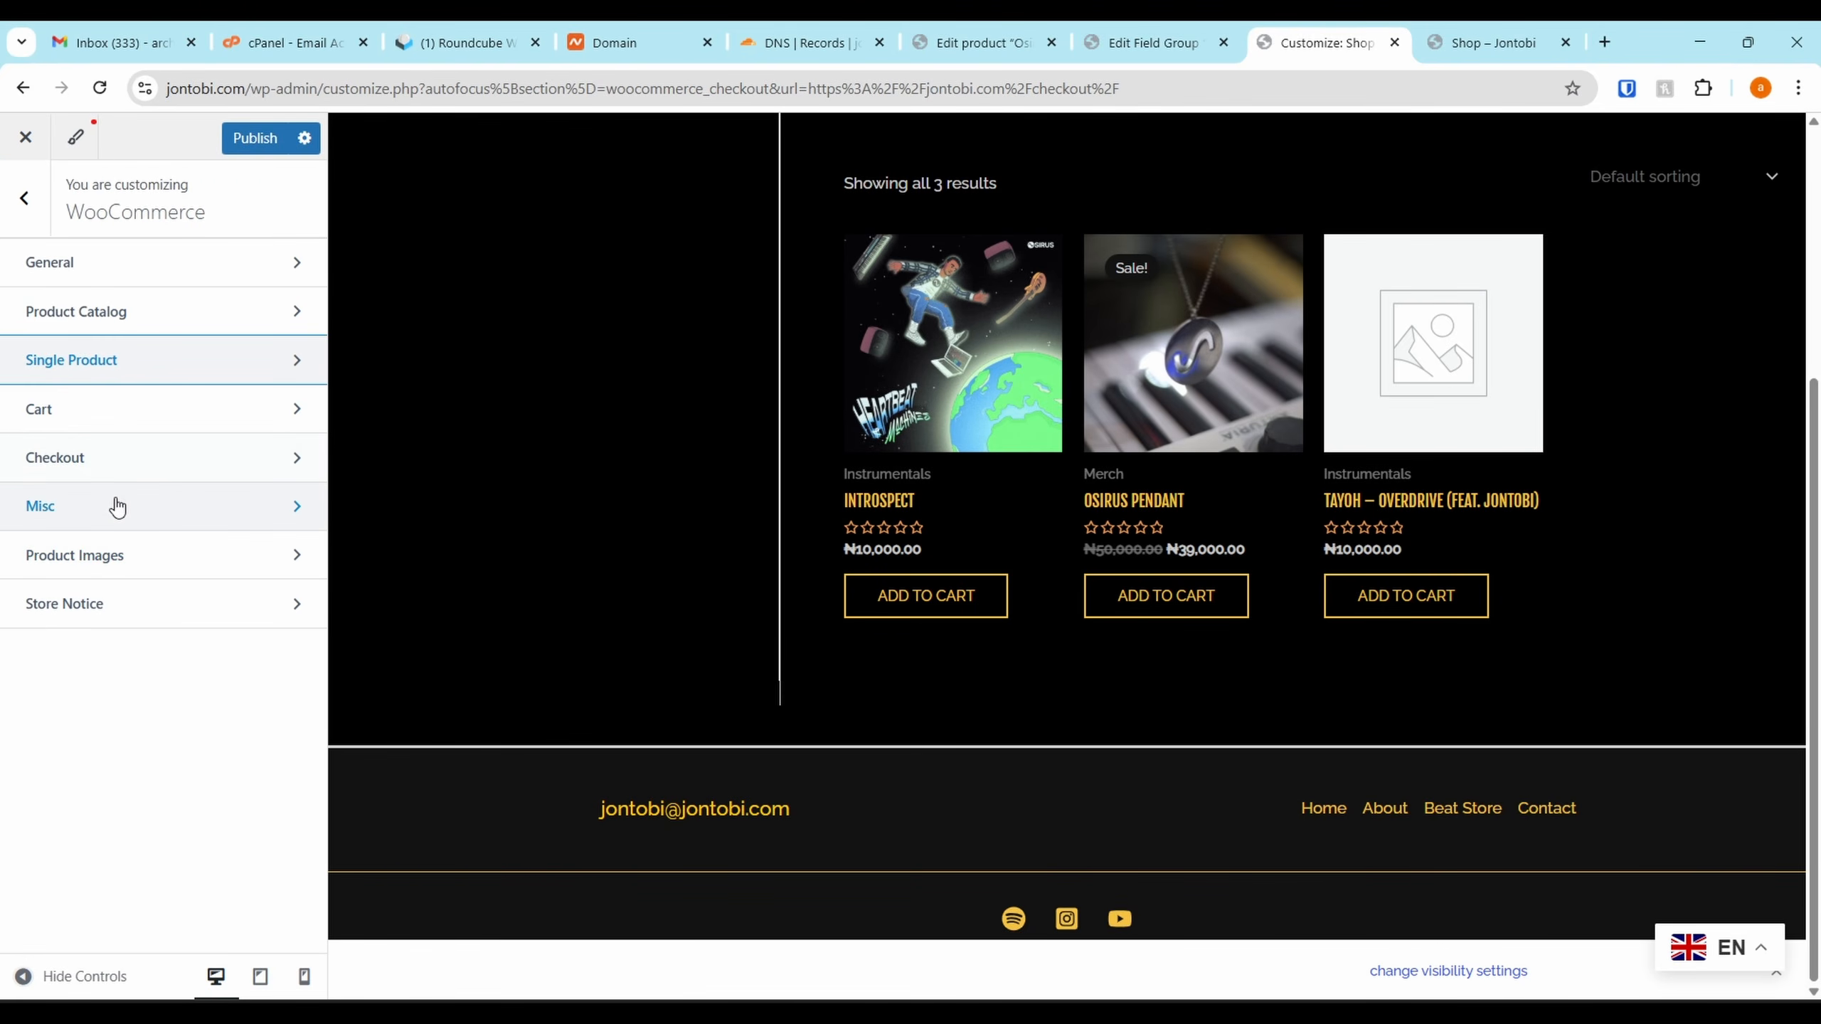
{"action": "left_click", "coordinate": [116, 507]}
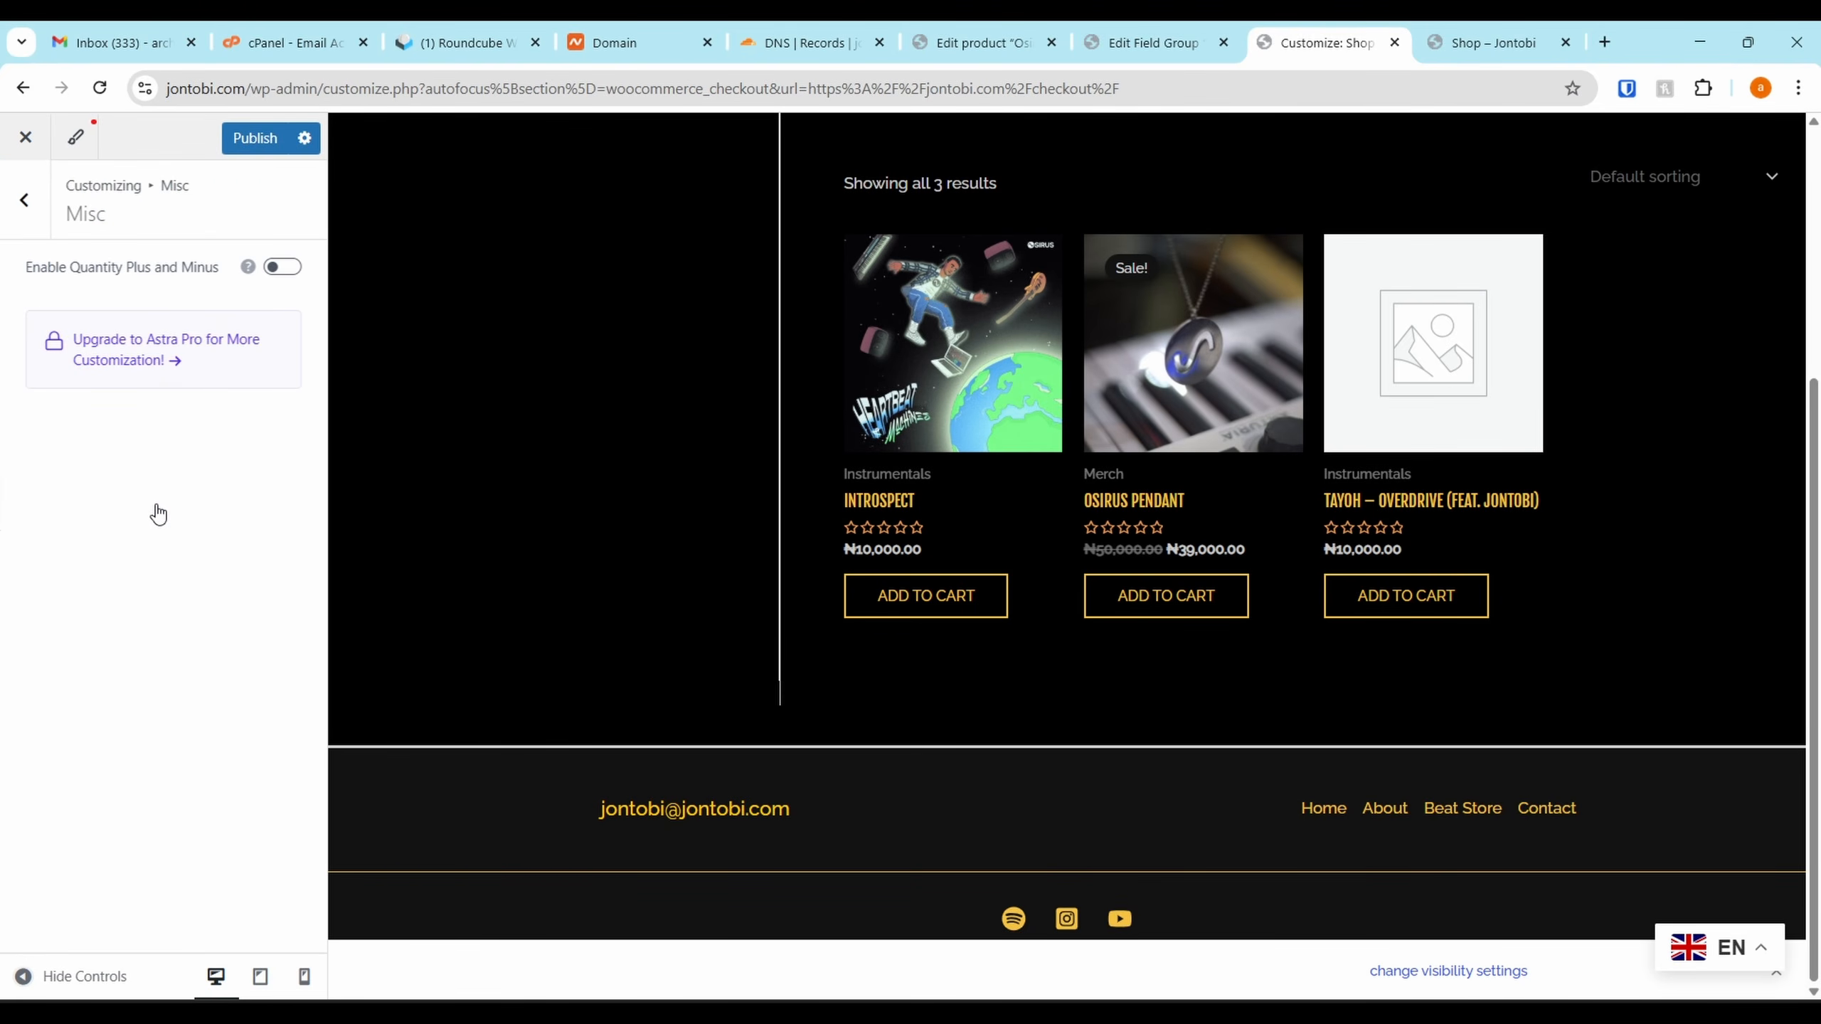
{"action": "left_click", "coordinate": [23, 199]}
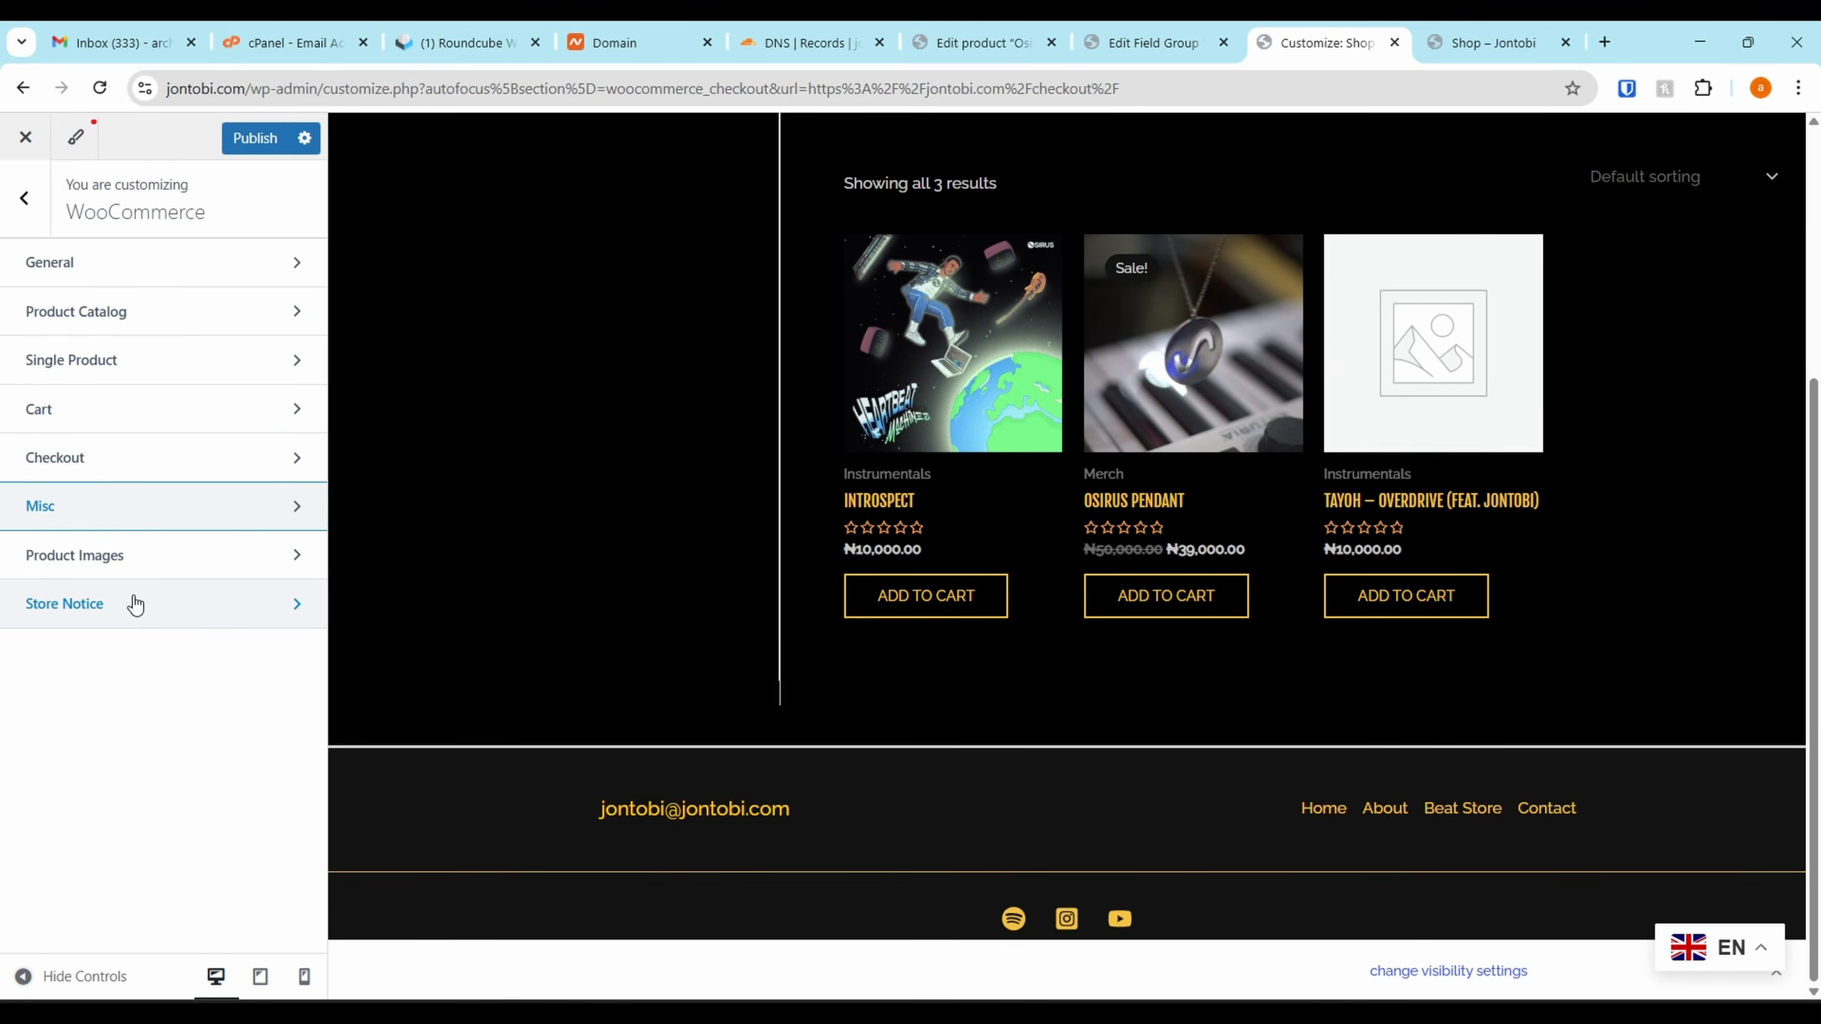
{"action": "left_click", "coordinate": [136, 265]}
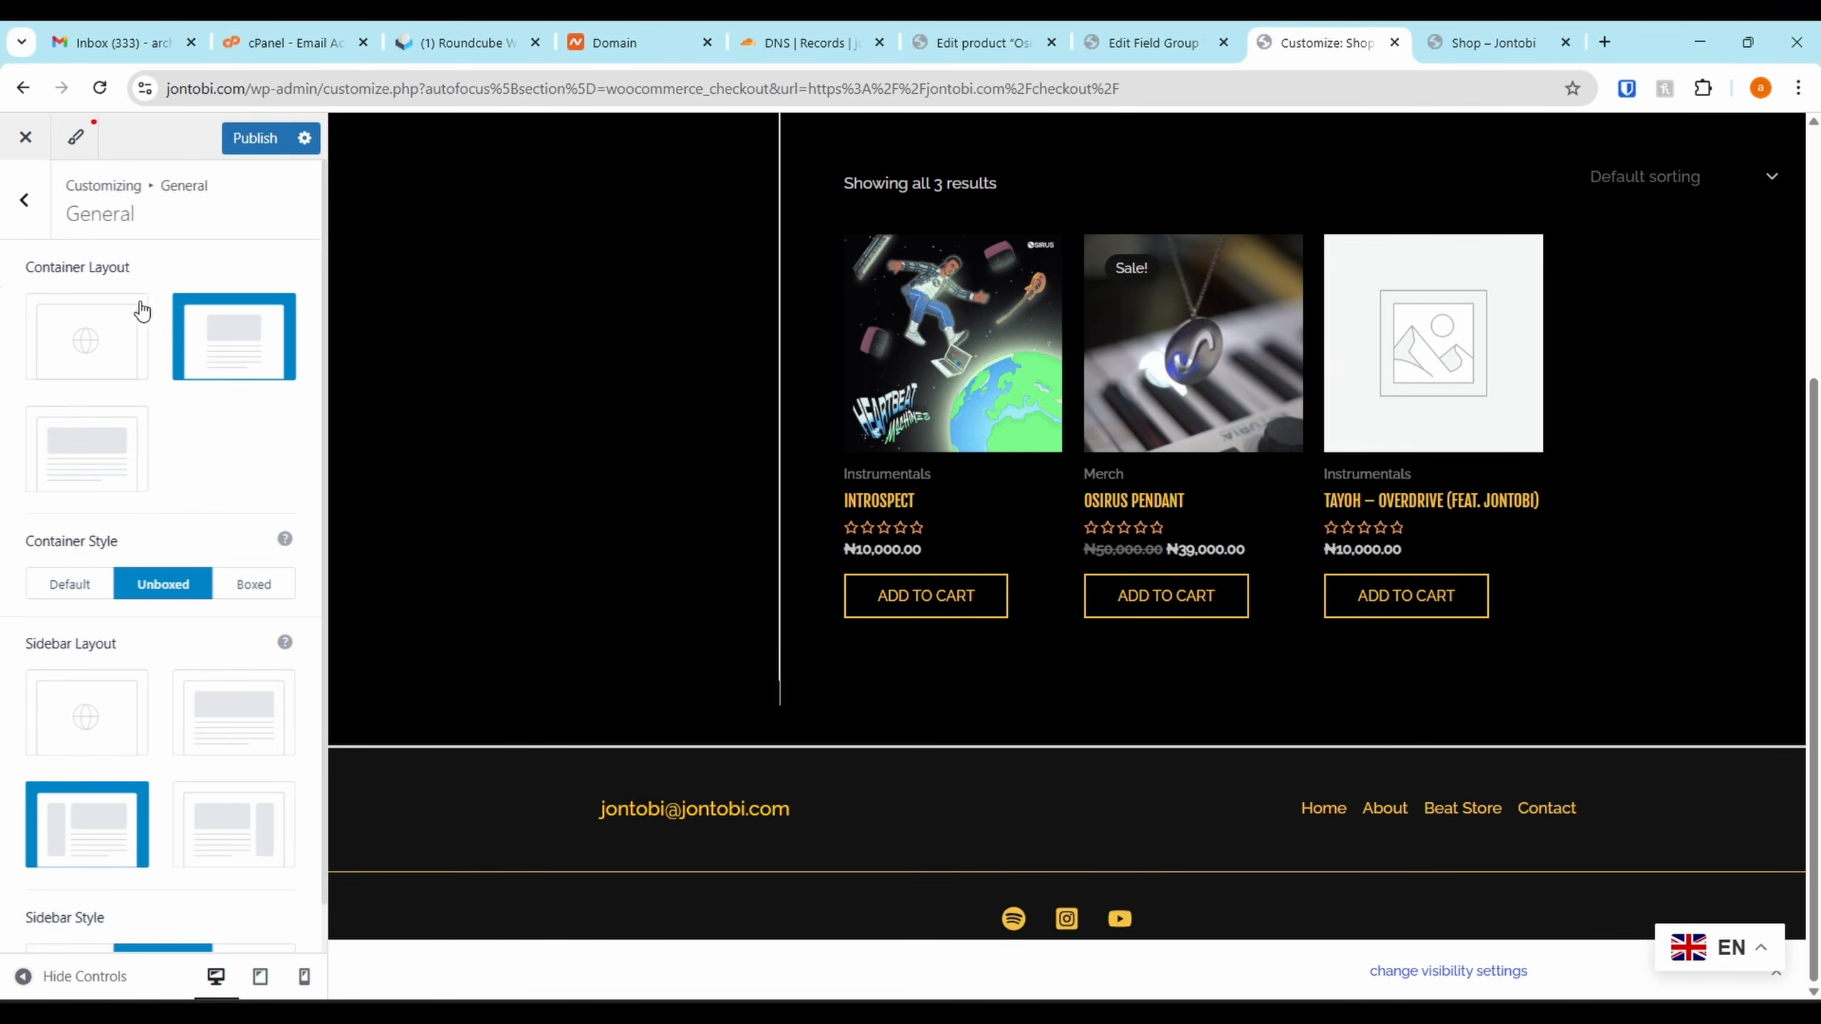
{"action": "scroll", "coordinate": [190, 513], "scroll_direction": "down", "scroll_amount": 1}
{"action": "scroll", "coordinate": [189, 513], "scroll_direction": "up", "scroll_amount": 1}
{"action": "scroll", "coordinate": [190, 513], "scroll_direction": "down", "scroll_amount": 1}
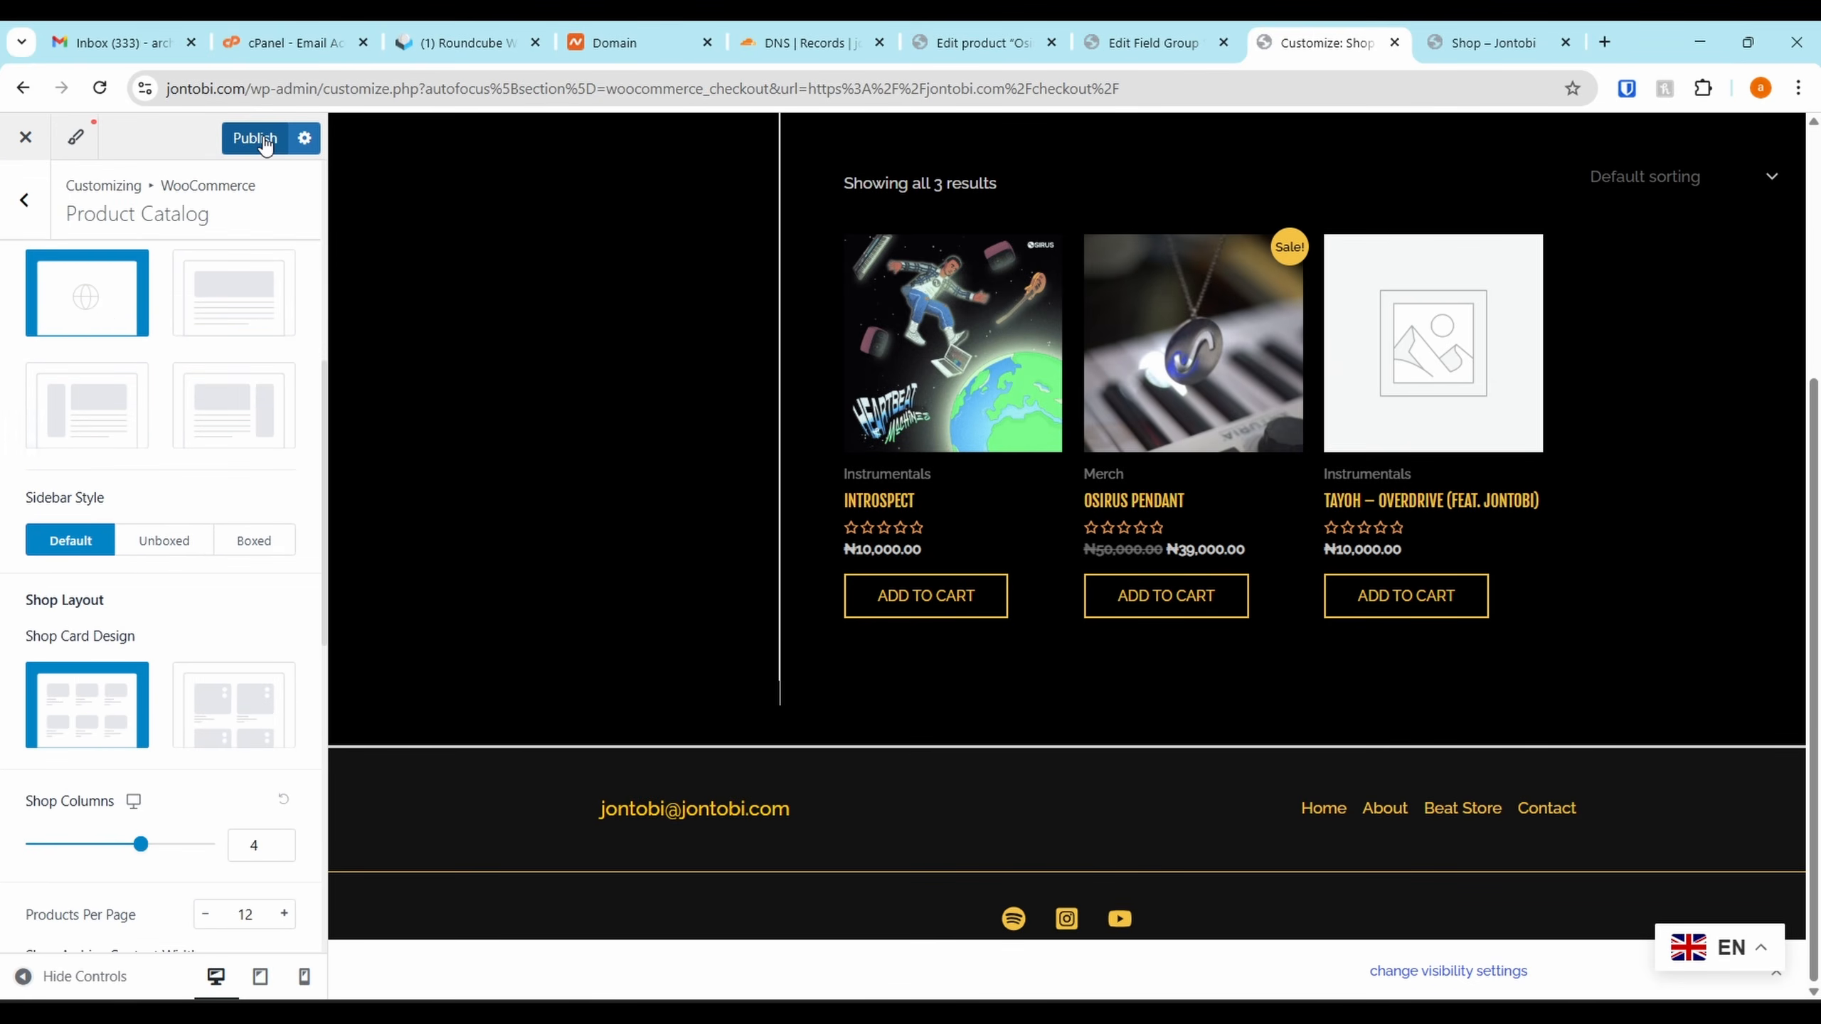
{"action": "left_click", "coordinate": [263, 141]}
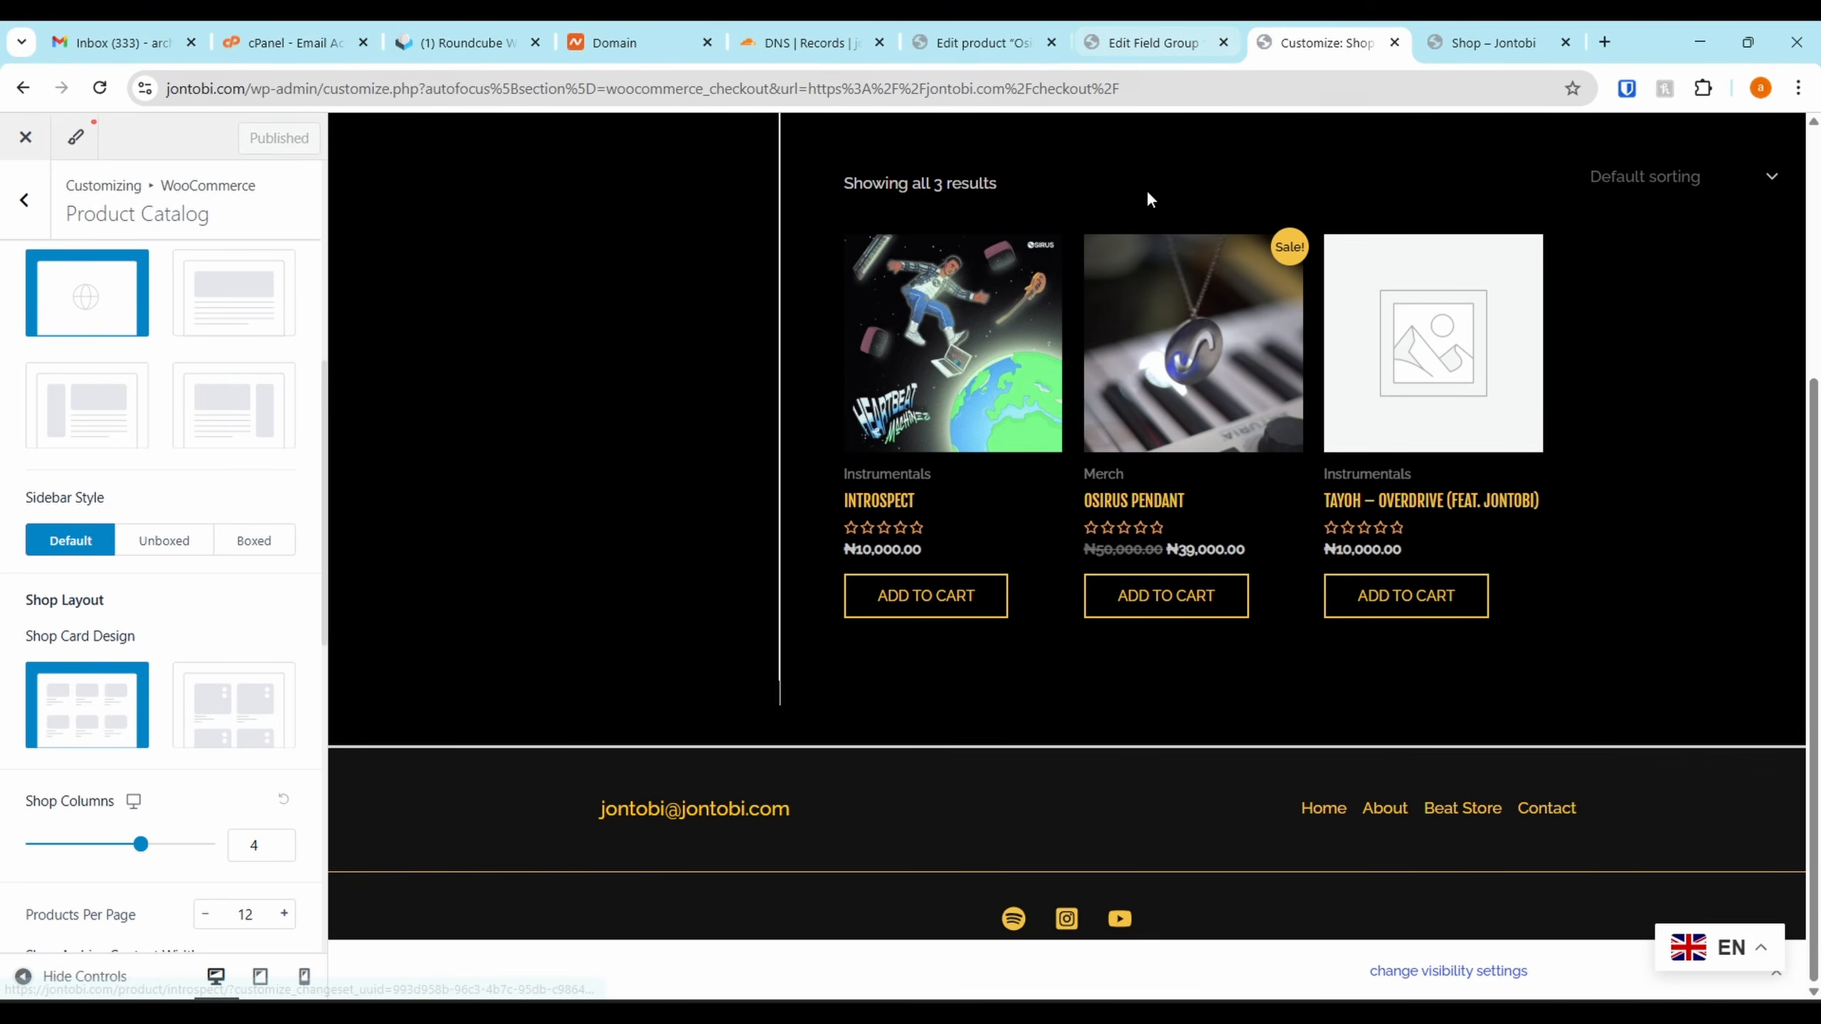
Load jontobi.com and open the live Shop page showing its 3 products
{"action": "scroll", "coordinate": [1150, 196], "scroll_direction": "up", "scroll_amount": 5}
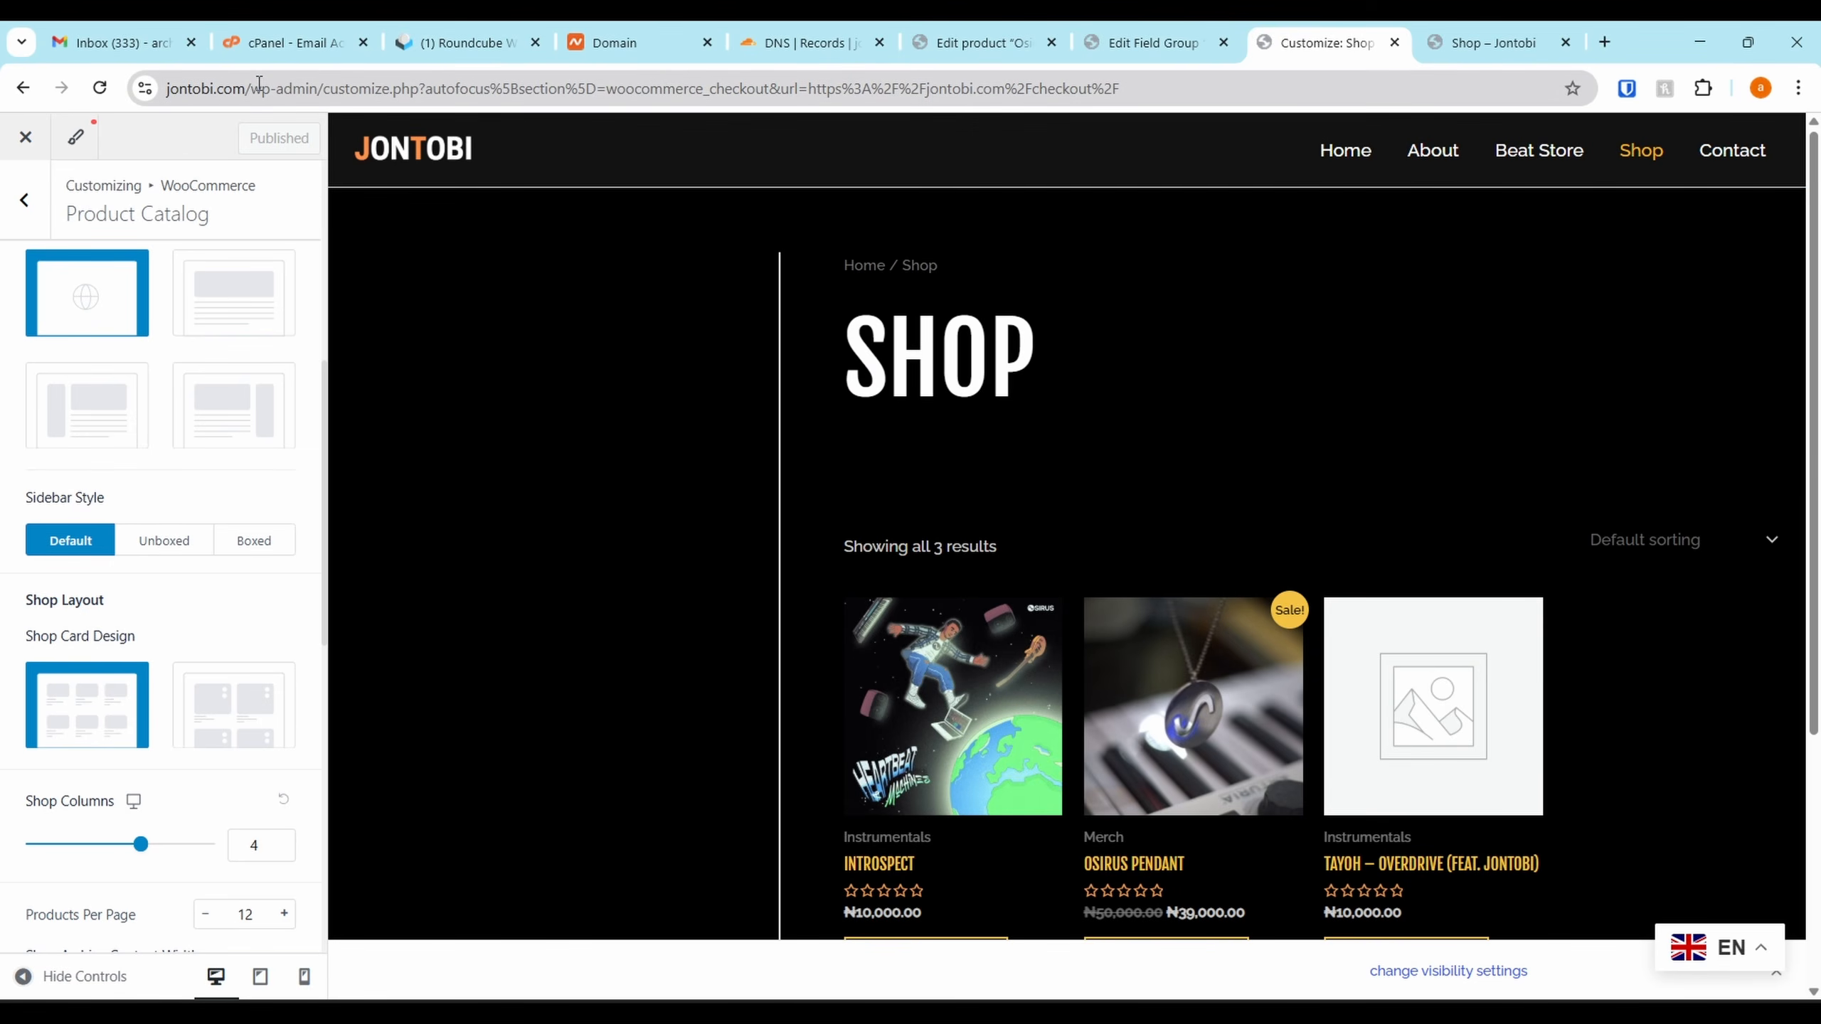
{"action": "left_click_drag", "start_coordinate": [259, 83], "coordinate": [1741, 102]}
{"action": "key", "text": "BackSpace"}
{"action": "key", "text": "Return"}
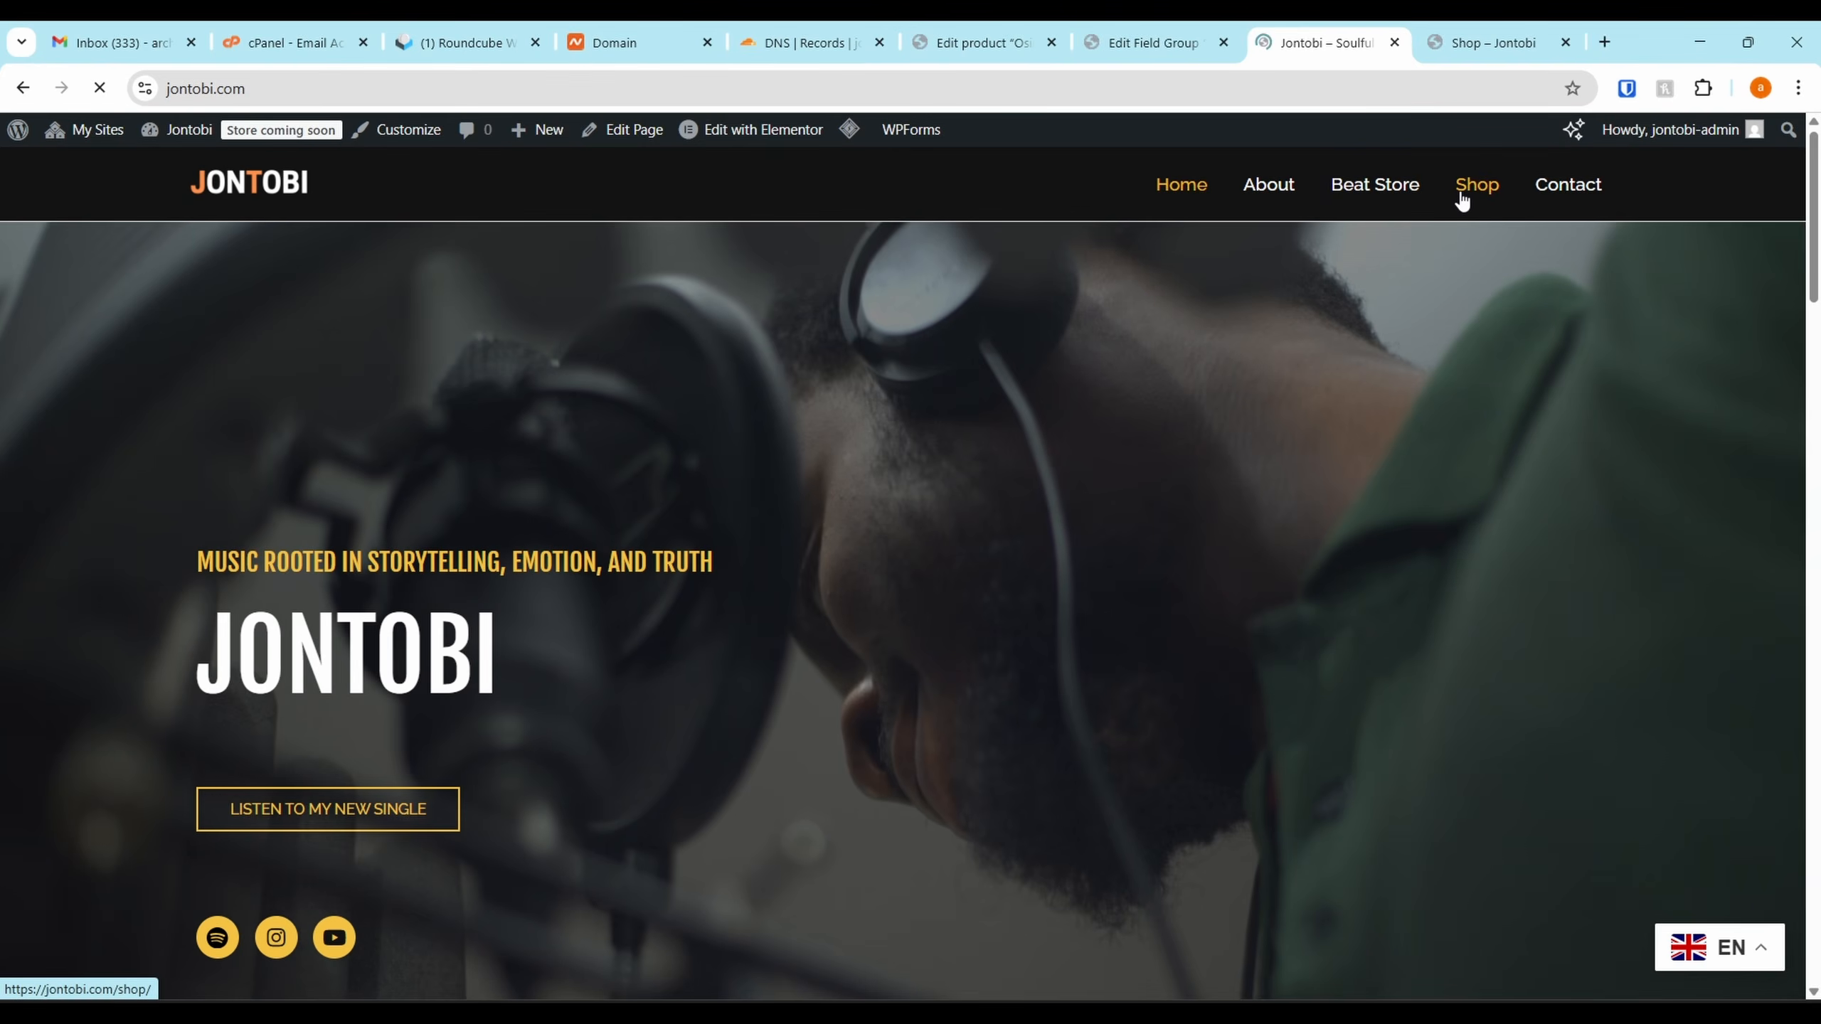
{"action": "left_click", "coordinate": [1462, 192]}
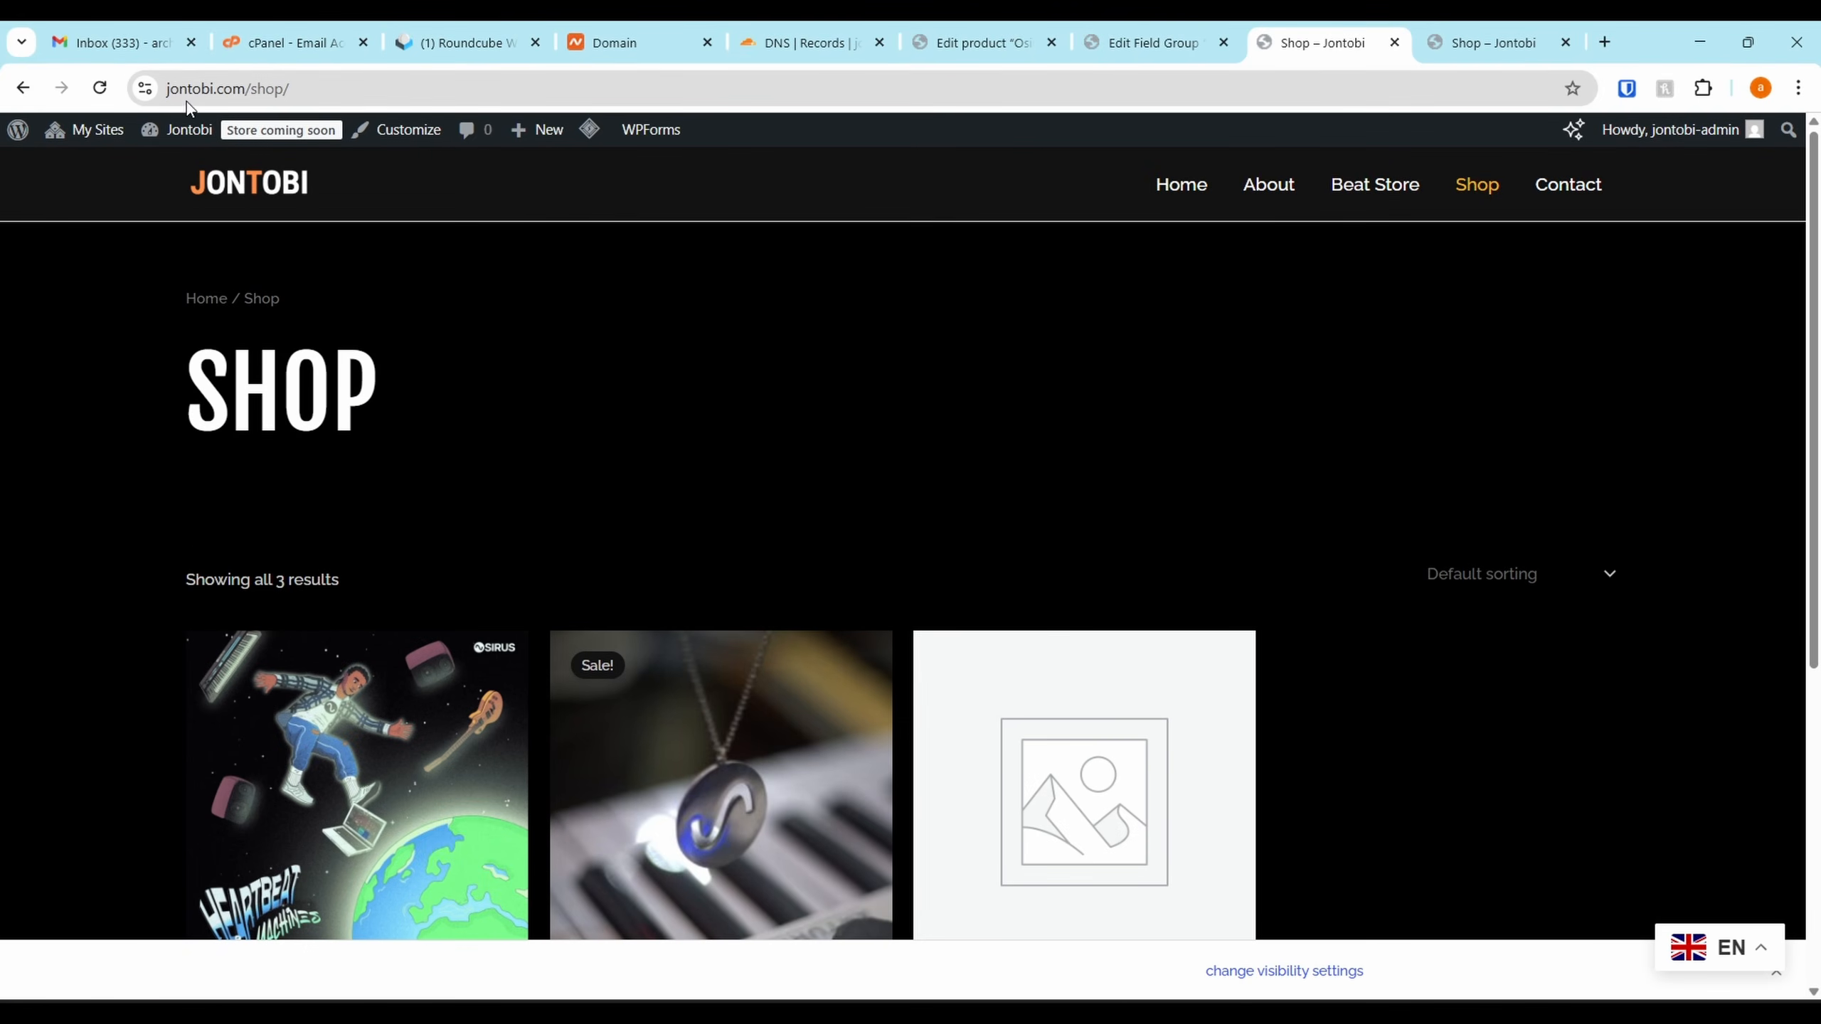
Go to the admin Dashboard and open the Pages list to locate Shop
{"action": "left_click", "coordinate": [174, 168]}
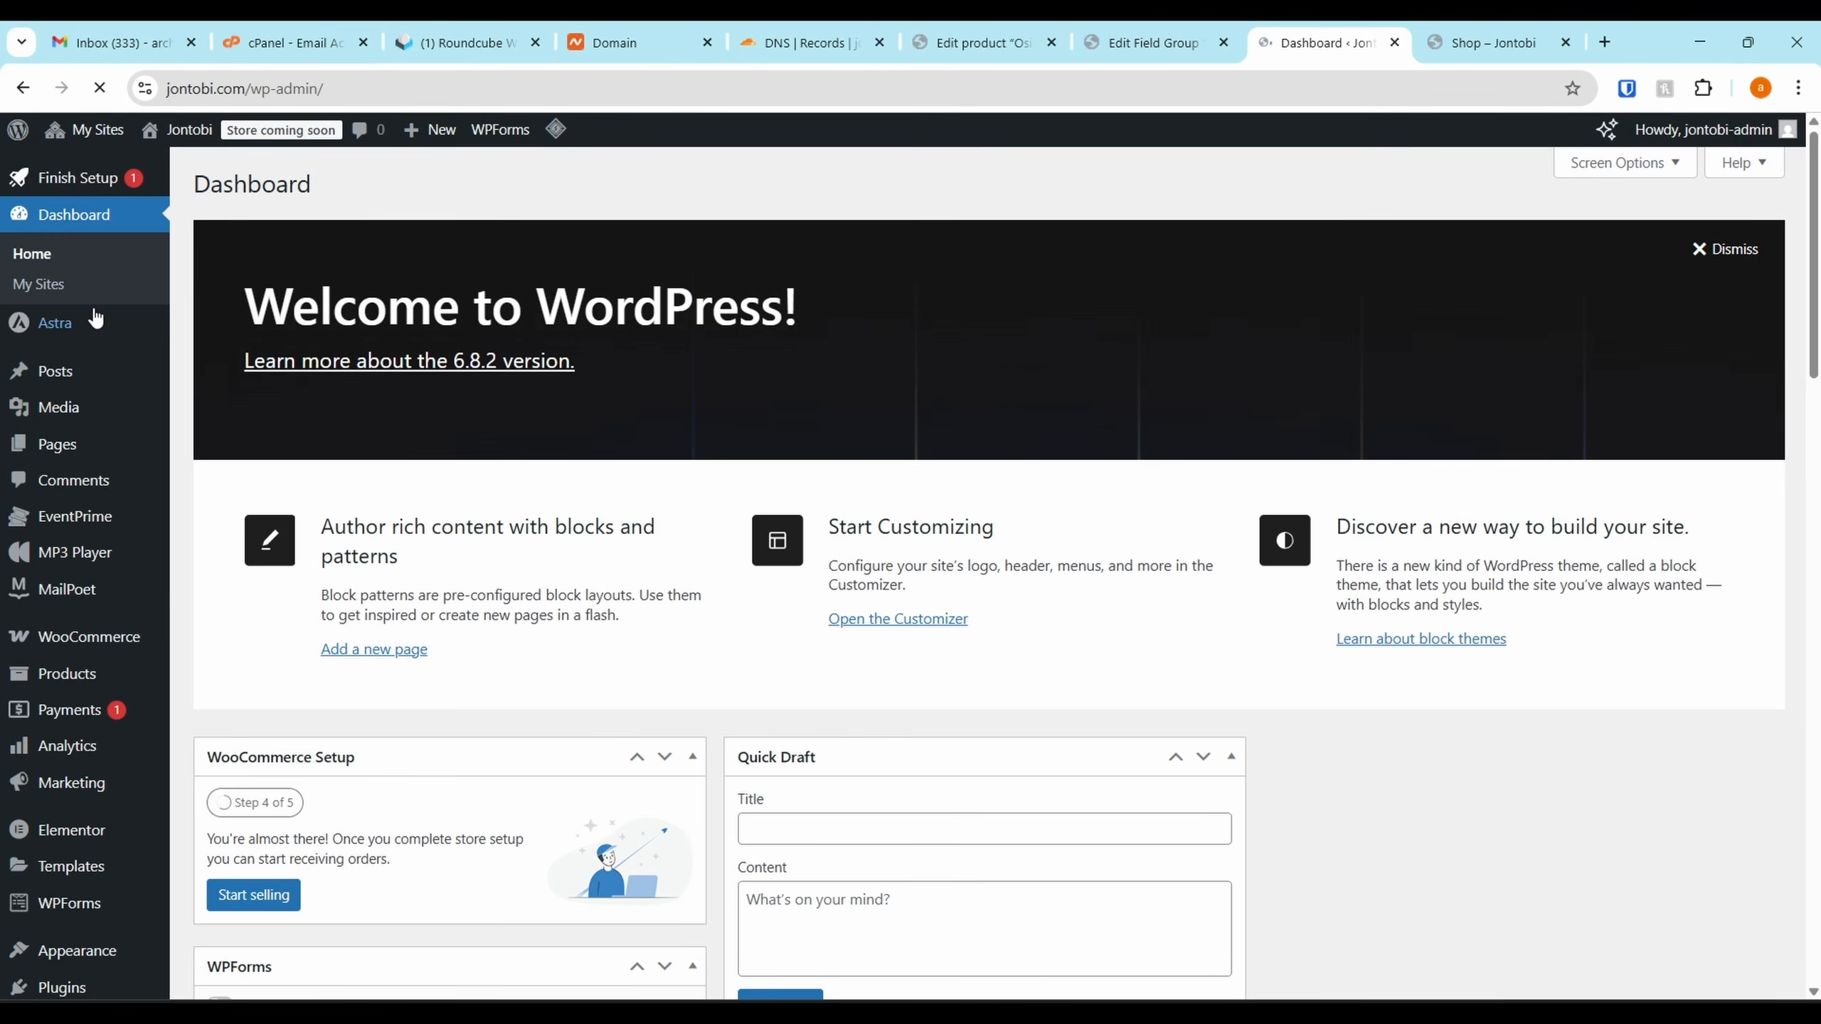
{"action": "left_click", "coordinate": [70, 446]}
{"action": "scroll", "coordinate": [300, 799], "scroll_direction": "down", "scroll_amount": 10}
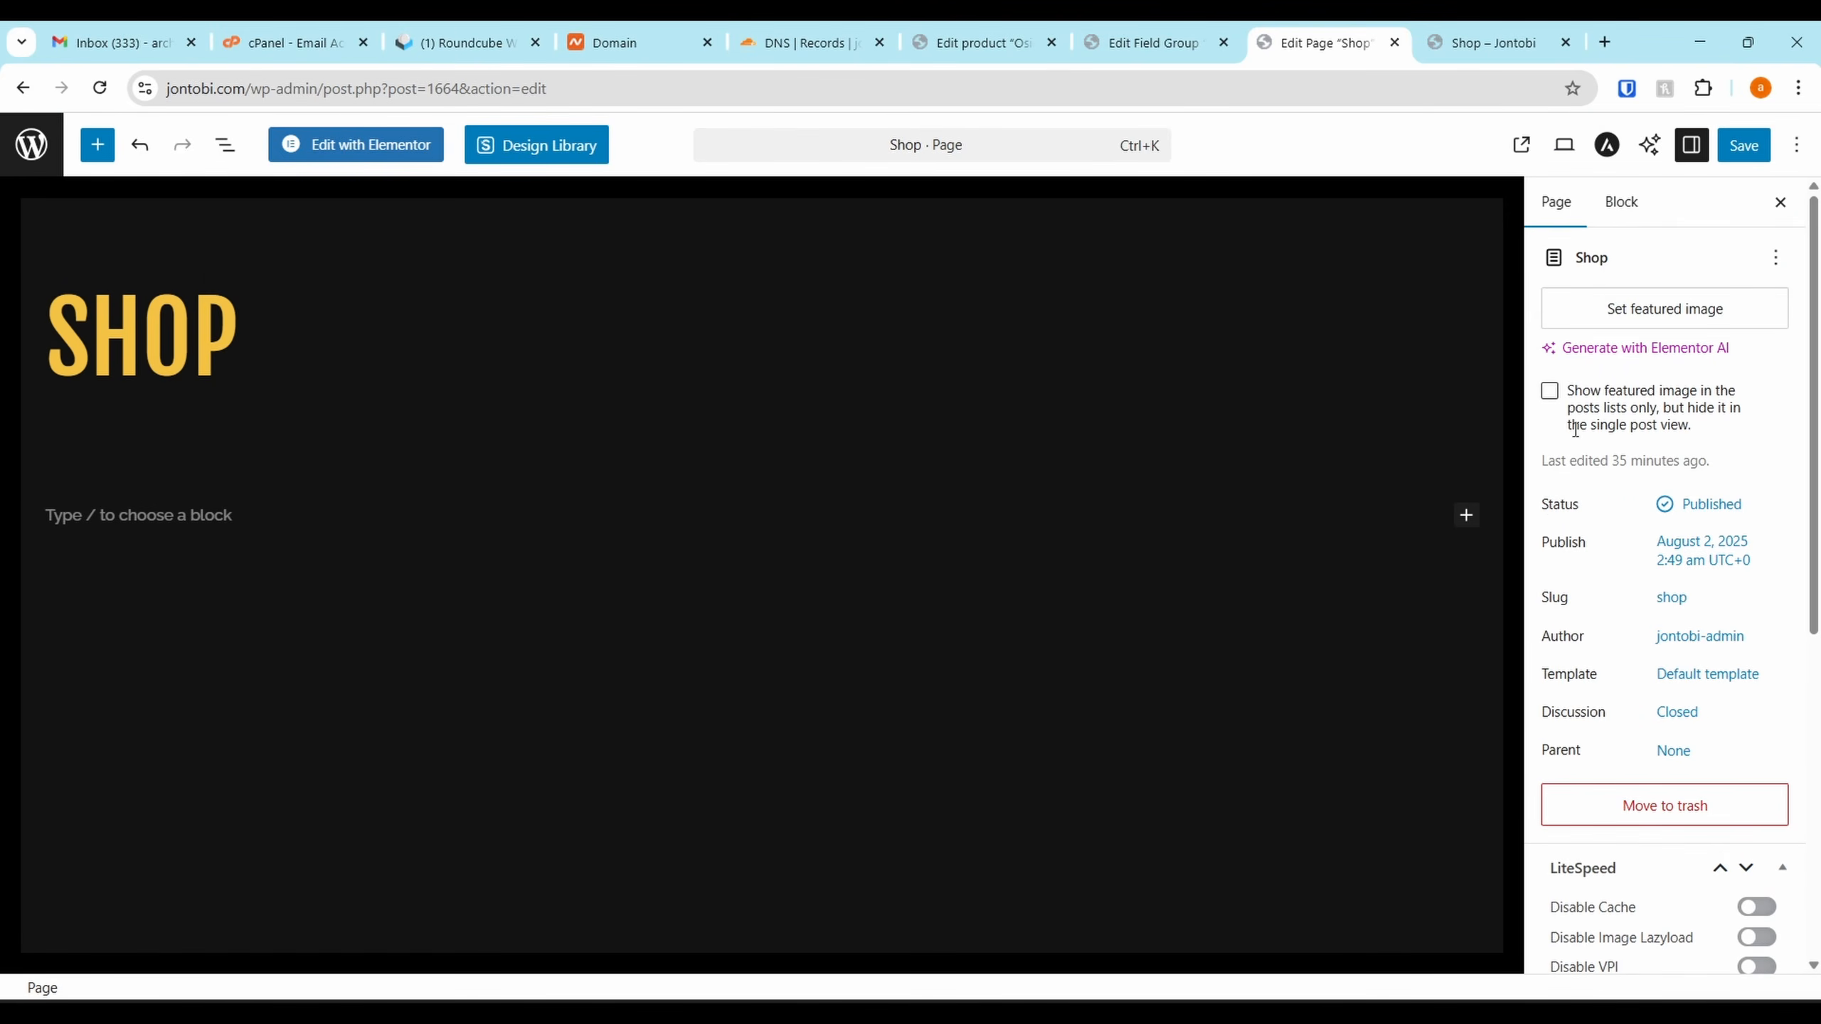
Switch the Shop page template to Elementor Full Width, save, and launch Edit with Elementor
{"action": "left_click", "coordinate": [1684, 674]}
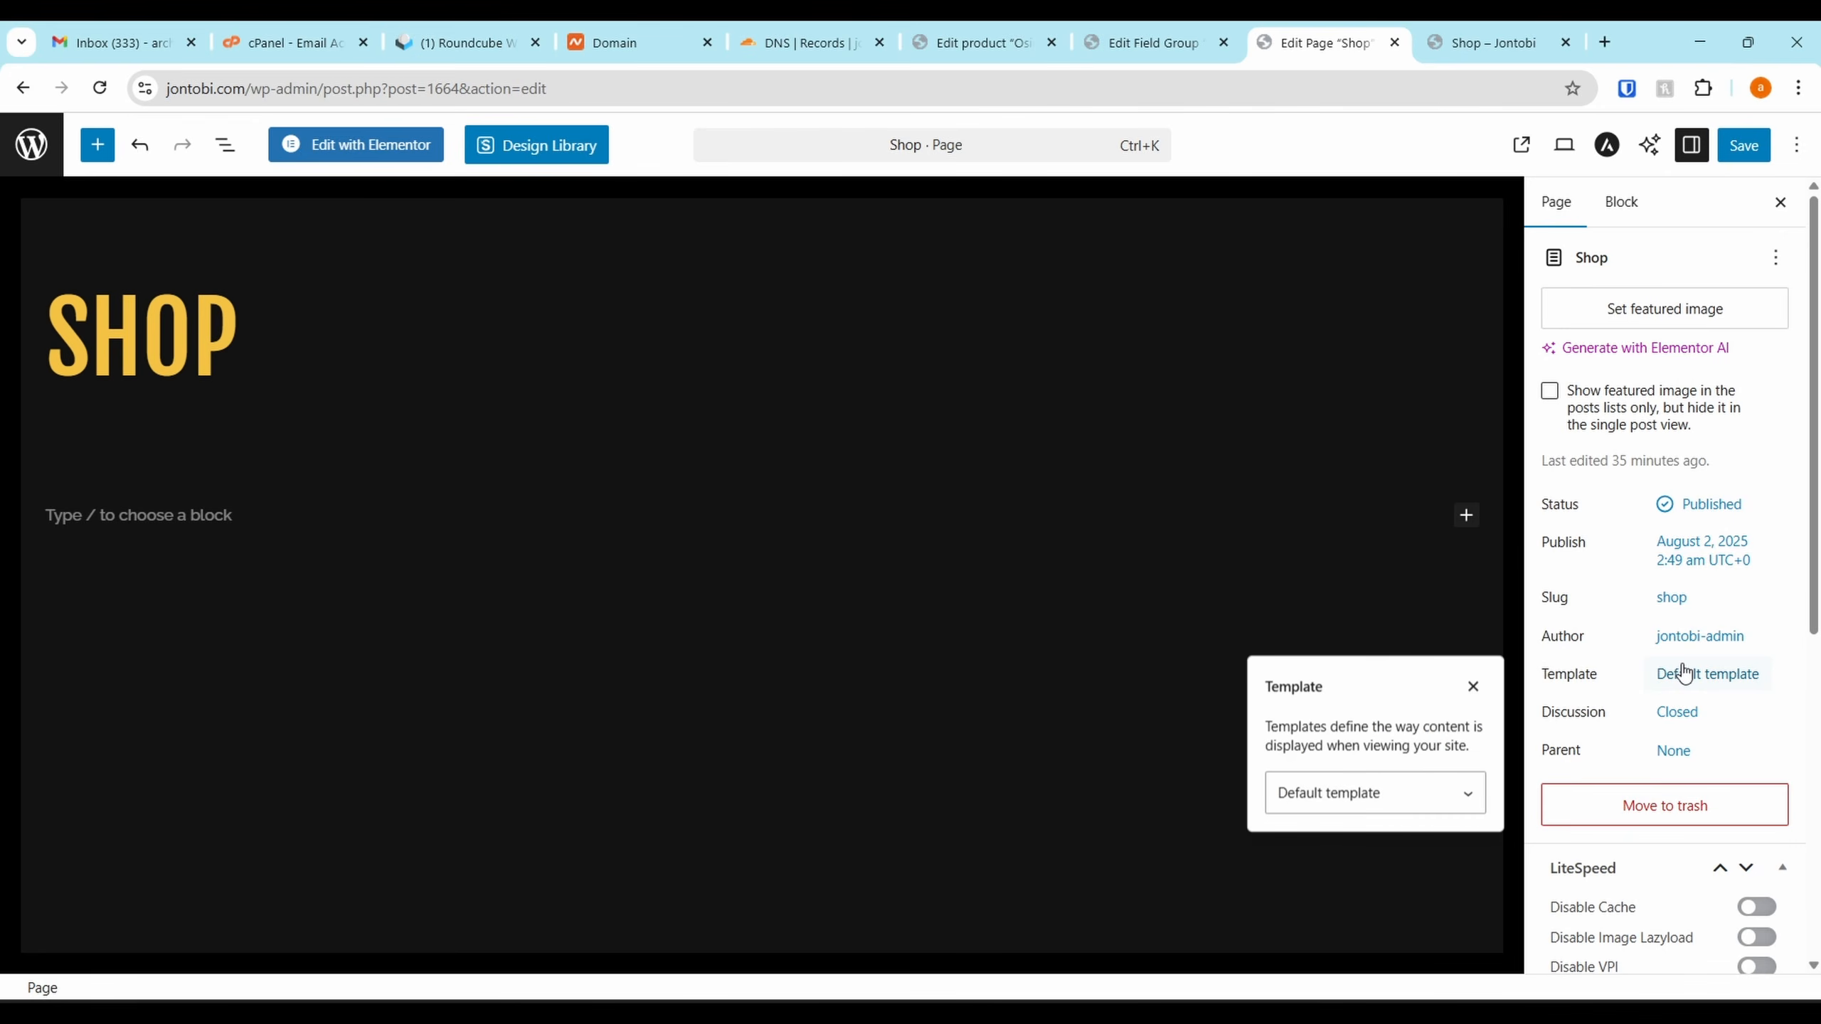
{"action": "left_click", "coordinate": [1367, 794]}
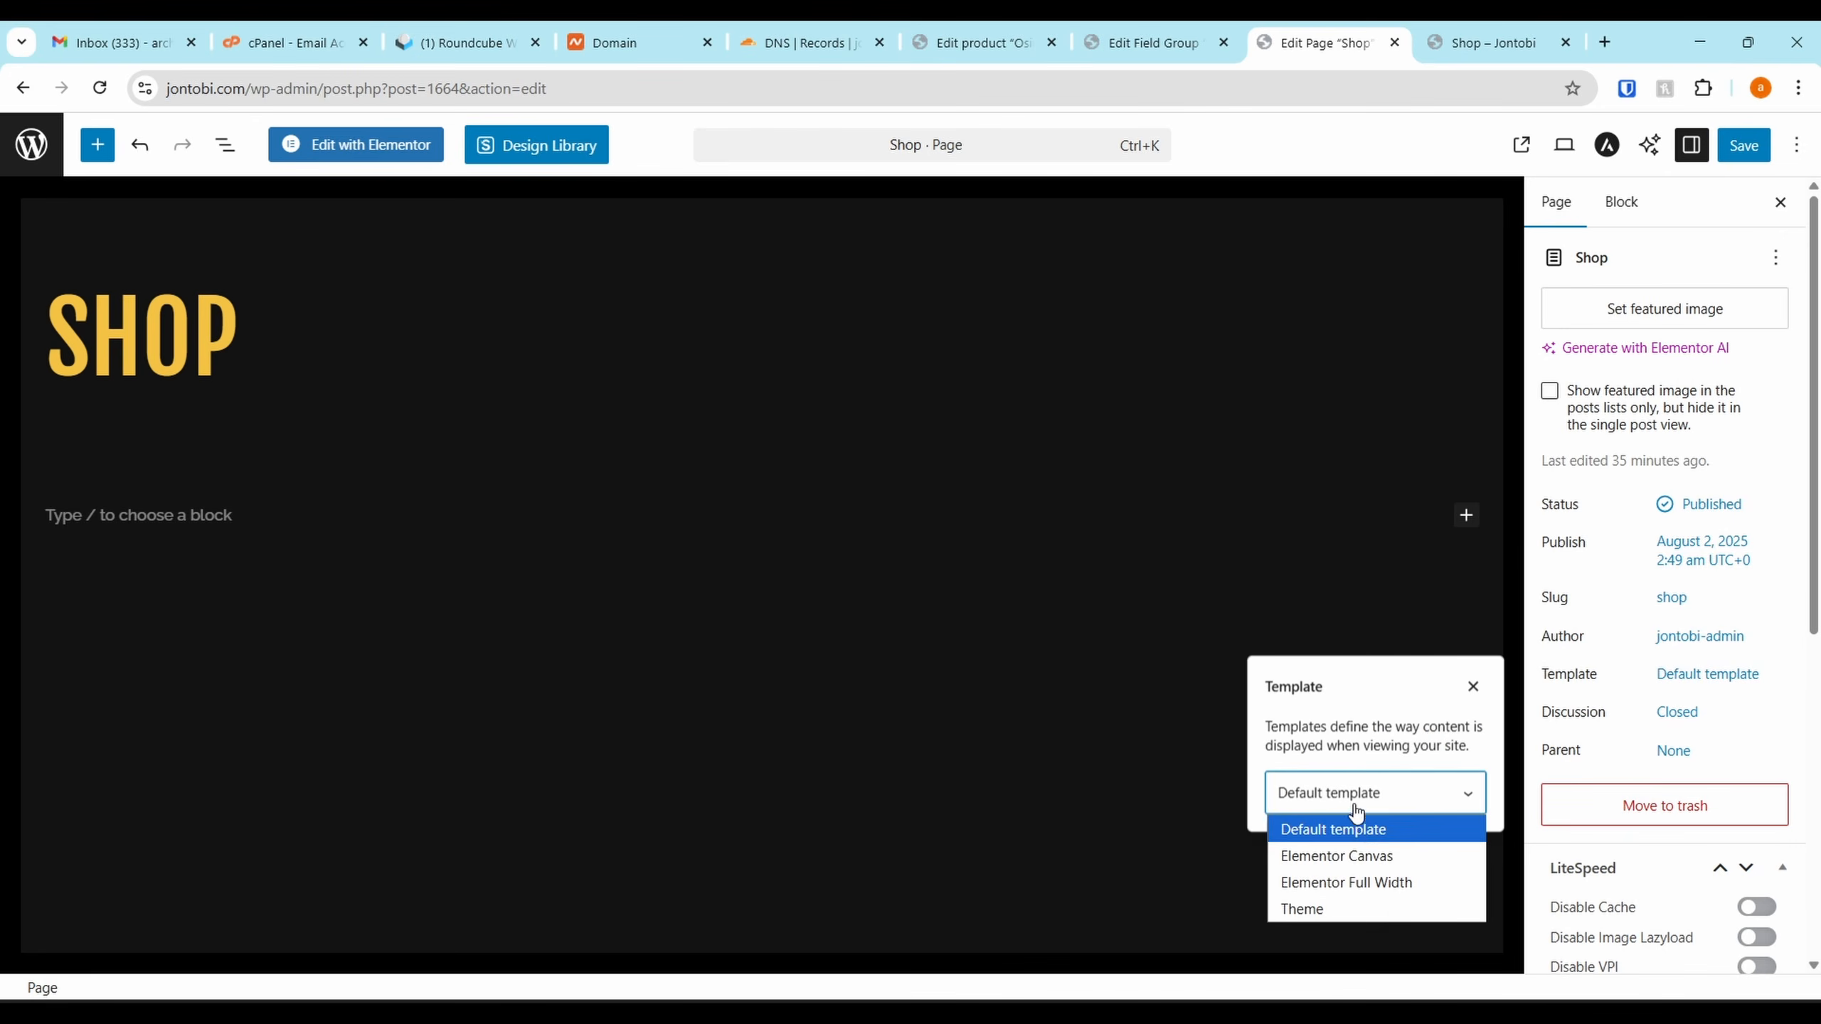
{"action": "left_click", "coordinate": [1382, 880]}
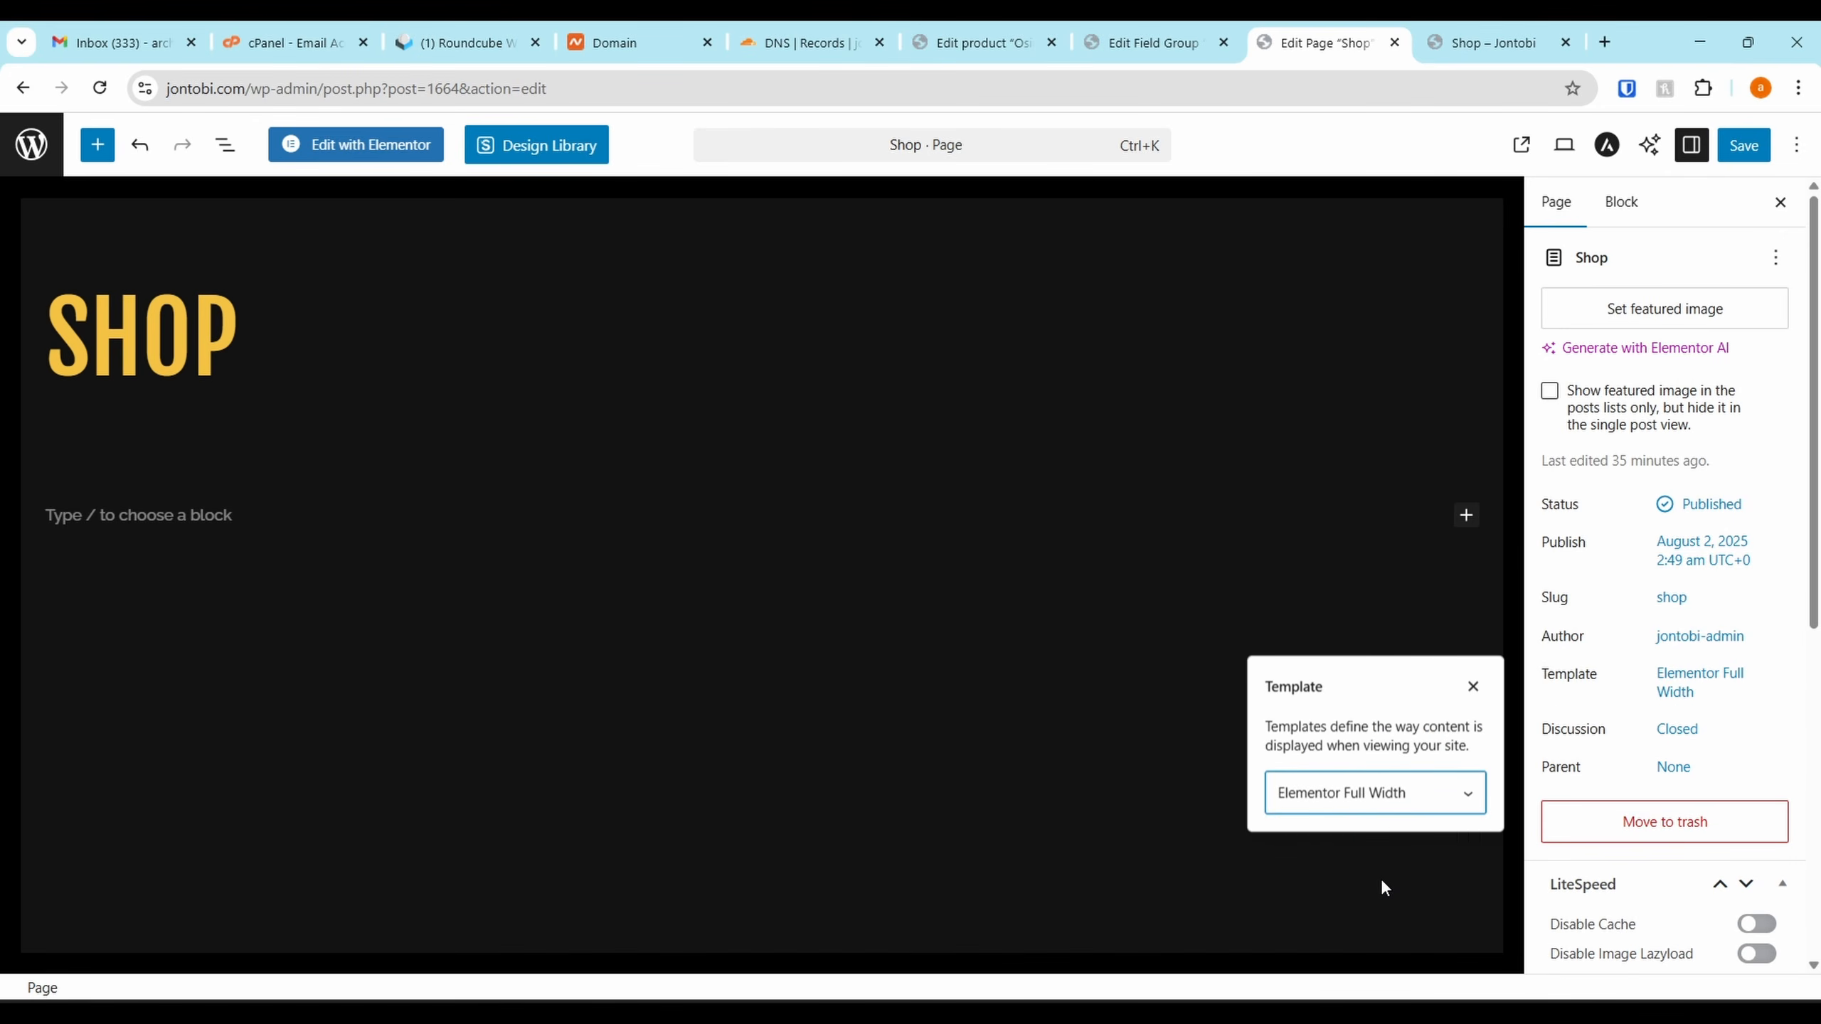
{"action": "left_click", "coordinate": [1721, 150]}
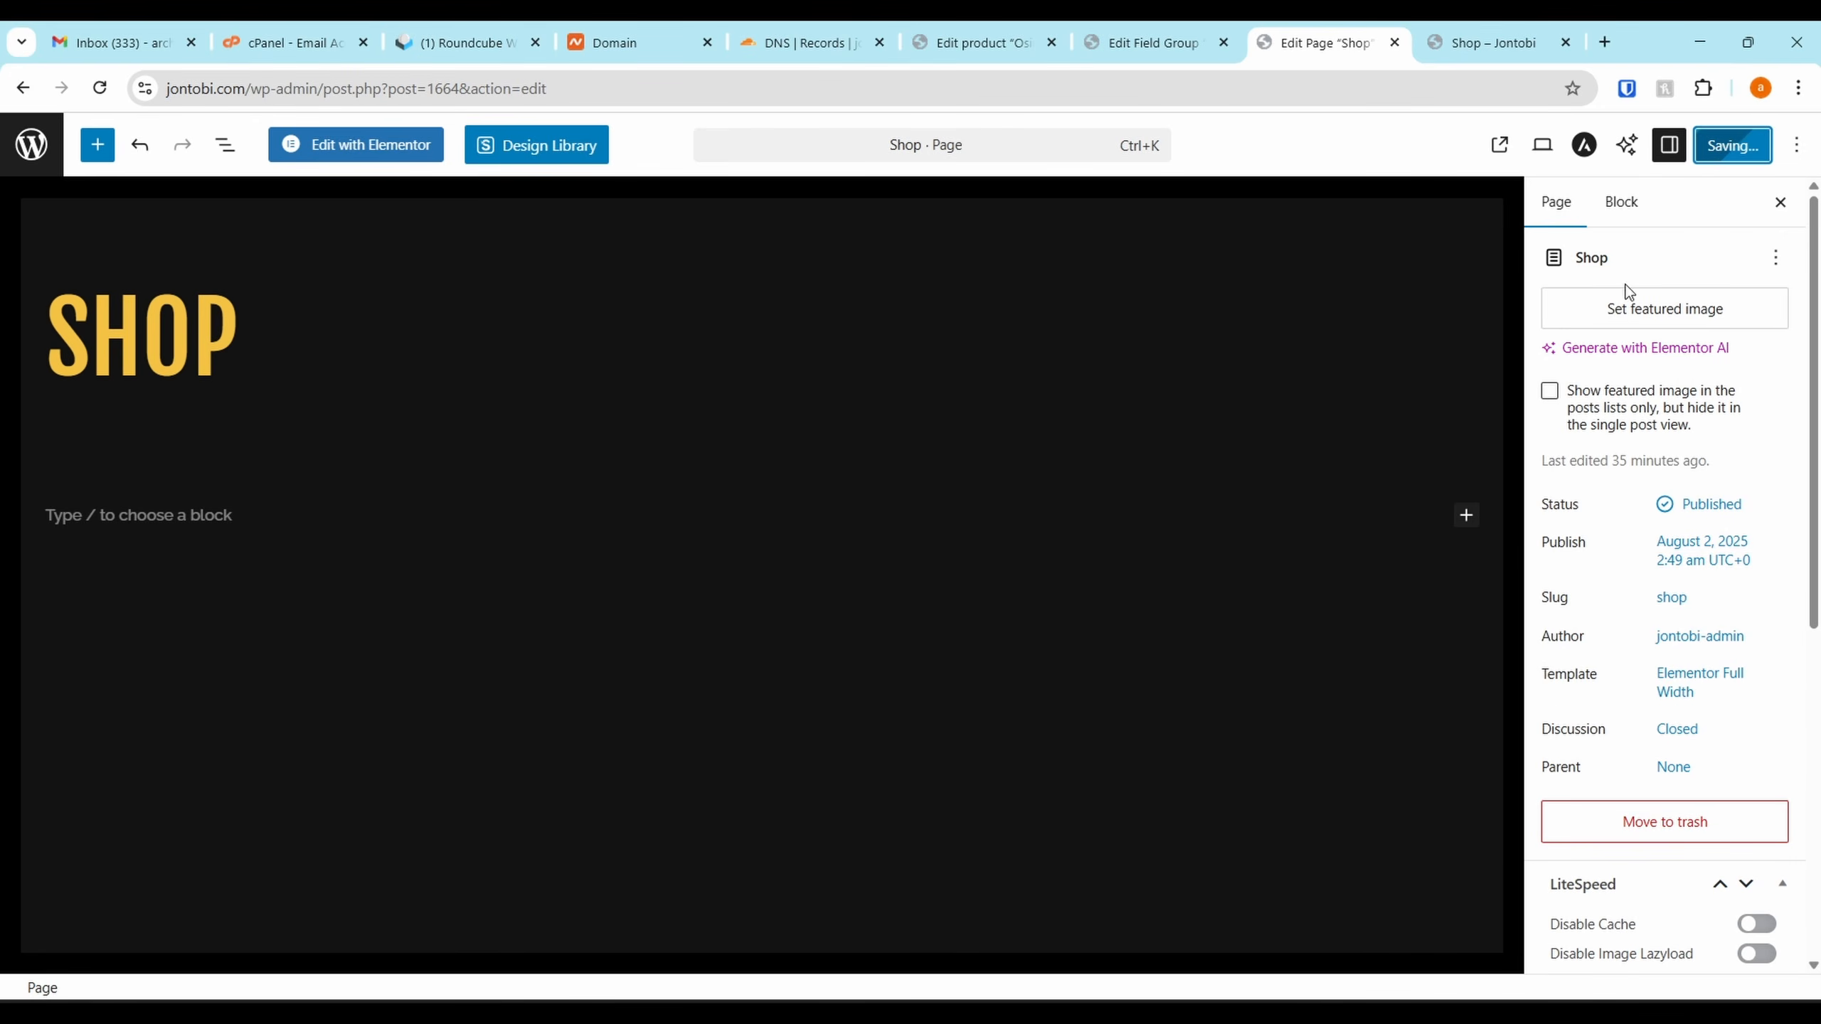
{"action": "left_click", "coordinate": [380, 147]}
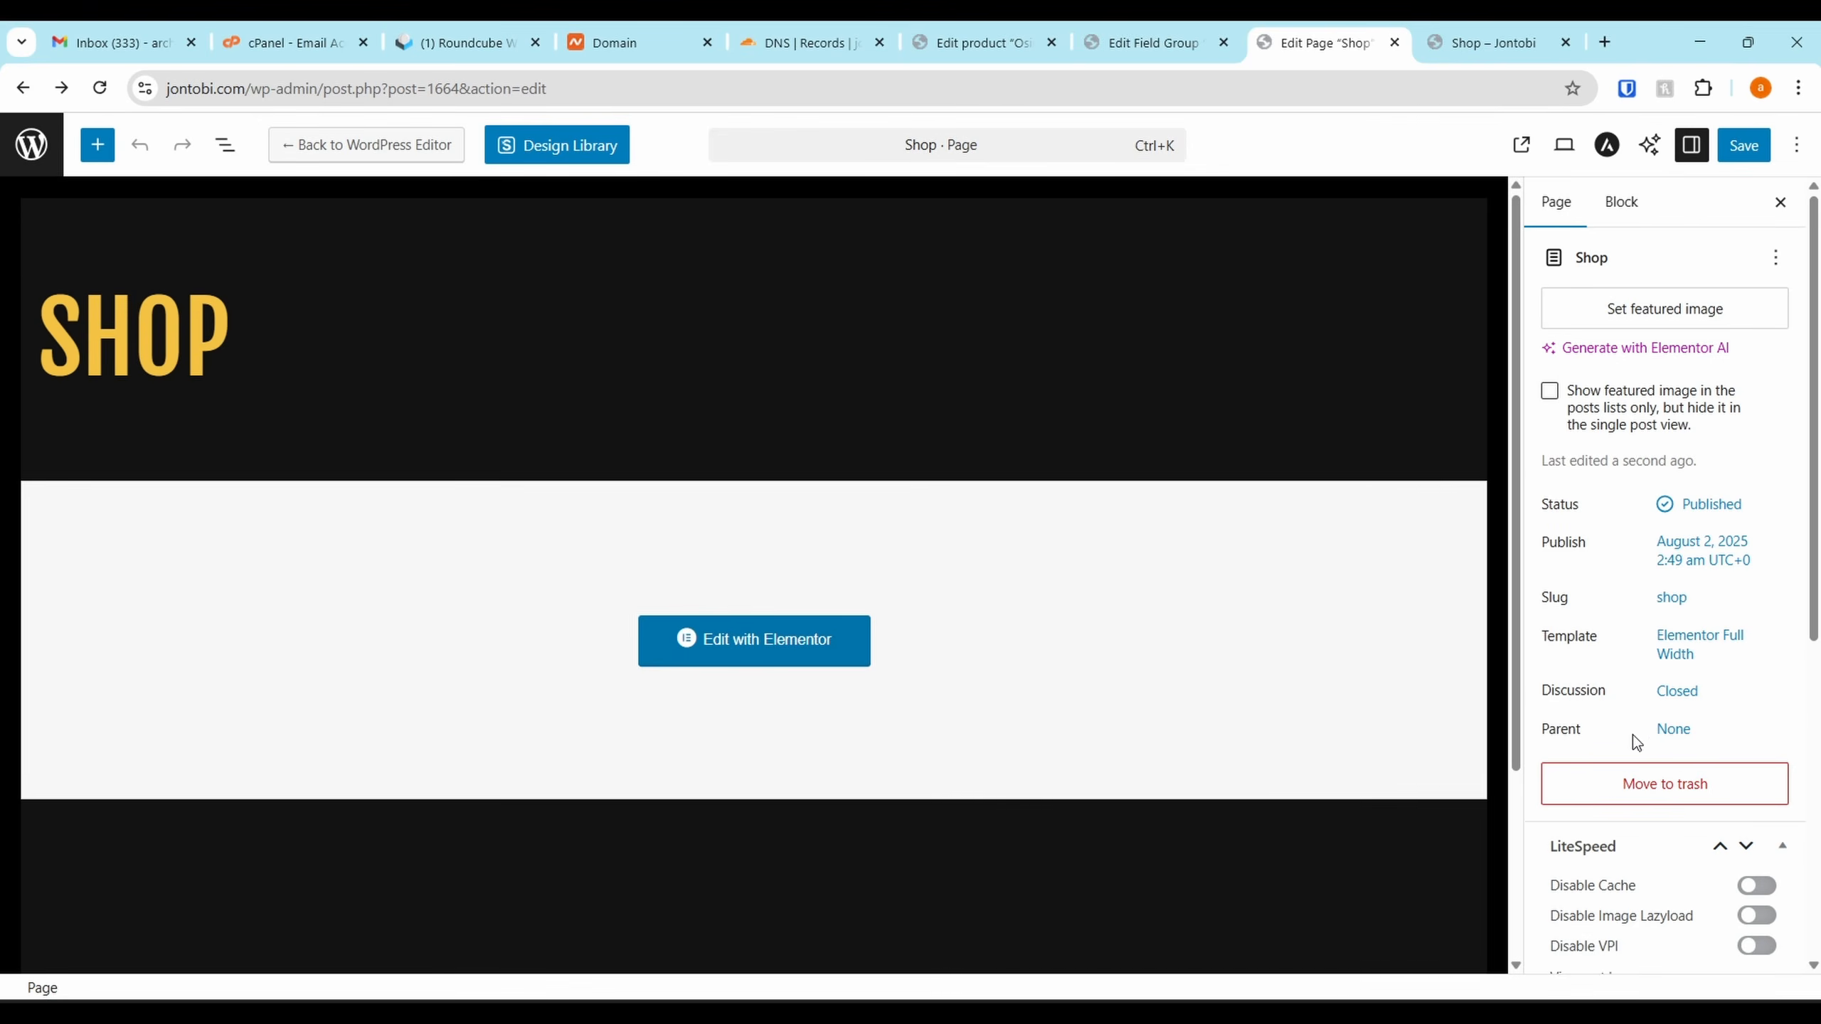
Revert the Shop page to Default template, save, and return to All Pages
{"action": "left_click", "coordinate": [1672, 637]}
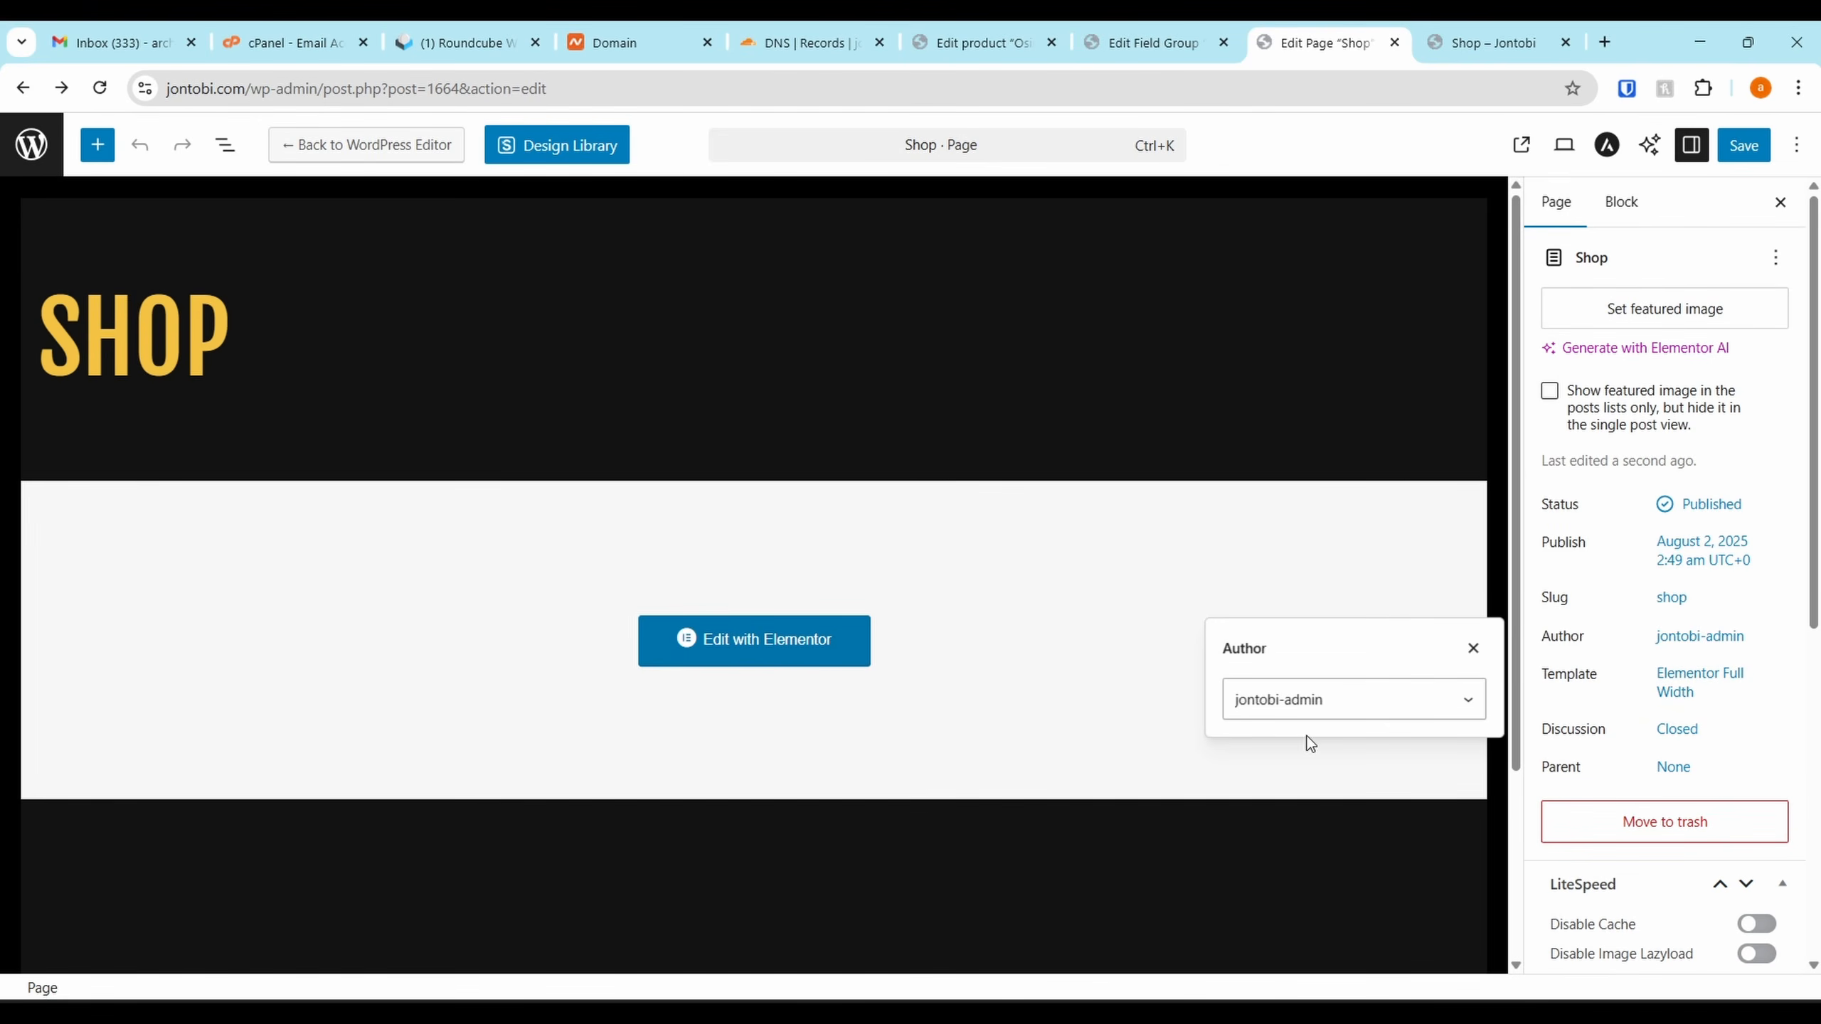
{"action": "left_click", "coordinate": [1695, 700]}
{"action": "left_click", "coordinate": [1346, 794]}
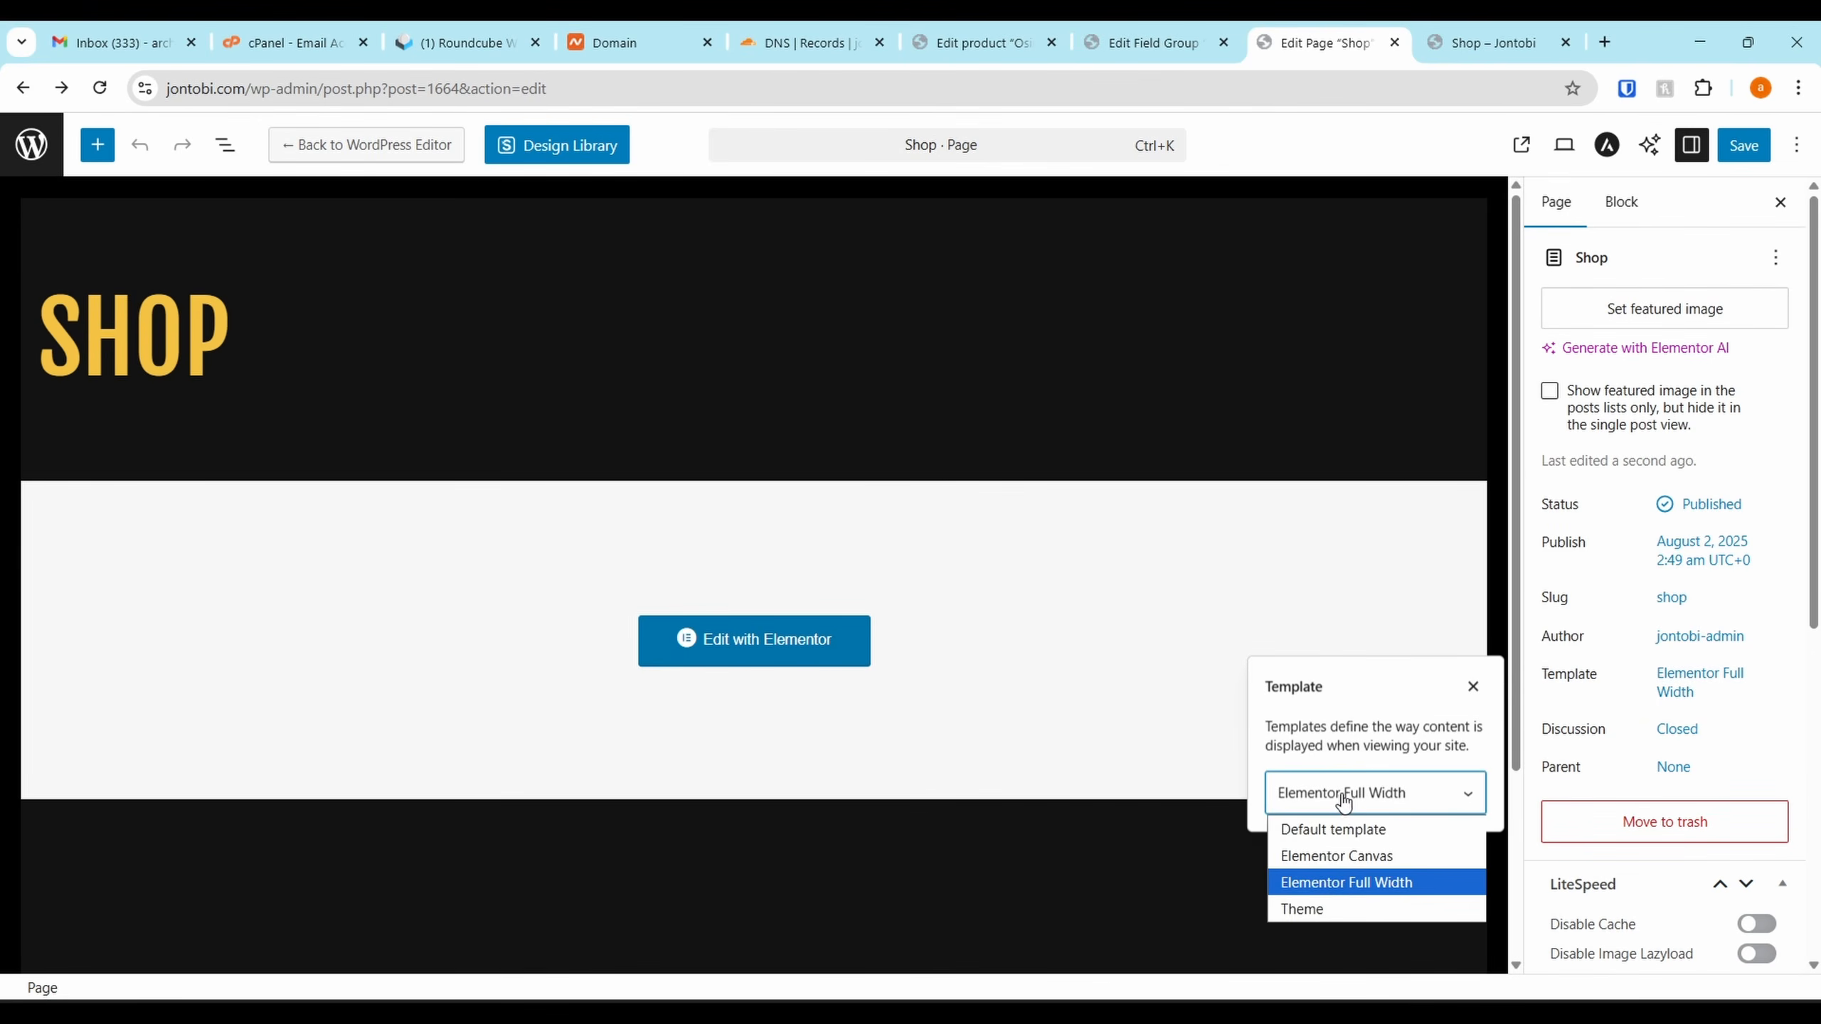
{"action": "left_click", "coordinate": [1354, 832]}
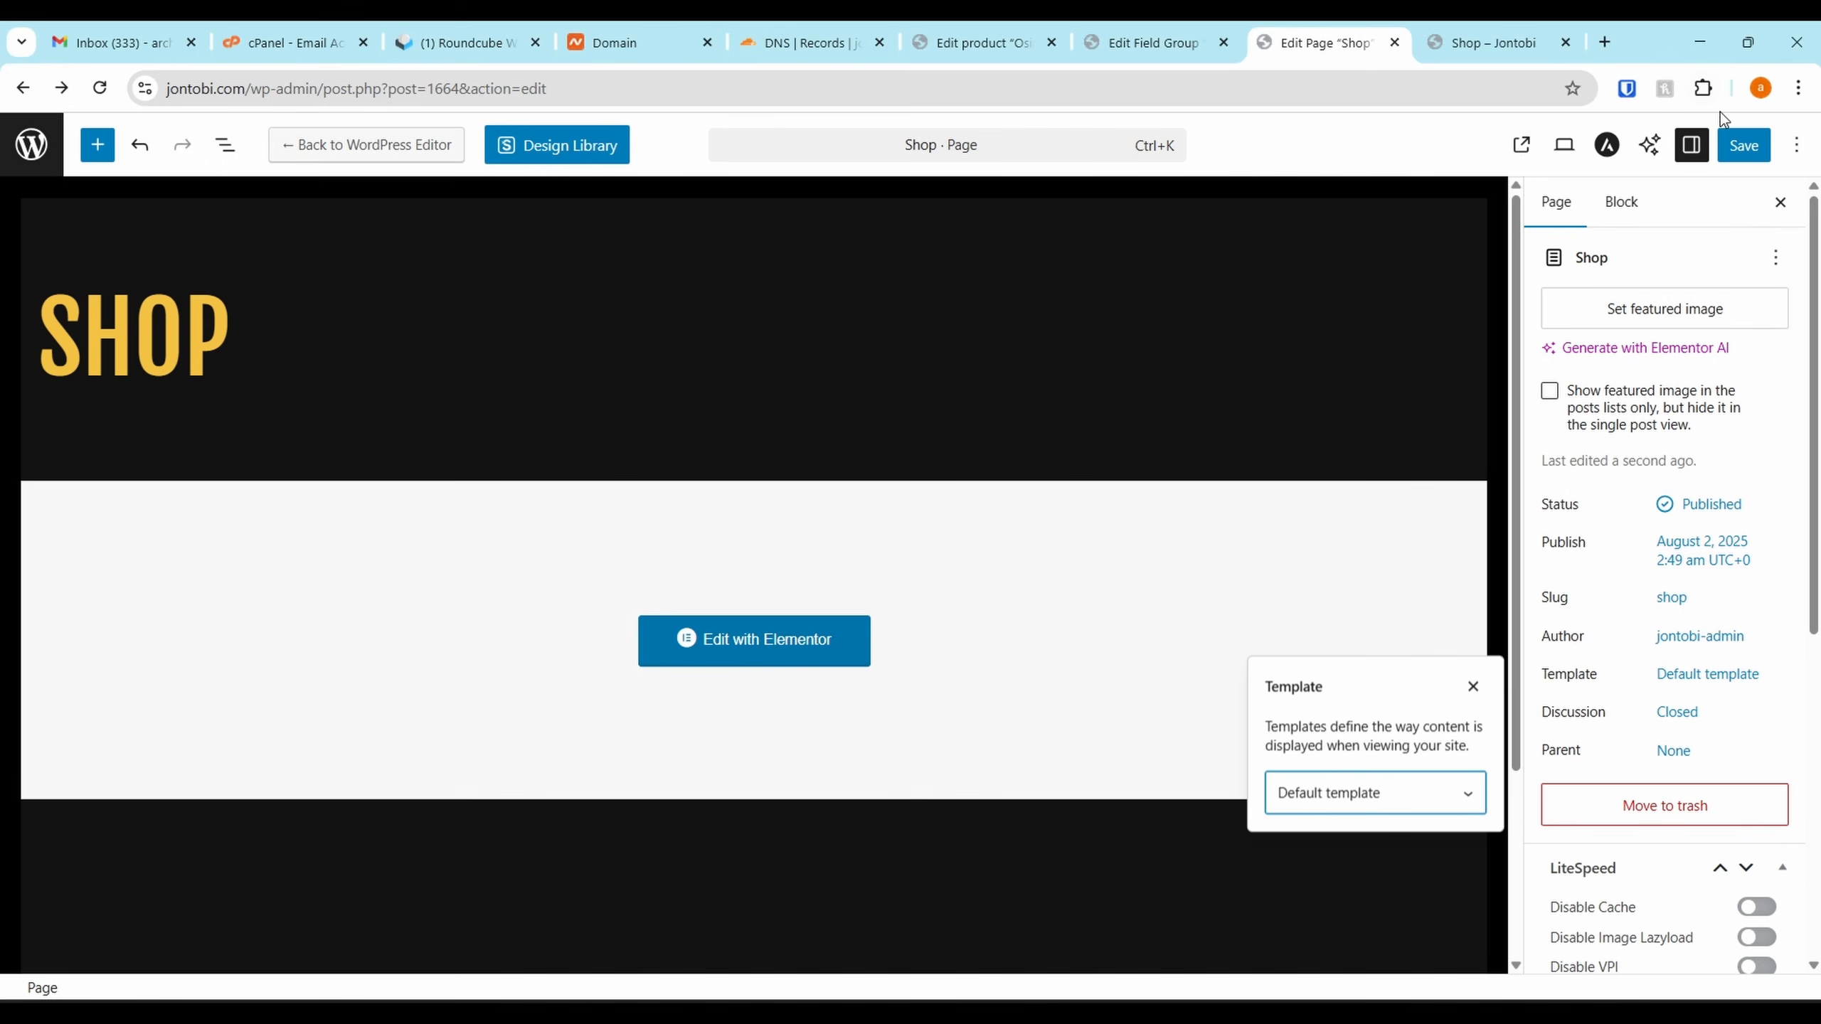
{"action": "left_click", "coordinate": [1736, 157]}
{"action": "left_click", "coordinate": [30, 145]}
{"action": "scroll", "coordinate": [317, 445], "scroll_direction": "down", "scroll_amount": 10}
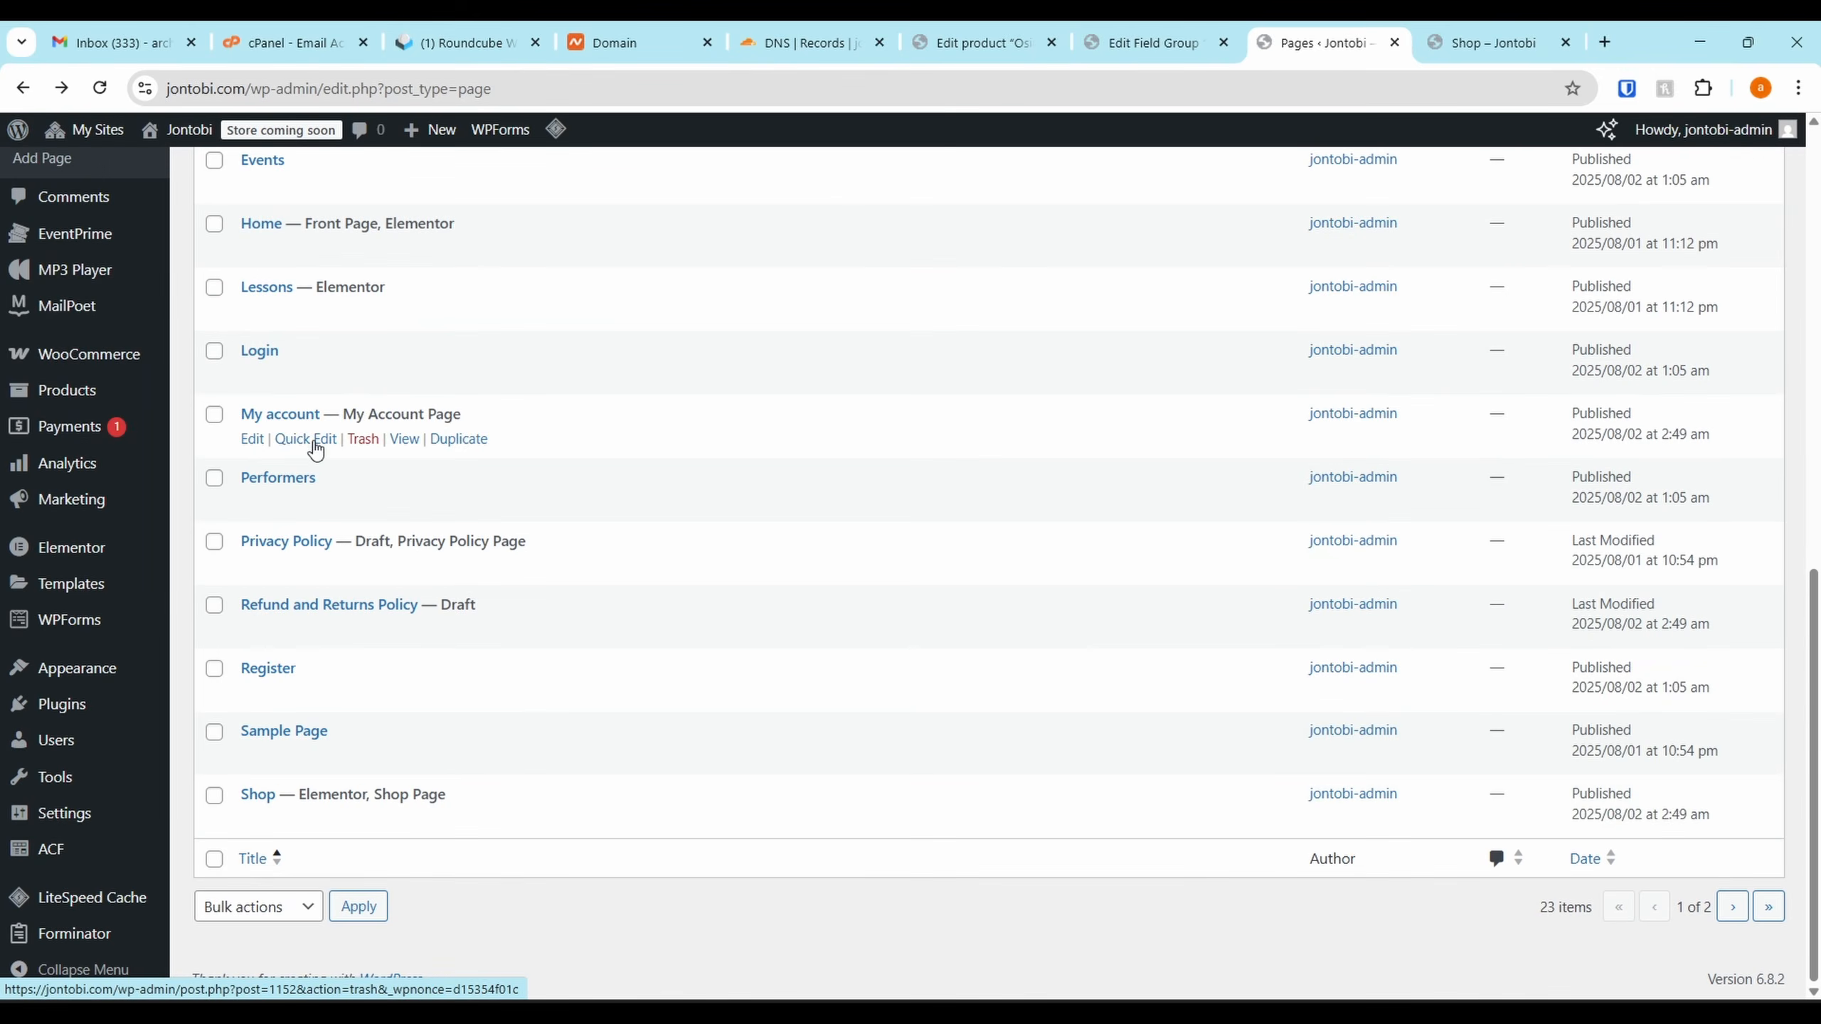
{"action": "scroll", "coordinate": [347, 356], "scroll_direction": "up", "scroll_amount": 10}
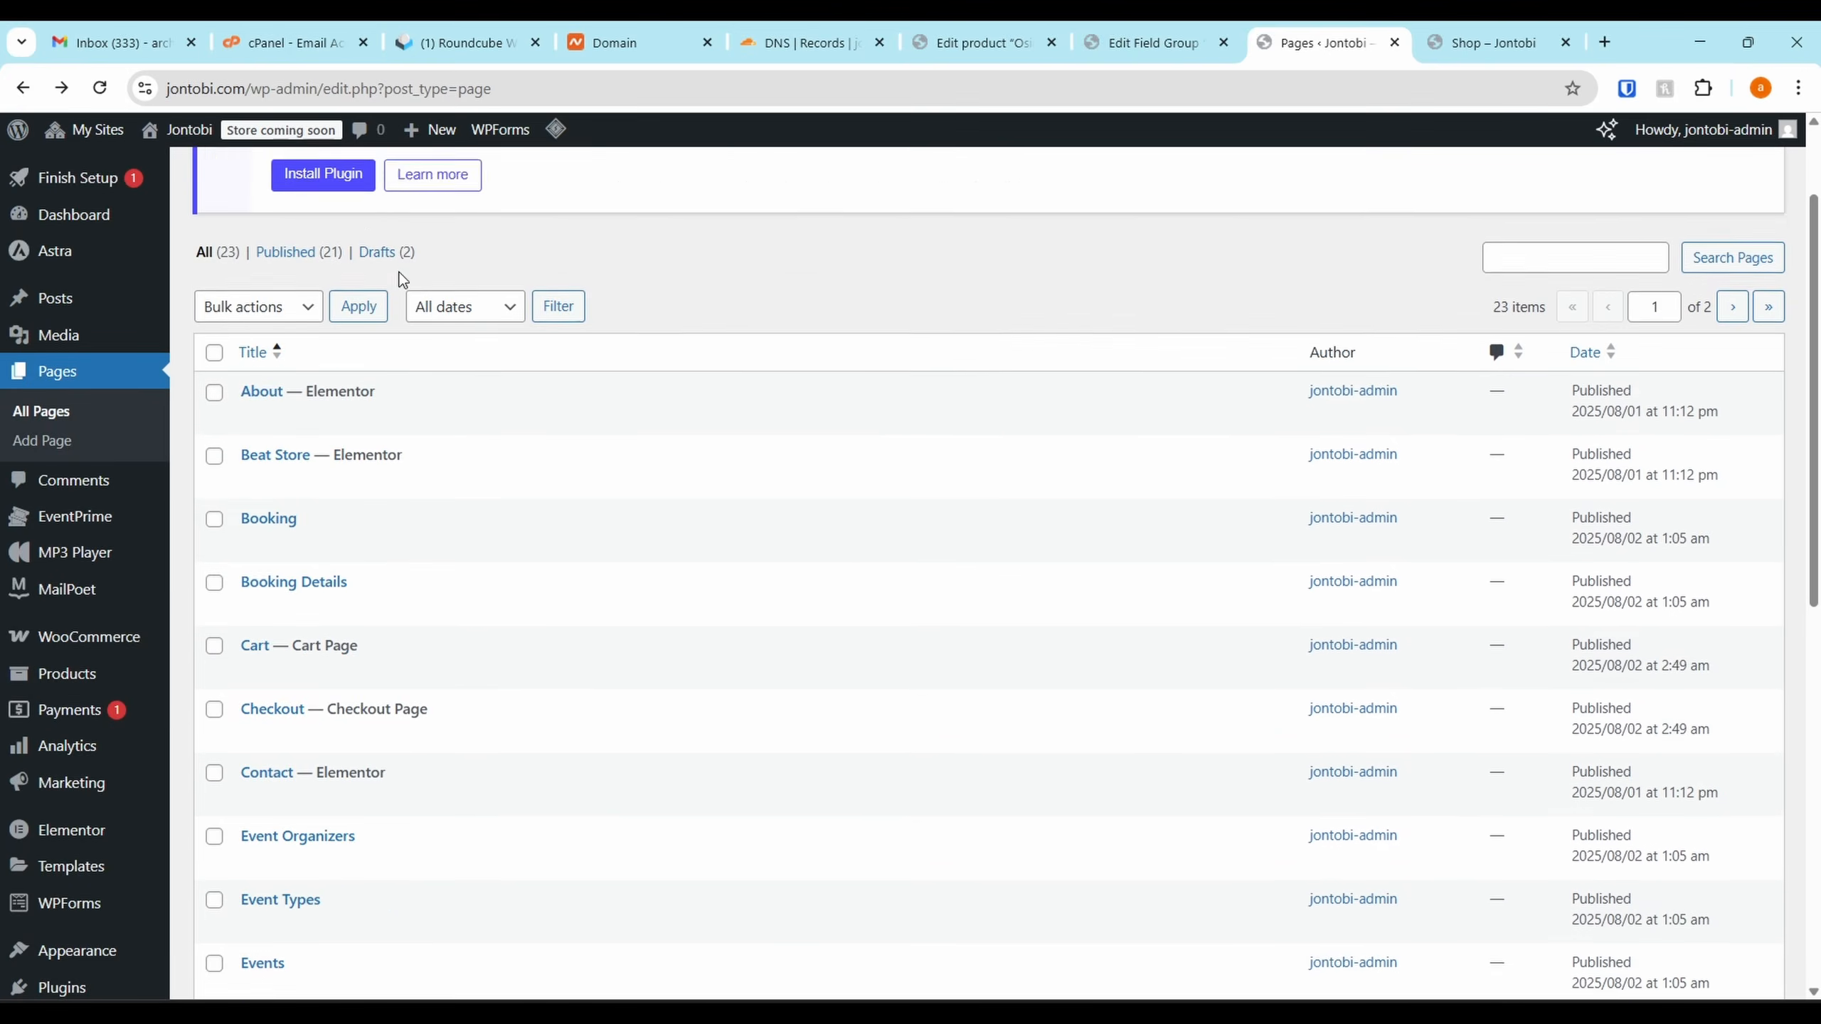
Create and publish a page titled 'Merch', then open it in Elementor
{"action": "left_click", "coordinate": [301, 182]}
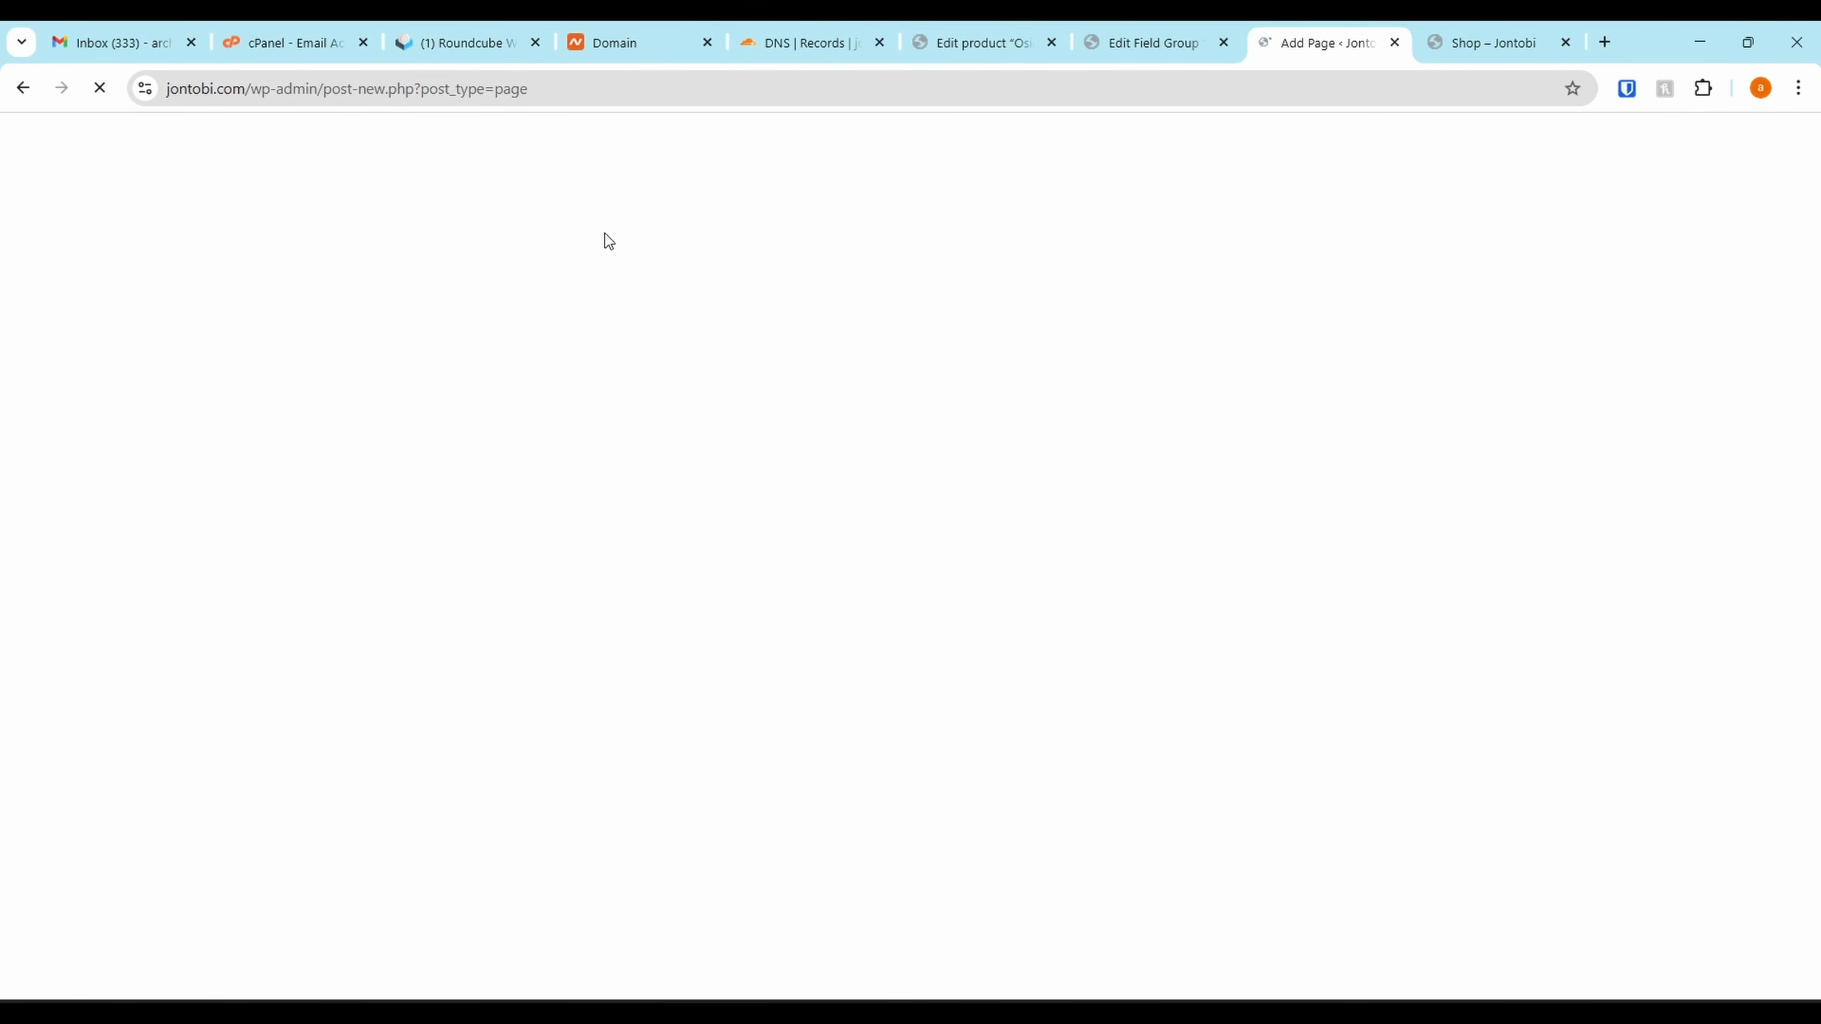
{"action": "type", "text": "Merch"}
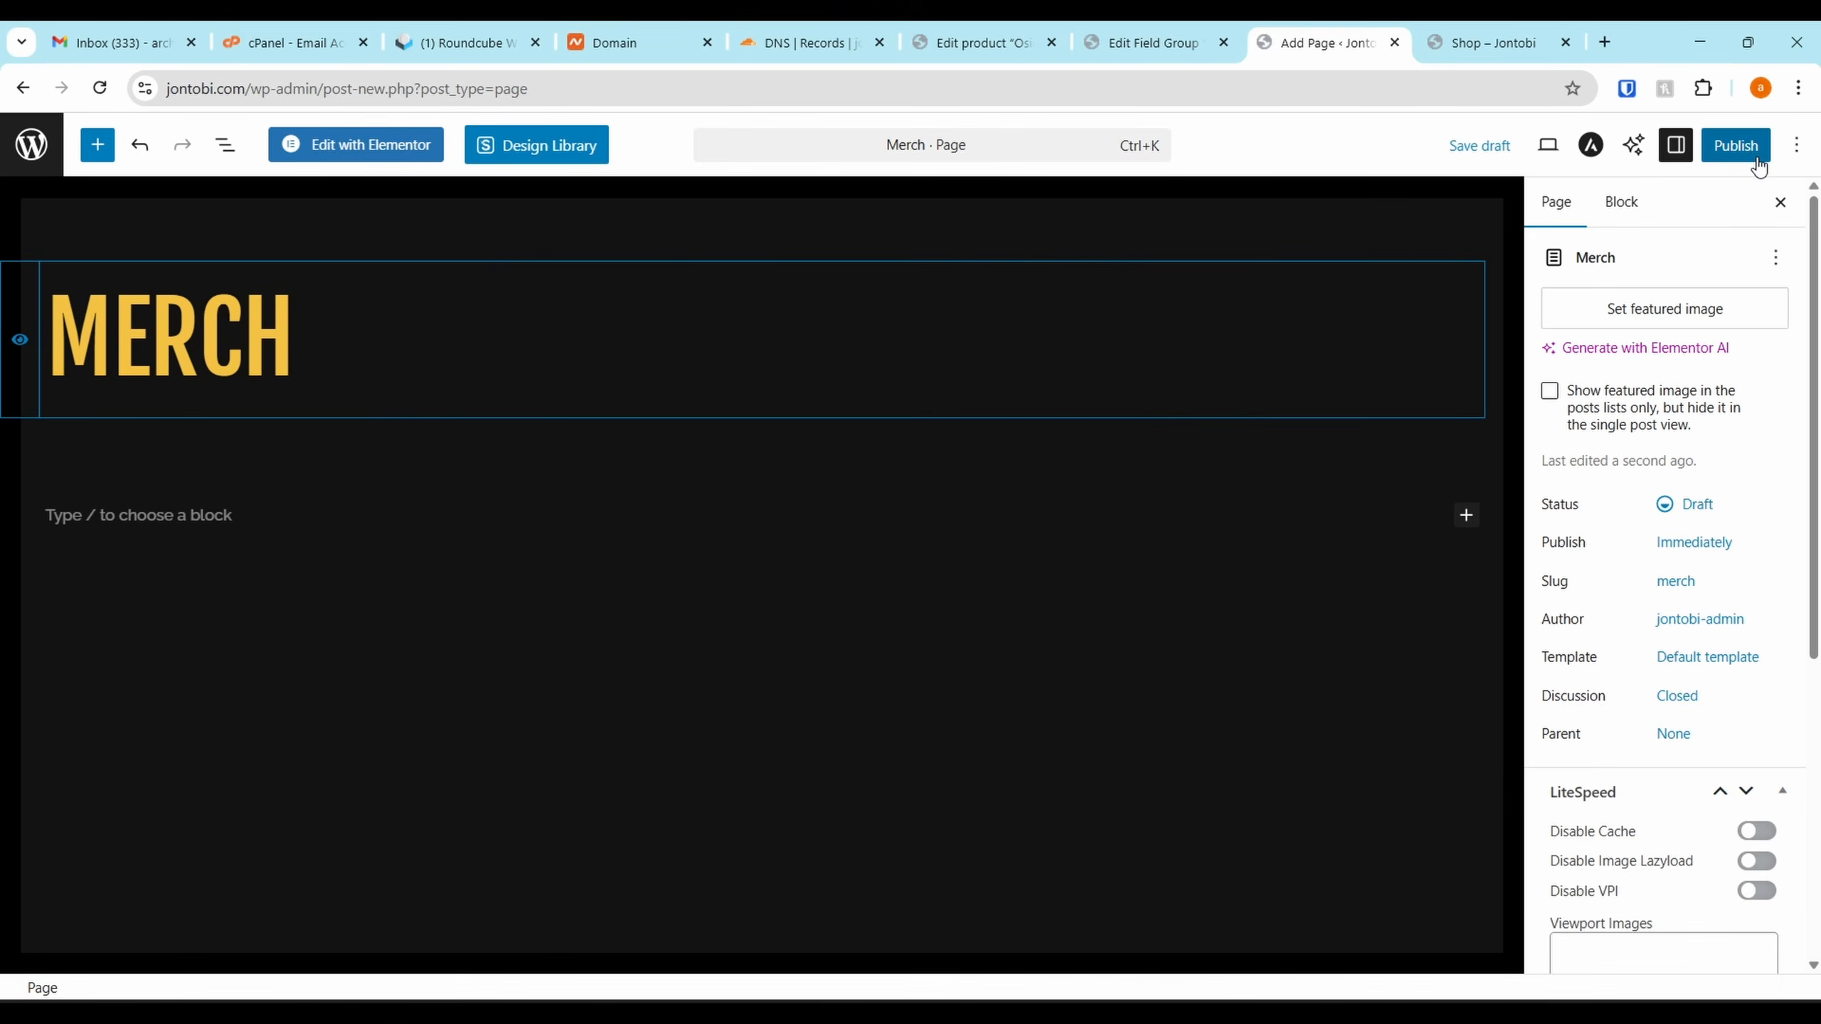
{"action": "left_click", "coordinate": [1731, 146]}
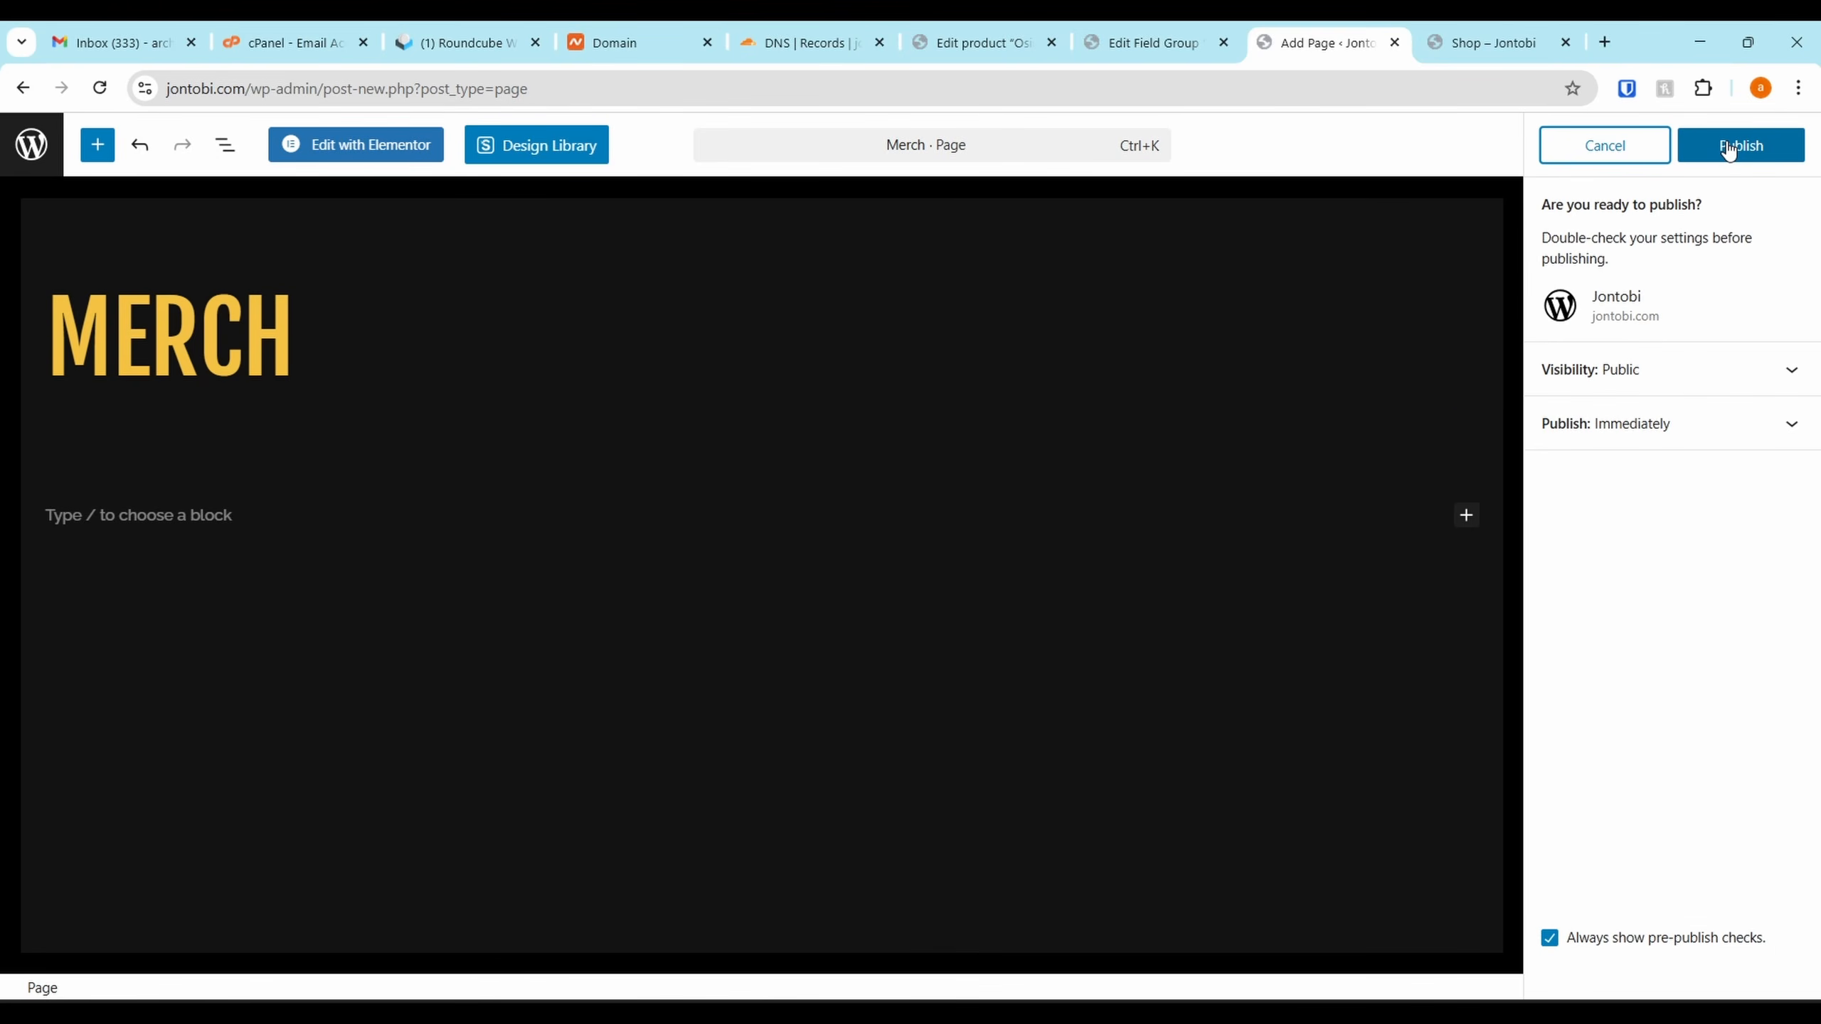
{"action": "left_click", "coordinate": [1728, 149]}
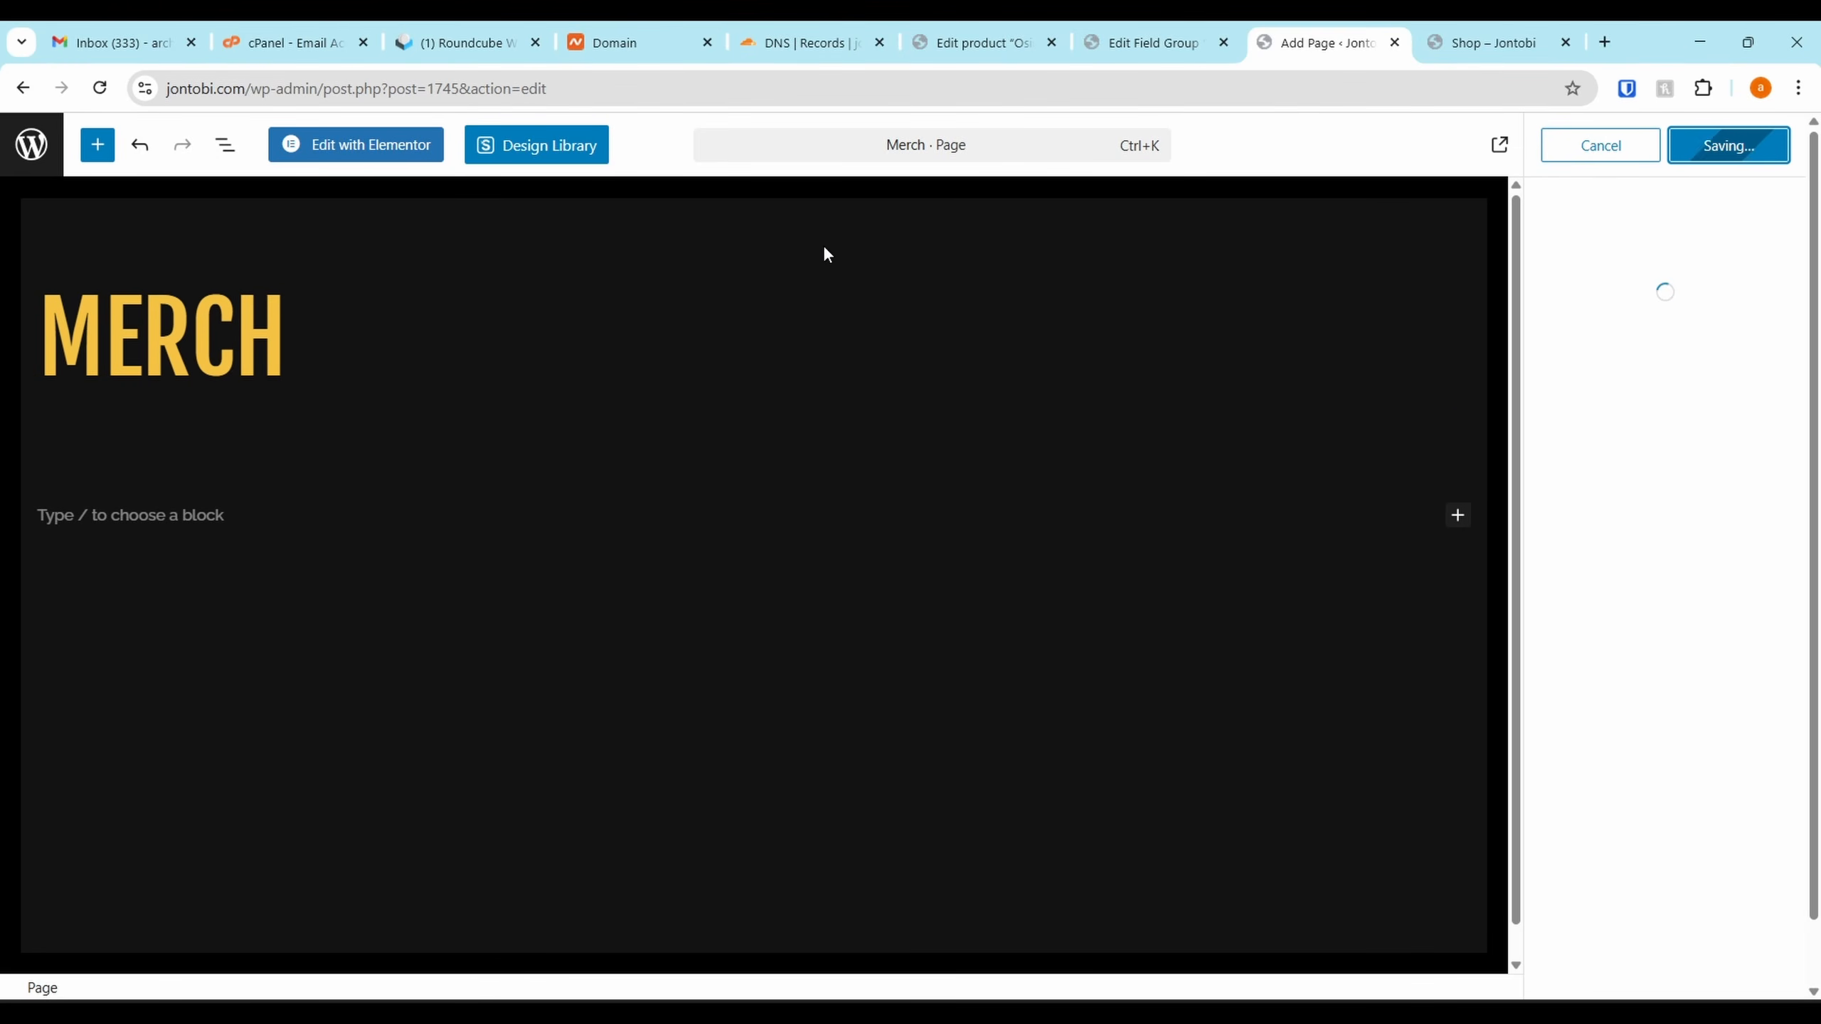
{"action": "left_click", "coordinate": [334, 144]}
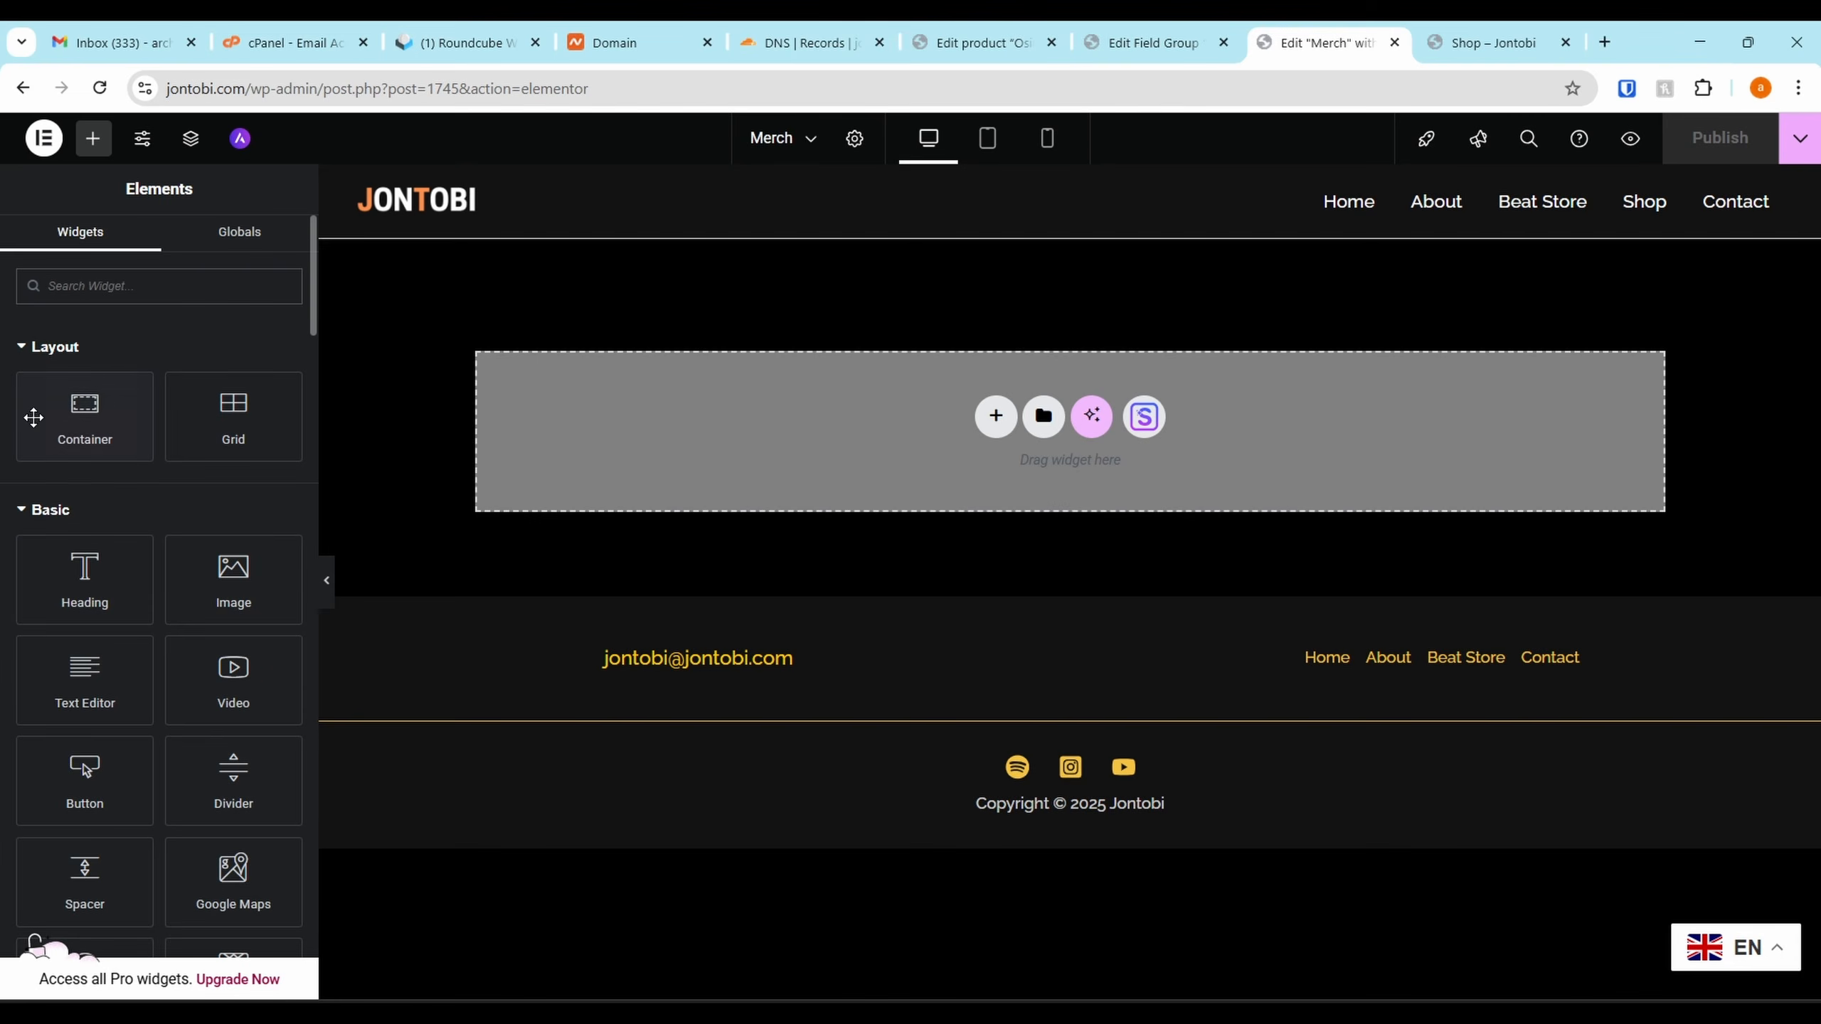
Collapse the Pro widgets group, expand the WordPress widgets group and drag a widget onto the Merch page
{"action": "scroll", "coordinate": [64, 536], "scroll_direction": "down", "scroll_amount": 10}
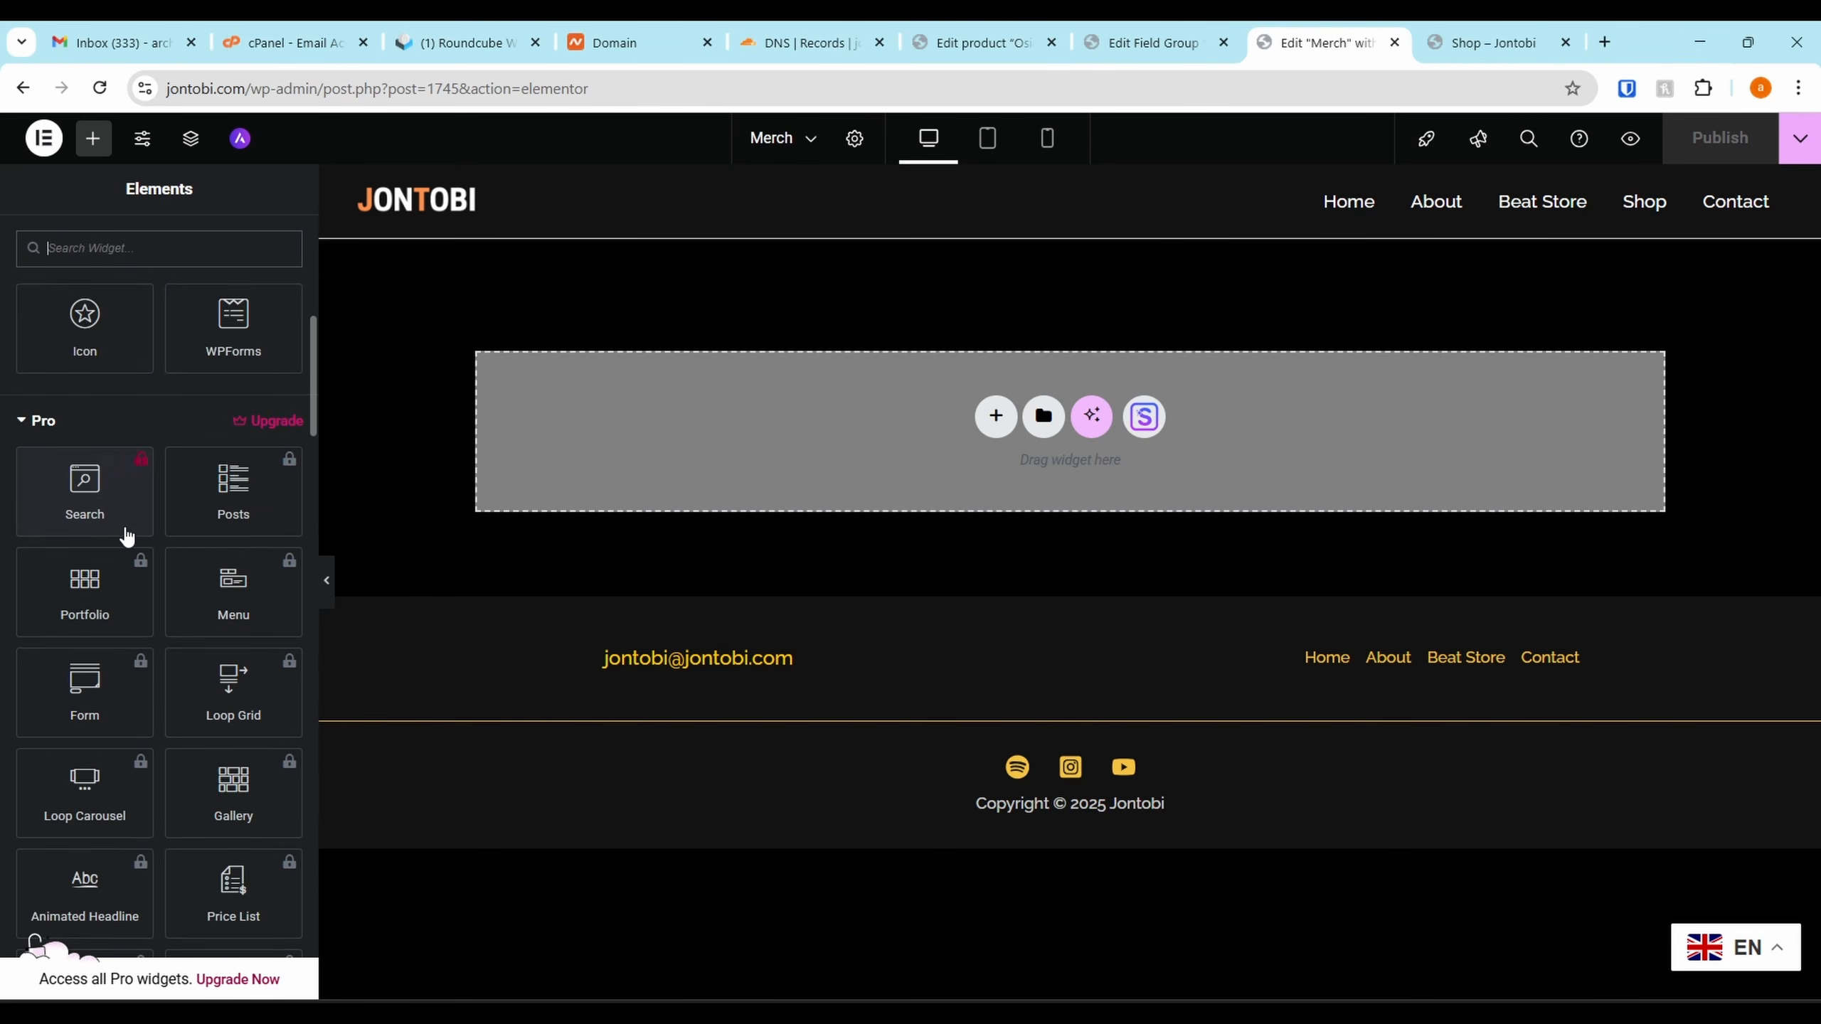
{"action": "left_click", "coordinate": [26, 338]}
{"action": "scroll", "coordinate": [36, 402], "scroll_direction": "down", "scroll_amount": 15}
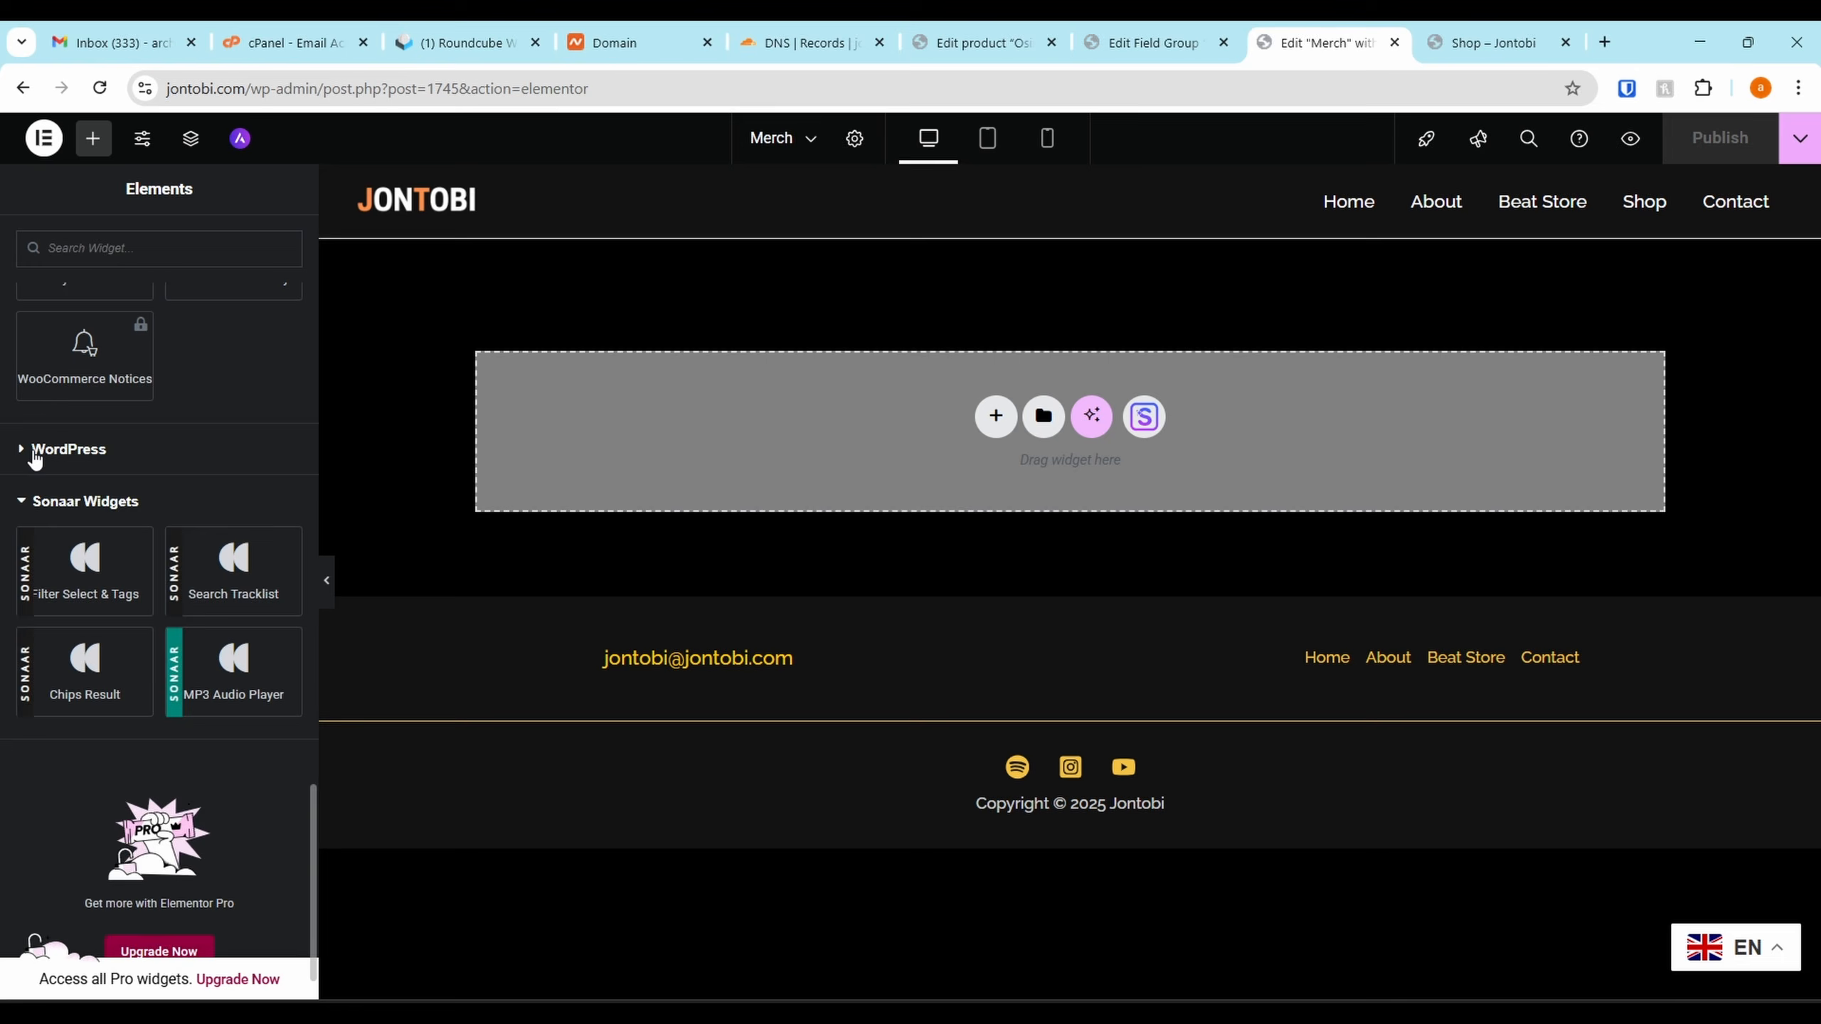
{"action": "left_click", "coordinate": [35, 452]}
{"action": "scroll", "coordinate": [86, 502], "scroll_direction": "down", "scroll_amount": 3}
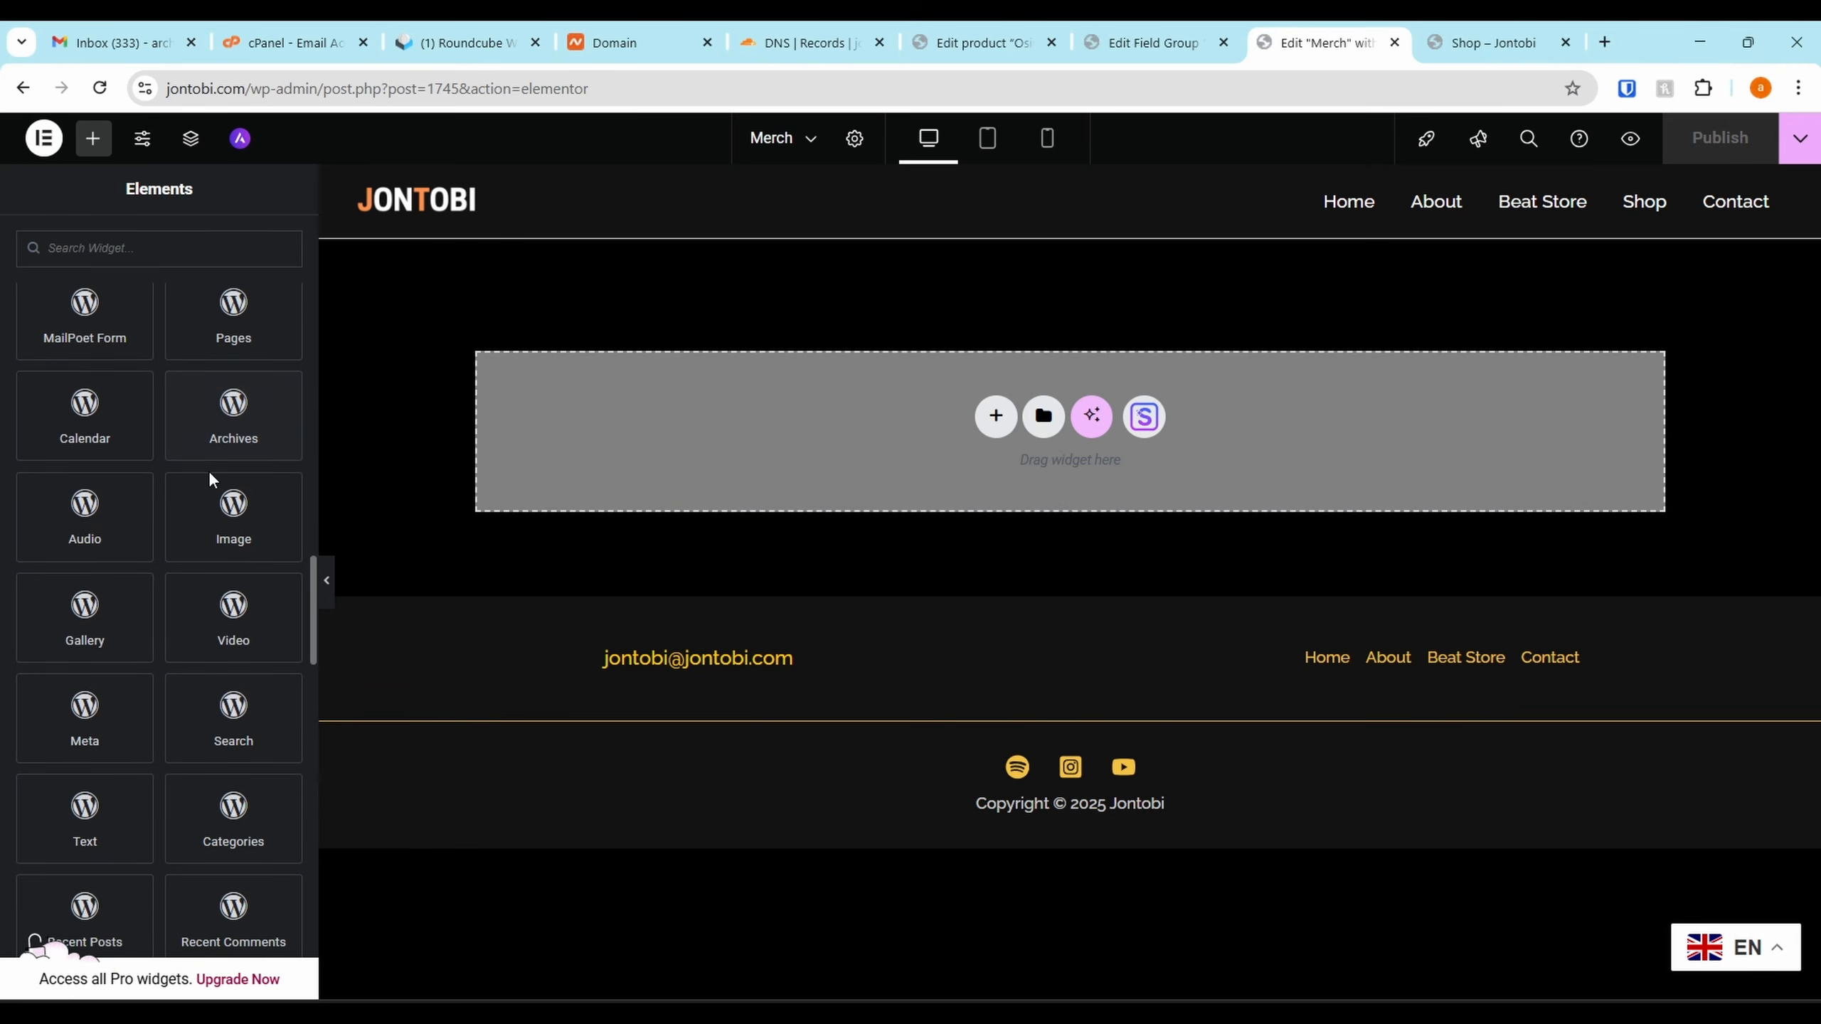
{"action": "scroll", "coordinate": [210, 531], "scroll_direction": "down", "scroll_amount": 4}
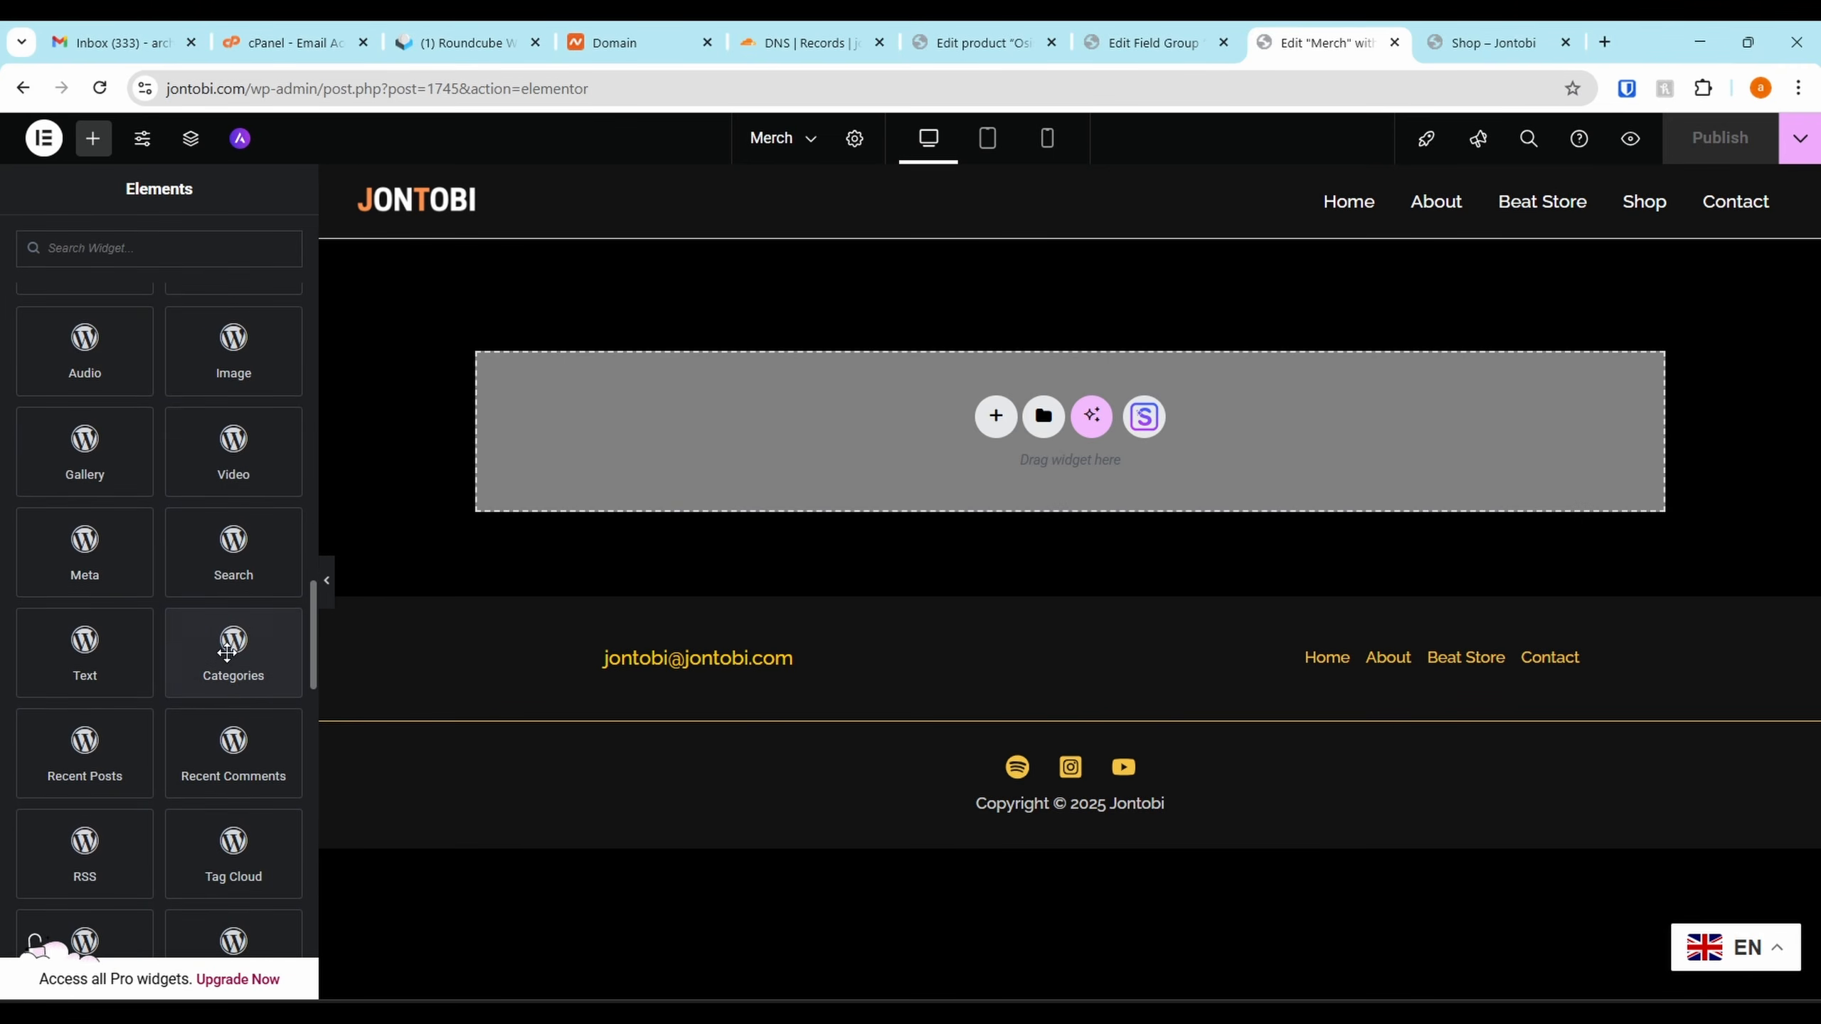
{"action": "scroll", "coordinate": [229, 640], "scroll_direction": "down", "scroll_amount": 7}
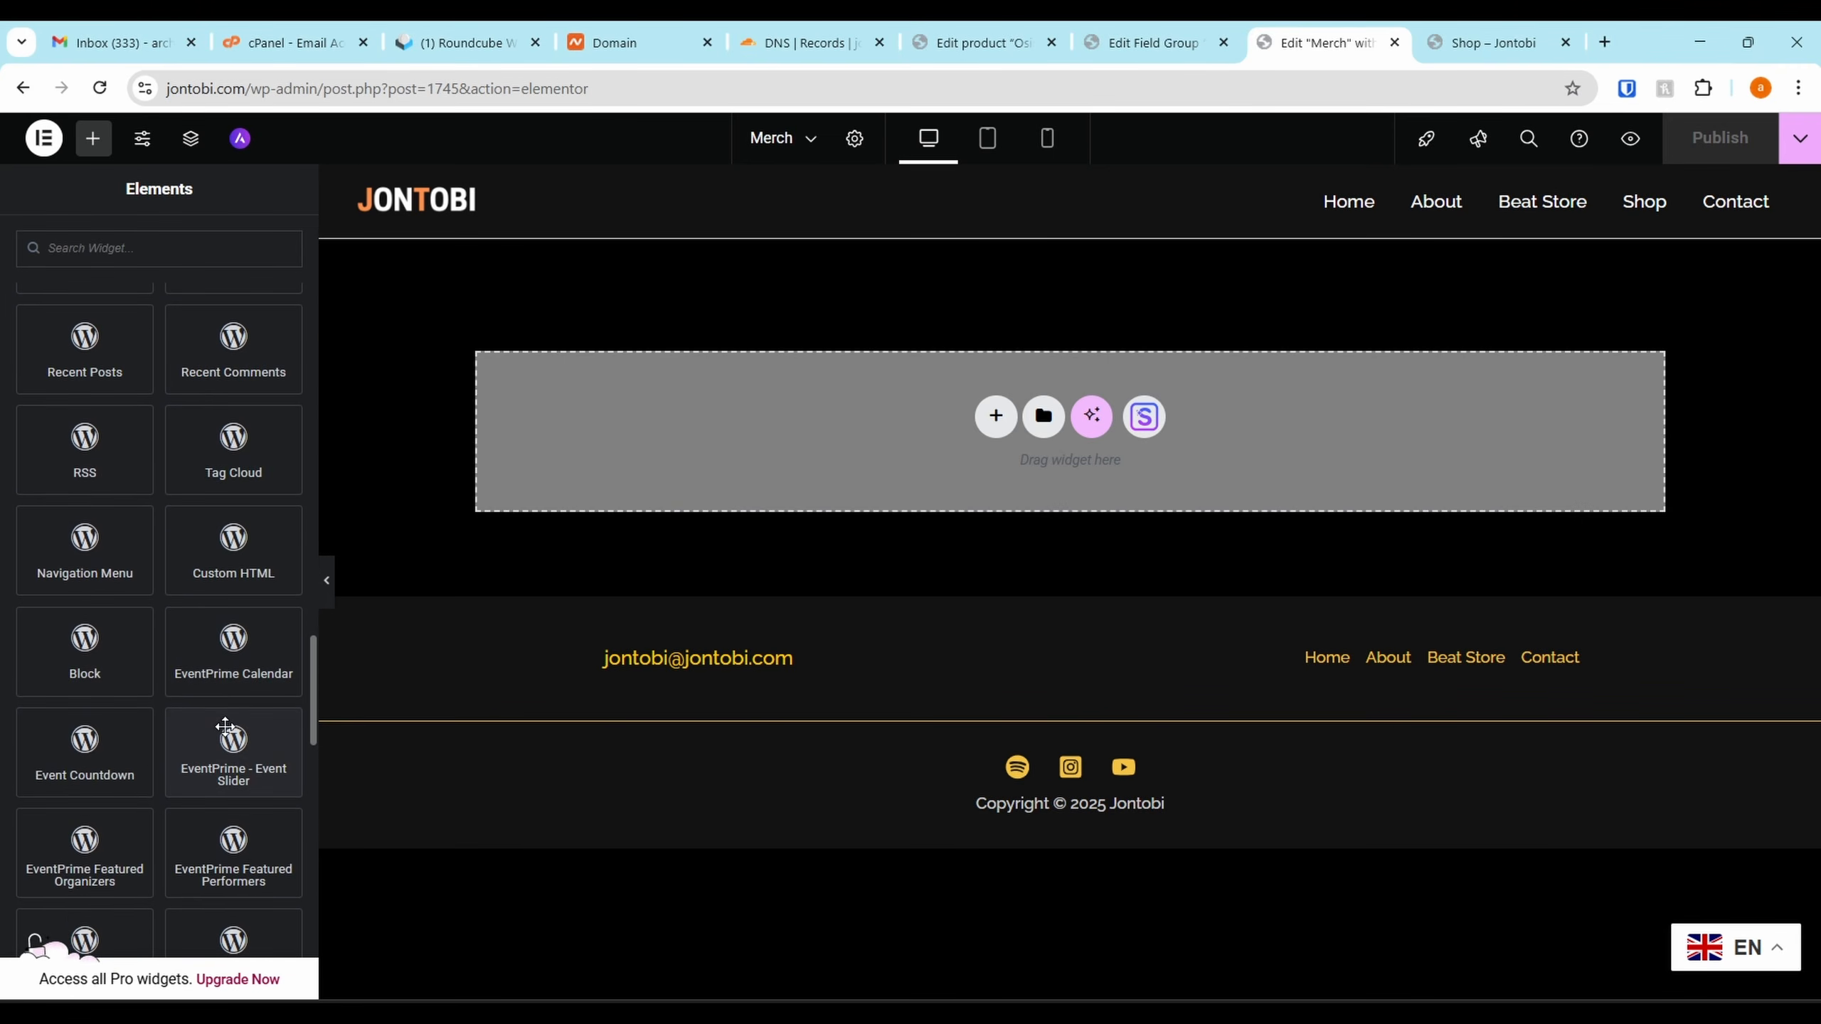
{"action": "scroll", "coordinate": [242, 697], "scroll_direction": "down", "scroll_amount": 12}
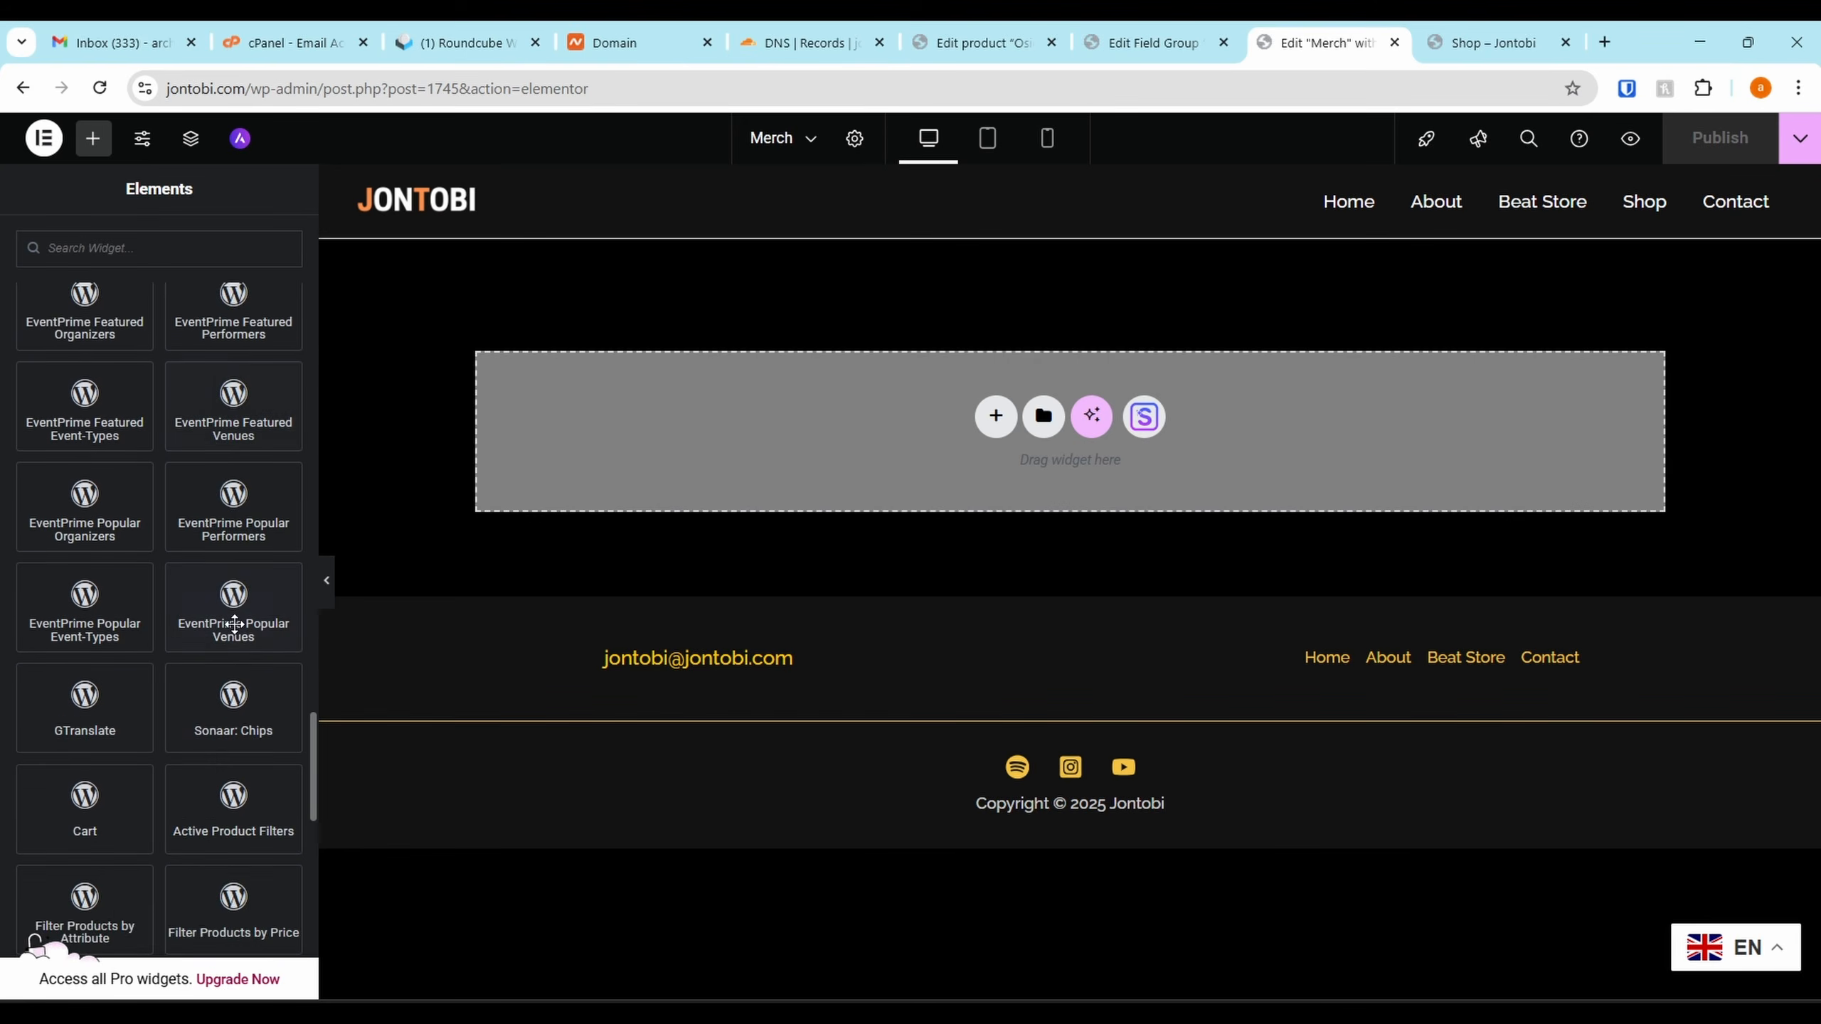
{"action": "scroll", "coordinate": [233, 548], "scroll_direction": "up", "scroll_amount": 1}
{"action": "left_click_drag", "start_coordinate": [236, 520], "coordinate": [864, 476]}
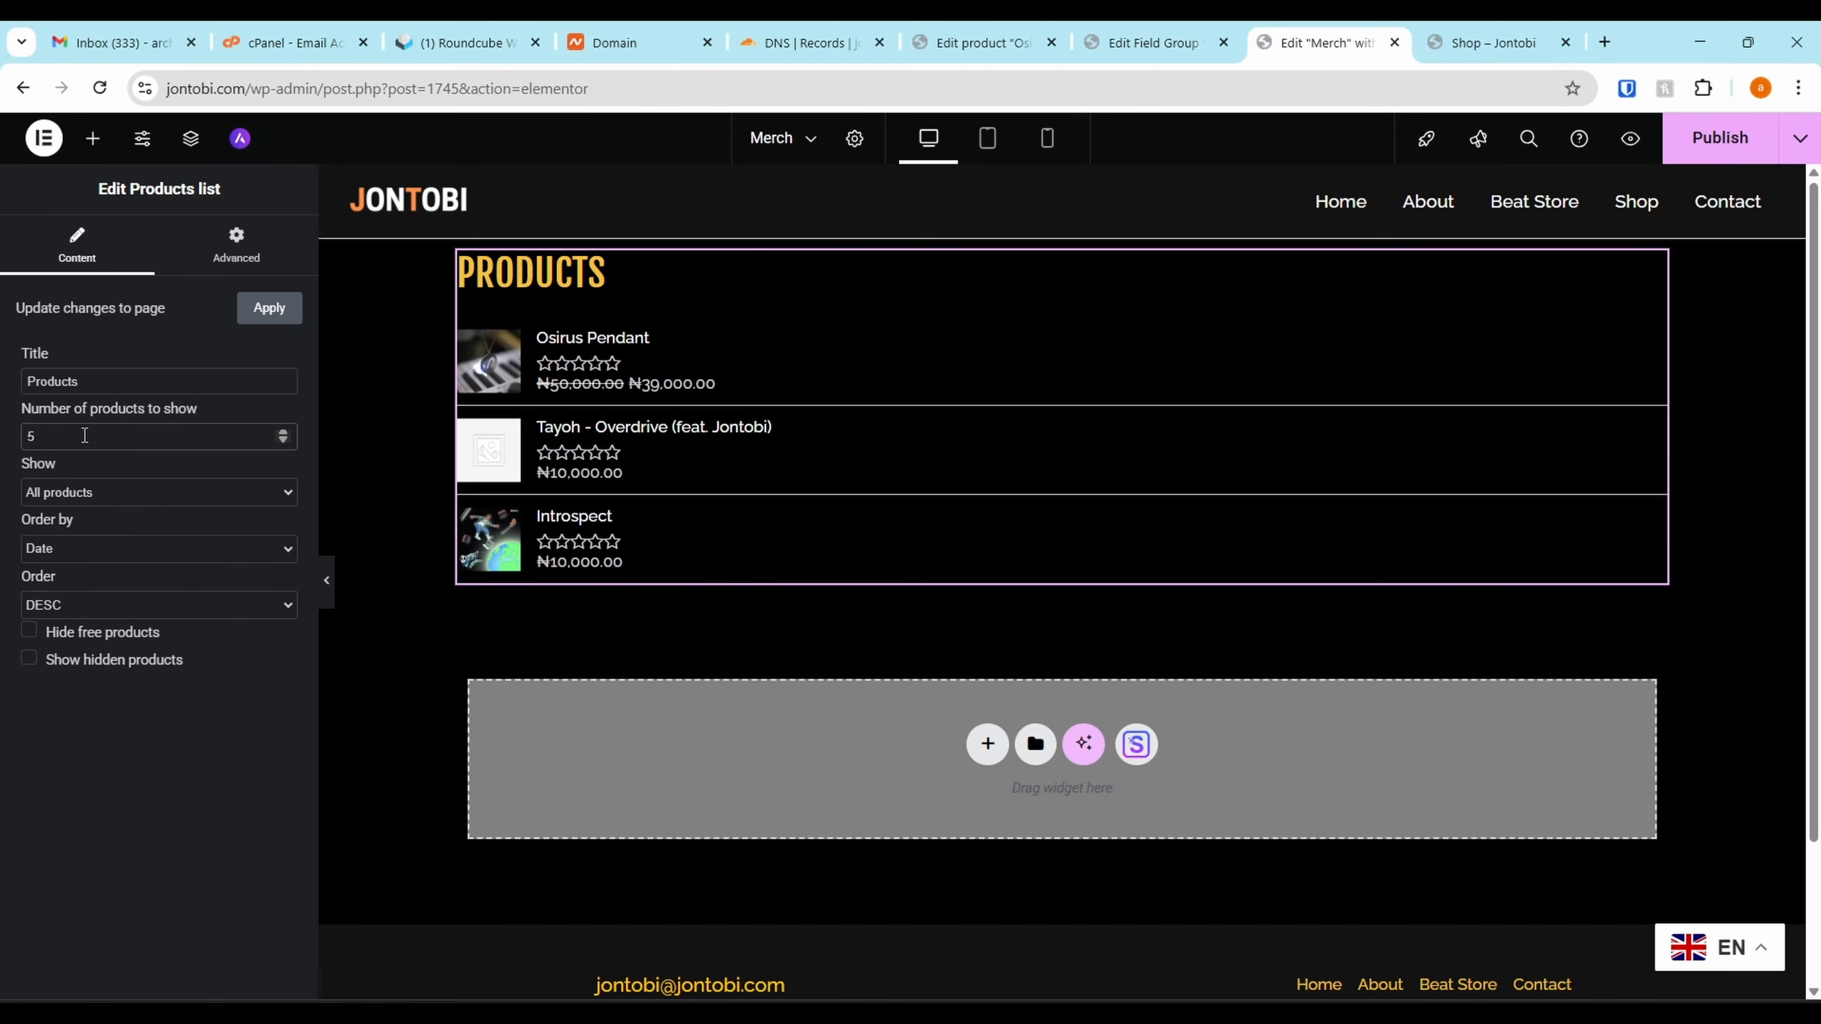
Switch the Products list's Show option to Featured, then back to All products
{"action": "left_click", "coordinate": [104, 492]}
{"action": "left_click", "coordinate": [142, 659]}
{"action": "left_click", "coordinate": [131, 491]}
{"action": "left_click", "coordinate": [97, 543]}
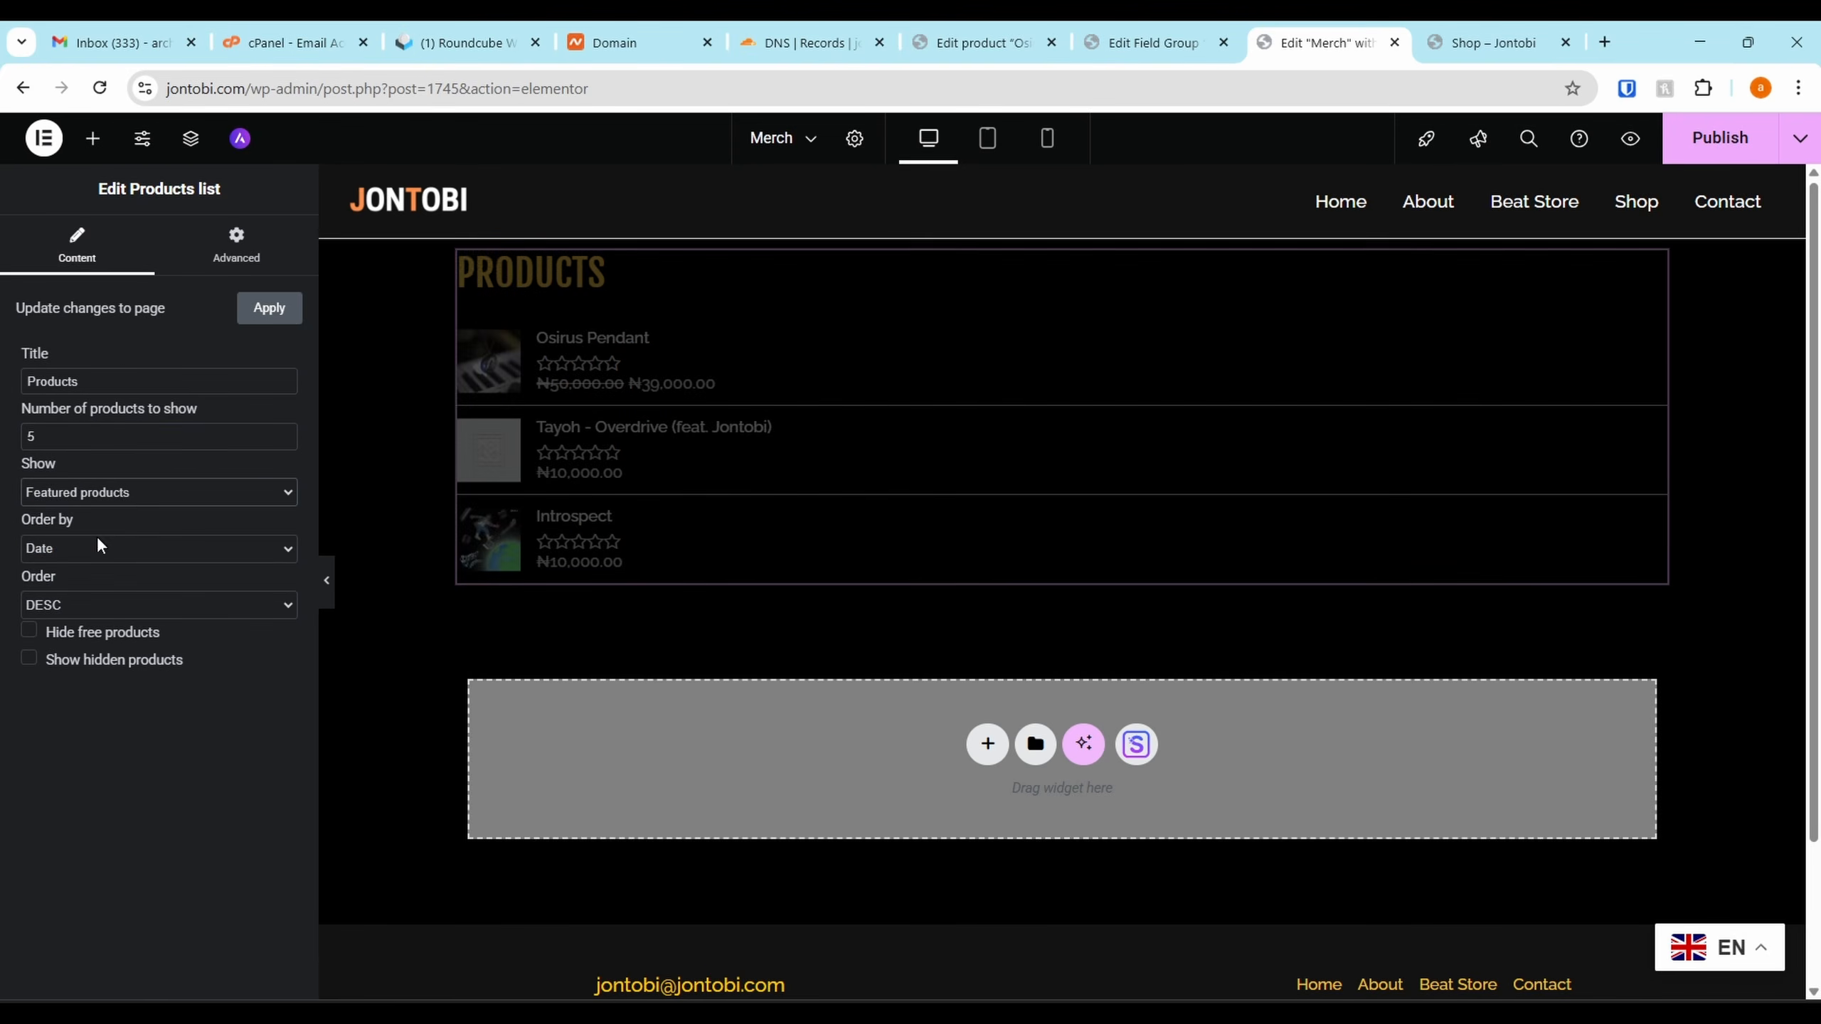
{"action": "left_click", "coordinate": [129, 493]}
{"action": "left_click", "coordinate": [97, 519]}
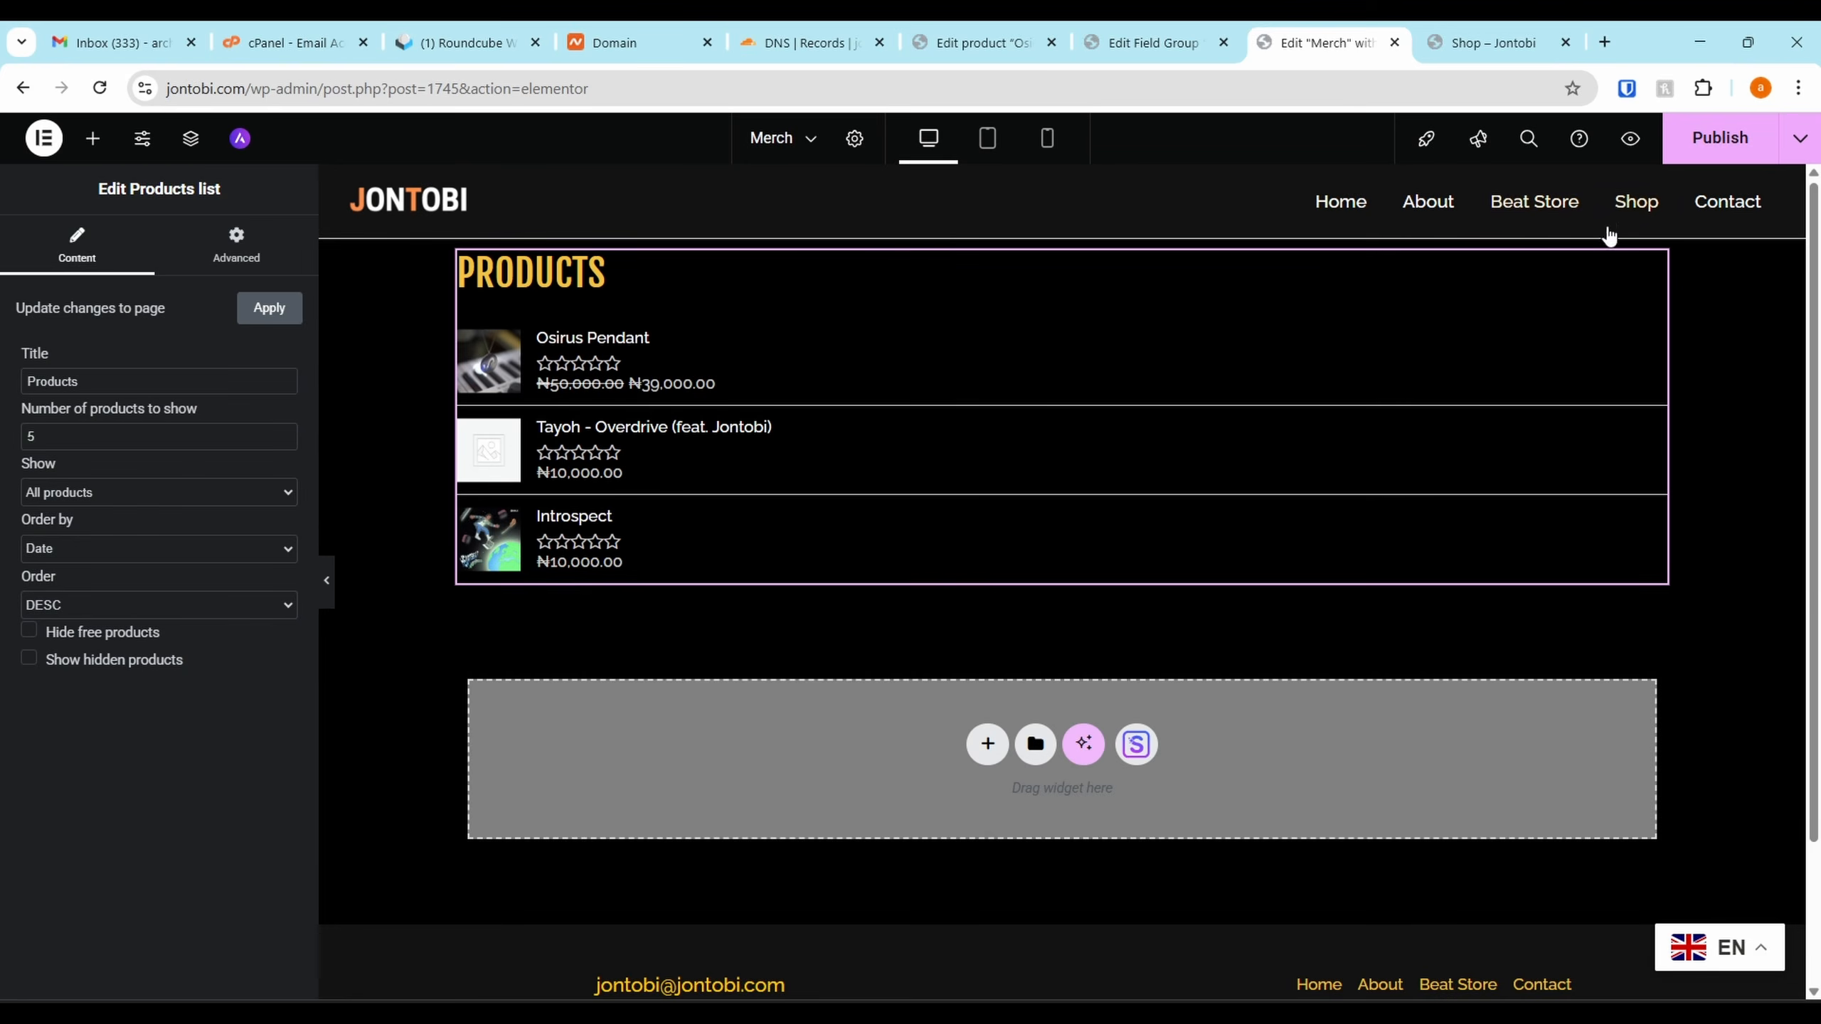
Delete the Products list container, leaving an empty area above the footer
{"action": "left_click", "coordinate": [1080, 233]}
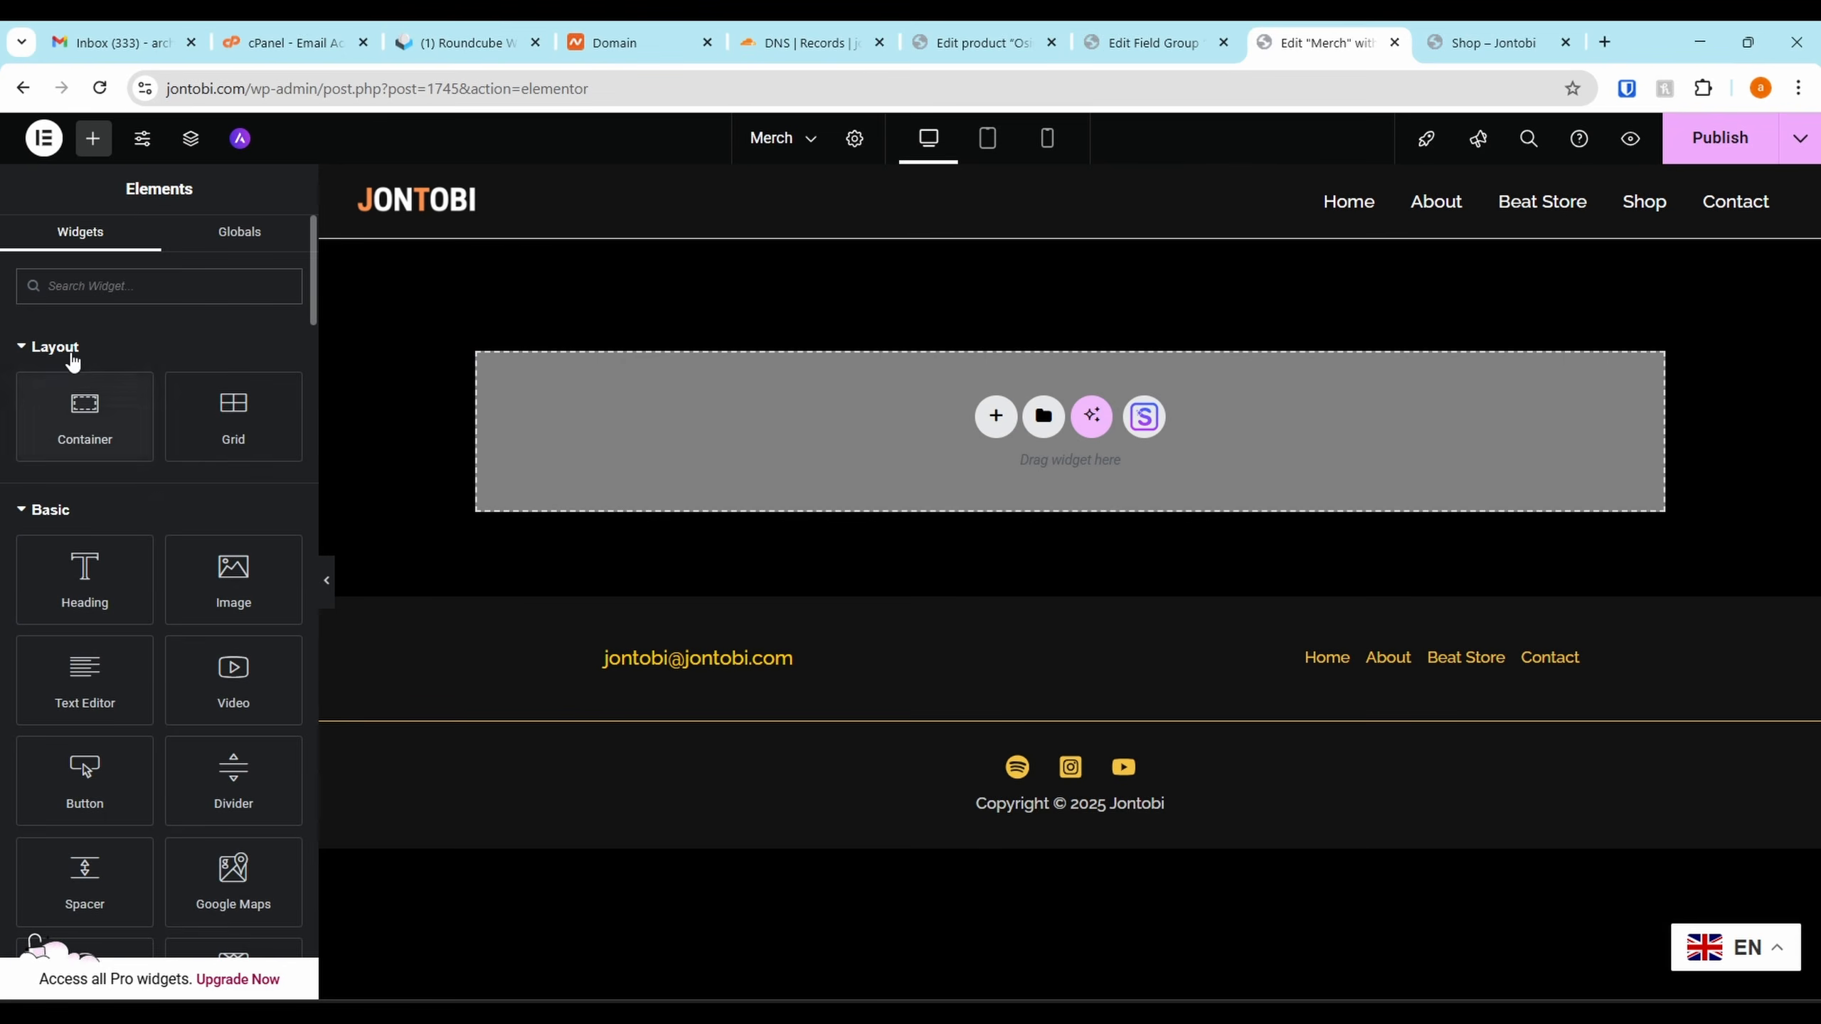
{"action": "left_click", "coordinate": [69, 351]}
{"action": "scroll", "coordinate": [43, 332], "scroll_direction": "down", "scroll_amount": 15}
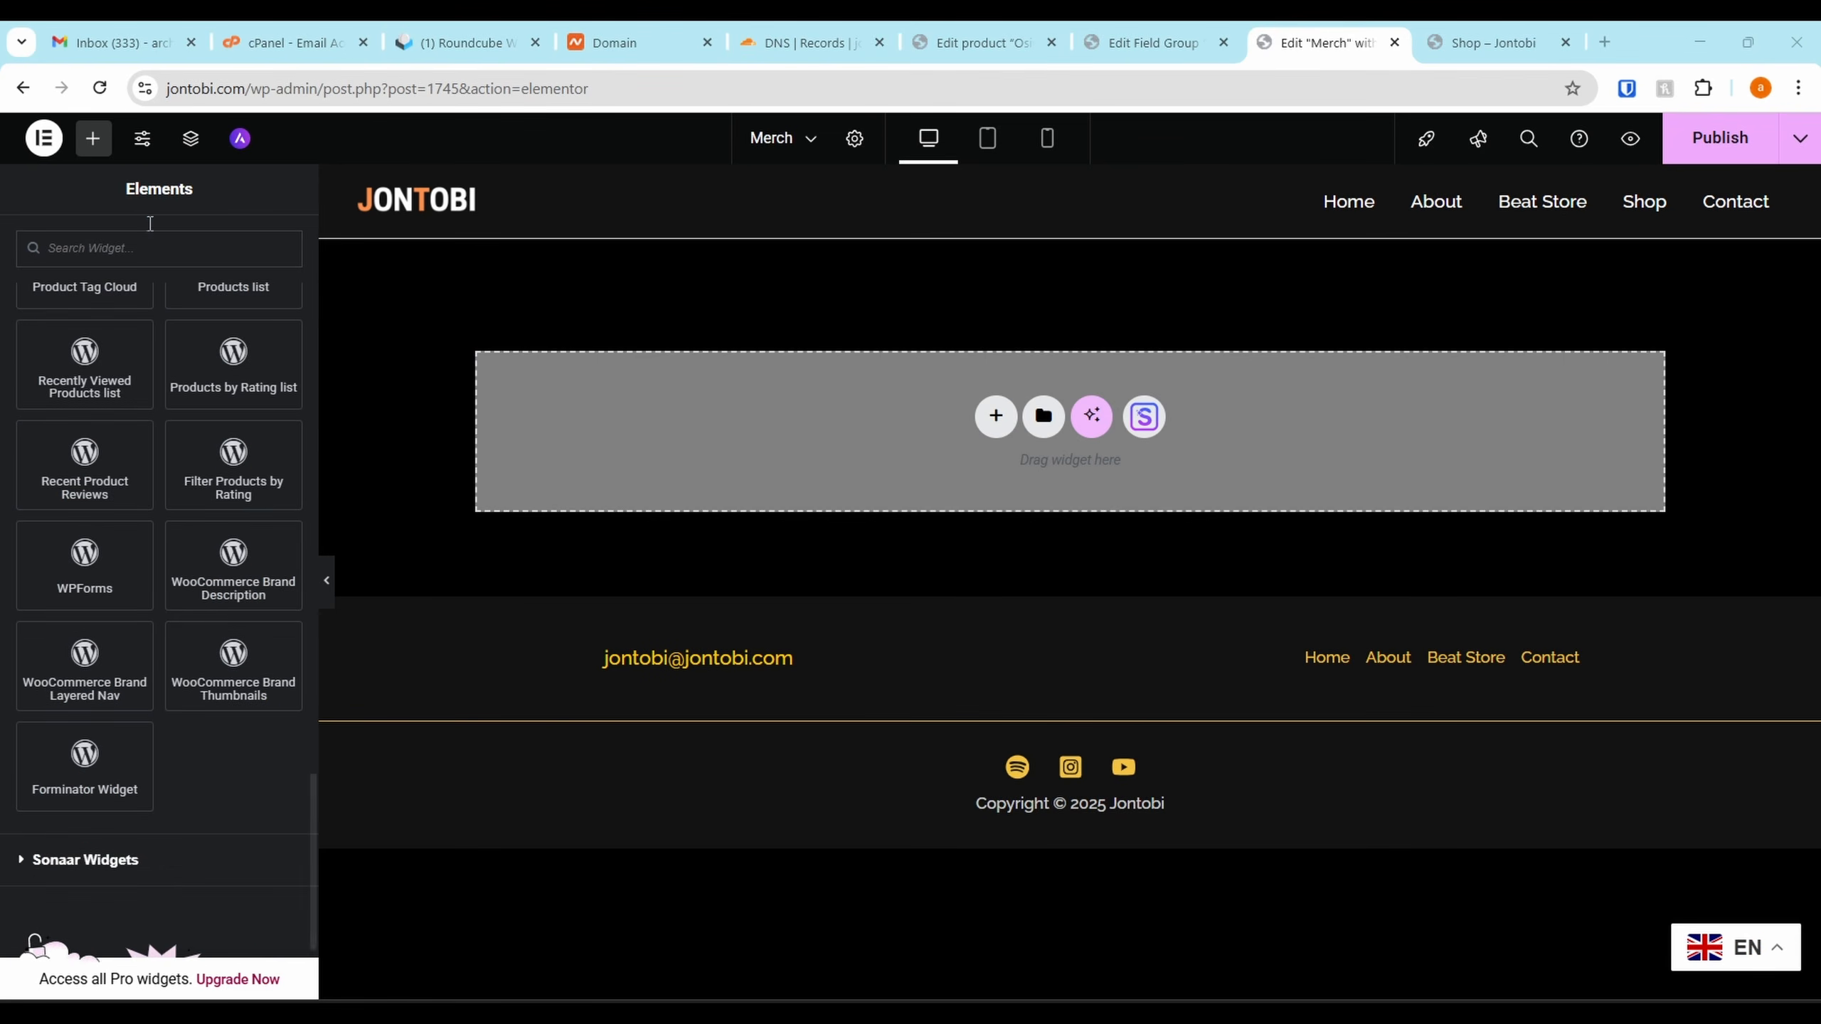
In Network Admin's Add Plugins page, search 'Esse' and install Essential Addons for Elementor
{"action": "left_click", "coordinate": [1016, 28]}
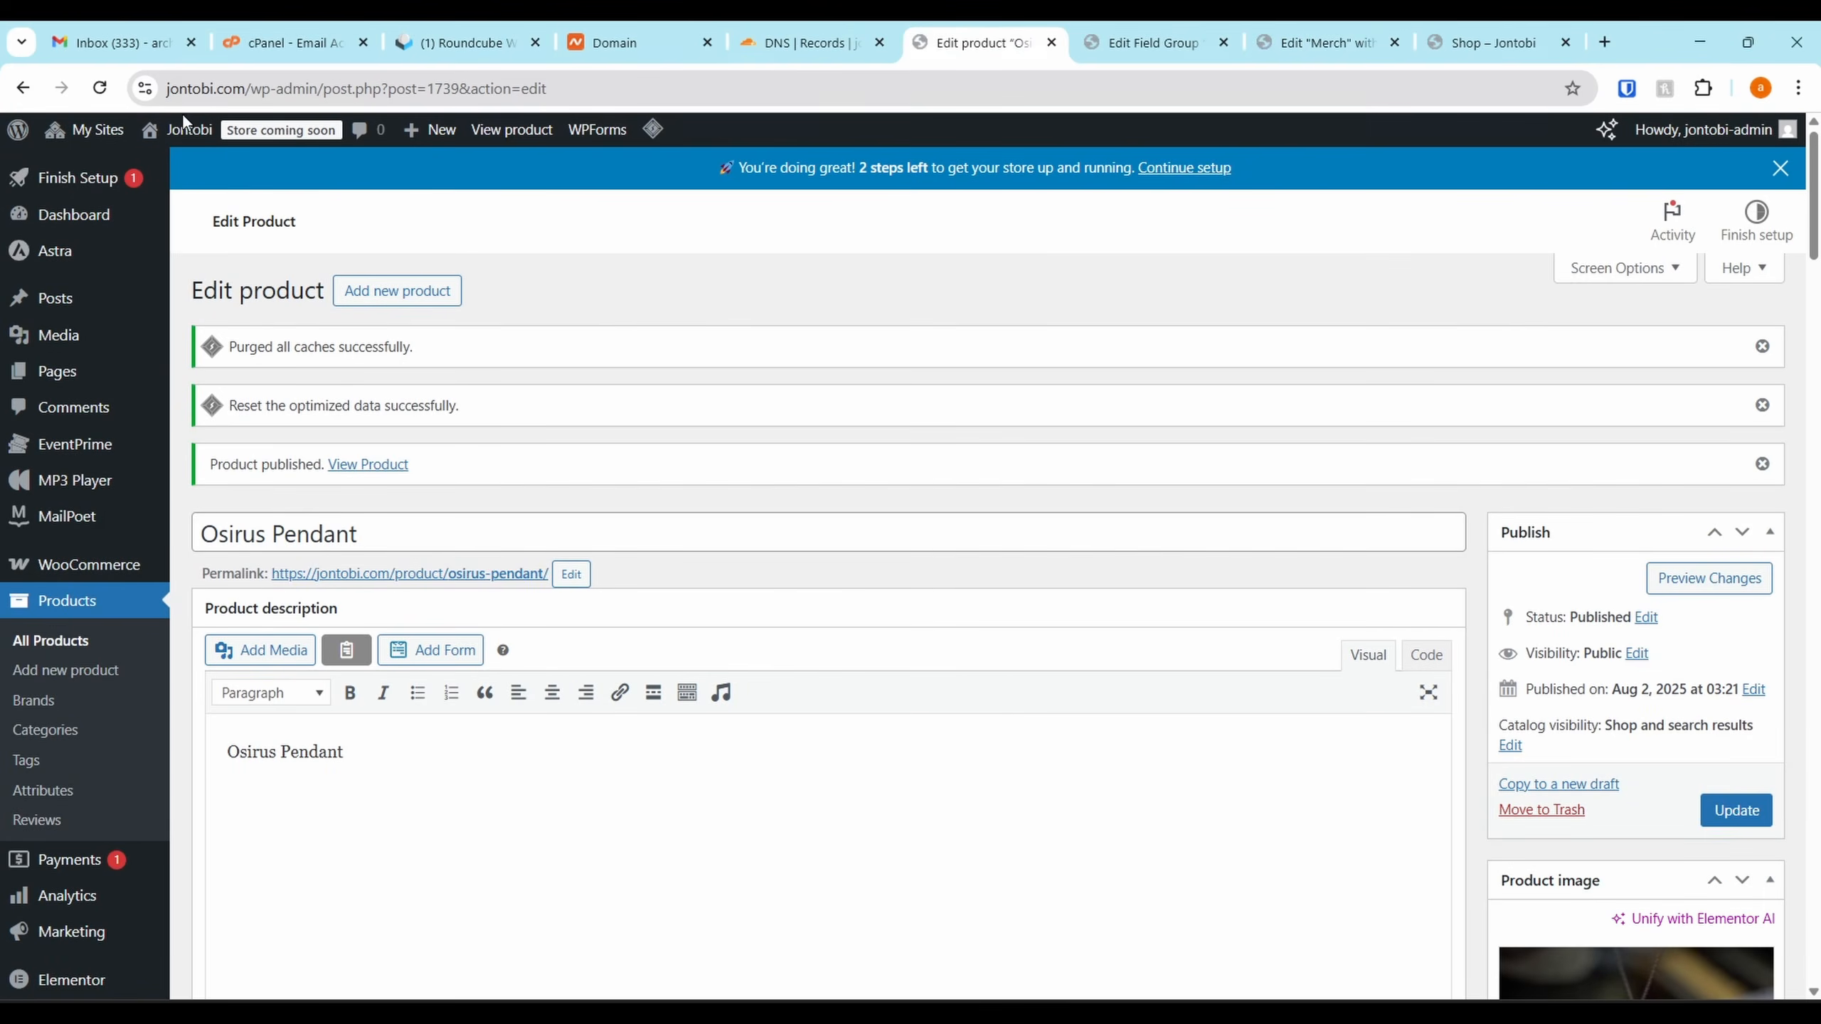
{"action": "mouse_move", "coordinate": [86, 131]}
{"action": "mouse_move", "coordinate": [107, 167]}
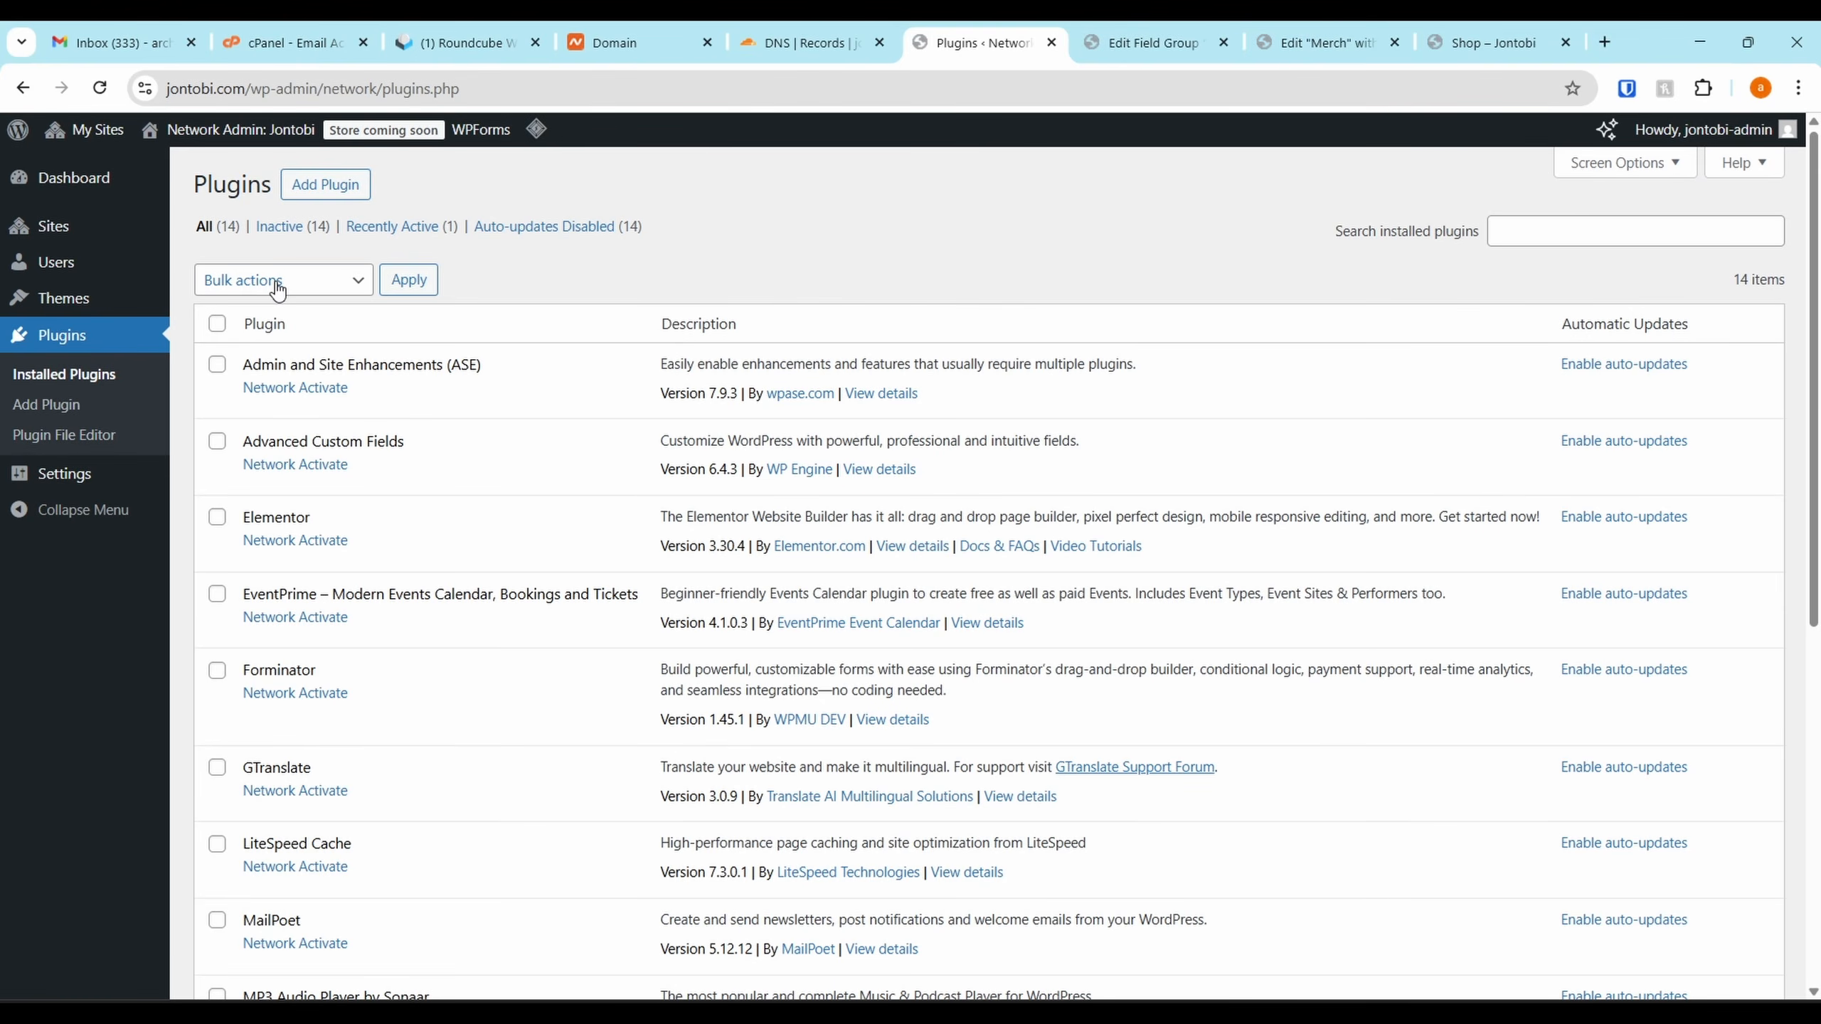
{"action": "left_click", "coordinate": [326, 188]}
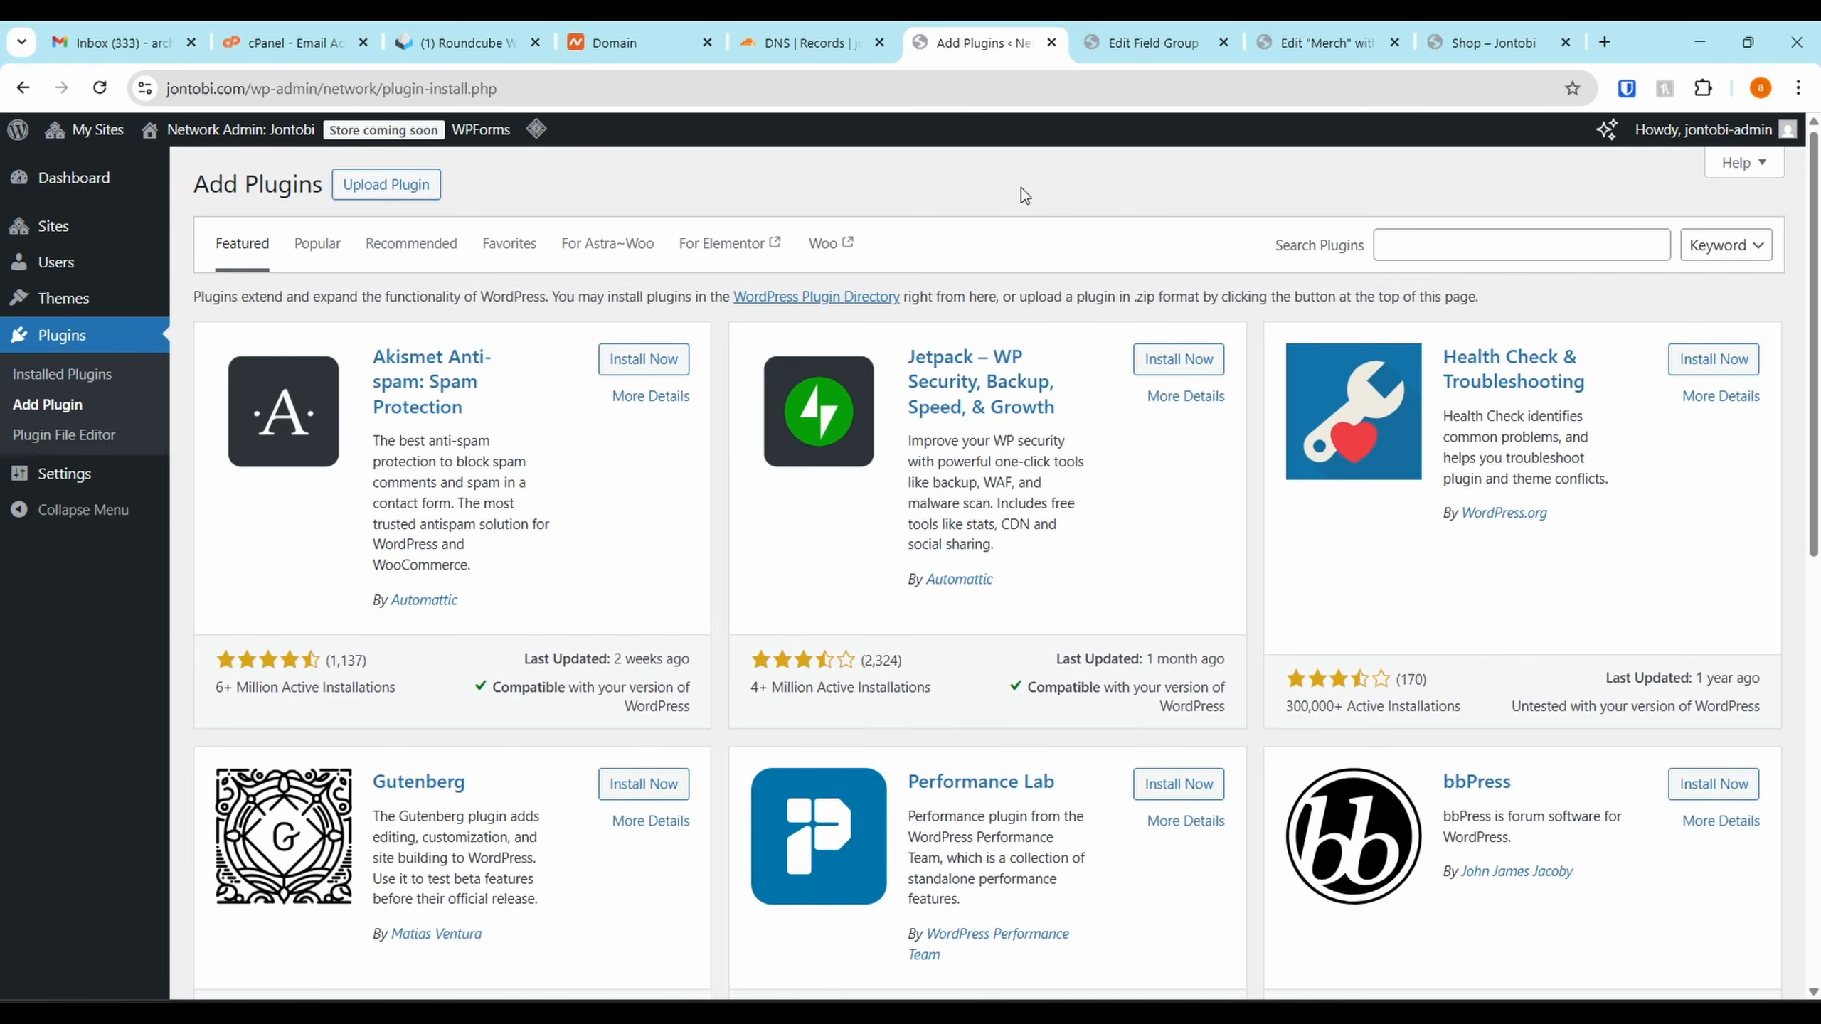
{"action": "left_click", "coordinate": [1448, 247]}
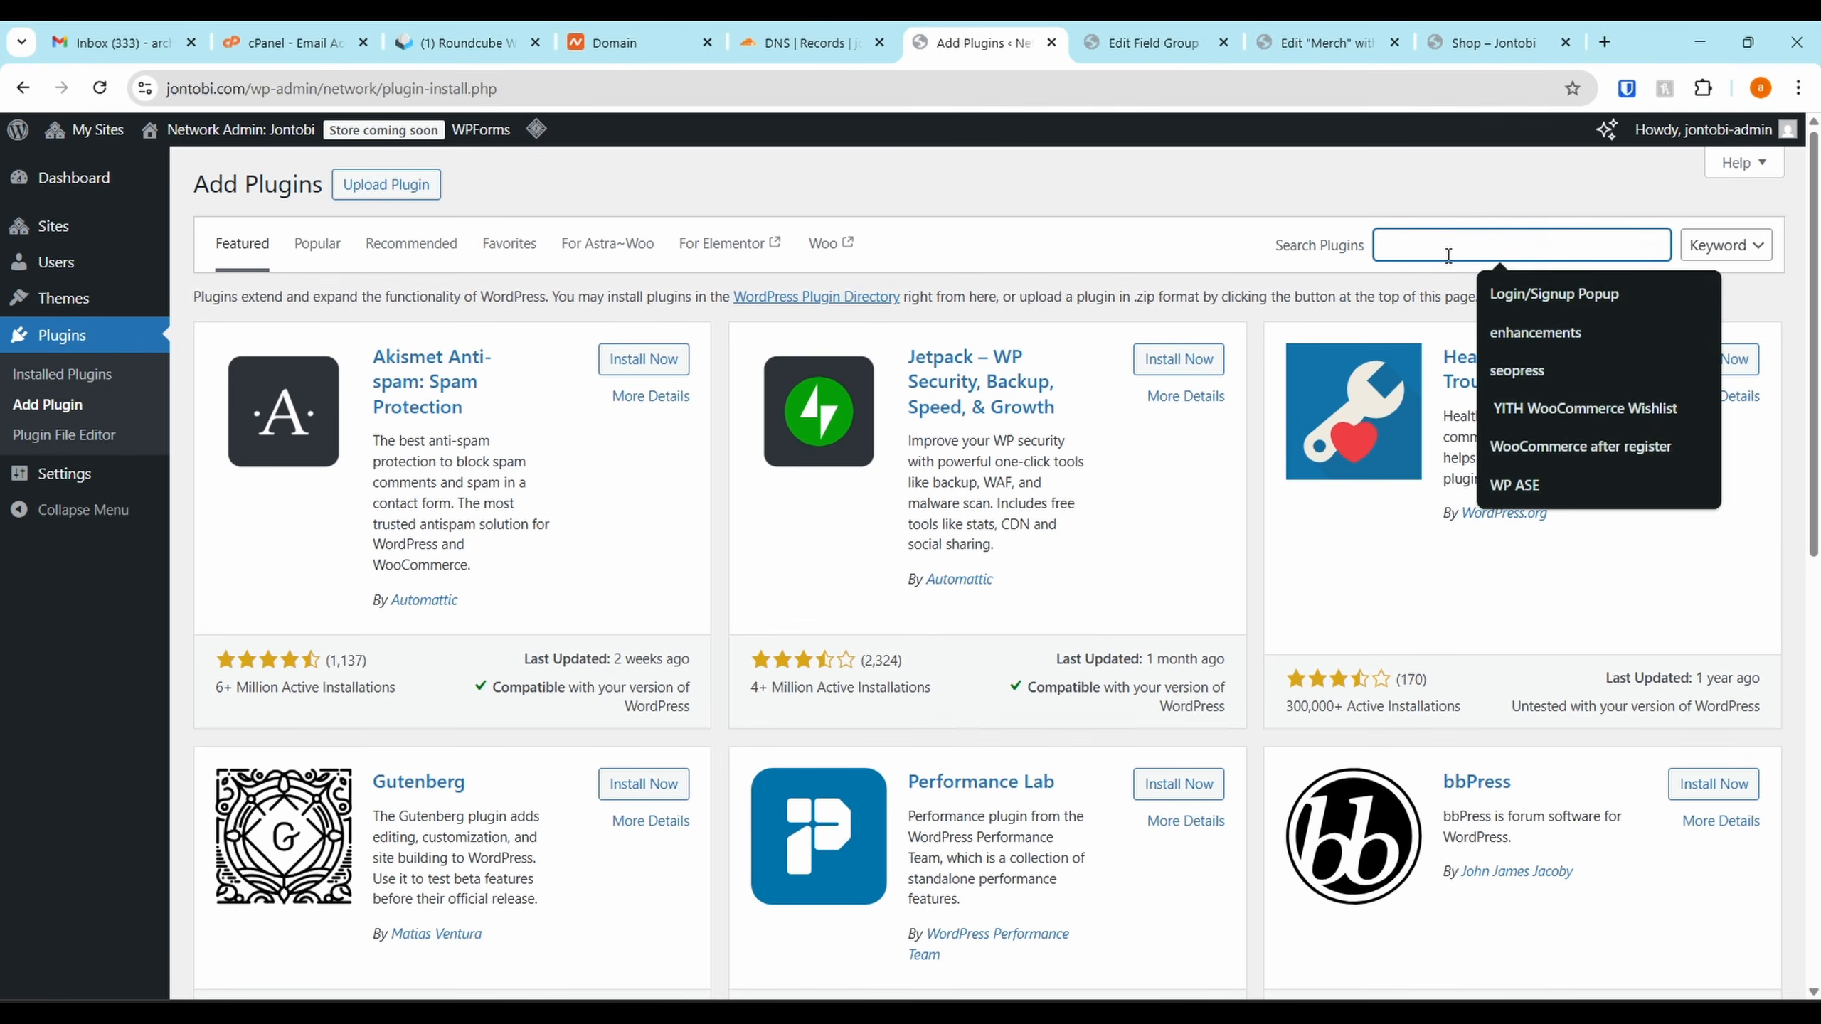
{"action": "type", "text": "Essential Add"}
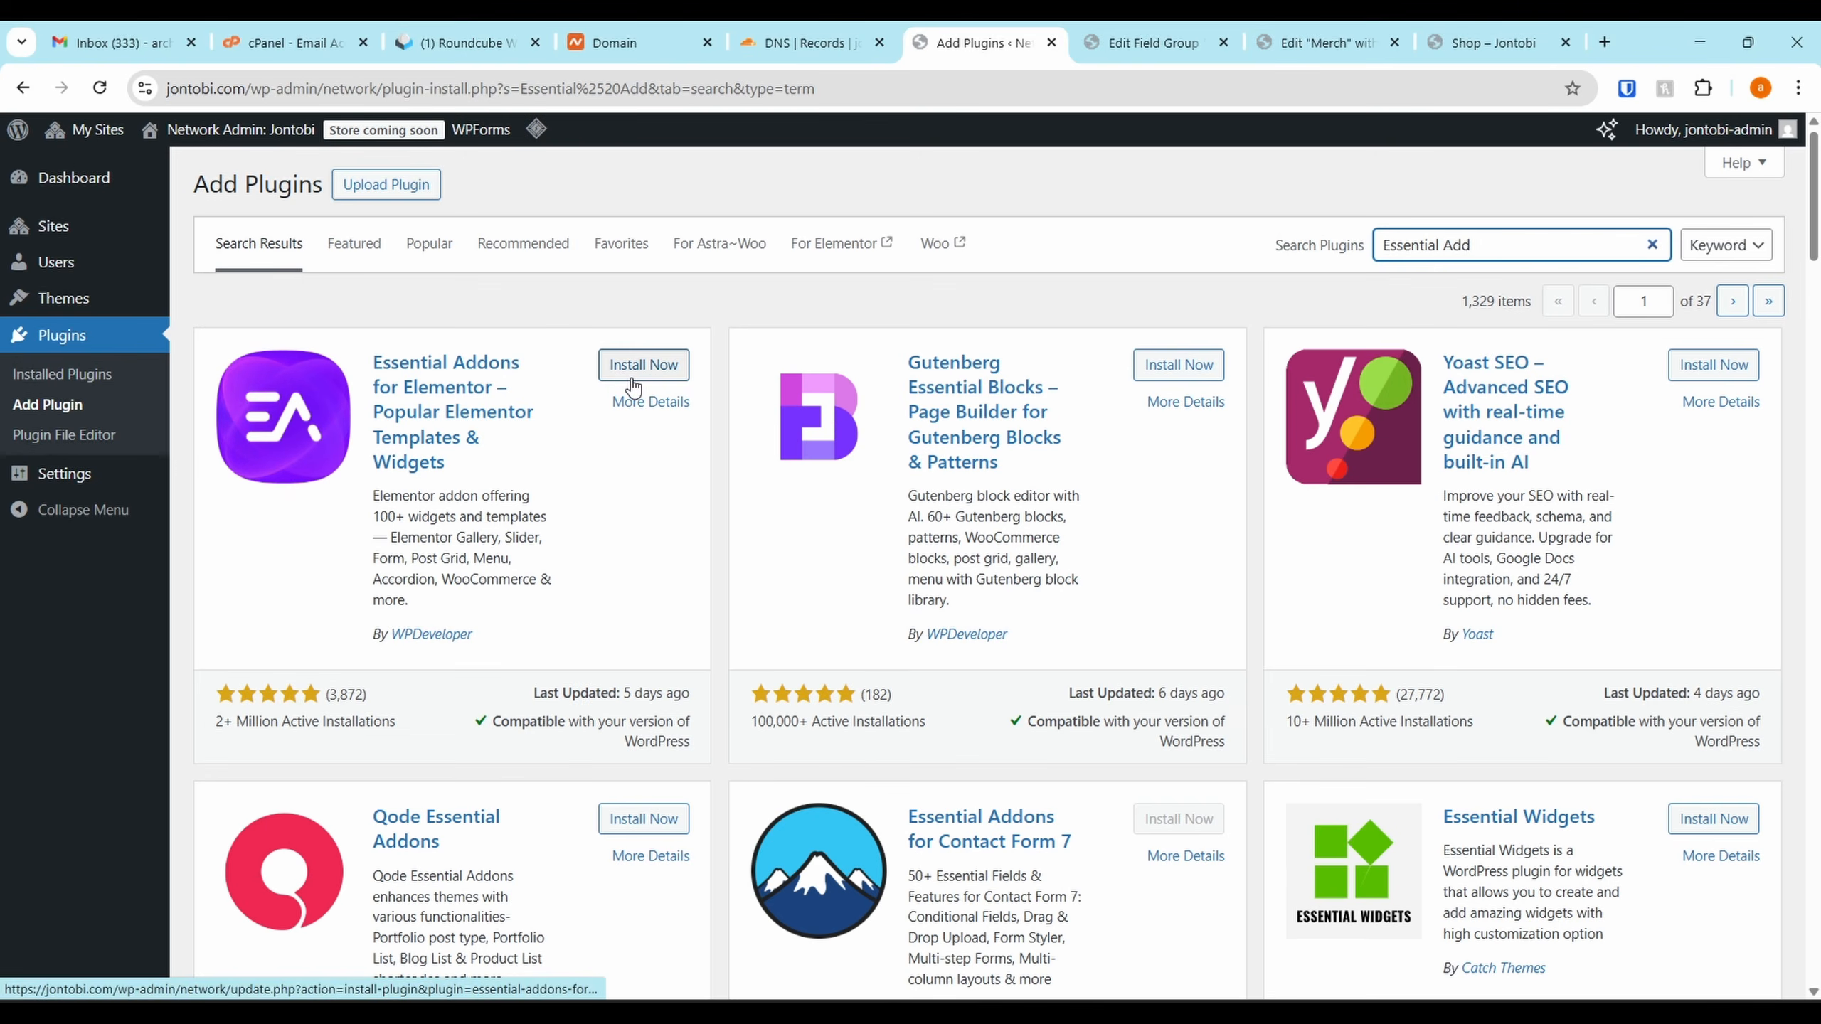
{"action": "left_click", "coordinate": [632, 381]}
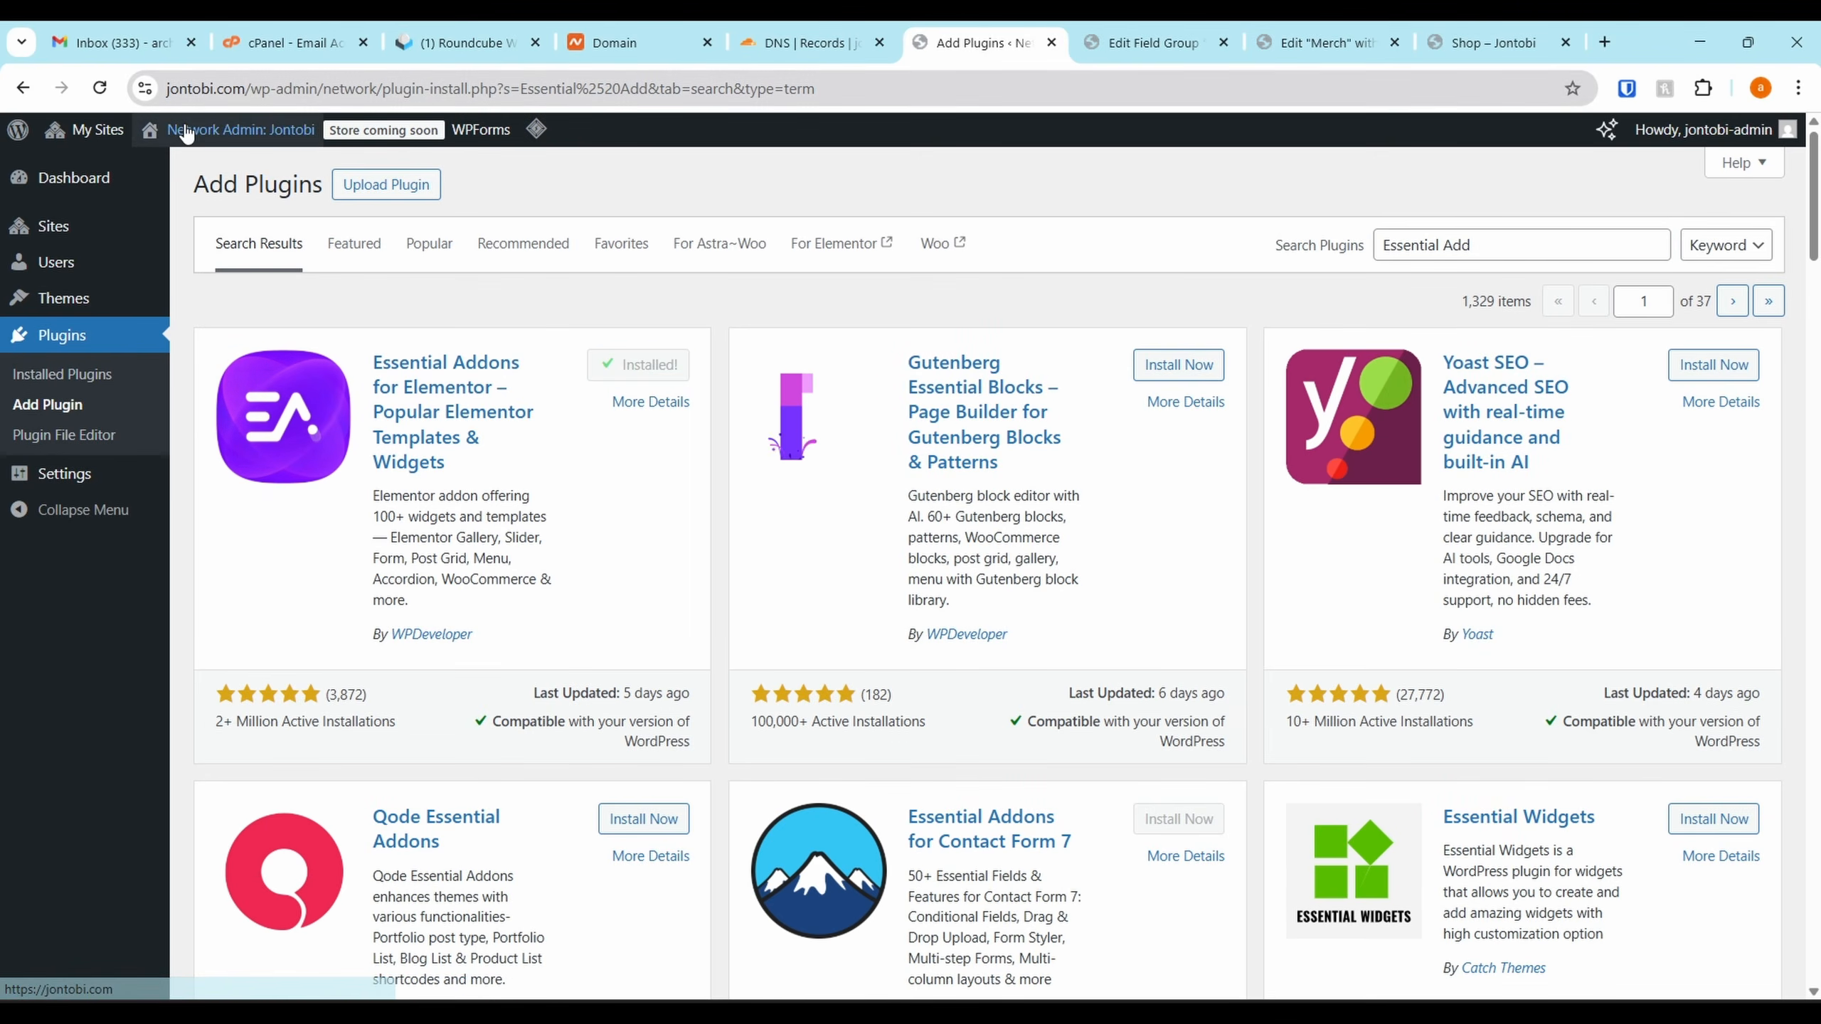
Go to the Jontobi site dashboard, confirming leaving the plugin page
{"action": "mouse_move", "coordinate": [93, 206]}
{"action": "left_click", "coordinate": [253, 206]}
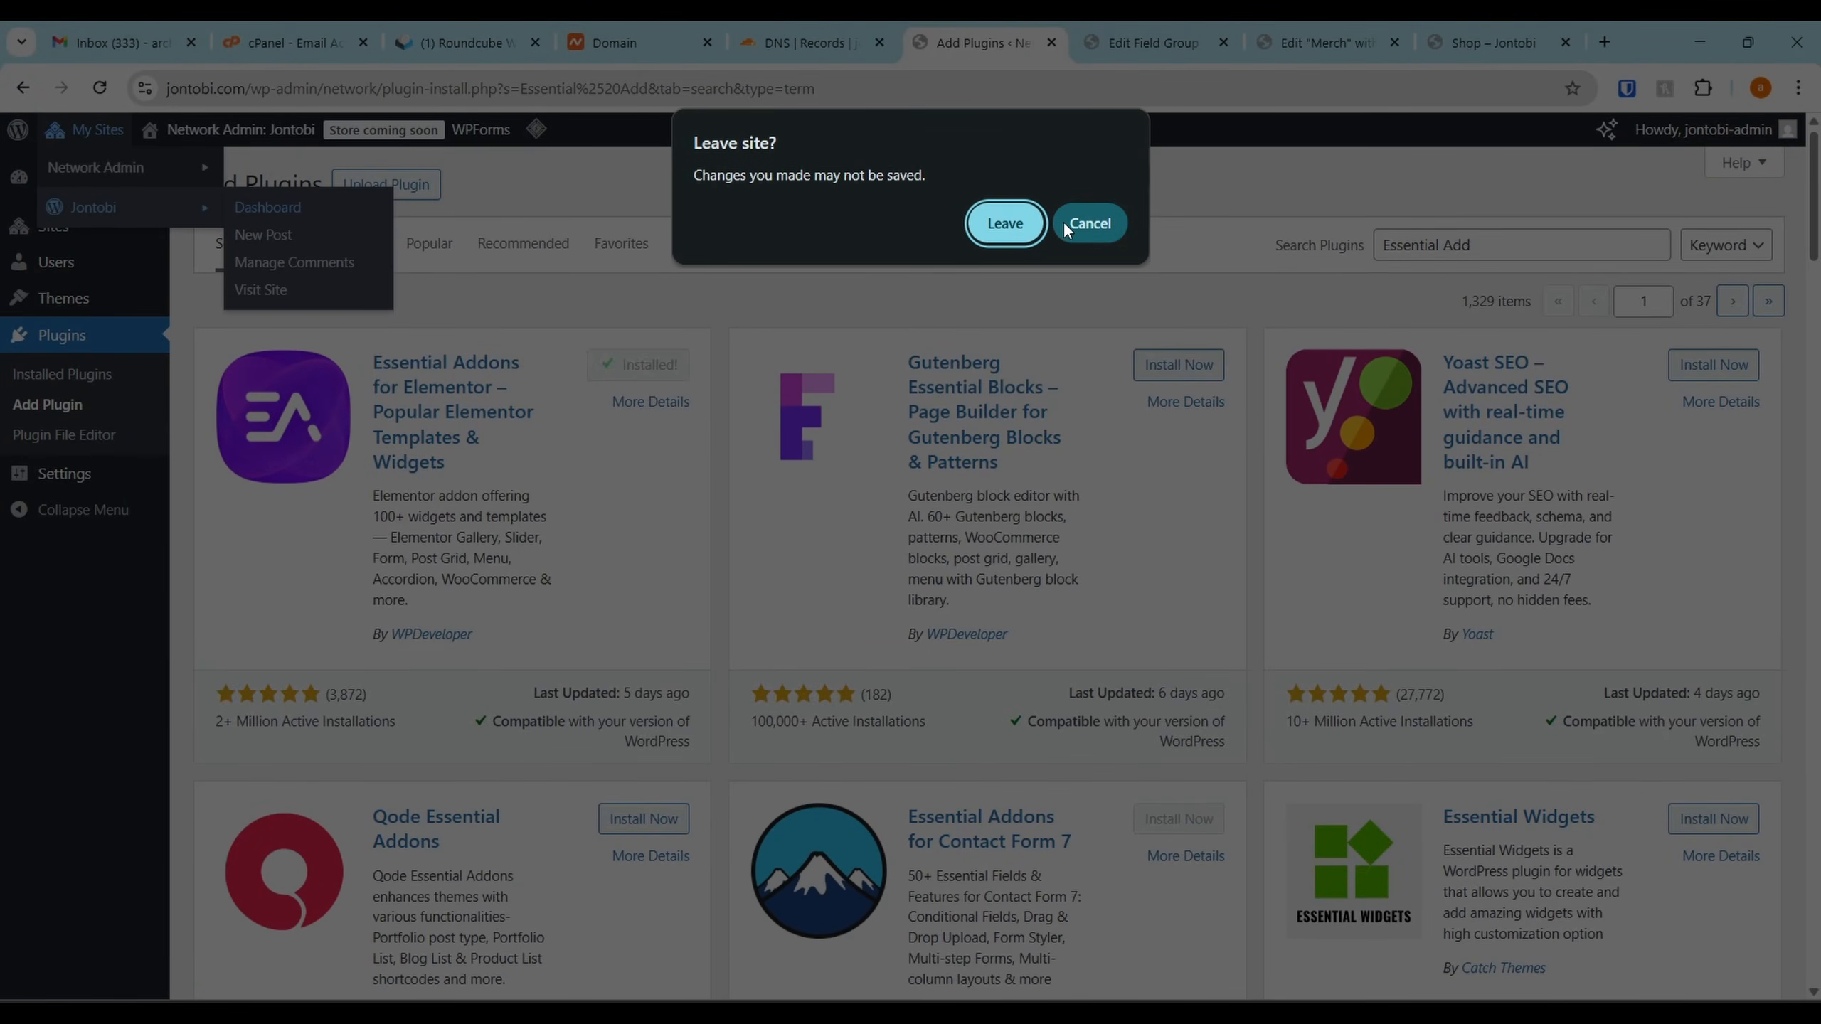
{"action": "key", "text": "Return"}
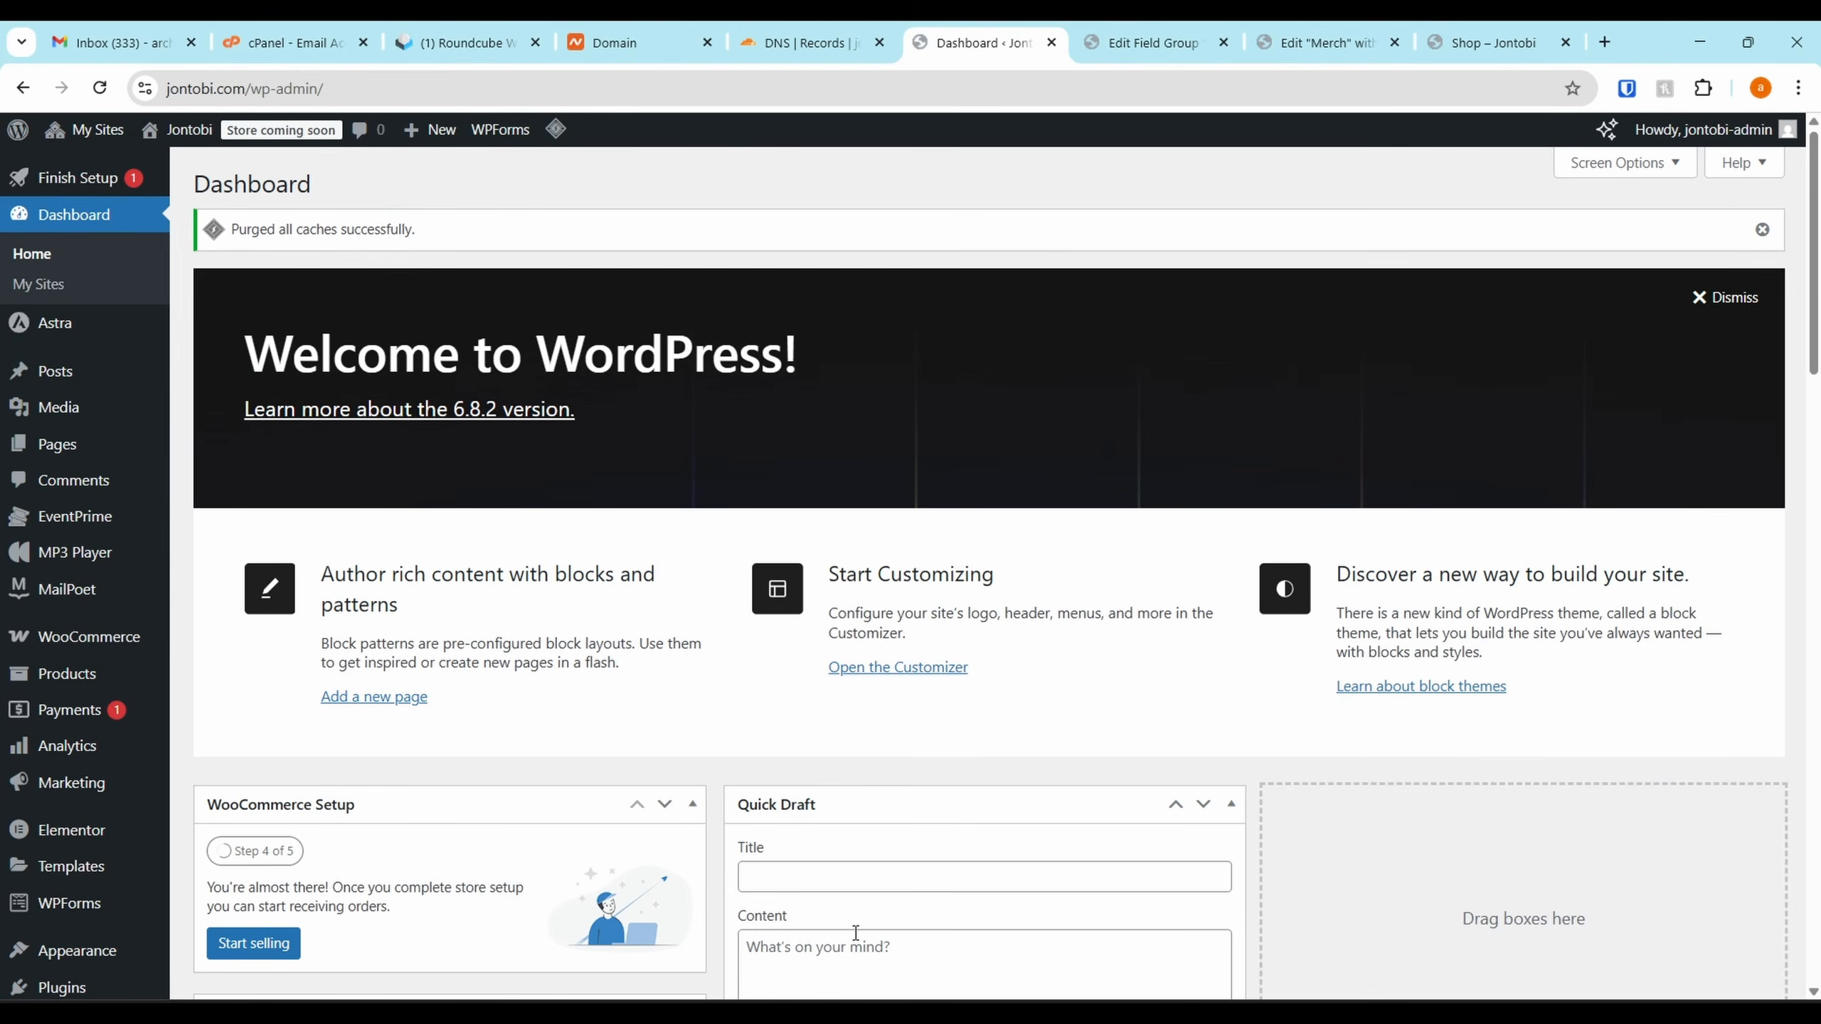
Activate Essential Addons for Elementor in the Jontobi site's plugins list
{"action": "scroll", "coordinate": [855, 932], "scroll_direction": "down", "scroll_amount": 4}
{"action": "left_click", "coordinate": [63, 703]}
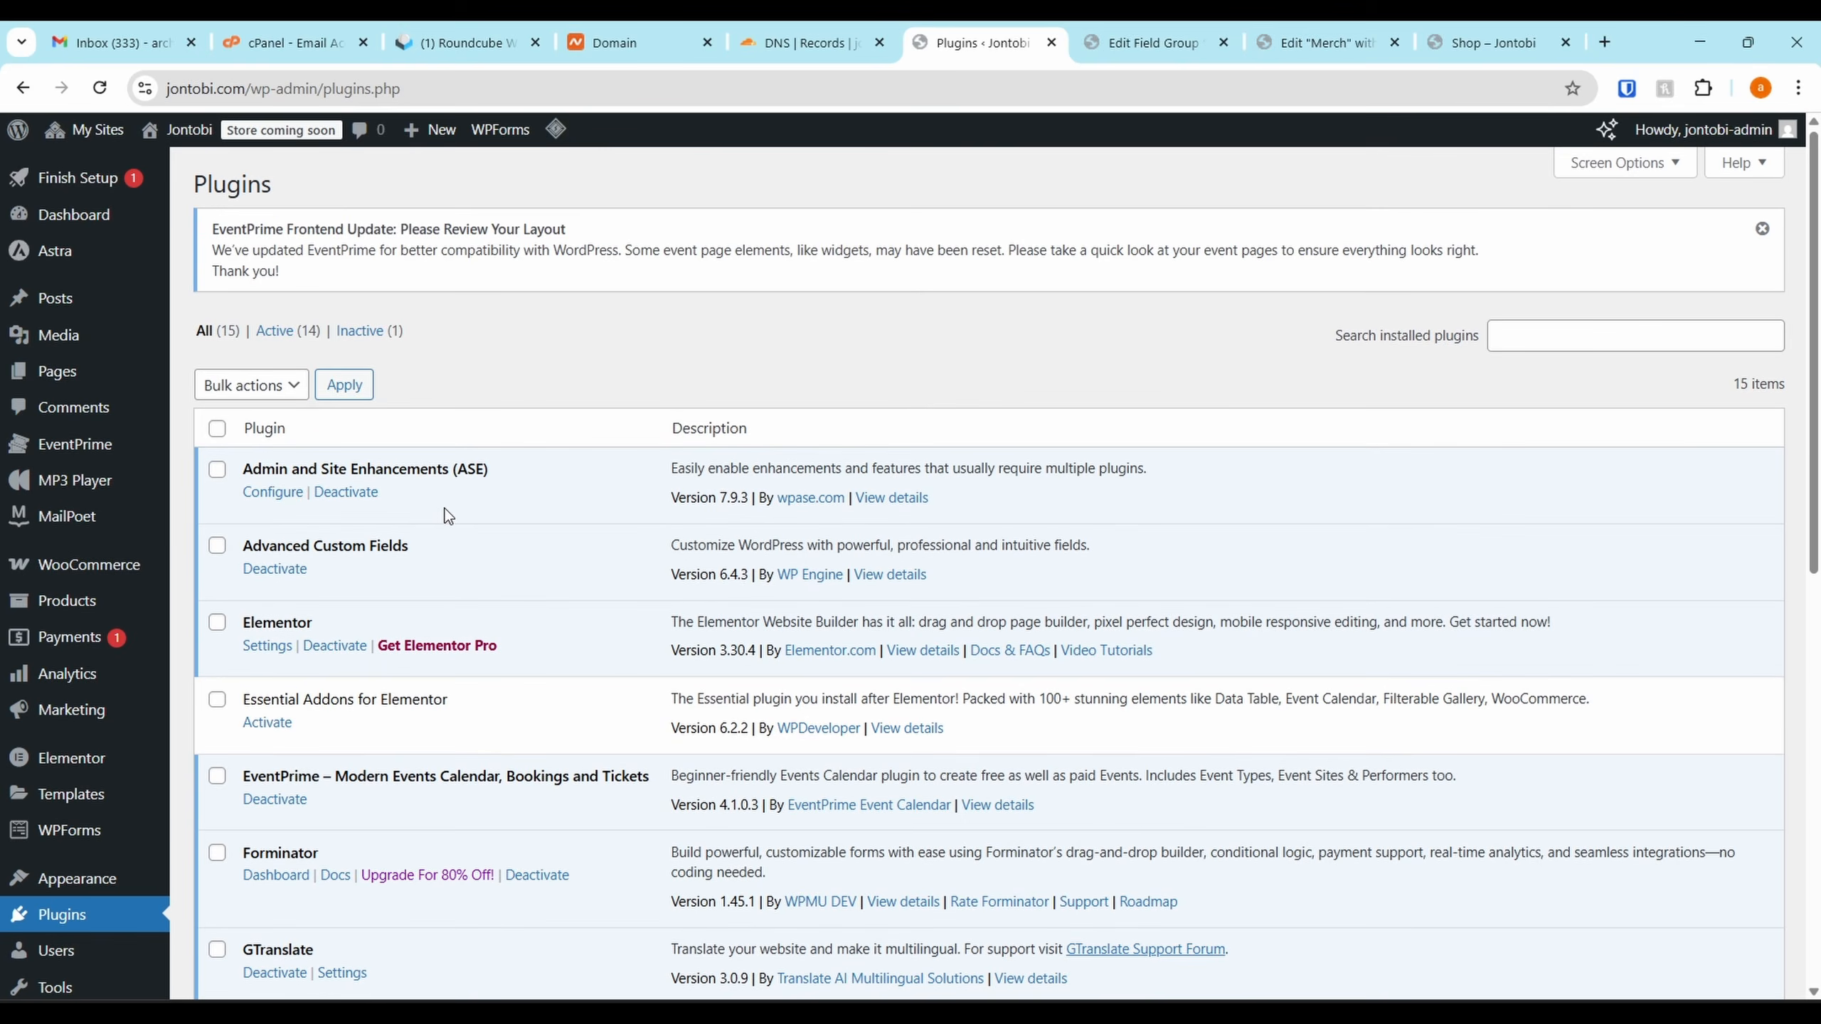
{"action": "scroll", "coordinate": [448, 517], "scroll_direction": "down", "scroll_amount": 3}
{"action": "left_click", "coordinate": [266, 521]}
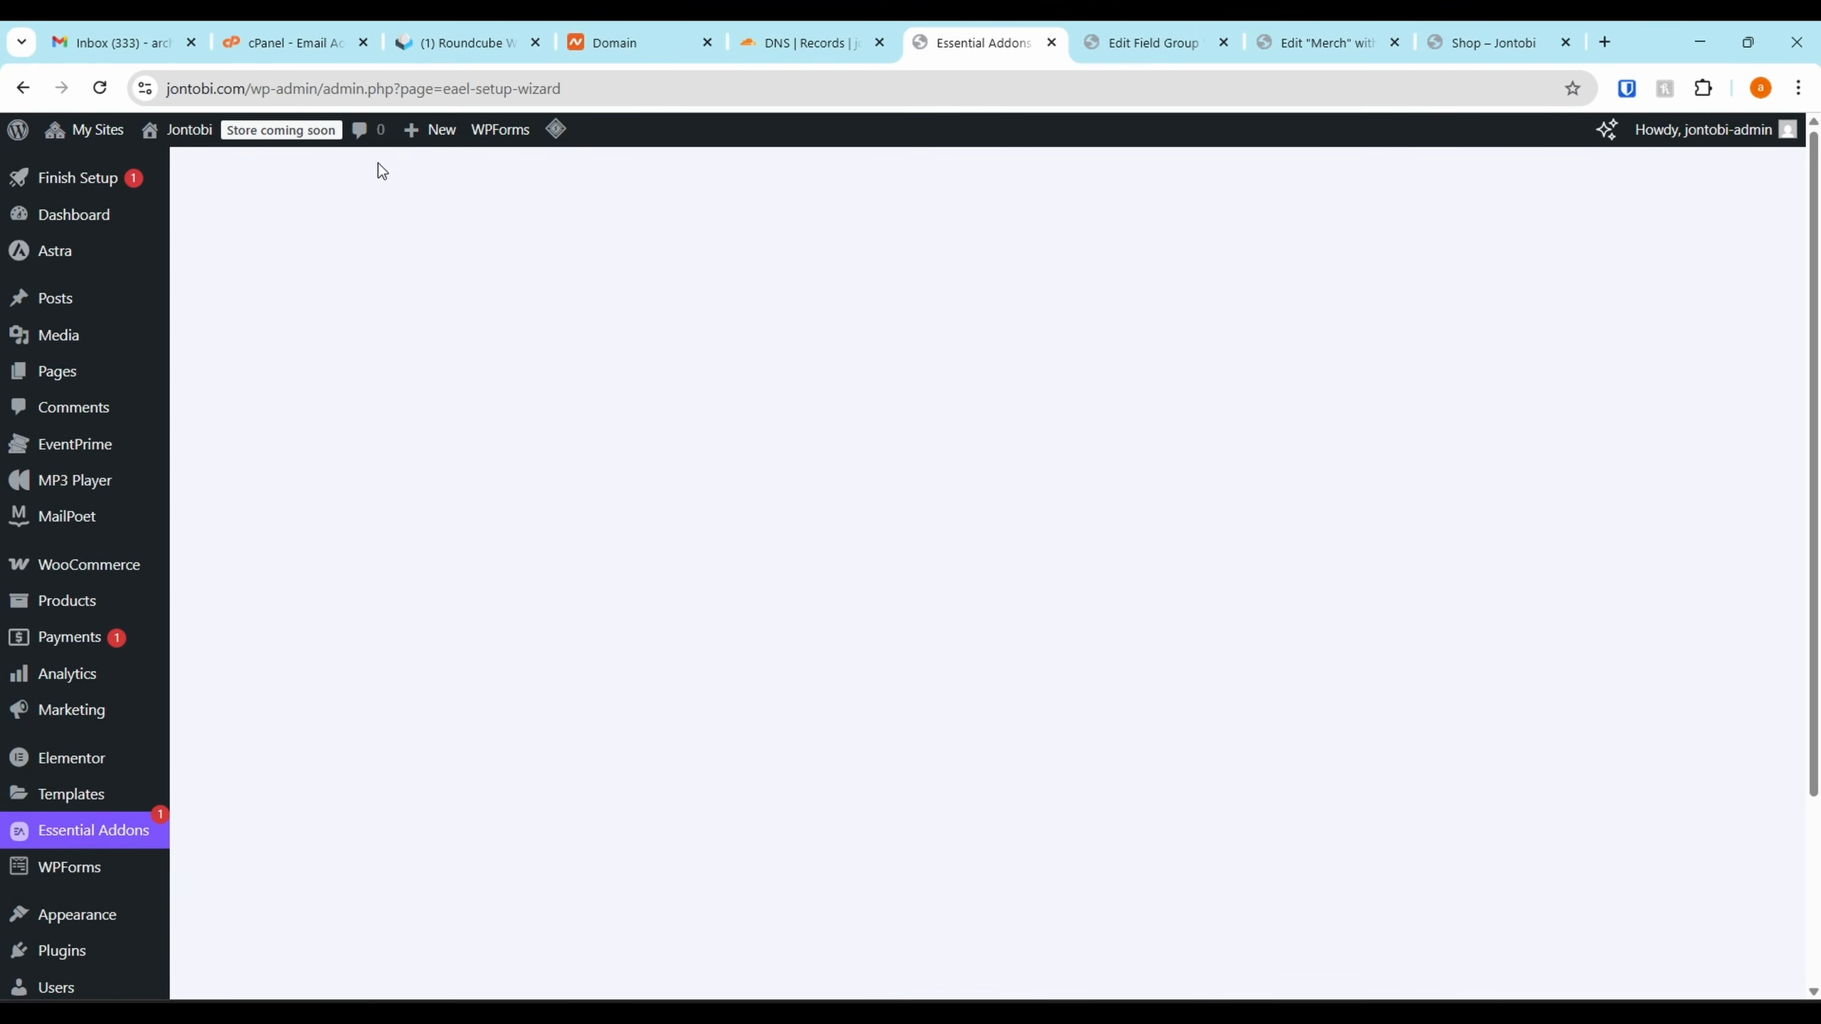
{"action": "mouse_move", "coordinate": [151, 127]}
{"action": "left_click", "coordinate": [101, 89]}
Check the Essential Addons element toggles down to WooCommerce Elements, then return to the Merch editor
{"action": "left_click", "coordinate": [494, 305]}
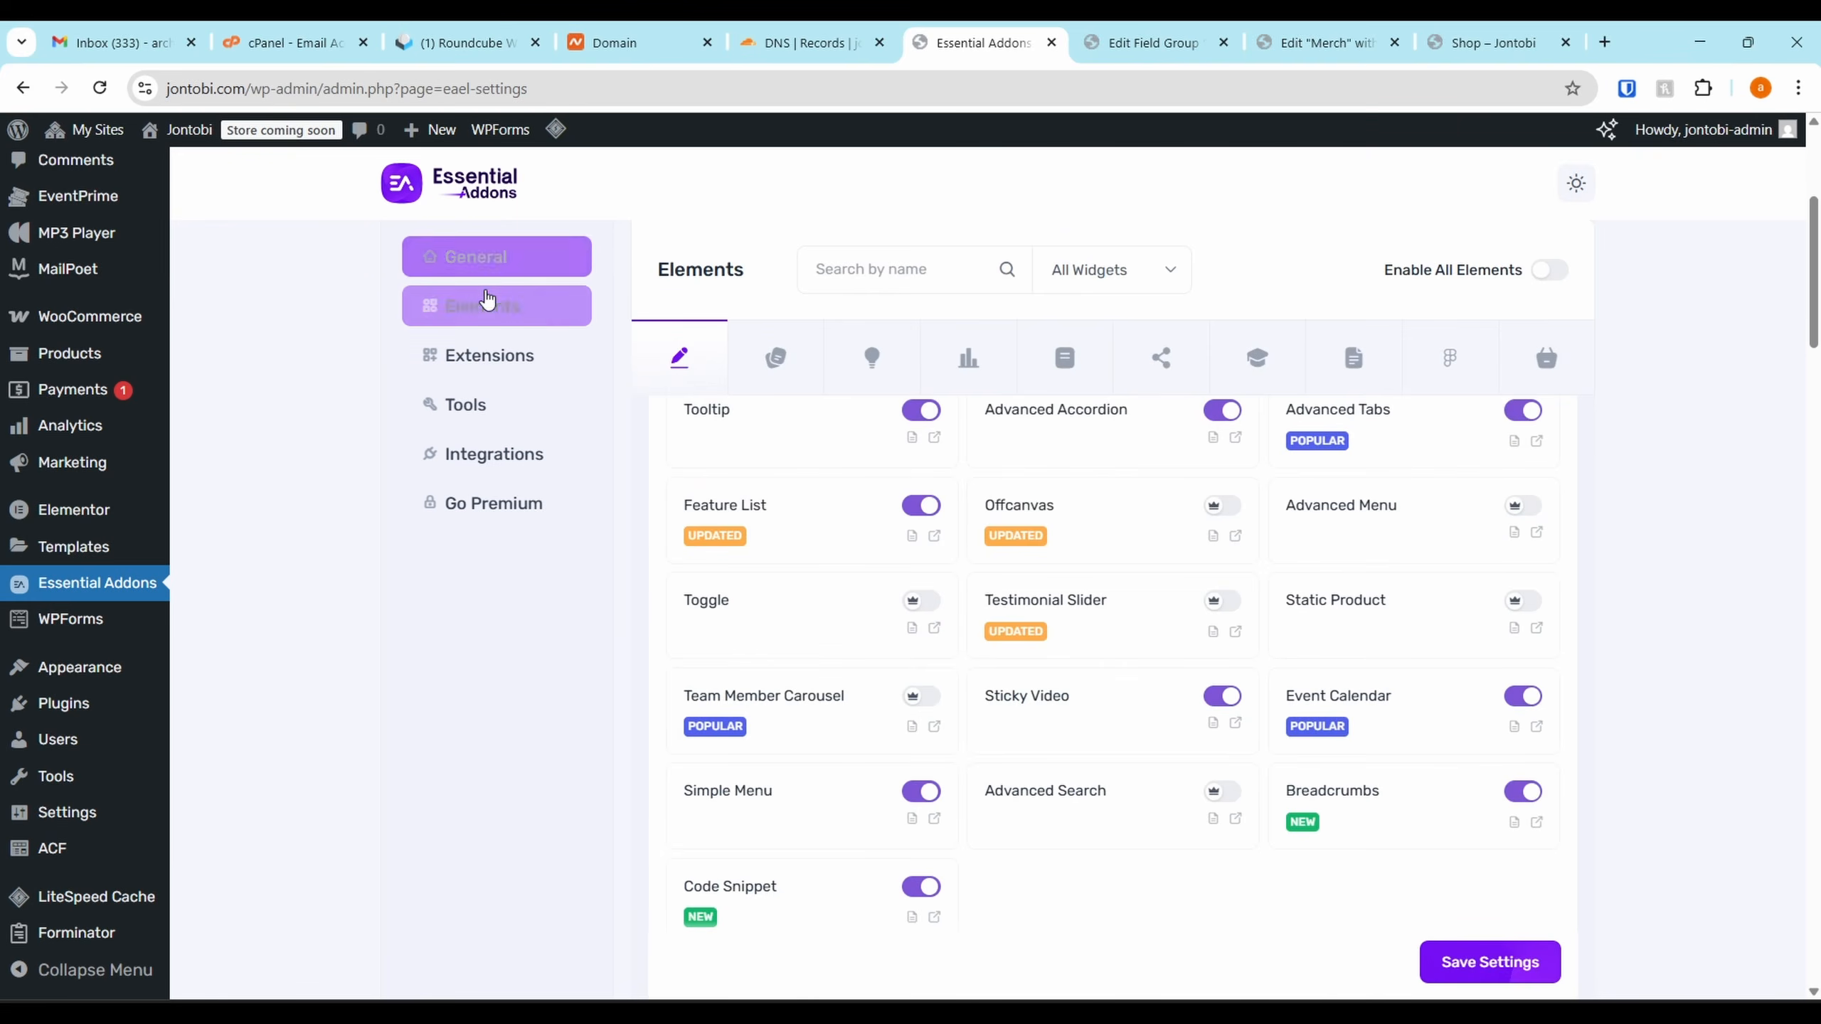
{"action": "scroll", "coordinate": [938, 508], "scroll_direction": "down", "scroll_amount": 1}
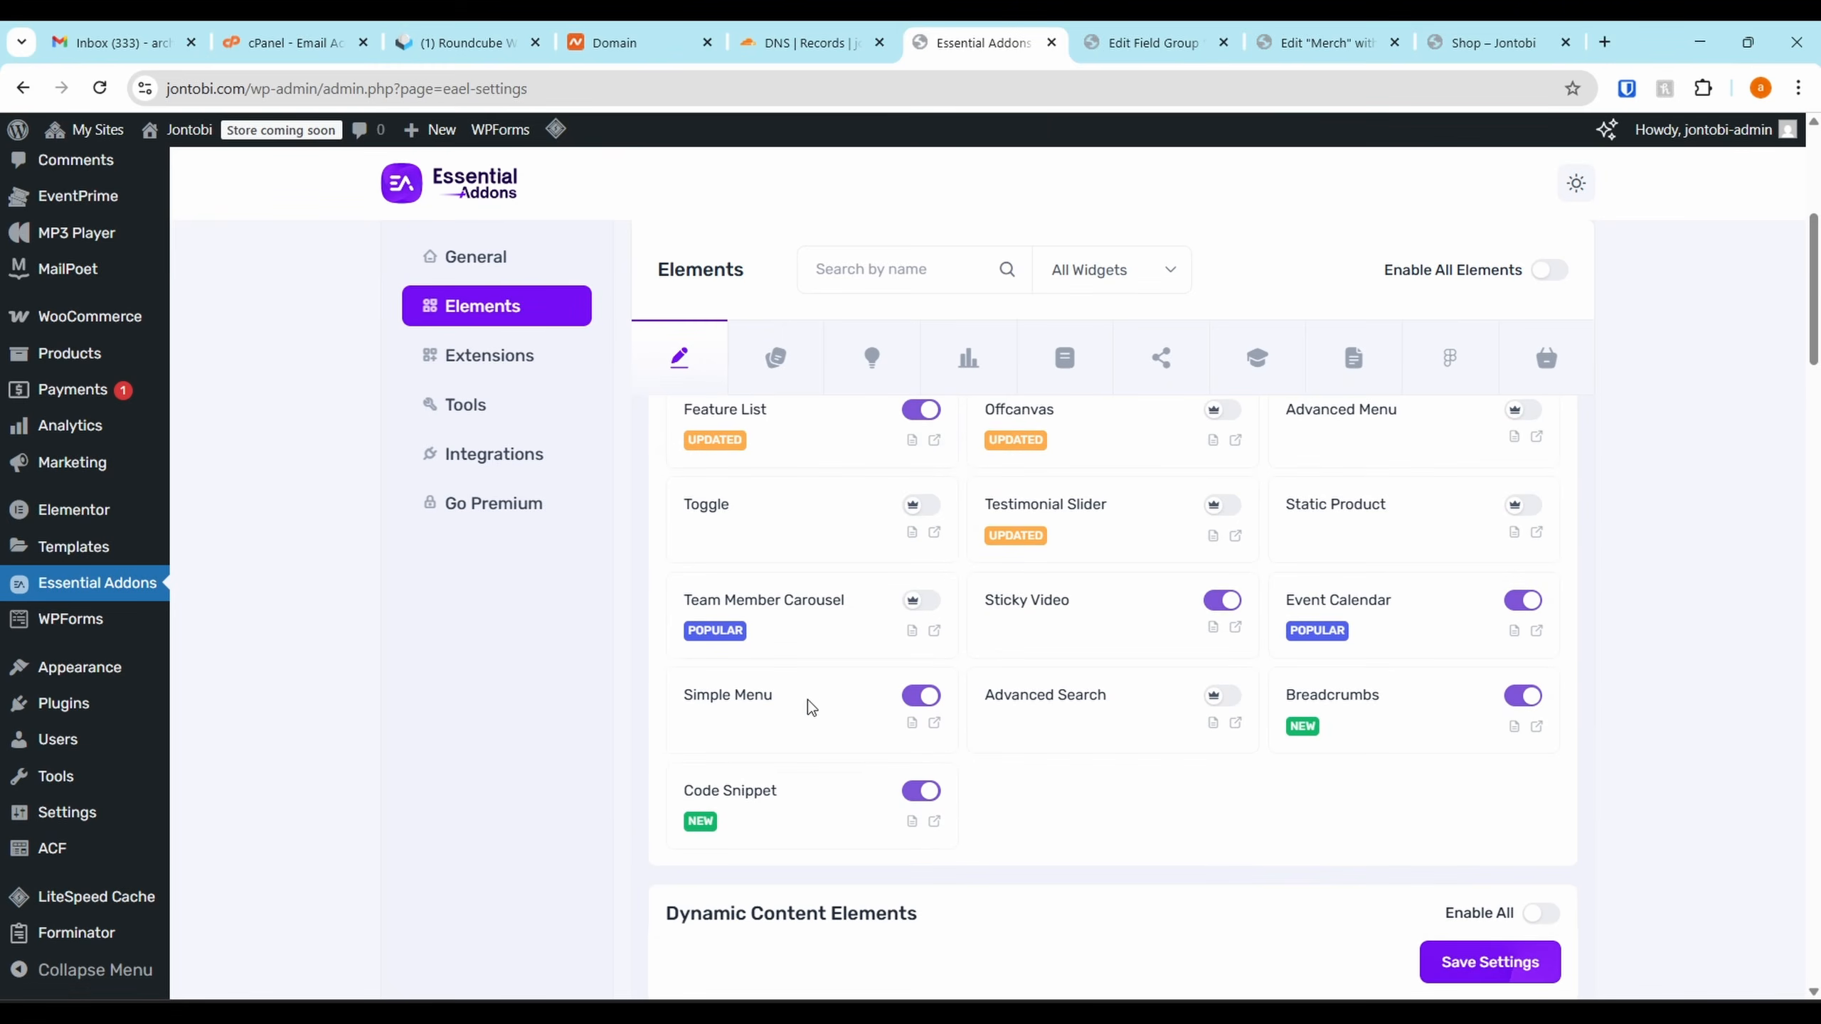
{"action": "scroll", "coordinate": [1263, 748], "scroll_direction": "up", "scroll_amount": 2}
{"action": "scroll", "coordinate": [1263, 748], "scroll_direction": "down", "scroll_amount": 3}
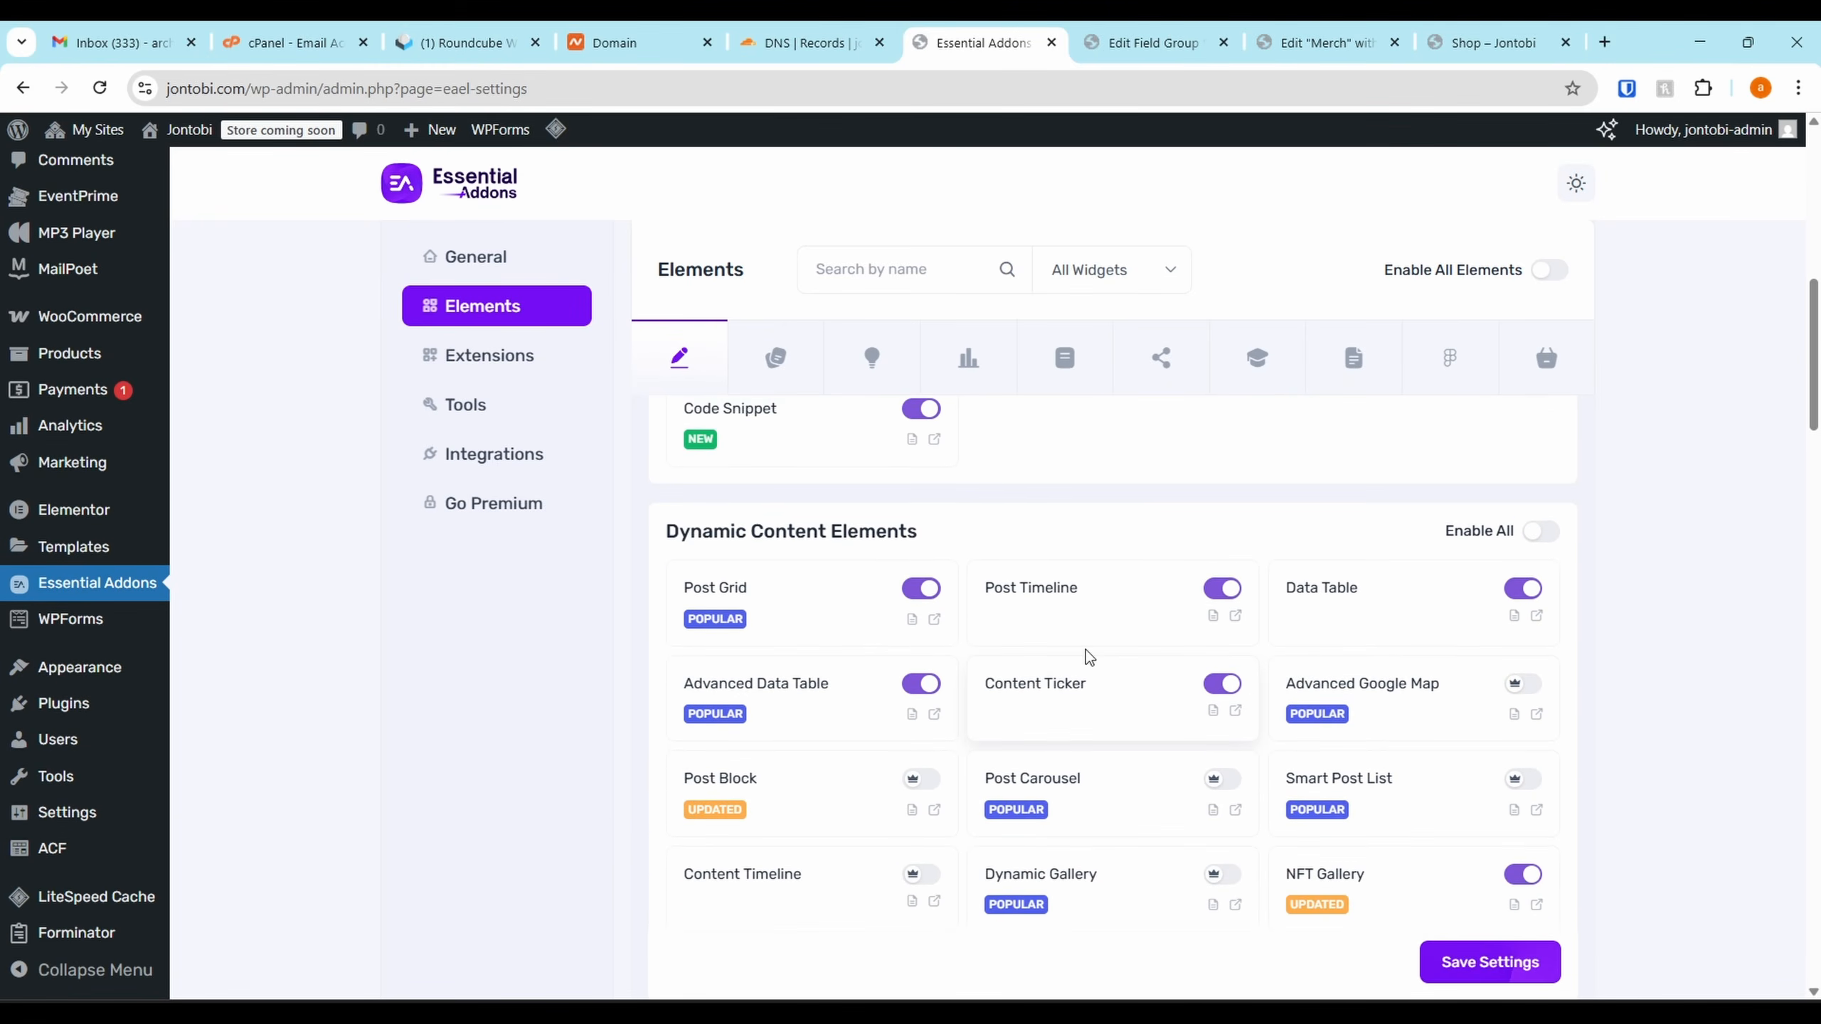
{"action": "scroll", "coordinate": [1089, 655], "scroll_direction": "down", "scroll_amount": 1}
{"action": "scroll", "coordinate": [1109, 638], "scroll_direction": "up", "scroll_amount": 1}
{"action": "scroll", "coordinate": [902, 594], "scroll_direction": "down", "scroll_amount": 10}
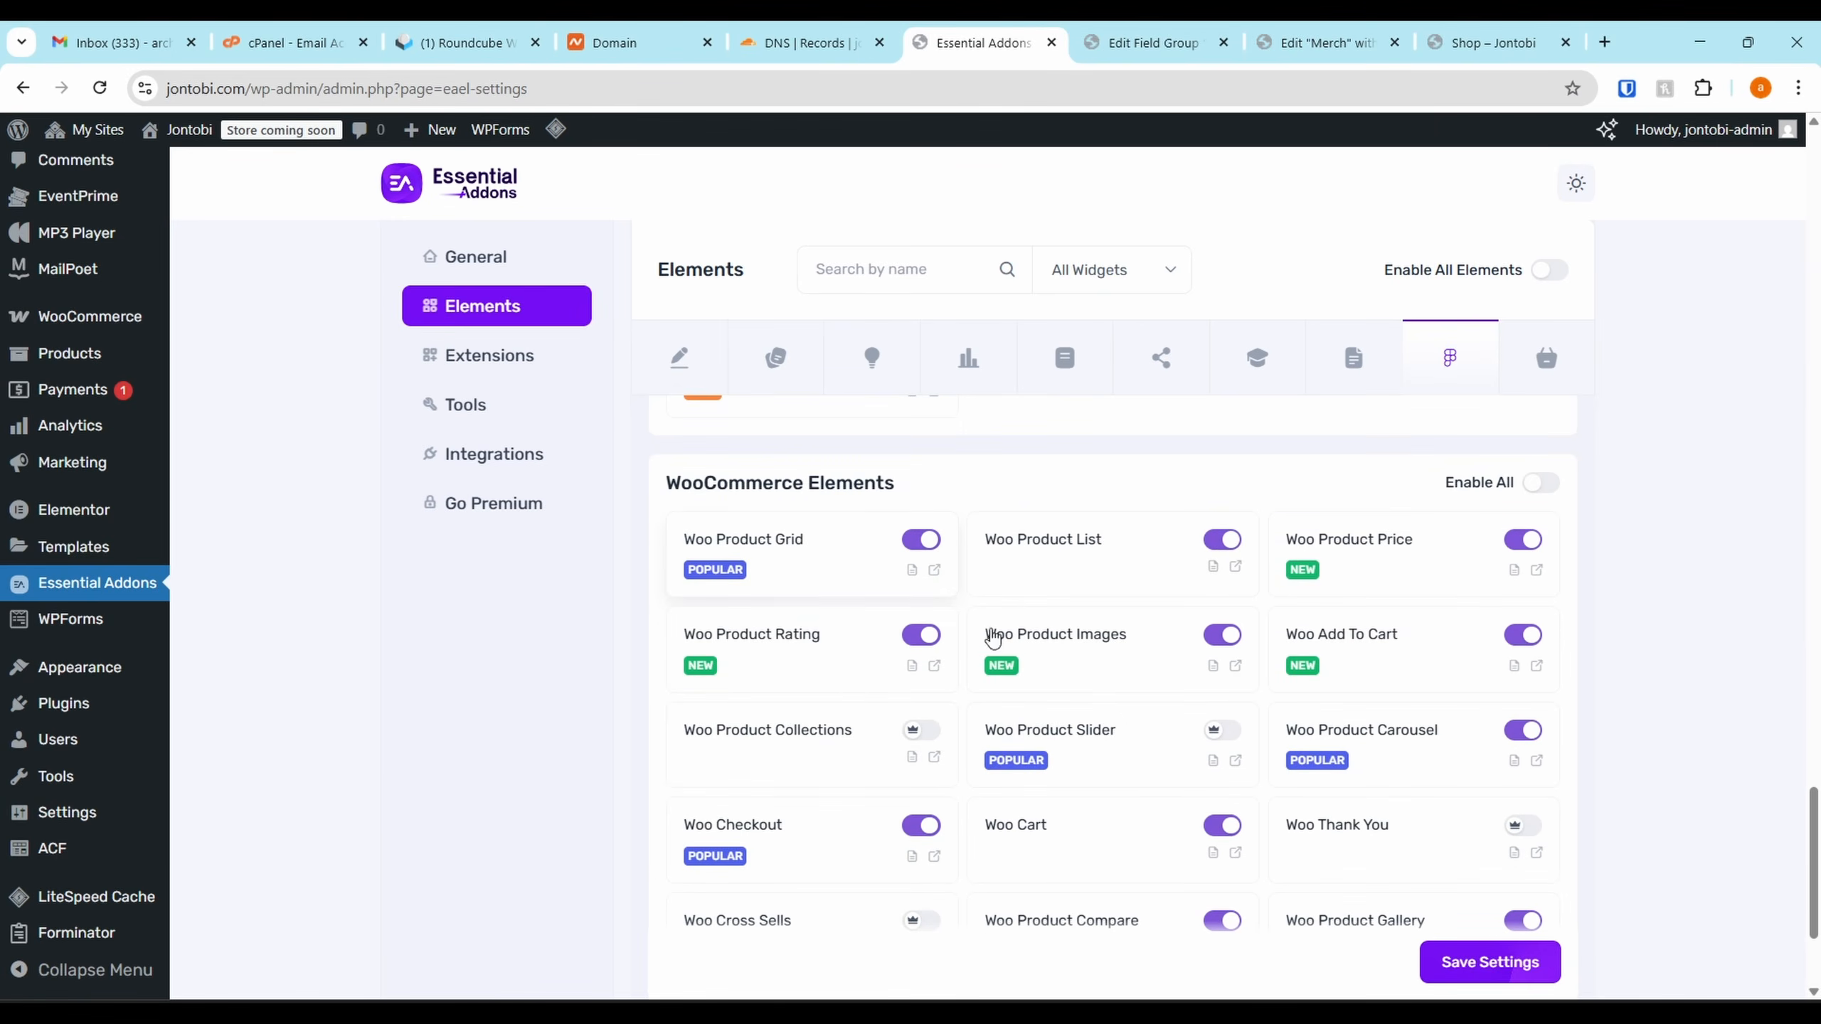
{"action": "scroll", "coordinate": [992, 638], "scroll_direction": "down", "scroll_amount": 2}
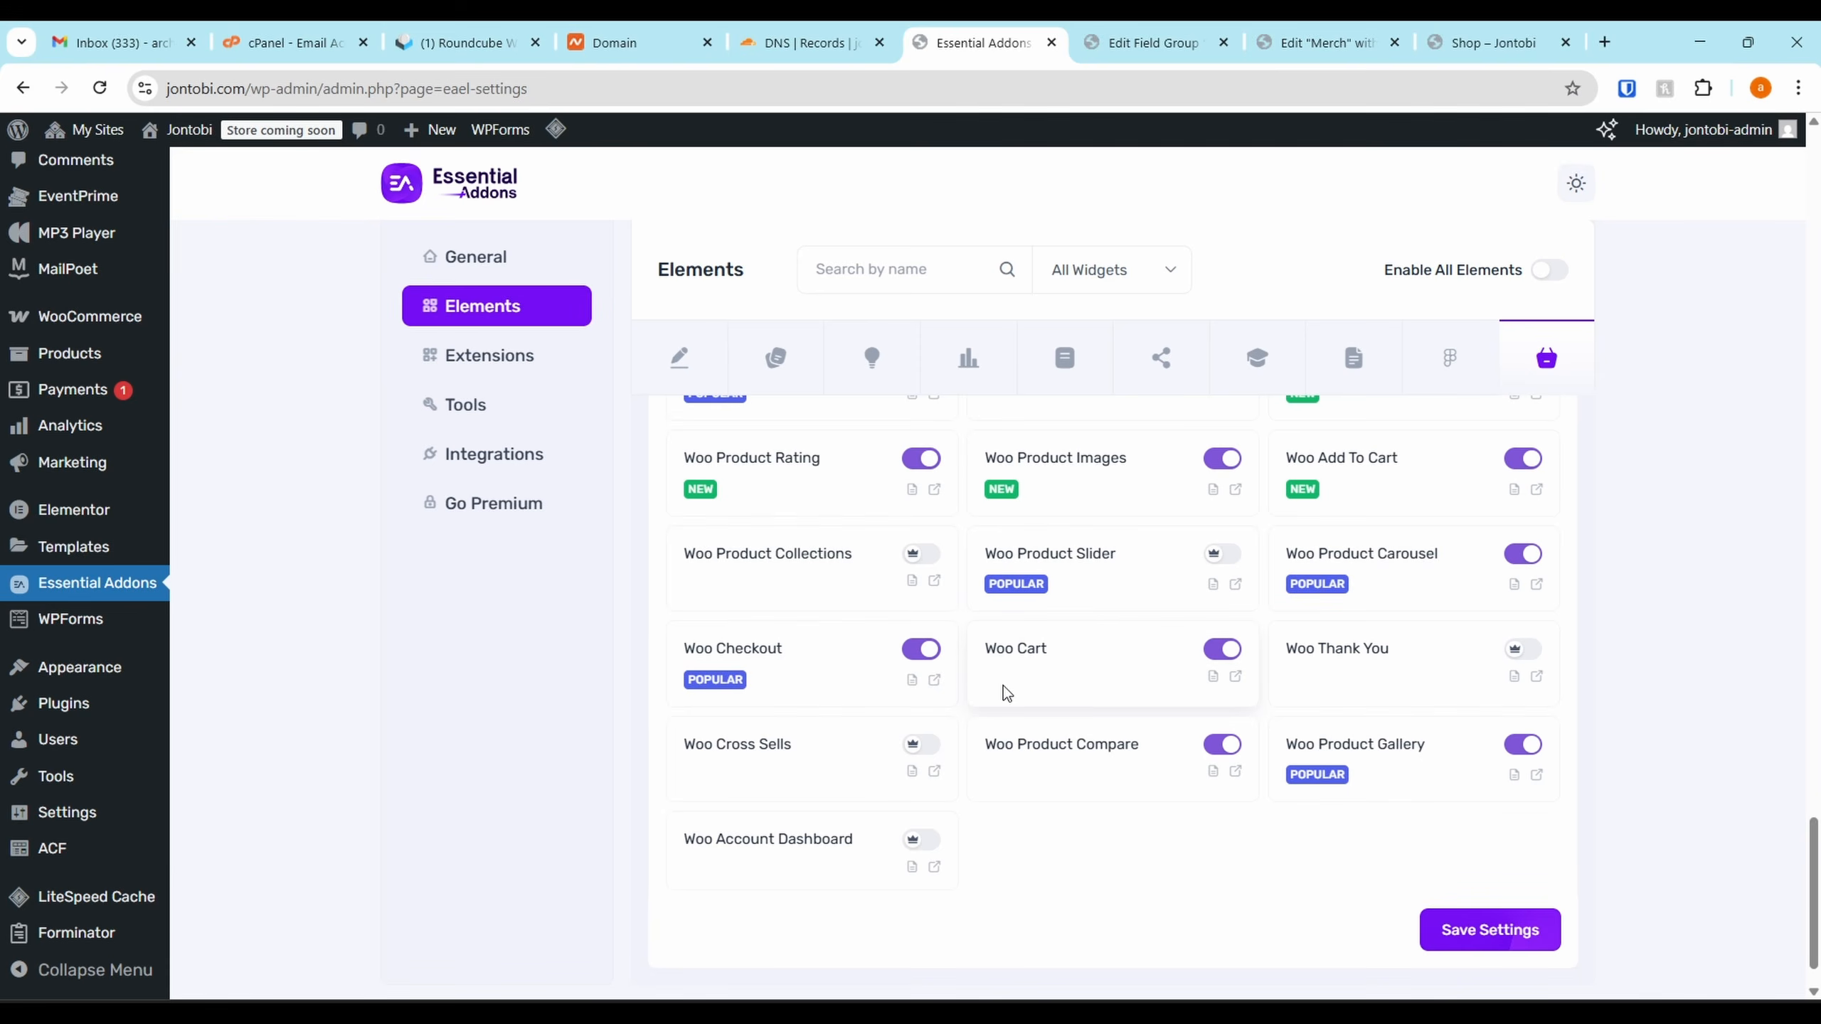
{"action": "left_click", "coordinate": [1338, 37]}
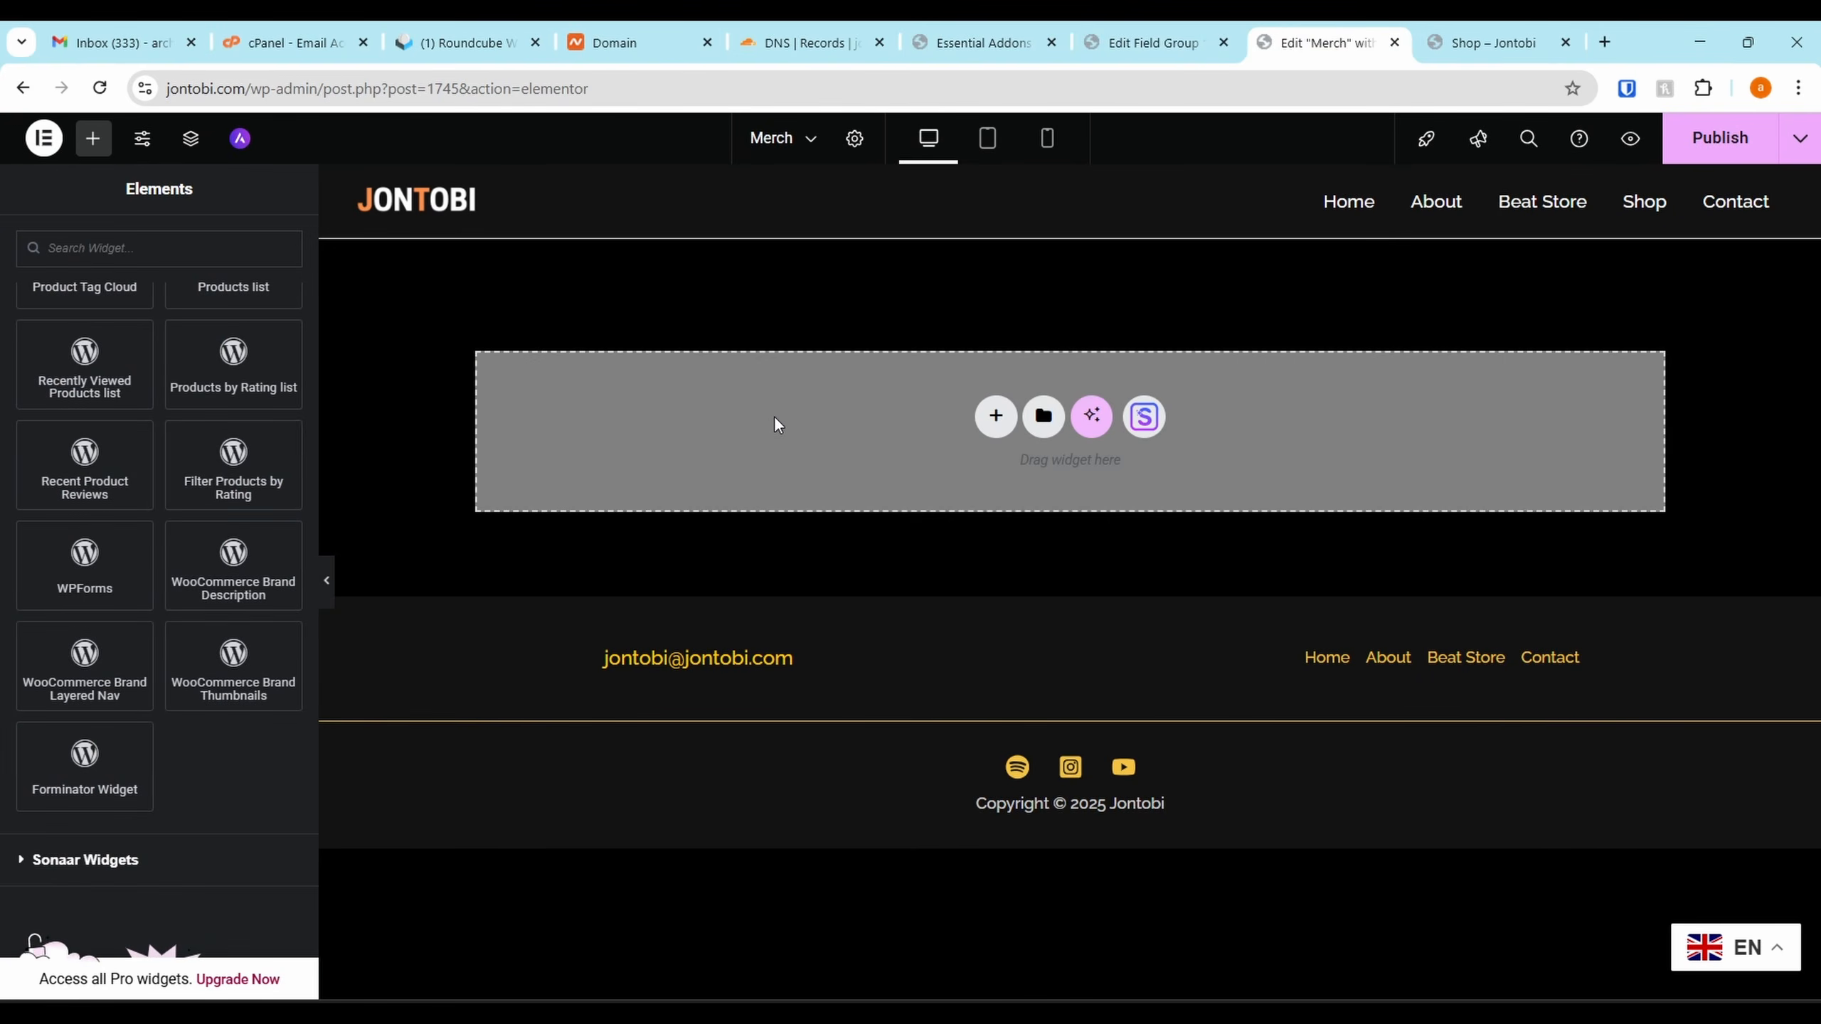
Reload the editor, search 'woo' and drag a Woo Product Grid onto the Merch page
{"action": "key", "text": "F5"}
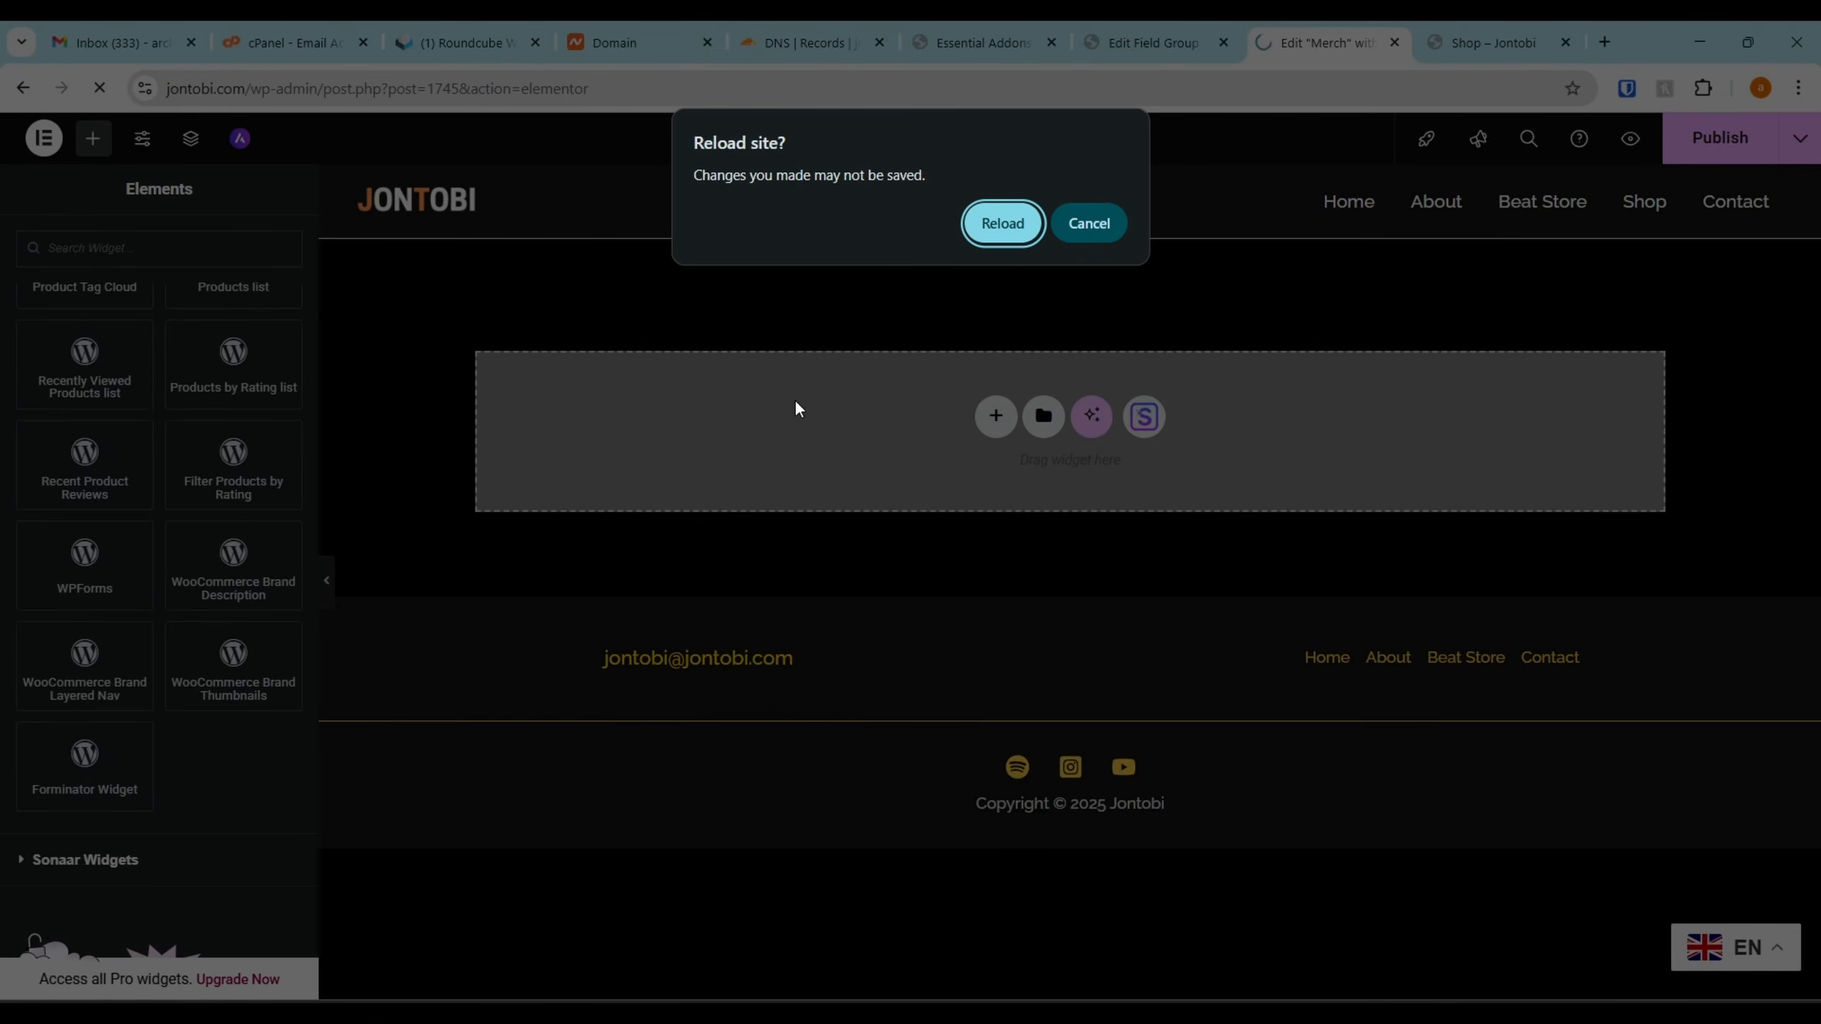
{"action": "left_click", "coordinate": [1000, 223]}
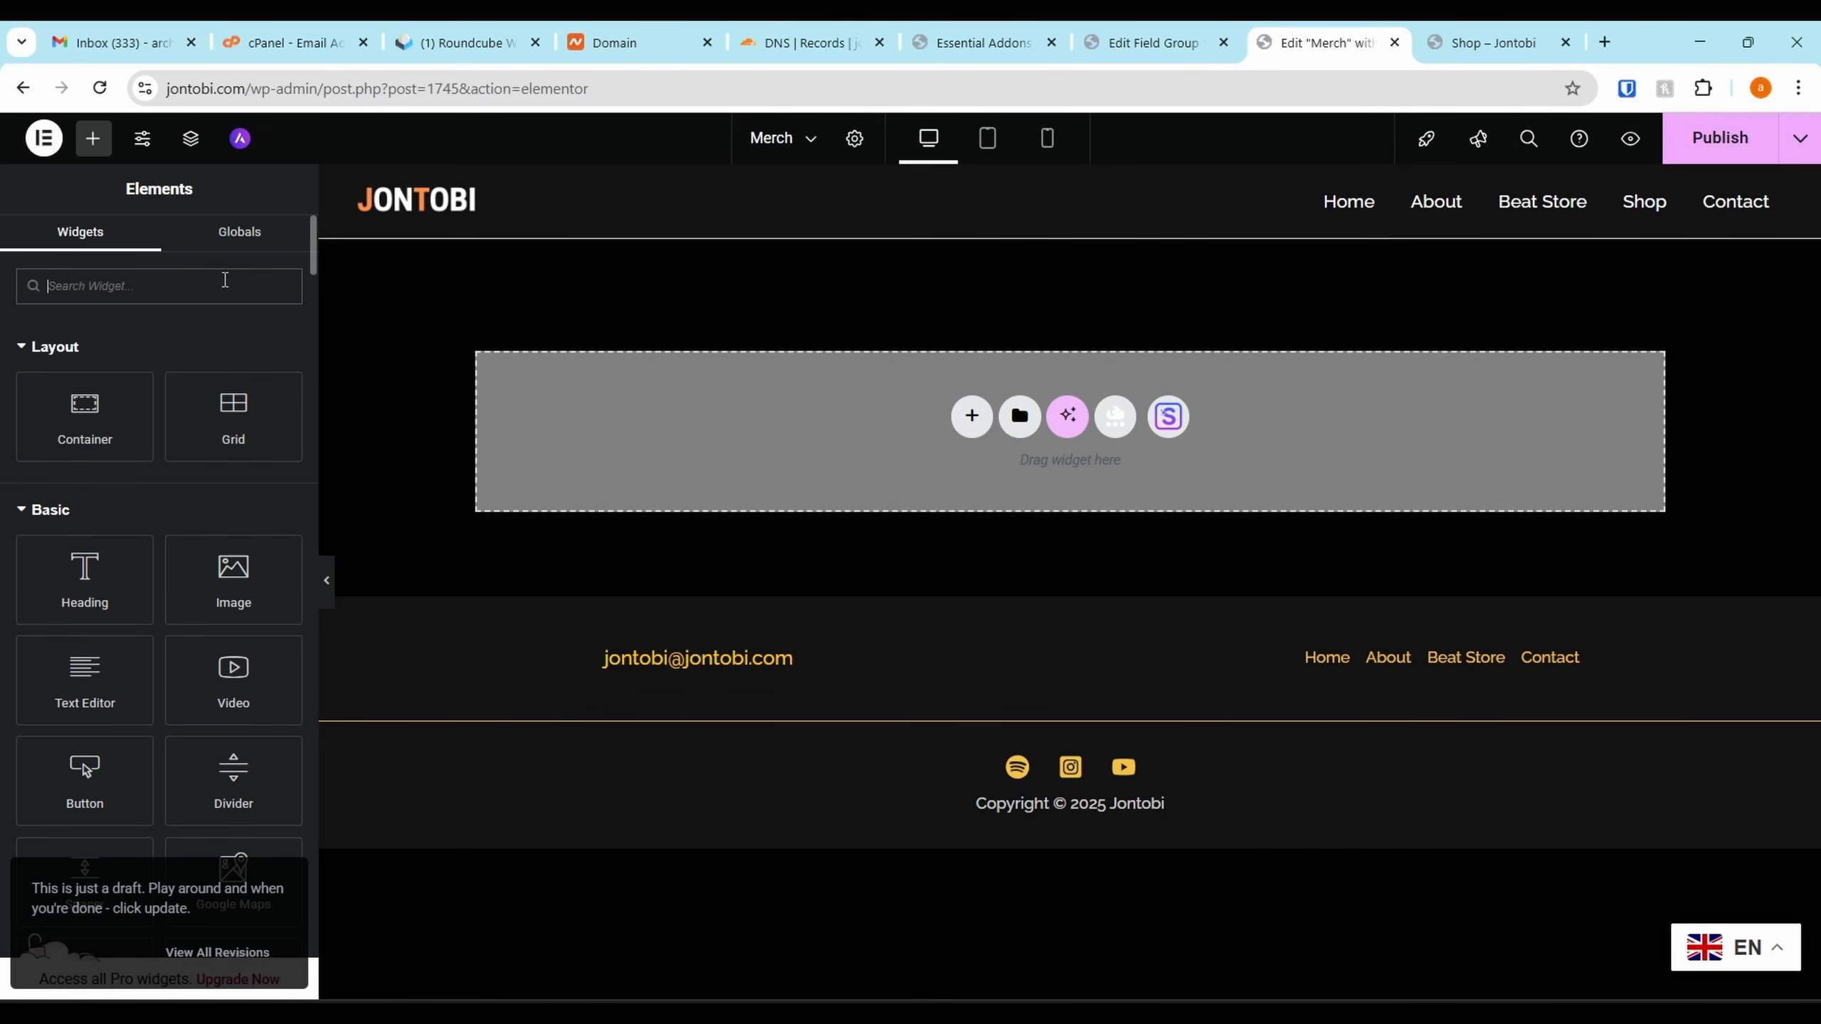
{"action": "type", "text": "woo"}
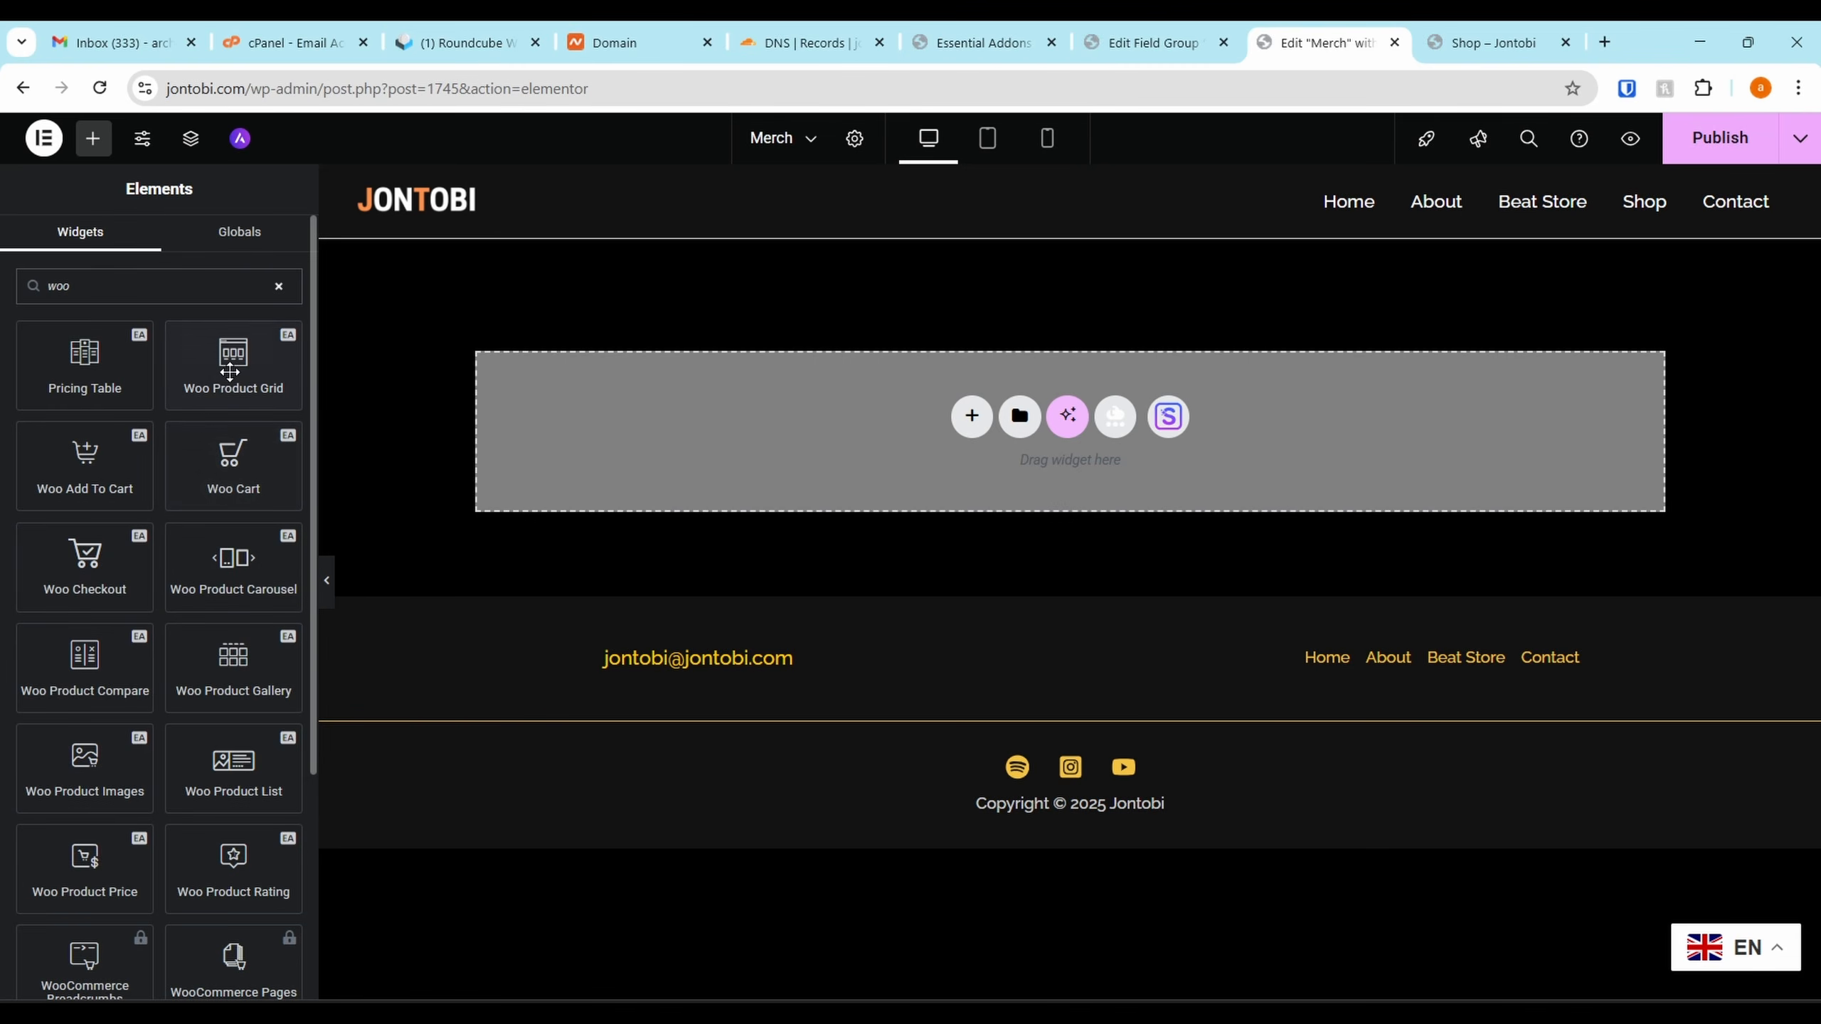
{"action": "left_click_drag", "start_coordinate": [233, 362], "coordinate": [687, 435]}
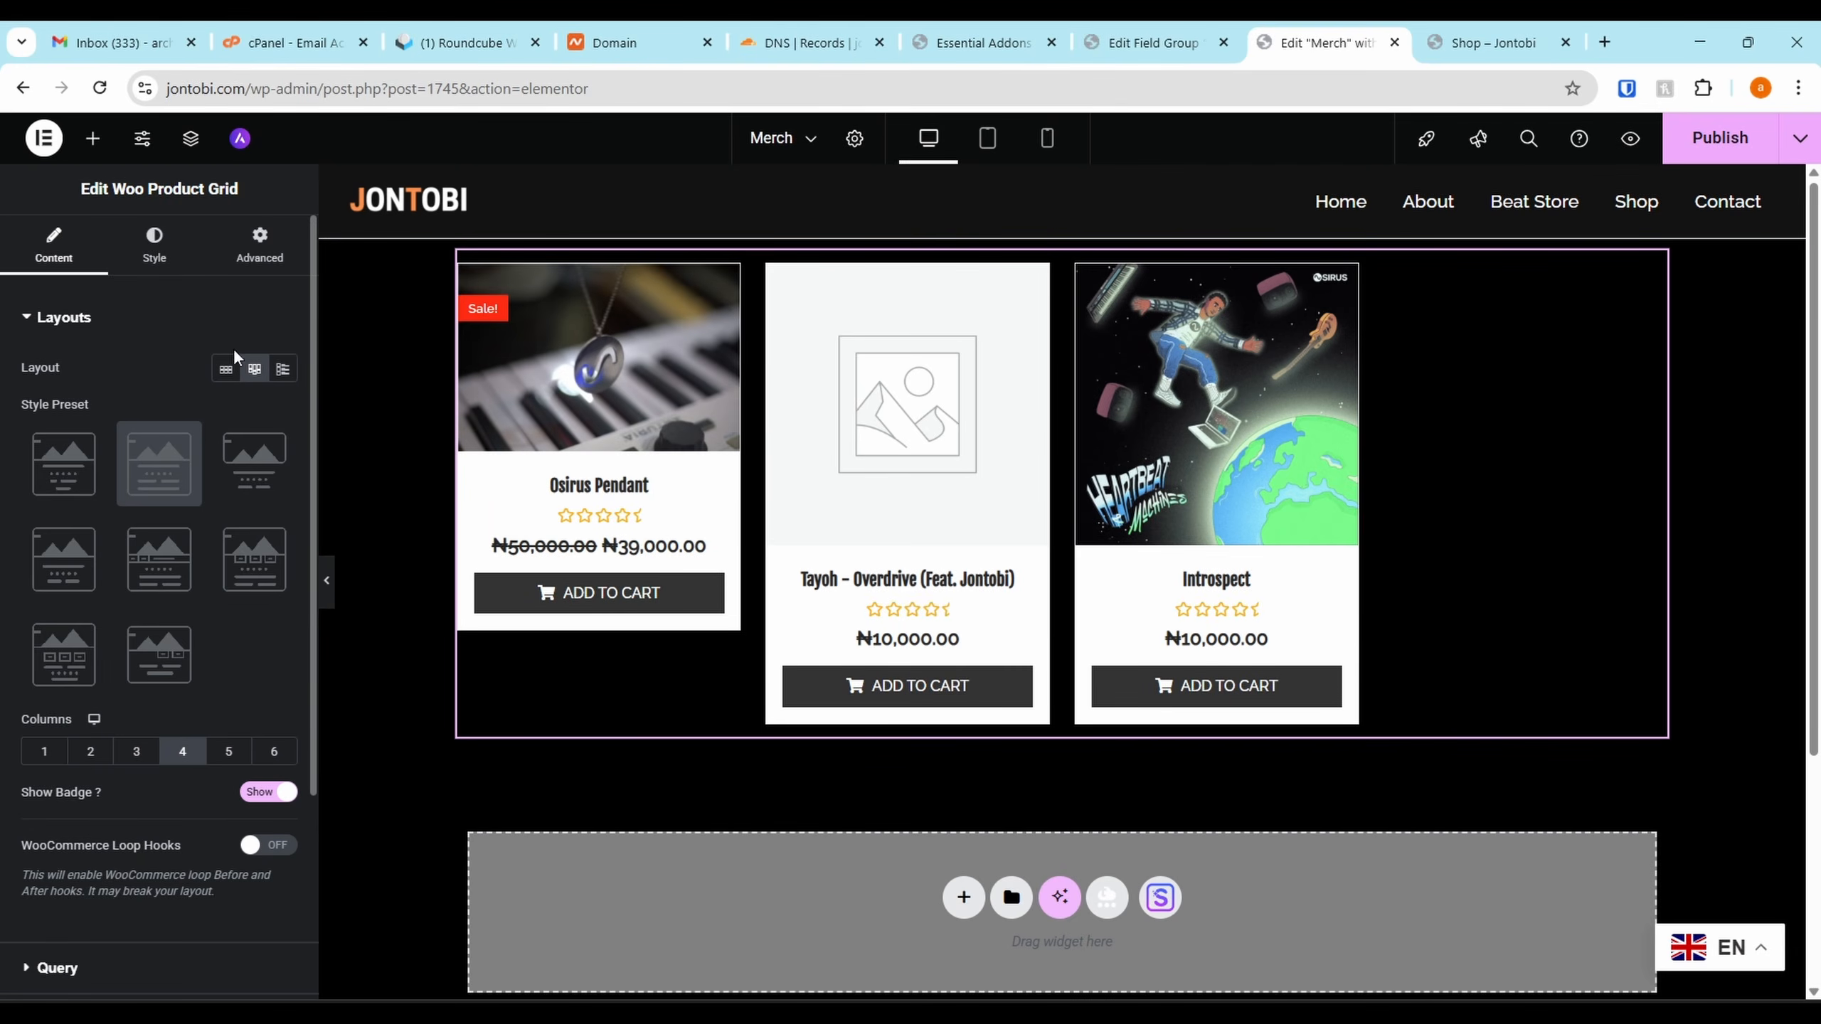
Try the grid's style presets and settle on Preset 8 with cart buttons over images
{"action": "left_click", "coordinate": [79, 467]}
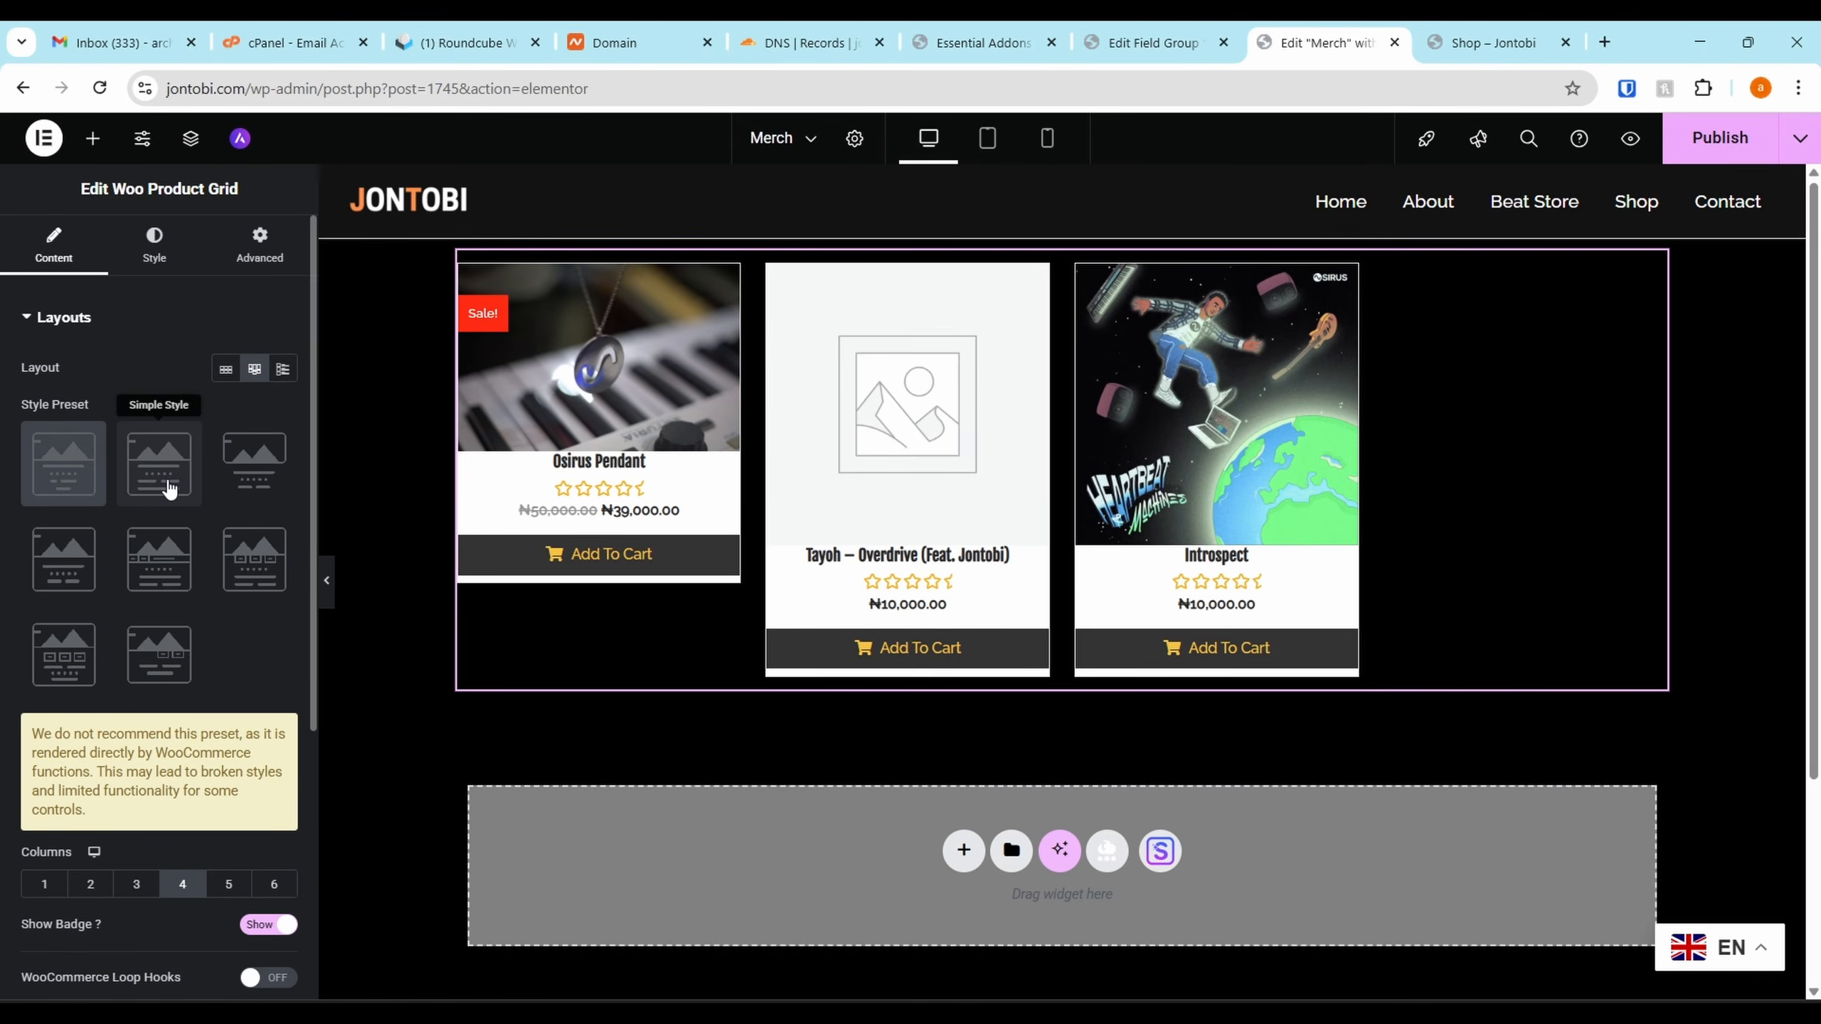
{"action": "left_click", "coordinate": [248, 459]}
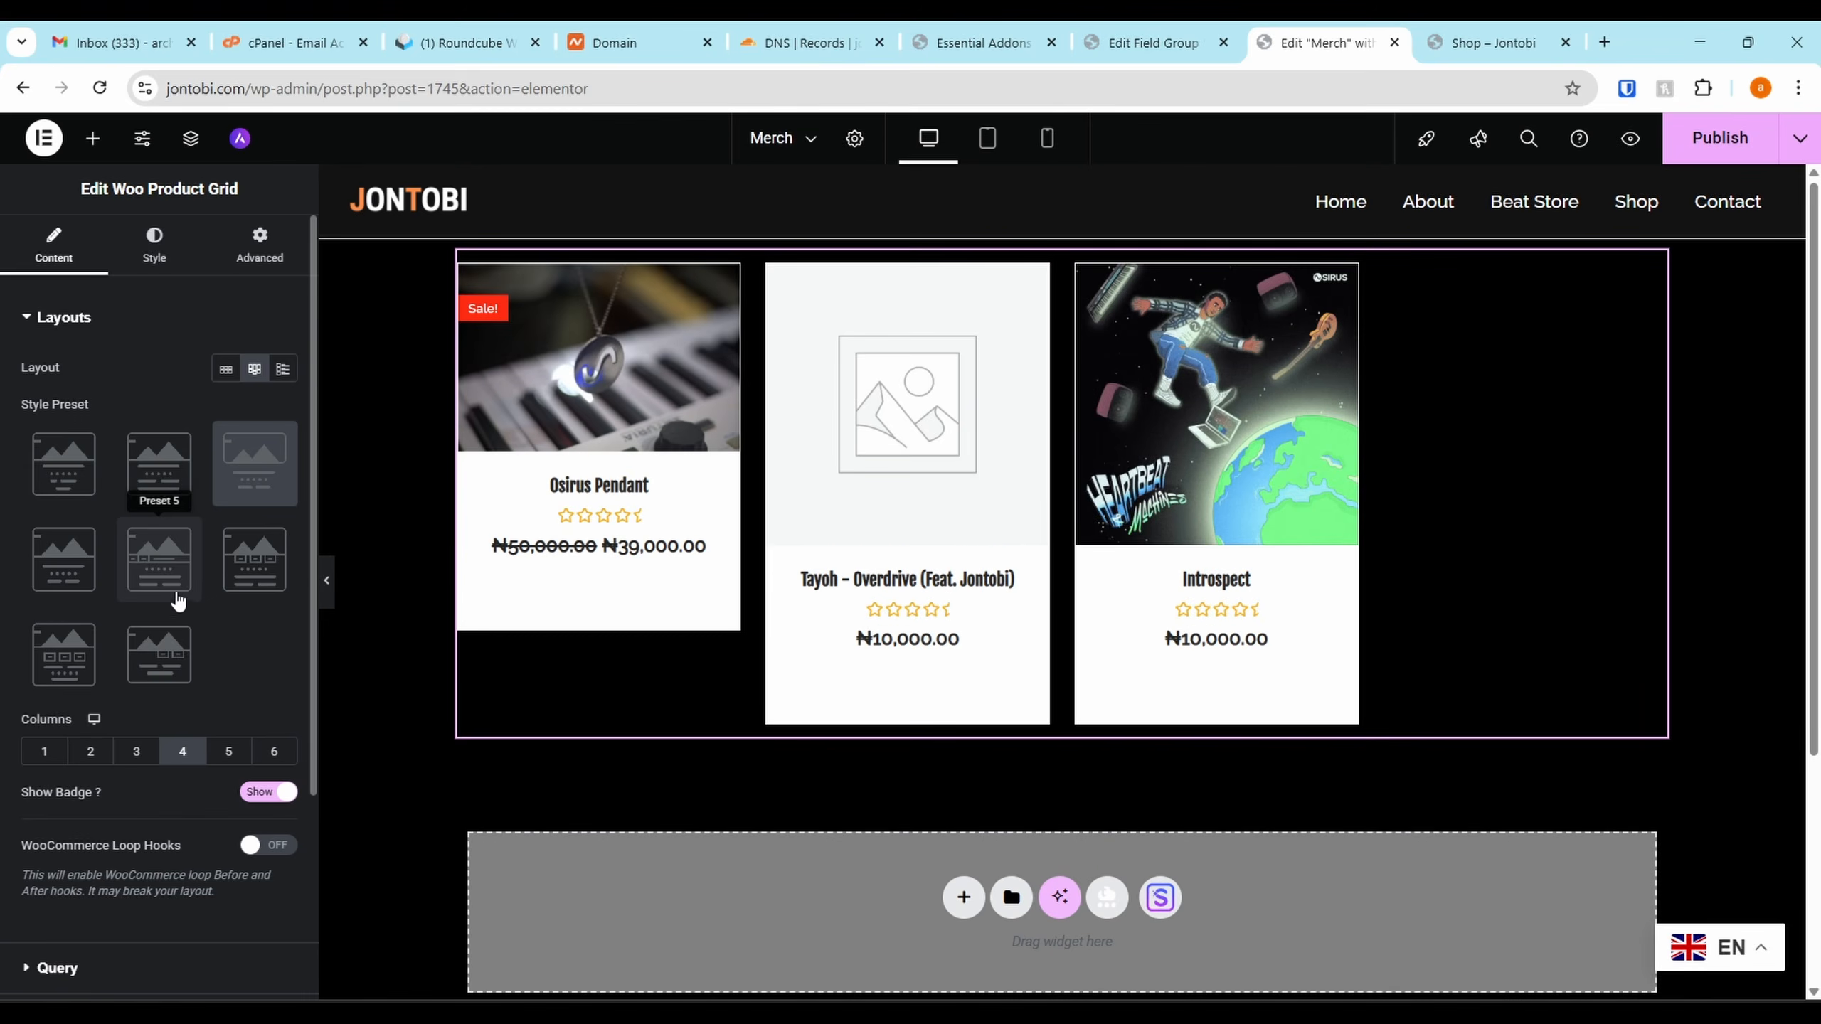
{"action": "left_click", "coordinate": [247, 567]}
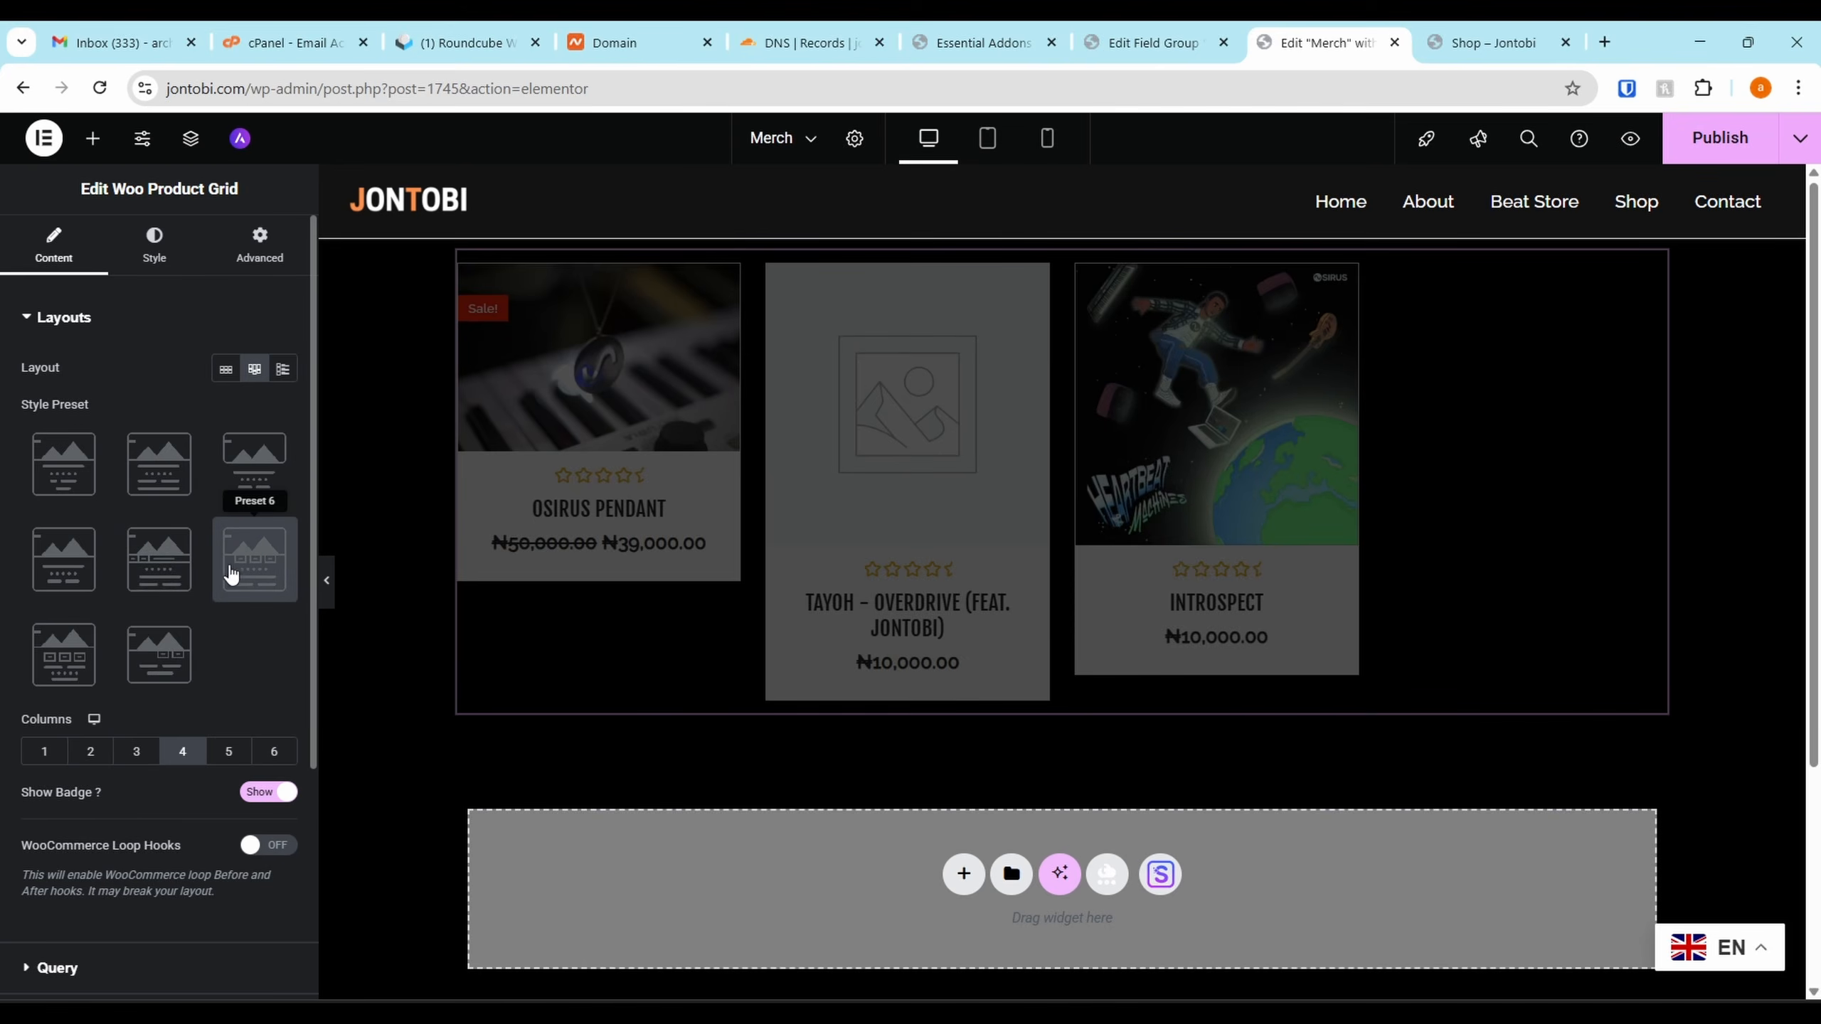
{"action": "left_click", "coordinate": [77, 671]}
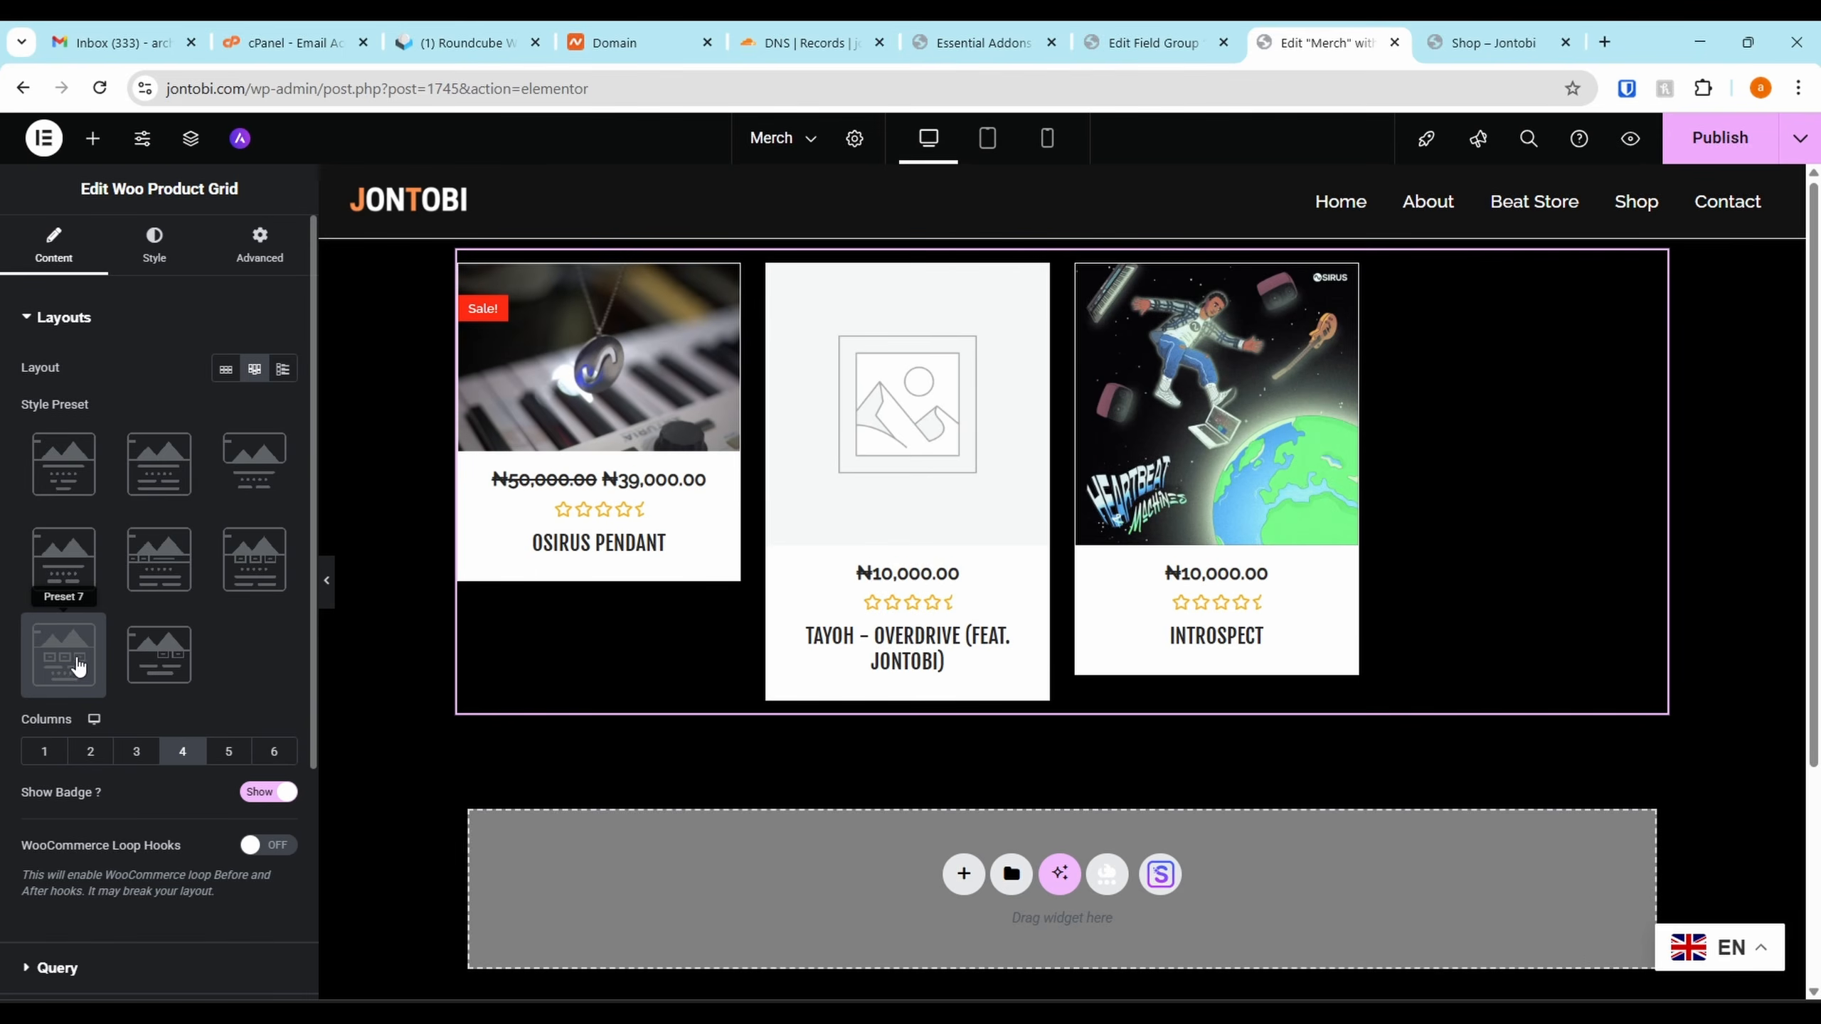
{"action": "left_click", "coordinate": [166, 658]}
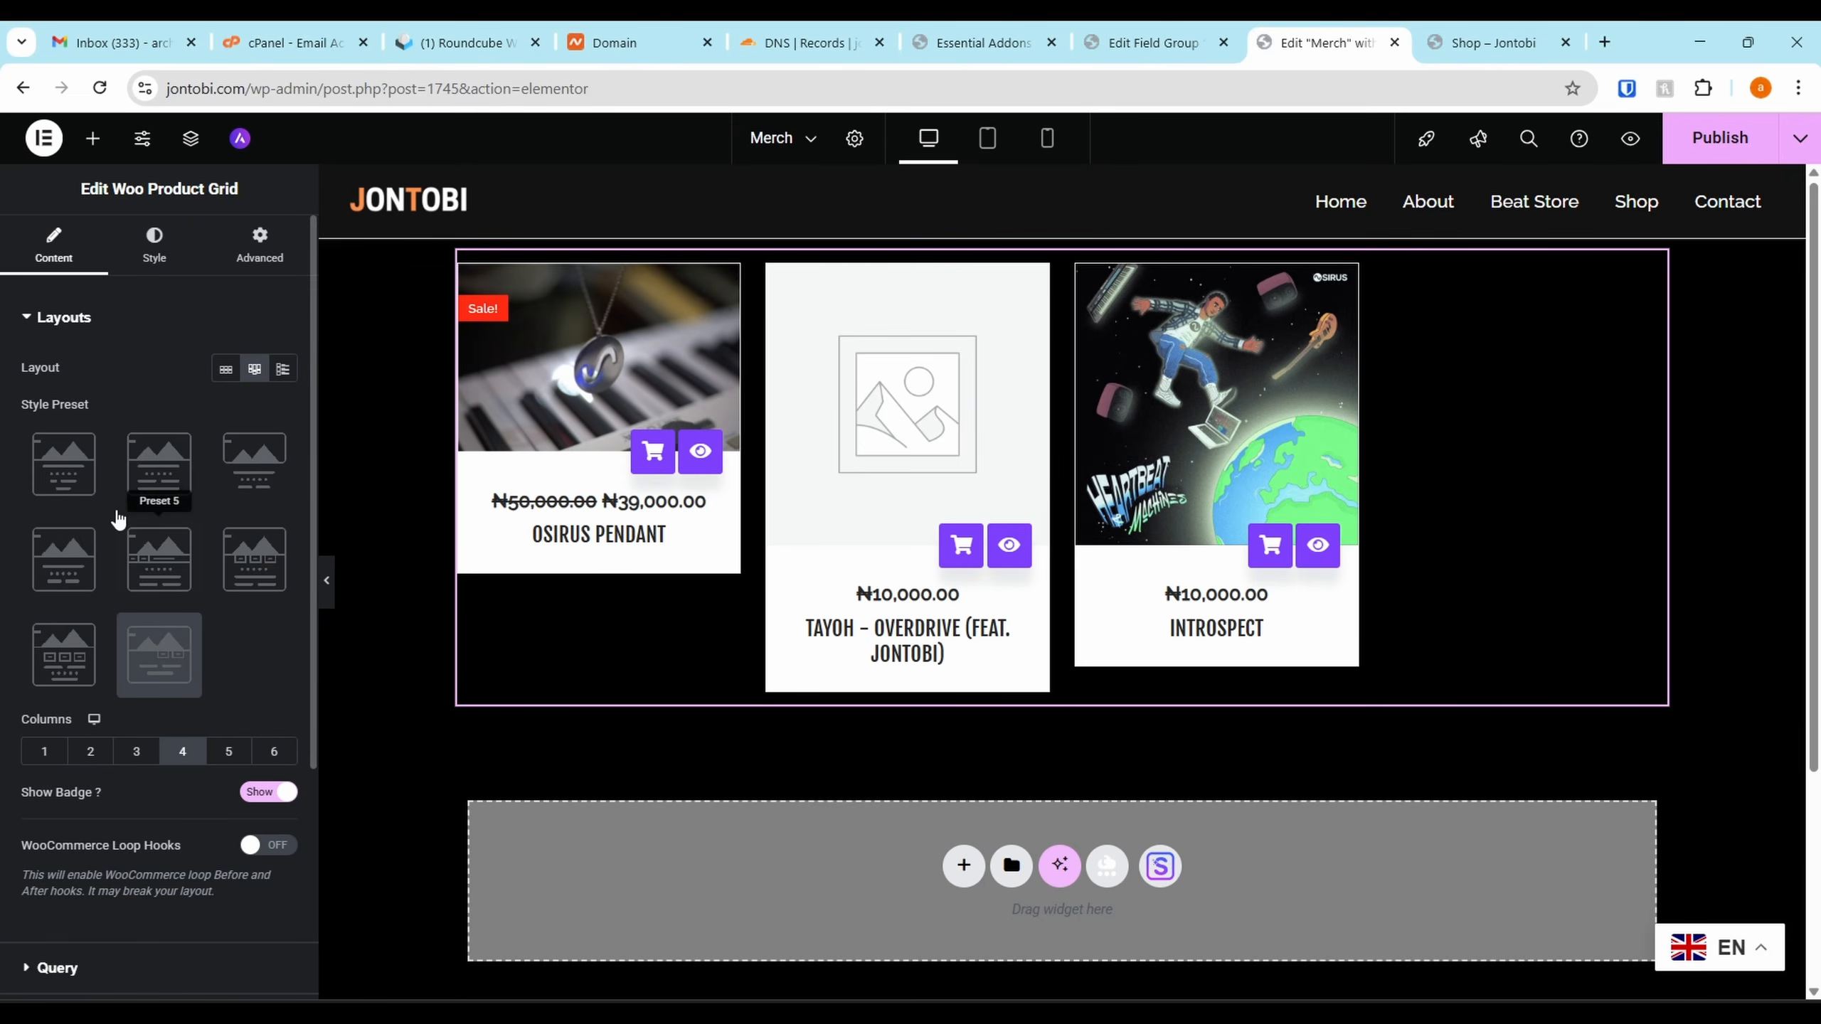
{"action": "scroll", "coordinate": [118, 520], "scroll_direction": "down", "scroll_amount": 2}
{"action": "scroll", "coordinate": [144, 358], "scroll_direction": "up", "scroll_amount": 2}
{"action": "left_click", "coordinate": [43, 321]}
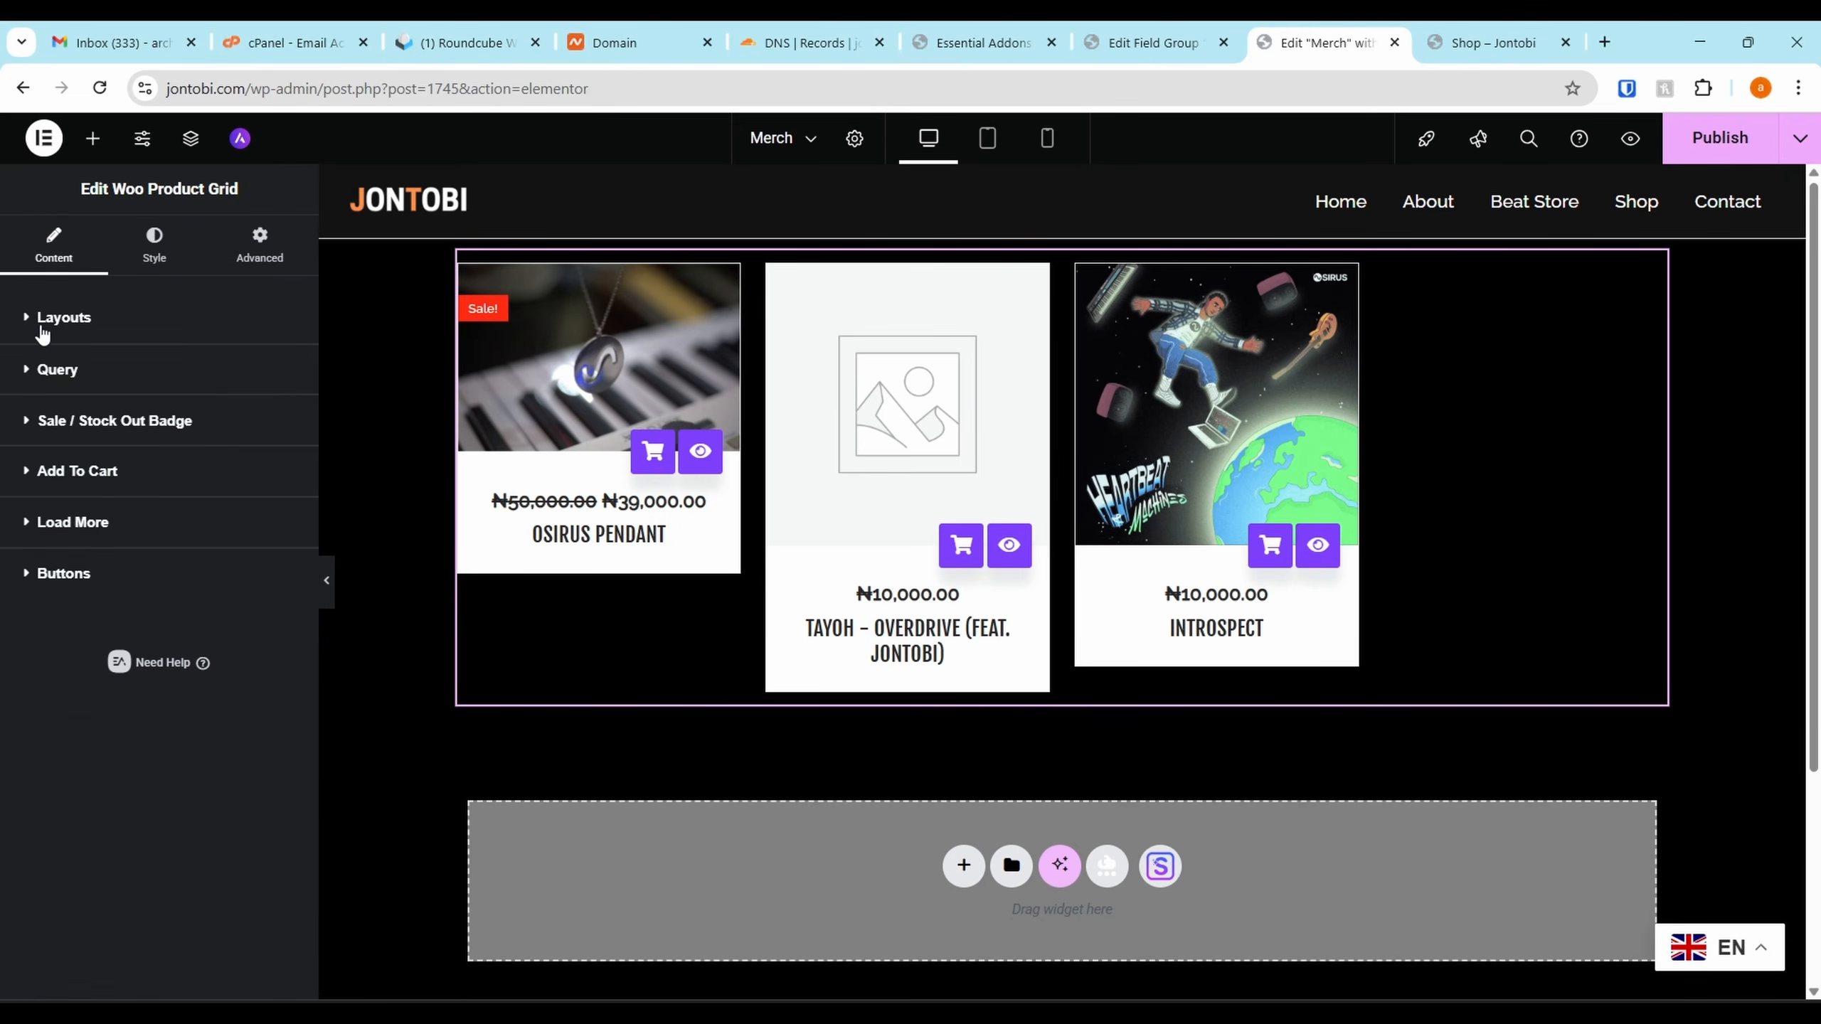
Set the Woo Product Grid's query Filter By to Manual Selection
{"action": "left_click", "coordinate": [46, 368]}
{"action": "left_click", "coordinate": [239, 429]}
{"action": "left_click", "coordinate": [219, 463]}
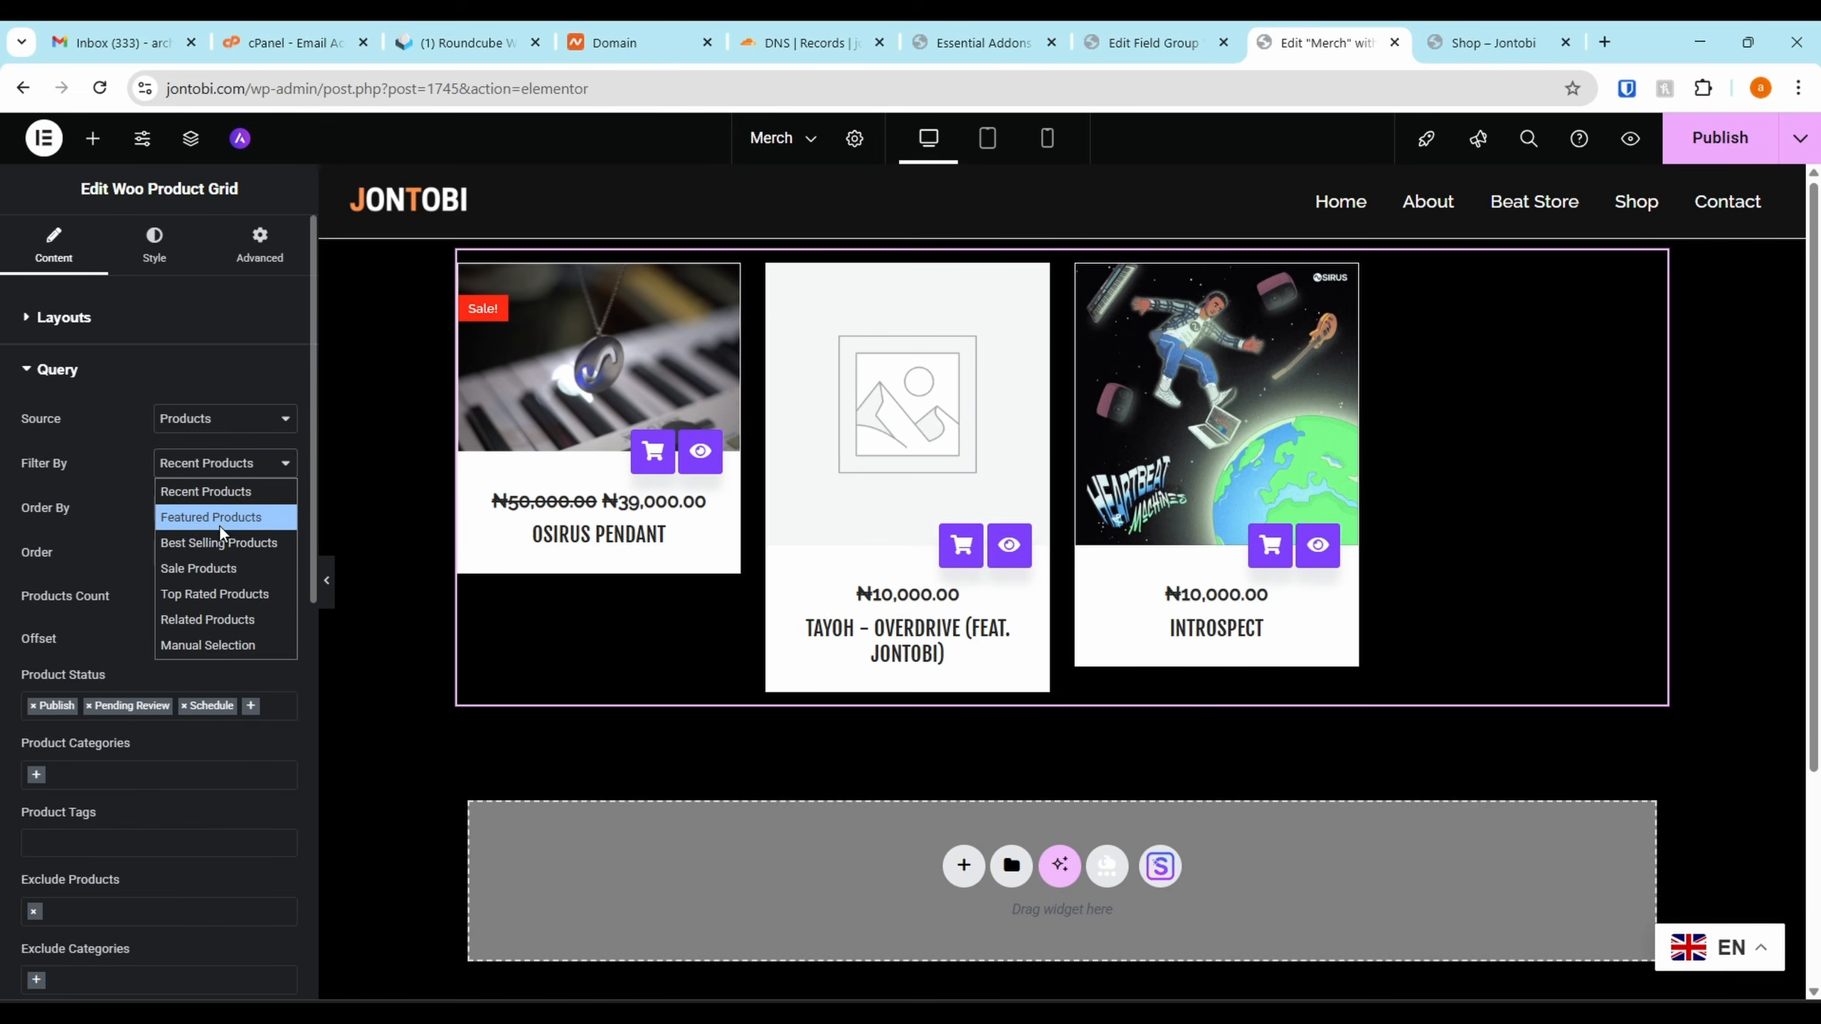
{"action": "left_click", "coordinate": [231, 646]}
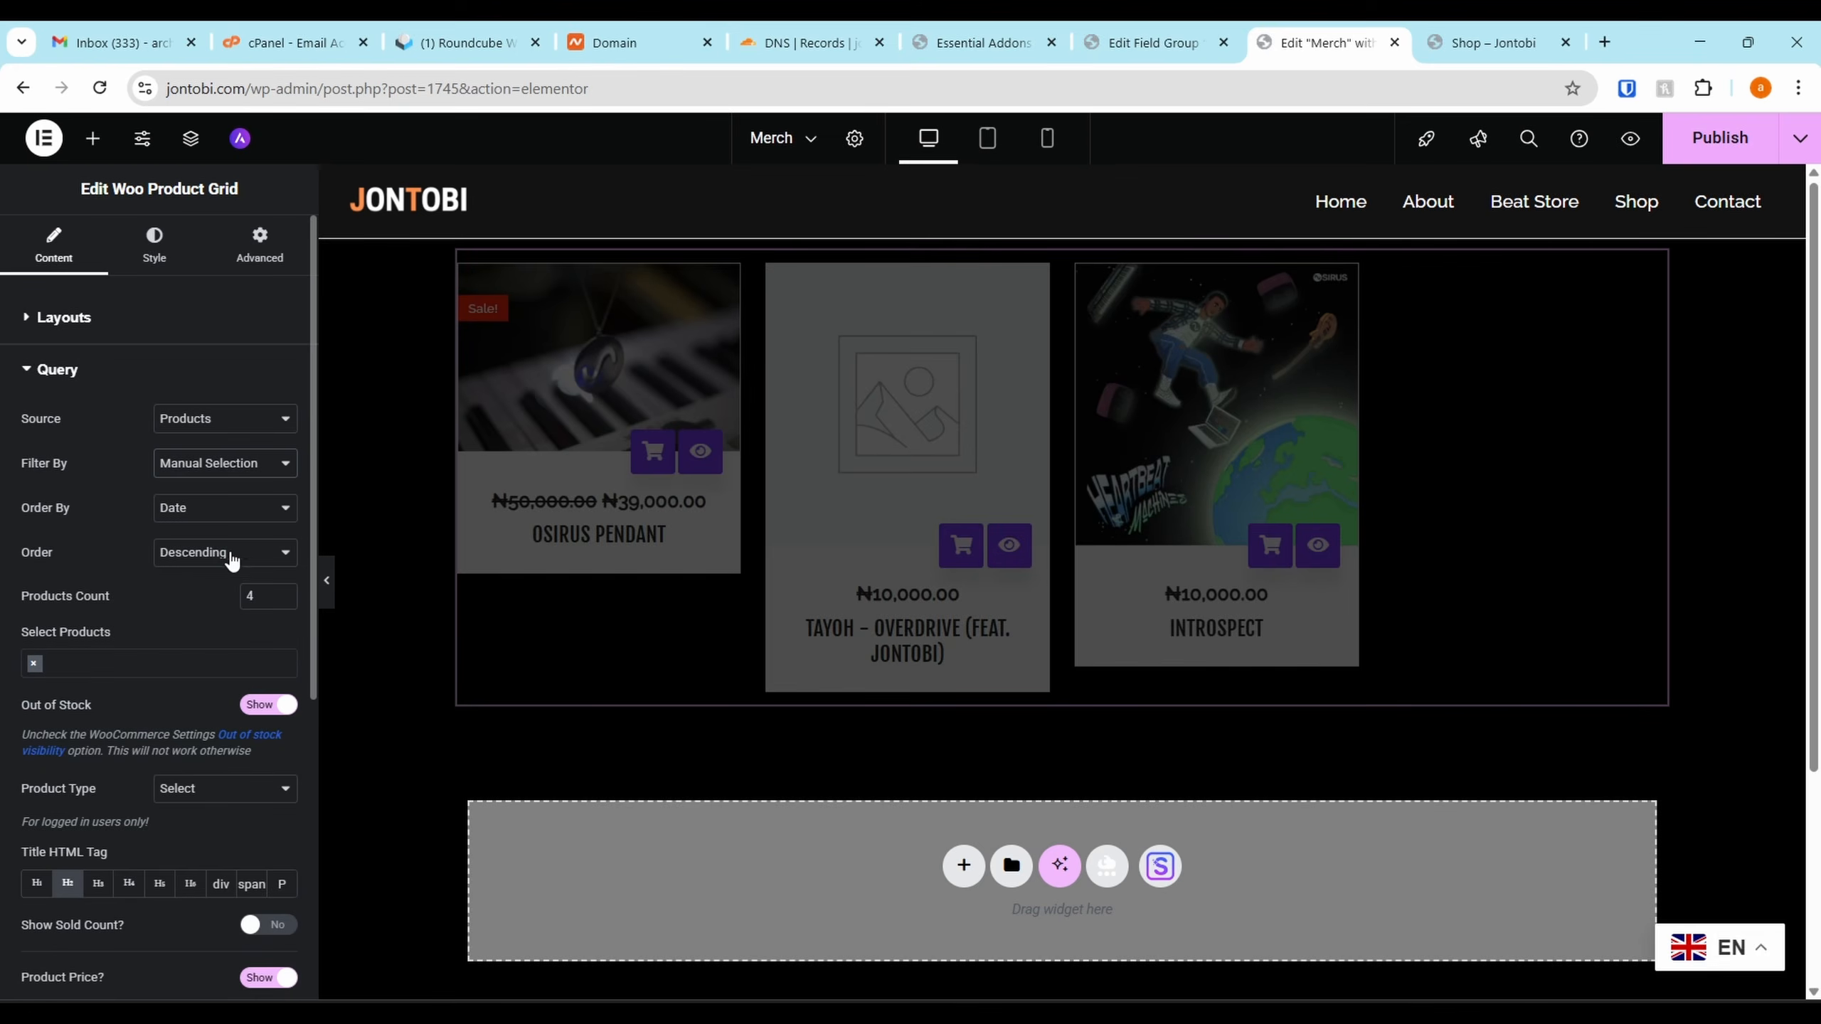
{"action": "left_click", "coordinate": [101, 660]}
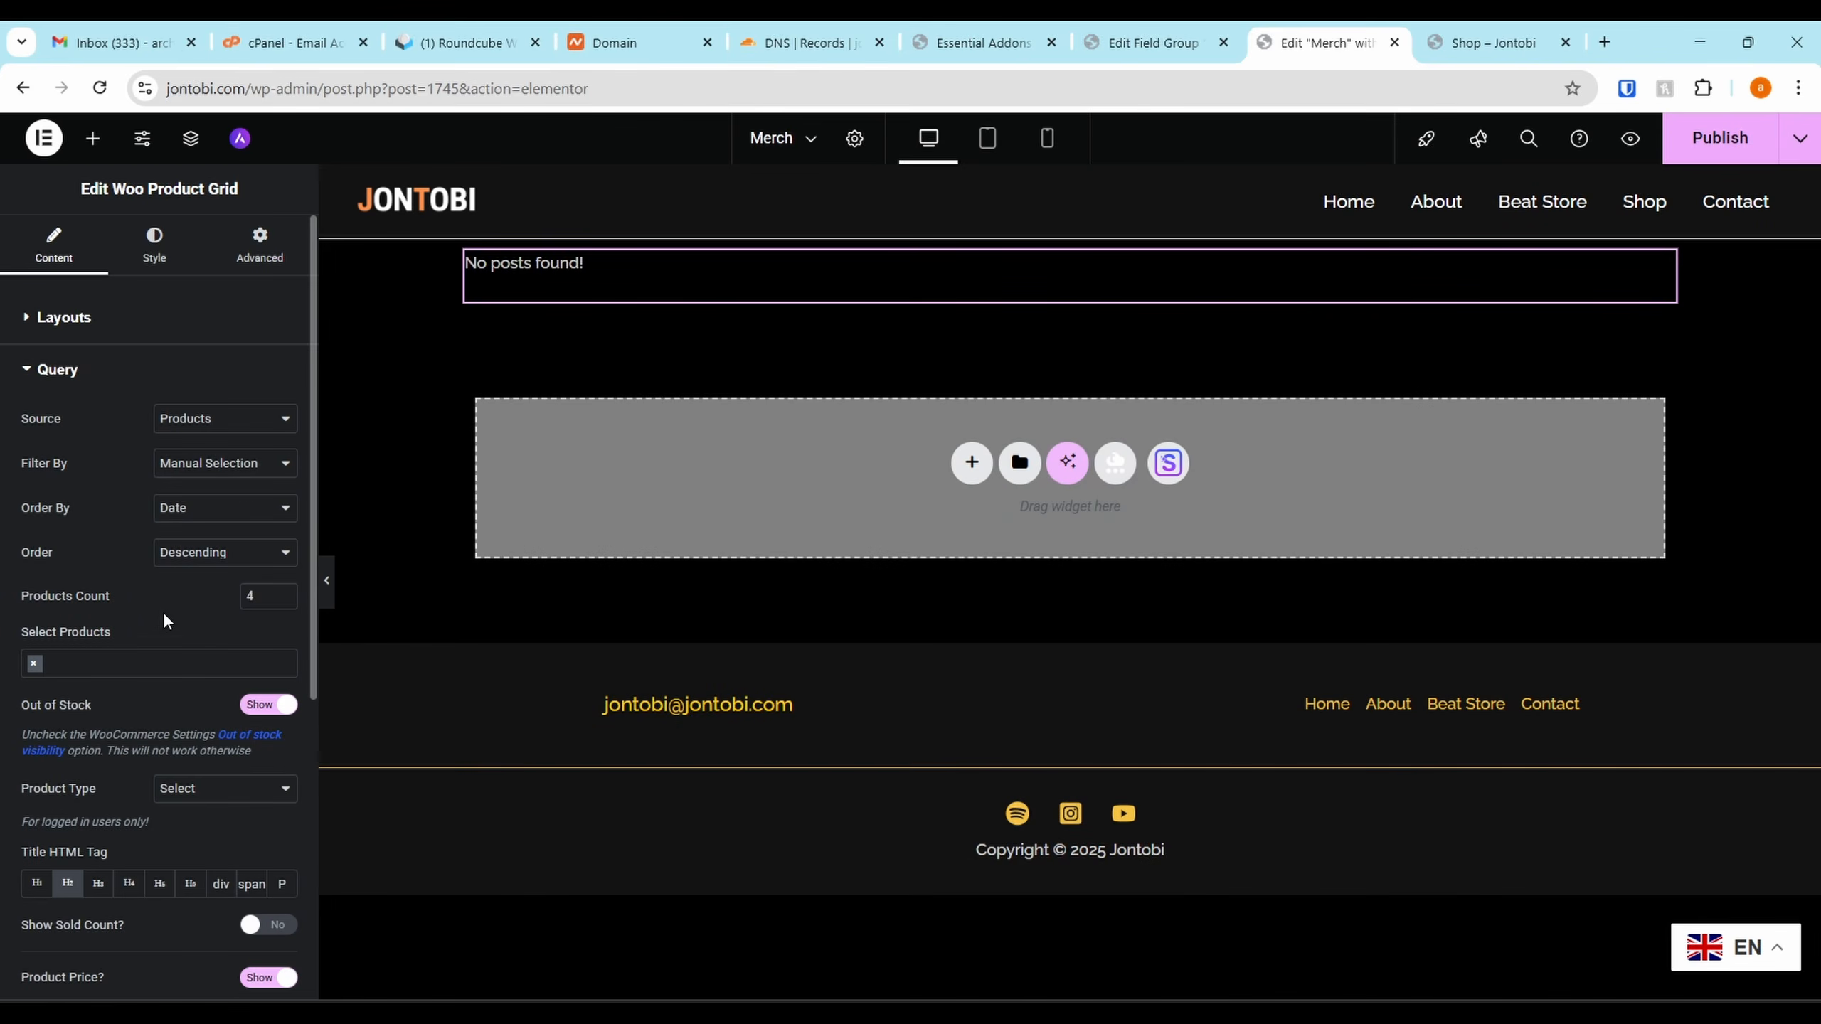
{"action": "left_click", "coordinate": [244, 465]}
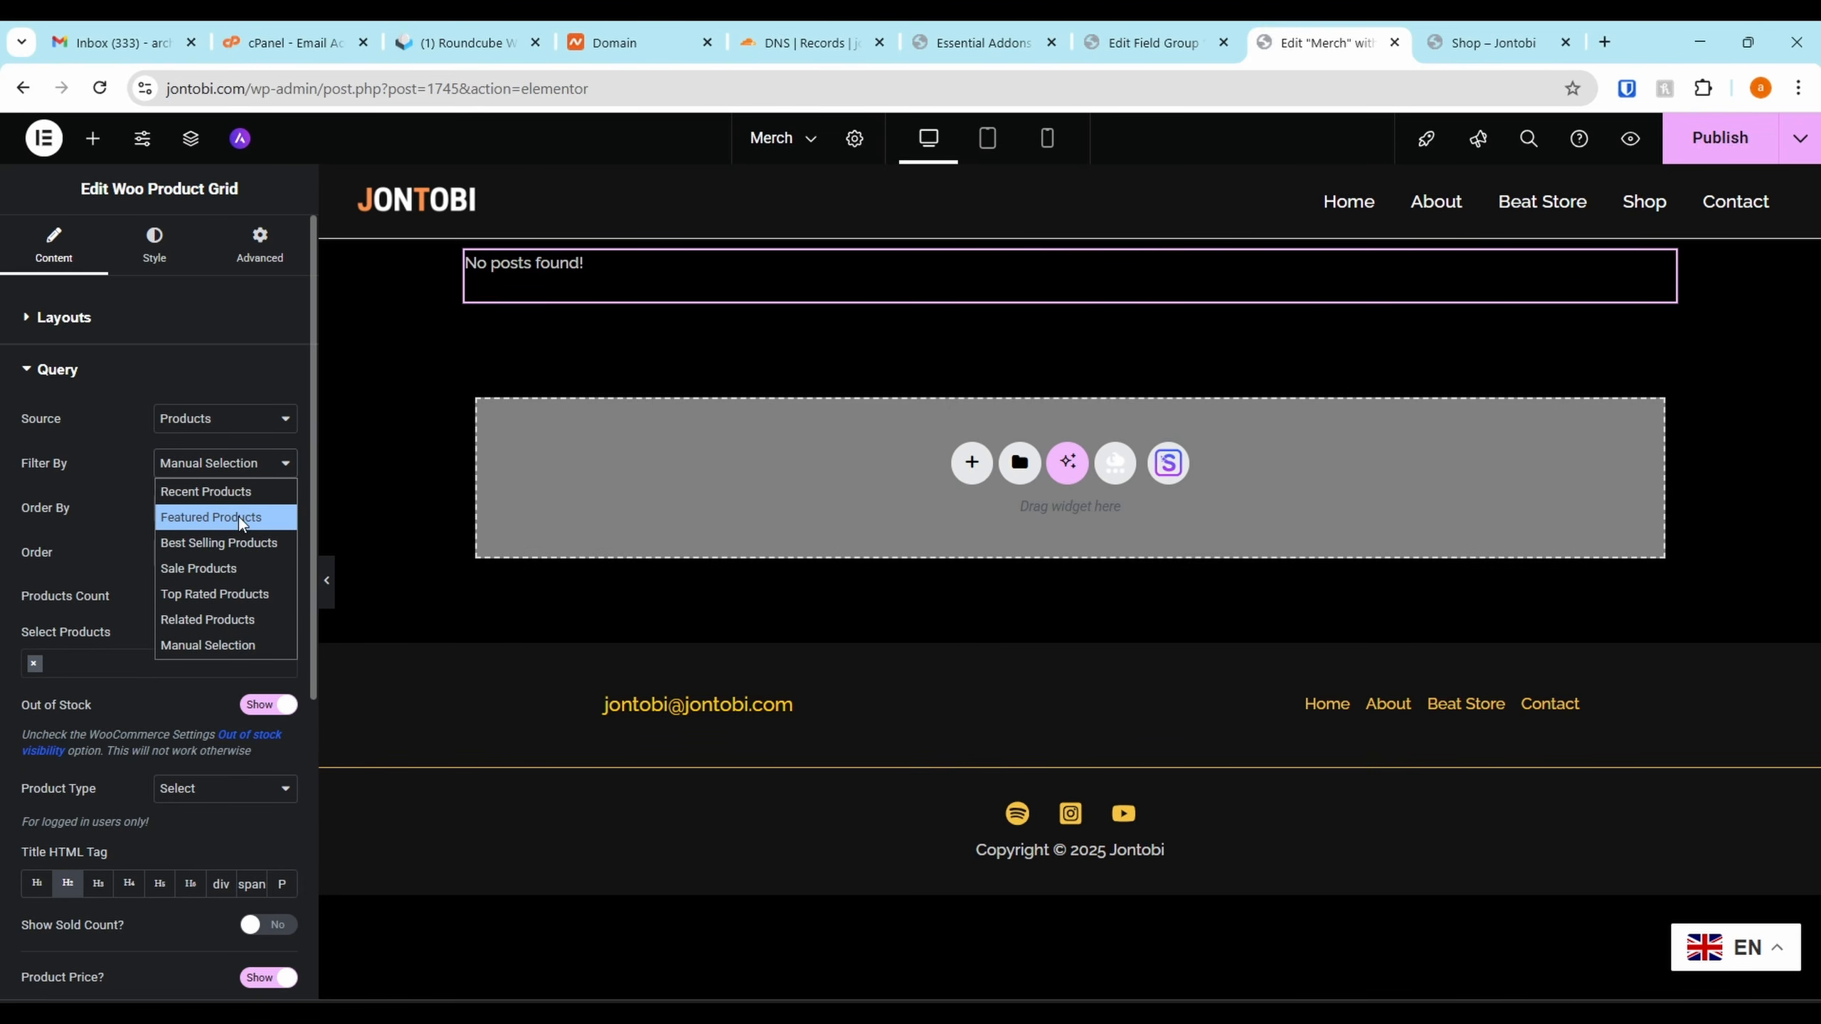
{"action": "left_click", "coordinate": [250, 477]}
{"action": "left_click", "coordinate": [250, 477]}
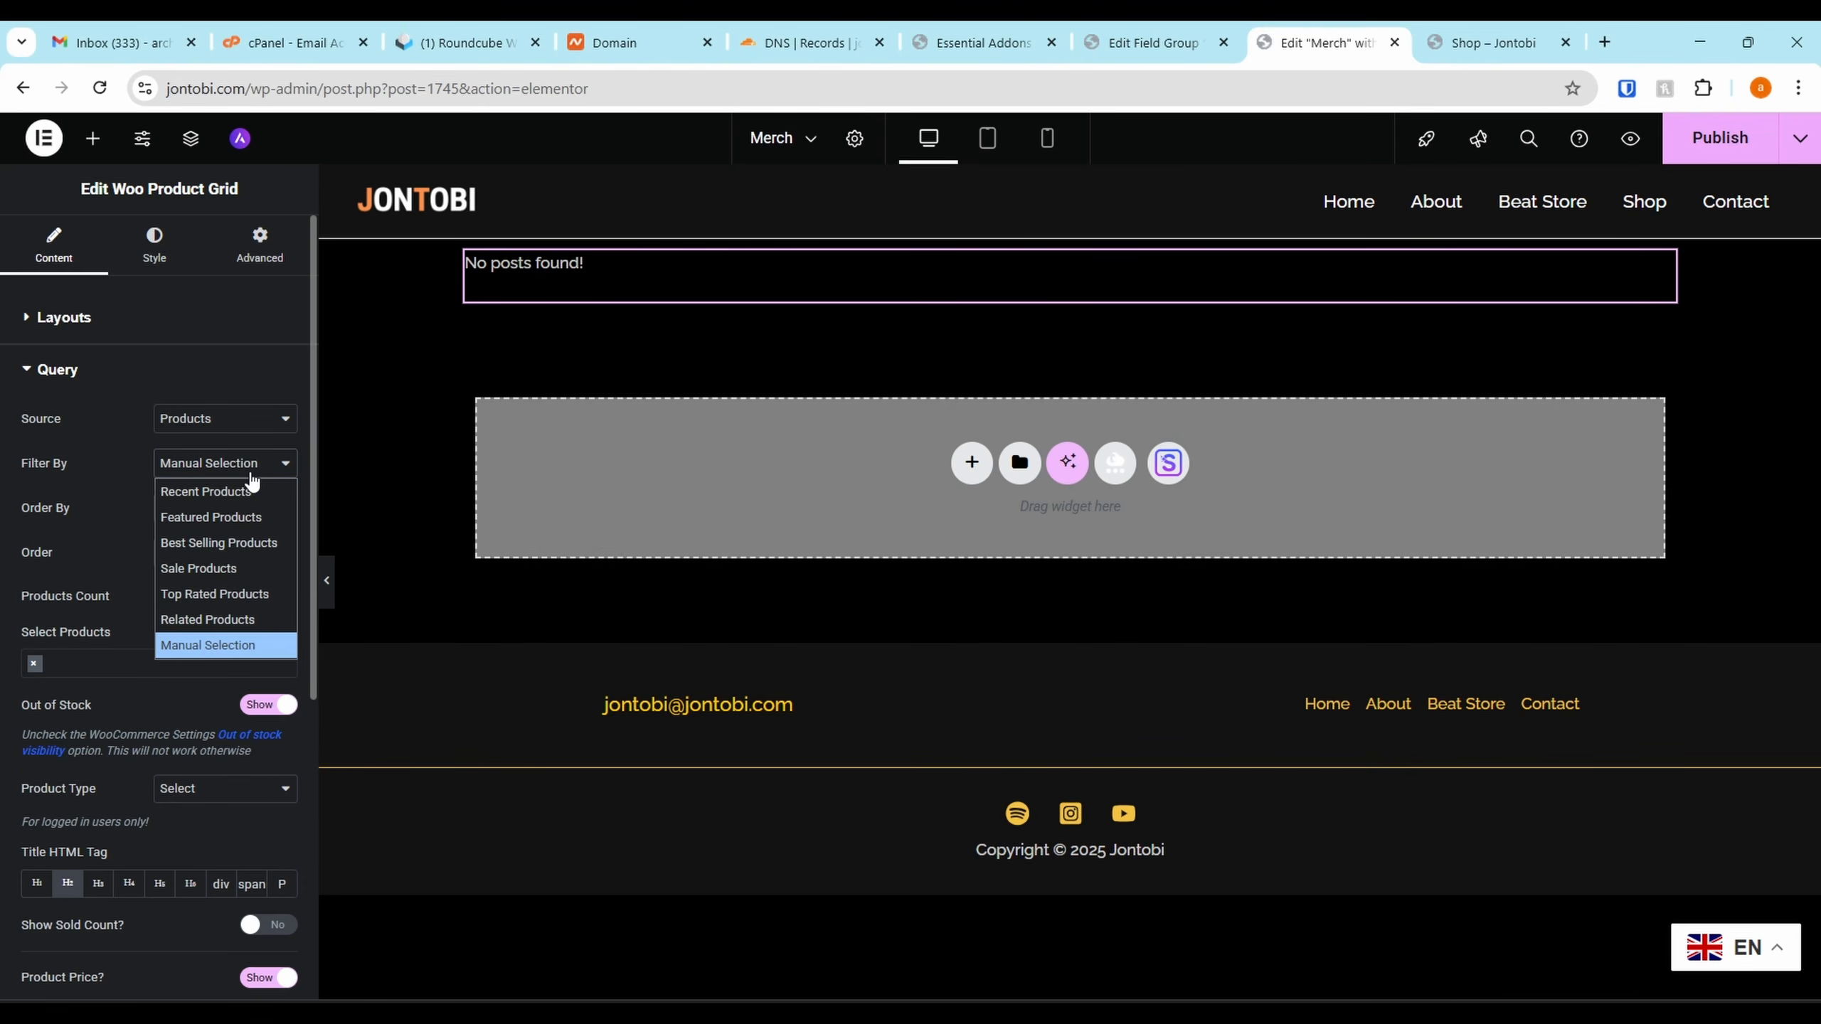
Keep the product source on Products and add the Osirus Pendant by searching 'osi'
{"action": "left_click", "coordinate": [237, 422]}
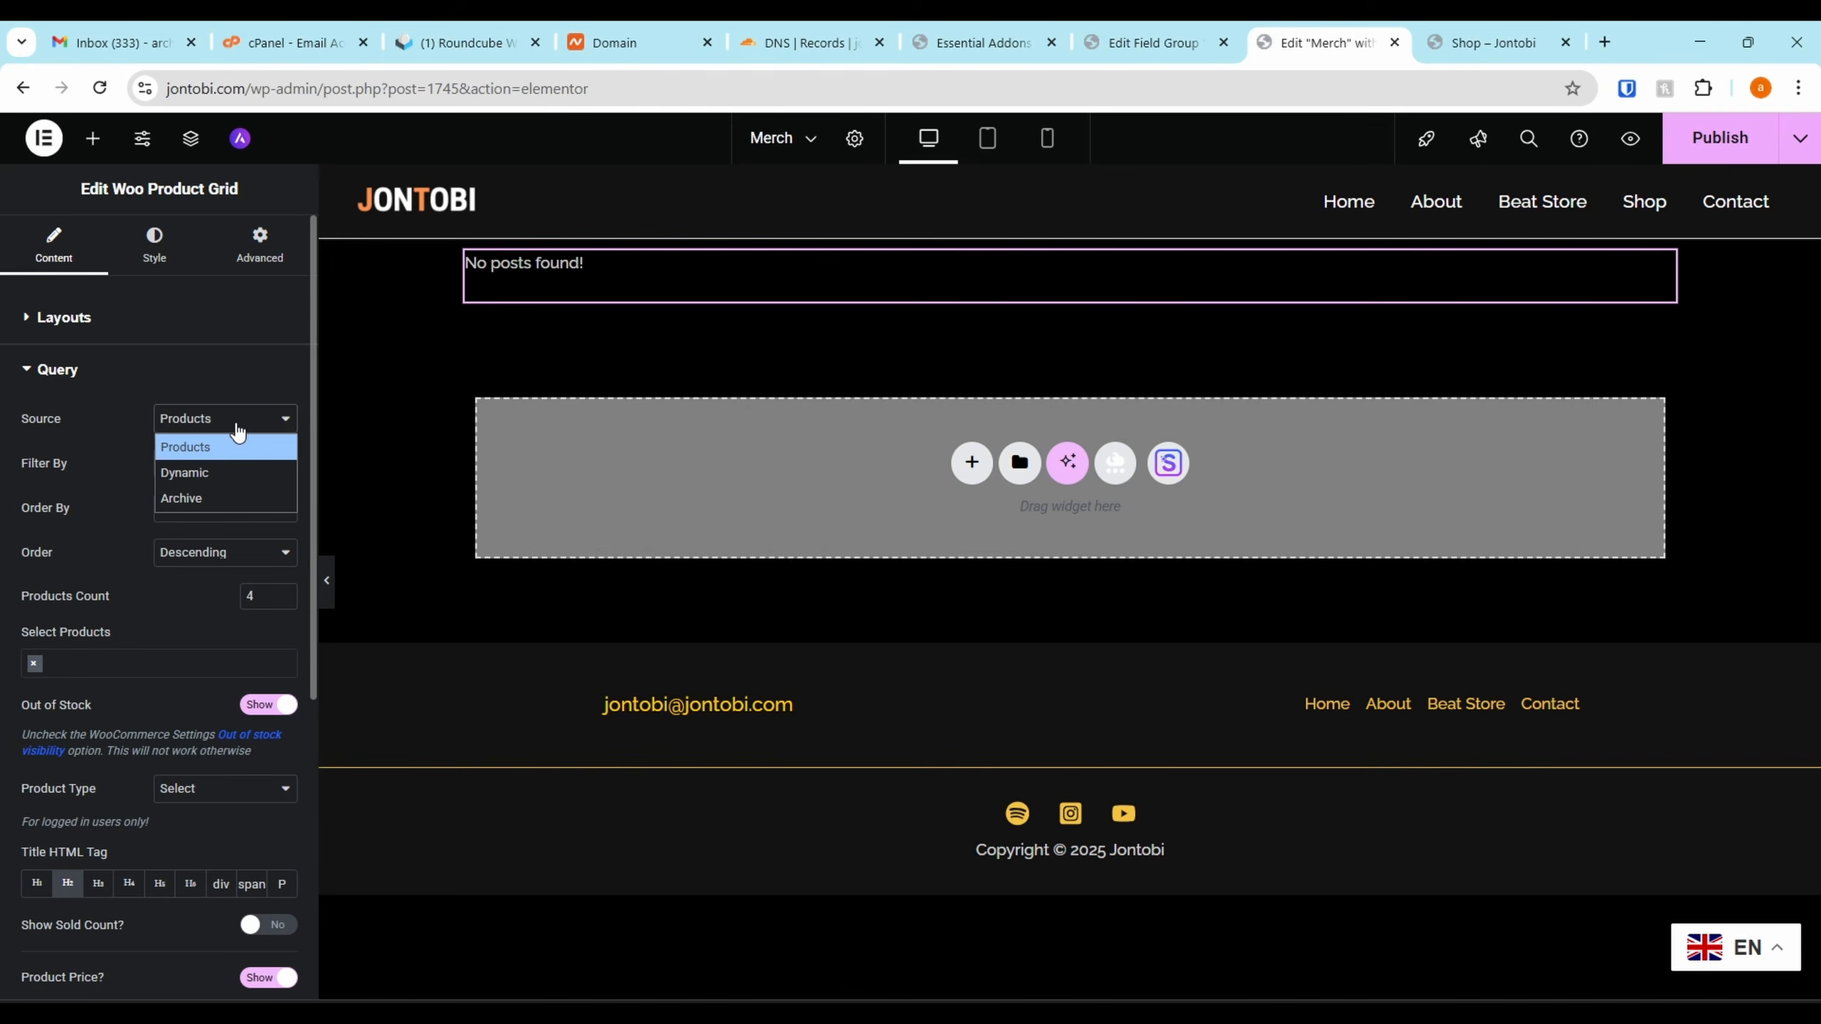
{"action": "left_click", "coordinate": [193, 499]}
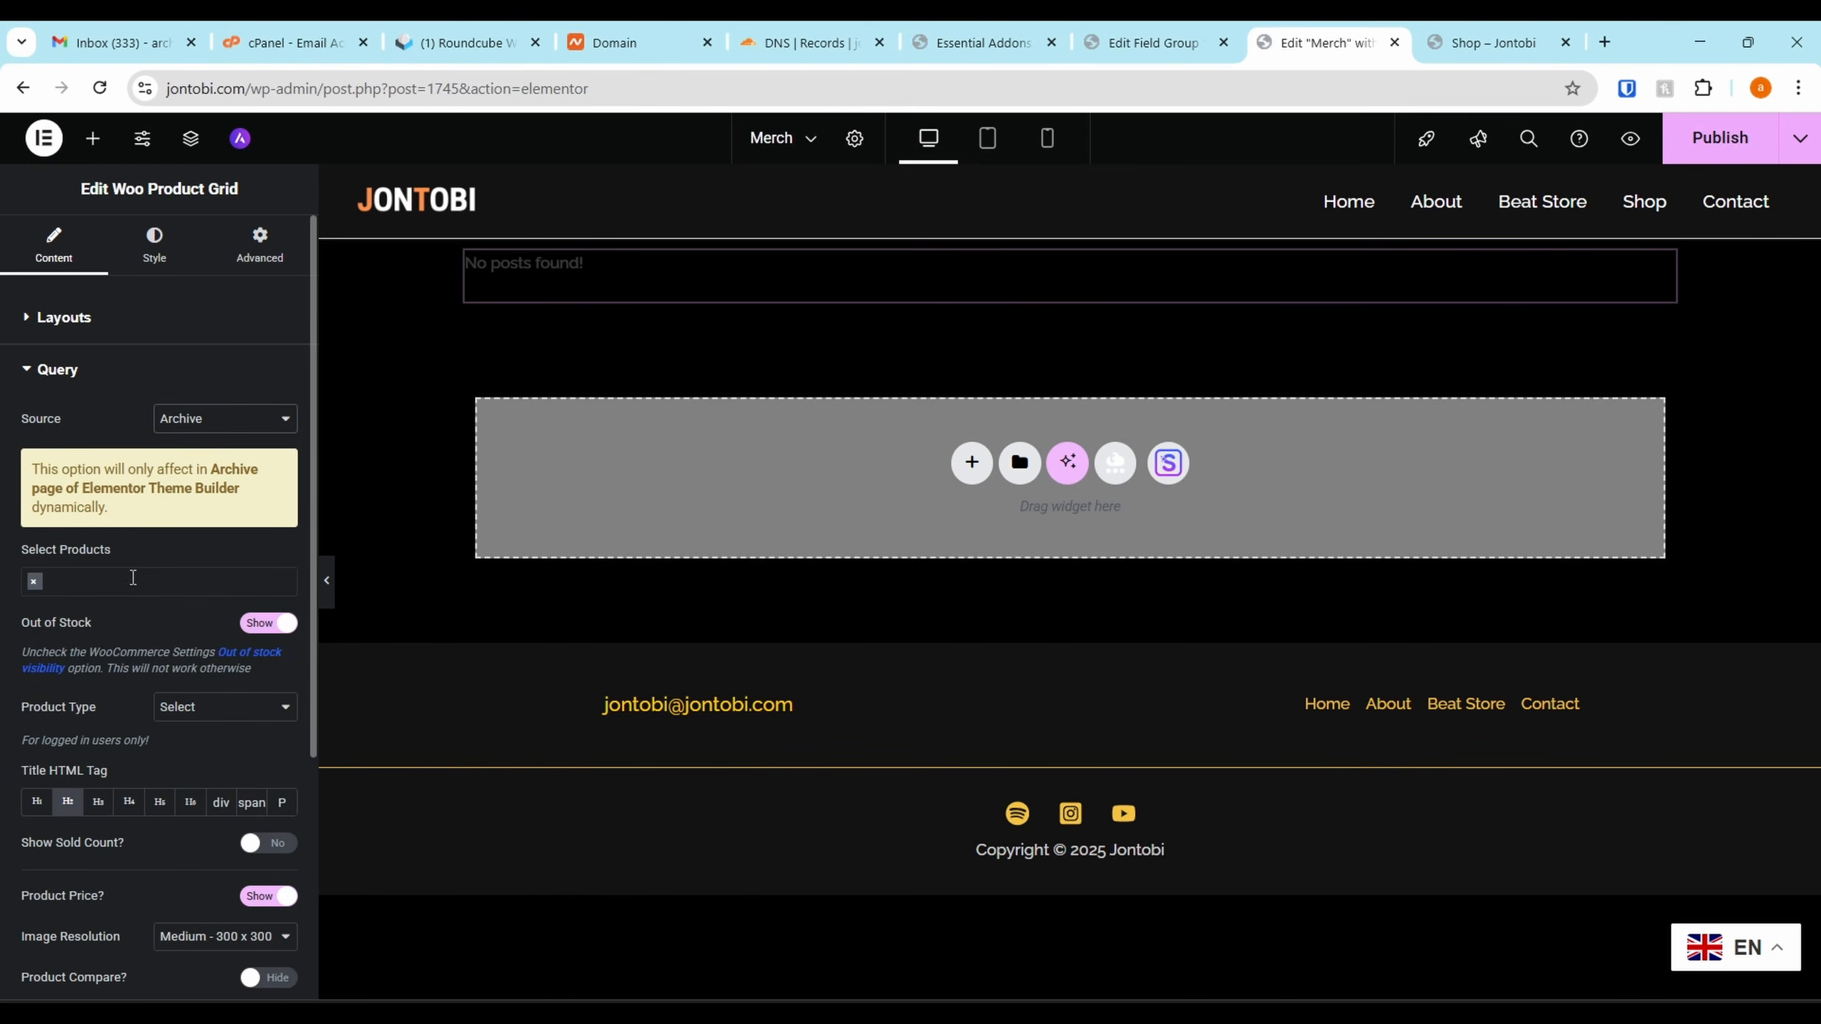
{"action": "left_click", "coordinate": [126, 582]}
{"action": "left_click", "coordinate": [207, 423]}
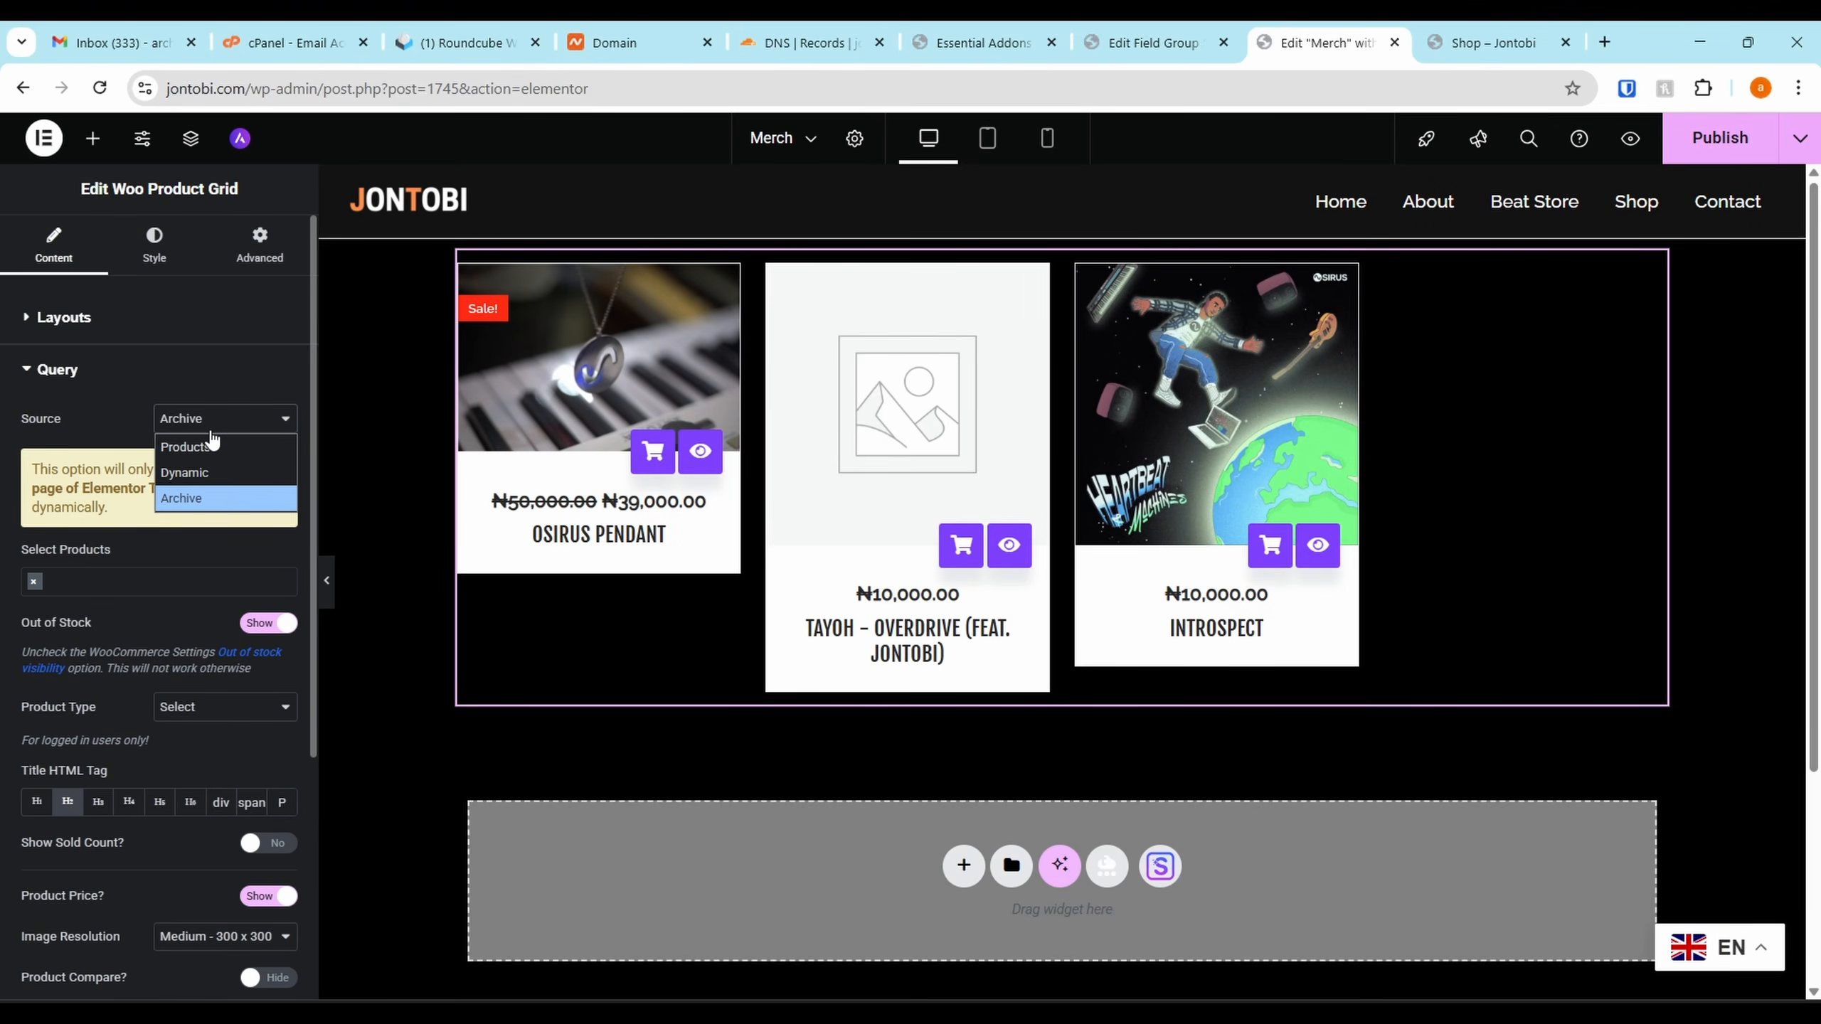
{"action": "left_click", "coordinate": [210, 453]}
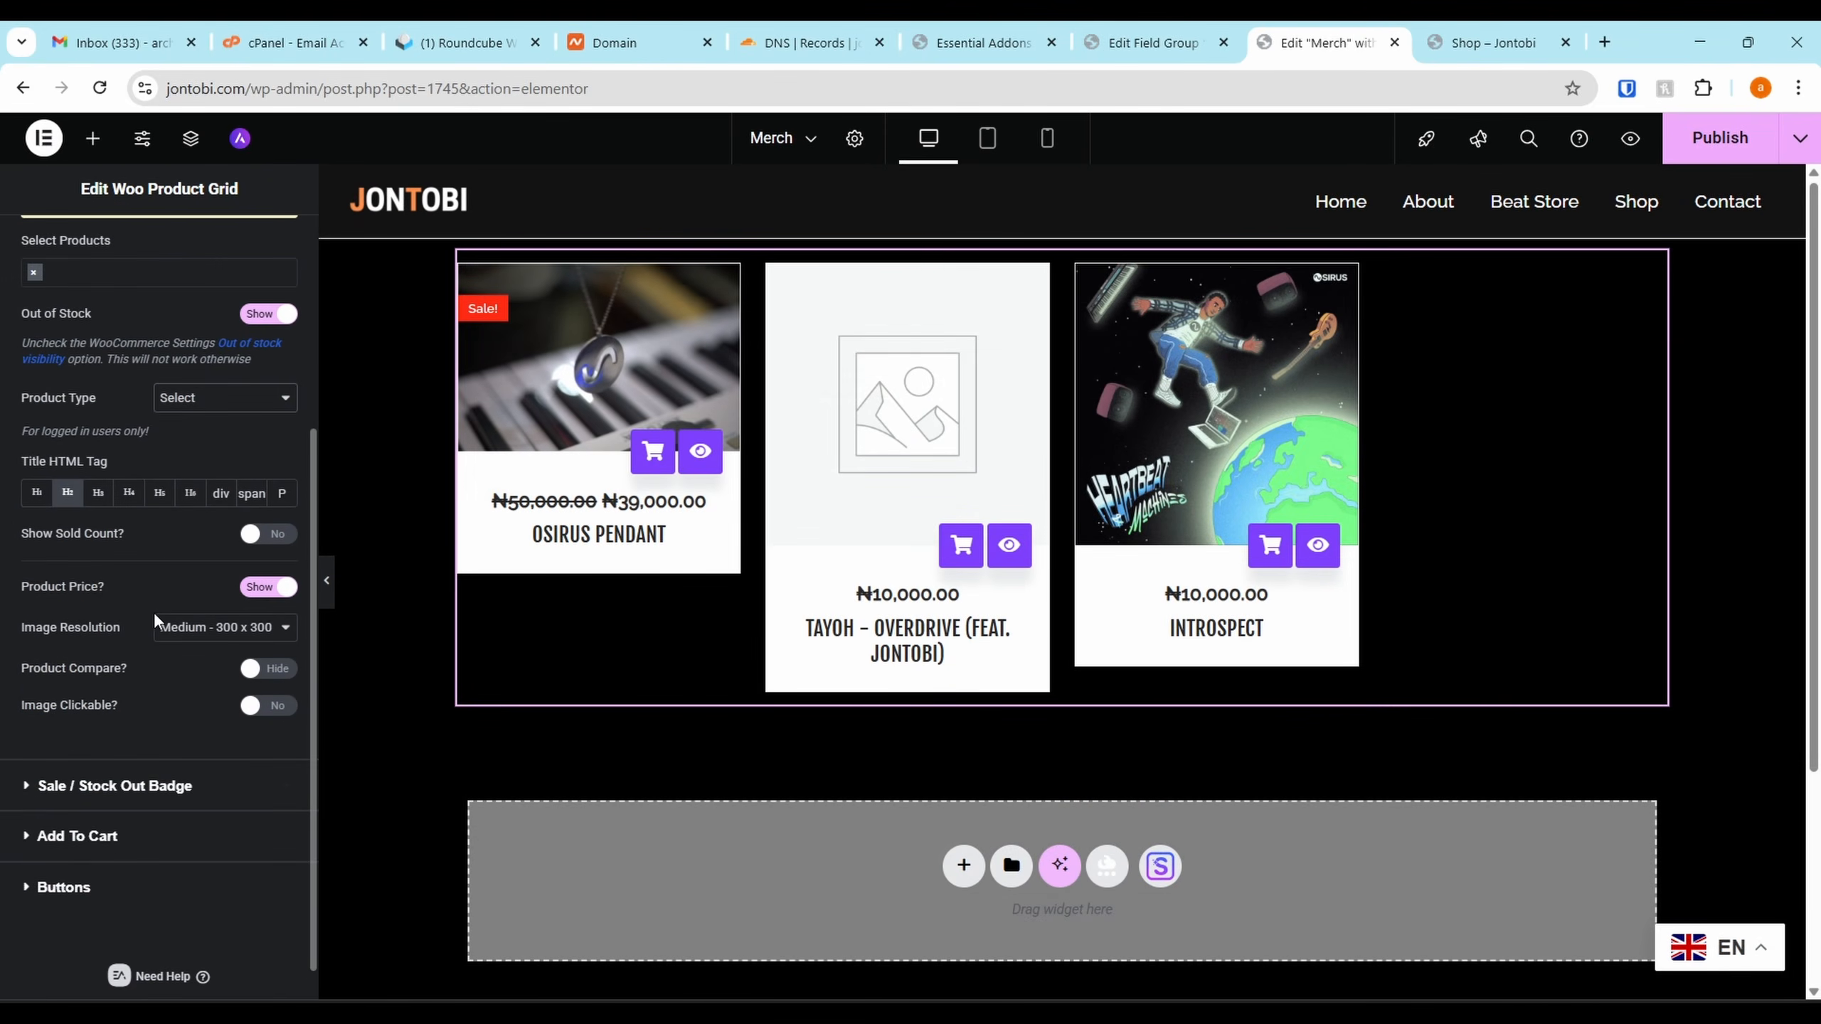
{"action": "scroll", "coordinate": [151, 646], "scroll_direction": "down", "scroll_amount": 1}
{"action": "scroll", "coordinate": [145, 678], "scroll_direction": "up", "scroll_amount": 5}
{"action": "left_click", "coordinate": [206, 421]}
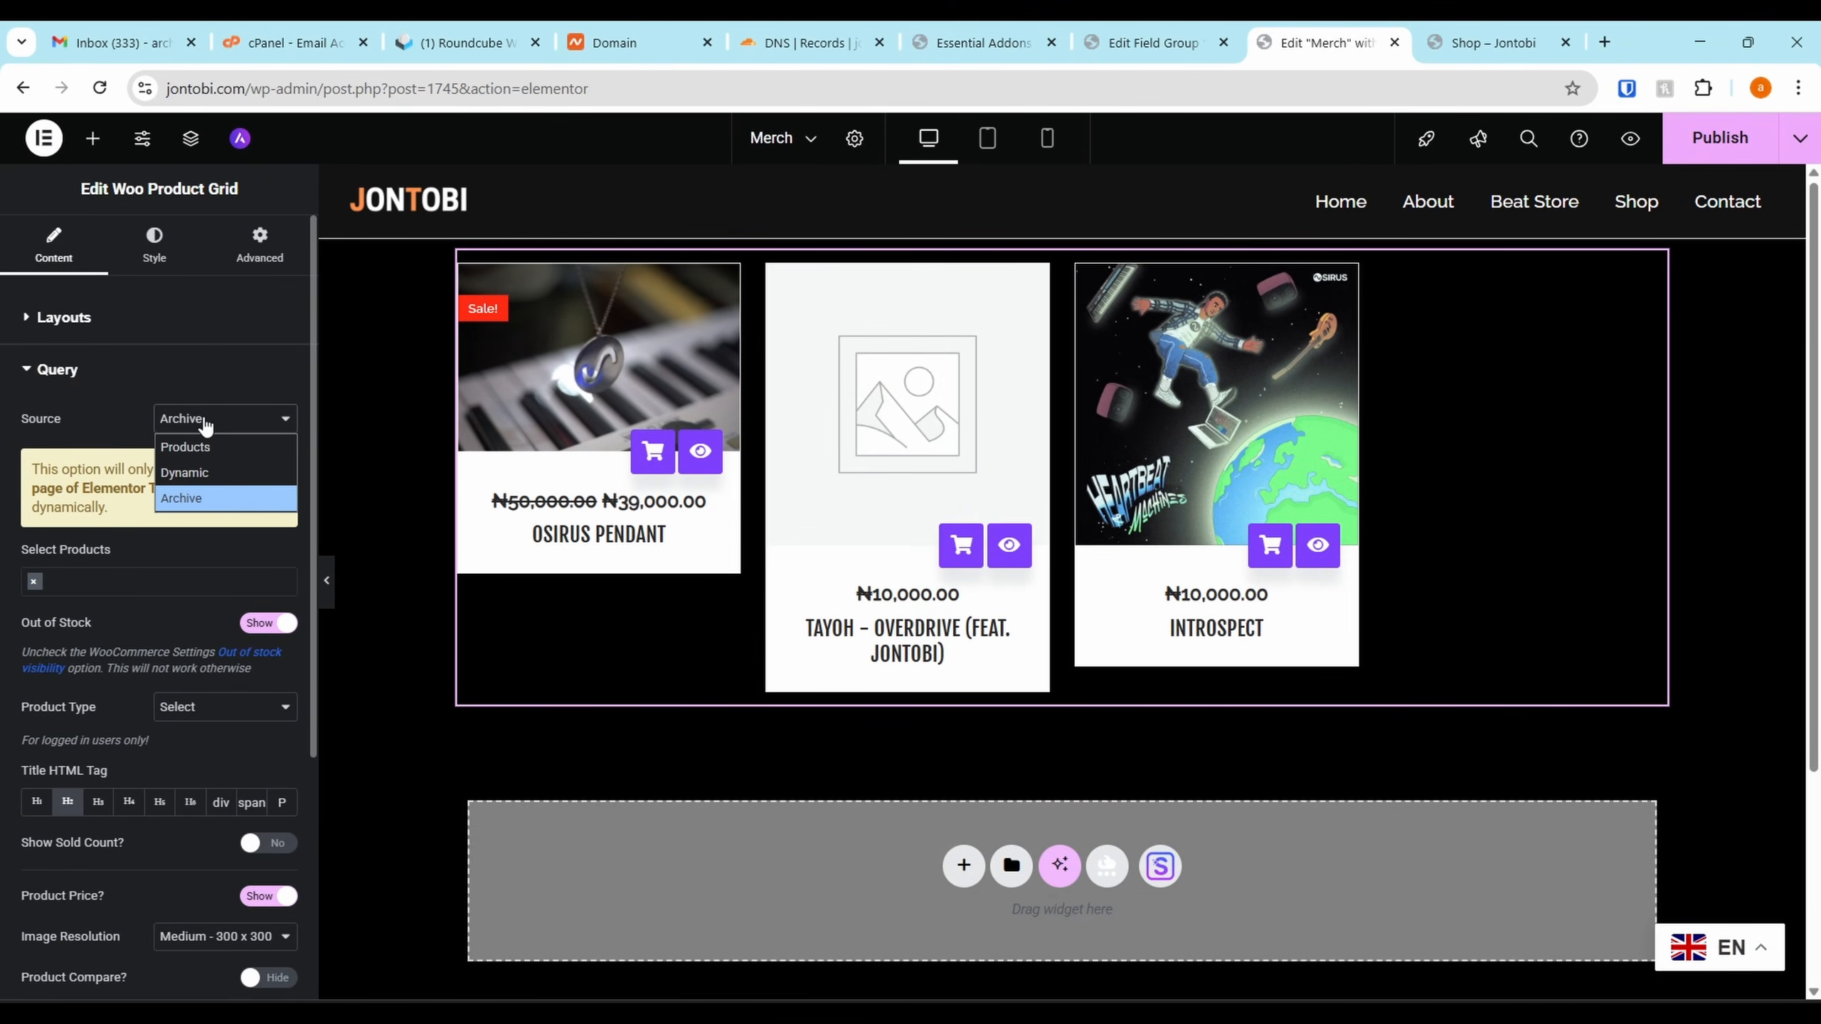
{"action": "left_click", "coordinate": [213, 476]}
{"action": "type", "text": "osi"}
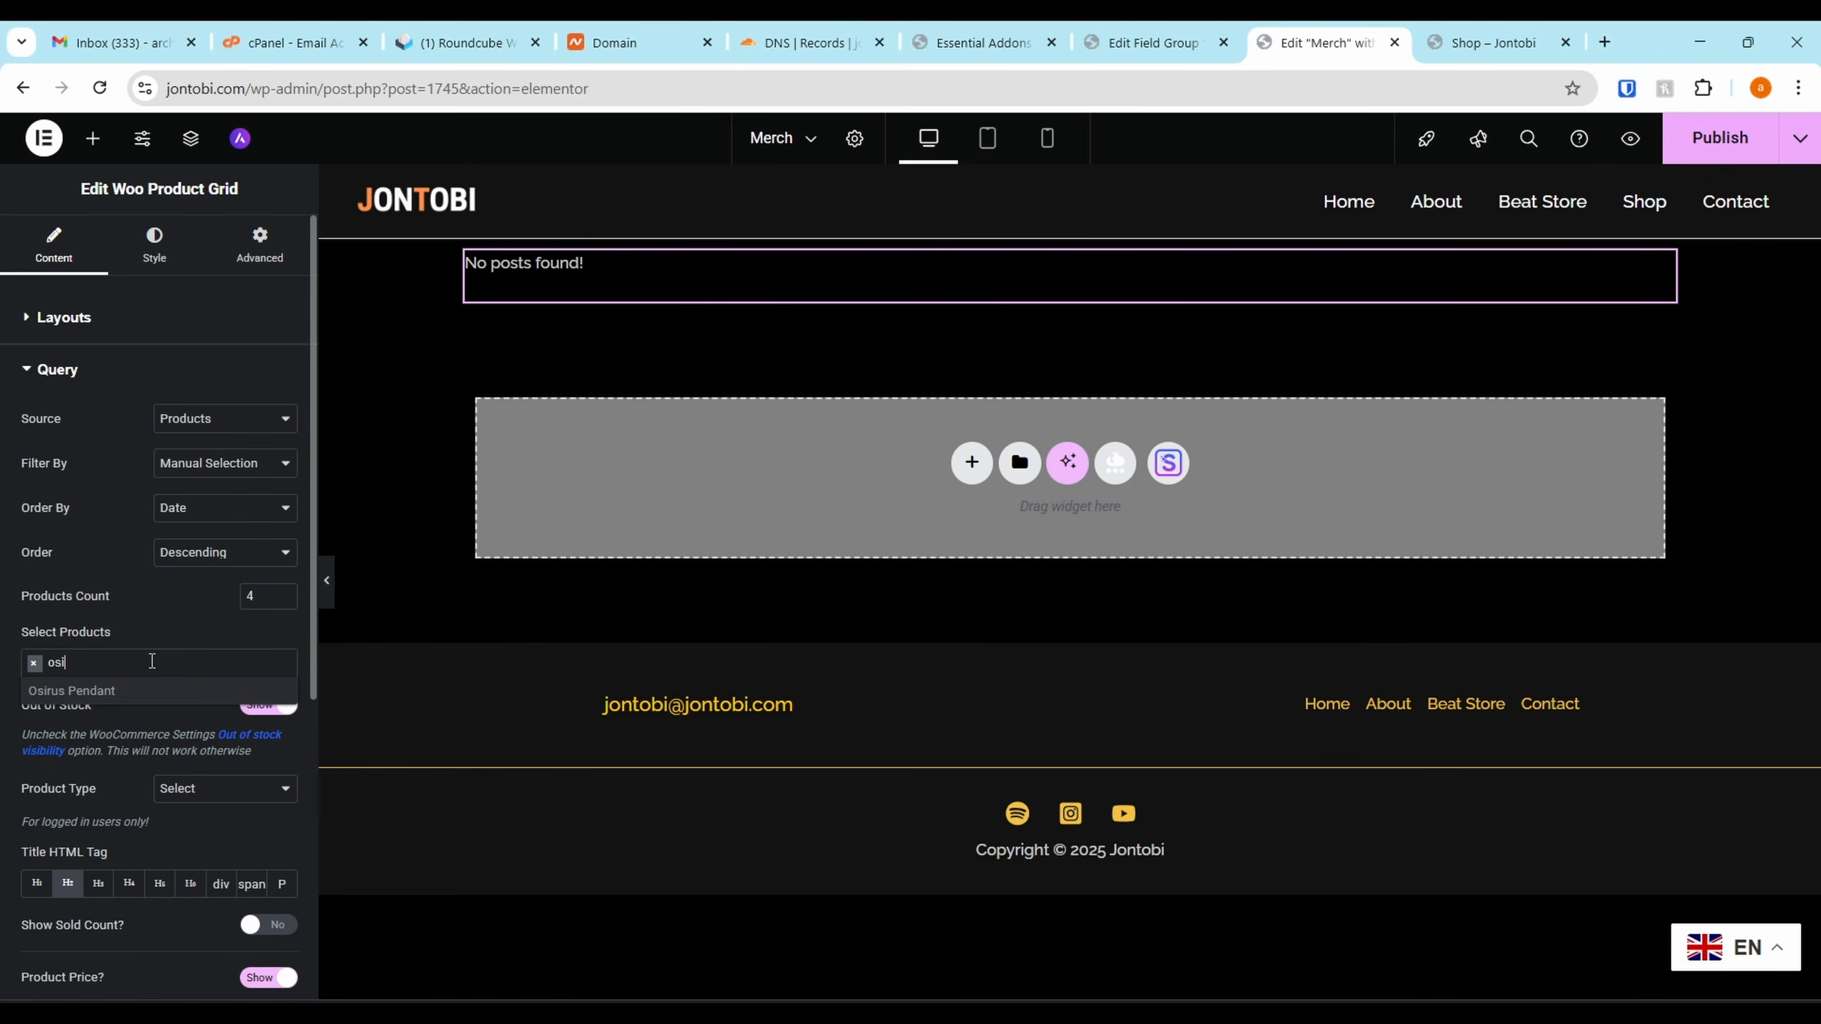
{"action": "left_click", "coordinate": [132, 697]}
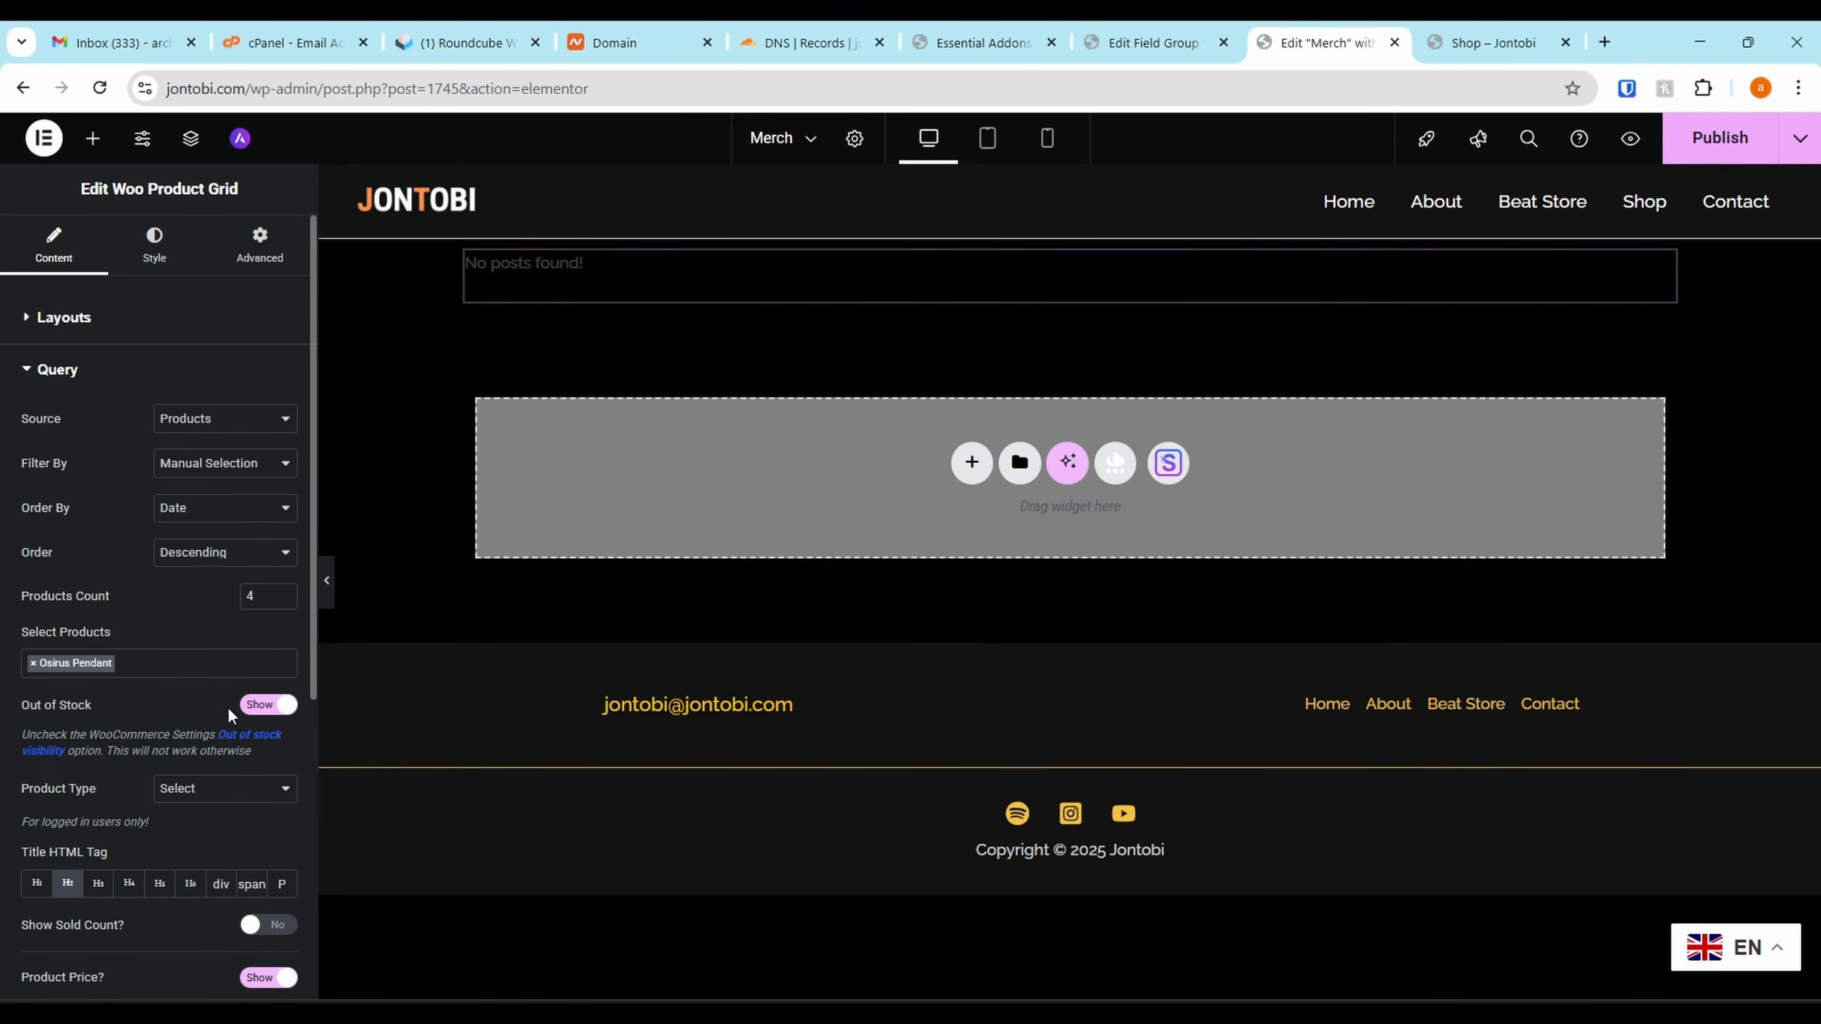
Leave the product type unchanged, review the grid's settings and save the page
{"action": "scroll", "coordinate": [223, 746], "scroll_direction": "down", "scroll_amount": 3}
{"action": "left_click", "coordinate": [222, 520]}
{"action": "left_click", "coordinate": [222, 519]}
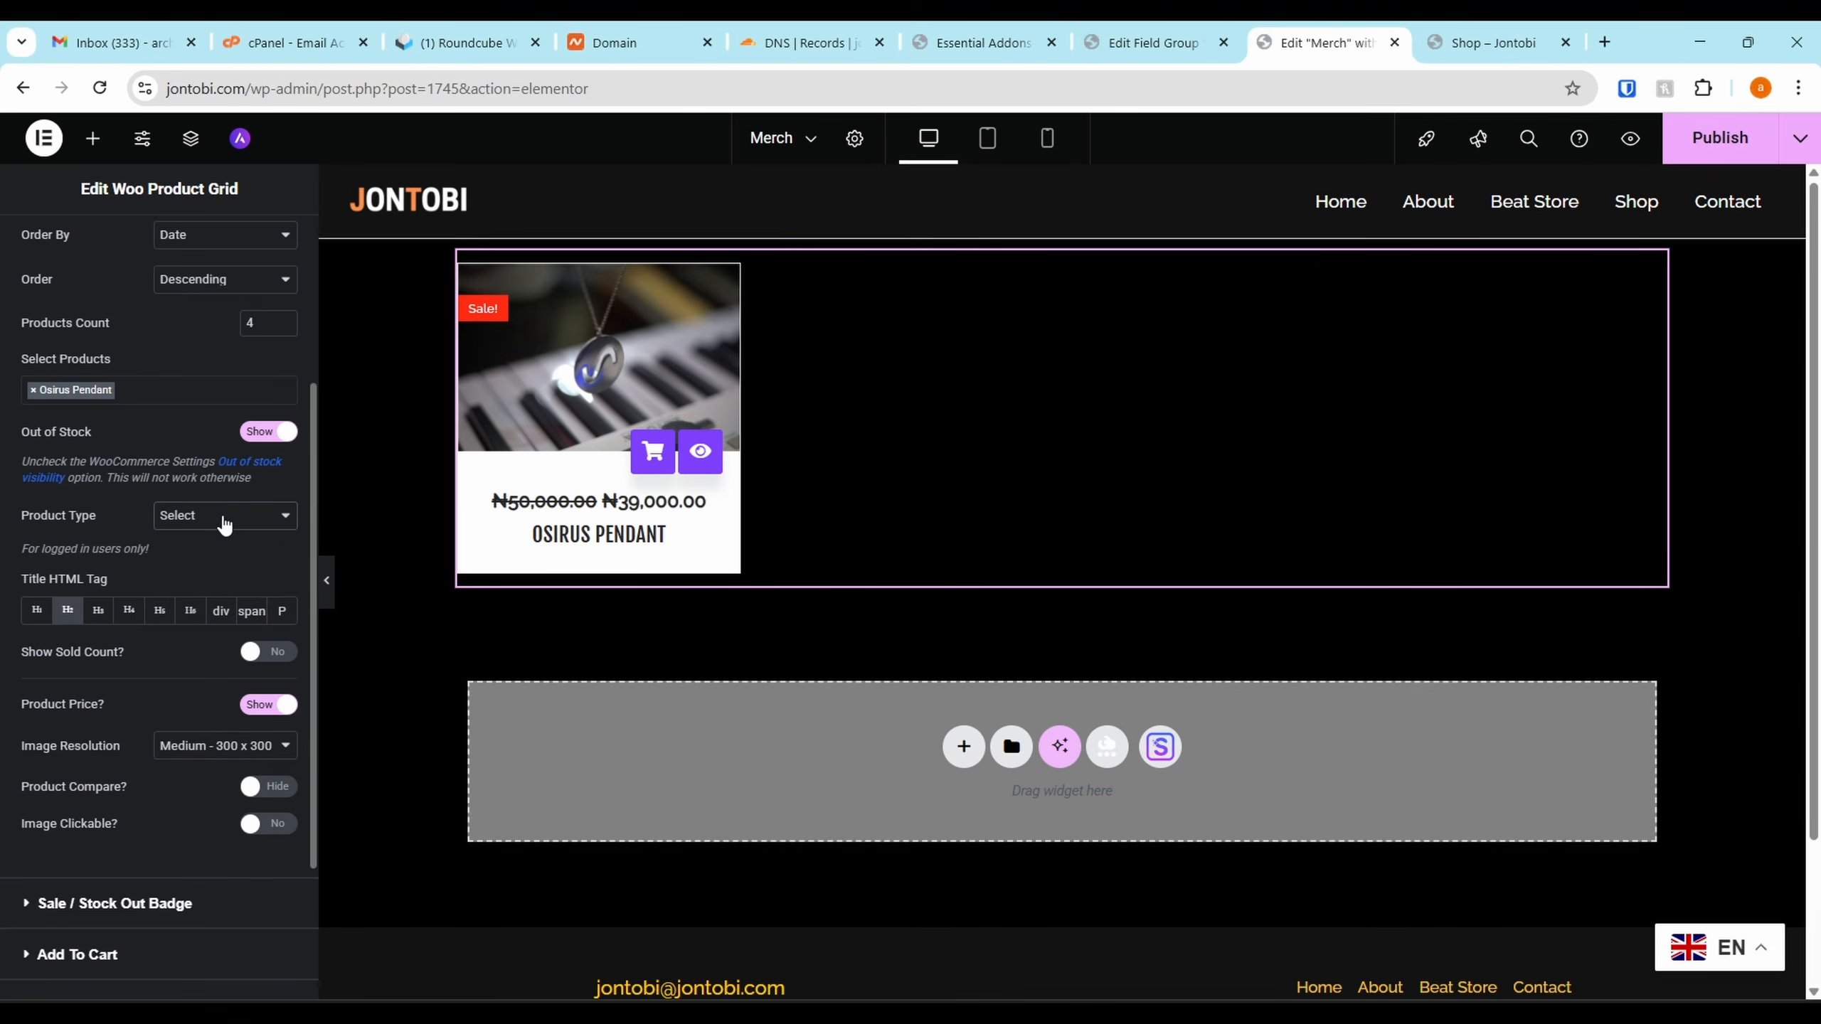
{"action": "scroll", "coordinate": [205, 593], "scroll_direction": "down", "scroll_amount": 3}
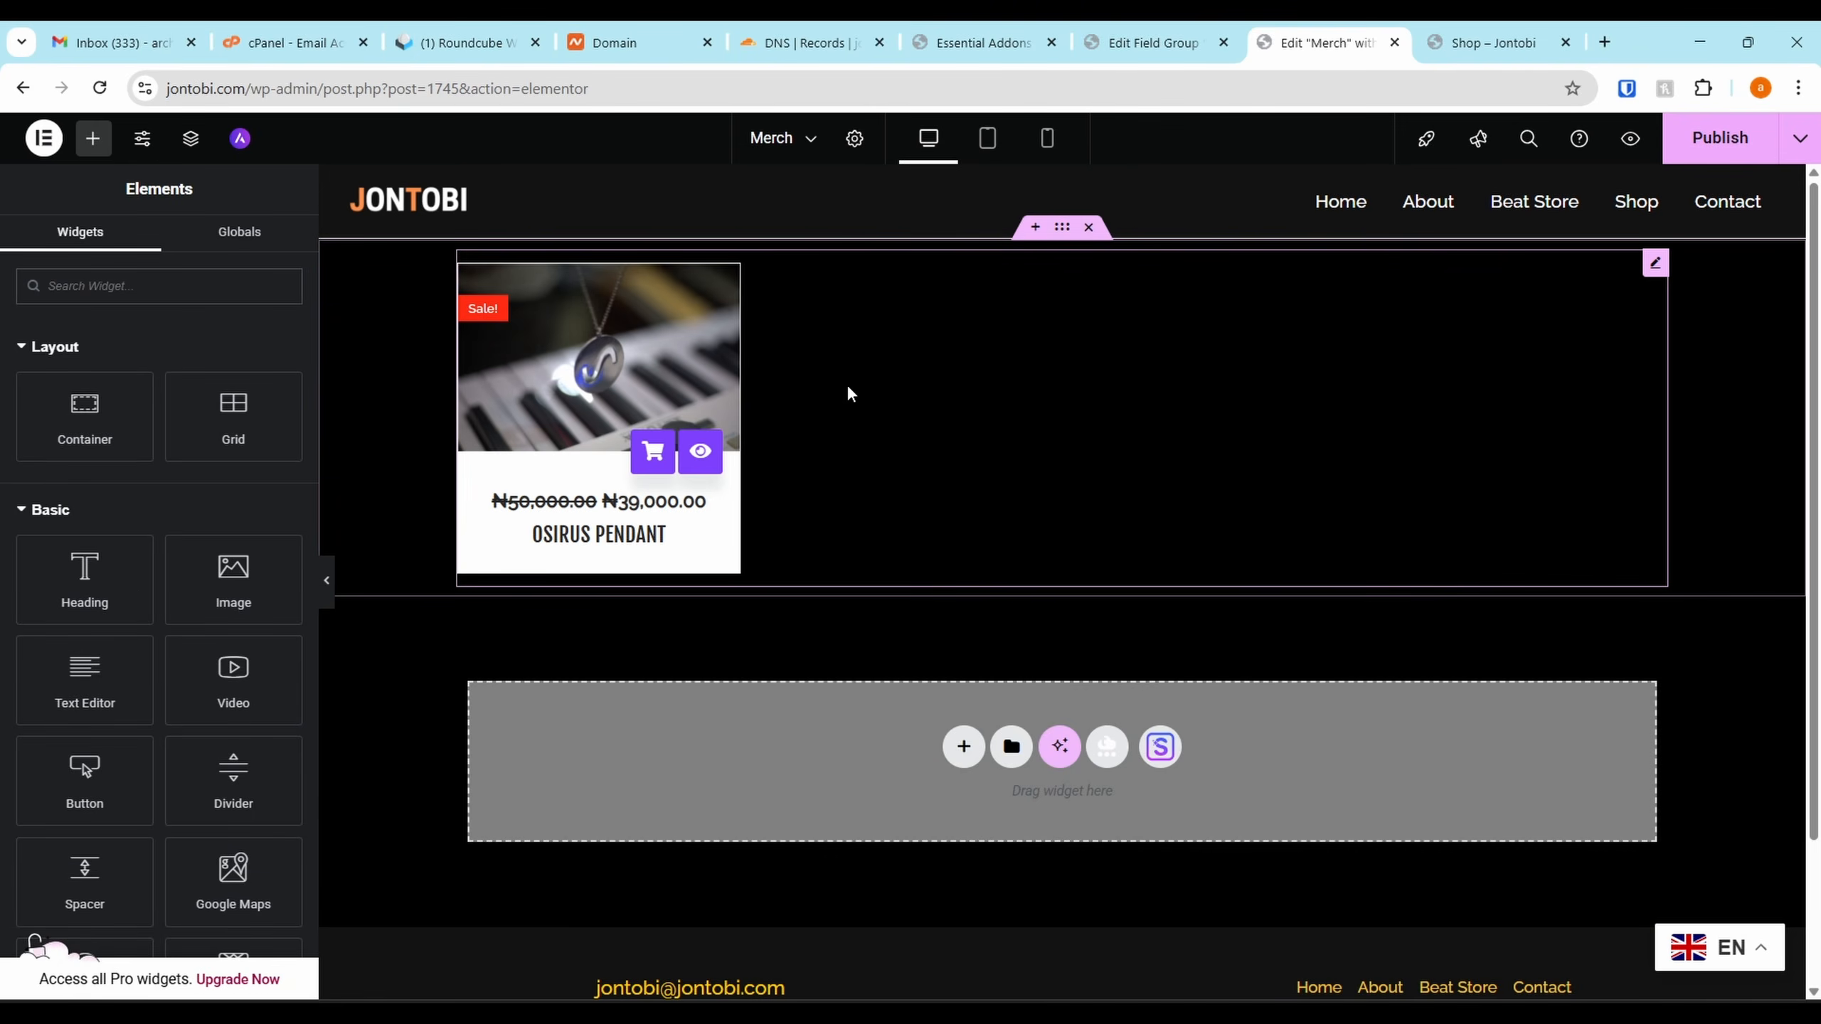
{"action": "left_click", "coordinate": [849, 394]}
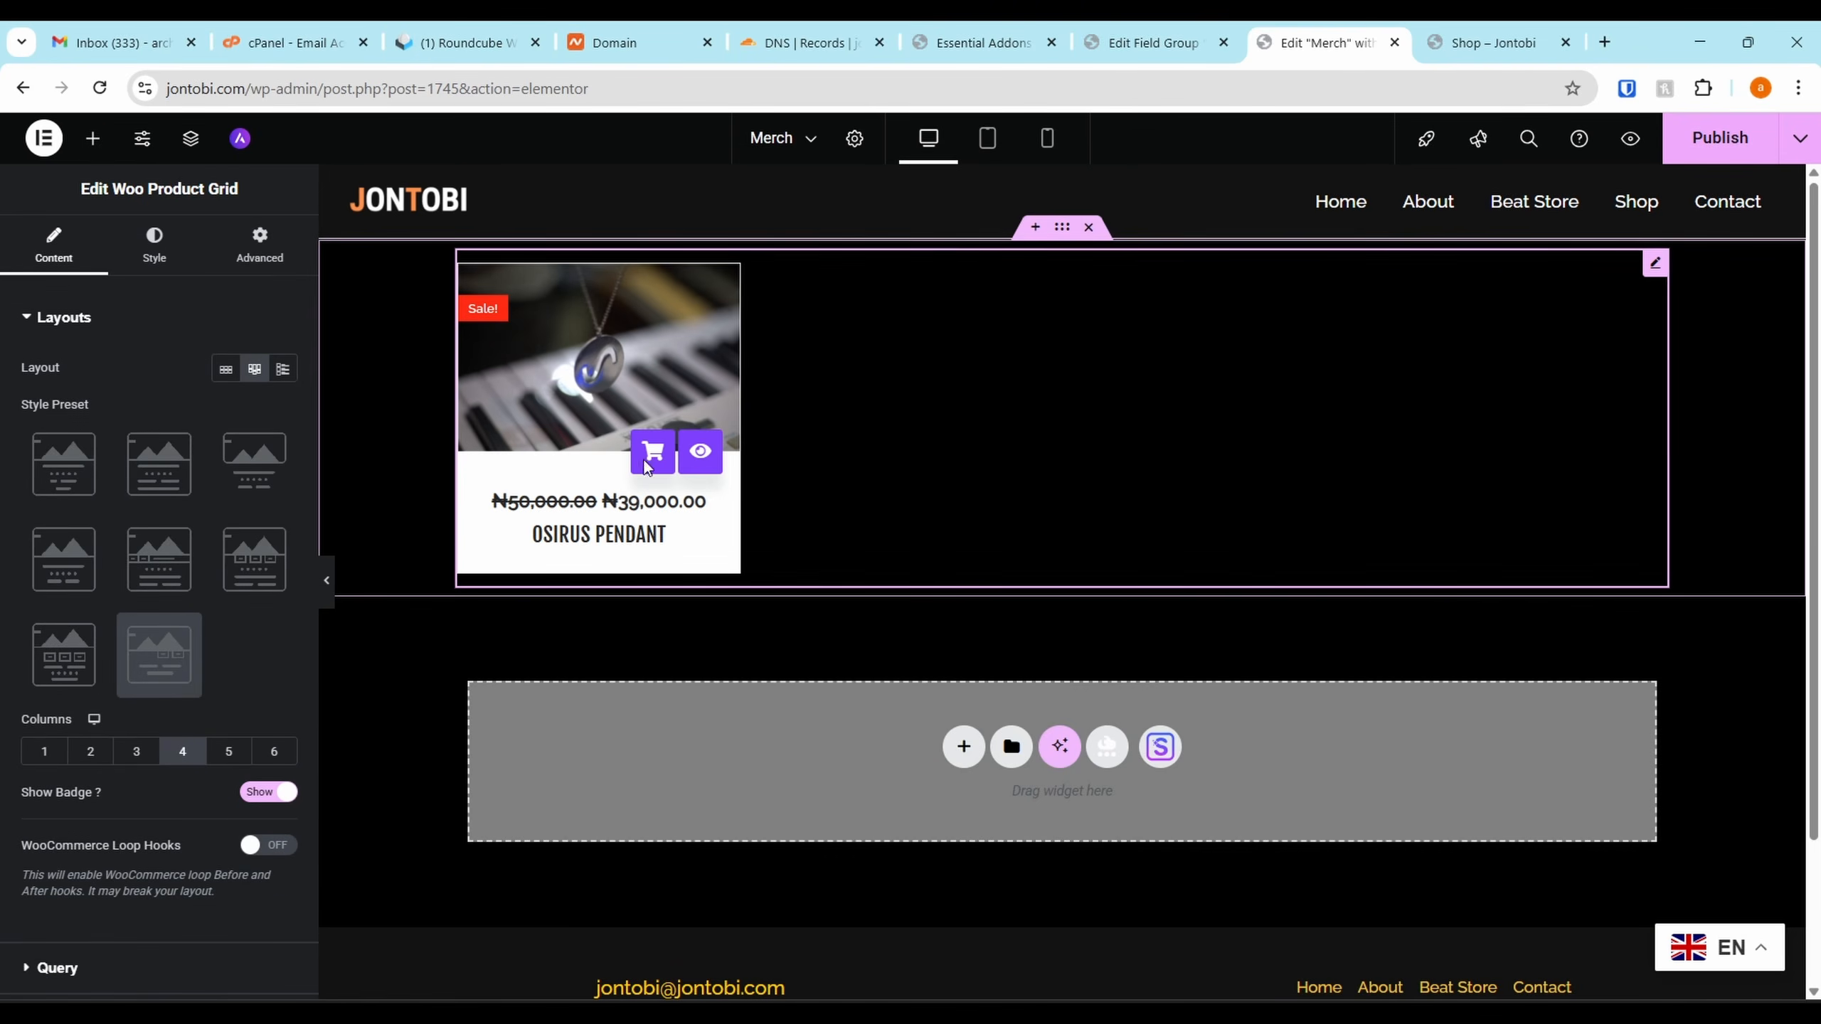
{"action": "left_click", "coordinate": [136, 252]}
{"action": "left_click", "coordinate": [58, 247]}
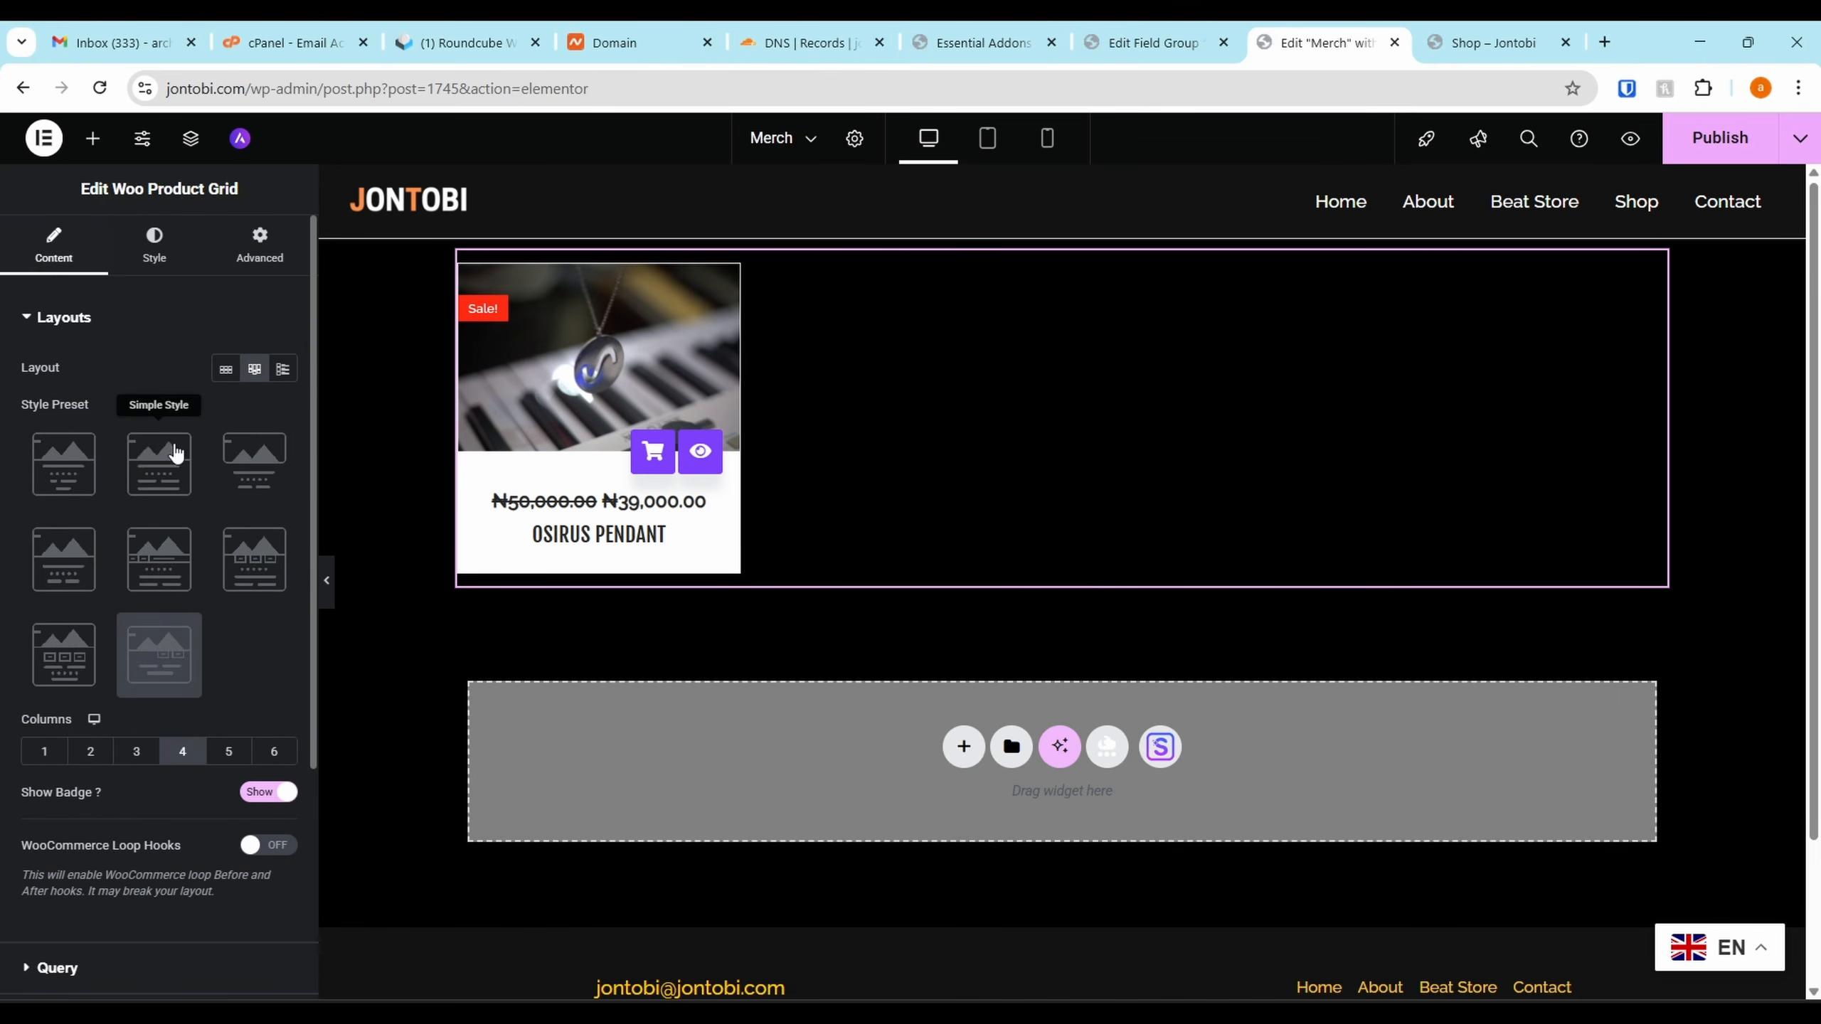
{"action": "scroll", "coordinate": [129, 252], "scroll_direction": "down", "scroll_amount": 5}
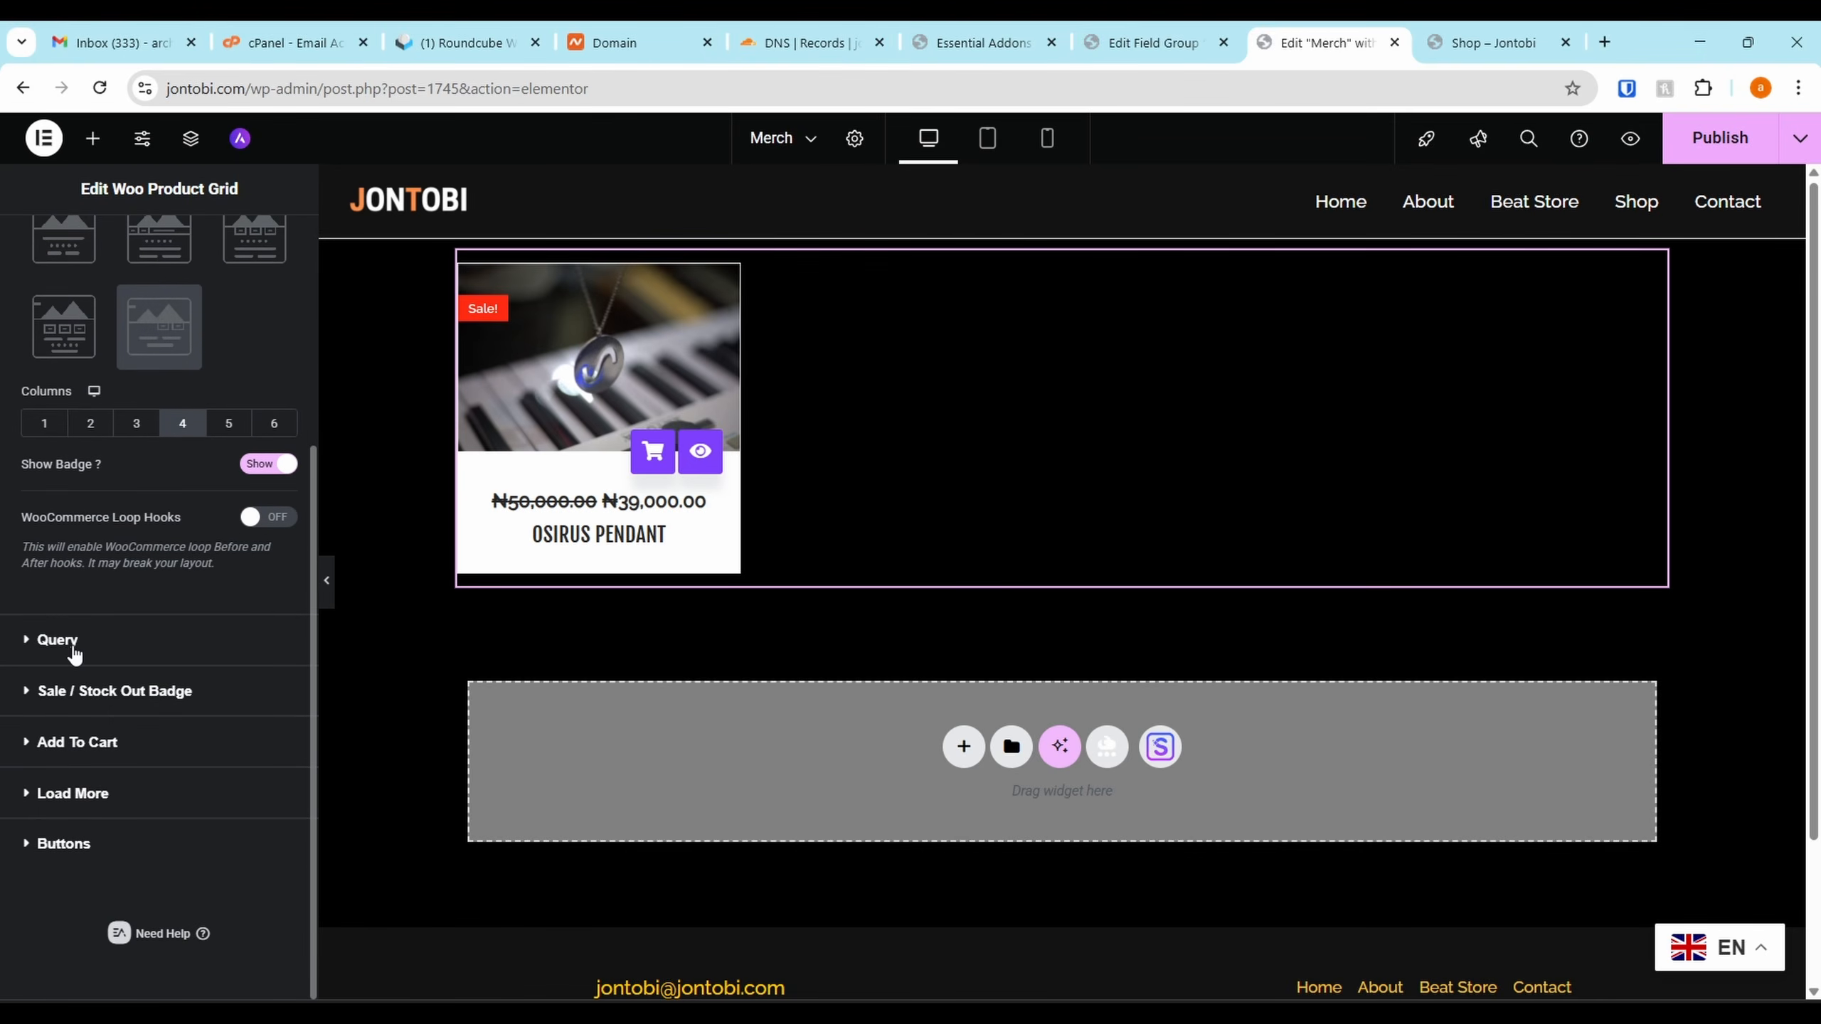
{"action": "left_click", "coordinate": [58, 640]}
{"action": "left_click", "coordinate": [1709, 150]}
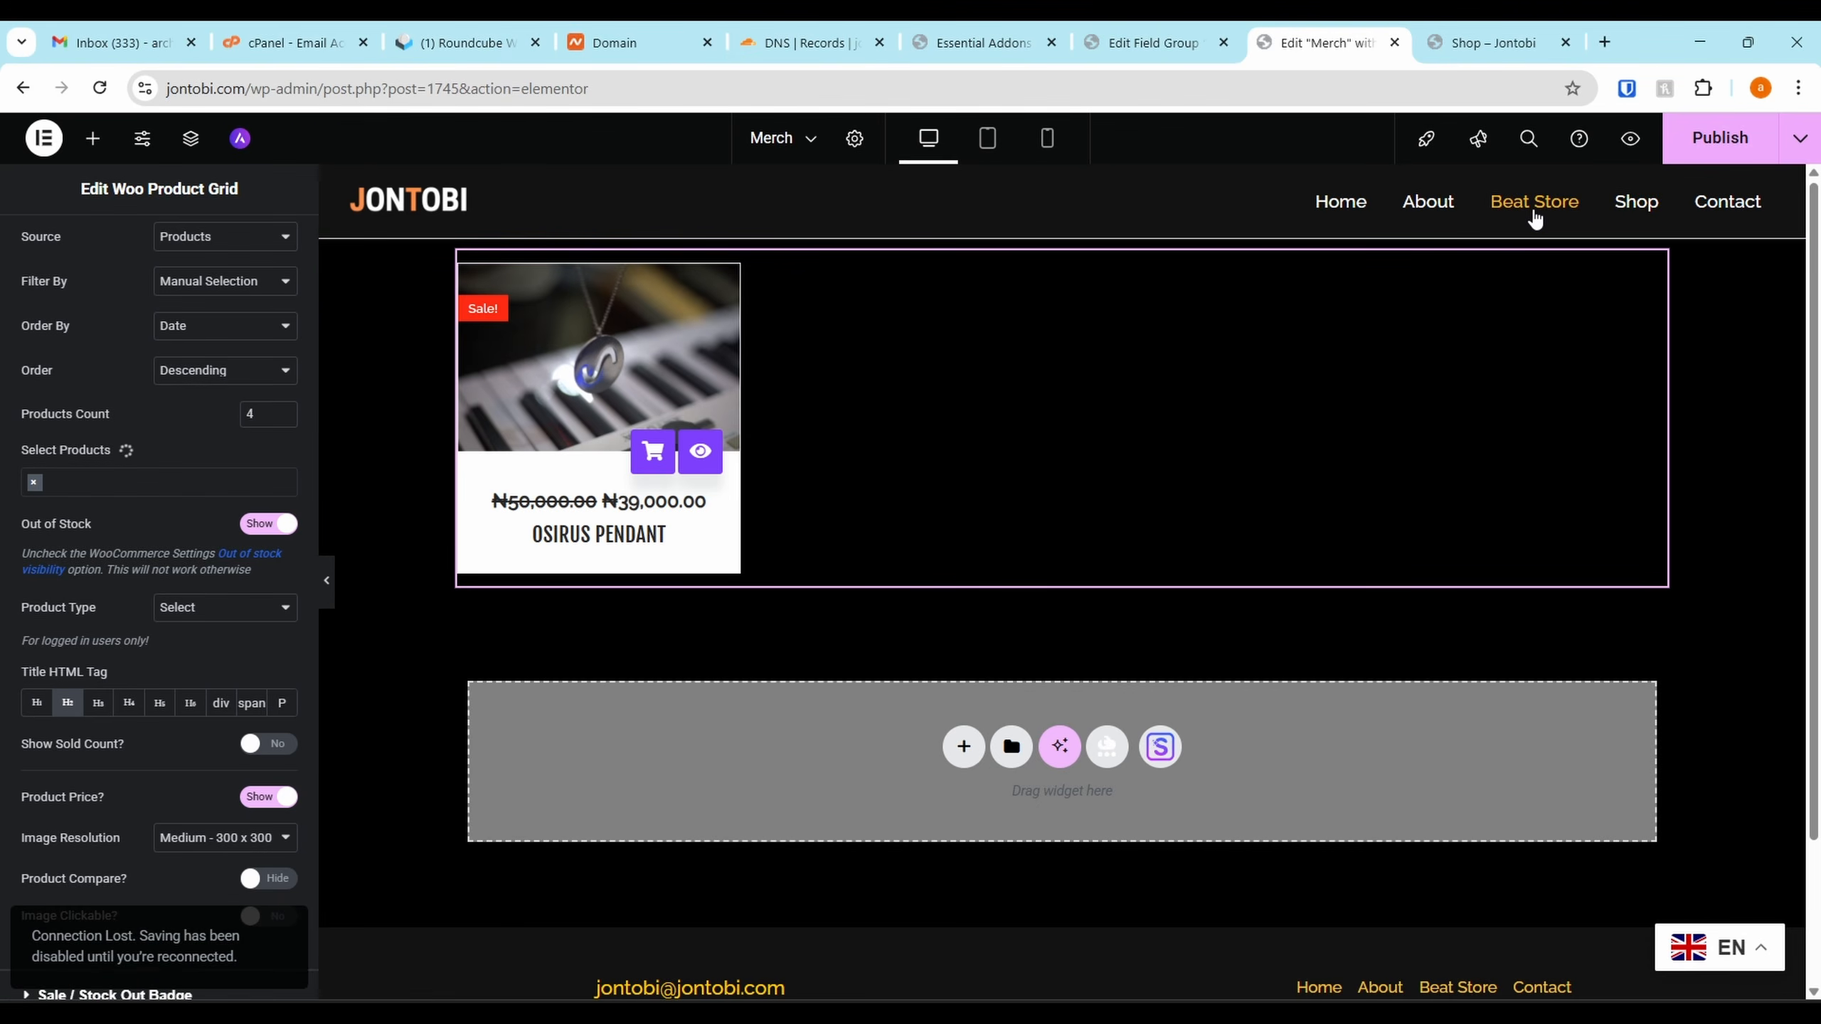
{"action": "left_click", "coordinate": [964, 746]}
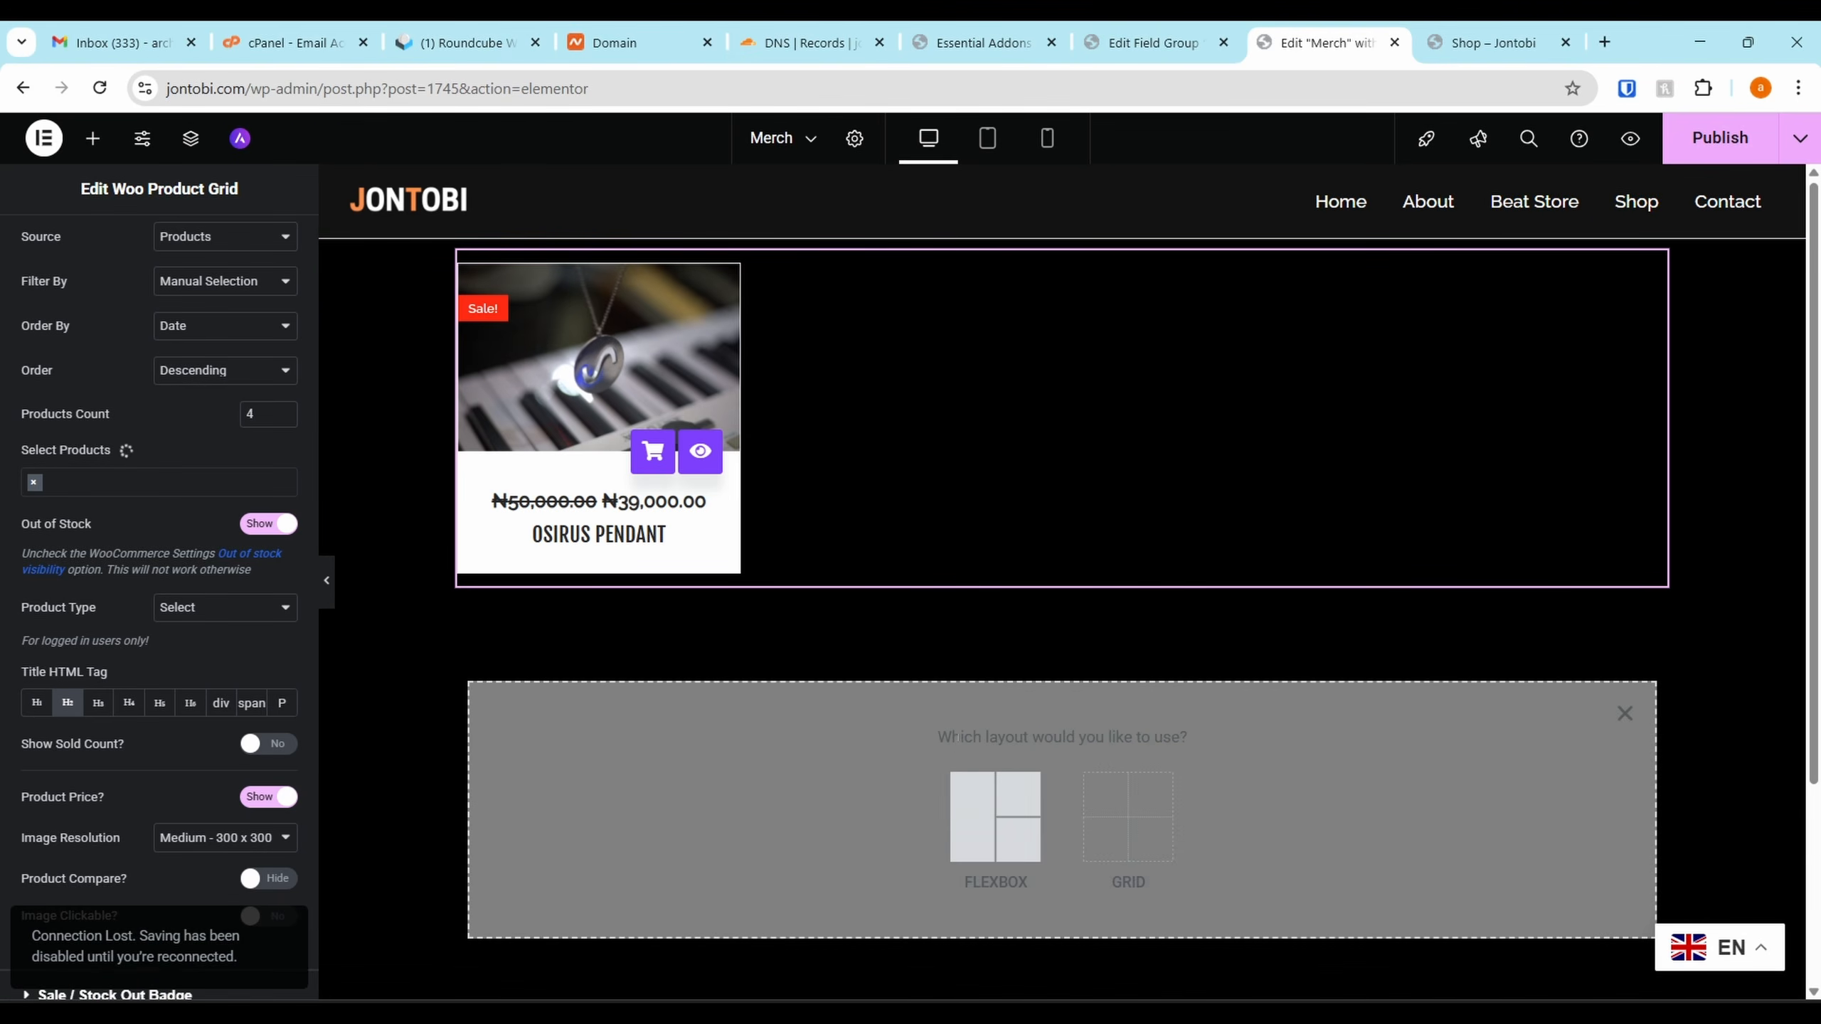
Create a single flexible container and move it above the product card
{"action": "left_click", "coordinate": [1000, 813]}
{"action": "left_click", "coordinate": [768, 796]}
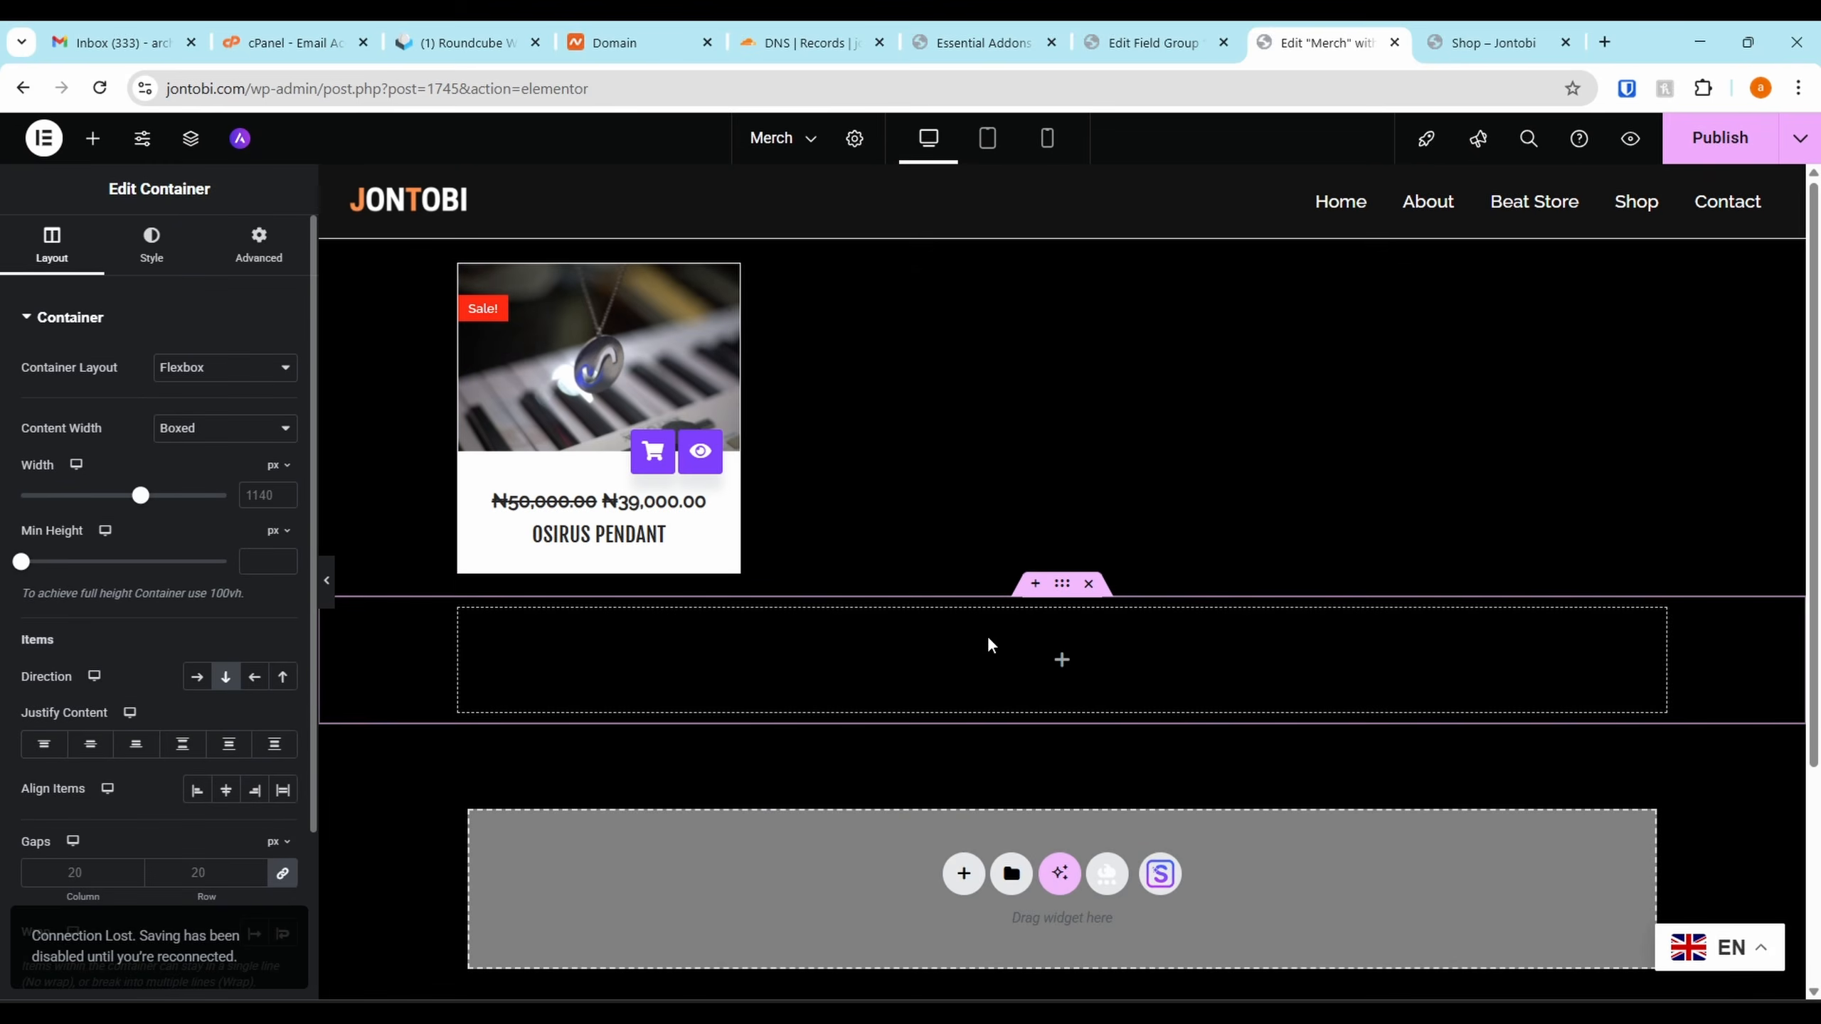
{"action": "left_click_drag", "start_coordinate": [1062, 583], "coordinate": [1041, 277]}
{"action": "left_click_drag", "start_coordinate": [990, 339], "coordinate": [1000, 337]}
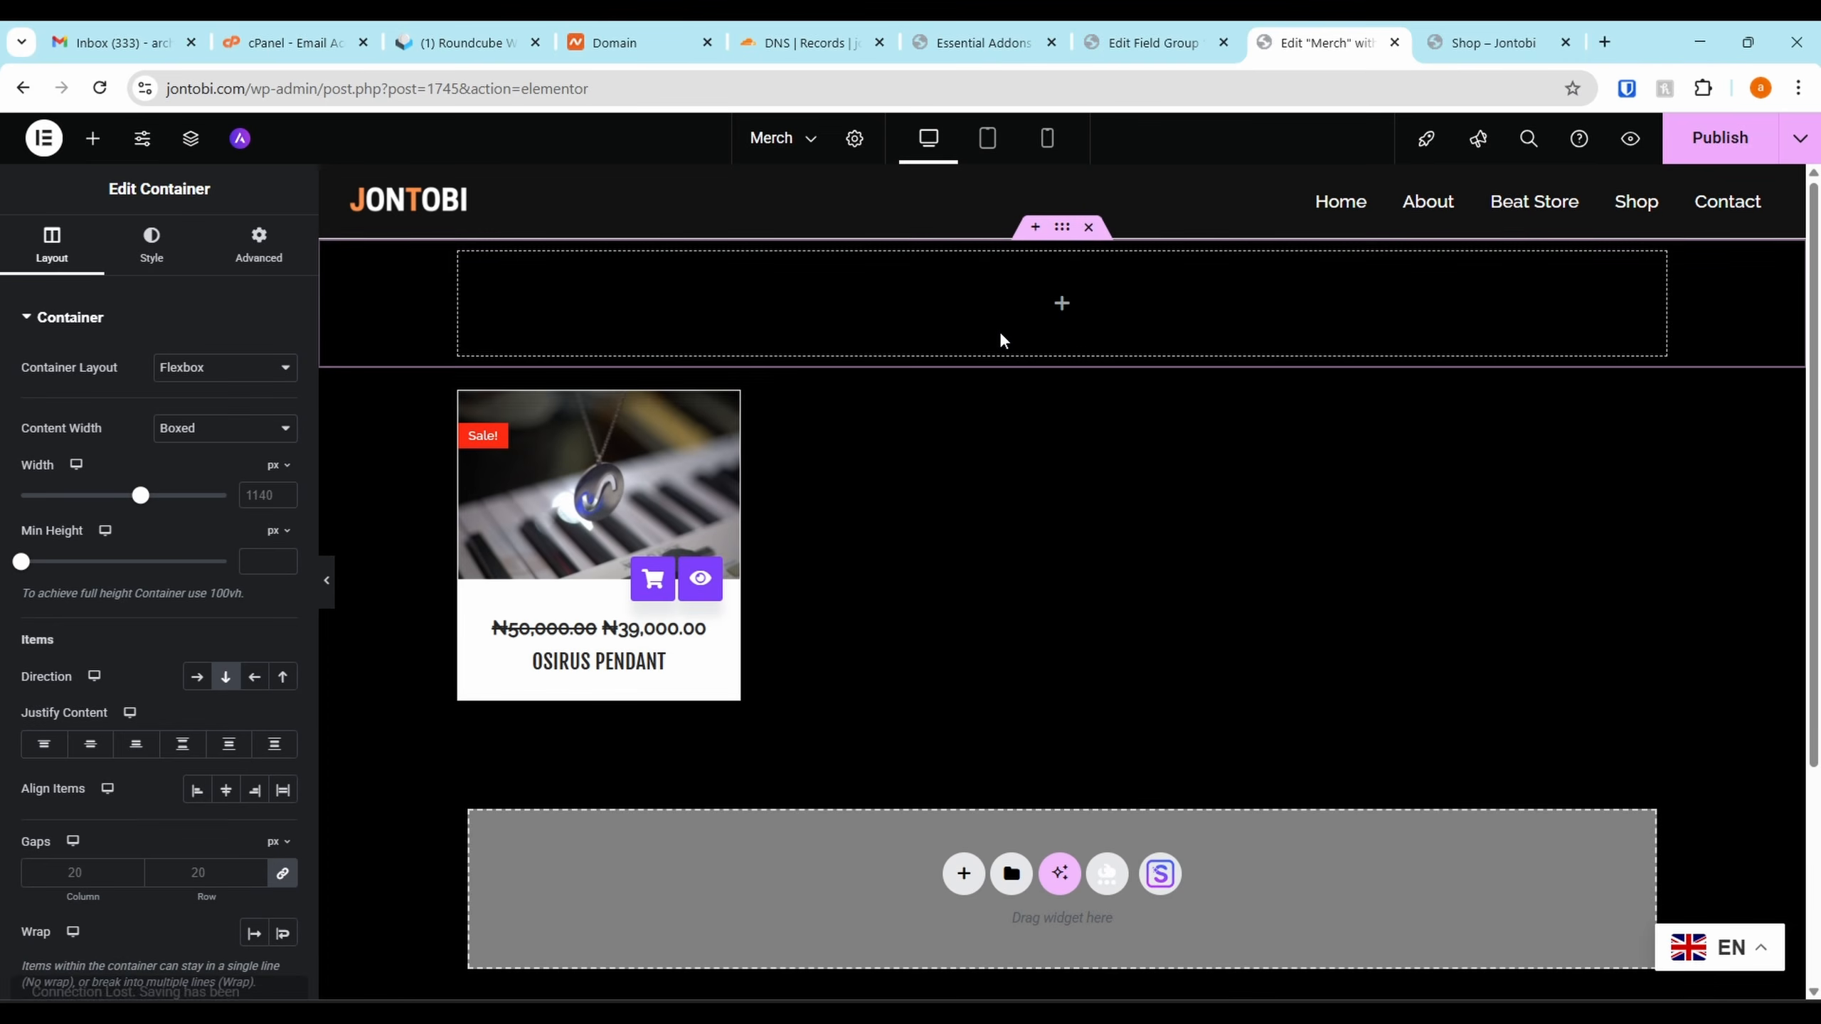
Put a Heading titled MERCH in the container and centre-align it
{"action": "left_click", "coordinate": [92, 140]}
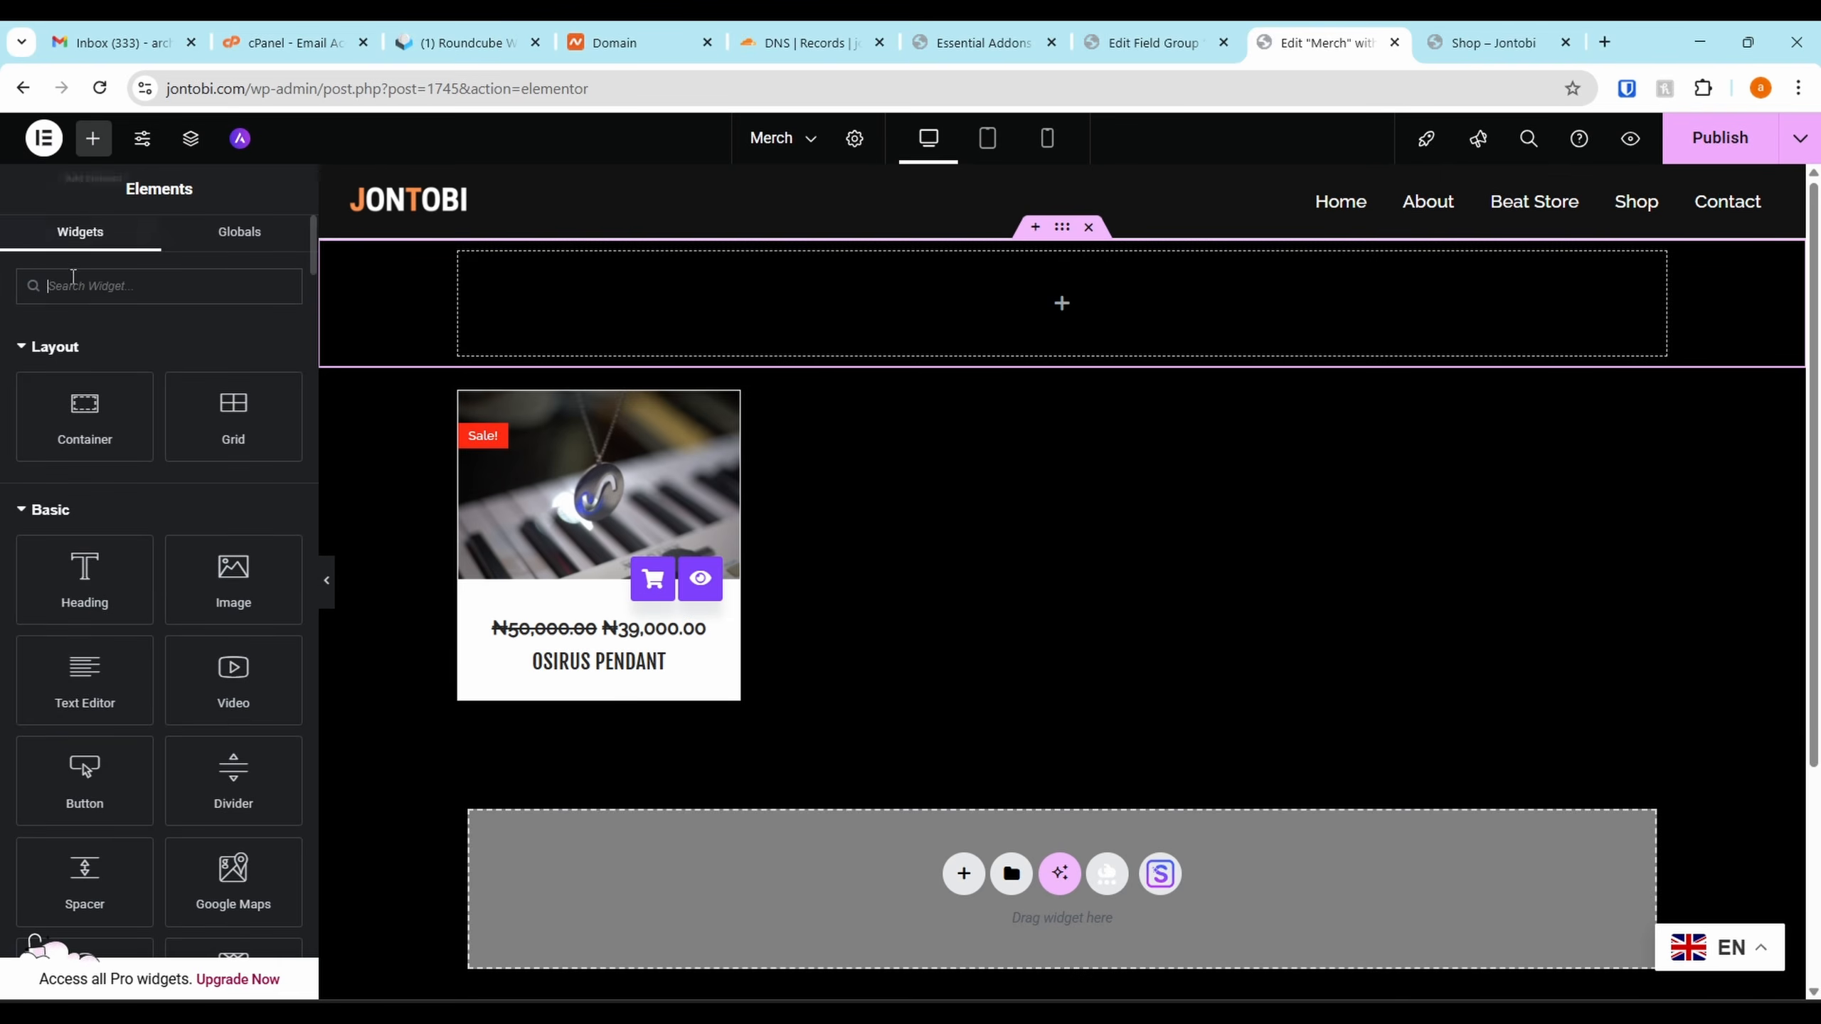
{"action": "left_click_drag", "start_coordinate": [85, 580], "coordinate": [1046, 305]}
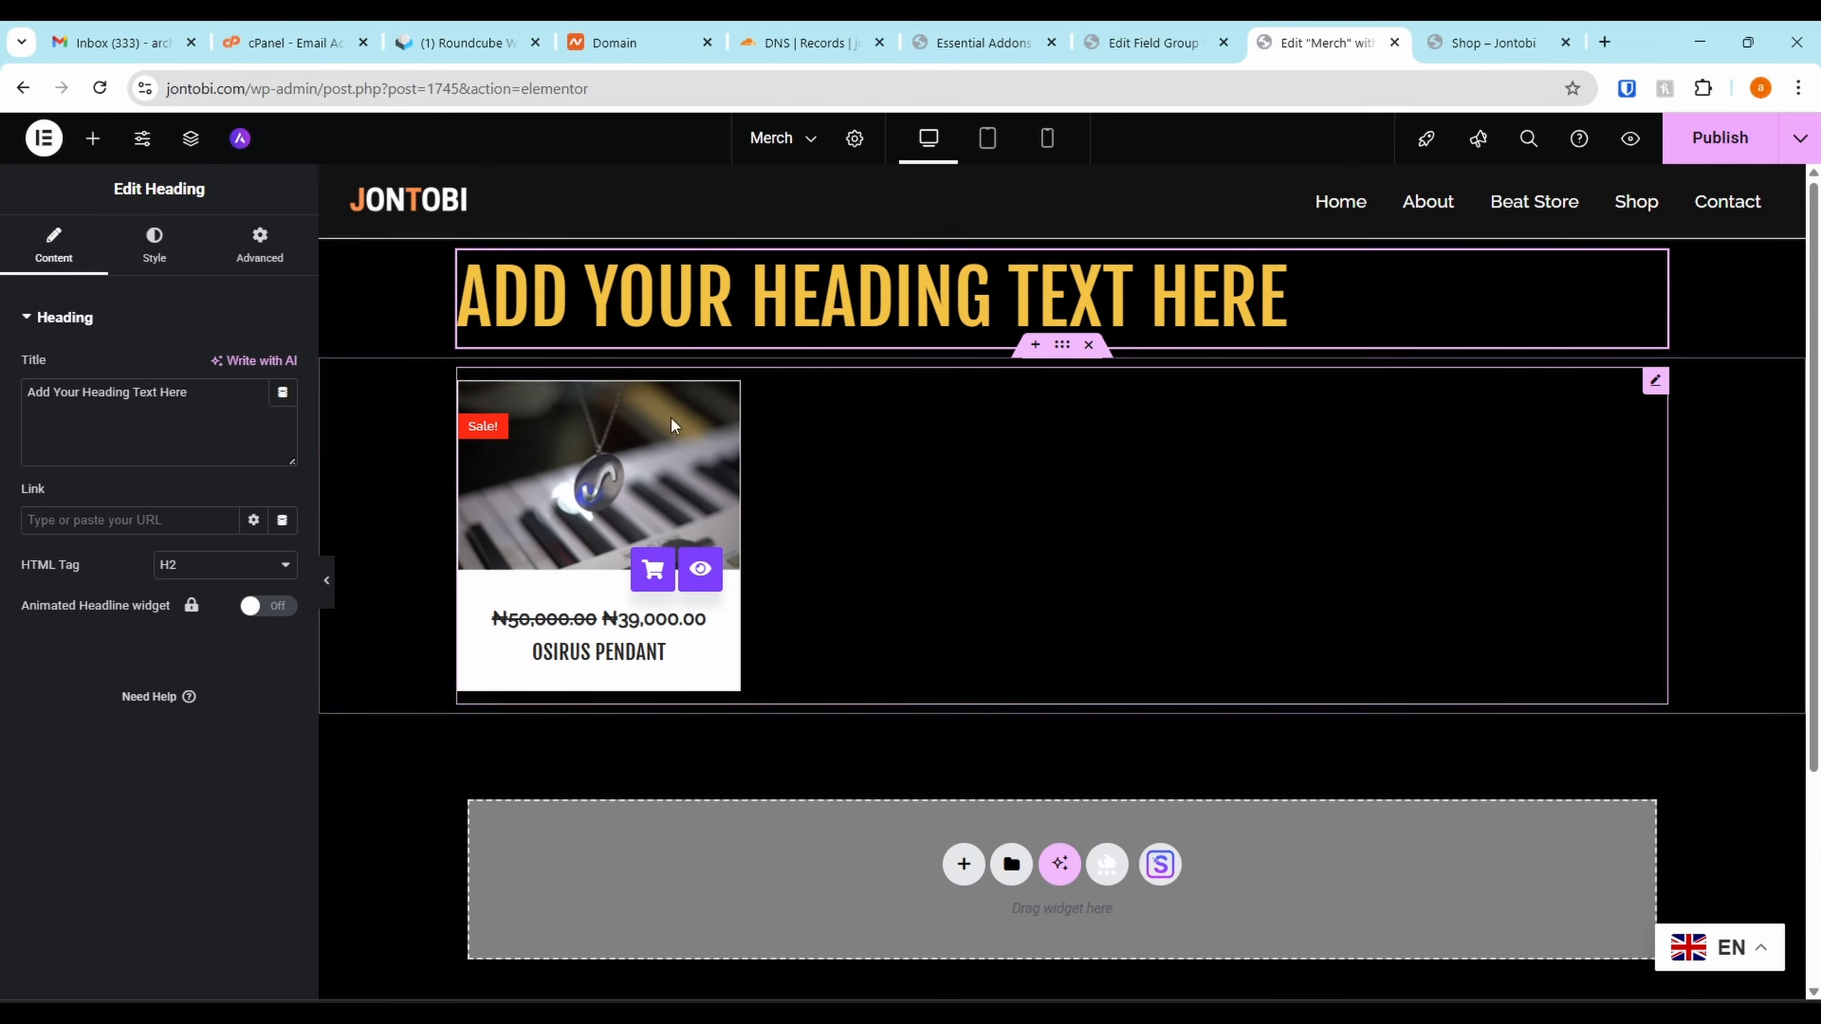
{"action": "key", "text": "ctrl+a"}
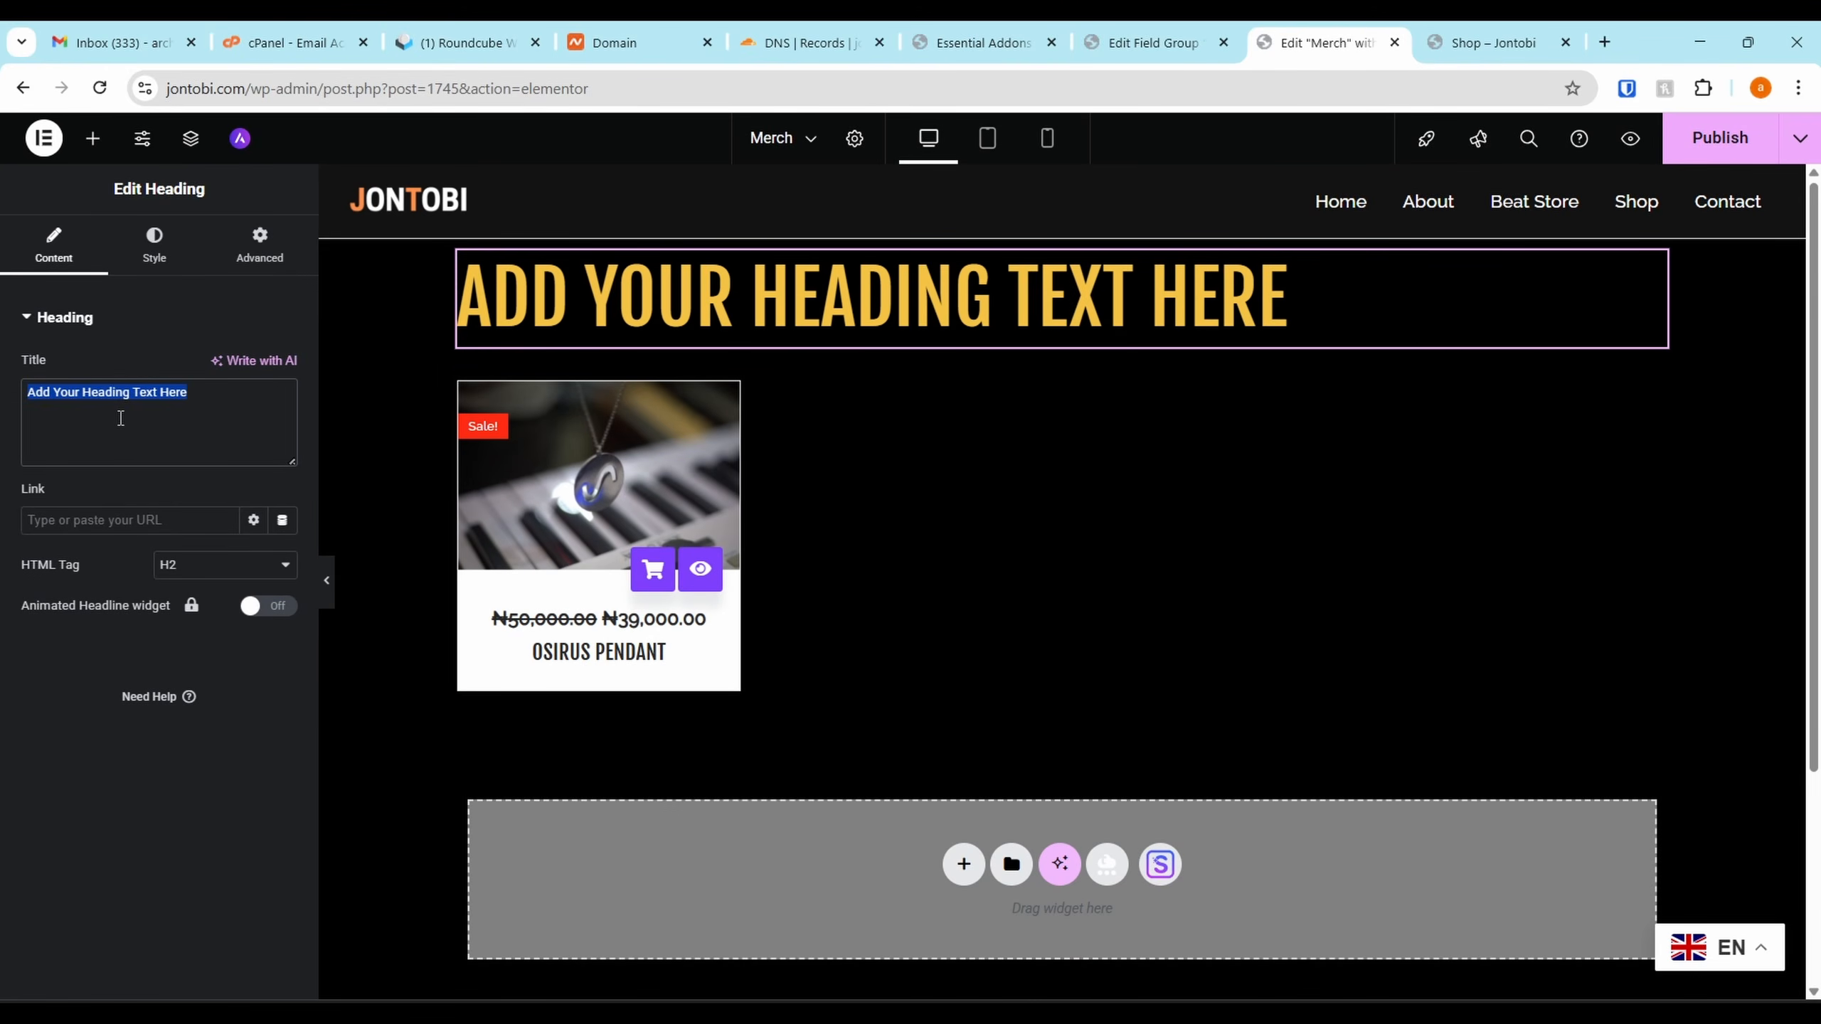
{"action": "type", "text": "MERCH"}
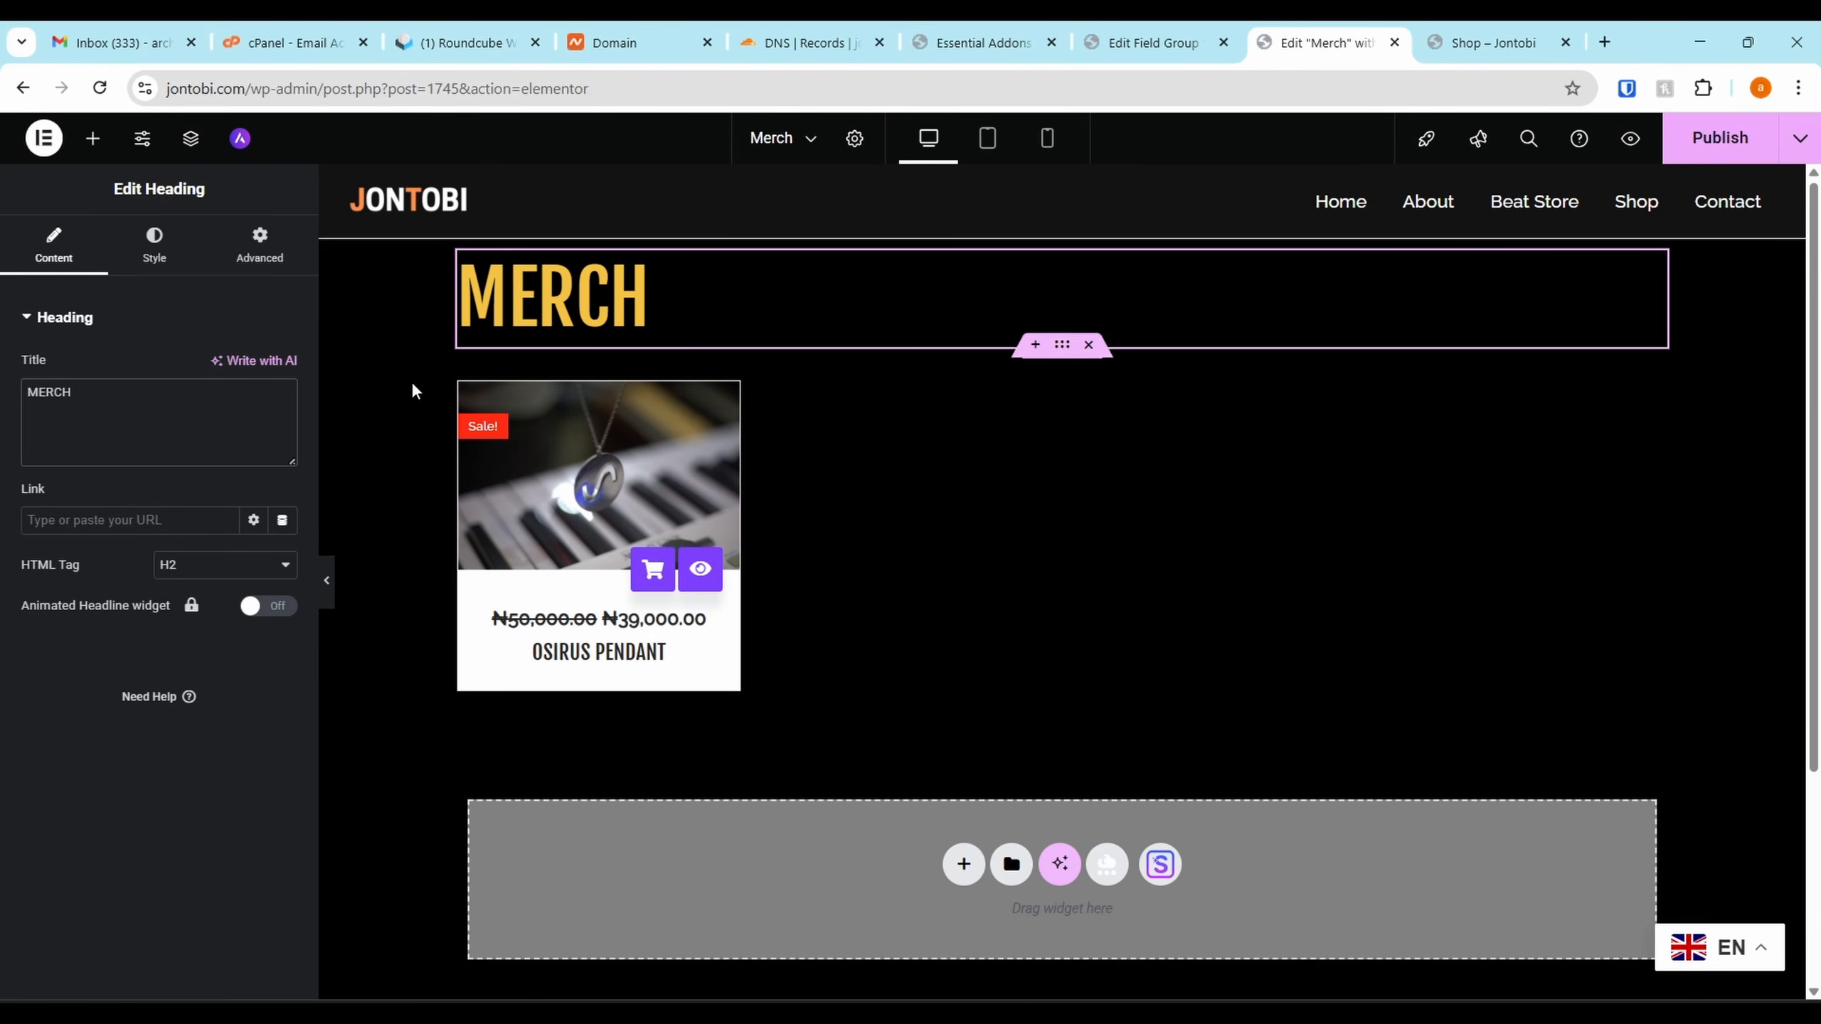
{"action": "double_click", "coordinate": [100, 419]}
{"action": "left_click", "coordinate": [155, 250]}
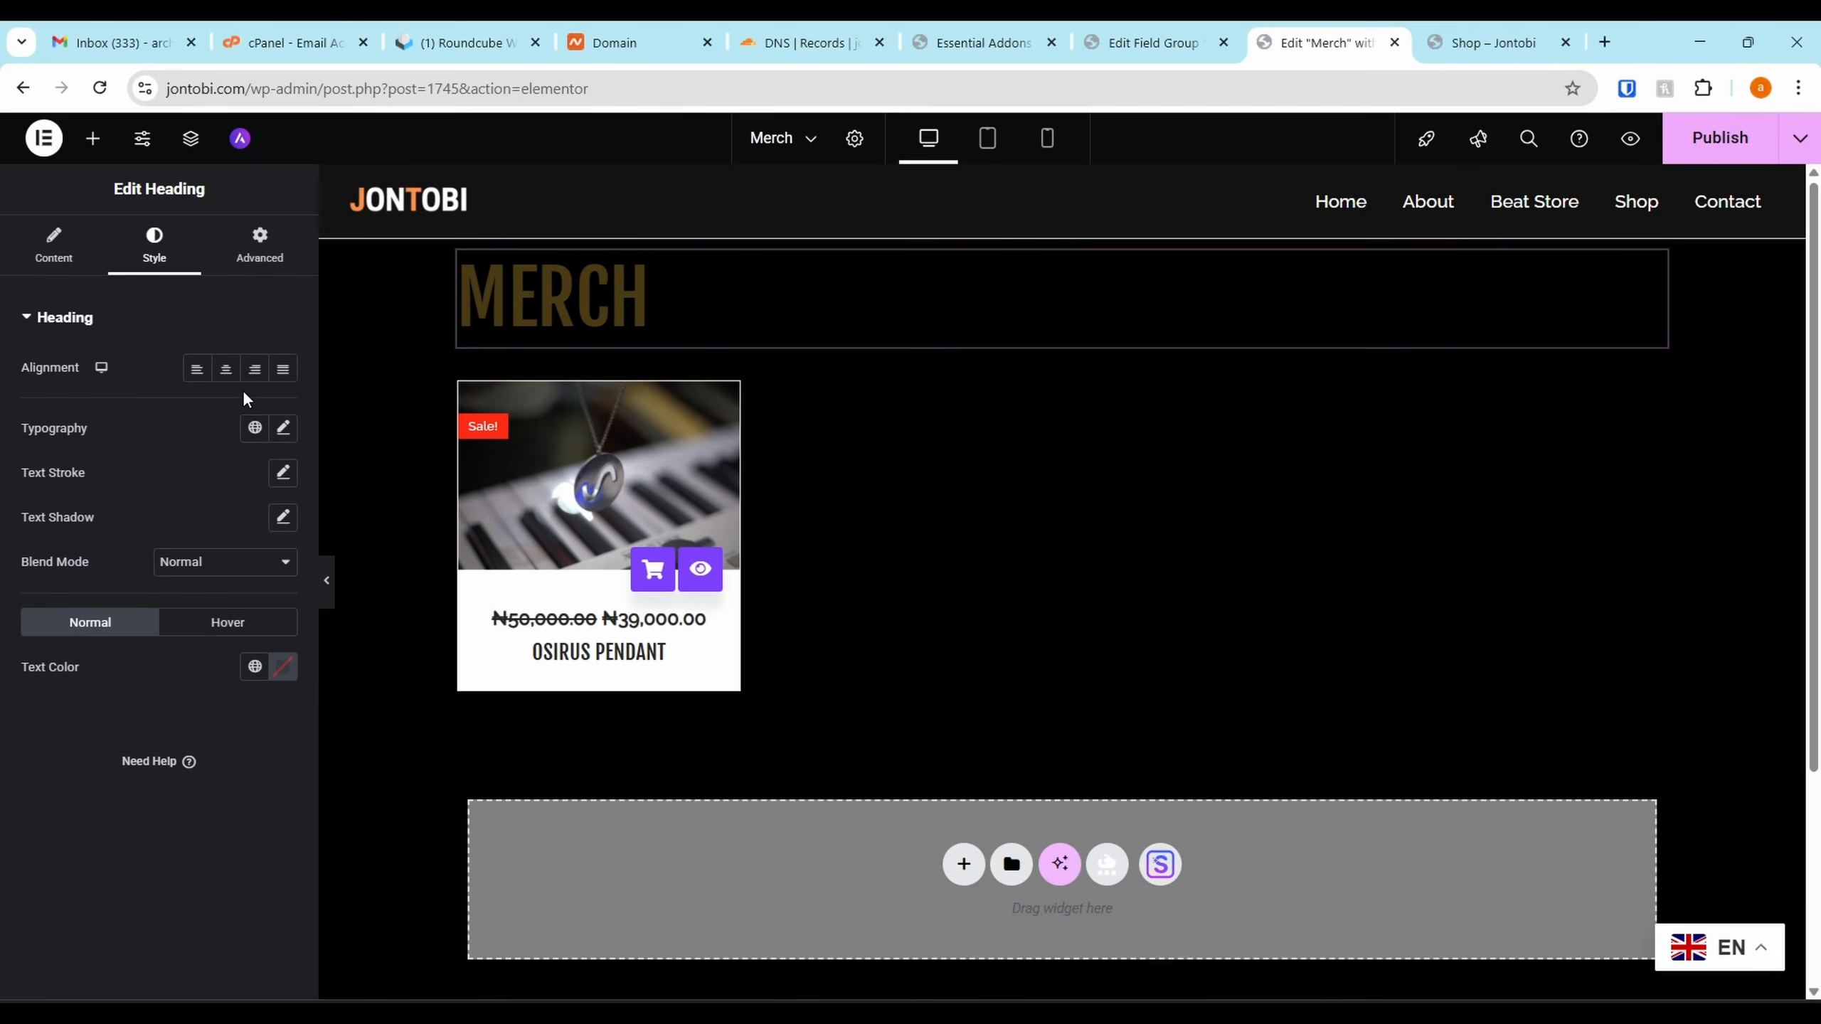
{"action": "left_click", "coordinate": [226, 369]}
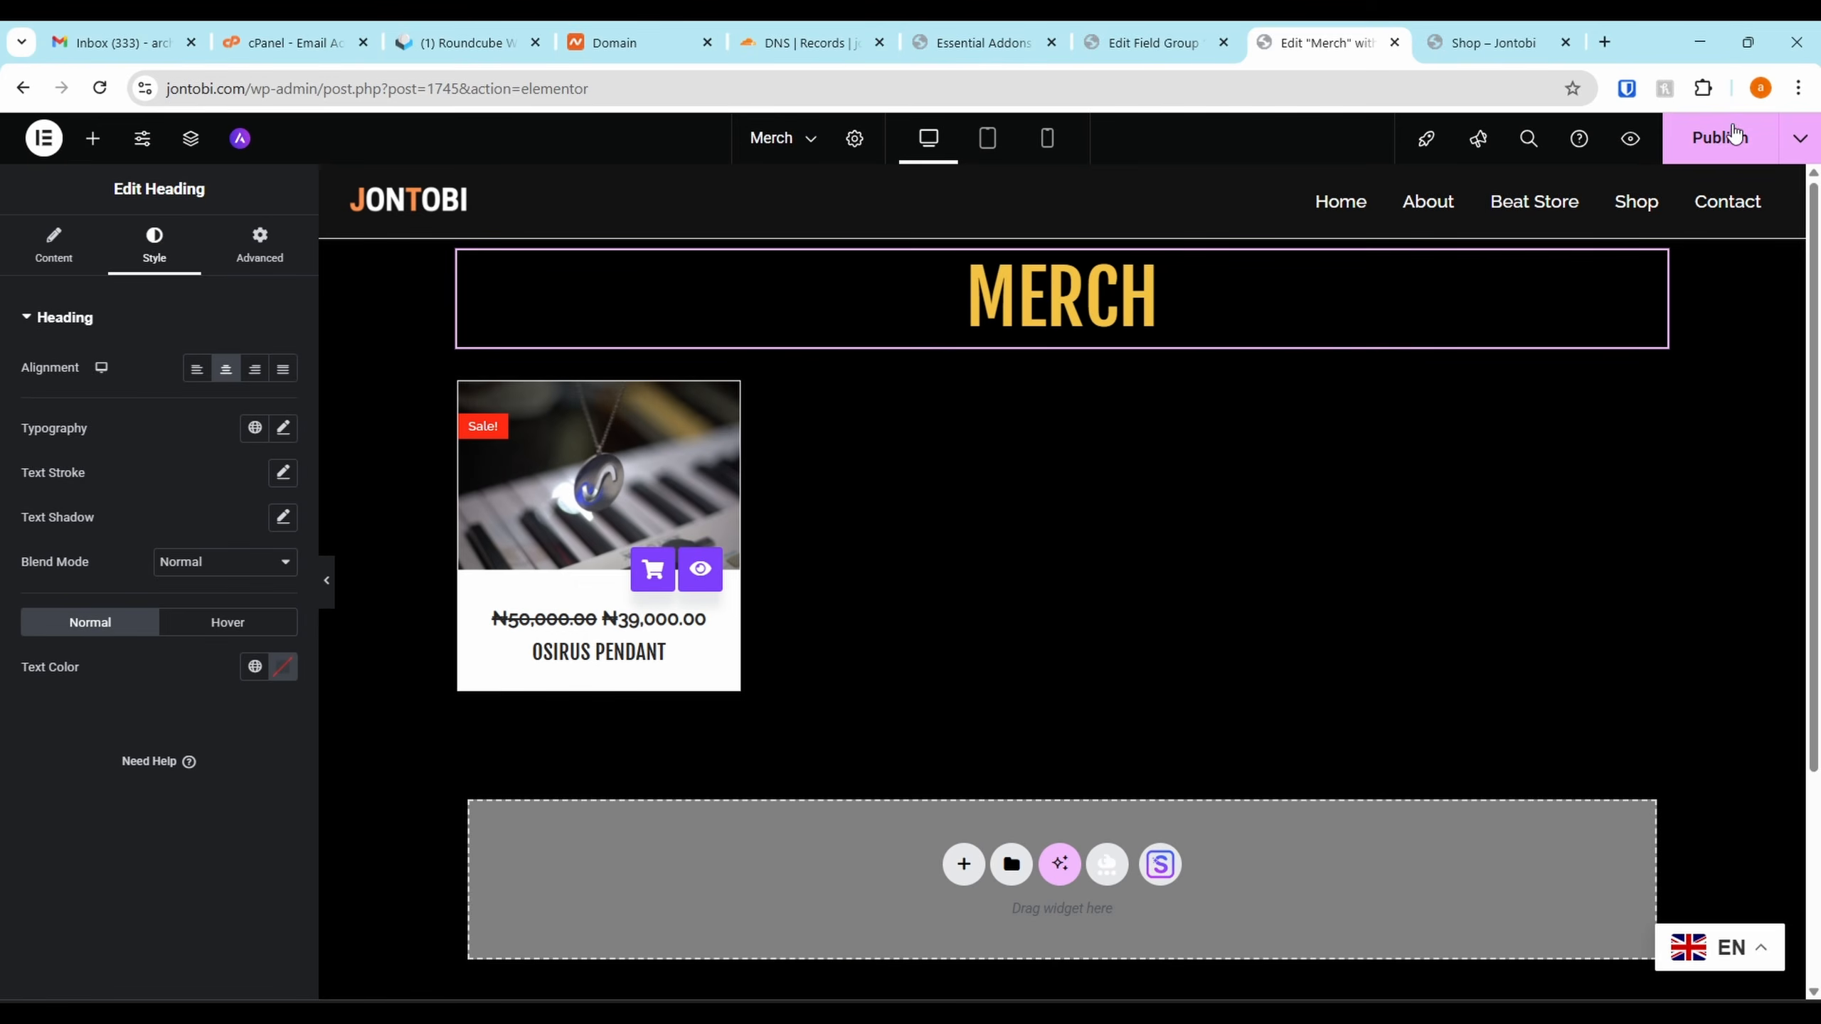
Publish the Merch page and load the site's home page
{"action": "left_click", "coordinate": [1709, 141]}
{"action": "left_click_drag", "start_coordinate": [243, 87], "coordinate": [1219, 82]}
{"action": "key", "text": "BackSpace"}
{"action": "key", "text": "Return"}
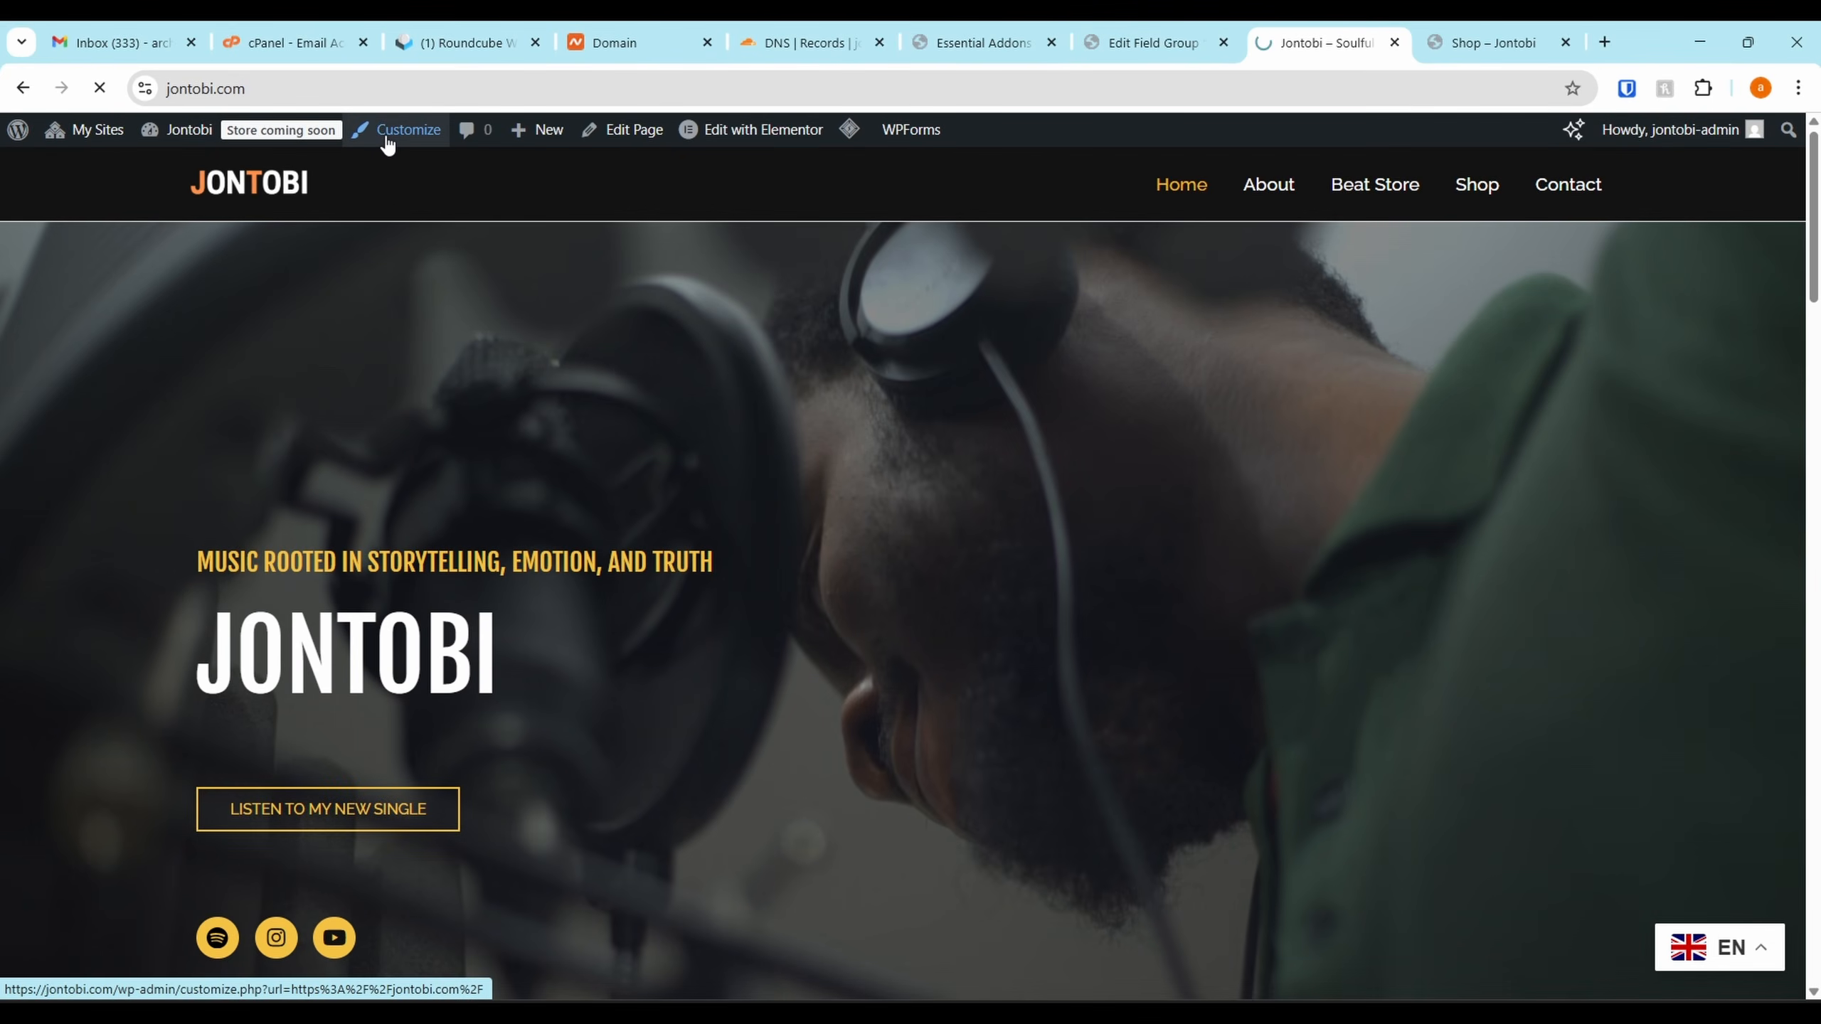
Open the Customizer's Main menu and remove the Shop item
{"action": "left_click", "coordinate": [387, 142]}
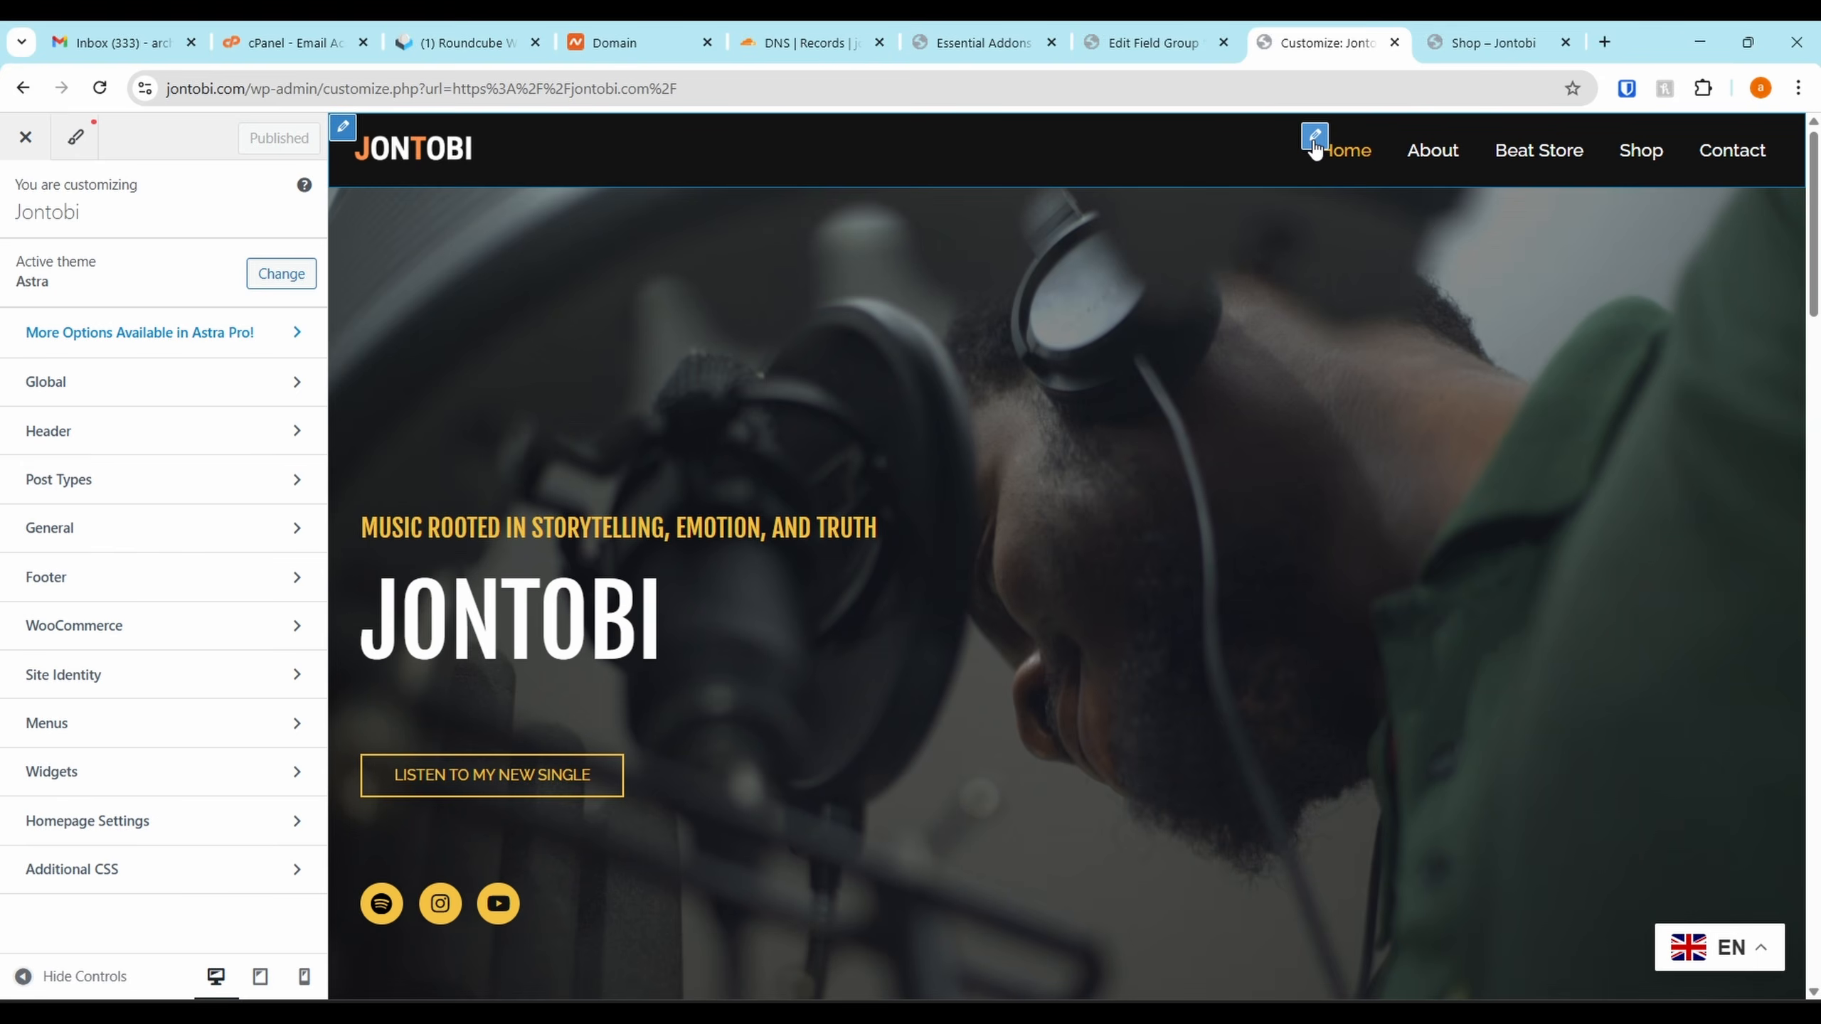
{"action": "left_click", "coordinate": [1315, 140]}
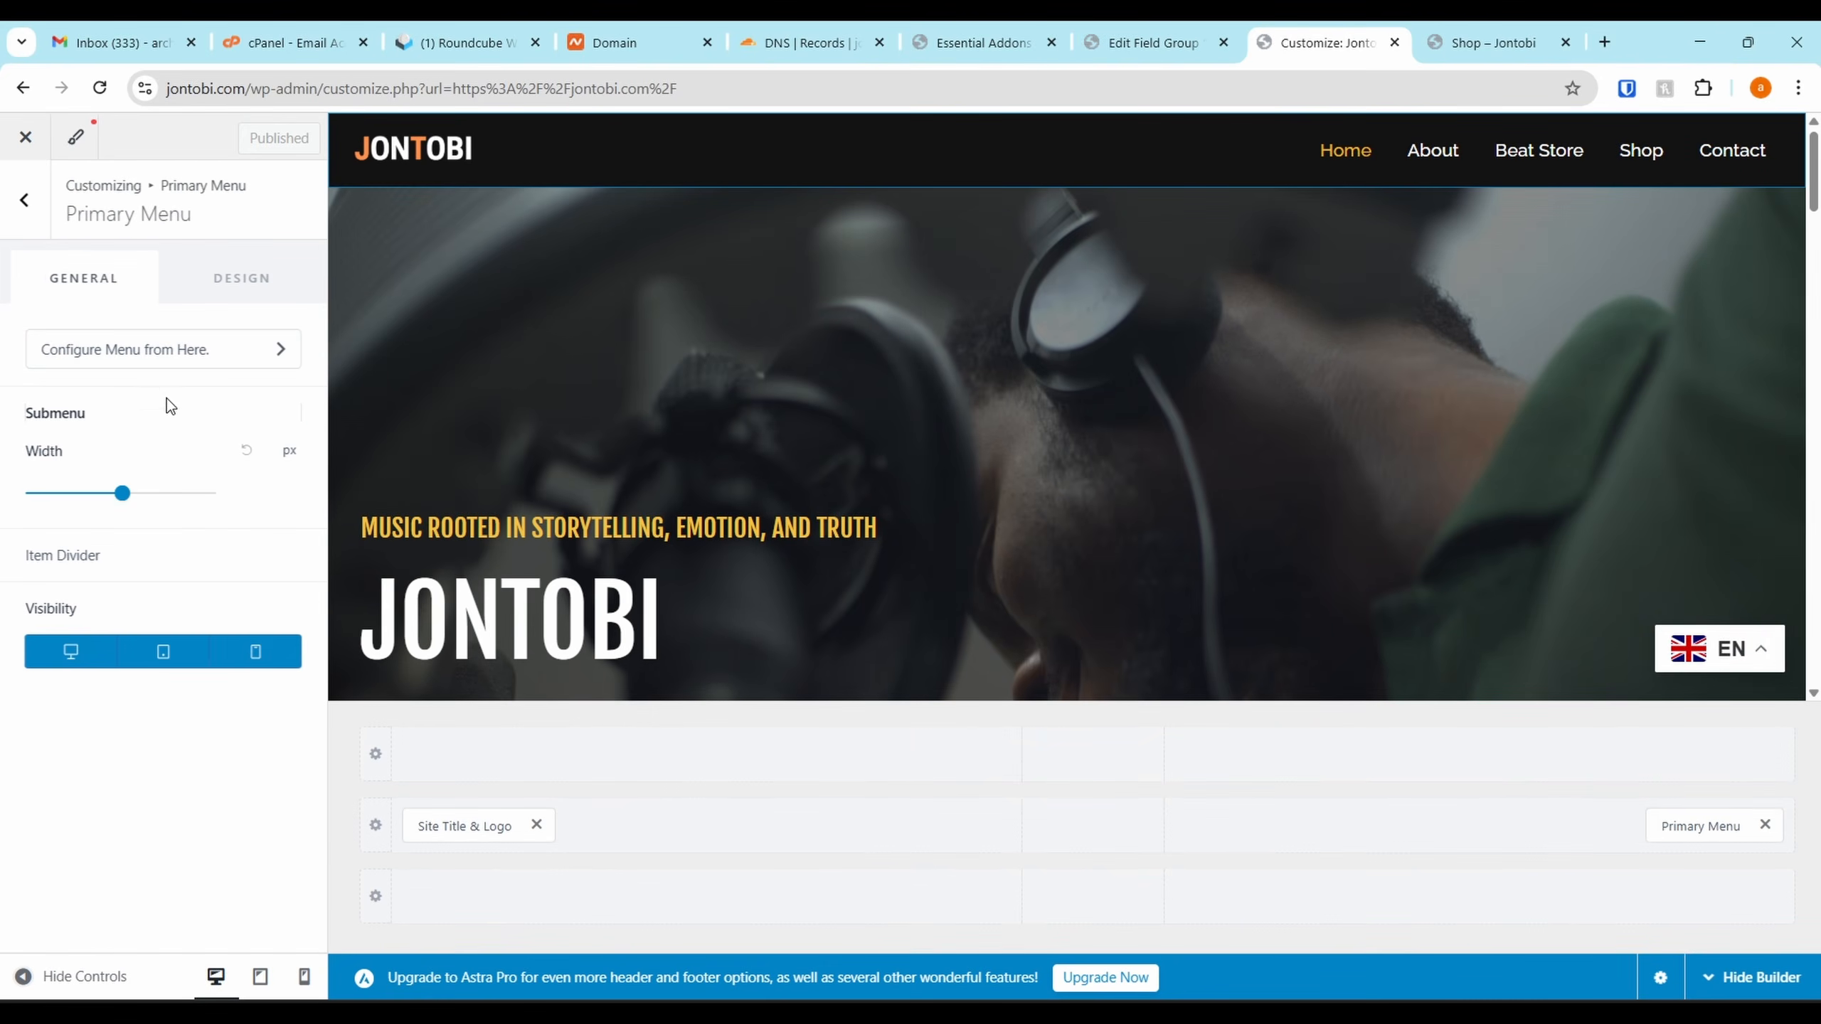
{"action": "left_click", "coordinate": [184, 352]}
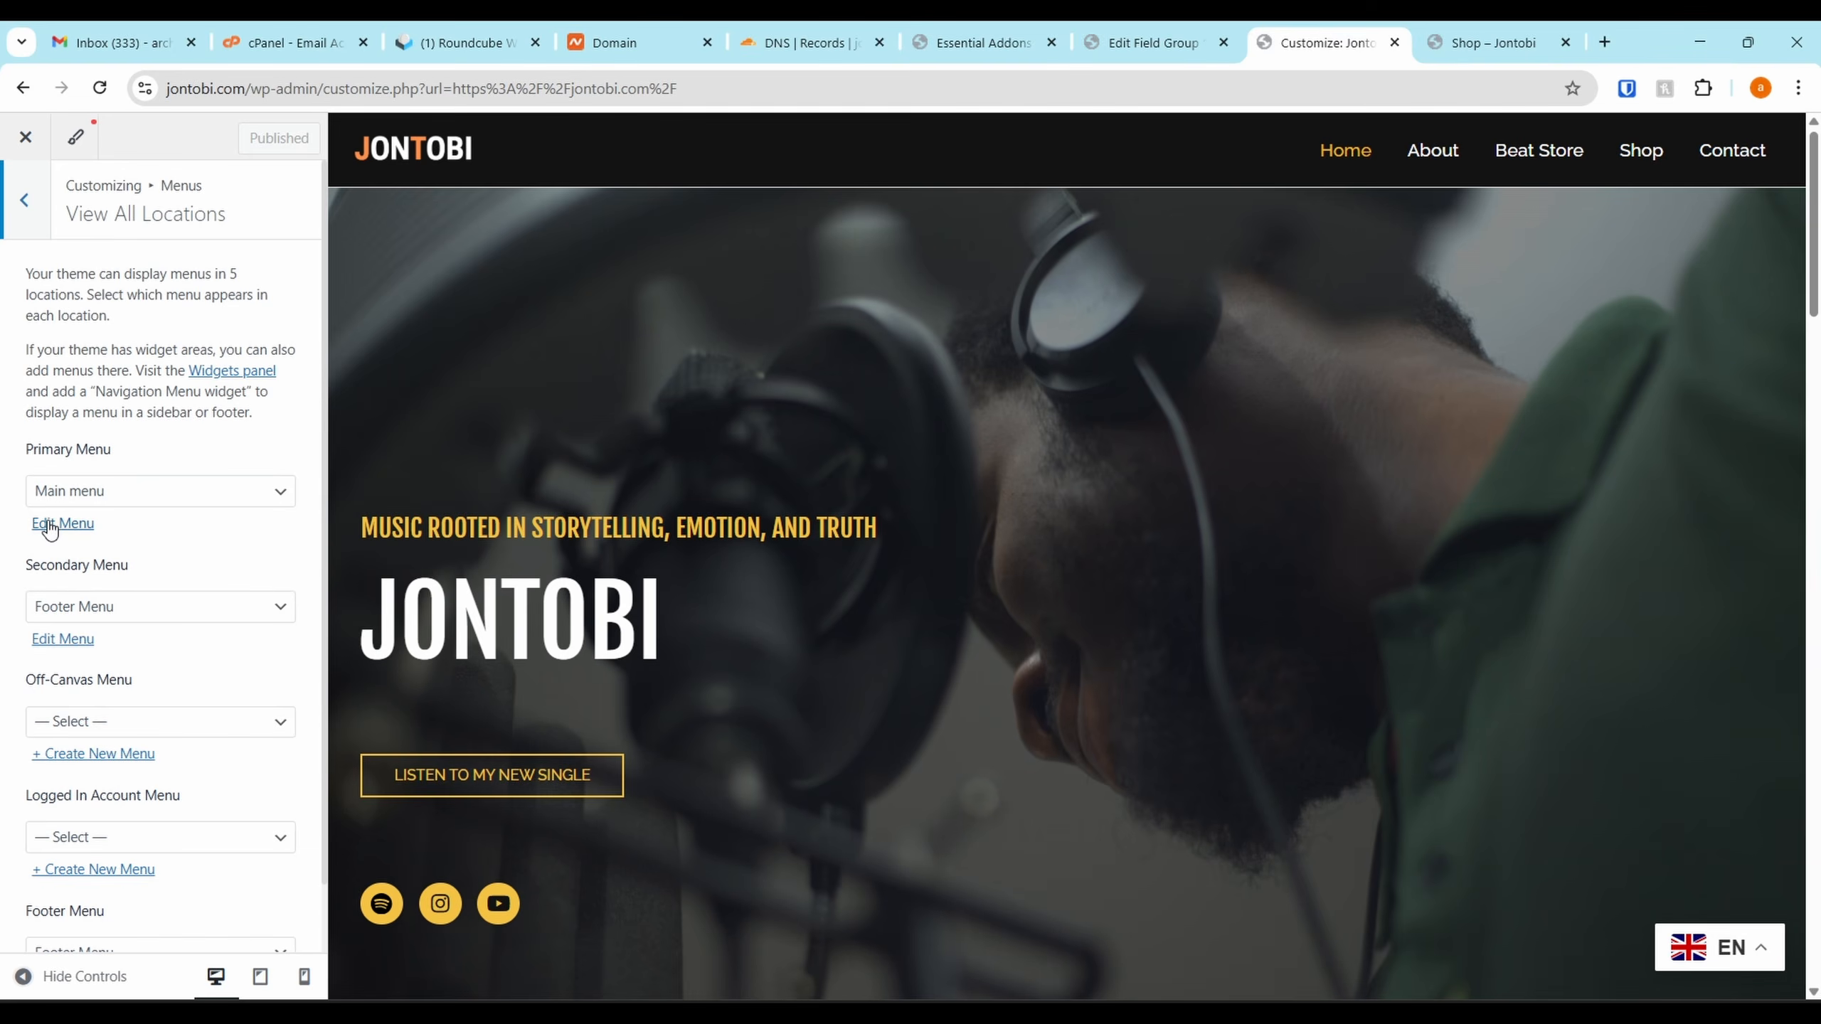
{"action": "left_click", "coordinate": [50, 525]}
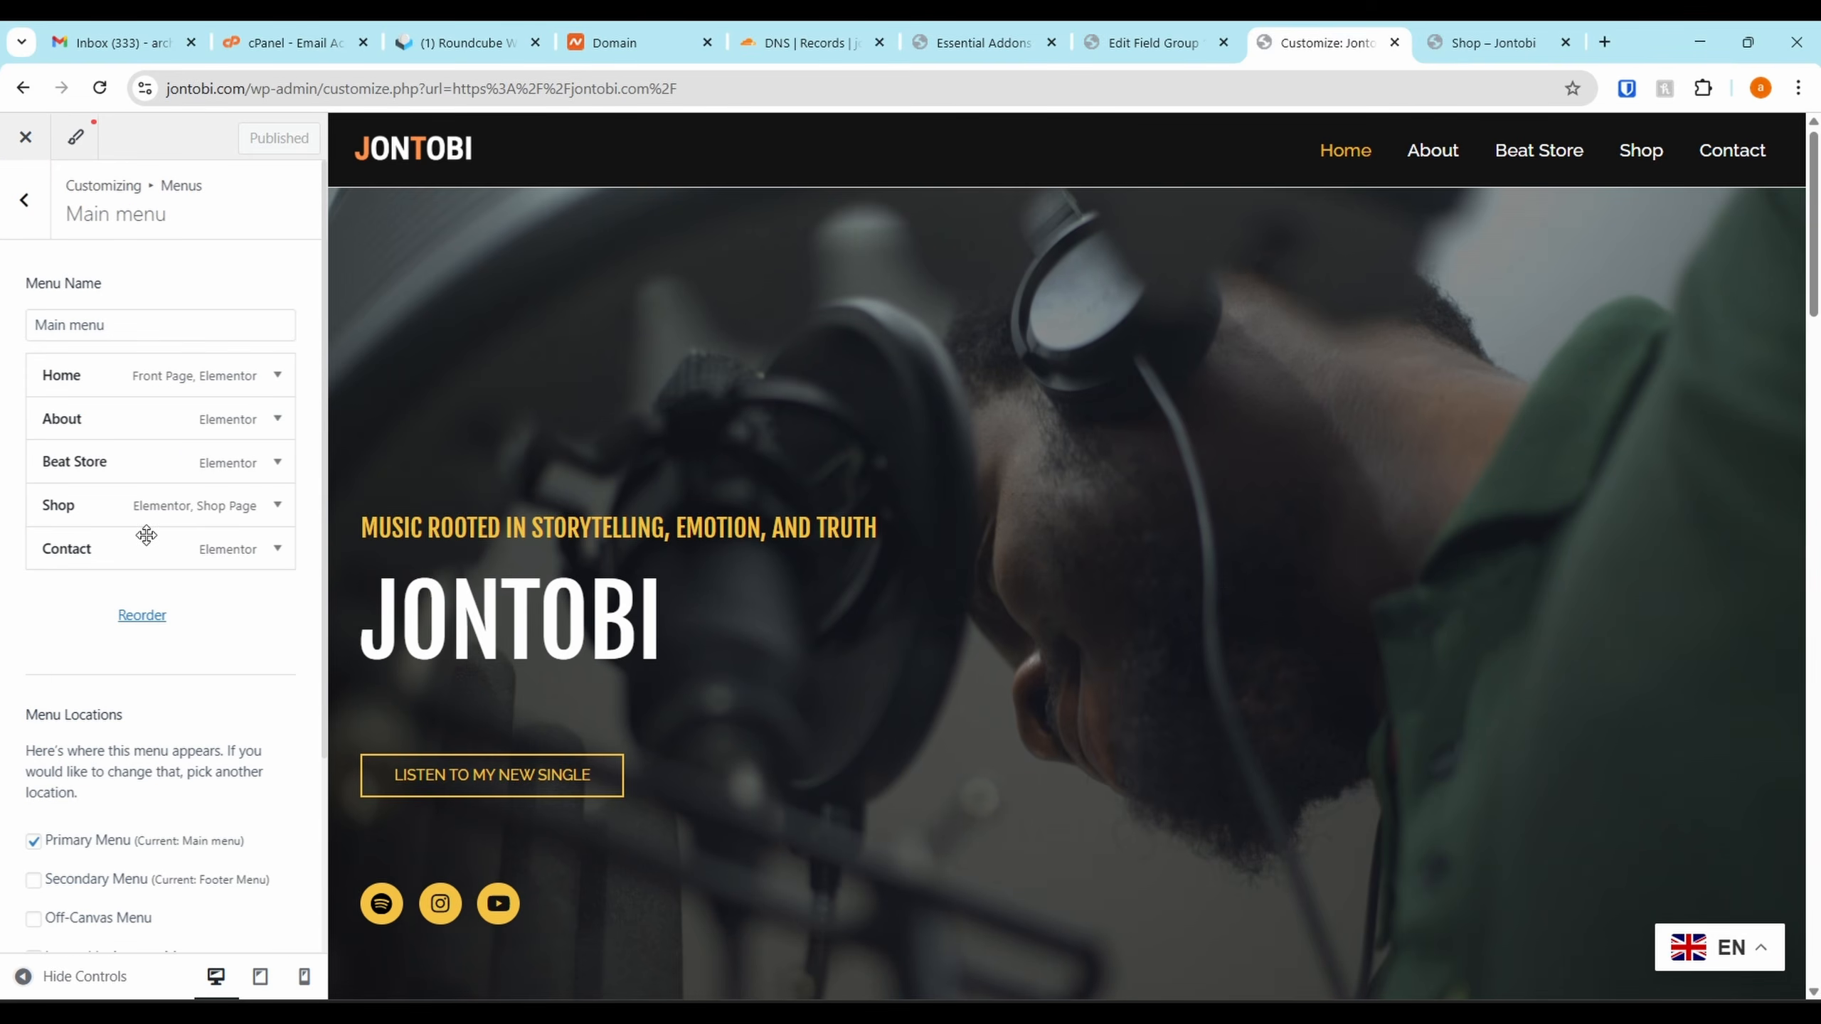
{"action": "left_click", "coordinate": [262, 511]}
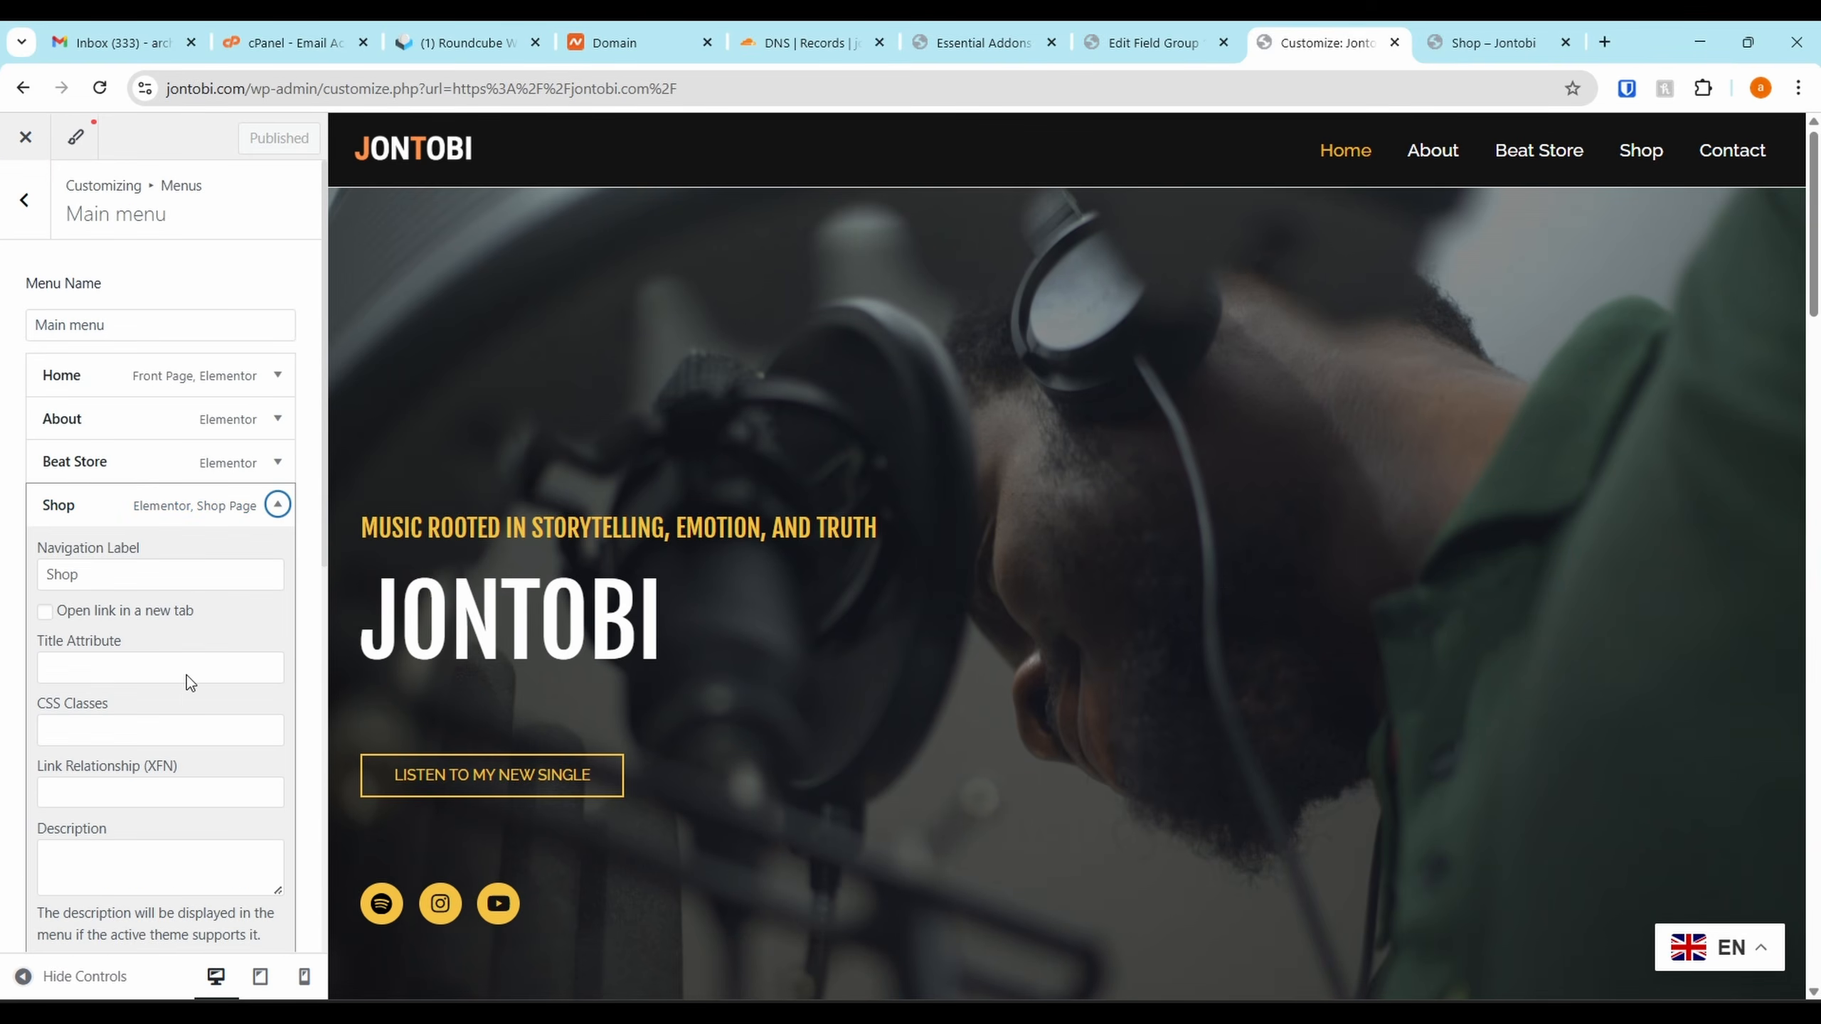
{"action": "scroll", "coordinate": [154, 590], "scroll_direction": "down", "scroll_amount": 3}
{"action": "left_click", "coordinate": [62, 767]}
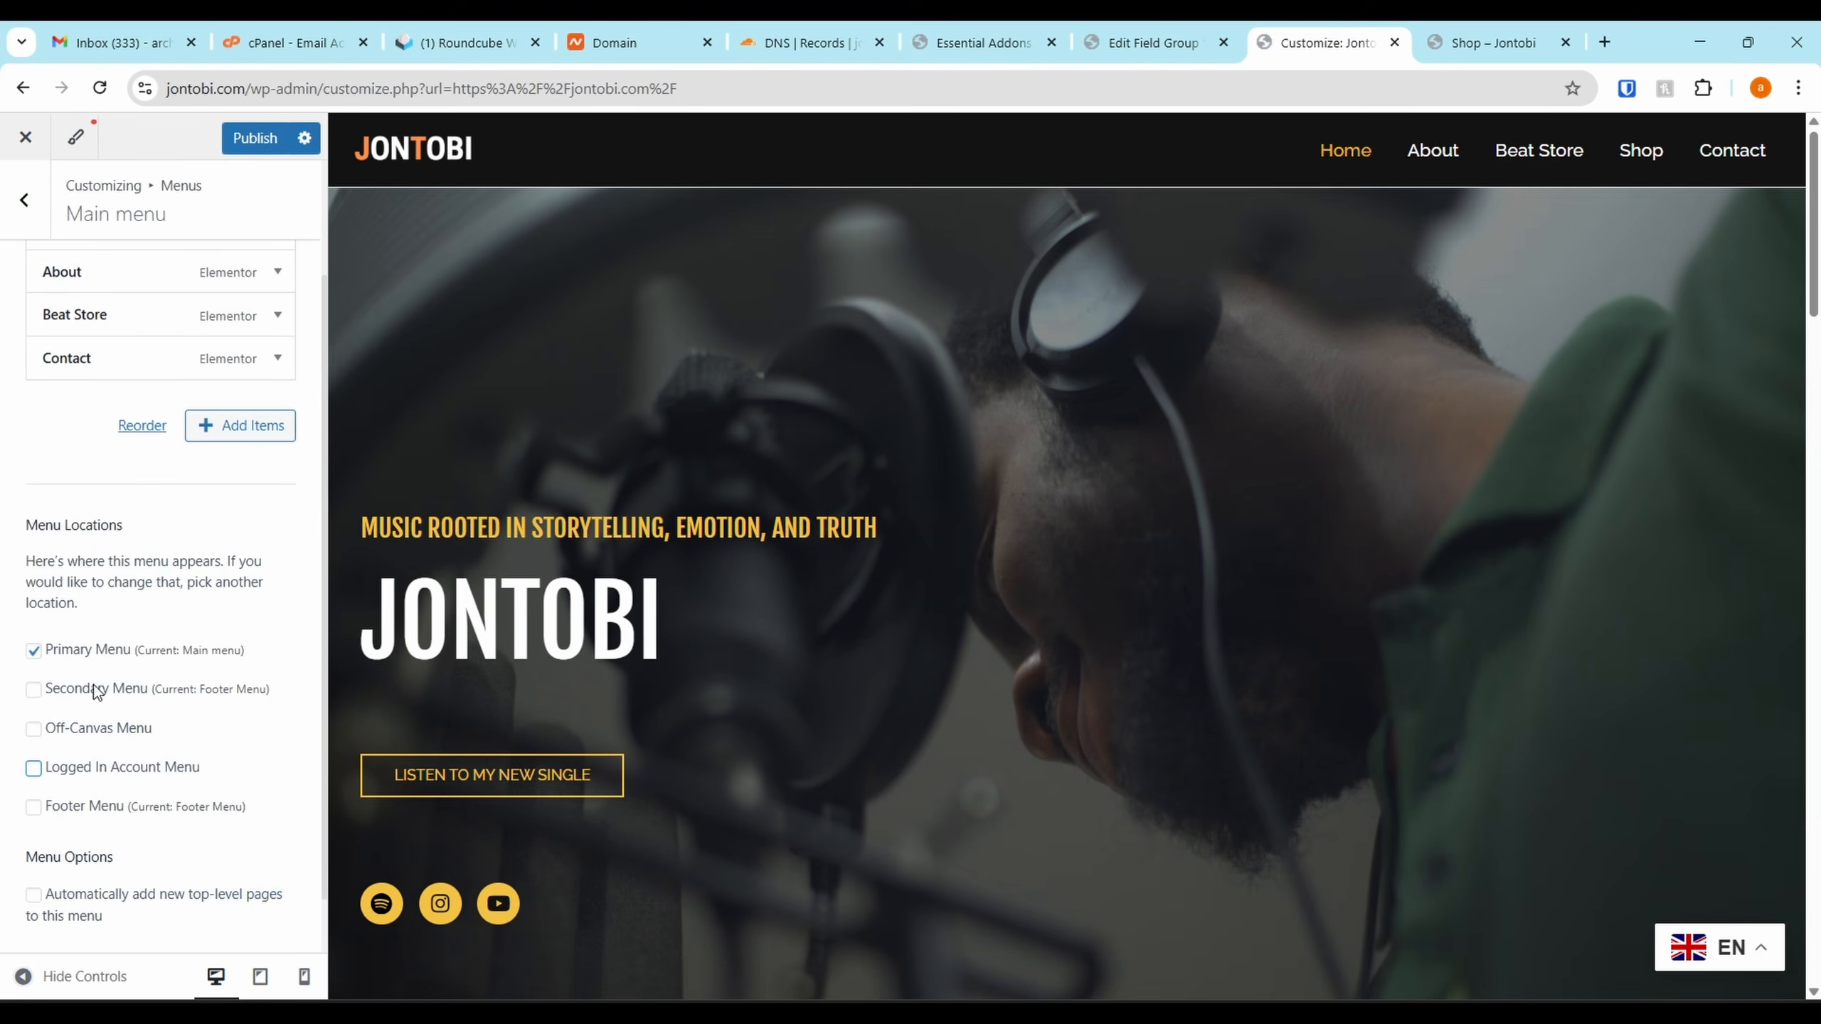
Add the Merch page to the Main menu and drag it higher
{"action": "left_click", "coordinate": [263, 425]}
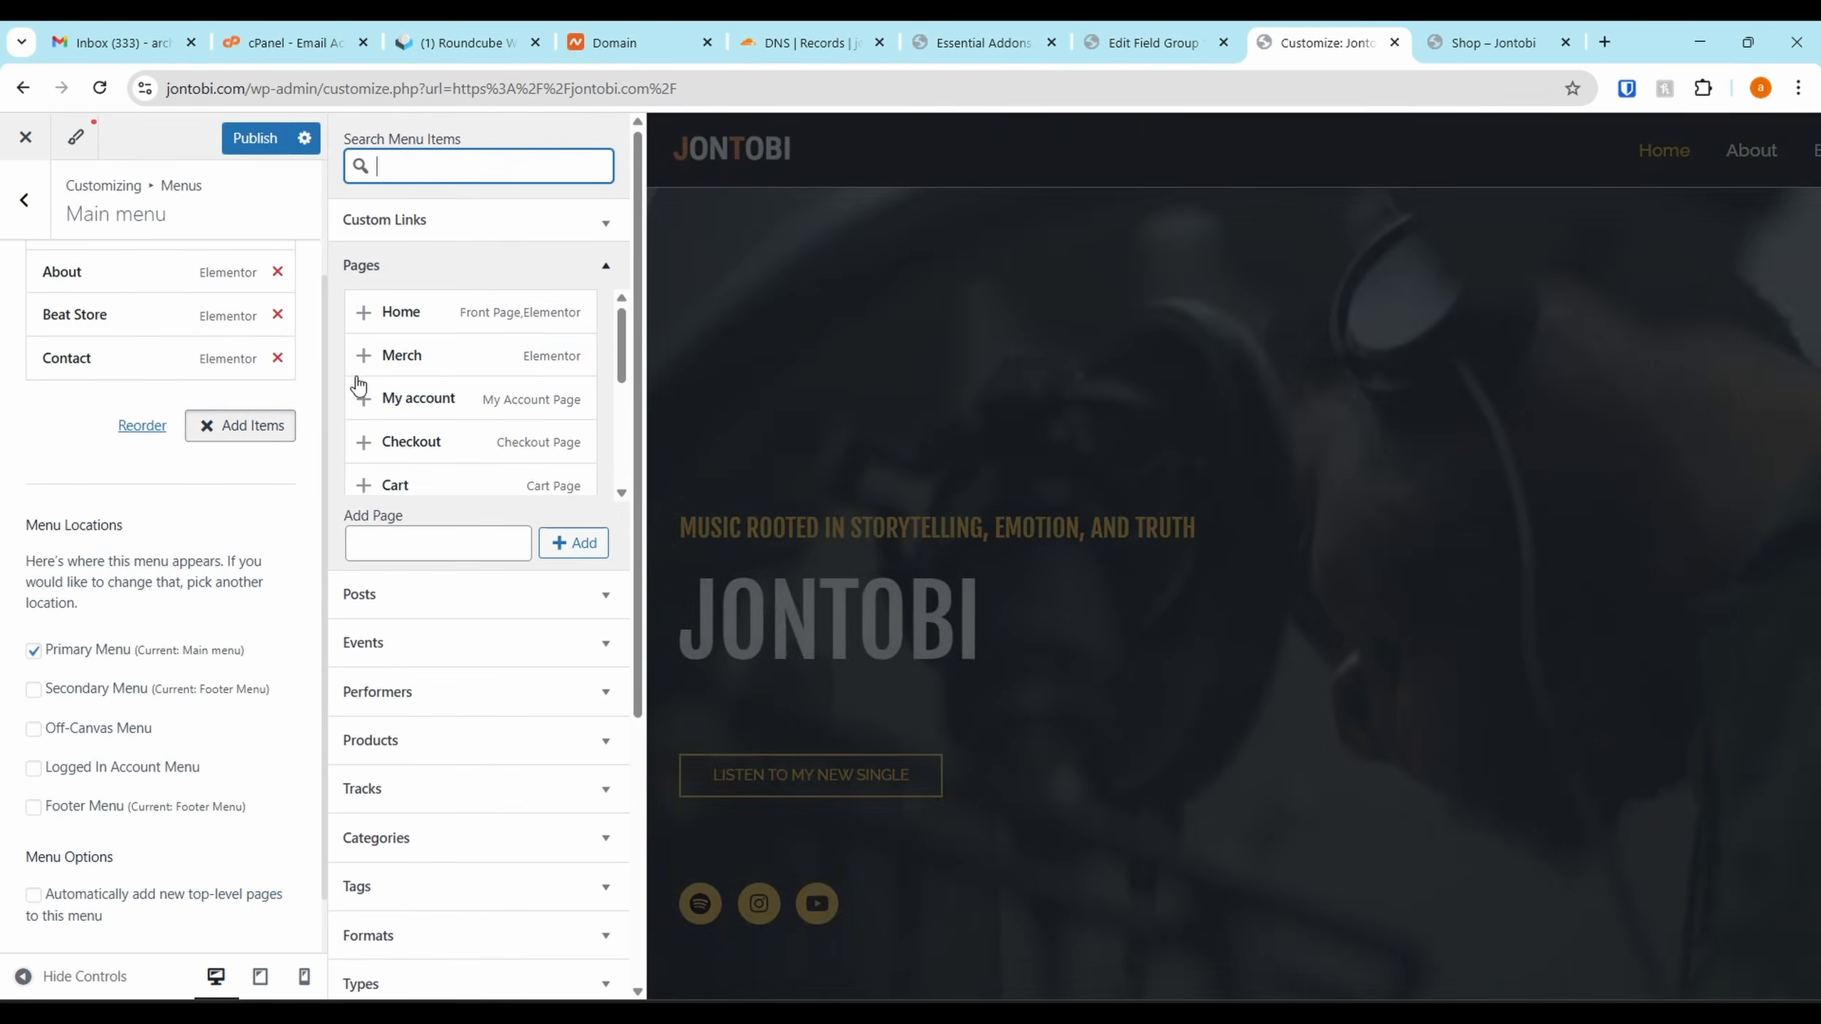
{"action": "left_click", "coordinate": [364, 356]}
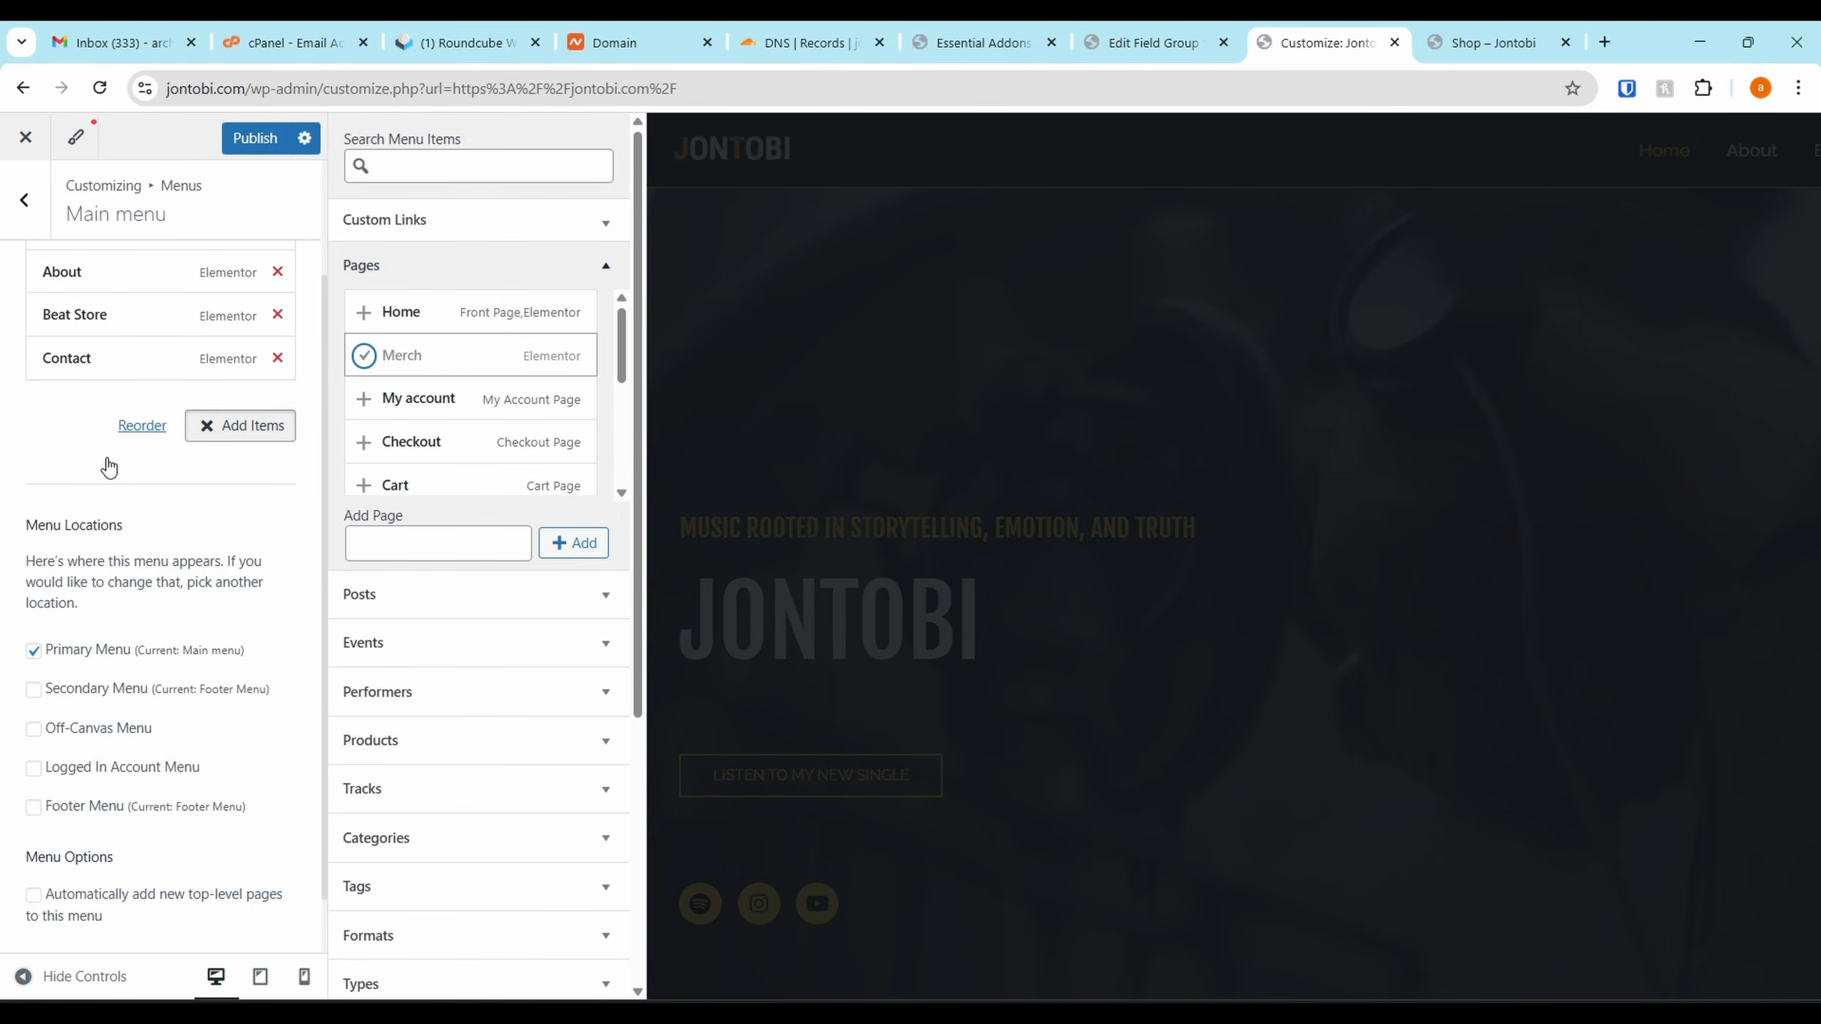
{"action": "mouse_move", "coordinate": [97, 407]}
{"action": "left_mouse_down"}
{"action": "mouse_move", "coordinate": [87, 308]}
{"action": "mouse_move", "coordinate": [76, 391]}
{"action": "left_mouse_up"}
{"action": "left_click_drag", "start_coordinate": [80, 372], "coordinate": [65, 280]}
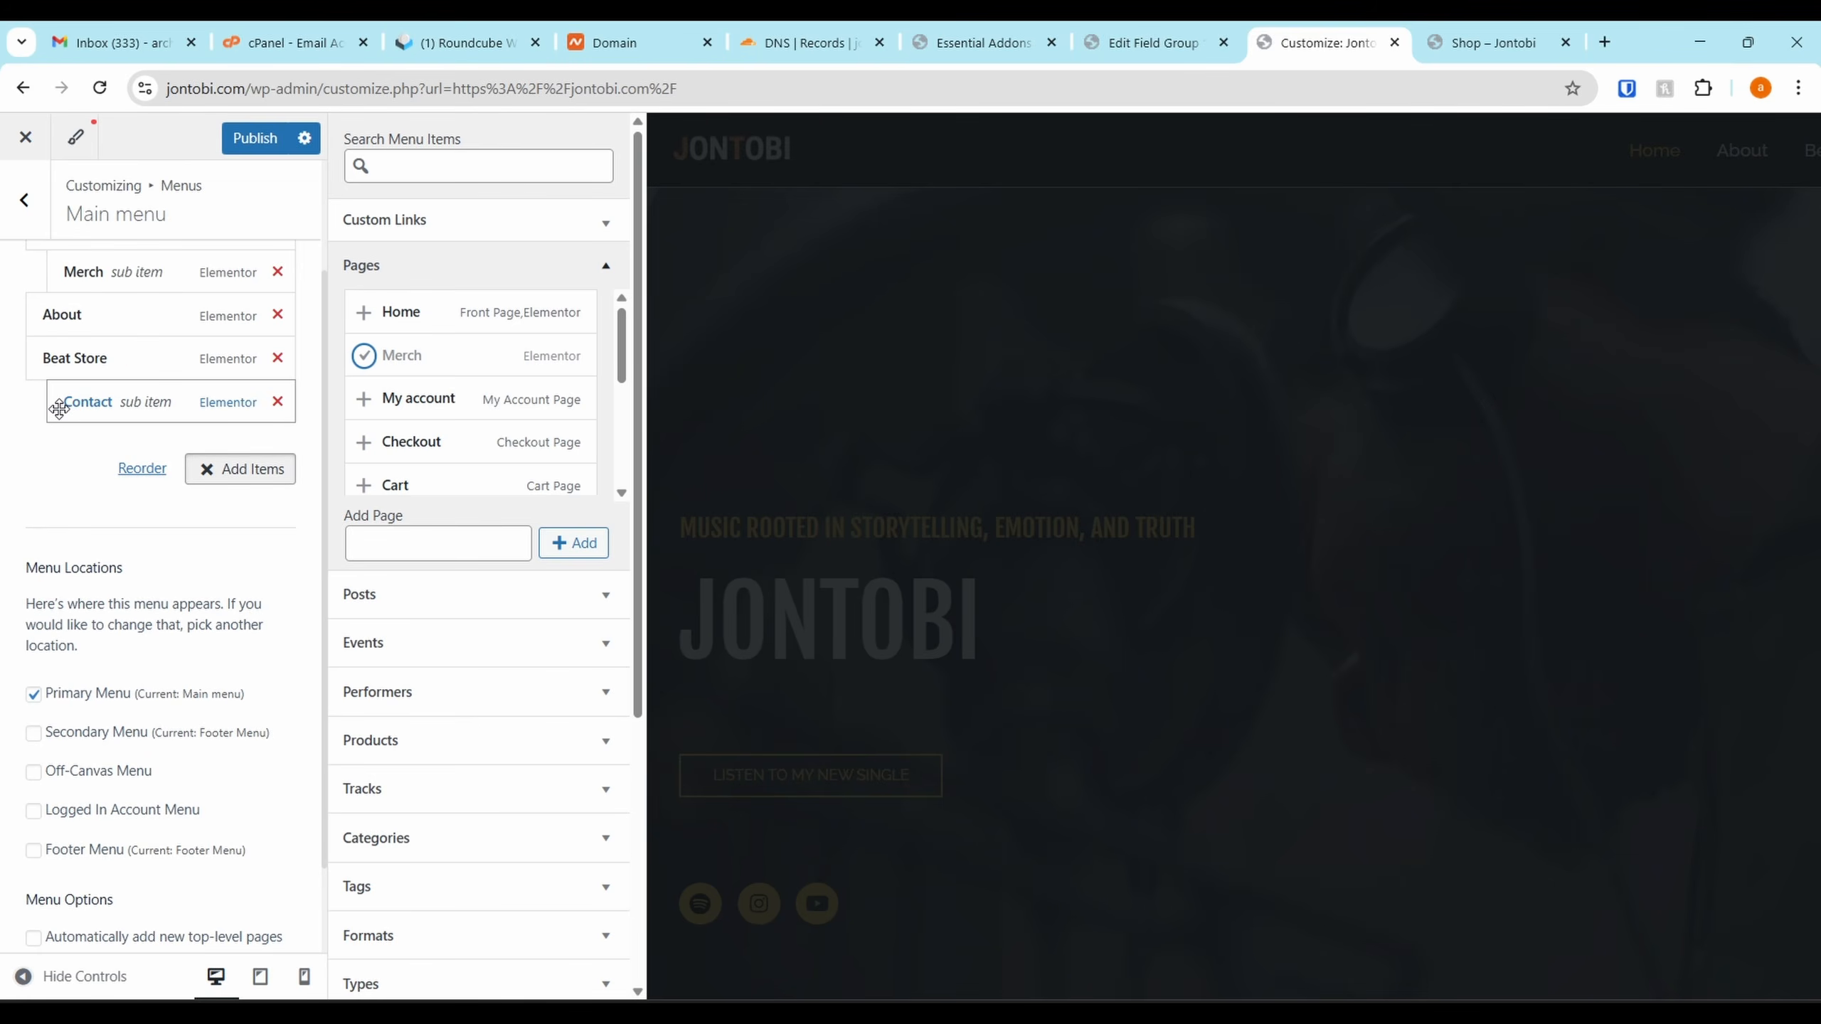
Reorder the menu so Merch sits below About and Contact returns to top level
{"action": "scroll", "coordinate": [139, 528], "scroll_direction": "up", "scroll_amount": 2}
{"action": "left_click", "coordinate": [143, 610]}
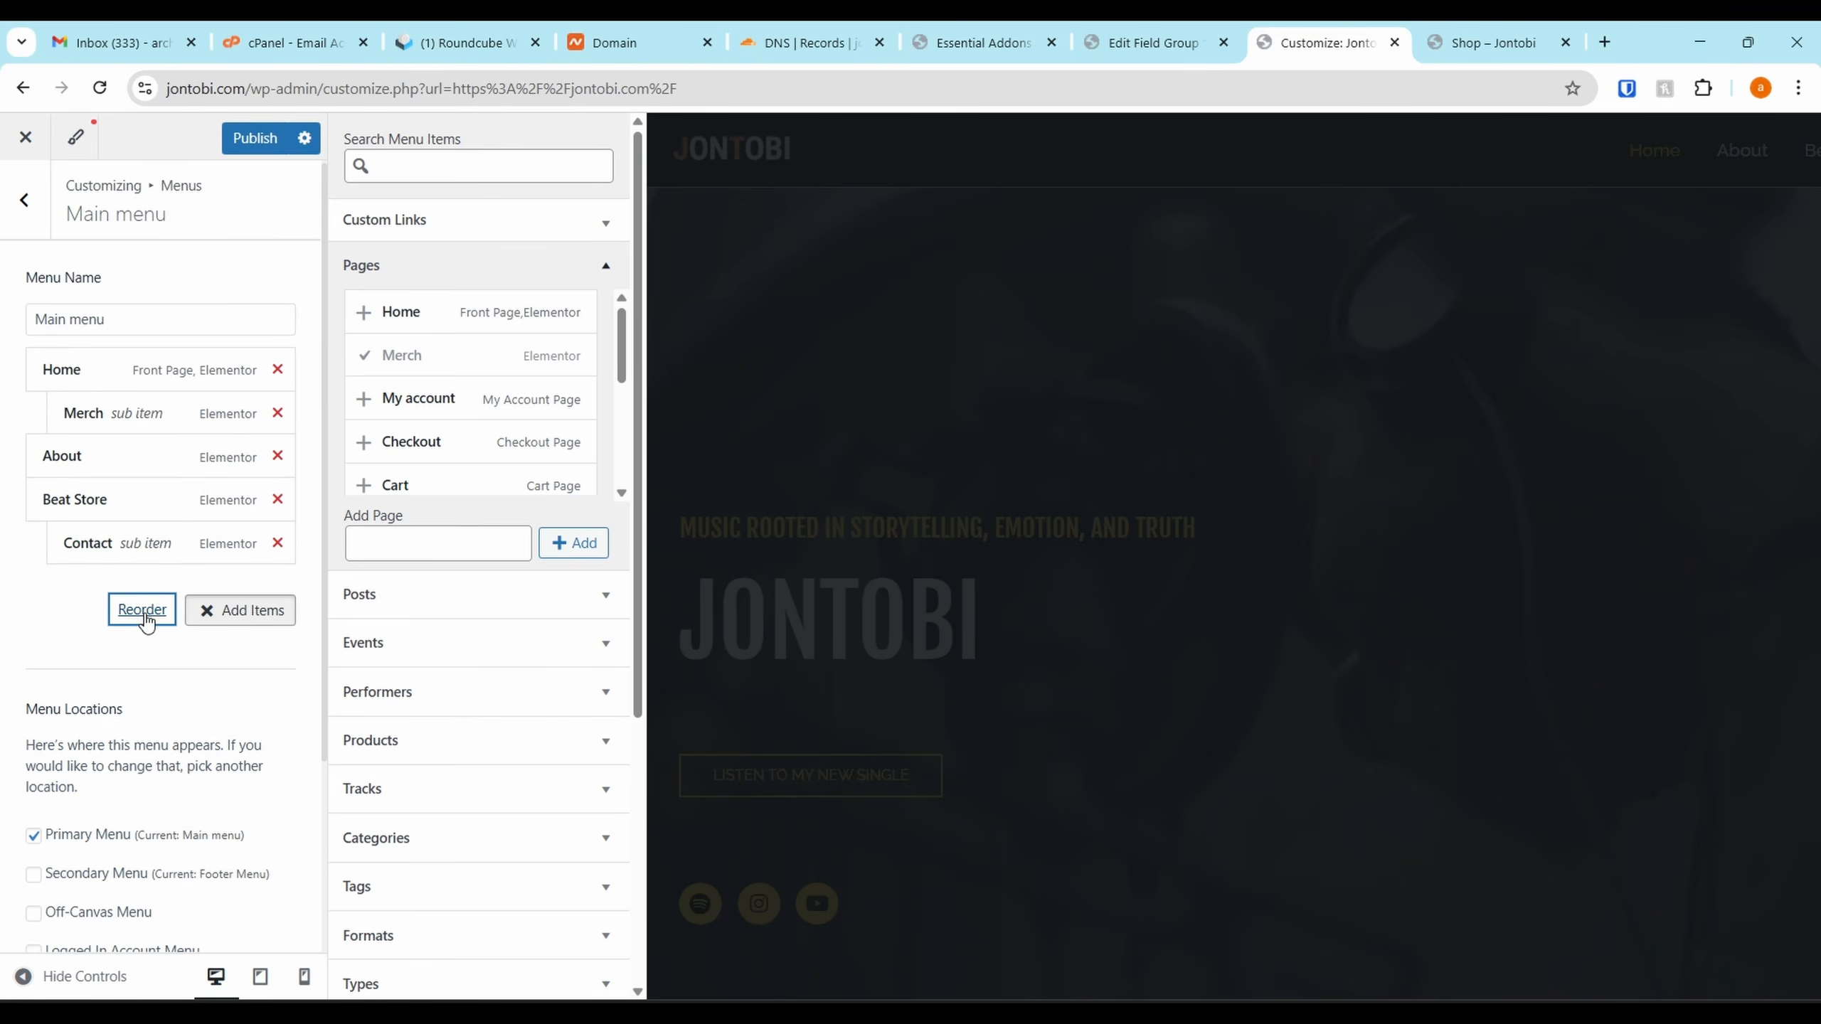
{"action": "left_click", "coordinate": [246, 416]}
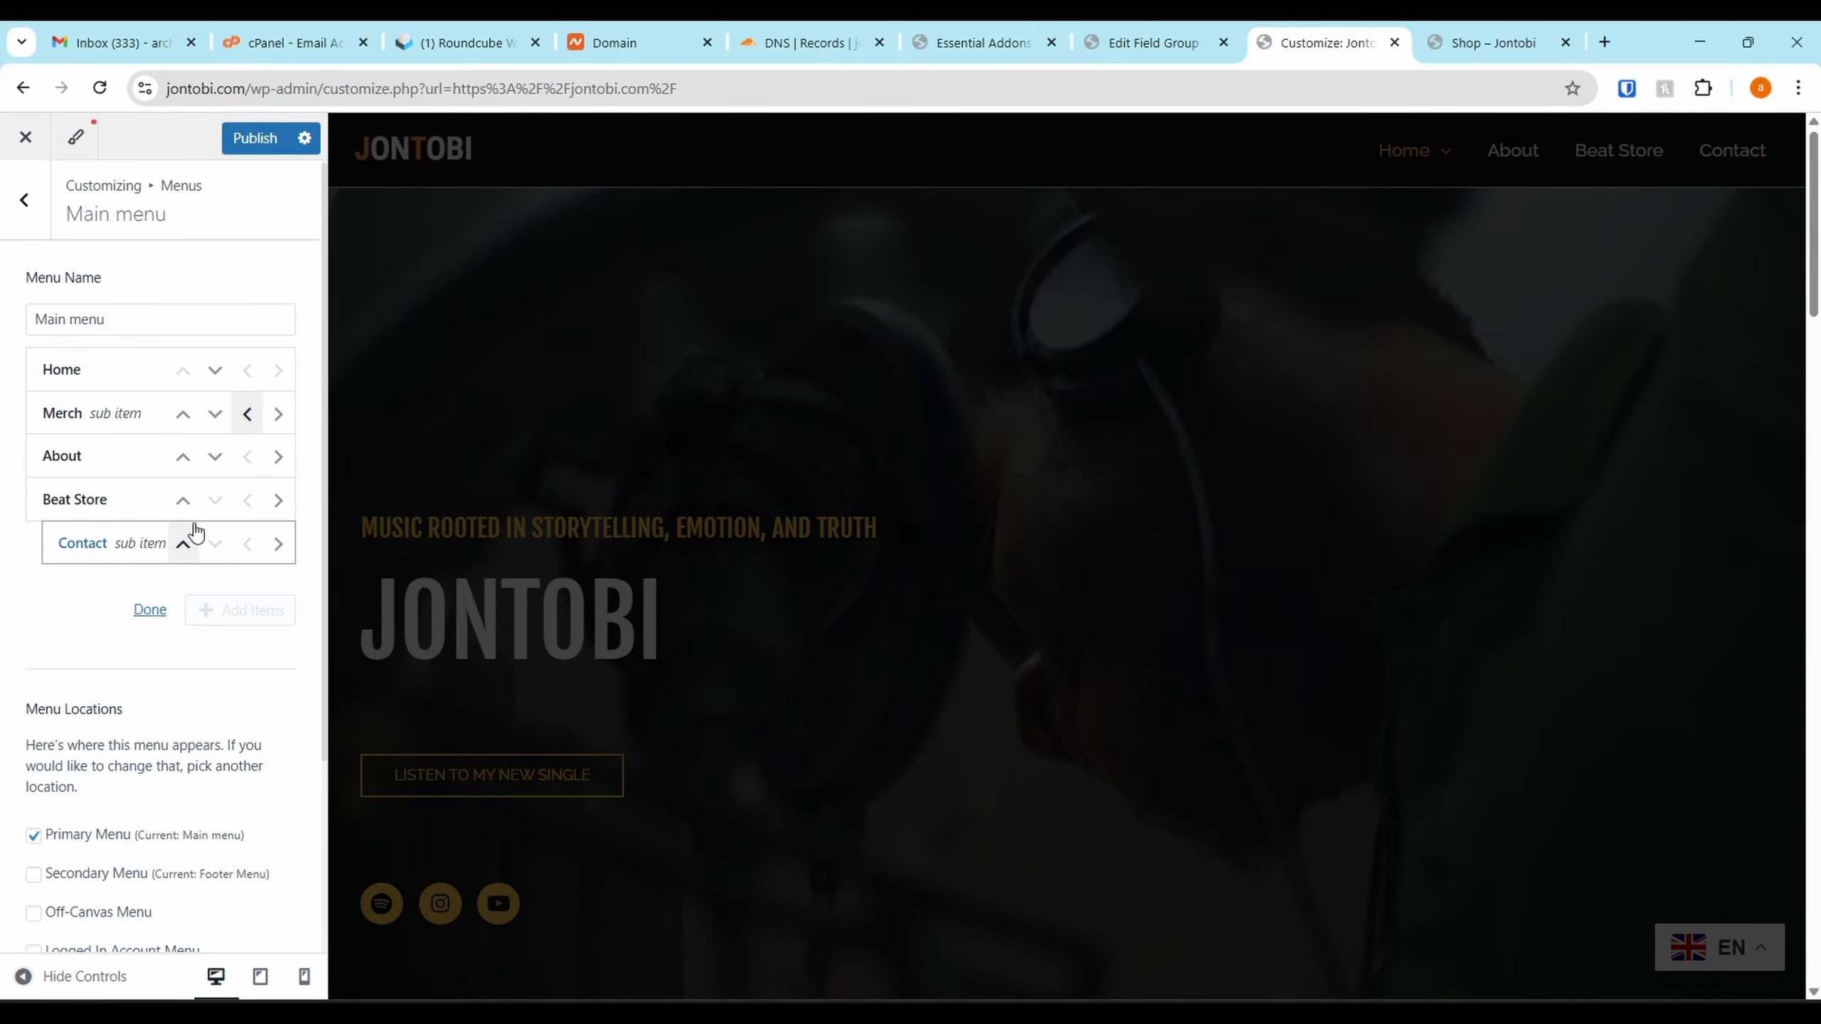
{"action": "left_click", "coordinate": [150, 608]}
{"action": "left_click_drag", "start_coordinate": [175, 540], "coordinate": [27, 678]}
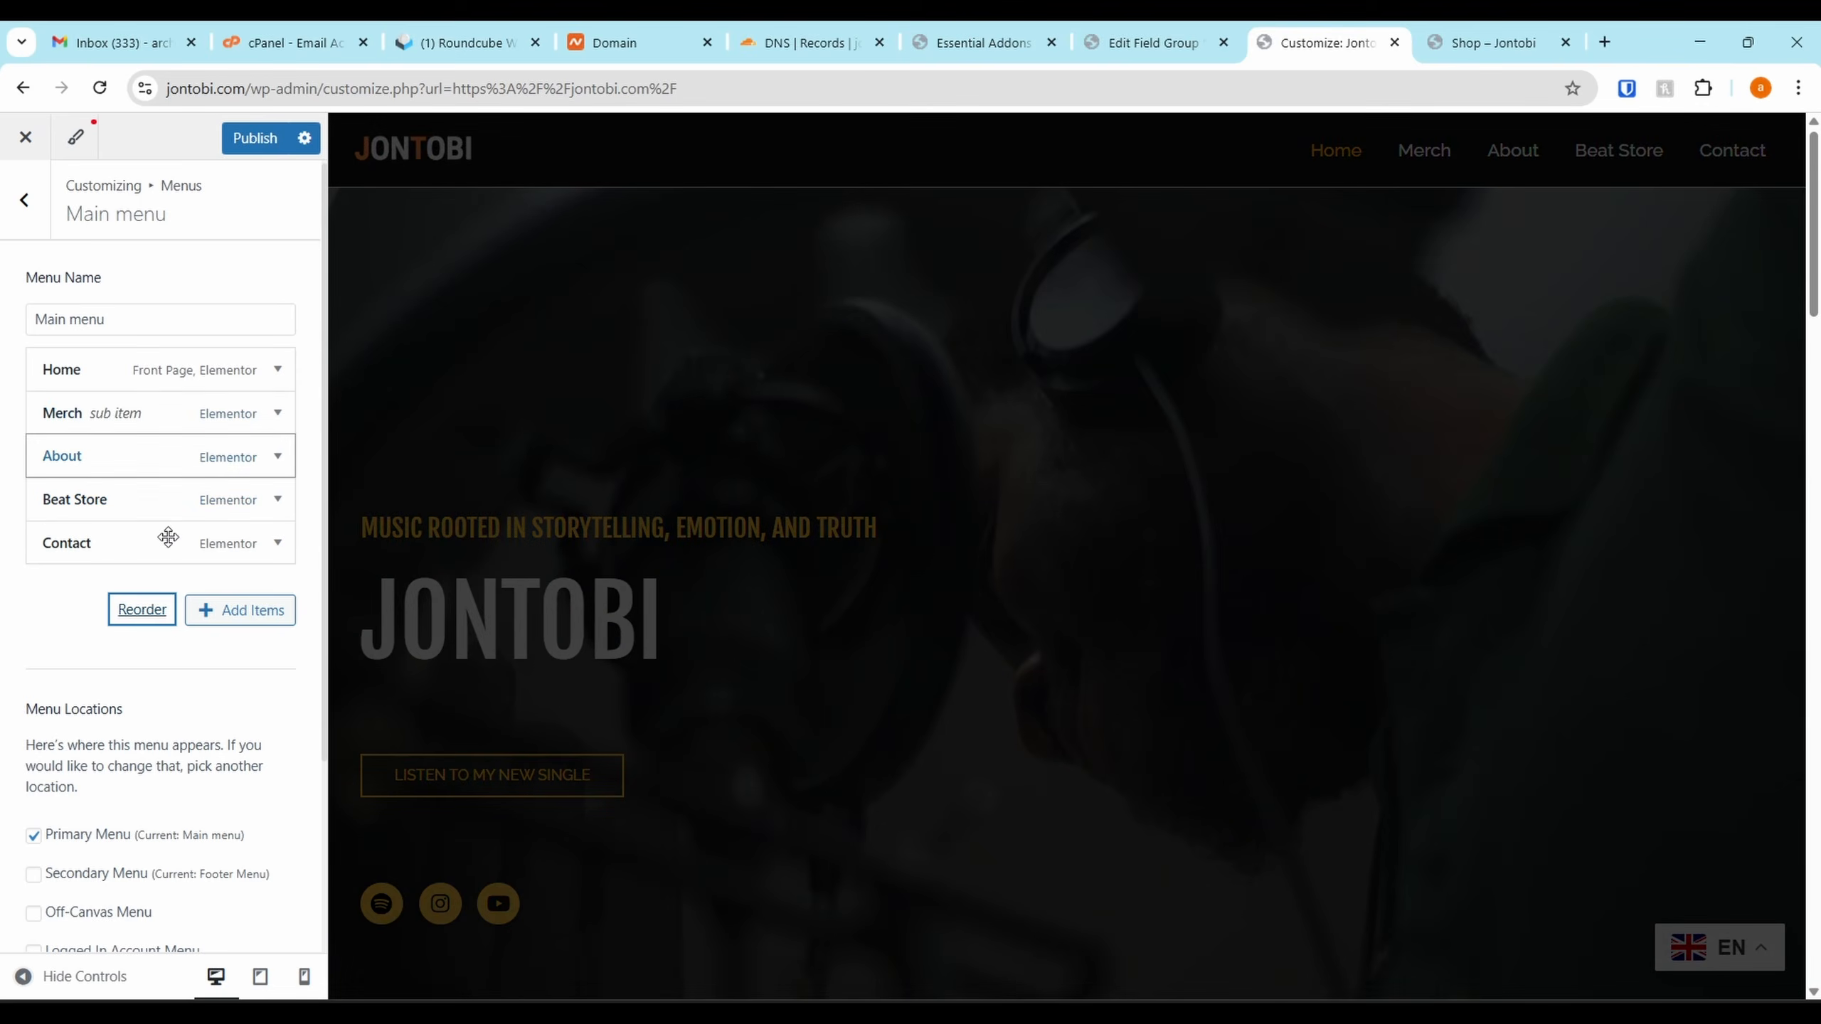
{"action": "left_click", "coordinate": [143, 609]}
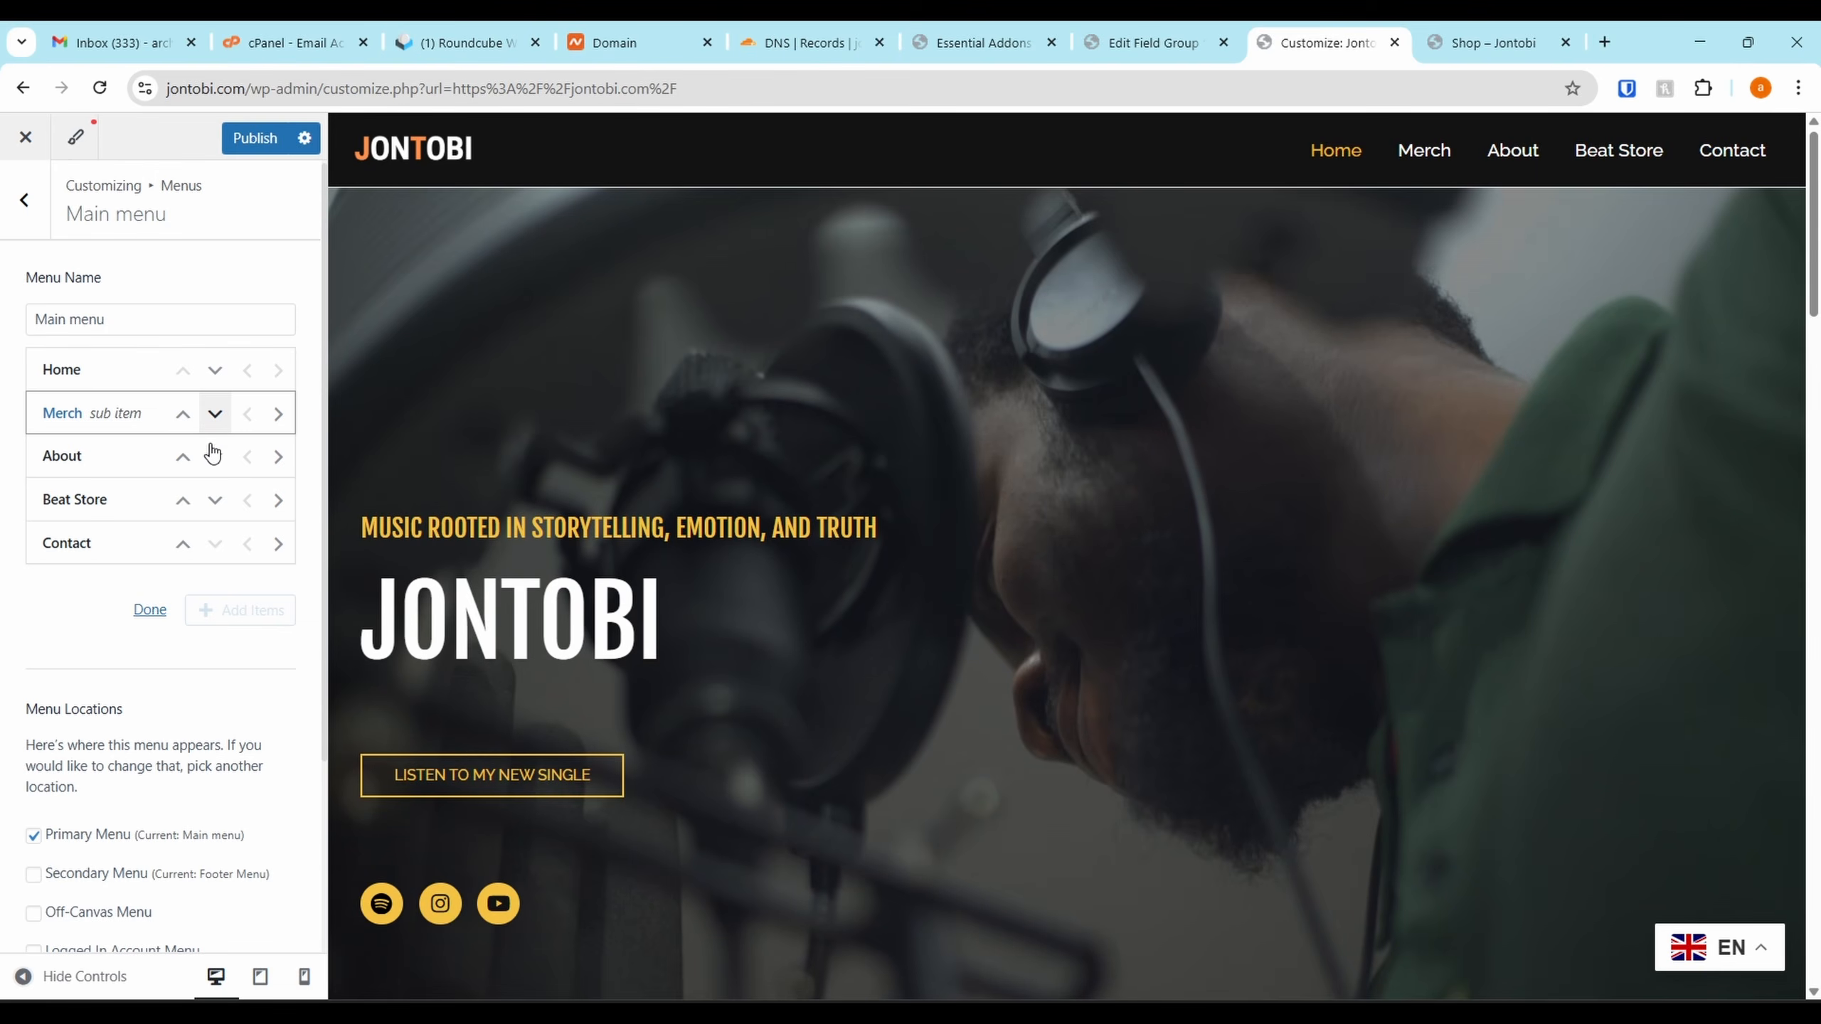
{"action": "left_click", "coordinate": [215, 417]}
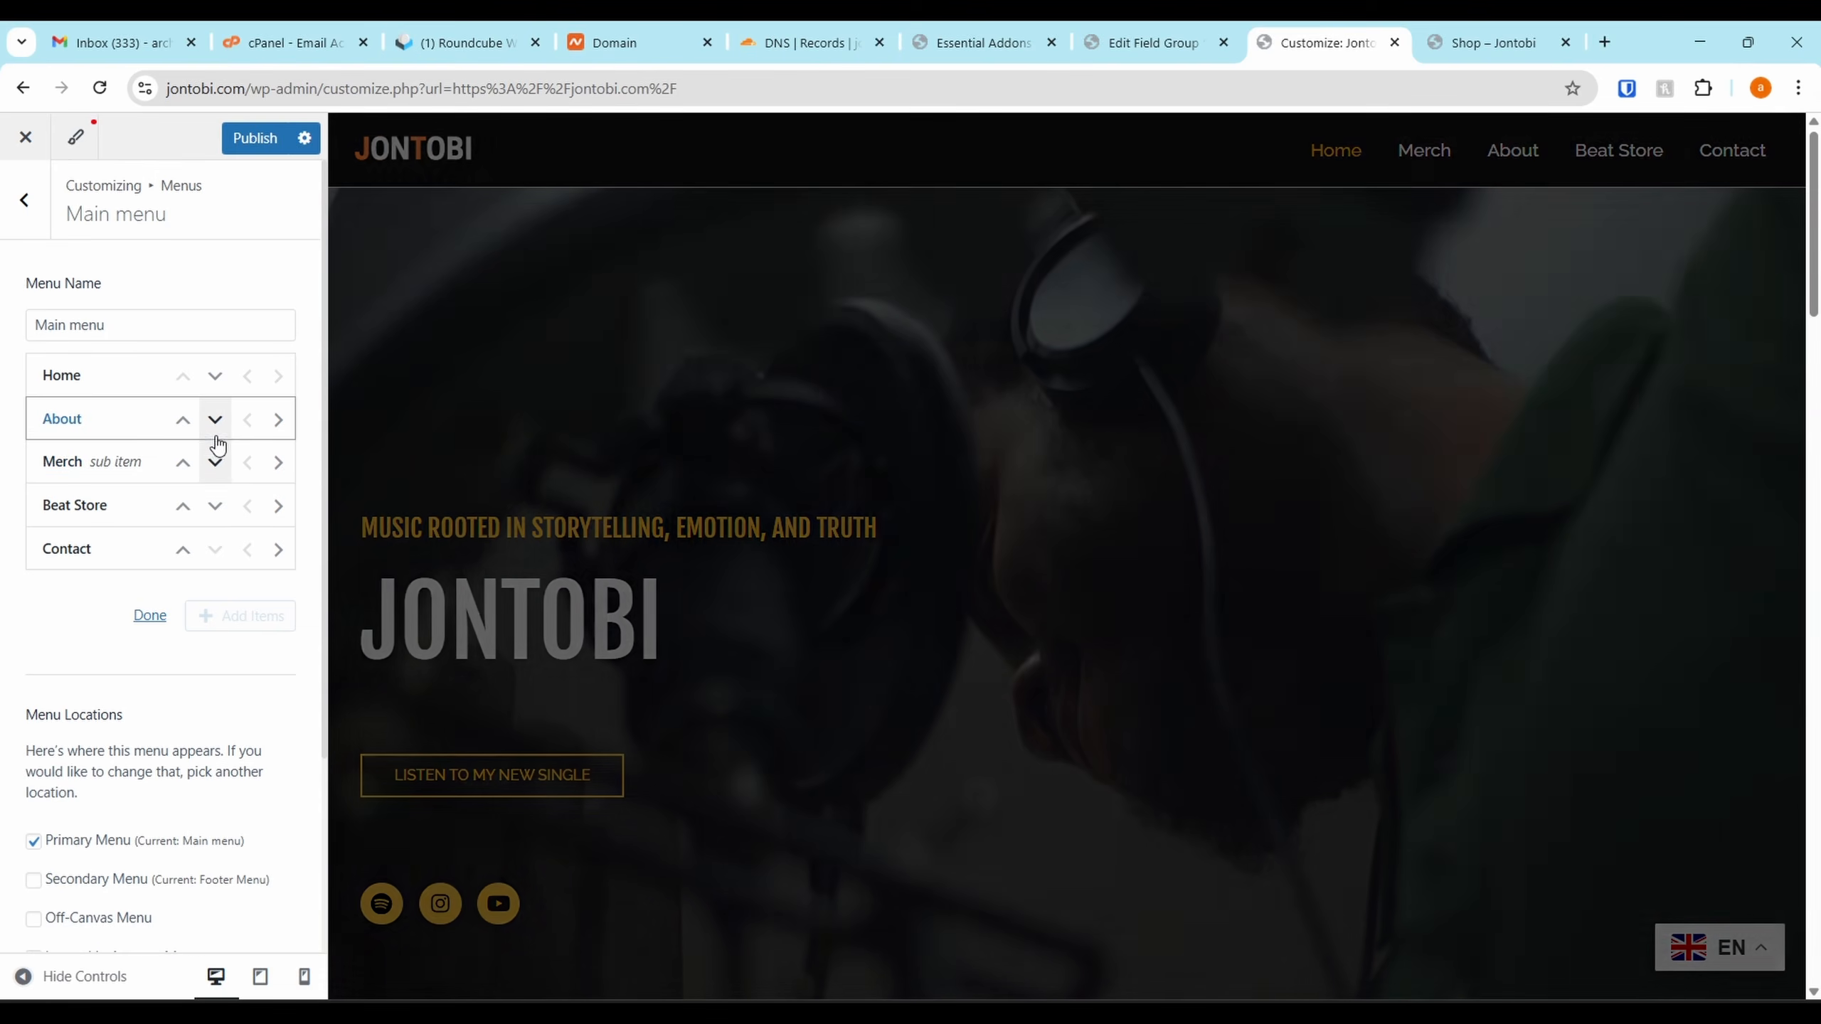
{"action": "left_click", "coordinate": [223, 340]}
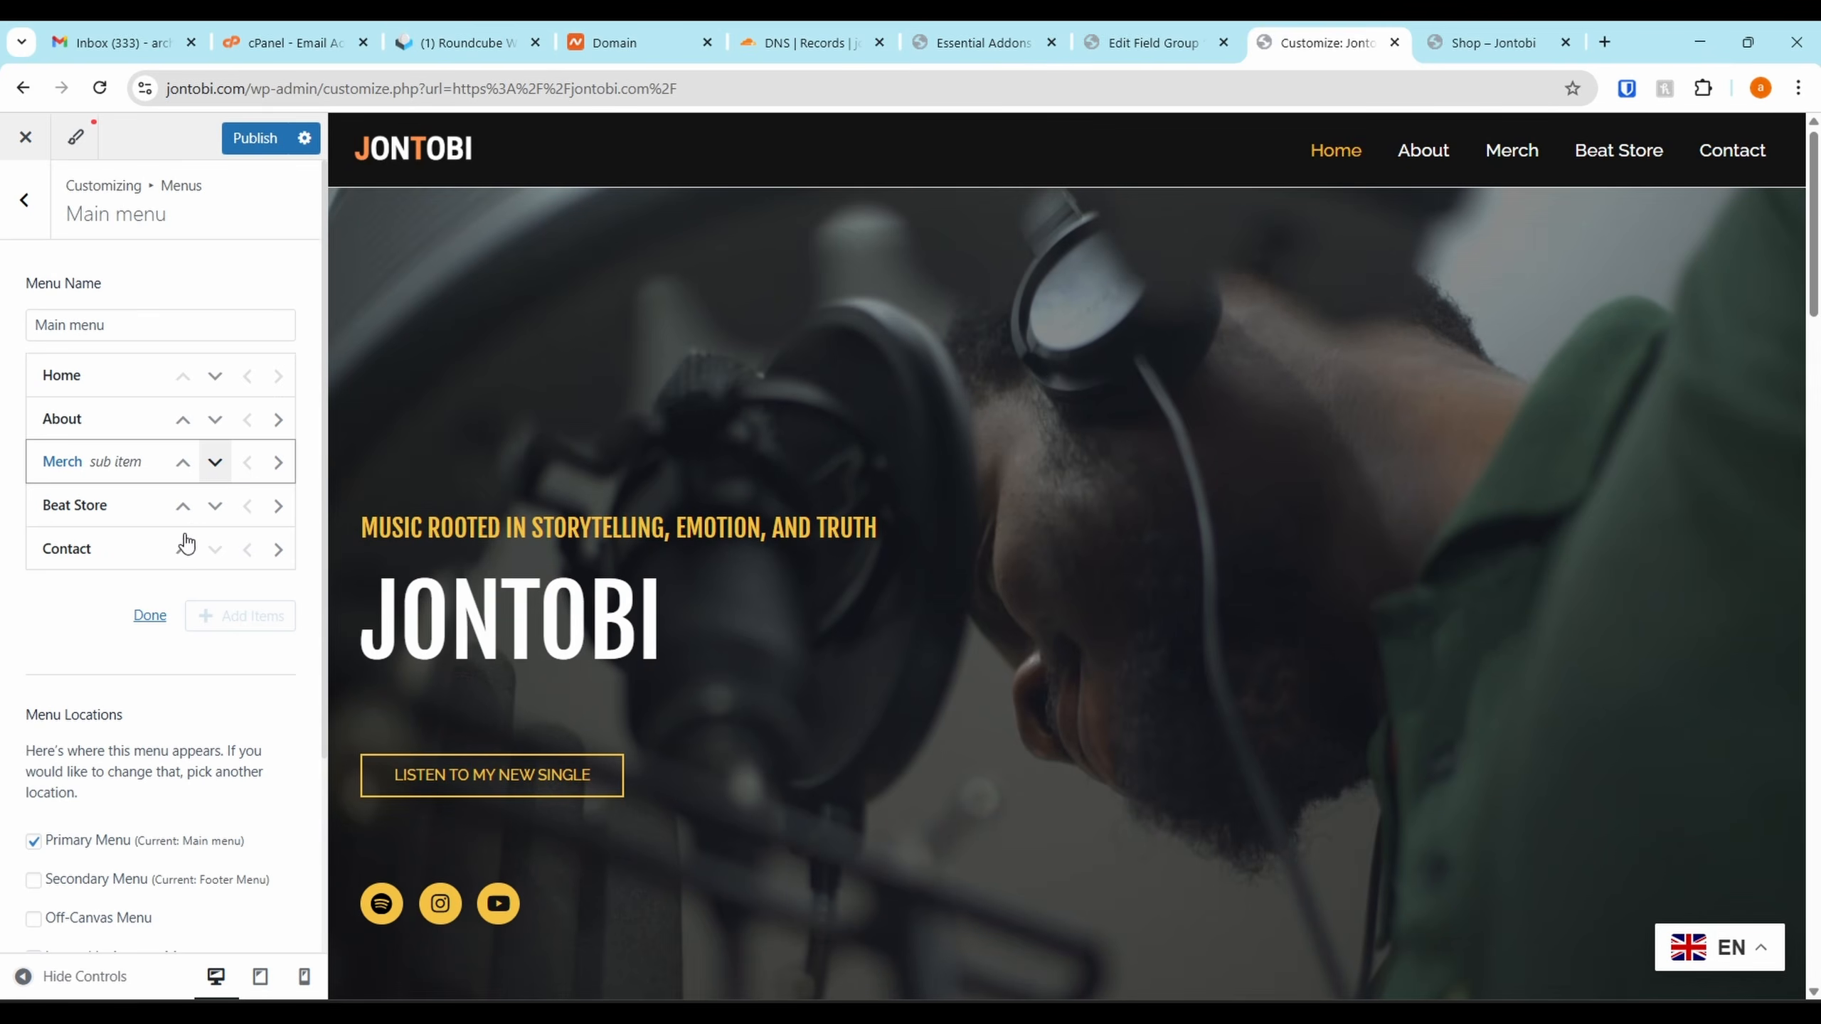
Move Merch below Beat Store and preview the live Merch page in a private window
{"action": "left_click", "coordinate": [215, 461]}
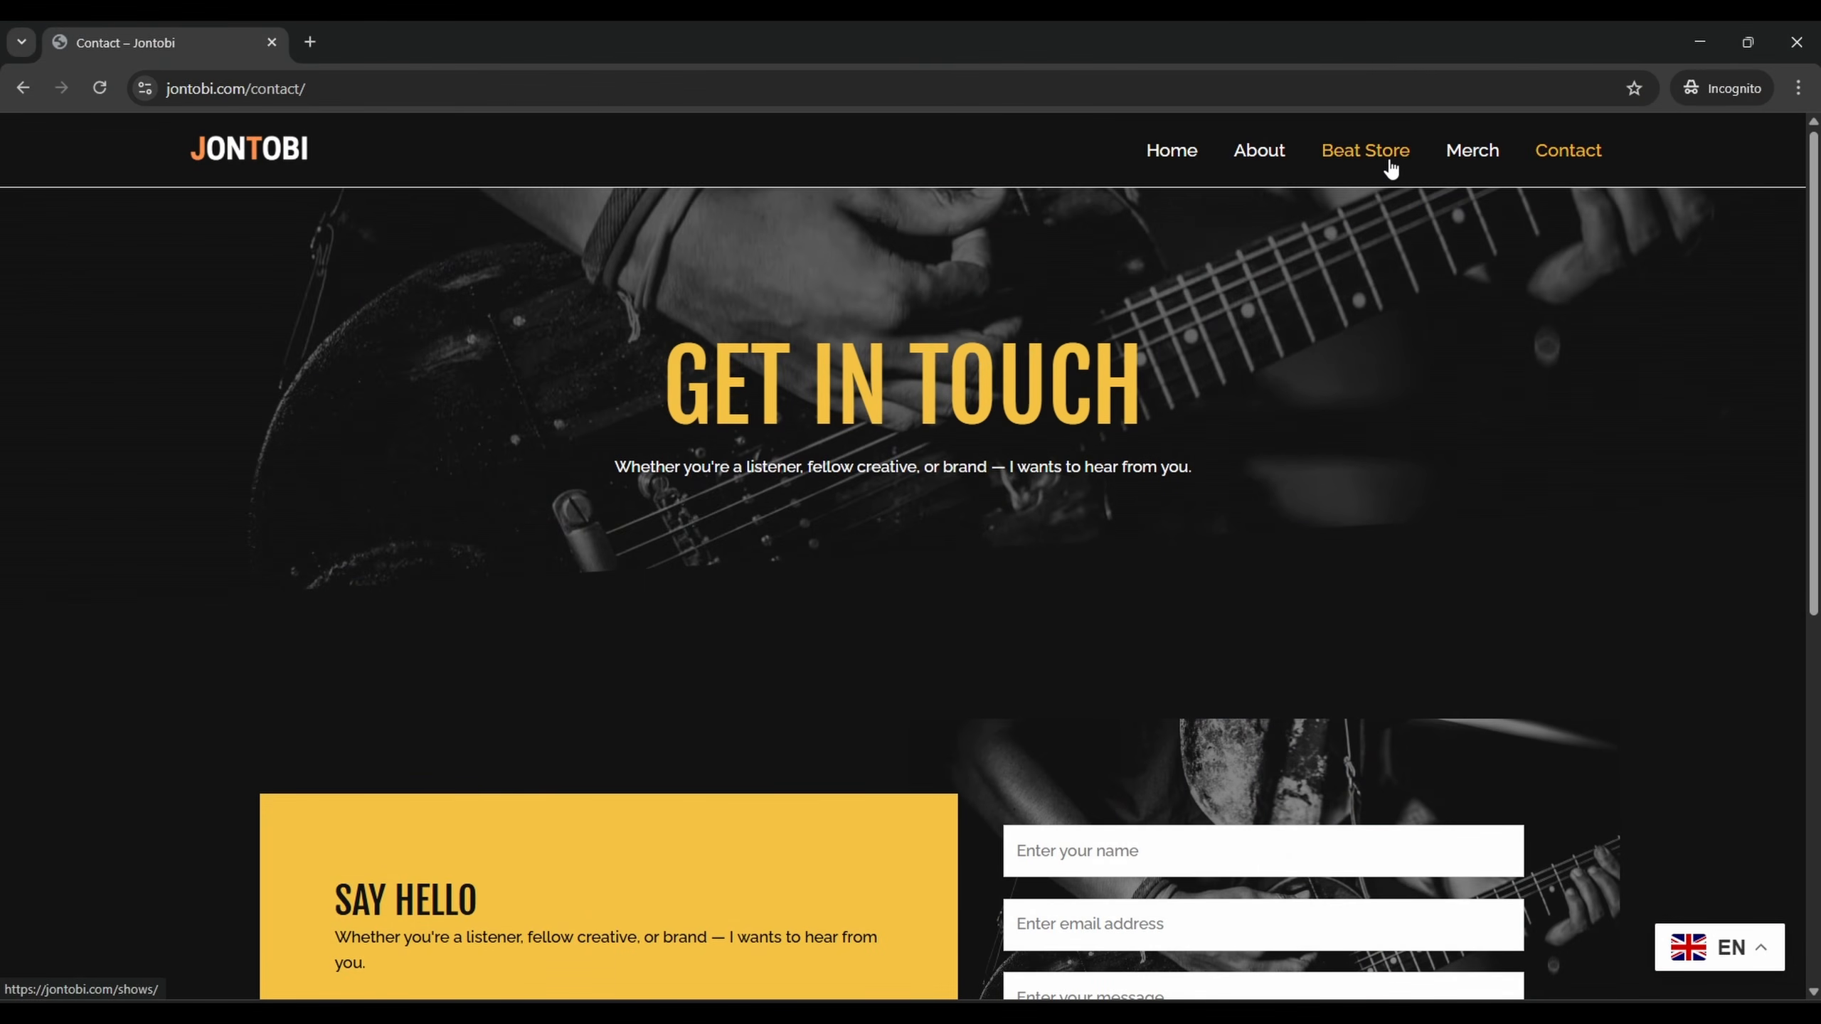
{"action": "left_click", "coordinate": [1478, 164]}
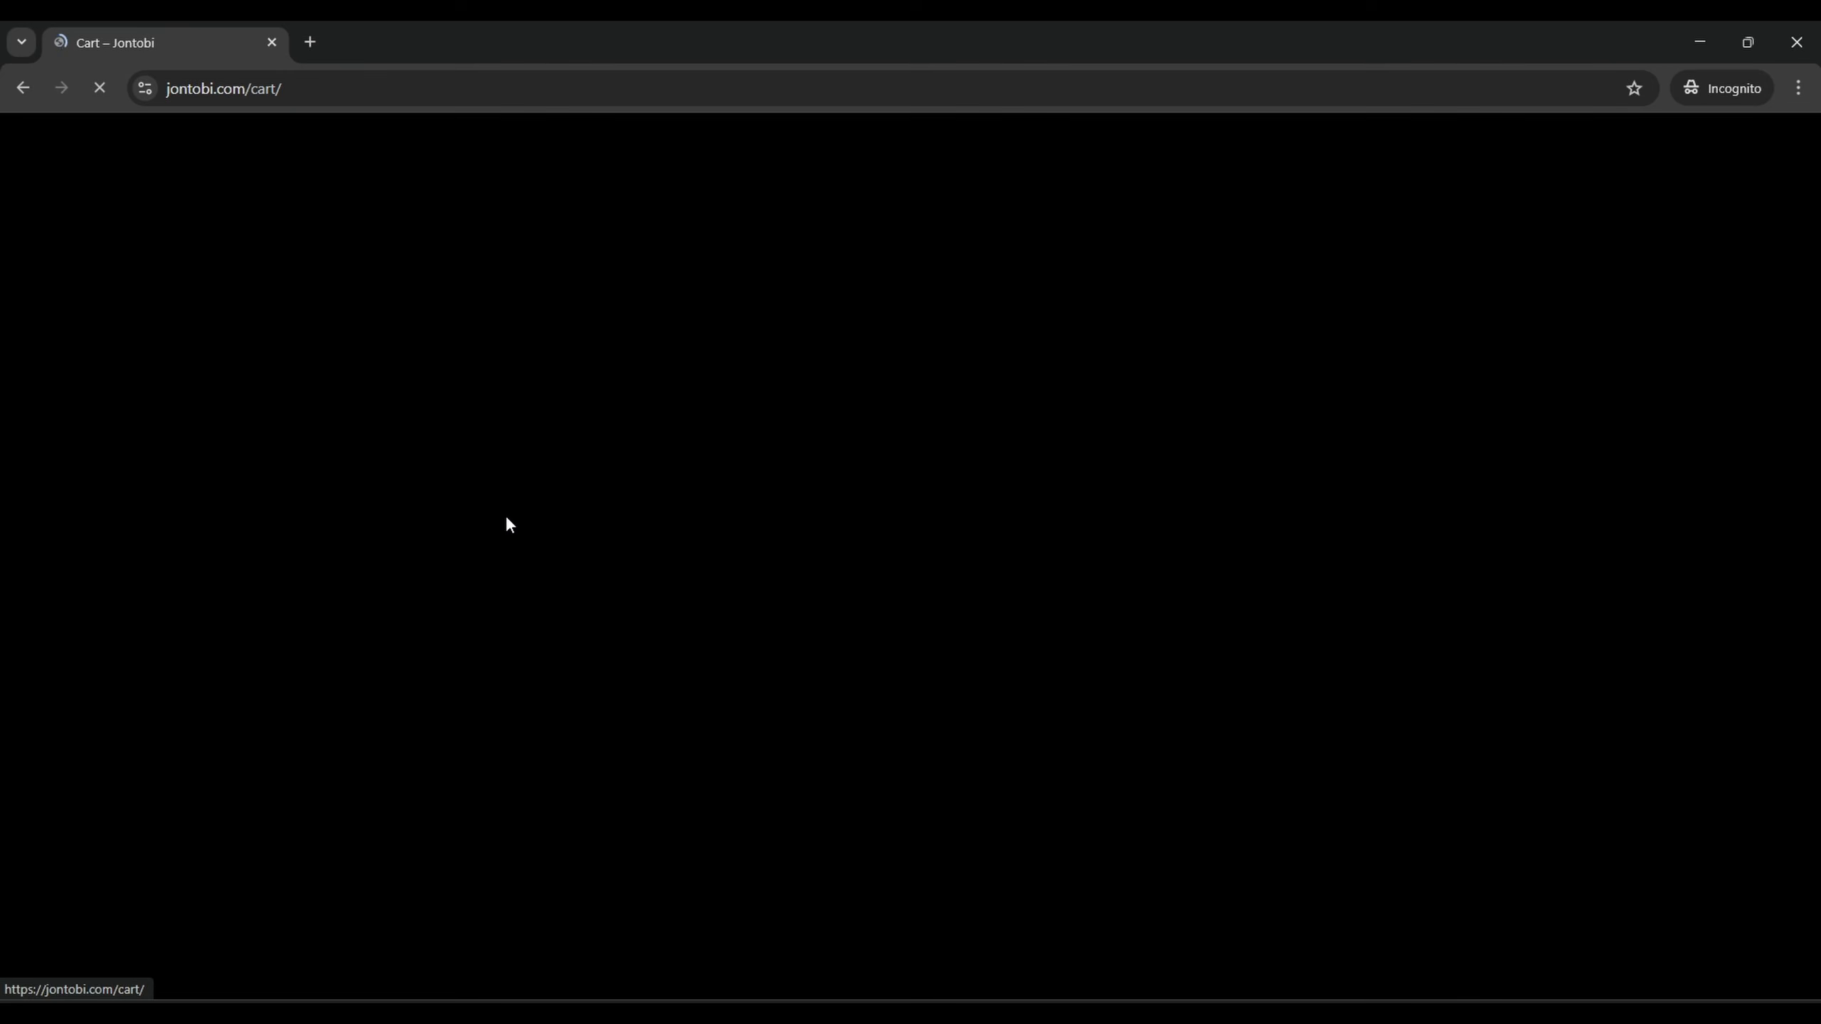
{"action": "scroll", "coordinate": [1046, 390], "scroll_direction": "down", "scroll_amount": 1}
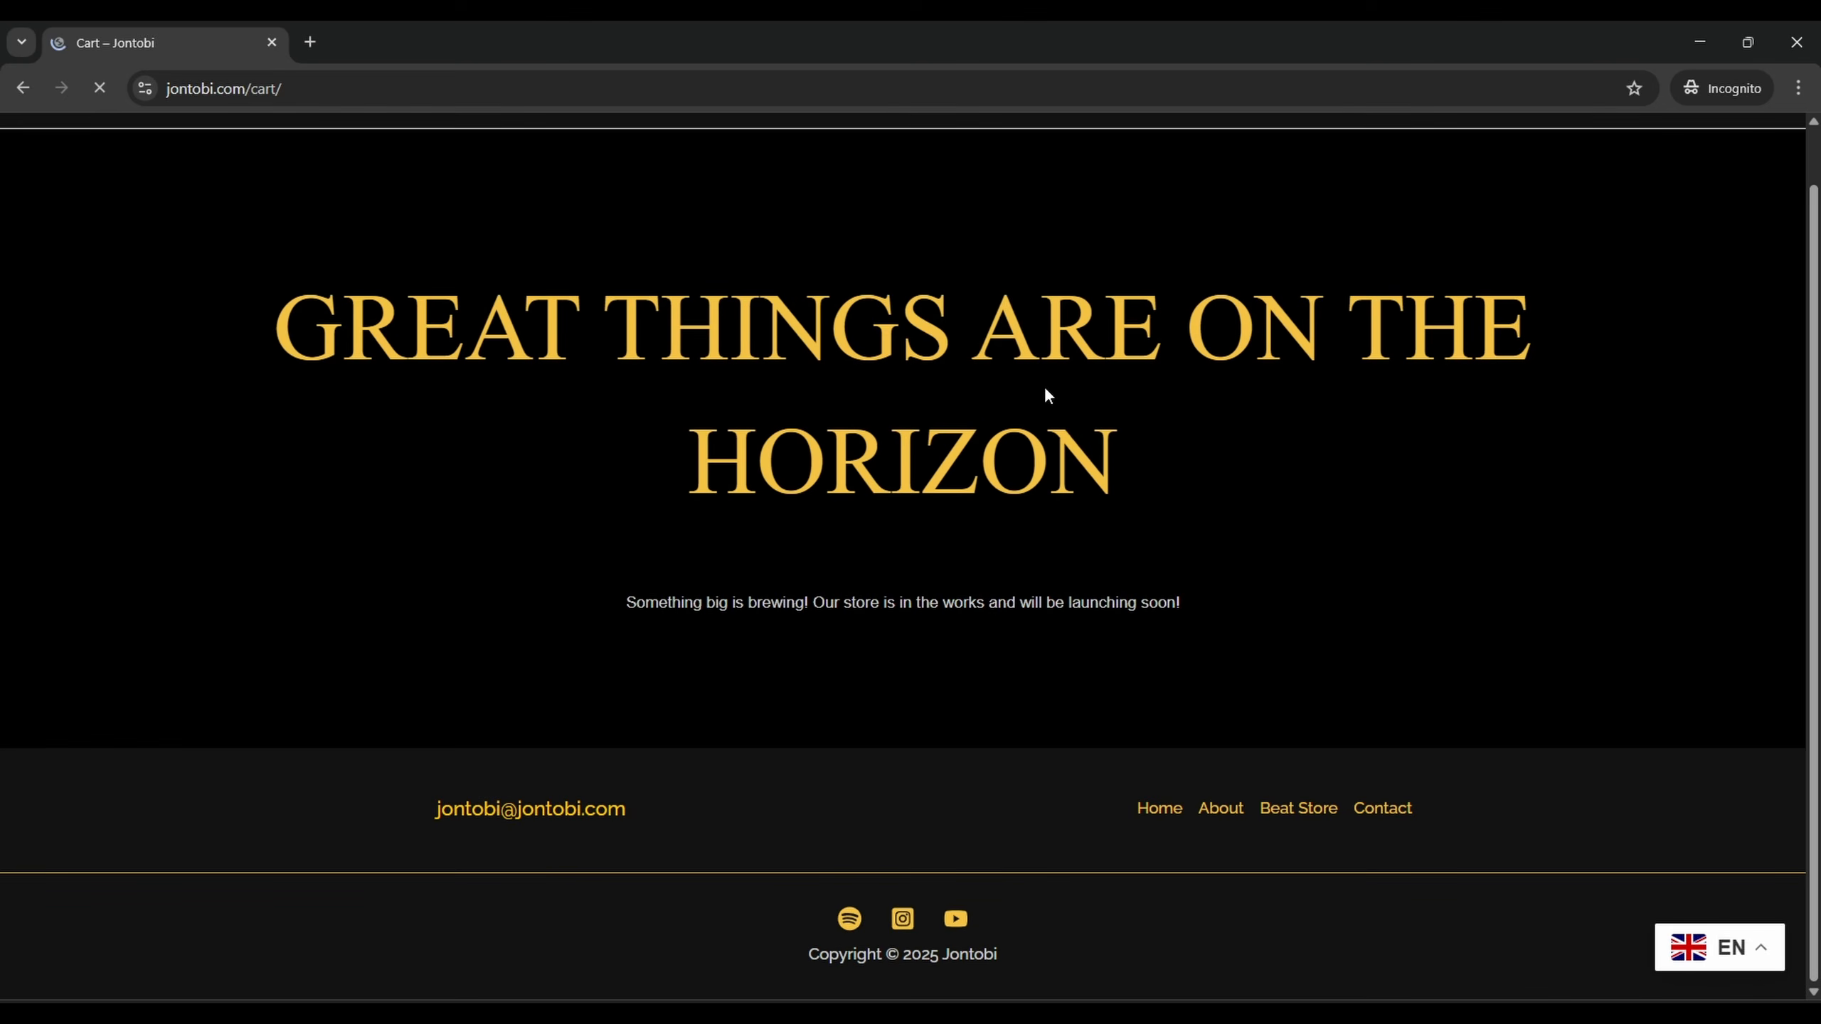
{"action": "left_click_drag", "start_coordinate": [792, 636], "coordinate": [953, 512]}
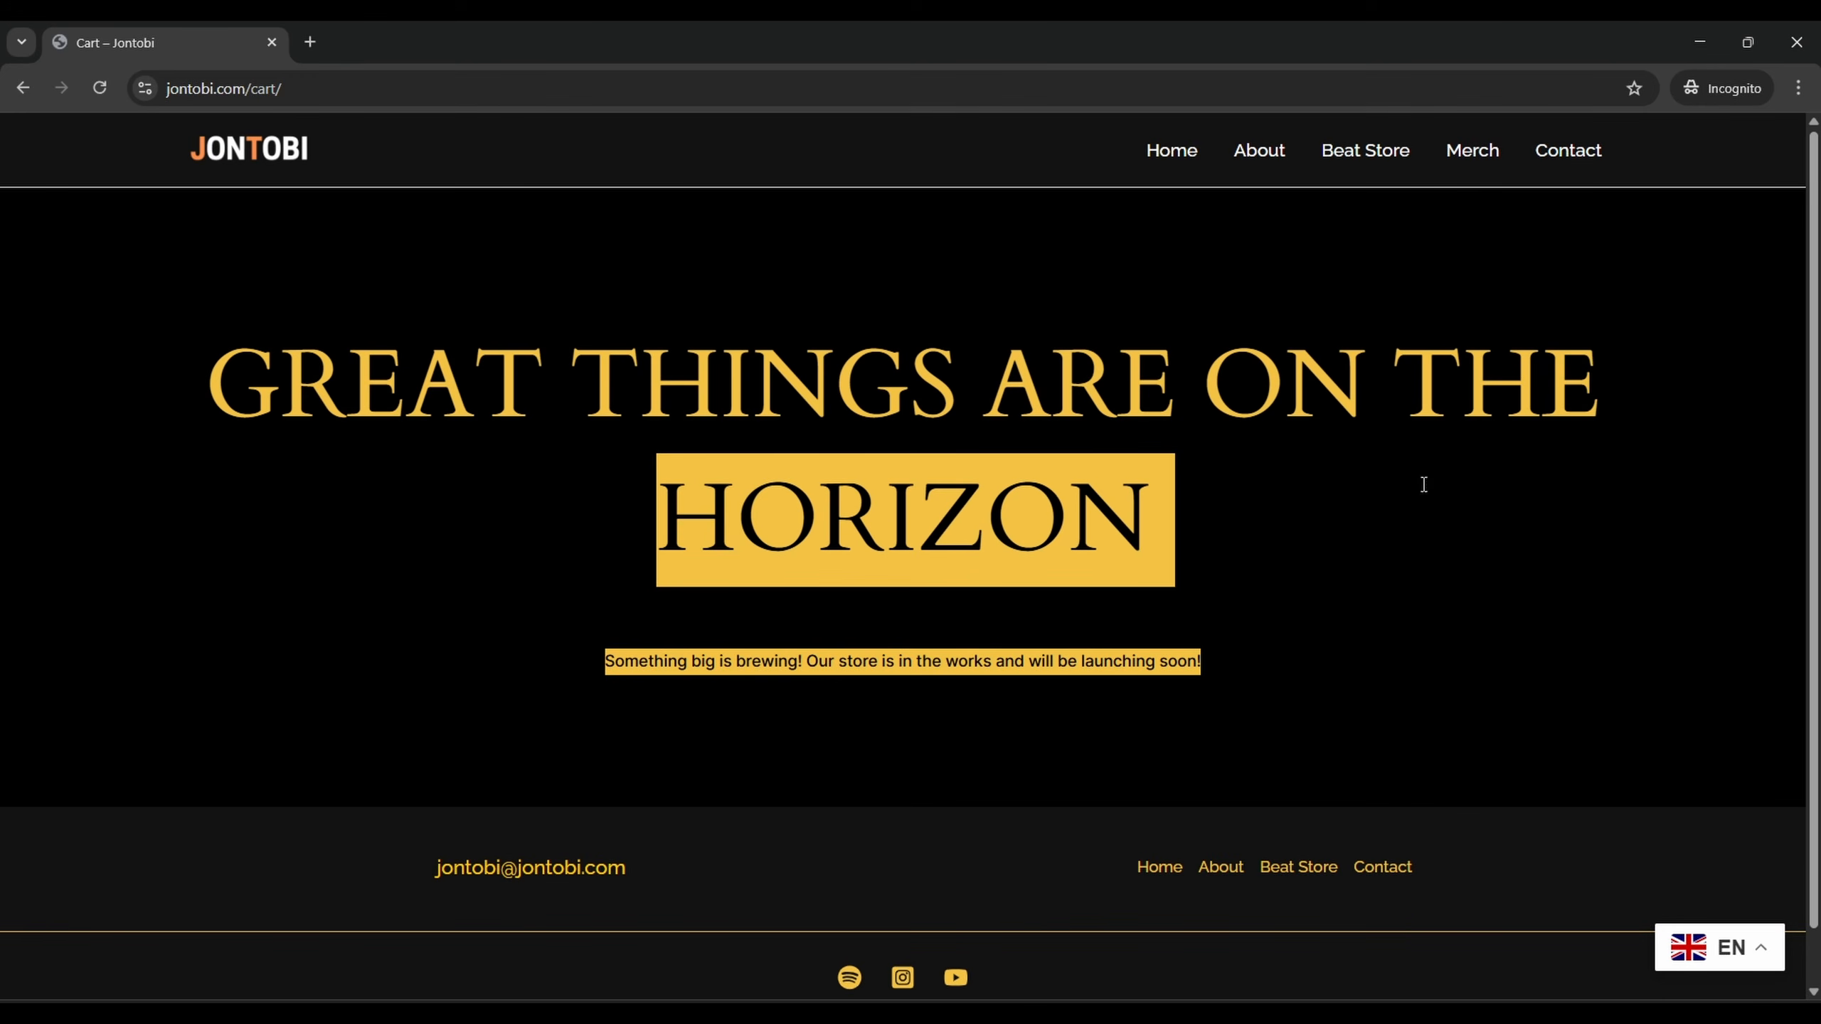
{"action": "left_click", "coordinate": [1700, 42]}
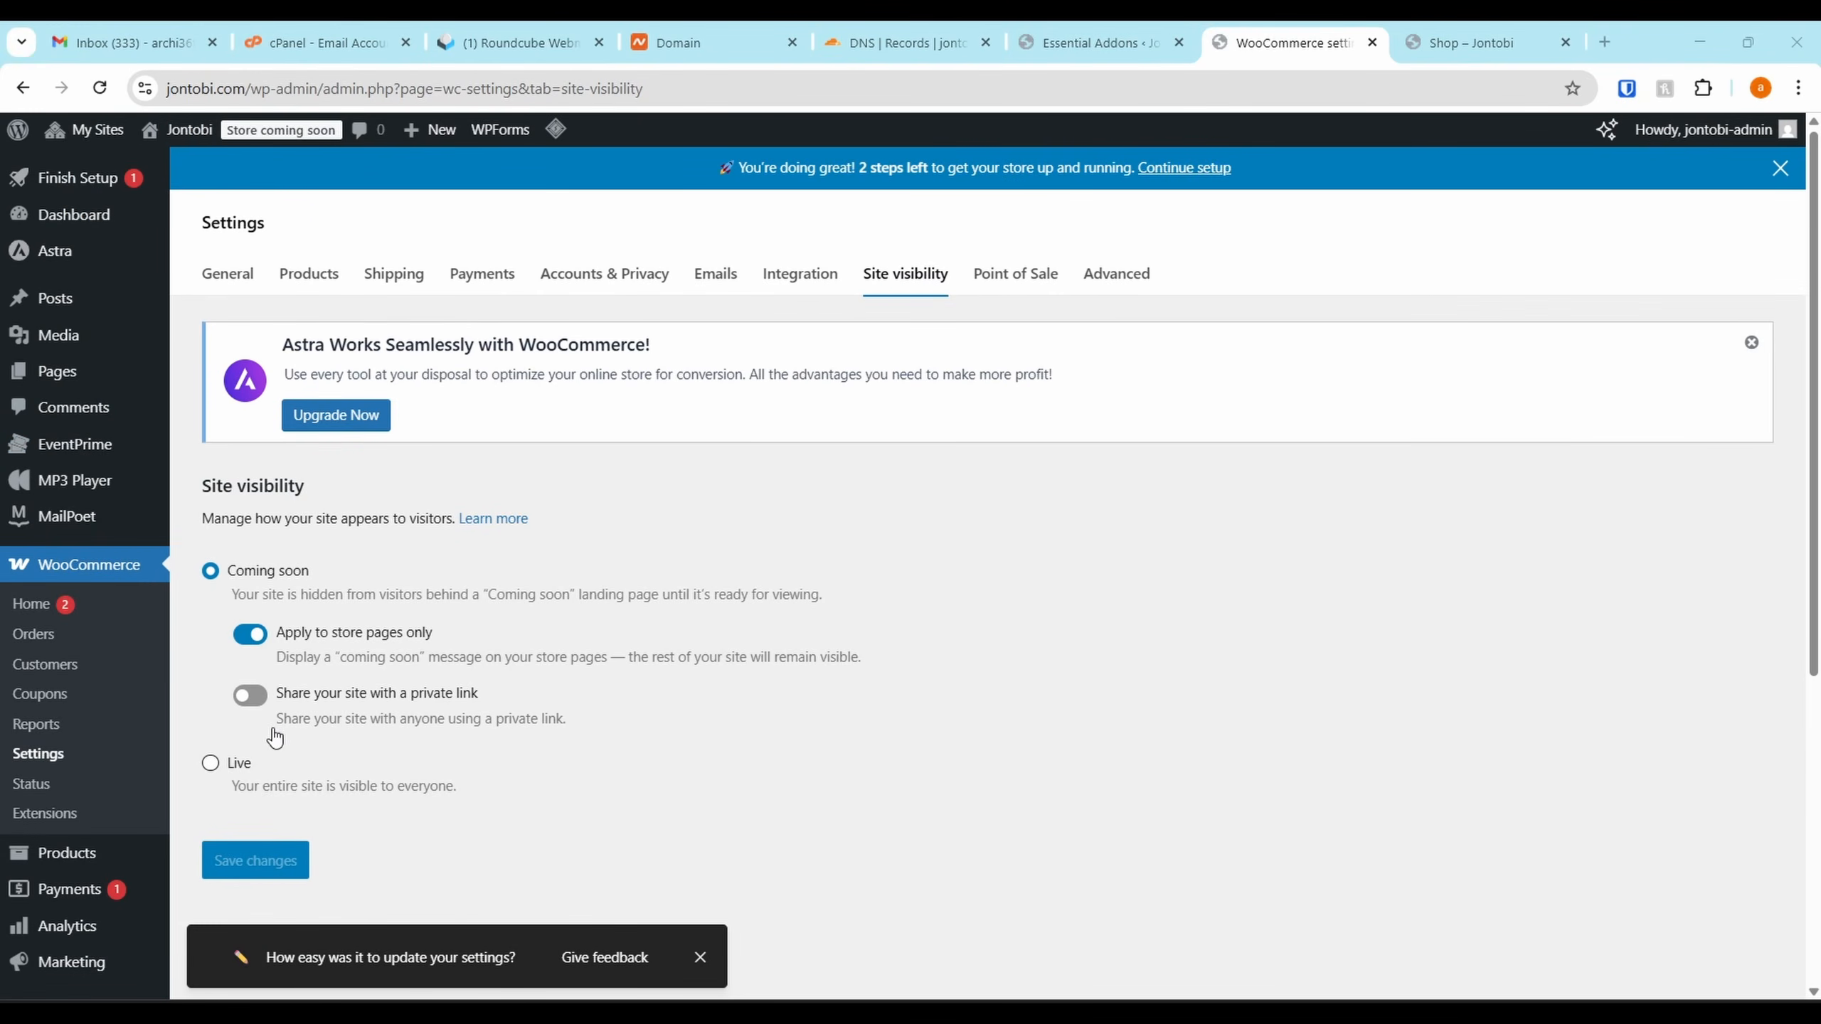
Save site visibility as Live and reload the private Shop page to verify it
{"action": "left_click", "coordinate": [210, 763]}
{"action": "left_click", "coordinate": [251, 738]}
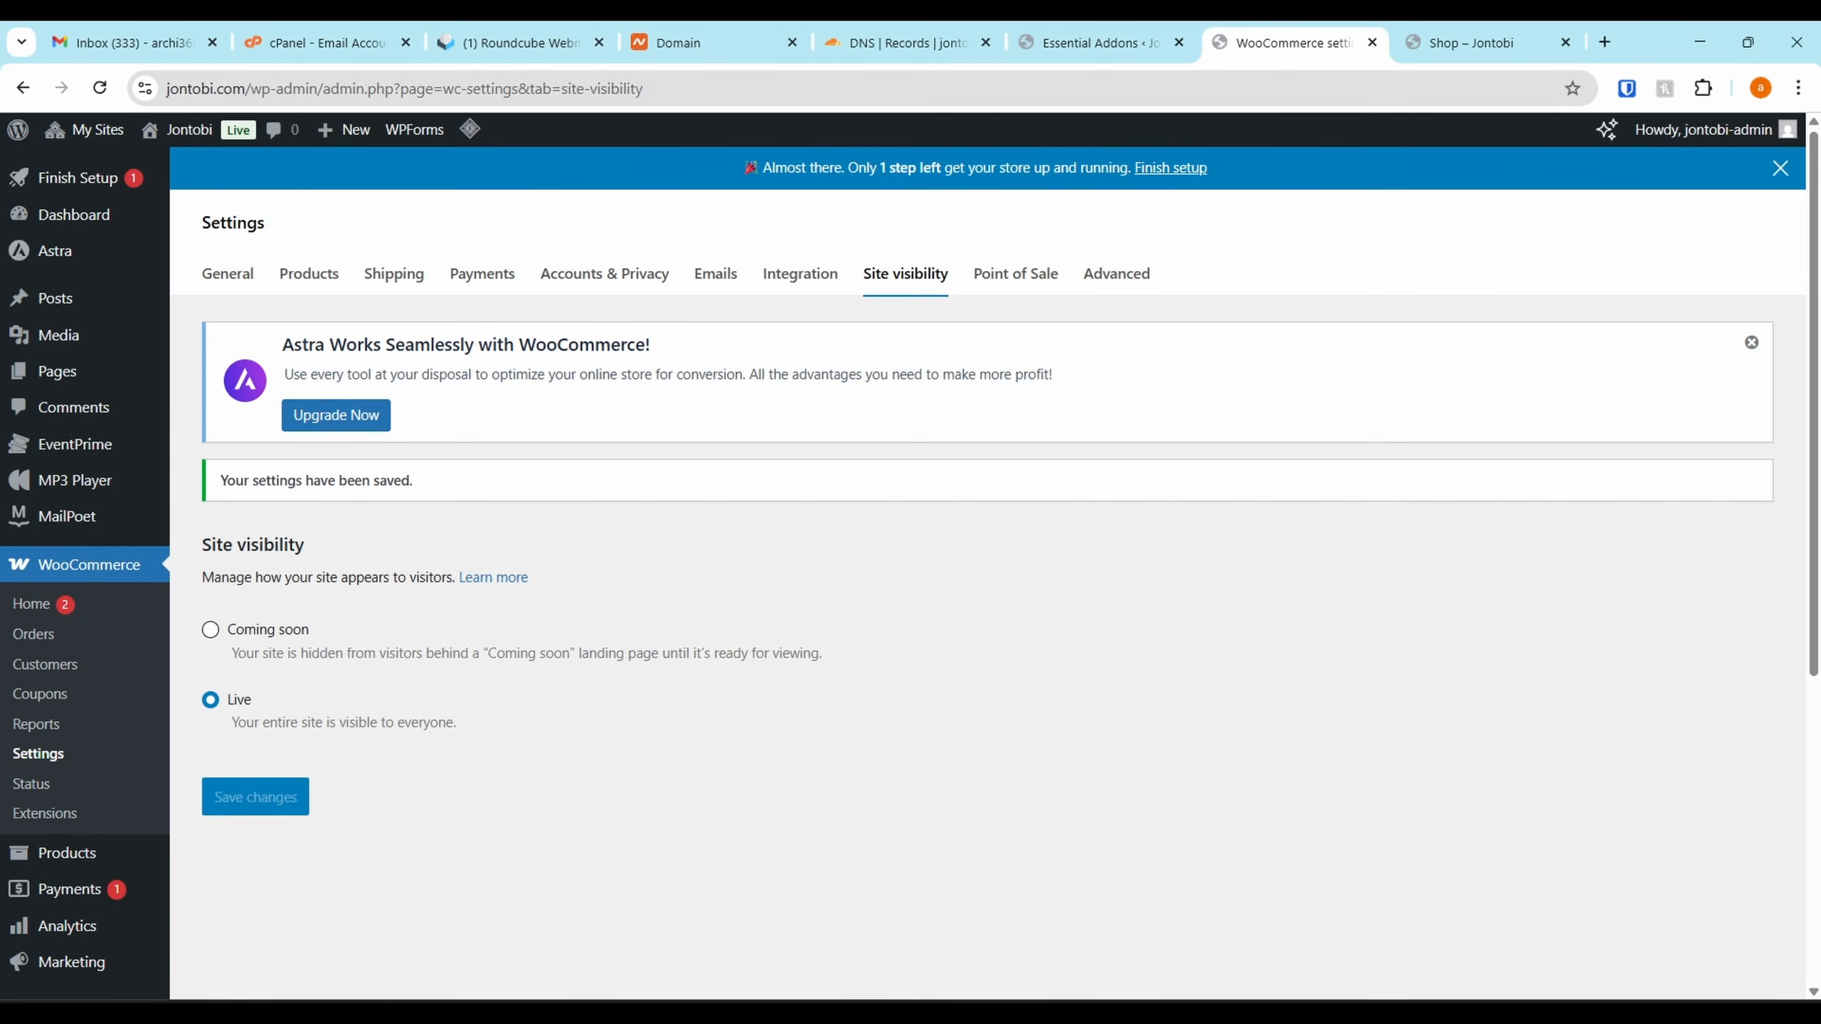
{"action": "left_click", "coordinate": [1421, 922]}
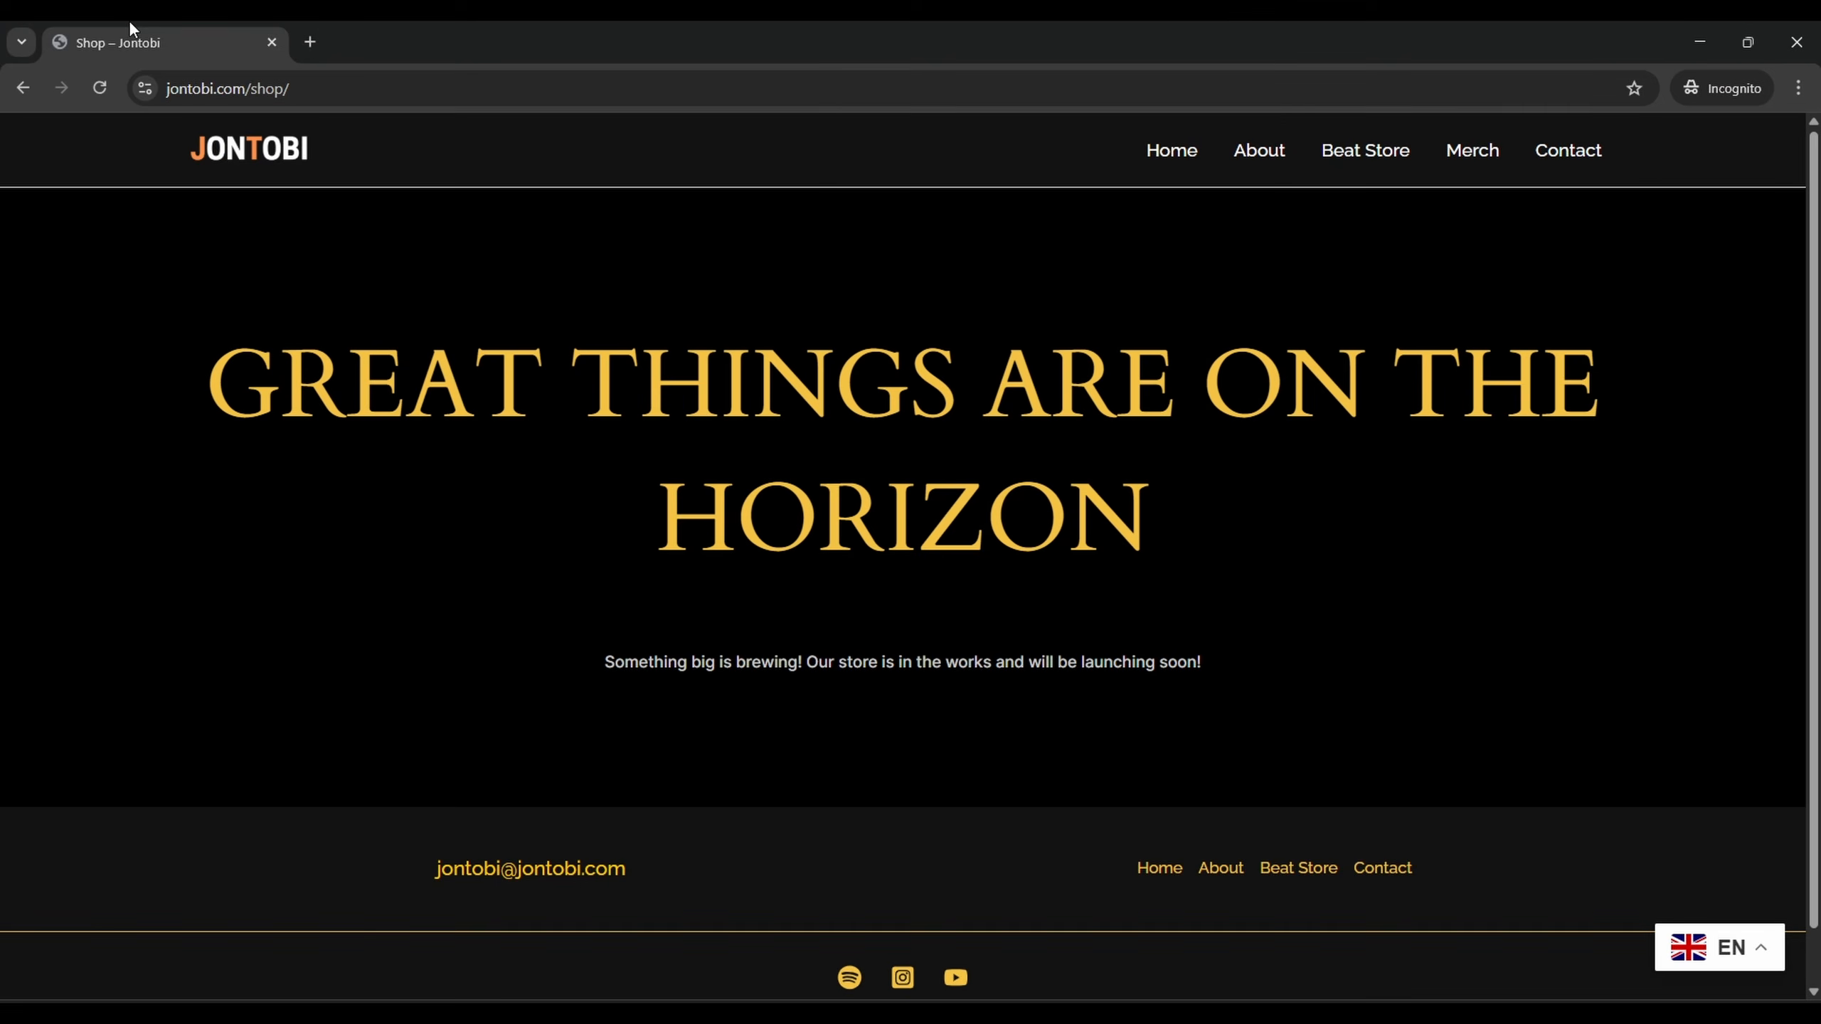
{"action": "left_click", "coordinate": [100, 89]}
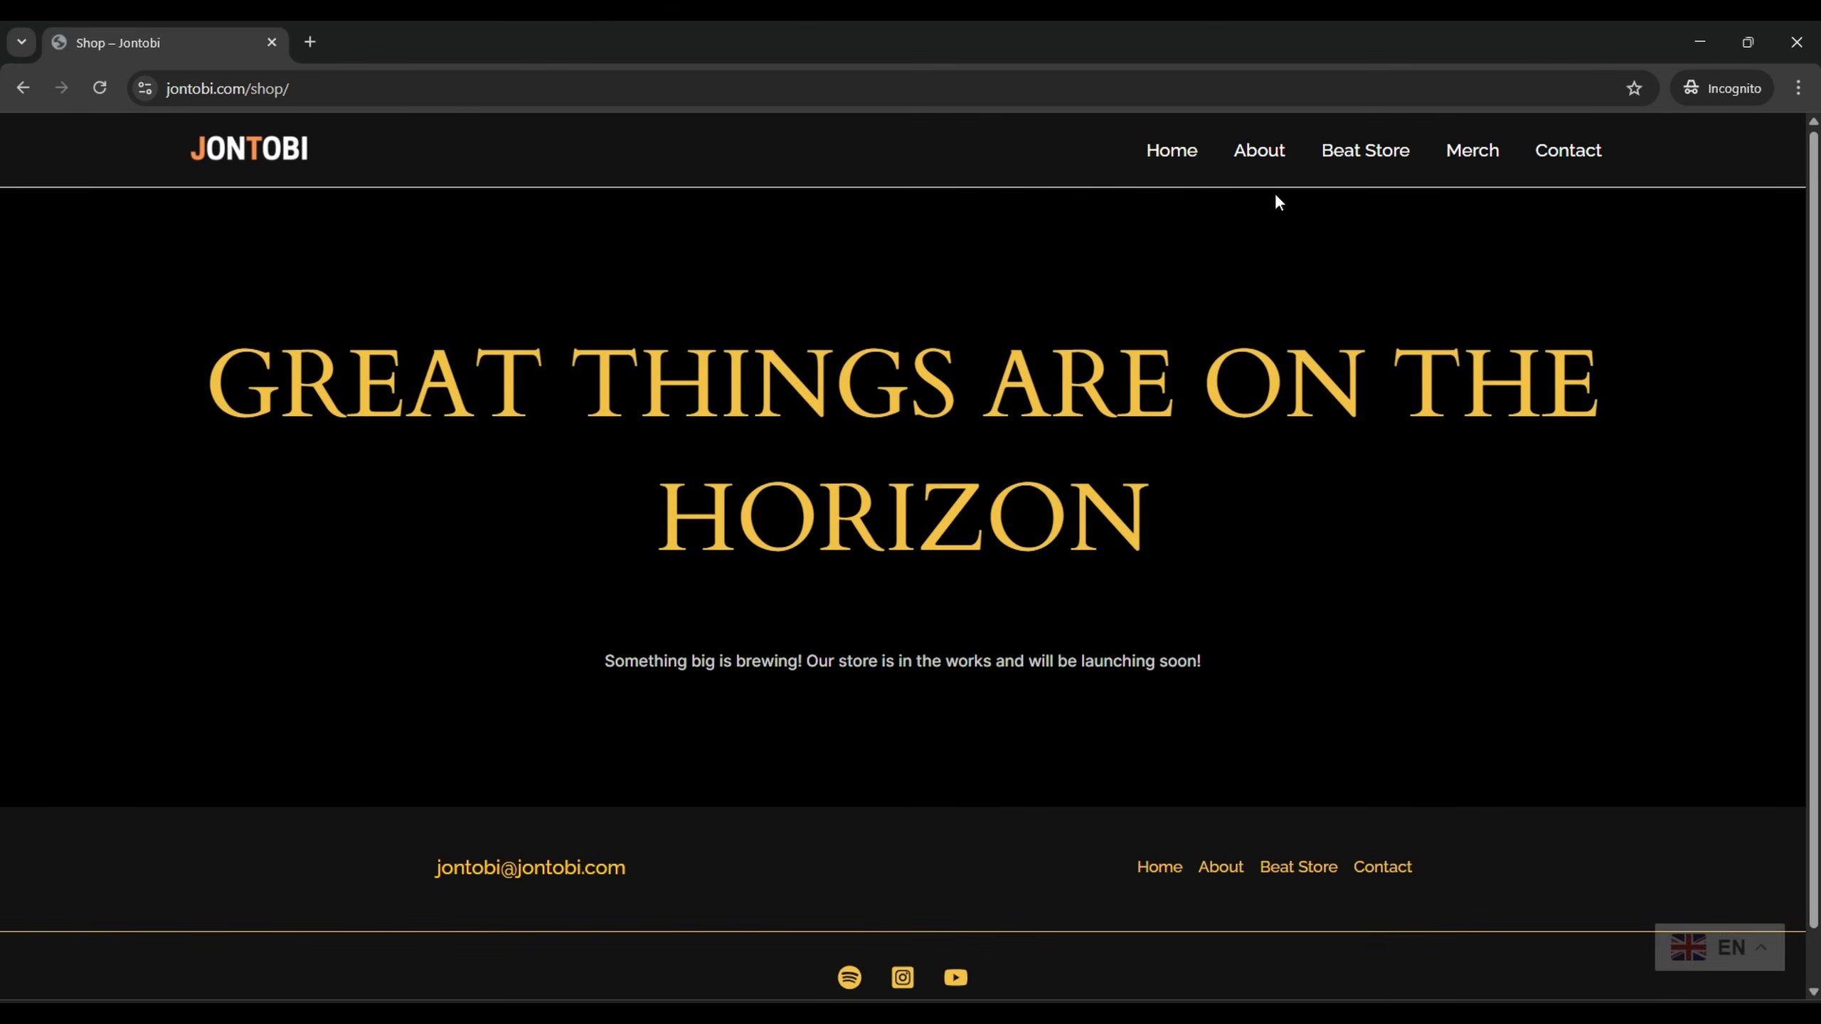
{"action": "key", "text": "alt+Tab"}
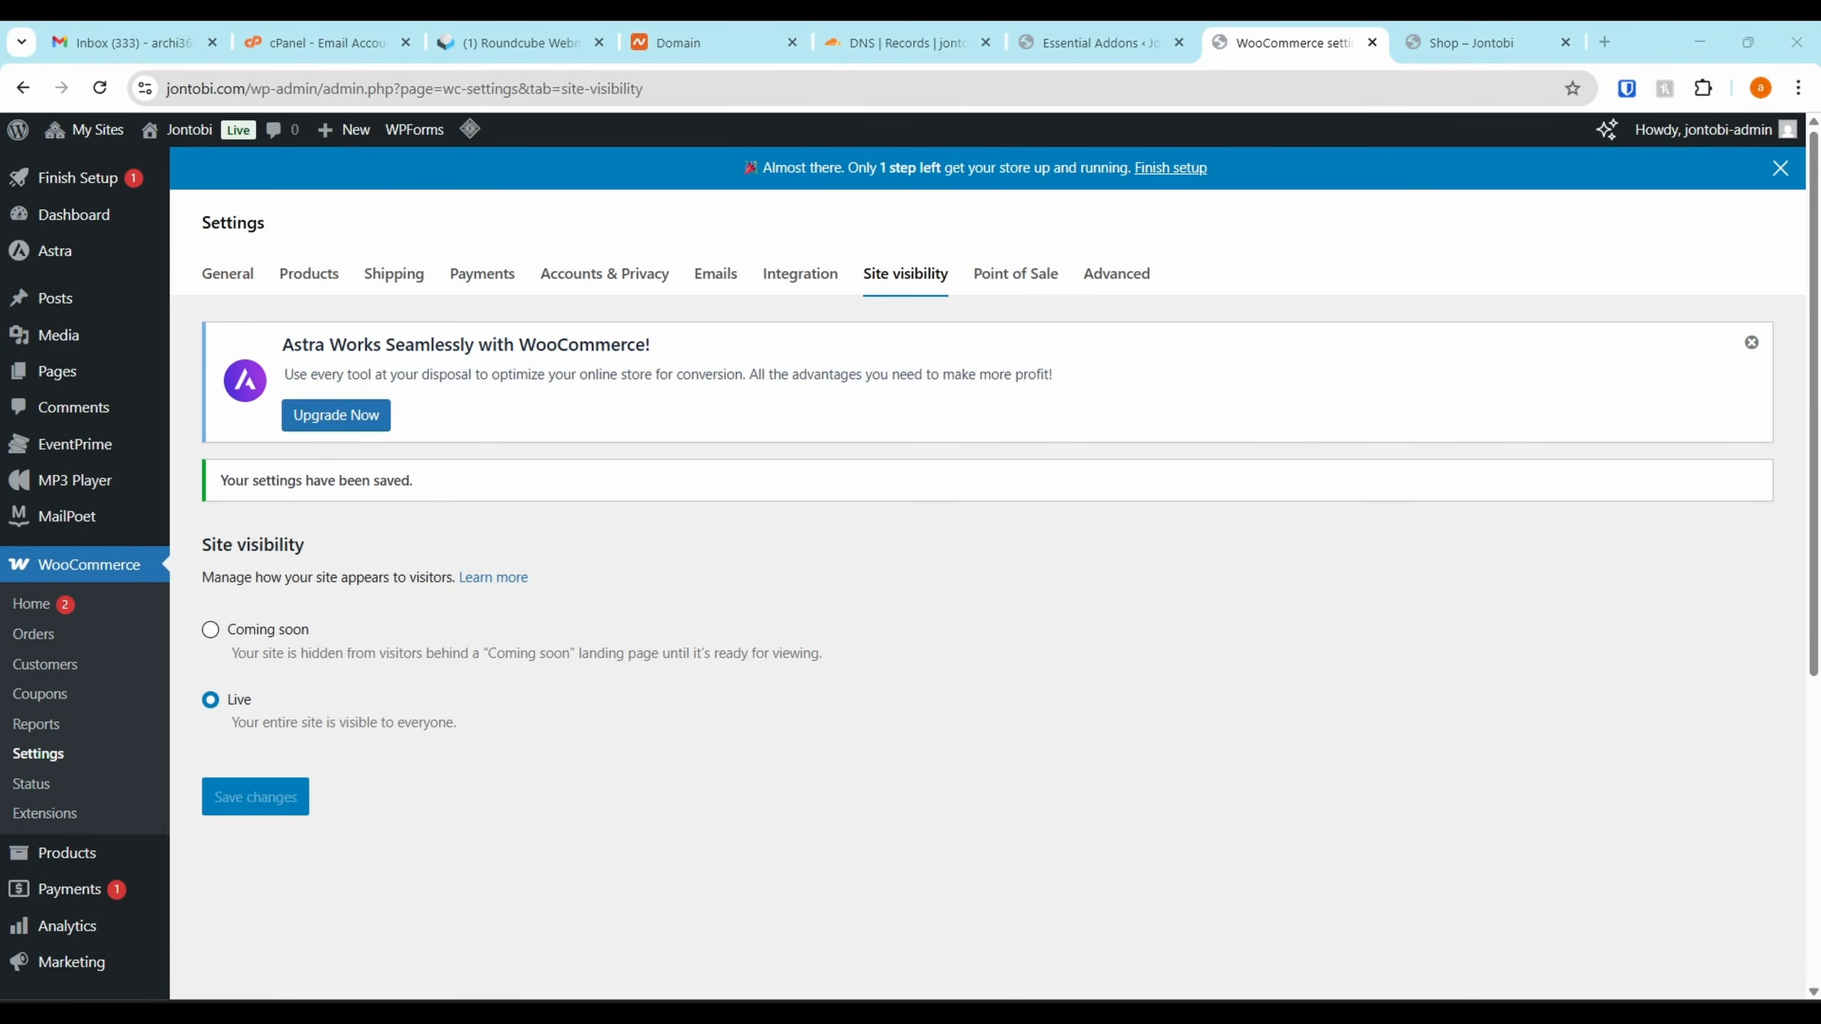
{"action": "mouse_move", "coordinate": [471, 131]}
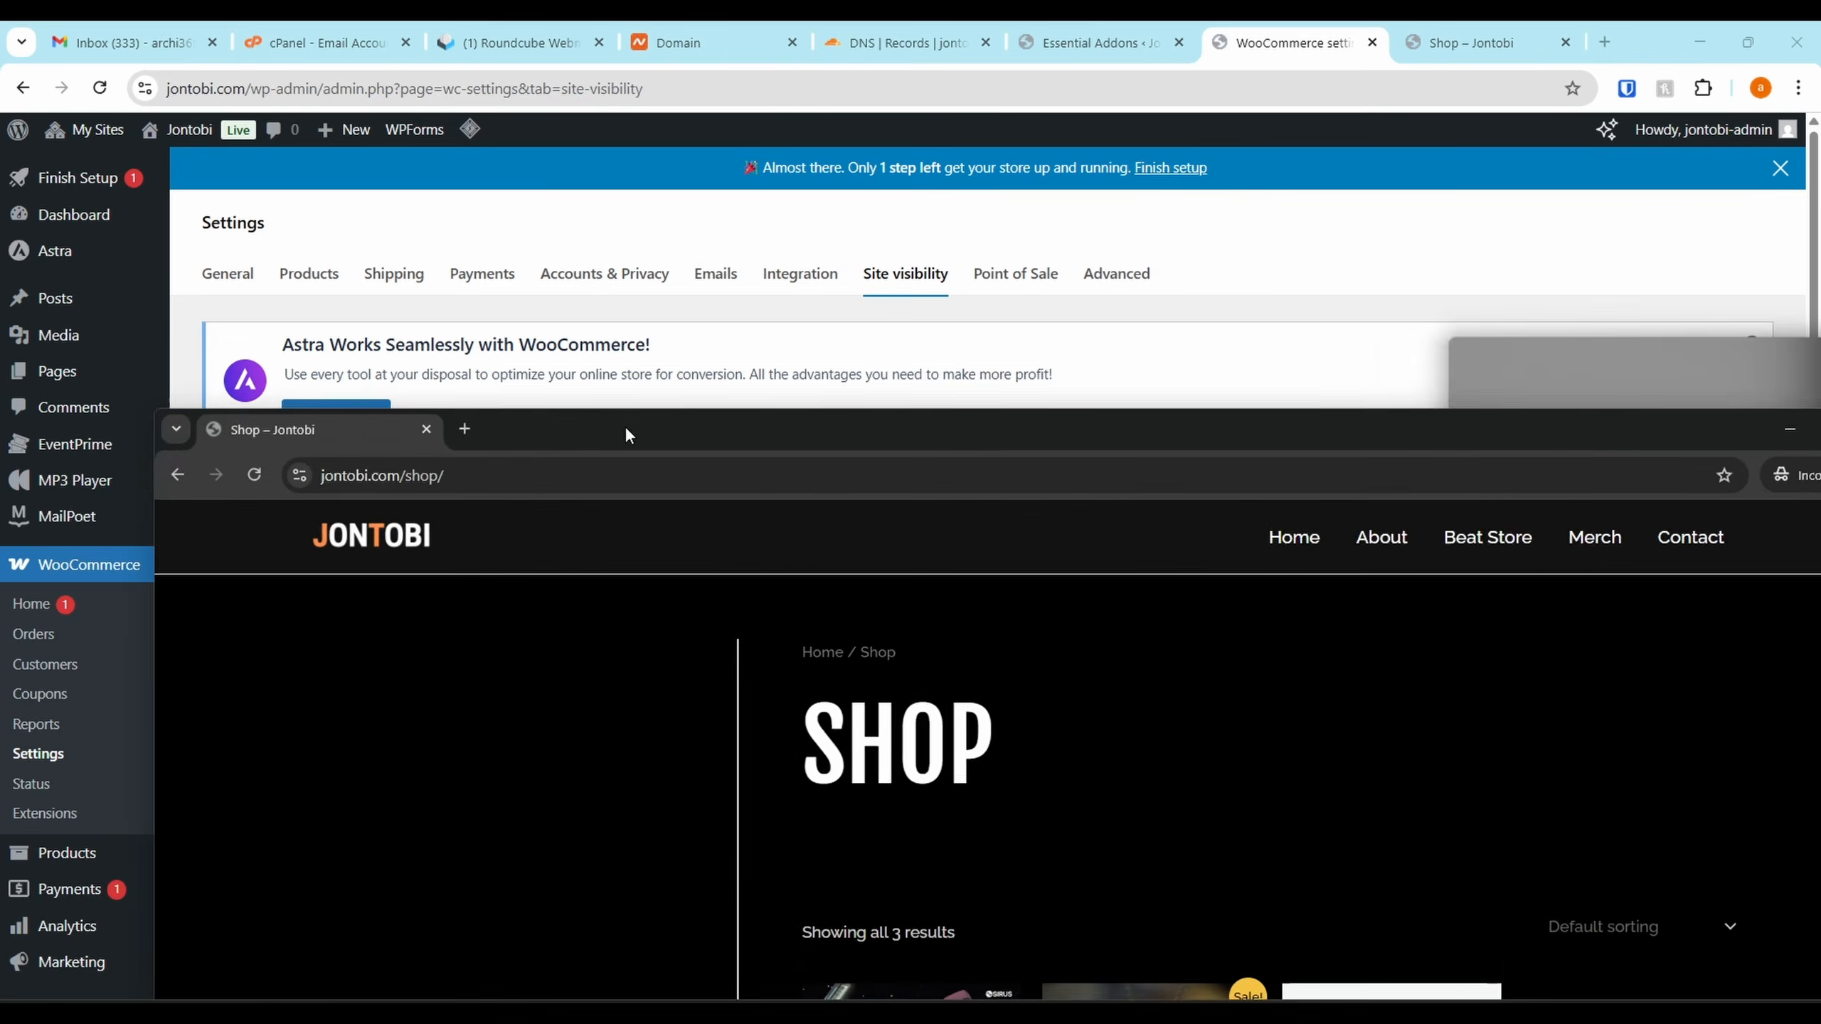
Maximize the private shop window, add the Osirus Pendant from the Merch page and view the cart
{"action": "left_click_drag", "start_coordinate": [626, 429], "coordinate": [460, 21]}
{"action": "scroll", "coordinate": [1338, 687], "scroll_direction": "down", "scroll_amount": 5}
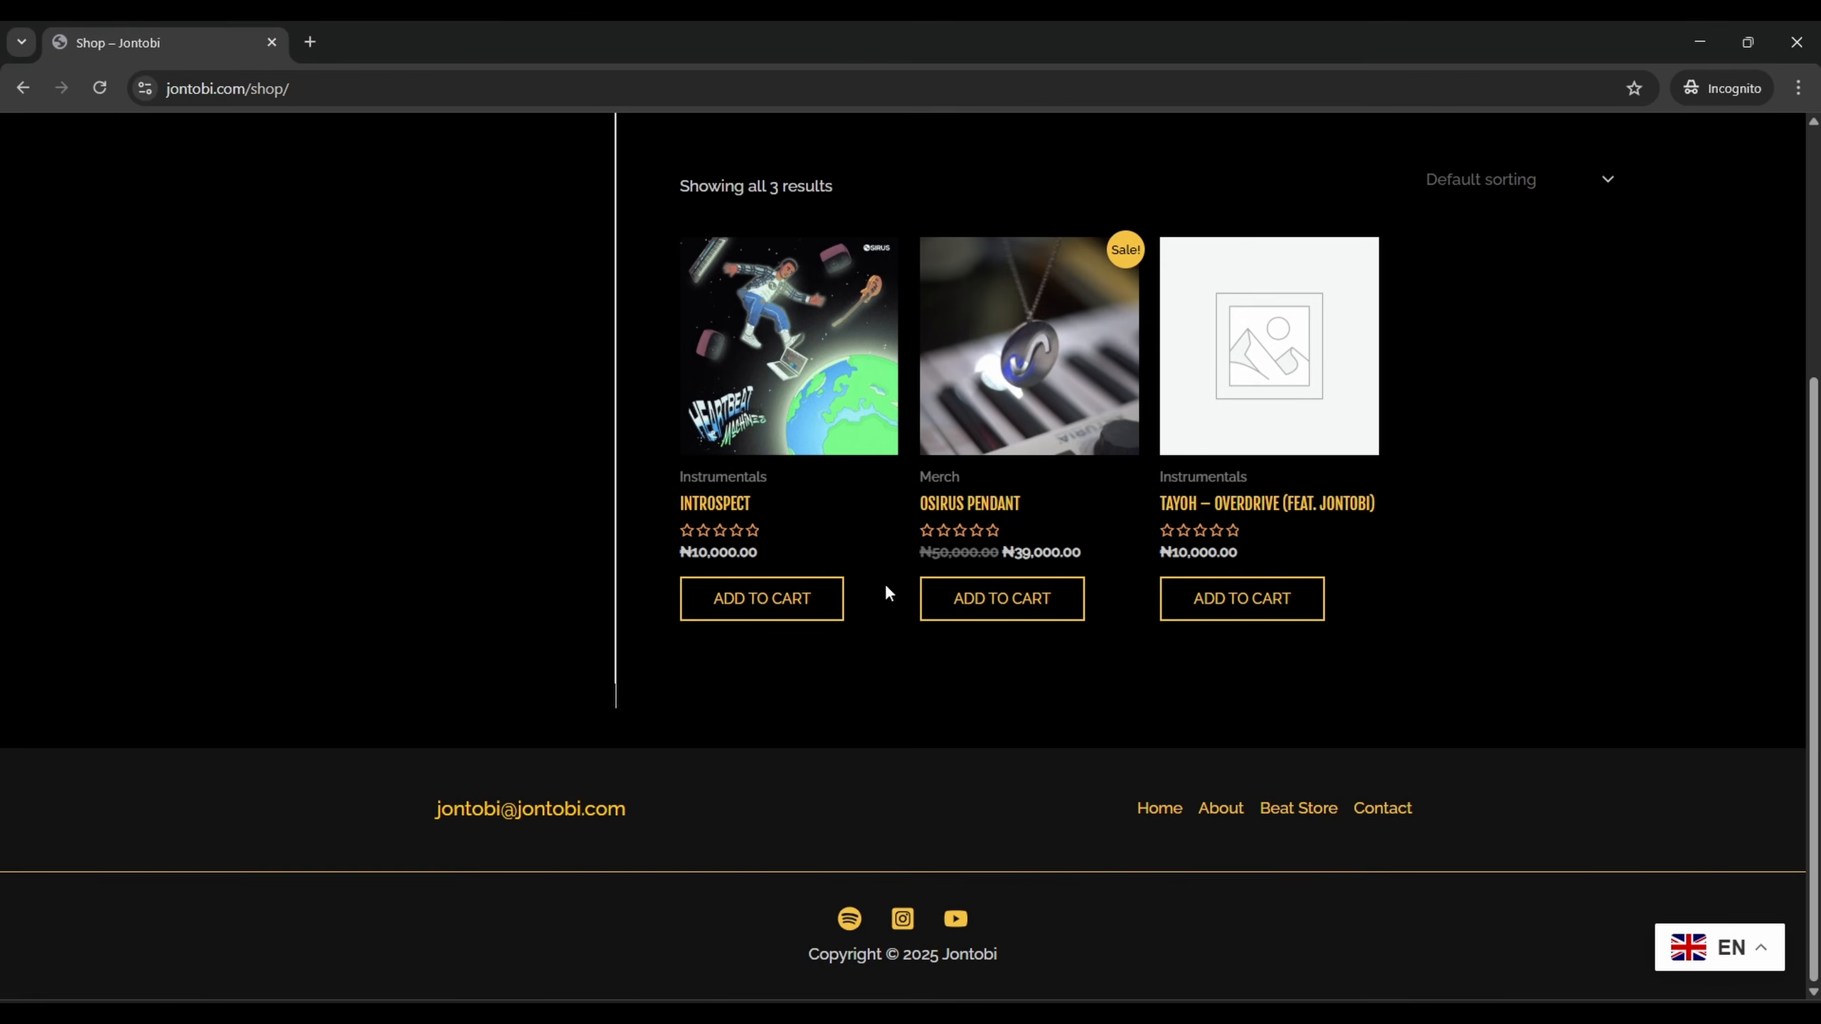
{"action": "scroll", "coordinate": [662, 561], "scroll_direction": "up", "scroll_amount": 5}
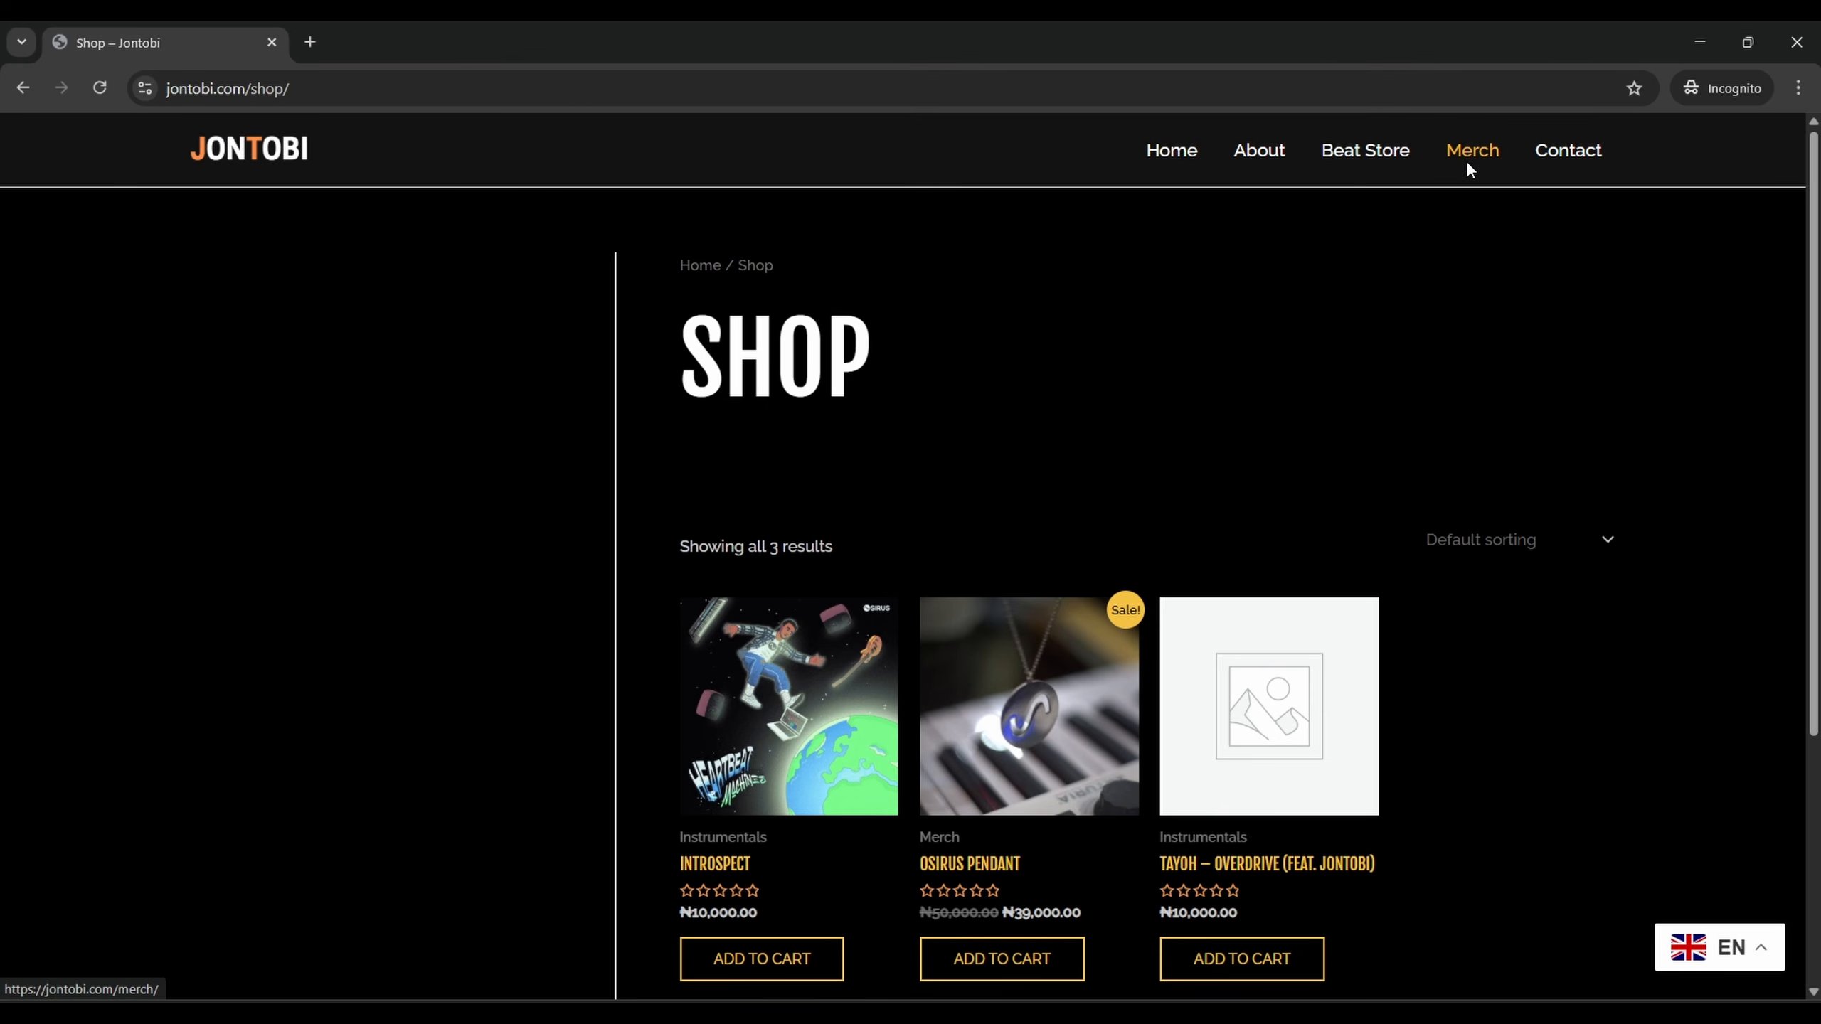
{"action": "left_click", "coordinate": [1466, 159]}
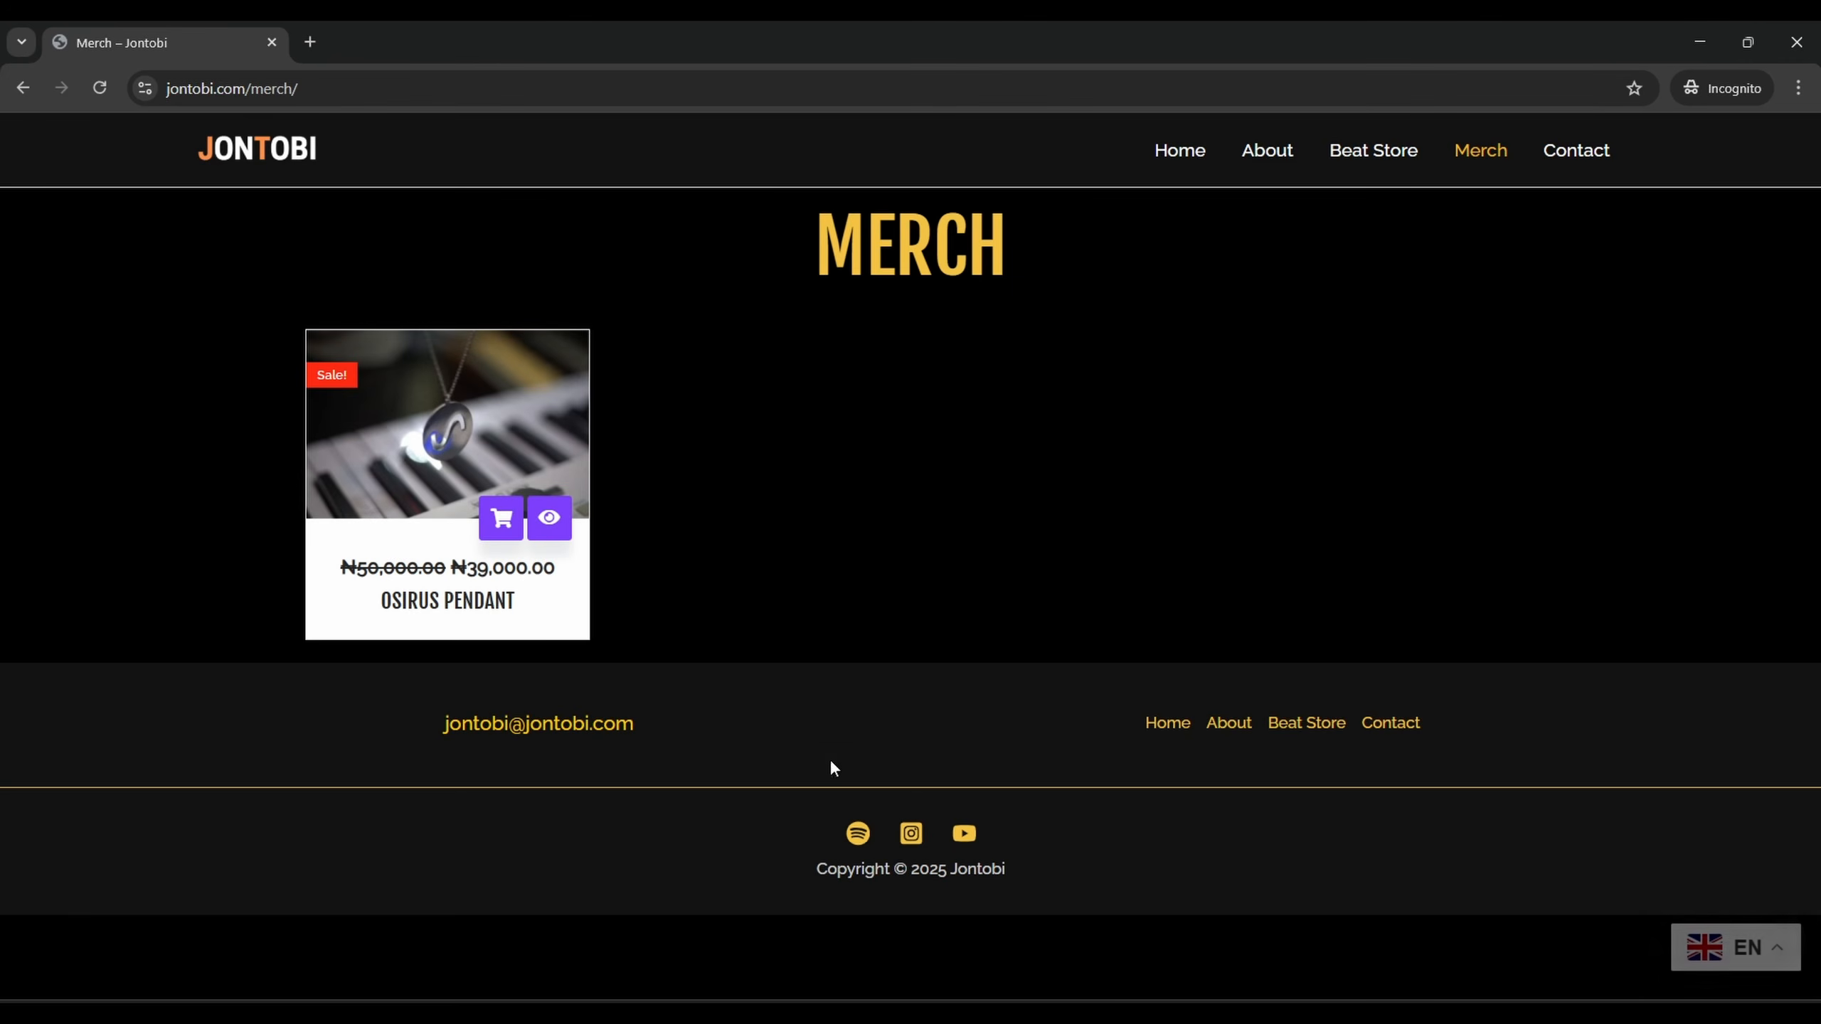
{"action": "left_click", "coordinate": [510, 541]}
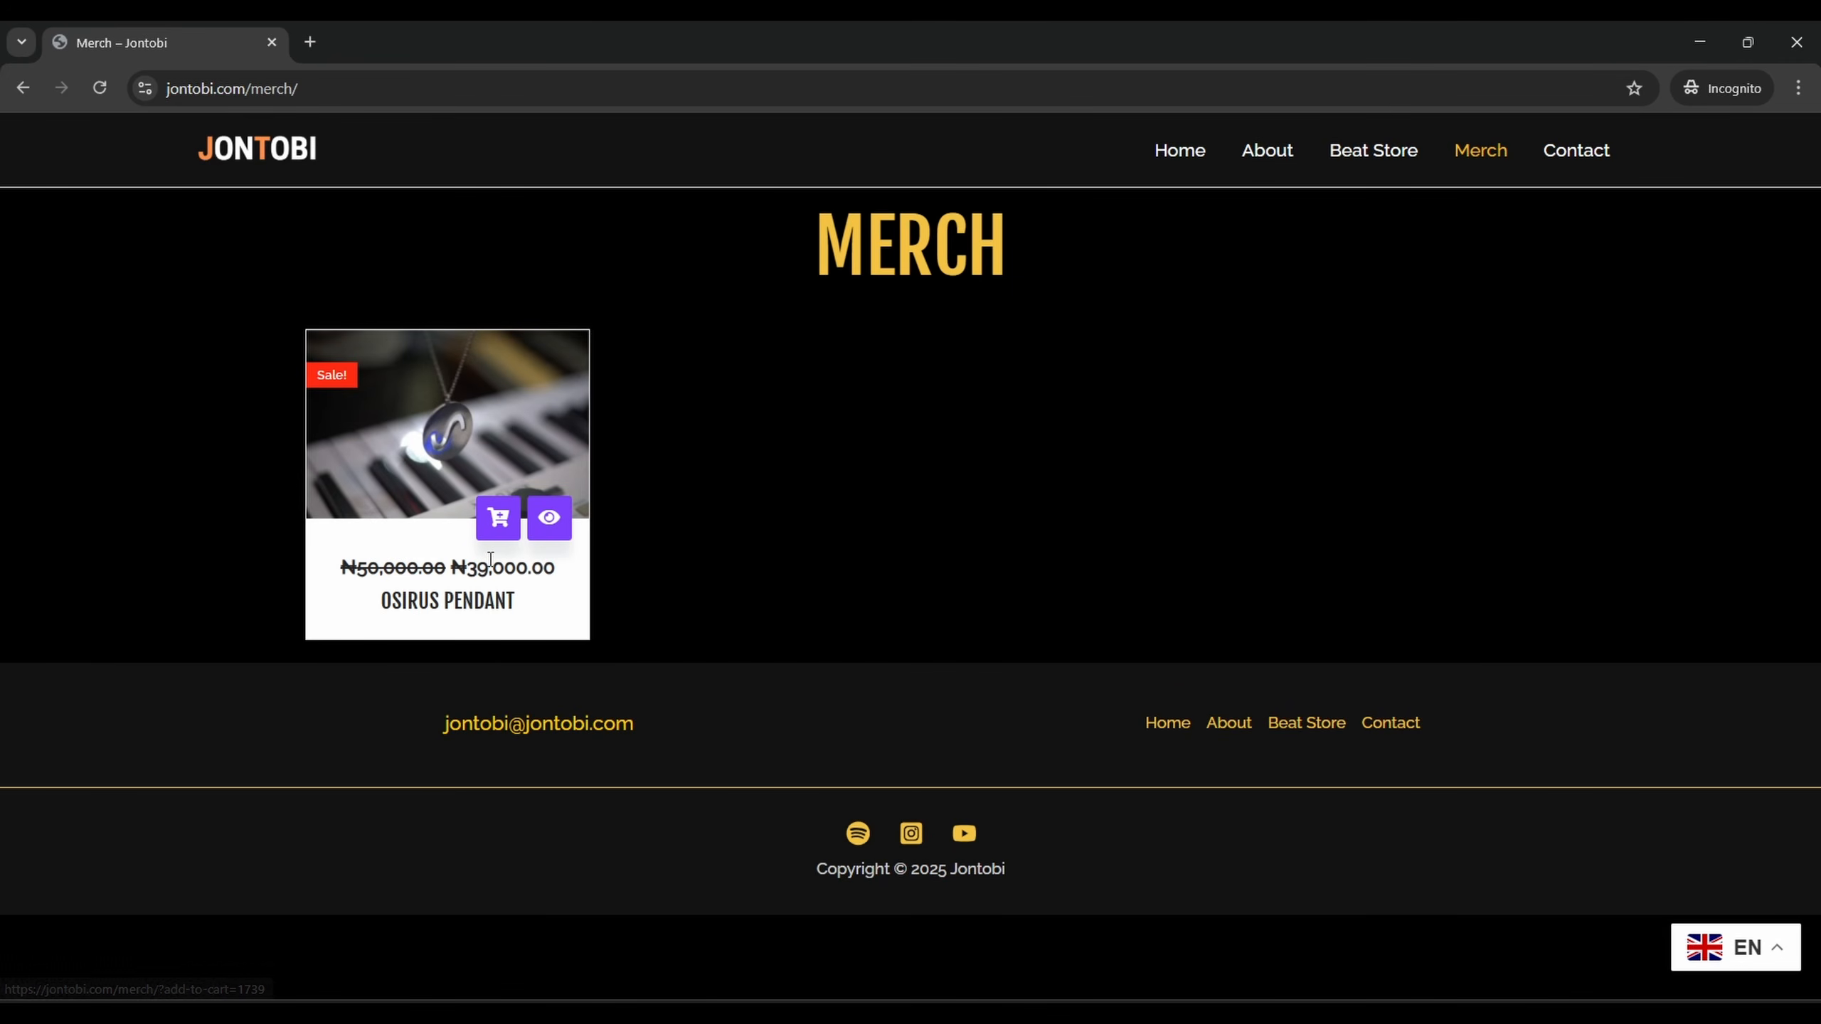
{"action": "left_click", "coordinate": [500, 528]}
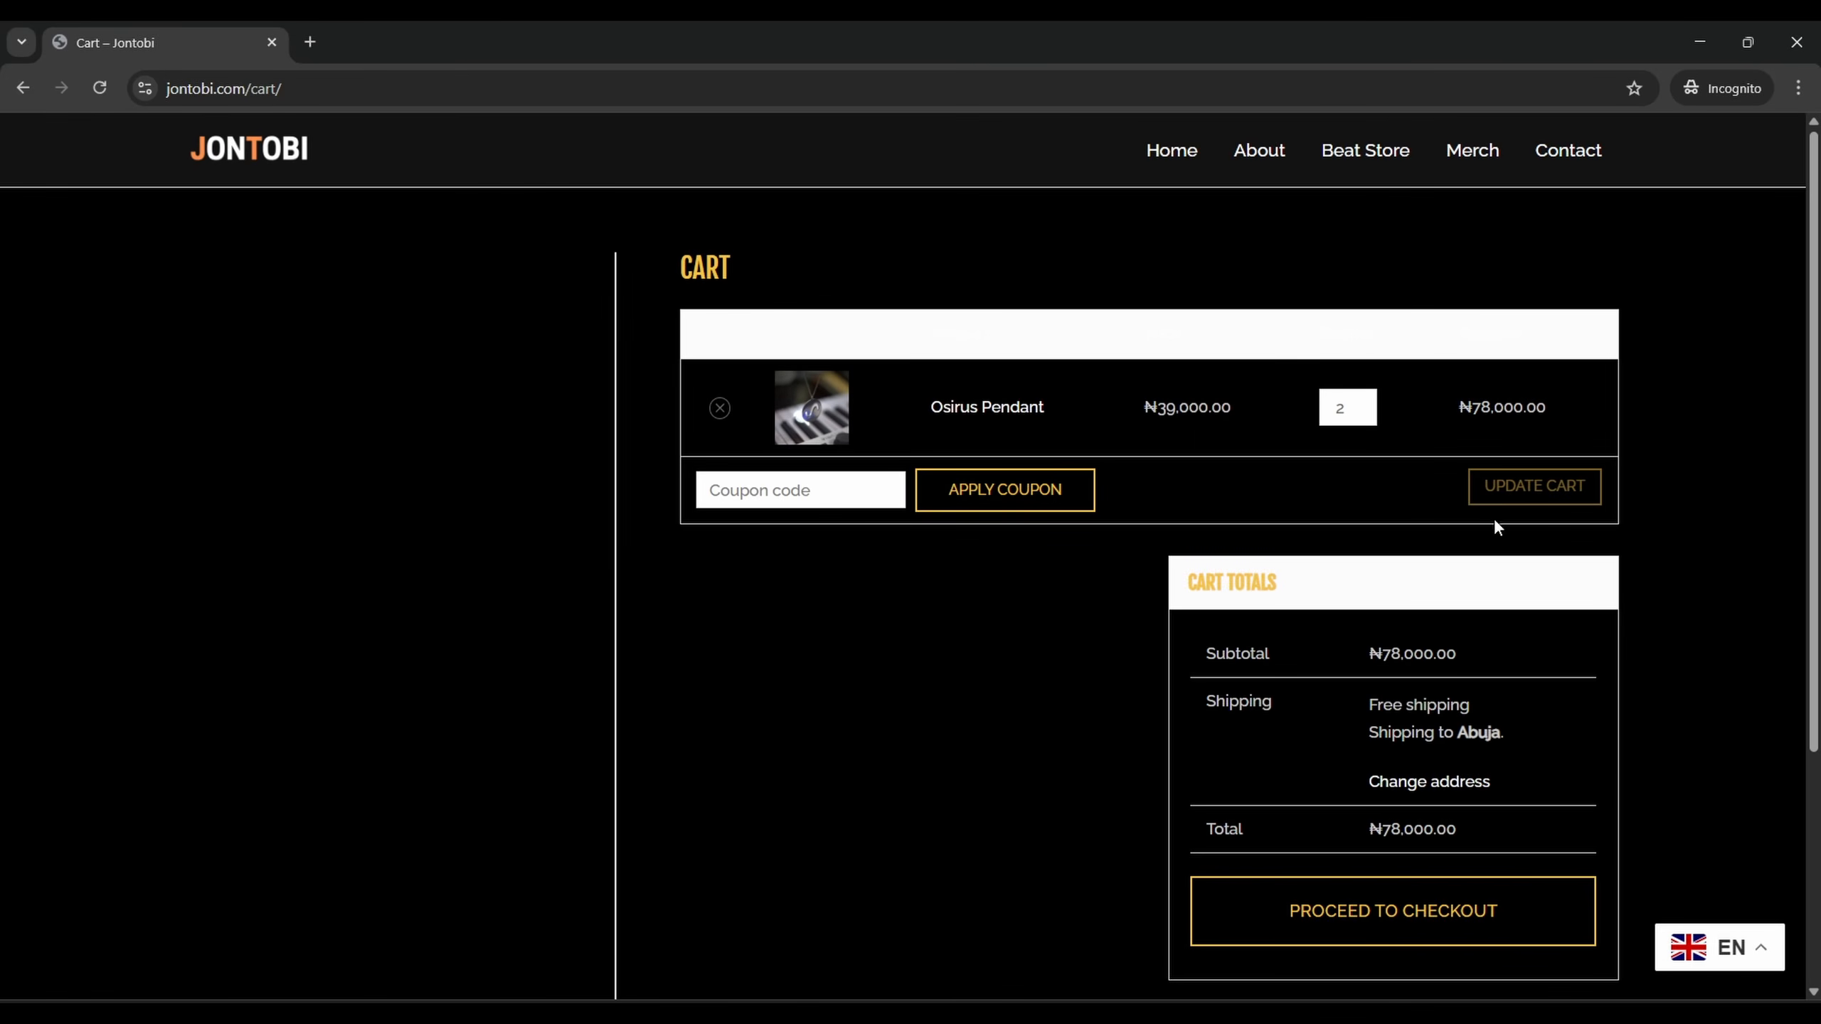
Cut the Osirus Pendant quantity to 1 so the cart totals ₦39,000, then go to checkout
{"action": "scroll", "coordinate": [1347, 430], "scroll_direction": "down", "scroll_amount": 1}
{"action": "double_click", "coordinate": [1322, 350]}
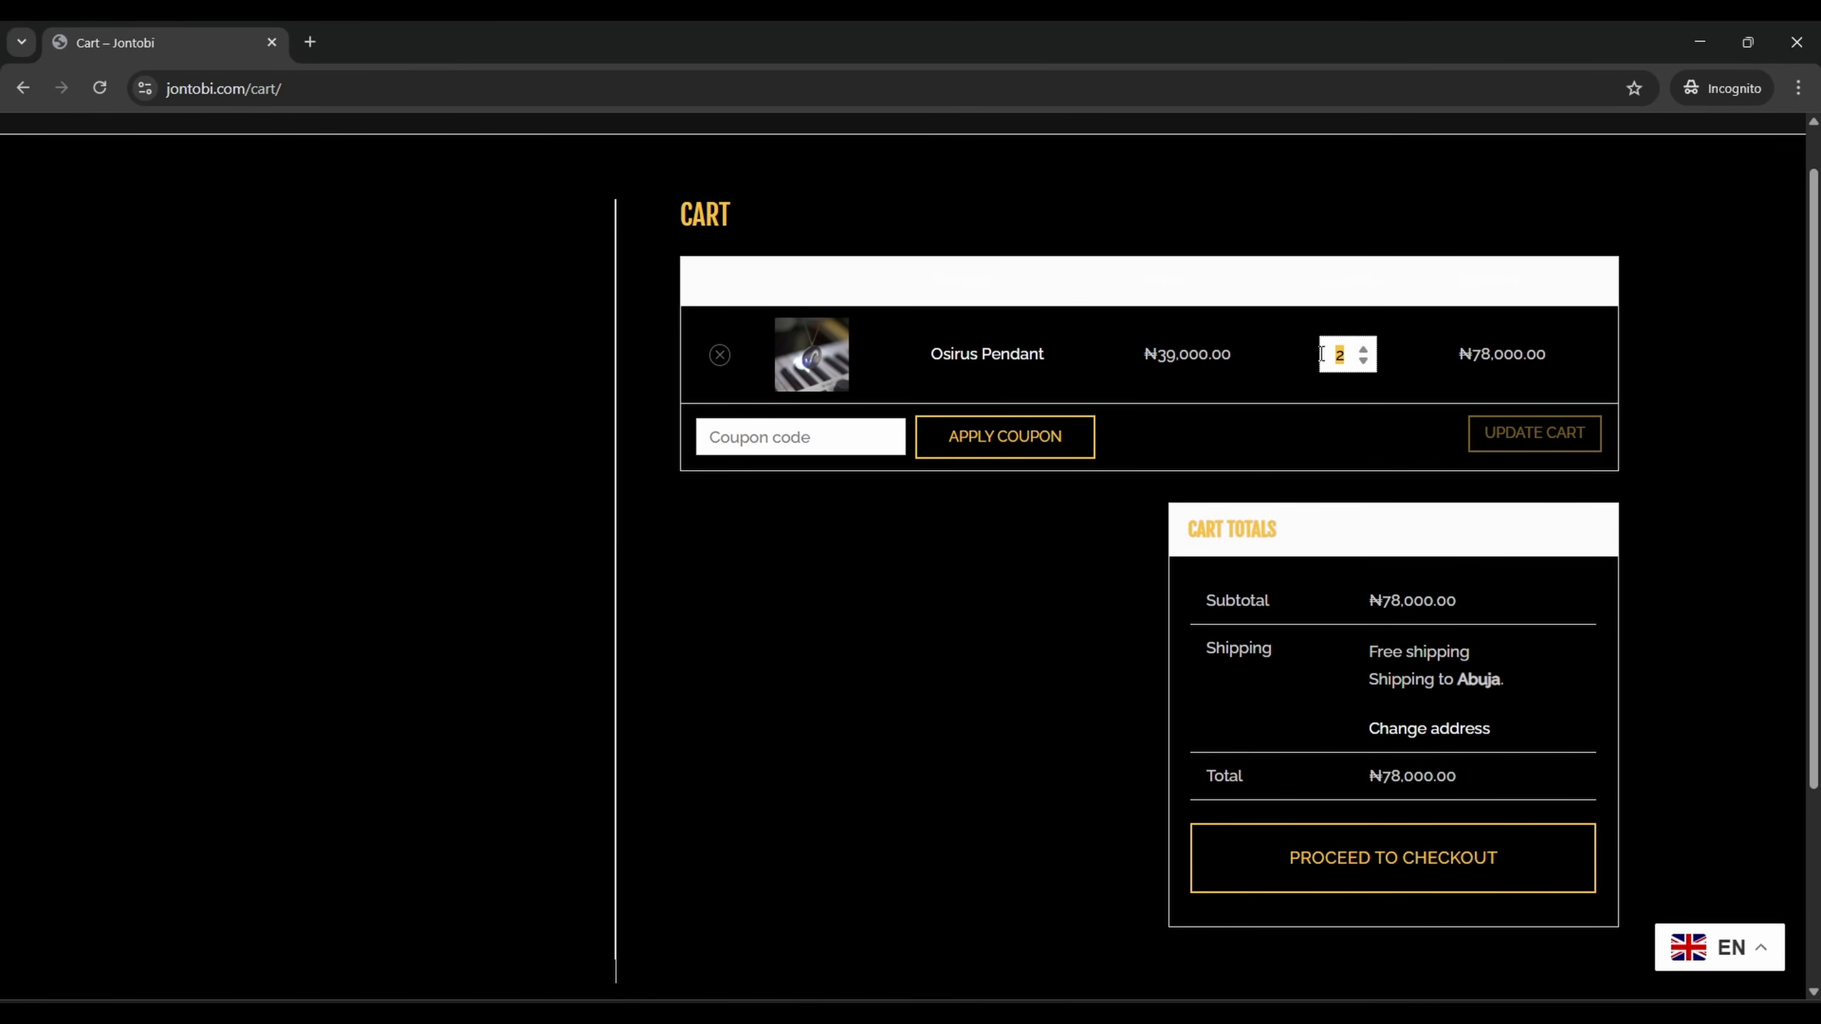
{"action": "type", "text": "1"}
{"action": "left_click", "coordinate": [1517, 437]}
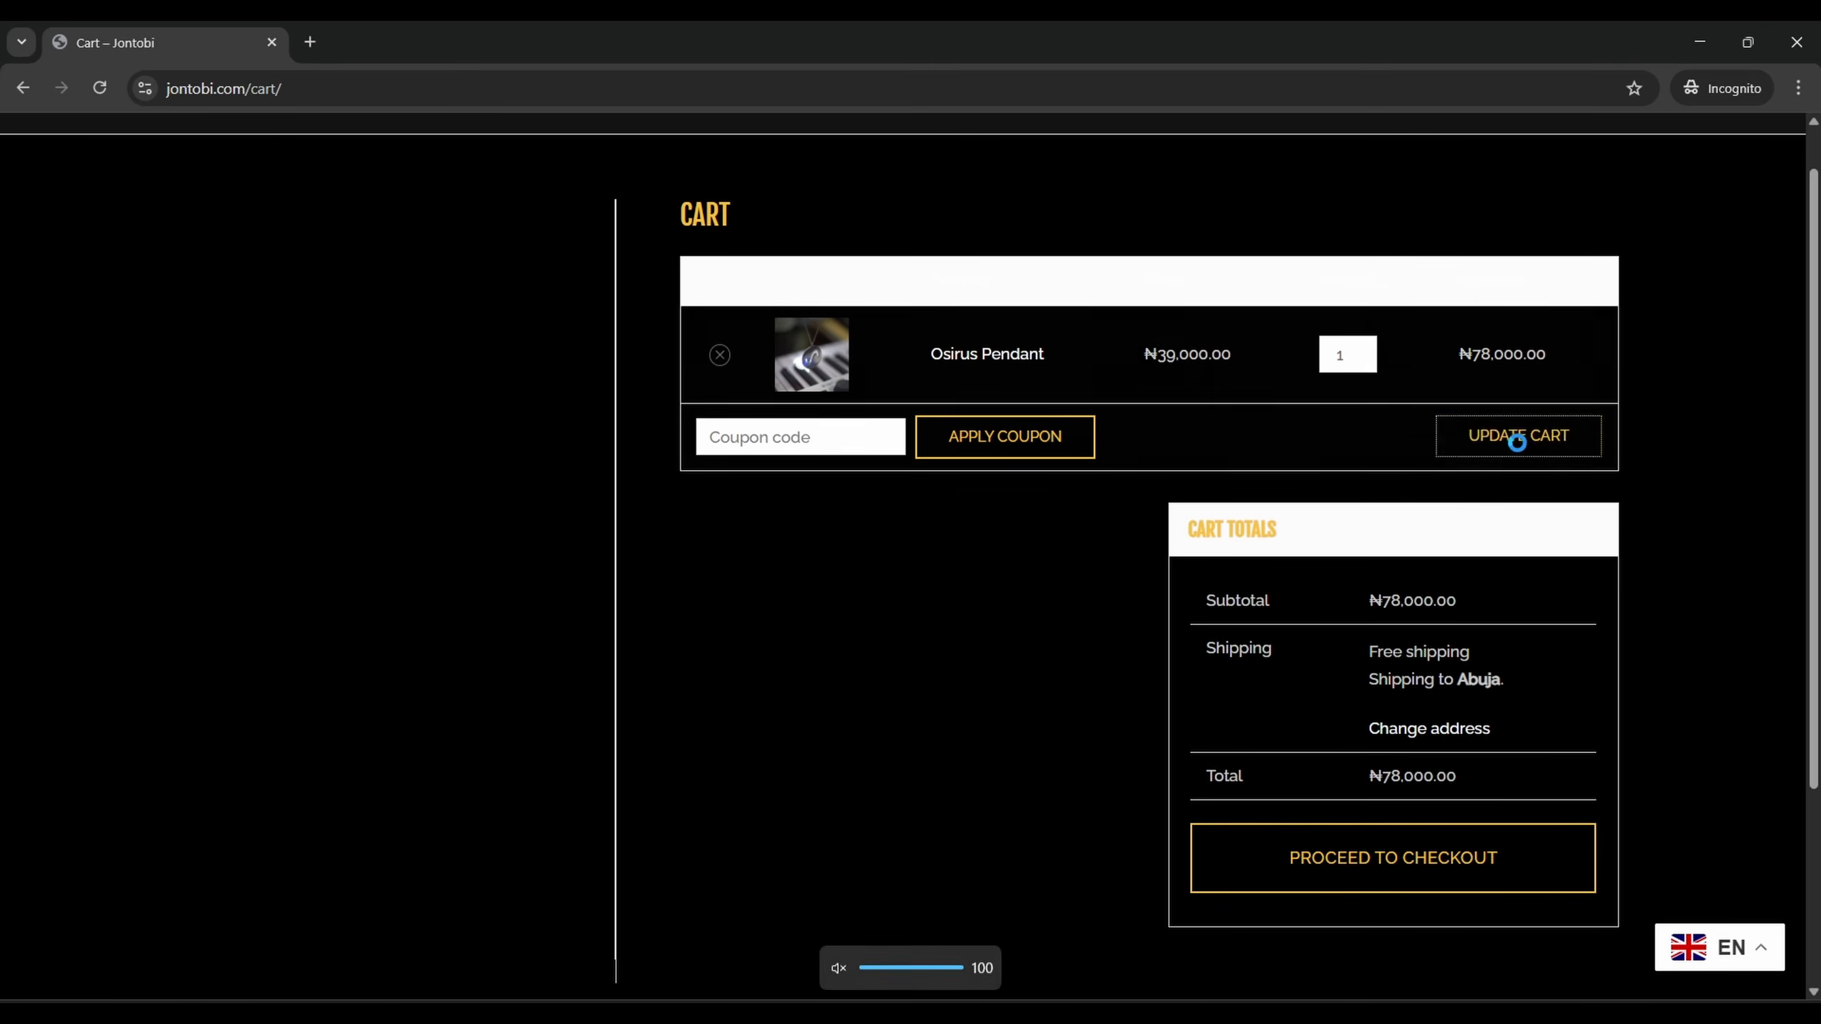
{"action": "scroll", "coordinate": [1383, 798], "scroll_direction": "down", "scroll_amount": 4}
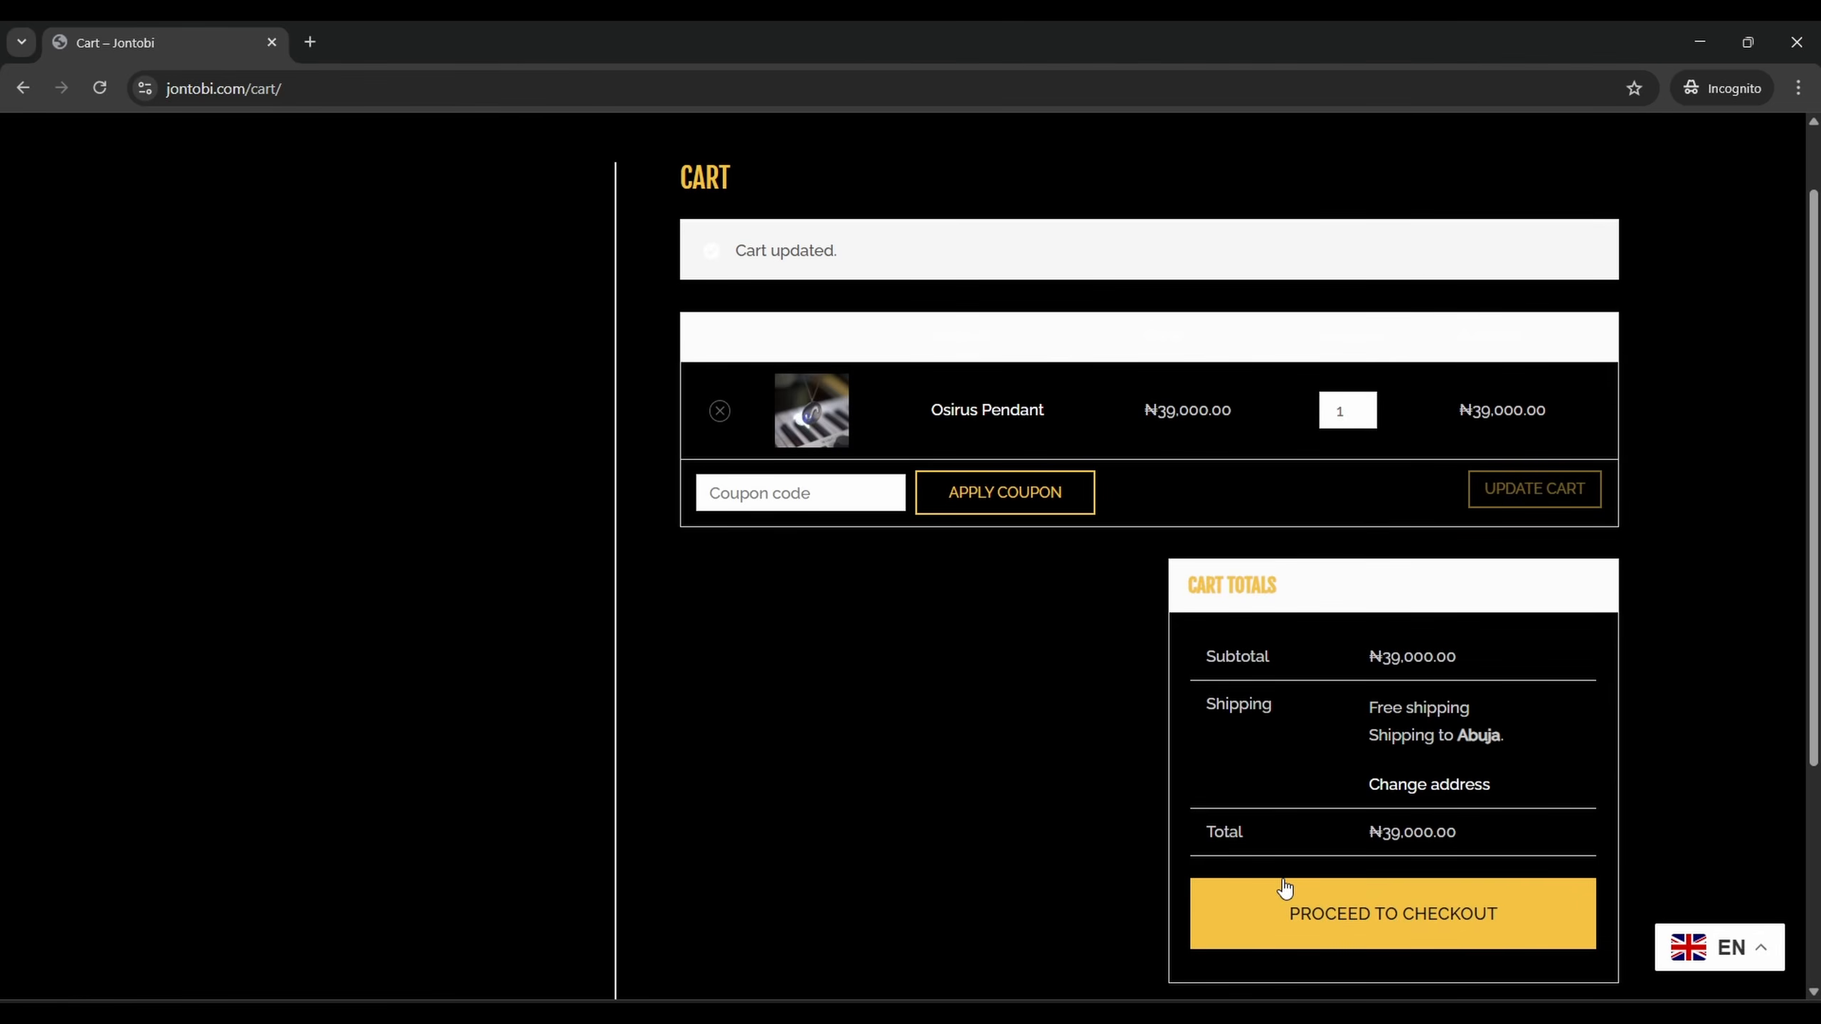
{"action": "left_click", "coordinate": [1284, 889]}
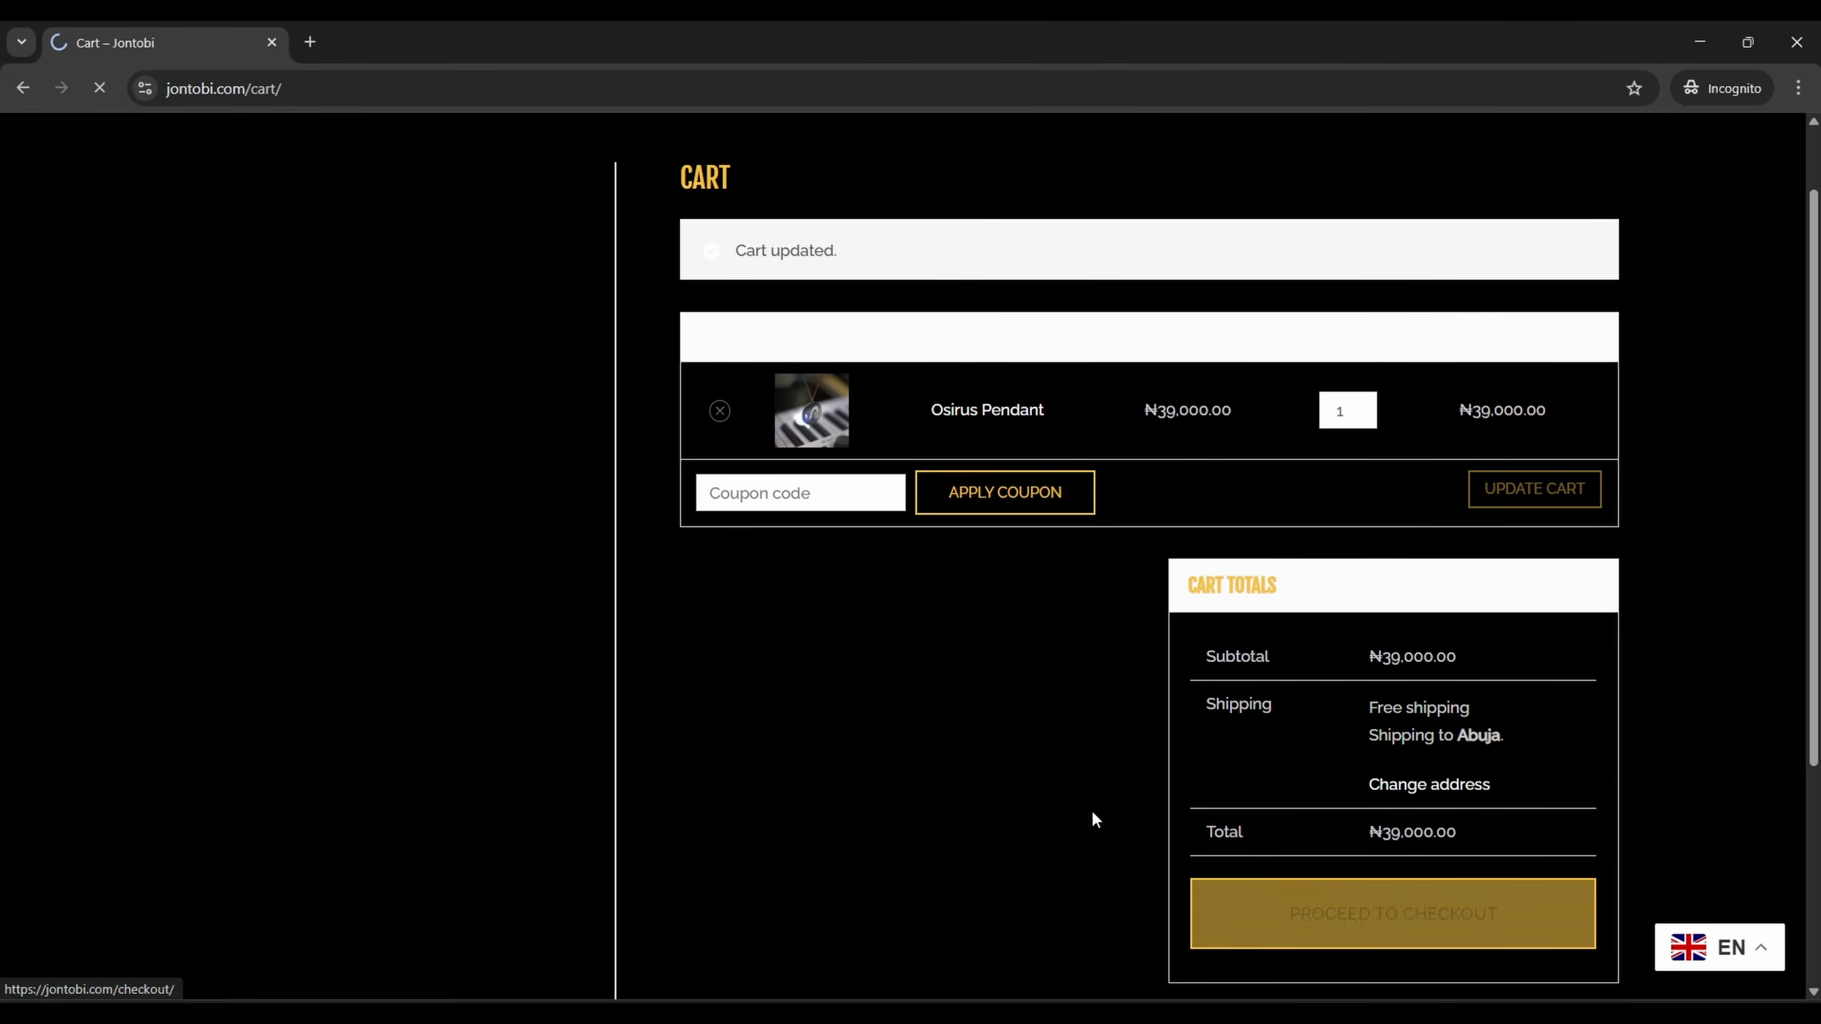
Review the checkout for the single pendant, then start a new incognito window
{"action": "scroll", "coordinate": [1303, 580], "scroll_direction": "down", "scroll_amount": 5}
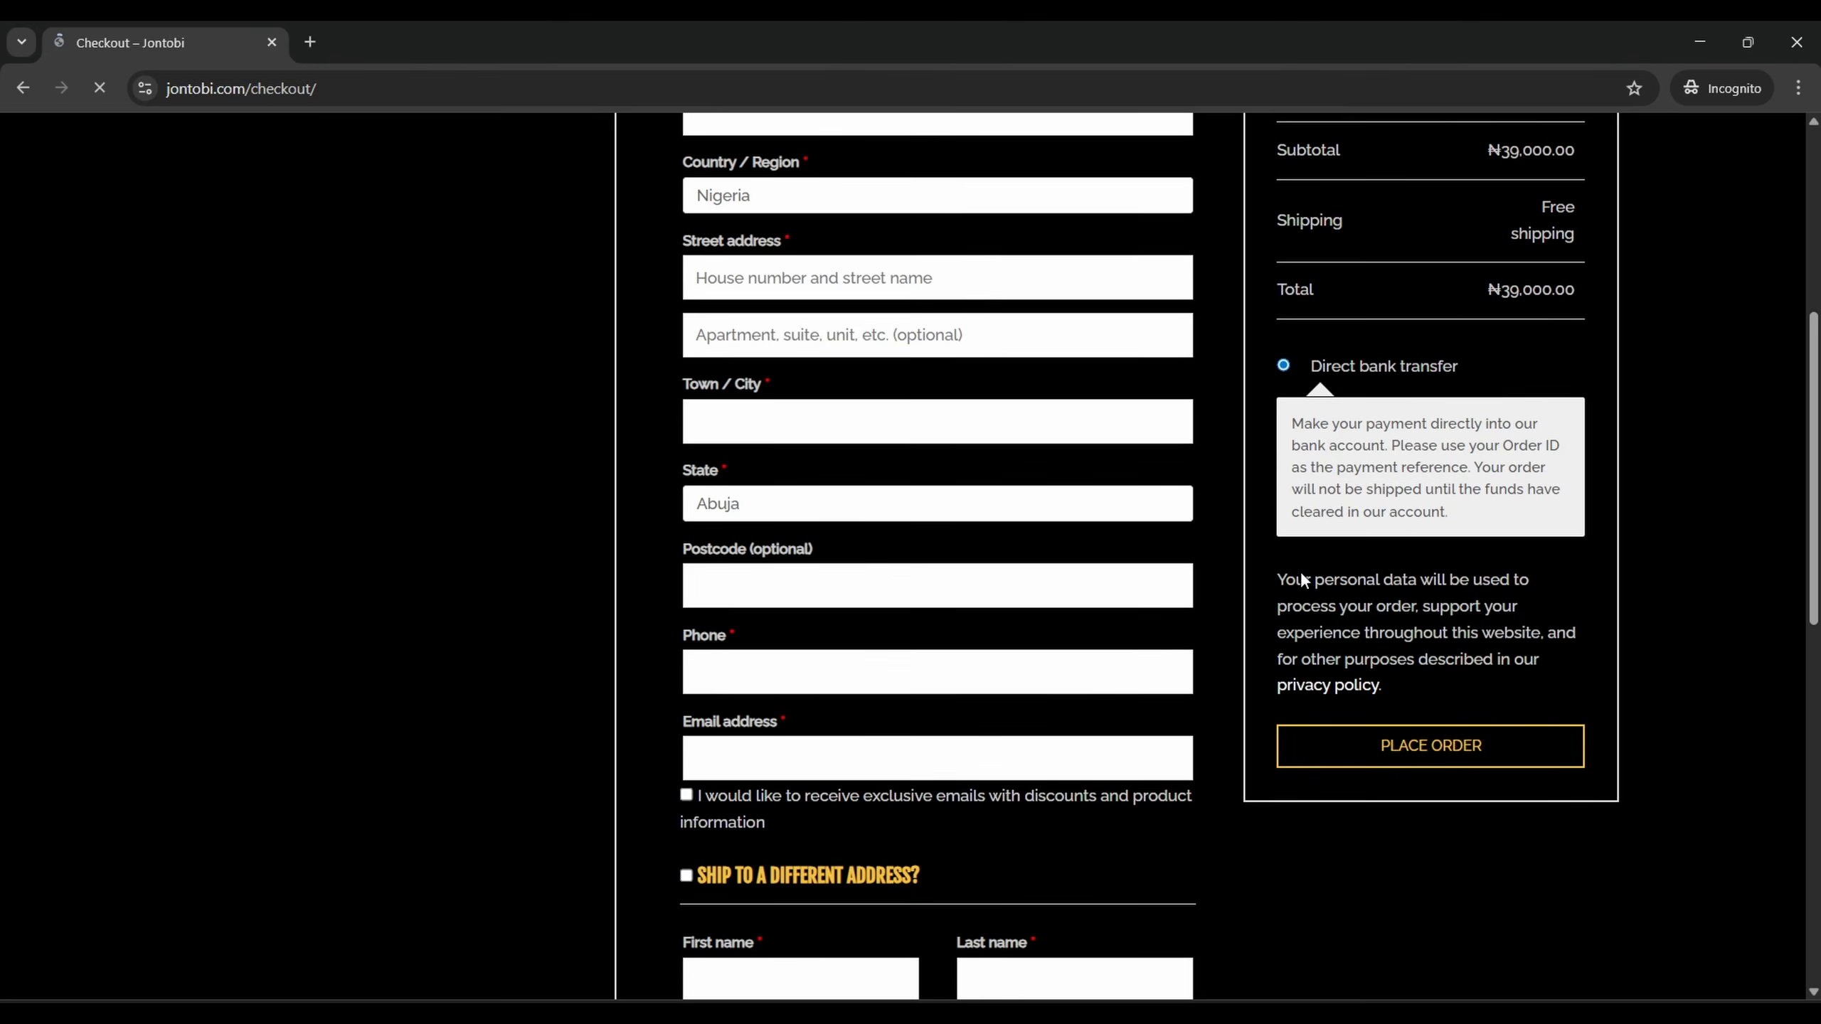
{"action": "scroll", "coordinate": [1303, 579], "scroll_direction": "down", "scroll_amount": 3}
{"action": "scroll", "coordinate": [927, 516], "scroll_direction": "up", "scroll_amount": 10}
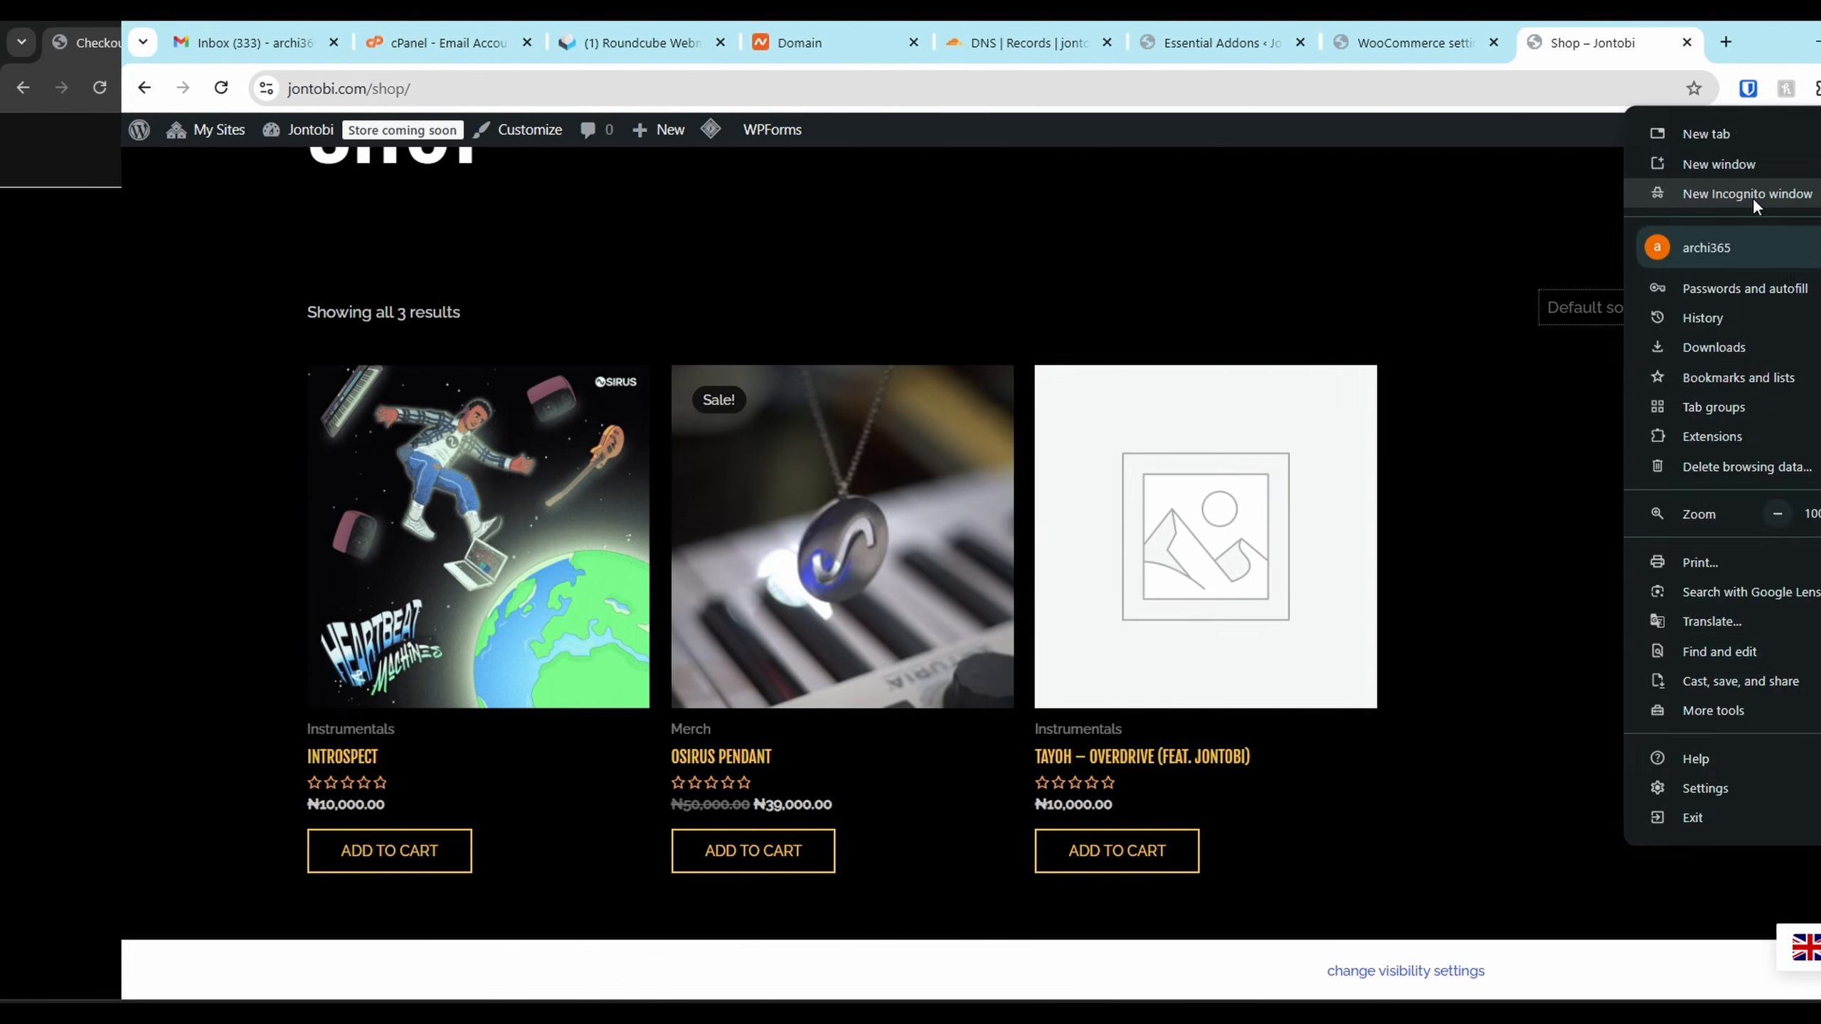
{"action": "left_click", "coordinate": [1753, 193]}
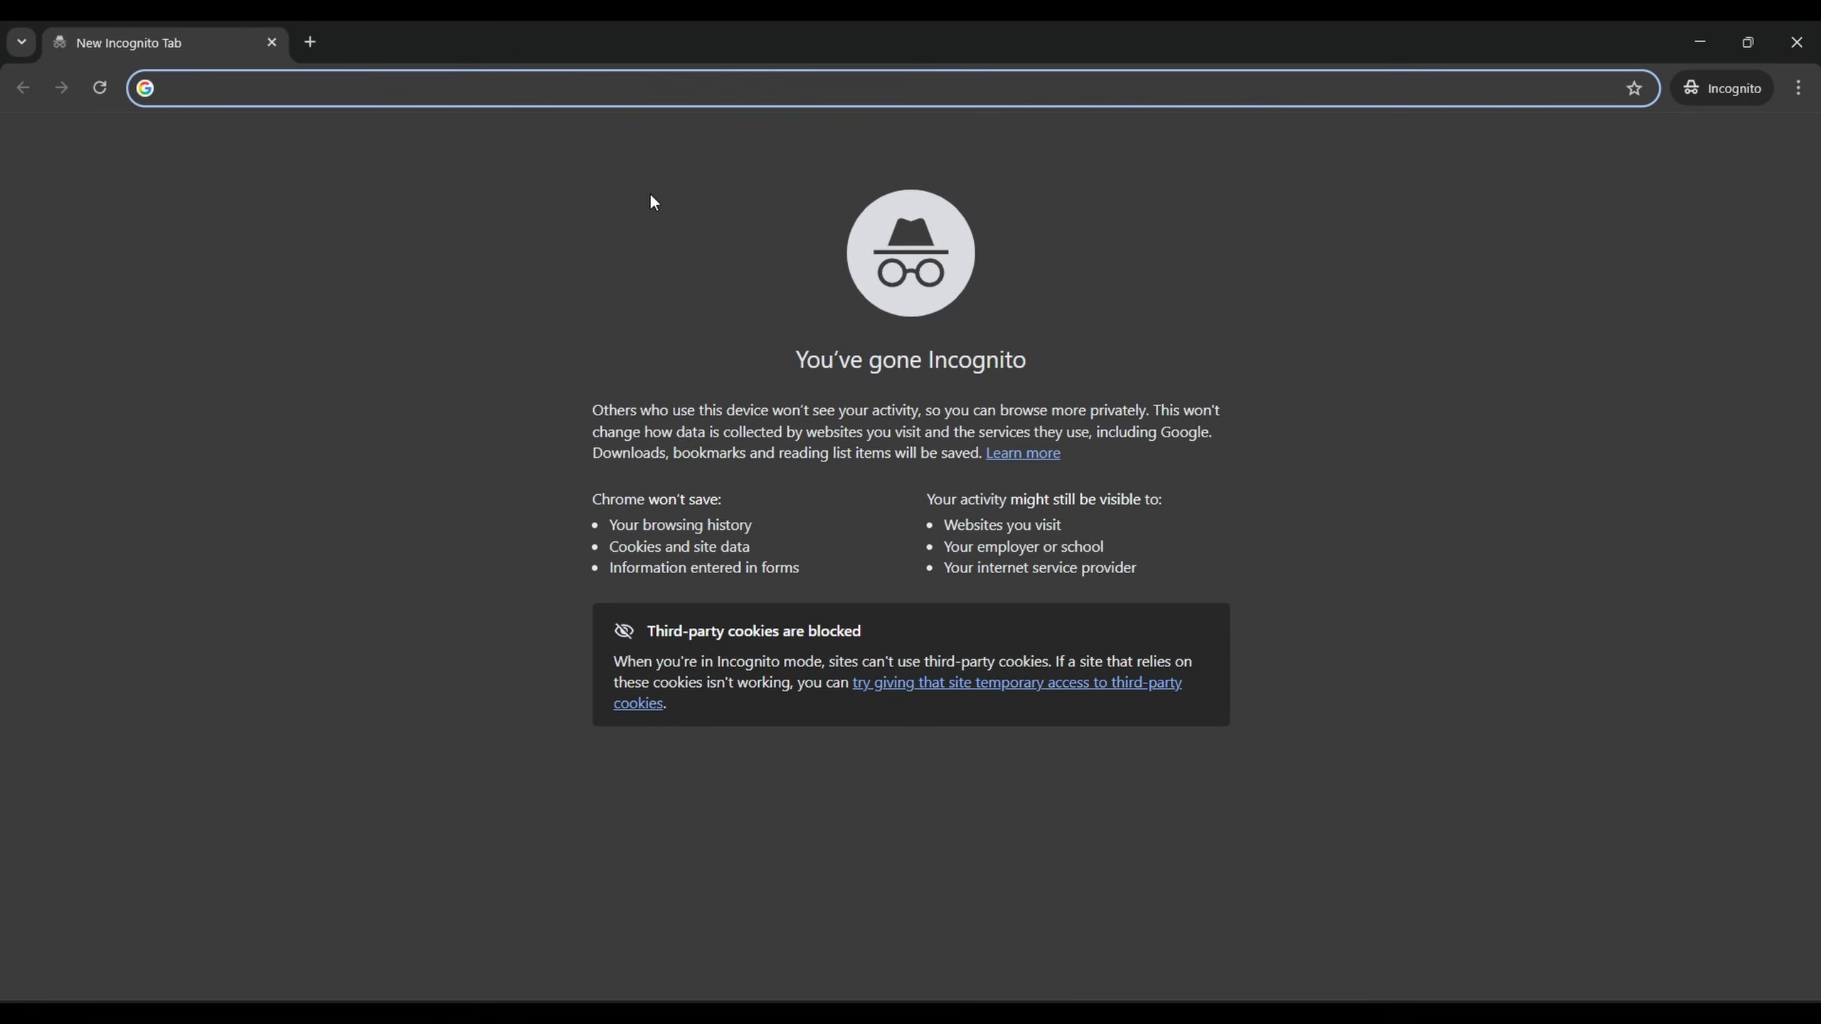
Load the jontobi.com home page as a visitor and scroll through it
{"action": "type", "text": "https://jontobi.com/"}
{"action": "key", "text": "Return"}
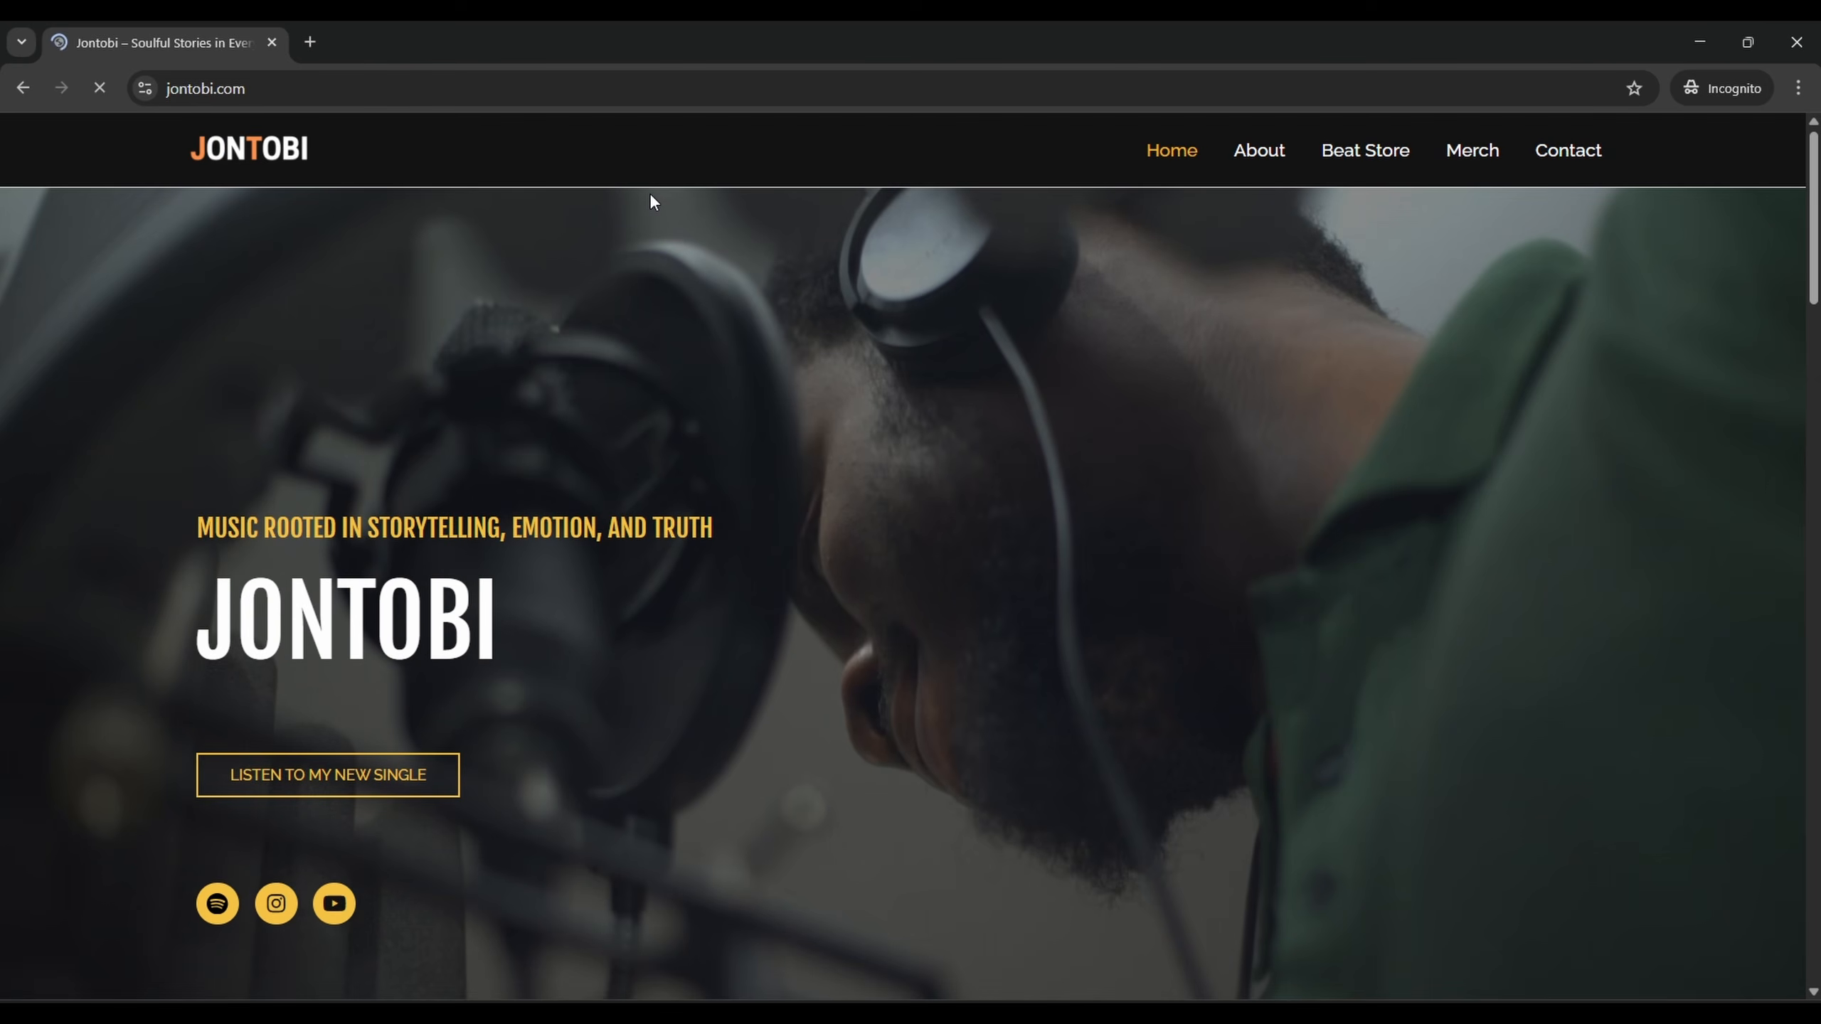
{"action": "scroll", "coordinate": [640, 359], "scroll_direction": "down", "scroll_amount": 3}
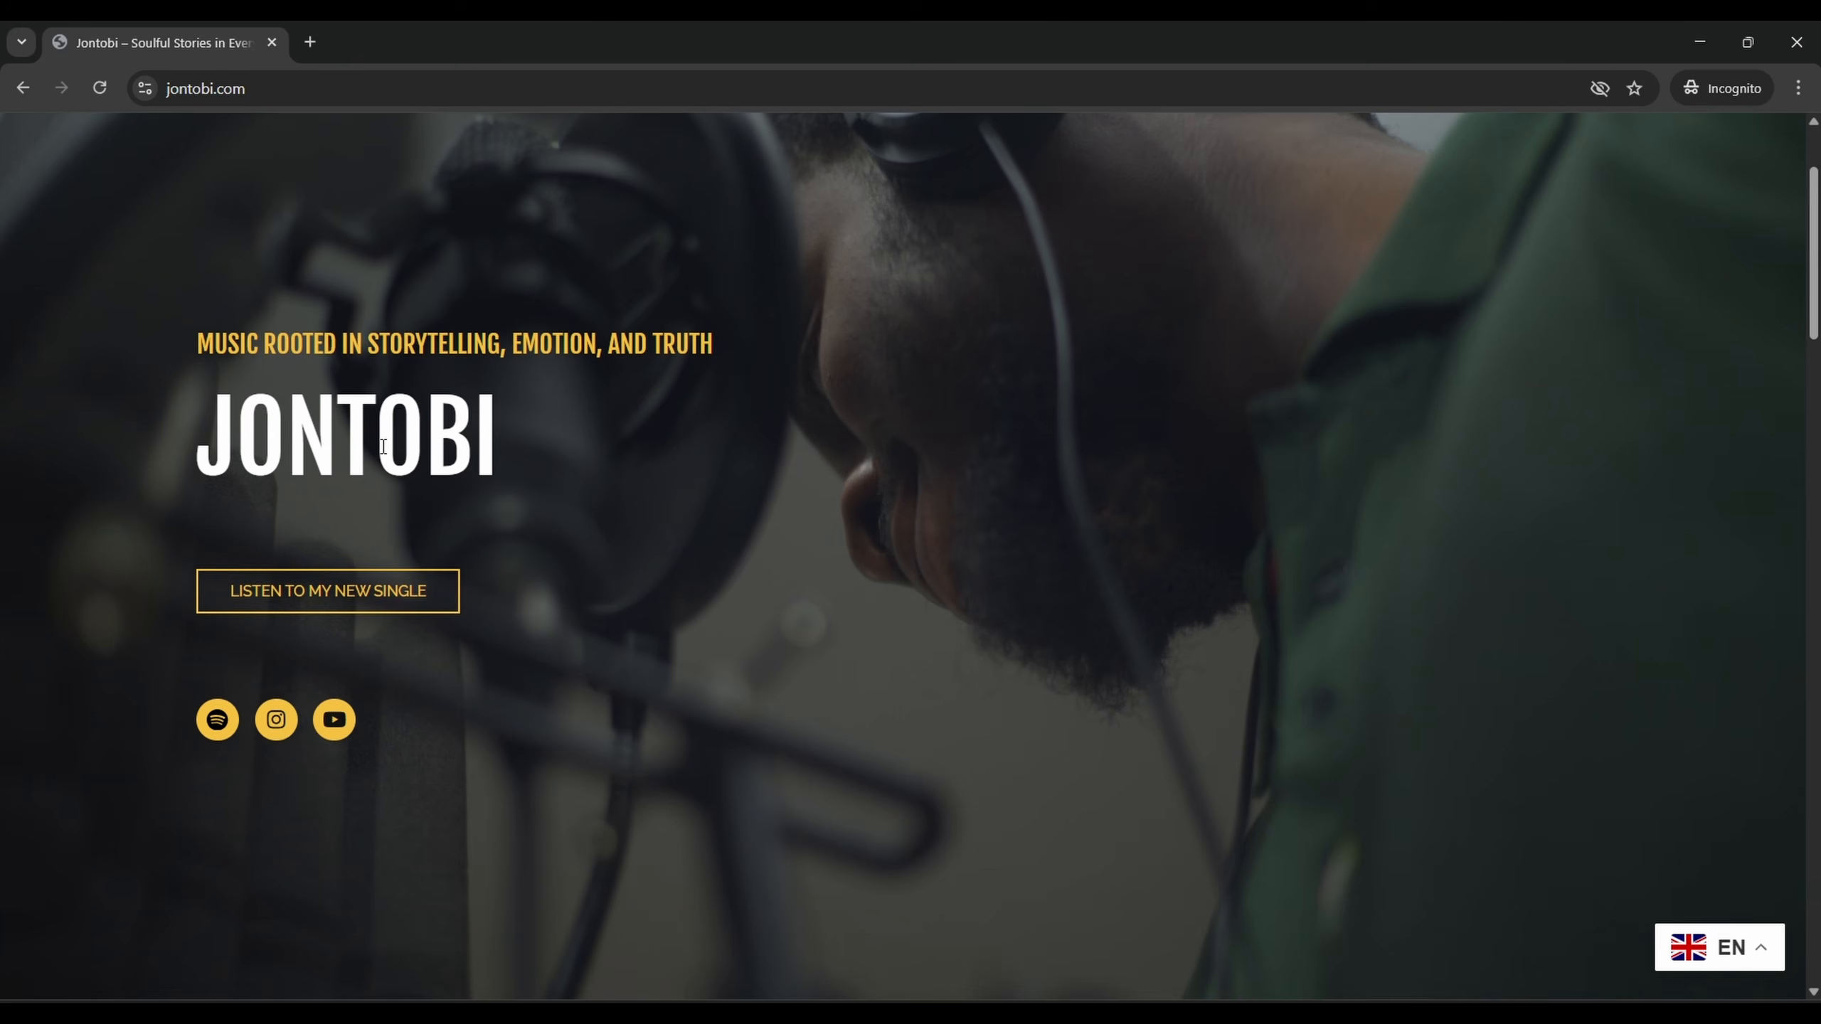
{"action": "scroll", "coordinate": [455, 491], "scroll_direction": "down", "scroll_amount": 5}
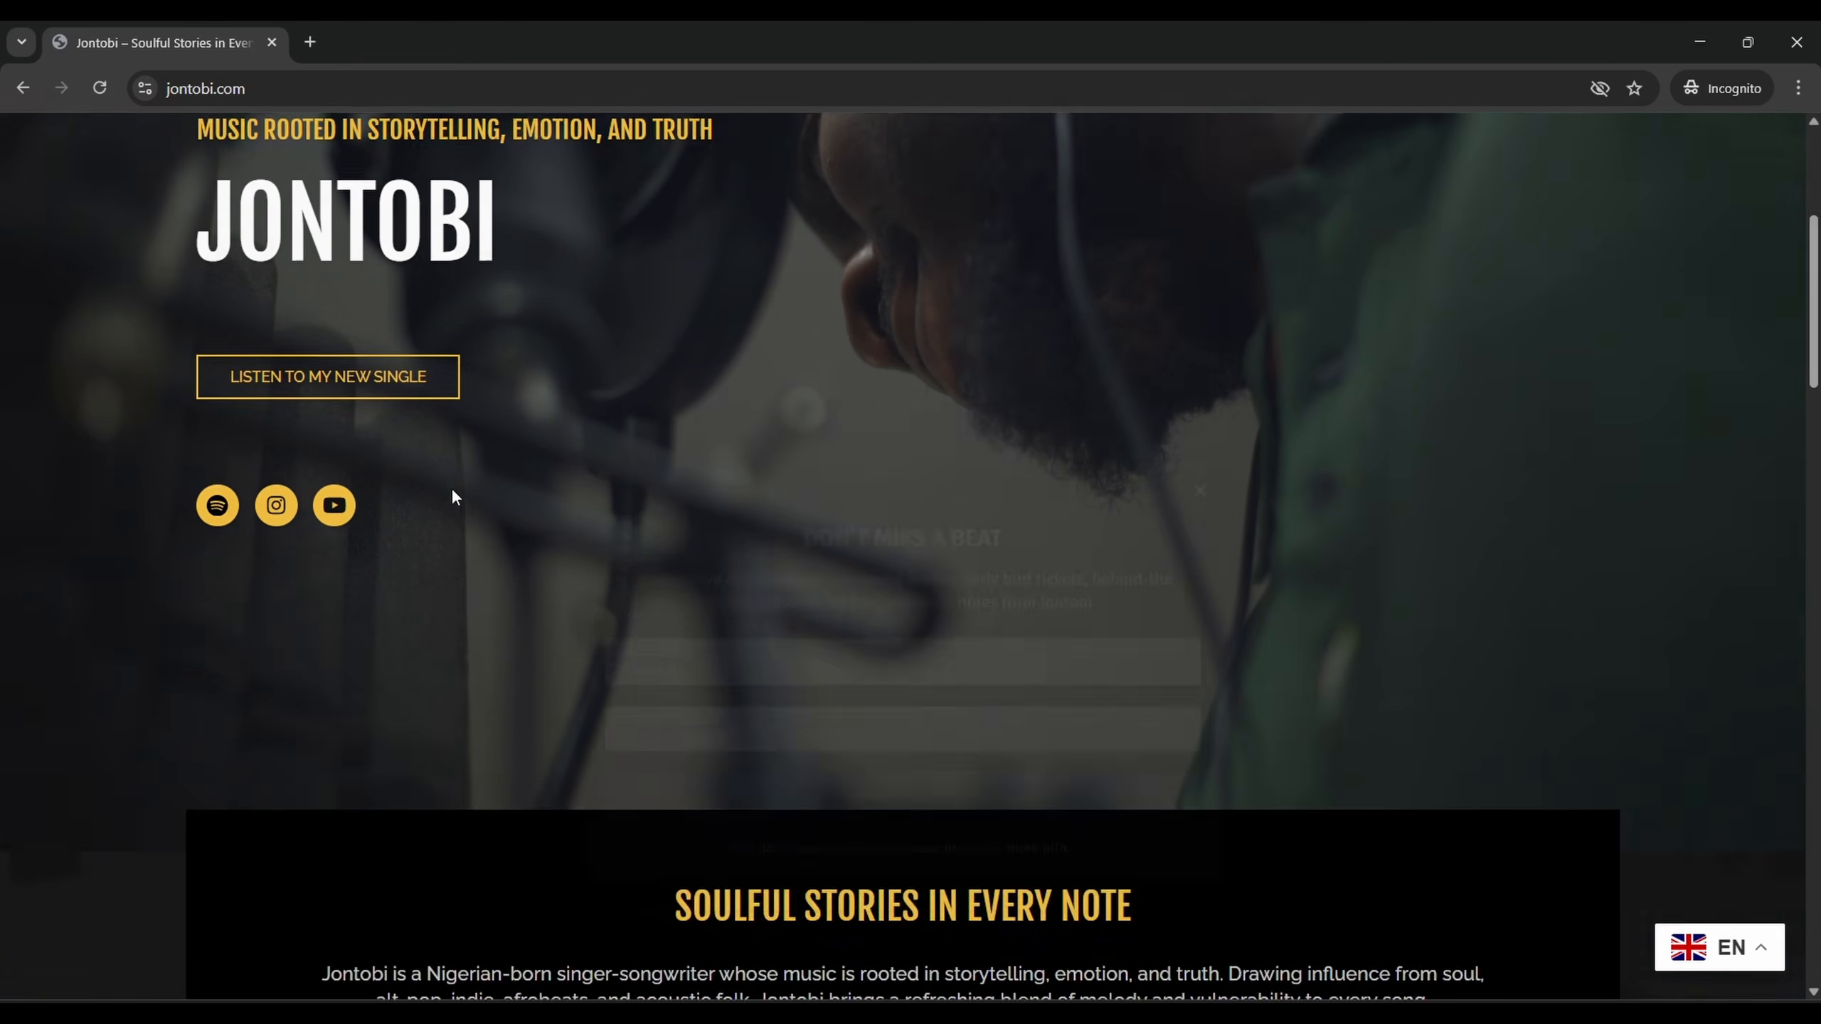
{"action": "scroll", "coordinate": [319, 365], "scroll_direction": "down", "scroll_amount": 2}
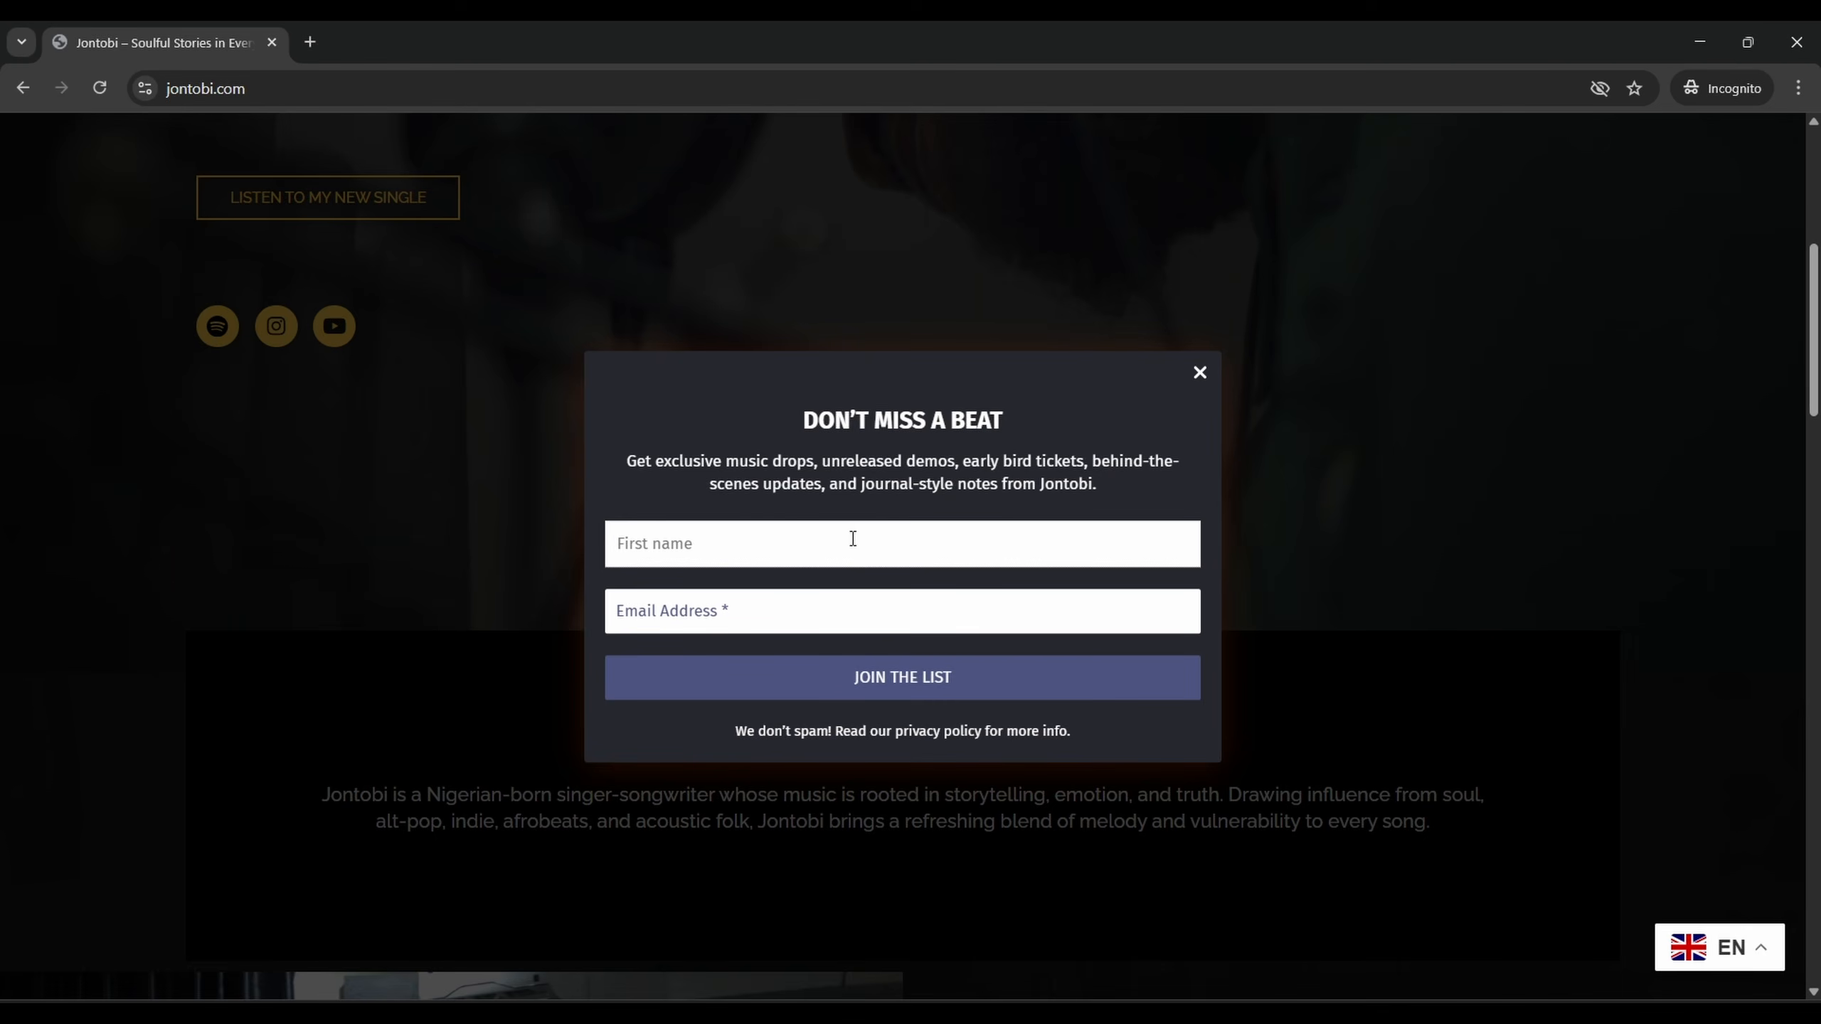
Dismiss the newsletter signup popup, try the EN language switcher and browse down the page
{"action": "left_click", "coordinate": [1200, 373]}
{"action": "scroll", "coordinate": [1437, 752], "scroll_direction": "down", "scroll_amount": 2}
{"action": "left_click", "coordinate": [1759, 951]}
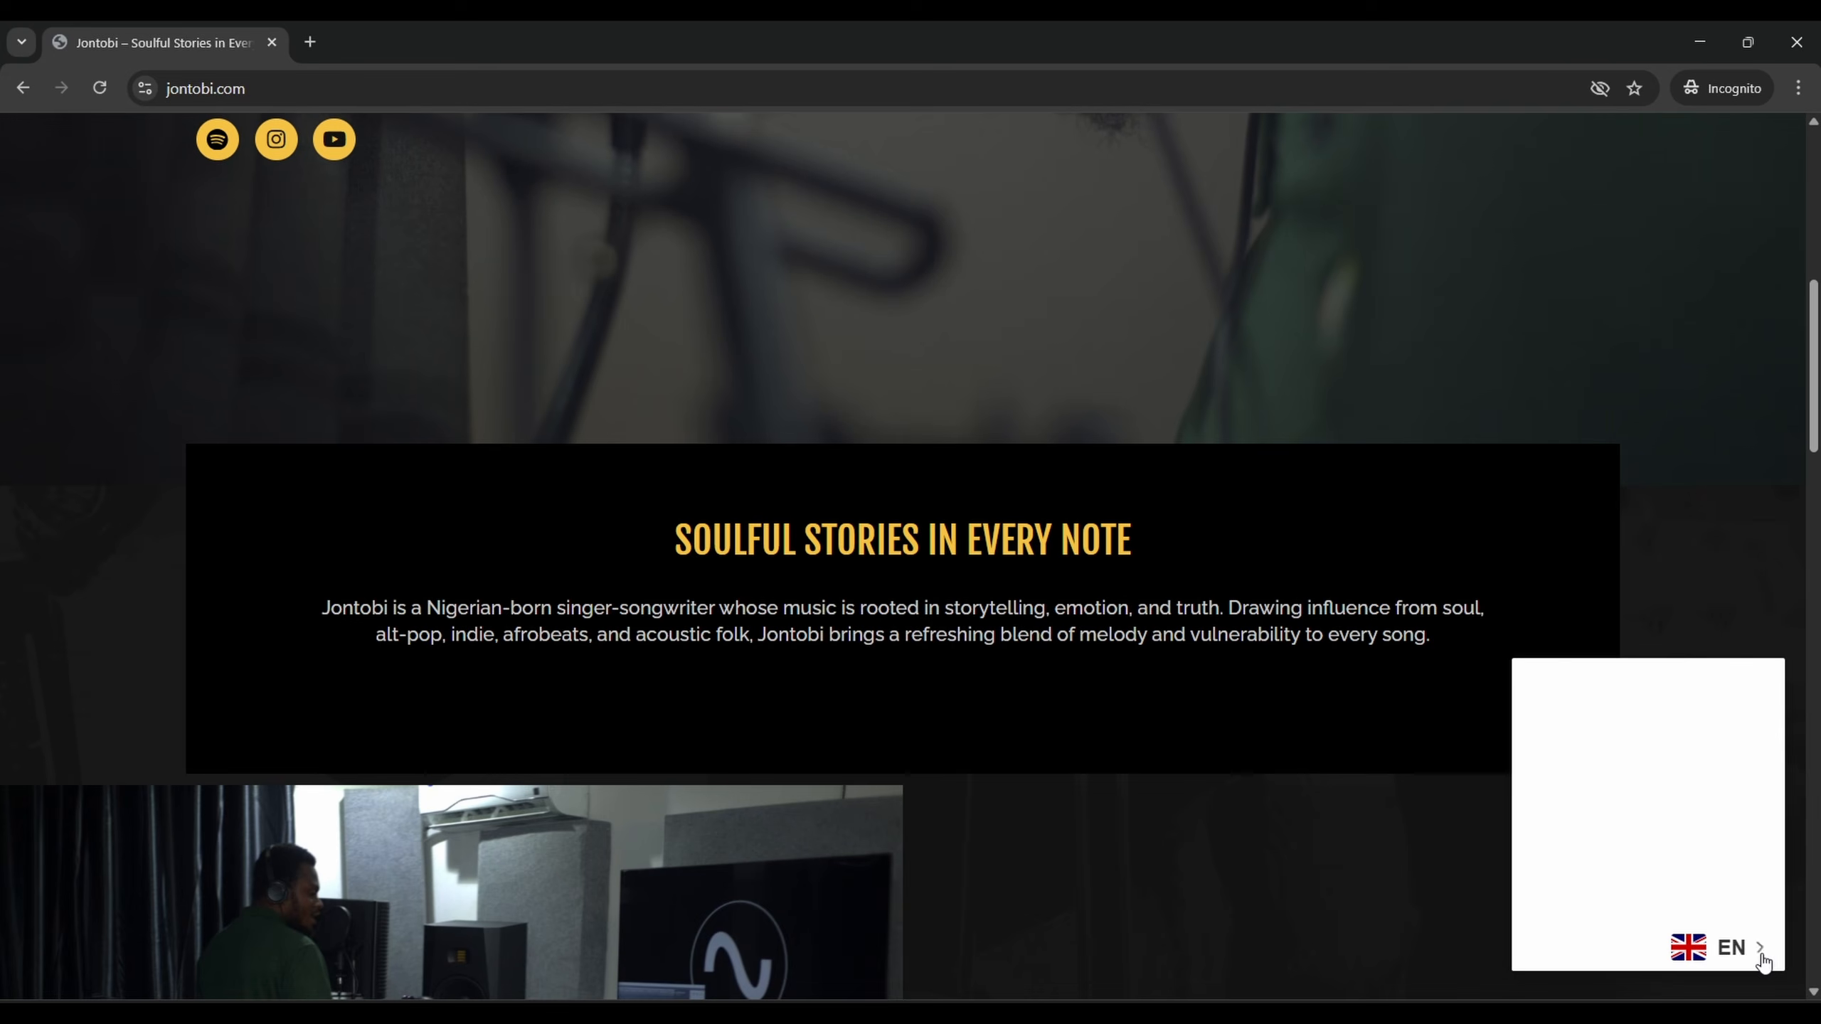
{"action": "scroll", "coordinate": [1705, 802], "scroll_direction": "down", "scroll_amount": 3}
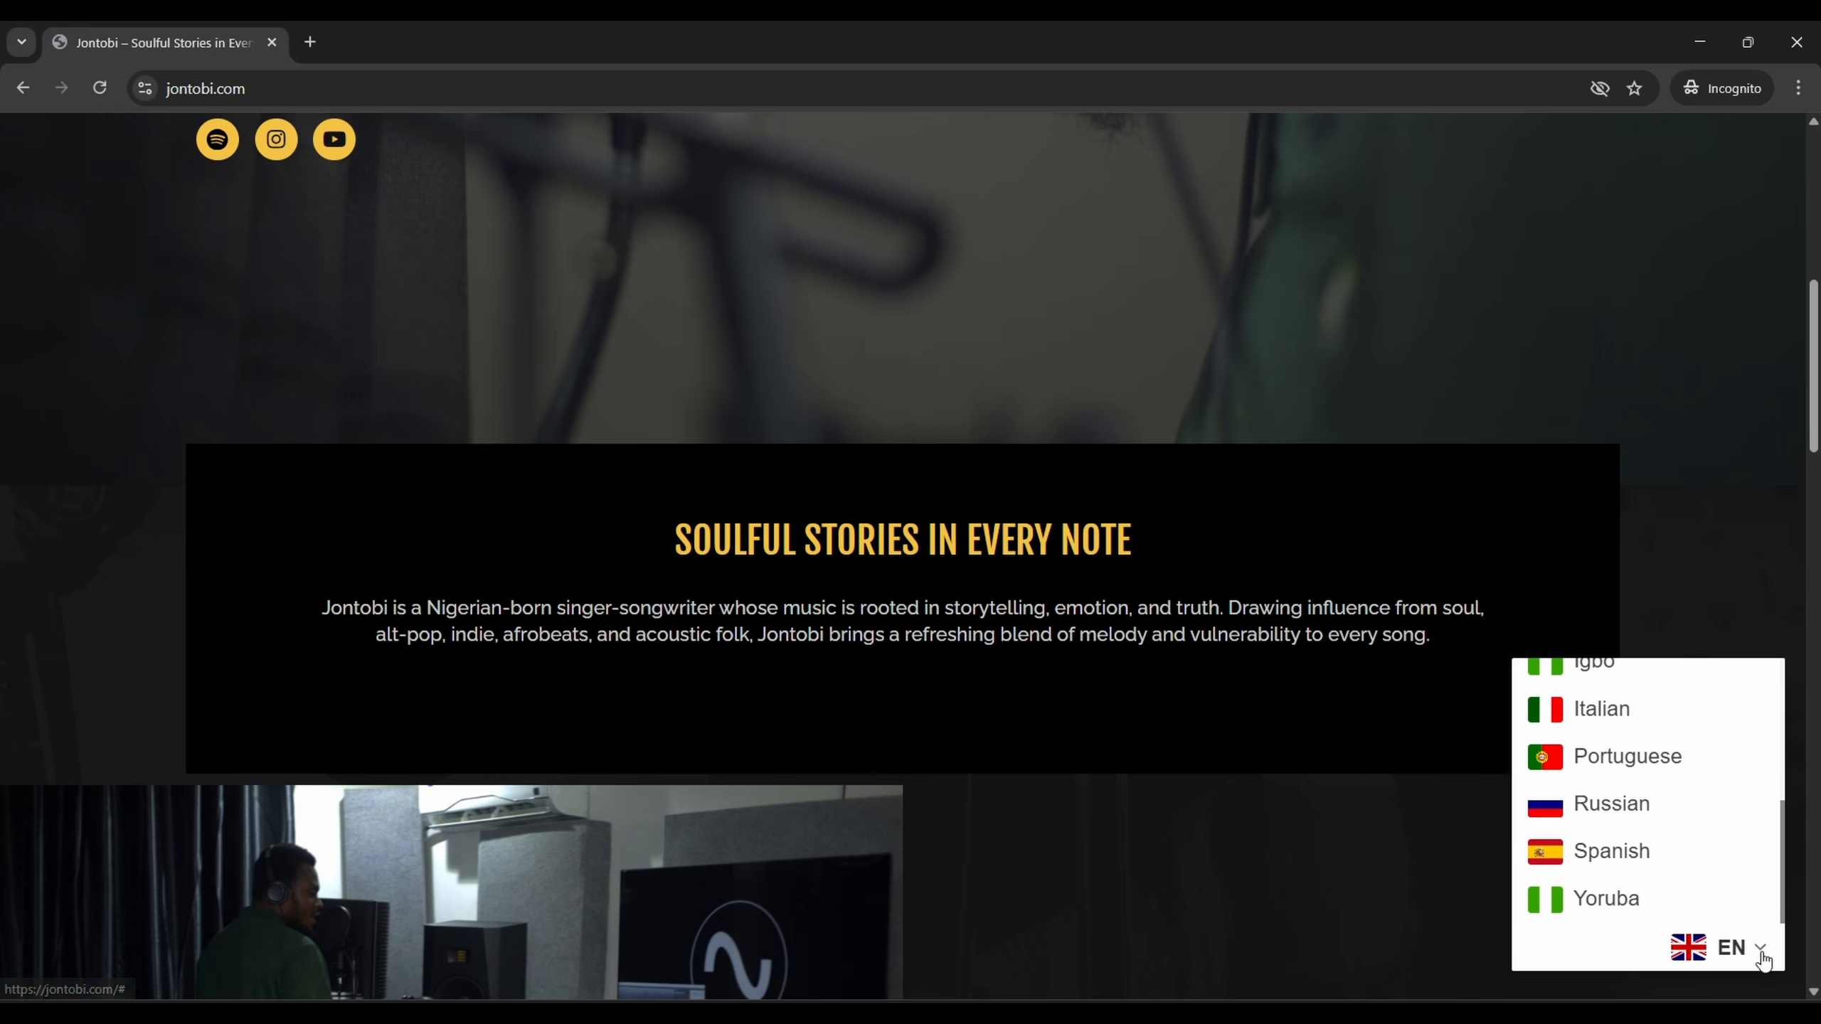
{"action": "left_click", "coordinate": [1712, 951]}
{"action": "scroll", "coordinate": [869, 419], "scroll_direction": "down", "scroll_amount": 15}
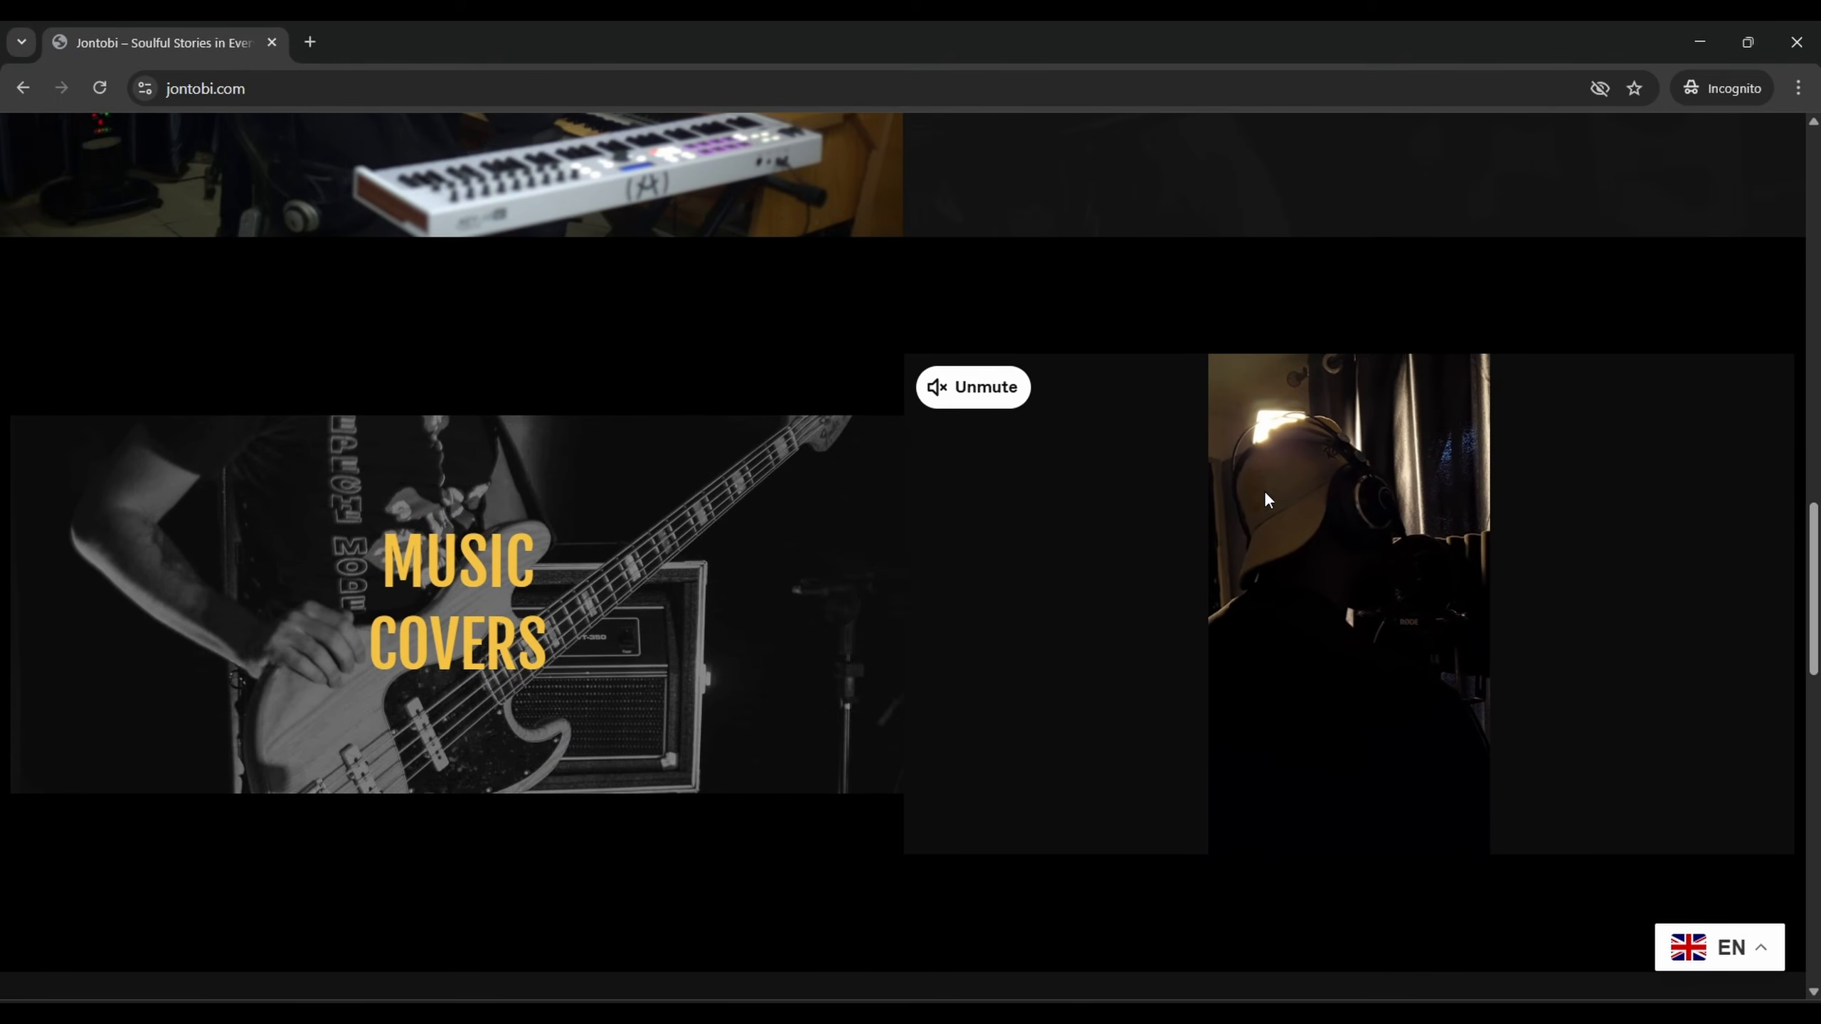
{"action": "scroll", "coordinate": [1326, 459], "scroll_direction": "down", "scroll_amount": 6}
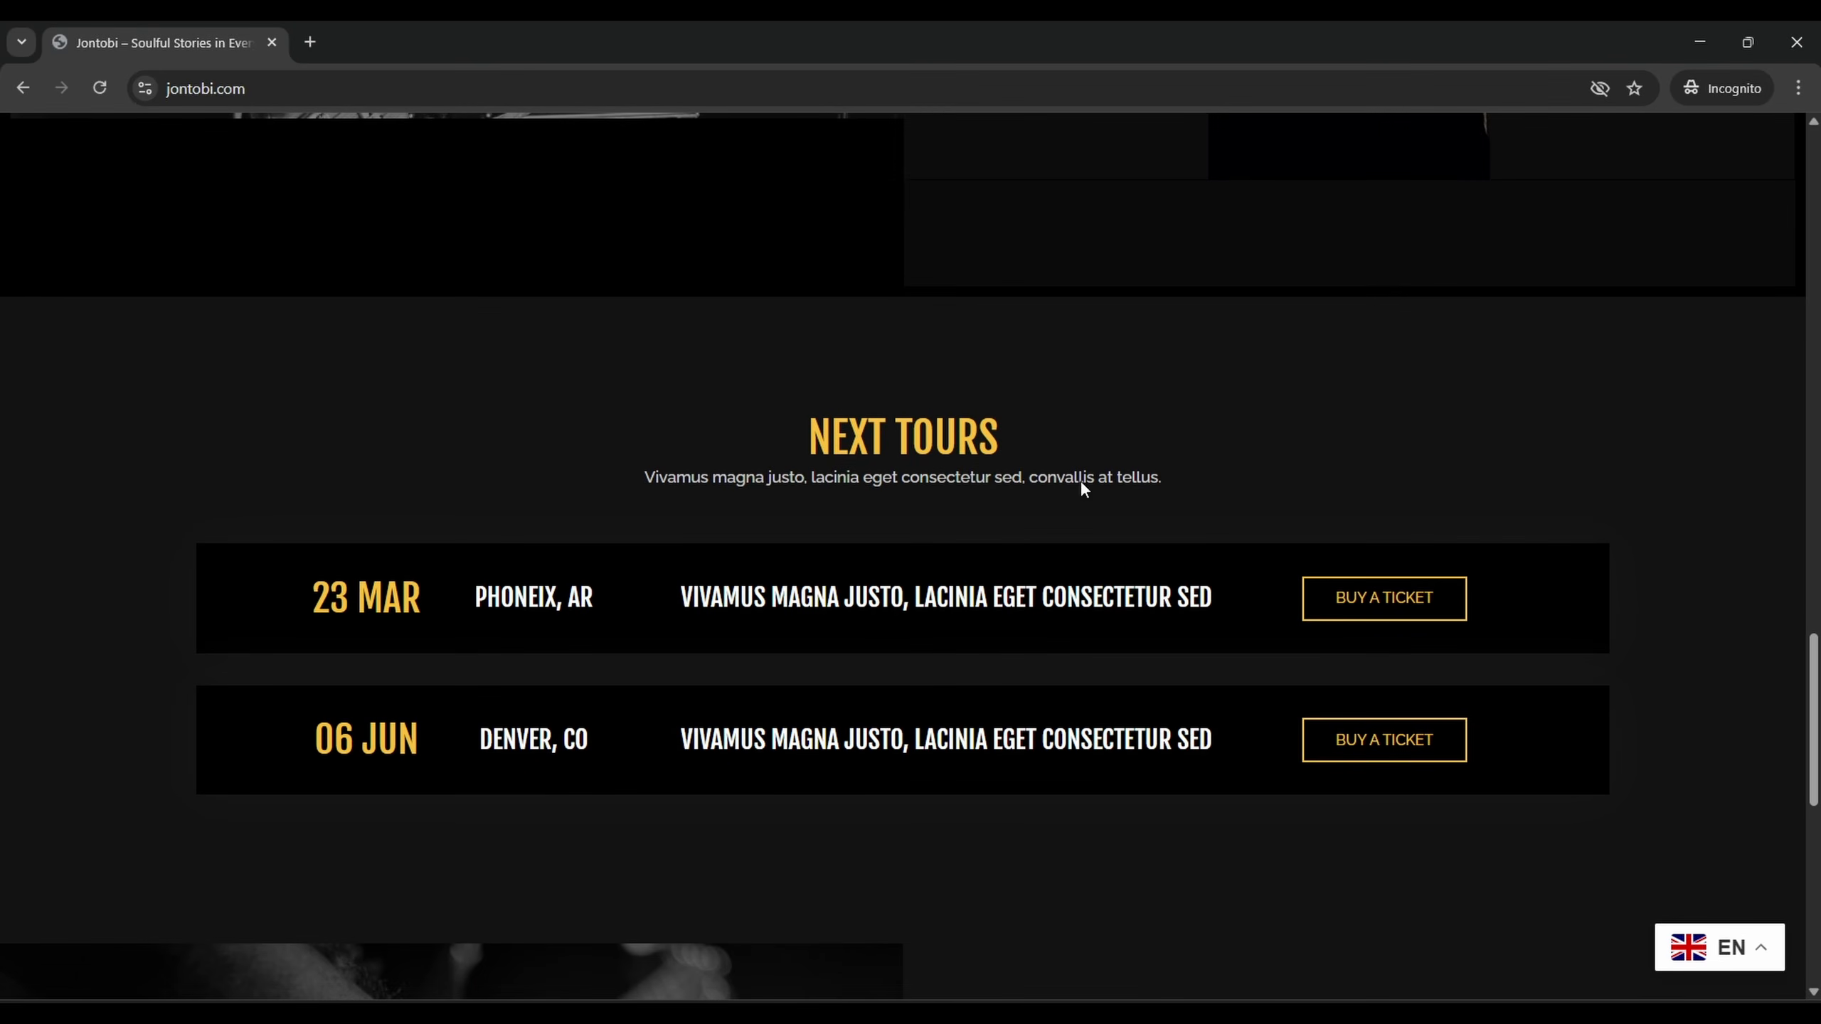
{"action": "scroll", "coordinate": [828, 675], "scroll_direction": "down", "scroll_amount": 7}
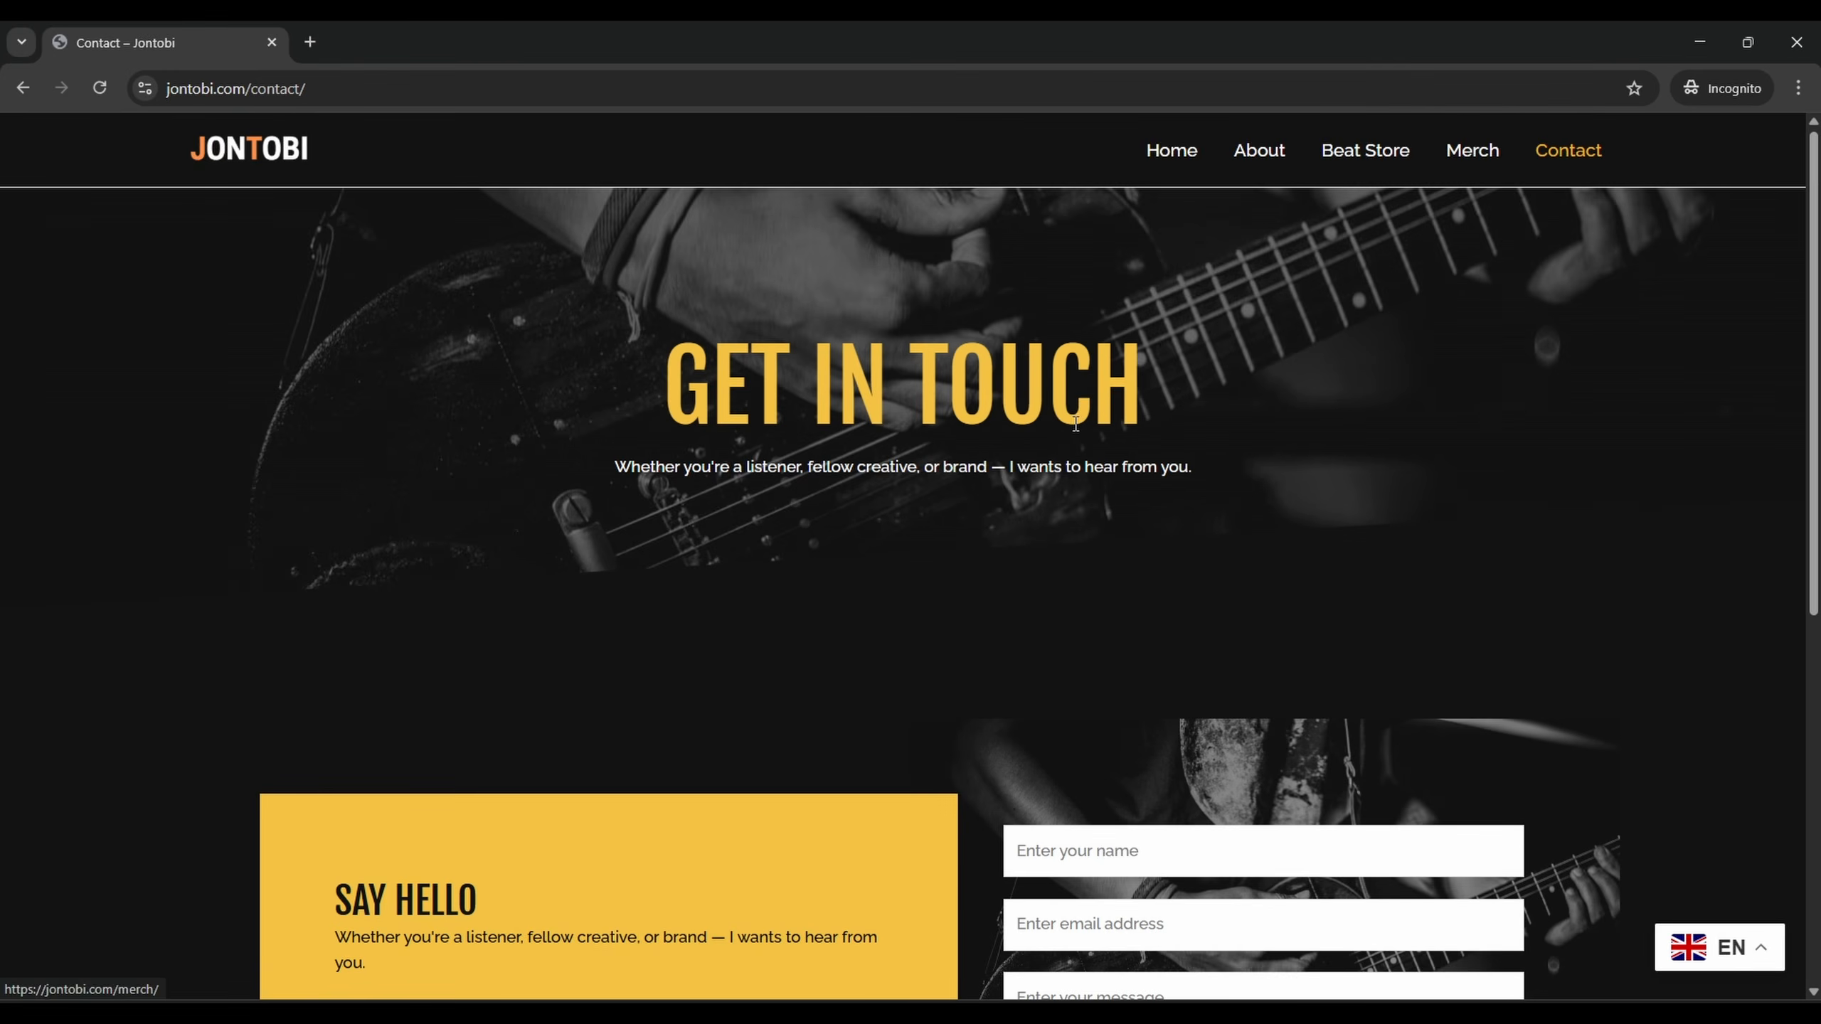
Scroll through the Contact page to review its GET IN TOUCH form
{"action": "scroll", "coordinate": [1312, 323], "scroll_direction": "up", "scroll_amount": 1}
{"action": "scroll", "coordinate": [910, 645], "scroll_direction": "down", "scroll_amount": 4}
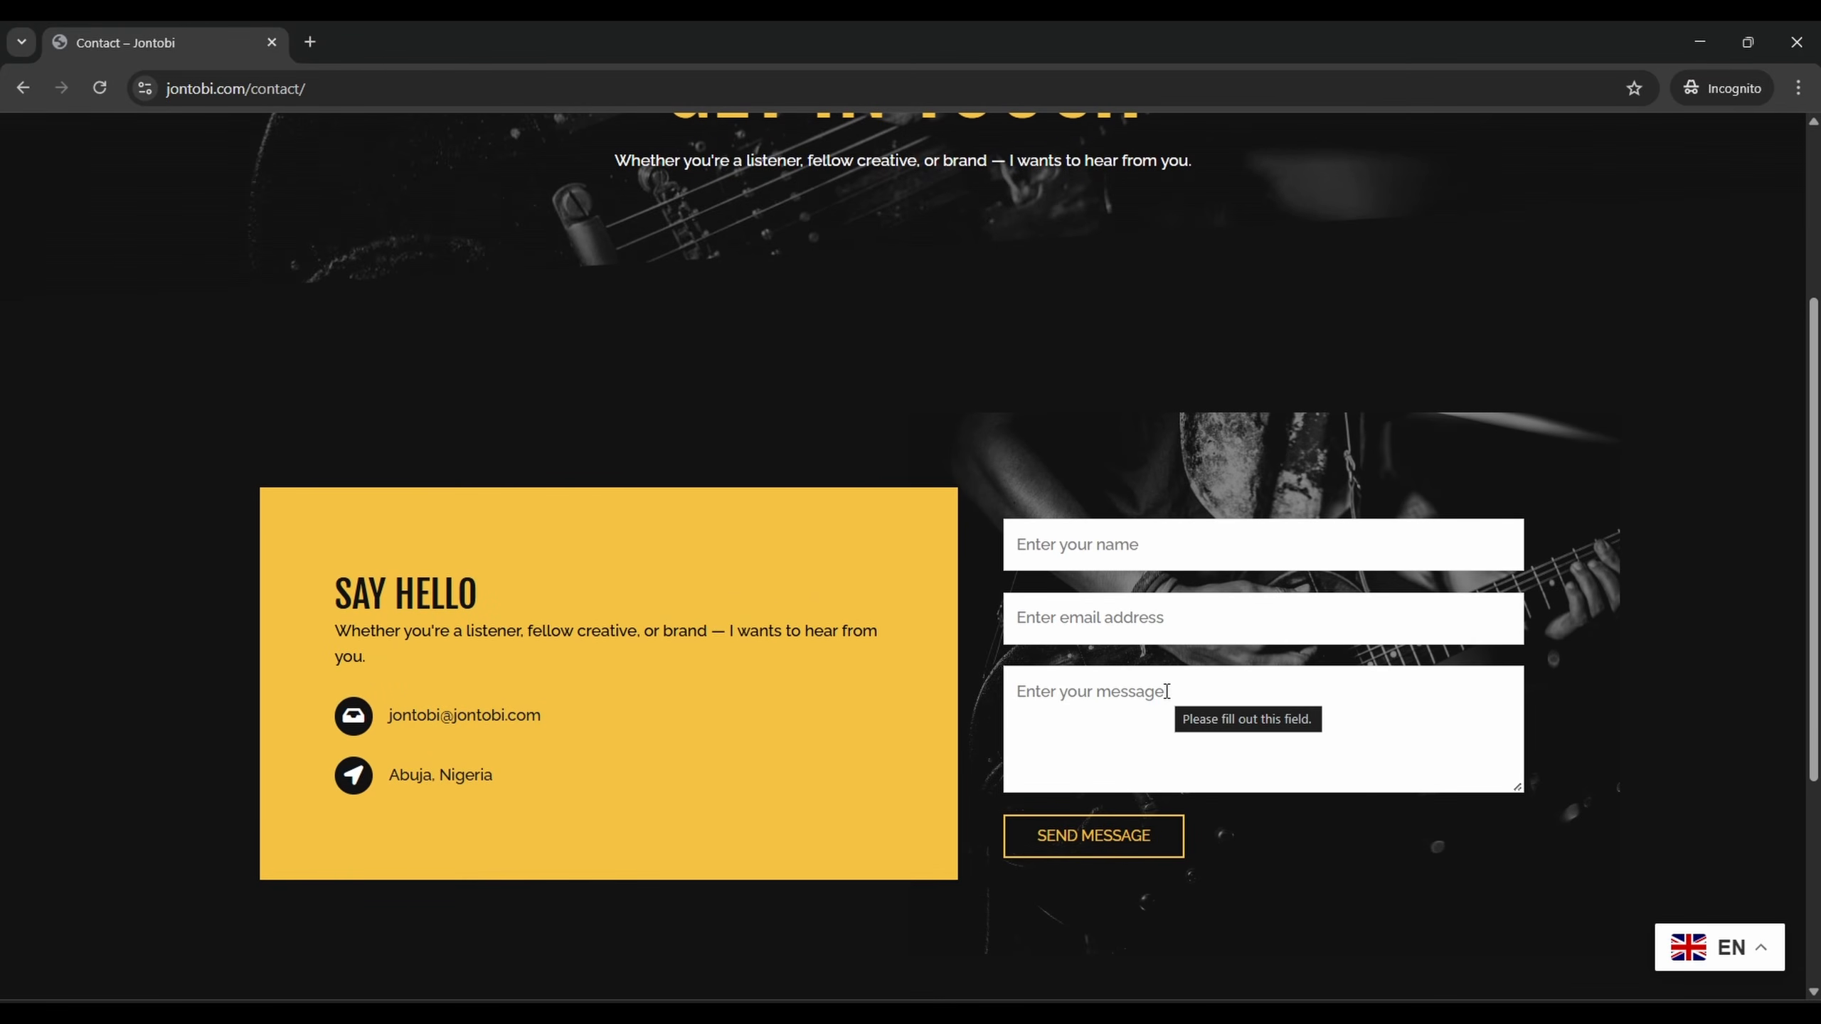
{"action": "scroll", "coordinate": [1166, 692], "scroll_direction": "down", "scroll_amount": 5}
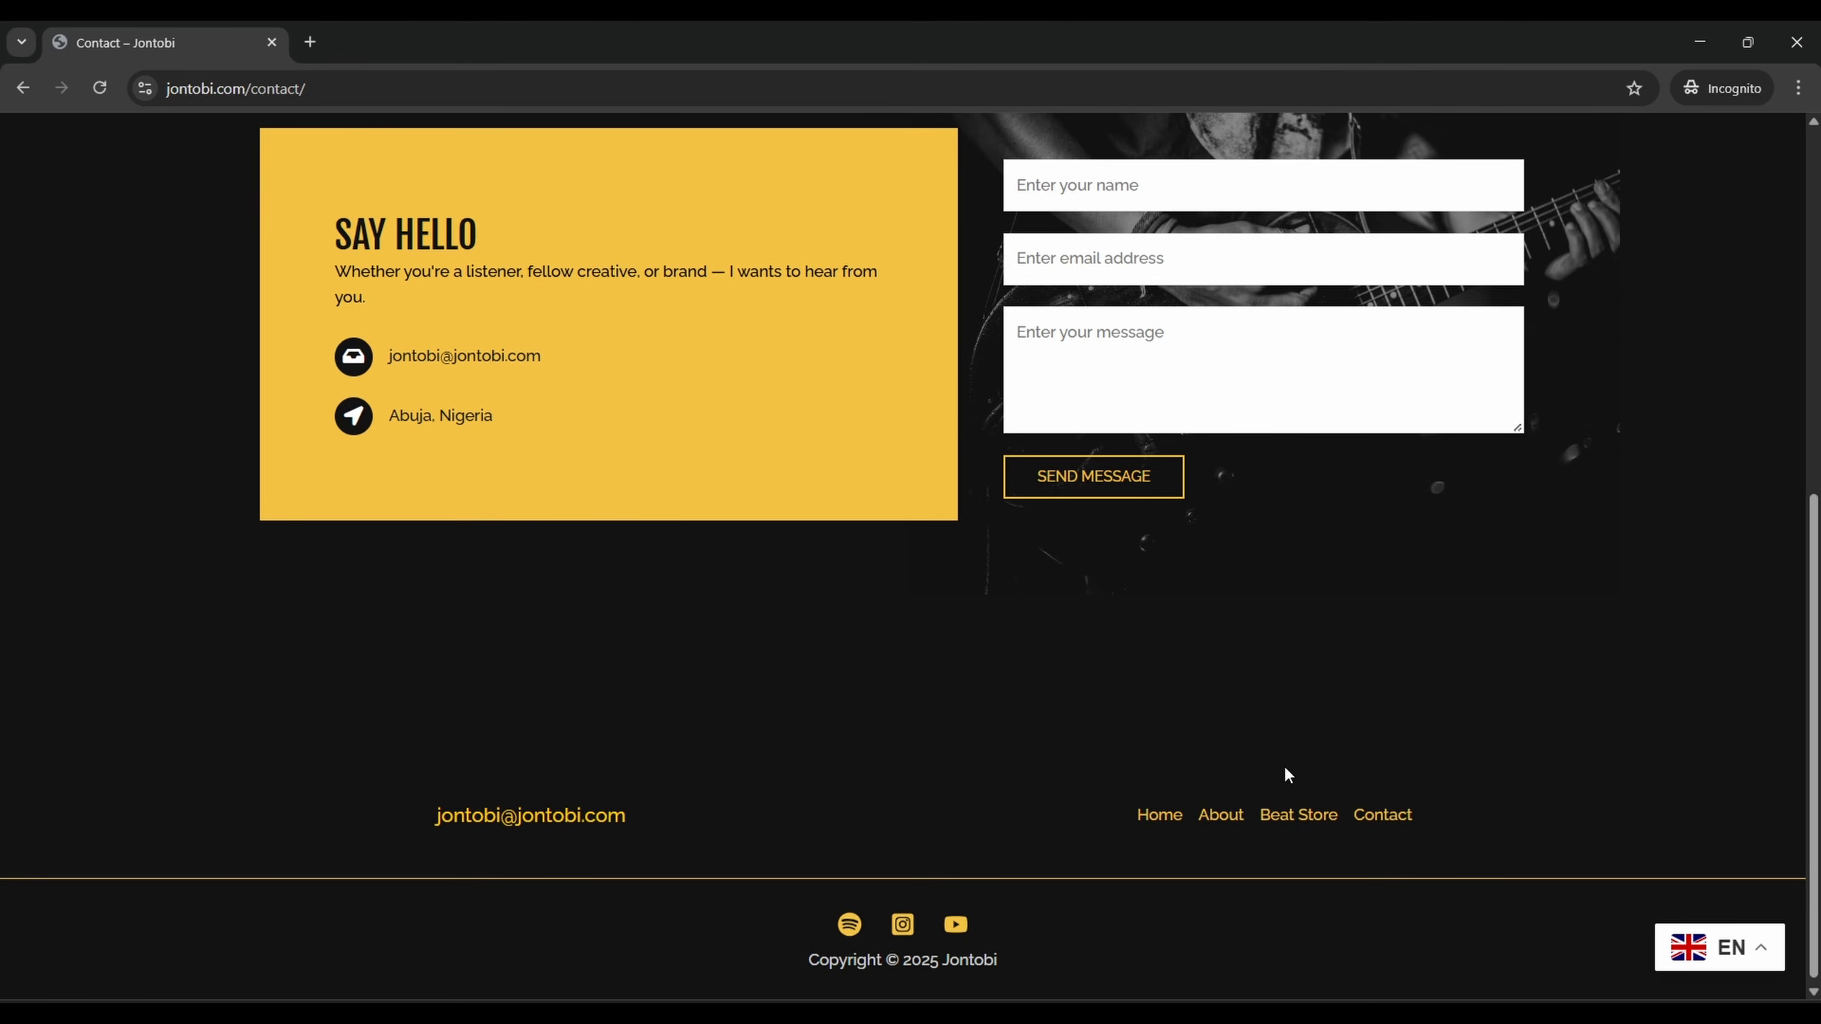
{"action": "scroll", "coordinate": [1423, 618], "scroll_direction": "up", "scroll_amount": 10}
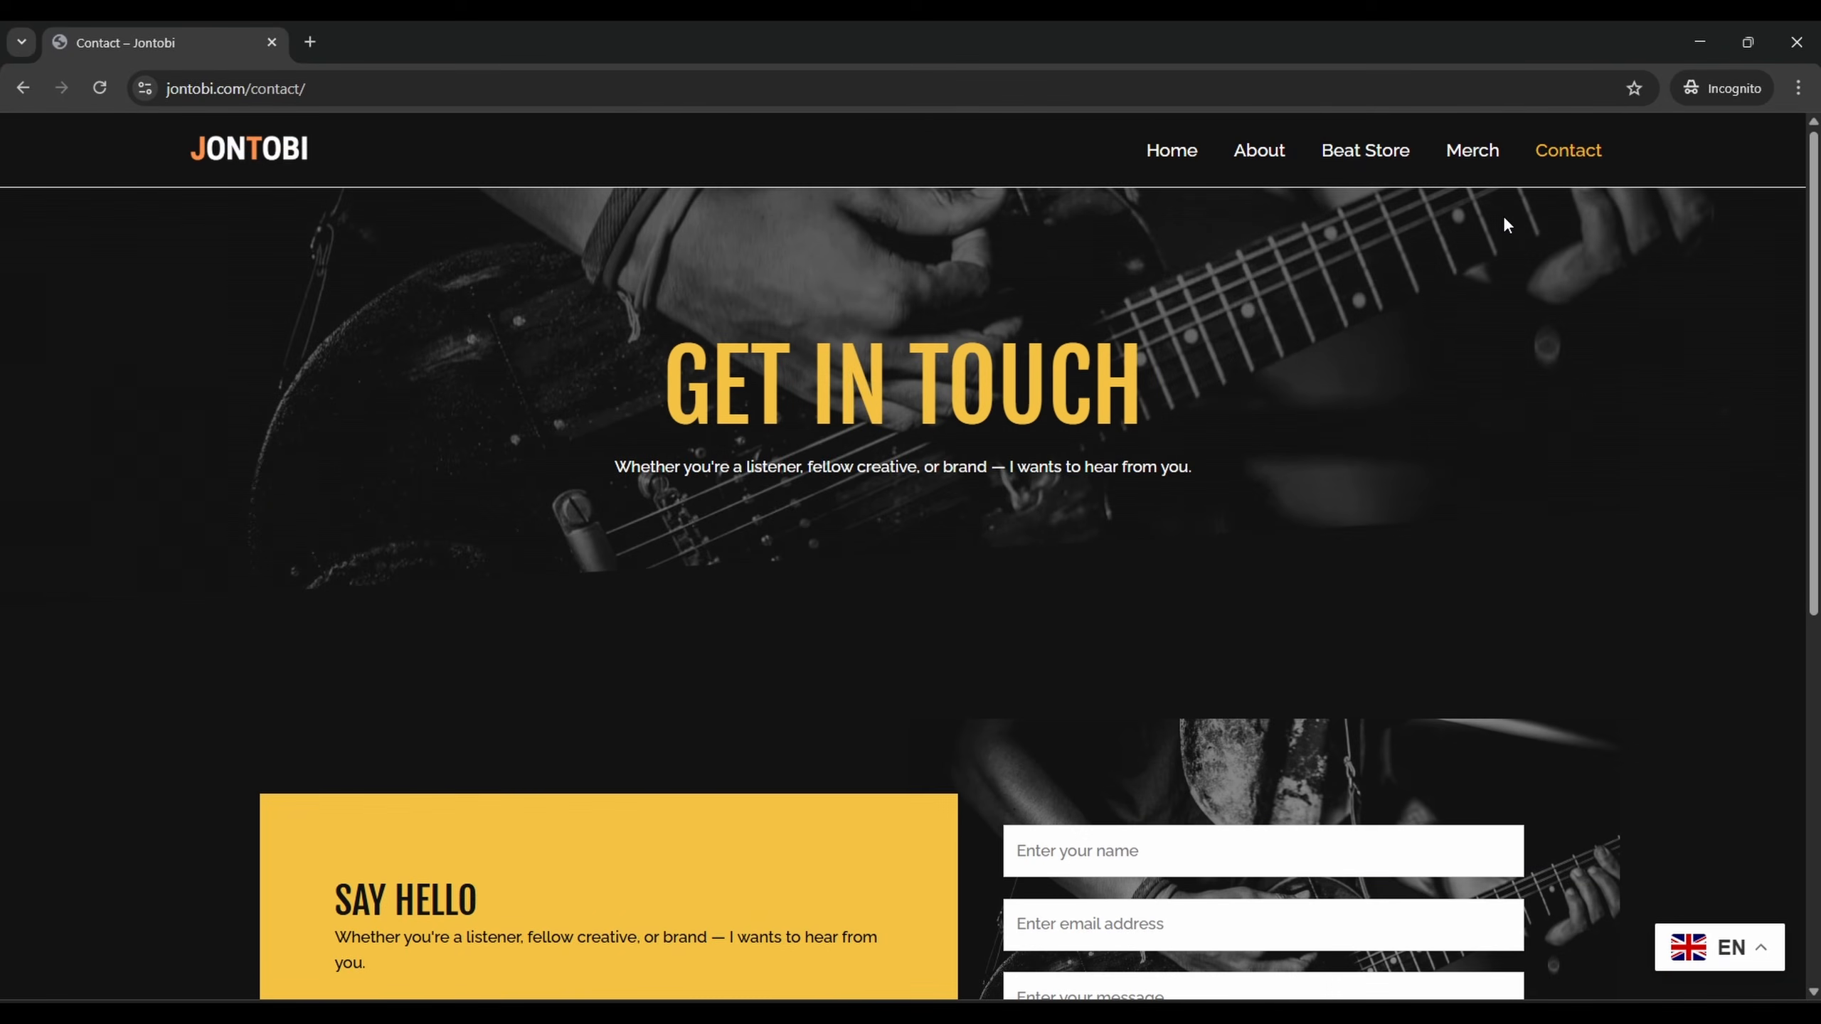
Filter the Beat Store to Cinematic beats, preview and pause Introspect, then go to Merch
{"action": "left_click", "coordinate": [1348, 164]}
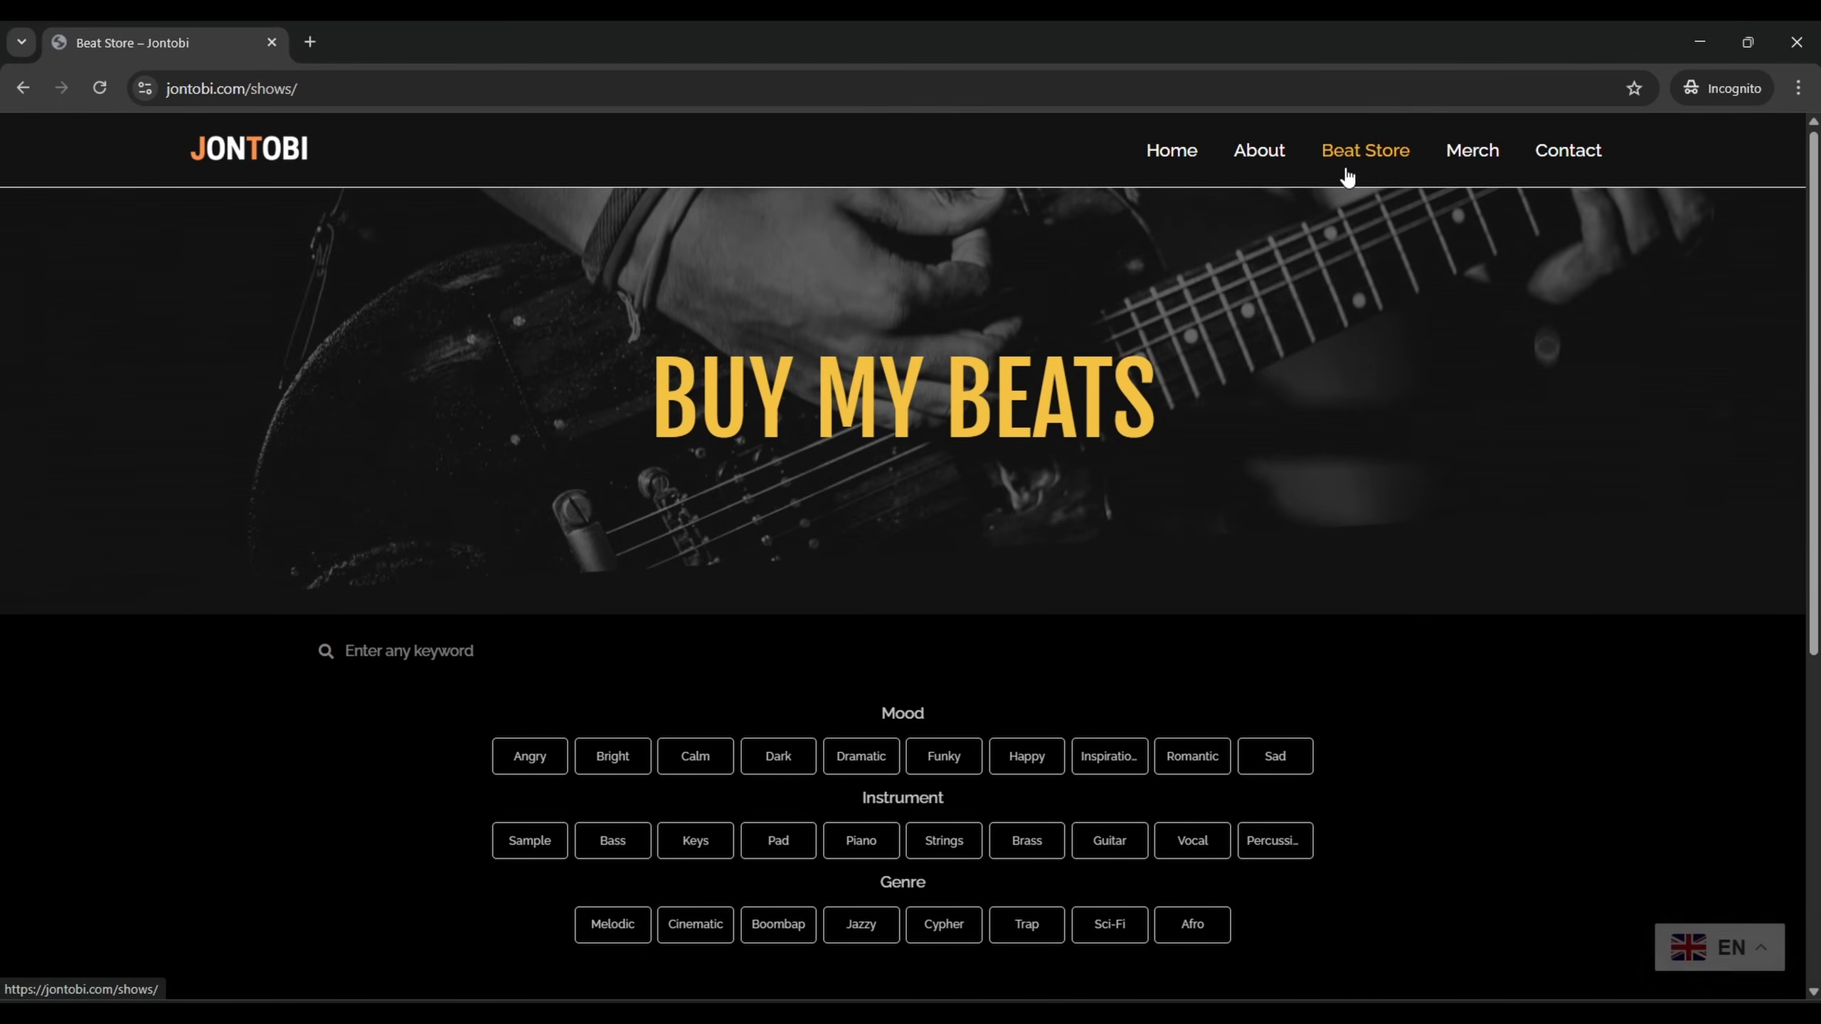
{"action": "scroll", "coordinate": [1036, 522], "scroll_direction": "down", "scroll_amount": 6}
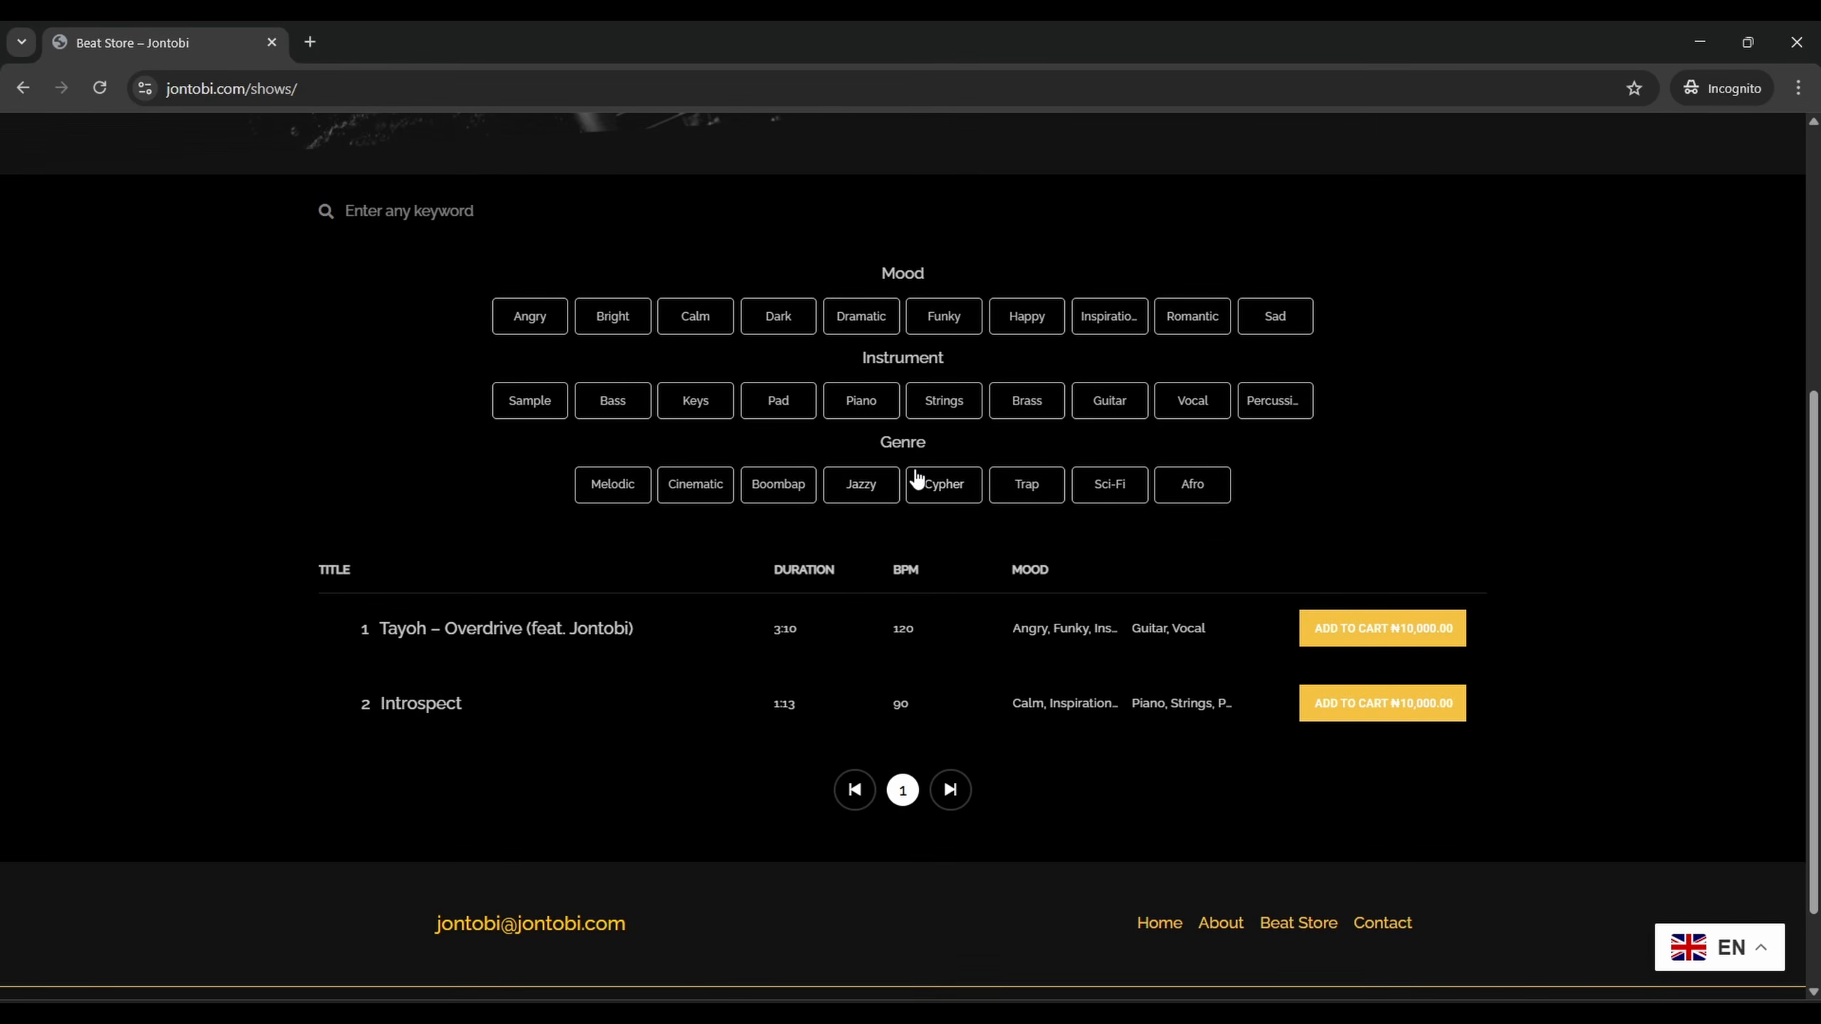
{"action": "left_click", "coordinate": [860, 495]}
{"action": "left_click", "coordinate": [857, 574]}
{"action": "left_click", "coordinate": [704, 502]}
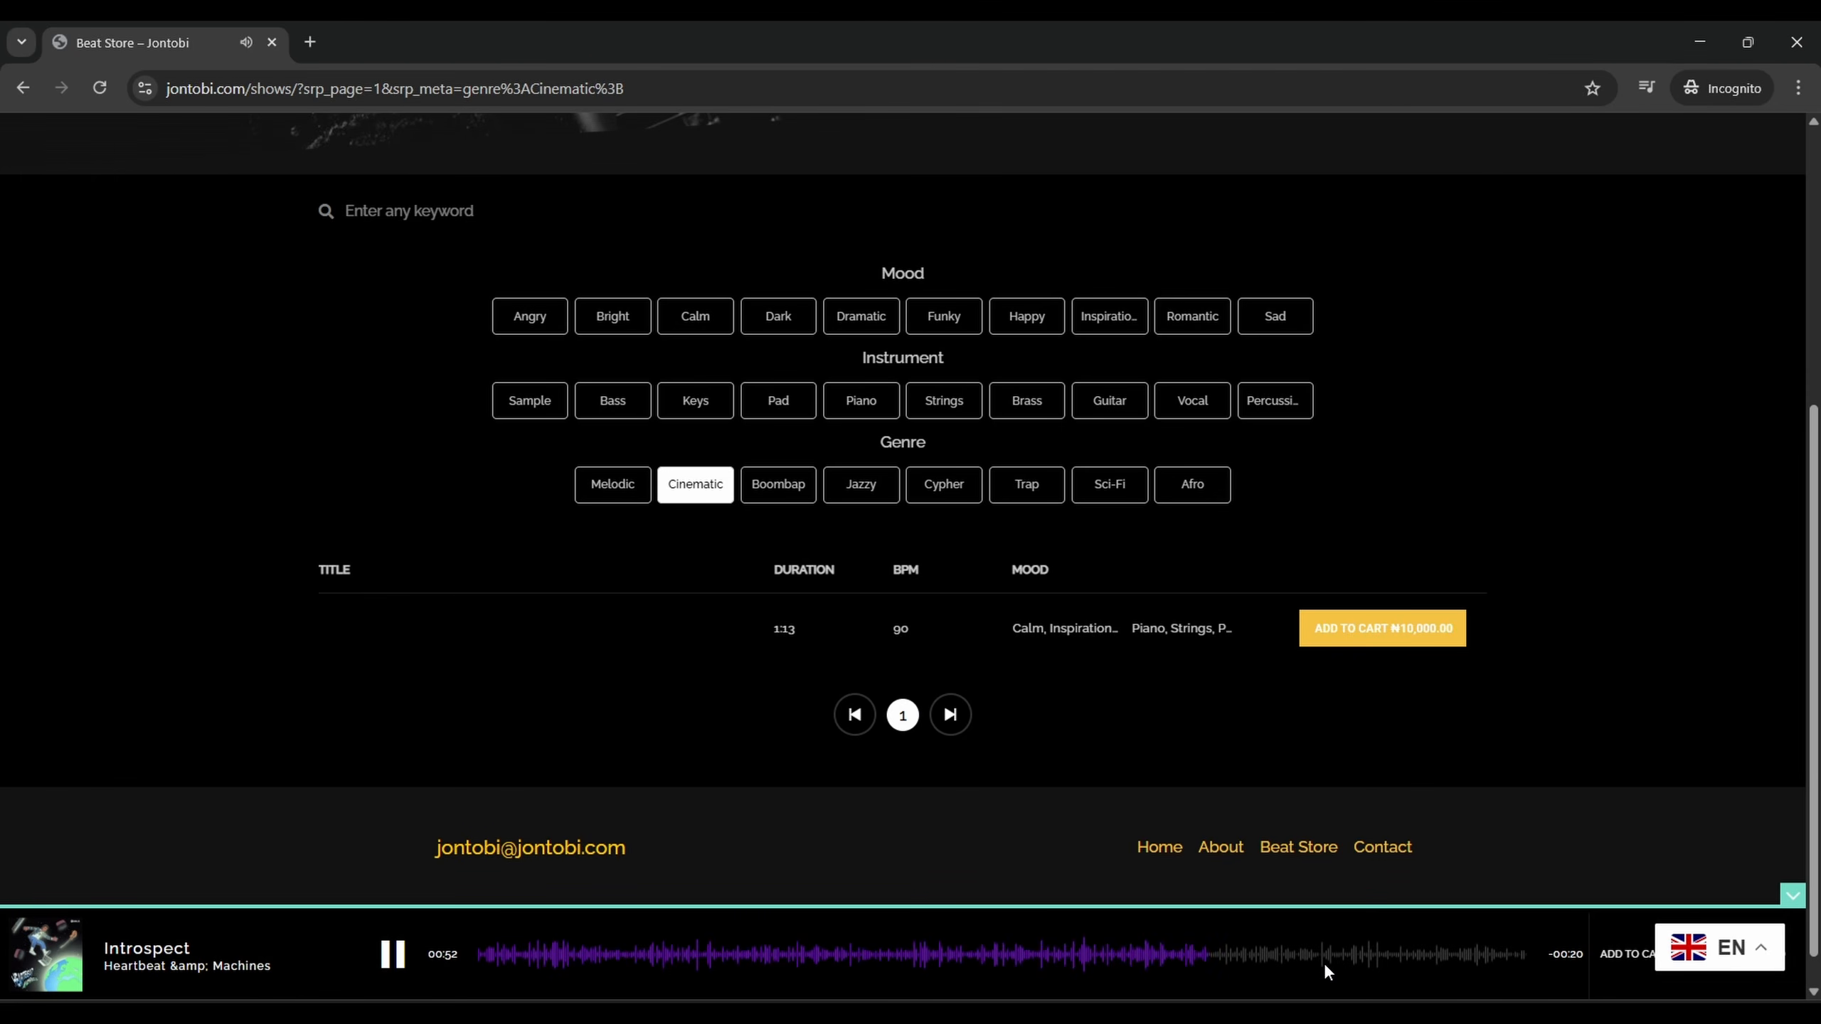
{"action": "left_click", "coordinate": [1387, 957]}
{"action": "left_click", "coordinate": [392, 953]}
{"action": "scroll", "coordinate": [1381, 442], "scroll_direction": "up", "scroll_amount": 6}
{"action": "left_click", "coordinate": [1472, 159]}
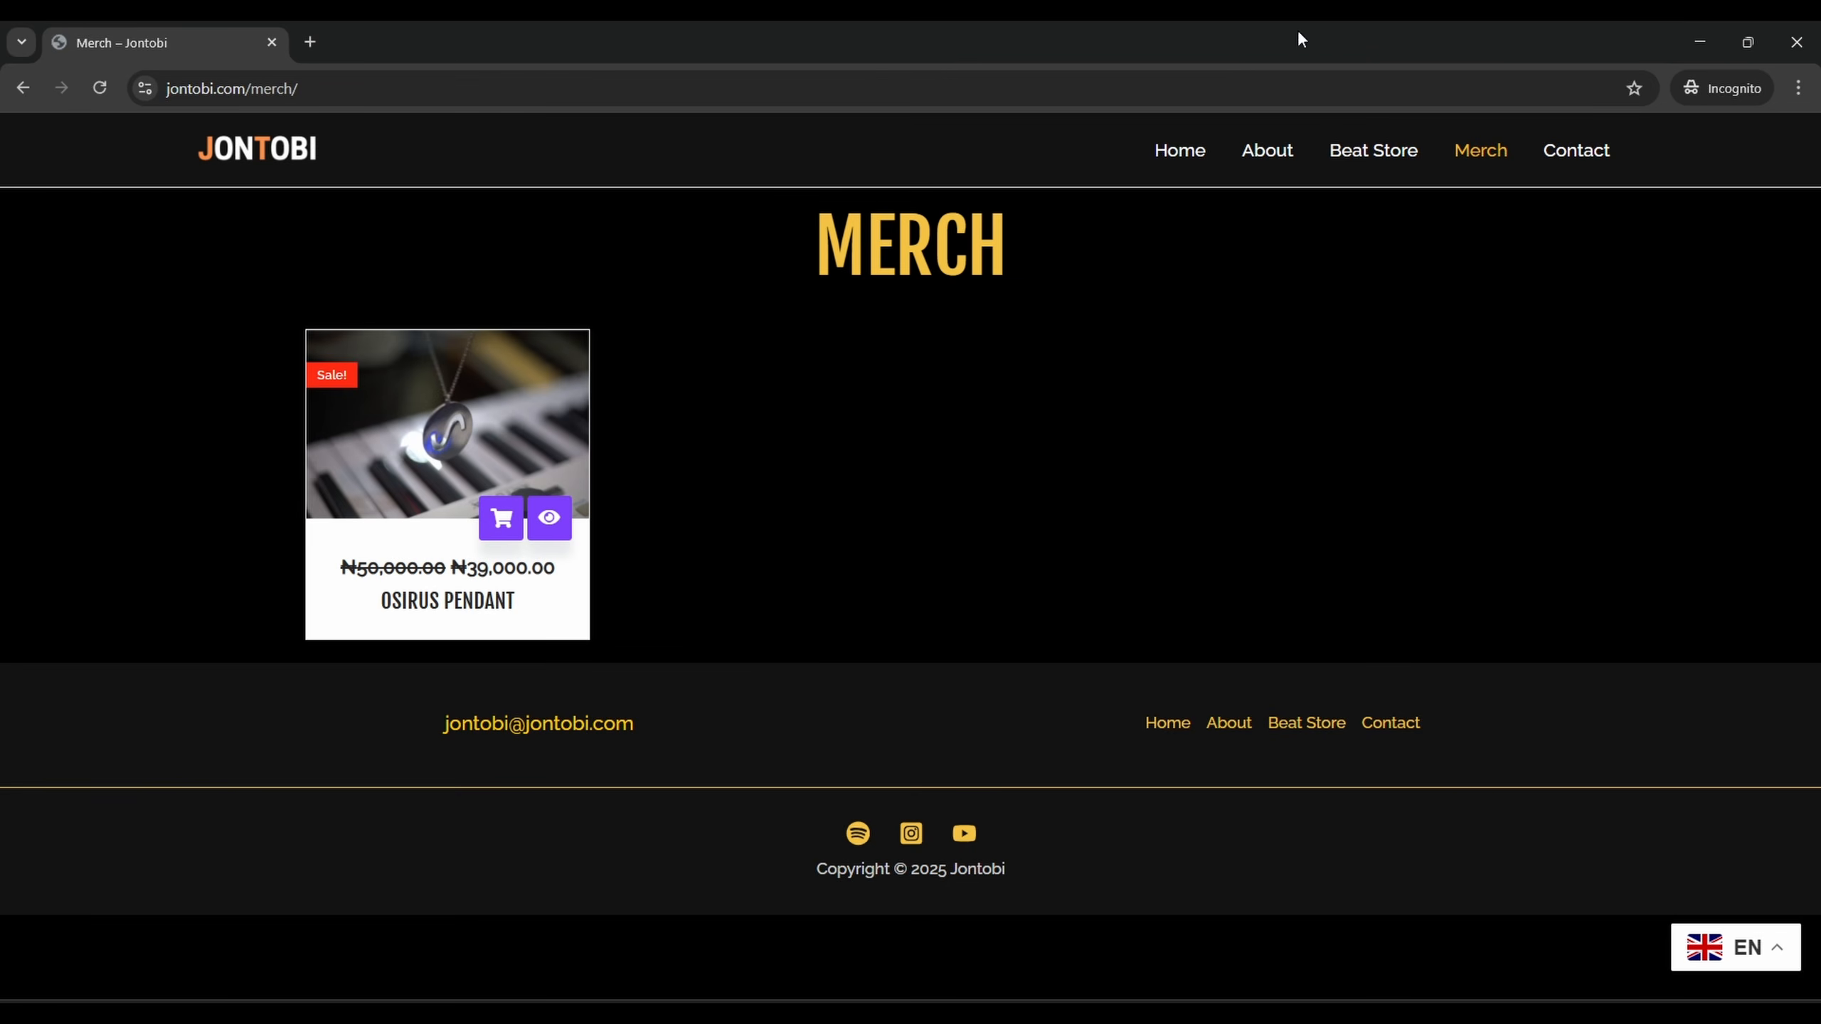
Visit the Beat Store for the Tayoh – Overdrive beat, then return to the home page
{"action": "left_click", "coordinate": [1370, 151]}
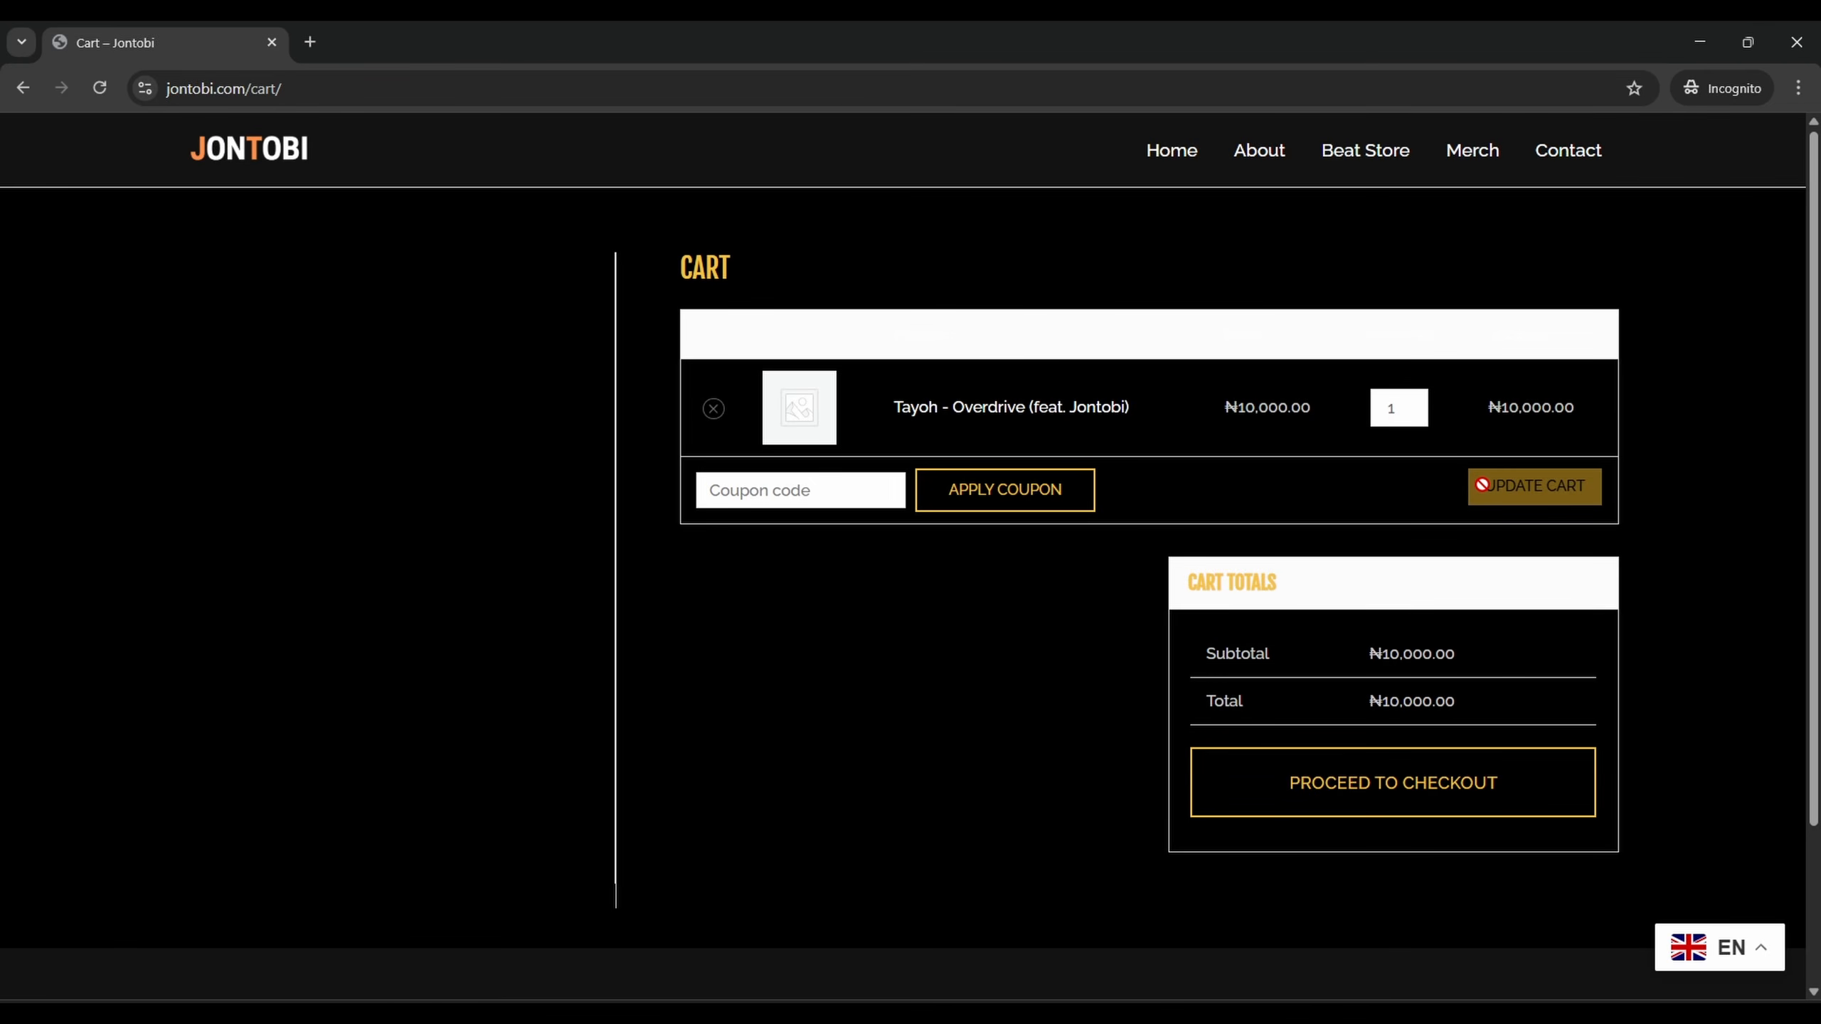
{"action": "left_click", "coordinate": [275, 169]}
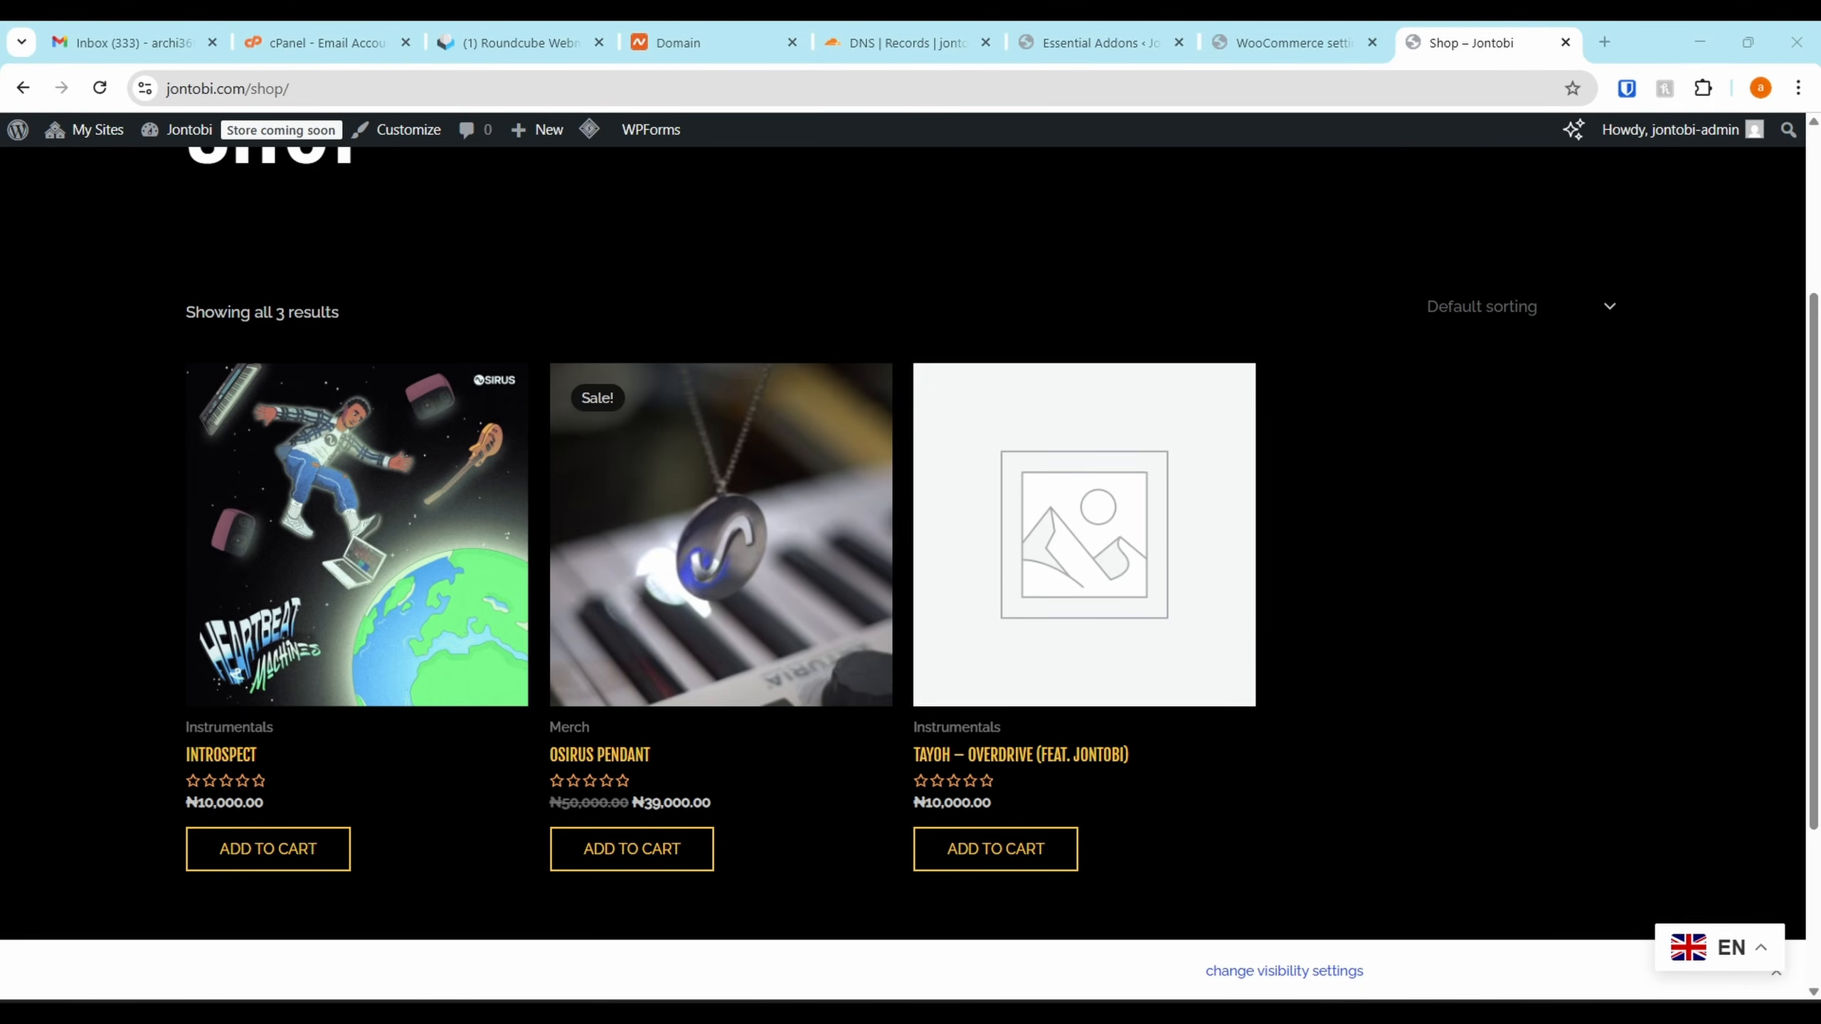
Glance at the cPanel email accounts tab, then return to the live Jontobi home page
{"action": "mouse_move", "coordinate": [1308, 1015]}
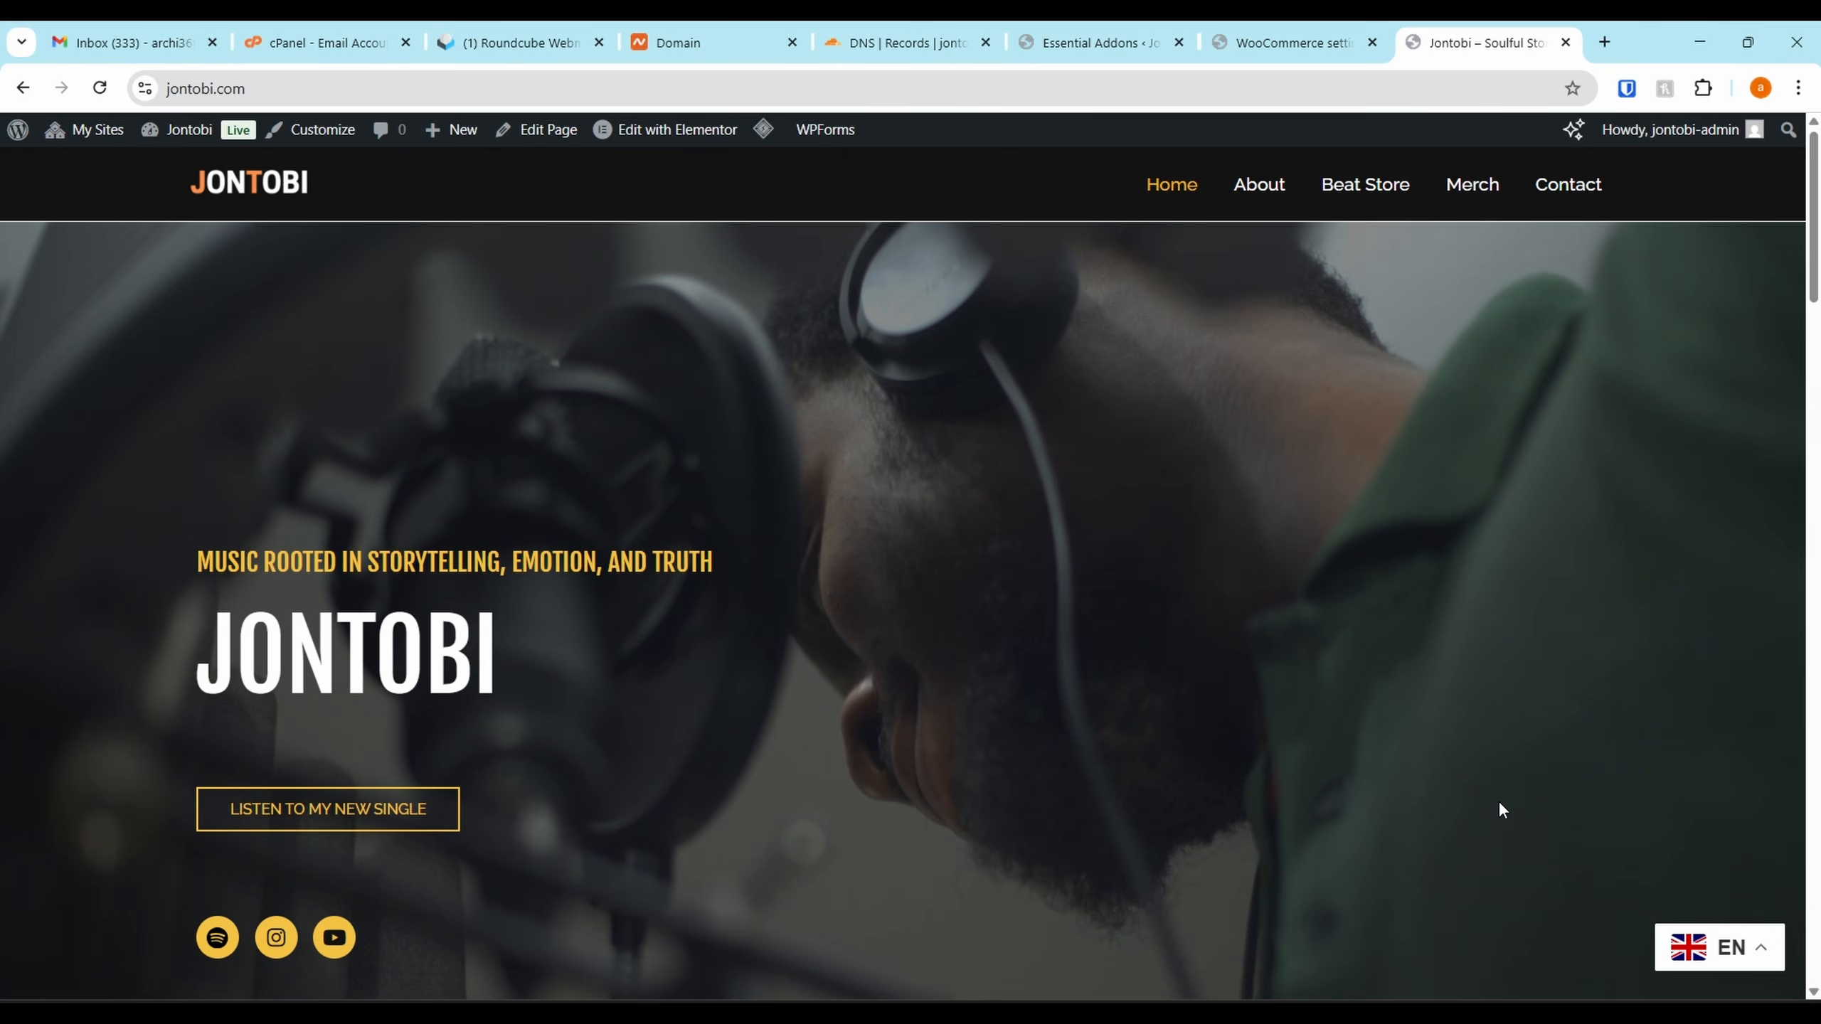
{"action": "left_click", "coordinate": [387, 43]}
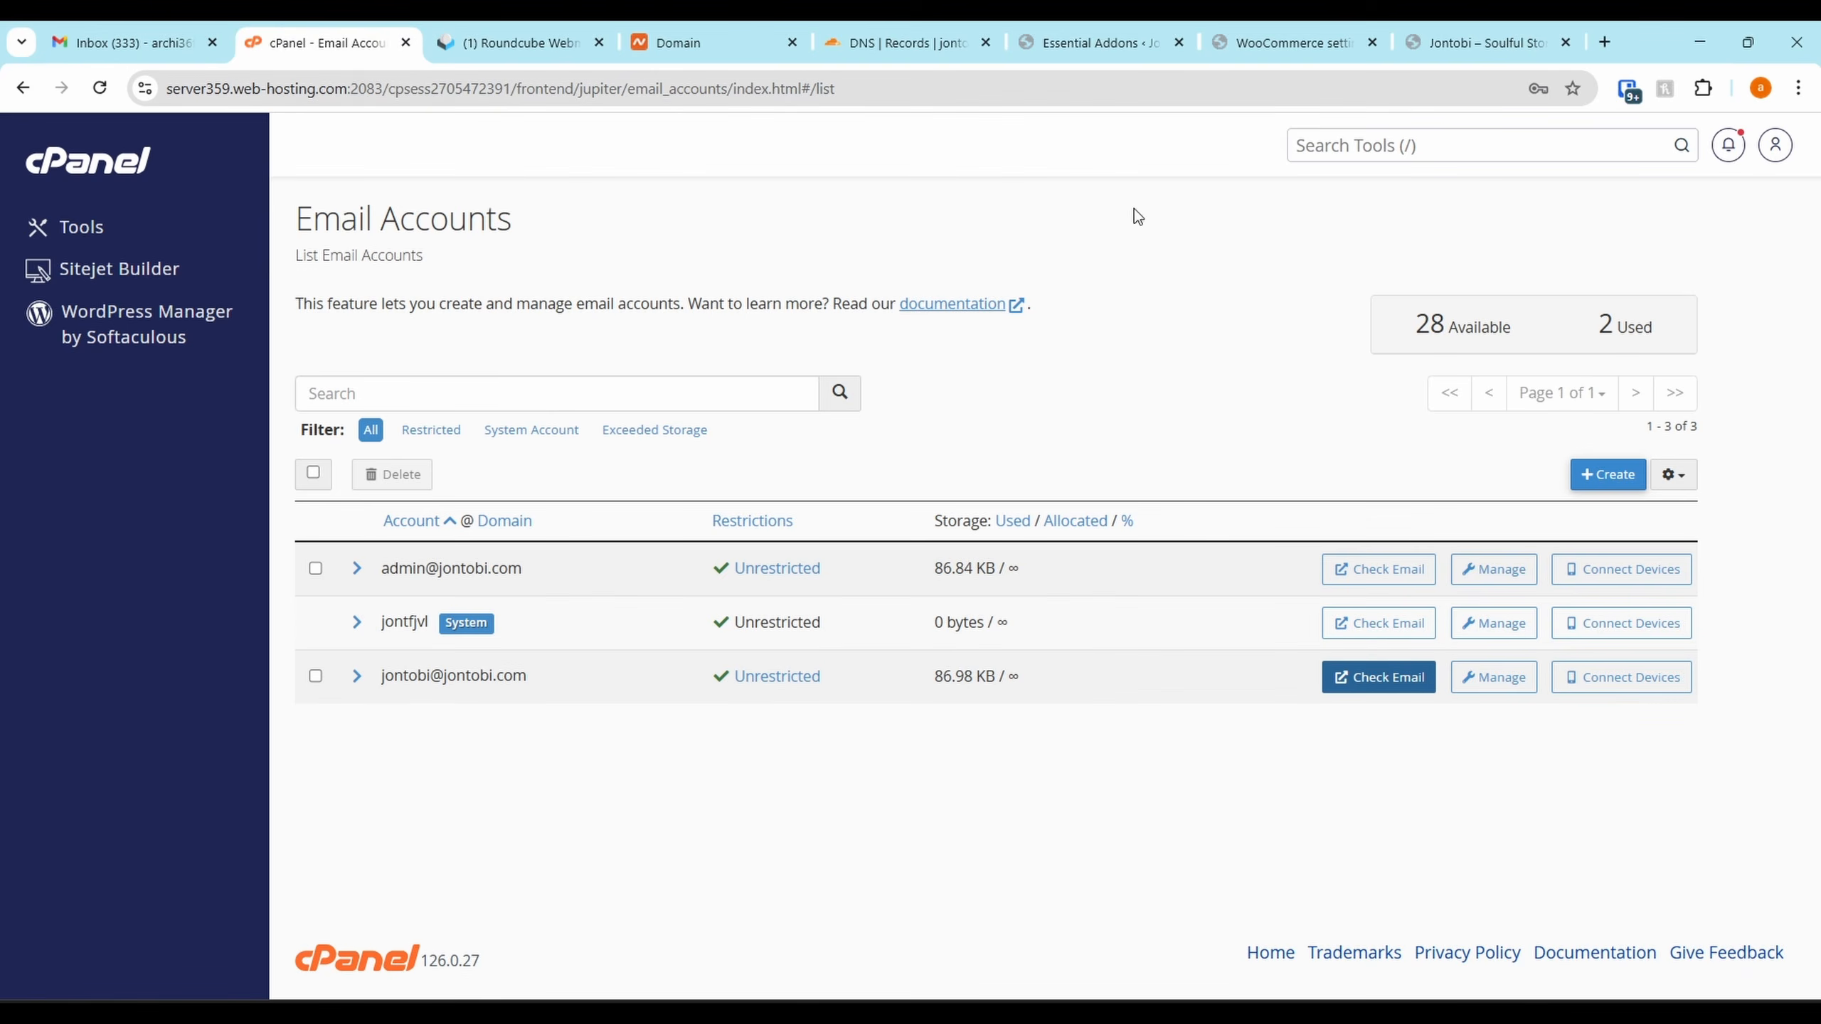
{"action": "left_click", "coordinate": [1498, 43]}
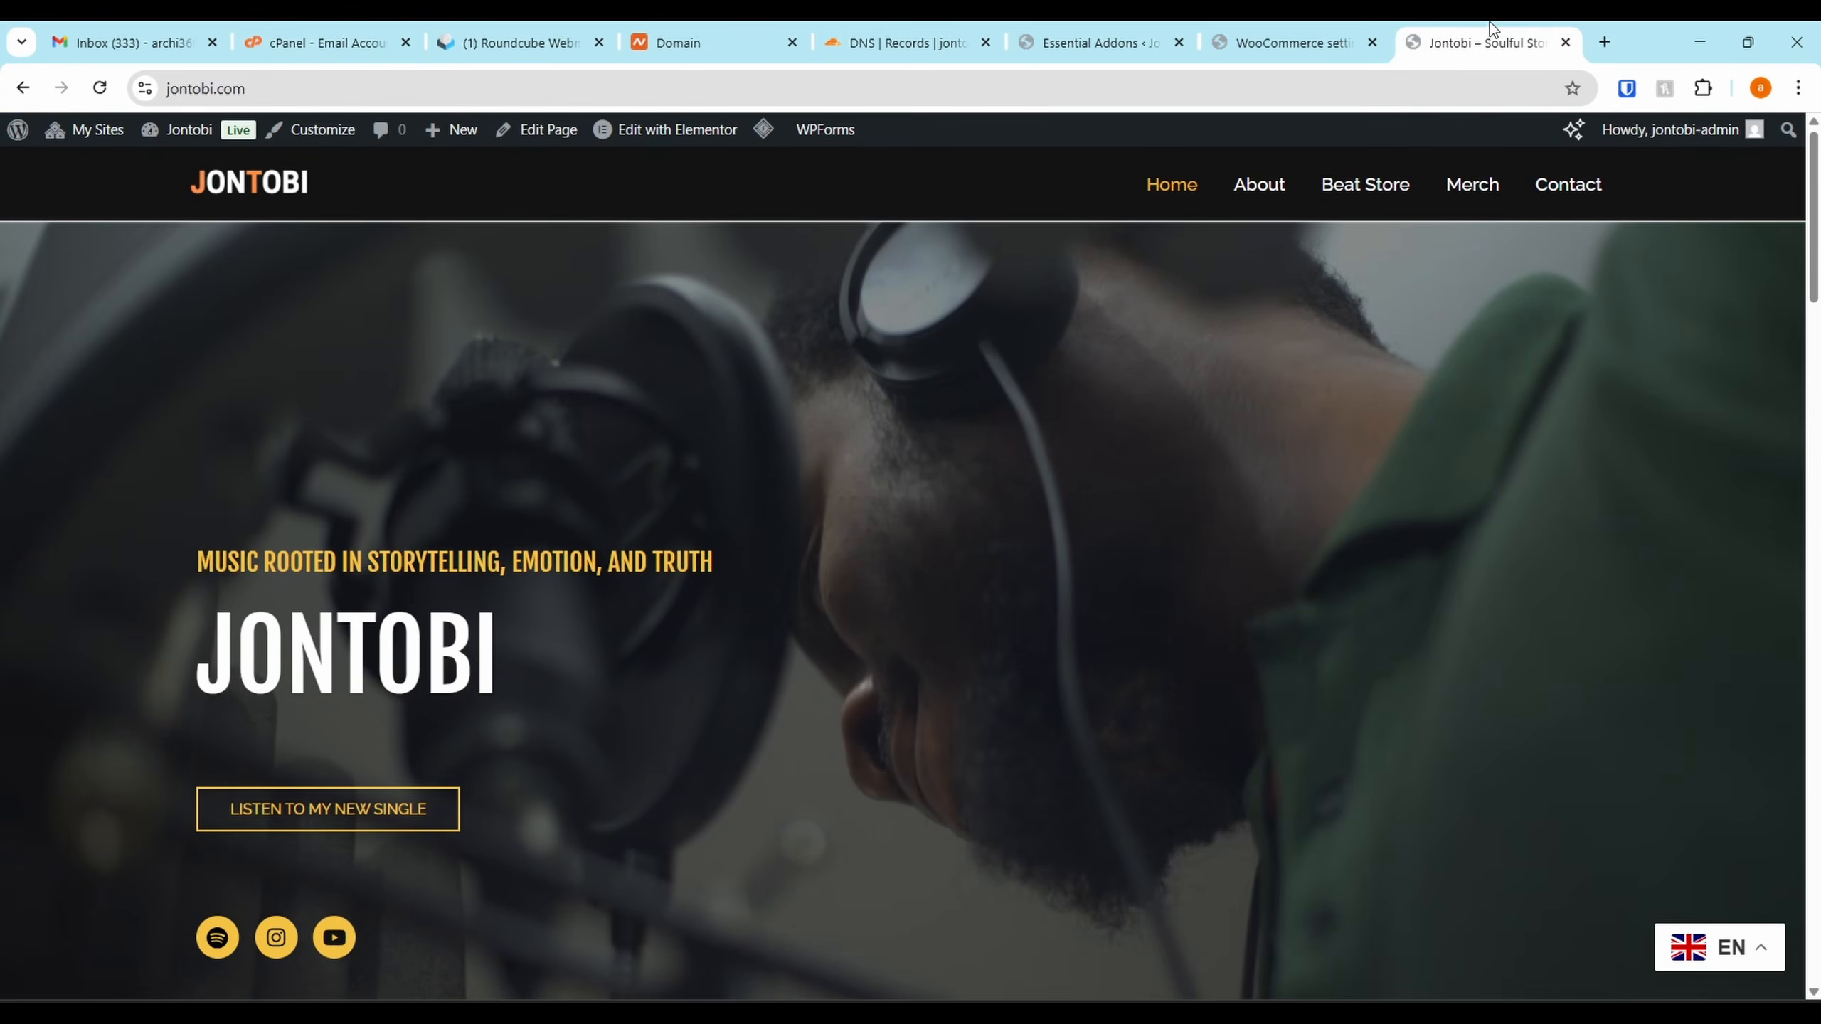